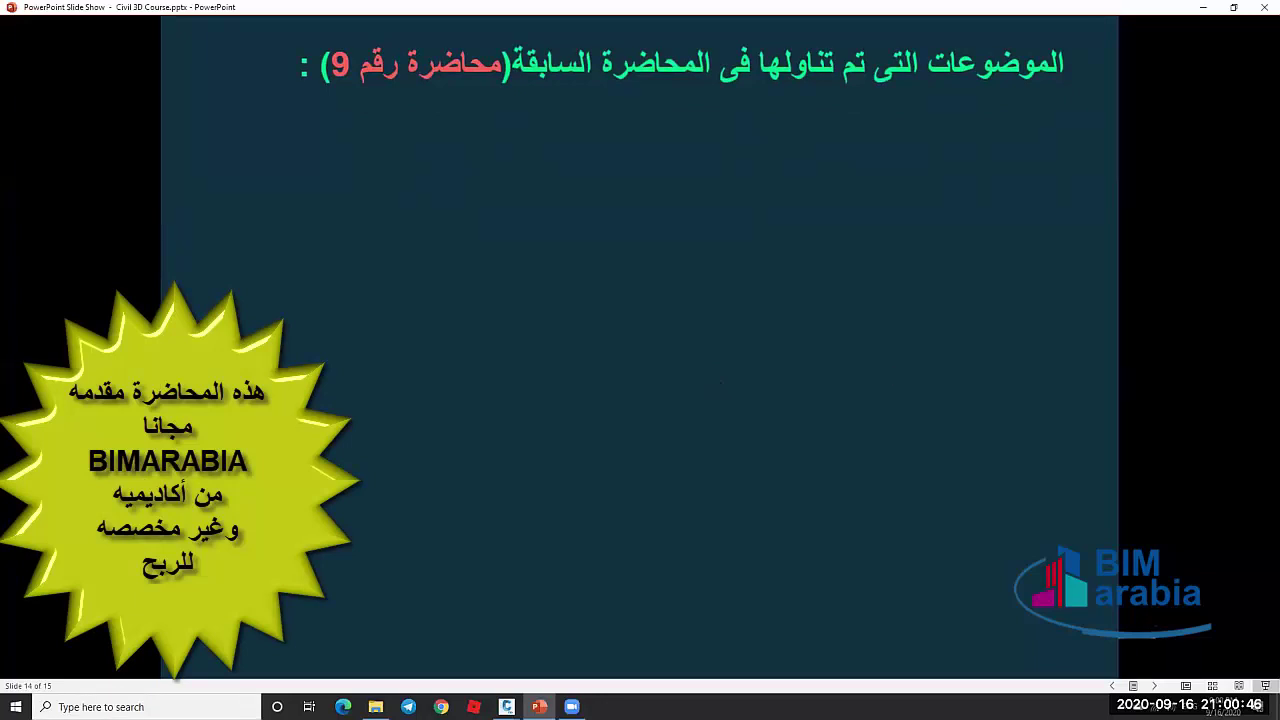
Reveal the first five lecture 9 topic bullets on slide 14 of the slide show
left_click(716, 338)
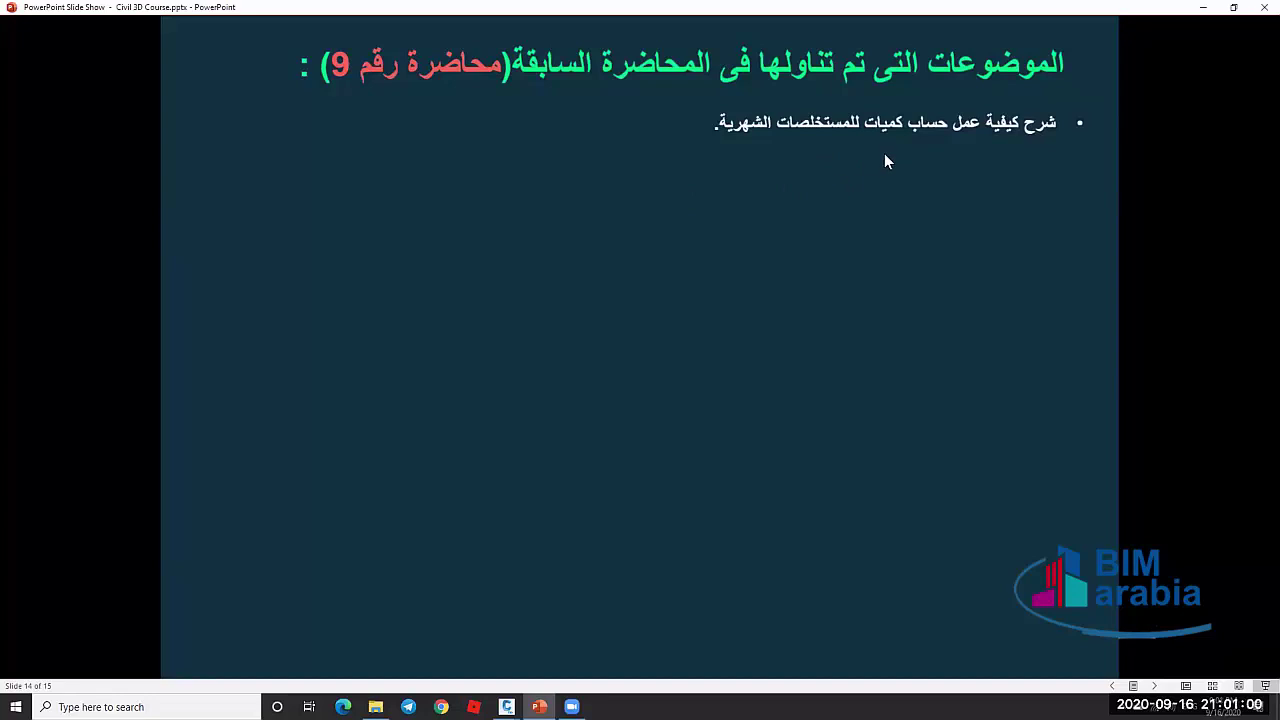
left_click(804, 199)
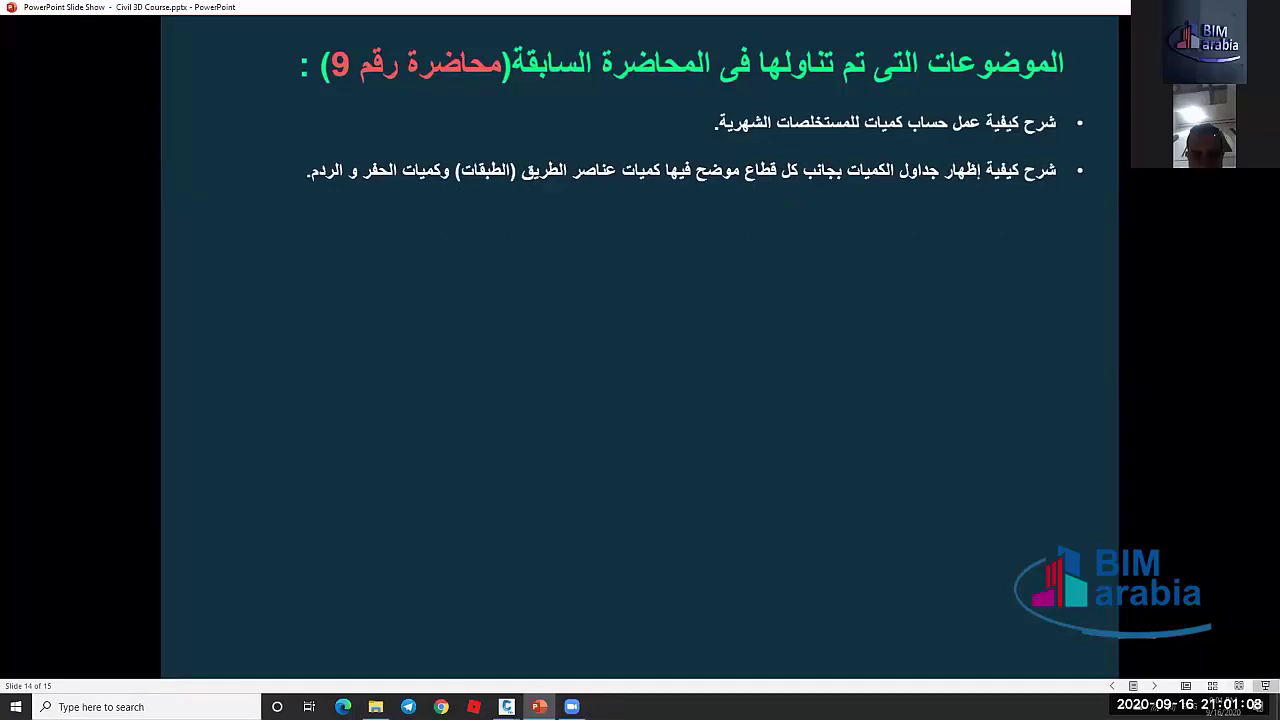
key("Right")
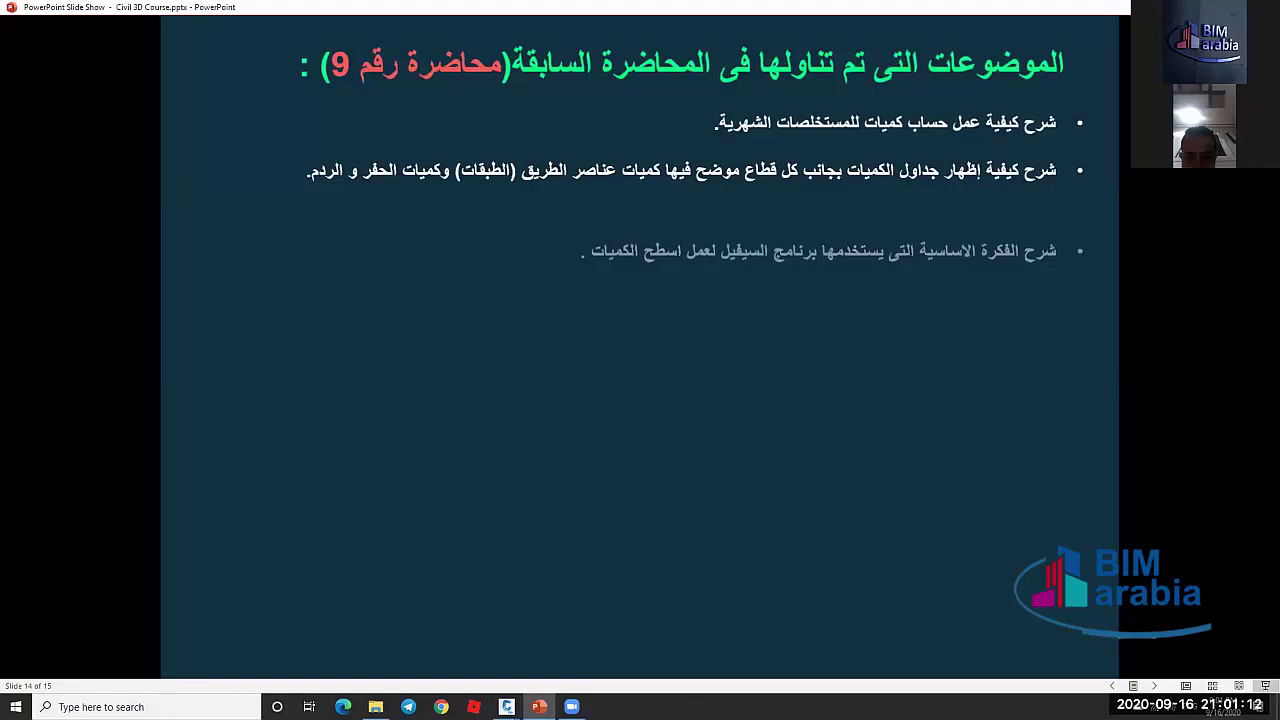
key("Right")
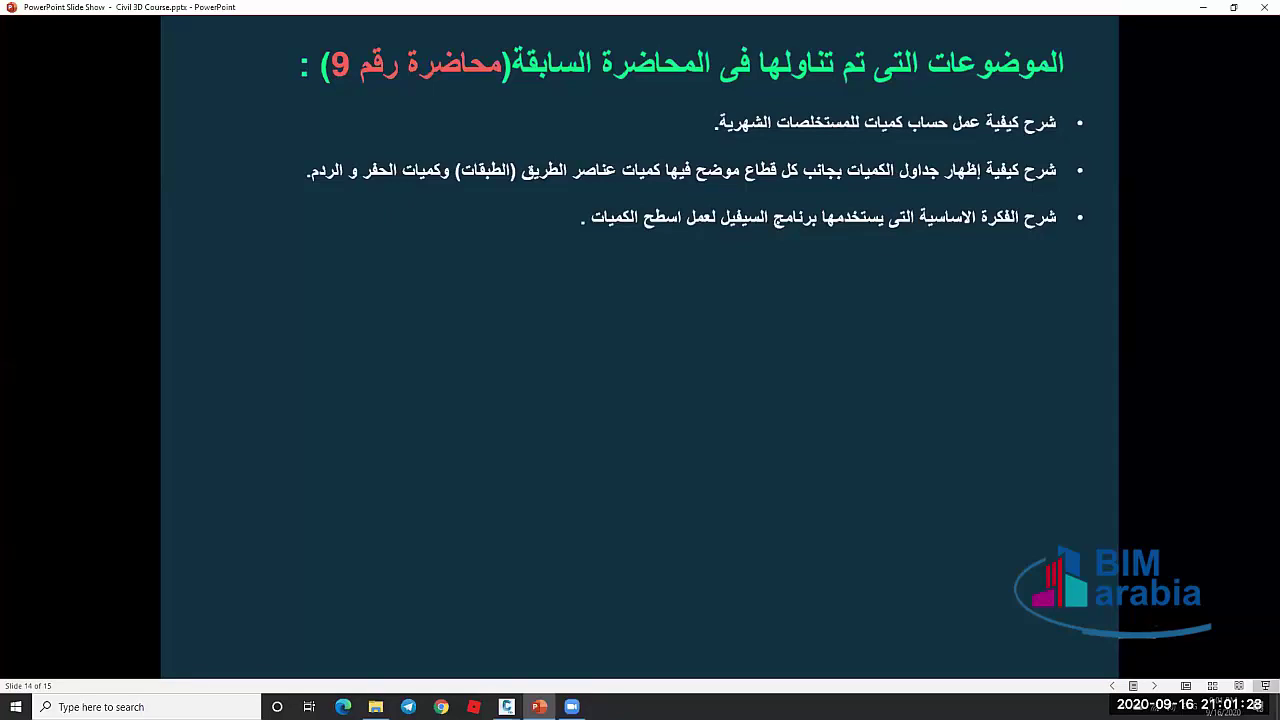
left_click(977, 334)
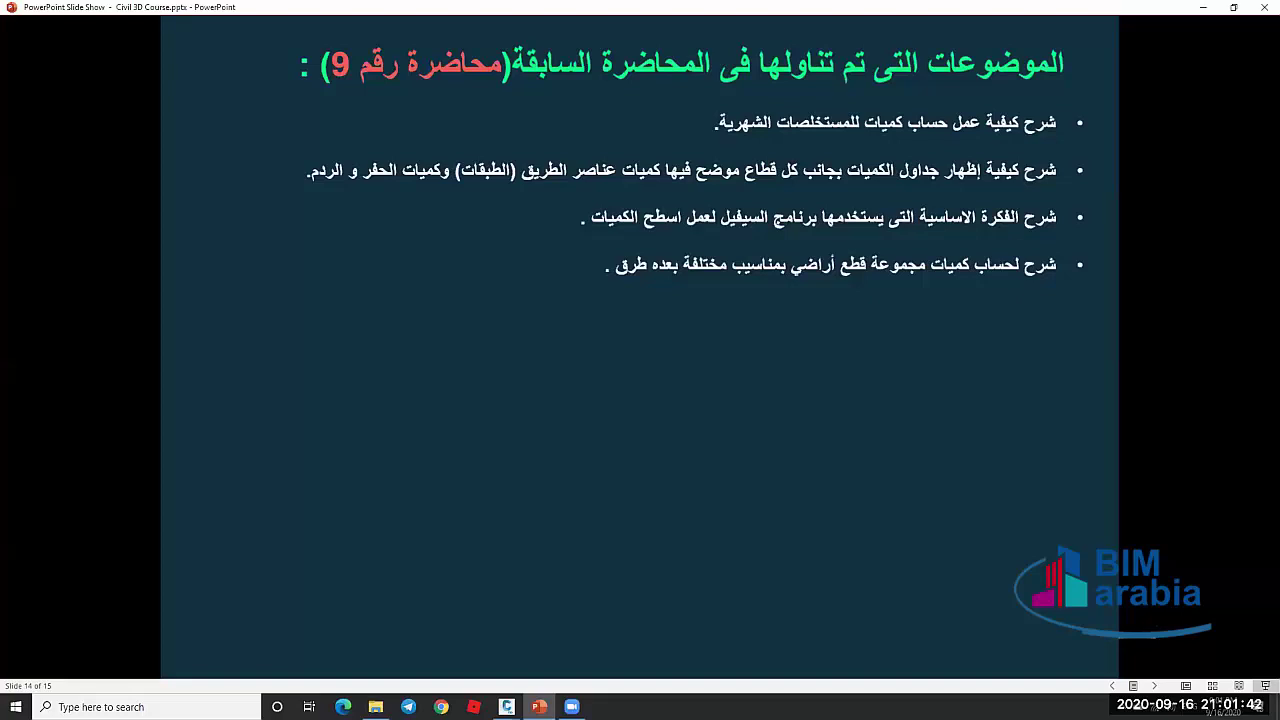
left_click(818, 304)
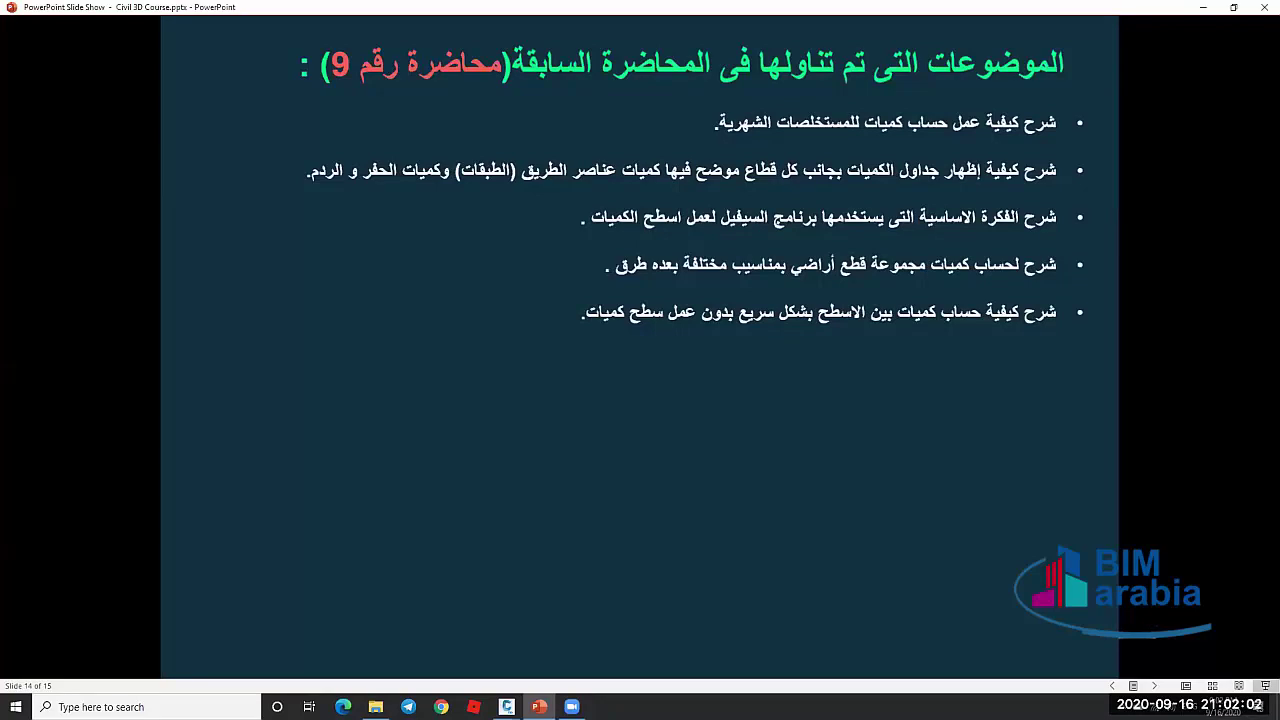
Reveal the sixth and seventh topic bullets and the bullet introducing Parcels
left_click(1016, 432)
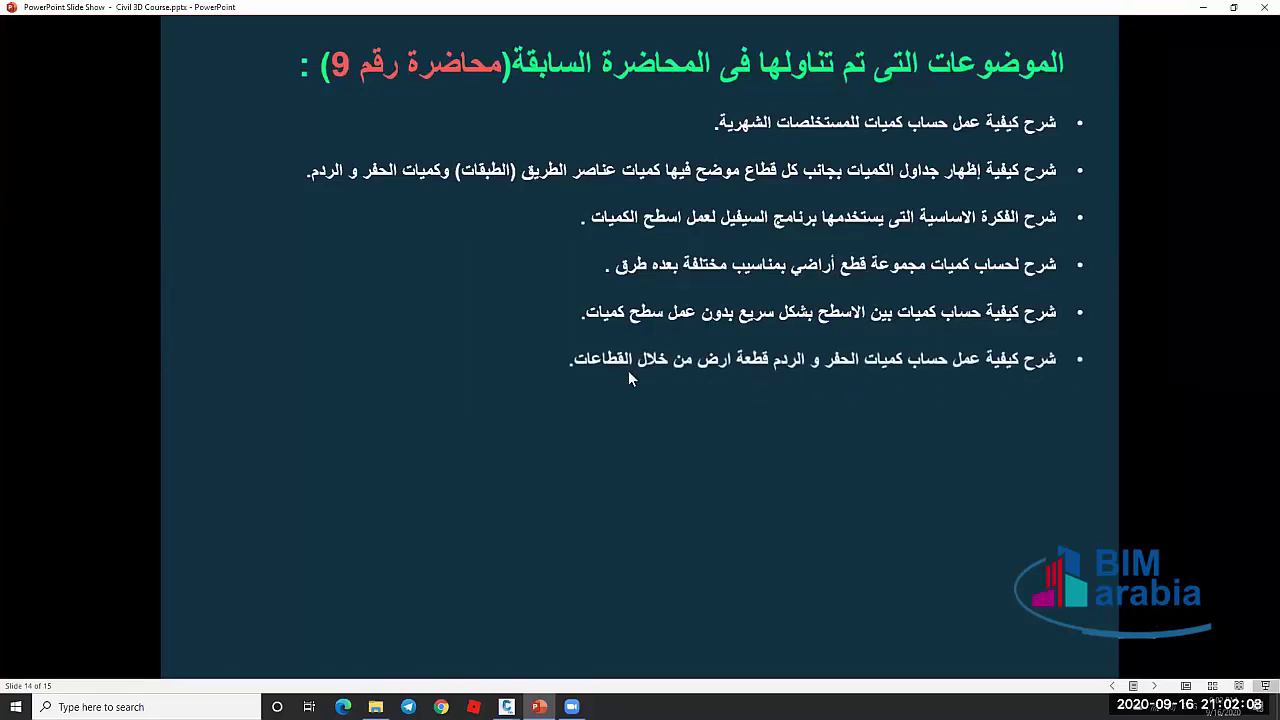
left_click(806, 374)
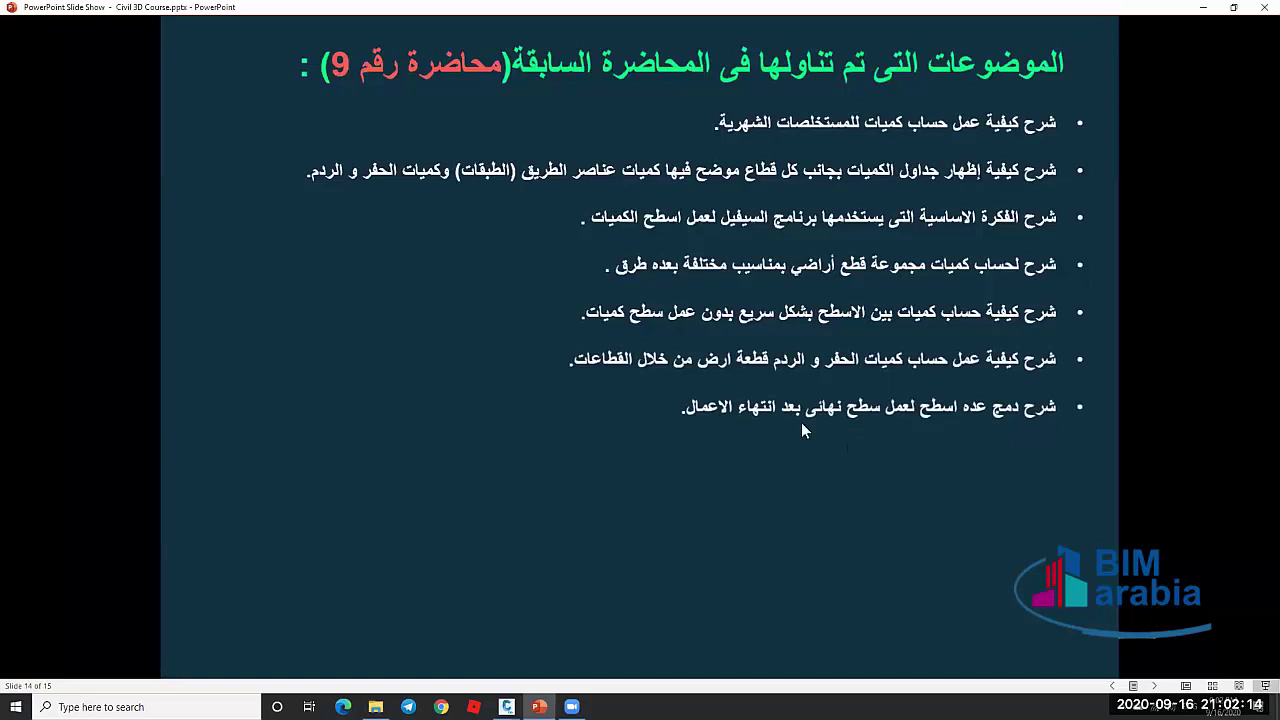
left_click(890, 470)
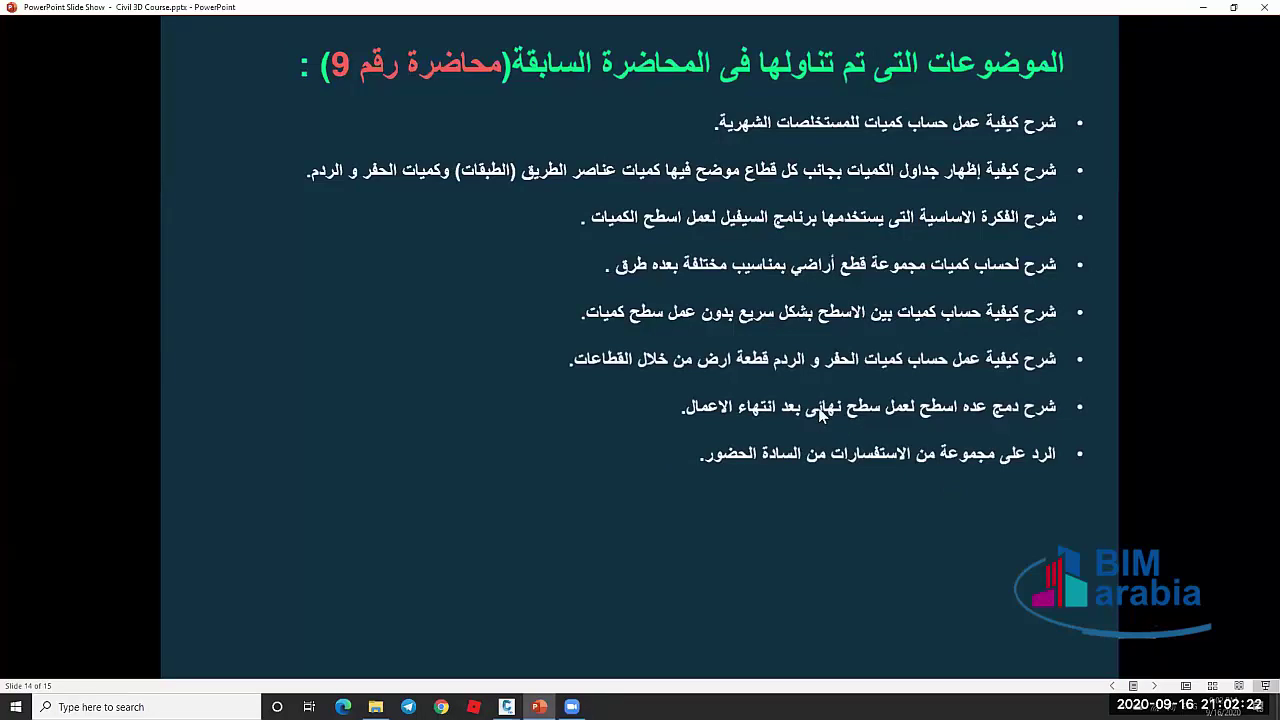
left_click(920, 548)
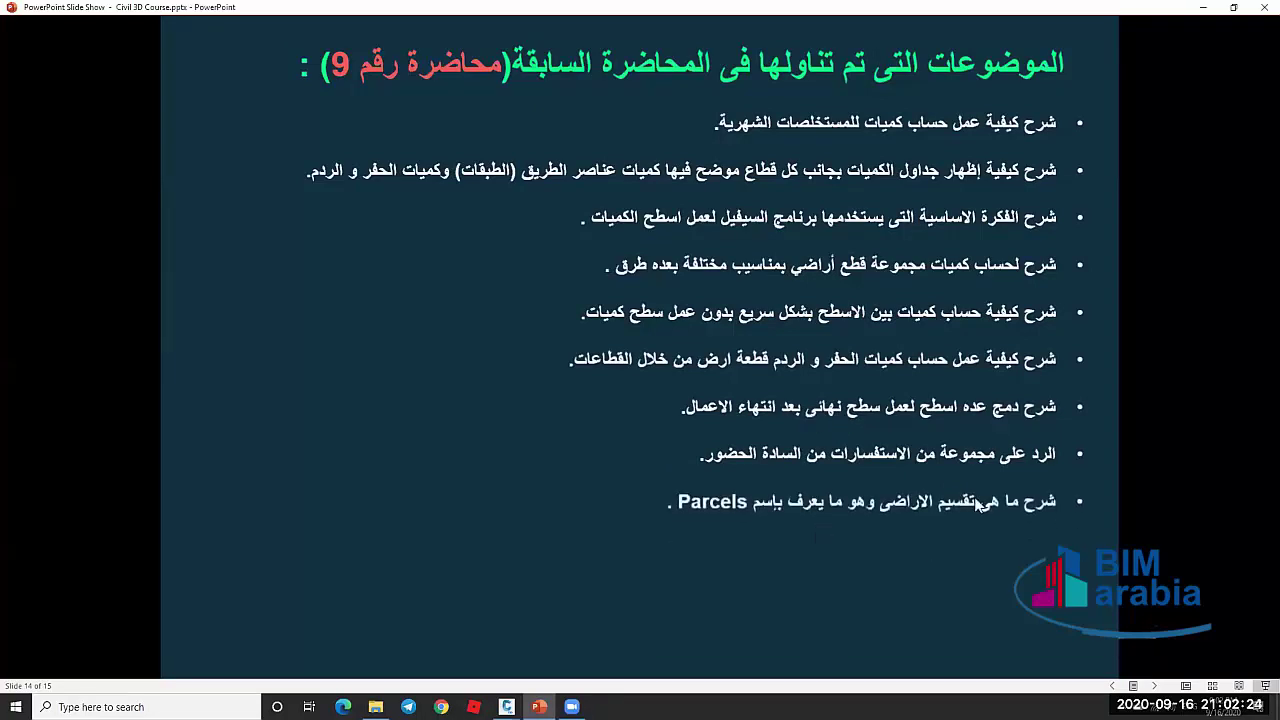
Reveal the plan-to-parcels and final bullets, then close PowerPoint, saving changes
left_click(790, 485)
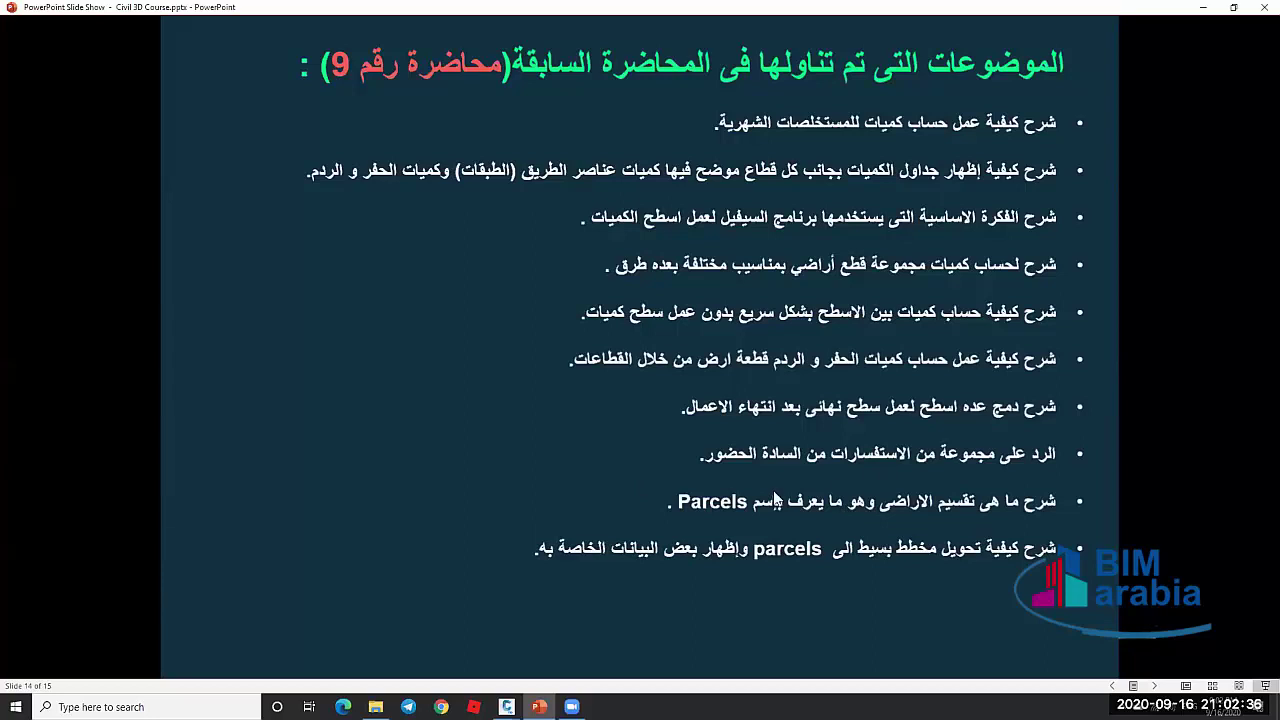
key("Right")
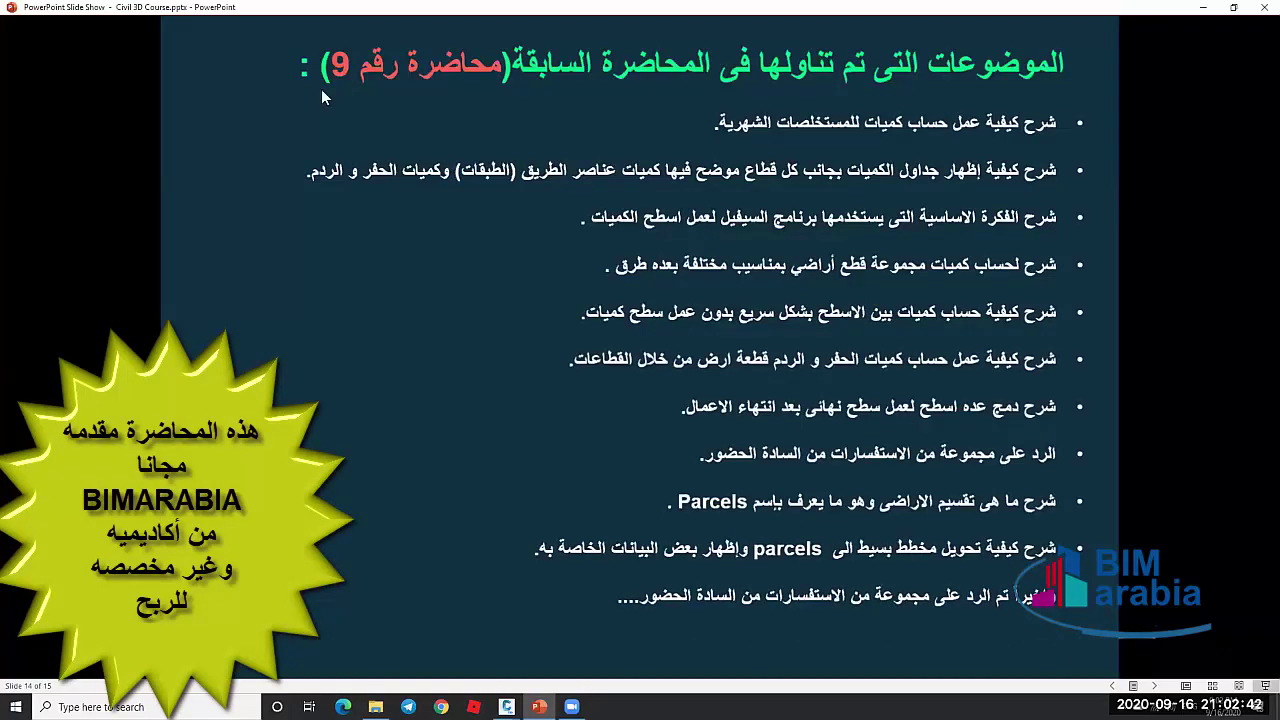
left_click(1265, 7)
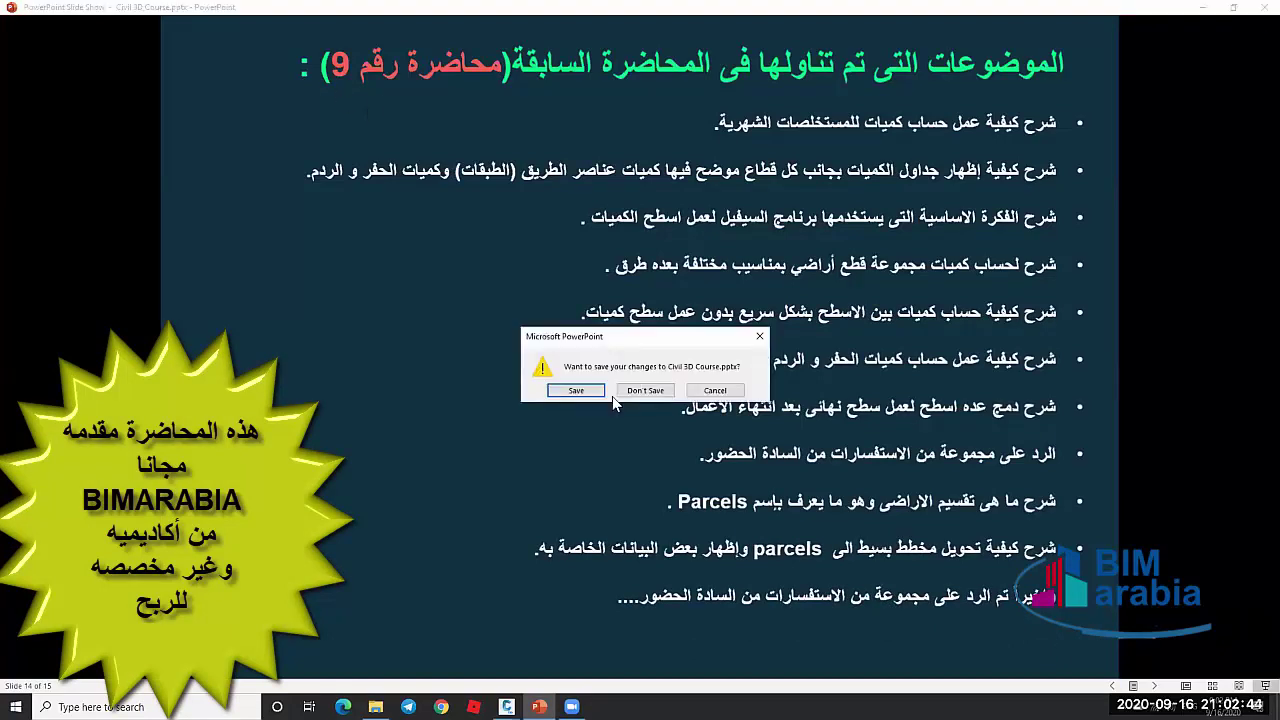
left_click(585, 390)
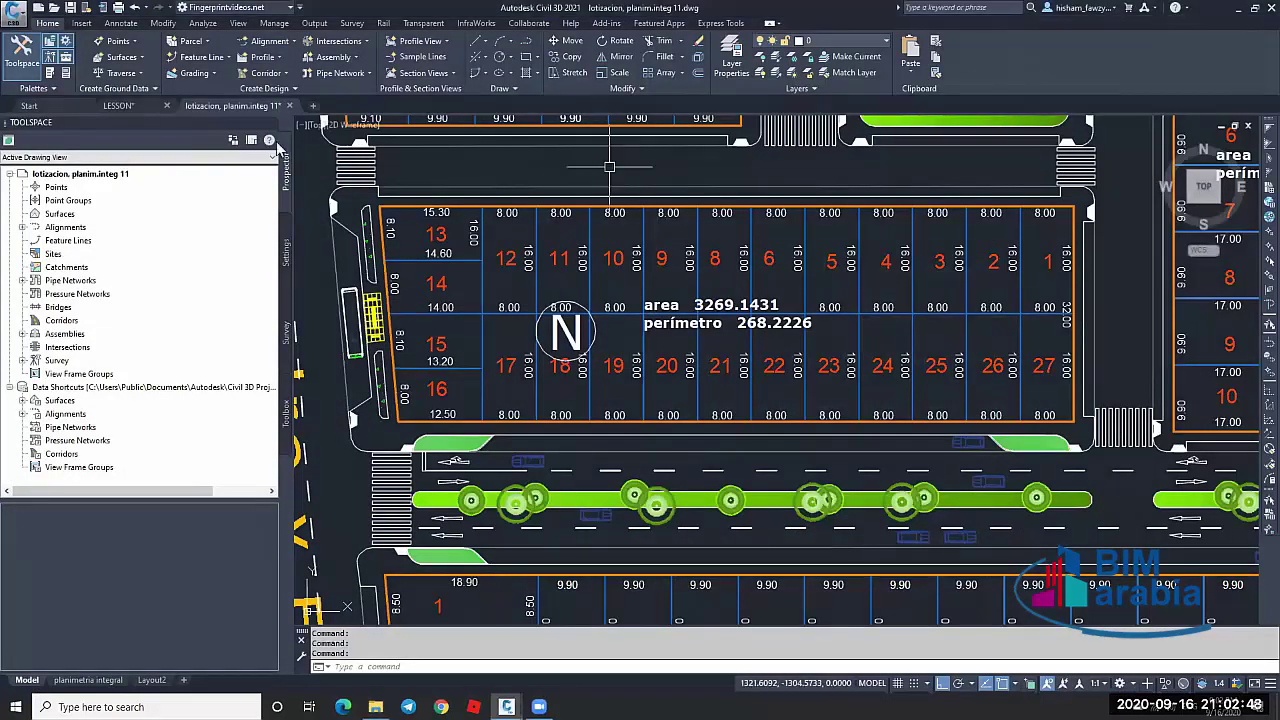
Glance at LESSON.dwg, then return to the lotizacion lot plan and zoom around its blocks
left_click(118, 106)
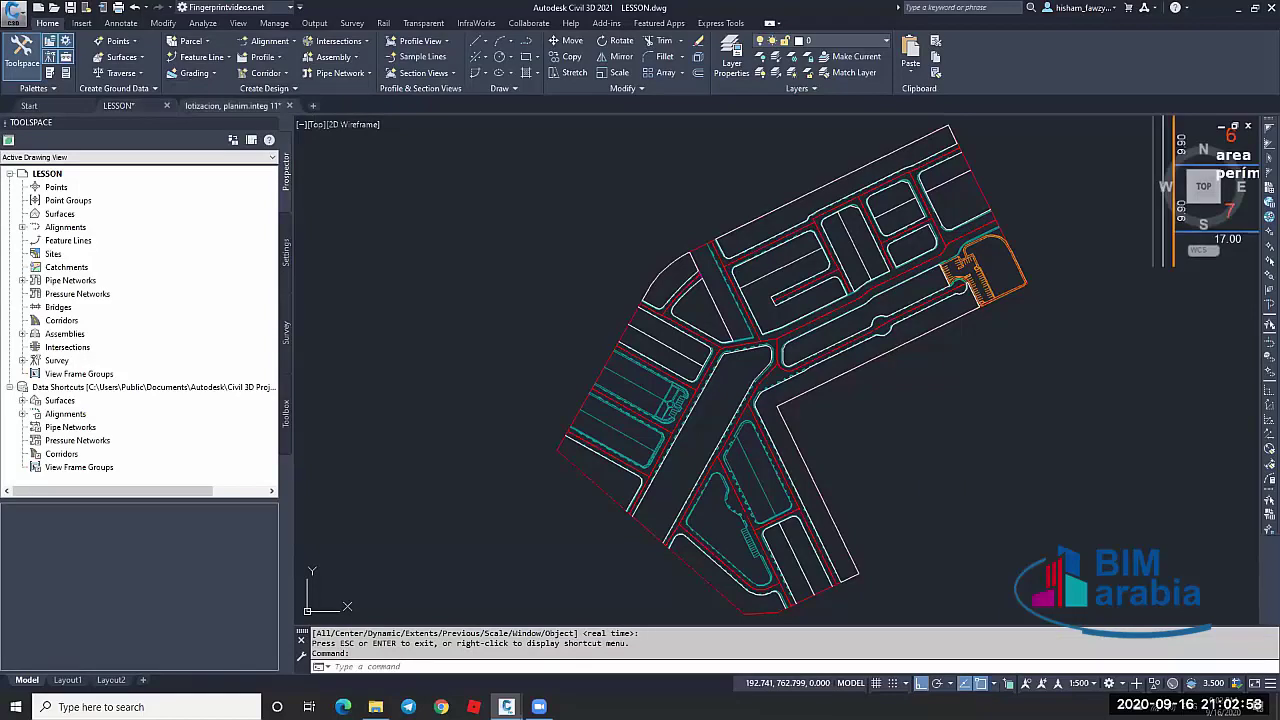
left_click(225, 105)
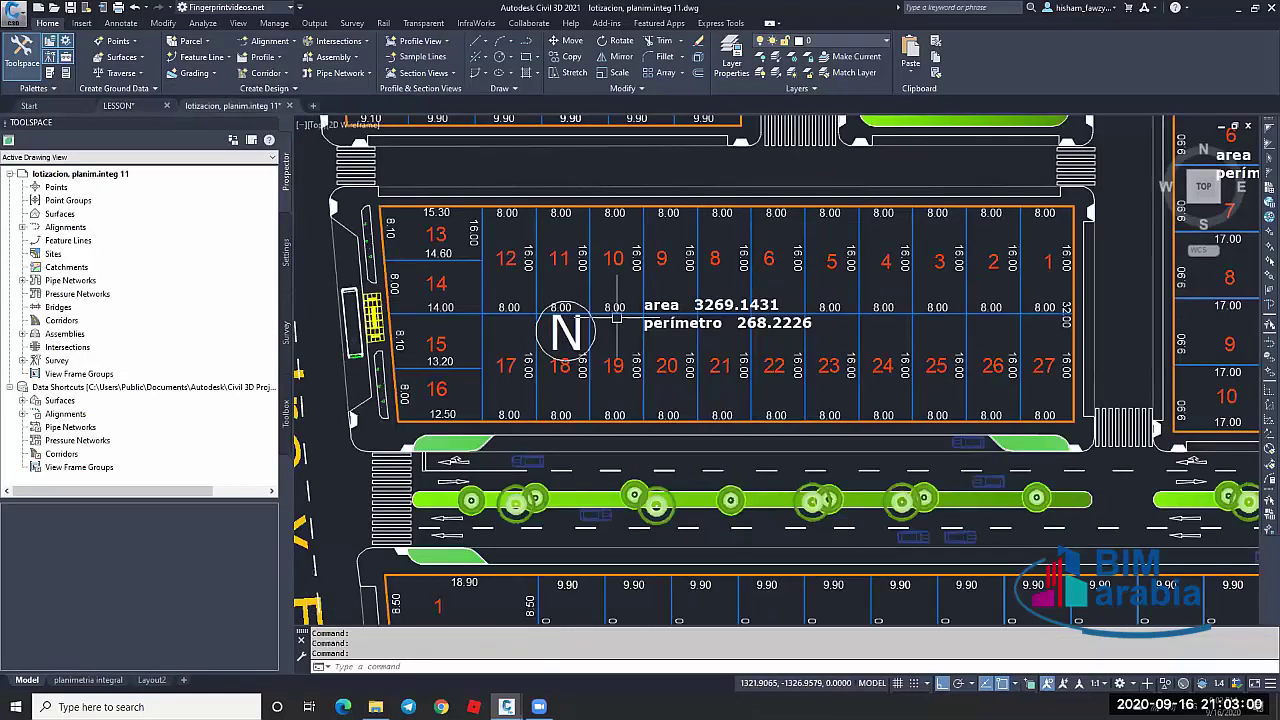
scroll(617, 318, "down", 4)
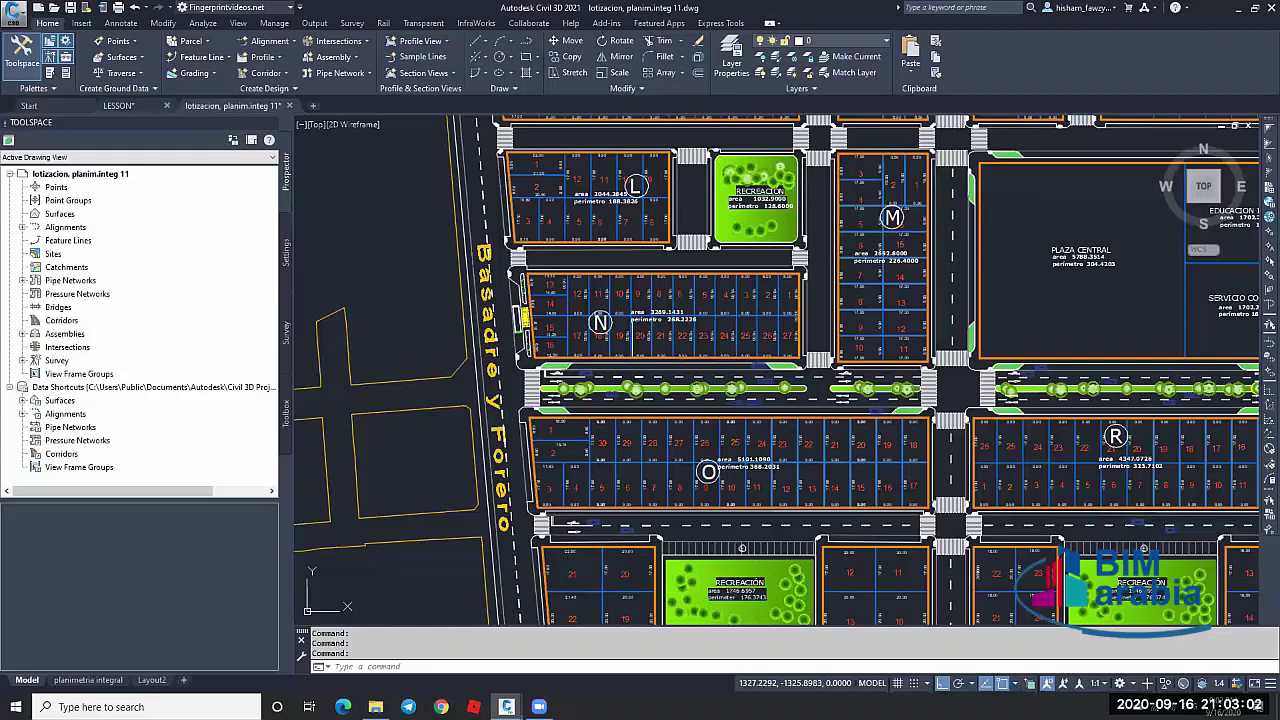
scroll(681, 313, "down", 2)
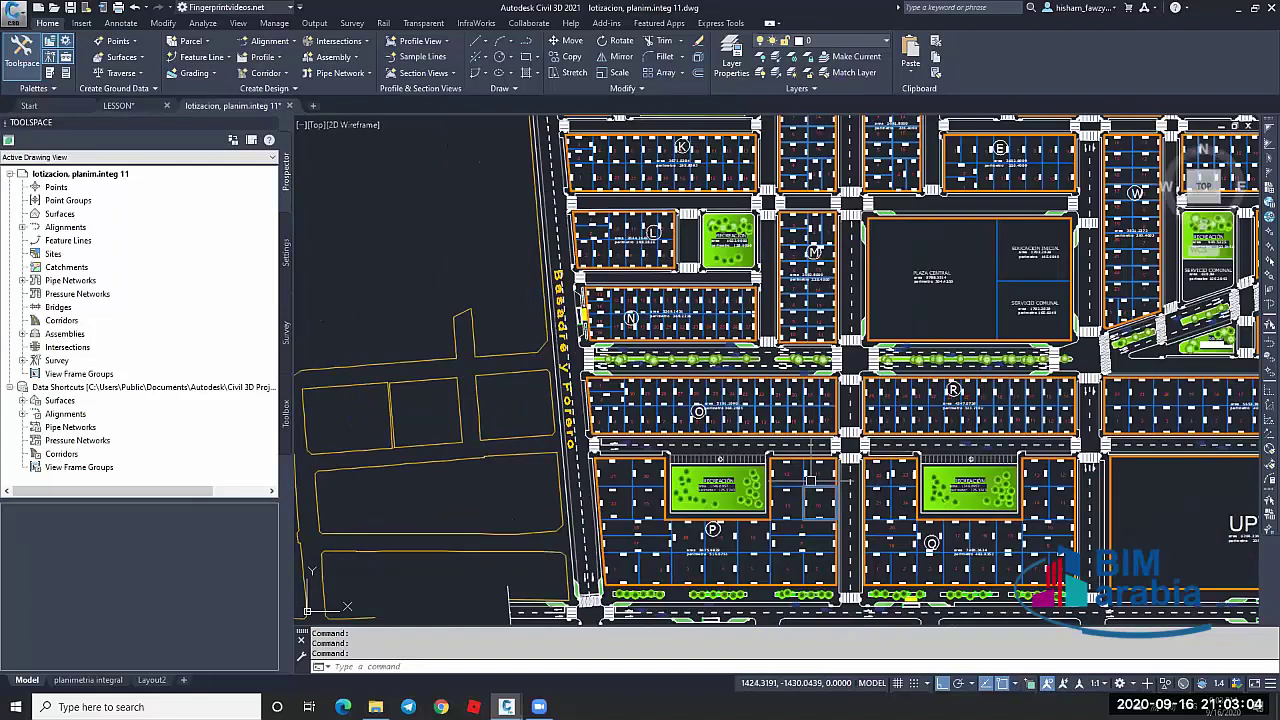
scroll(725, 300, "down", 2)
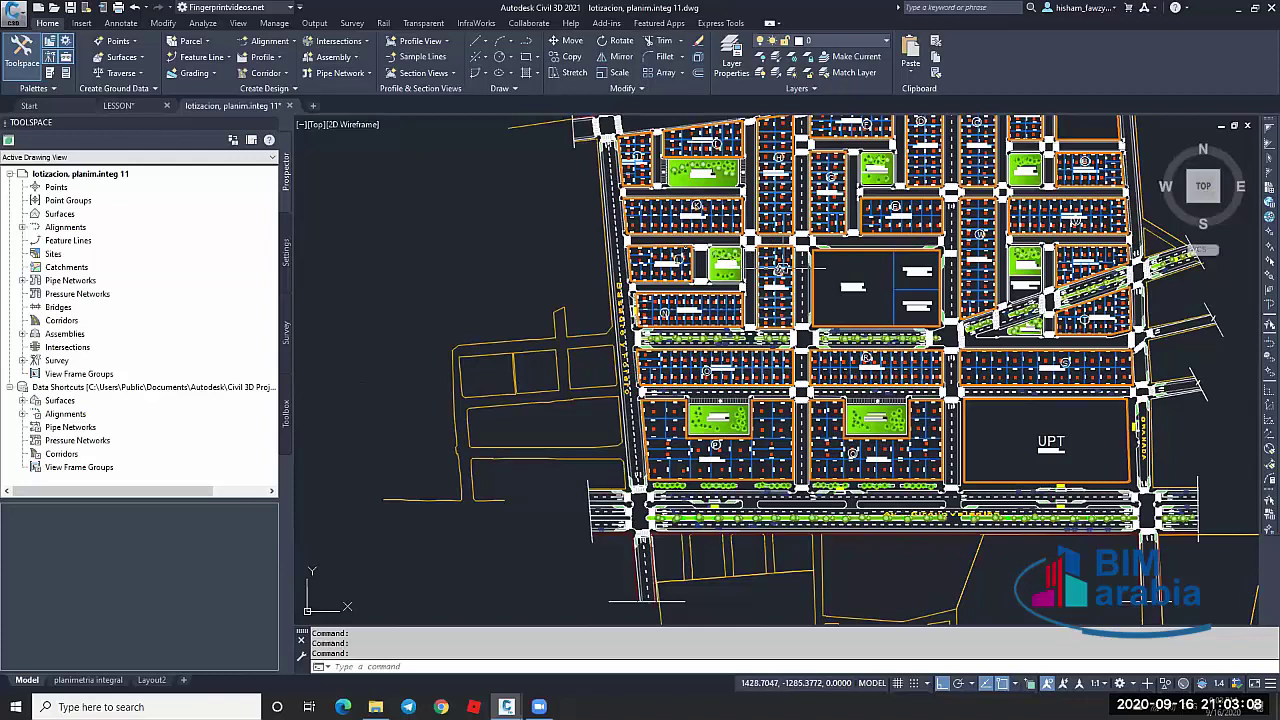
scroll(779, 240, "up", 5)
scroll(684, 324, "down", 3)
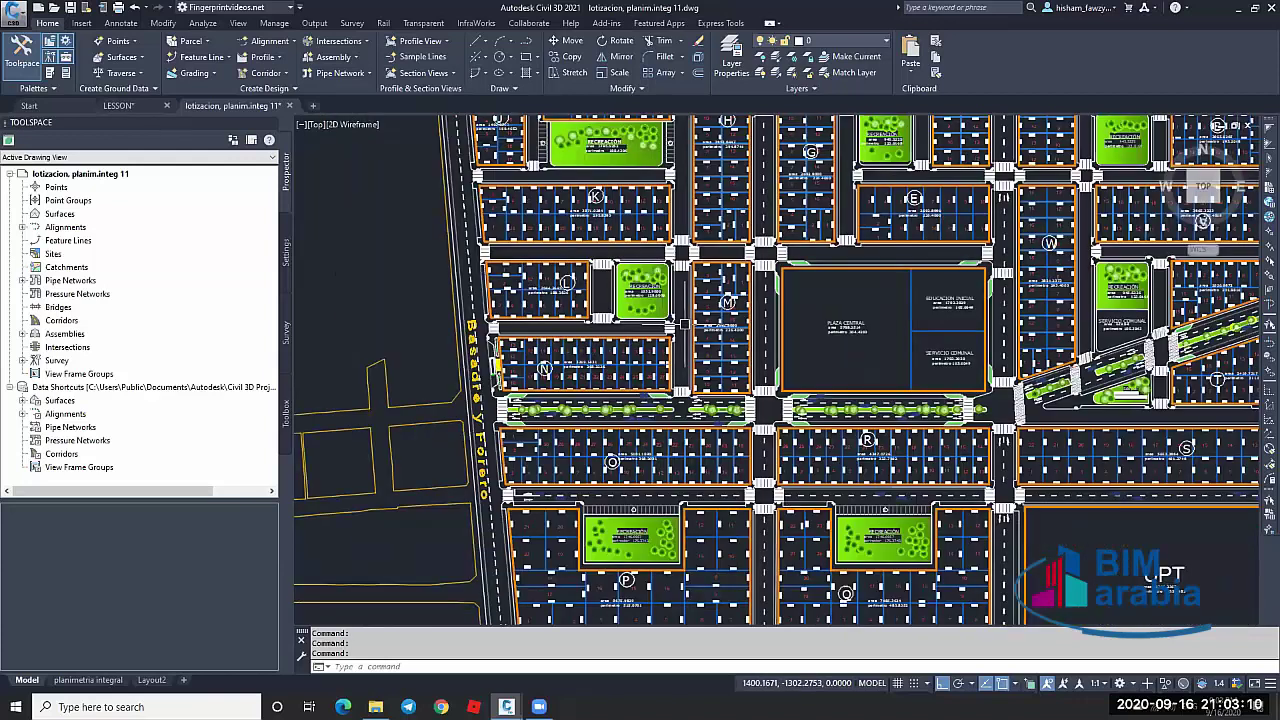
scroll(684, 324, "down", 4)
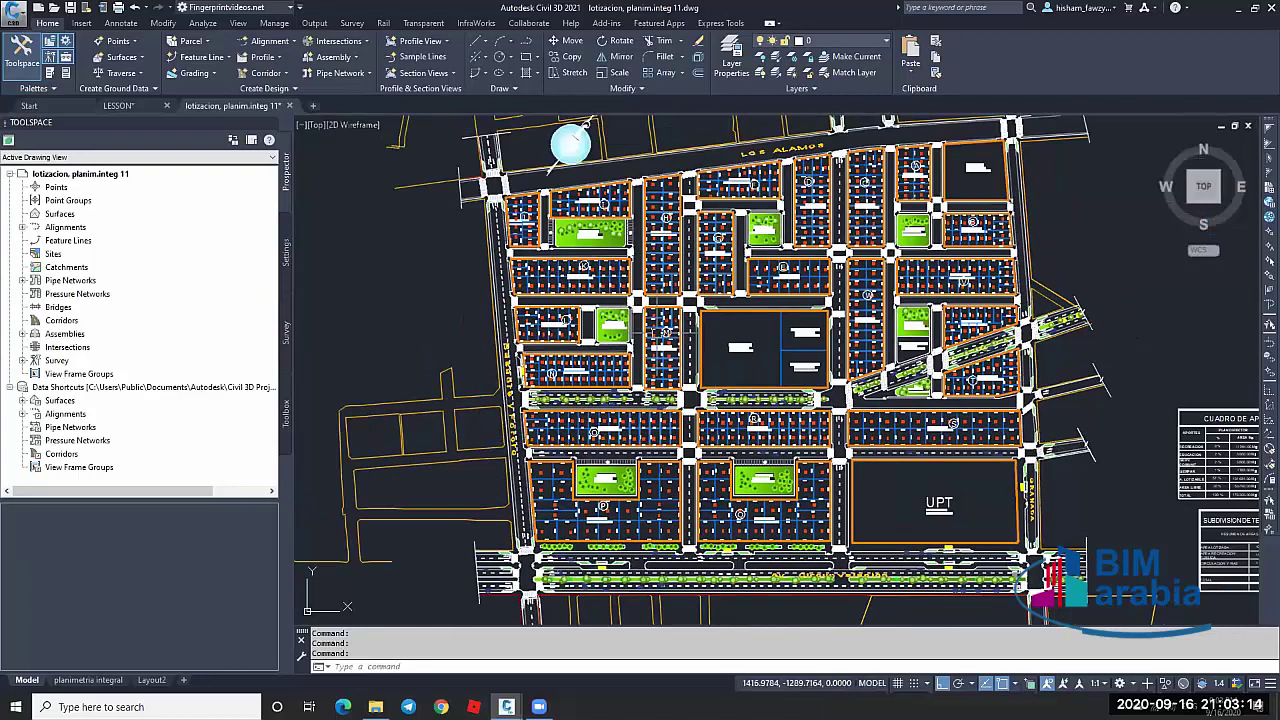
scroll(655, 332, "up", 4)
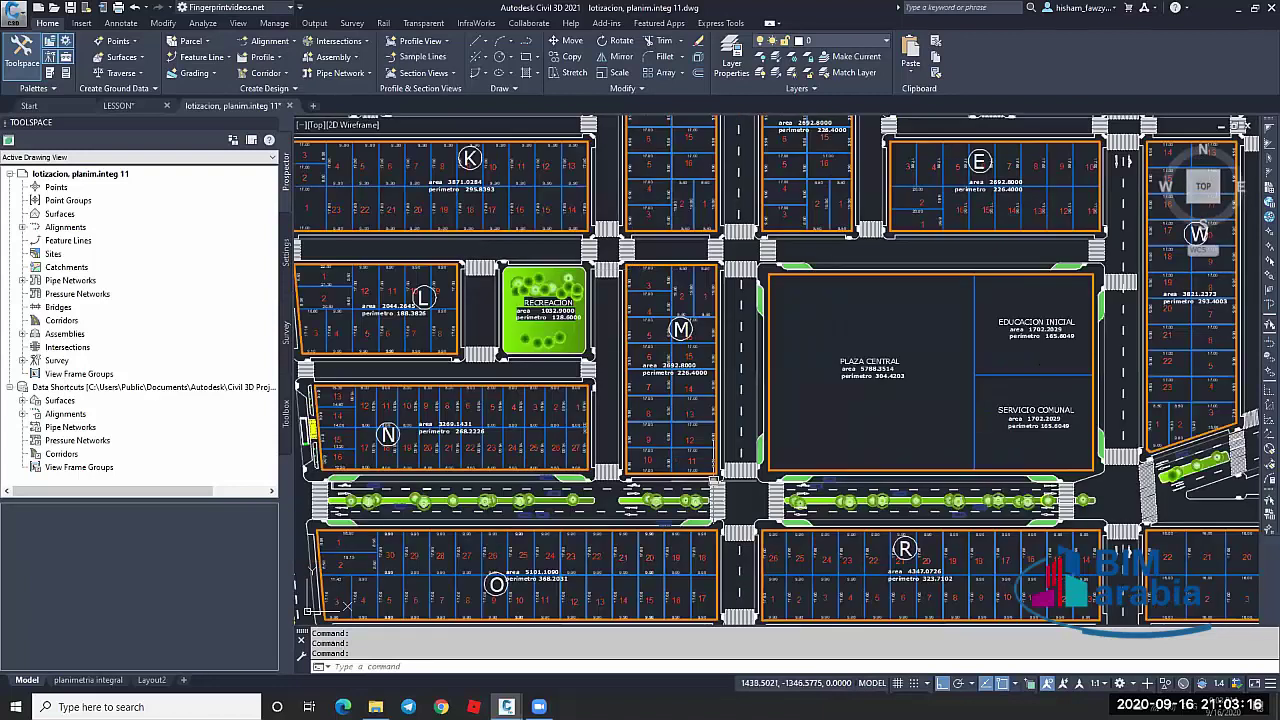
Finish zooming over the subdivided lot plan example and switch back to LESSON.dwg
scroll(668, 285, "down", 2)
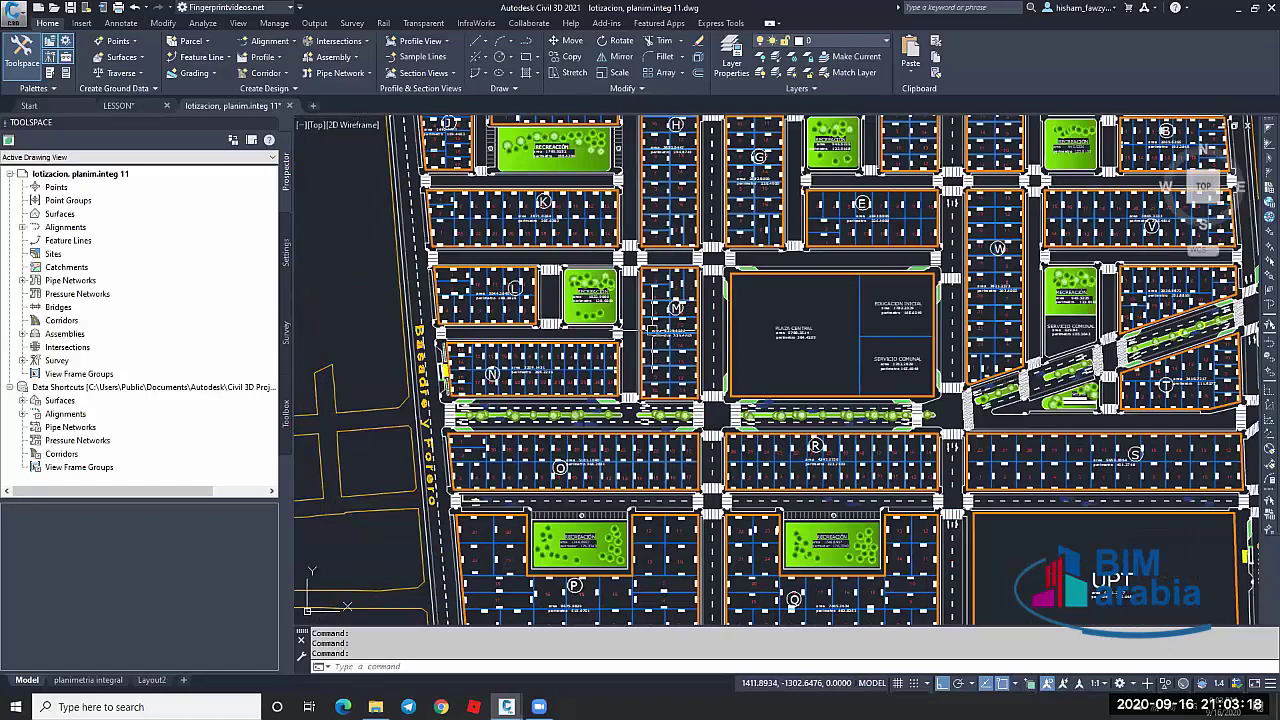
scroll(655, 332, "down", 2)
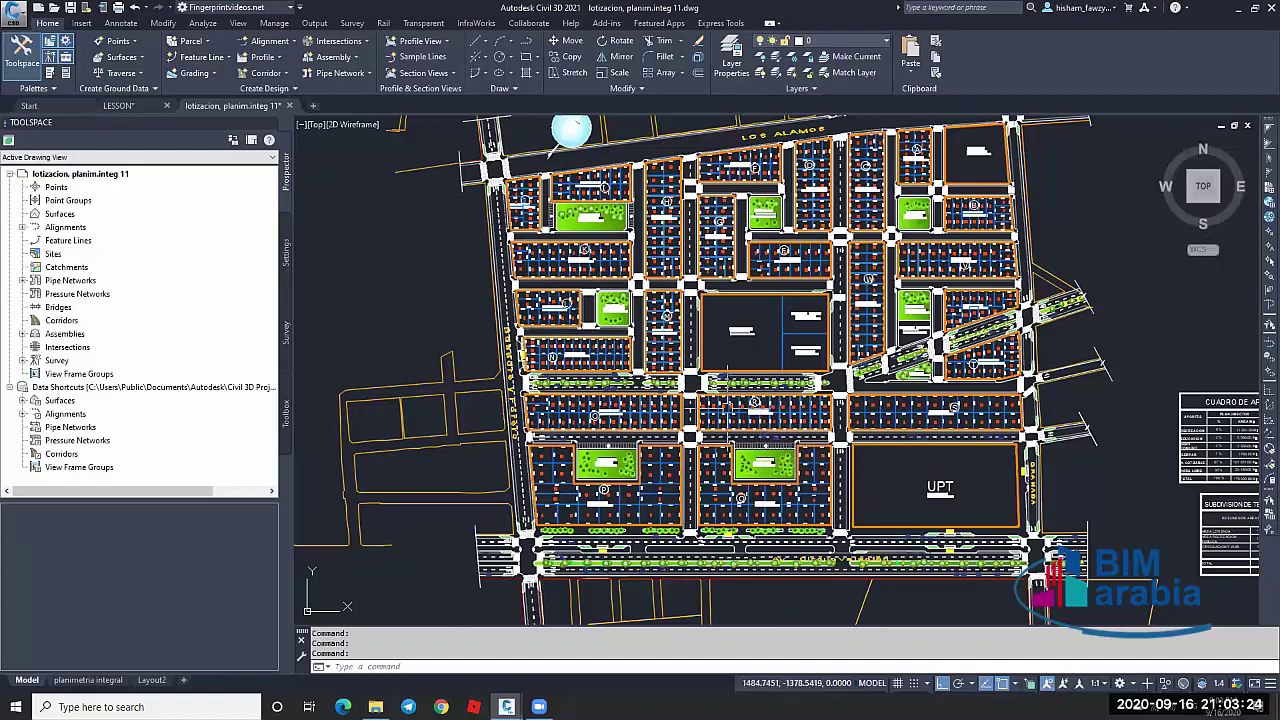
scroll(776, 433, "up", 2)
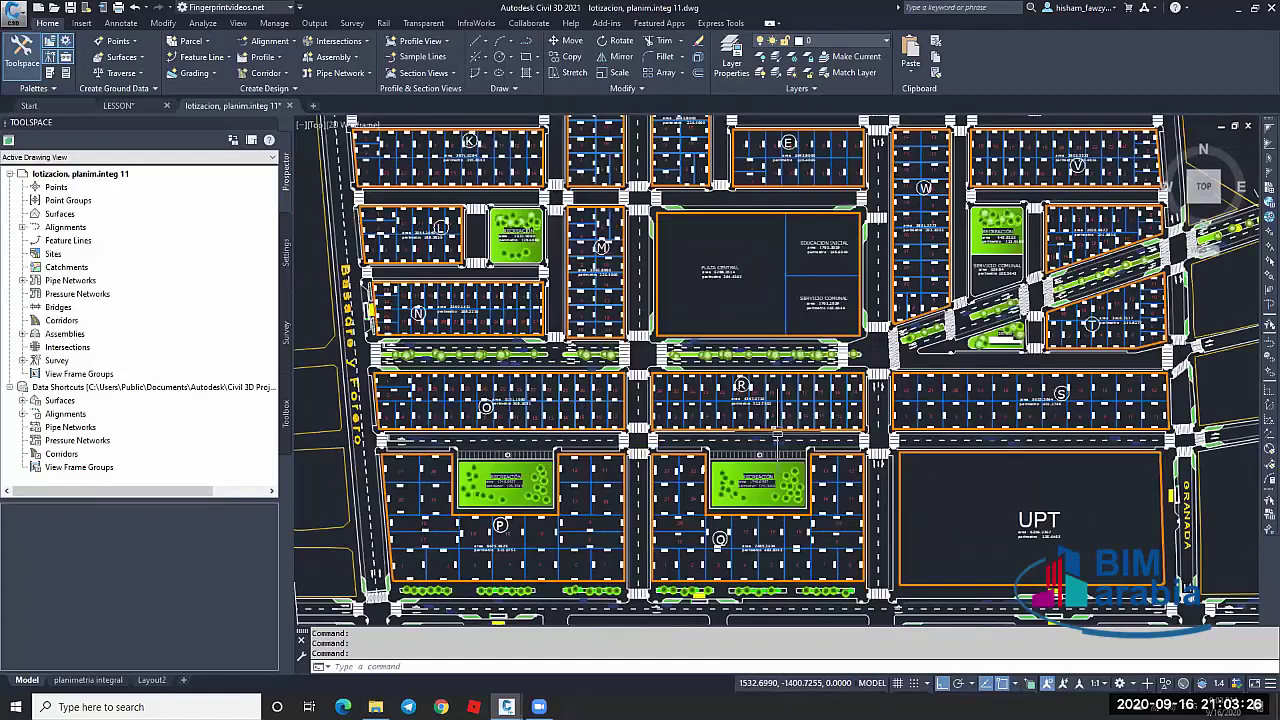
scroll(776, 433, "up", 2)
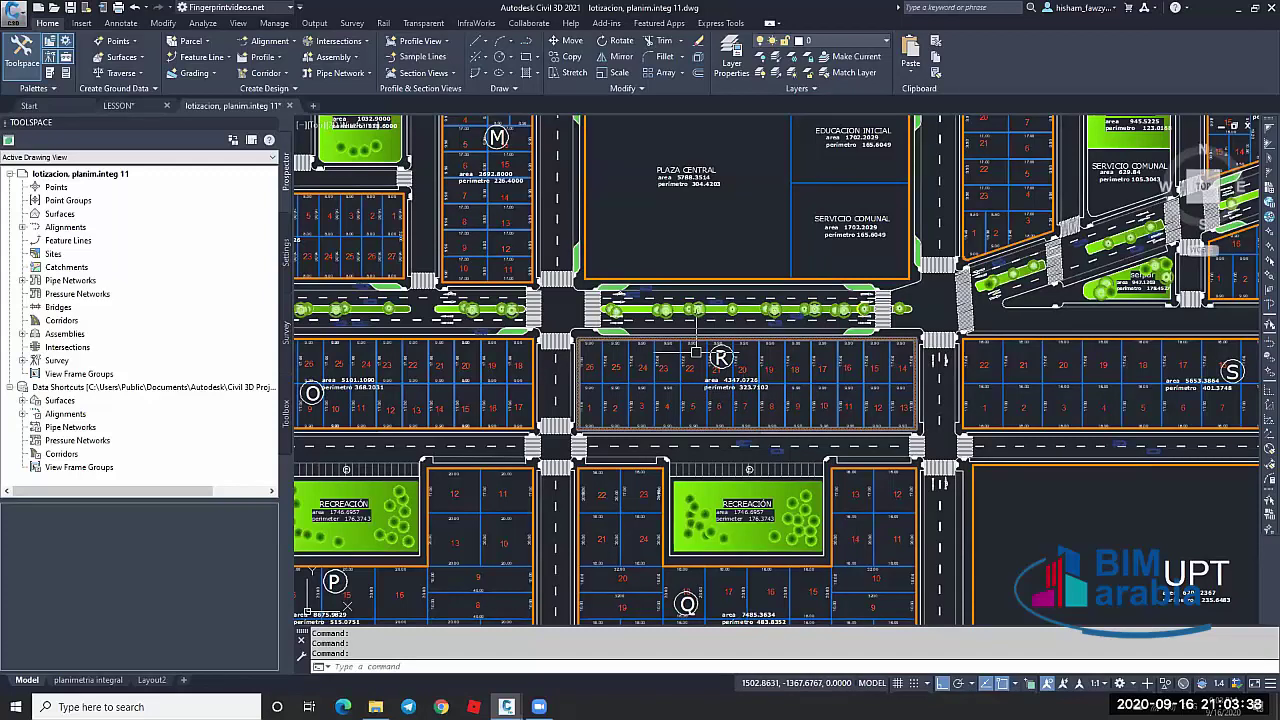
scroll(697, 352, "up", 5)
scroll(710, 373, "down", 2)
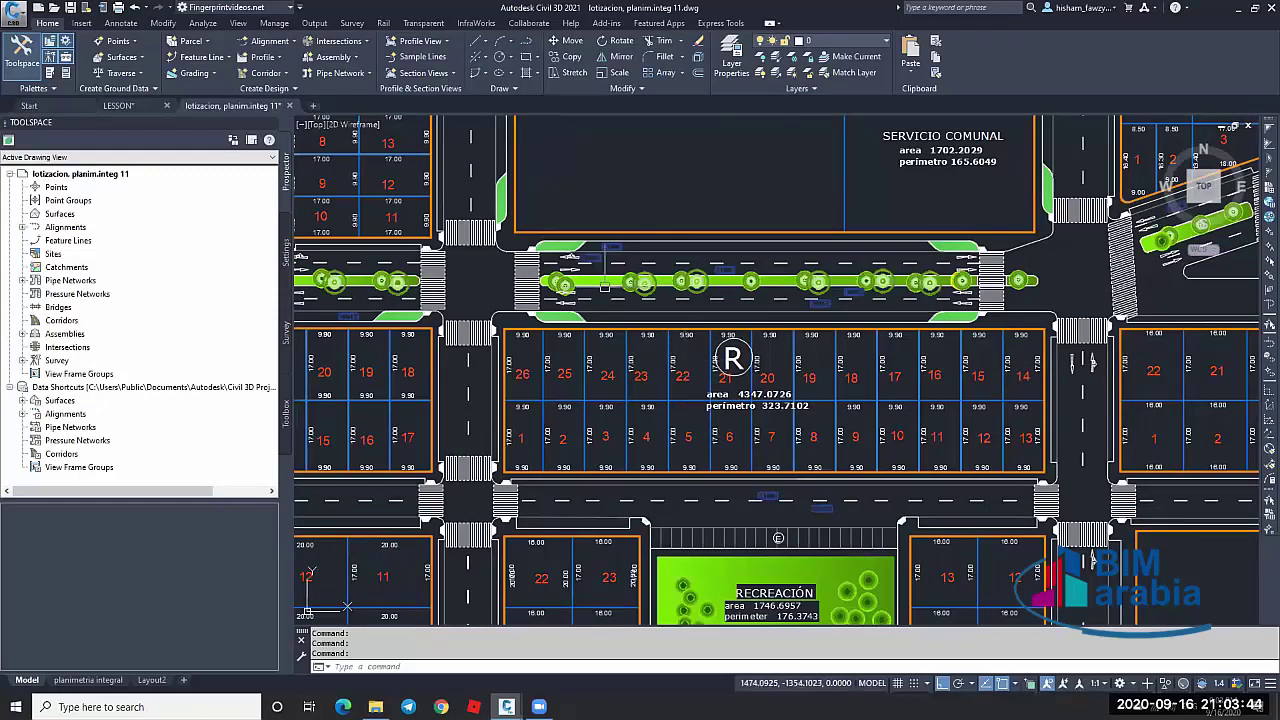
scroll(604, 287, "down", 5)
key("ctrl+Tab")
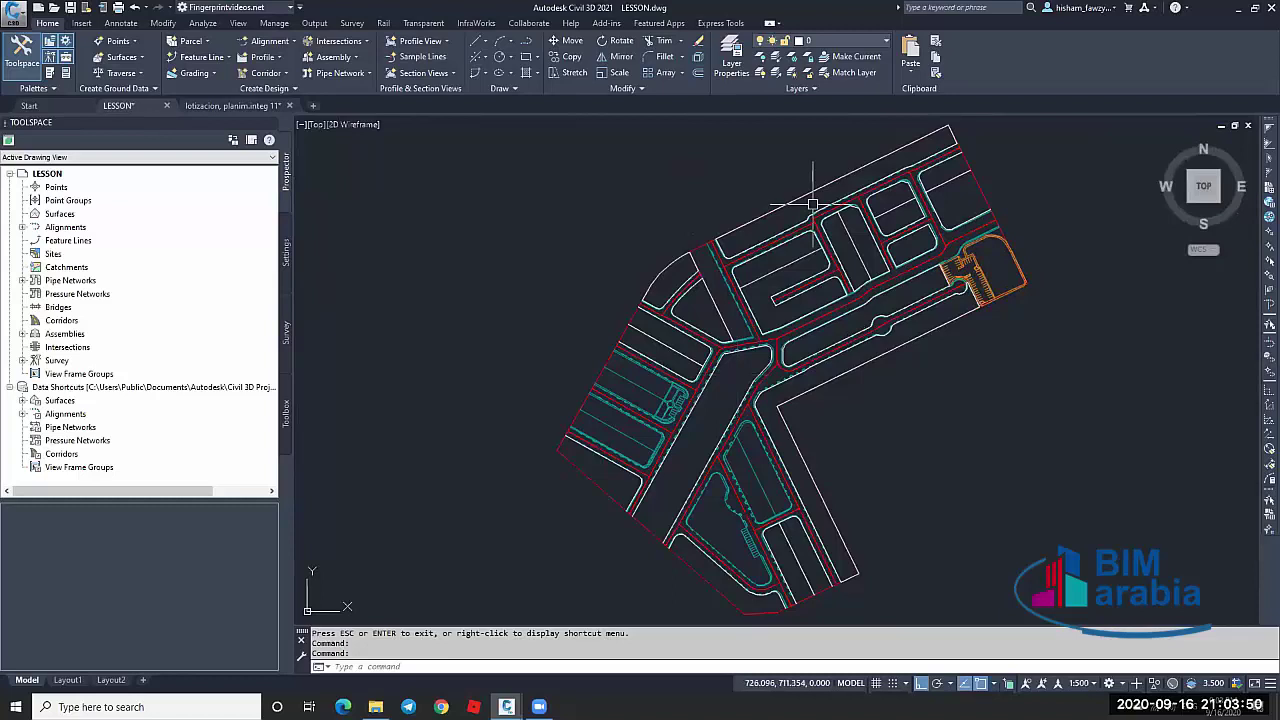
Zoom in on the parcel block left of the main road in LESSON.dwg
scroll(709, 300, "up", 5)
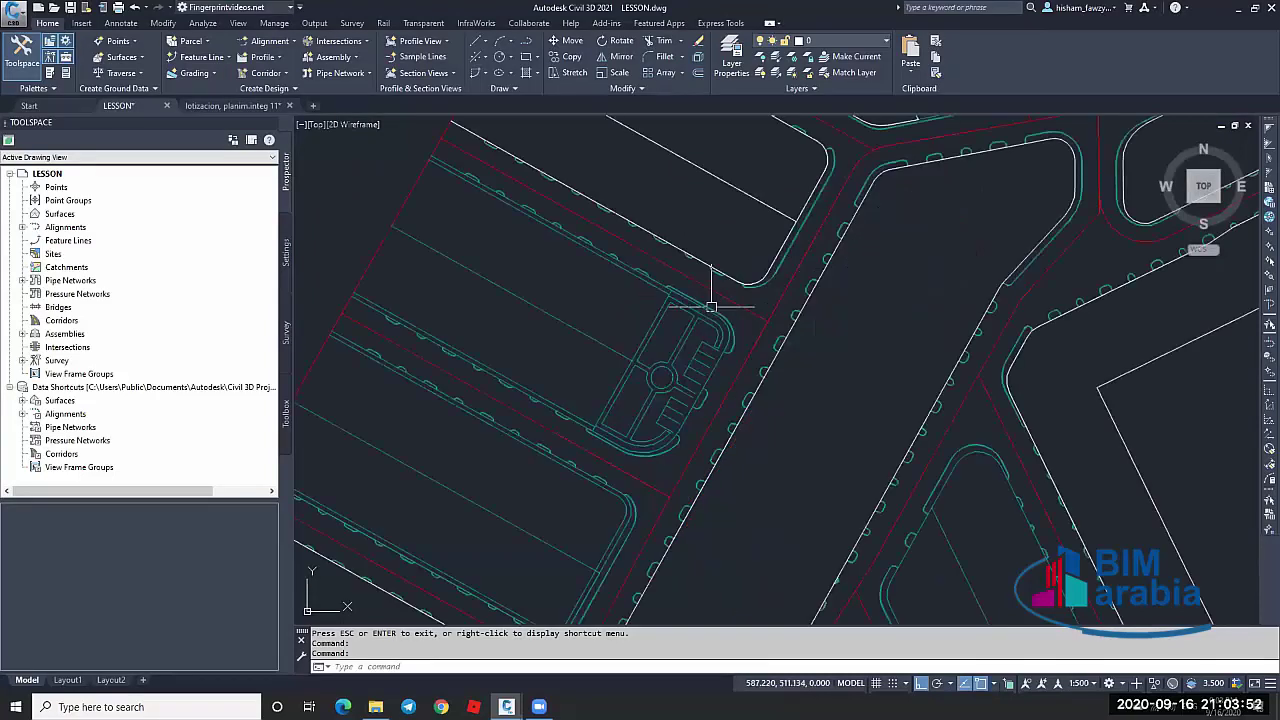
scroll(691, 263, "up", 1)
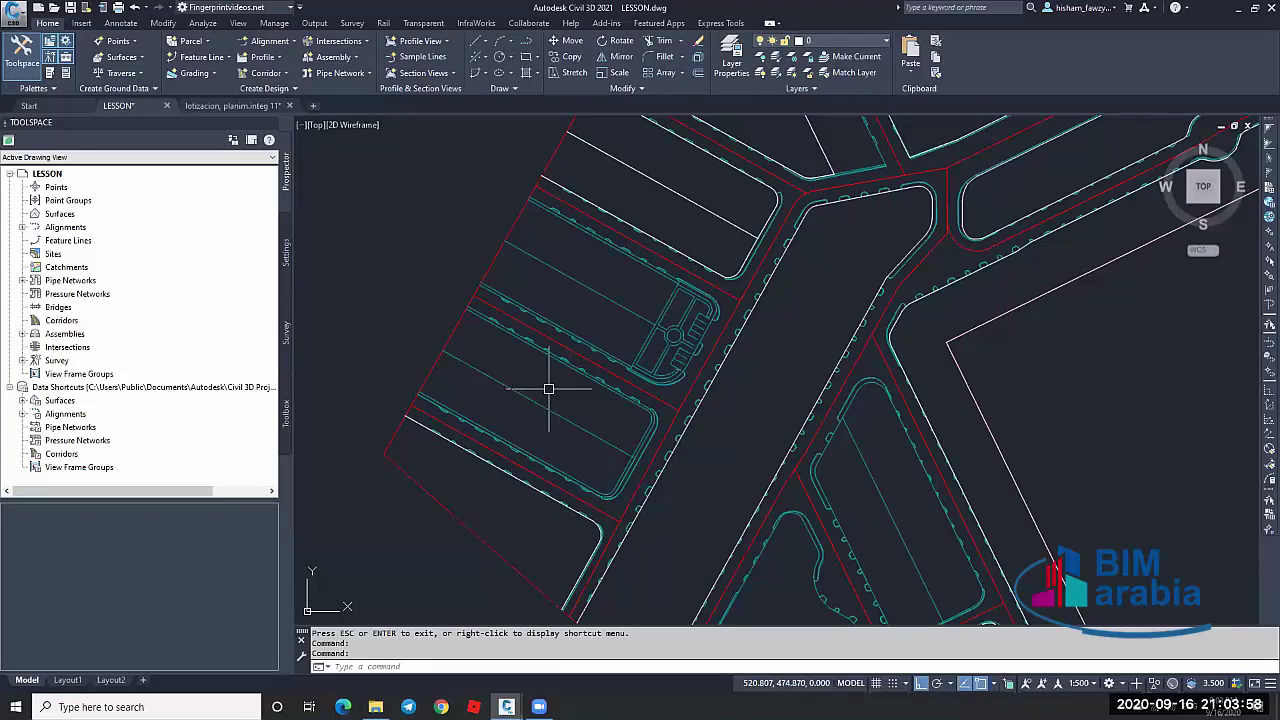
scroll(528, 336, "down", 4)
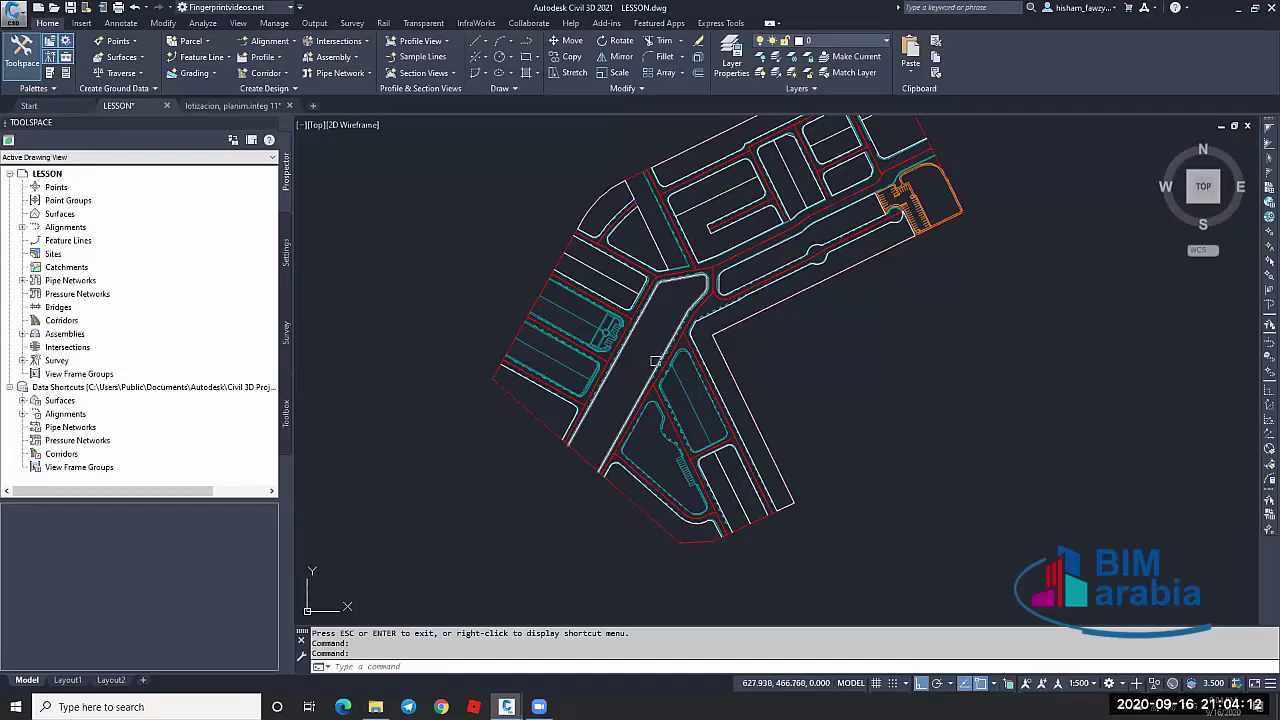
scroll(566, 387, "up", 3)
scroll(663, 394, "down", 2)
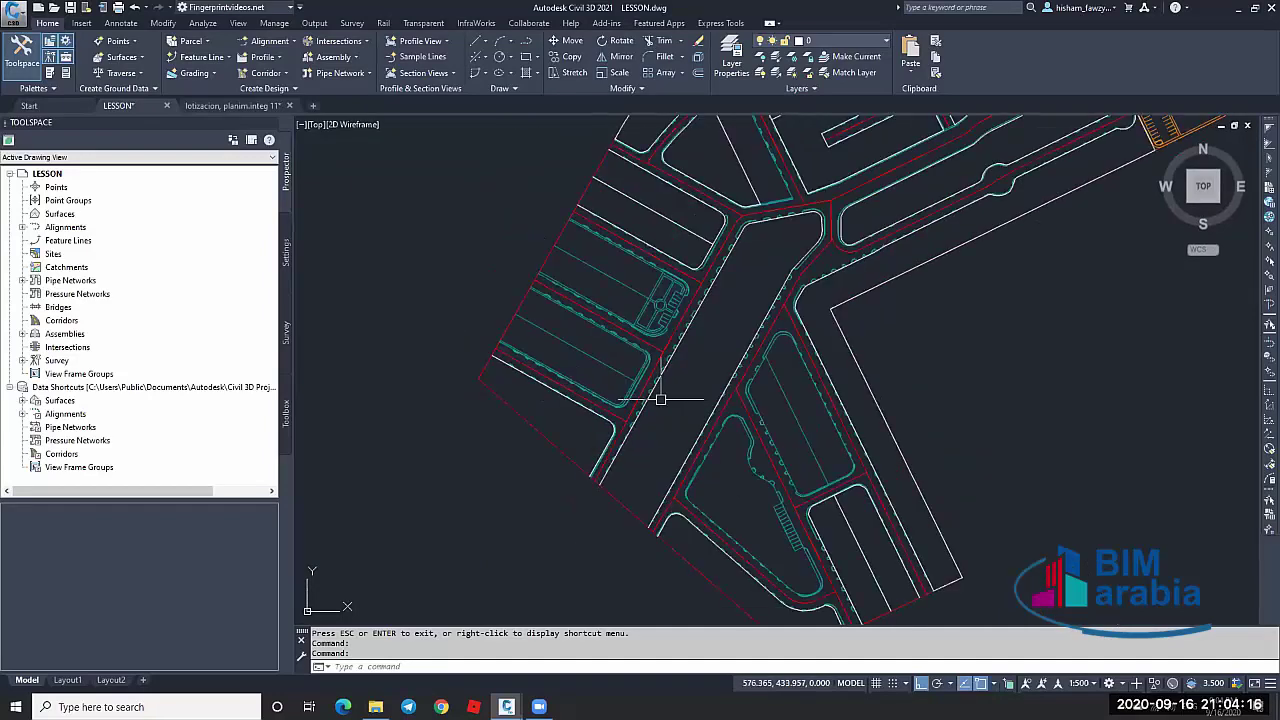
scroll(625, 362, "up", 2)
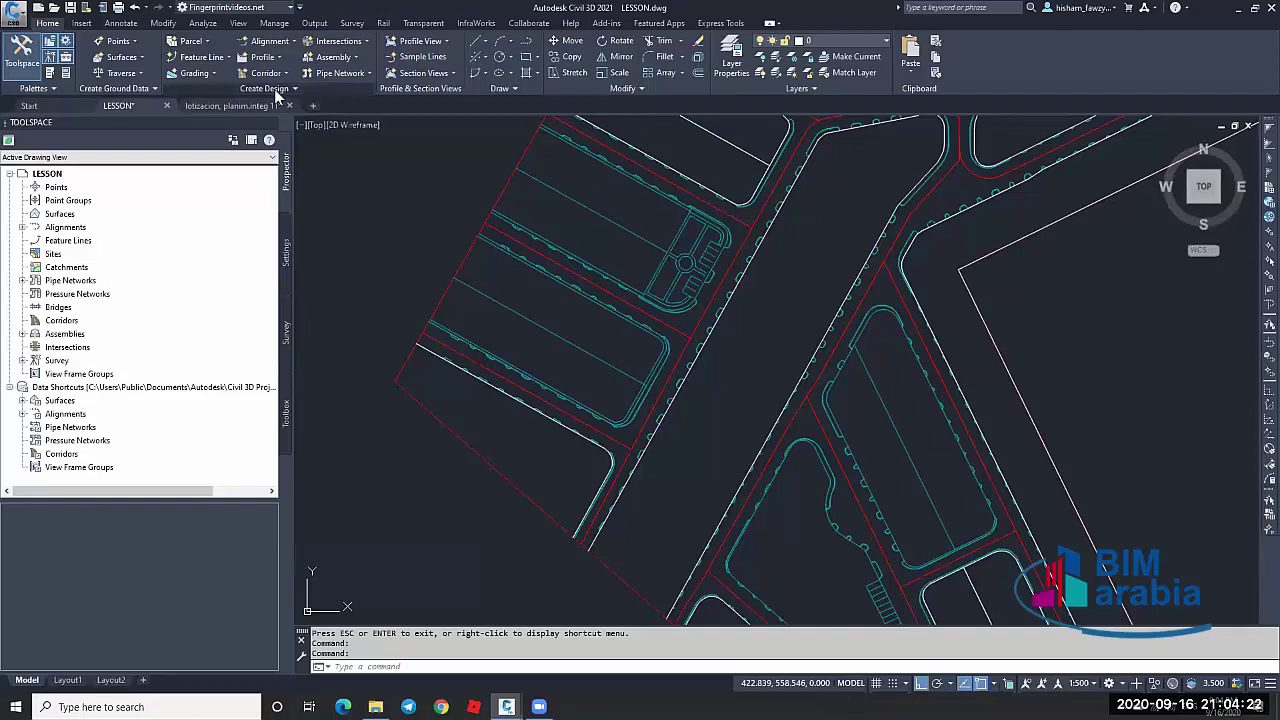
left_click(198, 42)
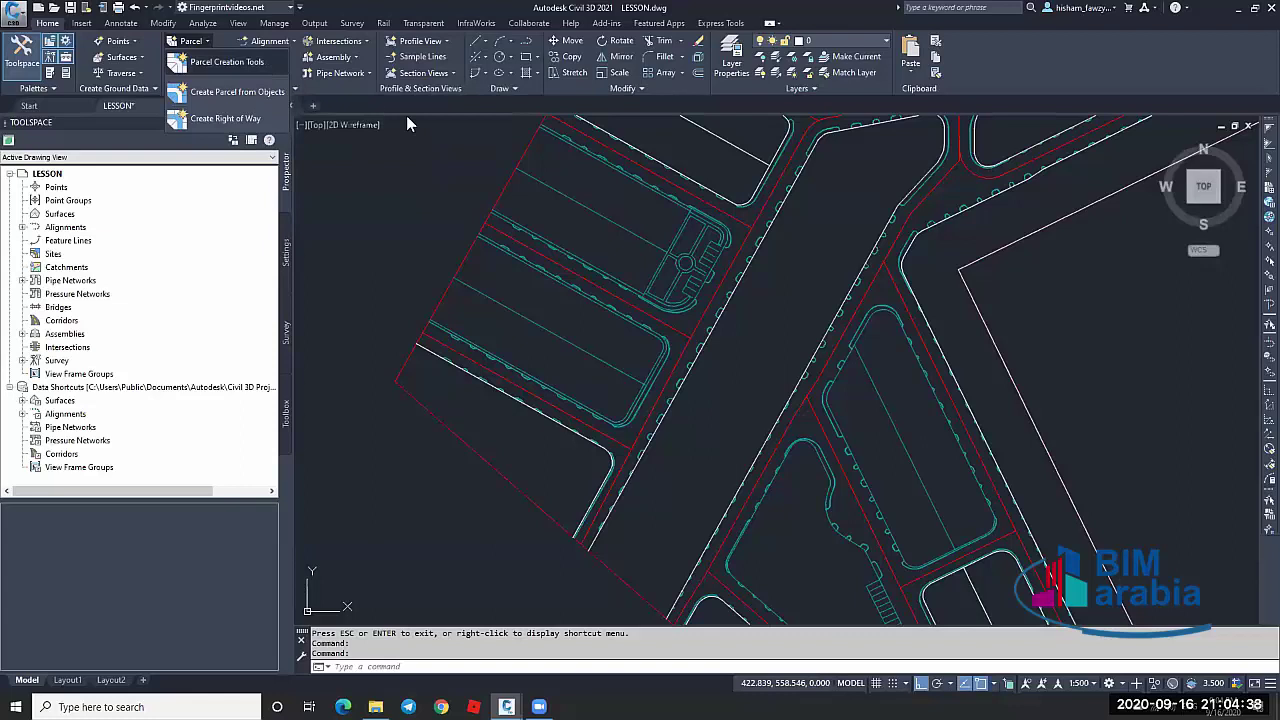
left_click_drag(420, 125, 995, 152)
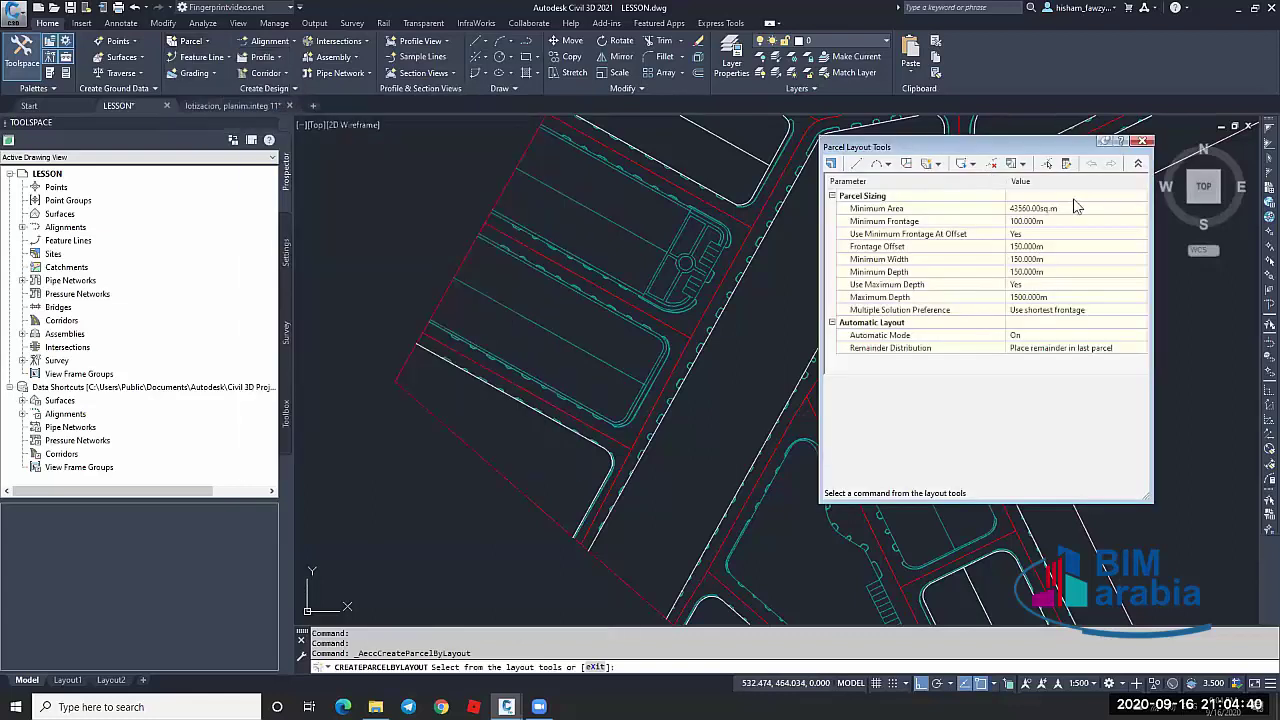
left_click(1138, 164)
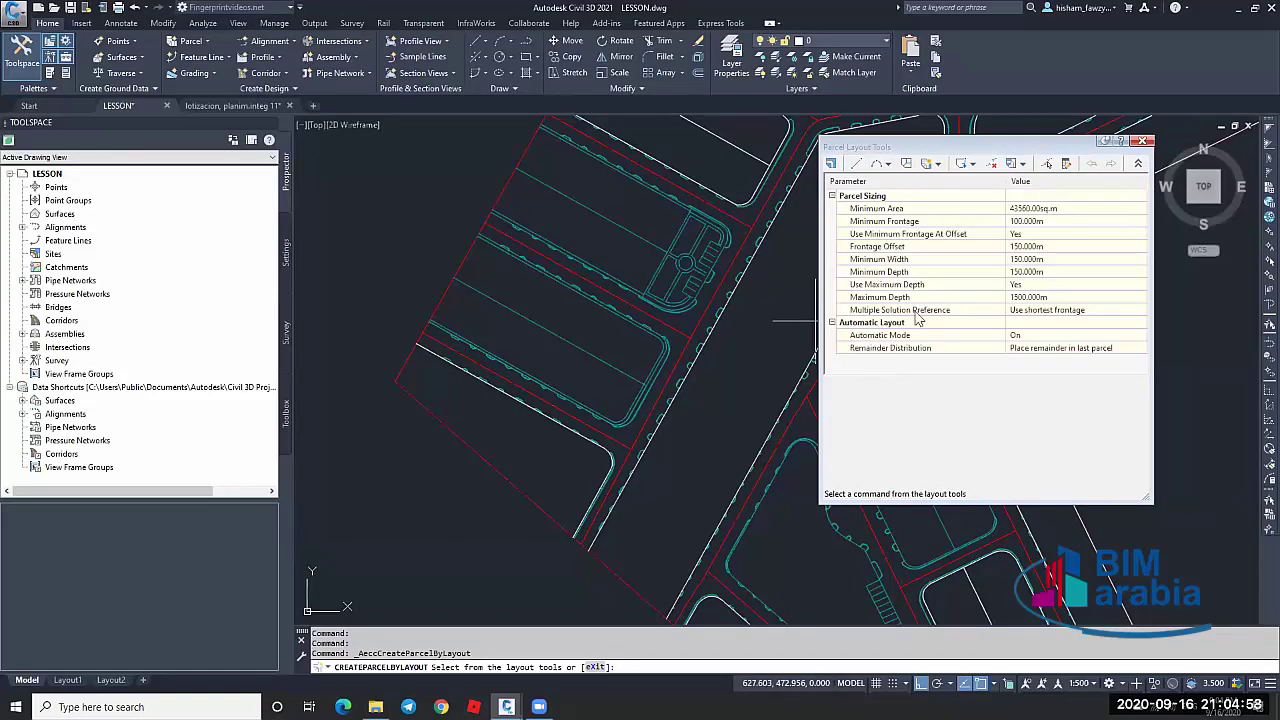
left_click(1145, 140)
key("Escape")
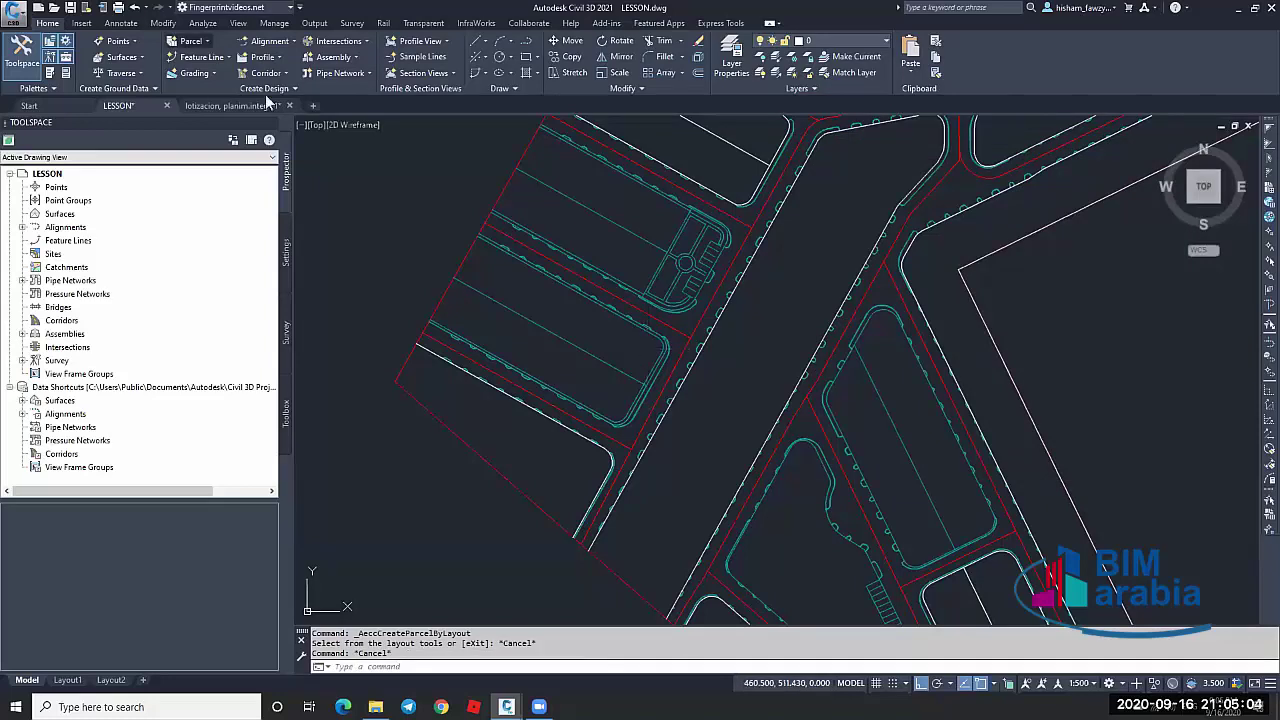
Start Create Parcel from Objects and select the lot outline polyline
left_click(191, 41)
left_click(250, 98)
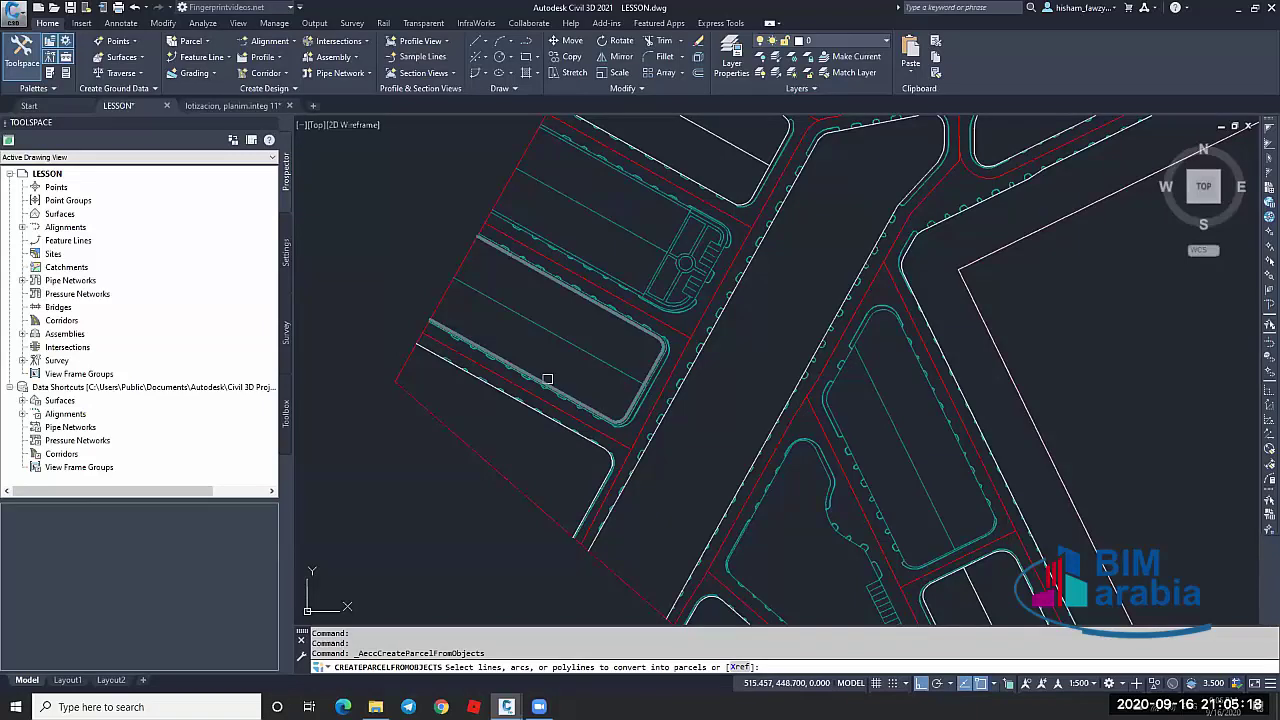
left_click(547, 379)
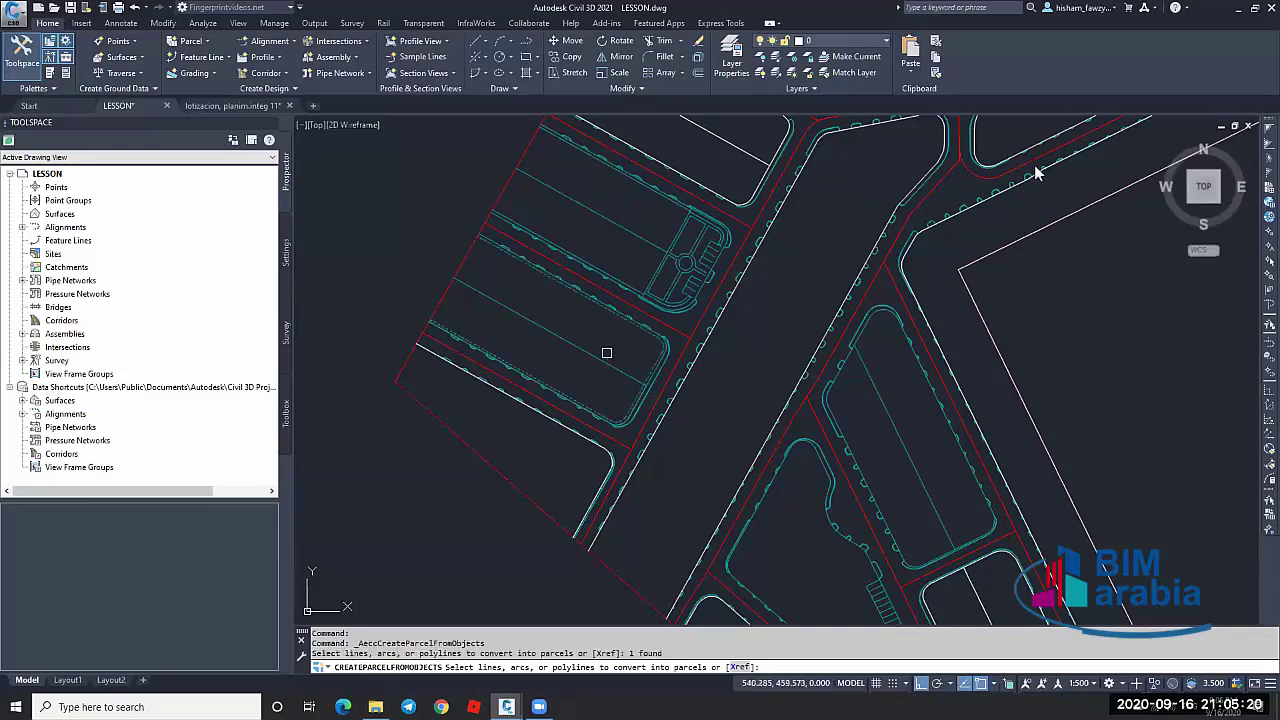
key("Return")
Create the parcel in Site 1 with Property style and Parcel Name area labels
left_click_drag(1008, 172, 634, 166)
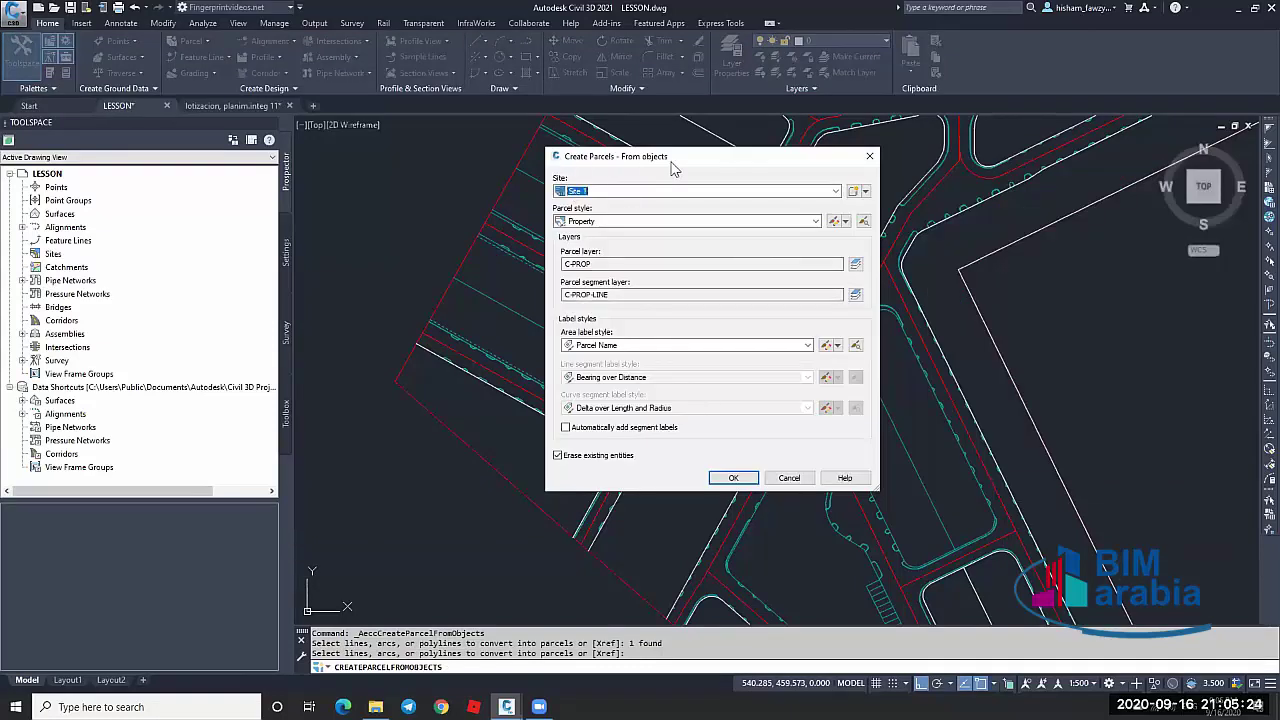
left_click(618, 194)
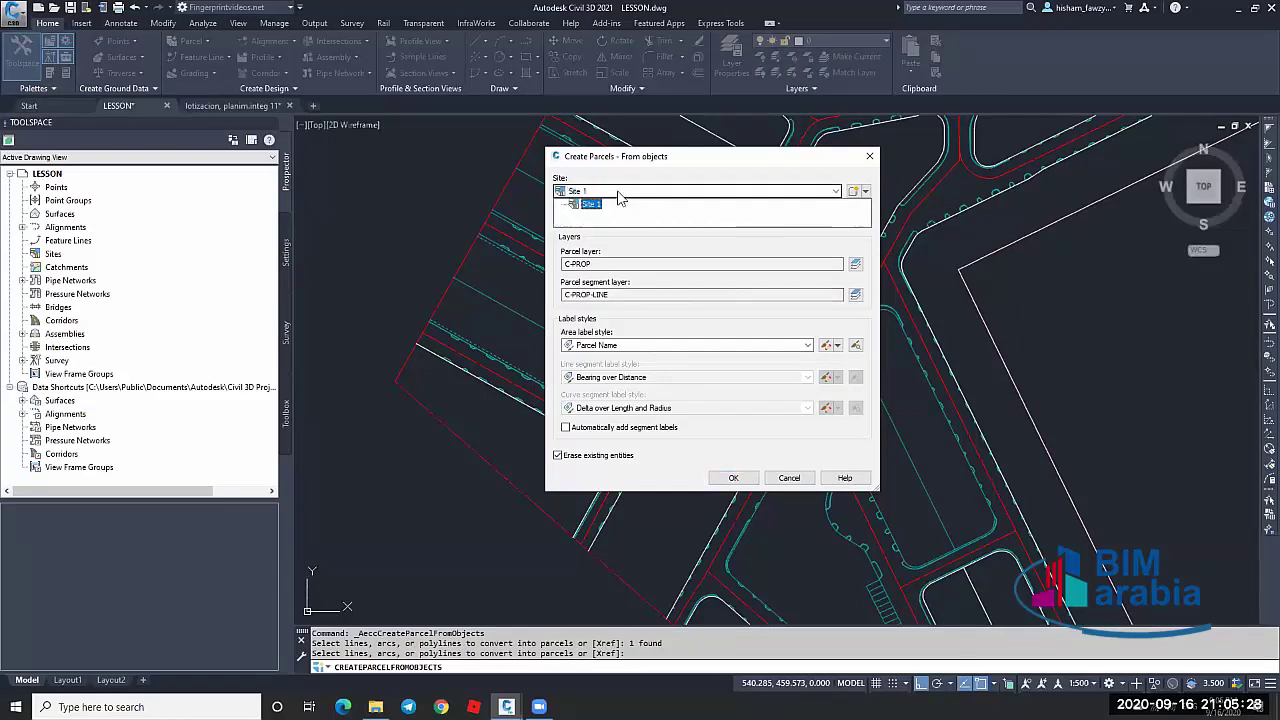
left_click(591, 203)
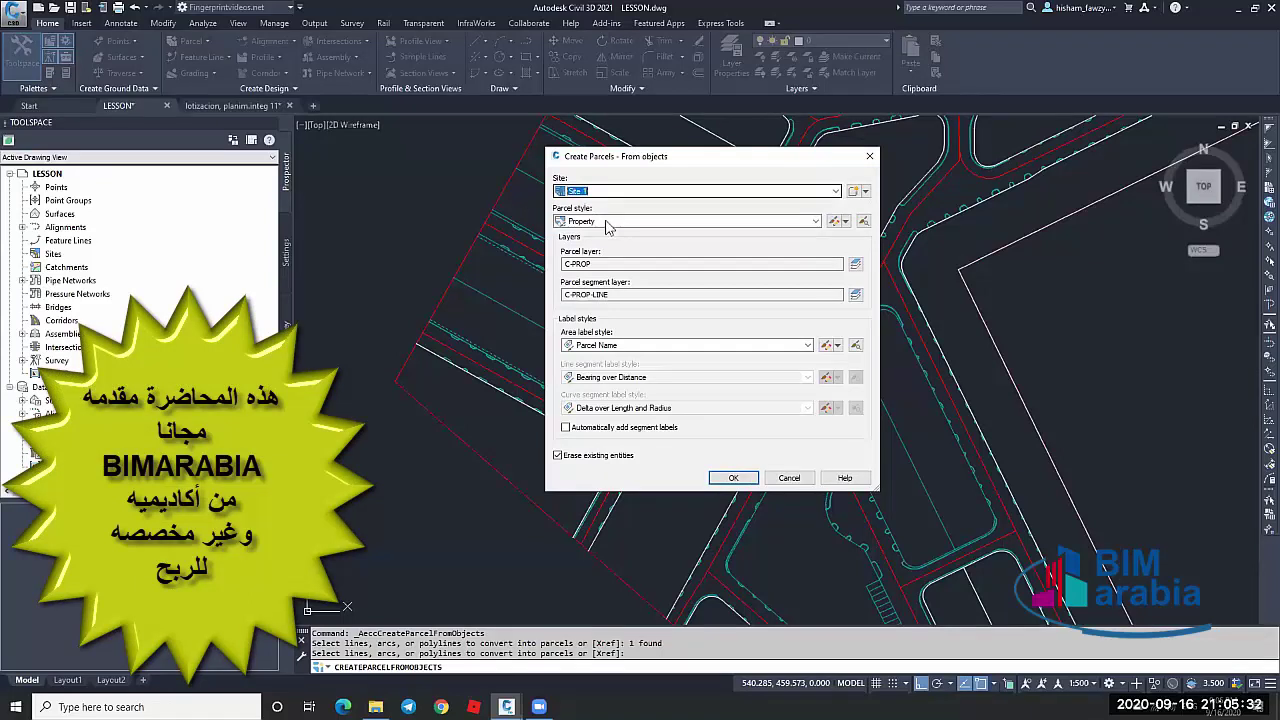
left_click(607, 222)
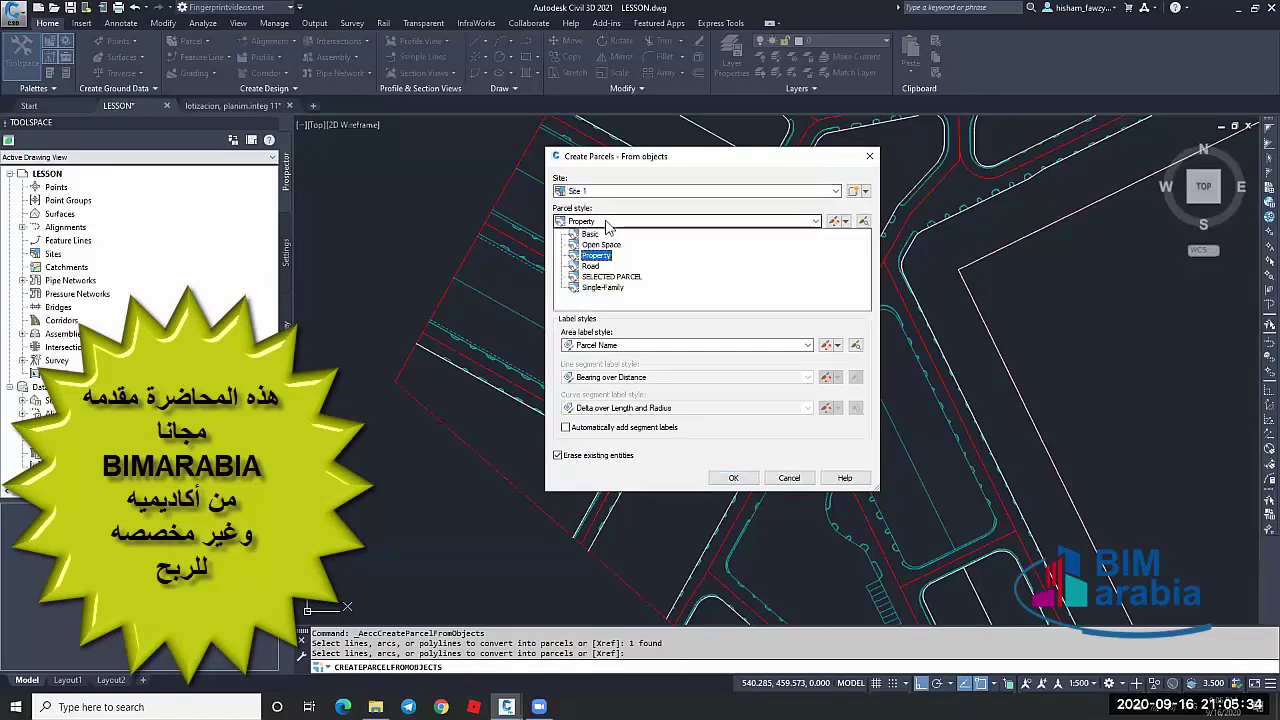
left_click(597, 255)
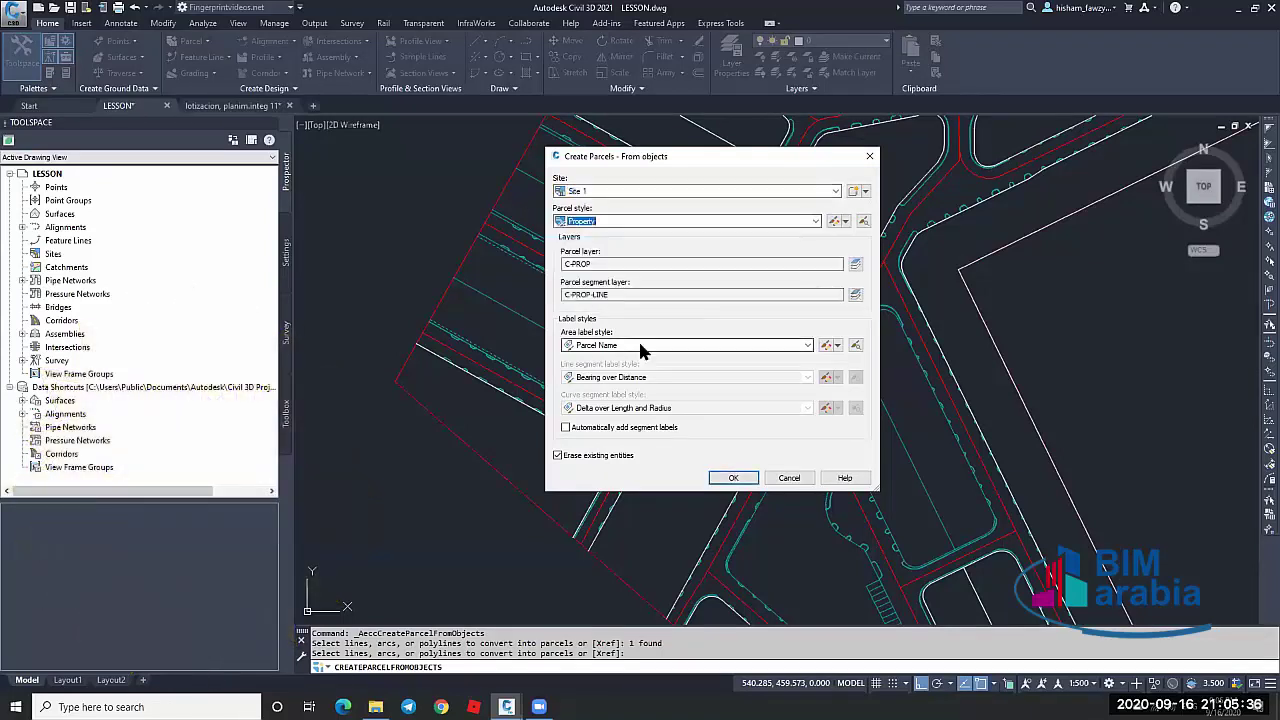
left_click(638, 345)
left_click(528, 316)
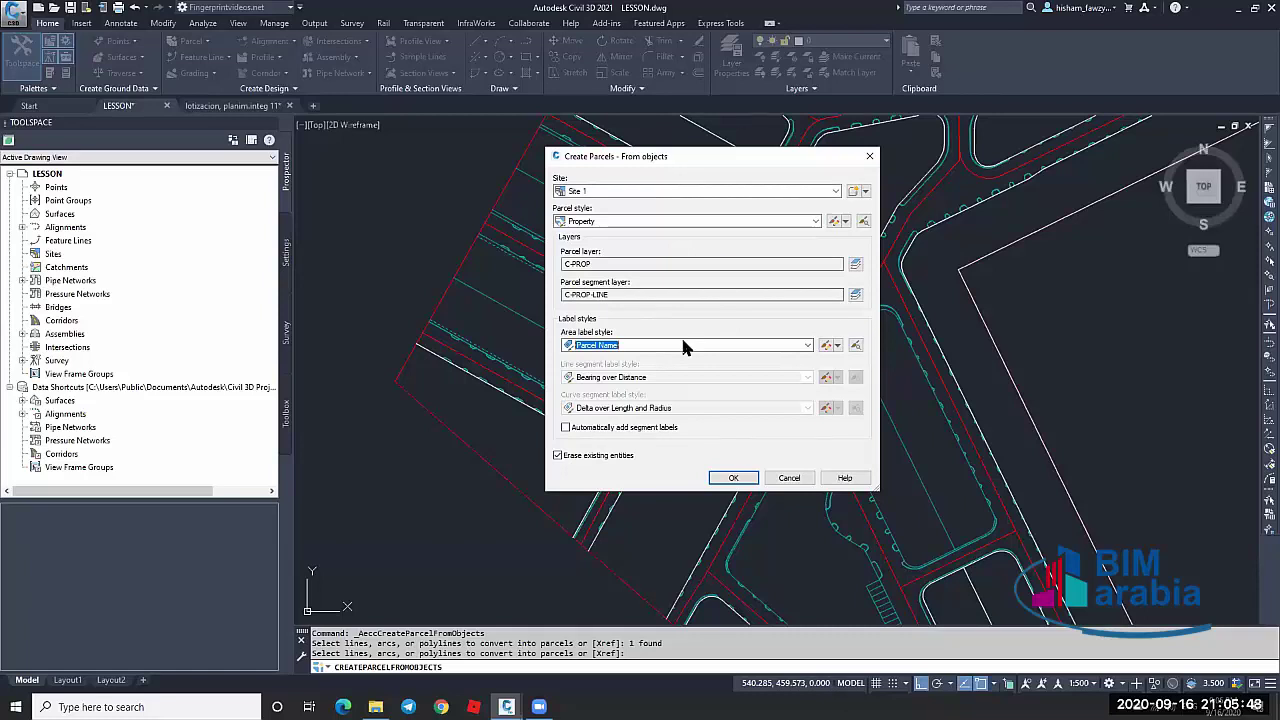
left_click(736, 477)
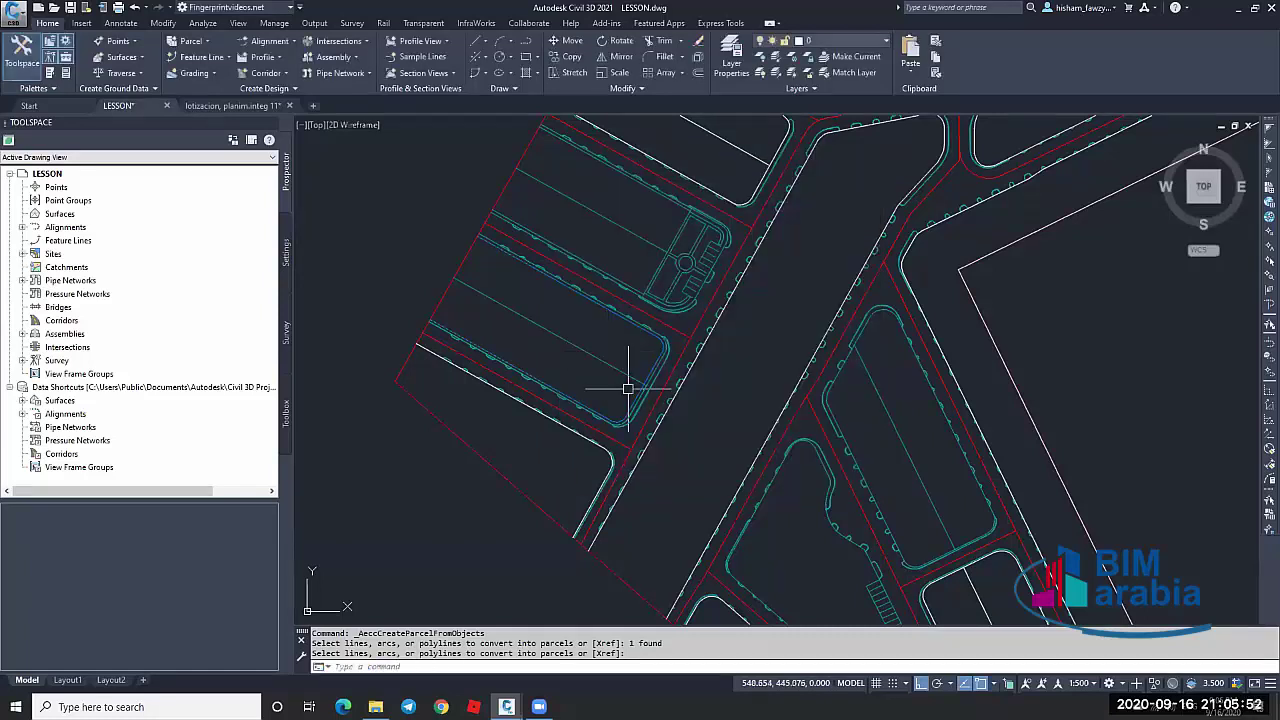
left_click(628, 388)
scroll(681, 377, "up", 4)
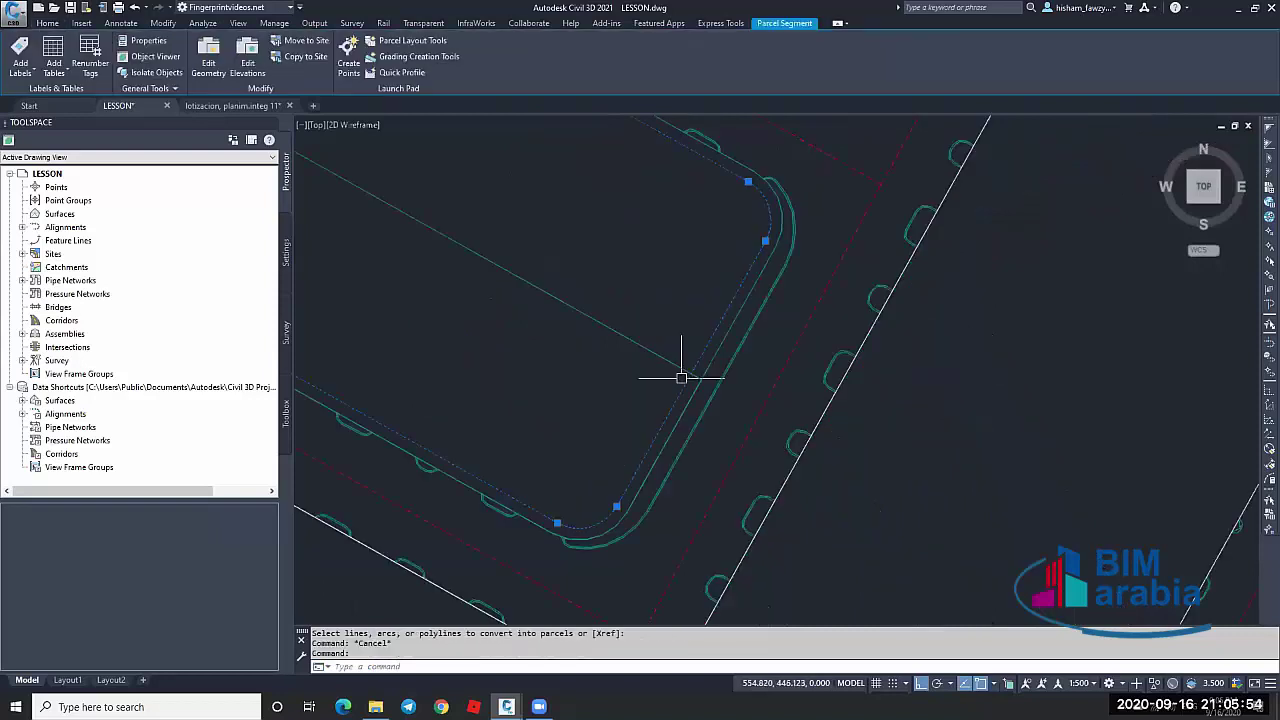
scroll(681, 377, "down", 4)
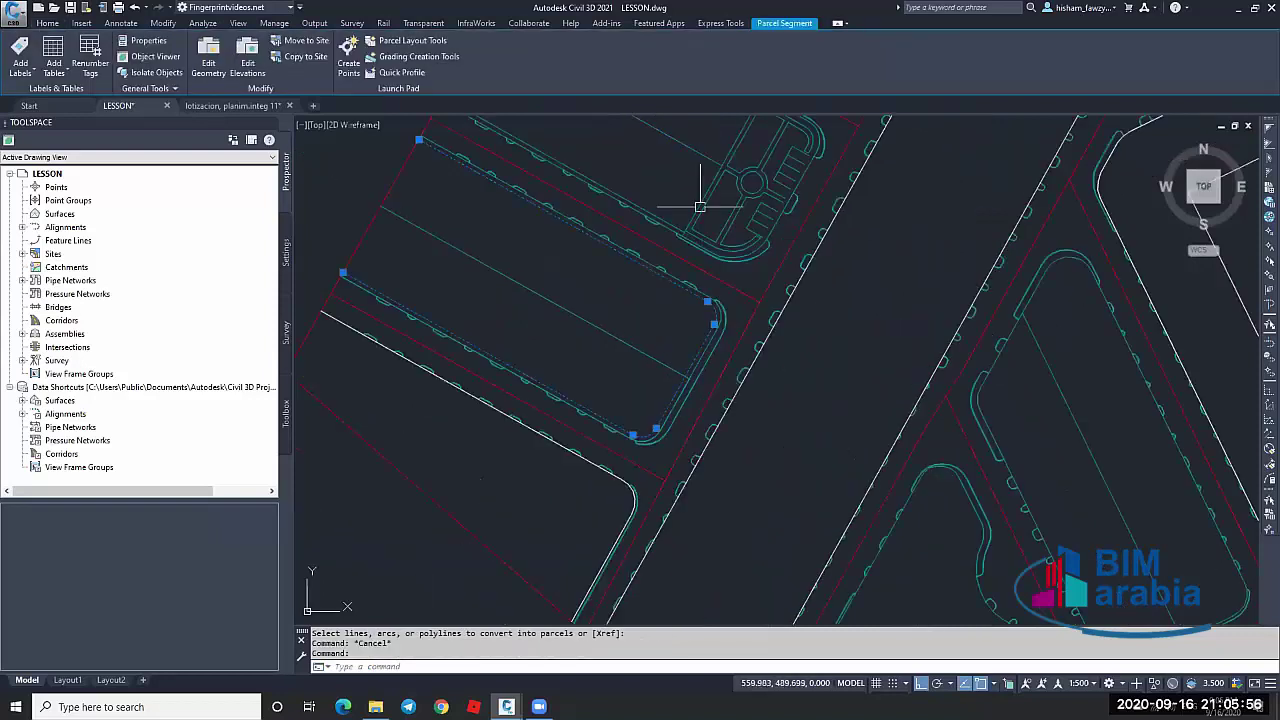
key("Escape")
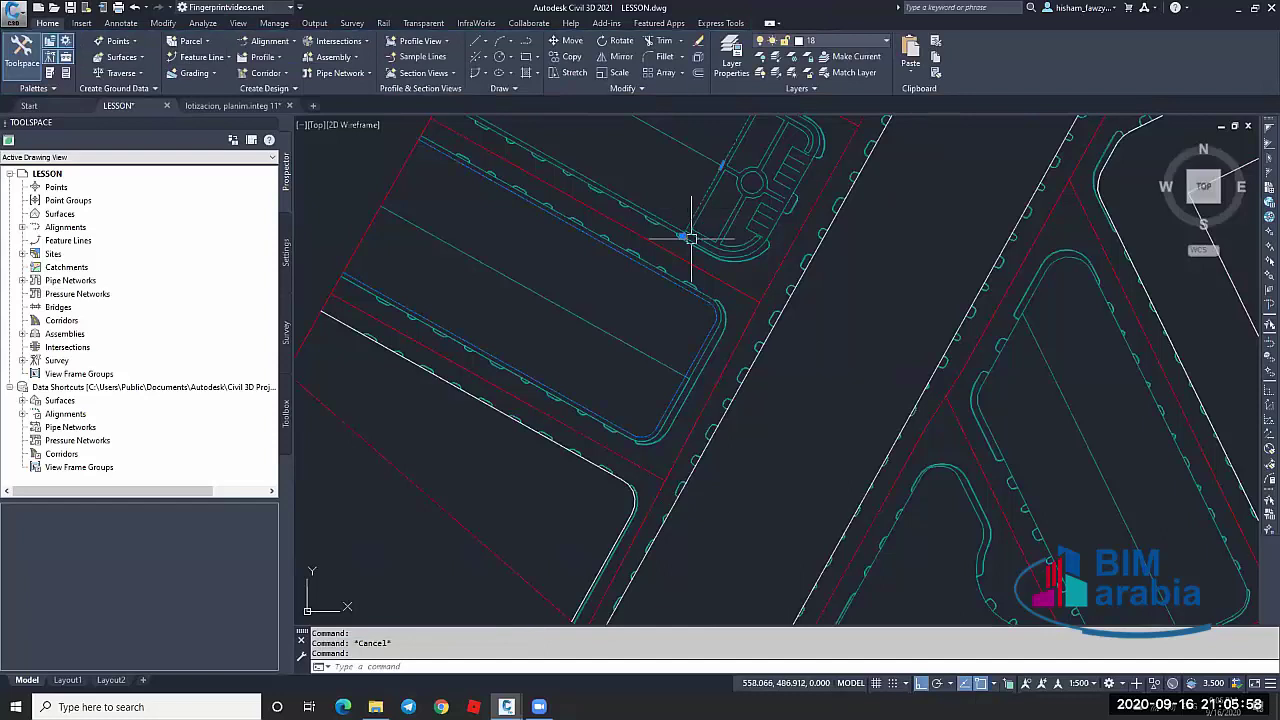
left_click(706, 335)
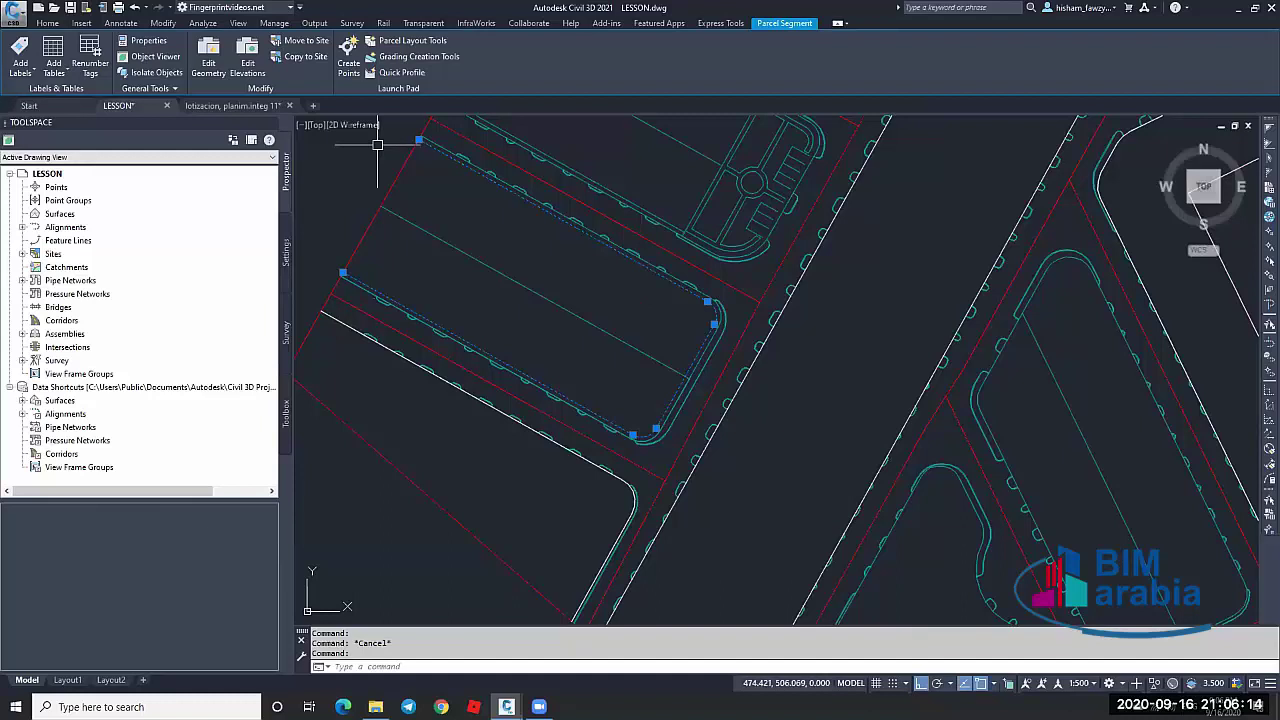
scroll(377, 145, "up", 4)
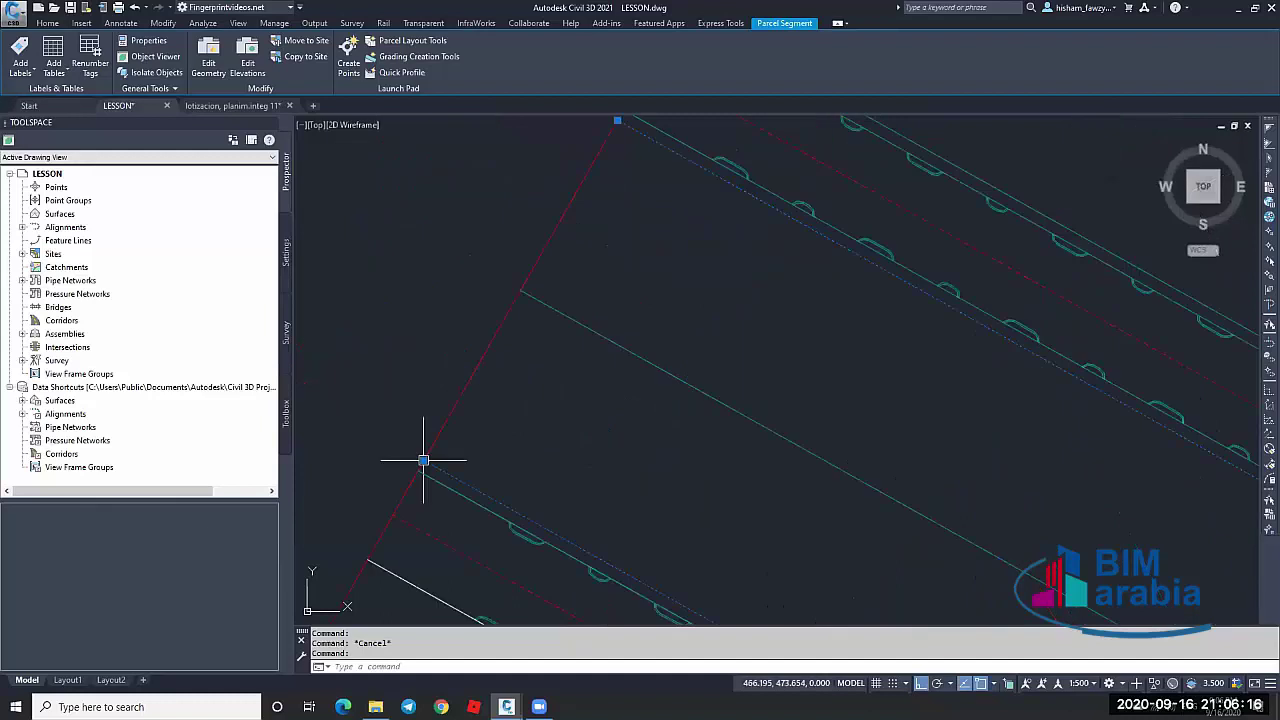
scroll(440, 255, "down", 4)
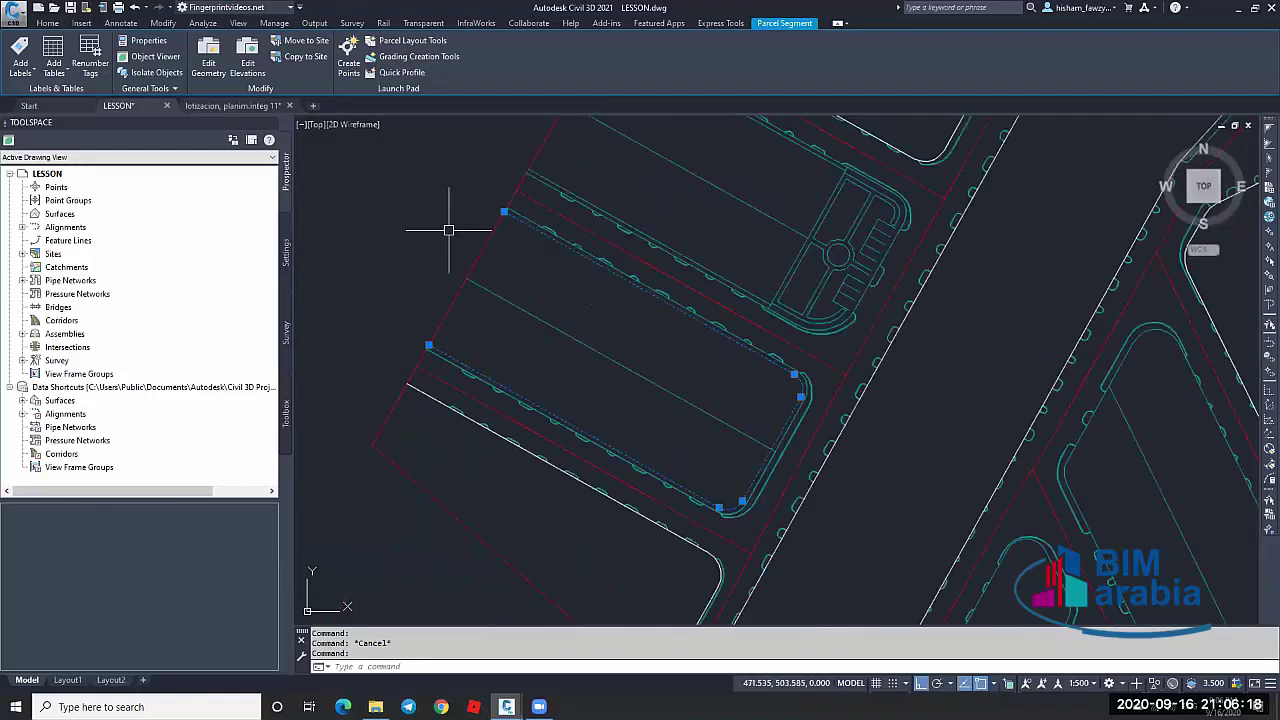
key("Escape")
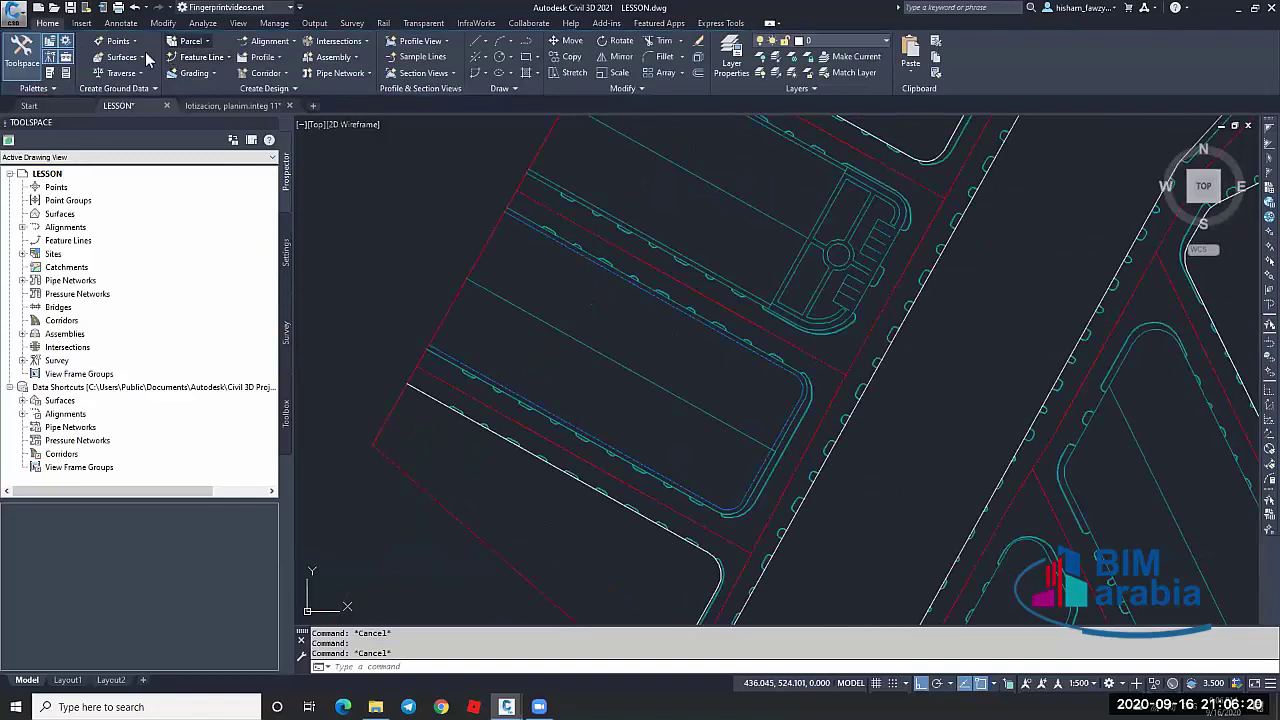
Choose Fixed Line – Two Points from Parcel Creation Tools, accepting default settings
left_click(195, 41)
left_click(249, 62)
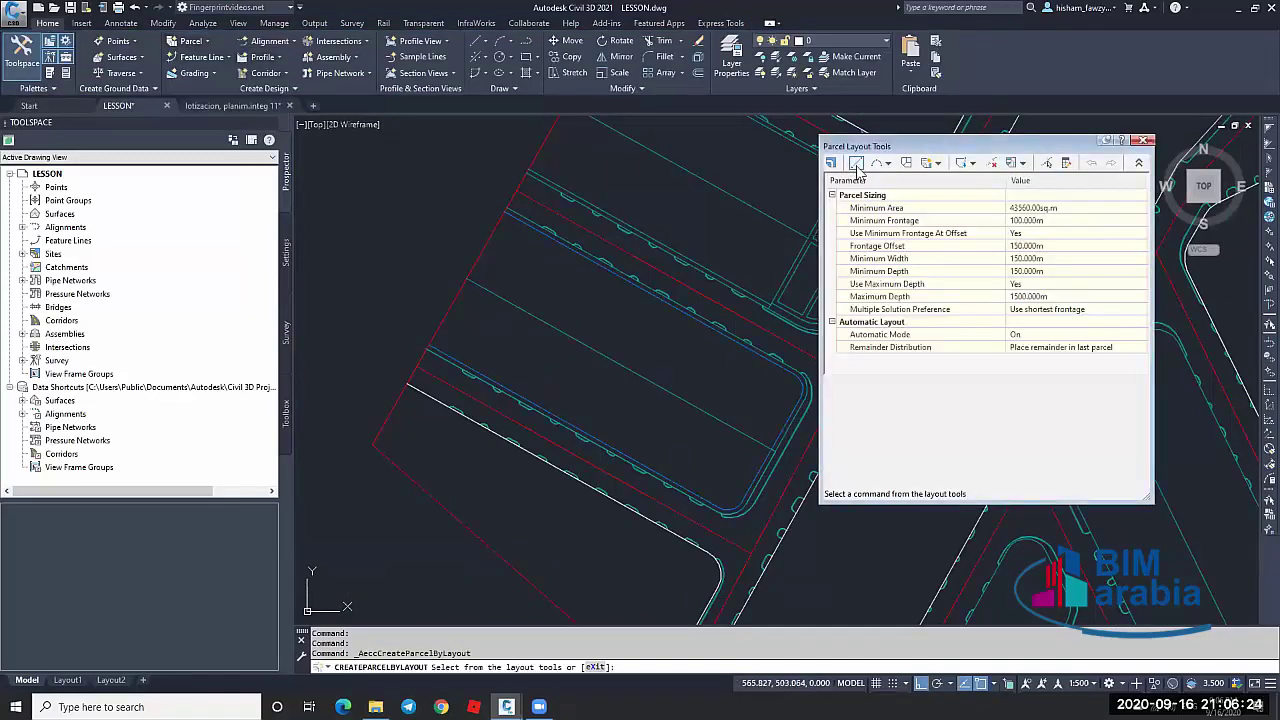
left_click(856, 164)
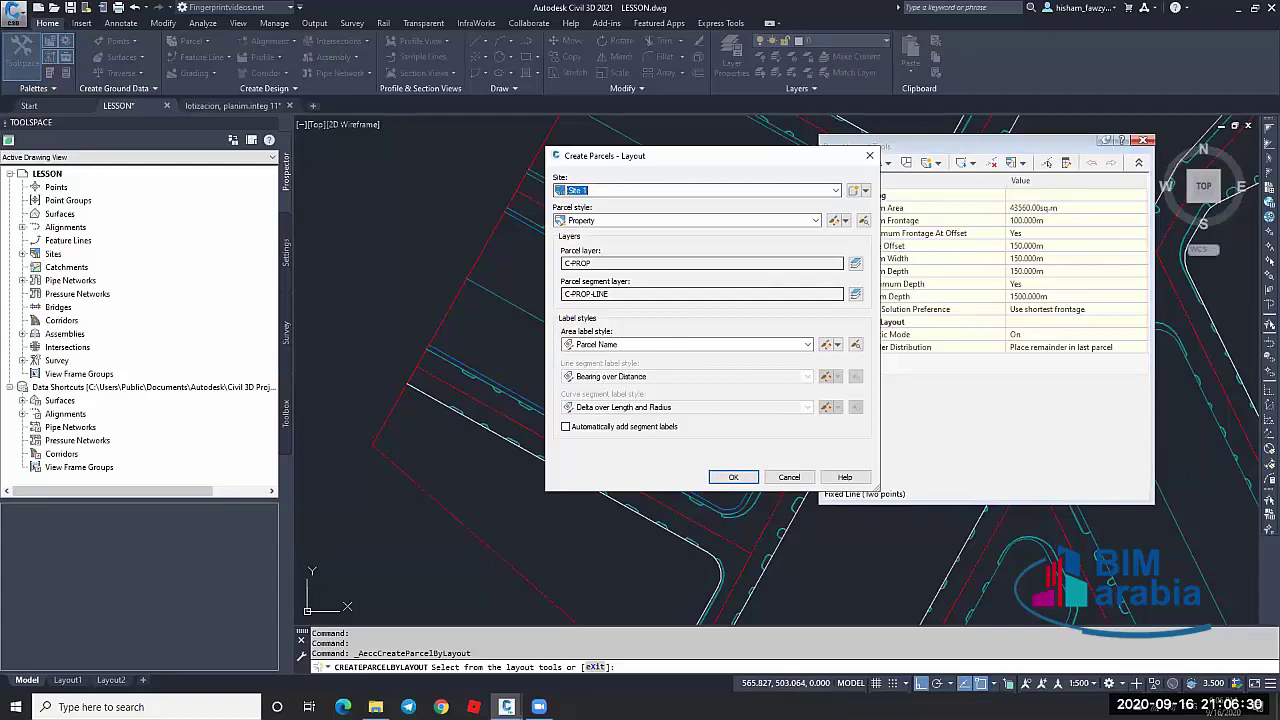
left_click(731, 477)
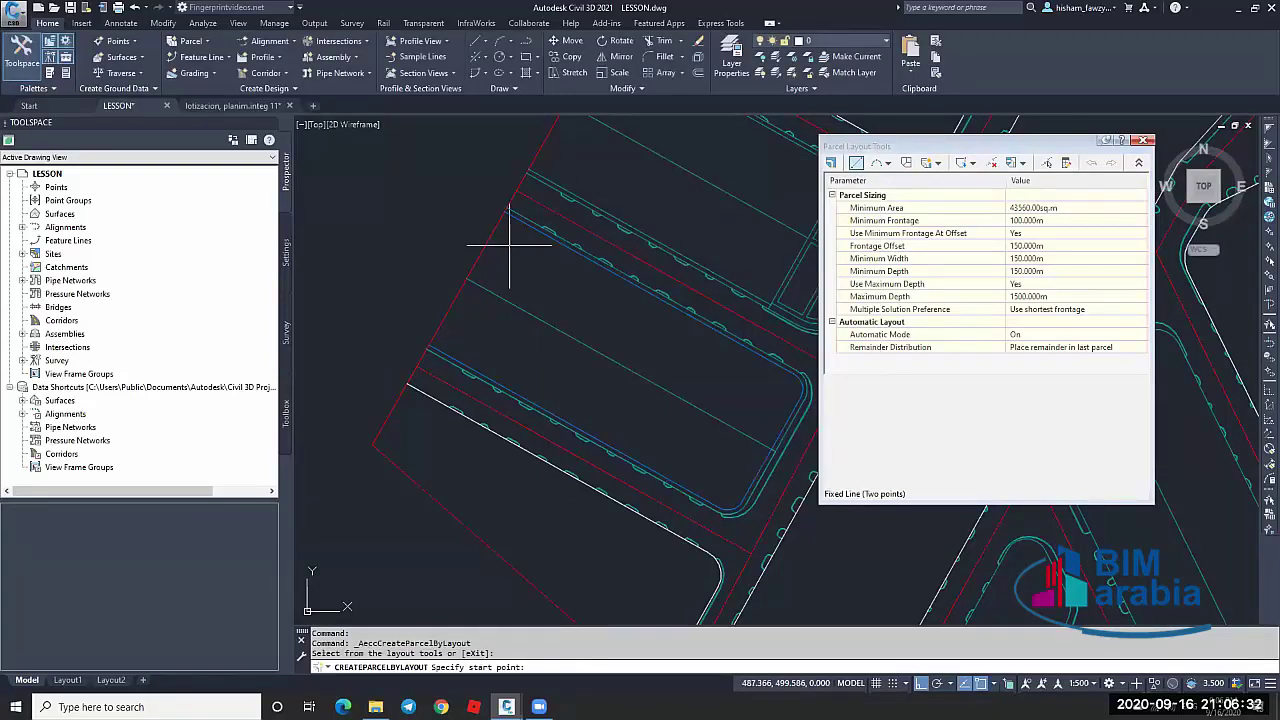
Draw the lot line between the two boundary corners, creating Property : 1, and select it
left_click(428, 347)
scroll(430, 346, "up", 3)
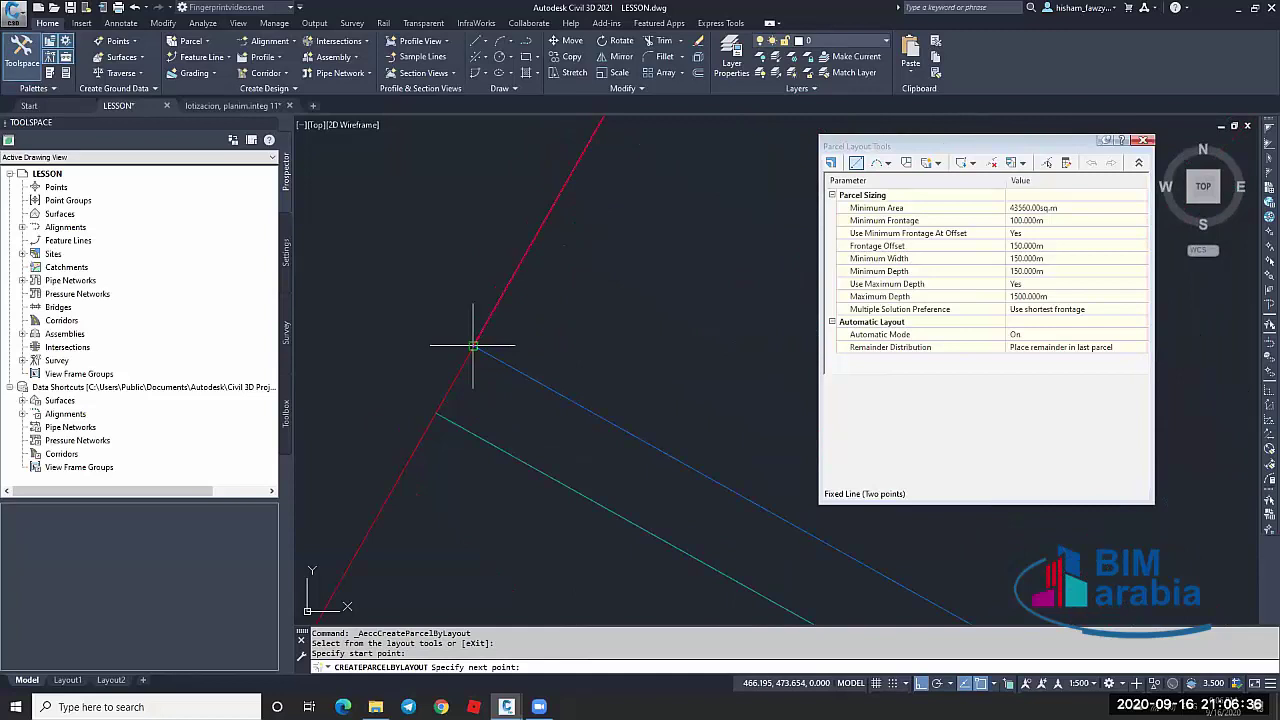
left_click(473, 346)
scroll(473, 346, "down", 5)
key("Return")
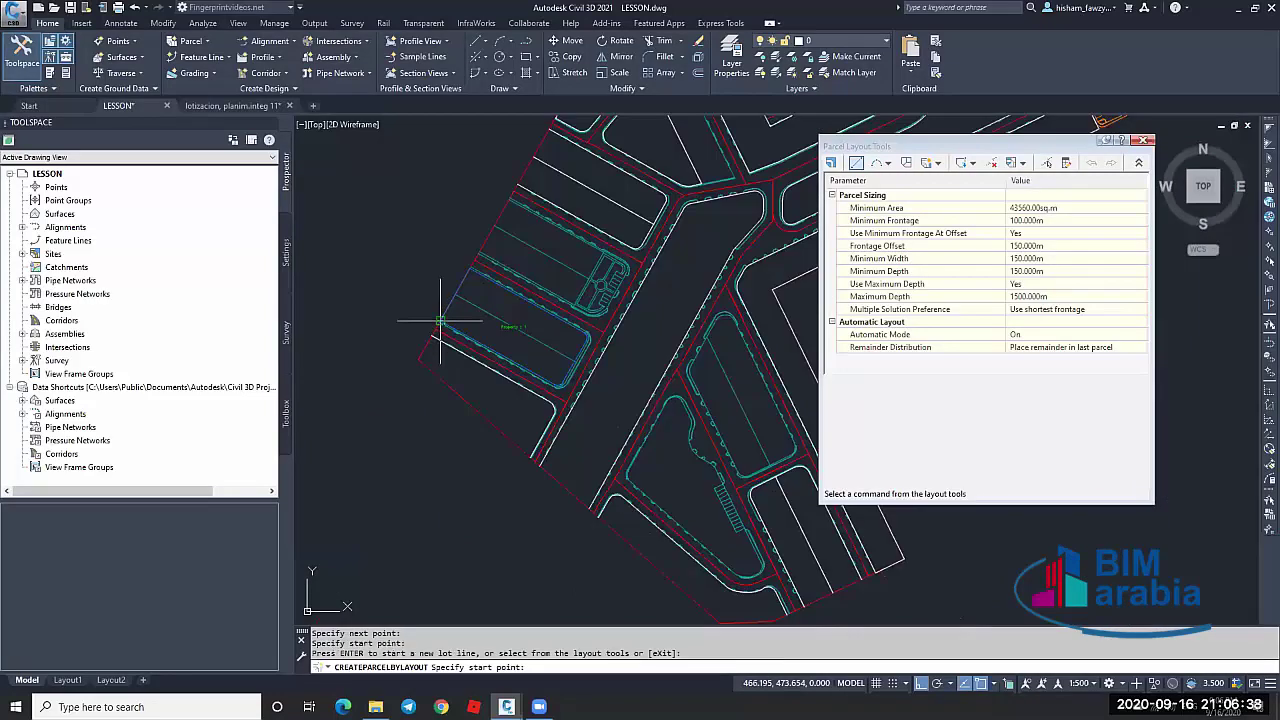
key("Escape")
scroll(540, 322, "up", 5)
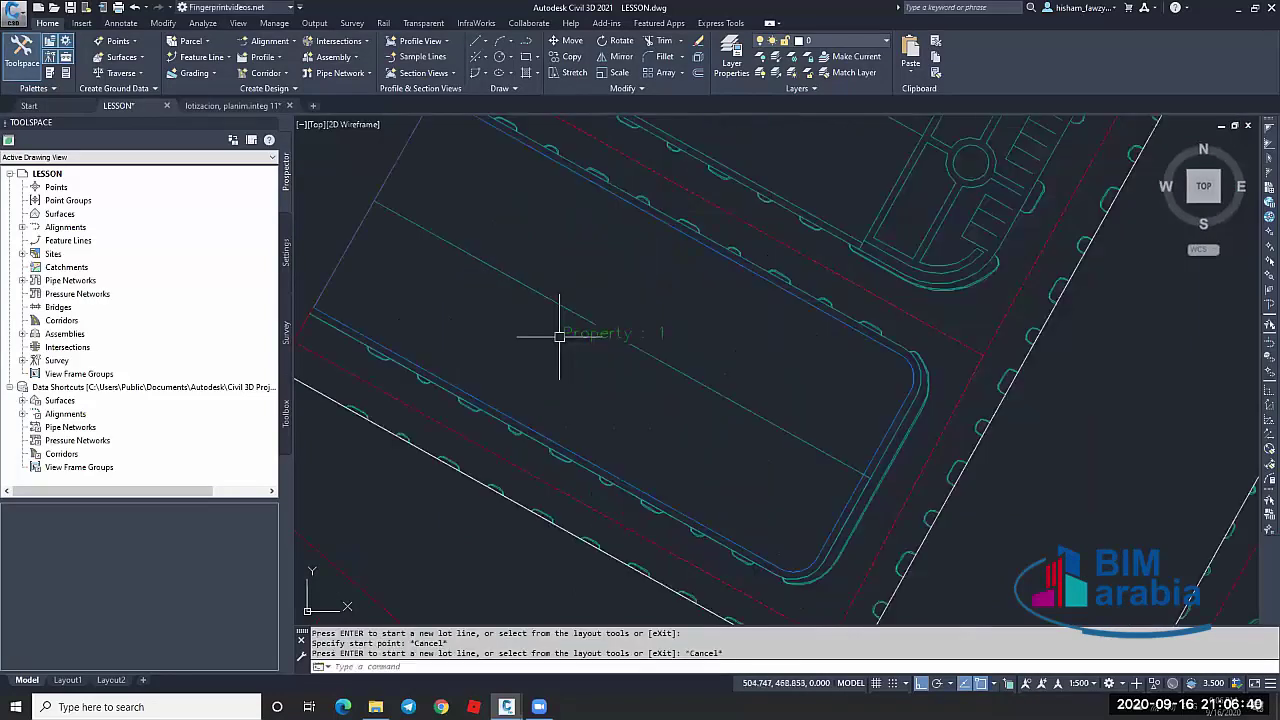
key("Escape")
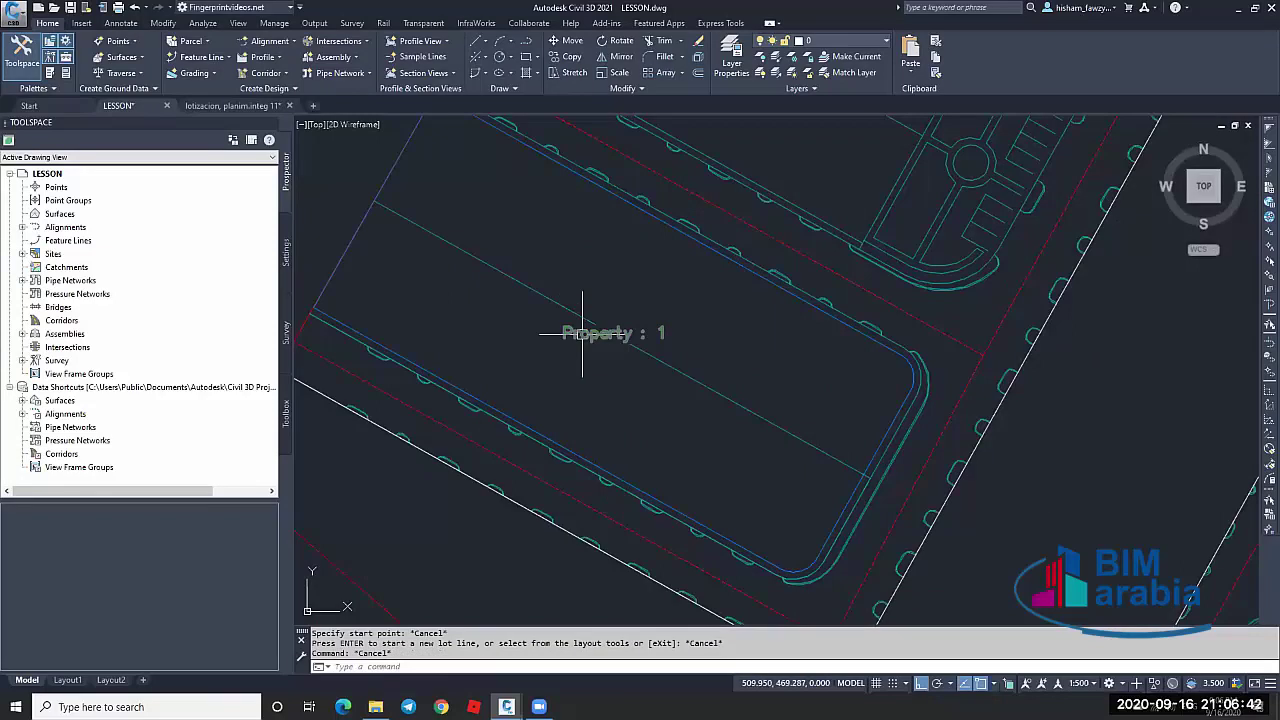
left_click(582, 333)
scroll(582, 333, "down", 2)
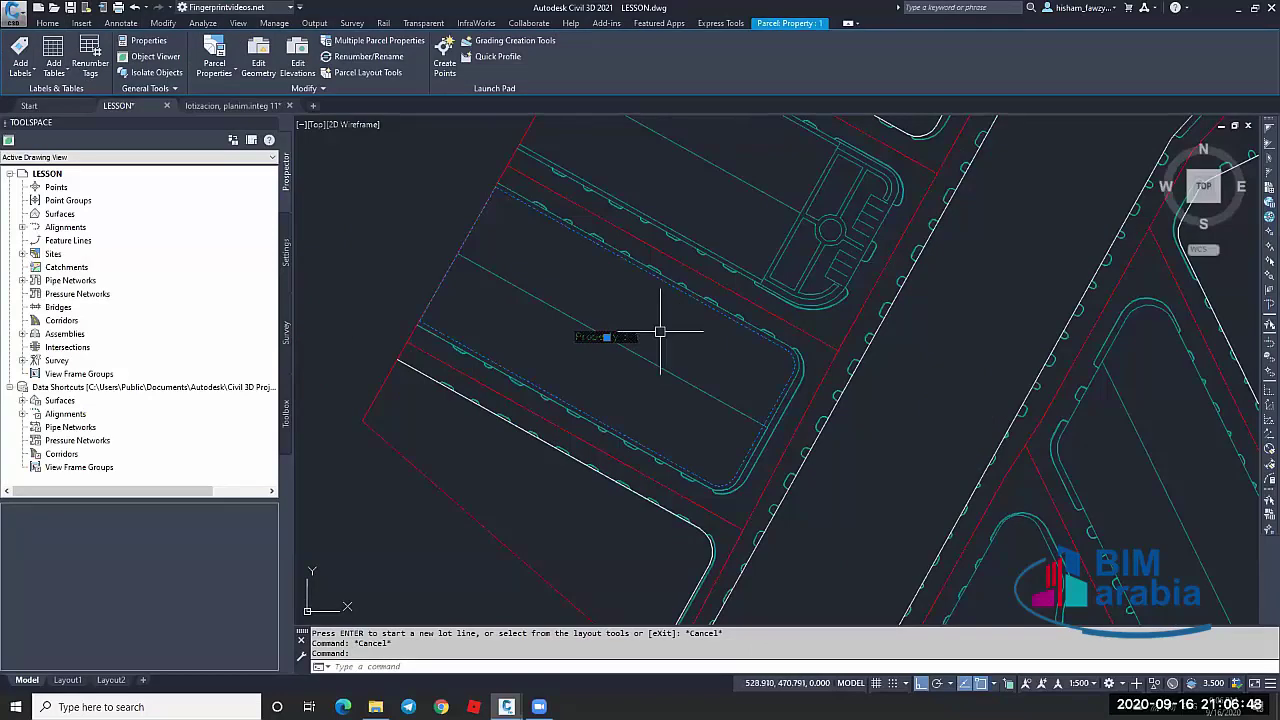
Check Property : 1's area 3642.94 sq.m and perimeter 238.738 m, then close unchanged
scroll(645, 332, "up", 2)
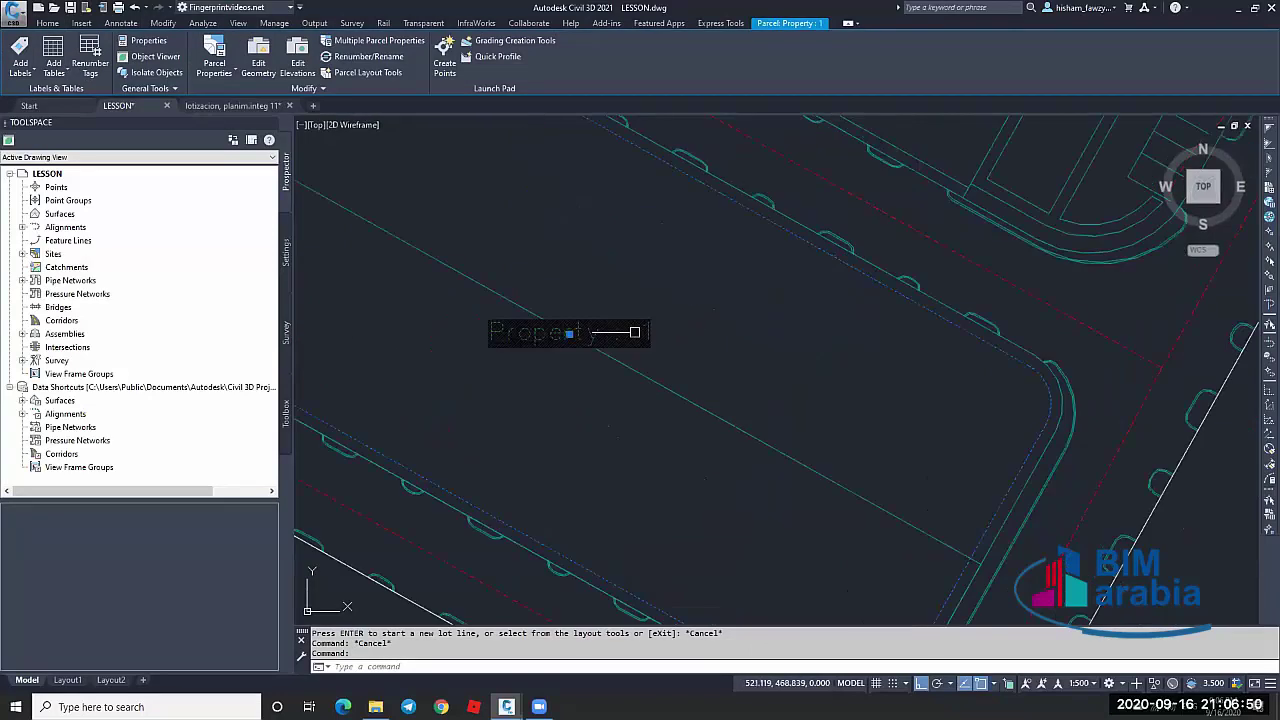
key("Escape")
scroll(671, 333, "down", 2)
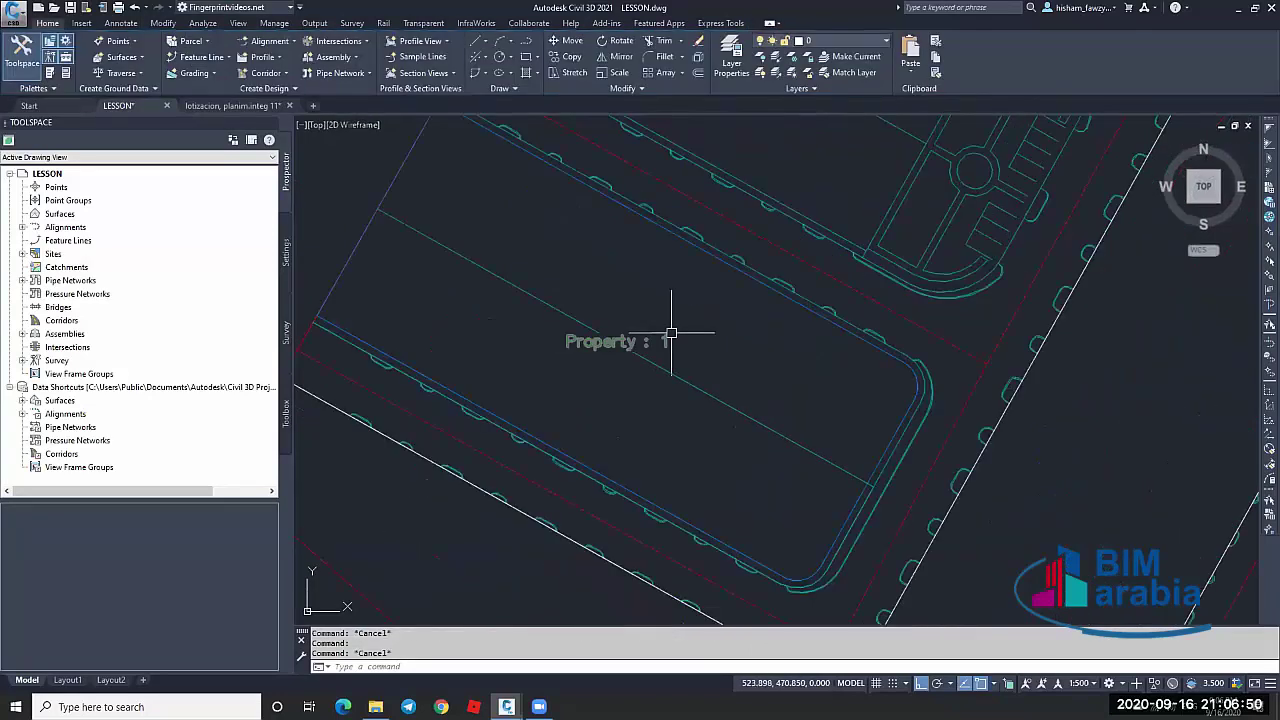
left_click(610, 341)
left_click(214, 55)
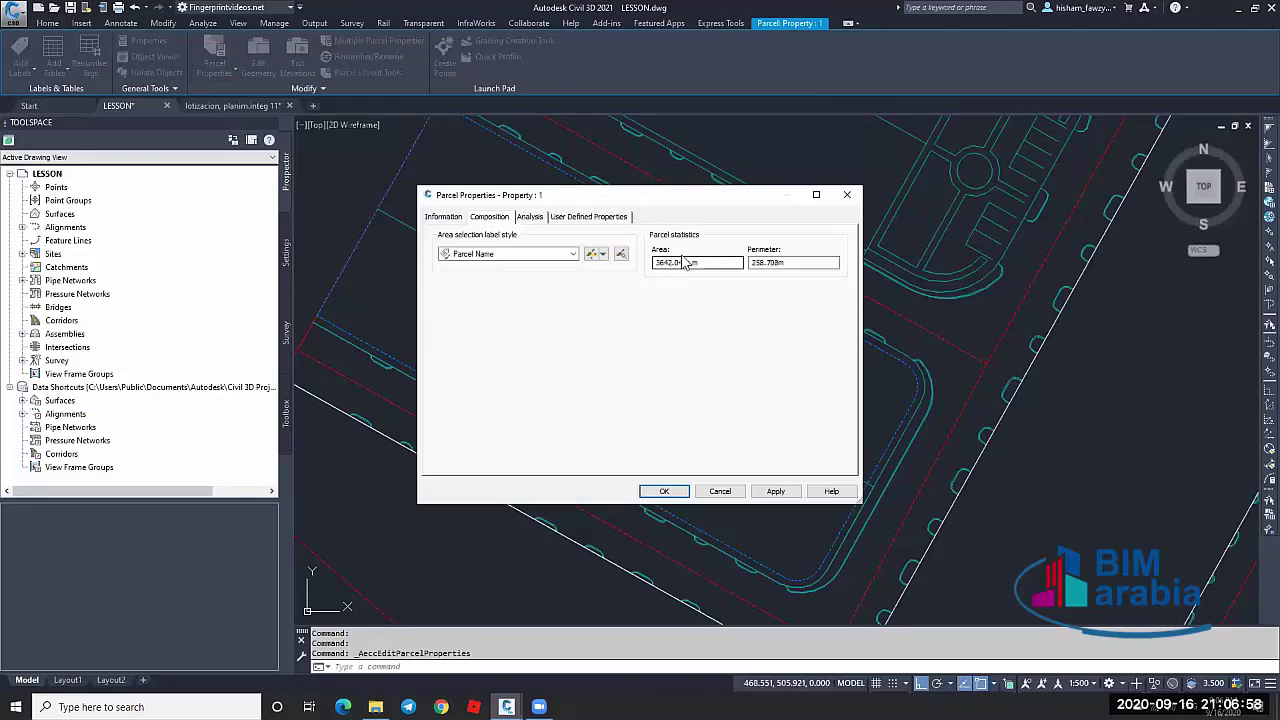
left_click(757, 262)
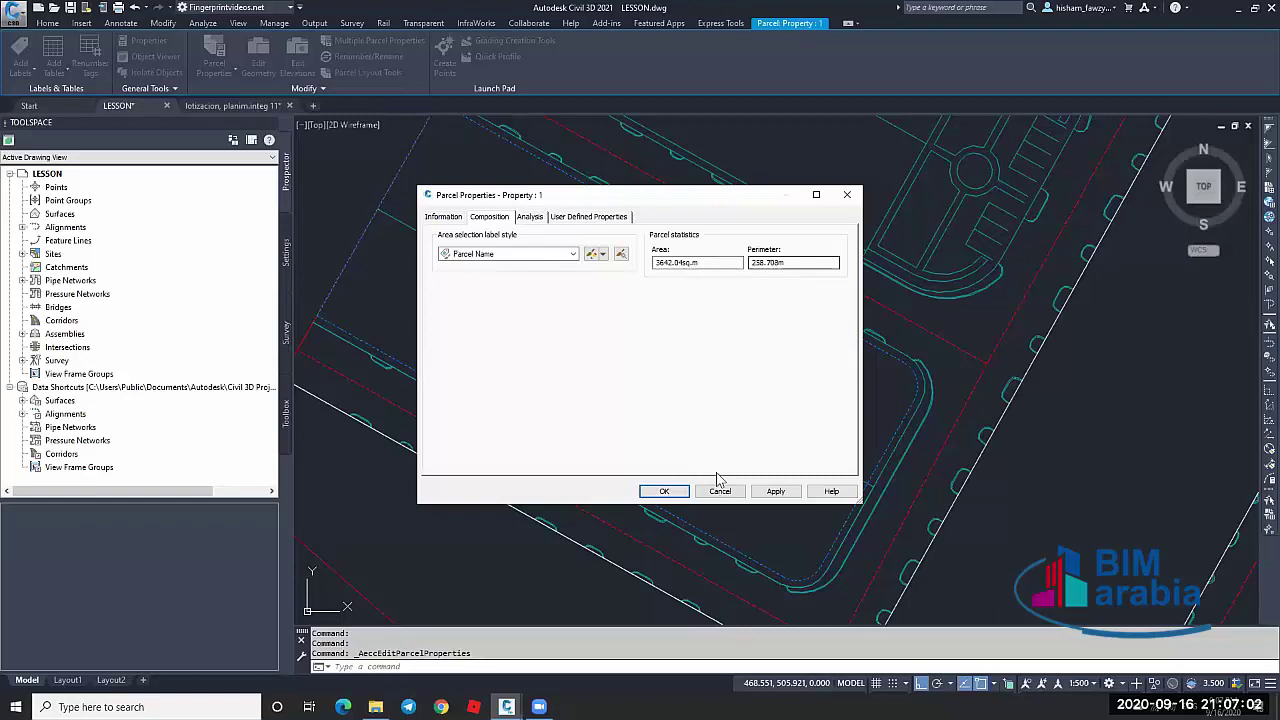
left_click(664, 491)
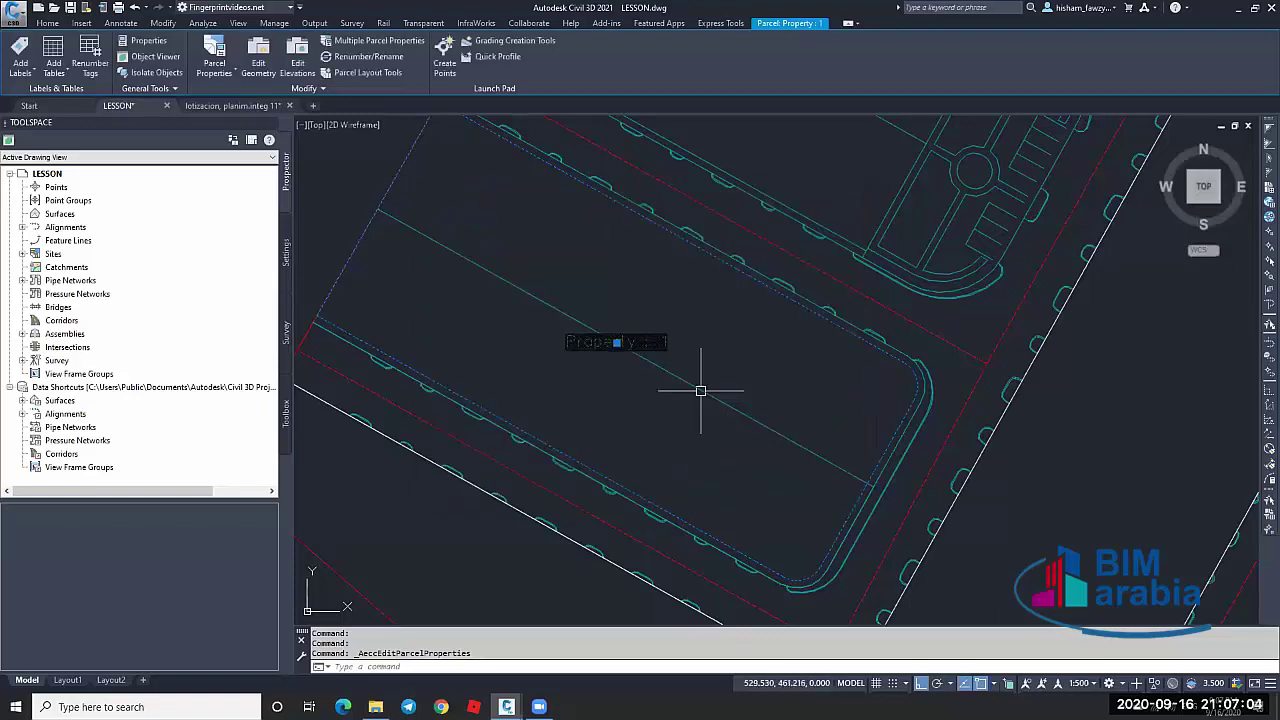
key("Escape")
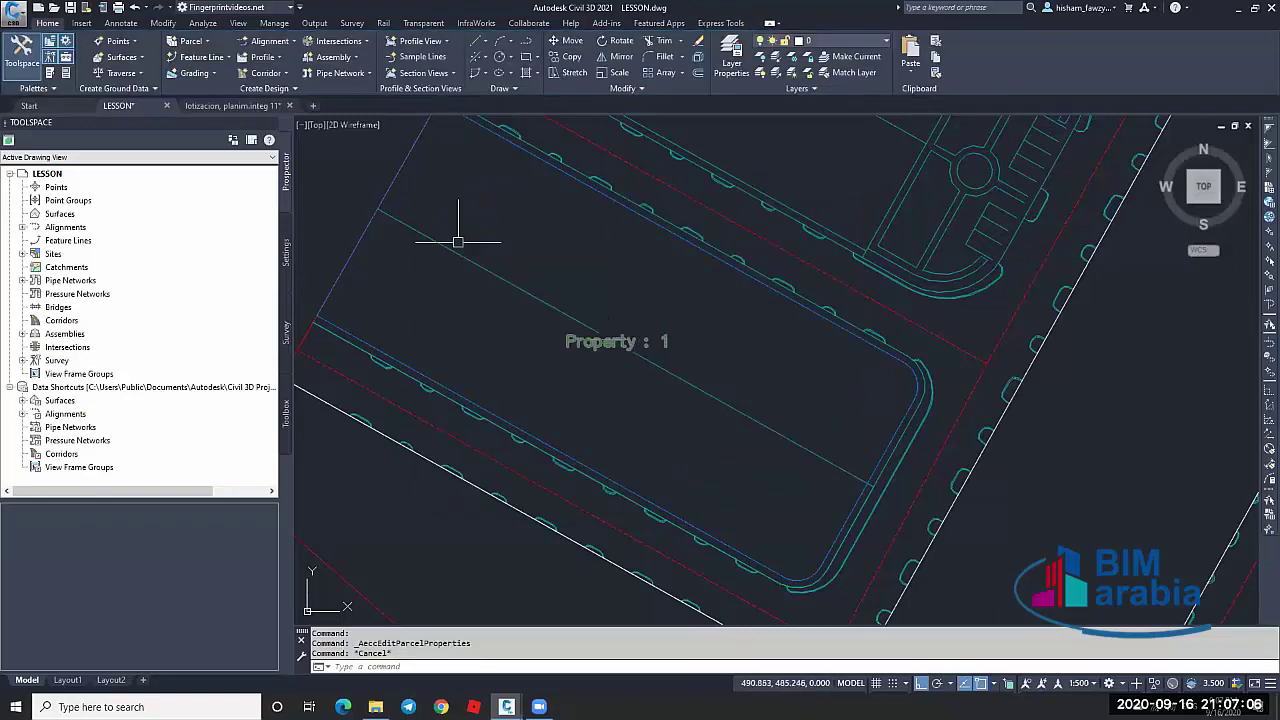
scroll(458, 241, "down", 2)
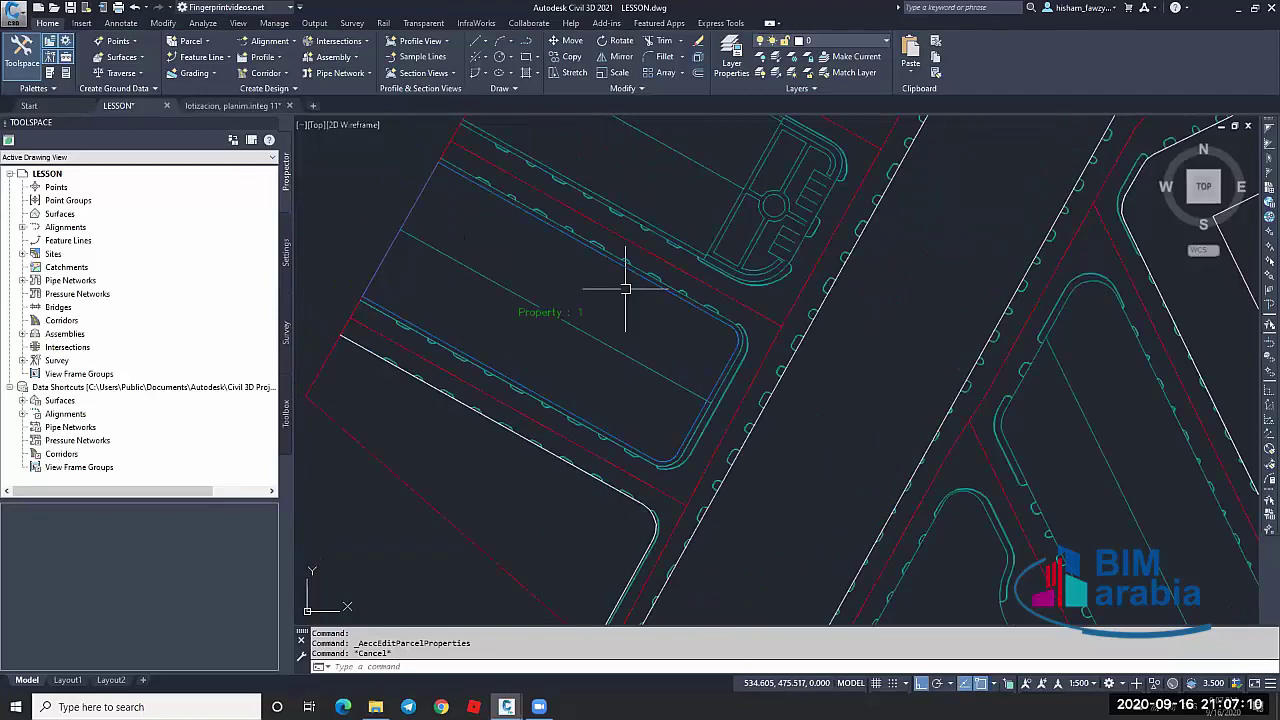
key("Escape")
scroll(409, 243, "up", 2)
scroll(706, 357, "up", 2)
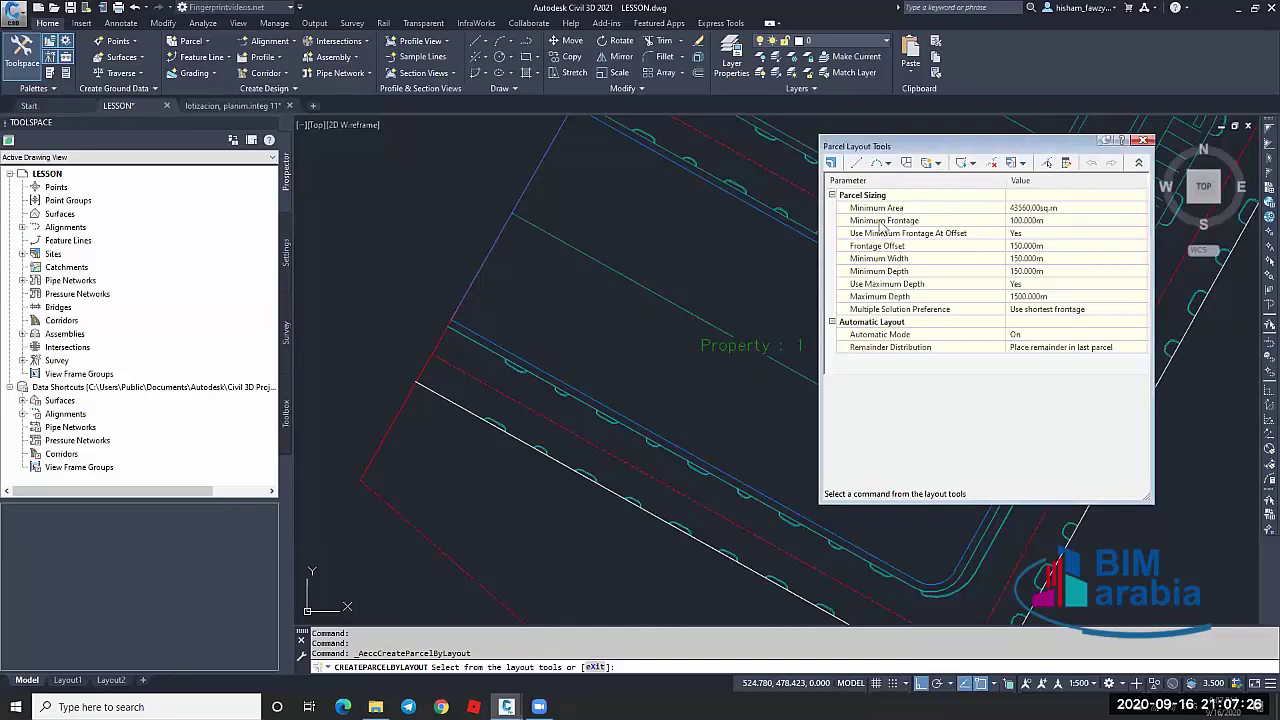
left_click_drag(880, 146, 933, 146)
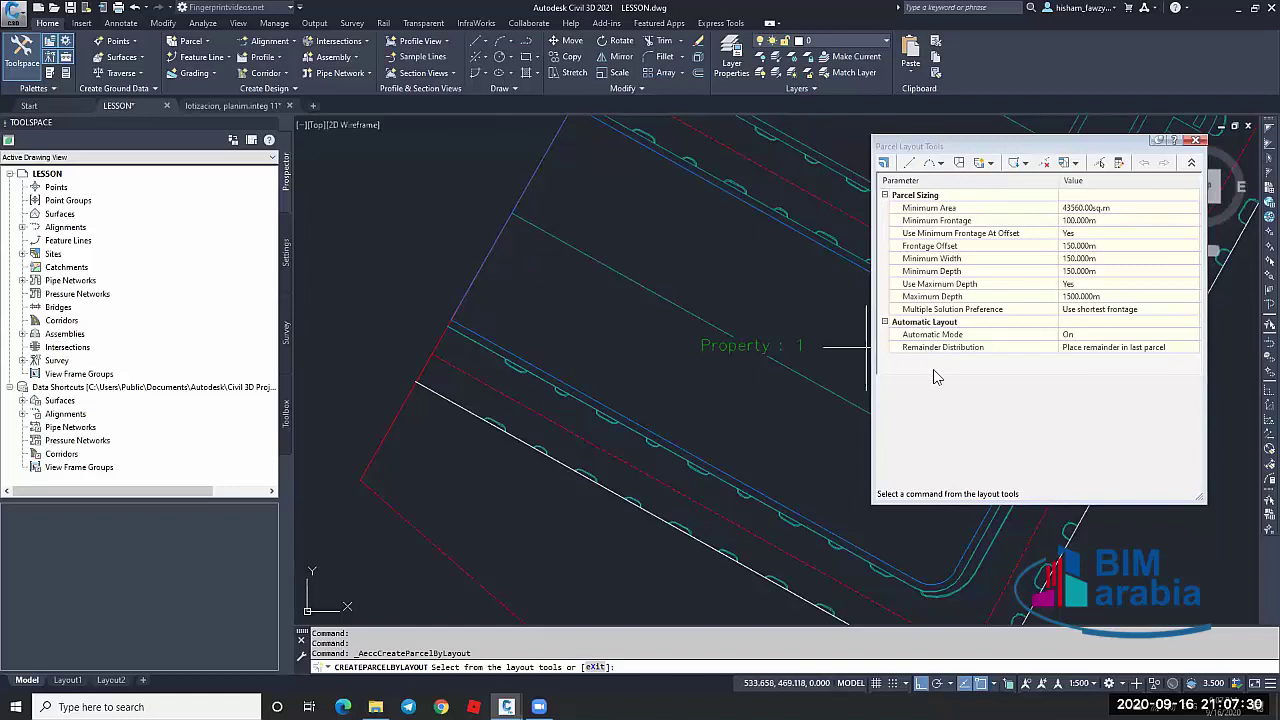
key("Escape")
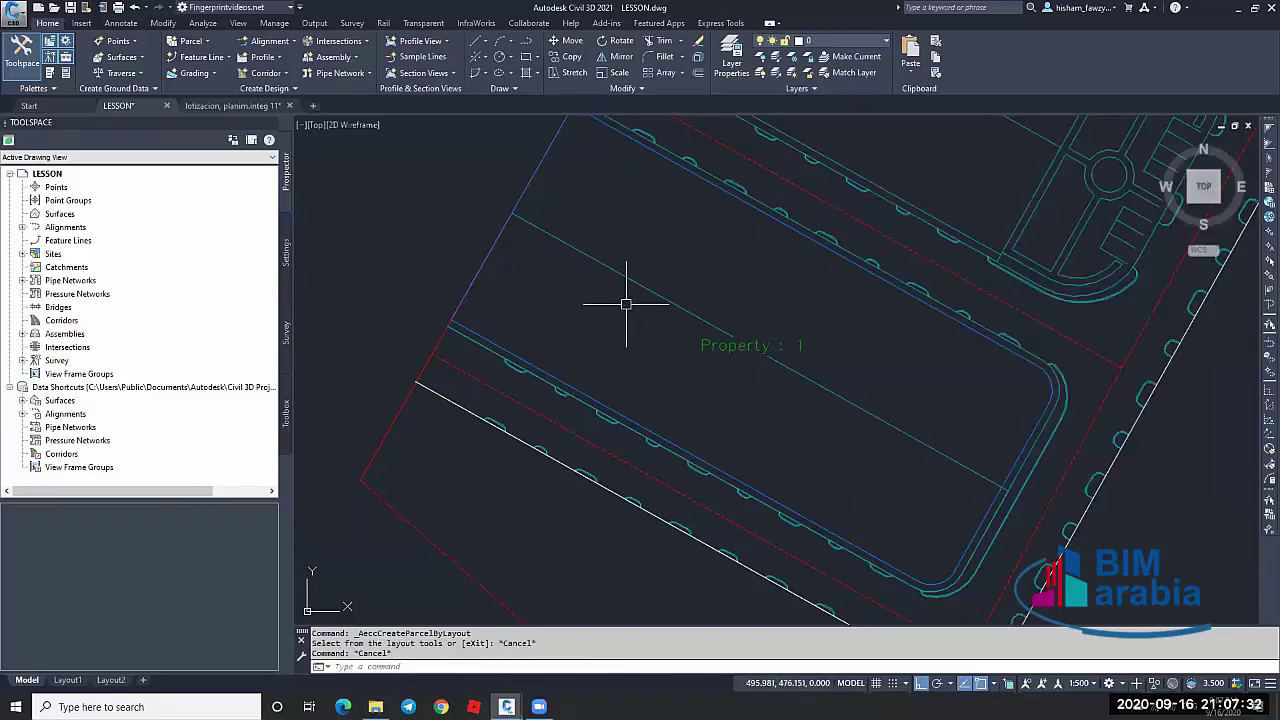
Crossing-select the lot dividing lines in the finished site block
scroll(626, 304, "down", 5)
scroll(705, 297, "up", 5)
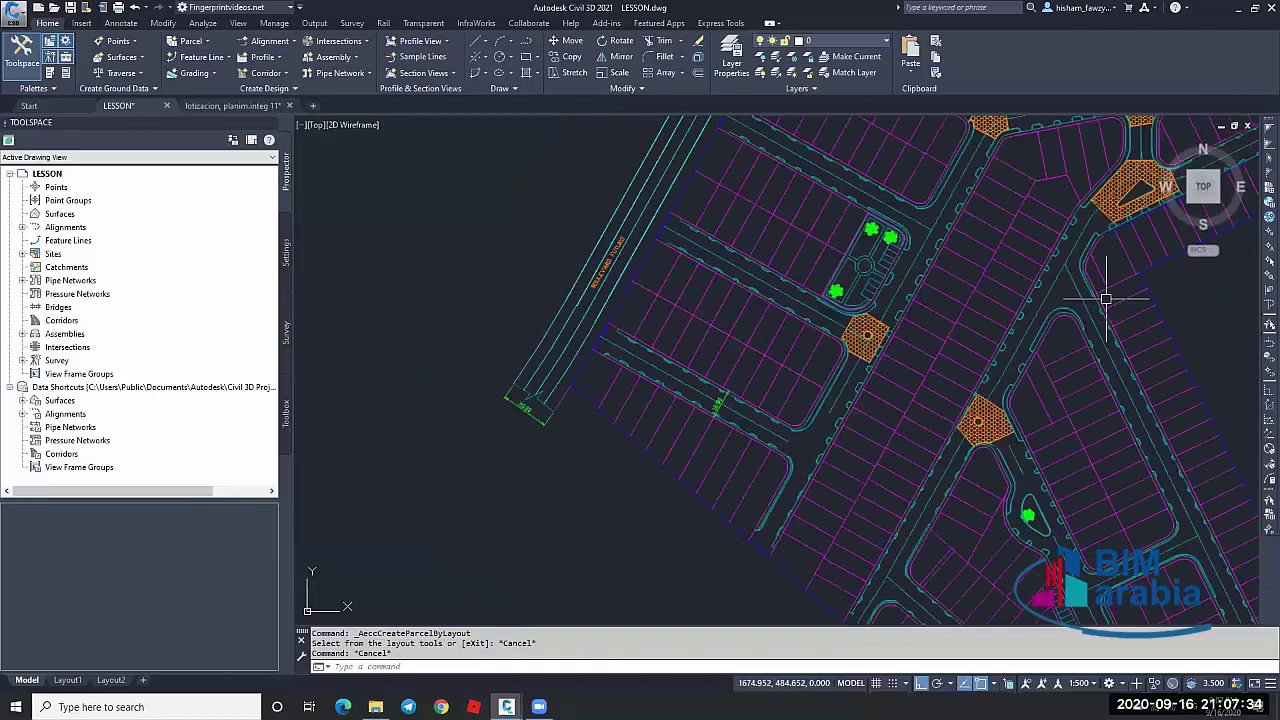
left_click(787, 371)
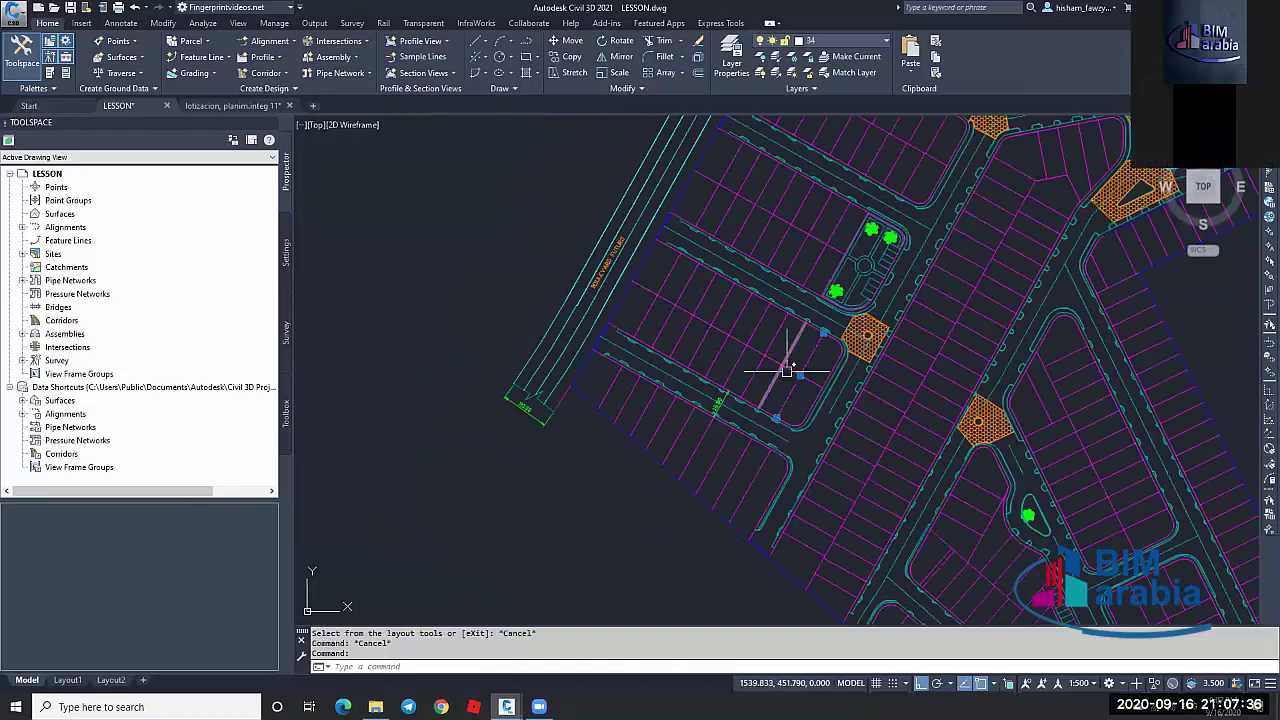
left_click(800, 355)
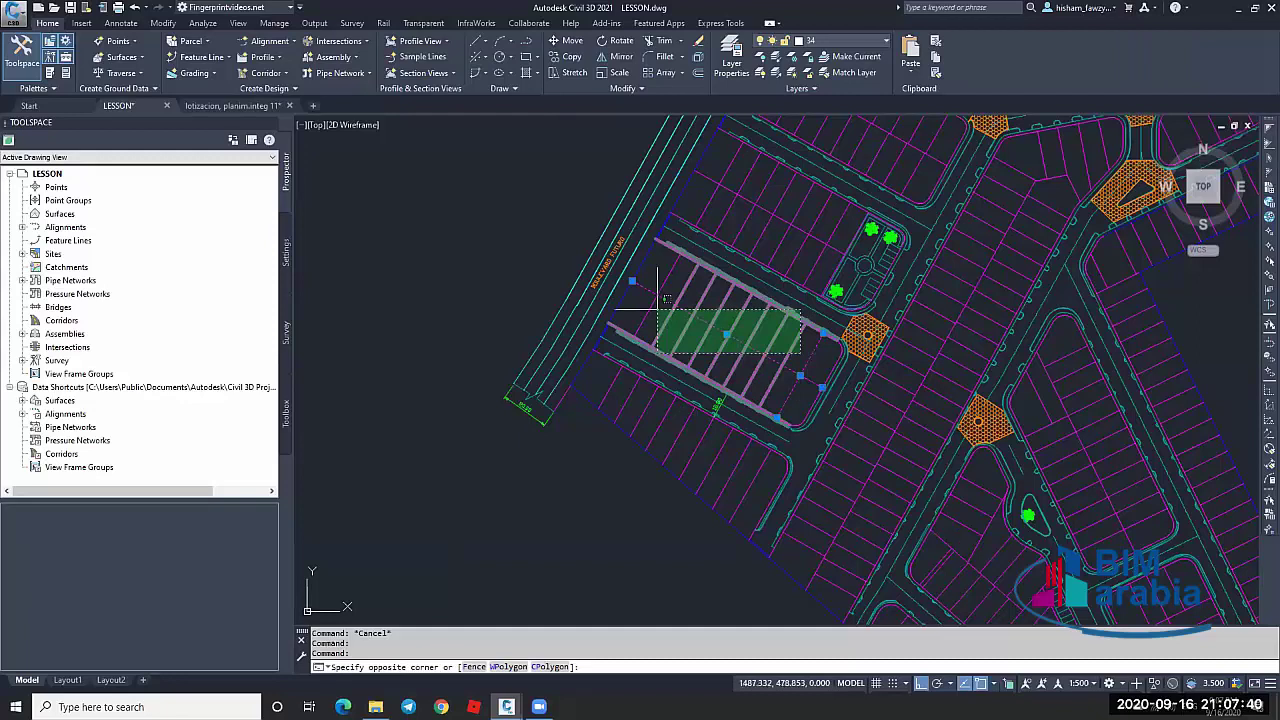
left_click(658, 309)
scroll(757, 355, "down", 5)
type("c")
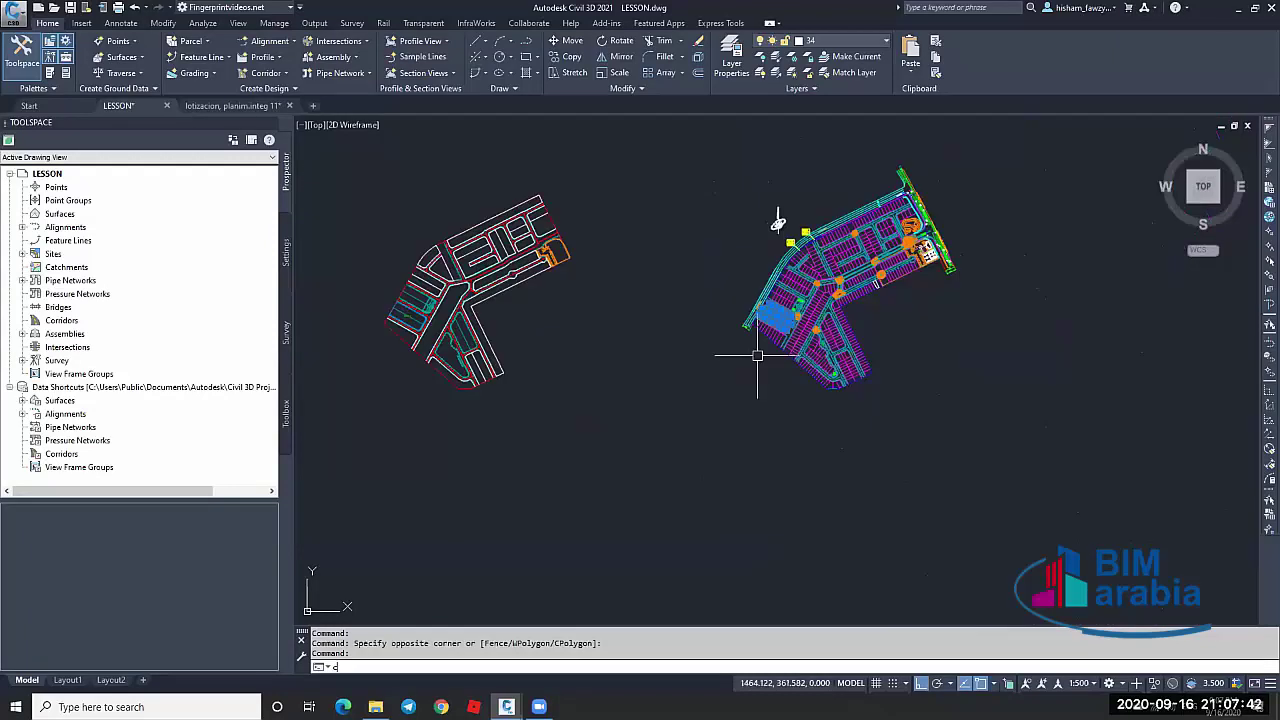
key("Return")
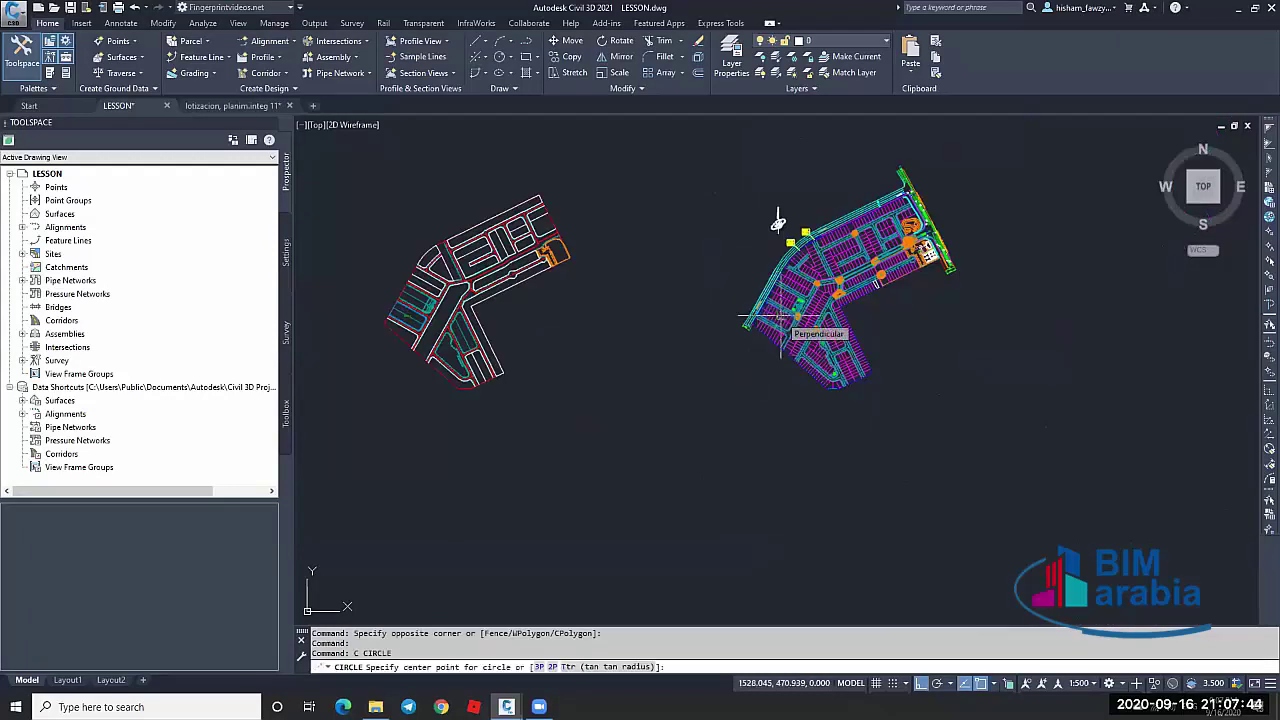
key("Escape")
Copy the selected lot lines (co) from the block corner into Property : 1's corner
type("co")
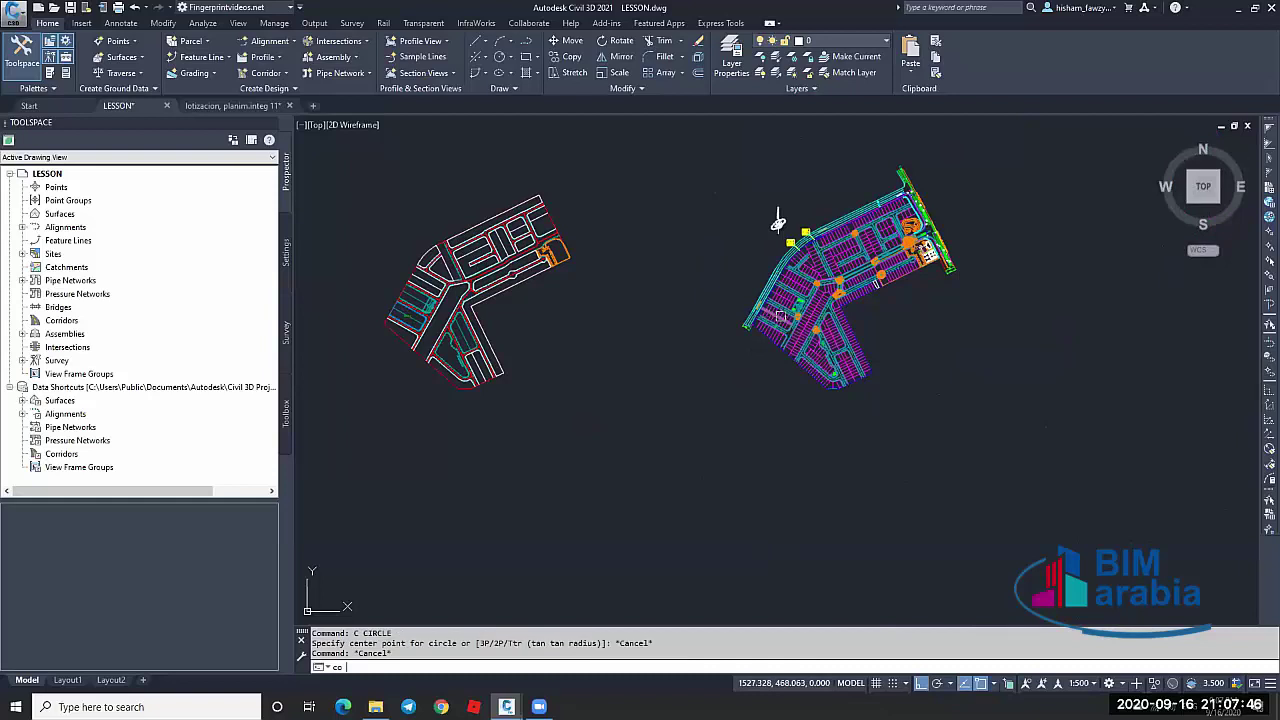
key("Return")
scroll(778, 222, "up", 8)
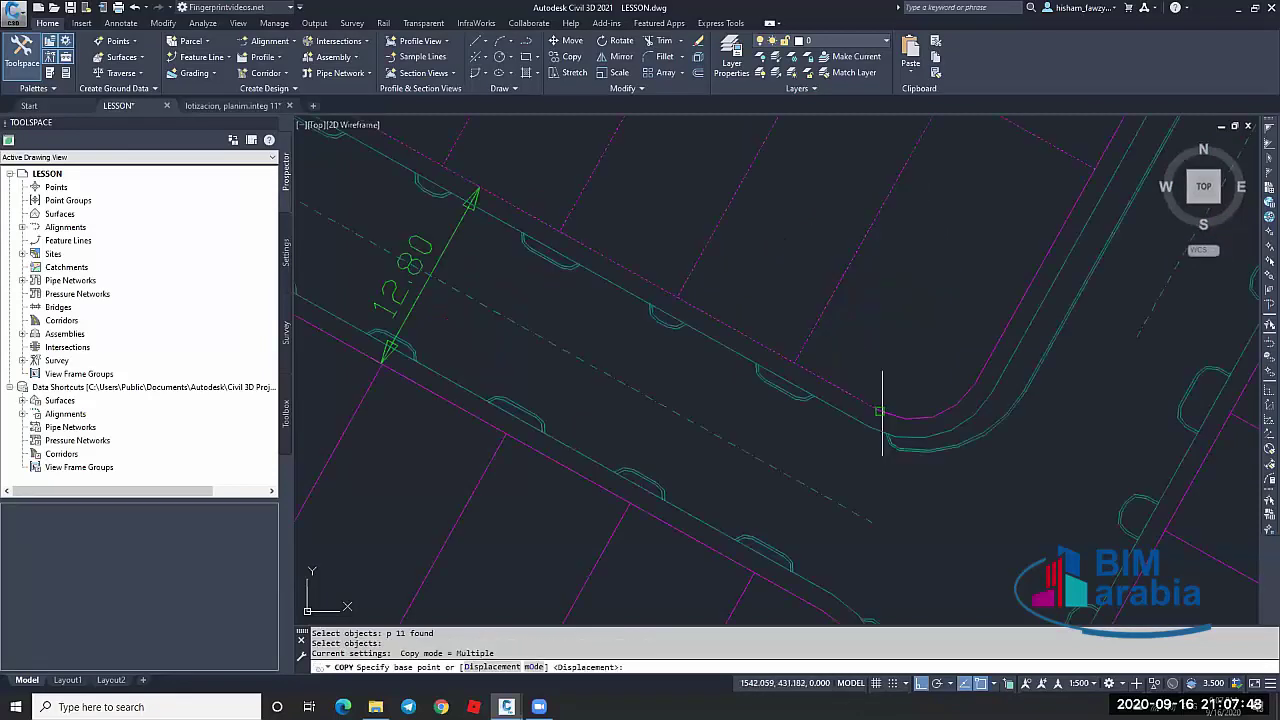
left_click(870, 428)
scroll(870, 428, "down", 6)
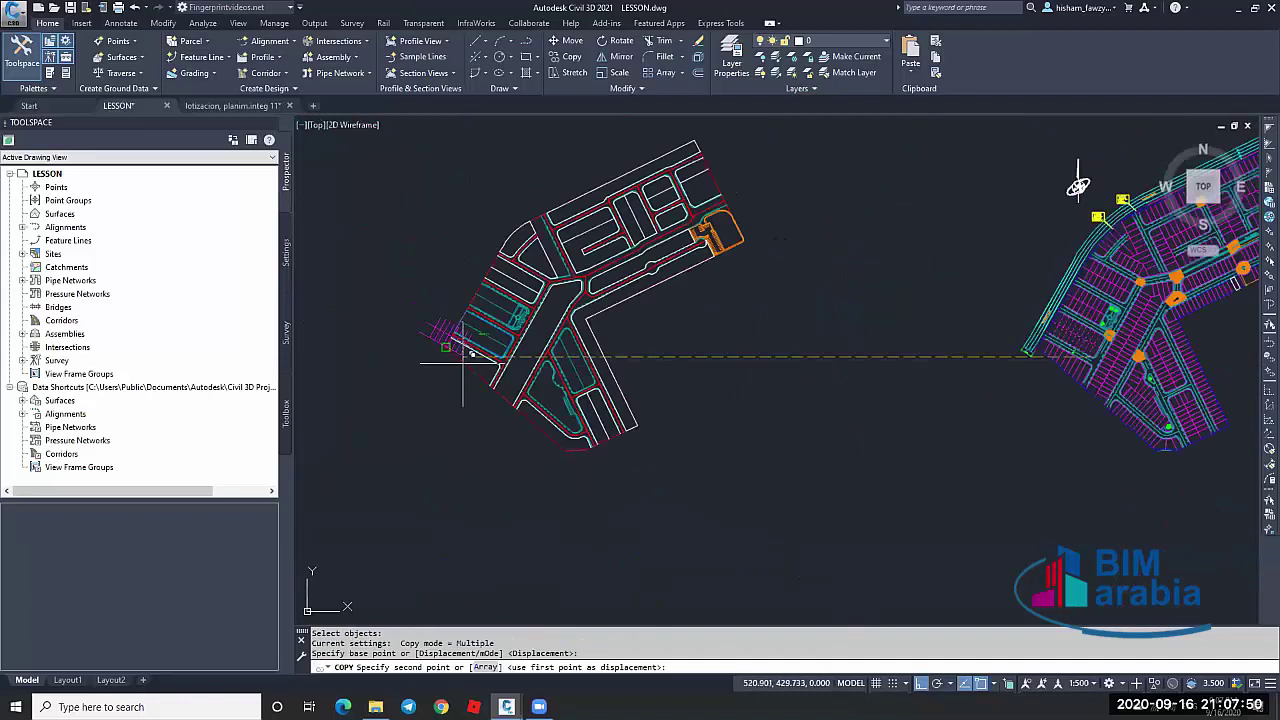
scroll(1030, 352, "up", 6)
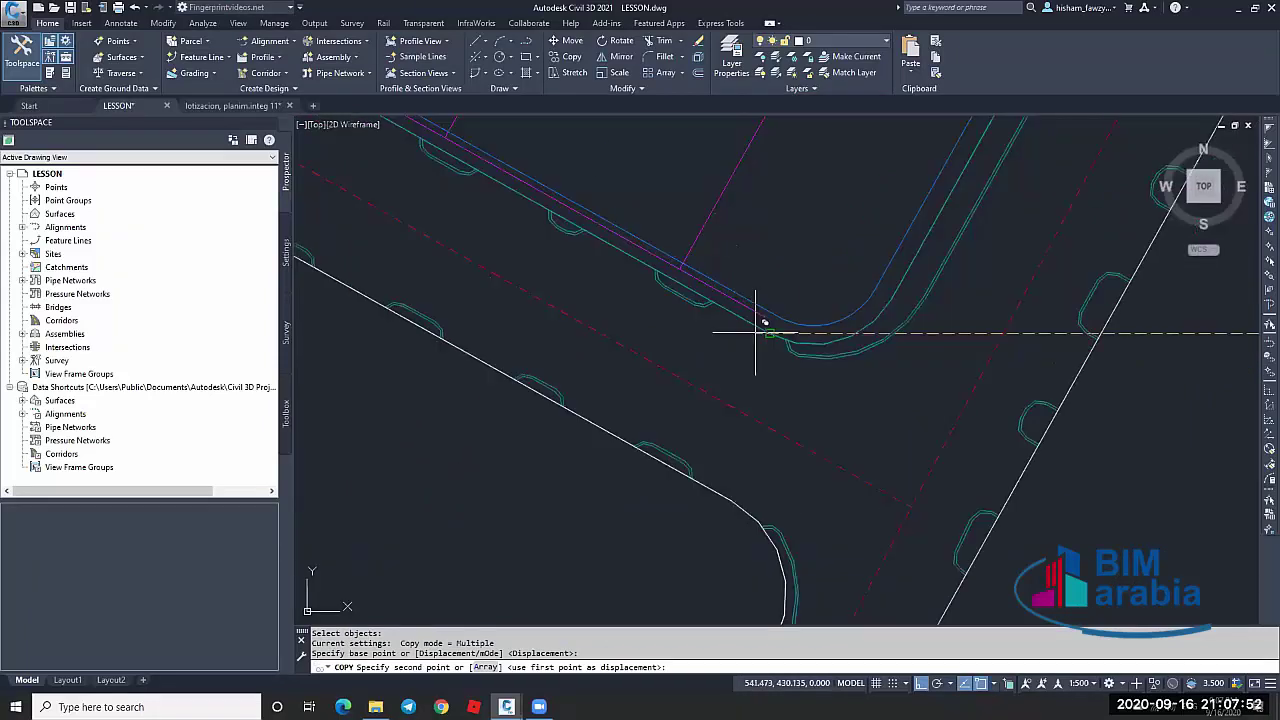
left_click(770, 333)
key("Escape")
scroll(690, 248, "down", 3)
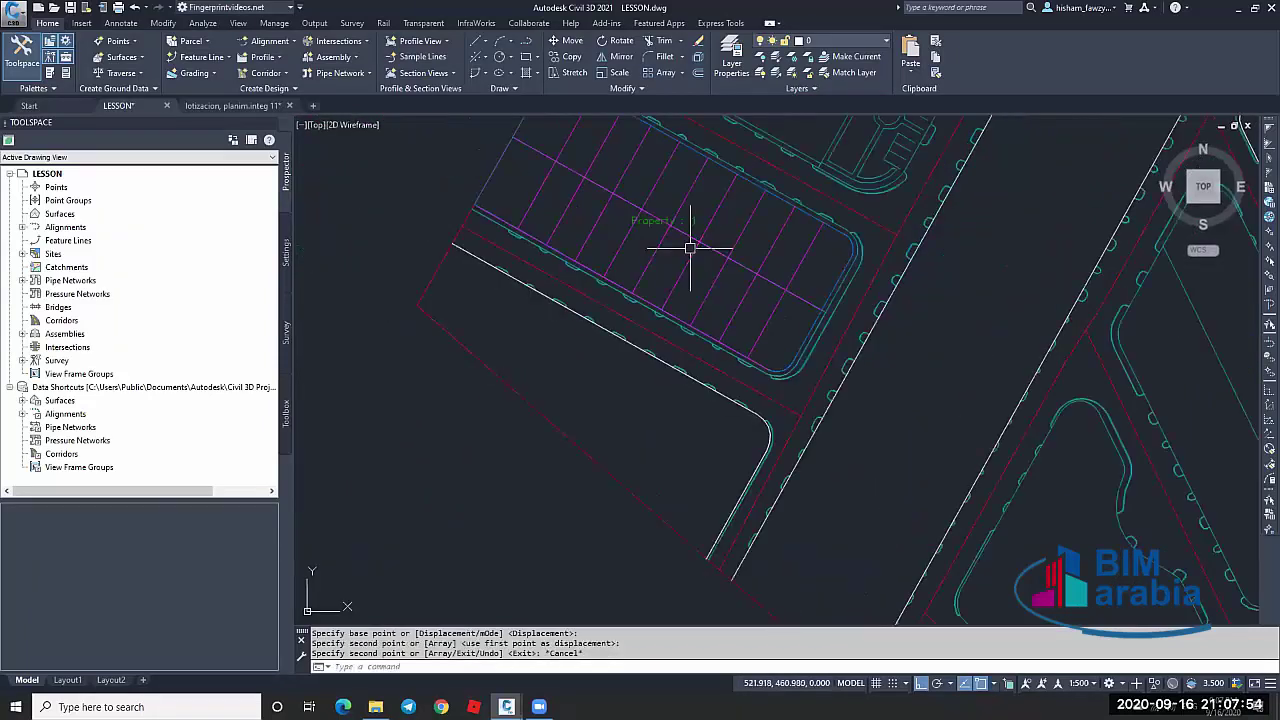
middle_click_drag(503, 141, 540, 216)
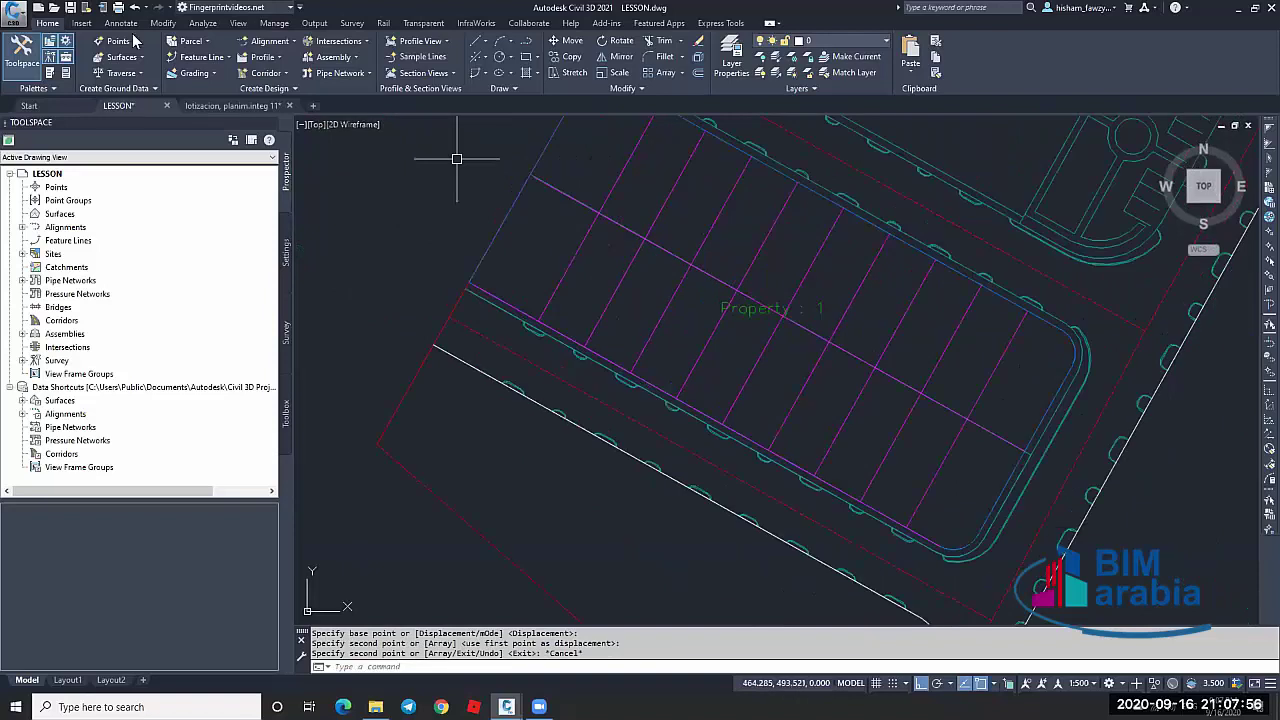
scroll(222, 67, "down", 2)
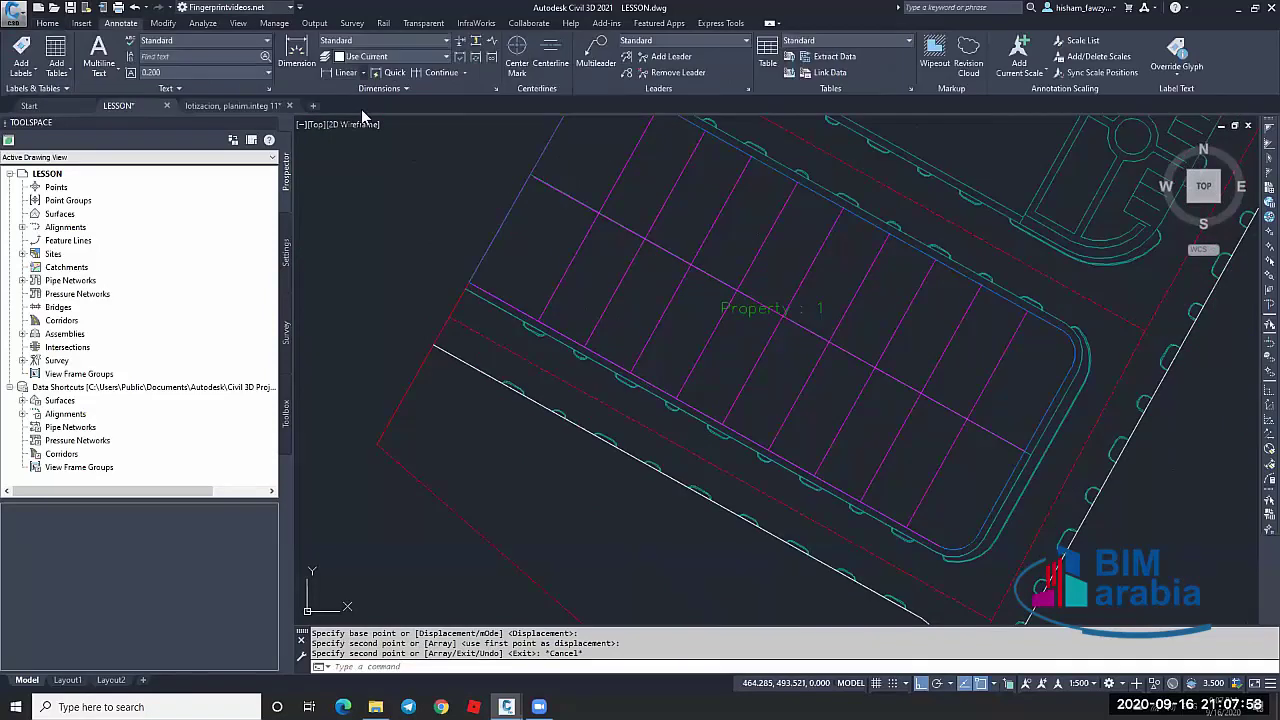
Add an aligned dimension of 8.4999 across one lot's frontage
left_click(346, 72)
left_click(352, 104)
left_click(540, 322)
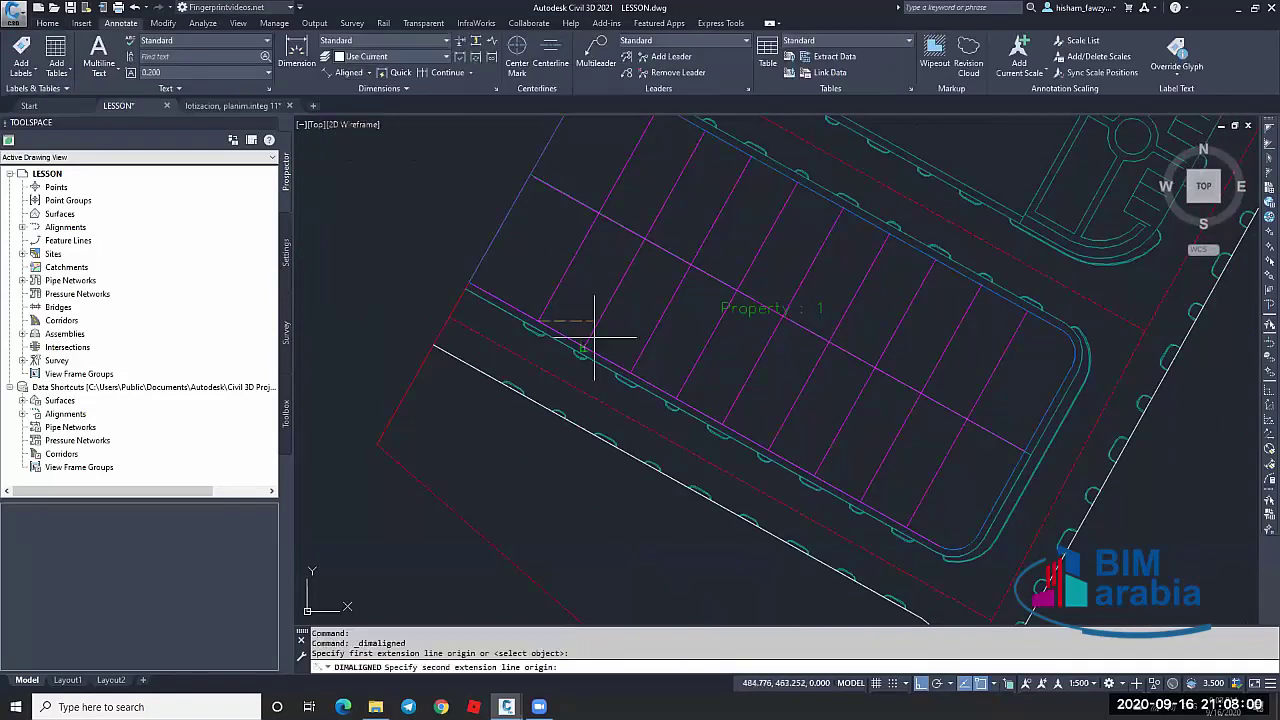
scroll(480, 294, "up", 8)
left_click(707, 547)
left_click(420, 270)
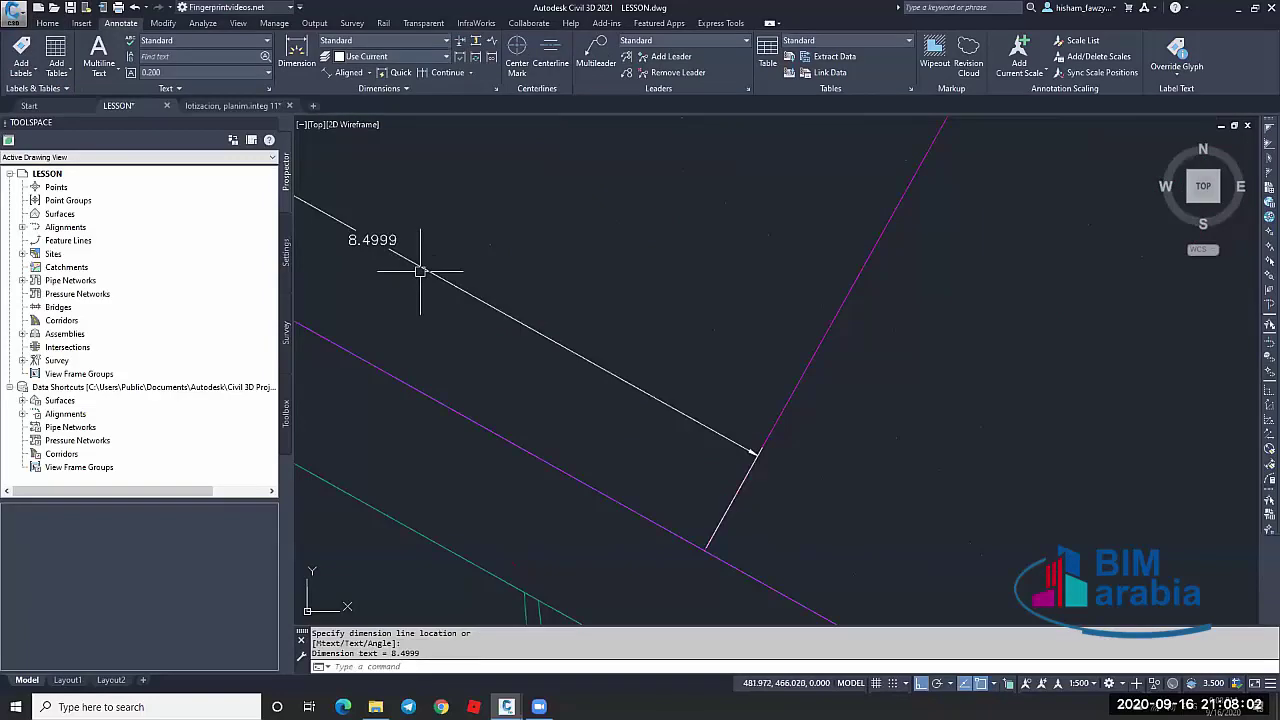
scroll(420, 270, "down", 8)
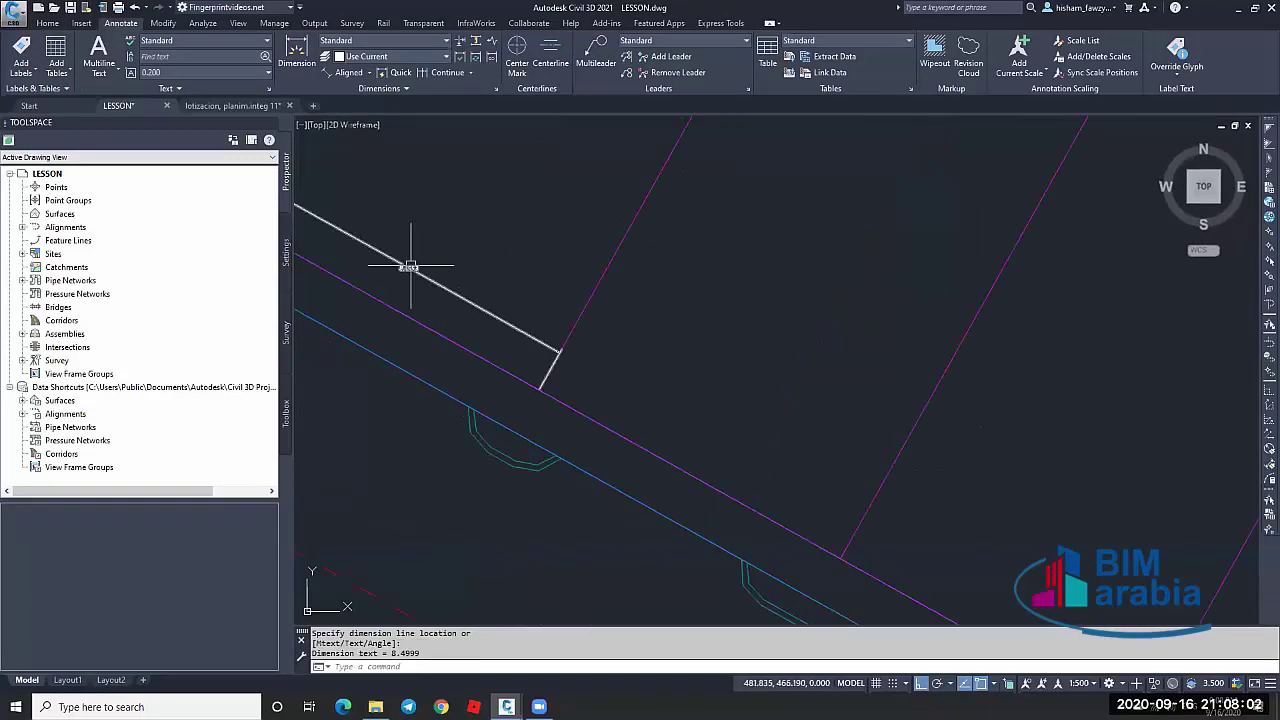
left_click(349, 72)
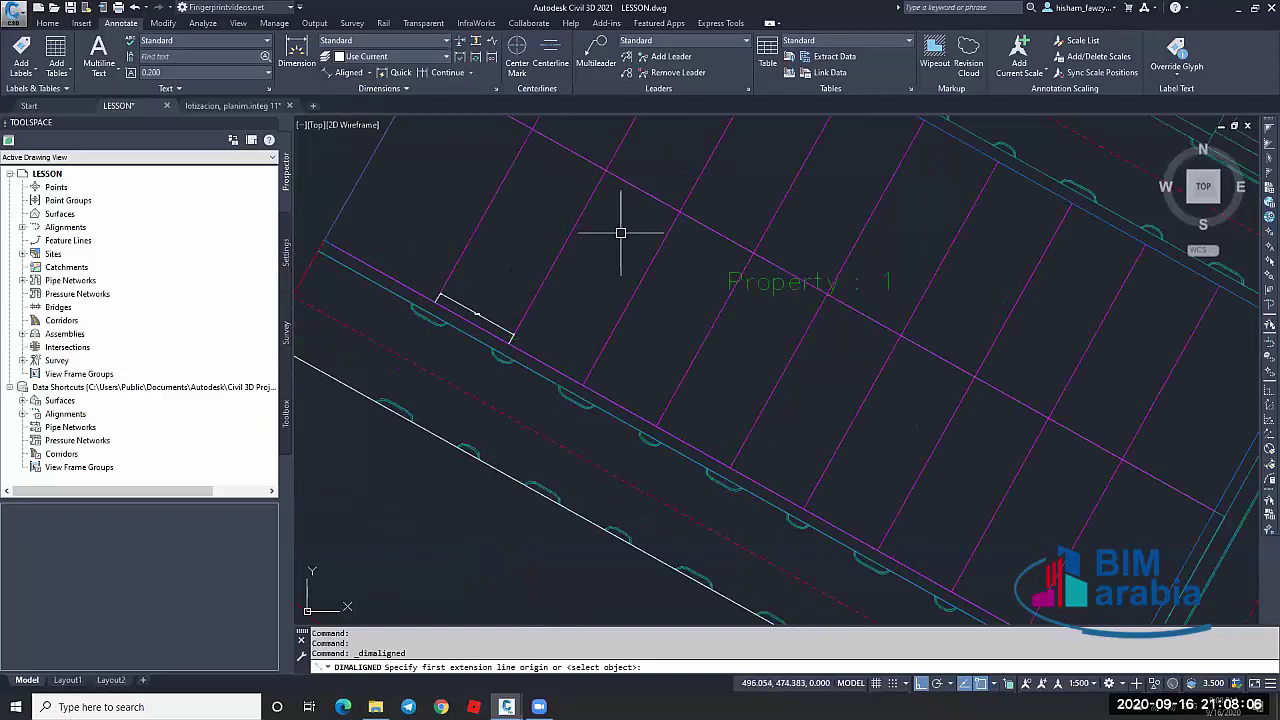
key("Escape")
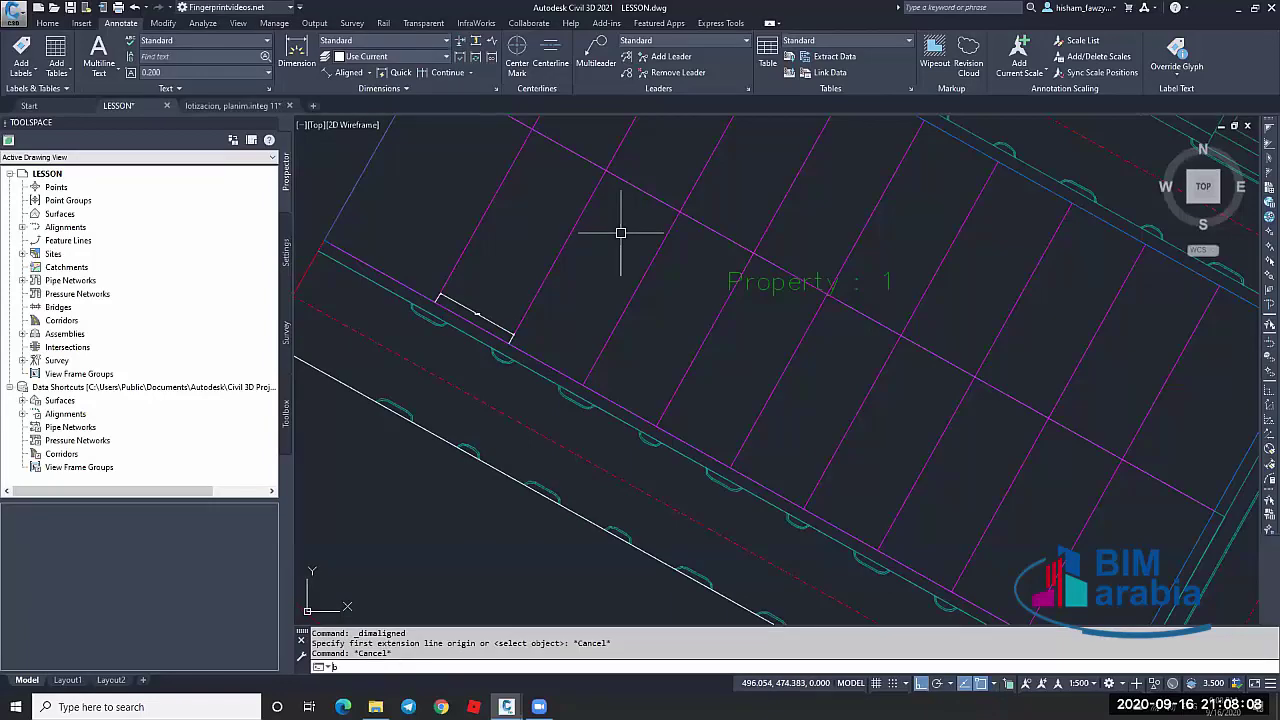
type("bo")
key("Return")
left_click(771, 303)
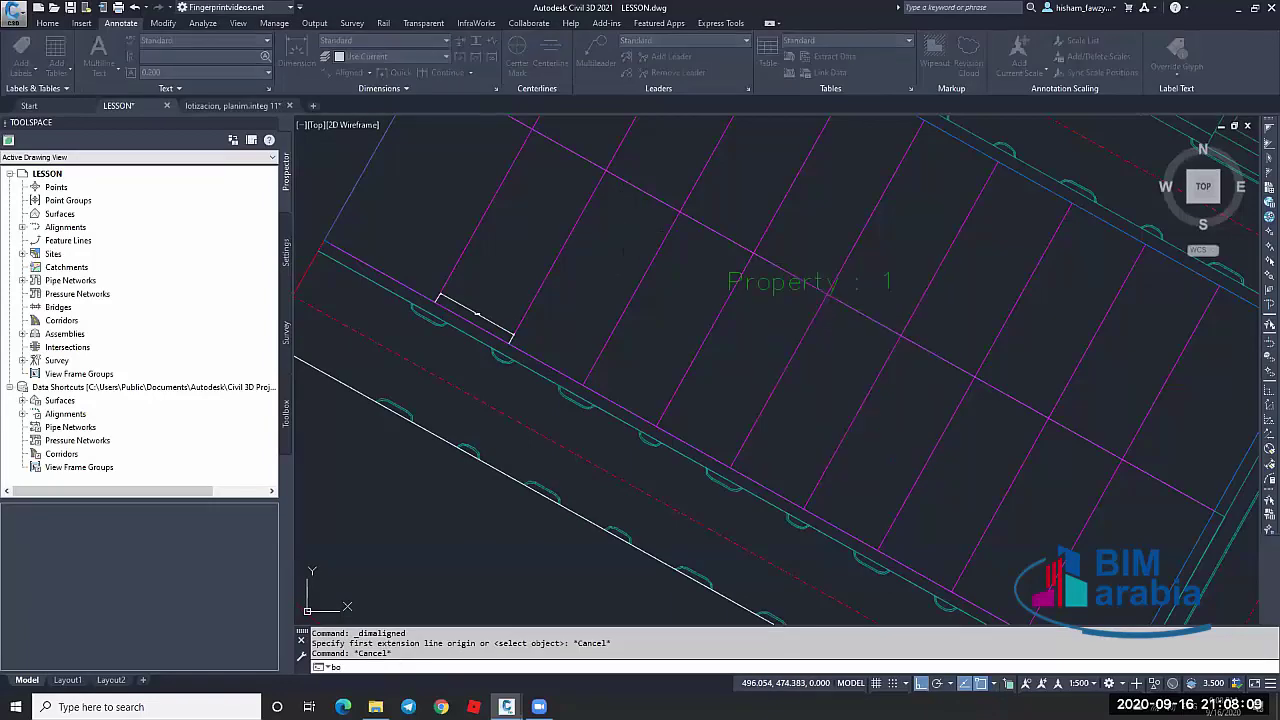
left_click(650, 248)
key("Return")
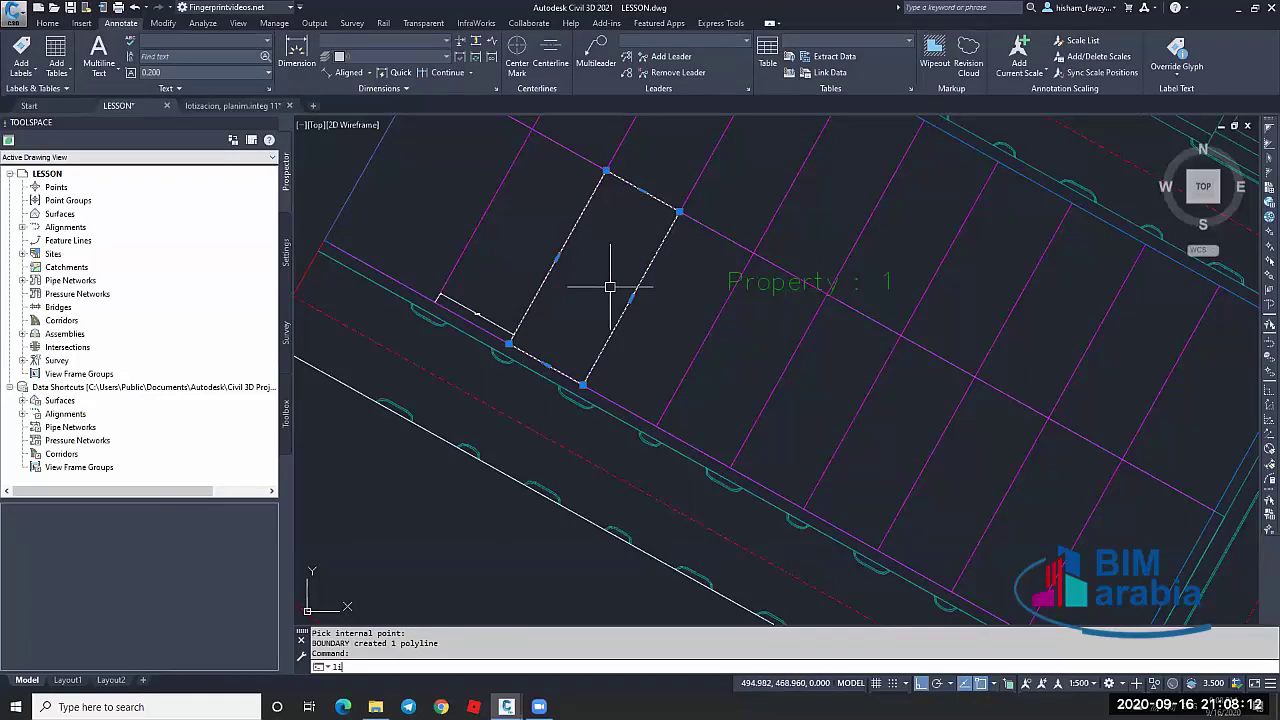
type("li")
key("Return")
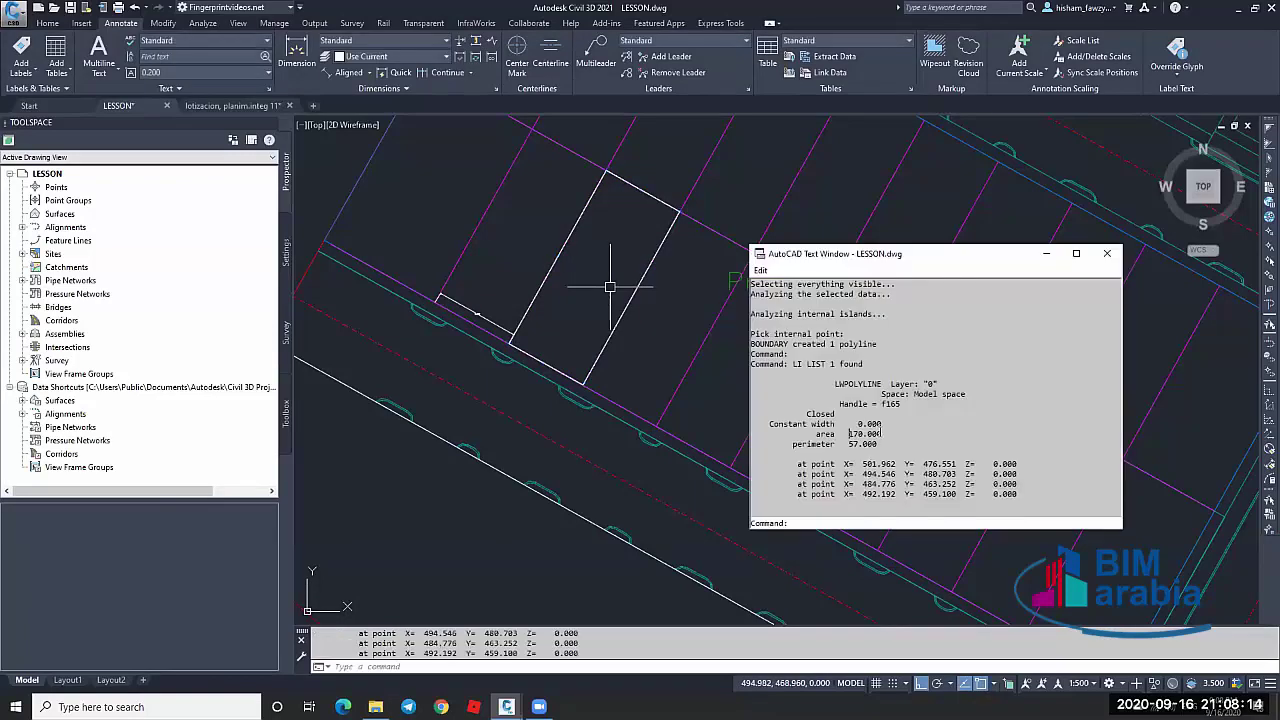
left_click(1107, 253)
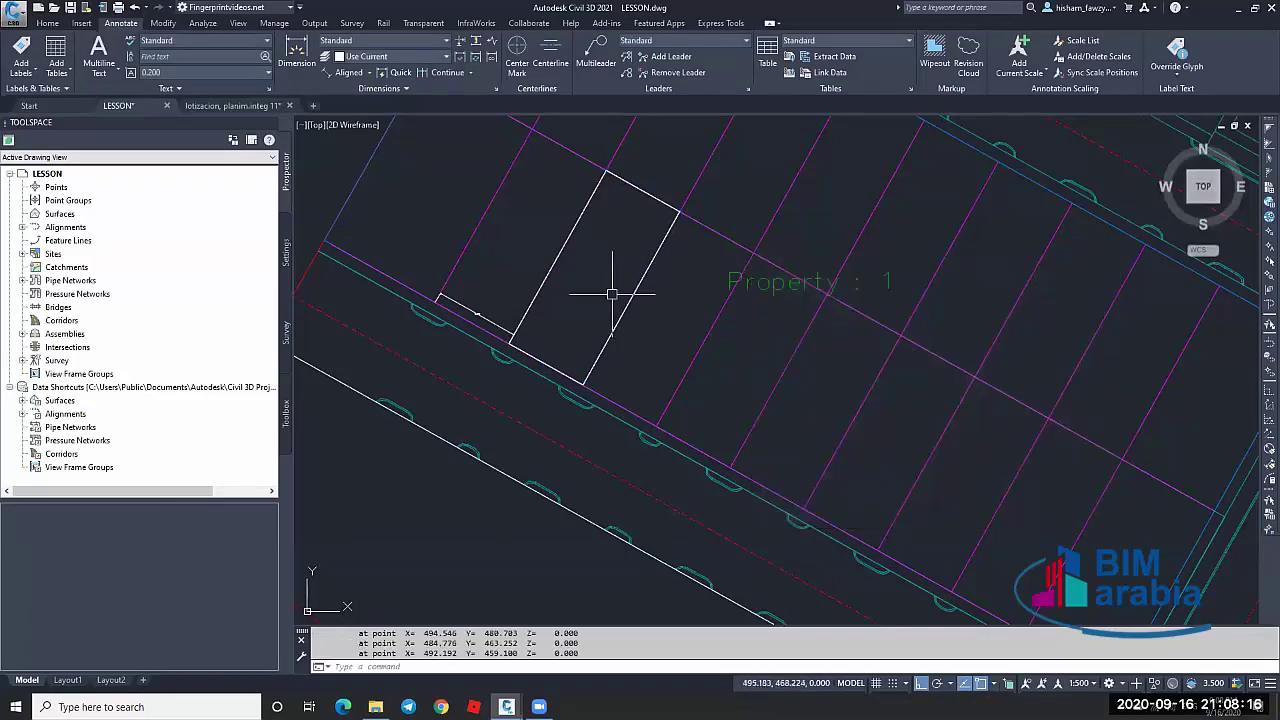
key("Escape")
left_click(636, 286)
type("e")
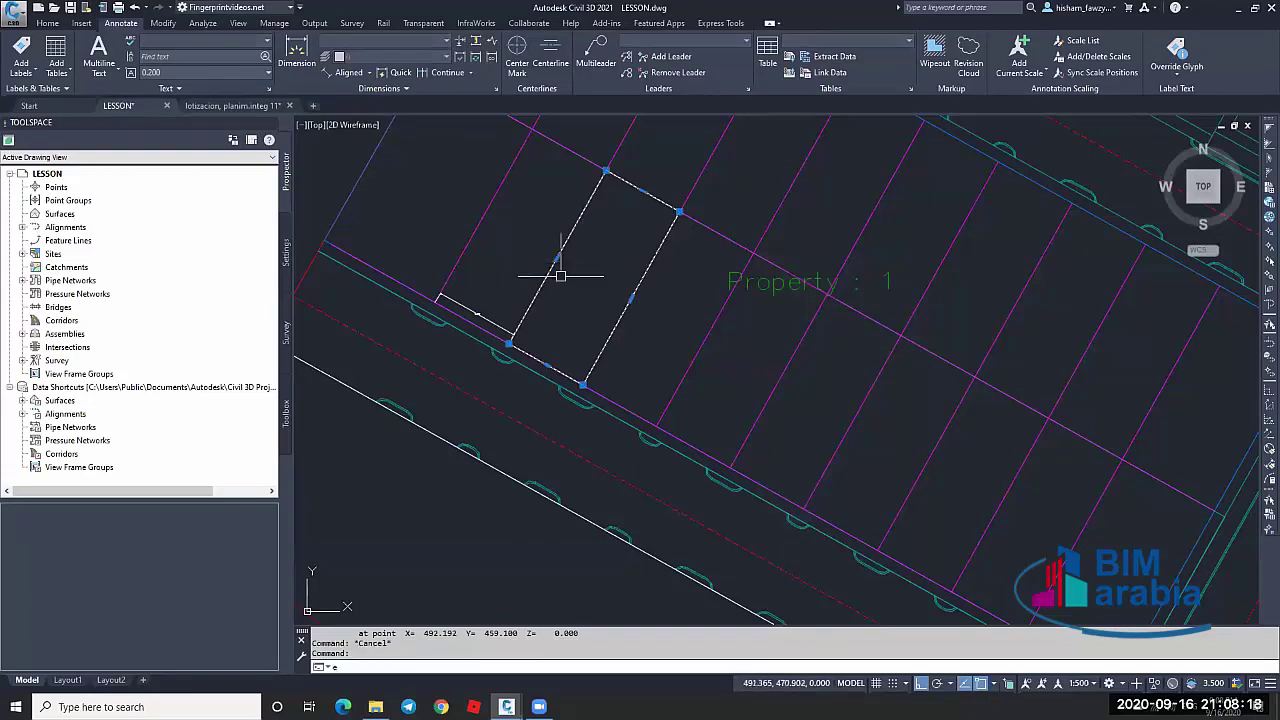
key("Return")
scroll(470, 314, "up", 5)
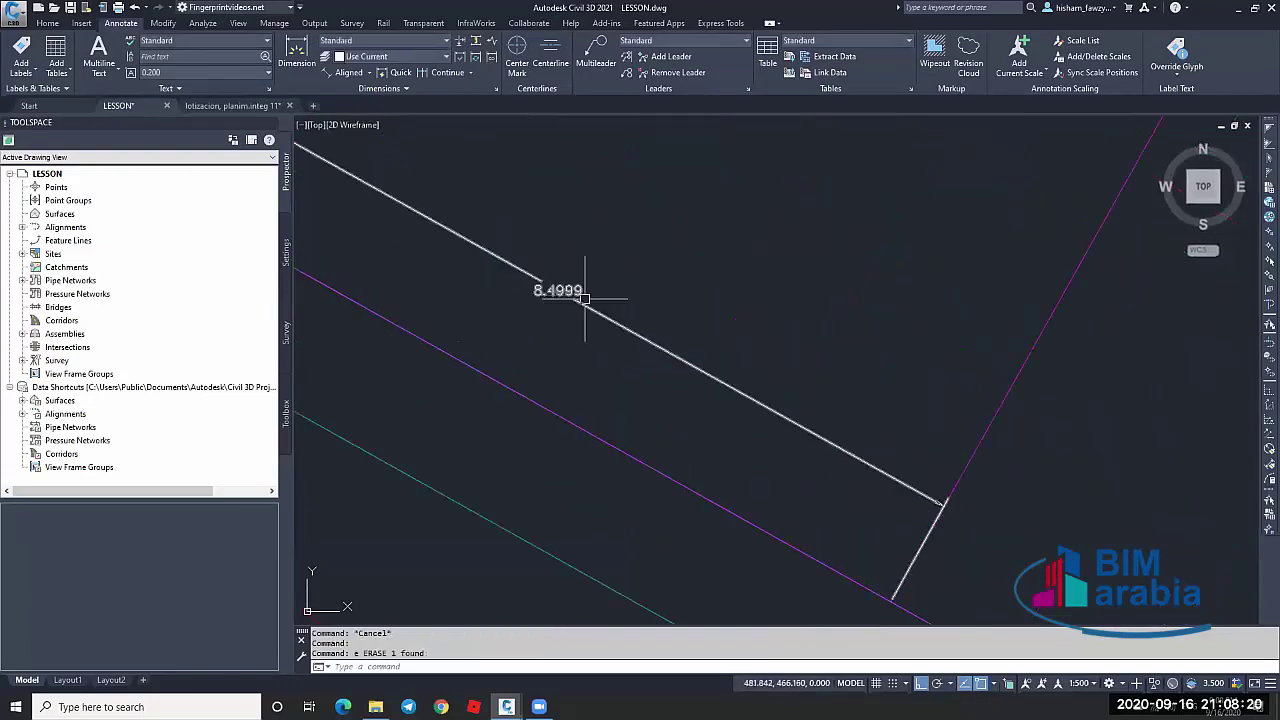
Erase the small leftover line segment
scroll(617, 294, "down", 3)
left_click(662, 295)
type("e")
key("Return")
Undo the lot-line copy so Property : 1 has no lot divisions
scroll(665, 290, "down", 4)
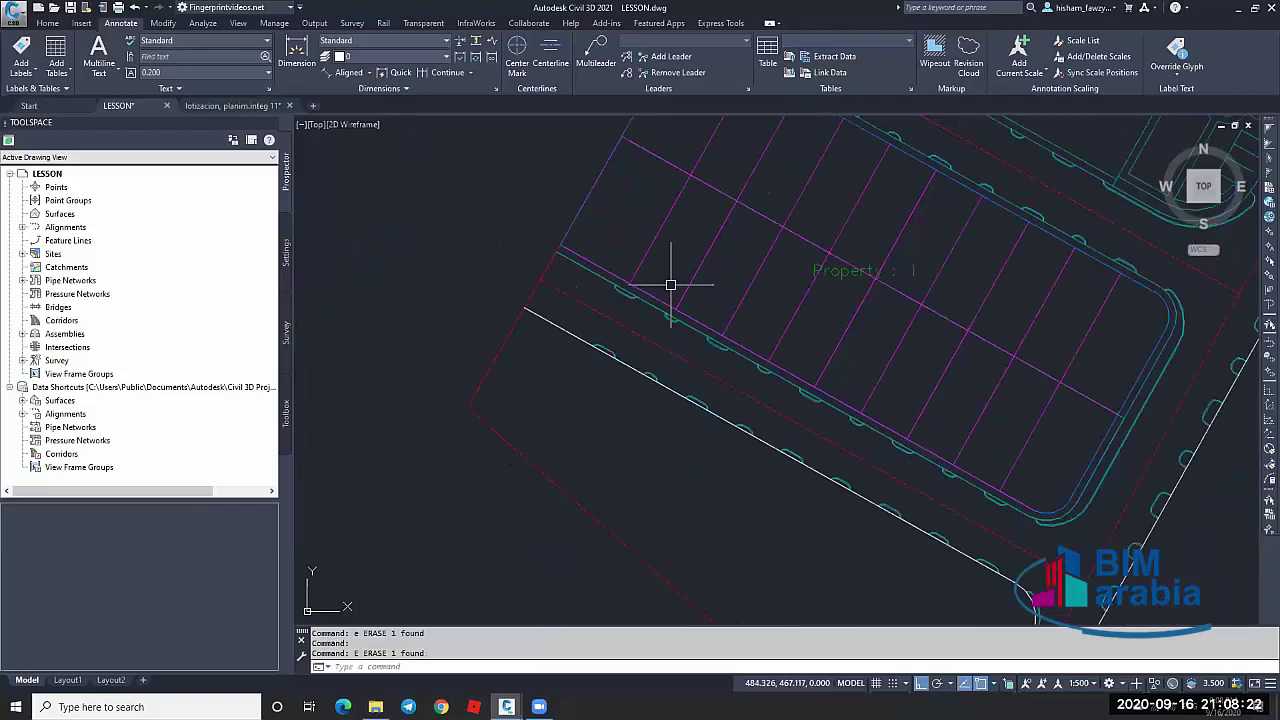
scroll(672, 283, "up", 5)
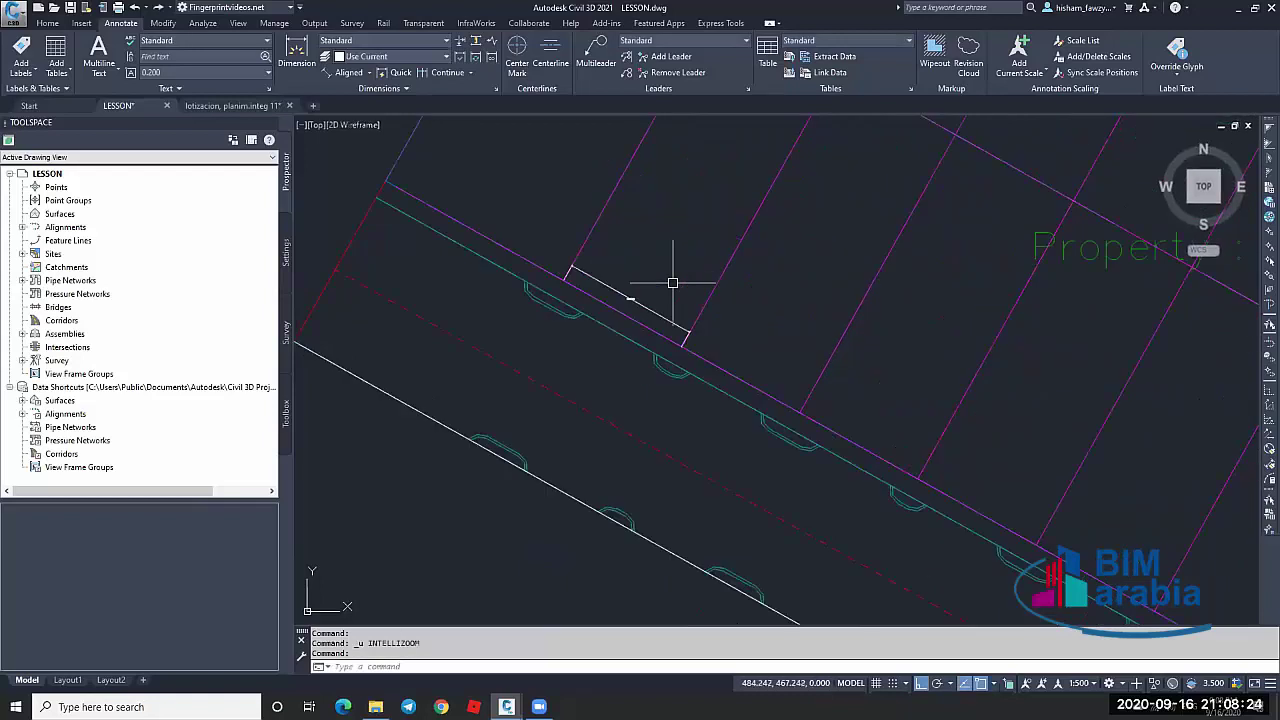
scroll(672, 283, "down", 3)
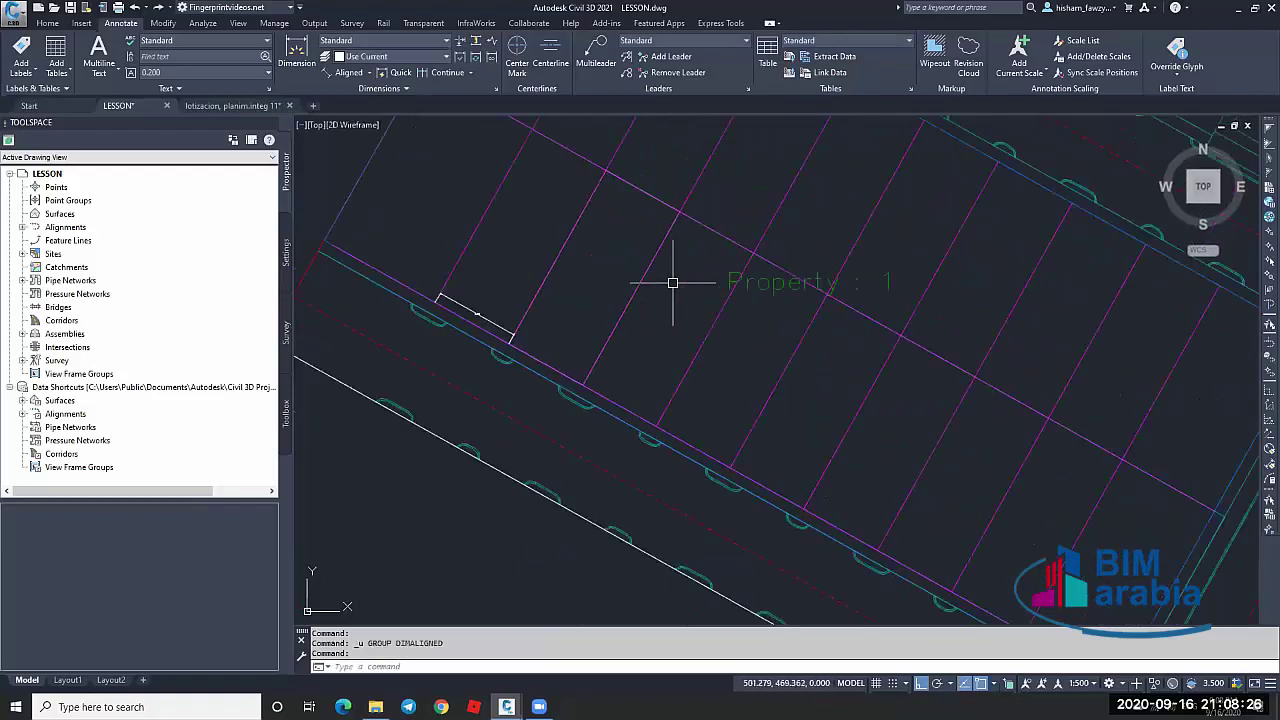
scroll(672, 283, "down", 6)
key("ctrl+z")
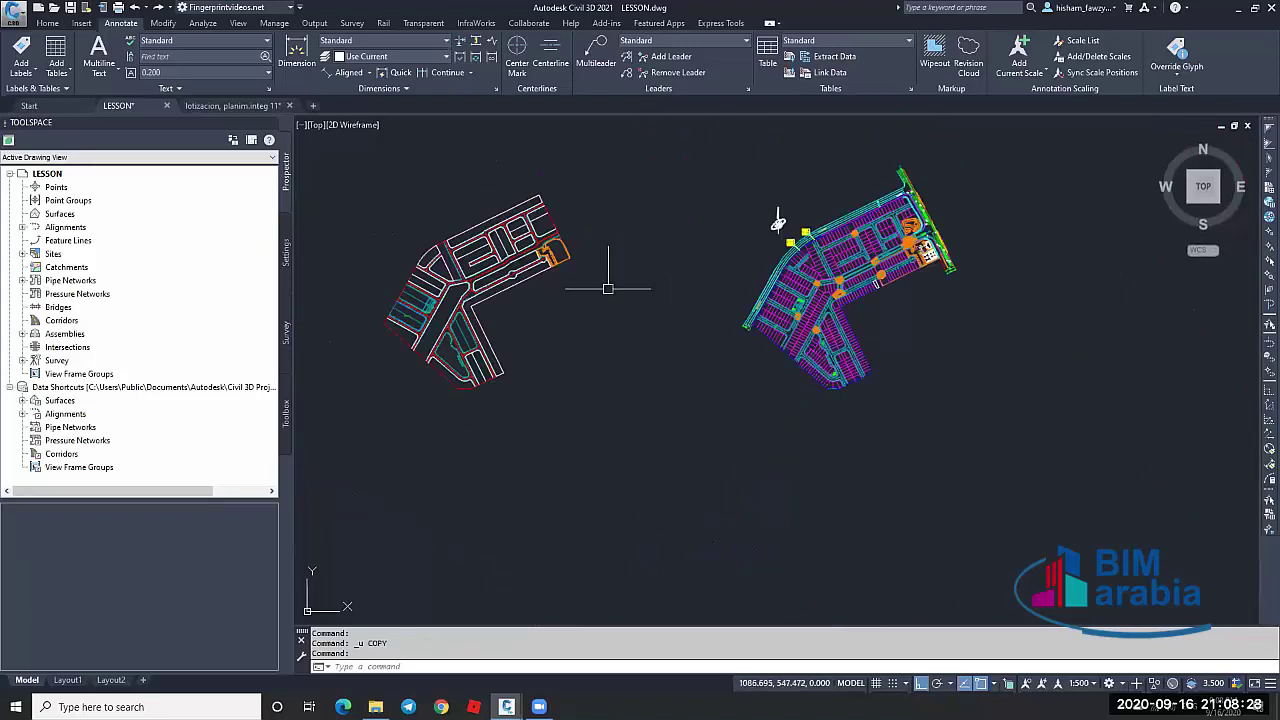
Zoom and pan across the site to bring the Property : 1 parcel back into view
scroll(367, 323, "up", 2)
scroll(367, 323, "up", 4)
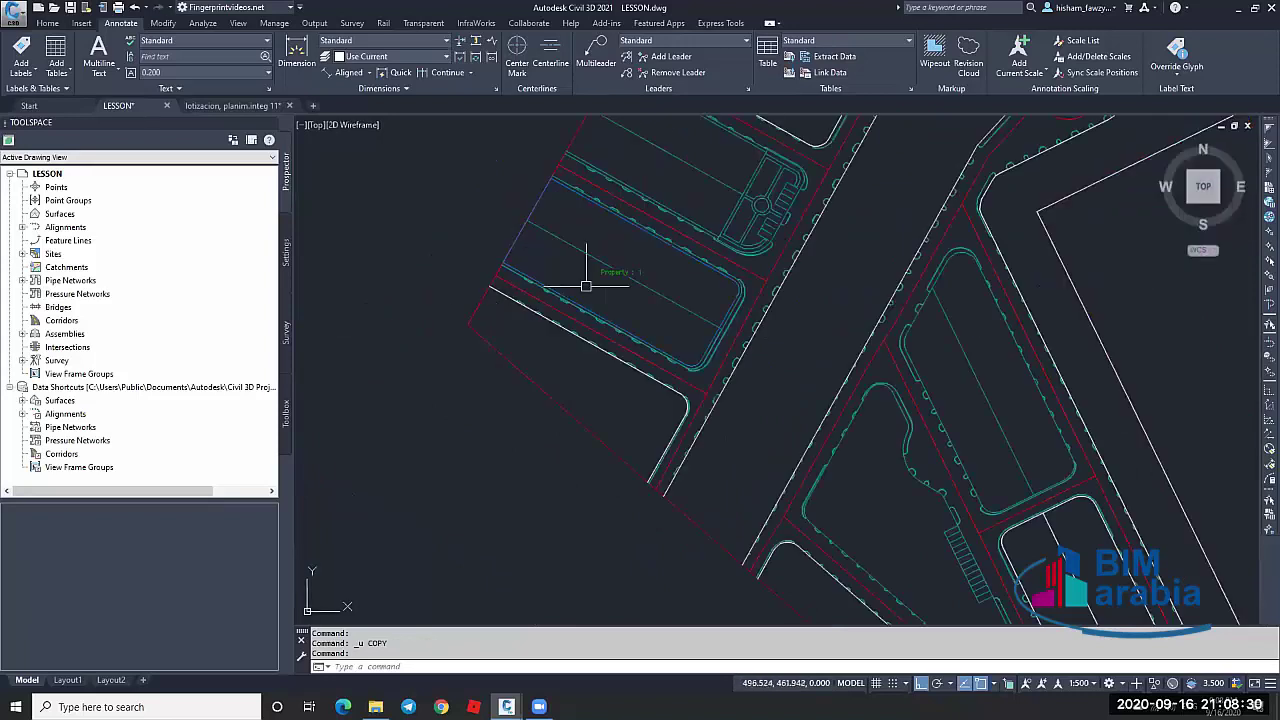
scroll(586, 277, "up", 3)
scroll(466, 214, "down", 6)
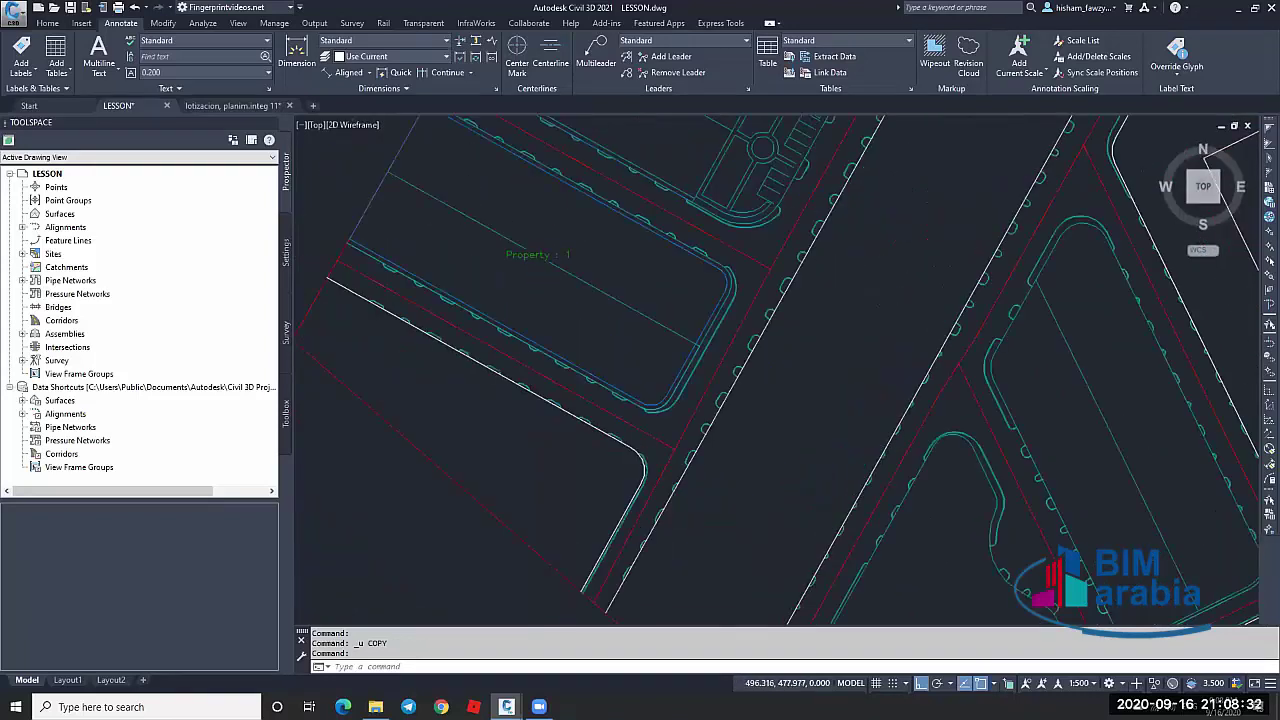
scroll(1115, 228, "up", 4)
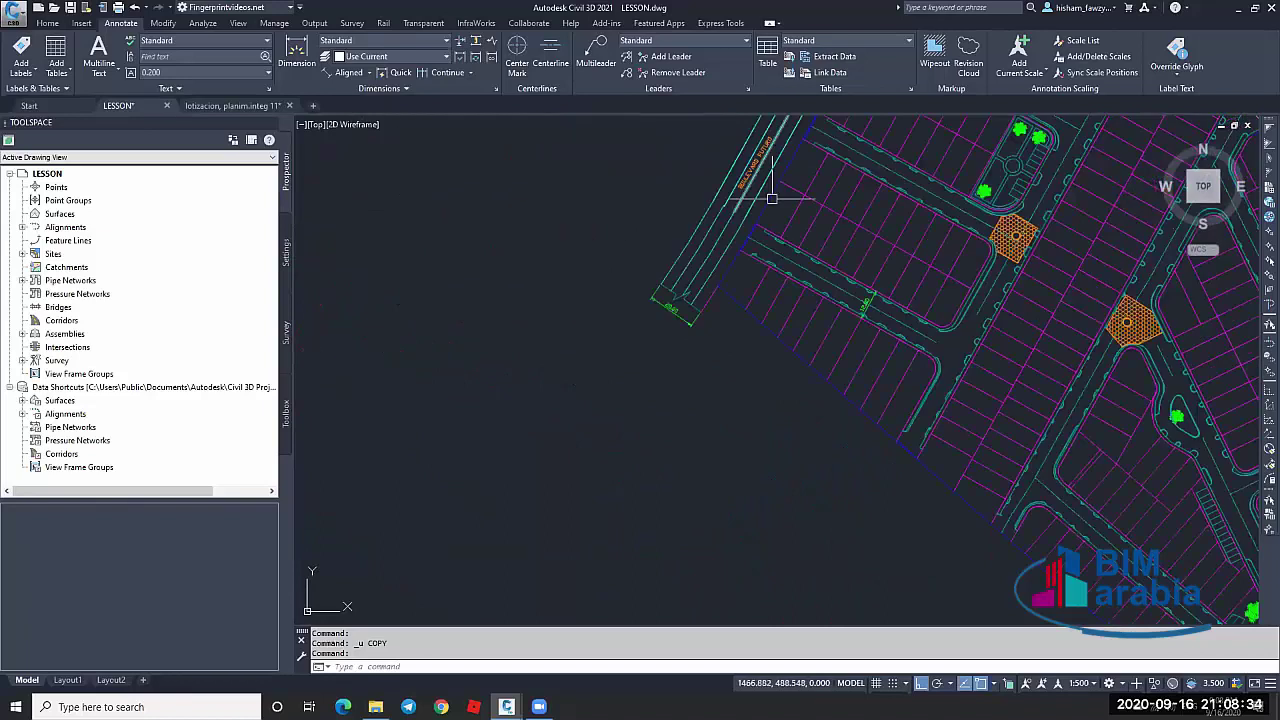
mouse_move(817, 228)
middle_mouse_down()
mouse_move(841, 234)
mouse_move(728, 281)
middle_mouse_up()
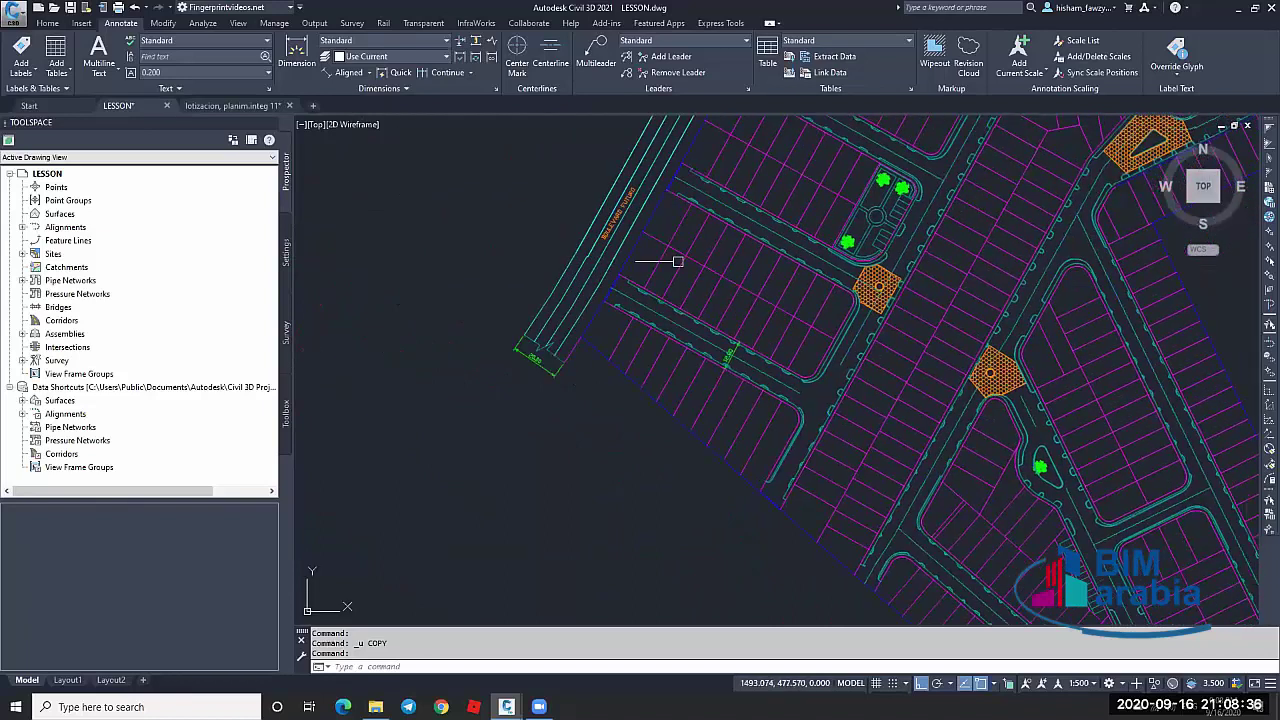
scroll(684, 258, "up", 2)
scroll(609, 423, "down", 1)
scroll(800, 290, "down", 6)
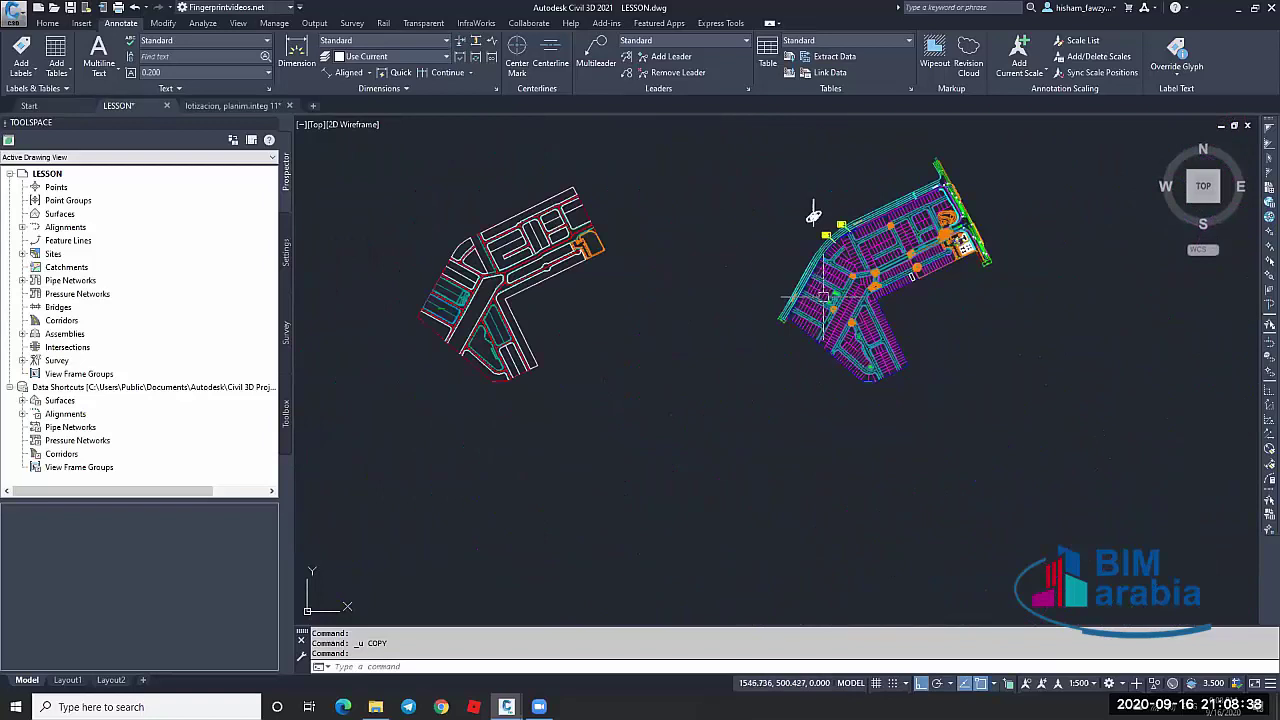
scroll(534, 300, "up", 6)
middle_click_drag(534, 300, 701, 234)
scroll(651, 251, "up", 2)
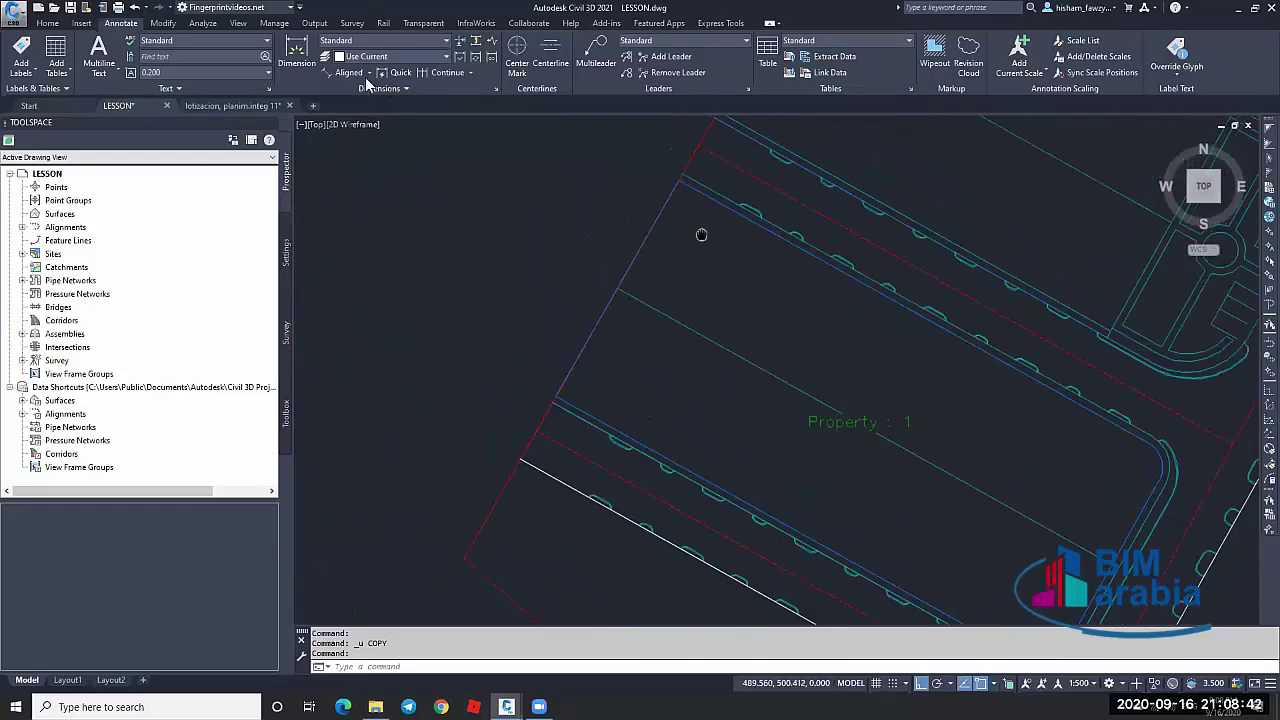
Begin an aligned dimension across the parcel, then cancel it before picking points
left_click(362, 76)
scroll(690, 235, "down", 2)
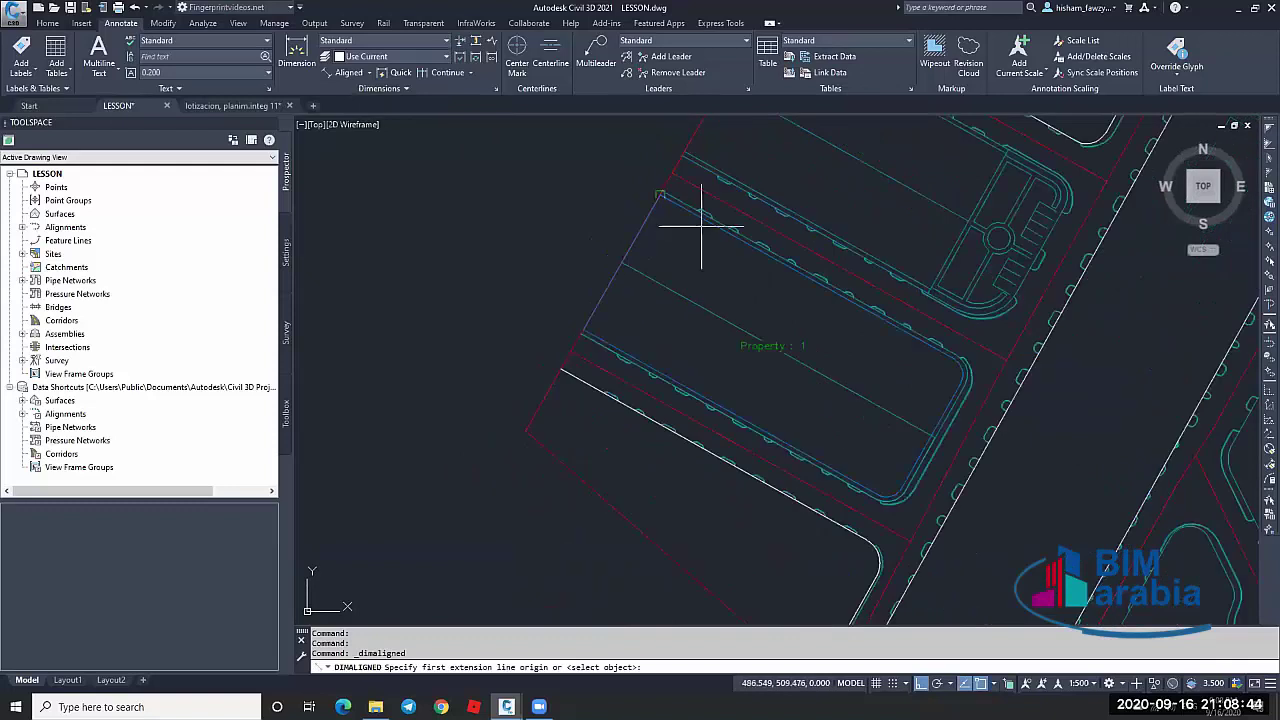
scroll(660, 257, "up", 2)
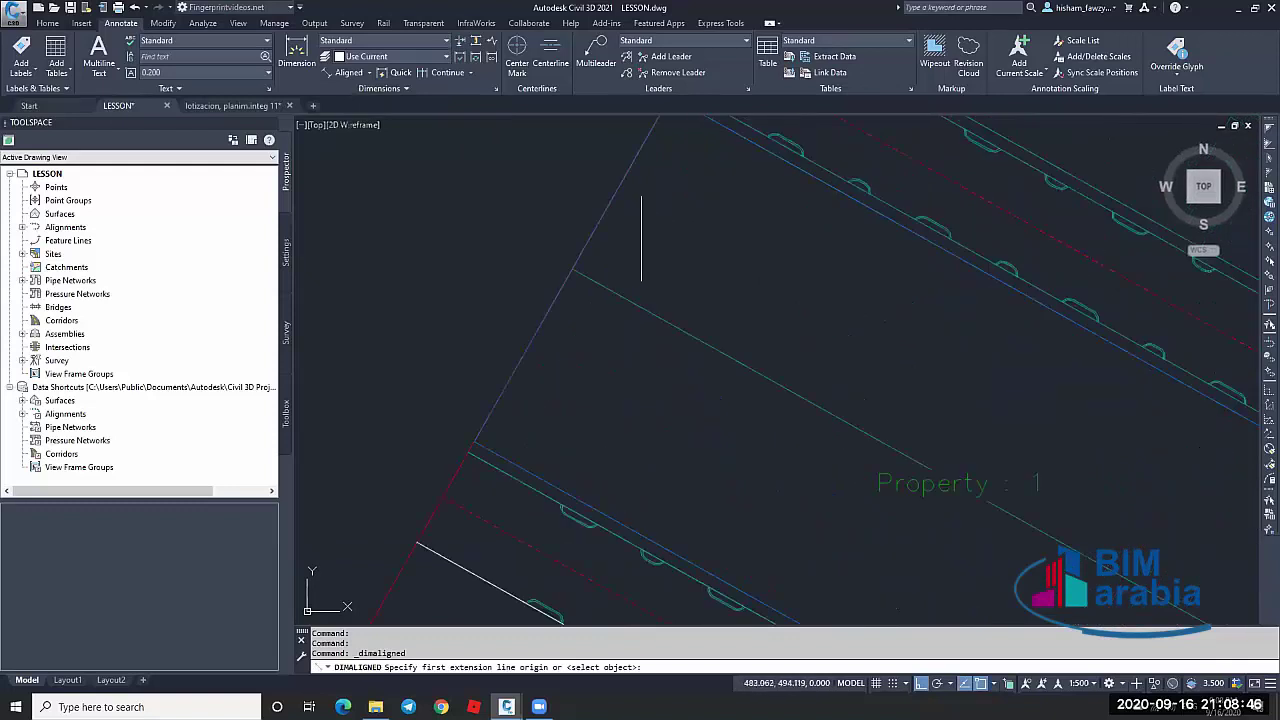
scroll(641, 240, "down", 2)
key("Escape")
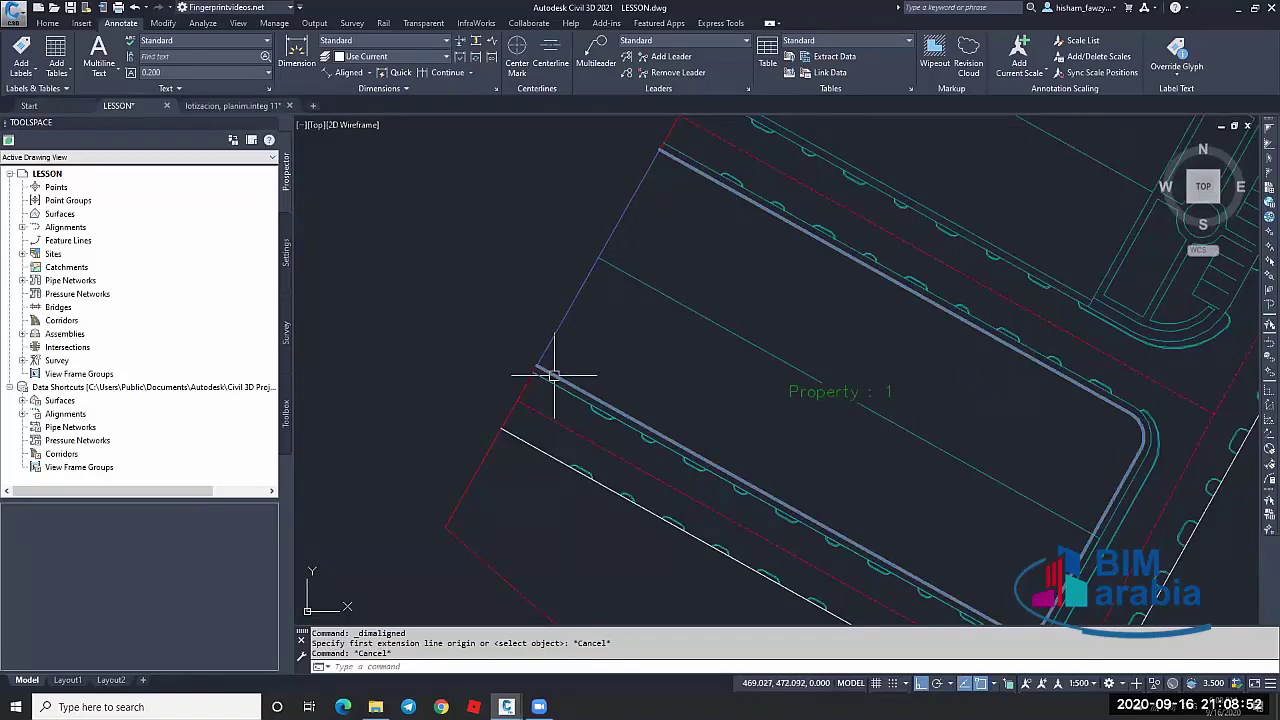
mouse_move(553, 376)
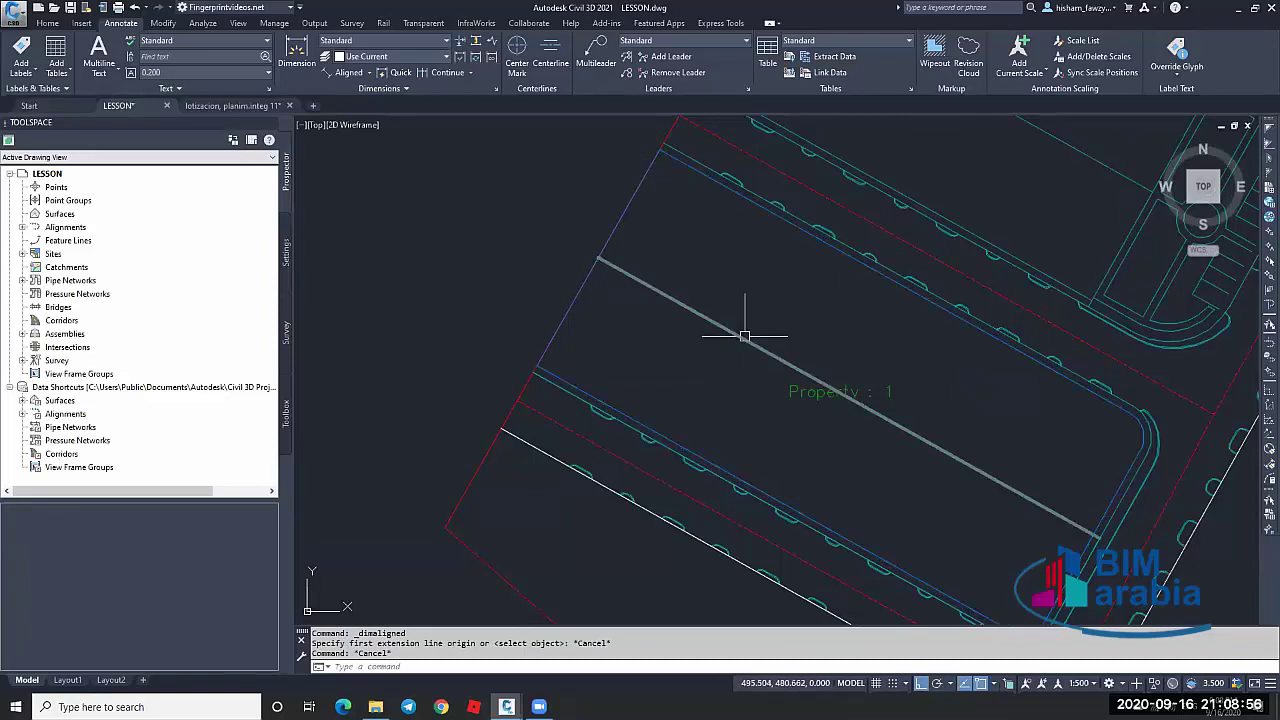
key("Escape")
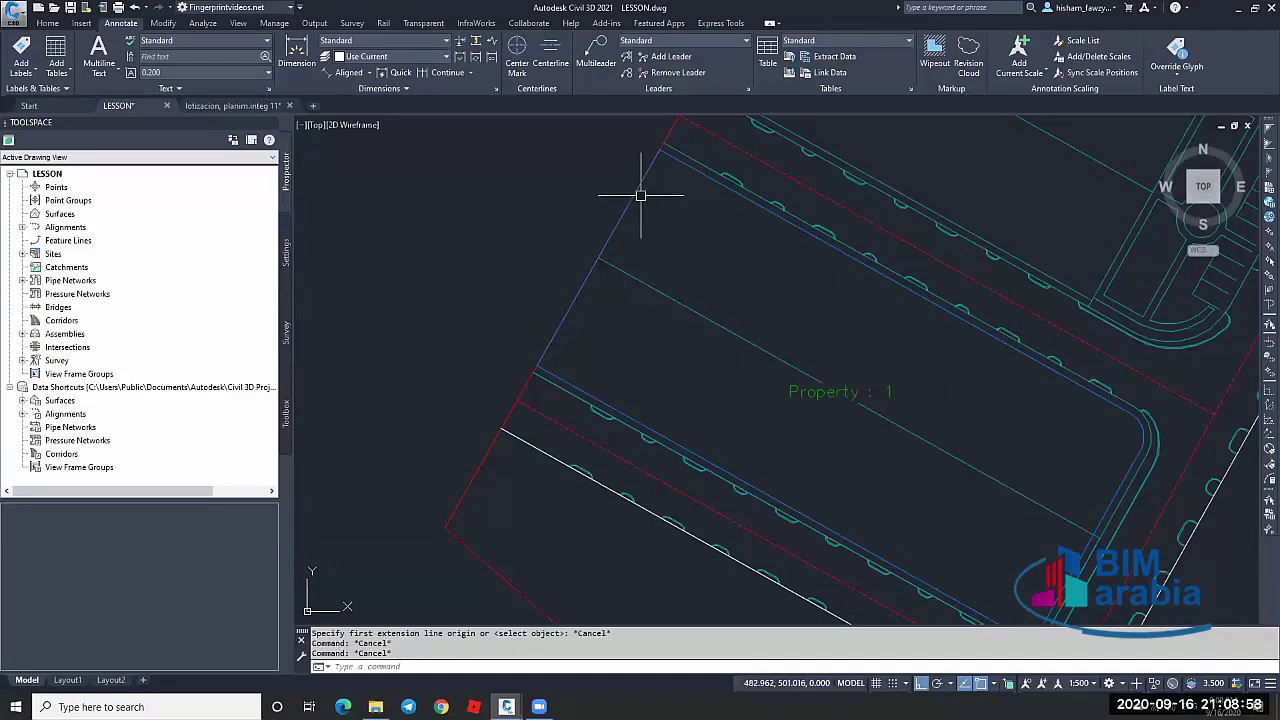
scroll(640, 195, "down", 5)
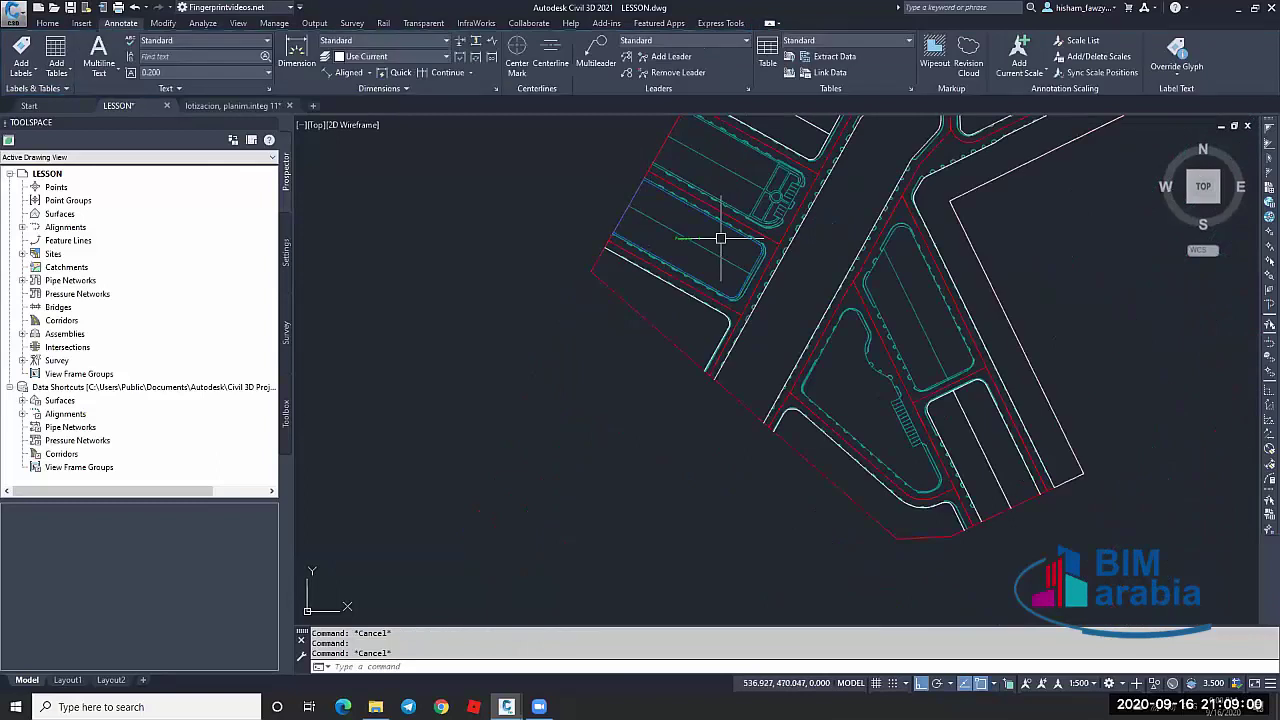
scroll(720, 240, "up", 2)
scroll(500, 180, "up", 3)
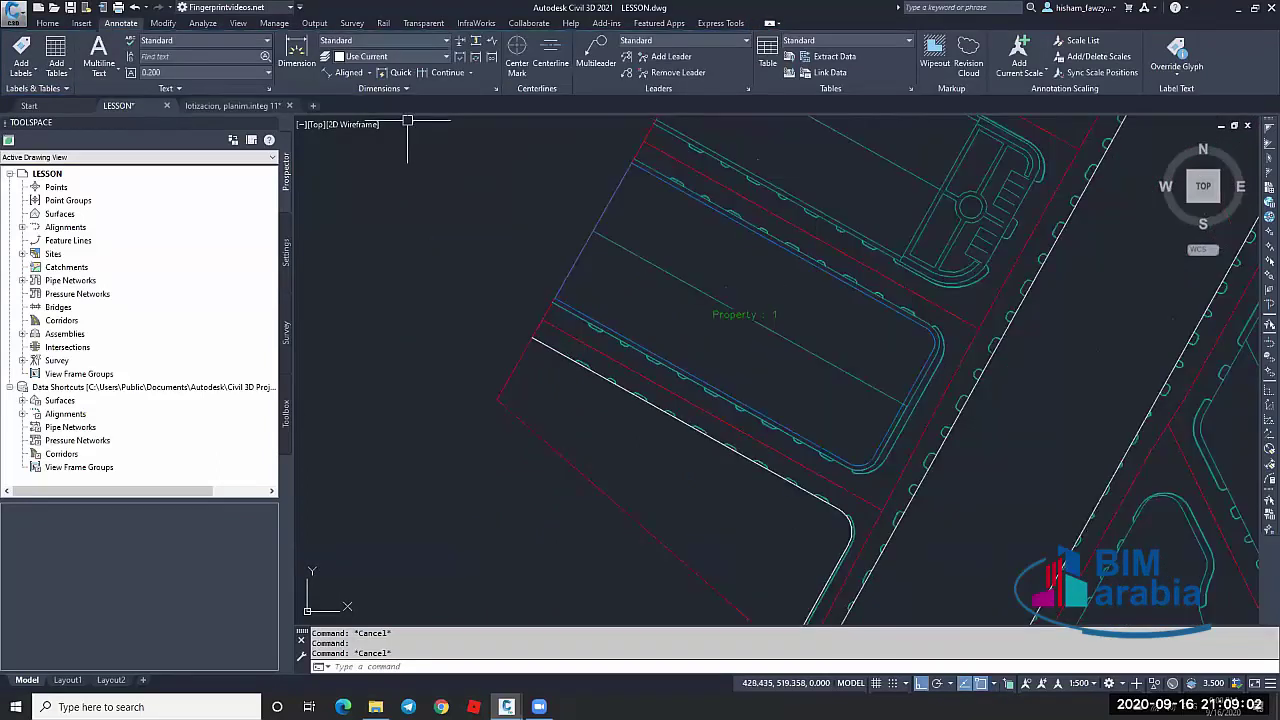
Measure Property 1's end width between its corners as about 40 m (40.0009) without placing it
left_click(348, 72)
scroll(600, 290, "up", 4)
left_click(525, 318)
scroll(545, 345, "up", 1)
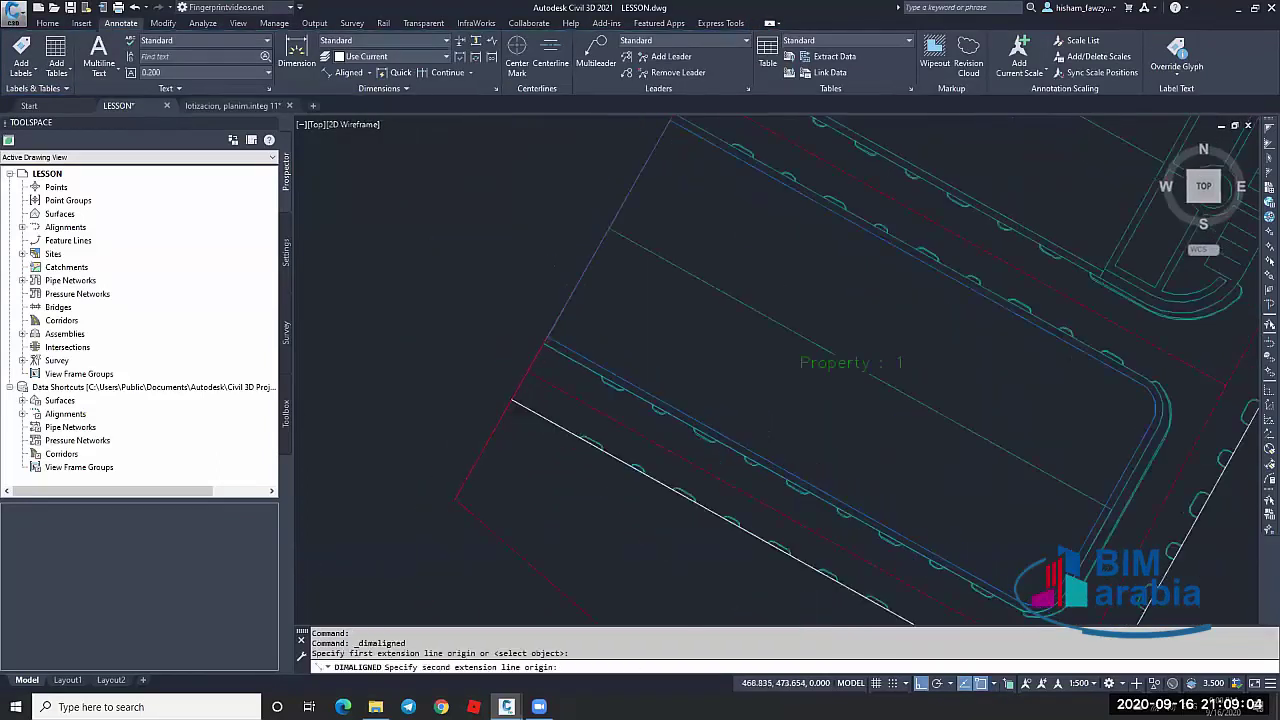
scroll(651, 194, "up", 2)
left_click(606, 204)
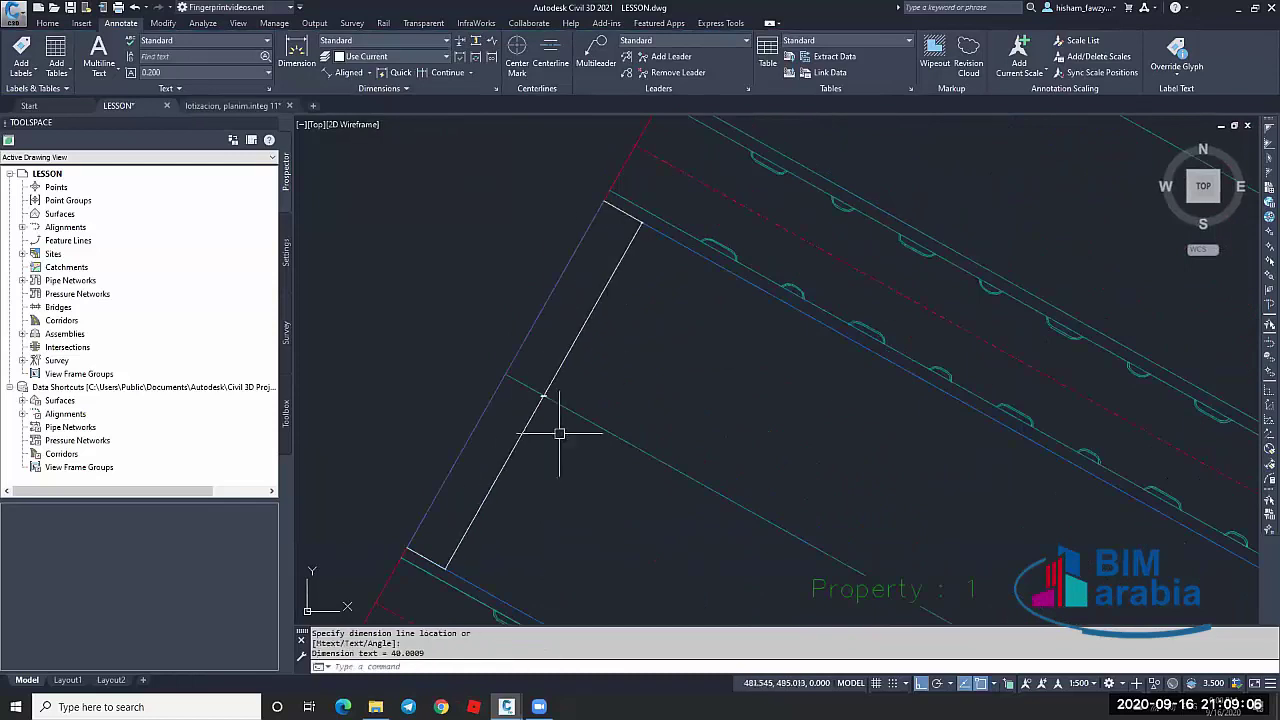
key("Escape")
Erase the stray line running along Property 1's edge
left_click(561, 370)
key("Delete")
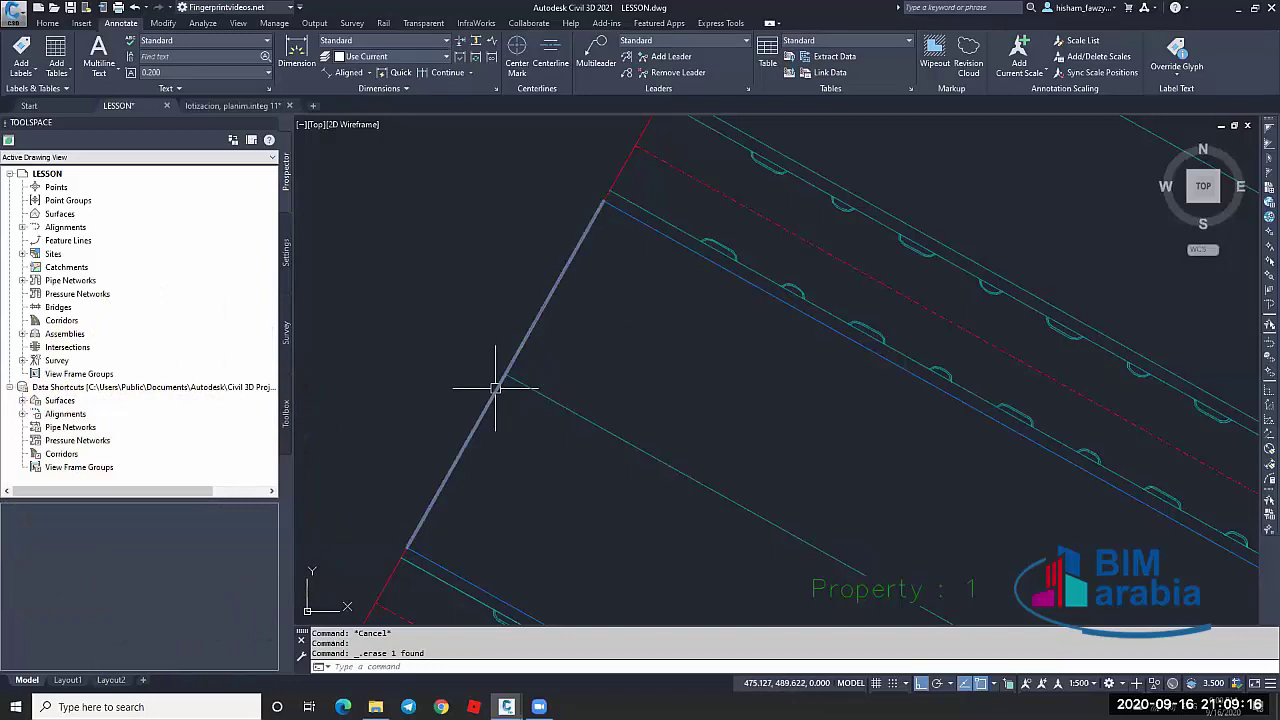
mouse_move(495, 388)
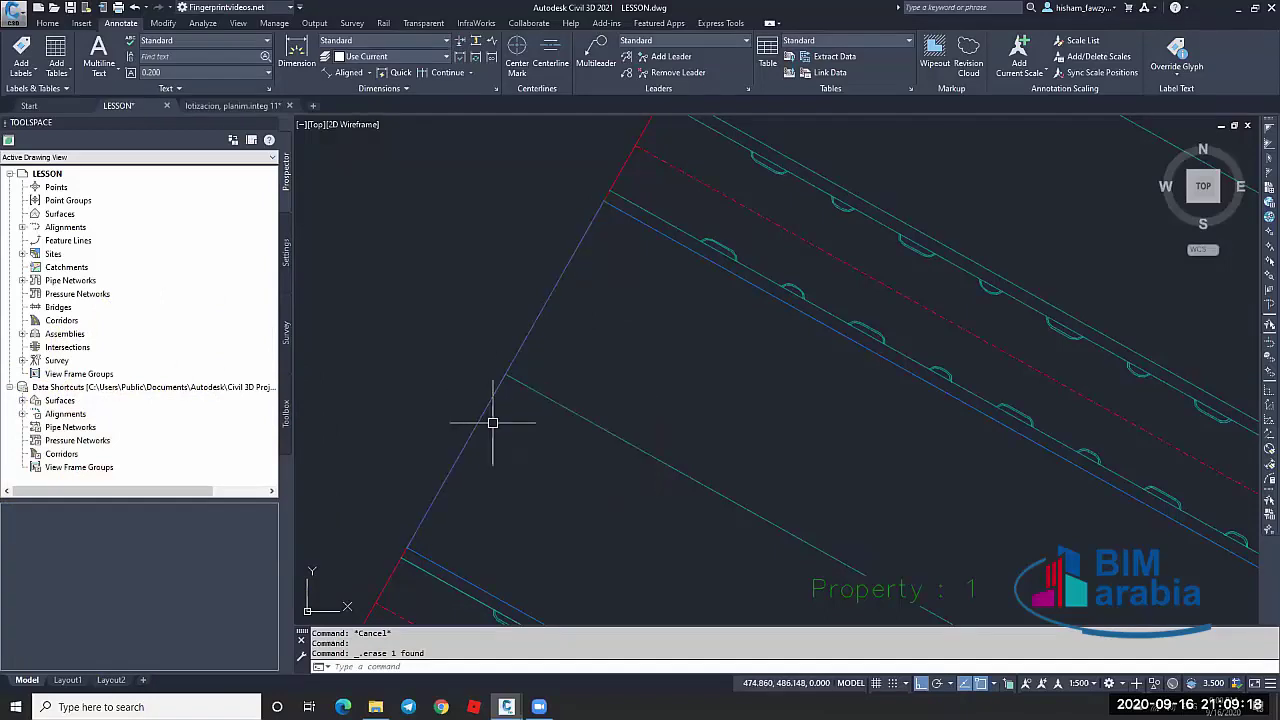
scroll(491, 457, "up", 5)
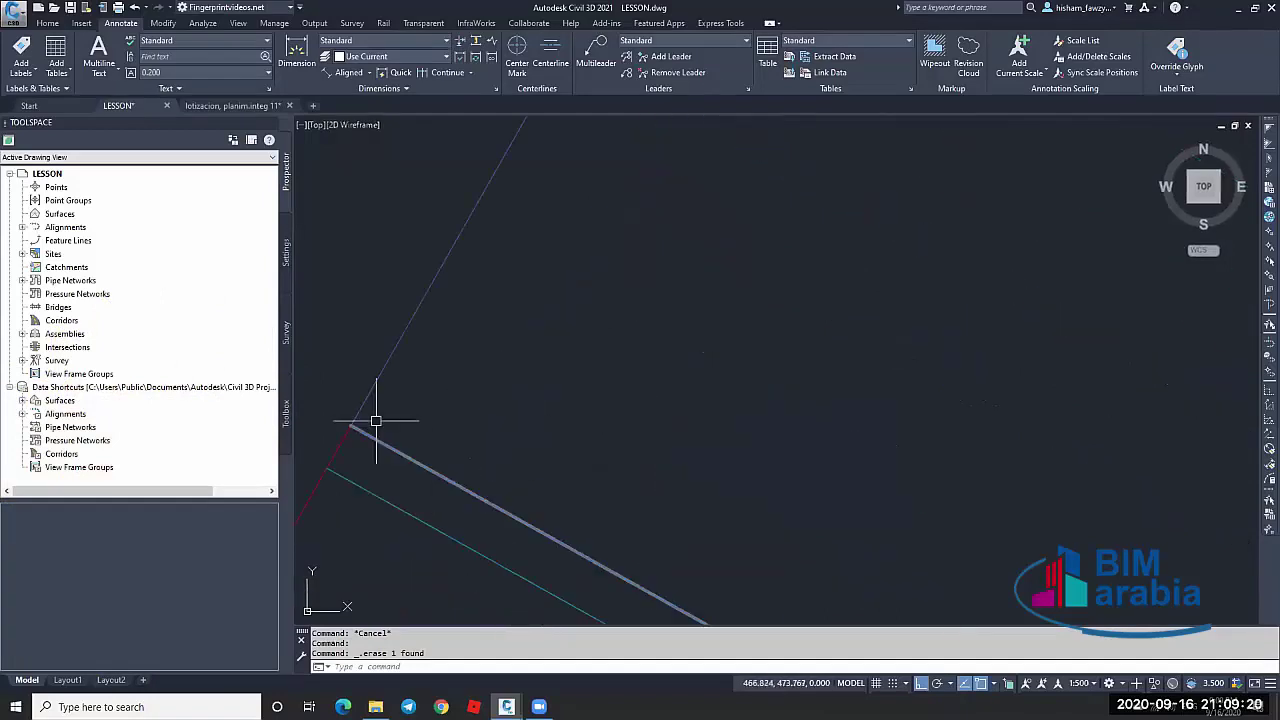
scroll(375, 420, "down", 5)
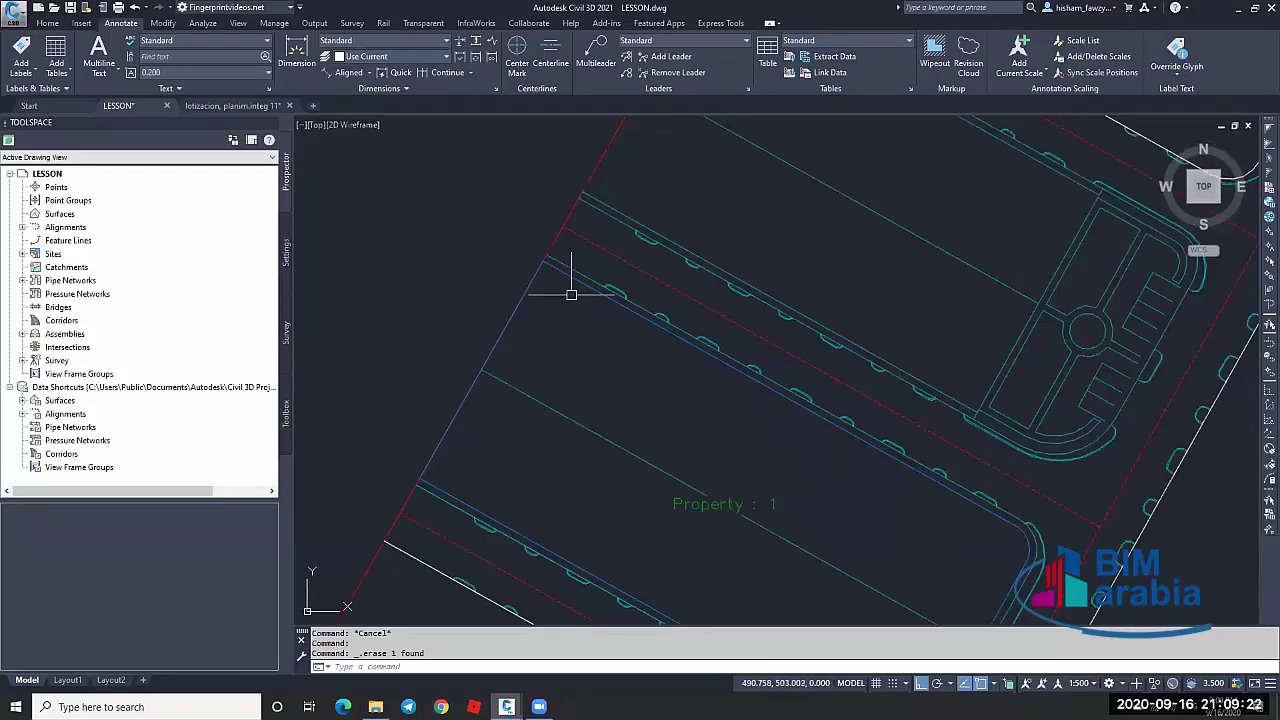
mouse_move(537, 306)
middle_mouse_down()
mouse_move(591, 274)
mouse_move(626, 223)
middle_mouse_up()
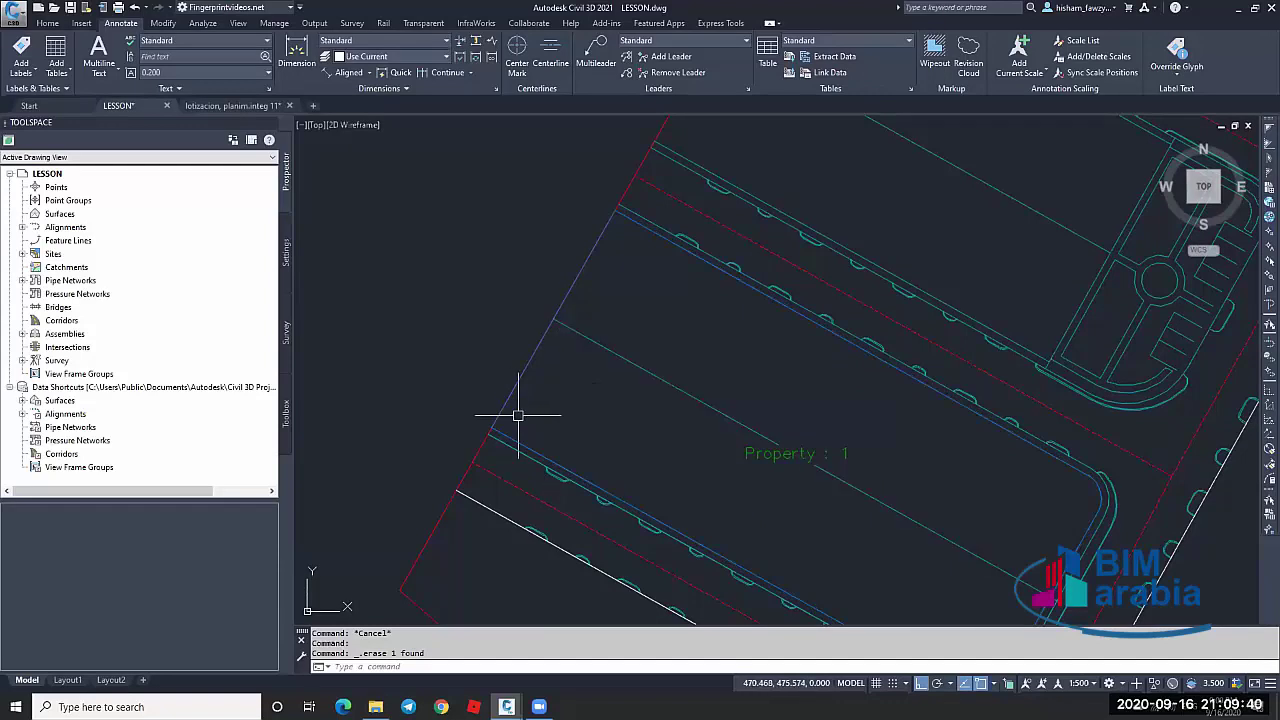
scroll(508, 323, "down", 2)
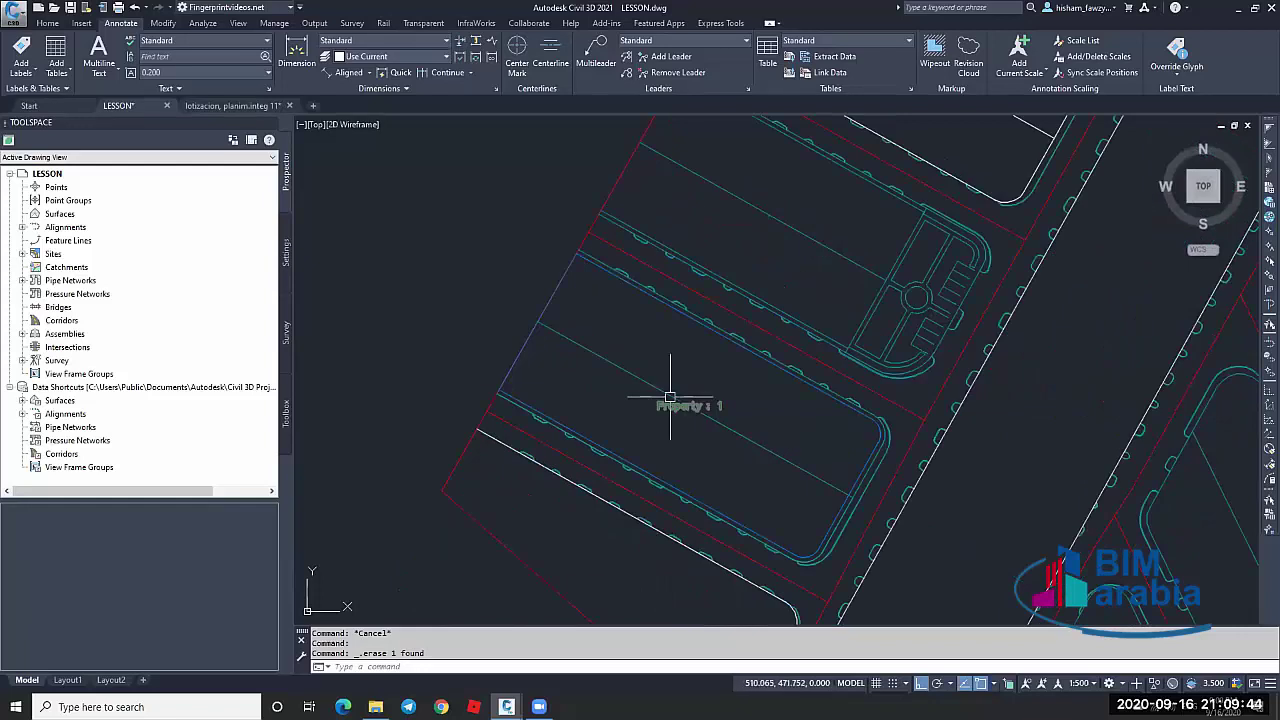
left_click(826, 484)
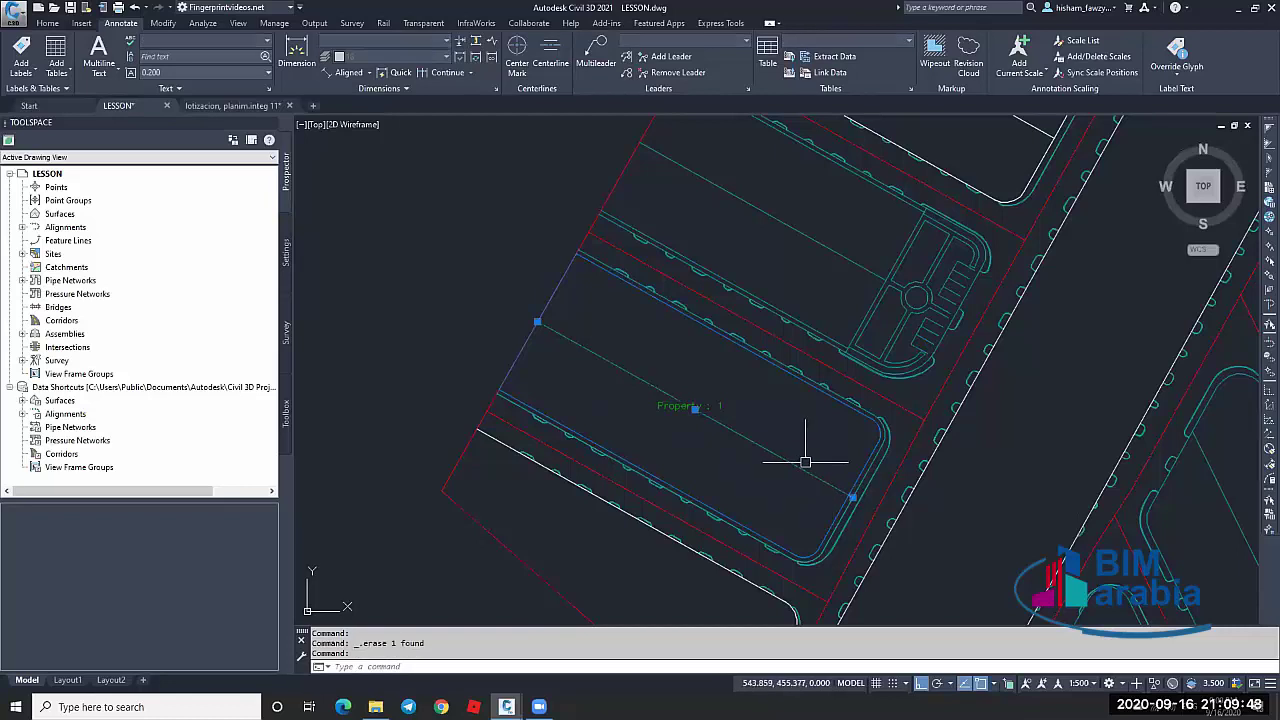
scroll(870, 503, "up", 3)
left_click(878, 510)
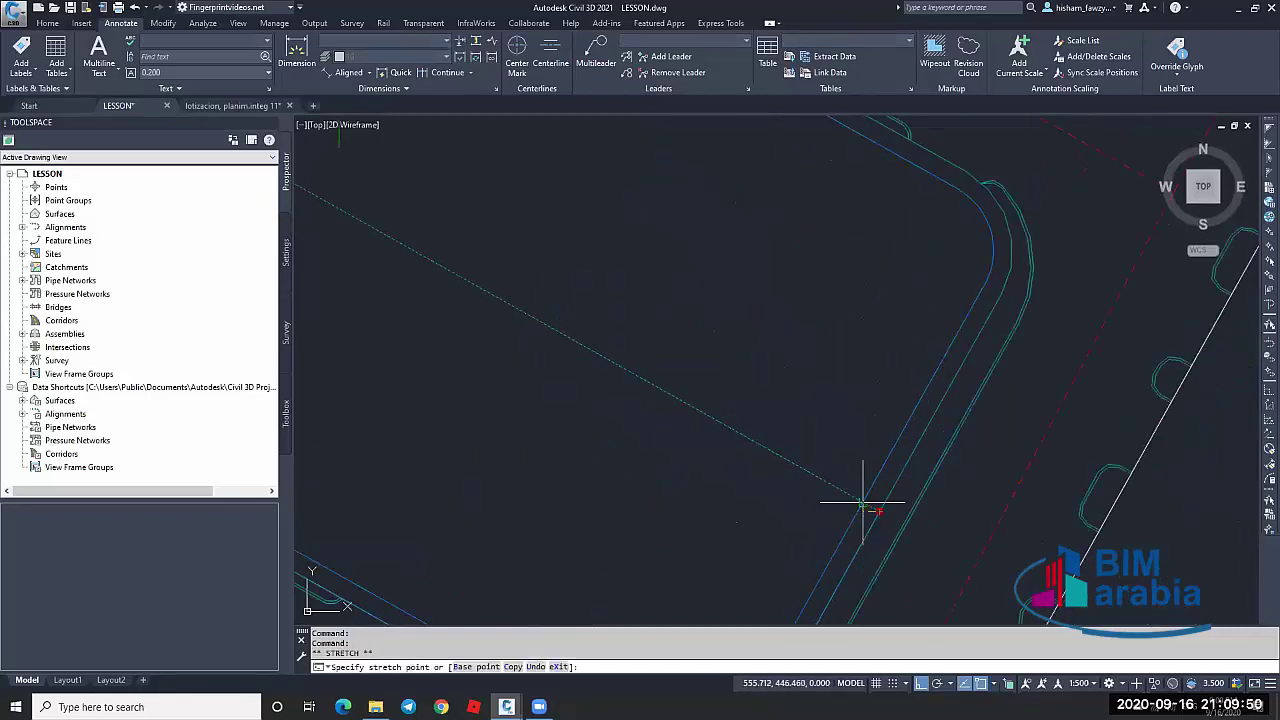
scroll(831, 451, "down", 5)
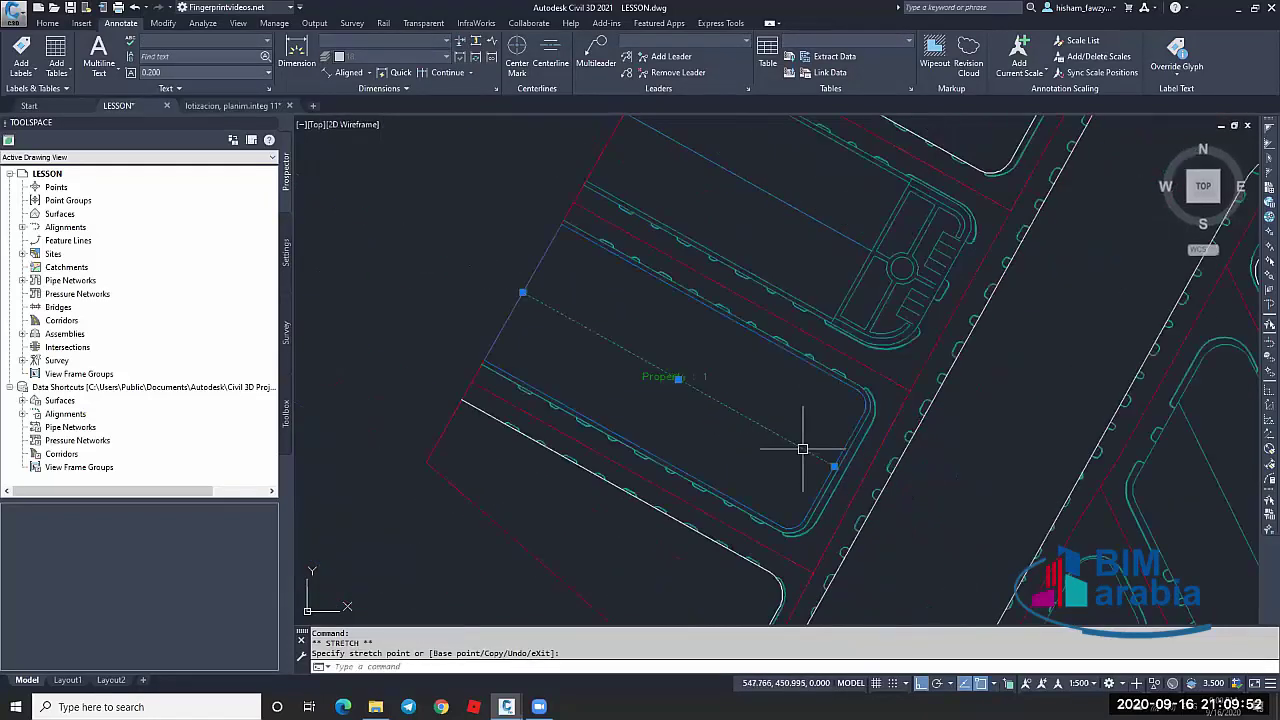
key("Escape")
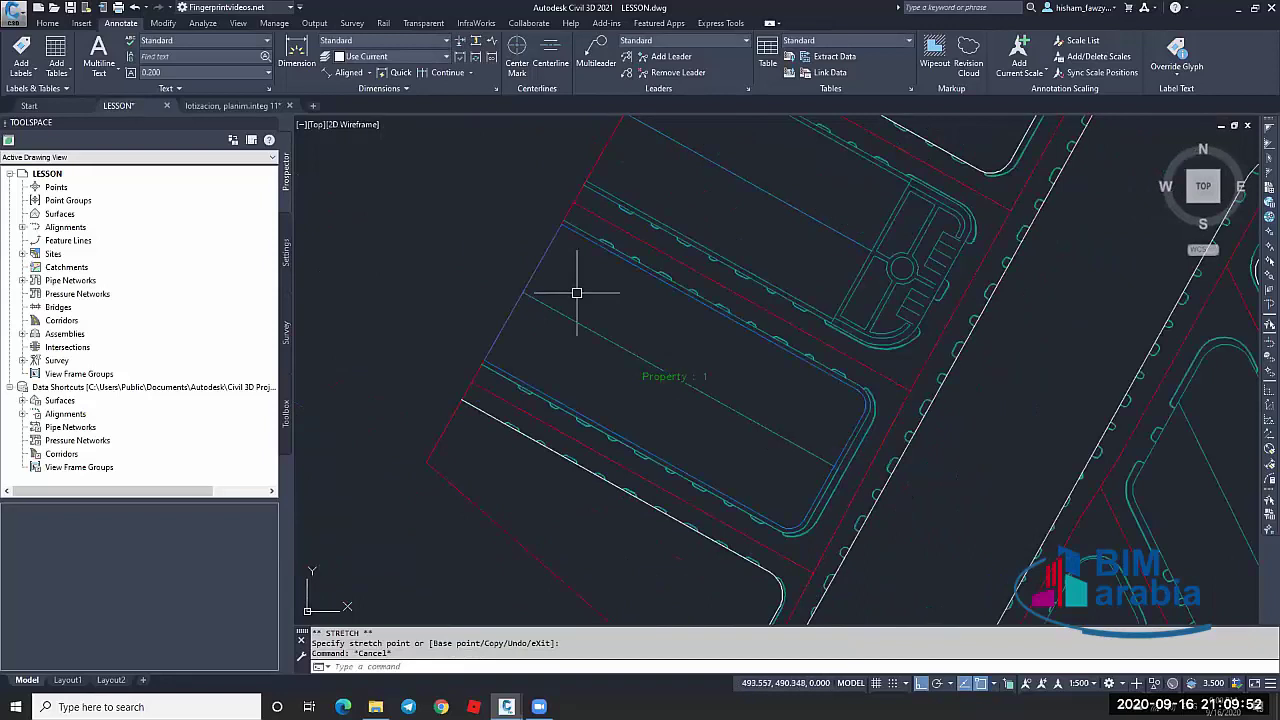
Convert the lengthwise dividing line into parcels, splitting the strip in two
left_click(47, 22)
left_click(195, 41)
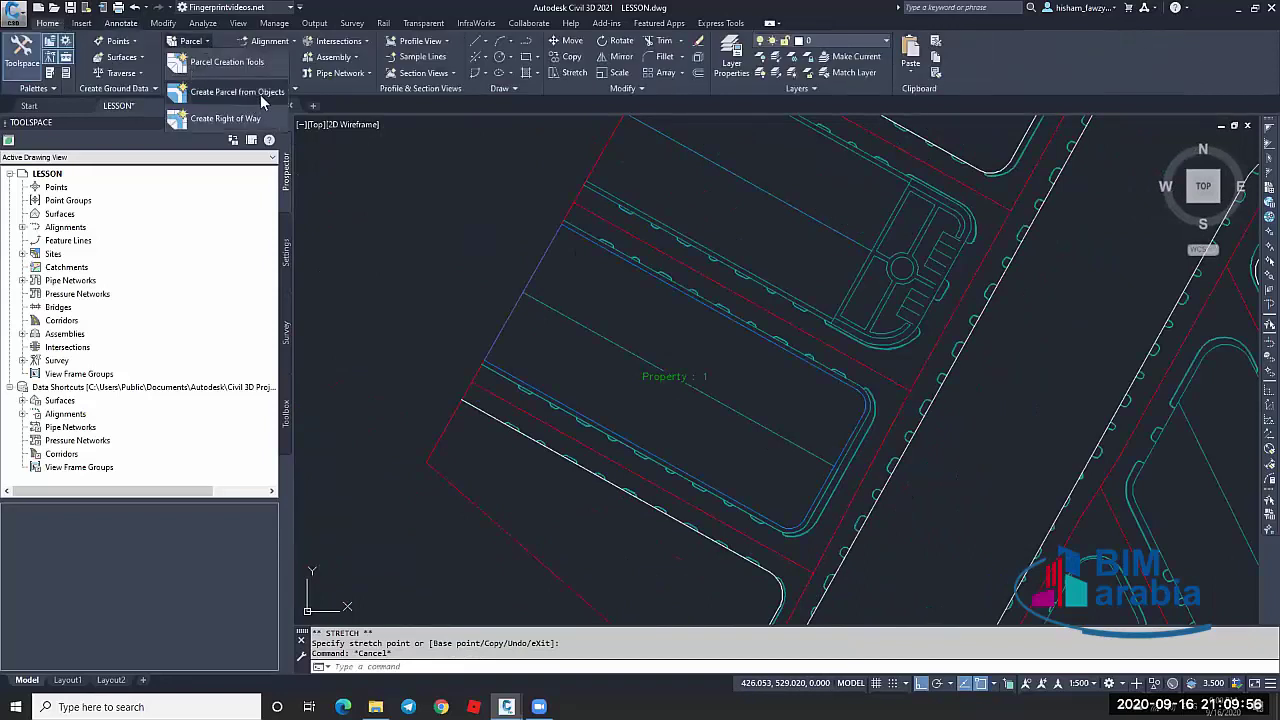
left_click(261, 96)
left_click(626, 352)
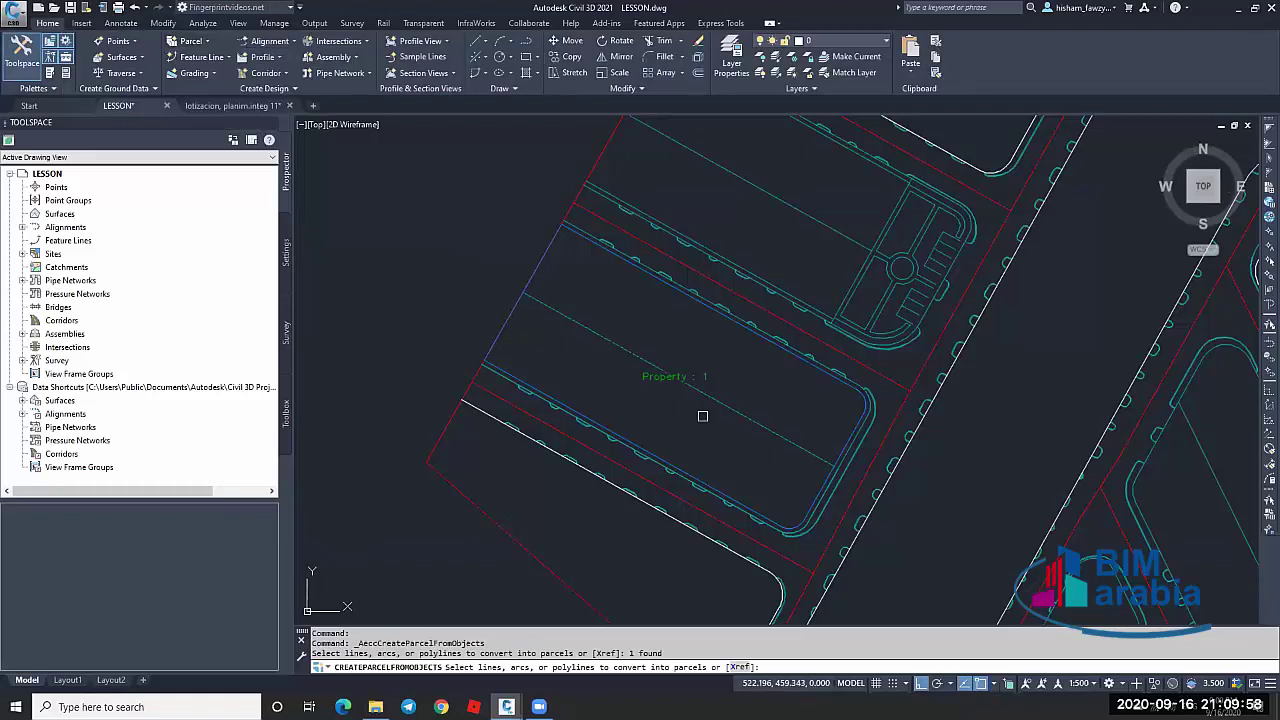
key("Return")
key("Return")
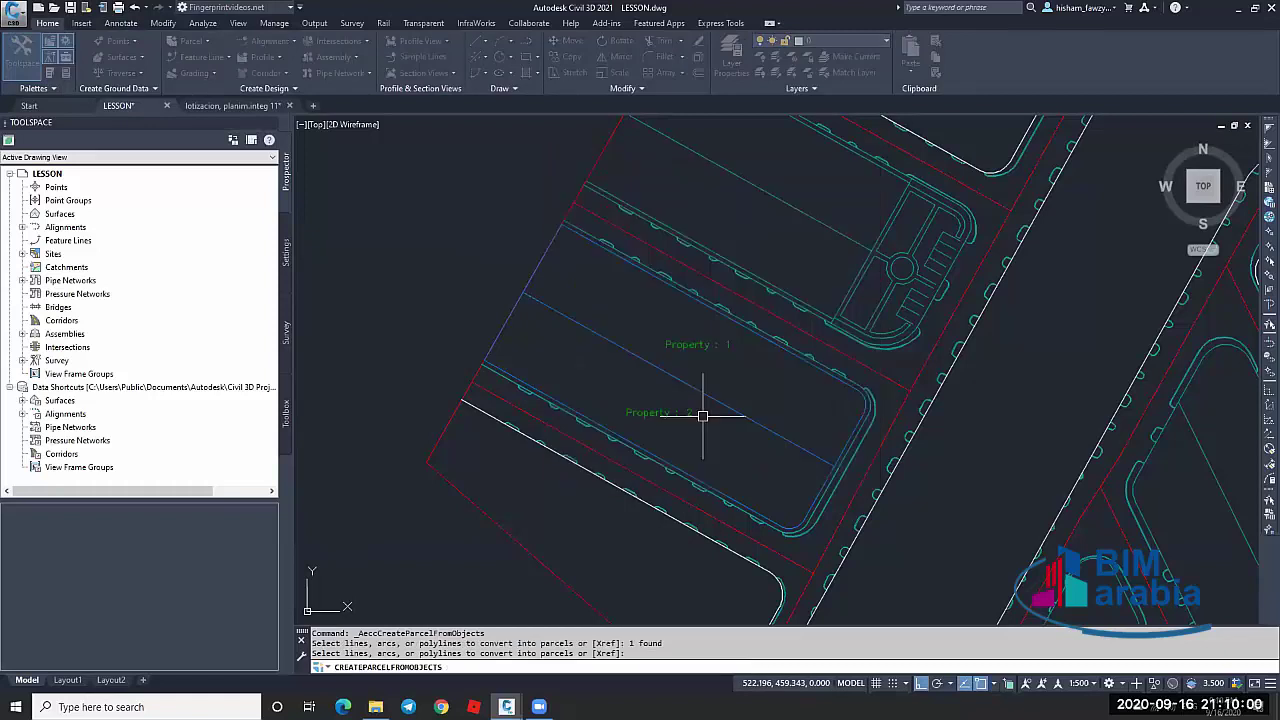
key("Escape")
Check the new Property : 1 and Property : 2 parcels, then bring up Parcel Layout Tools
left_click(697, 344)
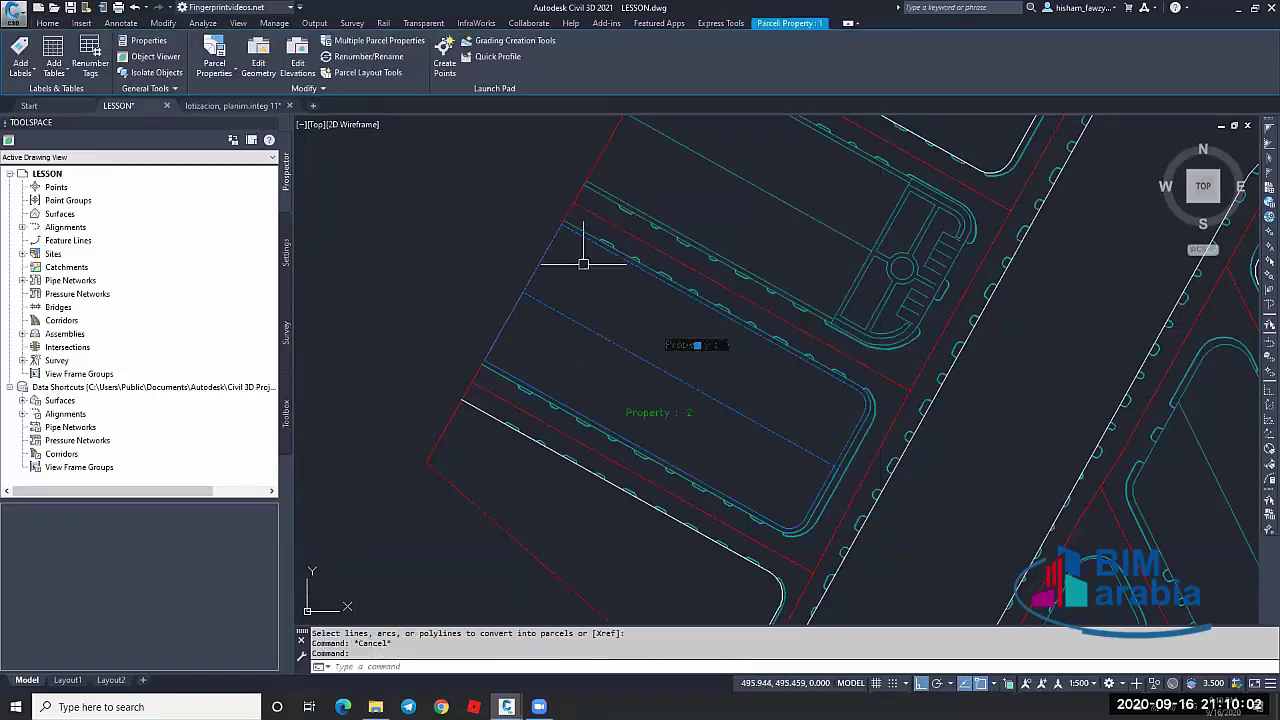
key("Escape")
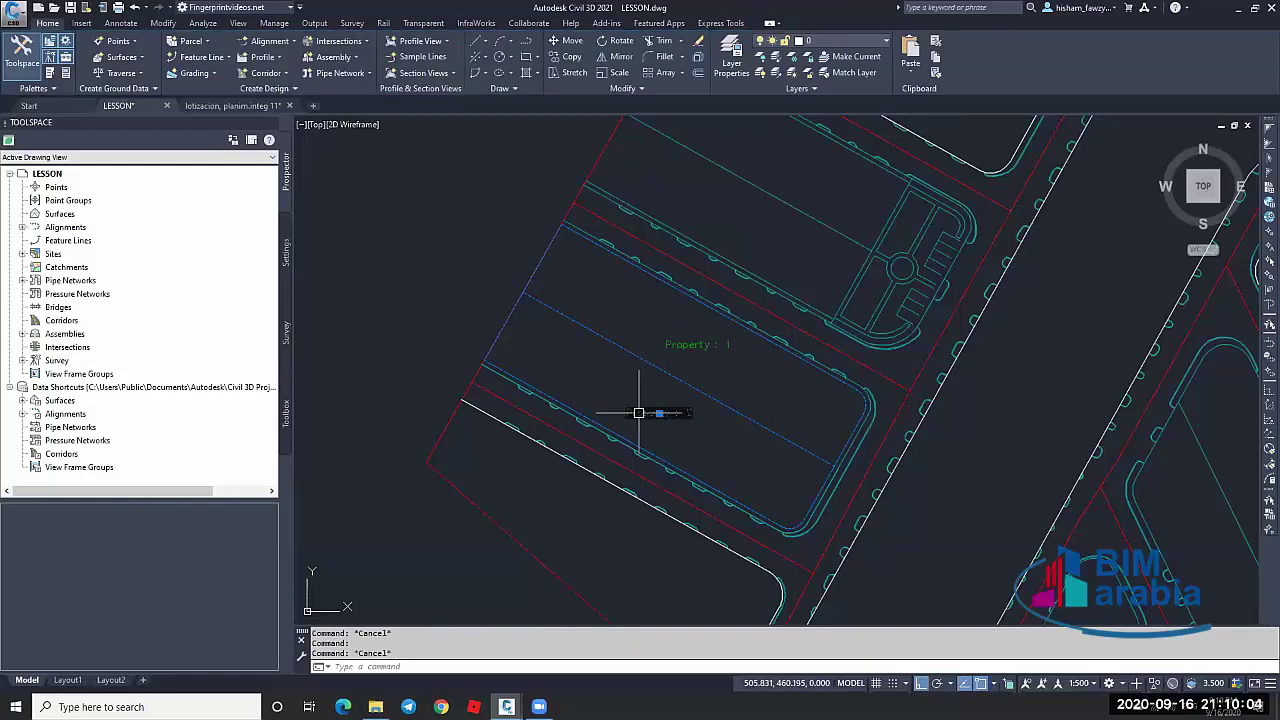
left_click(645, 410)
key("Escape")
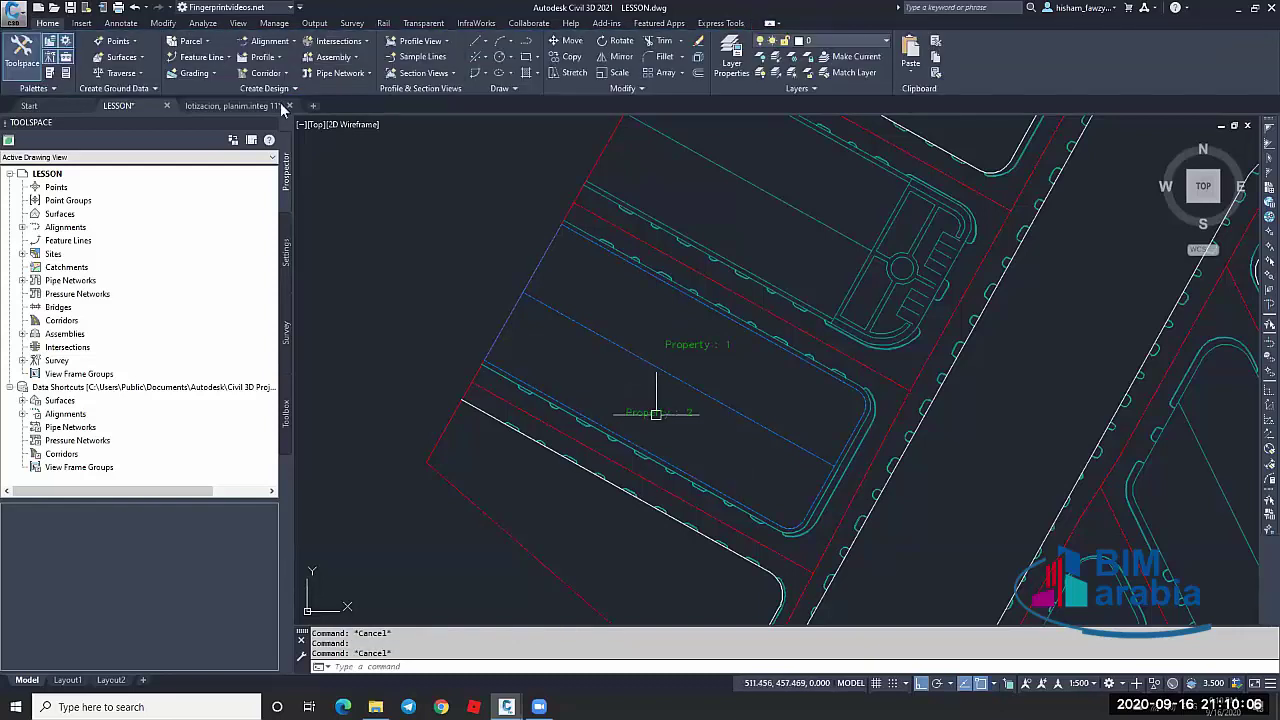
left_click(190, 41)
left_click(250, 63)
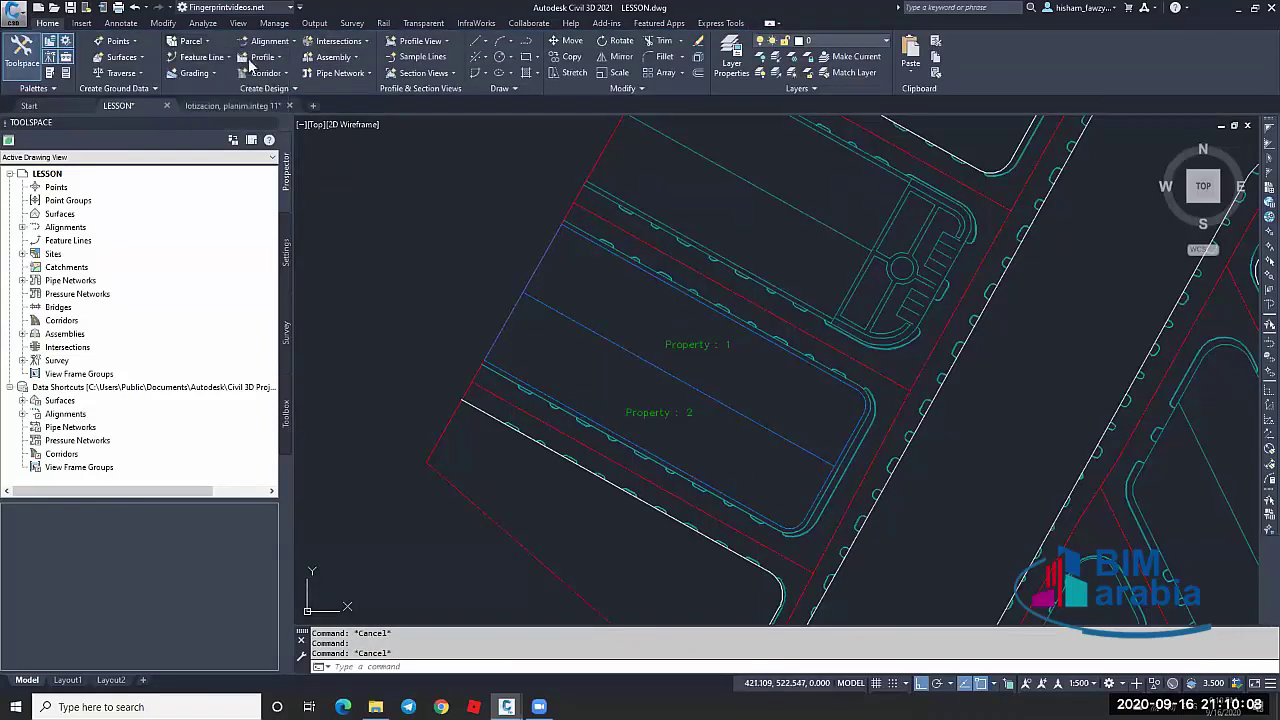
Set Minimum Area 200 sq.m, Minimum Frontage 10 m, and Use Minimum Frontage At Offset to No
left_click_drag(988, 144, 1002, 148)
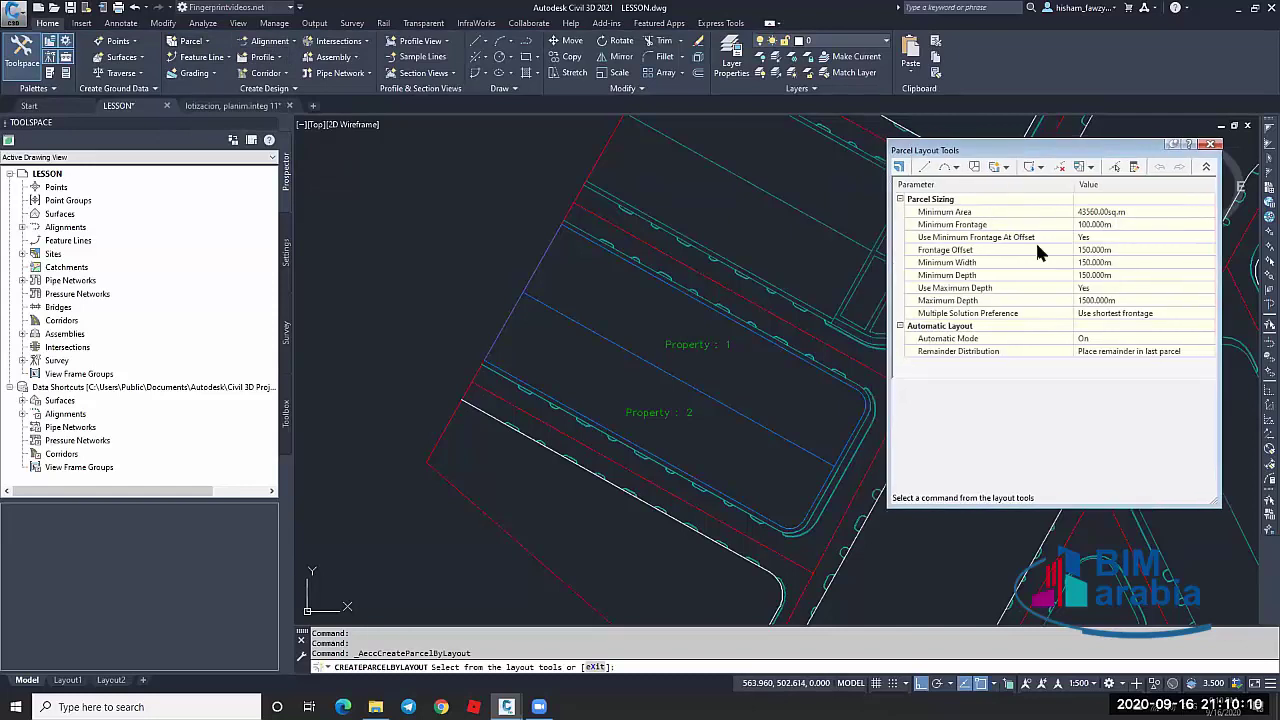
left_click(1147, 211)
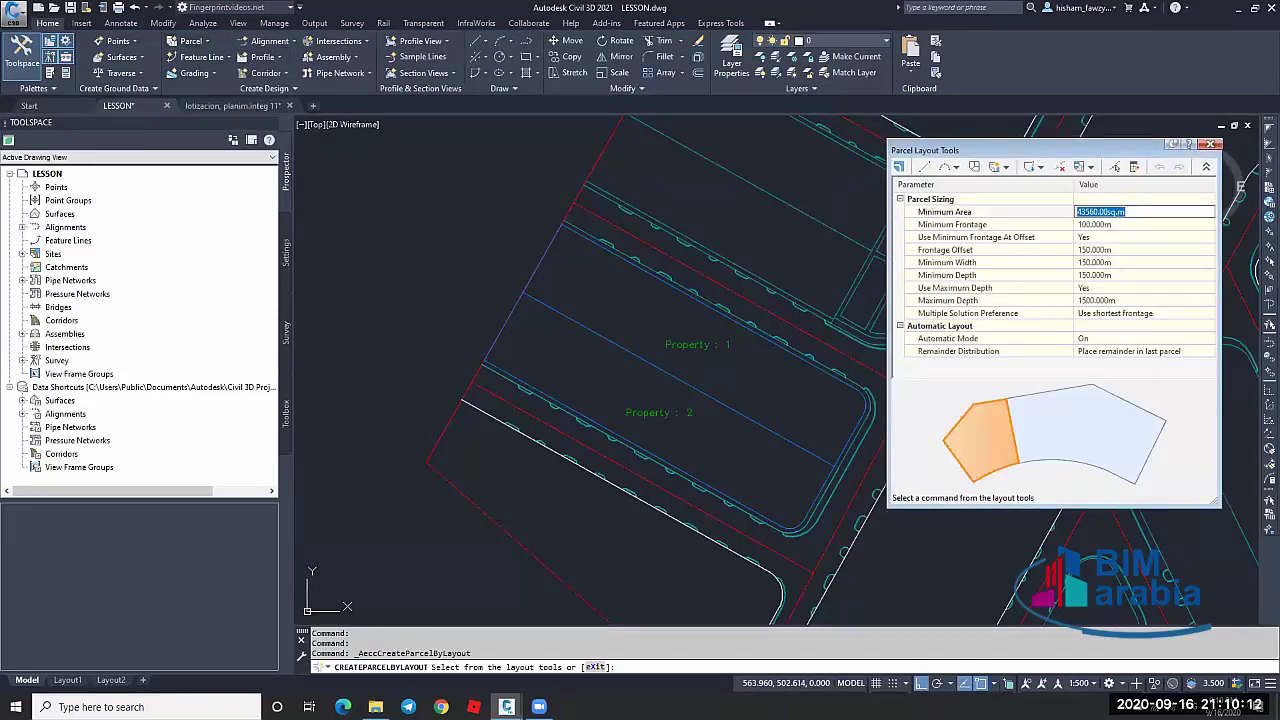
type("200")
left_click(1143, 237)
left_click(1105, 224)
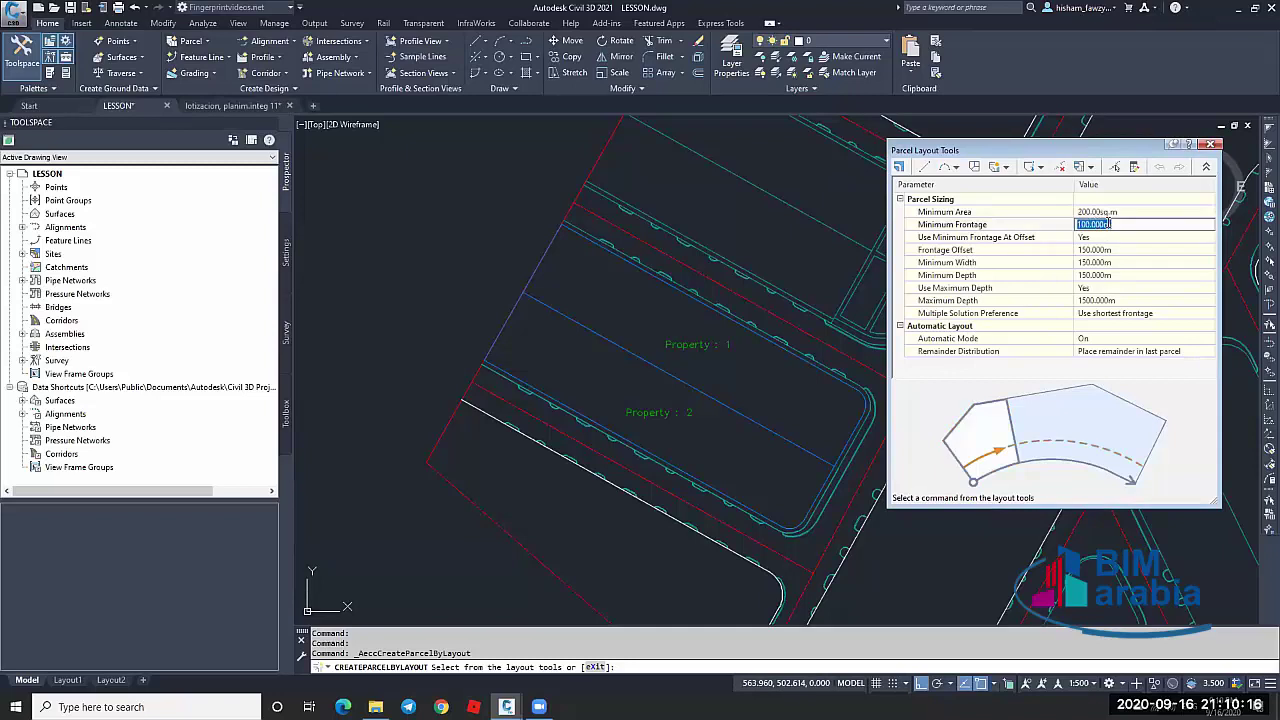
type("10")
key("Return")
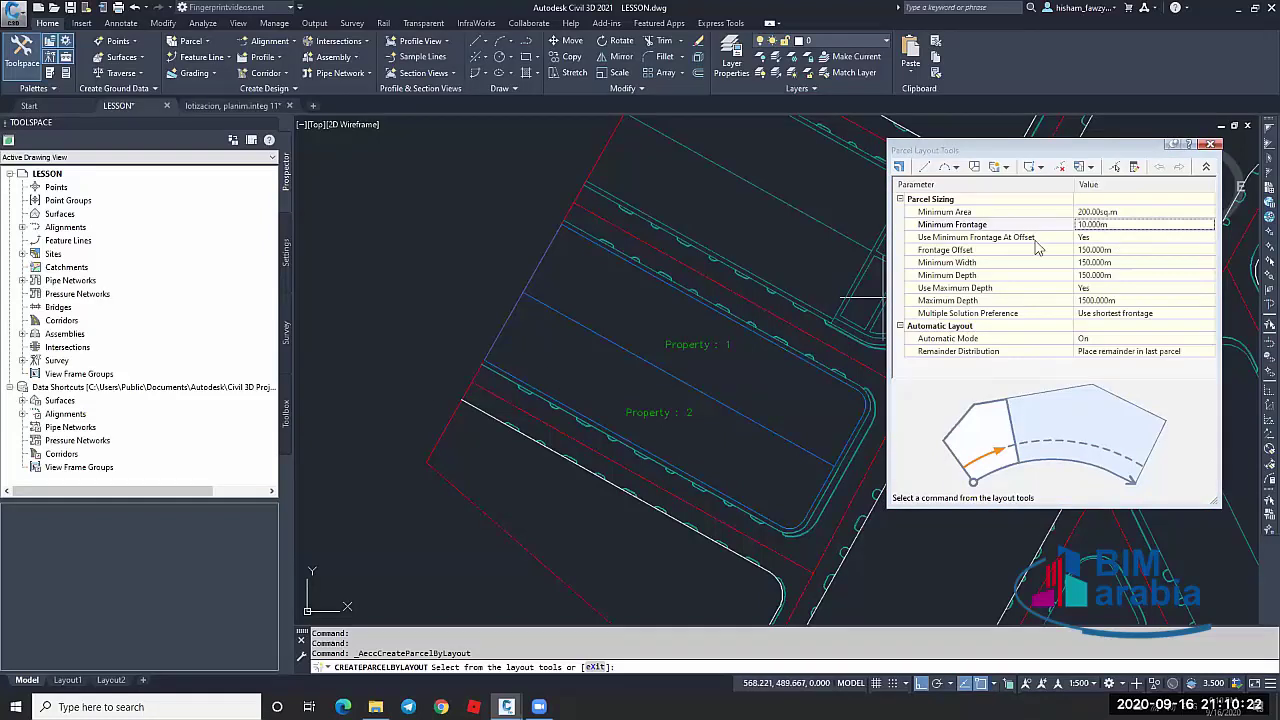
left_click(1108, 237)
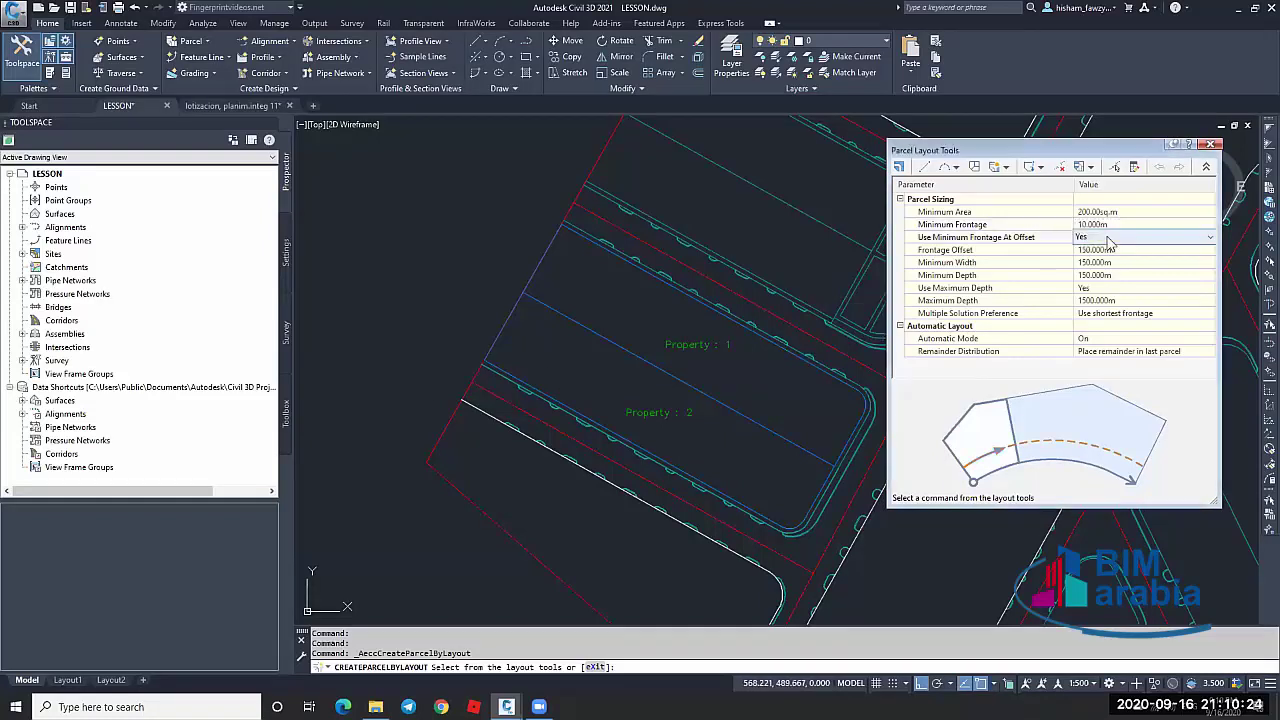
left_click(1108, 240)
left_click(1100, 259)
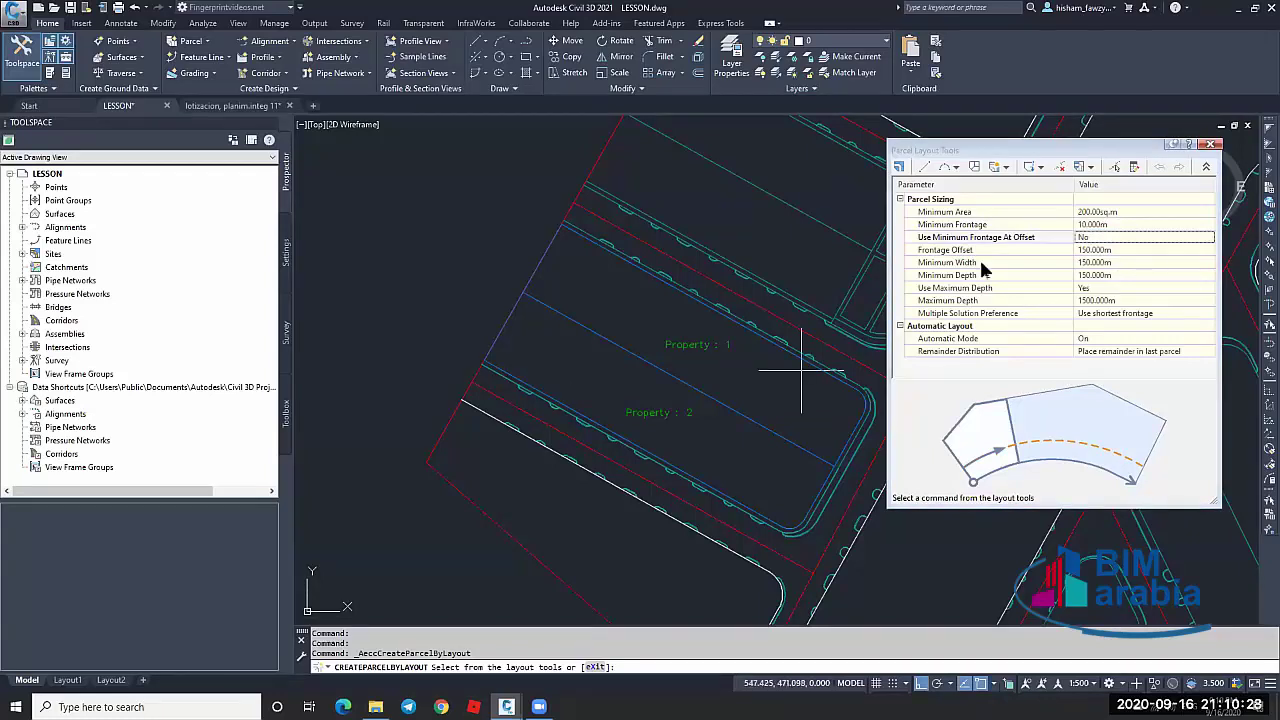
Set Minimum Width and Minimum Depth to 10 m and Use Maximum Depth to No
left_click(1040, 263)
left_click(1095, 262)
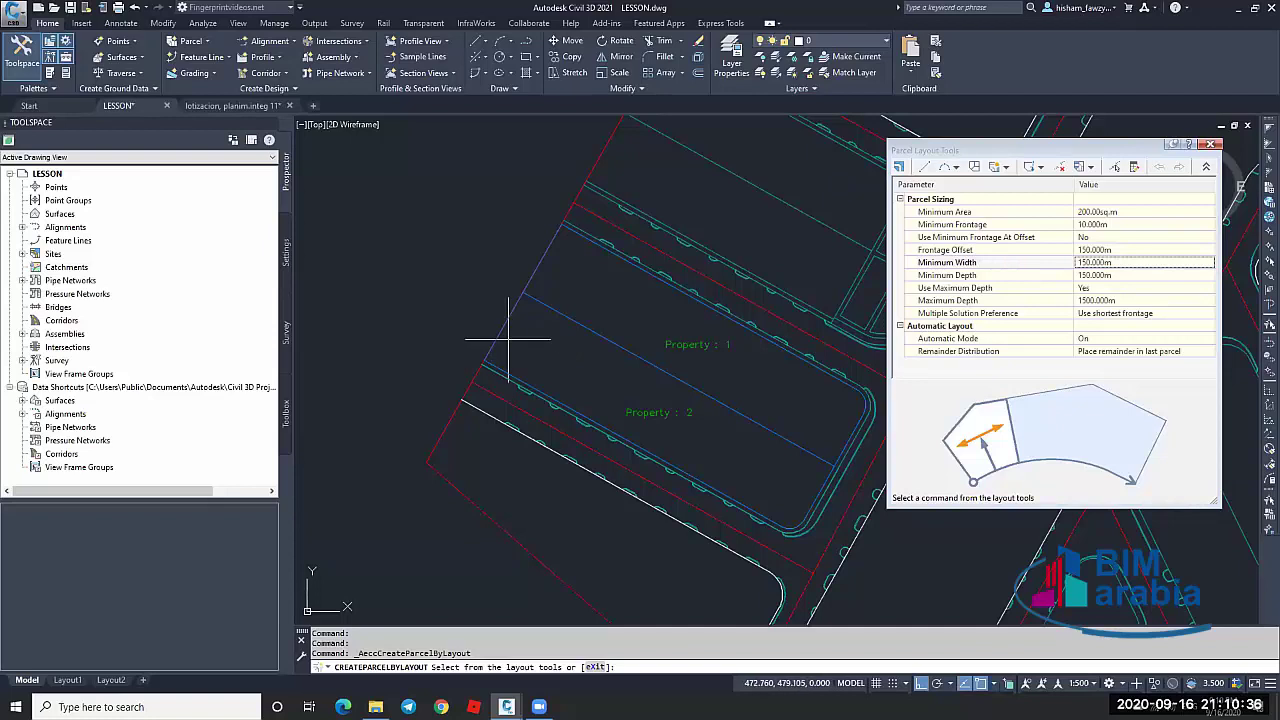
left_click(1134, 262)
type("10")
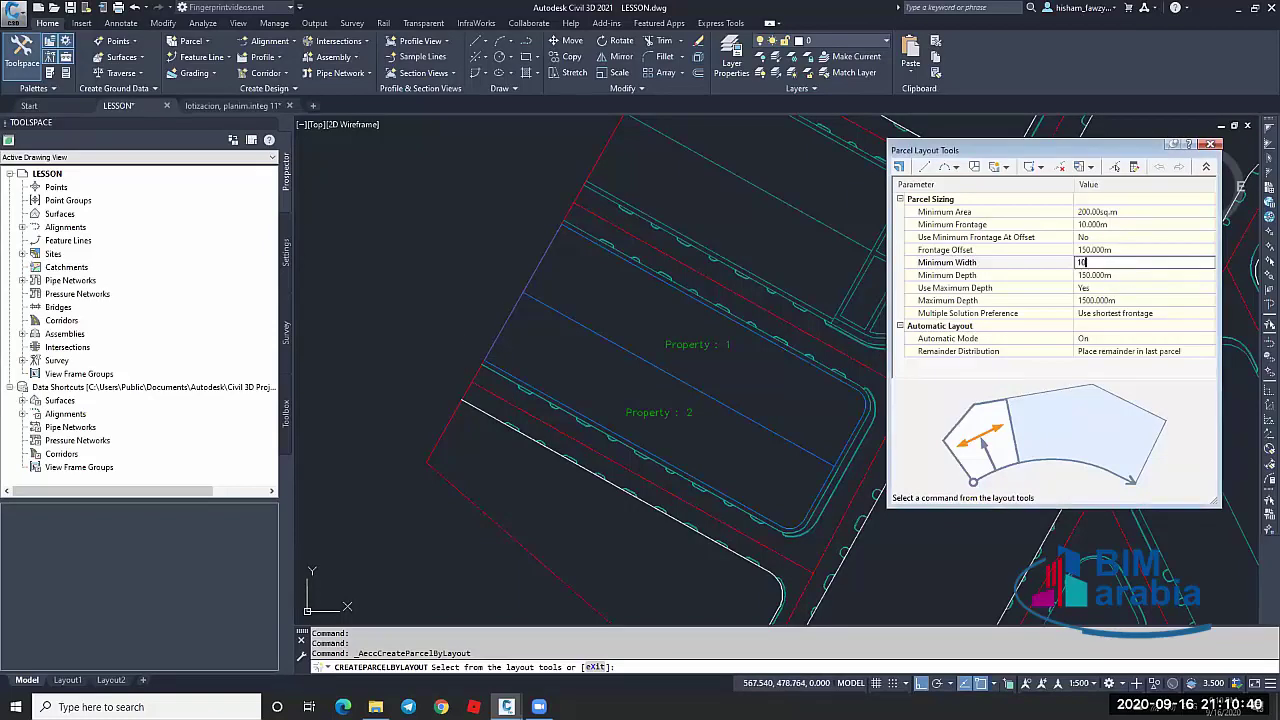
left_click(1052, 281)
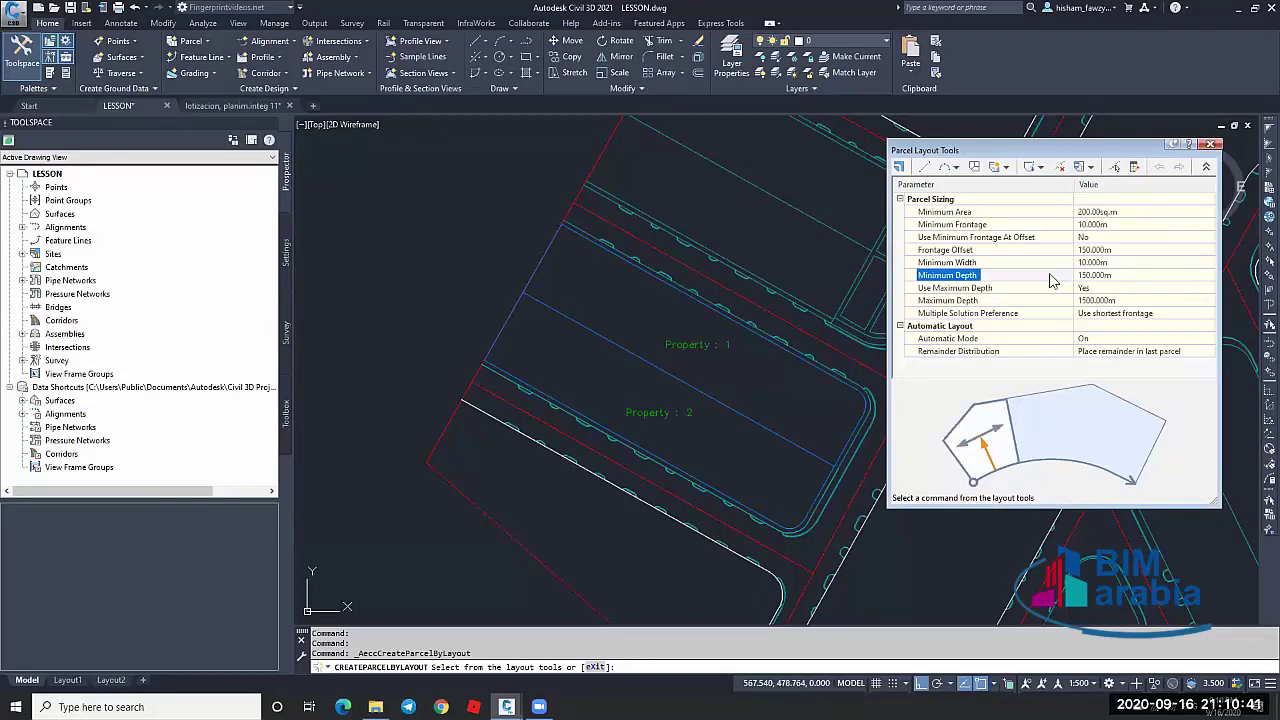
left_click(1134, 276)
type("1")
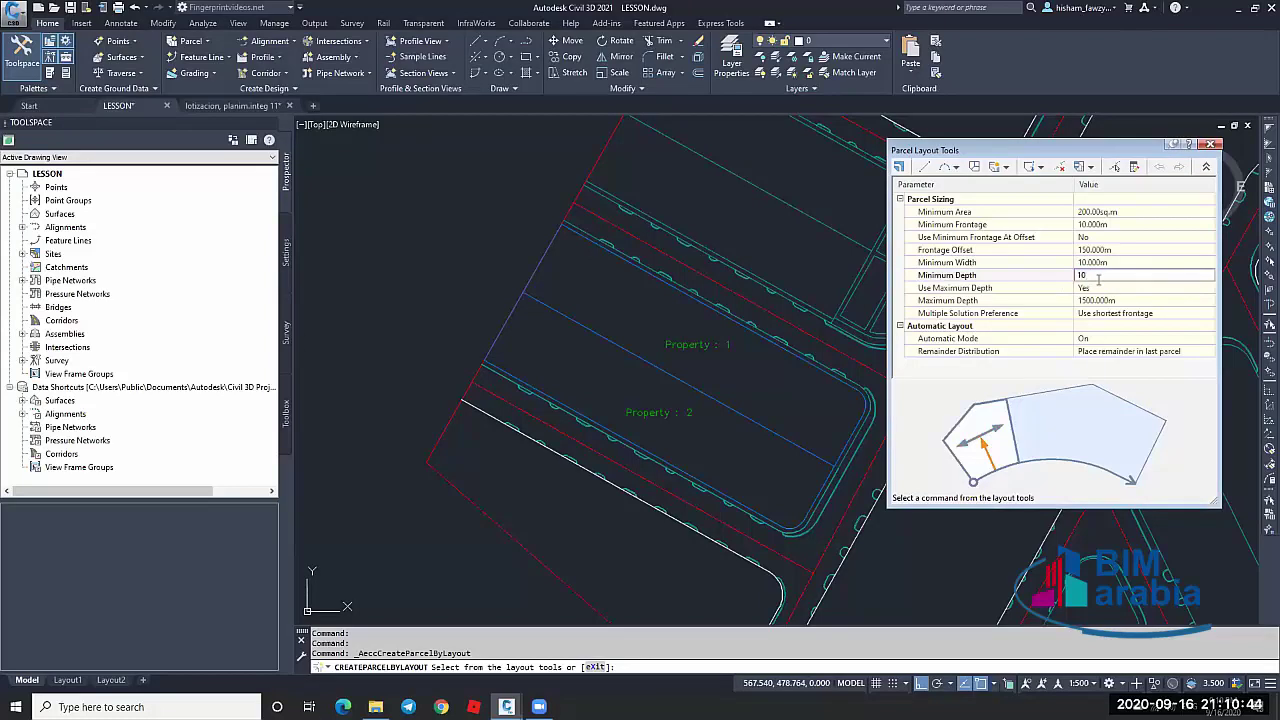
type("0")
left_click(1128, 289)
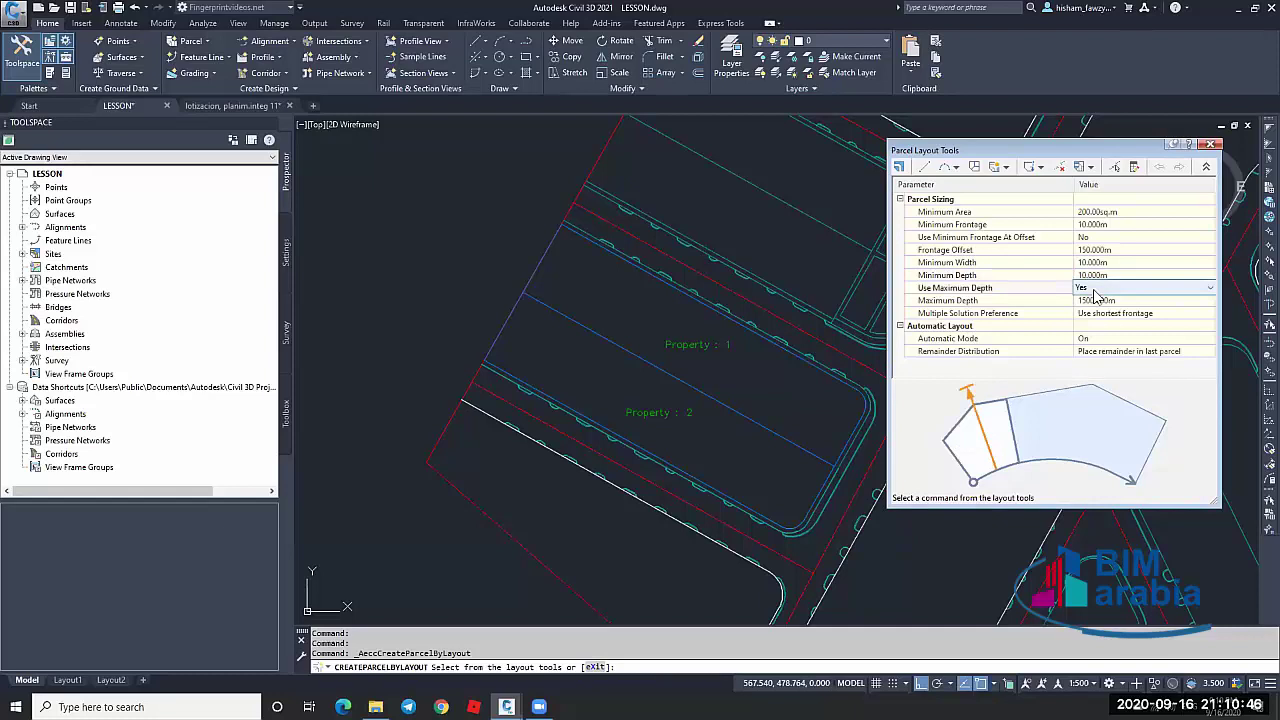
left_click(1110, 289)
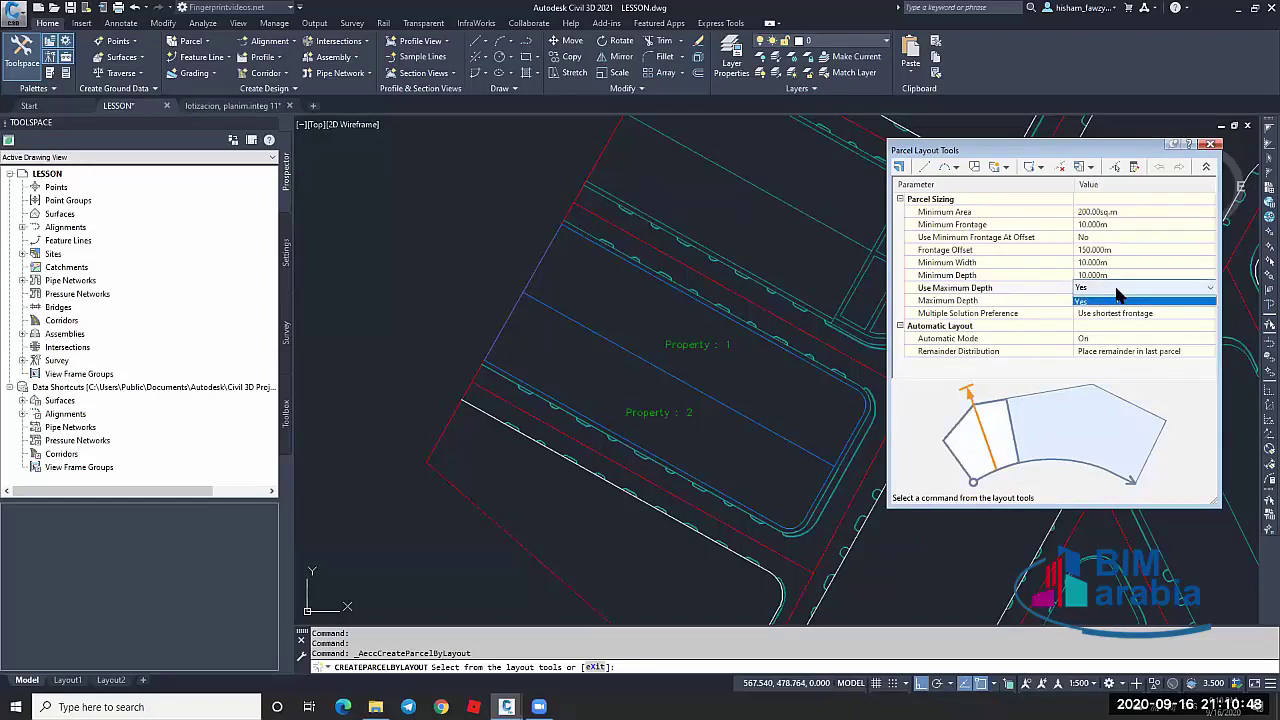
left_click(1100, 312)
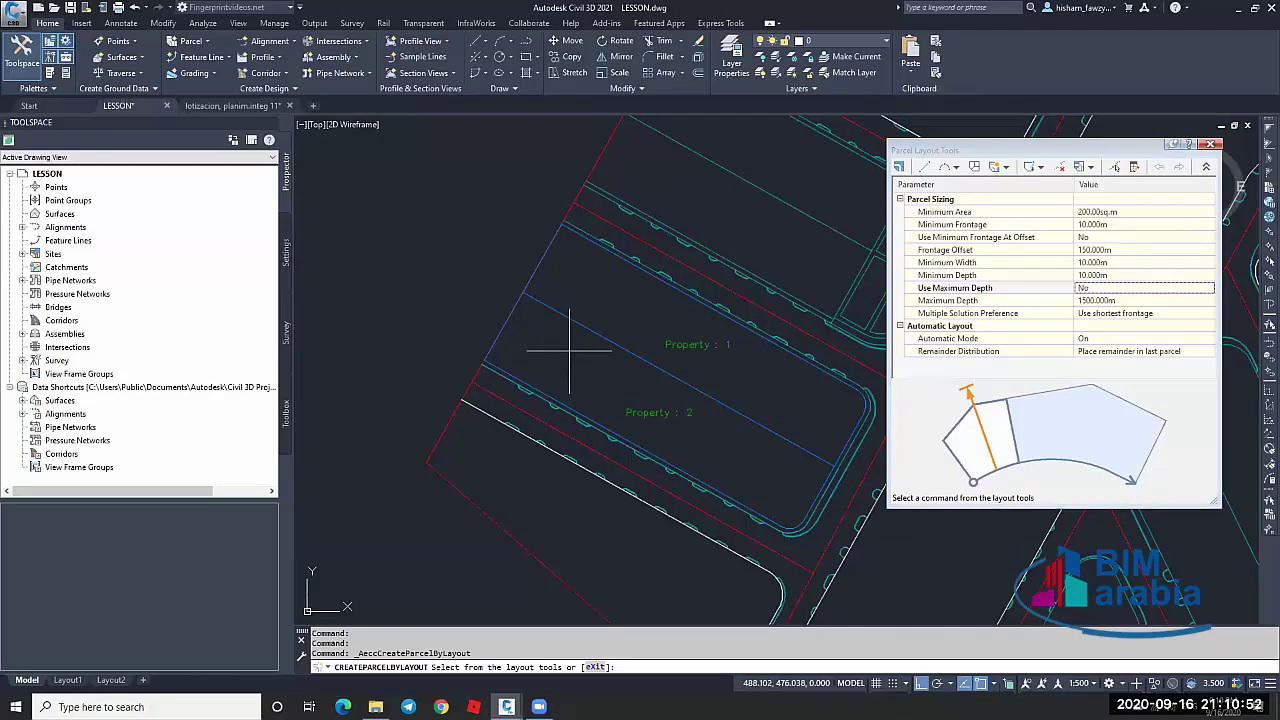
Leave Multiple Solution Preference at Use shortest frontage after briefly trying Use smallest area
left_click(1177, 316)
left_click(1177, 316)
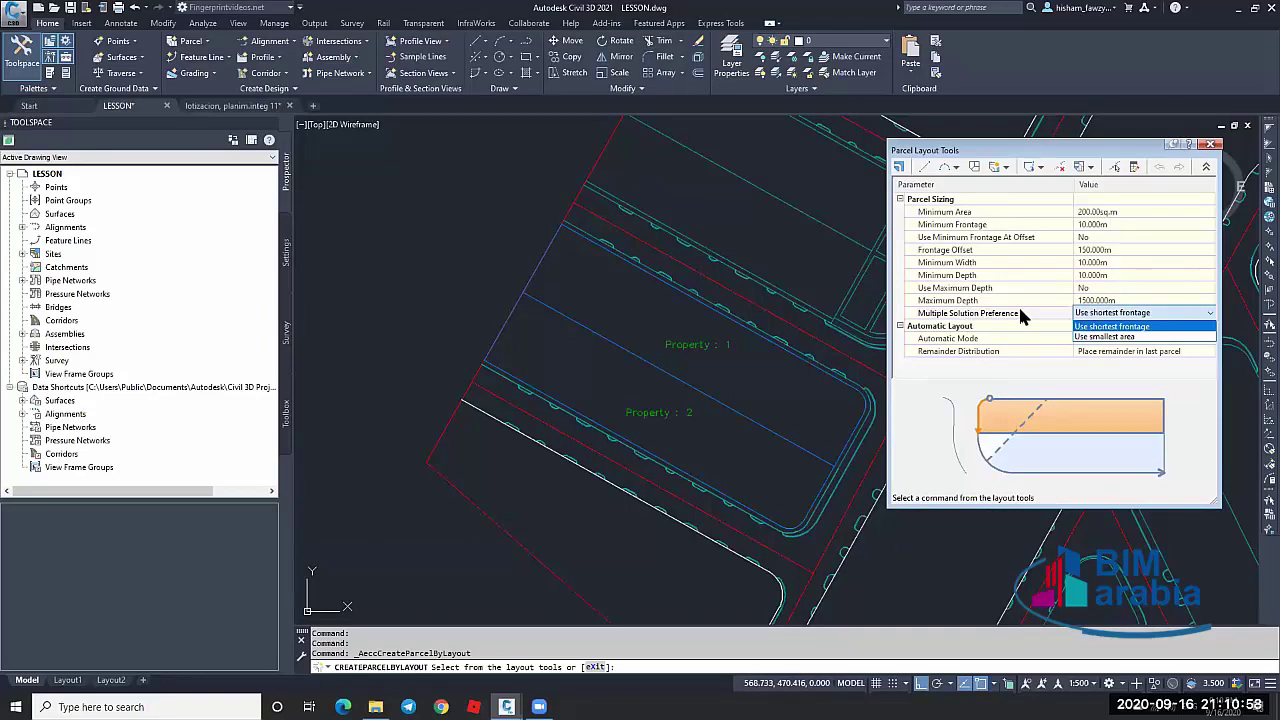
left_click(1062, 320)
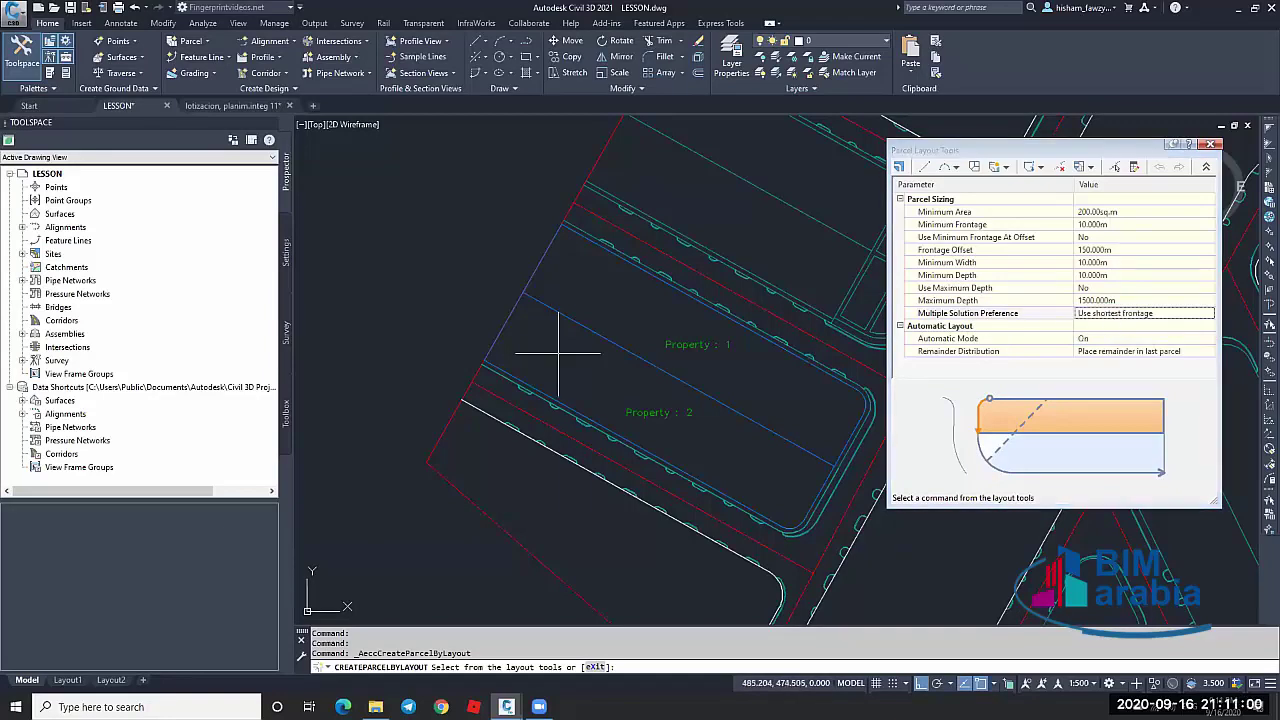
left_click(1175, 317)
left_click(1170, 328)
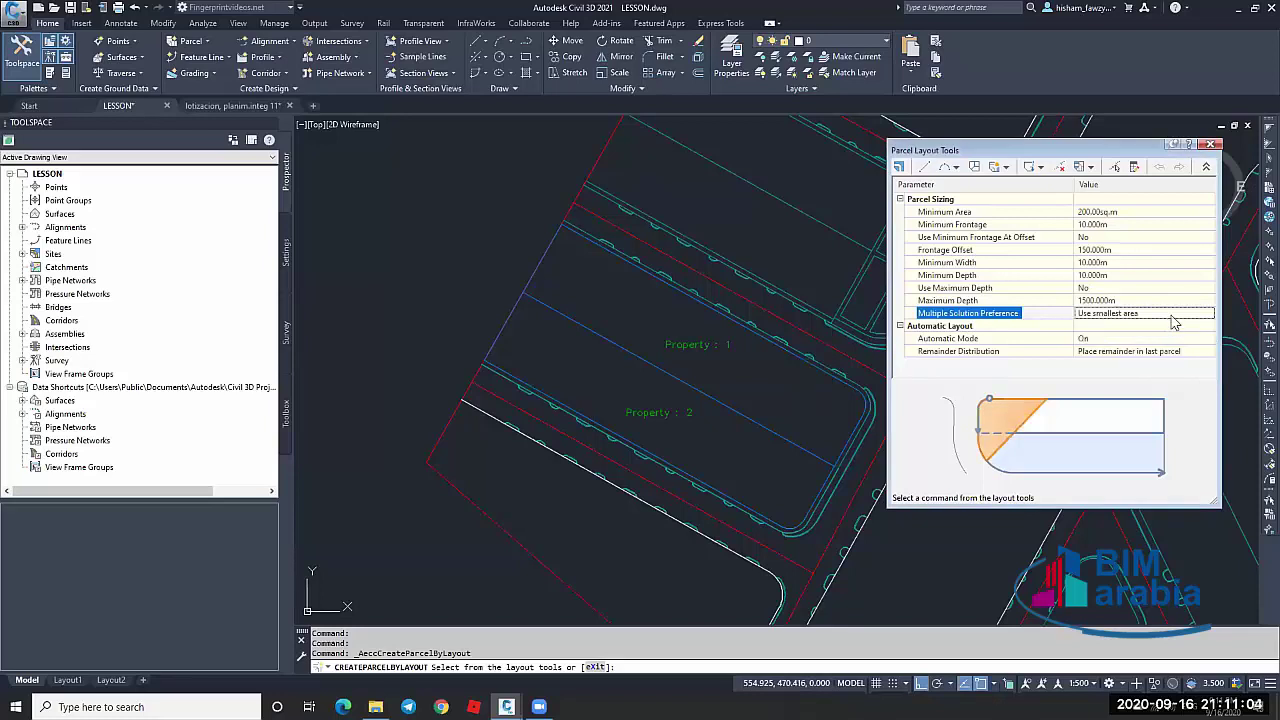
left_click(1148, 316)
left_click(1148, 316)
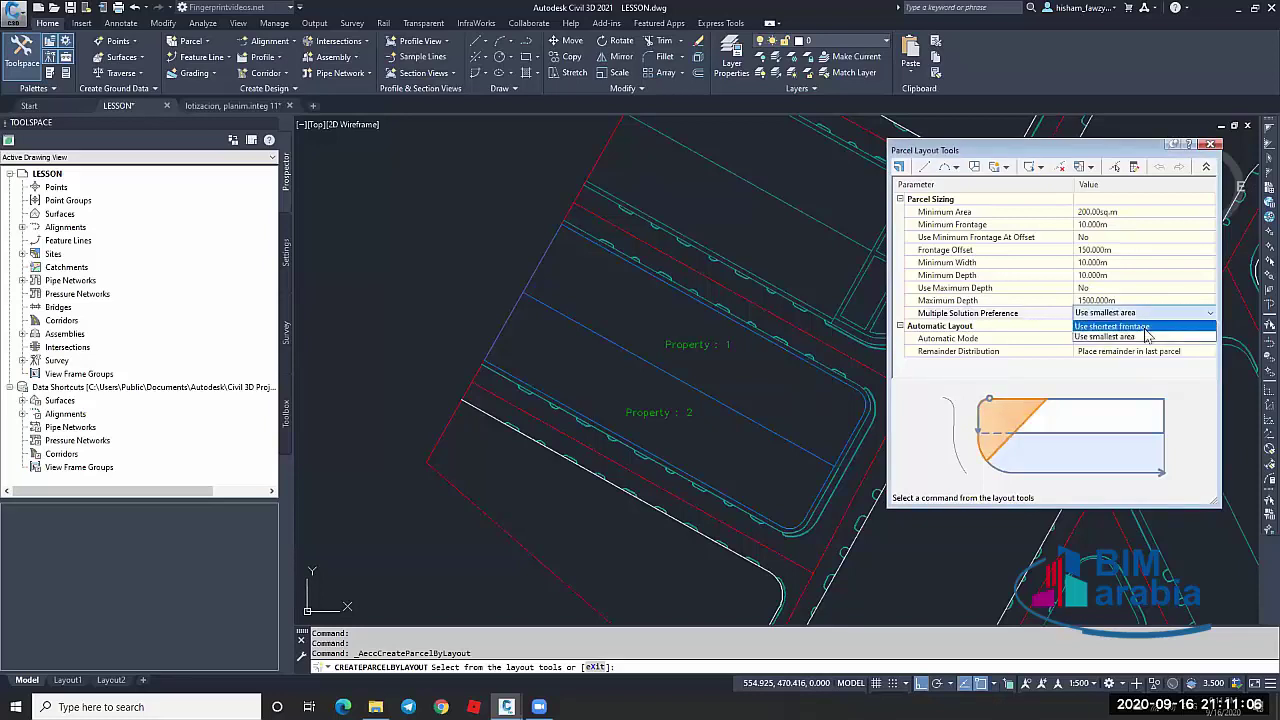
left_click(1118, 327)
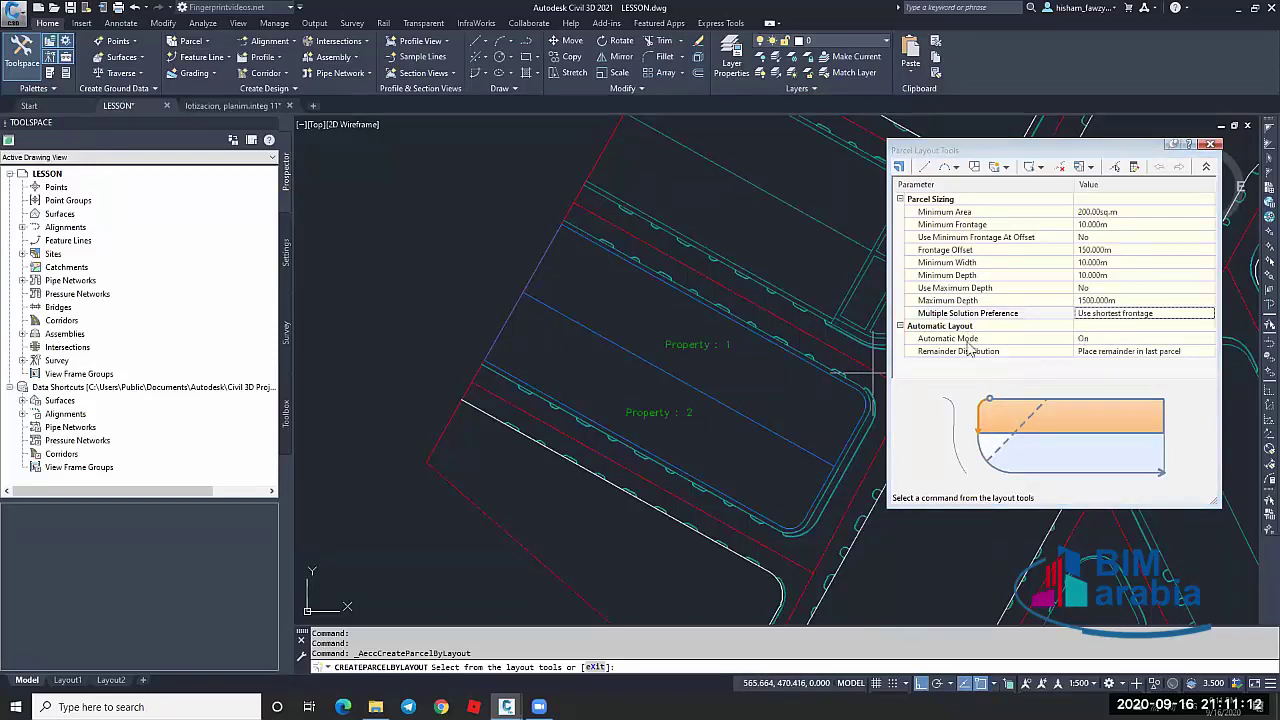
Set Automatic Mode to Off and Remainder Distribution to Create parcel from remainder
left_click(1110, 345)
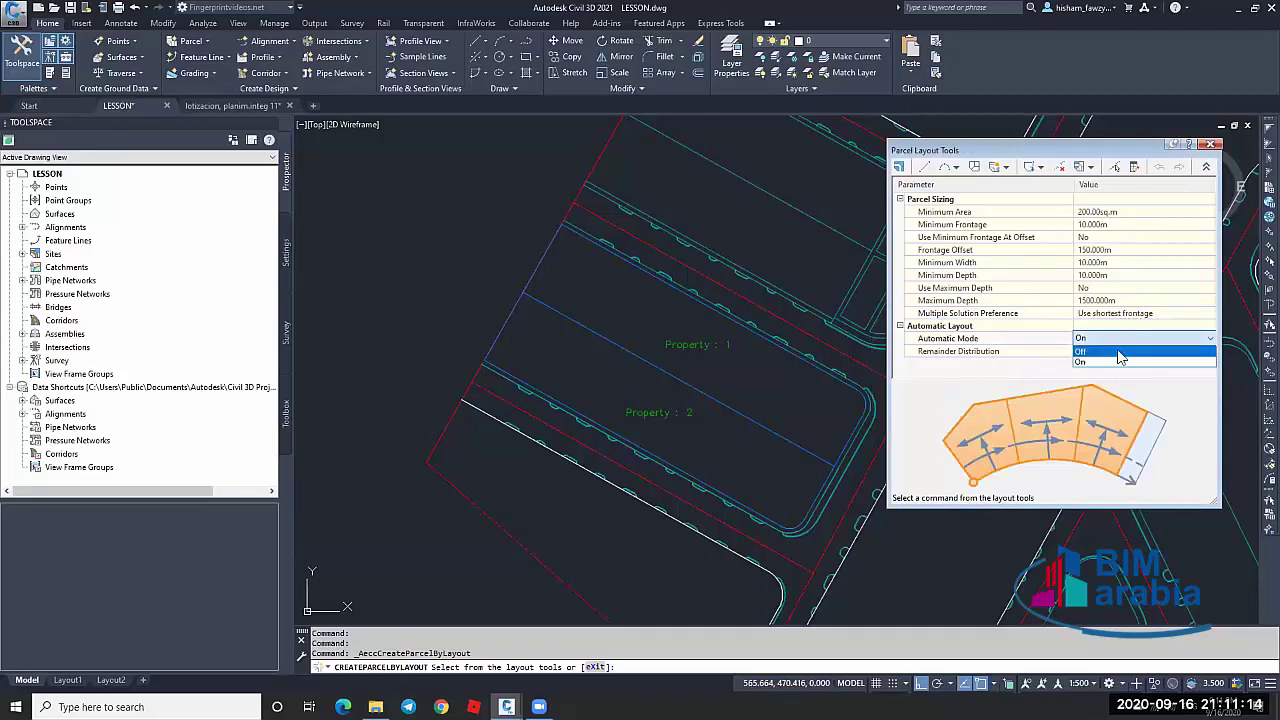
left_click(1118, 360)
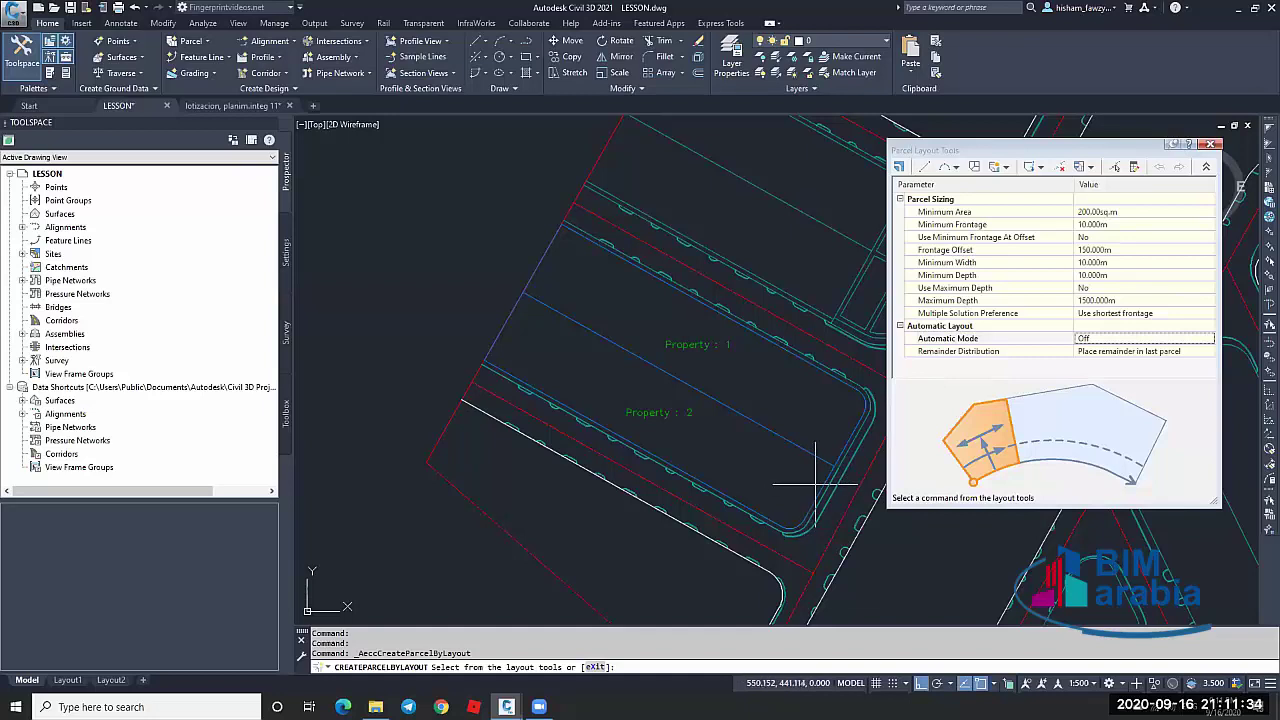
left_click(1118, 352)
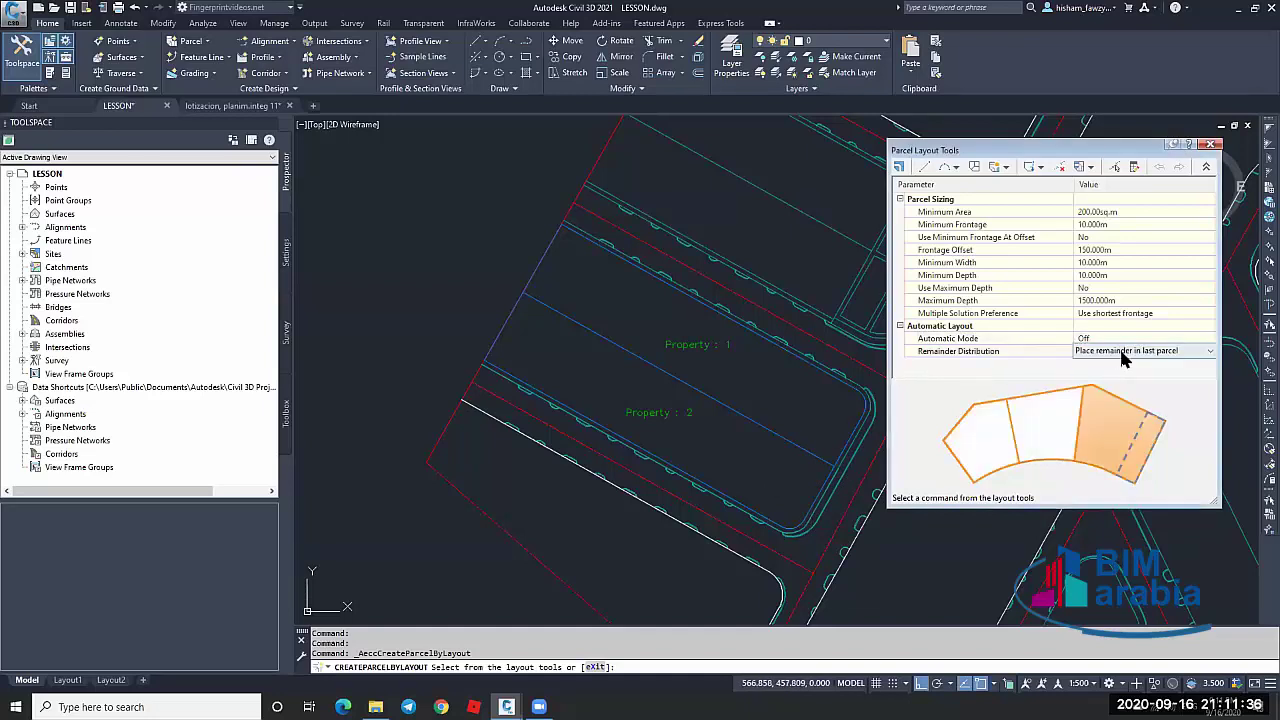
left_click(1175, 351)
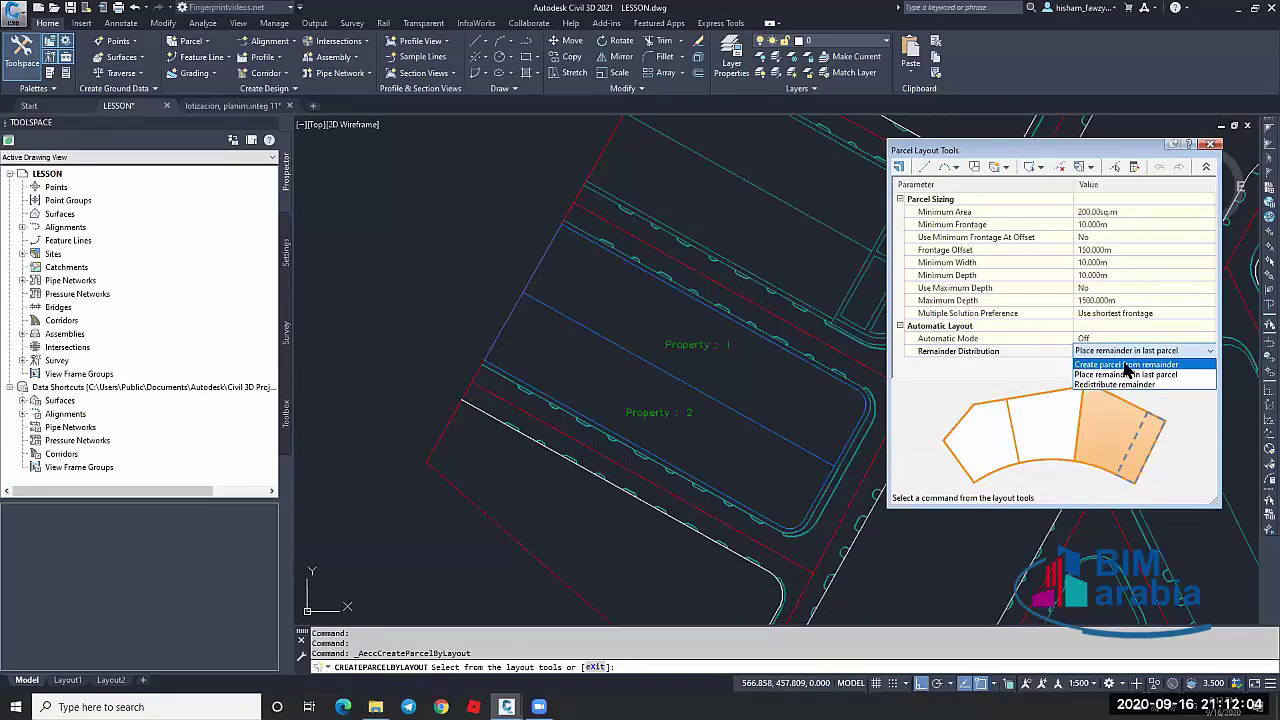
left_click(1127, 365)
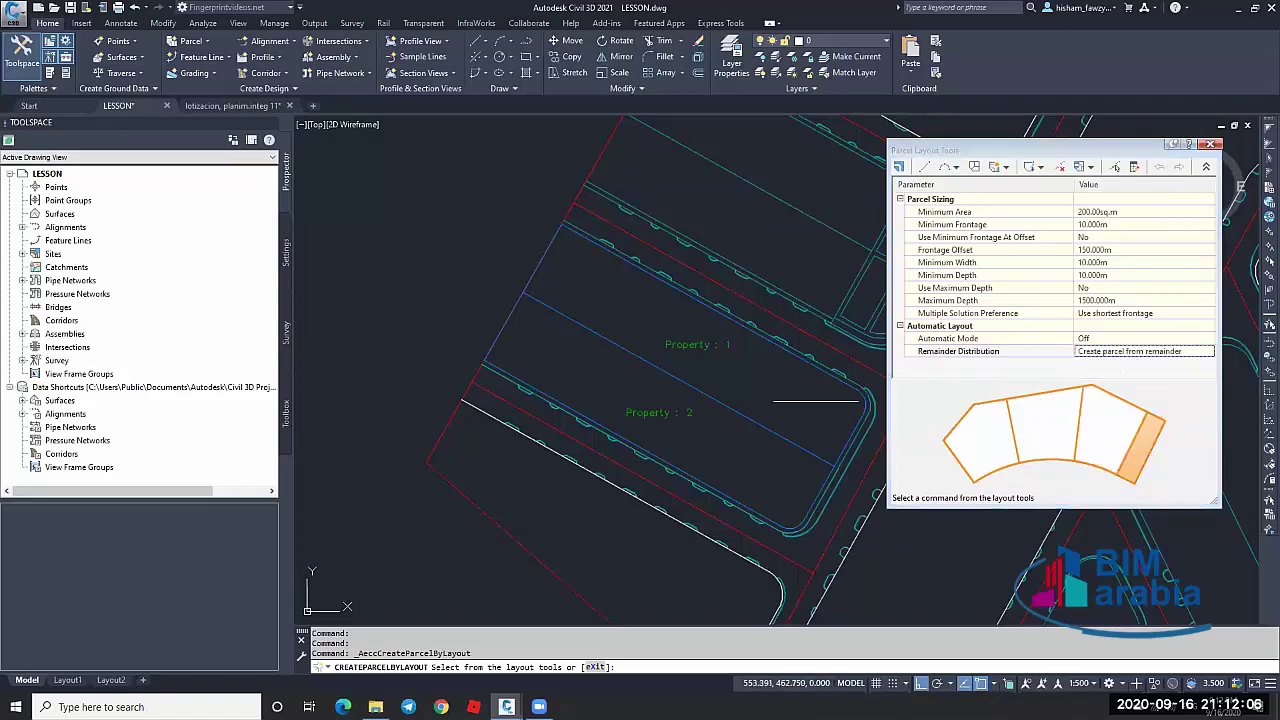
Start Slide Line - Create lots with the Road parcel style
left_click(1007, 168)
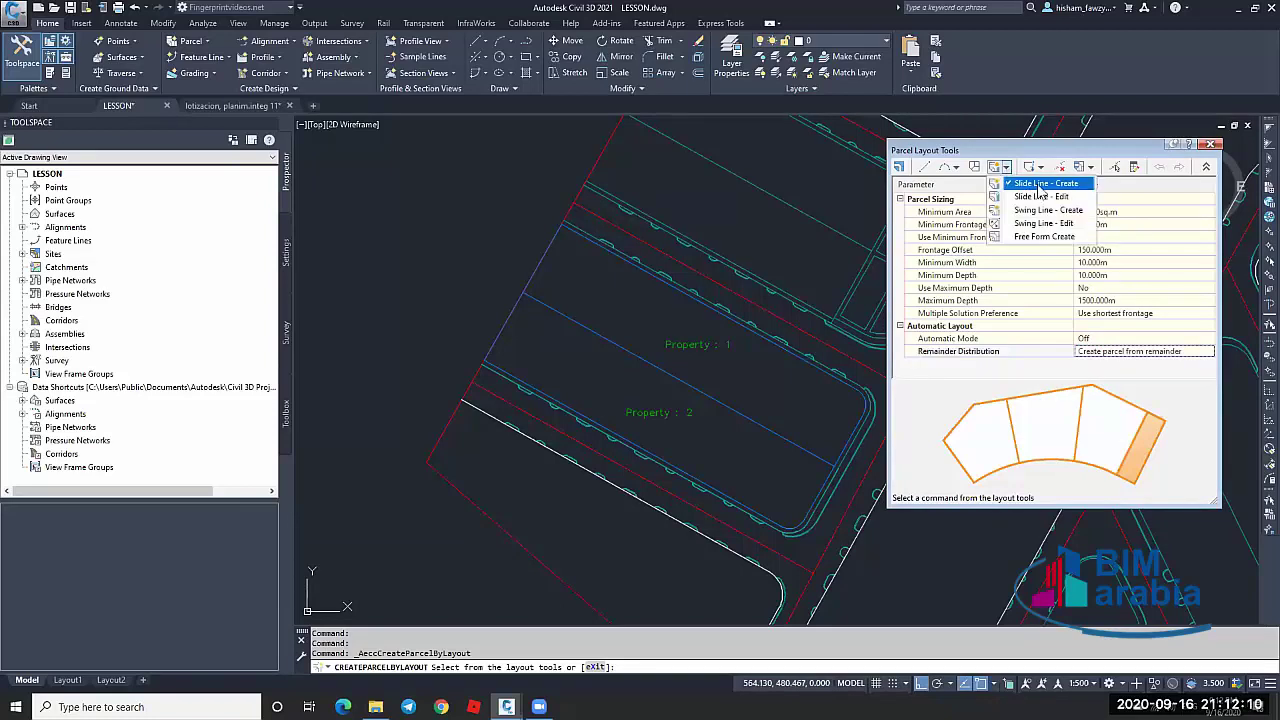
left_click(1041, 185)
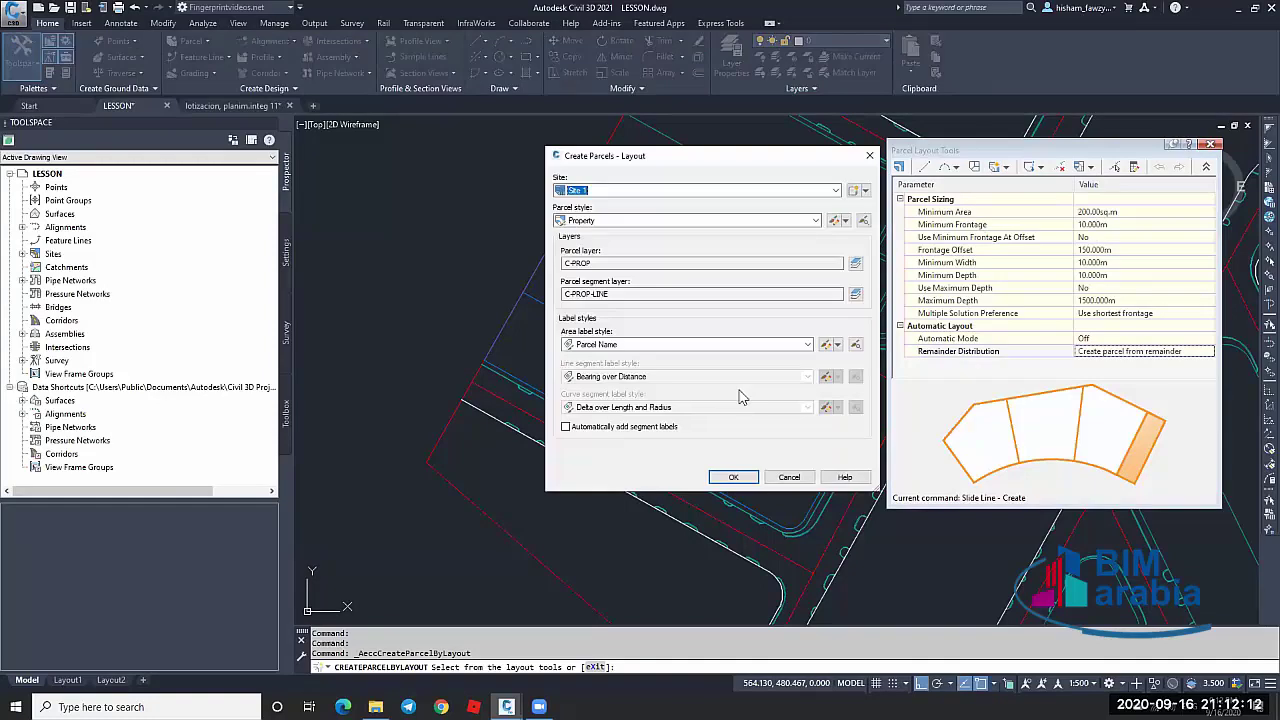
left_click(648, 222)
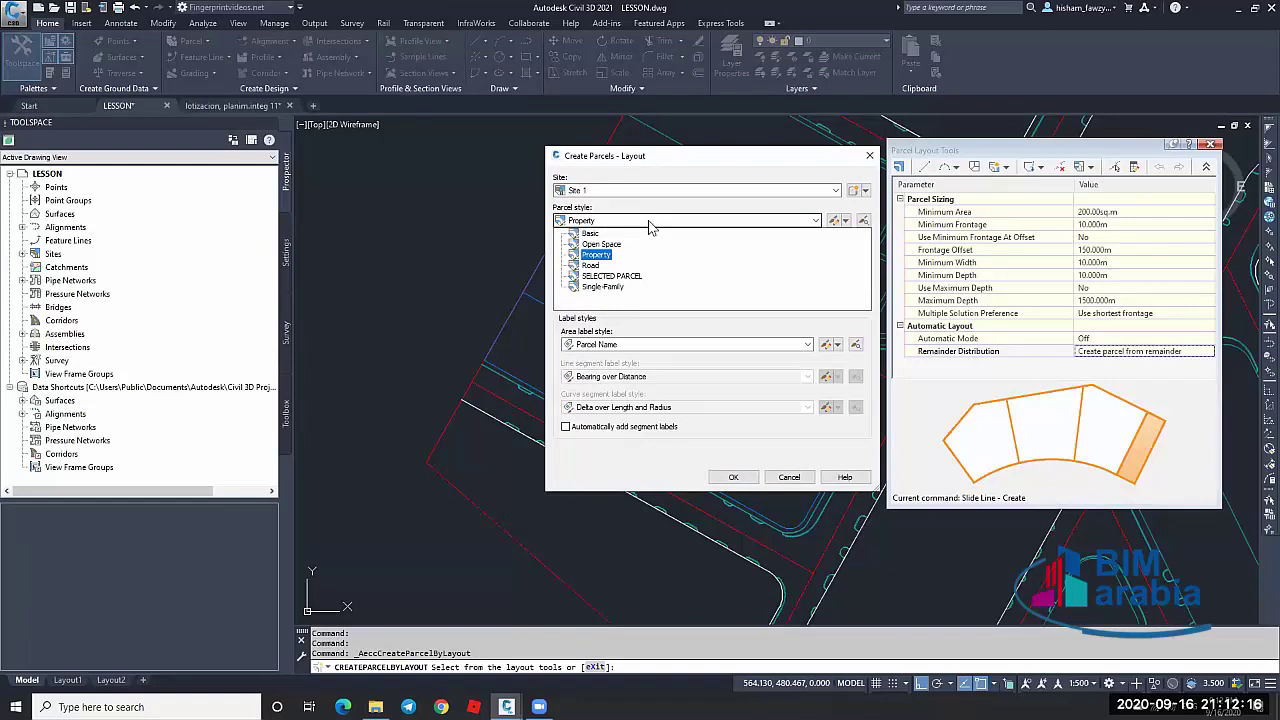
left_click(592, 265)
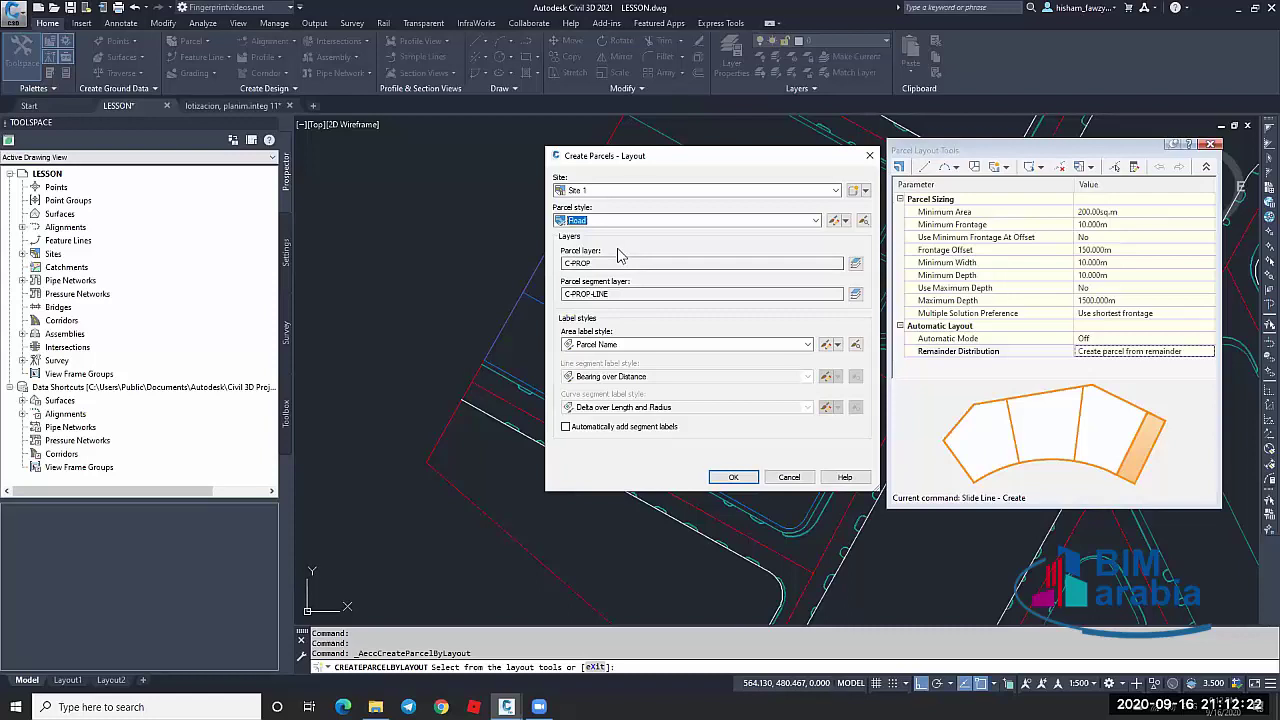
left_click(628, 344)
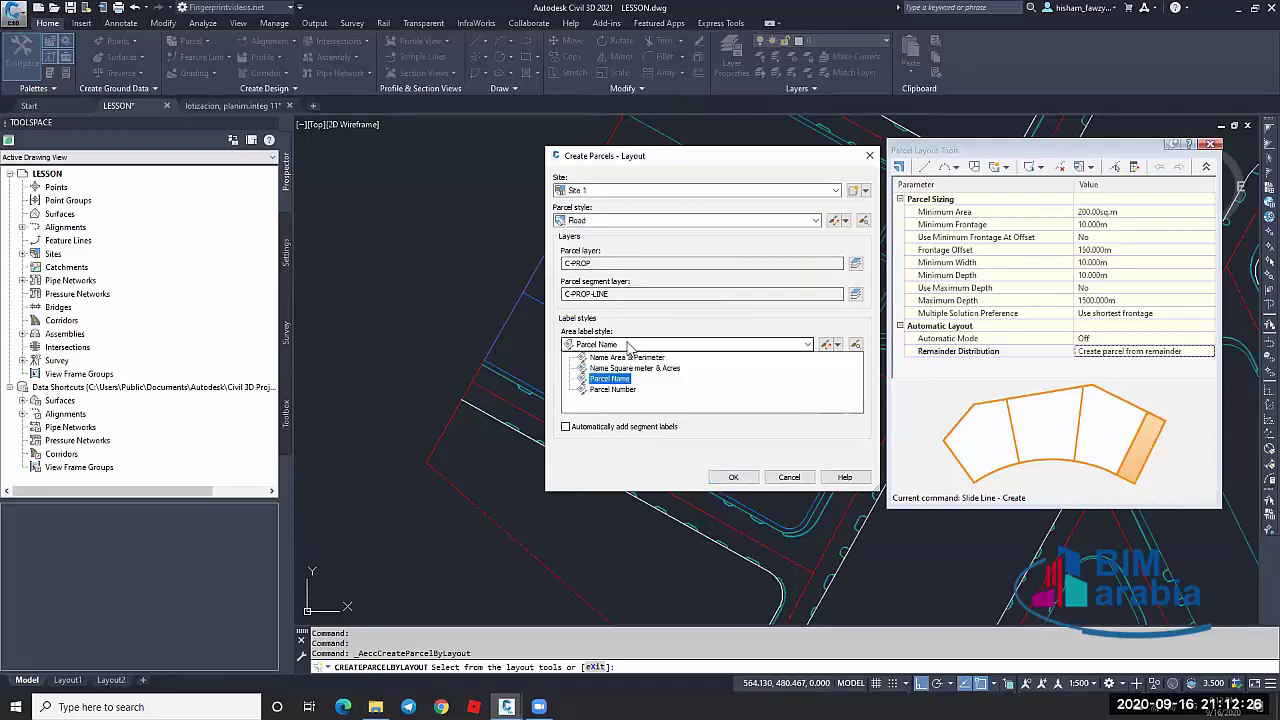
left_click(610, 378)
Set the area label style to Name Square meter & Acres and accept the settings
left_click_drag(640, 155, 160, 155)
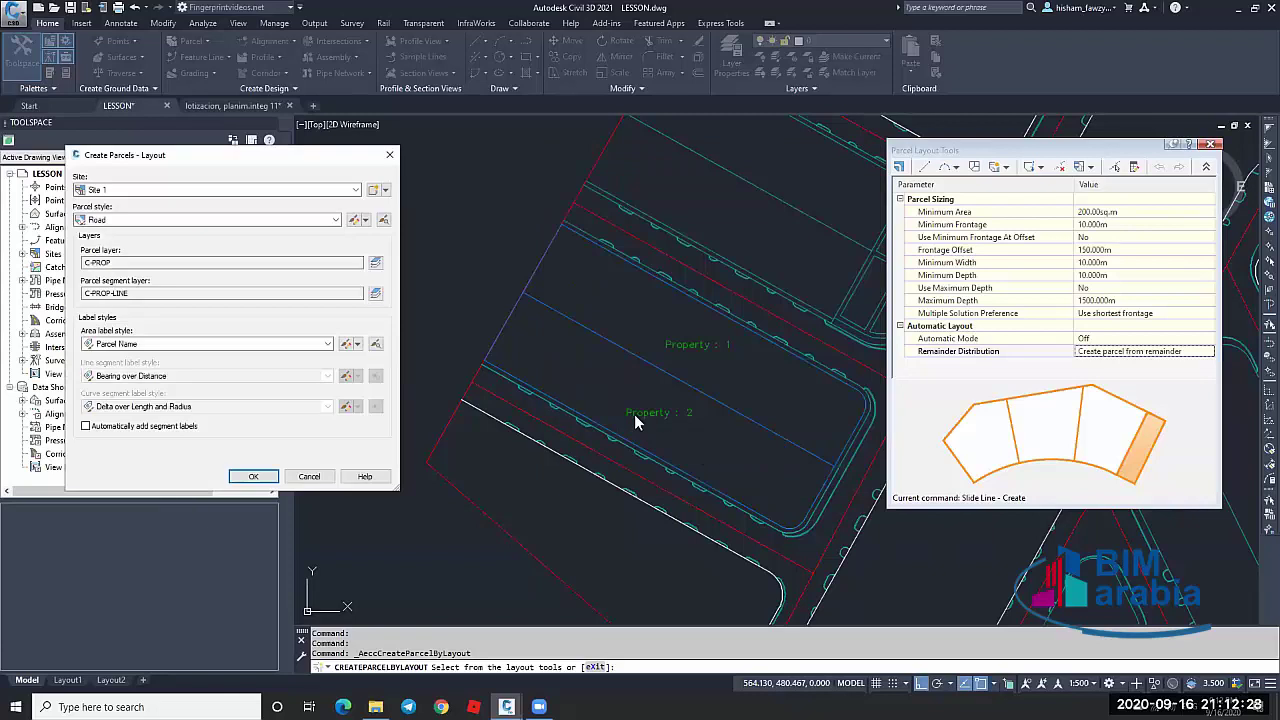
left_click(115, 362)
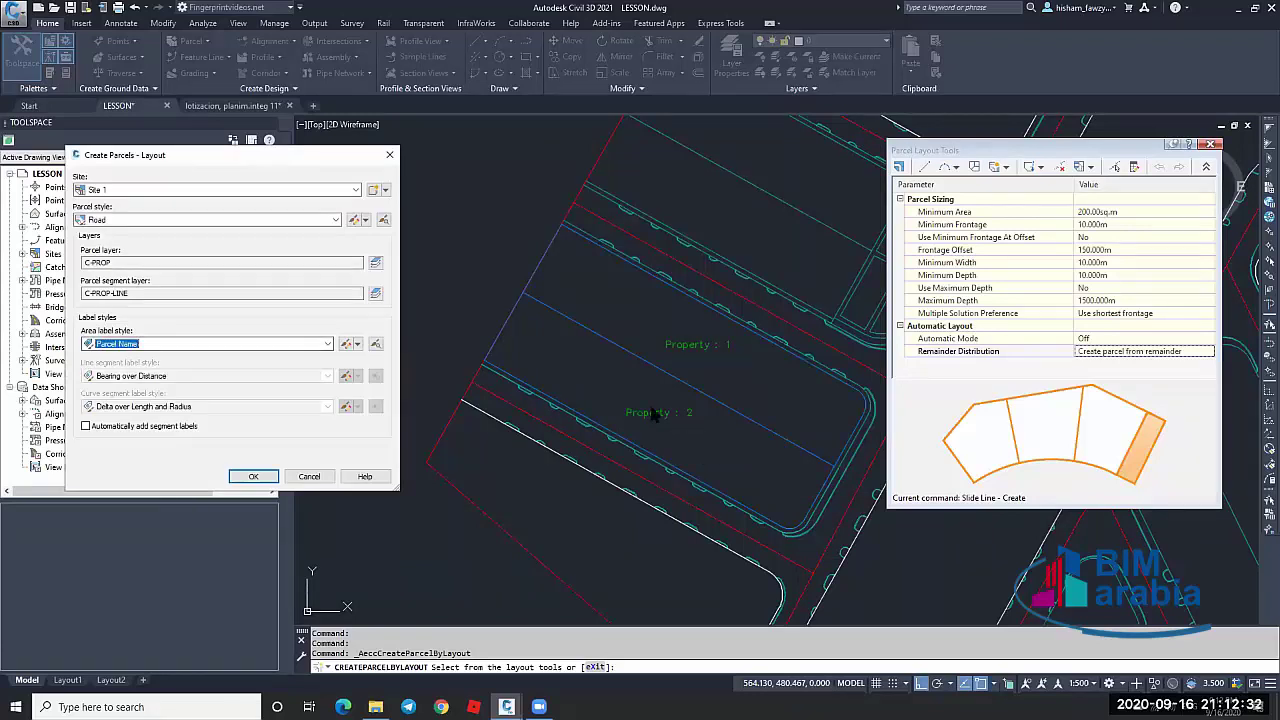
left_click(310, 346)
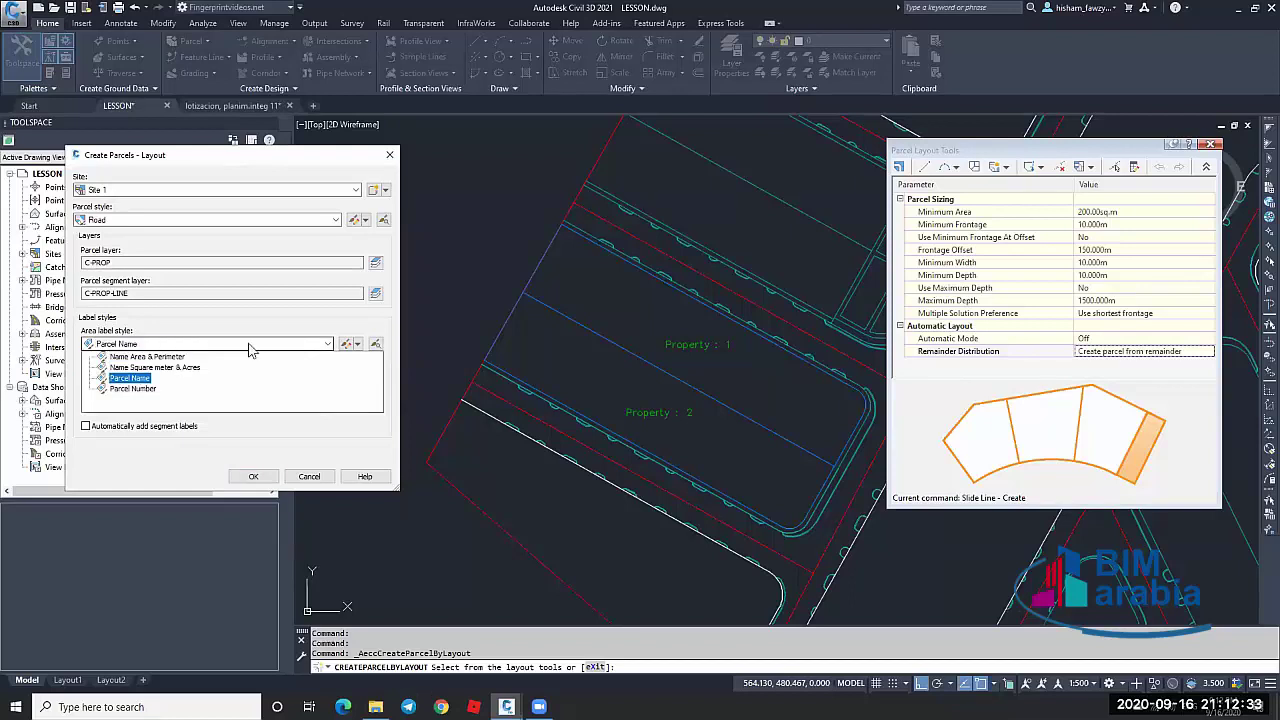
left_click(143, 370)
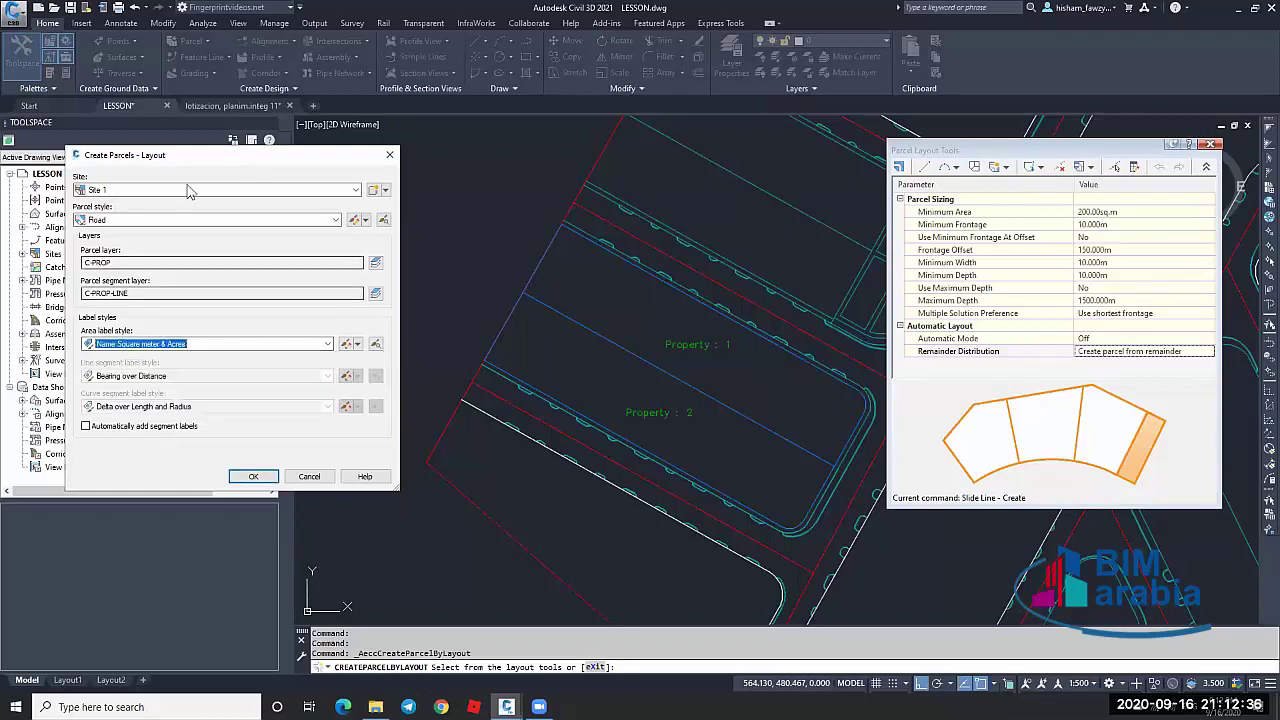
left_click_drag(210, 157, 410, 133)
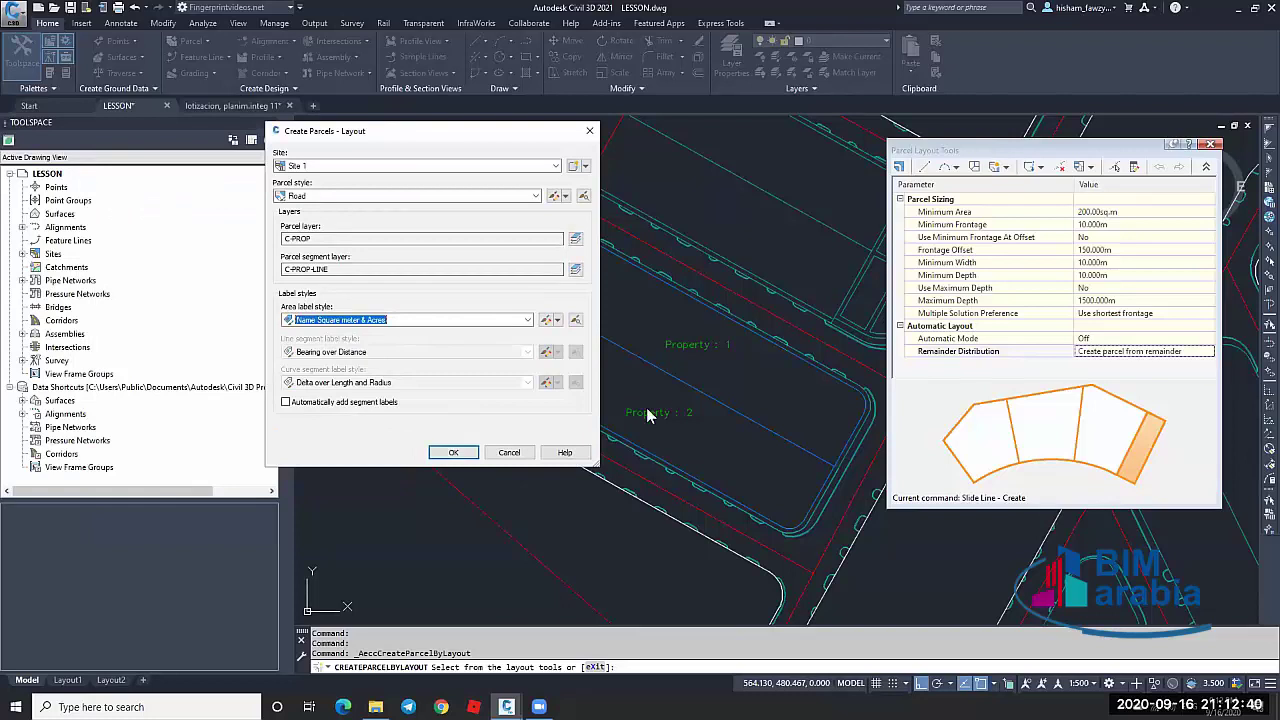
left_click(453, 452)
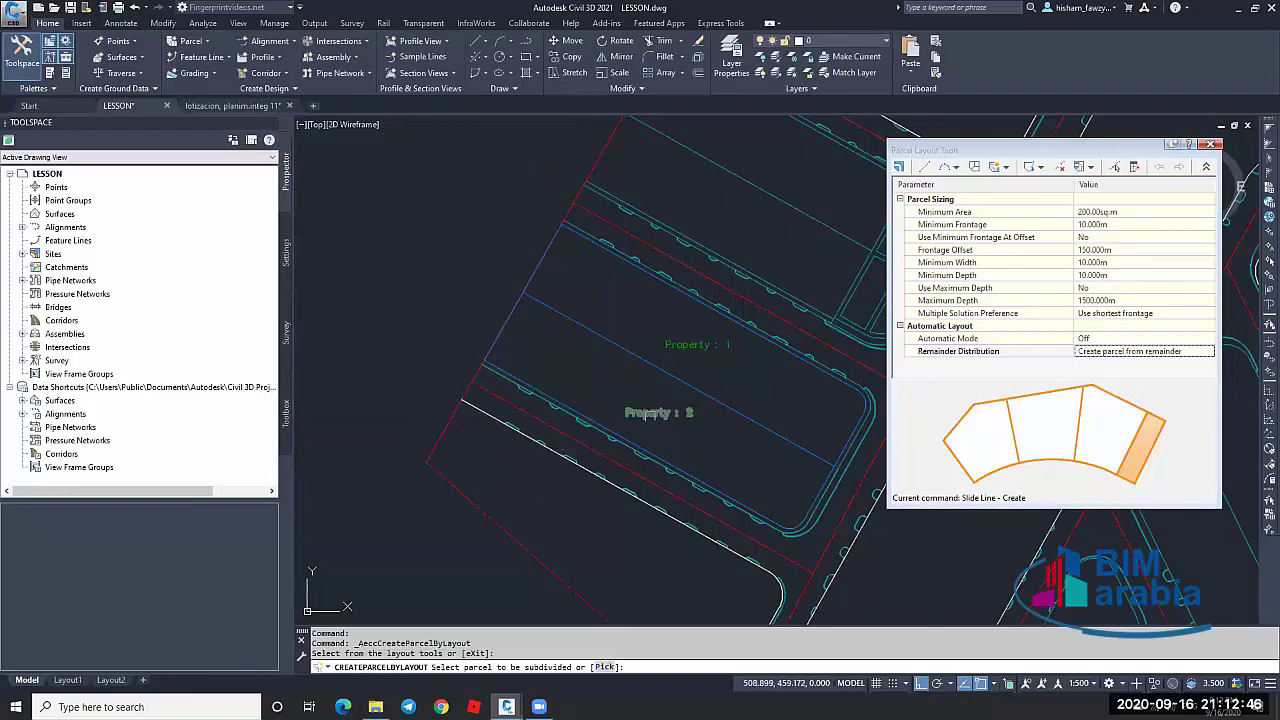
Subdivide Property 2 with Object Snap Tracking and Ortho off, picking frontage start and end points
left_click(641, 418)
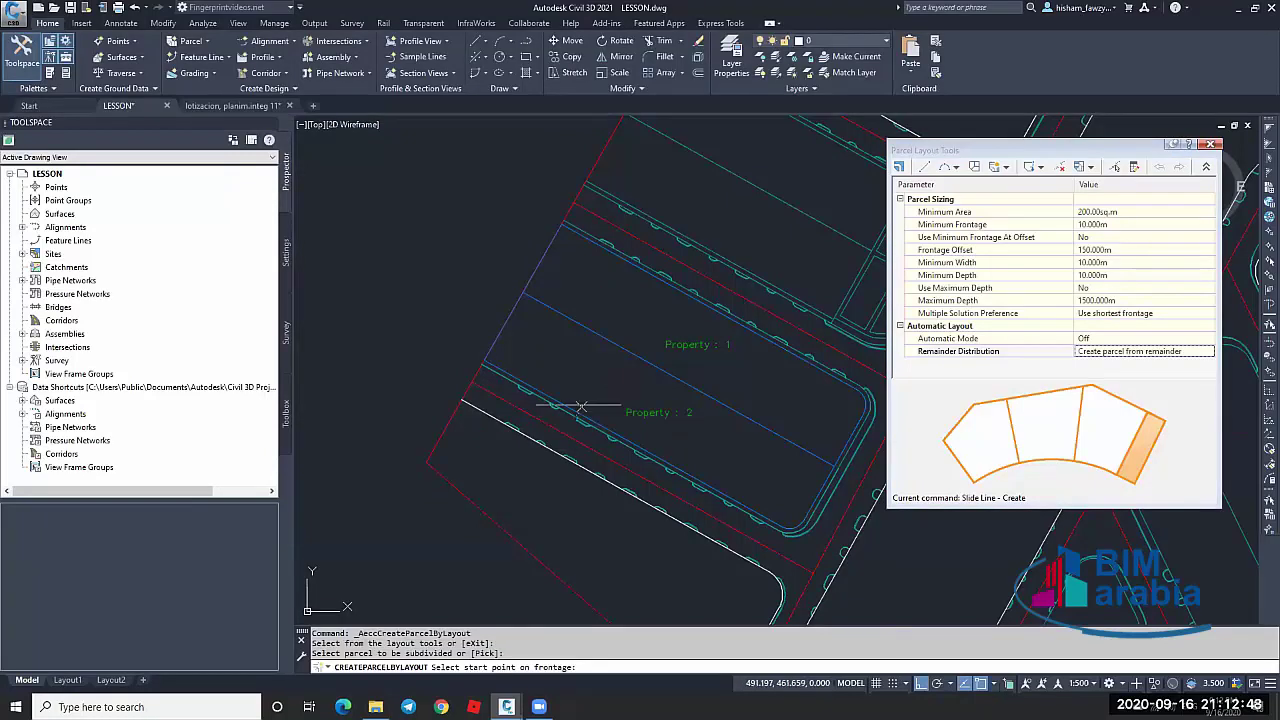
left_click(965, 683)
left_click(921, 683)
scroll(476, 361, "up", 5)
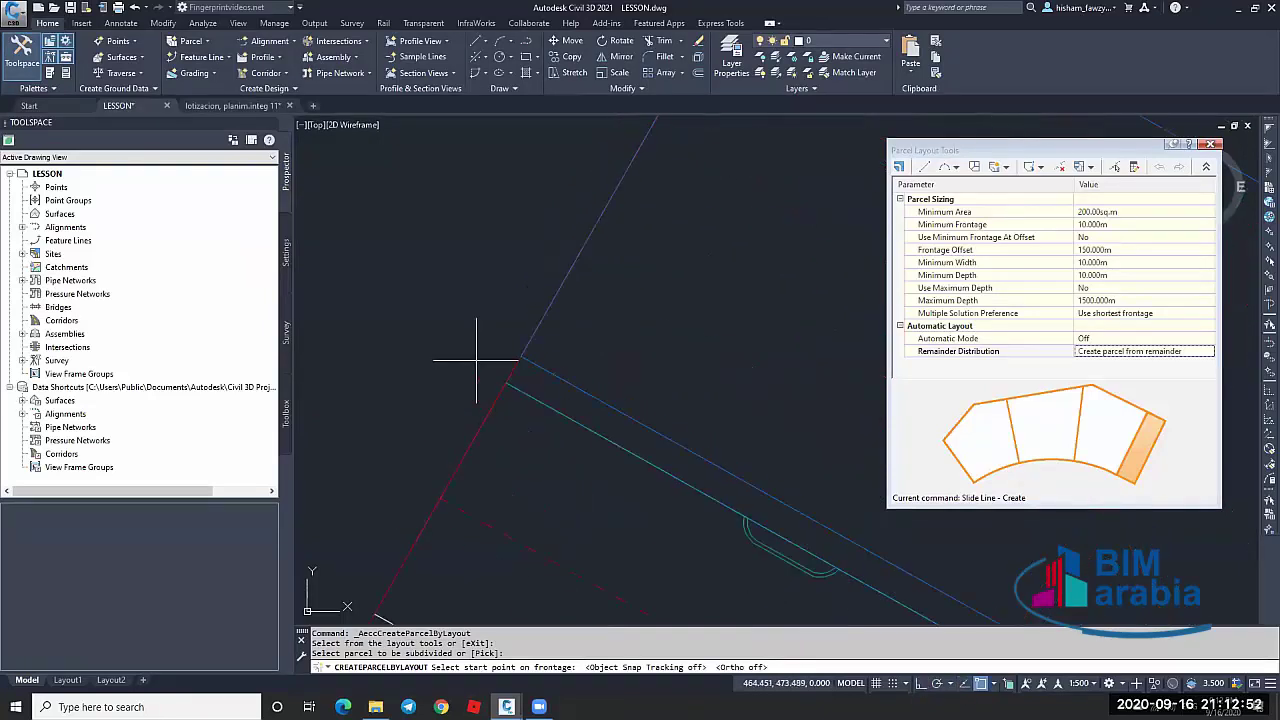
left_click(527, 347)
scroll(502, 341, "down", 3)
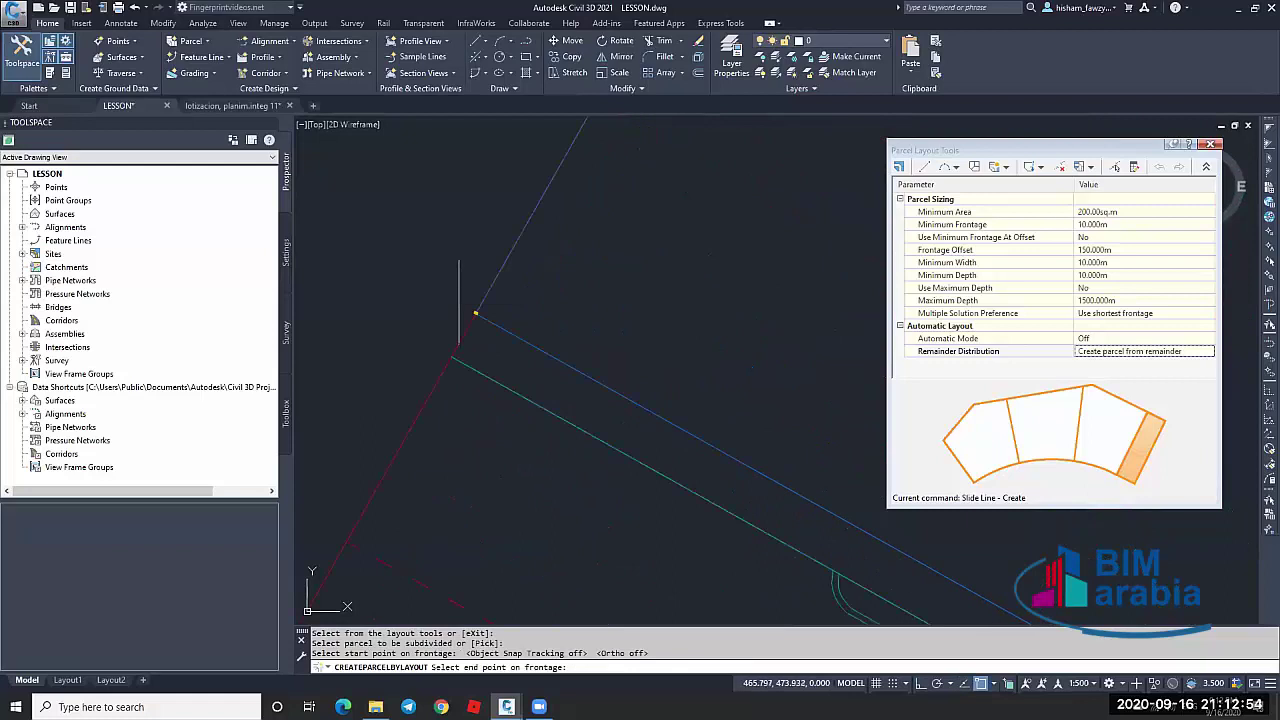
scroll(604, 353, "up", 2)
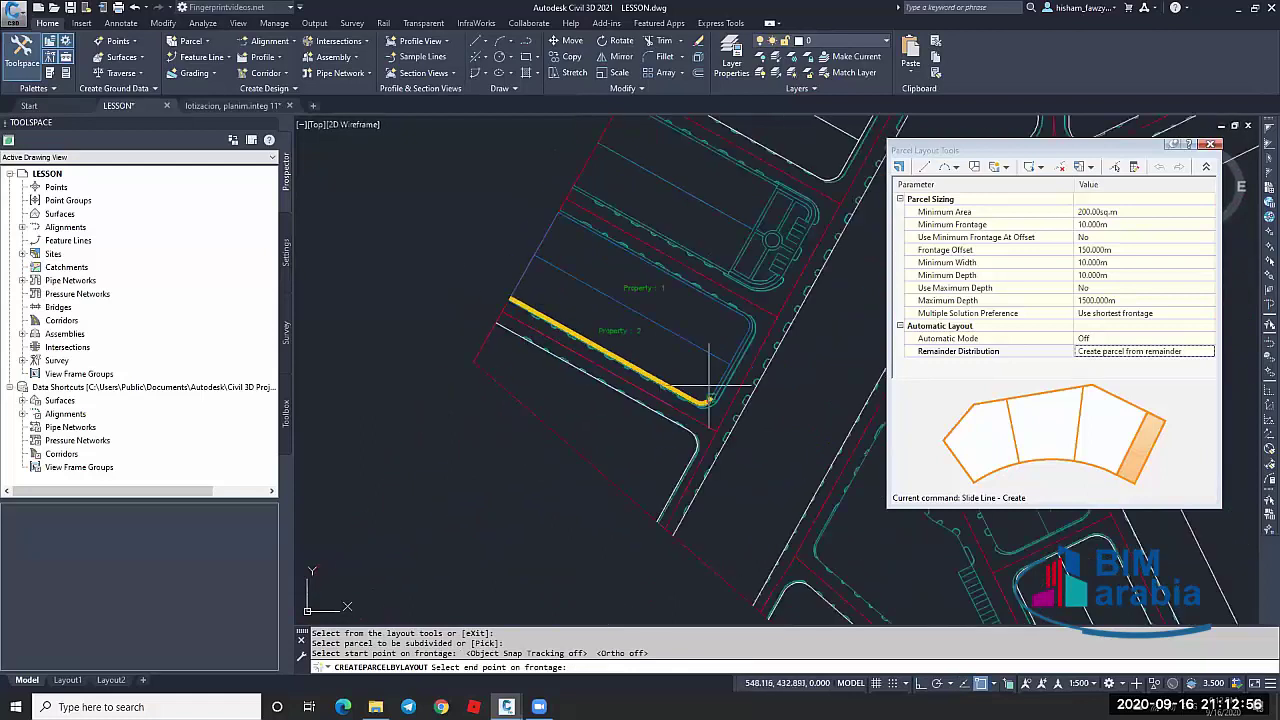
scroll(704, 386, "up", 5)
scroll(729, 410, "down", 2)
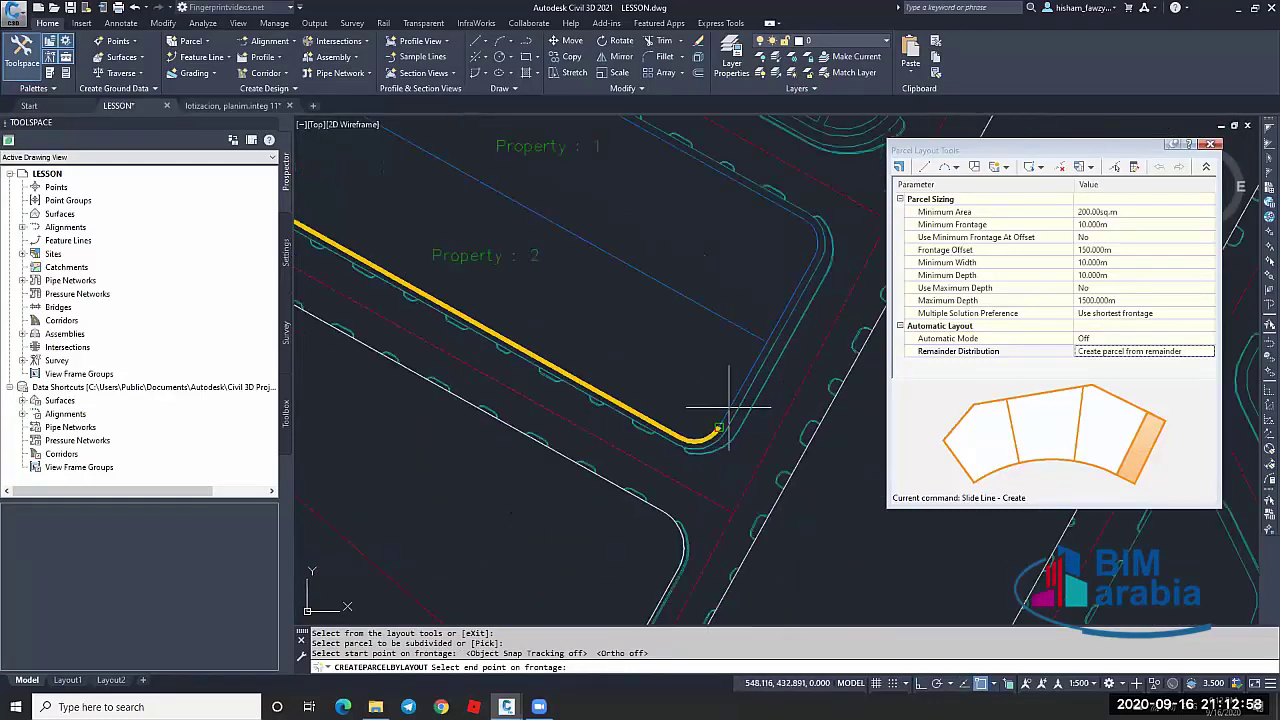
scroll(734, 385, "down", 2)
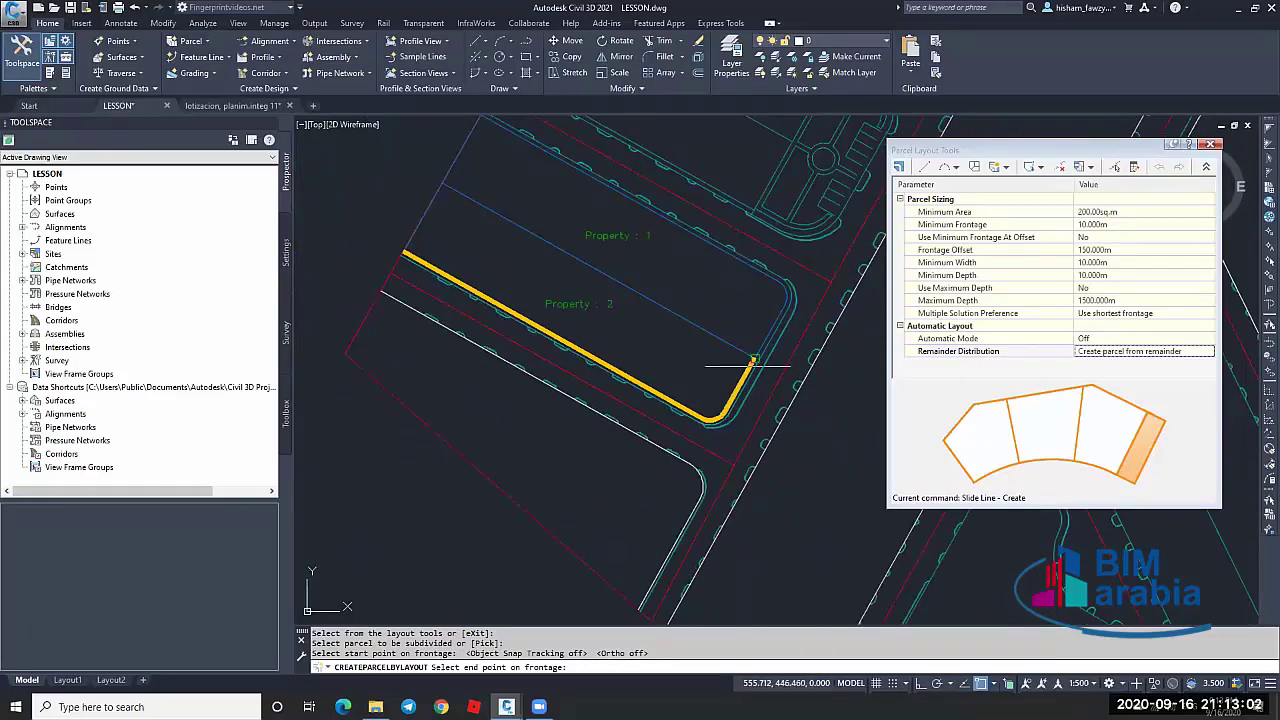
left_click(748, 362)
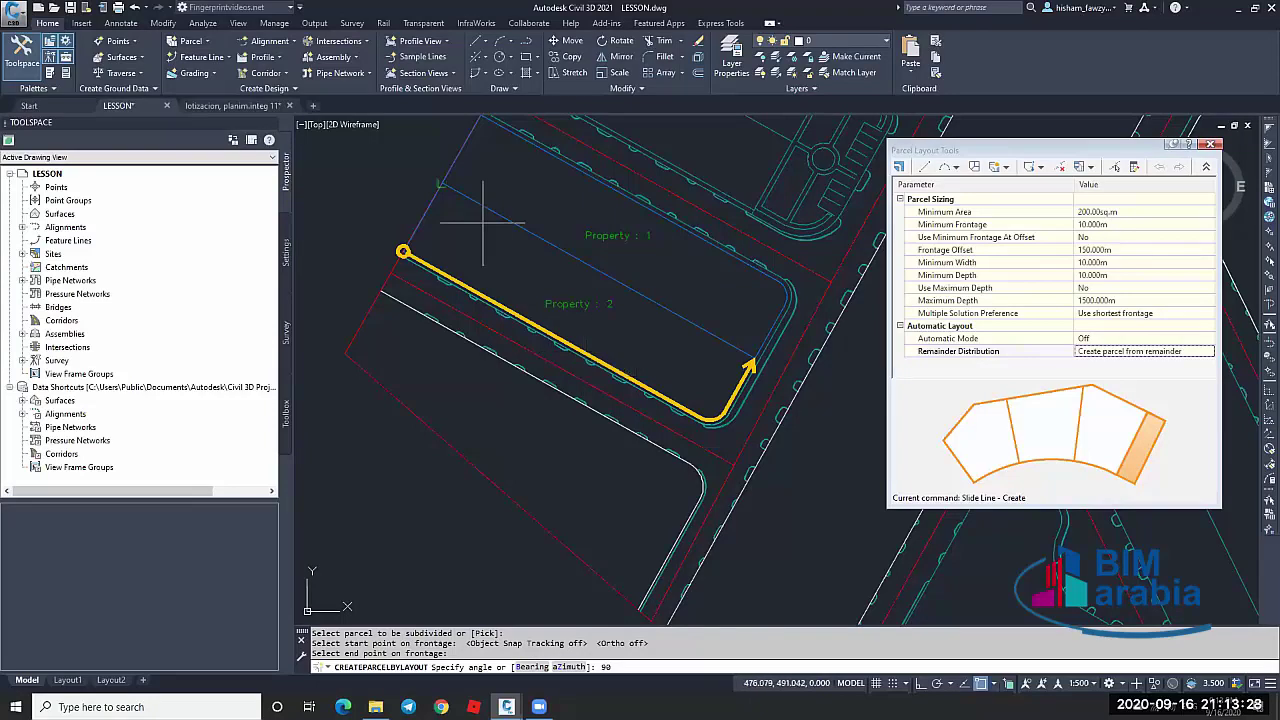
Accept the 90° lot line angle and the two 200 m² lots ROAD : 3 and ROAD : 4
key("Return")
scroll(450, 300, "up", 3)
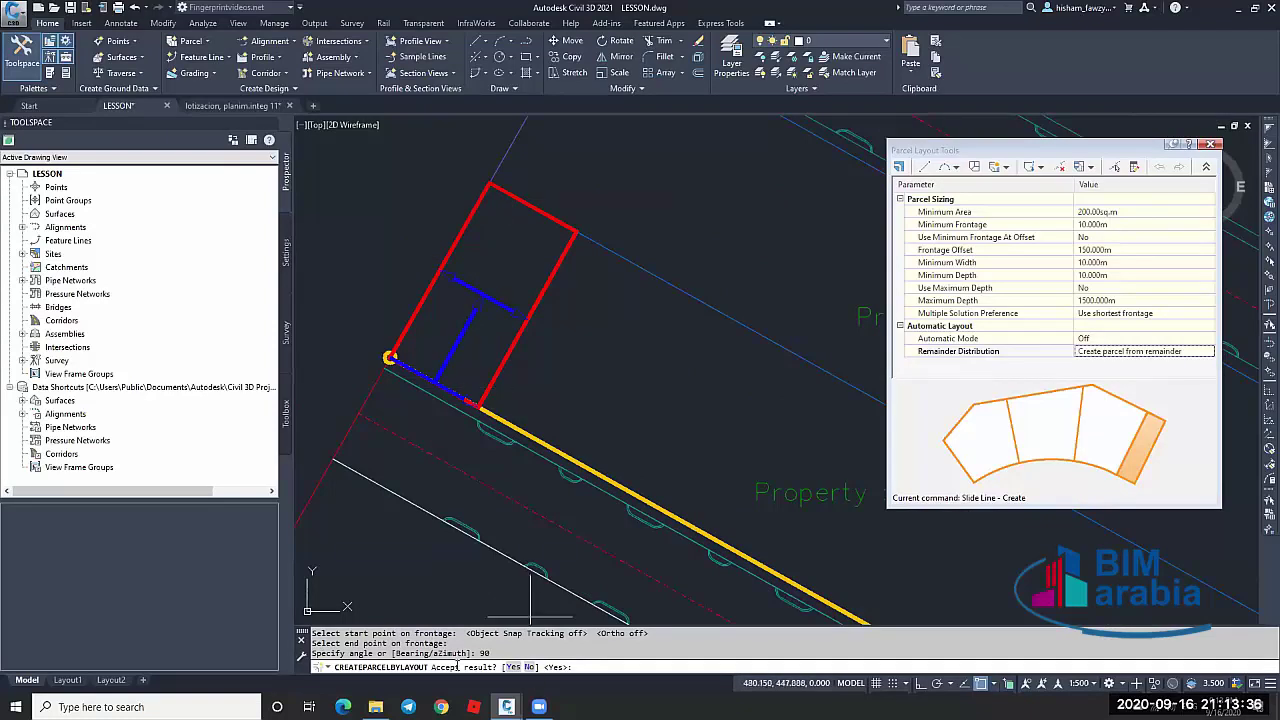
left_click(515, 668)
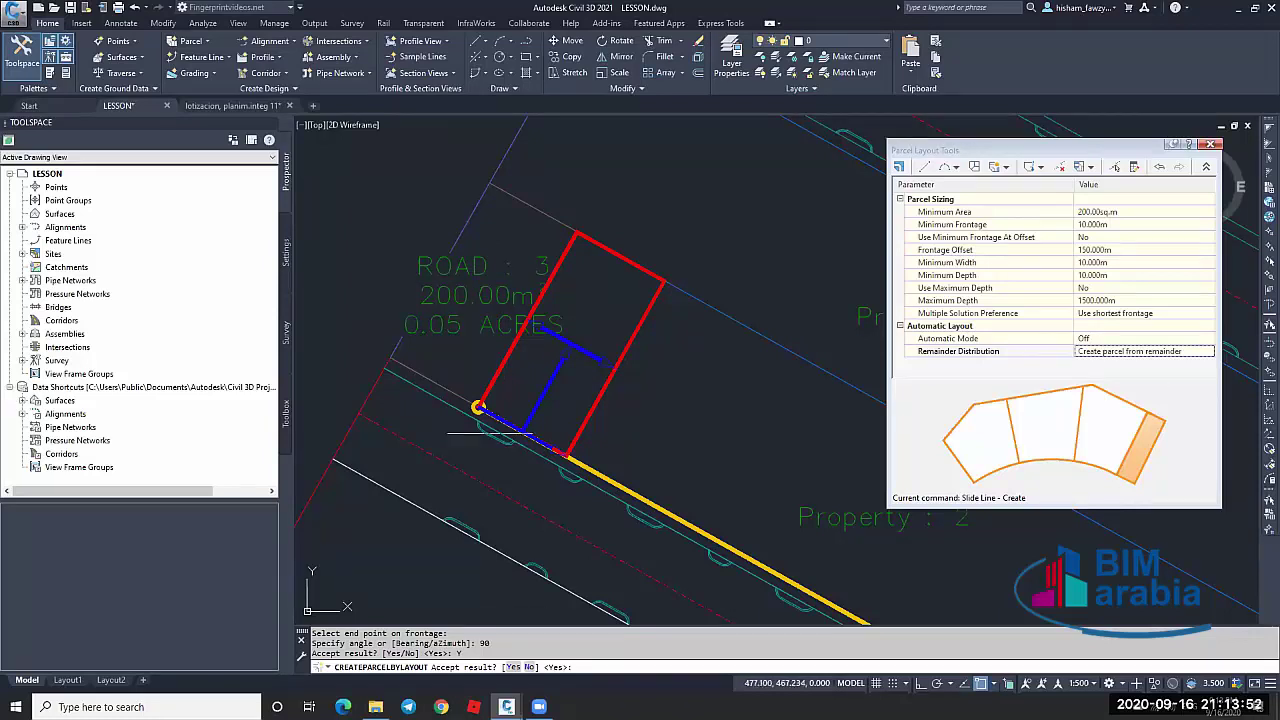
type("Y")
key("Return")
scroll(583, 337, "down", 2)
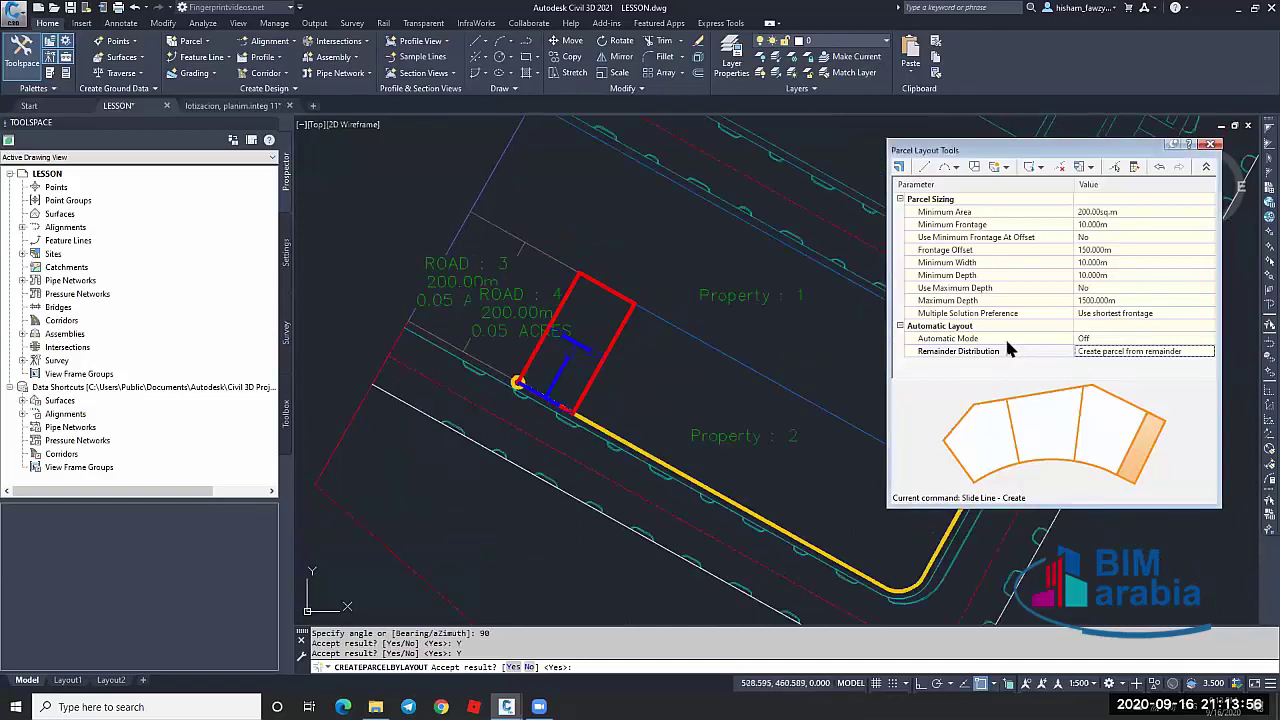
left_click(1113, 338)
Switch Automatic Mode On and accept 200 m² lots ROAD : 5–9 plus the 109.04 m² remainder ROAD : 10
left_click(1115, 362)
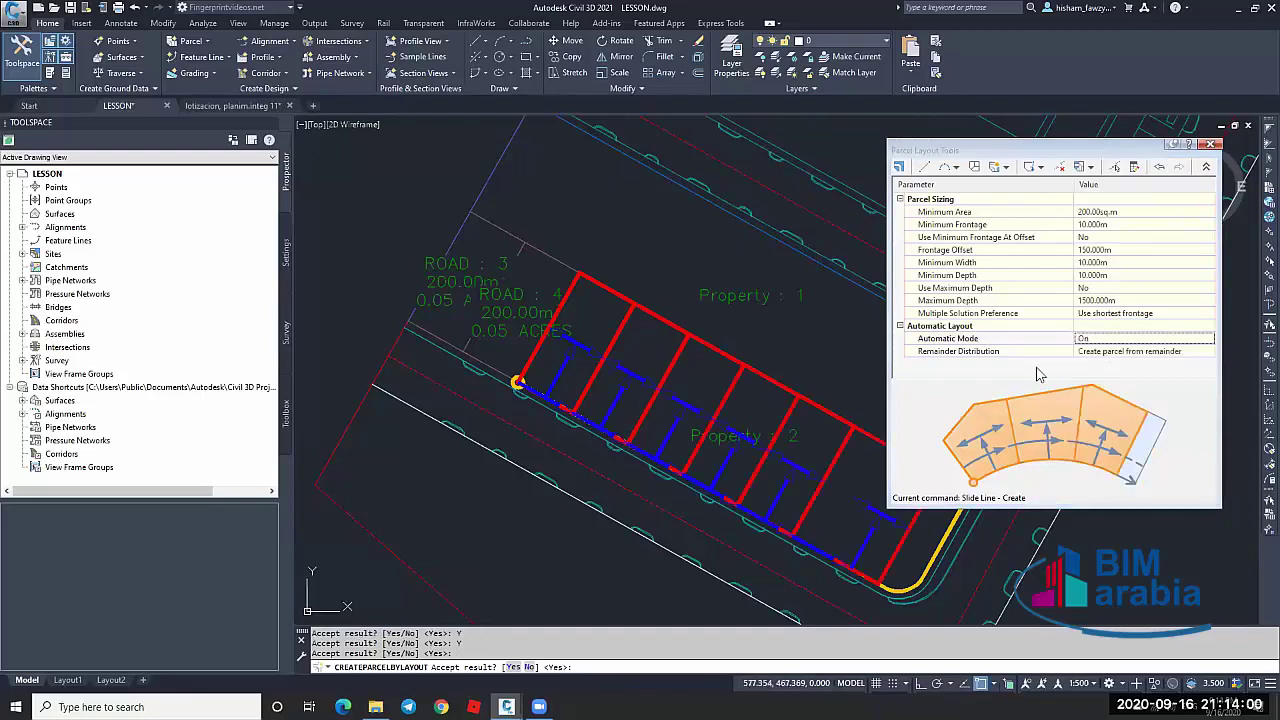
scroll(605, 343, "down", 1)
scroll(757, 415, "up", 1)
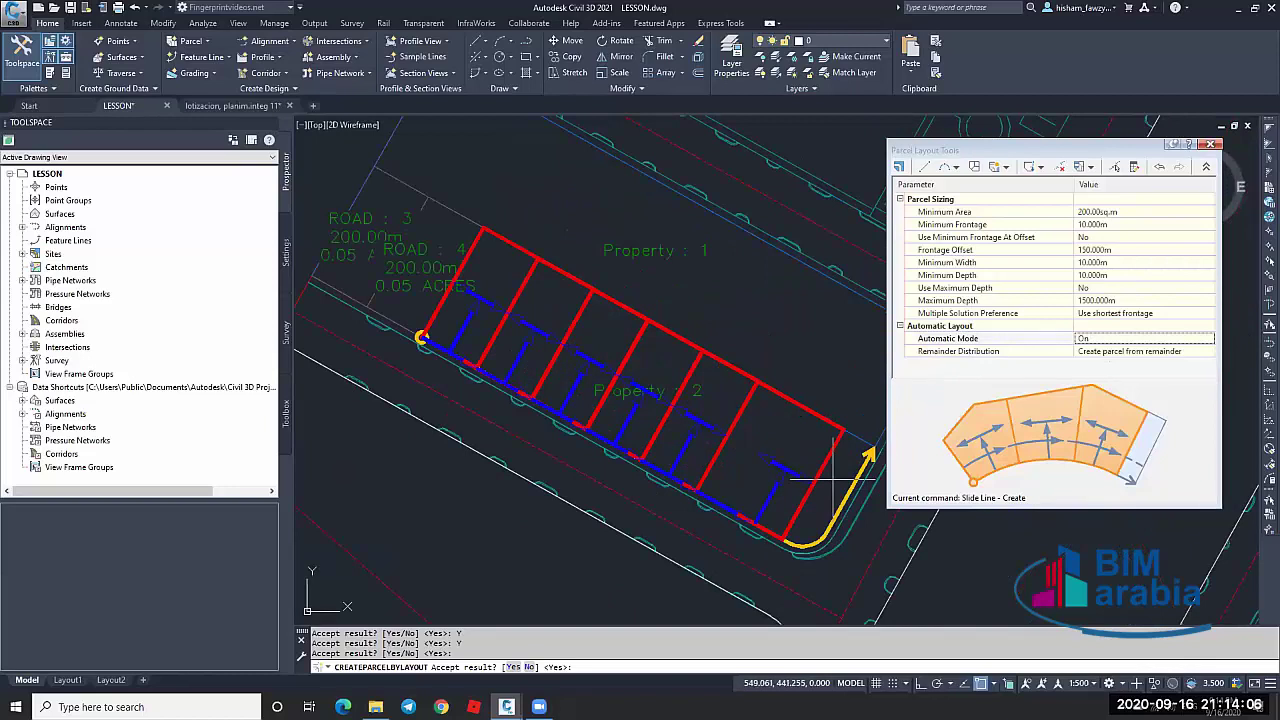
key("Return")
scroll(600, 367, "down", 2)
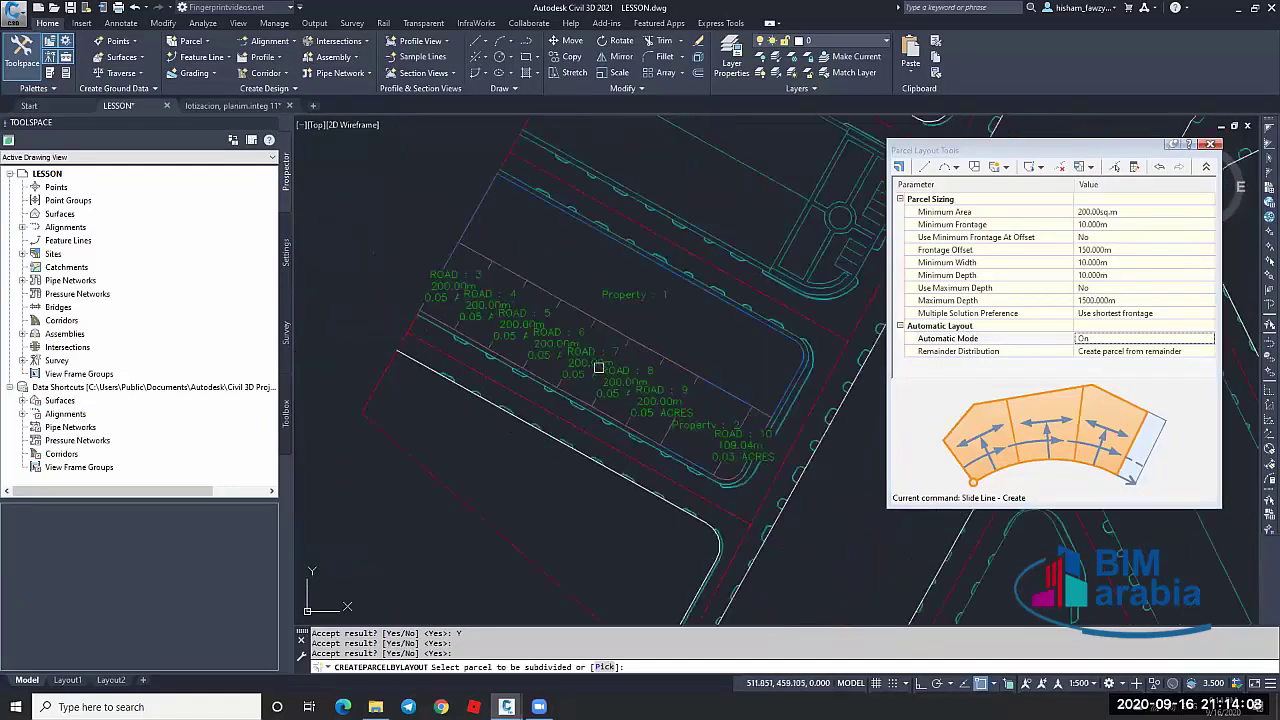
scroll(678, 425, "up", 4)
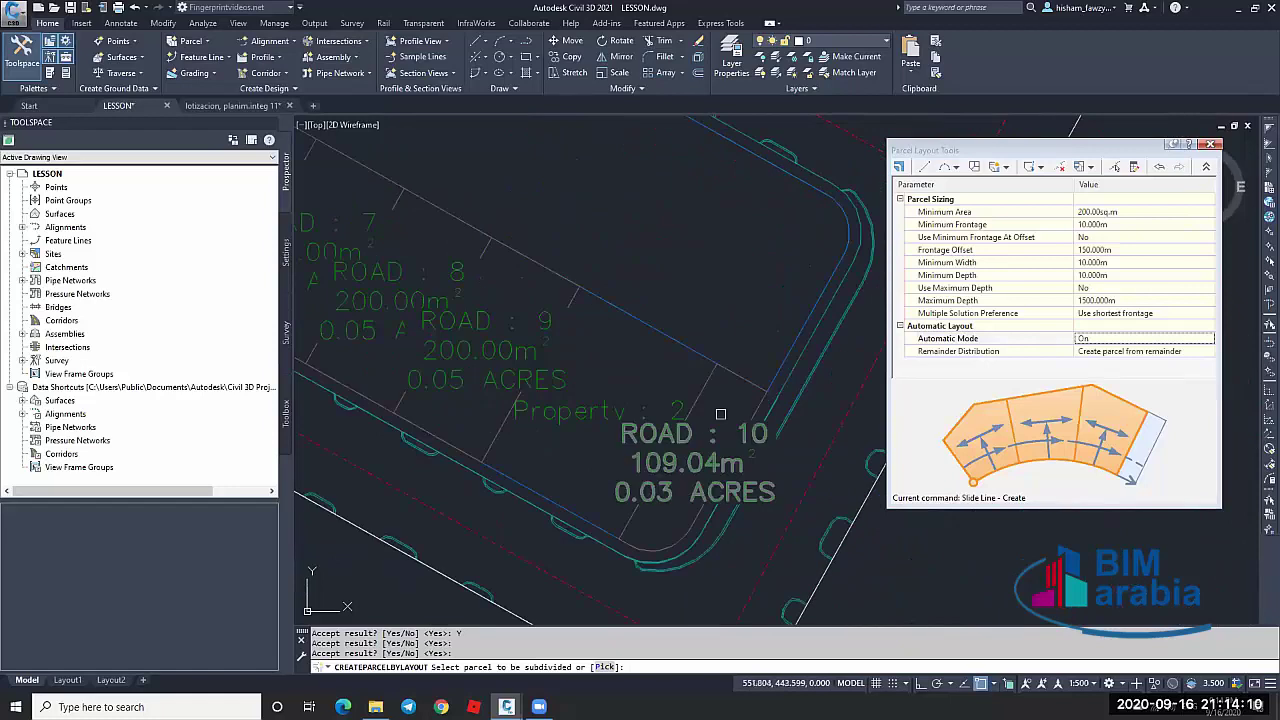
scroll(599, 414, "down", 2)
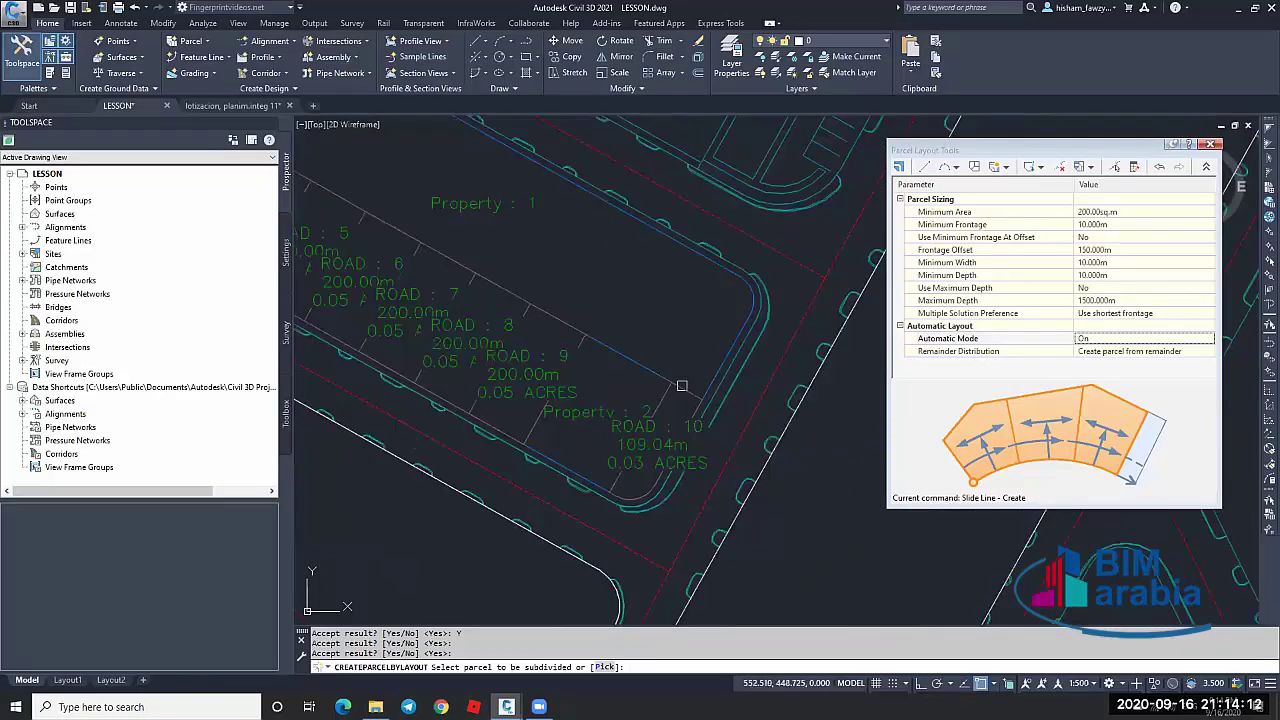
scroll(682, 385, "down", 2)
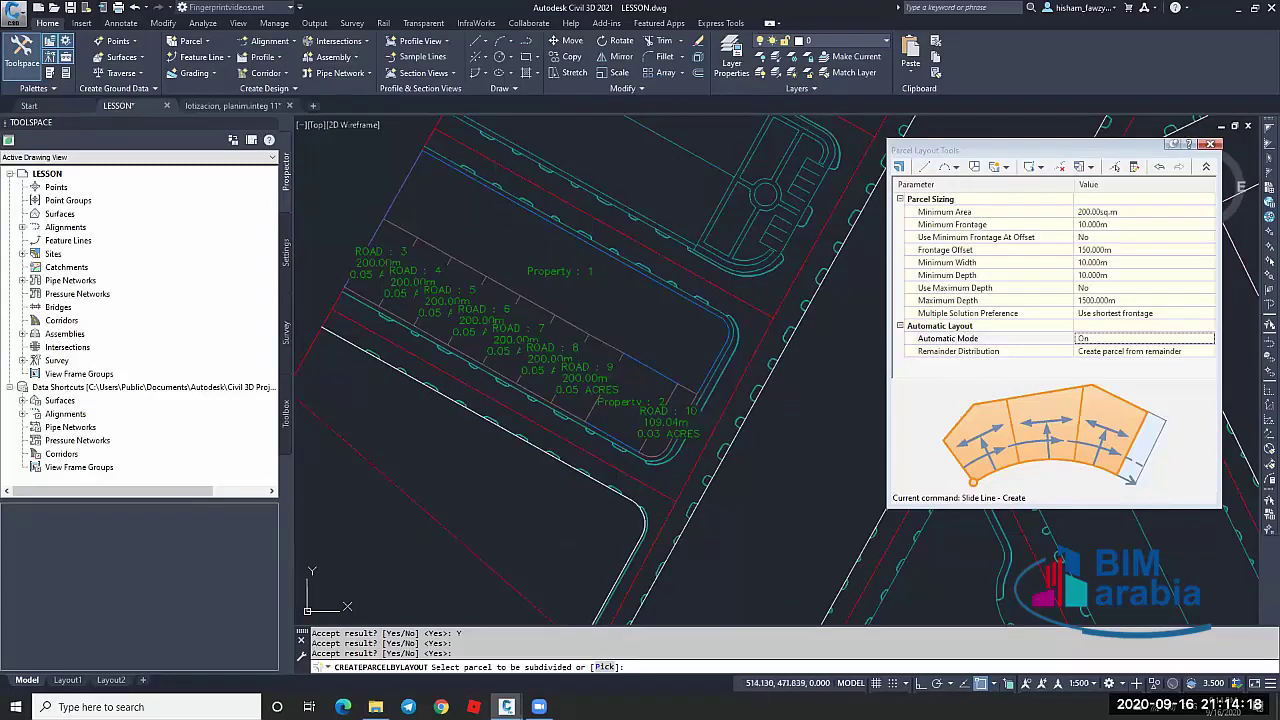
End the previous subdivision and start a new Slide Line - Create
key("Escape")
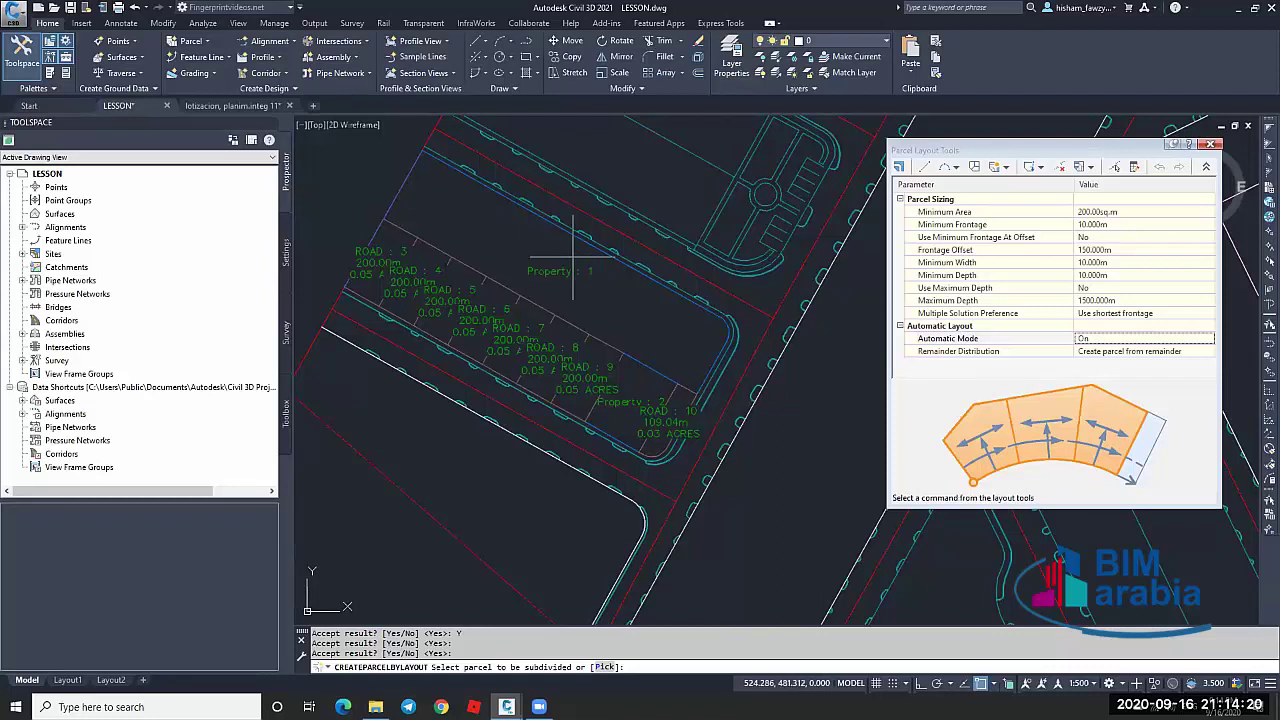
scroll(571, 243, "up", 2)
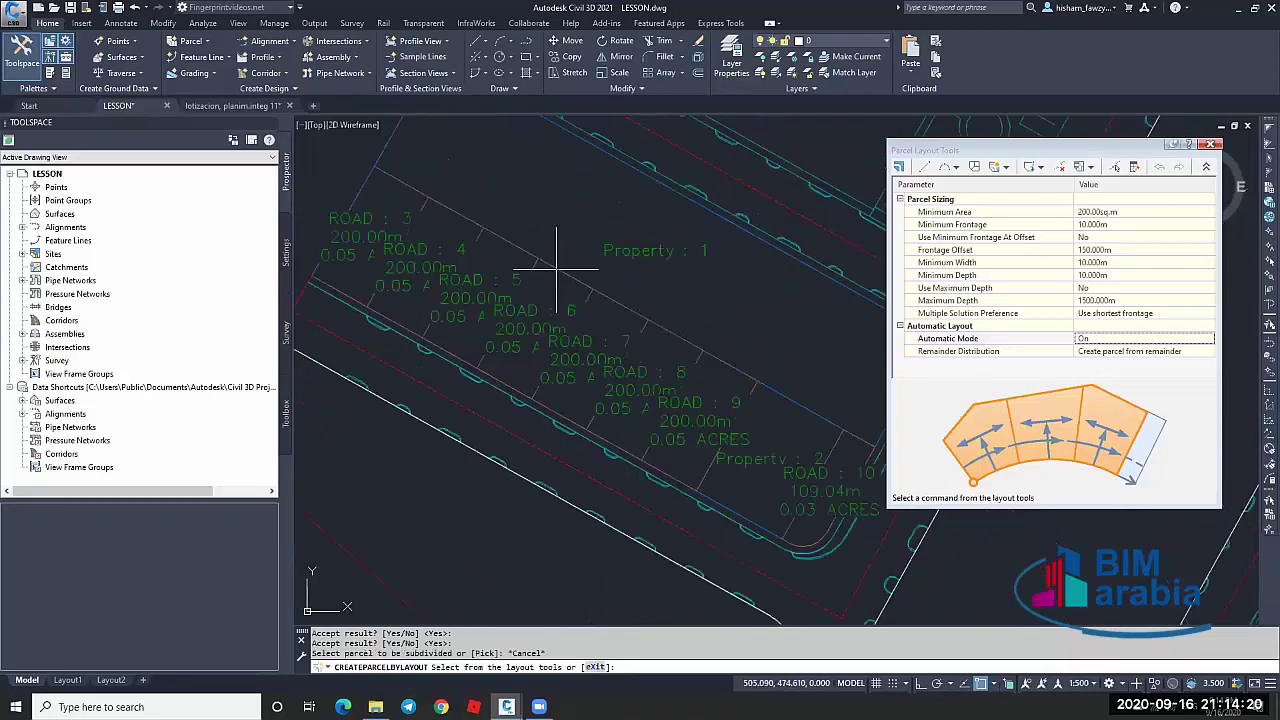
left_click(1007, 168)
left_click(1030, 183)
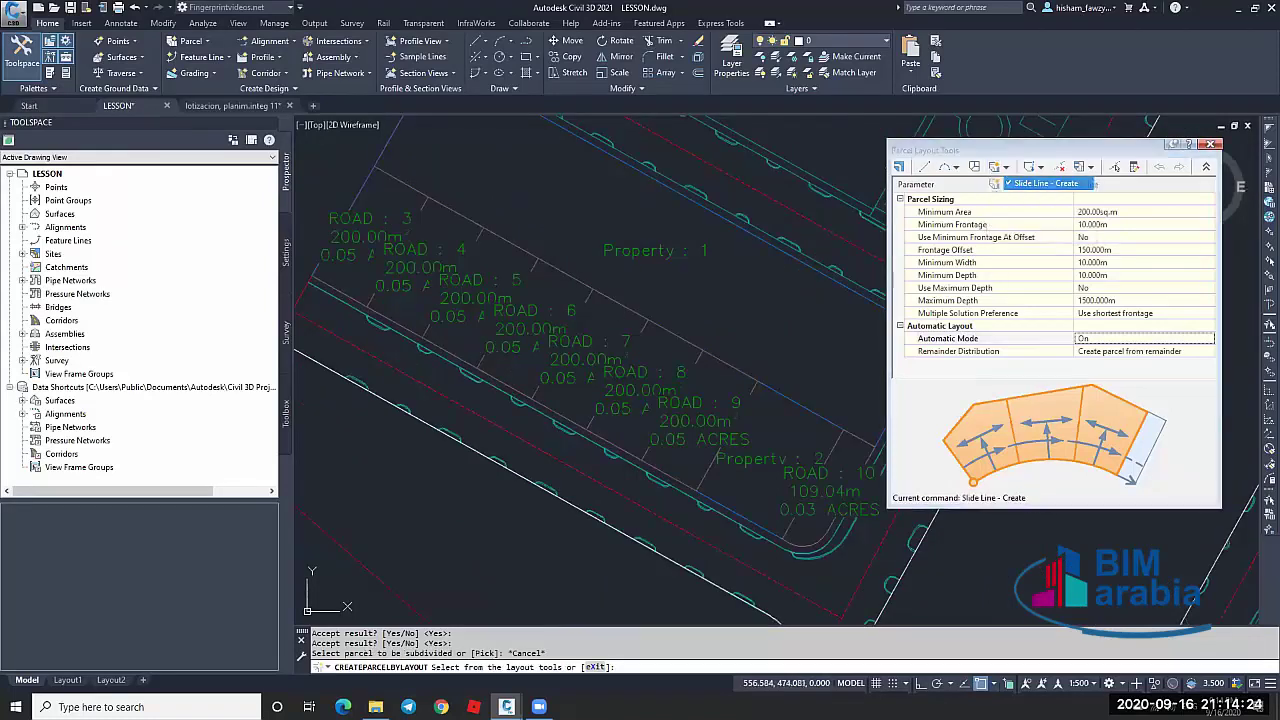
scroll(600, 270, "down", 2)
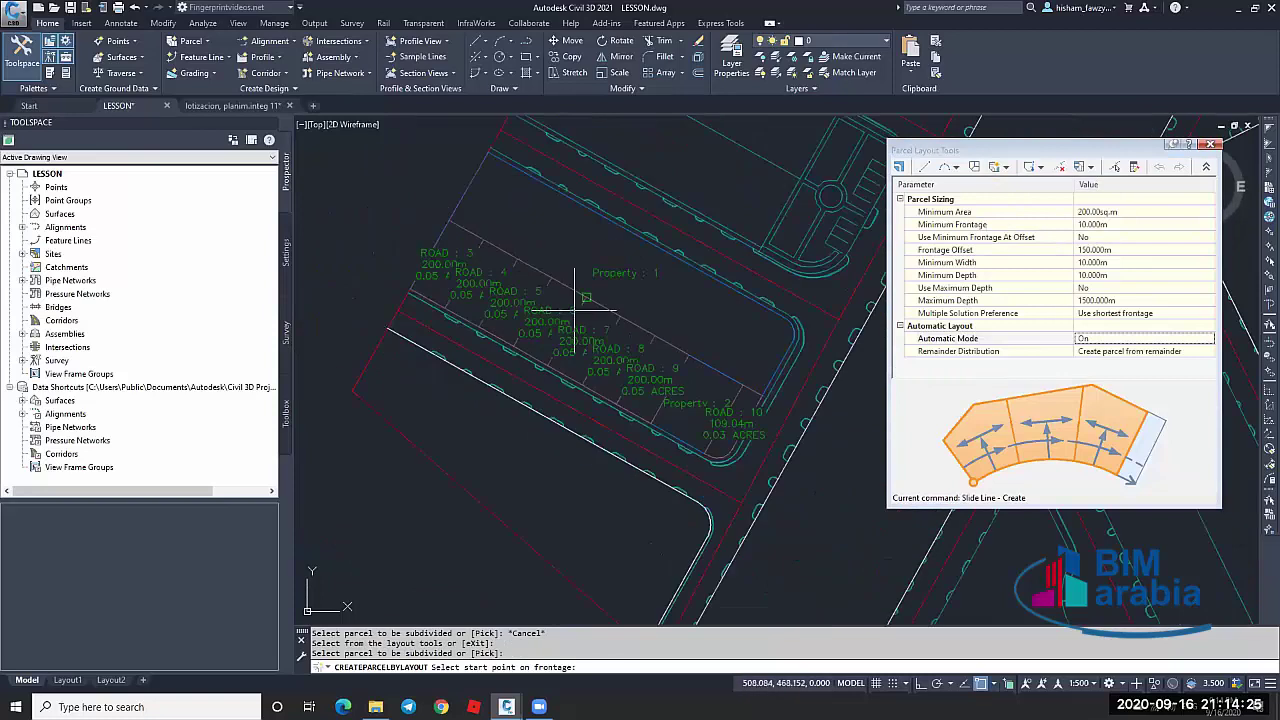
scroll(488, 158, "up", 3)
Lay out Property 1's frontage at 90°, creating lots ROAD : 11–18 with ROAD : 18 at 218.41 m²
left_click(488, 160)
scroll(620, 275, "down", 5)
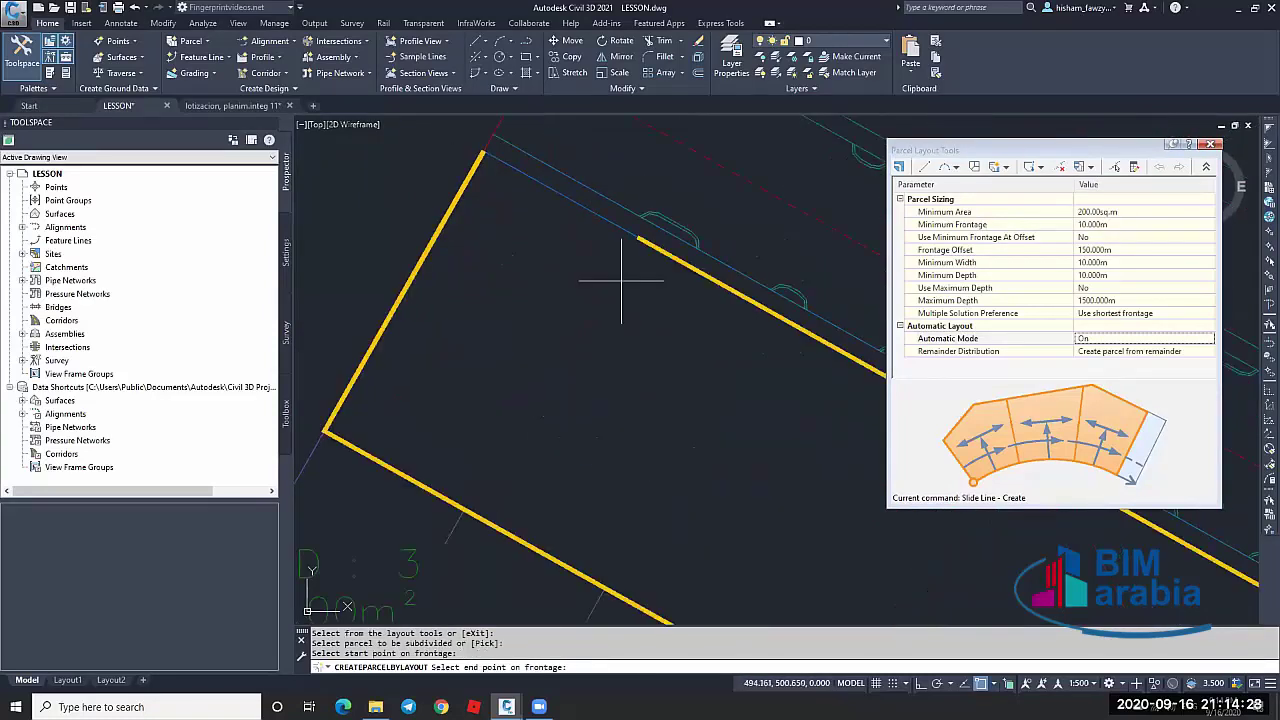
scroll(598, 262, "down", 2)
scroll(650, 280, "up", 6)
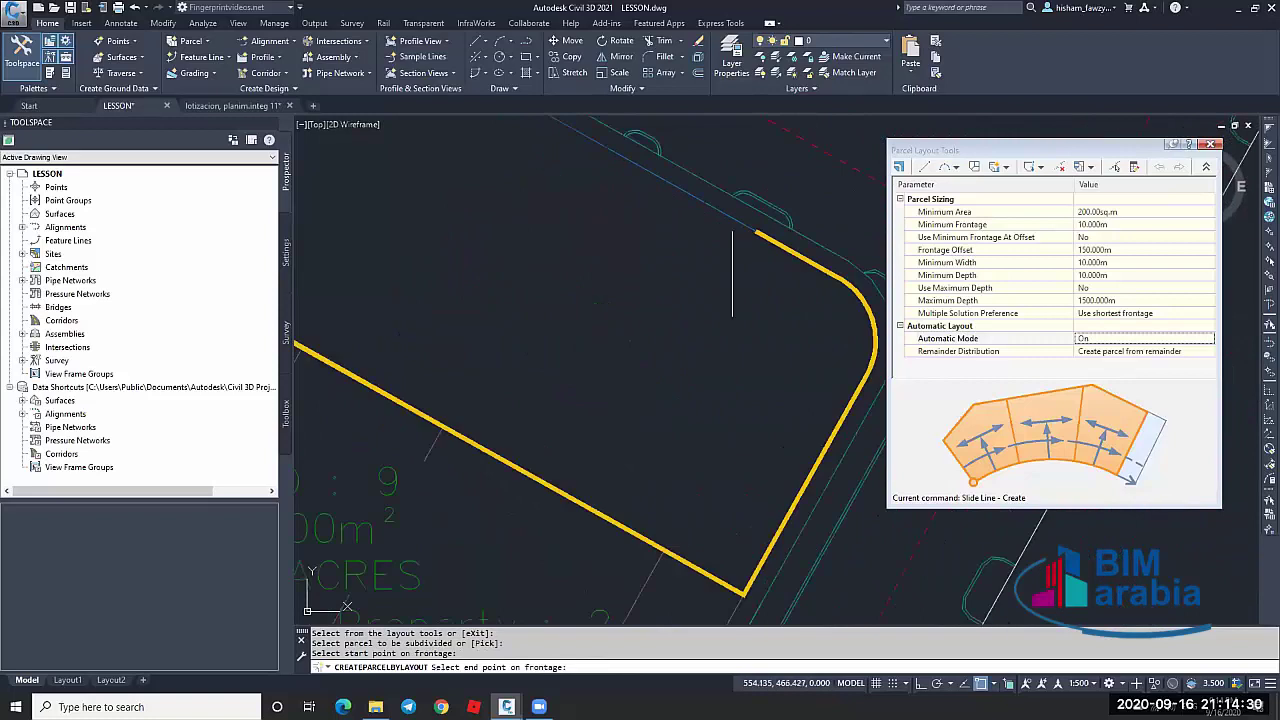
scroll(630, 240, "down", 2)
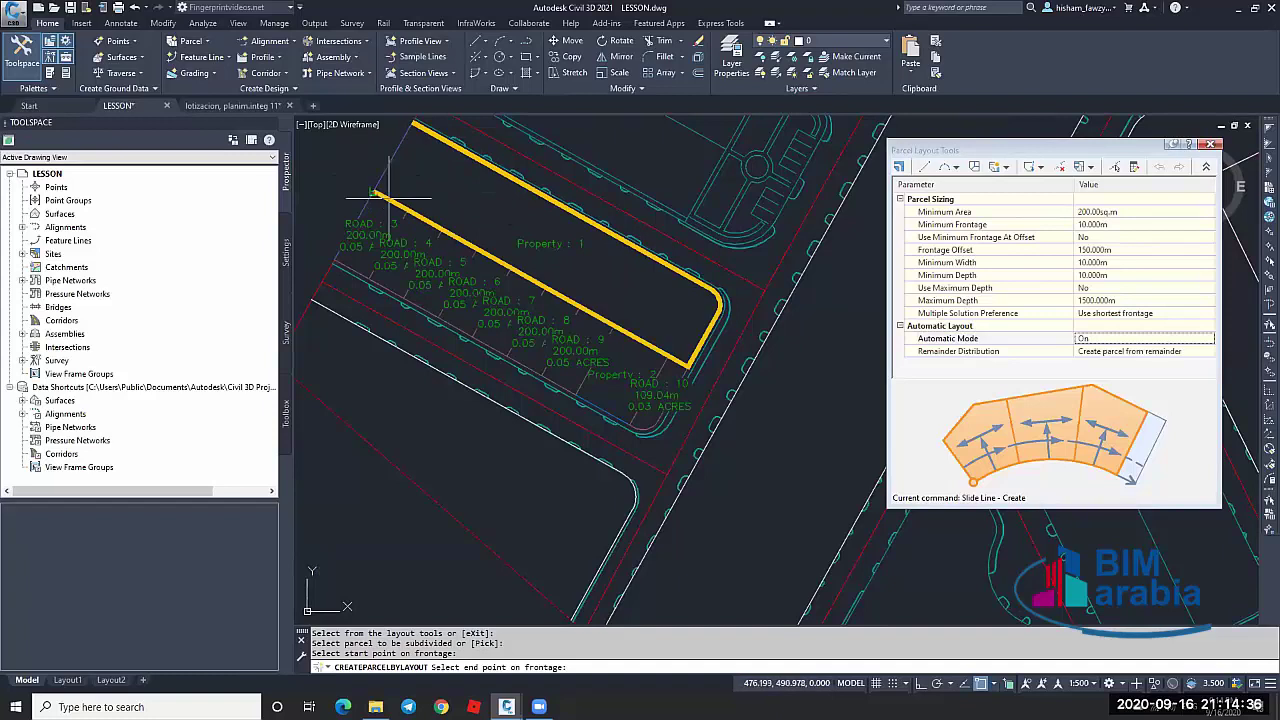
left_click(718, 310)
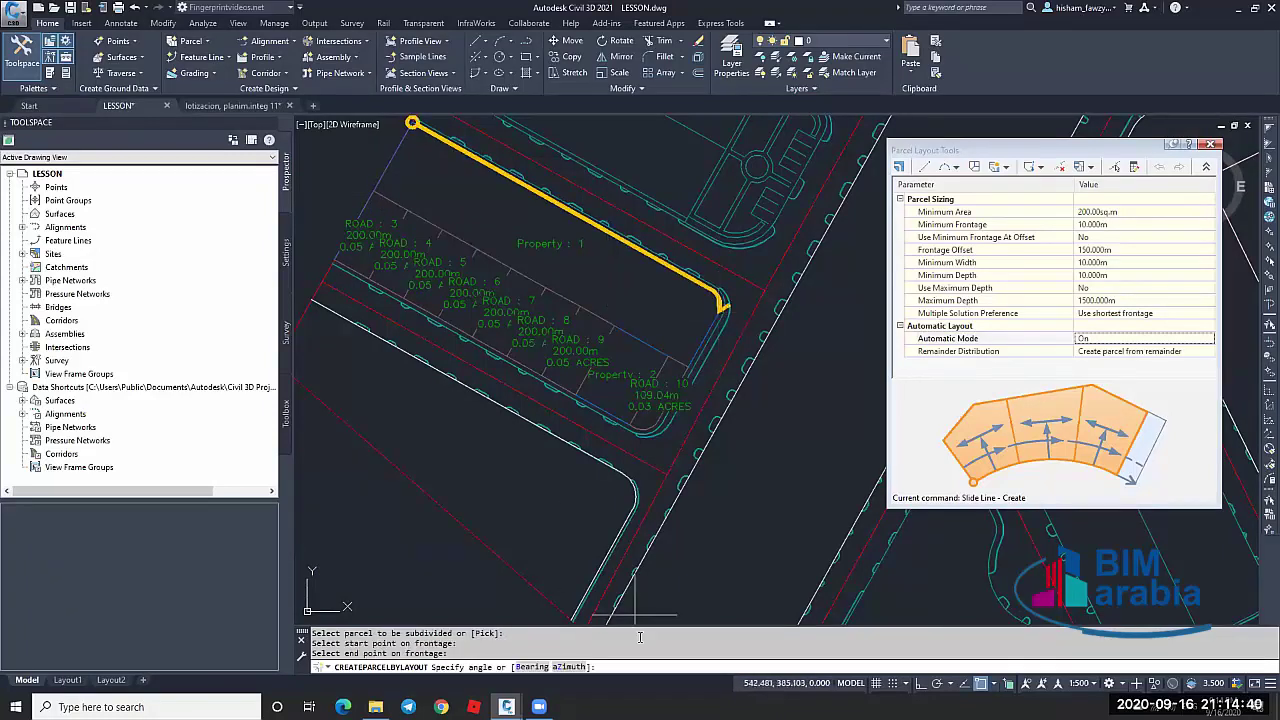
type("90")
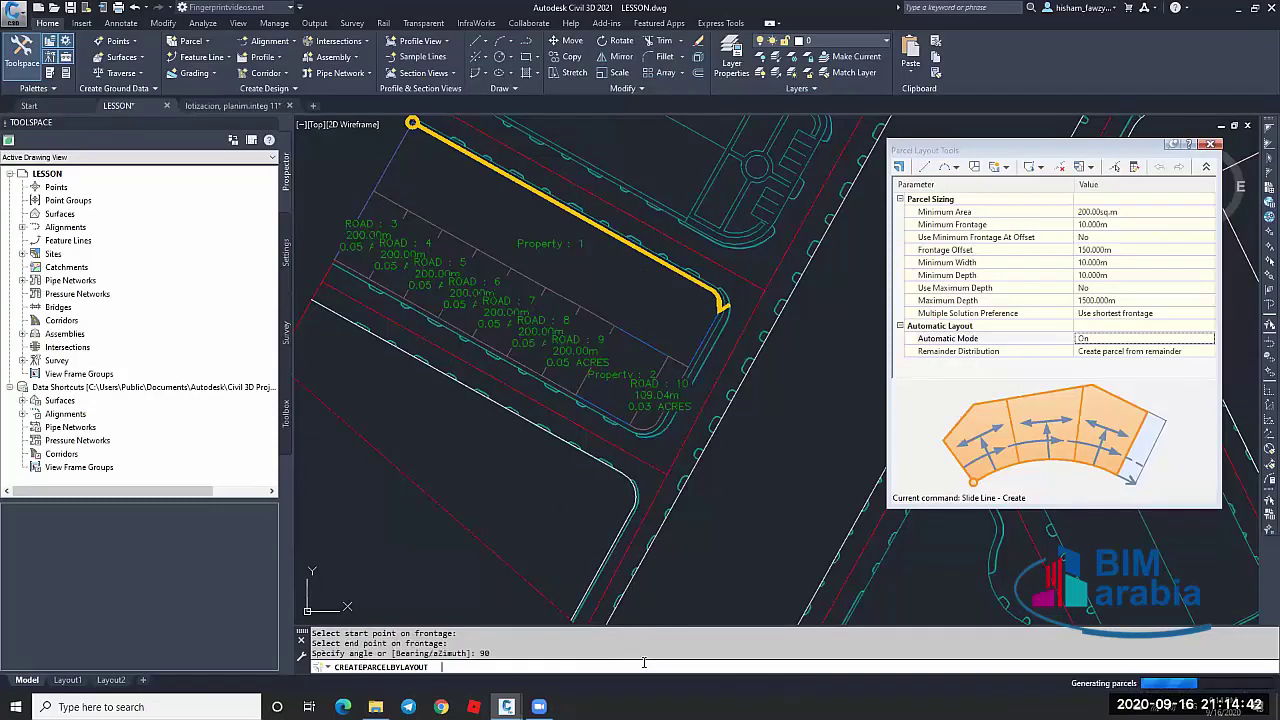
key("Return")
key("Return")
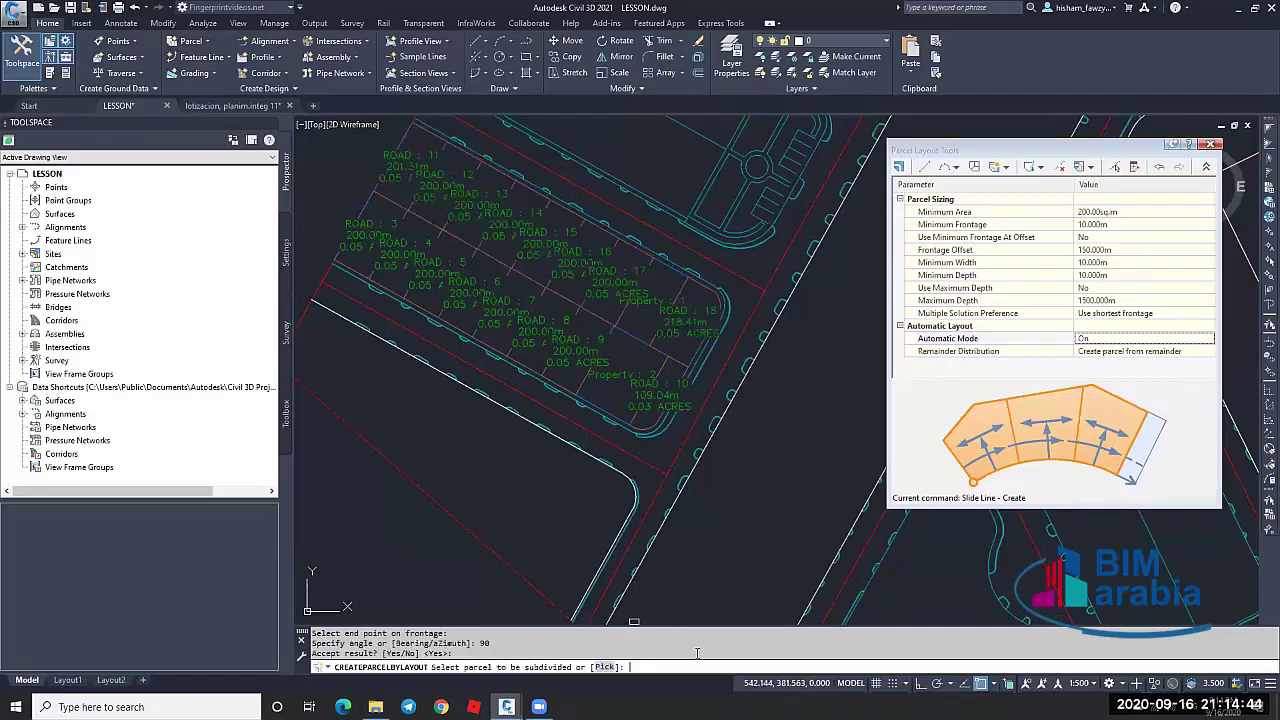
key("Escape")
key("Escape")
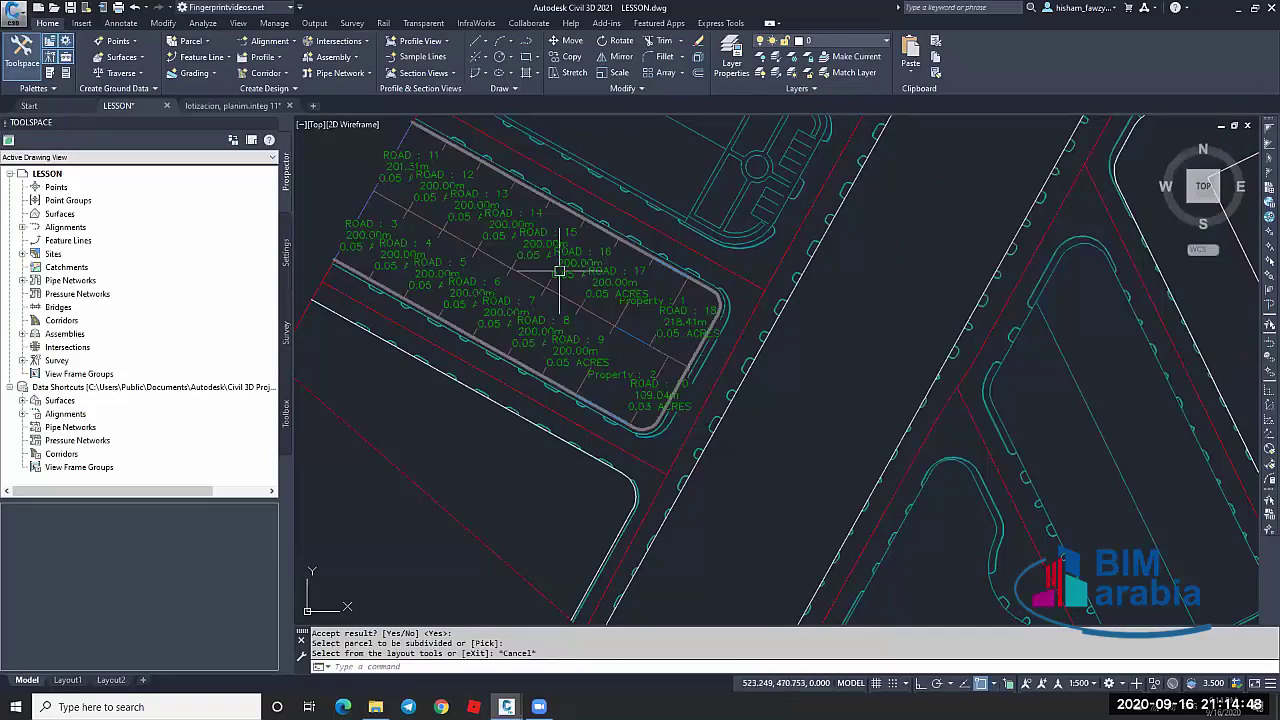
Set the drawing's annotation scale to 1:150
left_click(1095, 686)
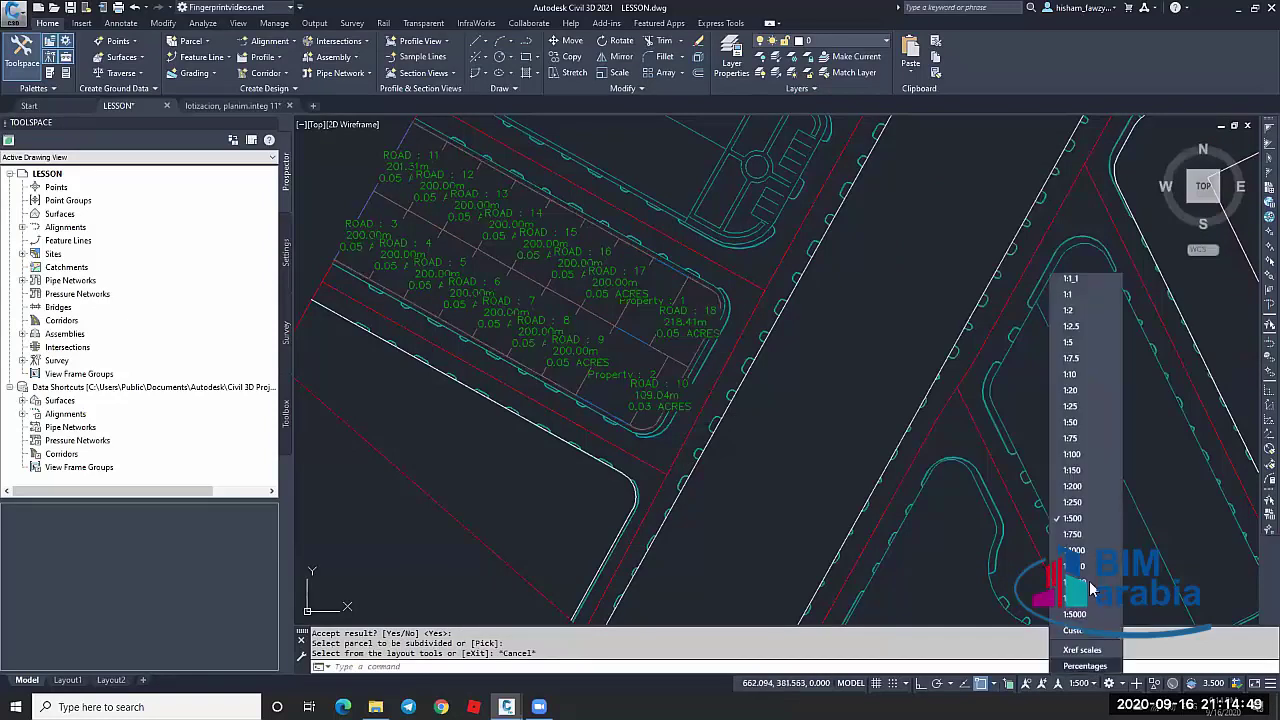
left_click(1085, 470)
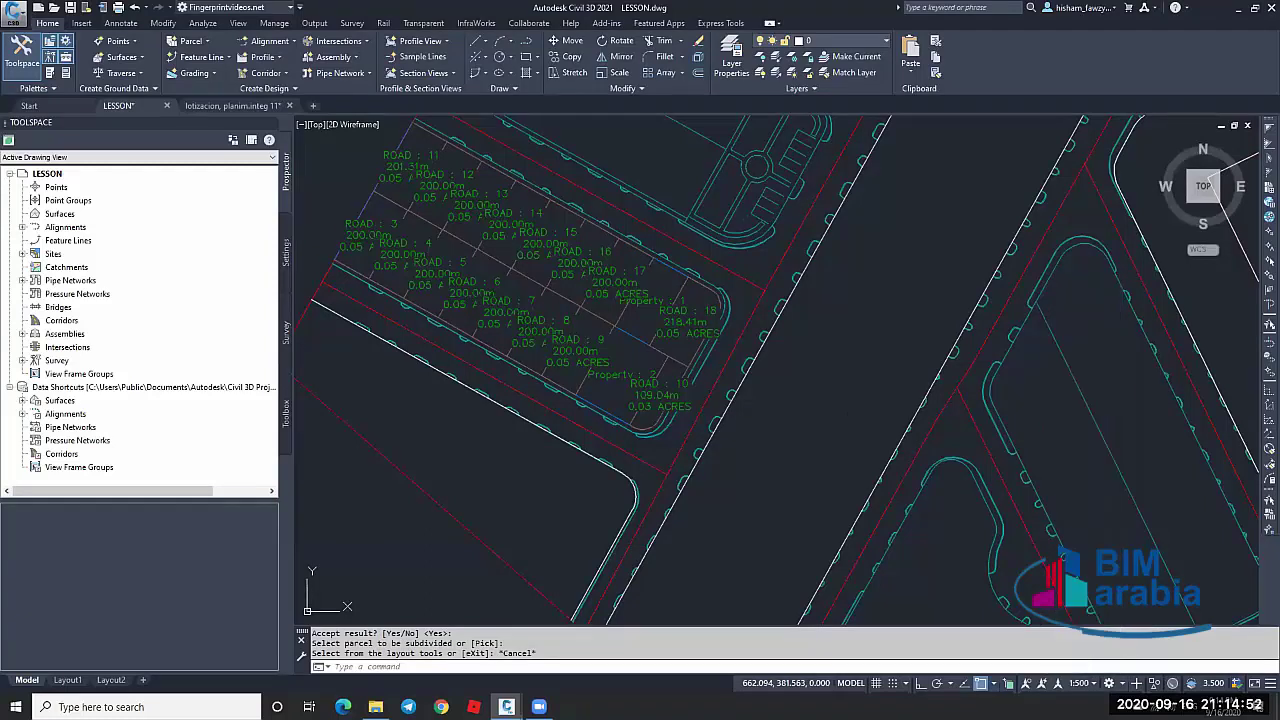
key("Escape")
scroll(560, 303, "up", 2)
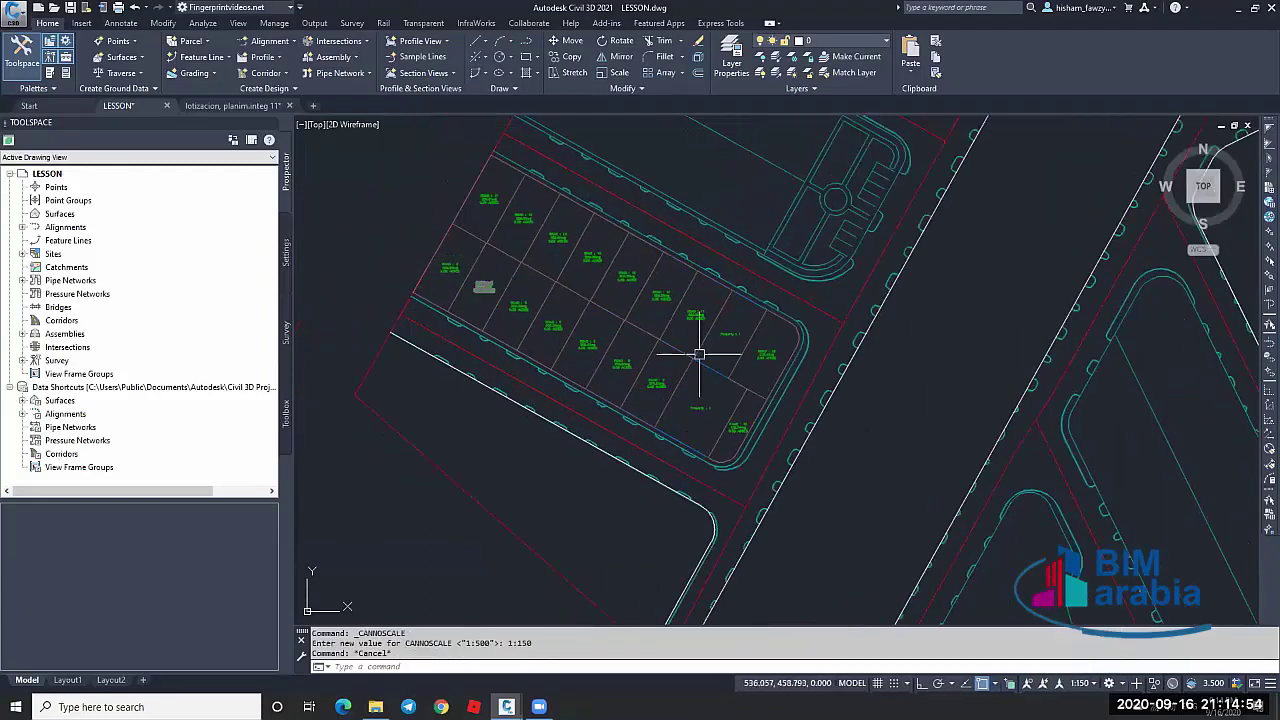
scroll(700, 357, "up", 3)
Pan and zoom around the lots to check the labels, such as ROAD : 11 at 201.31 m²
mouse_move(619, 316)
middle_mouse_down()
mouse_move(705, 330)
mouse_move(727, 349)
middle_mouse_up()
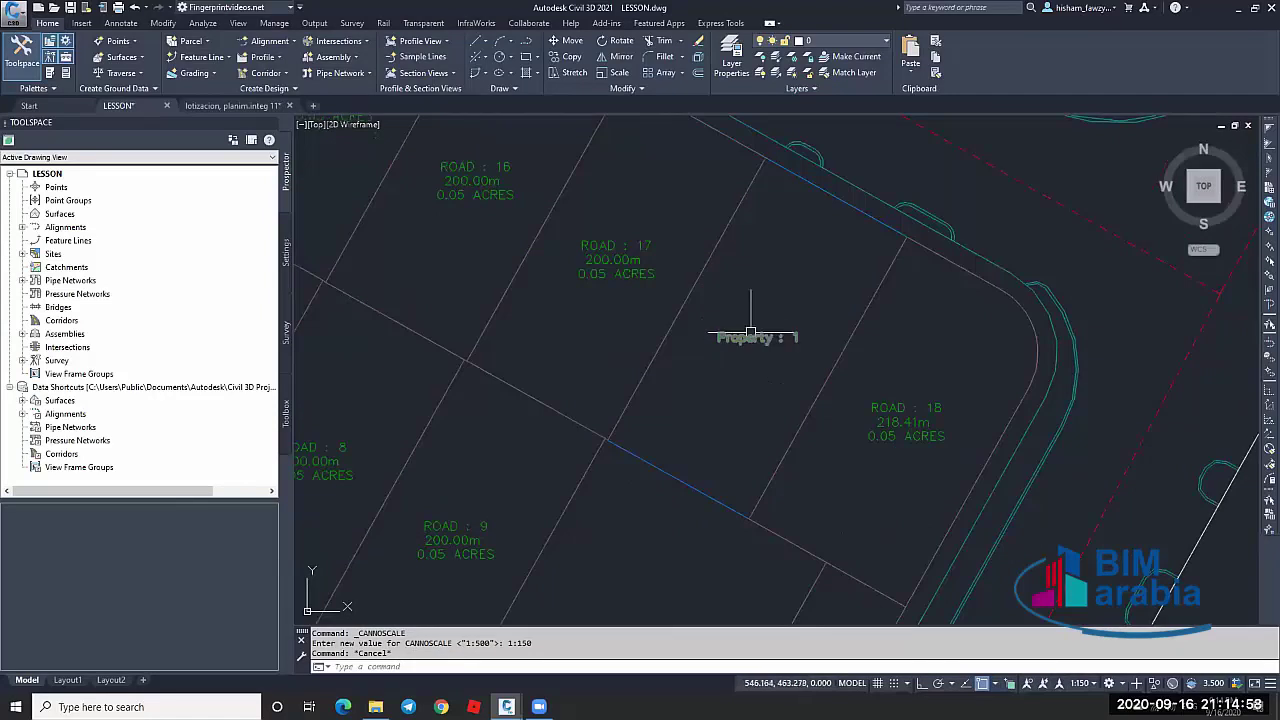
scroll(756, 330, "down", 4)
scroll(717, 416, "up", 3)
scroll(705, 435, "down", 5)
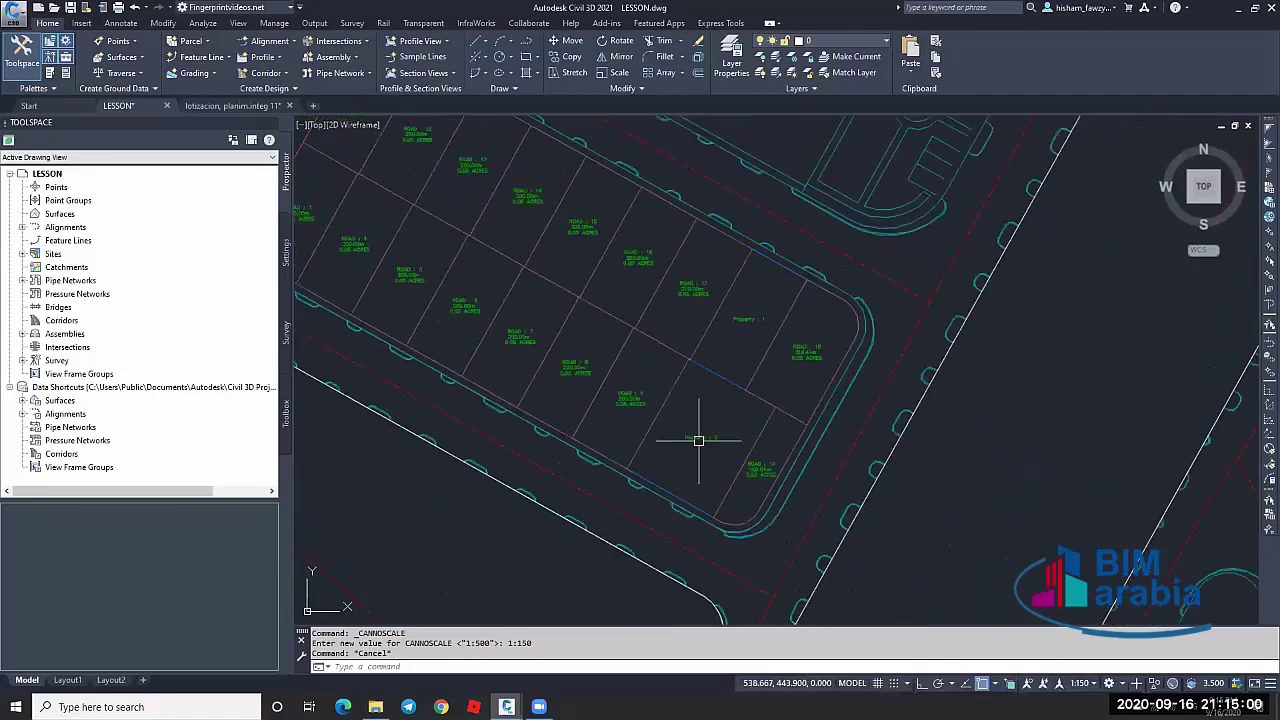
scroll(466, 229, "up", 6)
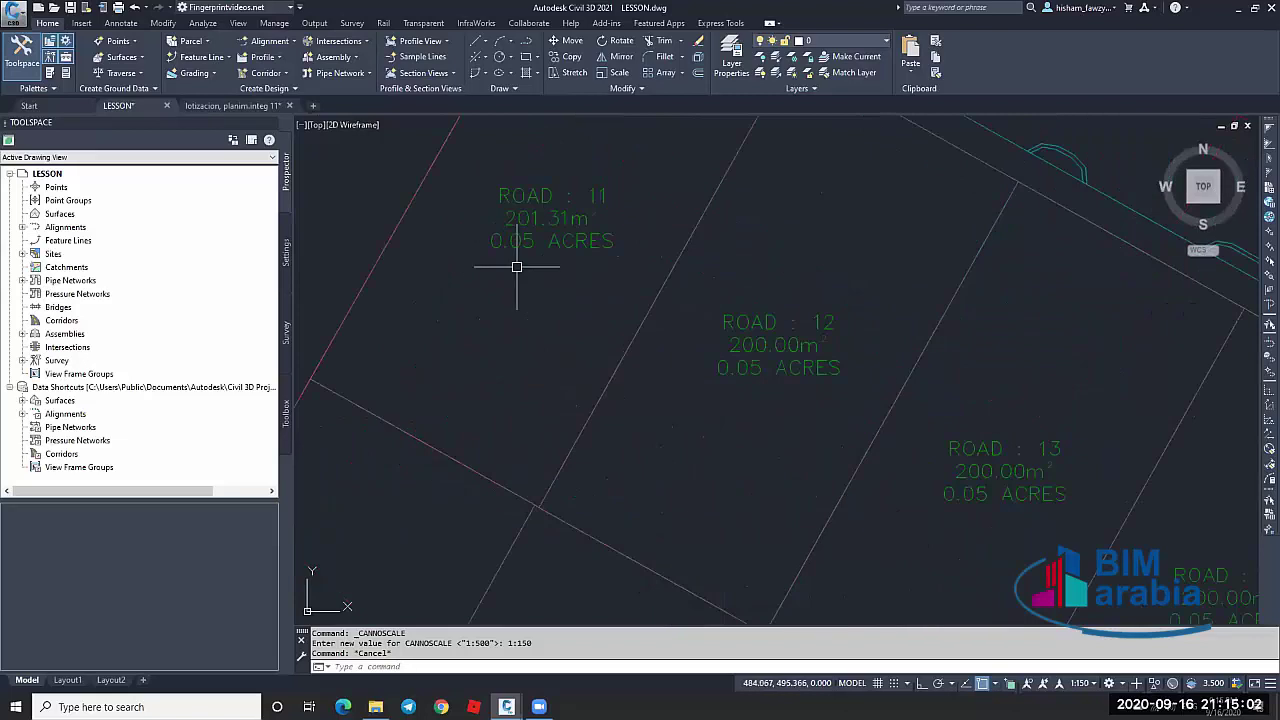
scroll(531, 200, "down", 3)
scroll(457, 177, "up", 4)
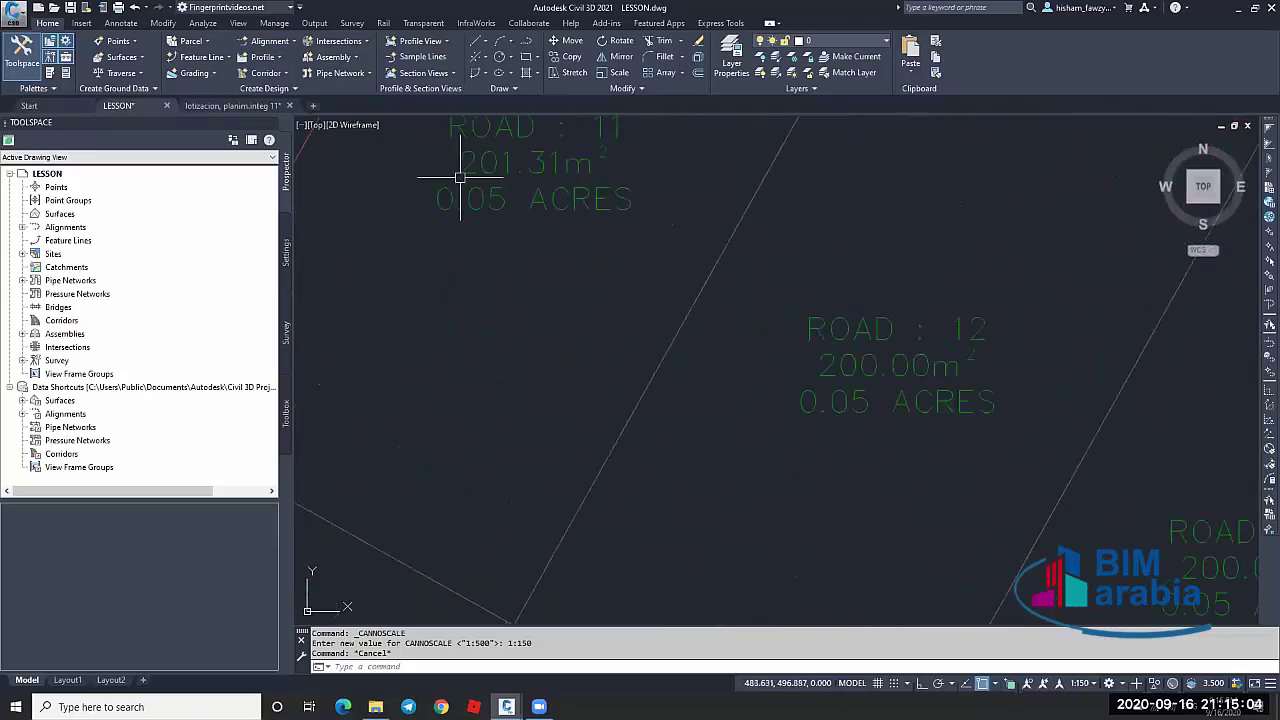
scroll(483, 183, "down", 1)
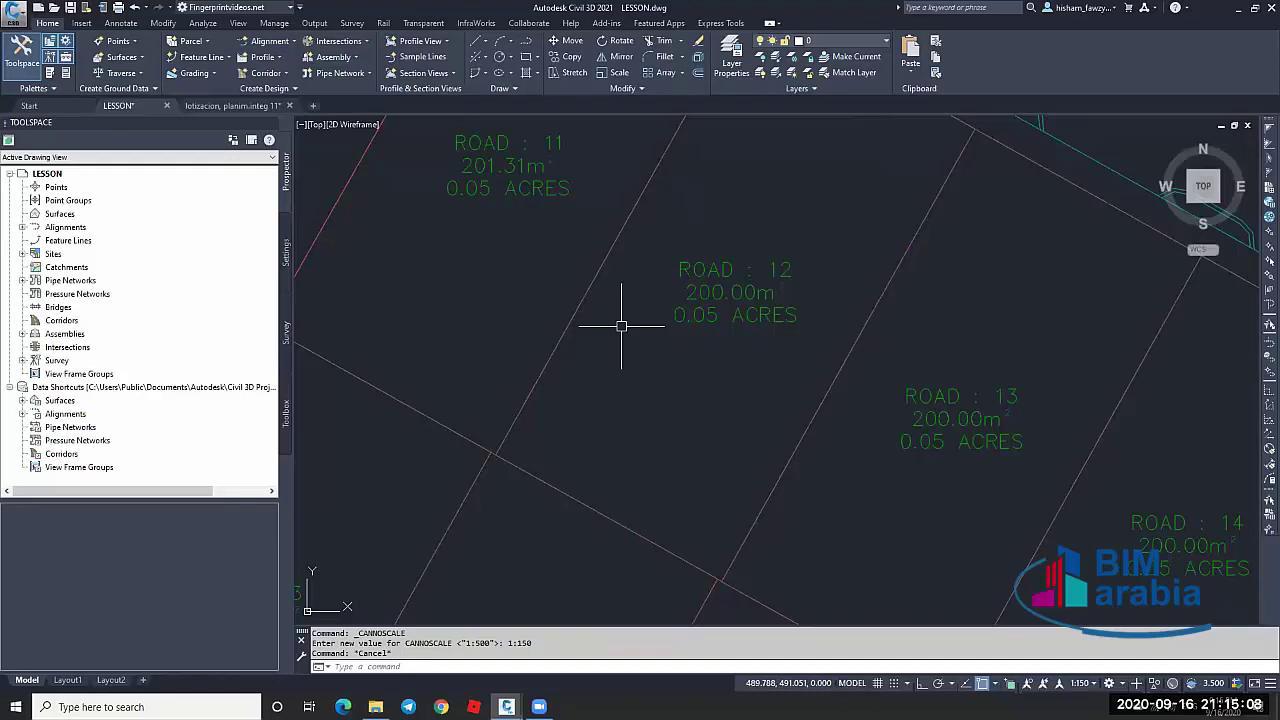
scroll(566, 257, "down", 7)
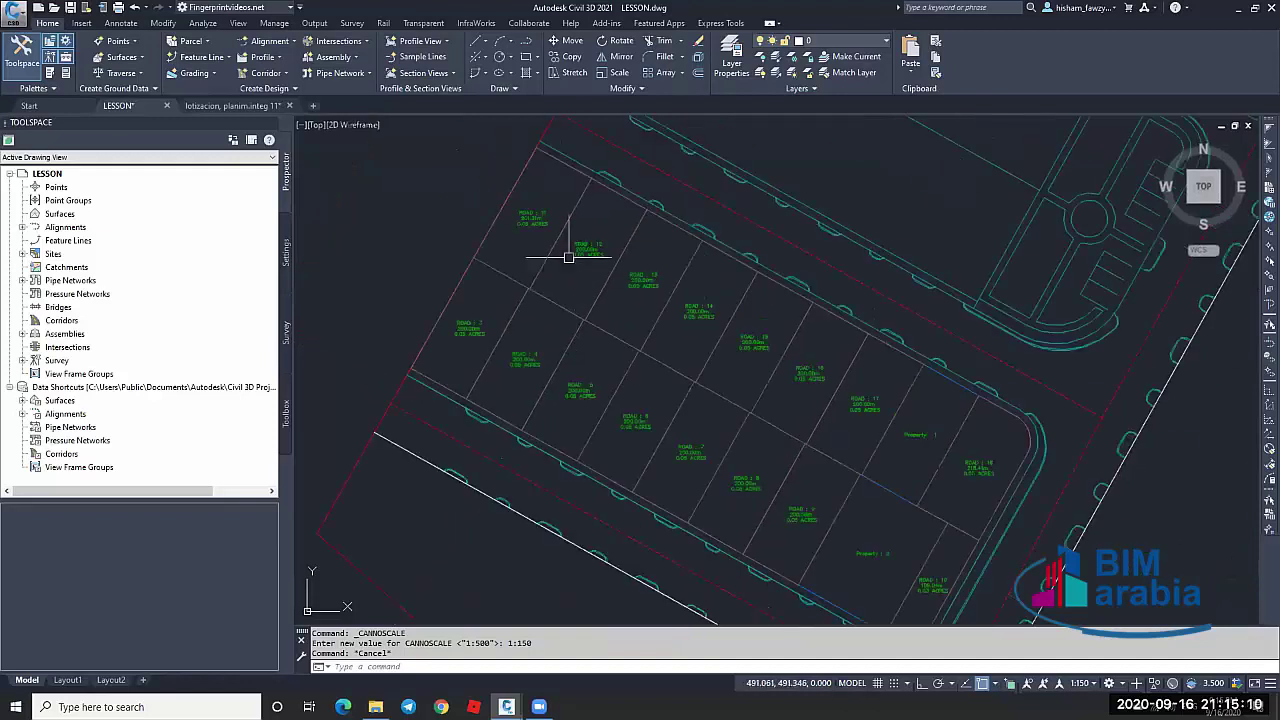
scroll(857, 429, "up", 5)
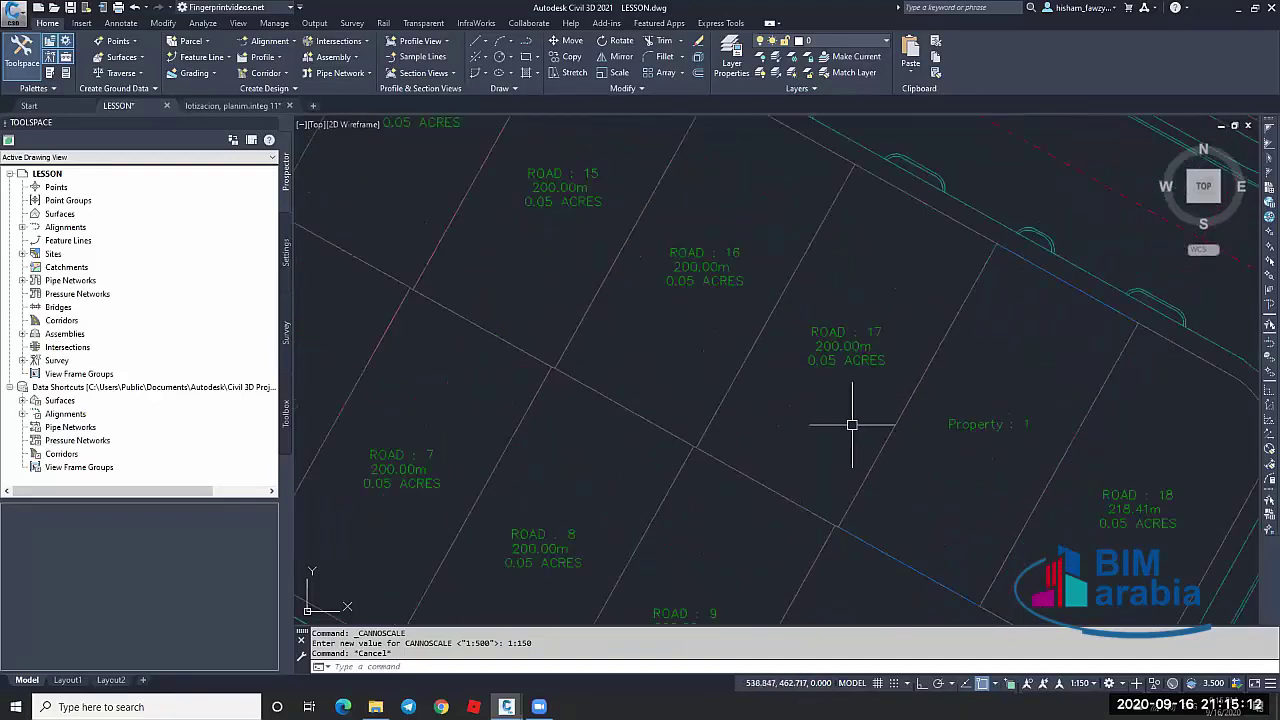
Match Property : 1 to the ROAD 17 parcel's style using MATCHPROP (MA)
type("ma")
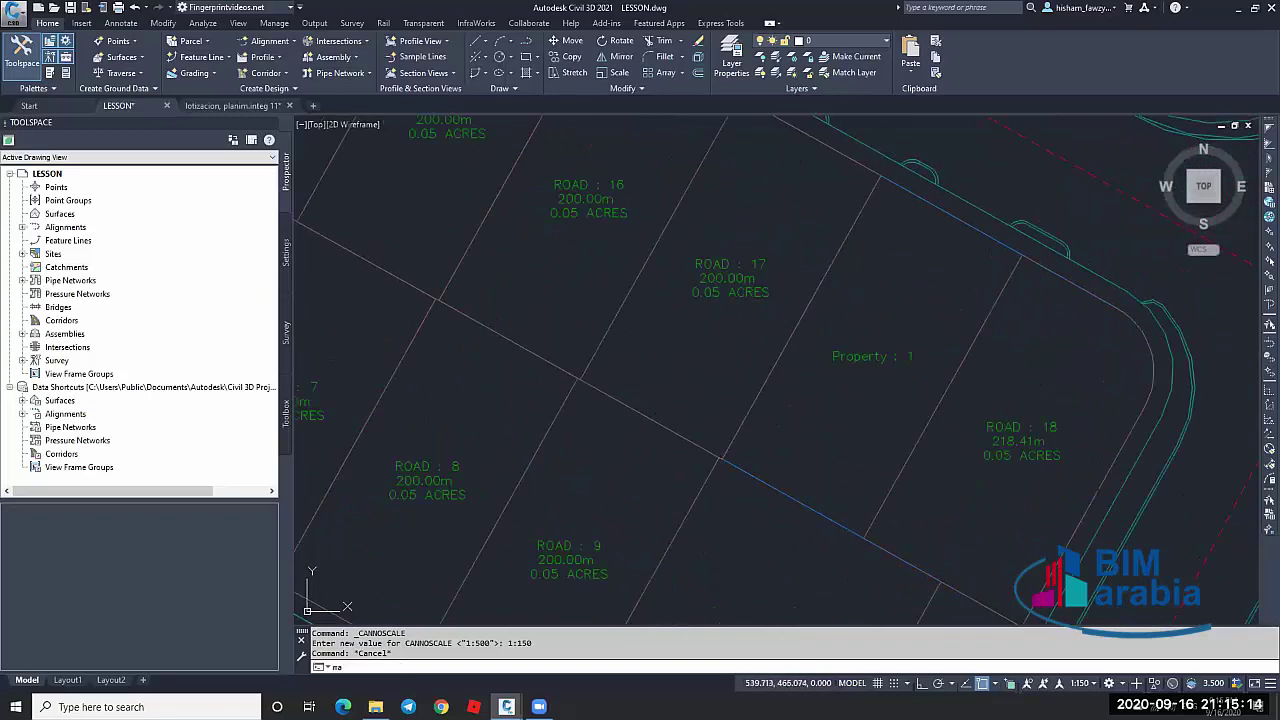
key("Return")
left_click(741, 290)
left_click(843, 350)
key("Escape")
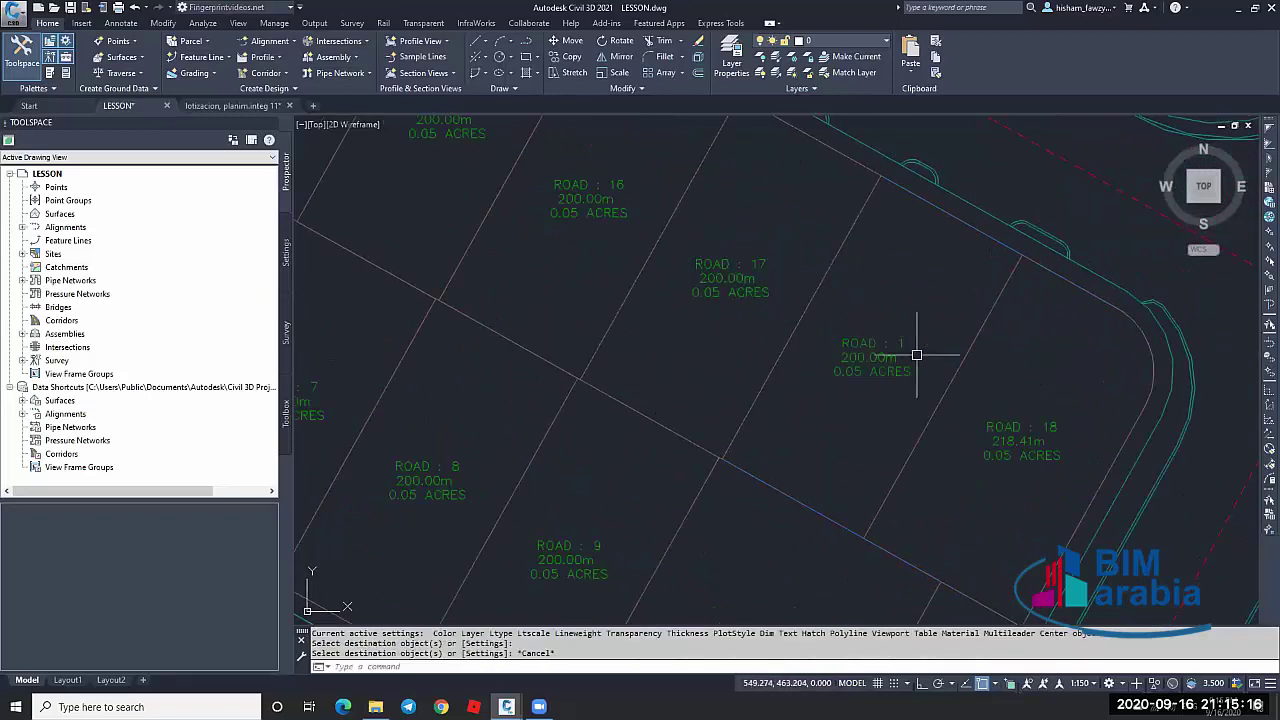
scroll(1028, 457, "up", 5)
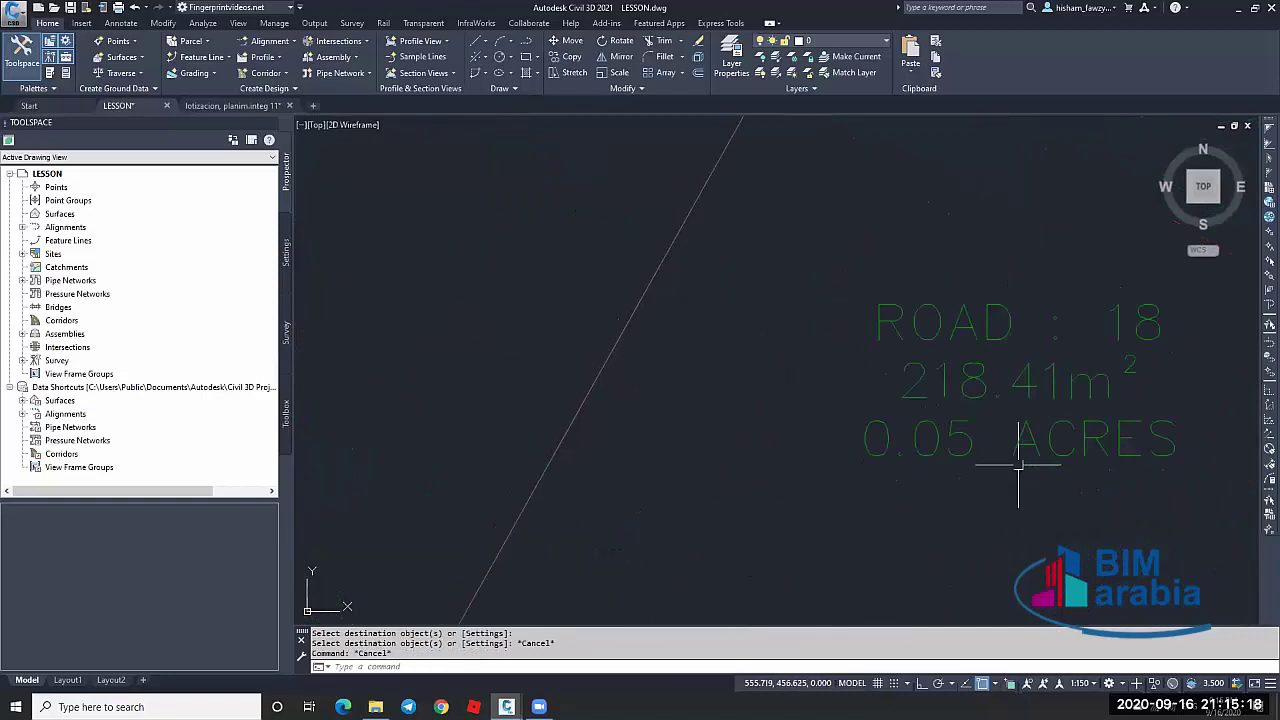
scroll(788, 368, "down", 3)
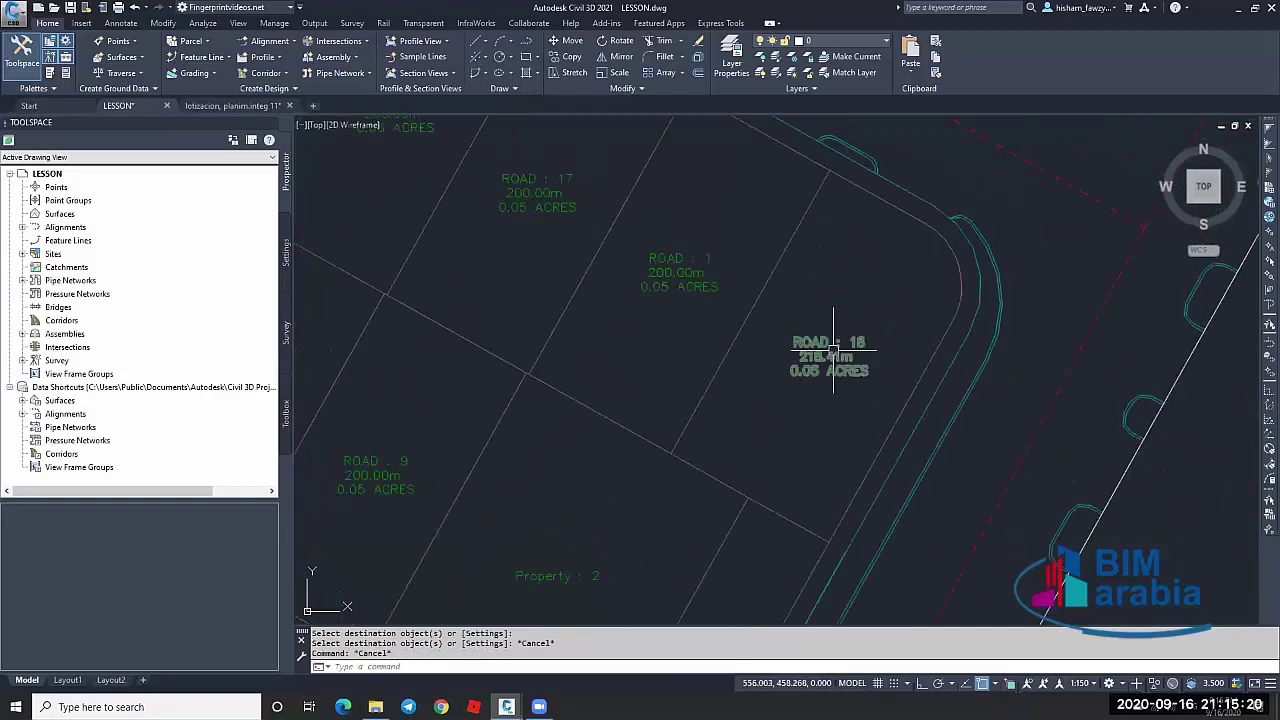
scroll(886, 351, "down", 3)
scroll(806, 350, "down", 3)
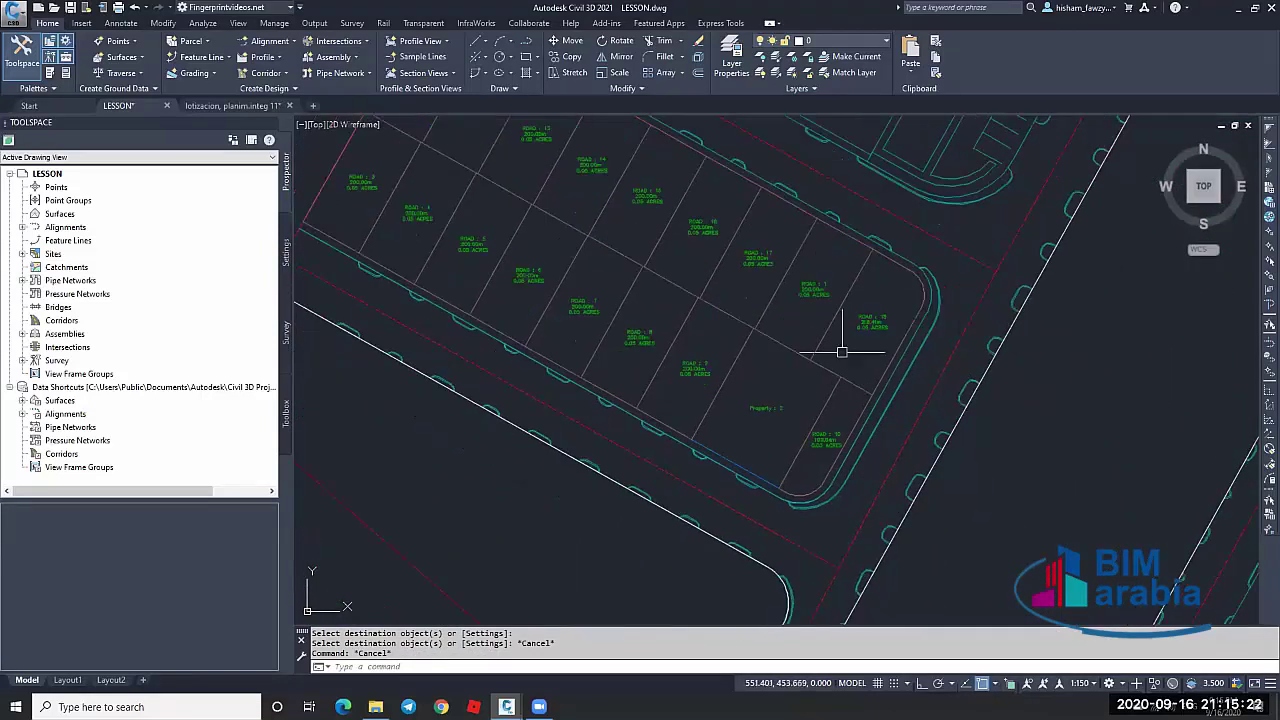
Match Property : 2 to the ROAD : 9 parcel's style
key("Escape")
middle_click_drag(766, 366, 724, 395)
scroll(371, 197, "up", 3)
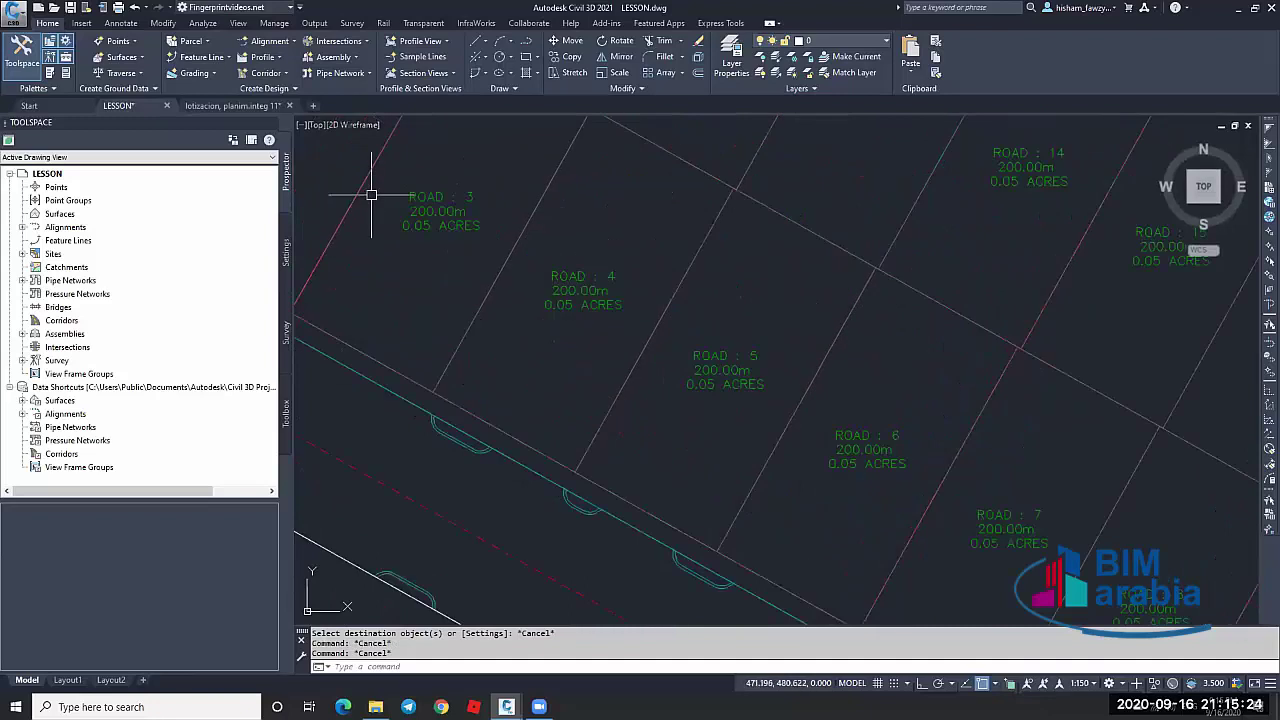
scroll(371, 197, "down", 3)
scroll(756, 402, "up", 5)
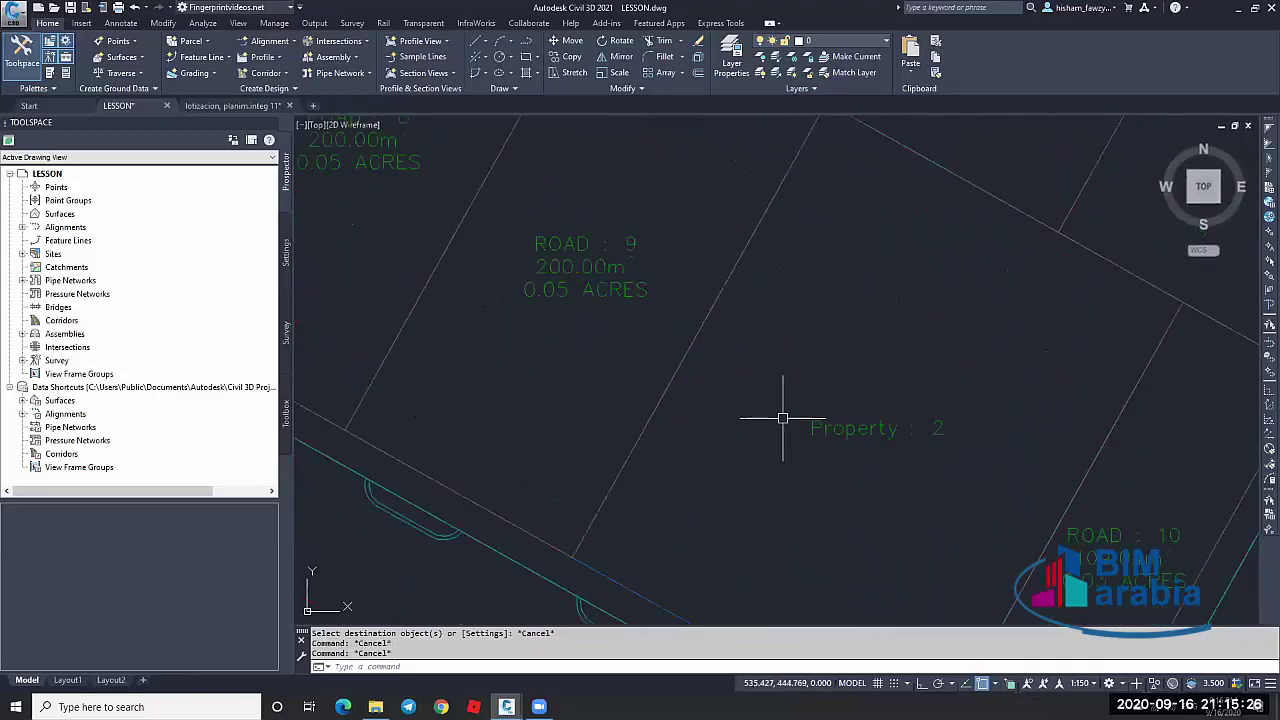
type("ma")
key("Return")
left_click(600, 285)
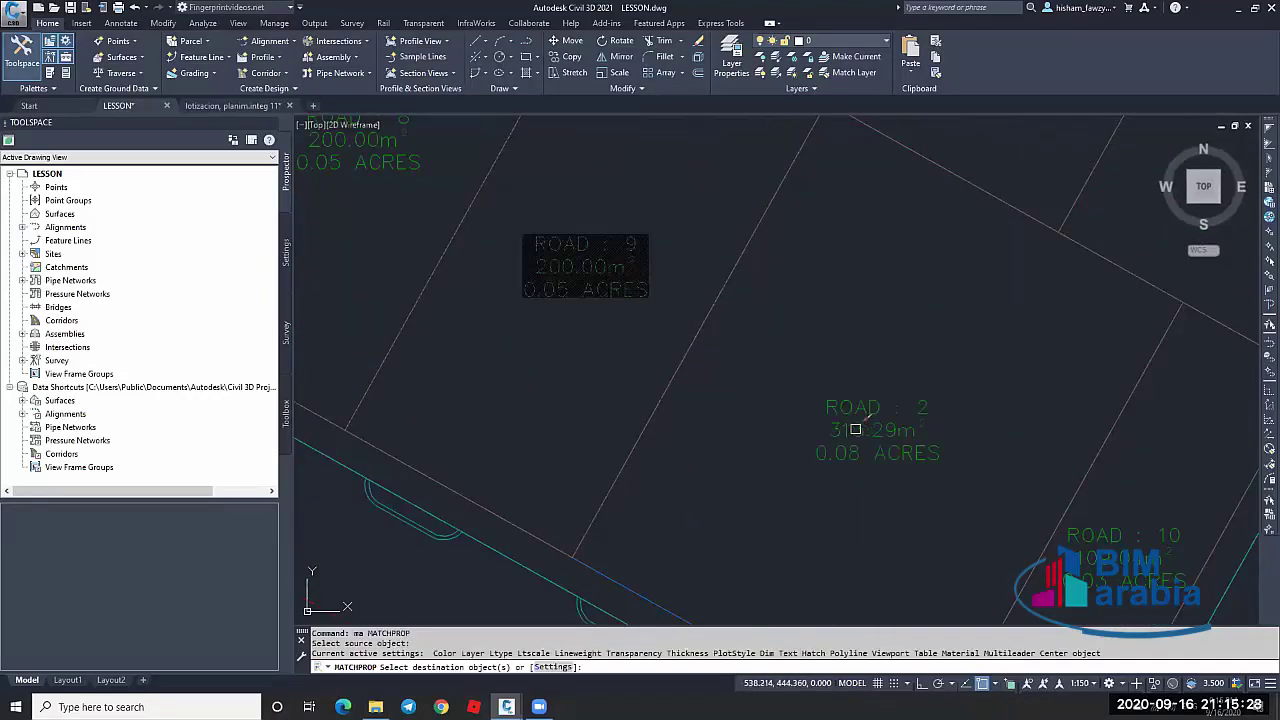
left_click(855, 429)
scroll(855, 429, "down", 5)
scroll(880, 429, "up", 5)
key("Escape")
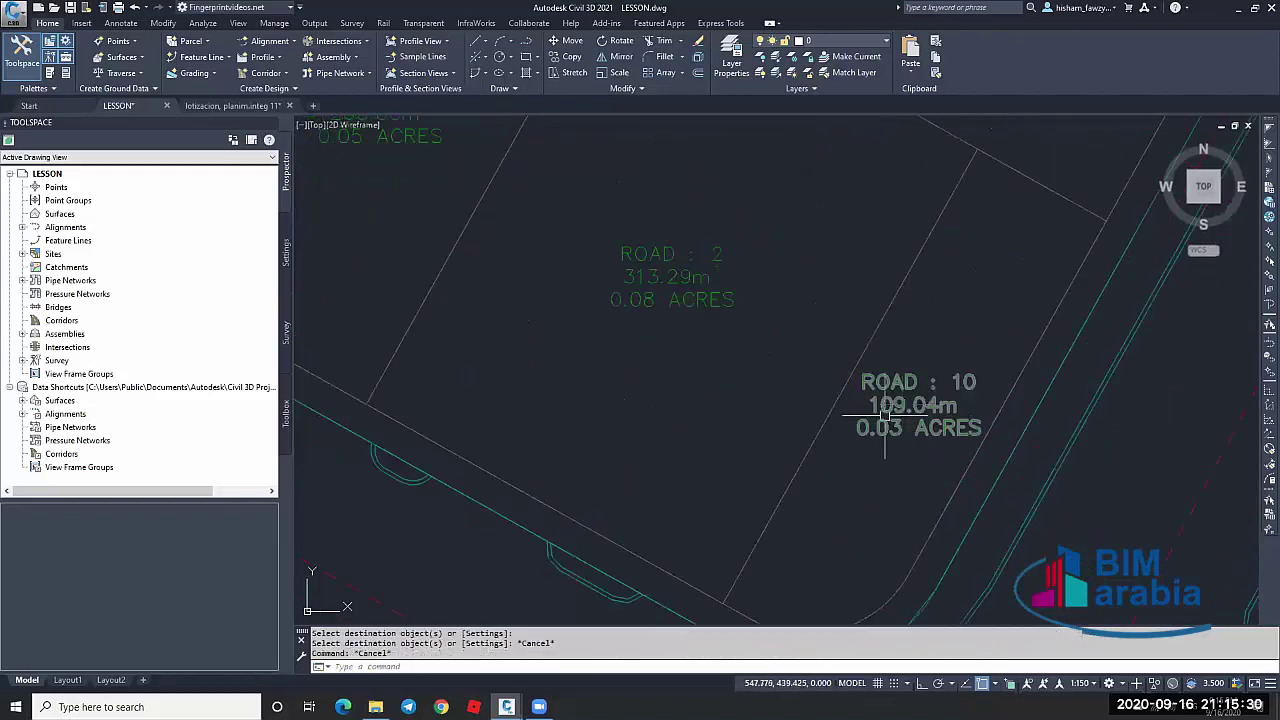
Check the restyled ROAD : 2 lot at 313.29 m² and frame the whole parcel block
scroll(884, 415, "down", 4)
left_click(787, 368)
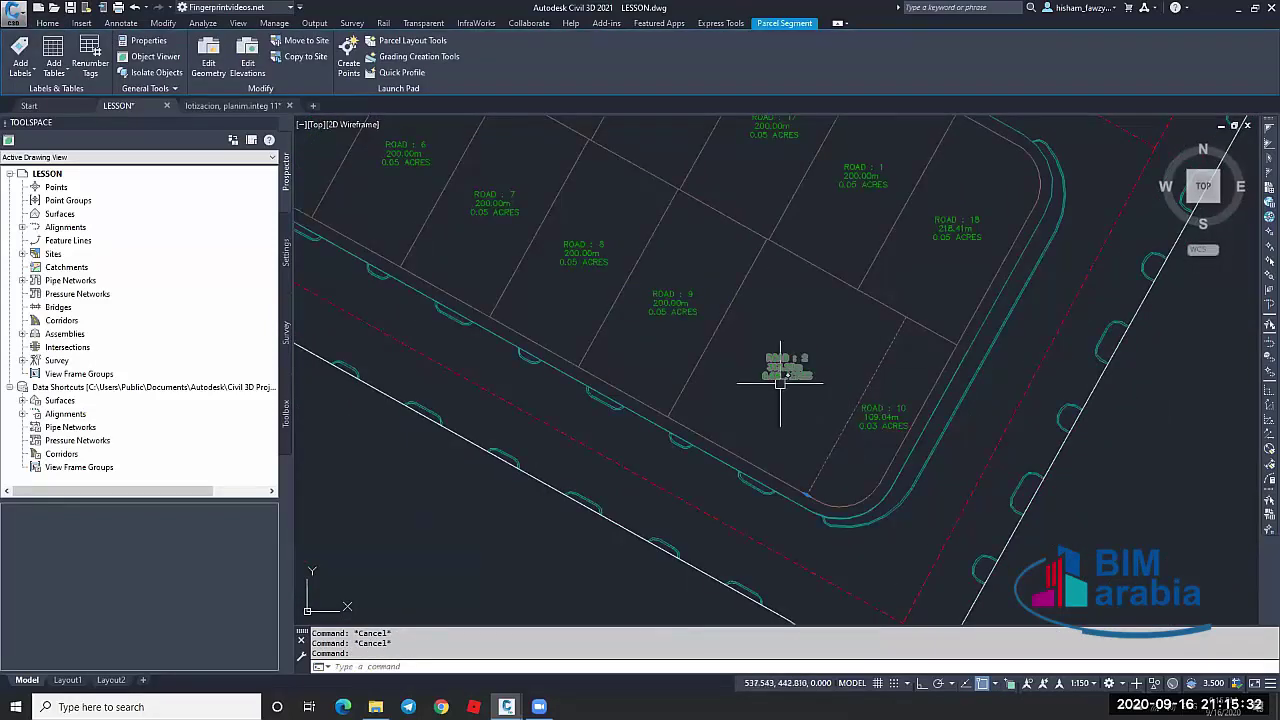
key("Escape")
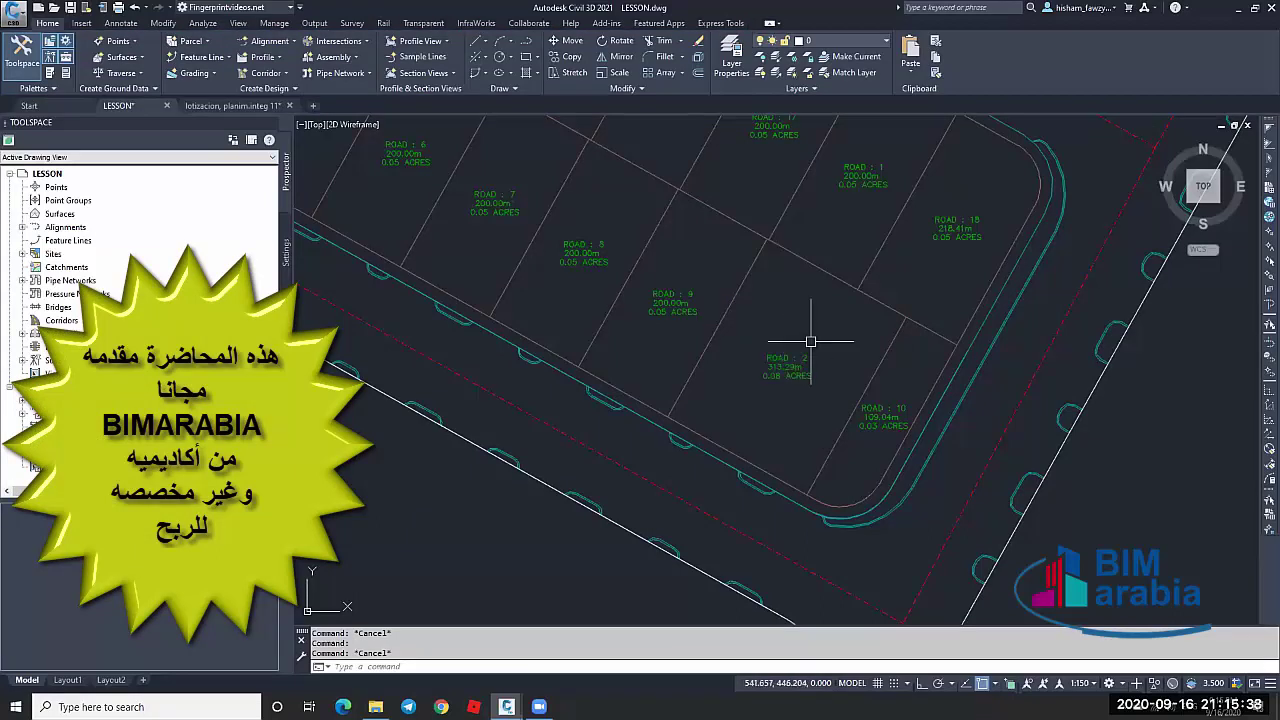
mouse_move(808, 323)
middle_mouse_down()
mouse_move(789, 360)
mouse_move(834, 317)
mouse_move(803, 354)
middle_mouse_up()
middle_click_drag(749, 389, 715, 421)
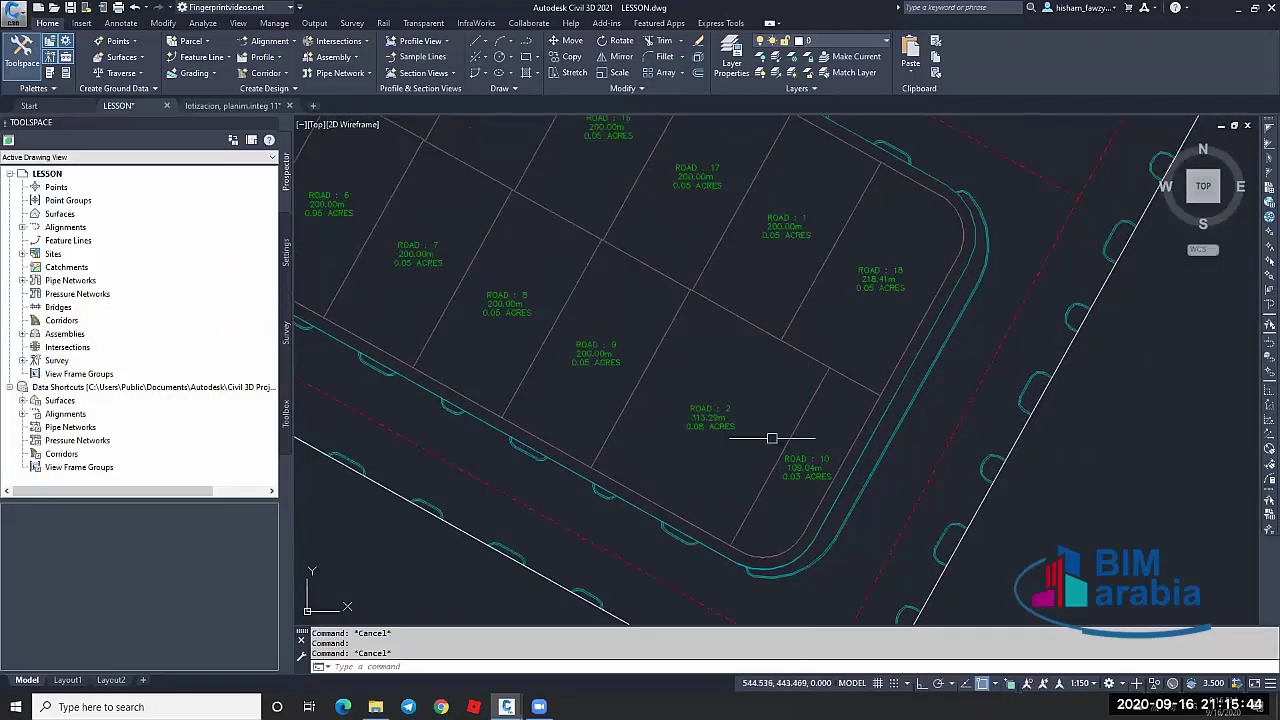
scroll(803, 440, "down", 4)
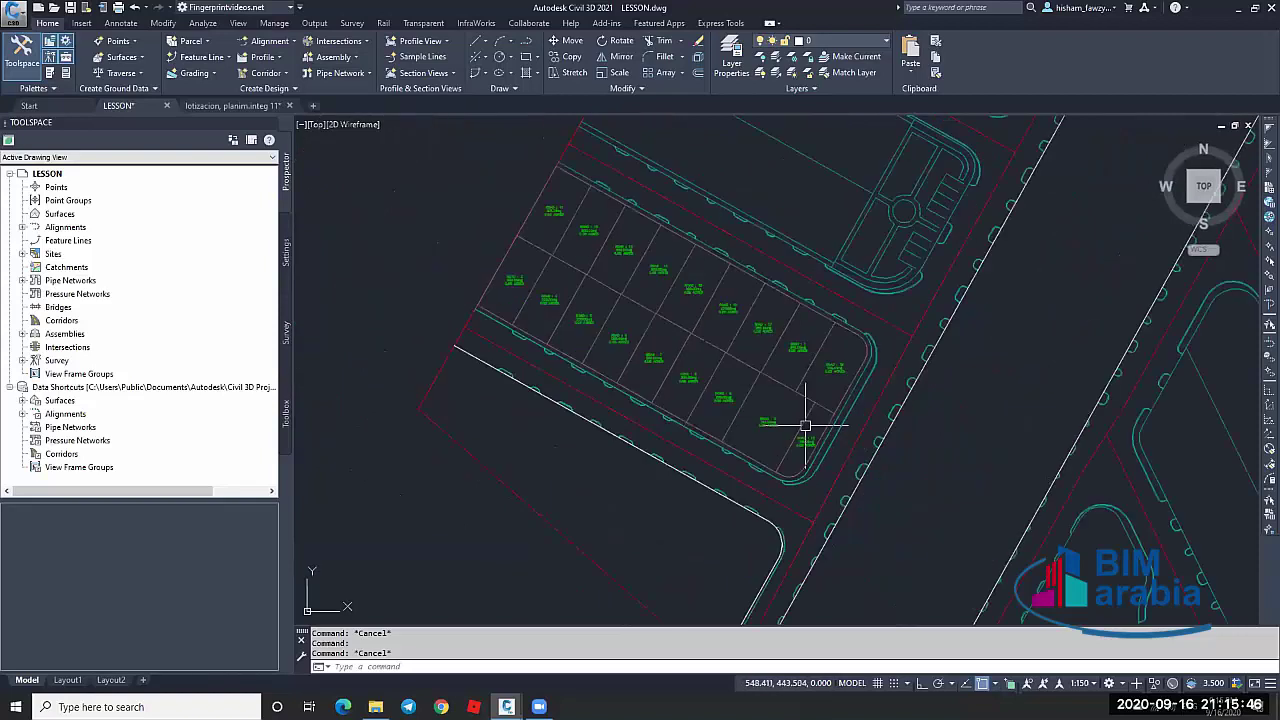
middle_click_drag(792, 415, 812, 401)
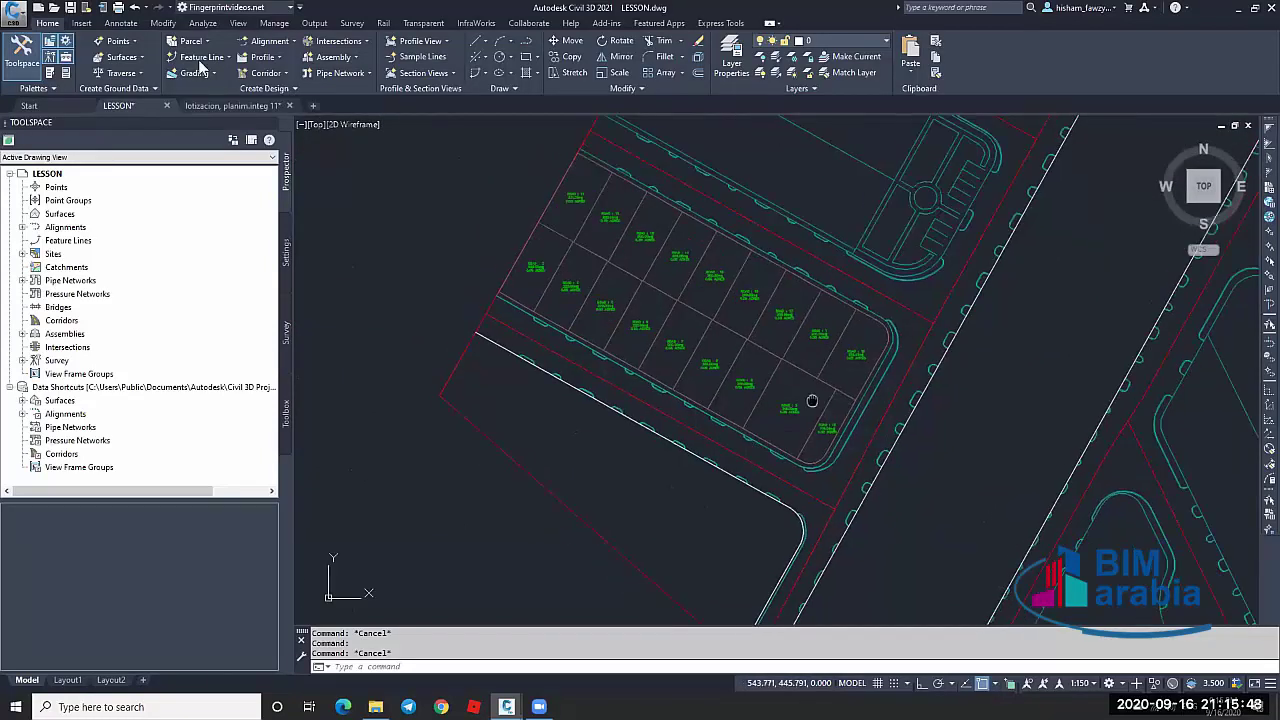
Start the Slide Line - Edit tool in Parcel Layout Tools and accept its creation settings
scroll(812, 401, "up", 2)
scroll(818, 400, "up", 3)
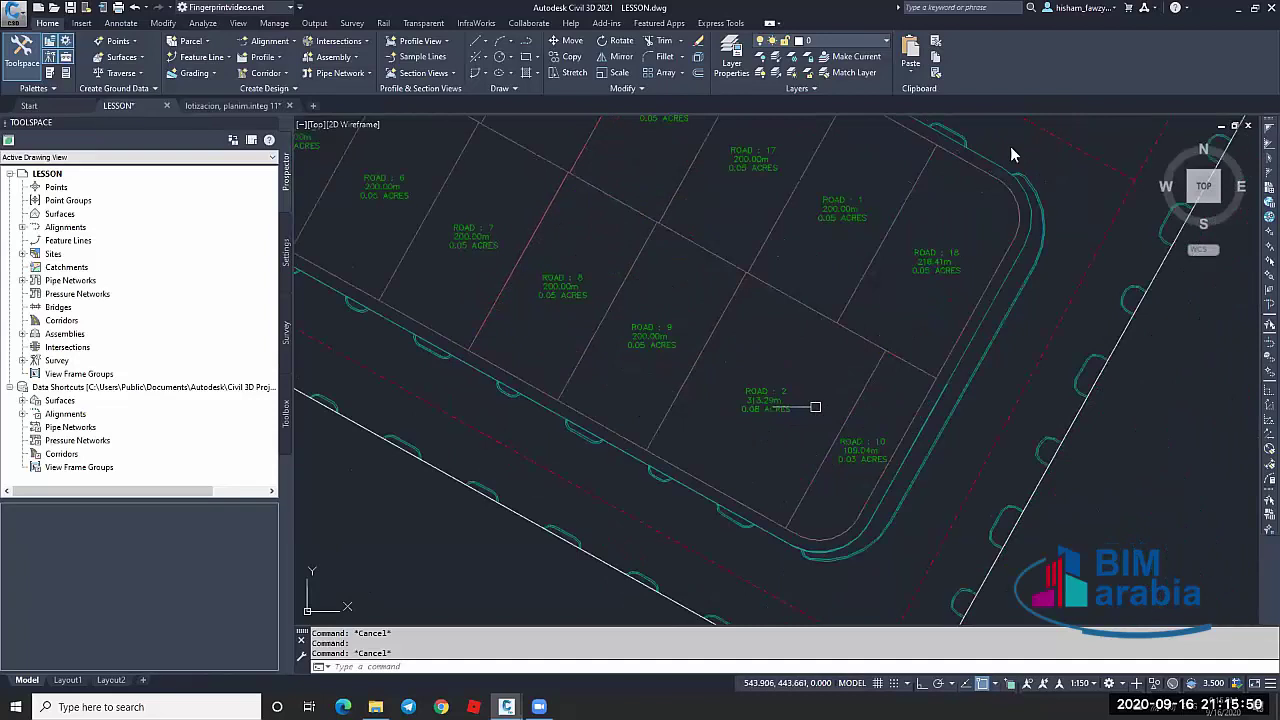
left_click(225, 40)
left_click(205, 68)
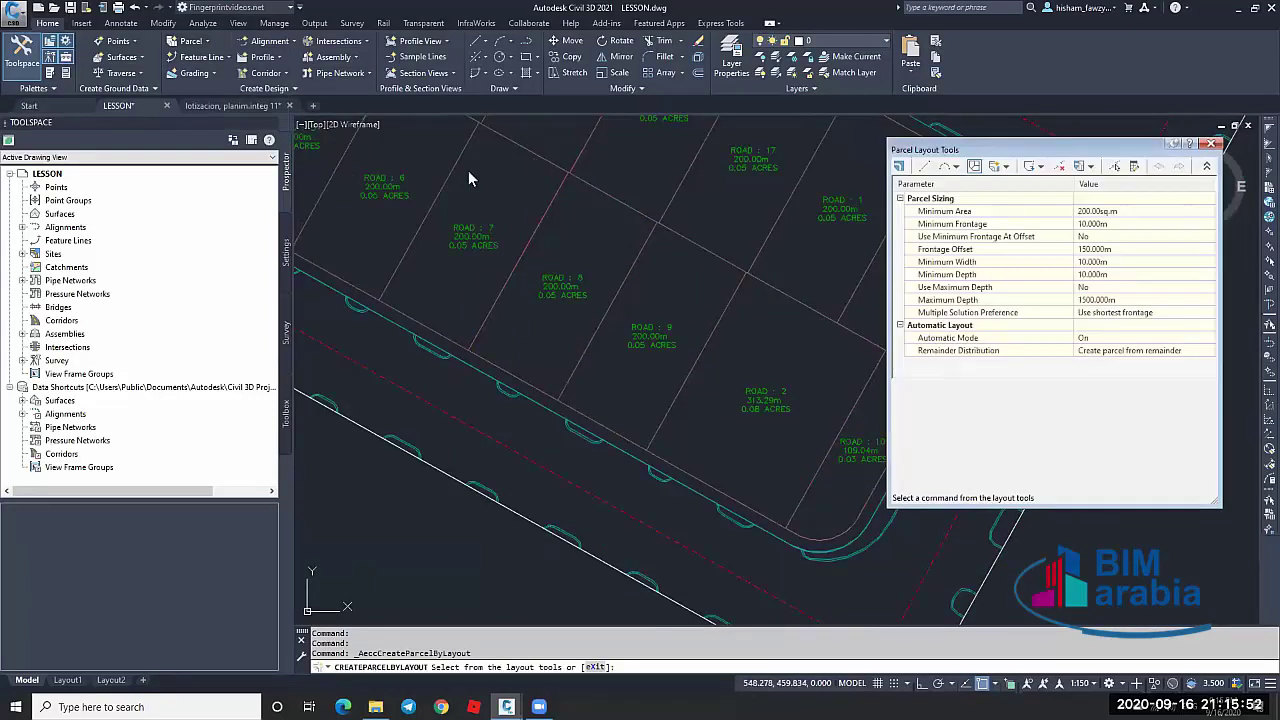
left_click(468, 163)
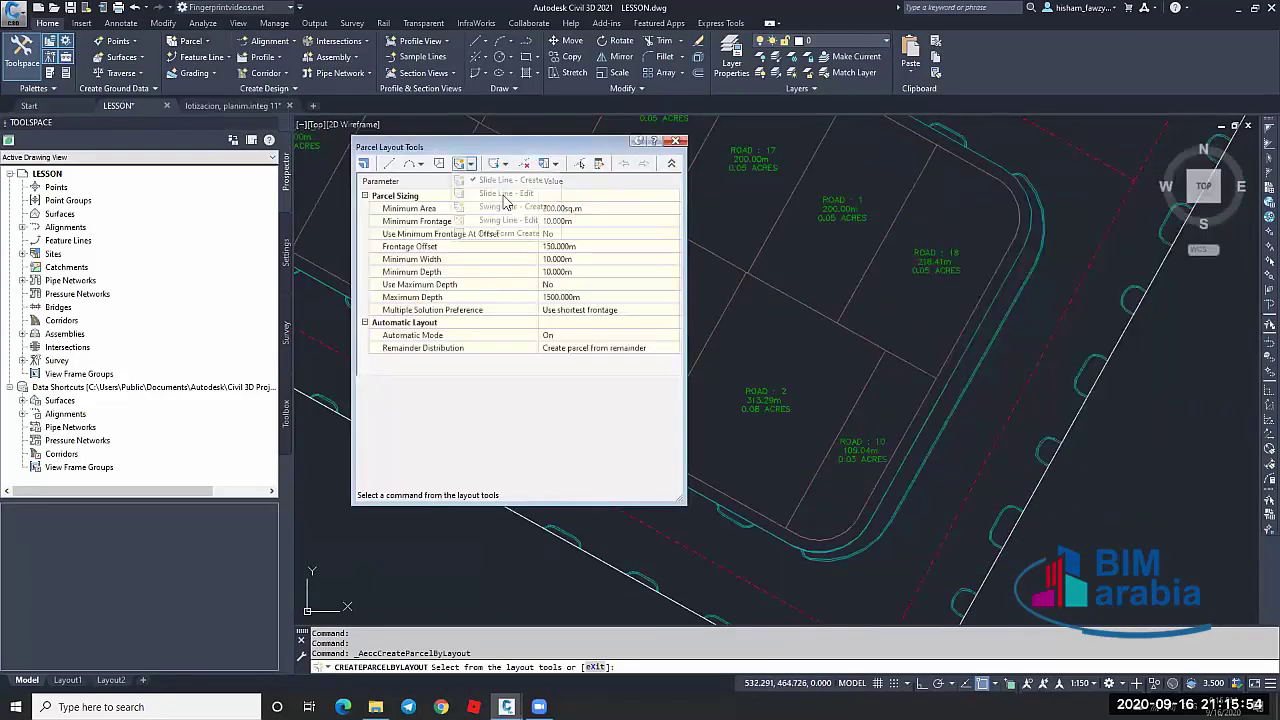
left_click(504, 196)
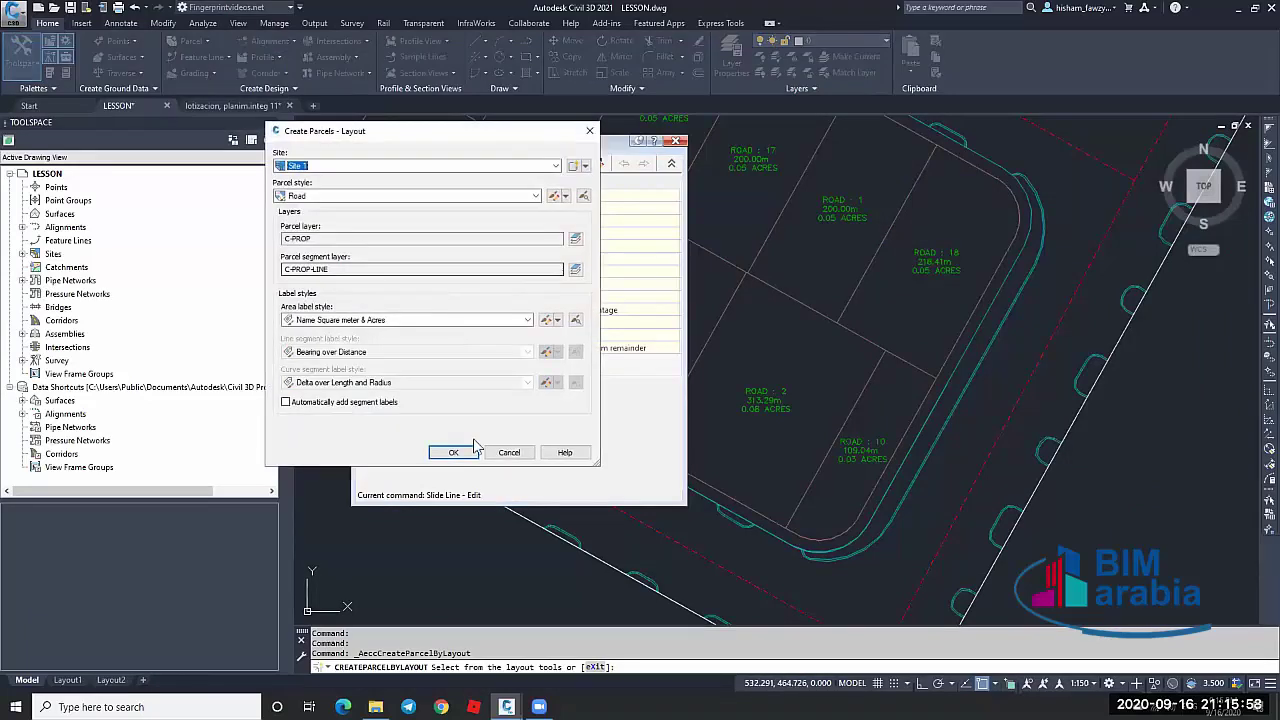
left_click(474, 450)
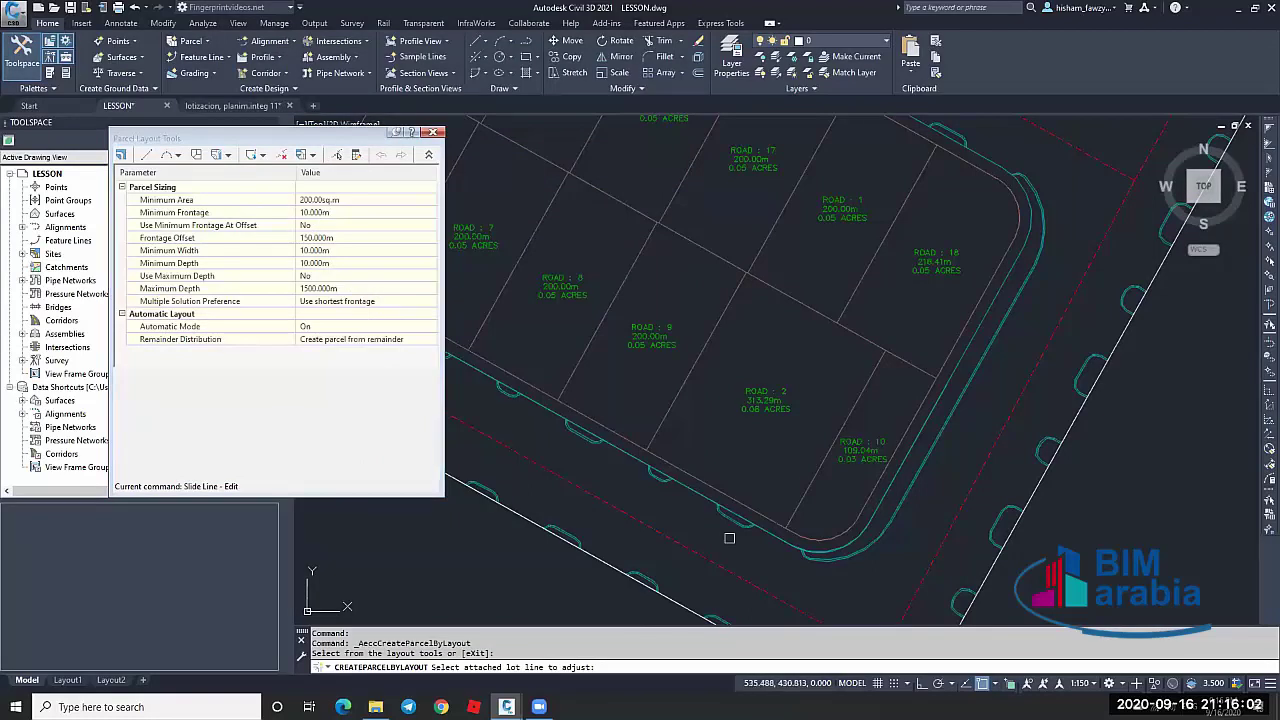
Slide the ROAD 2/ROAD 10 lot line at 90° along the frontage so ROAD 2 becomes 200 m²
left_click(815, 474)
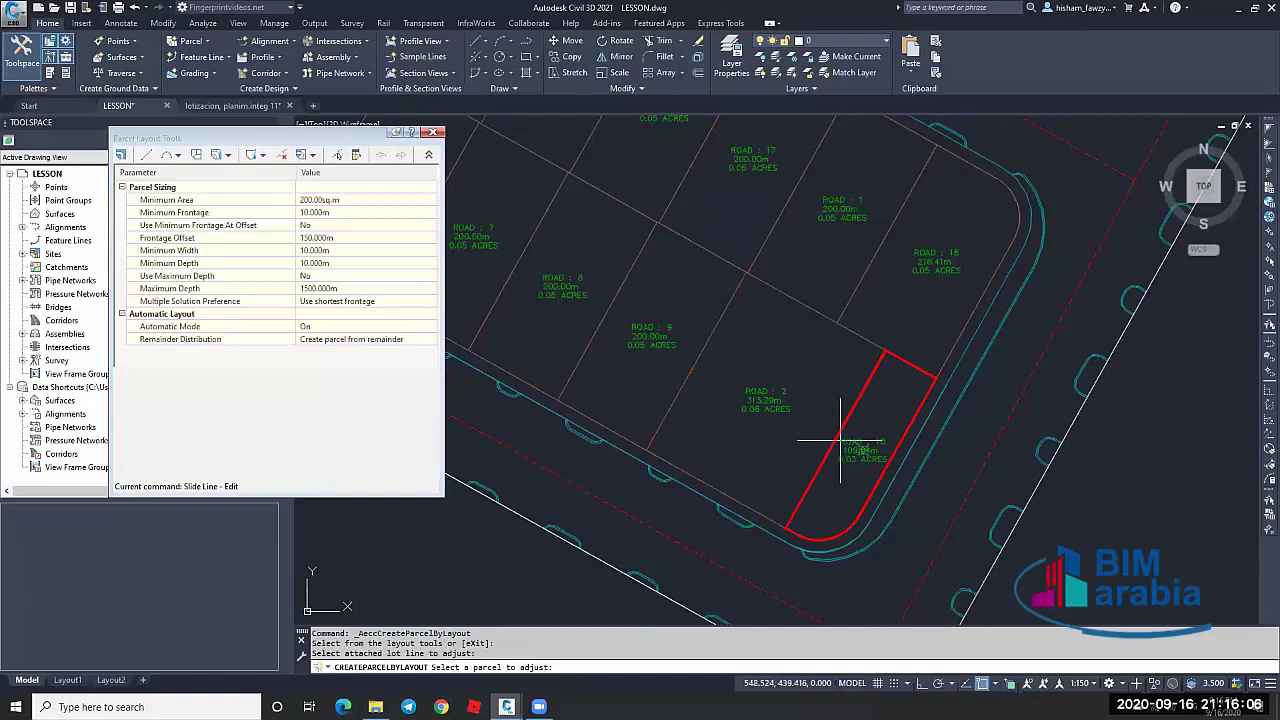
left_click(757, 407)
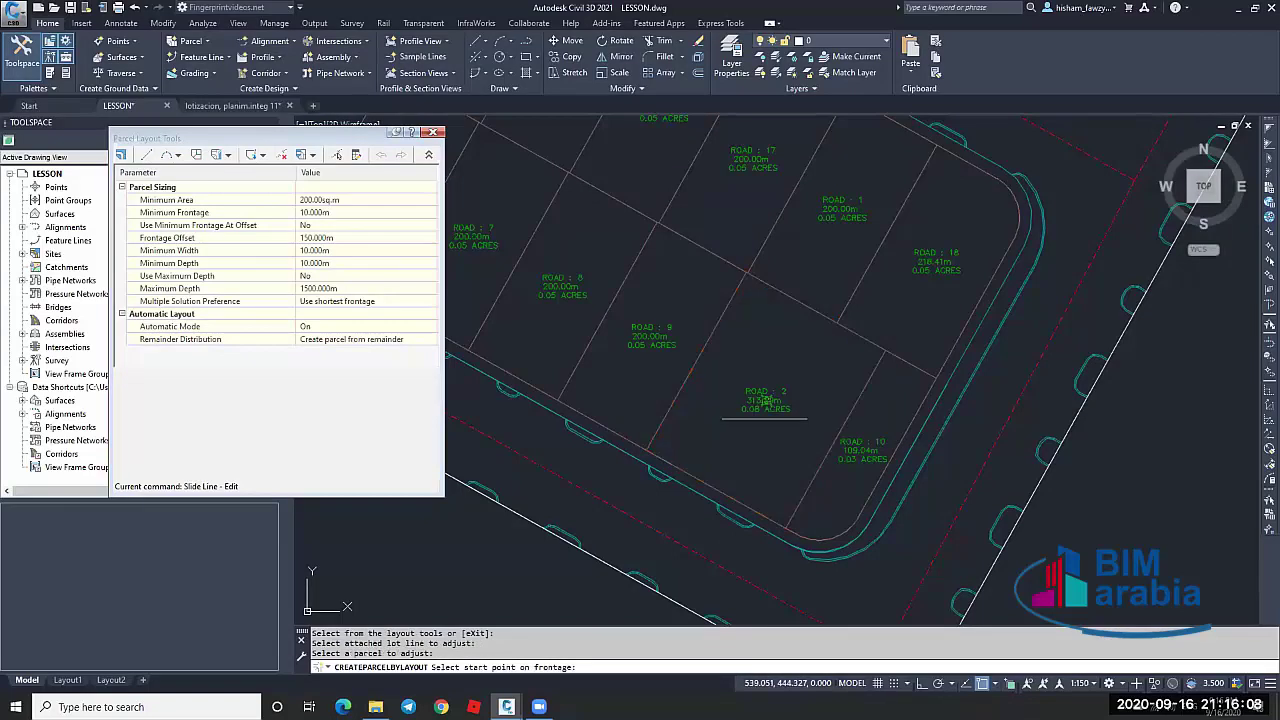
left_click(647, 450)
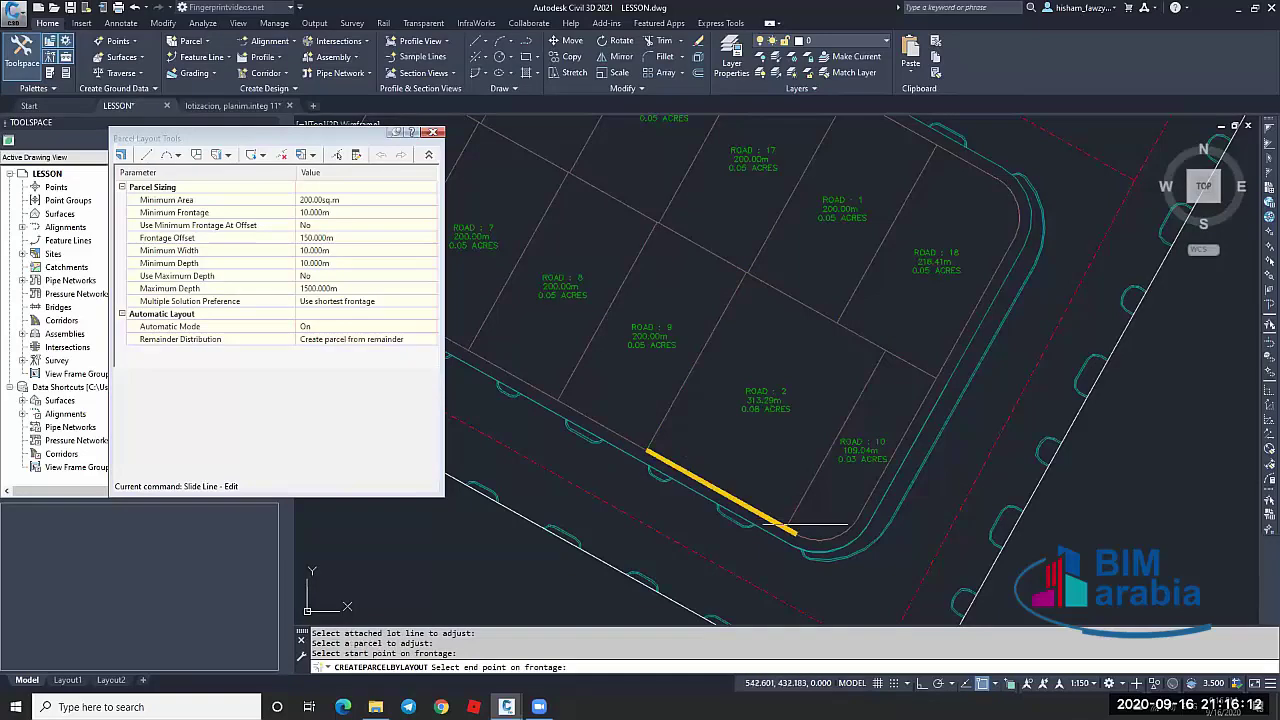
left_click(843, 532)
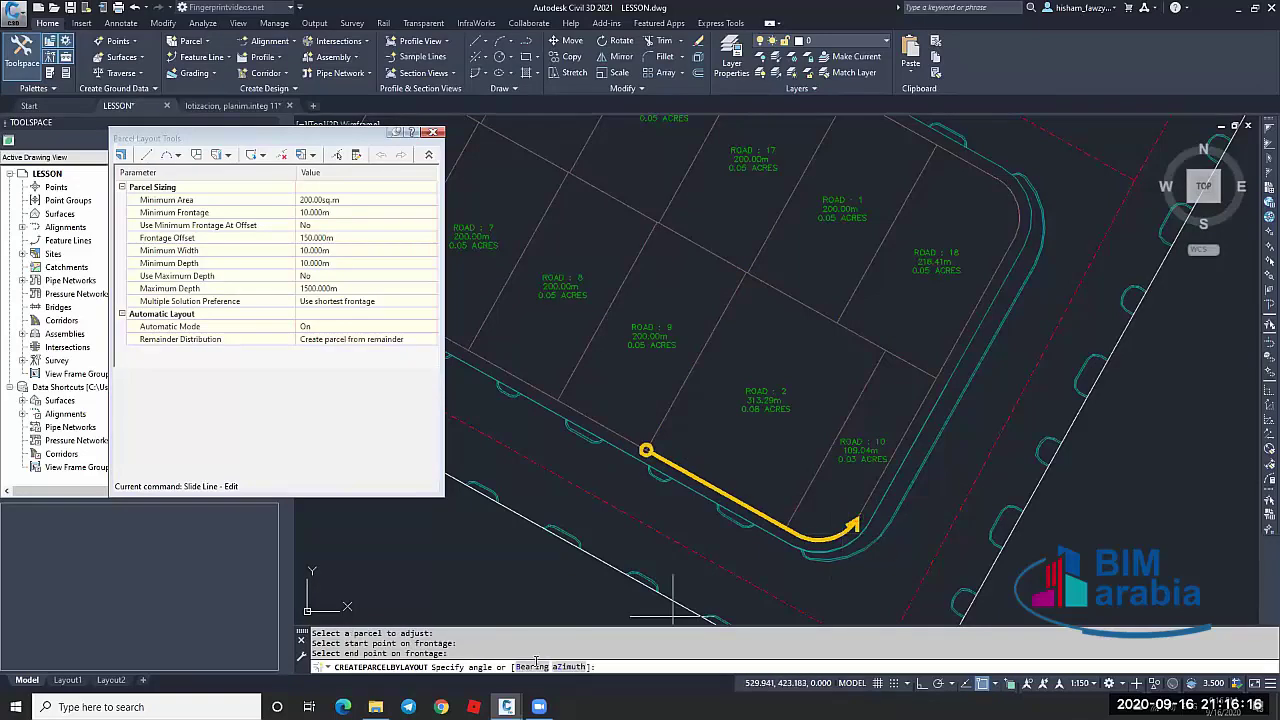
type("90")
key("Return")
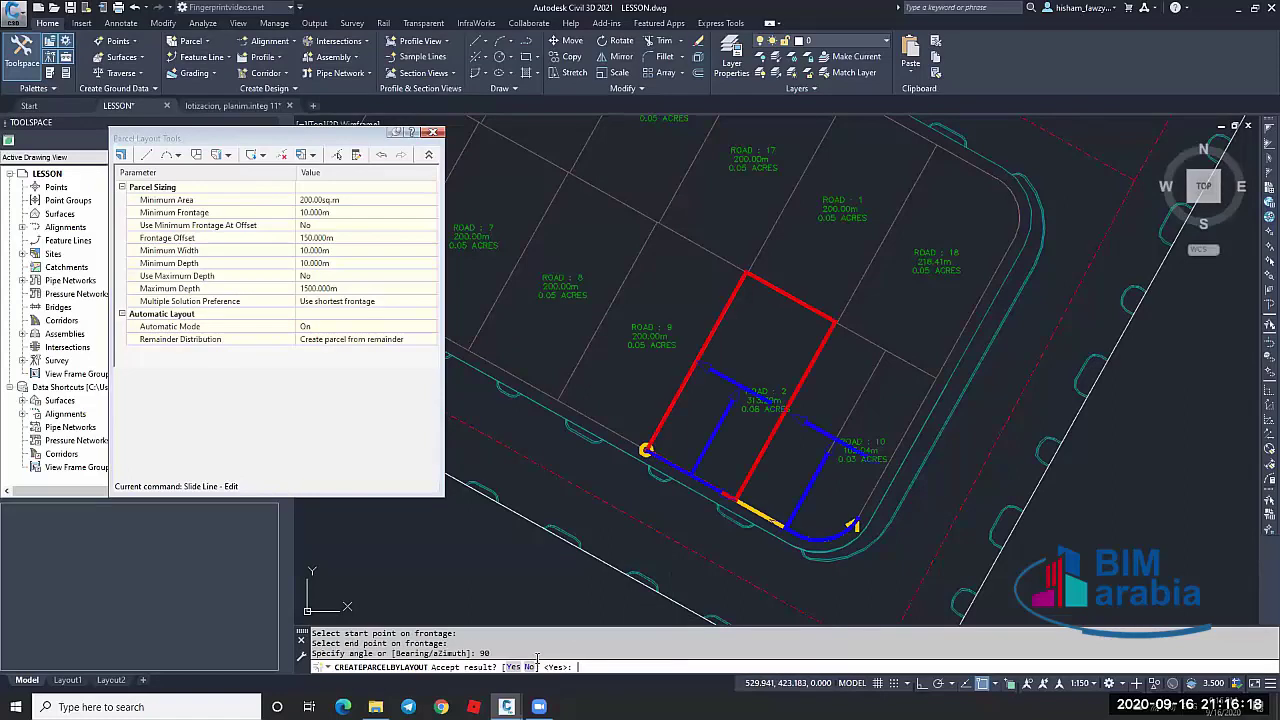
key("Return")
Cancel the lot line adjustment and exit the parcel layout tools
scroll(757, 357, "up", 2)
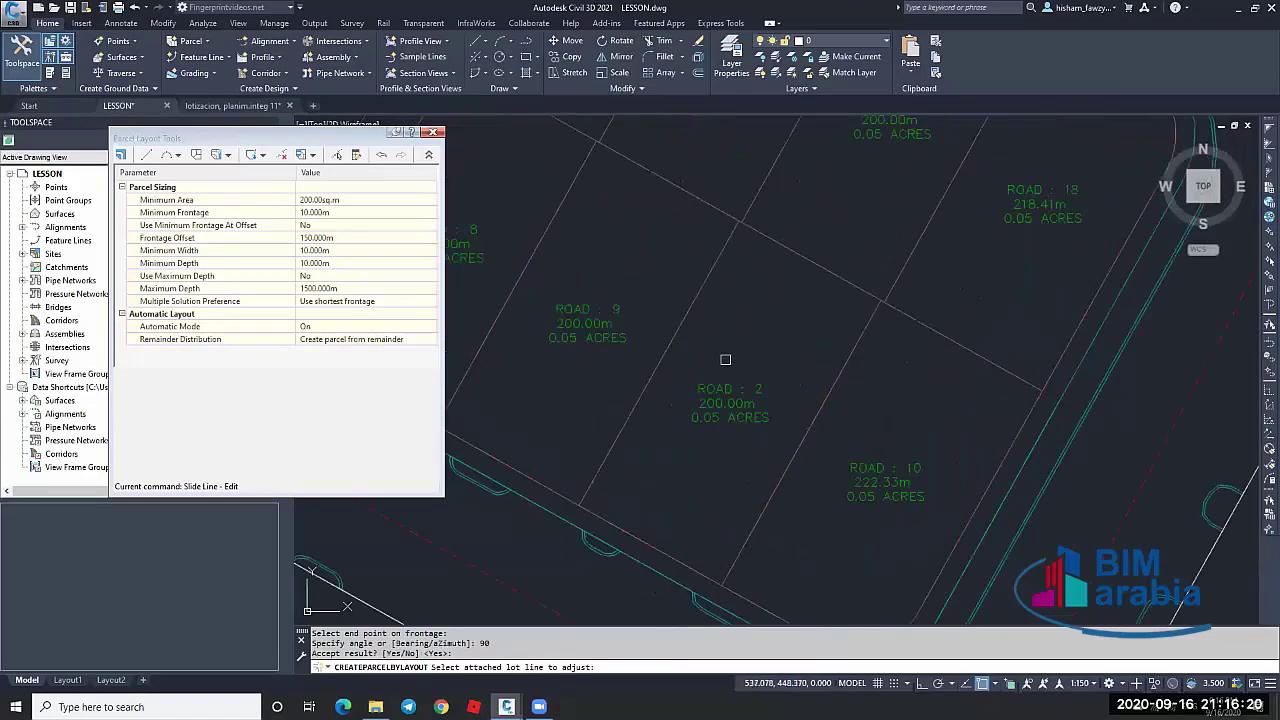
scroll(760, 400, "down", 4)
key("Escape")
scroll(825, 420, "up", 4)
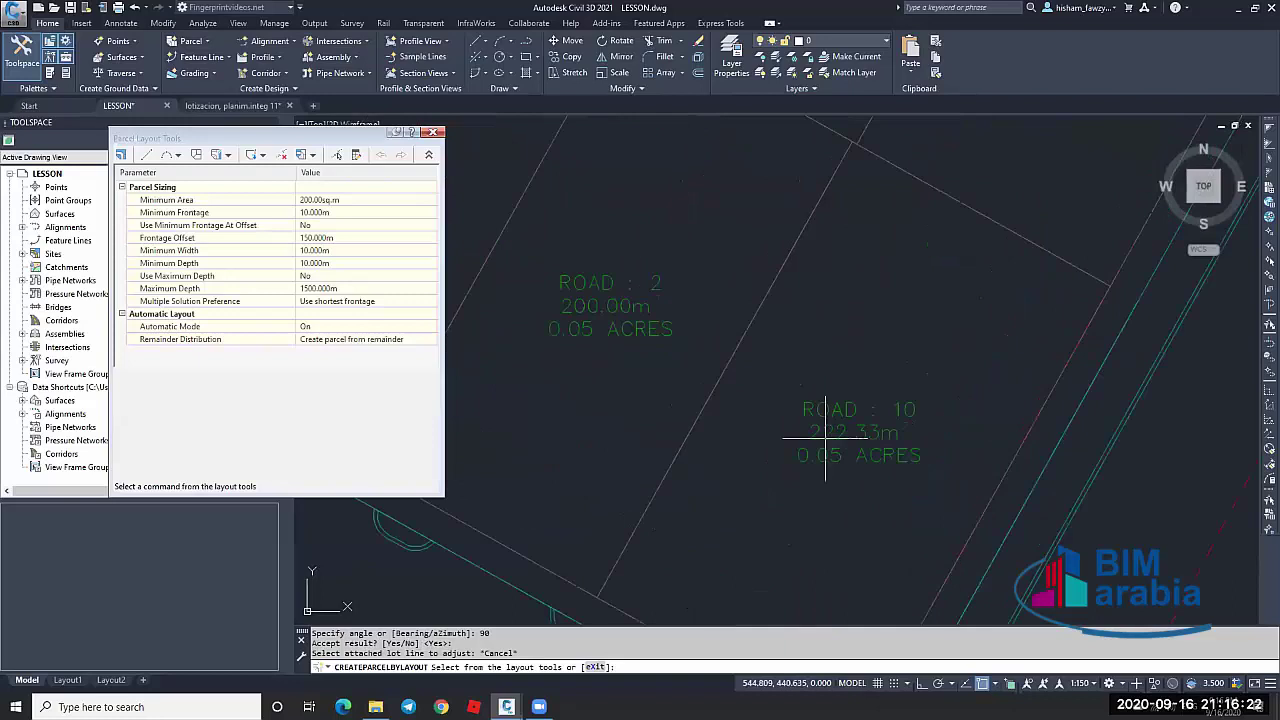
scroll(814, 393, "down", 2)
key("Escape")
scroll(760, 395, "up", 4)
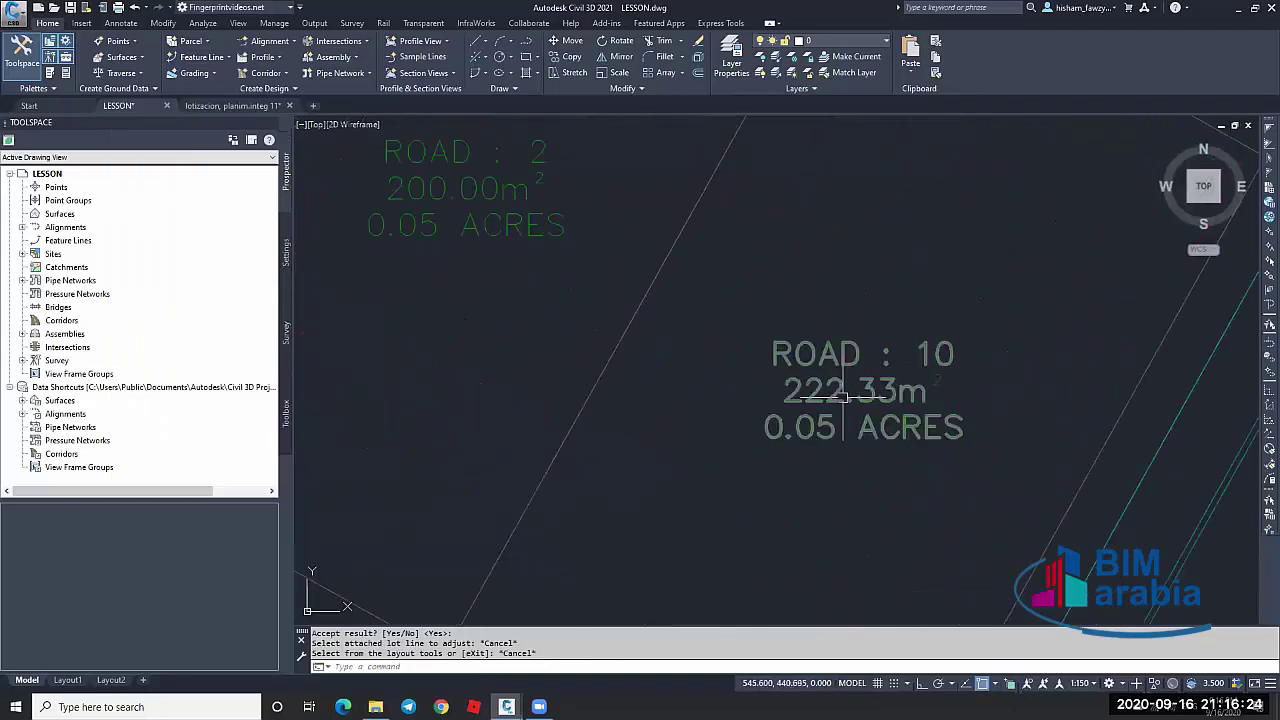
scroll(814, 418, "down", 4)
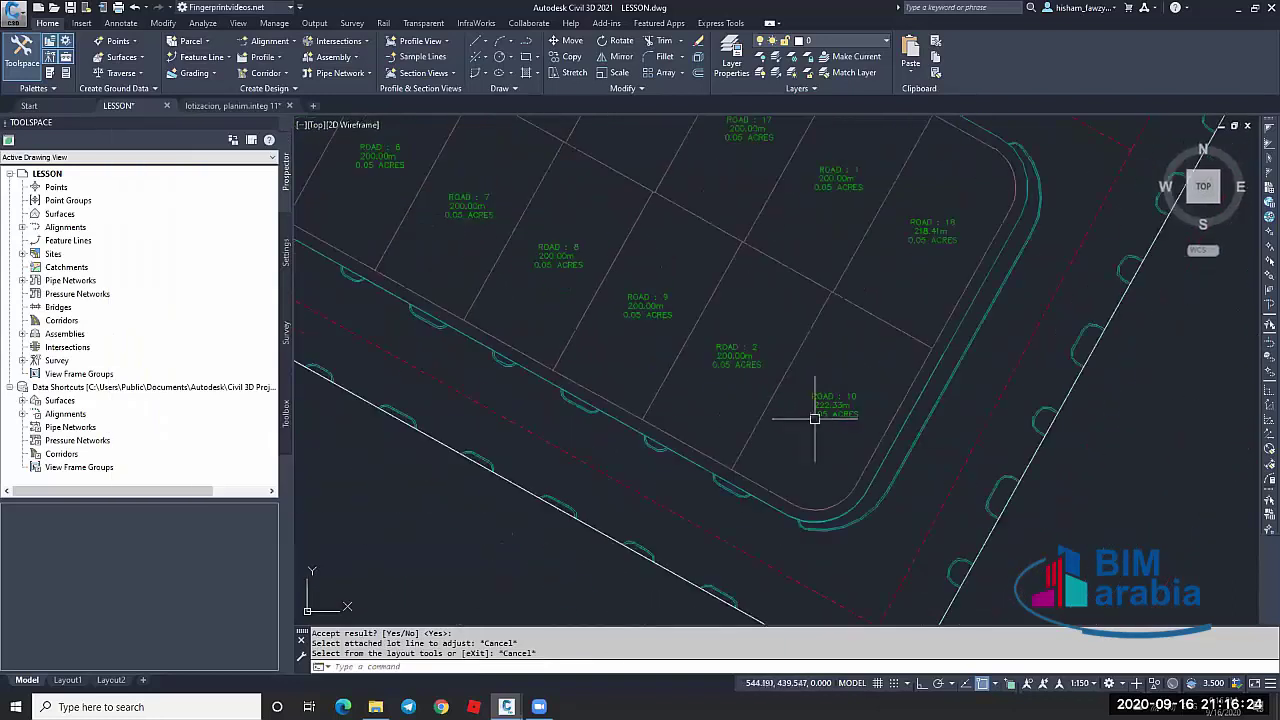
Trial-stretch the ROAD 2/ROAD 10 lot line's frontage end, then undo it, keeping ROAD 2 at 200 m²
left_click(757, 419)
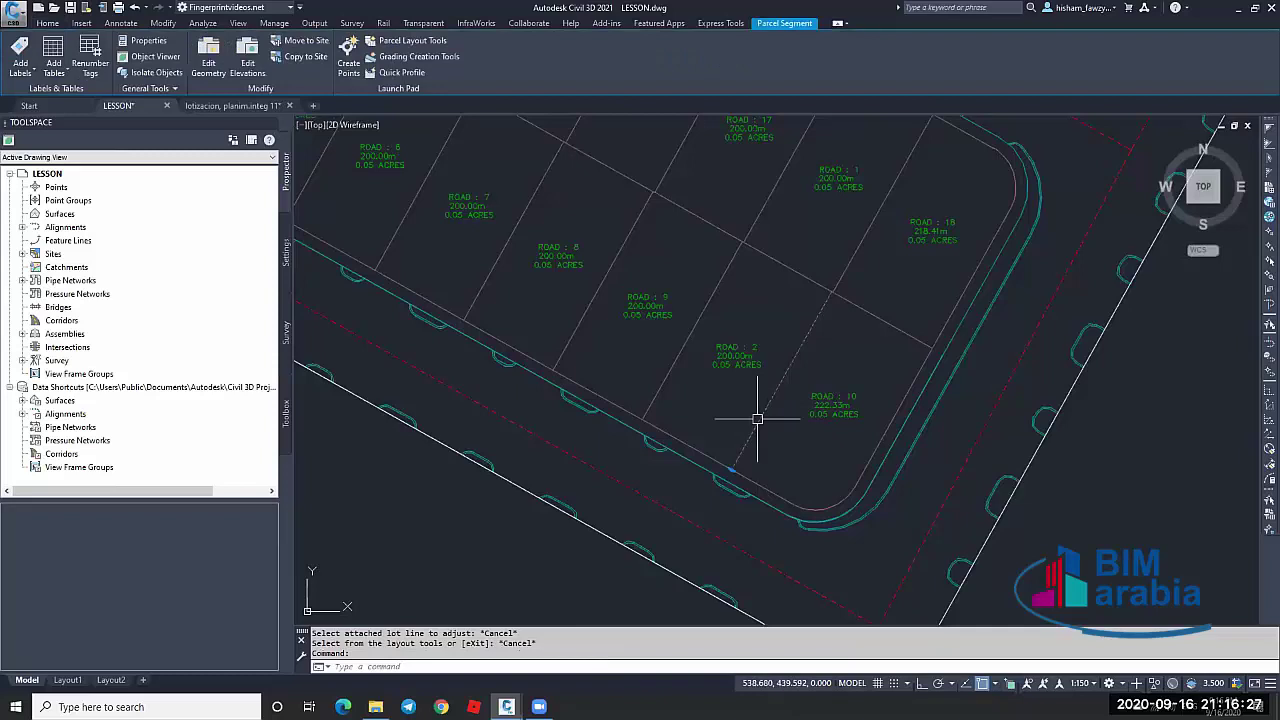
scroll(730, 472, "up", 4)
left_click(730, 472)
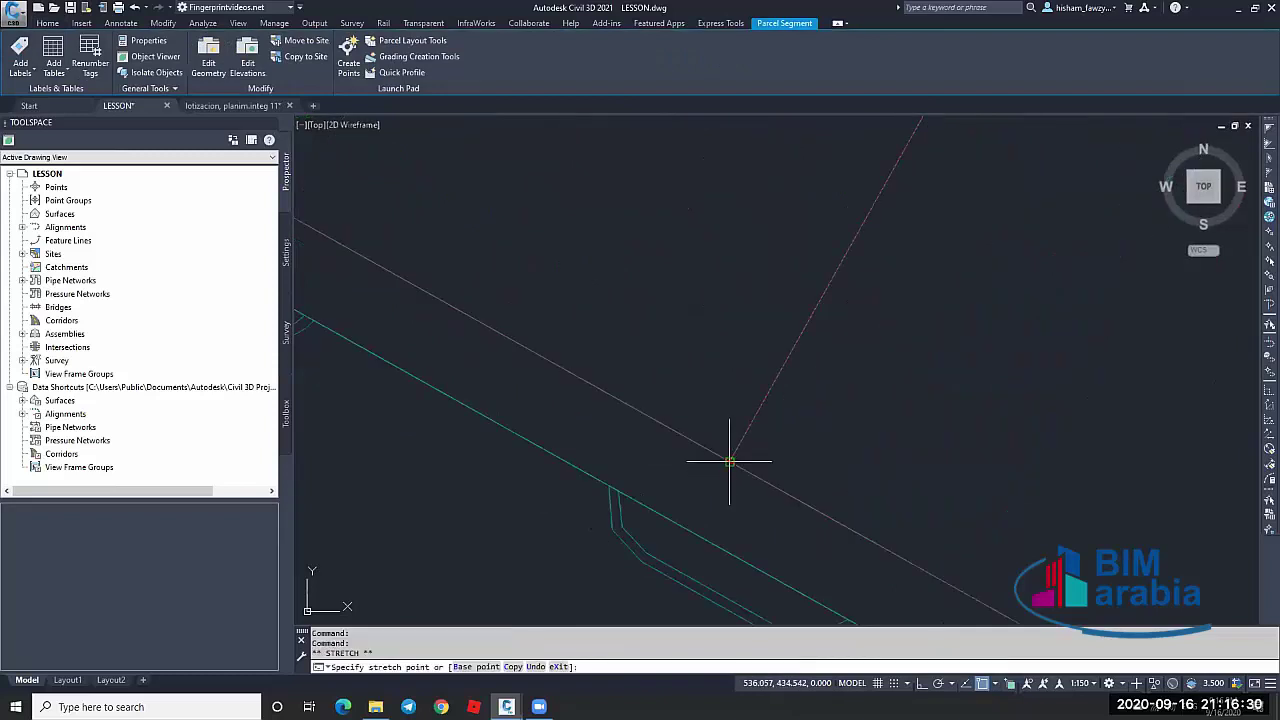
scroll(731, 465, "down", 4)
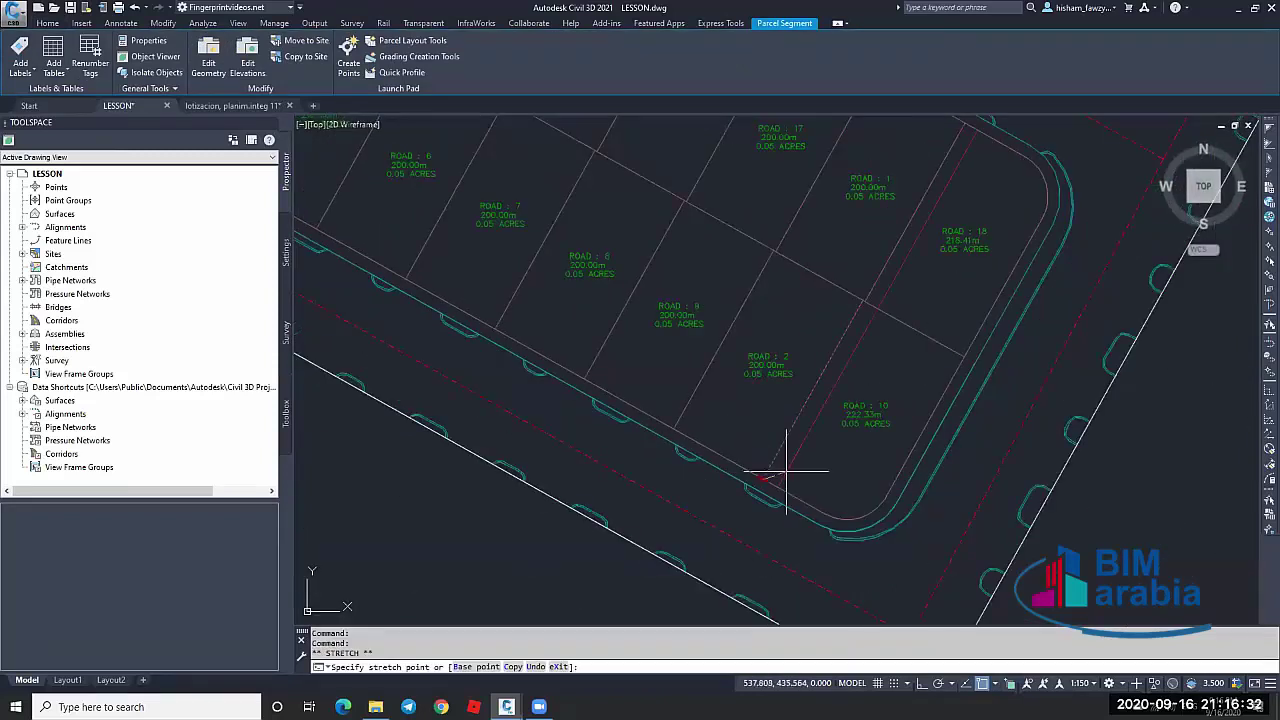
left_click(752, 432)
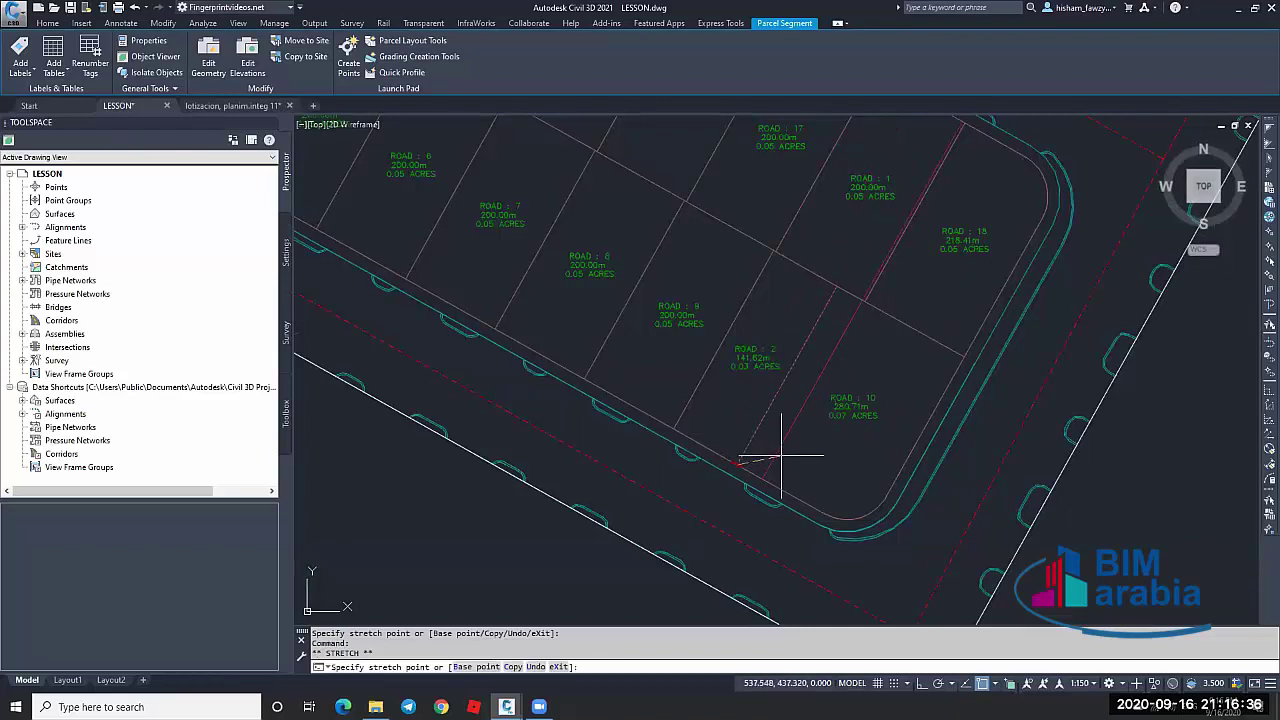
key("Escape")
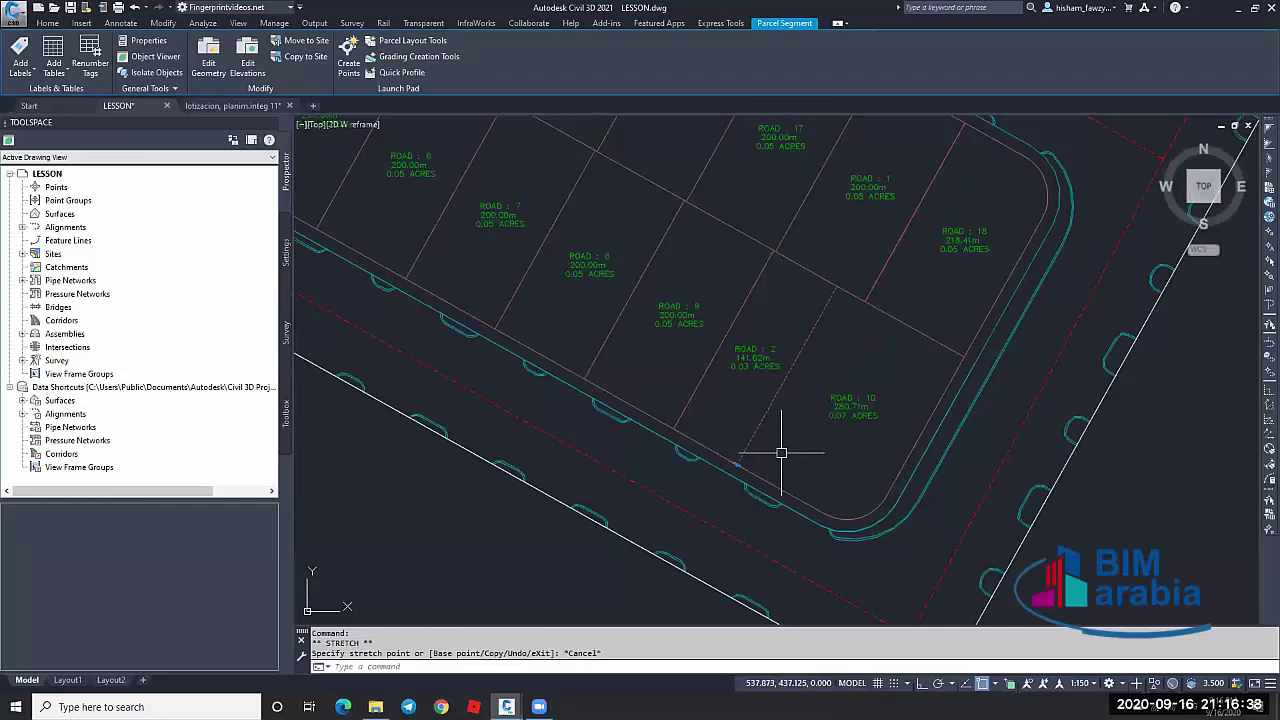
key("ctrl+z")
scroll(781, 453, "up", 5)
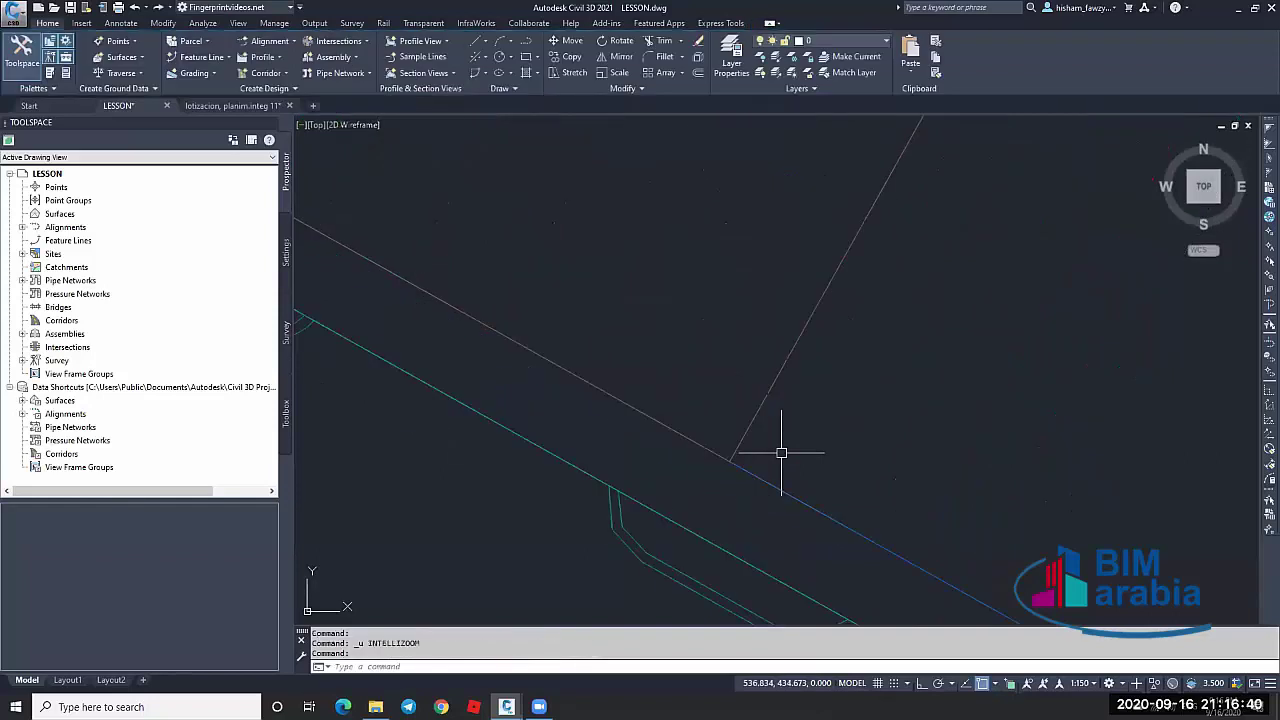
key("ctrl+z")
left_click(199, 44)
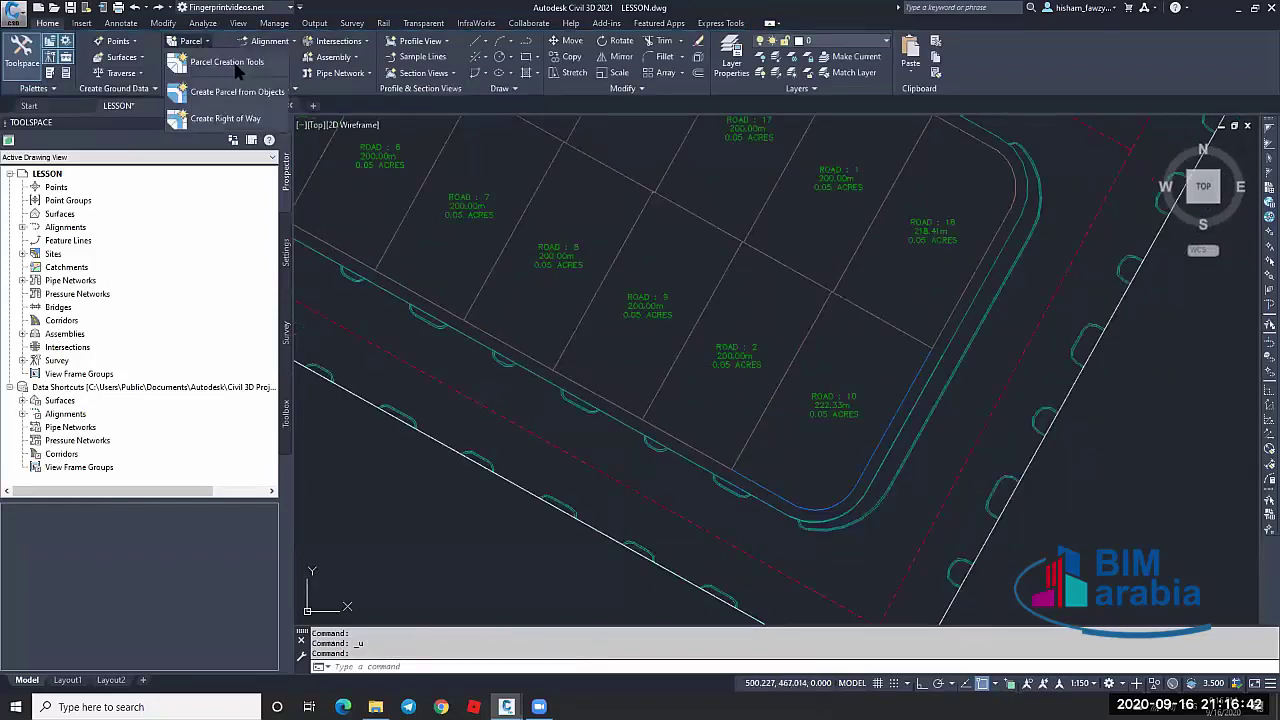
left_click(240, 72)
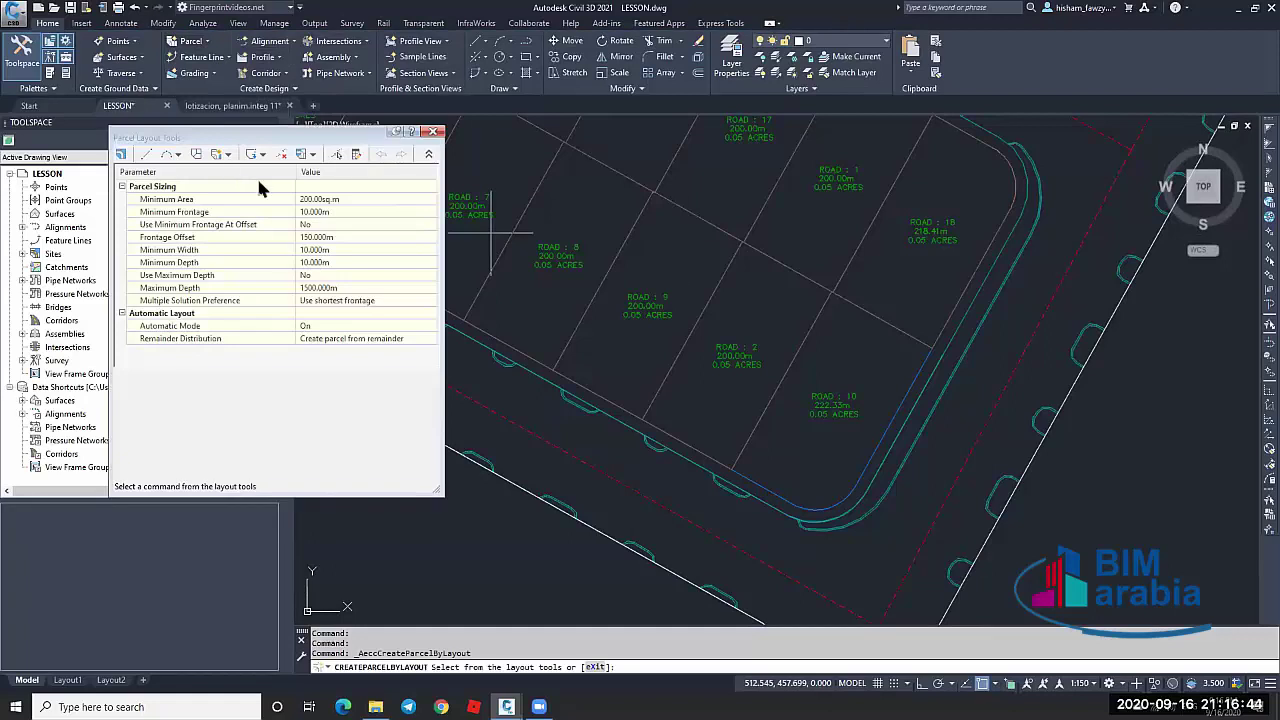
left_click(228, 154)
left_click(286, 134)
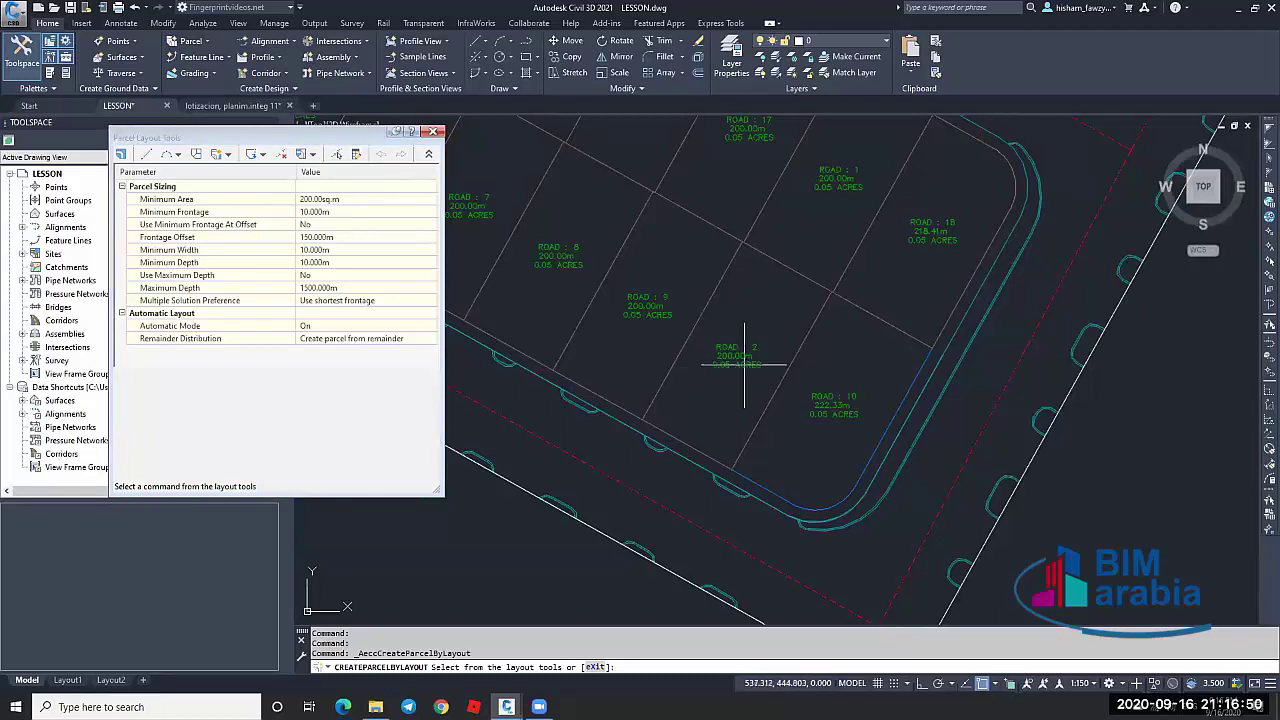
scroll(753, 363, "down", 3)
key("Escape")
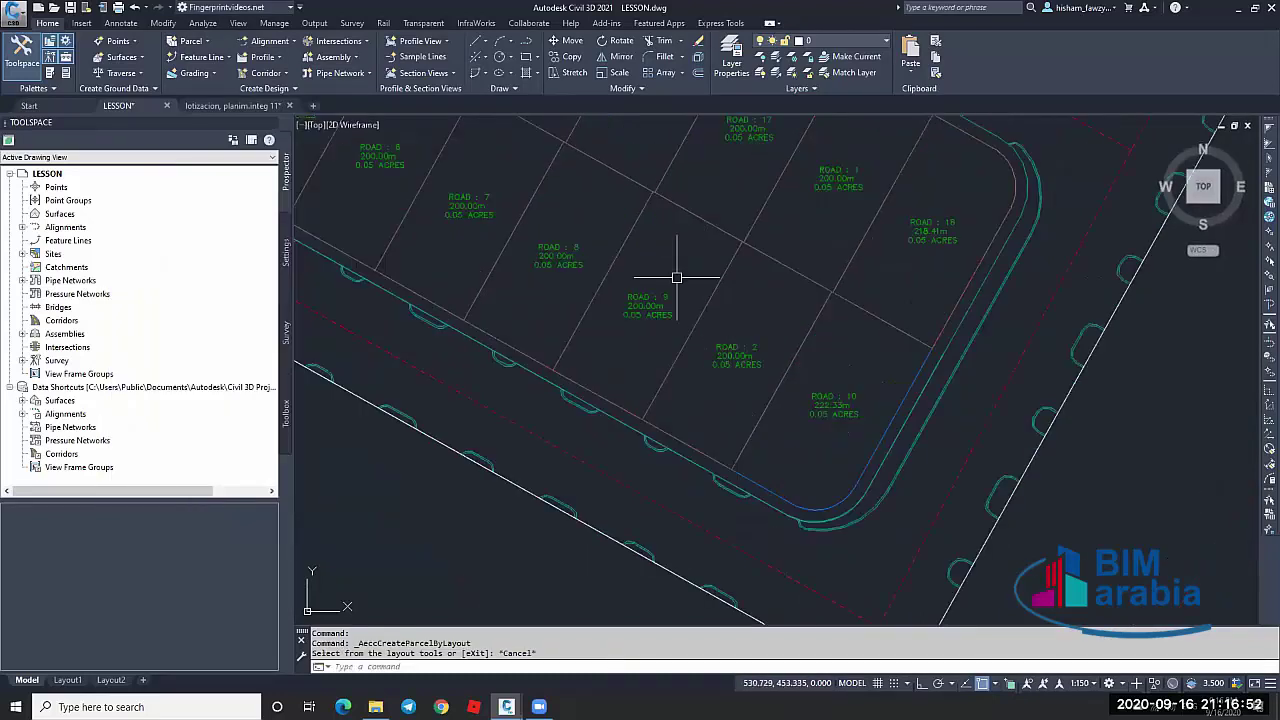
middle_click_drag(751, 320, 689, 294)
scroll(689, 294, "up", 2)
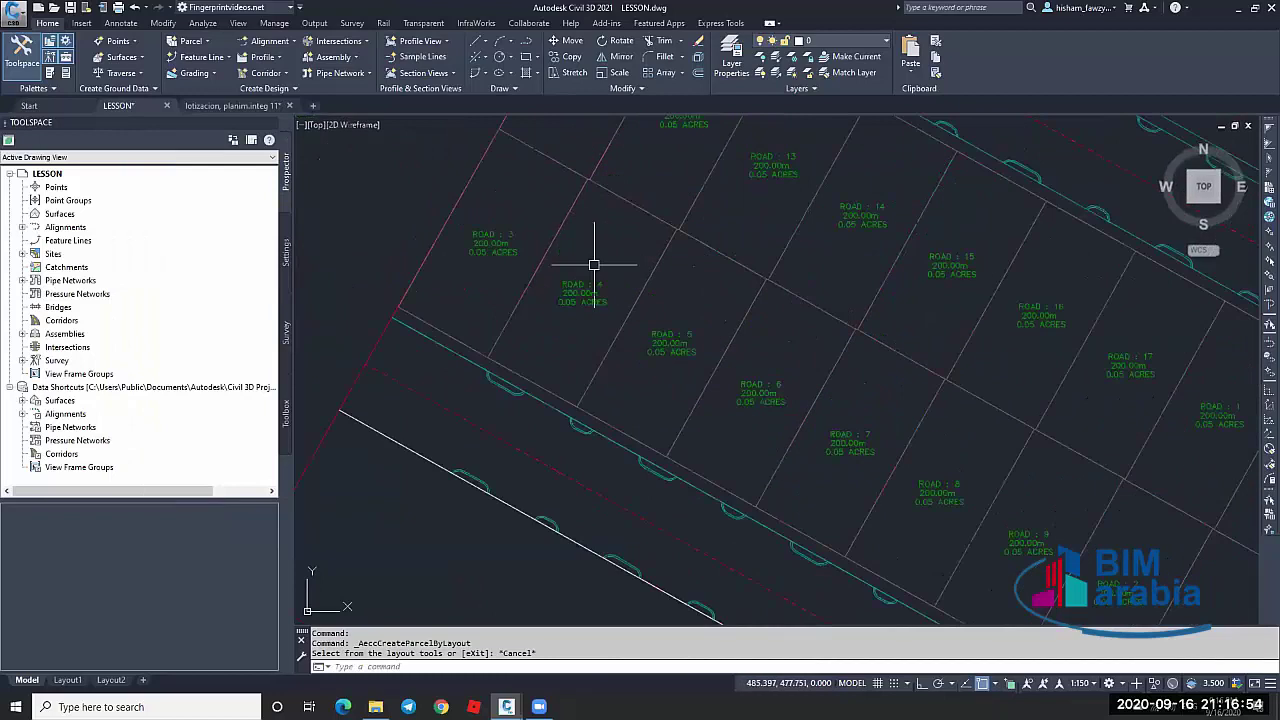
scroll(594, 266, "down", 2)
scroll(743, 384, "up", 3)
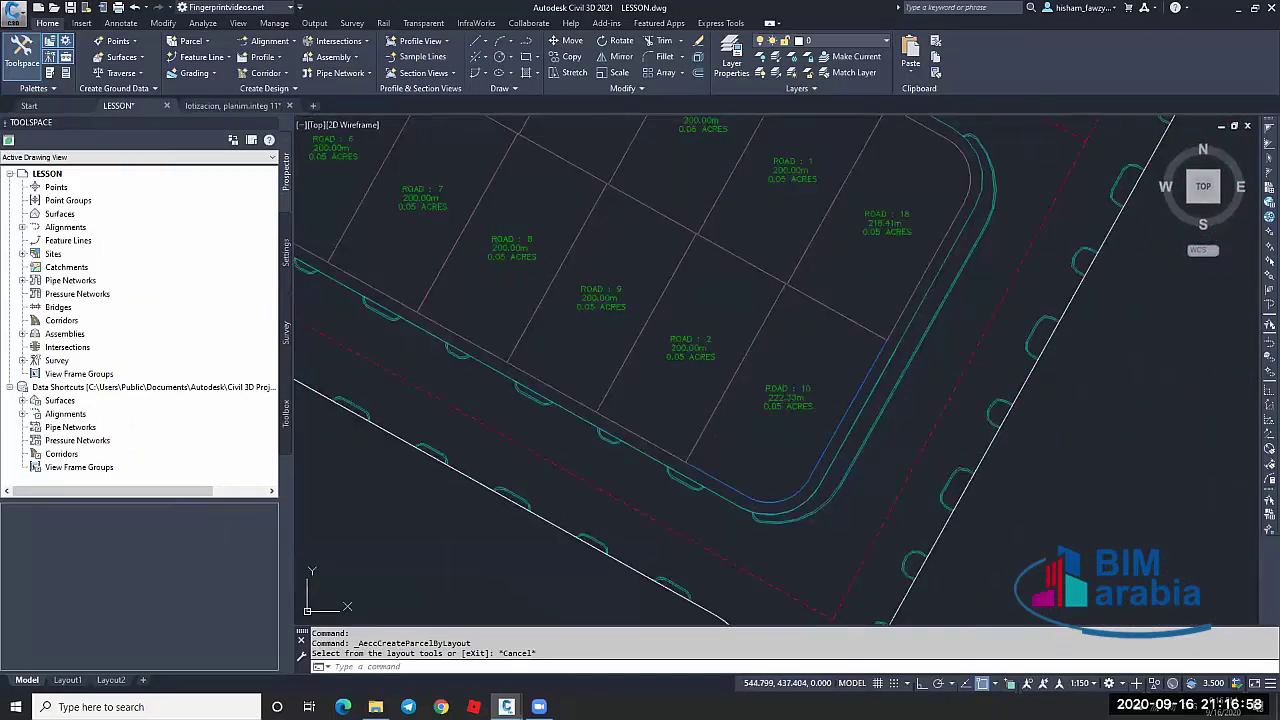
scroll(814, 366, "up", 4)
scroll(734, 429, "down", 3)
scroll(780, 409, "up", 2)
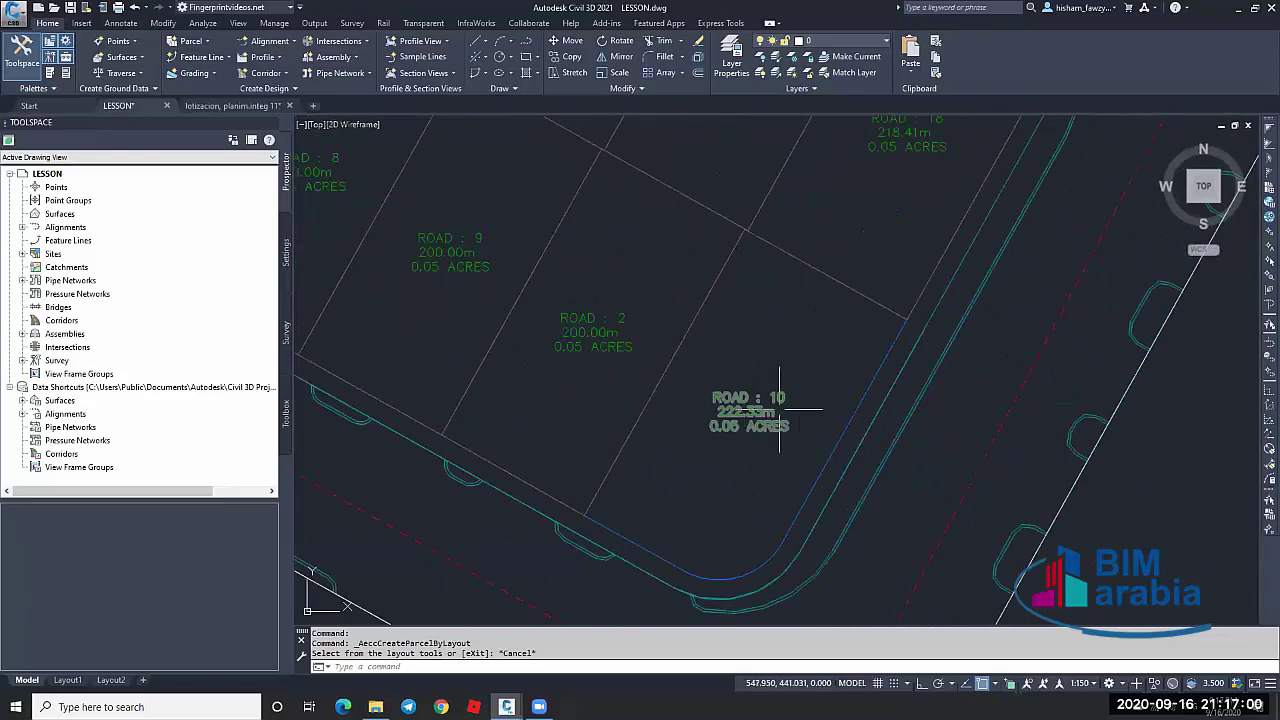
scroll(780, 409, "down", 3)
middle_click_drag(801, 319, 812, 338)
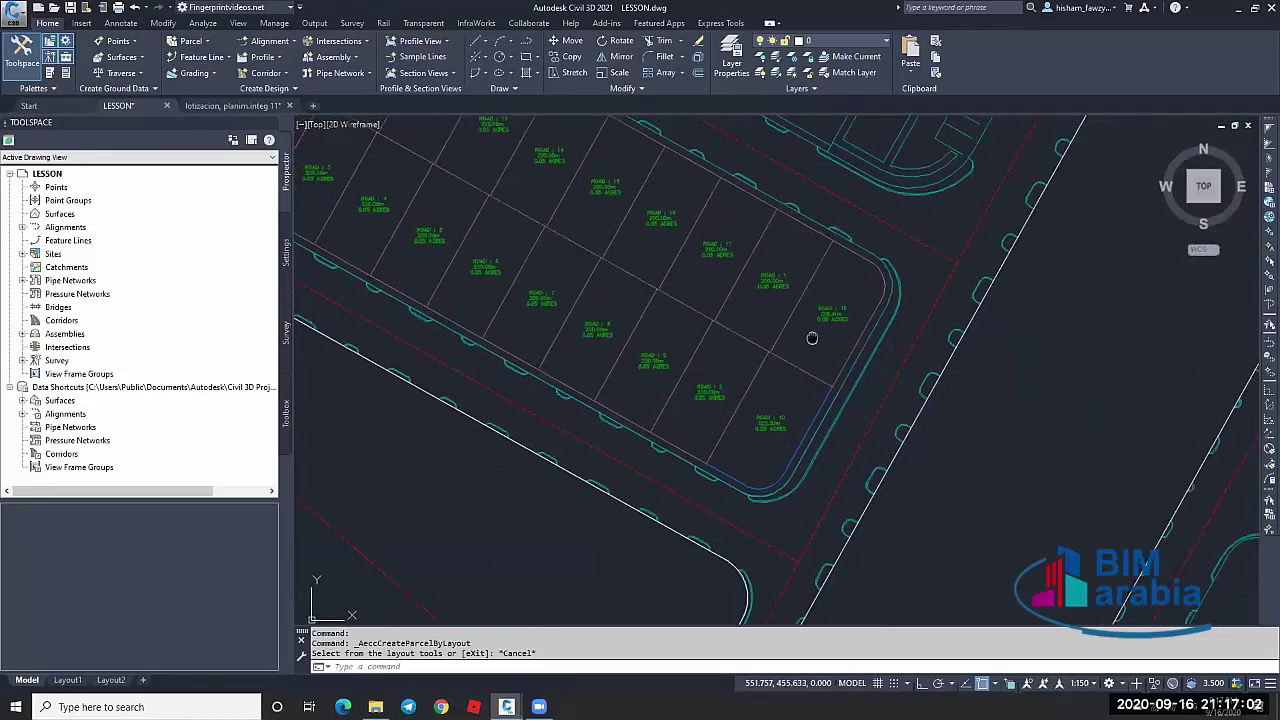
scroll(812, 338, "down", 5)
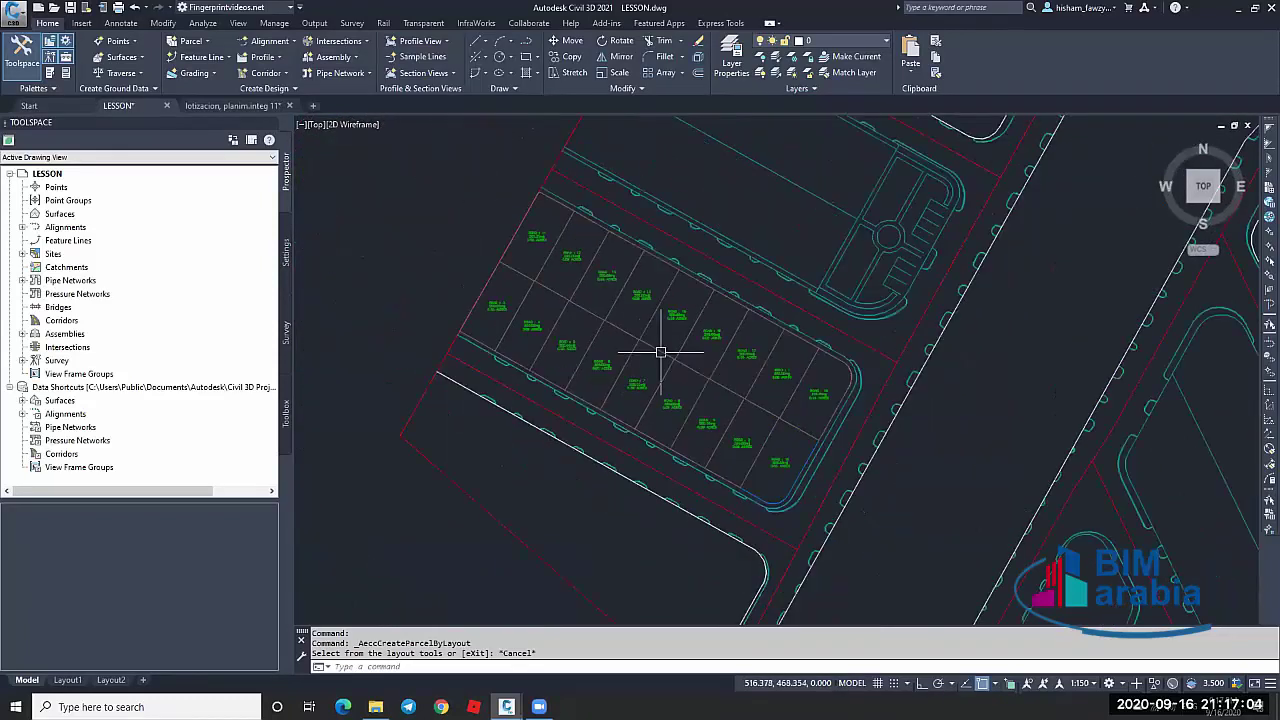
scroll(581, 300, "up", 8)
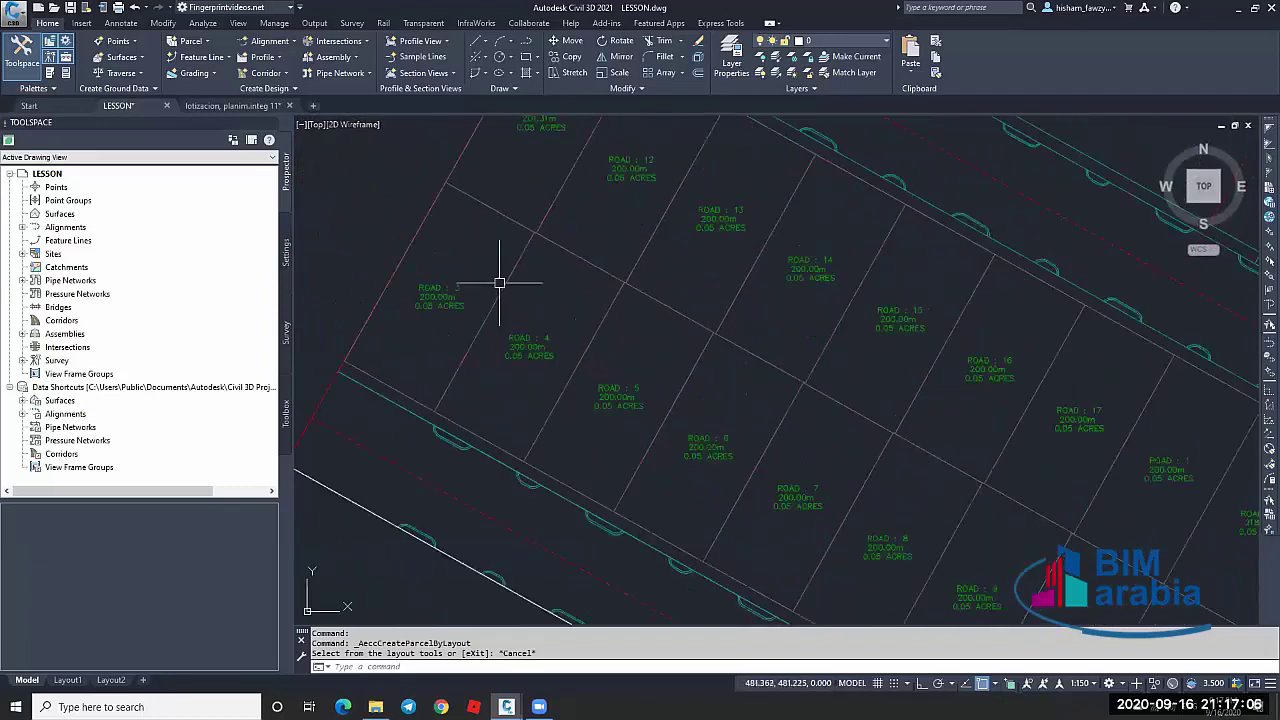
scroll(460, 235, "down", 3)
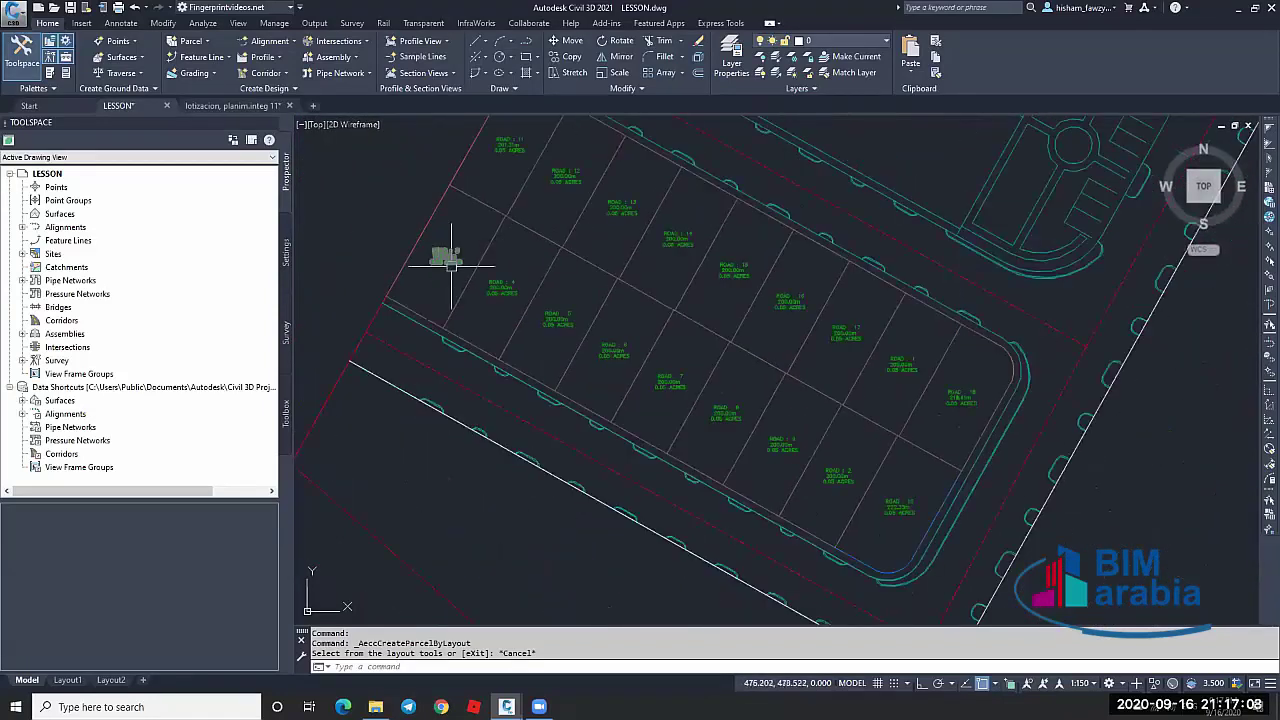
scroll(465, 245, "up", 5)
Set parcel ROAD : 3's object style to Open Space in Parcel Properties, relabelling it OPEN SPACE : 3
left_click(466, 244)
scroll(575, 280, "down", 3)
scroll(486, 243, "up", 5)
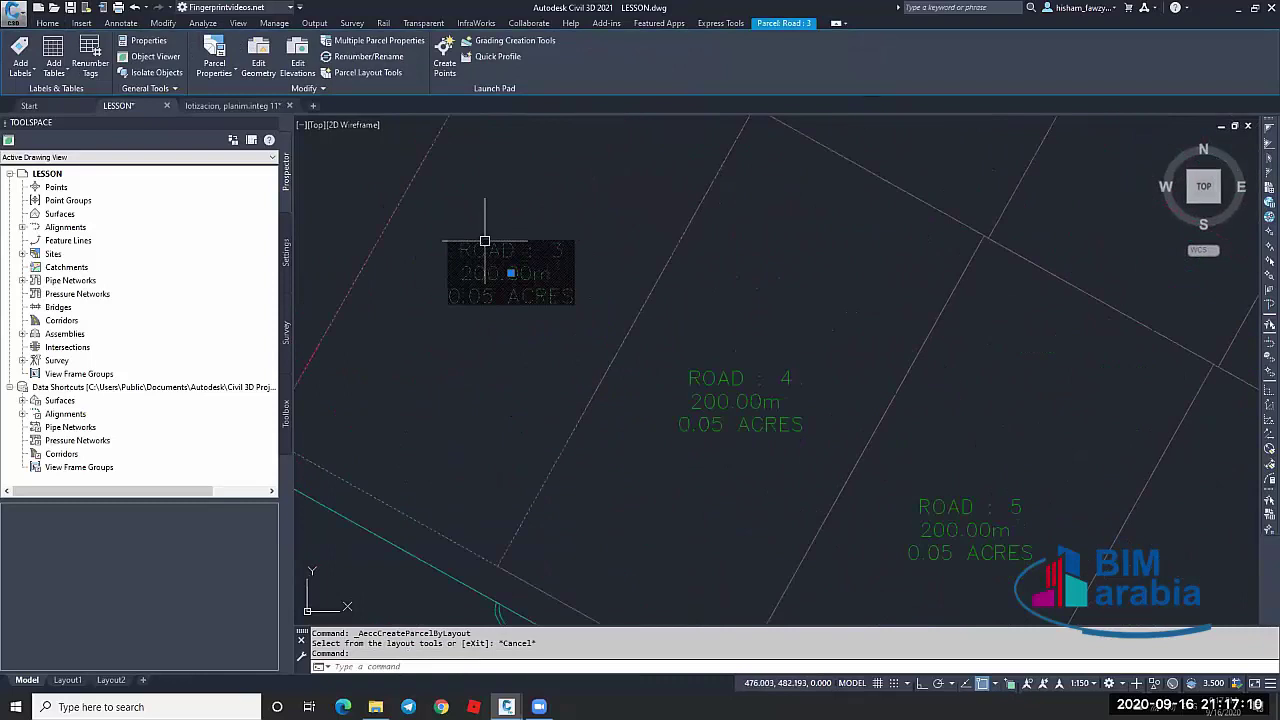
scroll(566, 280, "down", 4)
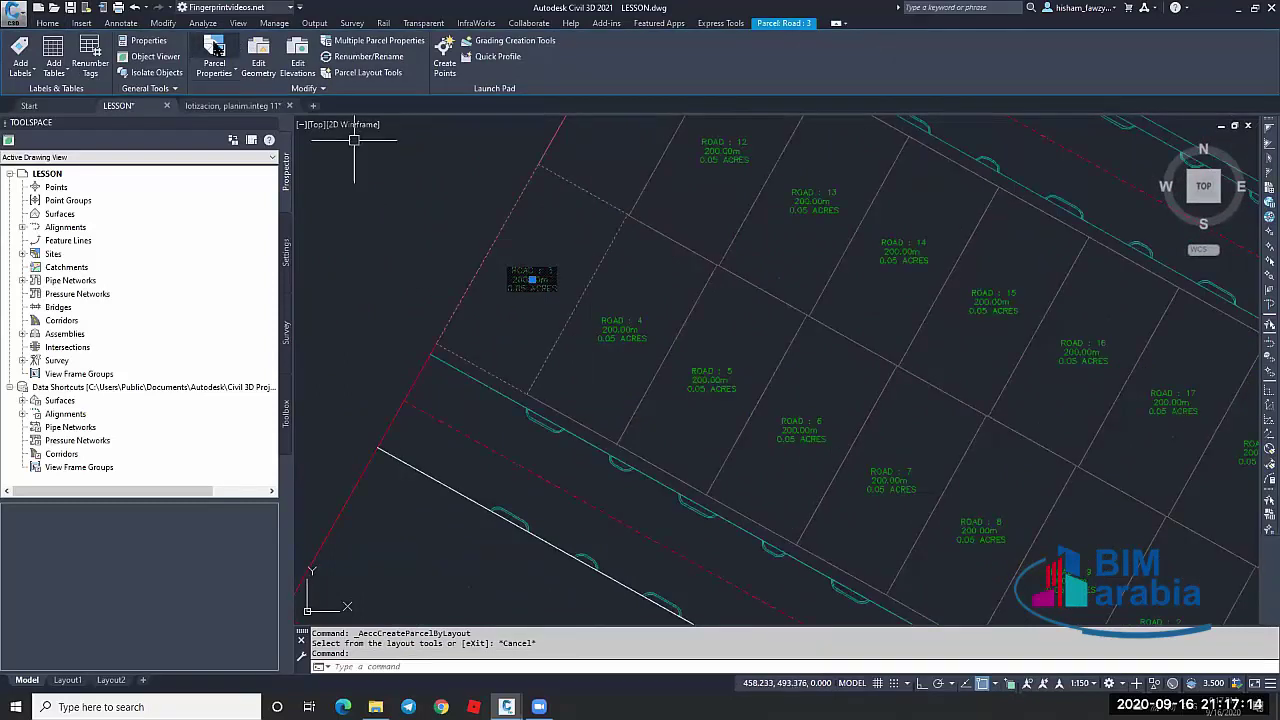
left_click(214, 55)
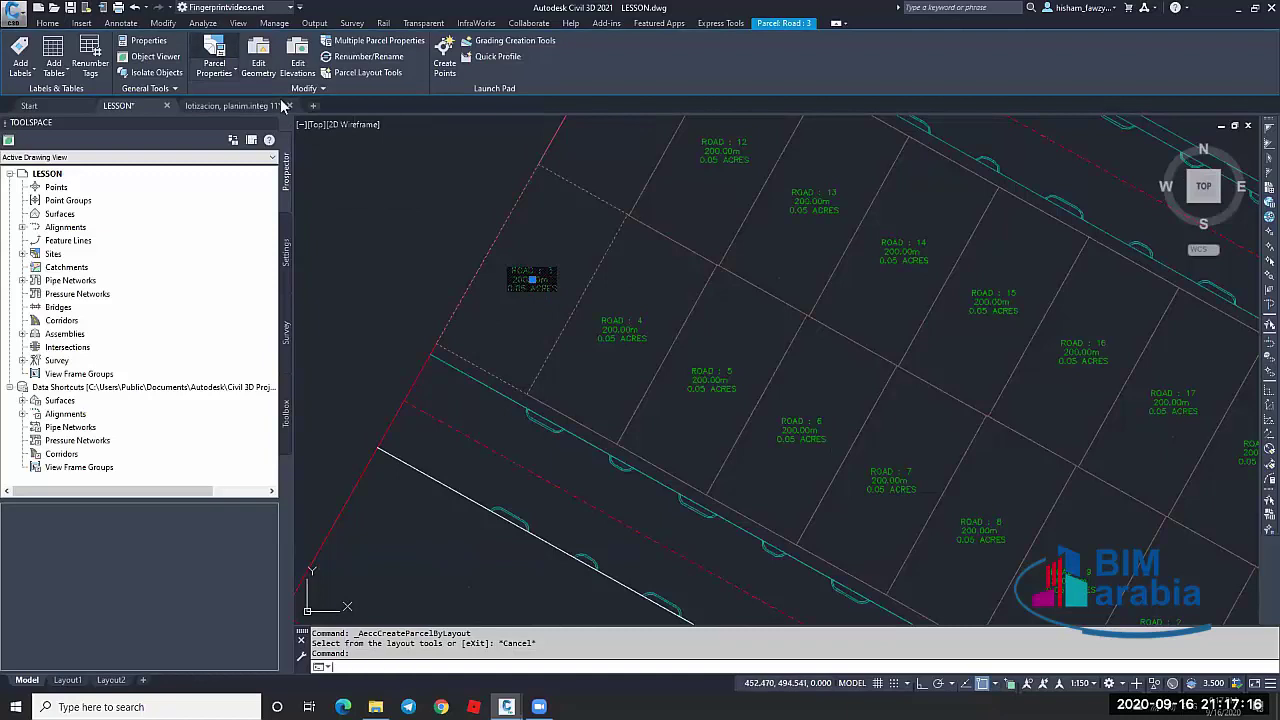
left_click_drag(598, 204, 812, 199)
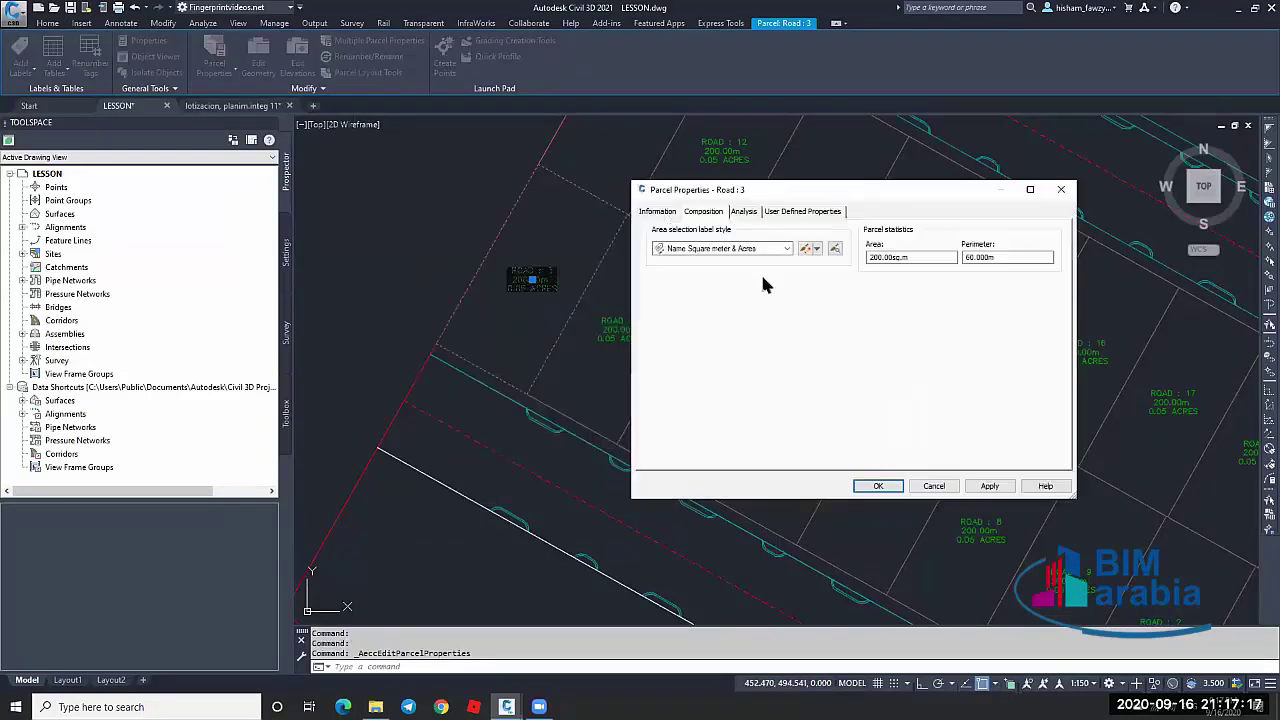
left_click(664, 212)
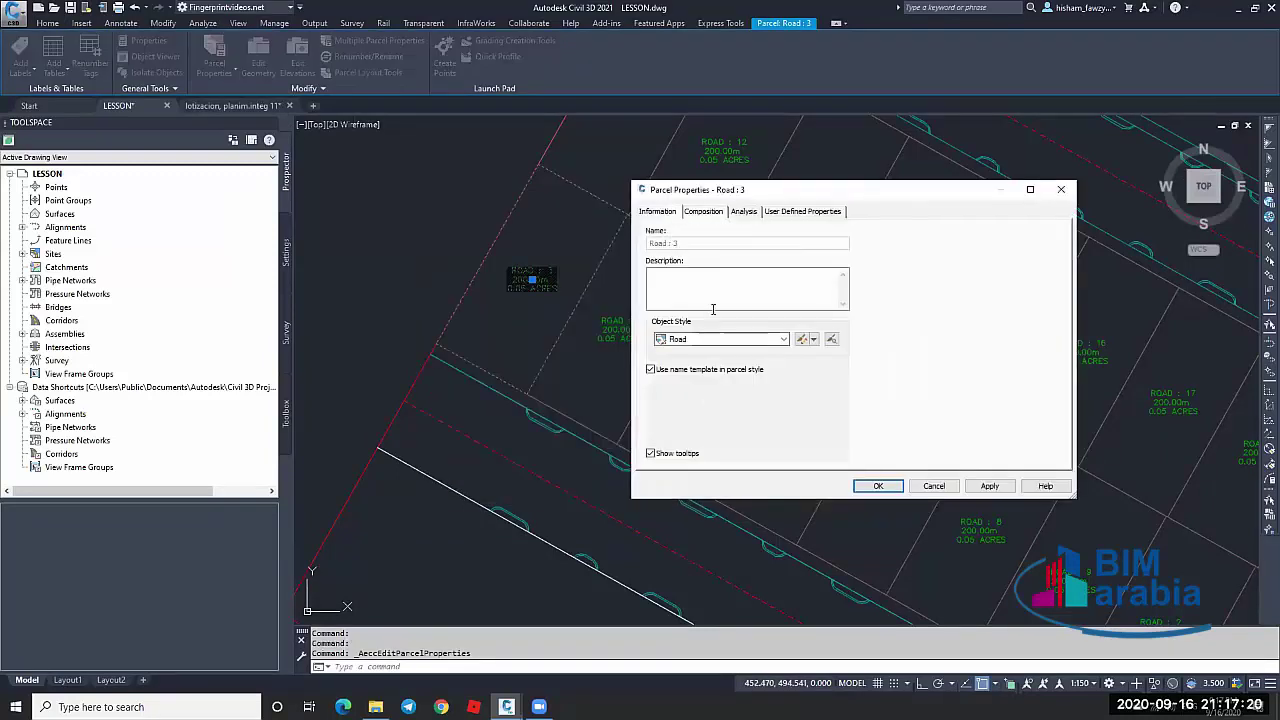
left_click(693, 342)
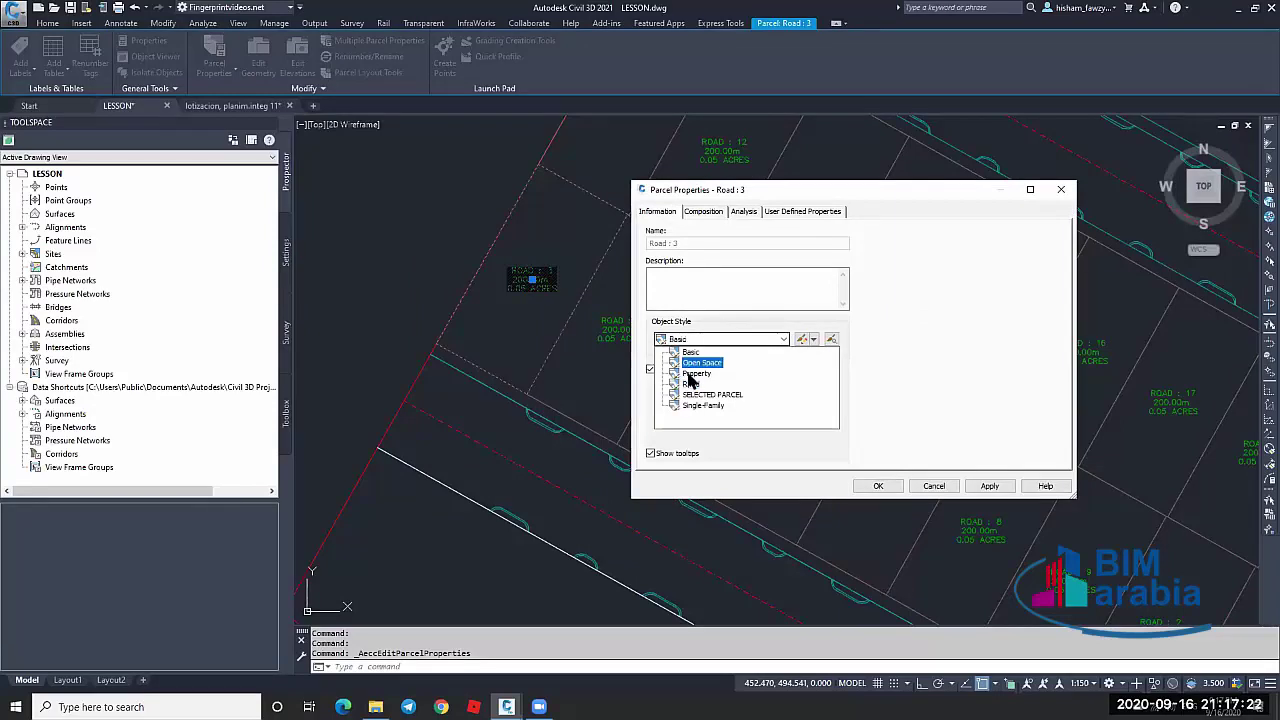
left_click(710, 368)
left_click(989, 486)
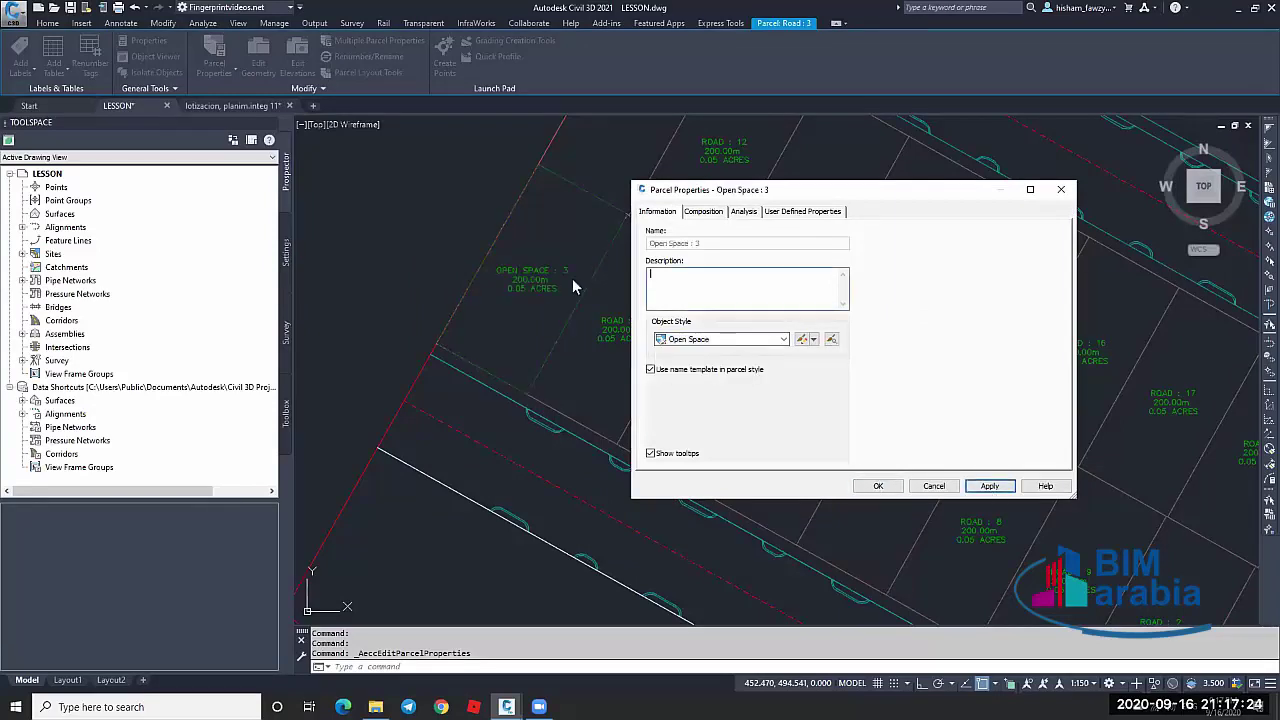
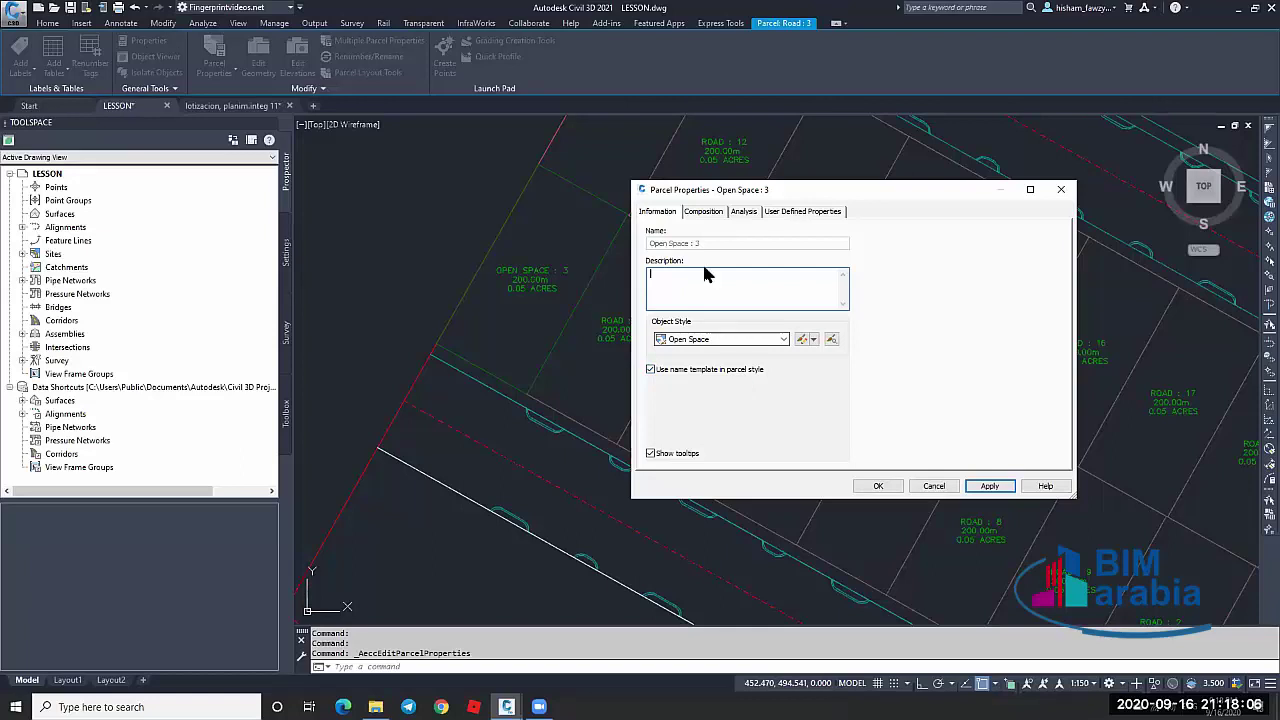
Review the parcel's property tabs and its style's name template, then close the style editor
left_click(703, 212)
left_click(752, 216)
left_click(705, 213)
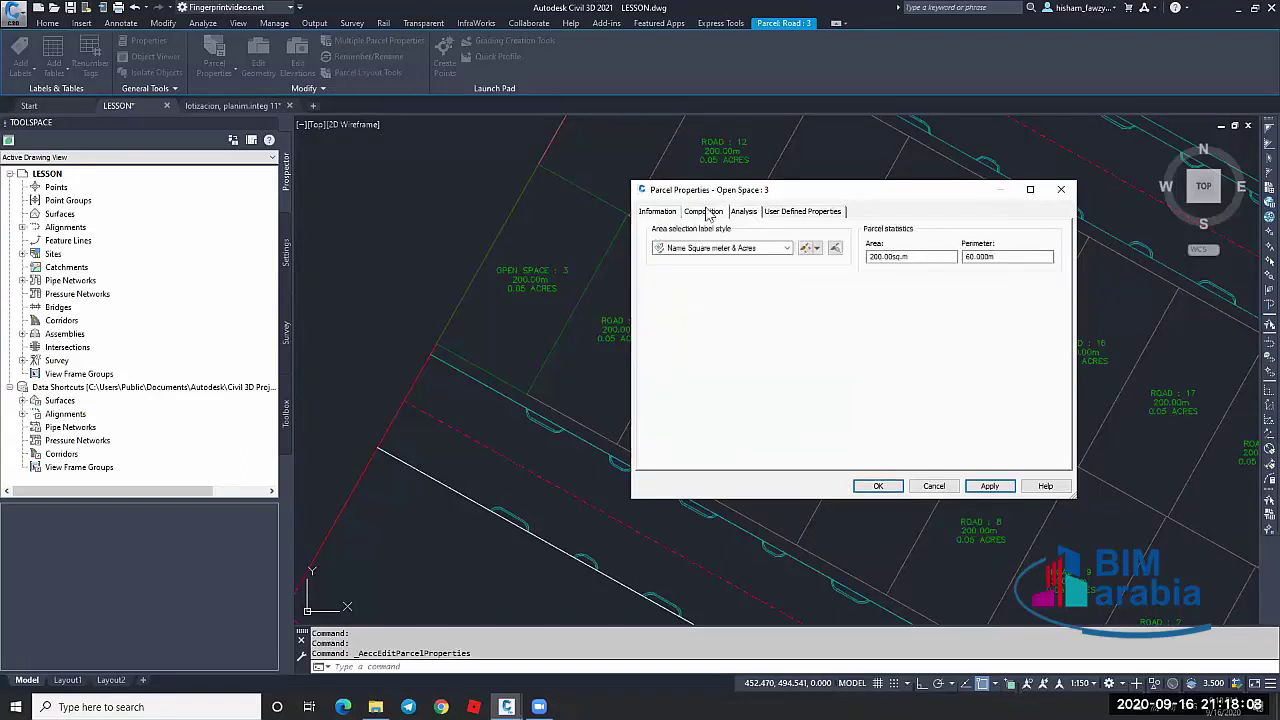
left_click(658, 213)
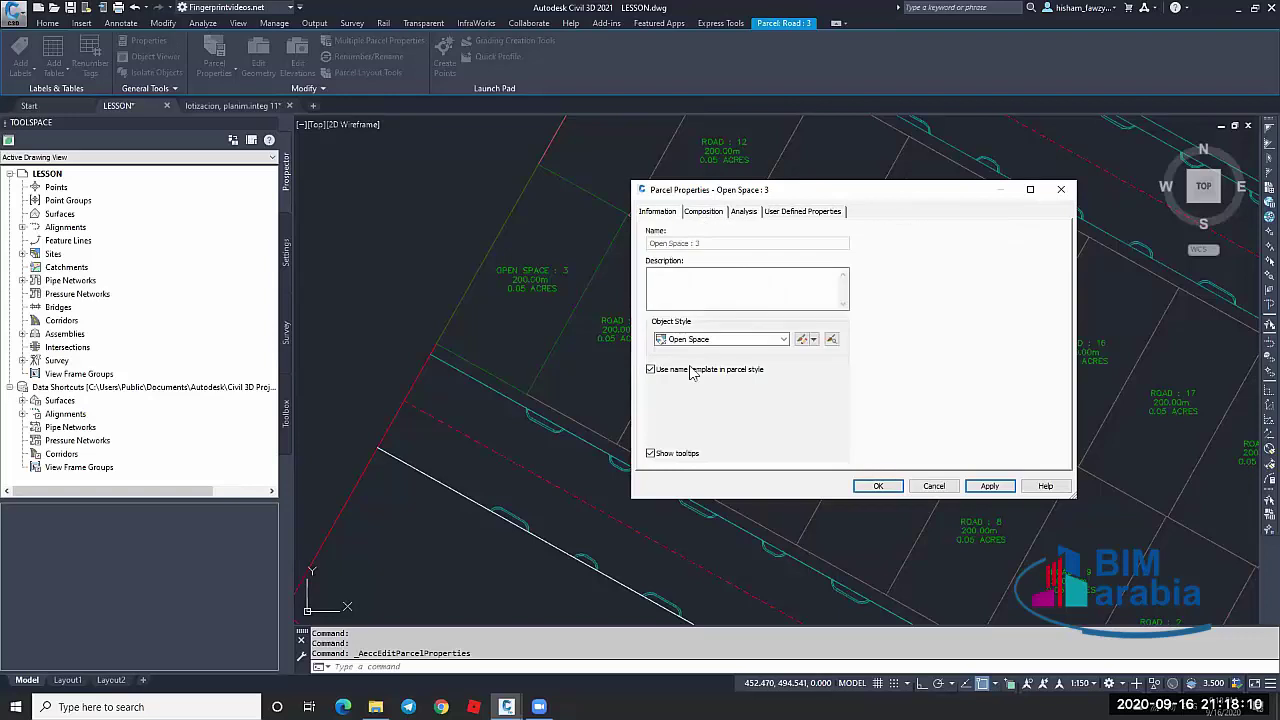
left_click(805, 339)
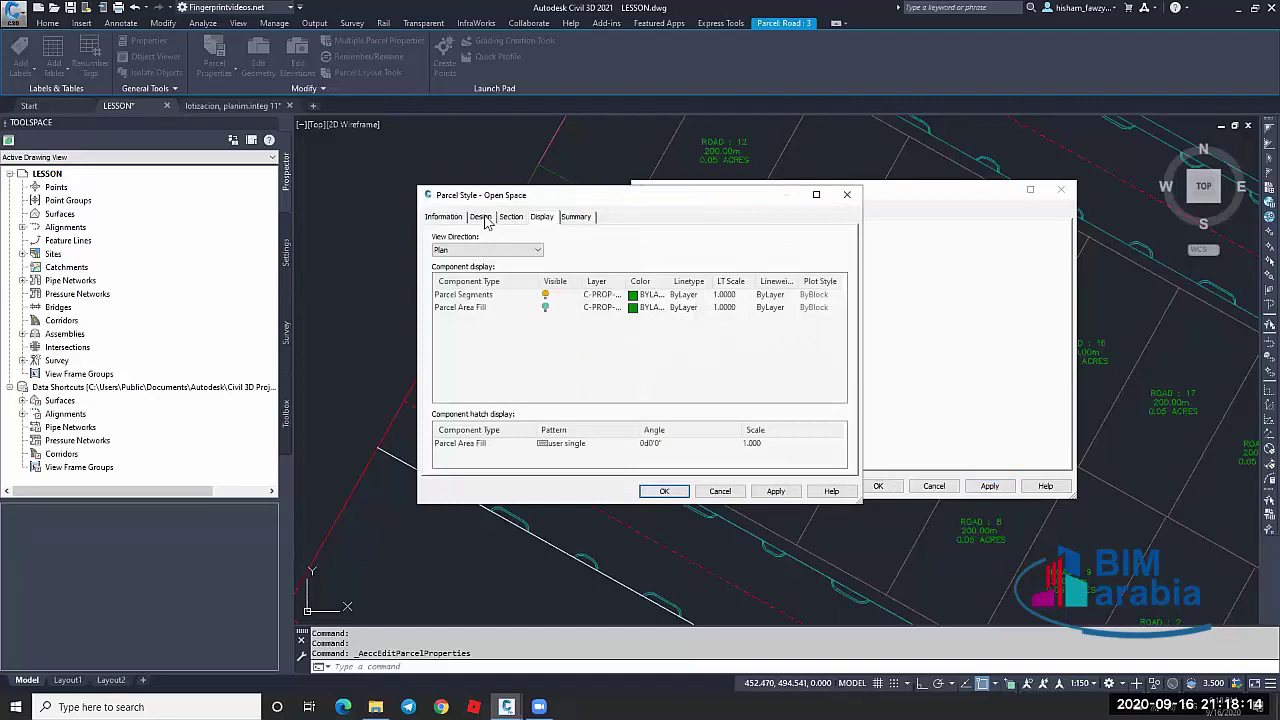
left_click(482, 217)
left_click_drag(538, 202, 840, 188)
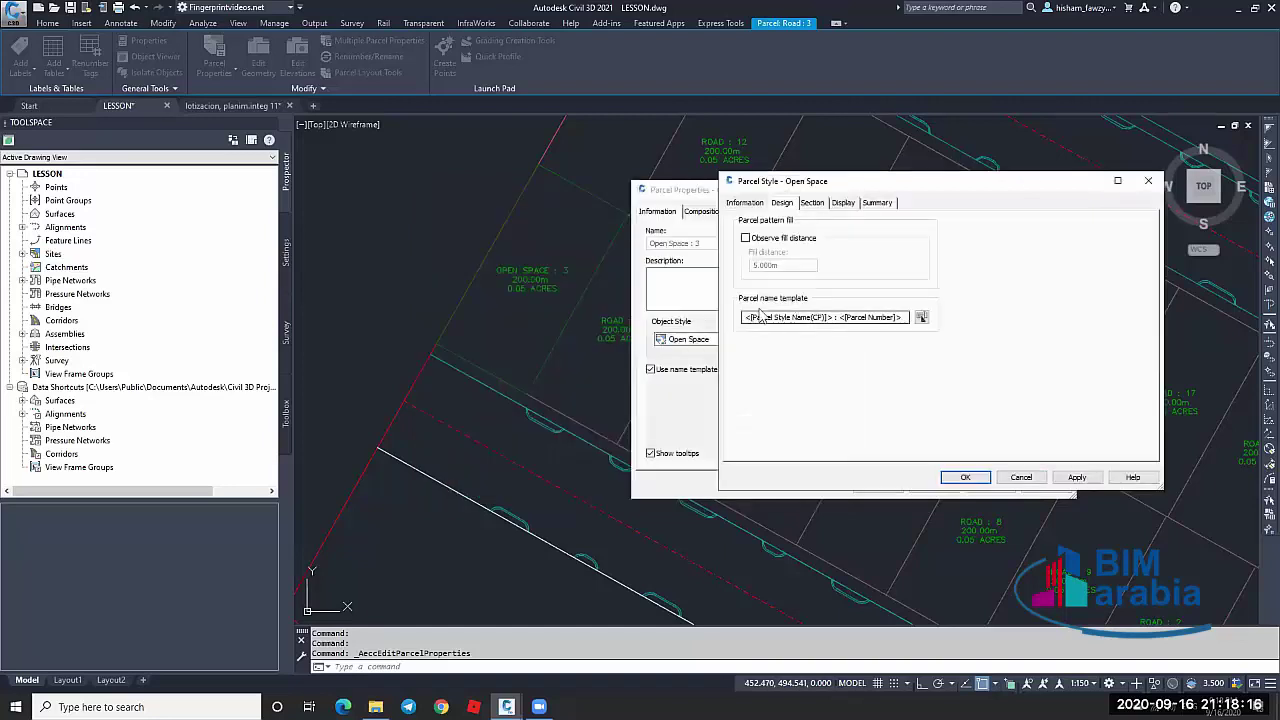
left_click_drag(748, 320, 852, 318)
left_click(866, 317)
left_click(897, 317, "shift")
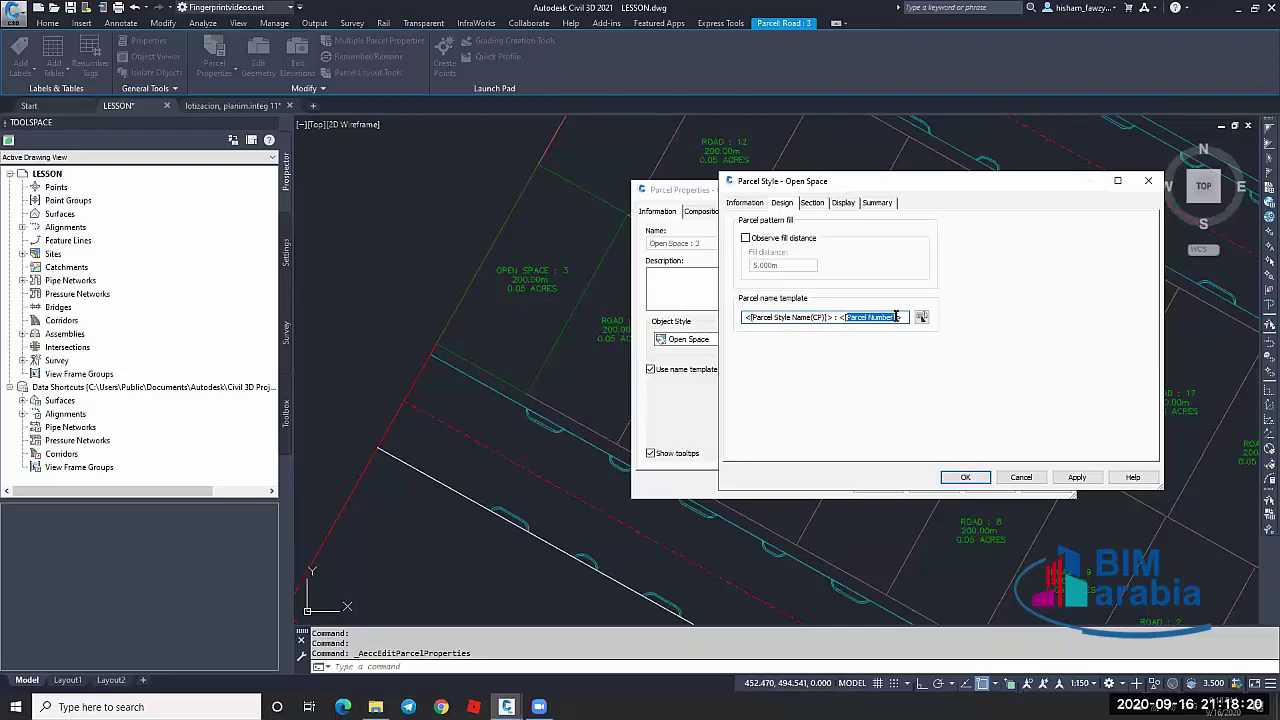
left_click(972, 477)
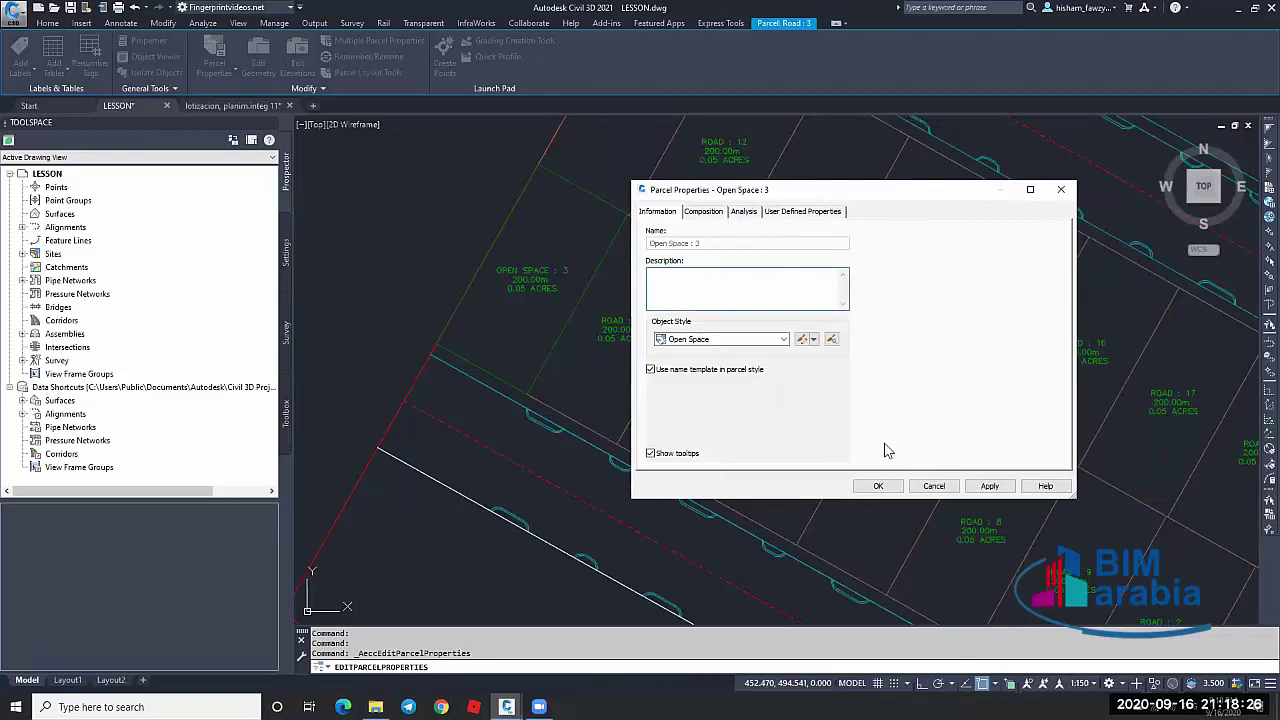
Apply the Parcel Number area label style to the Open Space 3 parcel
left_click(704, 212)
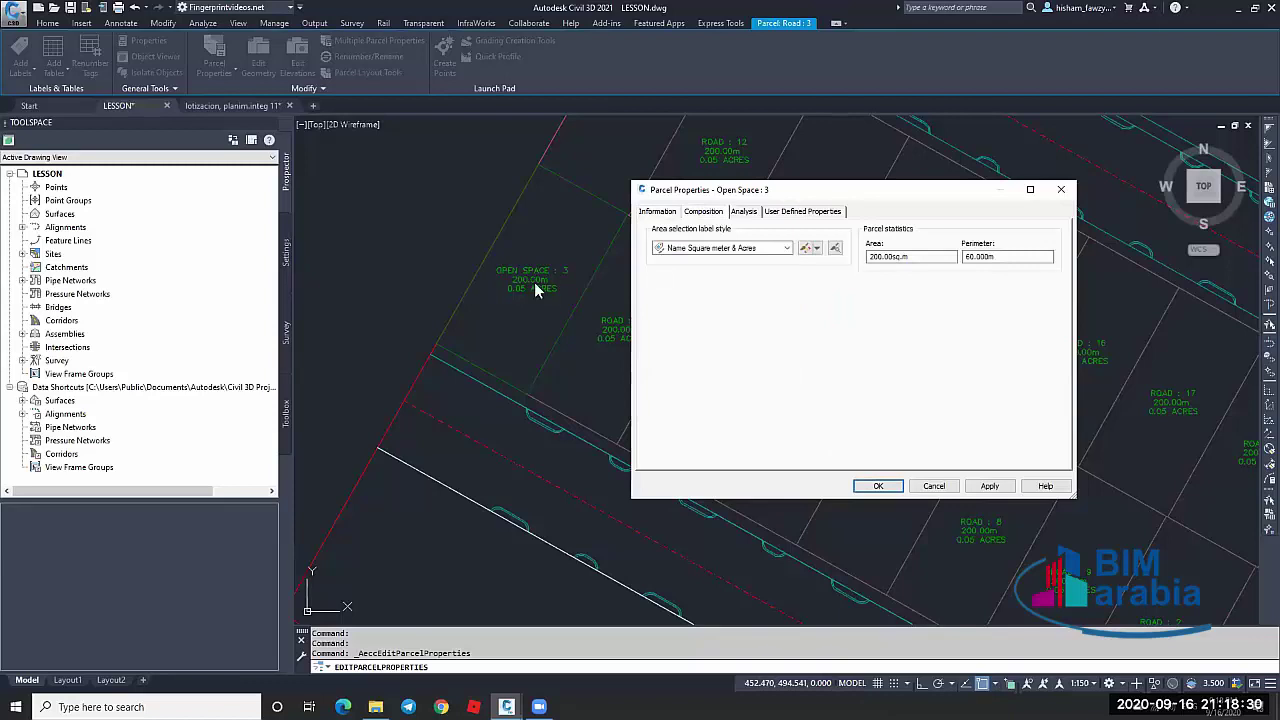
left_click(705, 249)
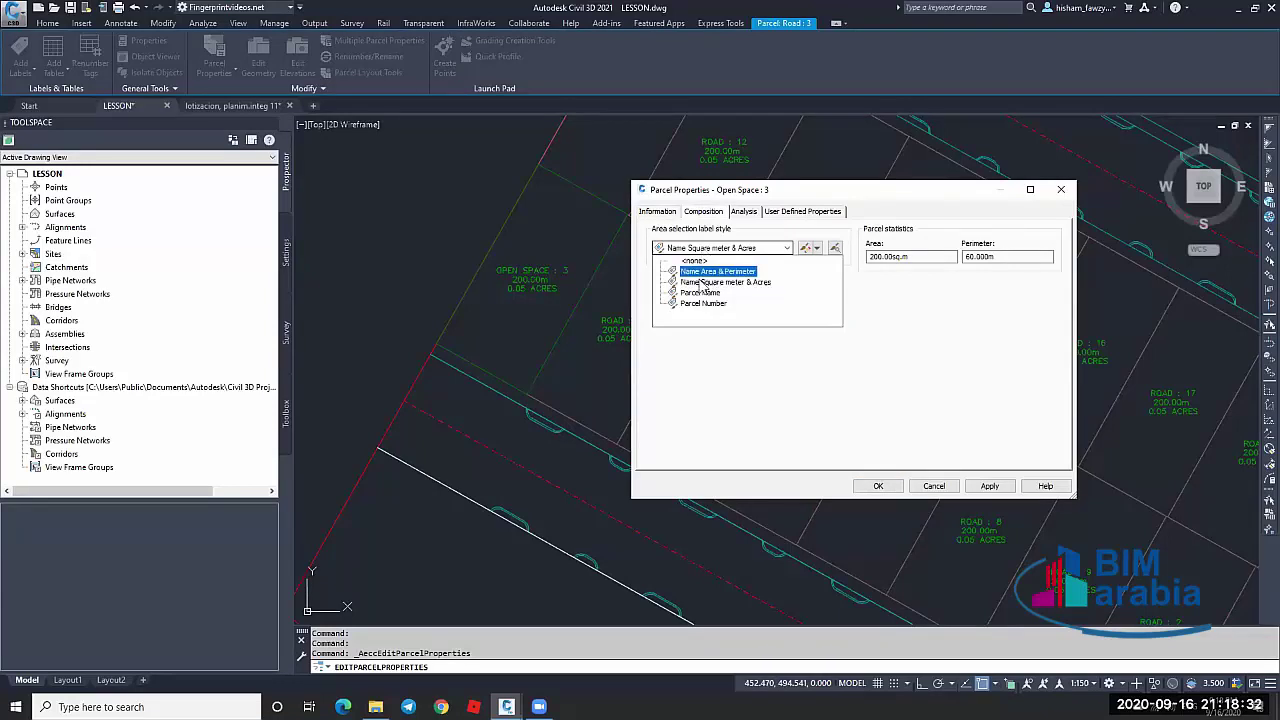
left_click(706, 293)
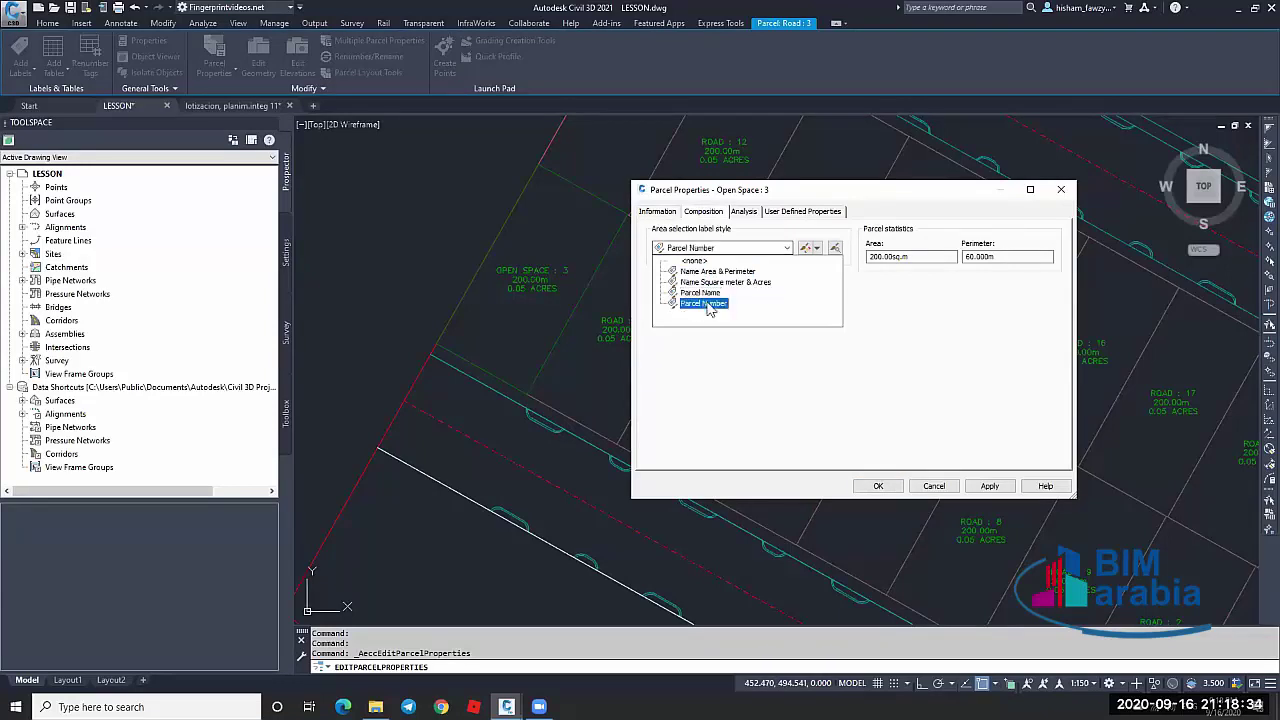
left_click(705, 302)
left_click(989, 486)
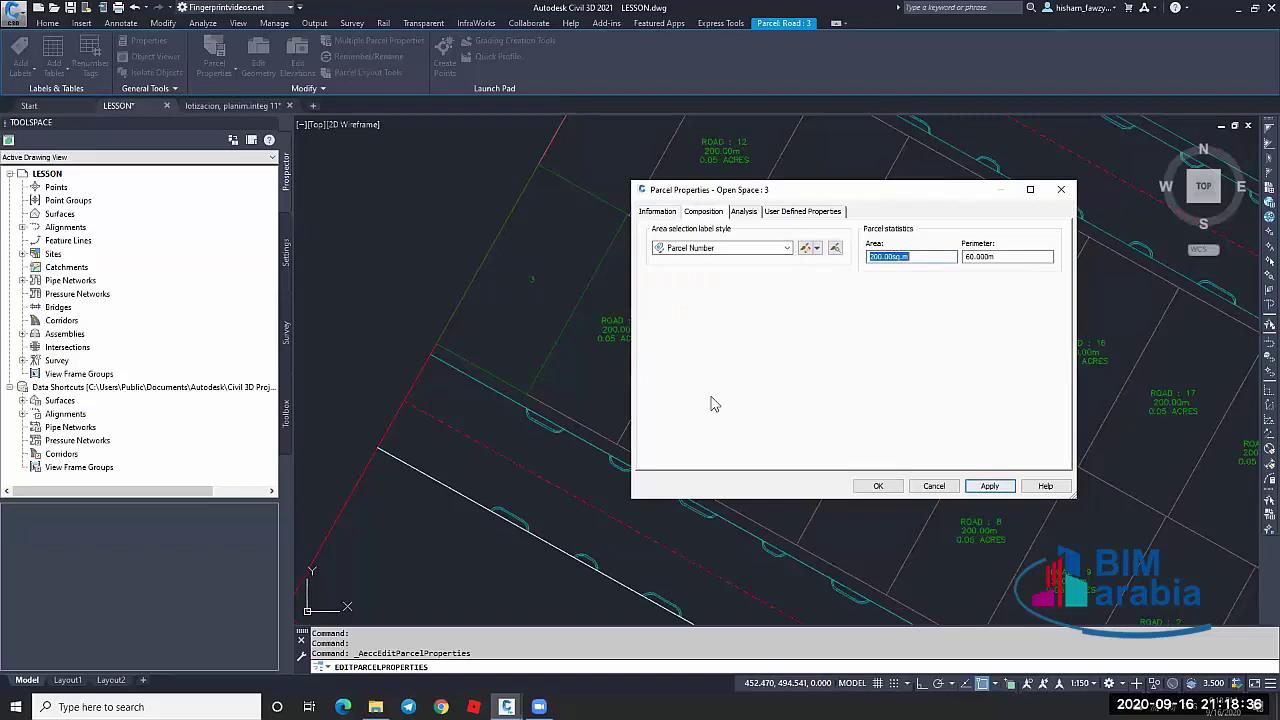
Try the Parcel Name label, then restore Name Square meter & Acres and preview its composer
left_click(740, 248)
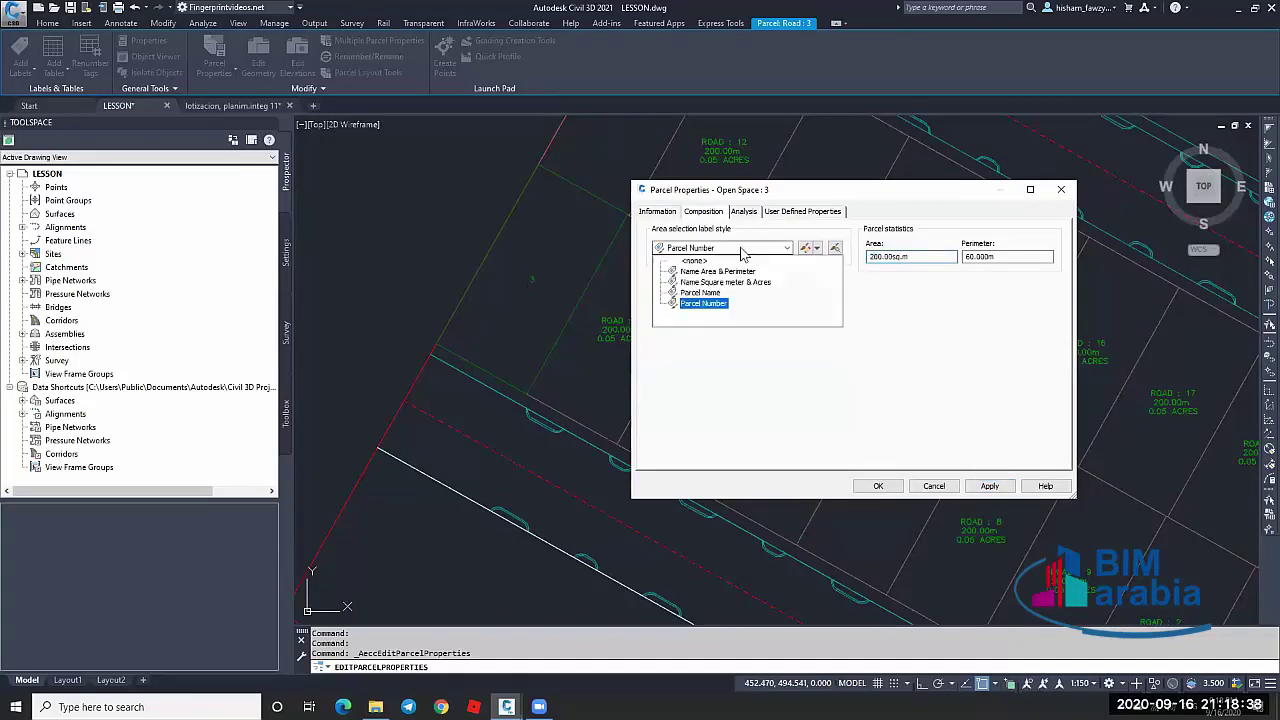
left_click(706, 293)
left_click(989, 486)
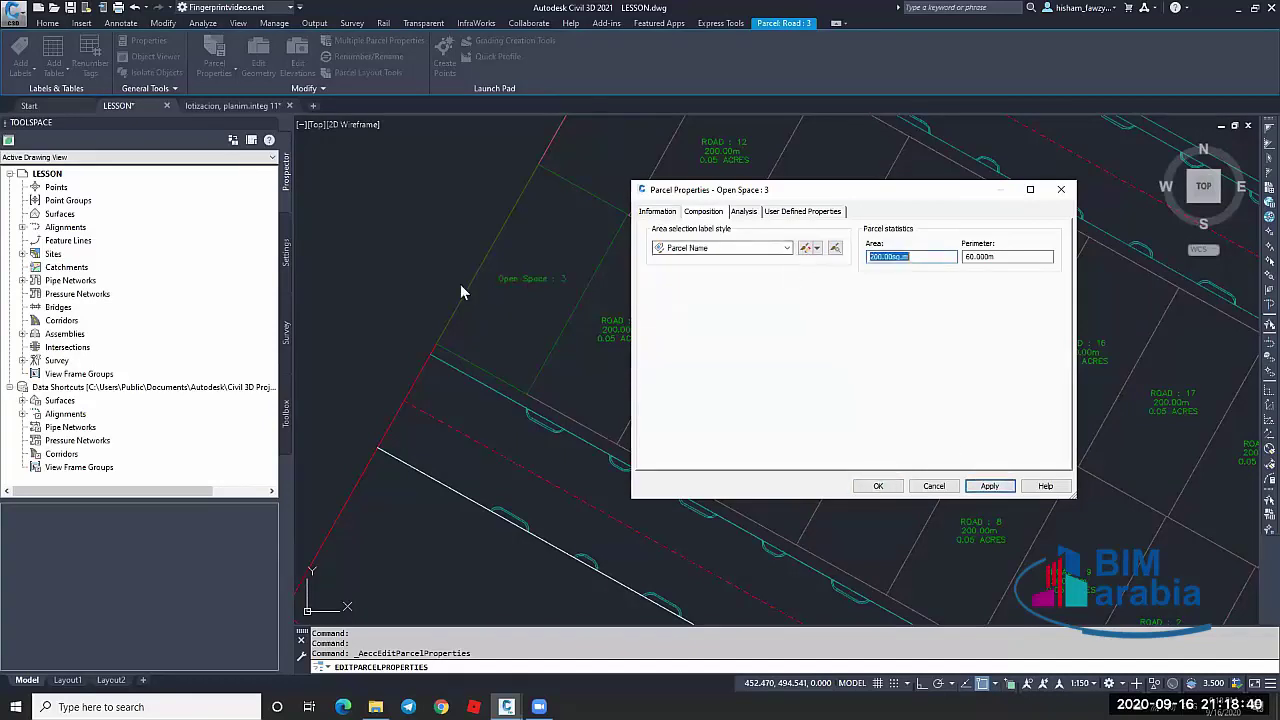
left_click(715, 248)
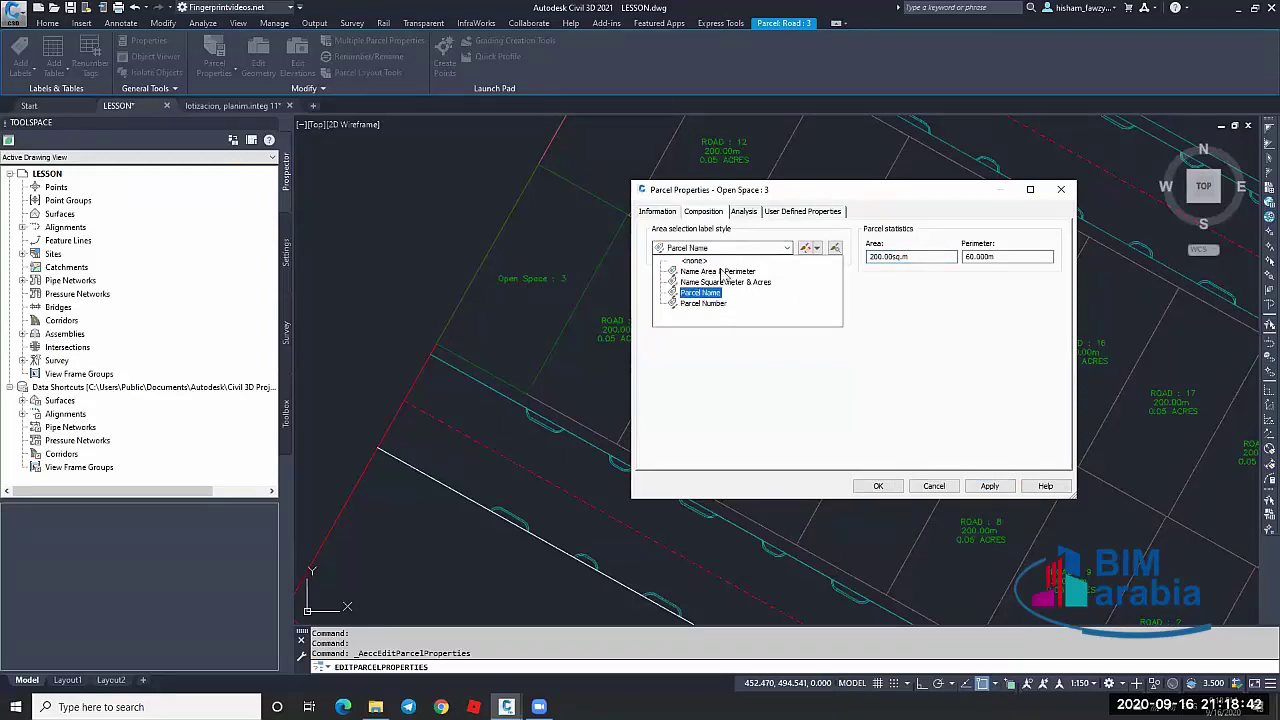
left_click(722, 284)
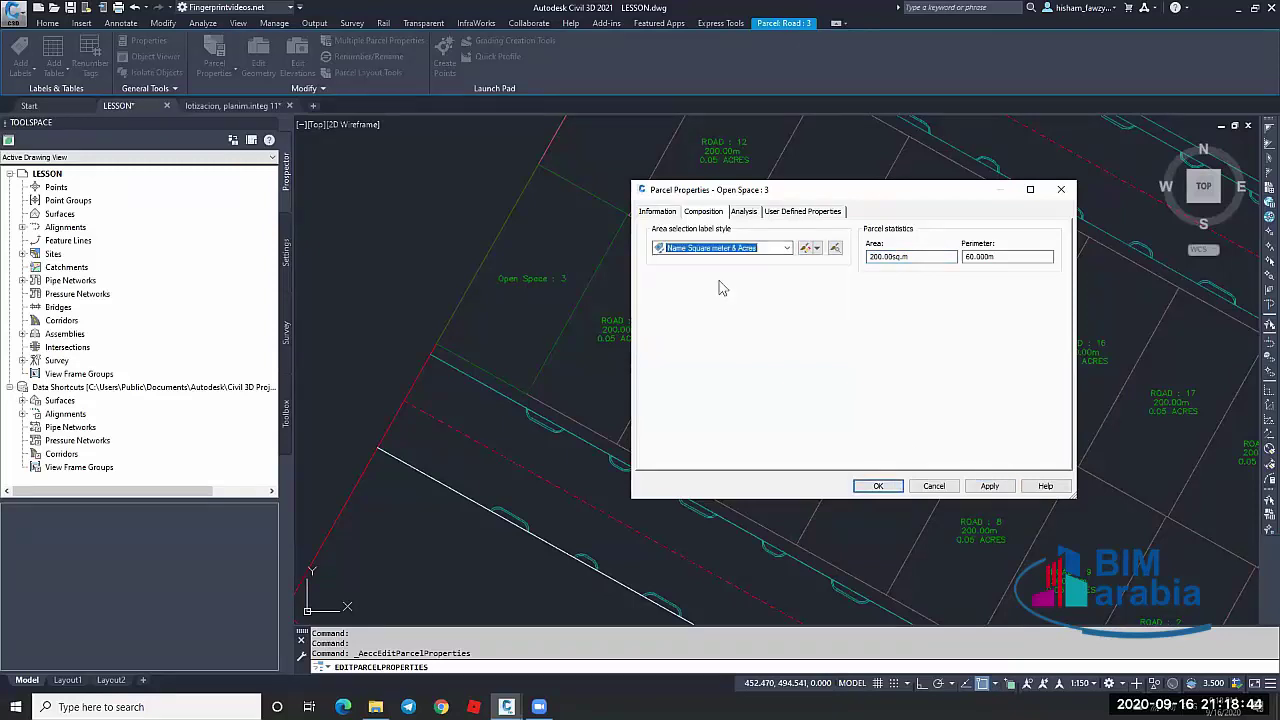
left_click(989, 486)
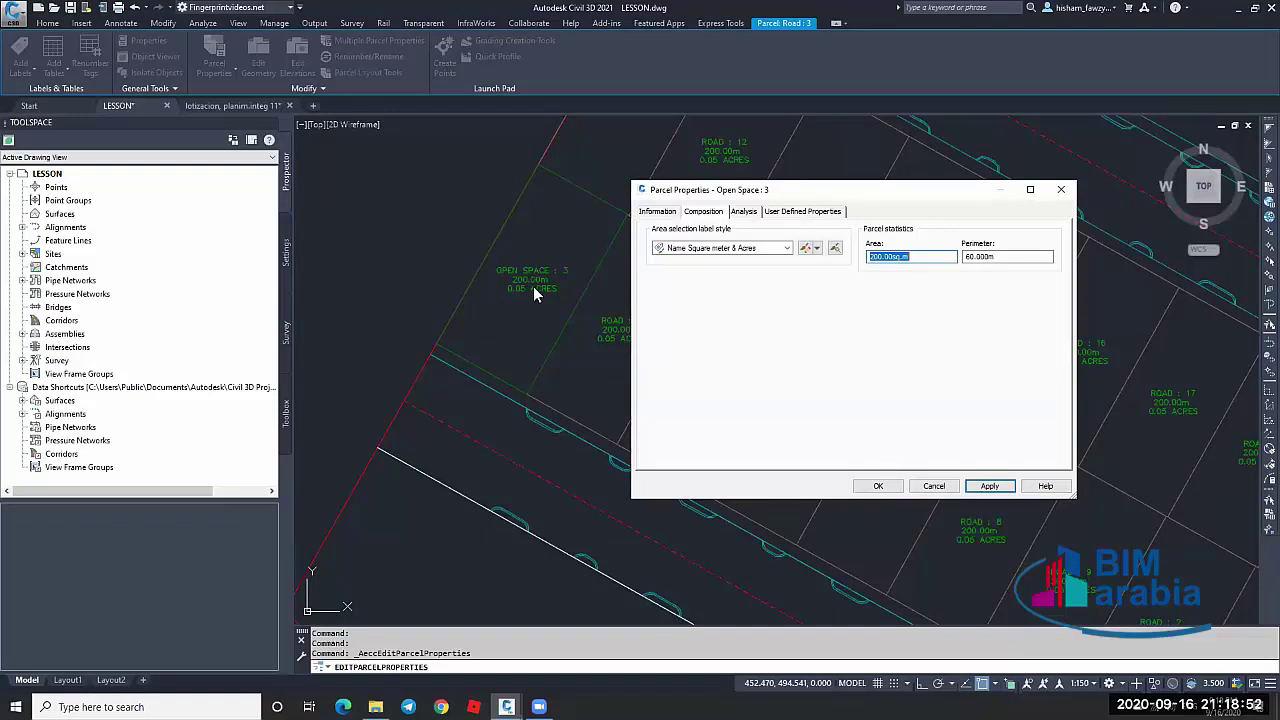
left_click(808, 249)
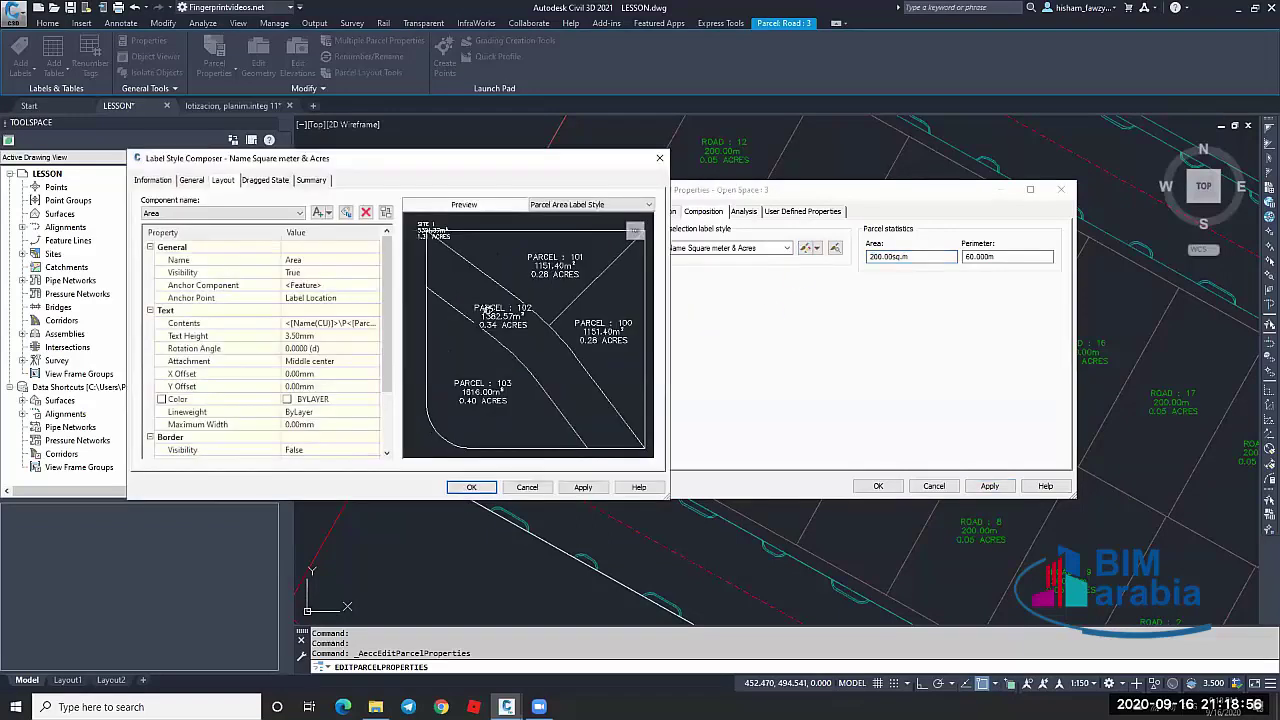
left_click(527, 487)
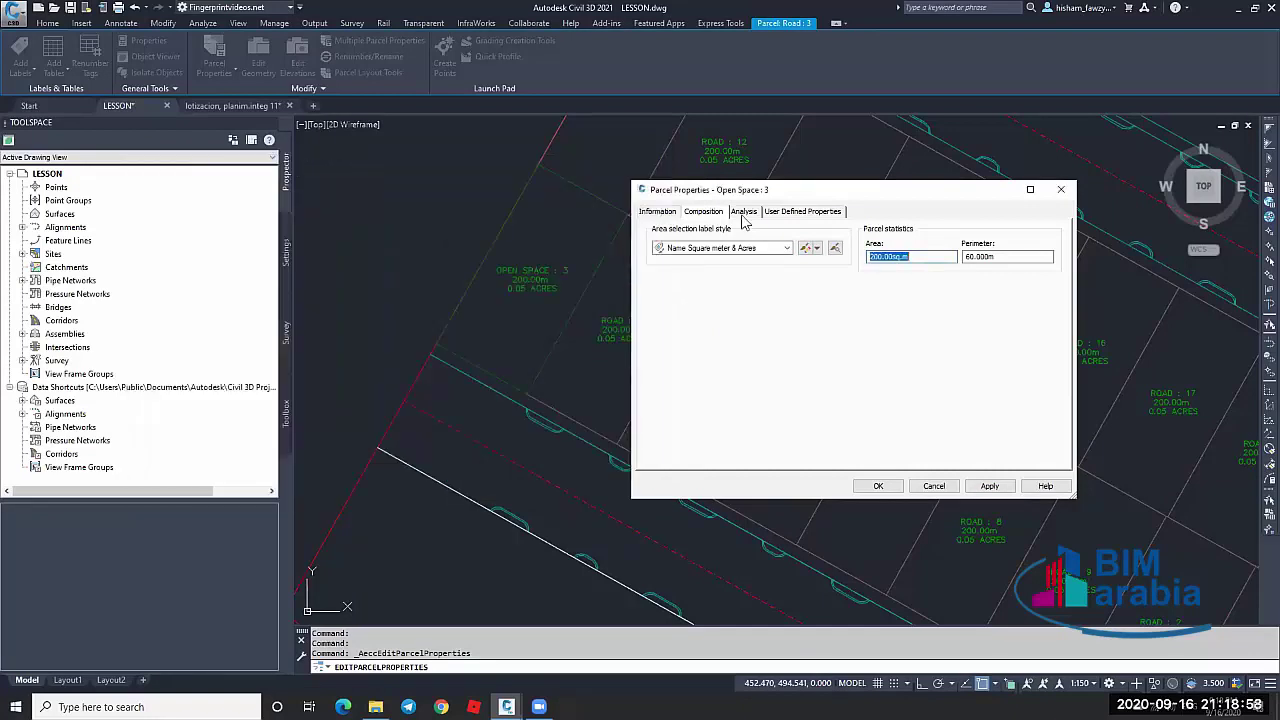
Review the inverse report from the point of beginning at North 486.1886m, East 484.7478m
left_click(744, 213)
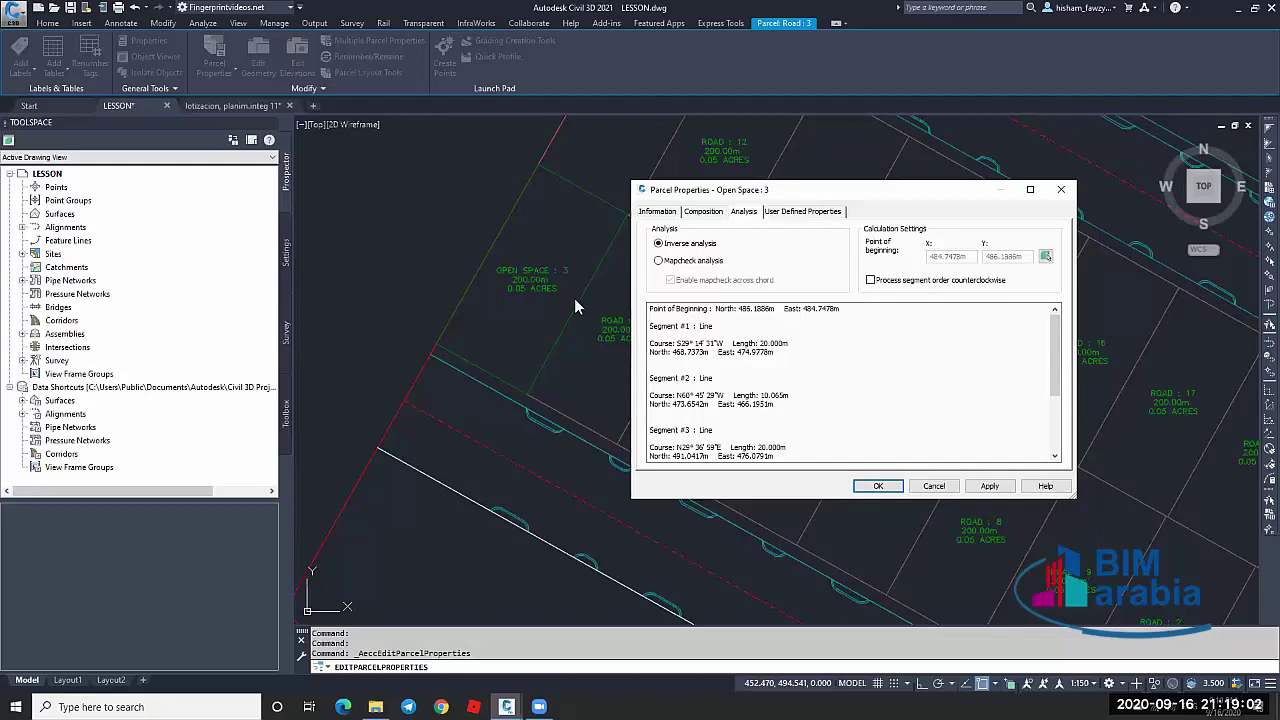
left_click(682, 320)
left_click_drag(648, 310, 830, 316)
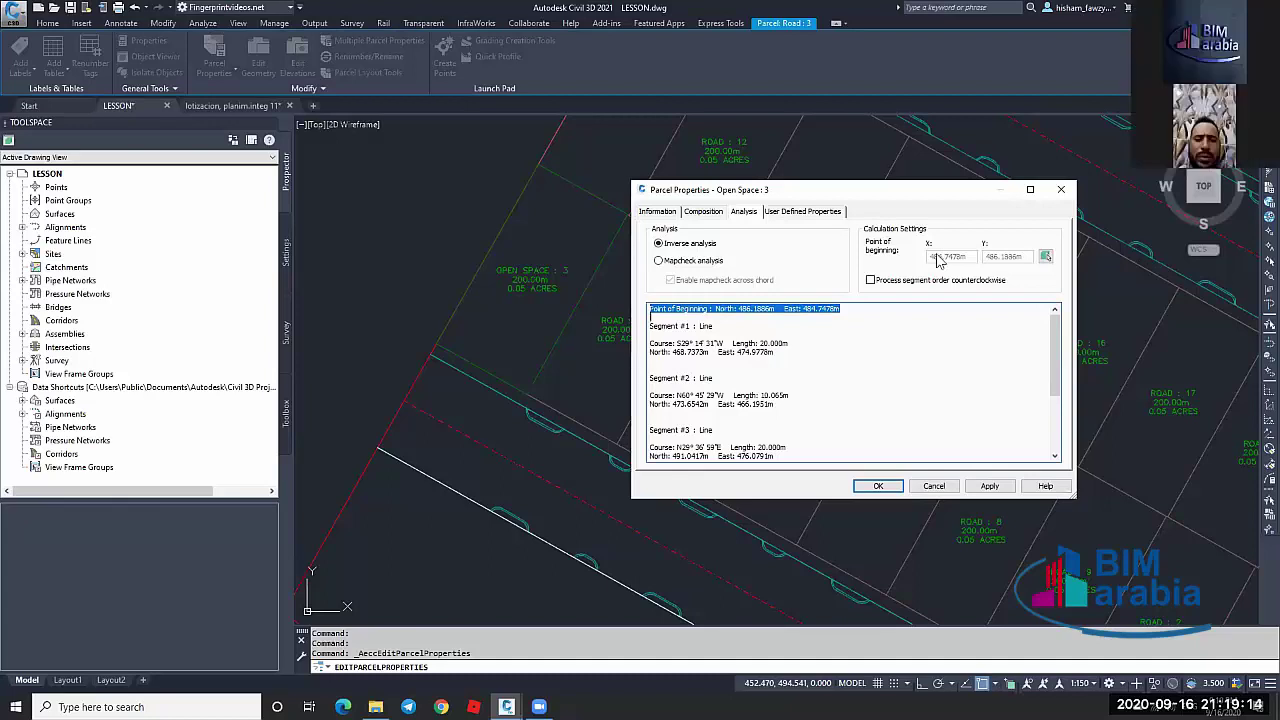
left_click_drag(649, 326, 781, 343)
left_click(681, 352)
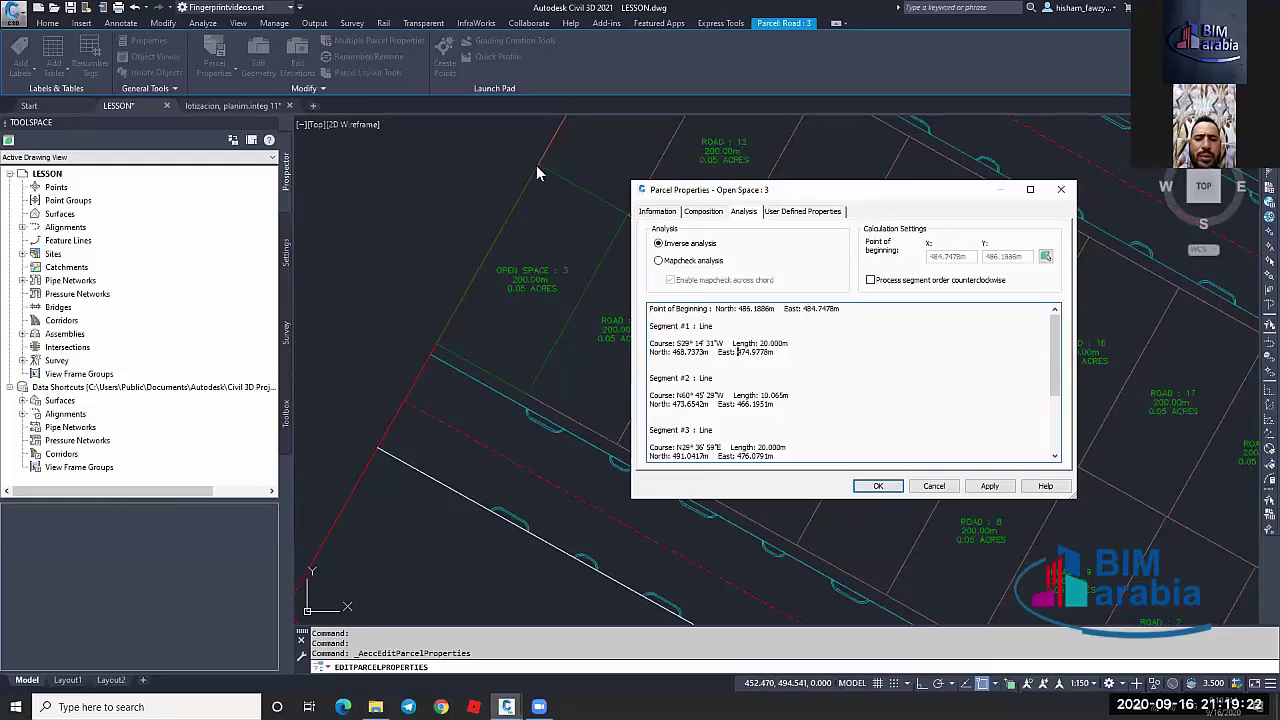
left_click_drag(676, 197, 712, 196)
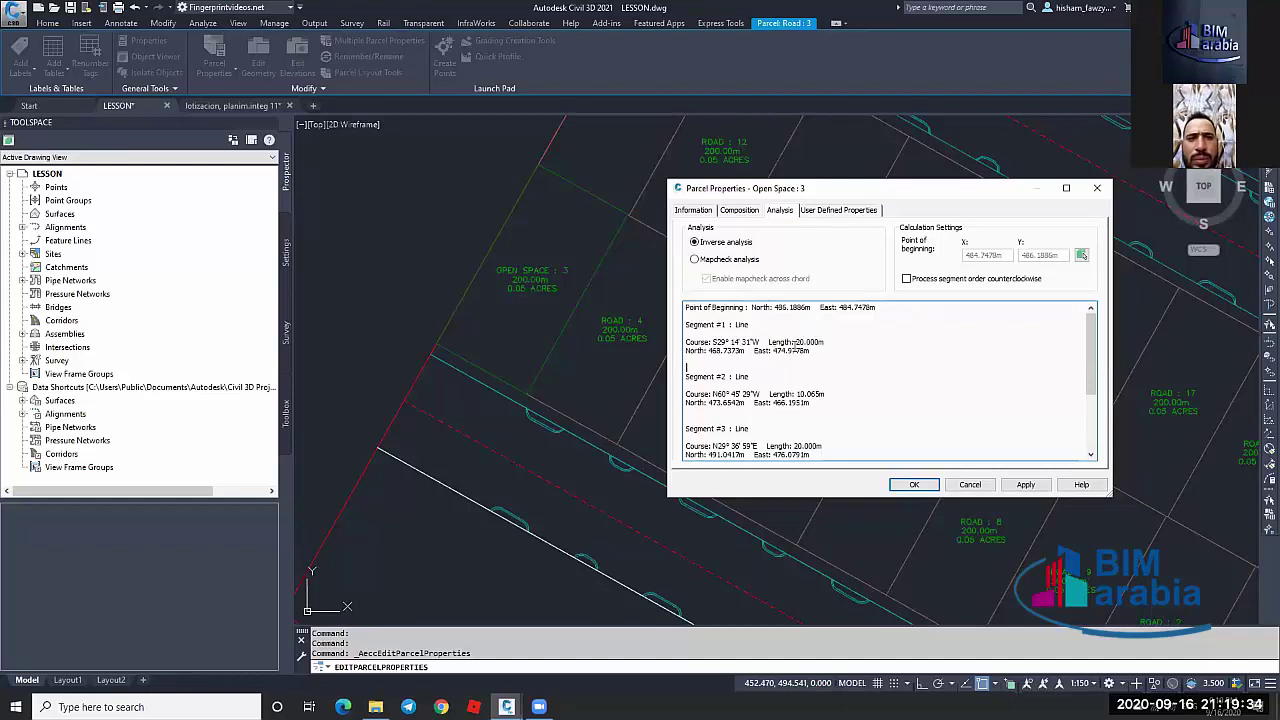
Confirm the Parcel Number user property stays at 3 and close the parcel properties
left_click(838, 212)
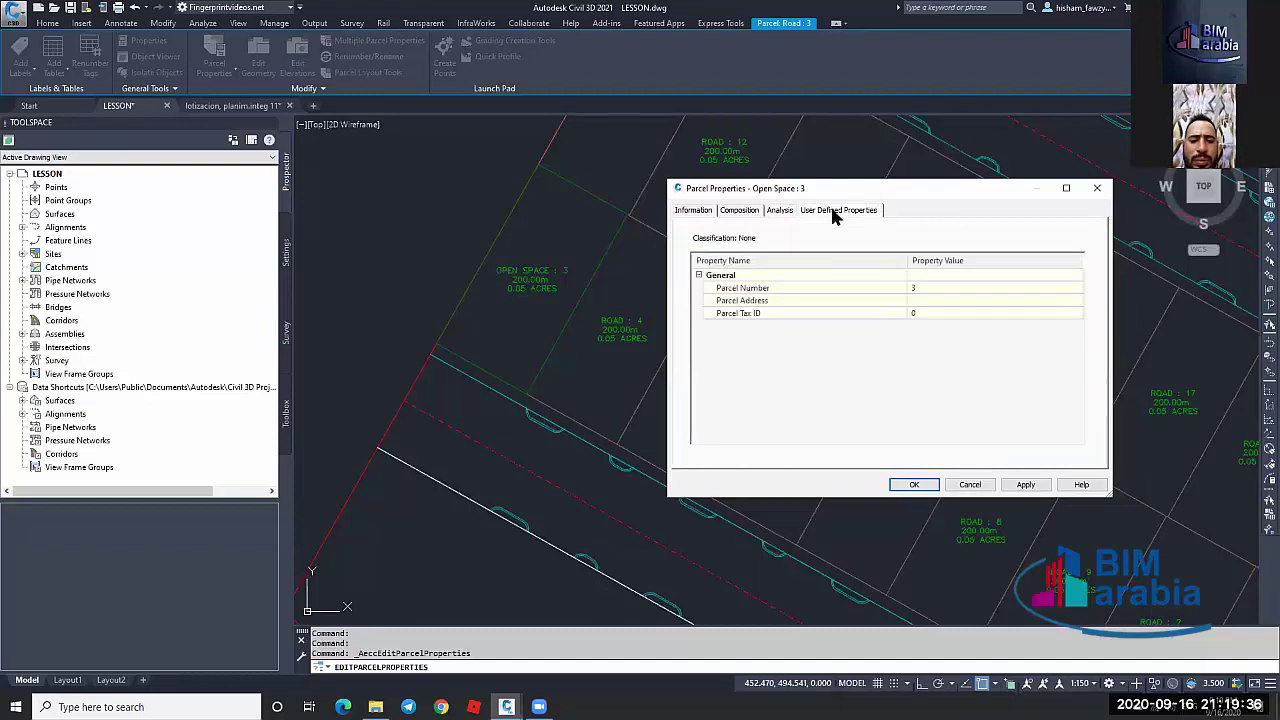
left_click_drag(846, 190, 790, 191)
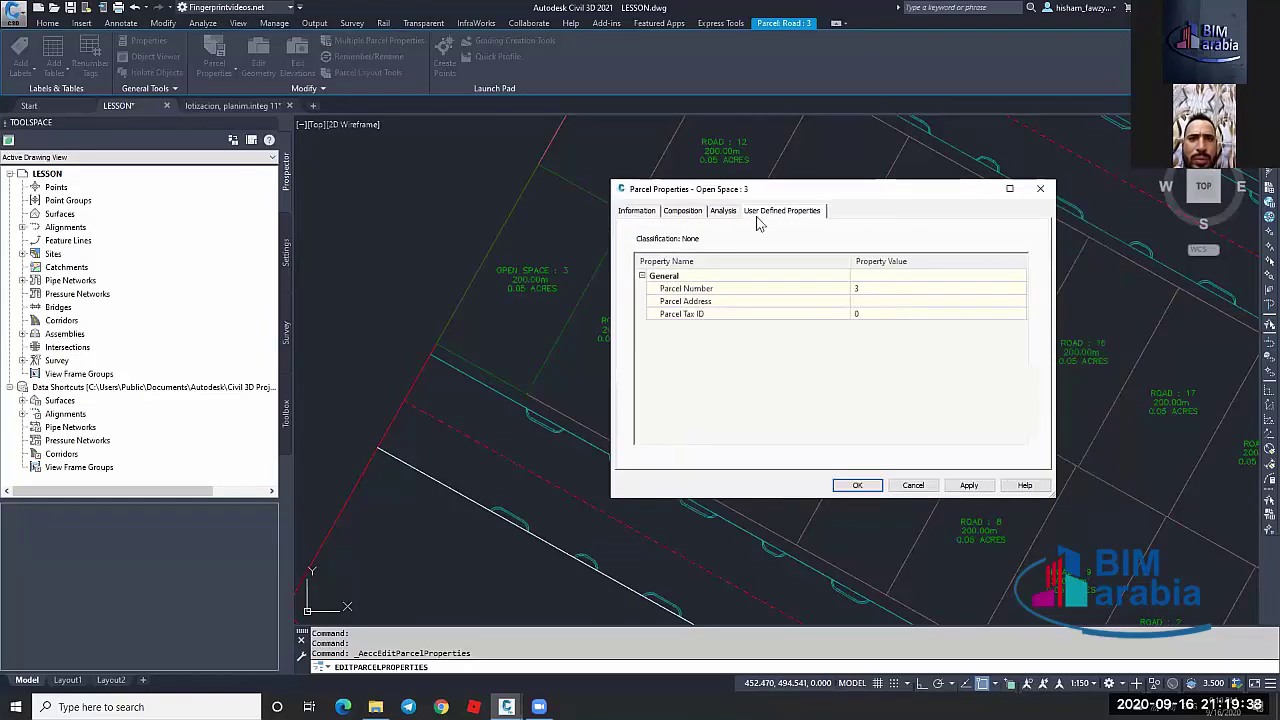
left_click(729, 290)
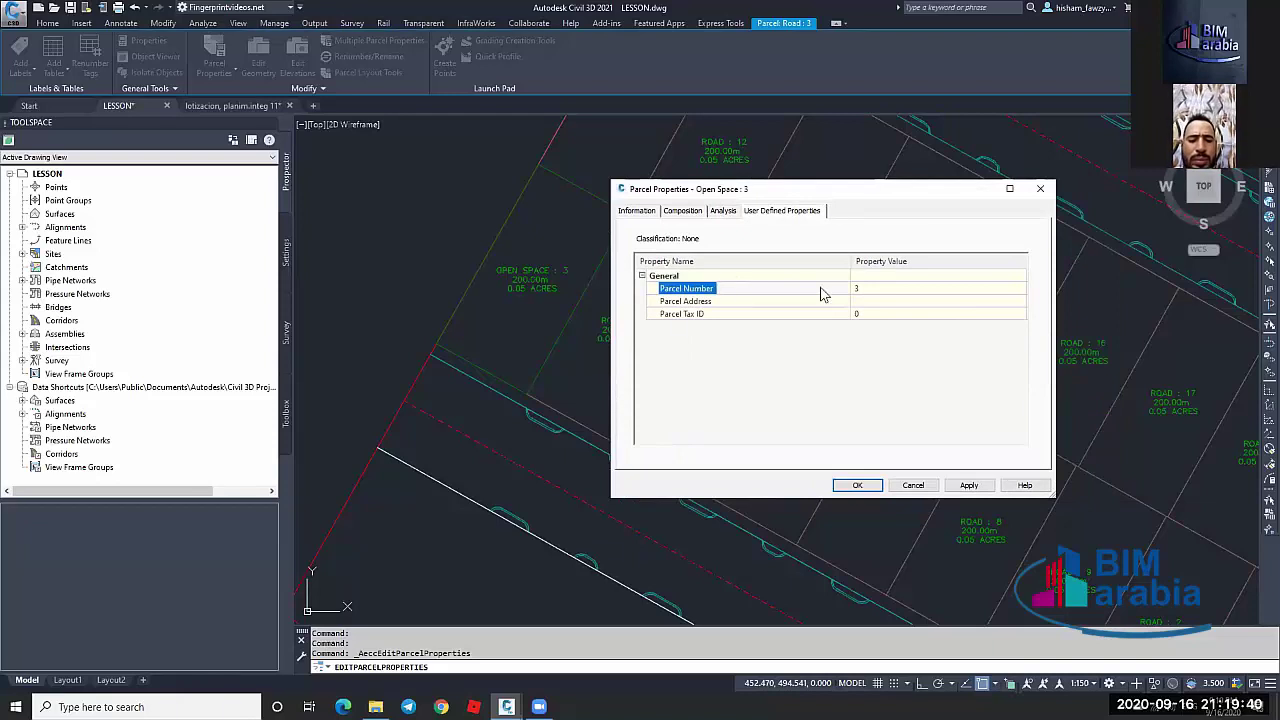
left_click(865, 287)
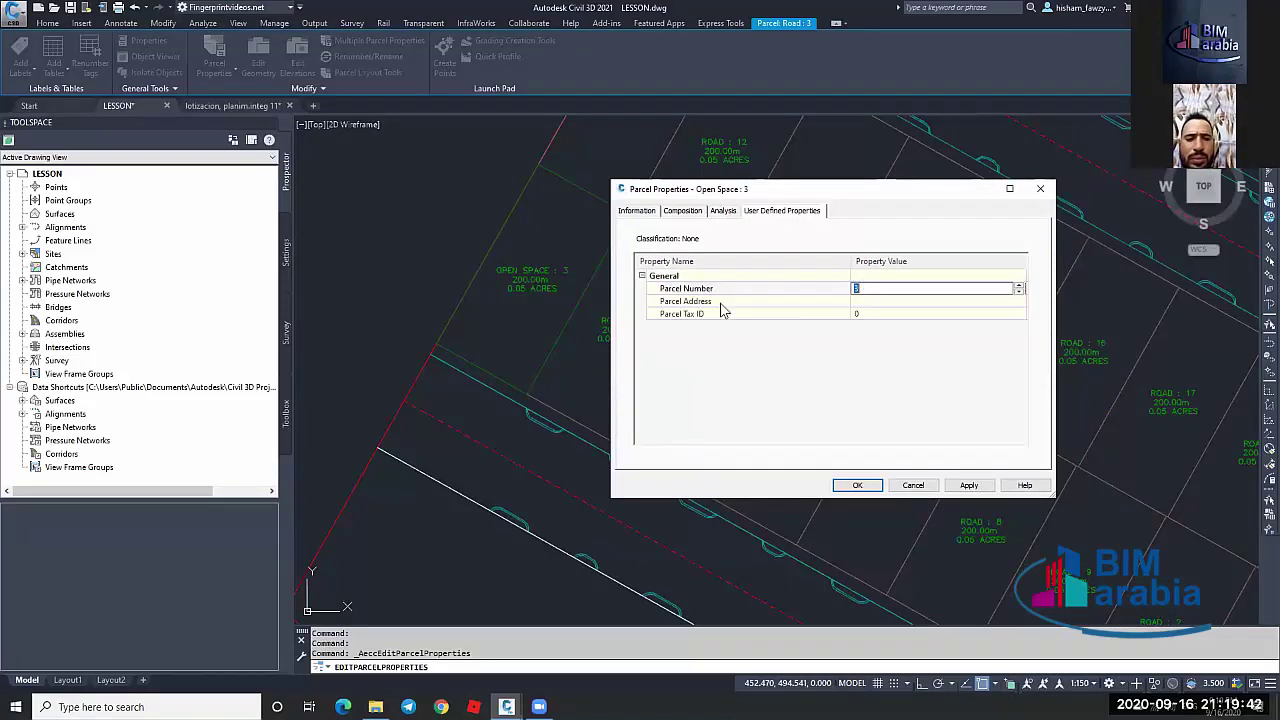
left_click(734, 343)
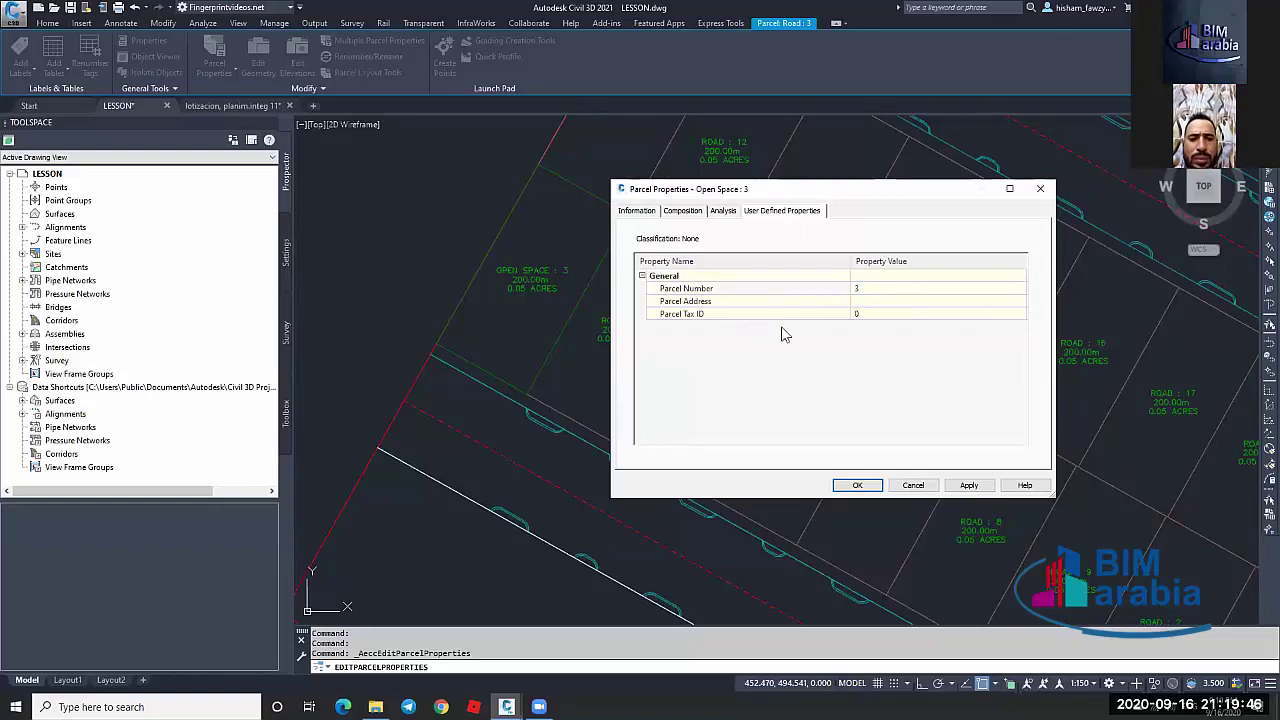
left_click_drag(747, 189, 772, 173)
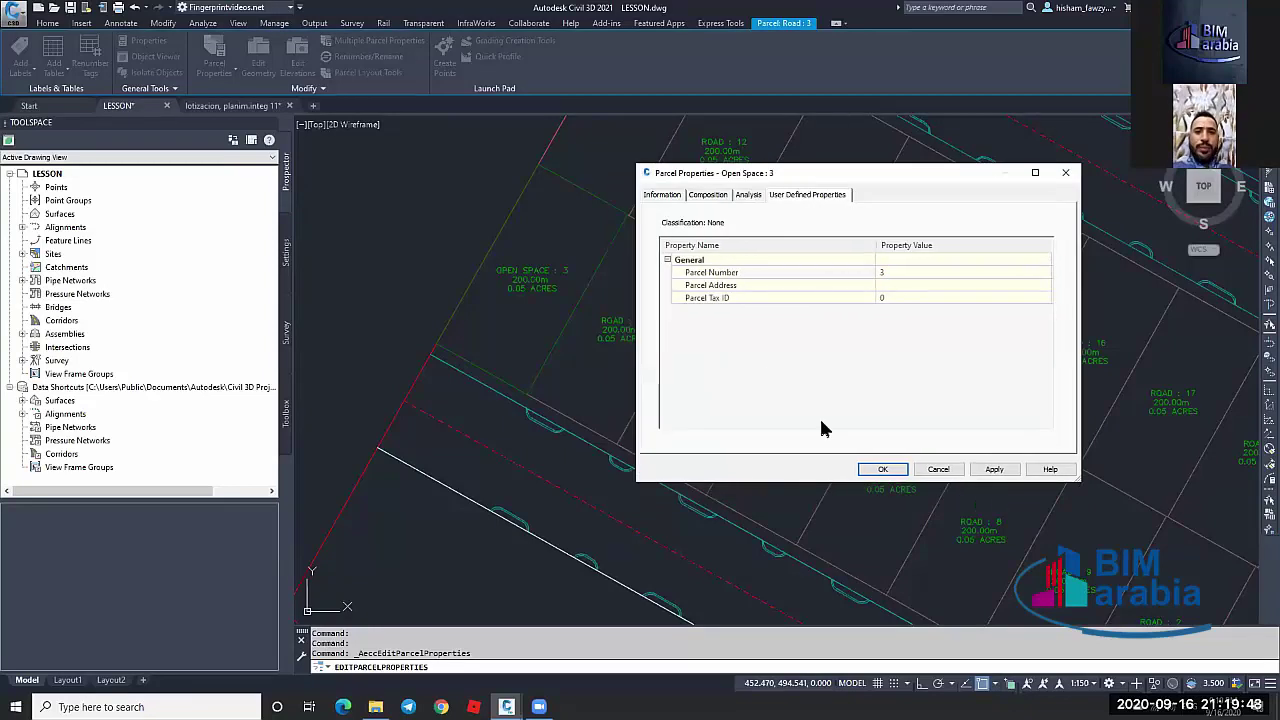
left_click(883, 469)
Select the Open Space : 3 label and start Multiple Parcel Properties
scroll(797, 400, "down", 2)
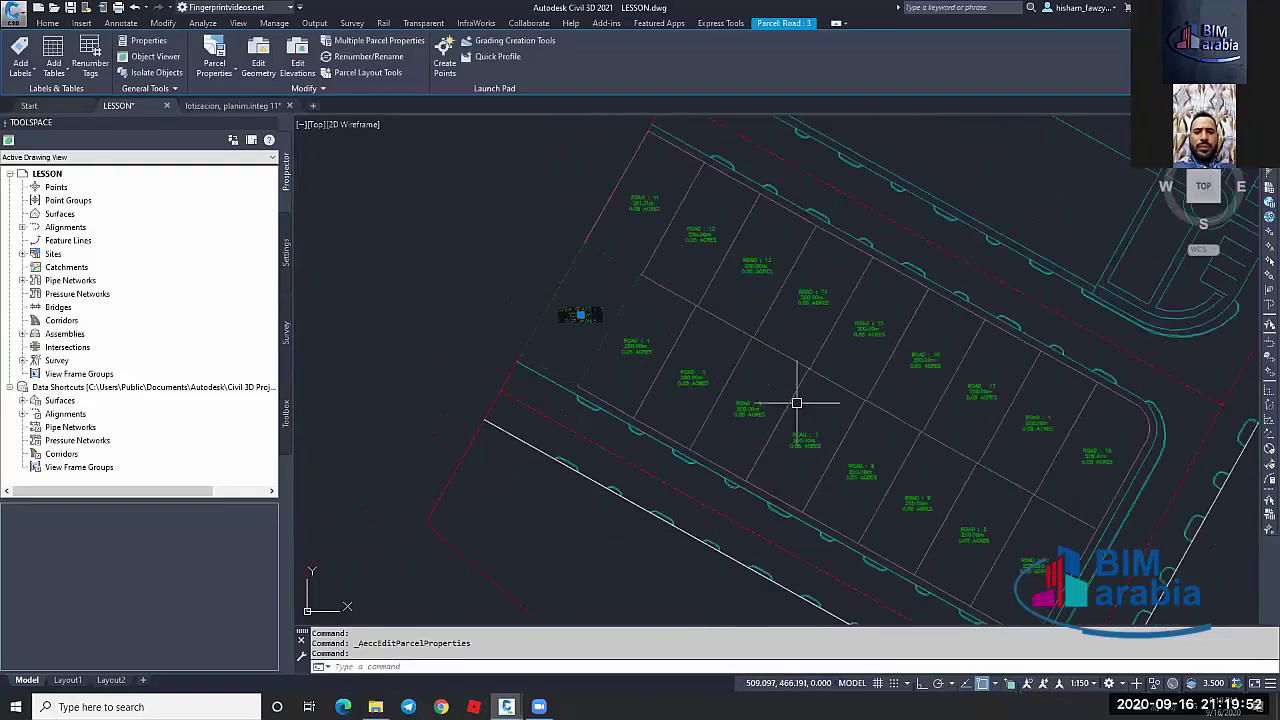
scroll(800, 377, "down", 2)
scroll(850, 432, "up", 3)
key("Escape")
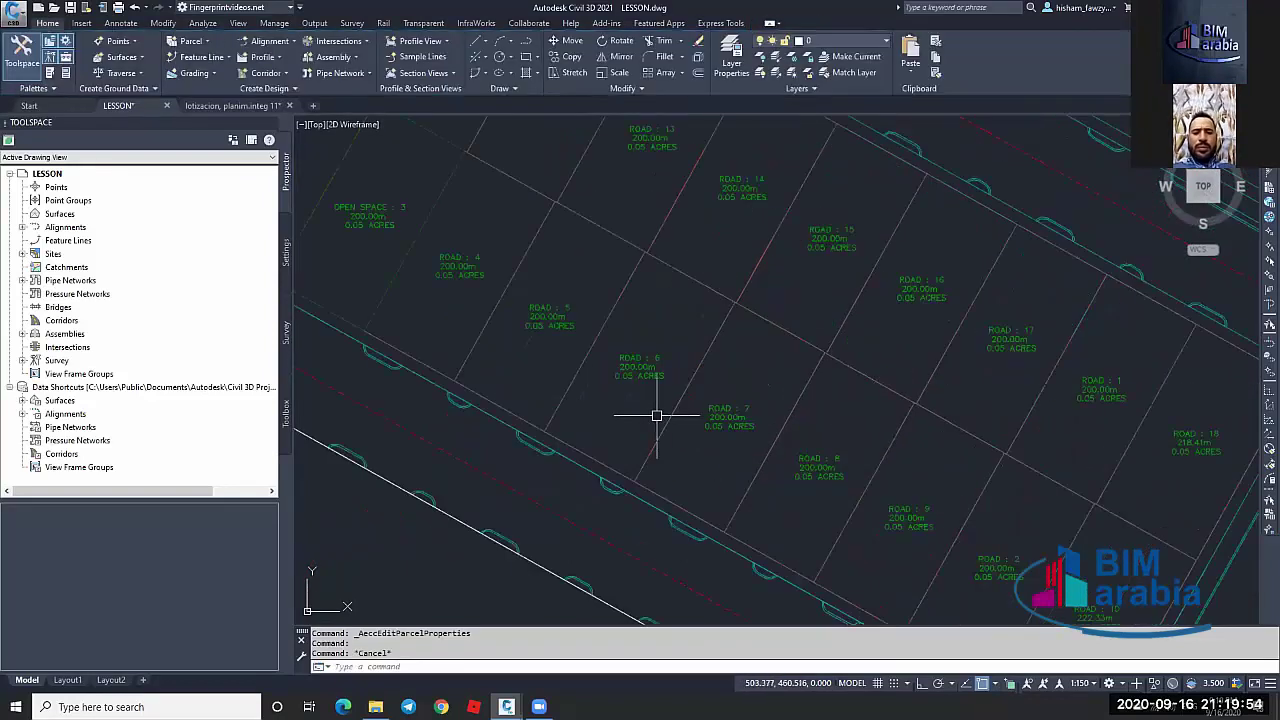
scroll(666, 411, "down", 2)
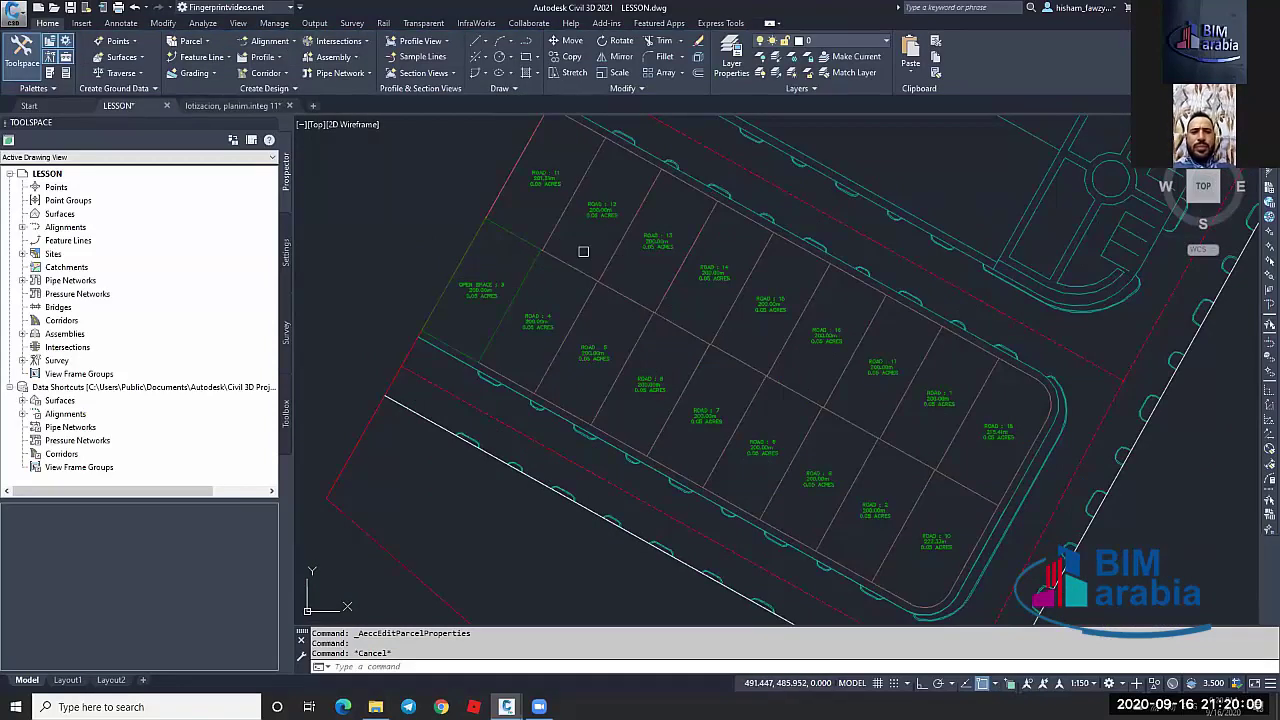
key("Escape")
left_click(481, 290)
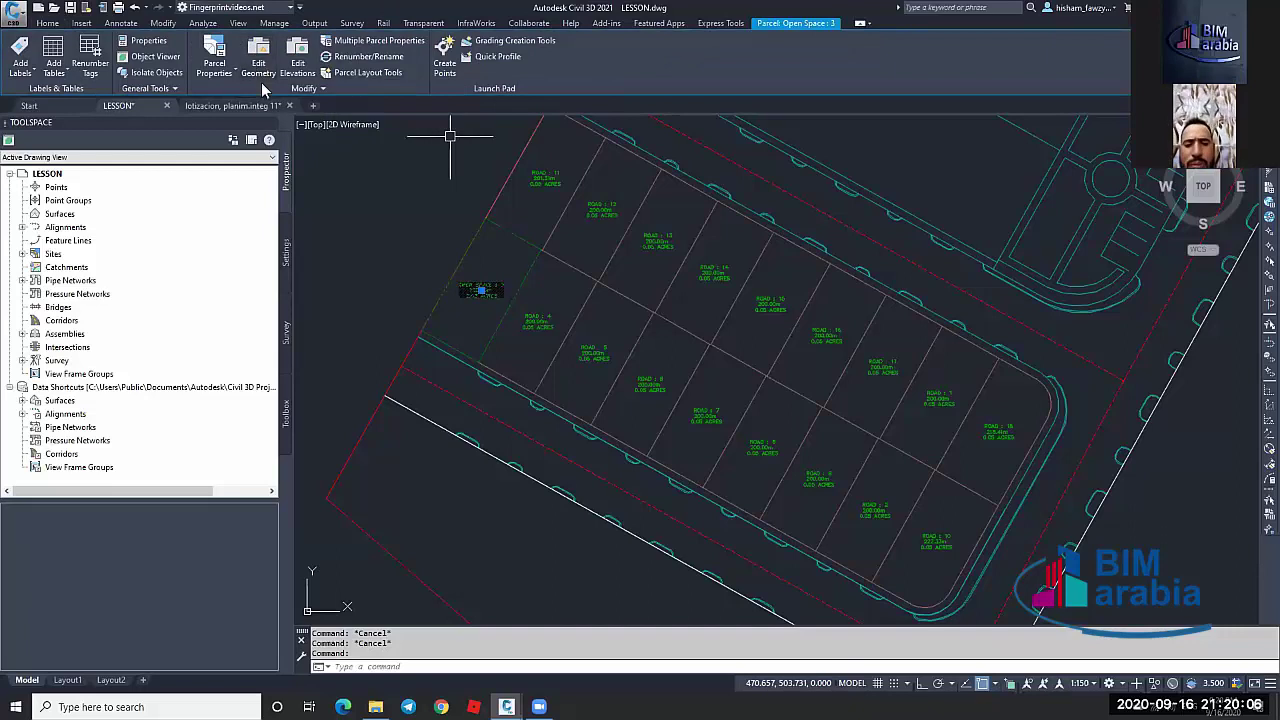
left_click(400, 47)
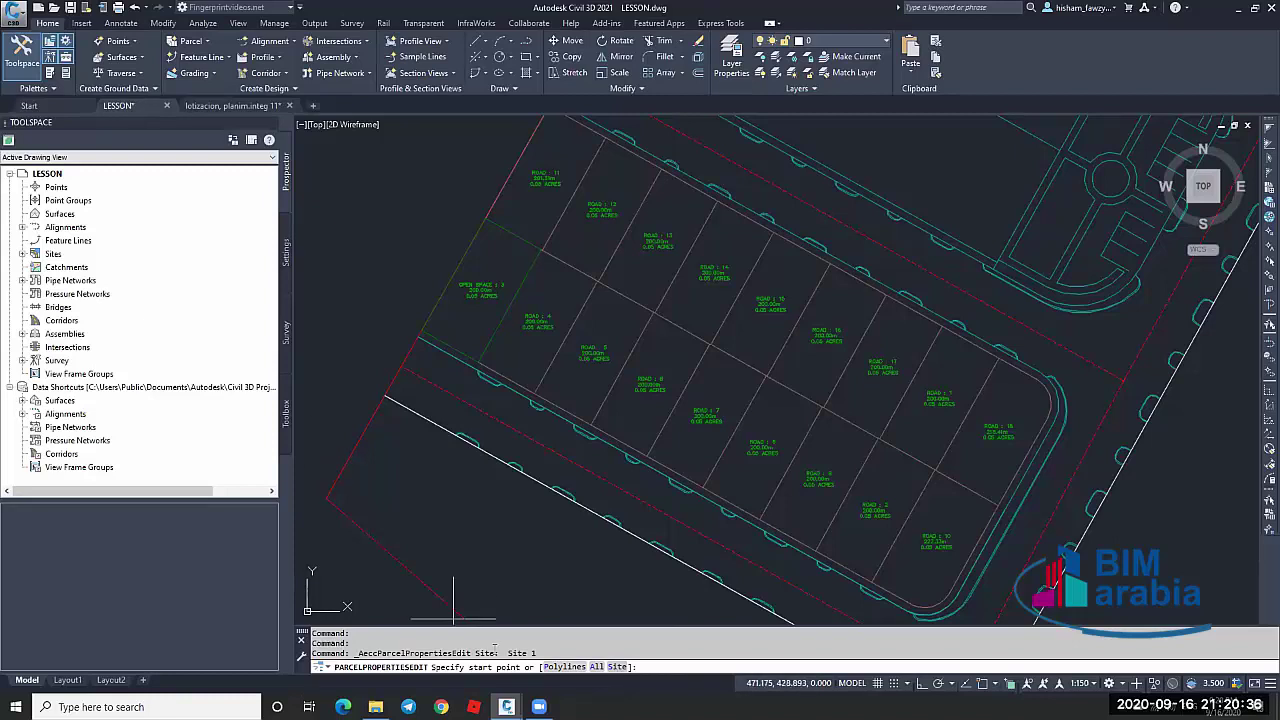
Draw a crossing line through all the lots and confirm to open Edit Parcel Properties
left_click(480, 274)
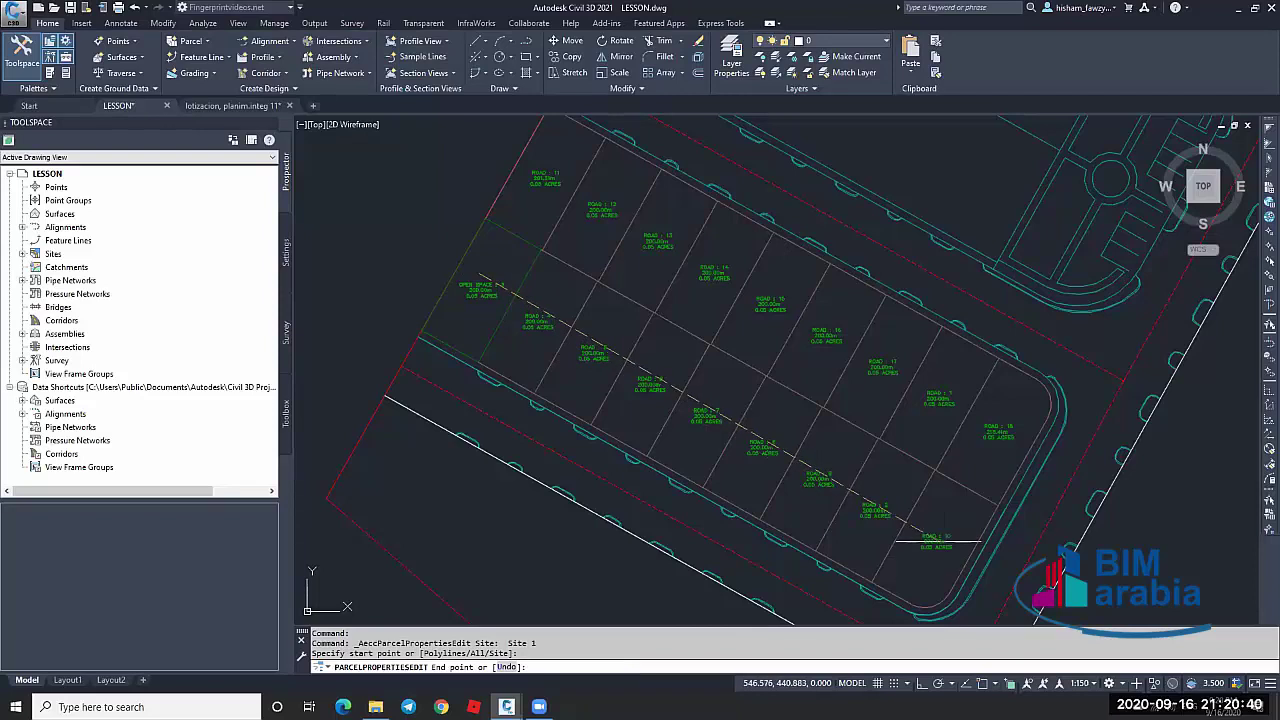
left_click(935, 540)
left_click(1001, 426)
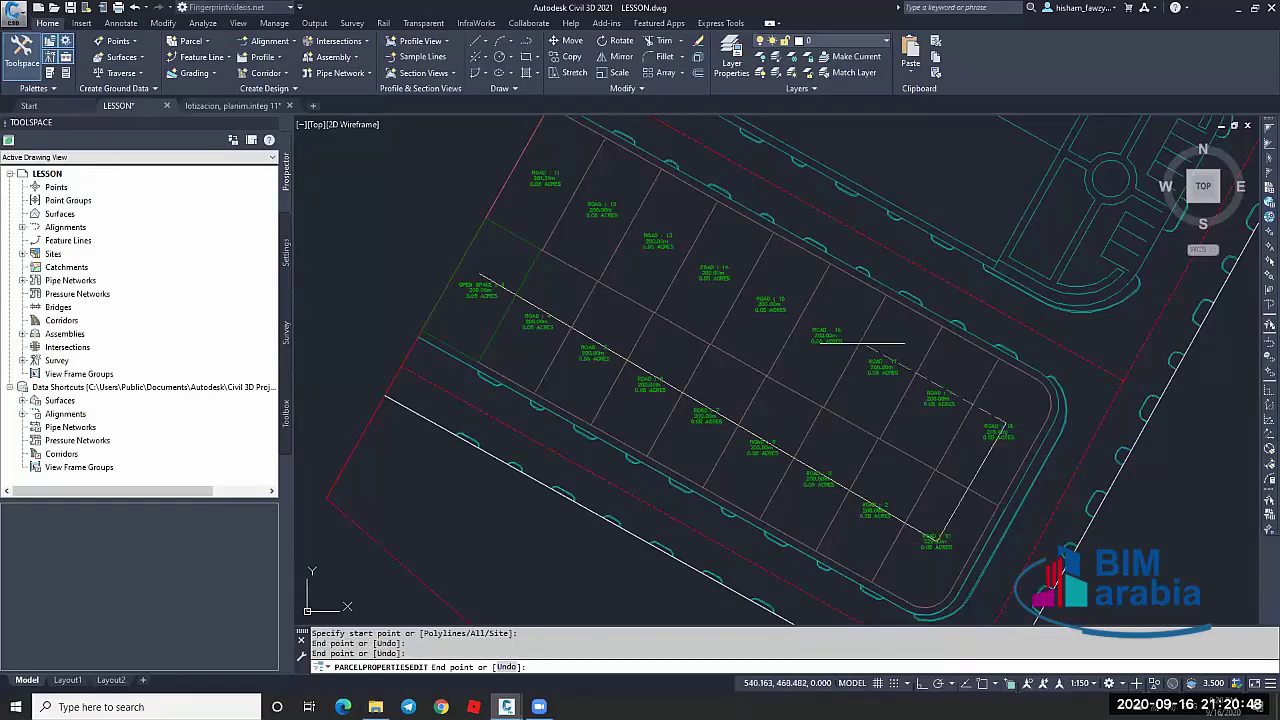
left_click(553, 171)
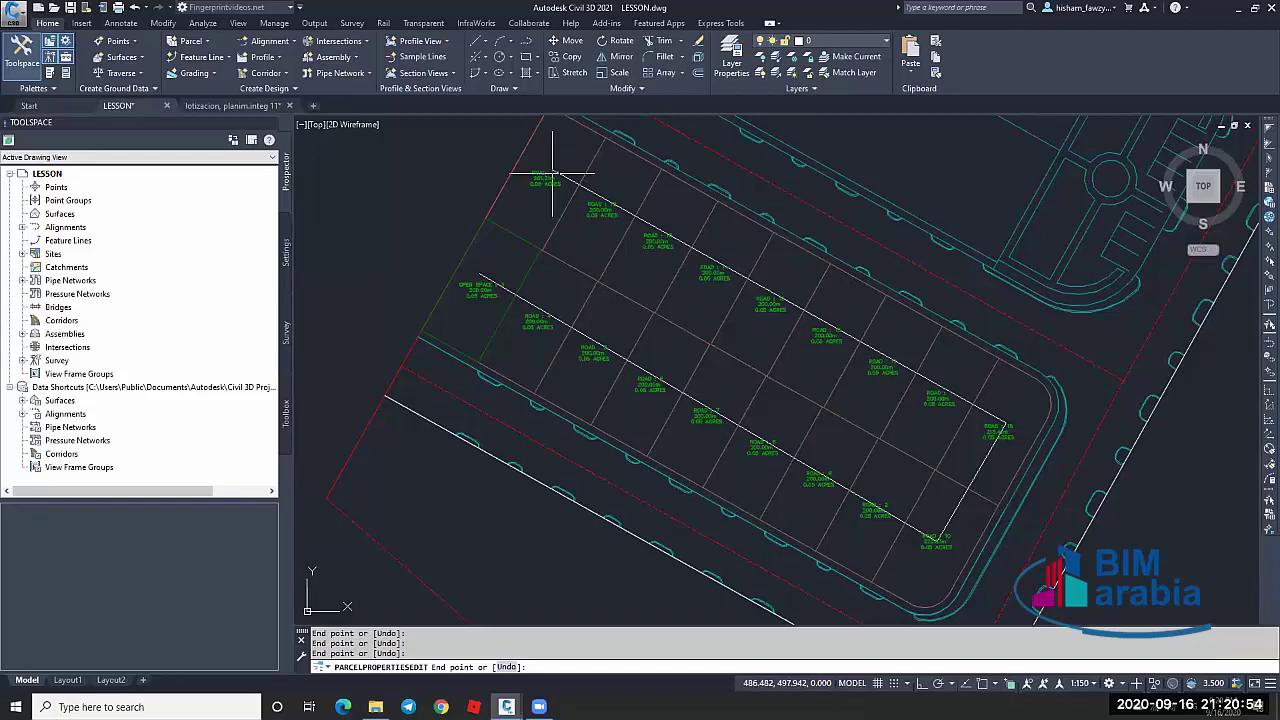
key("Return")
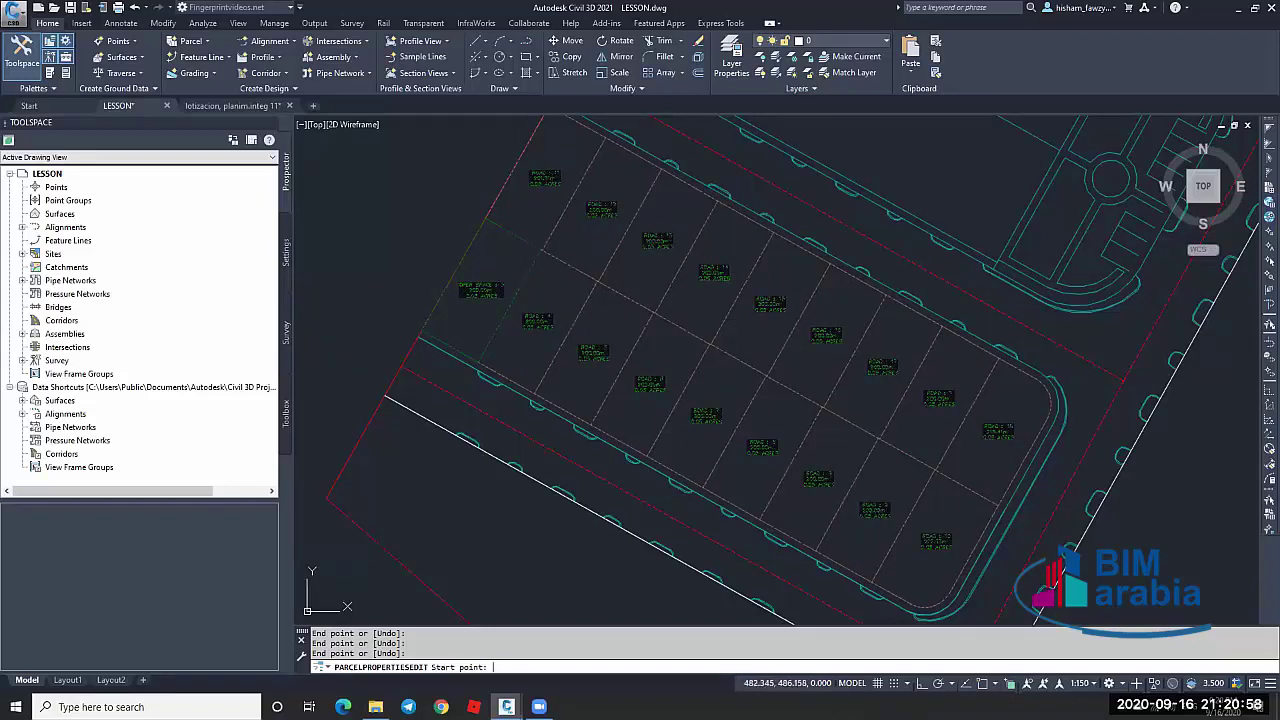
left_click(522, 246)
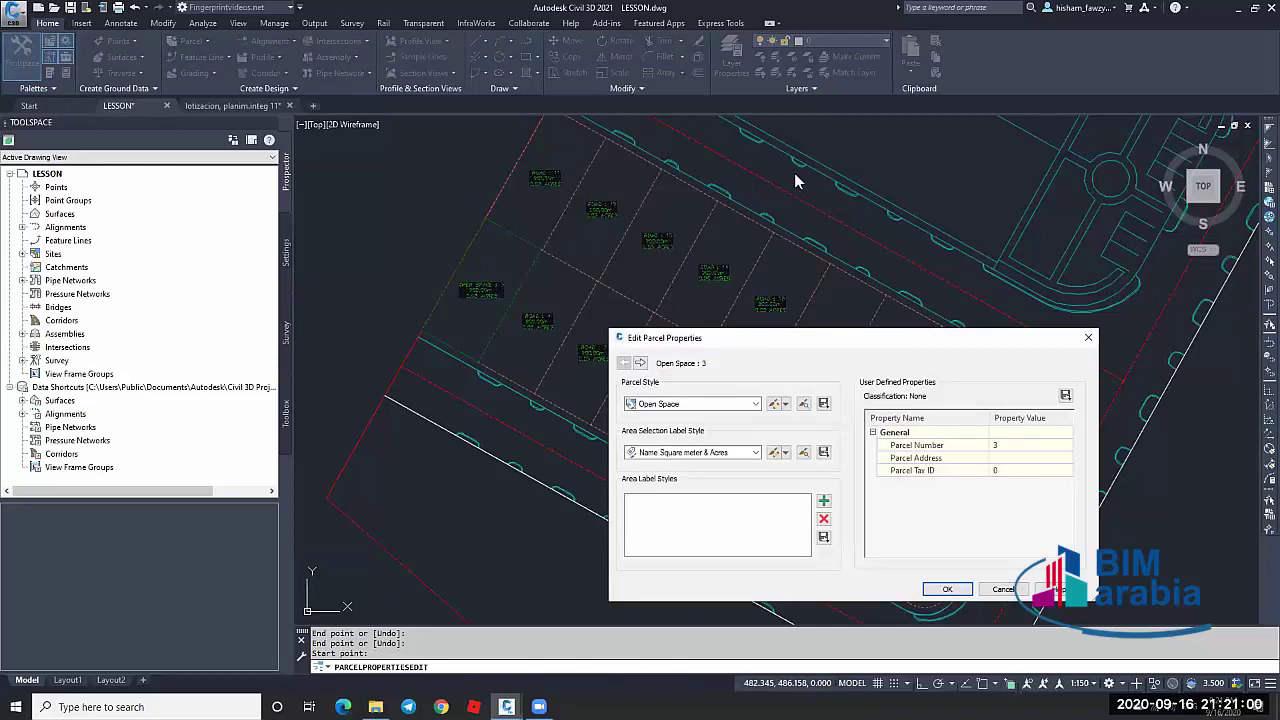
Switch parcel 3's Parcel Style from Open Space to Property and accept
left_click_drag(810, 178, 895, 170)
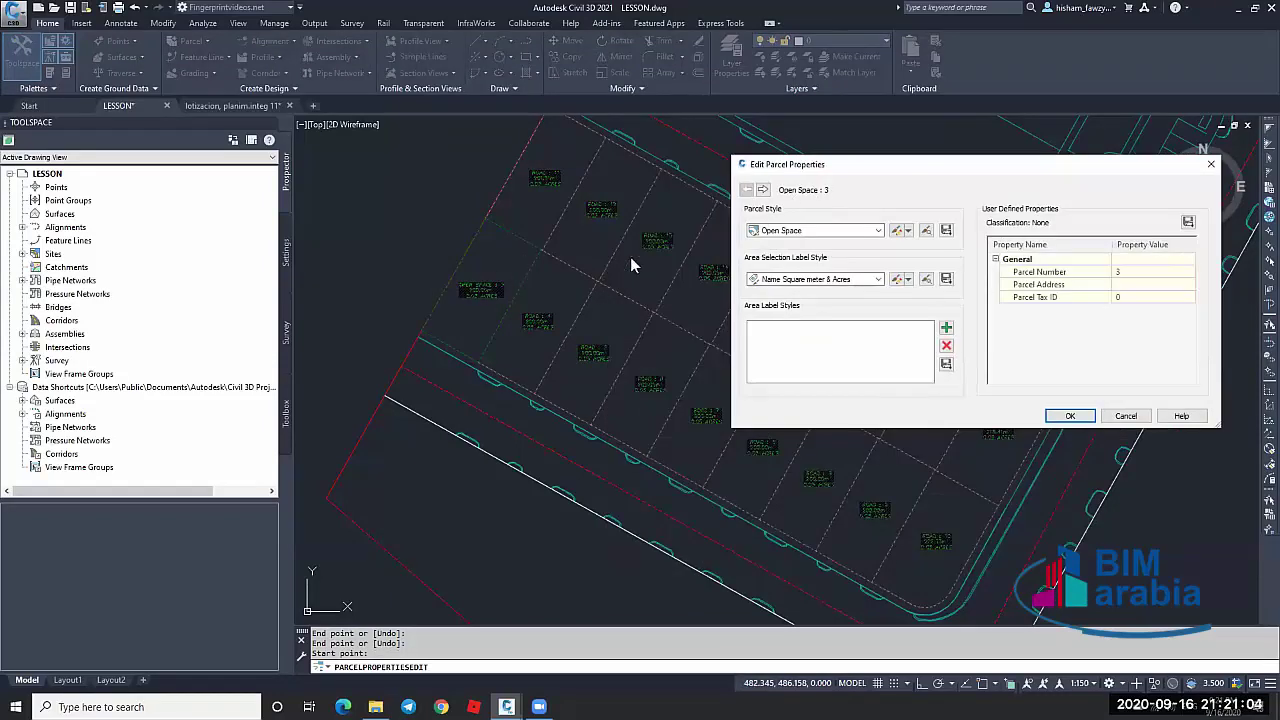
left_click(815, 231)
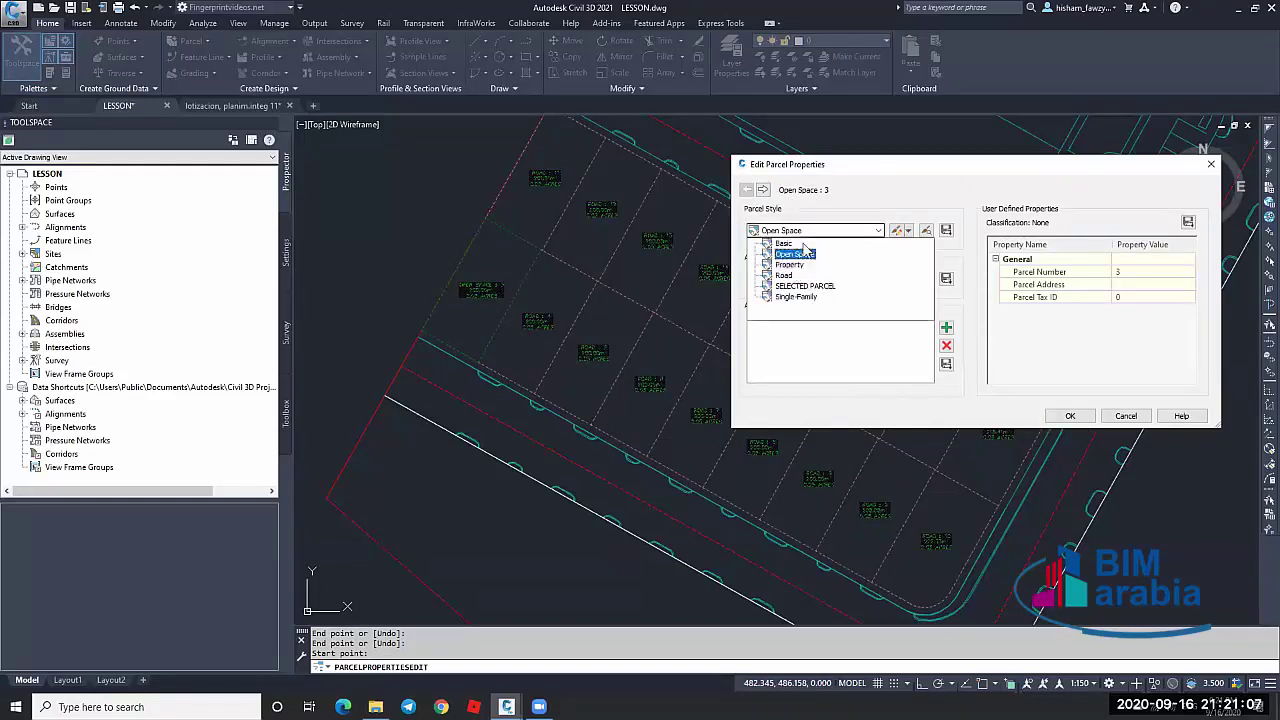
left_click(790, 266)
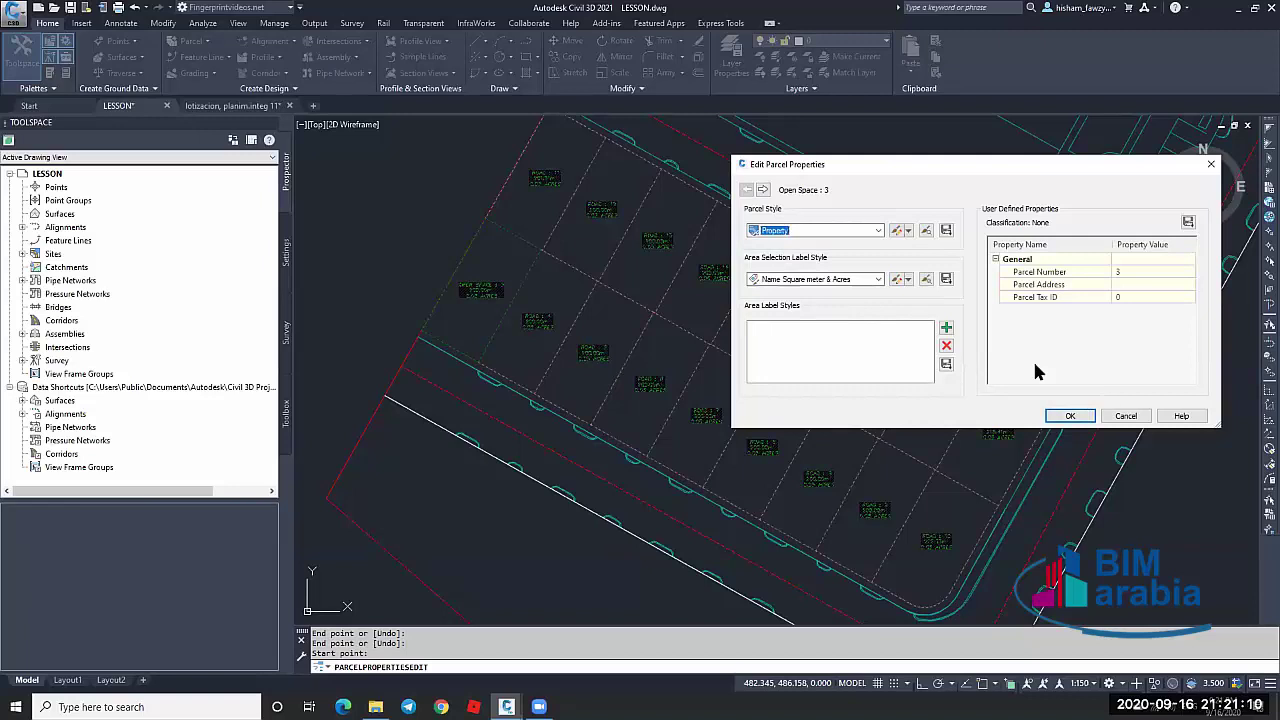
left_click(1073, 418)
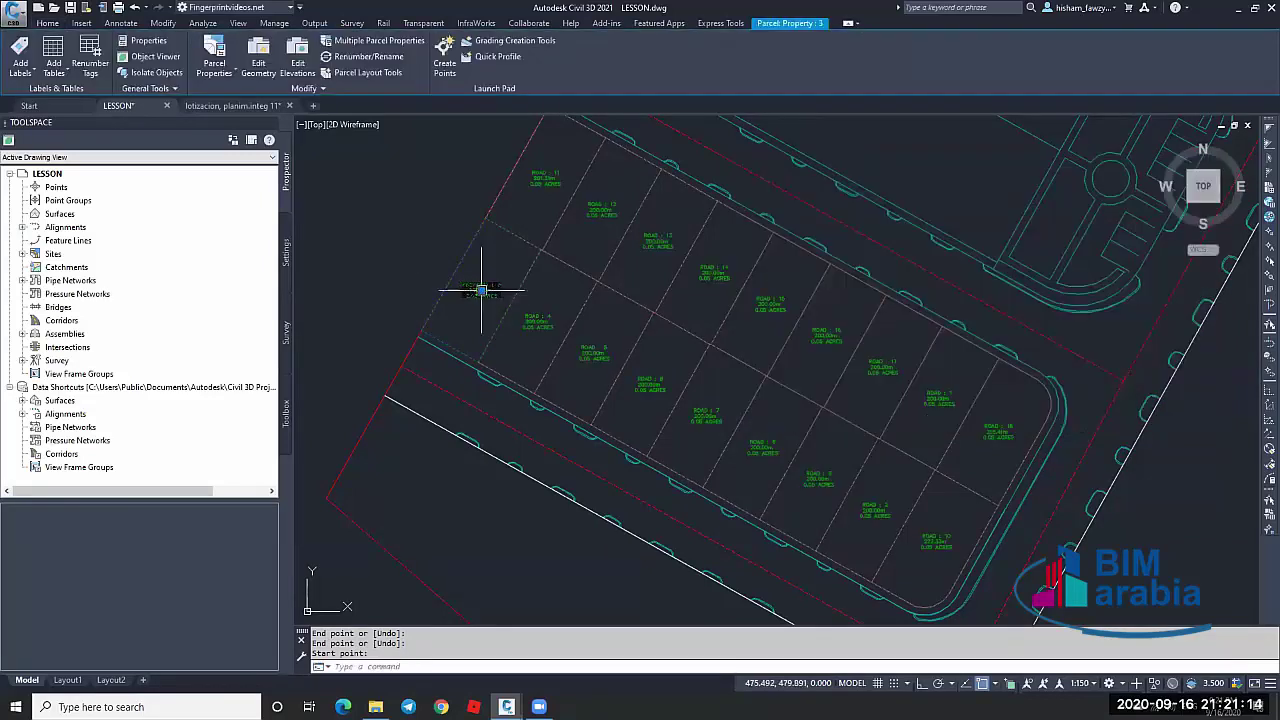
Rerun Multiple Parcel Properties with a crossing line and browse from Property : 3 to Road : 5
left_click(377, 47)
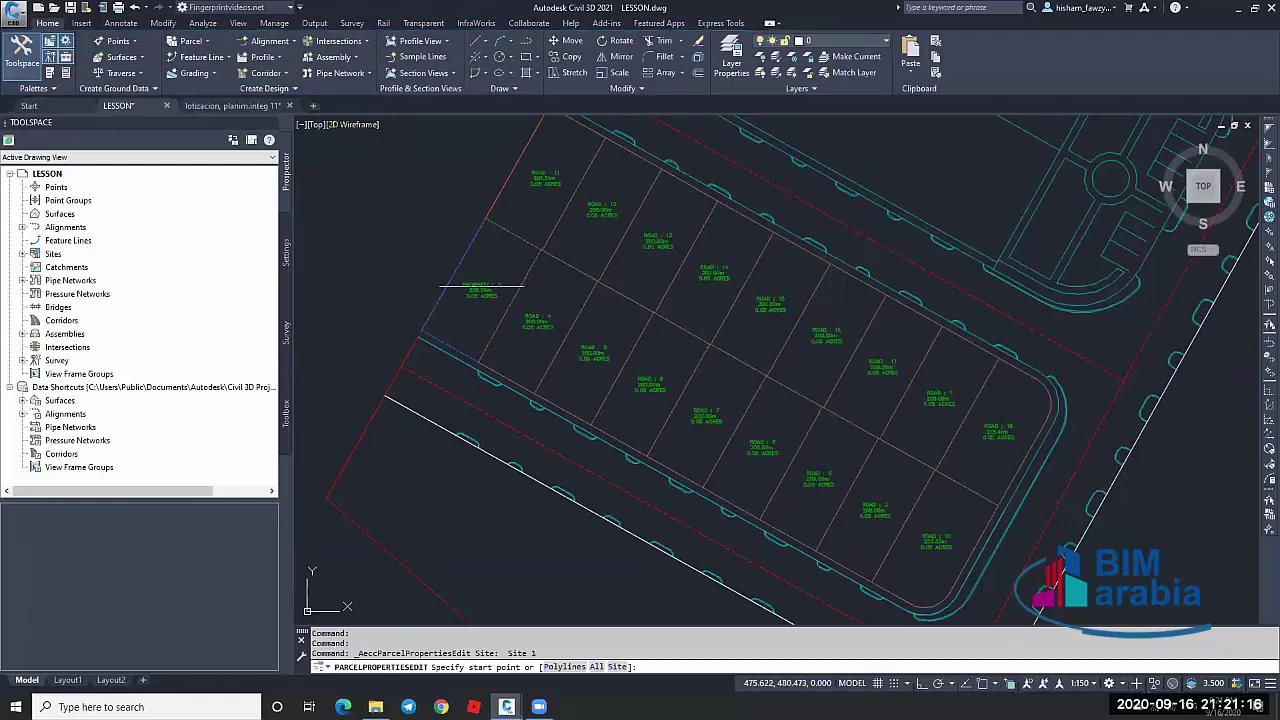
left_click(490, 289)
left_click(950, 540)
left_click(993, 433)
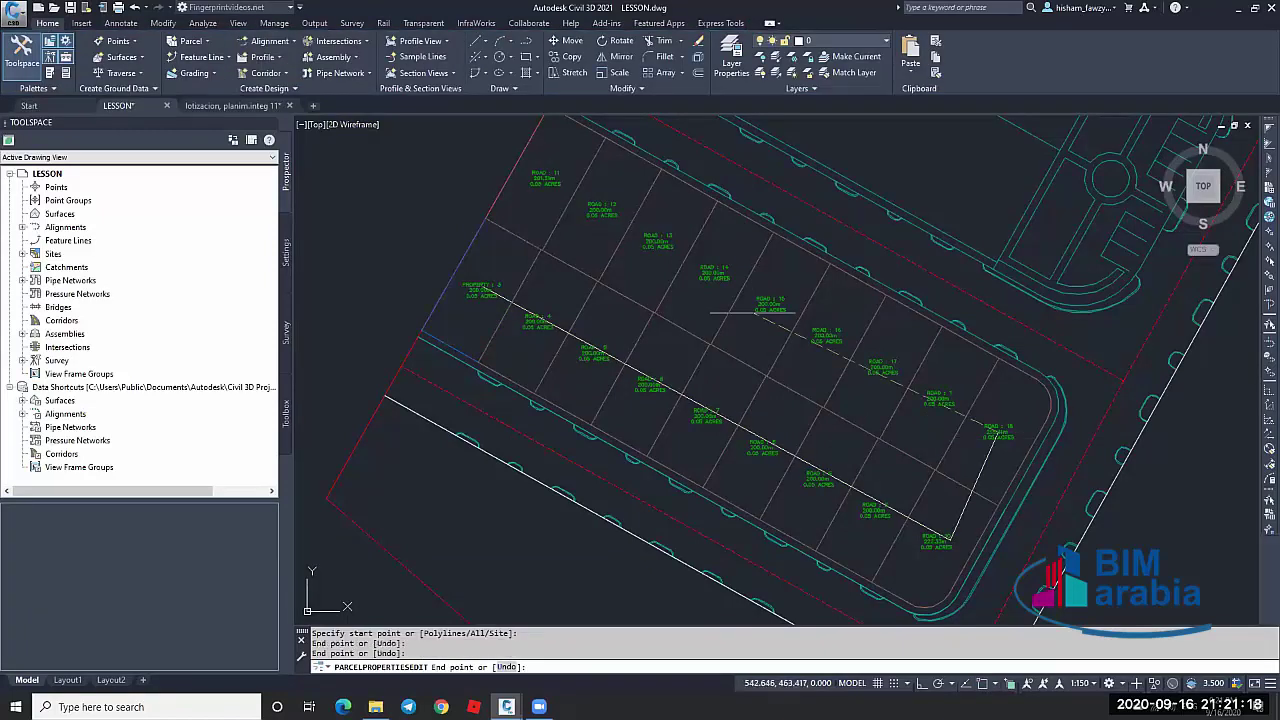
key("Return")
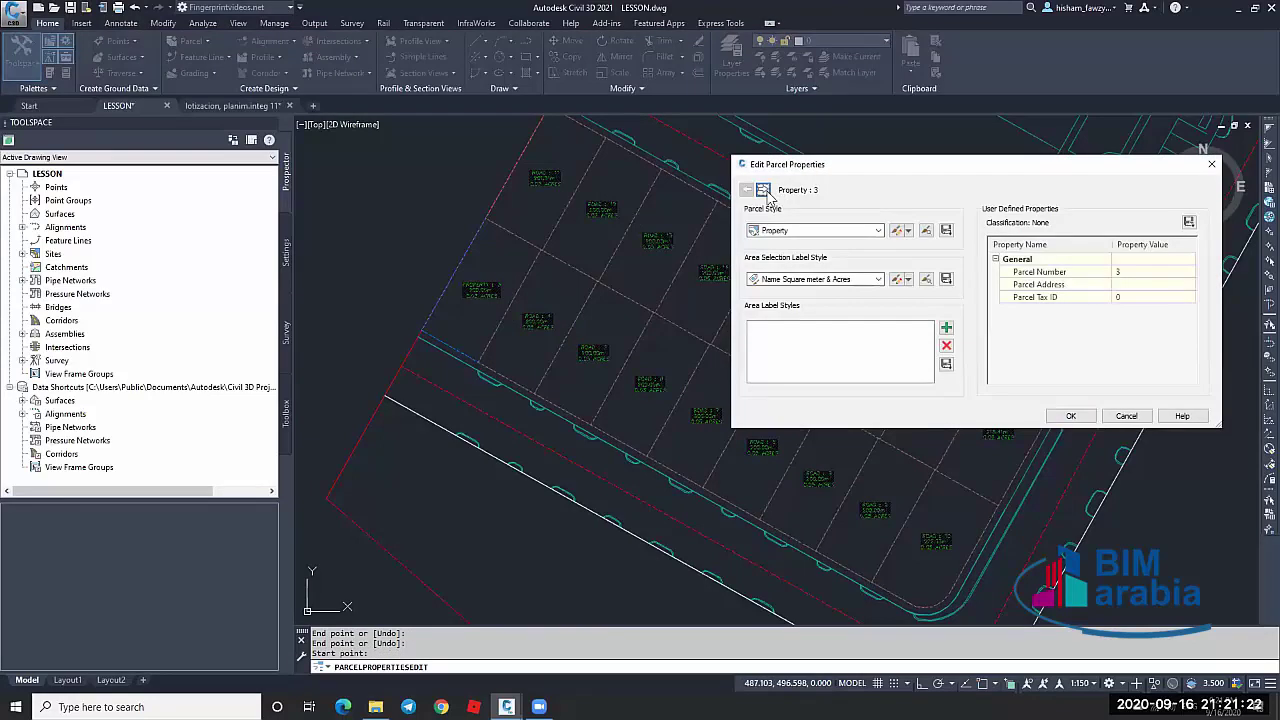
left_click(764, 190)
left_click(764, 190)
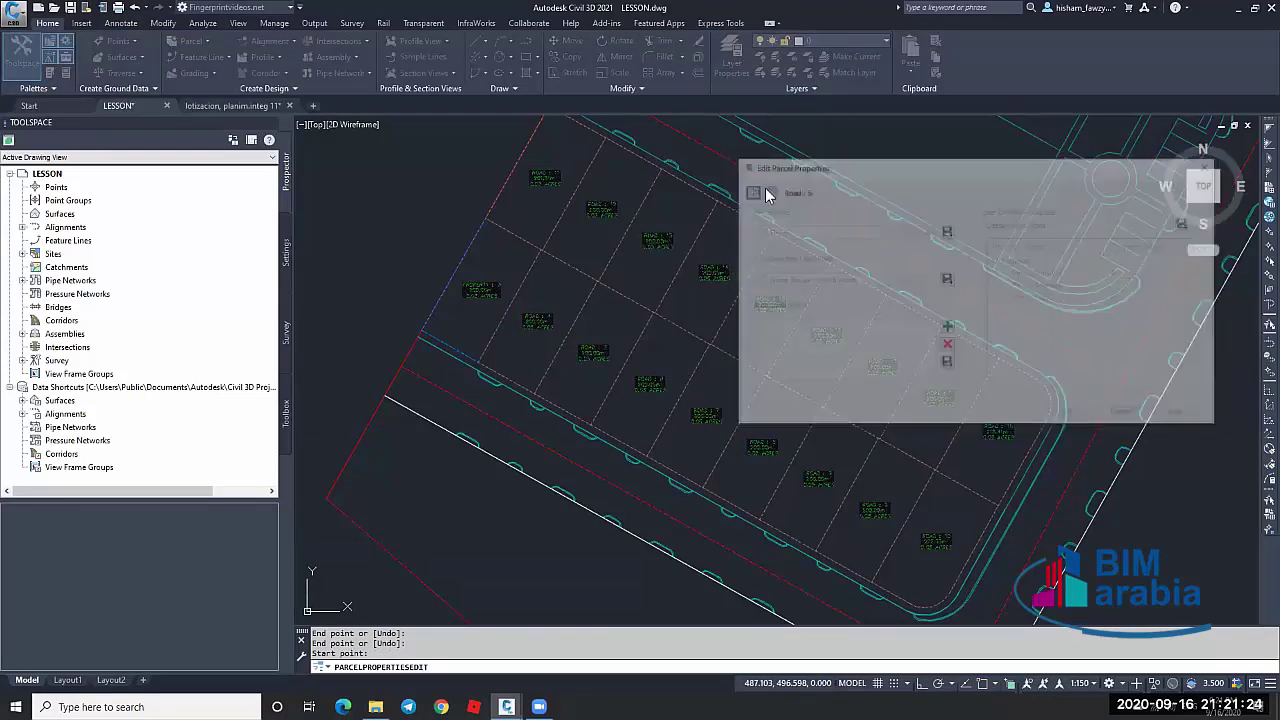
left_click(746, 190)
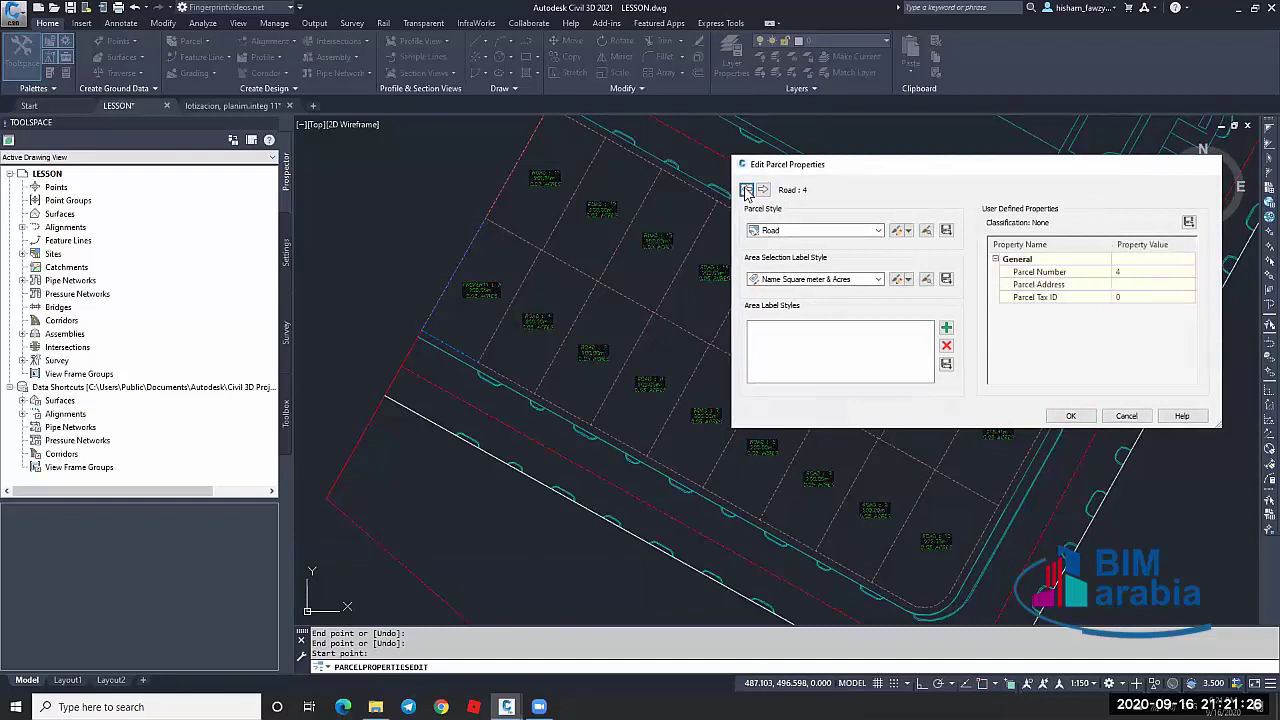
left_click(746, 190)
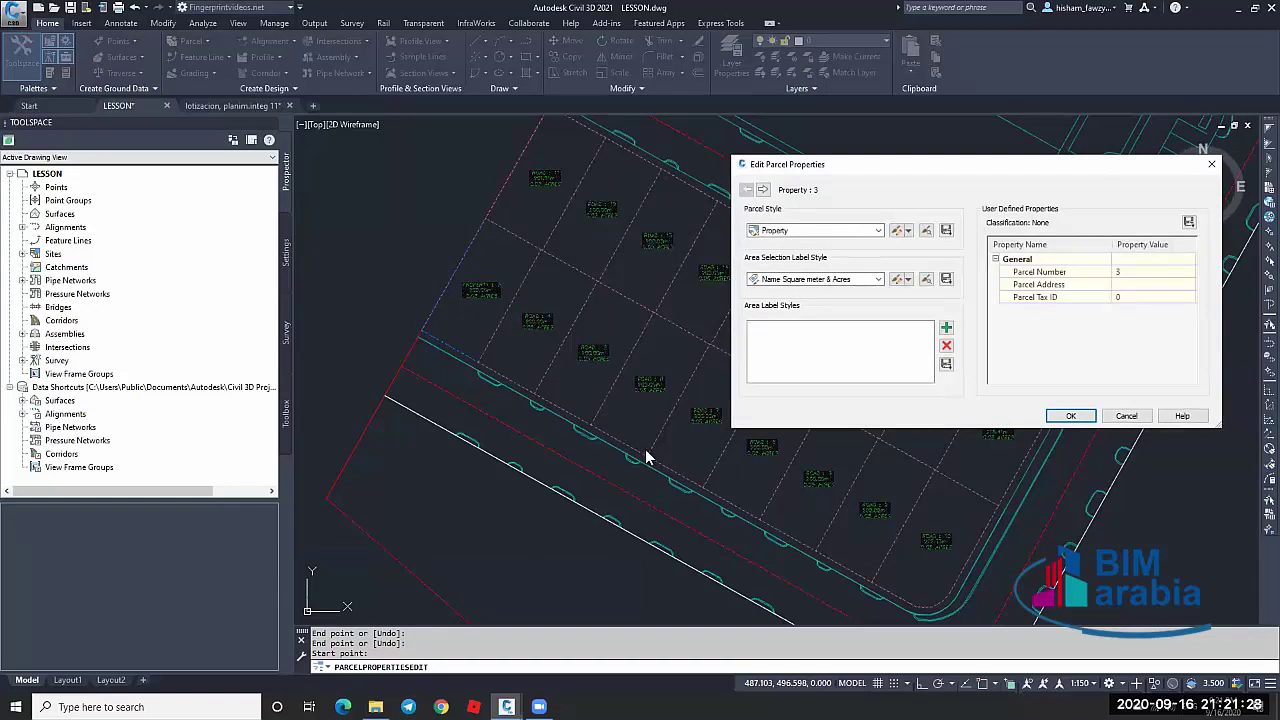
Set the Parcel Style to Open Space and apply it to all 18 parcels
left_click(857, 231)
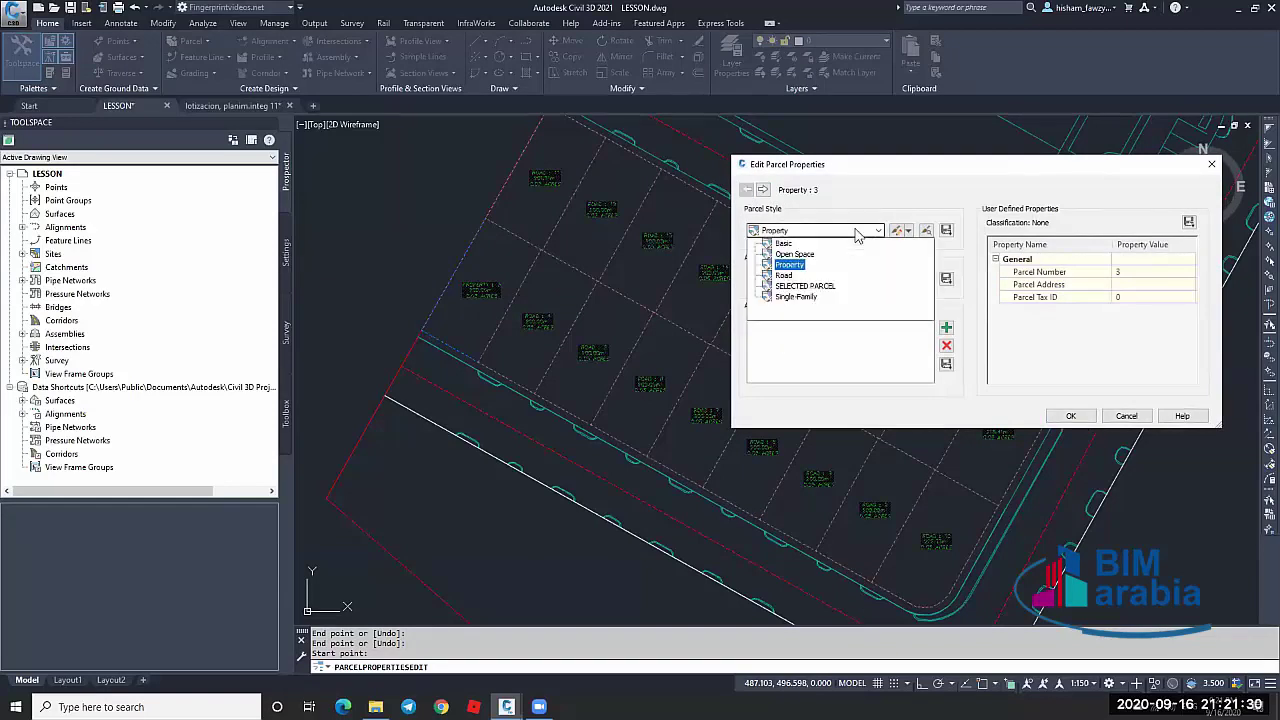
left_click(795, 255)
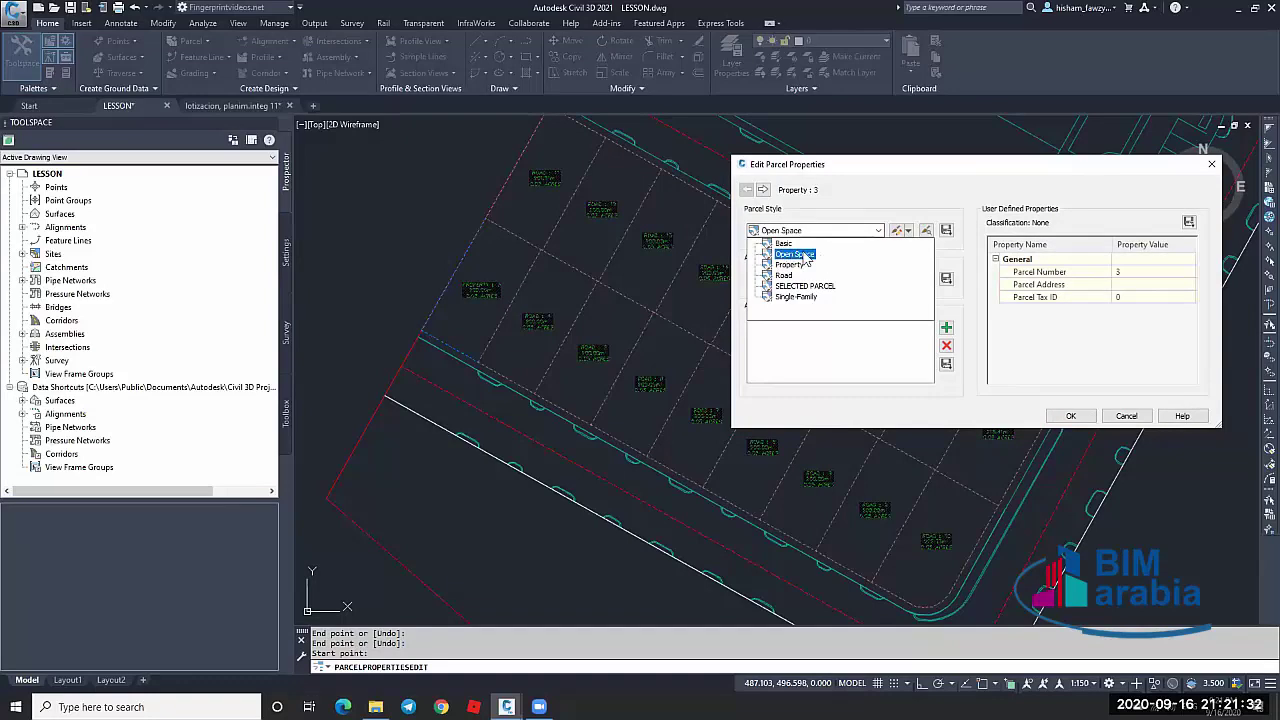
left_click(805, 257)
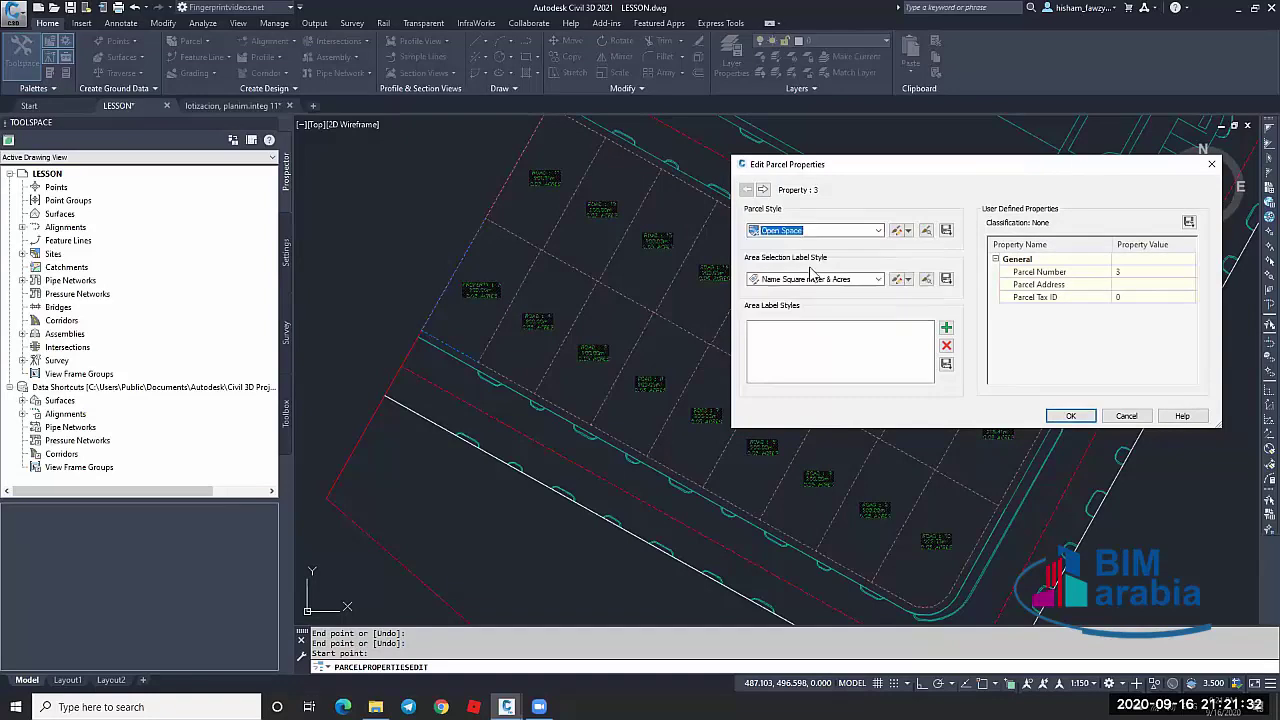
left_click(947, 231)
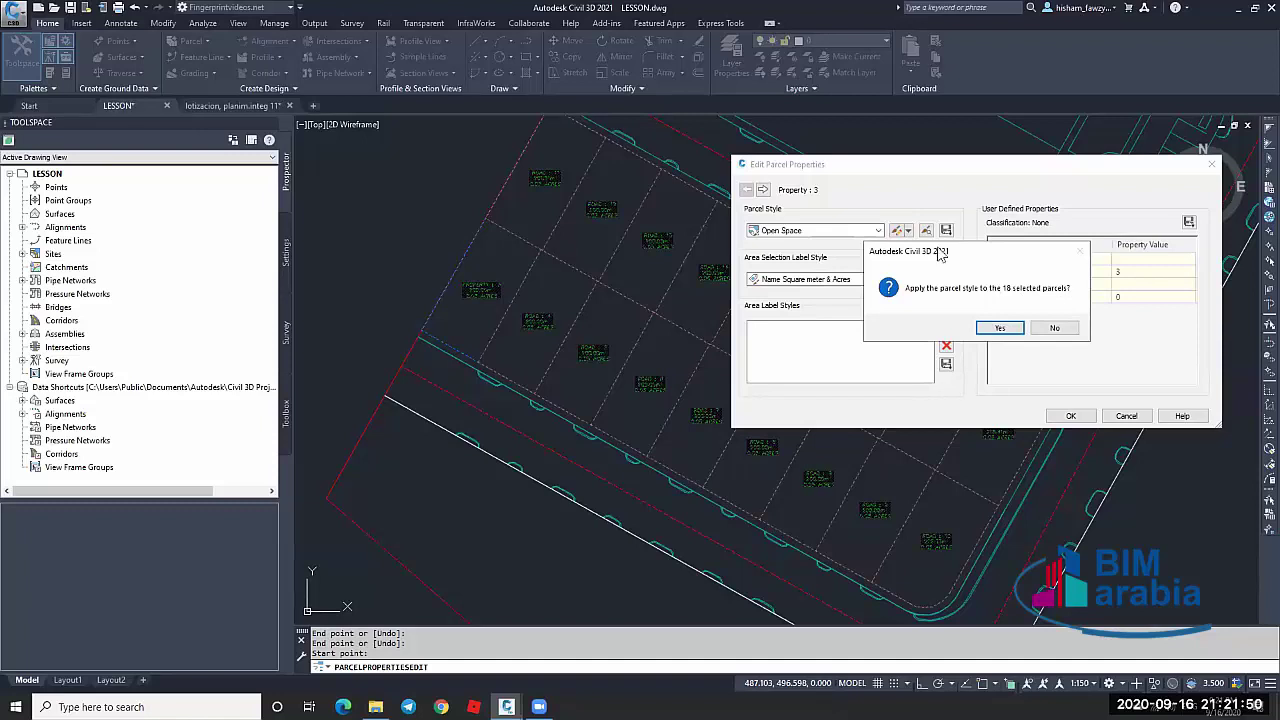
left_click(997, 329)
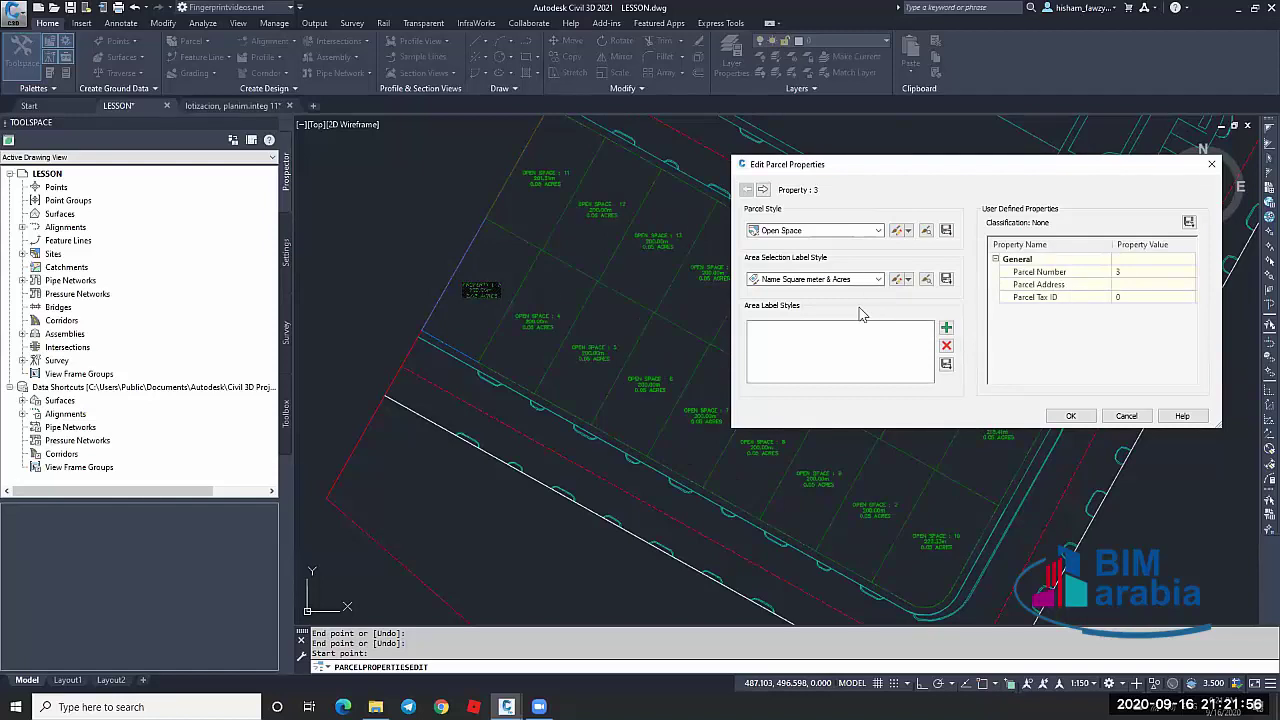
Set the area label style to Parcel Number for all 18 parcels and accept
left_click(848, 279)
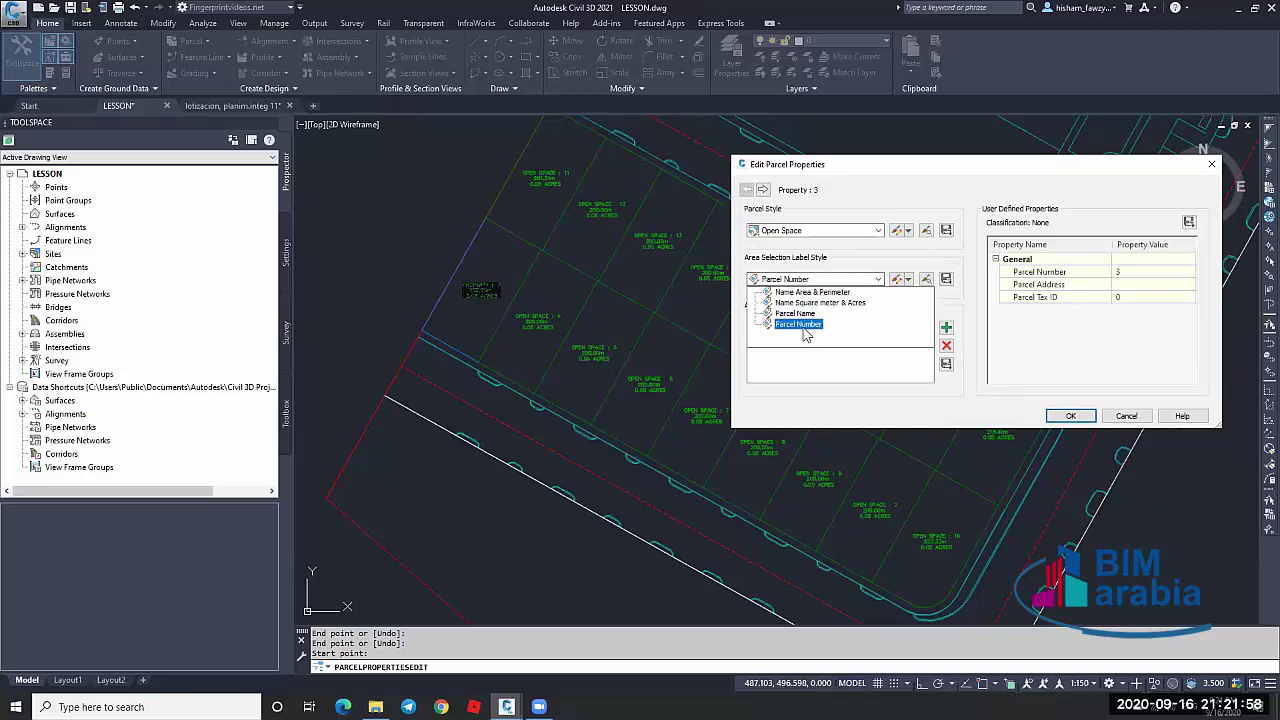
left_click(800, 324)
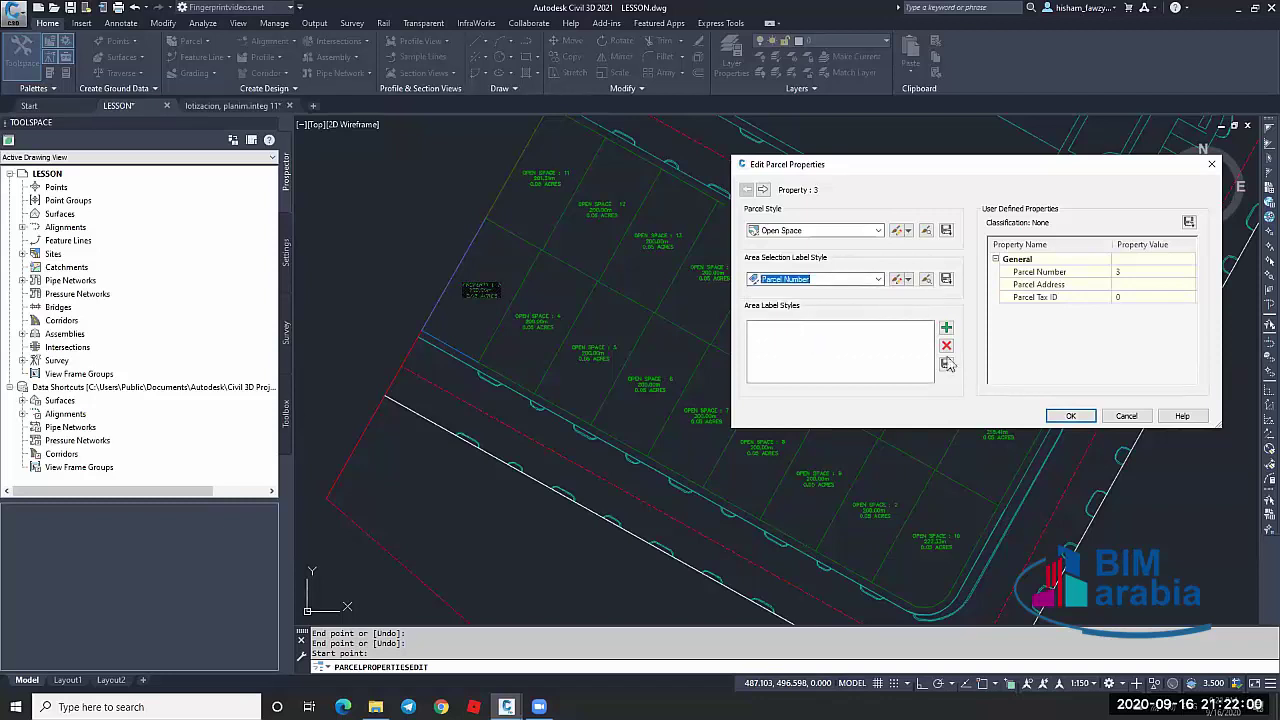
left_click(946, 279)
left_click(1018, 330)
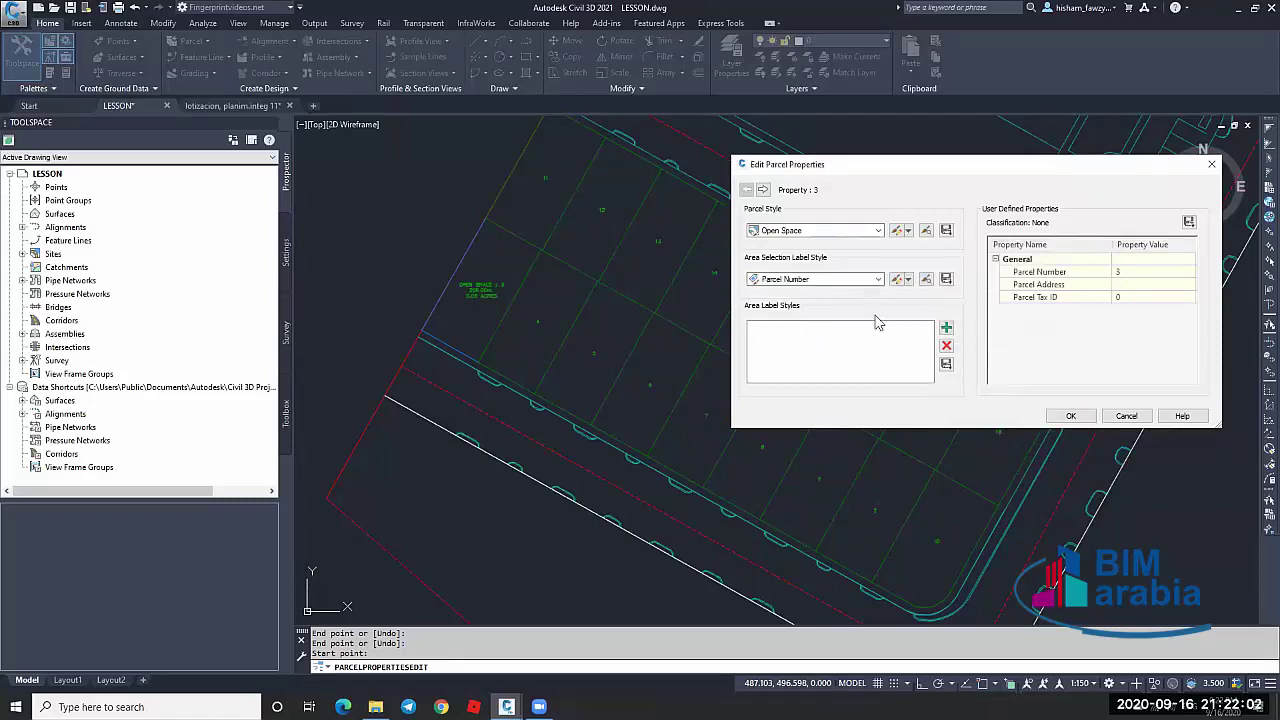
left_click(1071, 416)
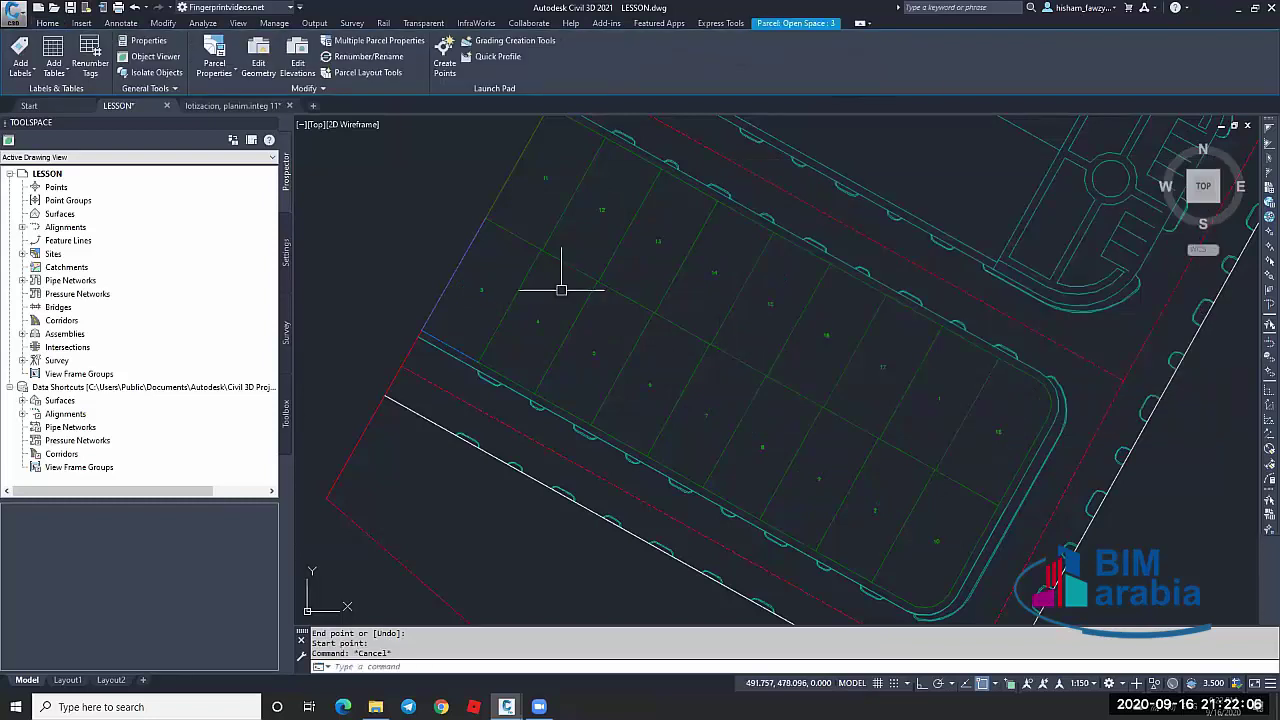
Clear the selection and change the annotation scale to 1:500
key("Escape")
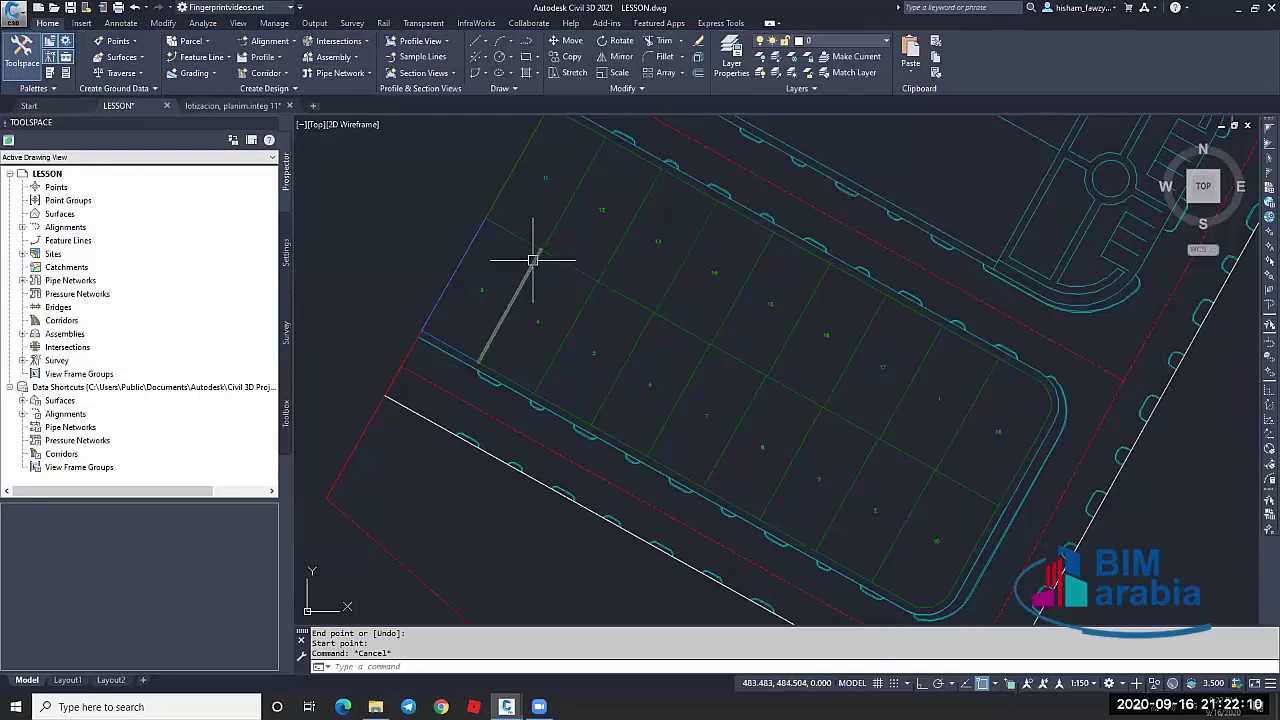
left_click(1085, 683)
left_click(1073, 522)
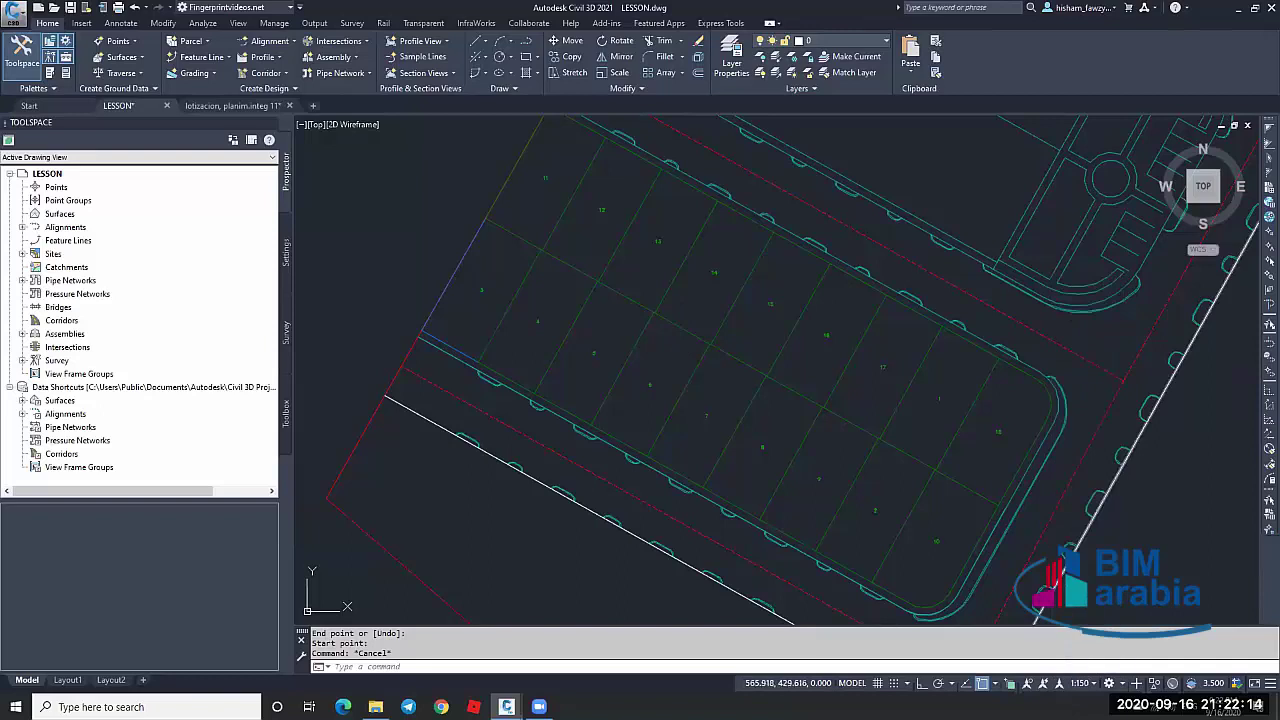
key("Escape")
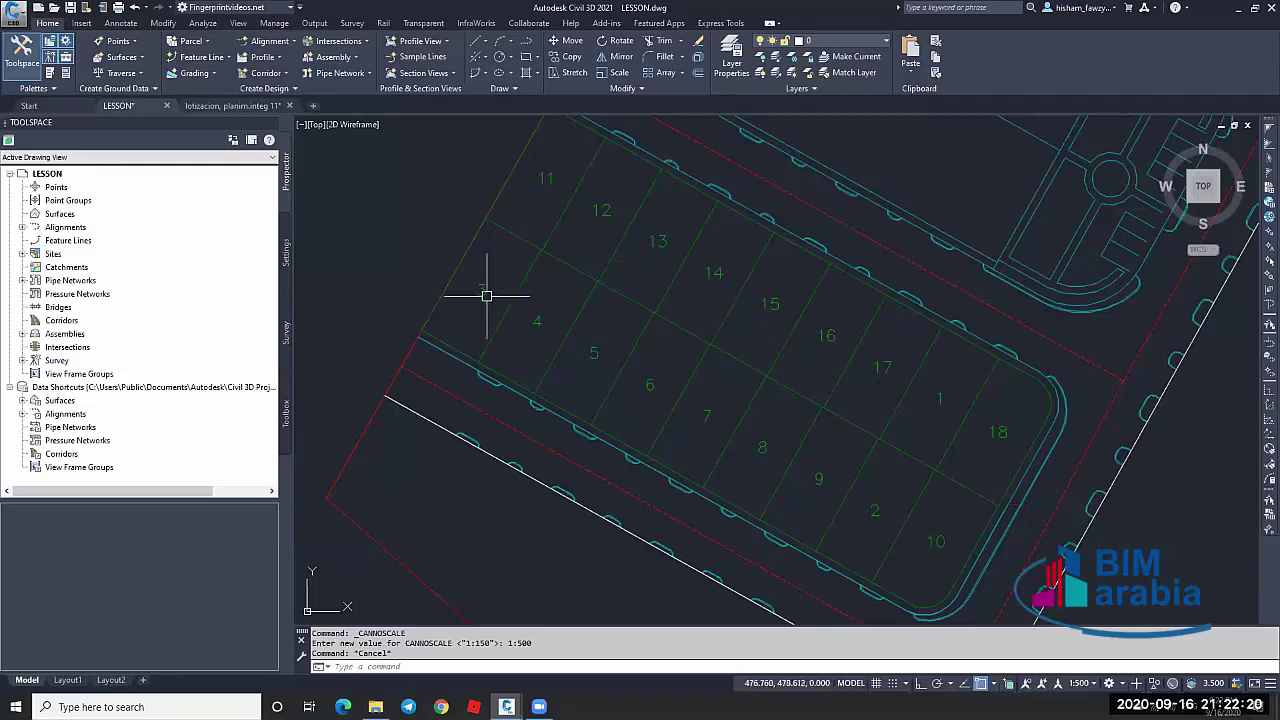
Start Renumber/Rename Parcels from lot 11 with starting number 1 and increment 1
left_click(545, 178)
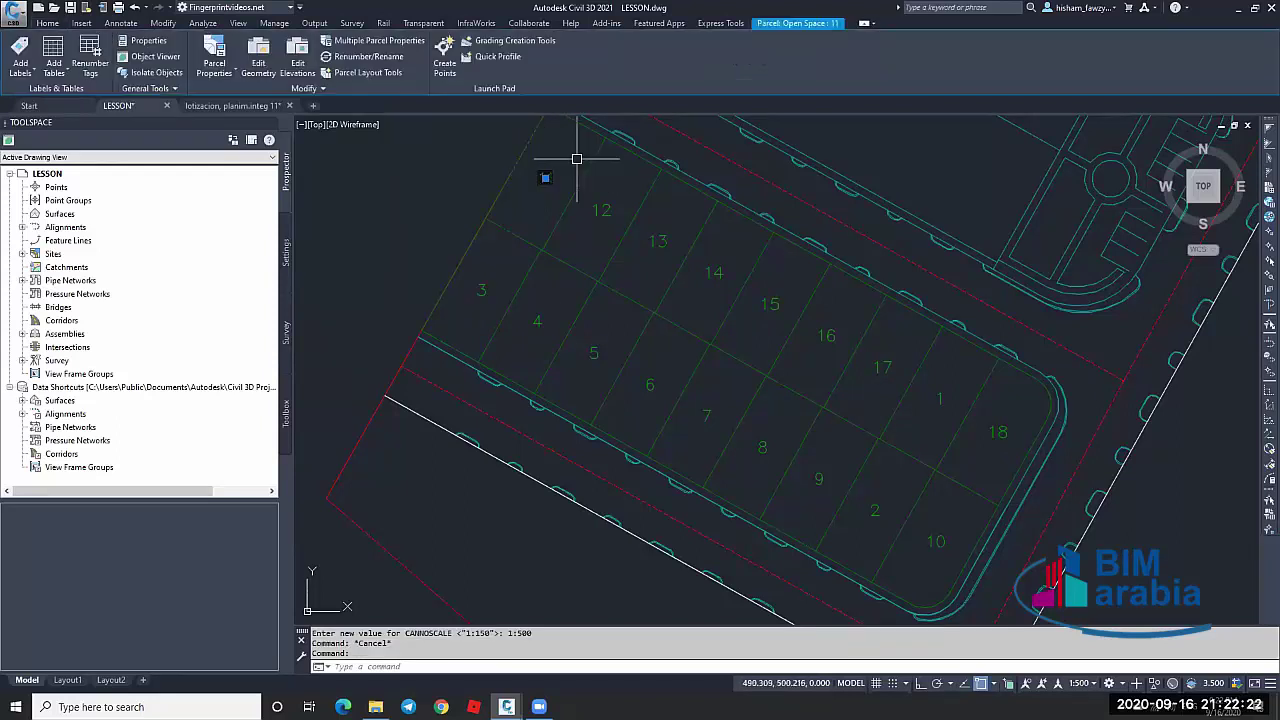
left_click(379, 60)
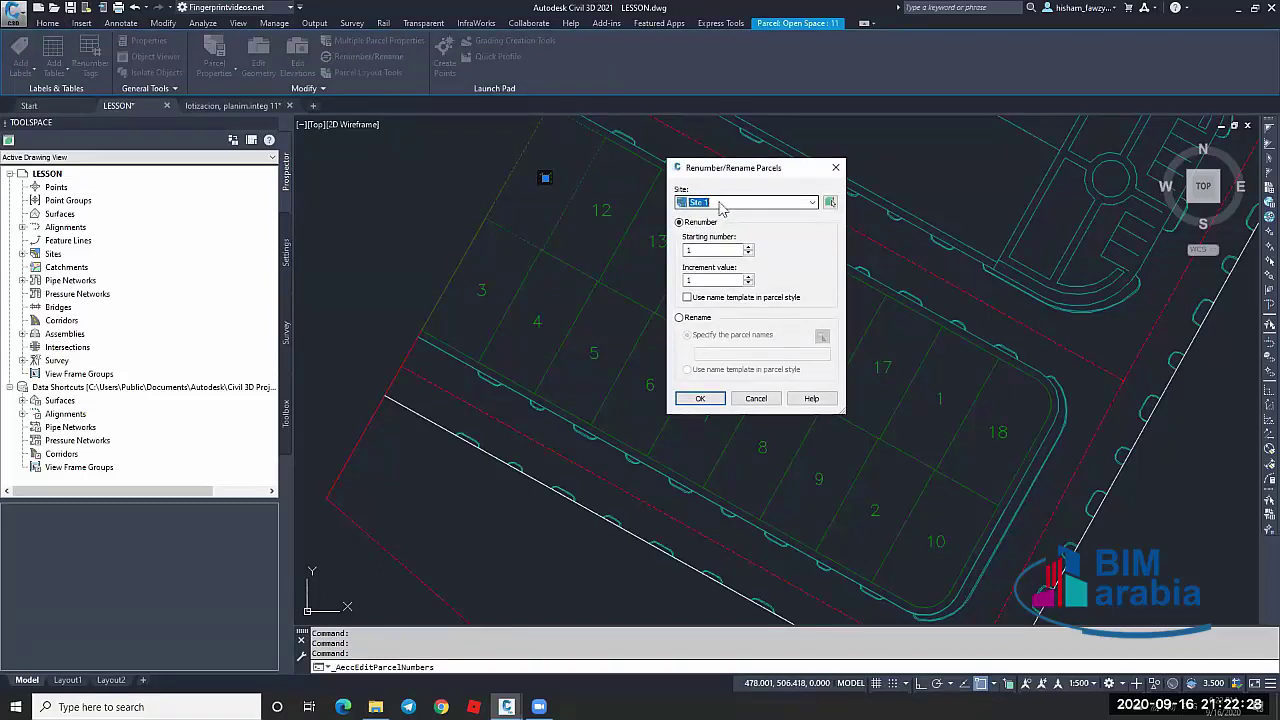
left_click(707, 250)
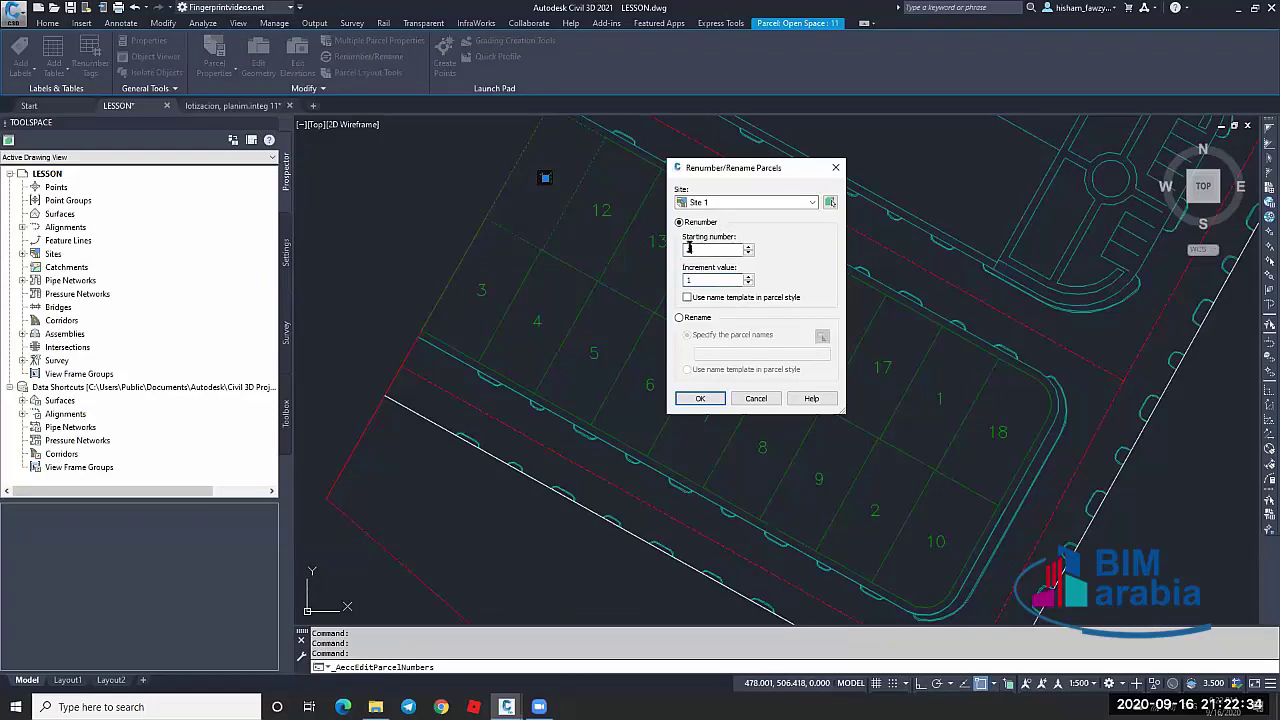
left_click(703, 400)
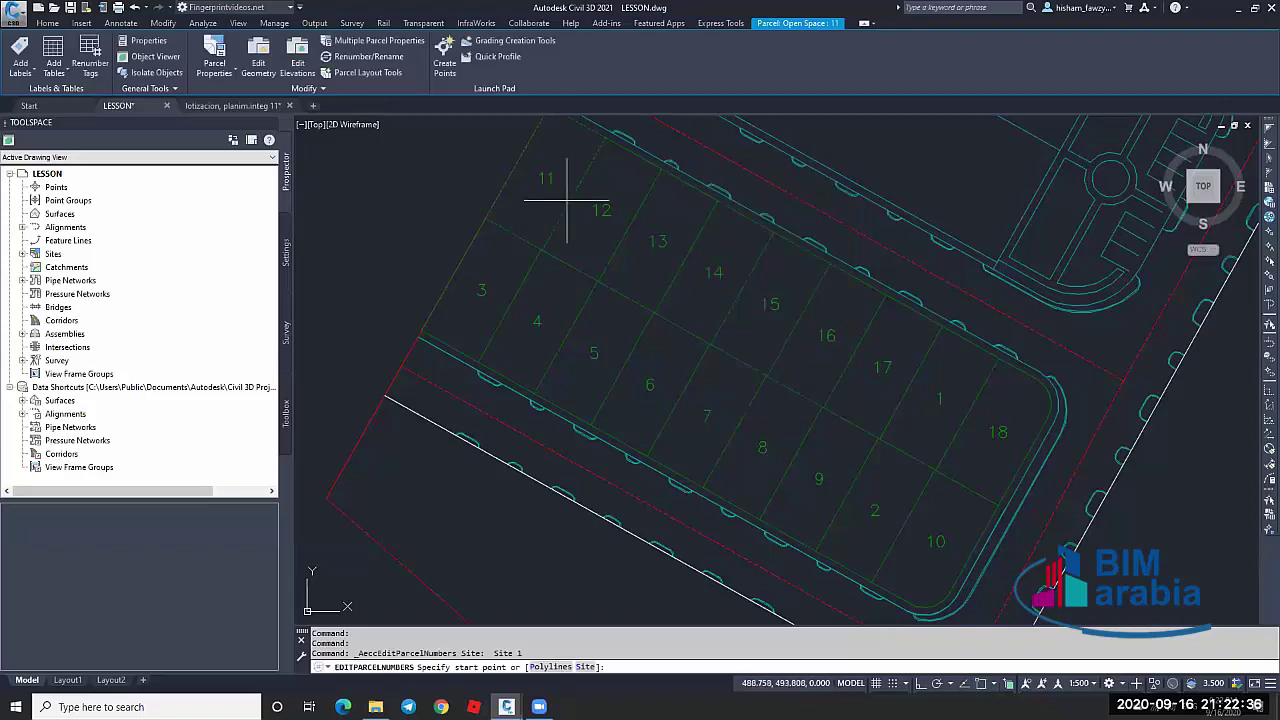
Trace the renumbering path across lots 11, 18, 10 and back to 3
left_click(545, 178)
left_click(1000, 430)
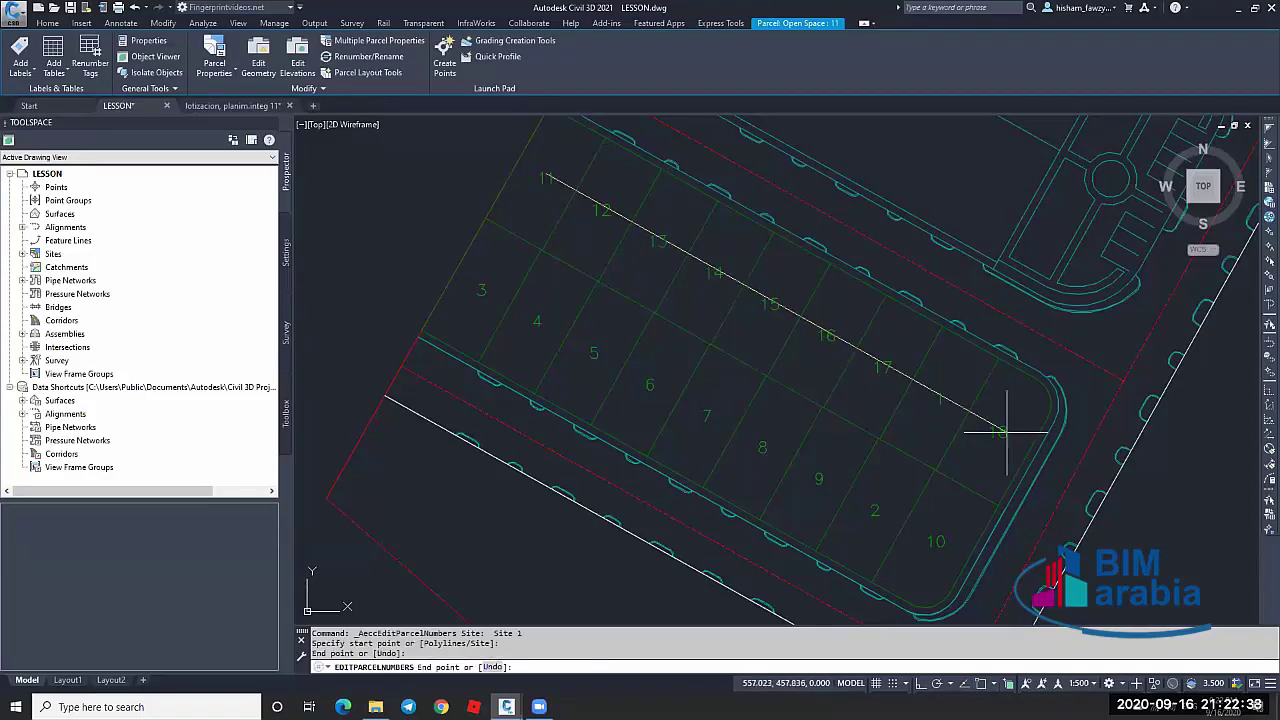
left_click(938, 540)
left_click(480, 290)
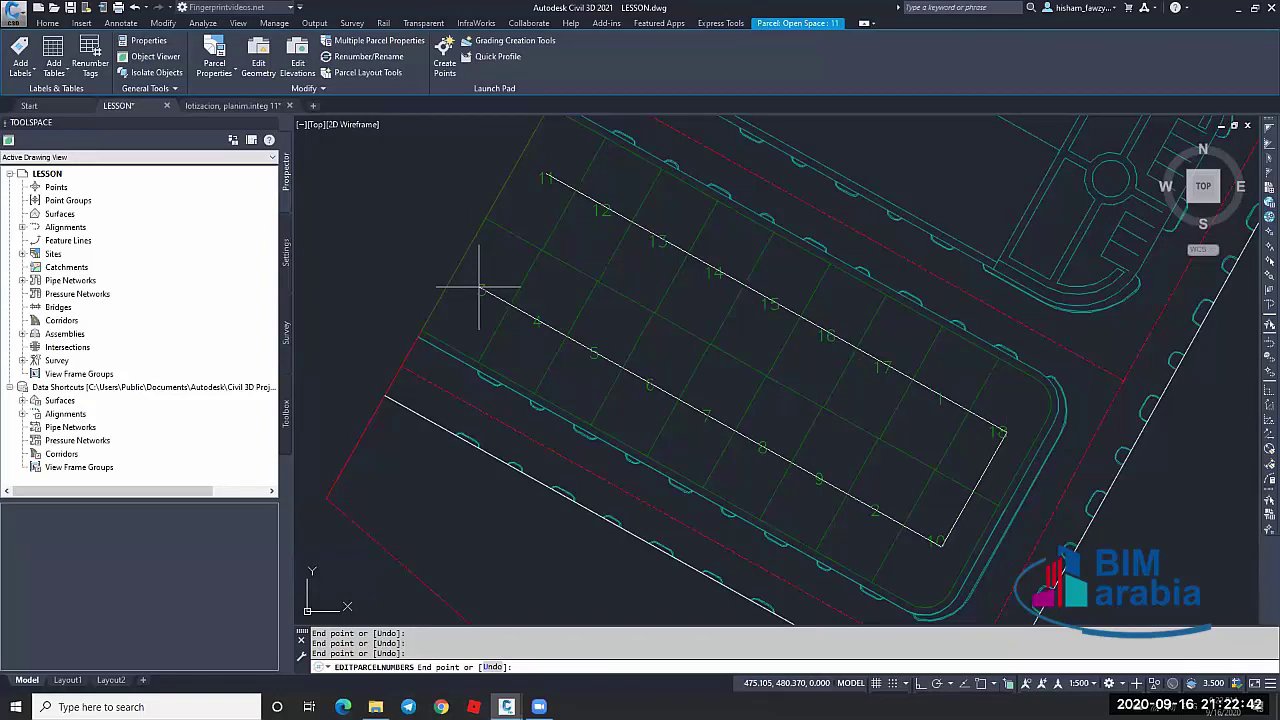
key("Return")
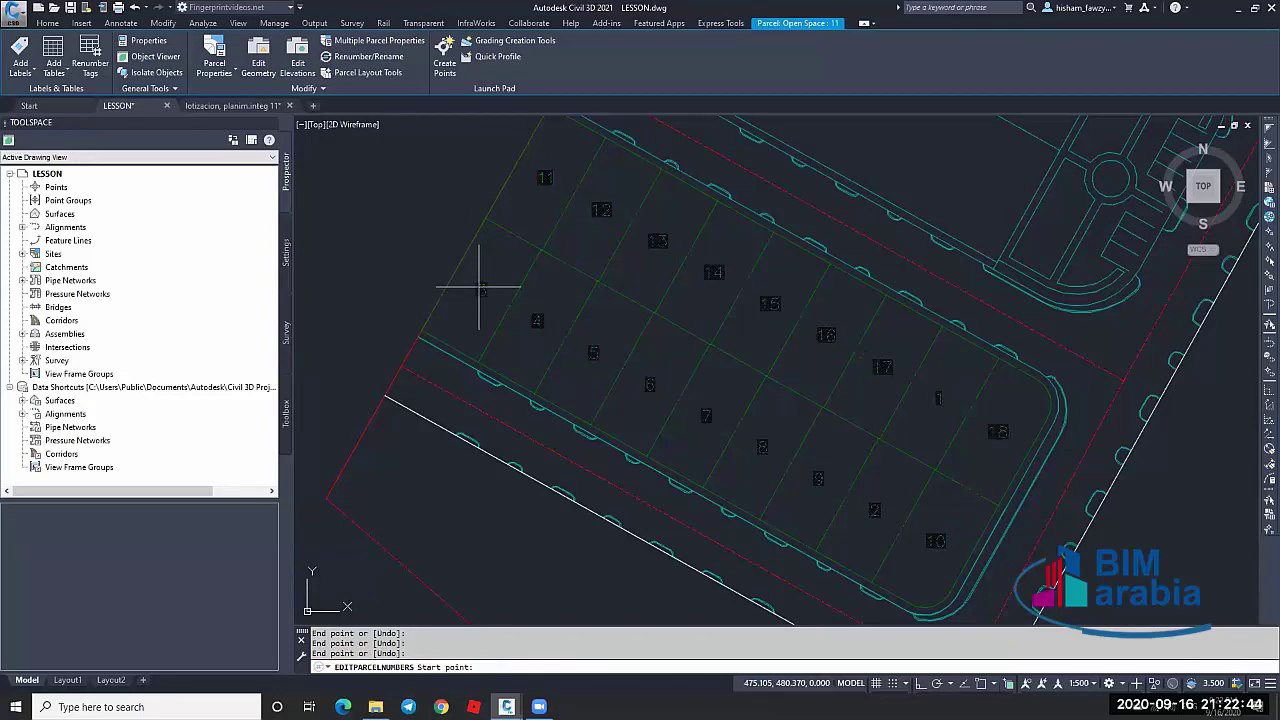
key("Escape")
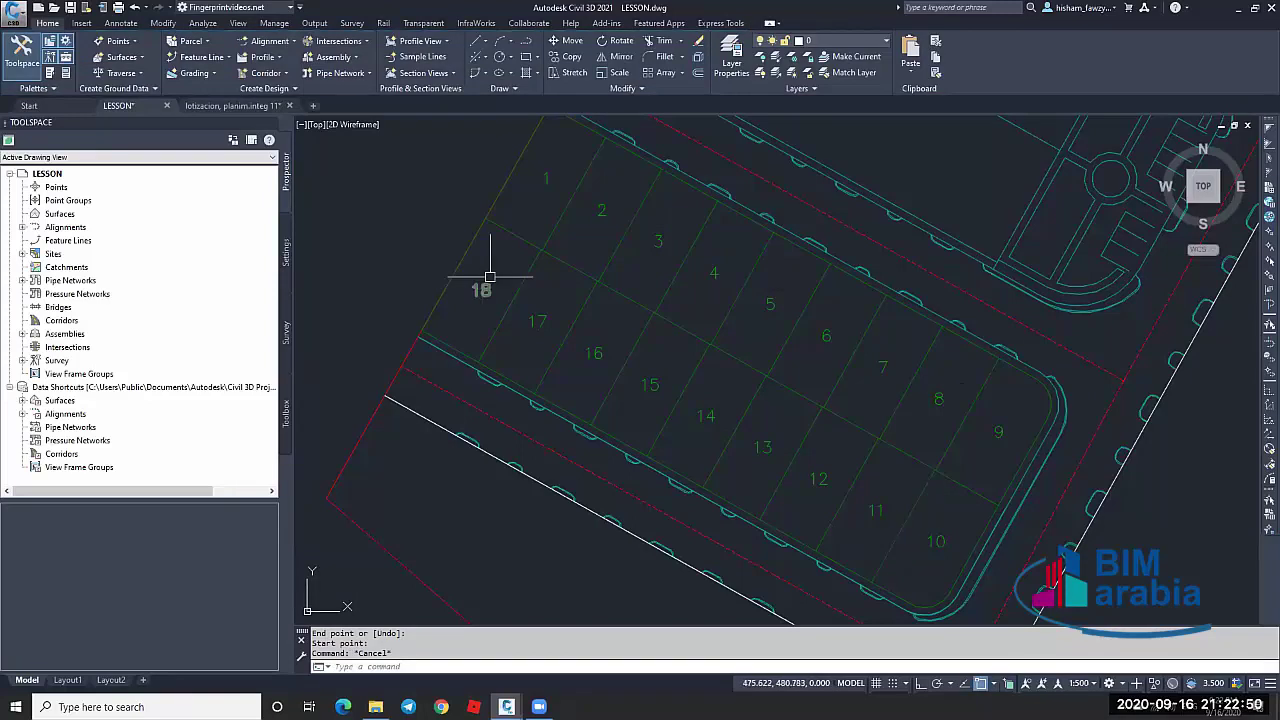
scroll(525, 262, "down", 4)
Zoom to the road corner below lots 10–12 and check the red dashed boundary line
key("Escape")
scroll(627, 290, "down", 4)
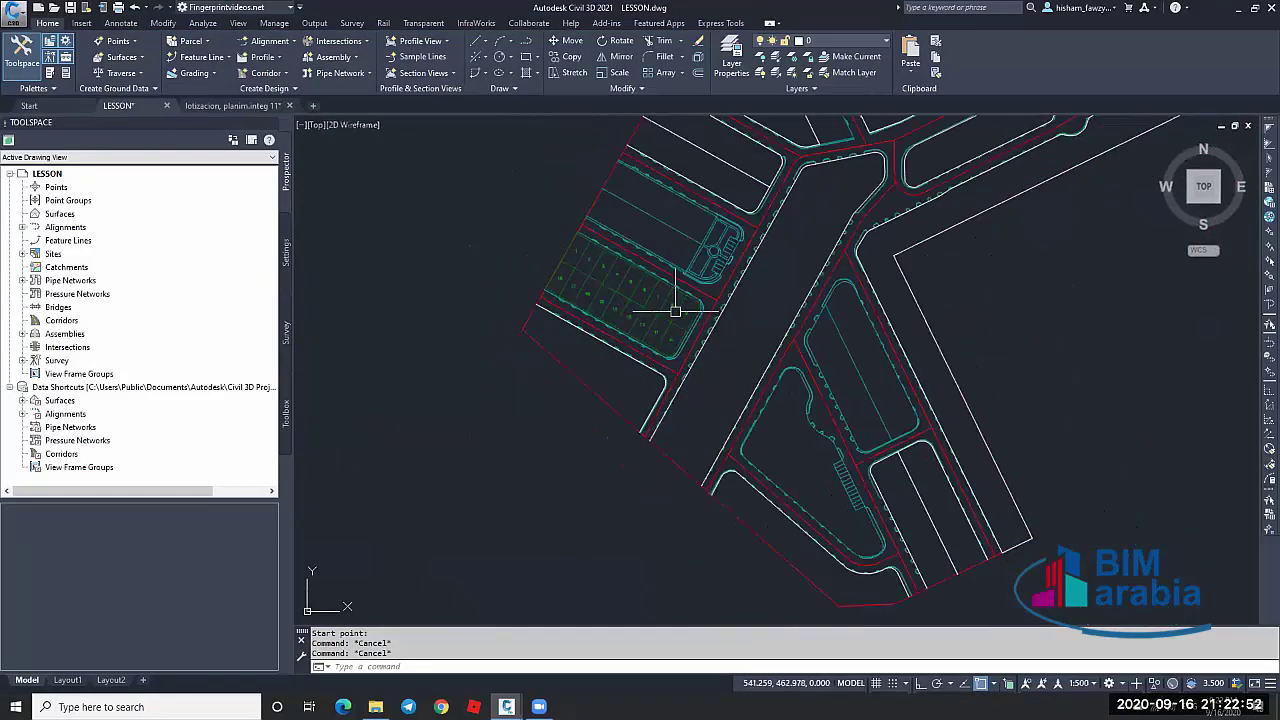
scroll(676, 356, "up", 4)
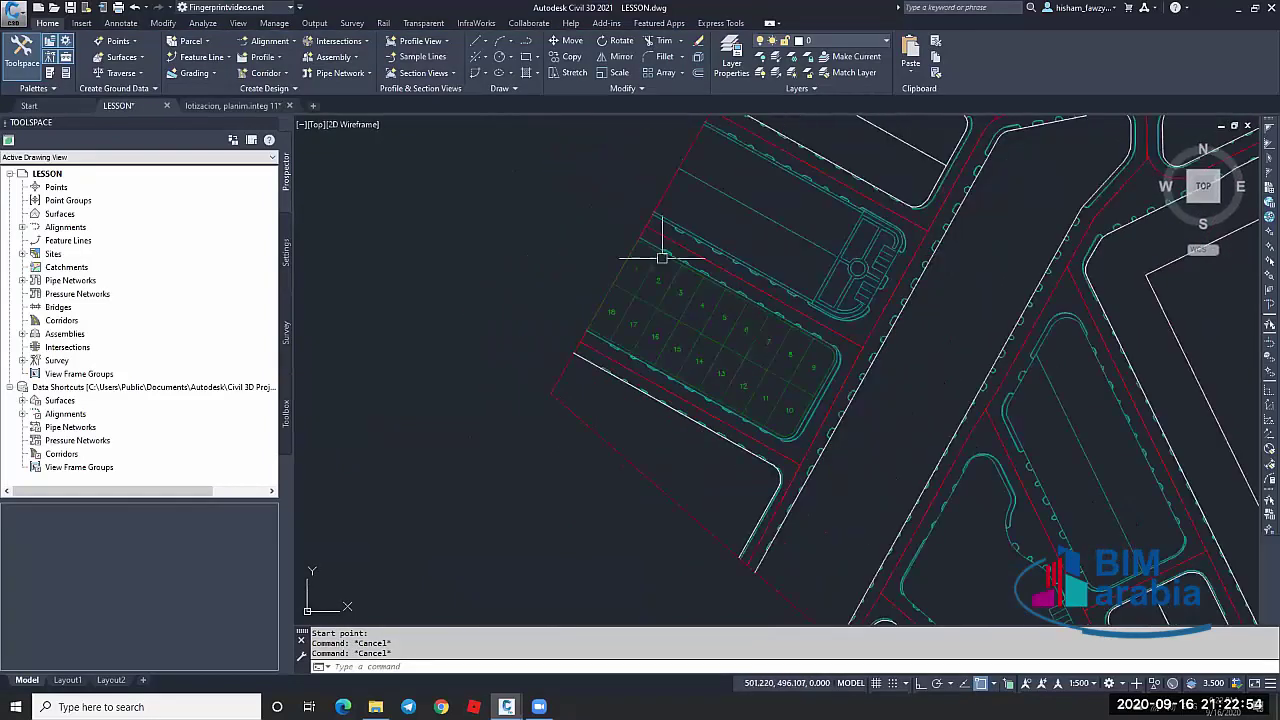
middle_click_drag(771, 240, 764, 300)
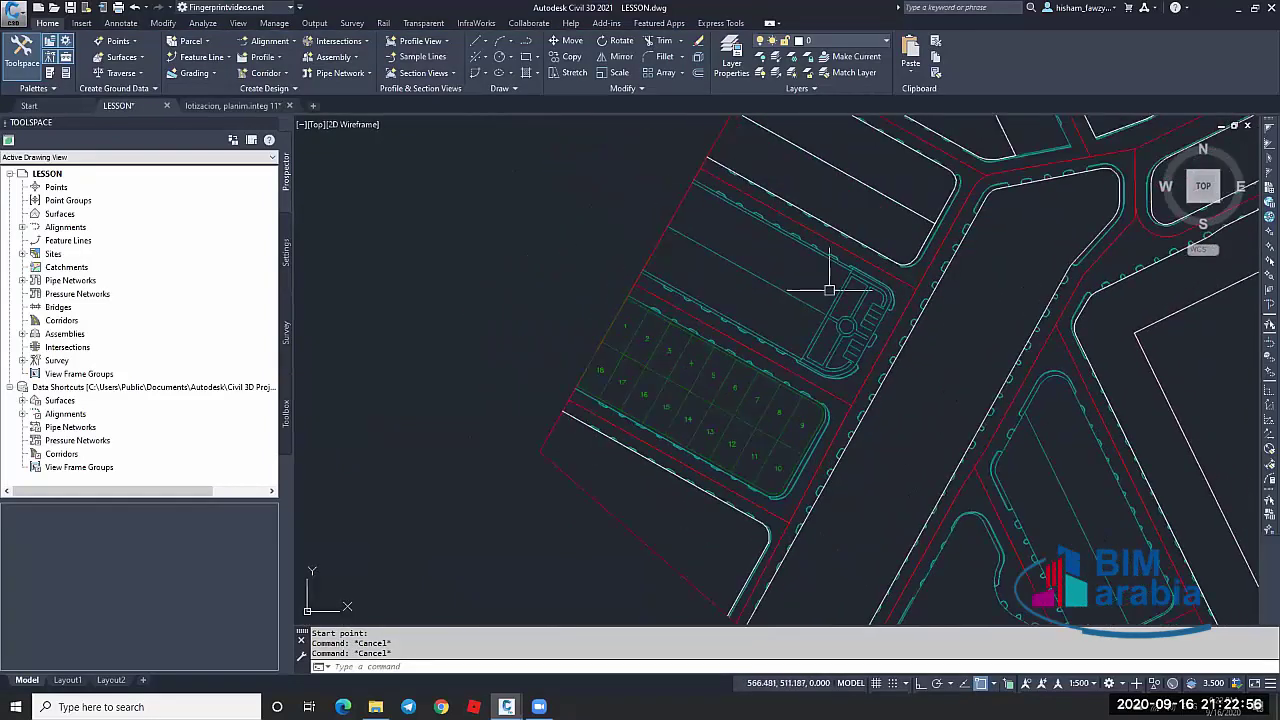
scroll(849, 323, "up", 4)
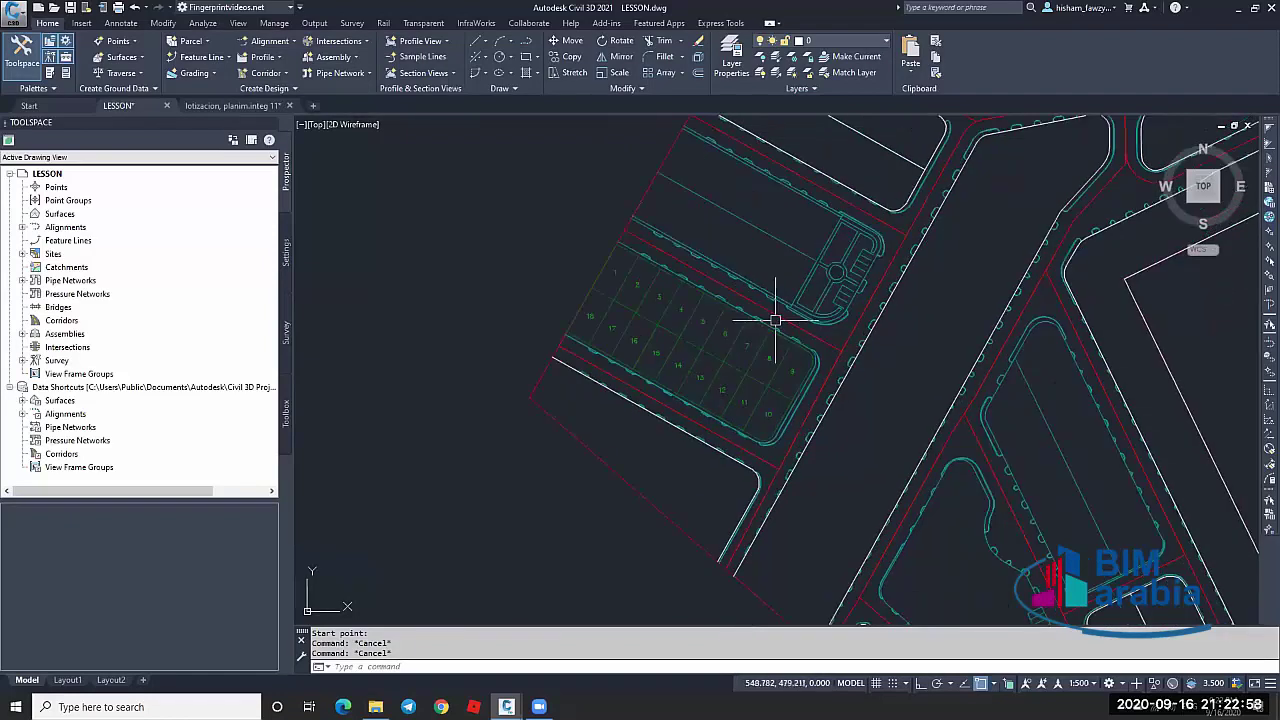
scroll(789, 443, "down", 2)
scroll(790, 440, "up", 2)
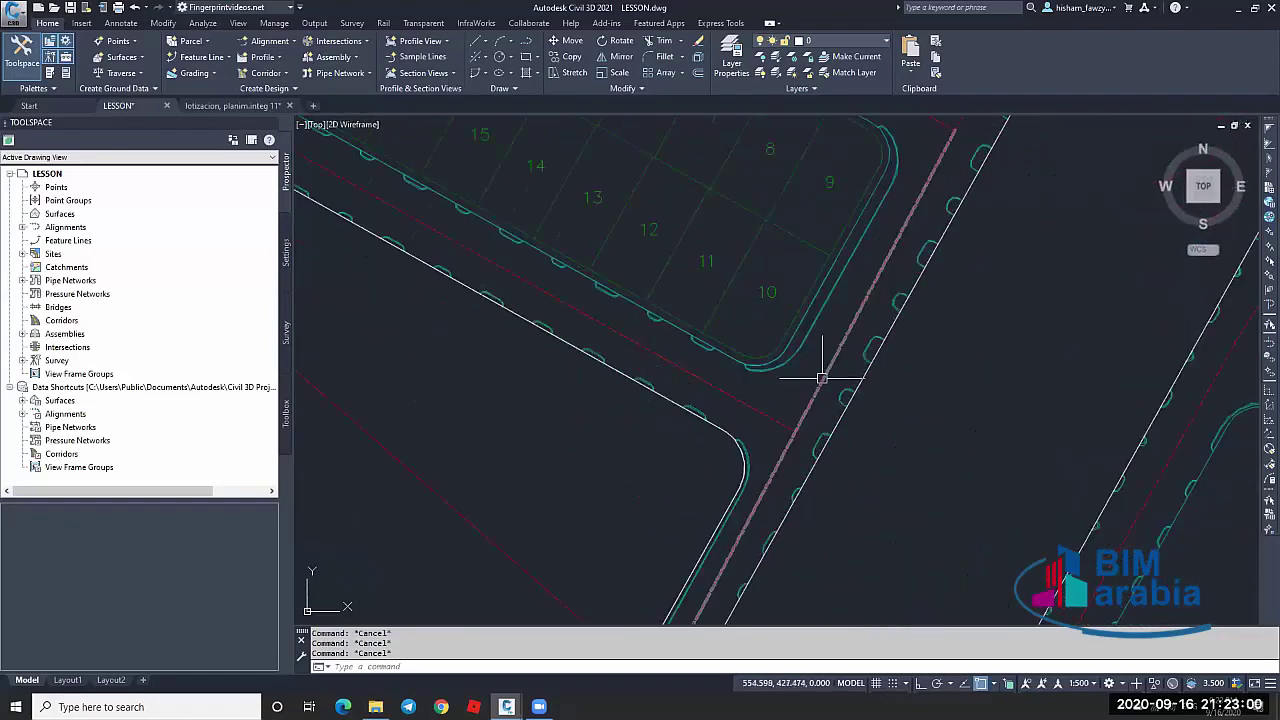
left_click(821, 378)
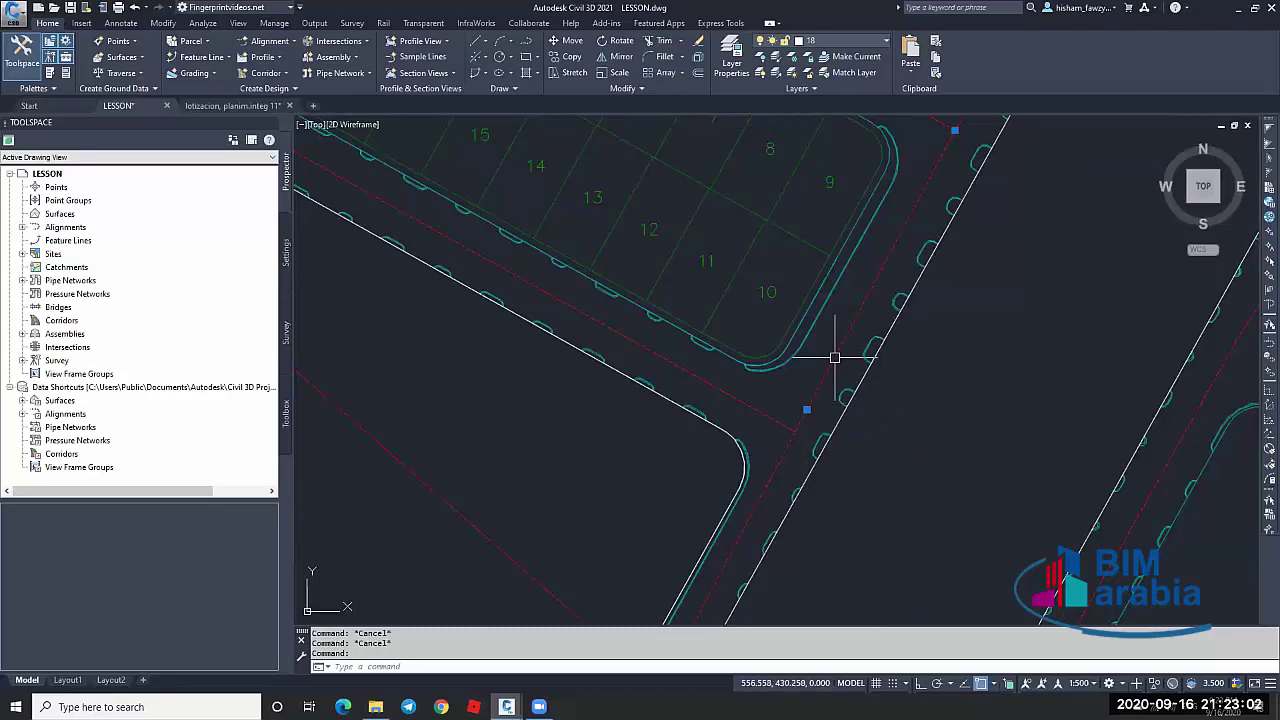
key("Escape")
Check the red line at the road corner, then select the road edge line
left_click(744, 410)
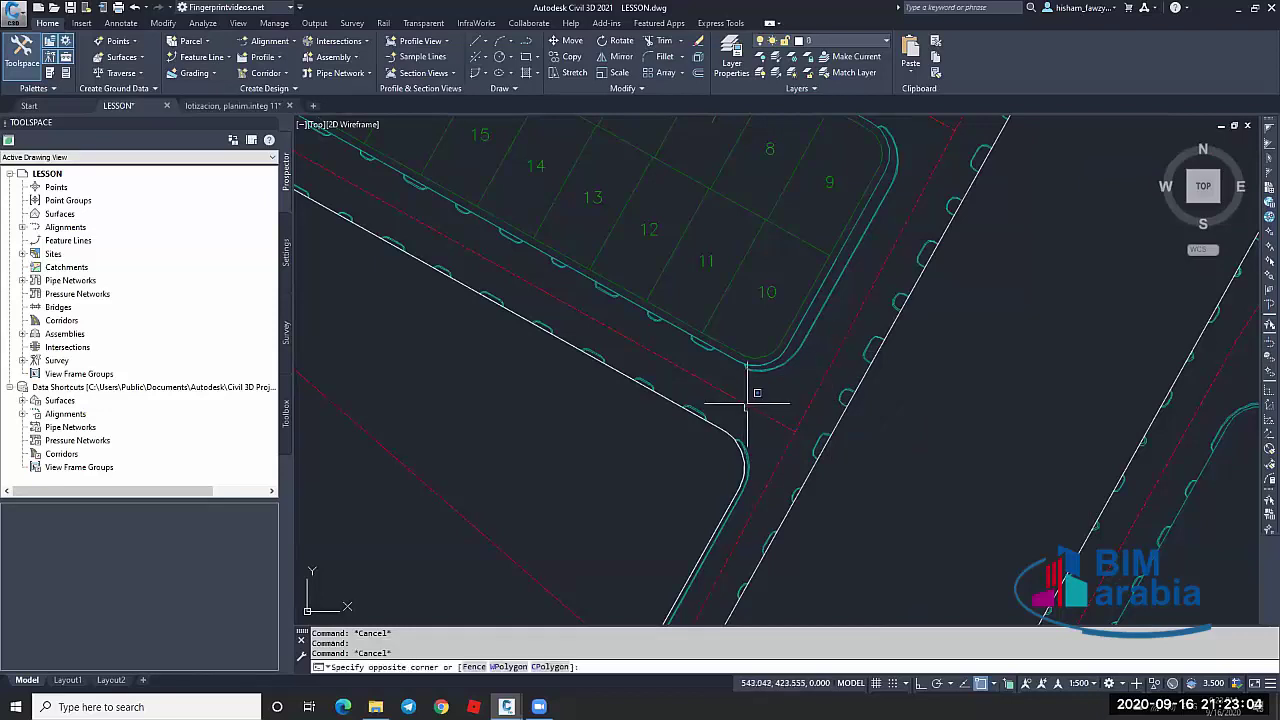
key("Escape")
scroll(700, 375, "up", 2)
left_click(676, 377)
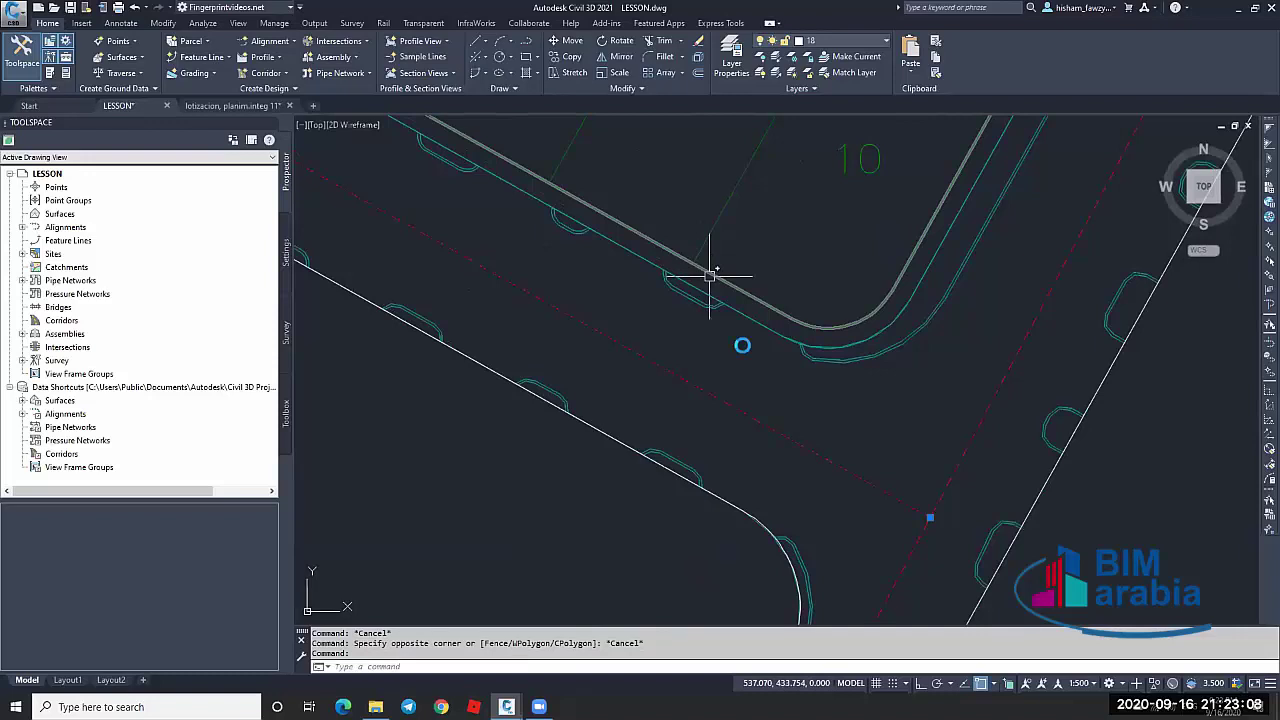
scroll(710, 275, "down", 2)
key("Escape")
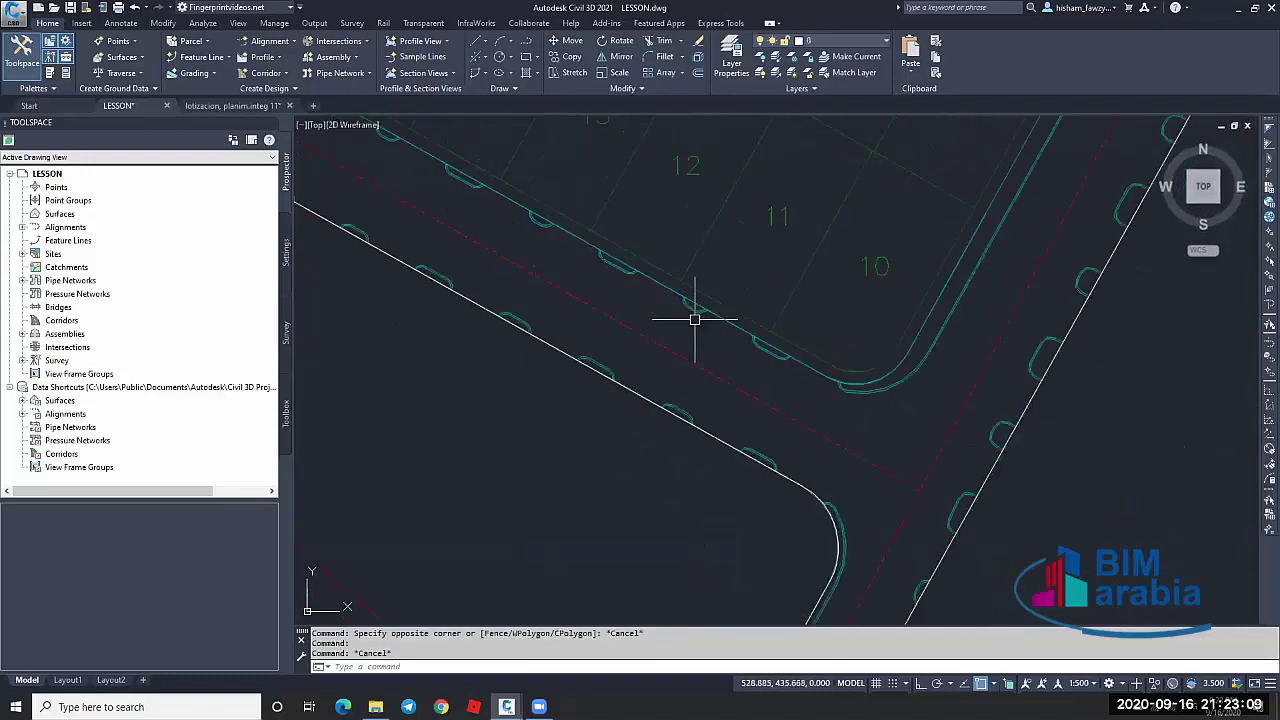
left_click(443, 145)
Start an aligned dimension across the road edge, then cancel it
left_click(121, 22)
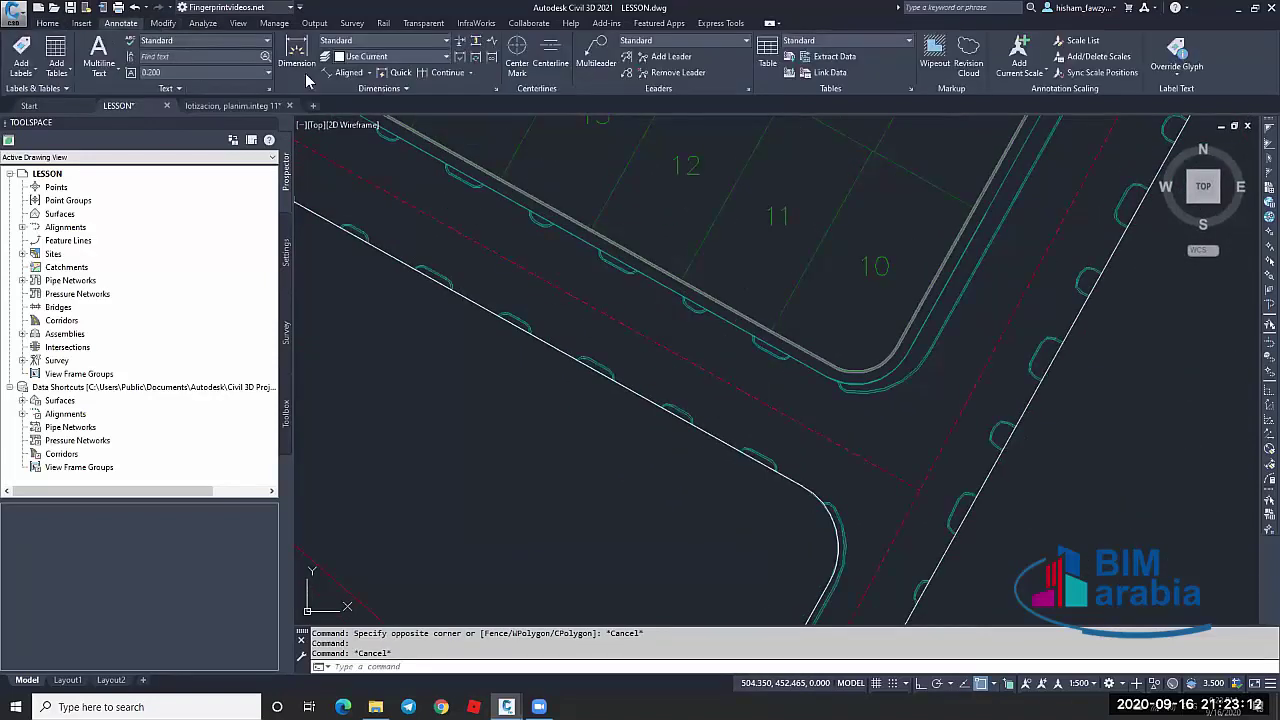
left_click(348, 72)
left_click(592, 225)
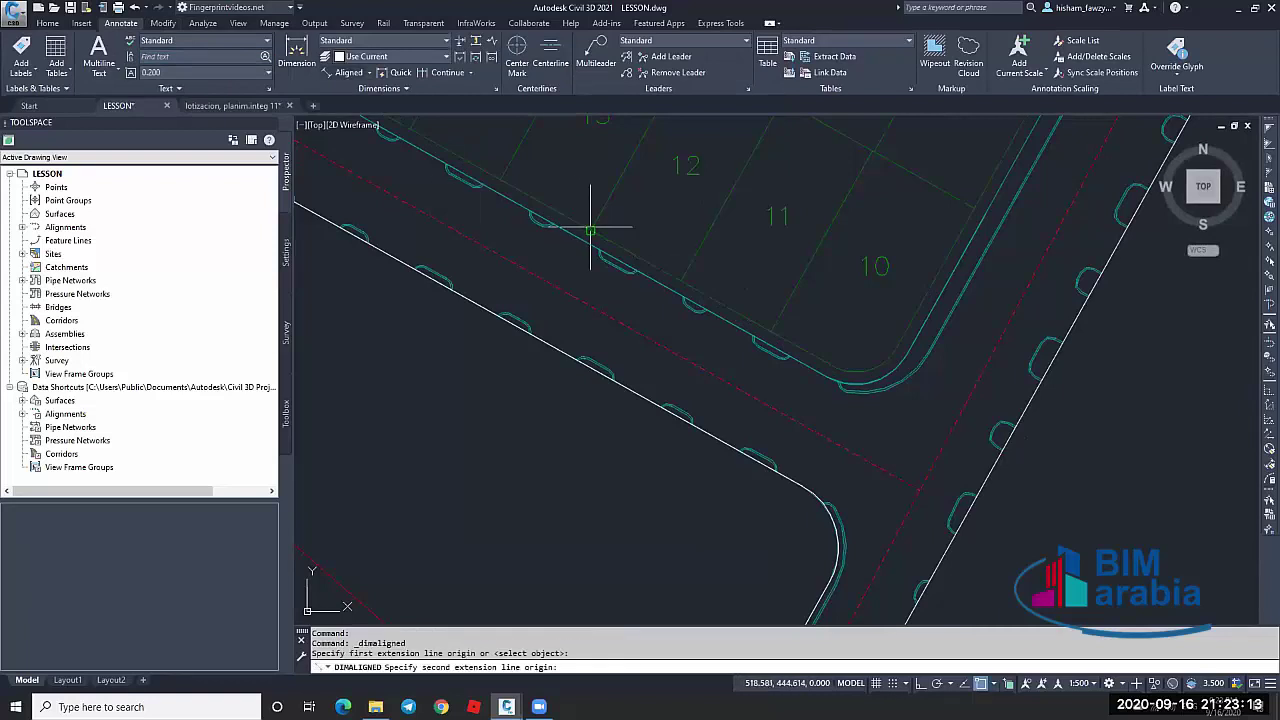
left_click(552, 280)
scroll(563, 262, "up", 4)
scroll(586, 214, "down", 5)
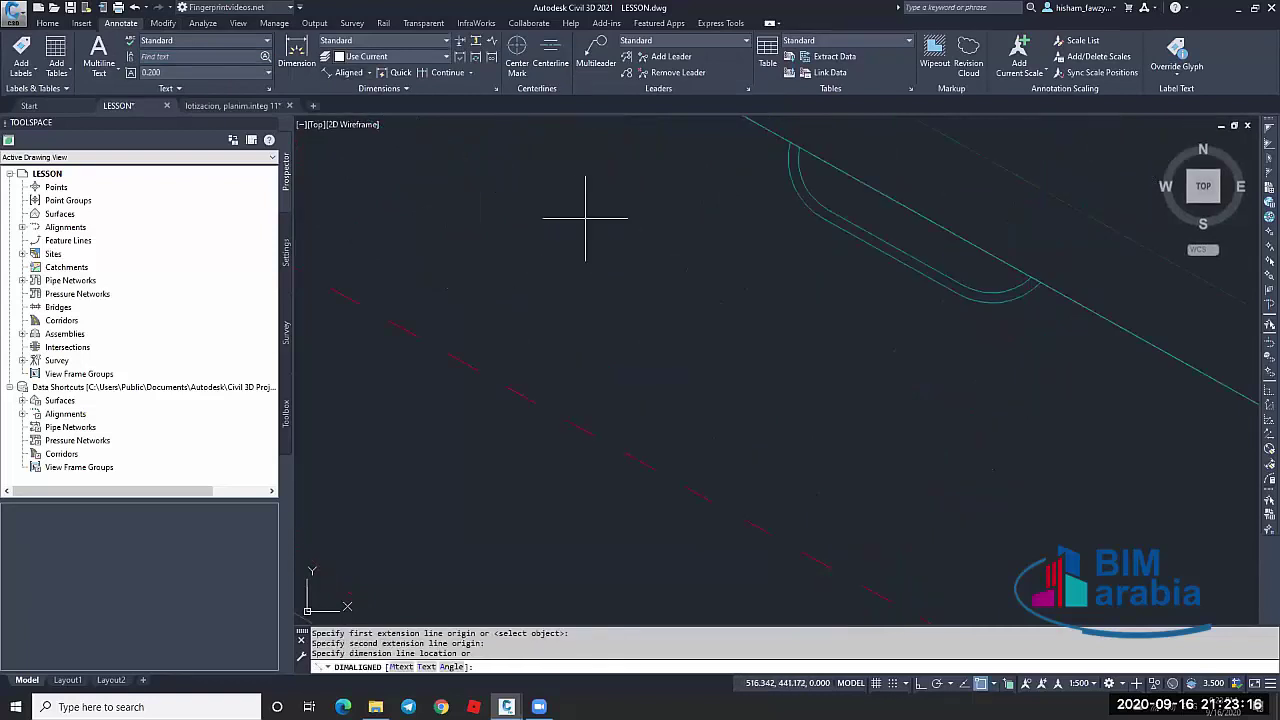
key("Escape")
key("Escape")
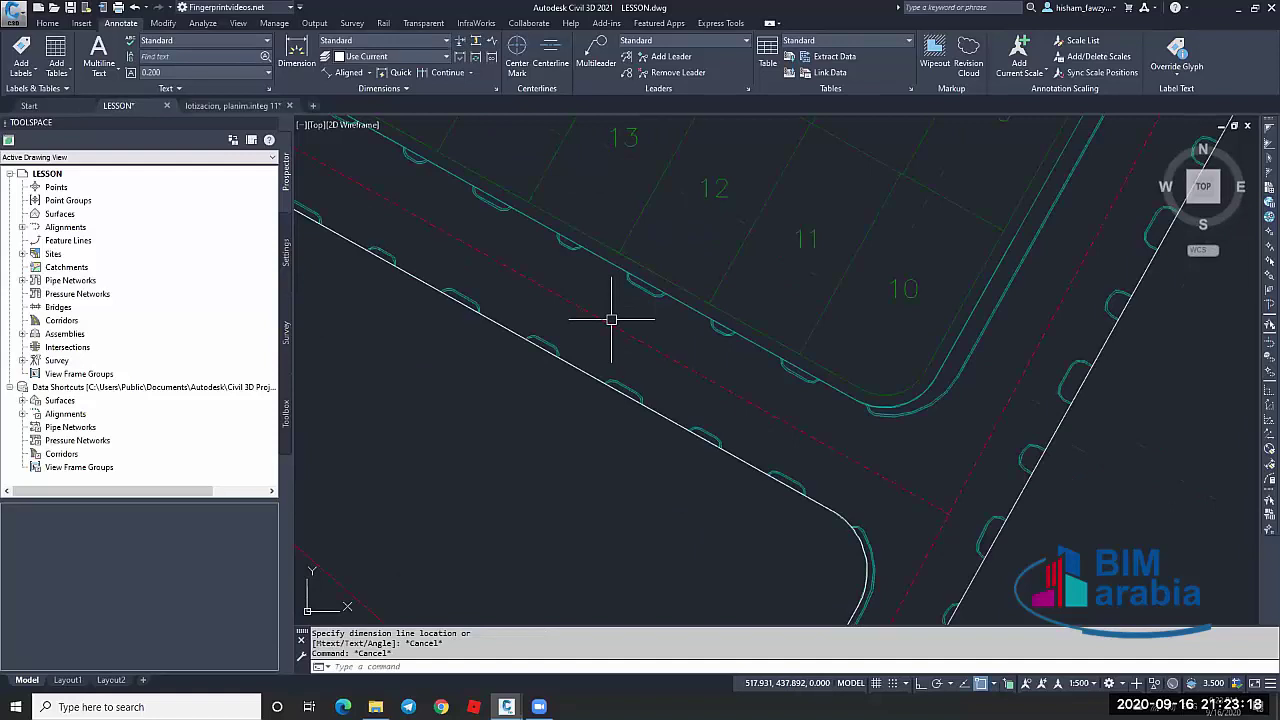
Offset the red dashed line 6.4 toward the lots and check the new parallel line
type("o")
key("Return")
type("6.")
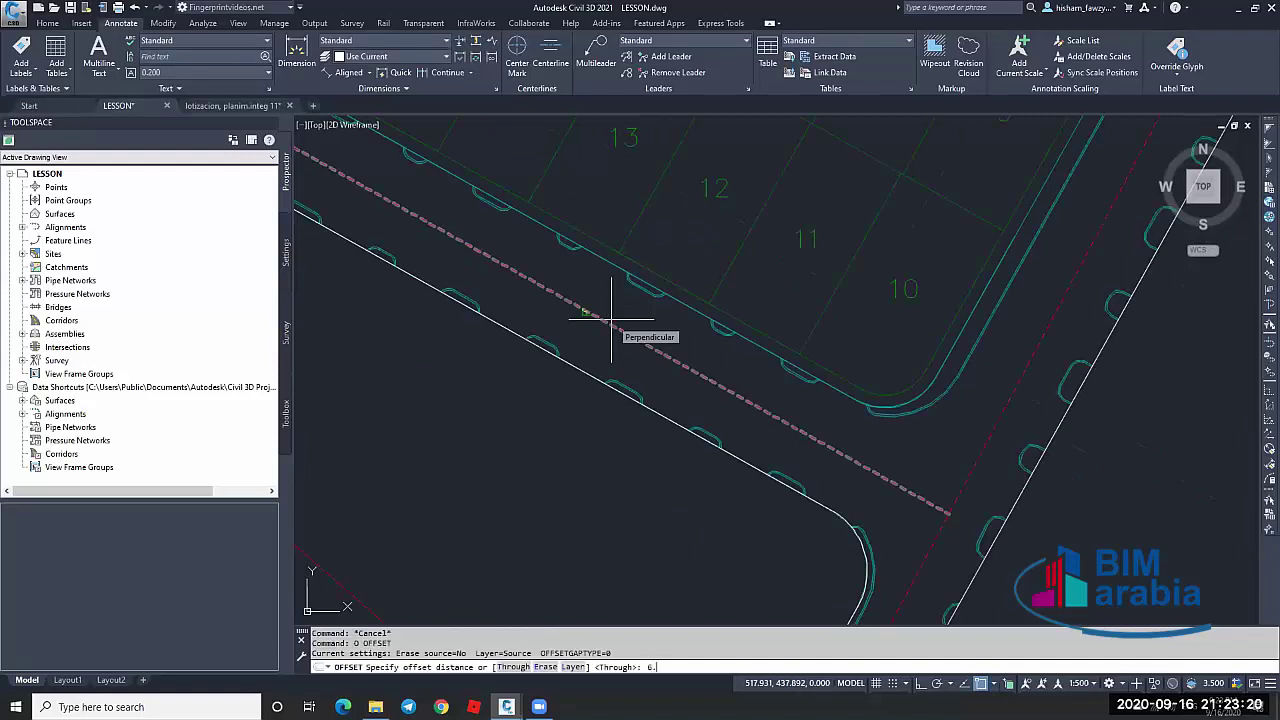
type("4")
key("Return")
left_click(611, 320)
left_click(686, 251)
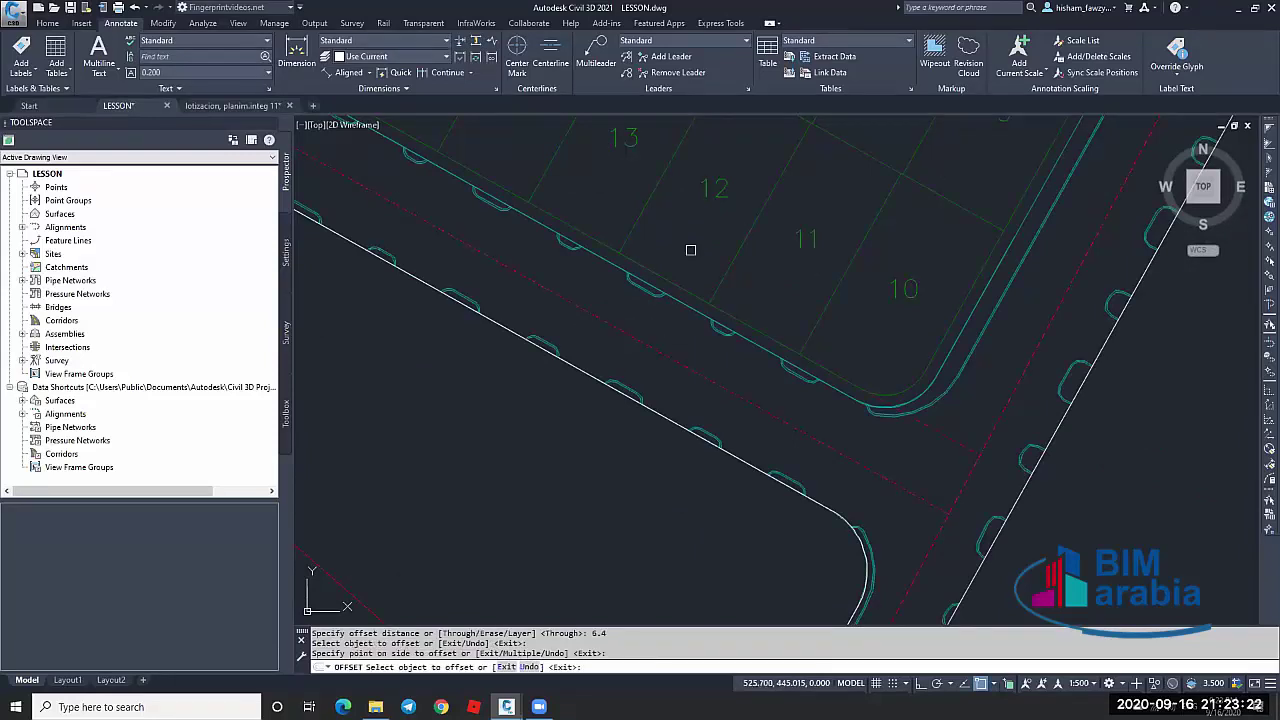
key("Escape")
key("Escape")
left_click(946, 436)
scroll(903, 423, "down", 3)
key("Escape")
scroll(934, 374, "up", 3)
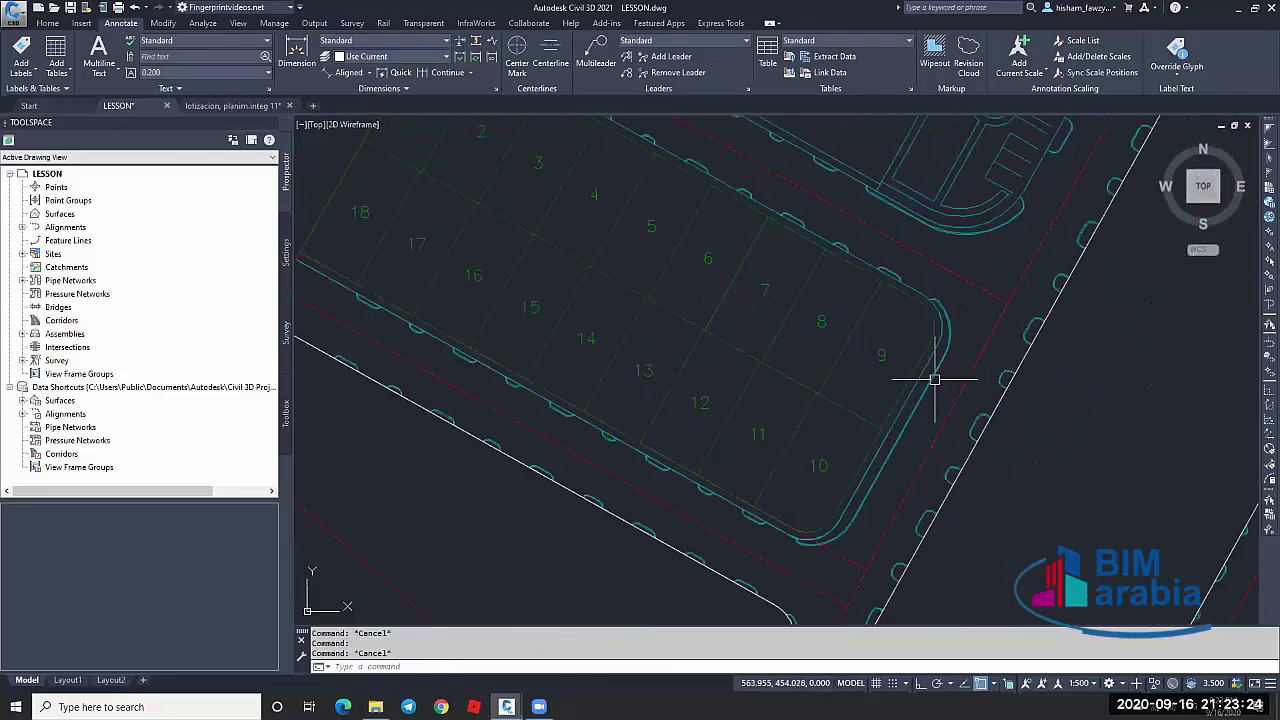
Try an aligned dimension from lot 9's edge to the red dashed line, then cancel
left_click(348, 73)
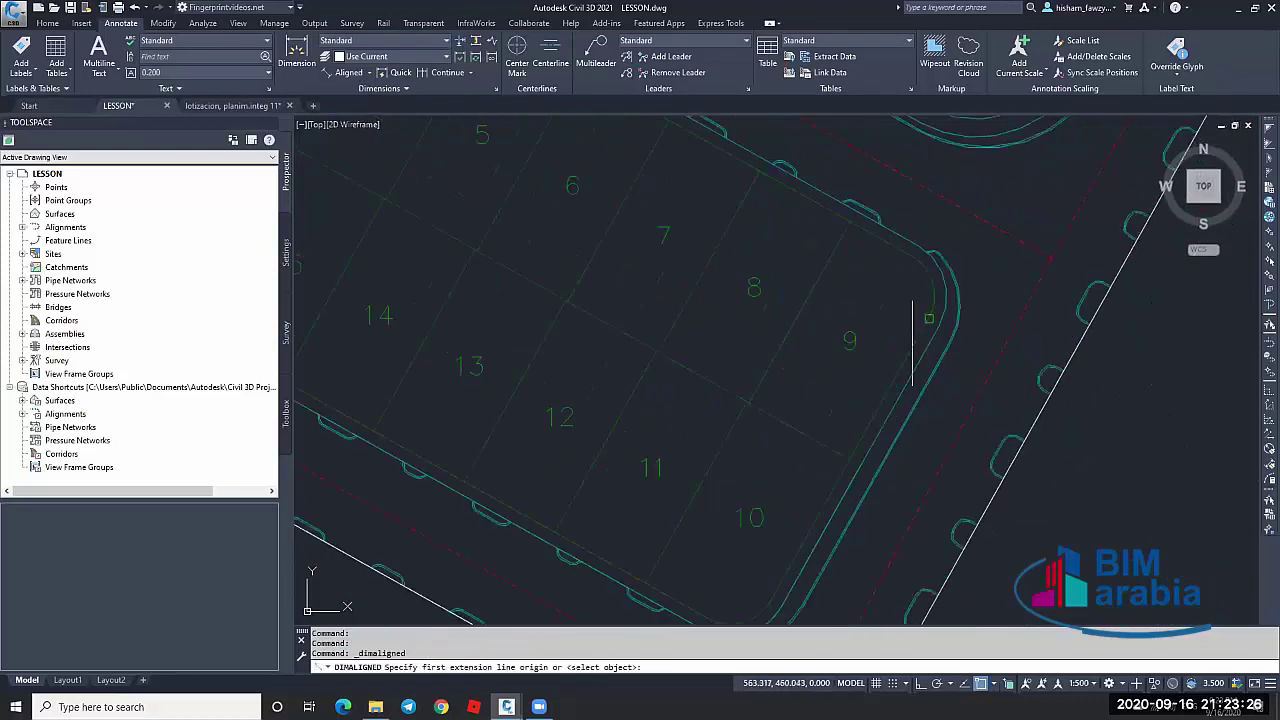
left_click(928, 322)
left_click(991, 352)
scroll(978, 356, "up", 4)
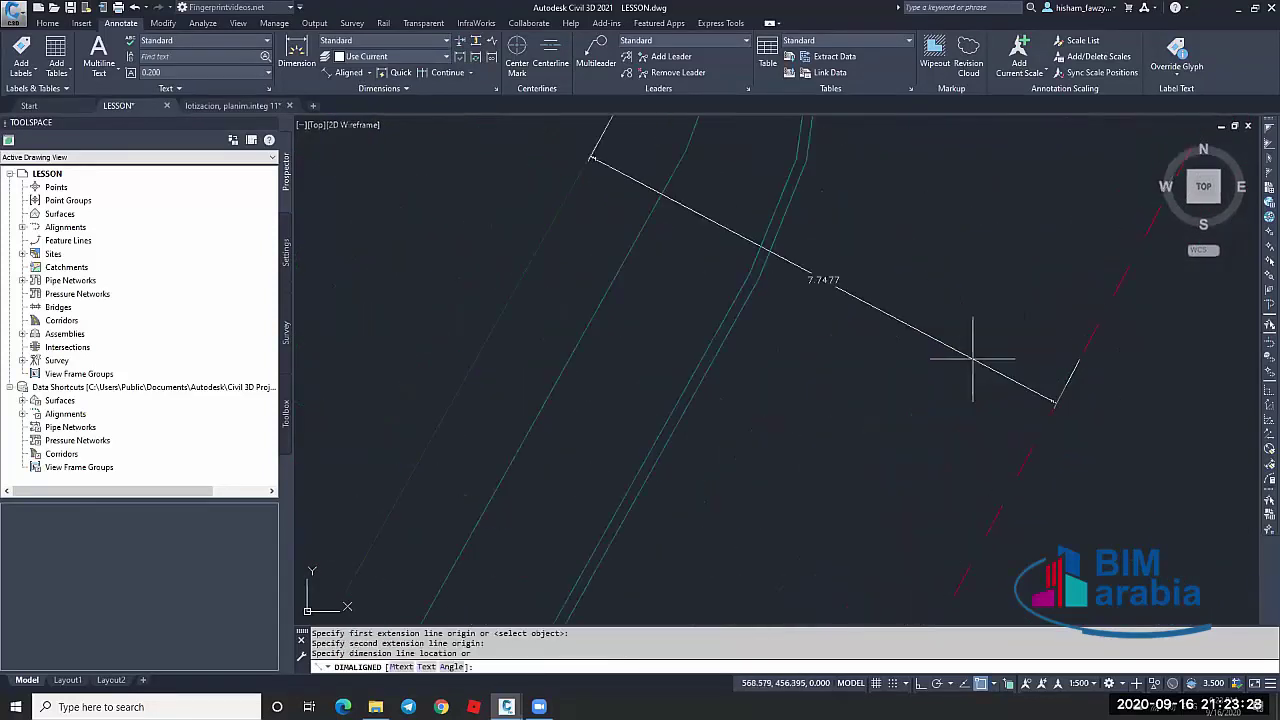
scroll(972, 358, "down", 5)
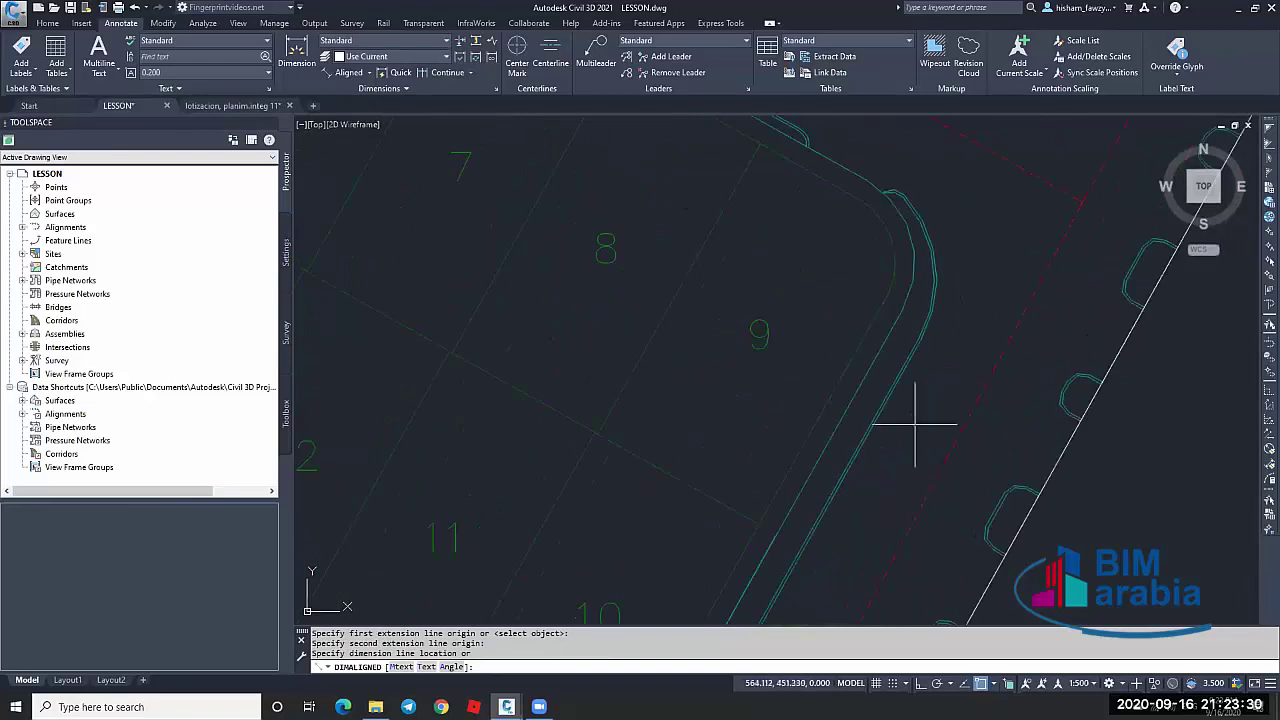
key("Escape")
scroll(945, 370, "up", 4)
Try another aligned dimension from near lot 10 to the dashed line, then cancel
key("Return")
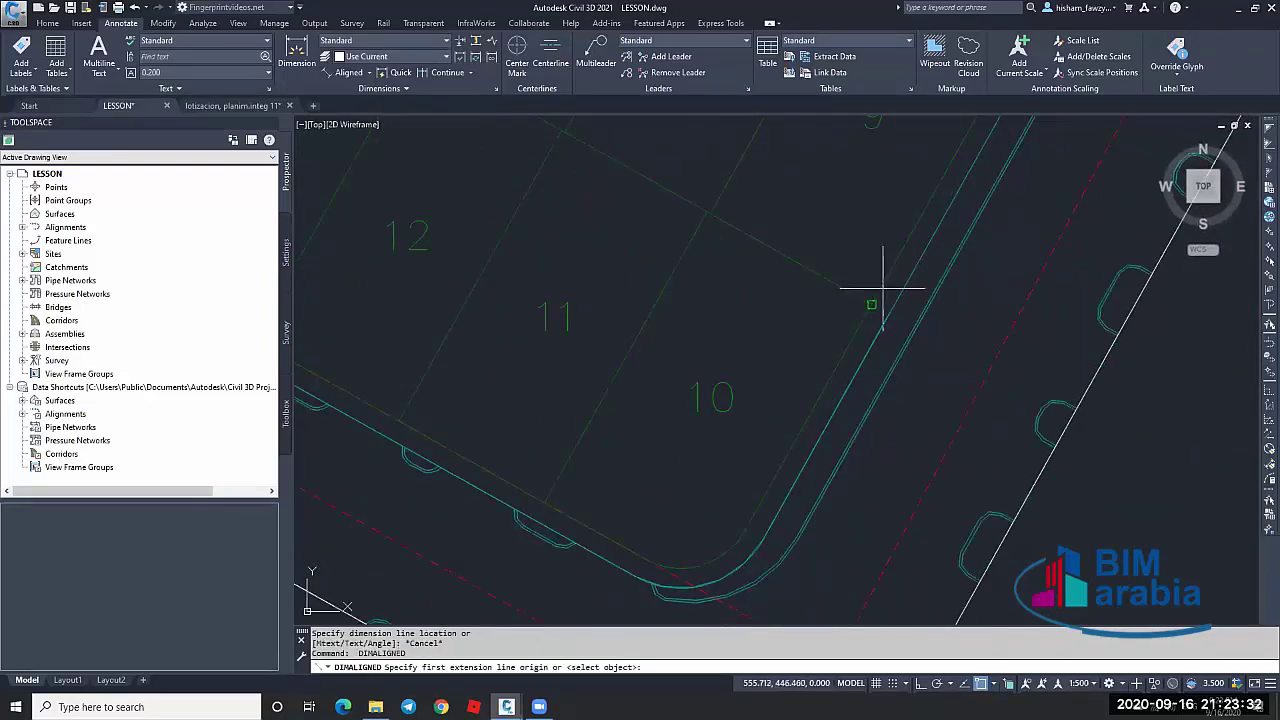
left_click(873, 306)
left_click(991, 370)
scroll(943, 349, "up", 3)
scroll(906, 354, "down", 6)
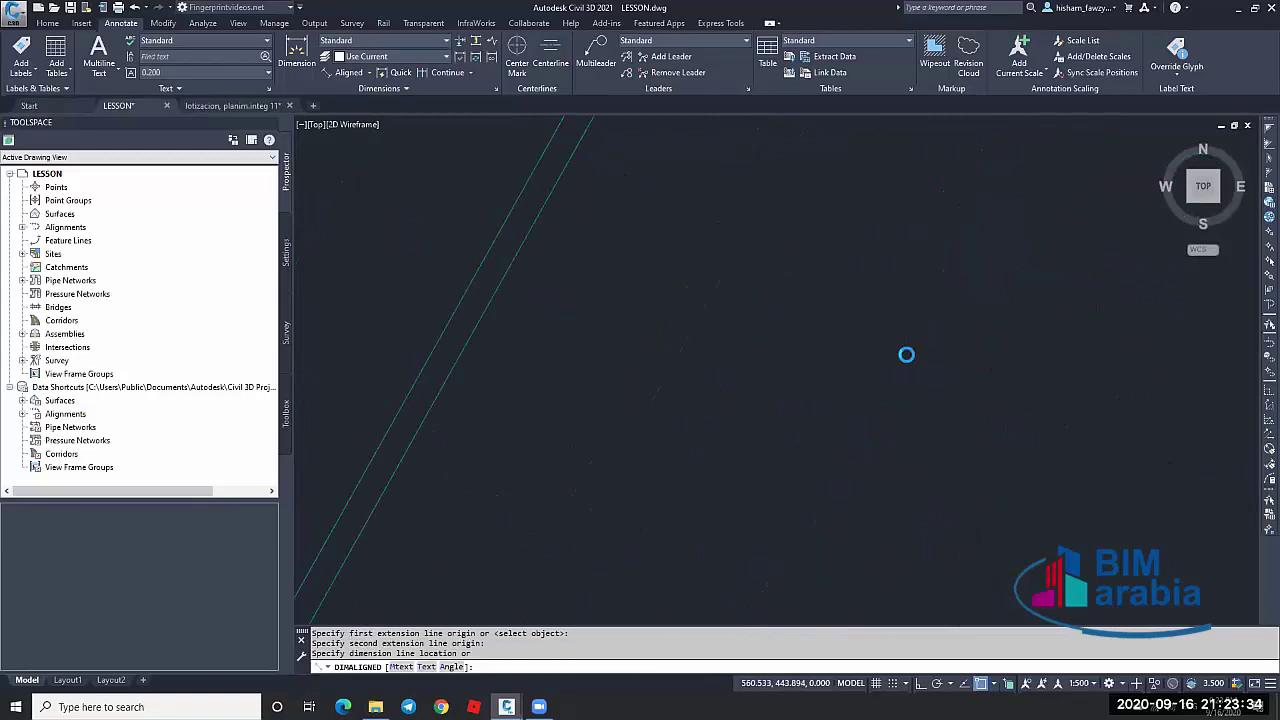
key("Escape")
key("Escape")
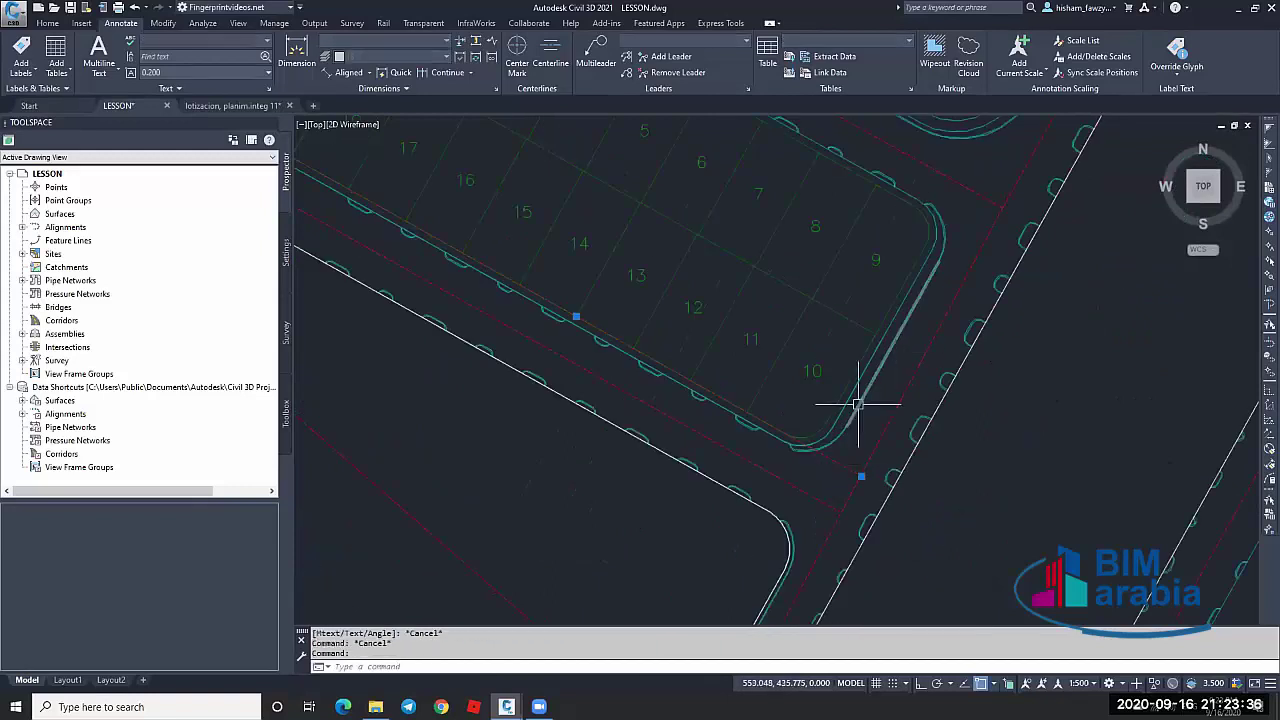
scroll(875, 311, "down", 3)
scroll(878, 305, "up", 3)
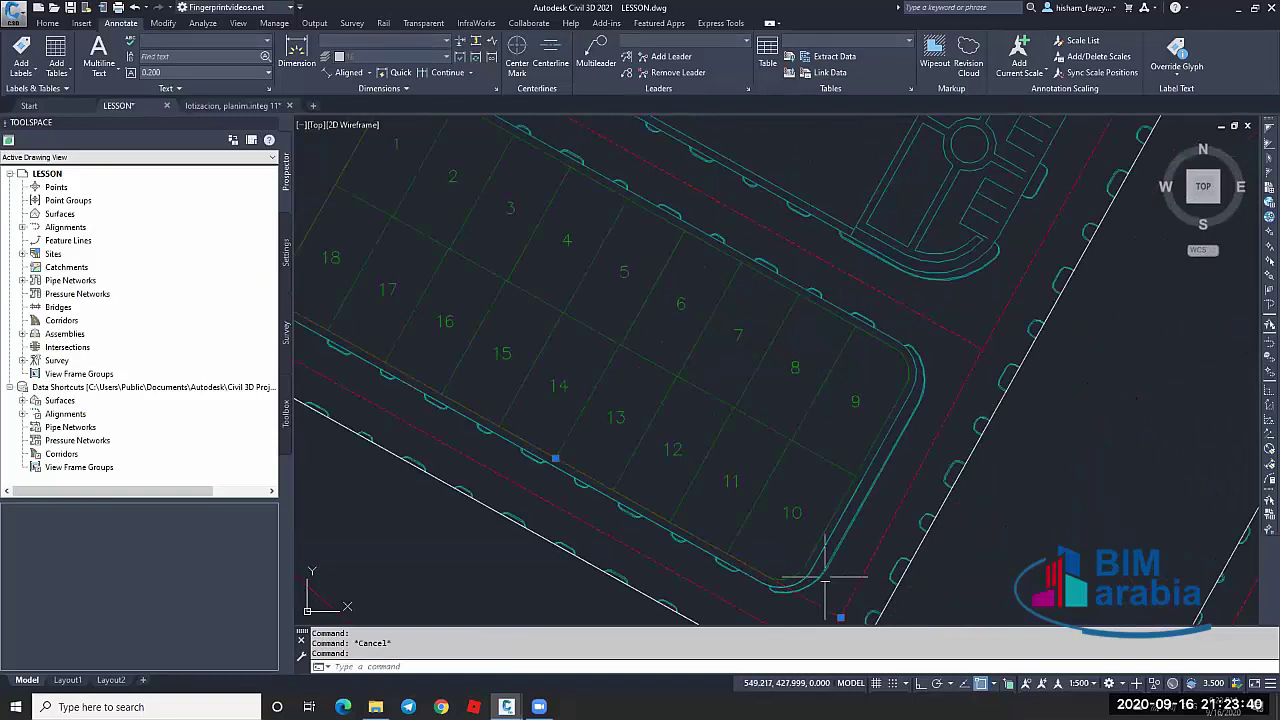
Erase the stray object beside the lot block with E and zoom around lots 1–18
key("Return")
type("e")
key("Escape")
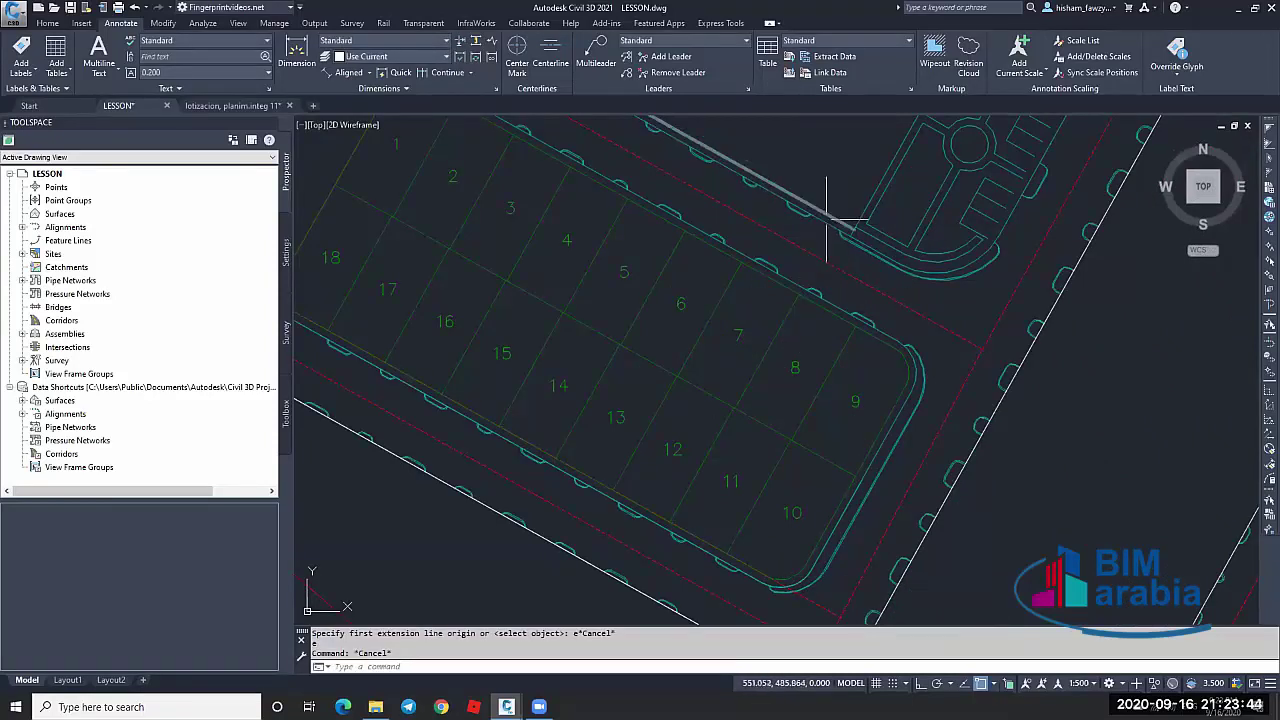
key("Escape")
type("e")
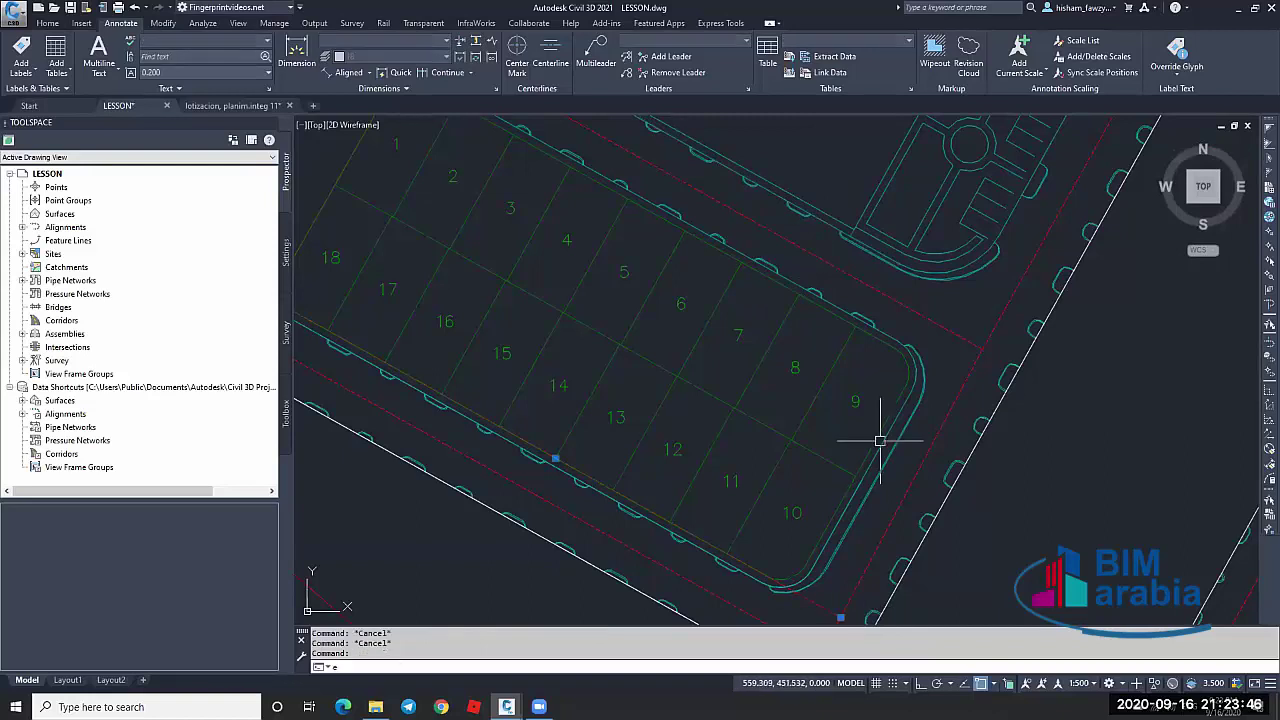
key("Return")
scroll(833, 262, "up", 4)
scroll(835, 268, "down", 5)
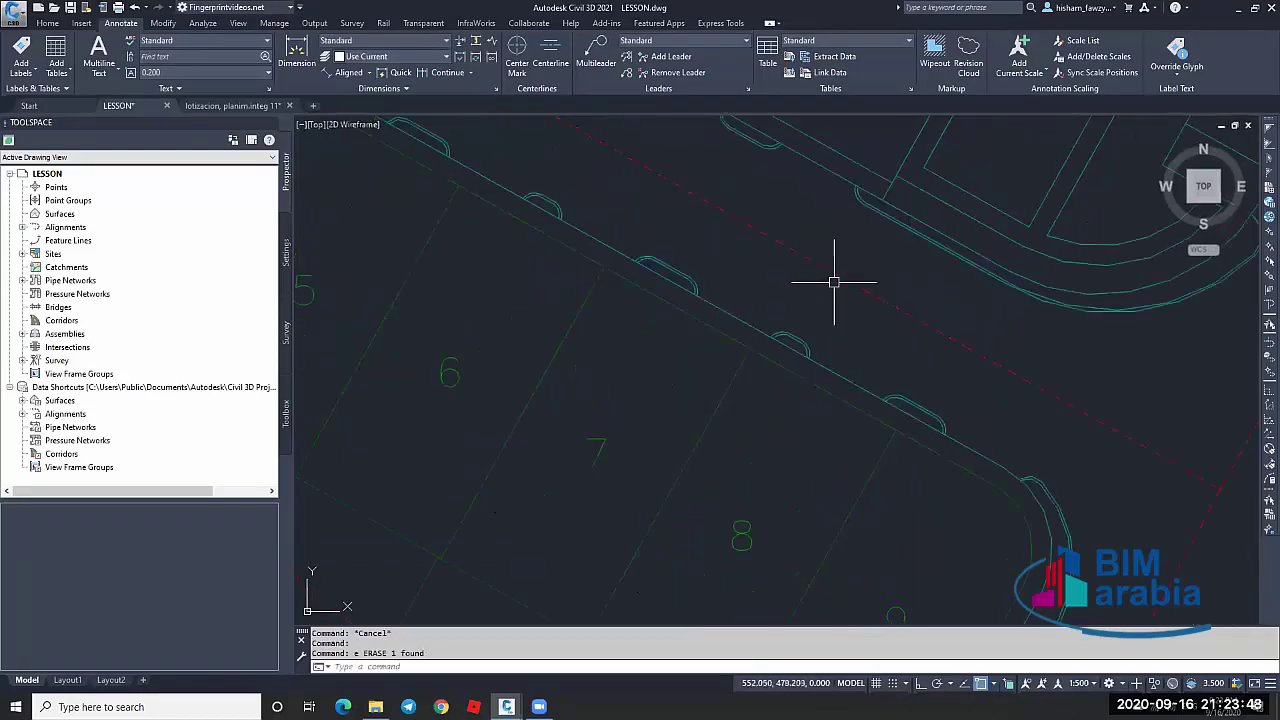
scroll(622, 240, "down", 3)
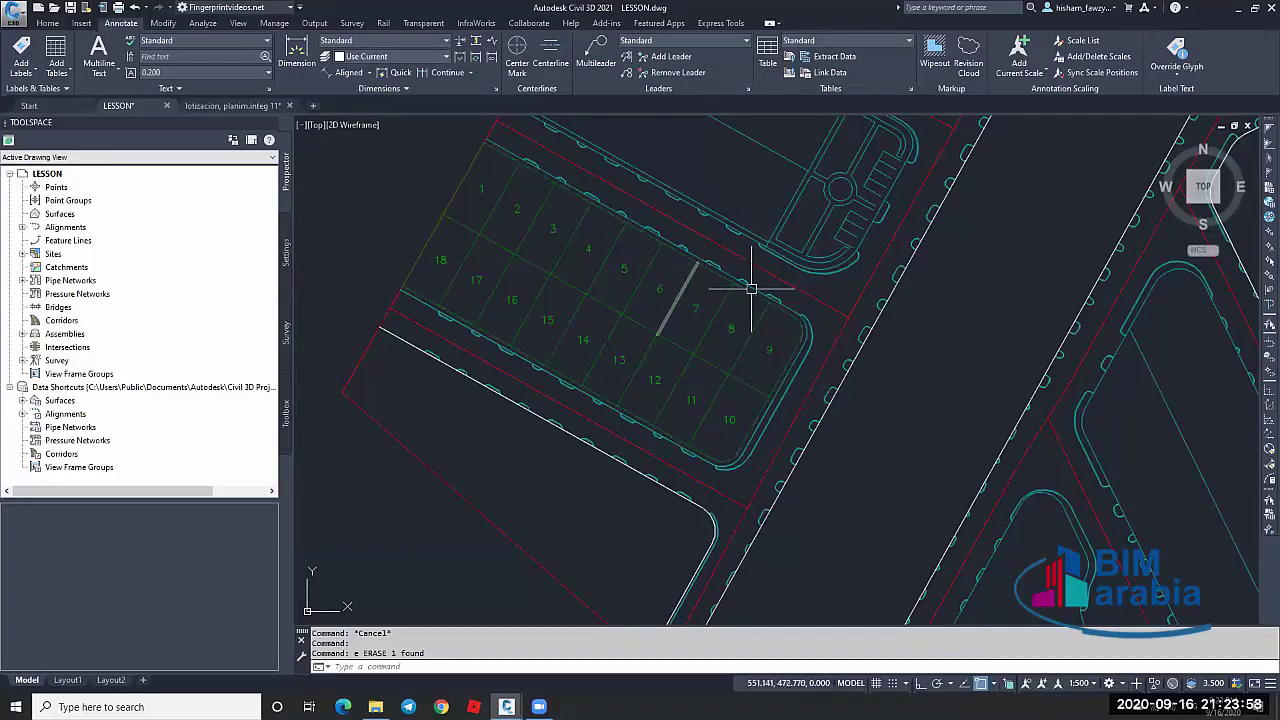
scroll(729, 260, "up", 5)
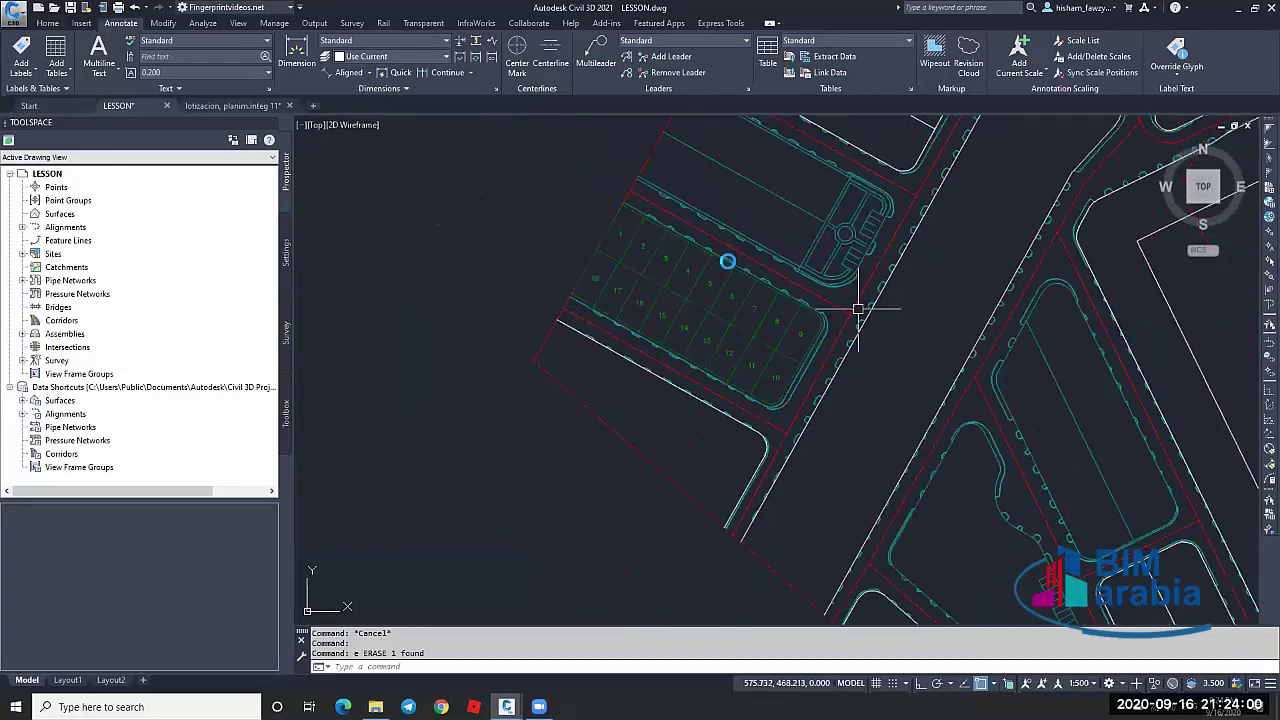
Draw a polyline from lot 1's outer corner to the road corner past lot 9
type("pl")
key("Return")
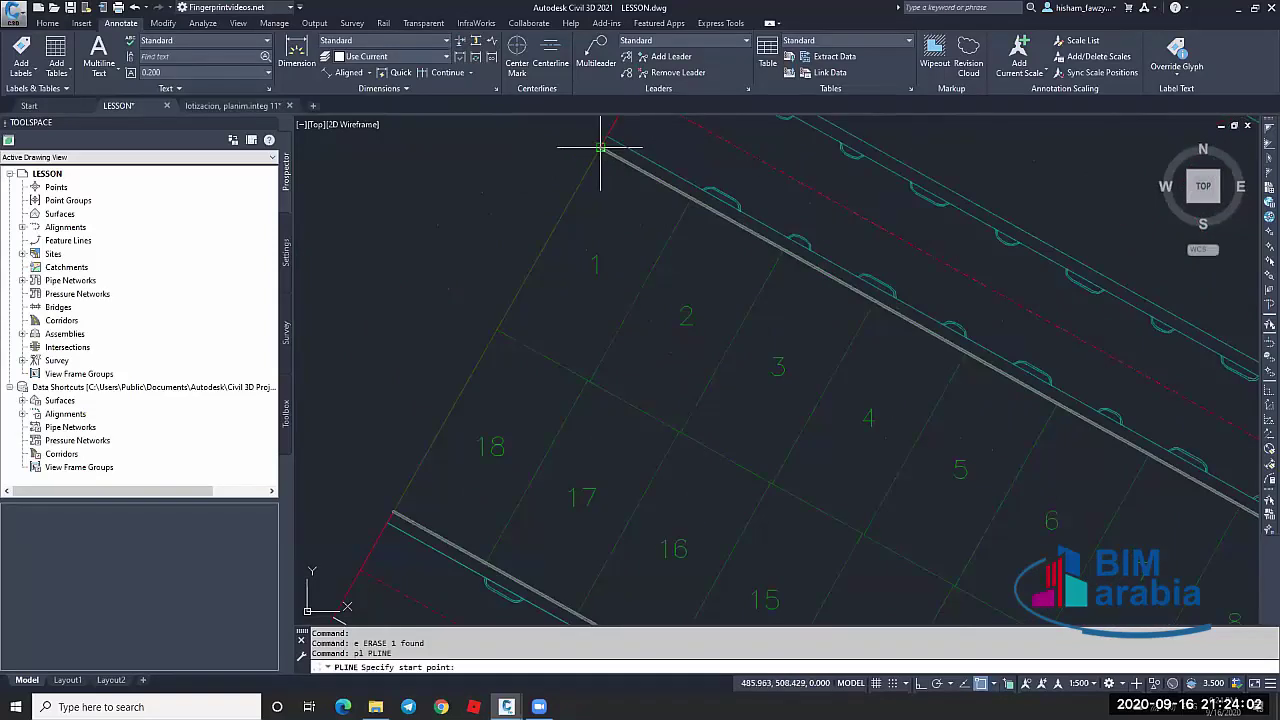
left_click(604, 147)
scroll(600, 143, "down", 4)
scroll(916, 326, "up", 4)
left_click(916, 326)
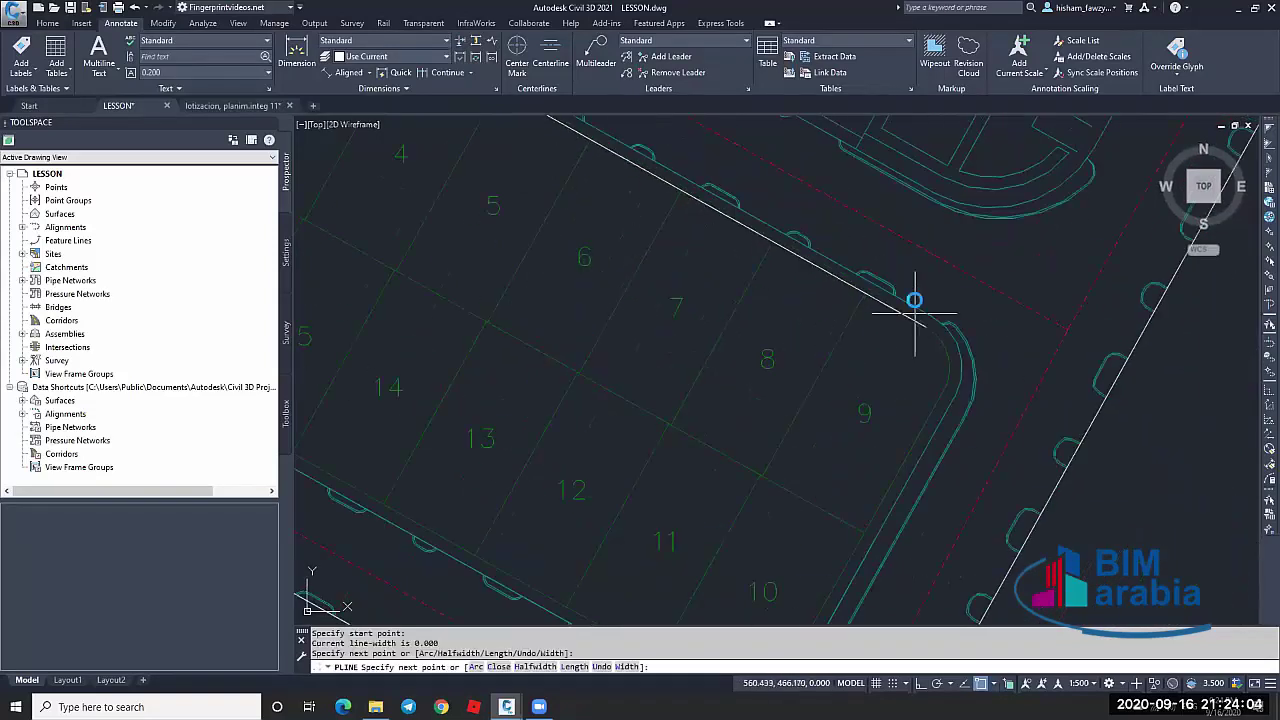
key("Escape")
scroll(643, 349, "down", 3)
scroll(514, 266, "up", 3)
Draw a polyline from lot 18's outer corner to the curved corner near lot 10
key("Return")
left_click(427, 215)
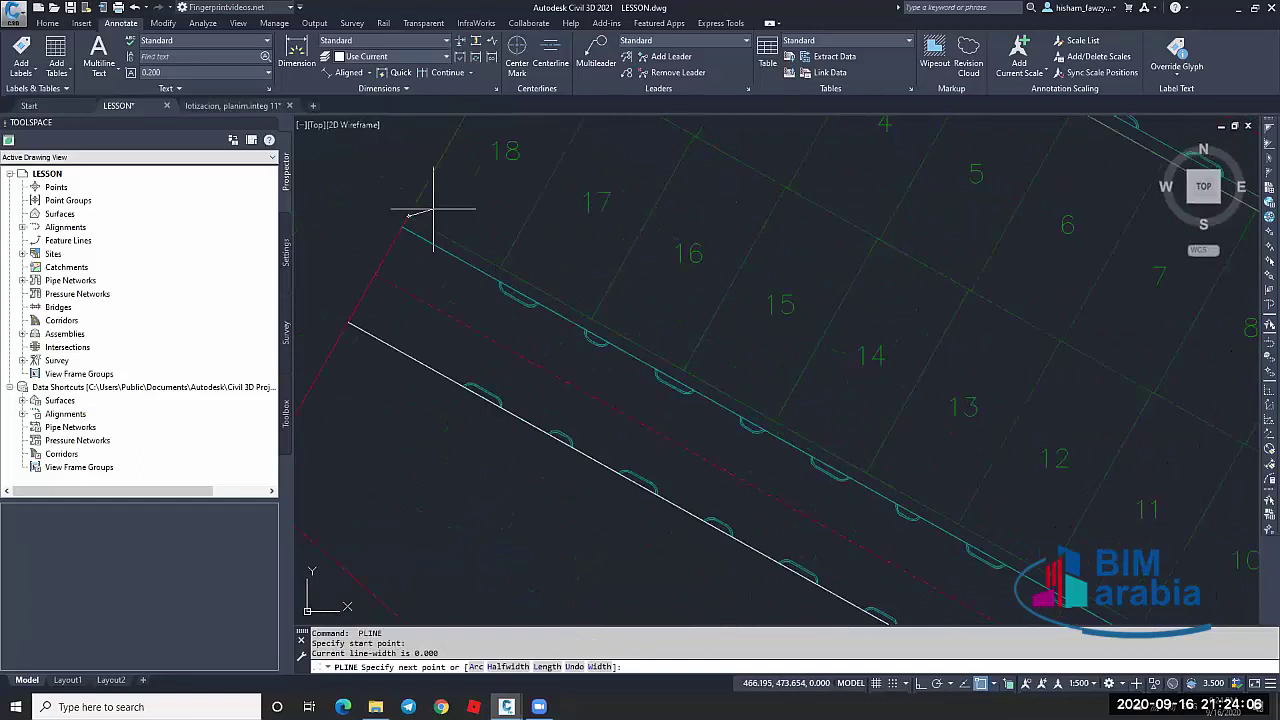
scroll(714, 349, "down", 3)
scroll(629, 297, "up", 3)
left_click(576, 346)
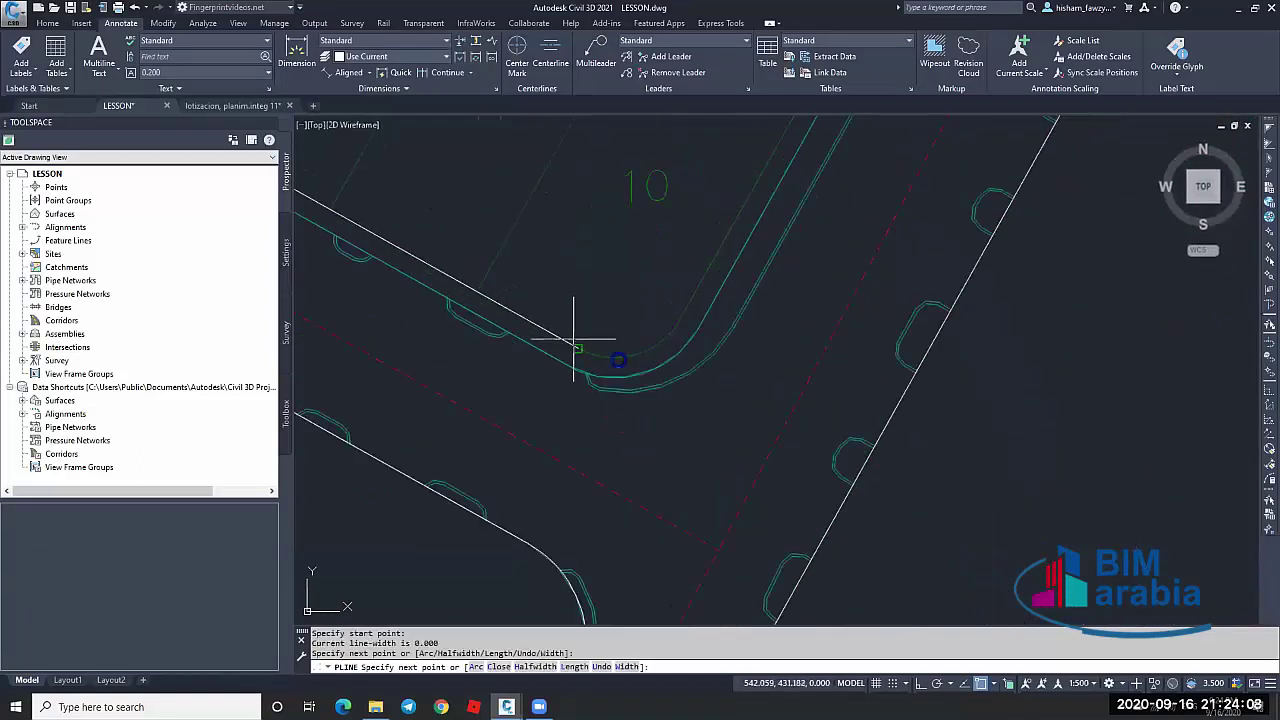
key("Escape")
scroll(620, 300, "down", 3)
scroll(700, 214, "up", 3)
Start a third polyline near lot 9, then abandon it
key("Return")
scroll(721, 200, "down", 4)
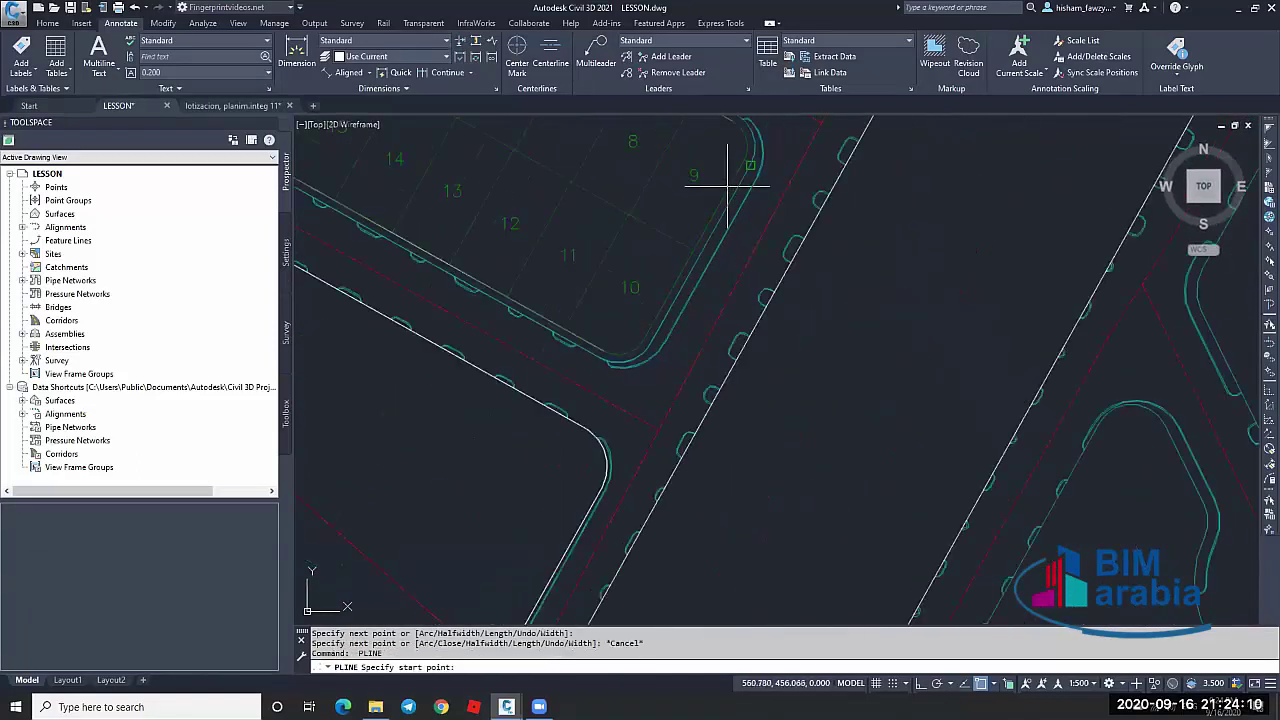
left_click(674, 274)
key("Escape")
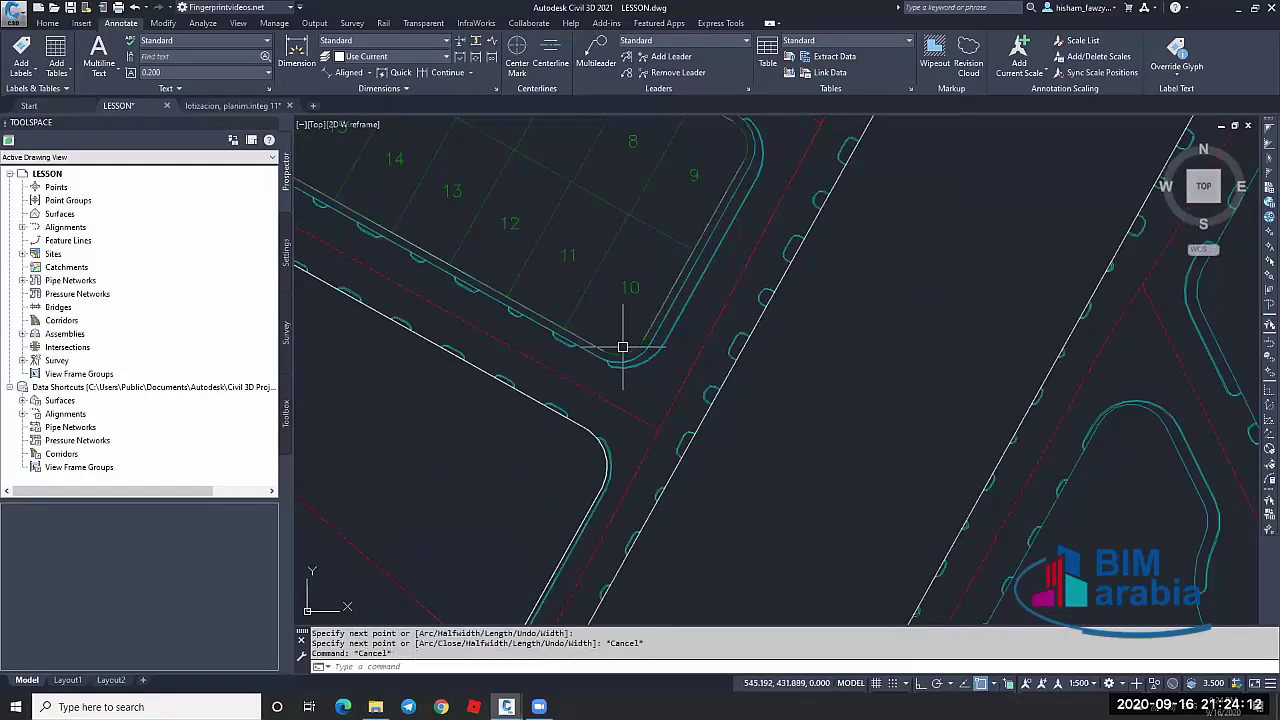
Select the boundary line around lots 1–18 and zoom to inspect it
left_click(662, 310)
scroll(686, 186, "down", 2)
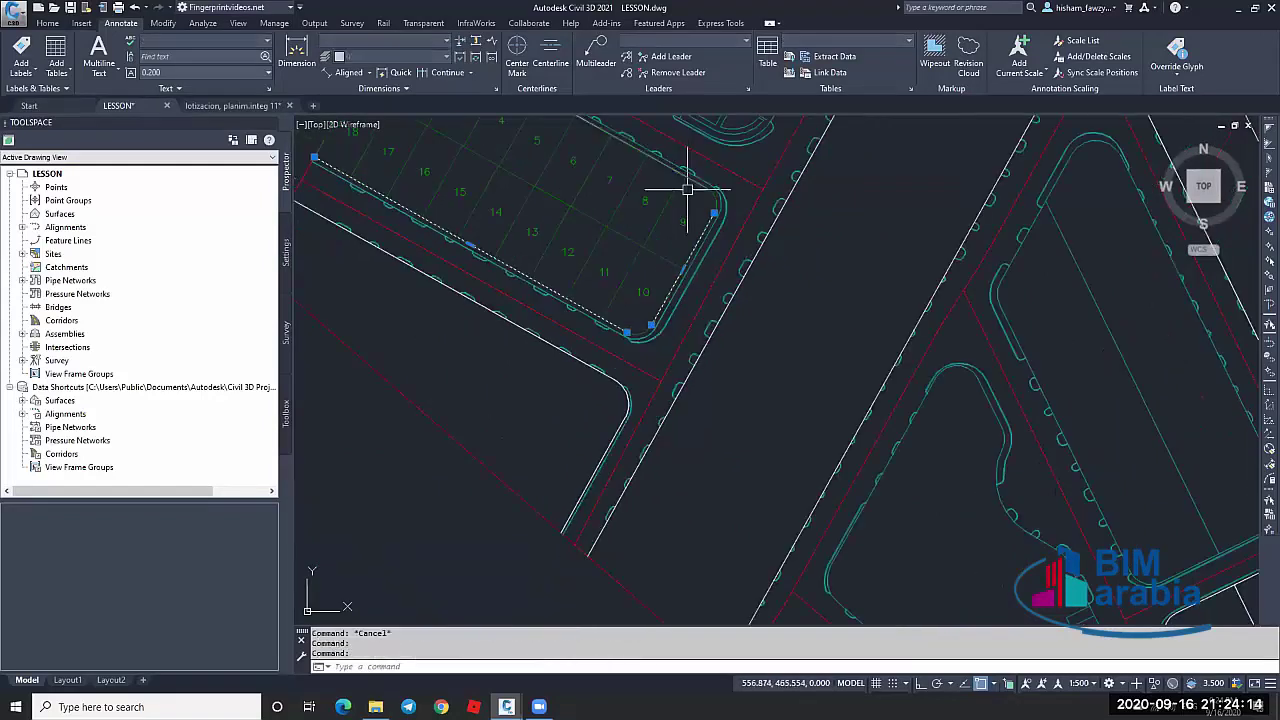
scroll(680, 263, "down", 2)
scroll(655, 240, "up", 4)
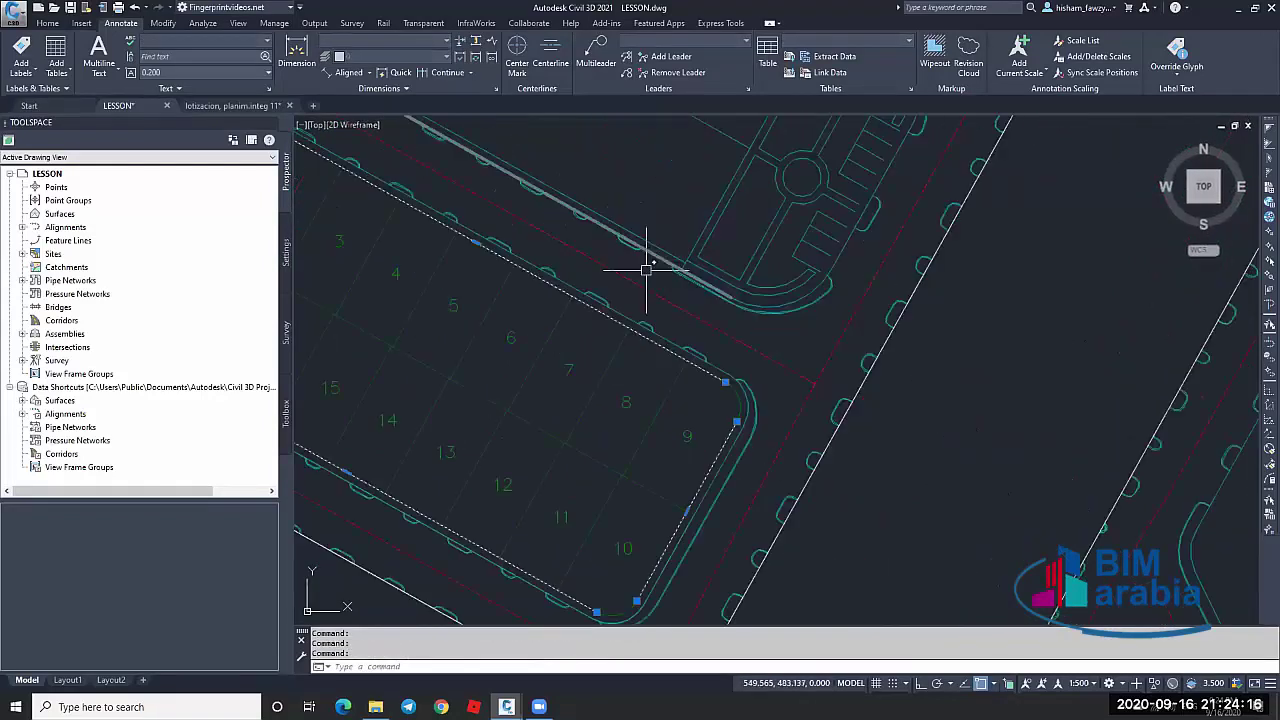
scroll(646, 280, "down", 2)
scroll(617, 280, "up", 2)
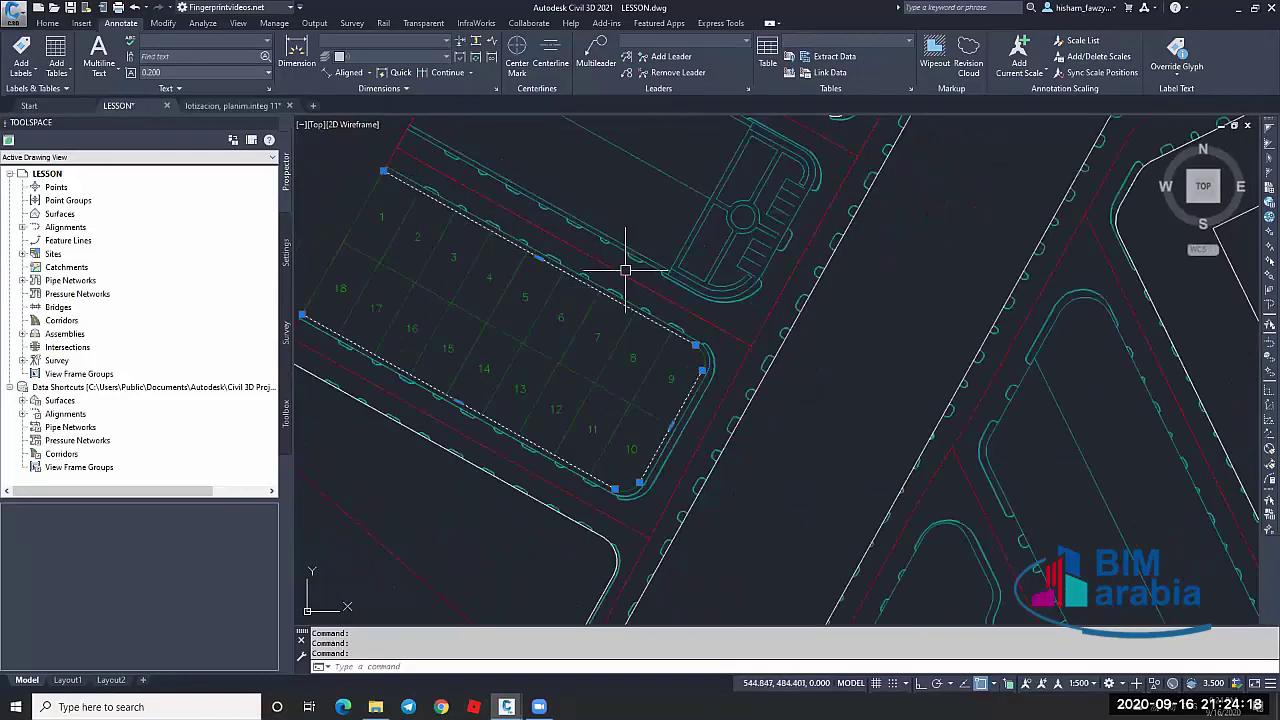
scroll(617, 294, "down", 3)
scroll(640, 286, "up", 4)
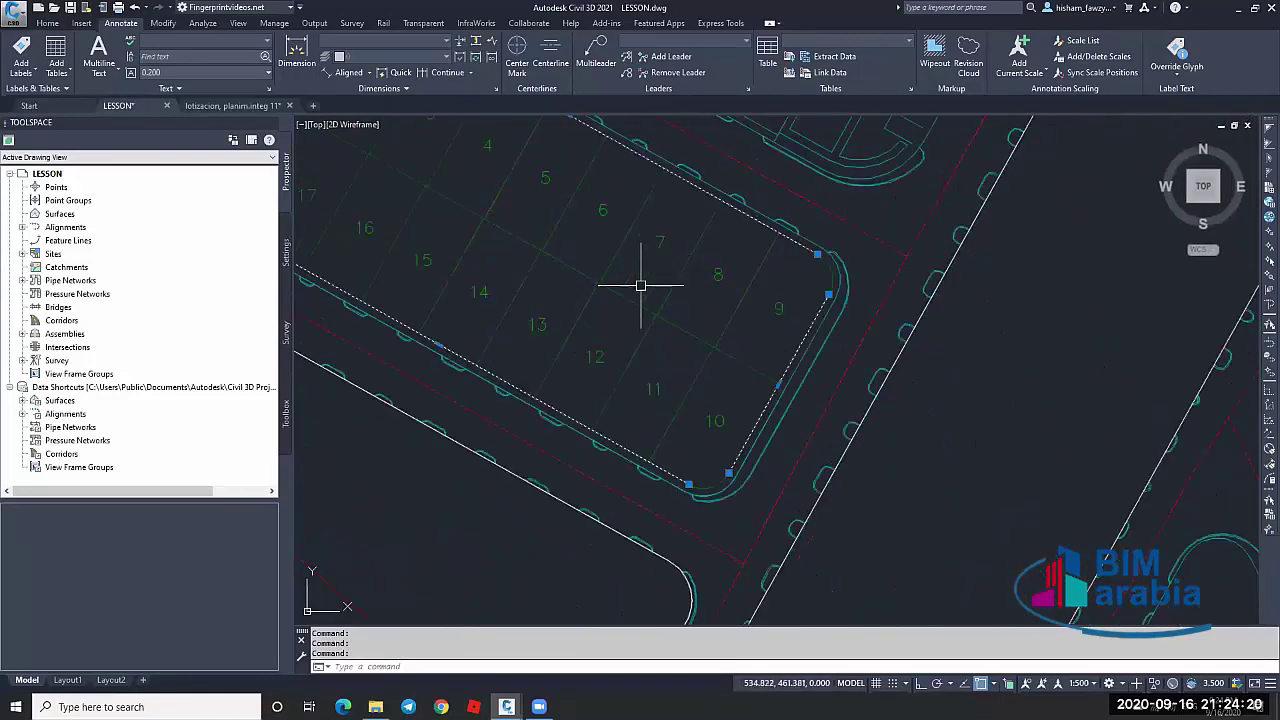
scroll(818, 258, "up", 4)
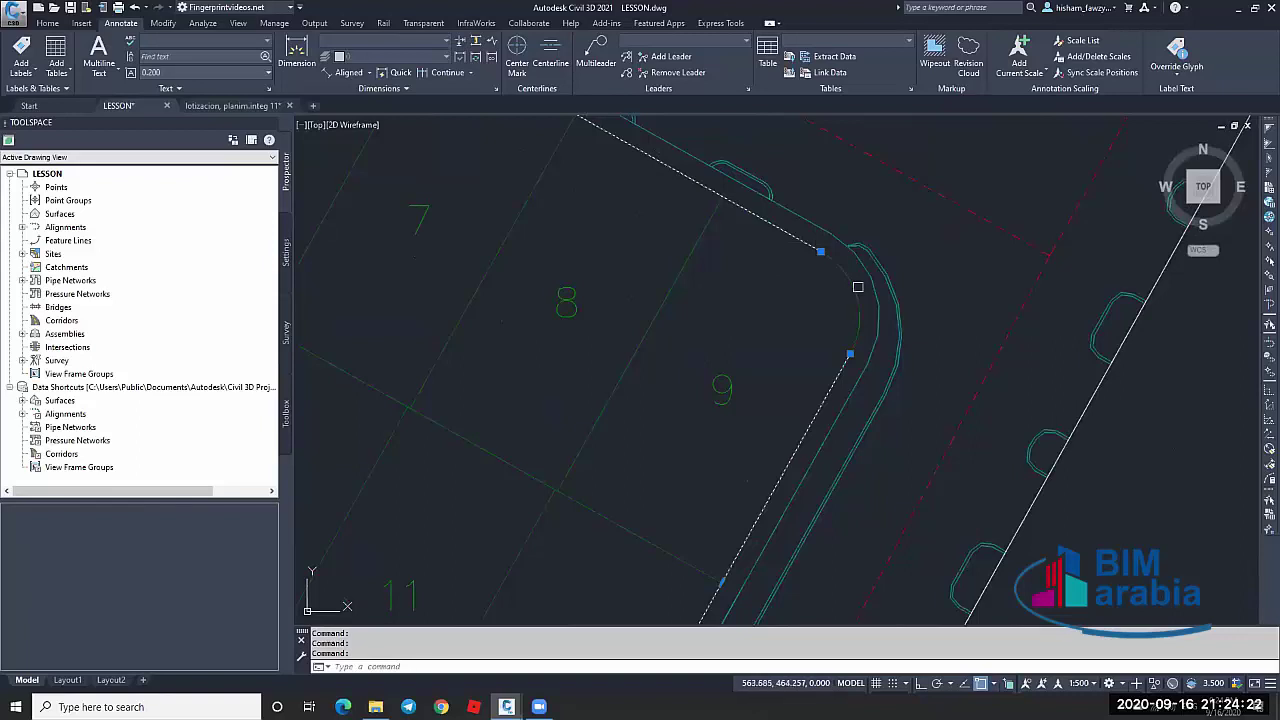
scroll(847, 232, "down", 5)
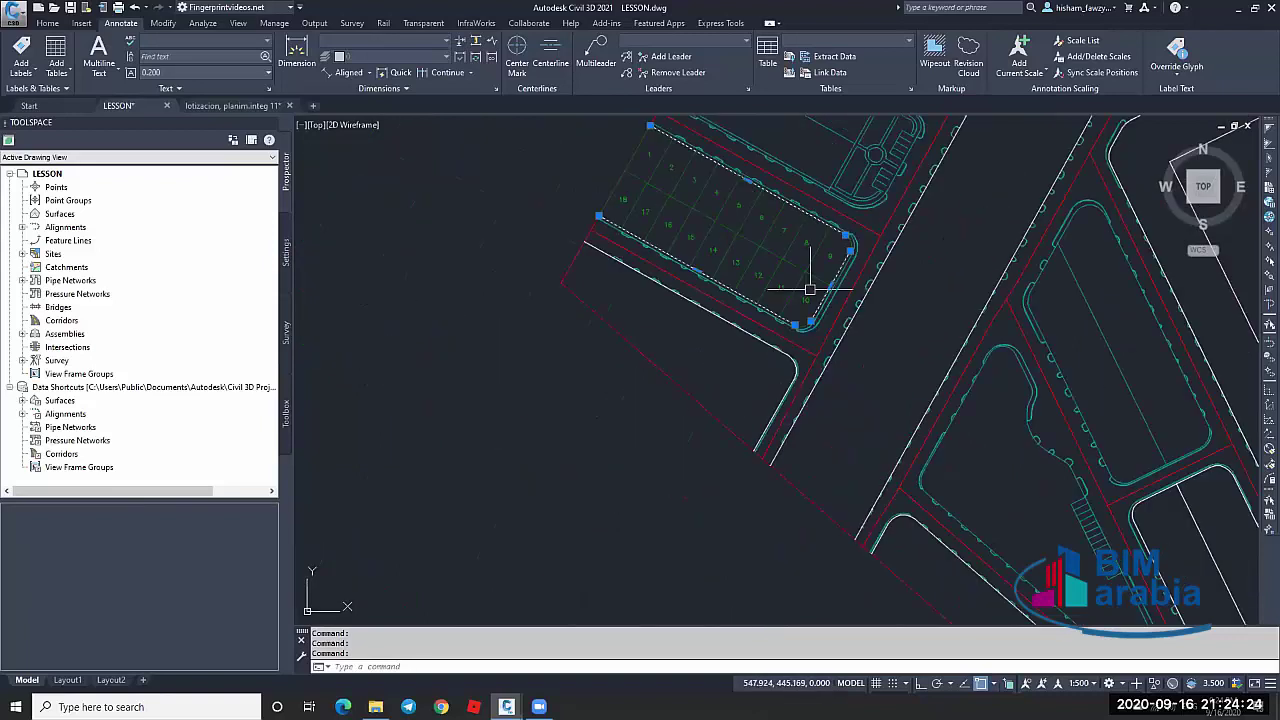
scroll(656, 169, "down", 3)
Pan to show both subdivision plans and check the white boundary of the empty block
key("Escape")
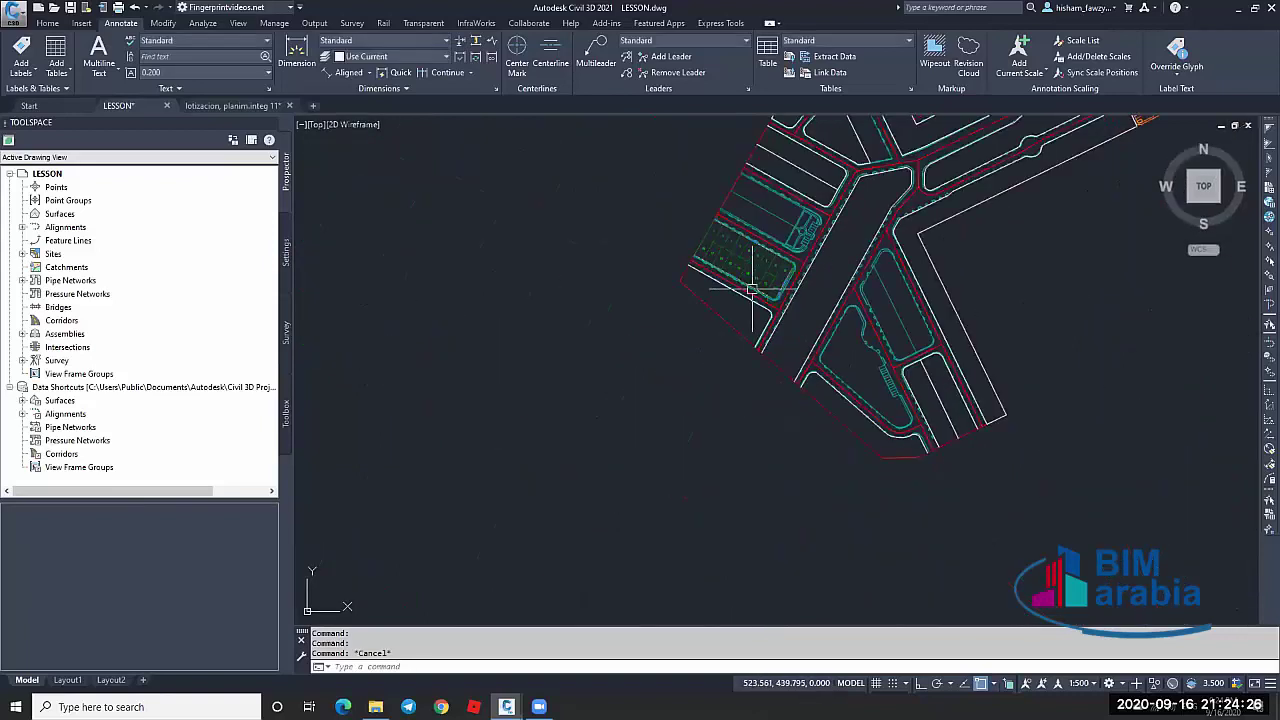
scroll(793, 287, "down", 3)
mouse_move(793, 287)
middle_mouse_down("shift")
mouse_move(766, 286)
mouse_move(831, 308)
middle_mouse_up("shift")
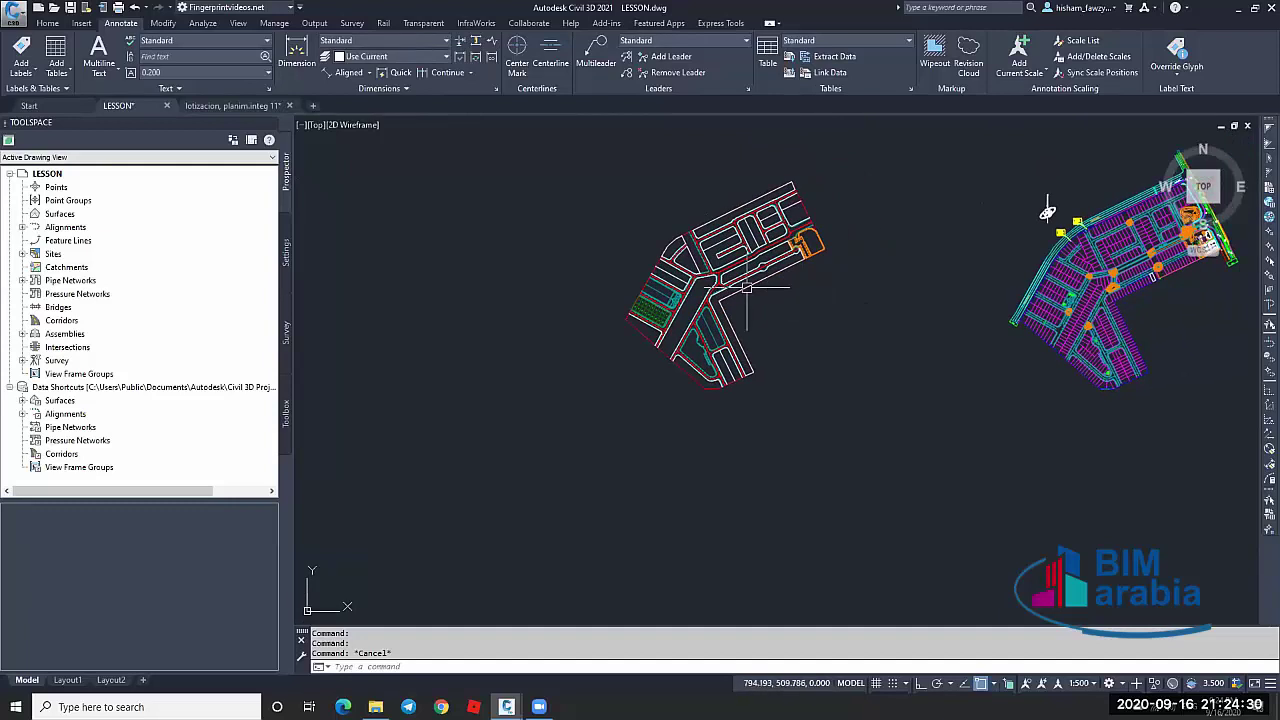
scroll(700, 300, "up", 4)
scroll(688, 318, "up", 2)
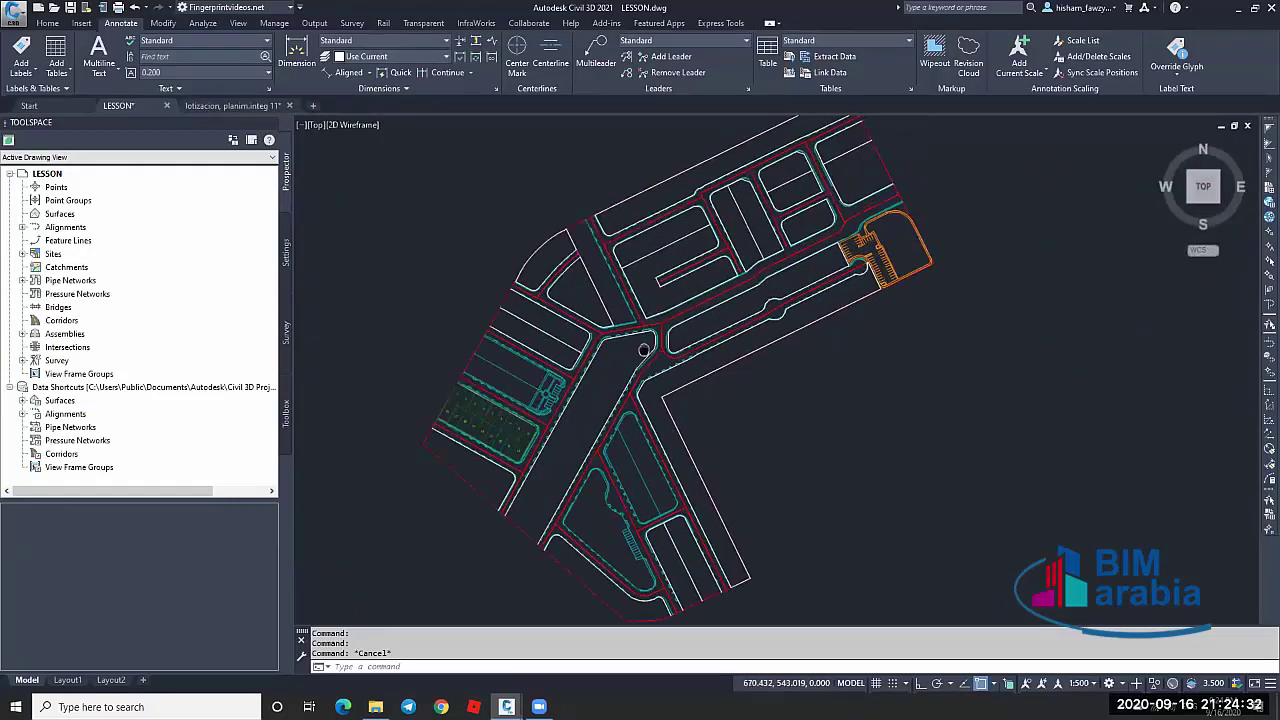
scroll(668, 330, "down", 2)
key("Escape")
left_click(645, 337)
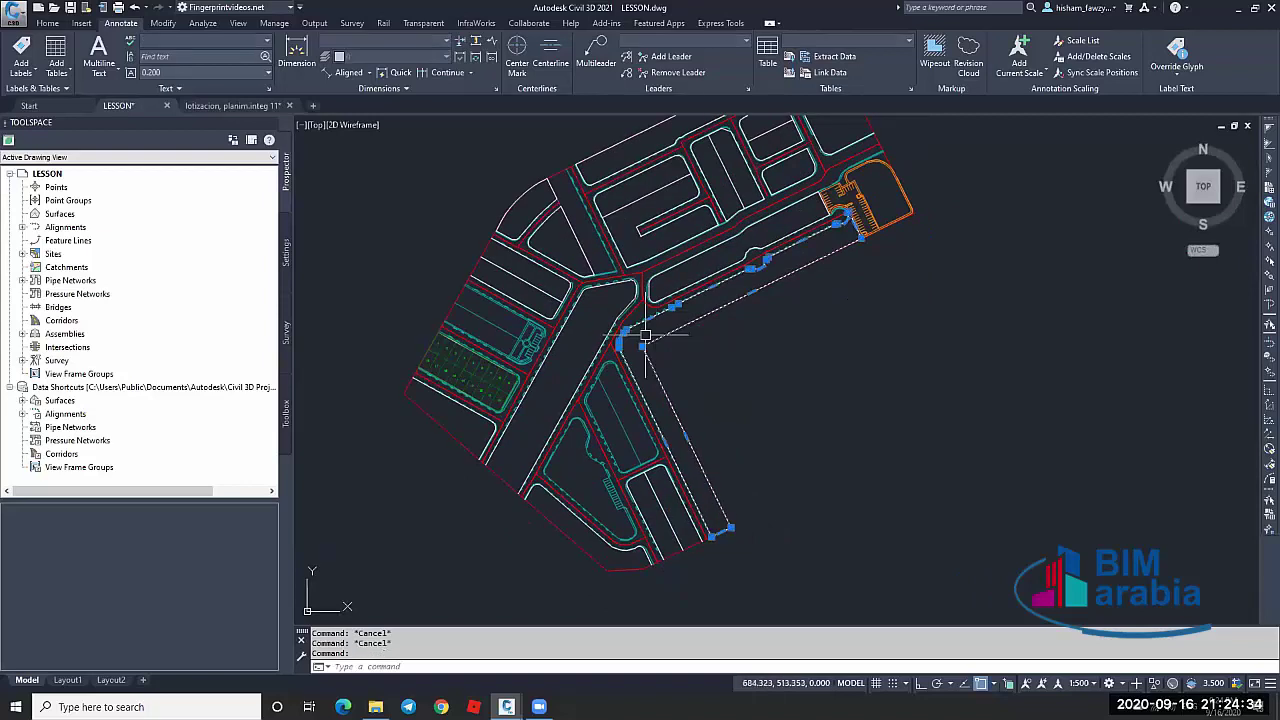
key("Escape")
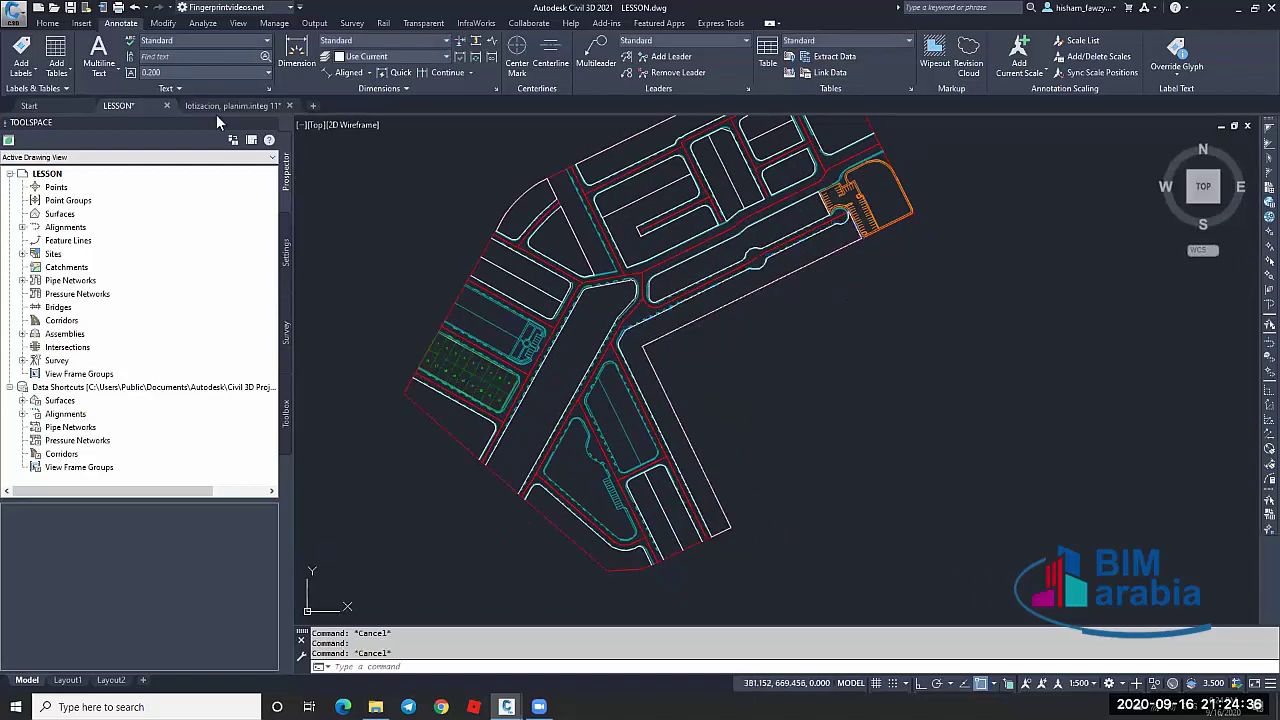
Create a parcel from the white boundary polyline with Parcel Number area labels
left_click(46, 23)
left_click(195, 47)
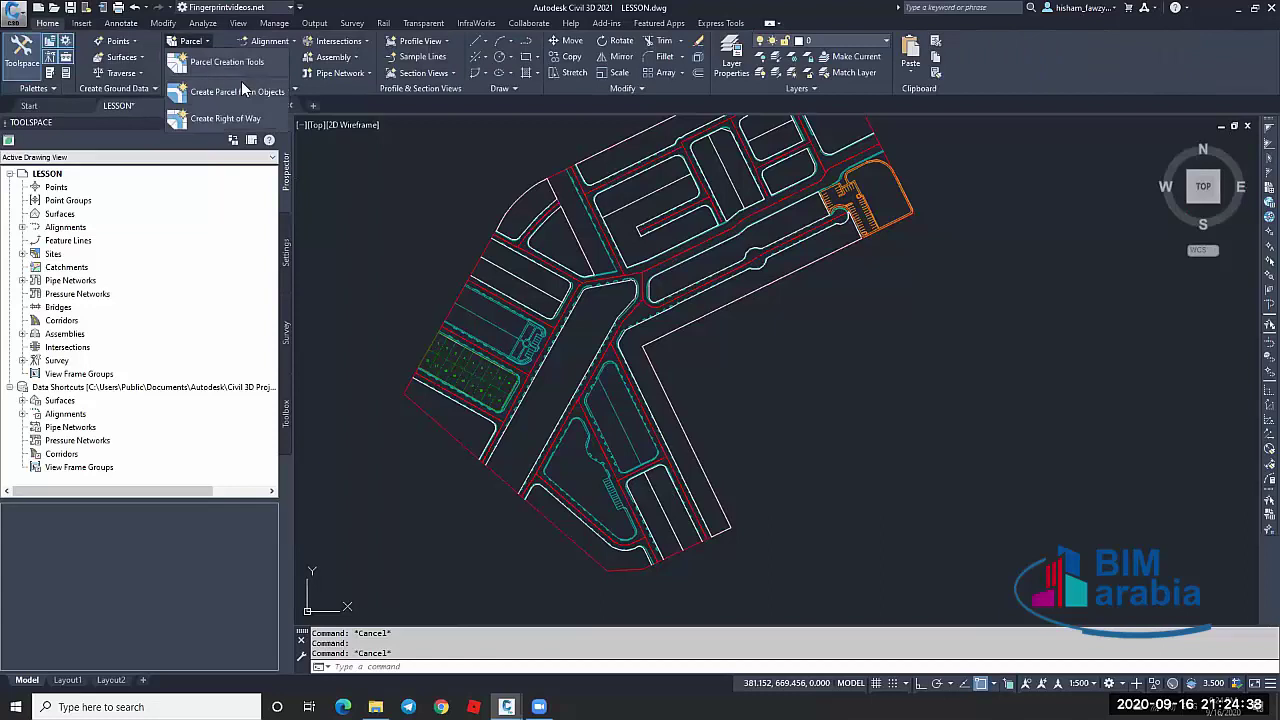
left_click(241, 81)
left_click(654, 373)
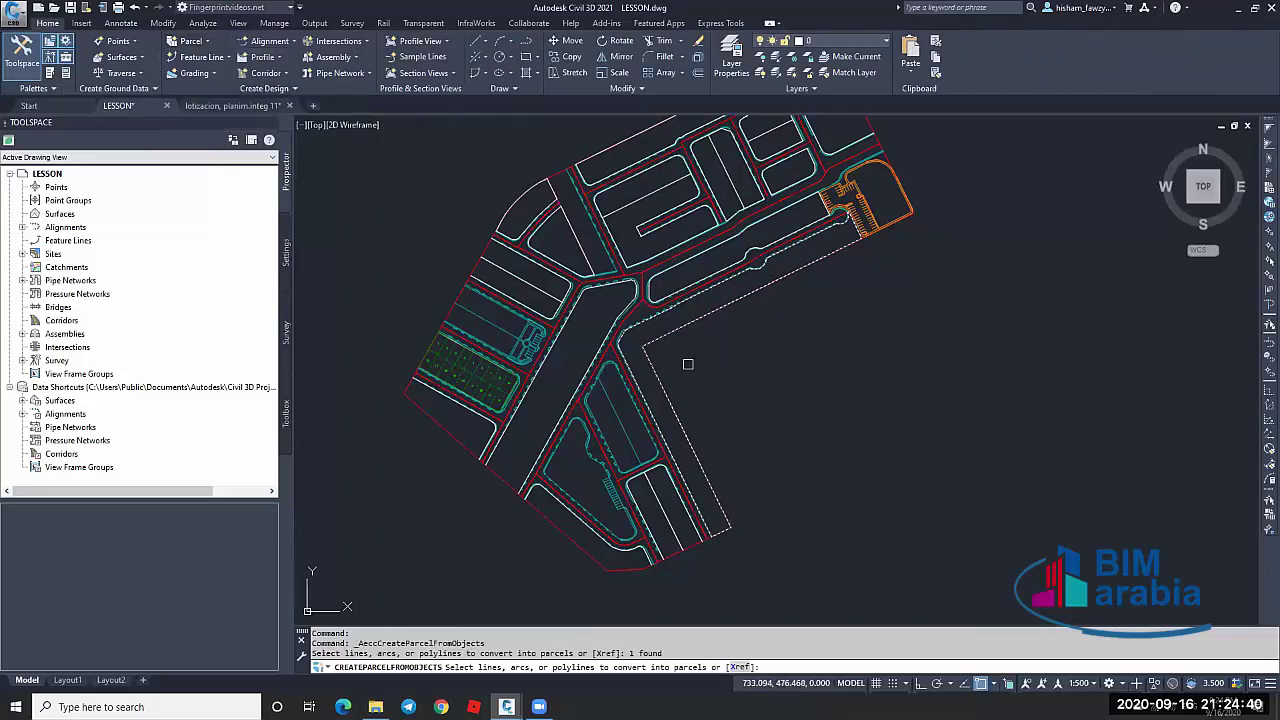
key("Return")
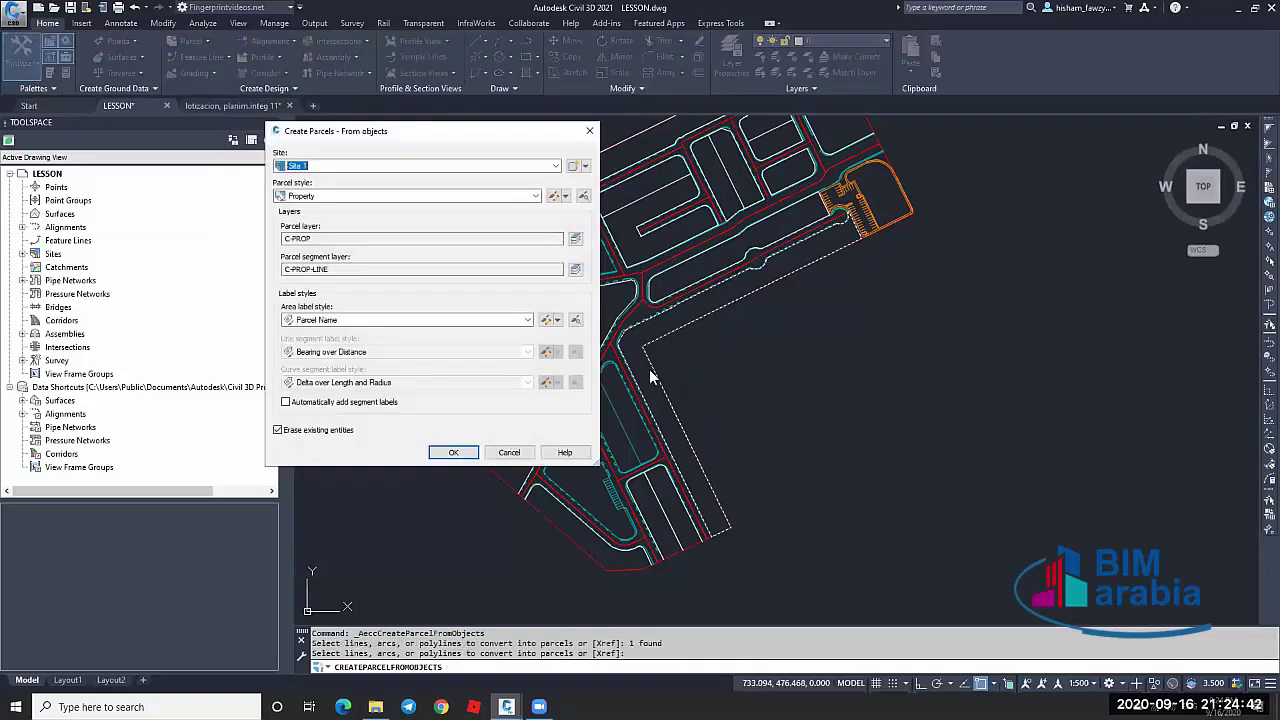
left_click(400, 320)
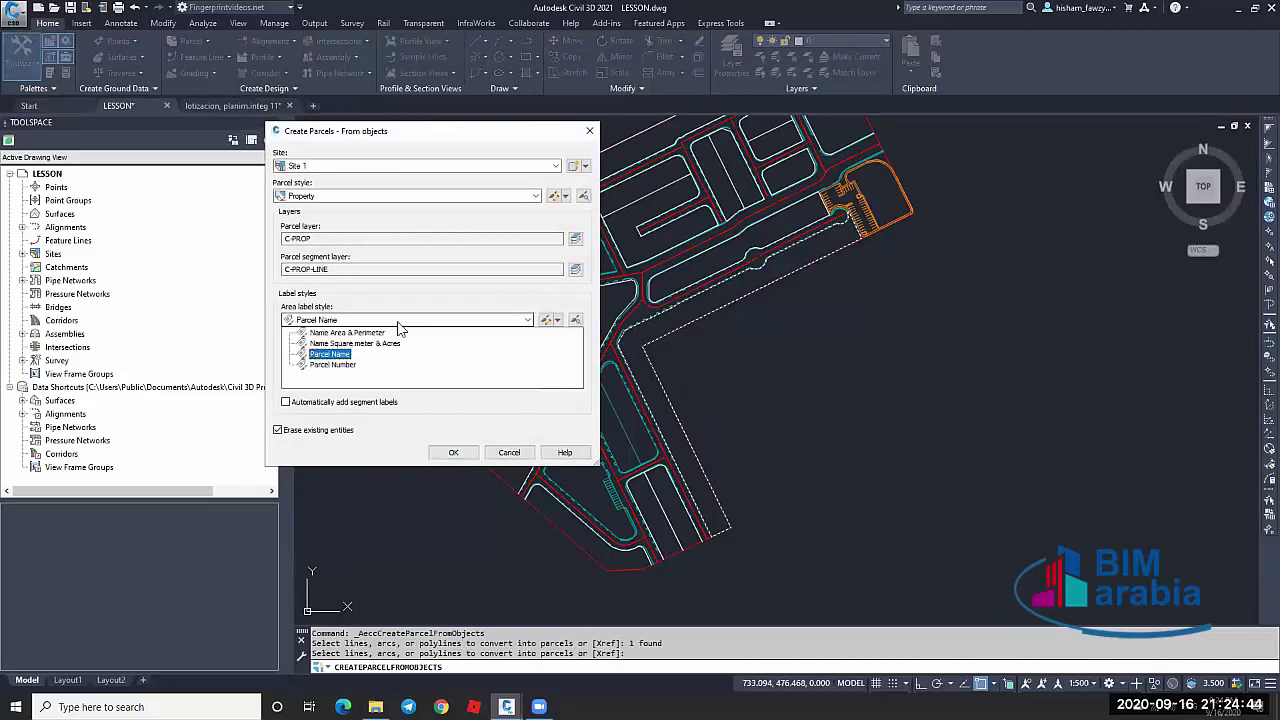
left_click(453, 453)
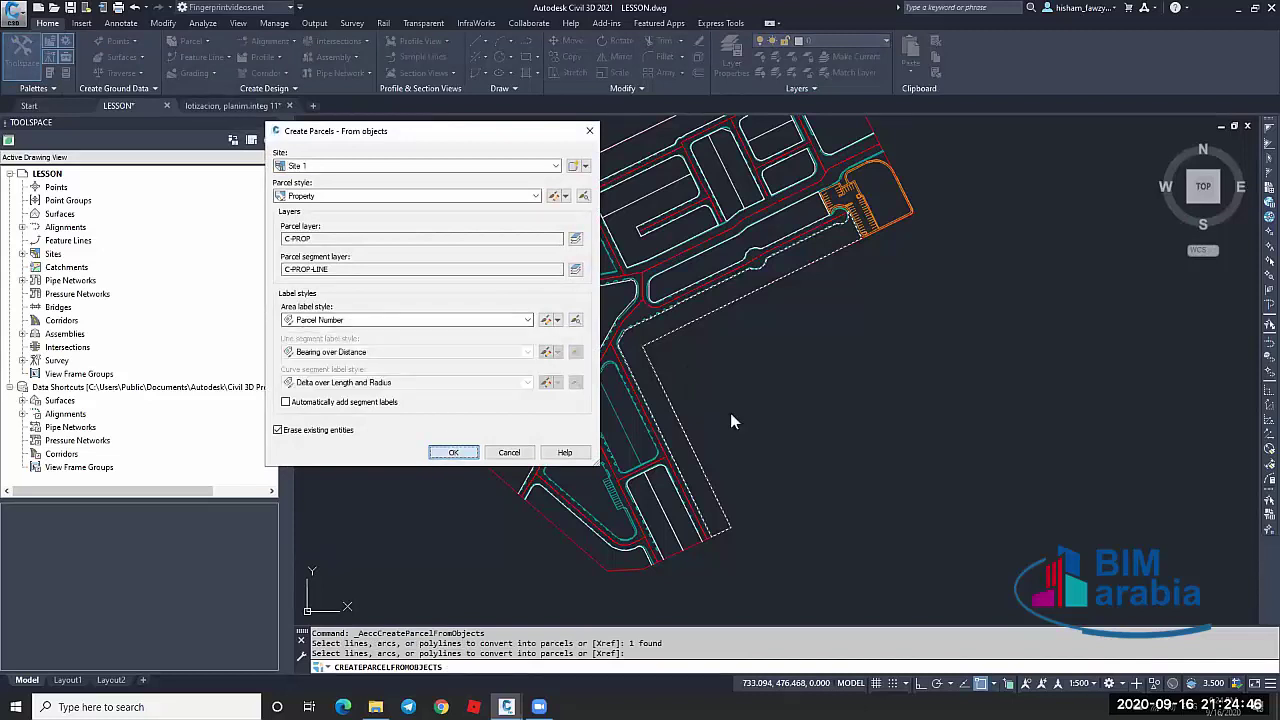
scroll(737, 271, "up", 5)
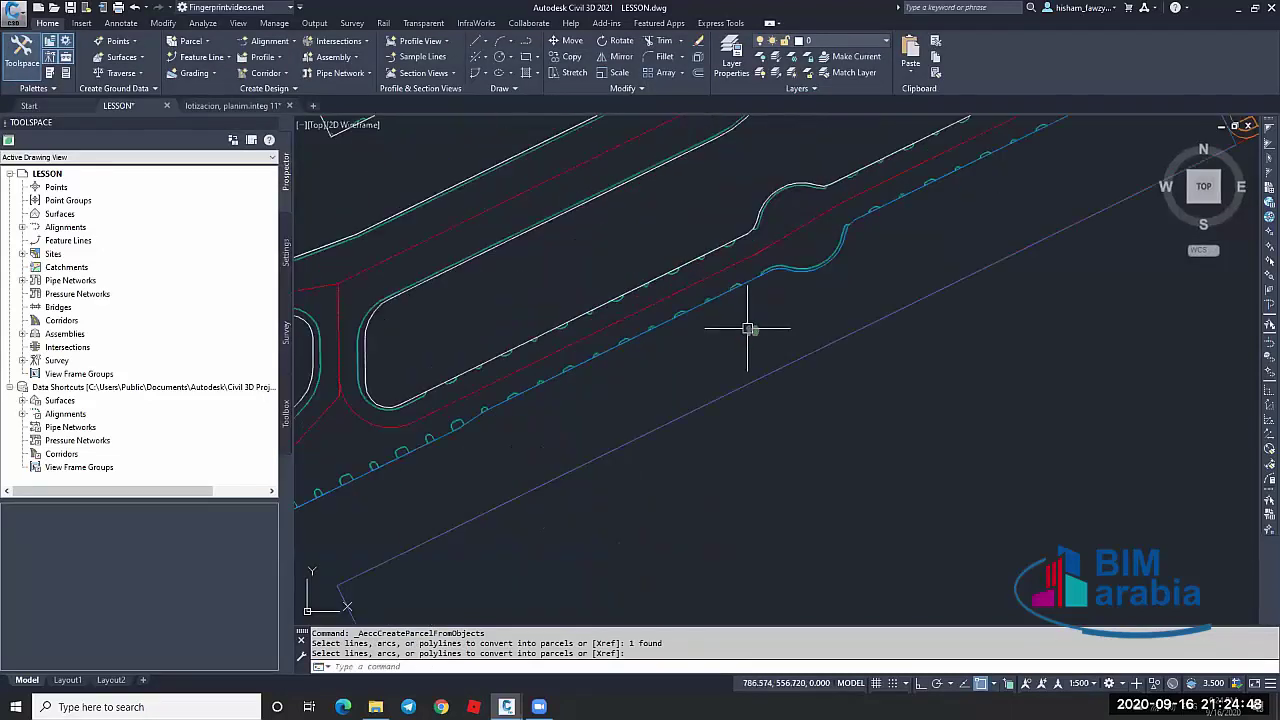
Start slide-line parcel creation from Parcel Layout Tools with Parcel Name area labels
scroll(760, 328, "down", 3)
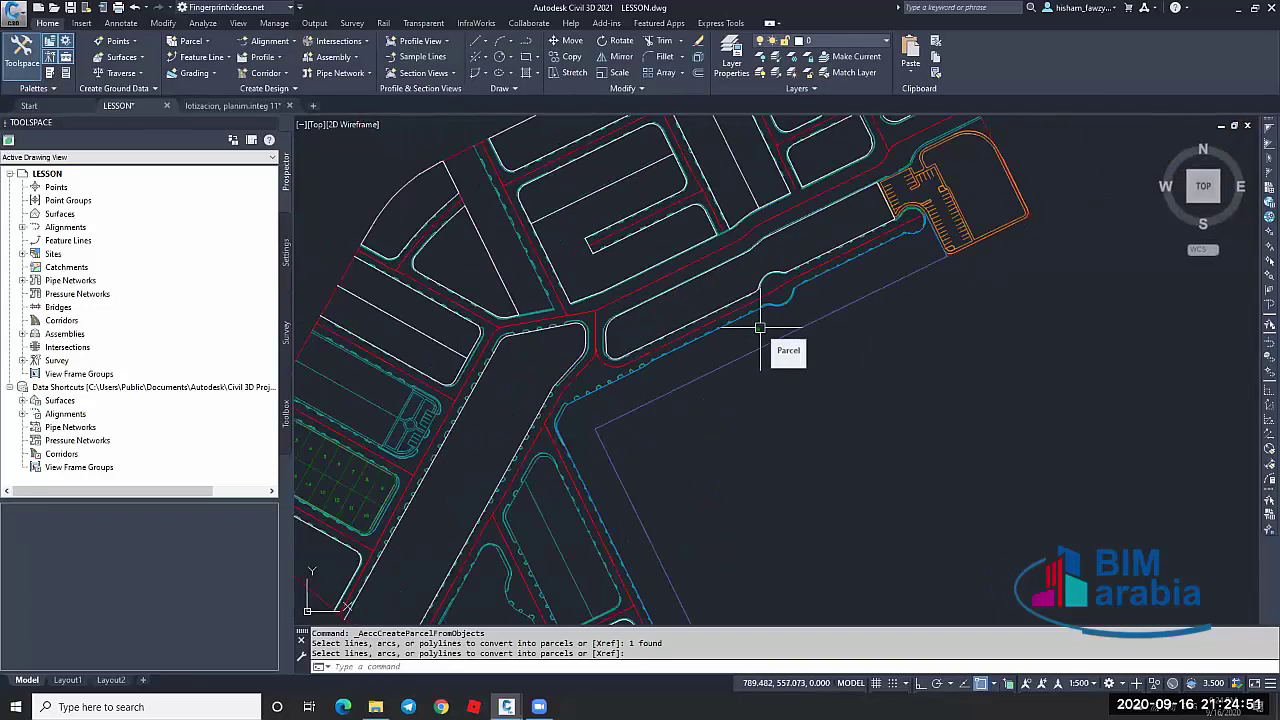
left_click(191, 41)
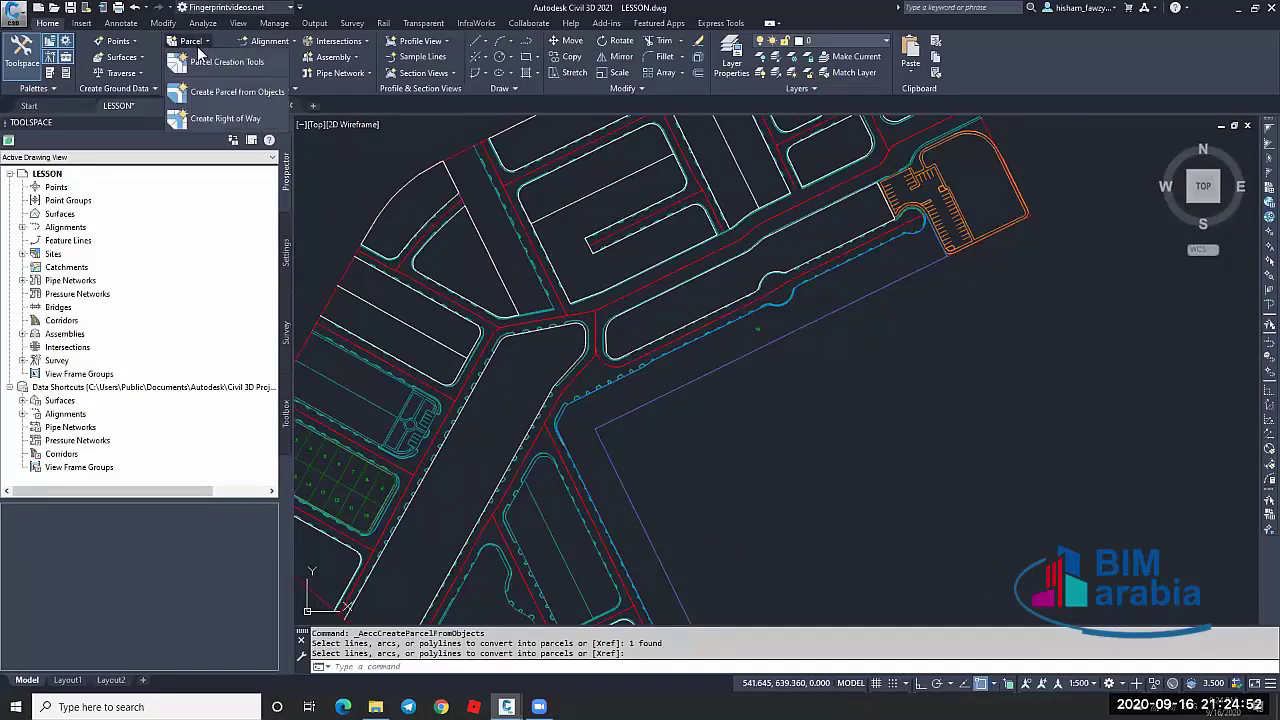
left_click(268, 64)
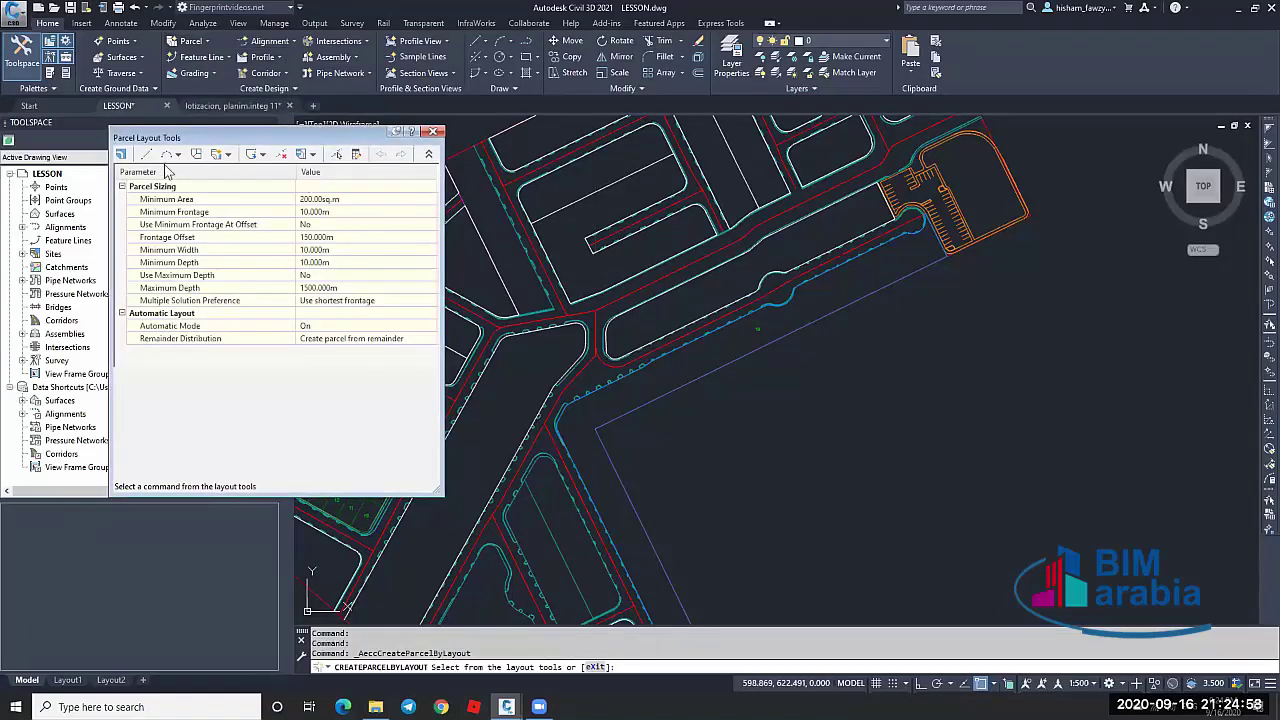
left_click(230, 157)
left_click(262, 172)
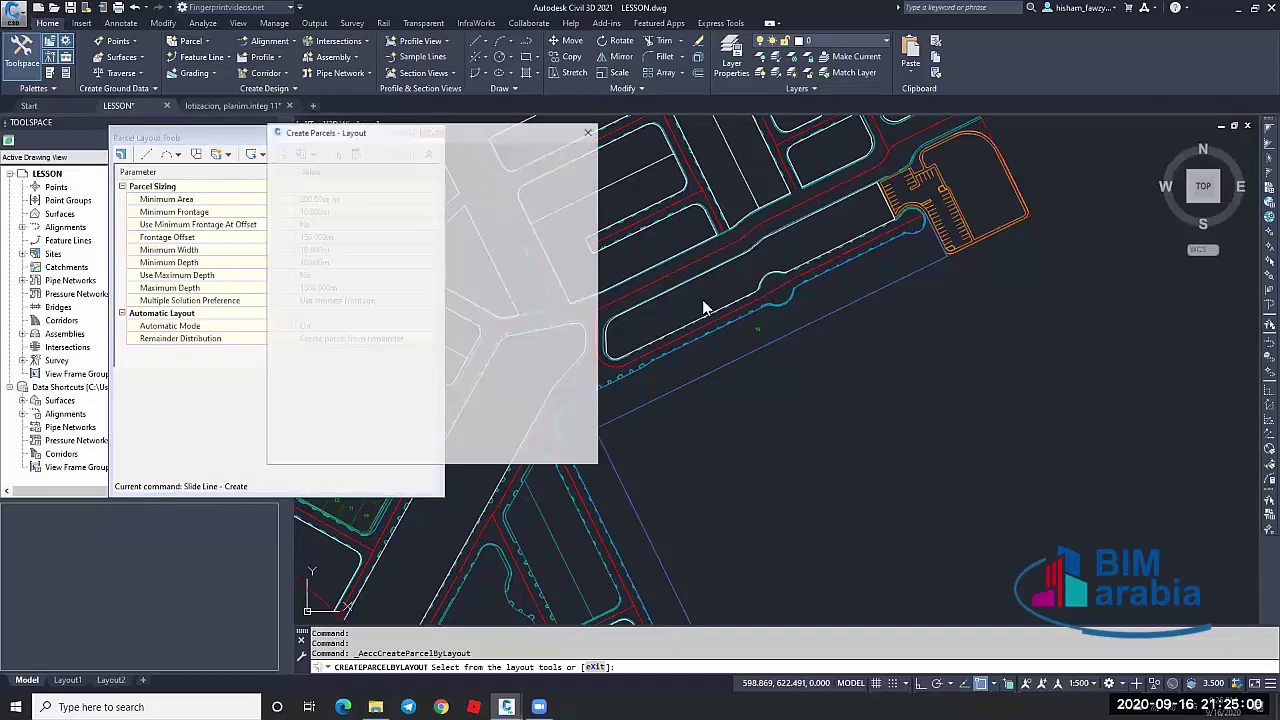
left_click(381, 322)
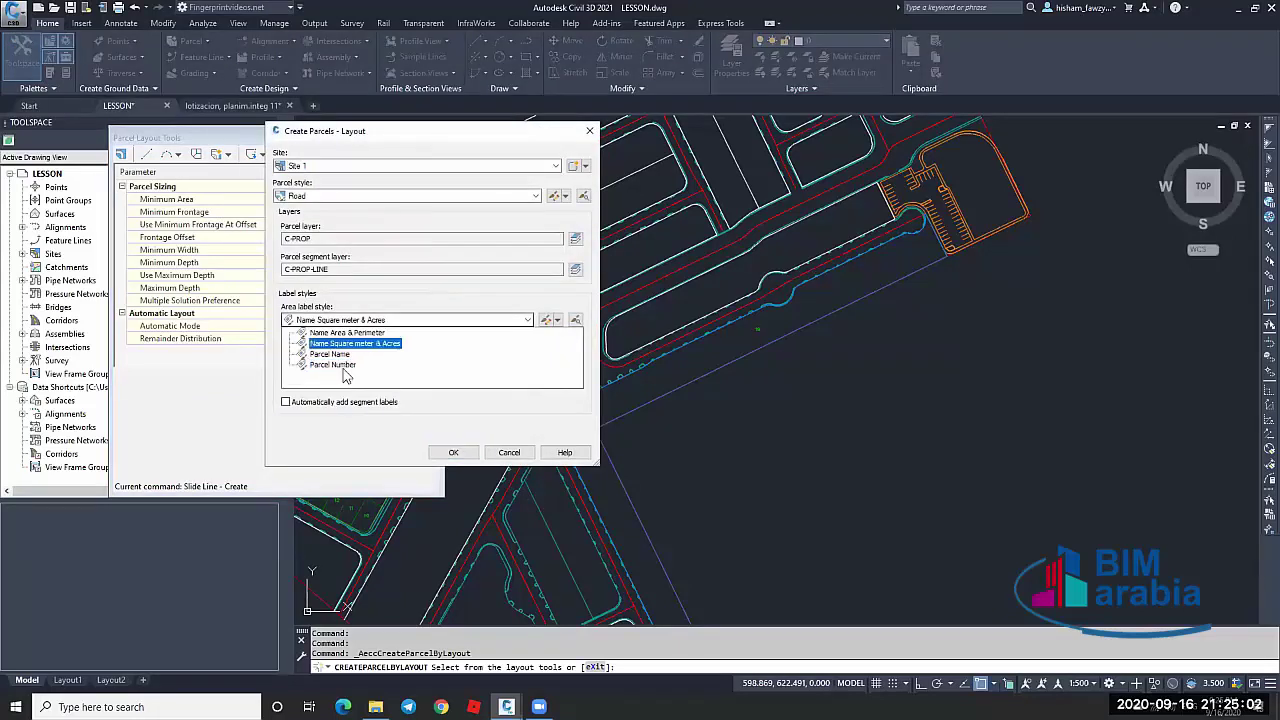
left_click(340, 357)
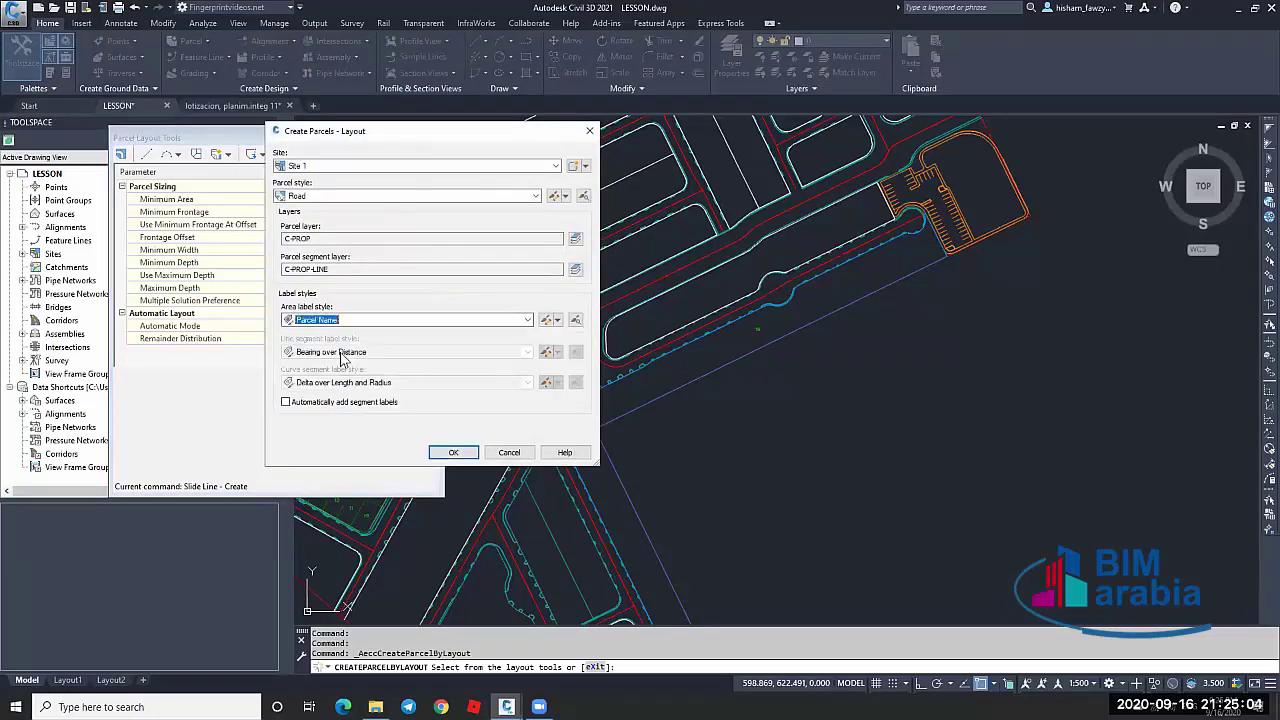
left_click(378, 322)
left_click(340, 368)
left_click(453, 452)
Subdivide the roadside parcel from its lower corner to the far road end, remainder to last lot
left_click(742, 334)
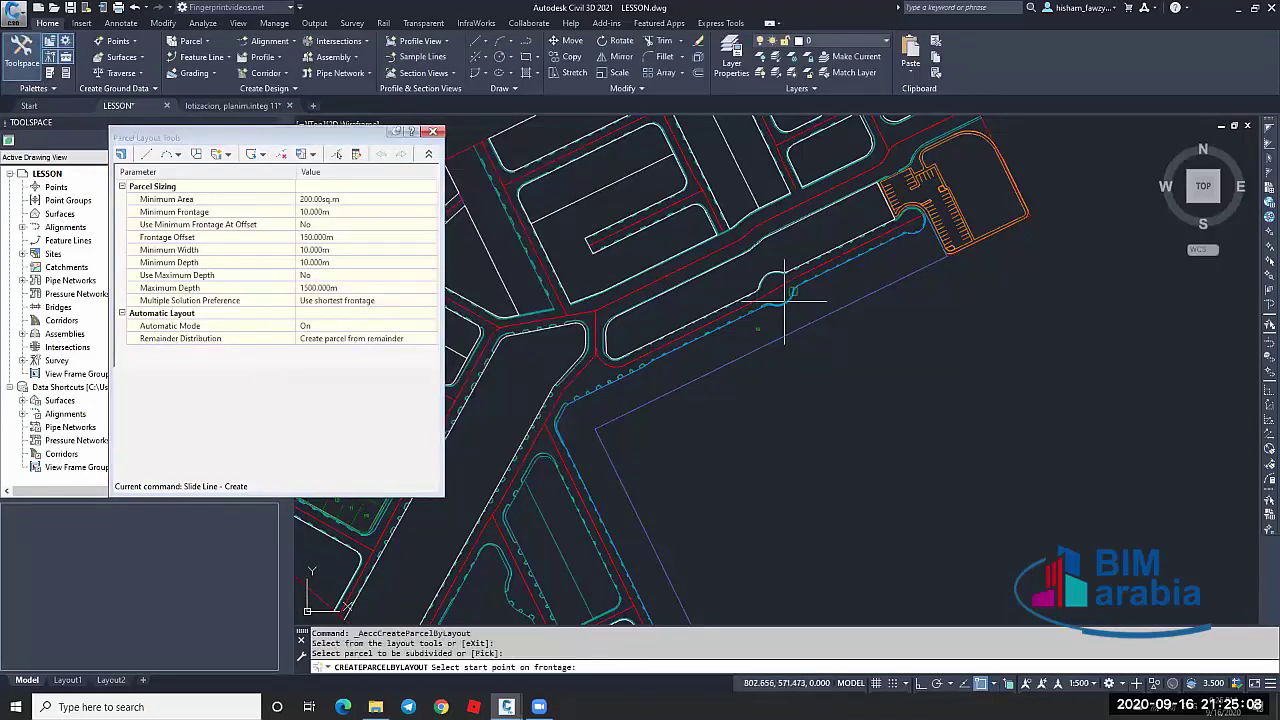
scroll(847, 256, "down", 4)
scroll(788, 443, "up", 3)
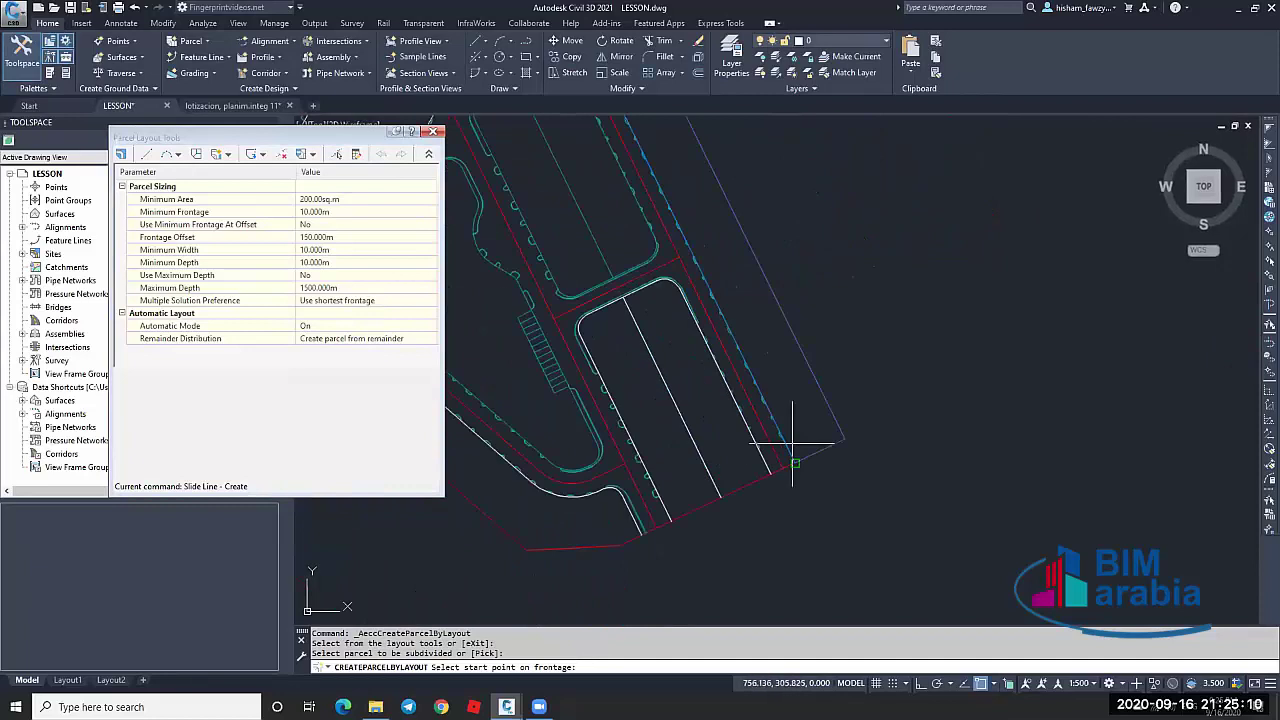
left_click(786, 446)
scroll(1088, 277, "down", 4)
scroll(909, 410, "up", 5)
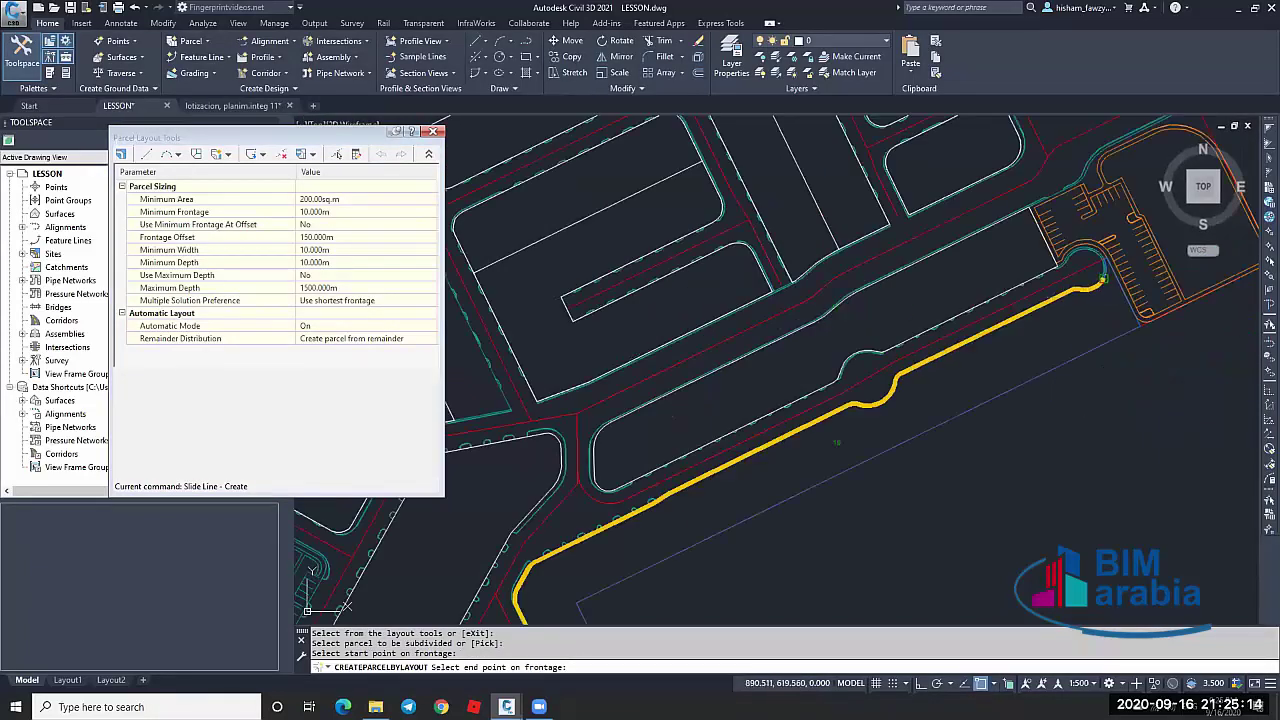
left_click(1101, 282)
scroll(1105, 277, "down", 3)
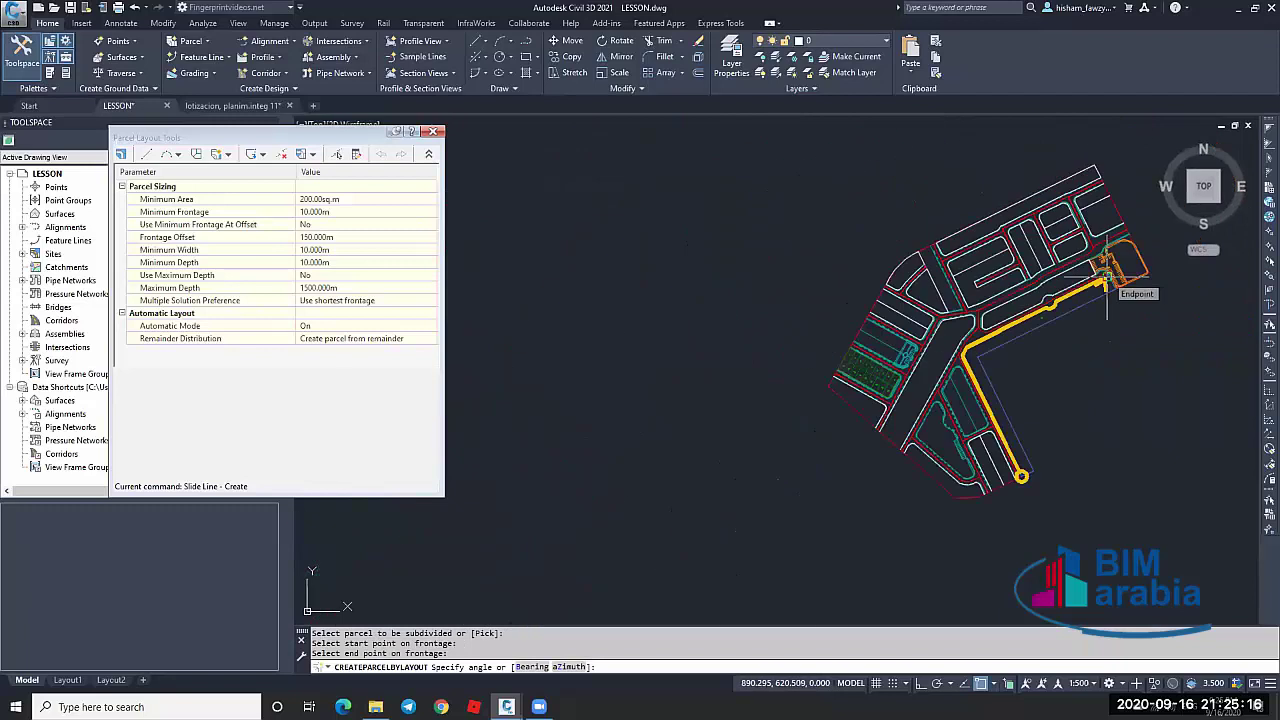
left_click(370, 340)
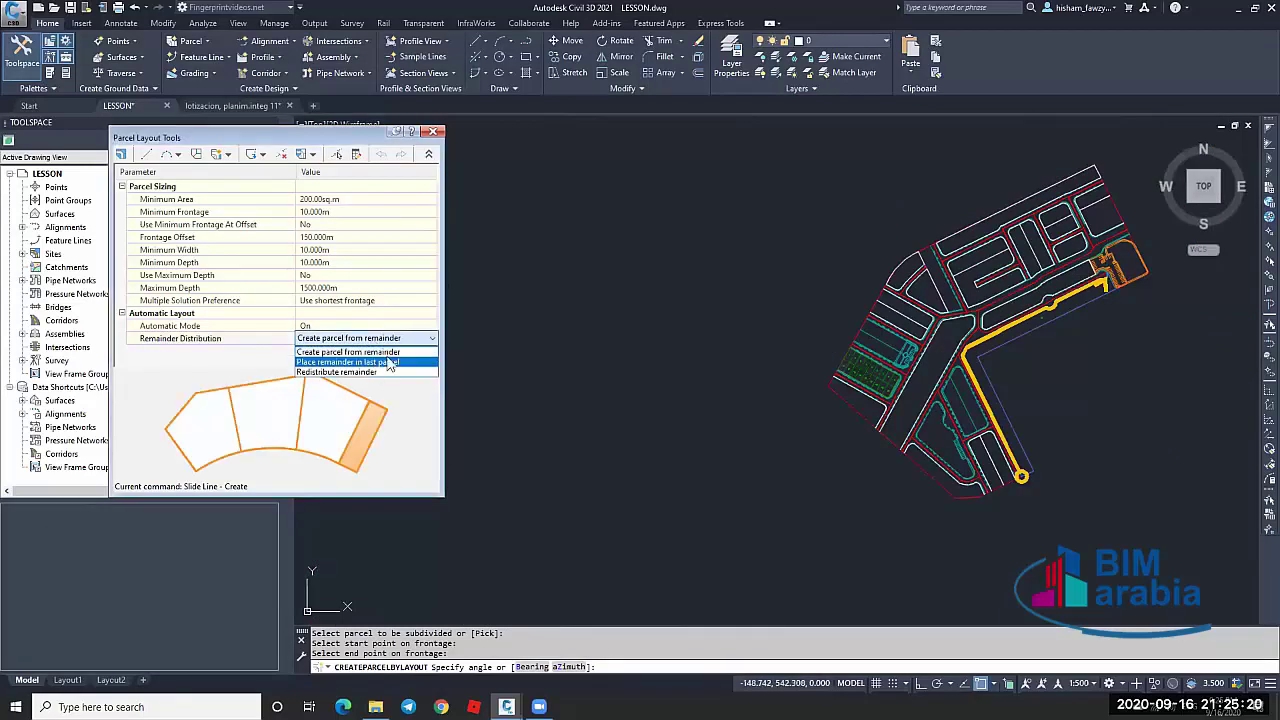
left_click(388, 362)
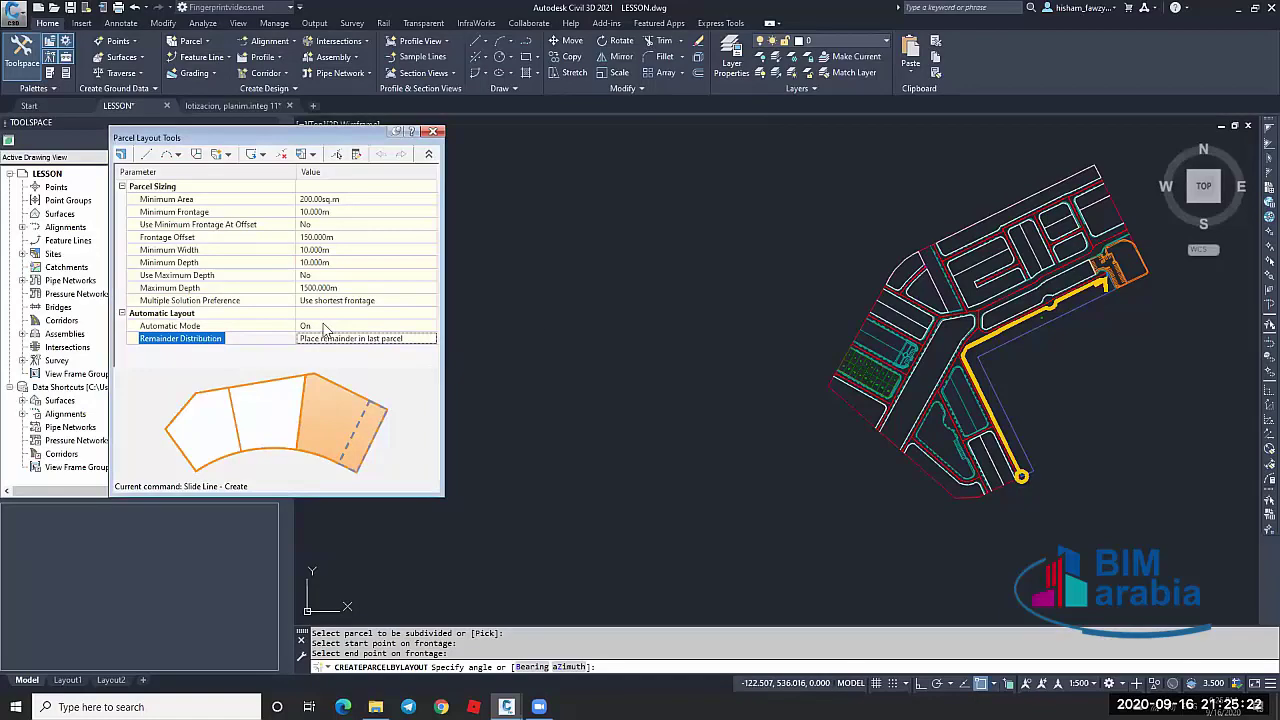
key("Return")
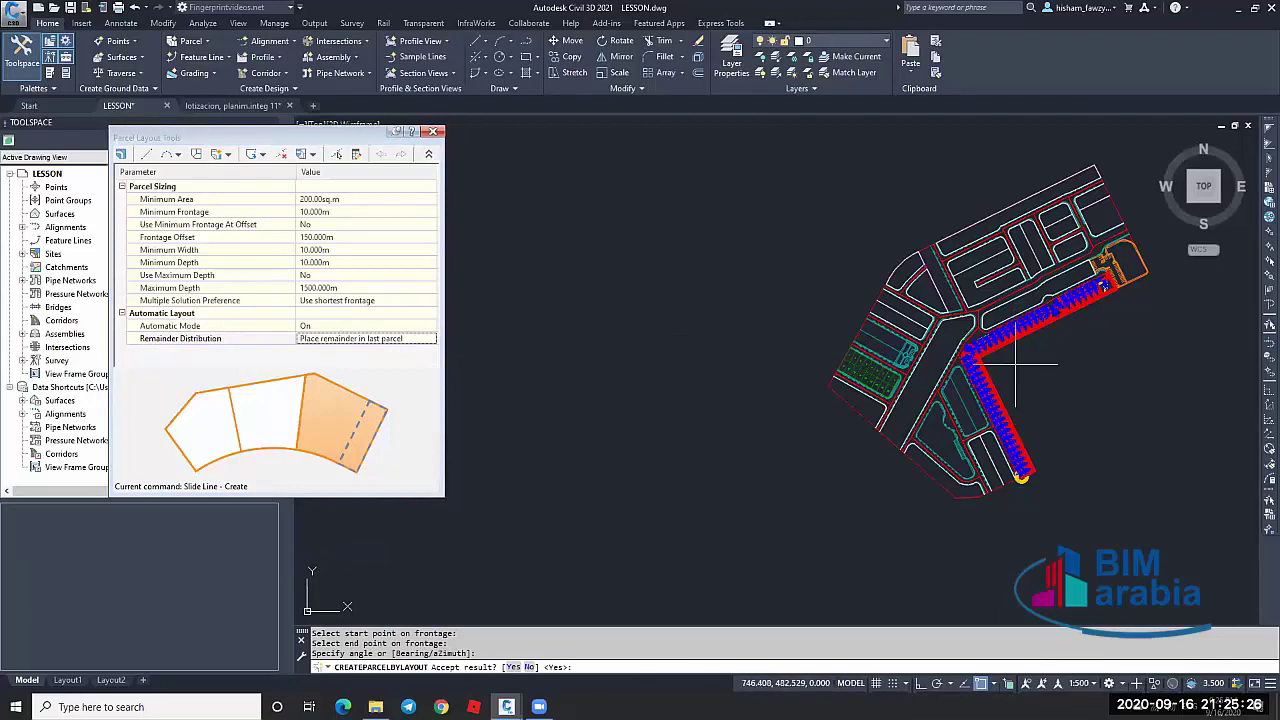
key("Return")
Exit the parcel layout tools and zoom into the lot strip
key("Escape")
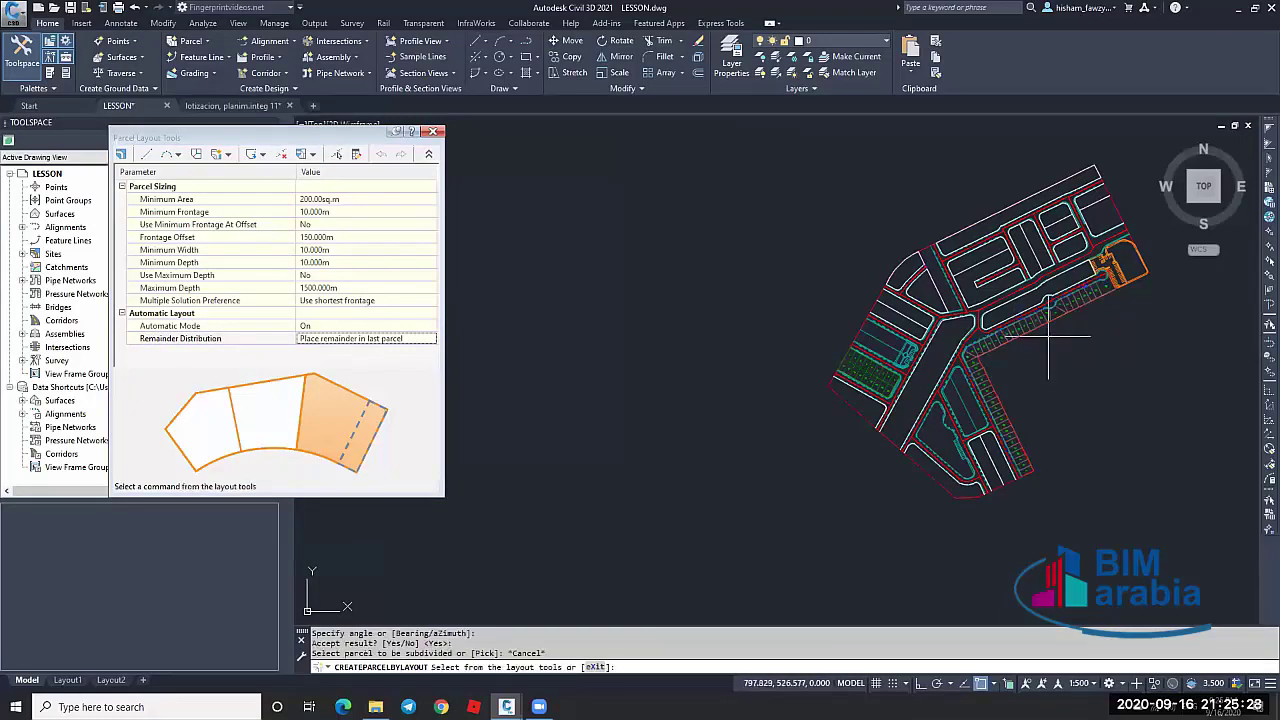
scroll(851, 283, "up", 5)
key("Escape")
scroll(851, 283, "down", 5)
scroll(903, 277, "up", 5)
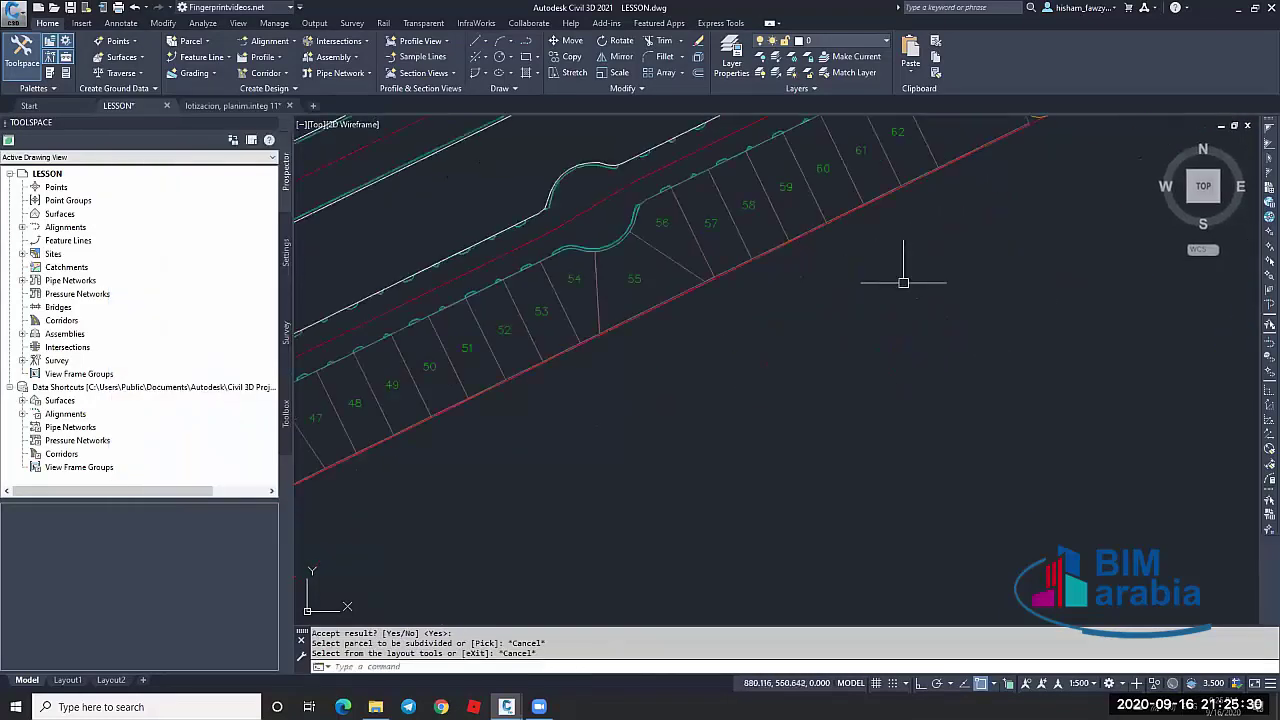
scroll(799, 238, "down", 1)
scroll(799, 238, "down", 3)
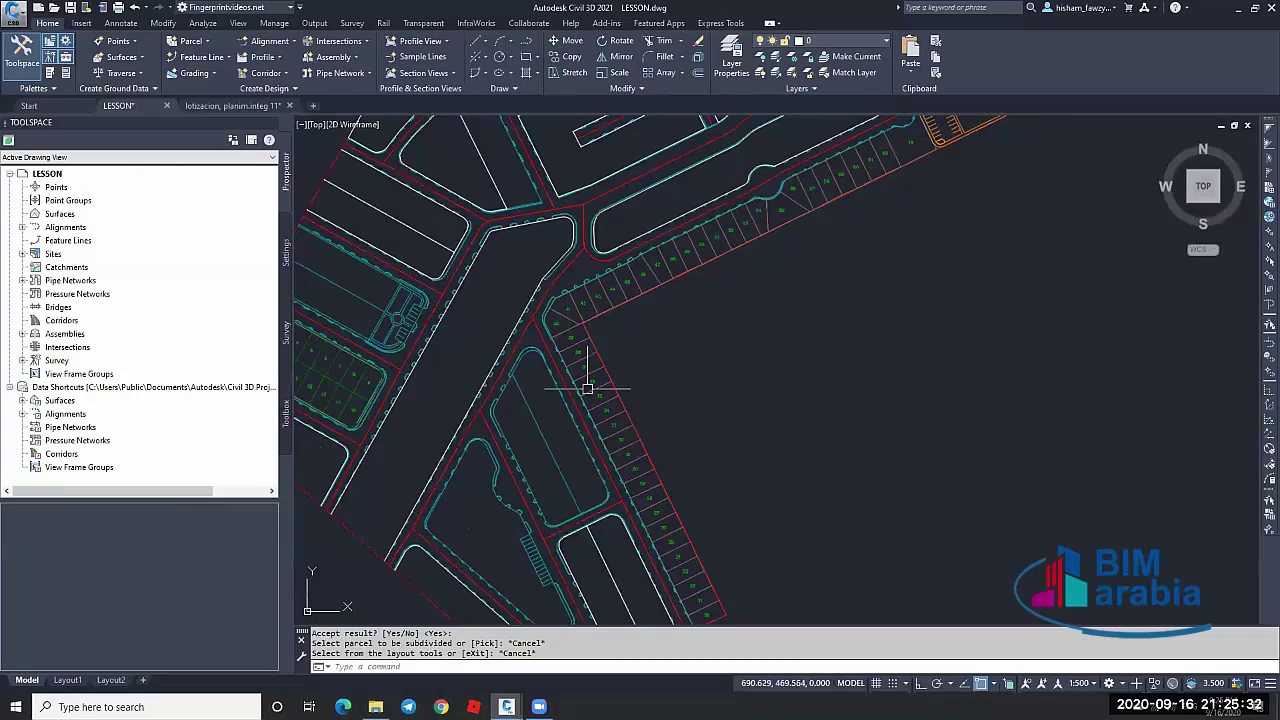
scroll(572, 355, "up", 3)
key("Escape")
scroll(543, 343, "down", 4)
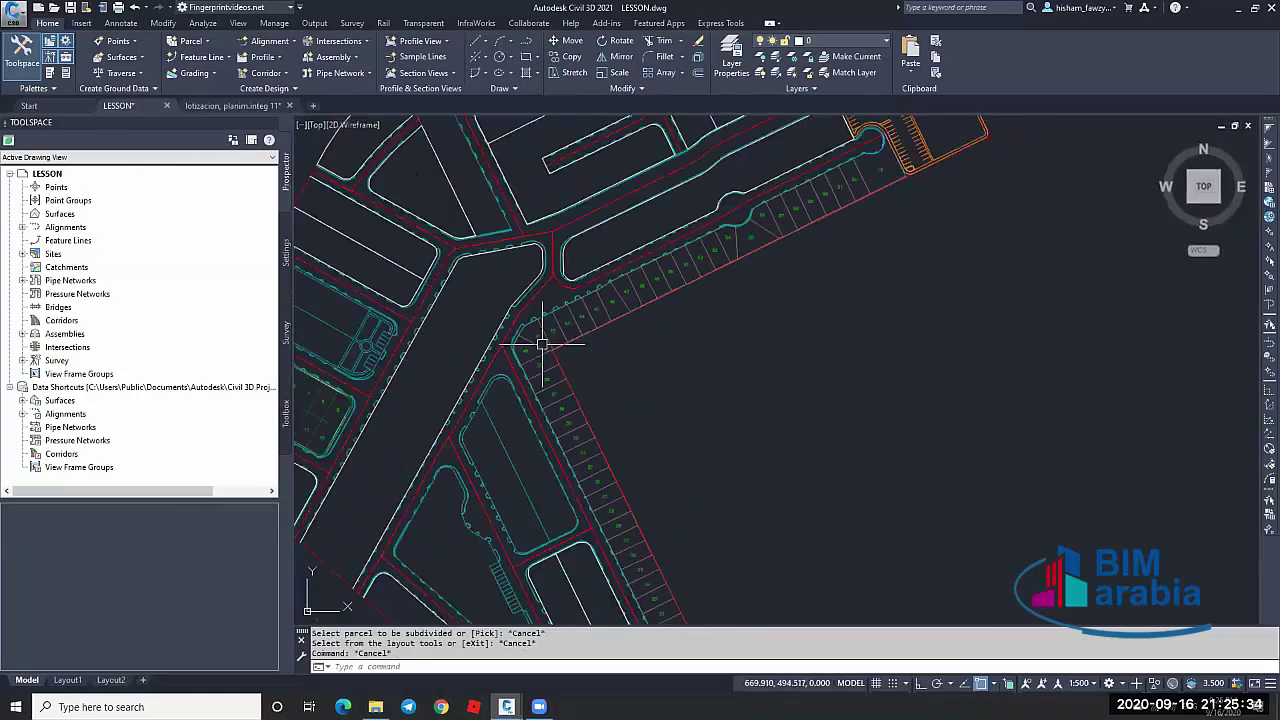
scroll(756, 256, "up", 5)
key("Escape")
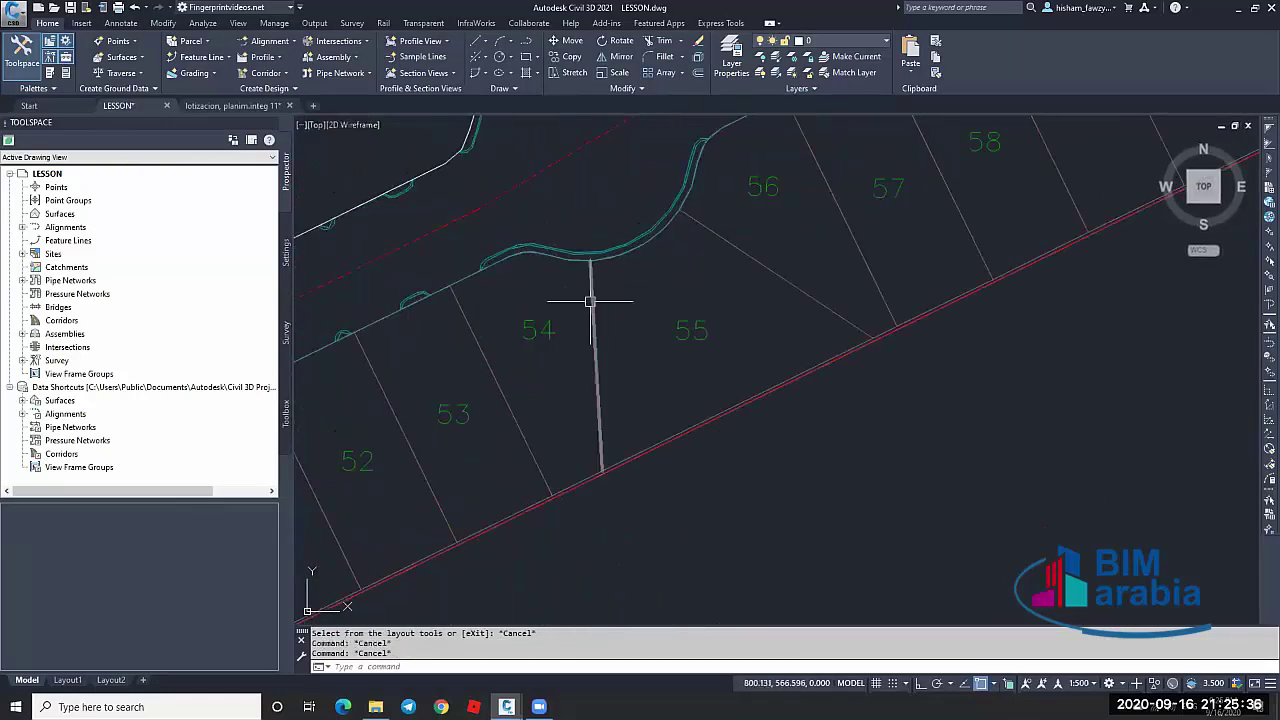
Try stretching the lot line between lots 54 and 55, undo it, and delete the line beside lot 56
left_click(596, 313)
left_click(591, 262)
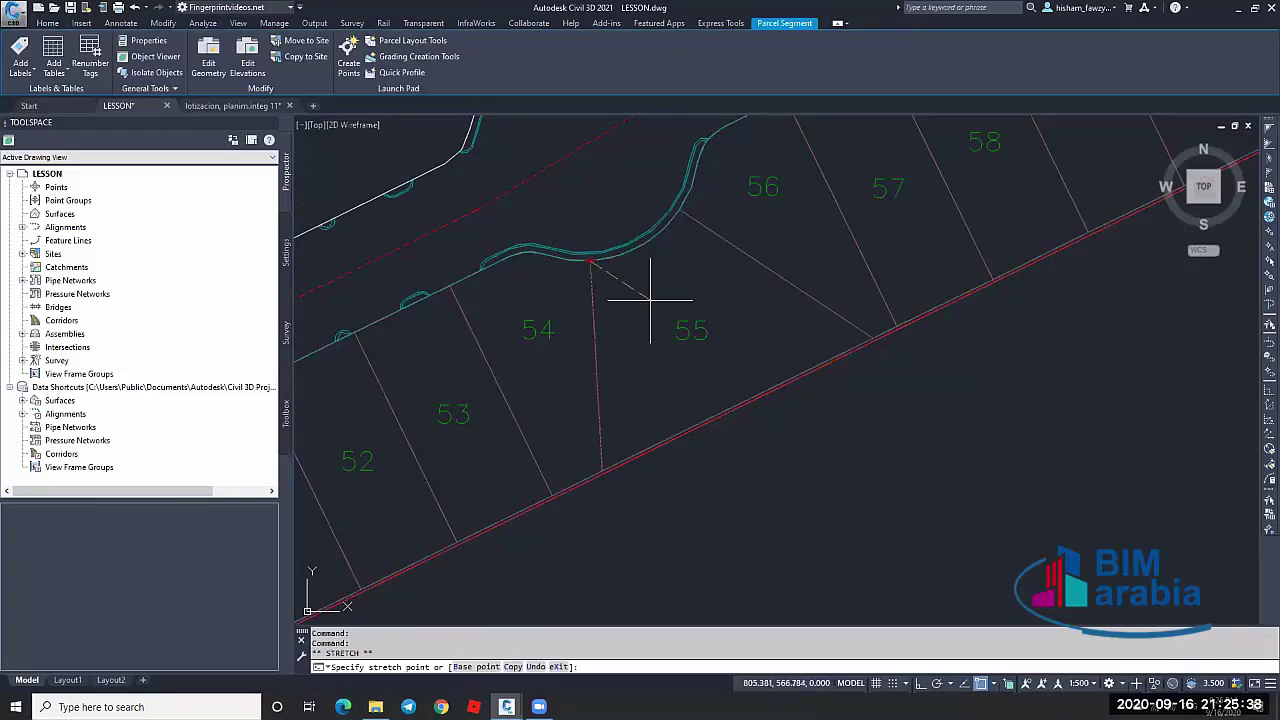
left_click(709, 378)
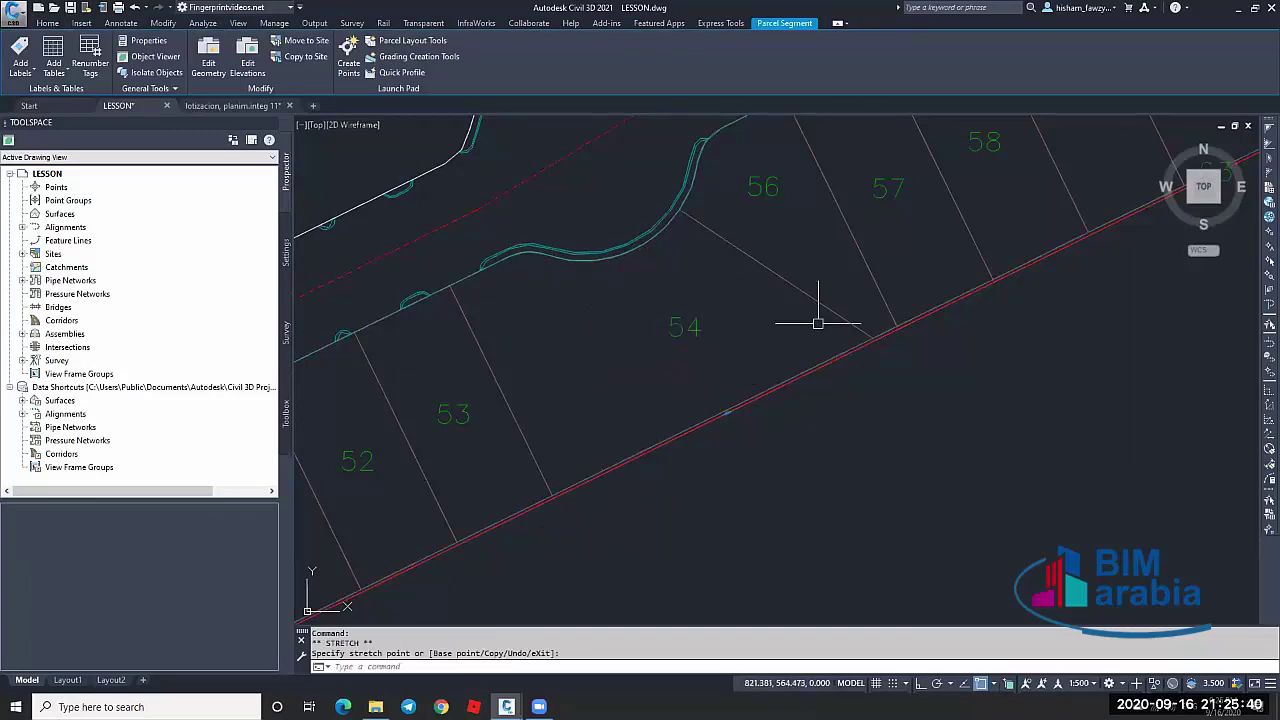
key("Escape")
key("ctrl+z")
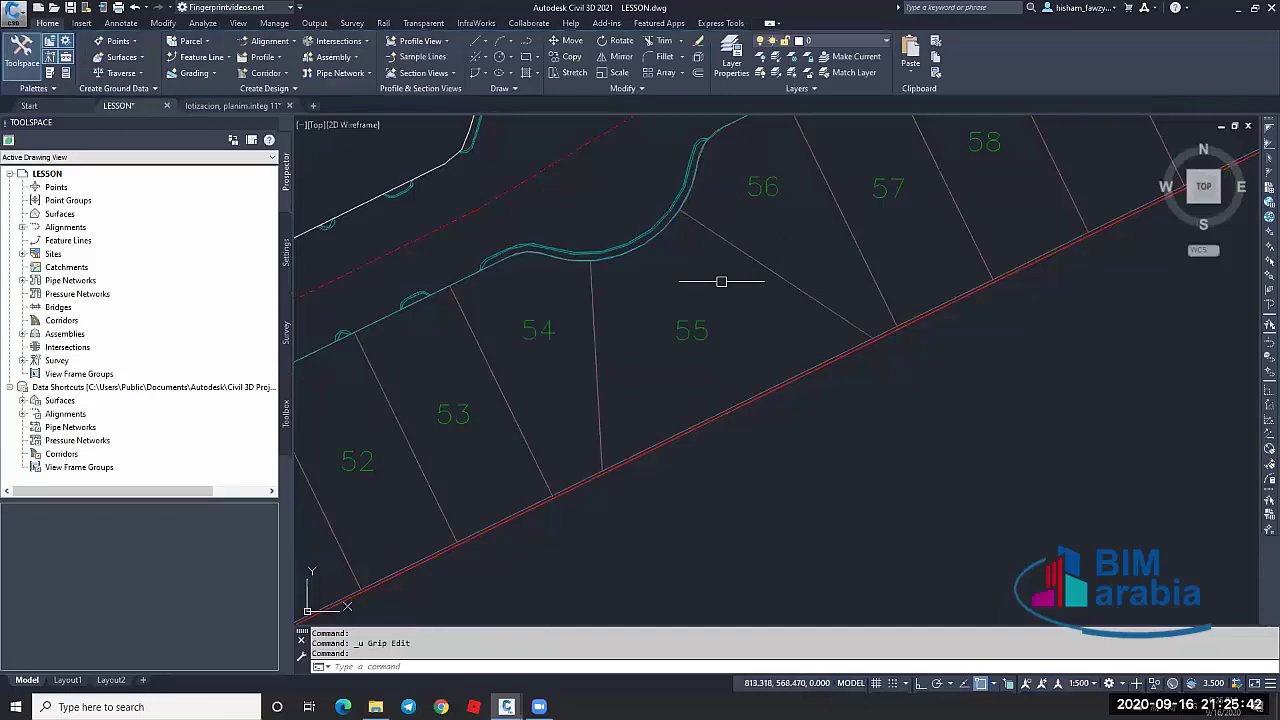
left_click(593, 284)
left_click(591, 264)
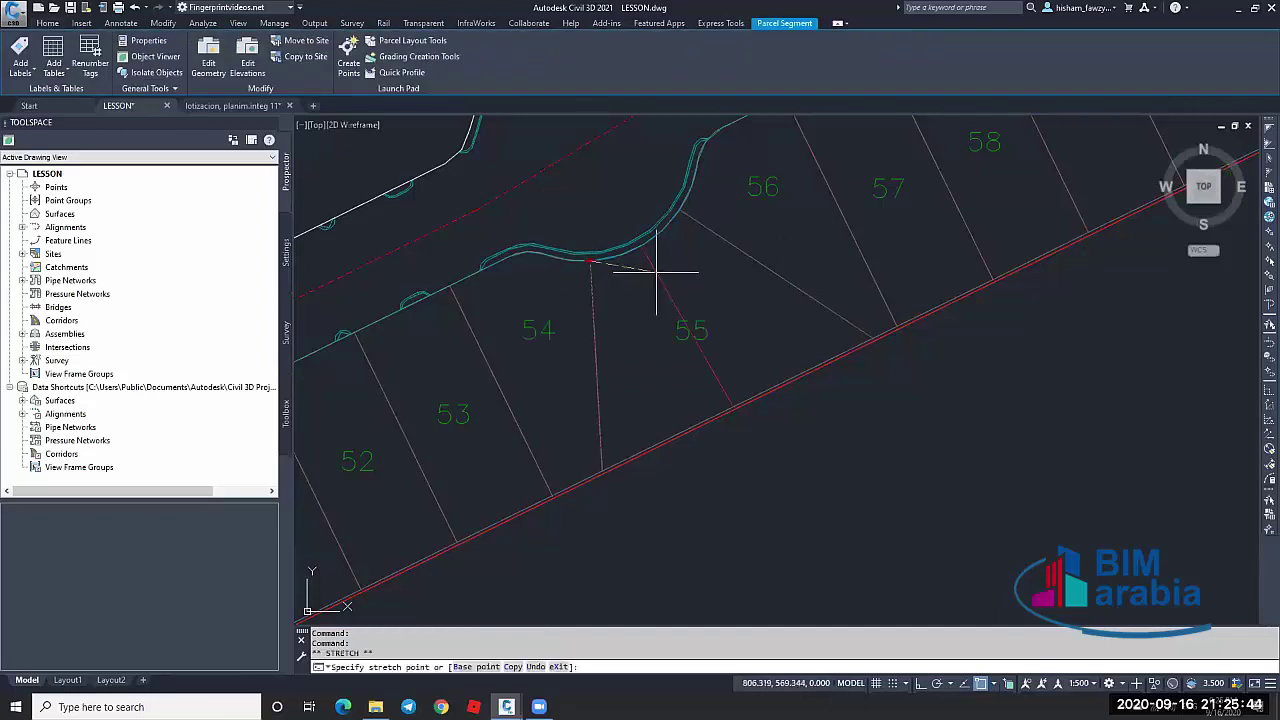
key("Escape")
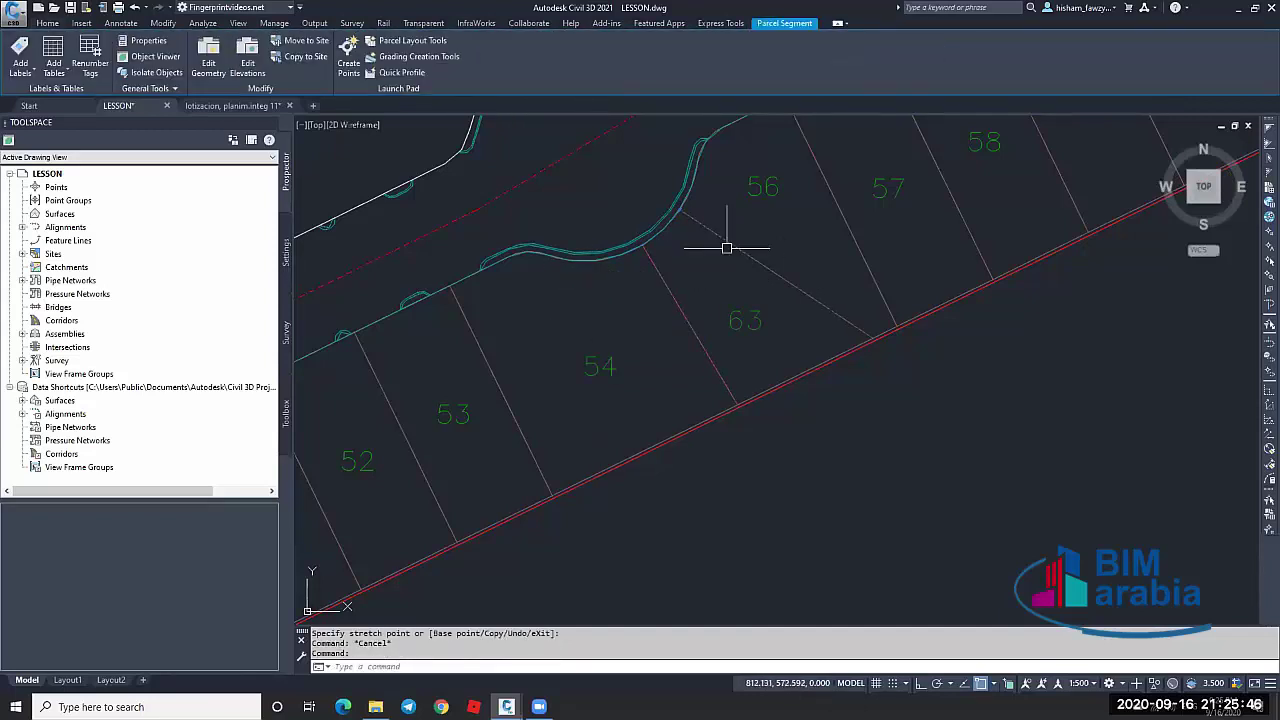
key("Delete")
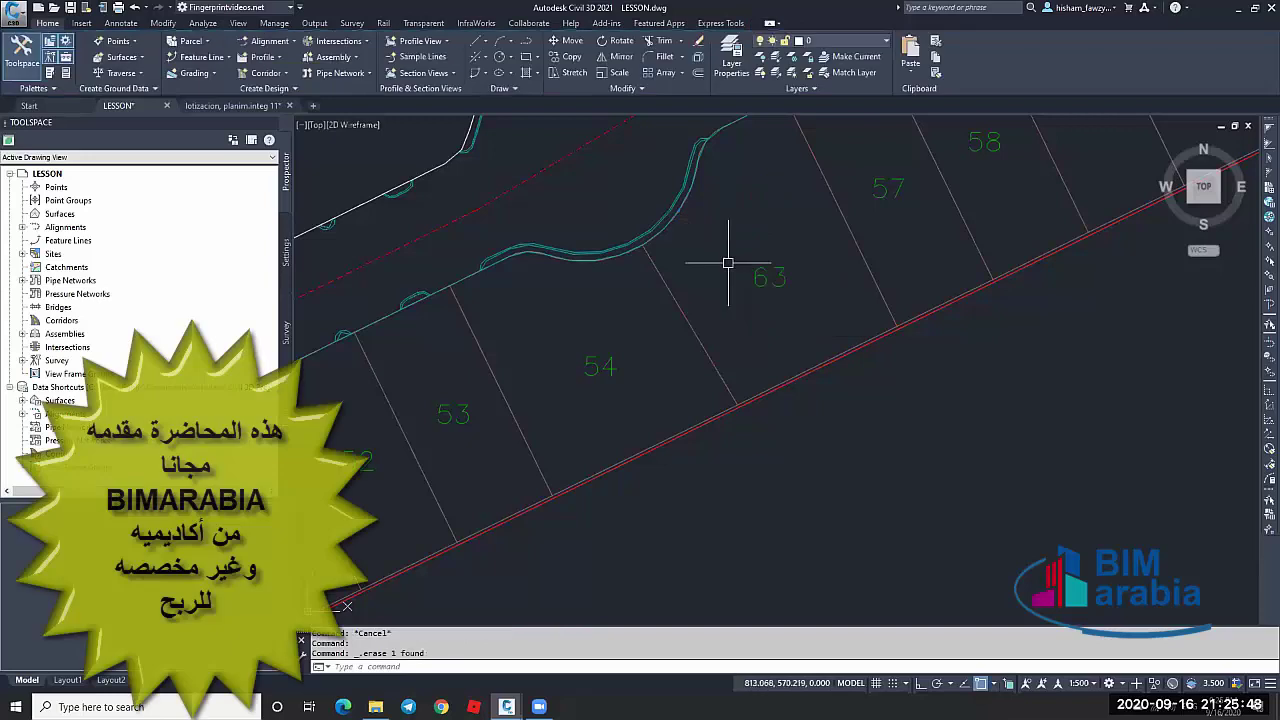
scroll(737, 260, "down", 3)
scroll(586, 300, "up", 4)
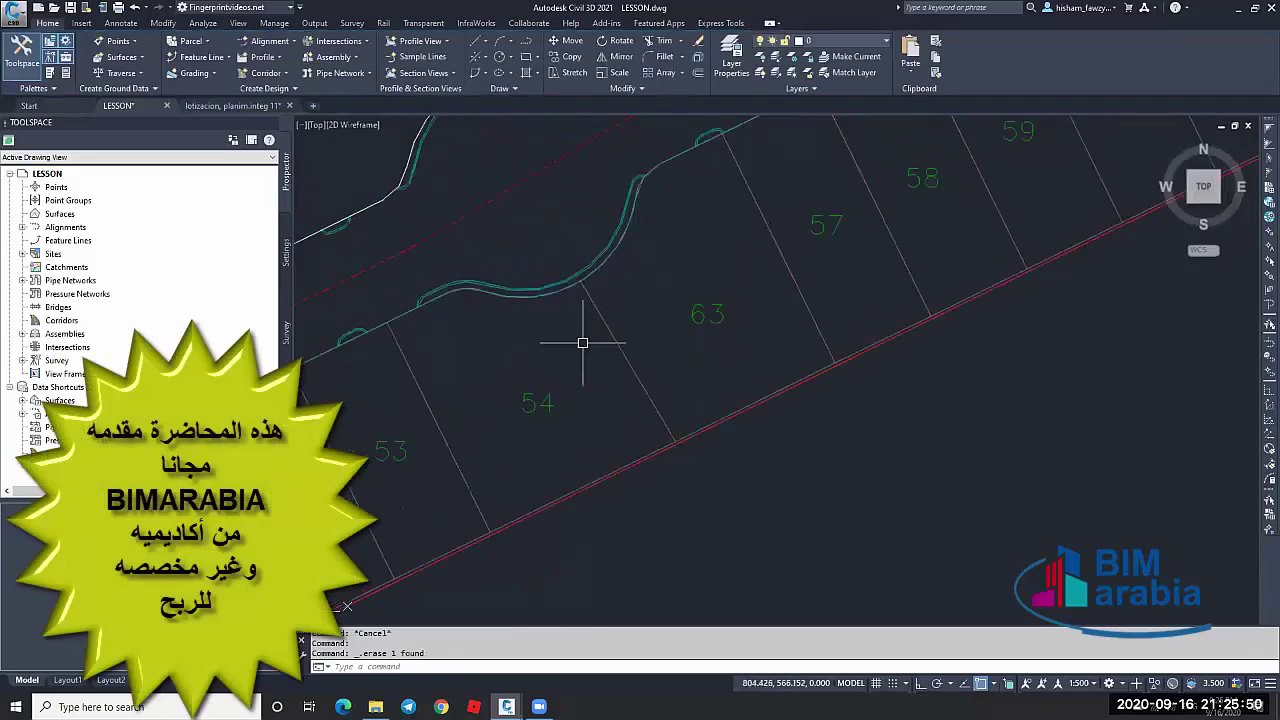
left_click(600, 343)
key("Escape")
Stretch the lot line between lots 54 and 63 with object snap off, undoing the unwanted merge
left_click(582, 291)
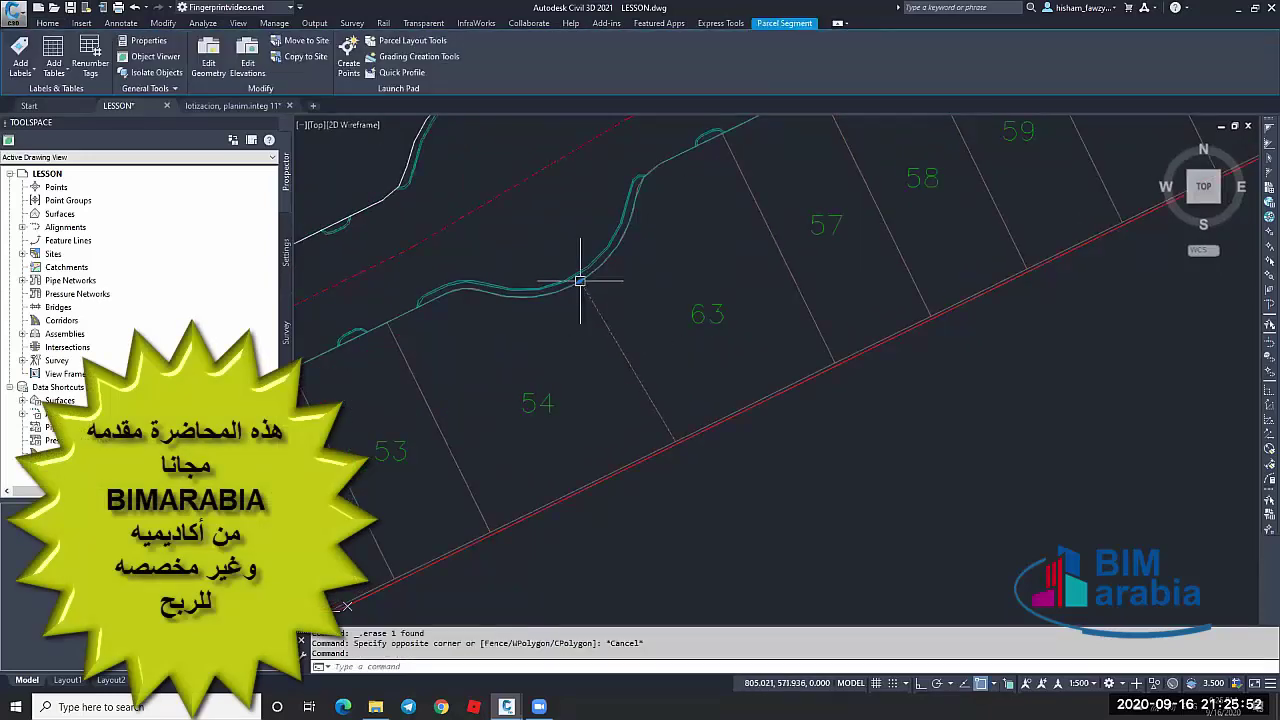
left_click(580, 281)
key("ctrl+z")
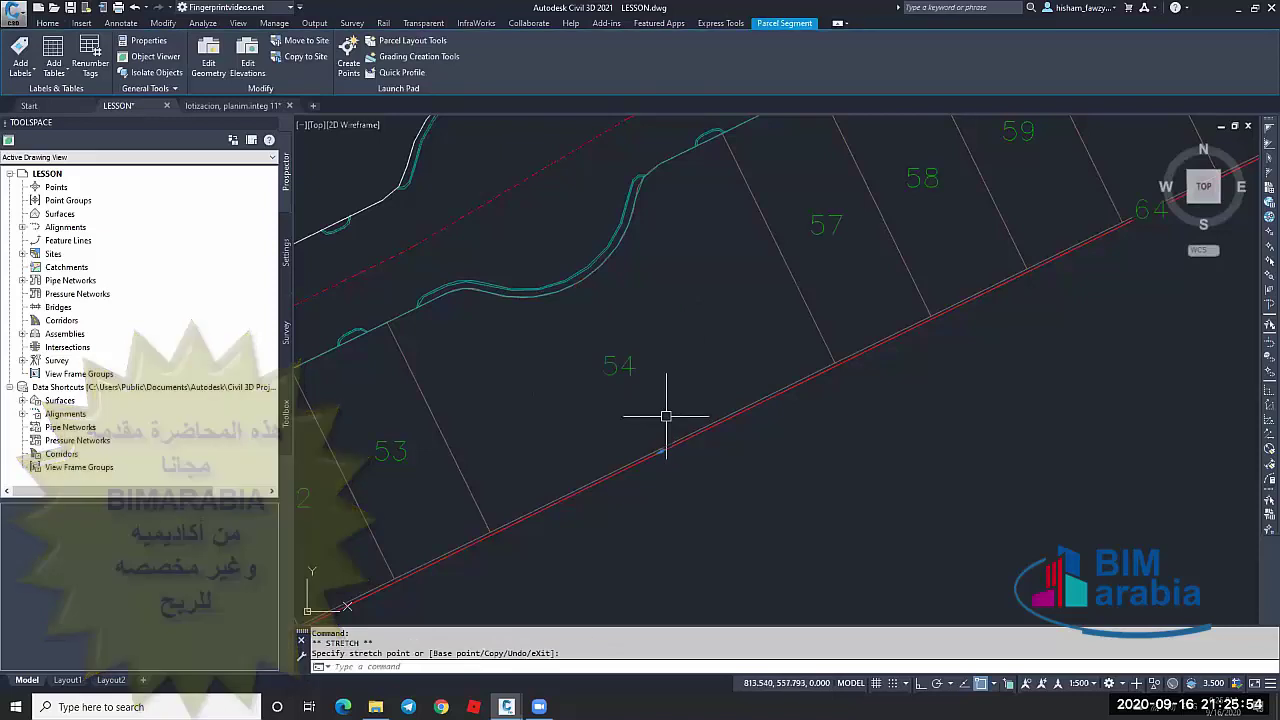
left_click(607, 327)
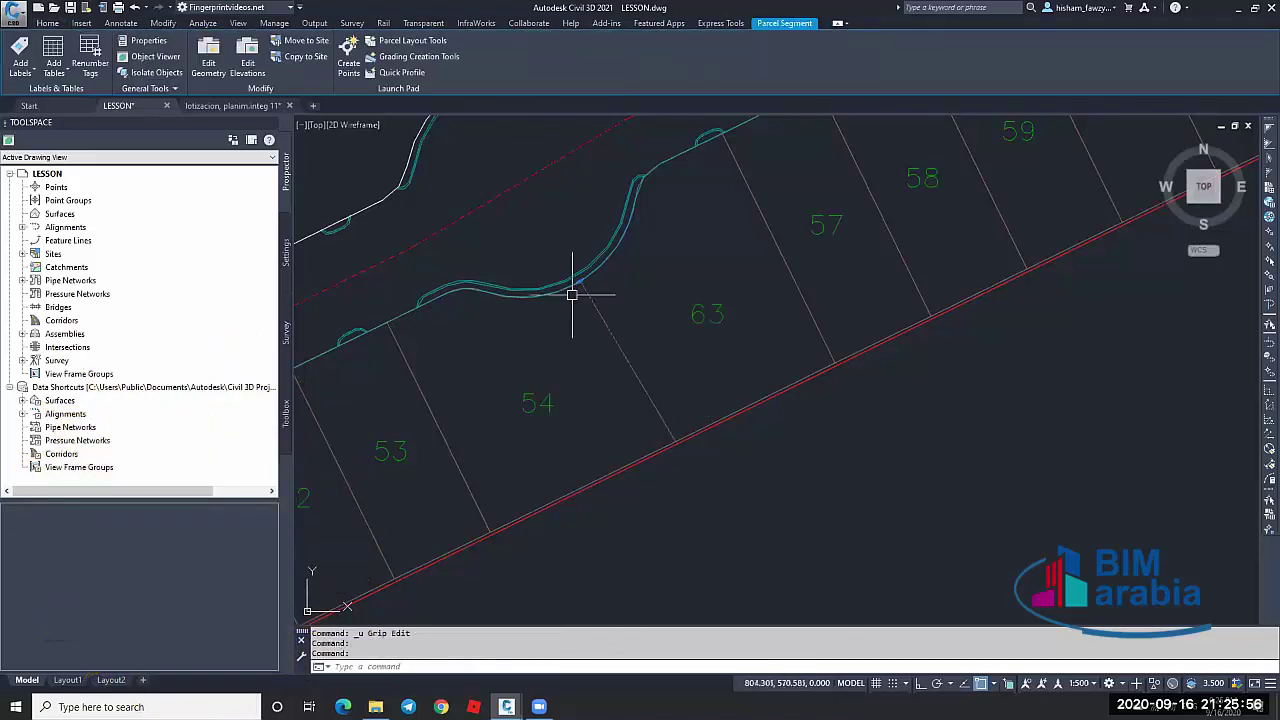
left_click(580, 283)
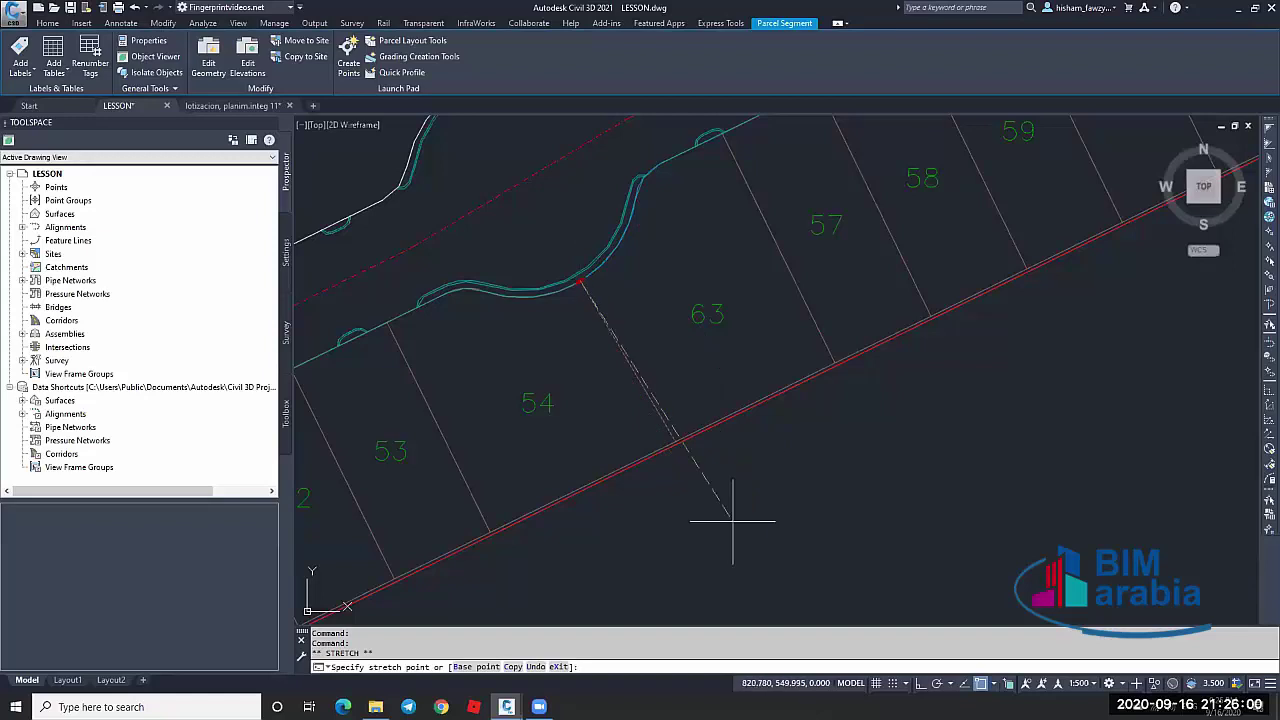
key("F3")
left_click(718, 550)
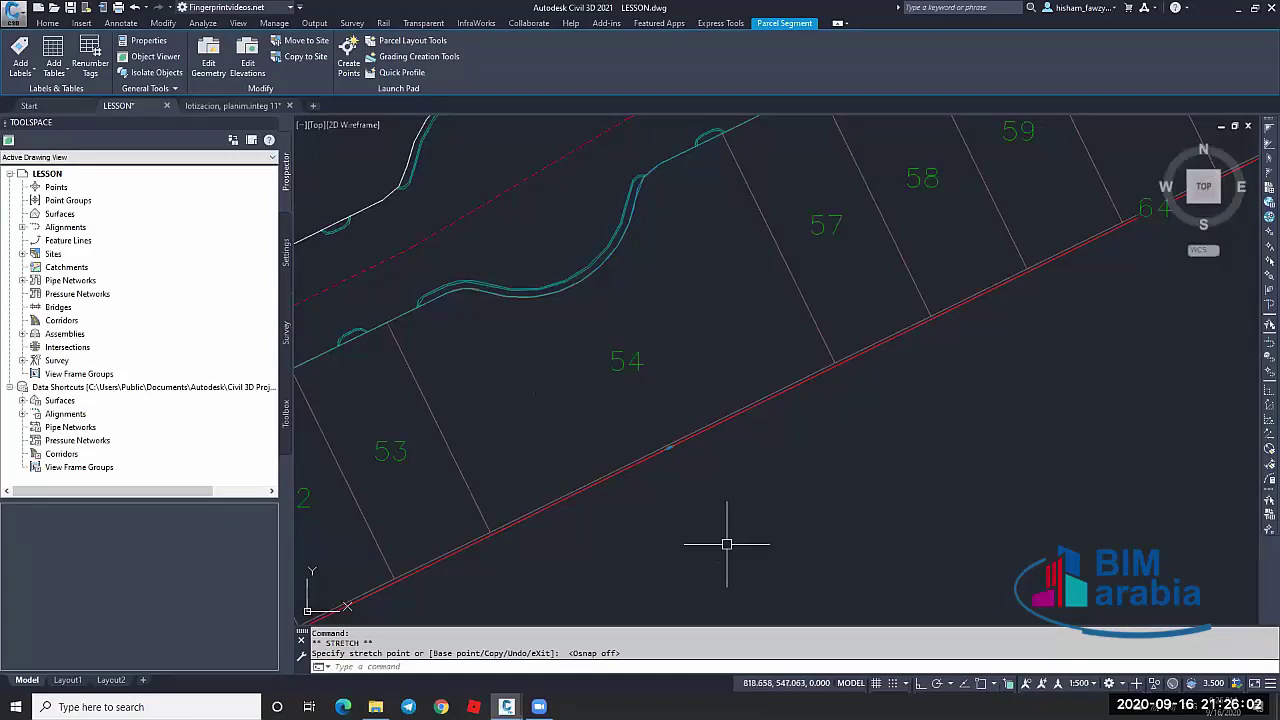
key("ctrl+z")
left_click(637, 374)
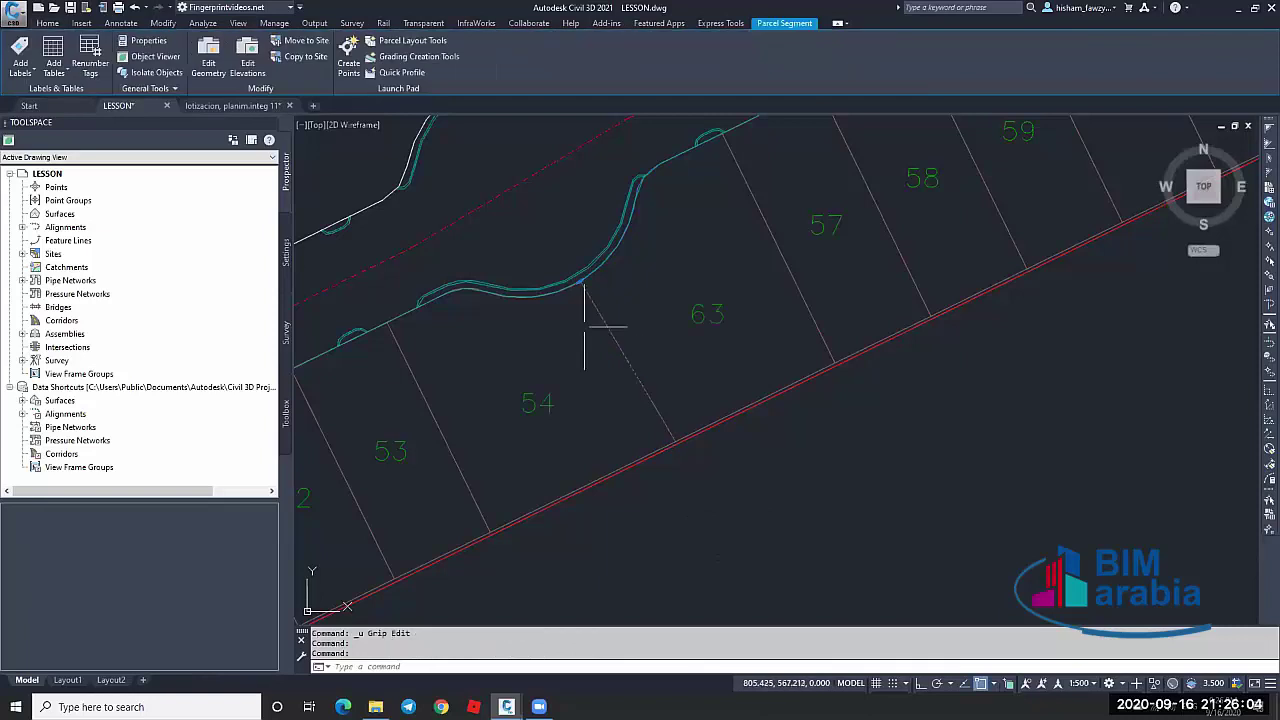
scroll(600, 334, "up", 6)
left_click(559, 141)
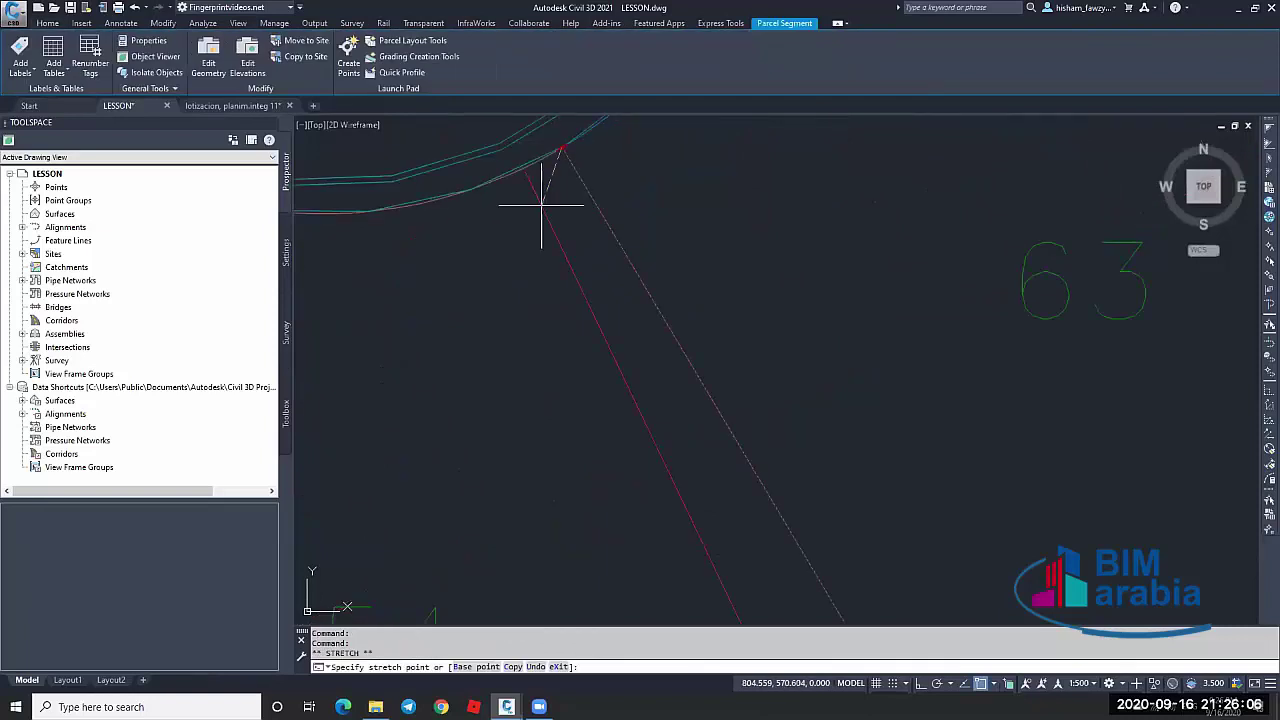
scroll(711, 349, "down", 6)
key("Escape")
scroll(820, 251, "down", 5)
scroll(829, 251, "up", 5)
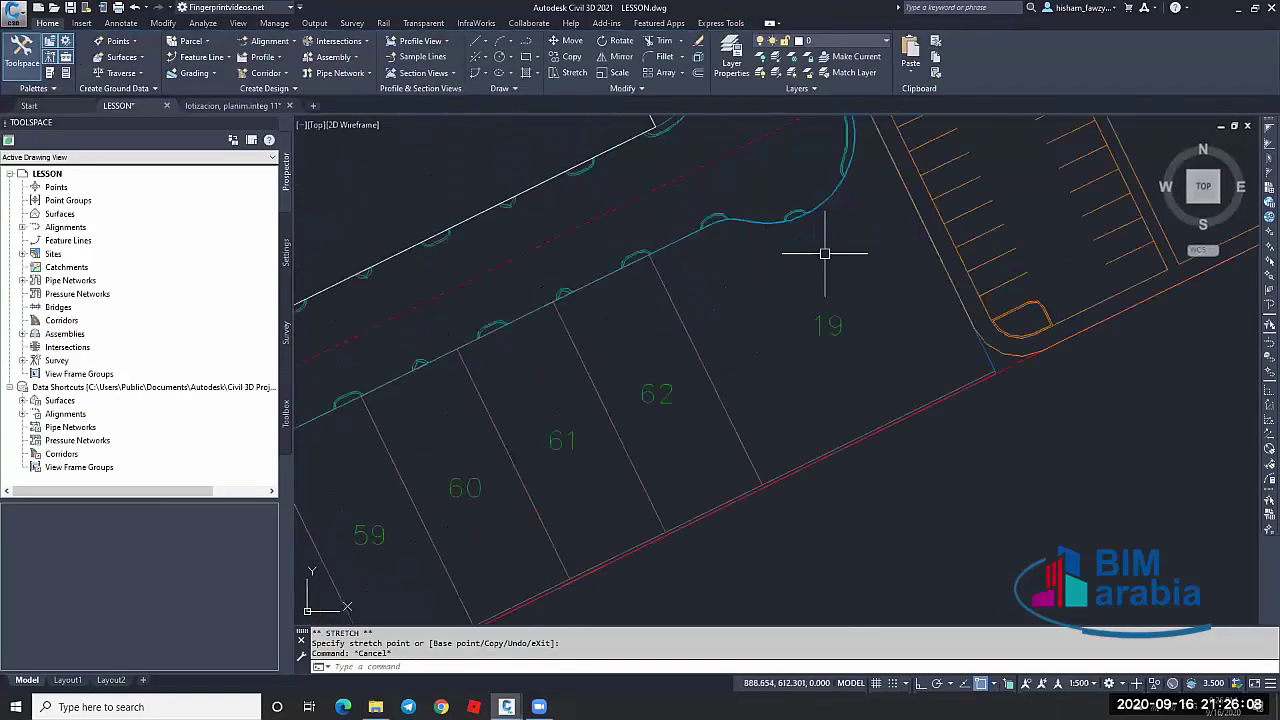
Select parcel 19 near the lot strip, then clear the selection and zoom back in
key("Escape")
left_click(823, 337)
scroll(786, 335, "down", 2)
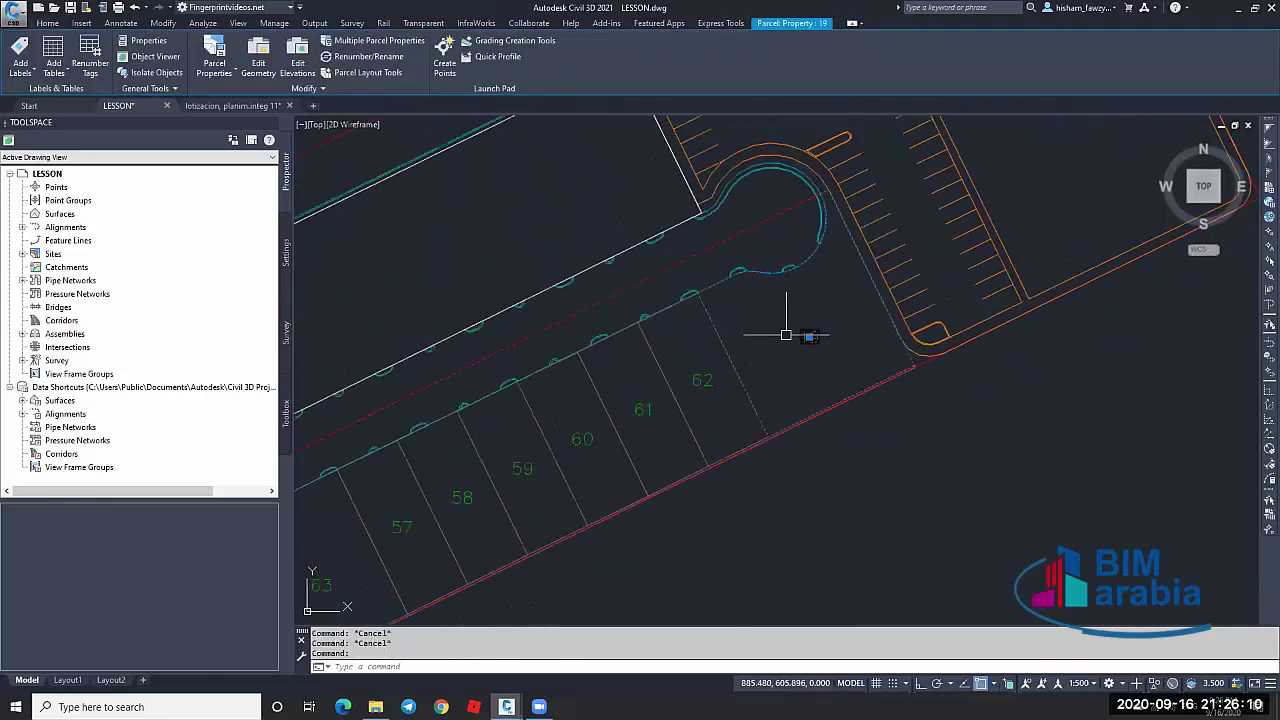
scroll(786, 335, "down", 2)
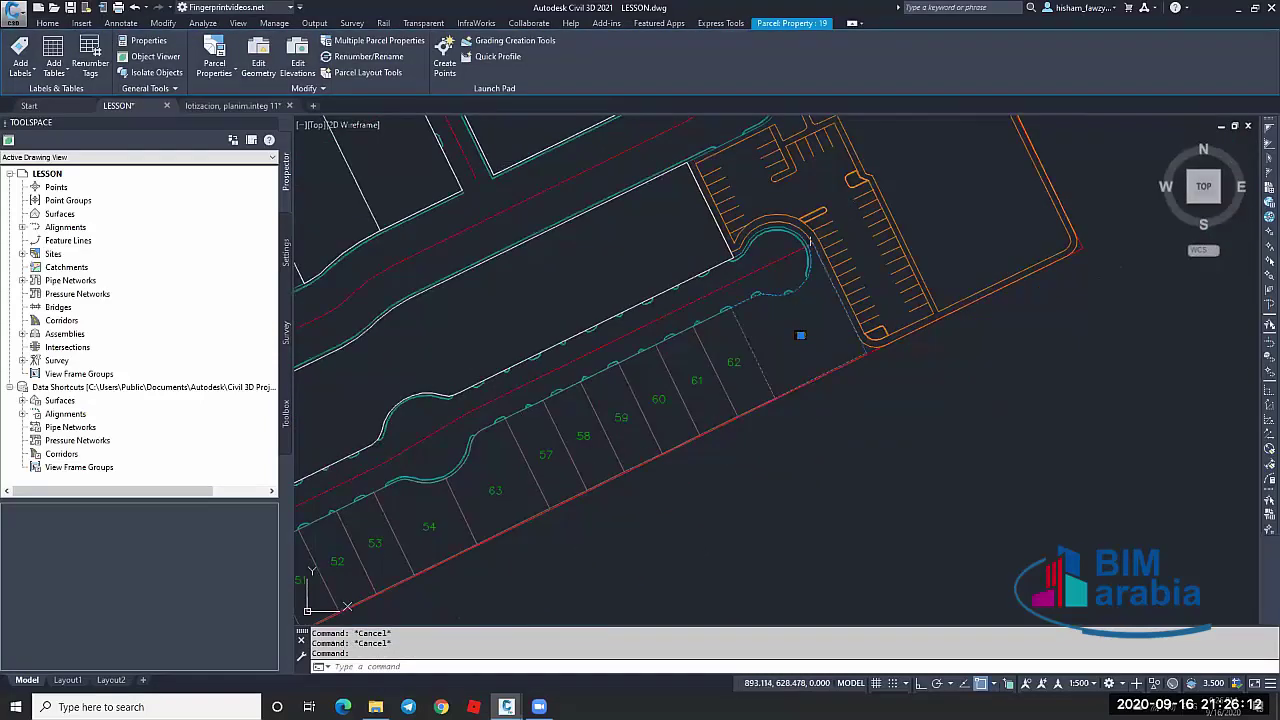
scroll(725, 269, "down", 4)
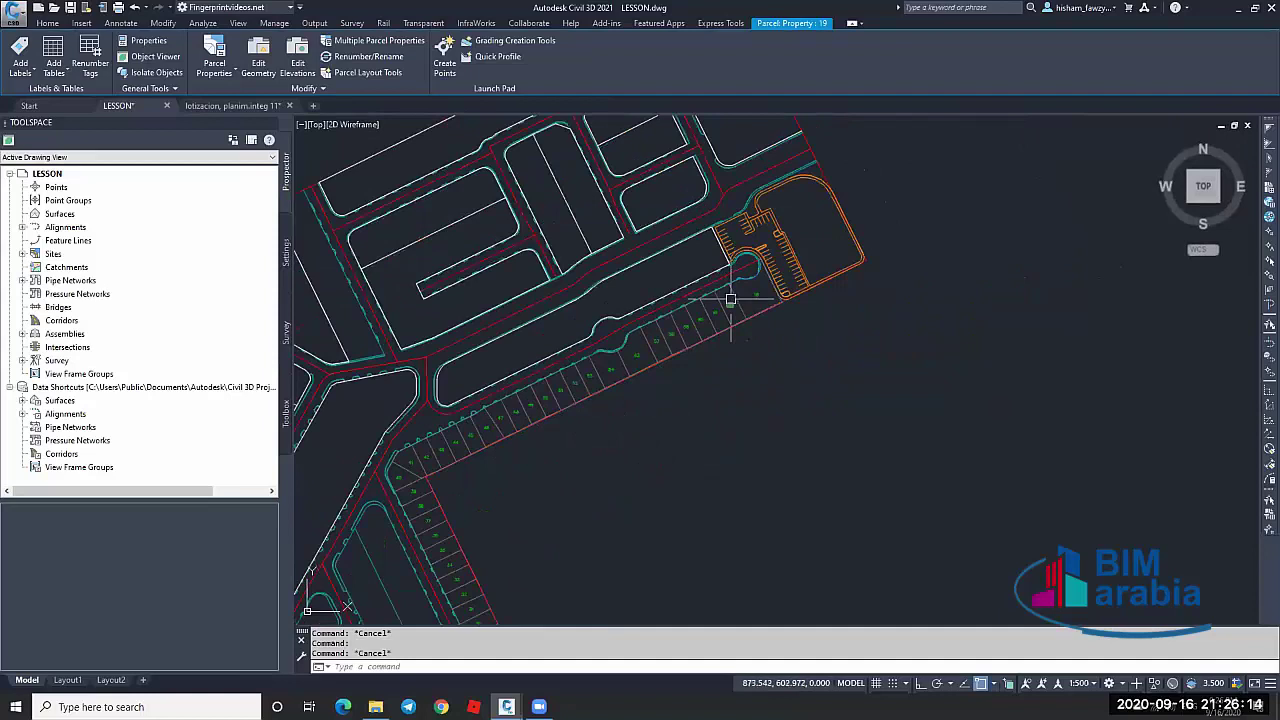
key("Escape")
scroll(726, 300, "up", 5)
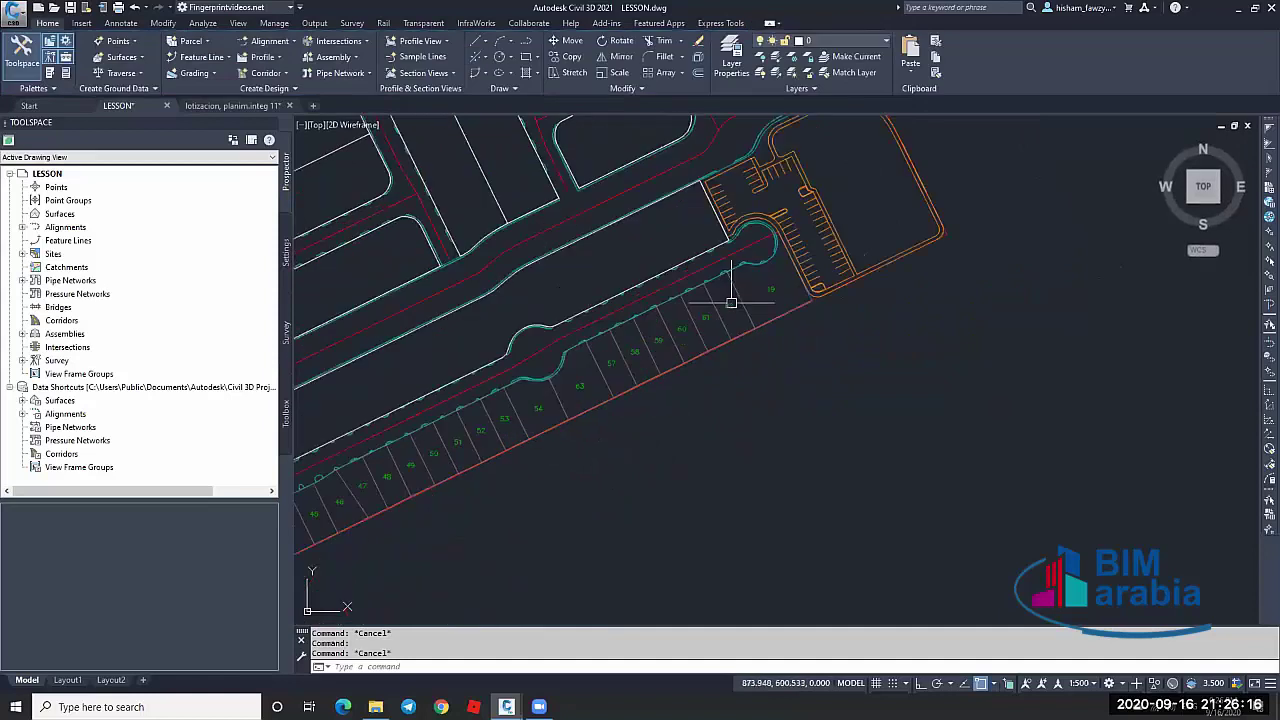
Change parcel 63's style from Road to Open Space and open that style for editing
scroll(786, 309, "up", 3)
double_click(654, 263)
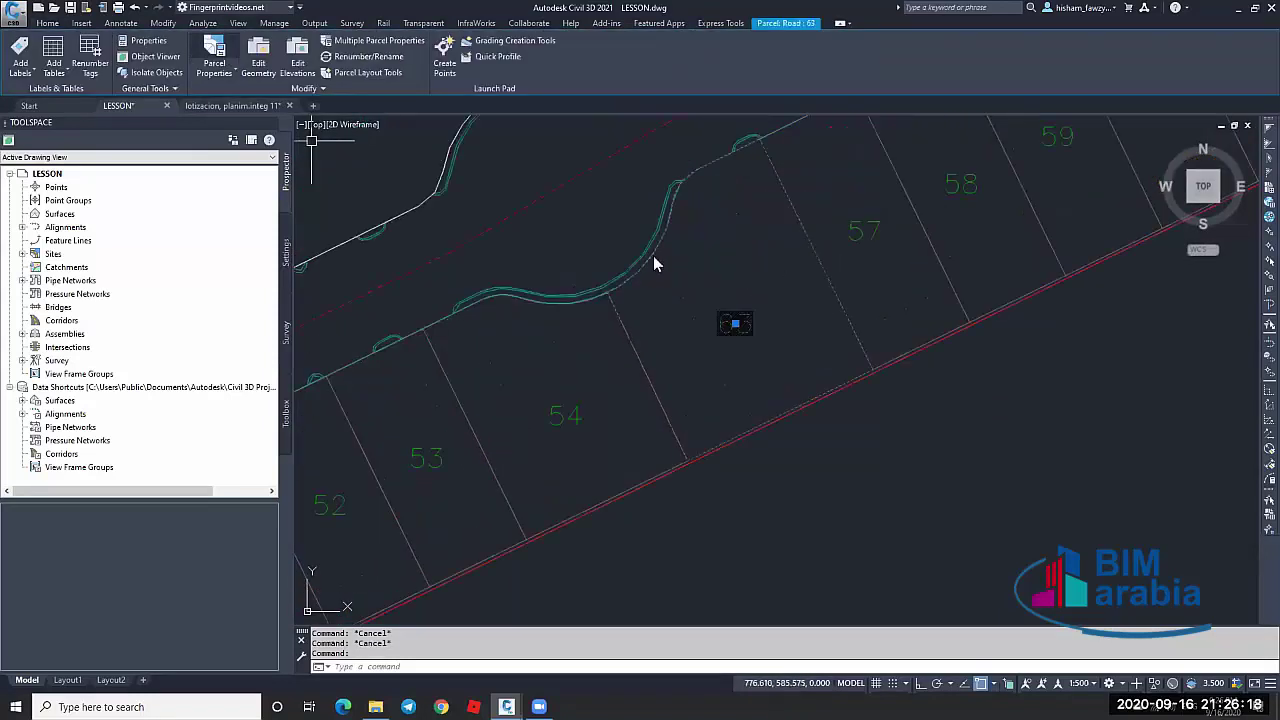
left_click(666, 197)
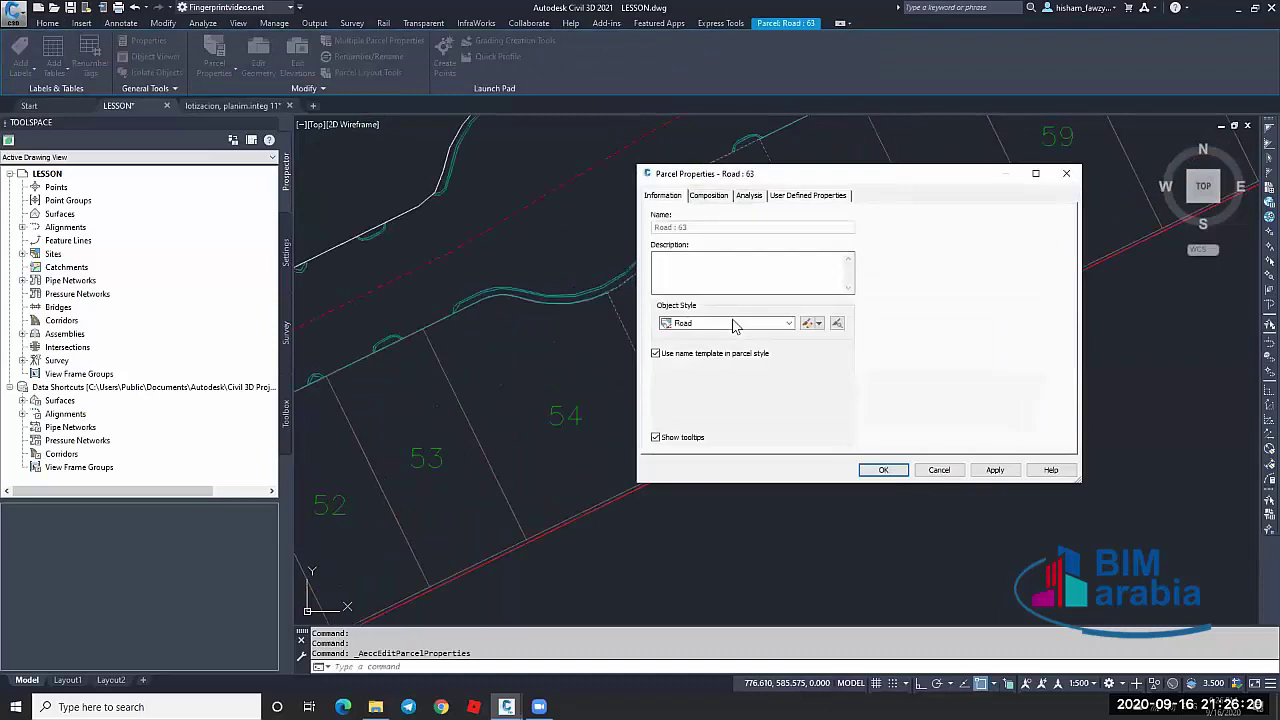
left_click(735, 323)
left_click(707, 346)
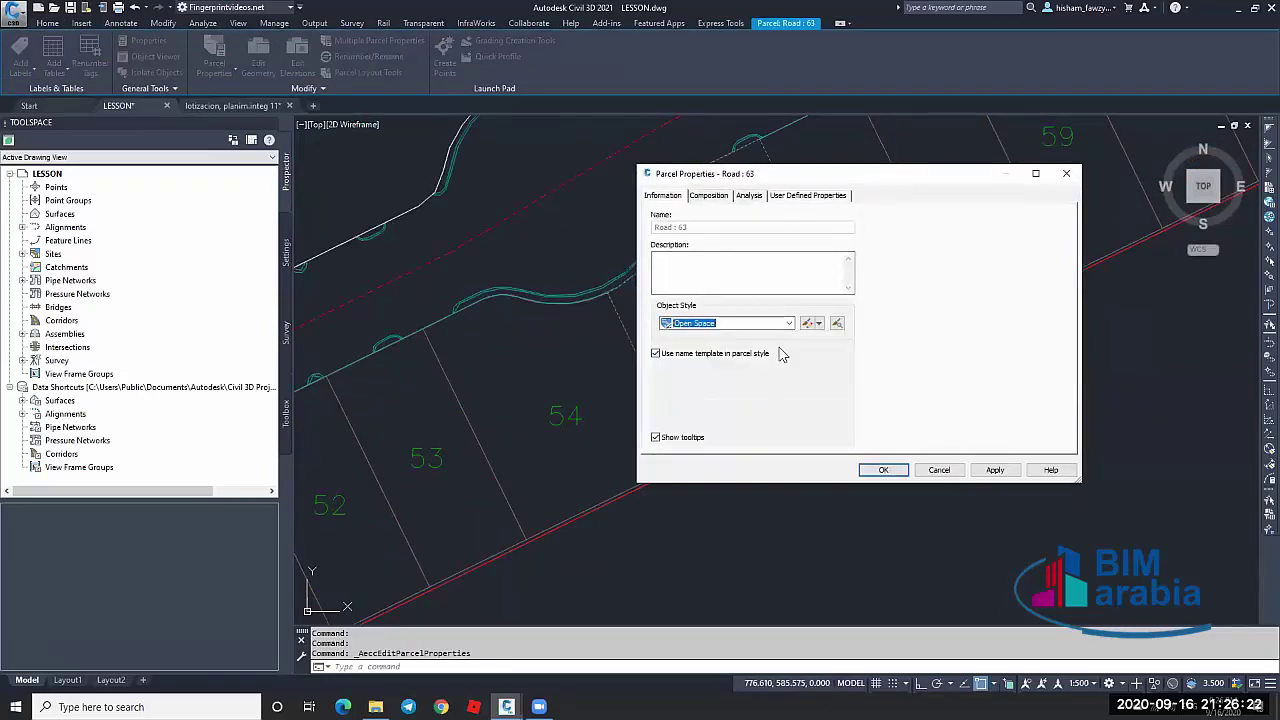
left_click(806, 323)
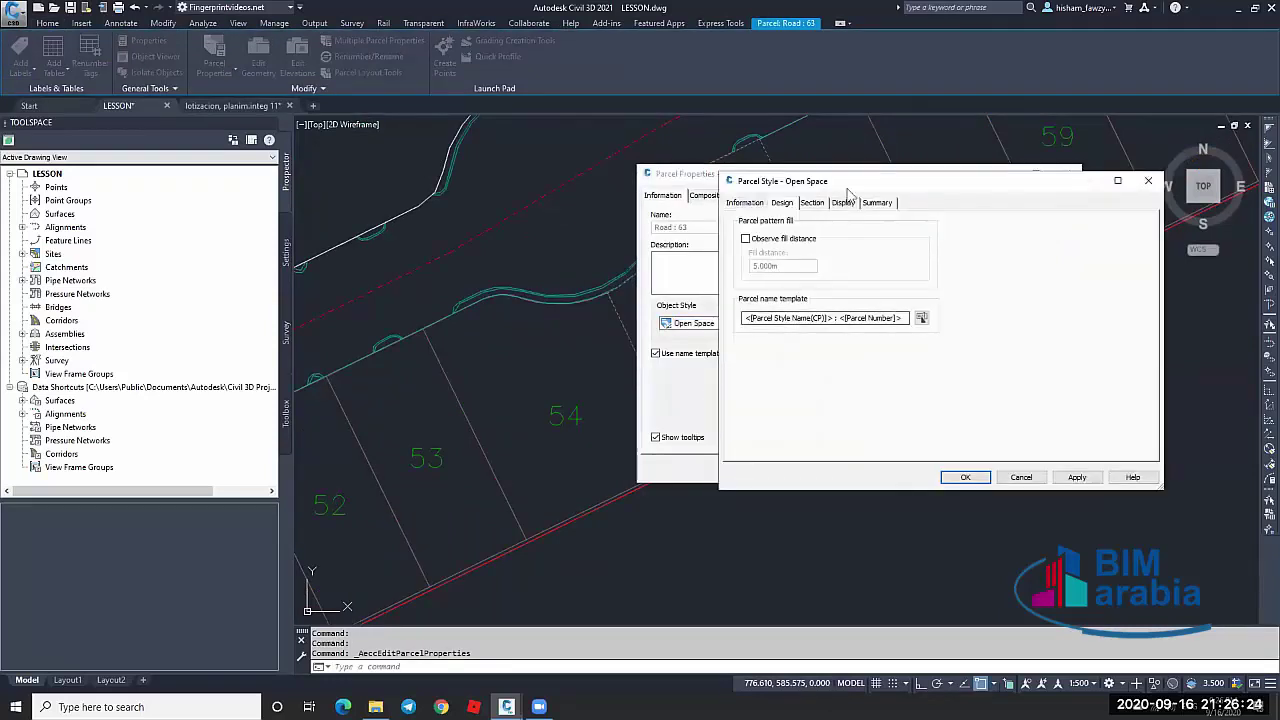
left_click_drag(848, 190, 676, 197)
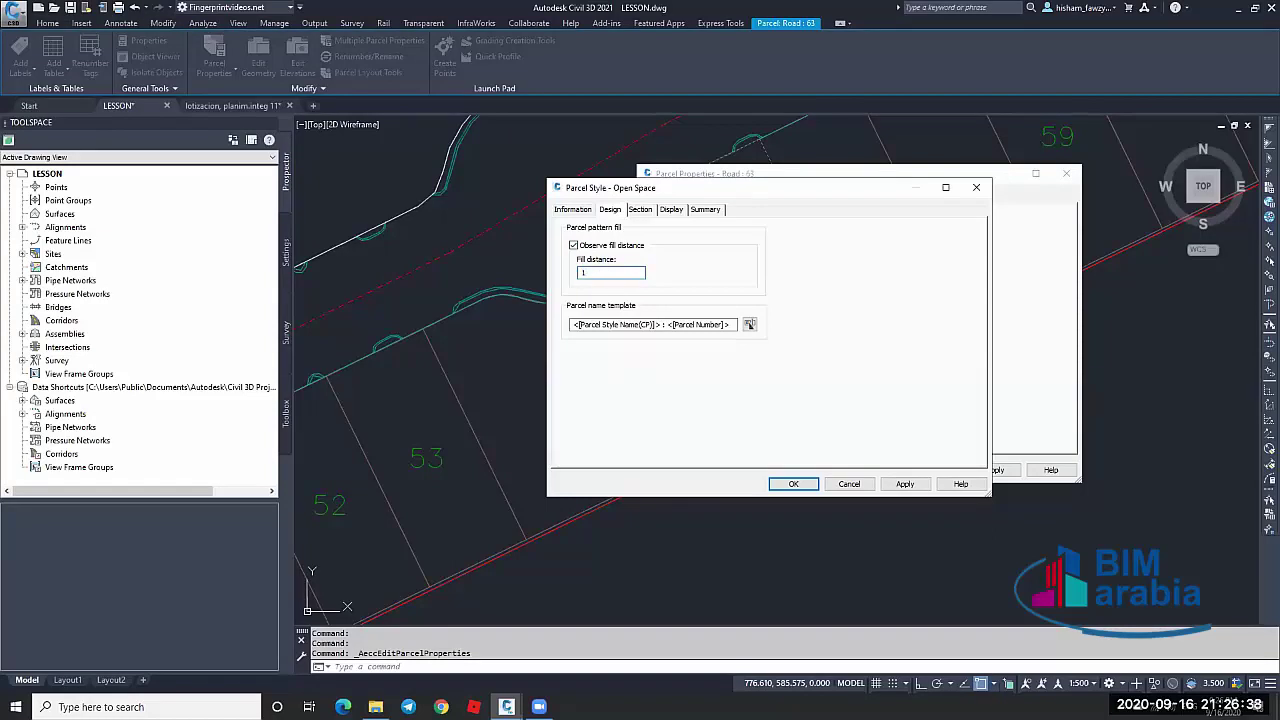
Turn on the style's Parcel Area Fill using the predefined ANSI36 hatch pattern
left_click(672, 210)
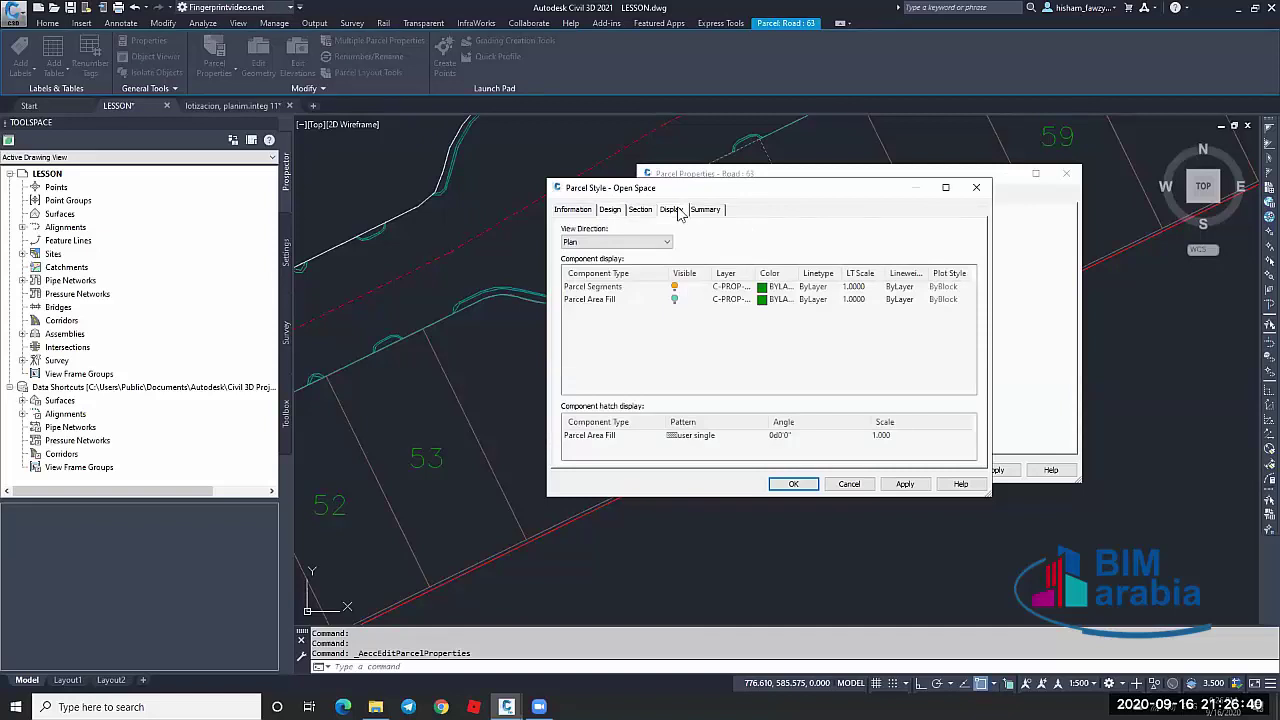
left_click(674, 302)
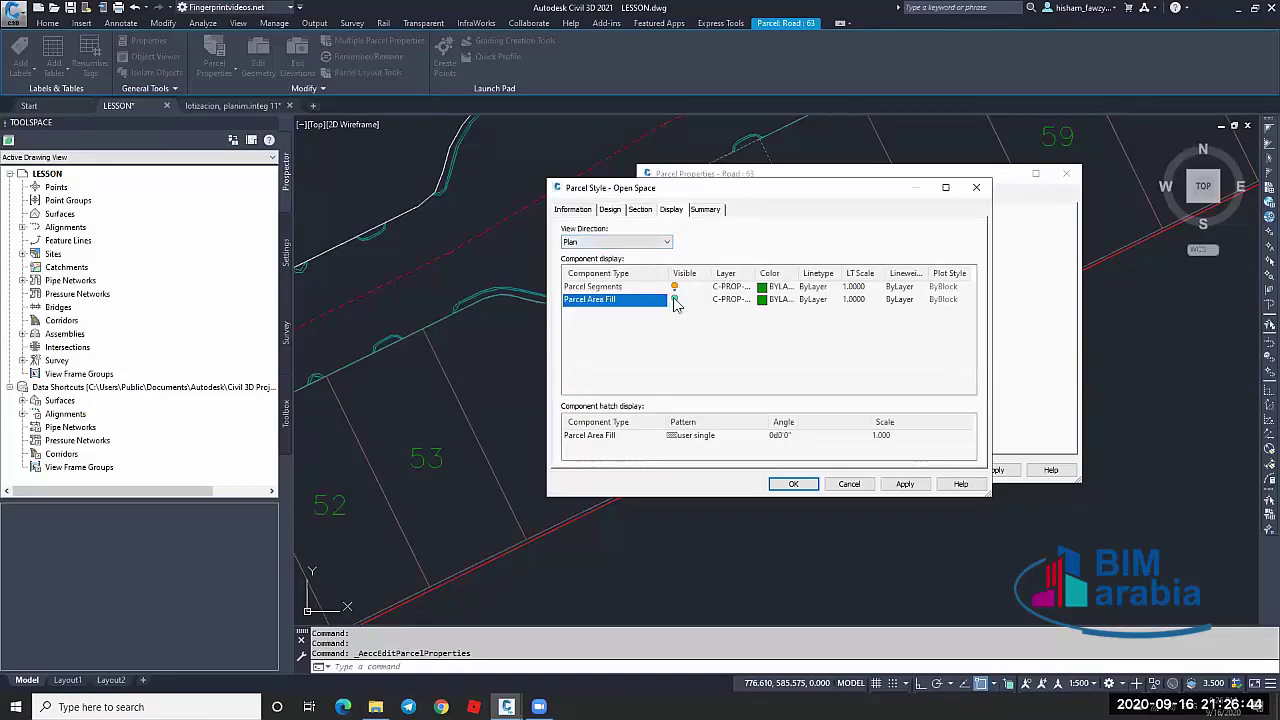
left_click(705, 438)
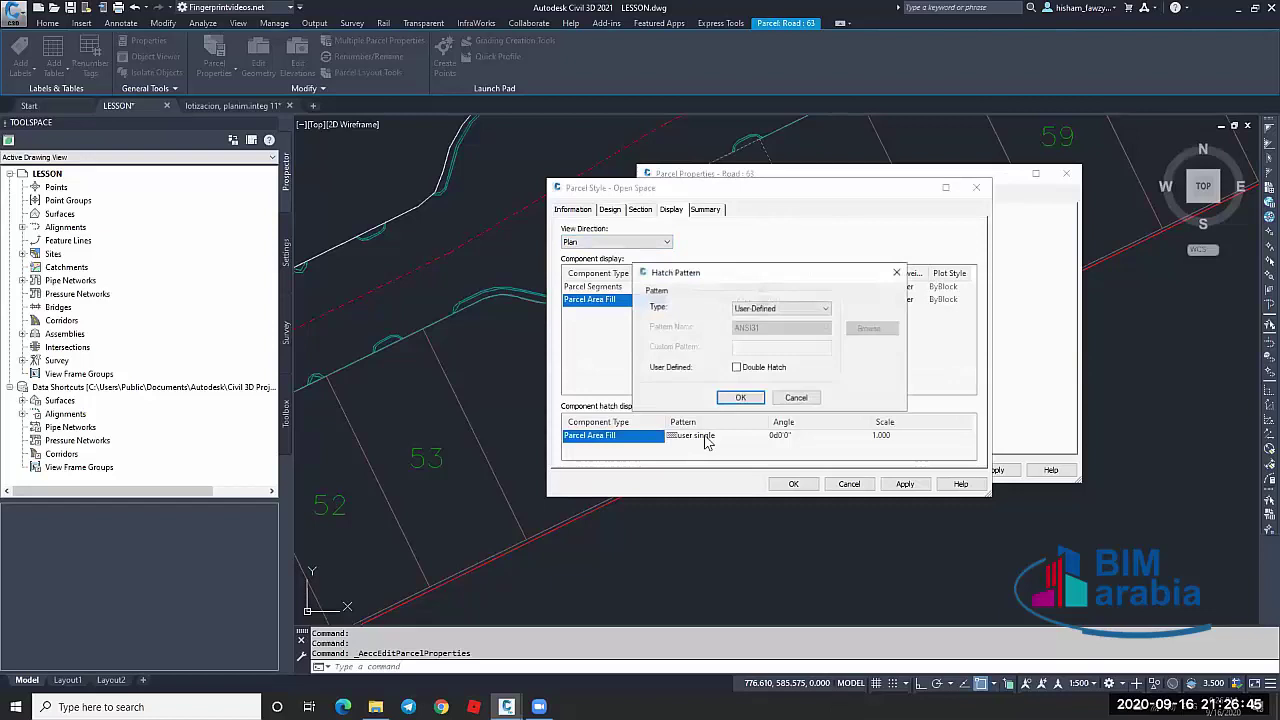
left_click(815, 309)
left_click(790, 322)
left_click(869, 328)
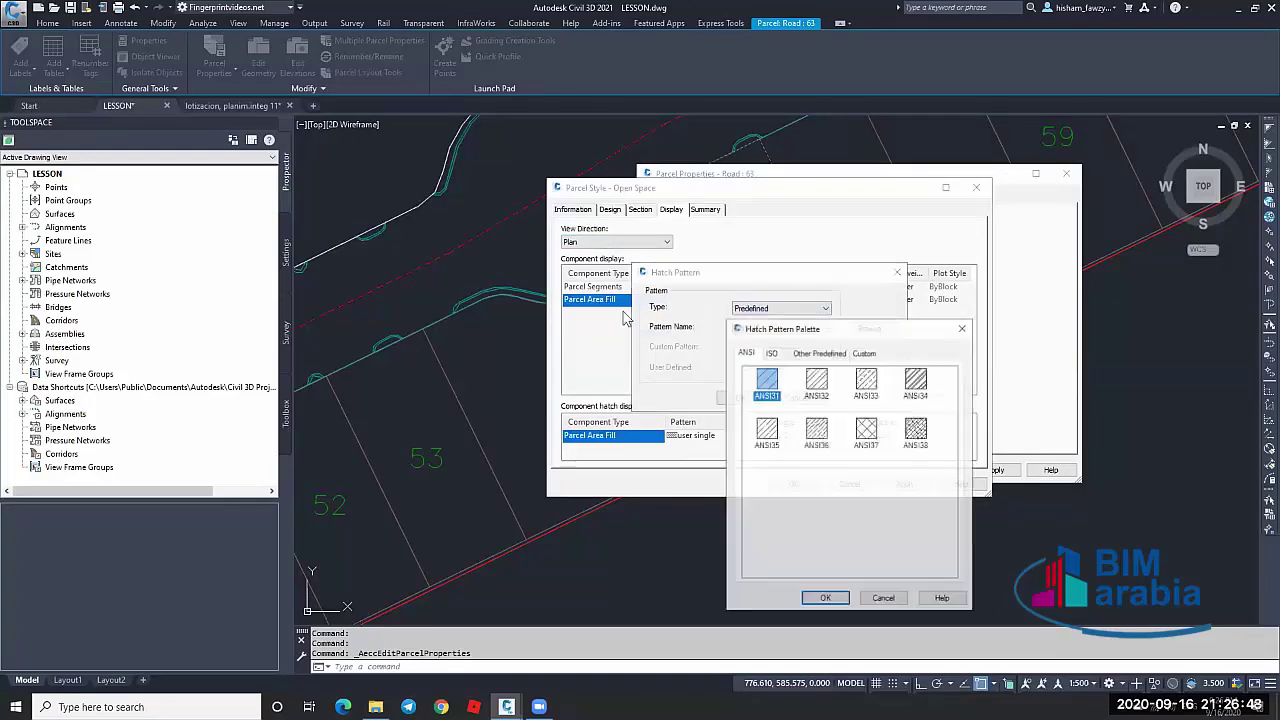
left_click(816, 430)
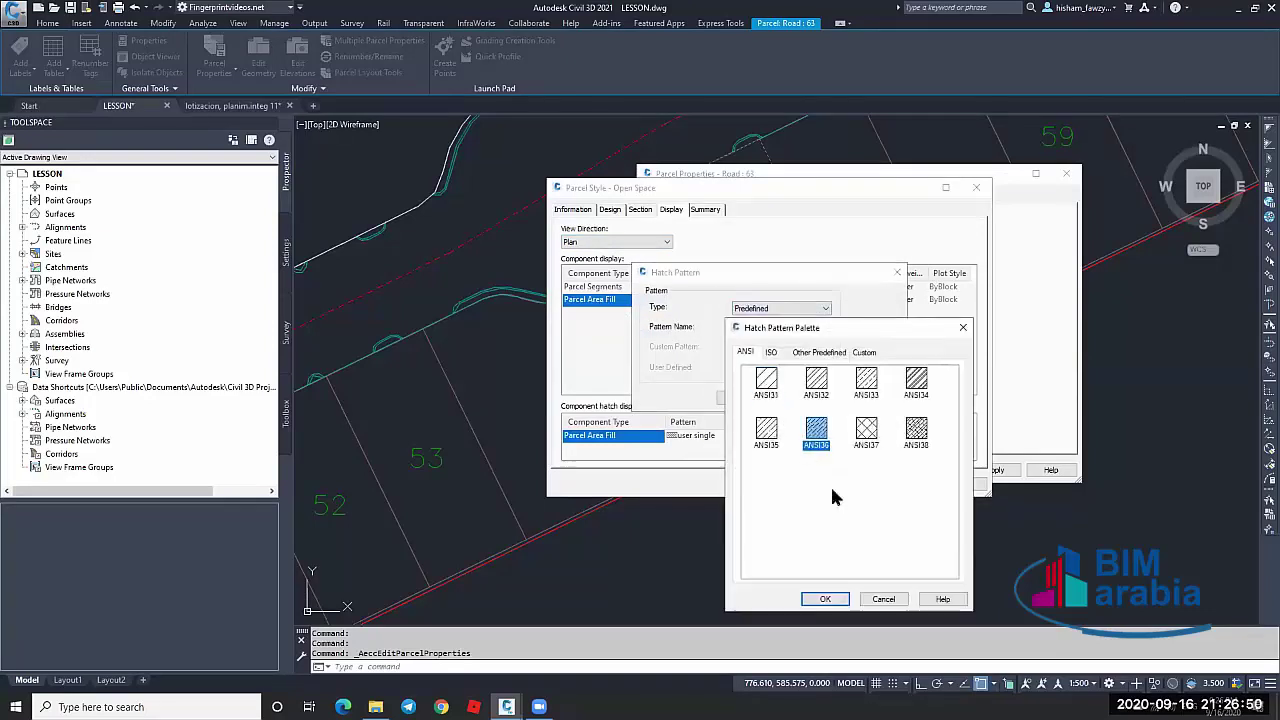
left_click(825, 598)
left_click(745, 398)
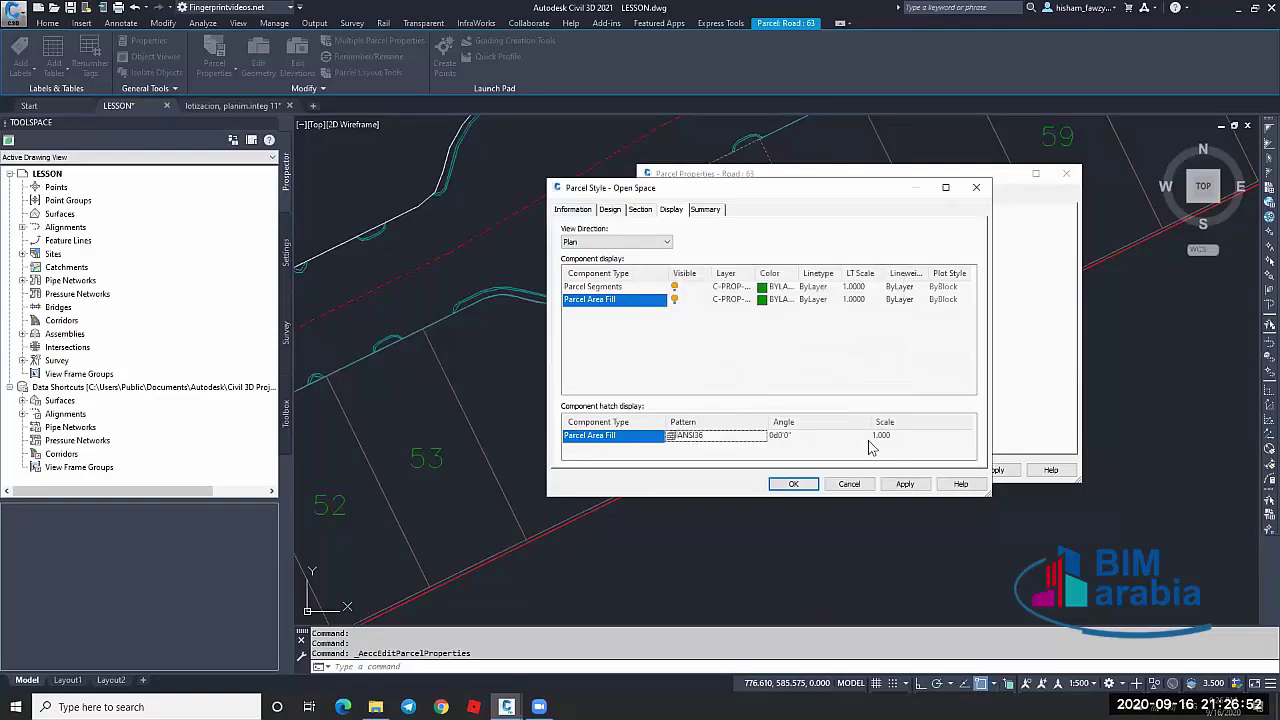
Set the area fill hatch scale to 0.25 and colour to orange 30, then confirm both dialogs
left_click(902, 437)
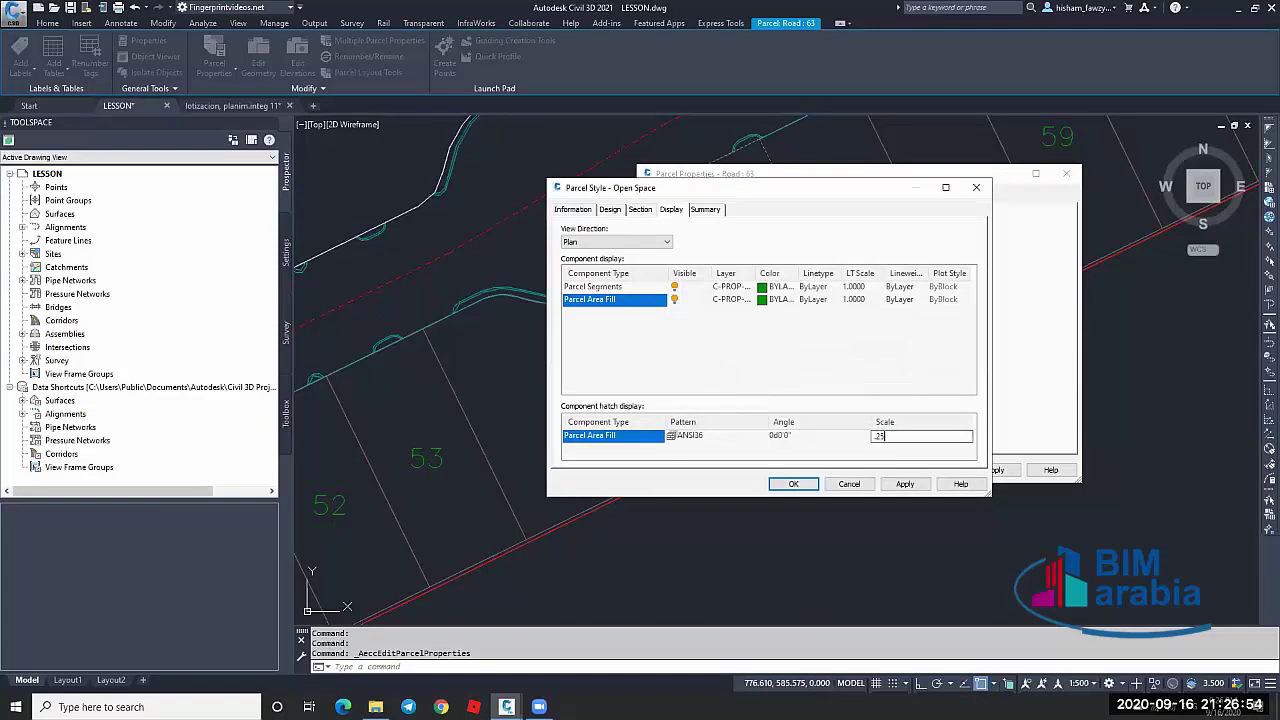
left_click(770, 310)
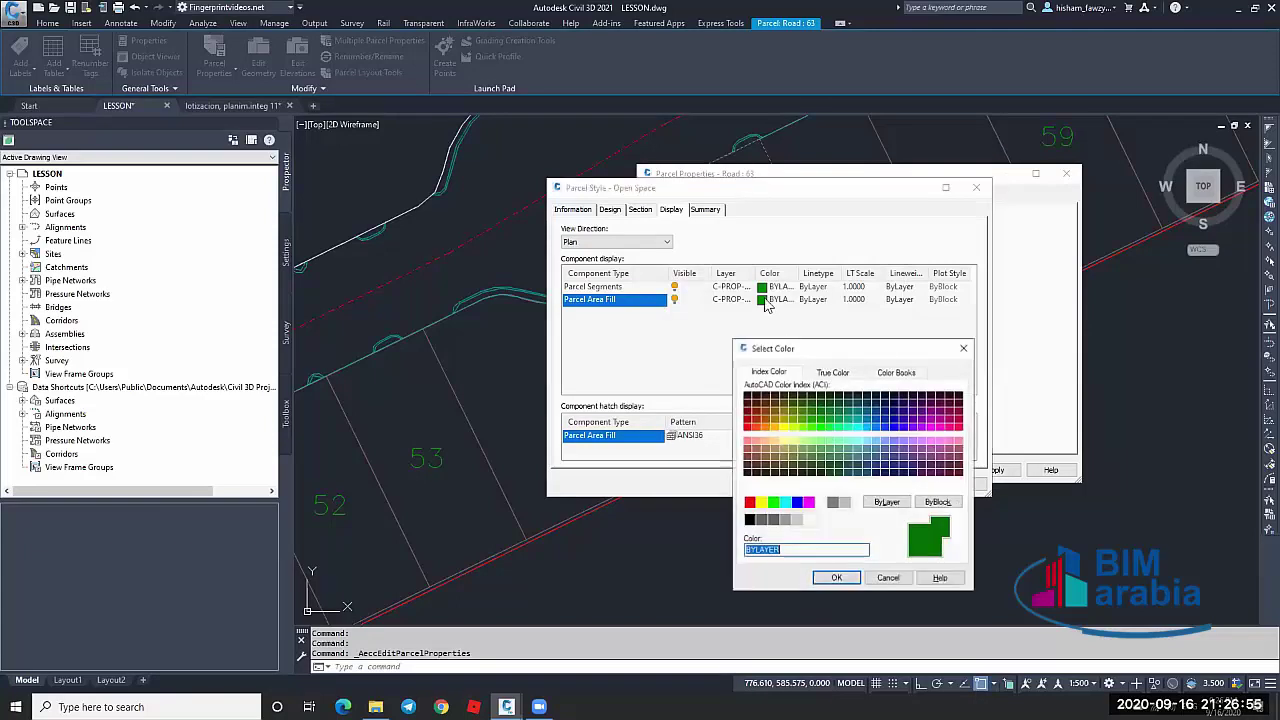
left_click(765, 427)
left_click(836, 579)
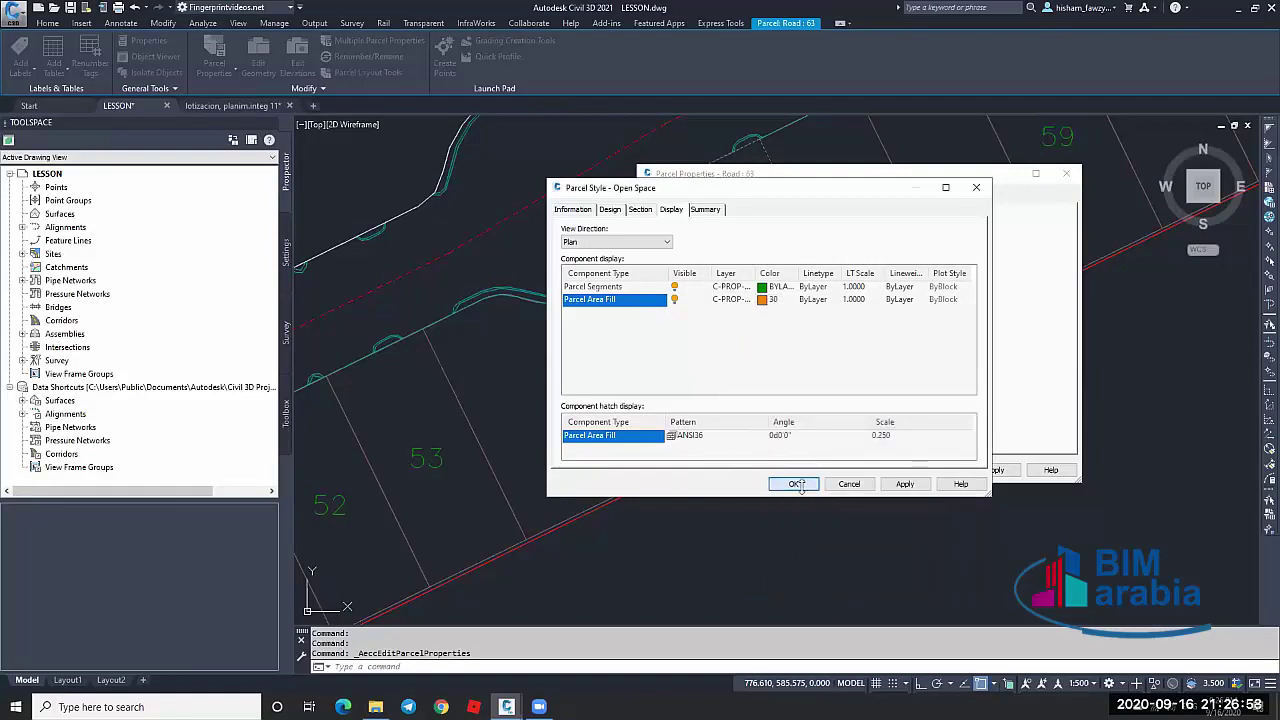
left_click(797, 485)
left_click(886, 470)
key("Escape")
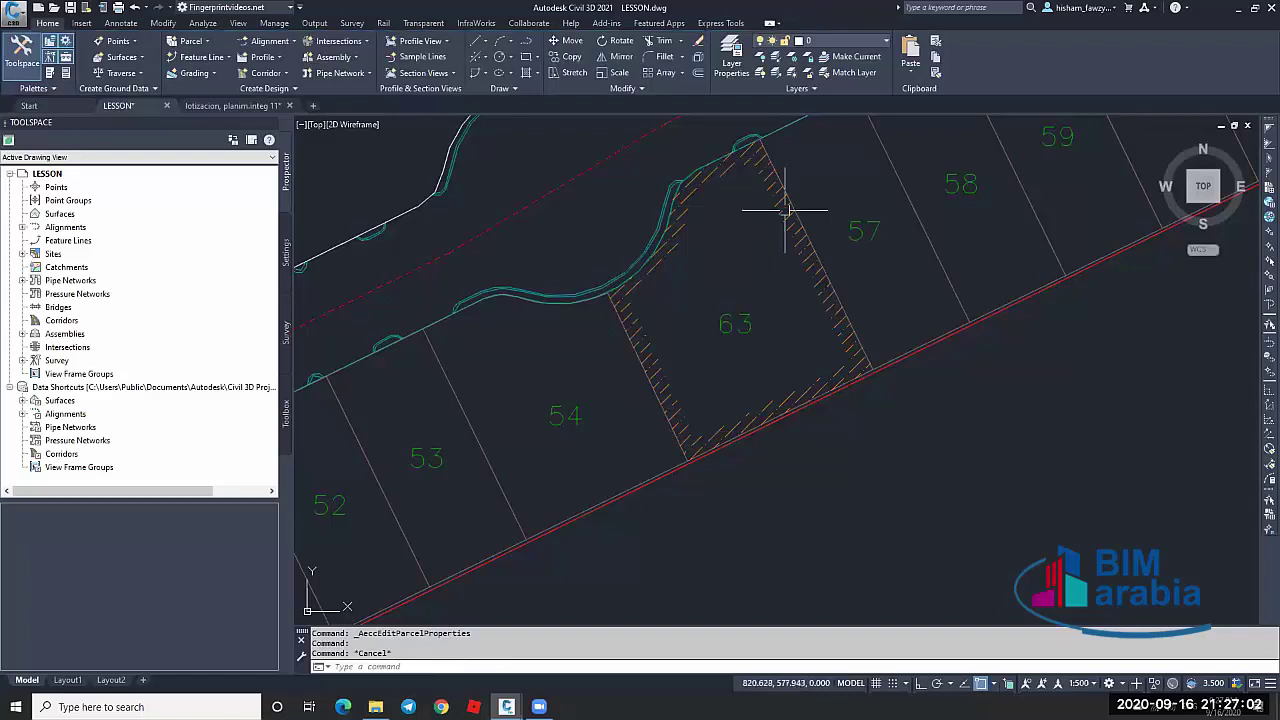
Use MA (Match Properties) to copy parcel 63's Open Space style onto lots 48 and 38
scroll(857, 355, "up", 4)
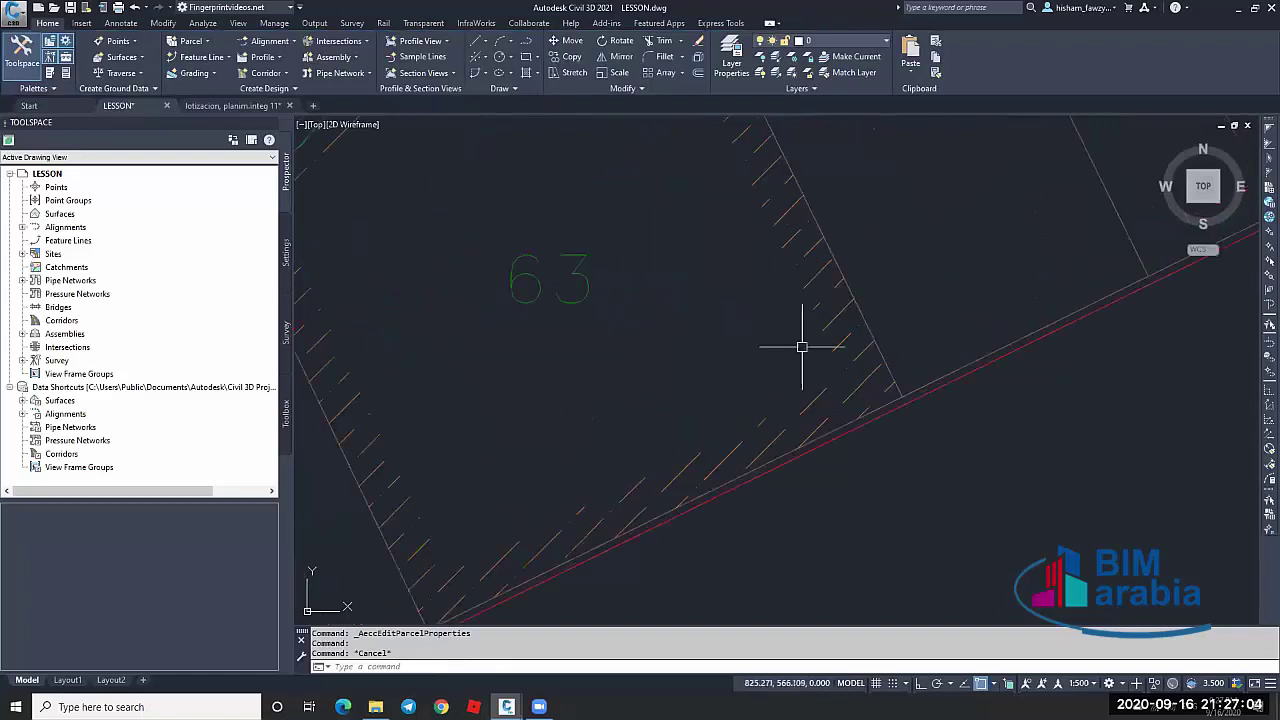
scroll(777, 331, "down", 3)
scroll(792, 312, "down", 6)
key("Escape")
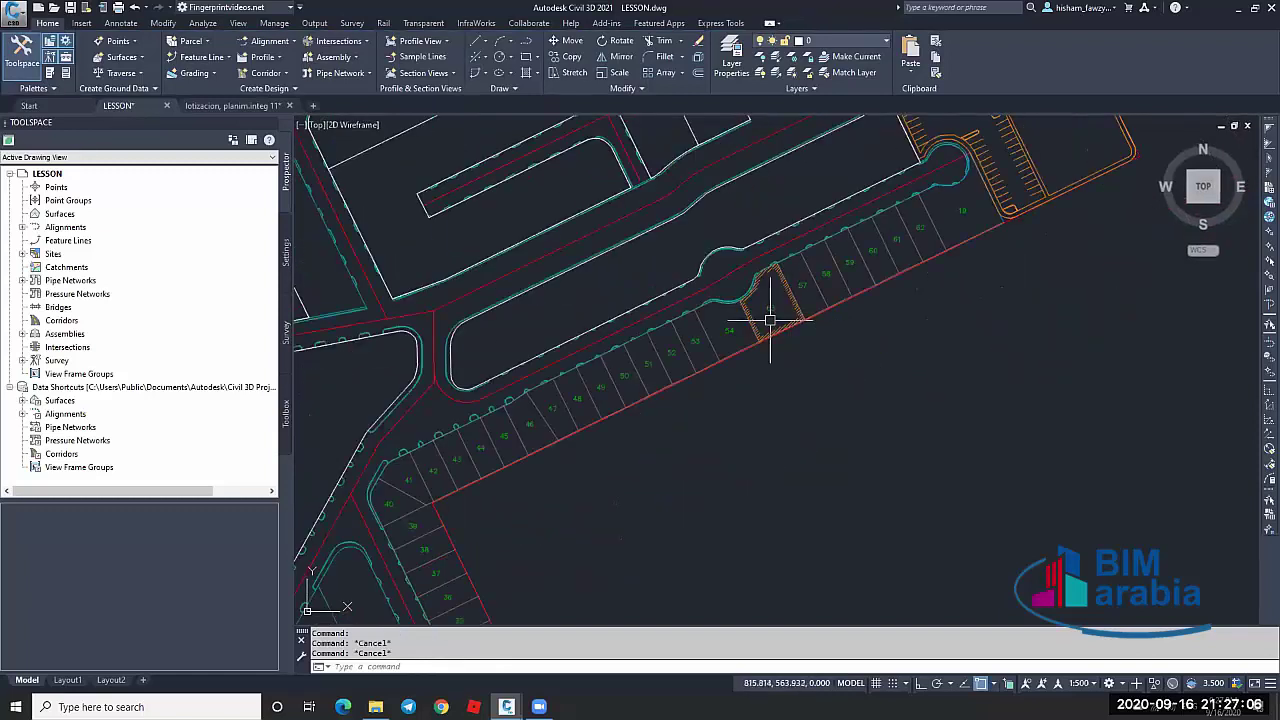
scroll(795, 300, "up", 4)
type("ma")
key("Return")
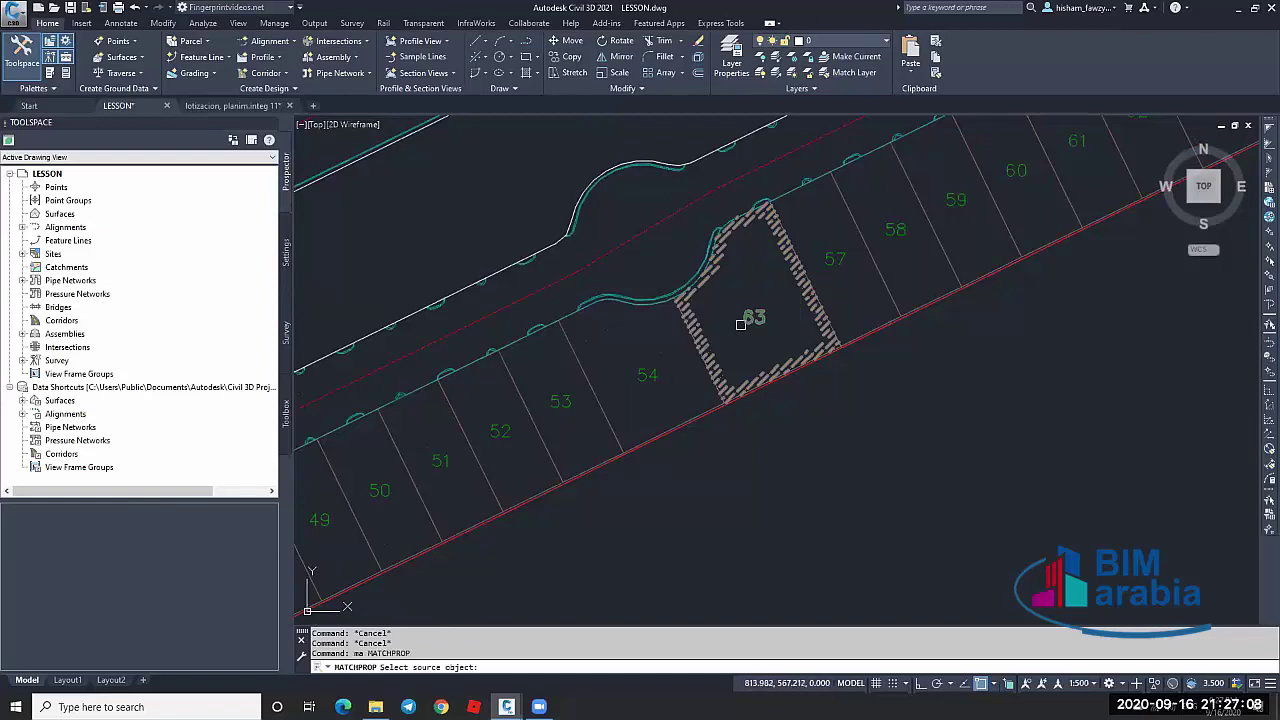
left_click(757, 308)
scroll(812, 263, "down", 4)
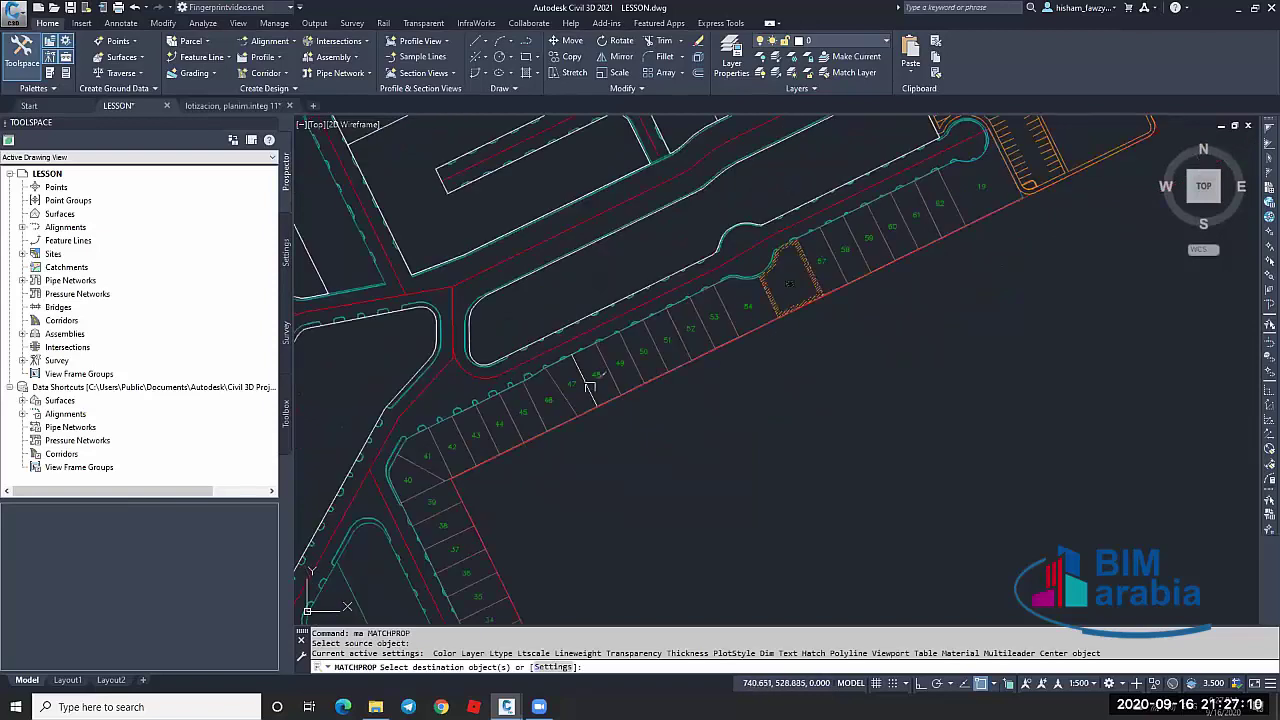
left_click(590, 387)
left_click(439, 530)
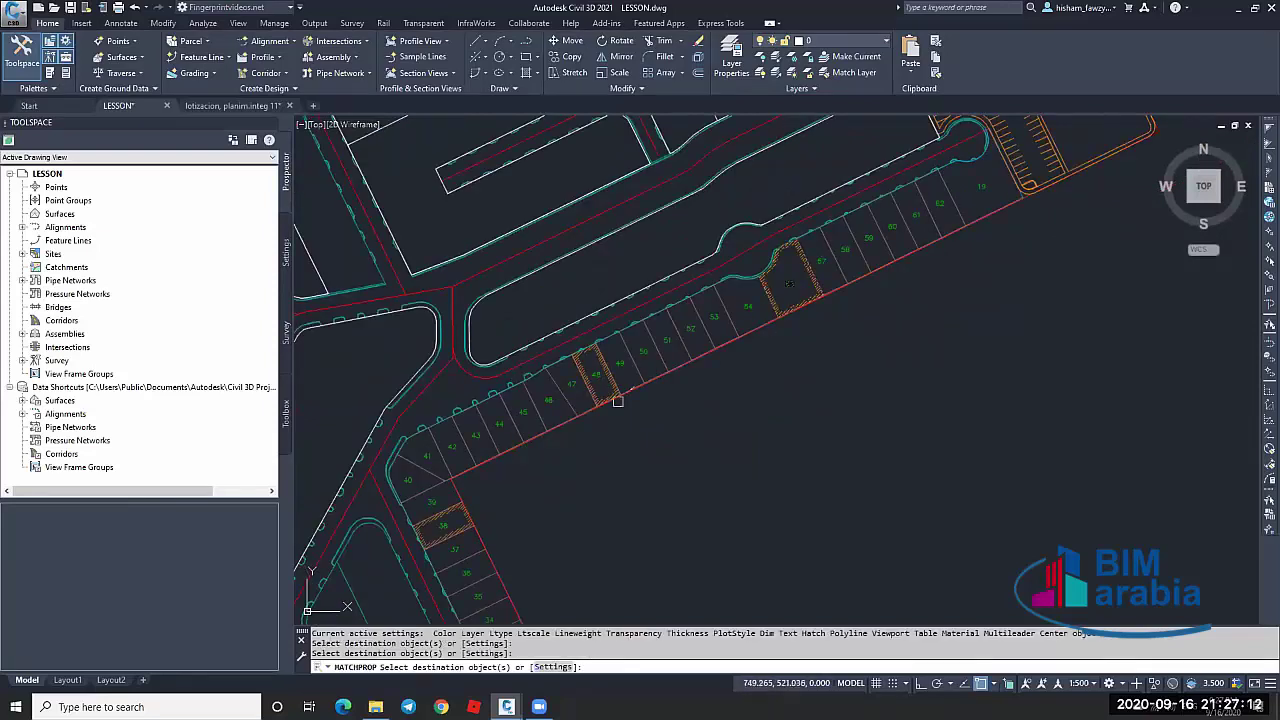
key("Escape")
Check parcel 63's style, then switch to the lotizacion, planim.integ 11 drawing
scroll(716, 291, "up", 2)
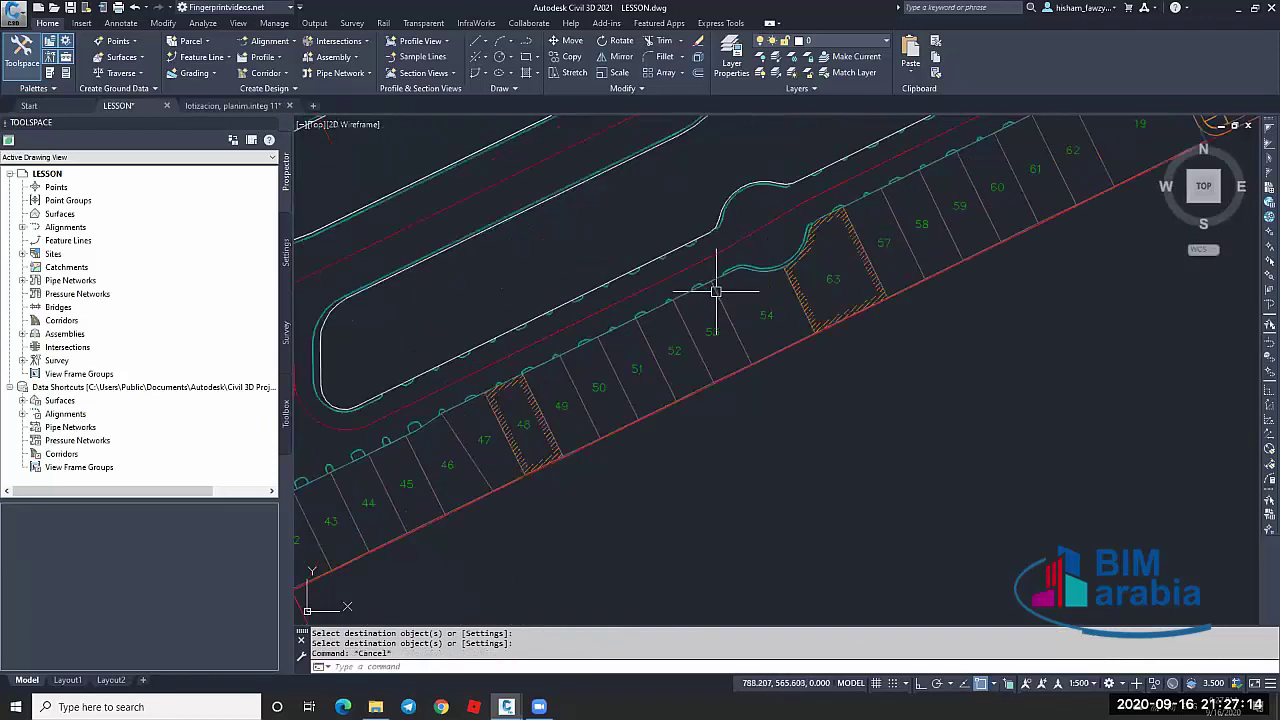
scroll(827, 238, "up", 7)
left_click(914, 191)
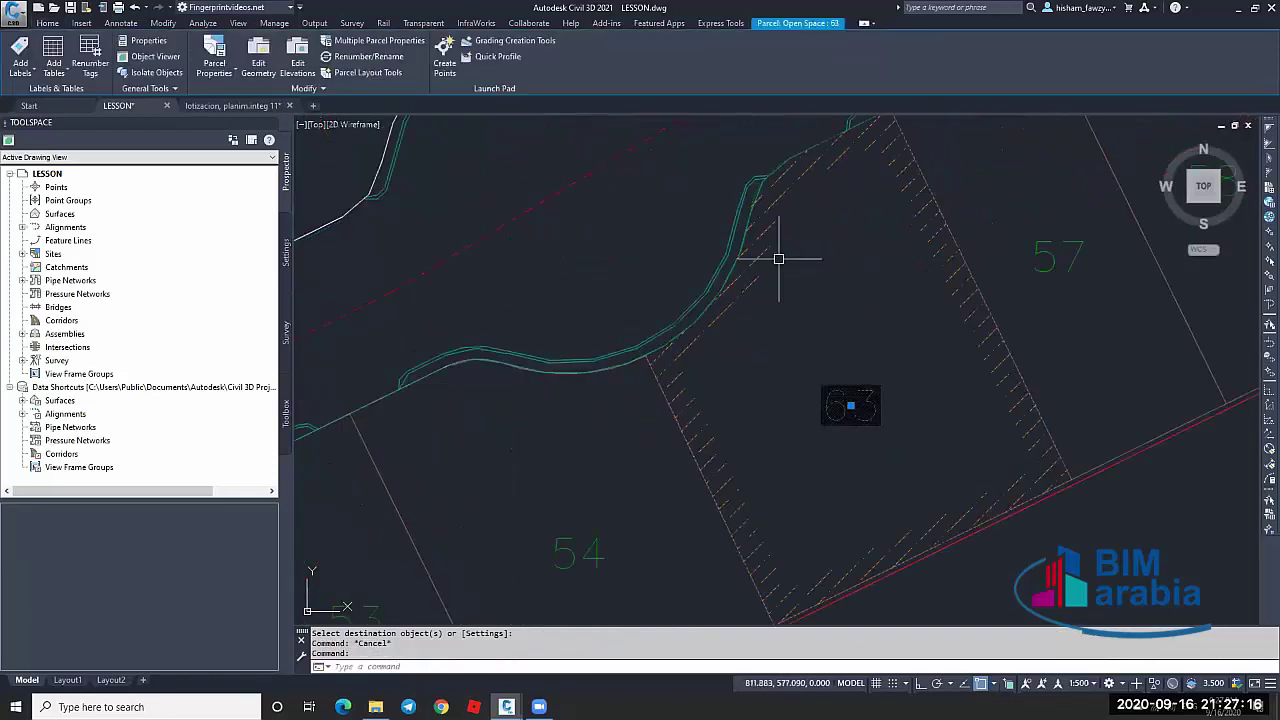
key("Escape")
scroll(777, 280, "down", 5)
scroll(770, 288, "down", 3)
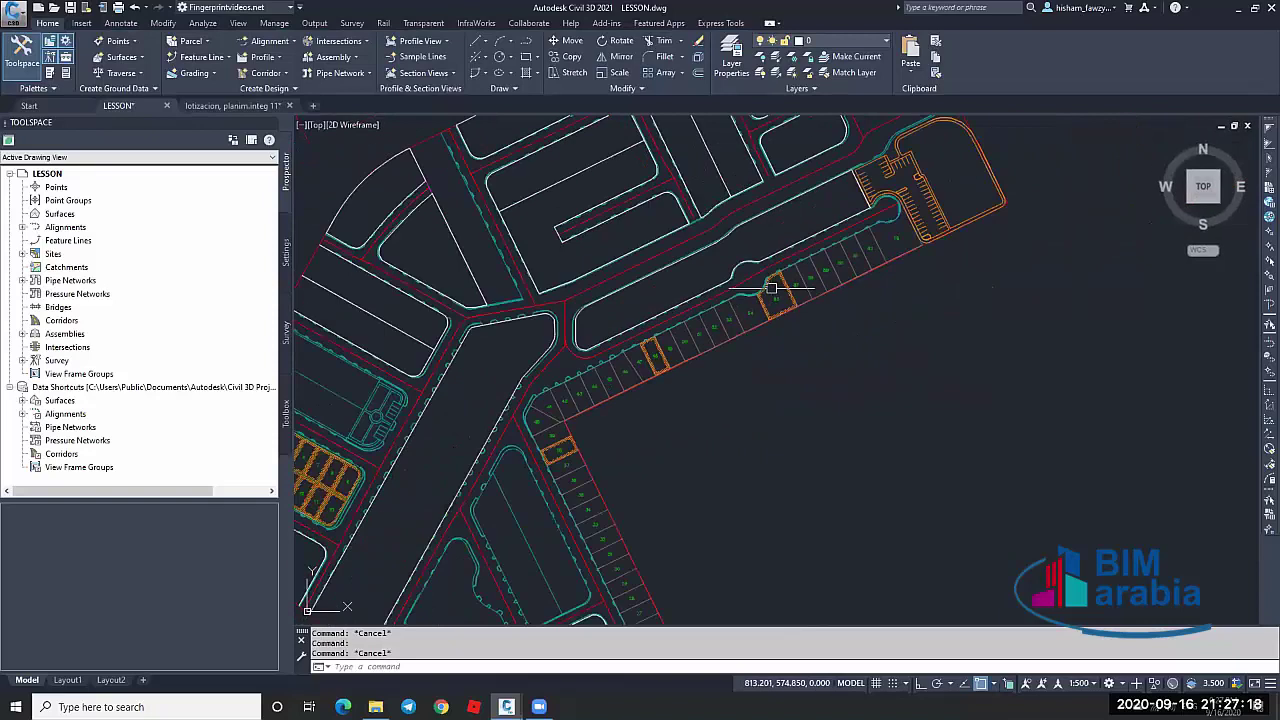
key("Escape")
scroll(771, 288, "down", 2)
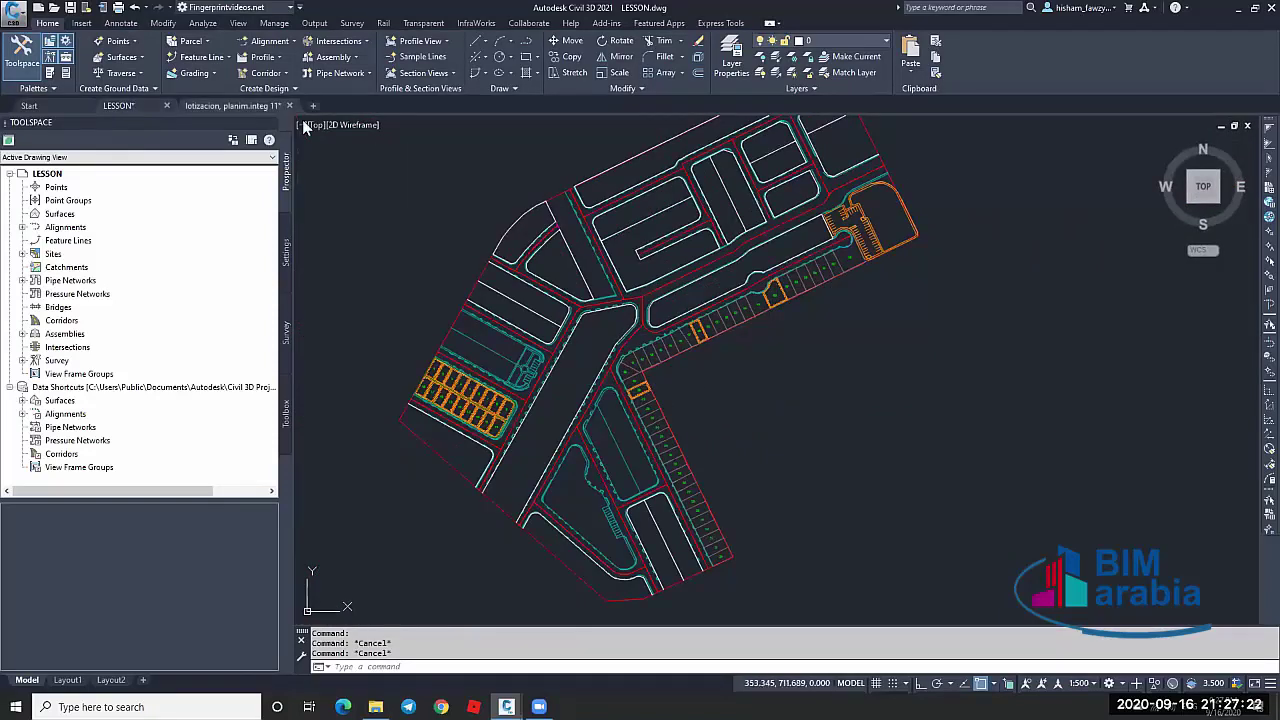
left_click(232, 105)
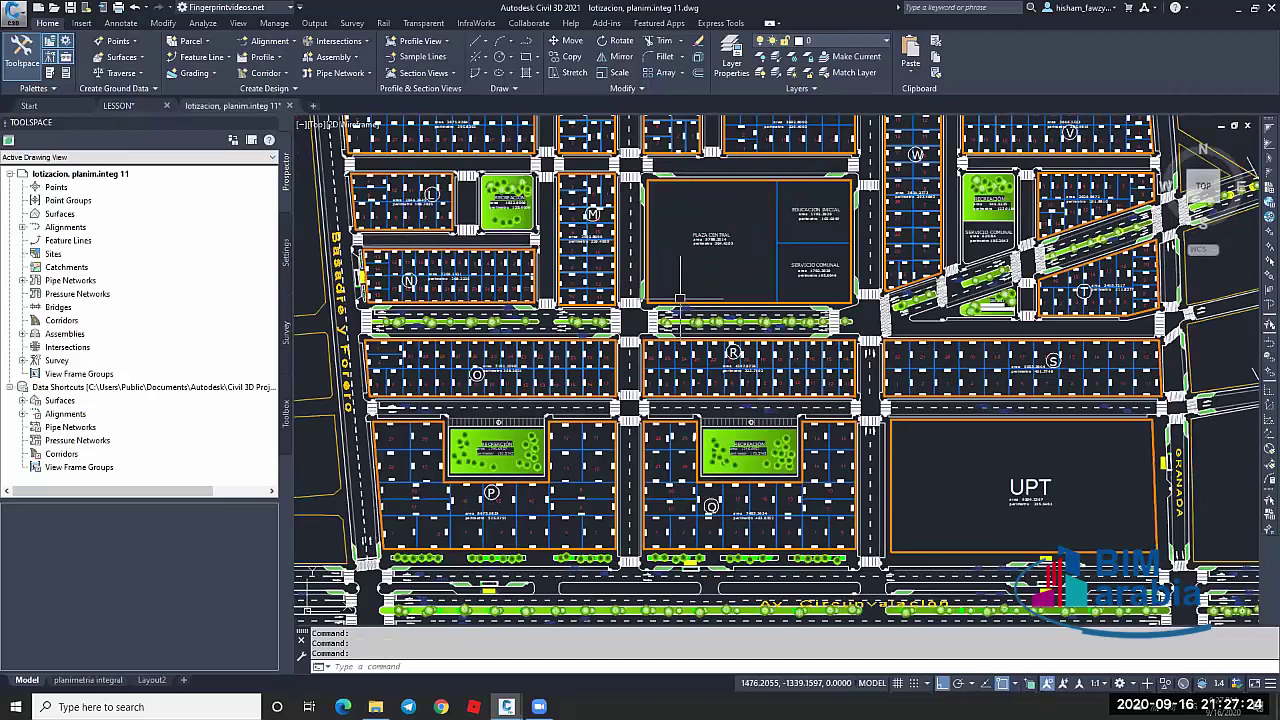
scroll(785, 355, "down", 2)
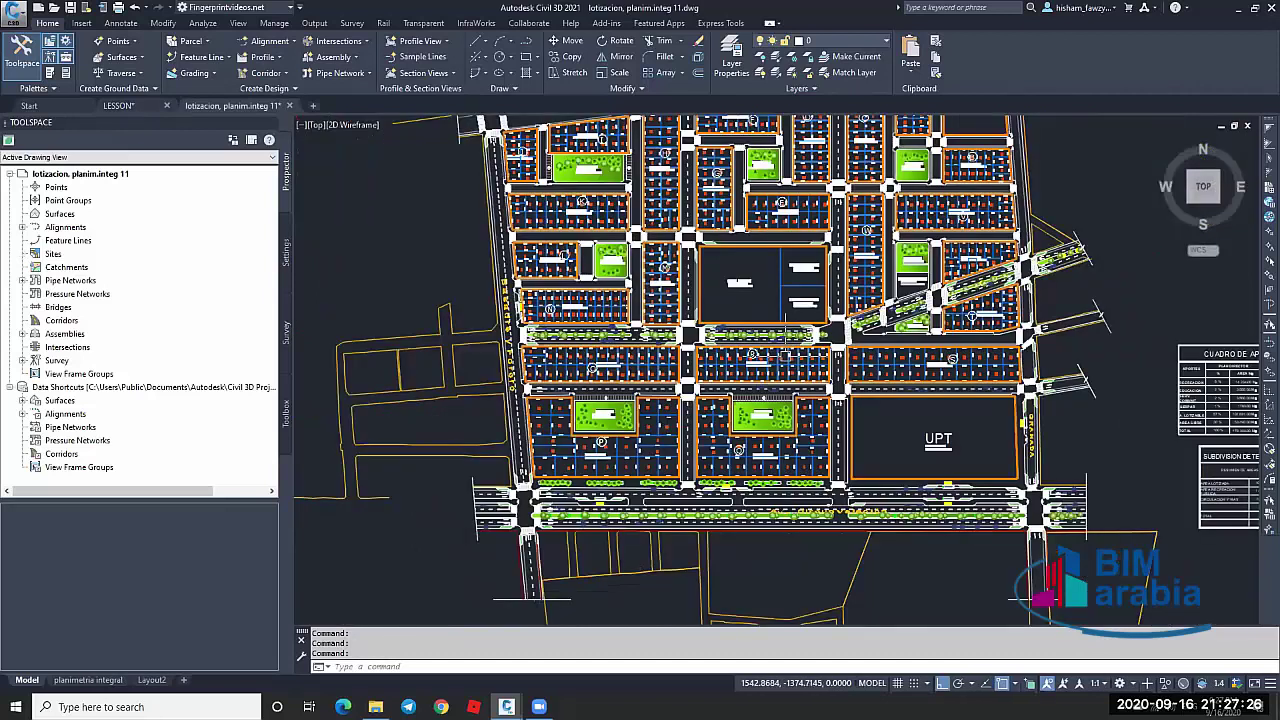
scroll(783, 355, "down", 2)
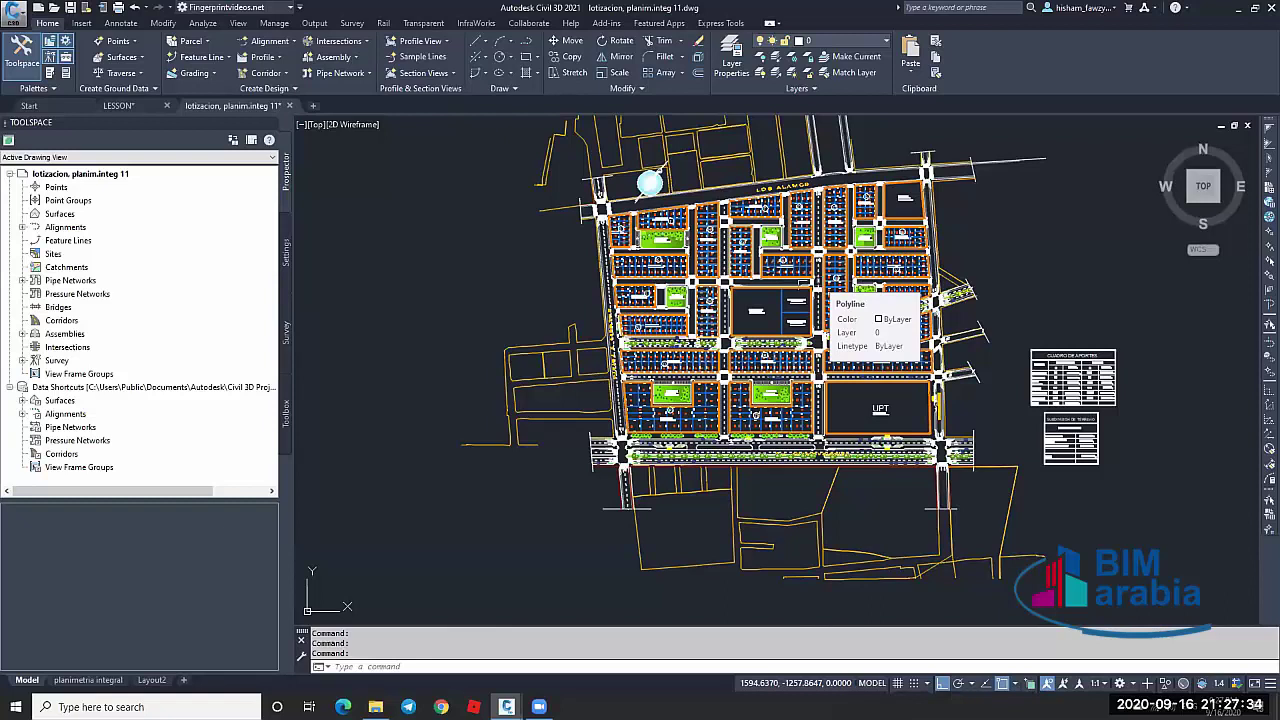
scroll(821, 329, "up", 2)
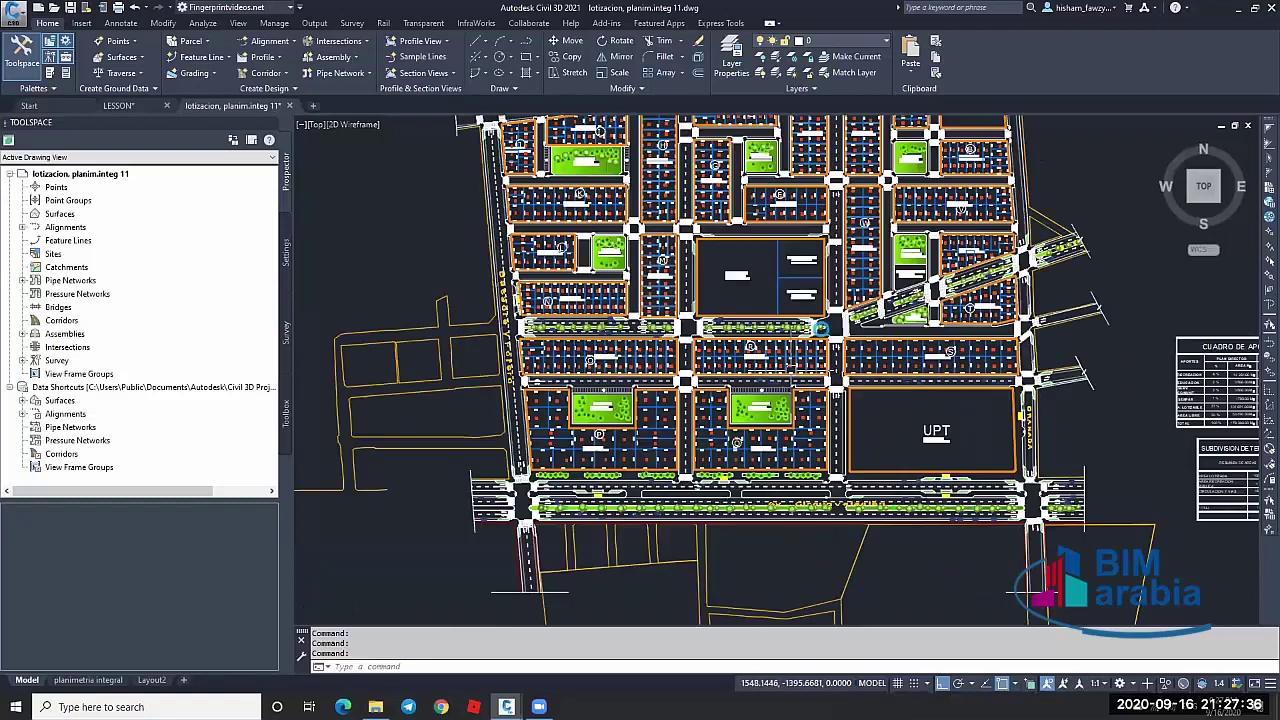
scroll(818, 313, "up", 8)
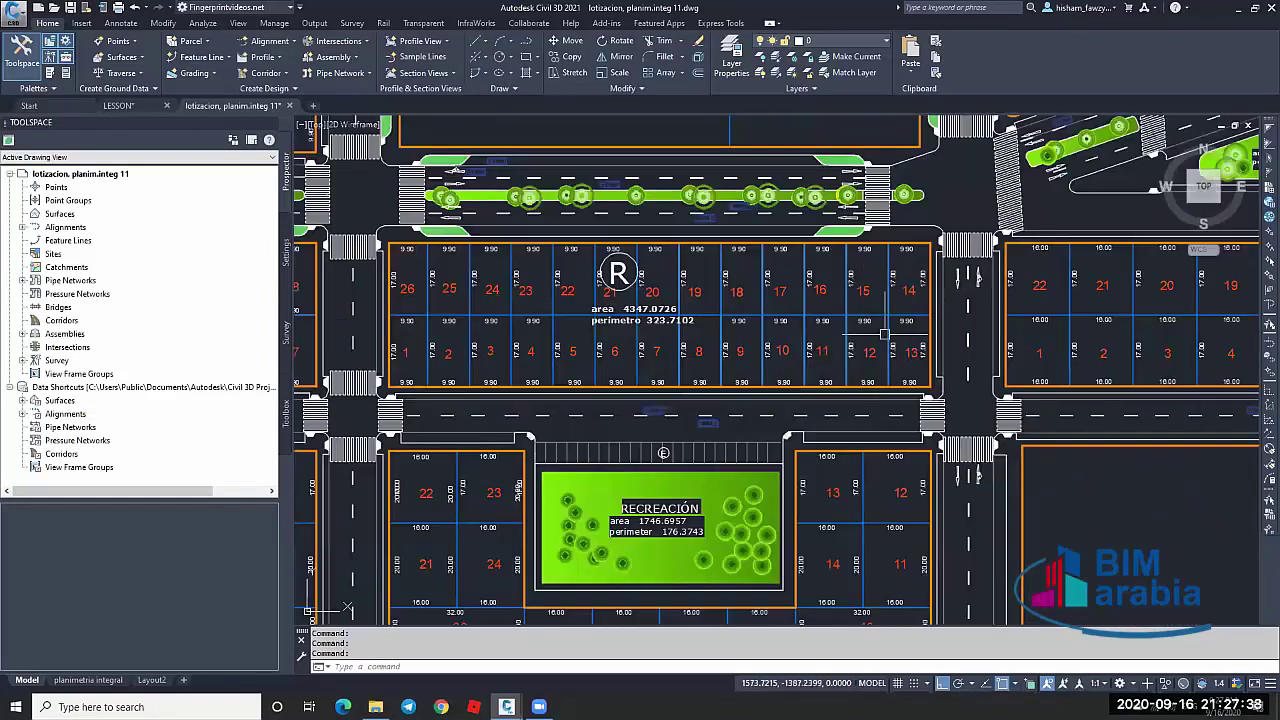
scroll(898, 318, "up", 3)
scroll(814, 306, "down", 8)
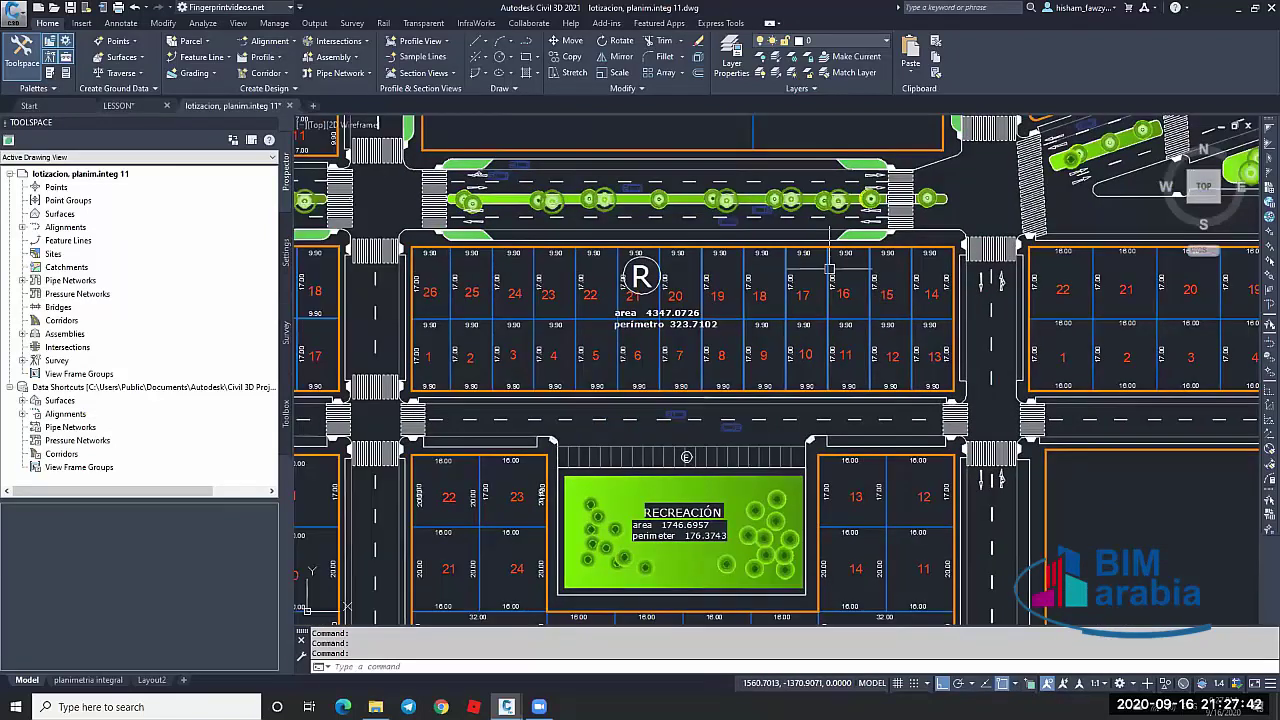
scroll(480, 265, "up", 5)
scroll(663, 293, "down", 4)
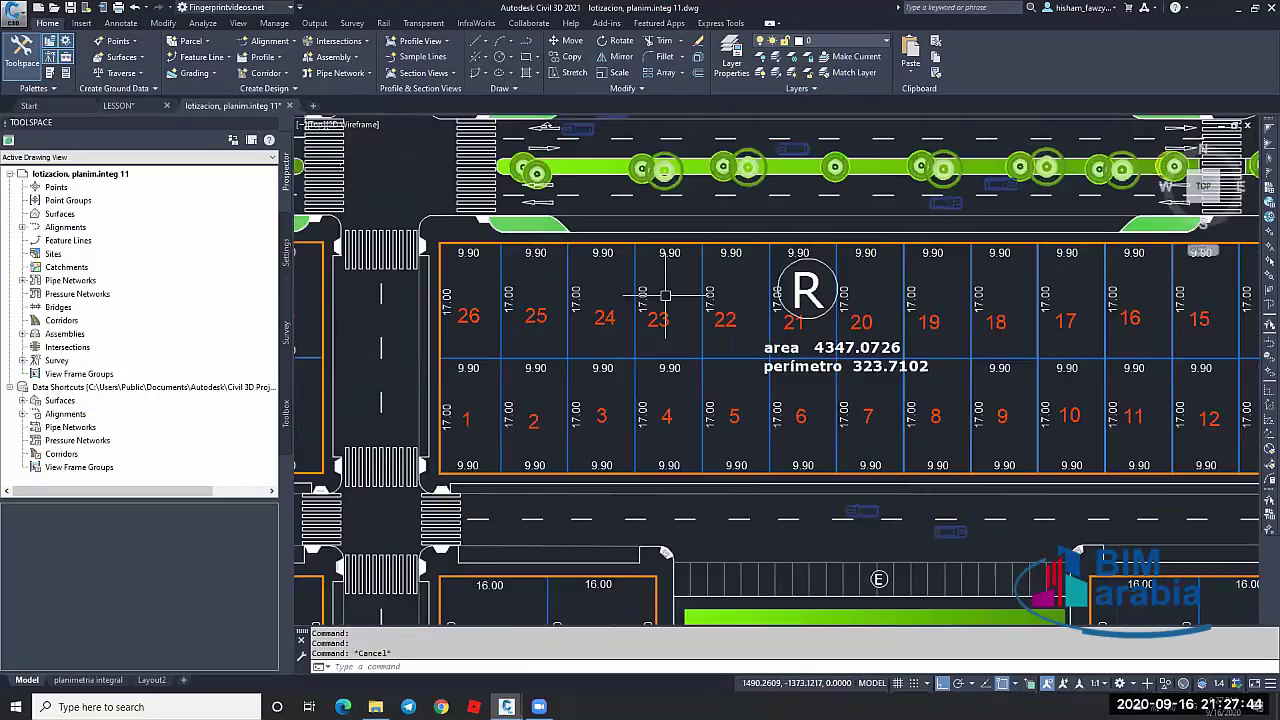
key("Escape")
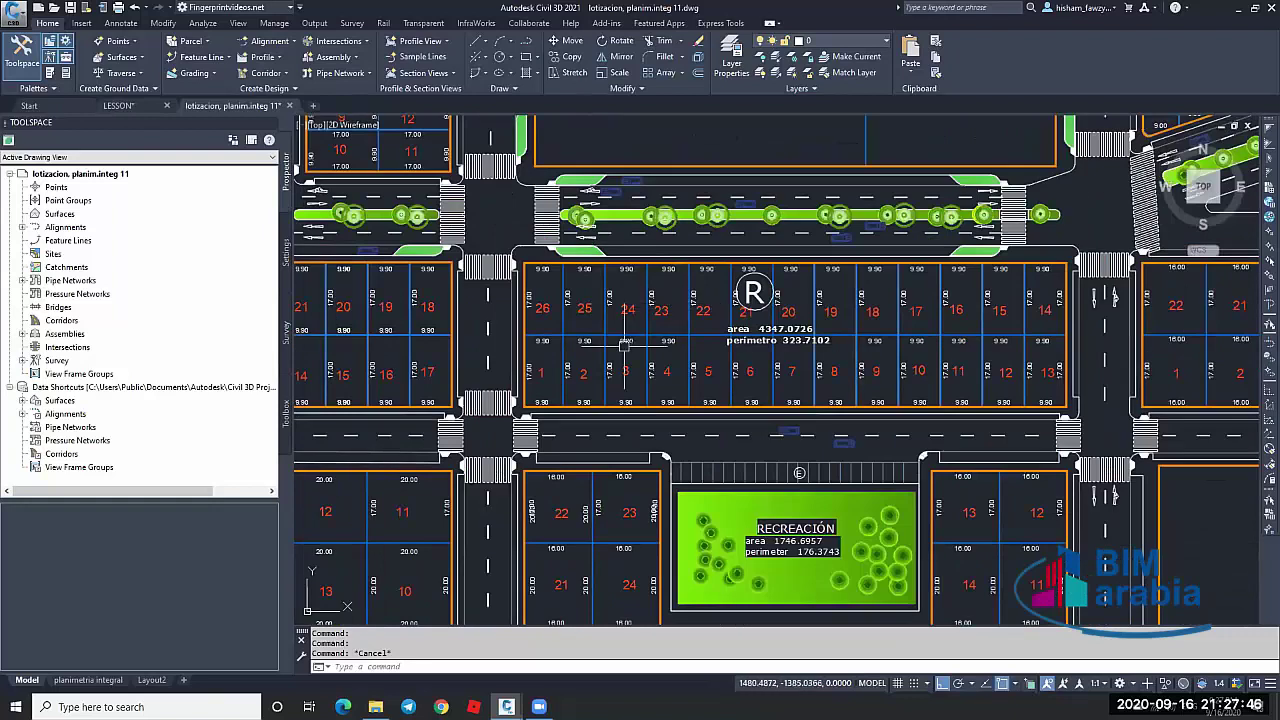
middle_click_drag(941, 334, 826, 341)
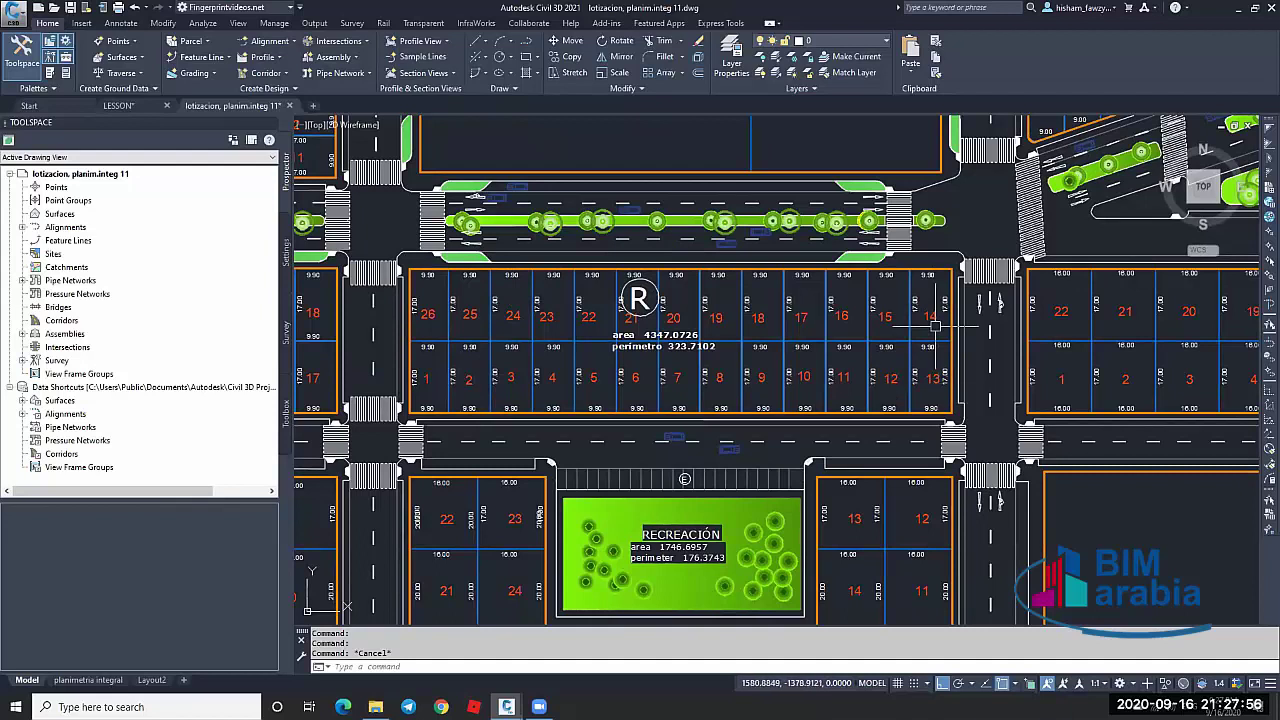
mouse_move(935, 326)
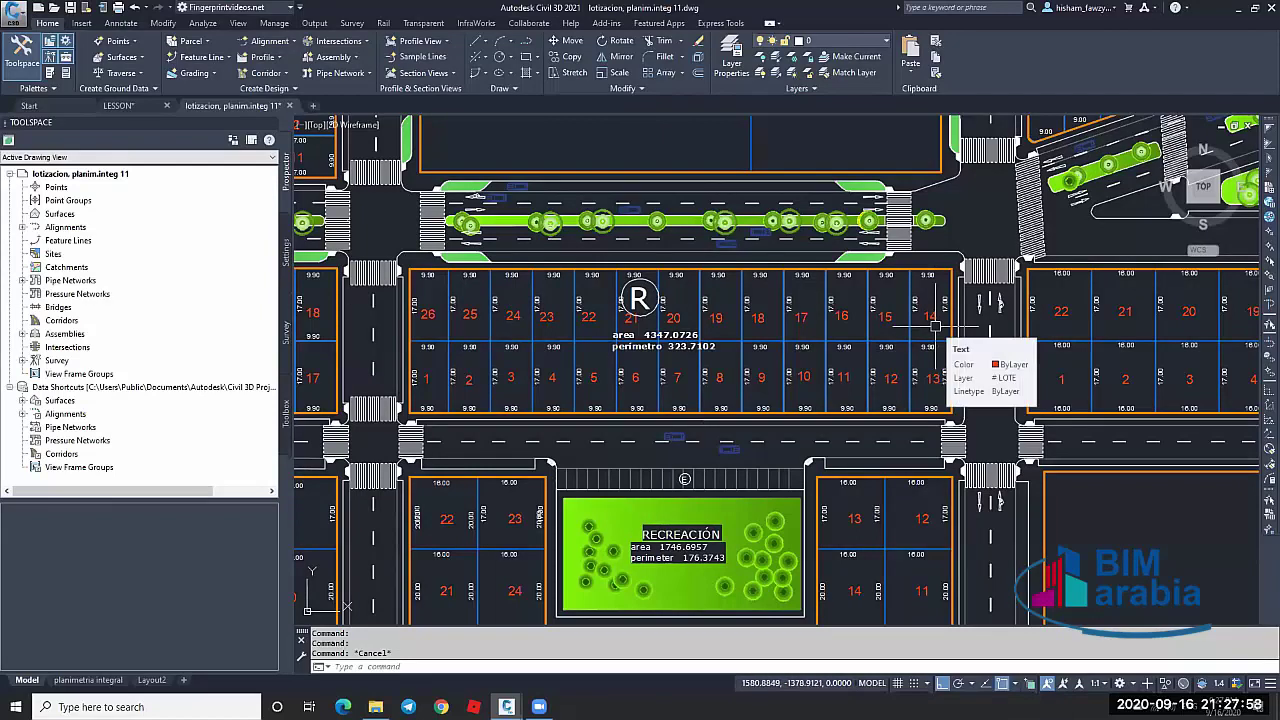
scroll(930, 278, "up", 6)
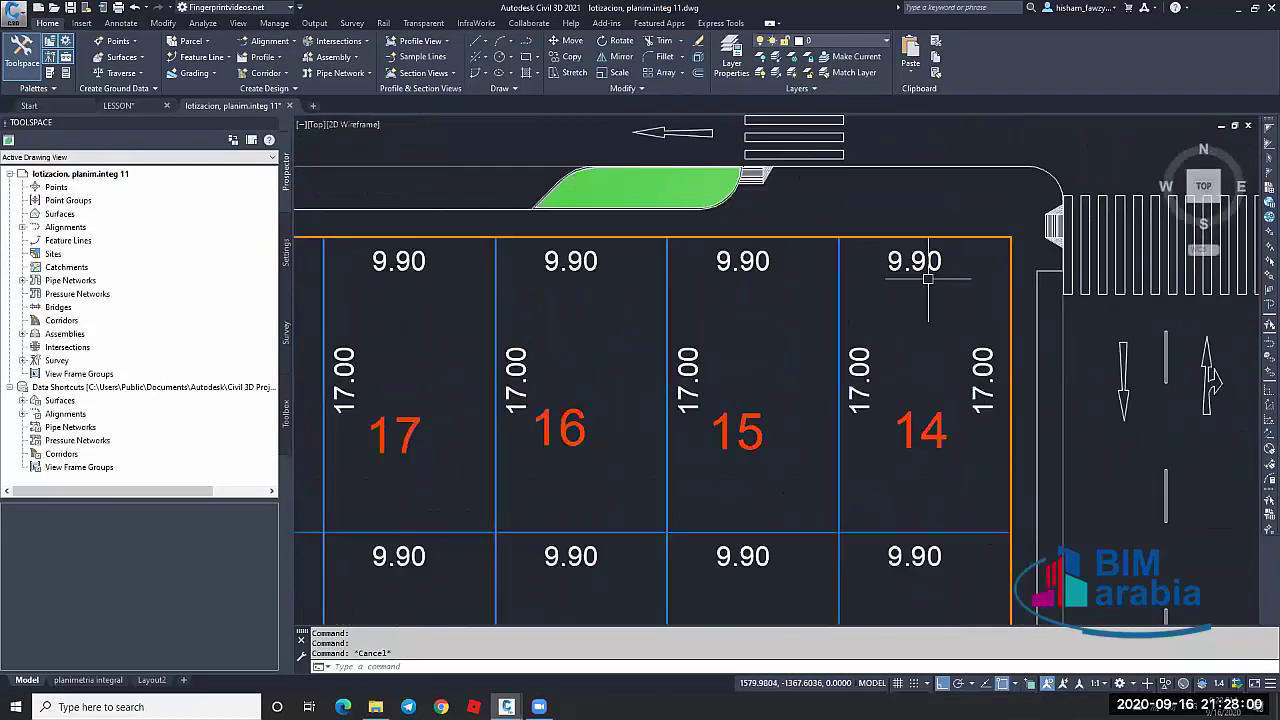
scroll(928, 279, "down", 6)
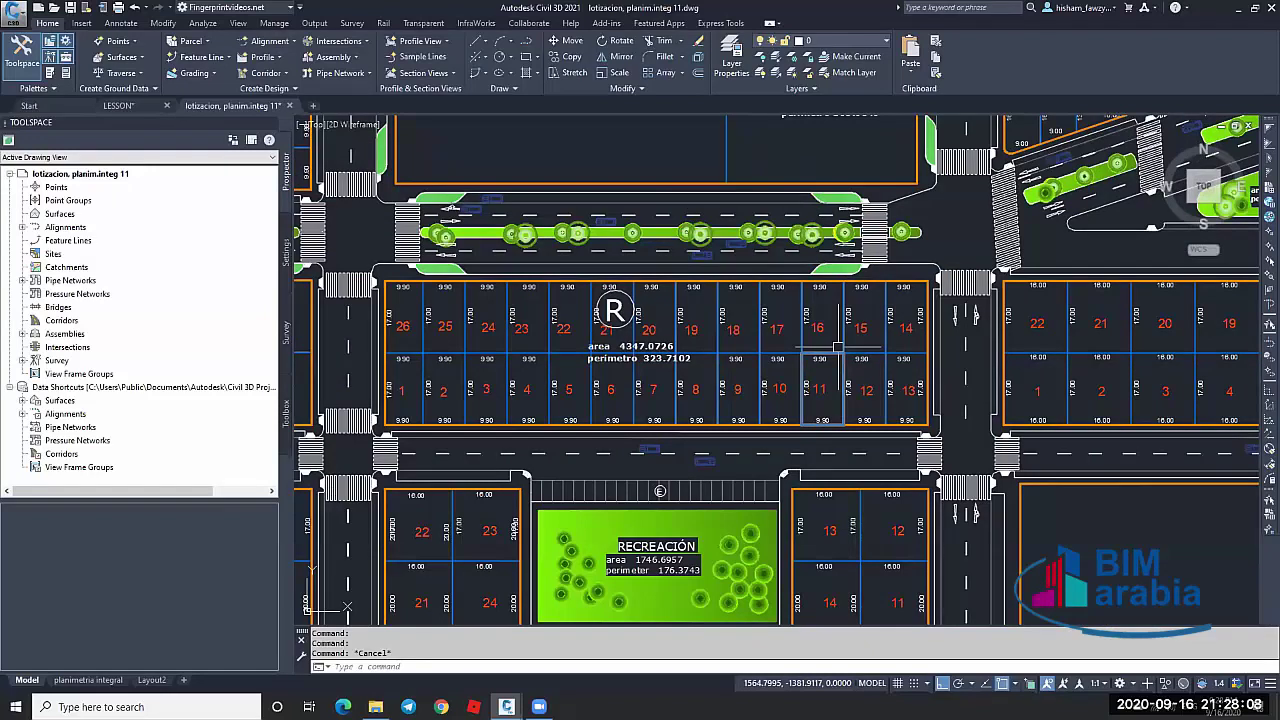
scroll(838, 346, "down", 2)
scroll(722, 372, "down", 2)
scroll(722, 372, "up", 2)
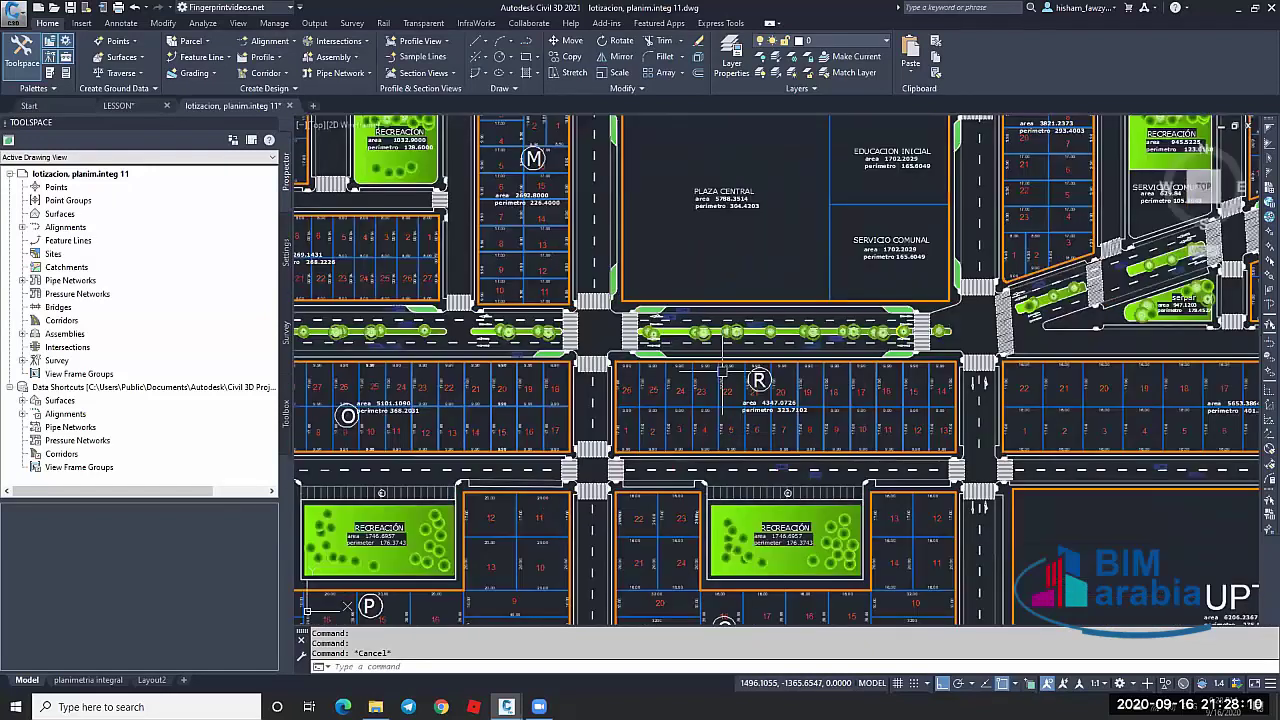
scroll(722, 372, "down", 2)
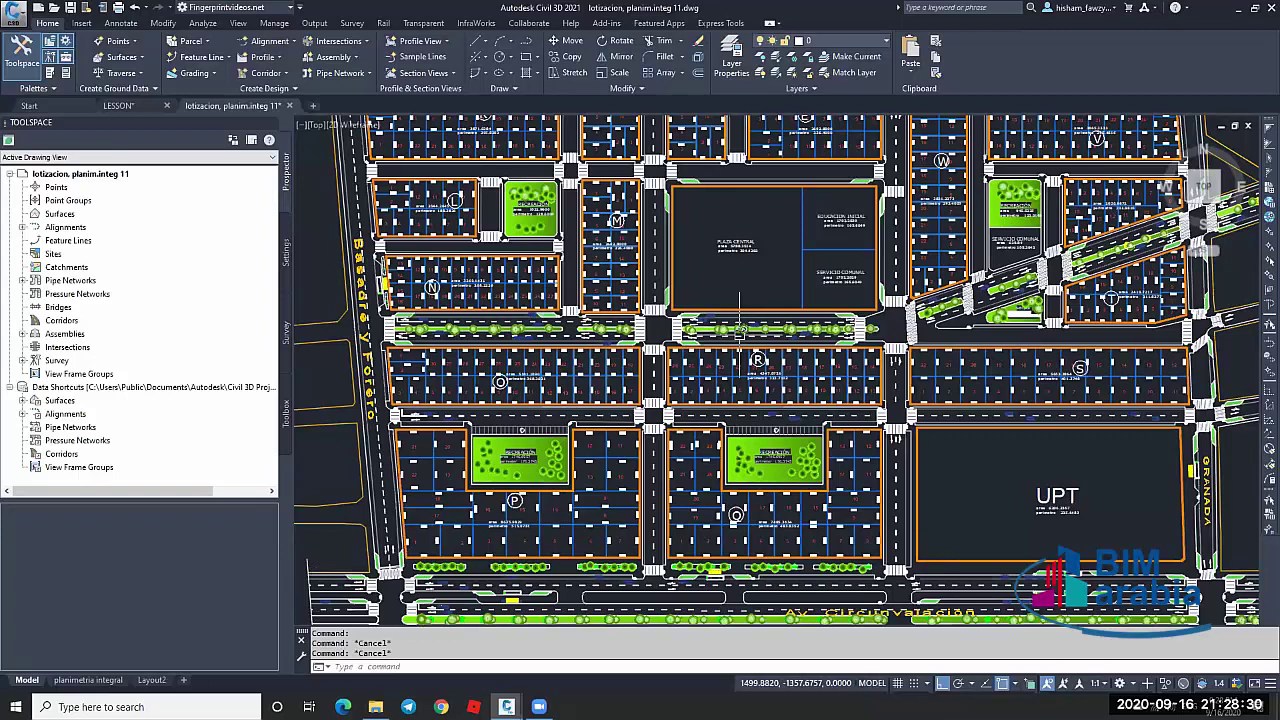
scroll(740, 330, "down", 2)
scroll(805, 334, "down", 1)
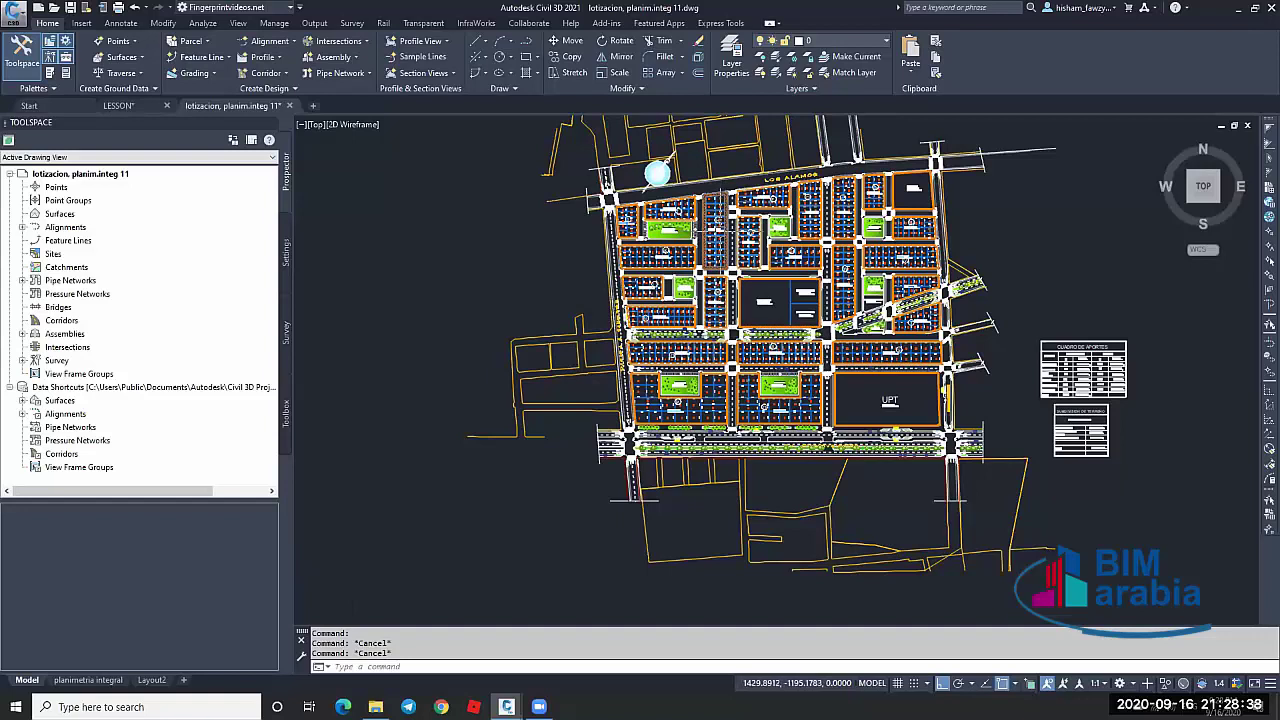
scroll(719, 233, "up", 2)
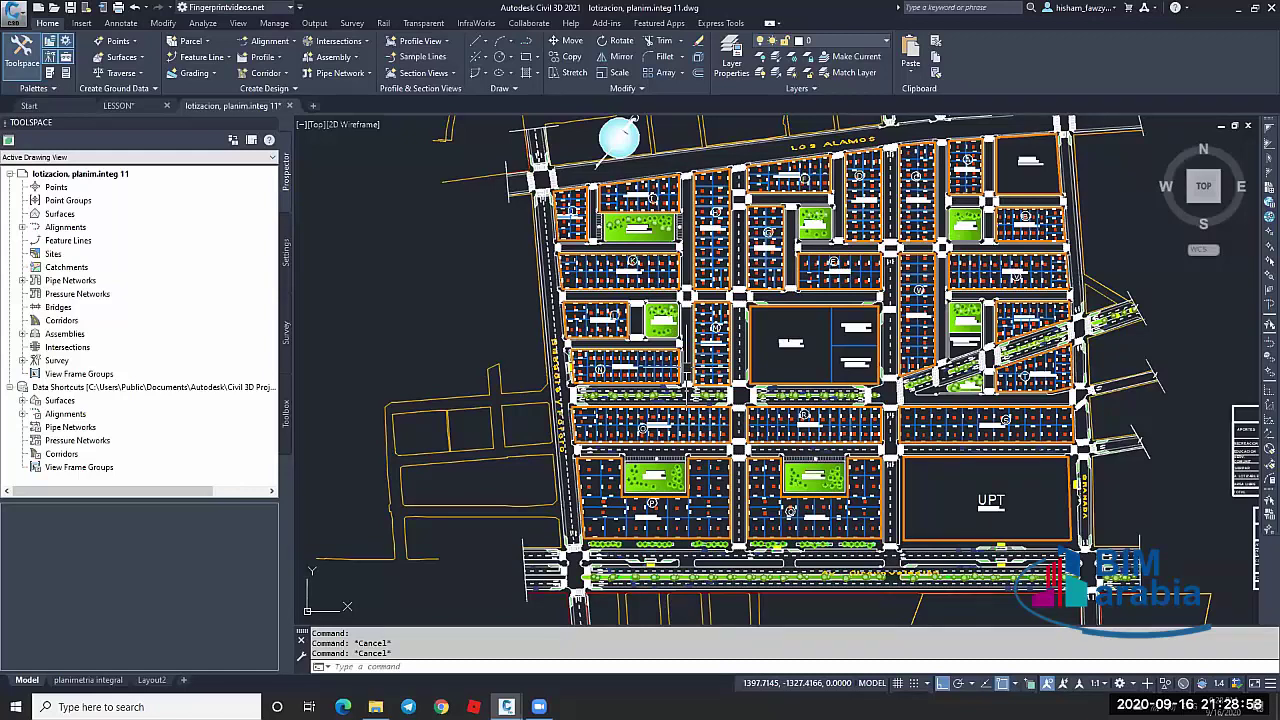
Turn off the urbano entorno layer and make layer 02 the current layer
left_click(767, 74)
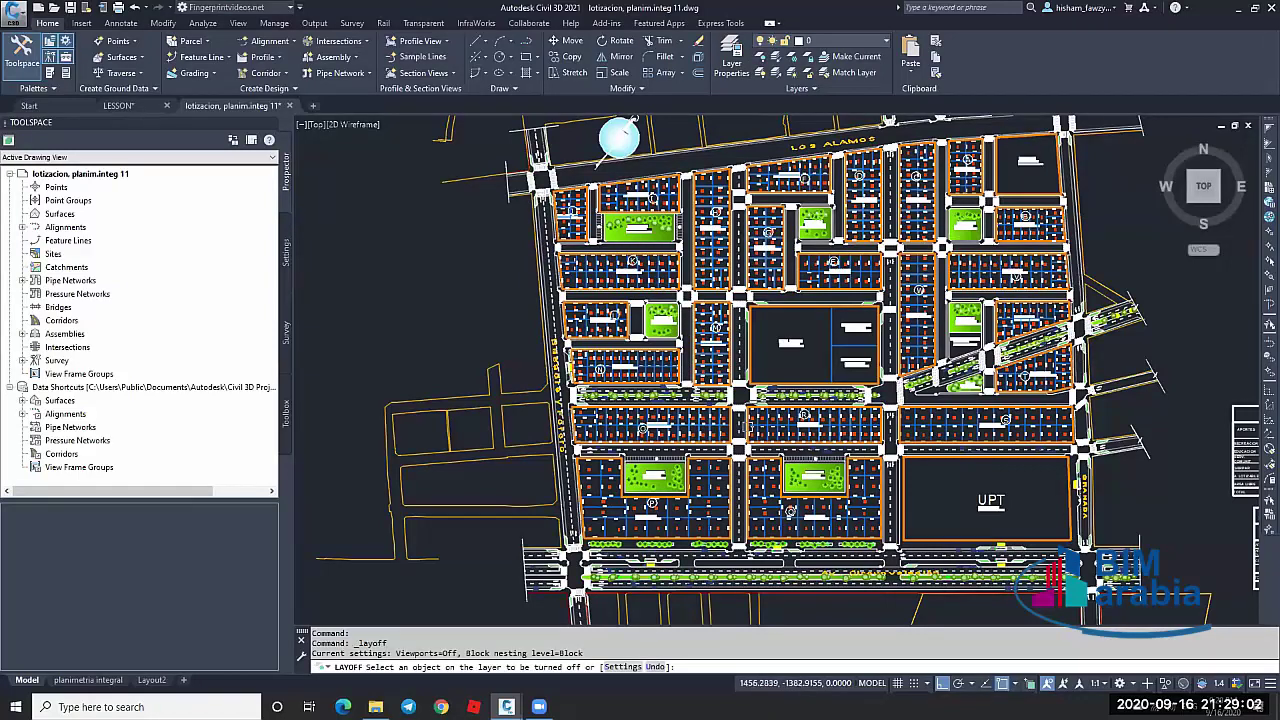
left_click(620, 138)
scroll(747, 428, "up", 4)
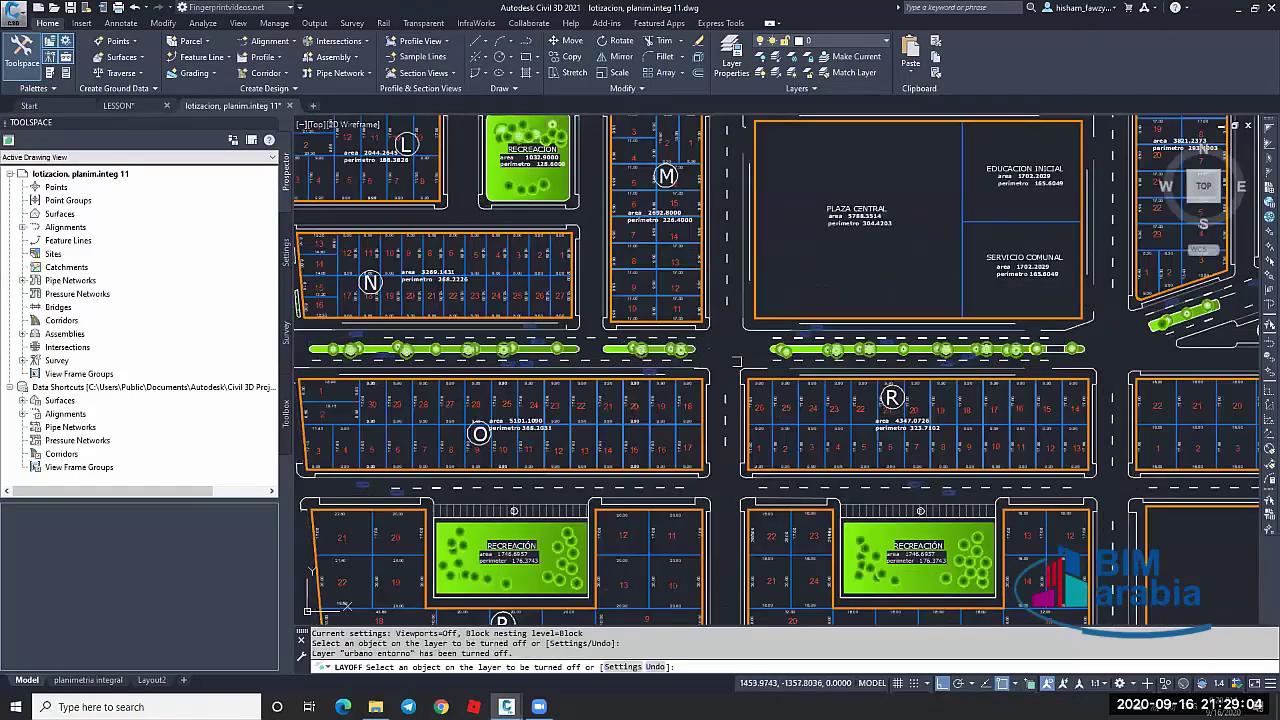
left_click(722, 372)
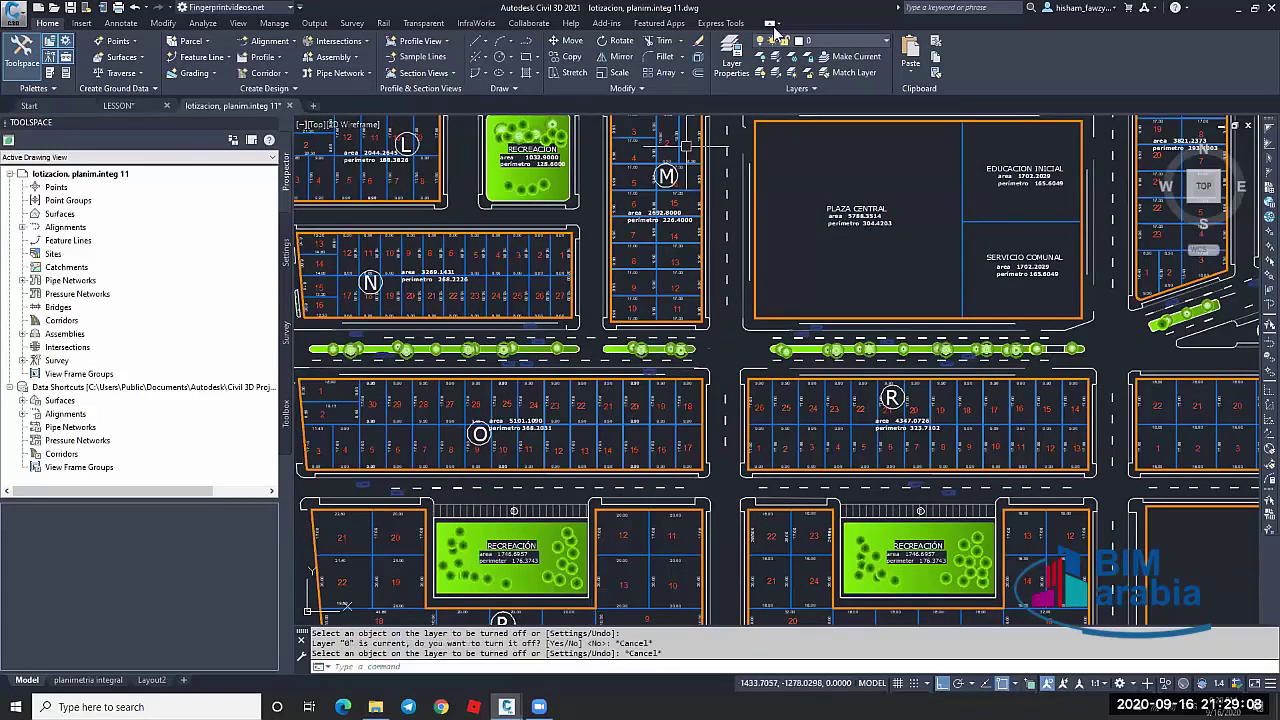
key("Escape")
key("Escape")
left_click(840, 40)
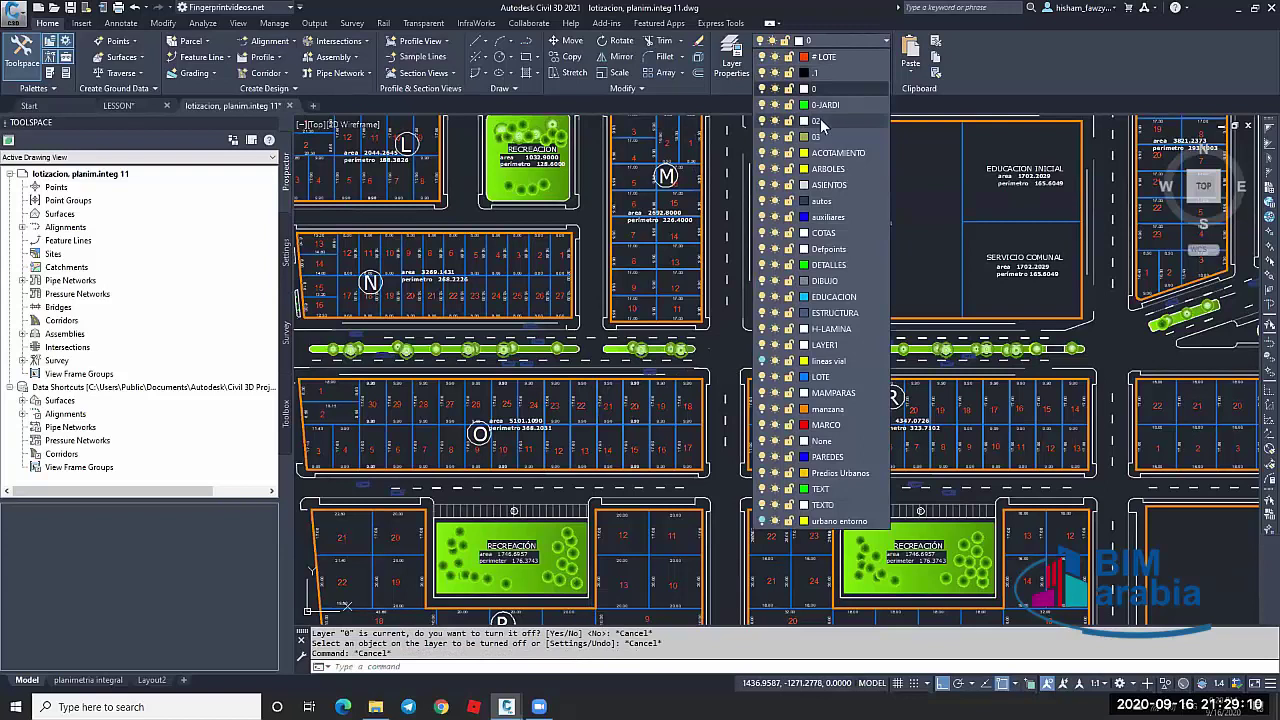
left_click(770, 72)
Turn off layers 0, EDUCACION, 0-JARDI and Predios Urbanos by picking their objects
left_click(759, 57)
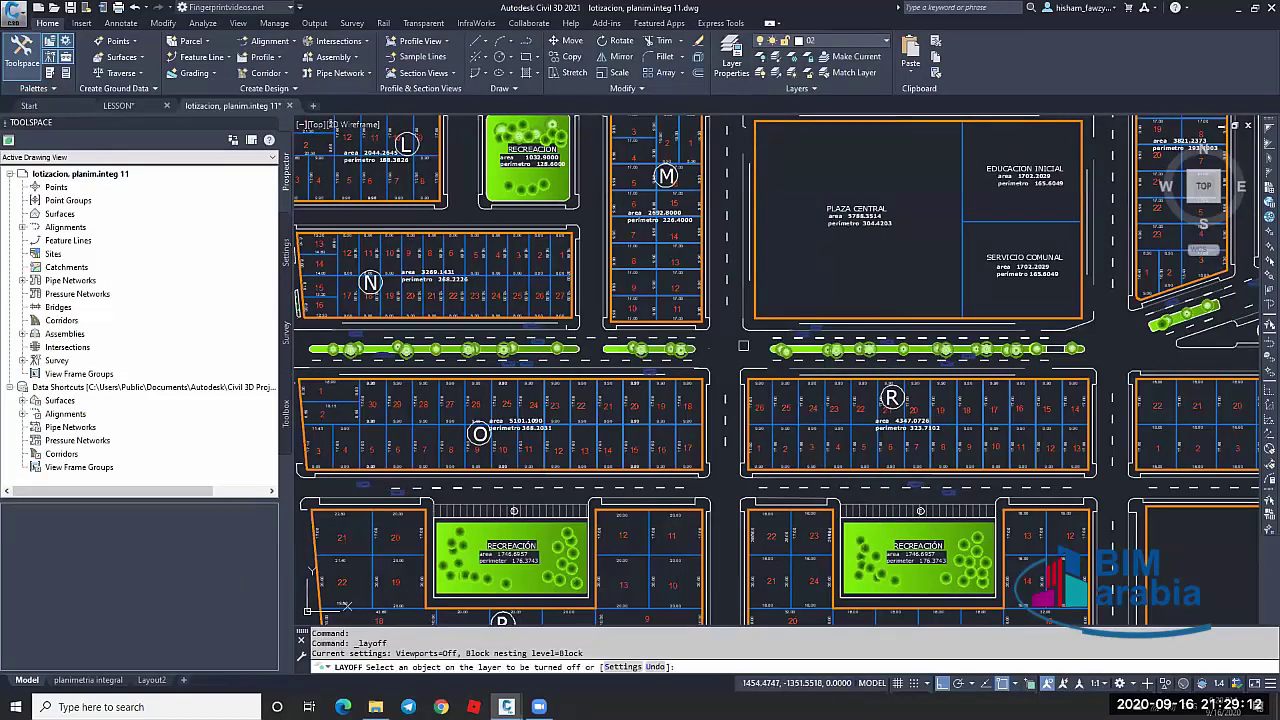
left_click(742, 343)
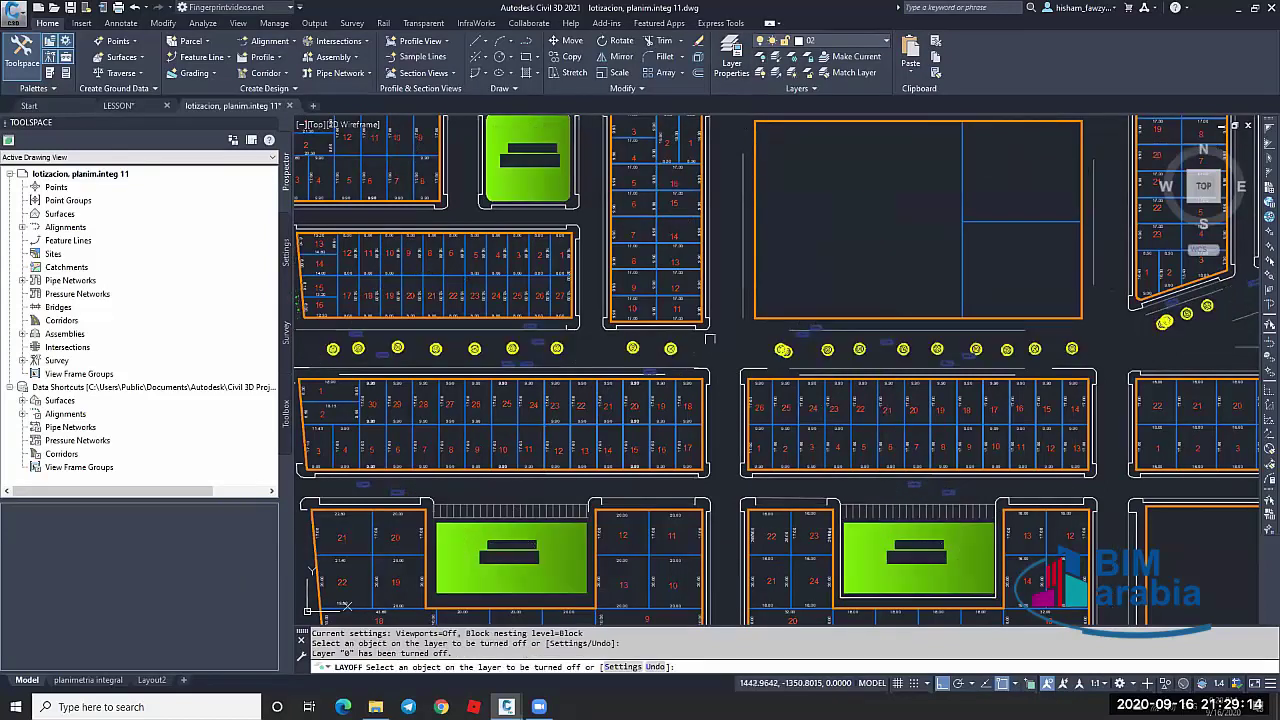
scroll(709, 338, "up", 3)
left_click(712, 317)
scroll(712, 317, "down", 3)
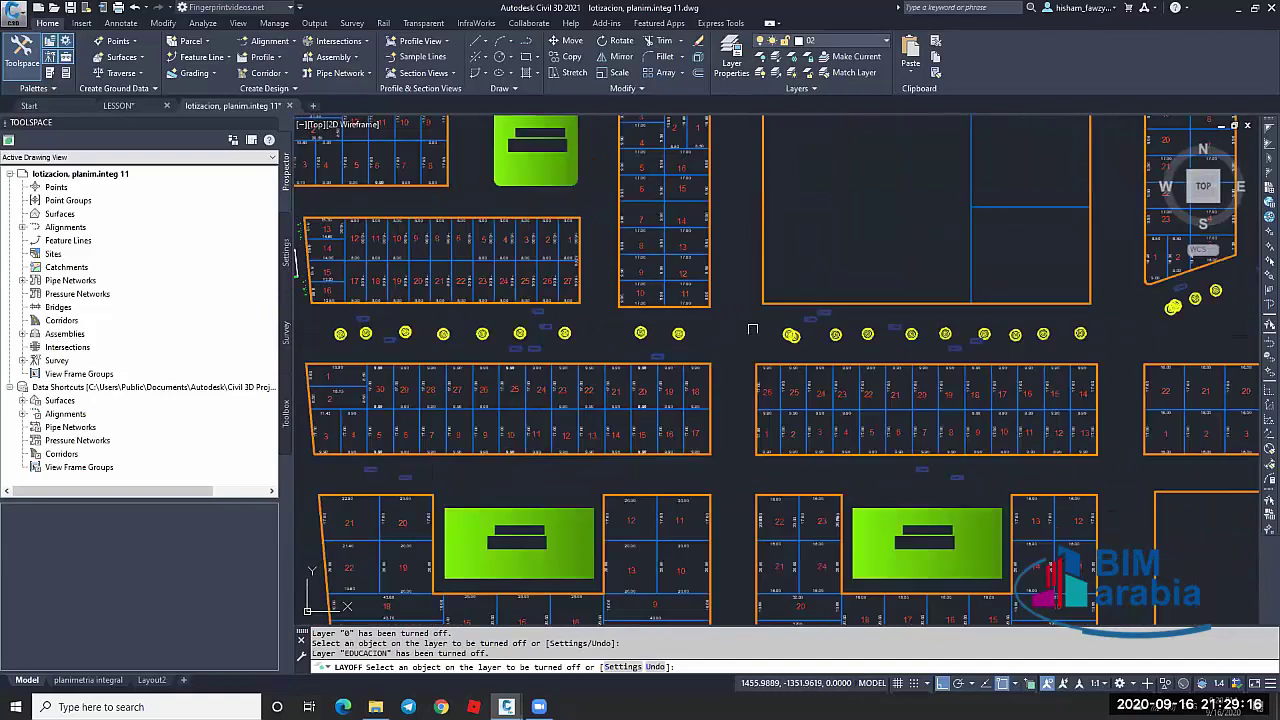
scroll(751, 328, "down", 2)
left_click(751, 328)
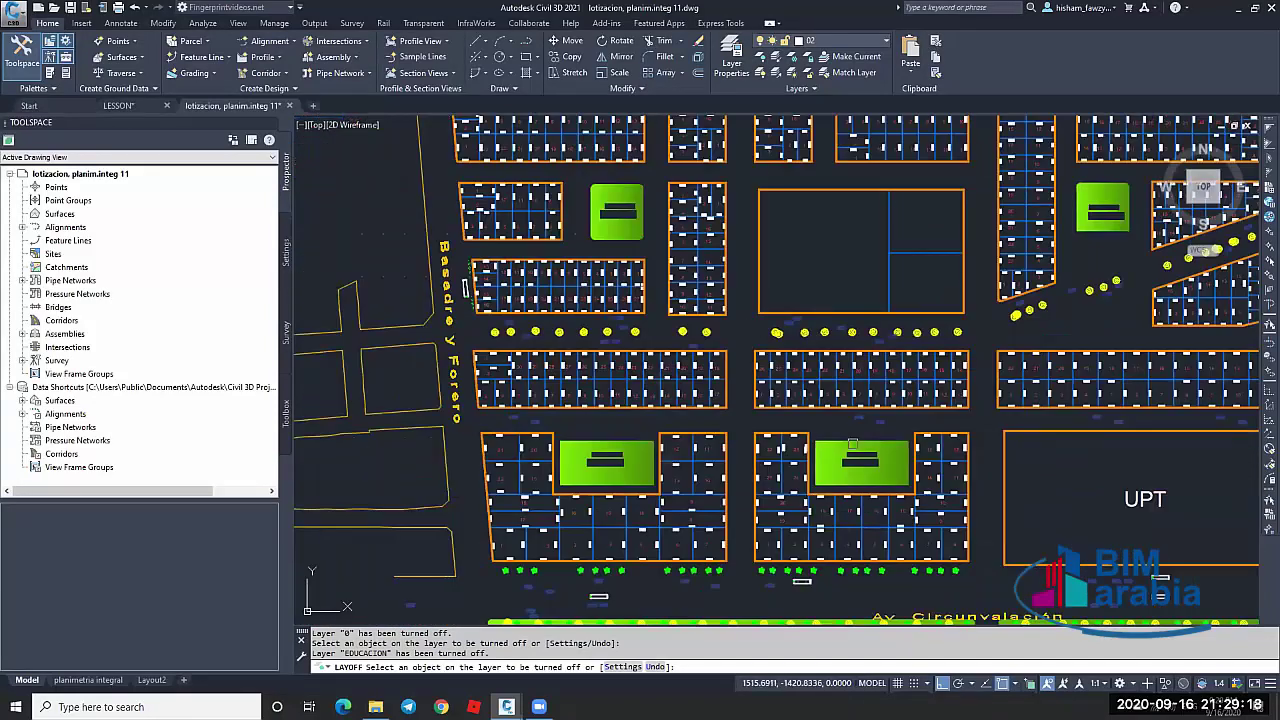
scroll(706, 314, "down", 2)
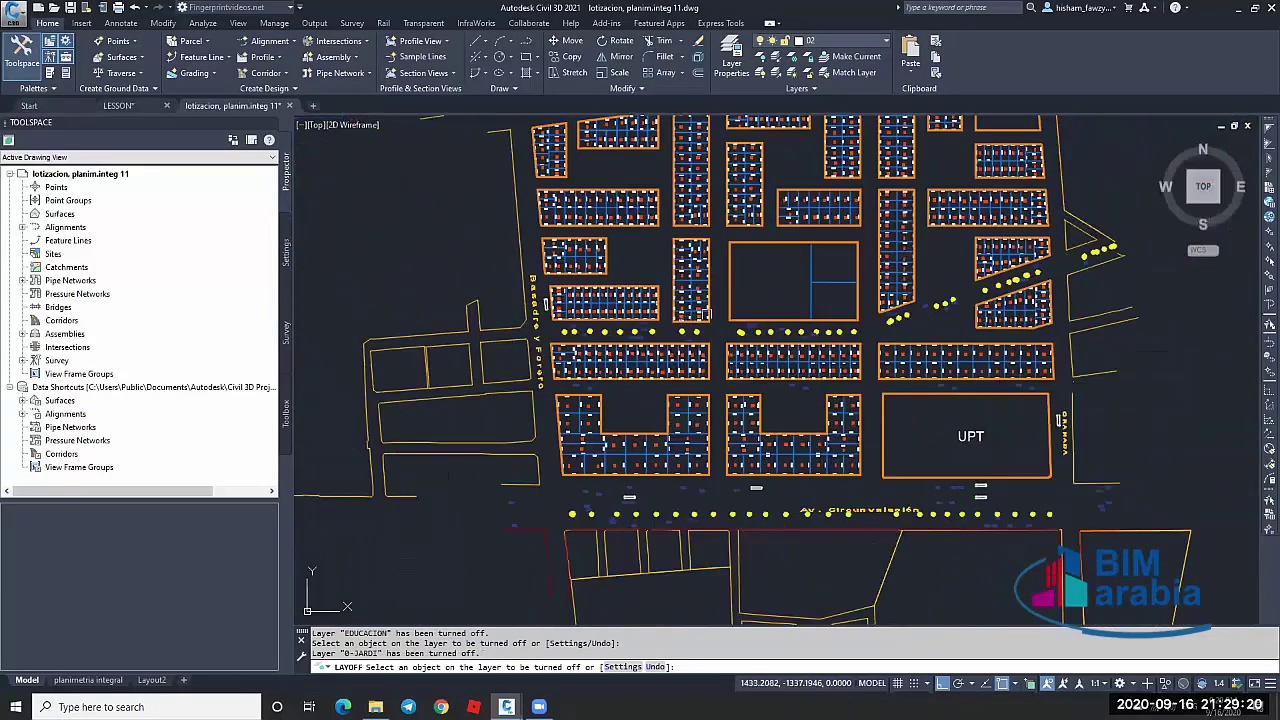
left_click(523, 353)
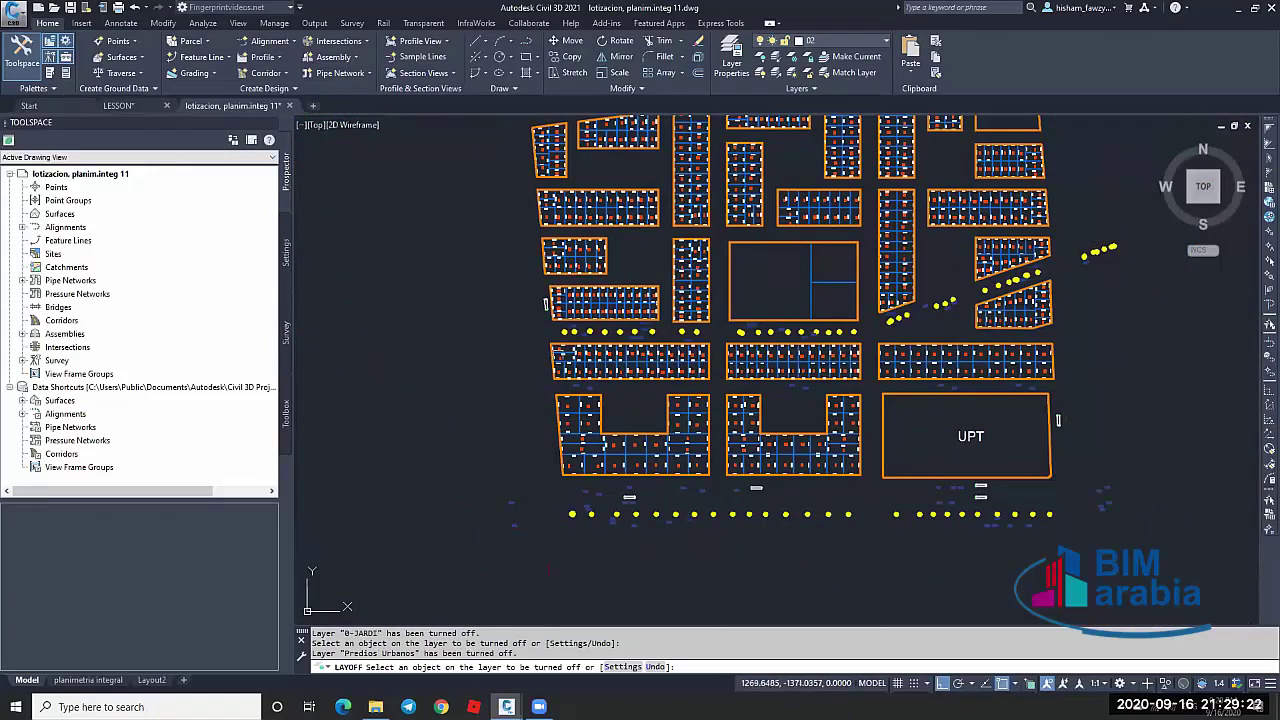
key("Escape")
Turn off the remaining 0-JARDI hatches and the autos layer's cars
key("Escape")
left_click(680, 518)
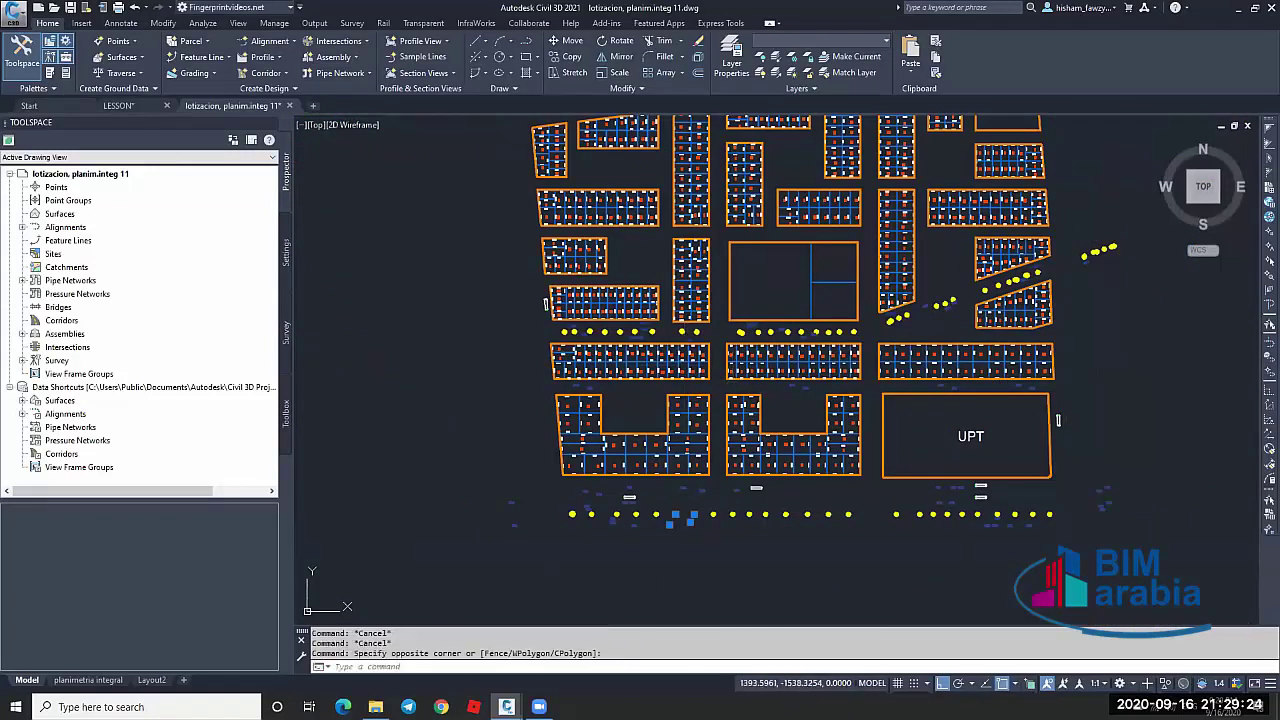
key("Escape")
left_click(760, 57)
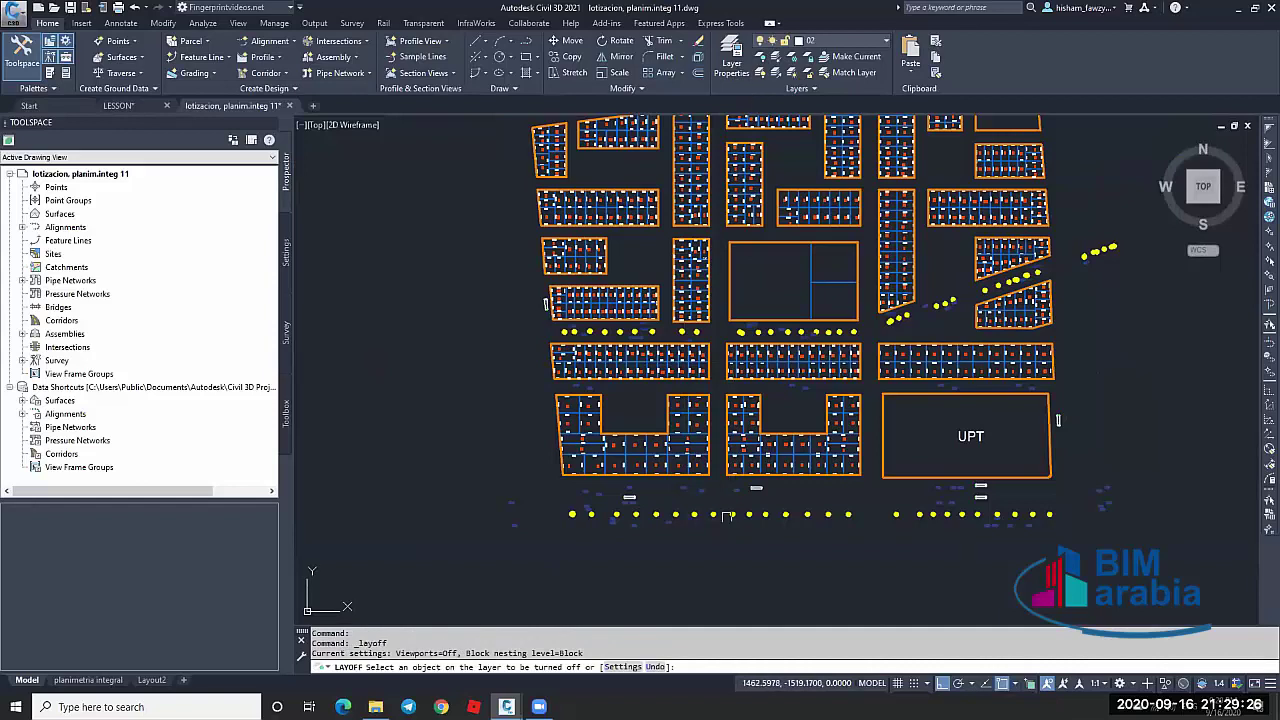
left_click(713, 515)
left_click(702, 489)
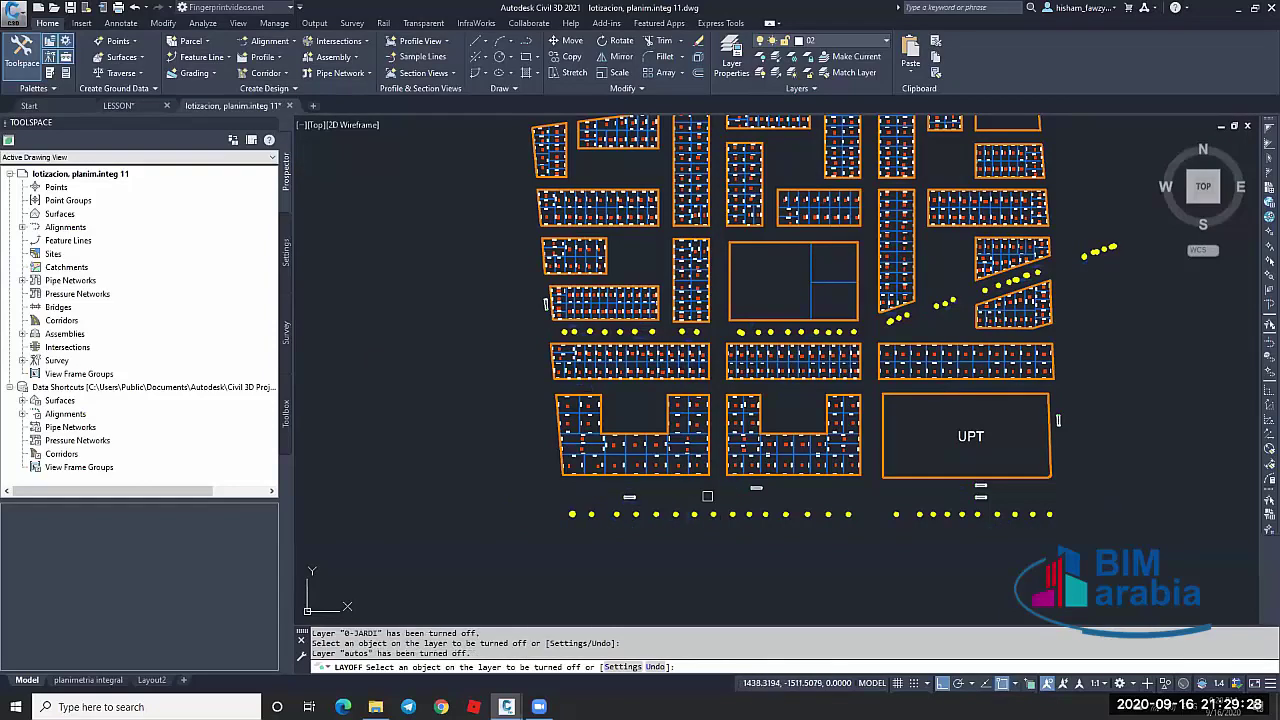
key("Escape")
key("Escape")
scroll(760, 300, "down", 4)
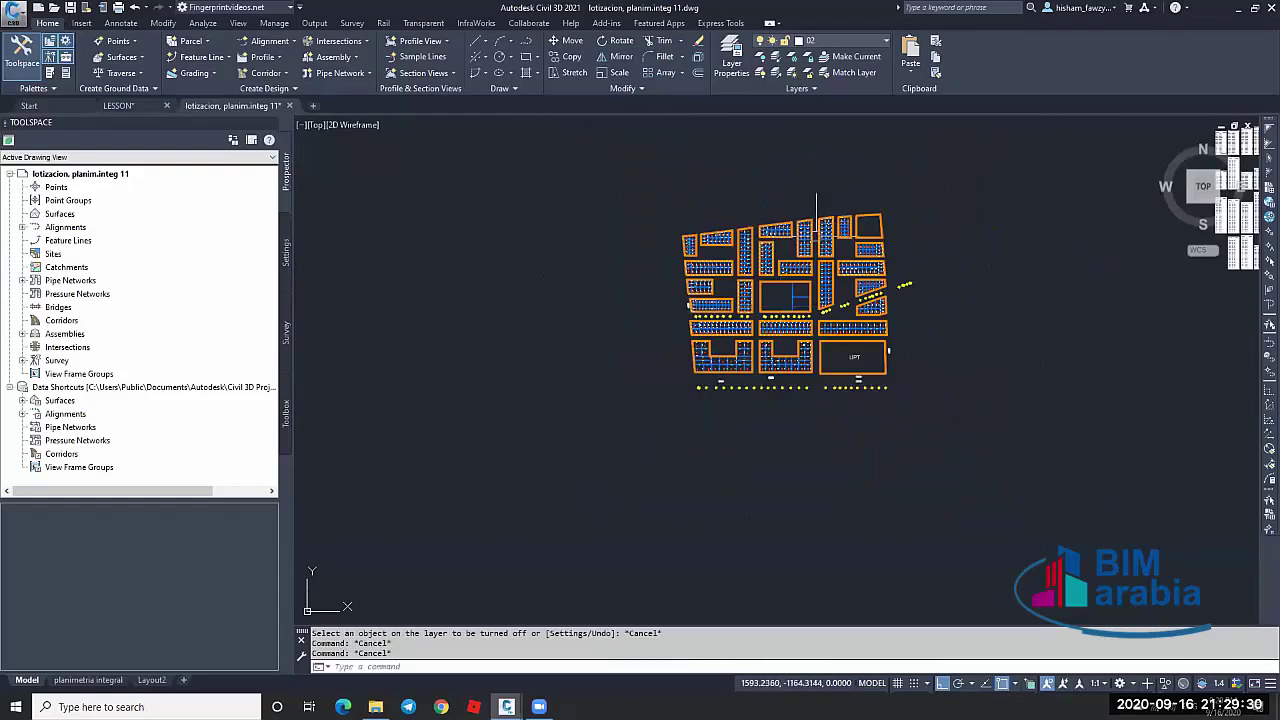
Erase a first group of objects beside the lots using a window selection
scroll(817, 236, "up", 4)
scroll(830, 215, "up", 6)
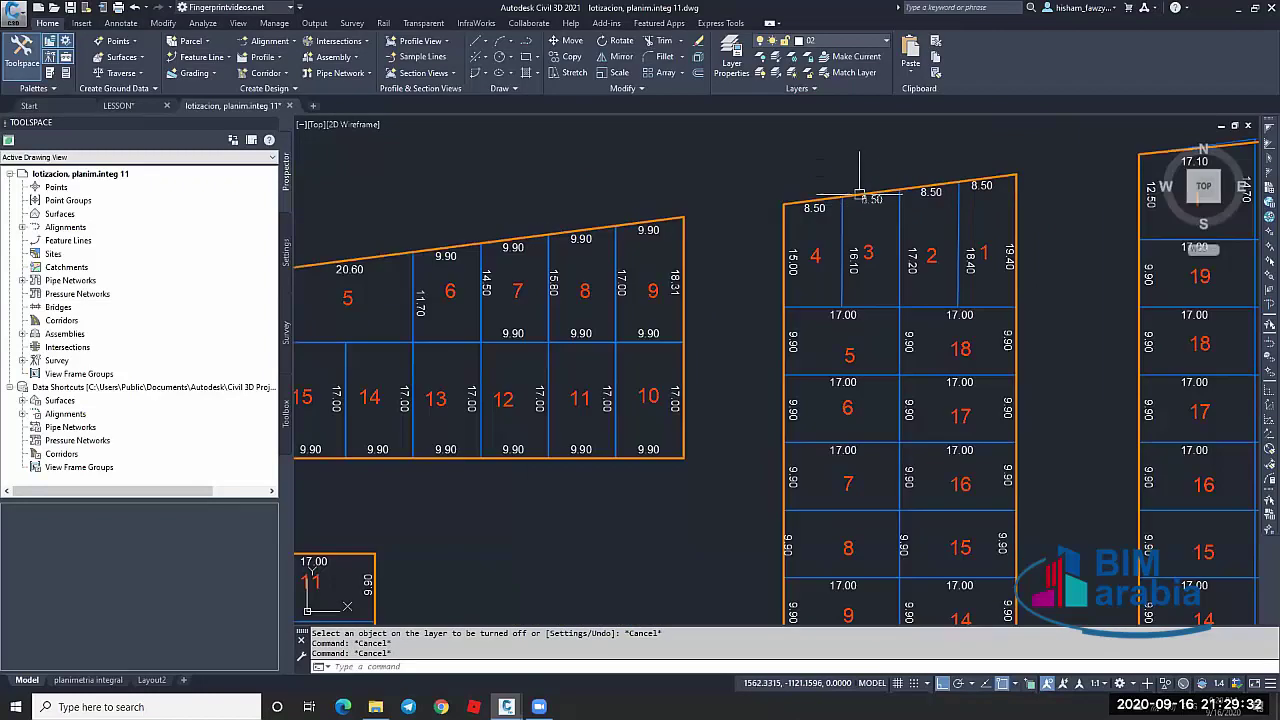
scroll(838, 224, "down", 3)
scroll(834, 200, "up", 4)
left_click(873, 133)
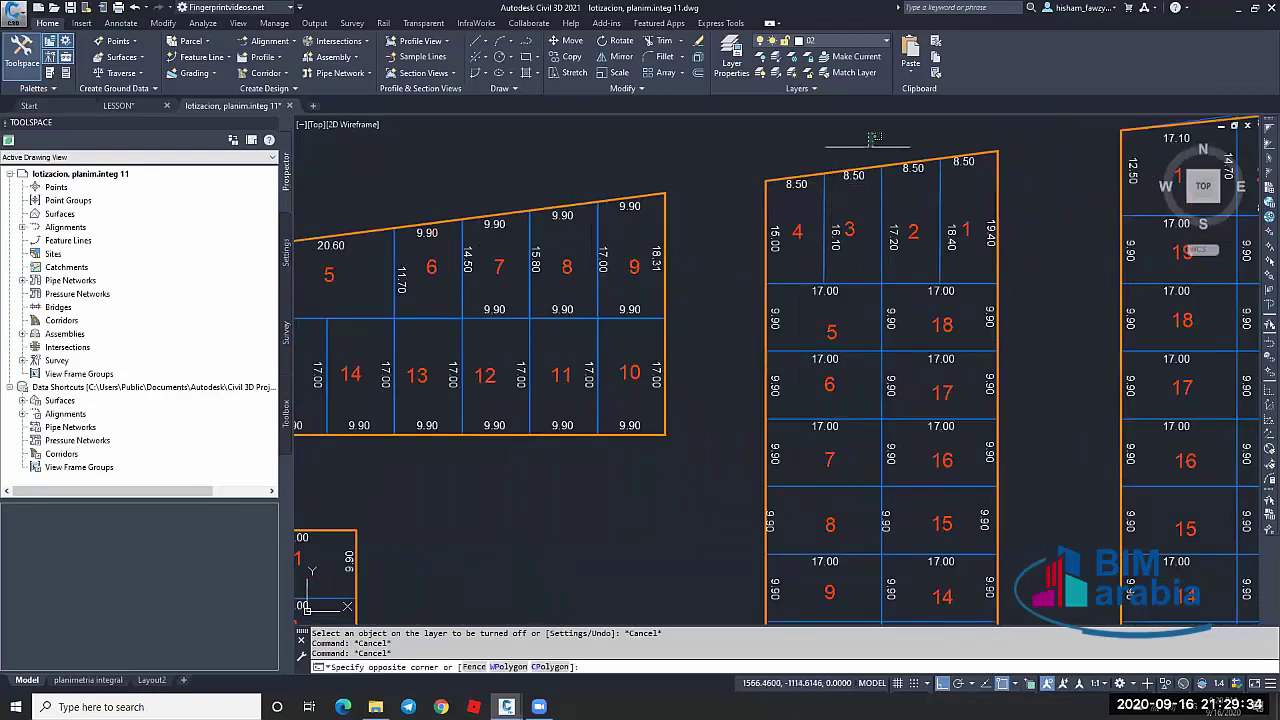
scroll(820, 395, "down", 8)
key("Escape")
key("Escape")
key("Escape")
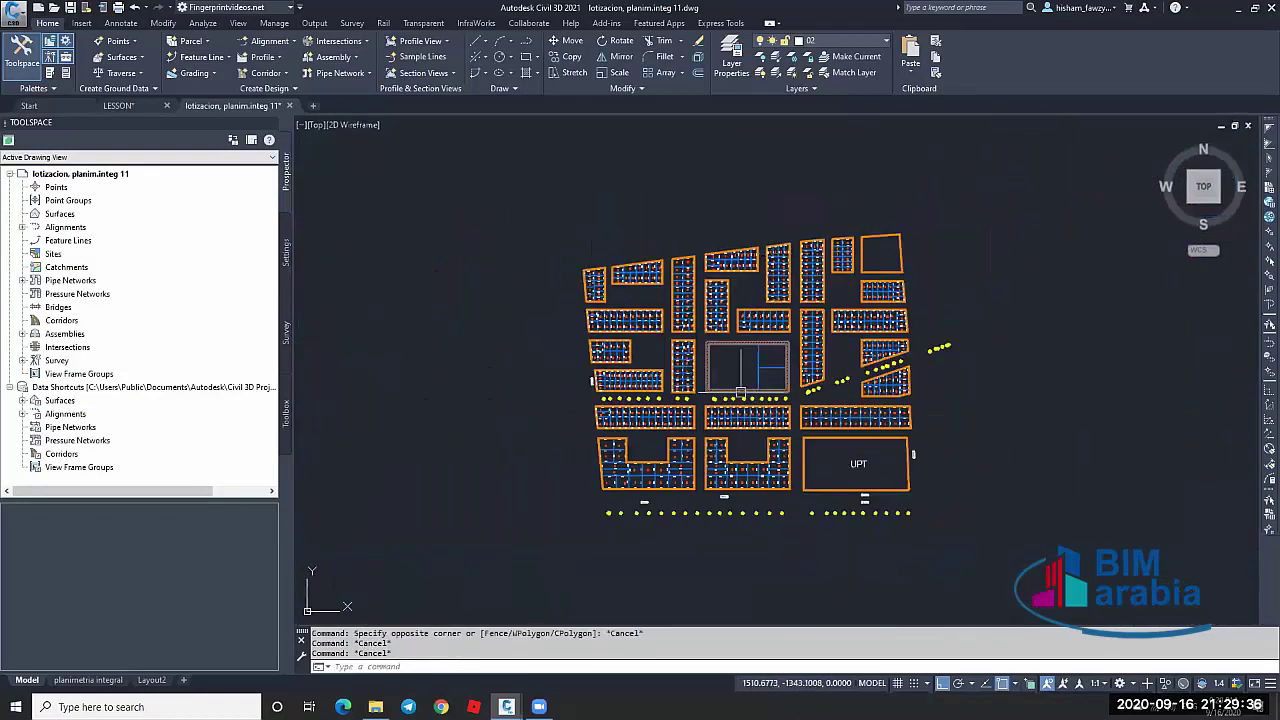
scroll(891, 420, "up", 4)
left_click(891, 420)
scroll(891, 420, "down", 5)
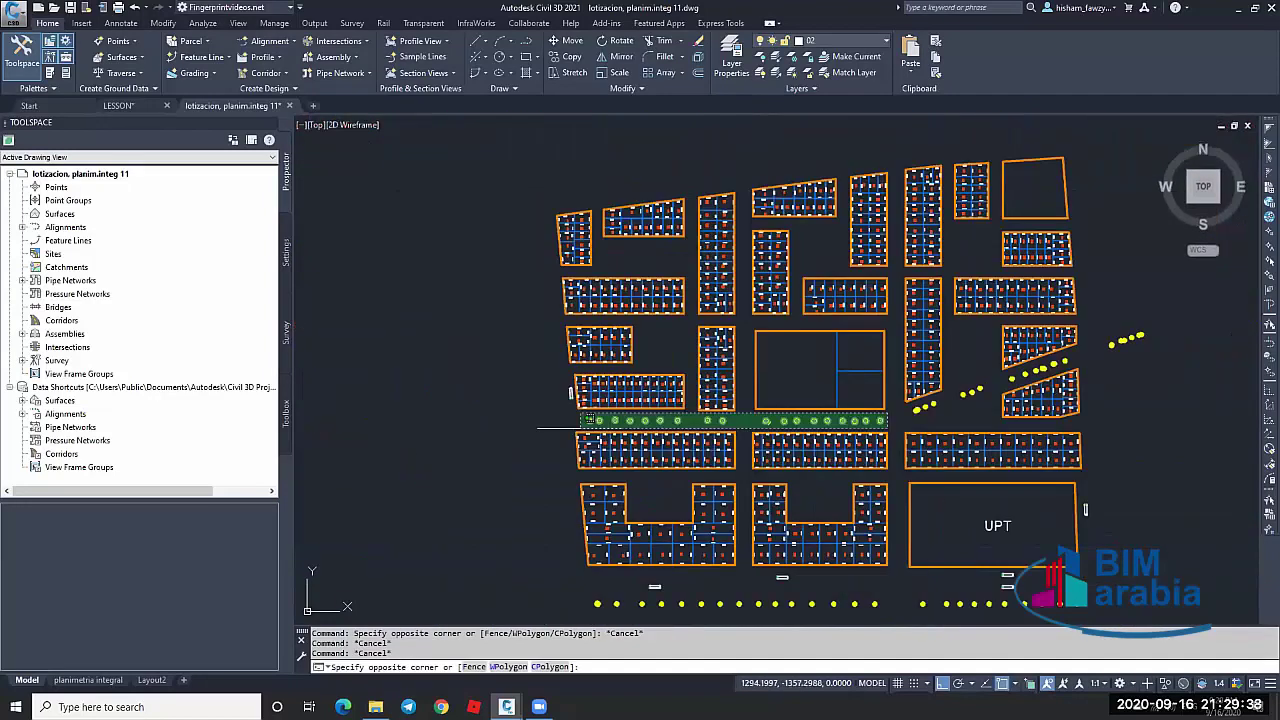
scroll(572, 398, "up", 5)
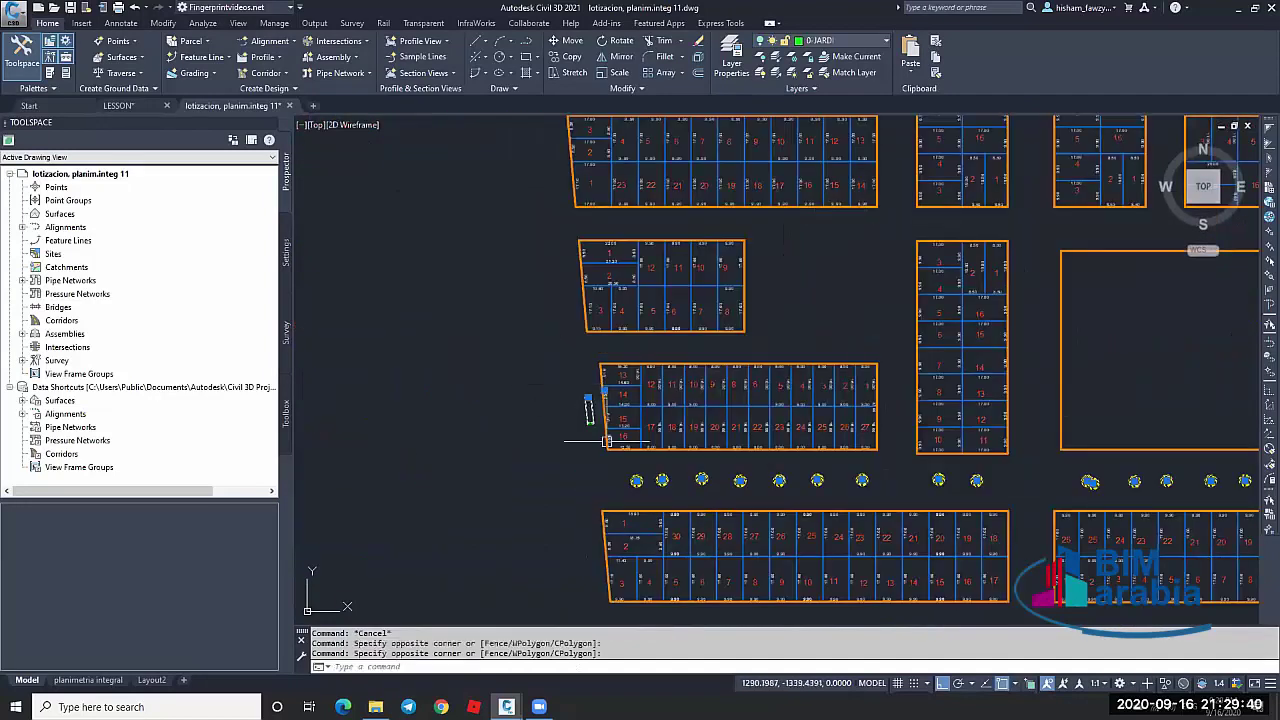
left_click(589, 398)
left_click(623, 415)
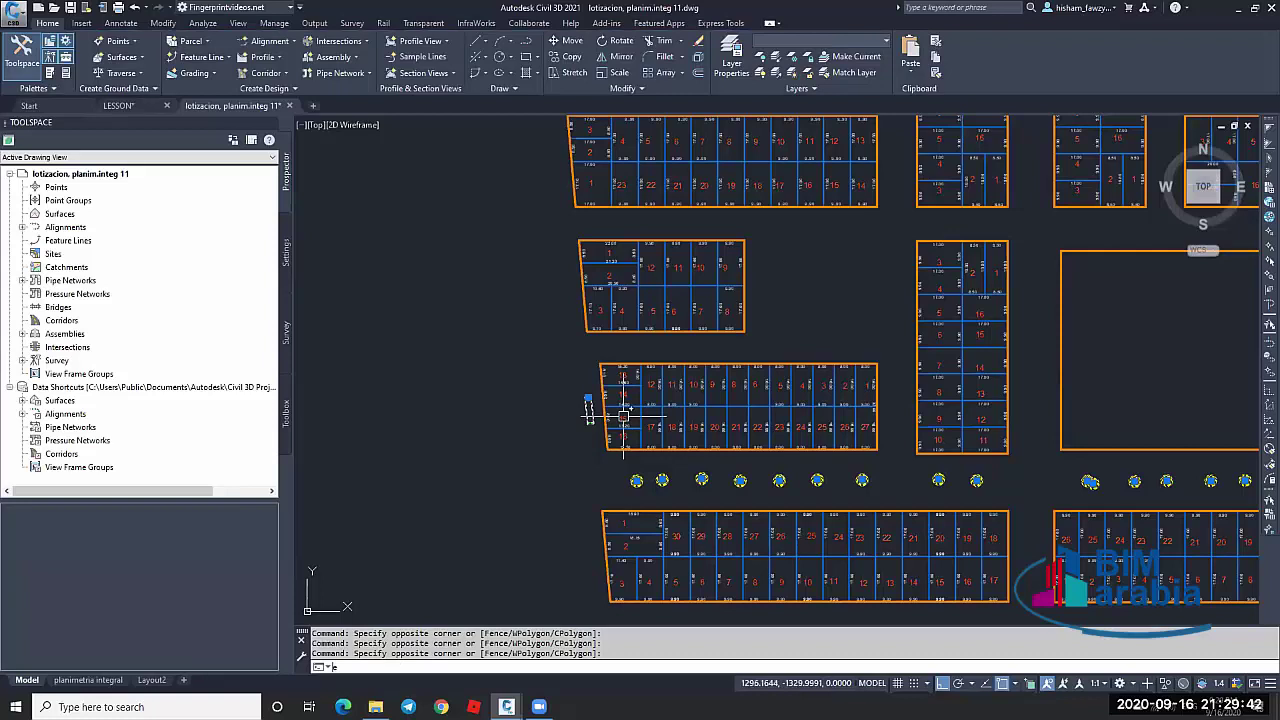
key("e")
key("Return")
Erase the strip below the lotization plan with a window selection
scroll(623, 415, "down", 5)
left_click(596, 555)
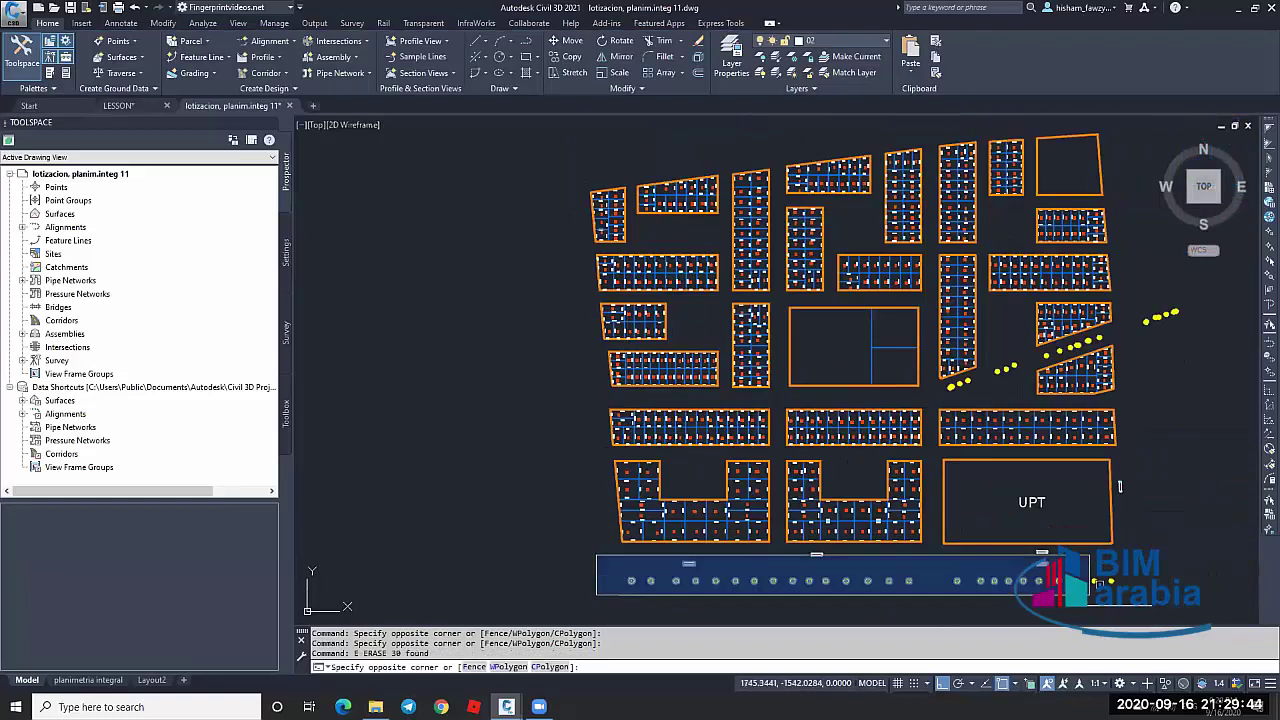
left_click(1120, 487)
key("e")
key("Return")
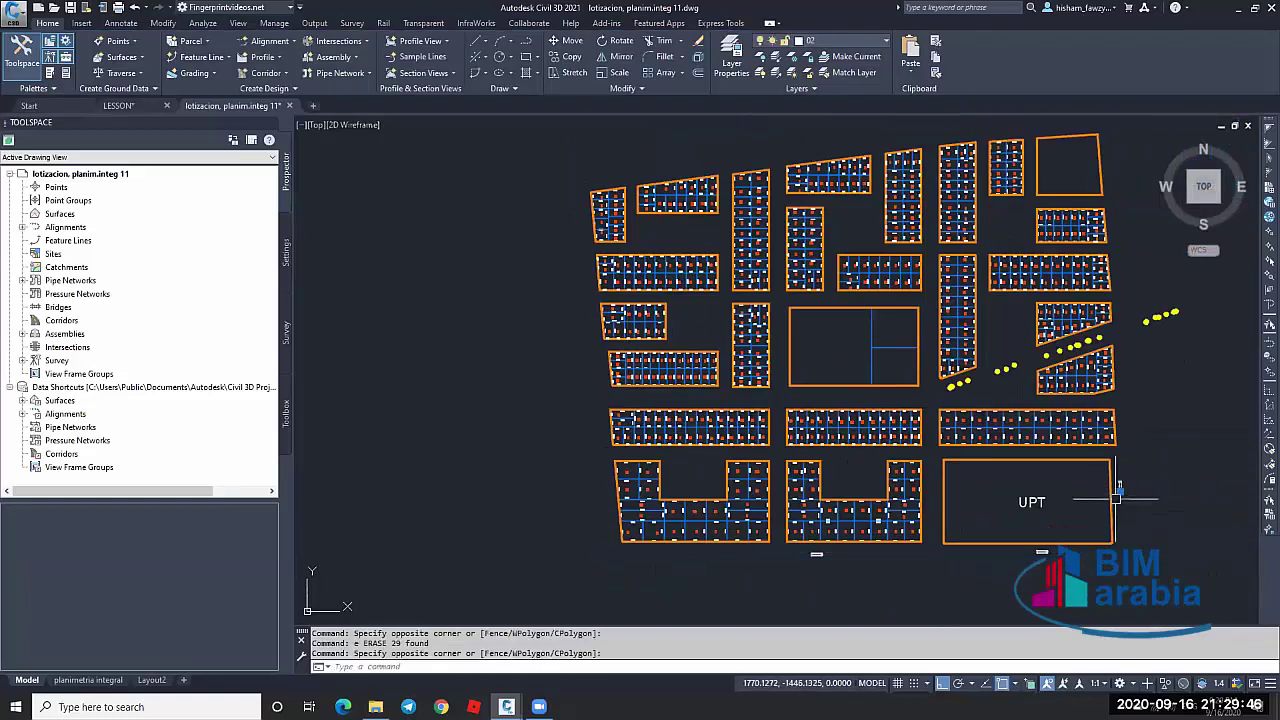
Erase the small stray marks with a crossing window and individual picks
left_click(1062, 510)
left_click(736, 598)
key("e")
key("Return")
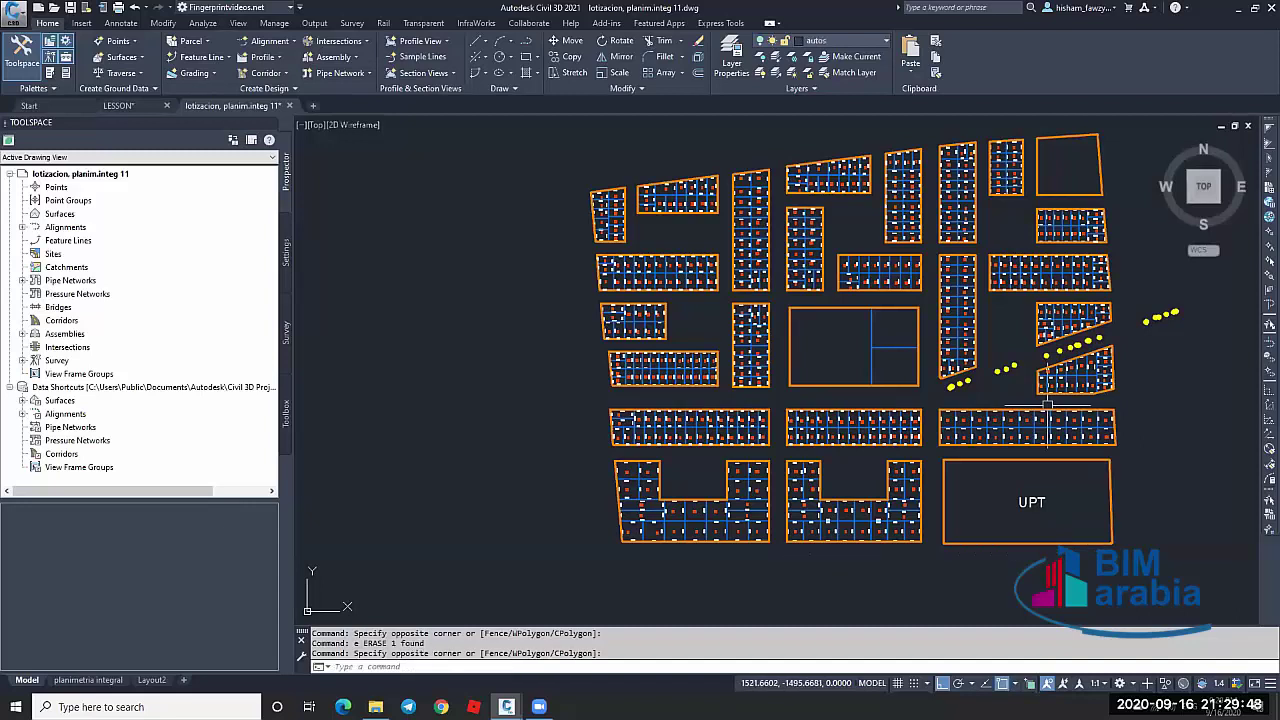
left_click(1046, 405)
key("e")
key("Return")
scroll(1180, 290, "up", 3)
Erase the diagonal rows of yellow markers using a WPolygon selection
key("E")
key("Return")
type("w")
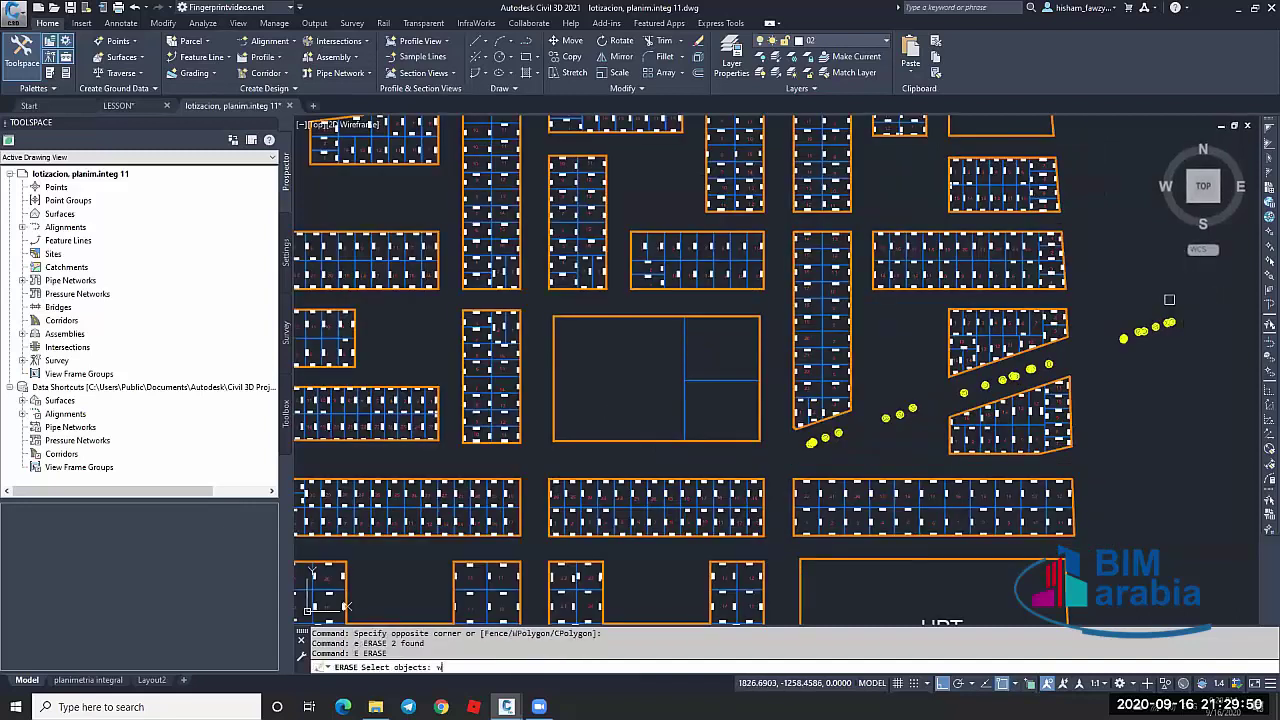
type("p")
key("Return")
left_click(1180, 290)
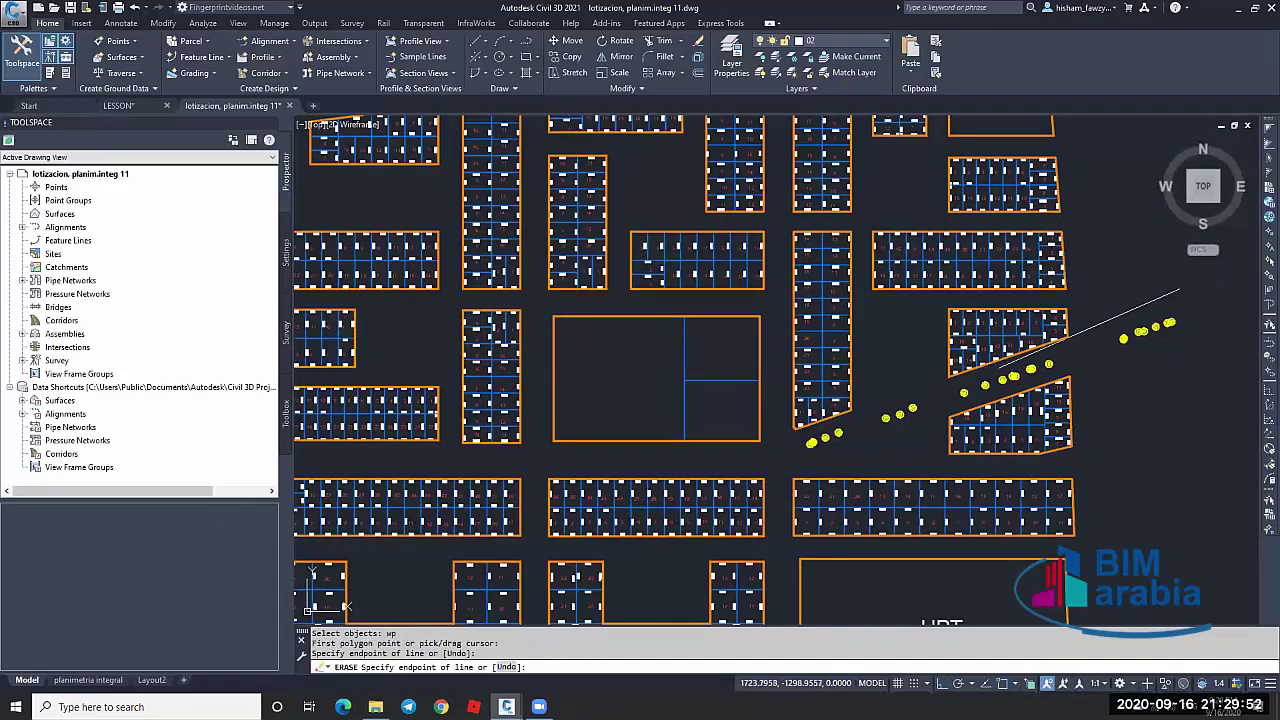
left_click(782, 441)
left_click(800, 457)
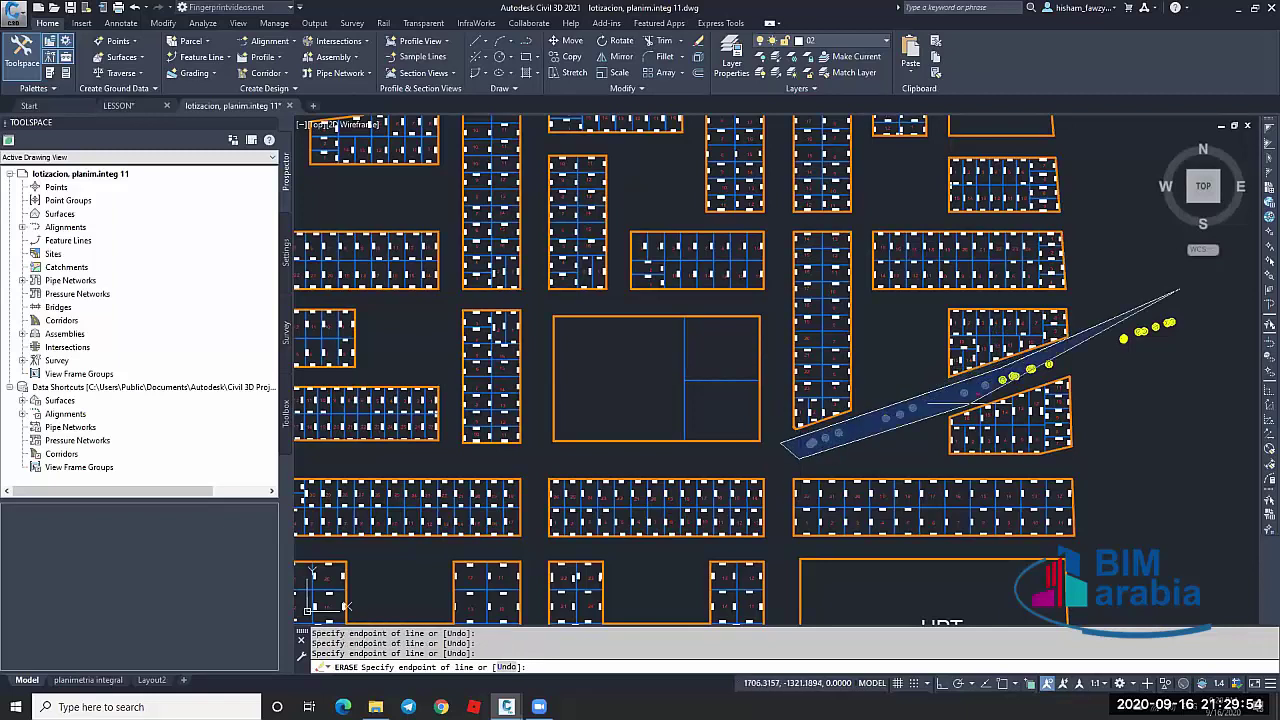
key("Return")
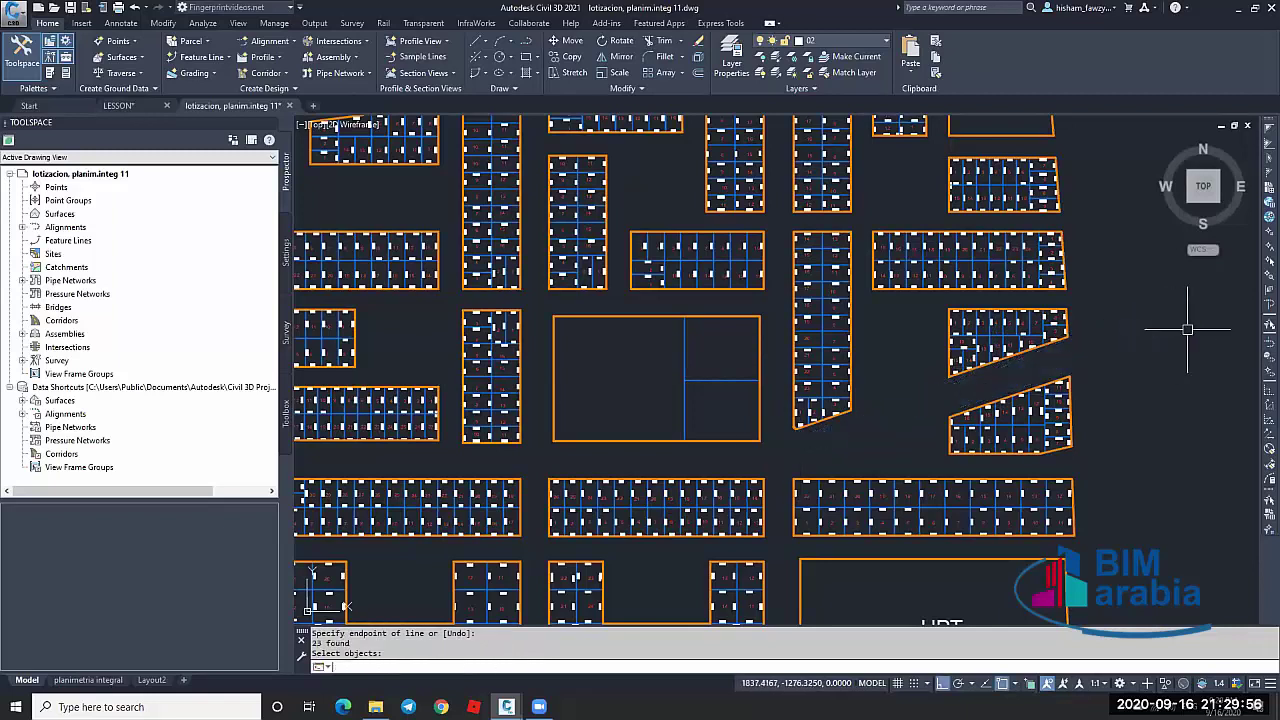
scroll(1188, 329, "down", 5)
key("Escape")
scroll(1051, 420, "up", 4)
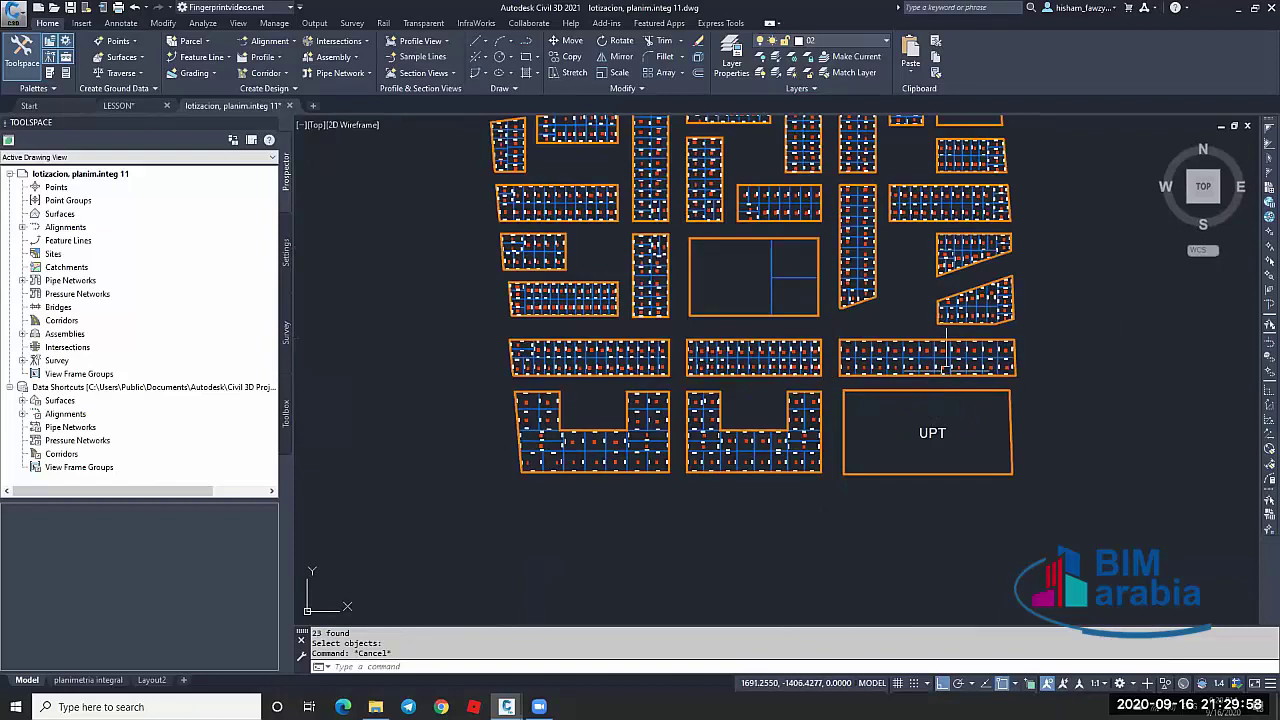
scroll(945, 368, "down", 3)
key("Escape")
left_click(1027, 143)
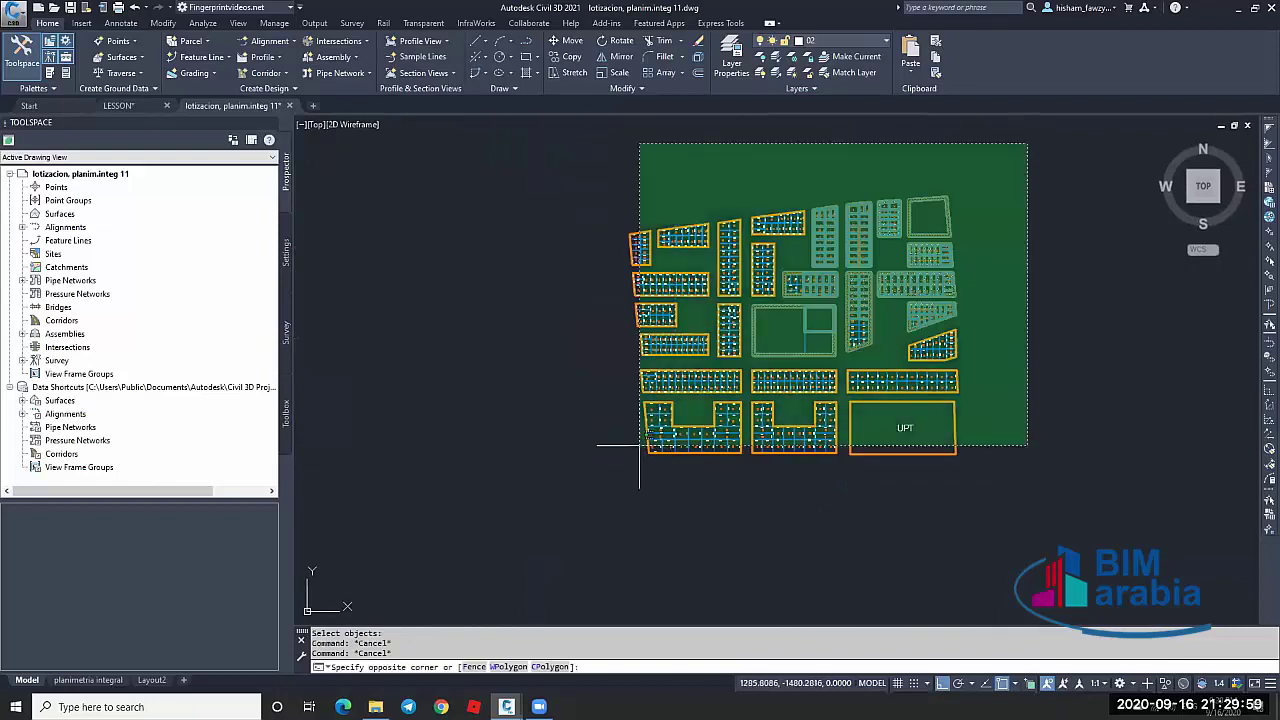
Paste the whole plan into a new drawing at original coordinates and zoom to extents
left_click(567, 505)
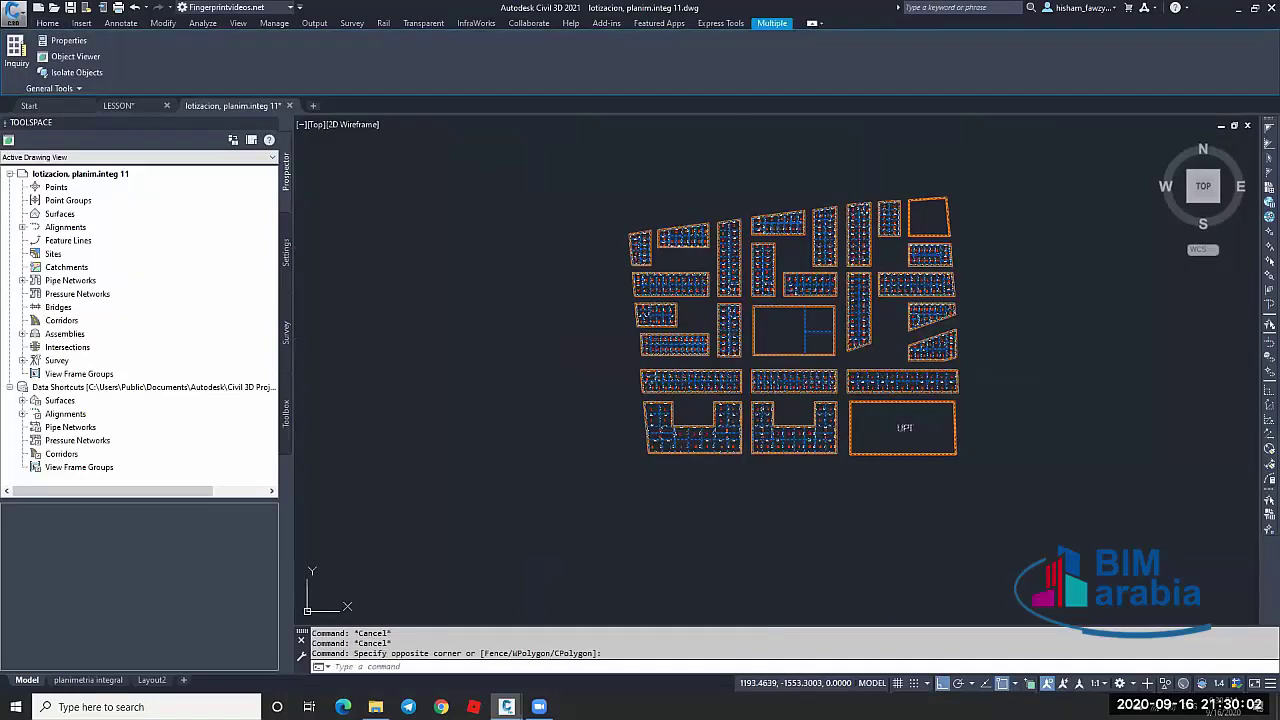
left_click(313, 105)
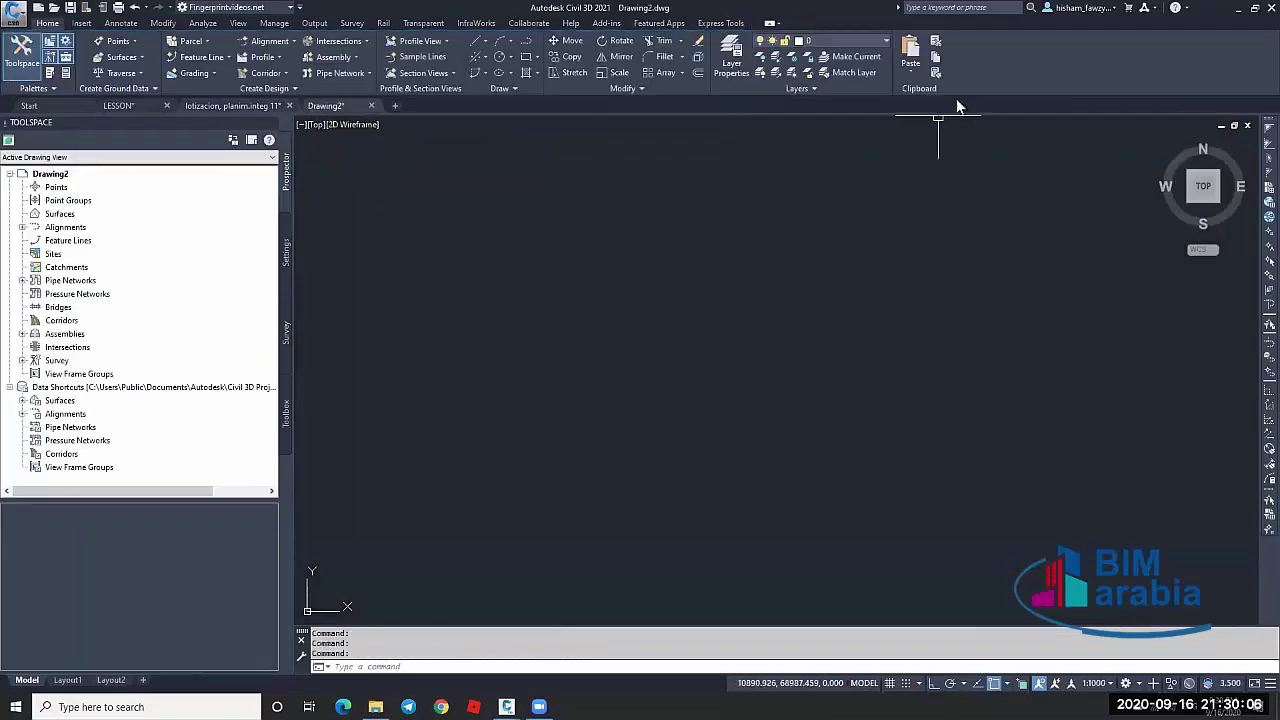
left_click(910, 70)
left_click(948, 157)
middle_click(803, 314)
middle_click(803, 314)
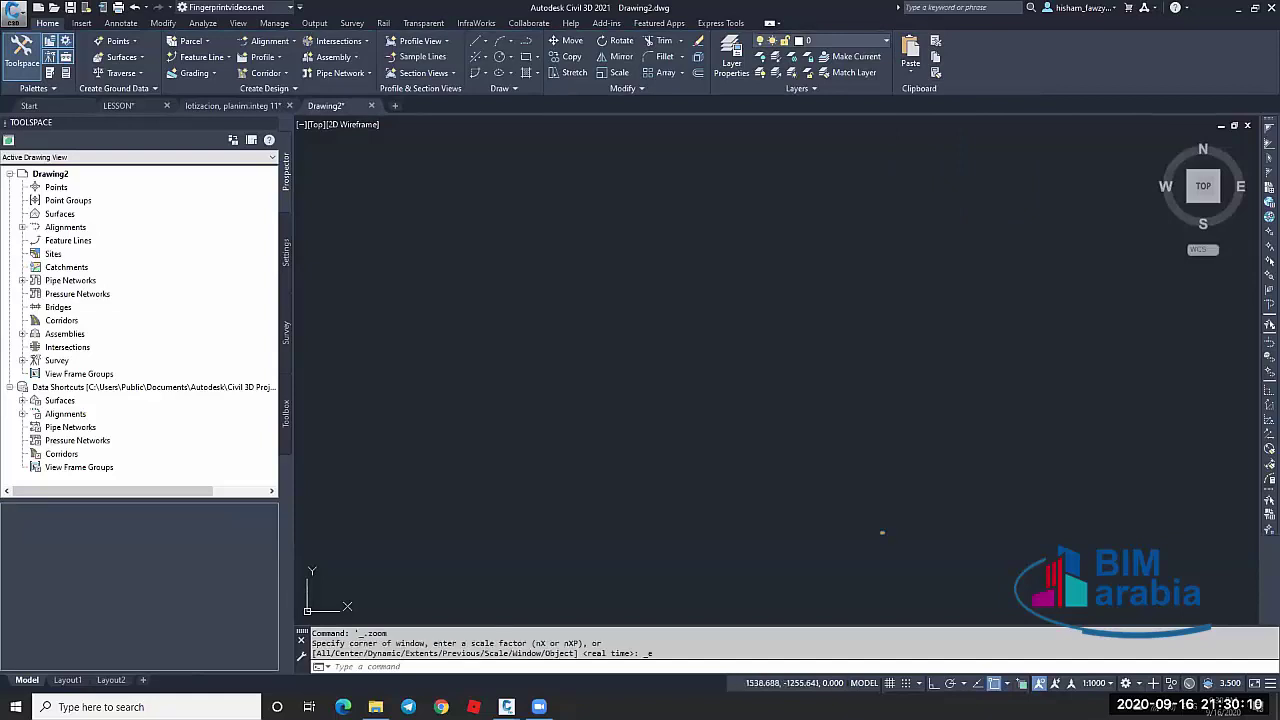
middle_click_drag(934, 440, 888, 350)
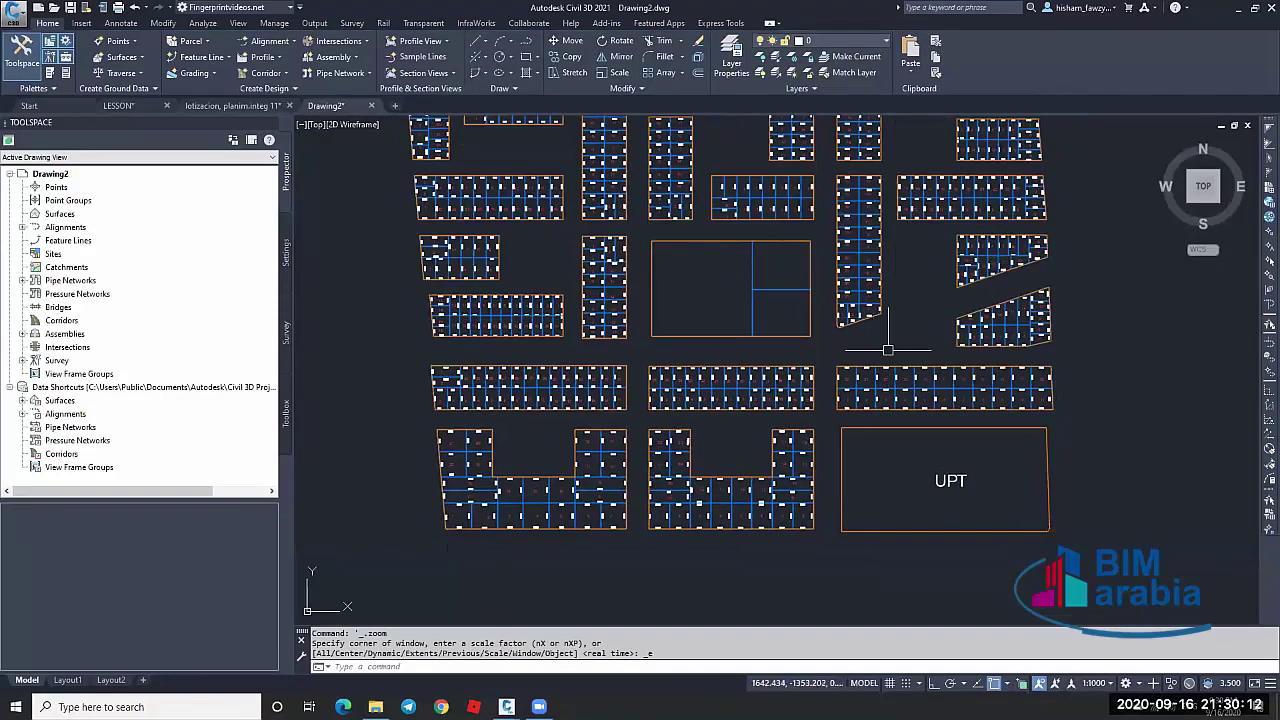
key("Escape")
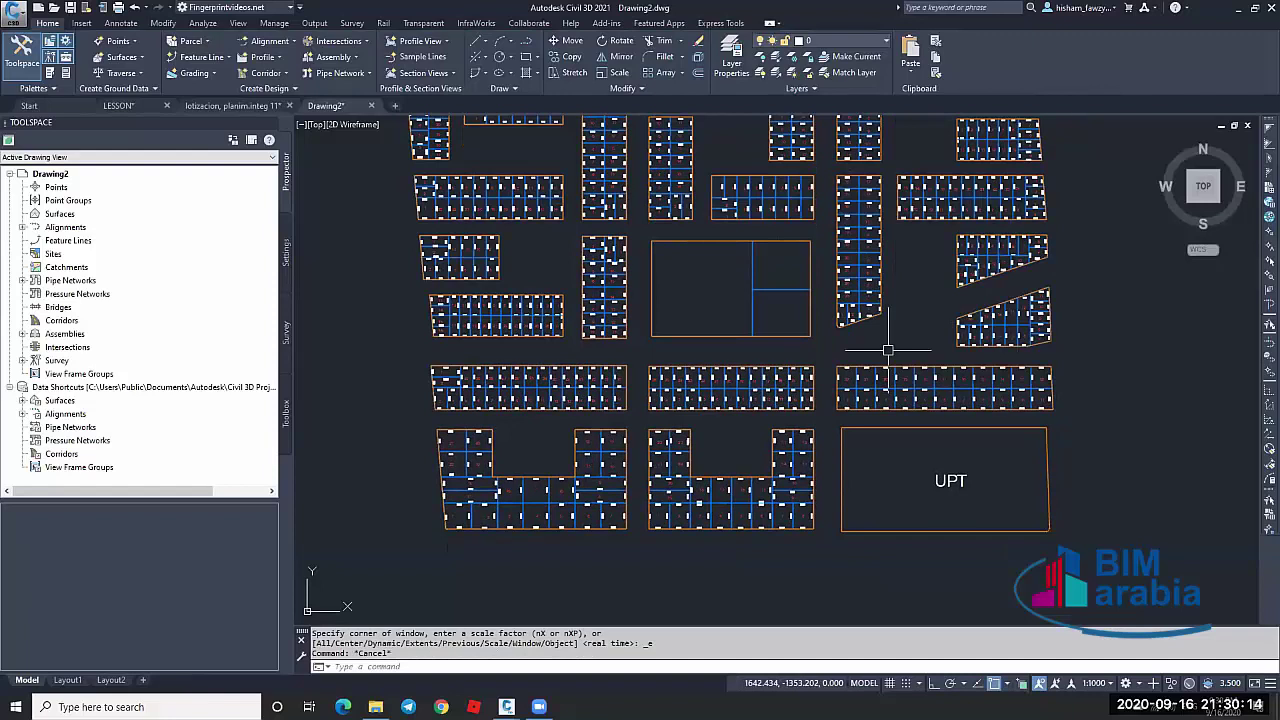
Select lot number label 15 and bring up its right-click menu
scroll(888, 350, "down", 1)
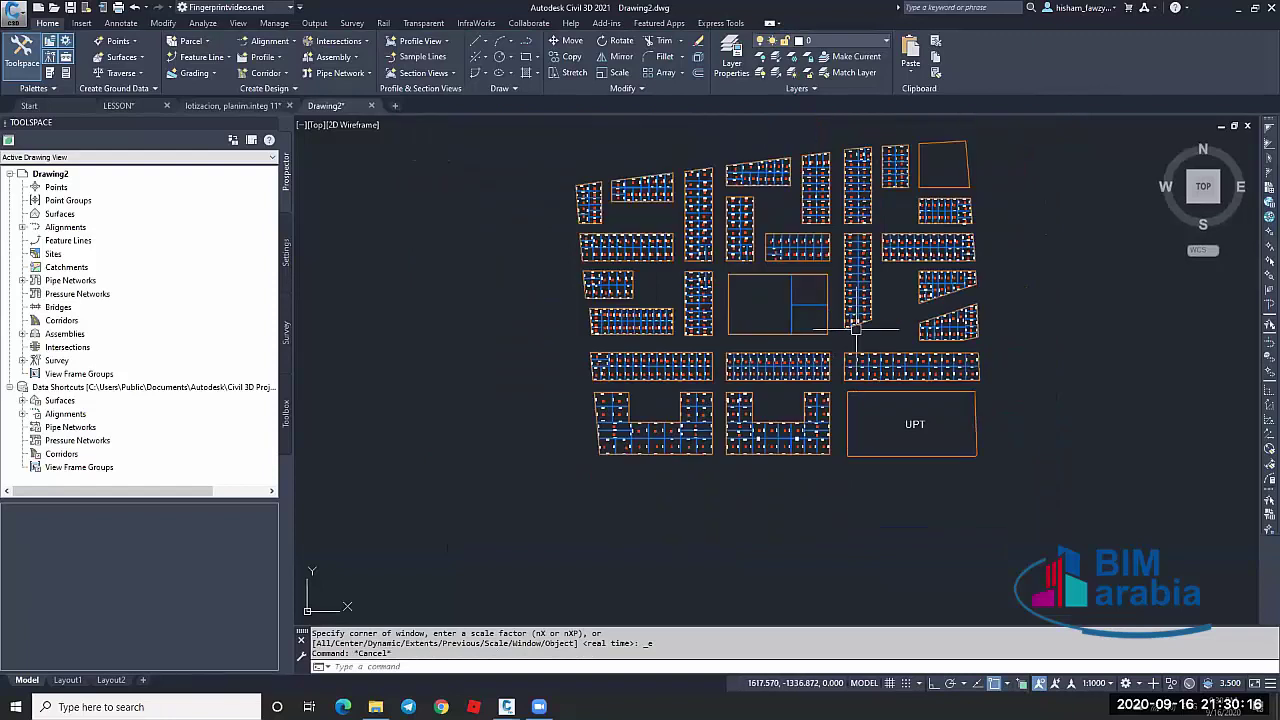
scroll(867, 354, "up", 8)
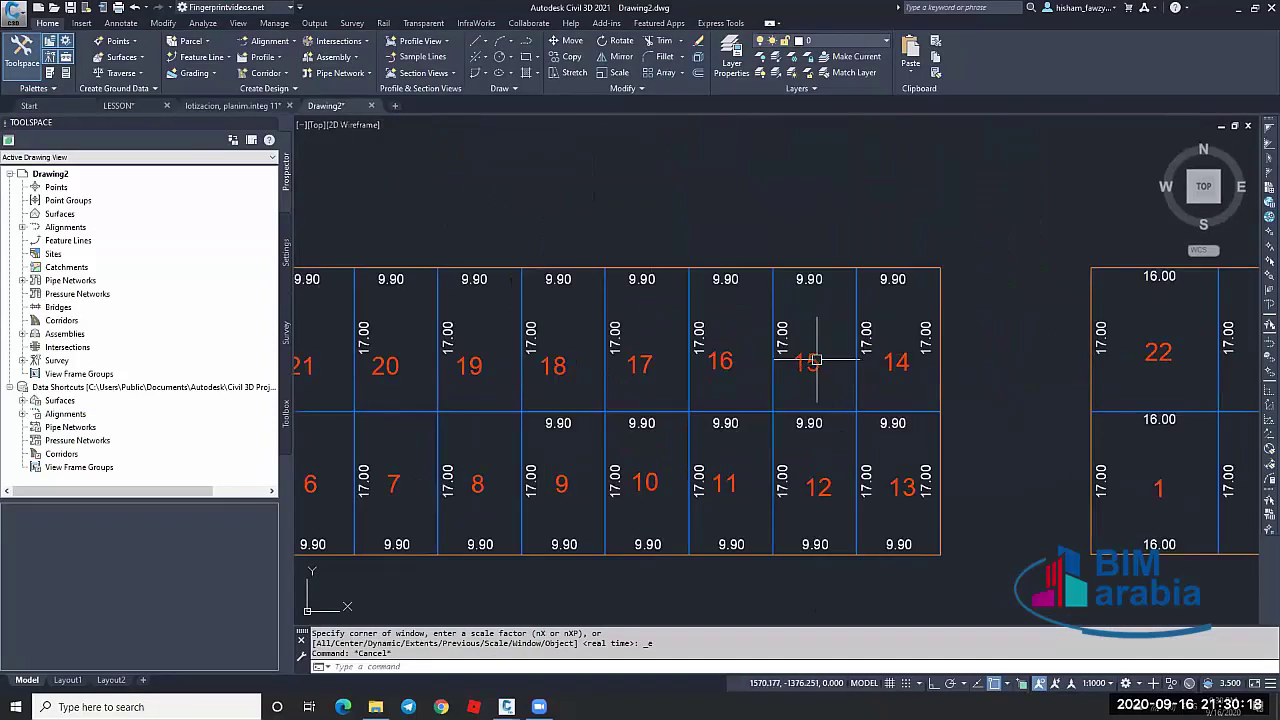
scroll(806, 352, "down", 2)
scroll(802, 340, "down", 5)
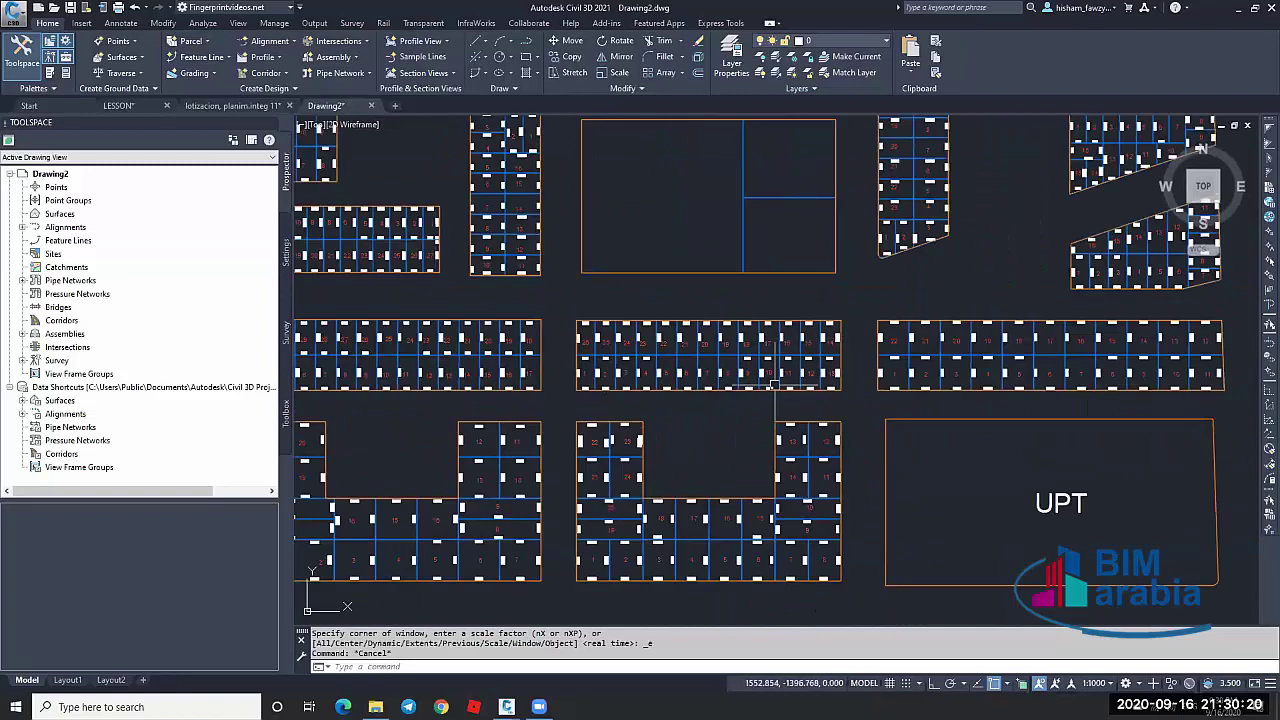
scroll(788, 362, "up", 5)
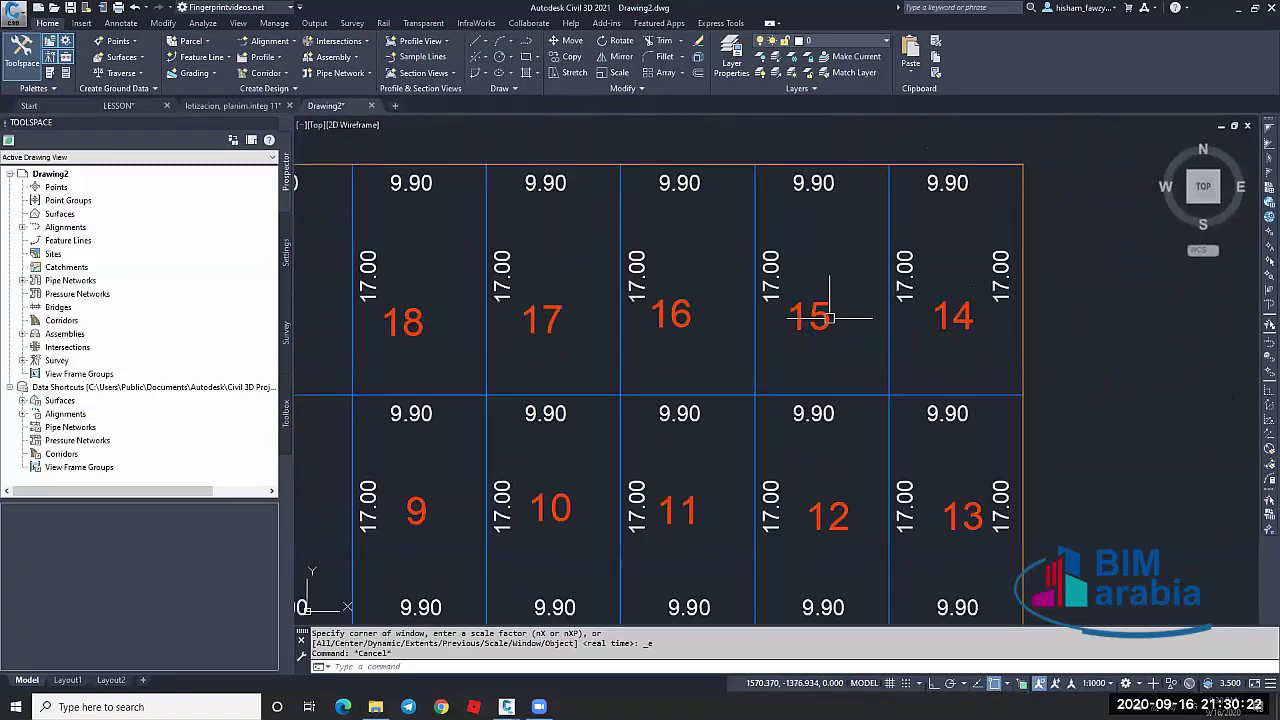
left_click(790, 326)
left_click(755, 246)
right_click(833, 242)
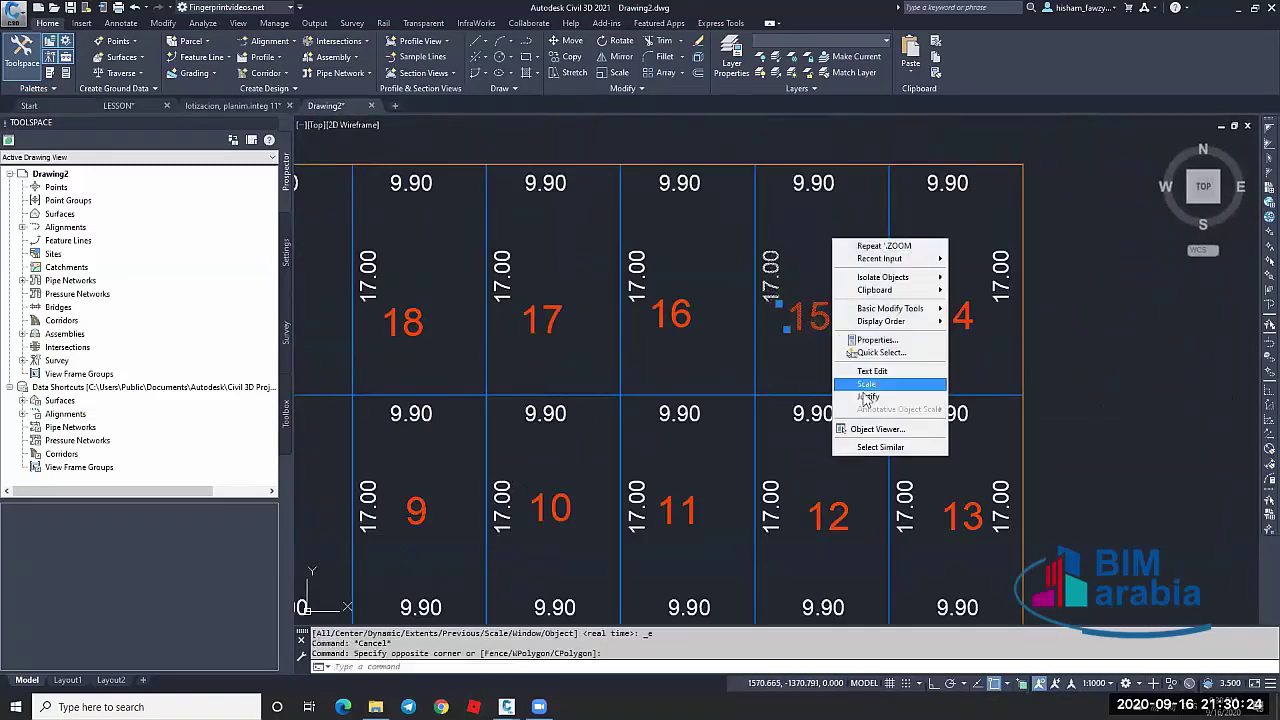
Select all texts similar to label 15 and move them 1000 units left with Ortho on
left_click(880, 447)
scroll(849, 344, "down", 8)
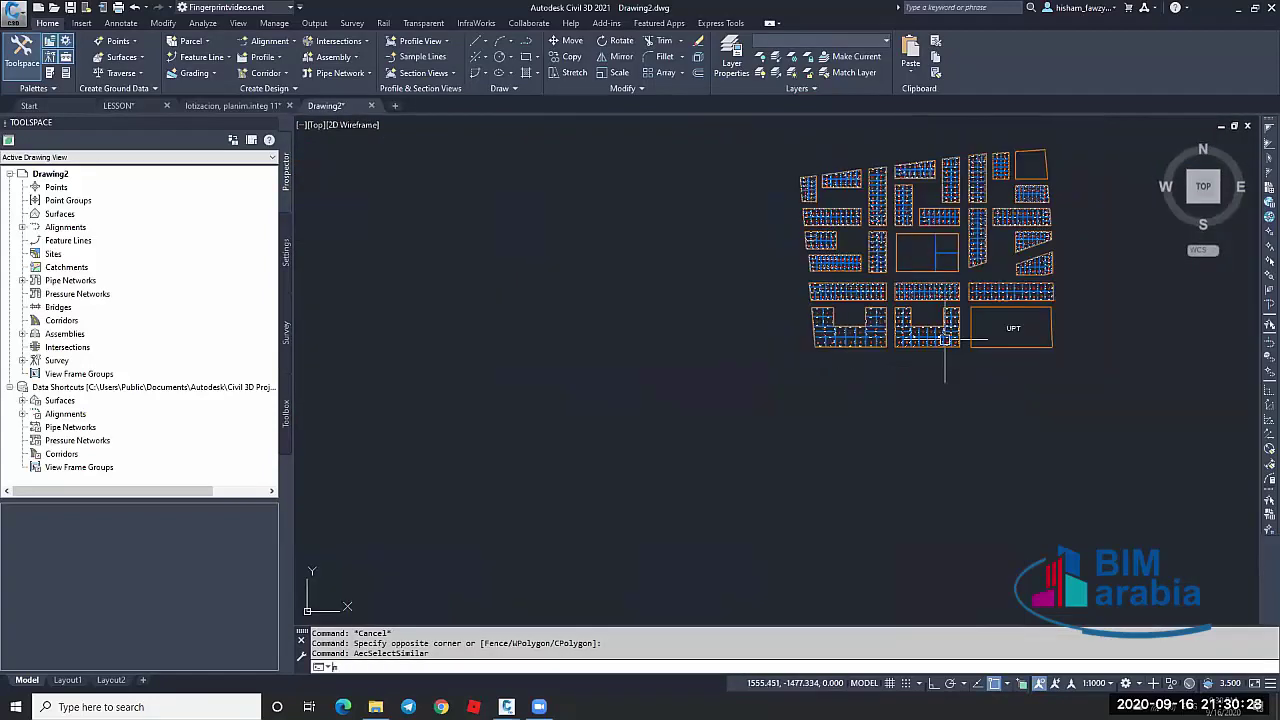
type("m")
key("Return")
left_click(1010, 376)
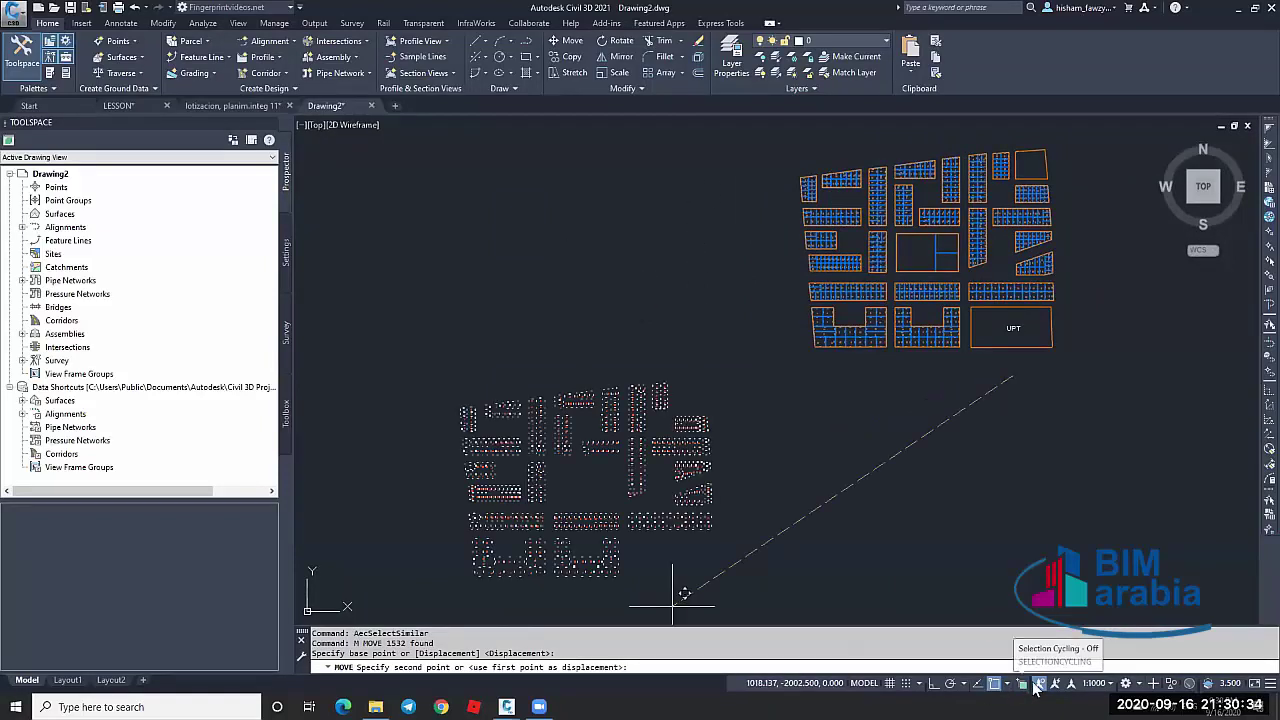
left_click(935, 685)
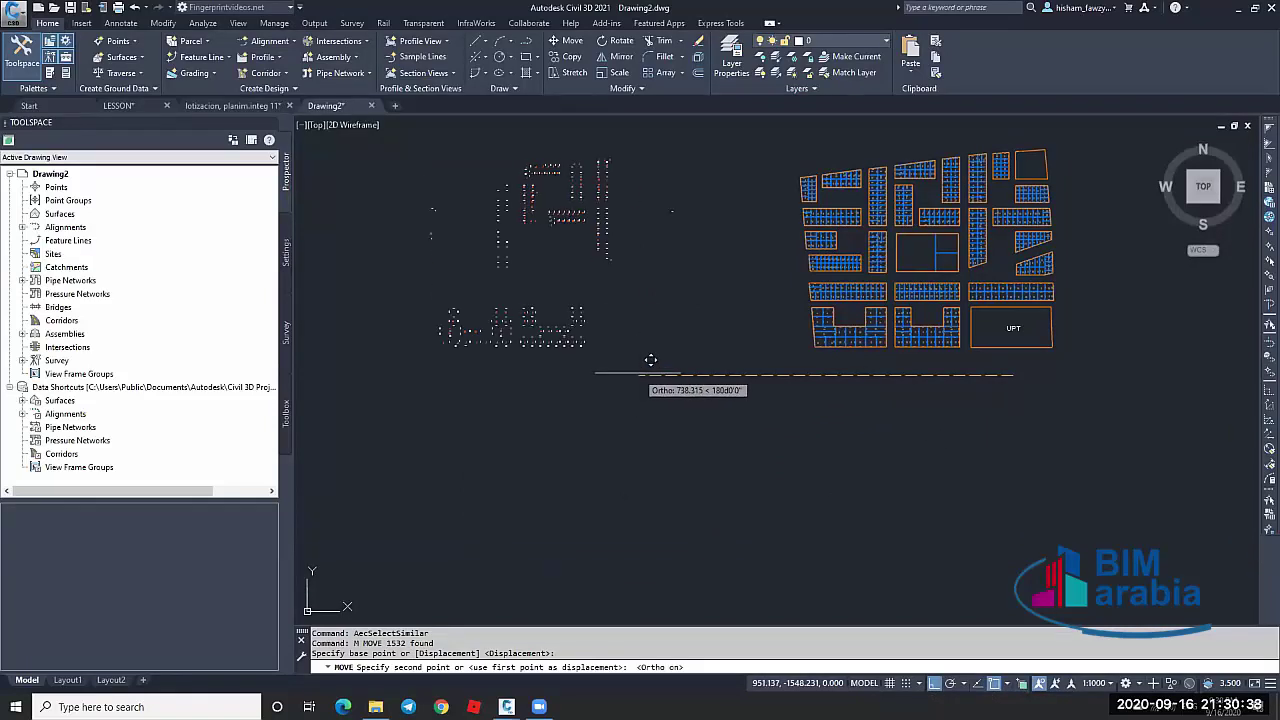
type("100")
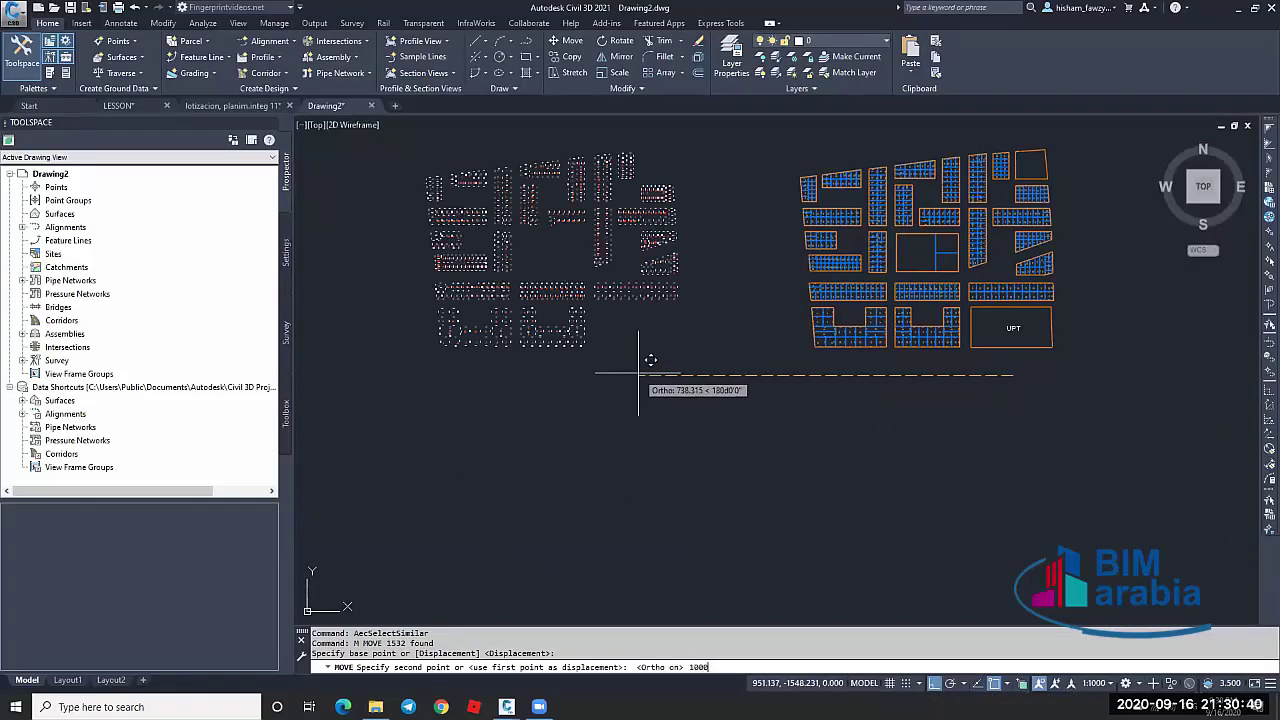
type("0")
key("Return")
key("Escape")
scroll(604, 292, "down", 2)
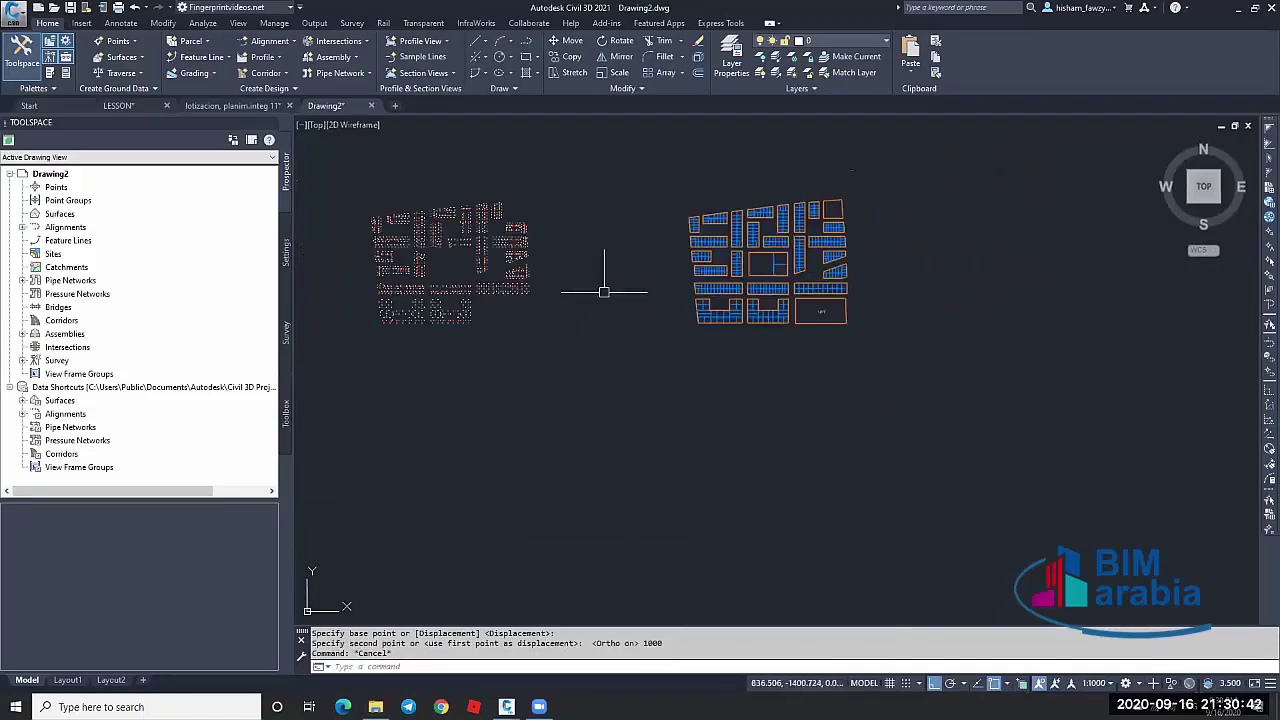
scroll(471, 251, "up", 4)
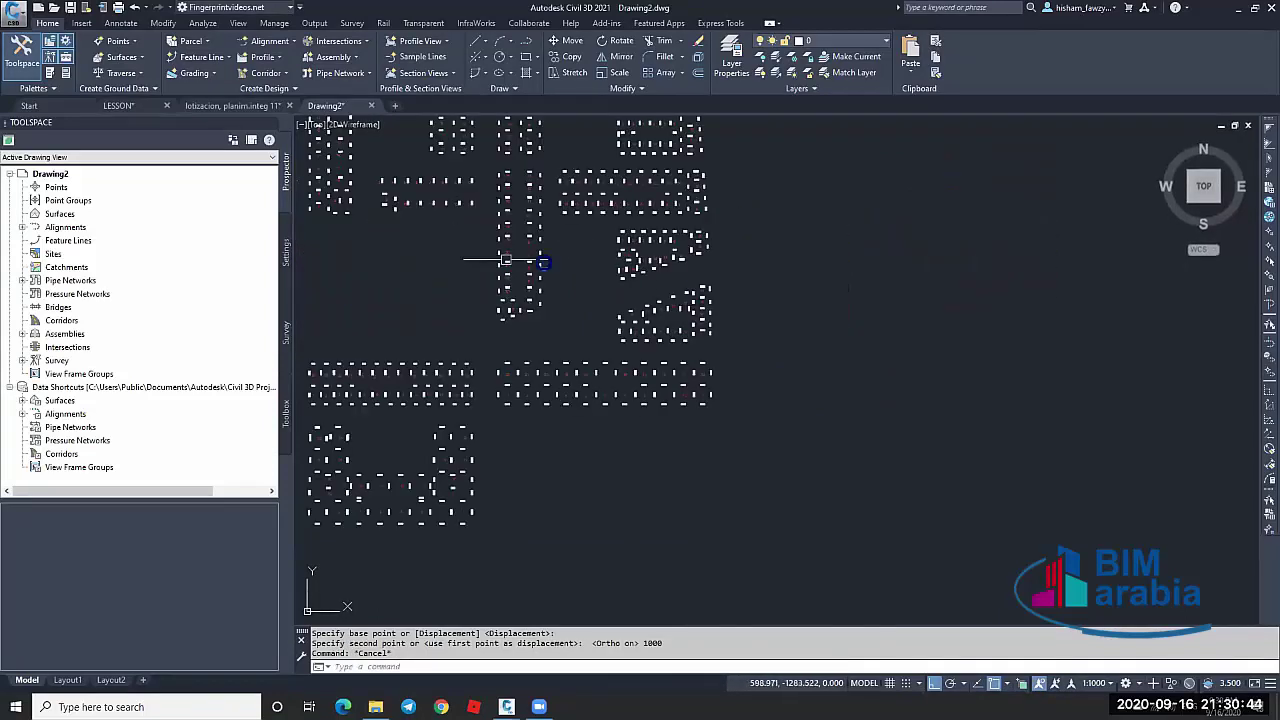
scroll(505, 260, "up", 3)
scroll(509, 277, "down", 7)
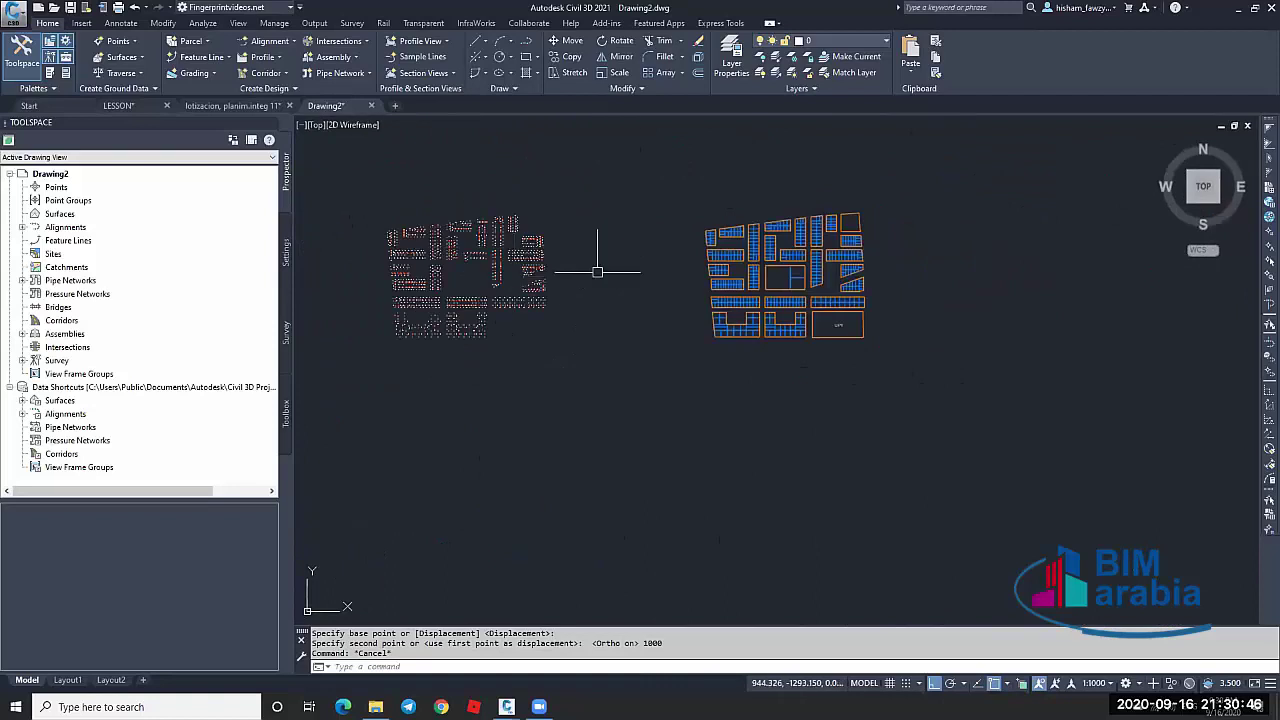
scroll(770, 250, "up", 5)
Erase a parking stall rectangle, then undo the deletion
key("Escape")
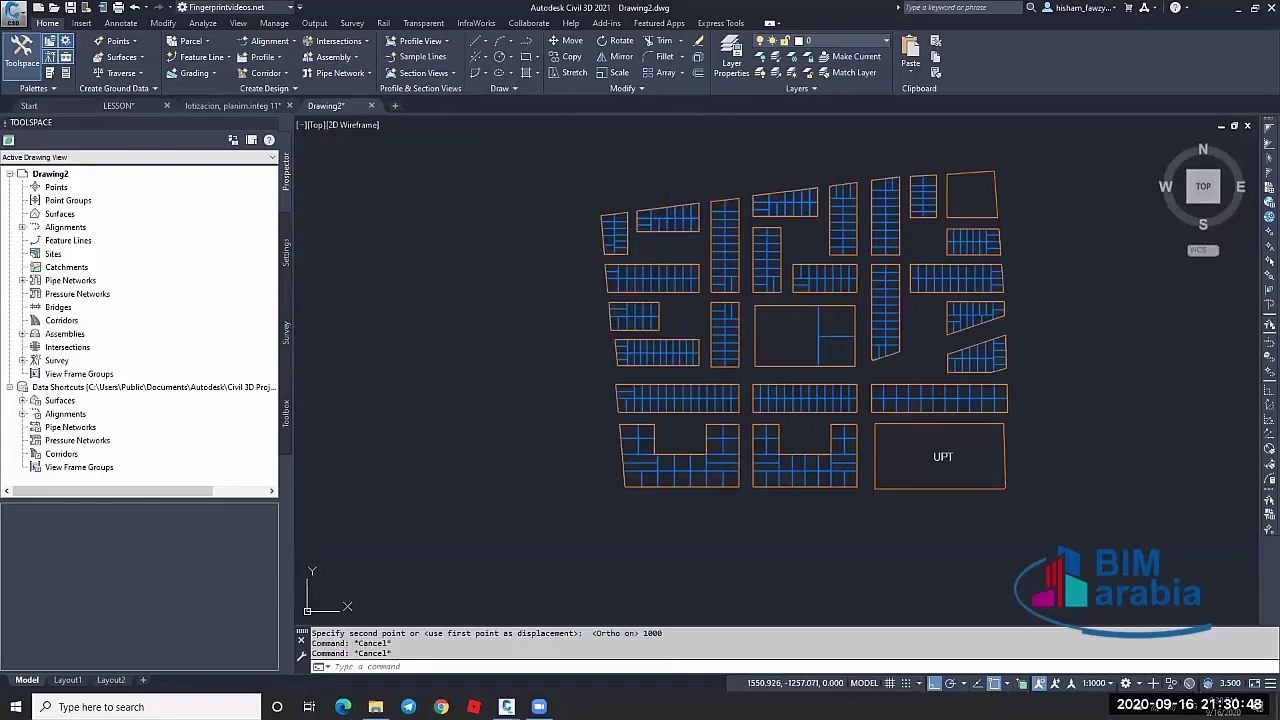
scroll(865, 310, "up", 6)
left_click(805, 205)
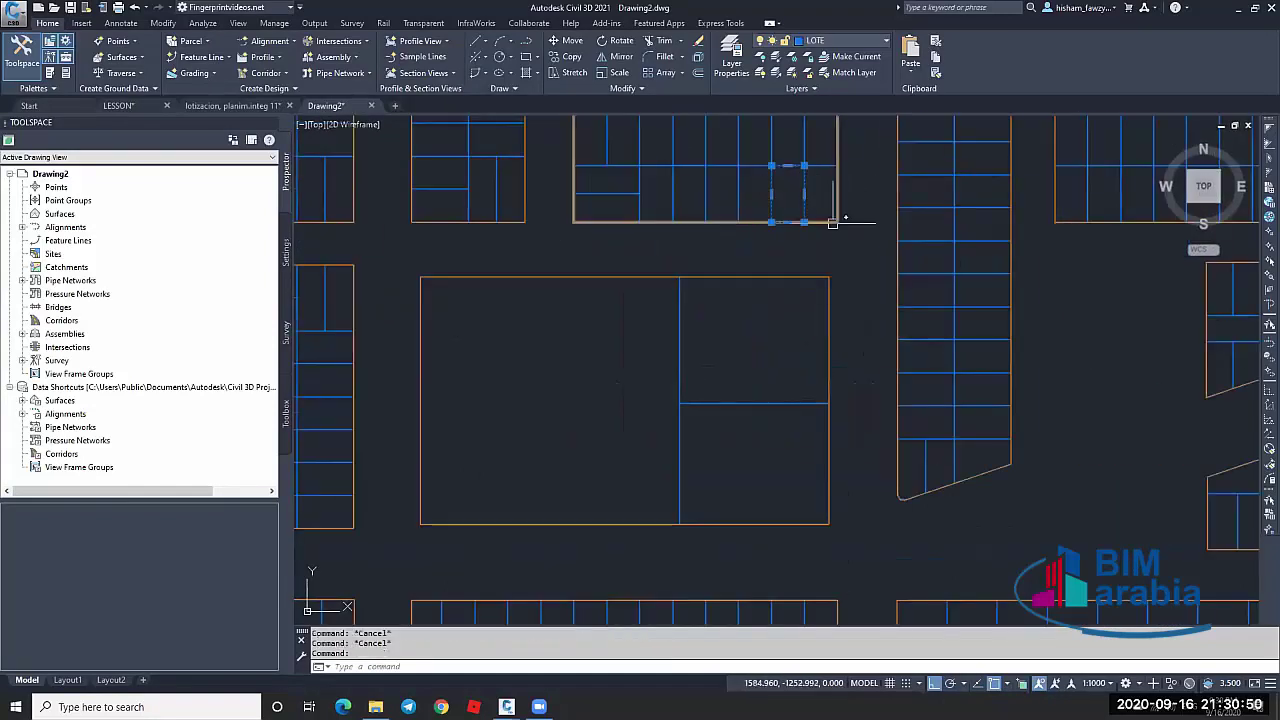
scroll(818, 200, "up", 4)
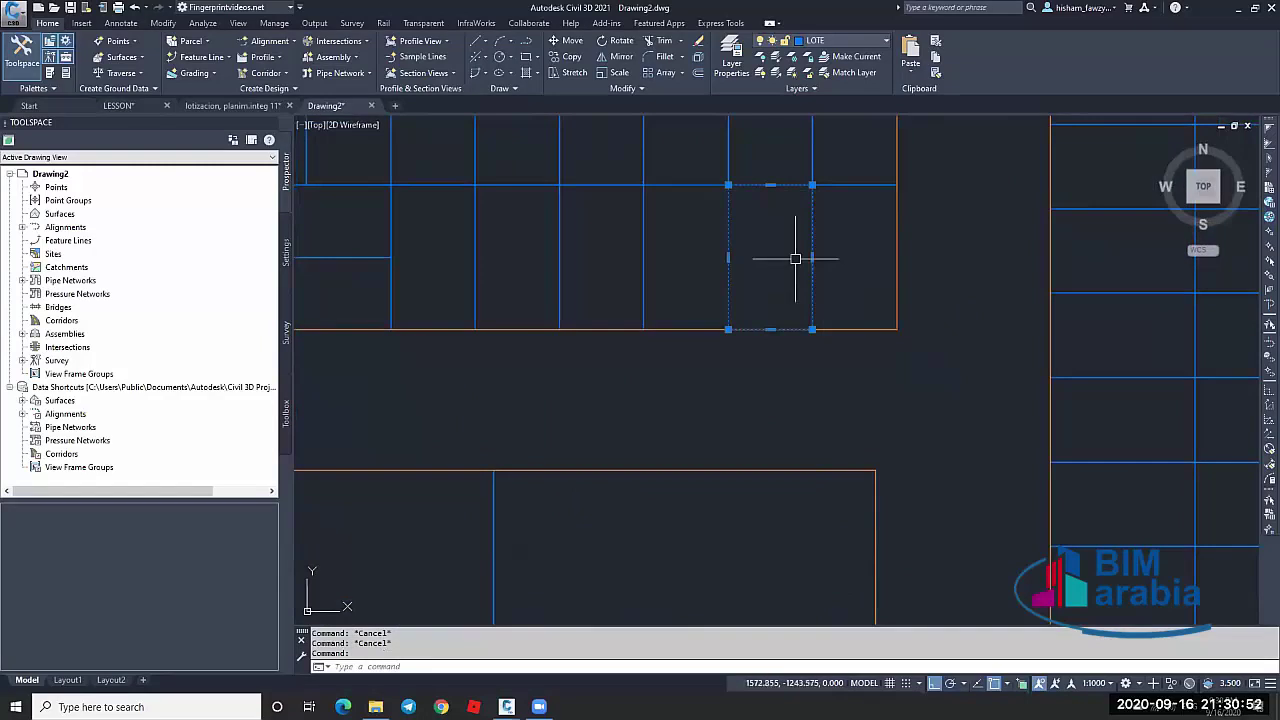
type("e")
key("Return")
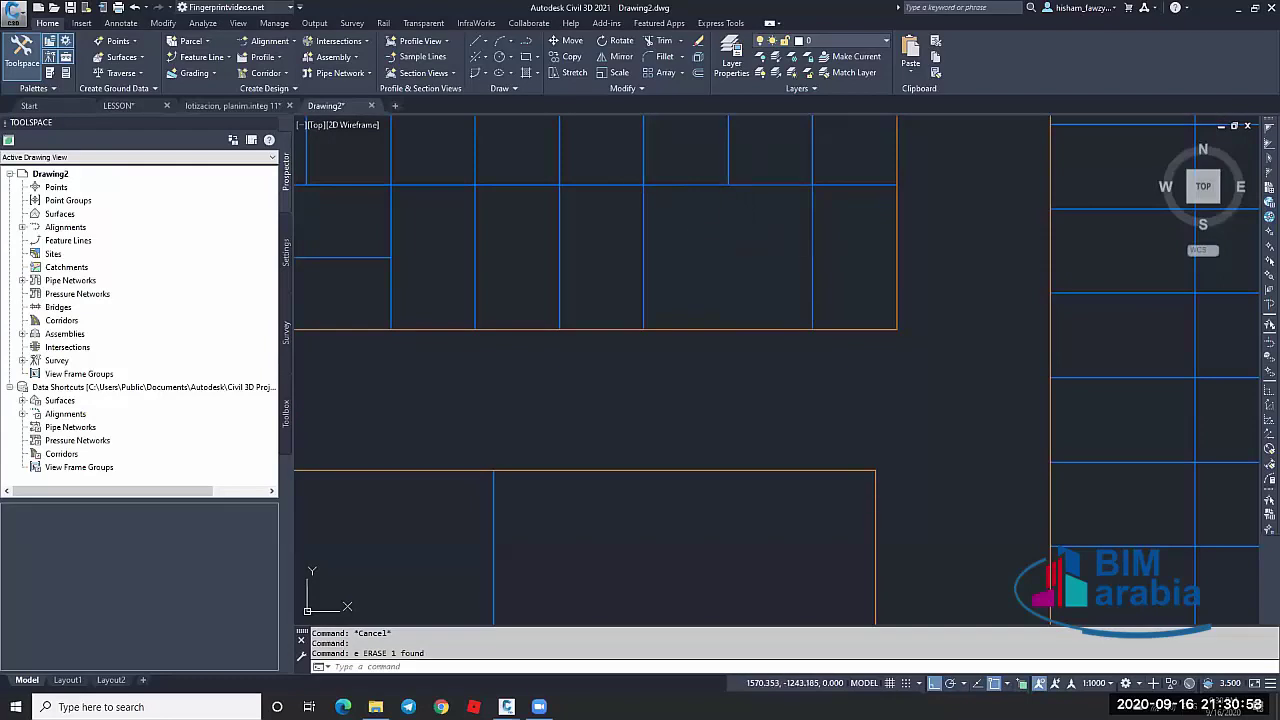
key("ctrl+z")
scroll(809, 289, "down", 5)
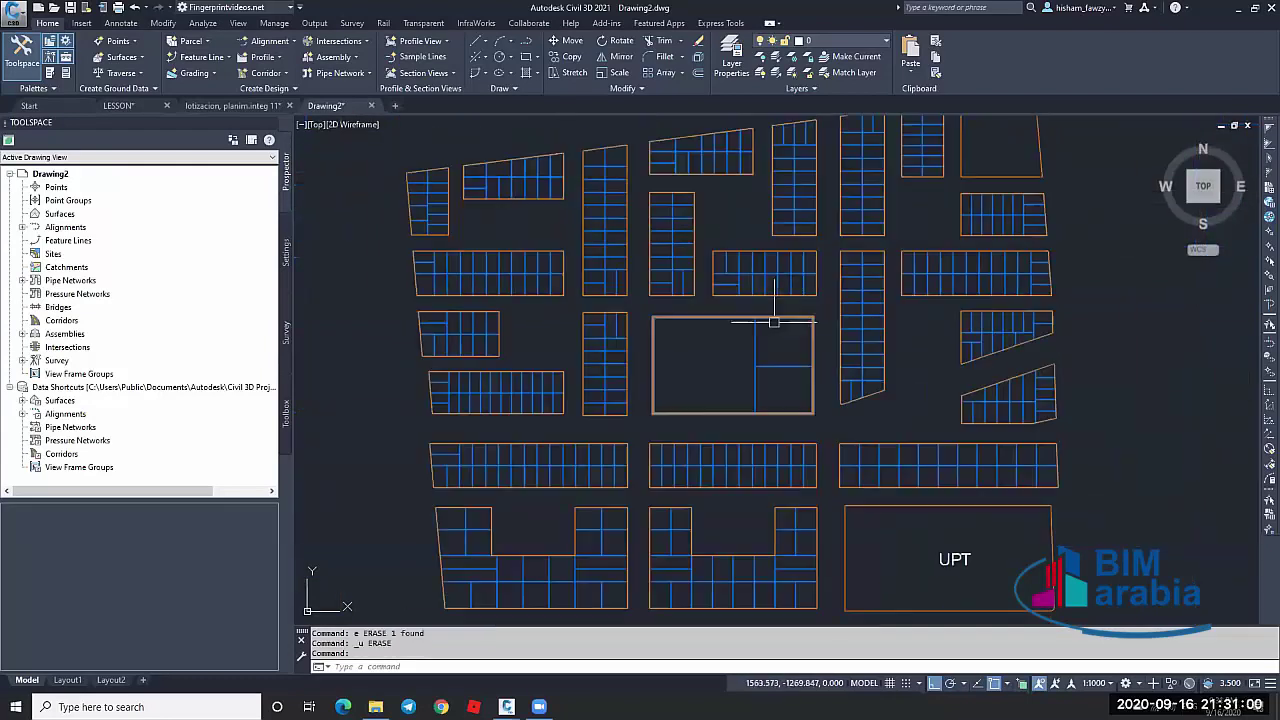
key("Escape")
Delete the leftover UPT label with ERASE
left_click(955, 559)
type("e")
key("Return")
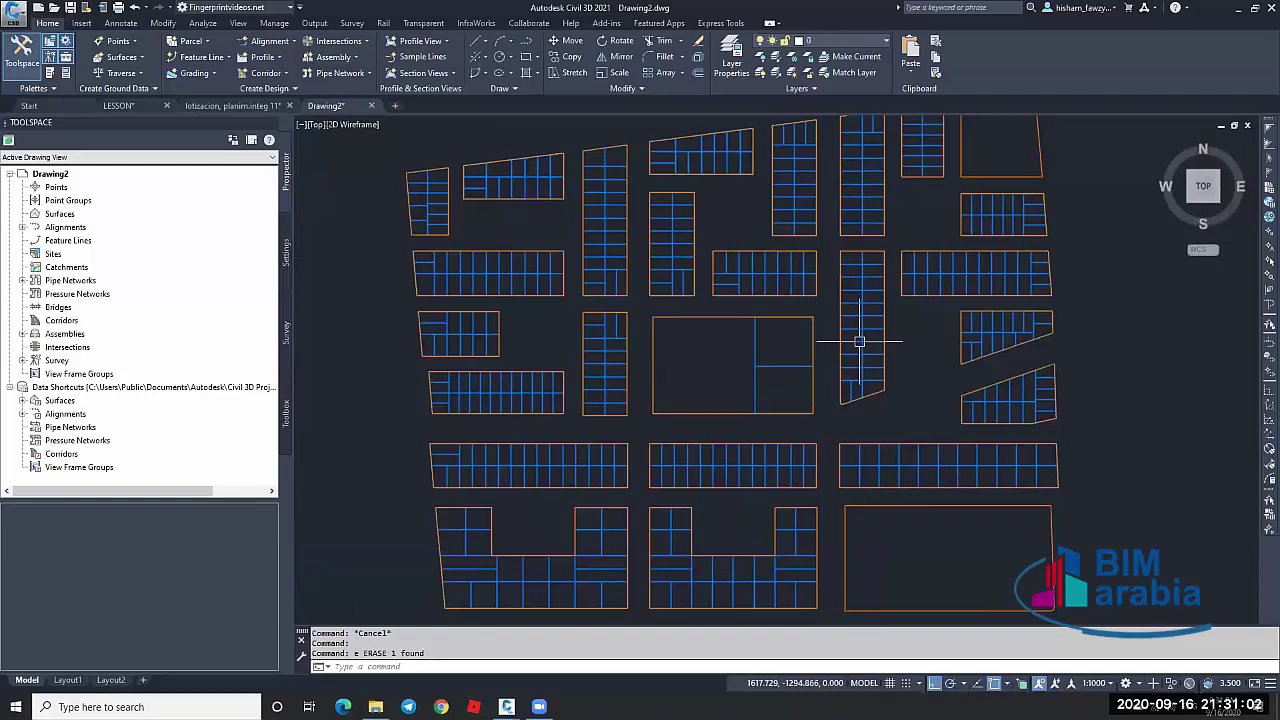
scroll(859, 341, "down", 4)
Window-select the lot plan and explode its 496 blocks with X
left_click(651, 184)
left_click(1102, 516)
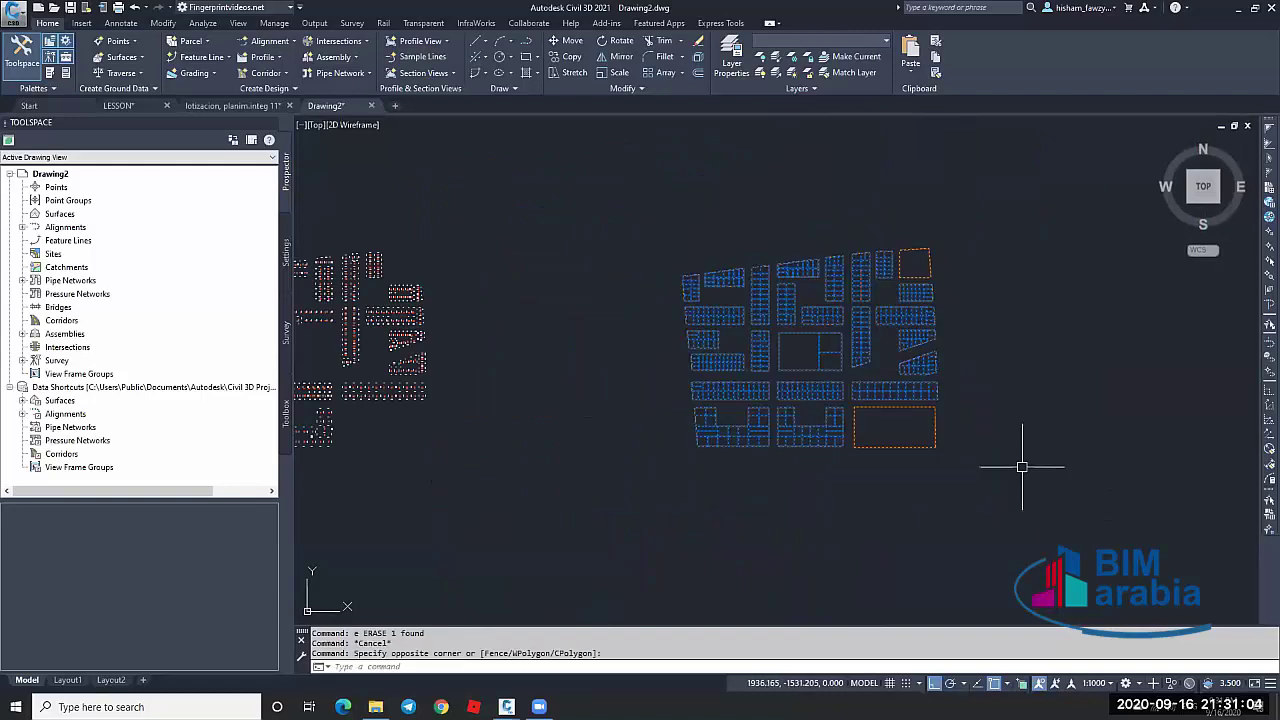
type("x")
key("Return")
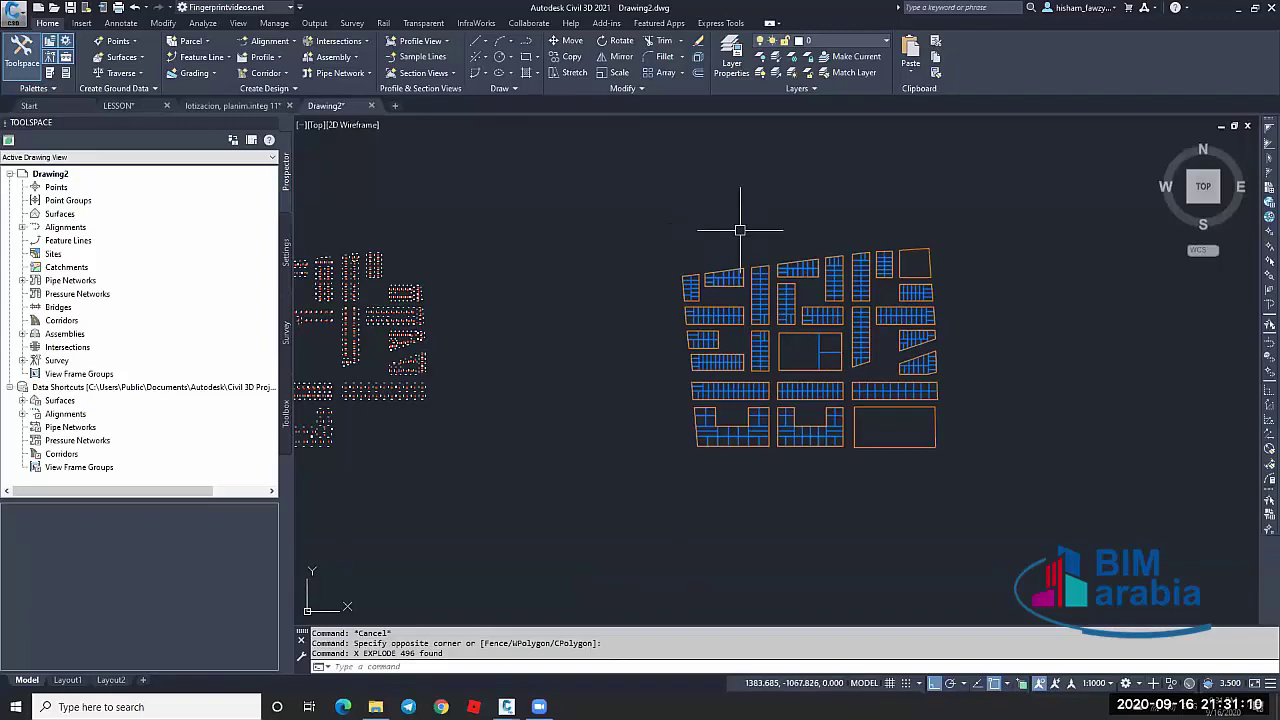
type("mapclean")
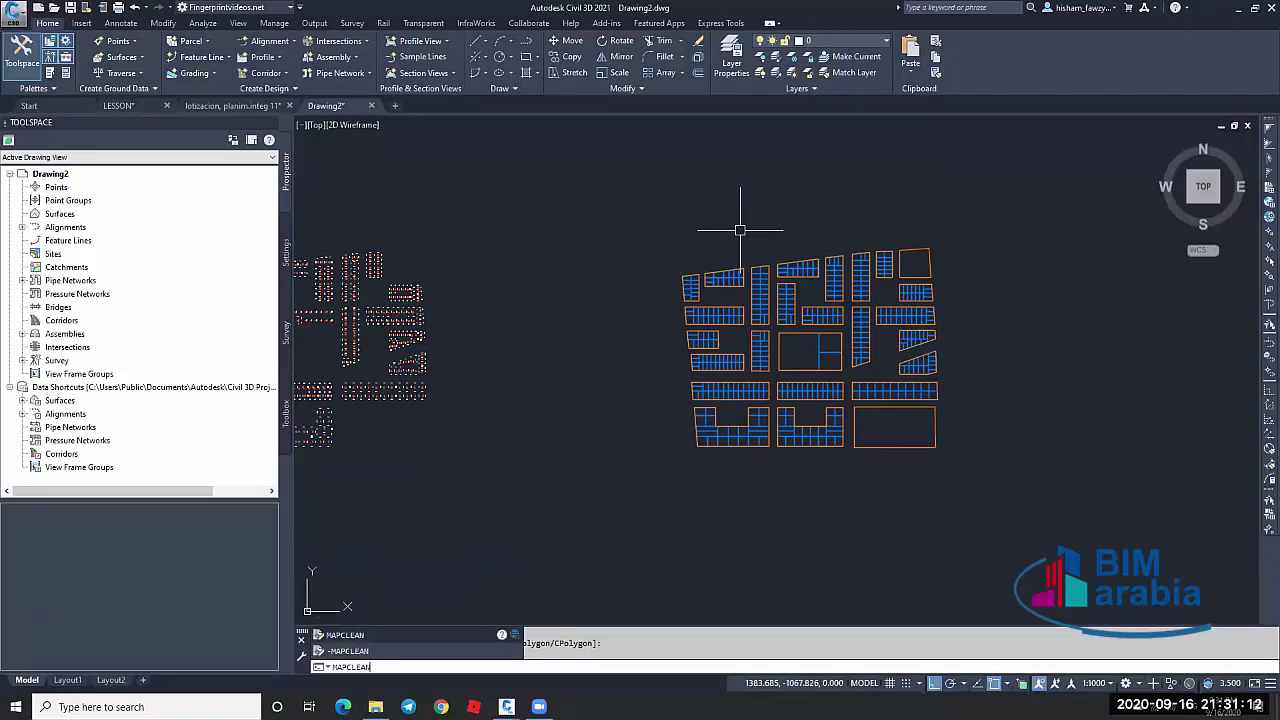
Launch MAPCLEAN and manually select all 1986 lot objects for cleanup
key("Return")
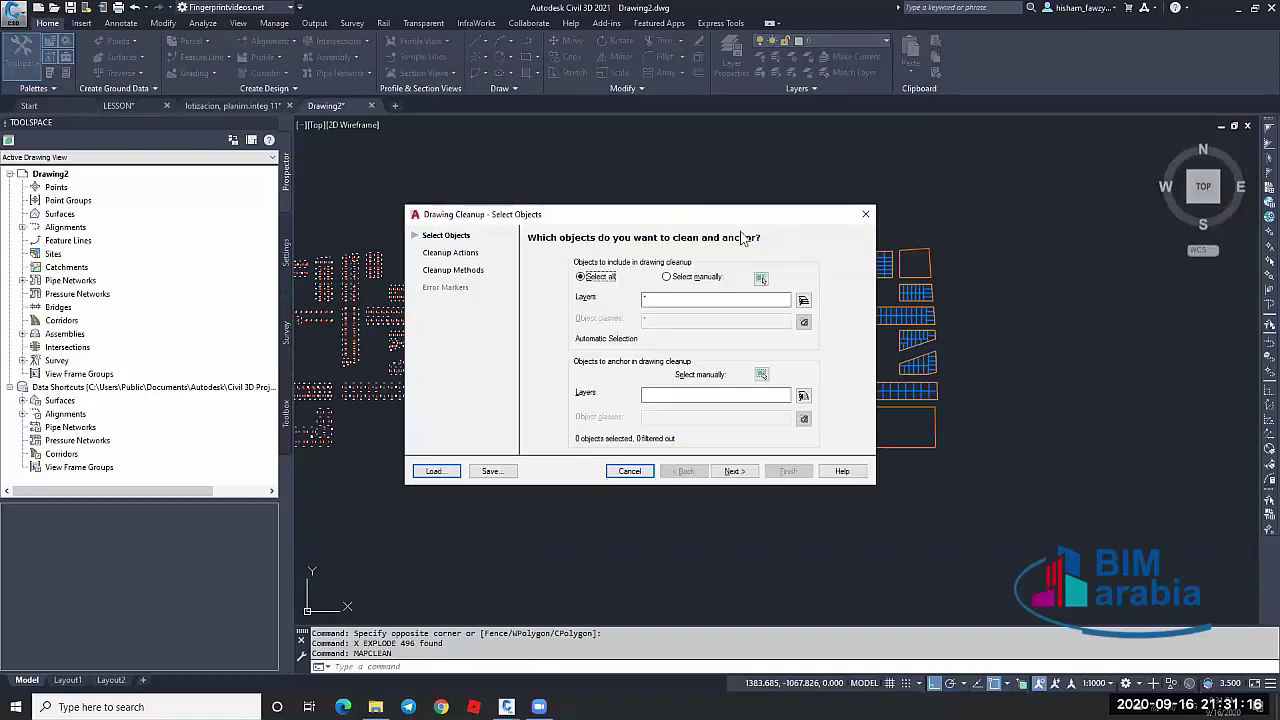
left_click(760, 279)
left_click(987, 191)
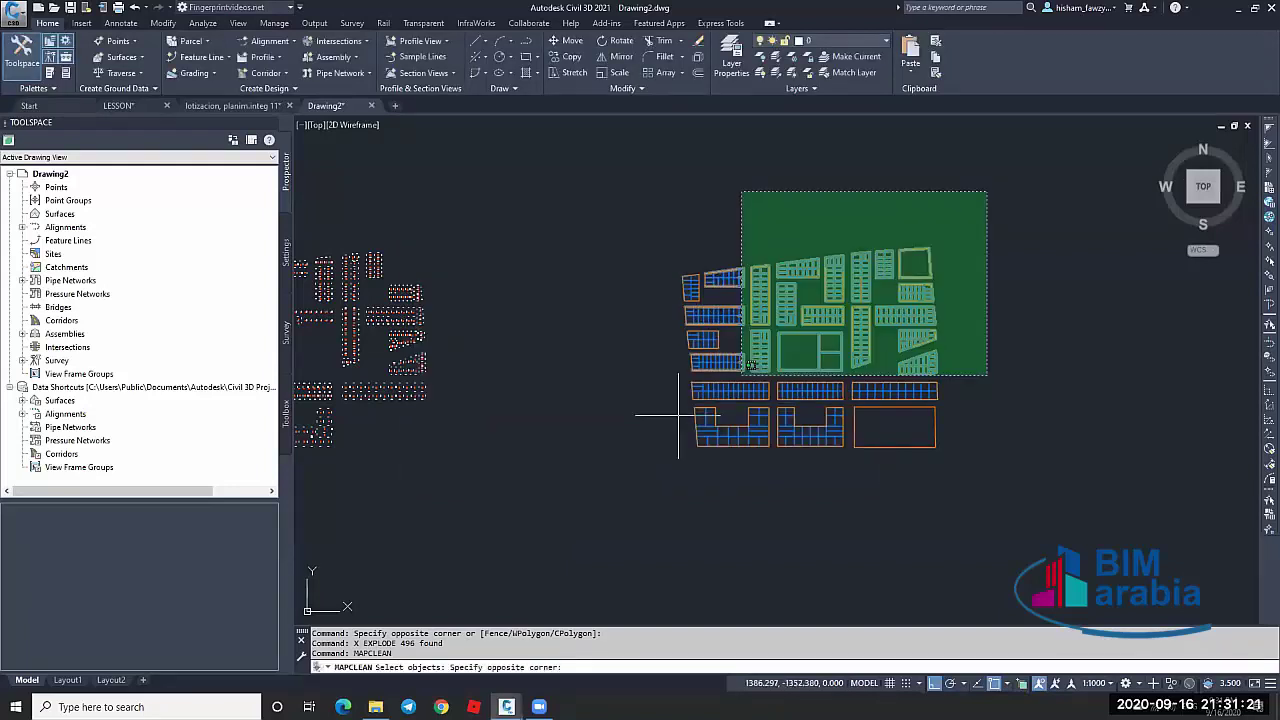
left_click(576, 517)
key("Return")
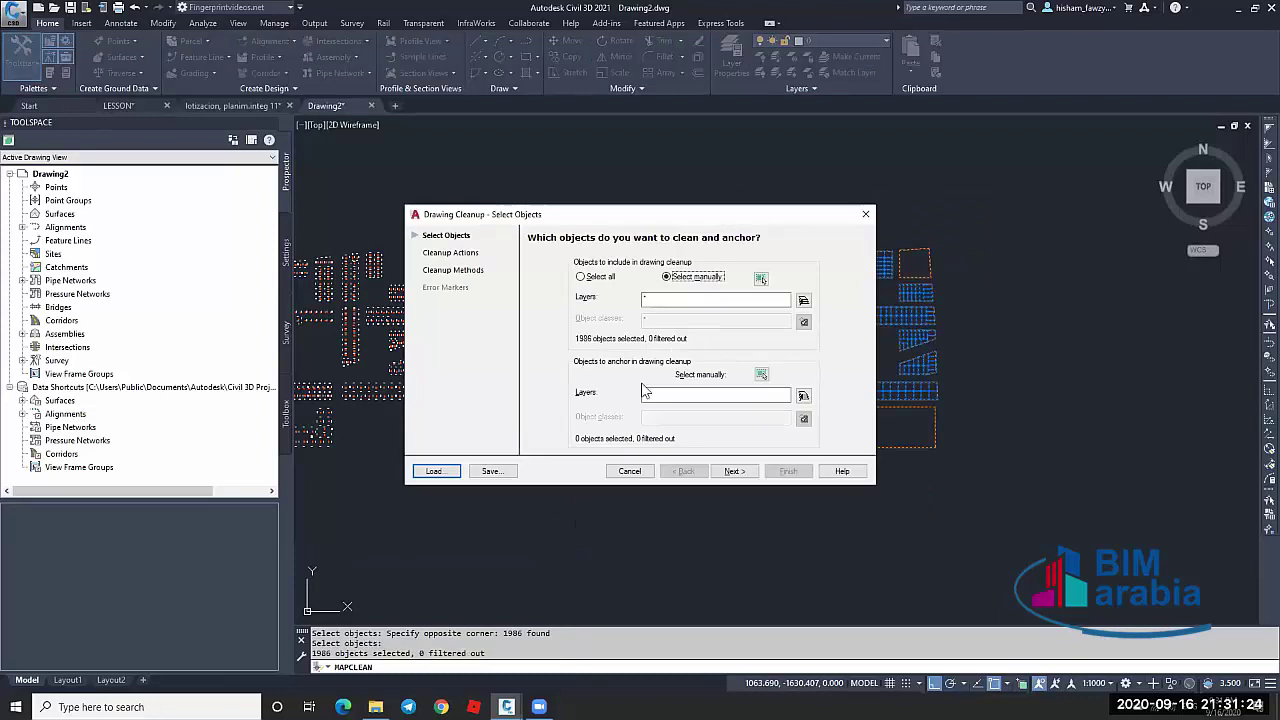
Add Delete Duplicates and Break Crossing Objects as cleanup actions
left_click(448, 256)
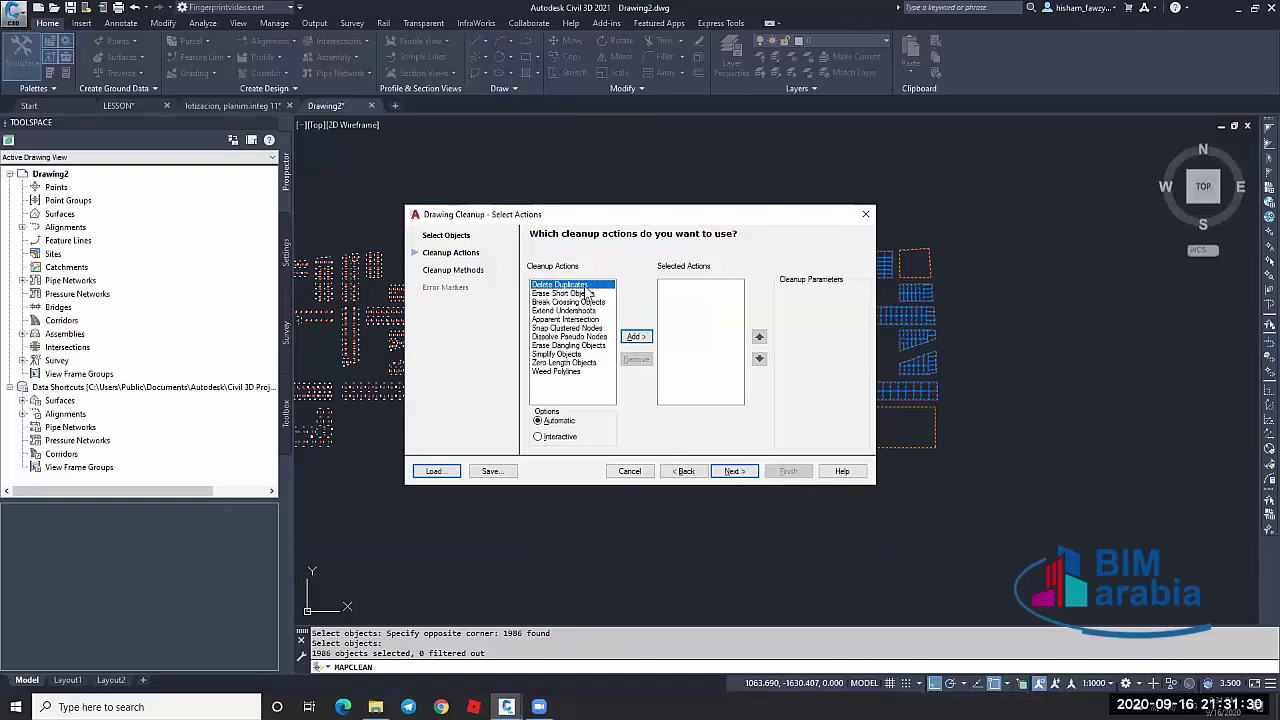
left_click(634, 336)
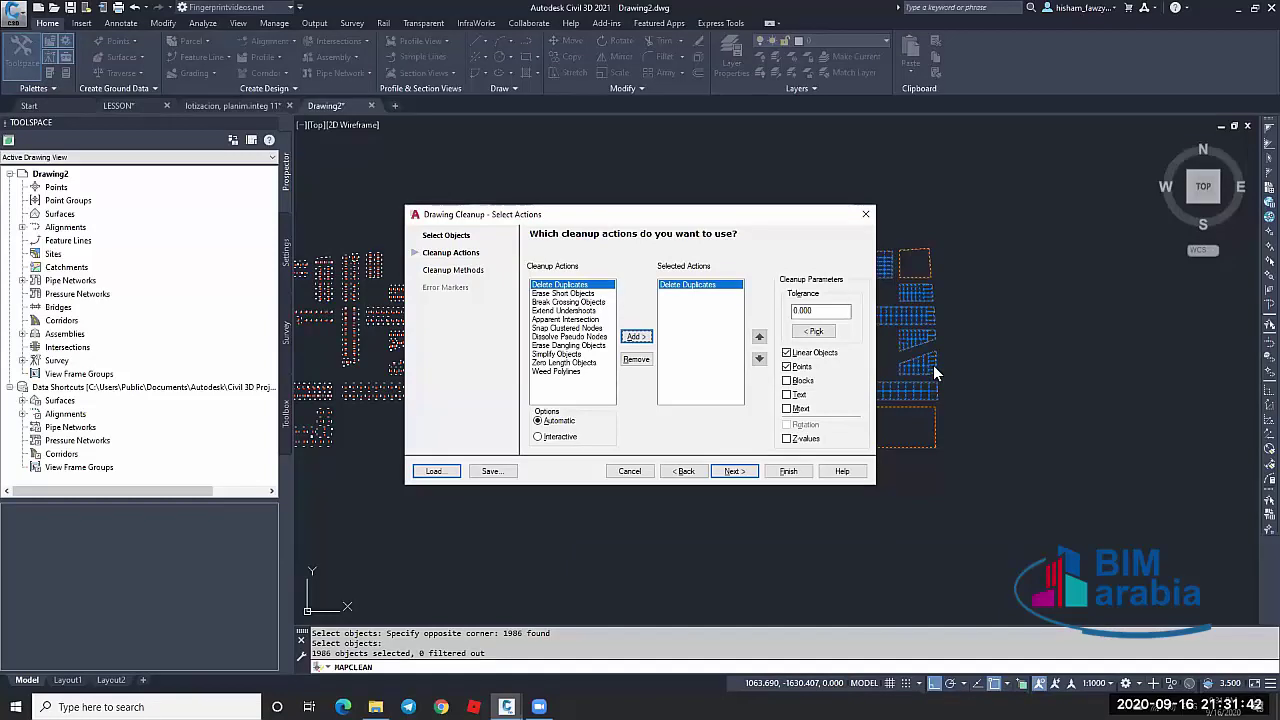
left_click(584, 302)
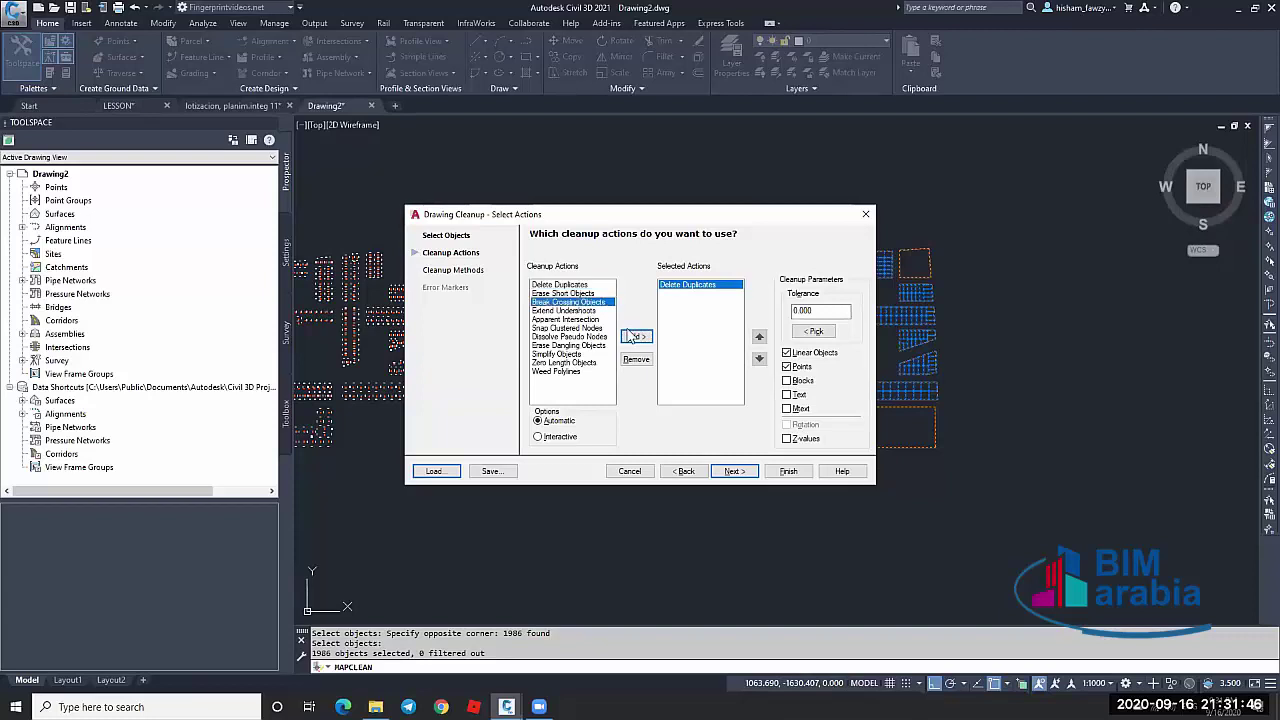
left_click(643, 341)
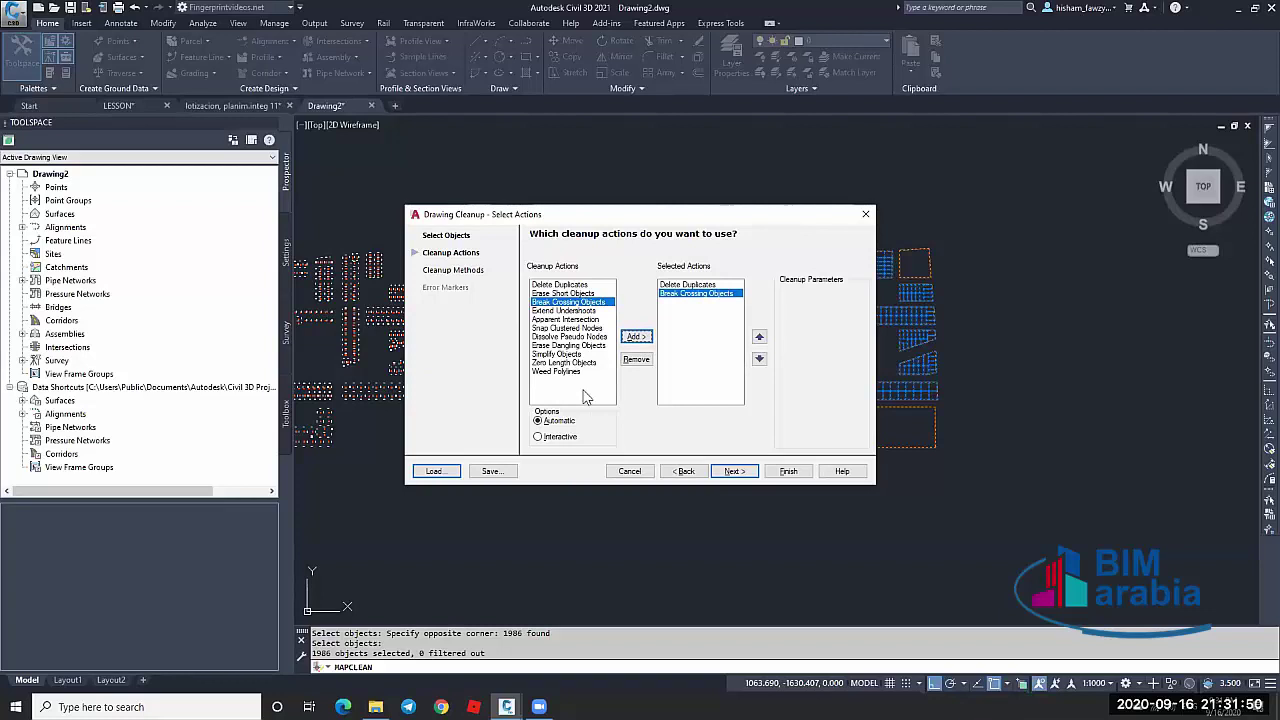
Enable Line, Arc and 3D Polyline to Polyline conversion and run the cleanup
left_click(455, 272)
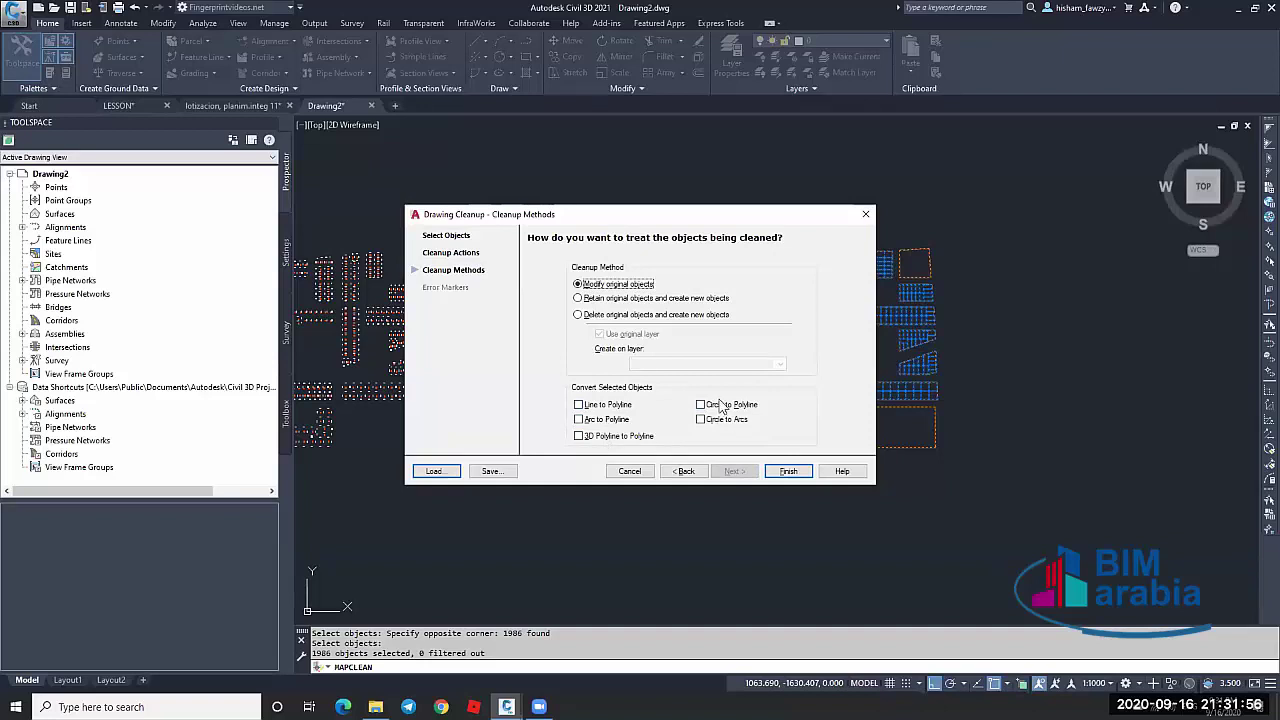
left_click(612, 405)
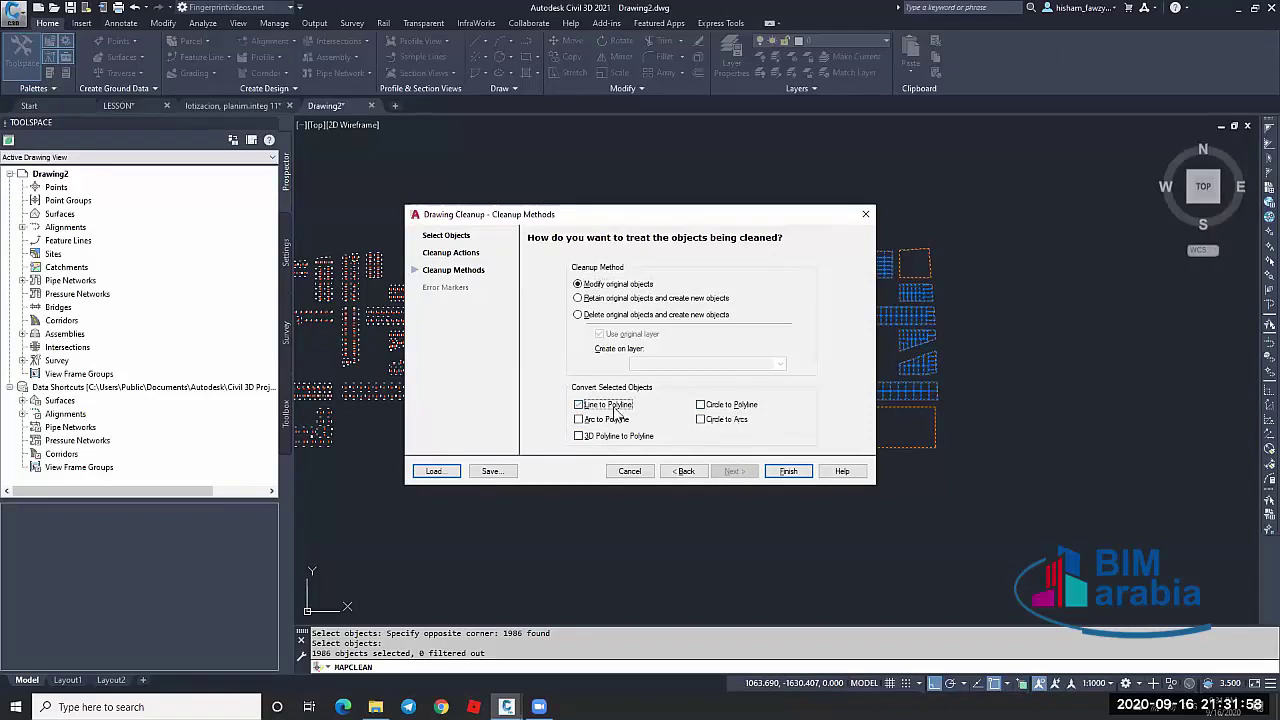
left_click(617, 420)
left_click(630, 436)
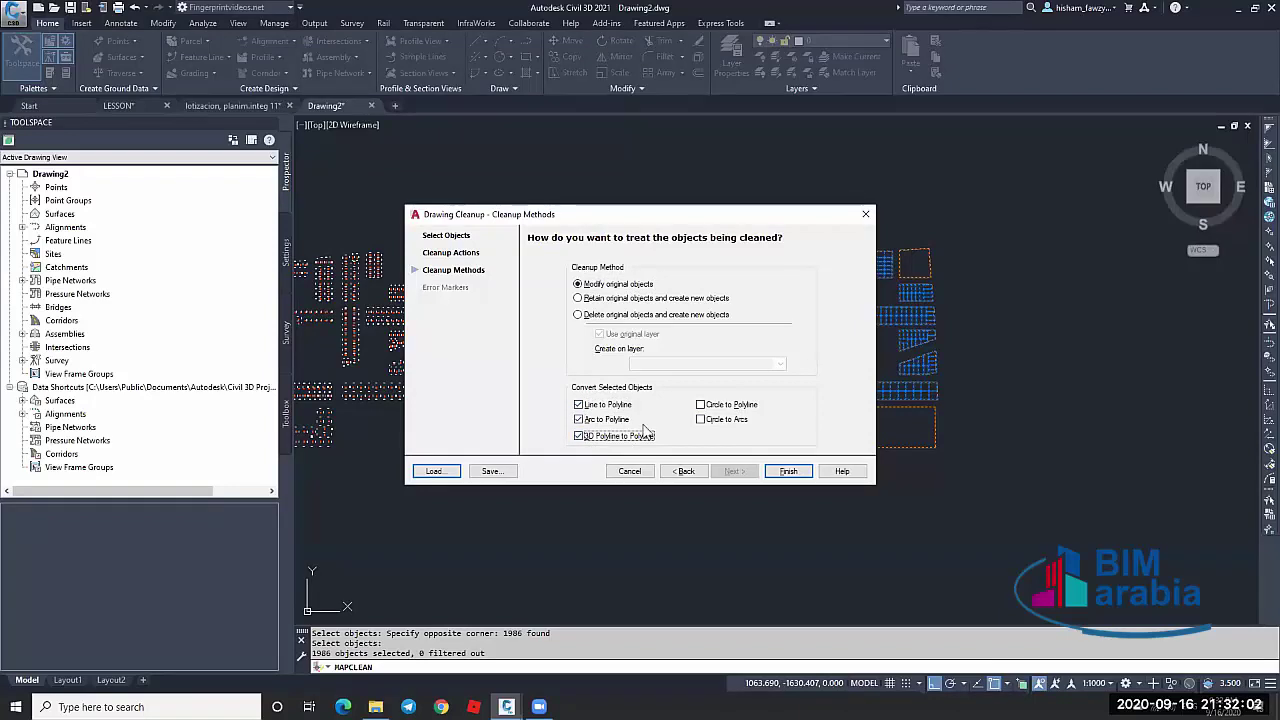
left_click(770, 474)
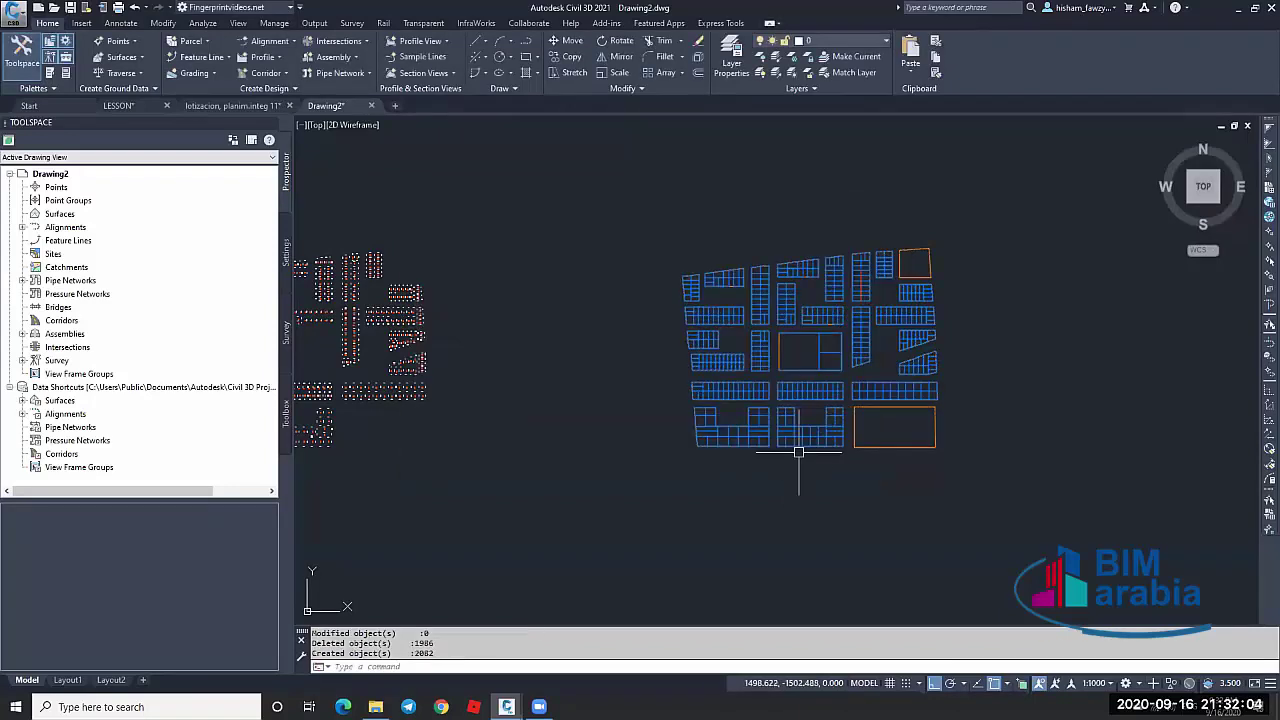
scroll(860, 288, "up", 6)
left_click(863, 271)
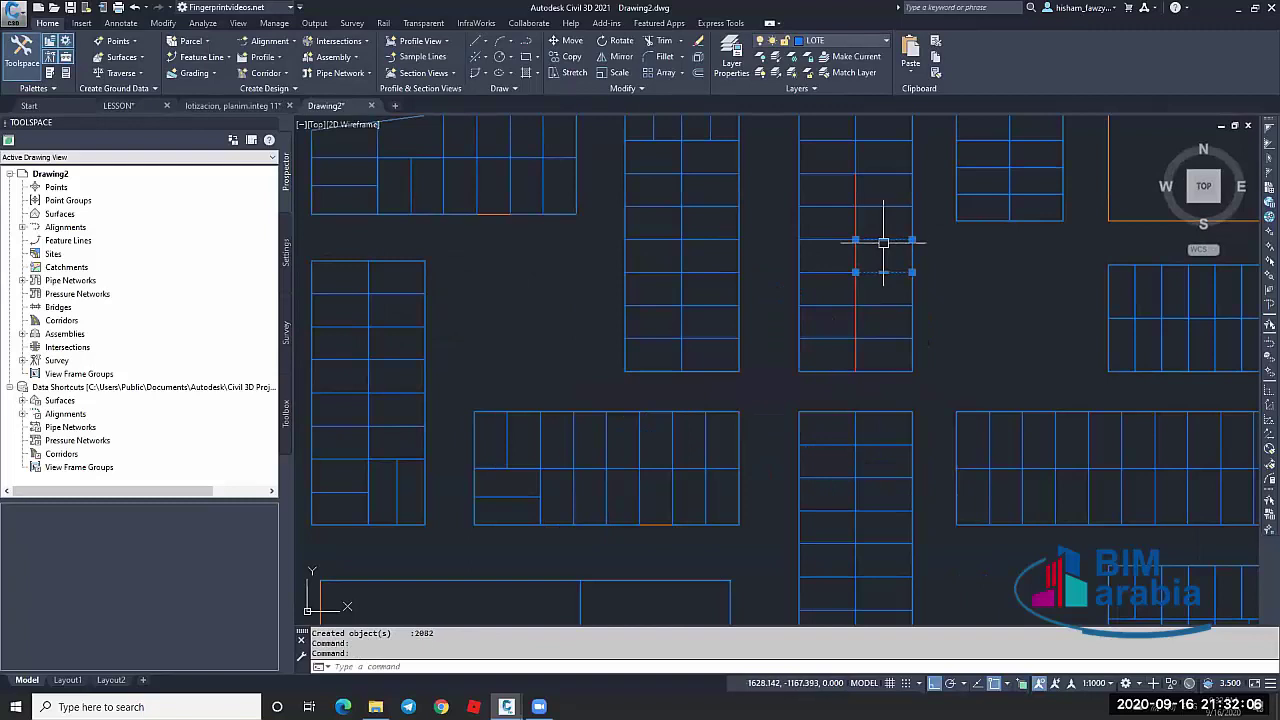
key("Escape")
key("Escape")
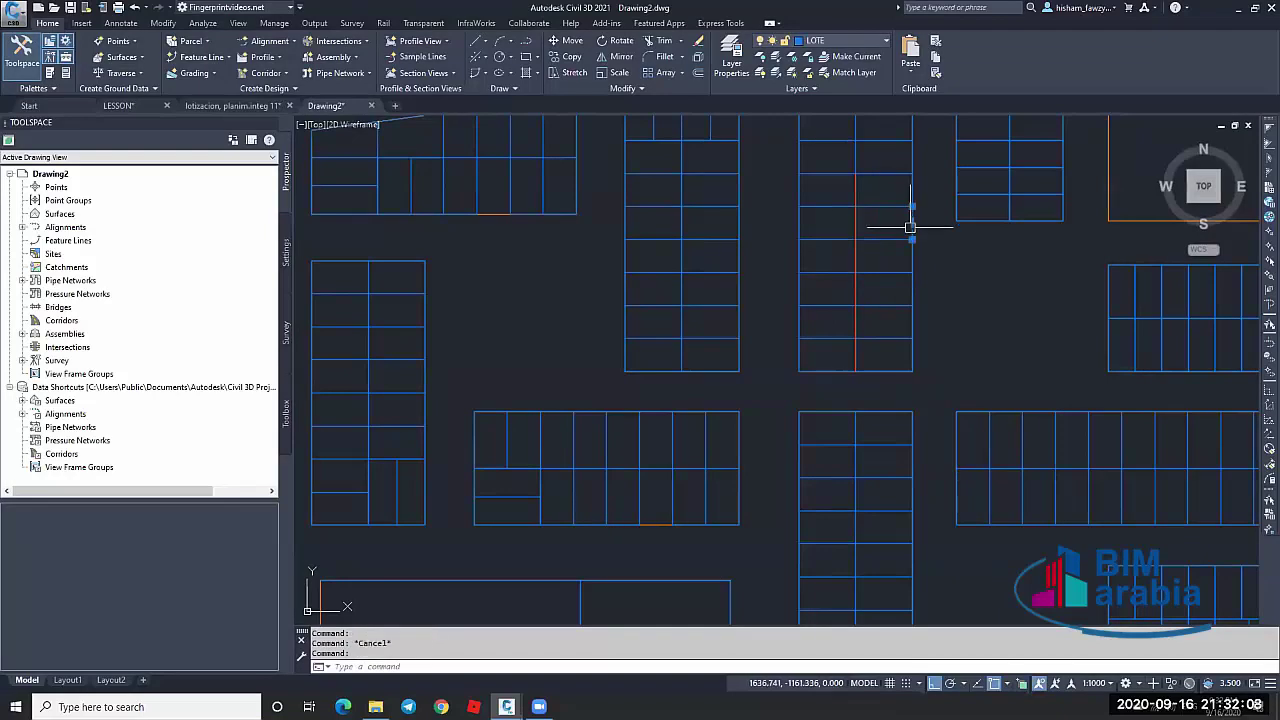
left_click(908, 185)
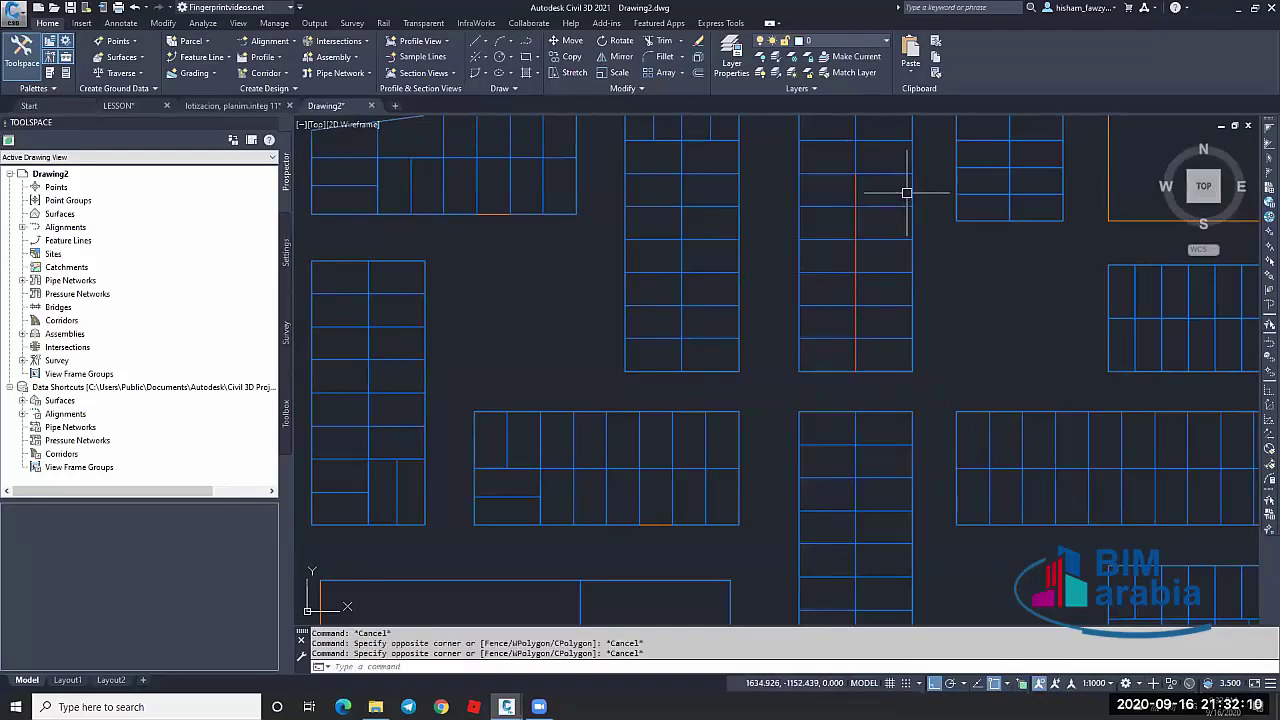
key("Escape")
left_click(856, 182)
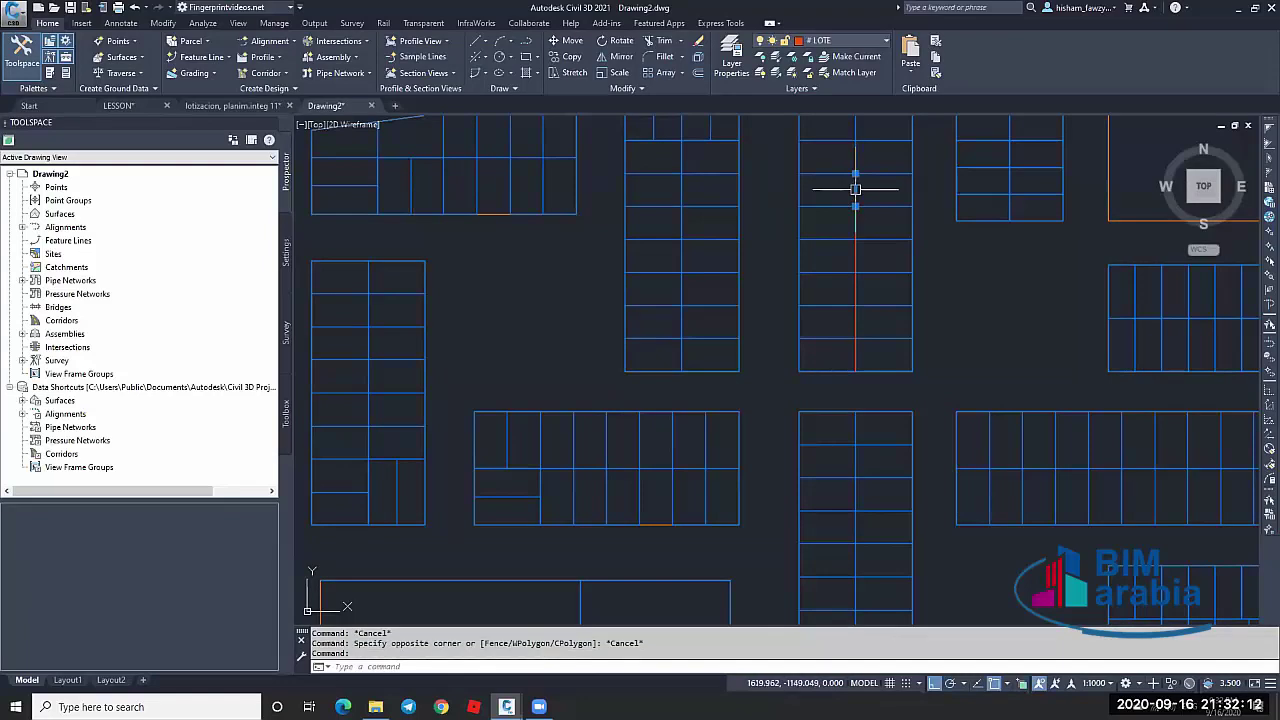
mouse_move(855, 190)
type("E")
key("Return")
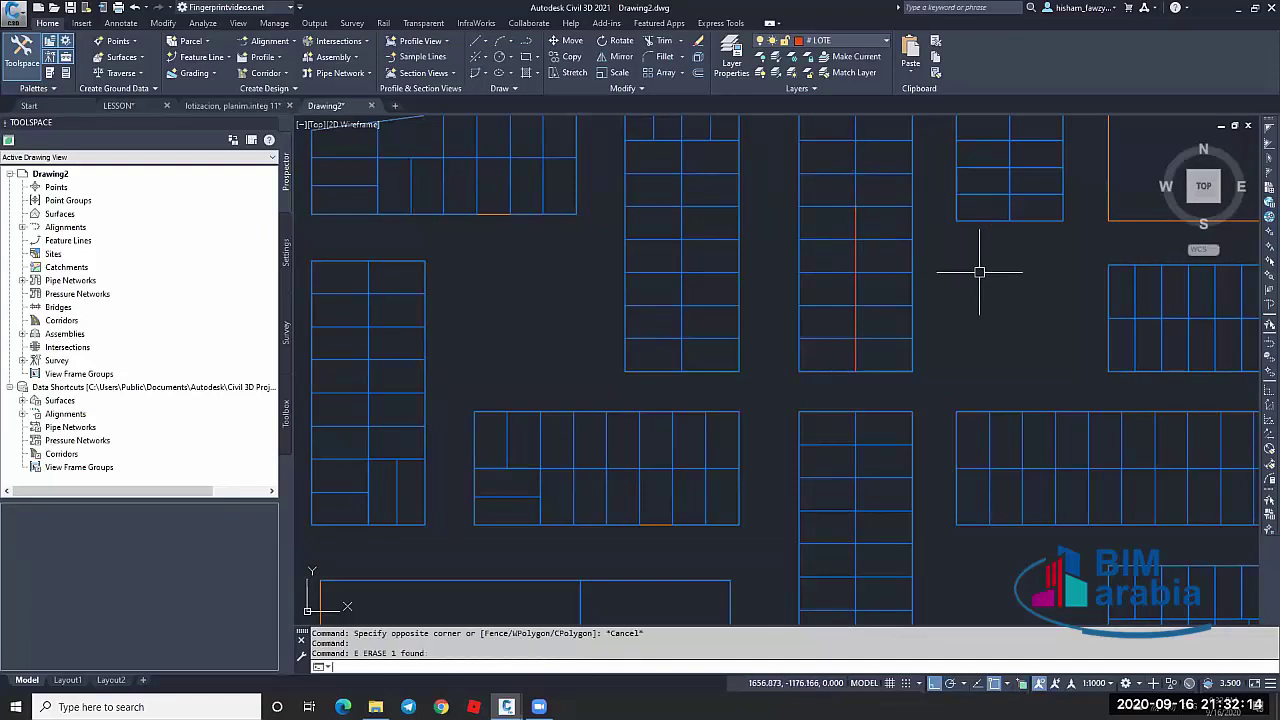
key("ctrl+z")
scroll(860, 195, "up", 5)
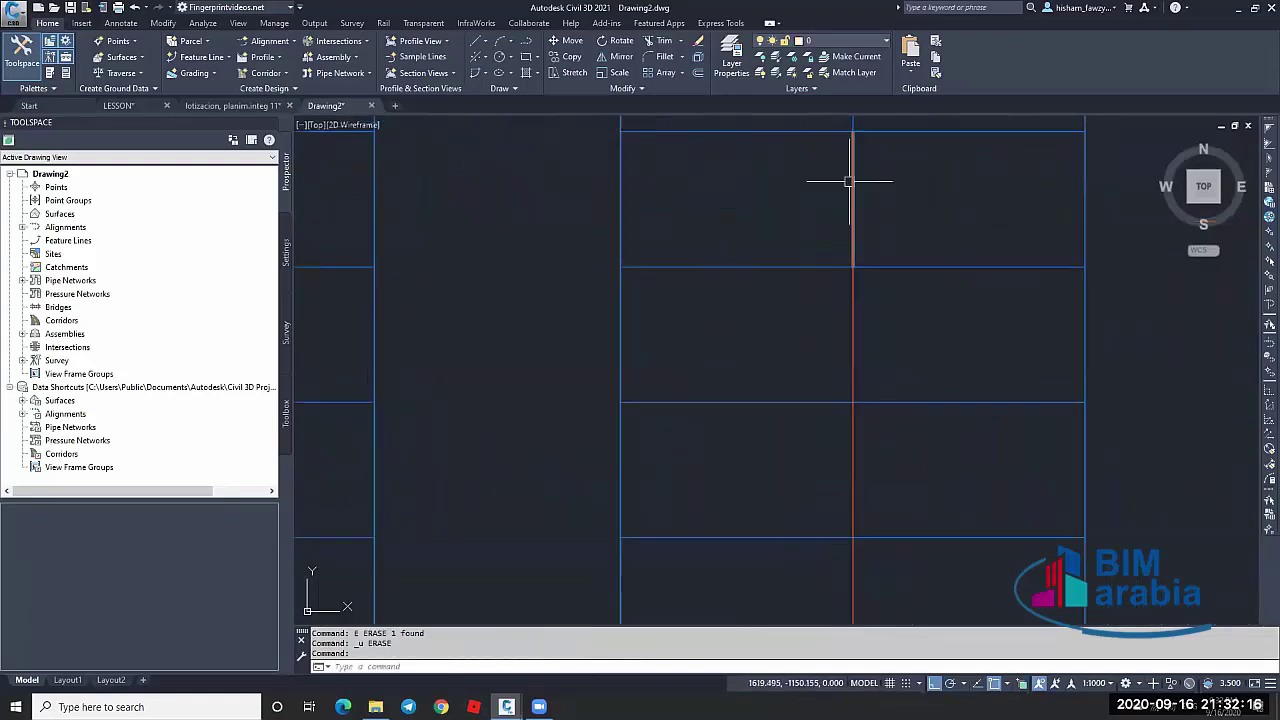
type("E")
key("Return")
key("Escape")
key("Escape")
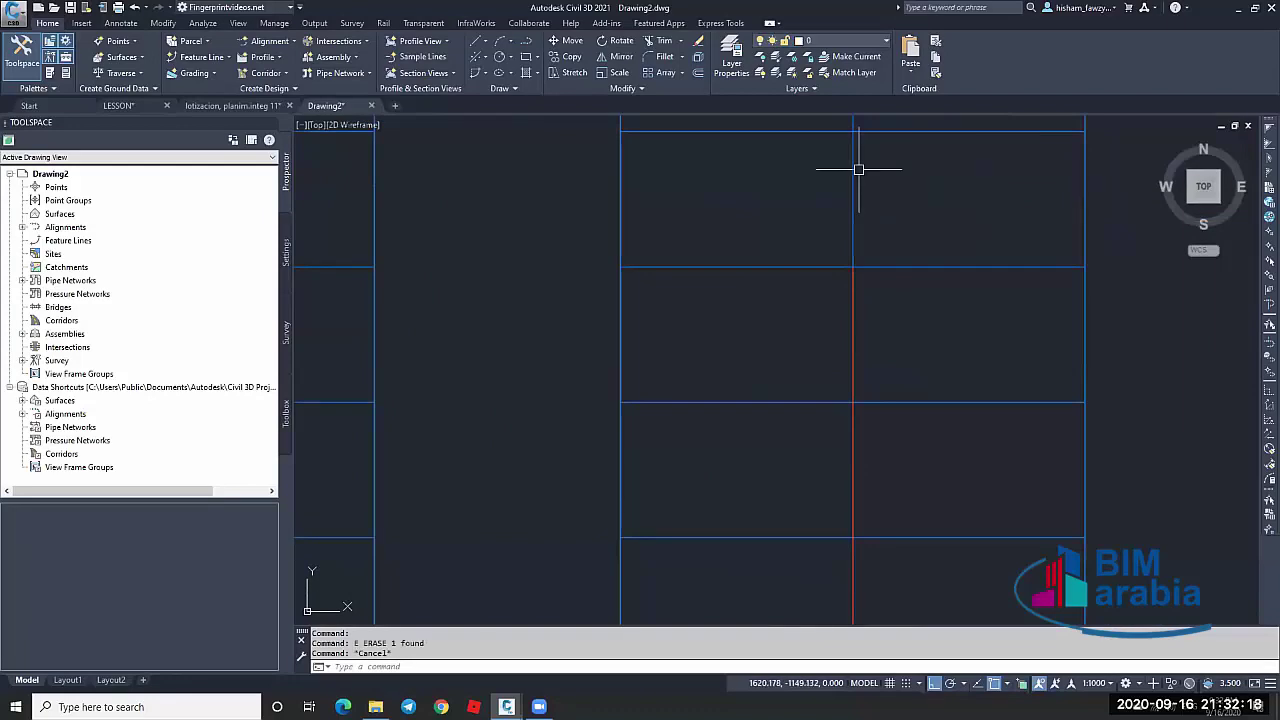
key("ctrl+z")
scroll(866, 263, "down", 6)
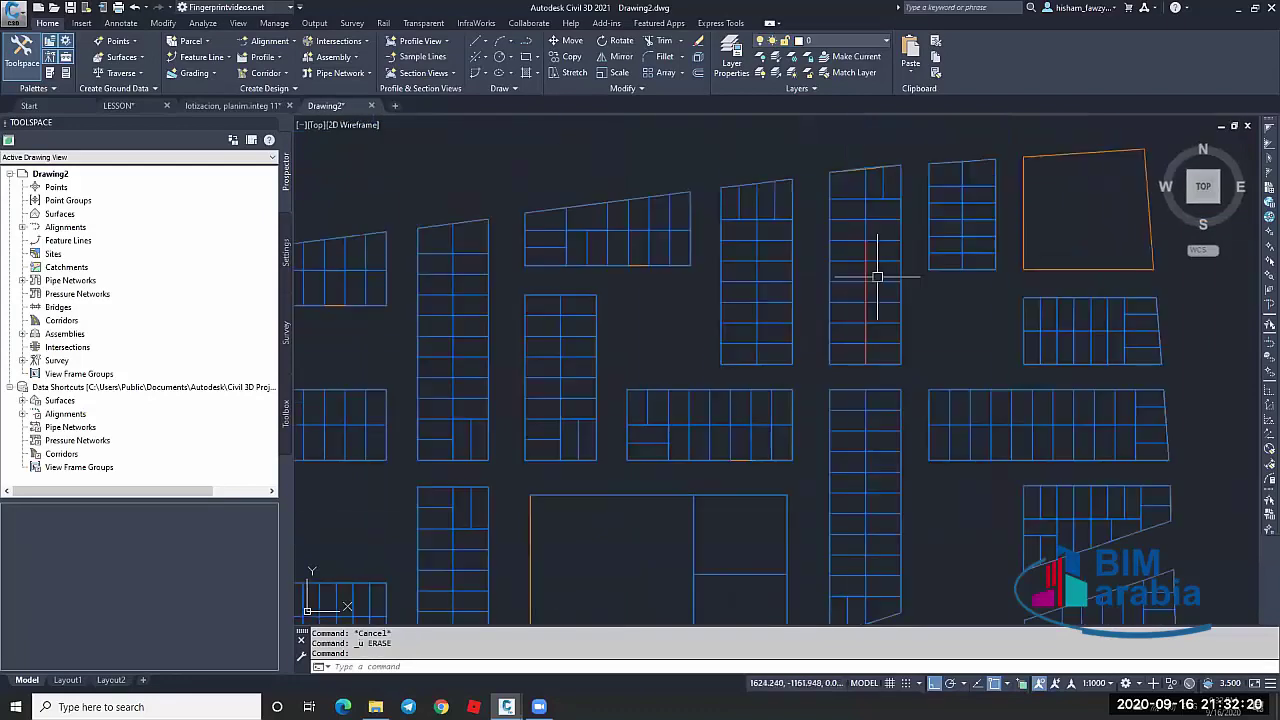
Start OVERKILL and window-select all 2082 lot objects
type("c")
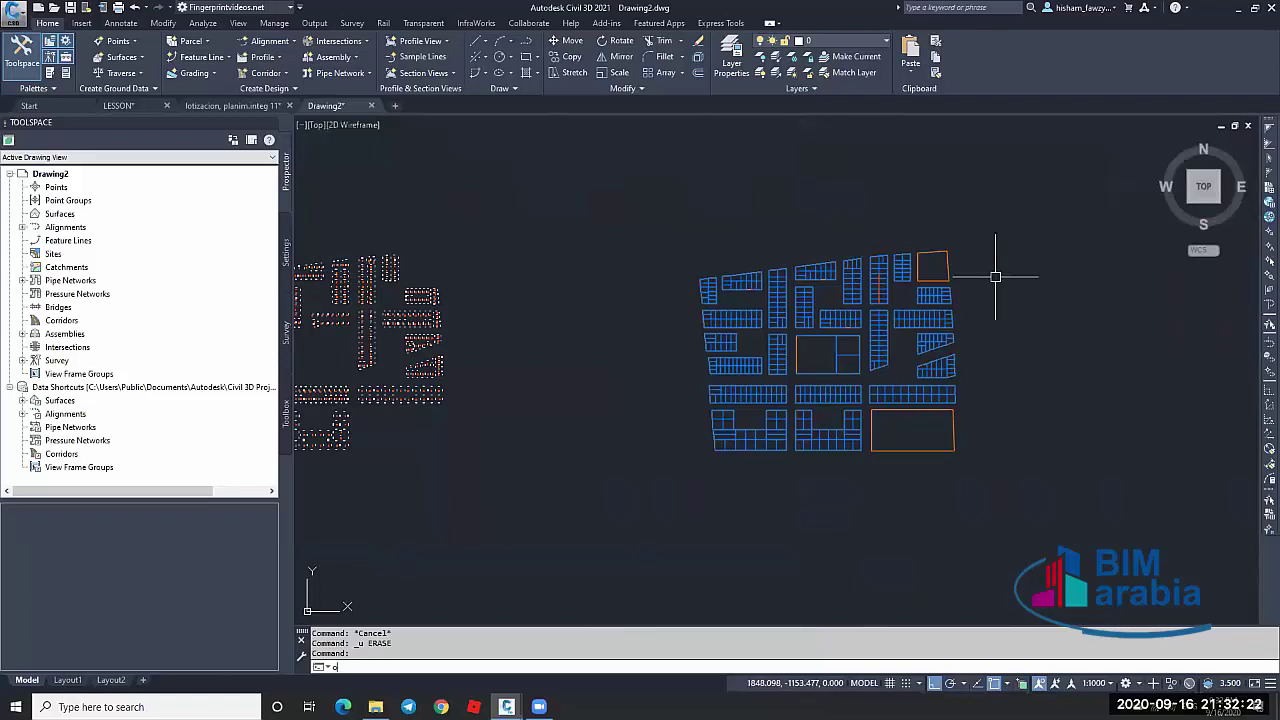
type("verk")
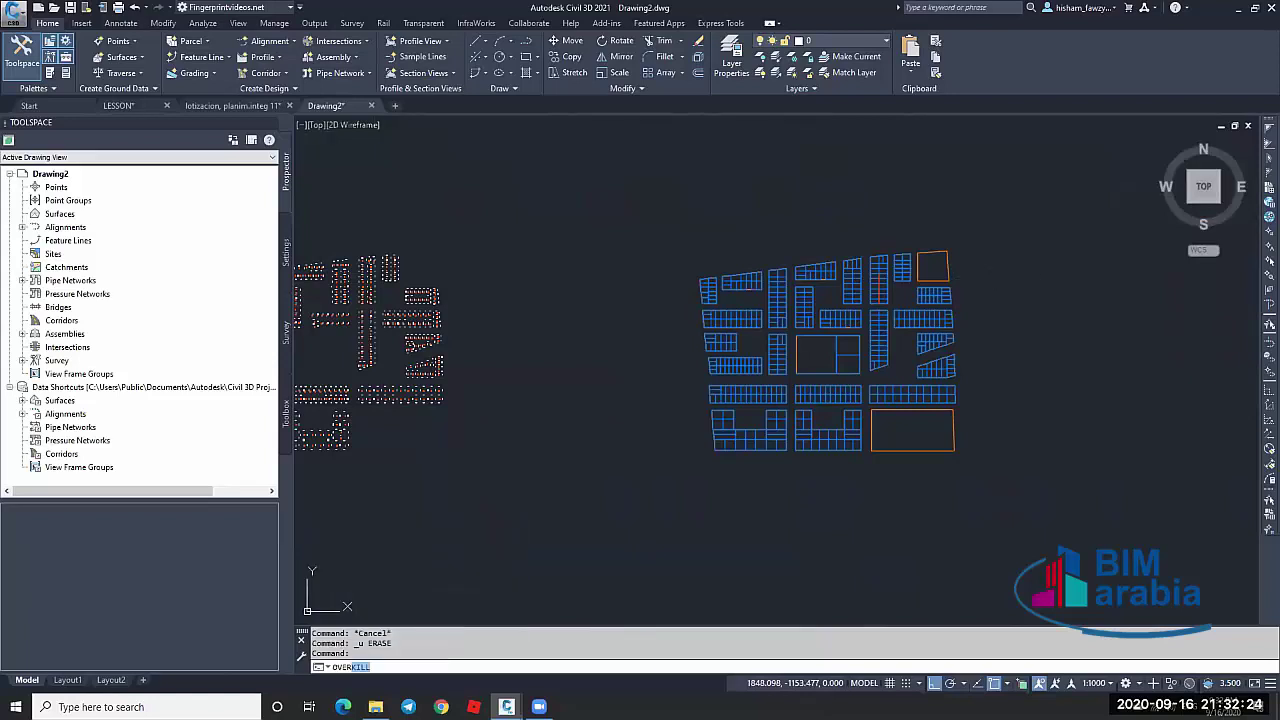
key("Return")
left_click(672, 179)
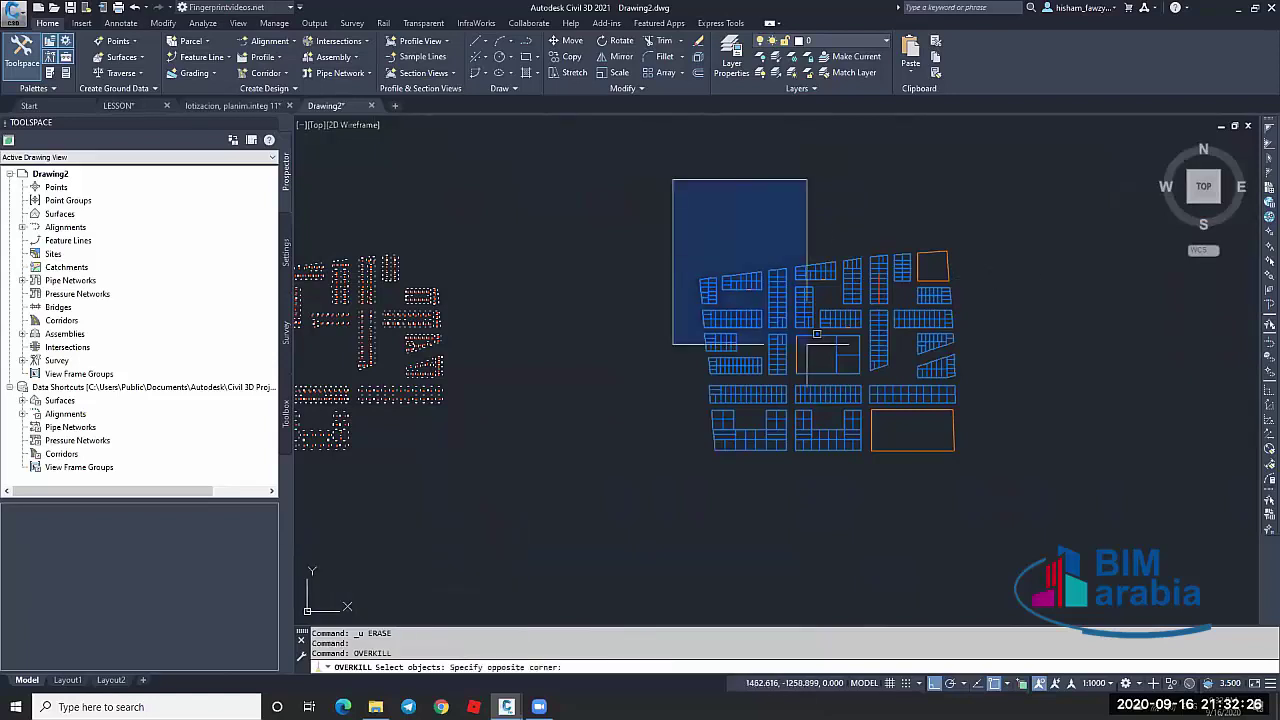
left_click(1050, 516)
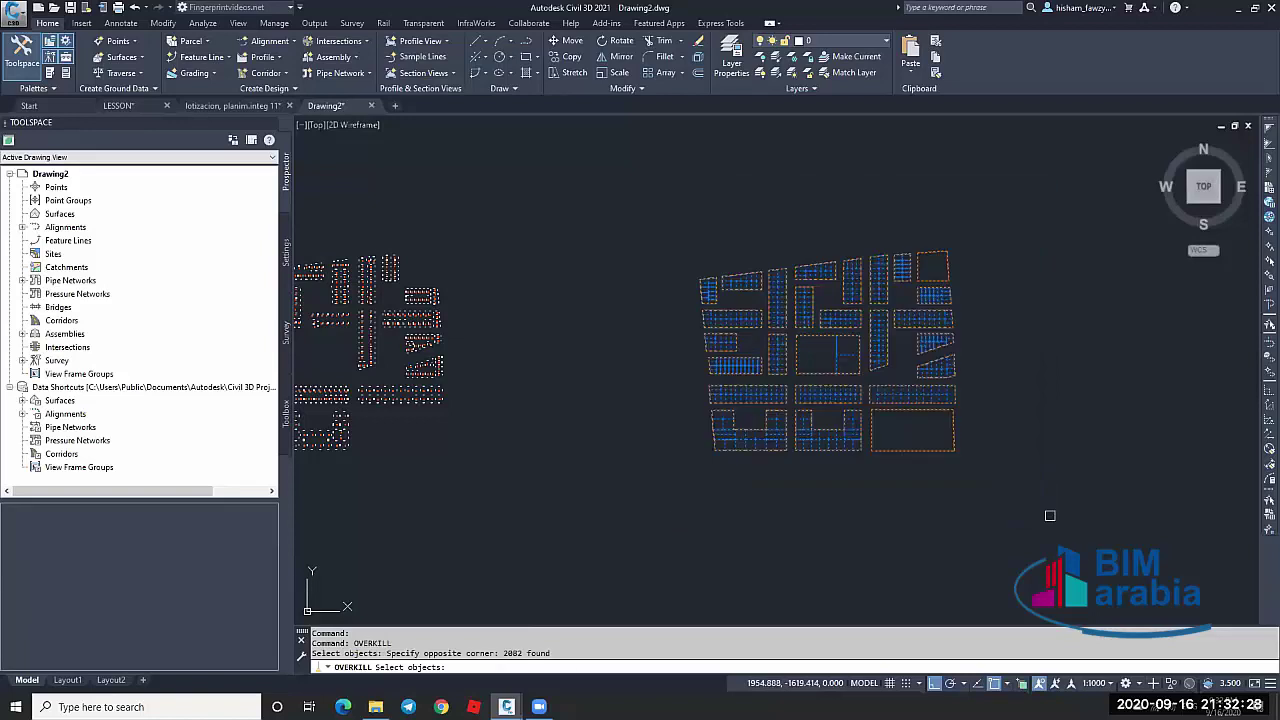
key("Return")
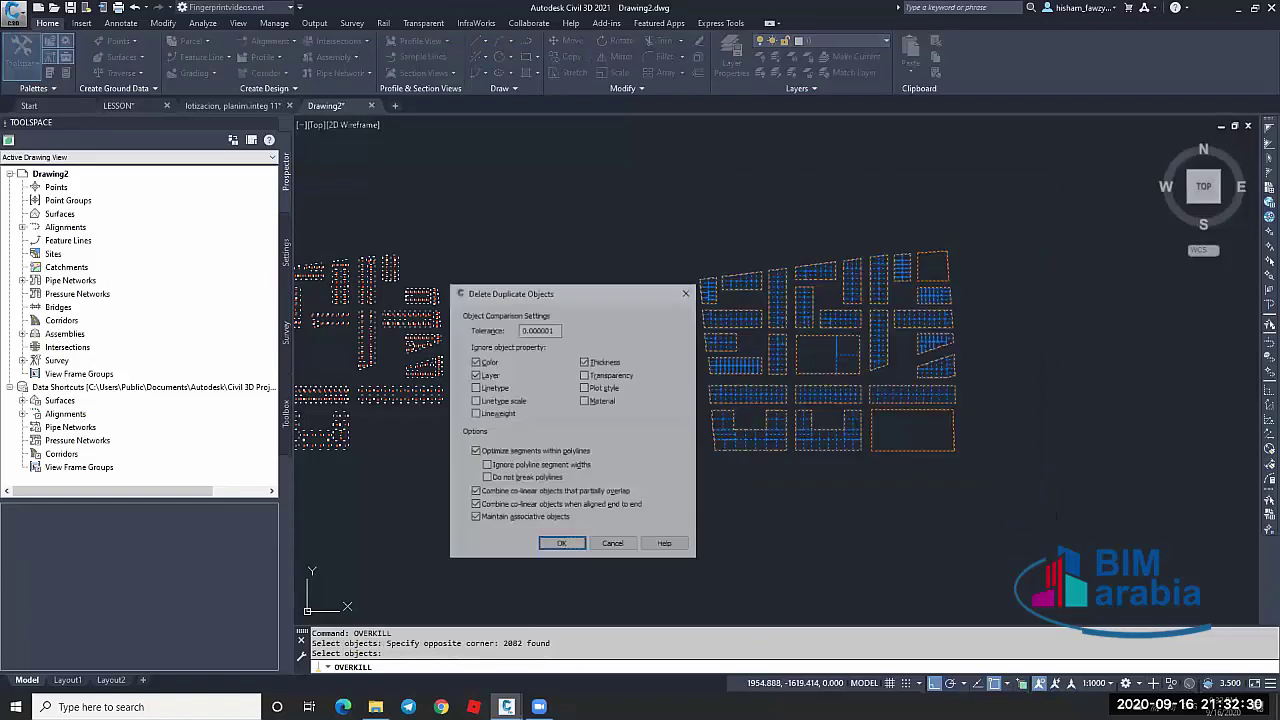
Uncheck Color, Layer and Thickness under Ignore object property
left_click(487, 361)
left_click(489, 375)
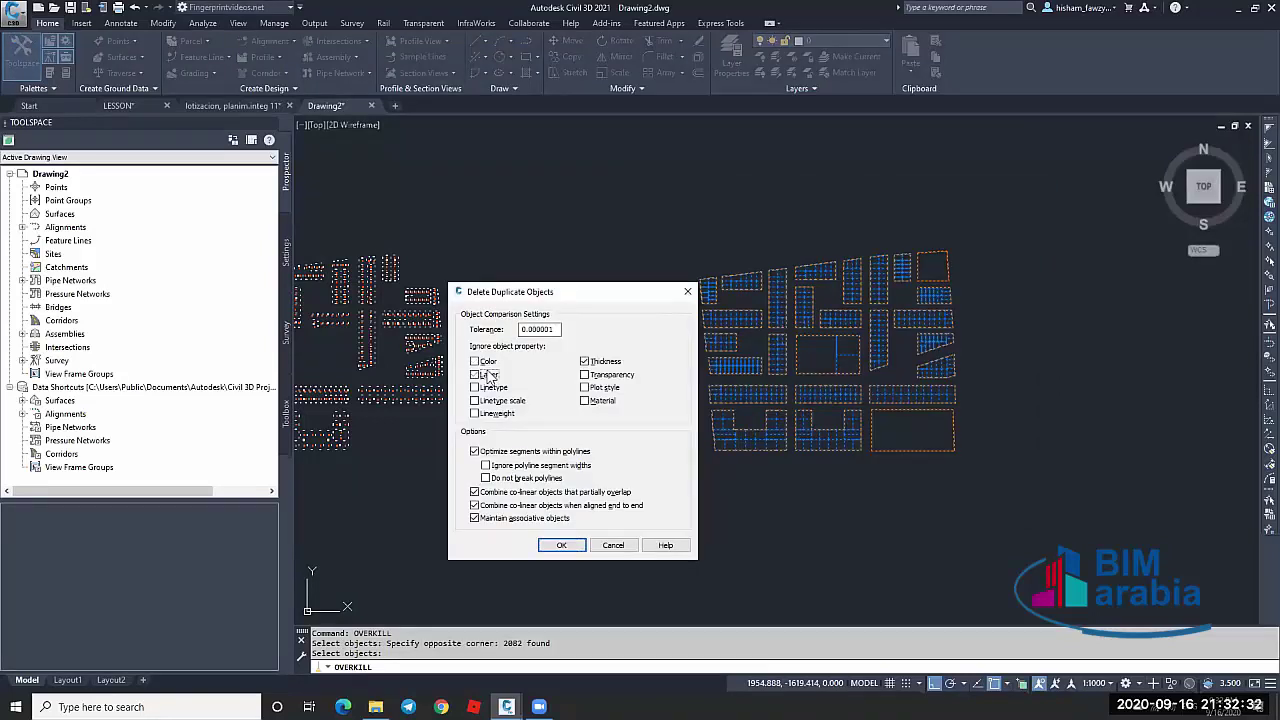
left_click(613, 366)
left_click_drag(550, 297, 552, 256)
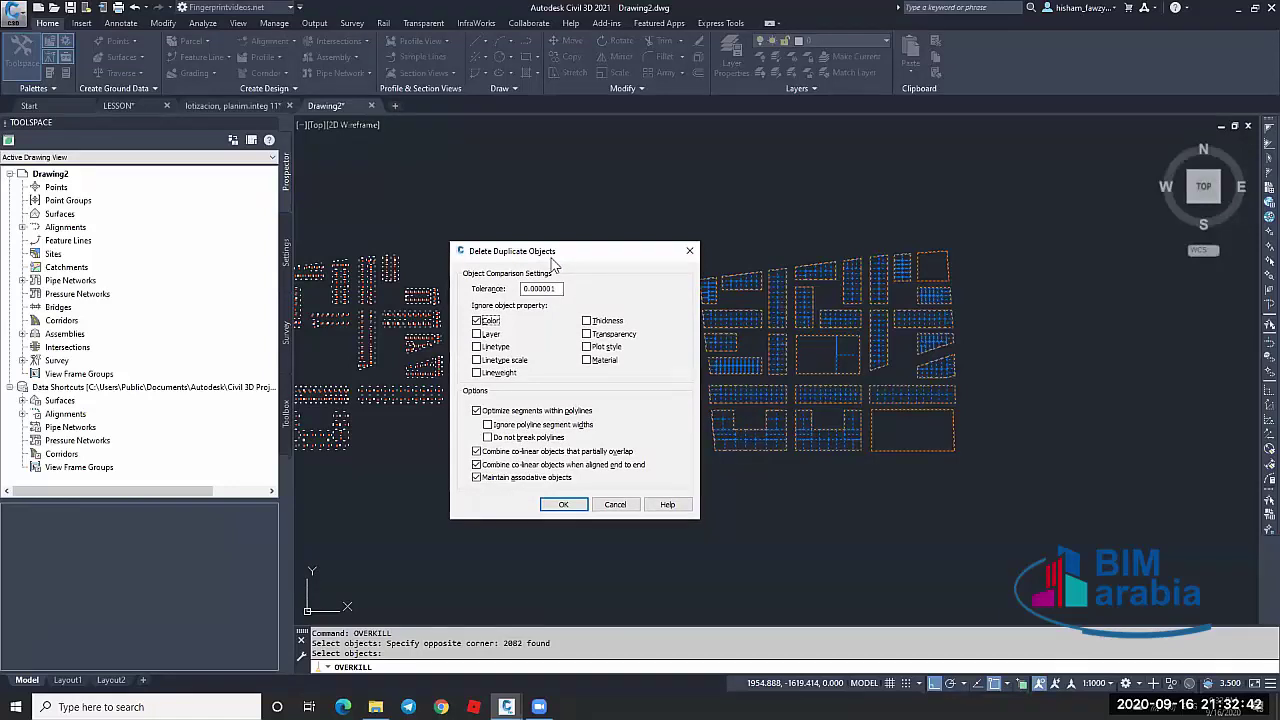
left_click(484, 321)
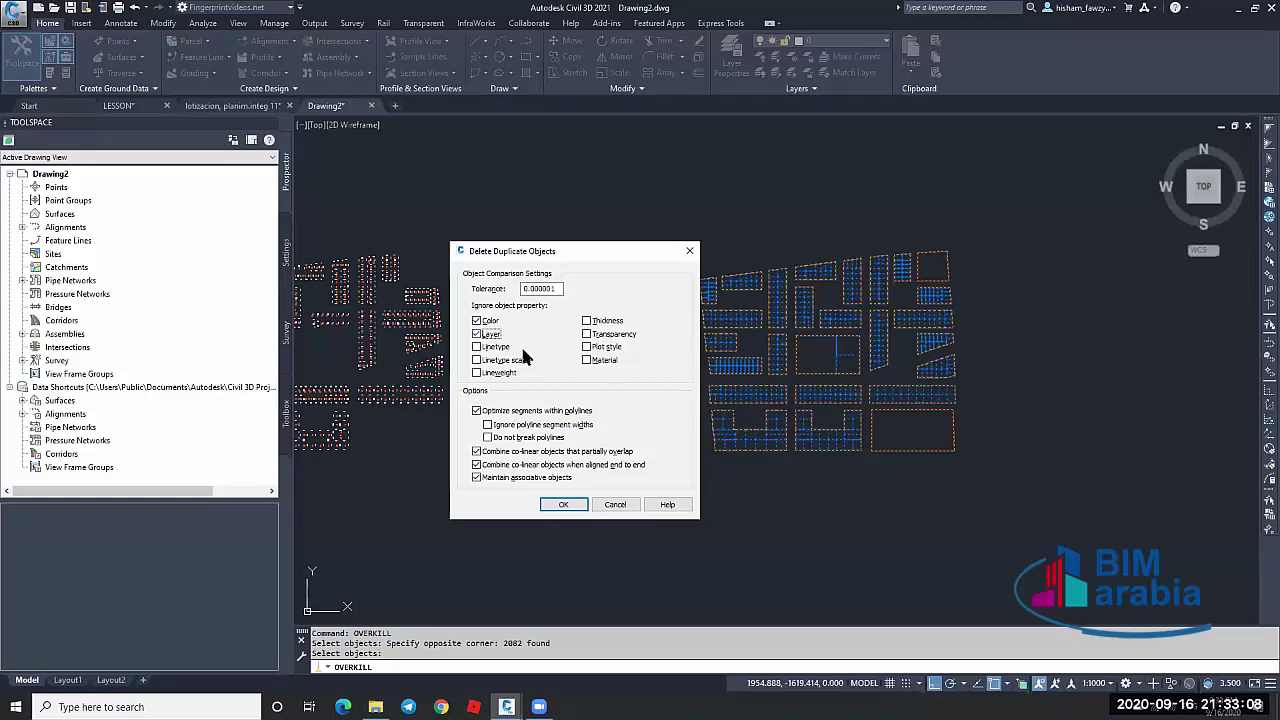
Confirm OVERKILL to delete the 766 duplicate and 852 overlapping objects
key("Return")
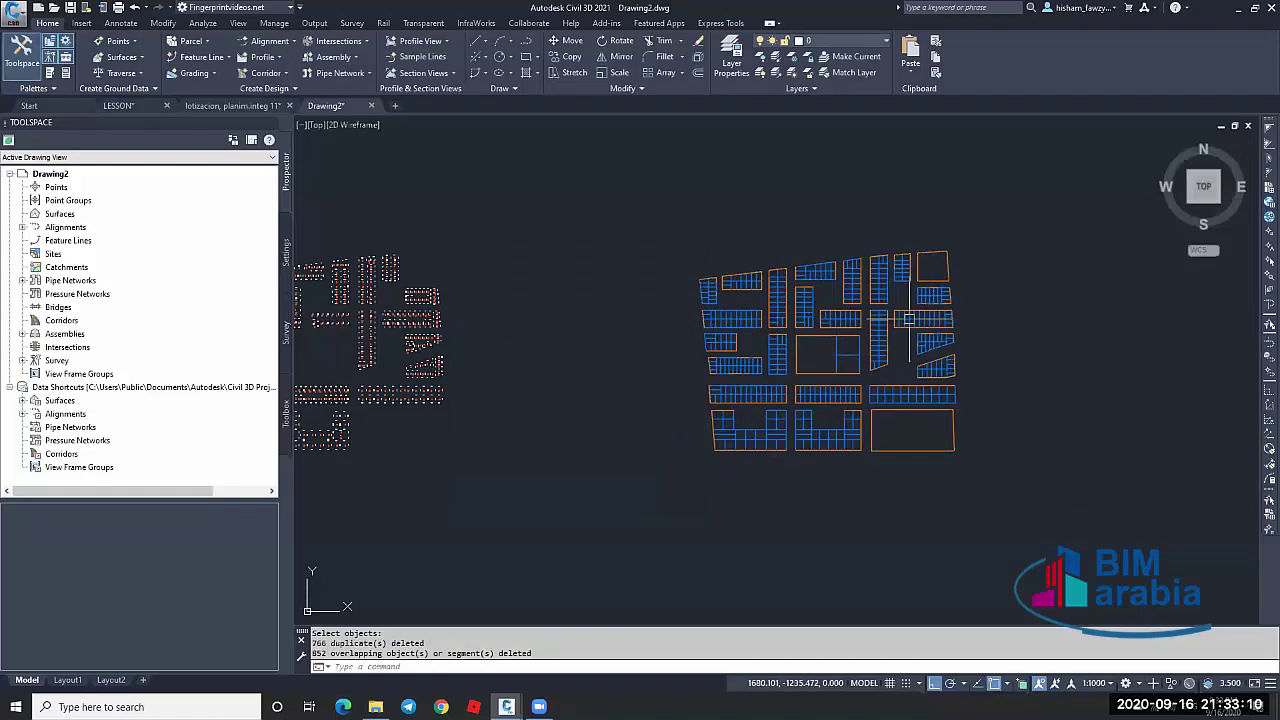
scroll(908, 319, "up", 5)
key("Escape")
Try removing a vertical lot line, undo it, and regenerate the drawing
left_click(784, 296)
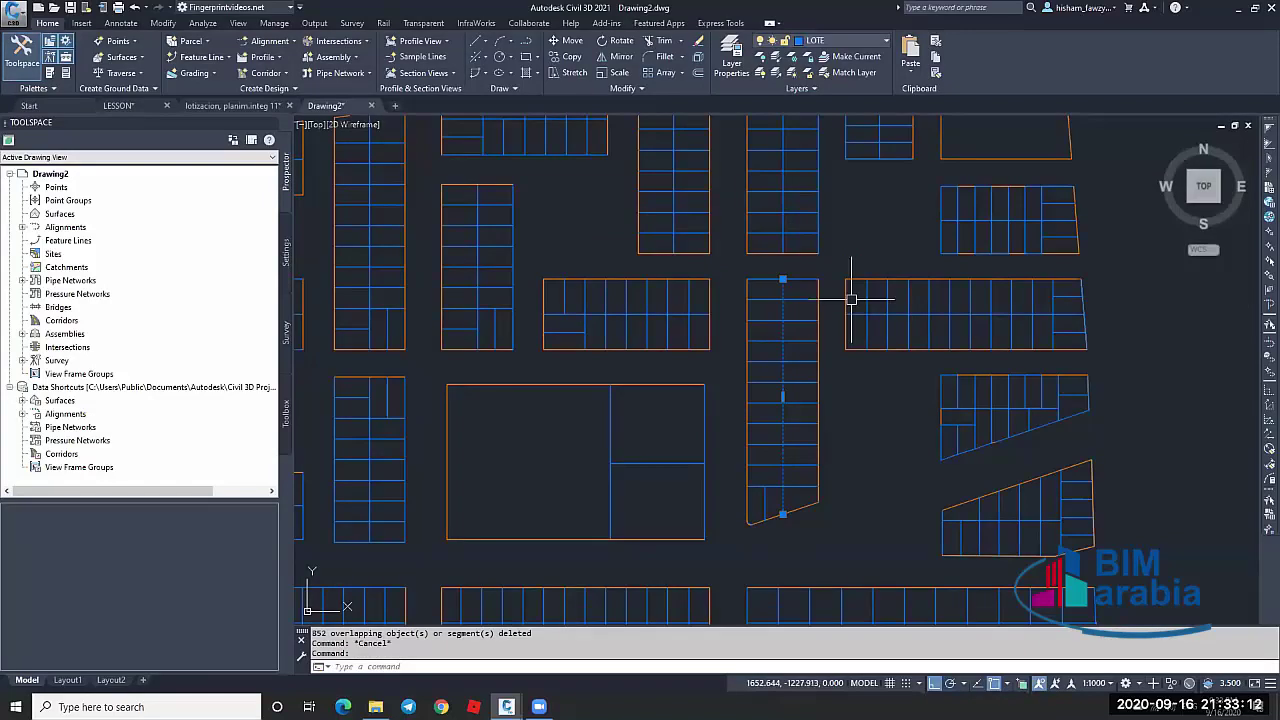
key("ctrl+z")
key("Escape")
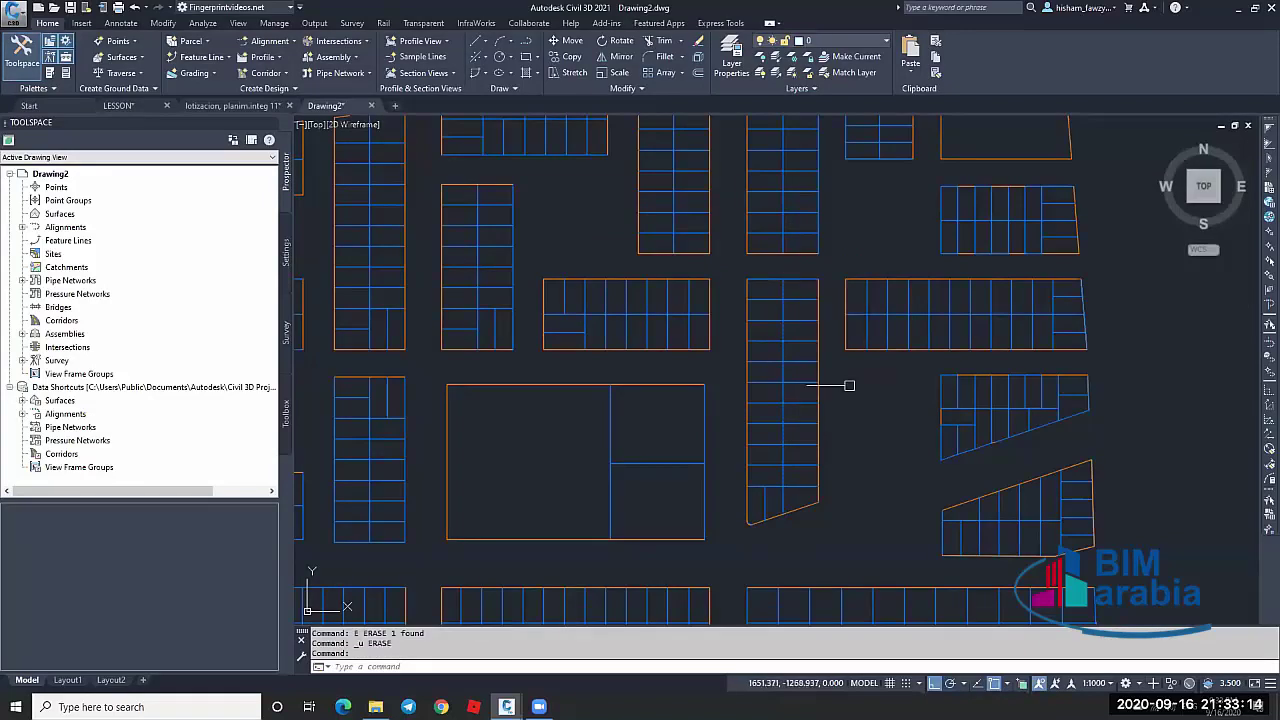
scroll(829, 443, "down", 2)
scroll(833, 444, "up", 10)
scroll(833, 444, "down", 6)
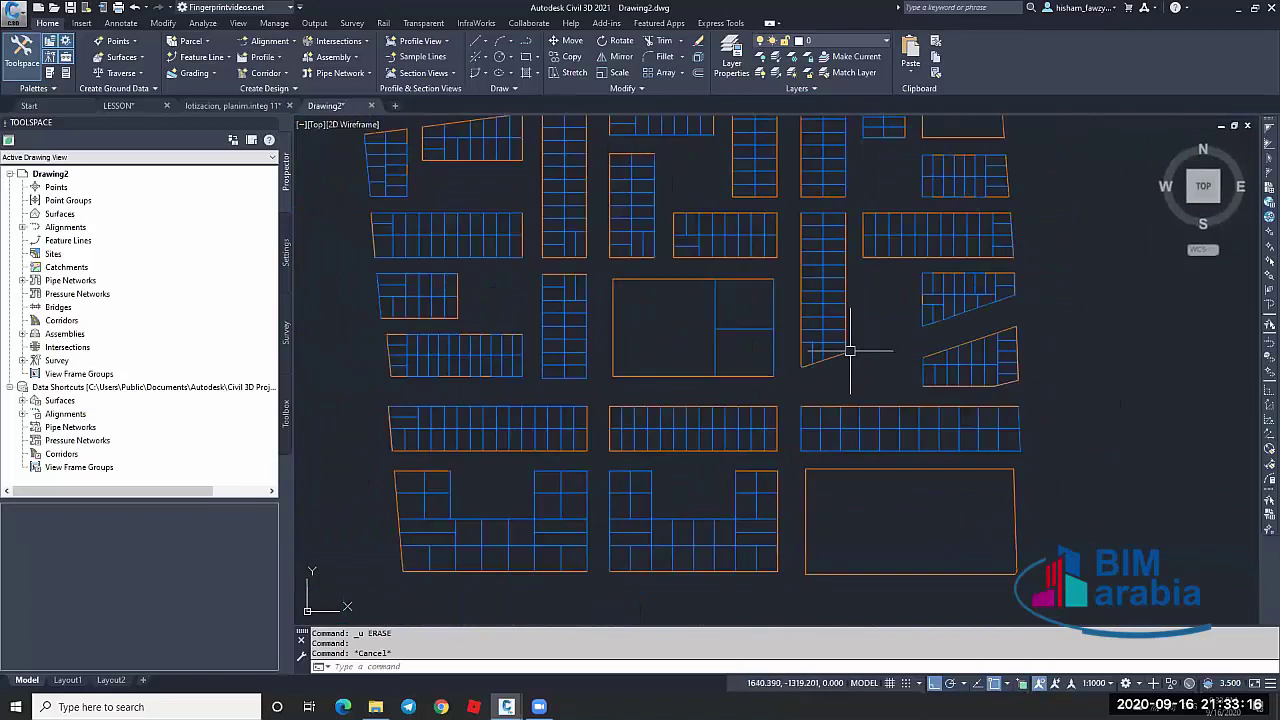
key("Escape")
type("re")
key("Return")
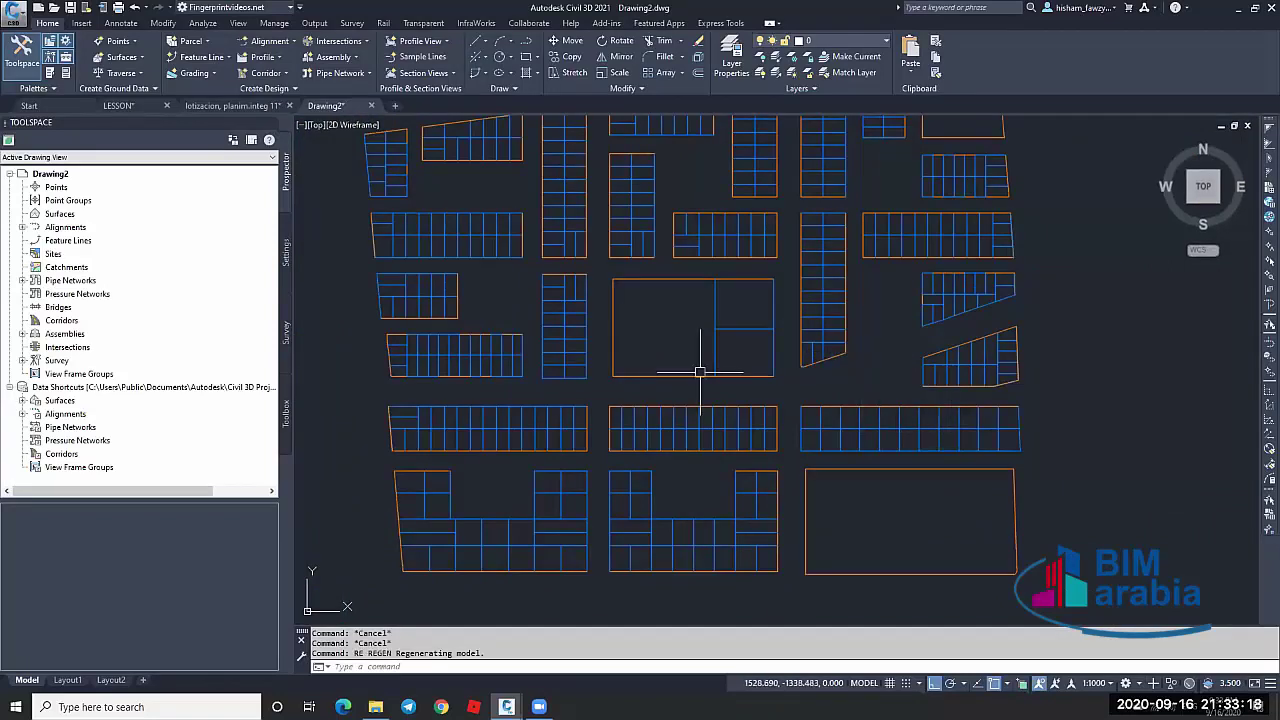
Regenerate so the rounded corner redraws smoothly, then trim a line piece at the corner
scroll(382, 420, "up", 7)
scroll(386, 420, "down", 10)
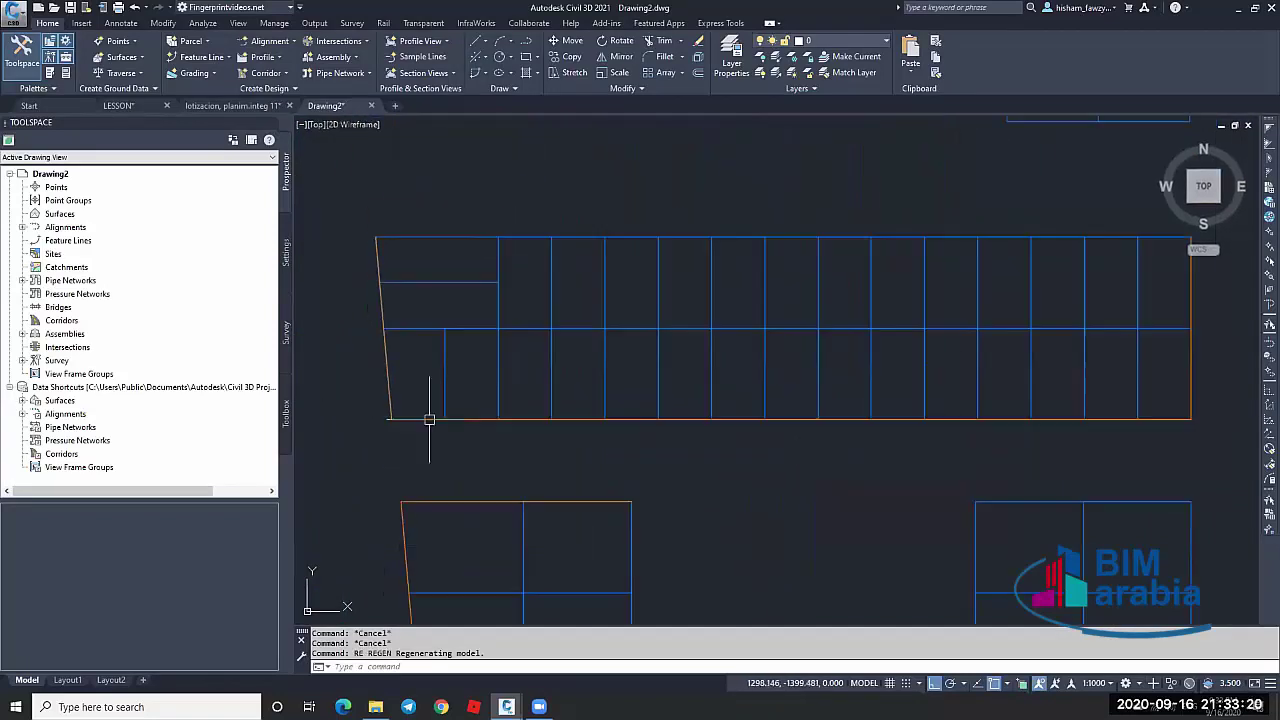
scroll(766, 362, "up", 10)
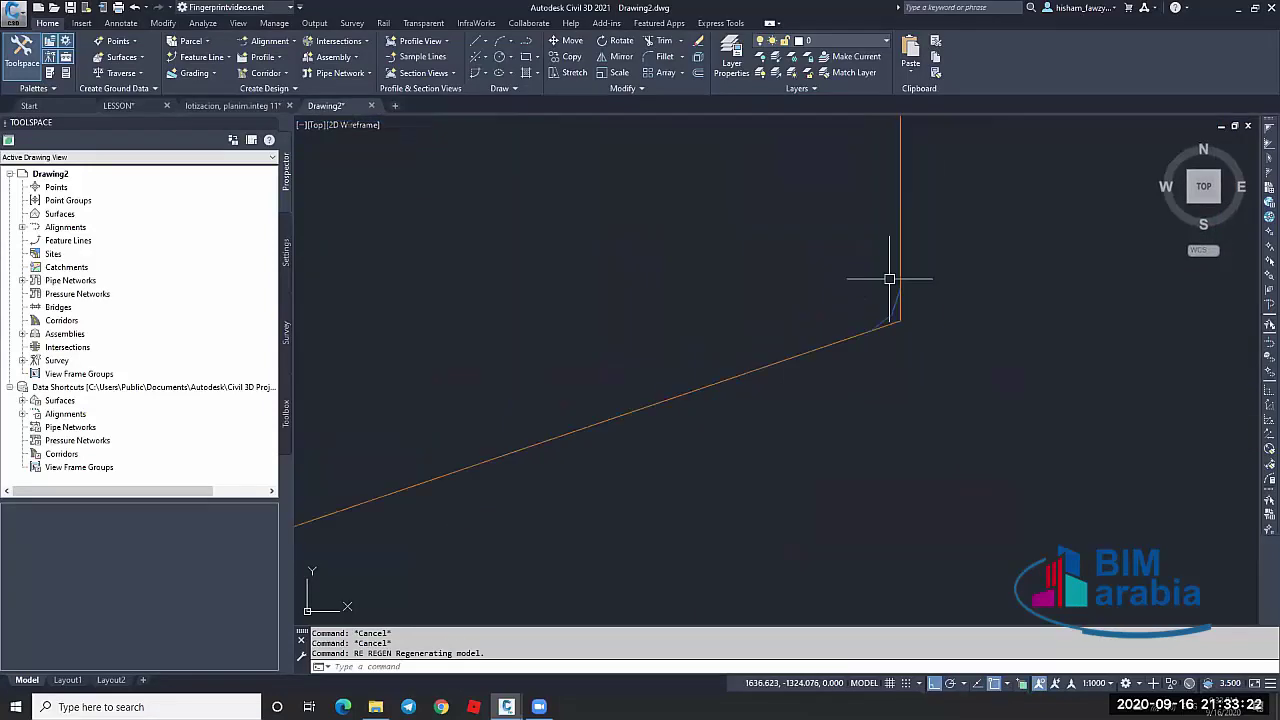
key("Escape")
type("re")
key("Return")
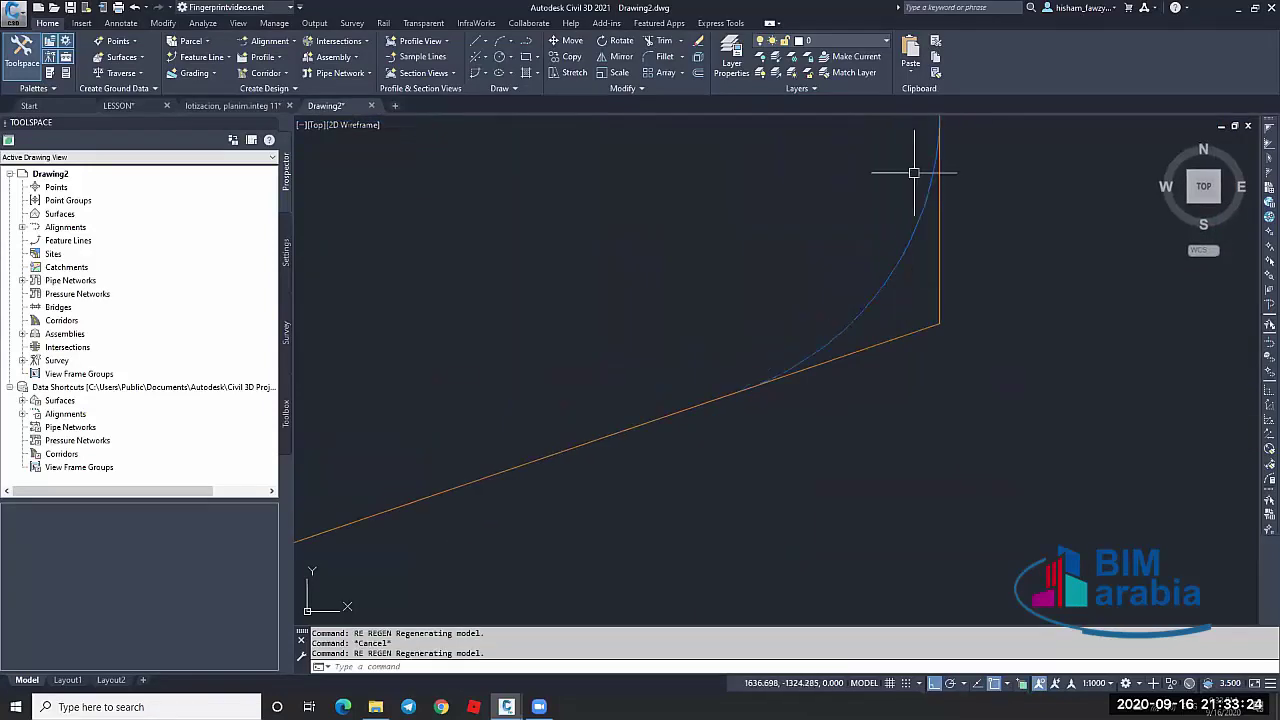
left_click(897, 333)
key("Escape")
key("Escape")
key("Escape")
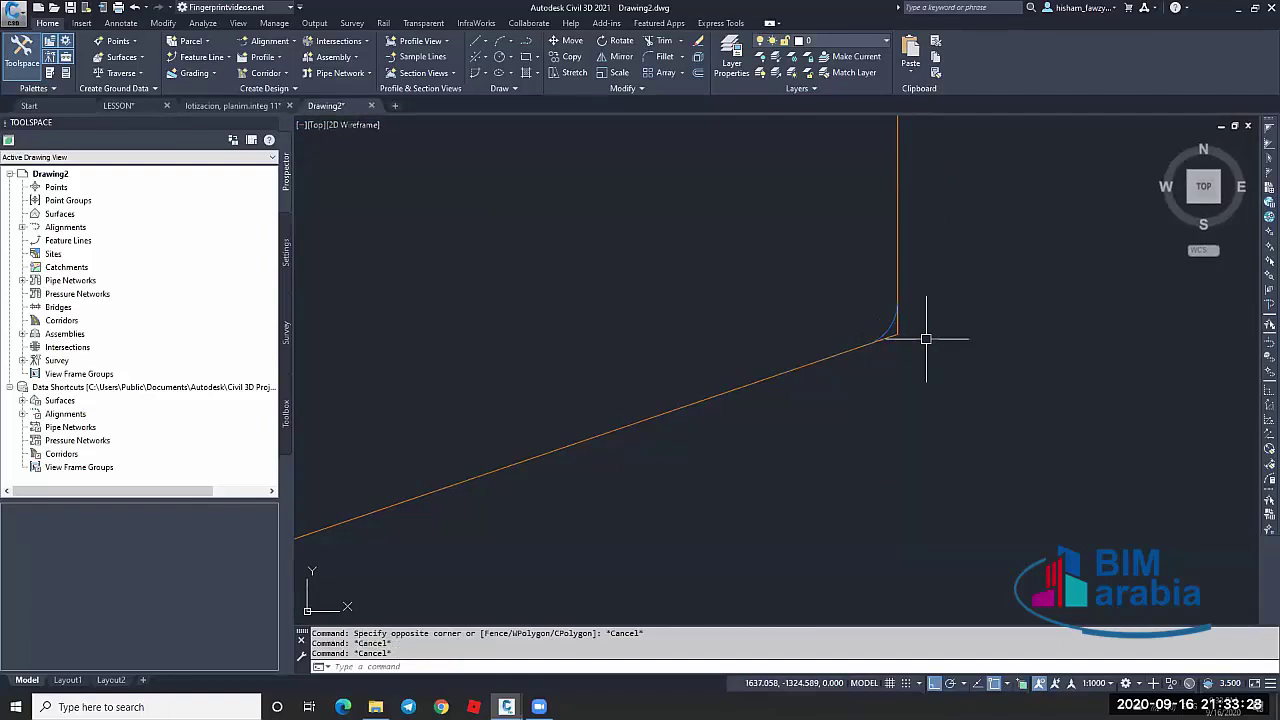
type("tr")
key("Return")
left_click(881, 333)
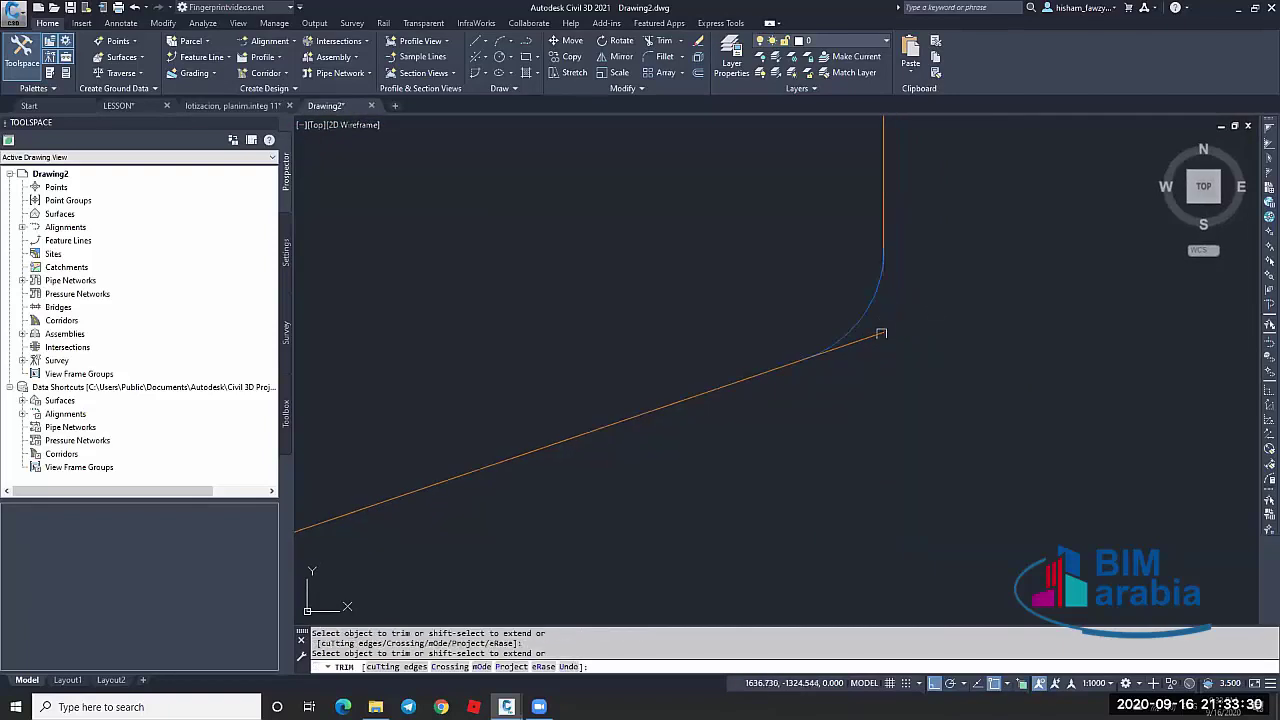
key("Escape")
Erase the orange arc at the lower-left lot corner
scroll(931, 283, "down", 2)
scroll(906, 323, "down", 2)
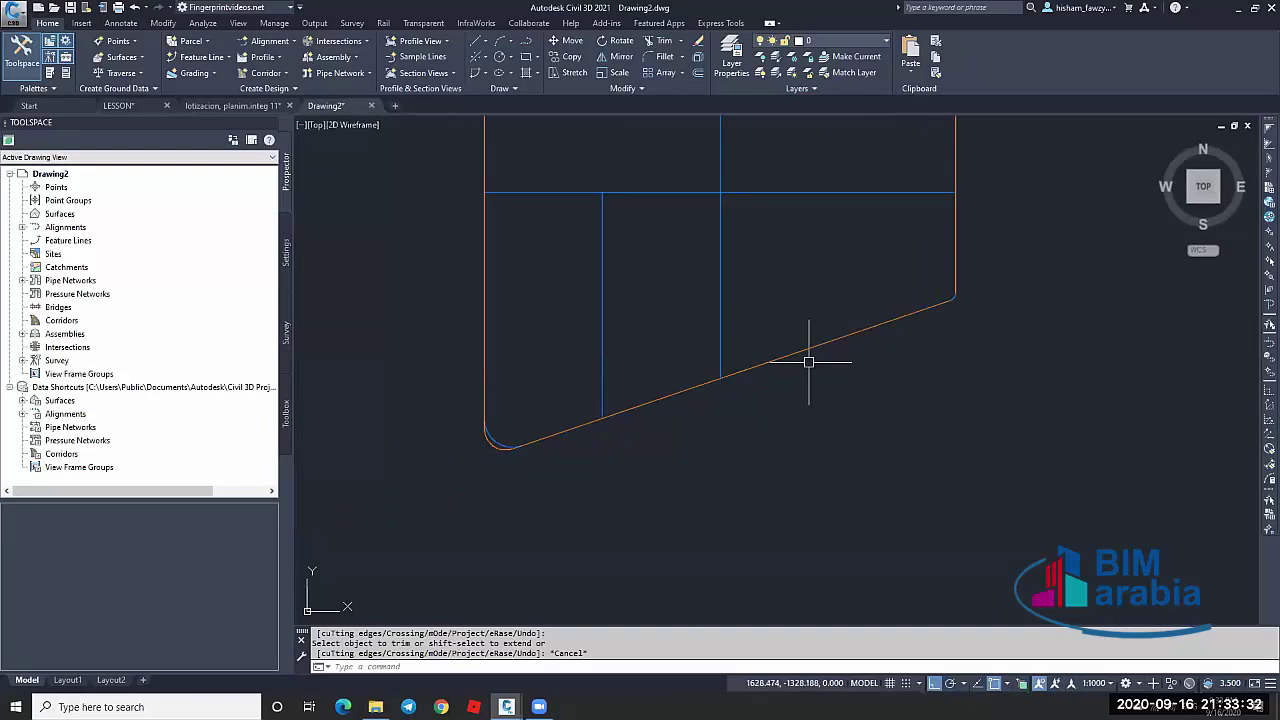
scroll(486, 449, "up", 3)
left_click(443, 449)
type("e")
key("Return")
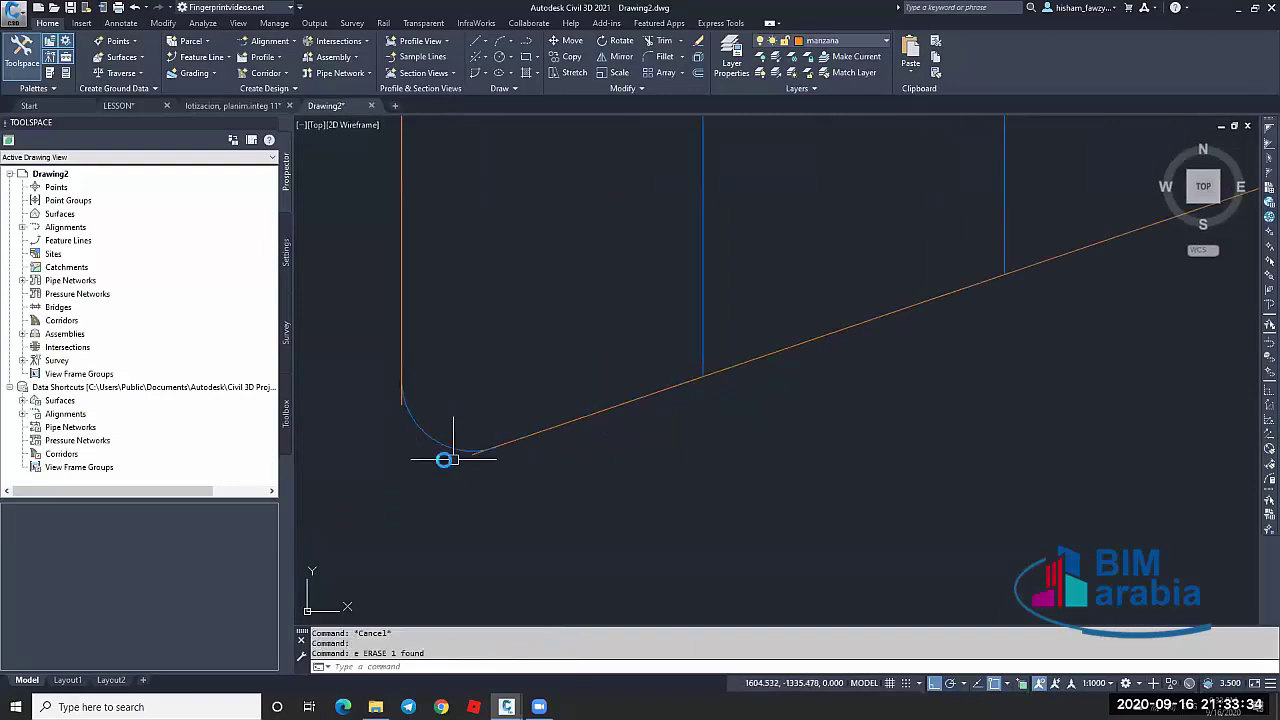
scroll(444, 459, "up", 4)
Trim the short orange piece below the arc, undo the extra trim, and REGEN
type("tr")
key("Return")
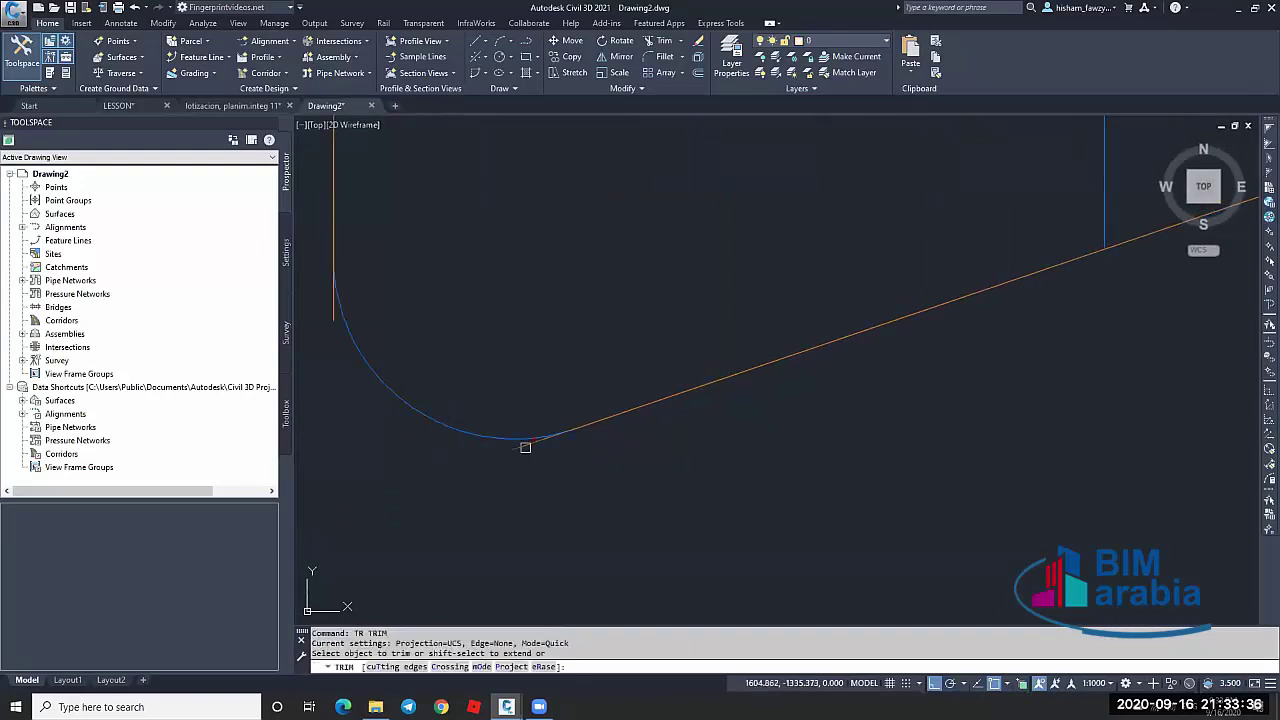
left_click(525, 447)
left_click(334, 312)
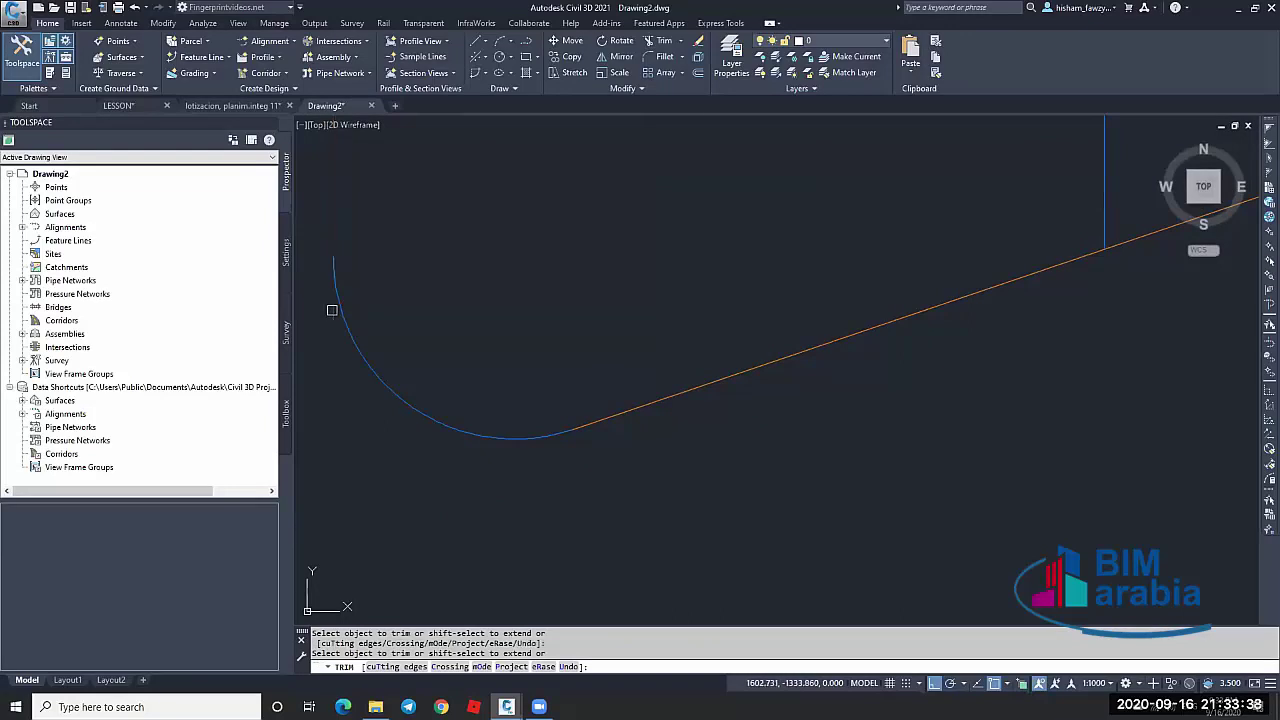
key("ctrl+z")
key("Escape")
key("Escape")
type("r")
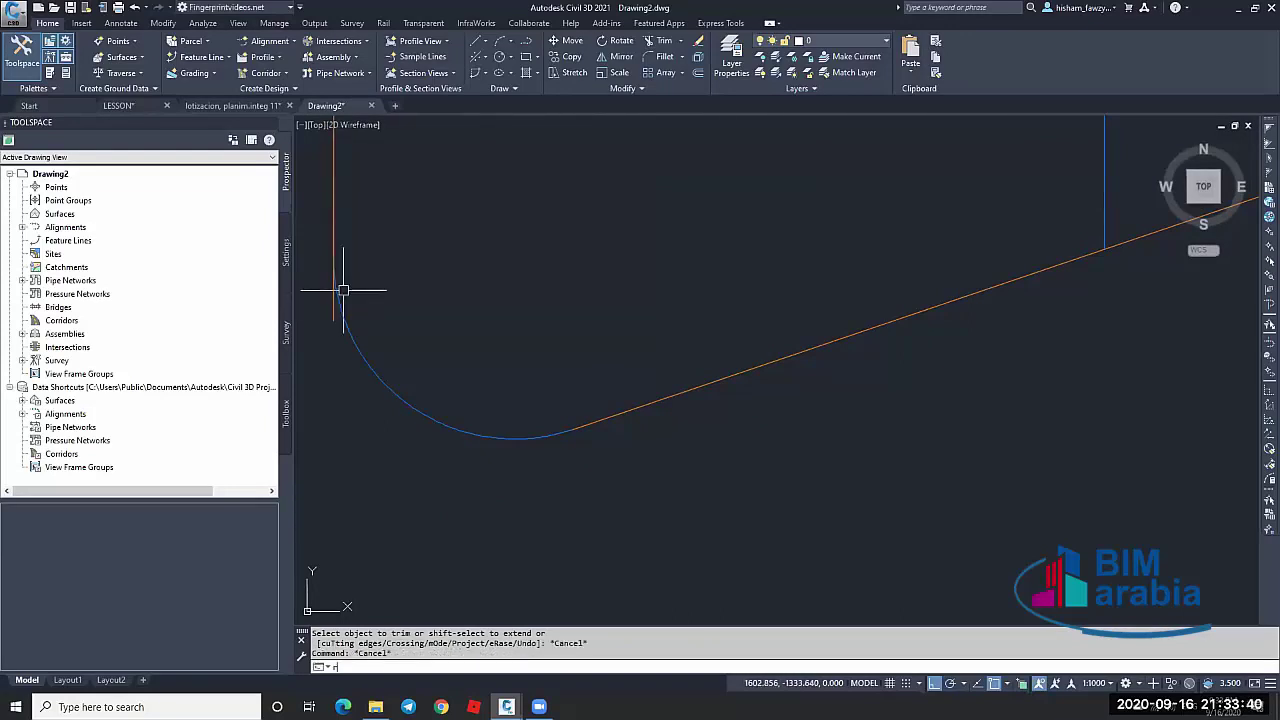
type("e")
key("Return")
Attempt stretching the vertical line beside the arc, then cancel and clear the selection
type("t")
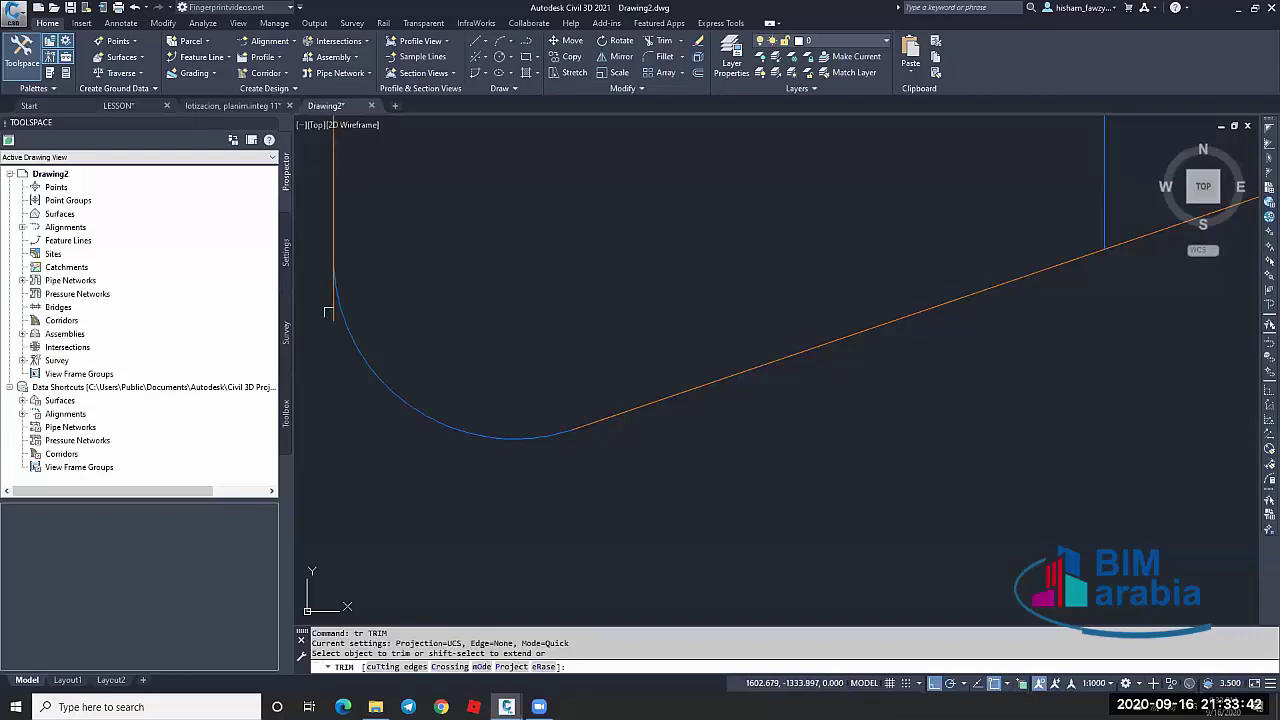
key("Escape")
key("Escape")
left_click(334, 307)
left_click(334, 320)
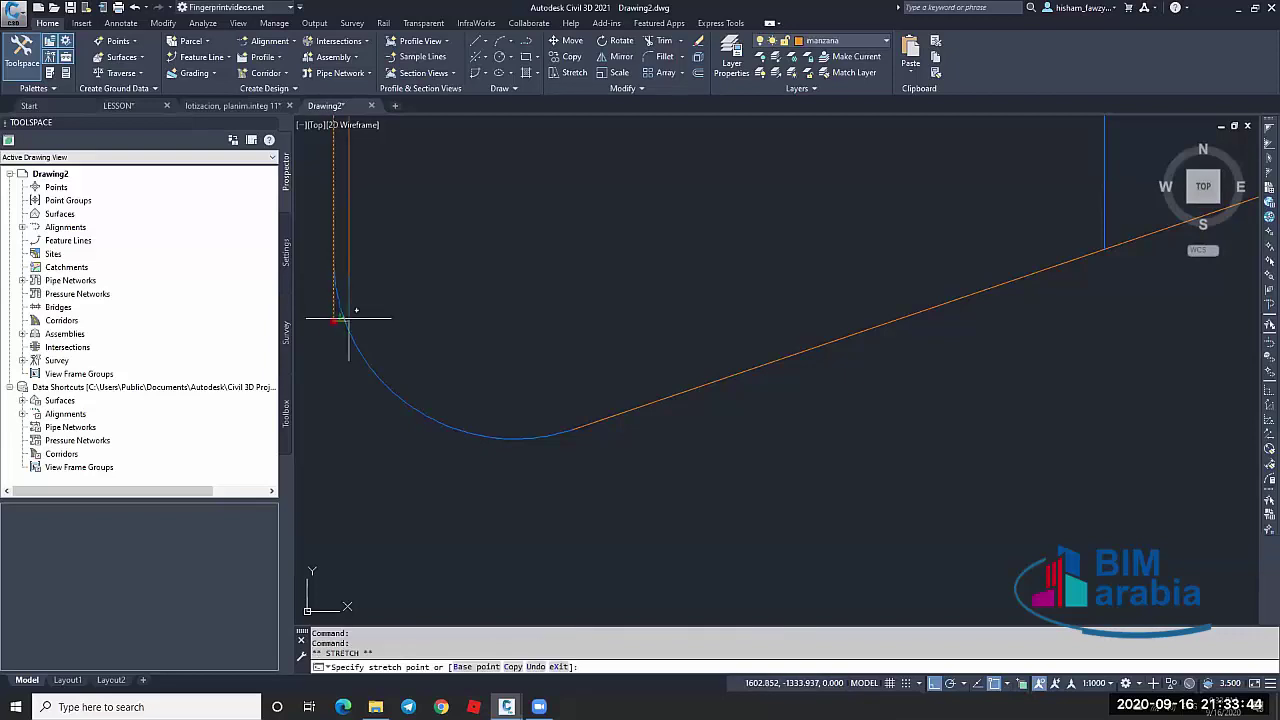
key("Escape")
key("Escape")
scroll(697, 387, "down", 10)
Crossing-select all block outlines and lot lines and assign them to layer 0
scroll(851, 383, "down", 8)
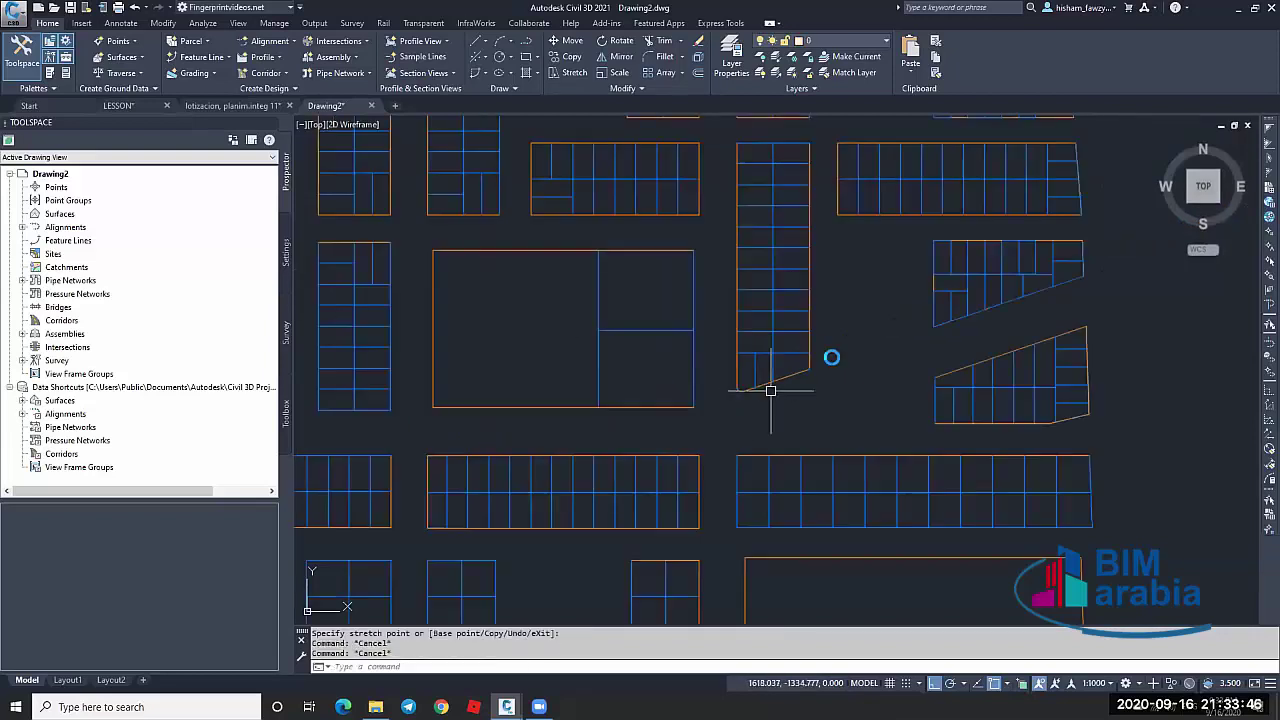
middle_click_drag(794, 339, 757, 327)
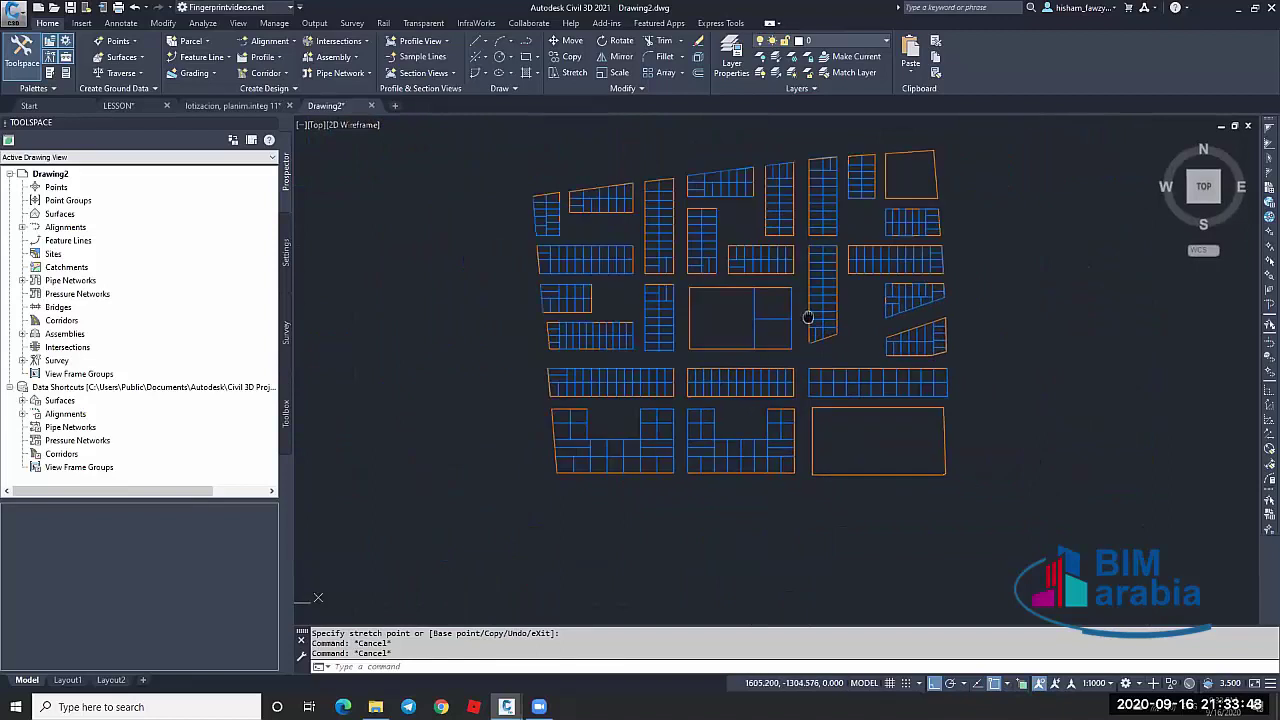
left_click(1008, 118)
left_click(500, 534)
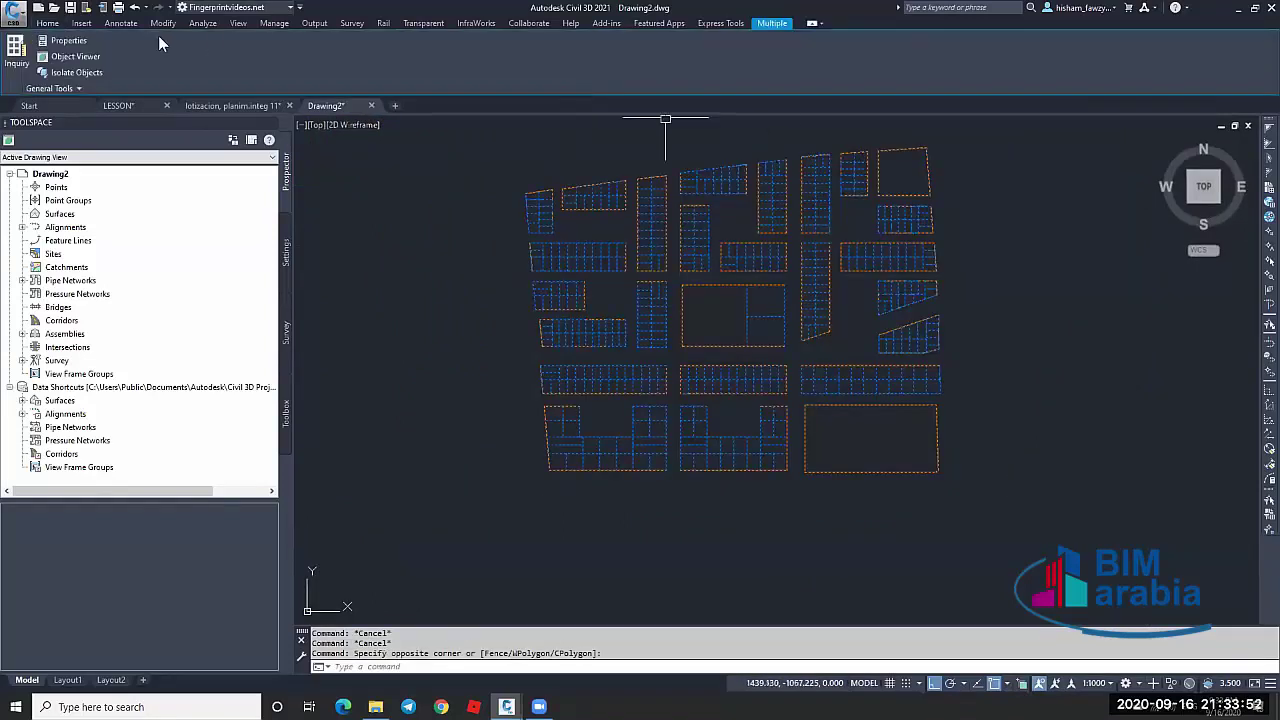
left_click(47, 24)
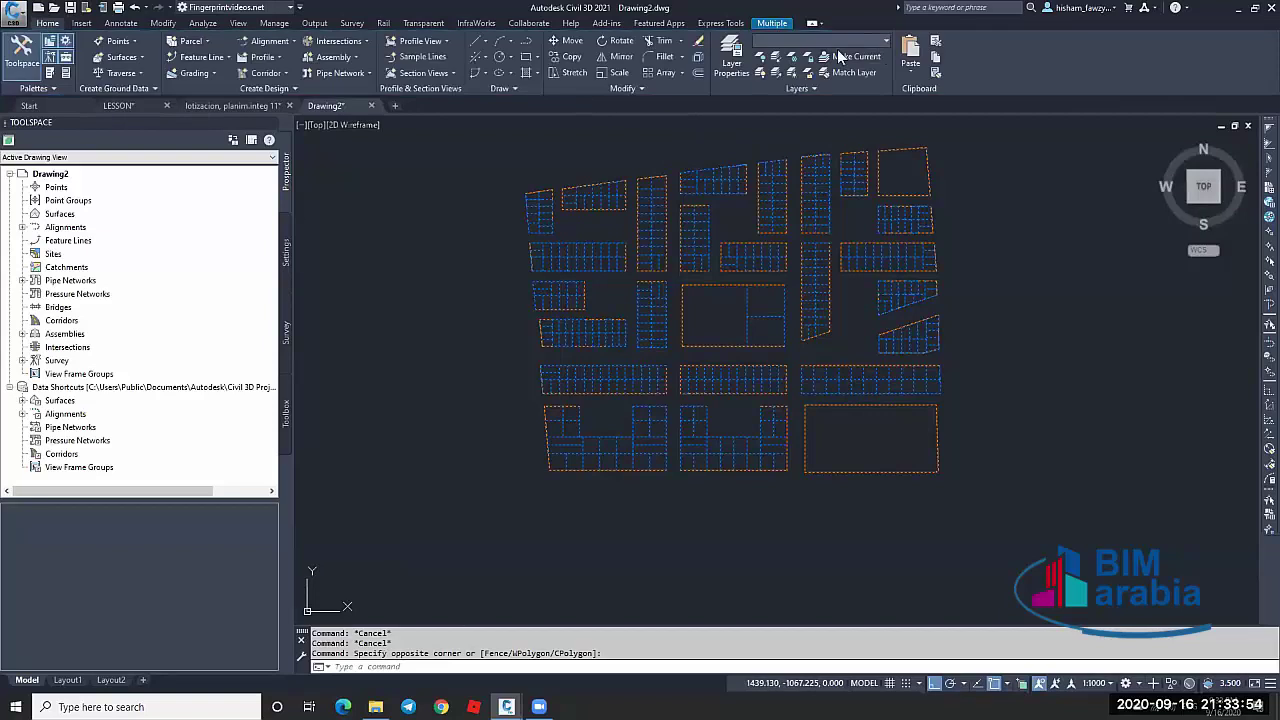
left_click(866, 39)
left_click(829, 52)
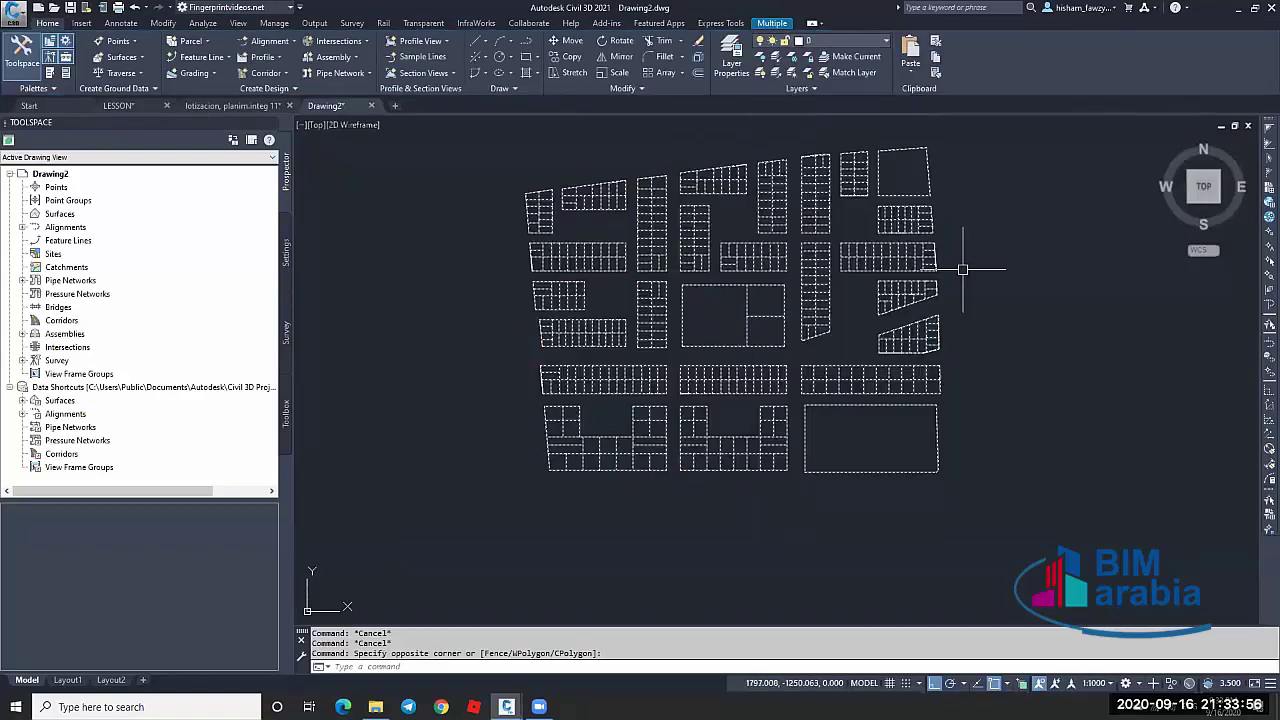
key("Escape")
scroll(900, 355, "up", 4)
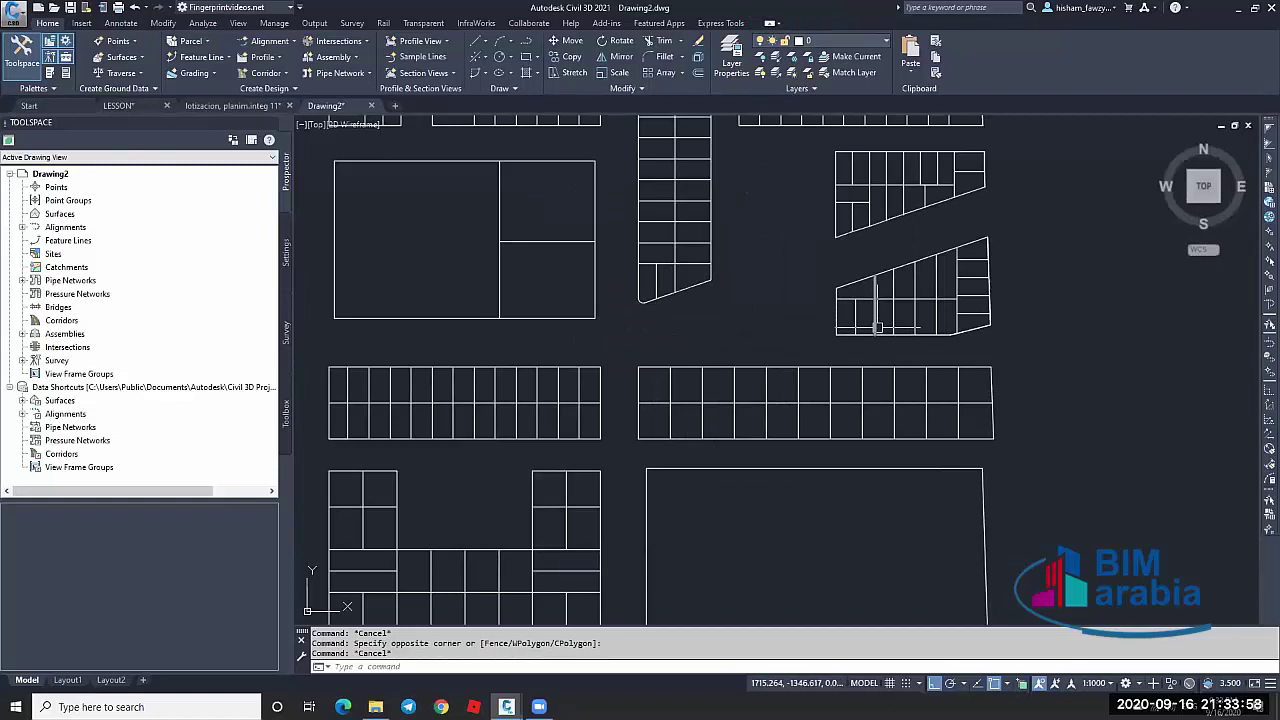
scroll(960, 345, "down", 2)
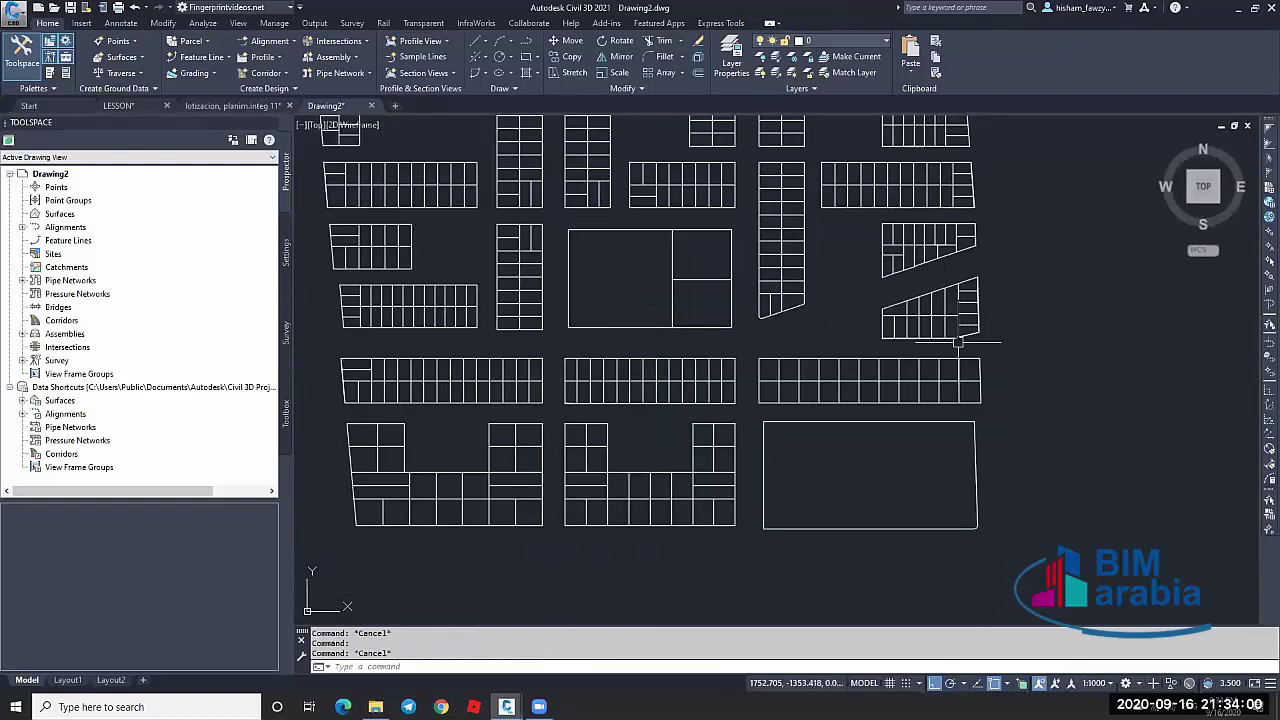
scroll(895, 312, "down", 2)
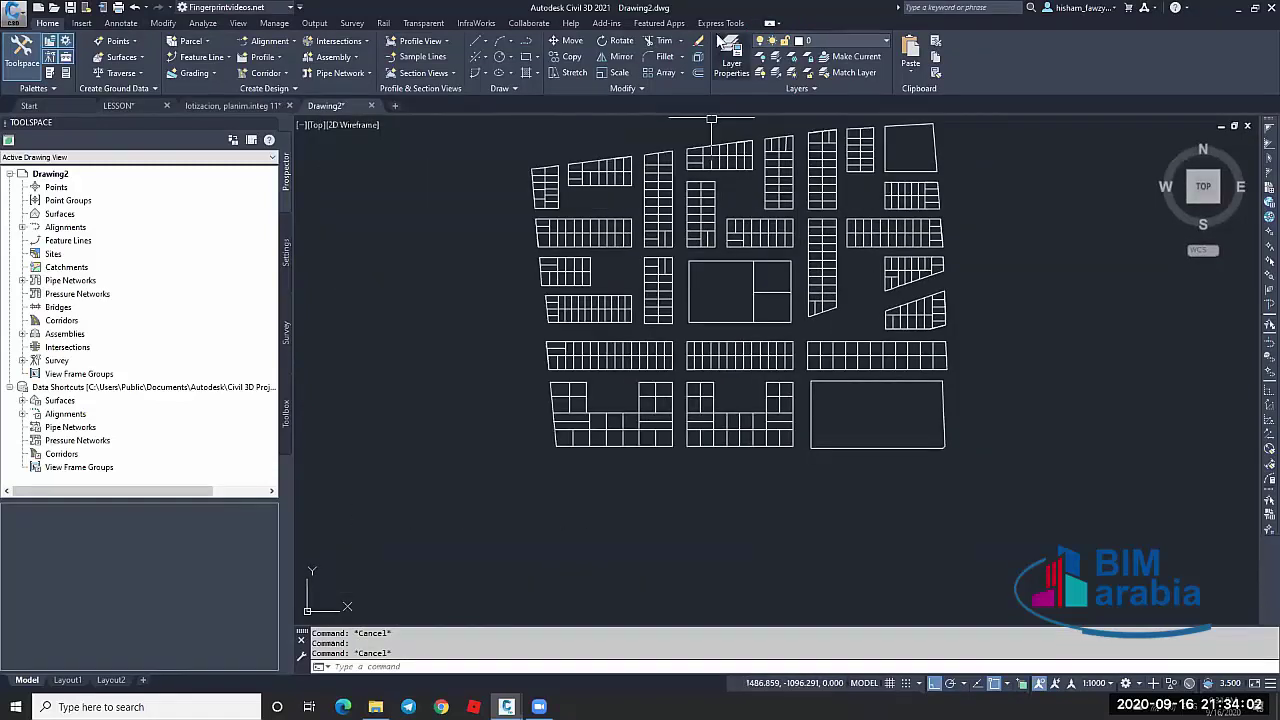
Launch FLATTEN from the Express Tools and window-select all 463 lot objects
left_click(718, 23)
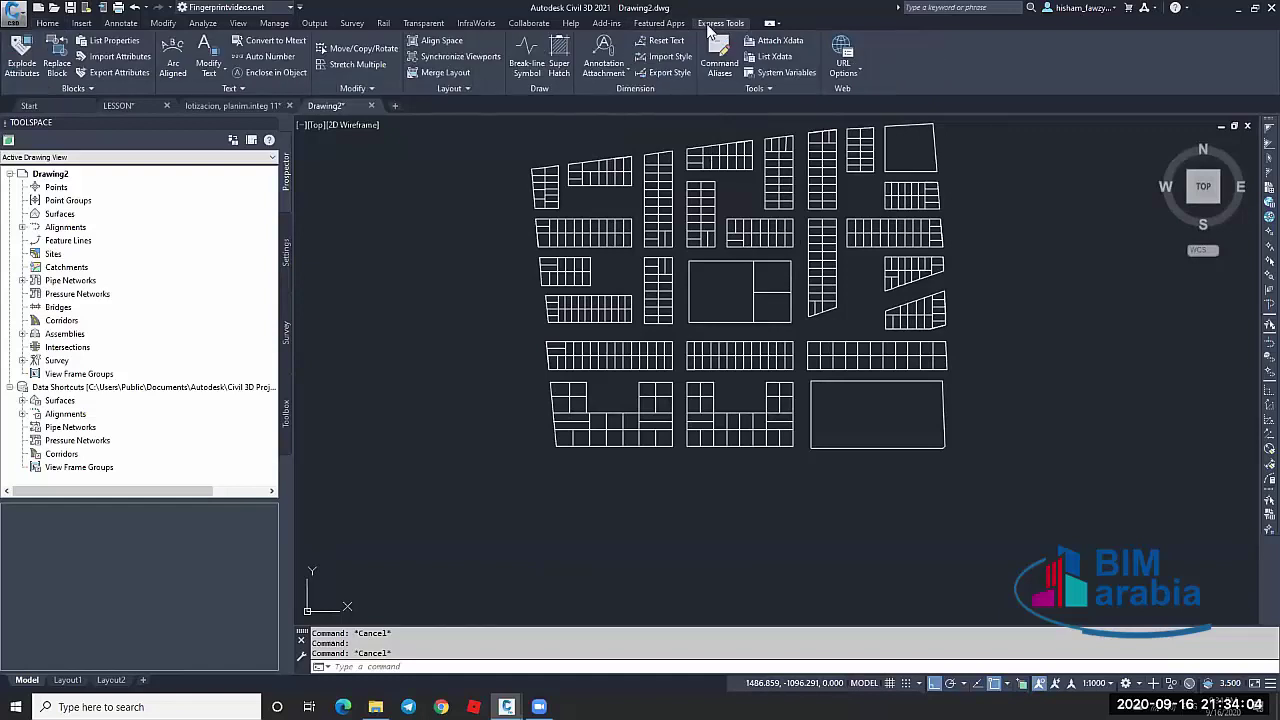
left_click(356, 86)
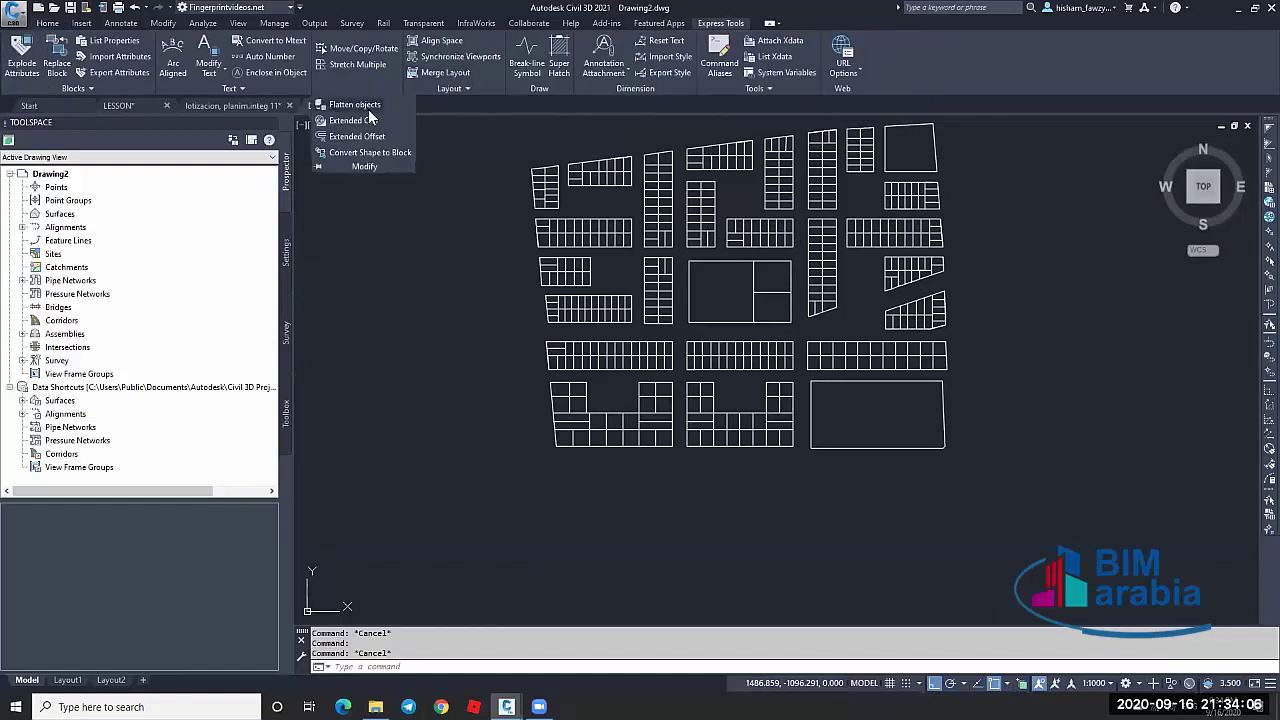
left_click(356, 105)
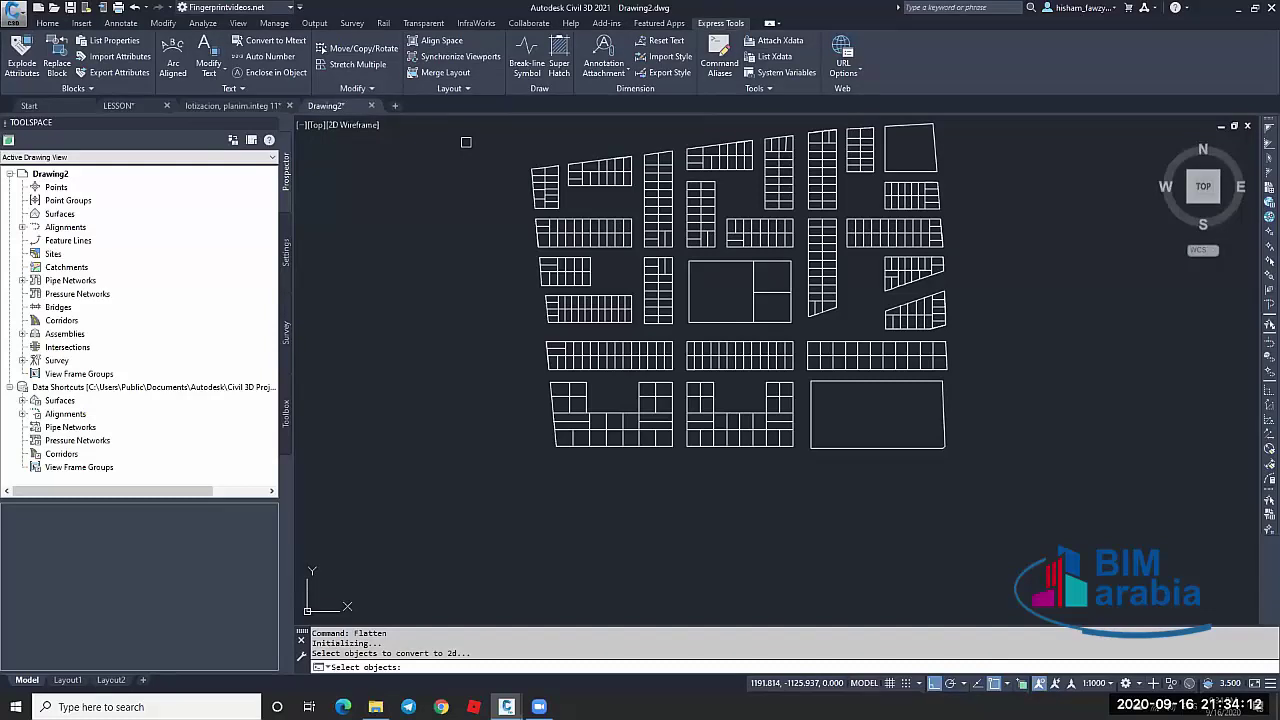
left_click(479, 516)
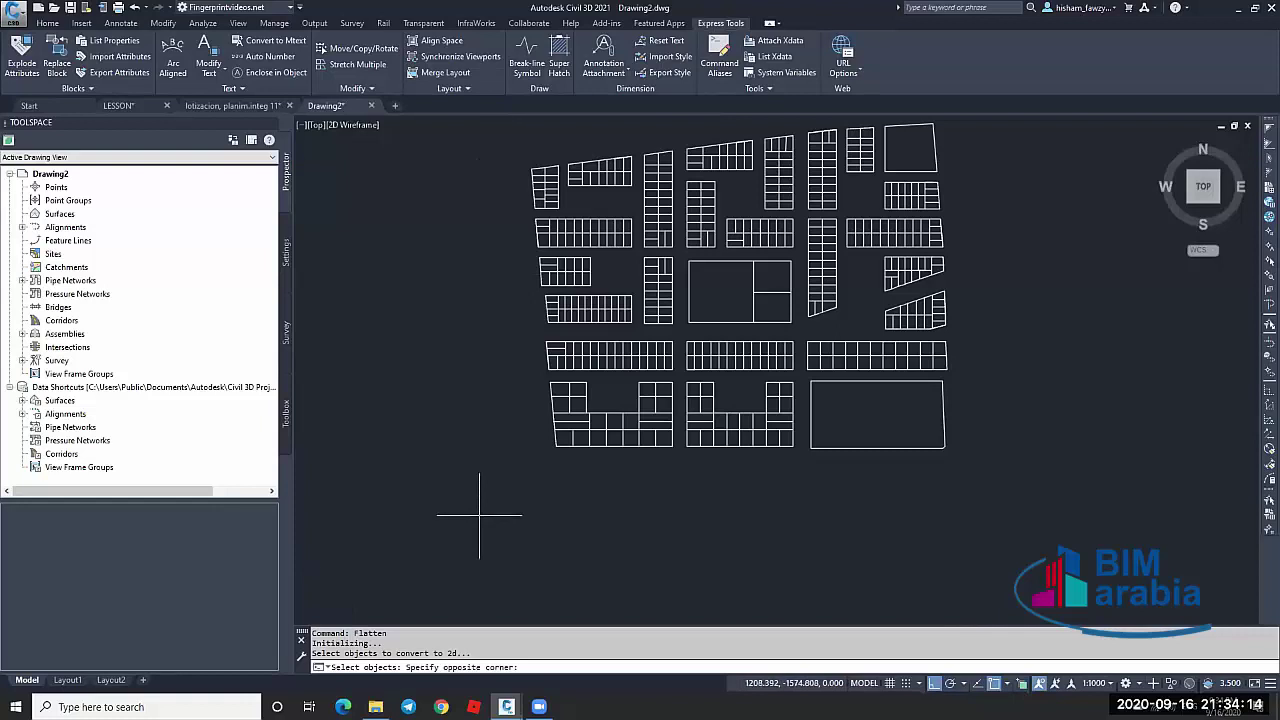
scroll(479, 516, "down", 2)
left_click(802, 217)
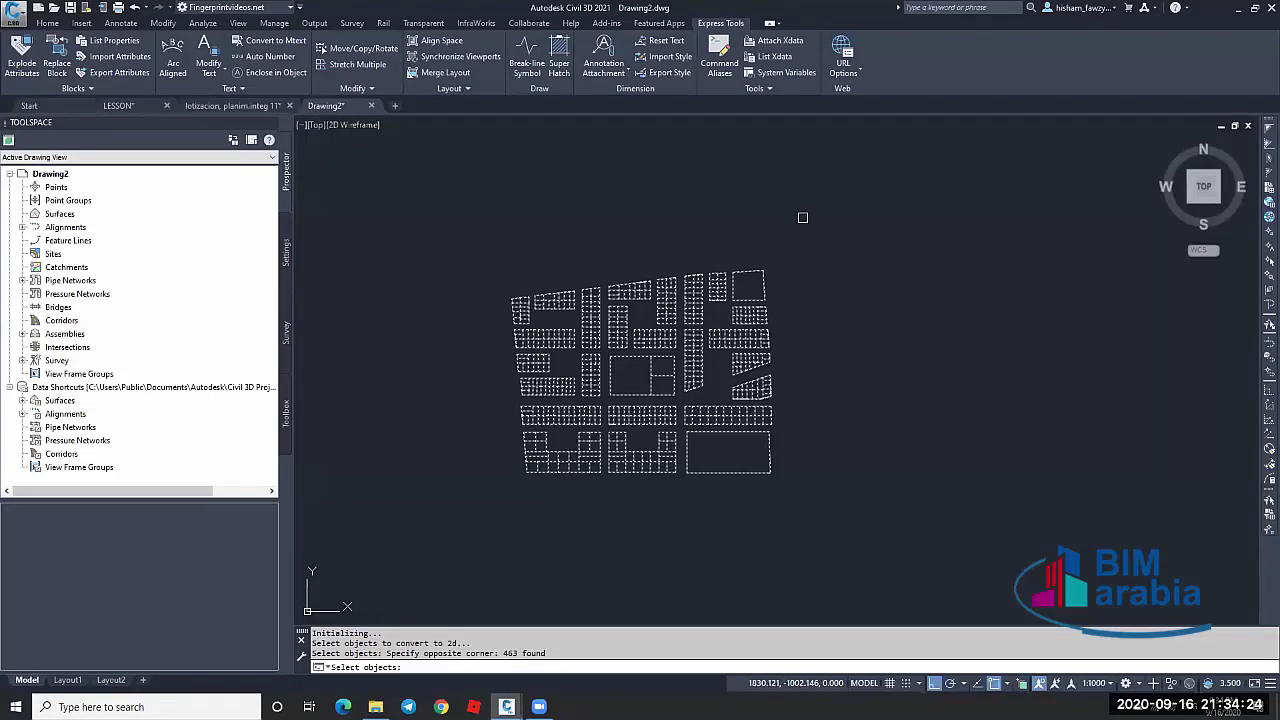
Finish the selection and answer No to removing hidden lines, then review the result
key("Return")
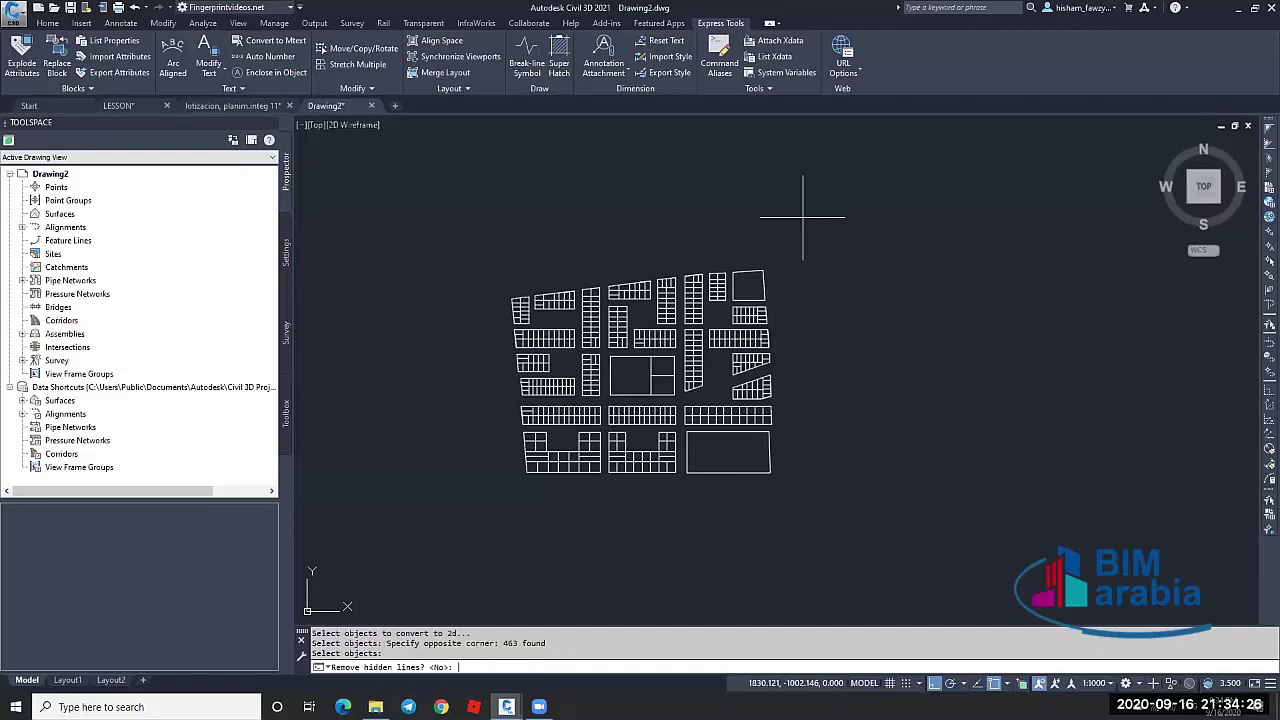
key("Return")
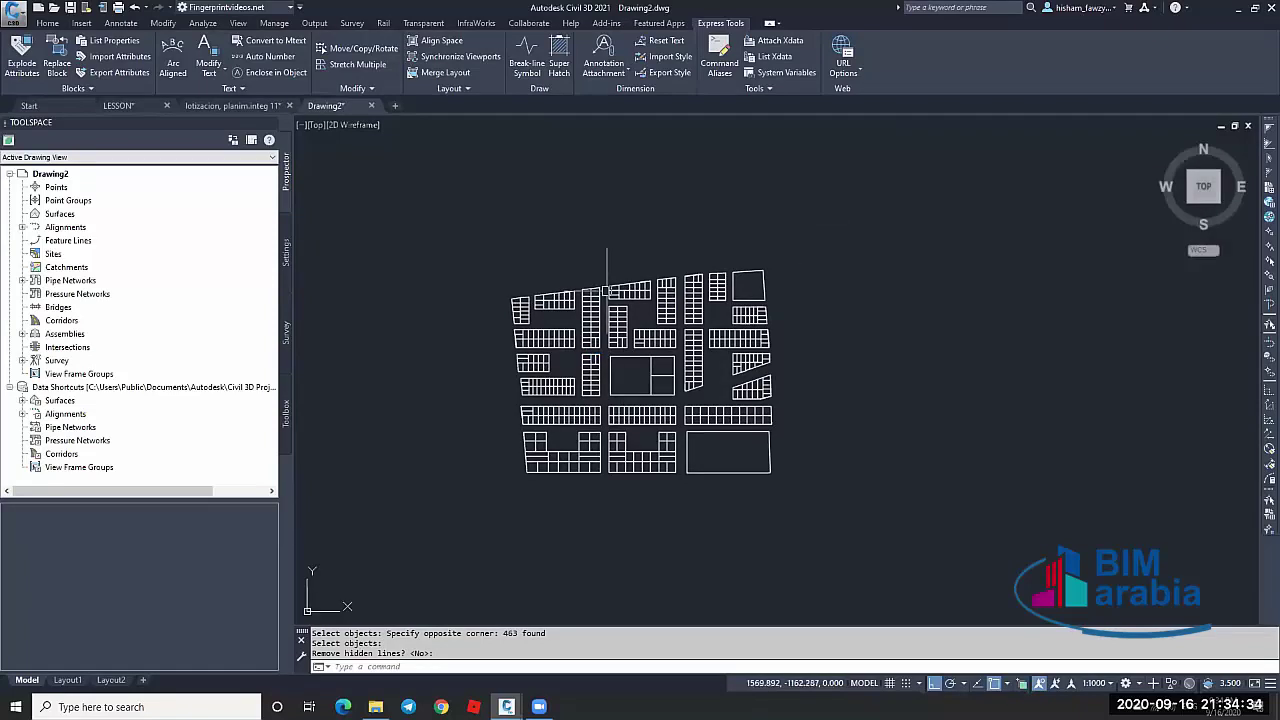
scroll(605, 420, "up", 2)
scroll(605, 420, "up", 2)
scroll(856, 347, "down", 1)
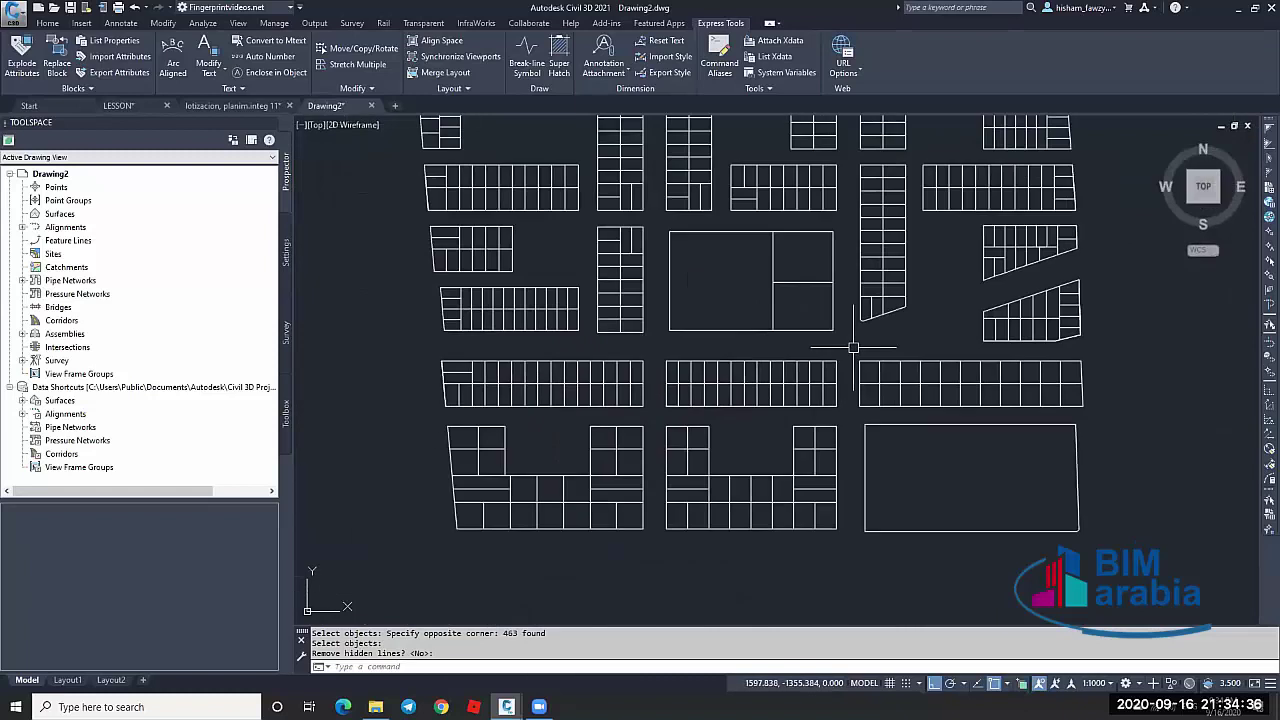
scroll(853, 347, "down", 3)
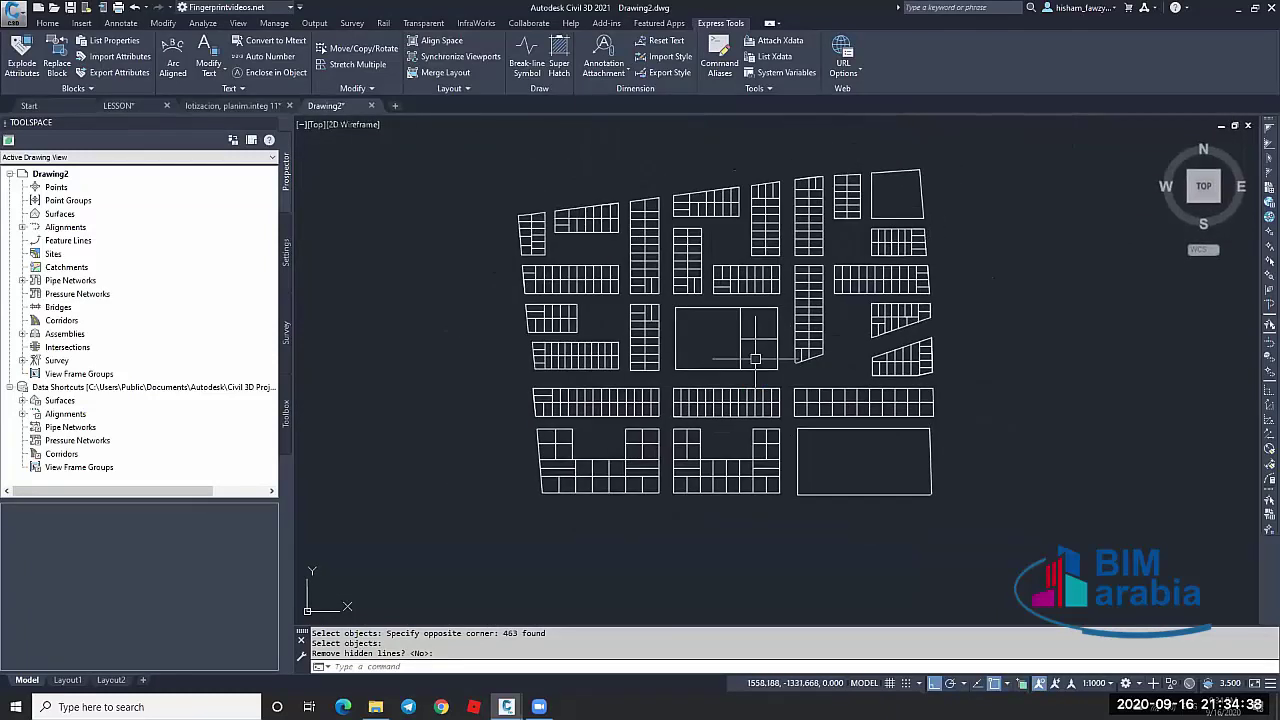
scroll(826, 330, "down", 2)
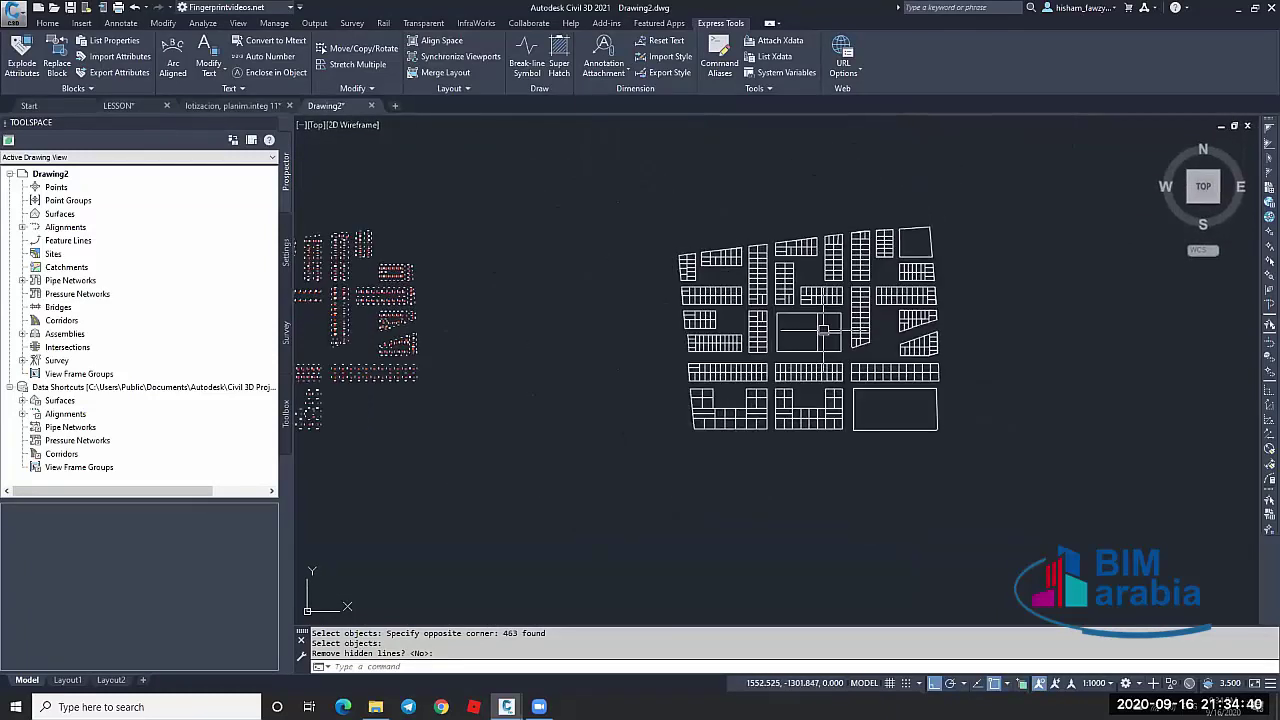
In the lotizacion drawing, undo back past the erase and the switched-off layers
left_click(236, 104)
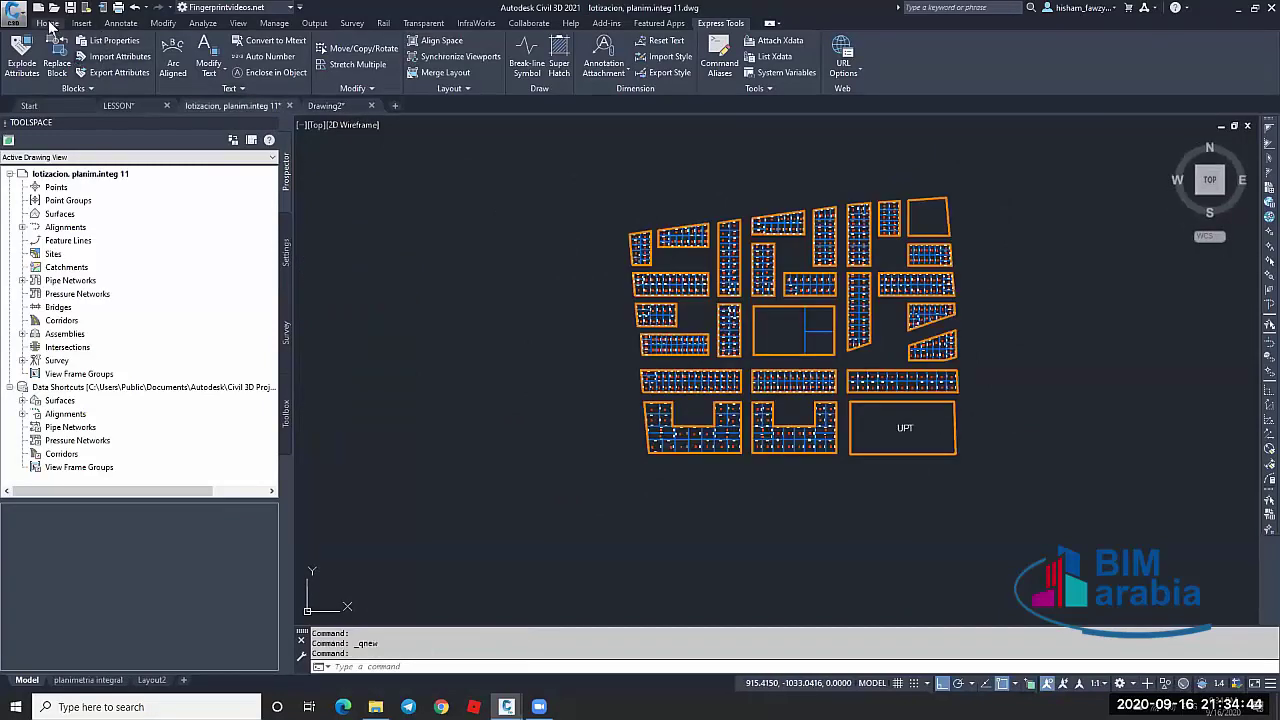
left_click(134, 7)
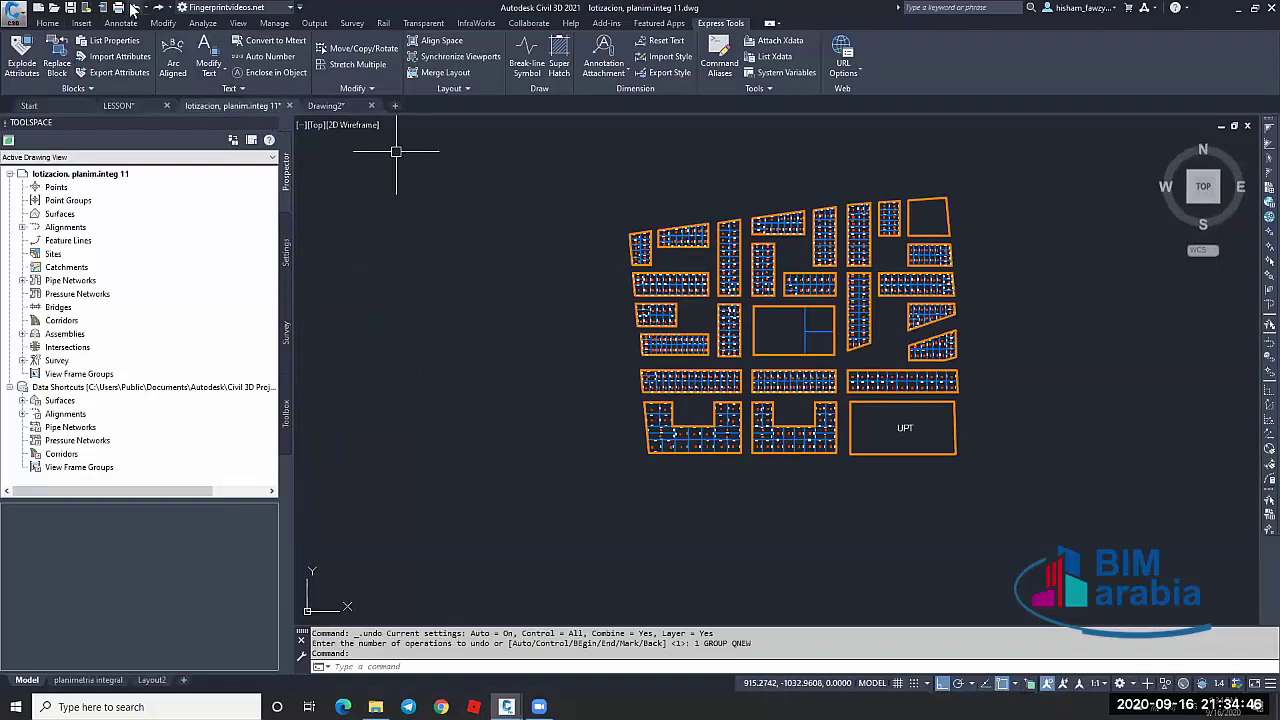
left_click(134, 7)
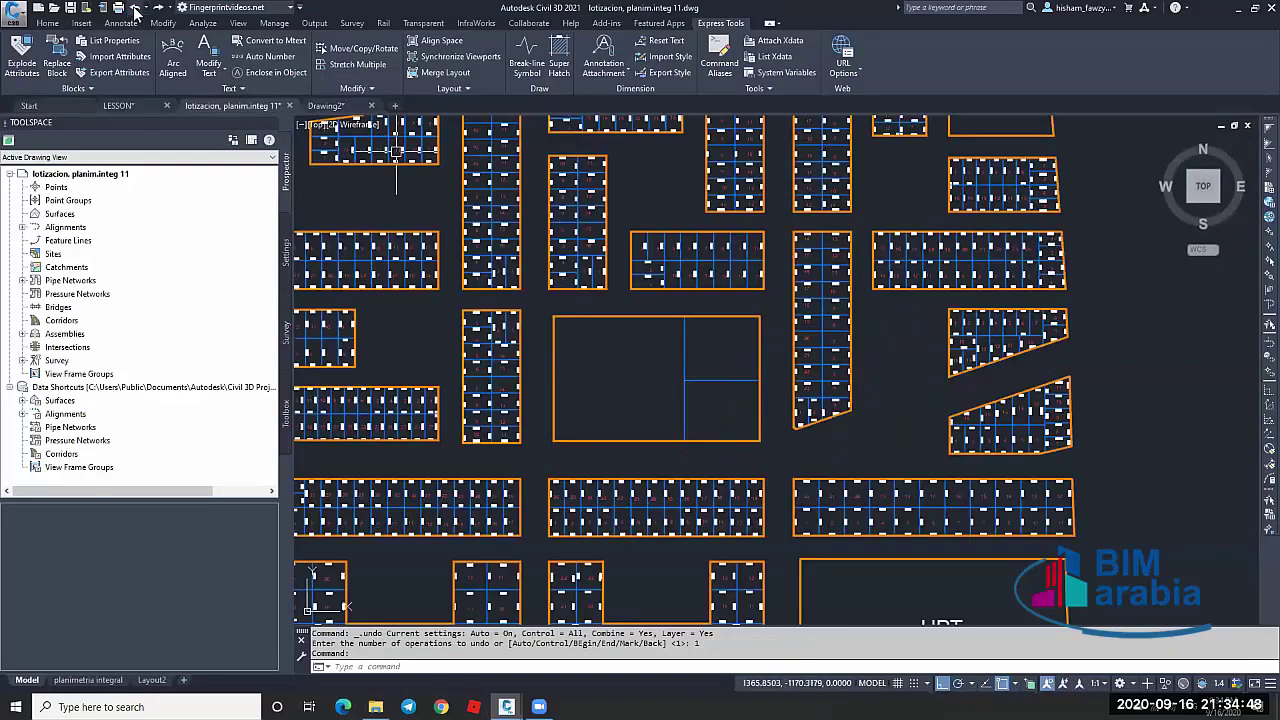
left_click(134, 7)
left_click(134, 7)
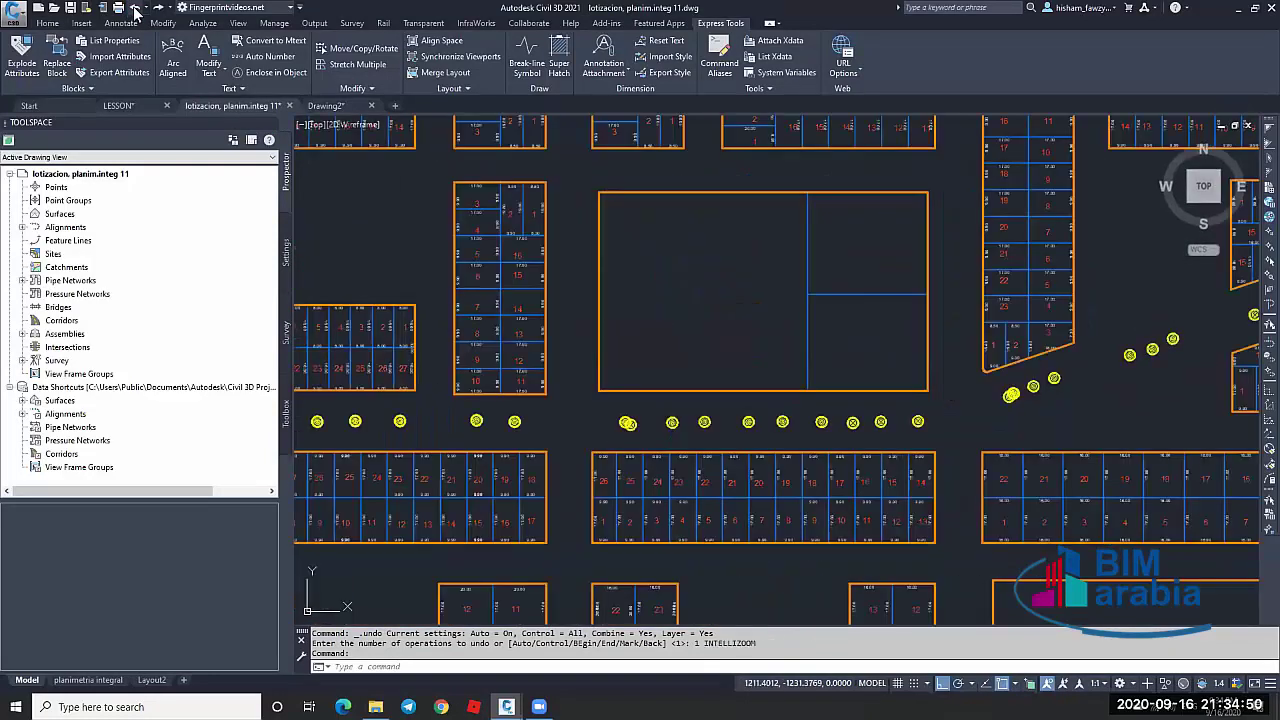
left_click(134, 7)
left_click(134, 8)
left_click(134, 8)
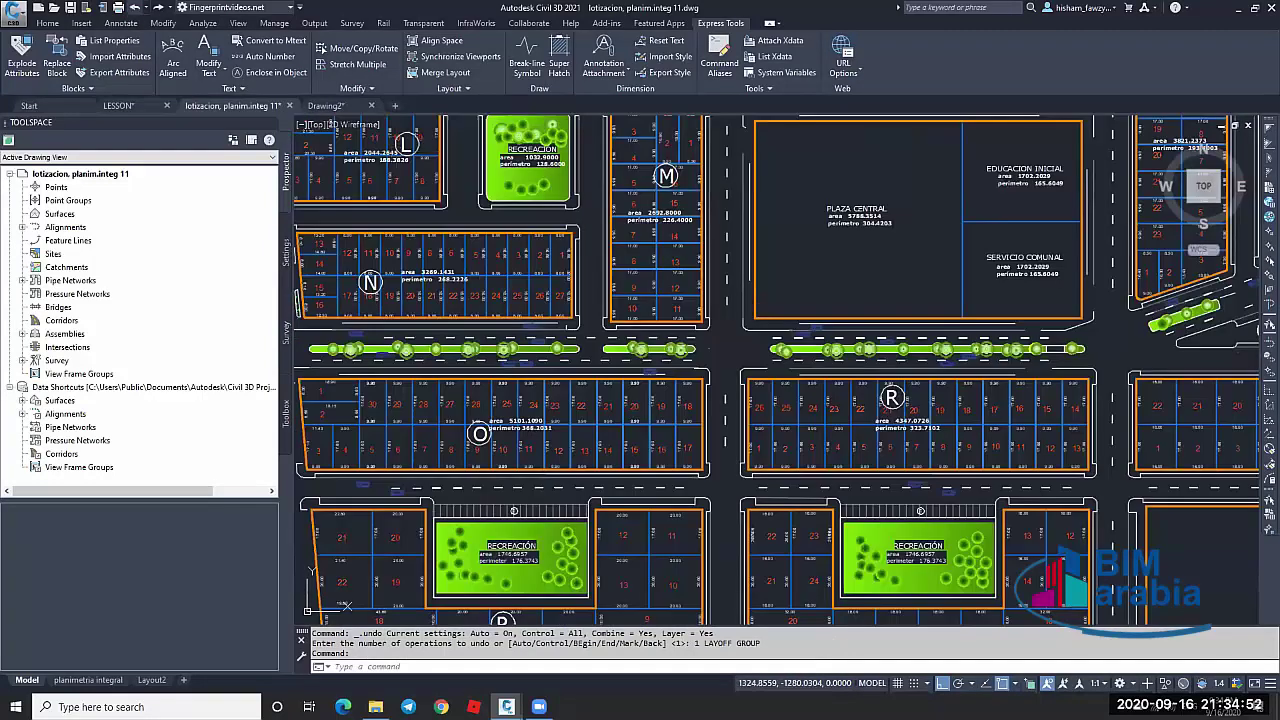
left_click(134, 8)
Pan around the restored lotizacion plan, glancing briefly at Drawing2
scroll(734, 278, "up", 2)
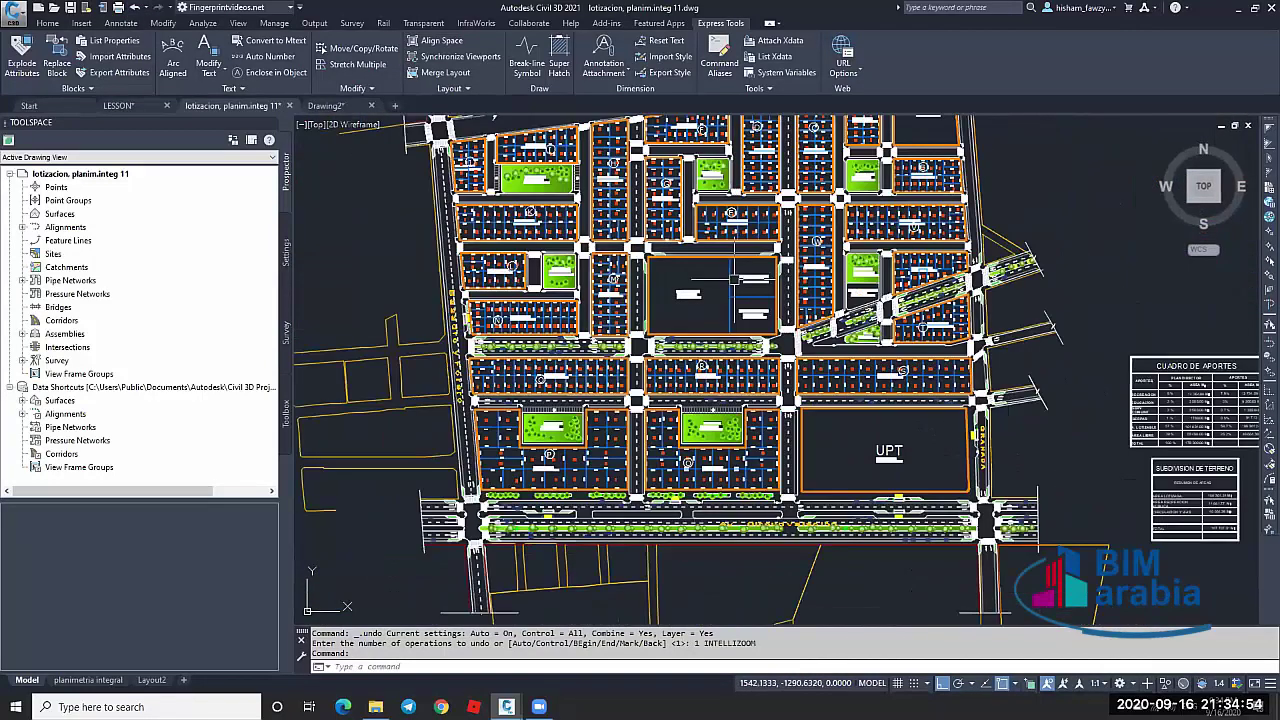
middle_click_drag(734, 278, 684, 301)
key("Escape")
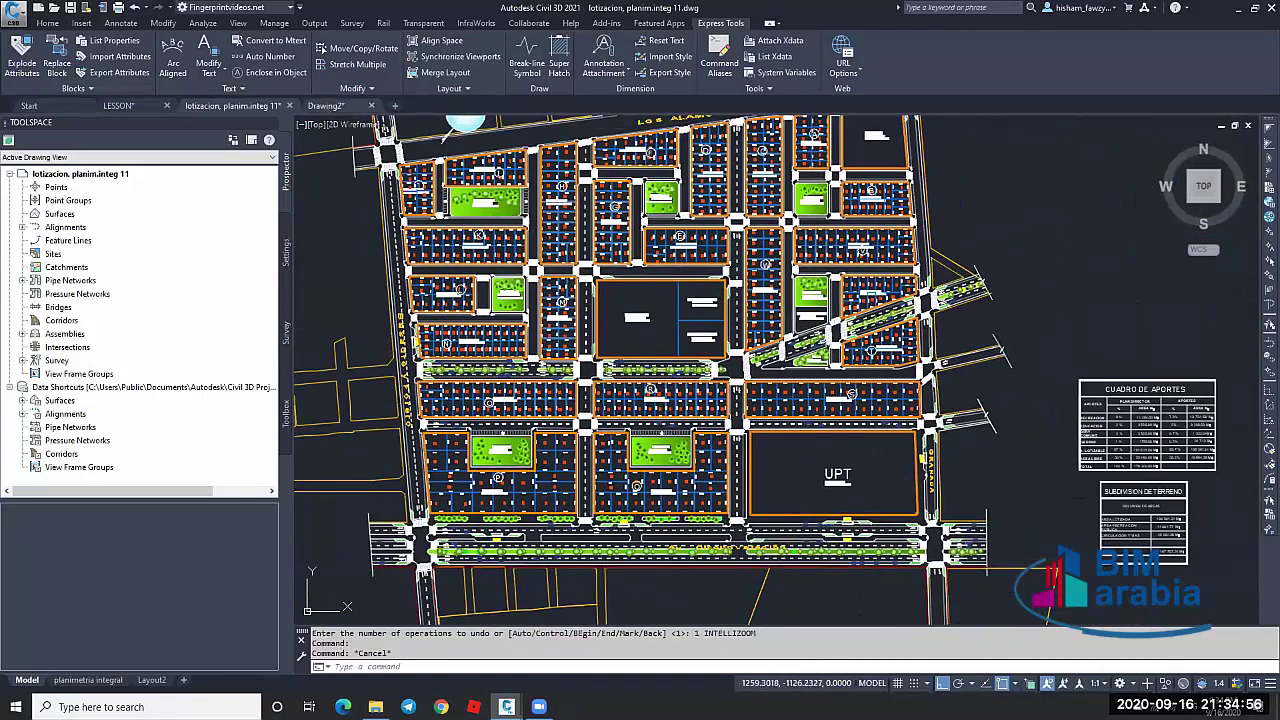
left_click(325, 105)
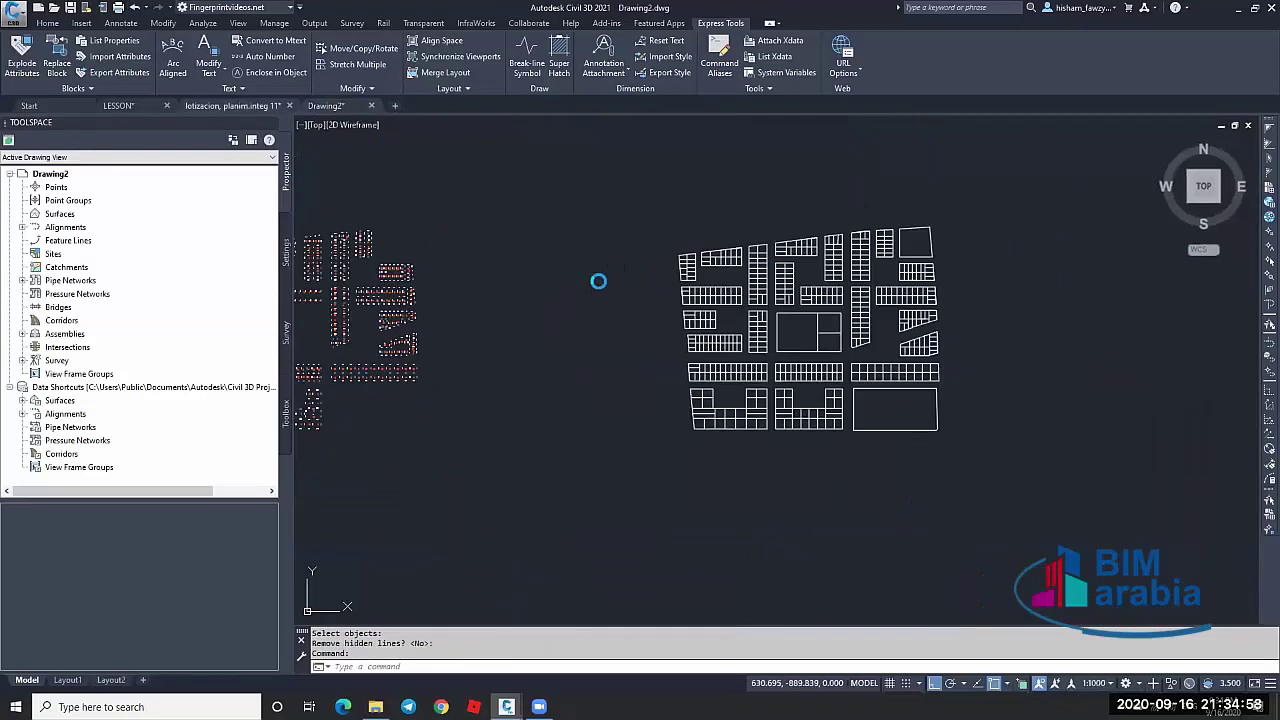
key("ctrl+Tab")
scroll(620, 232, "up", 12)
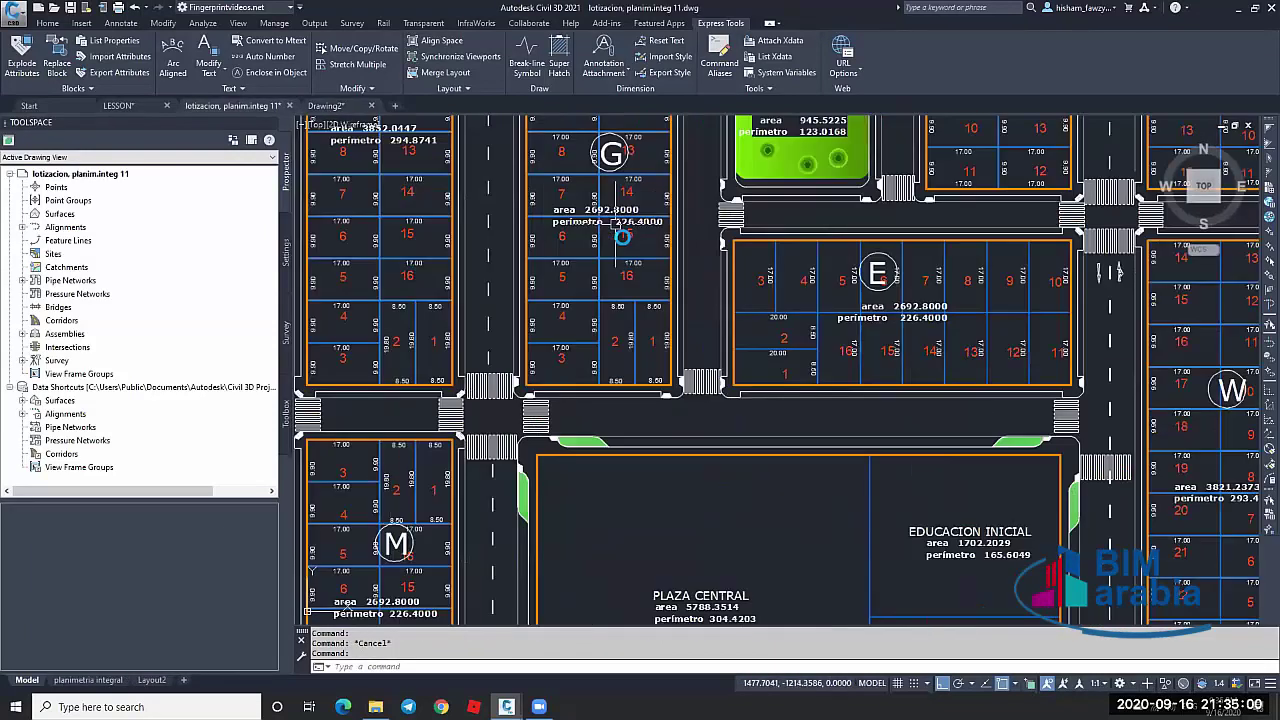
scroll(725, 261, "down", 4)
scroll(725, 261, "down", 12)
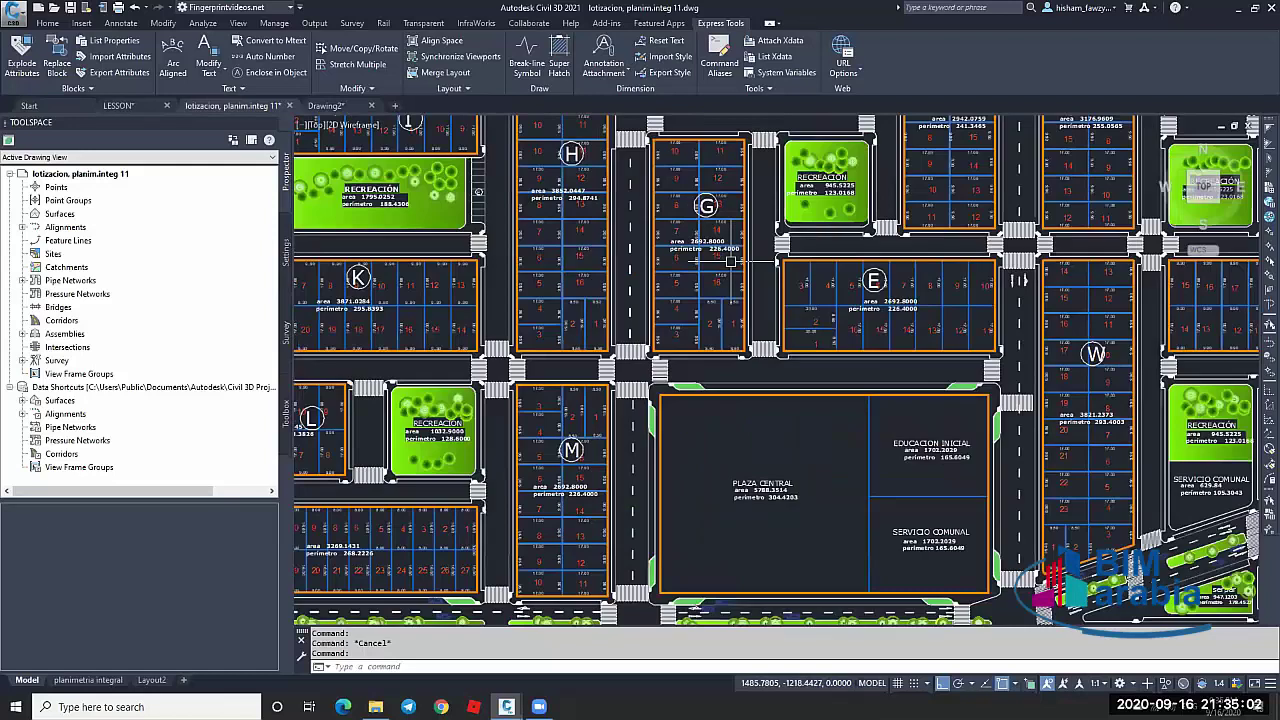
scroll(700, 368, "up", 8)
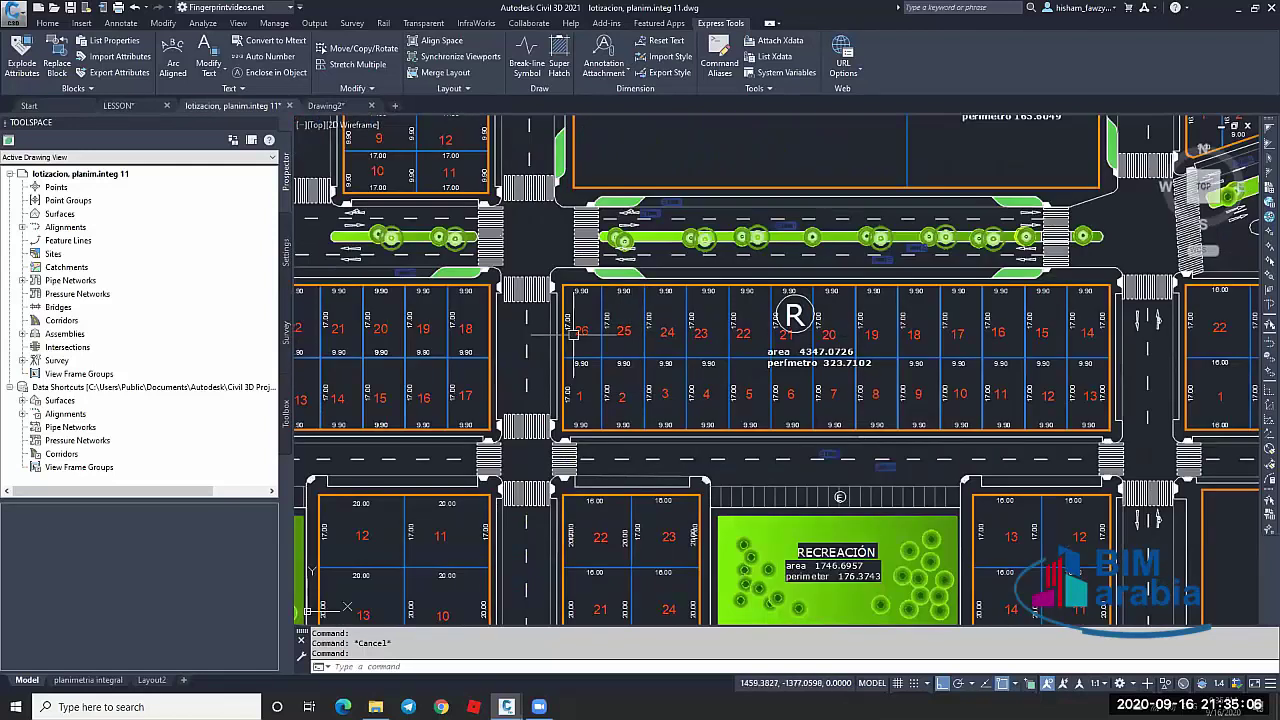
scroll(647, 325, "up", 4)
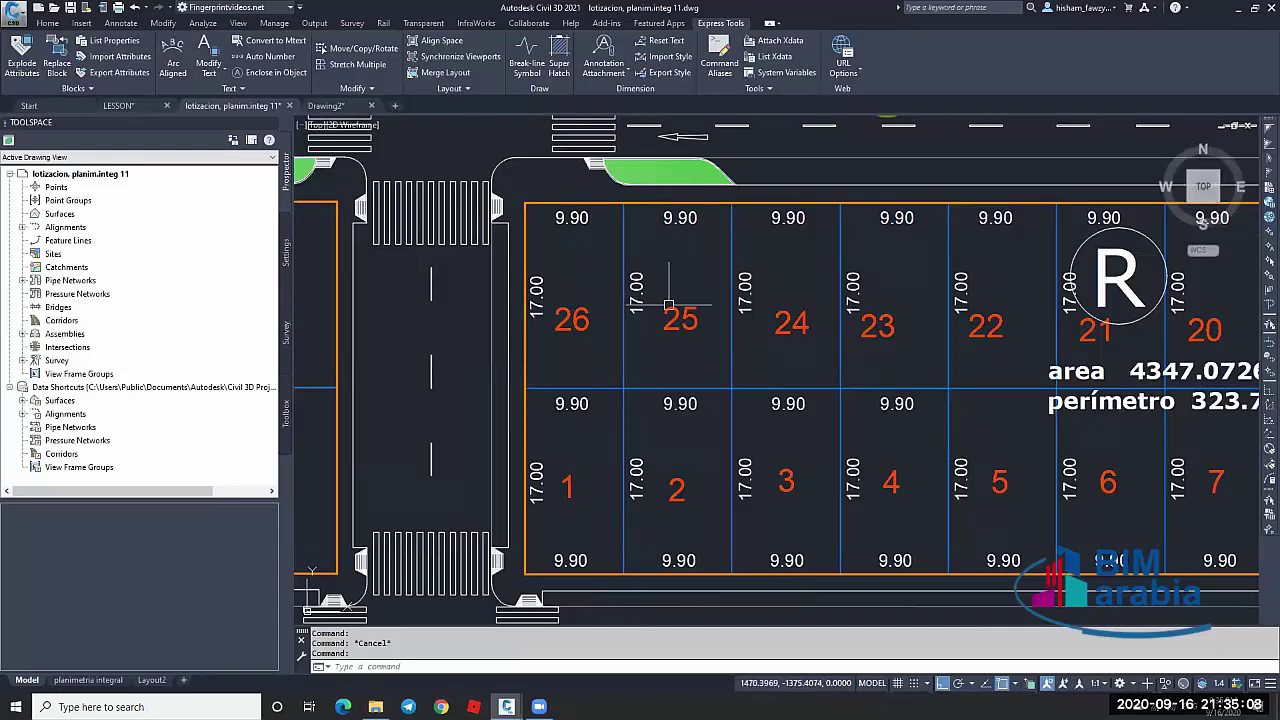
scroll(638, 270, "down", 4)
scroll(626, 271, "down", 3)
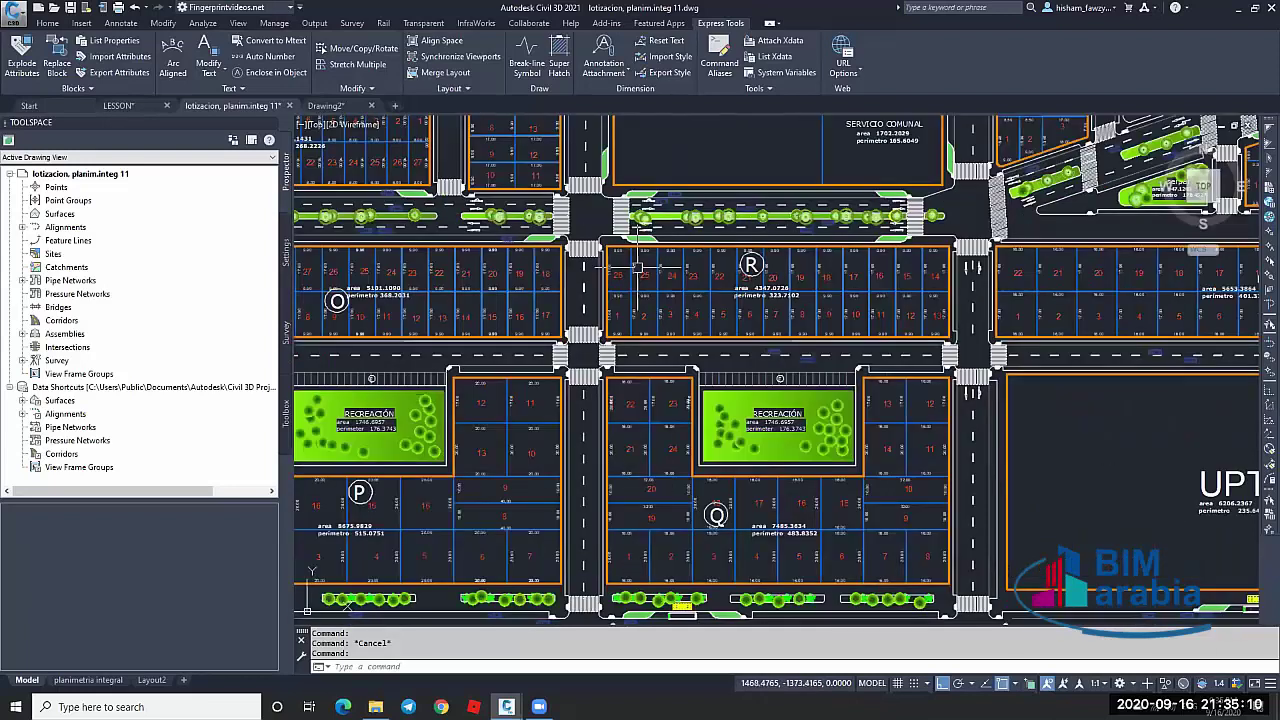
Inspect Drawing2's flattened lot outlines
key("ctrl+Tab")
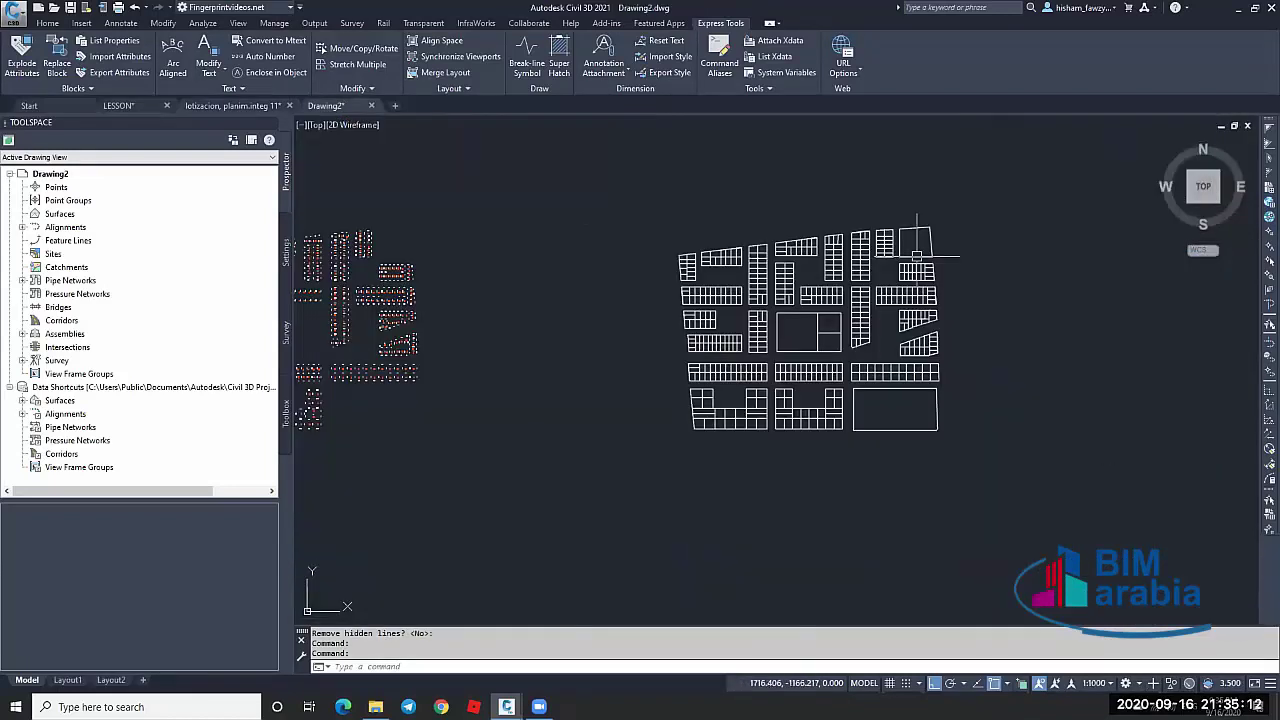
scroll(800, 280, "up", 1)
scroll(930, 305, "up", 1)
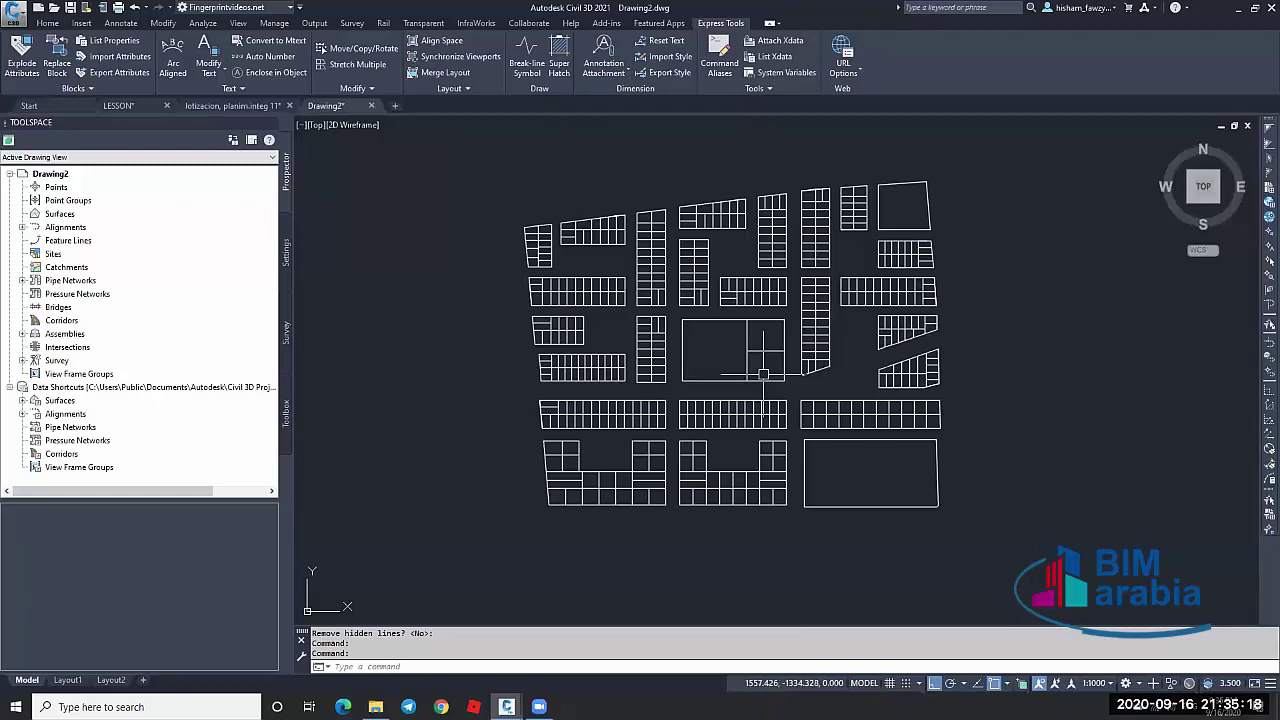
scroll(763, 375, "down", 4)
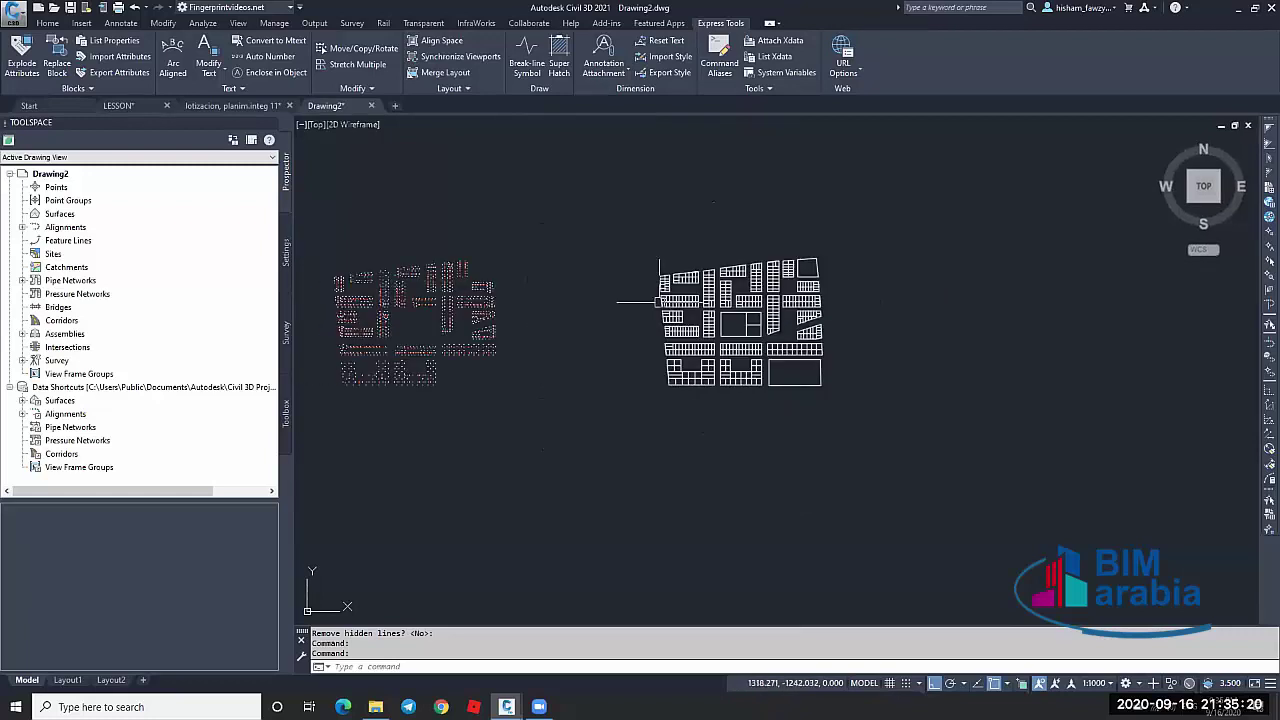
scroll(642, 347, "up", 6)
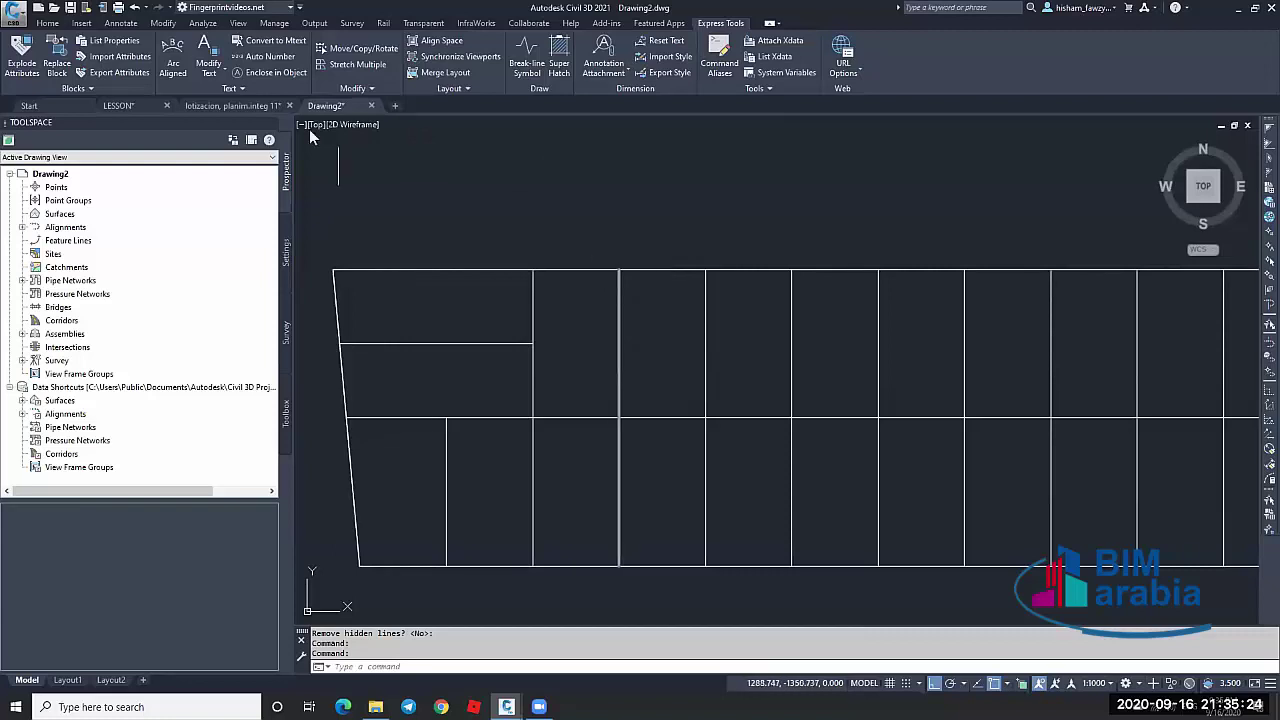
Check lot 23's 9.90 dimension and block boundary in lotizacion, then go back to Drawing2
key("ctrl+Tab")
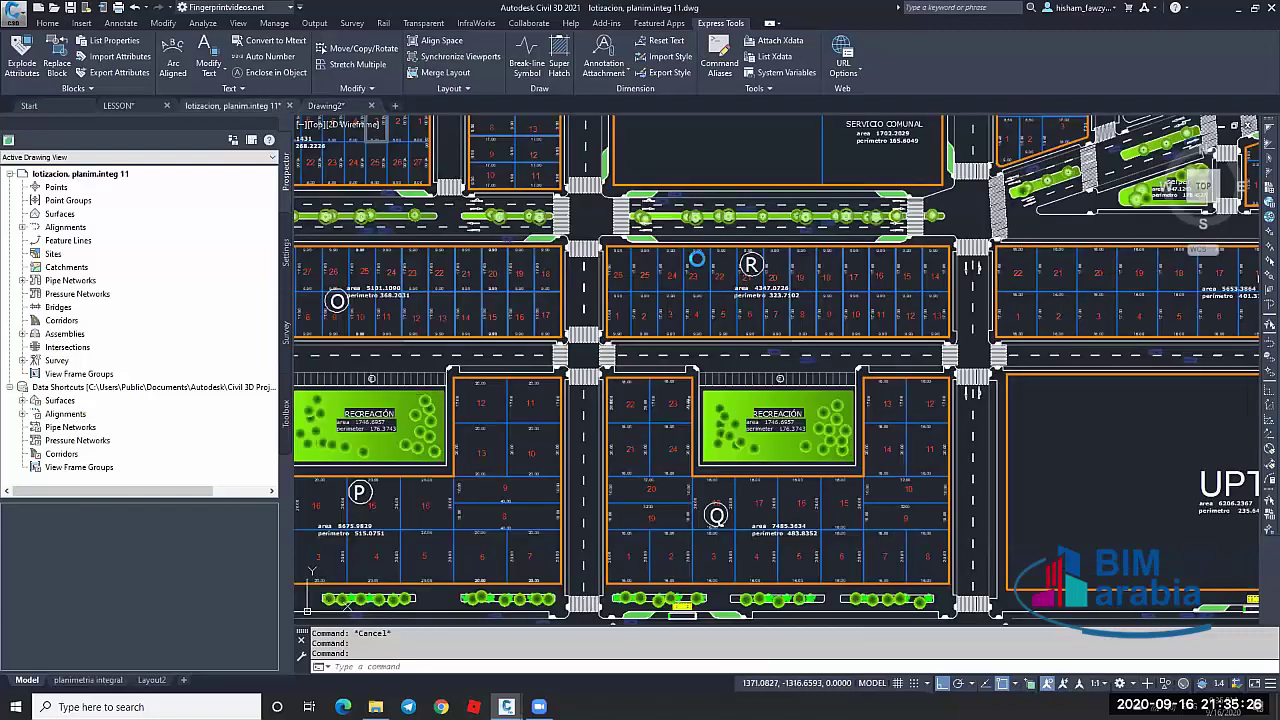
scroll(697, 265, "up", 5)
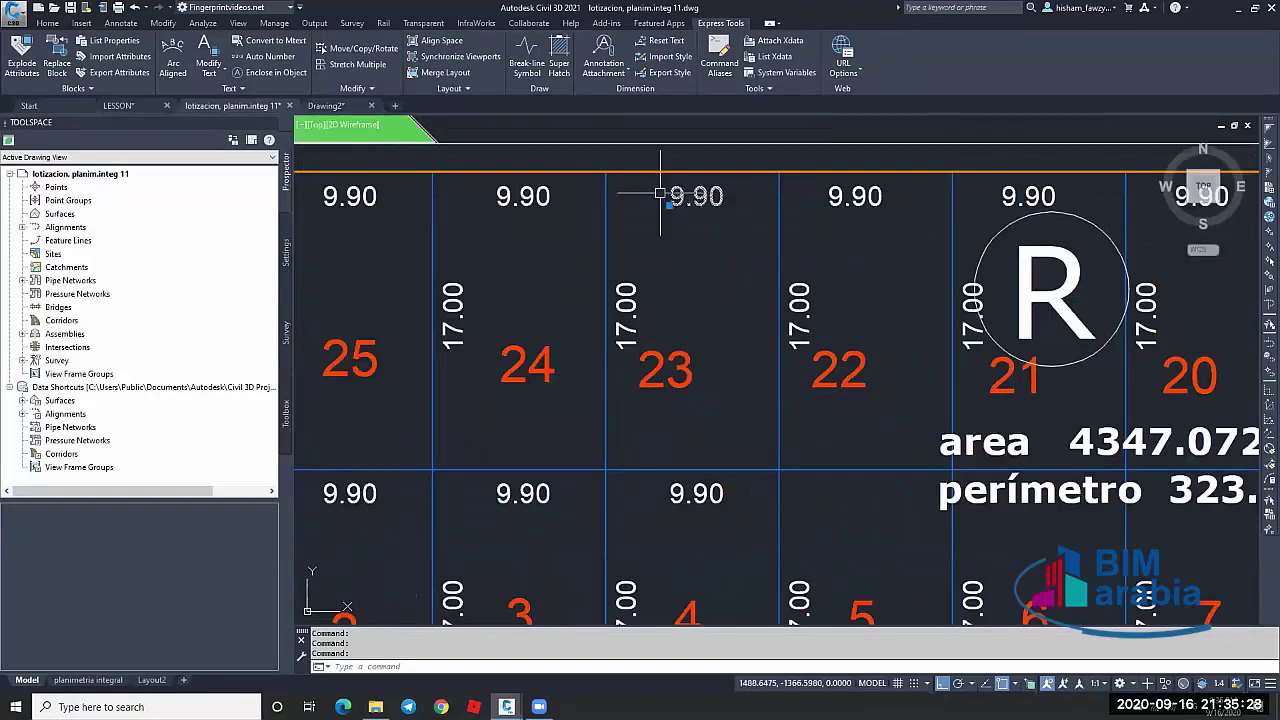
left_click(694, 197)
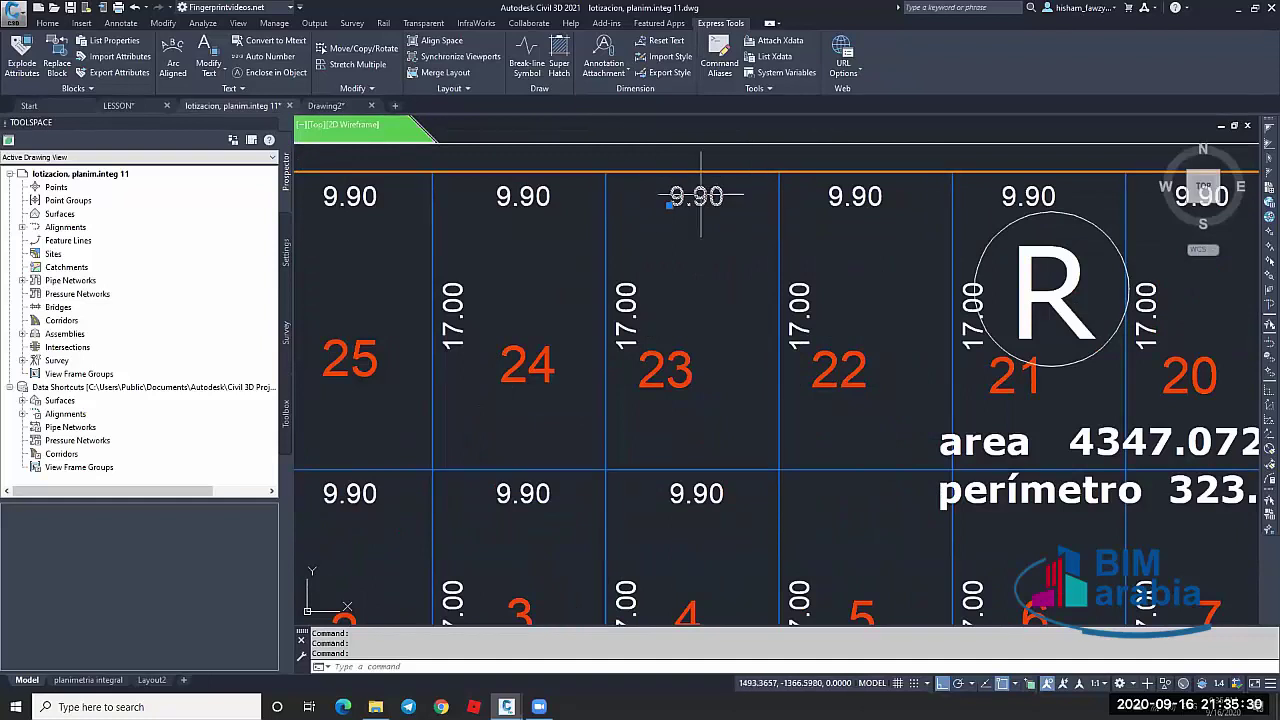
left_click(620, 173)
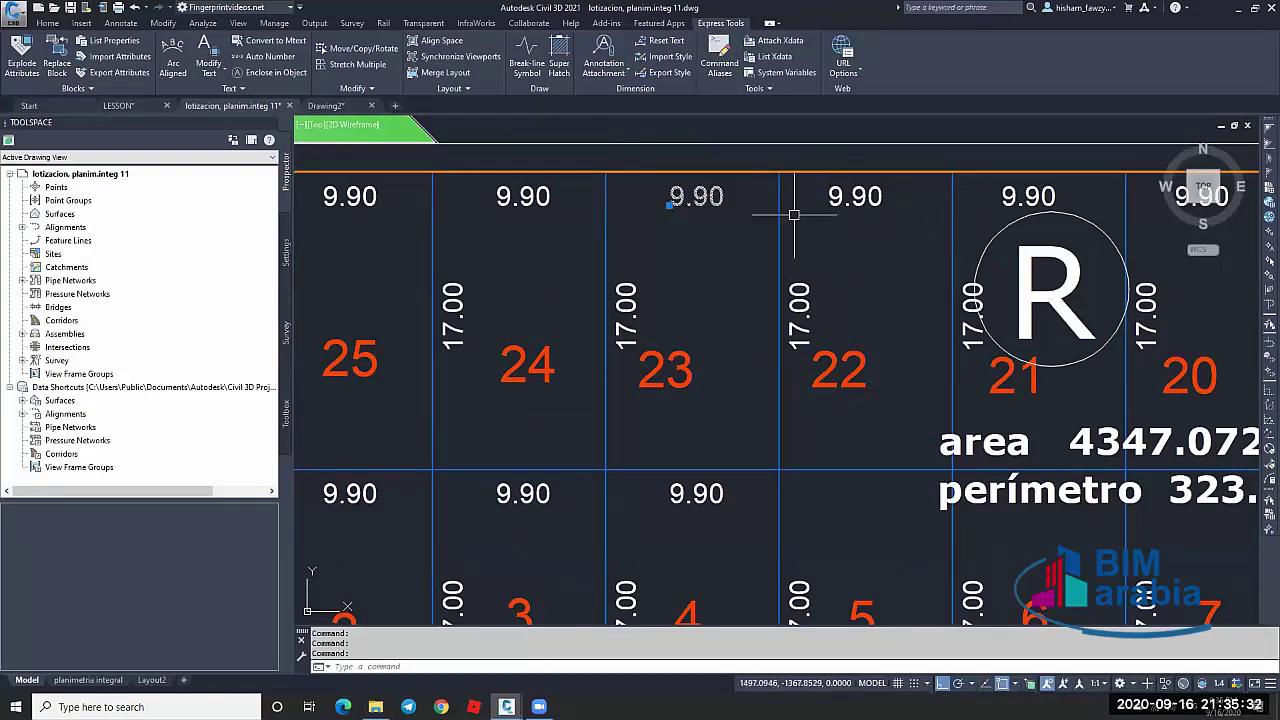
scroll(733, 249, "down", 3)
key("Escape")
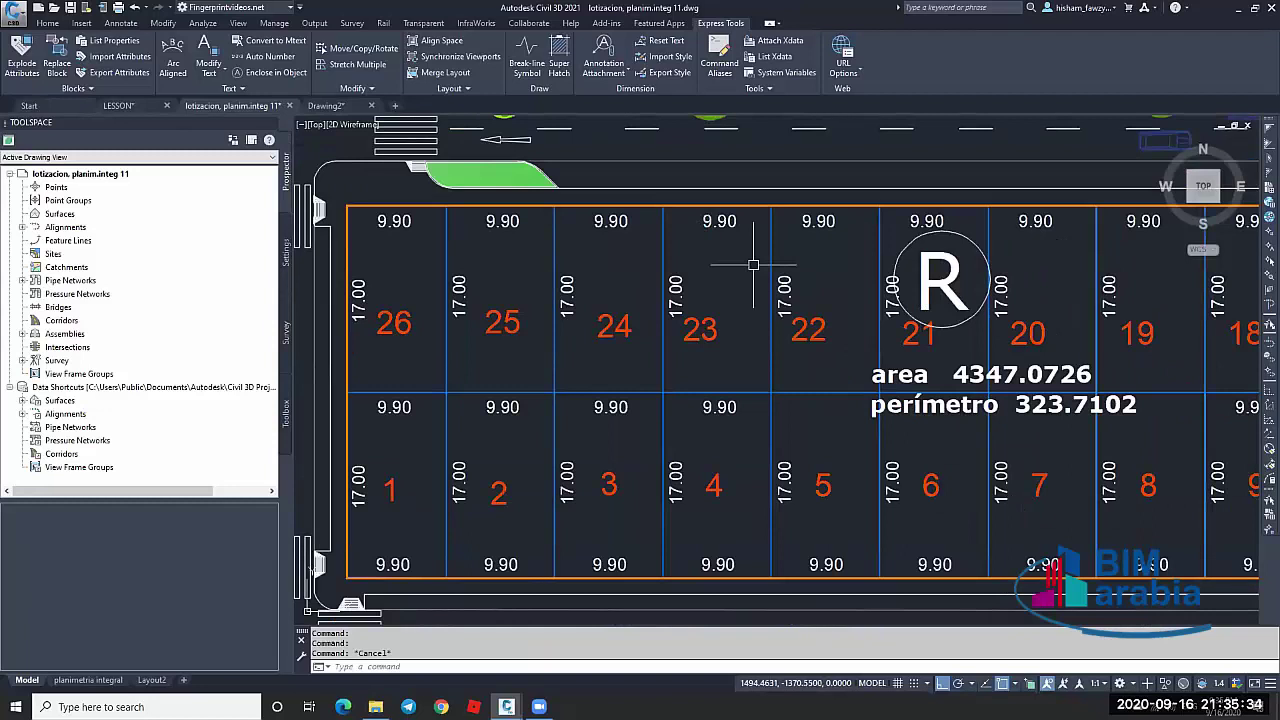
scroll(655, 345, "down", 4)
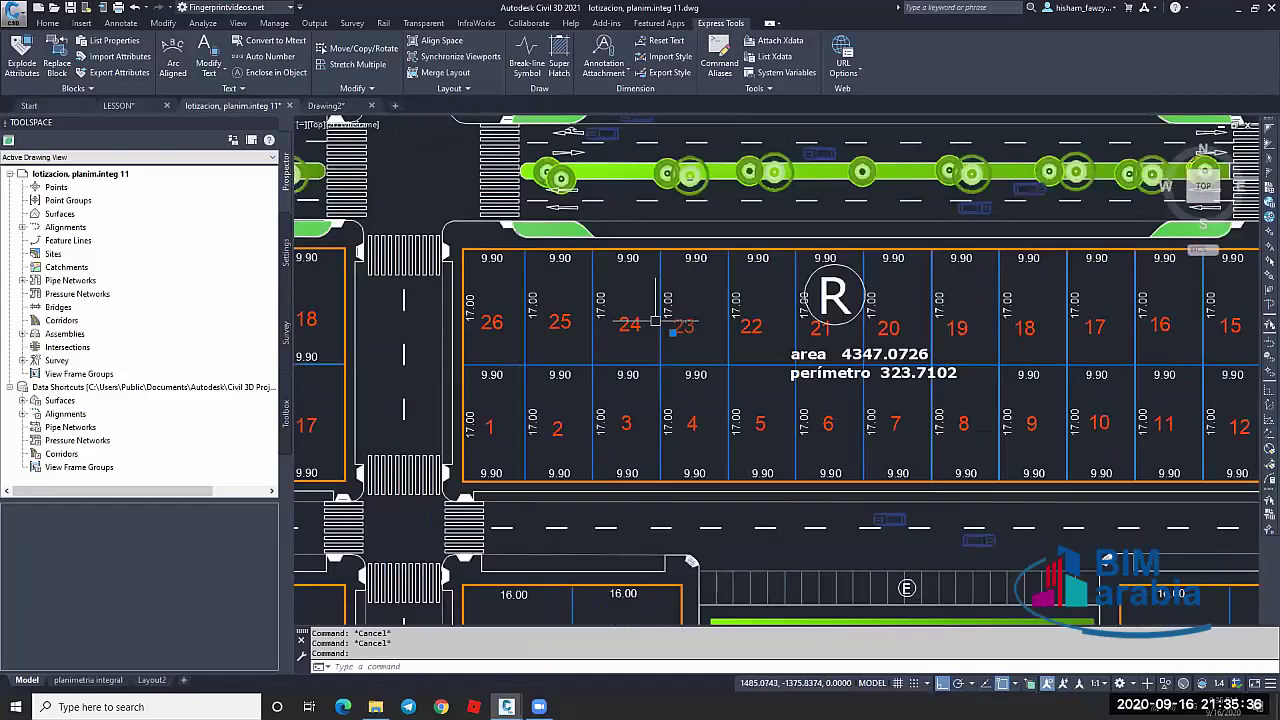
scroll(553, 390, "up", 2)
scroll(555, 380, "up", 2)
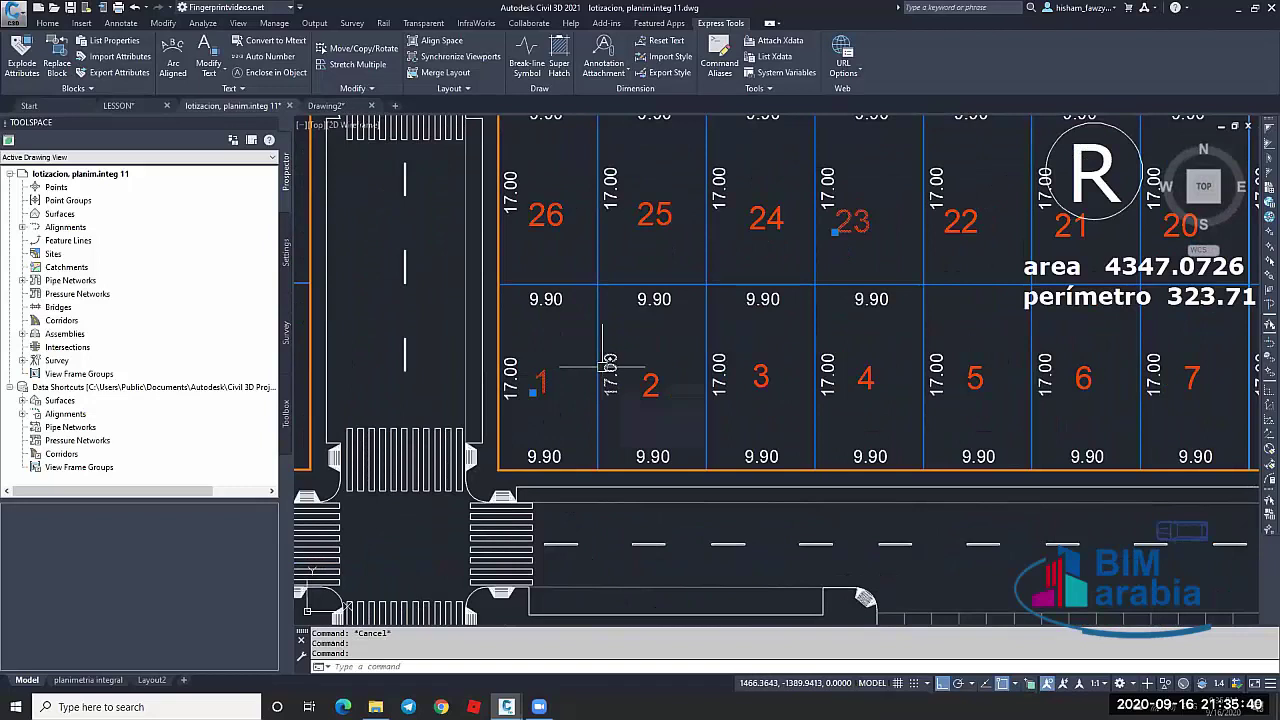
left_click(326, 105)
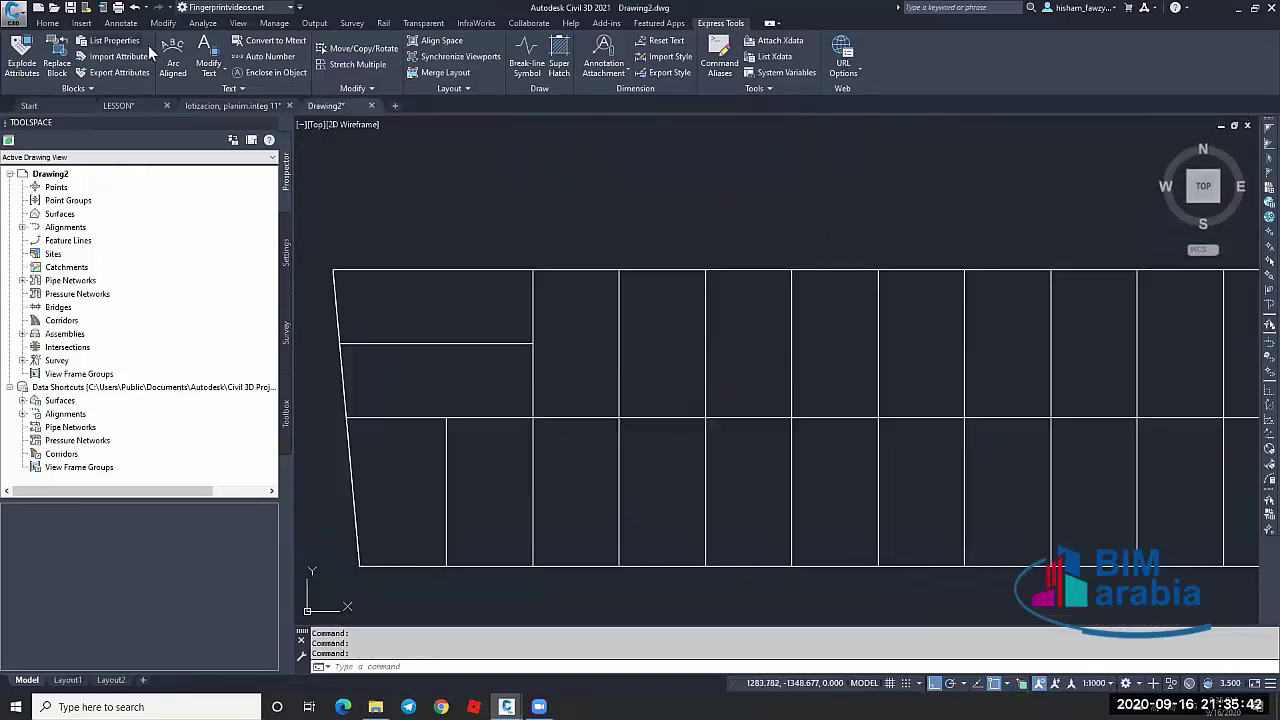
Paste at original coordinates and erase the stray object from the lot layout
left_click(910, 70)
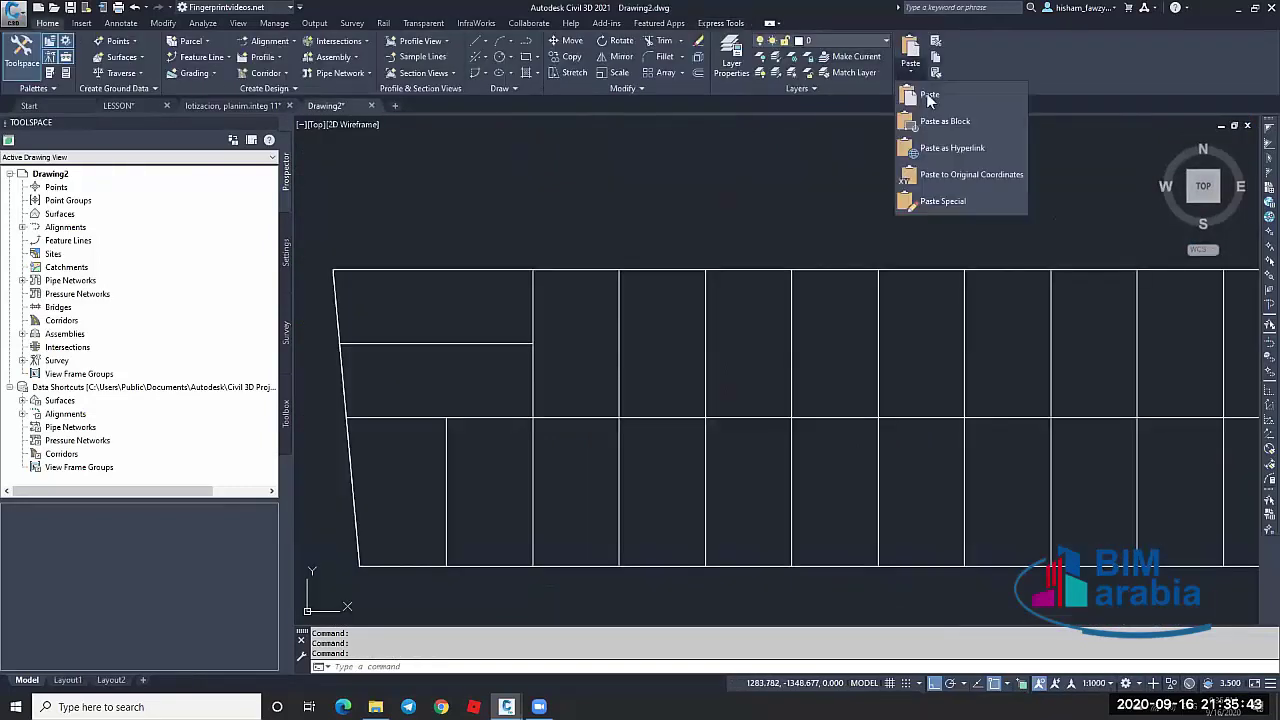
left_click(954, 169)
scroll(830, 300, "down", 3)
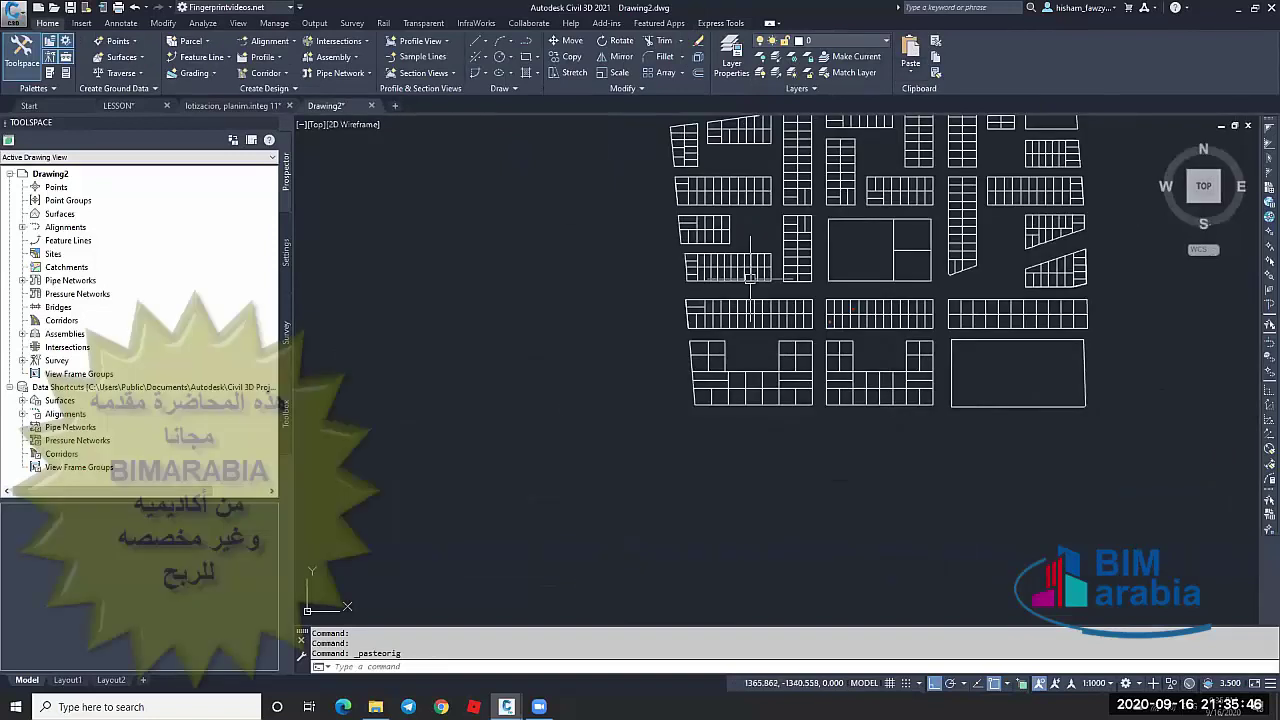
scroll(714, 318, "up", 5)
key("Escape")
left_click(714, 318)
type("e")
key("Return")
key("Escape")
Move the red lot label '1' slightly upward and reselect it
scroll(600, 295, "up", 5)
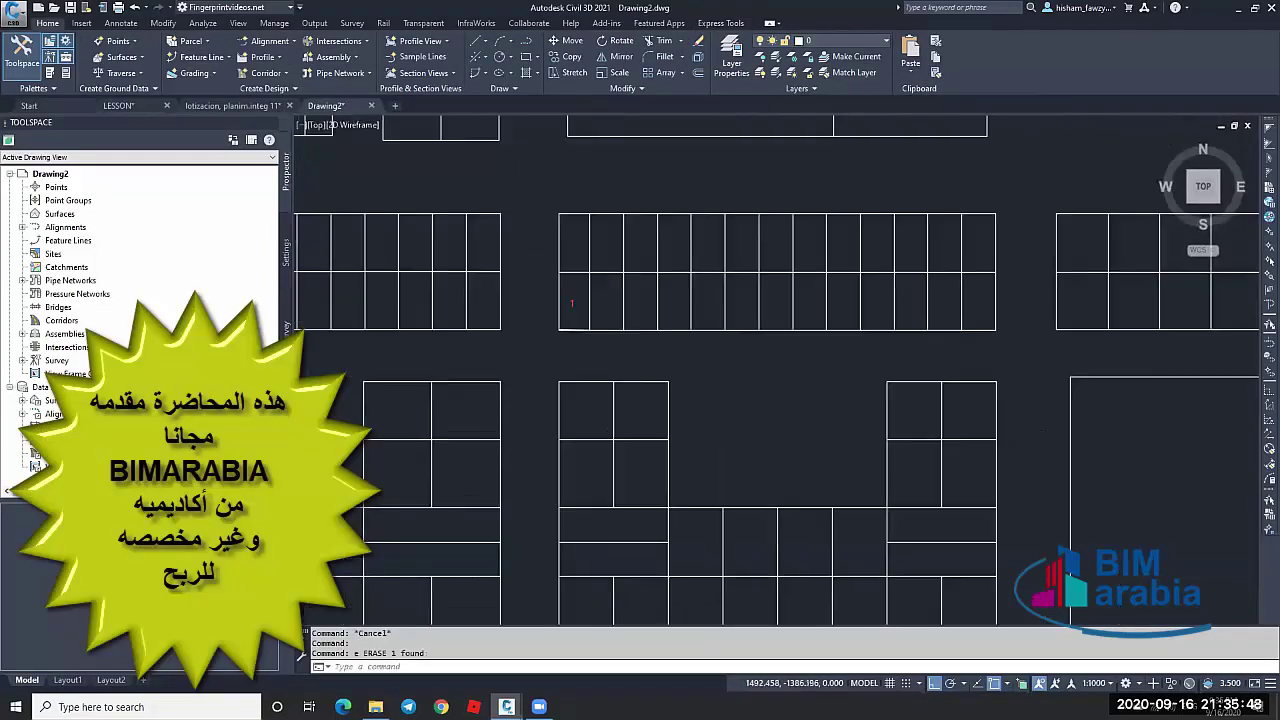
left_click(684, 197)
left_click(648, 294)
type("m")
key("Return")
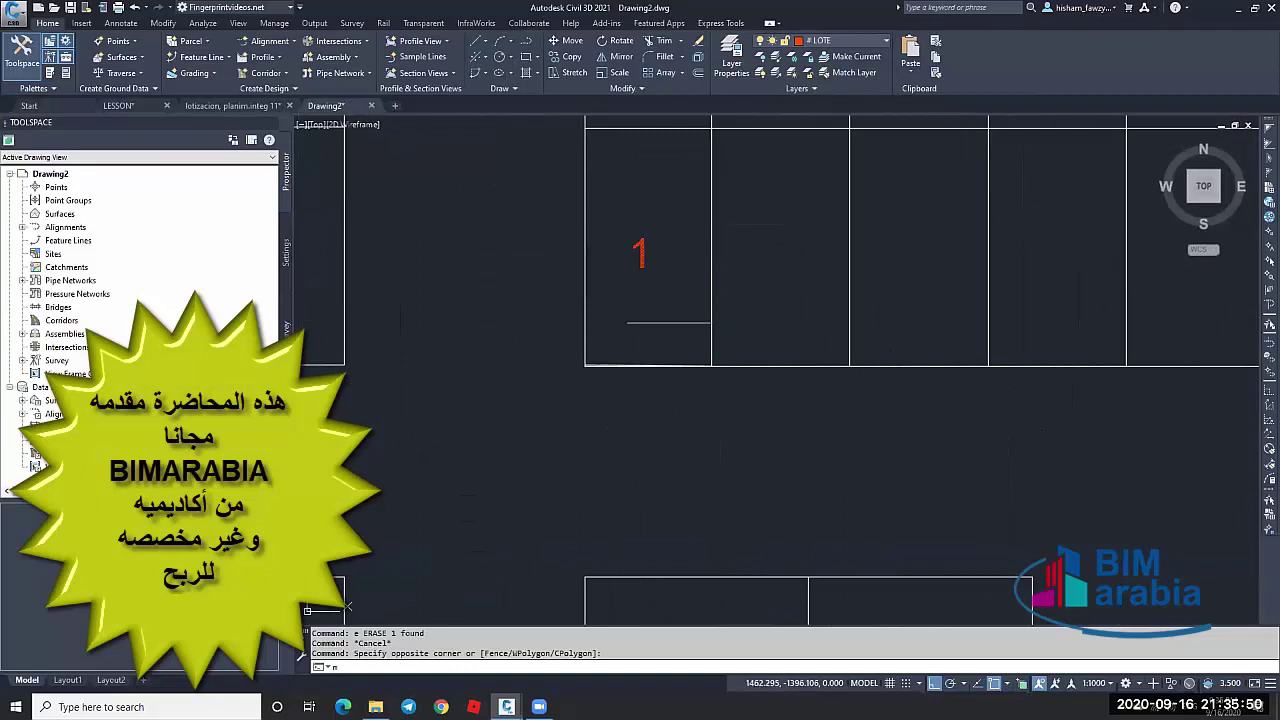
left_click(648, 320)
left_click(648, 307)
left_click(635, 264)
left_click(630, 295)
Cancel the accidental CIRCLE command and start copying label '1'
scroll(629, 300, "down", 3)
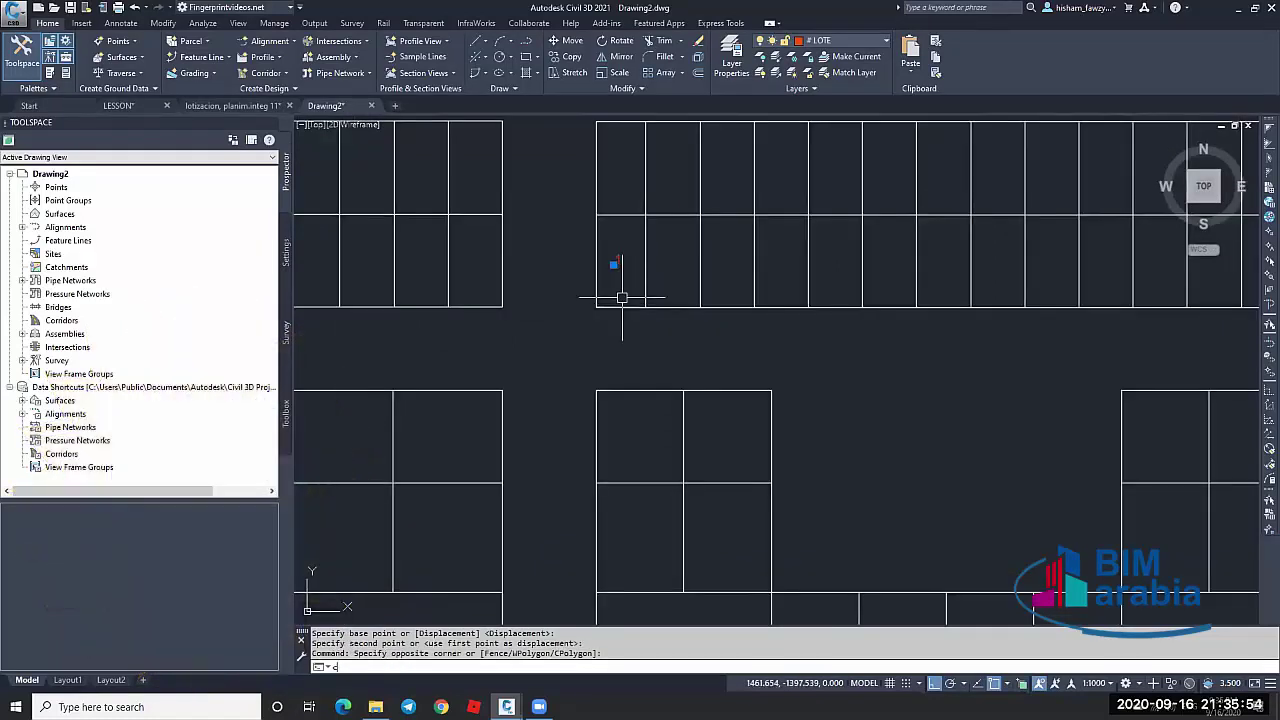
type("c")
key("Return")
key("Escape")
key("Escape")
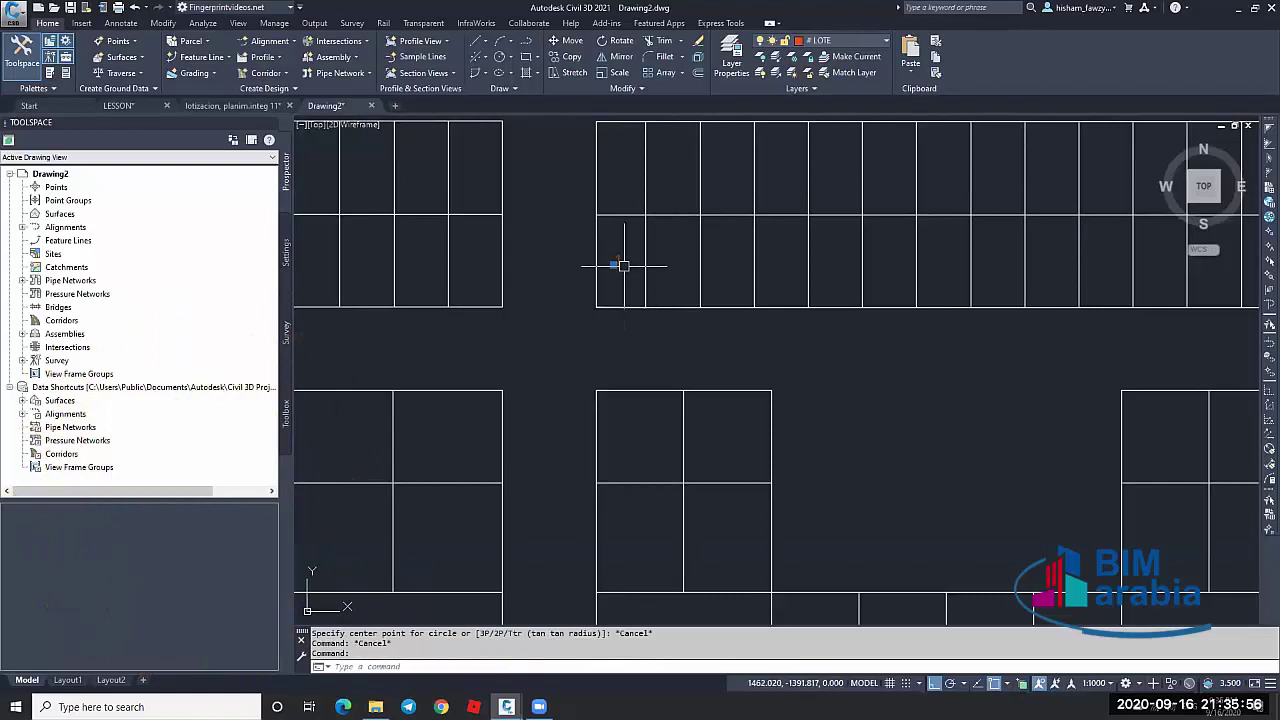
type("co")
key("Return")
key("Return")
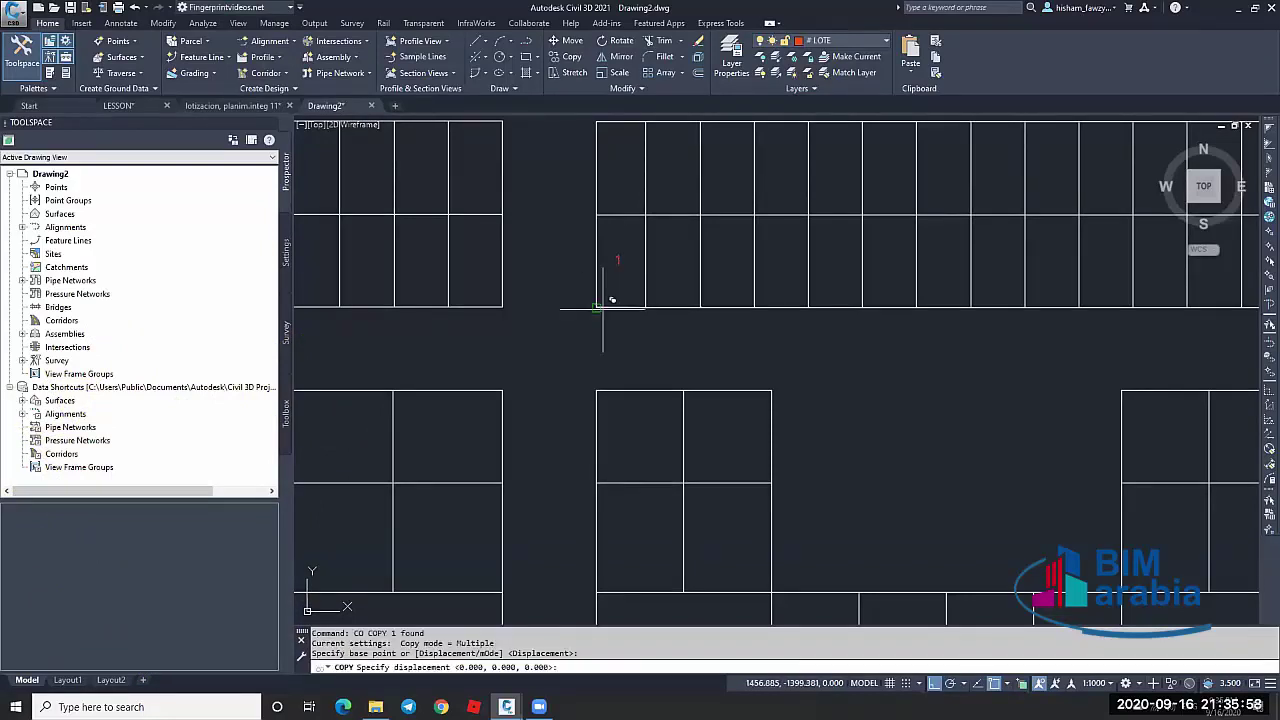
Copy the red '1' label as a 15-item array along the top block's lower row
key("Escape")
left_click(619, 261)
key("Return")
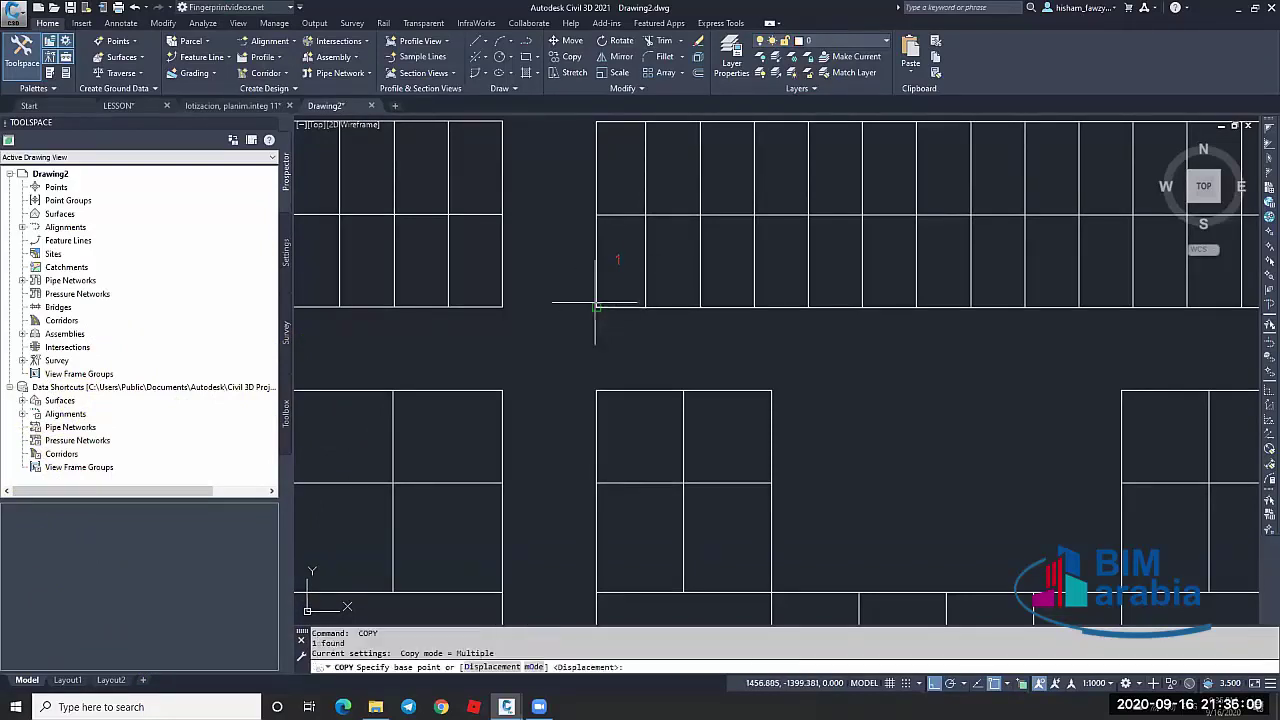
left_click(596, 308)
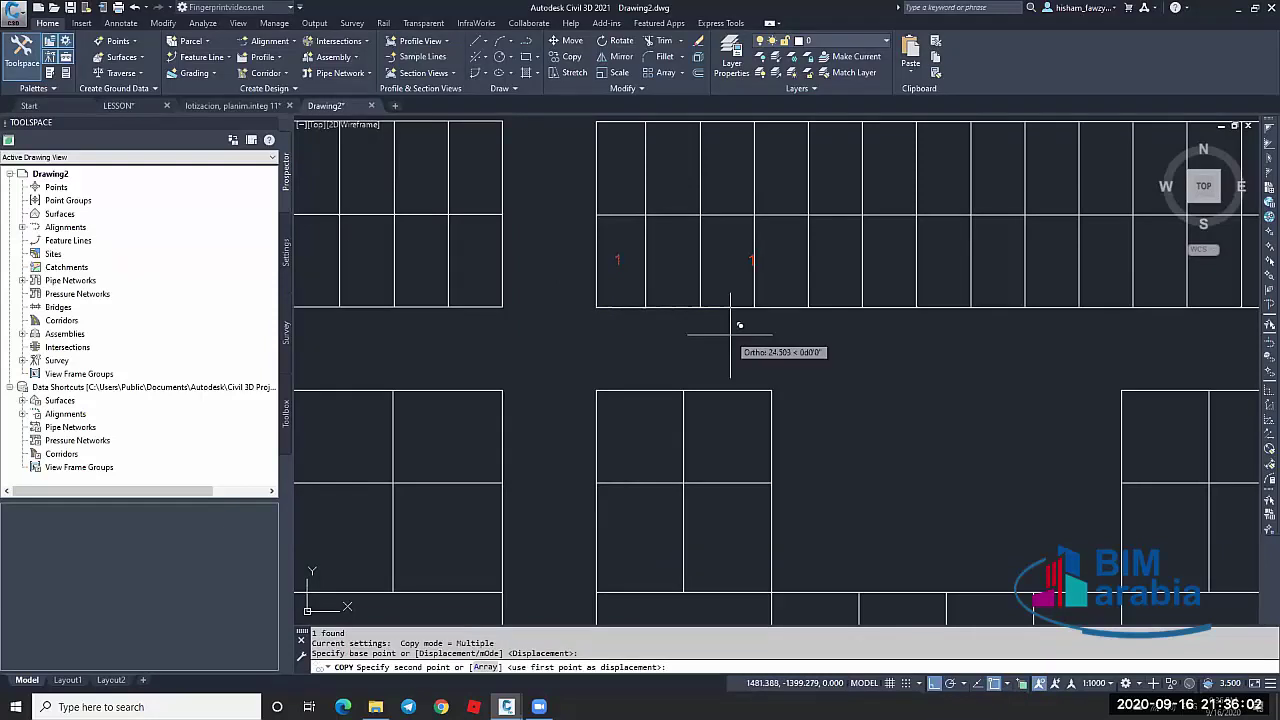
key("Return")
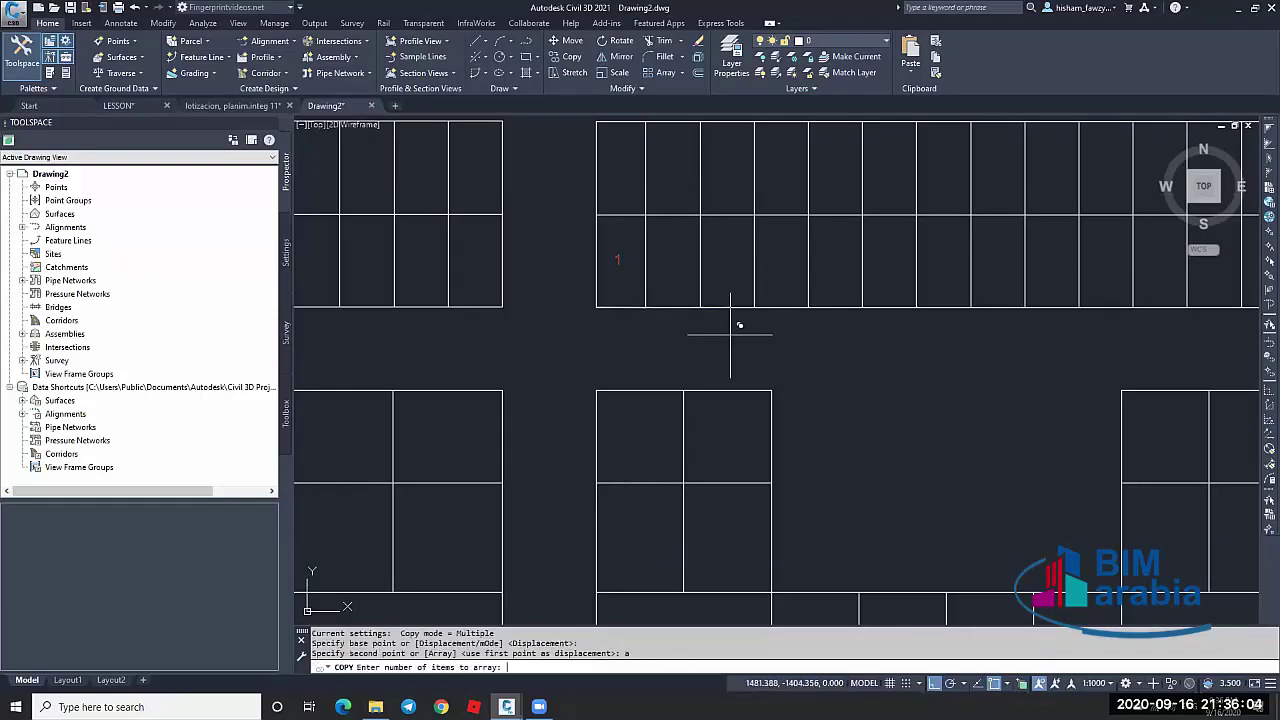
key("Return")
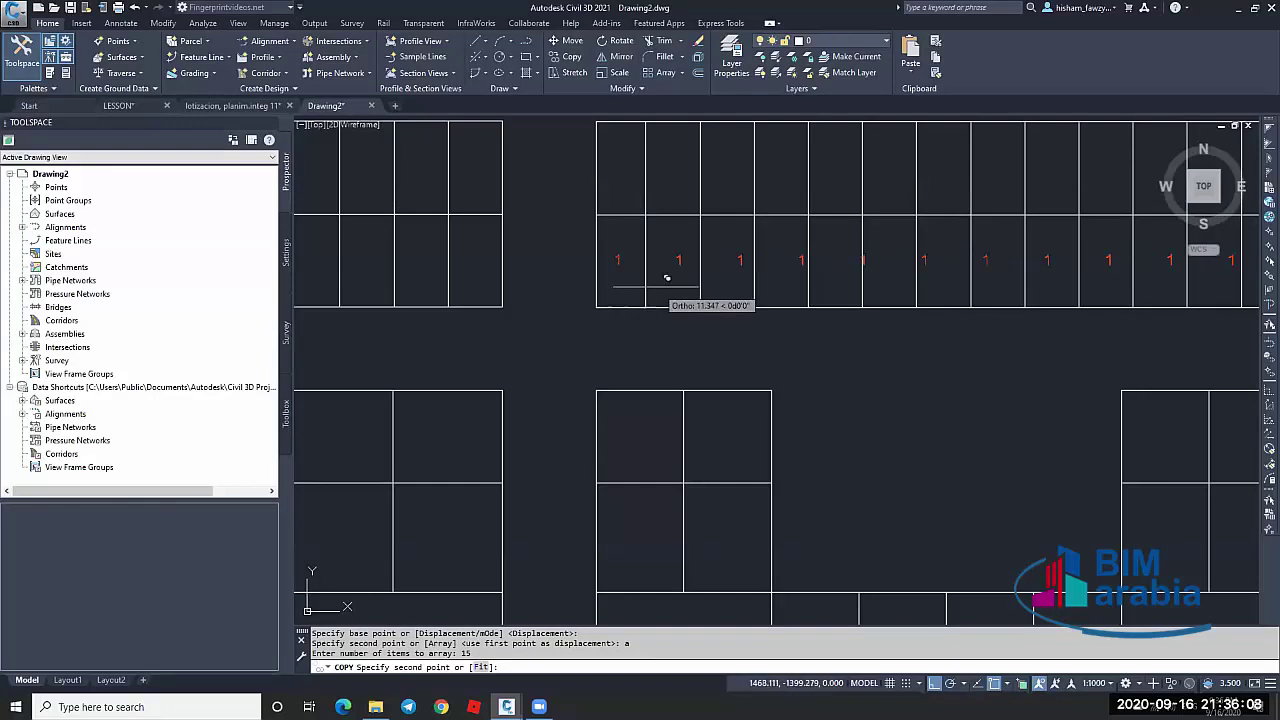
scroll(656, 287, "up", 6)
left_click(637, 287)
key("Escape")
scroll(782, 280, "down", 5)
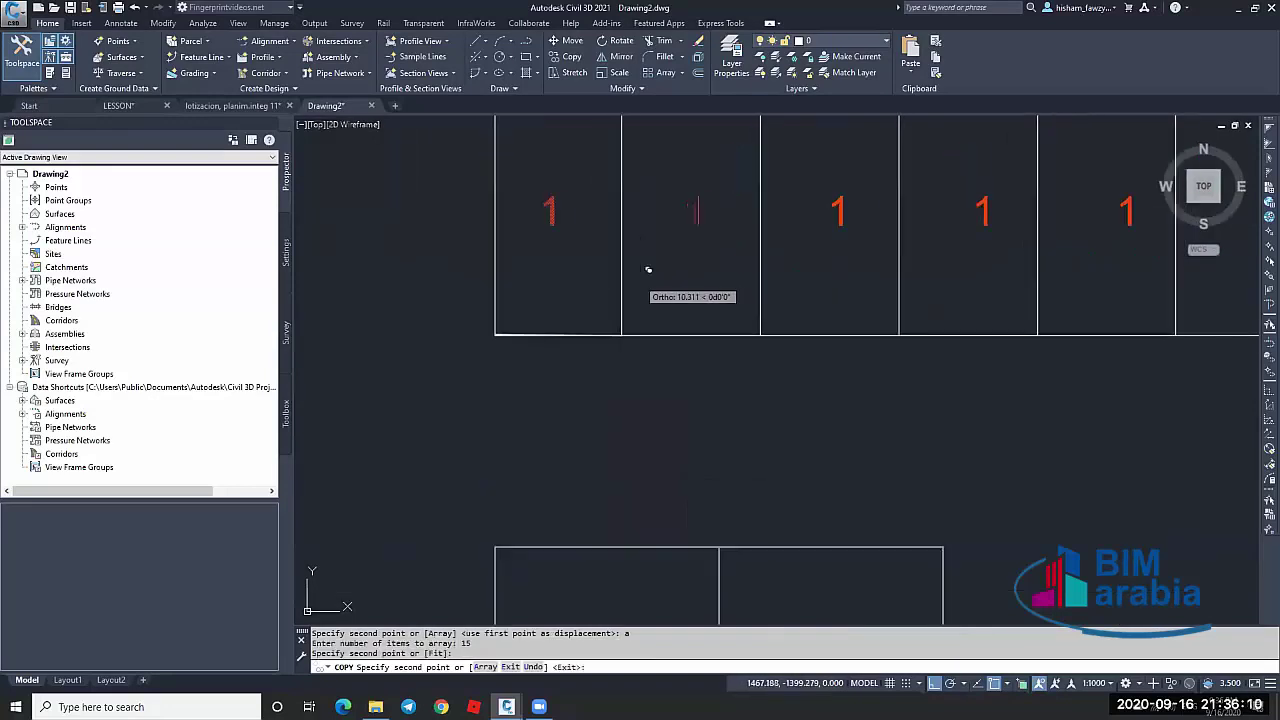
key("Escape")
scroll(929, 260, "down", 2)
key("Escape")
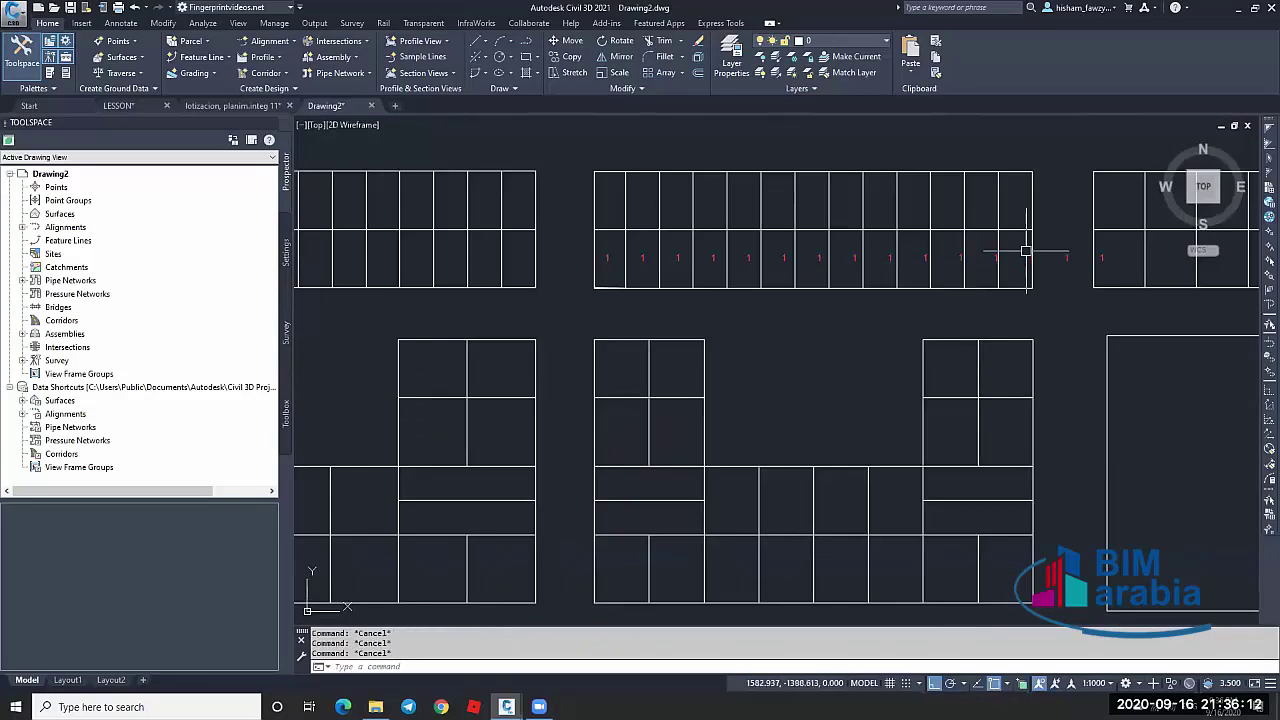
Window-select and erase the three surplus '1' copies beyond the block's end
left_click(1008, 240)
left_click(1112, 272)
type("e")
key("Return")
scroll(837, 251, "up", 4)
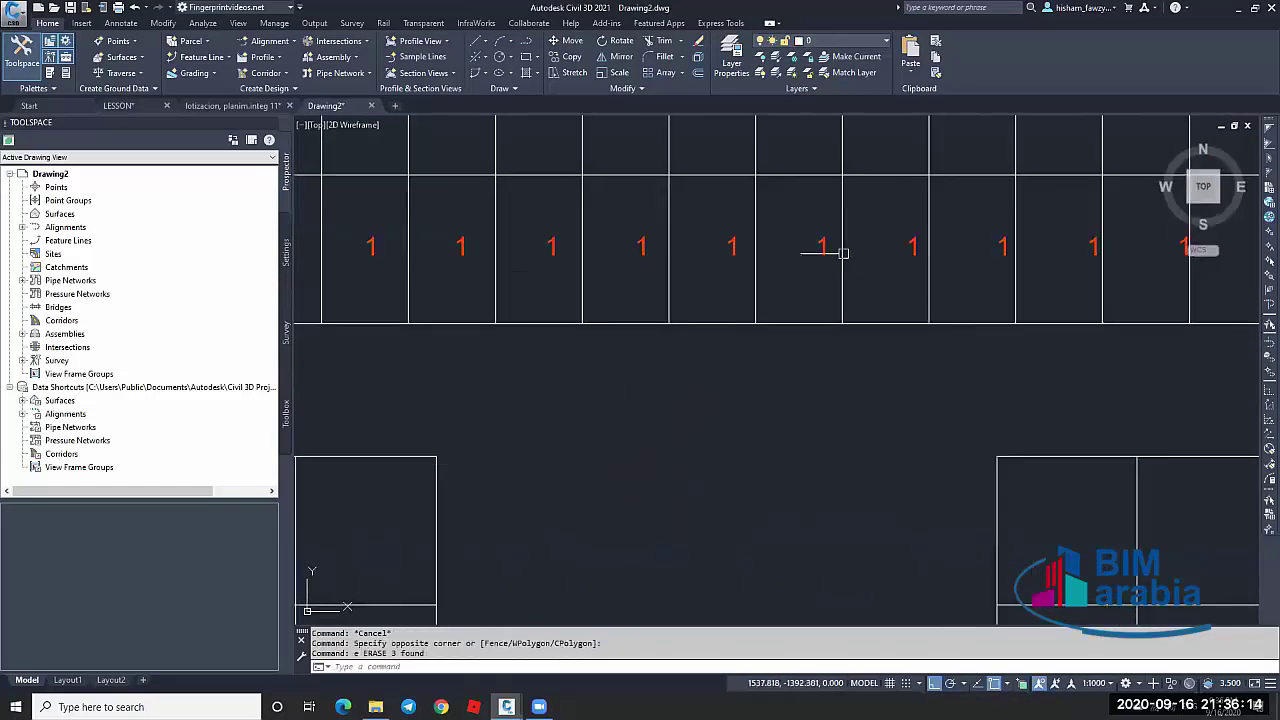
scroll(915, 255, "down", 4)
middle_click_drag(915, 255, 903, 271)
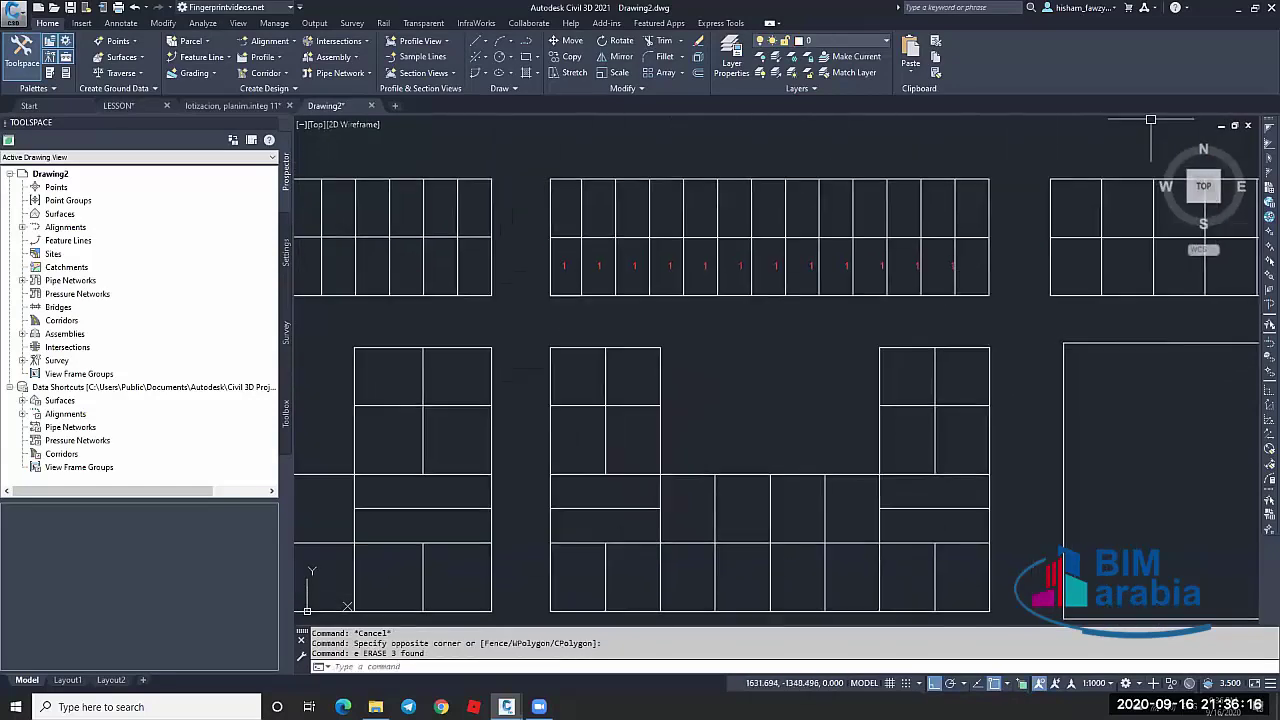
middle_click_drag(574, 317, 569, 333)
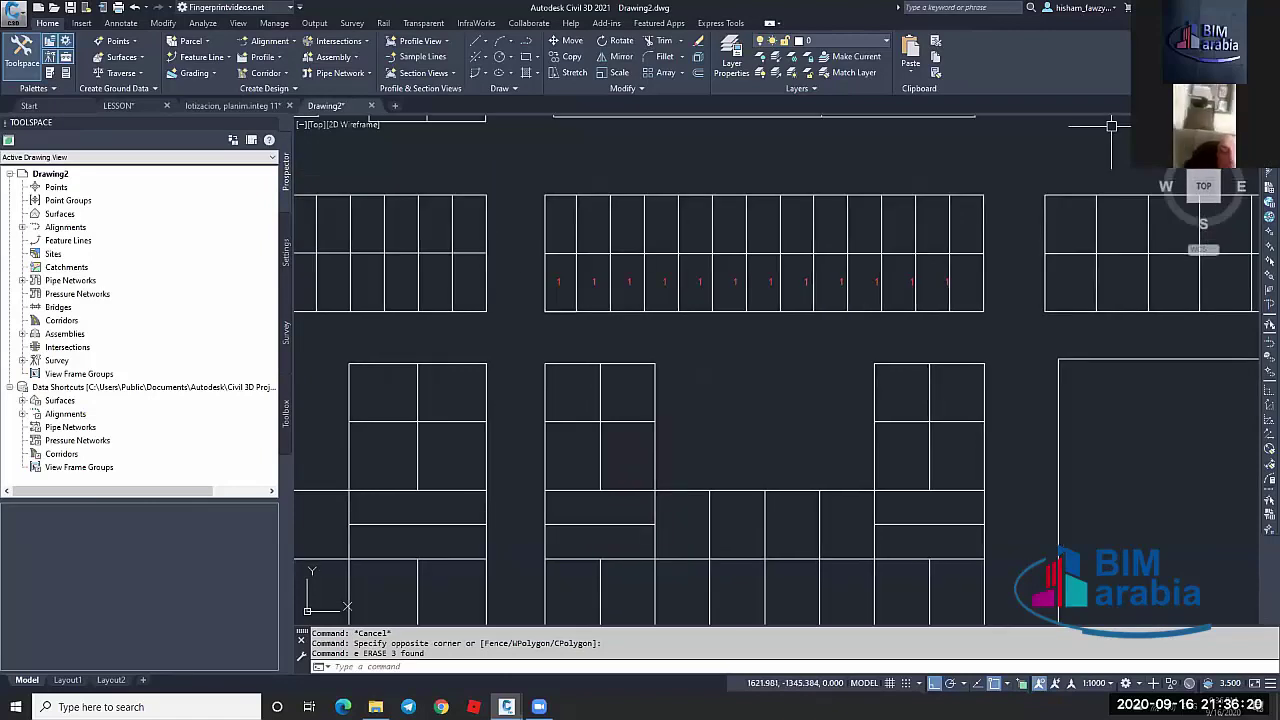
key("Escape")
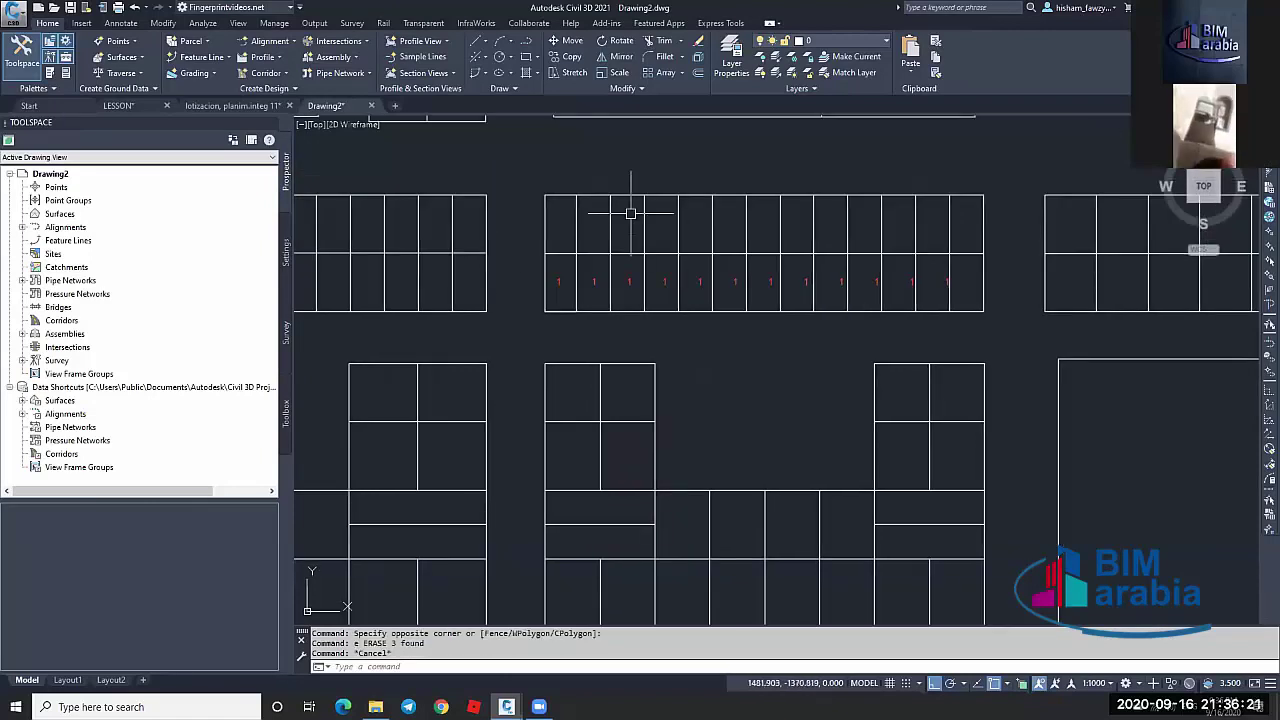
Start Express Tools Auto Number and window-select the 12 labels in the row
left_click(721, 23)
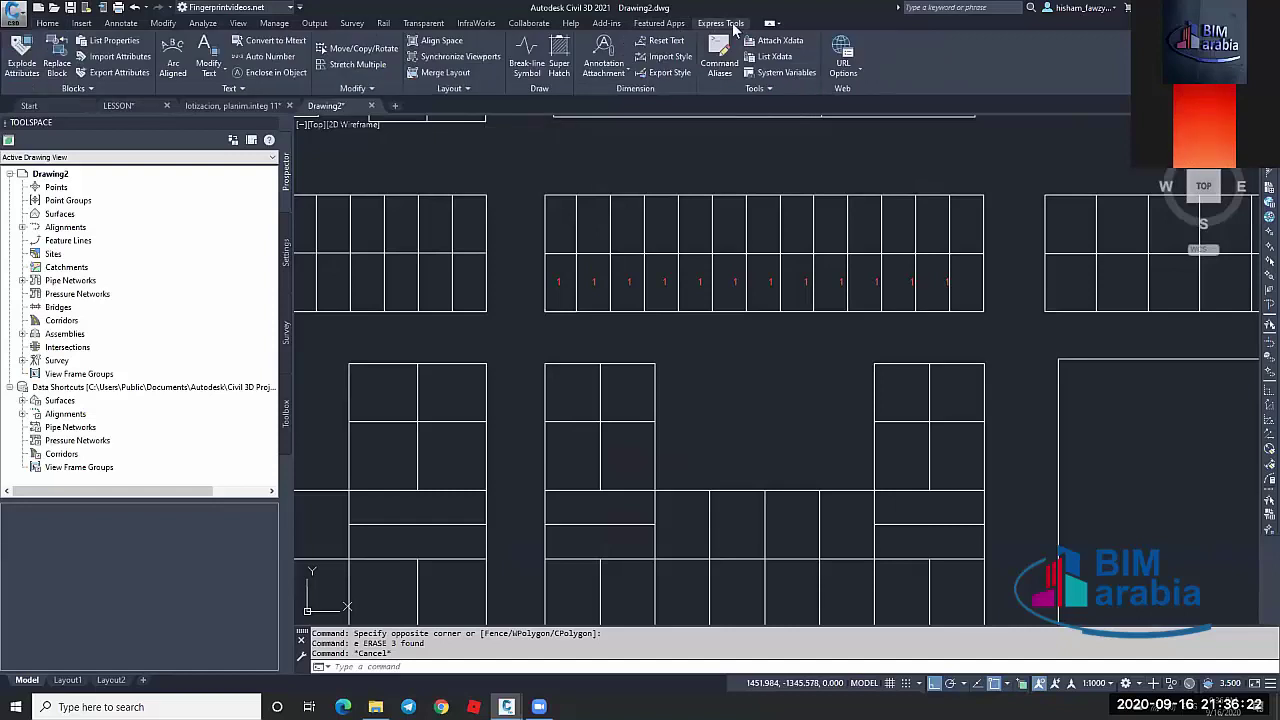
left_click(265, 58)
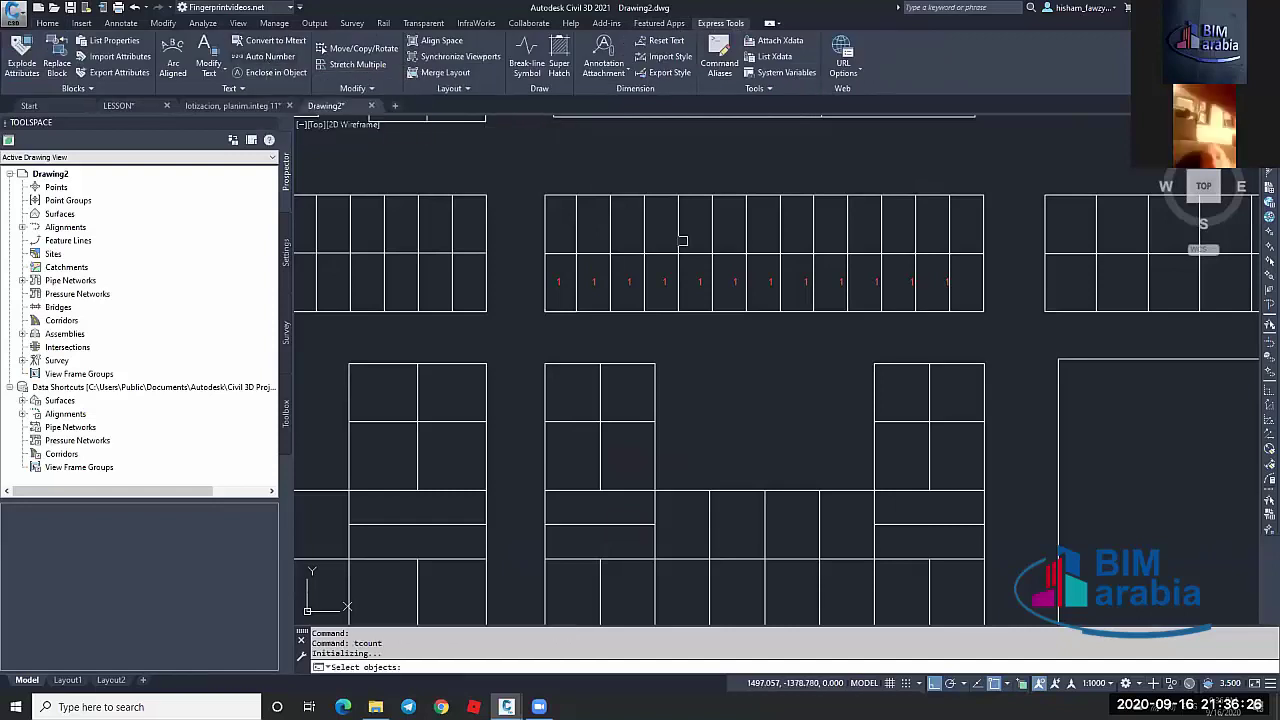
scroll(557, 277, "up", 4)
left_click(545, 262)
scroll(545, 262, "down", 4)
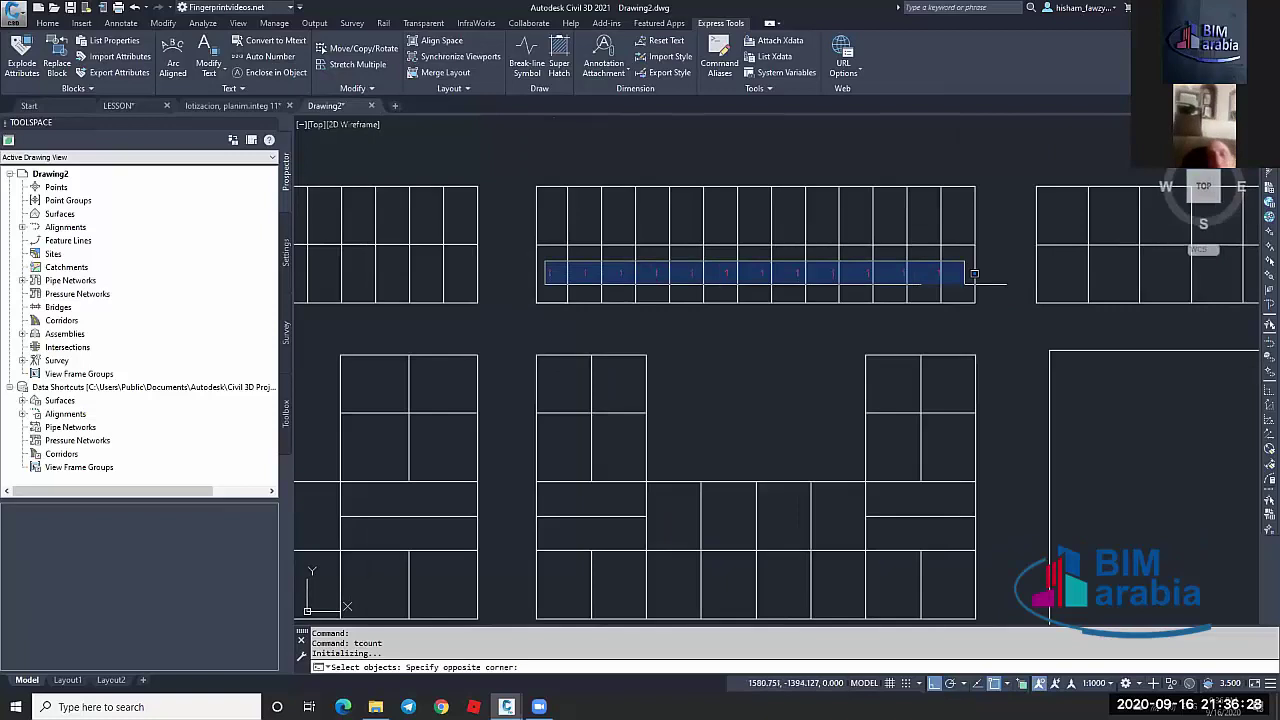
left_click(969, 287)
key("Return")
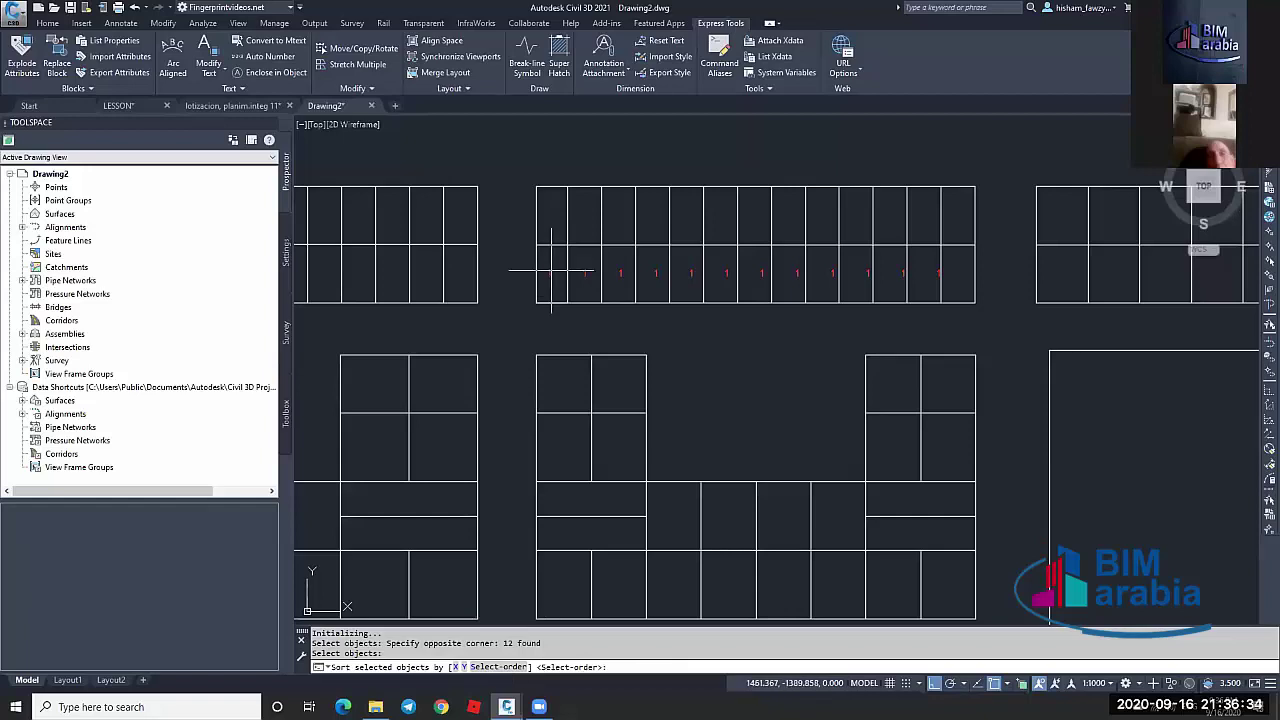
Number the labels sorted by X, starting at 1 with increment 1, overwriting their text
left_click(457, 666)
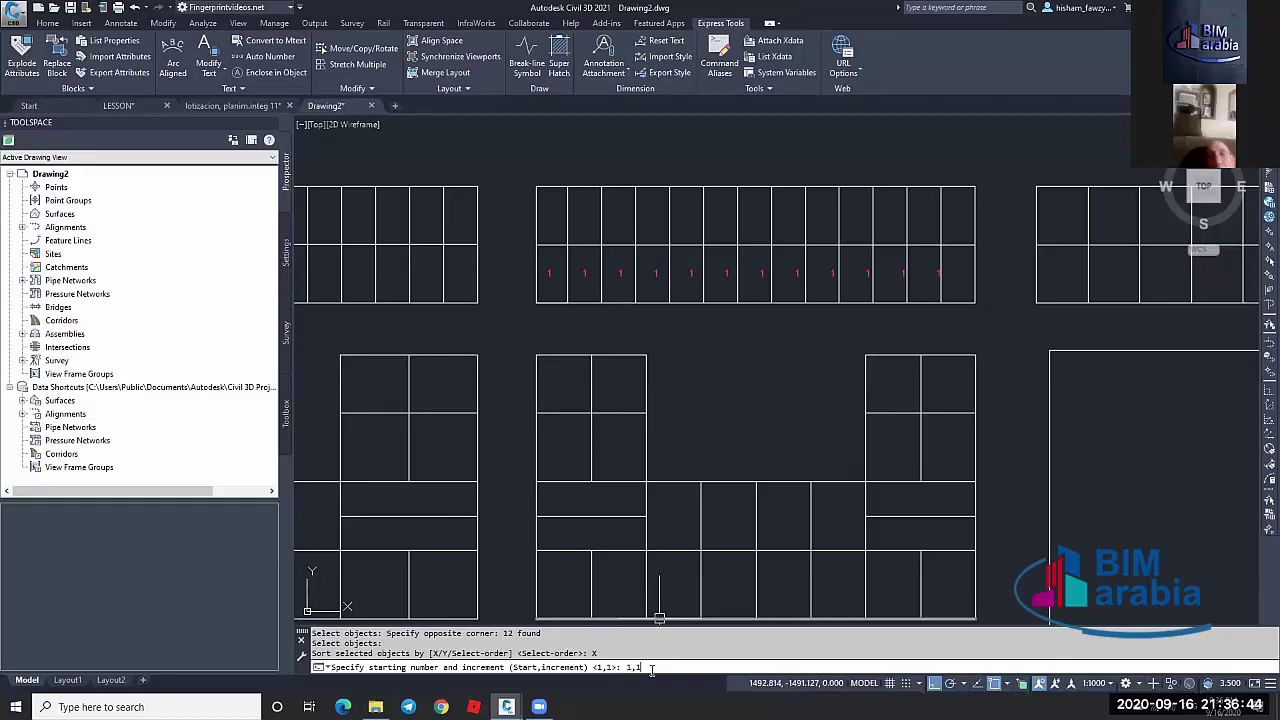
key("Return")
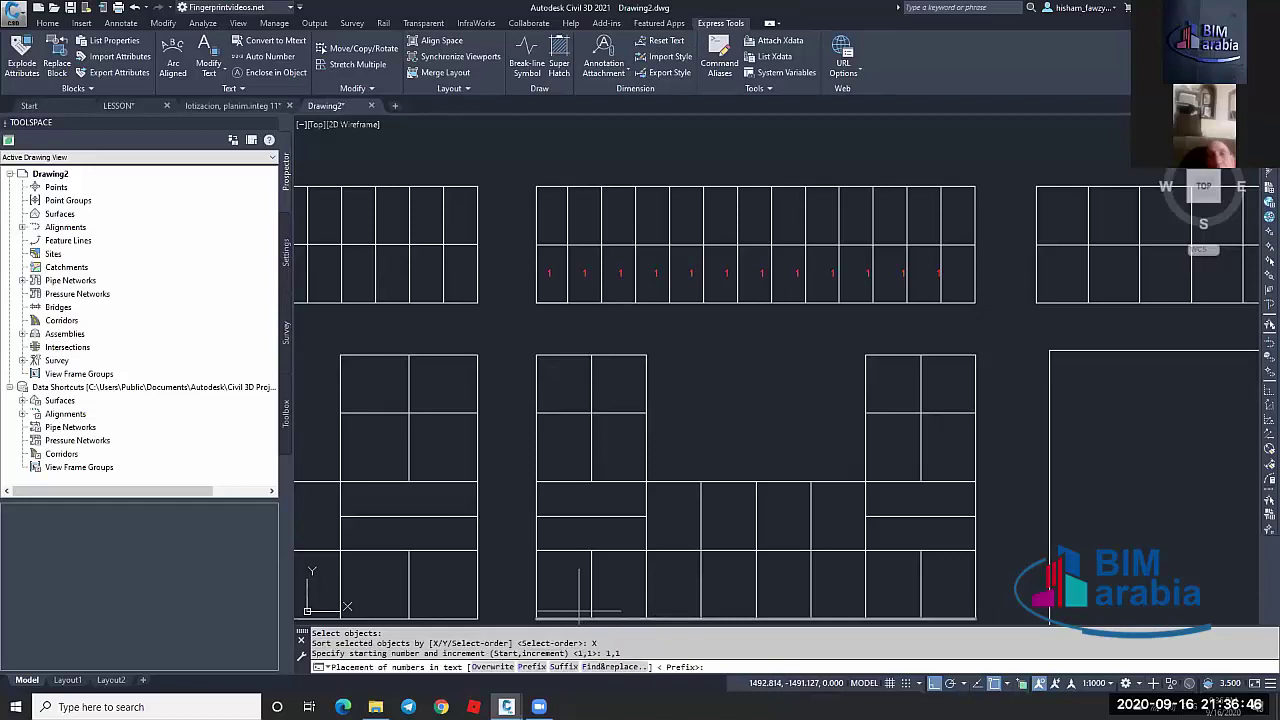
scroll(545, 276, "up", 5)
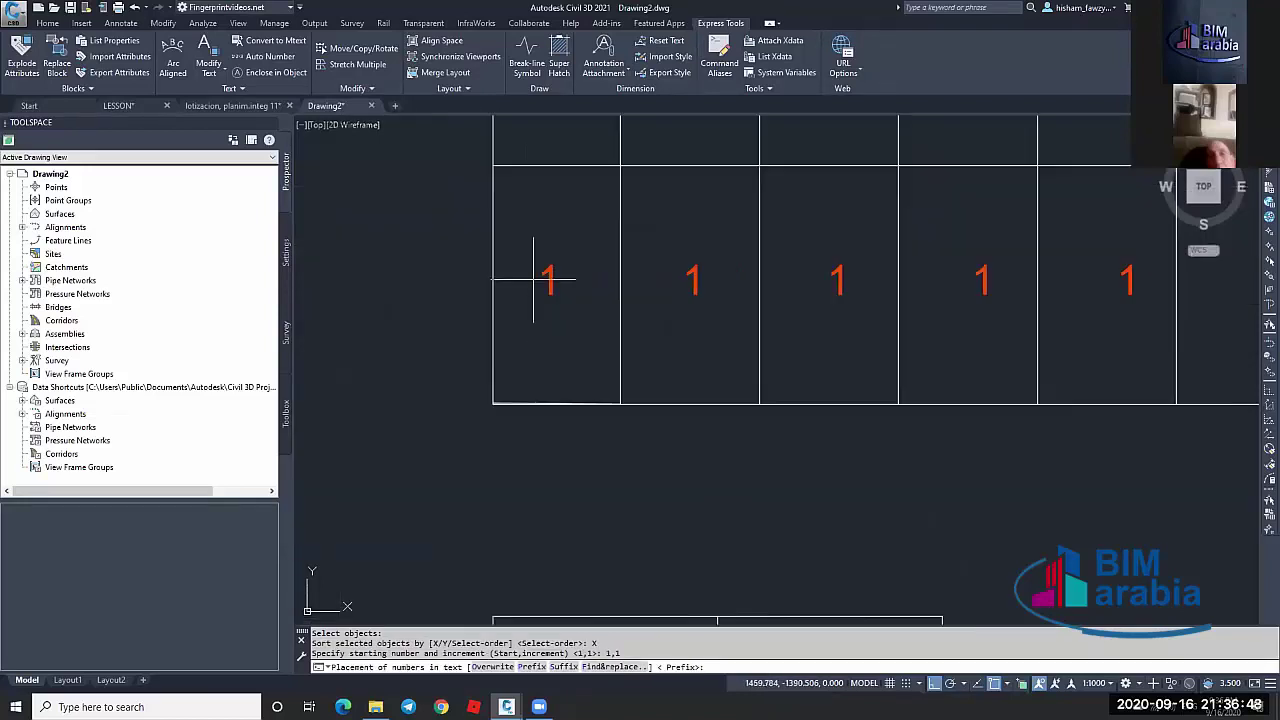
left_click(506, 668)
scroll(591, 363, "down", 3)
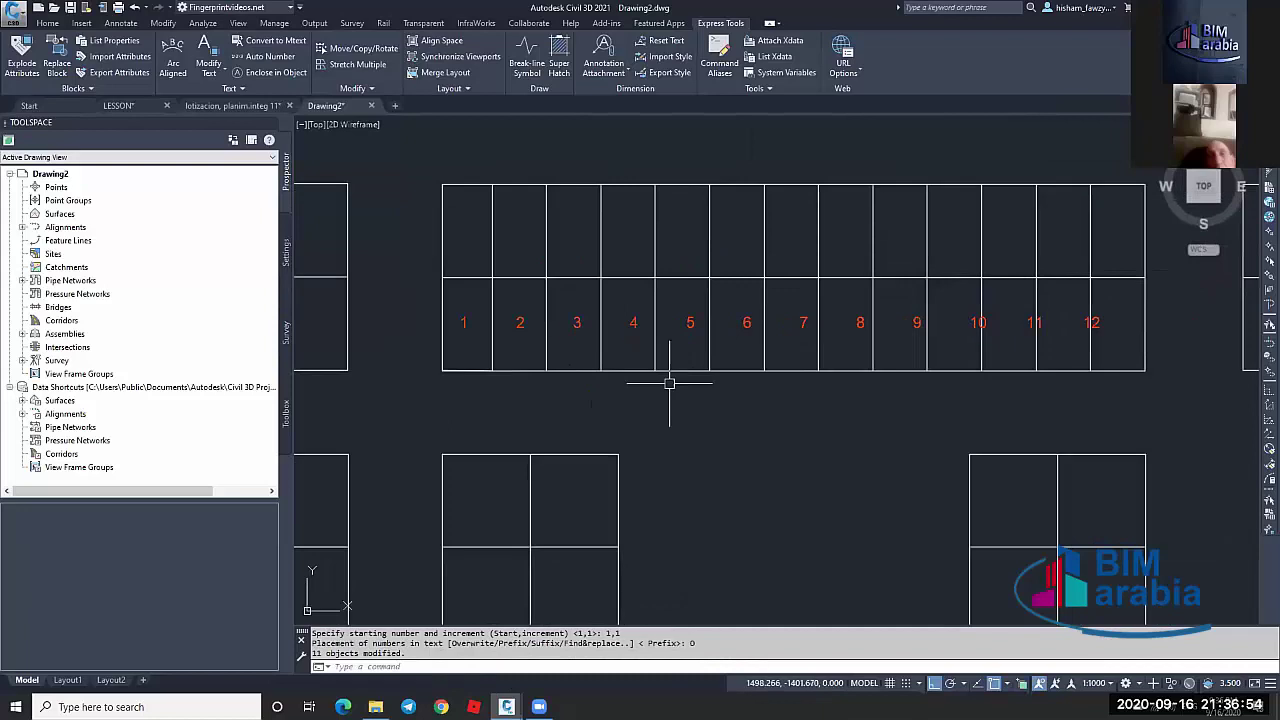
key("Escape")
key("Escape")
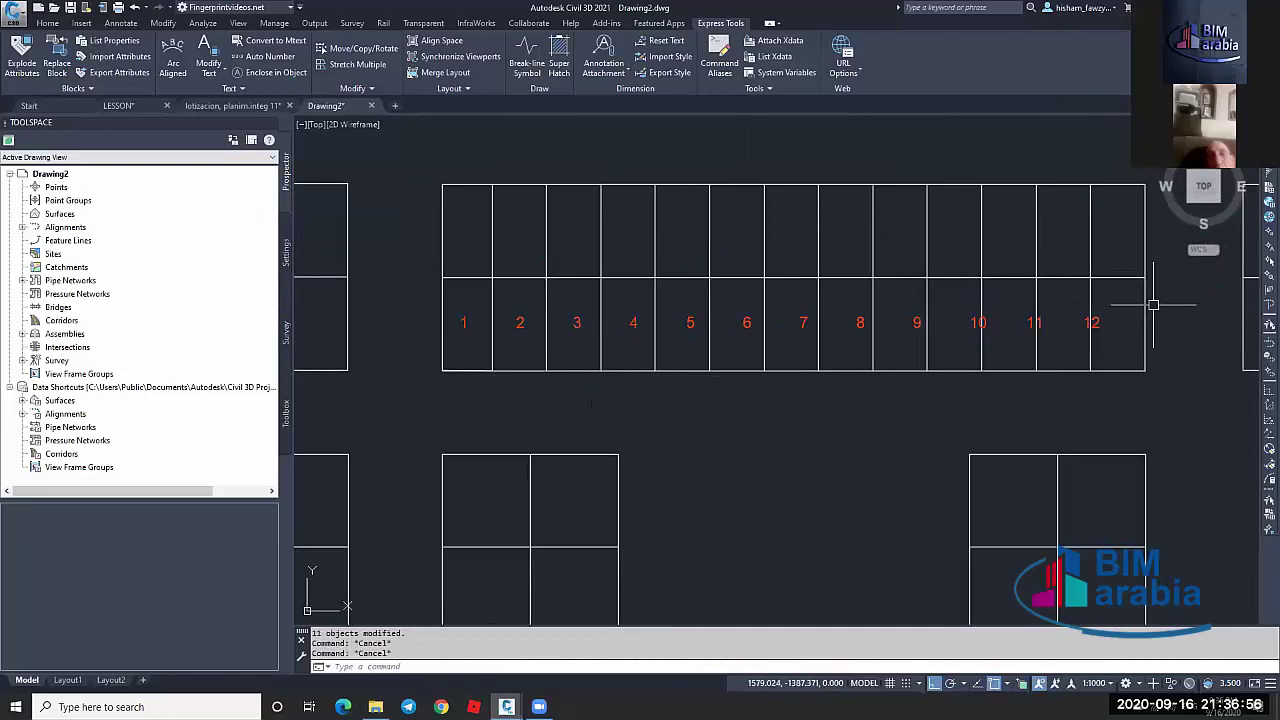
left_click(412, 298)
Erase the twelve numbered lot labels with a window selection
left_click(1180, 340)
type("e")
key("Return")
scroll(1040, 351, "down", 5)
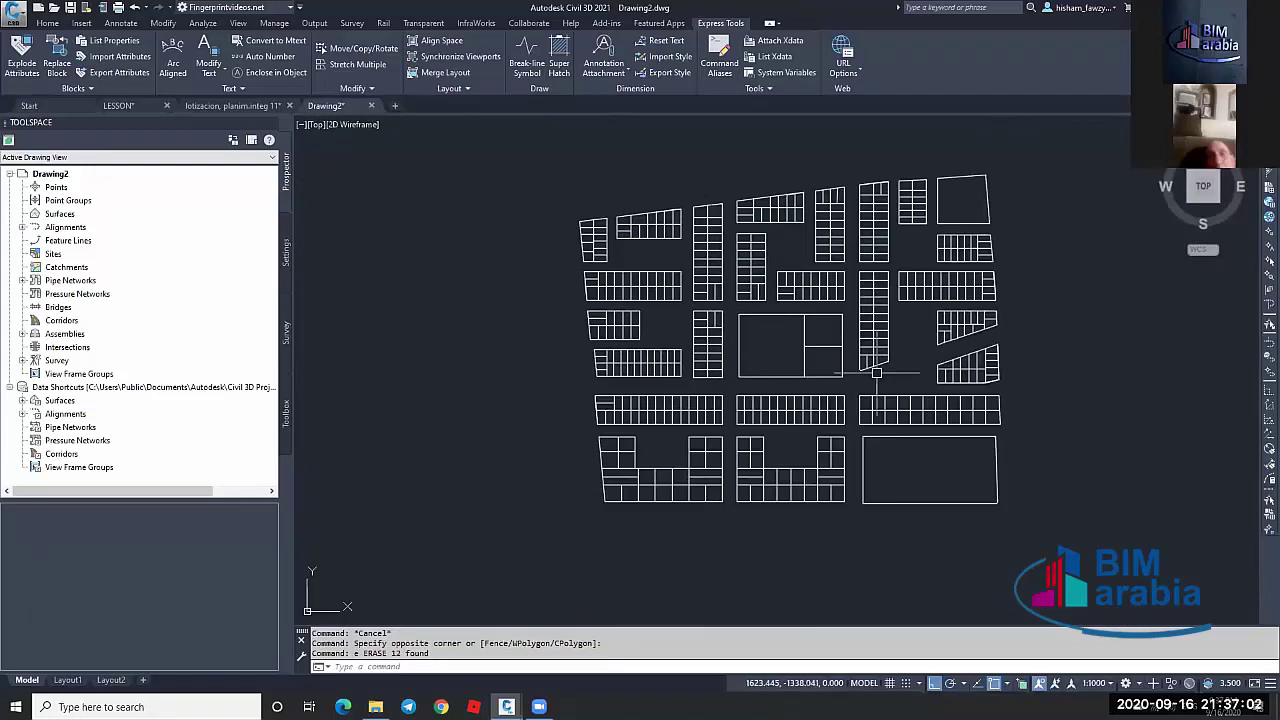
key("Escape")
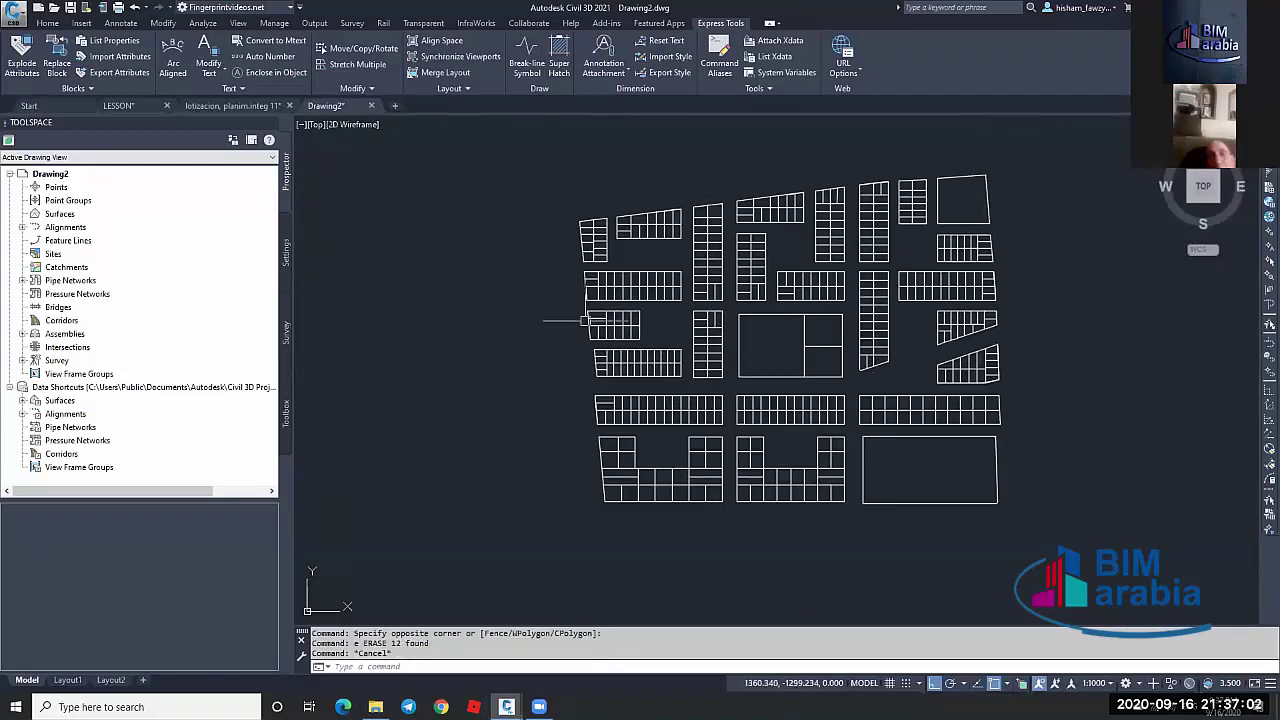
In Drawing2, start Create Parcels From Objects and crossing-select all 463 lot lines
left_click(235, 107)
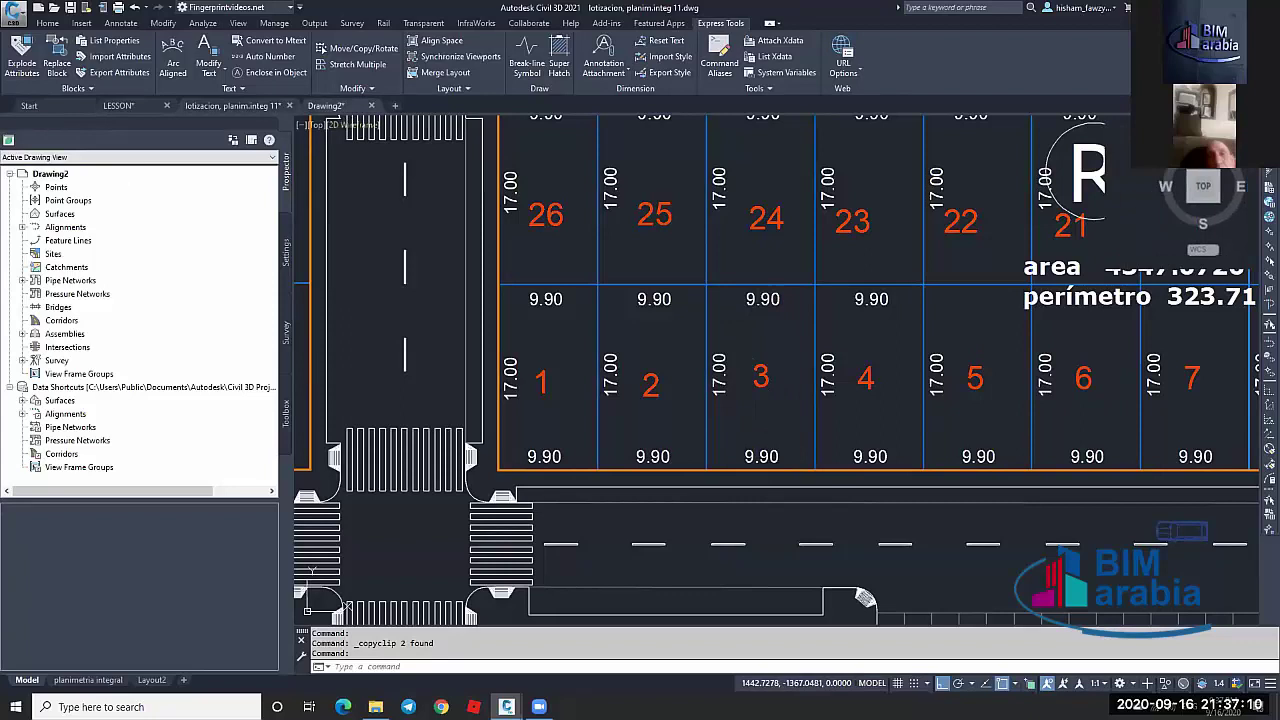
left_click(325, 105)
left_click(47, 24)
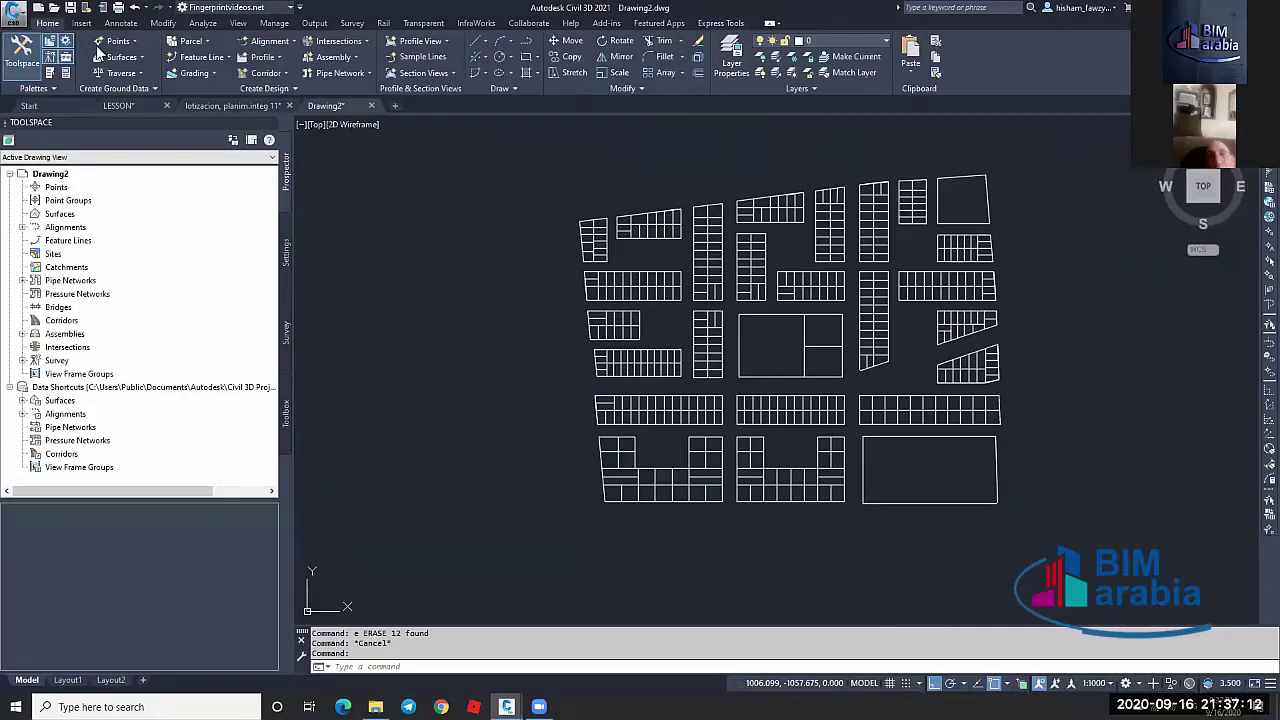
left_click(205, 42)
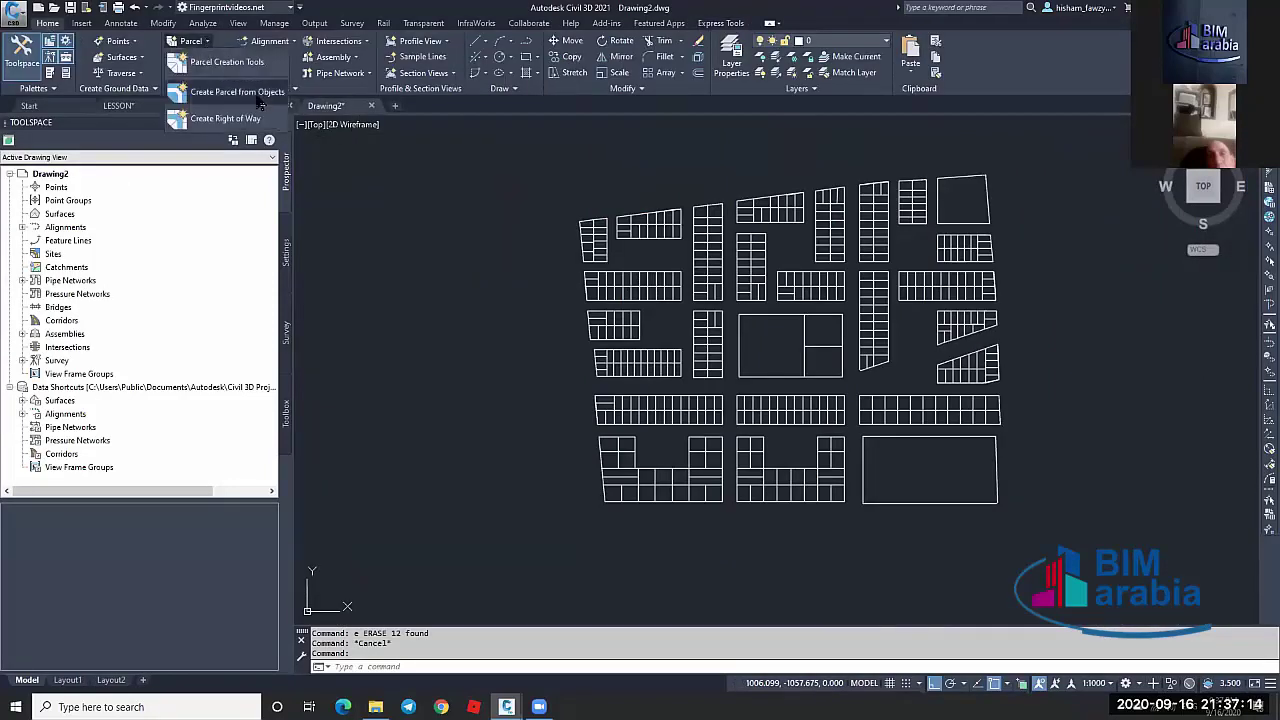
left_click(252, 95)
left_click(551, 141)
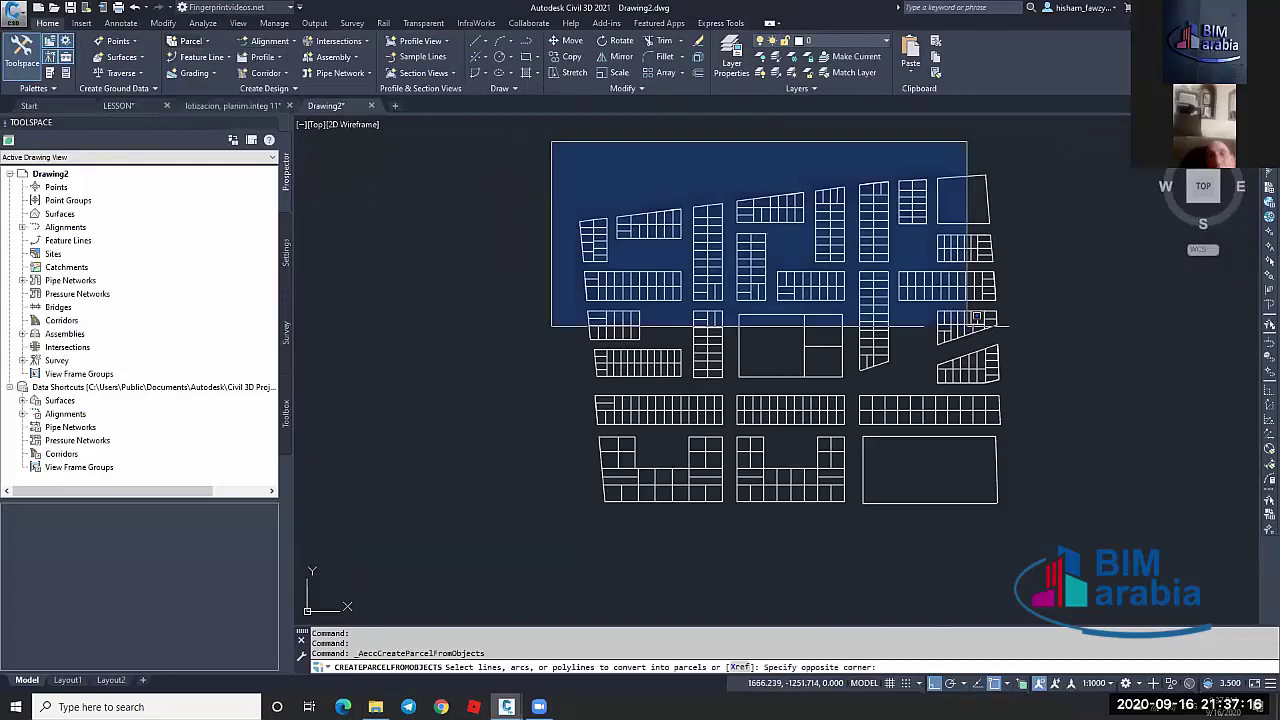
left_click(1100, 532)
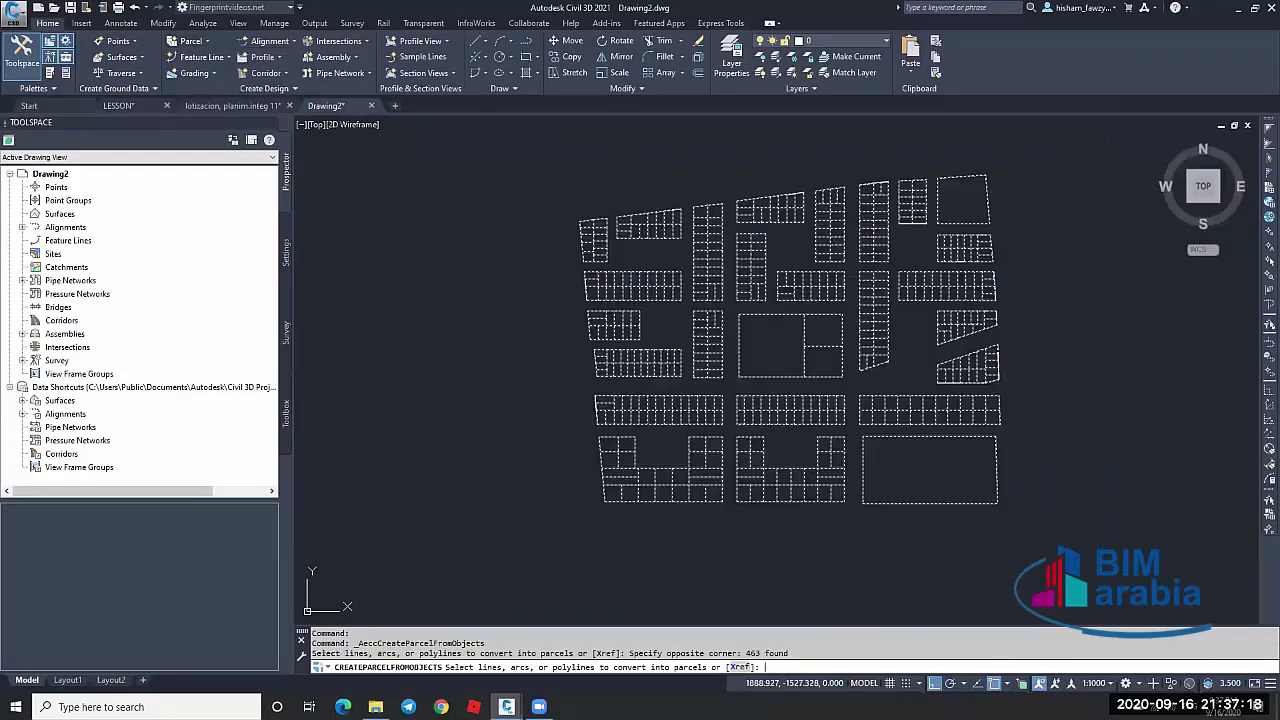
key("Return")
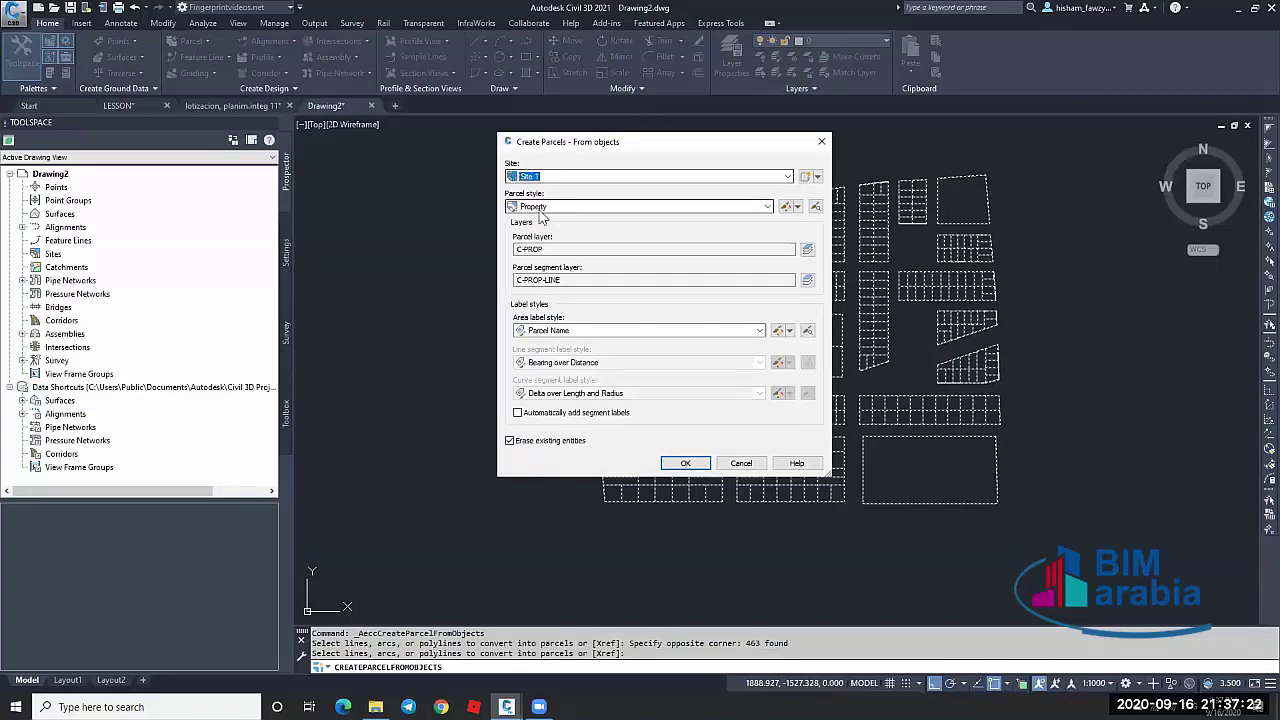
Choose Basic parcel style, Parcel Number area labels, and automatic Distance line segment labels
left_click(557, 207)
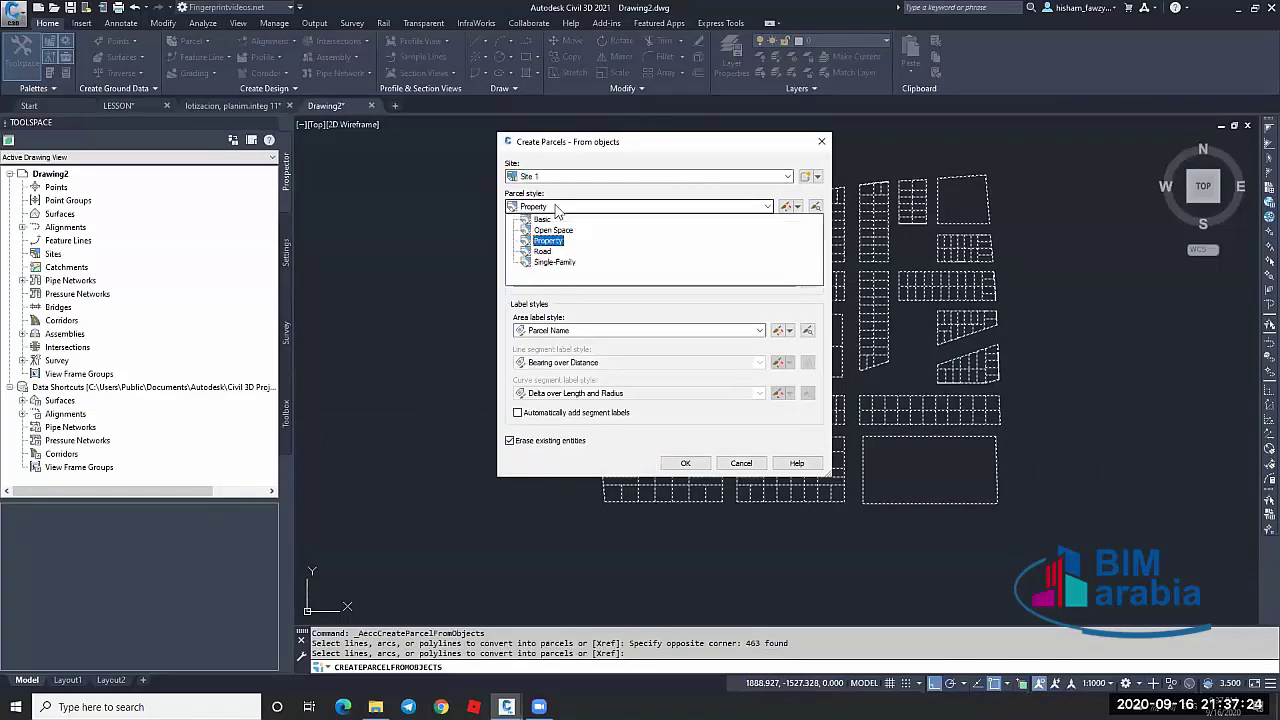
left_click(545, 219)
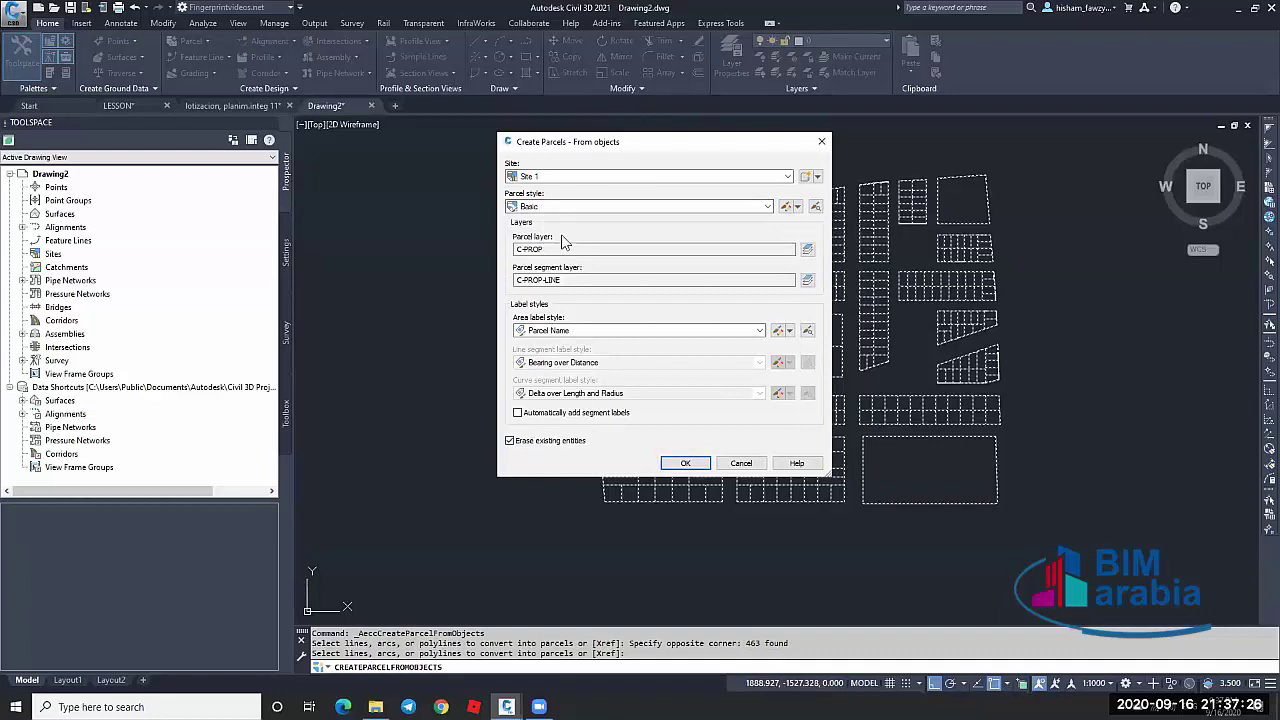
left_click(580, 332)
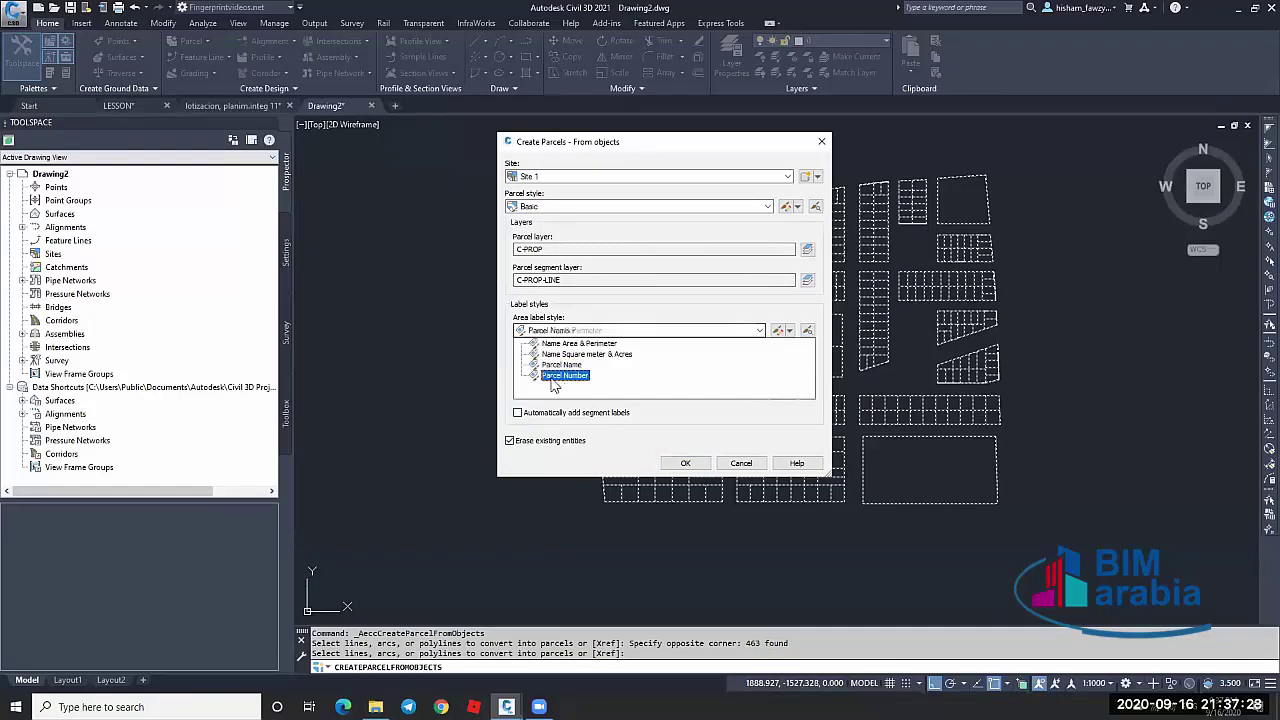
left_click(562, 375)
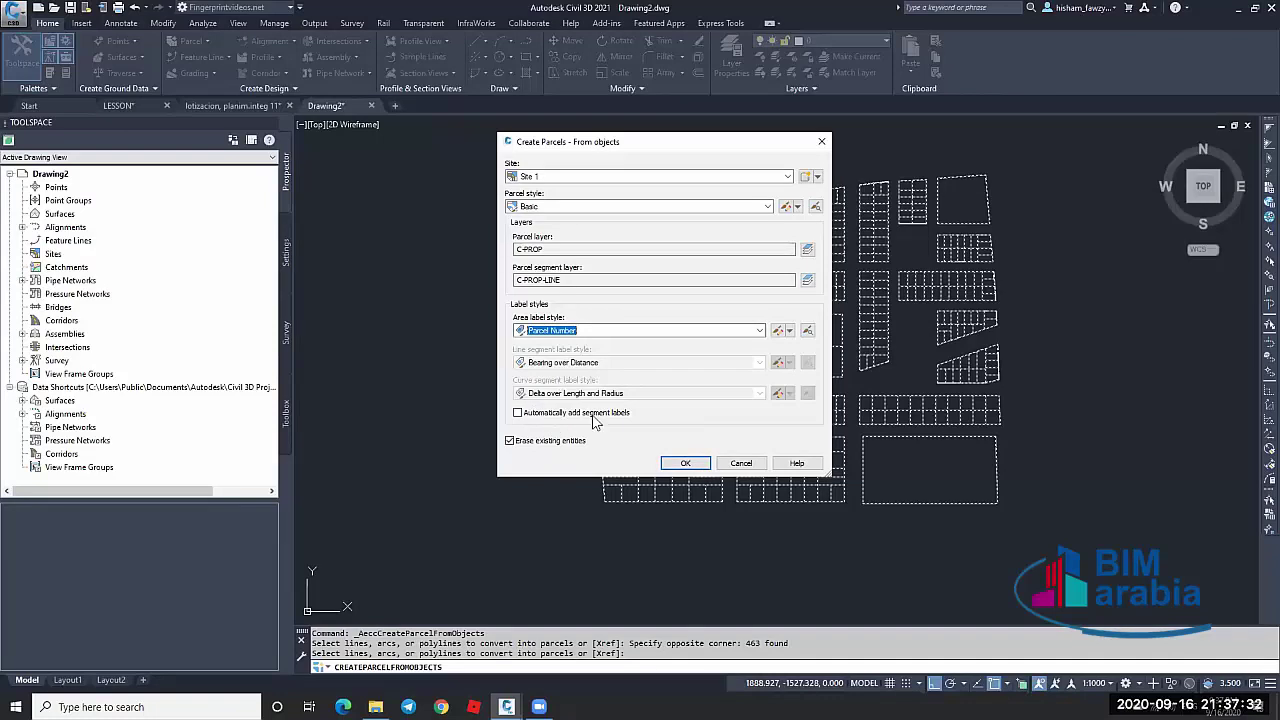
left_click(580, 413)
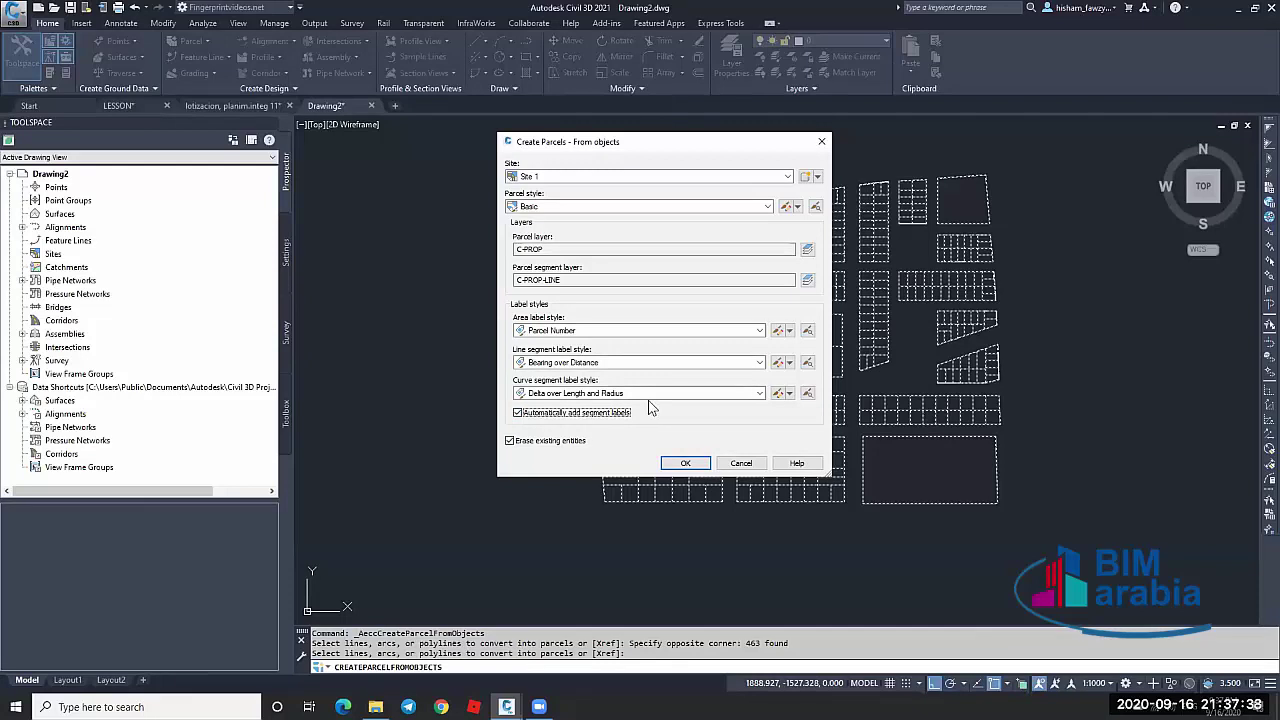
left_click(612, 364)
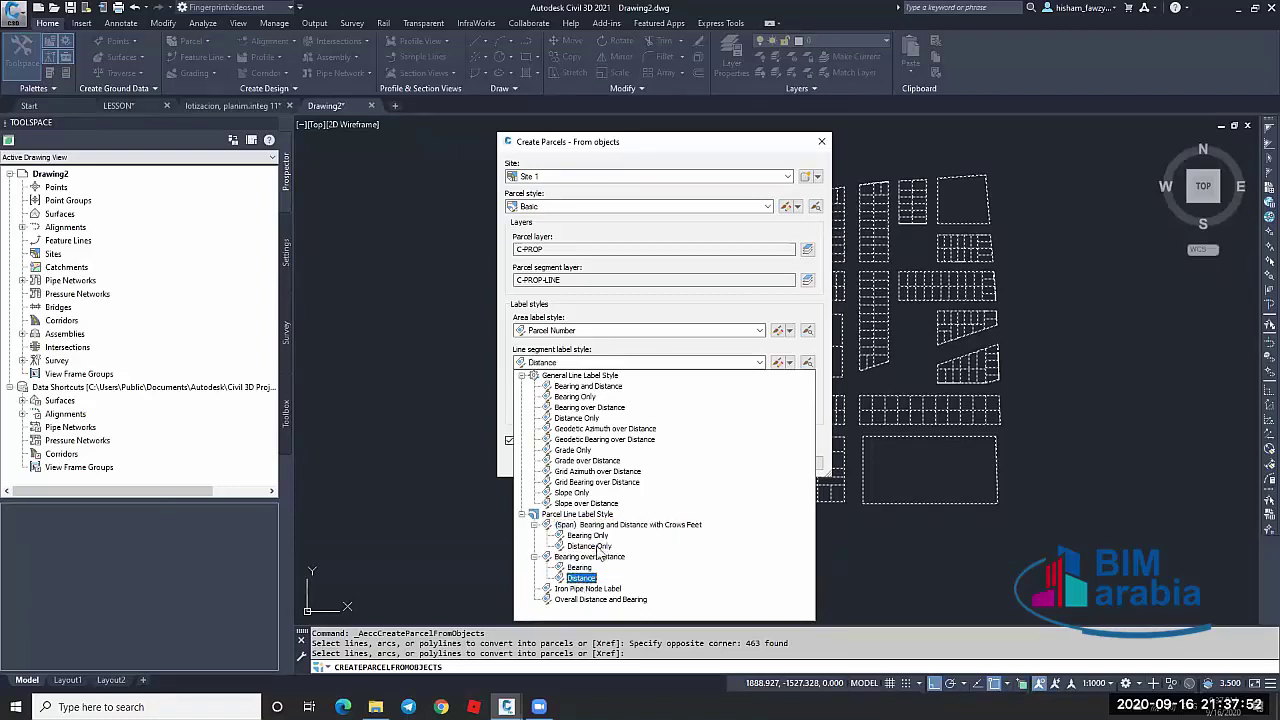
left_click(581, 578)
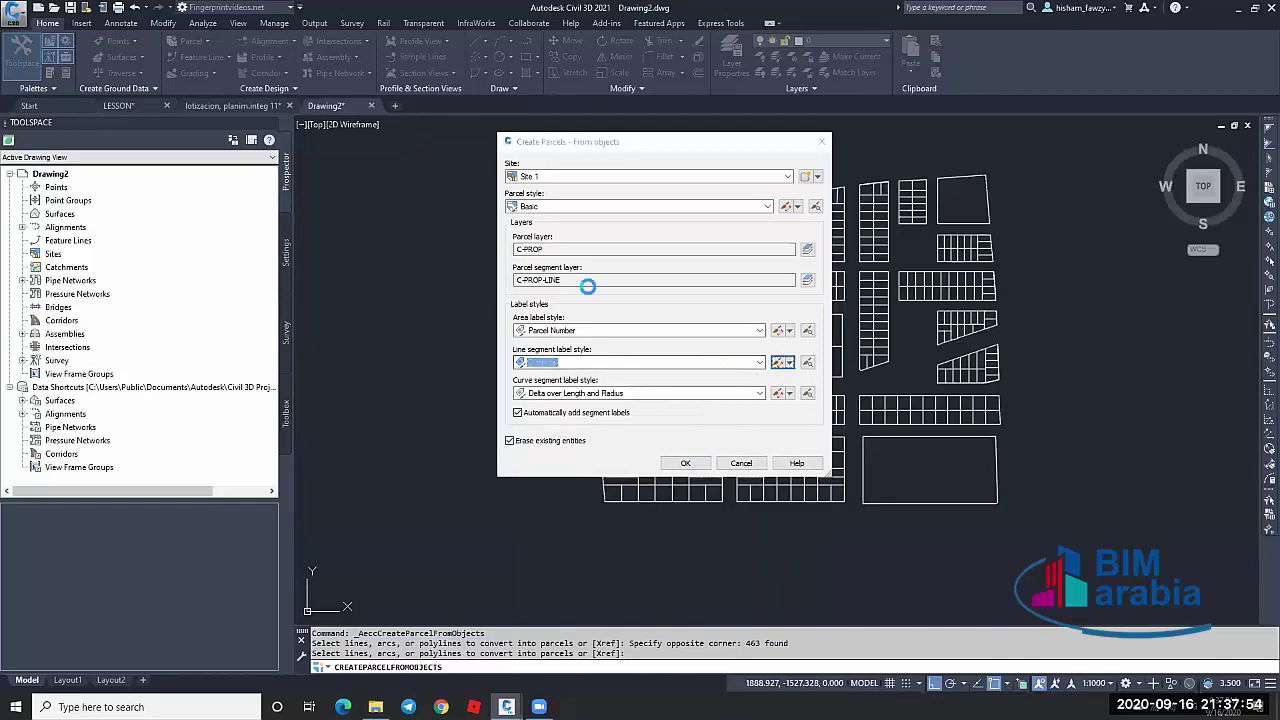
Set the Distance component's text colour to White in the Distance label style and save it
left_click(190, 212)
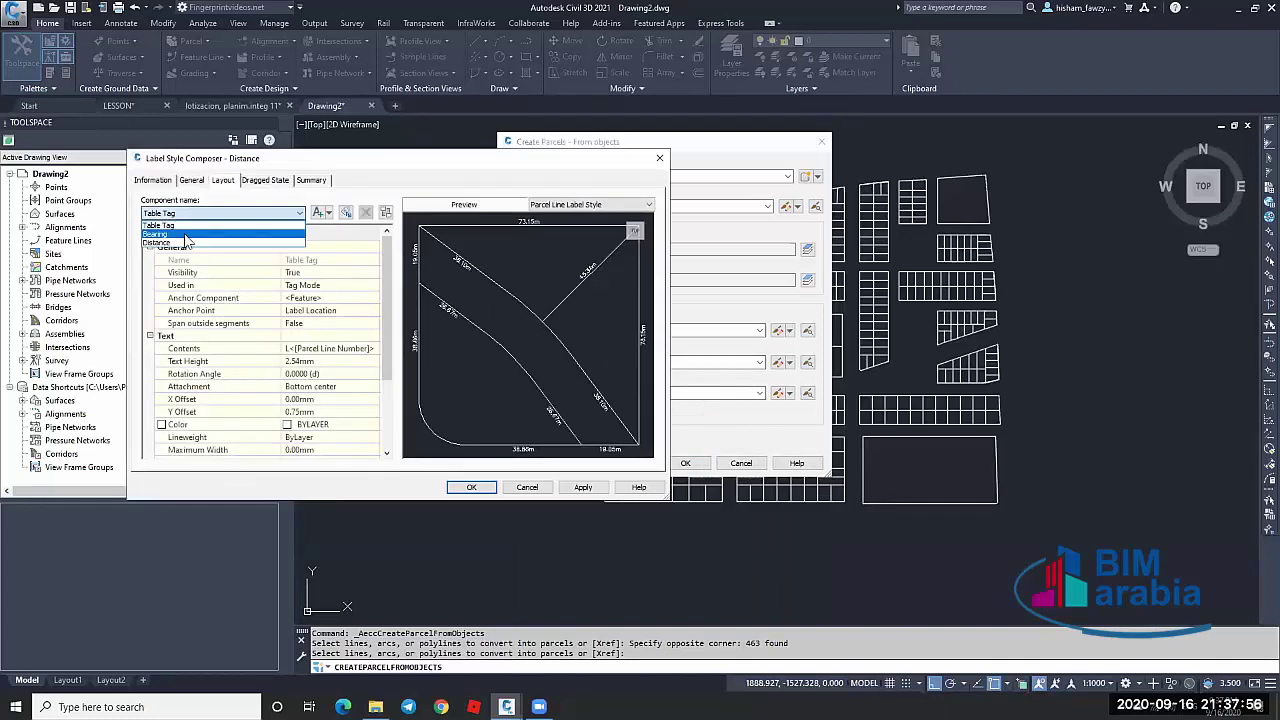
left_click(175, 242)
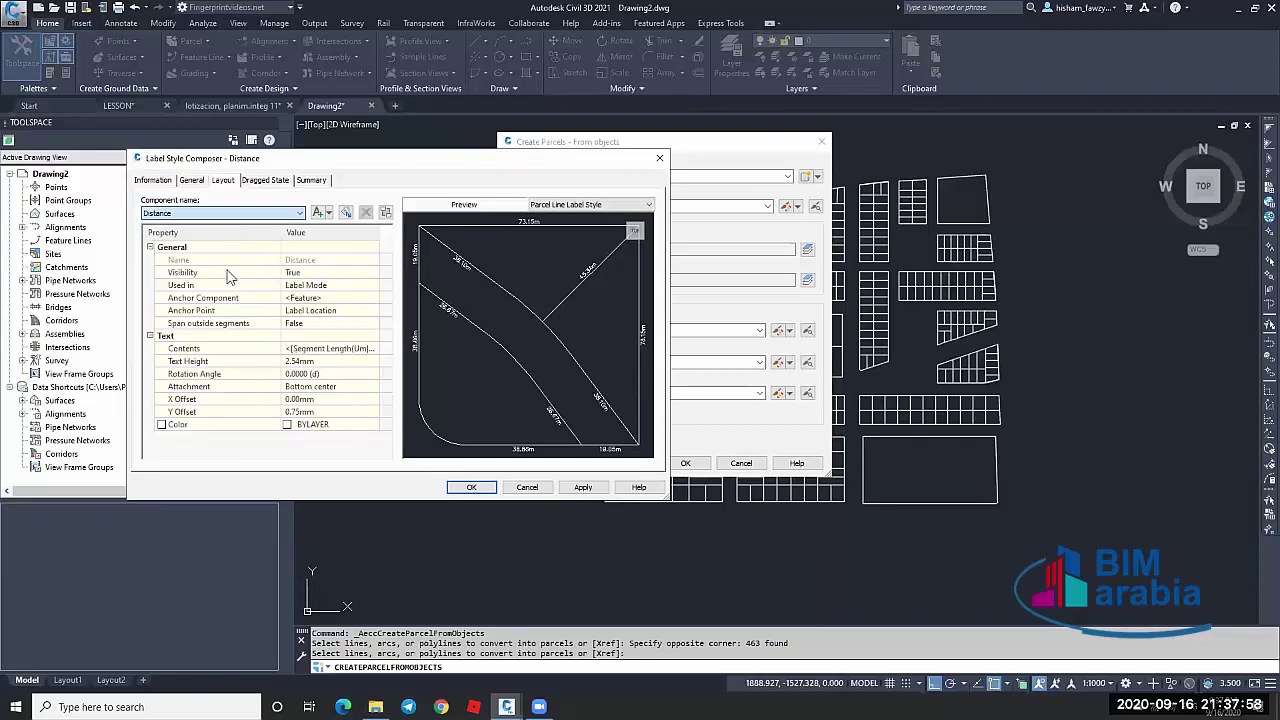
left_click(373, 348)
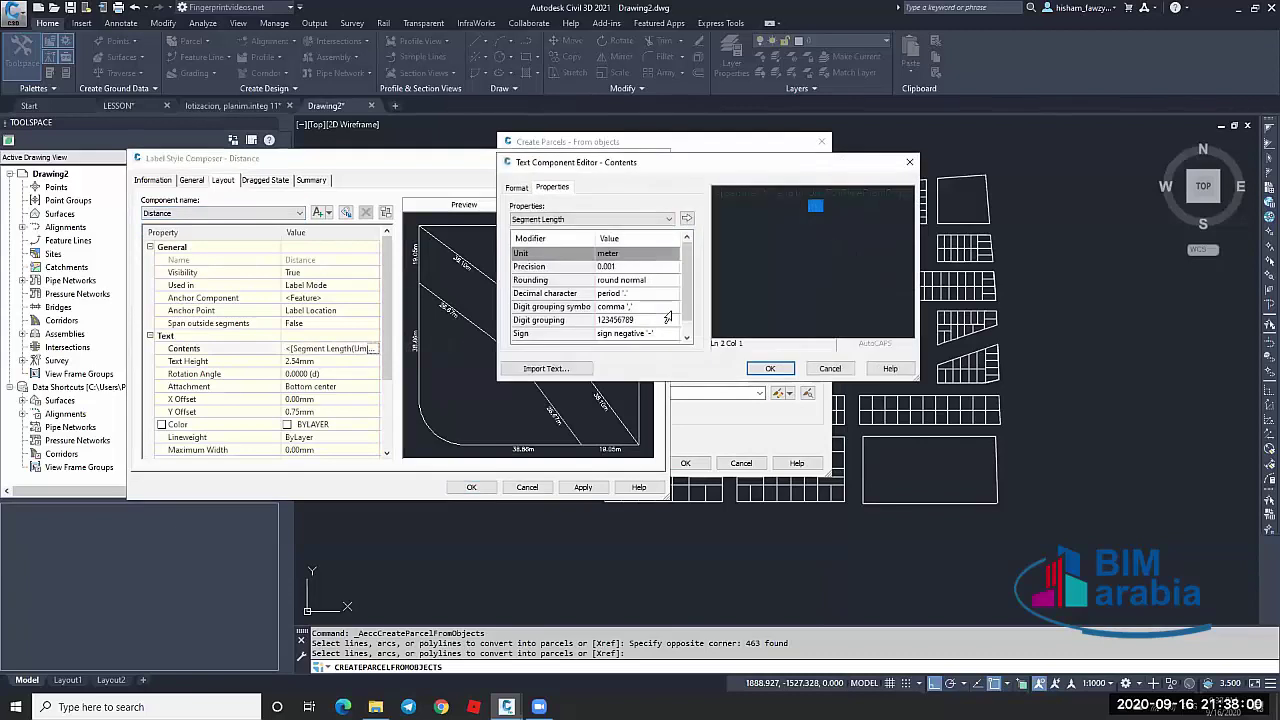
left_click(600, 300)
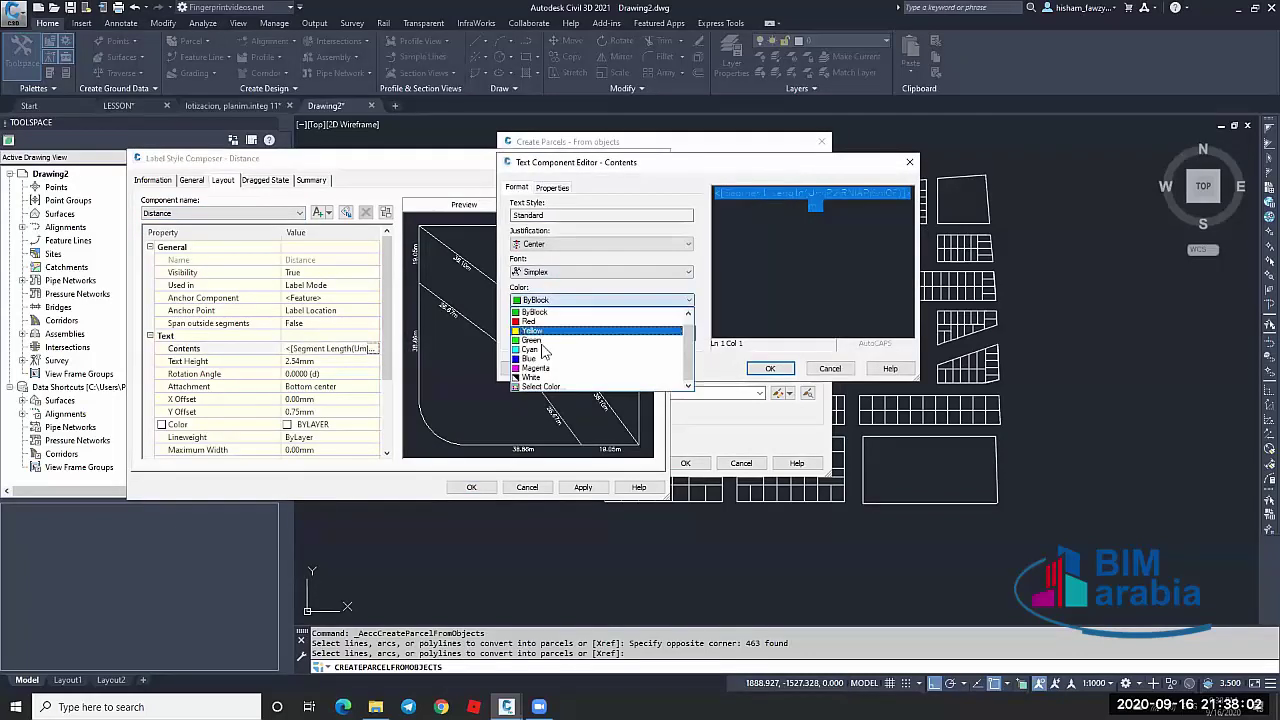
left_click(563, 333)
left_click(788, 217)
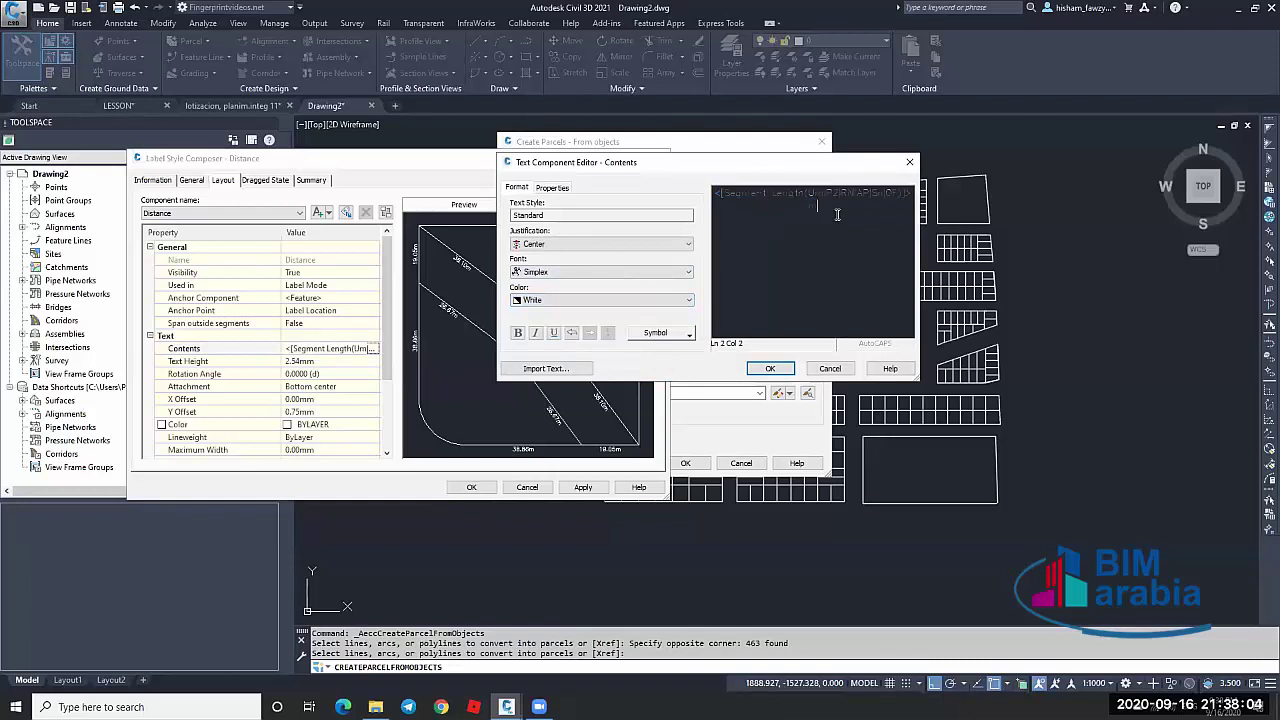
left_click(770, 369)
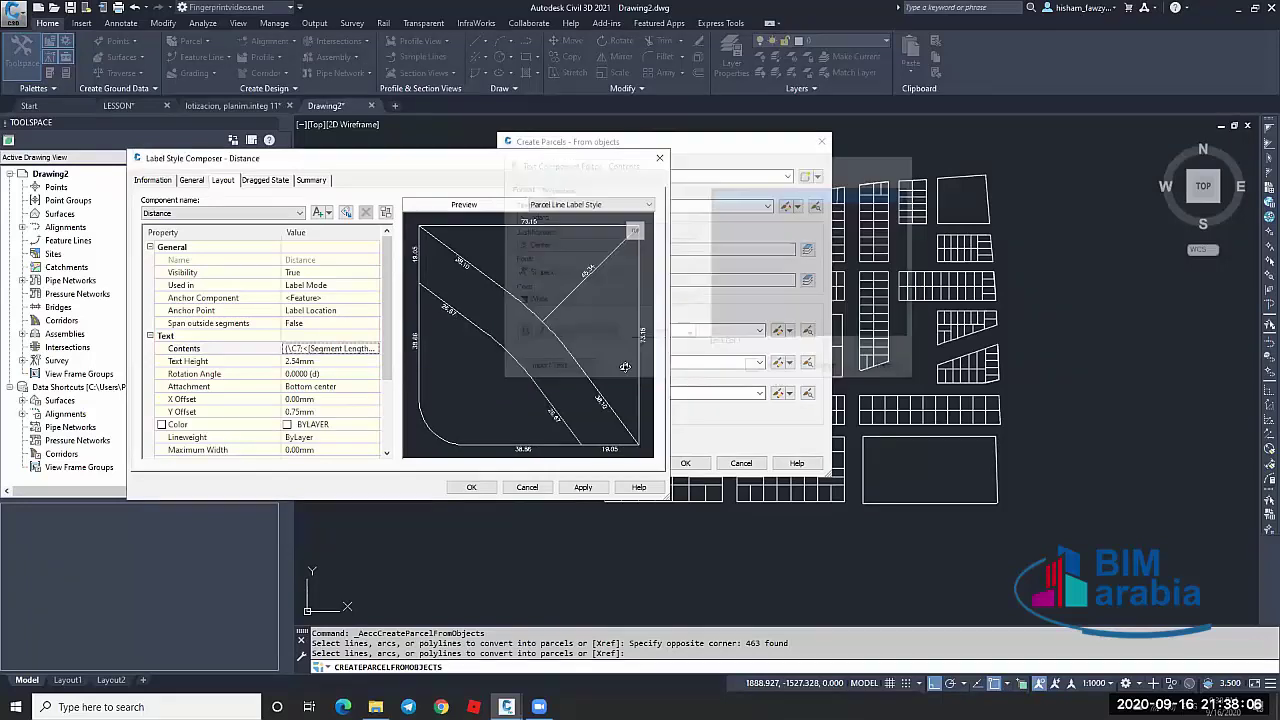
left_click(474, 487)
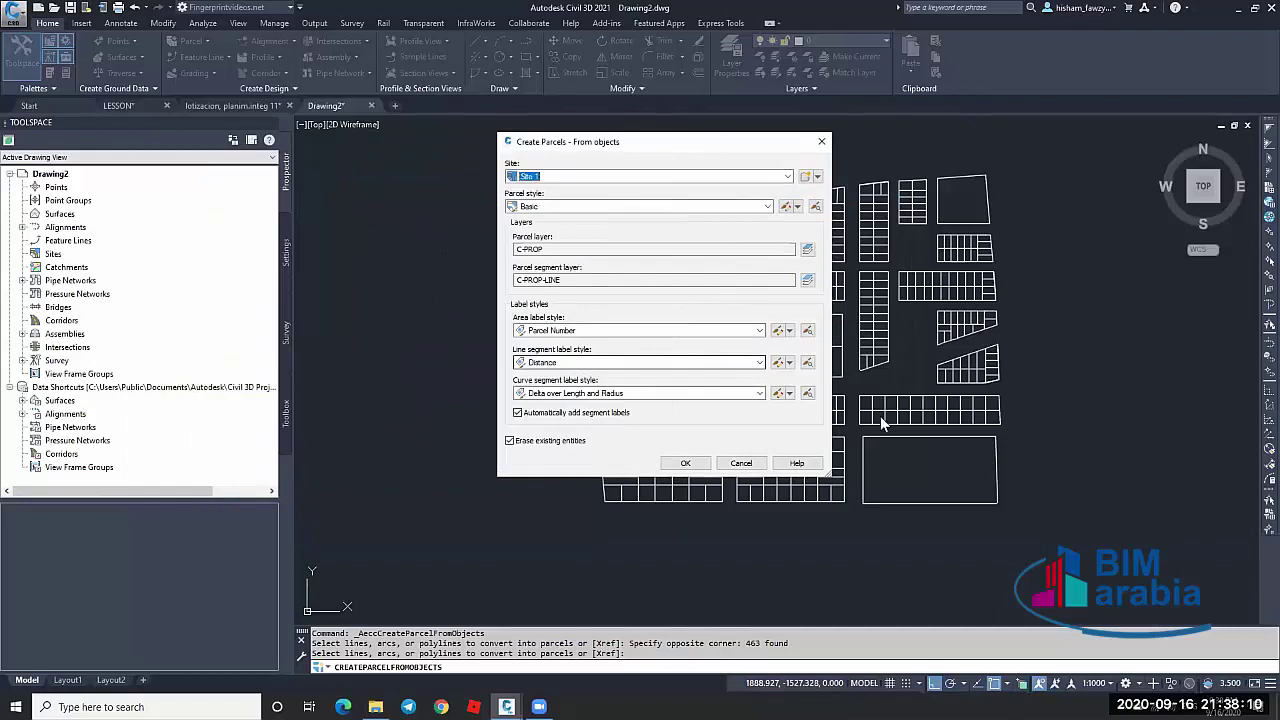
Choose Distance Only for curve segment labels and create the parcels
left_click(630, 393)
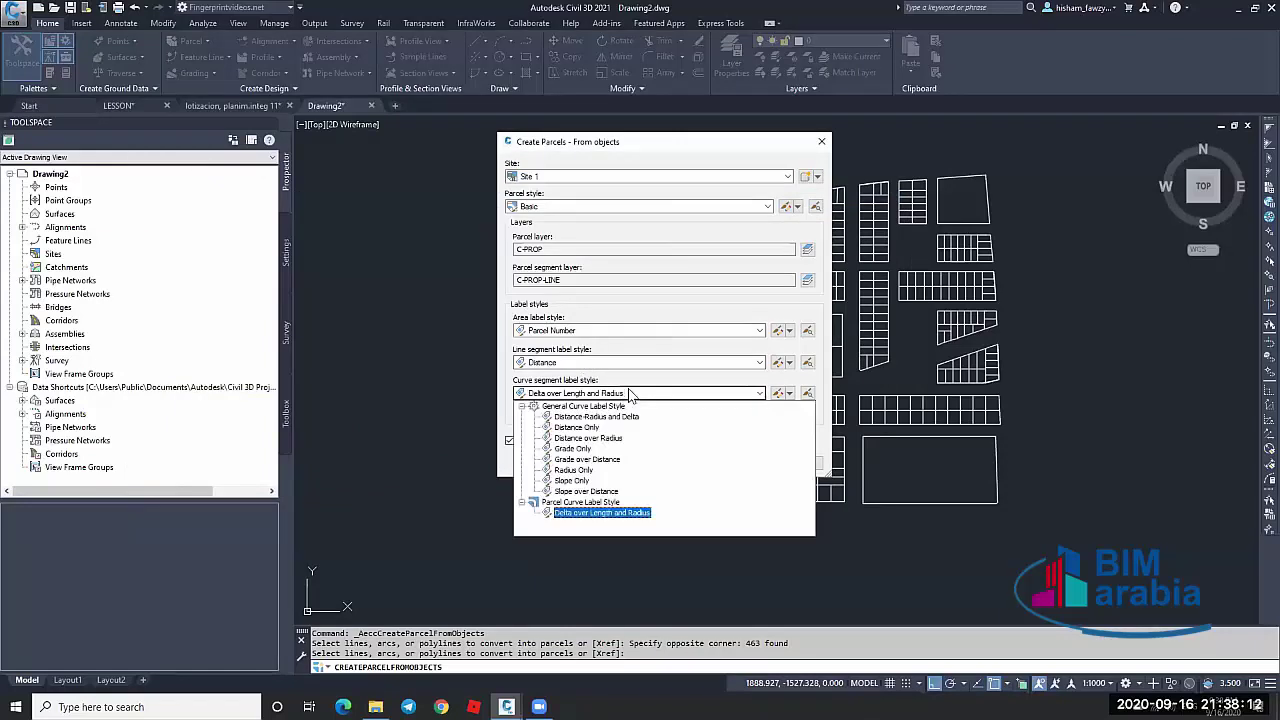
left_click(585, 427)
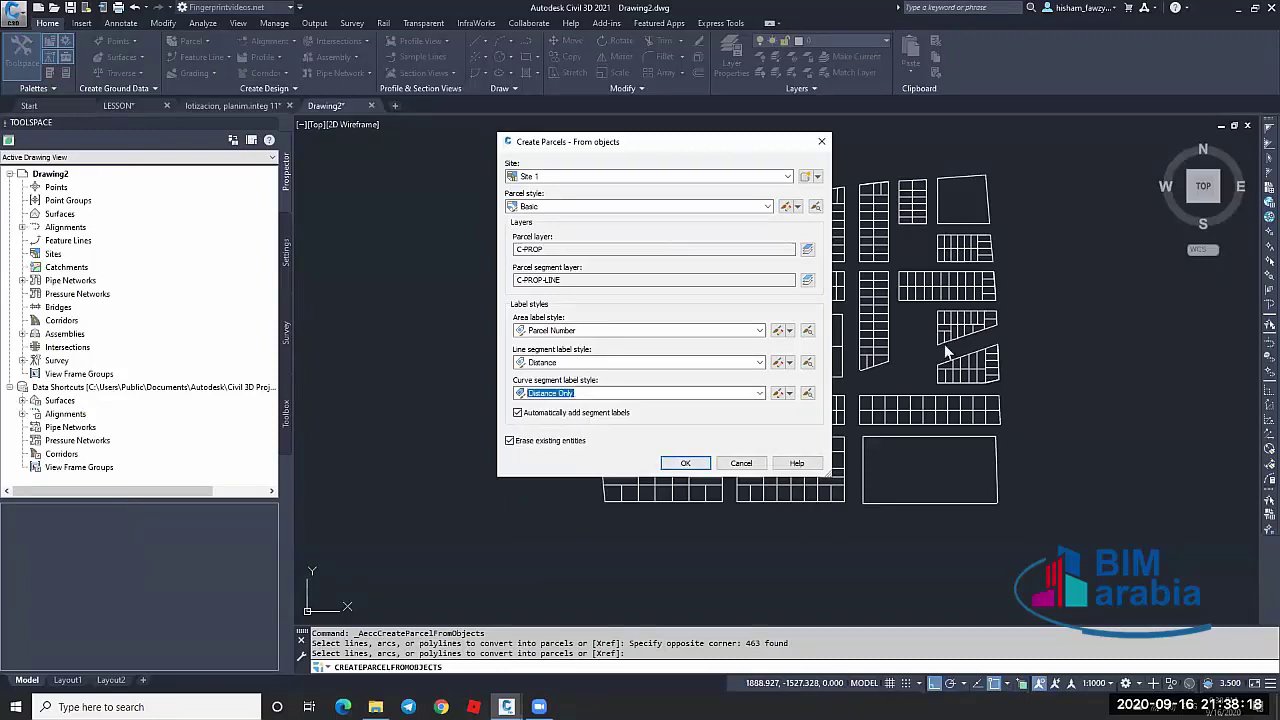
left_click(673, 465)
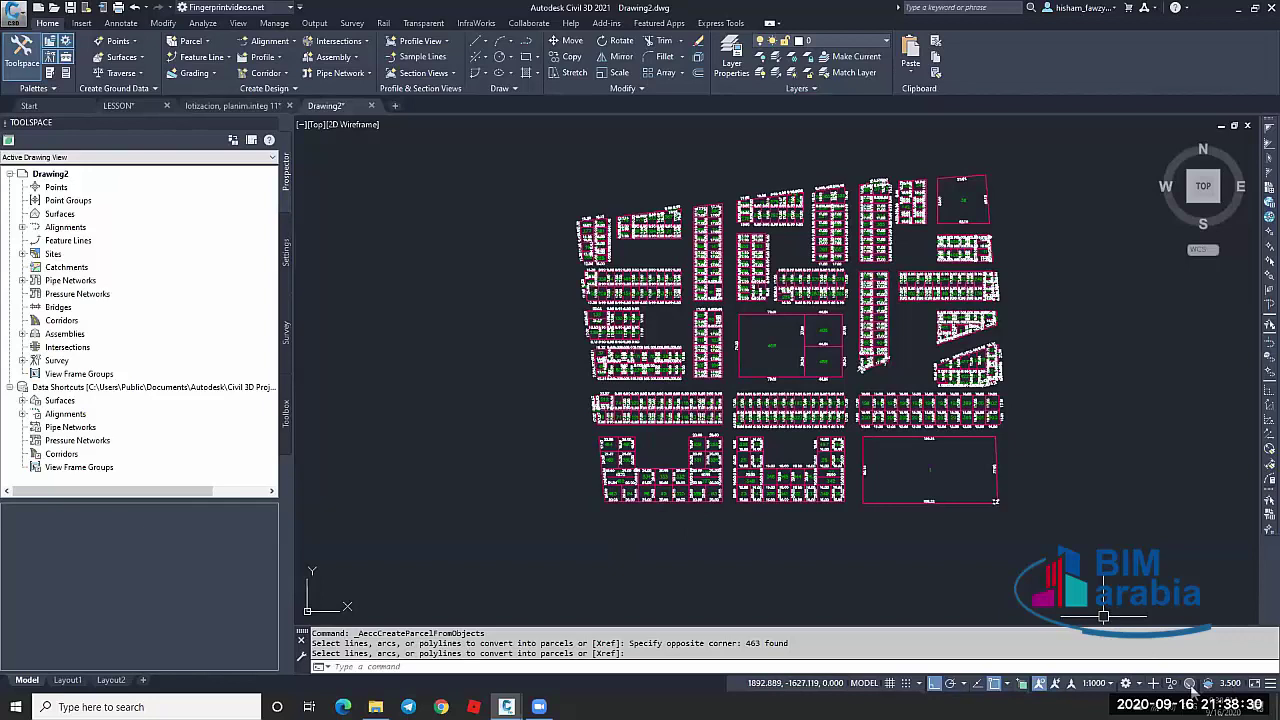
Apply the 1:250 annotation scale, inspect the enlarged parcel labels, then move to the lotizacion drawing
left_click(1108, 684)
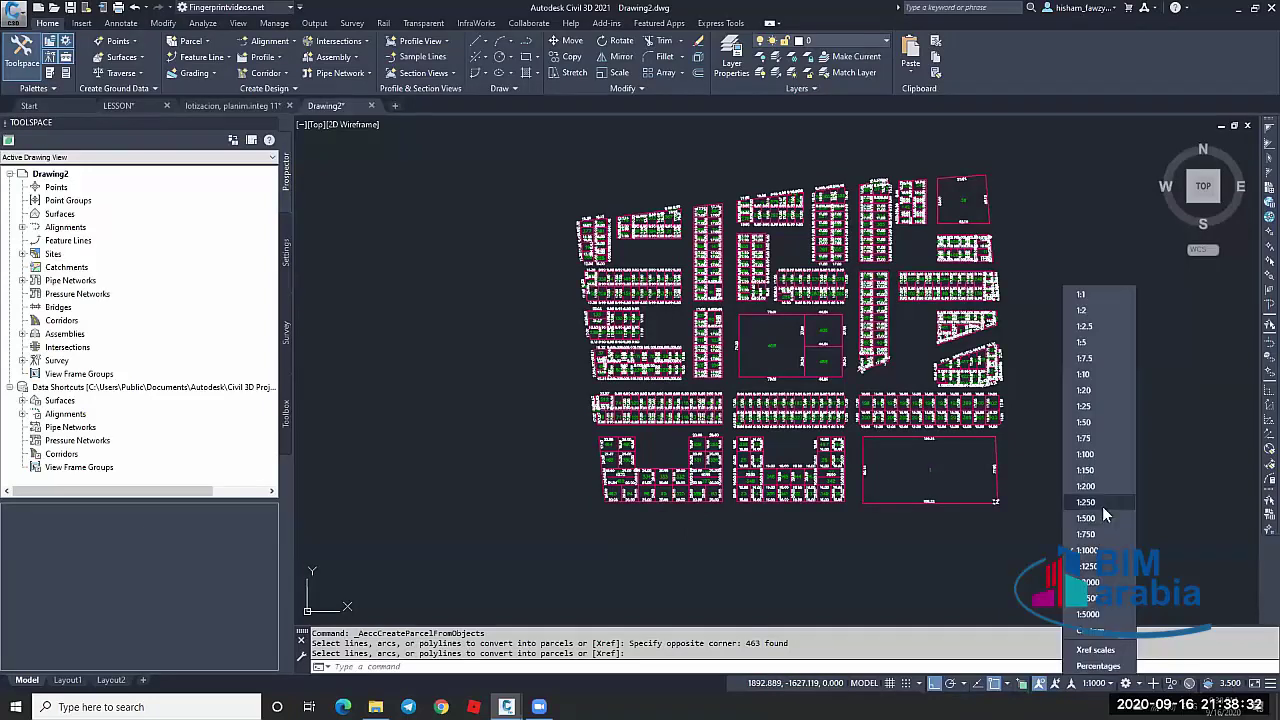
key("Escape")
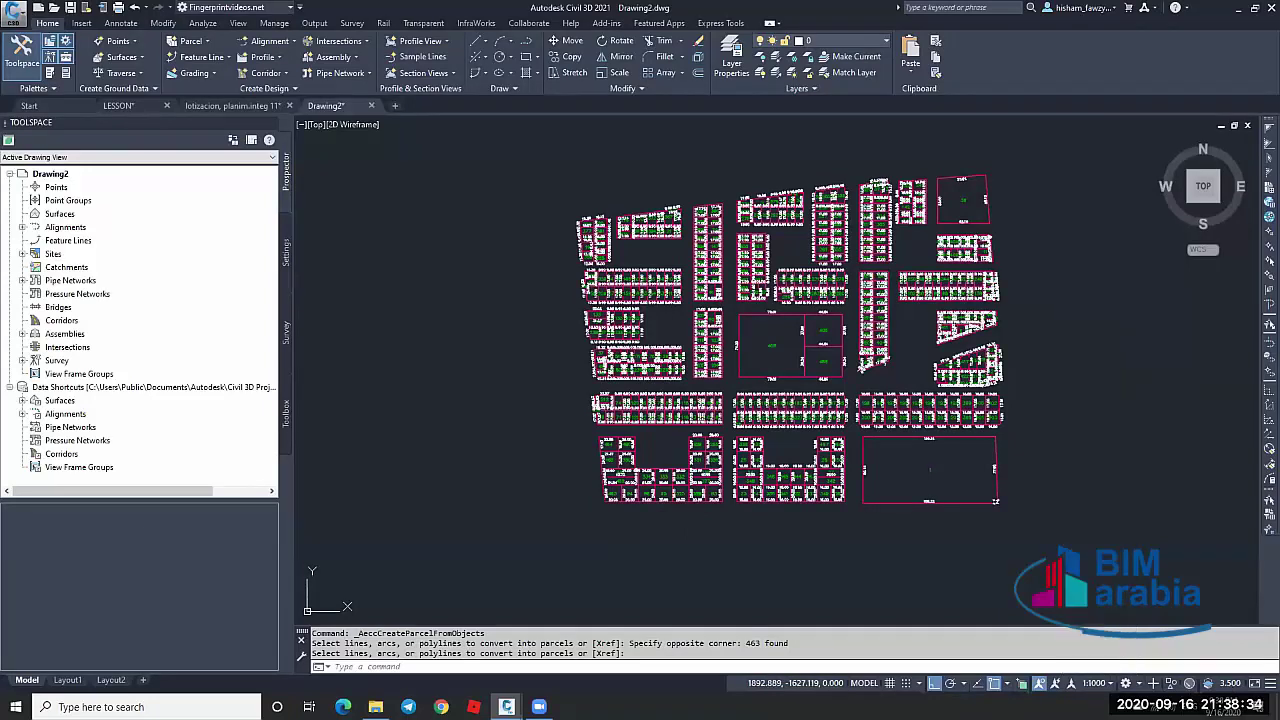
scroll(886, 457, "up", 8)
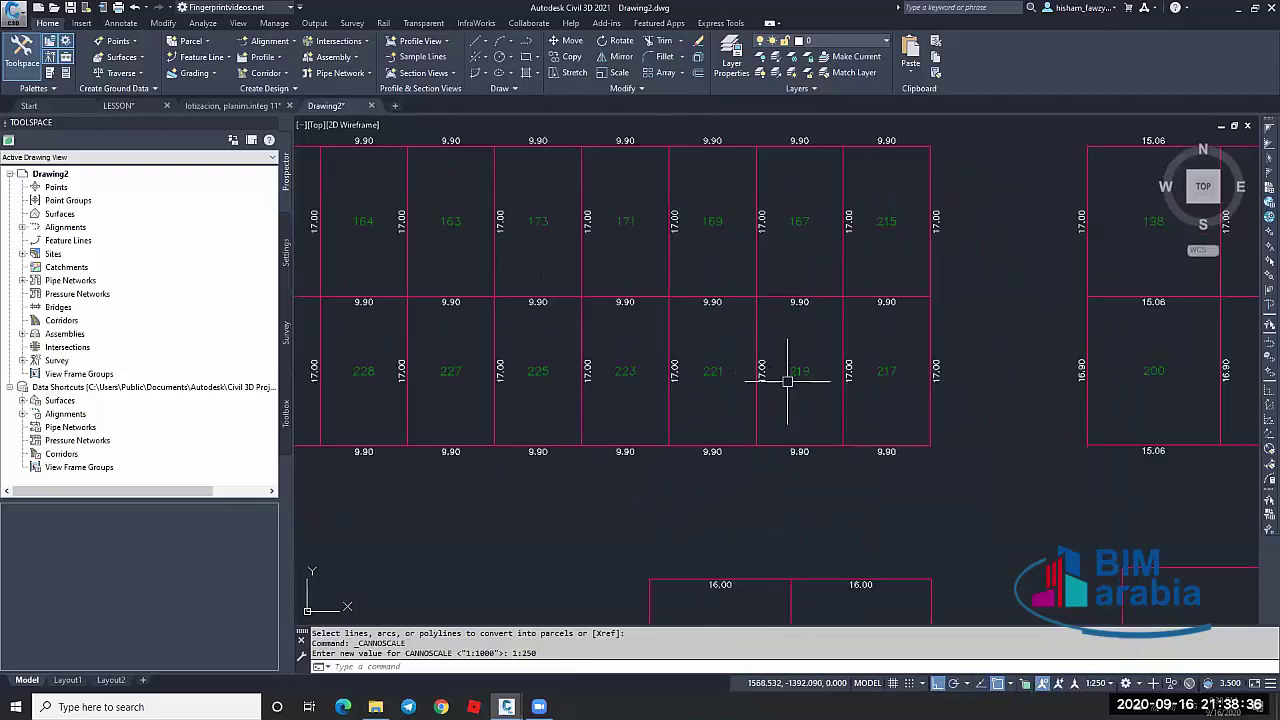
middle_click_drag(857, 366, 850, 374)
scroll(850, 374, "up", 3)
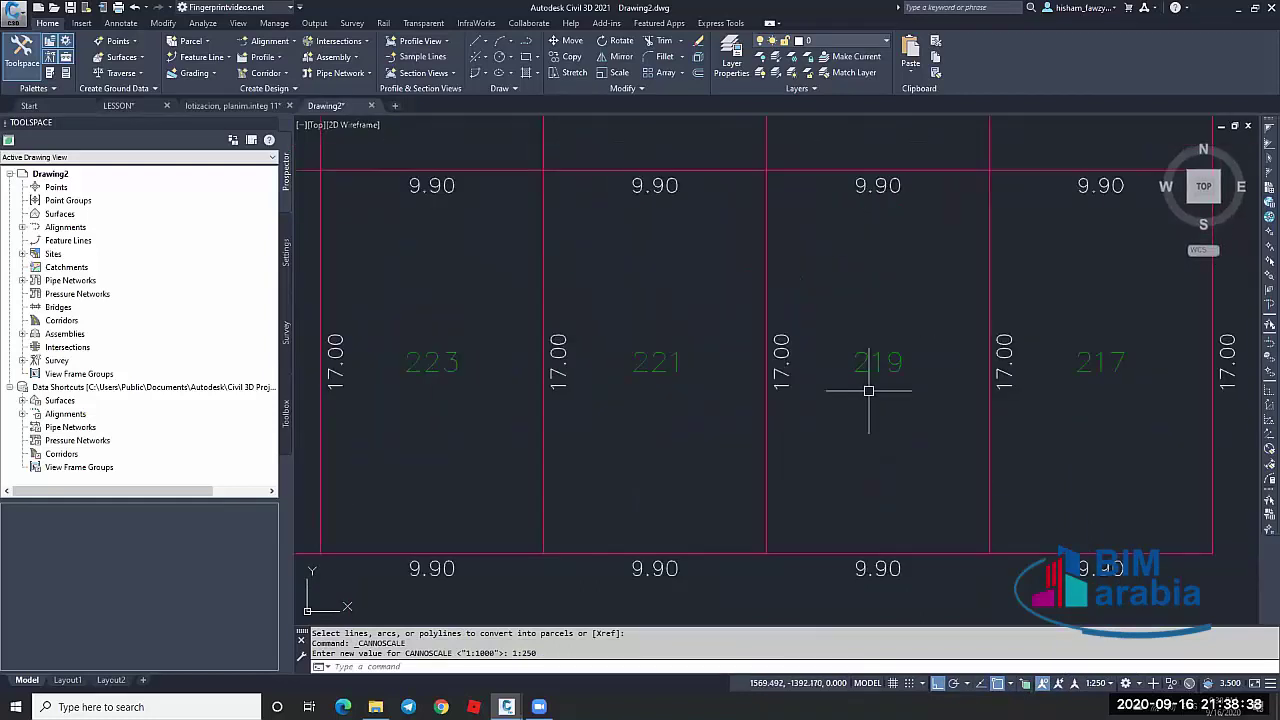
scroll(869, 308, "down", 1)
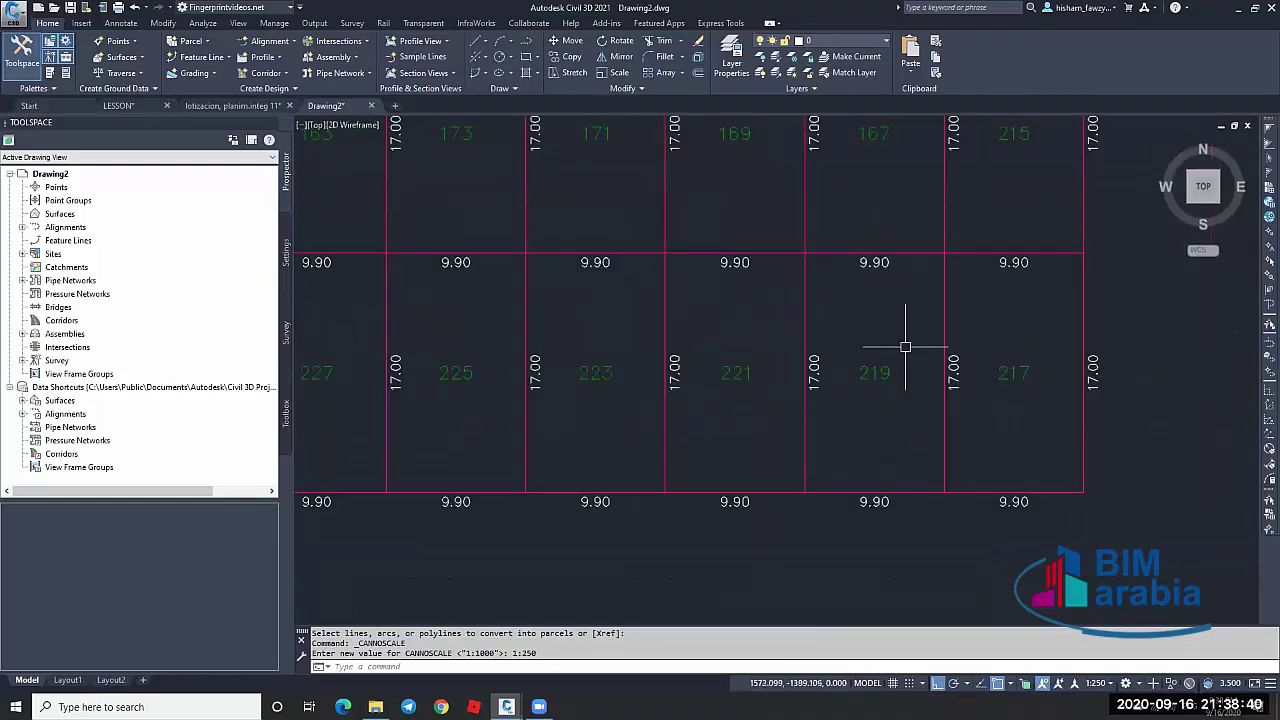
scroll(906, 346, "down", 8)
scroll(814, 362, "up", 6)
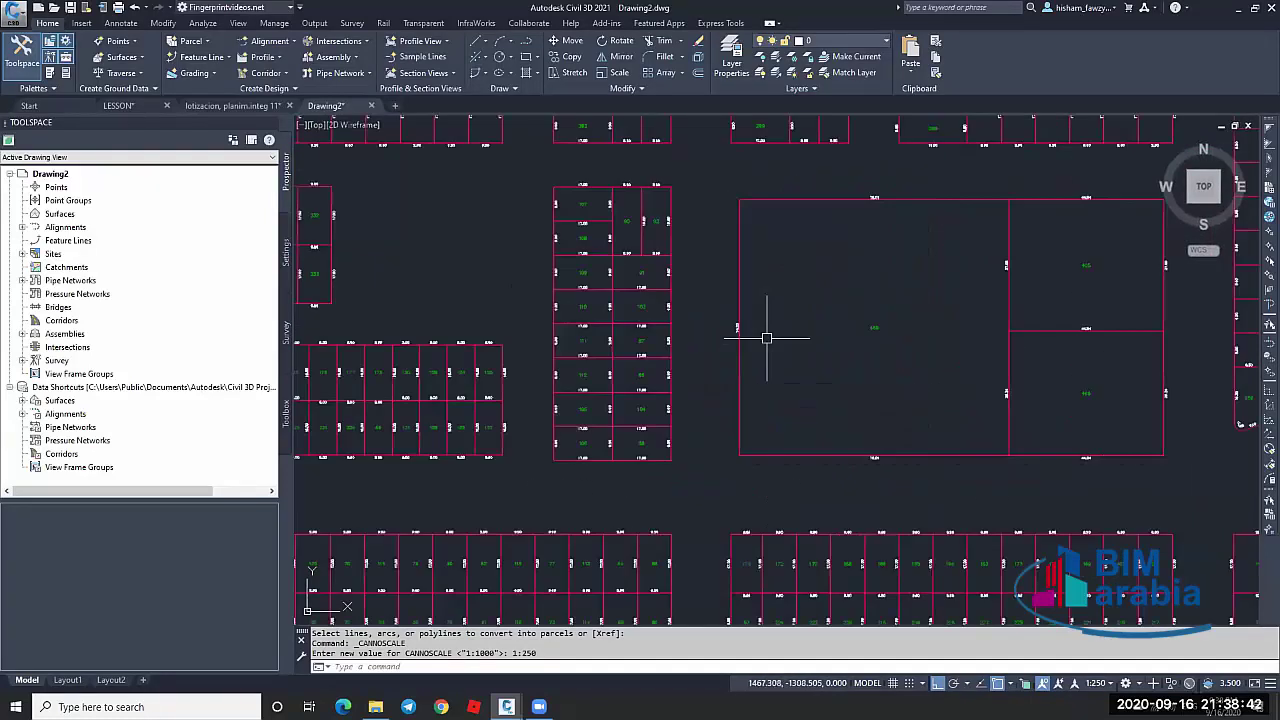
scroll(767, 342, "down", 3)
left_click(232, 105)
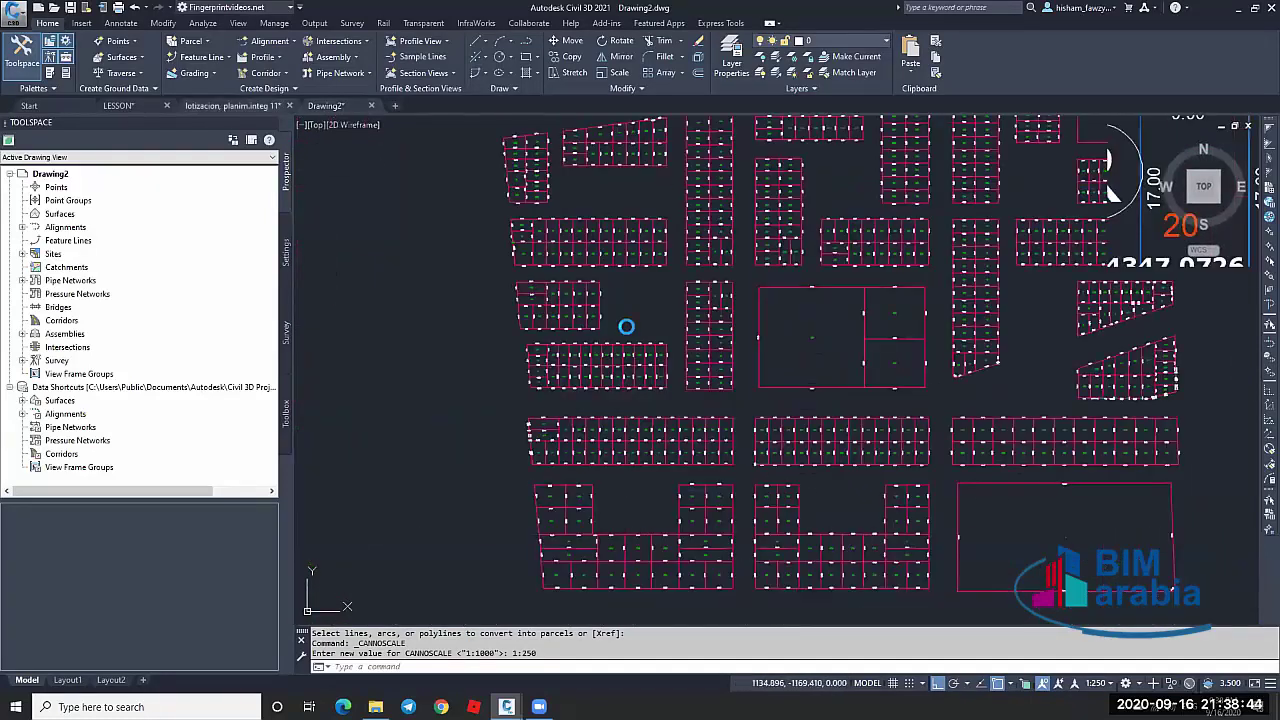
scroll(663, 380, "down", 6)
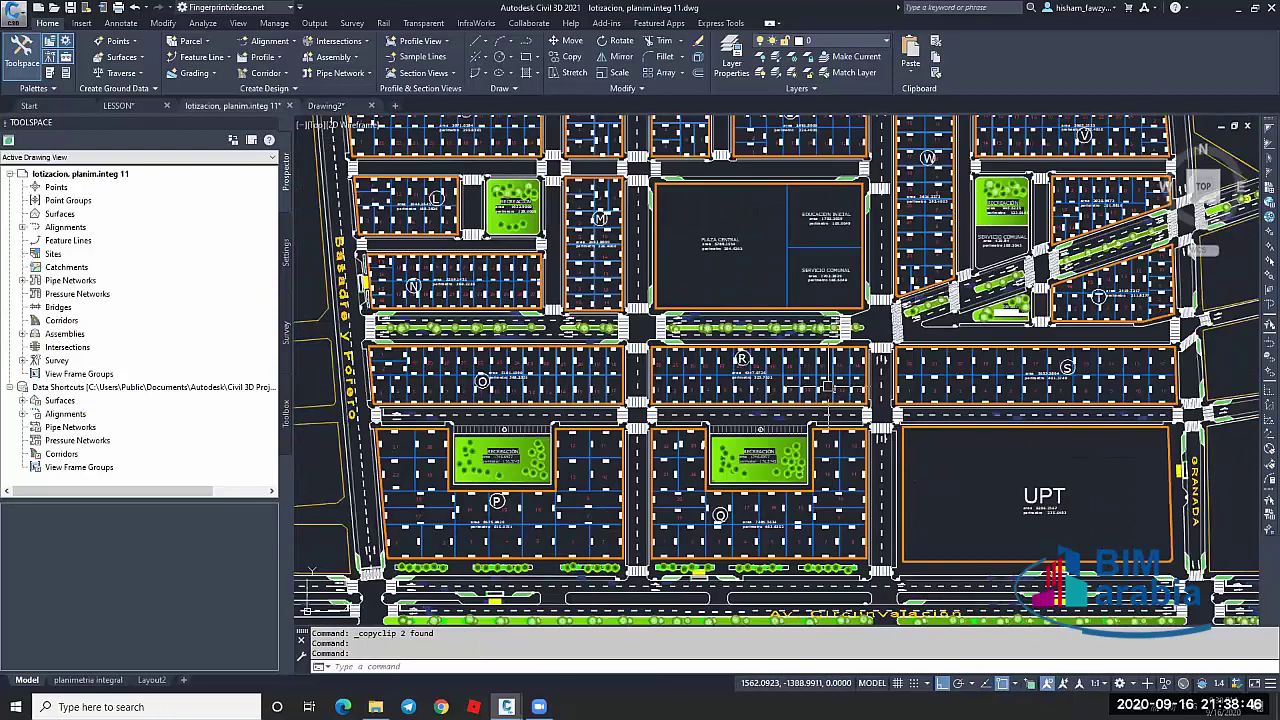
In the lotizacion drawing, select the R and O block labels and copy them
left_click(338, 106)
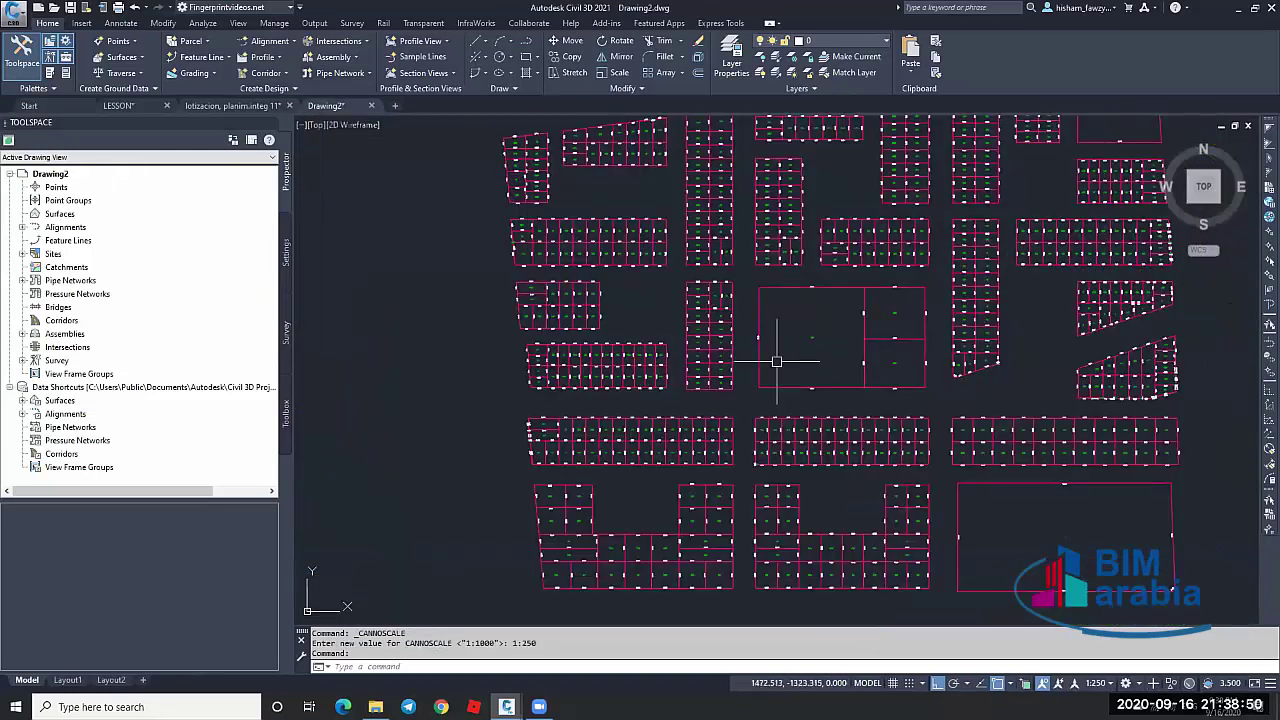
scroll(766, 371, "down", 2)
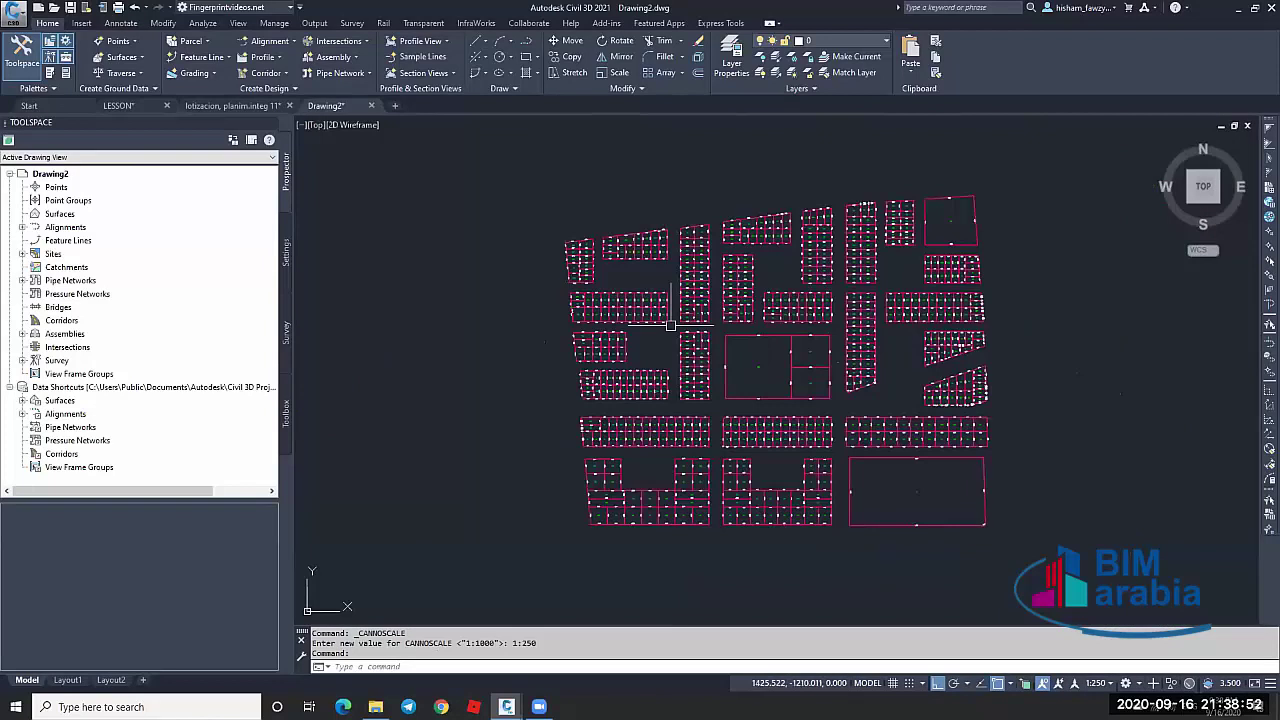
scroll(711, 378, "up", 8)
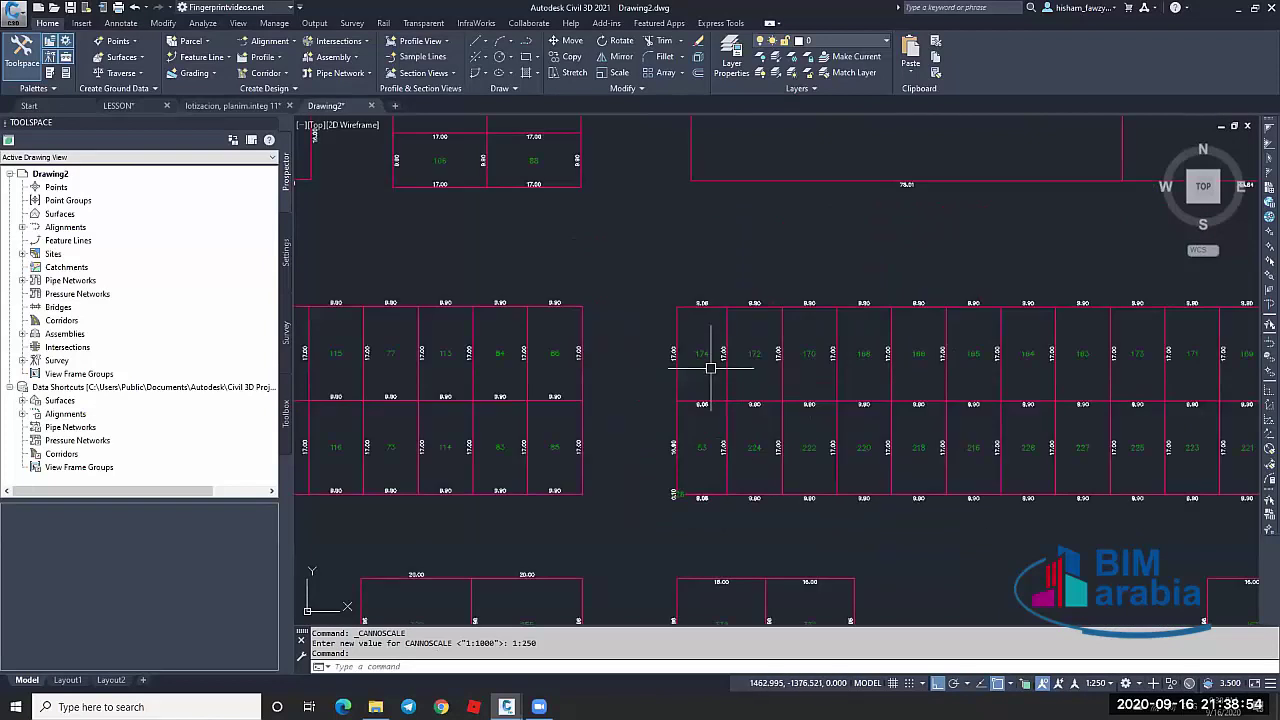
scroll(710, 368, "down", 5)
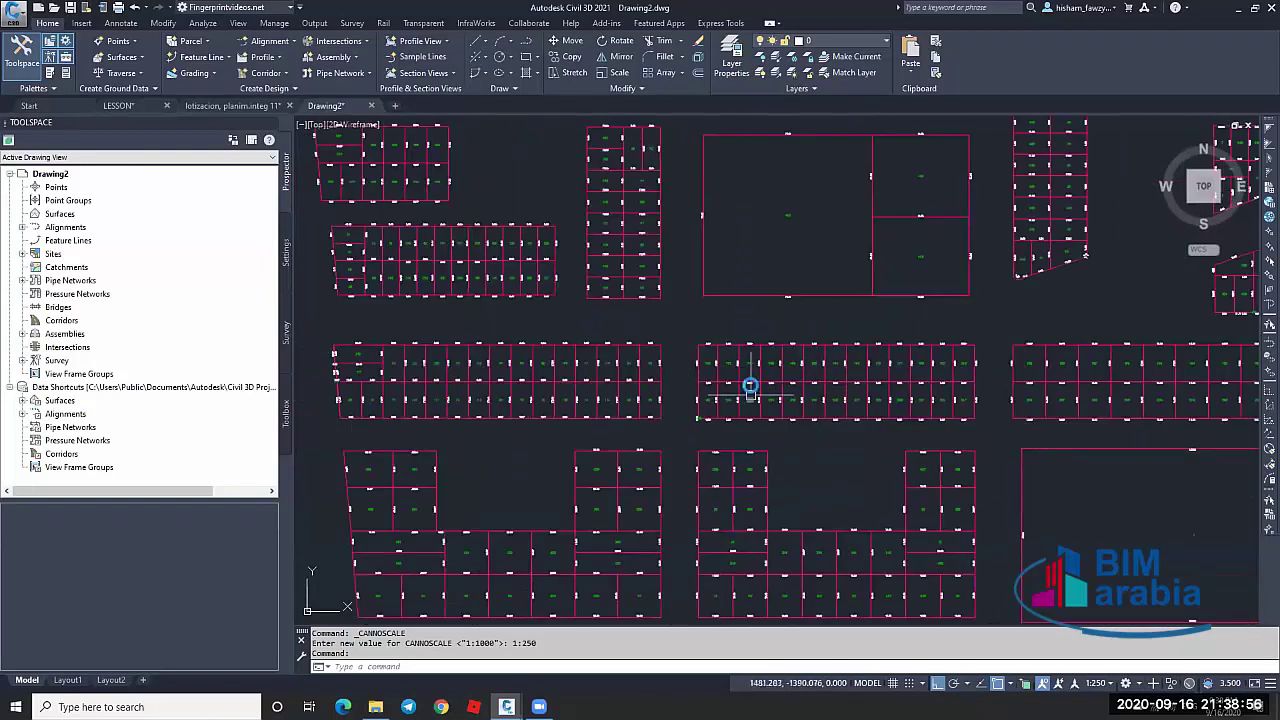
scroll(750, 386, "down", 3)
scroll(735, 365, "up", 3)
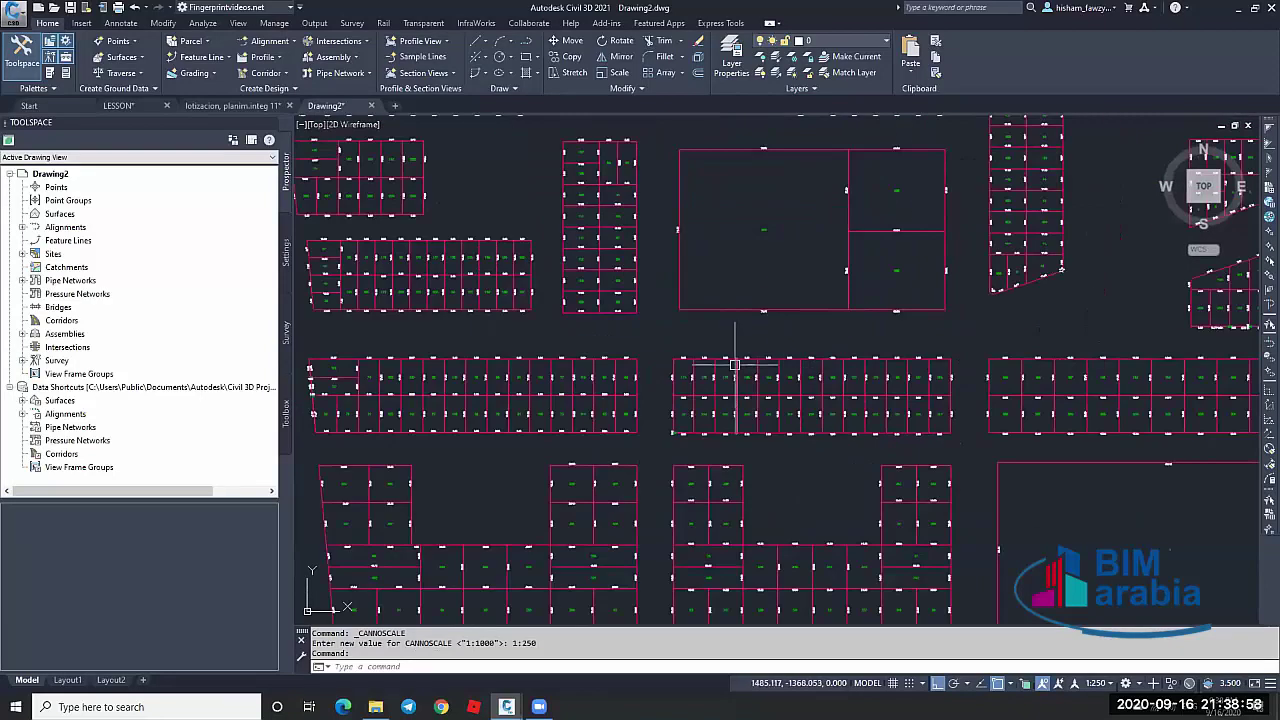
left_click(232, 106)
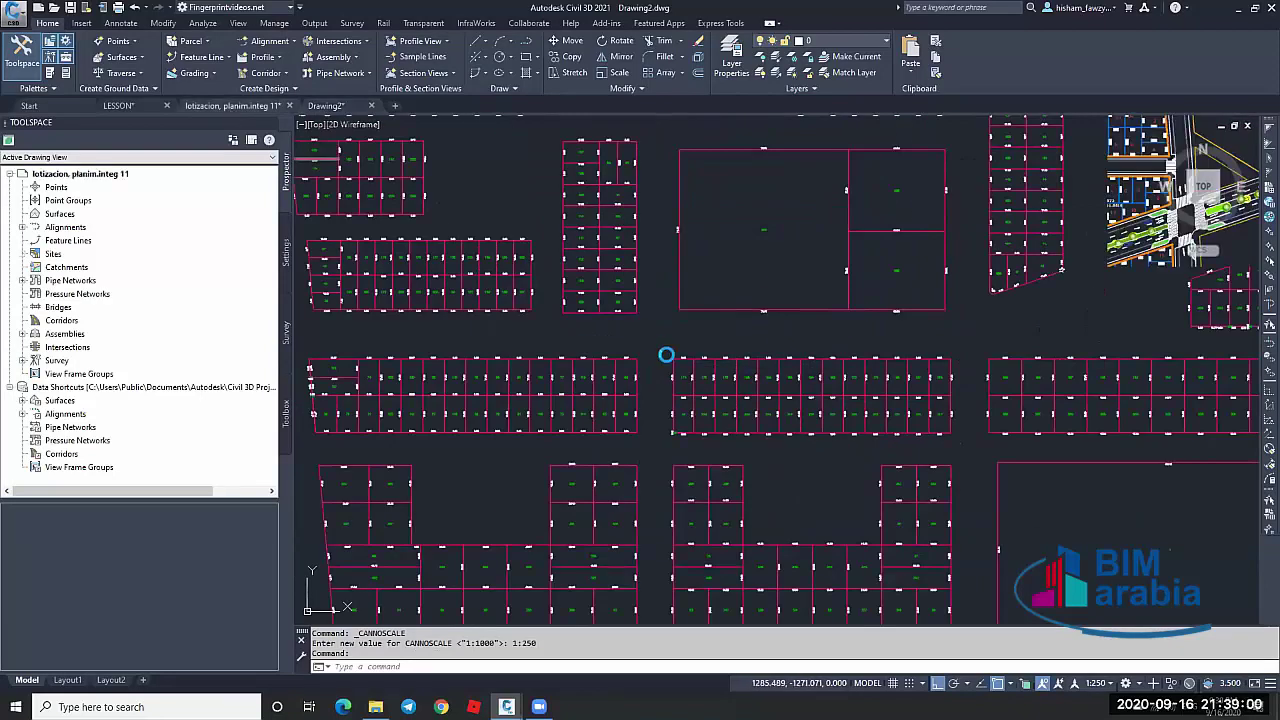
scroll(645, 393, "up", 5)
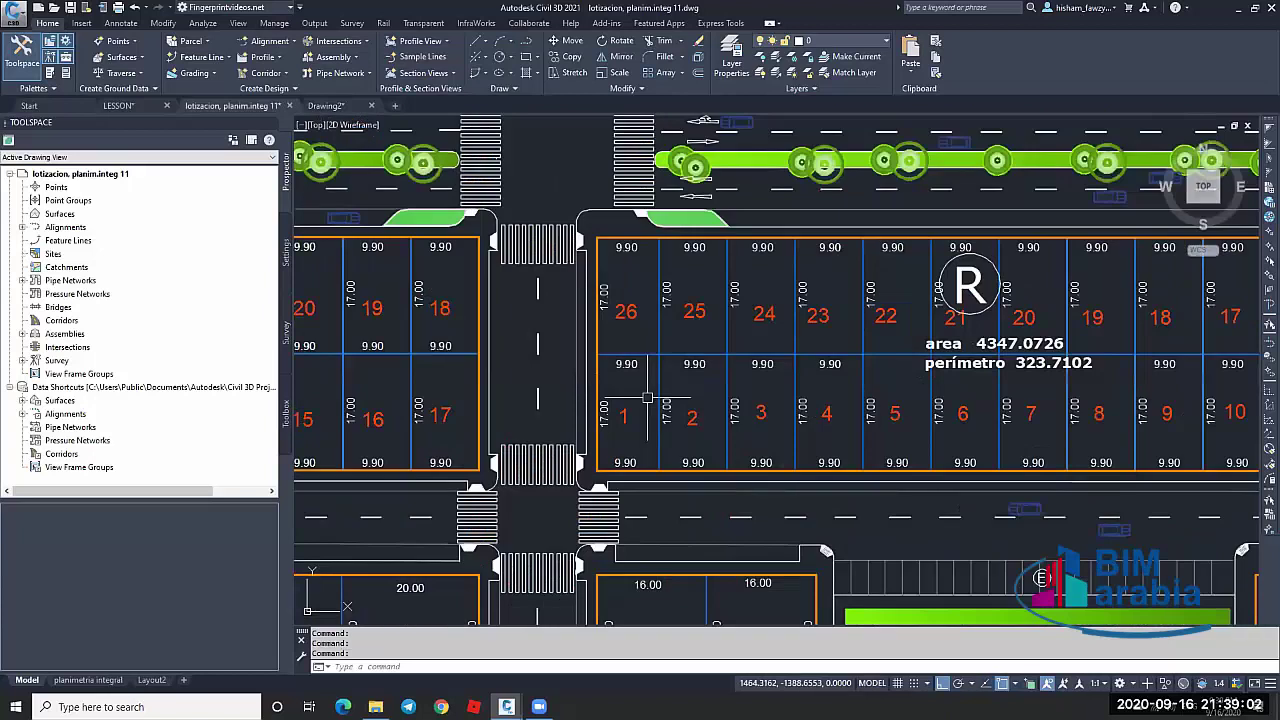
scroll(645, 393, "down", 5)
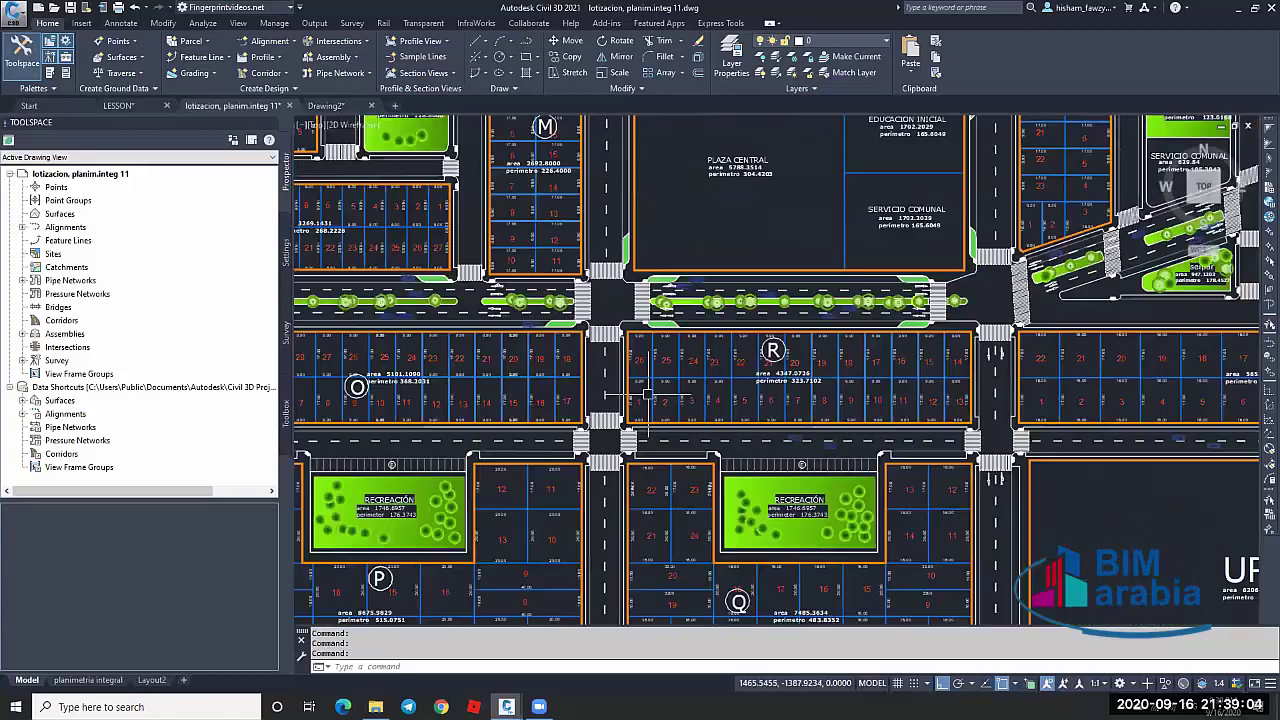
scroll(645, 393, "down", 3)
scroll(760, 336, "up", 8)
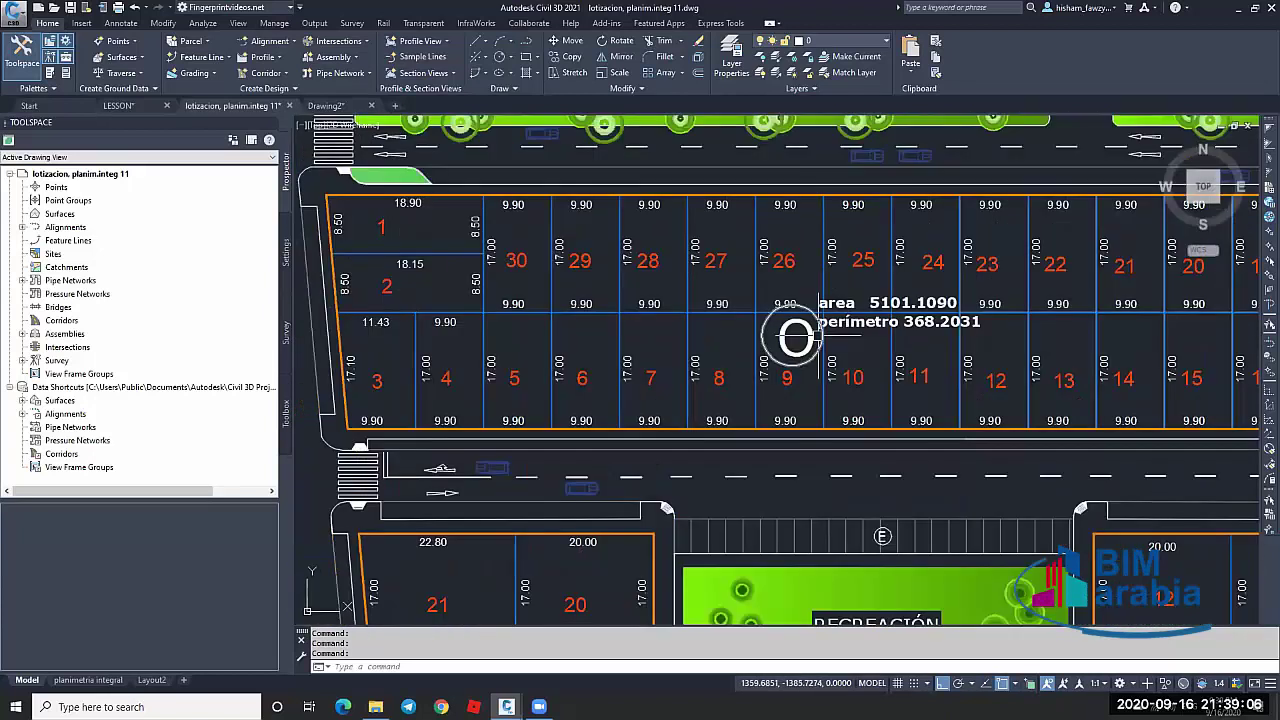
scroll(560, 306, "down", 4)
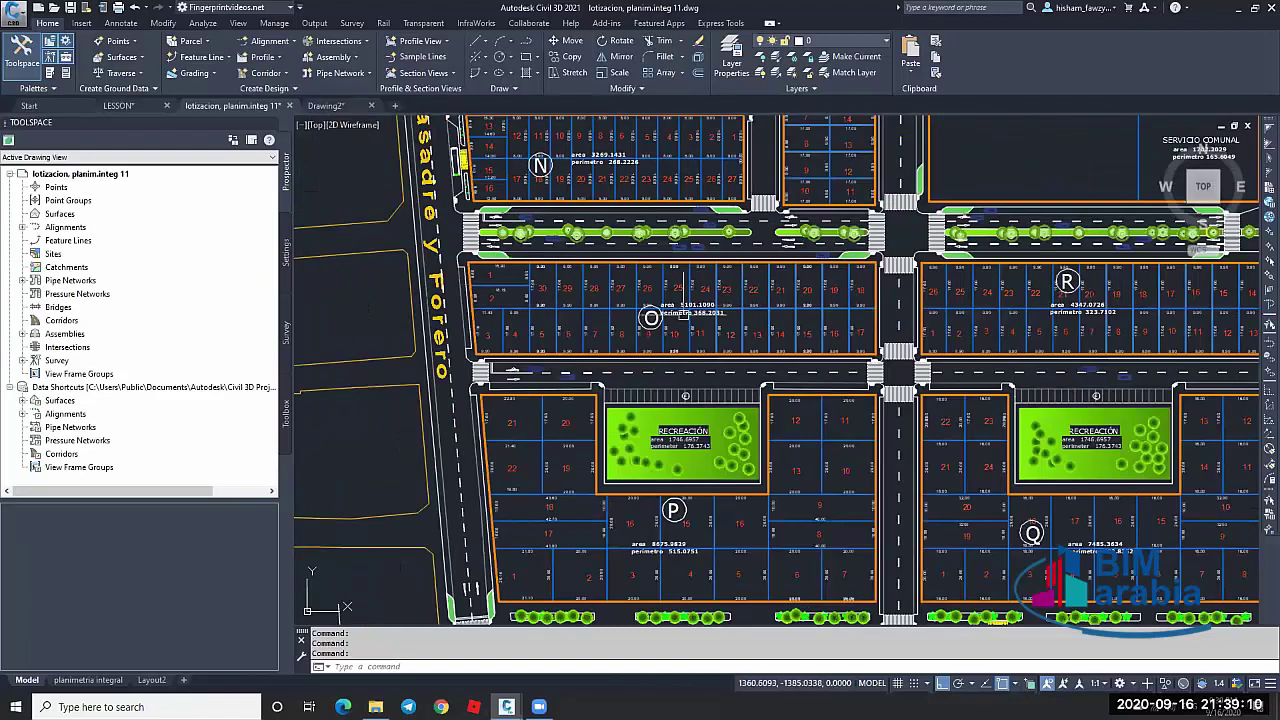
scroll(1062, 290, "up", 6)
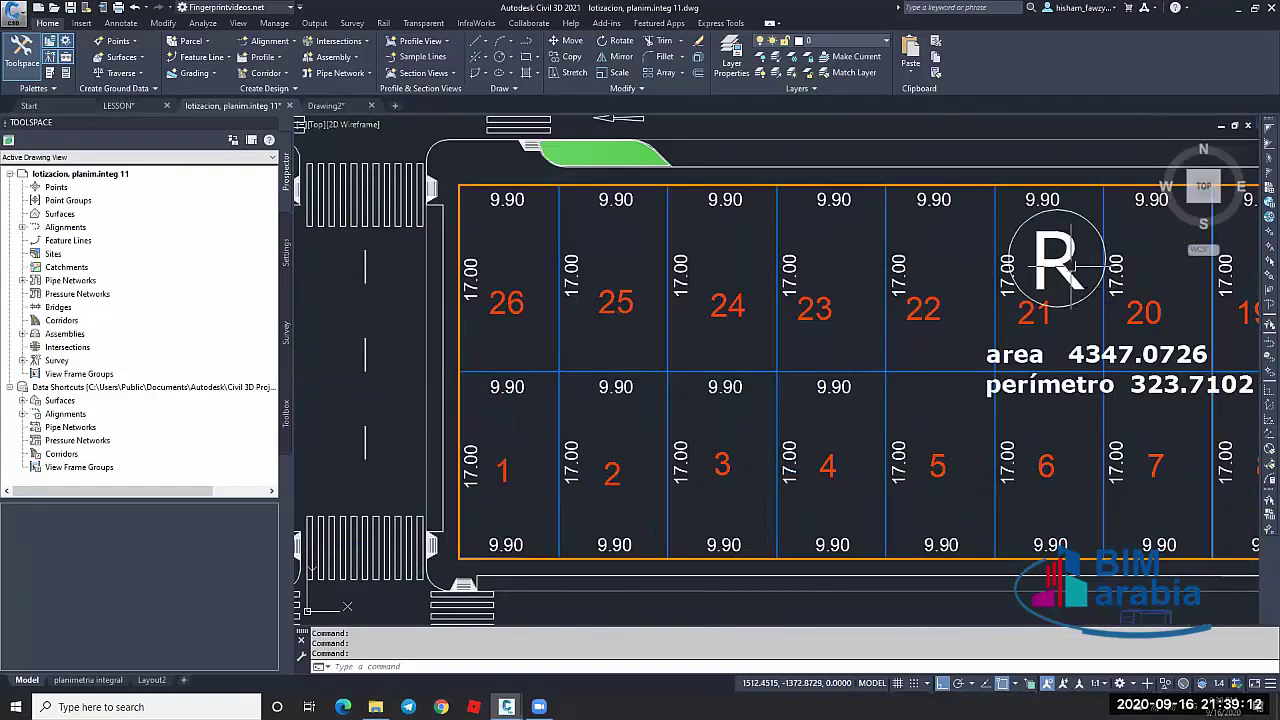
left_click(1055, 262)
scroll(1055, 262, "down", 6)
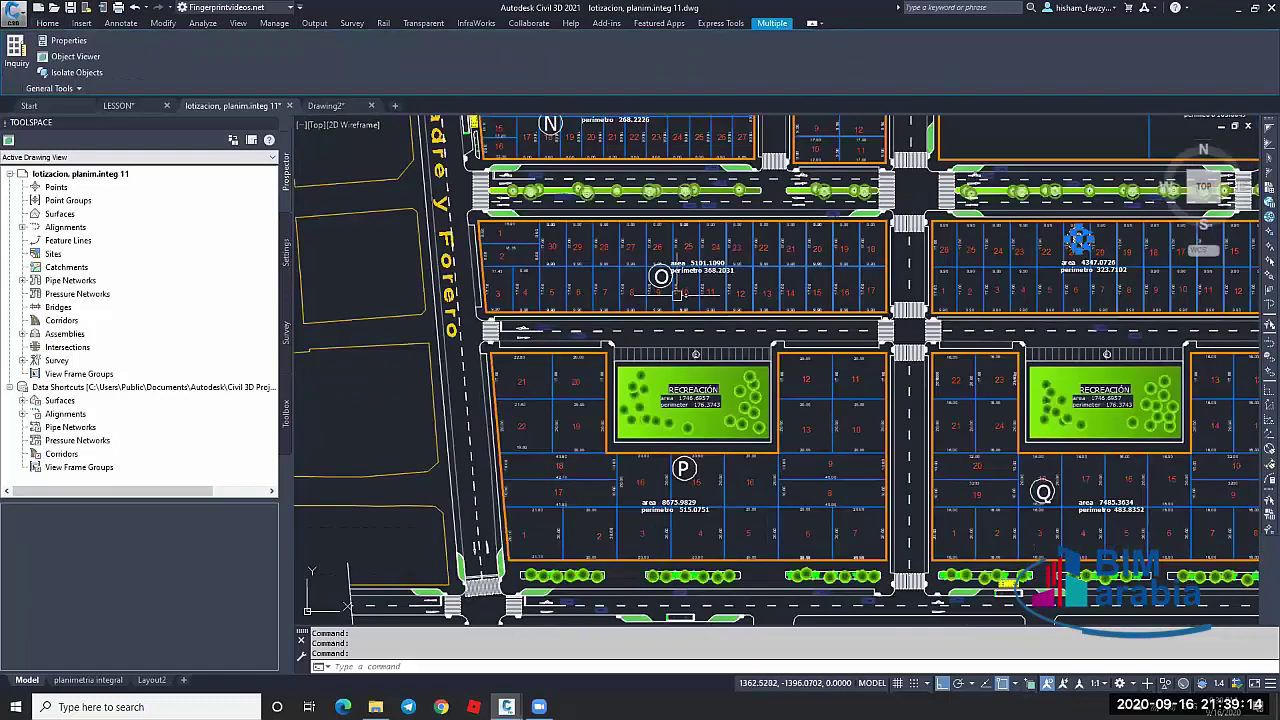
scroll(663, 280, "up", 6)
left_click(668, 268)
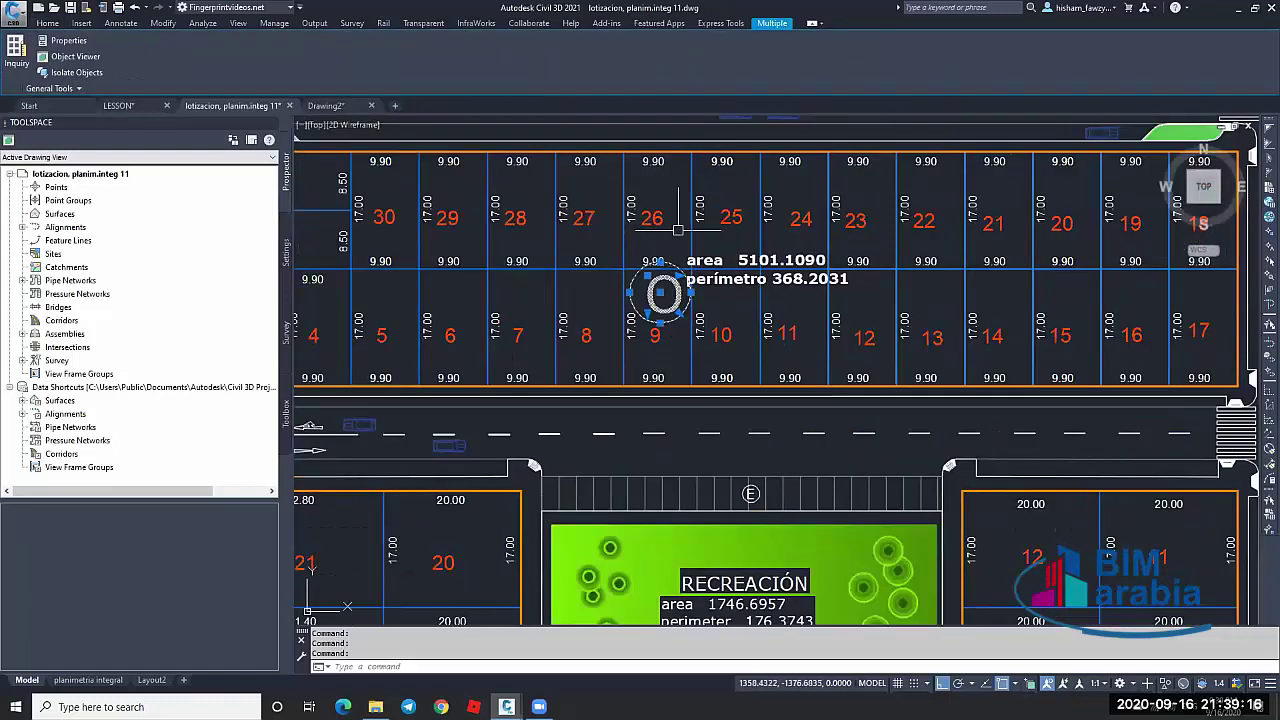
key("ctrl+c")
Paste the block labels into Drawing2 at their original coordinates
left_click(325, 106)
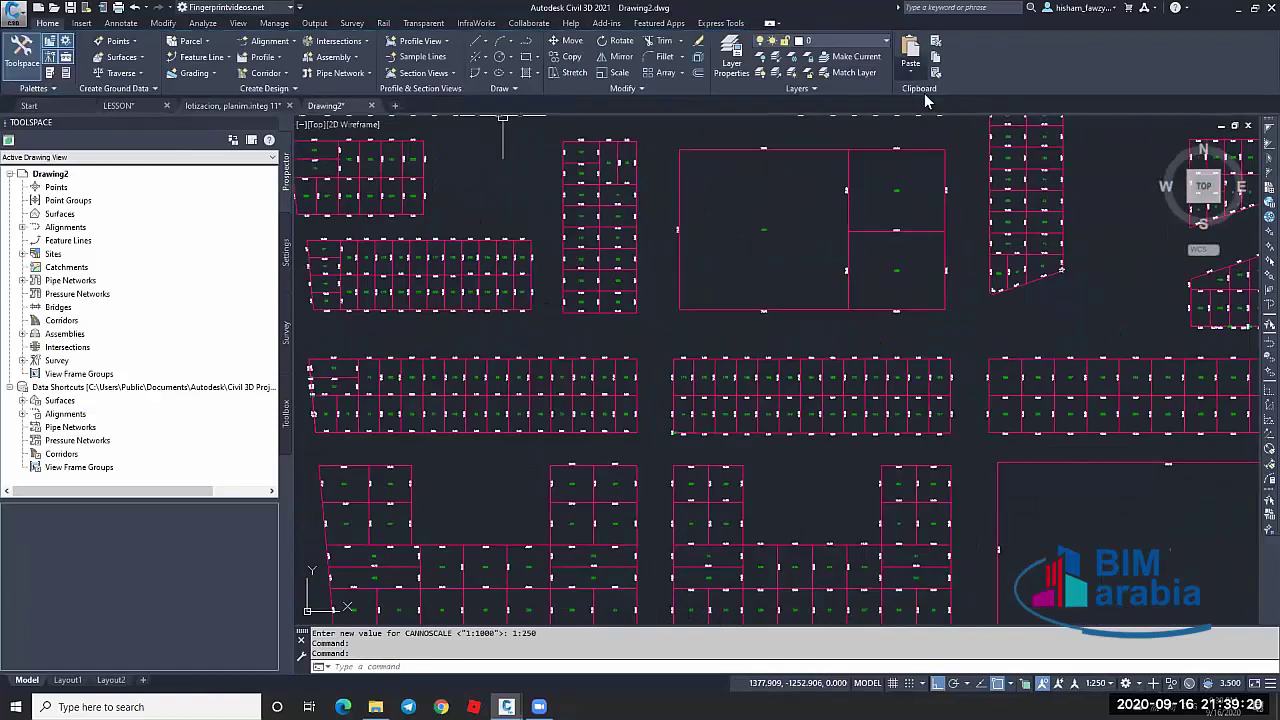
left_click(910, 71)
left_click(945, 174)
key("Escape")
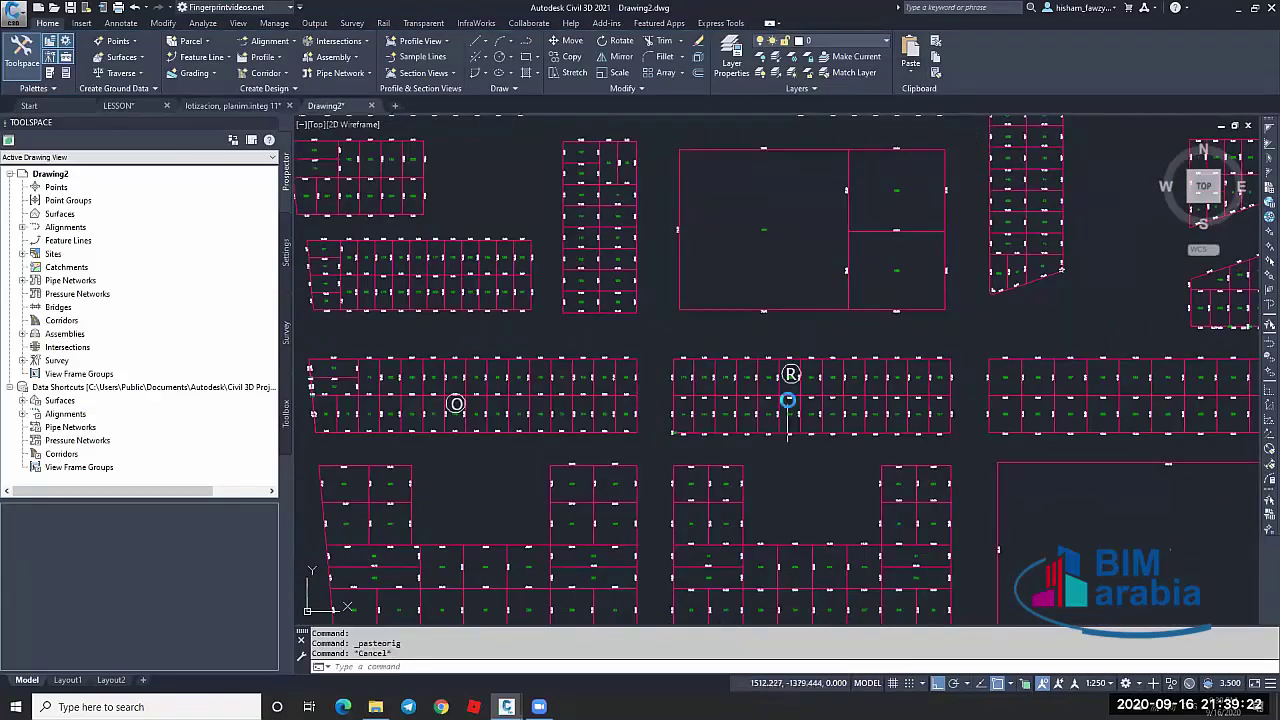
scroll(788, 400, "up", 4)
scroll(840, 374, "down", 4)
scroll(445, 387, "up", 6)
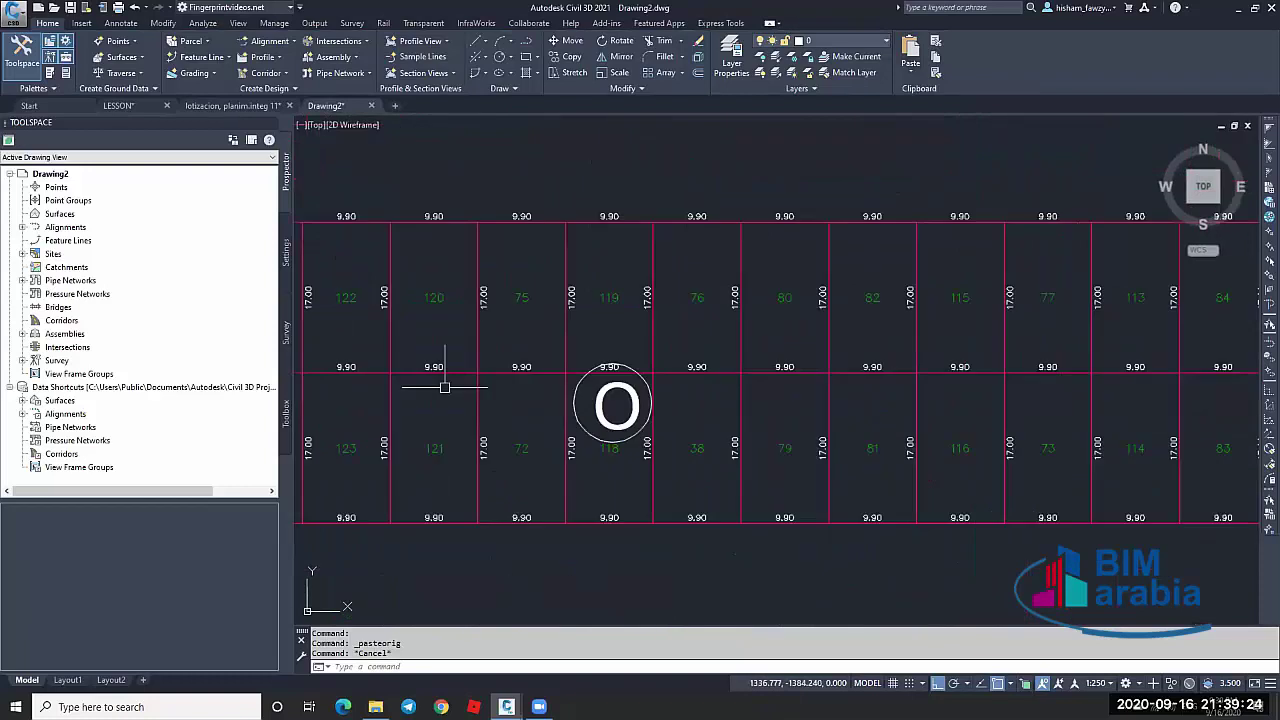
key("Escape")
scroll(591, 286, "down", 5)
scroll(766, 296, "down", 3)
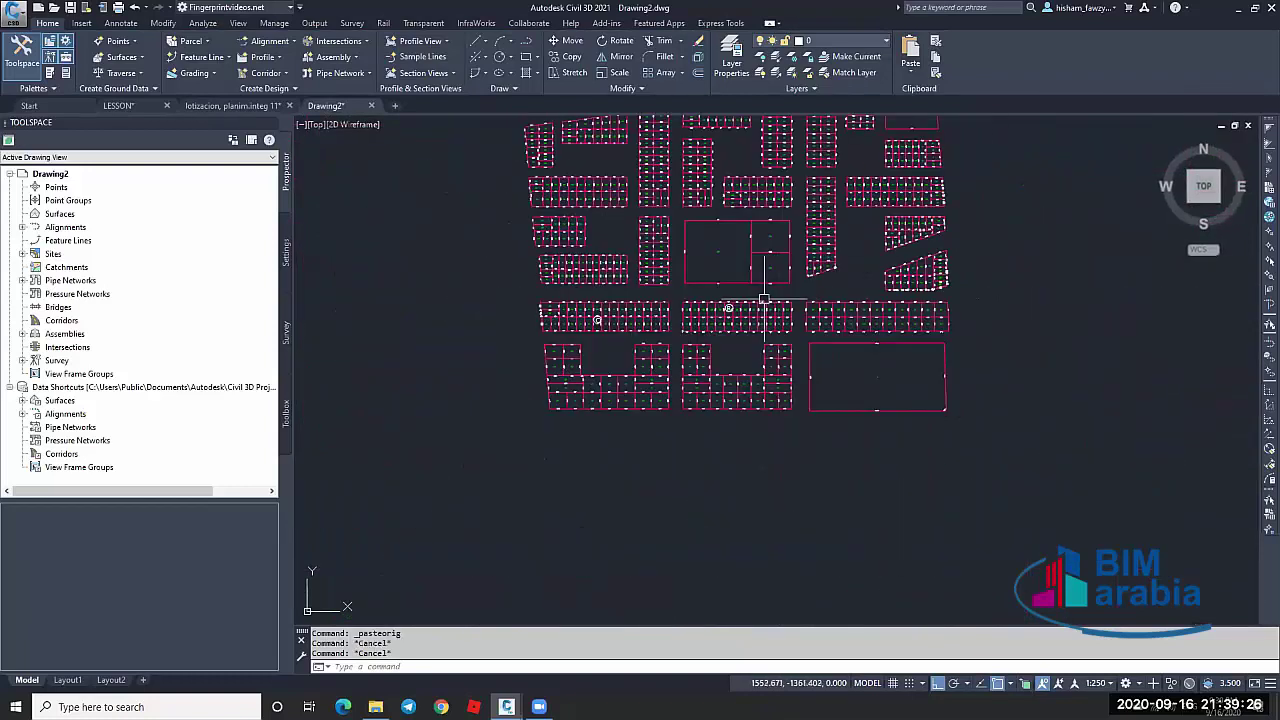
middle_click_drag(638, 240, 756, 240)
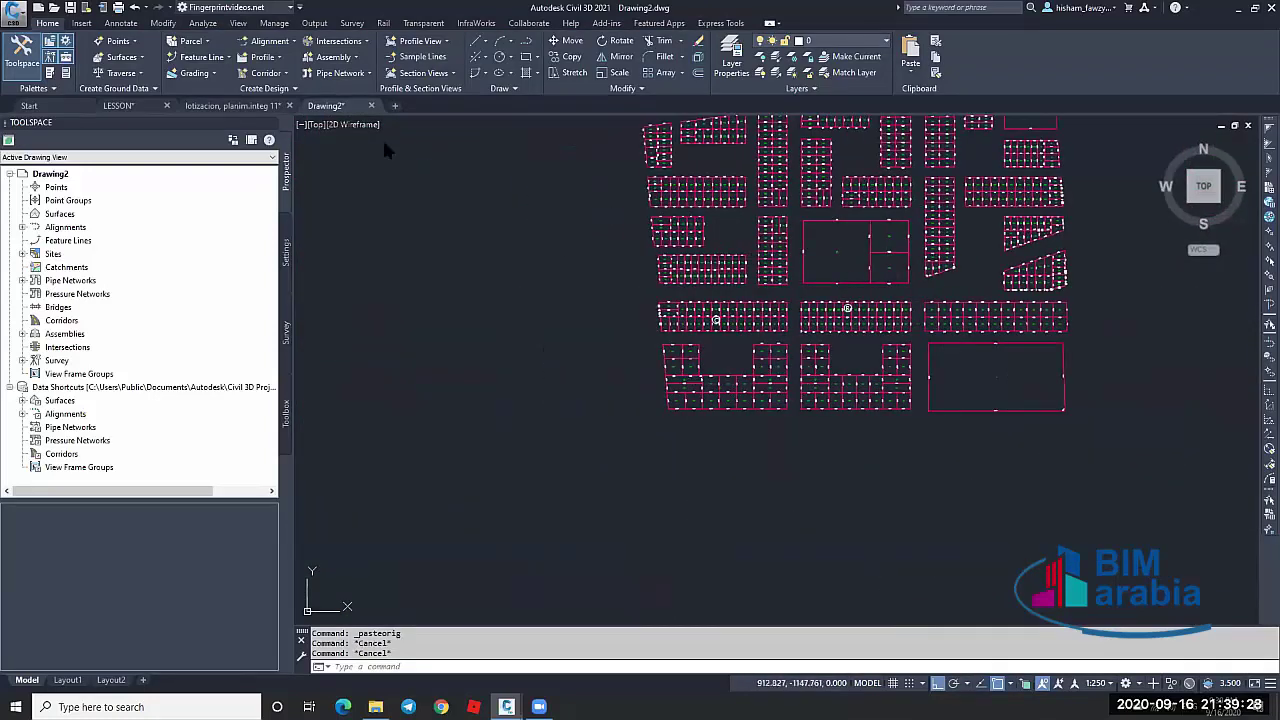
scroll(926, 316, "down", 2)
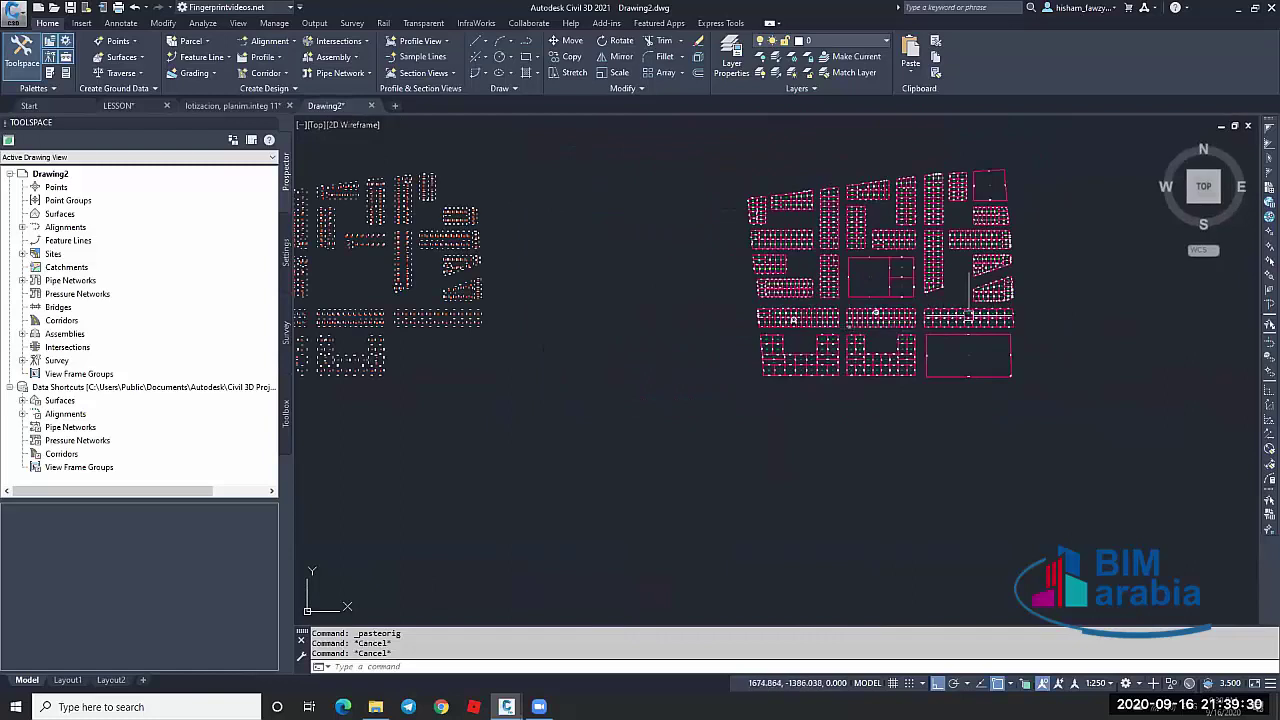
scroll(968, 313, "up", 10)
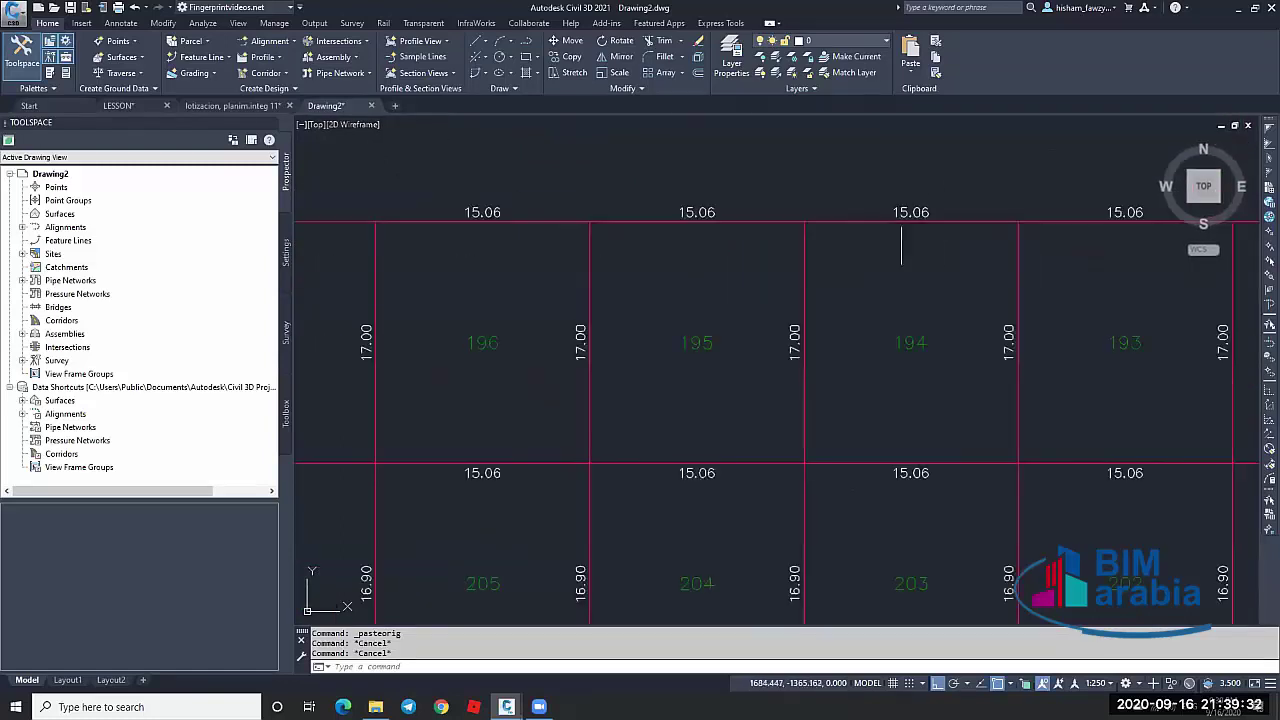
scroll(891, 229, "down", 6)
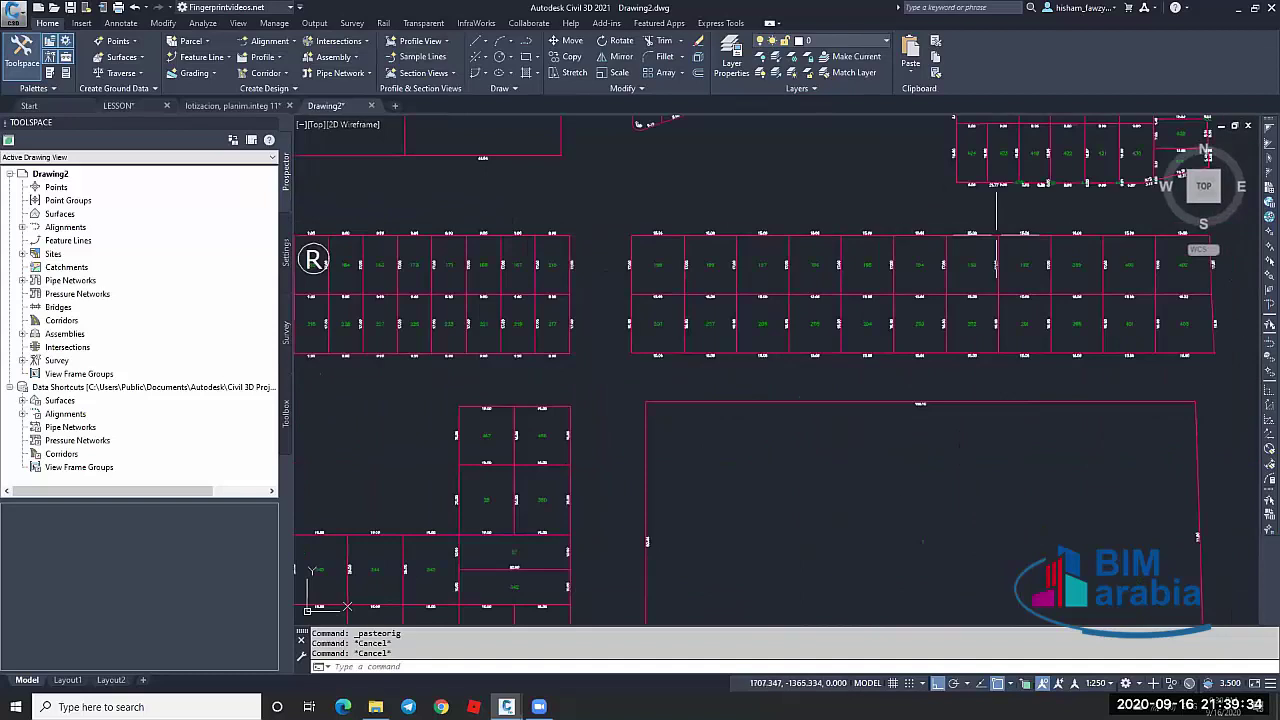
scroll(1080, 229, "down", 5)
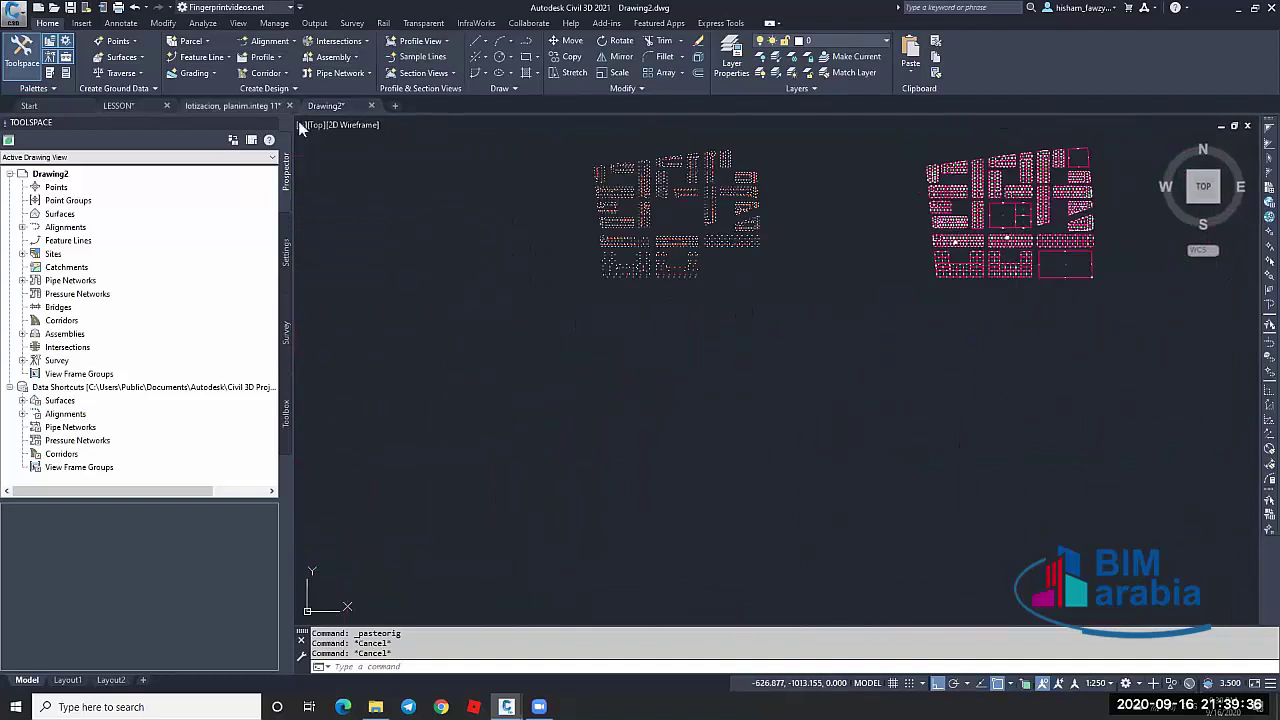
left_click(232, 105)
scroll(890, 345, "down", 5)
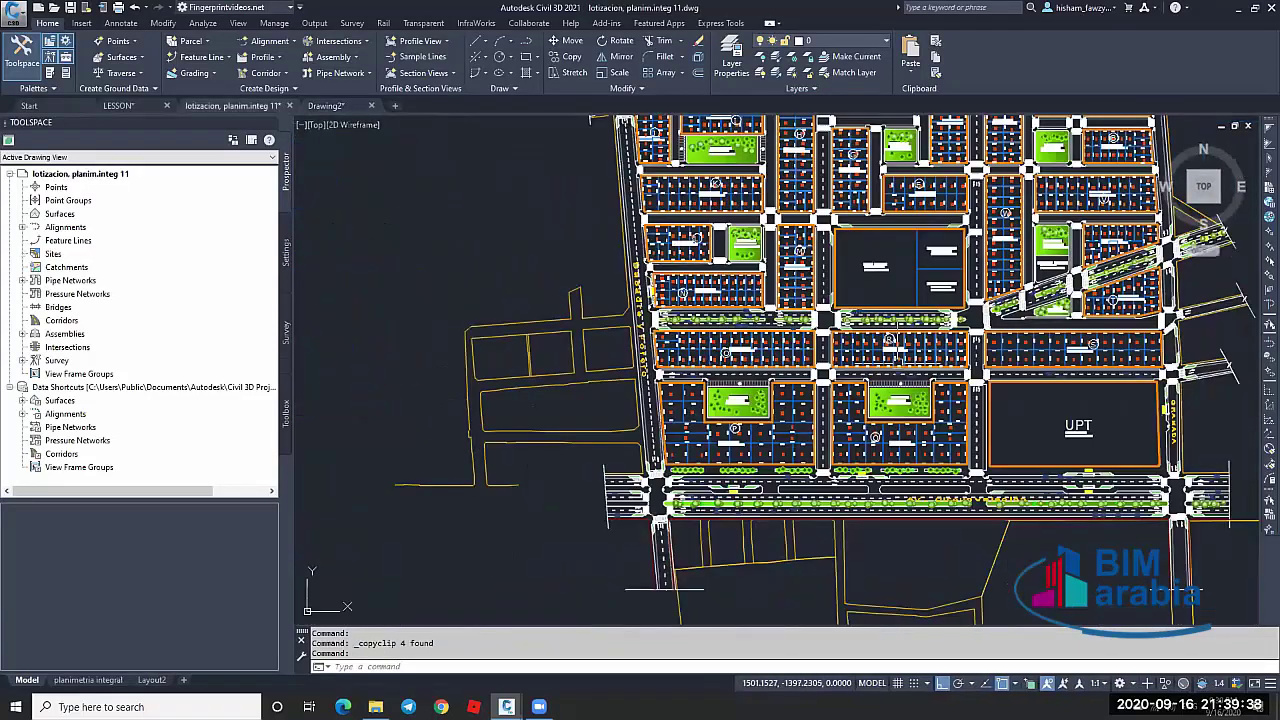
scroll(1003, 316, "up", 8)
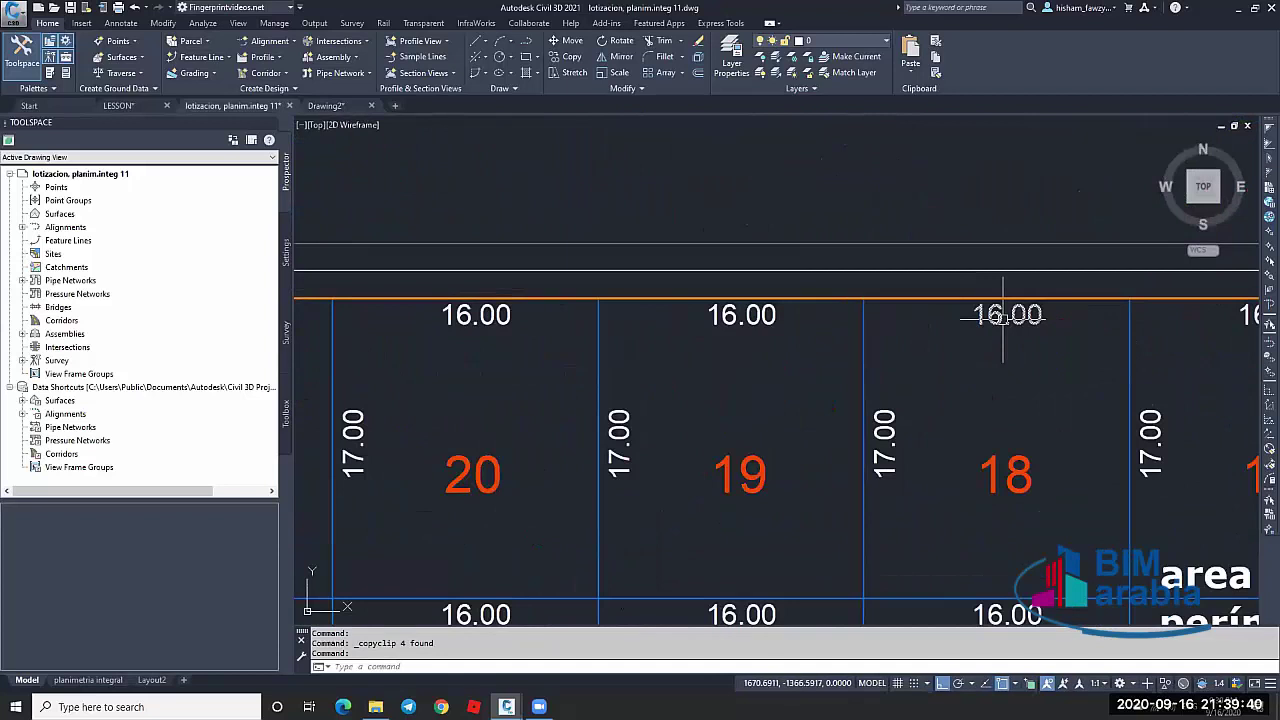
scroll(958, 330, "down", 4)
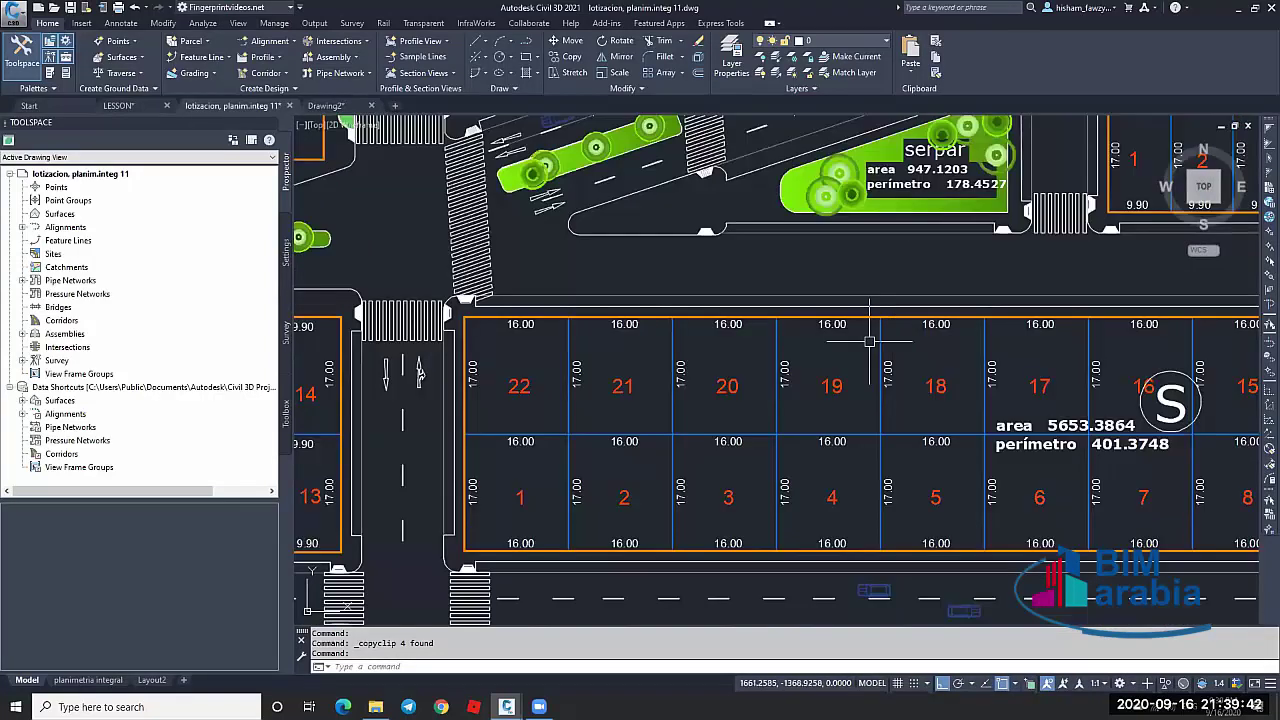
scroll(530, 332, "up", 2)
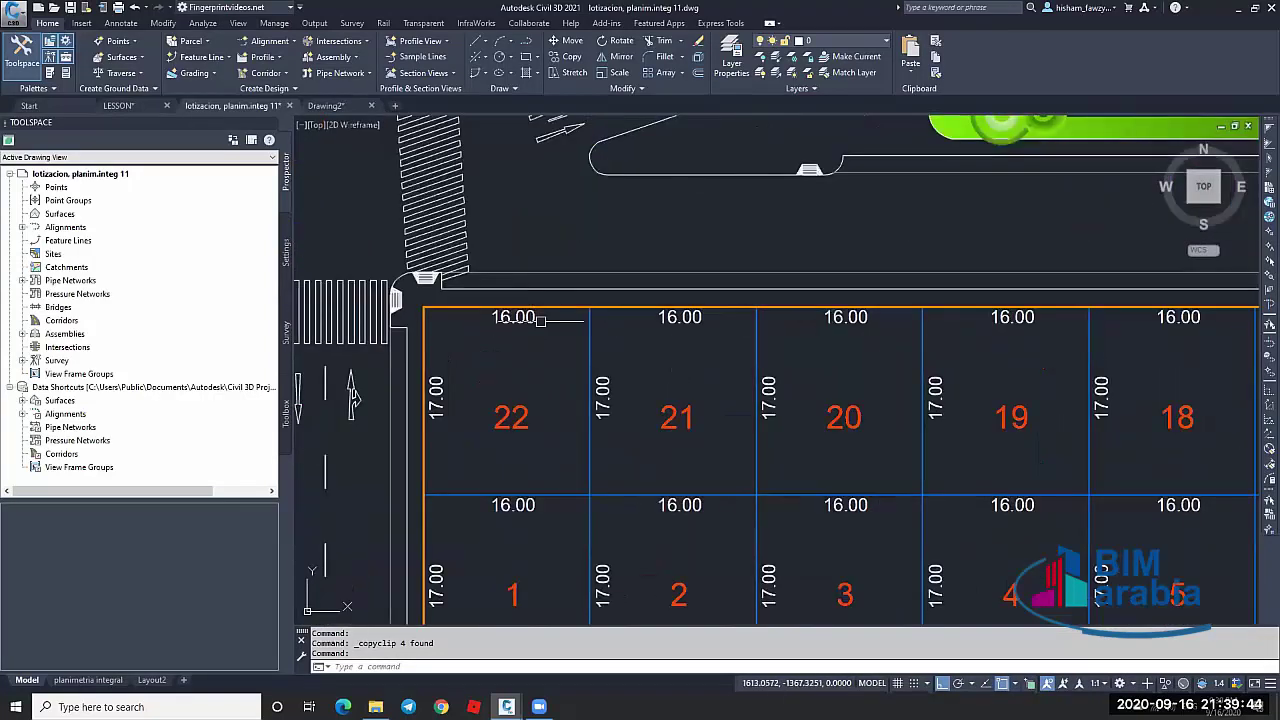
type("di")
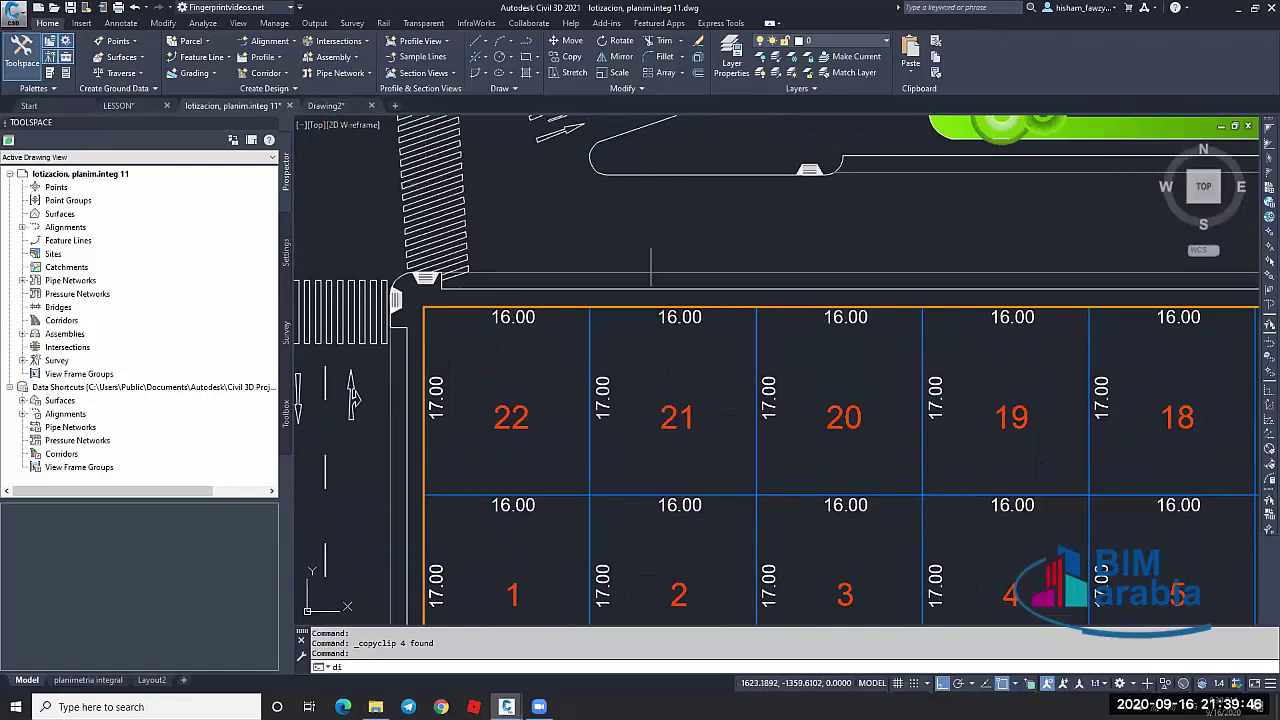
key("Return")
left_click(600, 316)
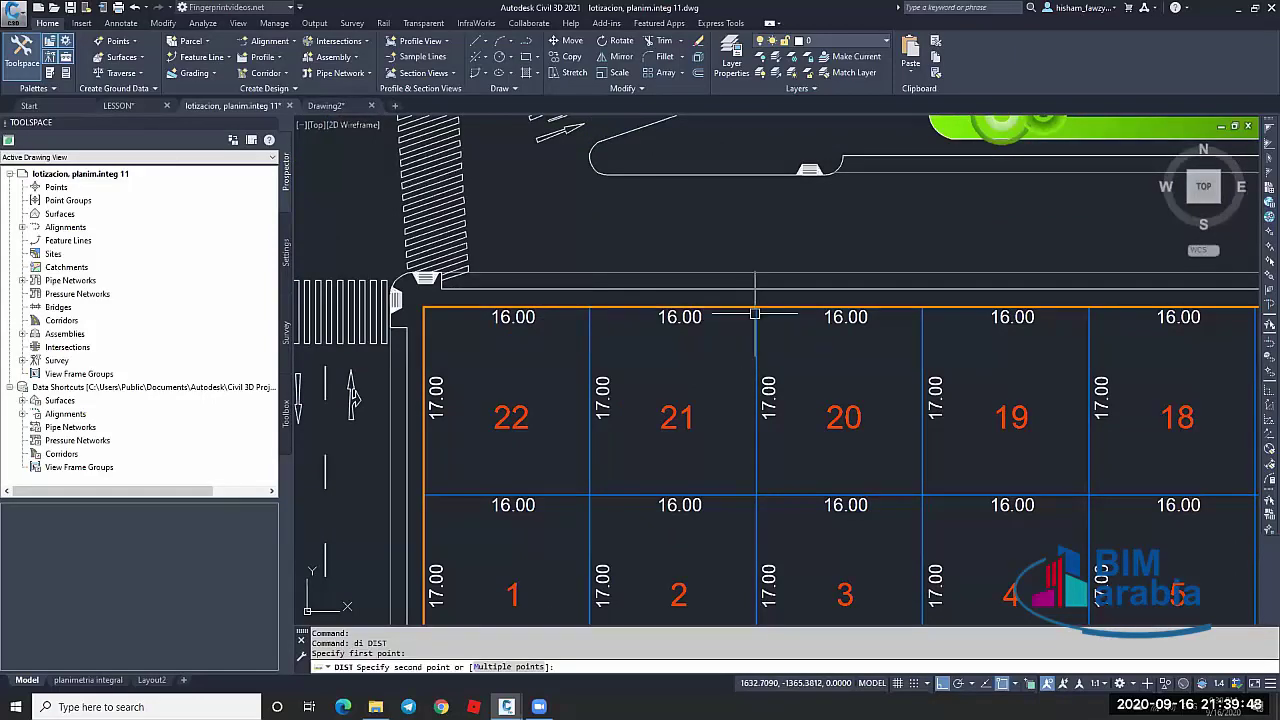
left_click(755, 314)
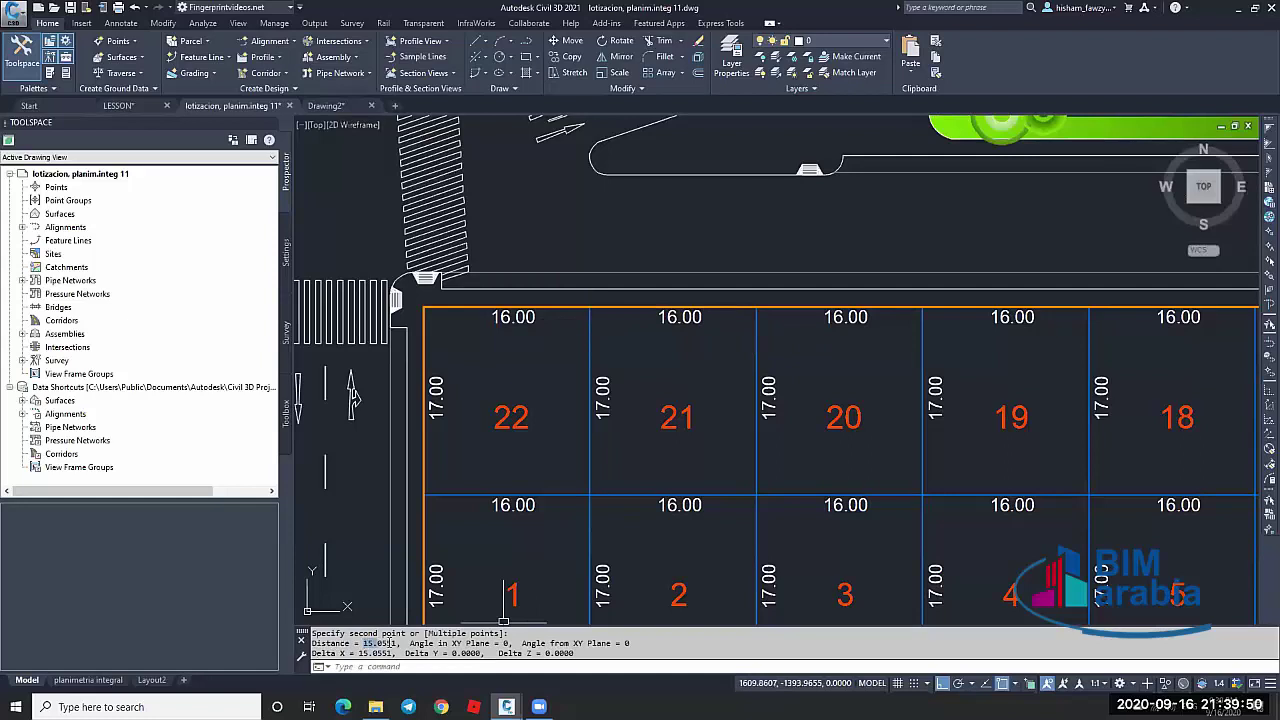
key("Escape")
key("Escape")
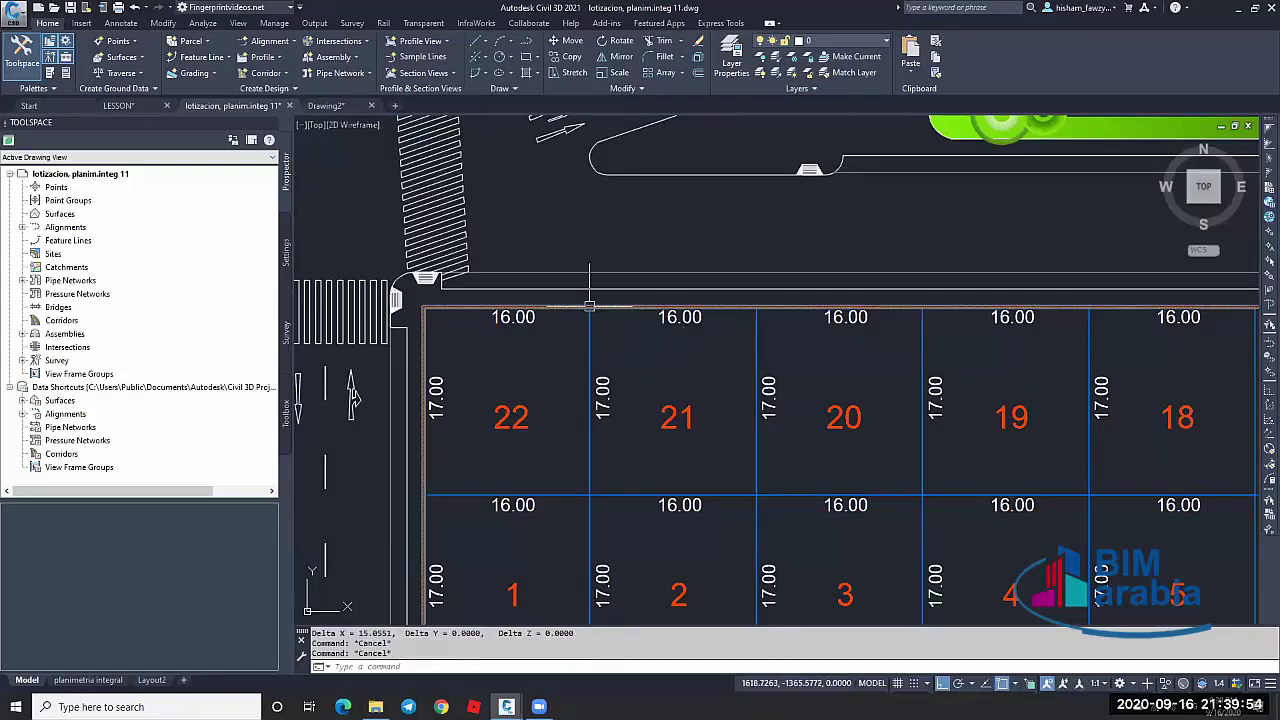
left_click(330, 106)
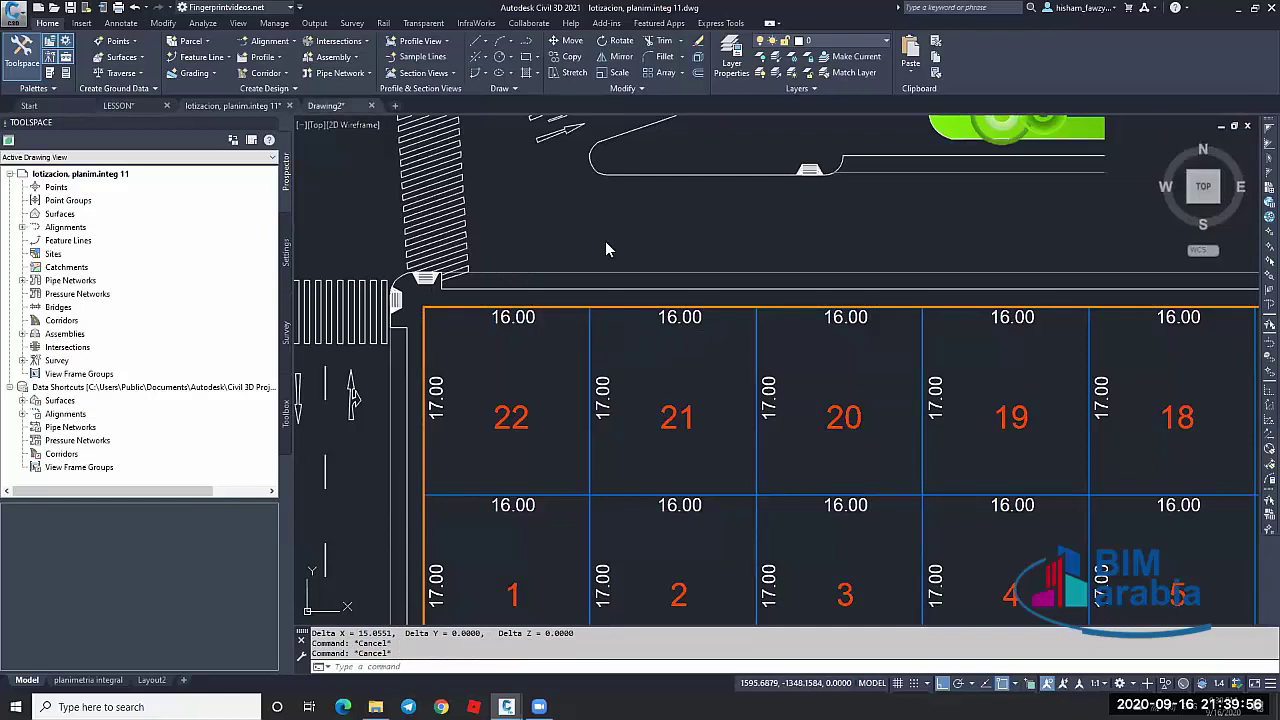
scroll(676, 330, "up", 10)
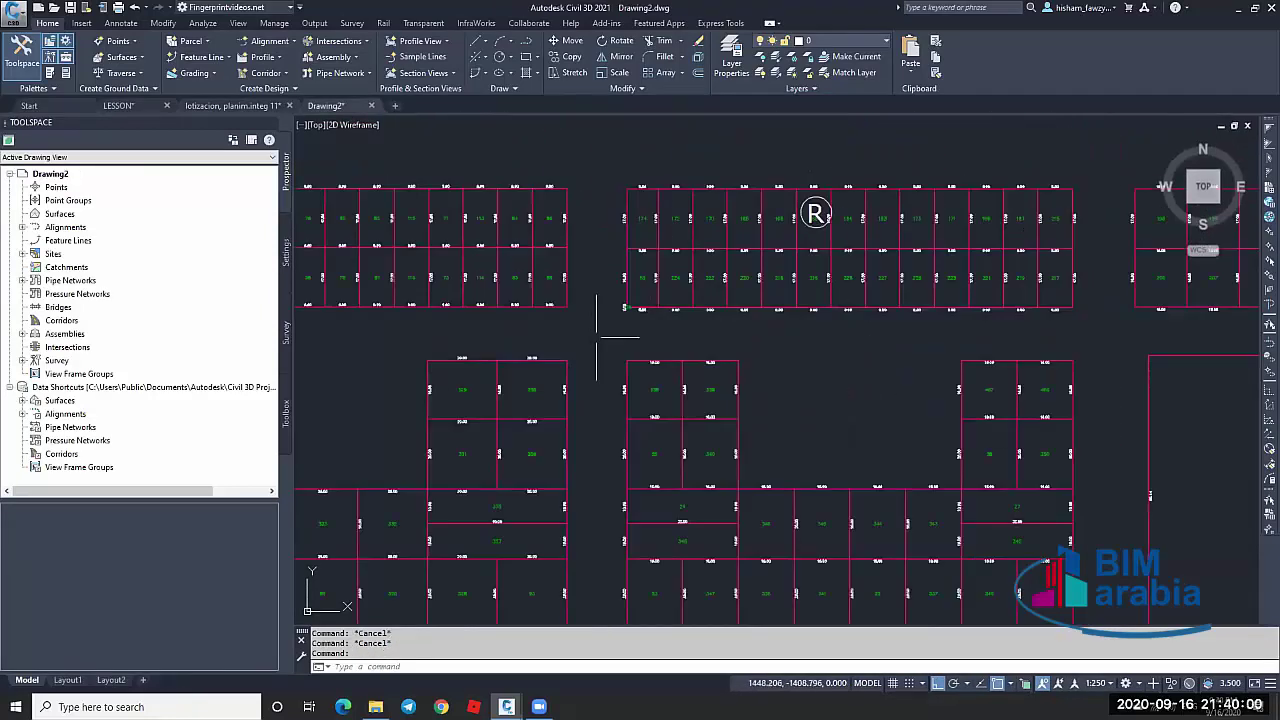
Zoom and pan to the reference block with red lot numbers 1–13 and 14–26
scroll(650, 340, "down", 5)
scroll(723, 349, "up", 2)
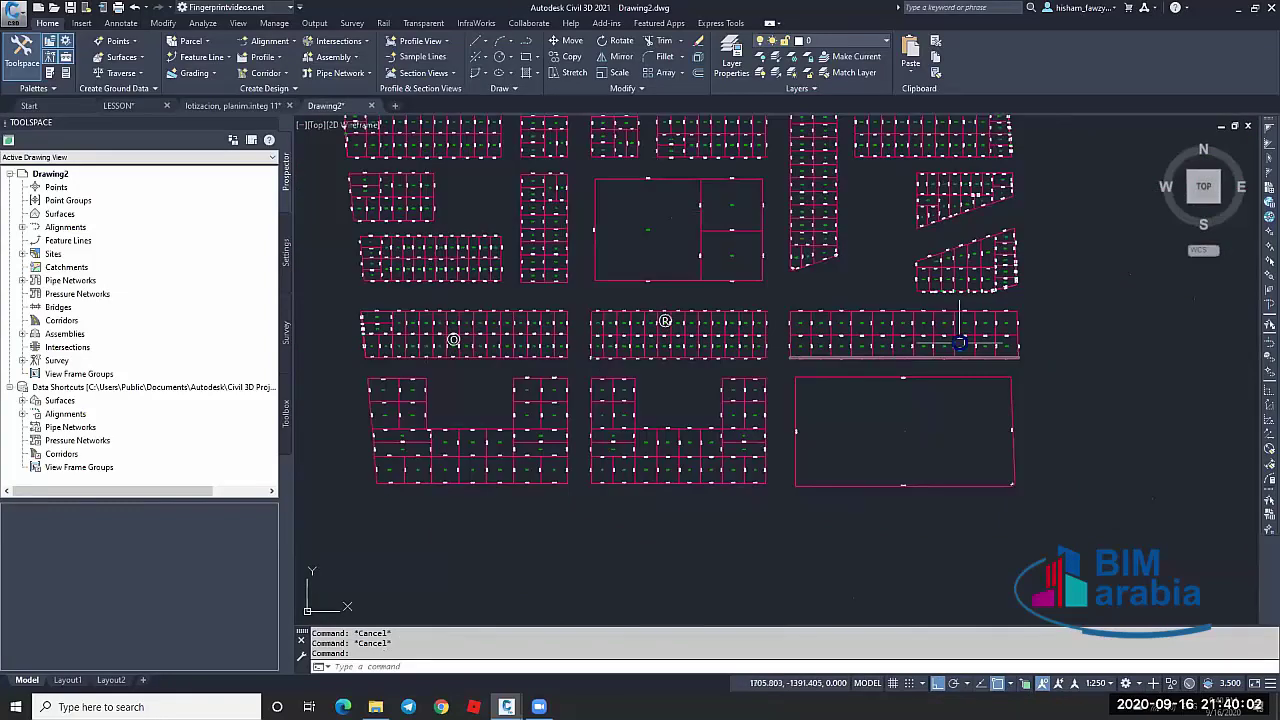
scroll(960, 340, "up", 4)
scroll(880, 333, "down", 2)
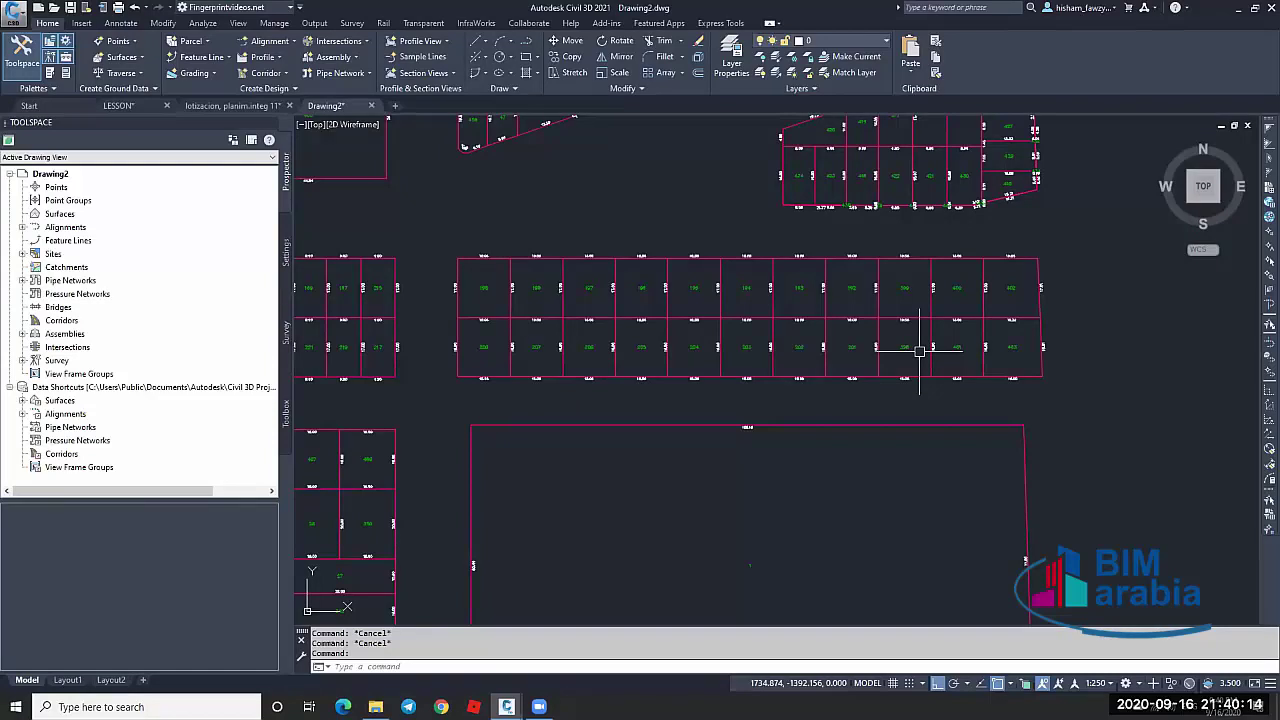
scroll(919, 350, "down", 3)
scroll(580, 320, "up", 5)
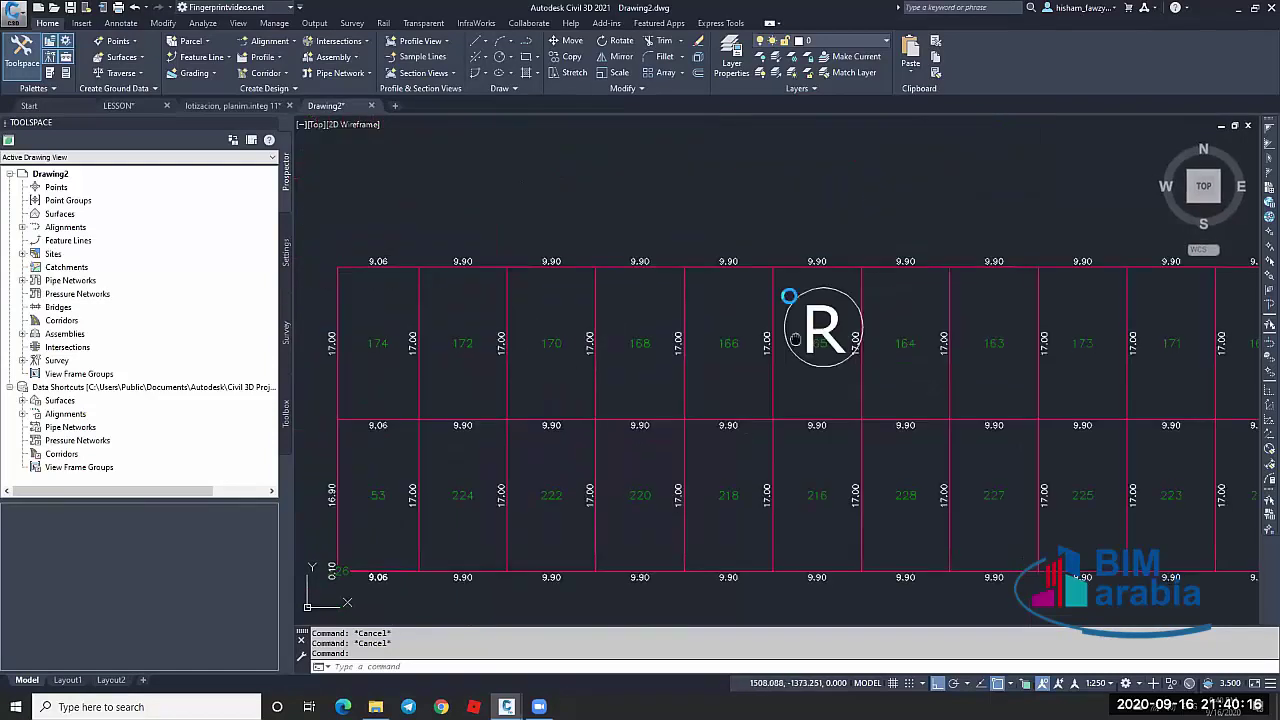
scroll(652, 295, "down", 2)
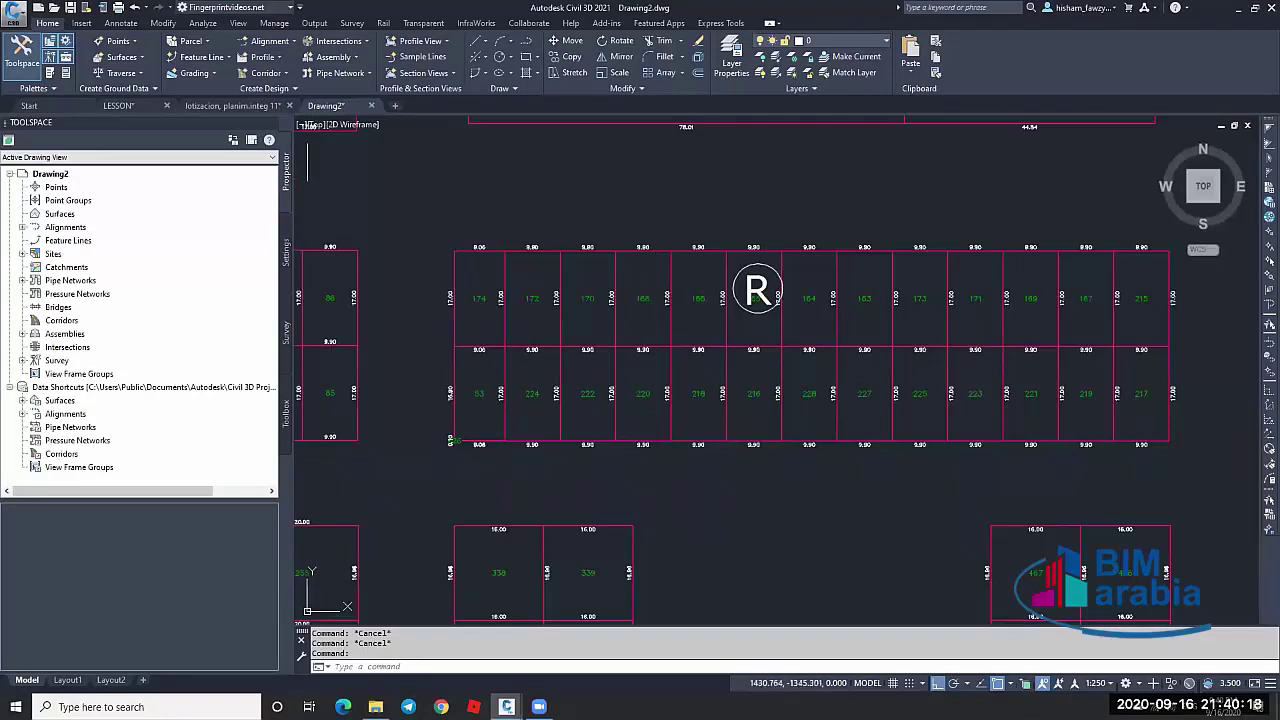
scroll(858, 289, "down", 2)
scroll(858, 289, "down", 3)
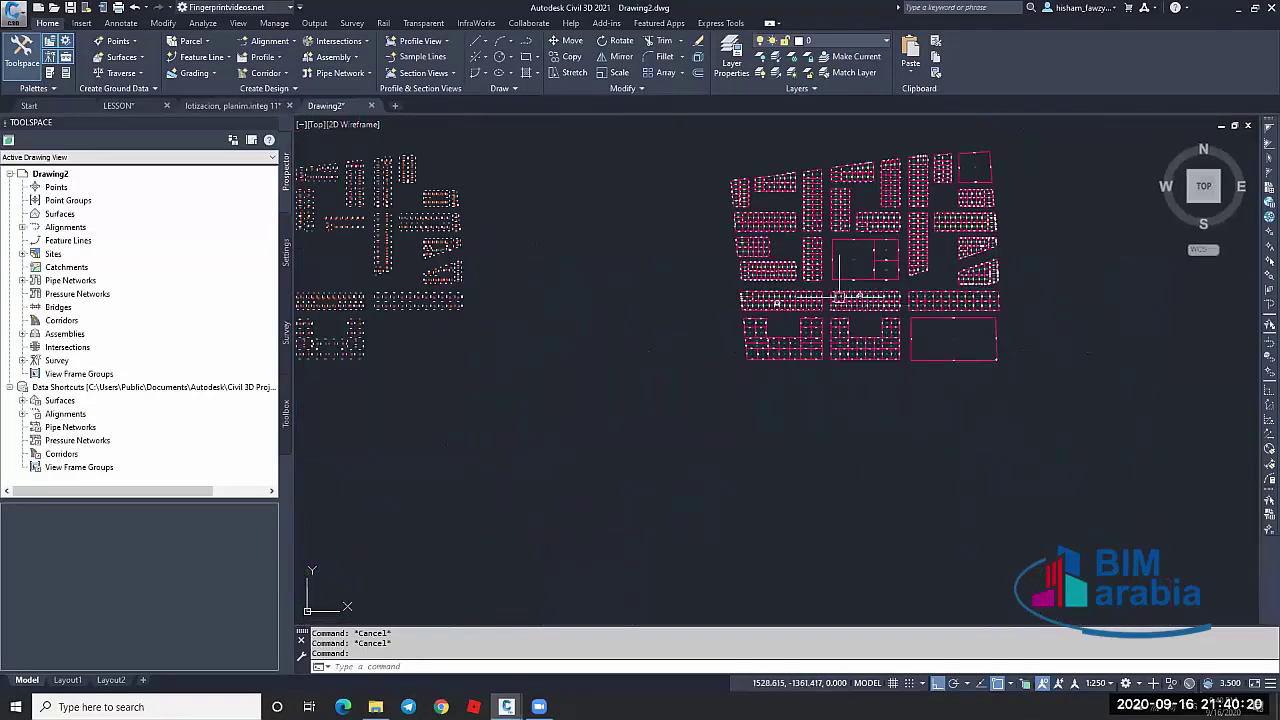
middle_click_drag(650, 350, 787, 350)
scroll(405, 310, "up", 4)
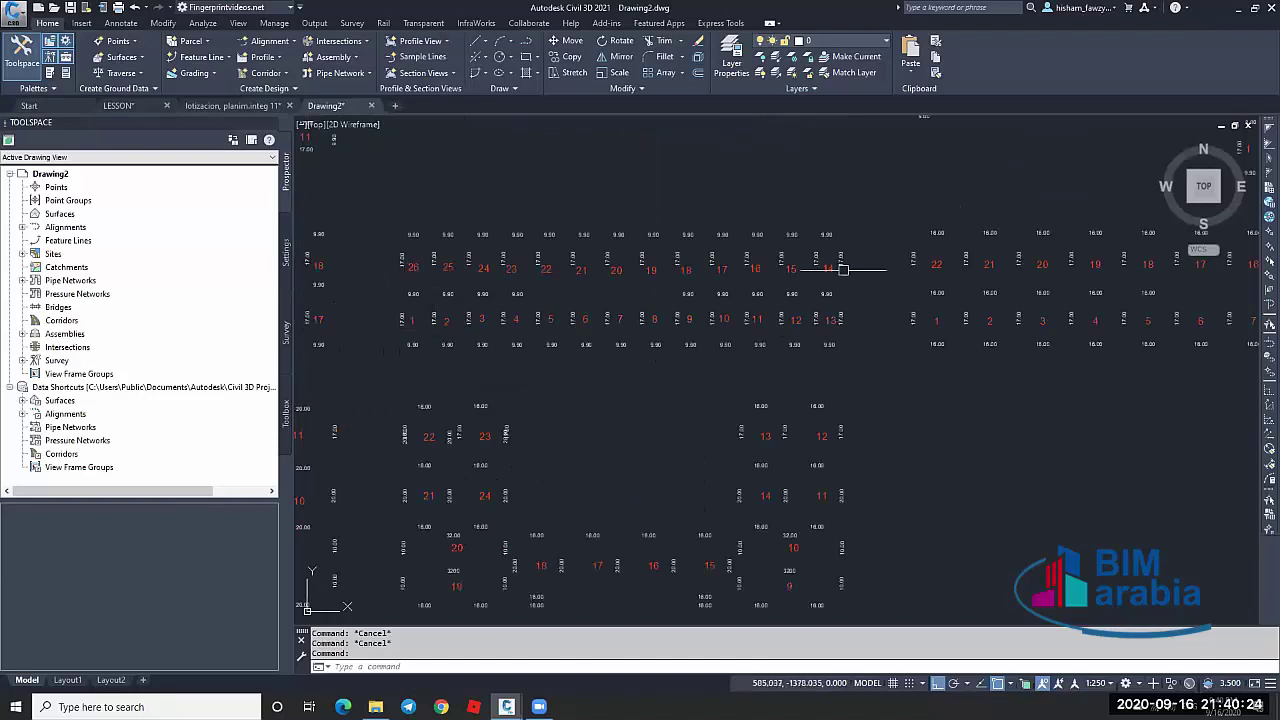
Draw a U-shaped polyline along the lower row, up, and back along the upper row
type("pl")
key("Return")
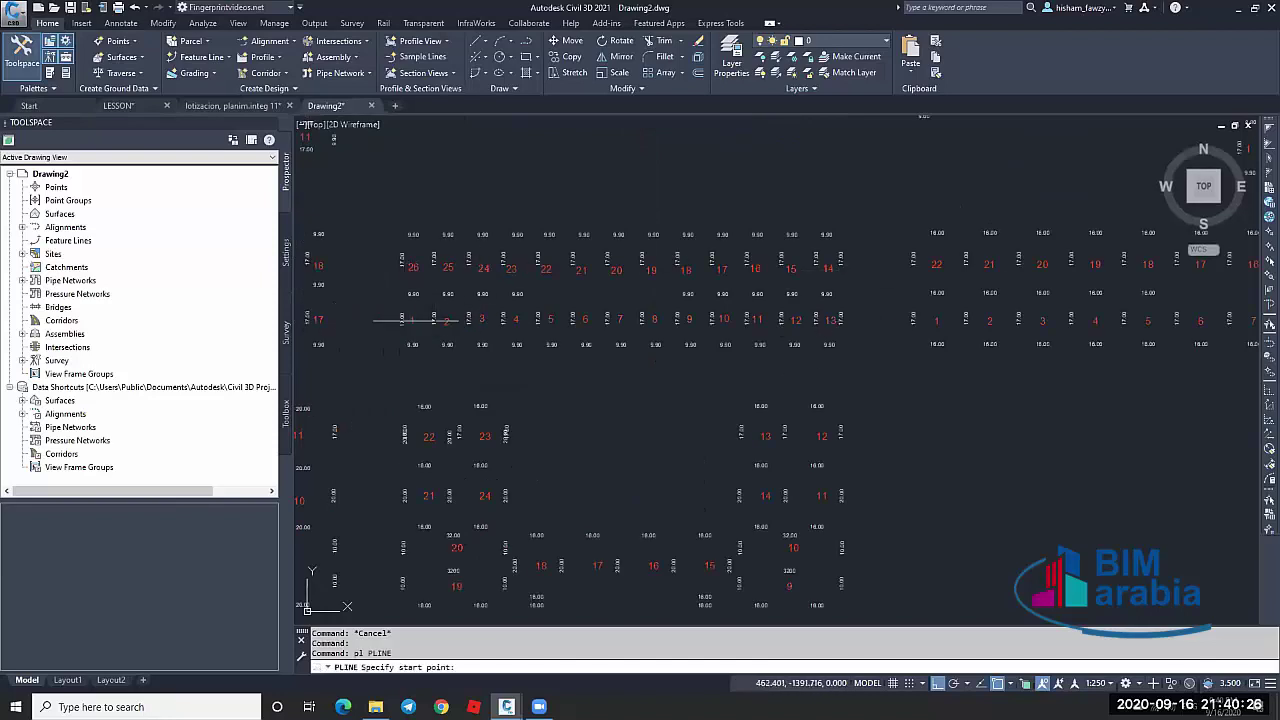
left_click(405, 320)
left_click(836, 320)
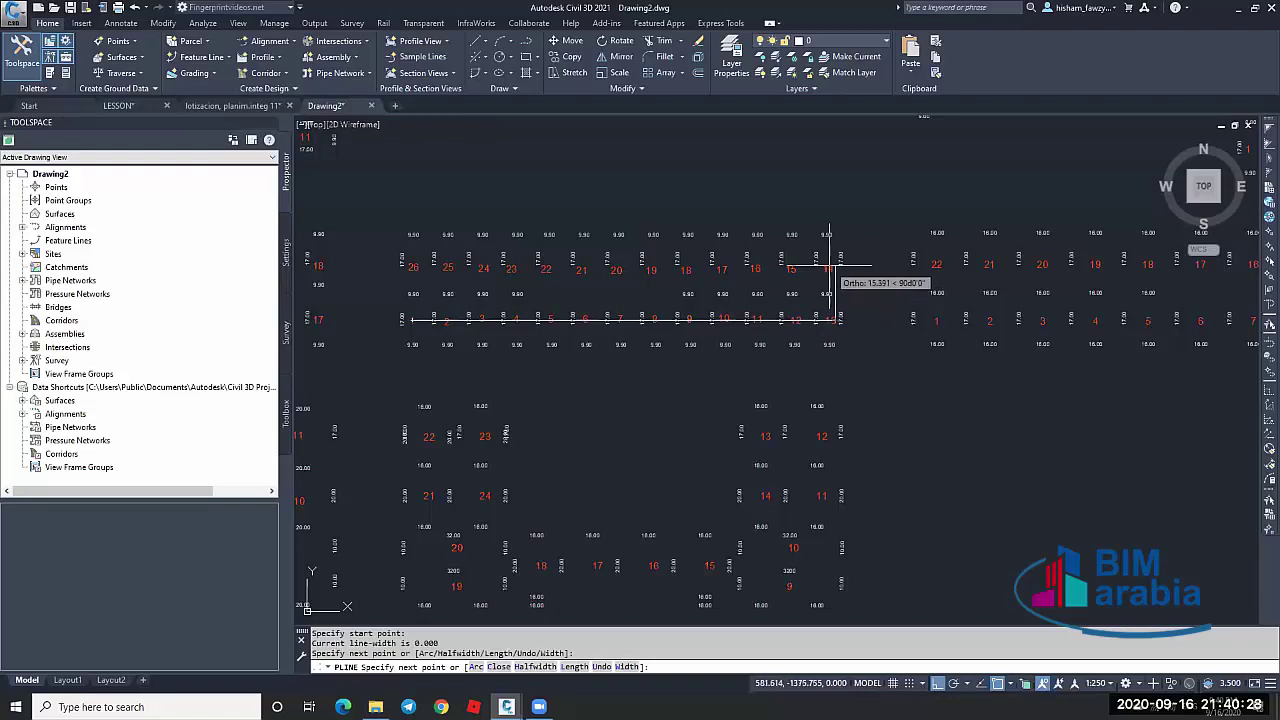
left_click(836, 265)
left_click(405, 265)
key("Escape")
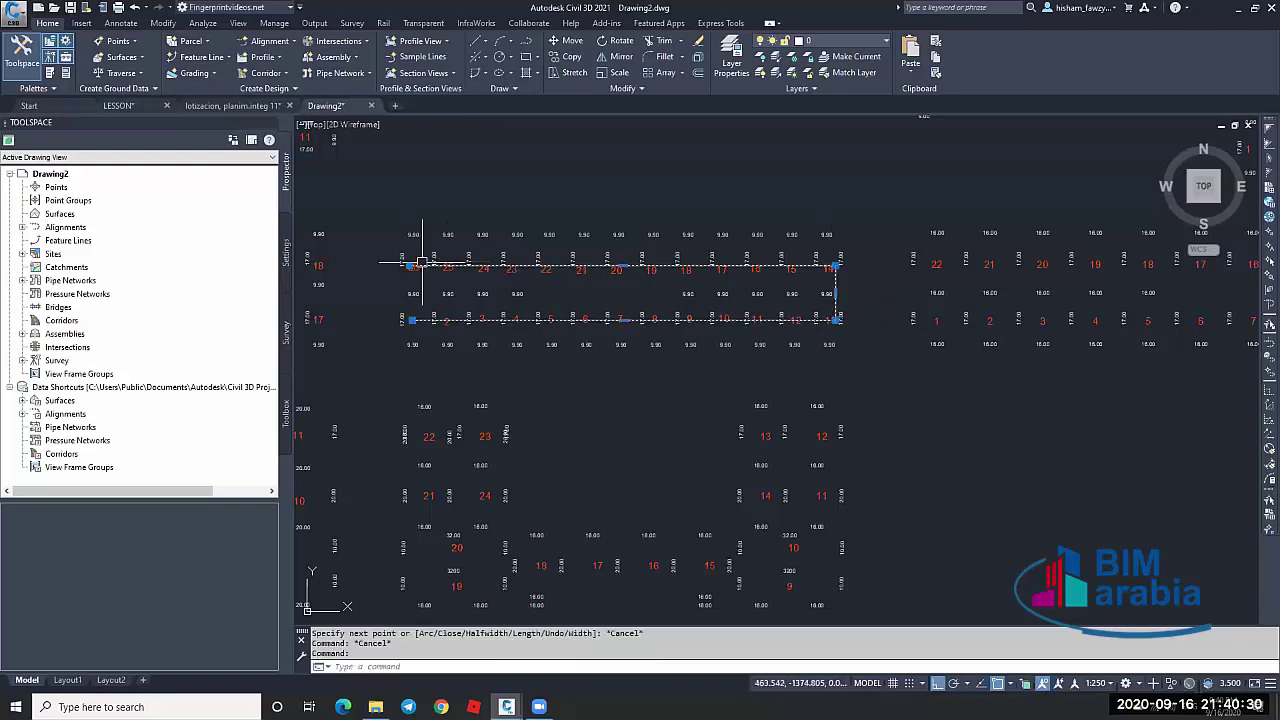
scroll(476, 249, "down", 3)
Copy the polyline 1000 units to the right onto block R's lot rows
type("co")
key("Return")
left_click(541, 468)
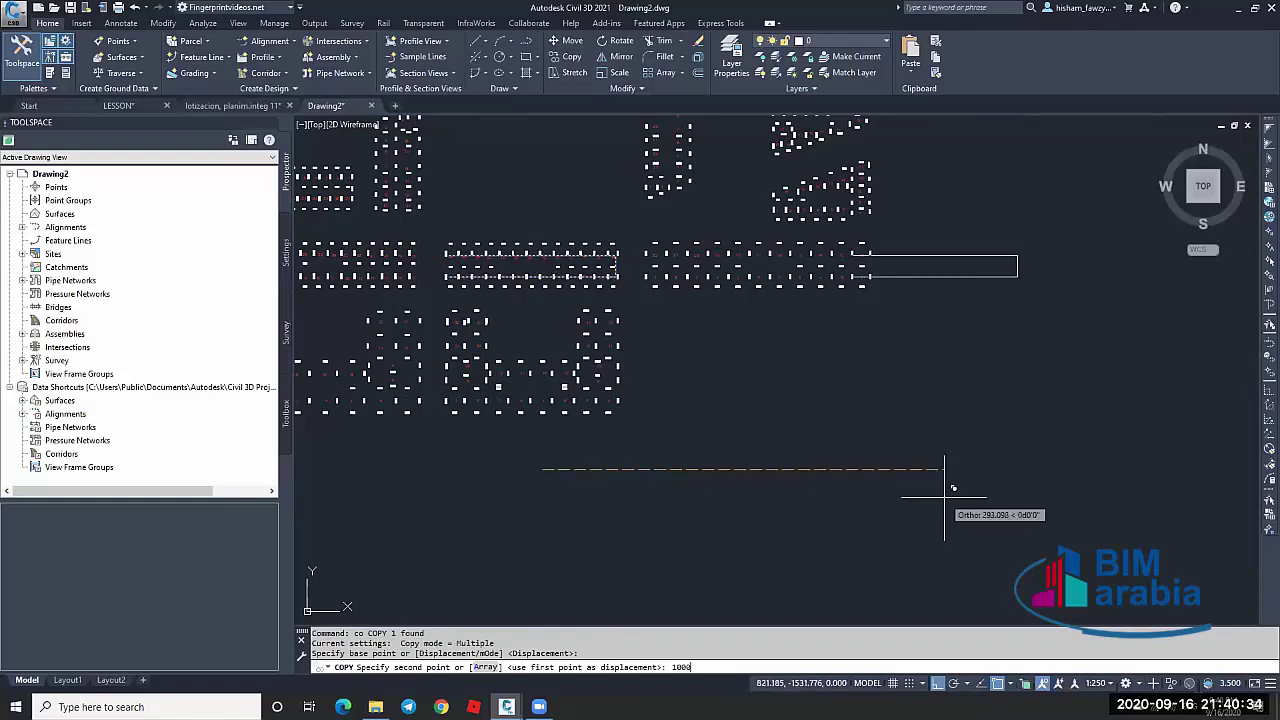
type("1000")
key("Return")
scroll(943, 500, "up", 6)
key("Escape")
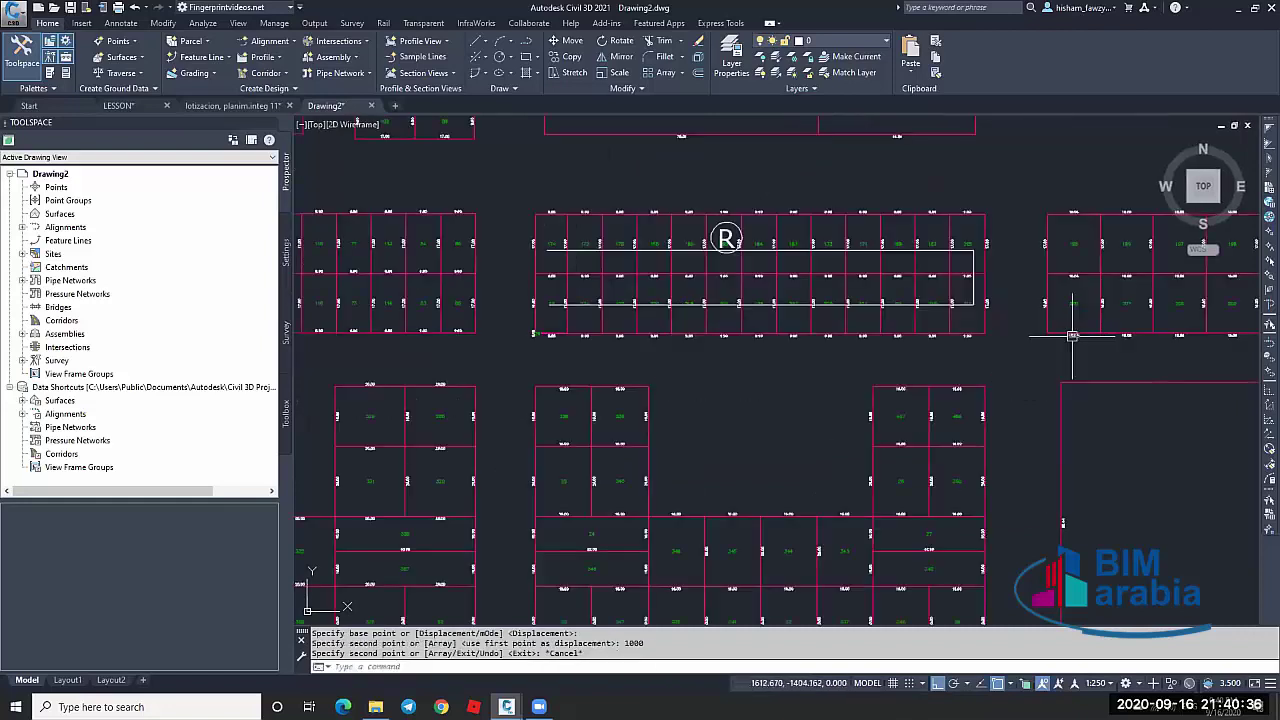
scroll(802, 276, "up", 3)
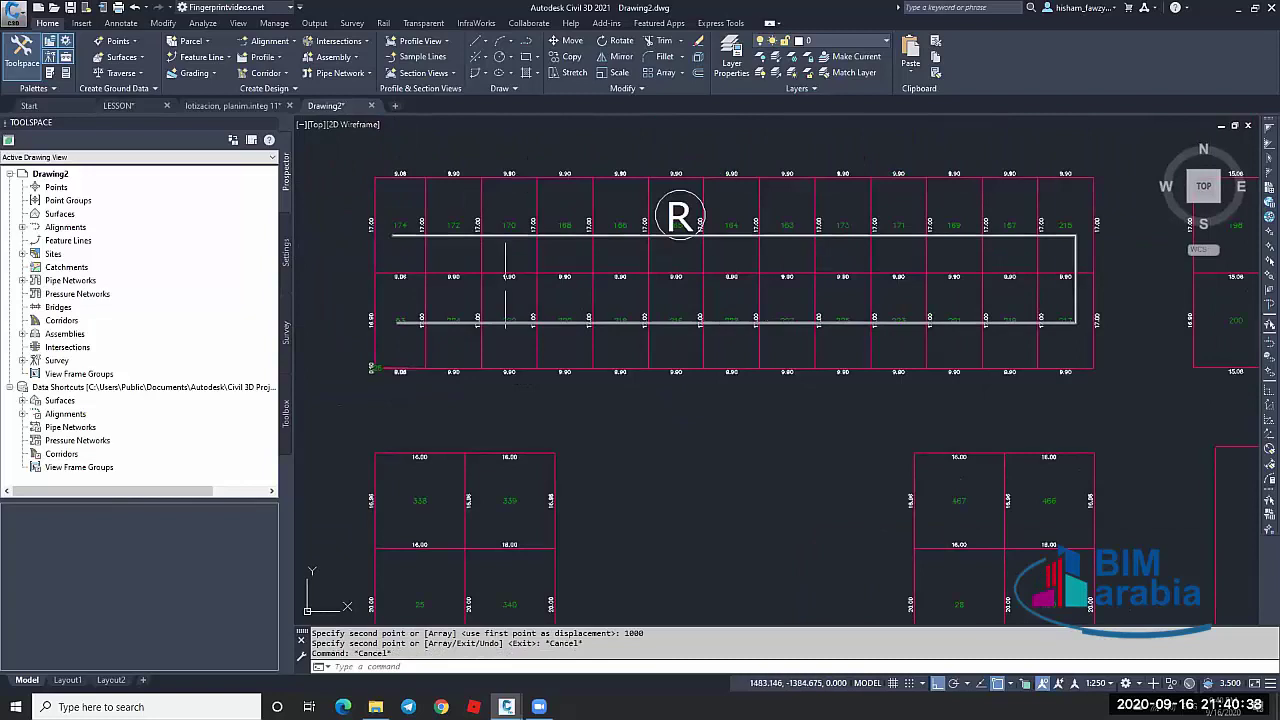
key("Escape")
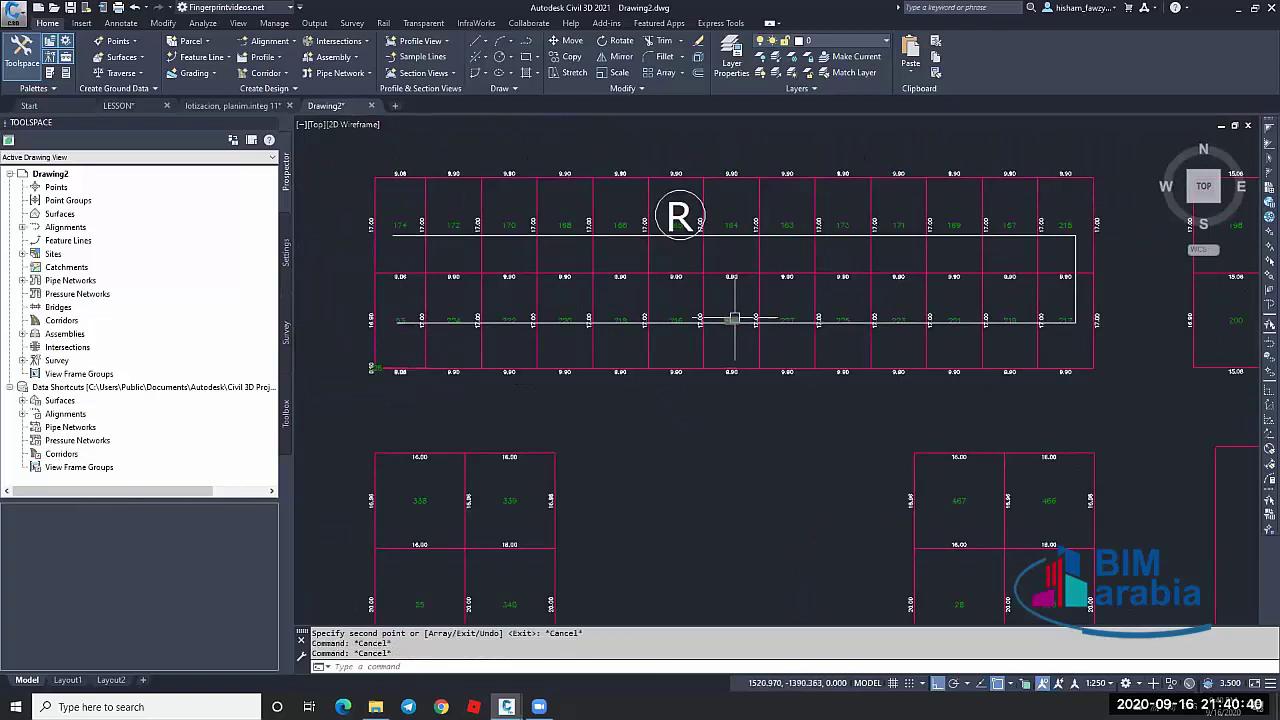
scroll(735, 318, "down", 3)
scroll(858, 330, "down", 2)
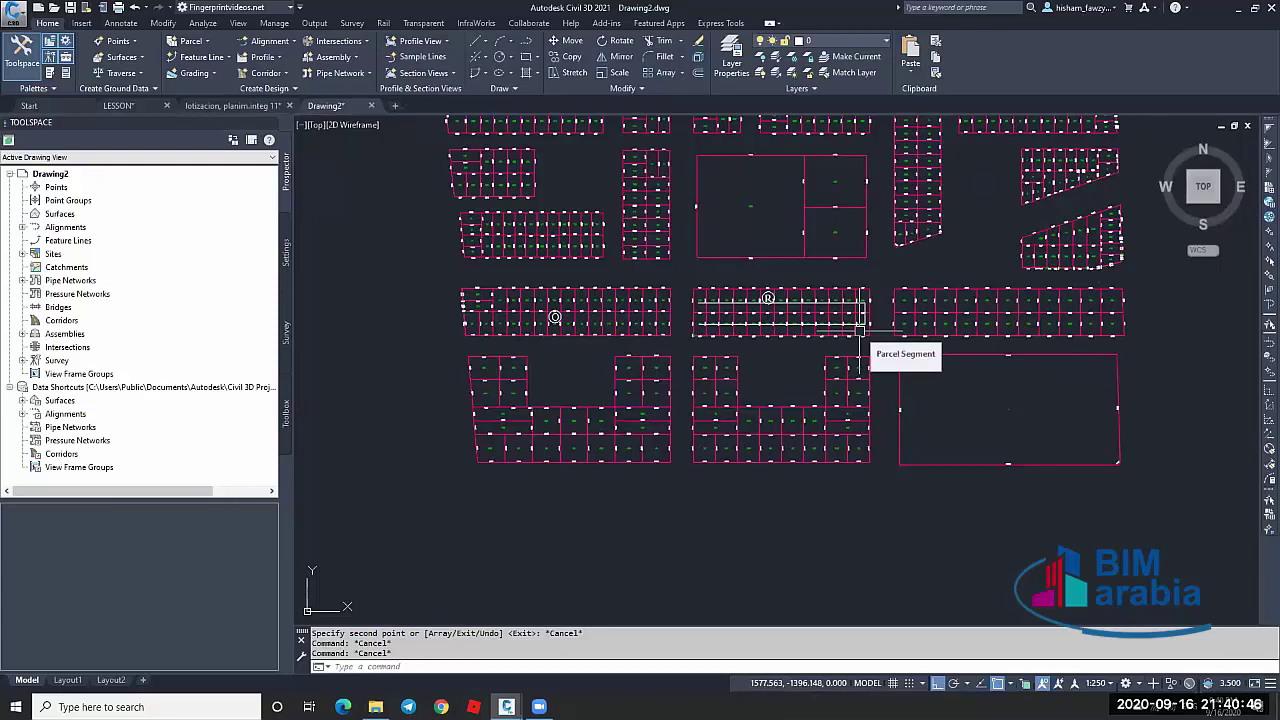
Delete the short 0.10 parcel segment at parcel 226's lower-left corner
scroll(751, 320, "up", 4)
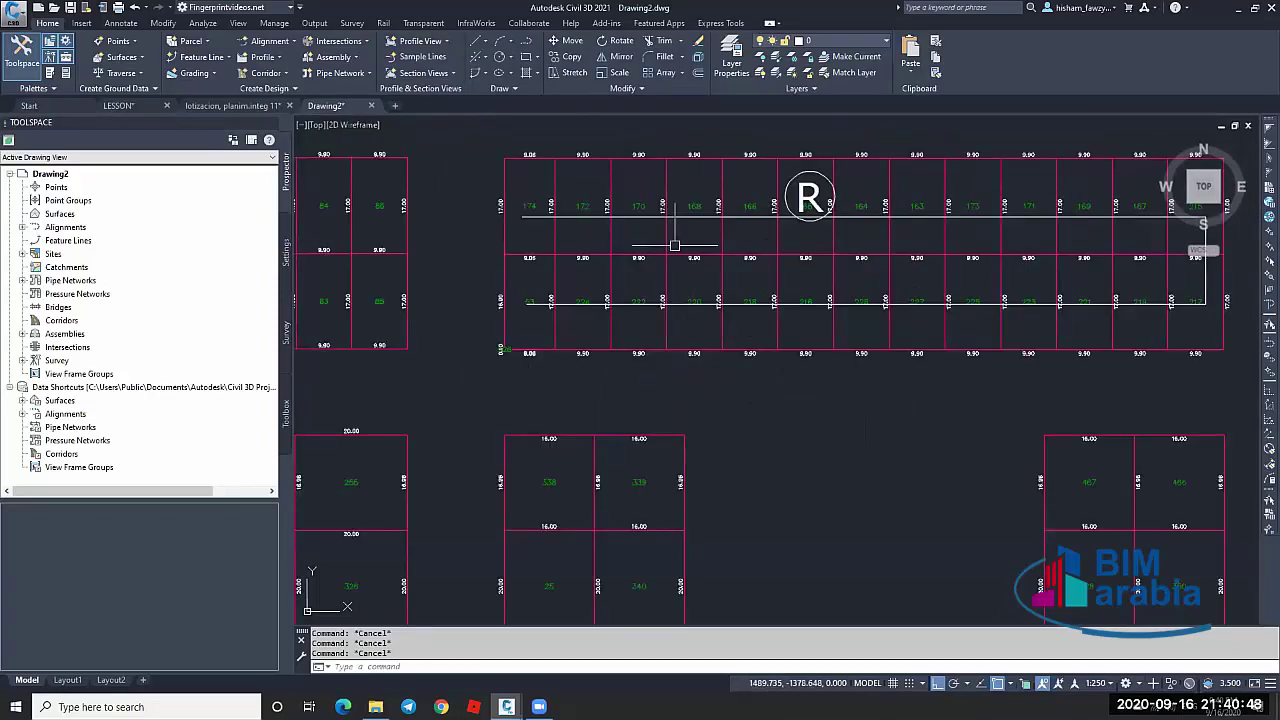
scroll(503, 352, "up", 8)
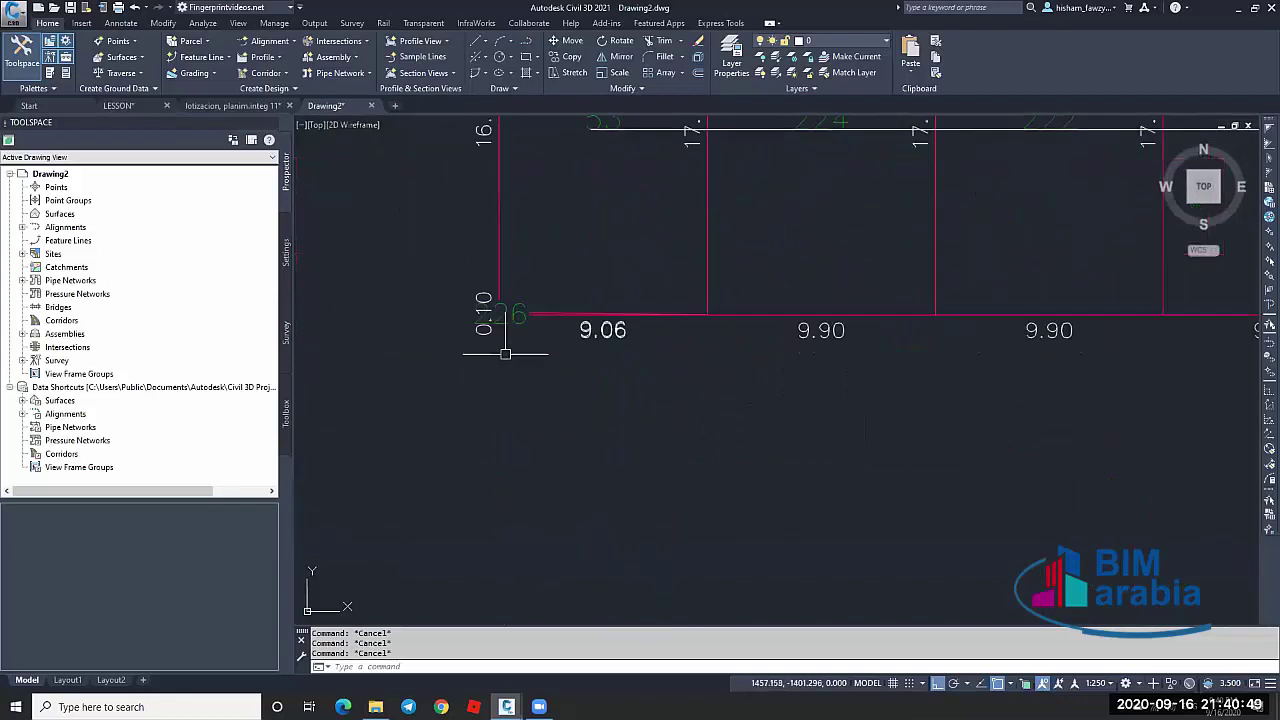
left_click(526, 305)
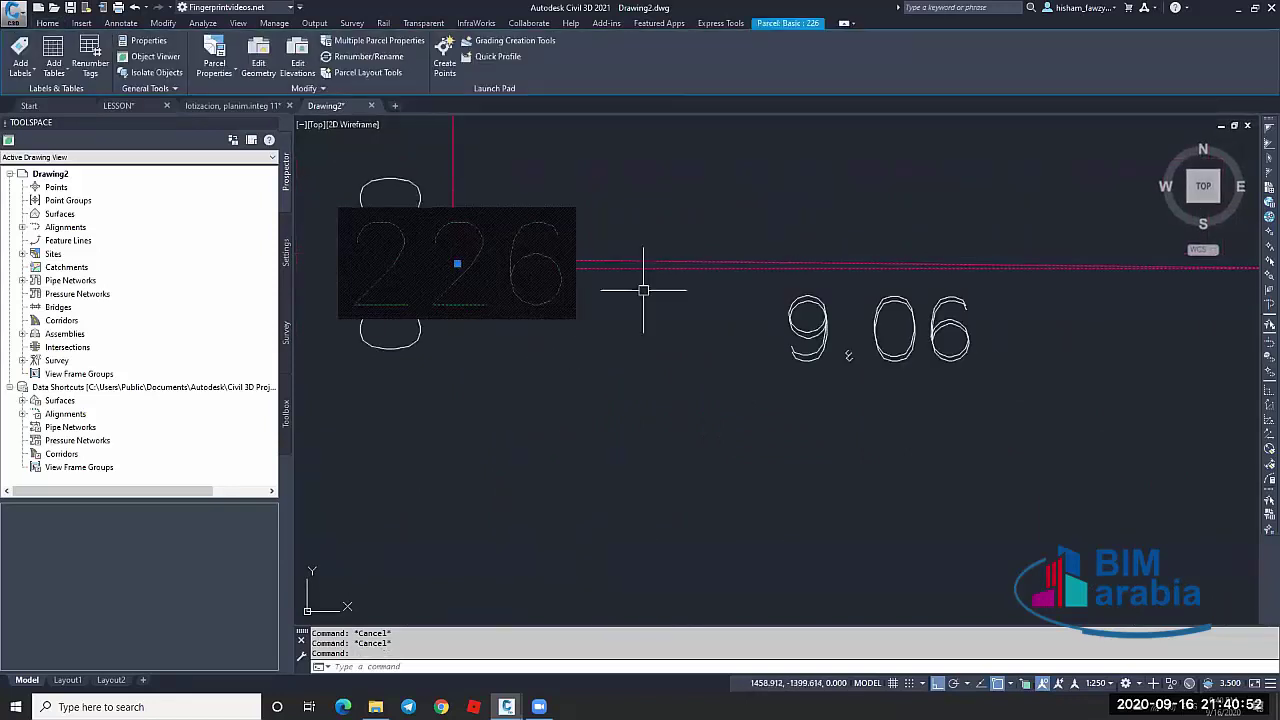
key("Escape")
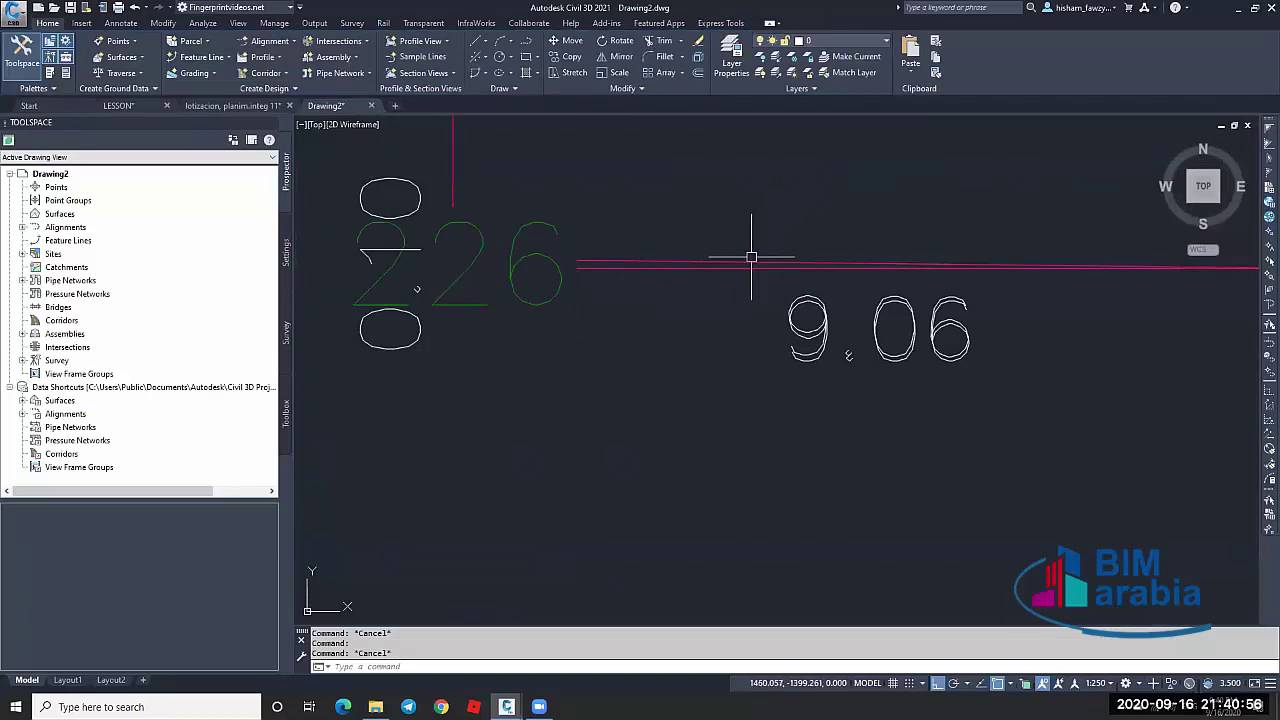
left_click(751, 263)
scroll(675, 264, "down", 5)
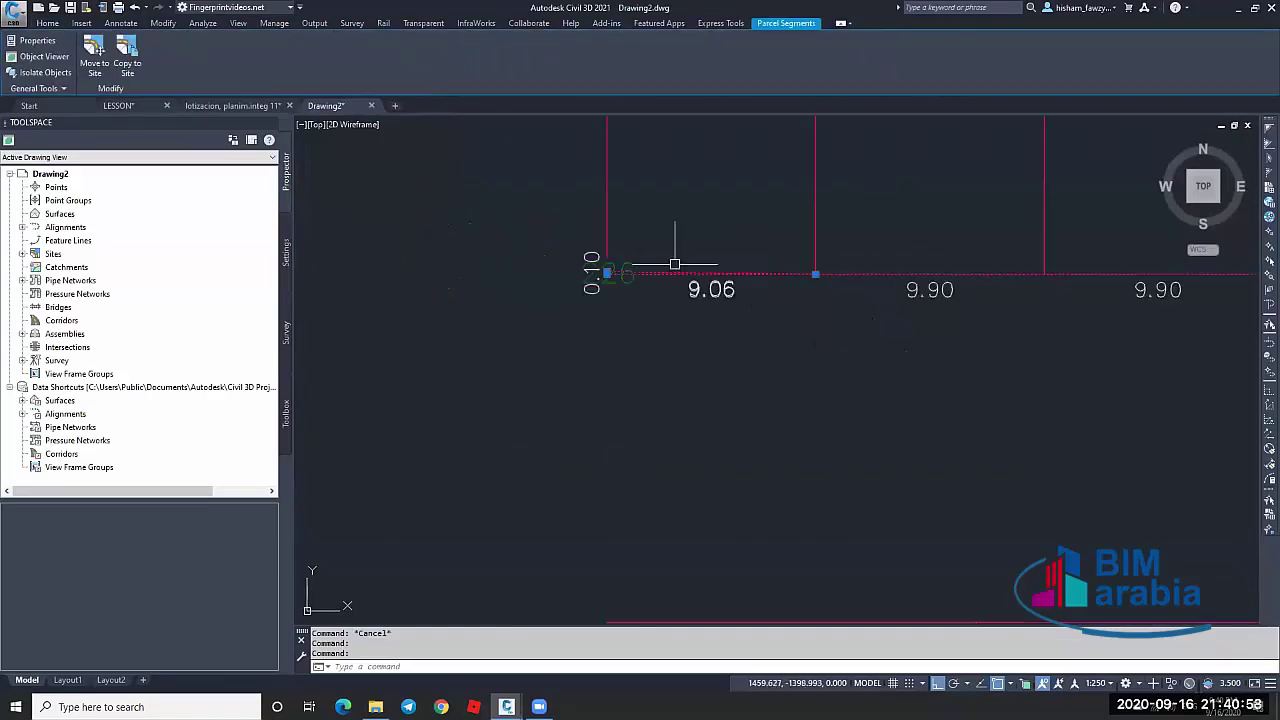
scroll(675, 264, "up", 5)
left_click(594, 305)
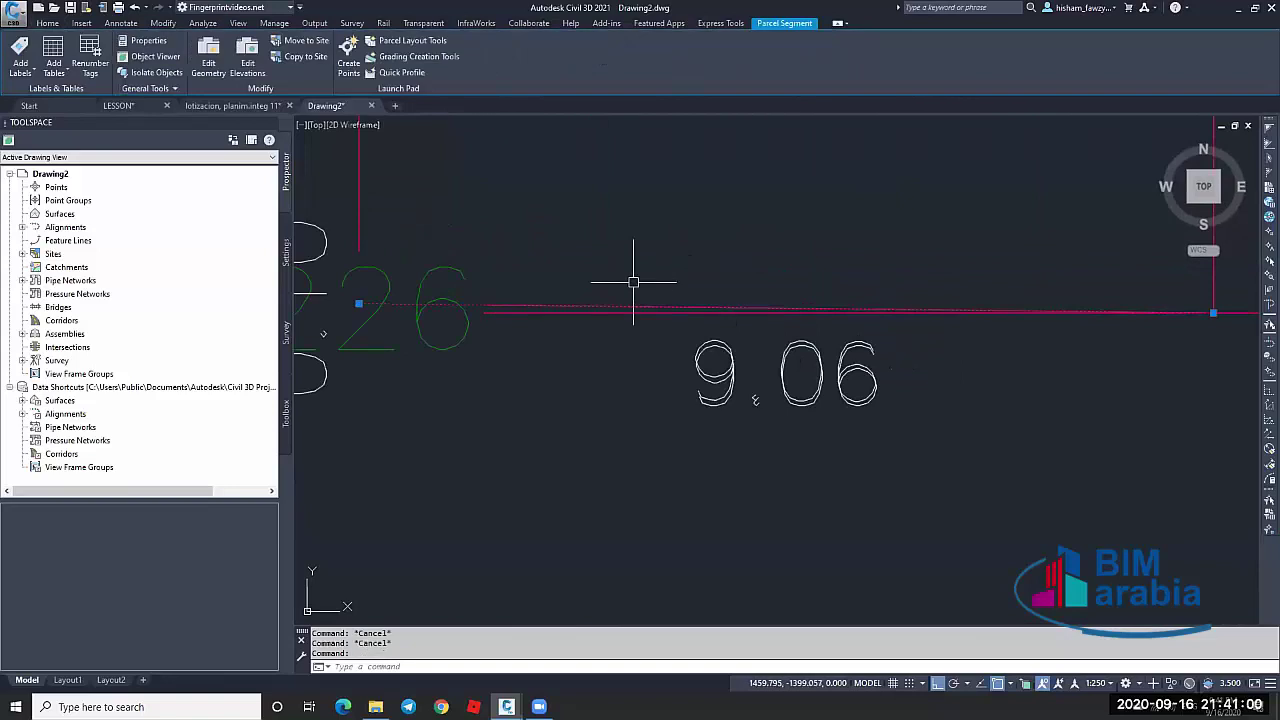
key("Delete")
Check the corner segment label, then zoom back out to the whole parcel block
scroll(430, 315, "down", 8)
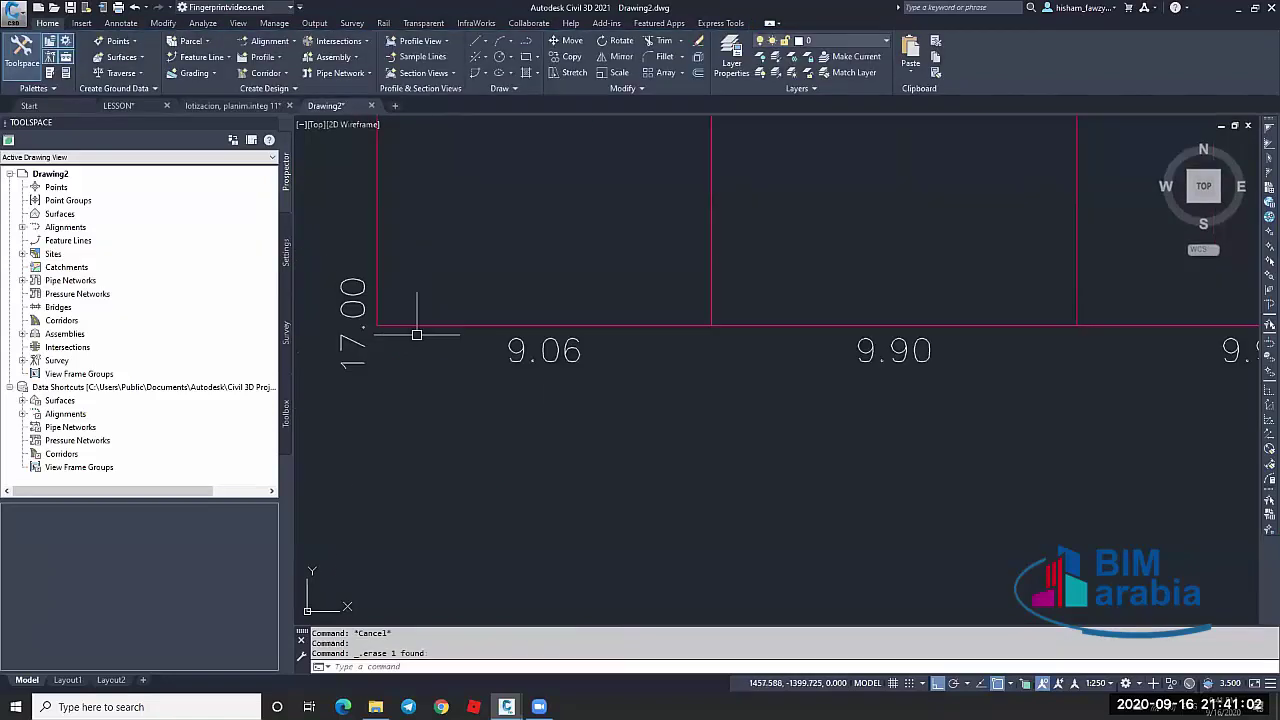
scroll(495, 345, "up", 5)
left_click(500, 360)
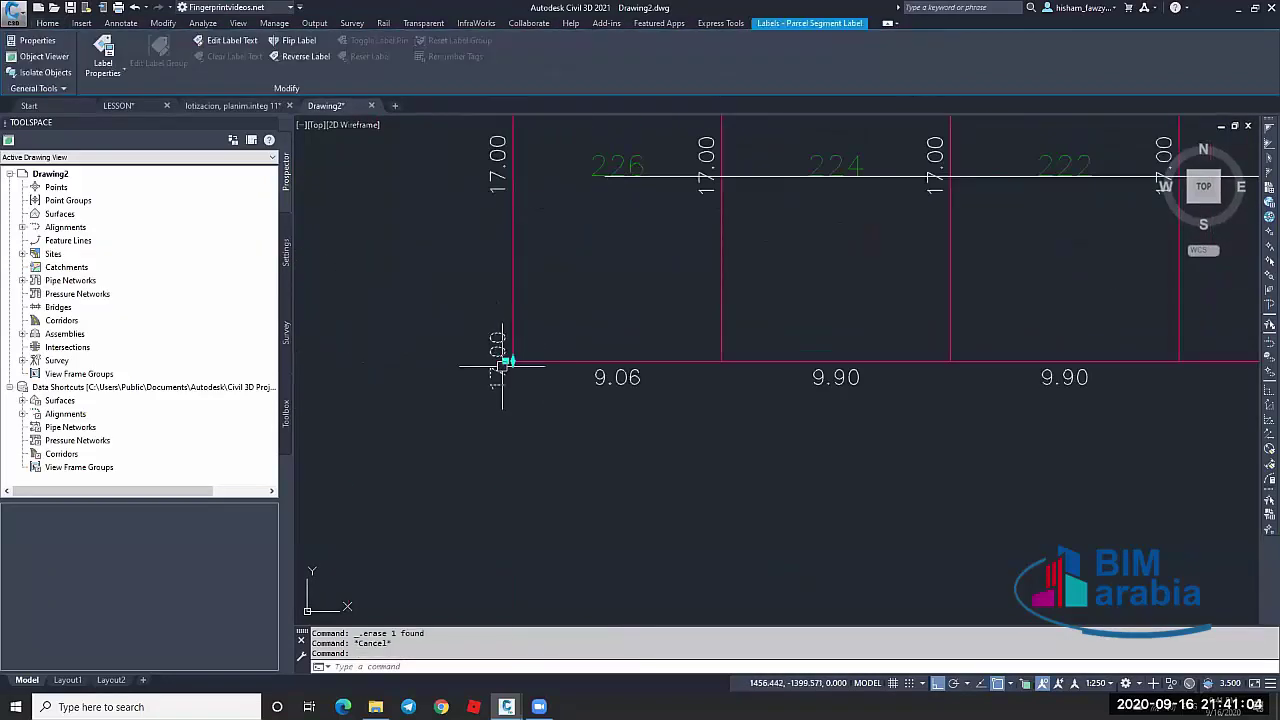
key("Escape")
scroll(502, 366, "down", 5)
scroll(566, 314, "up", 4)
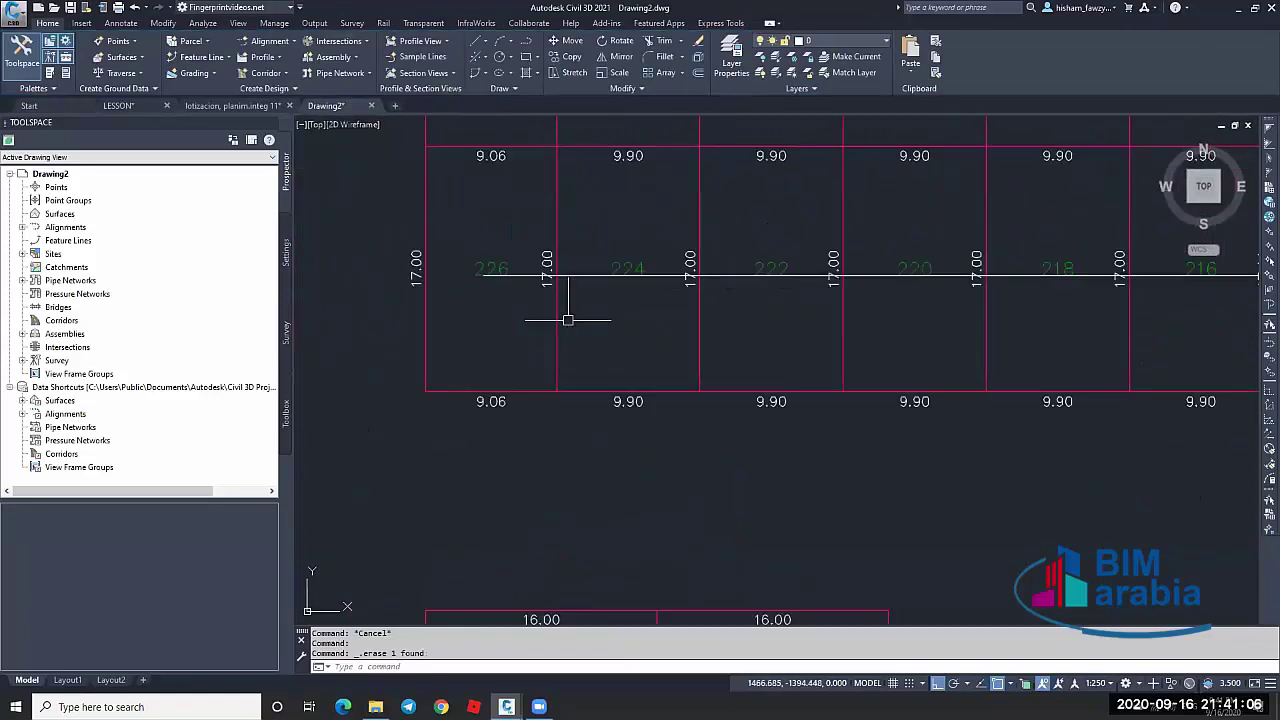
scroll(487, 290, "down", 4)
scroll(520, 268, "up", 2)
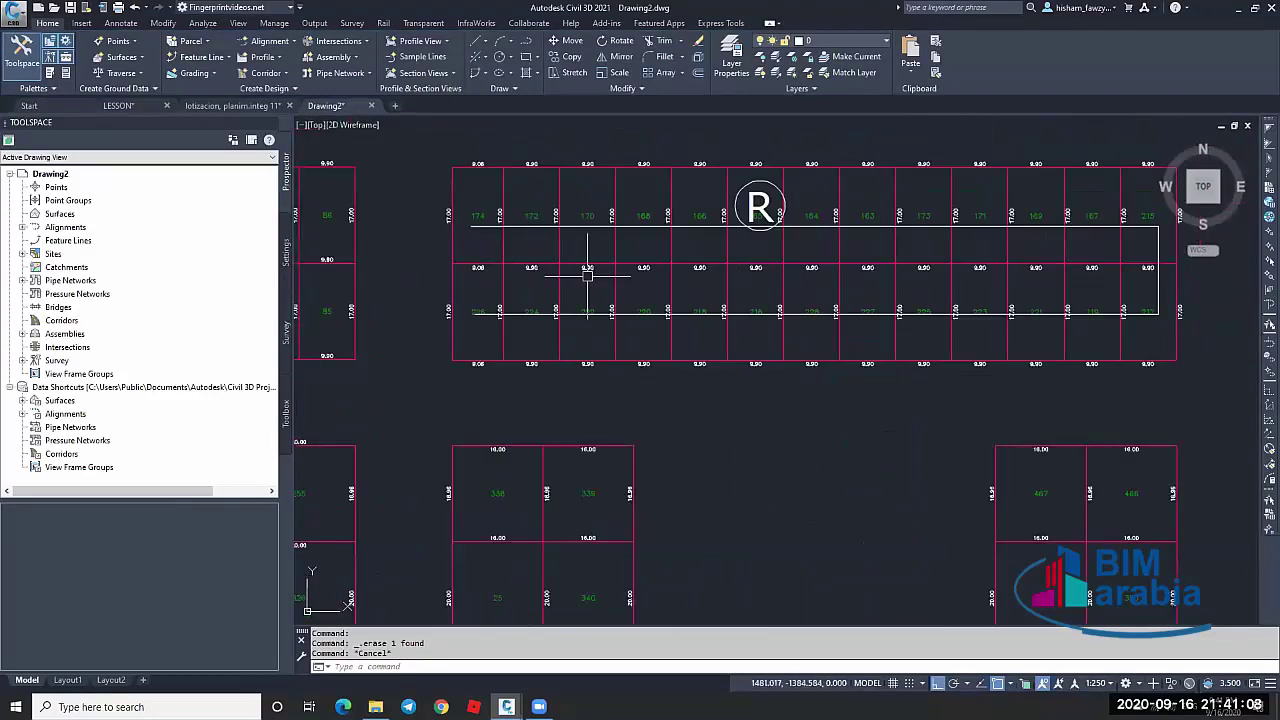
middle_click_drag(585, 277, 559, 316)
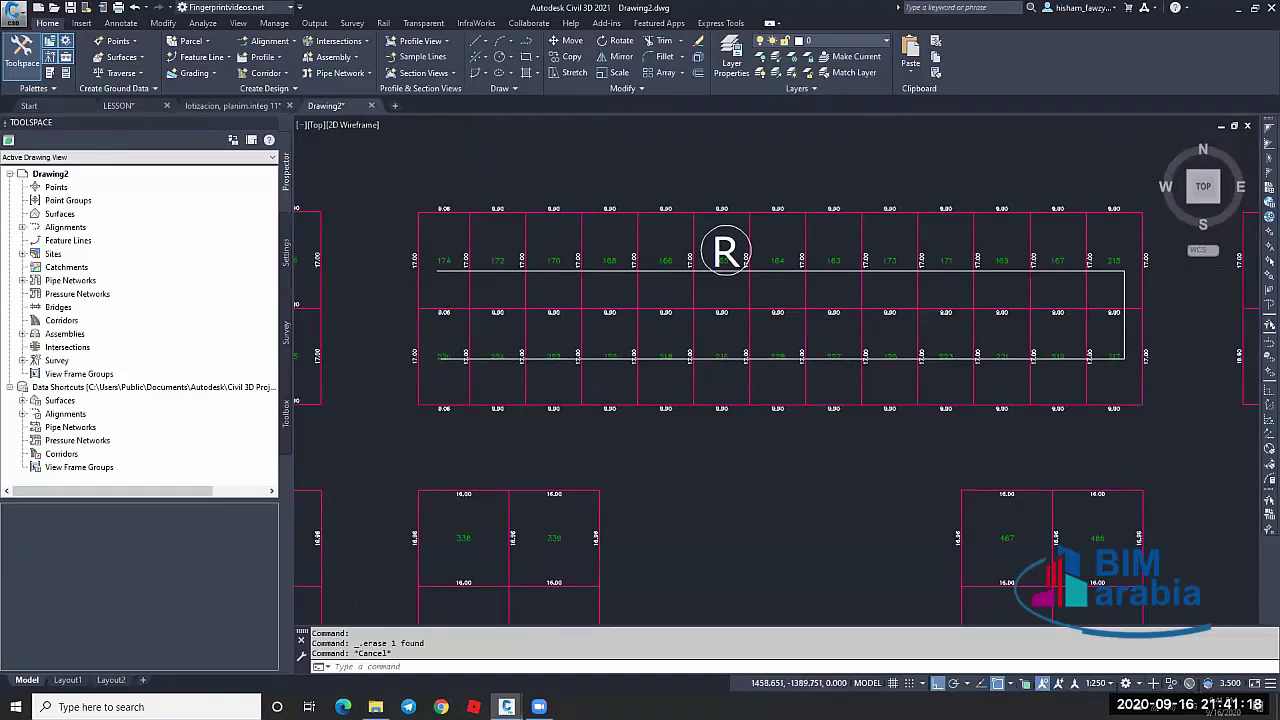
scroll(430, 348, "up", 4)
Rename Site 1's parcels with template R-<[Next Counter]>, starting at 1 and incrementing by 1
left_click(466, 366)
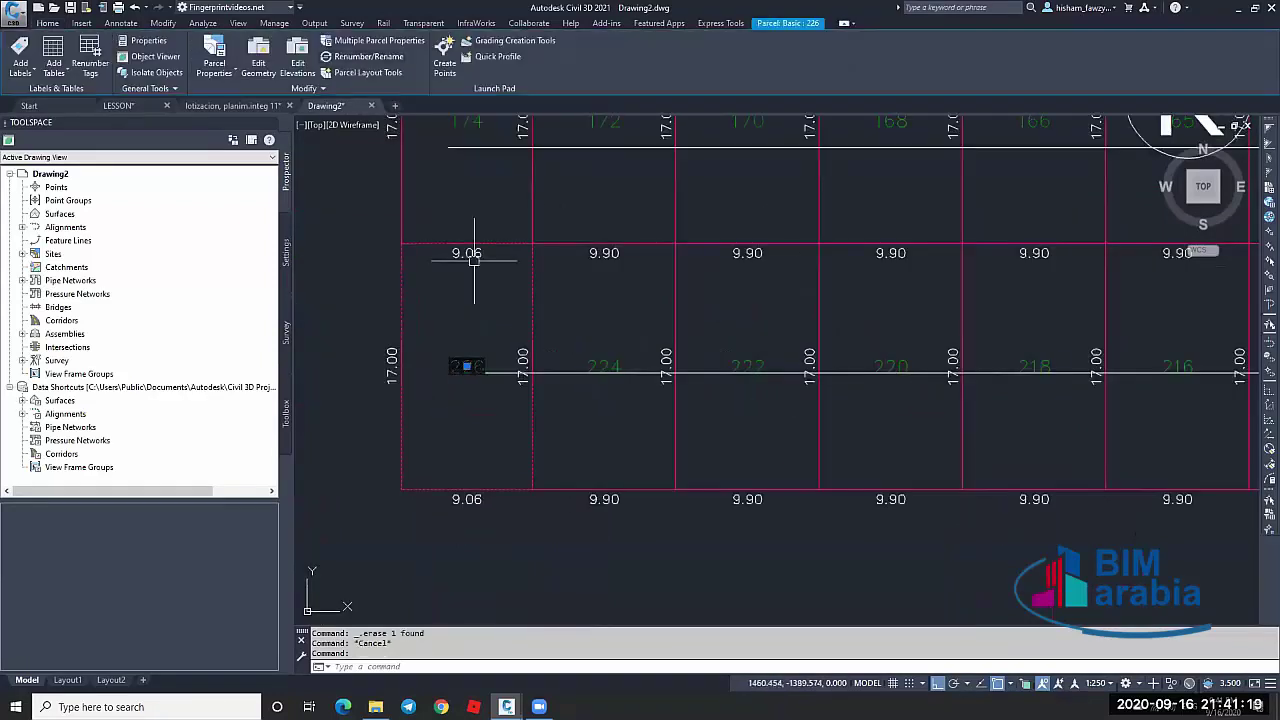
left_click(370, 57)
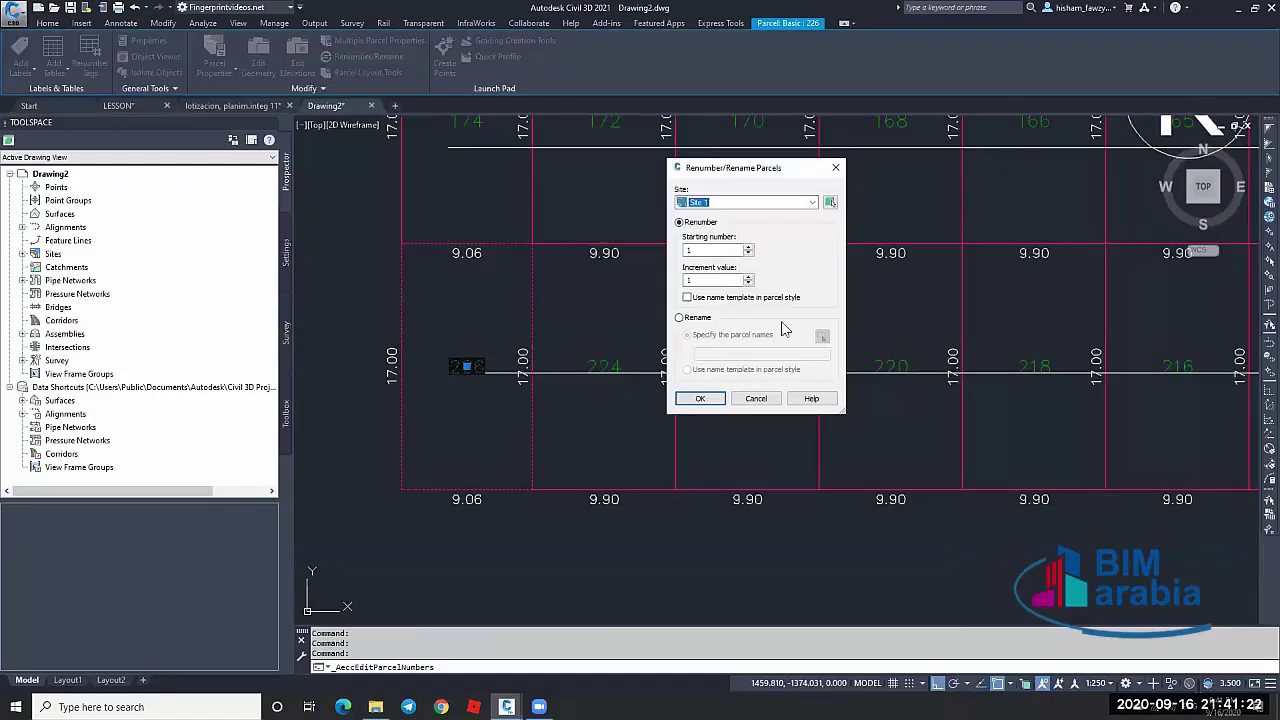
left_click(696, 320)
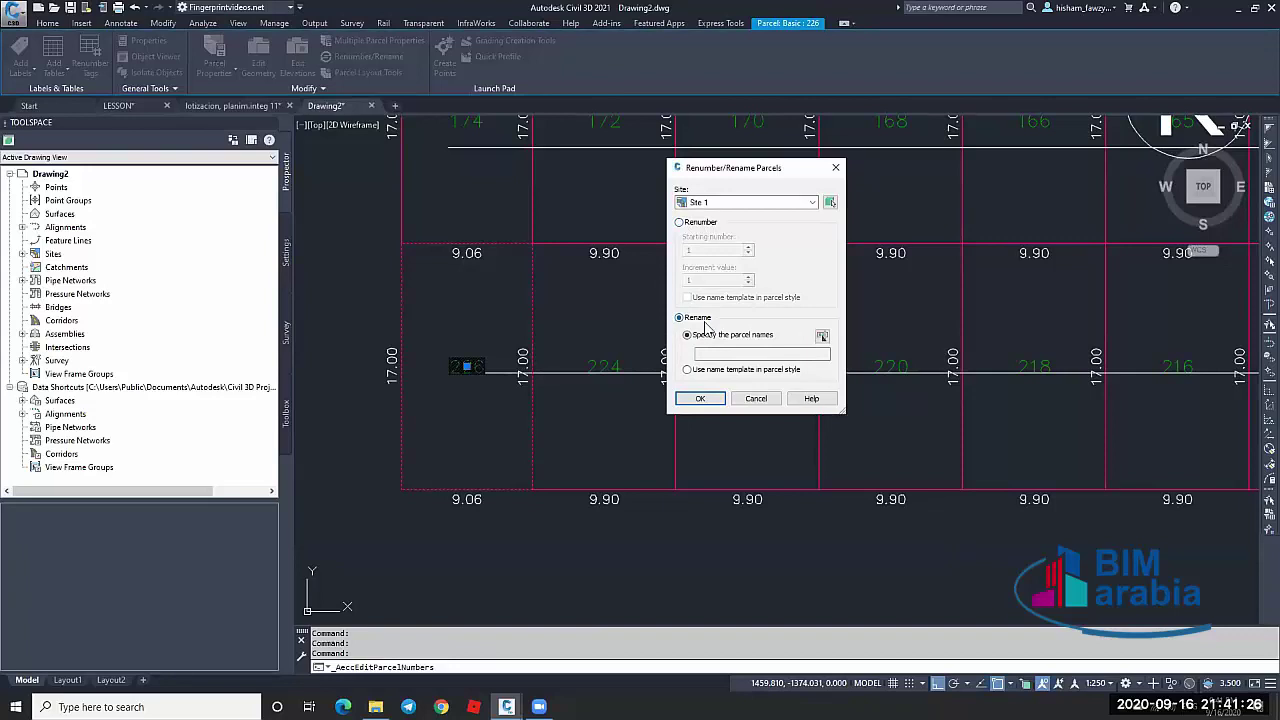
left_click(822, 337)
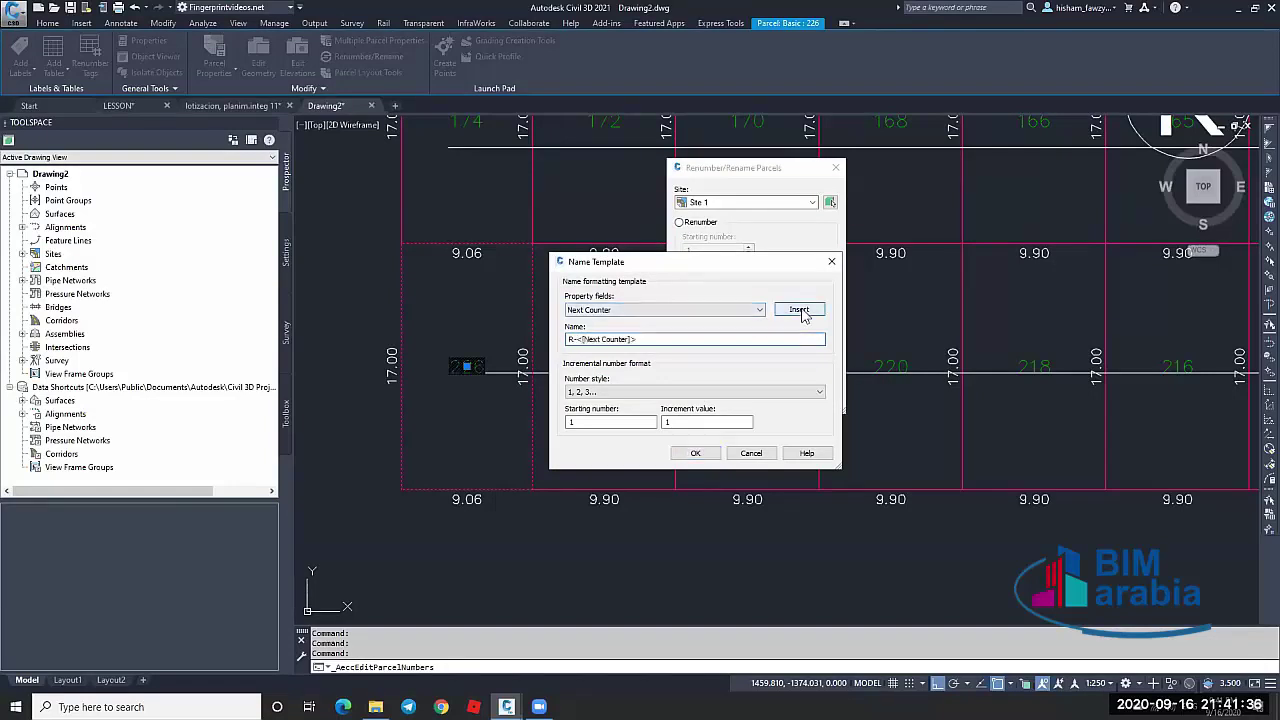
double_click(585, 421)
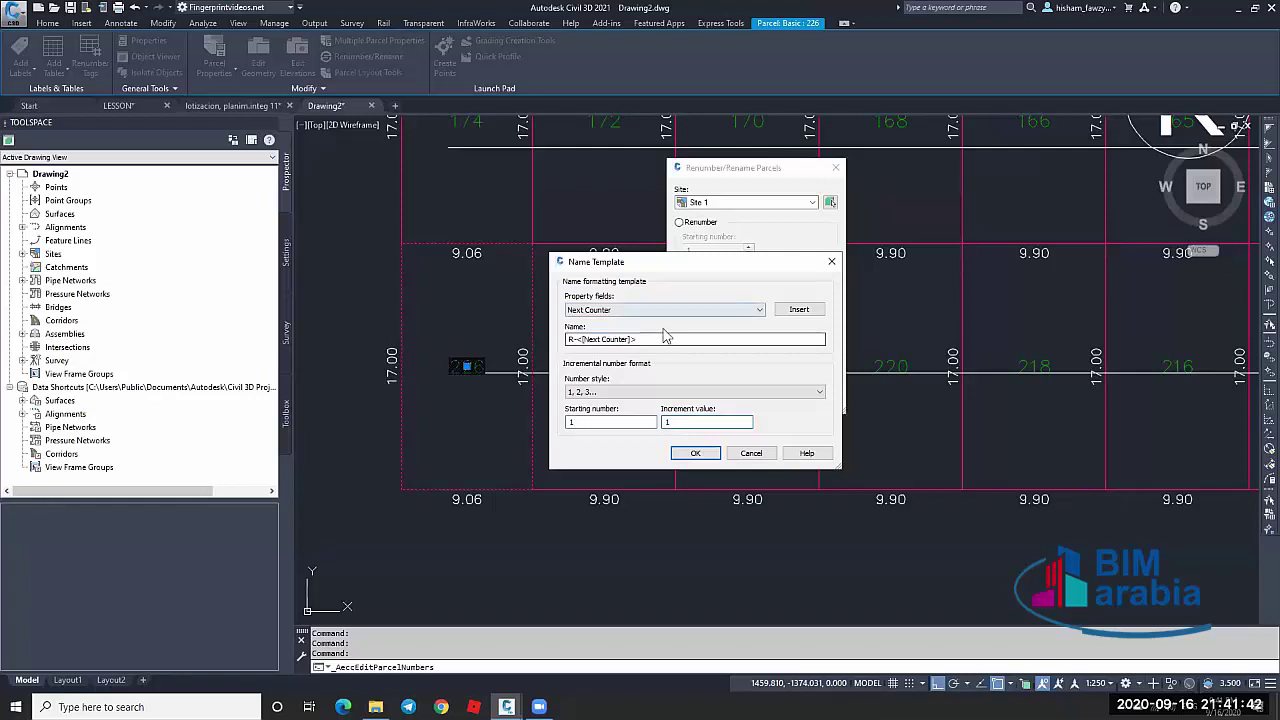
left_click(692, 454)
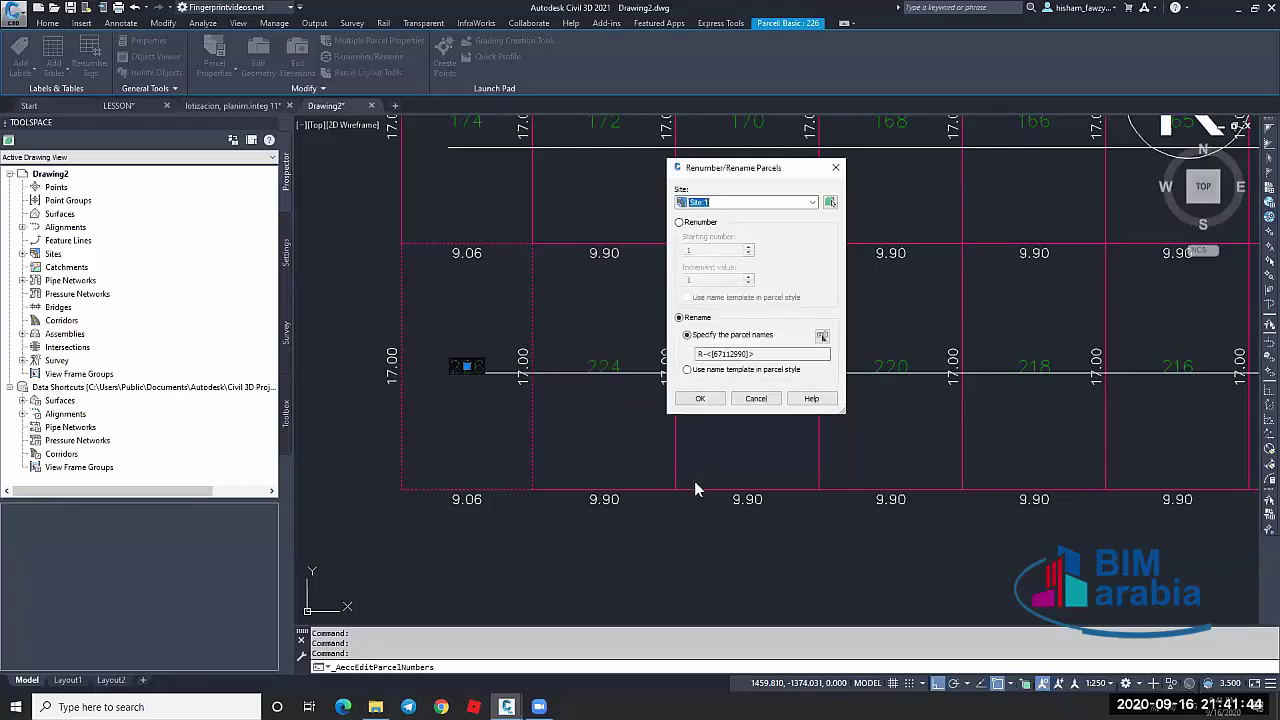
left_click(698, 399)
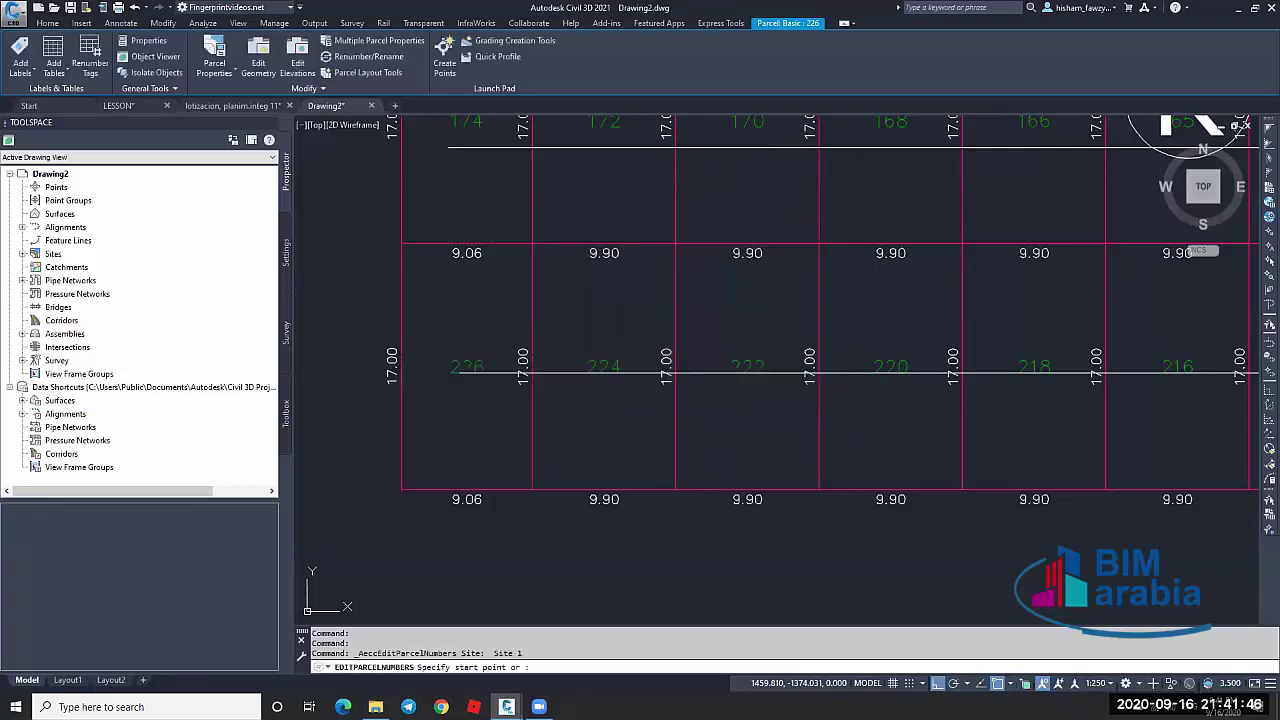
Use the white U-shaped polyline as the path to rename the parcels R-1 onward
scroll(464, 367, "down", 2)
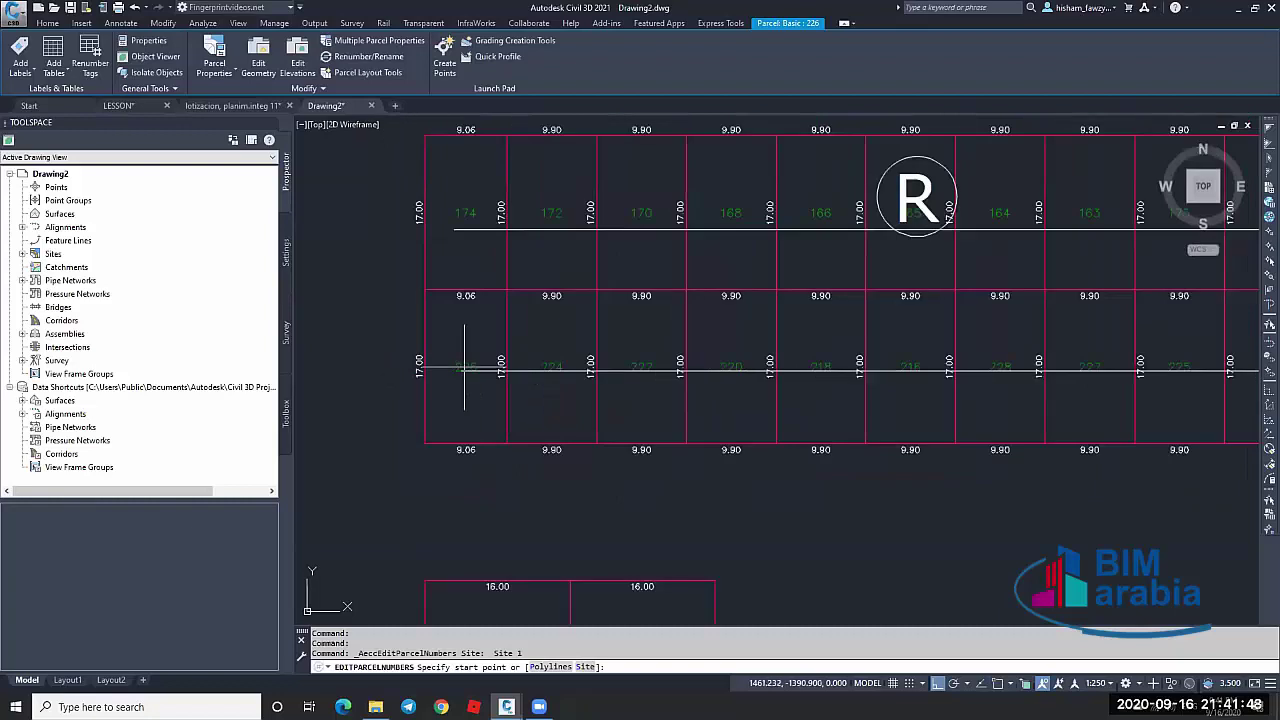
scroll(464, 367, "down", 2)
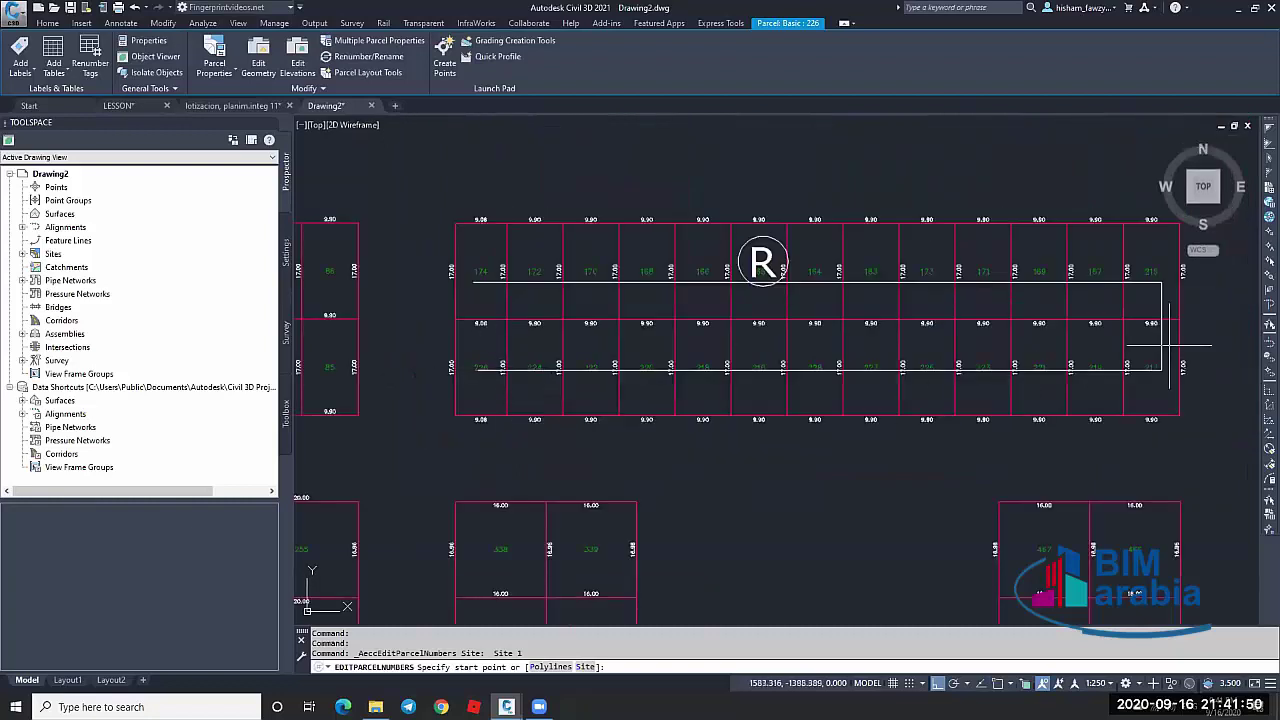
left_click(555, 667)
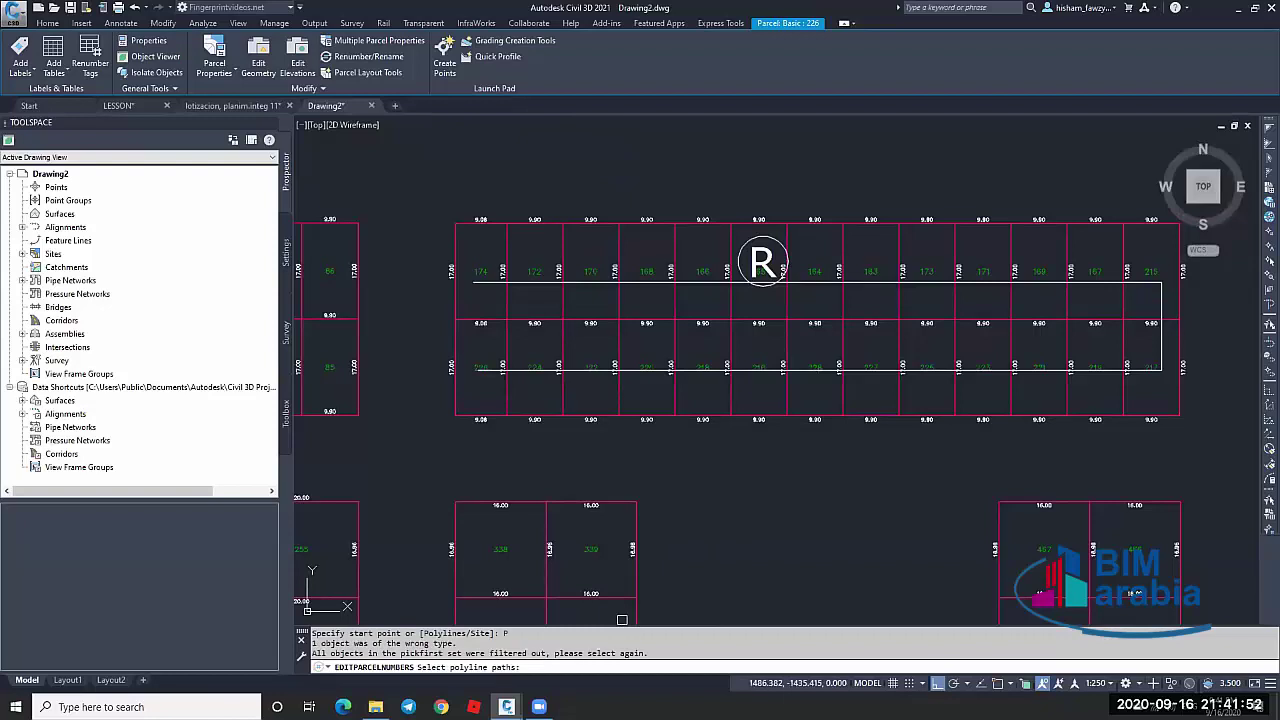
left_click(523, 368)
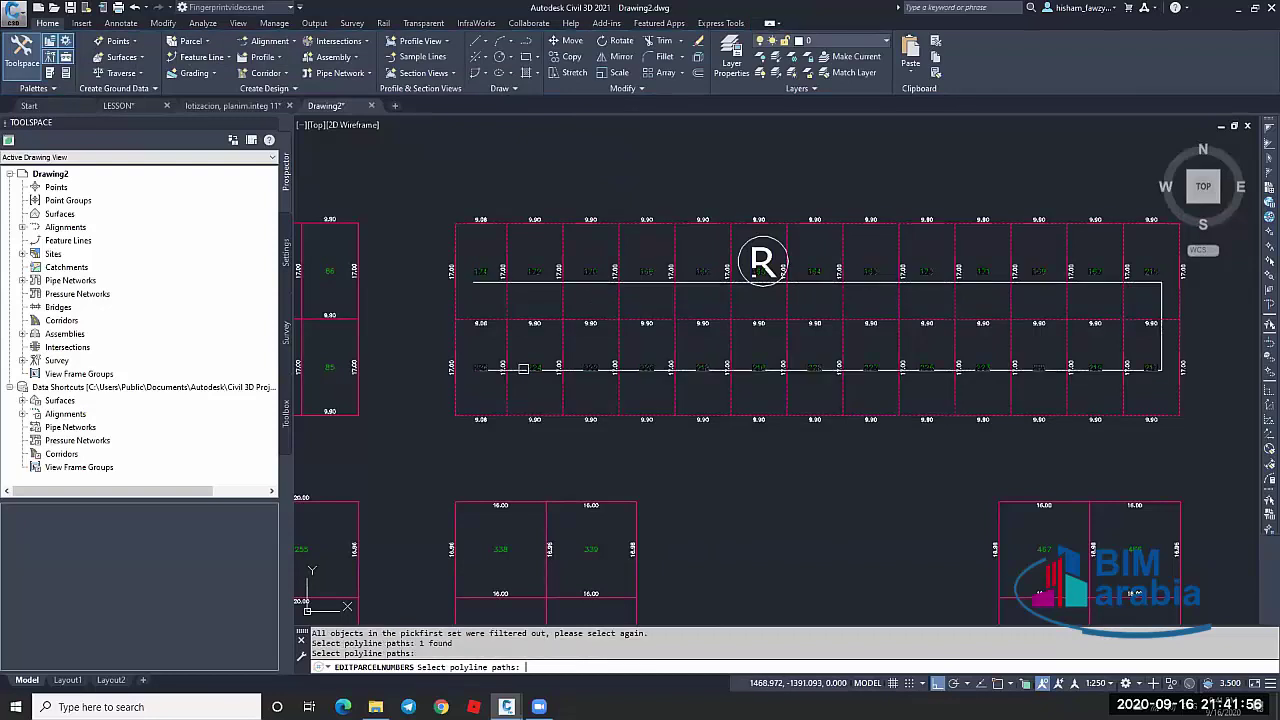
key("Return")
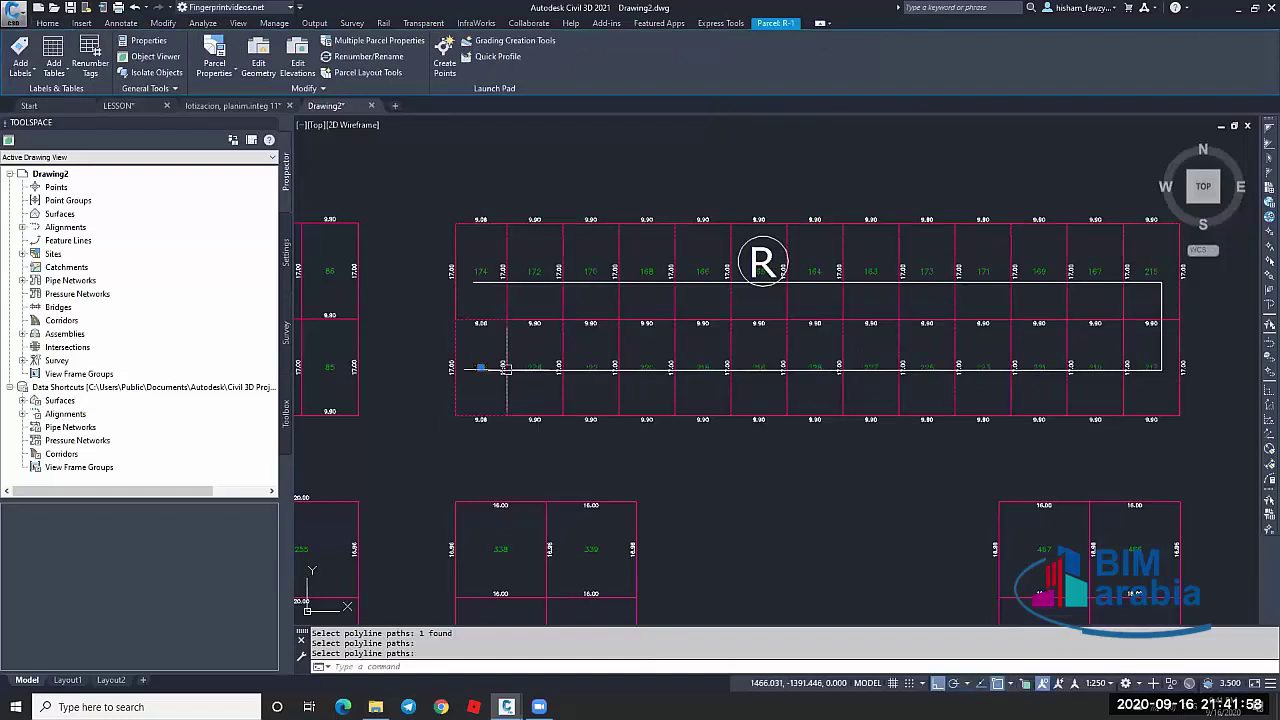
scroll(525, 368, "up", 2)
scroll(530, 365, "down", 3)
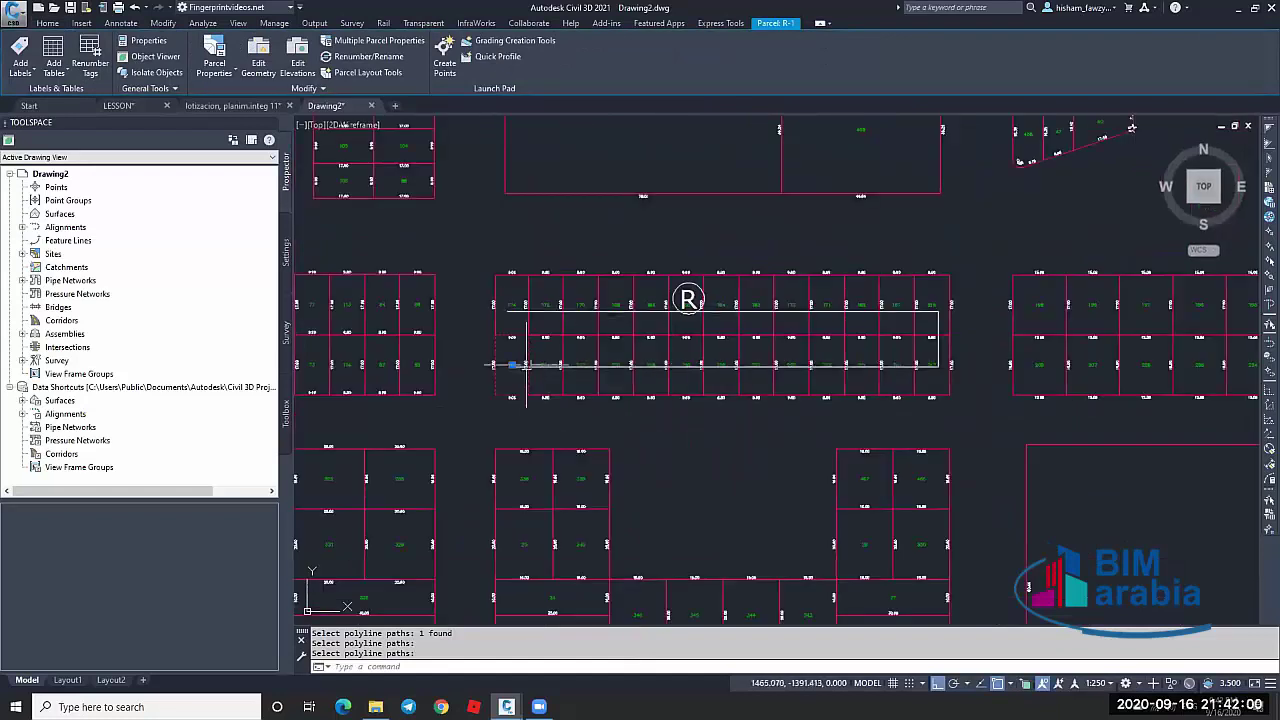
scroll(580, 398, "up", 5)
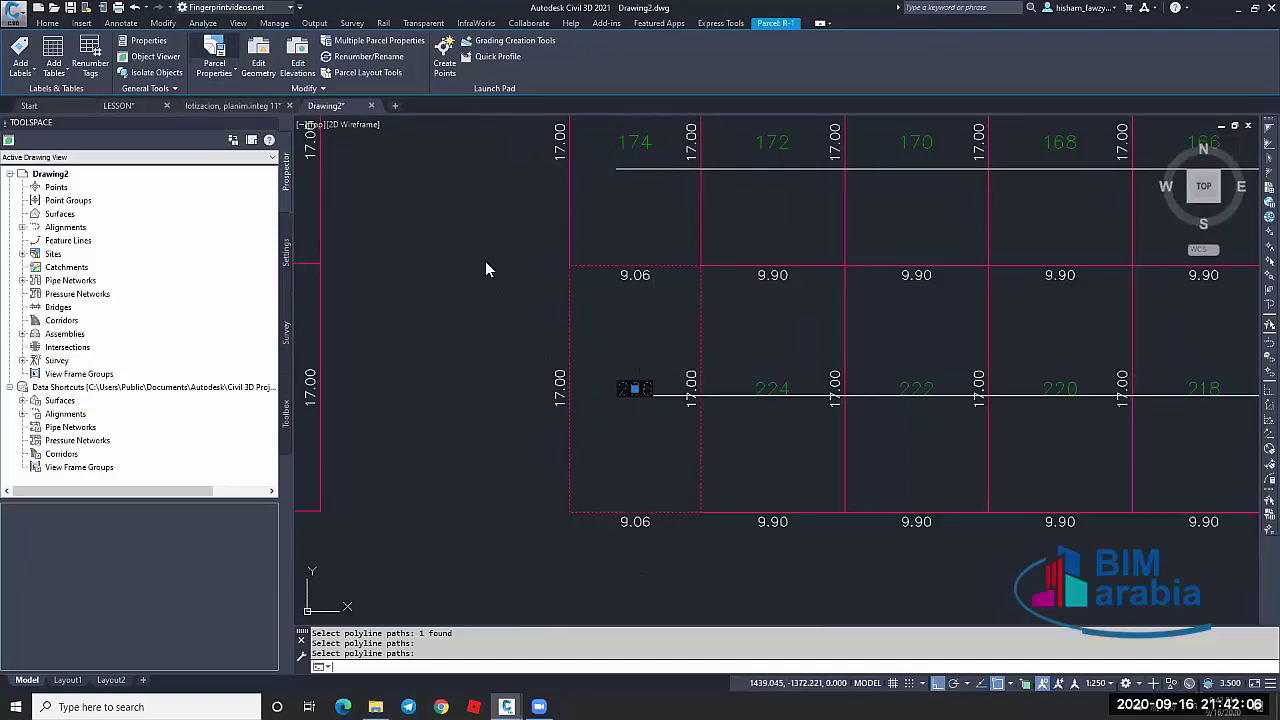
Check parcel R-1's properties to confirm its name, then close without changes
left_click(668, 226)
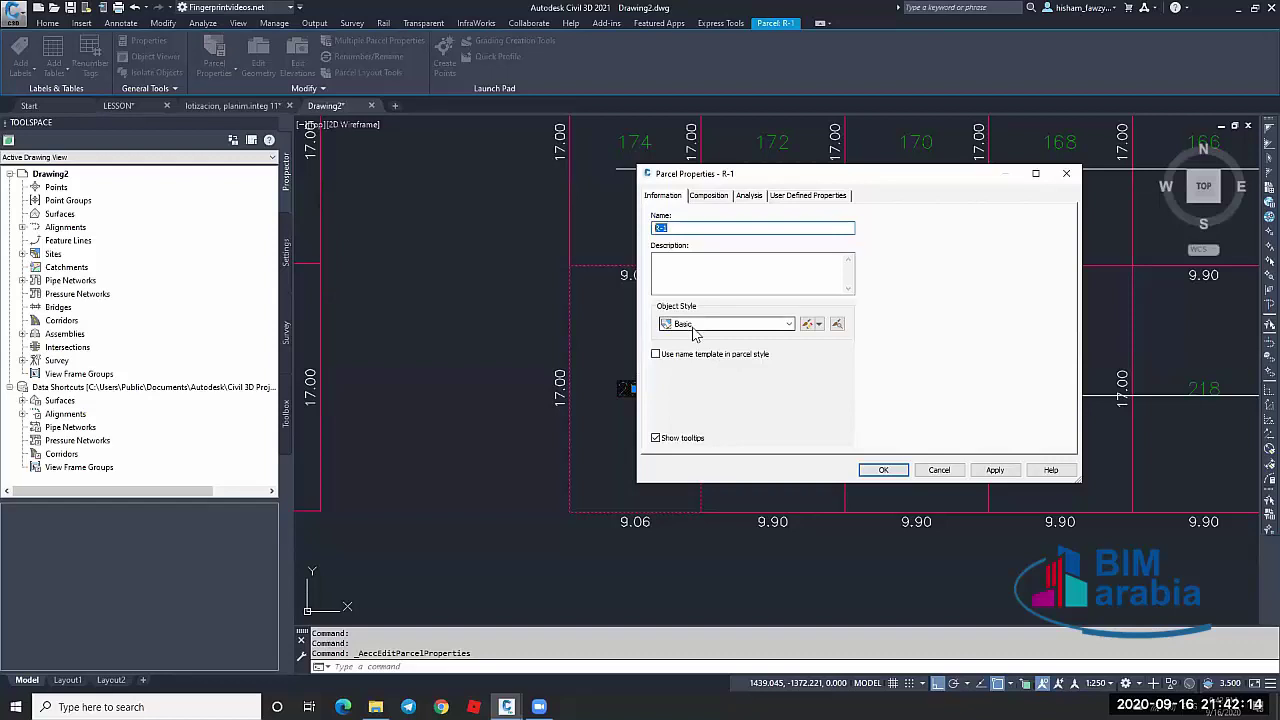
left_click(939, 469)
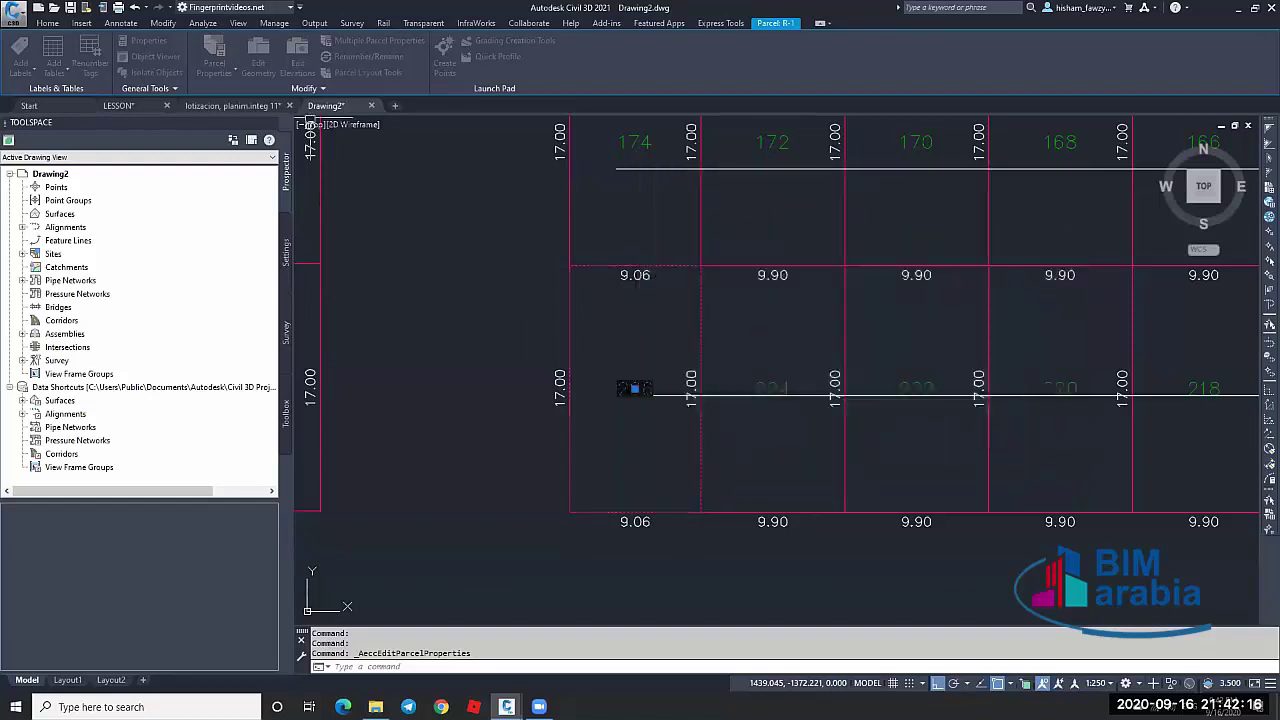
scroll(939, 469, "down", 5)
key("Escape")
scroll(699, 358, "up", 2)
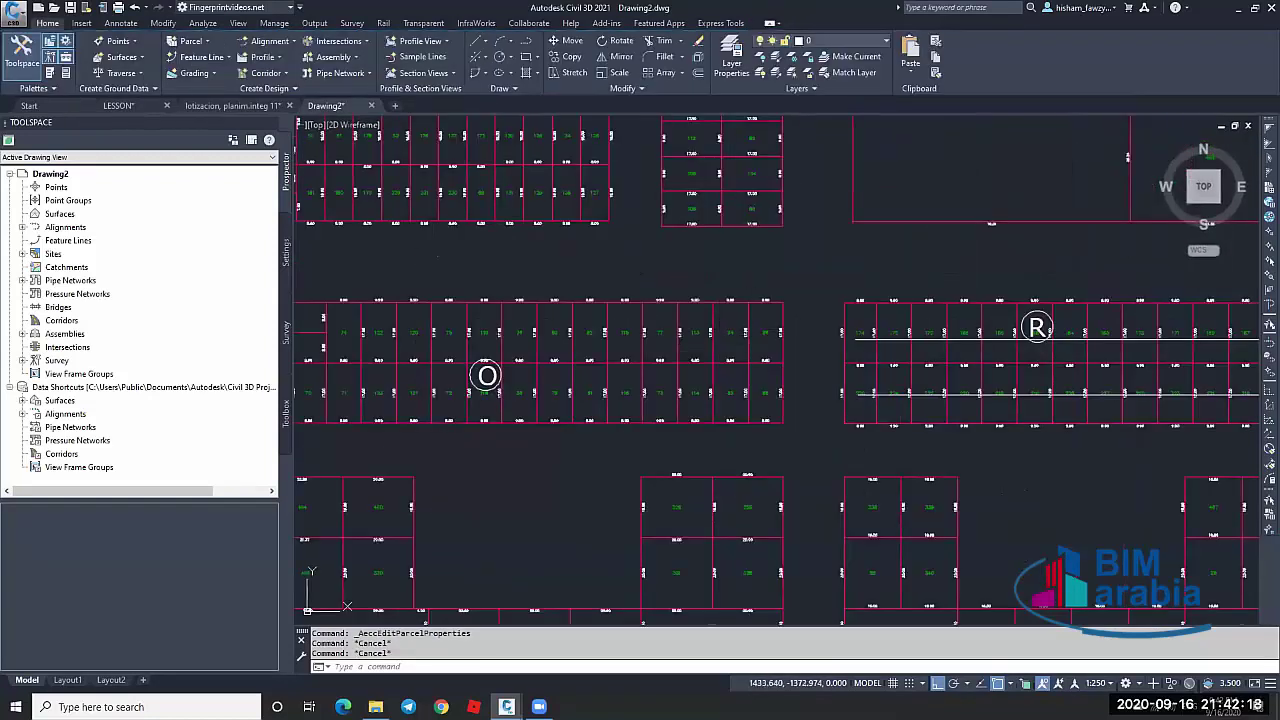
Set parcel 86's Parcel Area Label Style to Parcel Name in the Properties palette
left_click(765, 335)
key("ctrl+1")
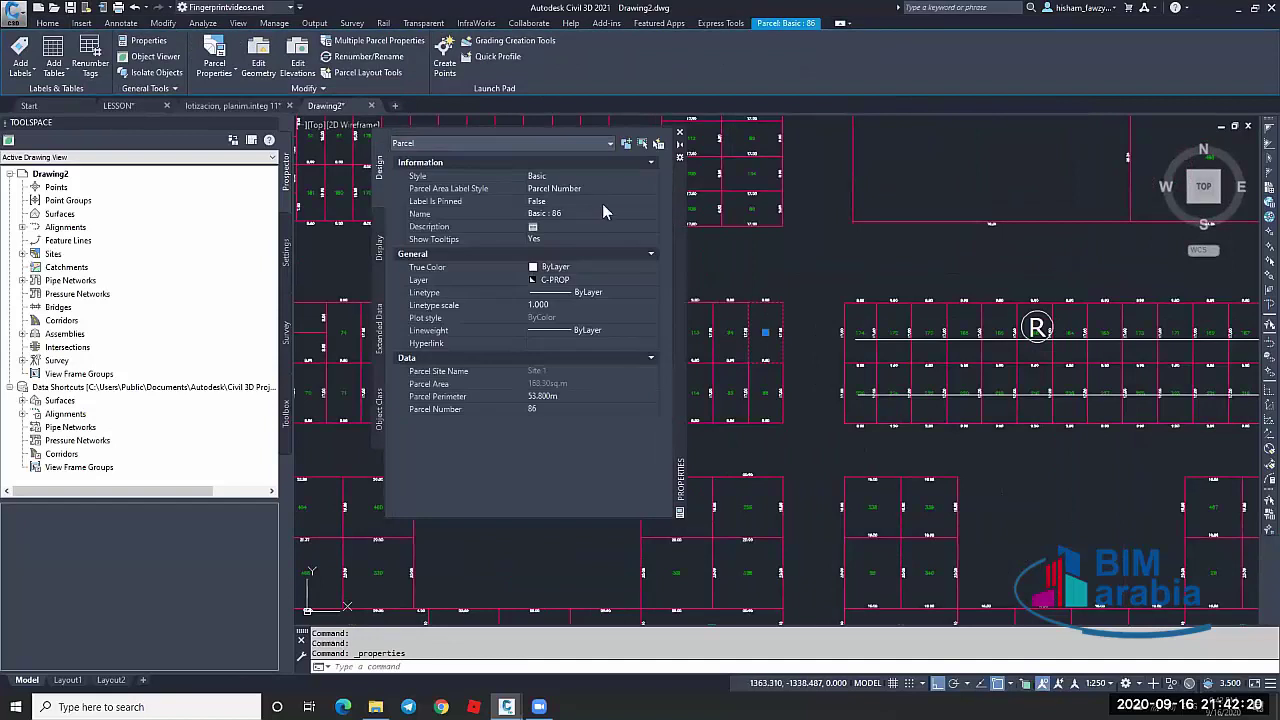
left_click(595, 188)
left_click(572, 222)
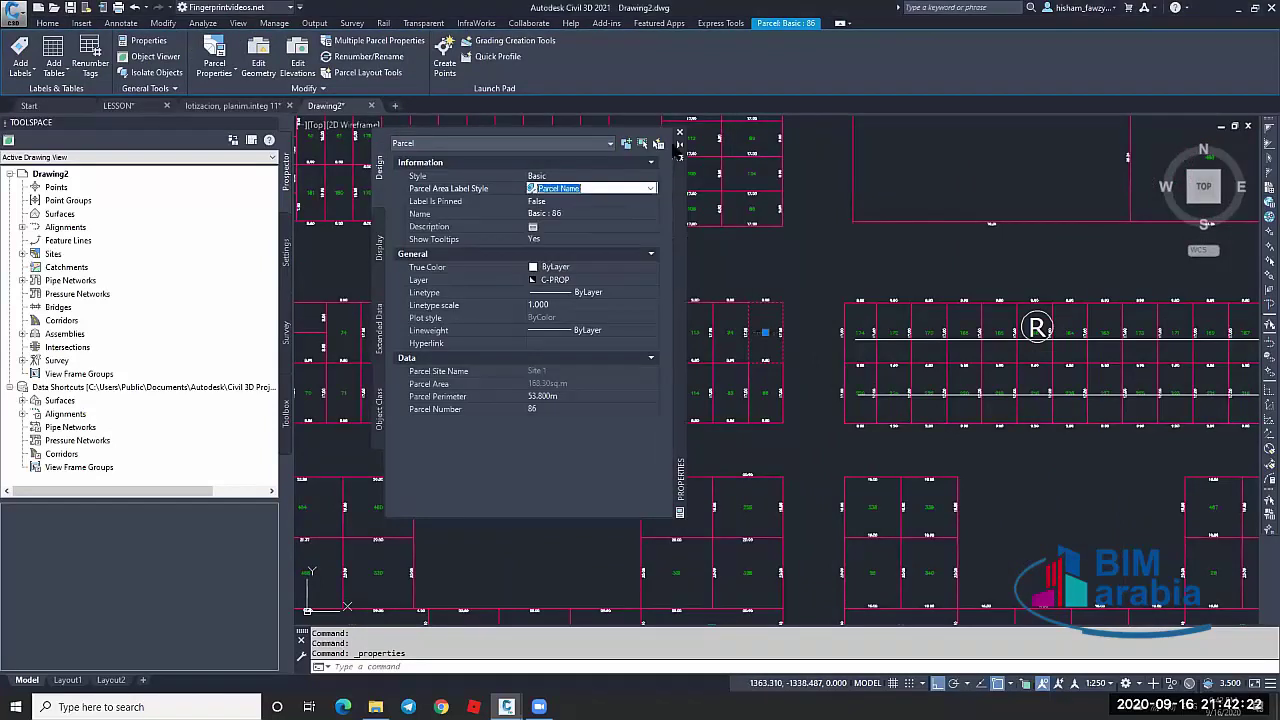
key("Escape")
scroll(700, 300, "up", 5)
scroll(528, 271, "down", 1)
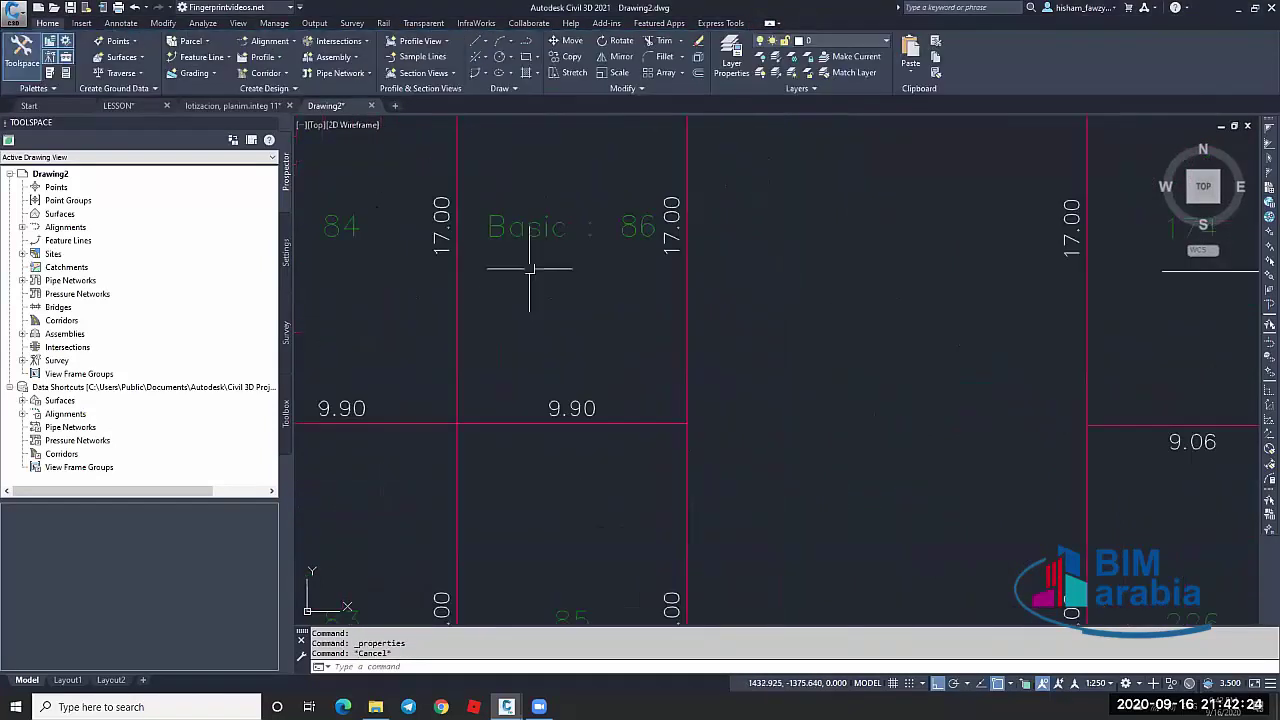
scroll(629, 232, "down", 2)
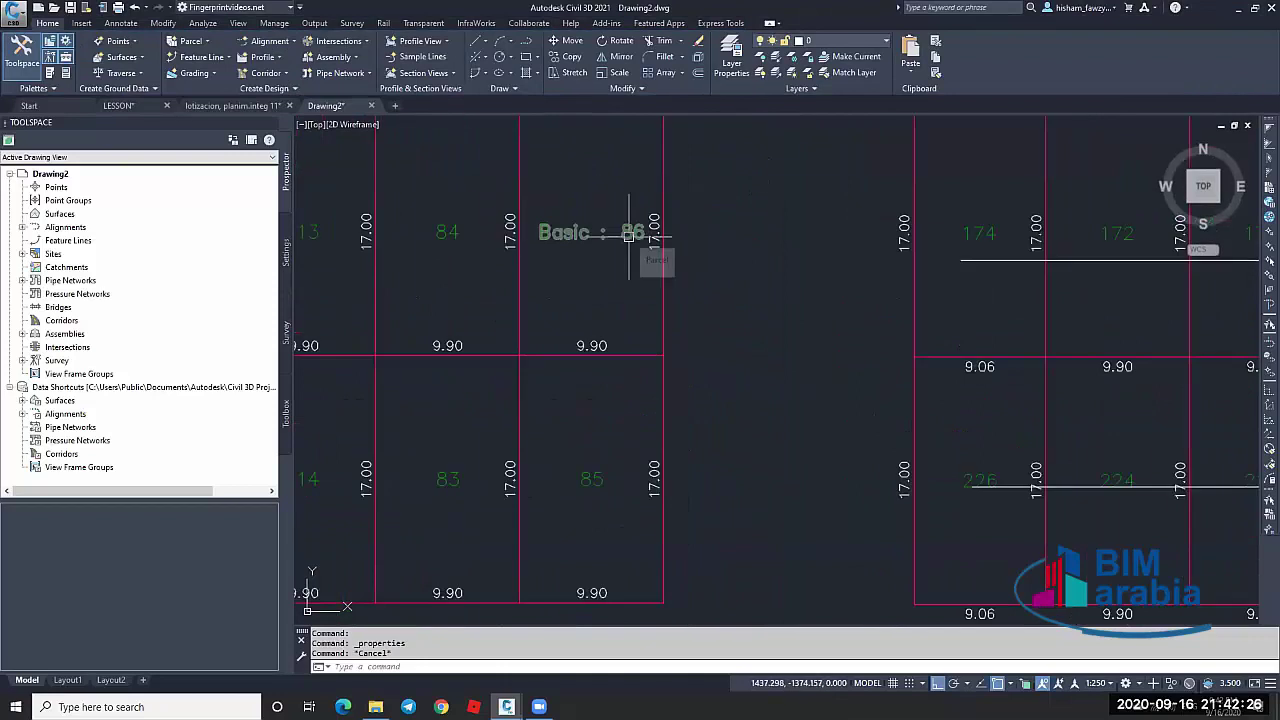
scroll(629, 232, "down", 2)
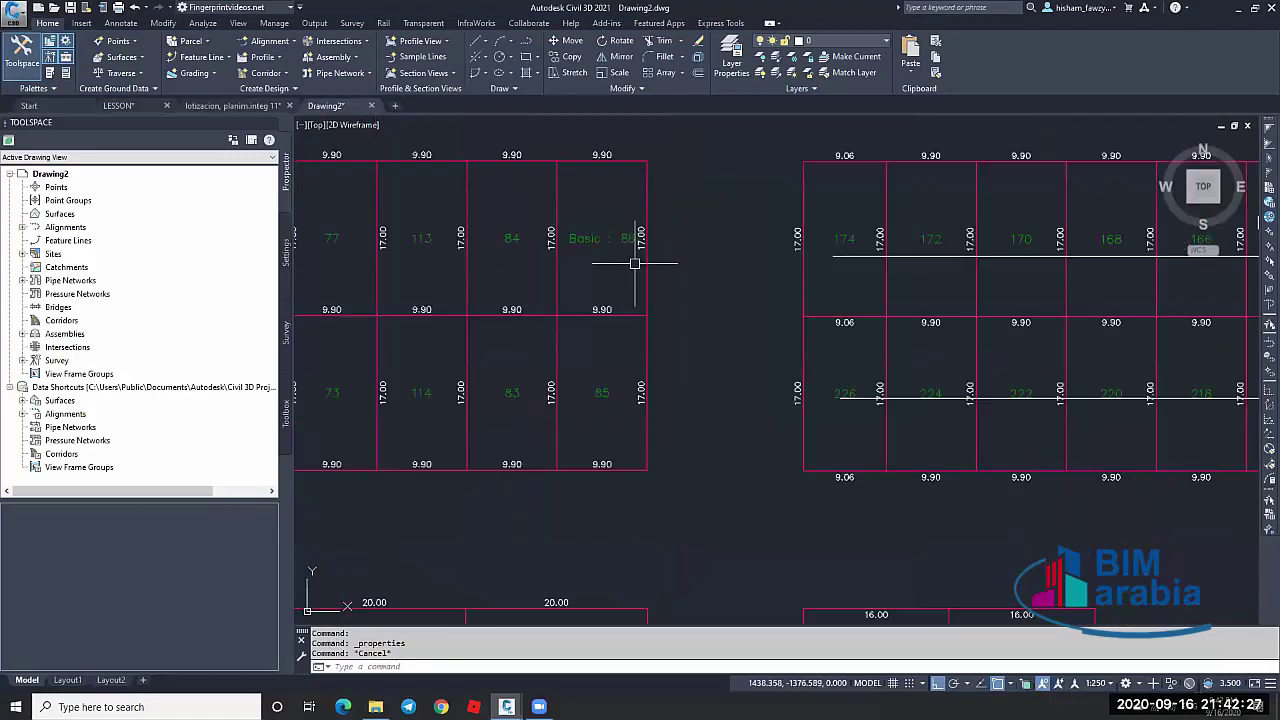
scroll(840, 385, "up", 2)
key("Escape")
left_click(843, 401)
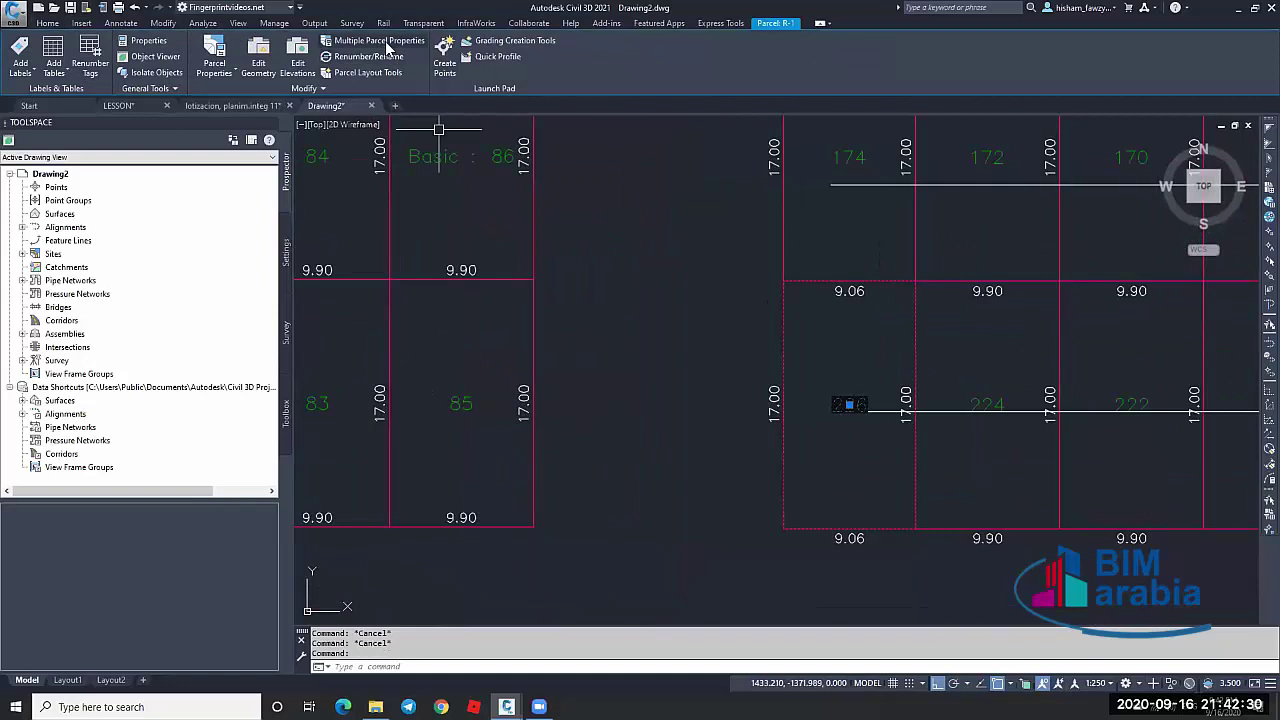
Give all 26 block R parcels the Parcel Name area label style, keeping the Basic parcel style
left_click(385, 41)
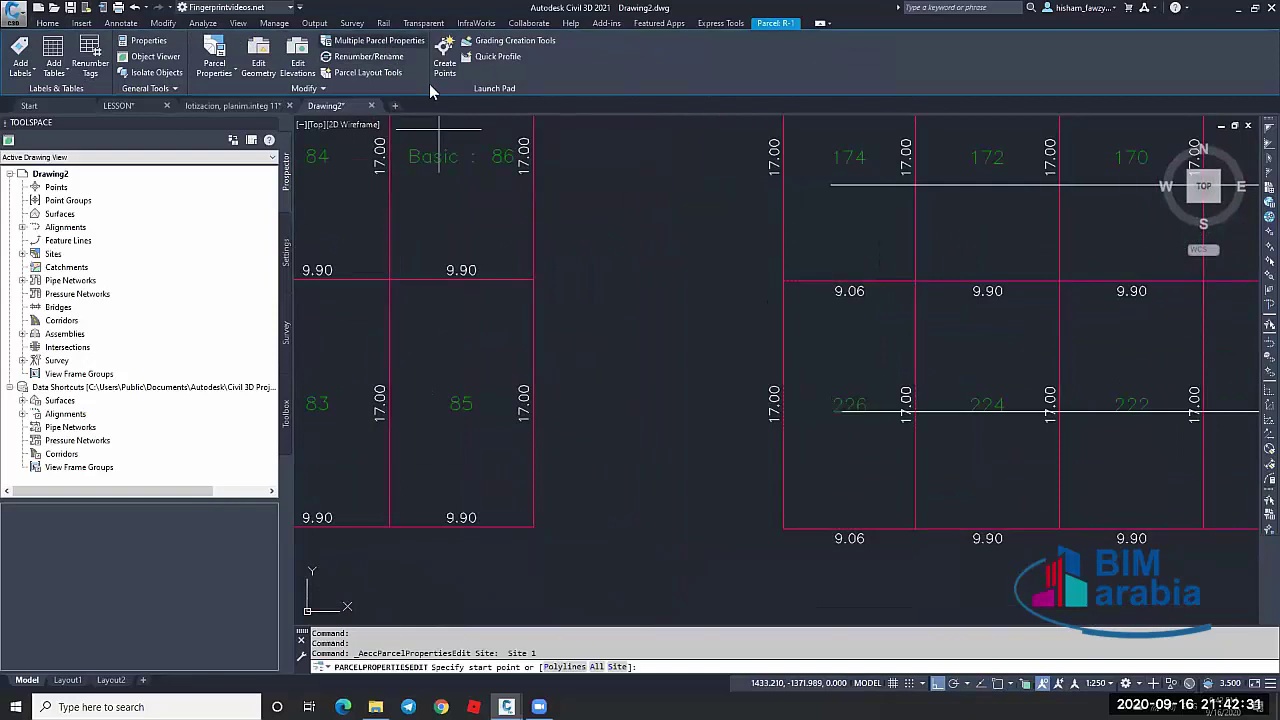
left_click(829, 400)
scroll(752, 383, "down", 3)
scroll(1100, 420, "up", 2)
left_click(1048, 383)
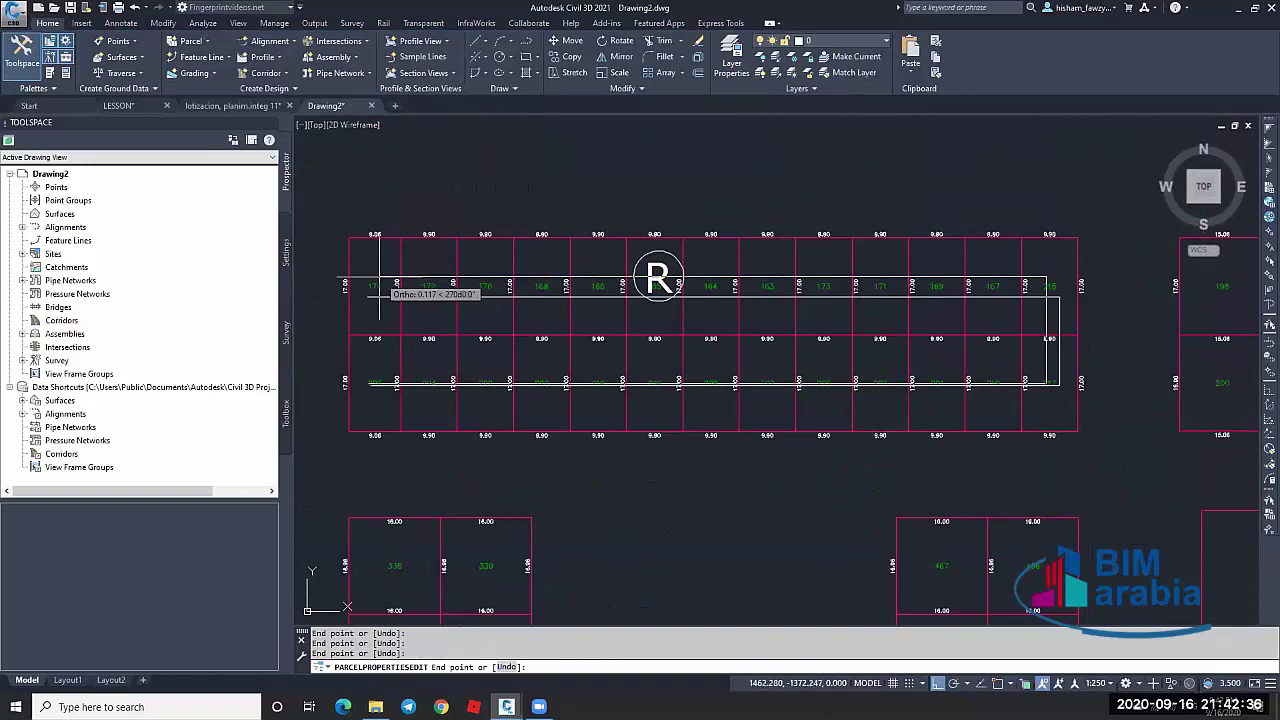
key("Return")
key("Return")
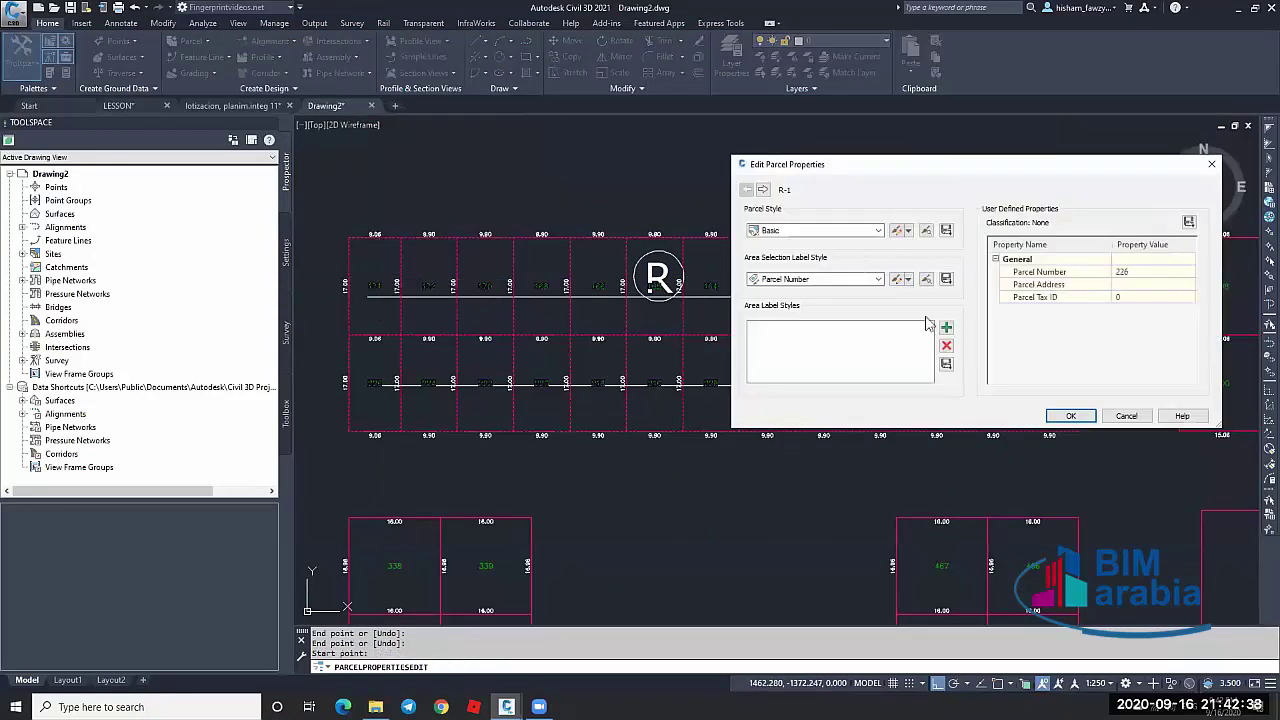
left_click(838, 233)
left_click(827, 259)
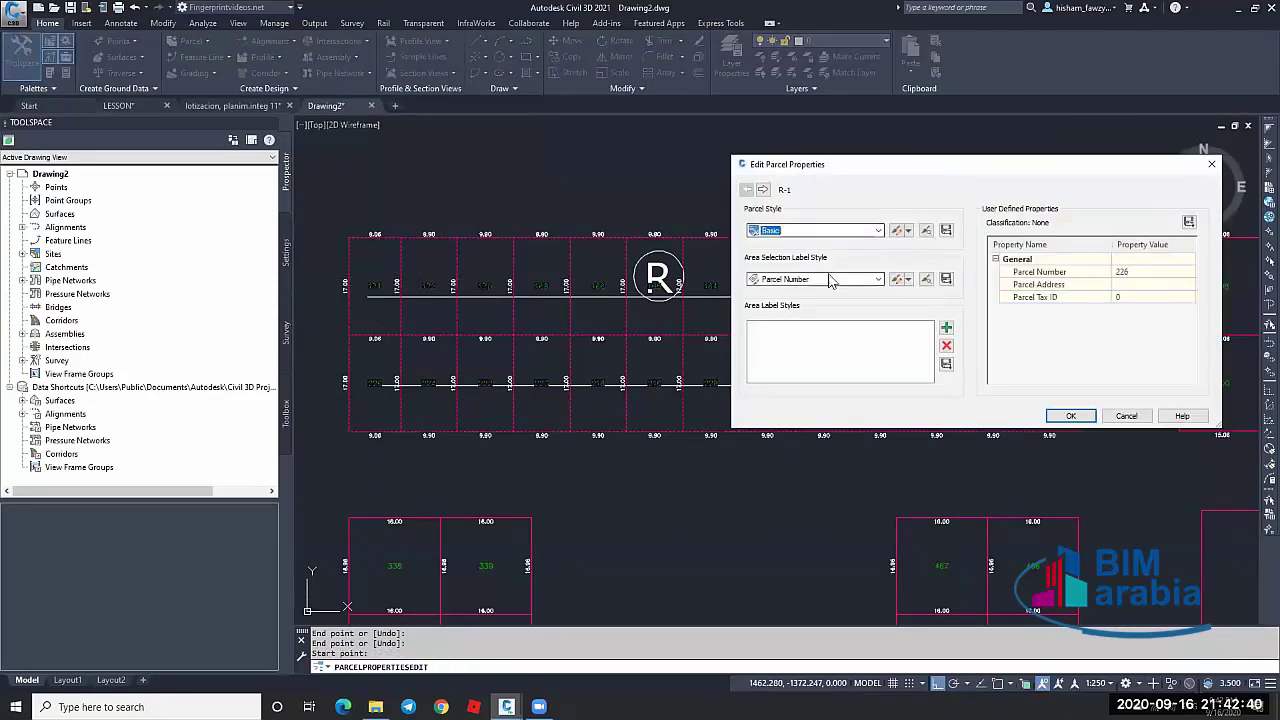
left_click(829, 281)
left_click(797, 316)
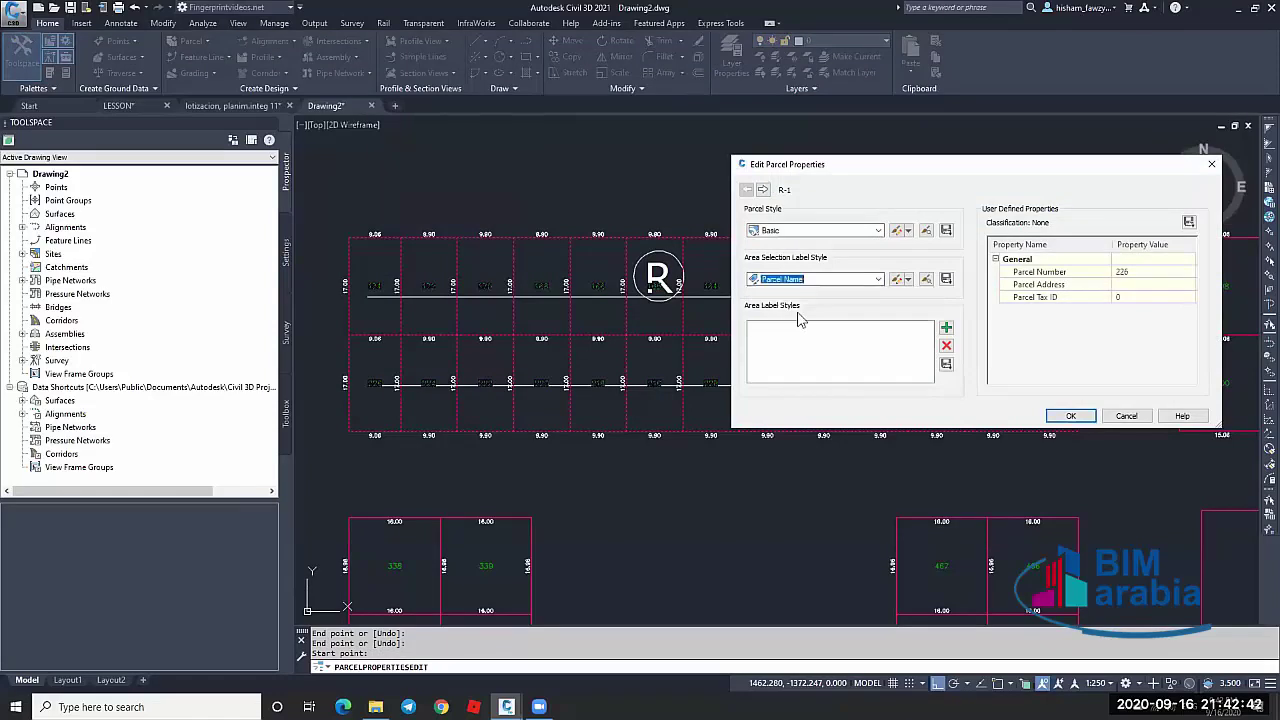
left_click(946, 280)
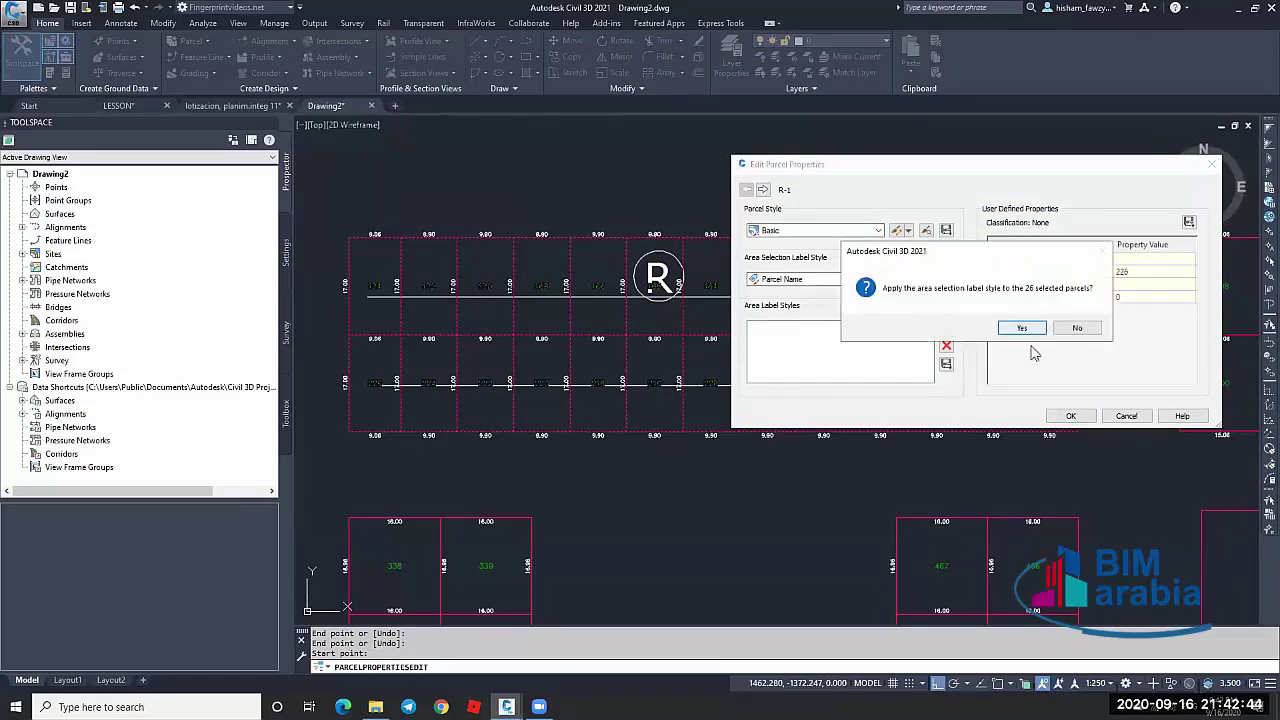
left_click(1021, 327)
left_click(1070, 415)
key("Escape")
Erase the white guide polyline with E
scroll(367, 398, "up", 4)
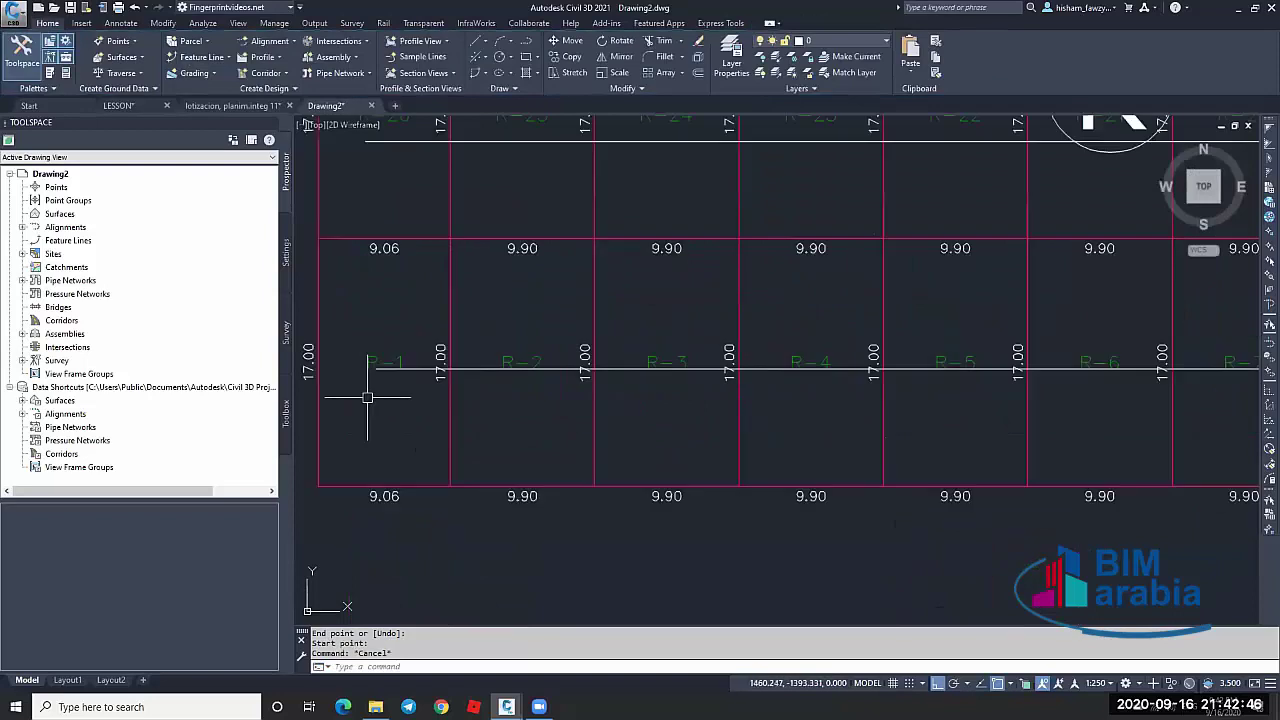
scroll(367, 398, "down", 2)
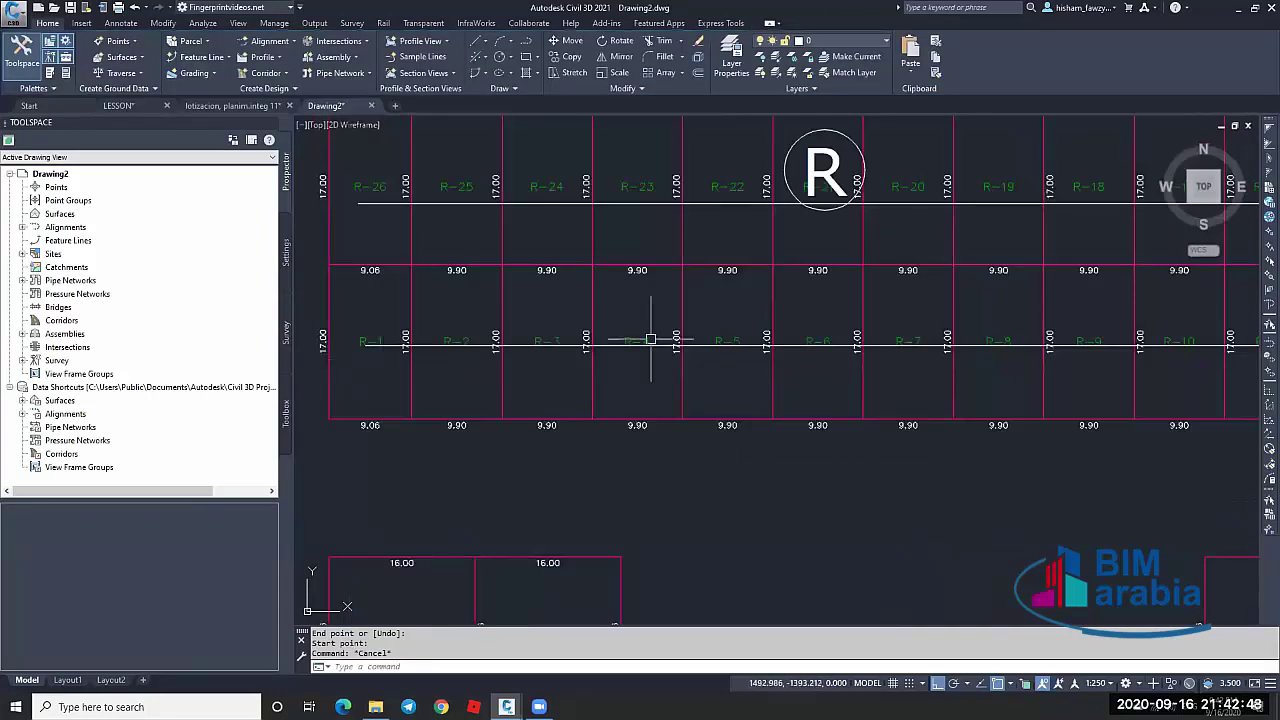
scroll(699, 317, "down", 2)
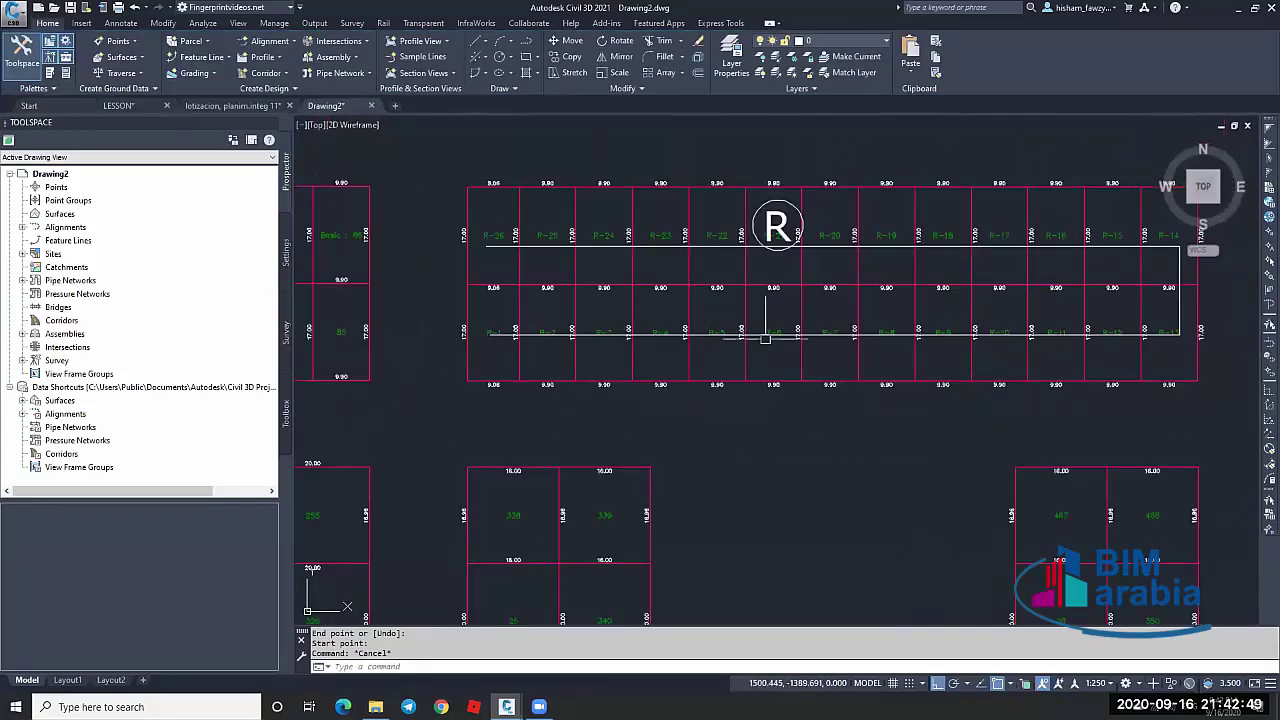
left_click(547, 240)
type("e")
key("Return")
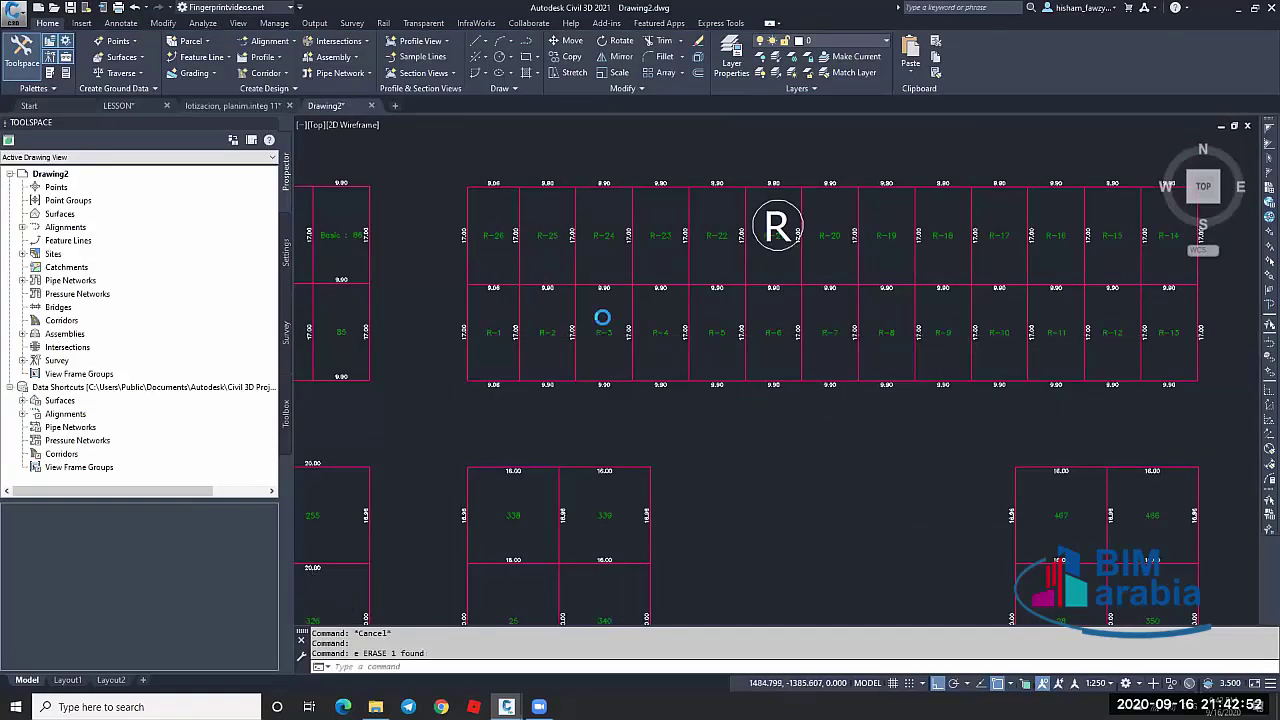
scroll(602, 317, "down", 2)
scroll(490, 360, "up", 3)
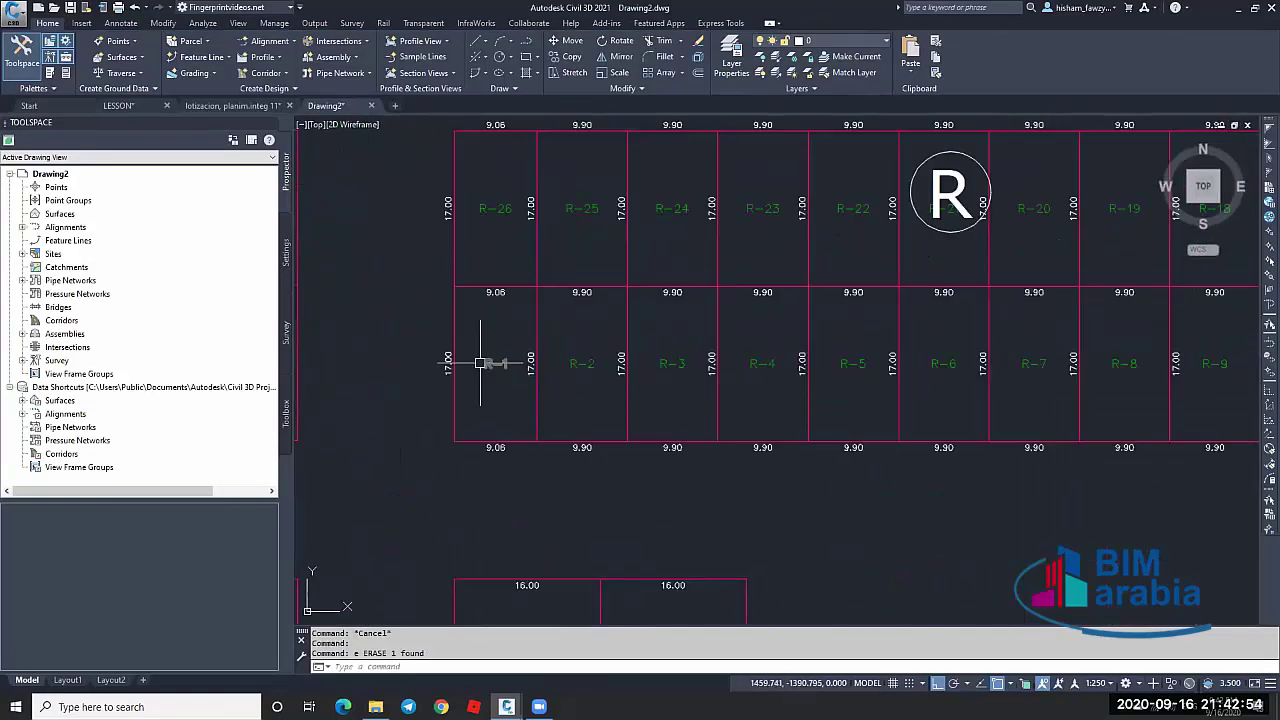
scroll(577, 360, "down", 2)
scroll(706, 297, "up", 3)
scroll(593, 374, "down", 4)
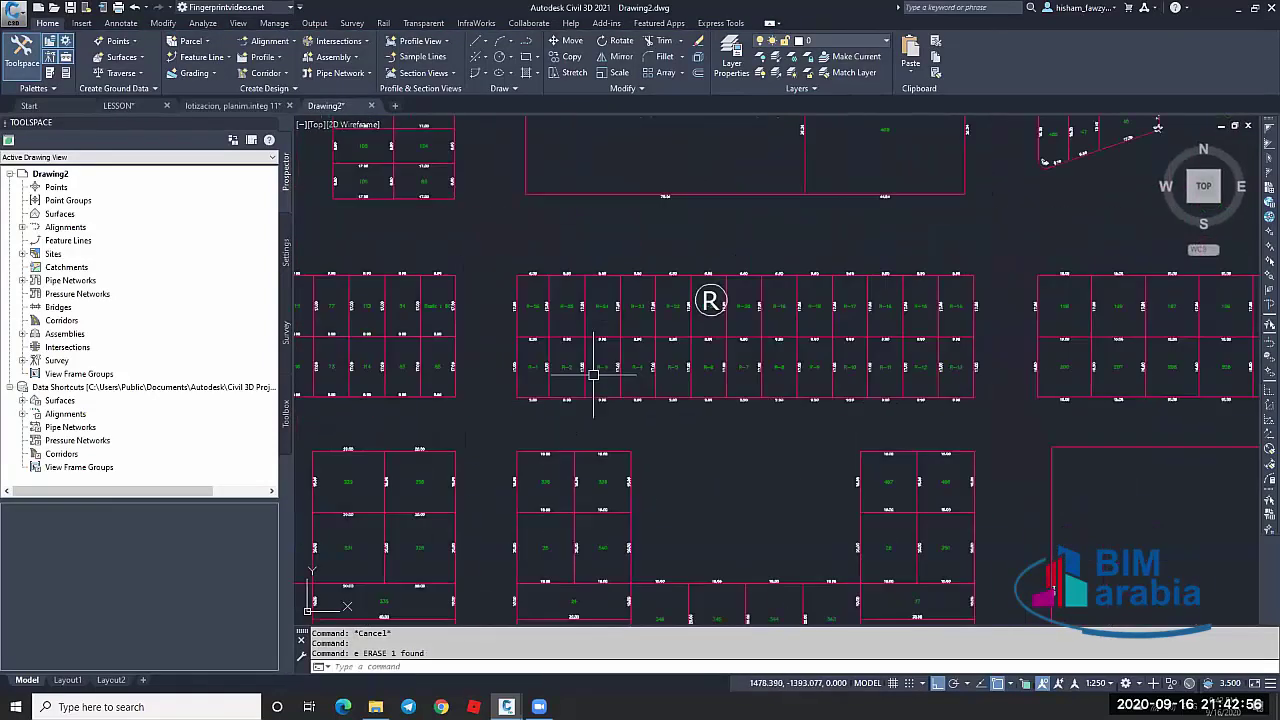
scroll(700, 370, "down", 2)
scroll(770, 360, "up", 3)
scroll(740, 330, "down", 1)
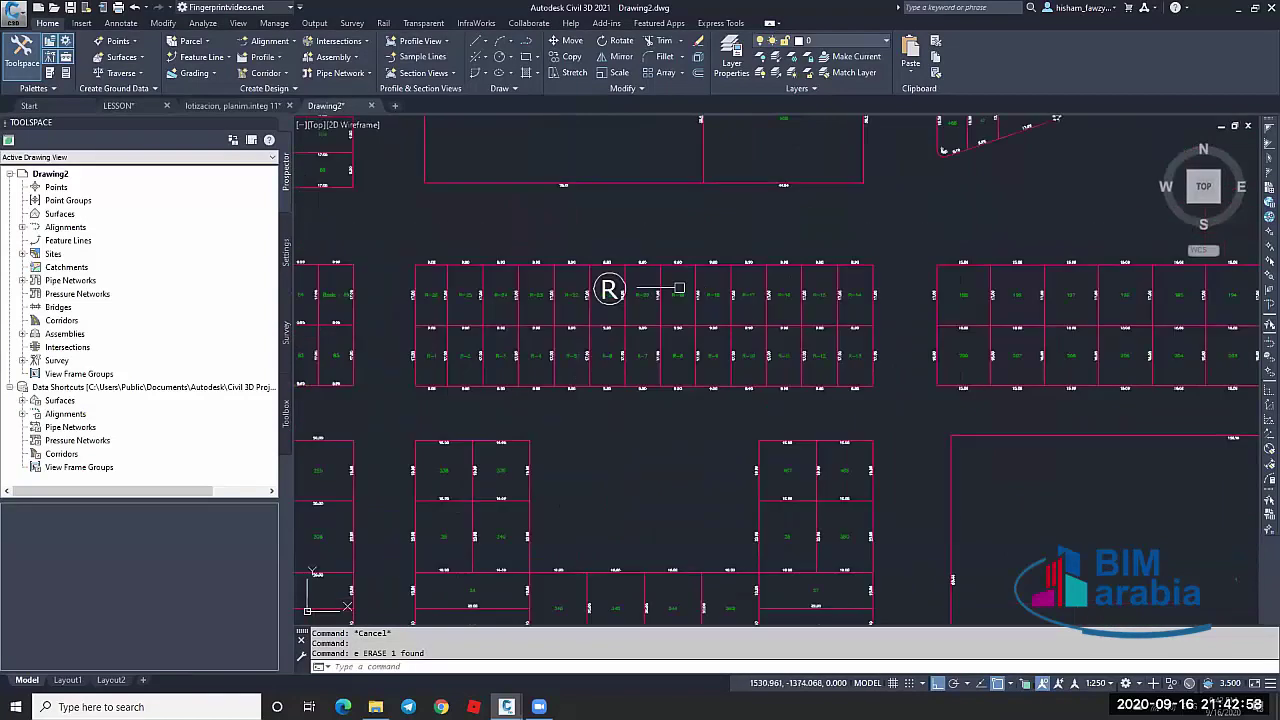
scroll(610, 285, "up", 2)
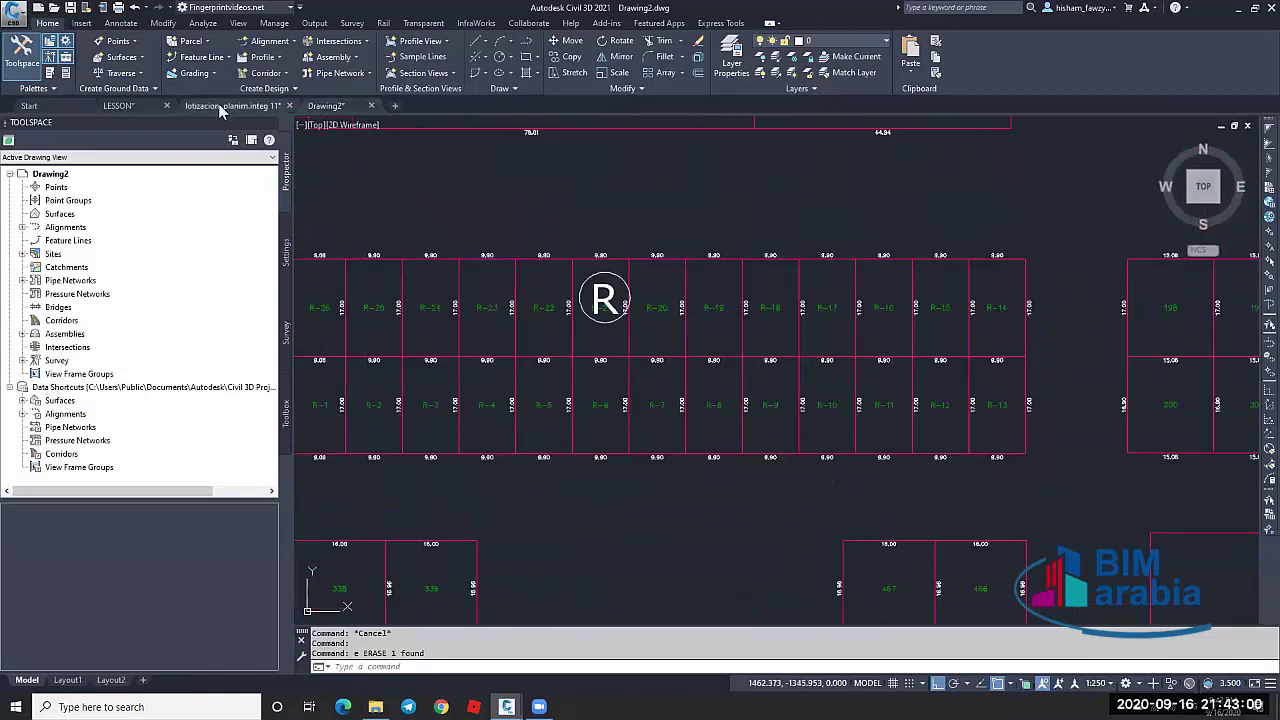
Pan across the Mz R to Mz N area tables in lotizacion, planim.integ 11, then return to Drawing2
key("ctrl+Tab")
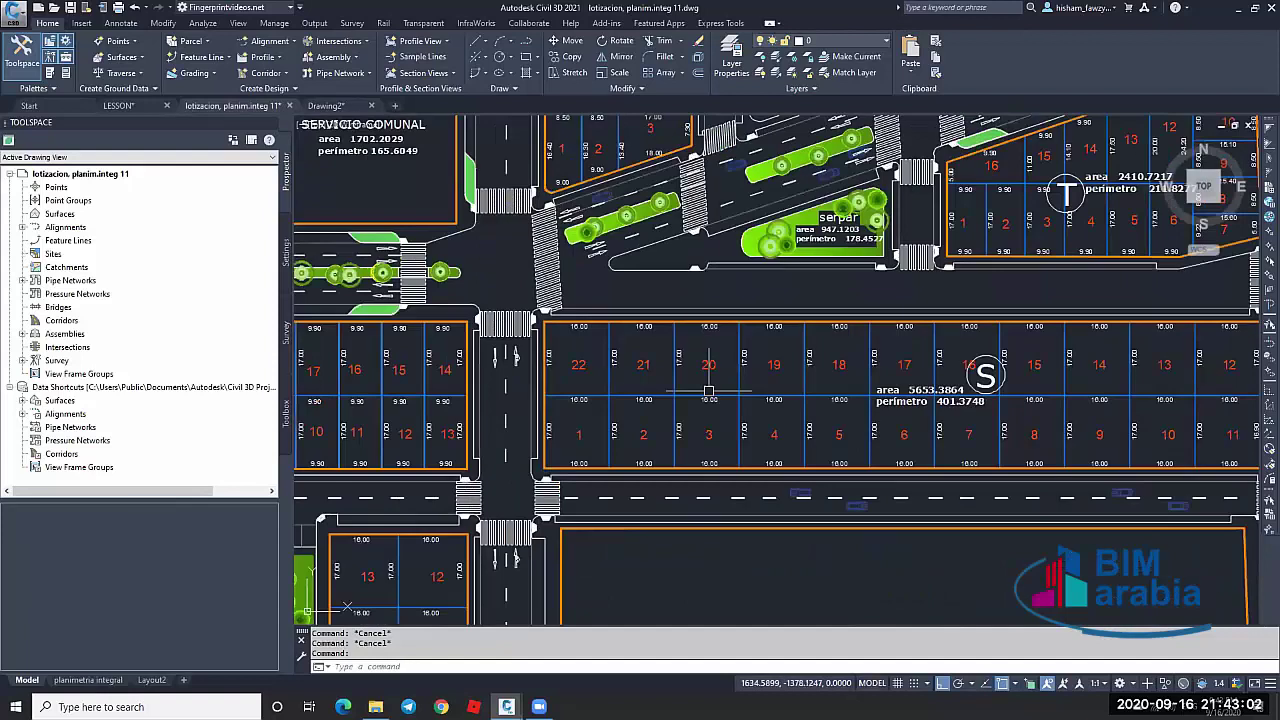
scroll(634, 387, "down", 4)
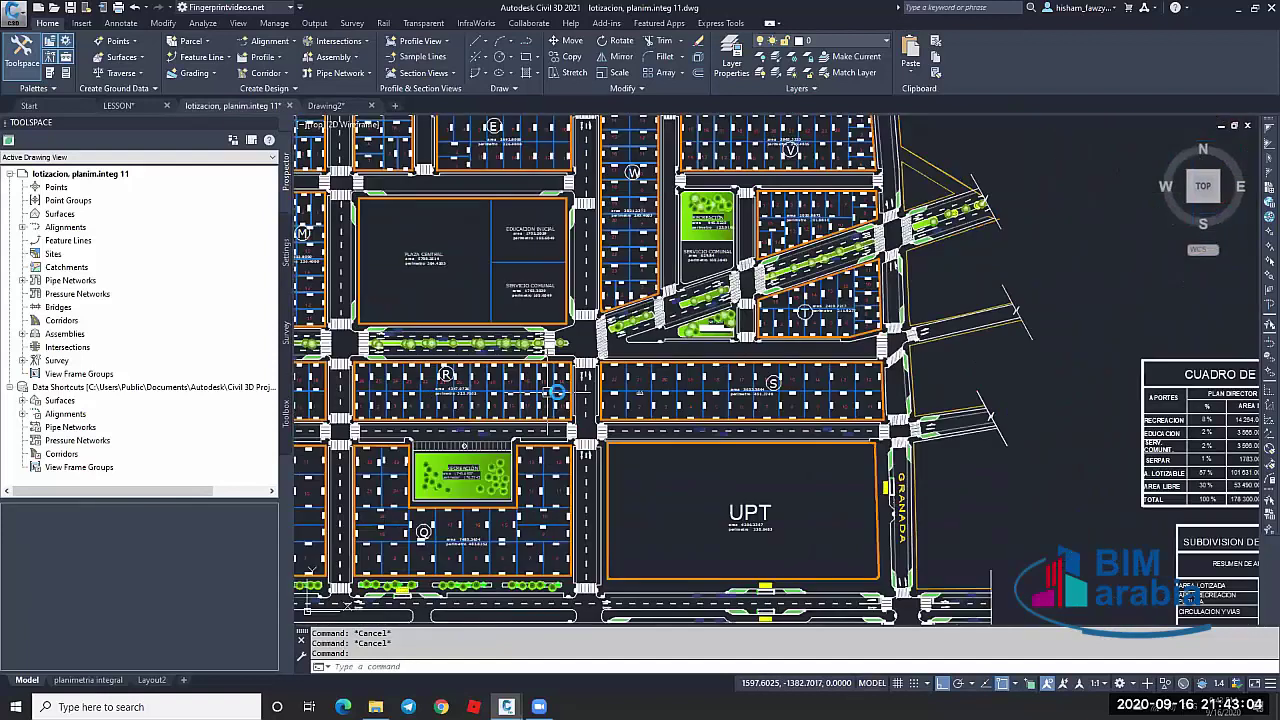
scroll(556, 392, "up", 2)
scroll(556, 392, "down", 6)
scroll(543, 343, "up", 6)
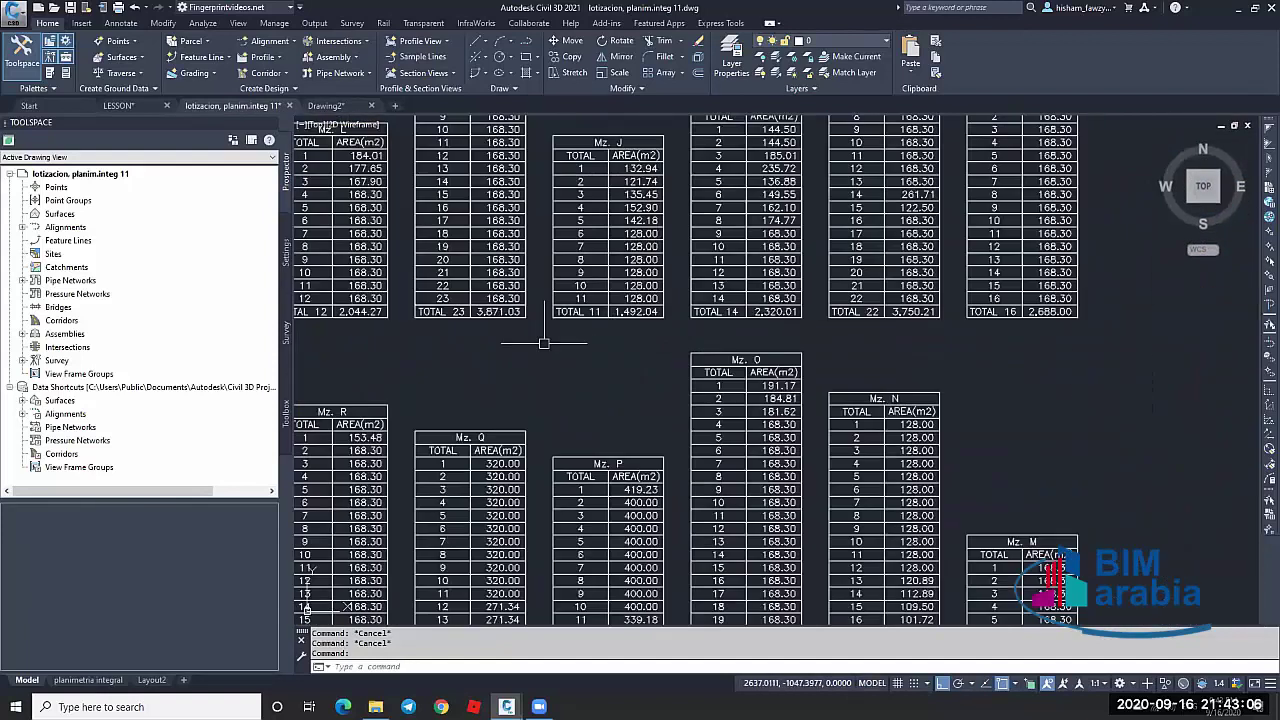
middle_click_drag(606, 386, 798, 370)
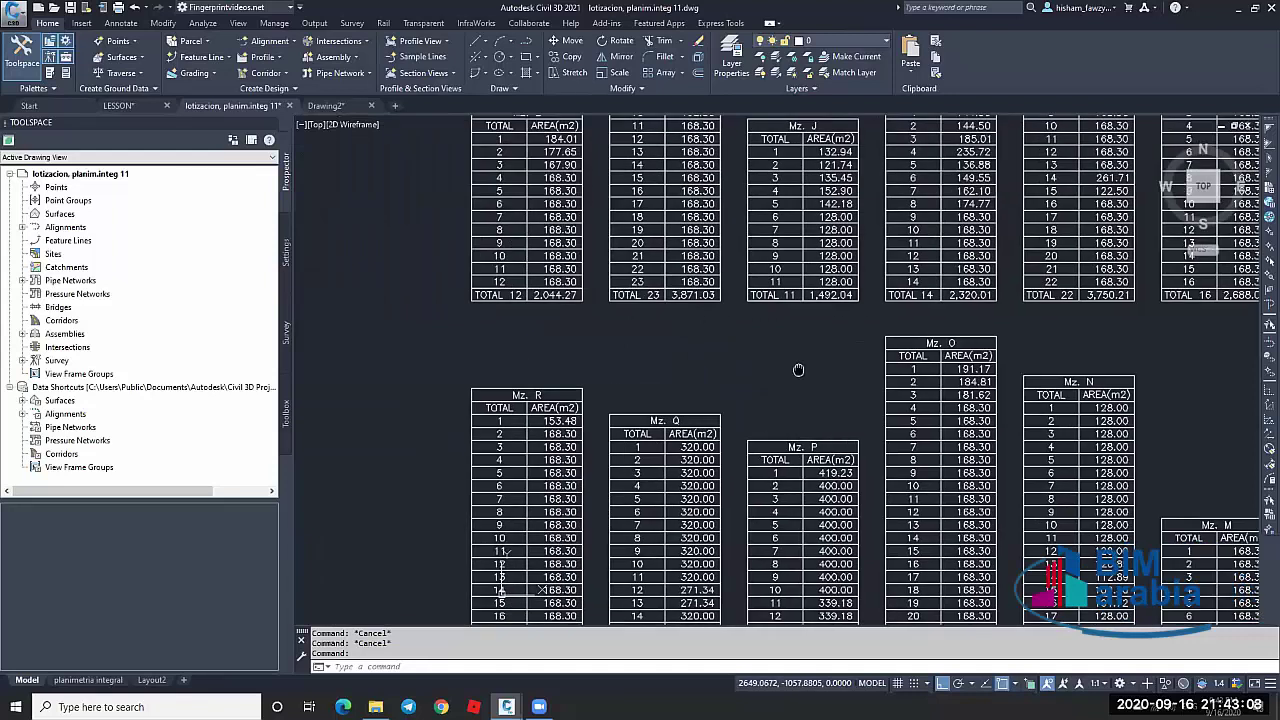
middle_click_drag(480, 408, 564, 258)
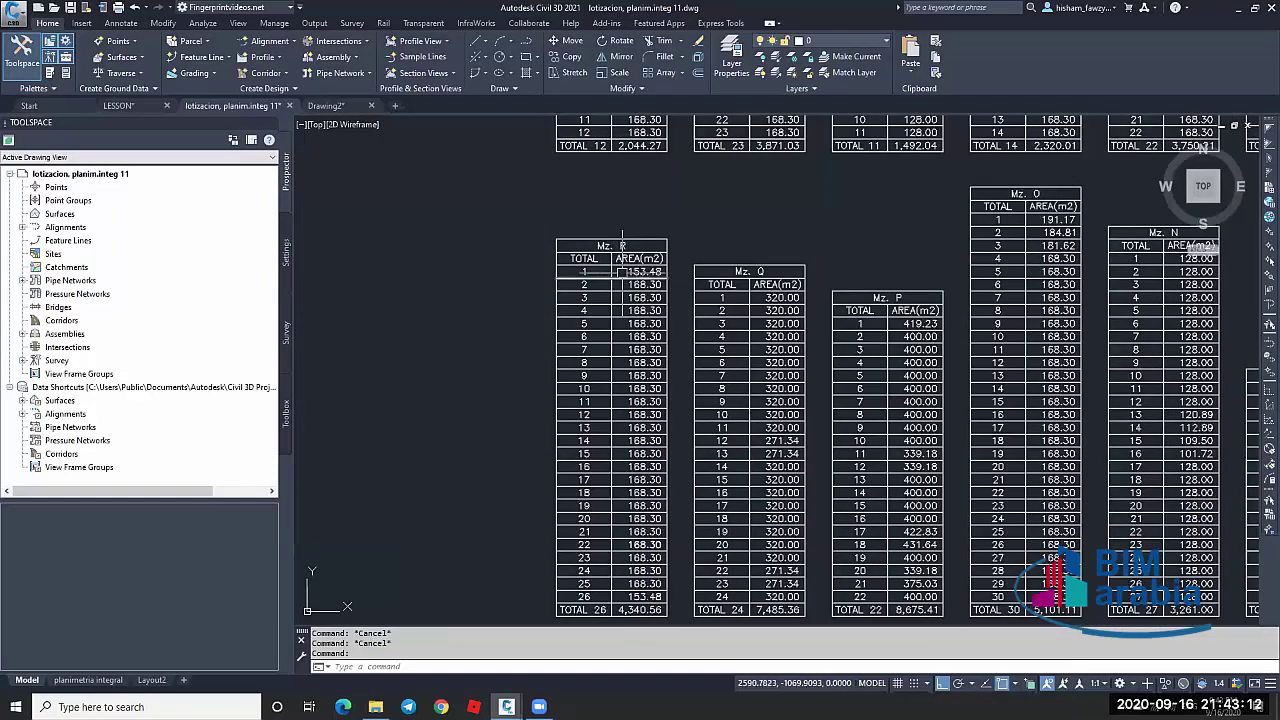
left_click(330, 105)
Create a dynamic parcel area table for the block's 26 parcels, selected with a crossing window
middle_click_drag(655, 332, 691, 302)
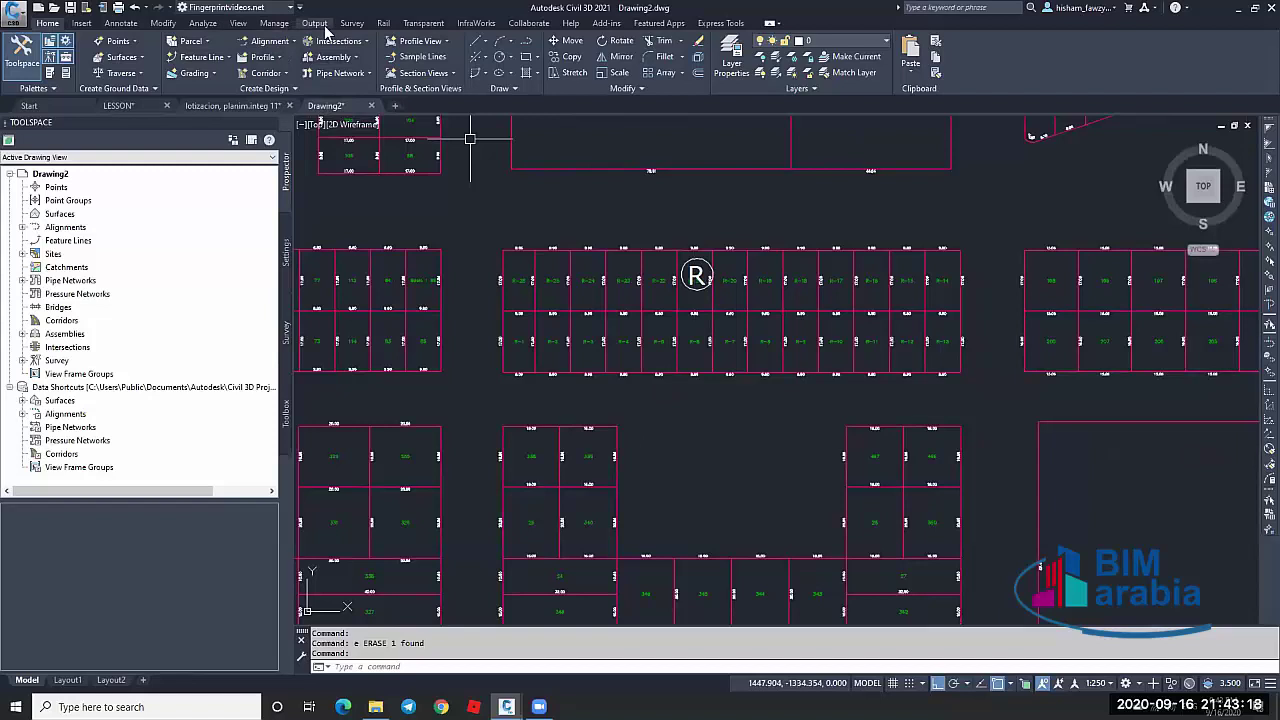
left_click(124, 24)
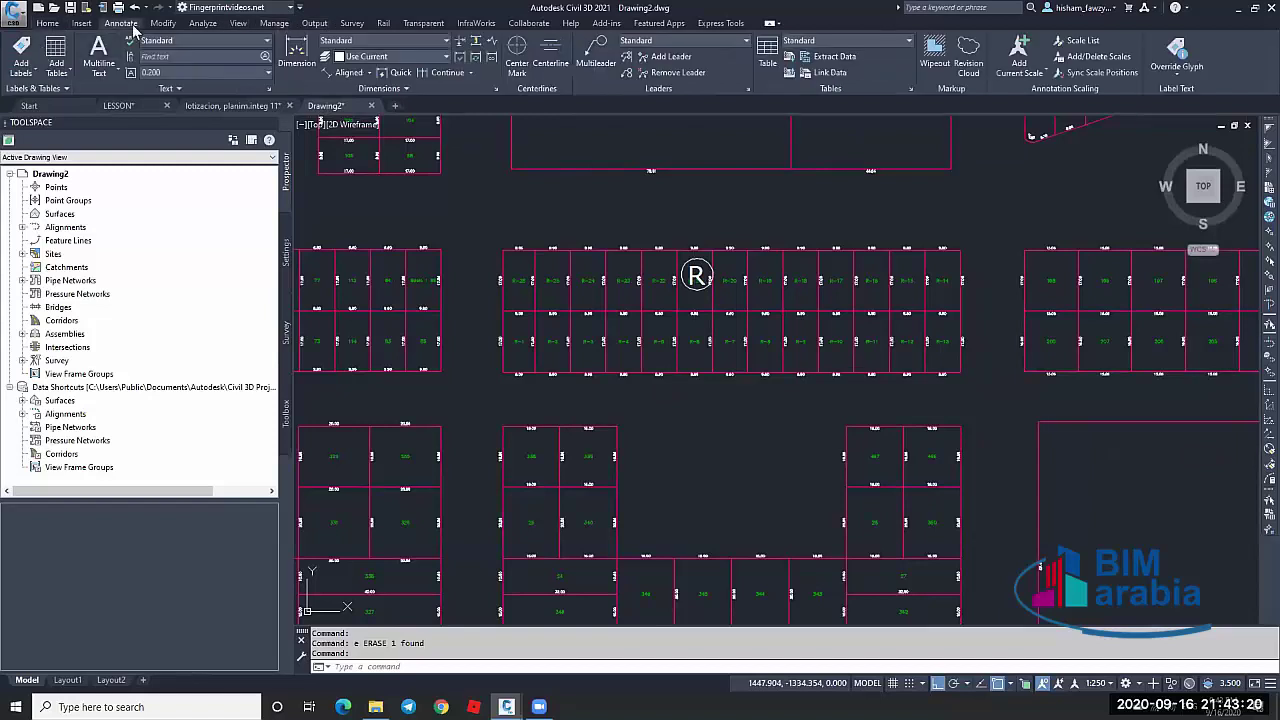
left_click(56, 62)
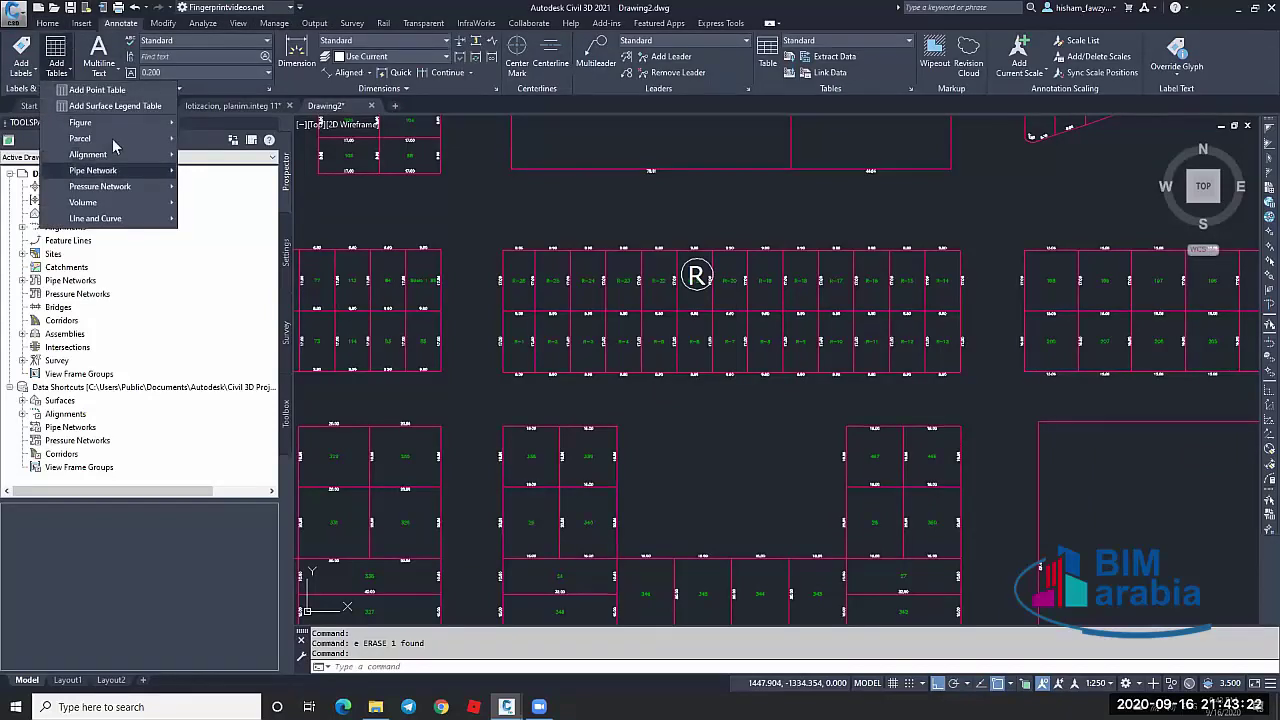
mouse_move(128, 140)
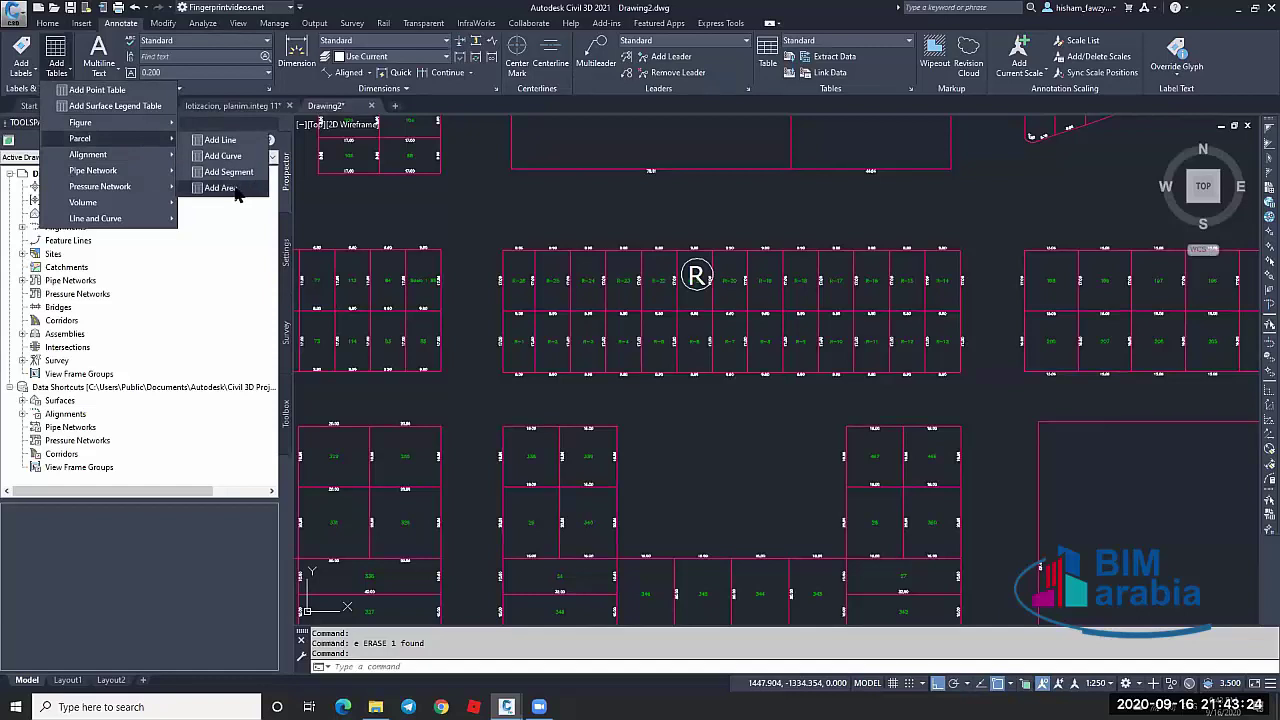
left_click(221, 188)
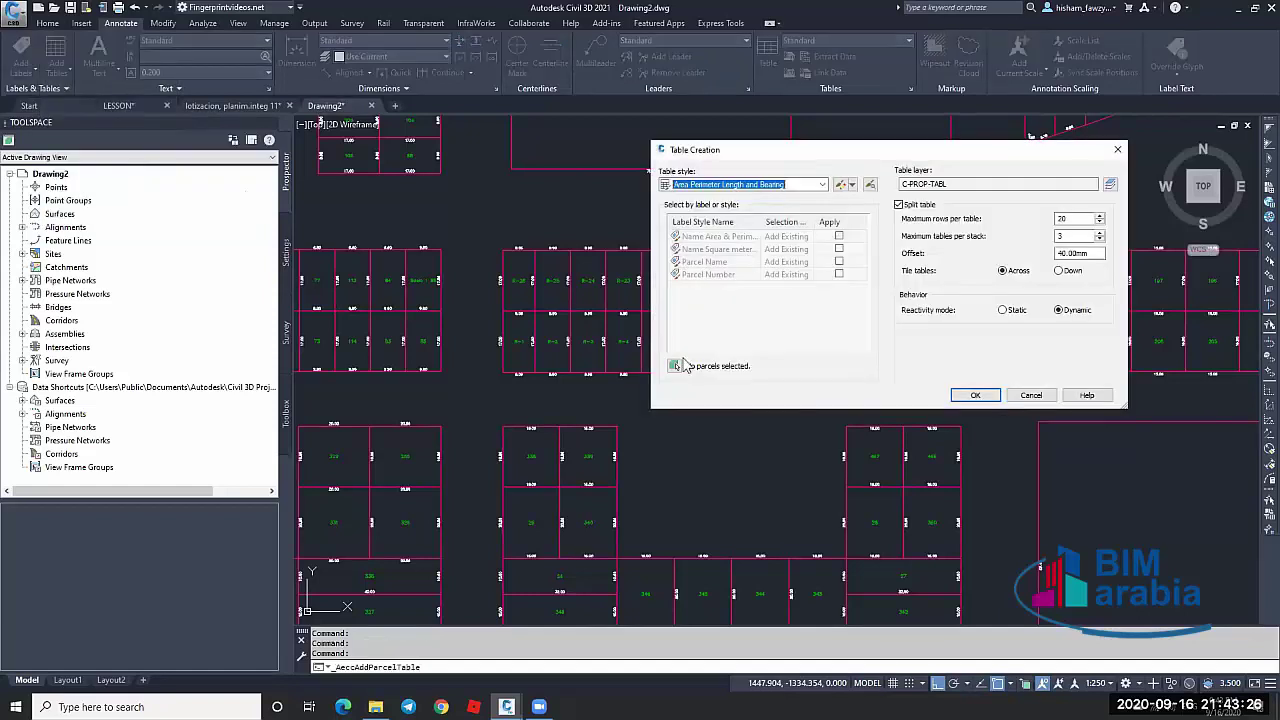
left_click(675, 365)
left_click(982, 220)
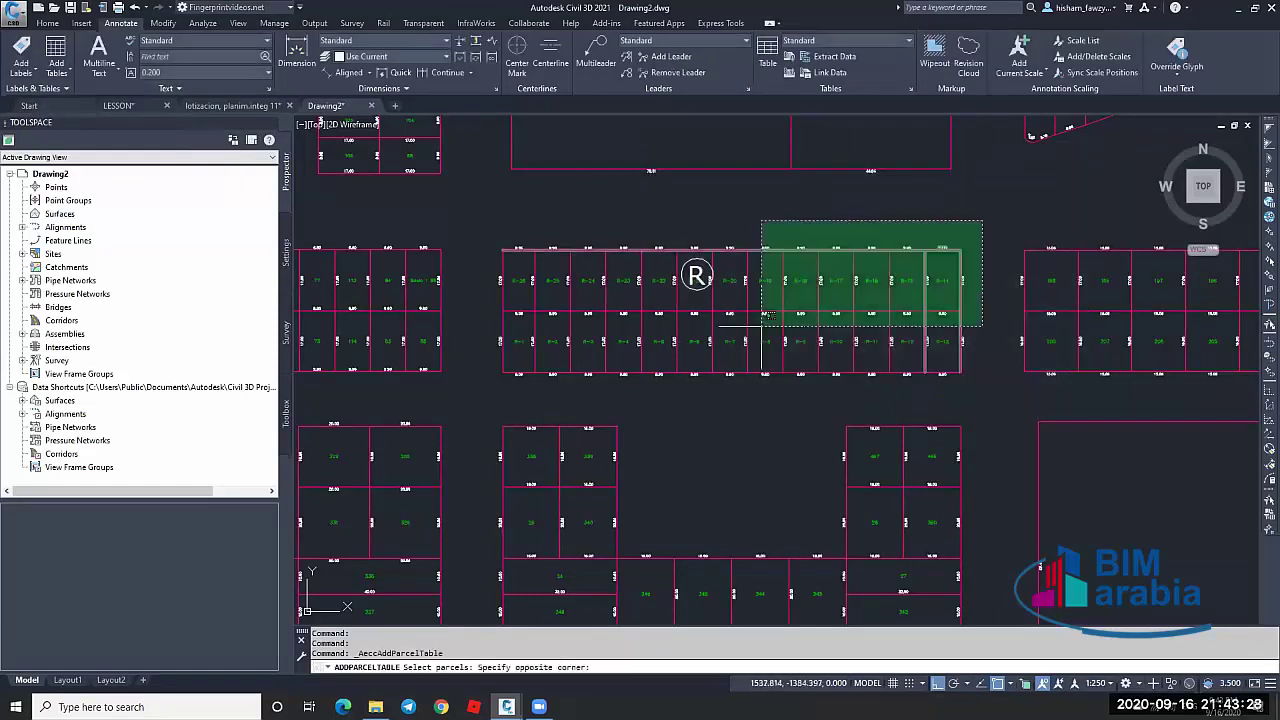
left_click(468, 395)
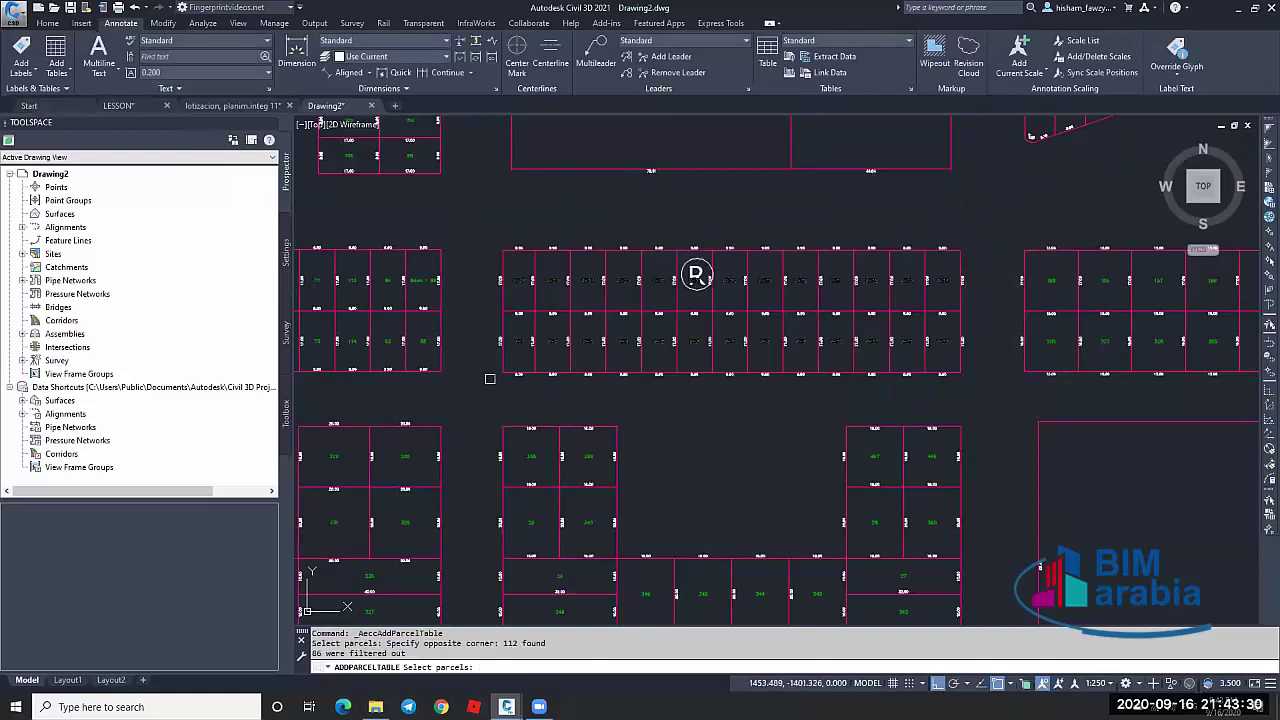
right_click(697, 274)
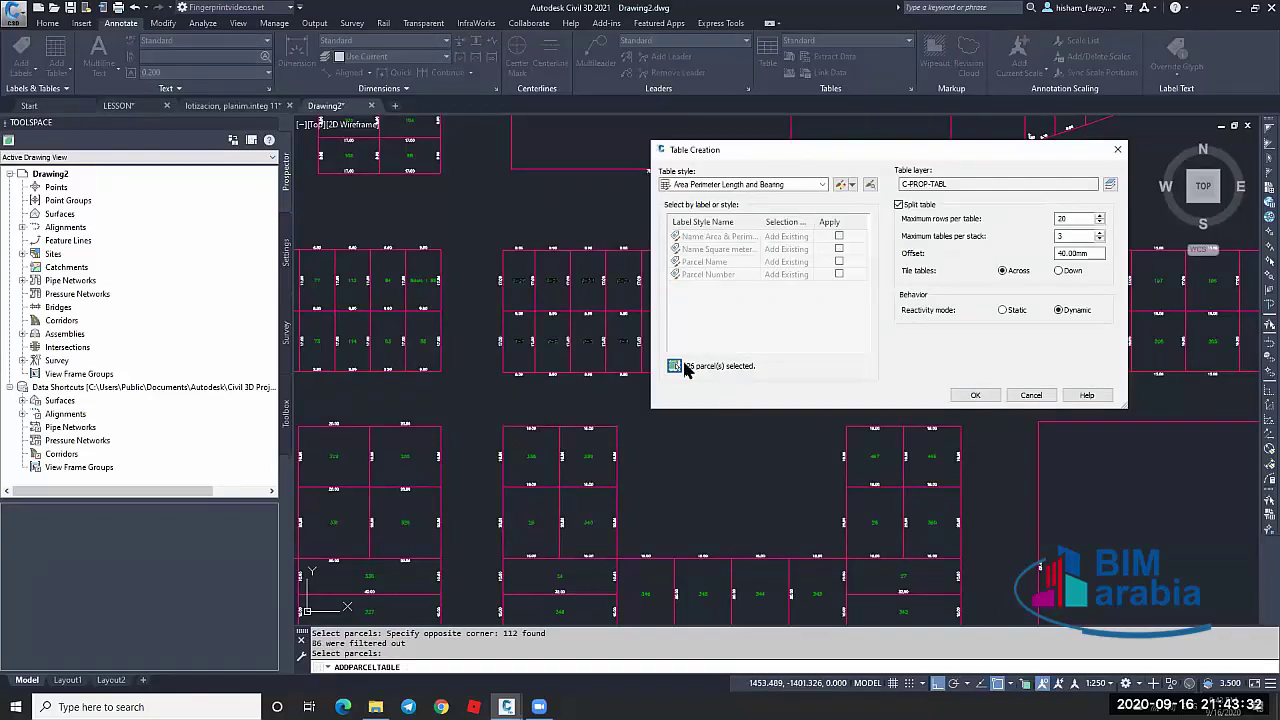
left_click(973, 396)
scroll(829, 274, "down", 5)
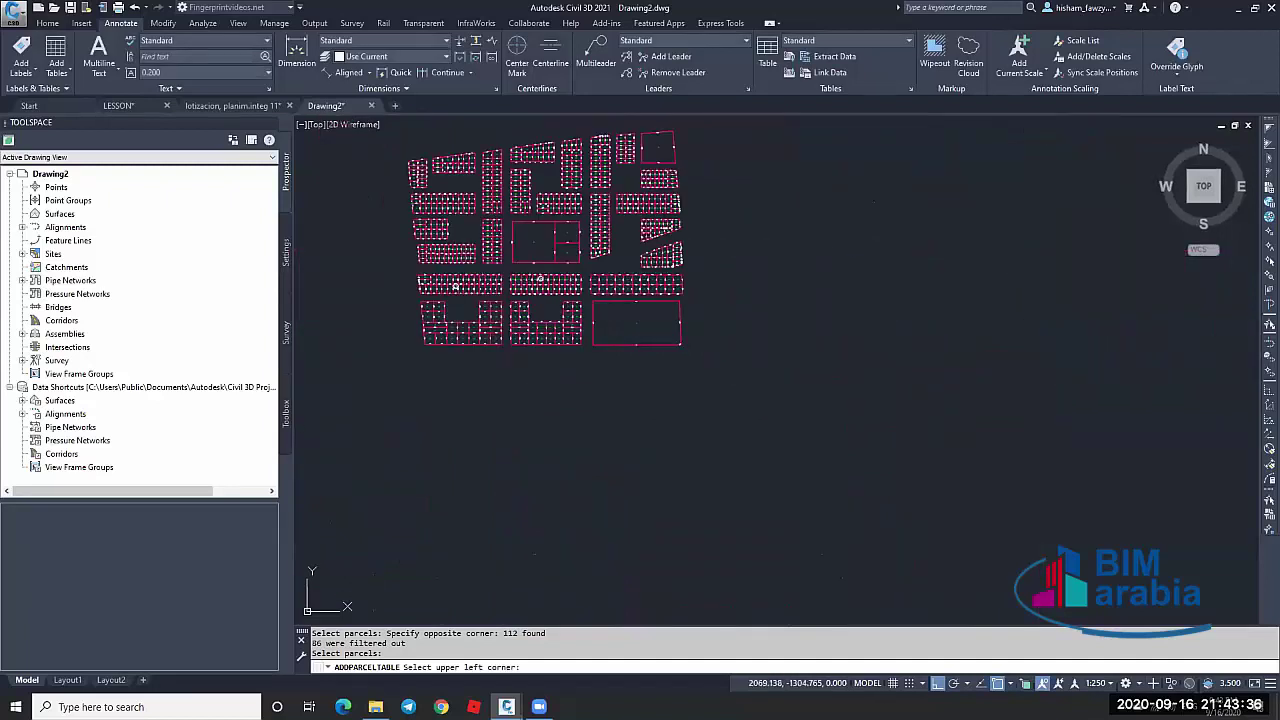
Place the parcel area table's upper-left corner in Drawing2 and zoom in to check it
left_click(766, 210)
scroll(752, 250, "up", 6)
key("Escape")
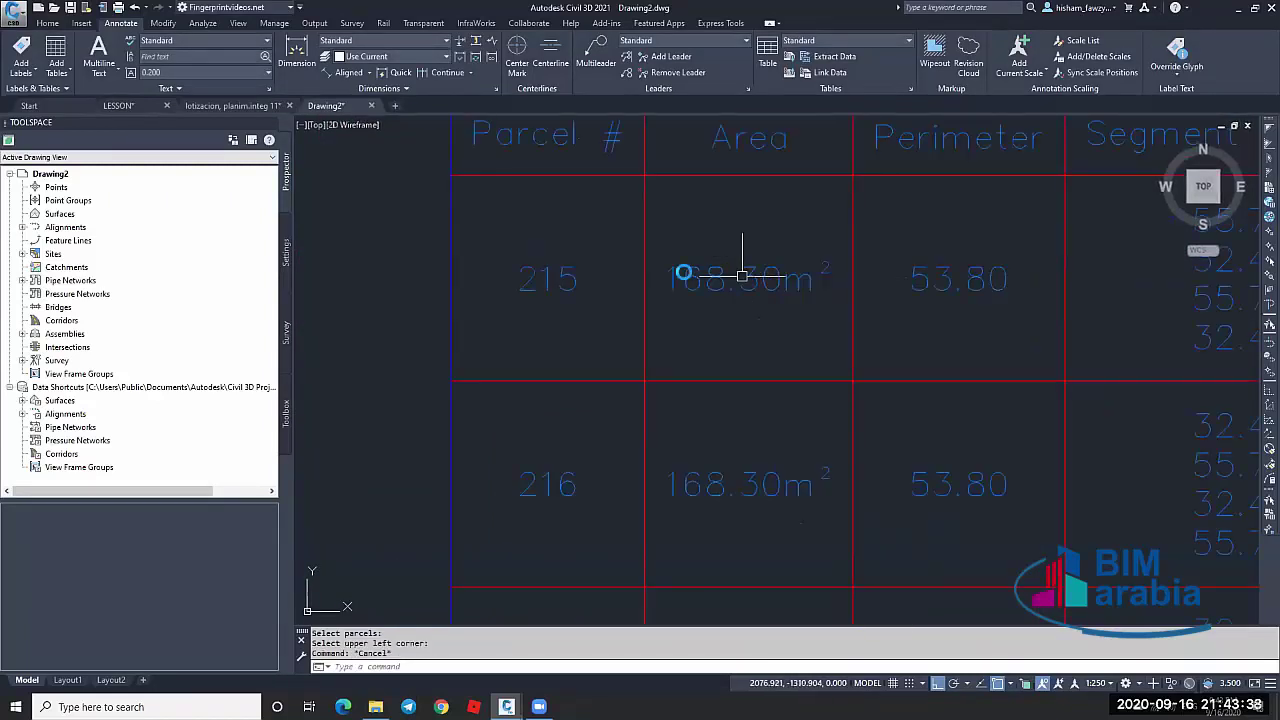
scroll(651, 215, "down", 4)
scroll(637, 235, "up", 4)
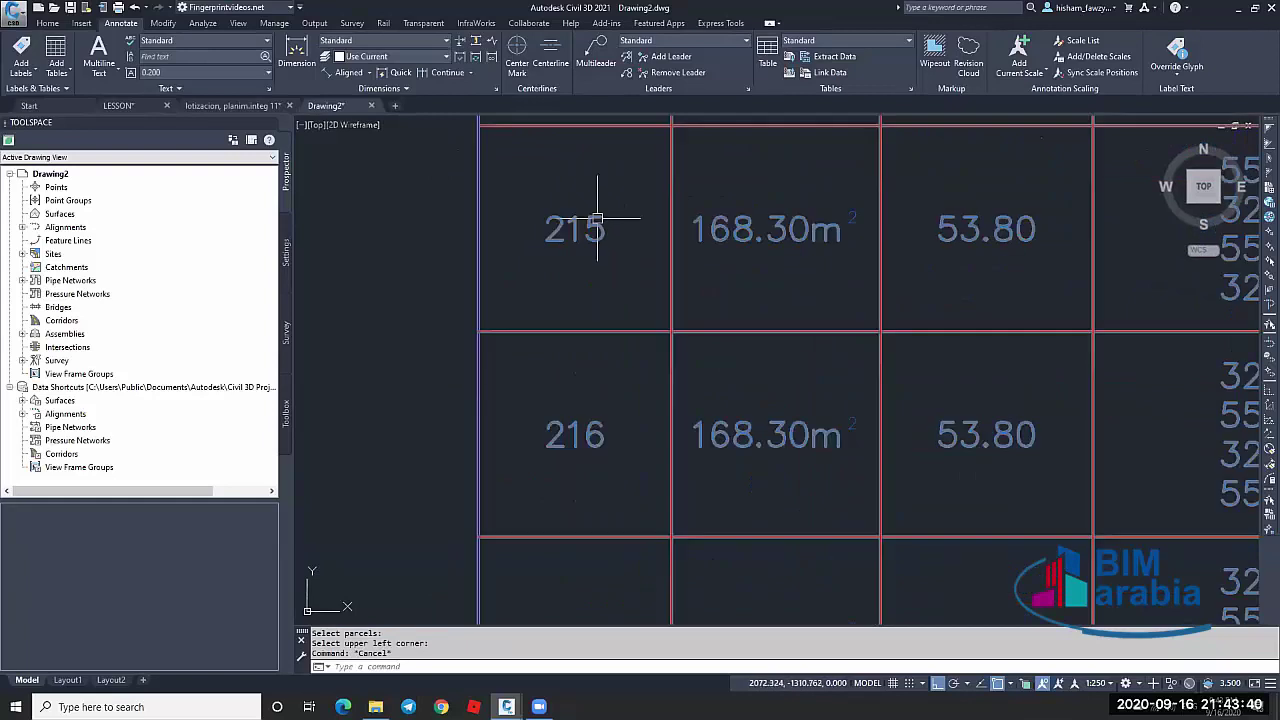
scroll(597, 218, "down", 4)
scroll(604, 150, "down", 5)
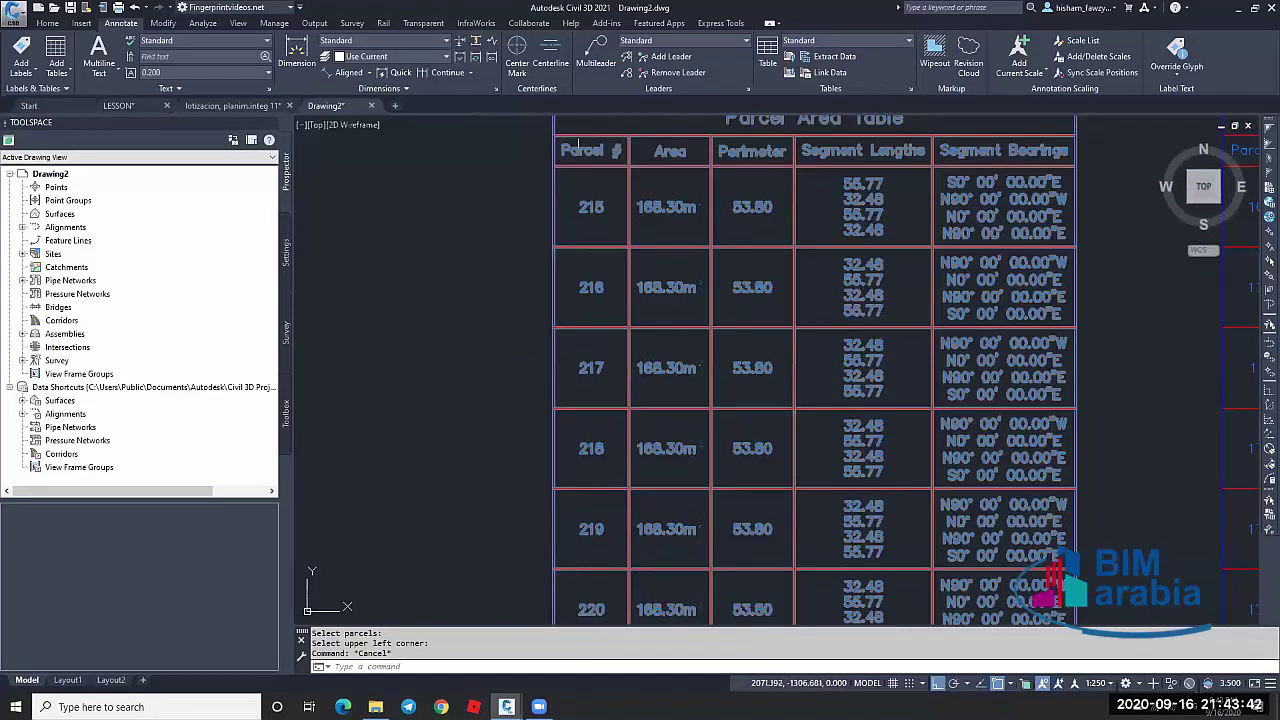
scroll(637, 228, "up", 6)
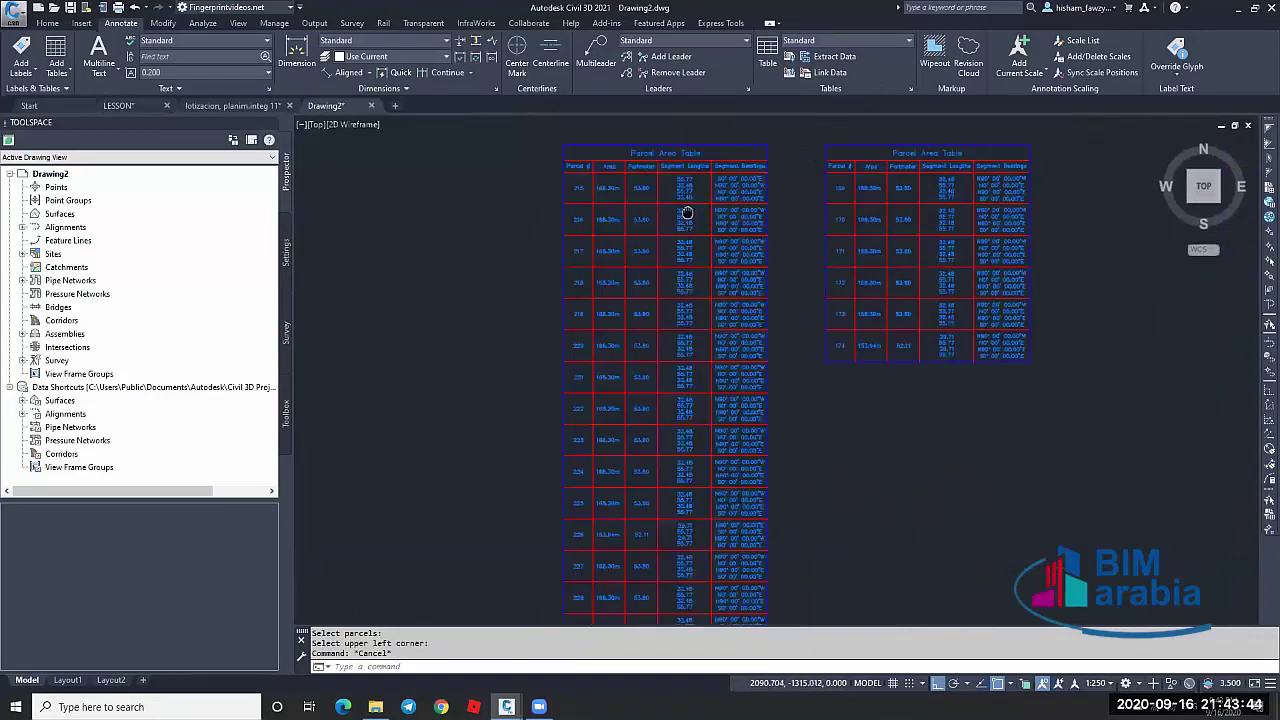
key("Escape")
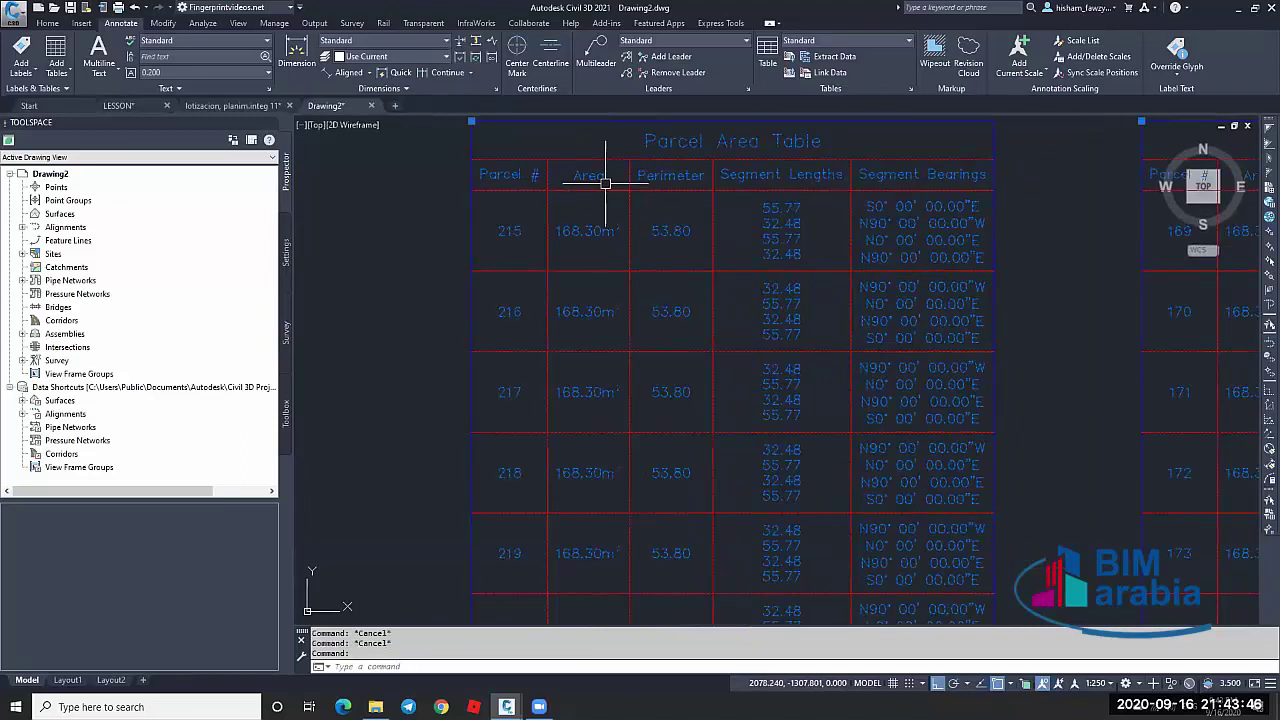
Review the table's properties, then close them unchanged
double_click(605, 183)
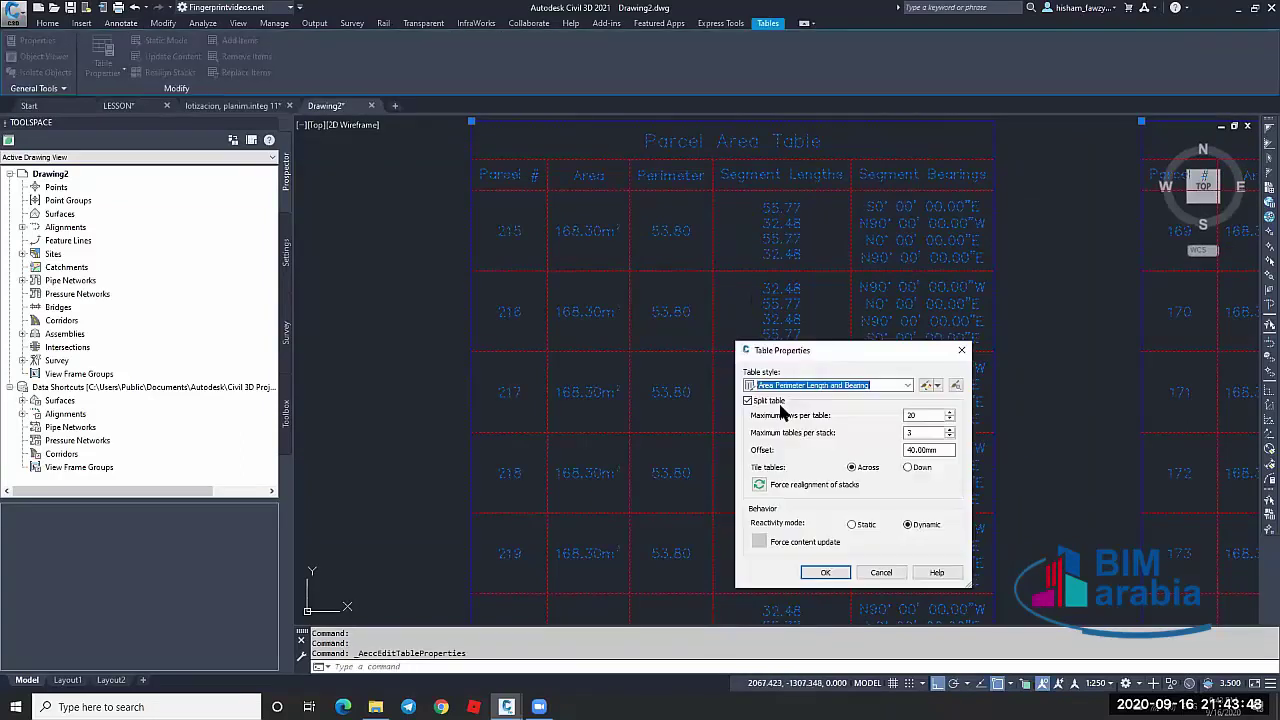
left_click(825, 572)
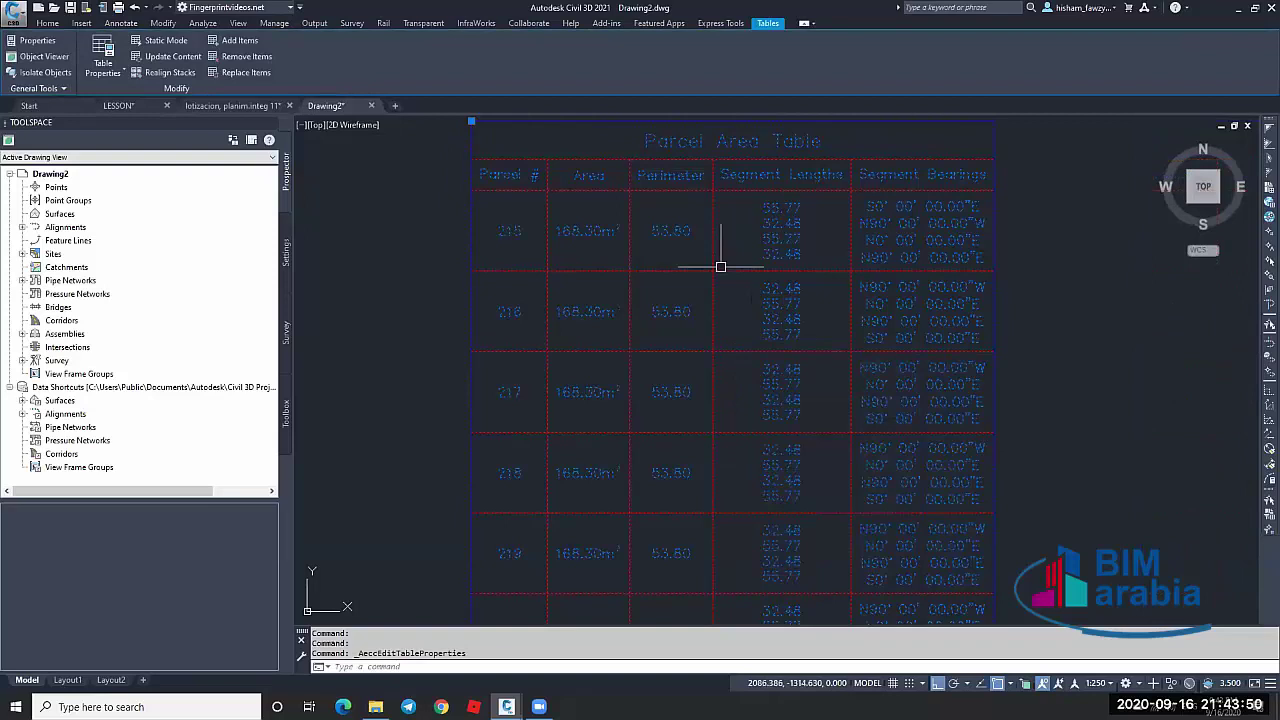
key("Escape")
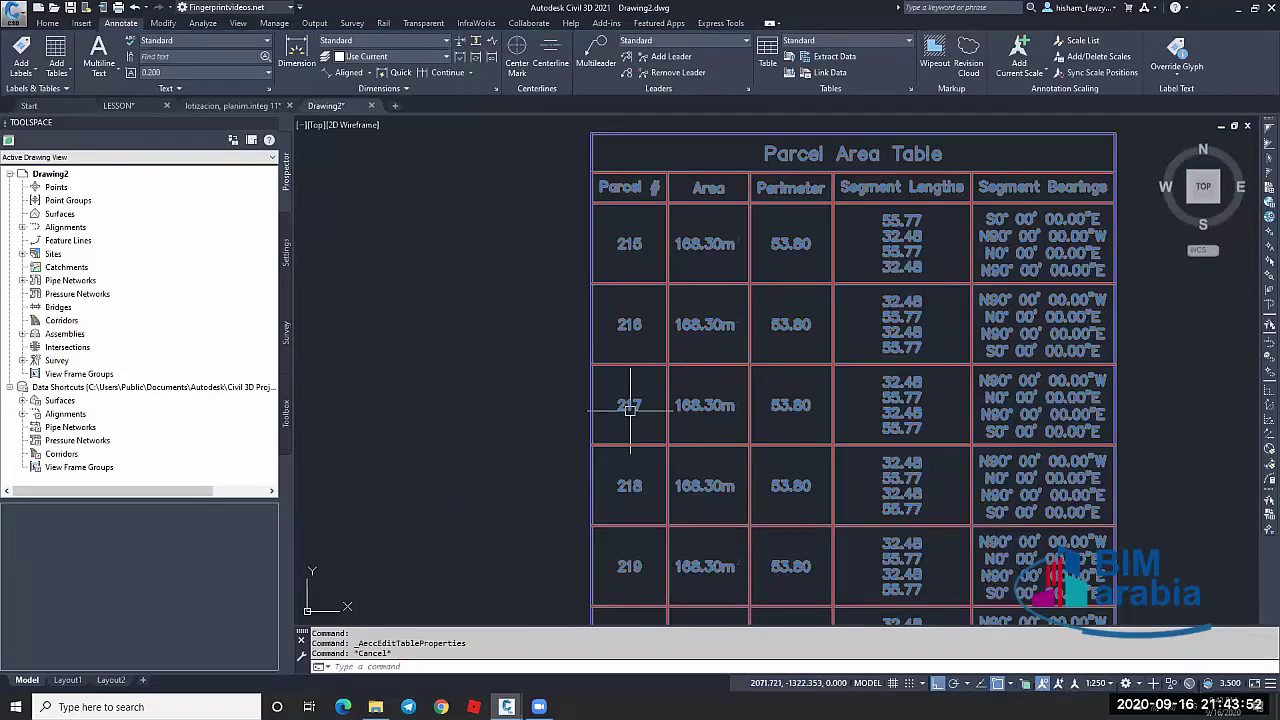
scroll(663, 243, "down", 8)
scroll(648, 550, "up", 6)
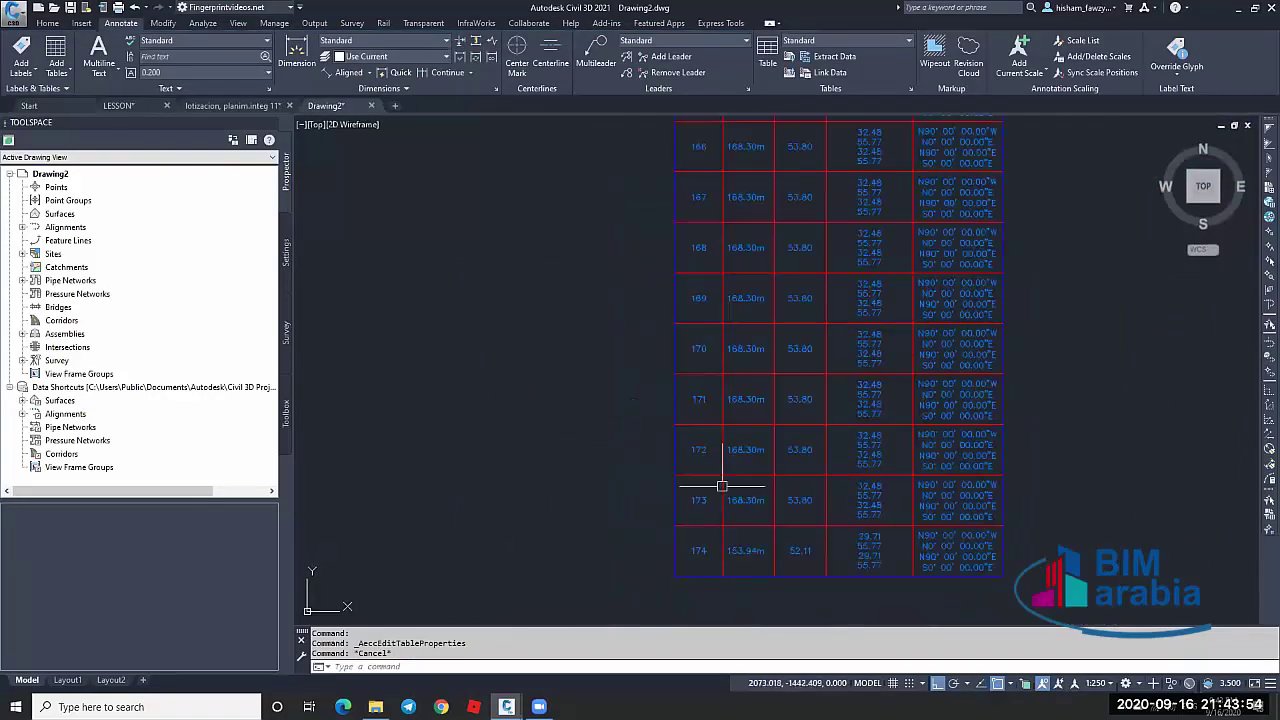
scroll(701, 441, "up", 4)
scroll(664, 425, "down", 6)
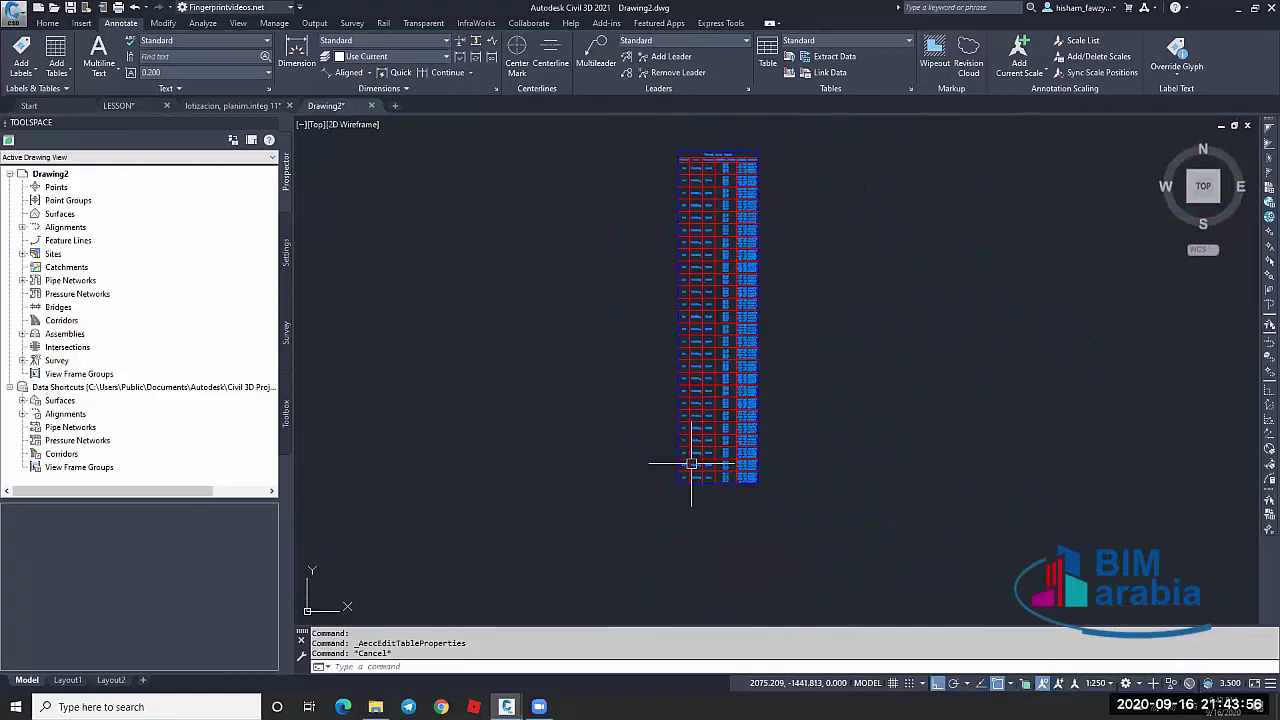
scroll(690, 218, "up", 8)
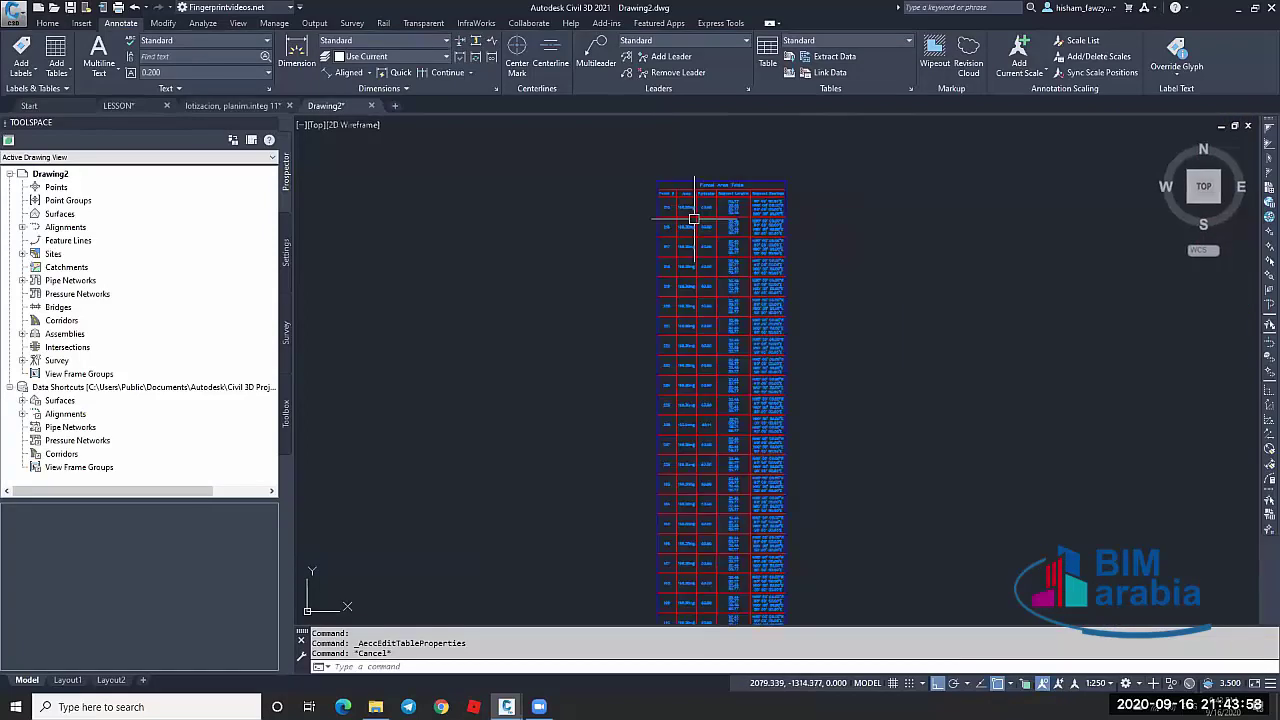
Review the table's style settings through Edit Table Style and close them
left_click(678, 210)
right_click(681, 203)
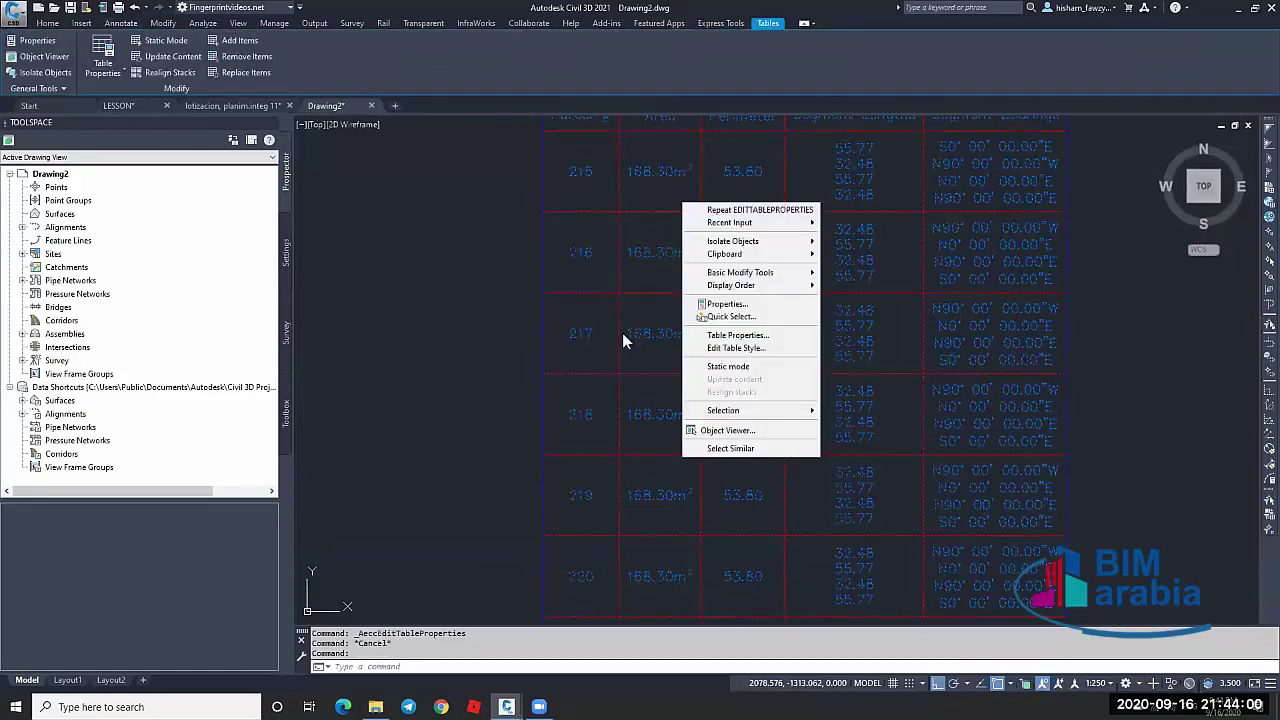
left_click(744, 349)
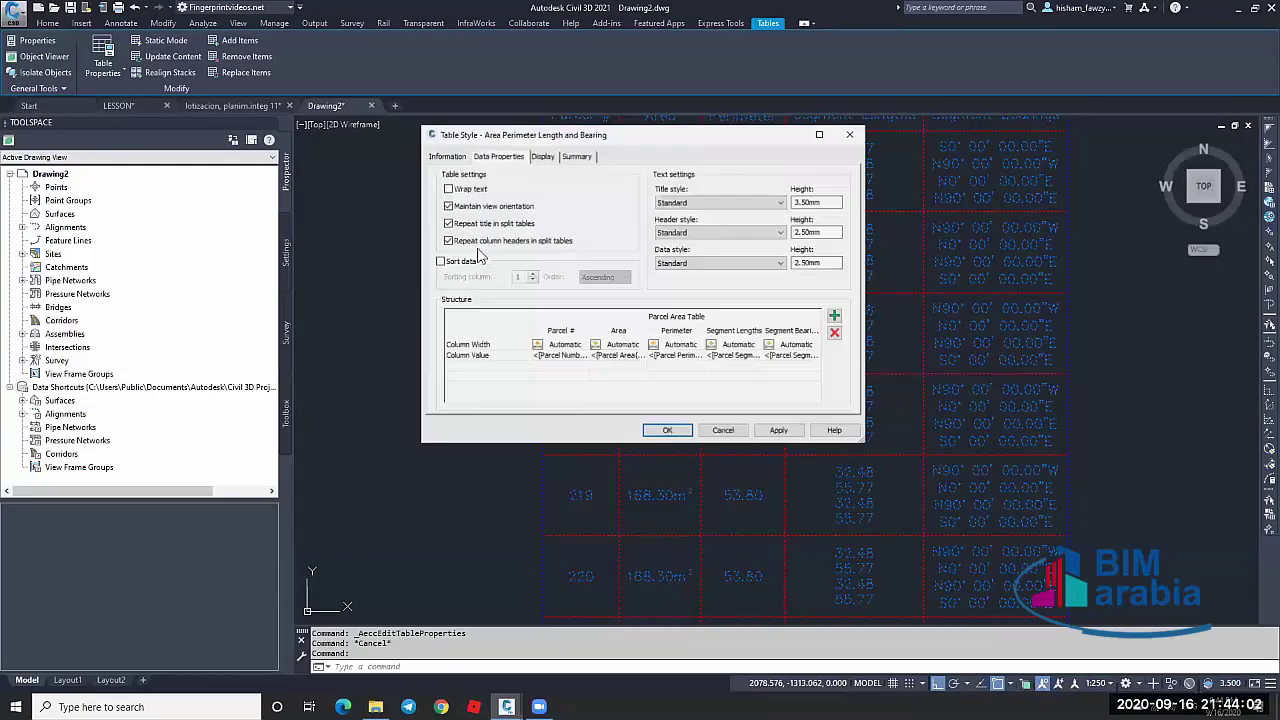
left_click(667, 431)
key("Escape")
scroll(594, 306, "up", 5)
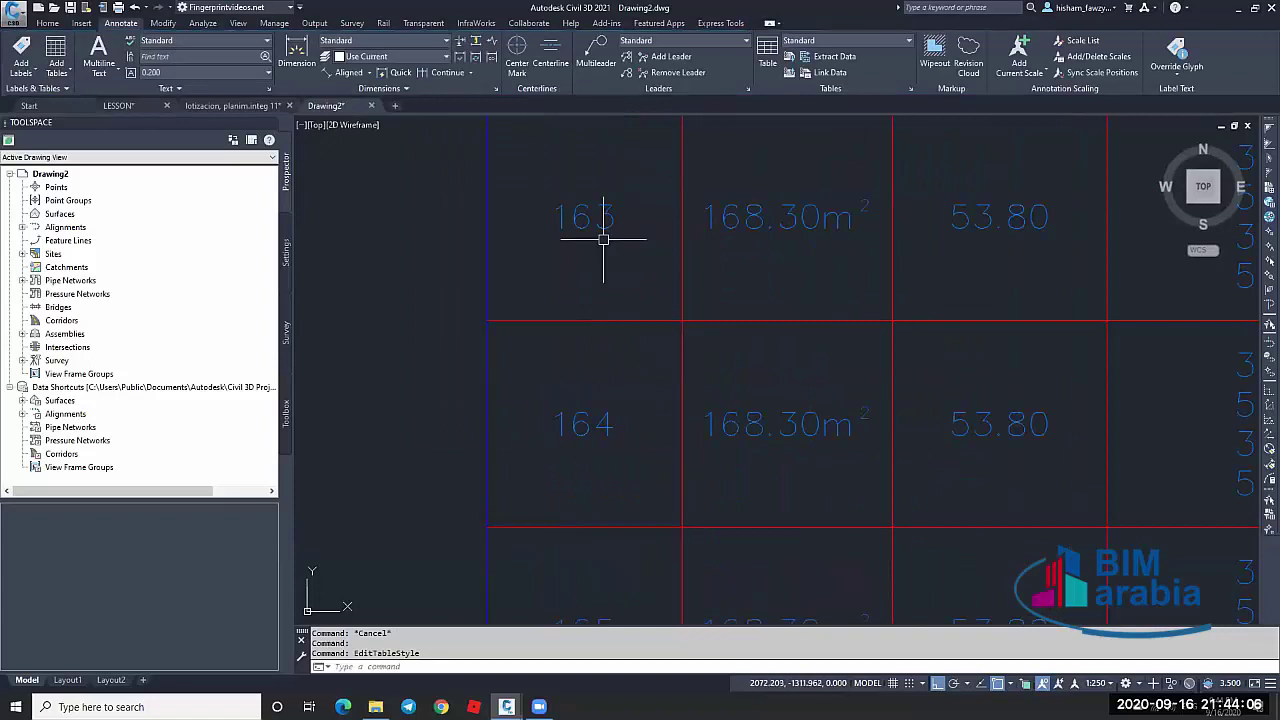
scroll(603, 240, "down", 4)
scroll(611, 277, "up", 5)
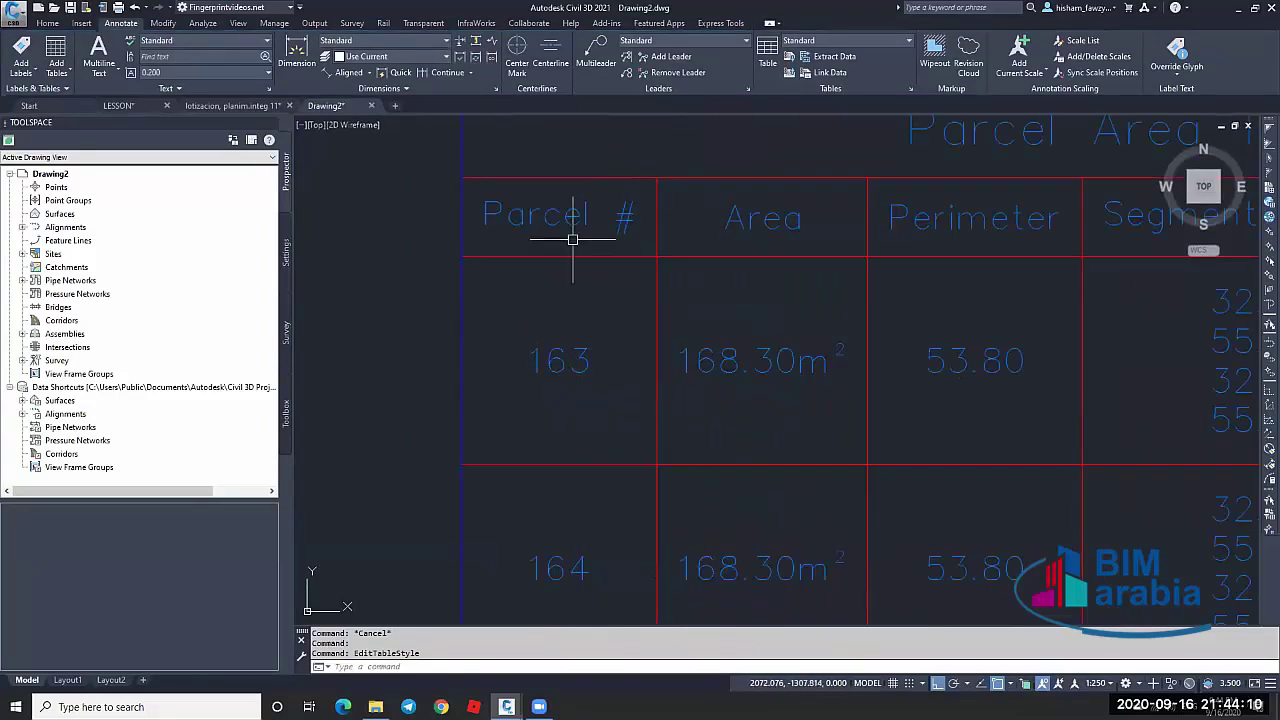
Change the table style so the Parcel # column shows the parcel Name instead of its number
left_click(569, 228)
right_click(570, 226)
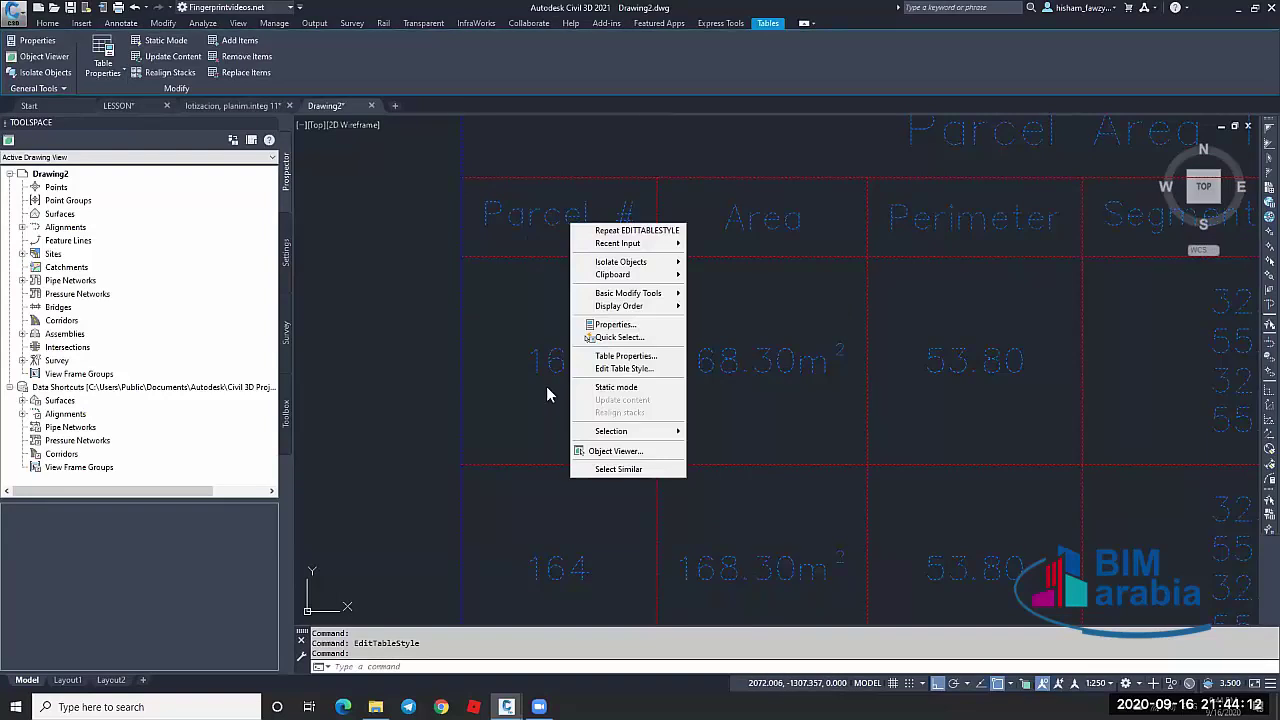
left_click(638, 370)
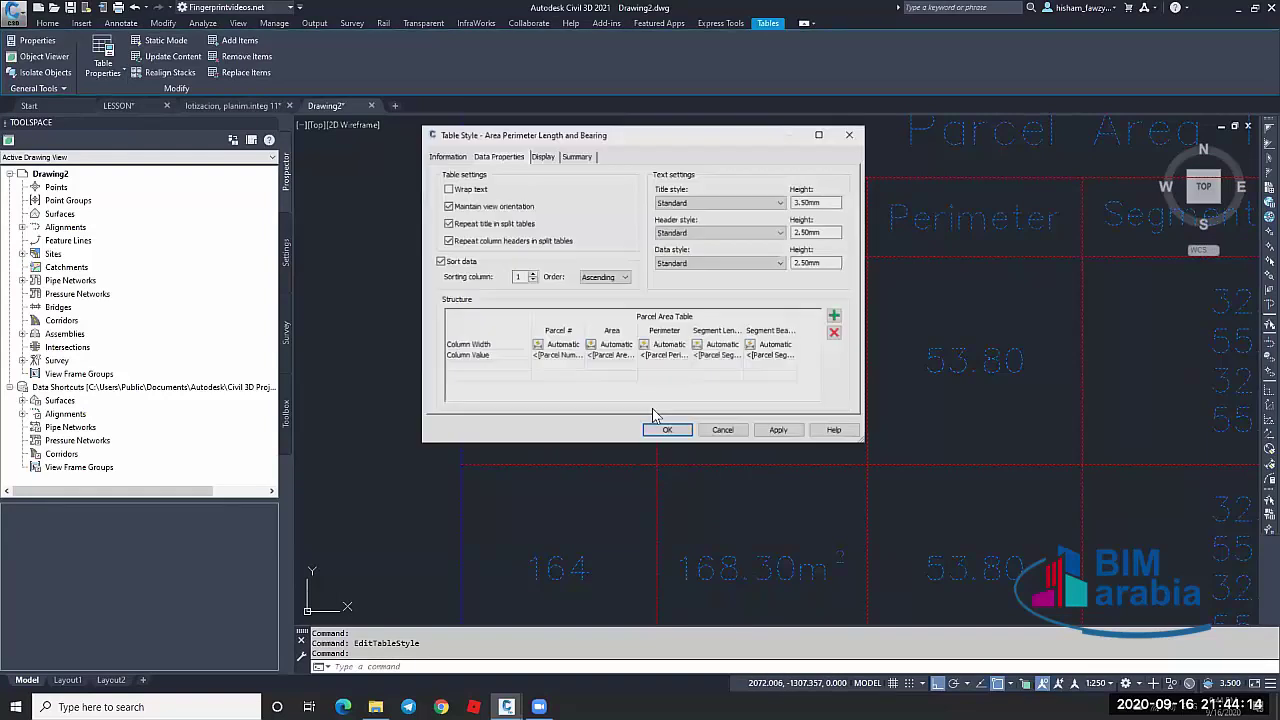
left_click(582, 367)
double_click(573, 356)
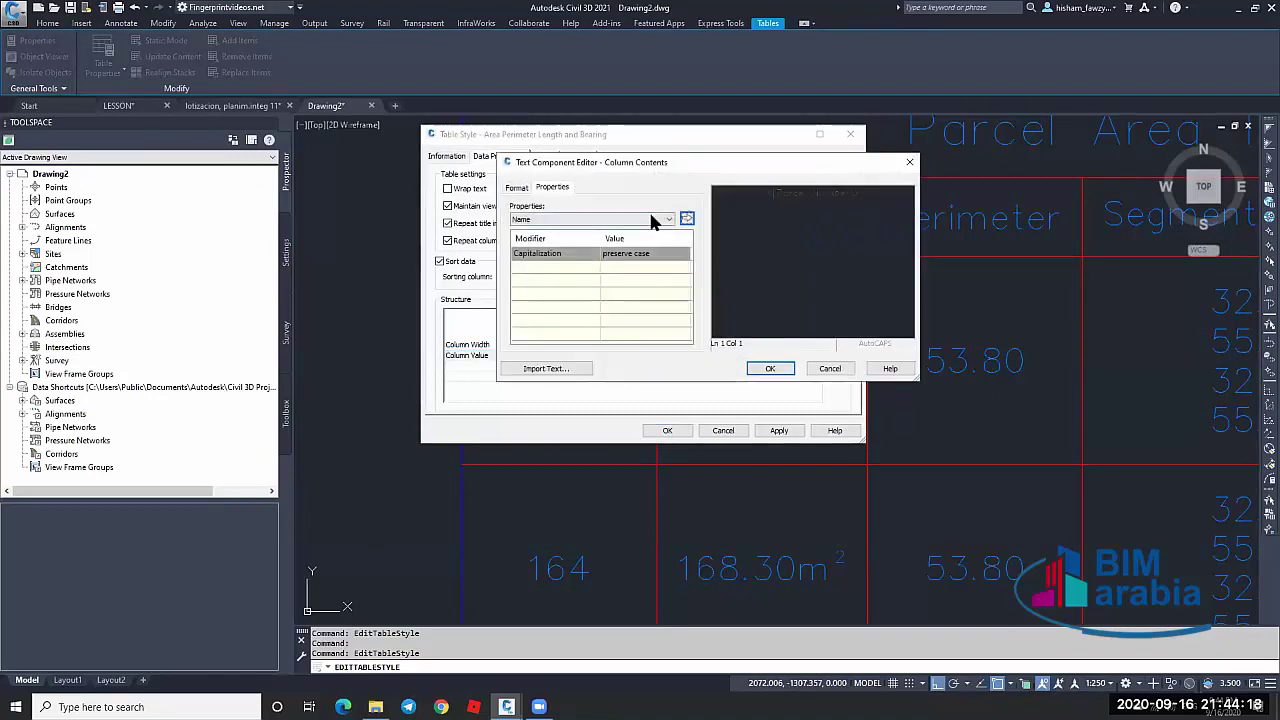
left_click(576, 220)
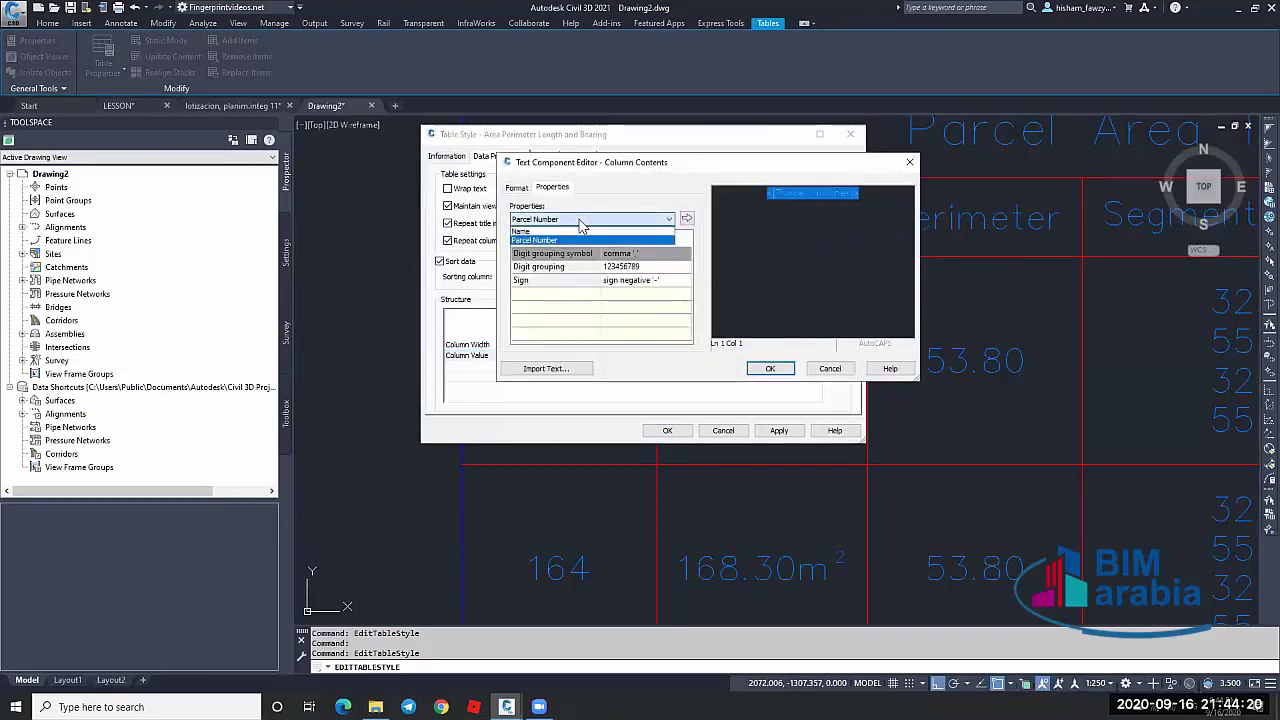
left_click(576, 236)
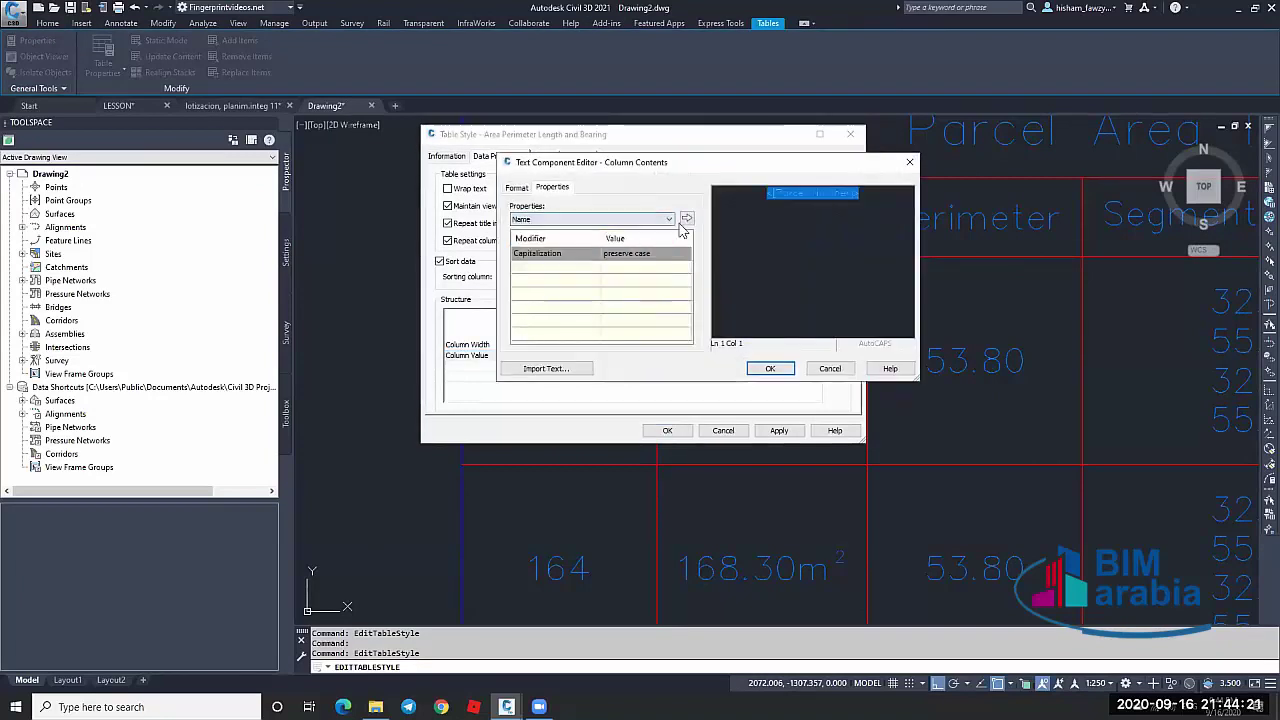
left_click(770, 368)
left_click(667, 430)
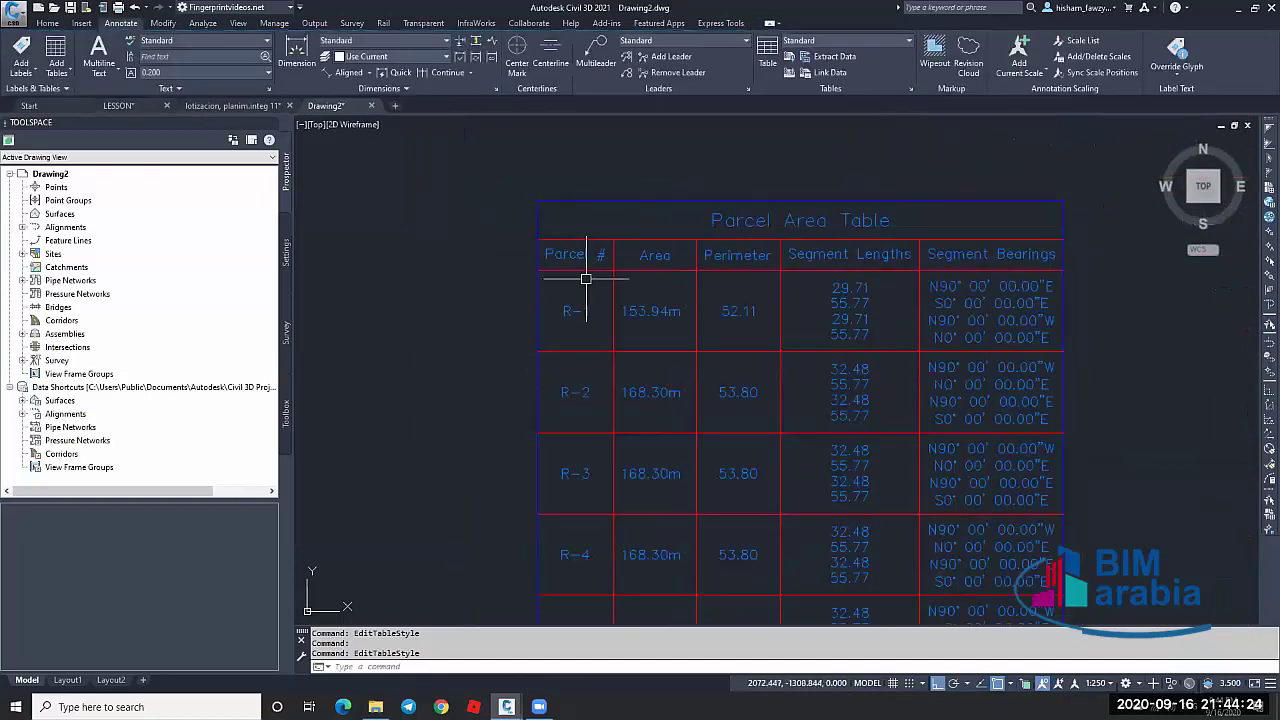
Zoom in and out to review the redrawn table, now starting at R-1 with 153.94 m²
key("Escape")
scroll(583, 334, "up", 2)
scroll(590, 355, "down", 3)
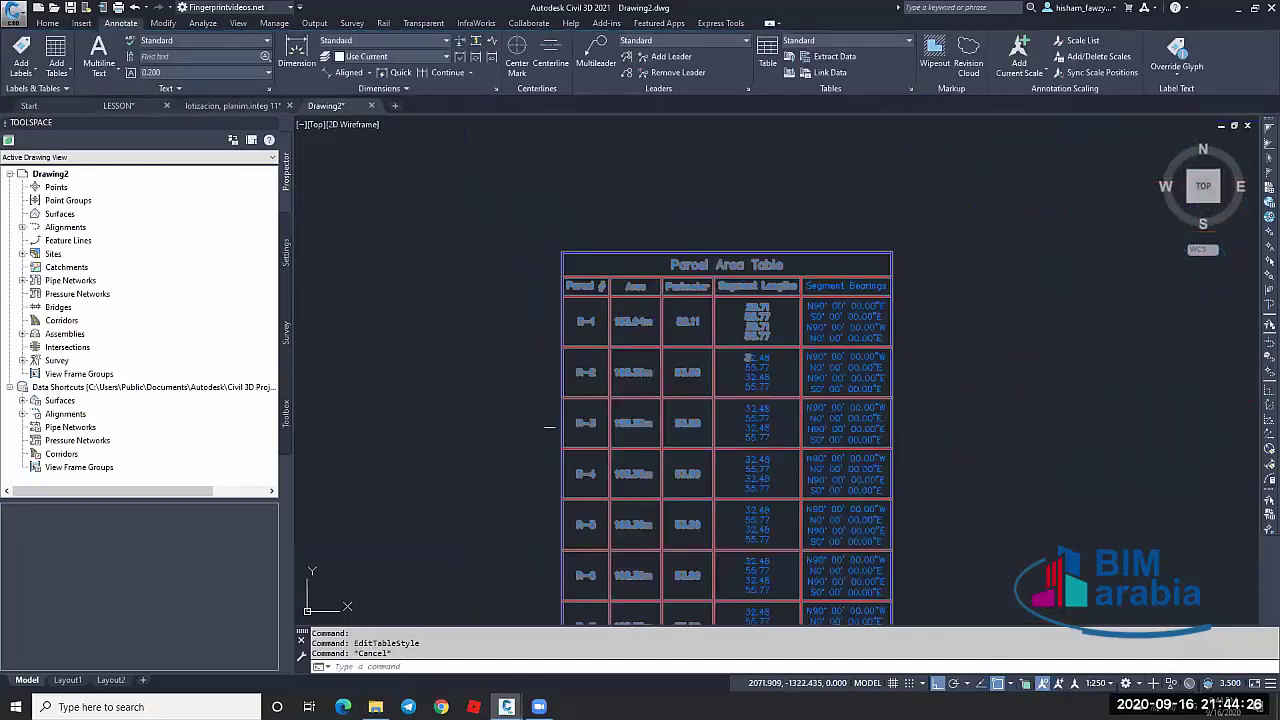
scroll(629, 329, "up", 5)
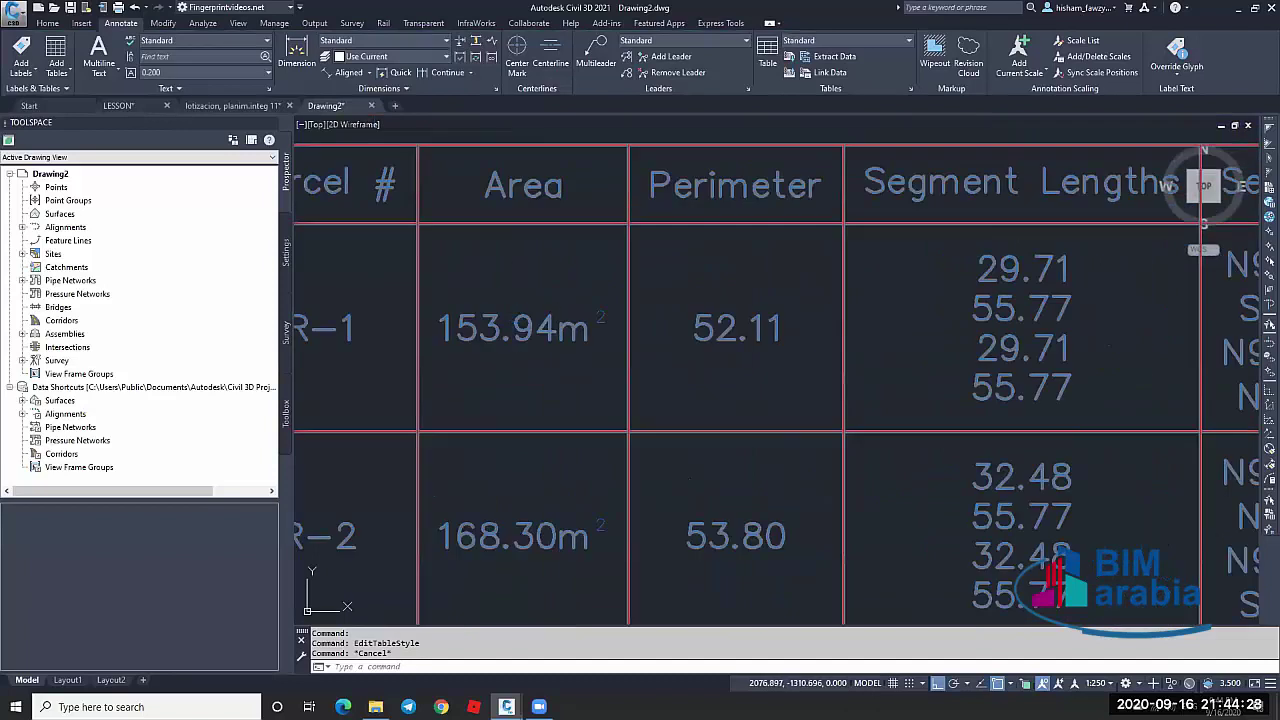
scroll(600, 300, "down", 2)
scroll(670, 310, "down", 2)
scroll(766, 303, "up", 2)
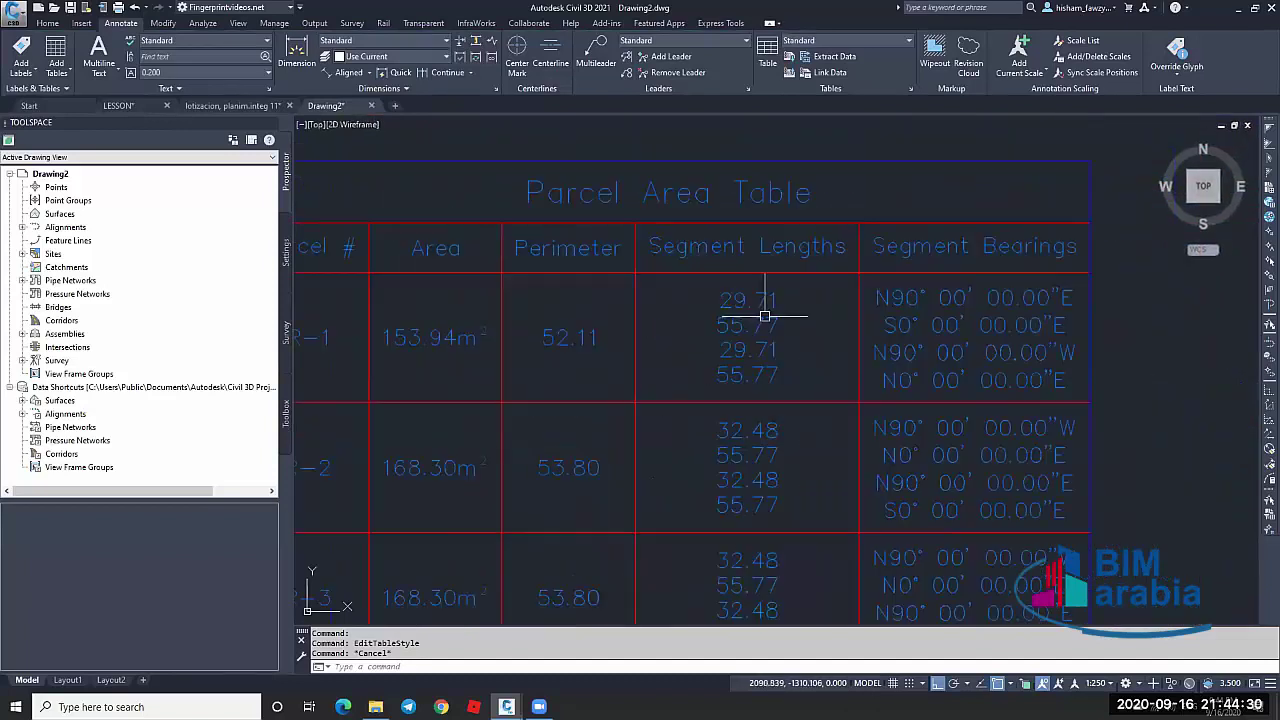
scroll(700, 350, "up", 2)
scroll(651, 366, "down", 4)
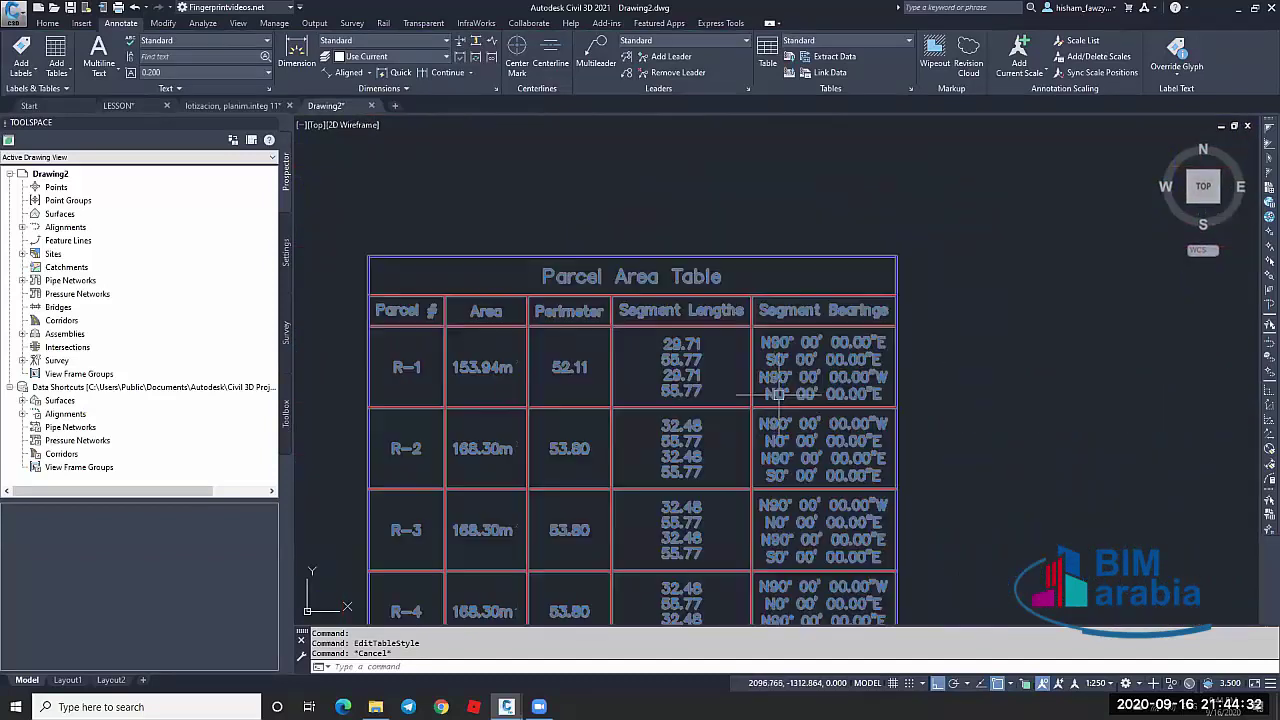
scroll(775, 395, "up", 1)
scroll(737, 306, "down", 1)
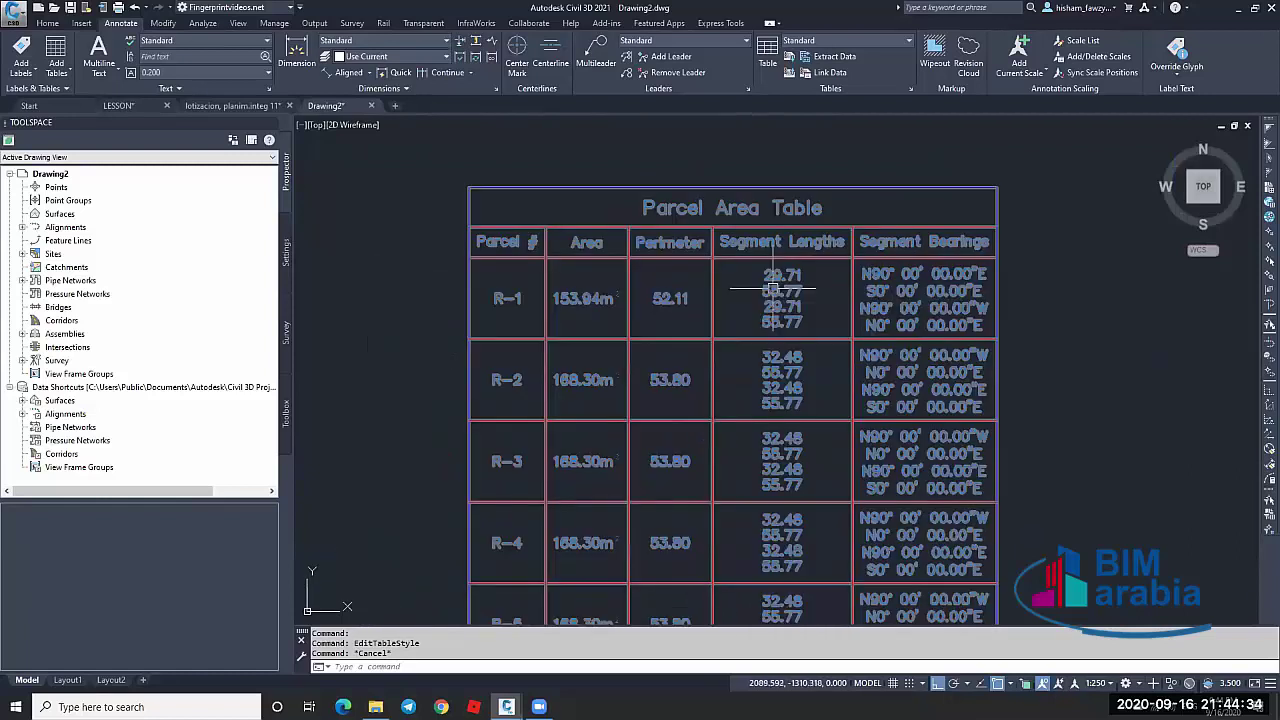
scroll(749, 300, "down", 5)
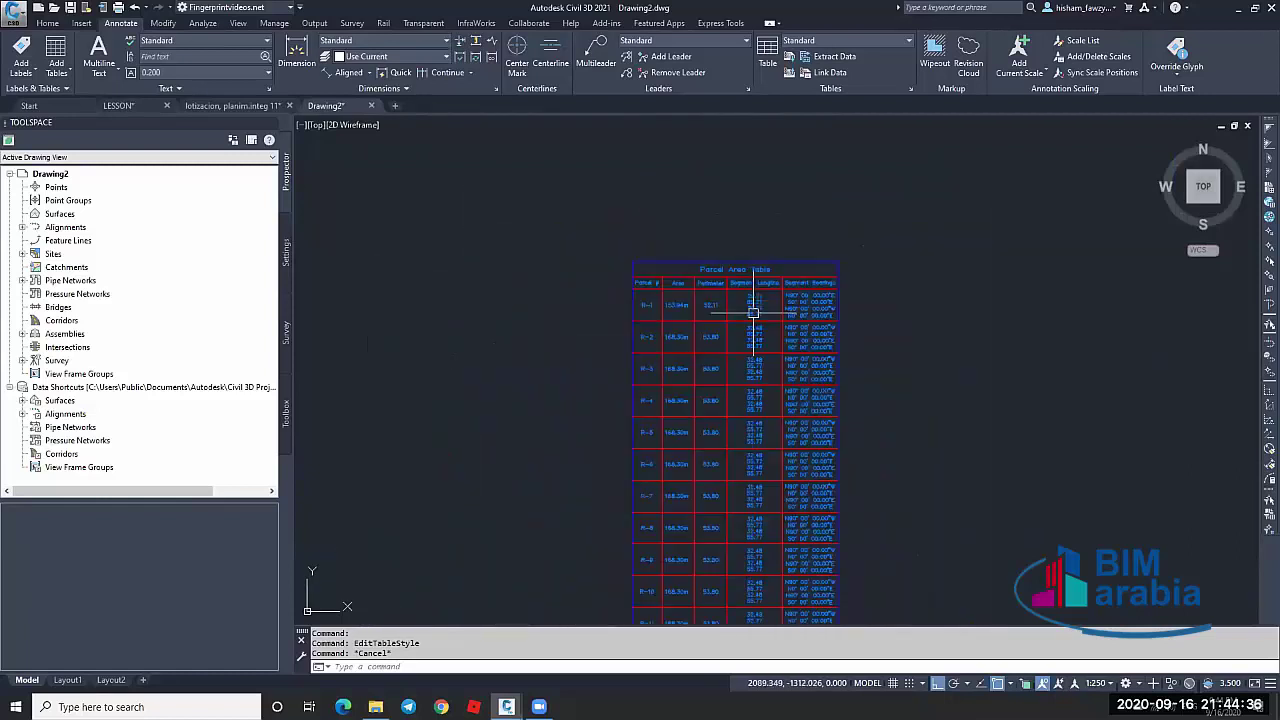
Pan the parcels into view beside the table and select the Parcel Area Table
mouse_move(737, 286)
middle_mouse_down()
mouse_move(771, 263)
mouse_move(1033, 278)
middle_mouse_up()
scroll(882, 284, "up", 5)
scroll(882, 284, "down", 5)
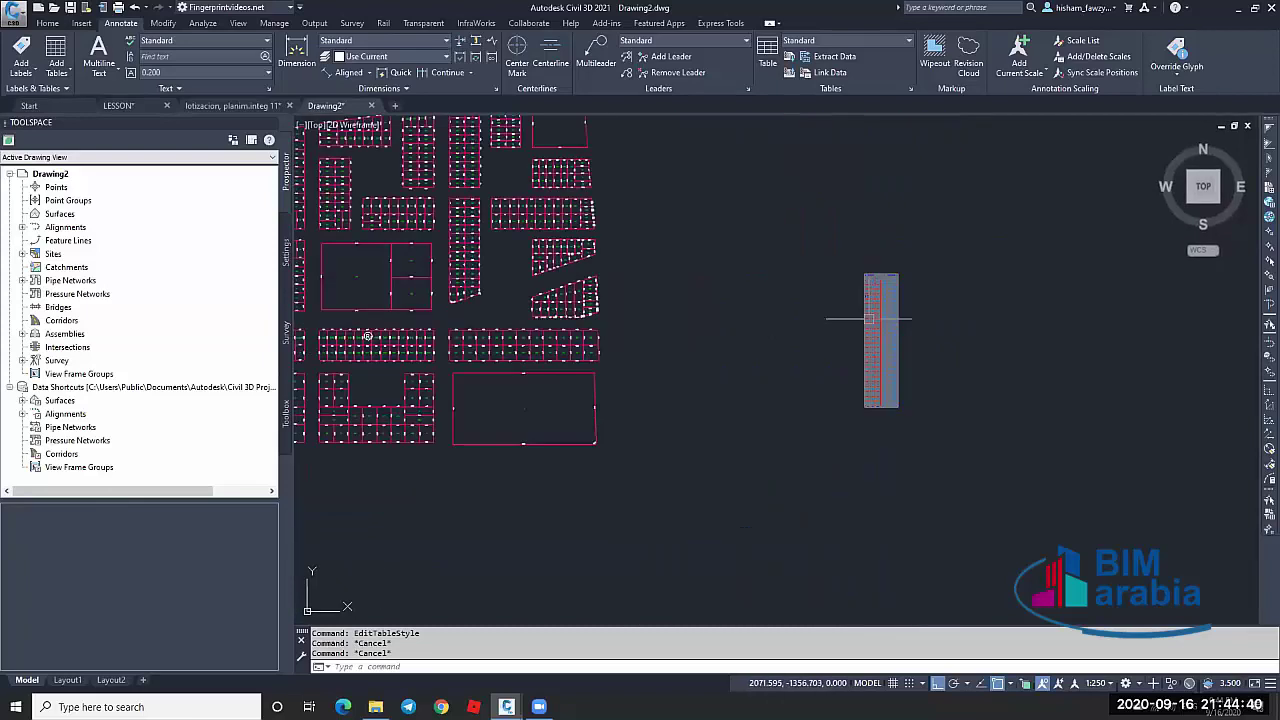
scroll(882, 284, "up", 4)
left_click(844, 277)
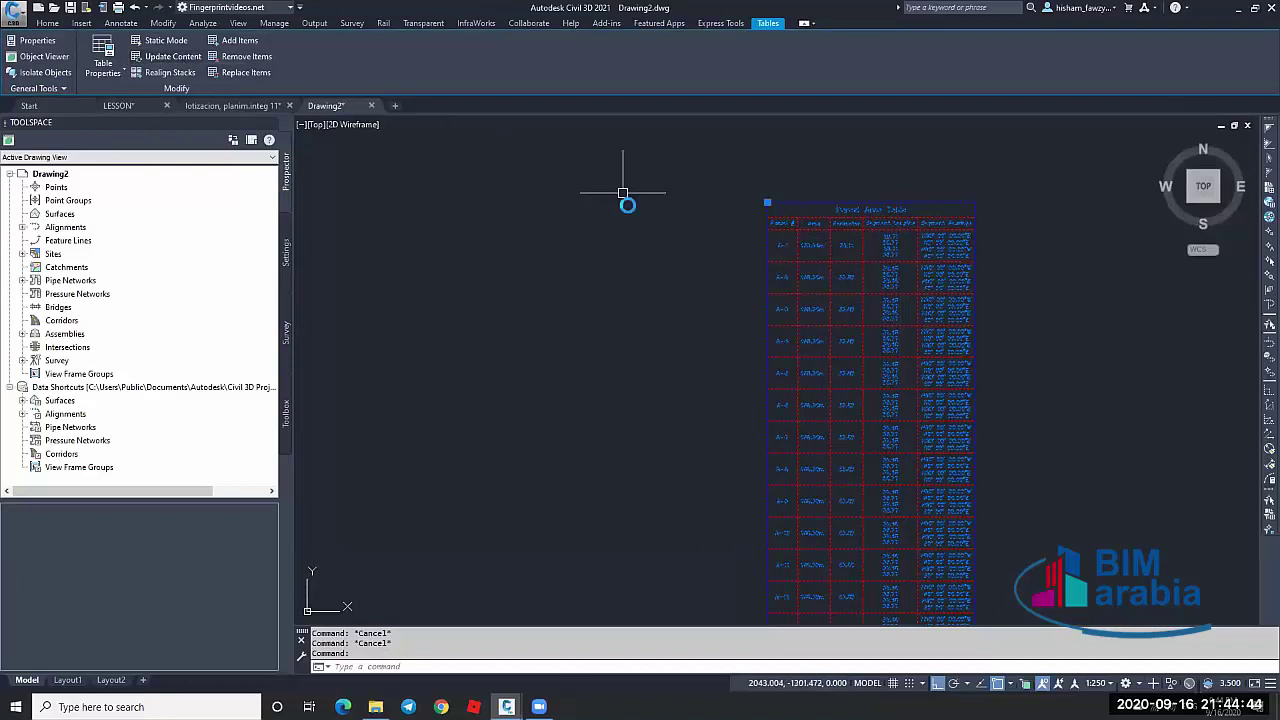
scroll(560, 232, "down", 6)
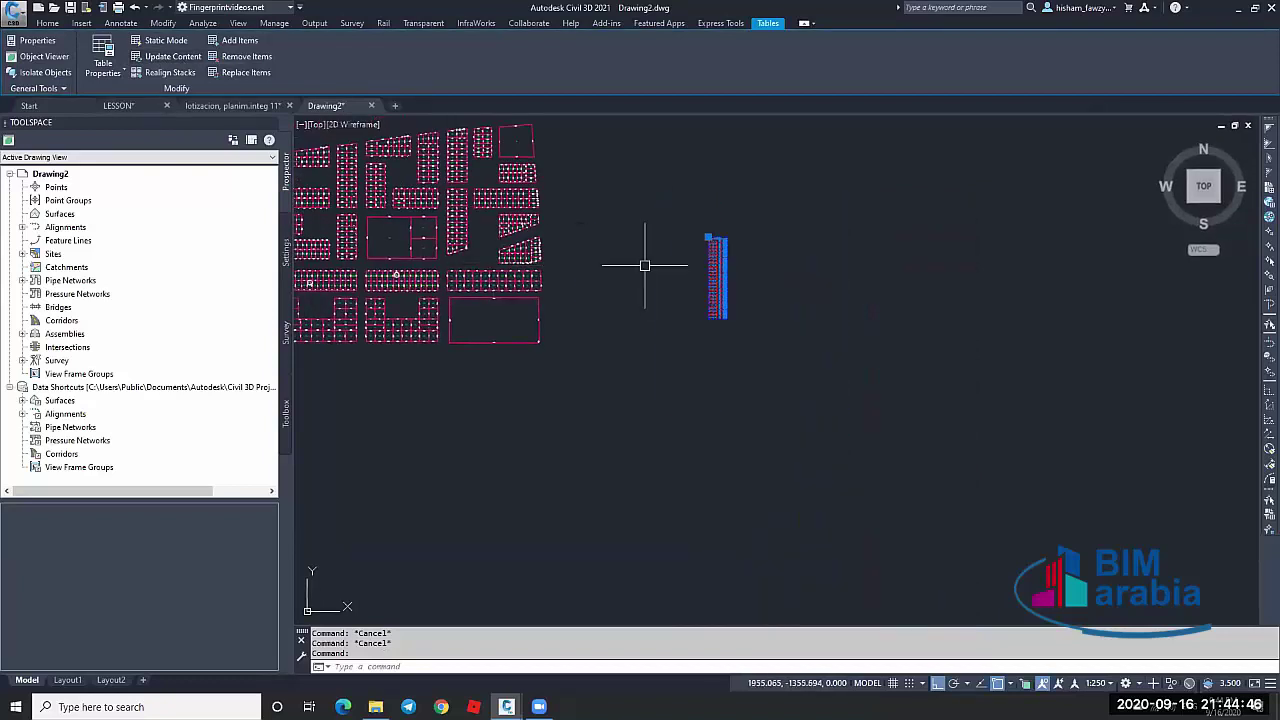
middle_click_drag(646, 266, 794, 263)
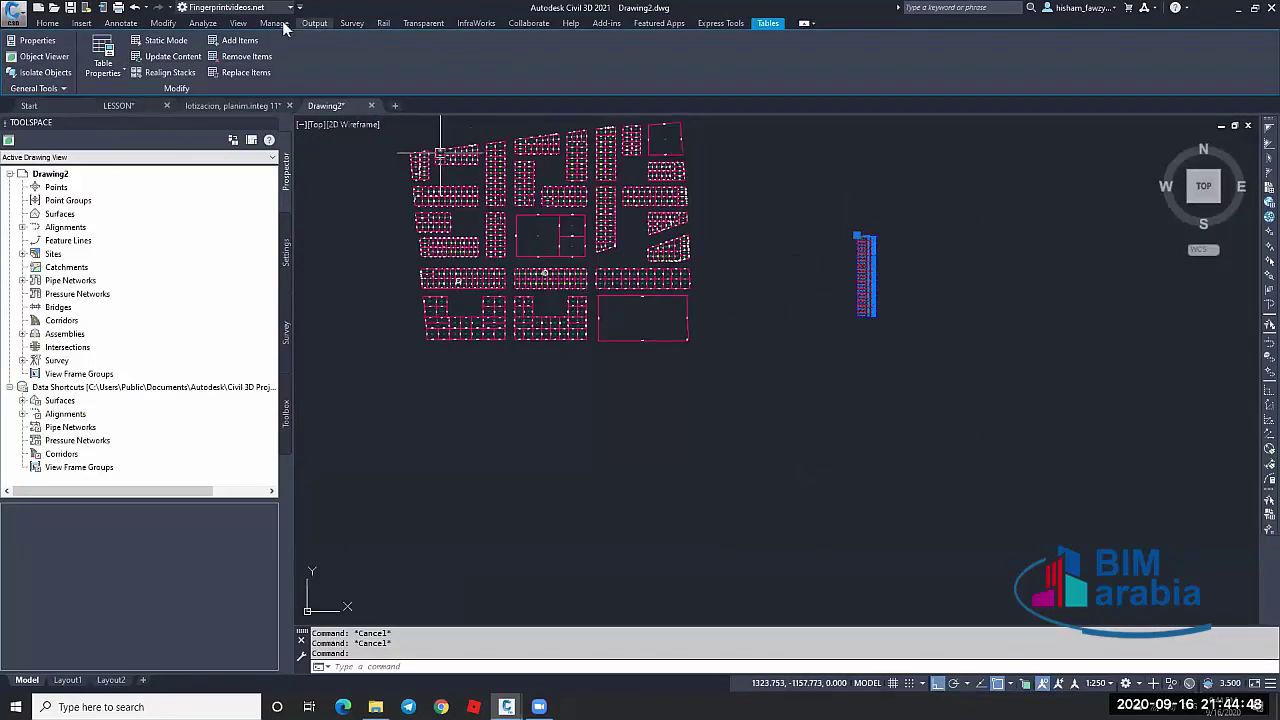
Split the drawing into Two: Vertical viewports and show the table's title and header
left_click(238, 23)
left_click(558, 77)
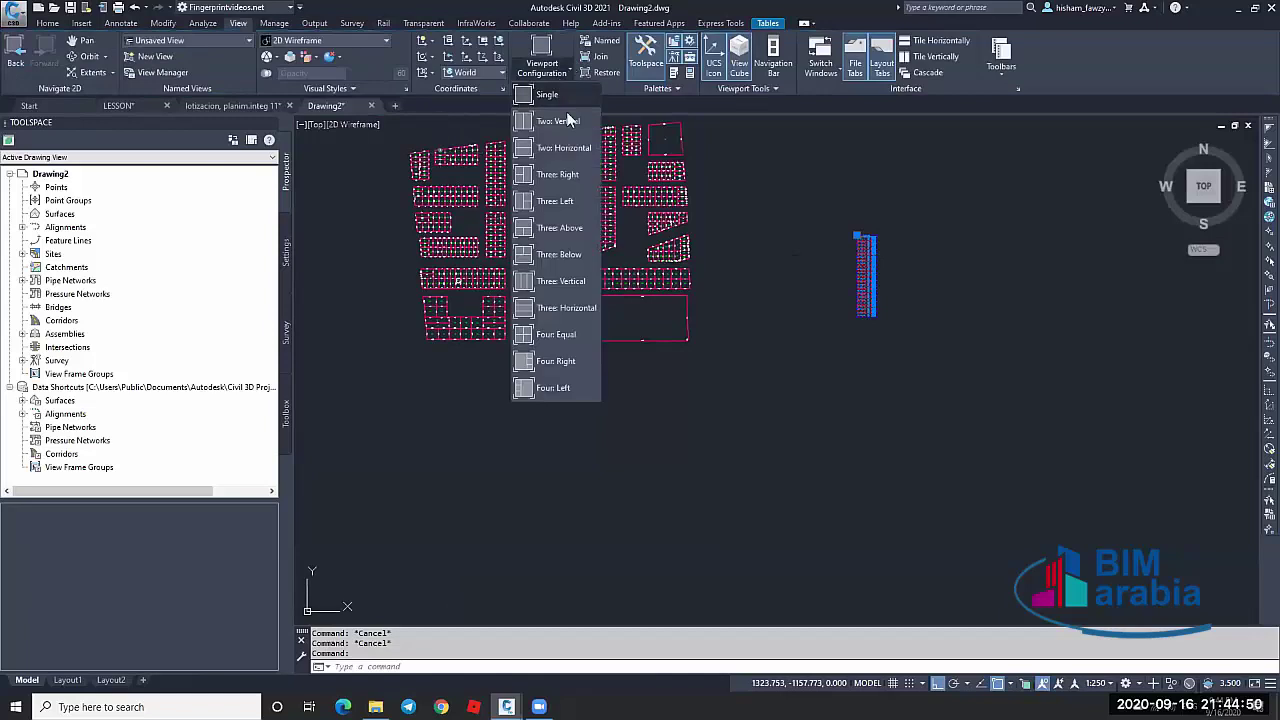
left_click(548, 95)
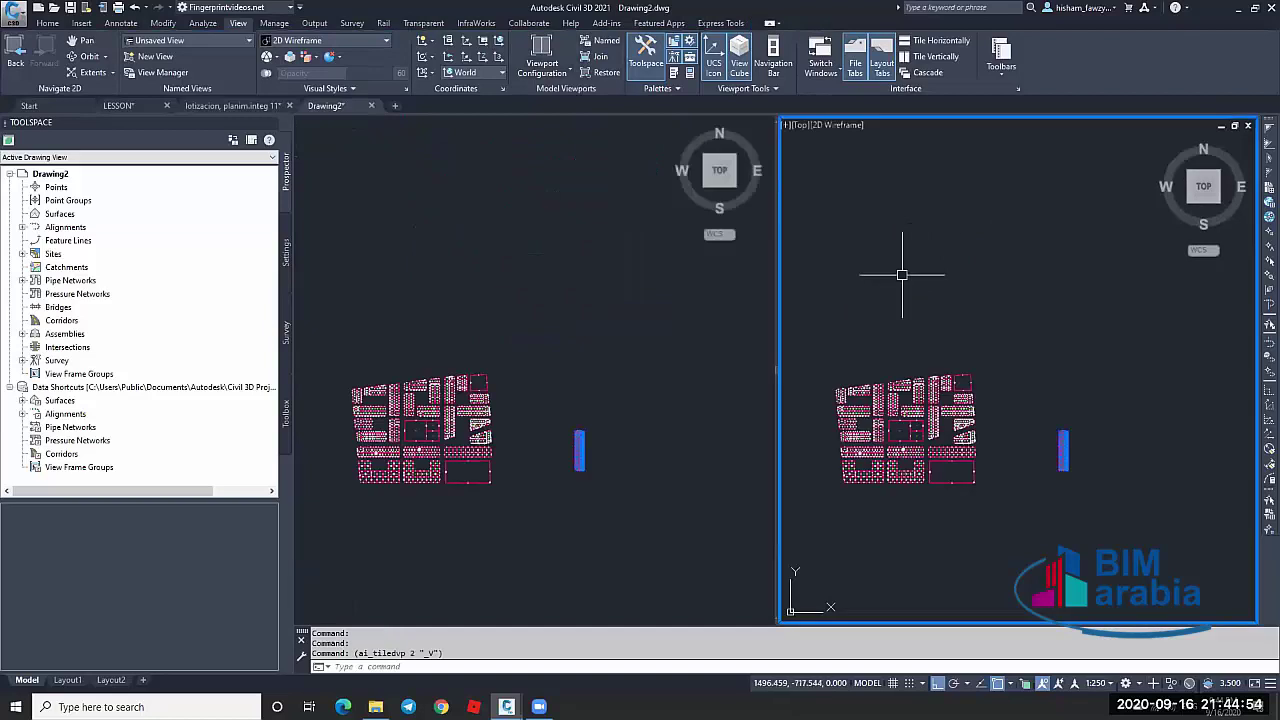
scroll(969, 181, "up", 5)
middle_click_drag(969, 181, 873, 422)
Activate the left viewport and pan to show parcels R-25 and R-26
left_click(615, 382)
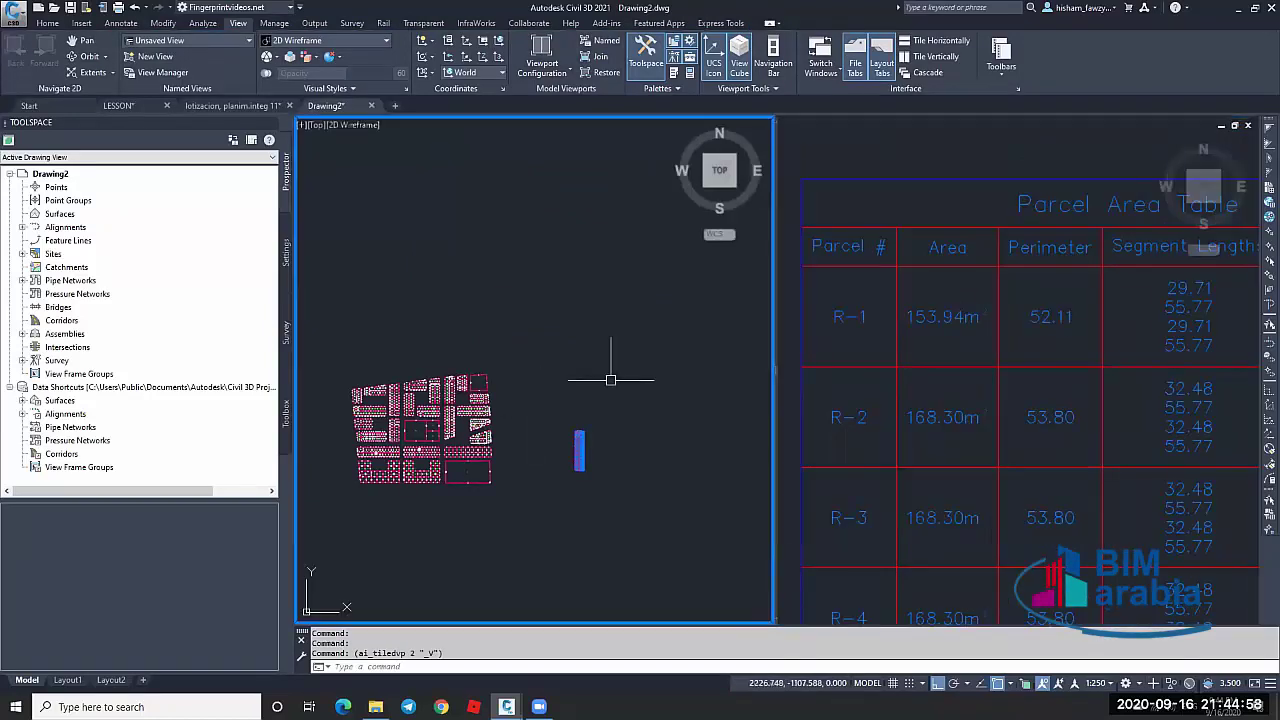
scroll(611, 375, "up", 8)
middle_click_drag(611, 358, 535, 442)
key("Escape")
Stretch the R-1/R-2 boundary's lower end along the bottom line using Nearest snap
left_click(510, 309)
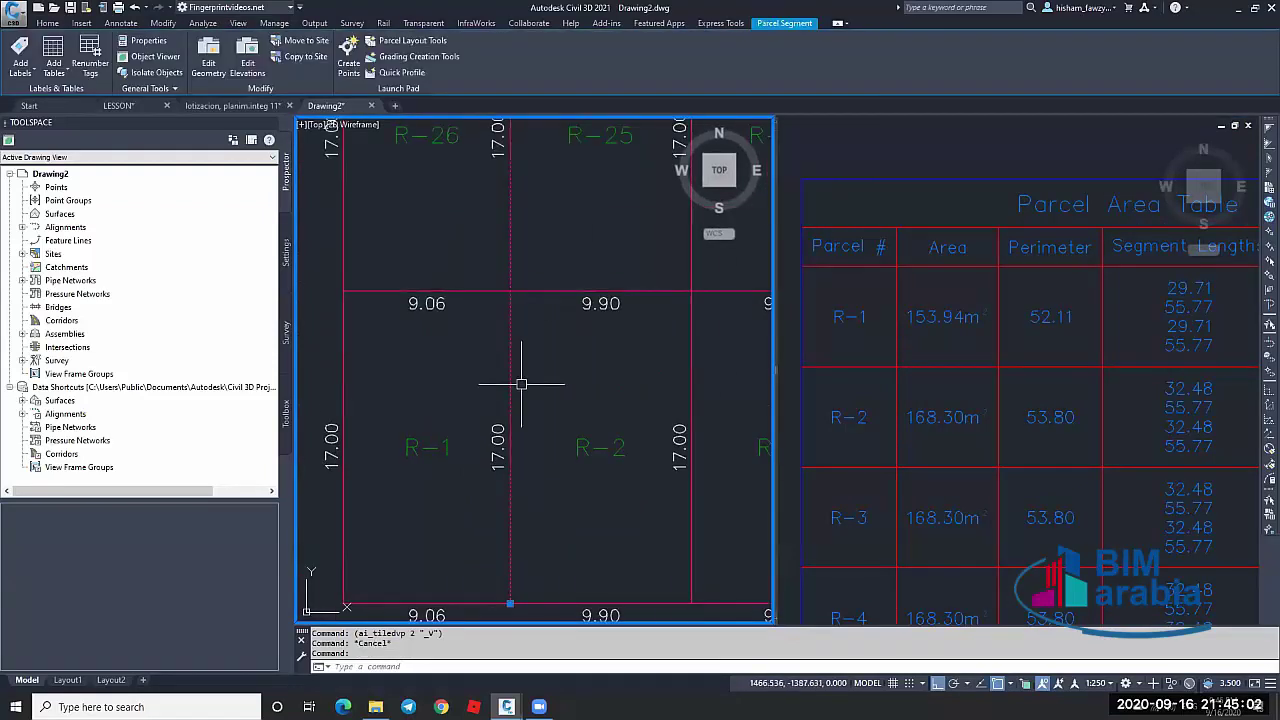
scroll(520, 377, "down", 4)
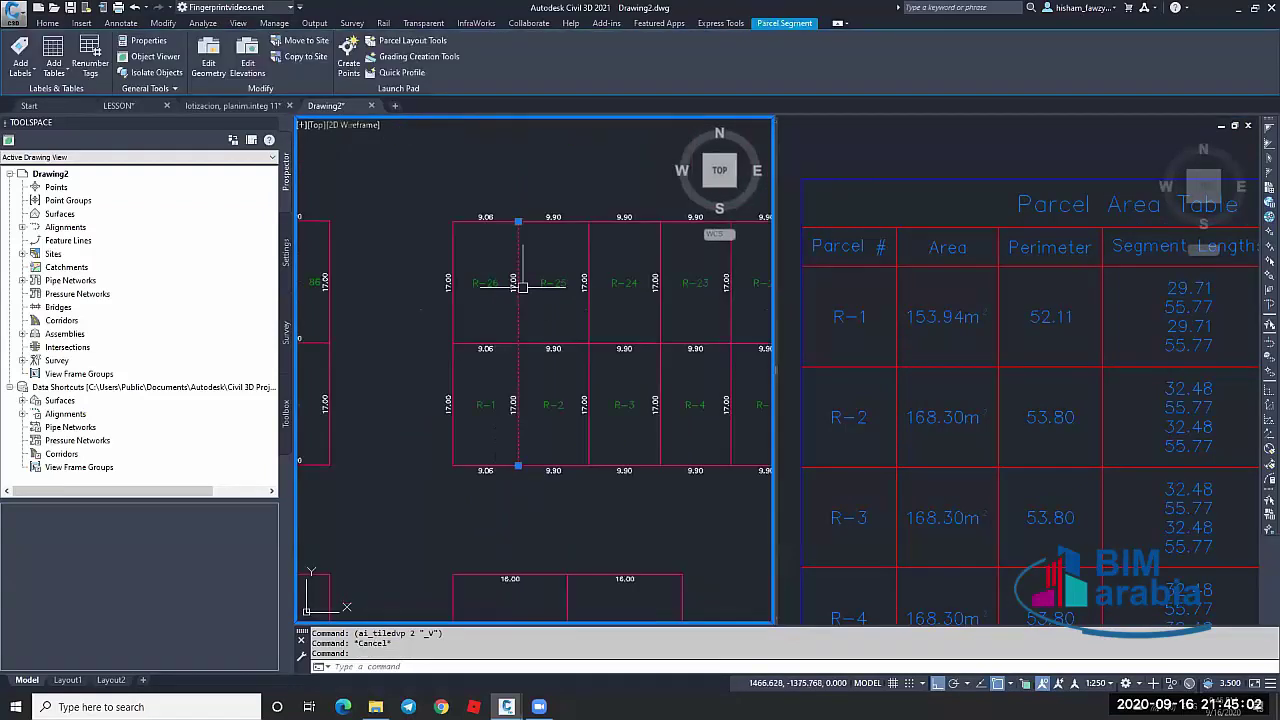
left_click(520, 470)
scroll(525, 464, "up", 5)
right_click(548, 467, "shift")
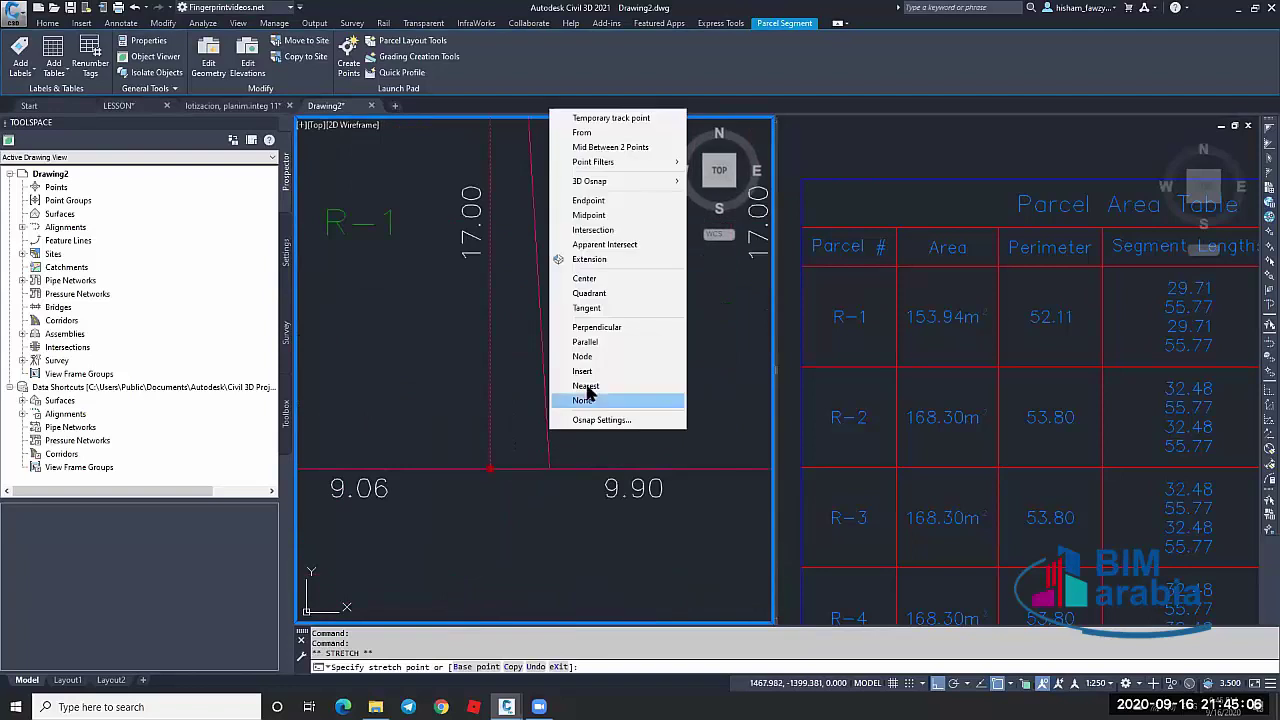
left_click(588, 392)
left_click(571, 467)
scroll(543, 433, "down", 2)
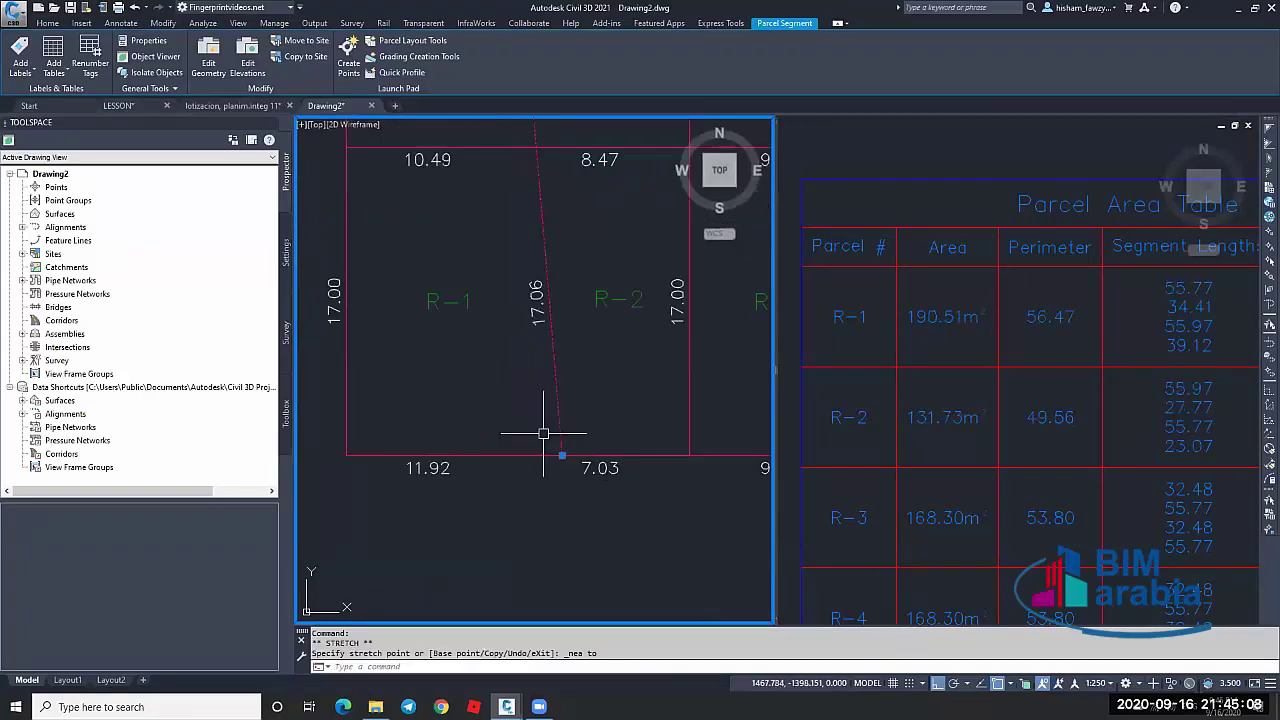
key("Escape")
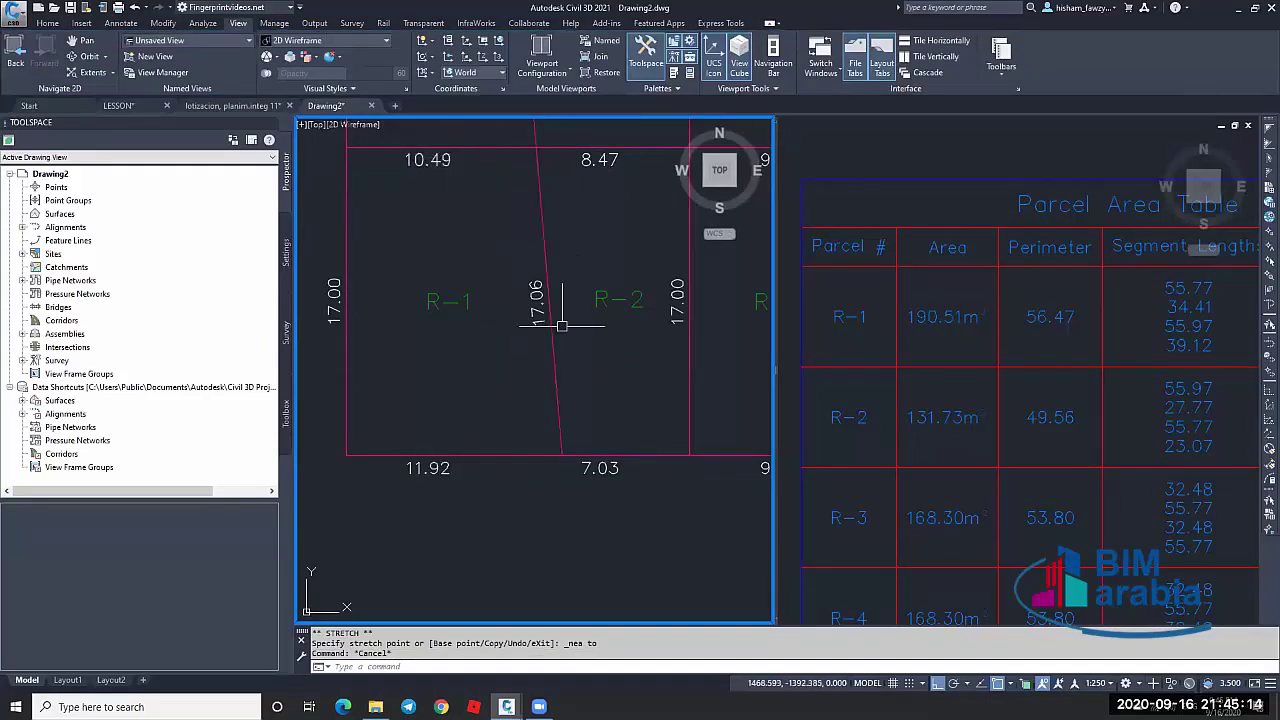
Re-centre the parcels and check the table now lists R-1 at 190.51 m²
scroll(520, 309, "down", 2)
middle_click_drag(520, 309, 531, 291)
scroll(525, 255, "up", 2)
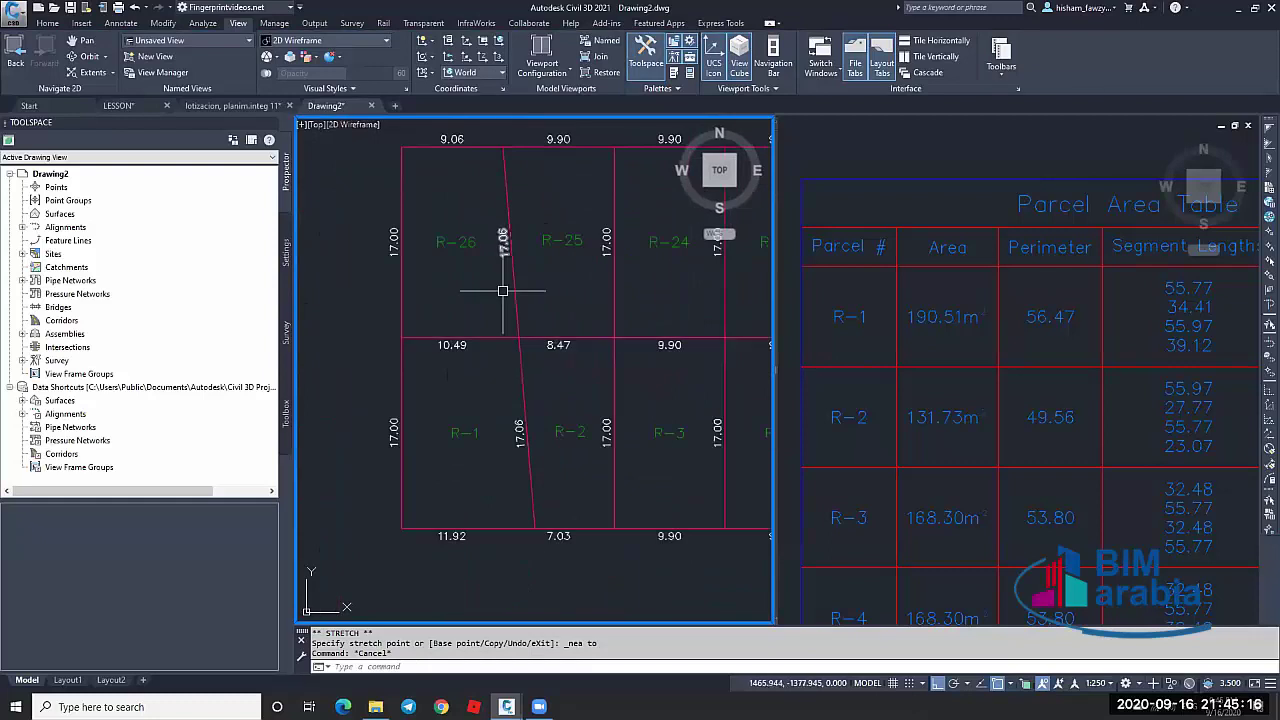
left_click(953, 402)
scroll(1046, 322, "down", 1)
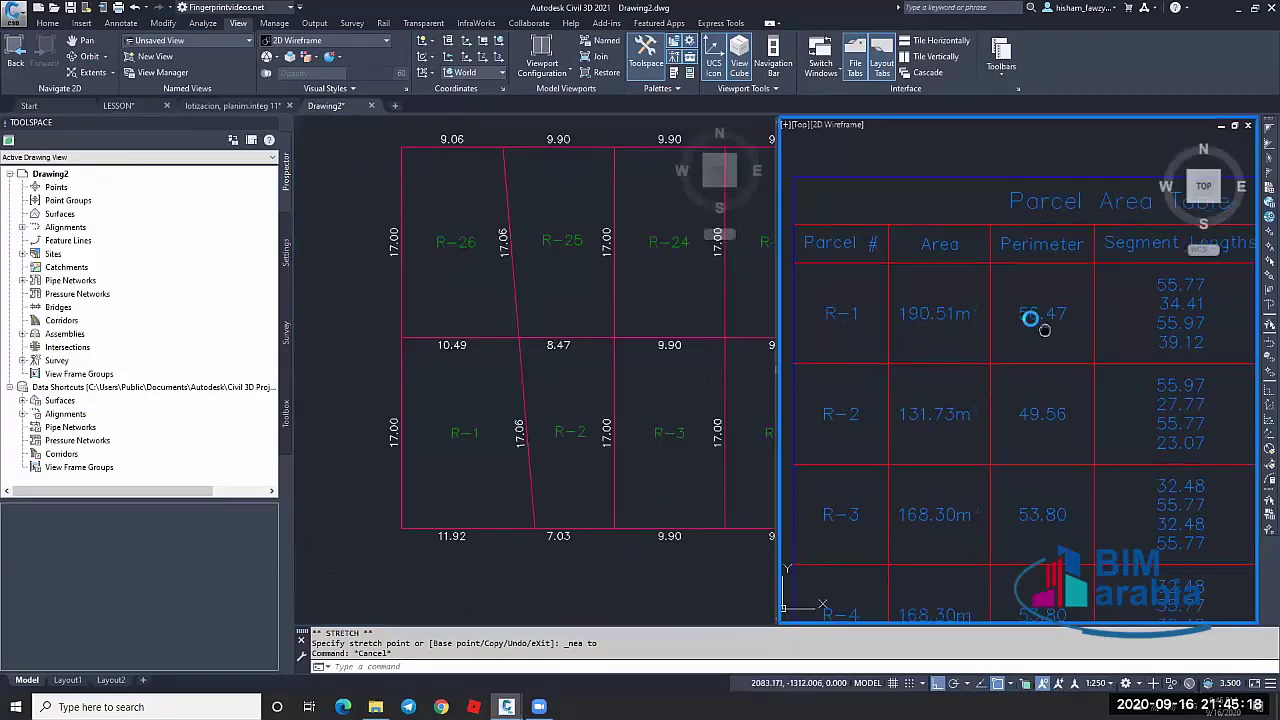
scroll(1094, 309, "up", 1)
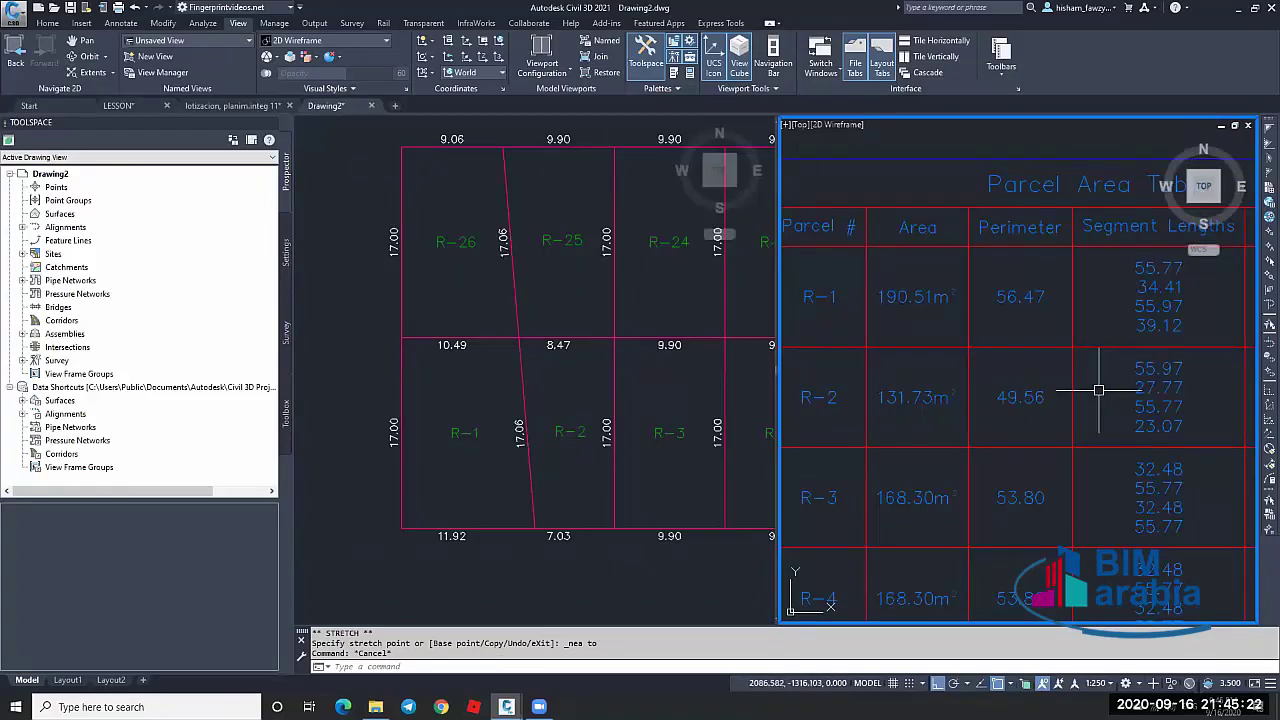
scroll(1094, 371, "down", 1)
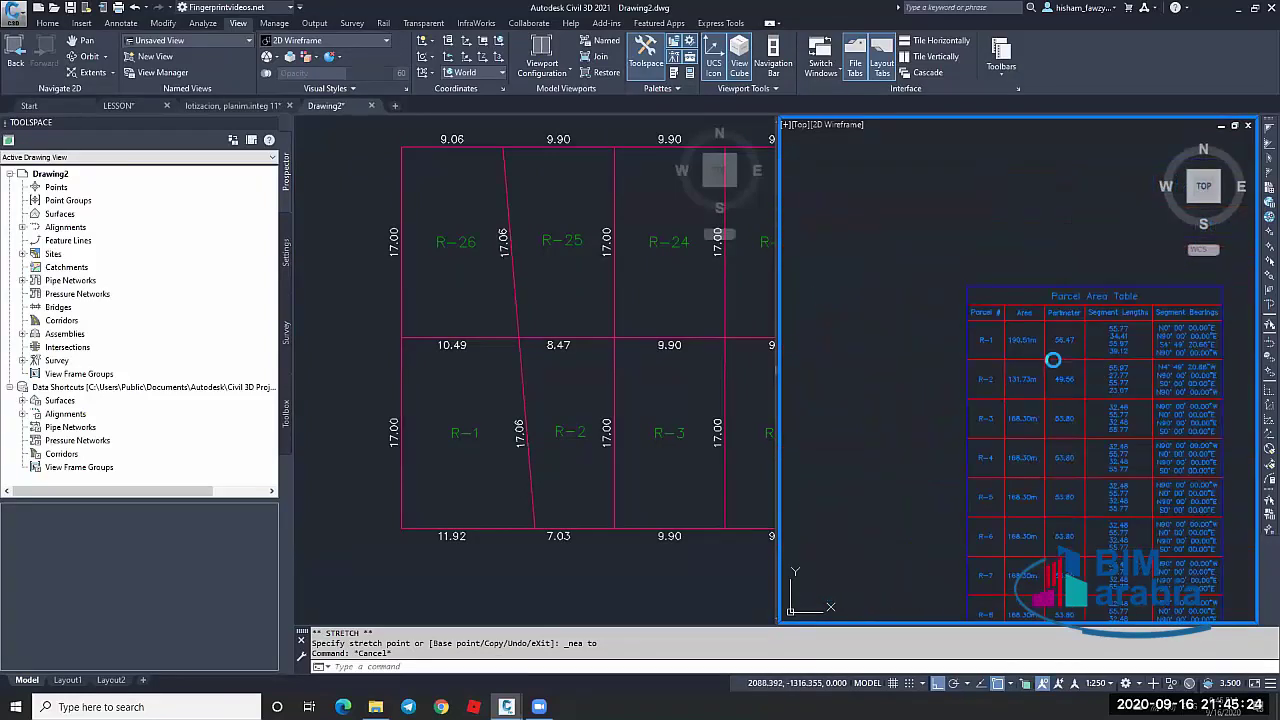
scroll(1060, 360, "up", 1)
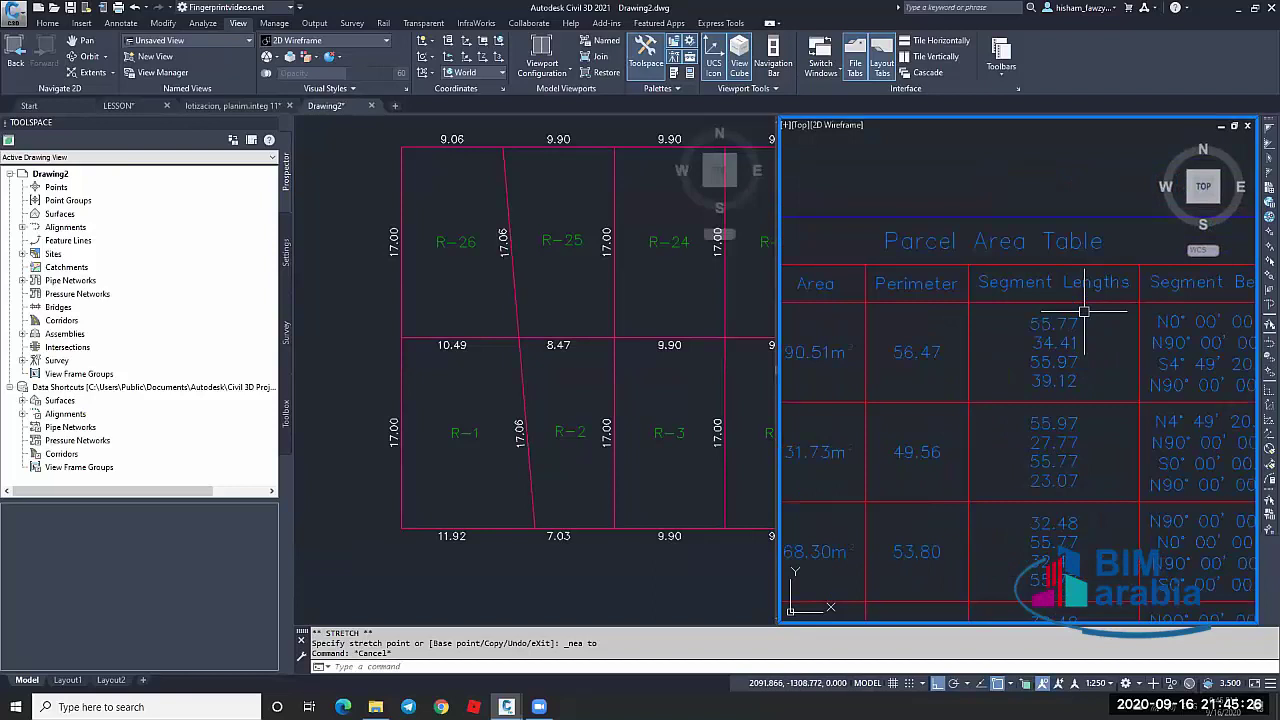
scroll(1096, 329, "down", 1)
key("Escape")
scroll(1051, 286, "up", 2)
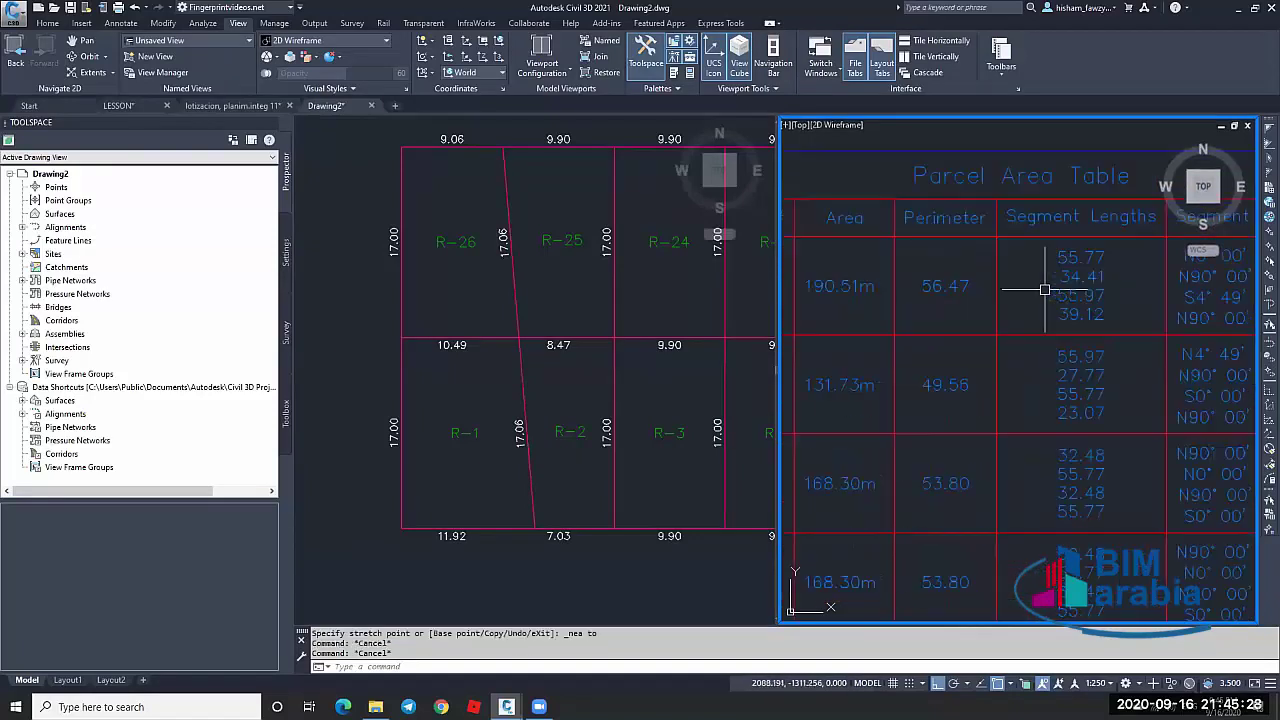
Shift the parcel grid left in its viewport, then select the Parcel Area Table
left_click(451, 357)
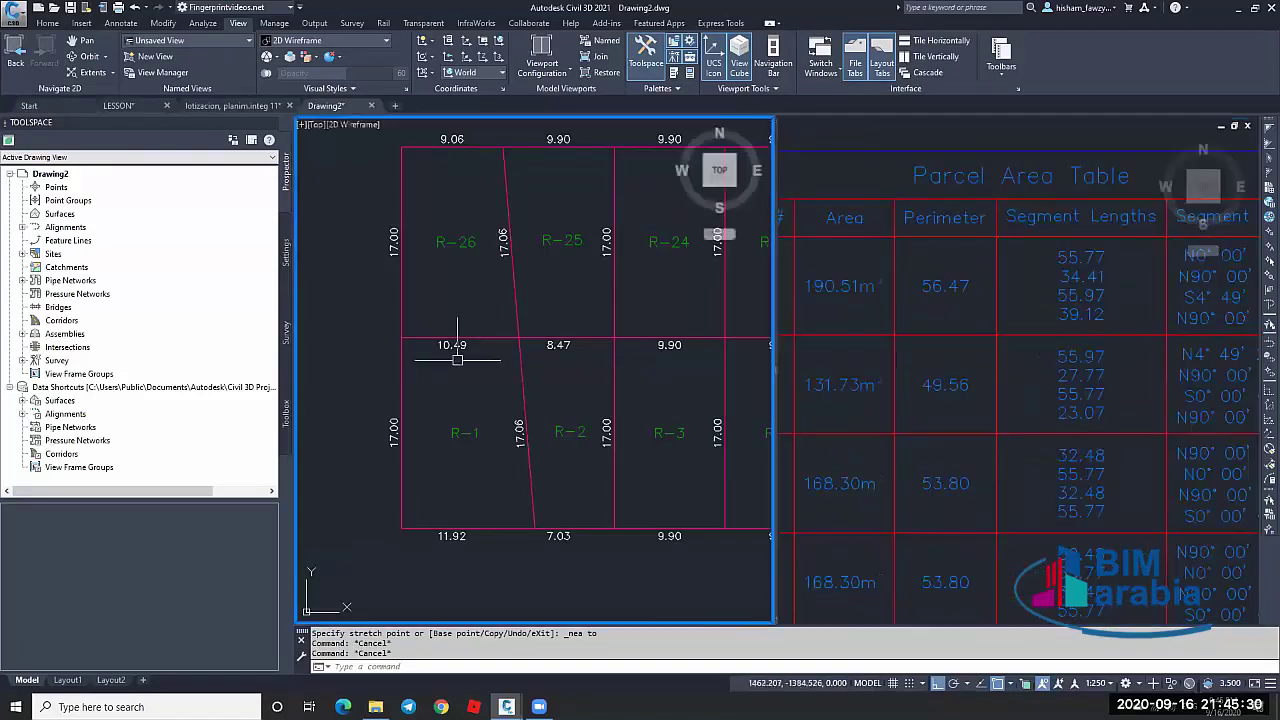
scroll(451, 357, "down", 2)
middle_click_drag(643, 434, 614, 429)
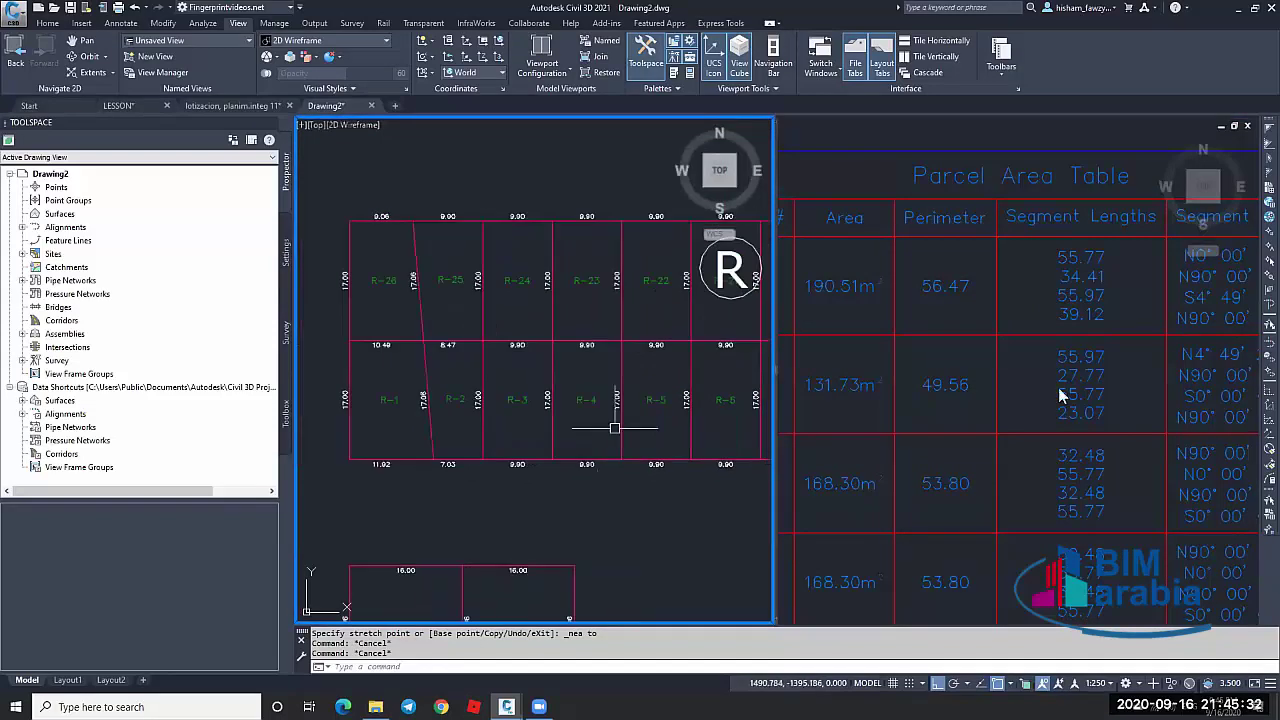
left_click(1134, 283)
key("Escape")
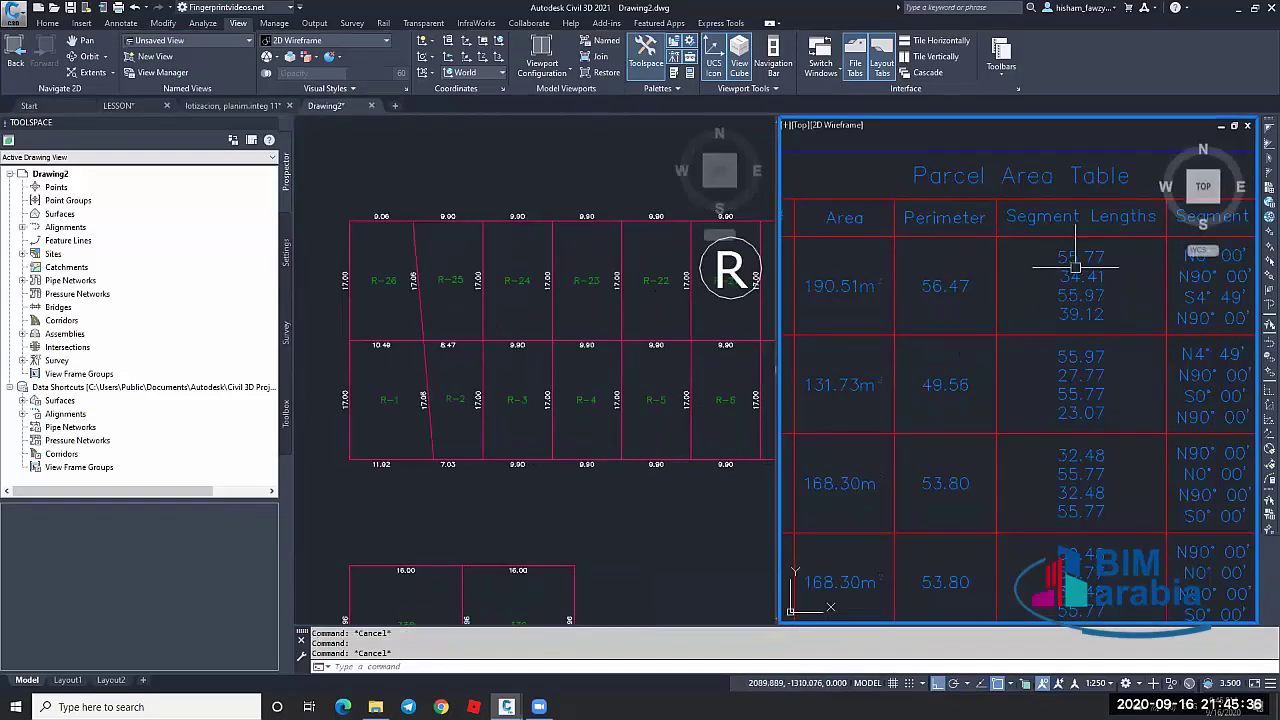
left_click(1078, 228)
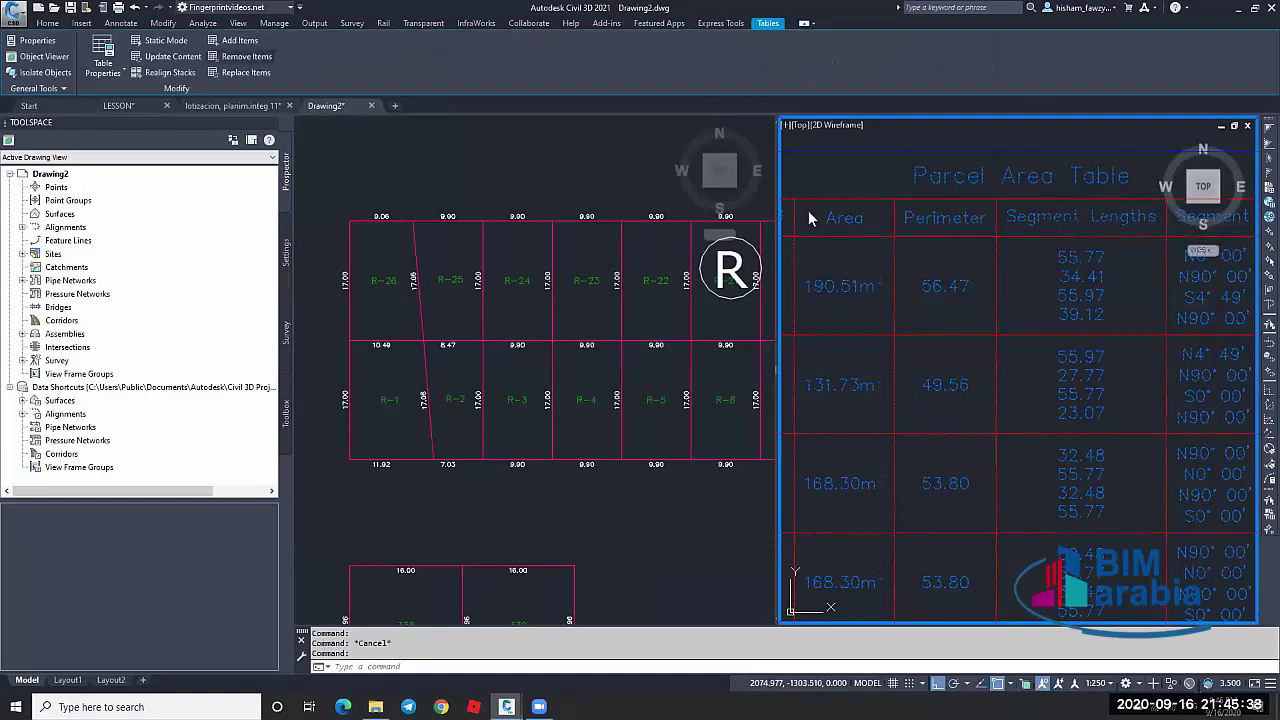
Via Edit Table Style, open the parcel property list for the Segment Lengths column value
right_click(860, 212)
left_click(852, 370)
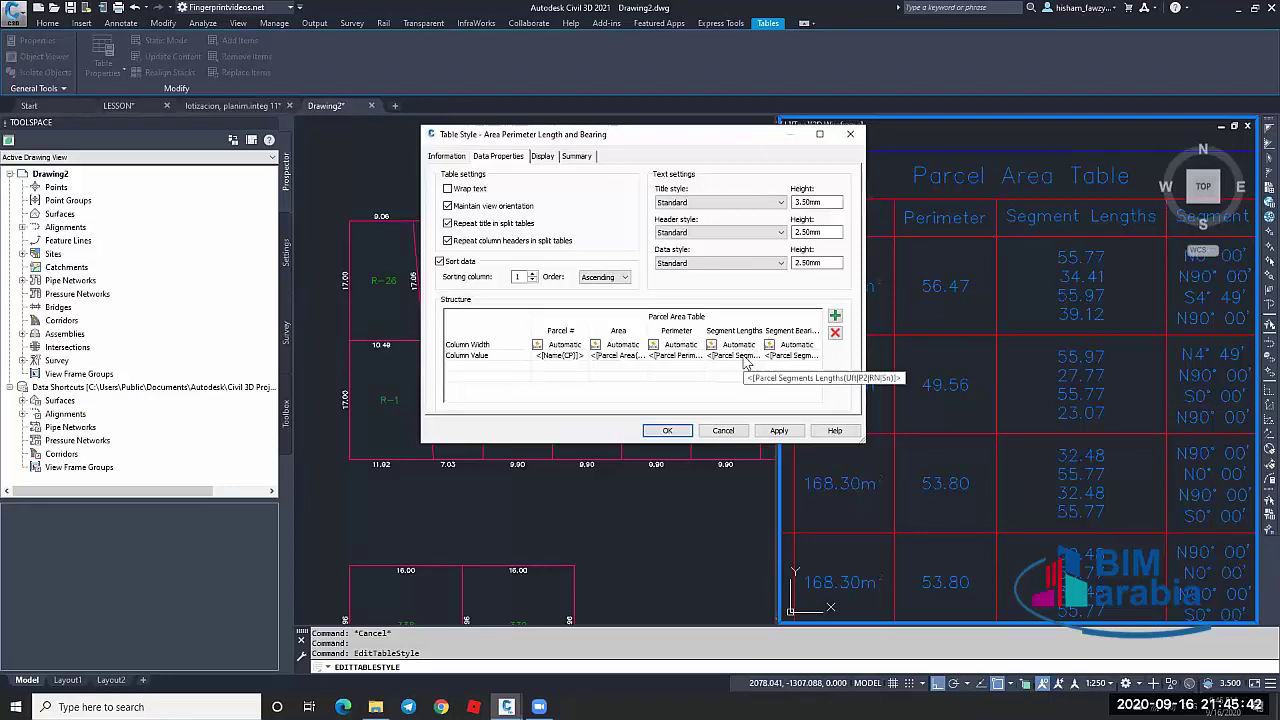
double_click(750, 352)
left_click(615, 219)
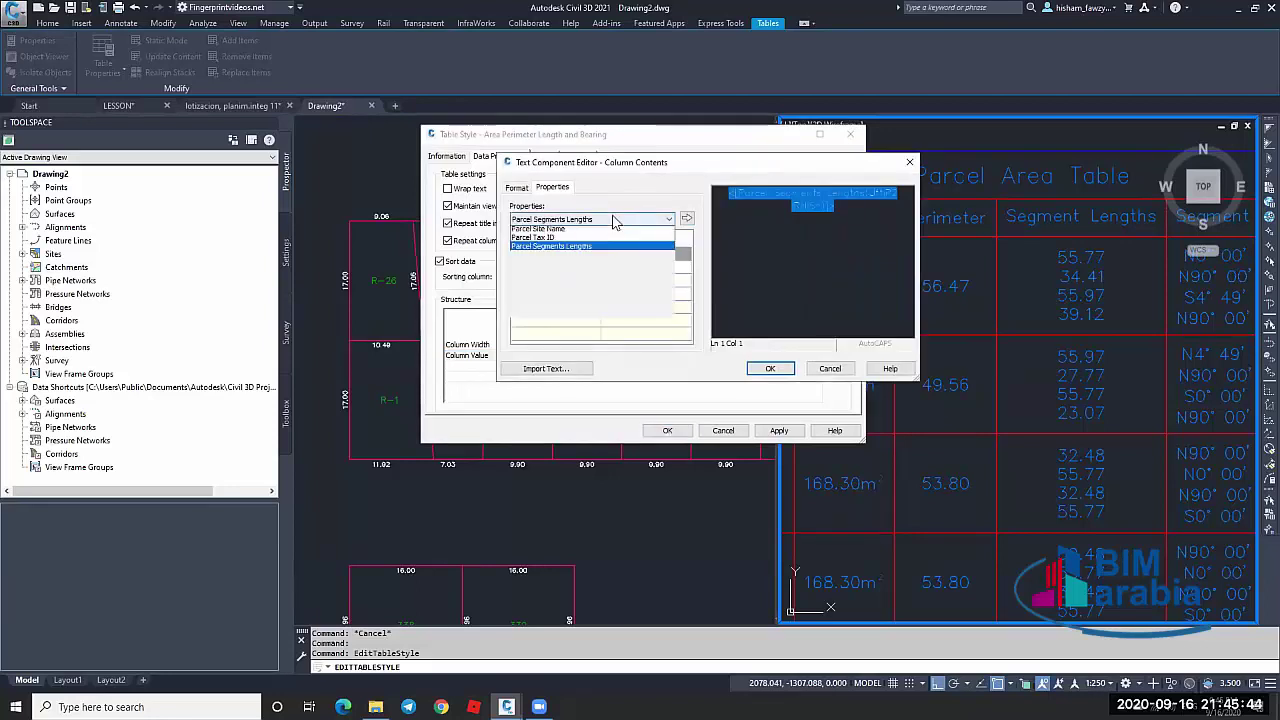
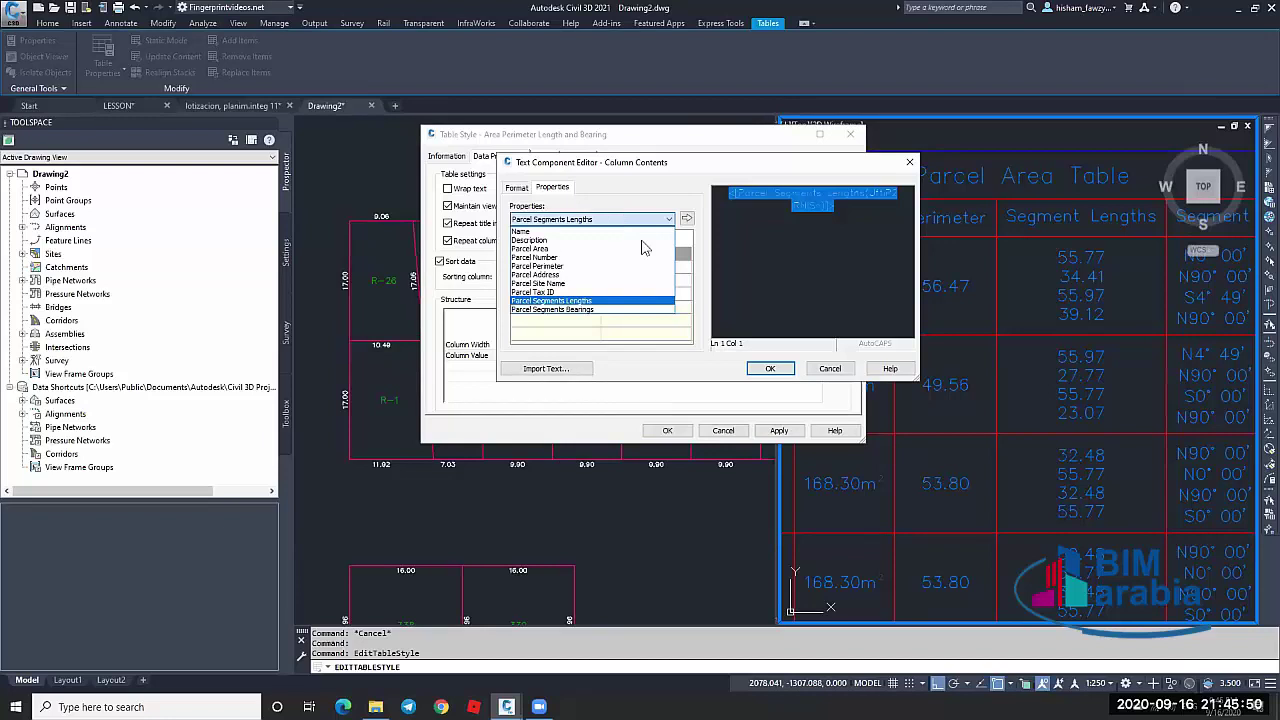
Delete the Segment Lengths and Segment Bearings columns from the Parcel Area Table style and apply it
left_click(645, 248)
left_click(770, 368)
left_click_drag(795, 331, 768, 340)
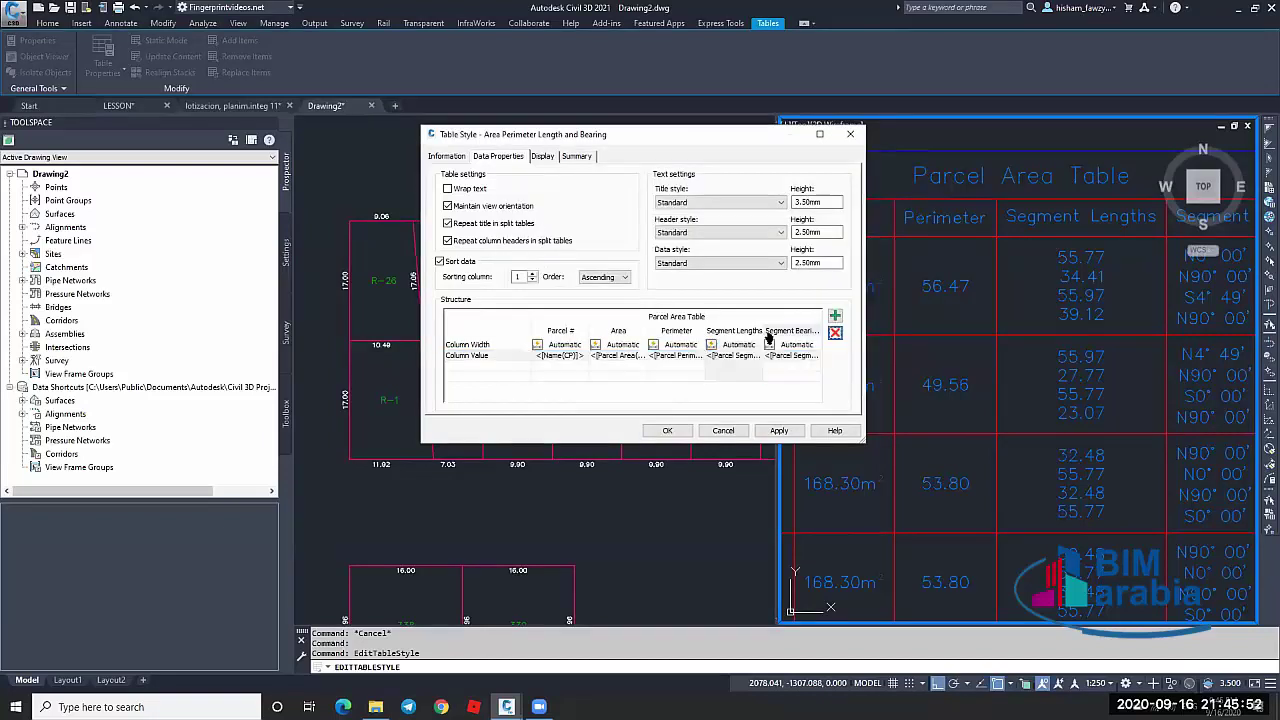
left_click(748, 337)
left_click(835, 332)
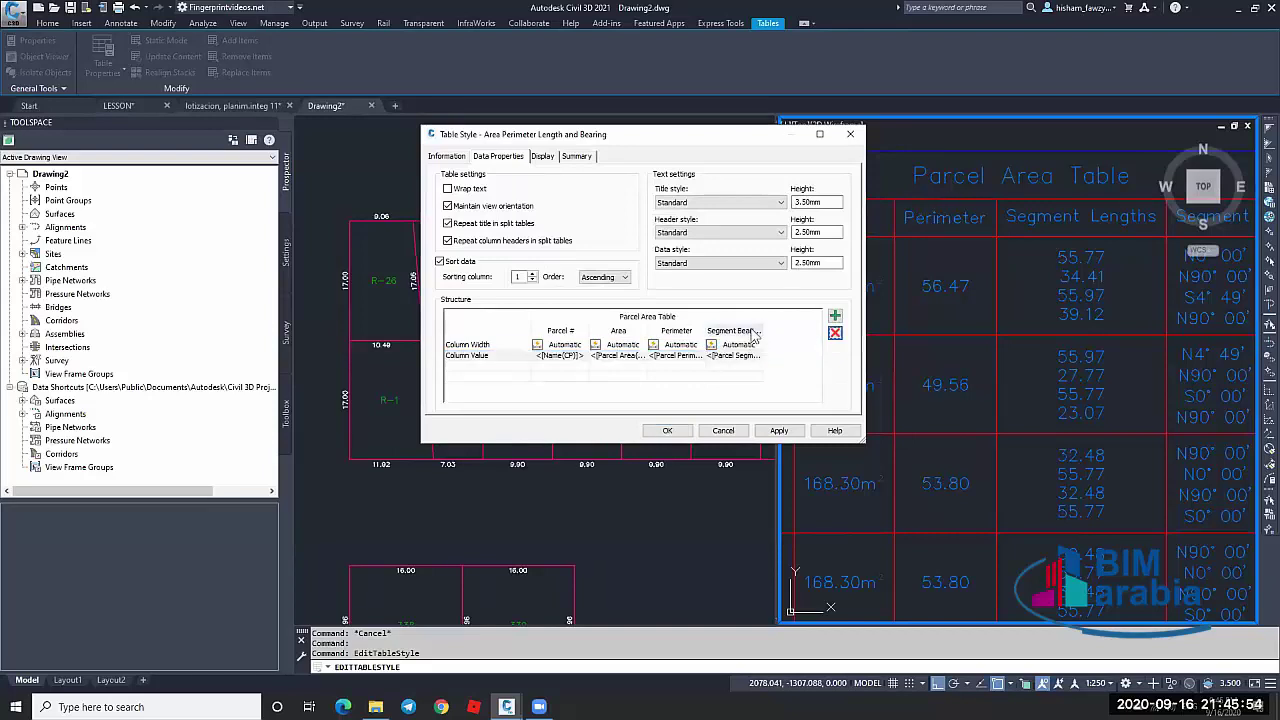
left_click(835, 332)
left_click(667, 430)
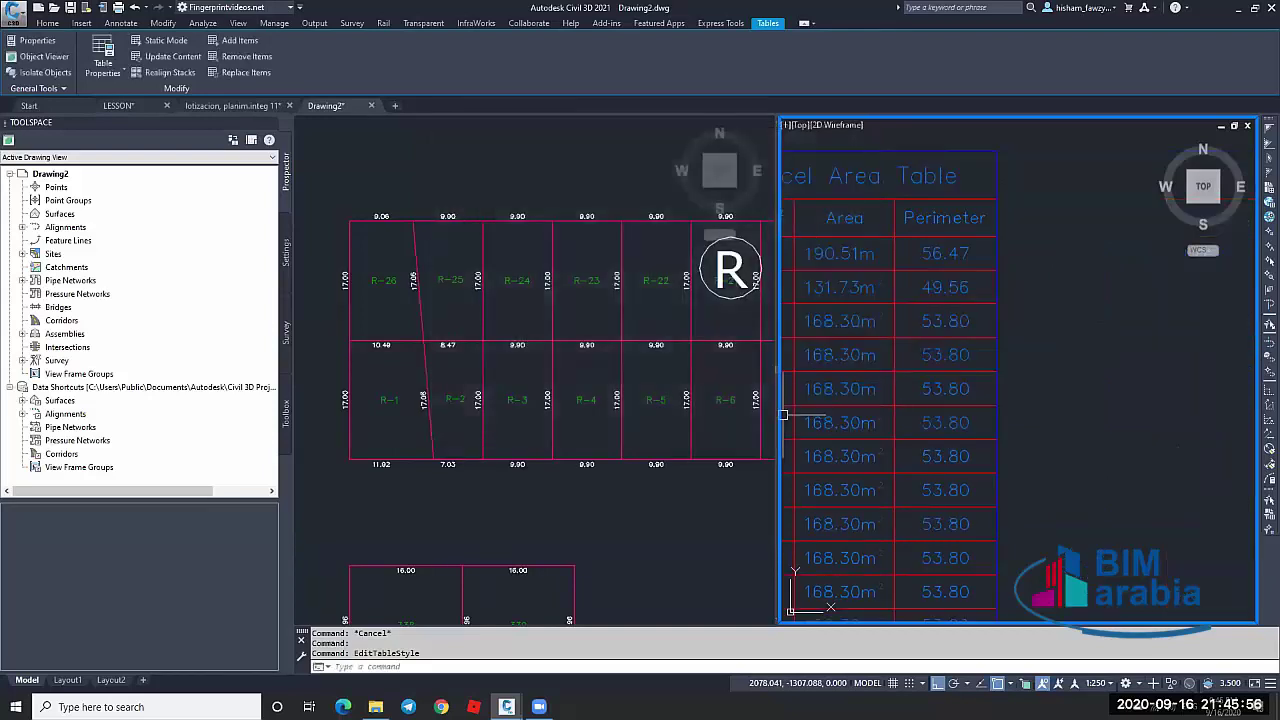
Stretch the bottom end of the R-1/R-2 lot line to the block corner with Nearest snap
key("Escape")
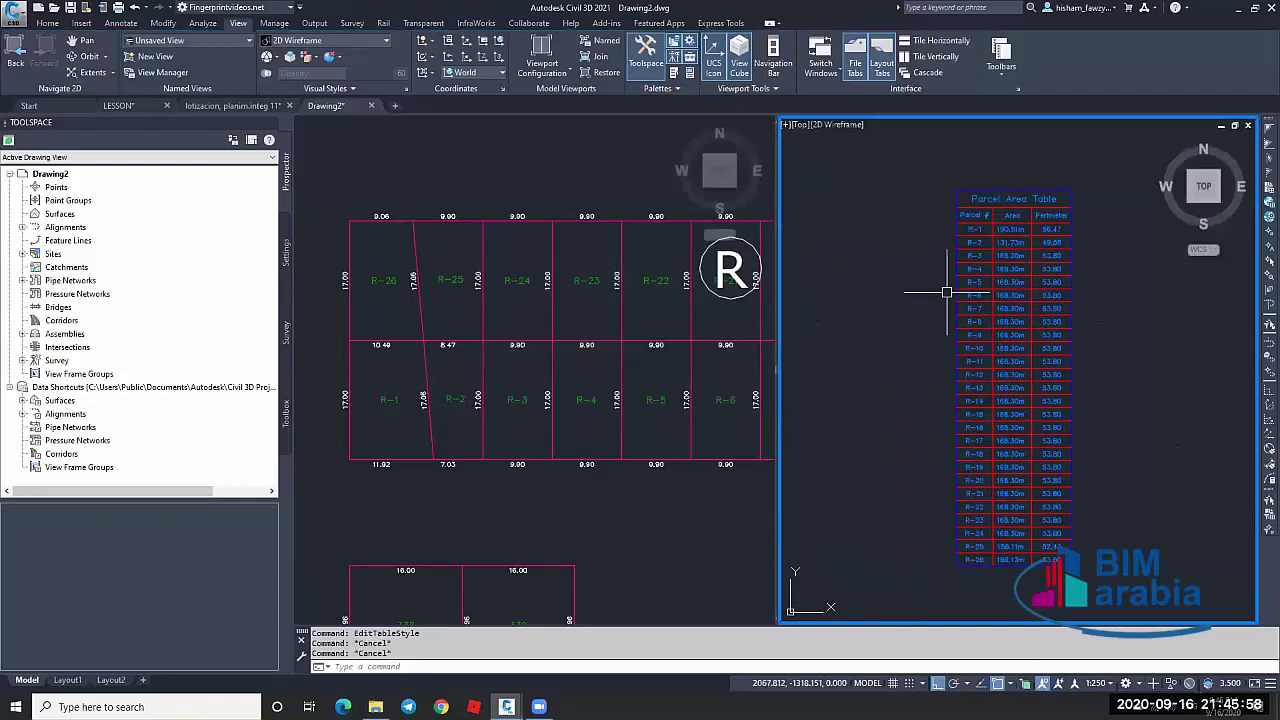
scroll(1023, 231, "up", 4)
left_click(437, 440)
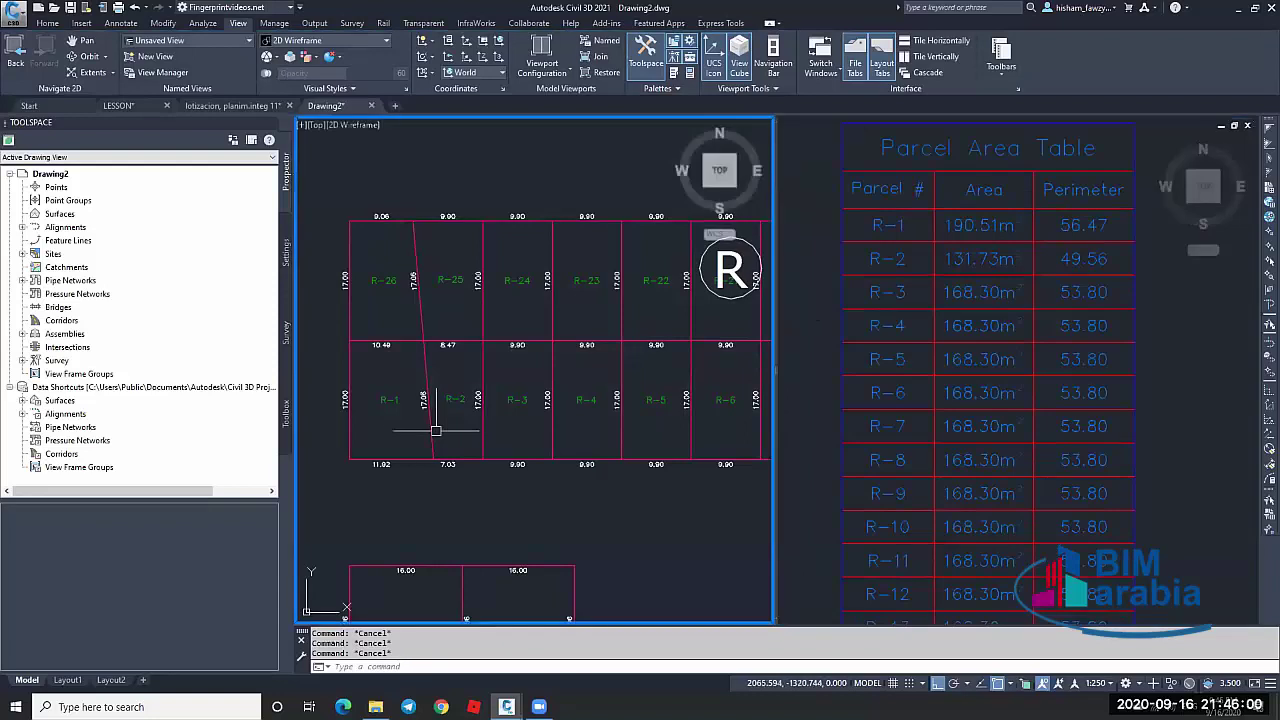
left_click(429, 429)
left_click(432, 461)
right_click(405, 455, "shift")
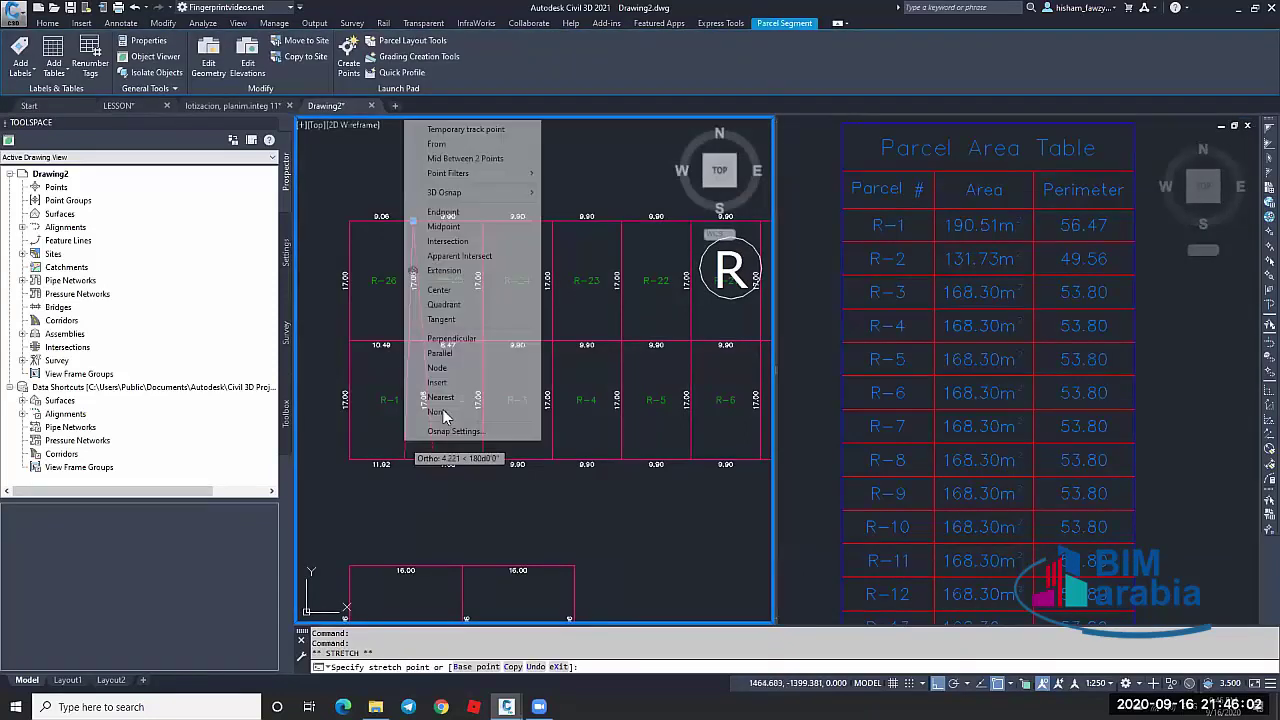
left_click(430, 393)
left_click(360, 459)
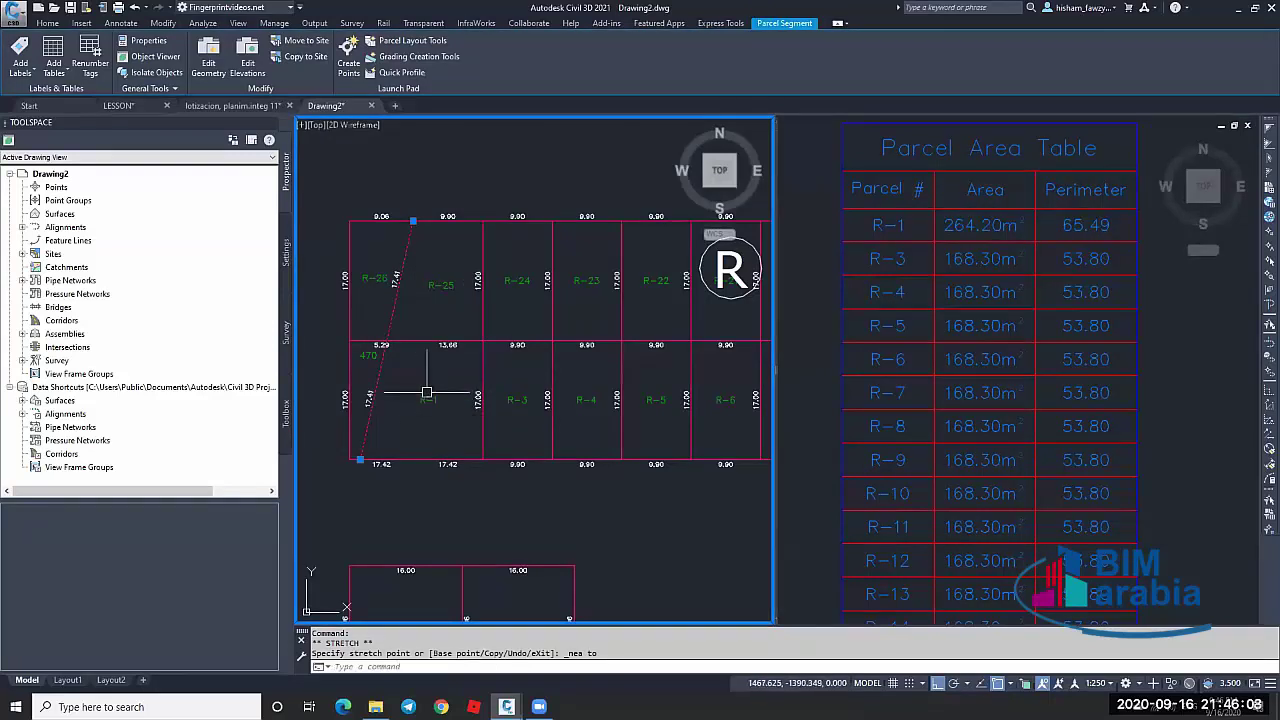
Cancel a second stretch attempt and undo the merge of R-1 and R-2
left_click(360, 459)
right_click(412, 452, "shift")
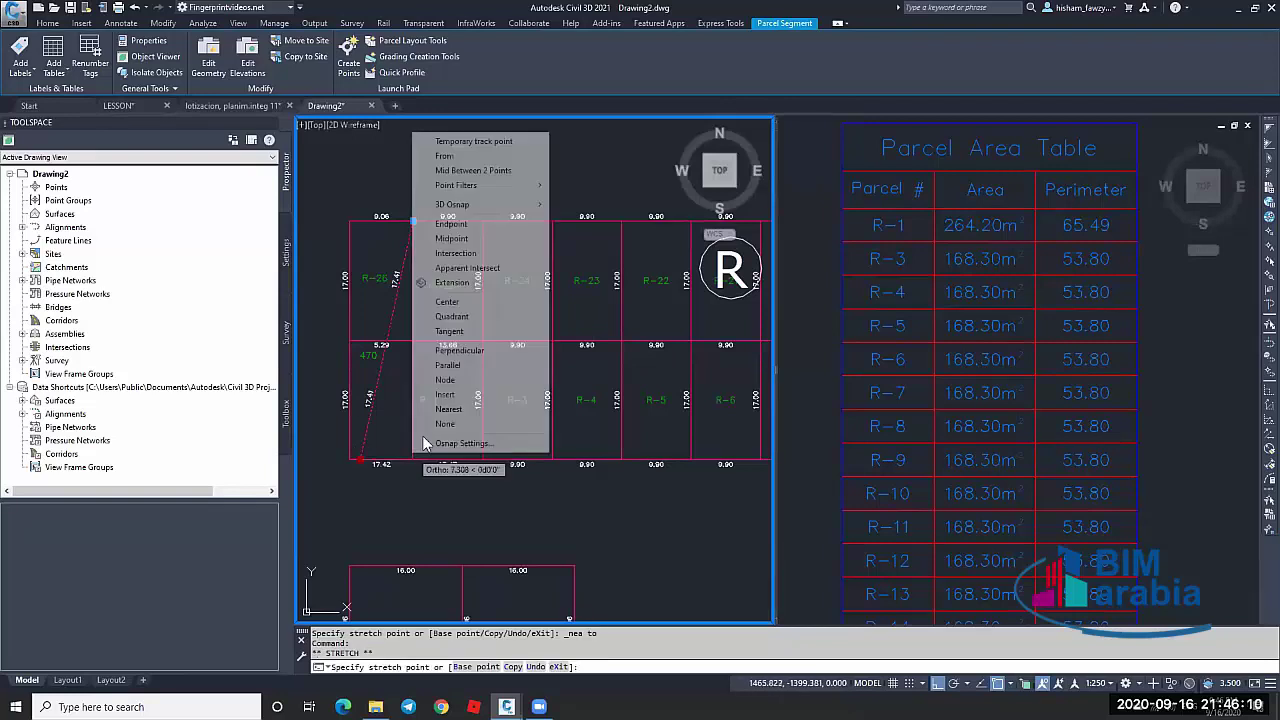
left_click(452, 409)
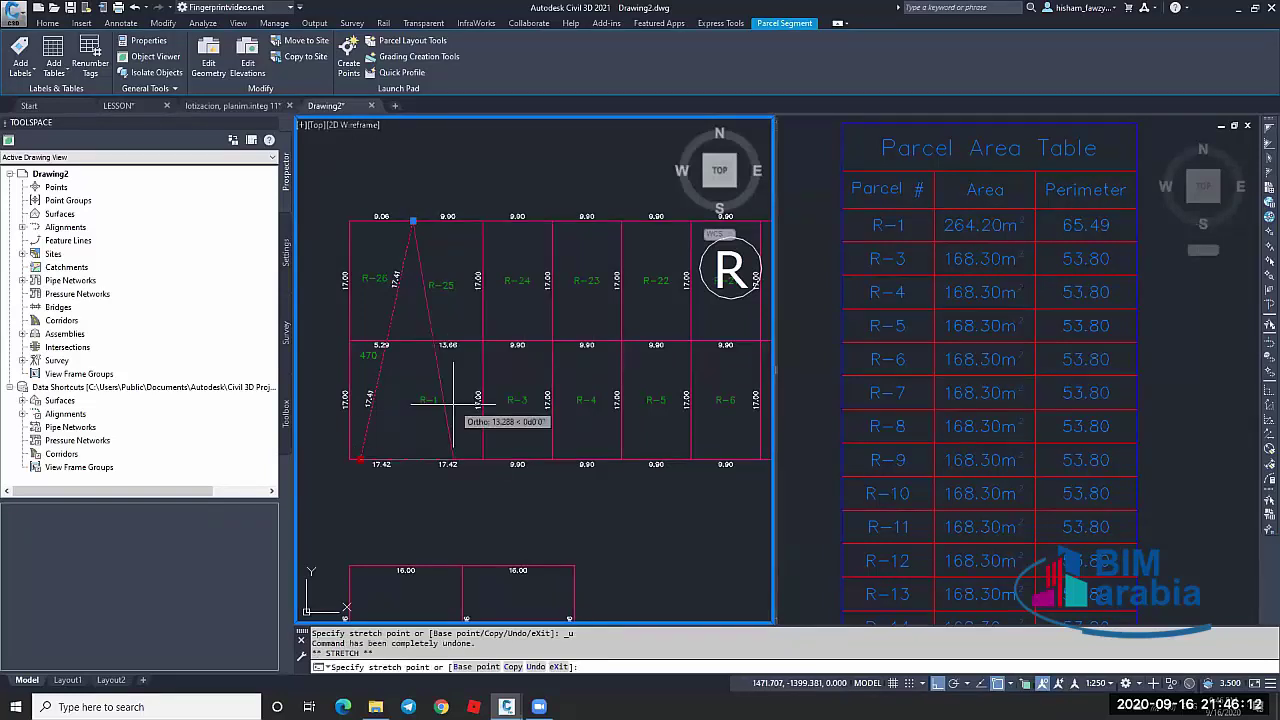
key("super")
key("Escape")
key("Escape")
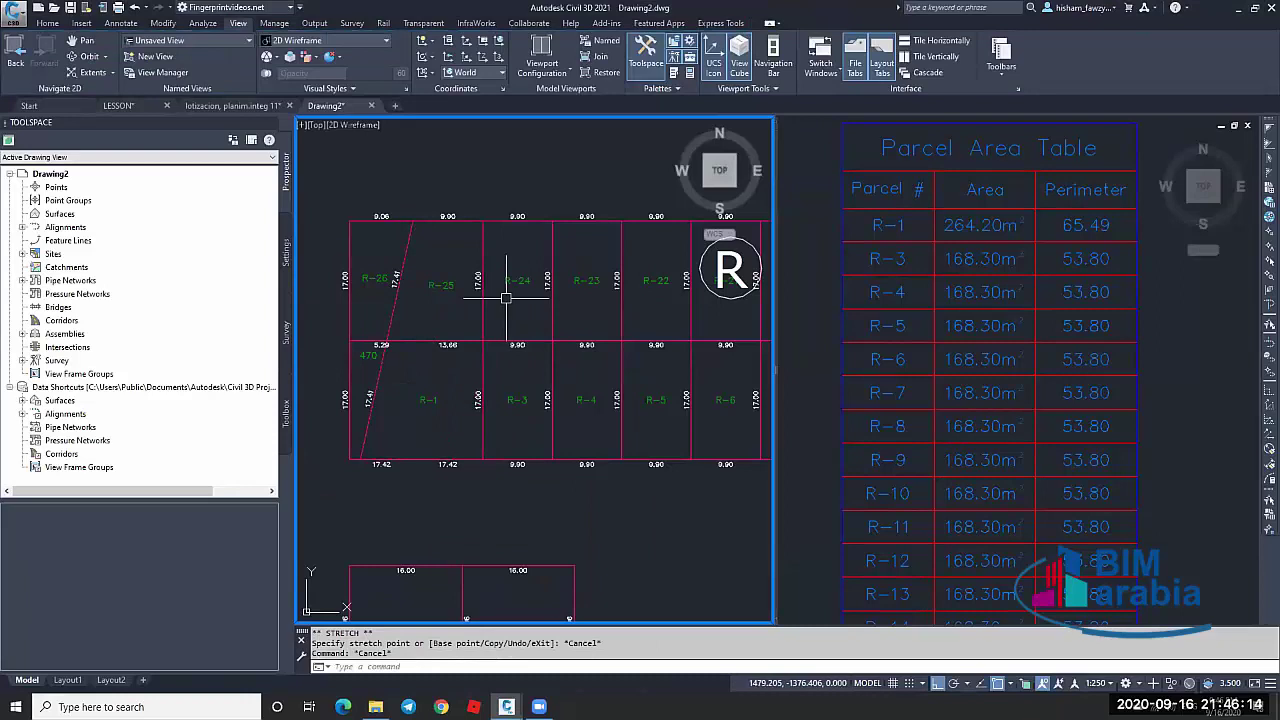
key("ctrl+z")
key("ctrl+z")
Restretch the lot line's bottom end along the bottom edge so R-1 is 123.38 m² and R-2 198.85 m²
left_click(440, 421)
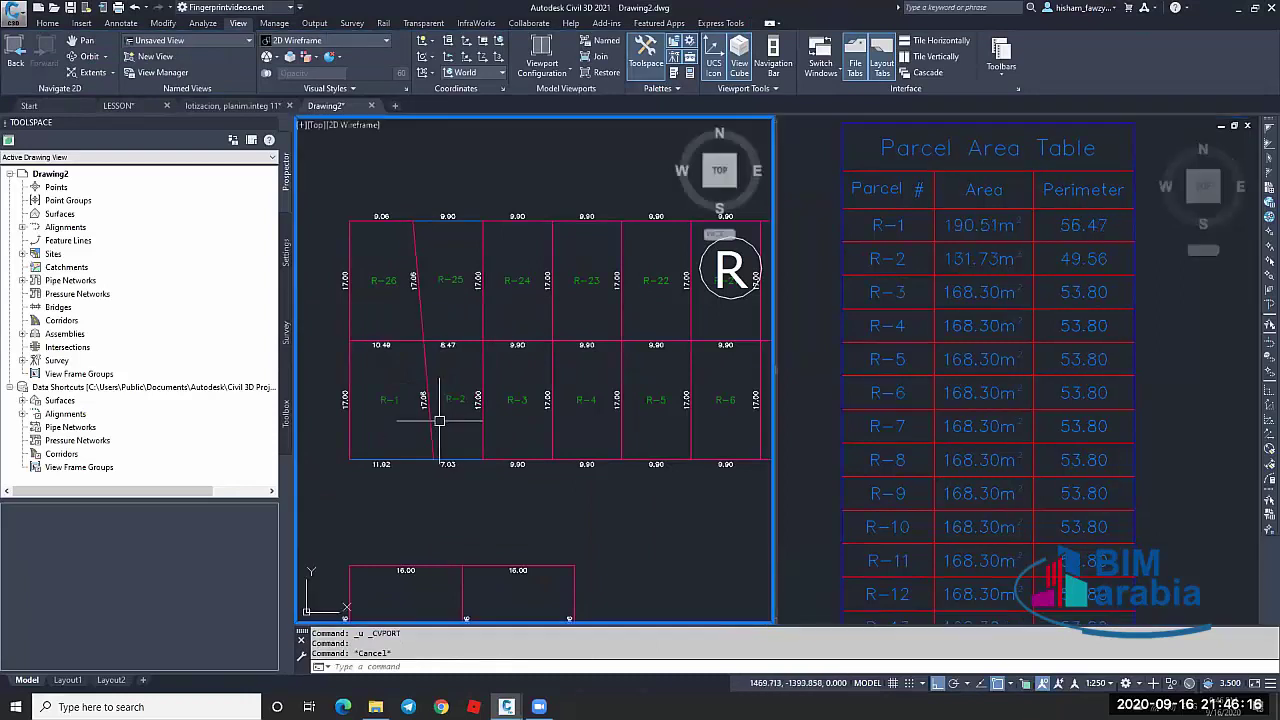
left_click(440, 421)
left_click(433, 461)
key("F8")
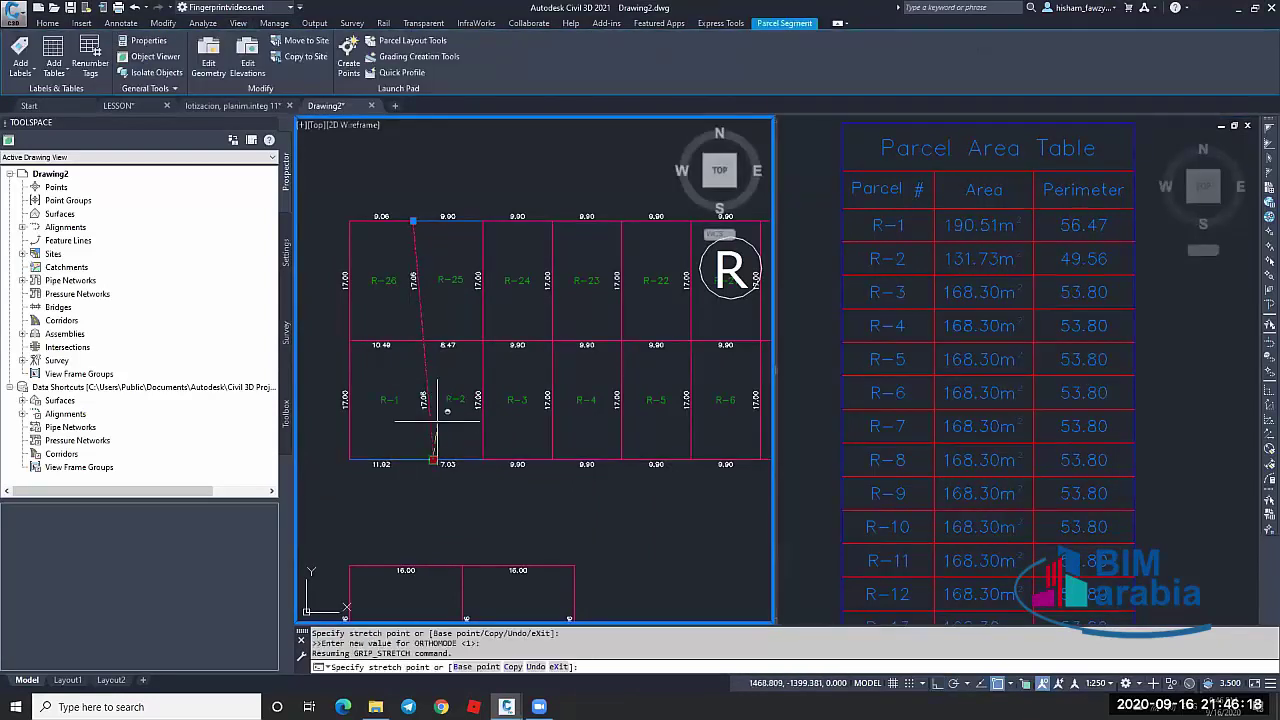
right_click(446, 446, "shift")
left_click(500, 381)
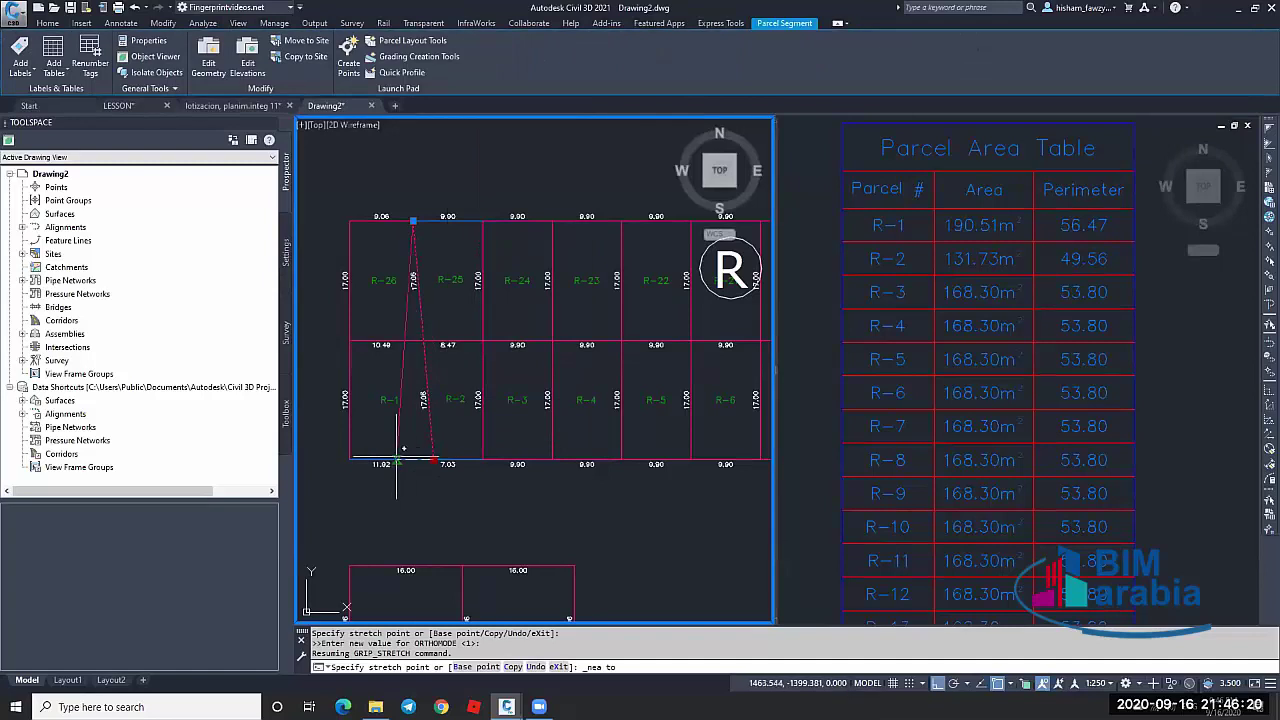
left_click(397, 460)
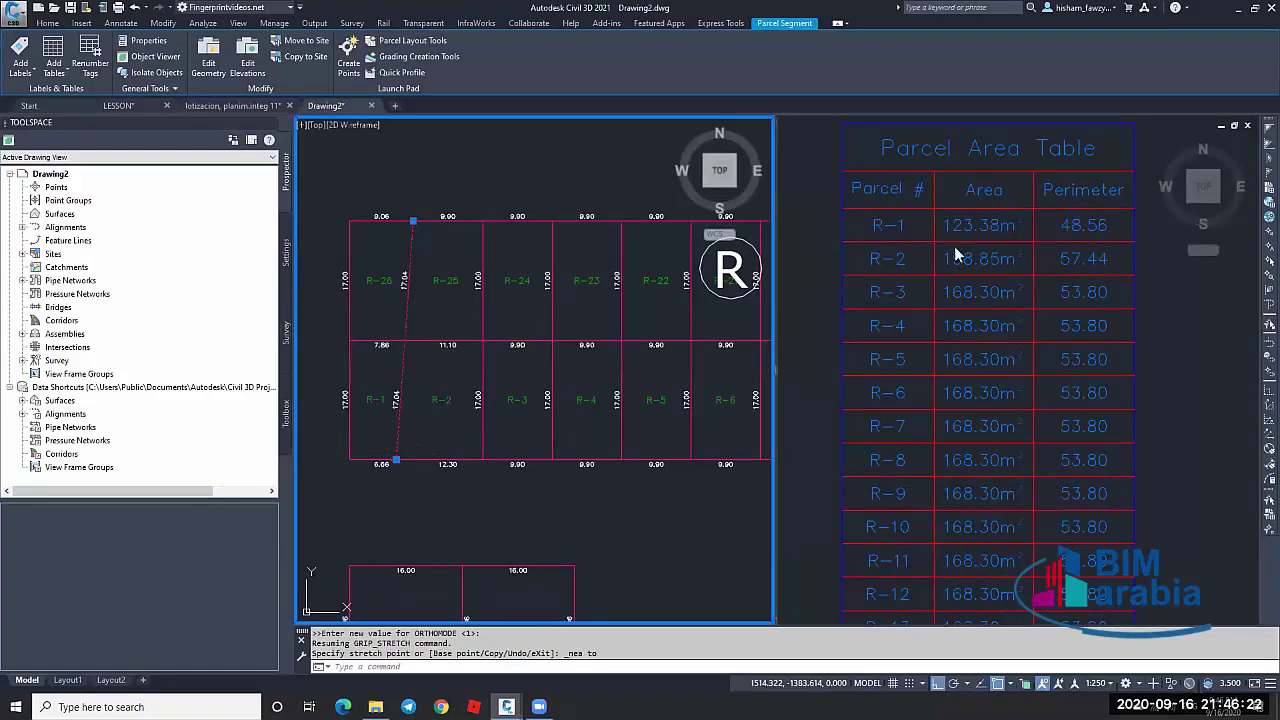
key("Escape")
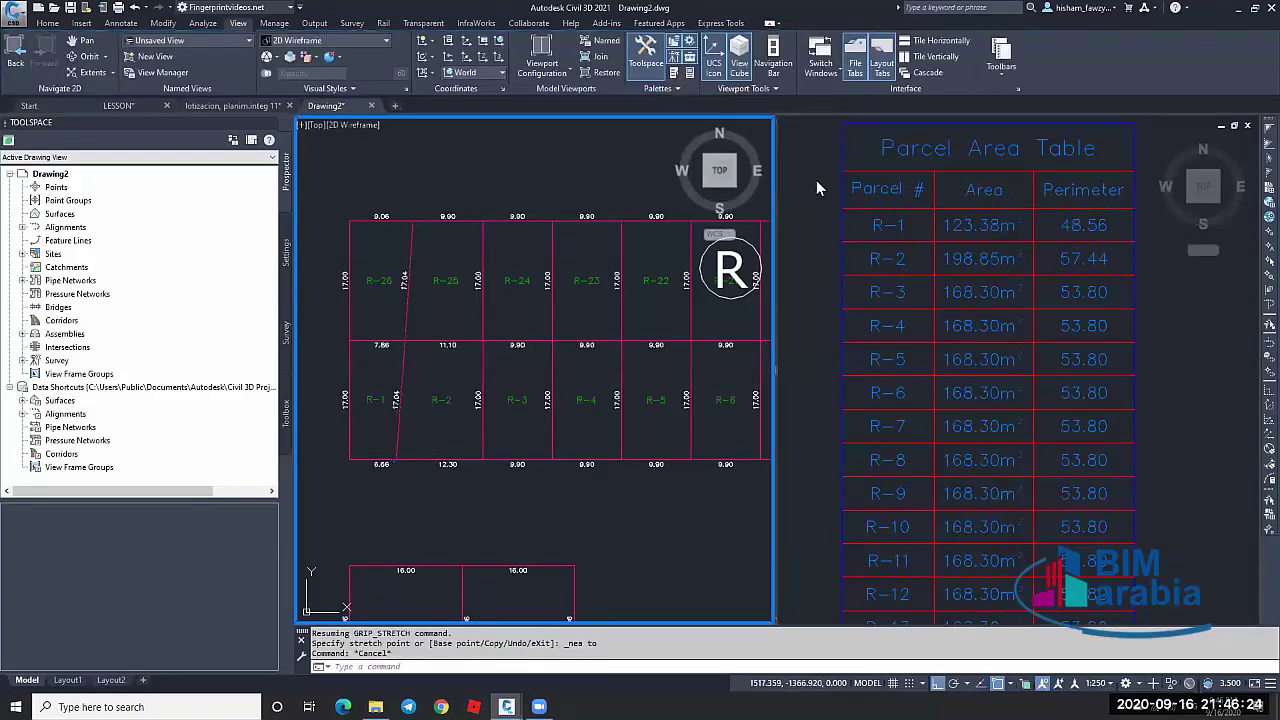
Clear the selection and switch to a single viewport layout
left_click(650, 128)
key("Escape")
left_click(540, 70)
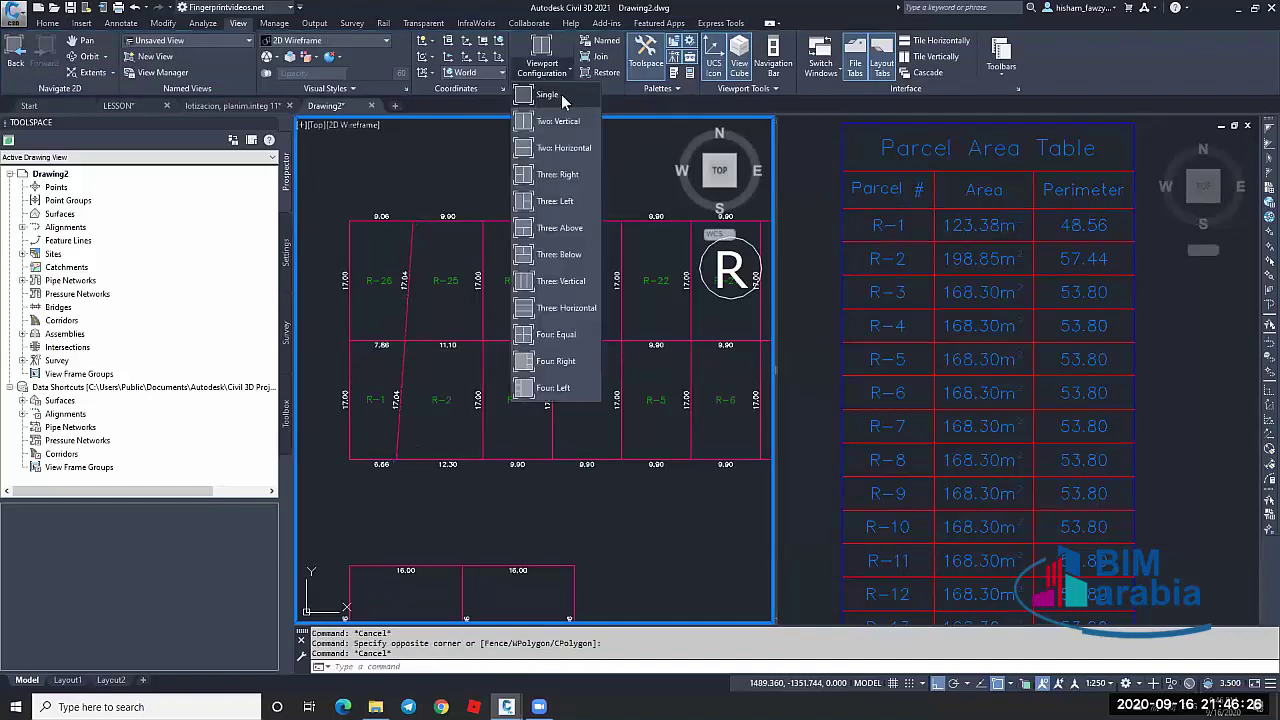
left_click(561, 98)
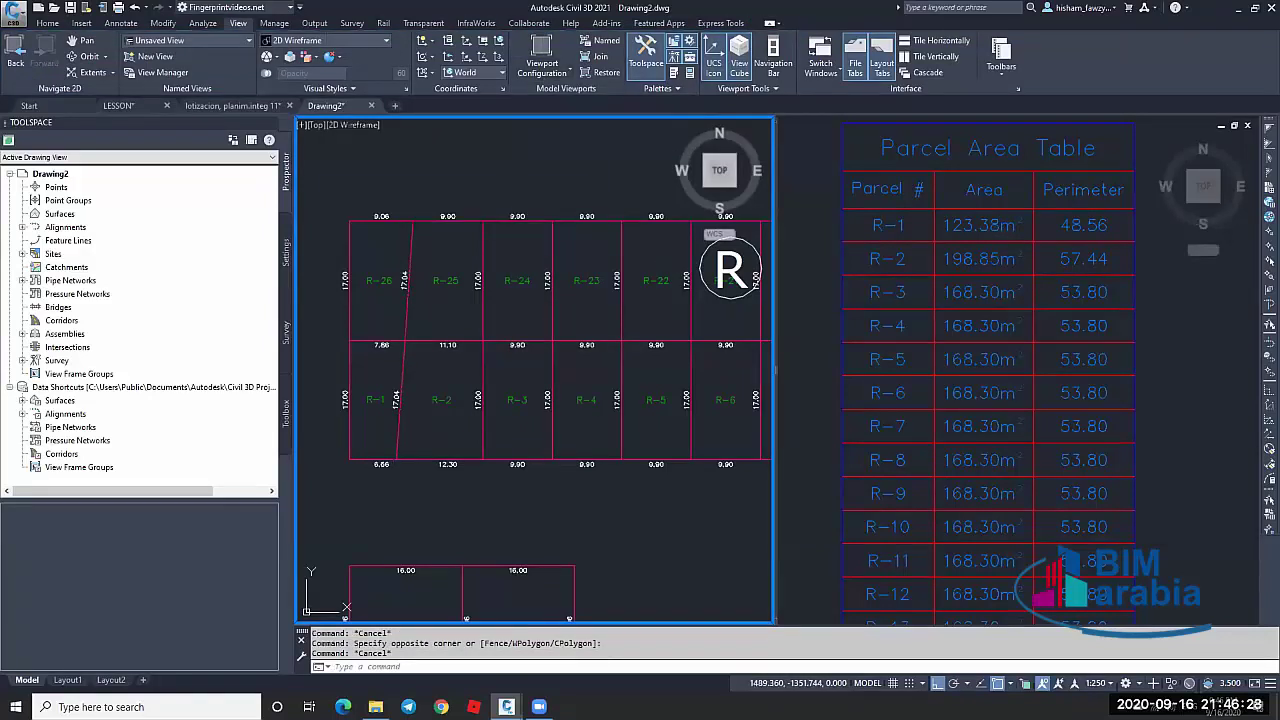
key("ctrl+z")
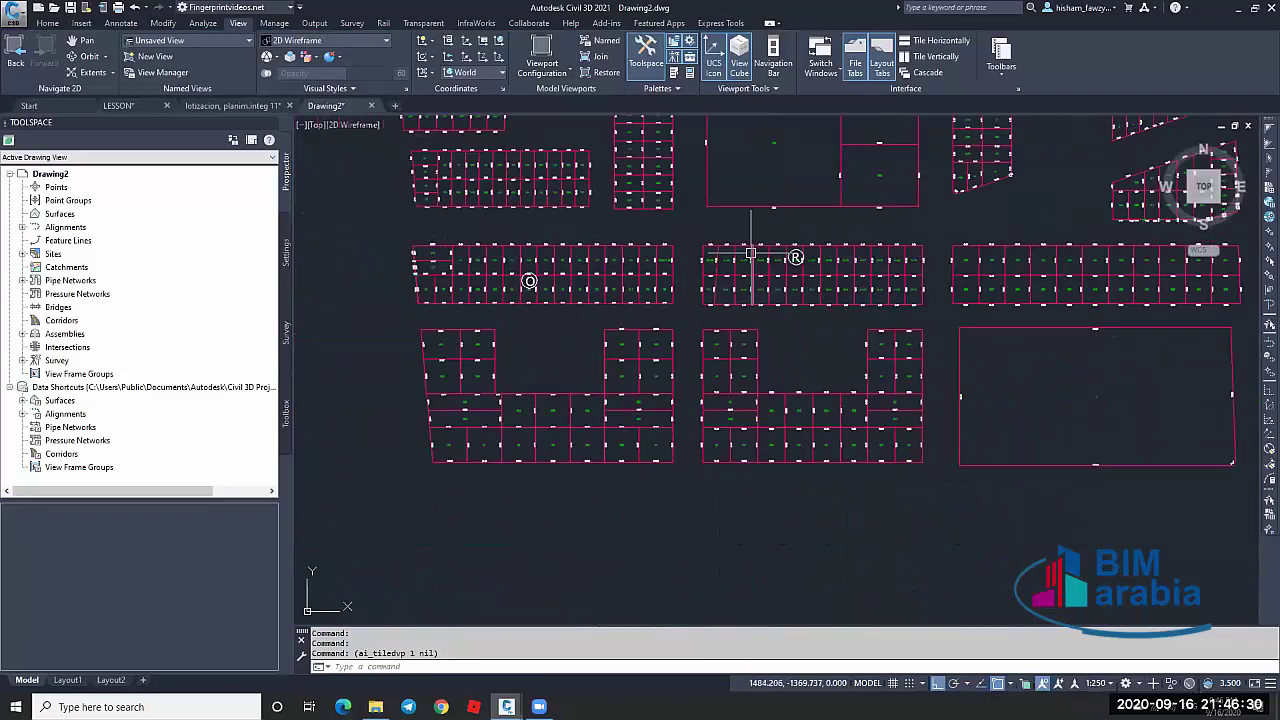
key("ctrl+z")
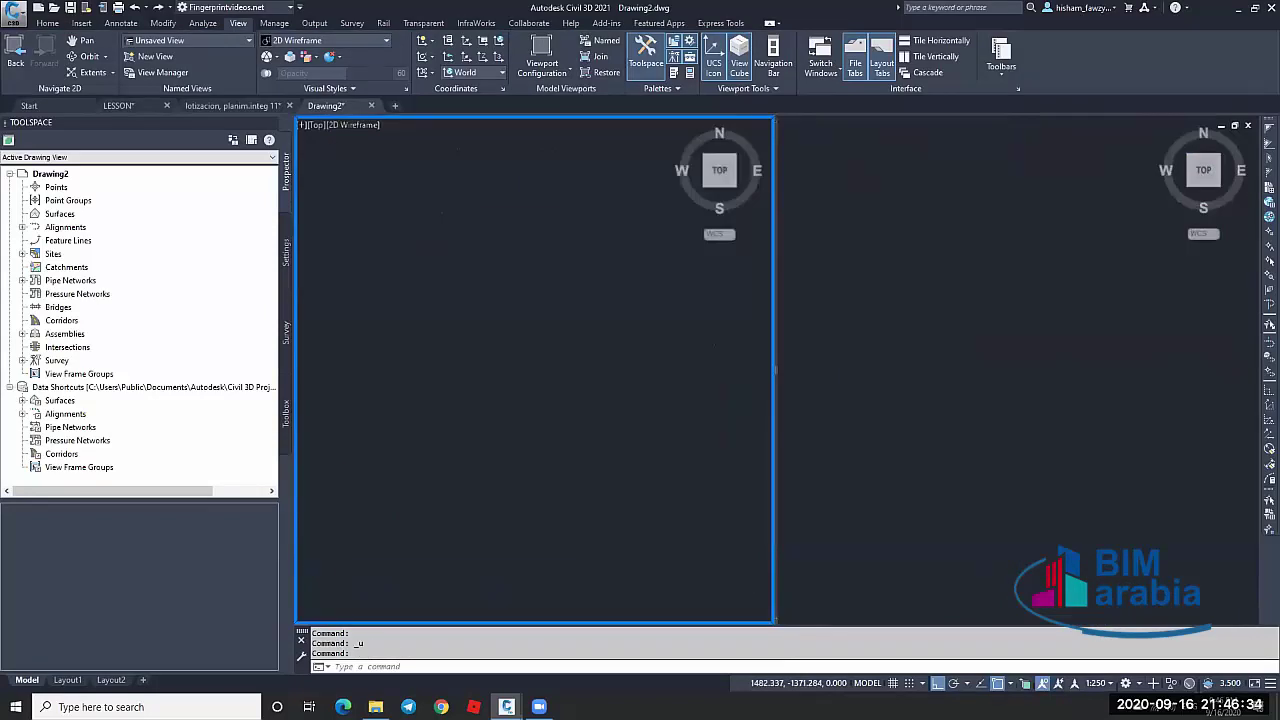
right_click(730, 270)
right_click(608, 328)
right_click(608, 328)
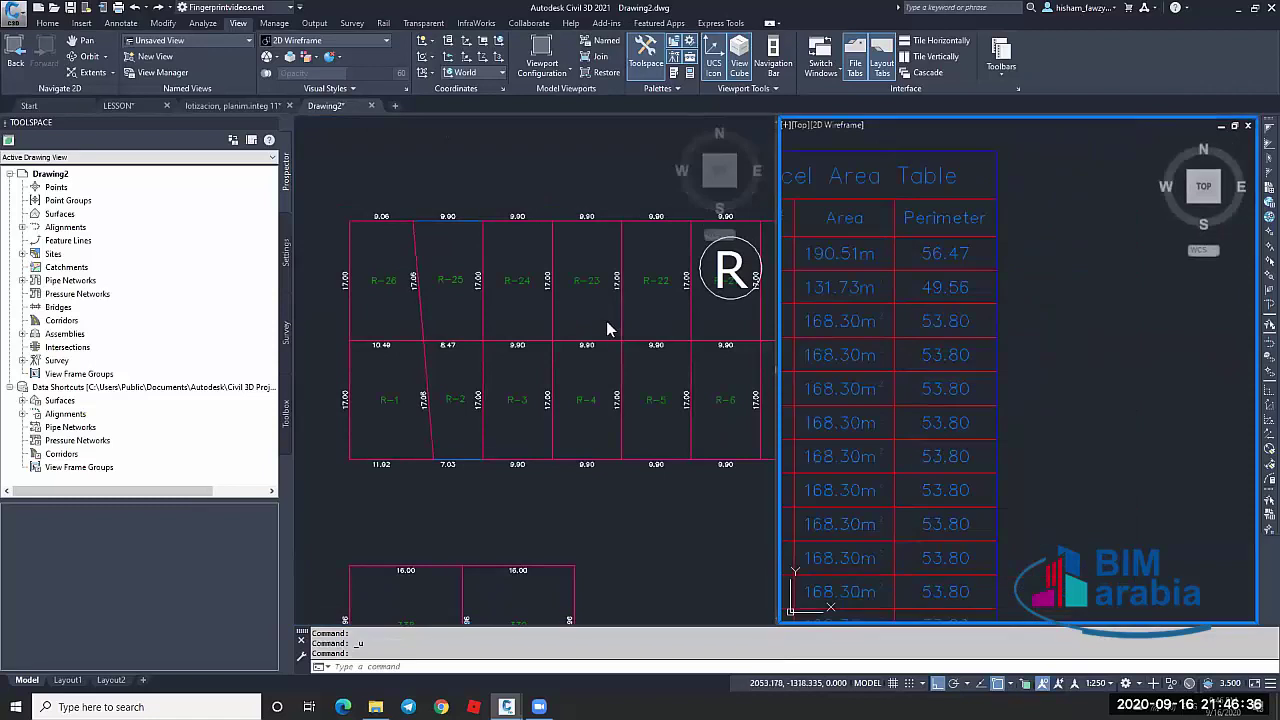
right_click(608, 328)
right_click(608, 328)
right_click(608, 328)
right_click(608, 328)
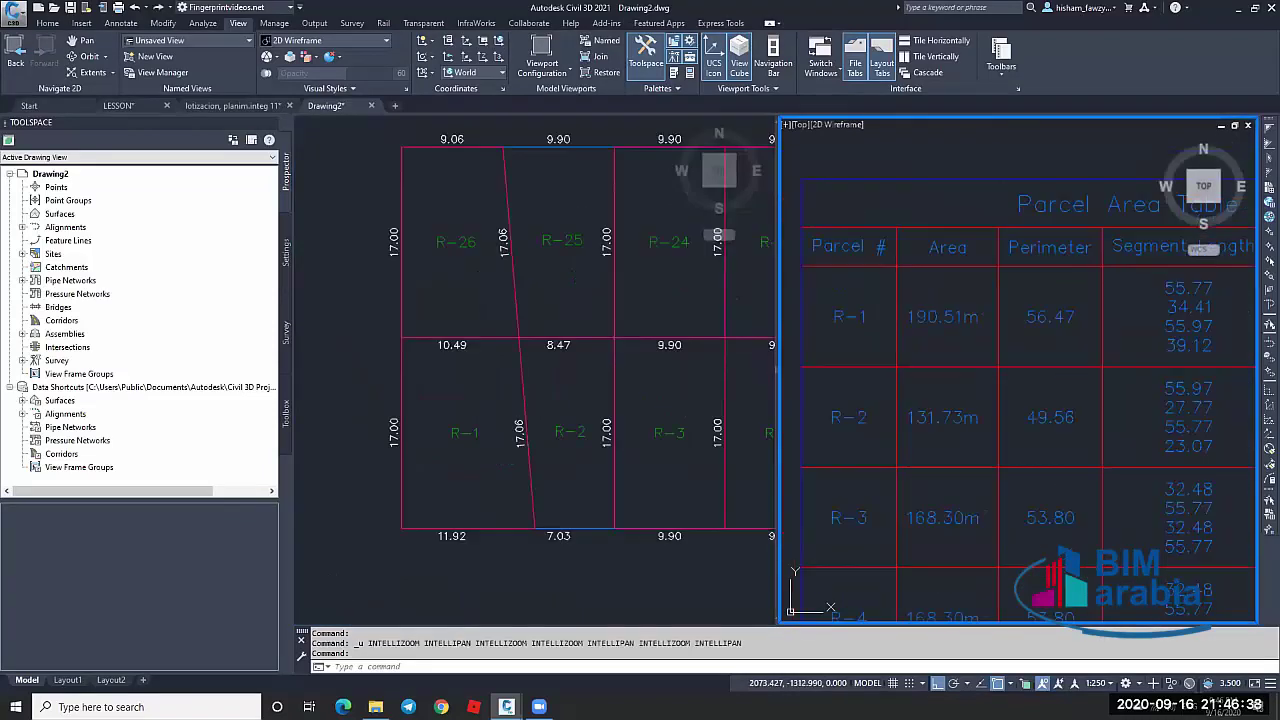
right_click(608, 328)
right_click(608, 326)
right_click(607, 321)
right_click(607, 321)
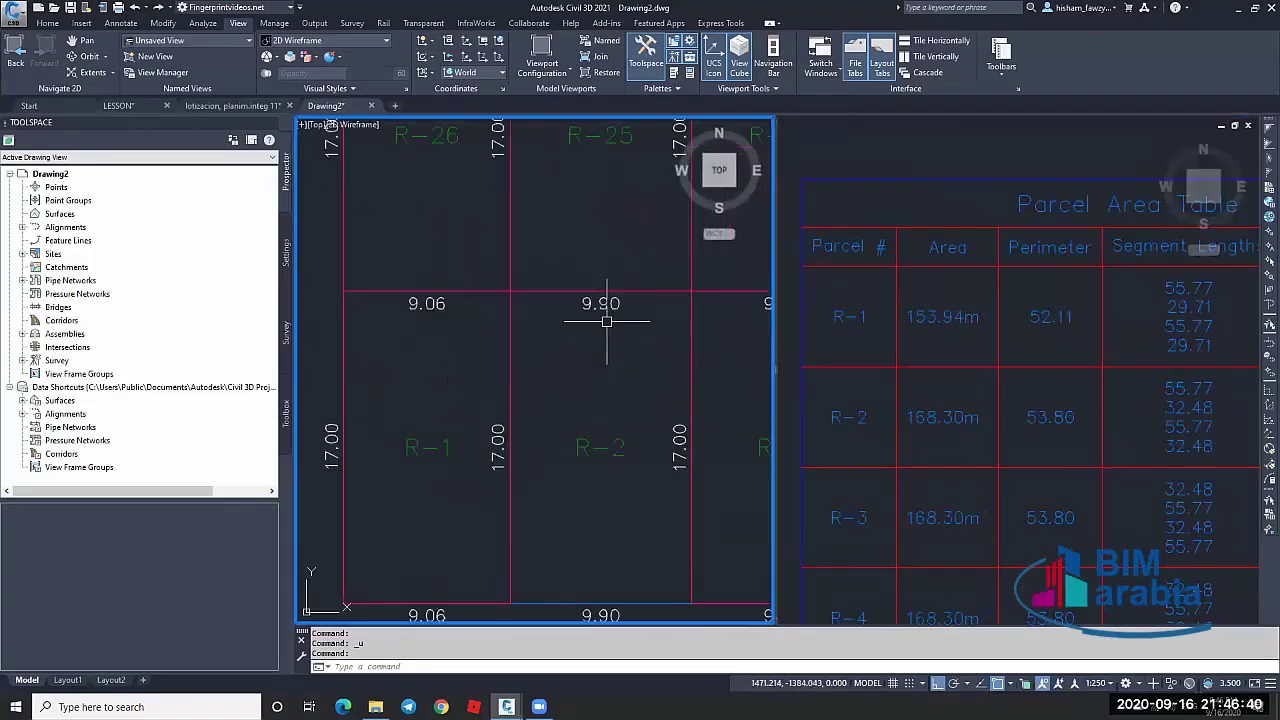
right_click(607, 321)
right_click(607, 322)
right_click(607, 322)
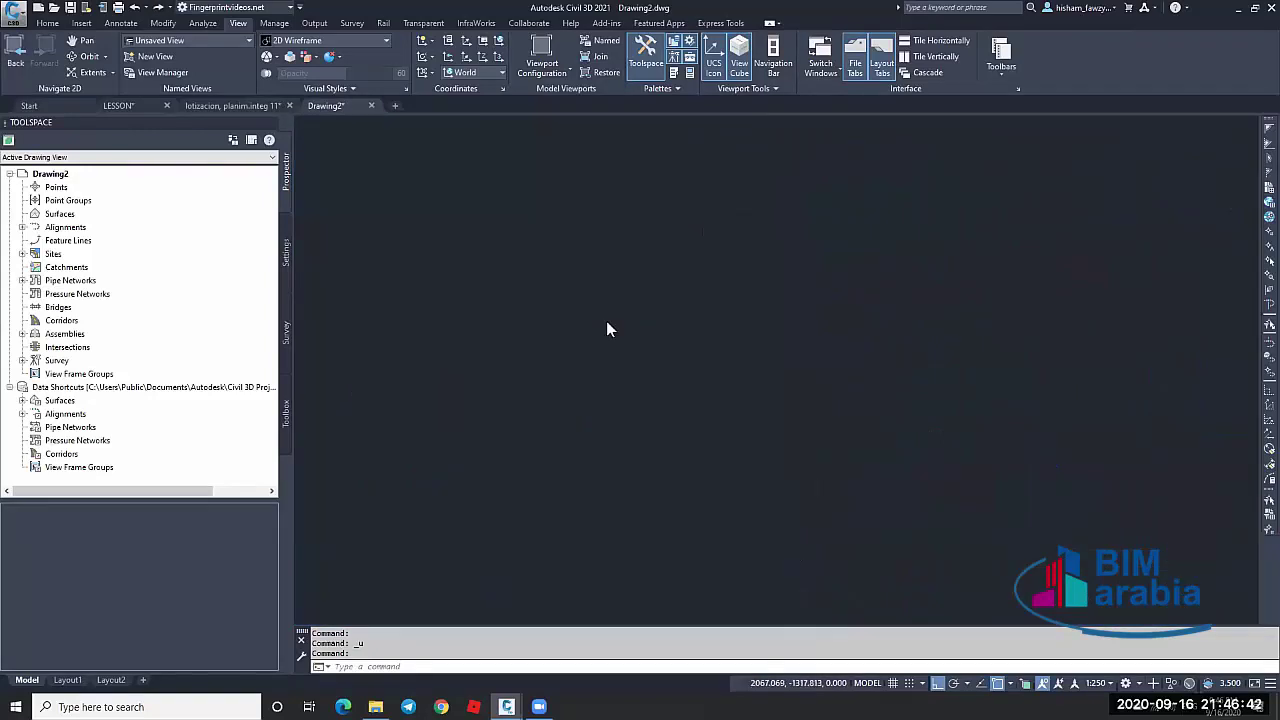
right_click(620, 330)
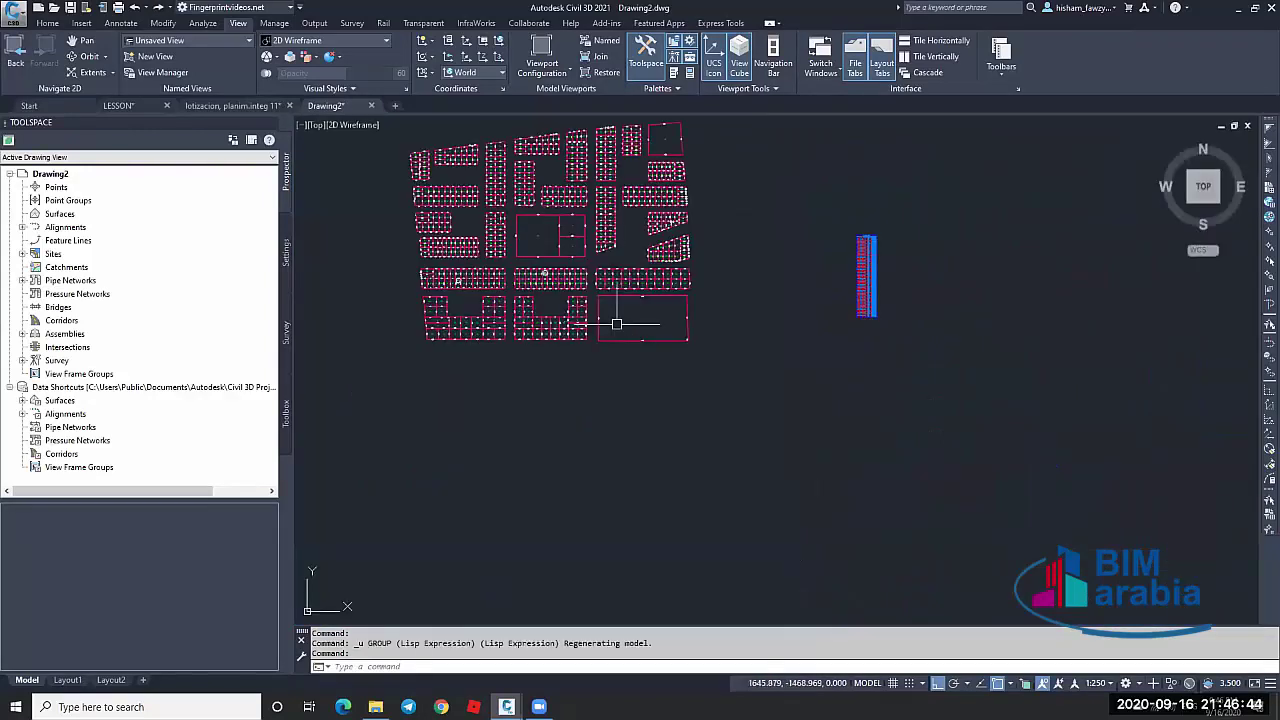
scroll(556, 228, "up", 4)
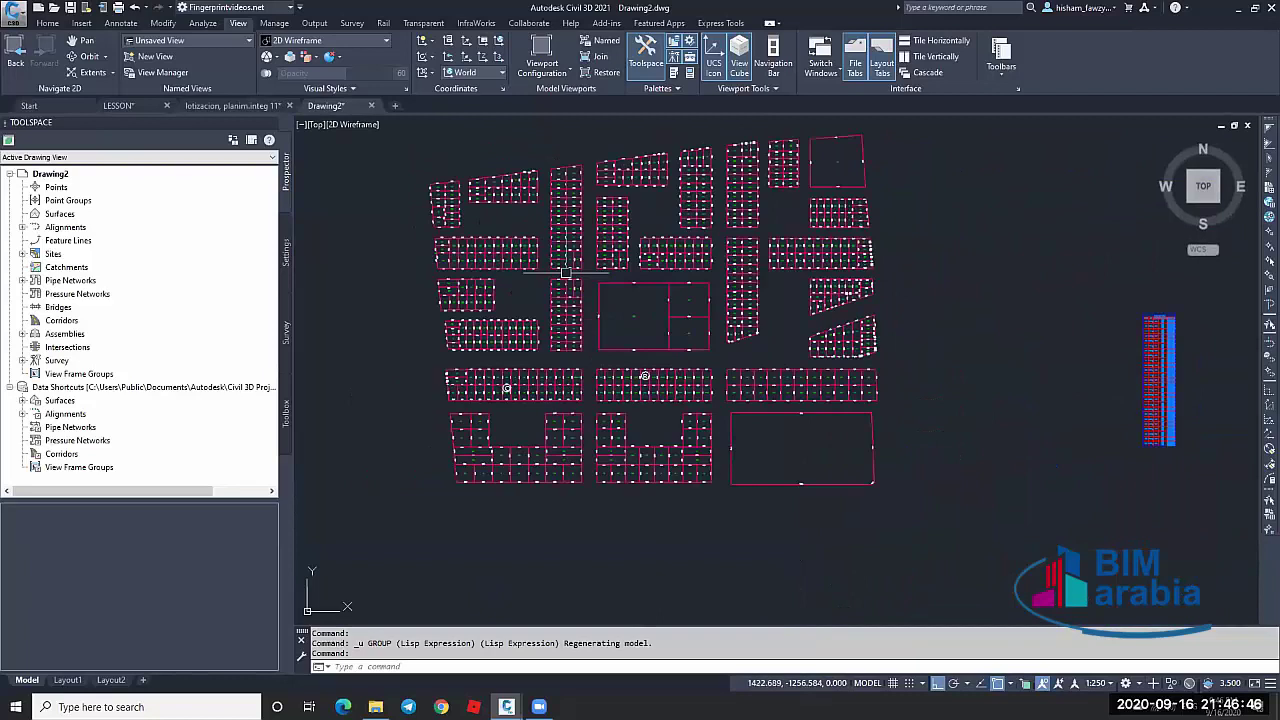
scroll(572, 255, "down", 3)
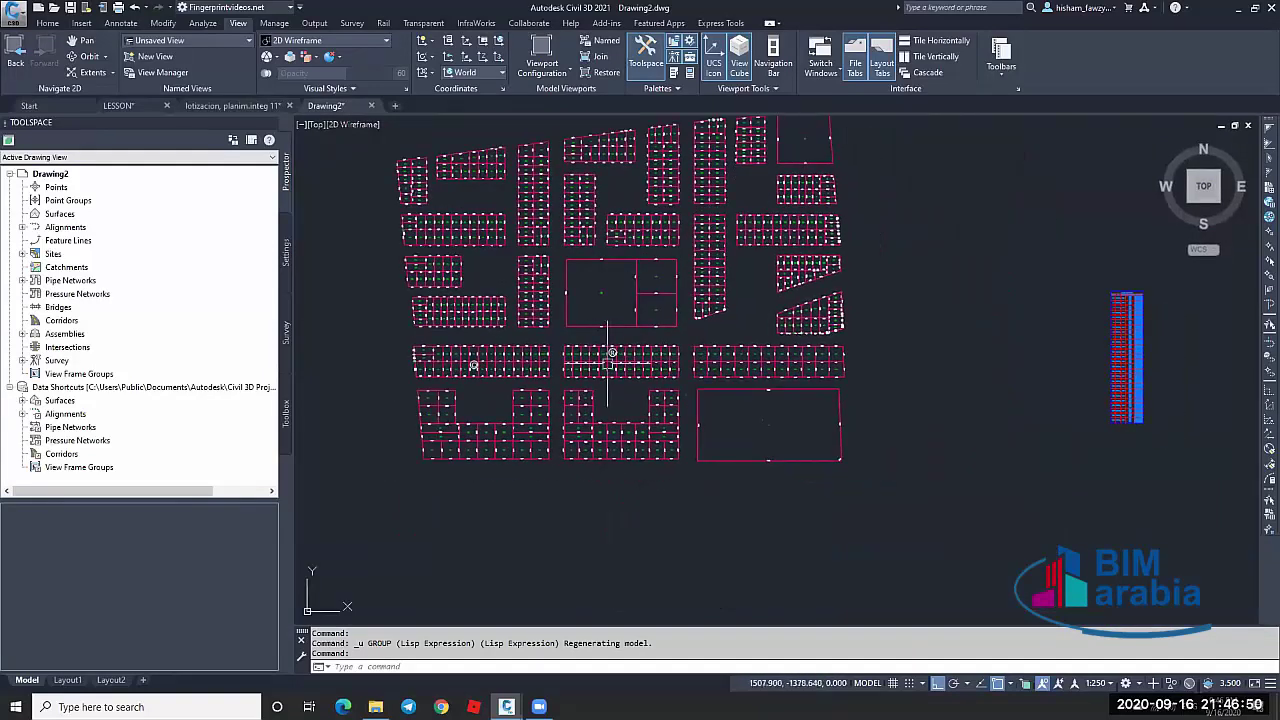
scroll(607, 362, "up", 6)
scroll(456, 362, "up", 2)
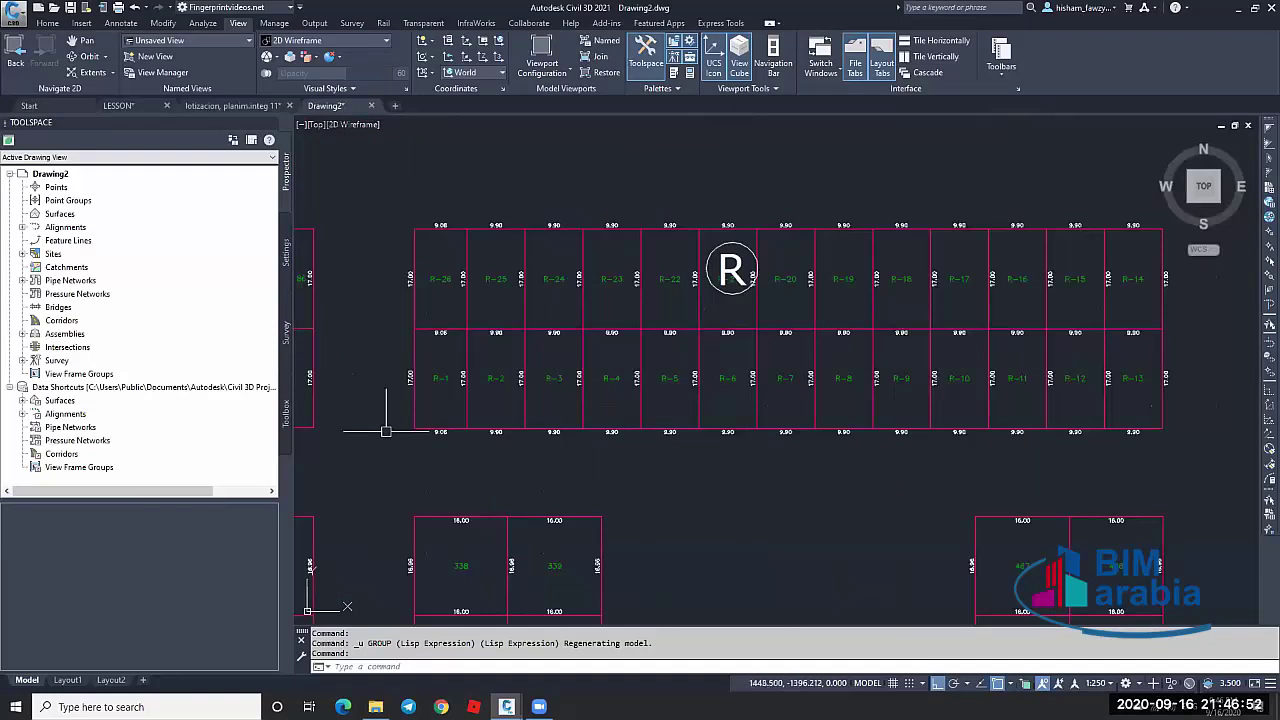
scroll(746, 235, "down", 4)
middle_click_drag(710, 265, 627, 243)
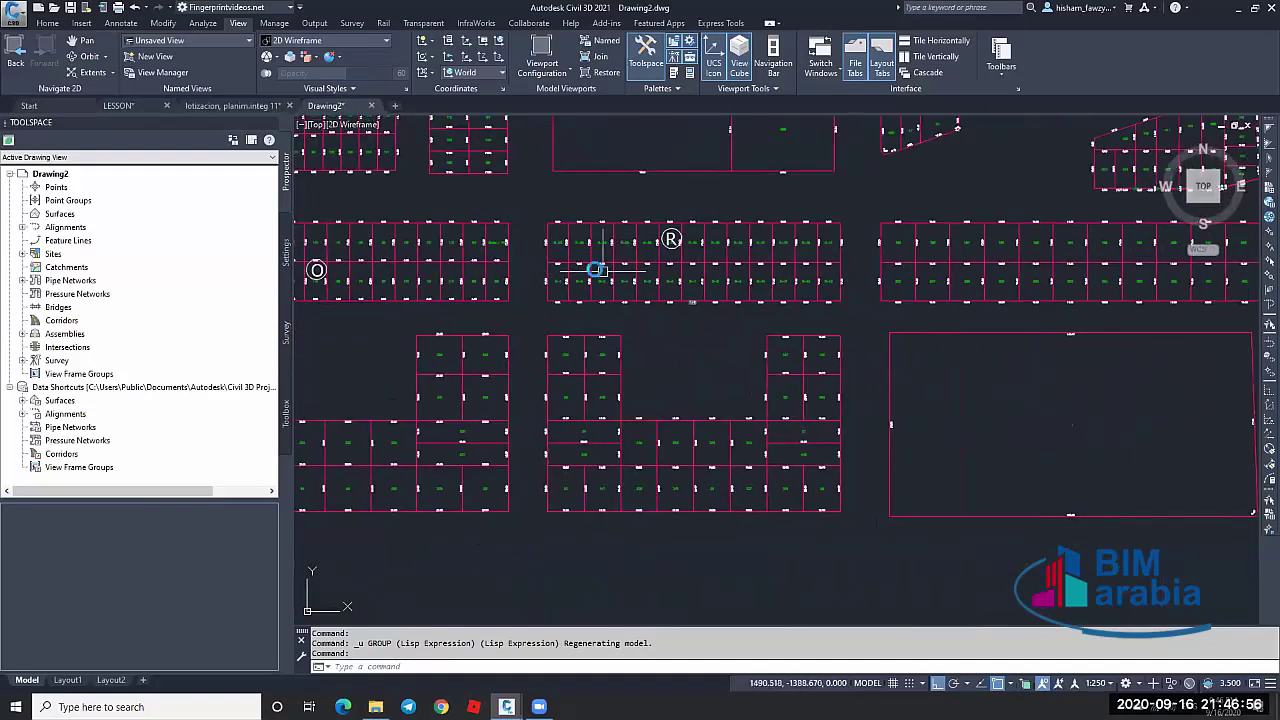
scroll(596, 270, "up", 3)
scroll(491, 251, "down", 6)
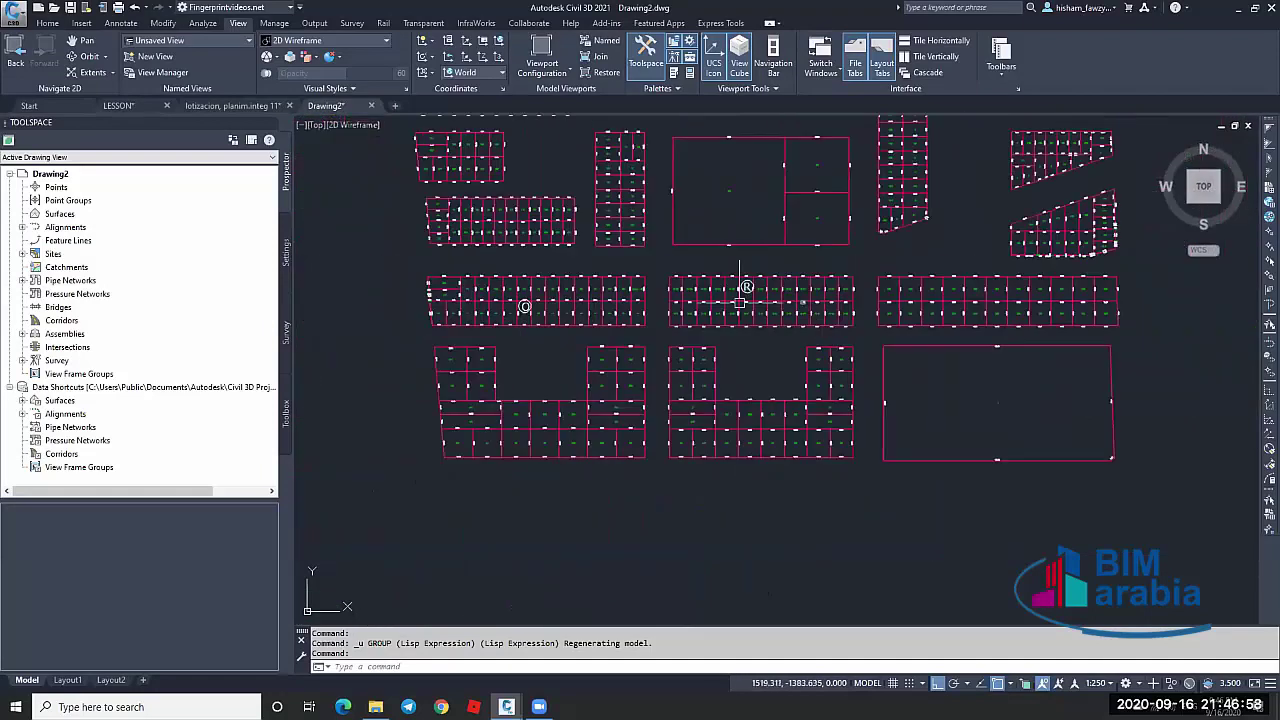
scroll(740, 290, "up", 2)
scroll(586, 320, "up", 2)
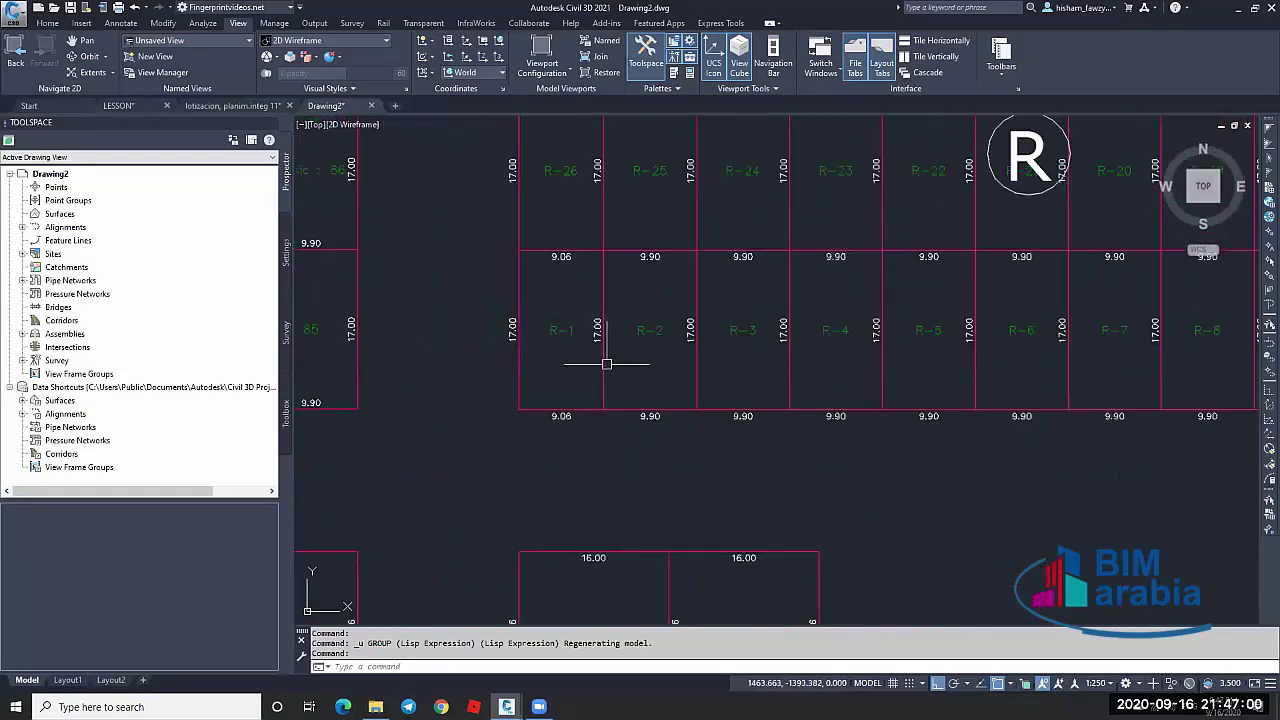
scroll(525, 286, "down", 3)
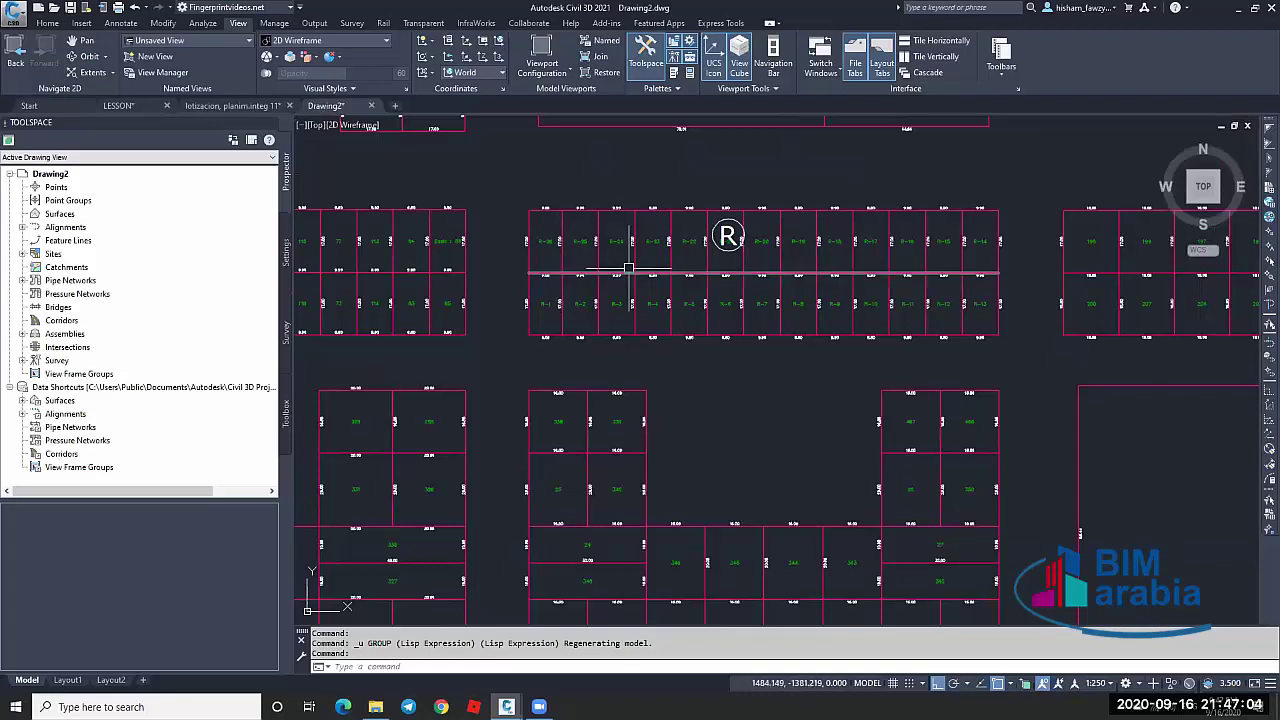
scroll(525, 294, "up", 4)
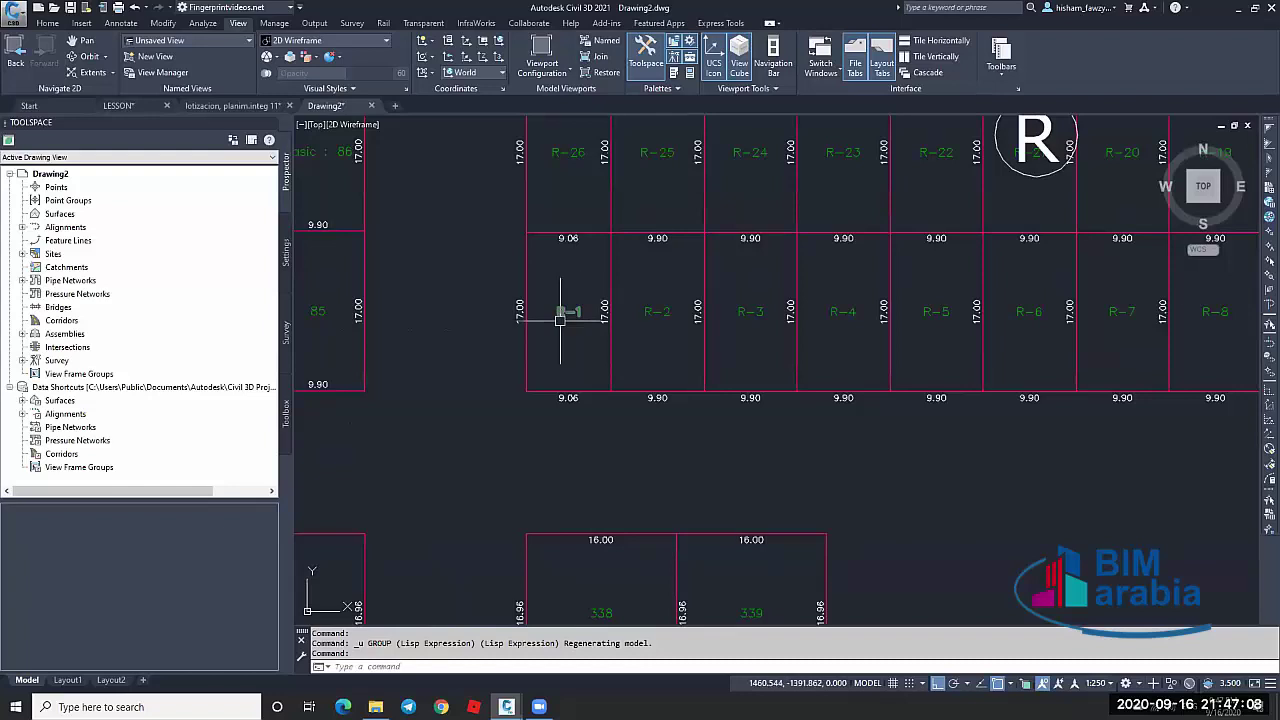
scroll(575, 305, "down", 3)
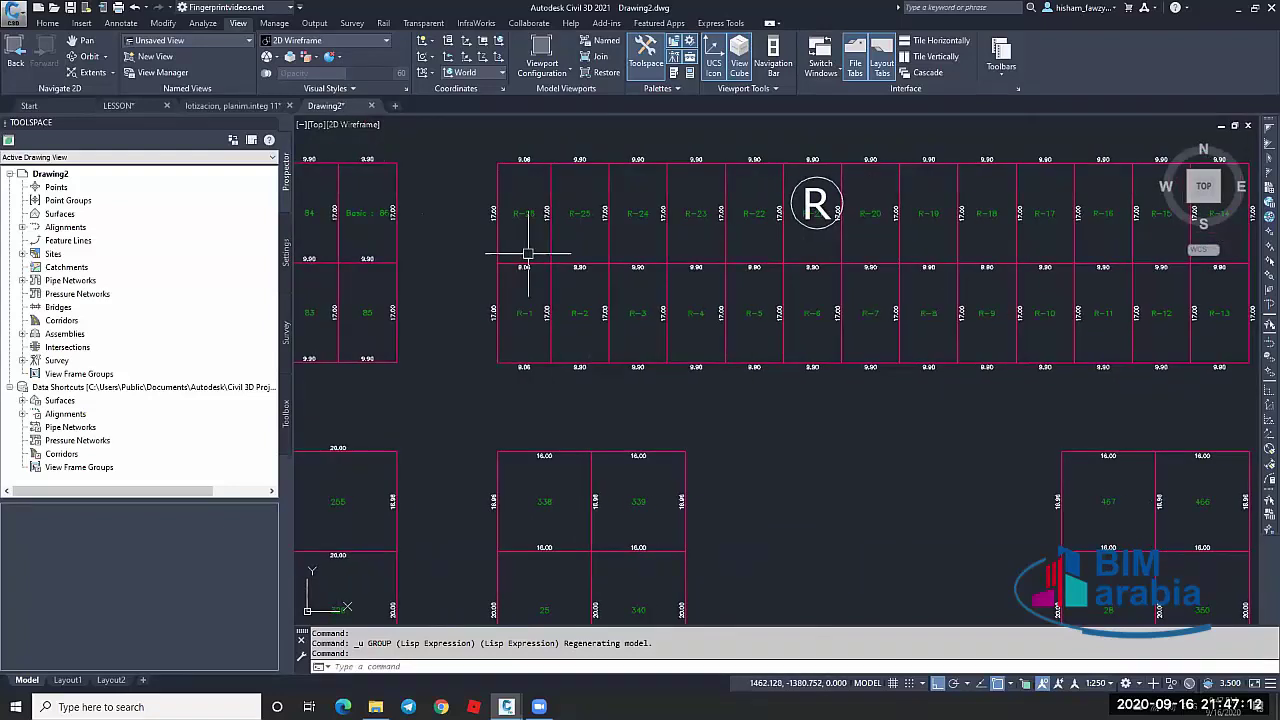
Expand Reports Manager > Parcel in the Toolbox and look over the available parcel reports
left_click(287, 412)
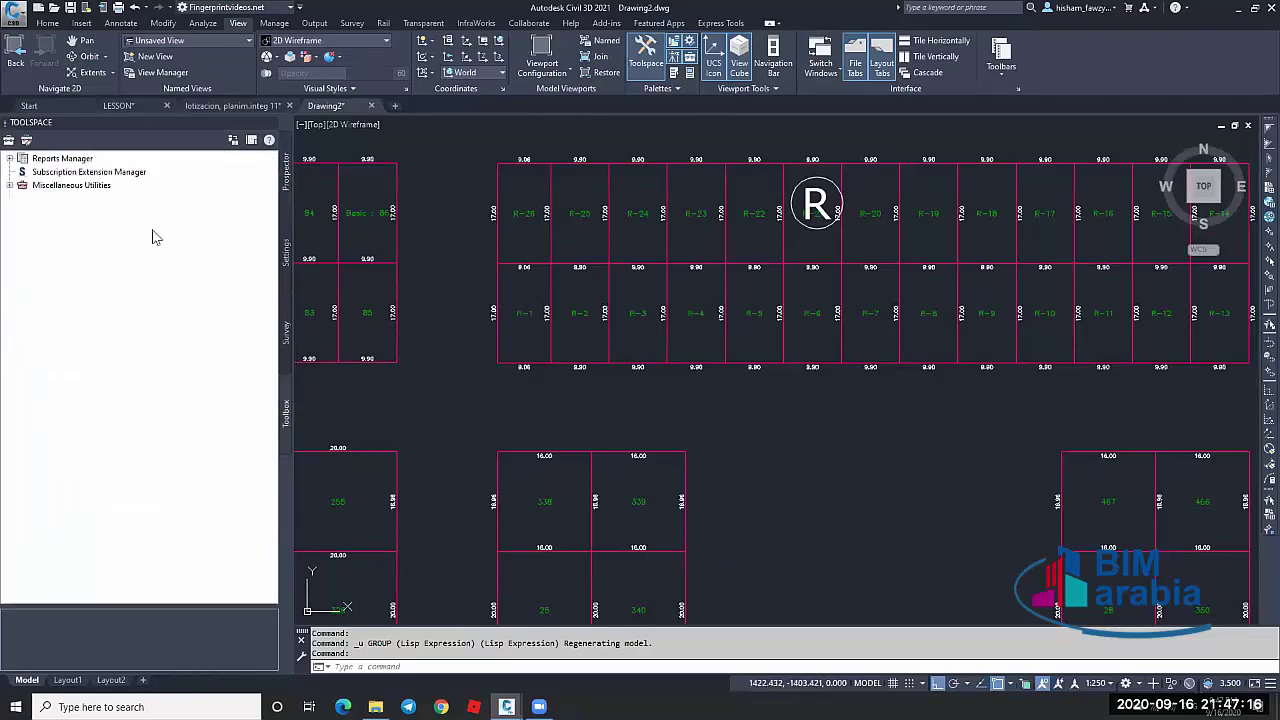
left_click(9, 158)
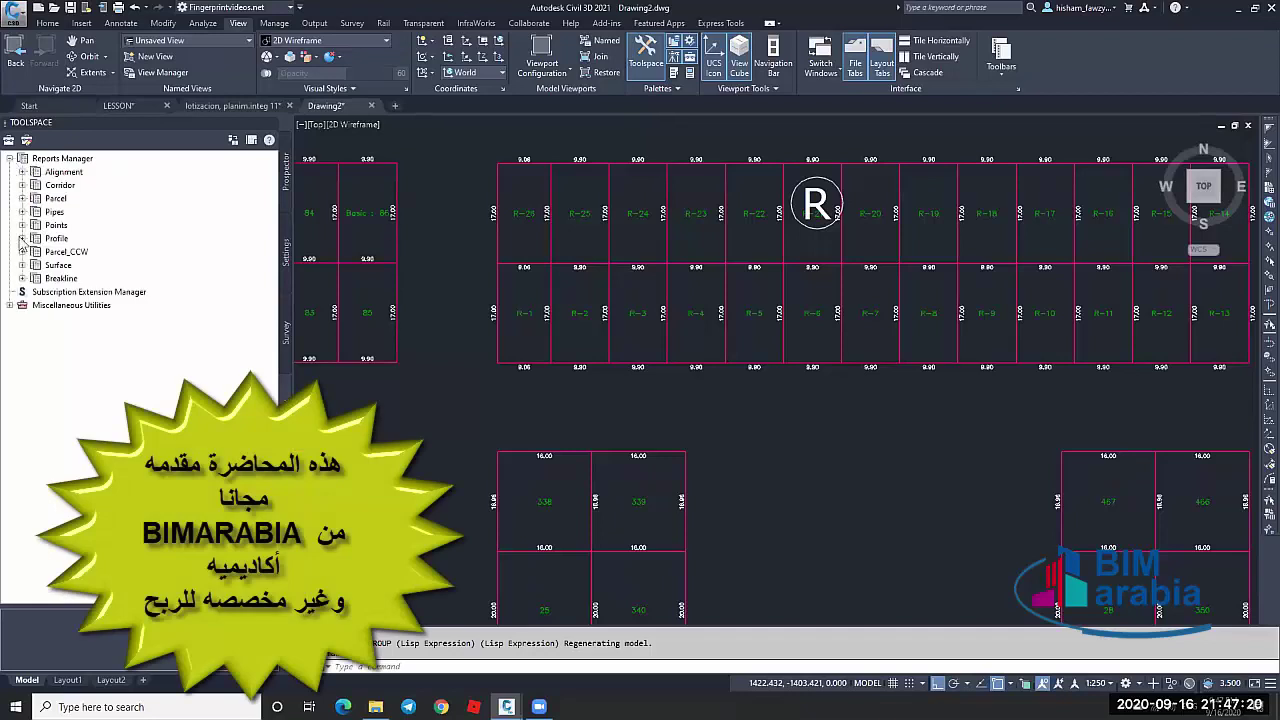
double_click(28, 199)
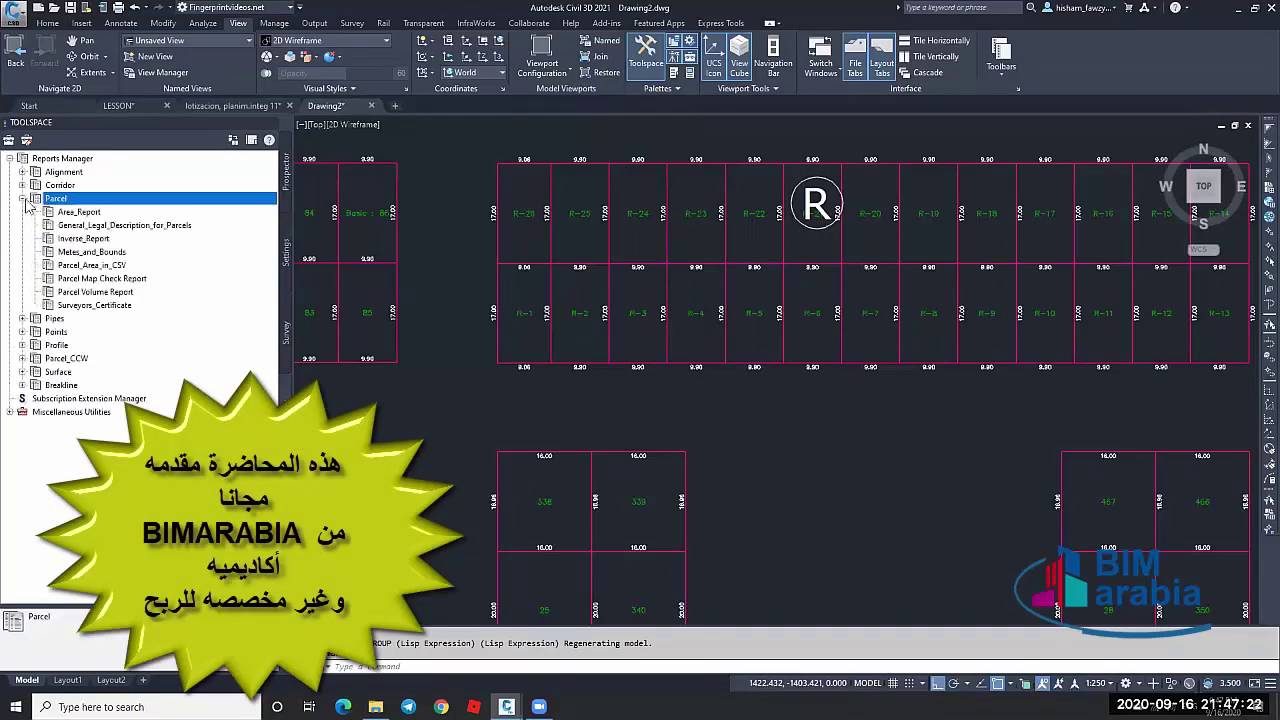
left_click(121, 212)
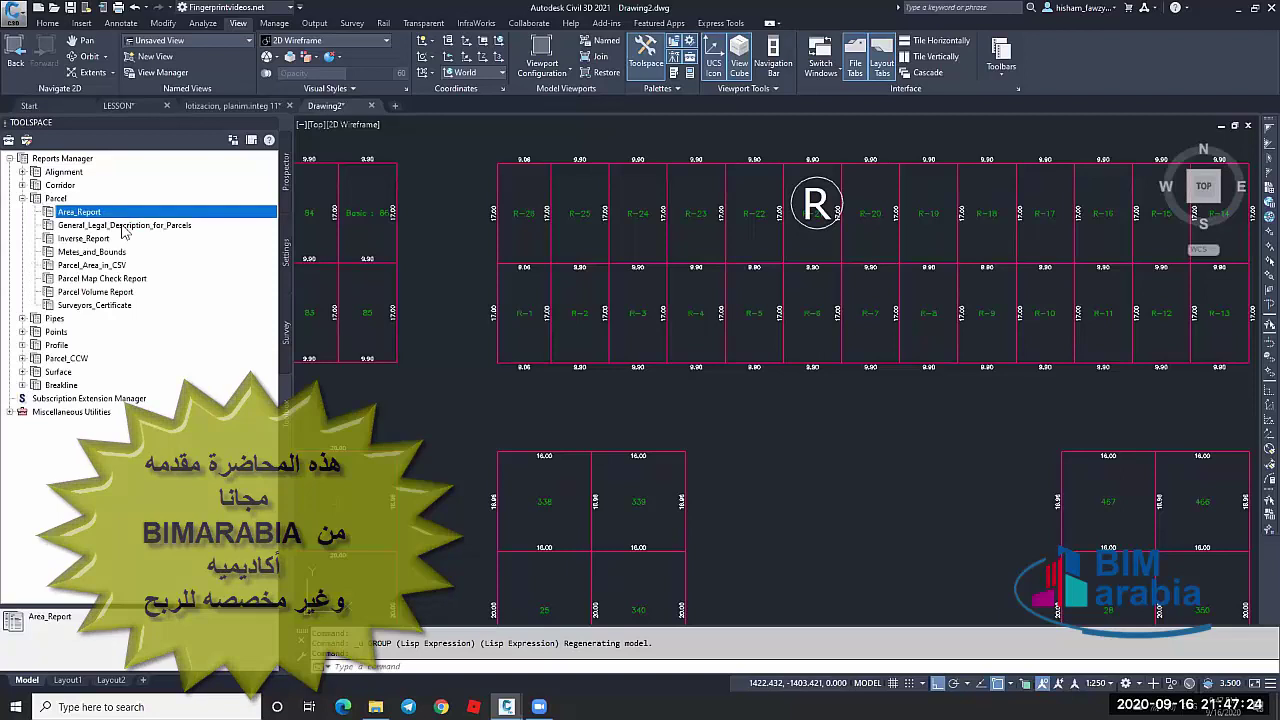
left_click(122, 239)
left_click(126, 253)
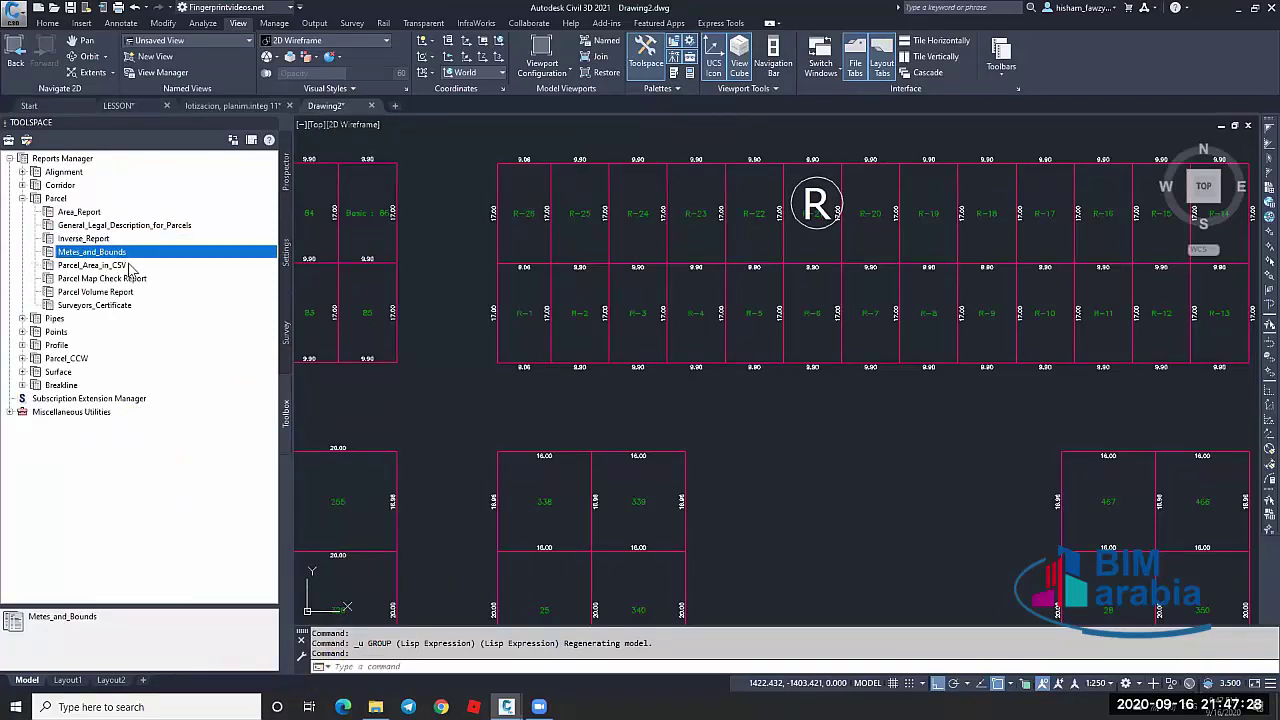
left_click(100, 279)
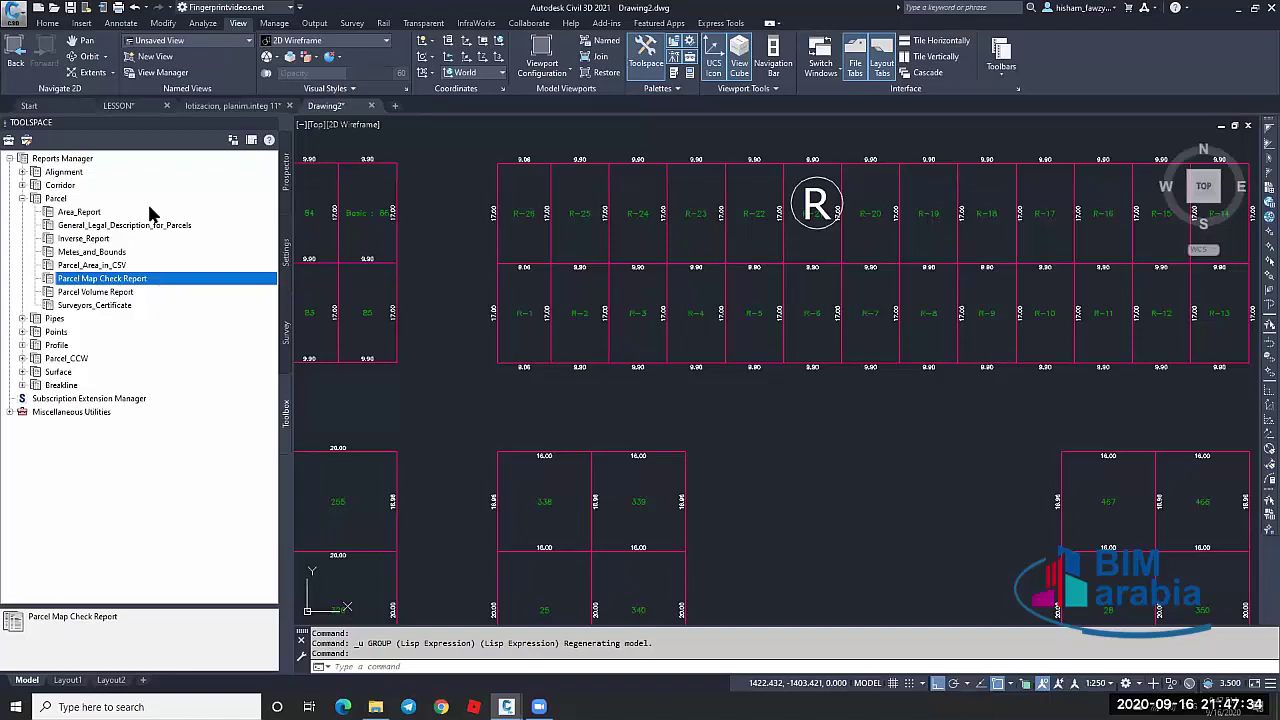
Execute General_Legal_Description_for_Parcels and confirm to generate the report
right_click(164, 227)
left_click(198, 233)
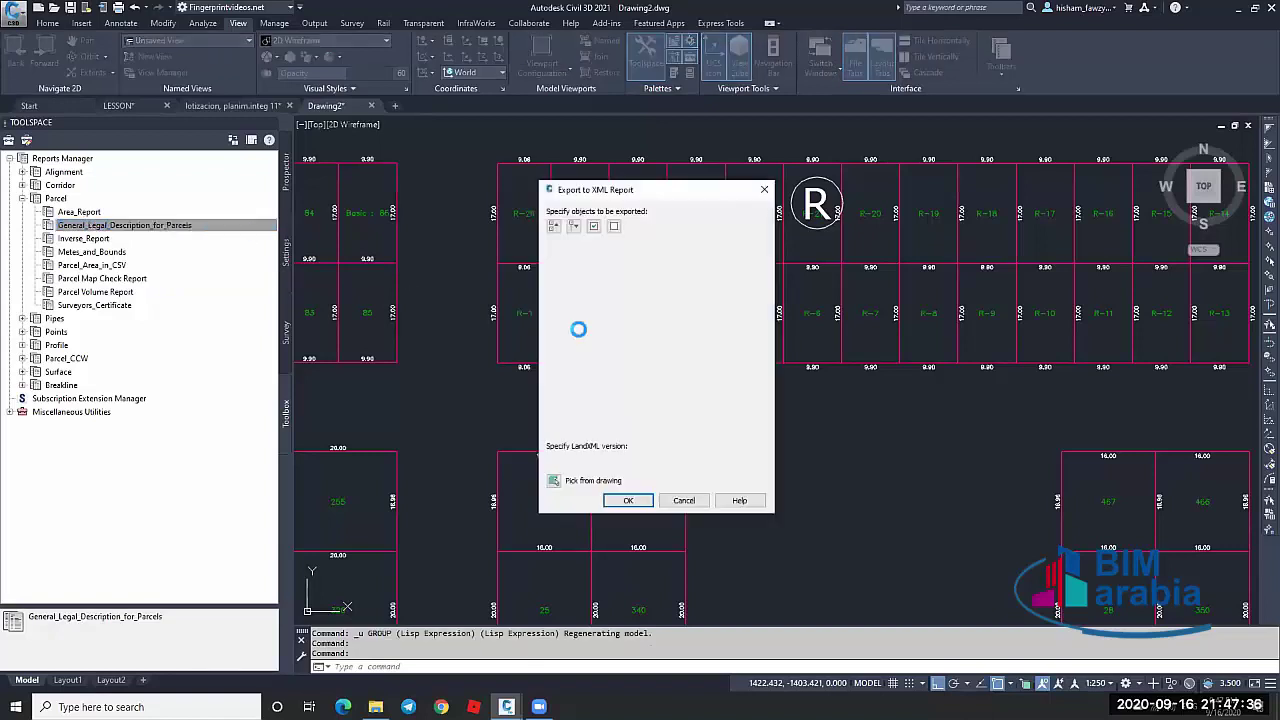
left_click(631, 502)
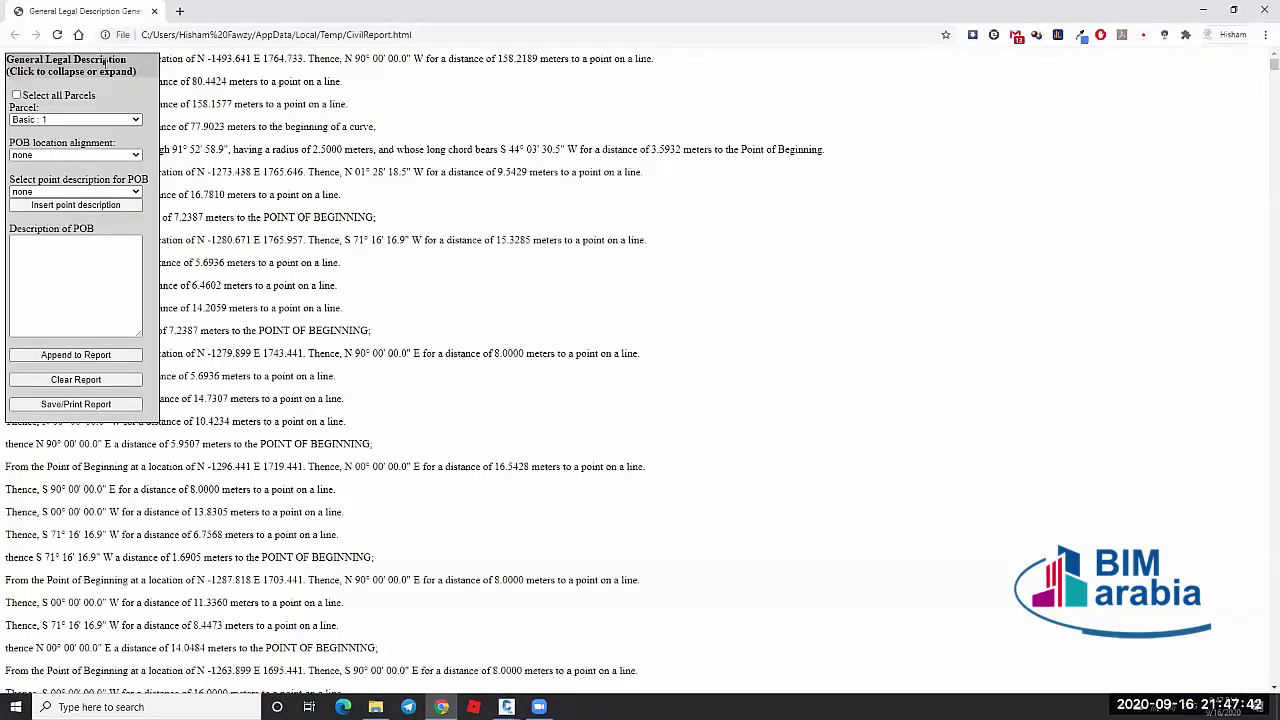
Read the legal description, highlighting the 7.9191 m and 8.0000 m distances, then close Chrome
scroll(238, 462, "down", 4)
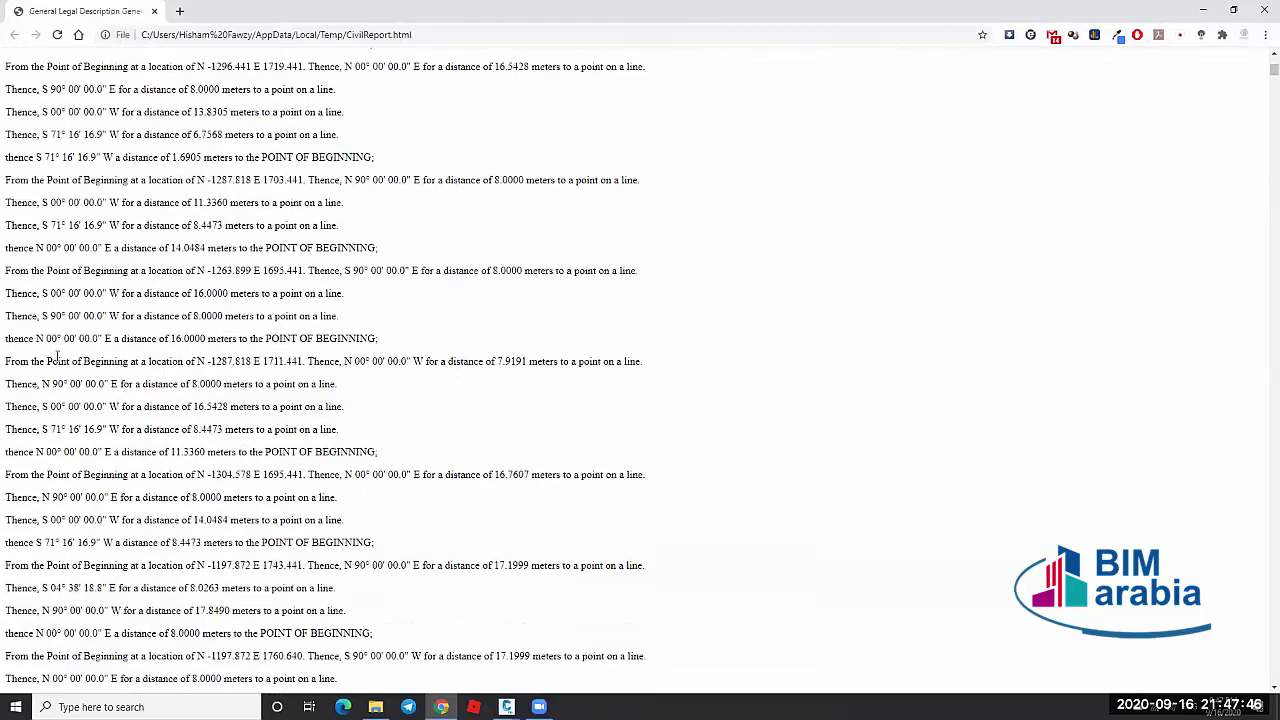
left_click_drag(5, 364, 348, 364)
left_click_drag(427, 361, 603, 371)
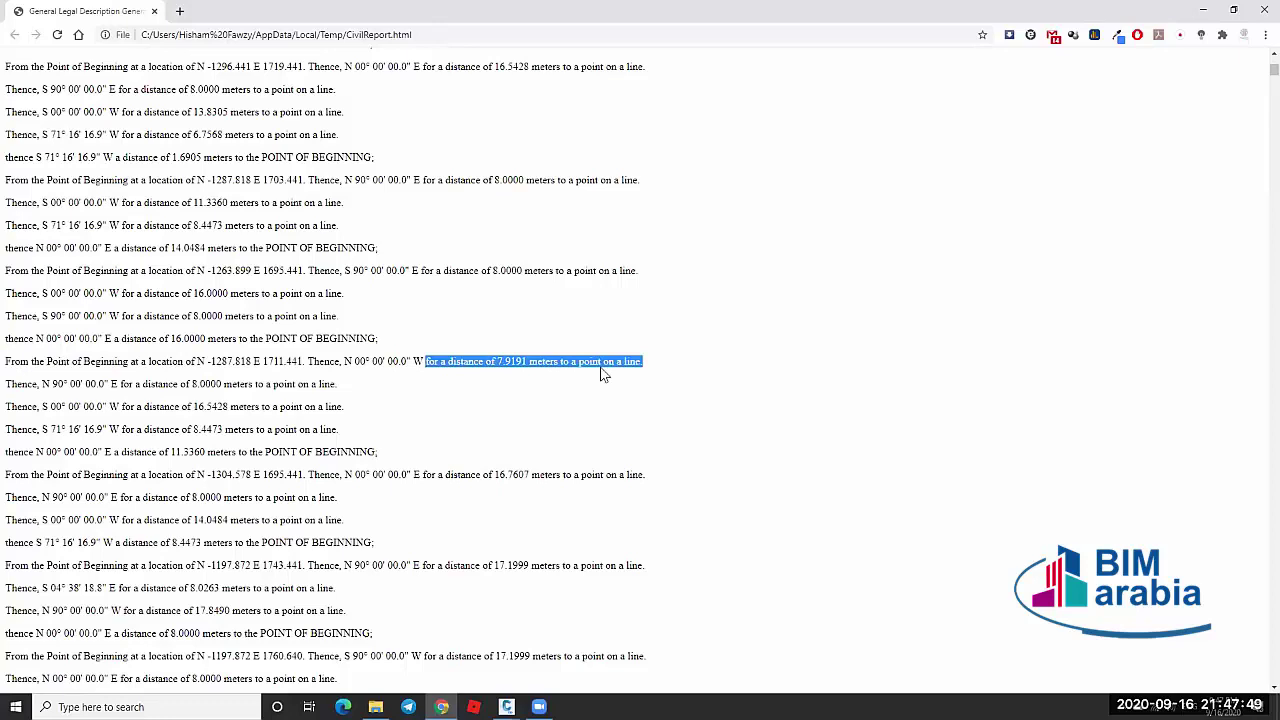
left_click_drag(180, 384, 240, 384)
left_click_drag(58, 386, 287, 403)
left_click(145, 400)
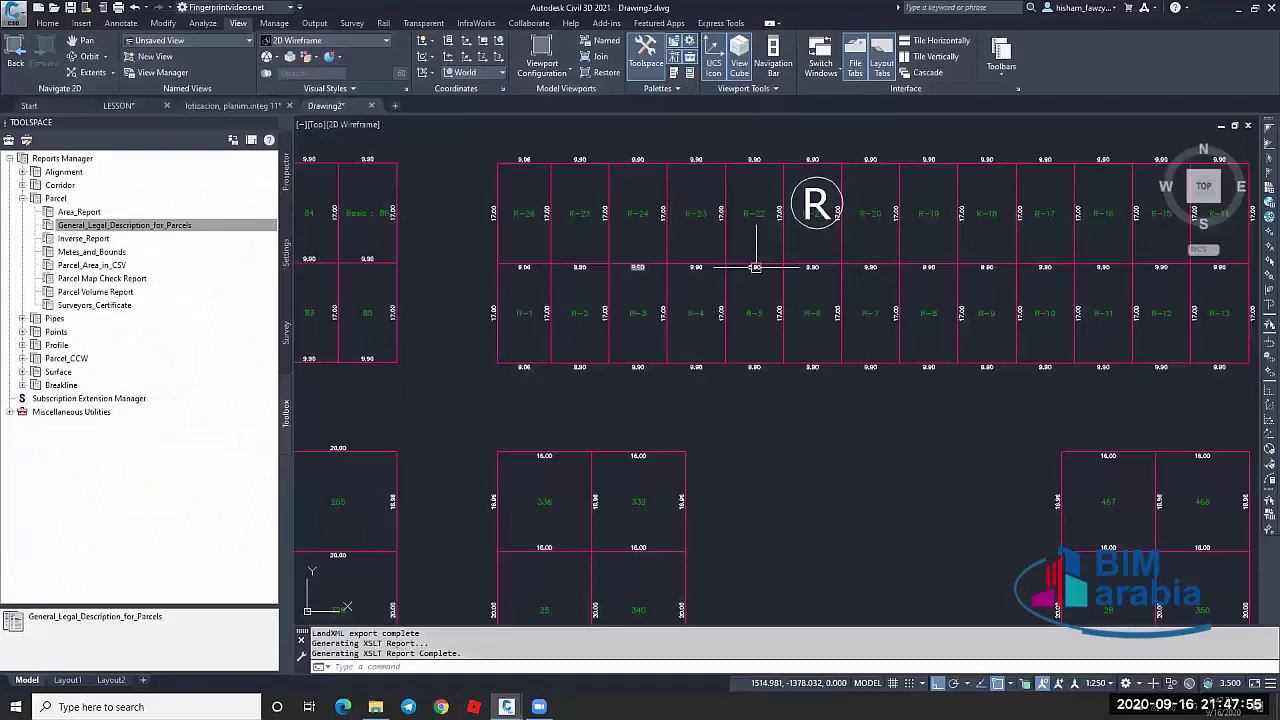
left_click(1265, 9)
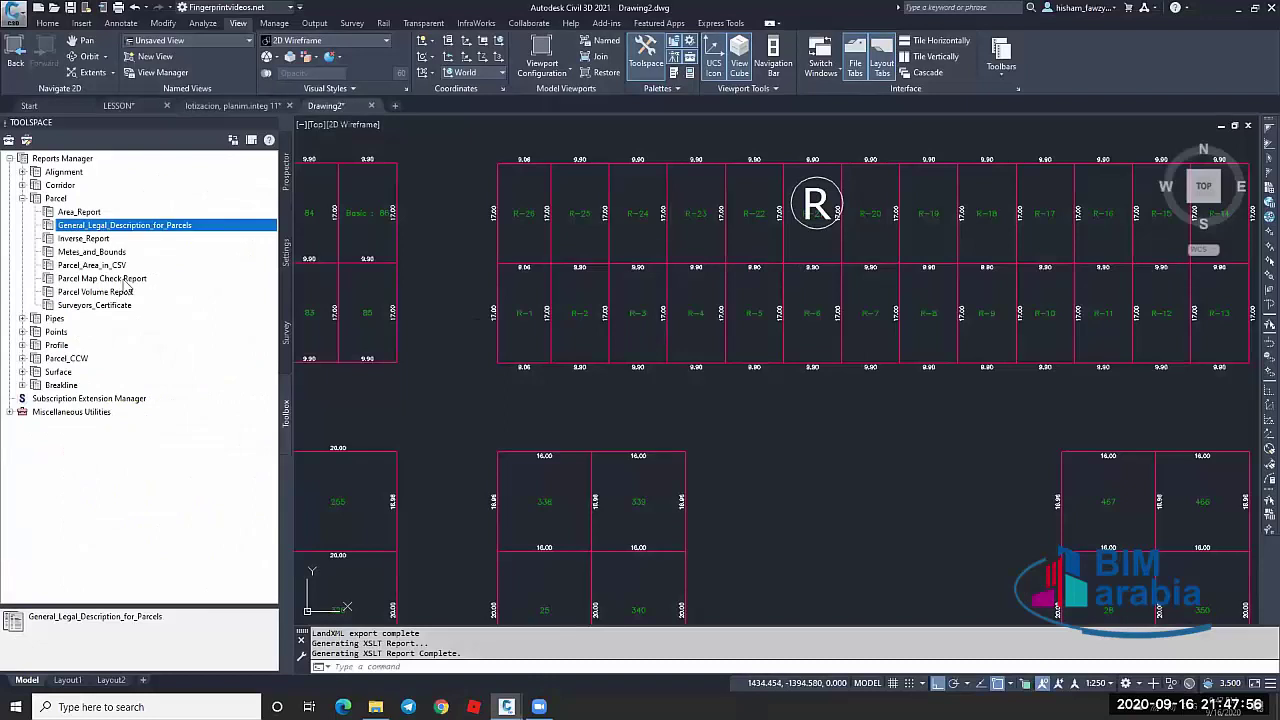
Run the Parcel Map Check Report and save it to the Desktop as Excel 97-2003 CivilReport.XLS
right_click(176, 278)
left_click(200, 278)
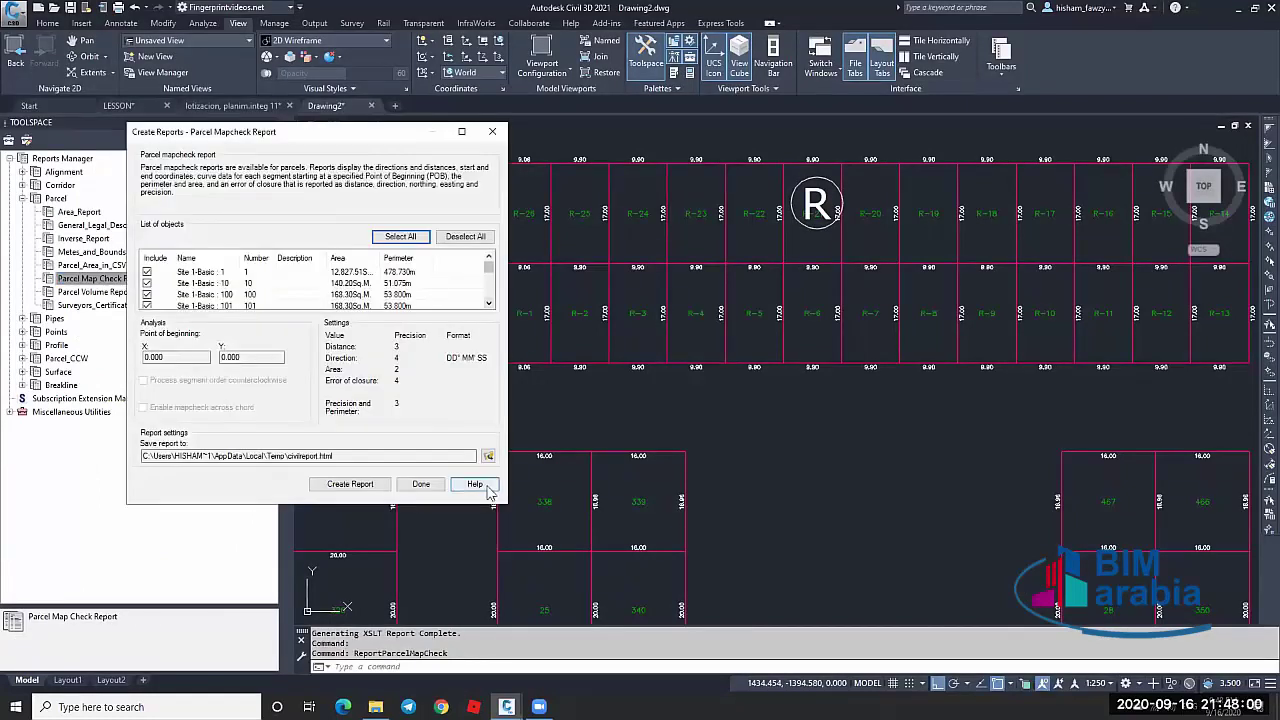
left_click_drag(505, 506, 541, 618)
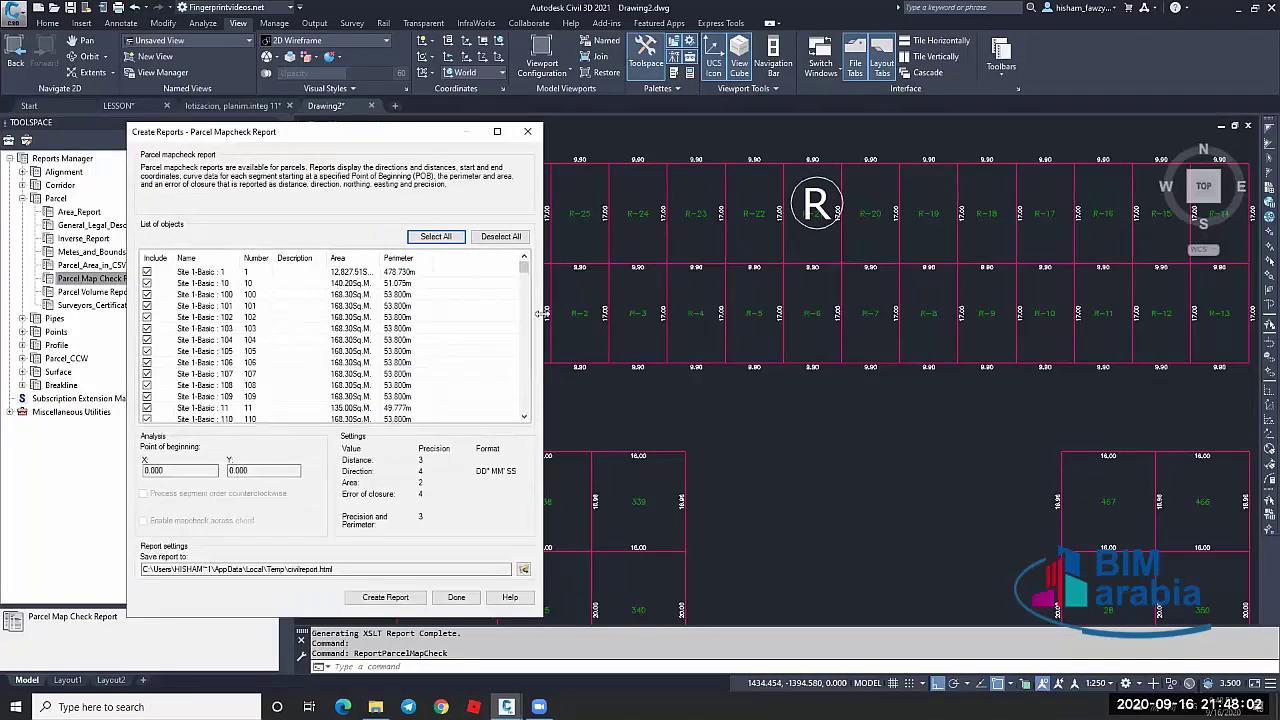
scroll(512, 358, "down", 15)
scroll(516, 390, "up", 15)
left_click(523, 569)
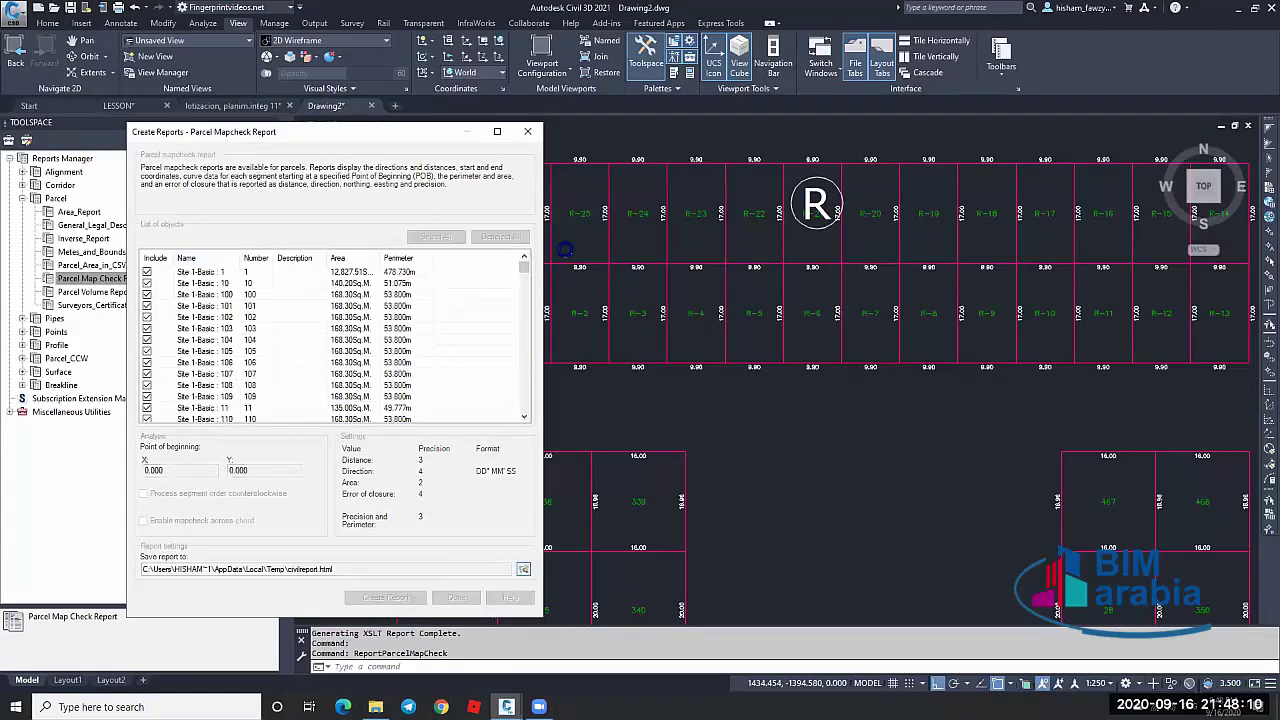
left_click(283, 410)
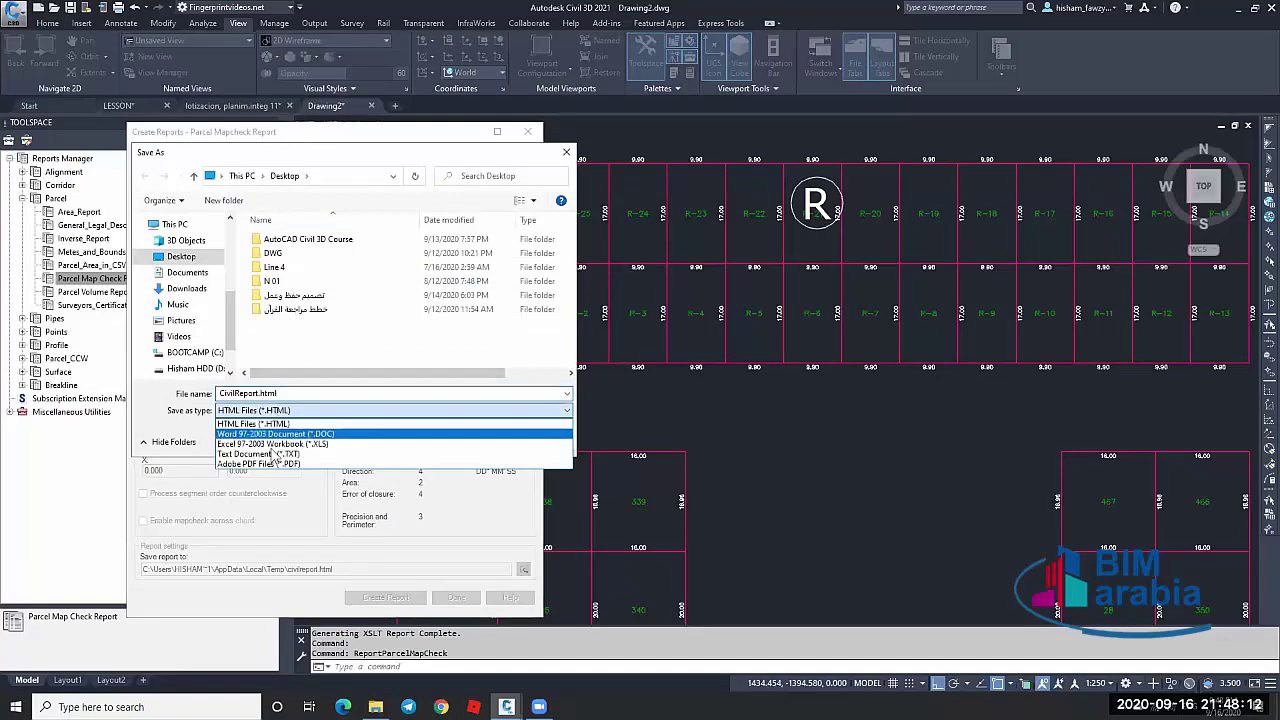
left_click(283, 443)
left_click(463, 440)
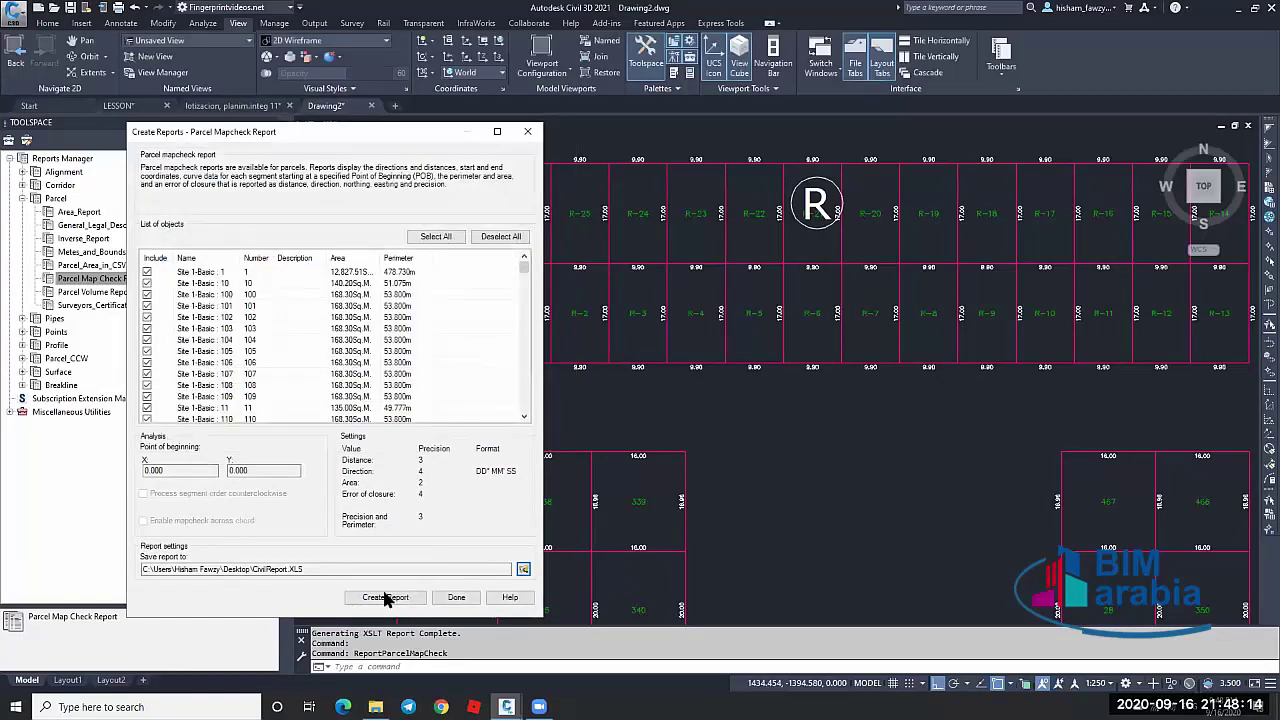
left_click(386, 598)
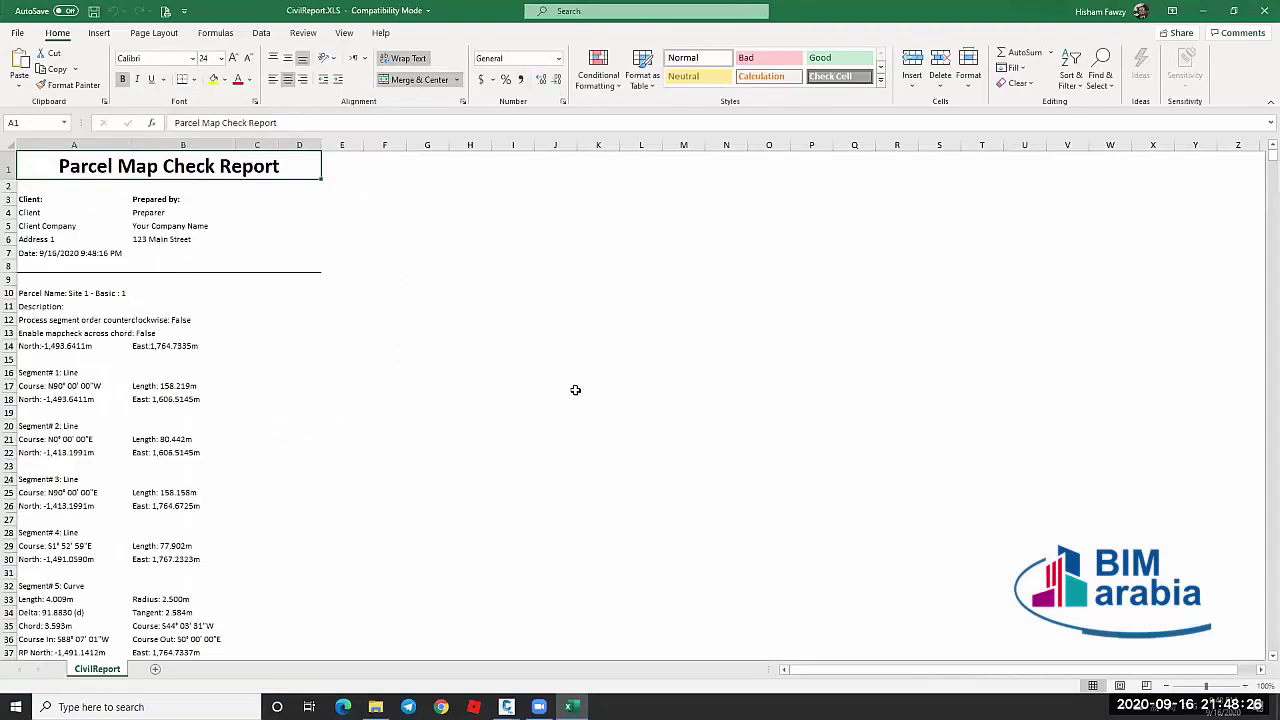
Check the report header rows: parcel name, description, counterclockwise and mapcheck-across-chord settings
left_click(433, 360)
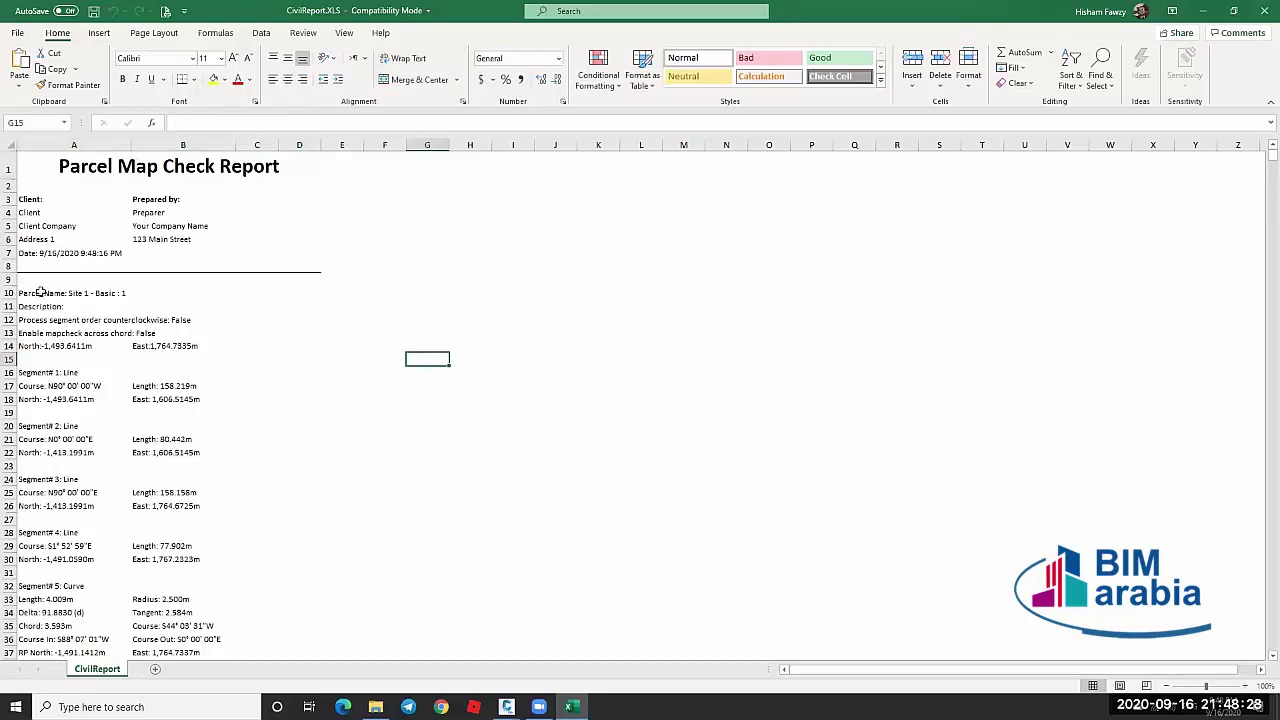
left_click(8, 293)
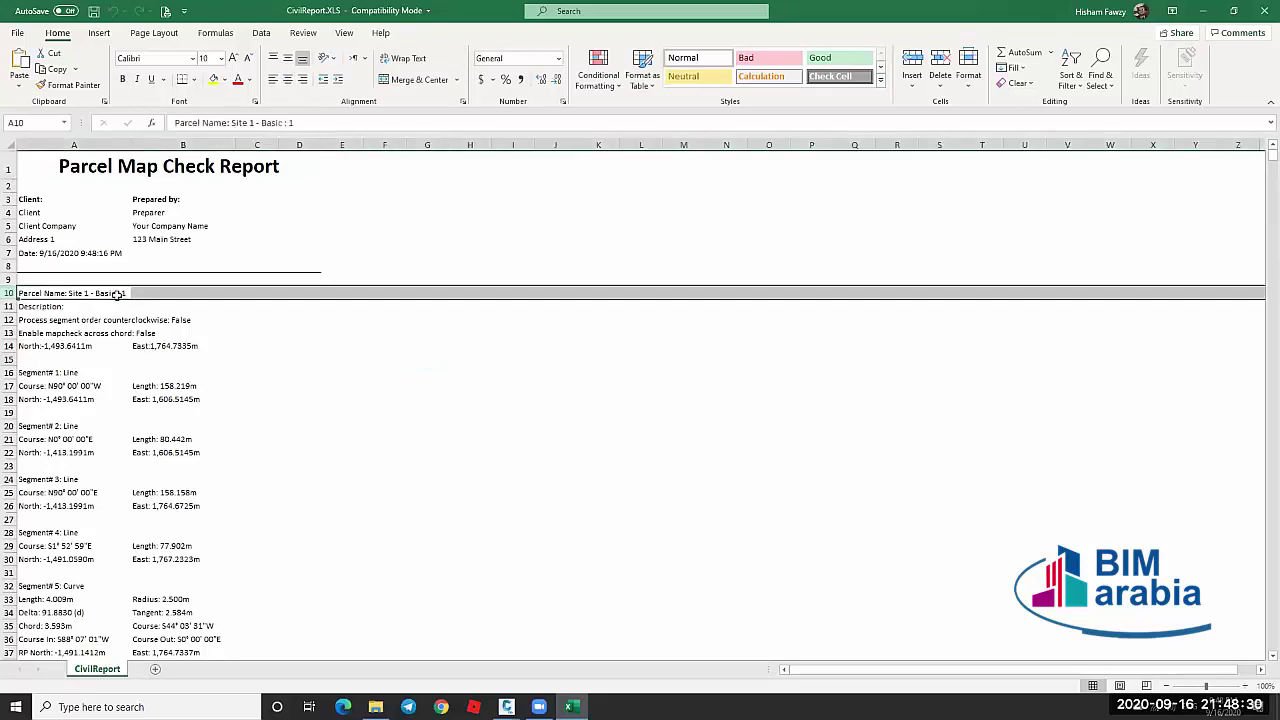
left_click(62, 307)
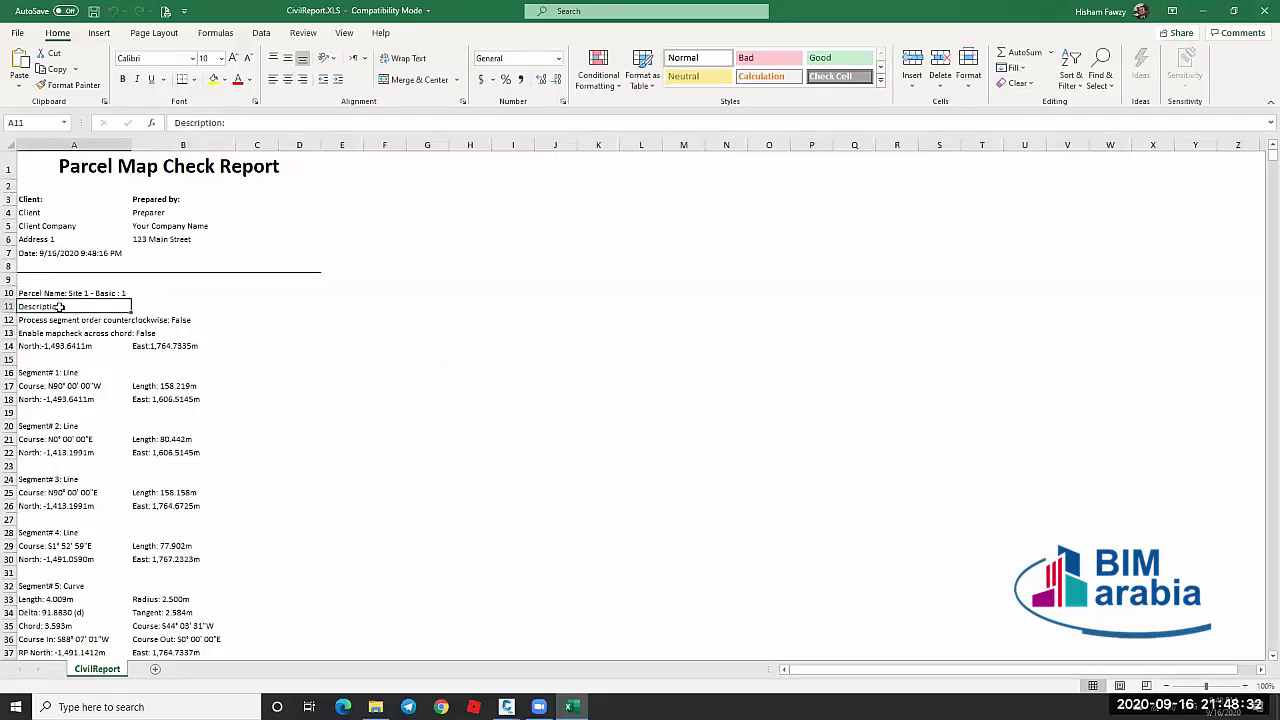
left_click(58, 319)
left_click(64, 328)
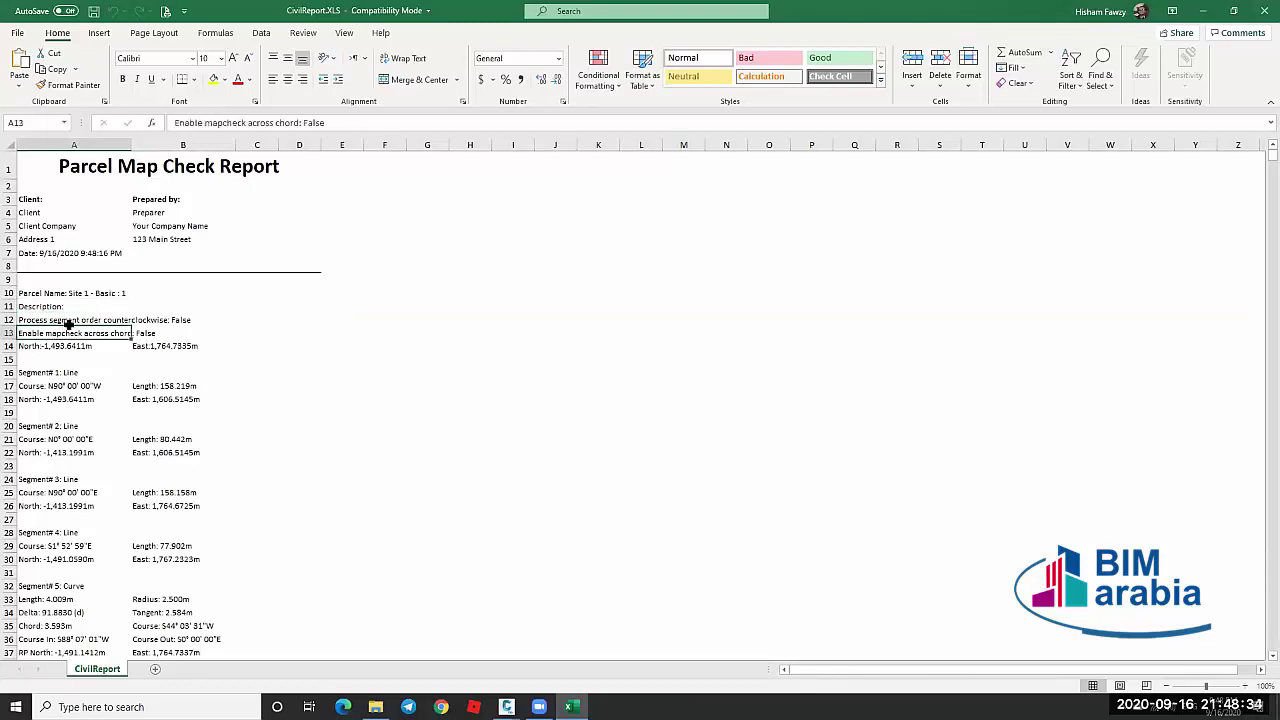
left_click(70, 320)
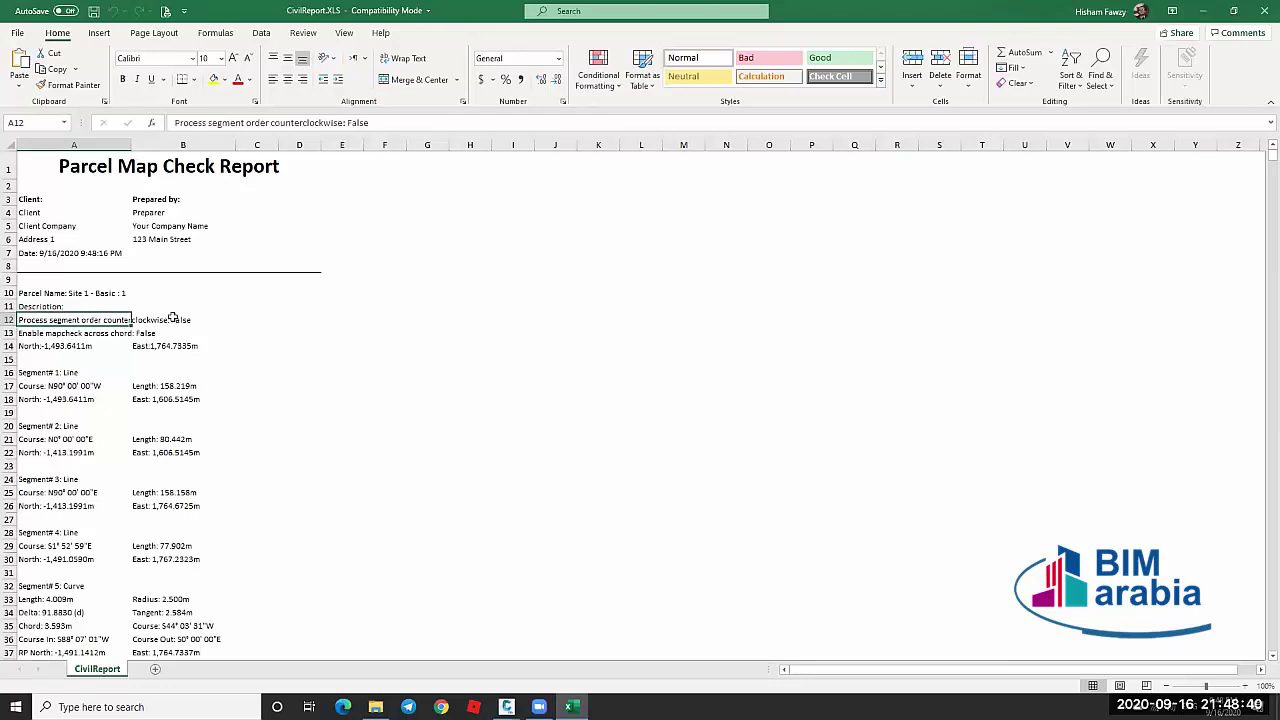
left_click(62, 335)
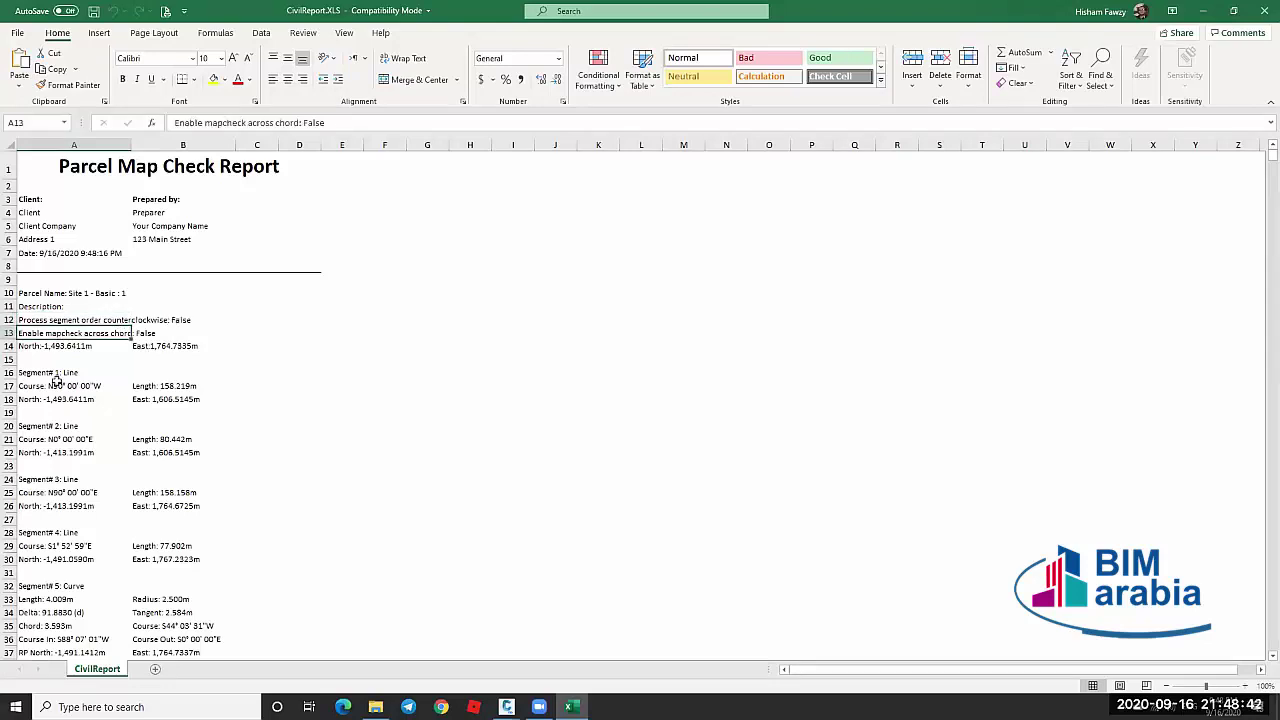
Read Segment# 1's course, length, and north and east coordinates
left_click(57, 385)
left_click(48, 373)
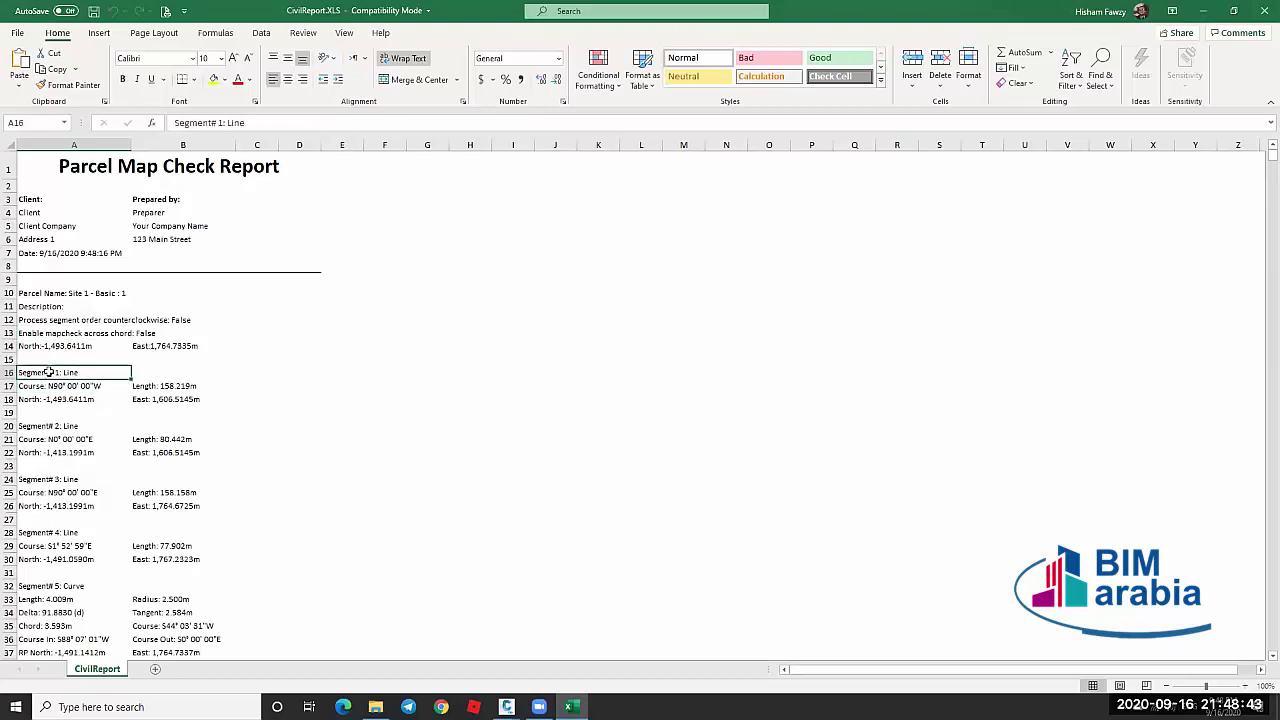
left_click(72, 386)
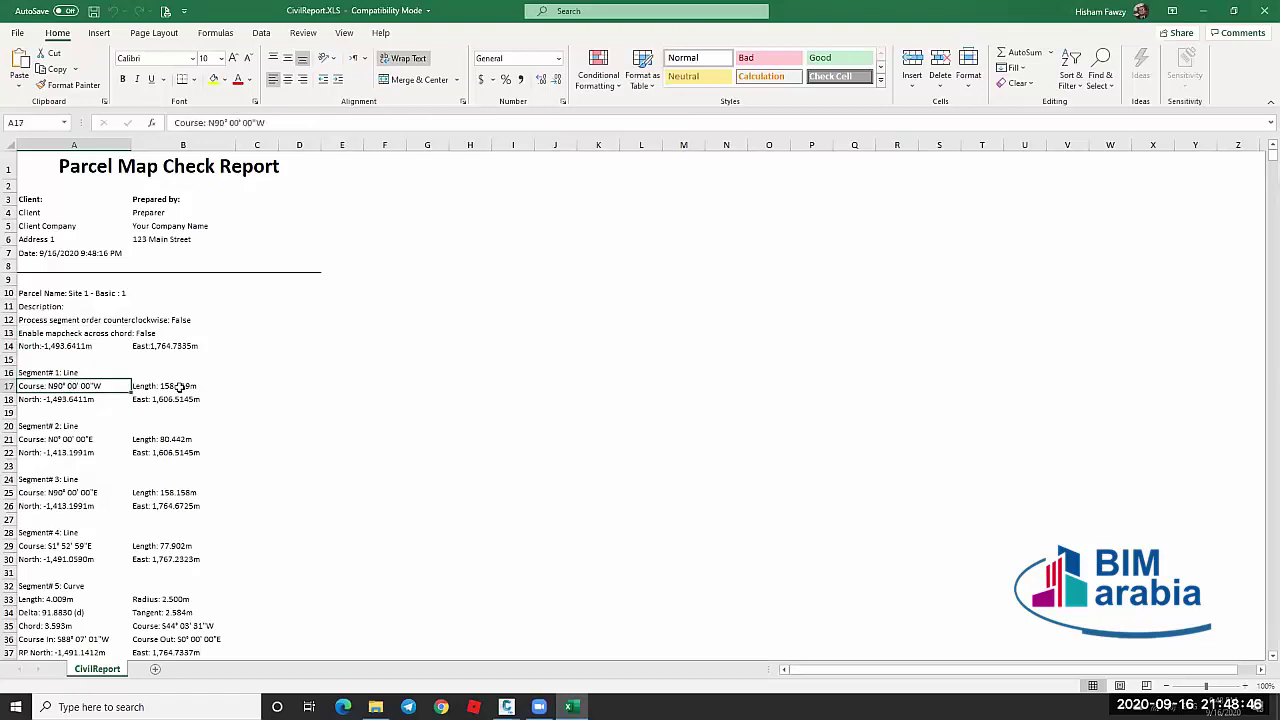
left_click(179, 386)
left_click(72, 399)
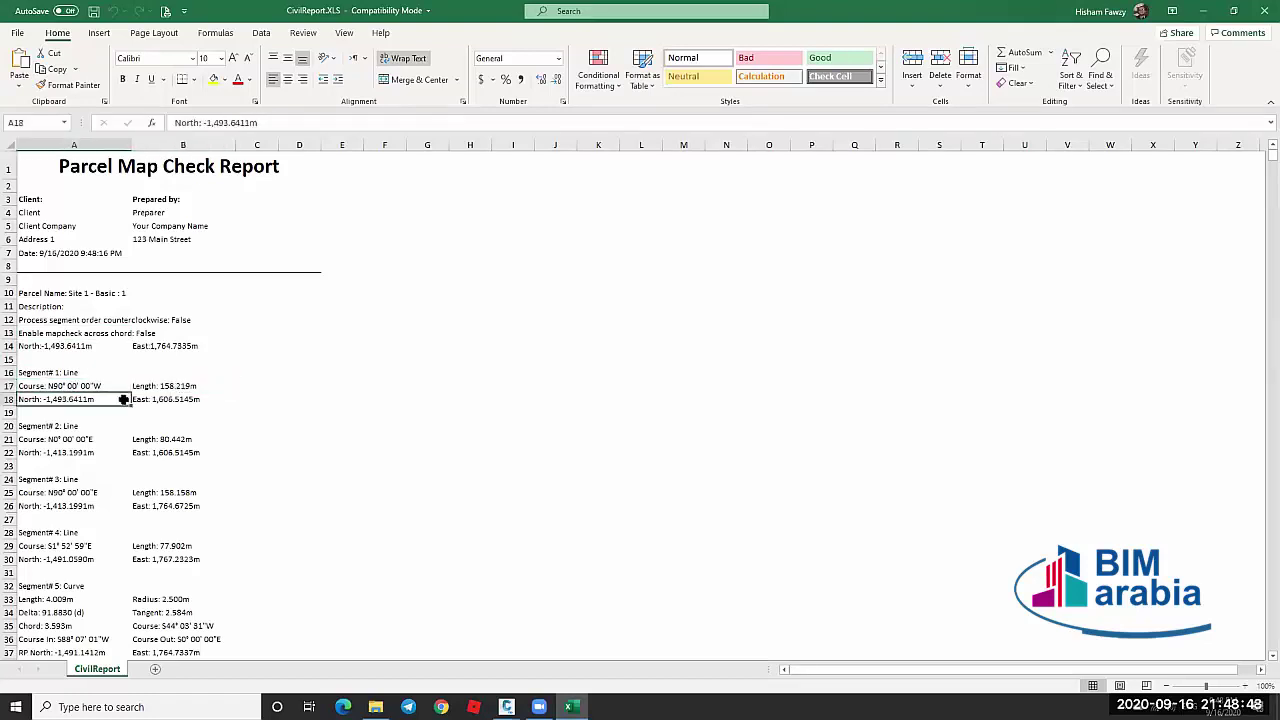
left_click(170, 399)
Scroll through the other parcels, check the Basic : 100 name row, then minimize Excel
scroll(155, 360, "down", 9)
scroll(154, 336, "down", 4)
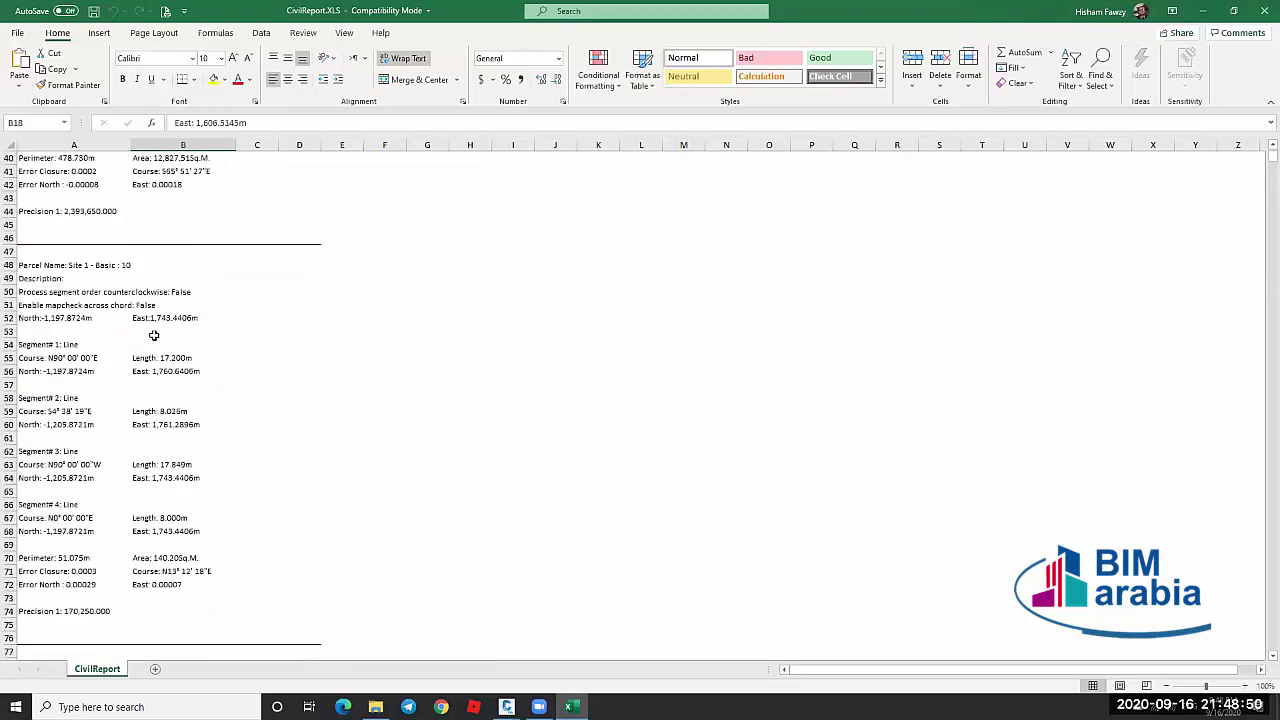
scroll(95, 278, "down", 7)
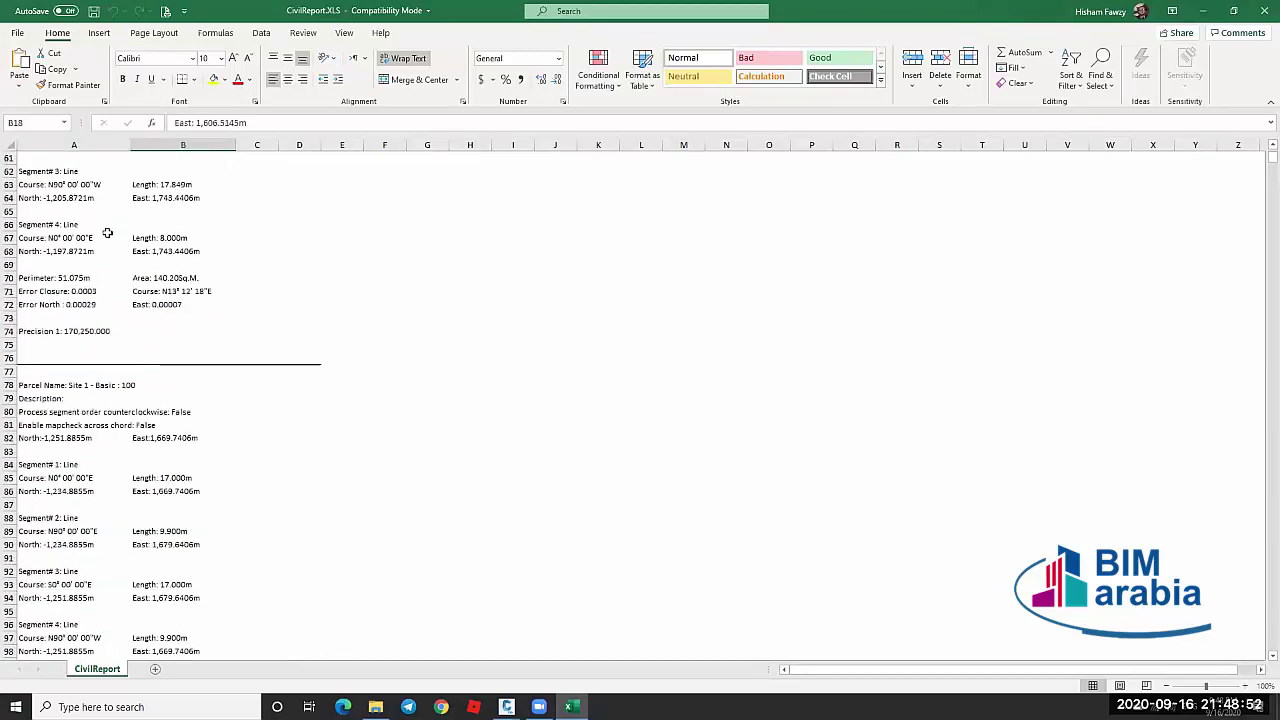
scroll(120, 350, "down", 9)
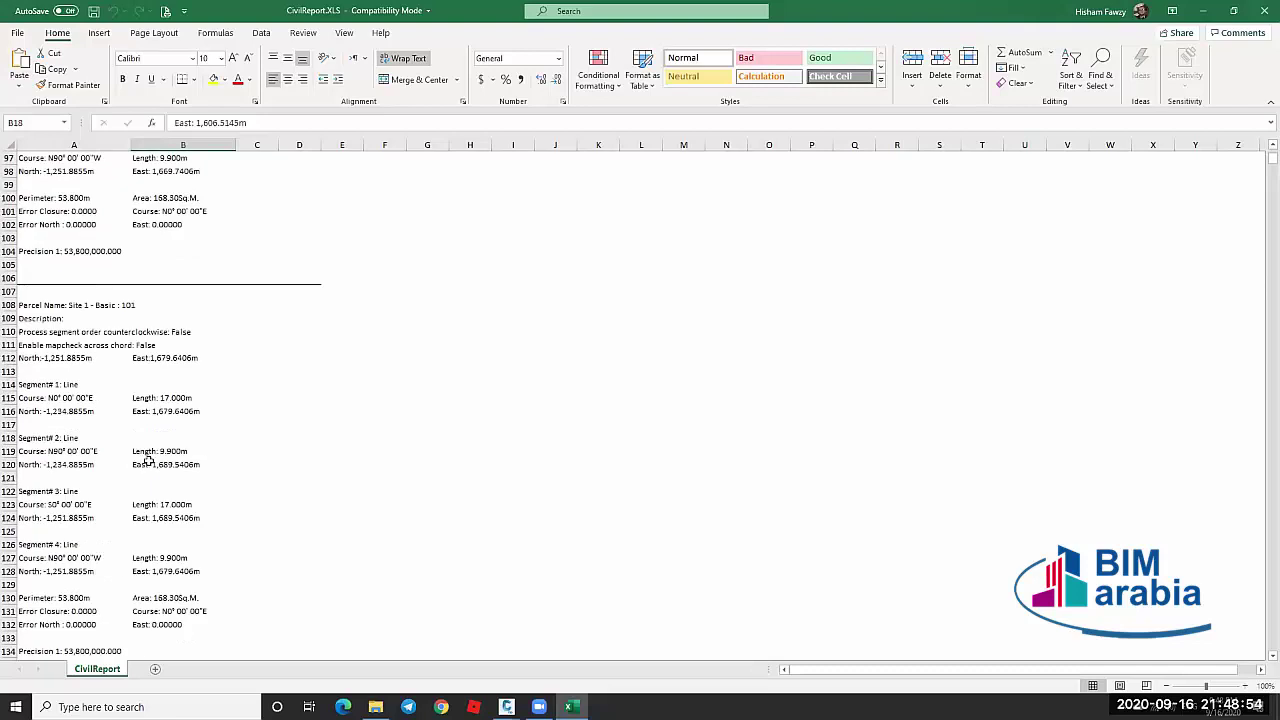
scroll(135, 362, "up", 7)
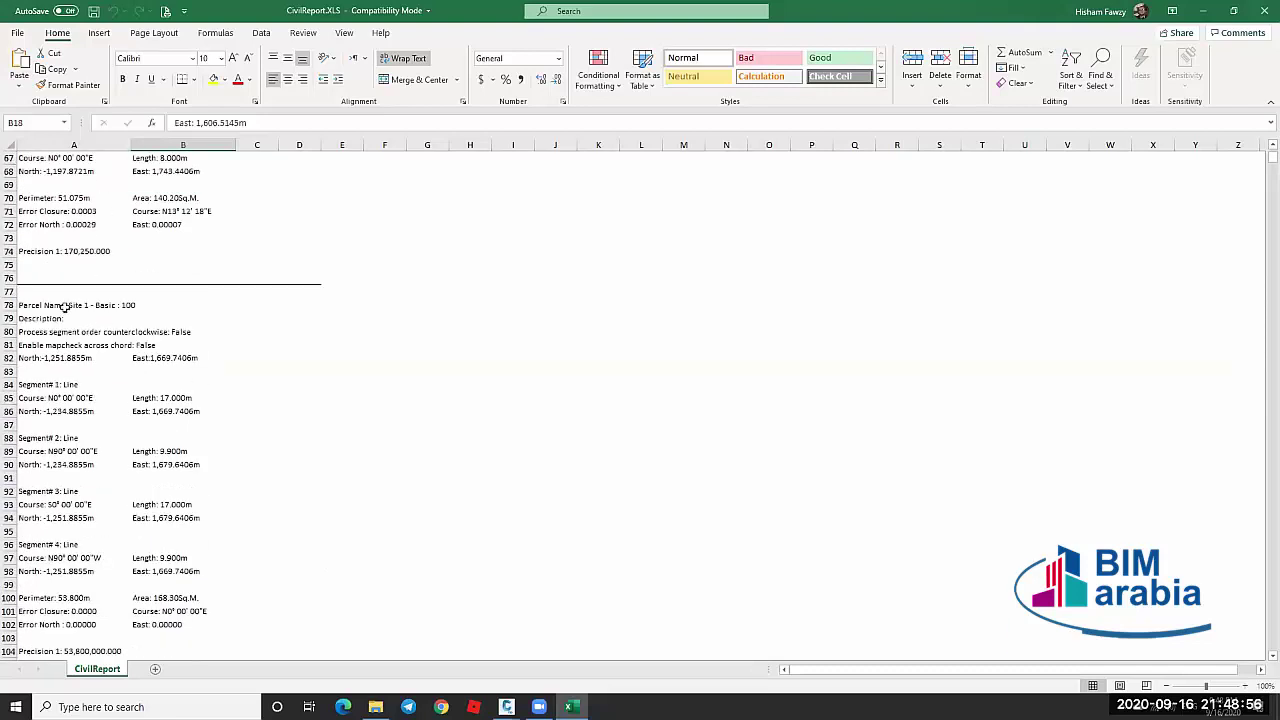
left_click(80, 307)
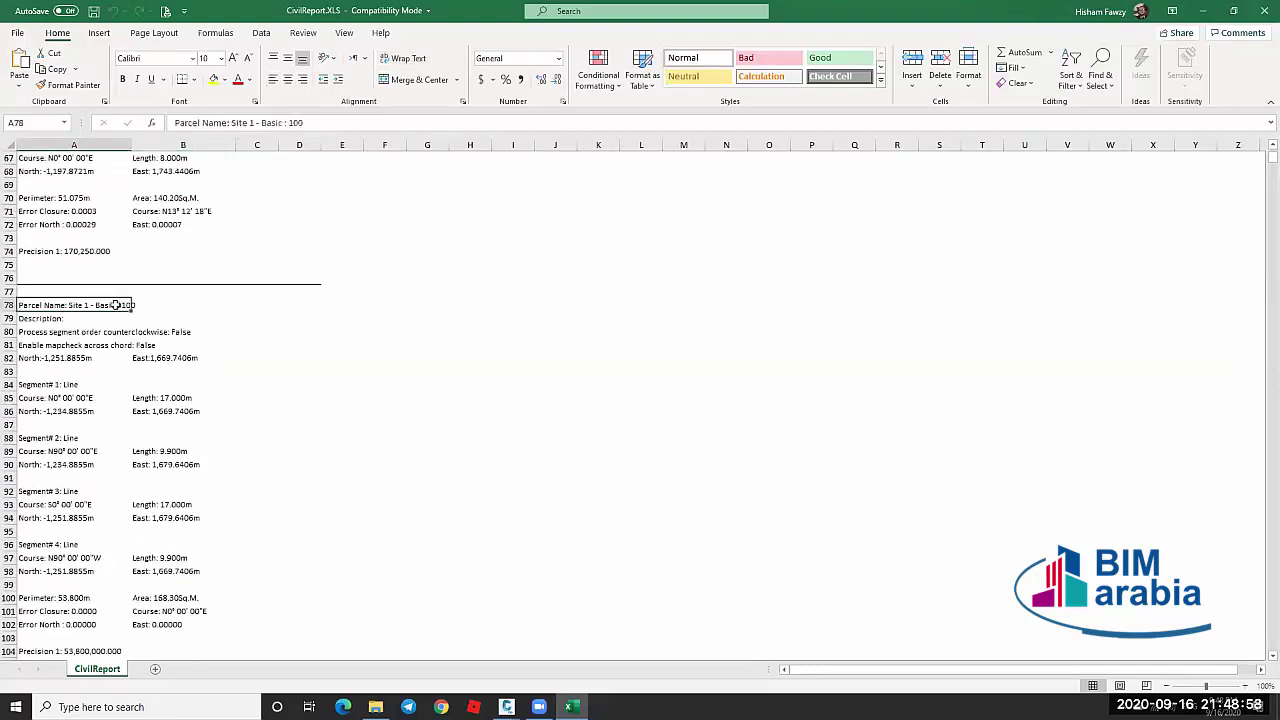
left_click(195, 305)
scroll(232, 292, "up", 3)
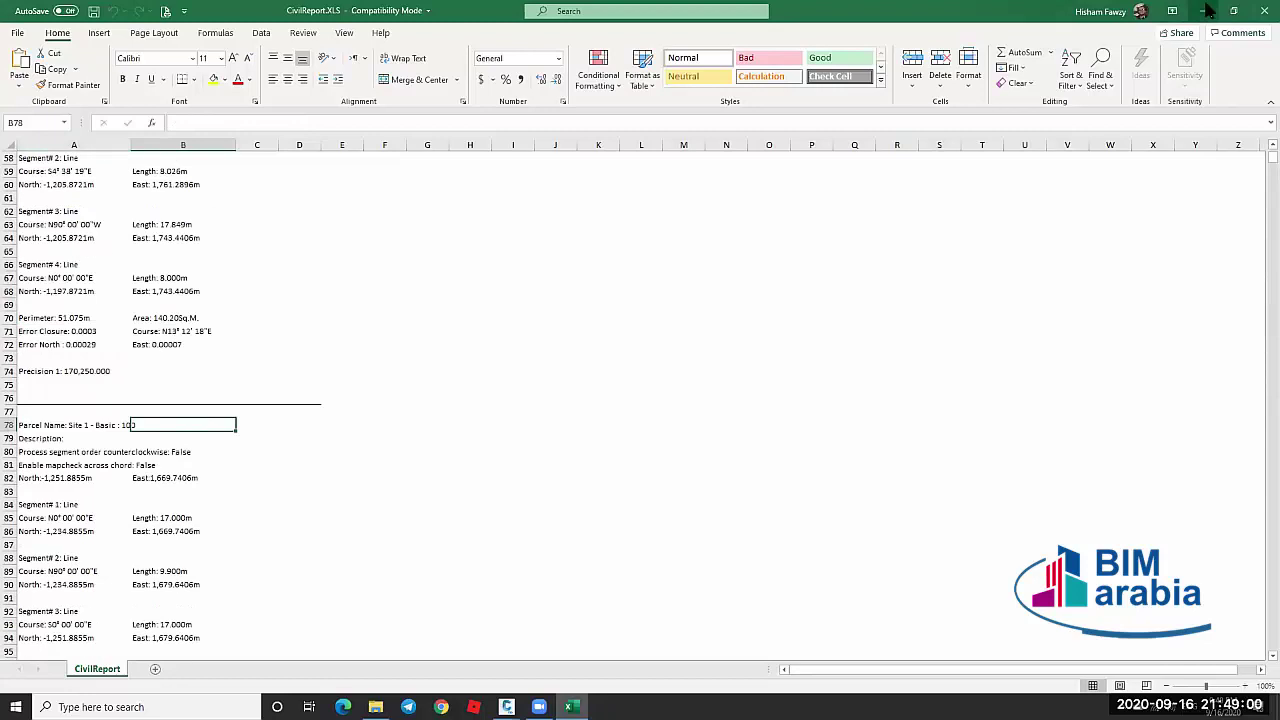
left_click(1203, 11)
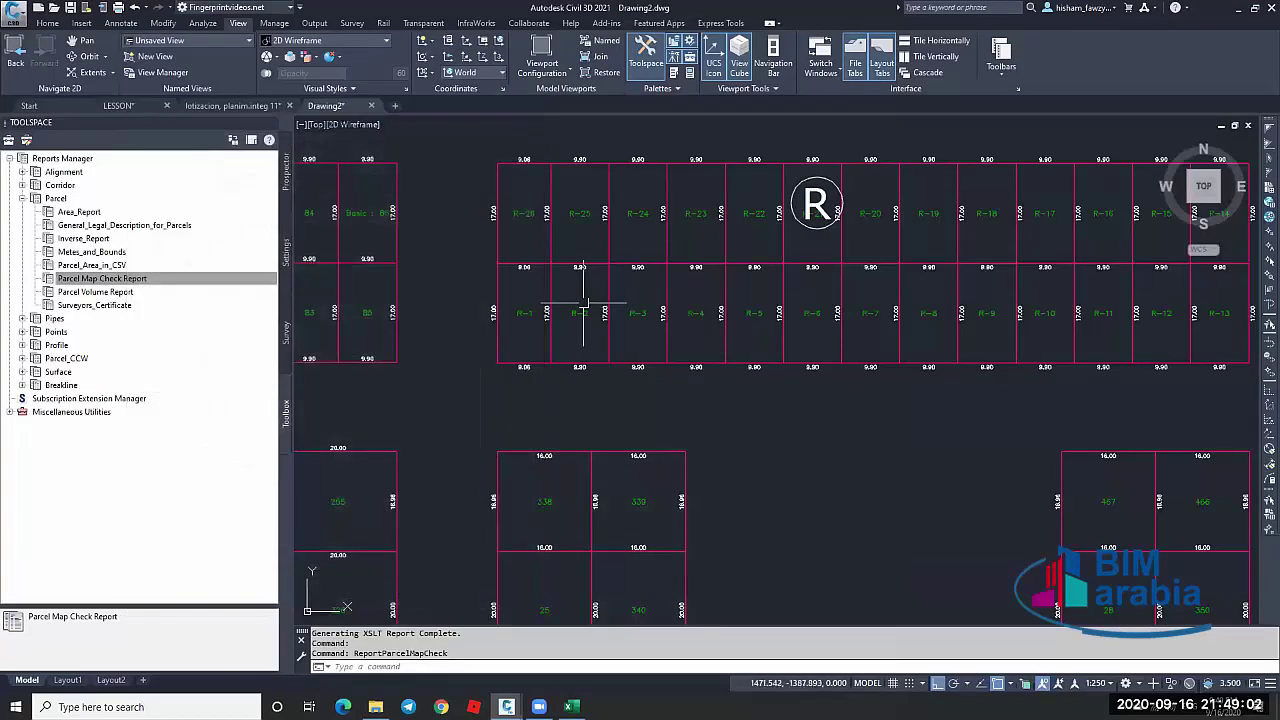
key("Escape")
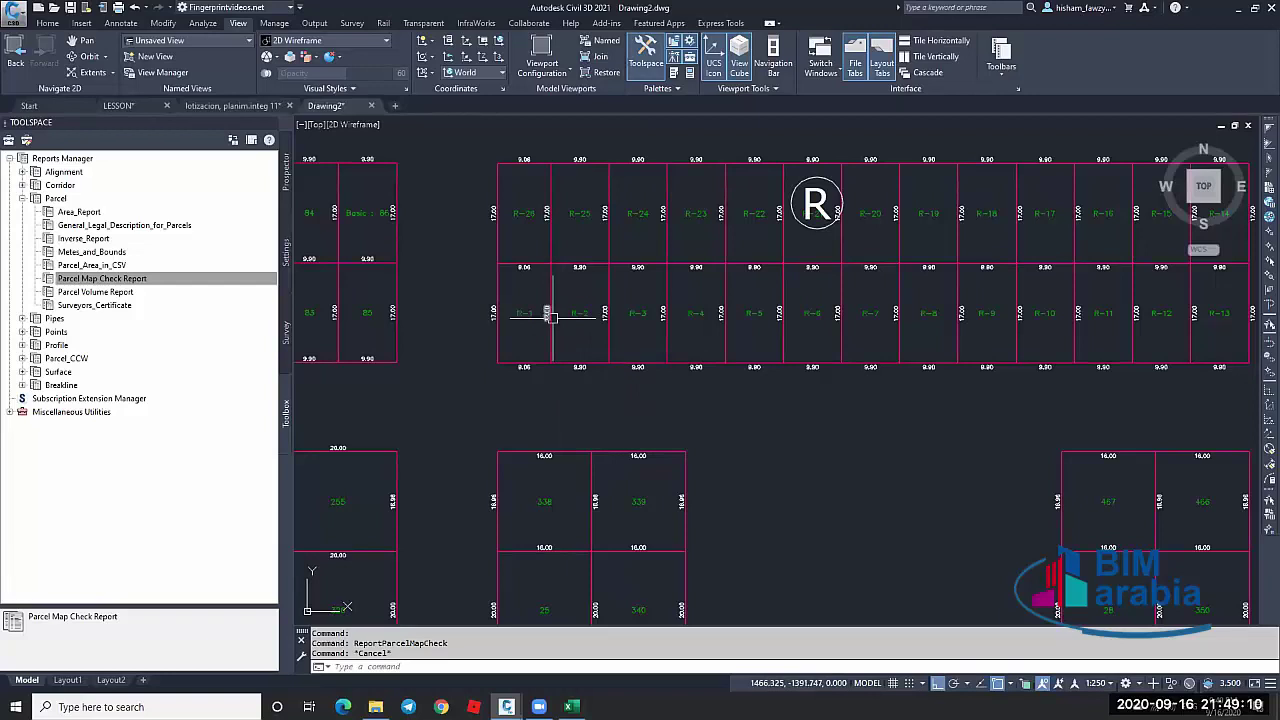
scroll(550, 316, "down", 2)
left_click(566, 237)
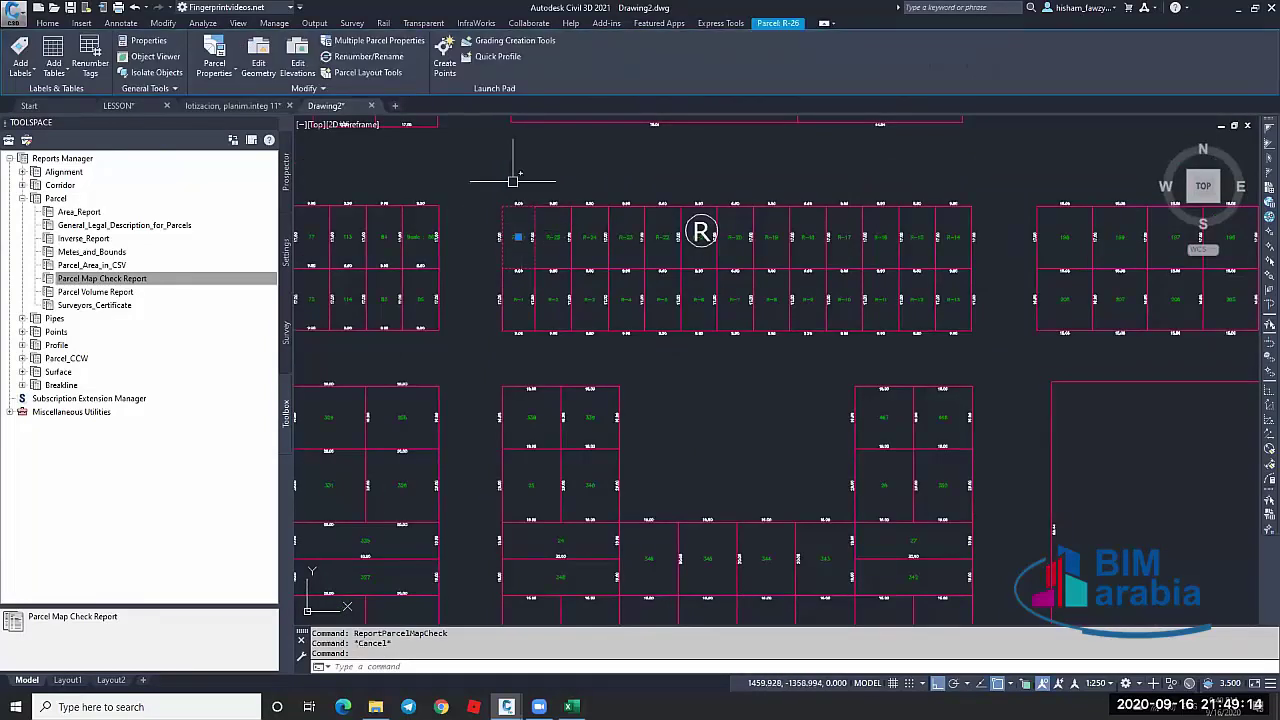
left_click(332, 89)
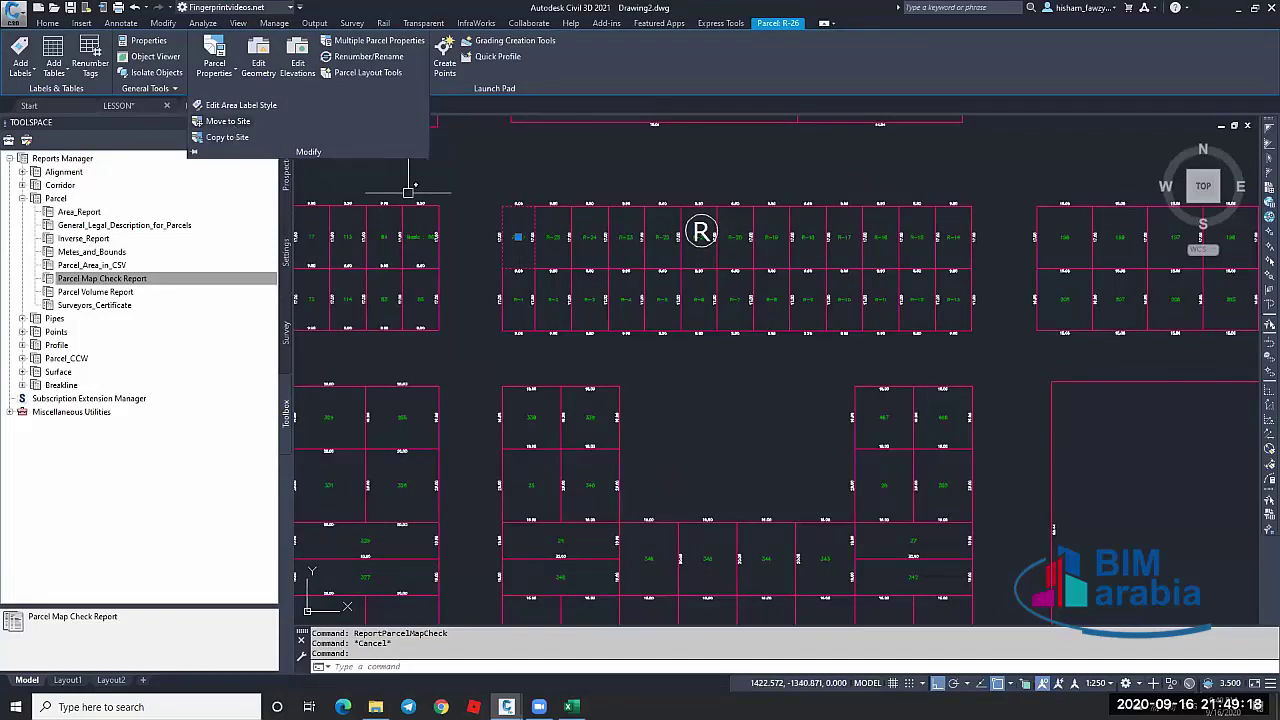
key("Escape")
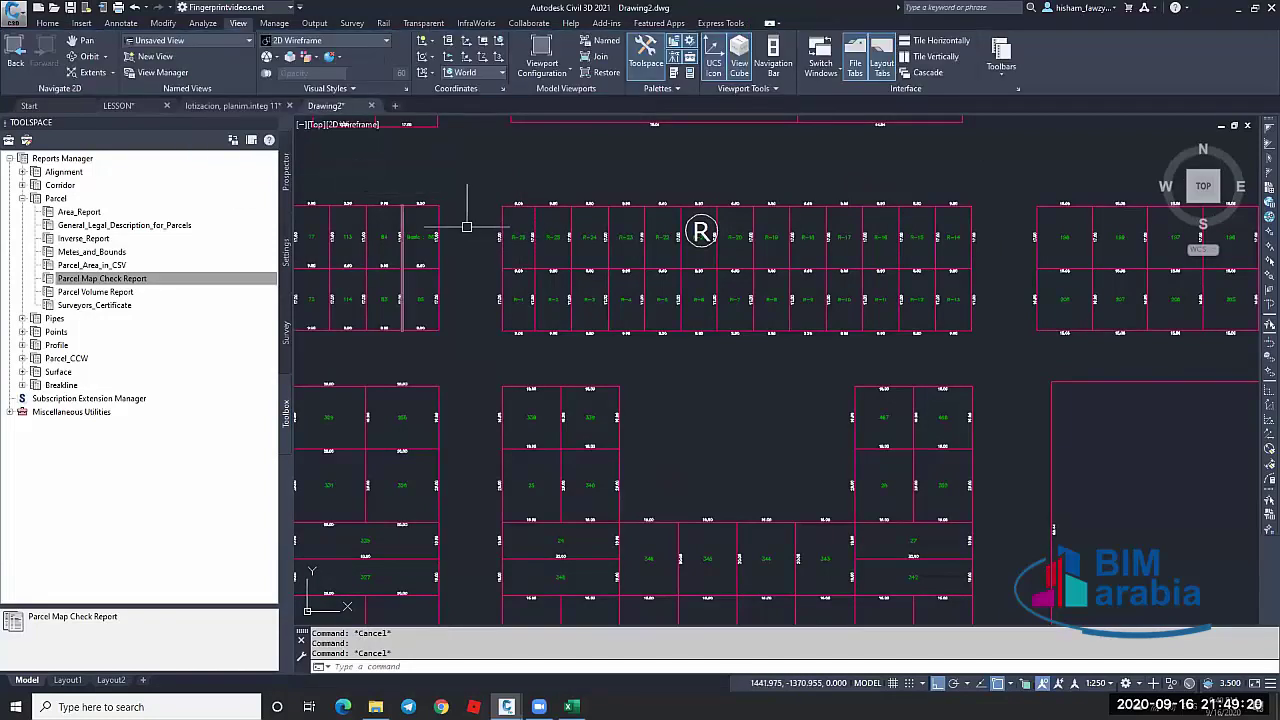
scroll(534, 229, "up", 6)
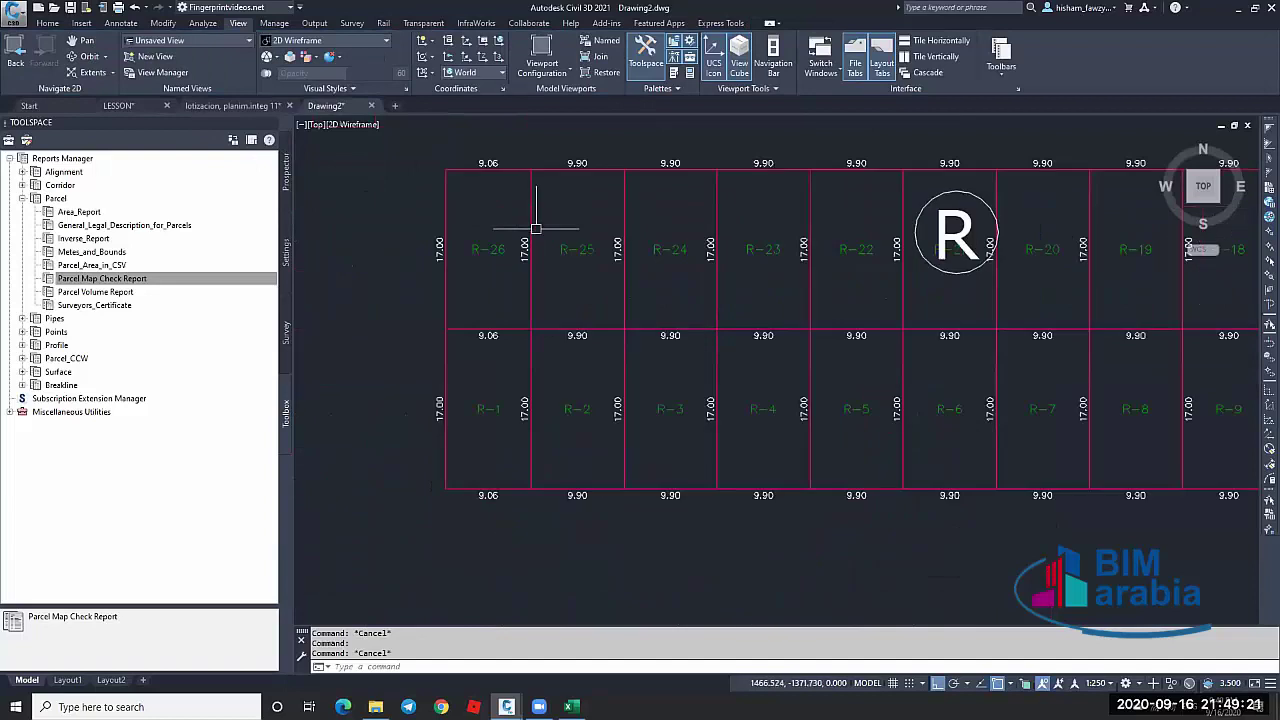
left_click(526, 166)
left_click(526, 135)
key("Escape")
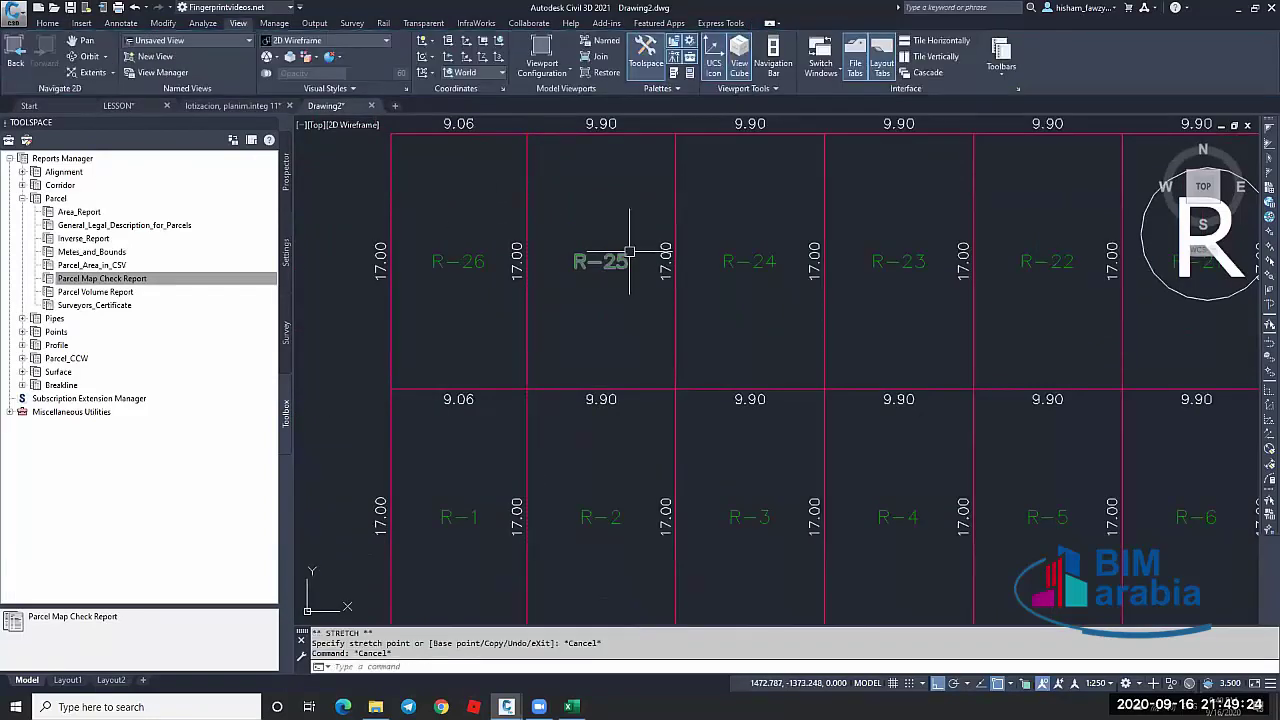
scroll(610, 258, "down", 2)
left_click(513, 256)
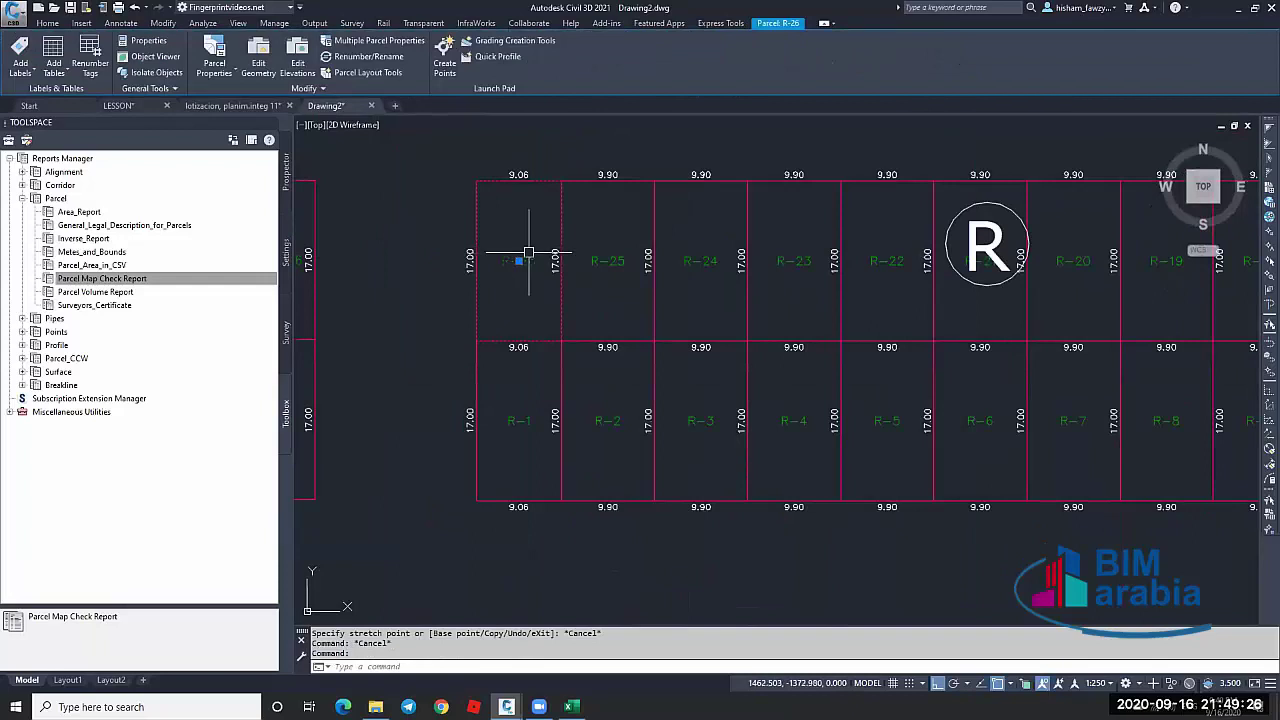
key("Escape")
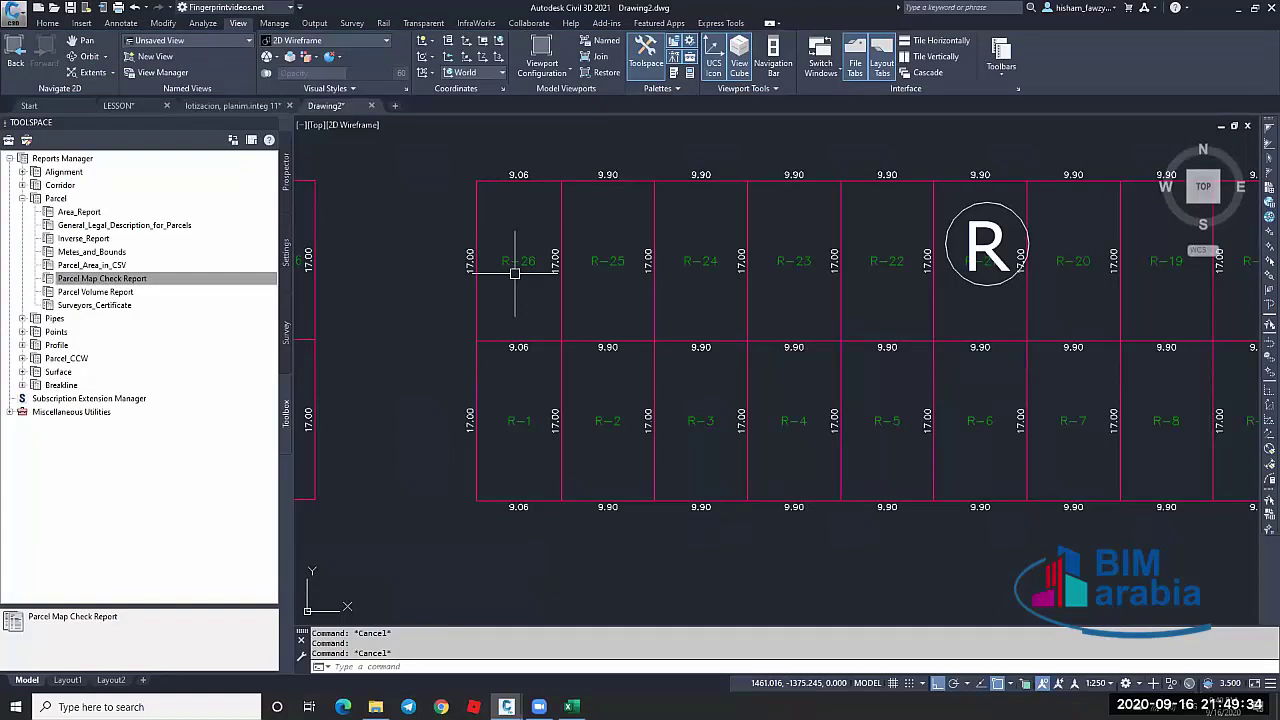
scroll(774, 280, "down", 7)
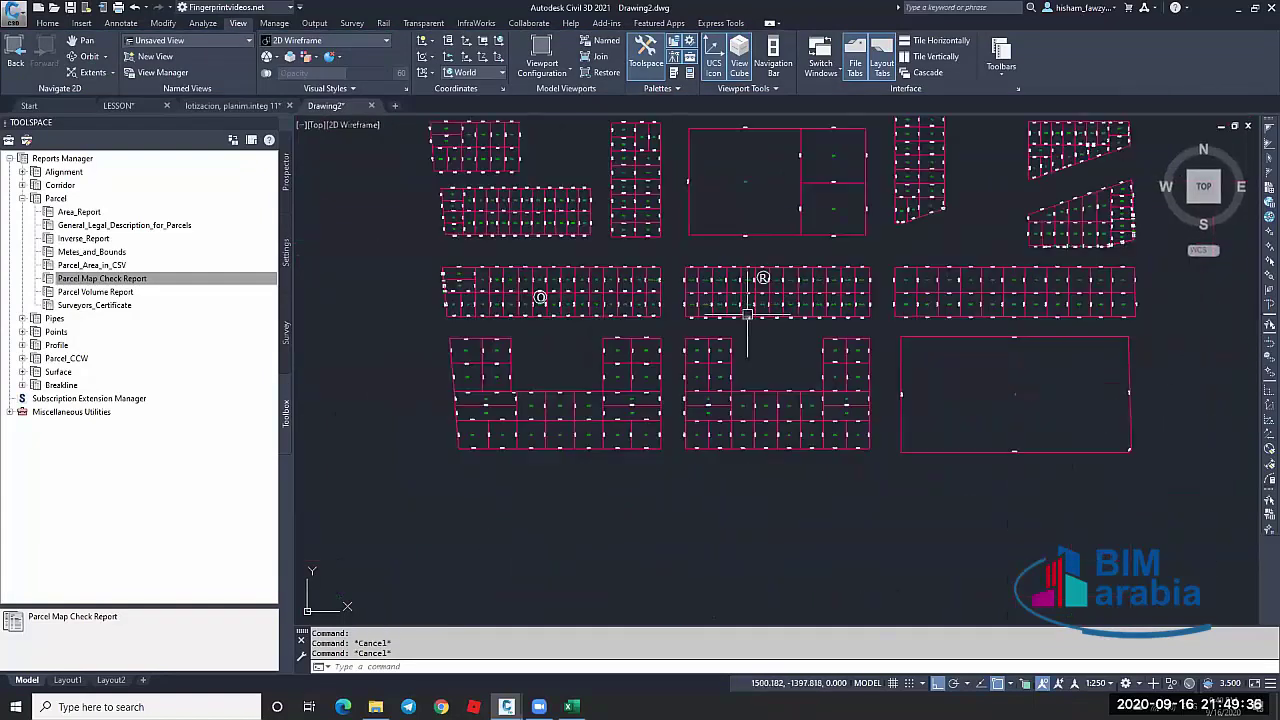
scroll(748, 280, "up", 2)
scroll(700, 260, "down", 3)
scroll(727, 265, "up", 5)
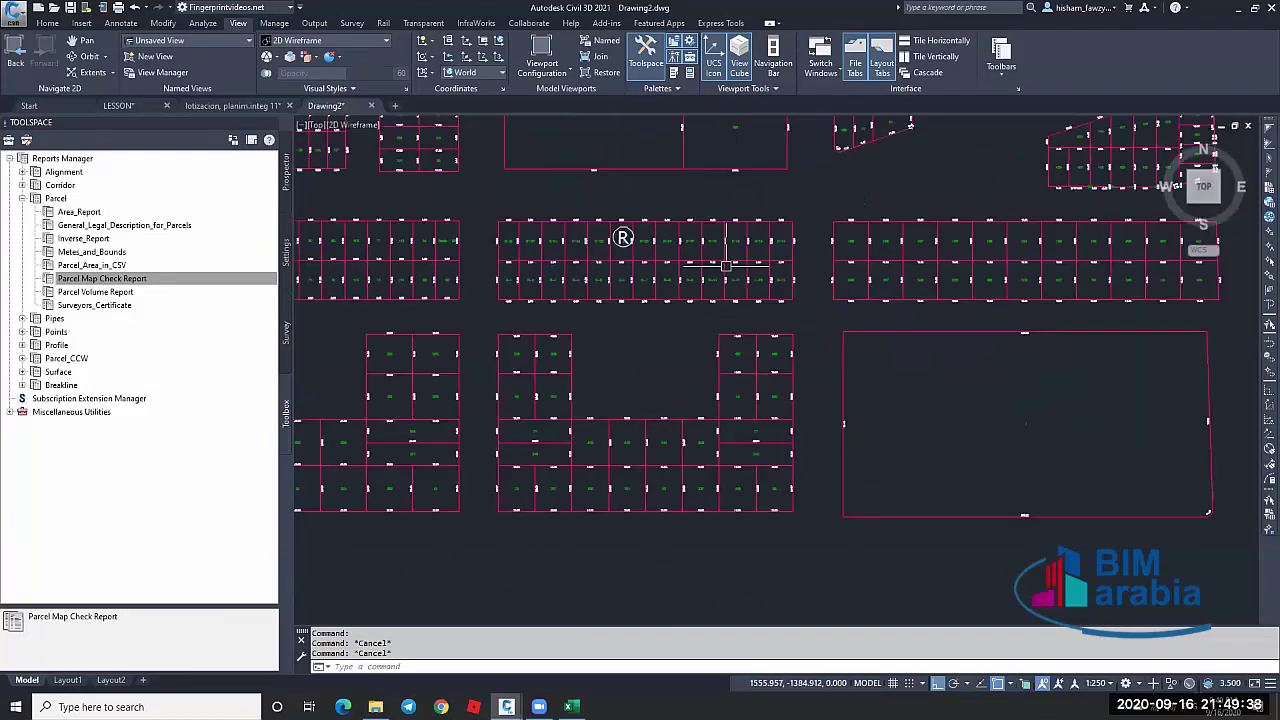
scroll(700, 250, "up", 2)
scroll(650, 230, "down", 2)
scroll(600, 240, "up", 5)
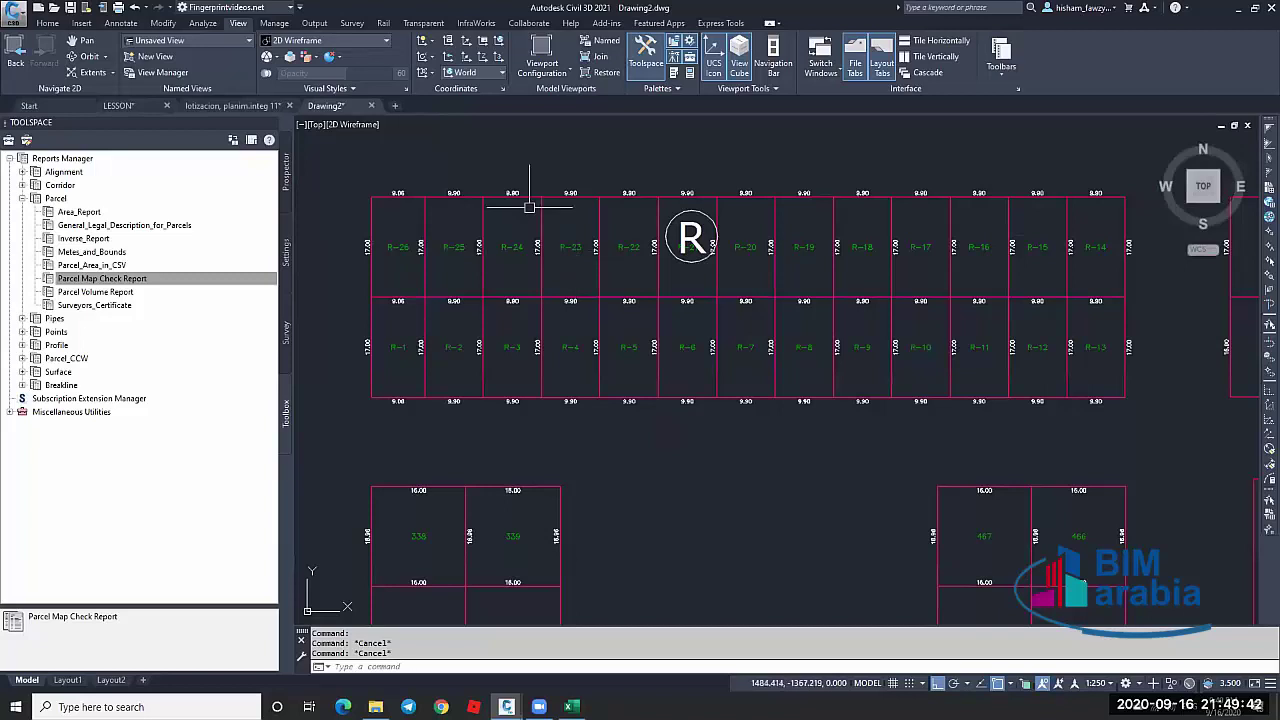
left_click(396, 247)
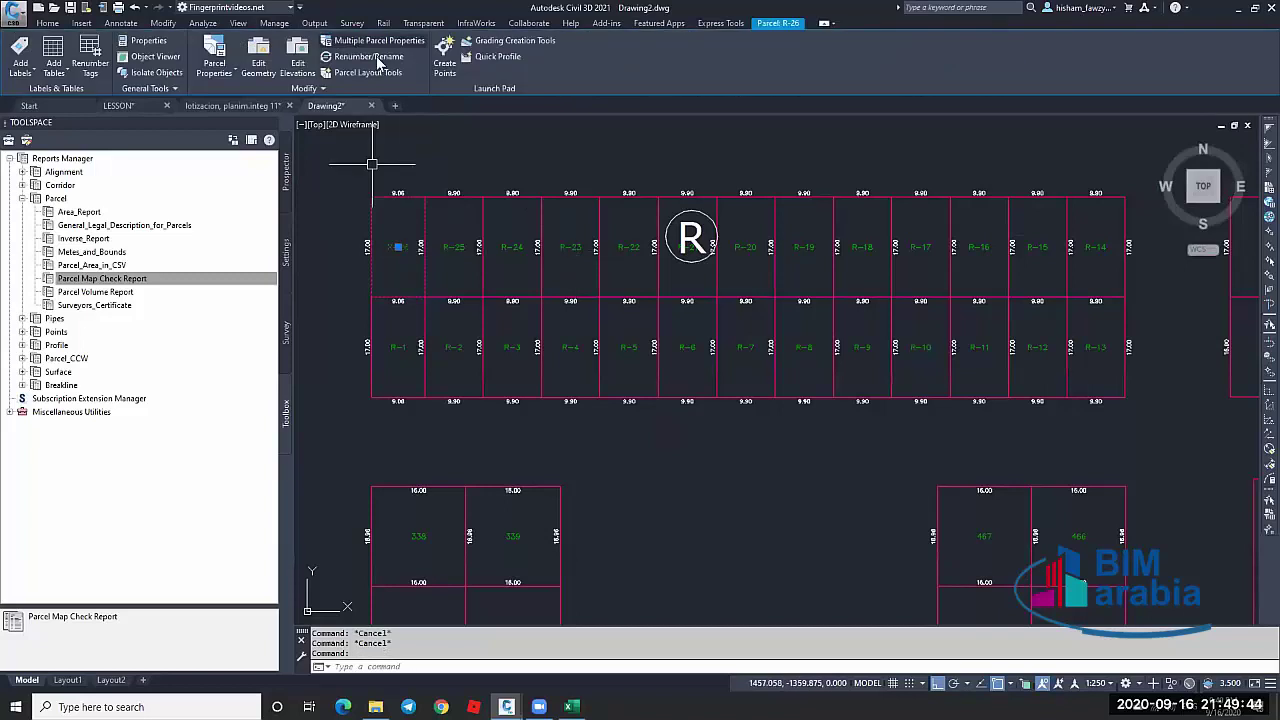
Renumber the parcels from 1 along a path through the lower and upper rows
left_click(368, 57)
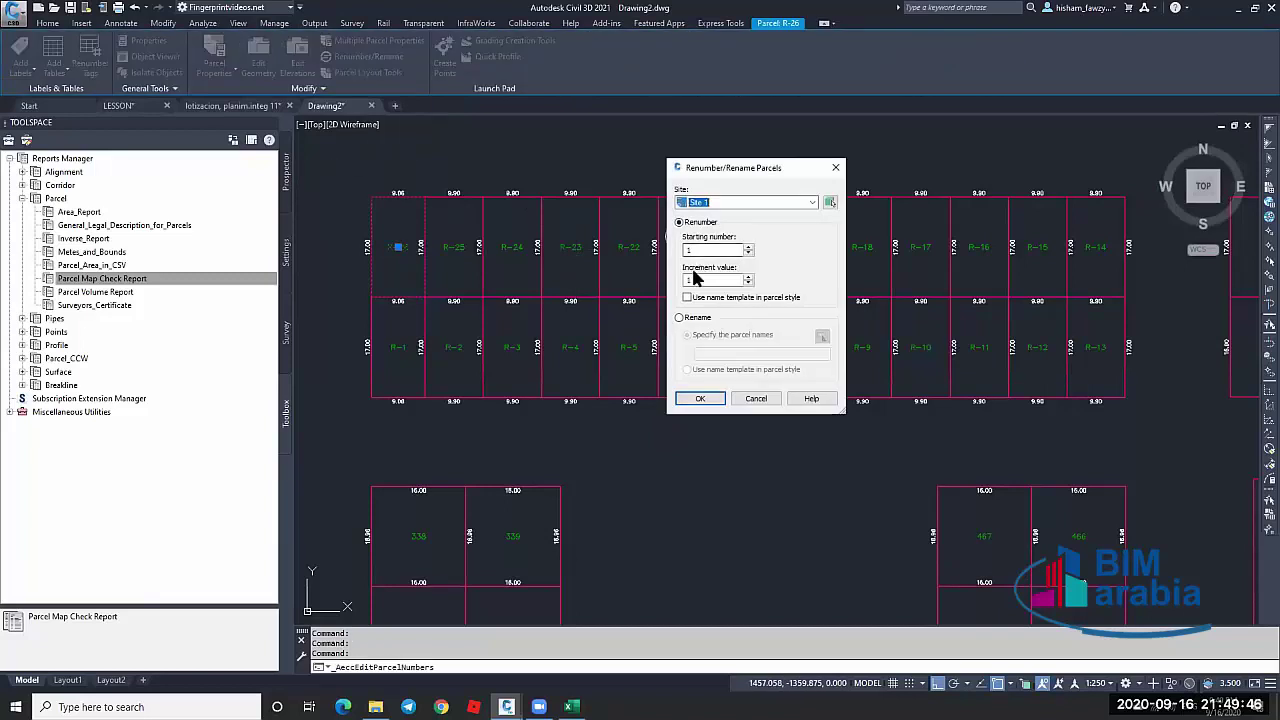
left_click(699, 398)
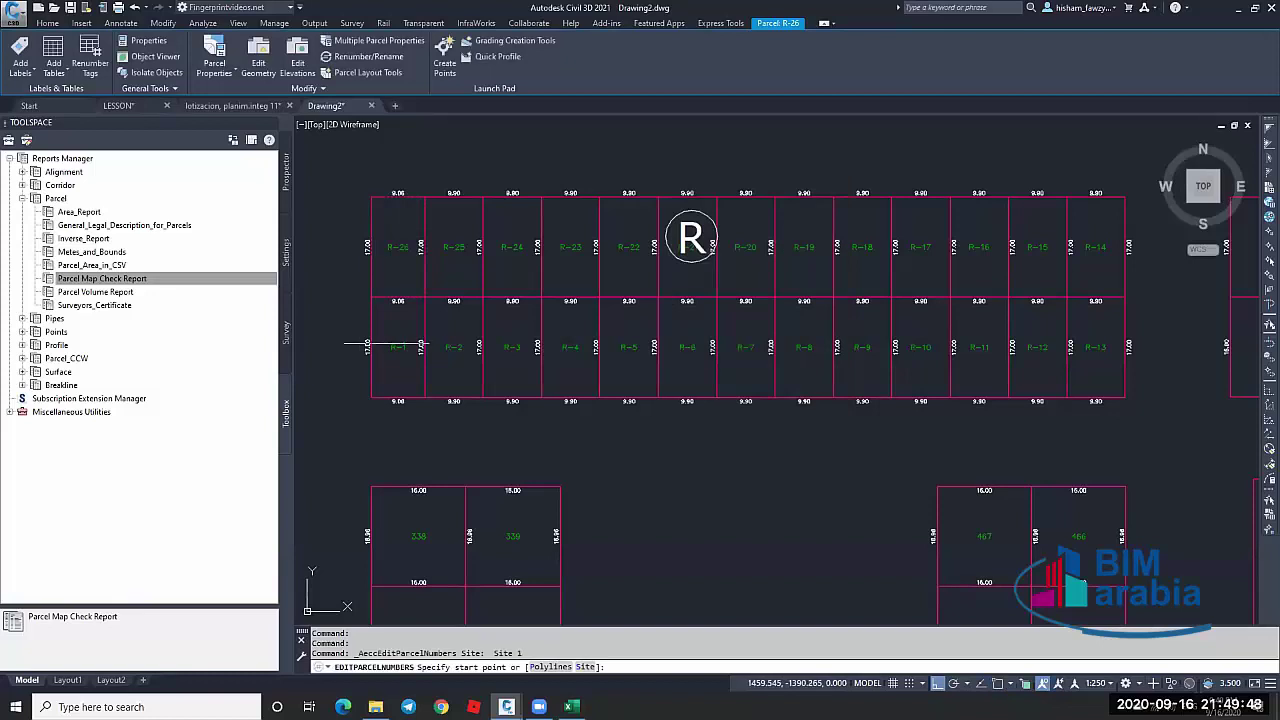
left_click(1100, 348)
left_click(1100, 242)
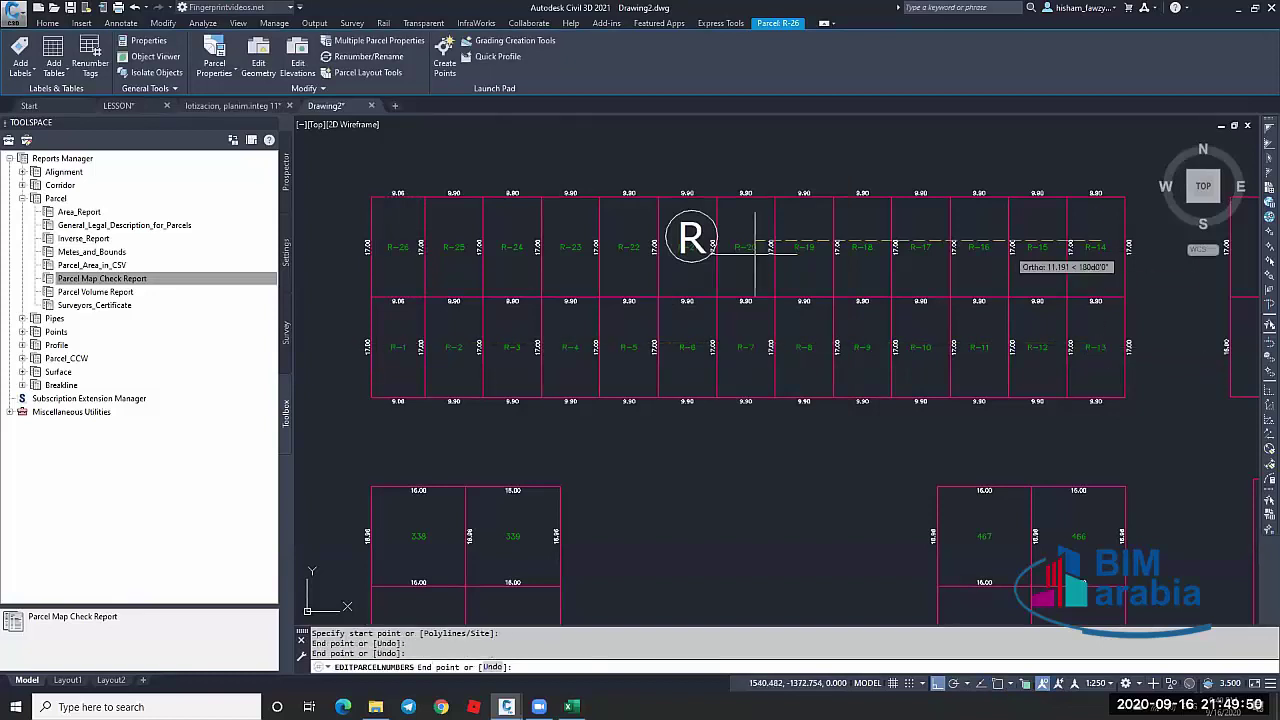
left_click(397, 245)
key("Return")
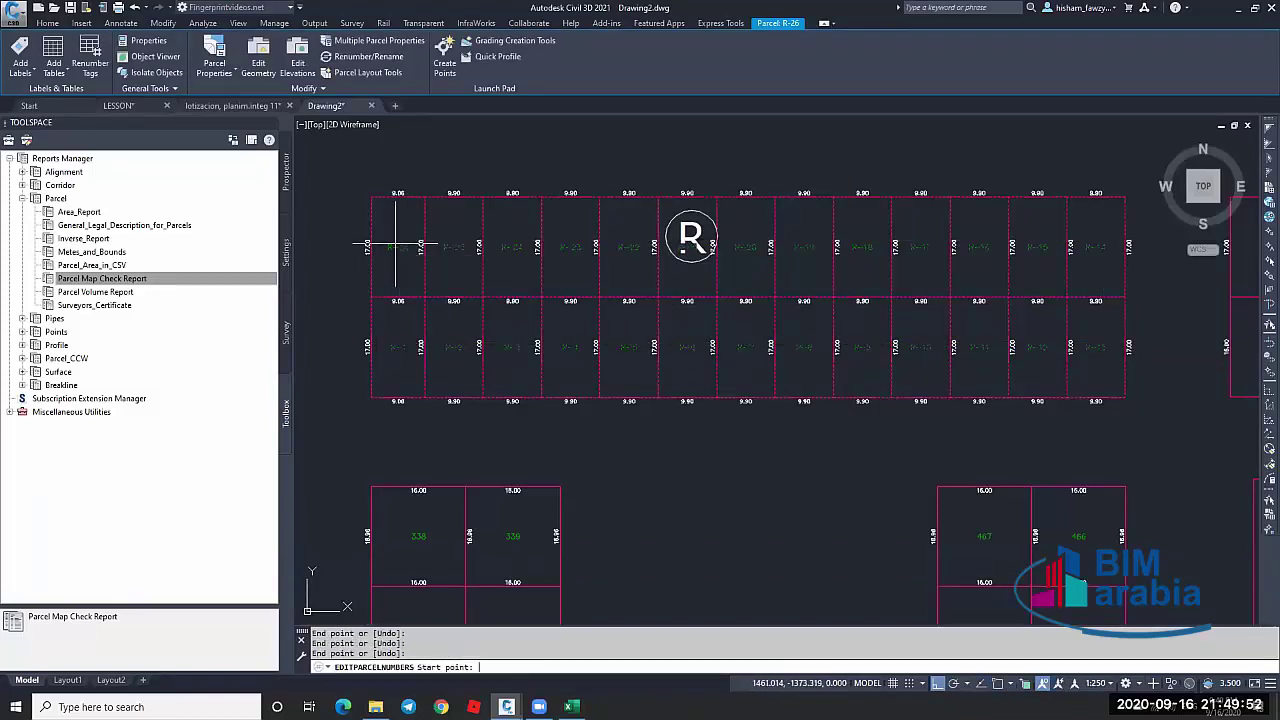
key("Return")
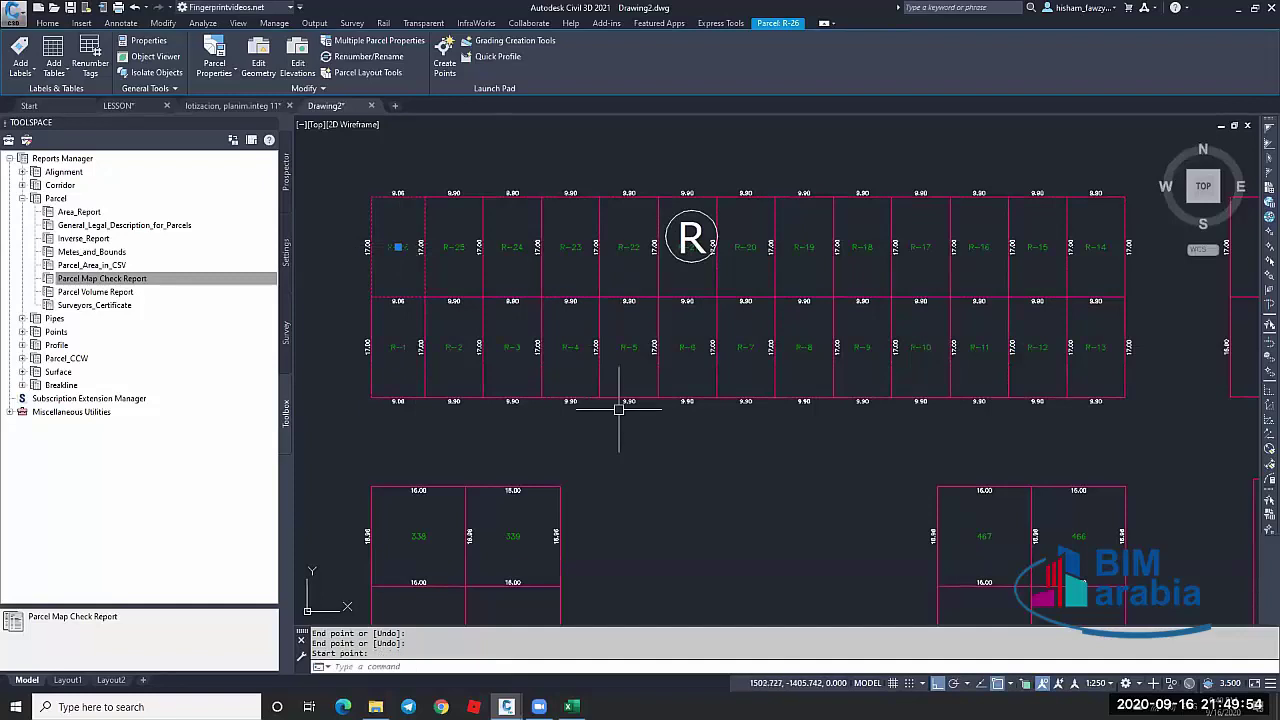
key("Escape")
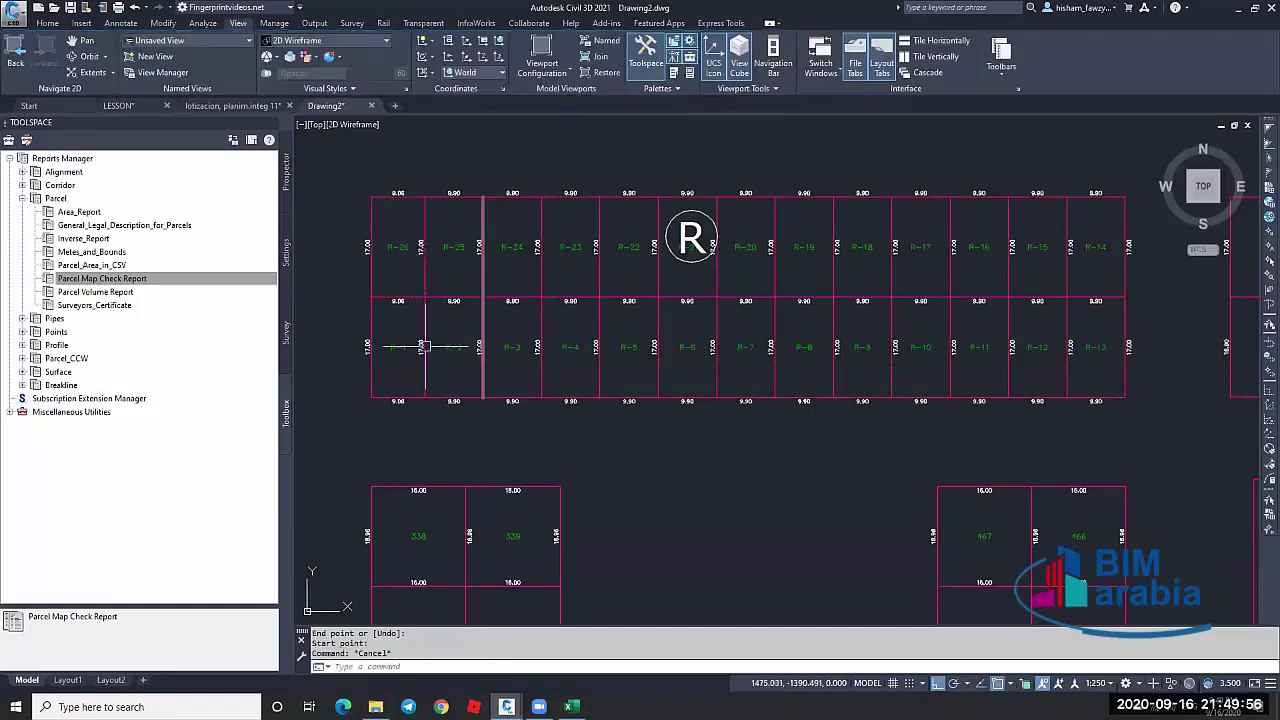
Review parcel R-1's Composition and User Defined Properties, then close them without changes
left_click(397, 347)
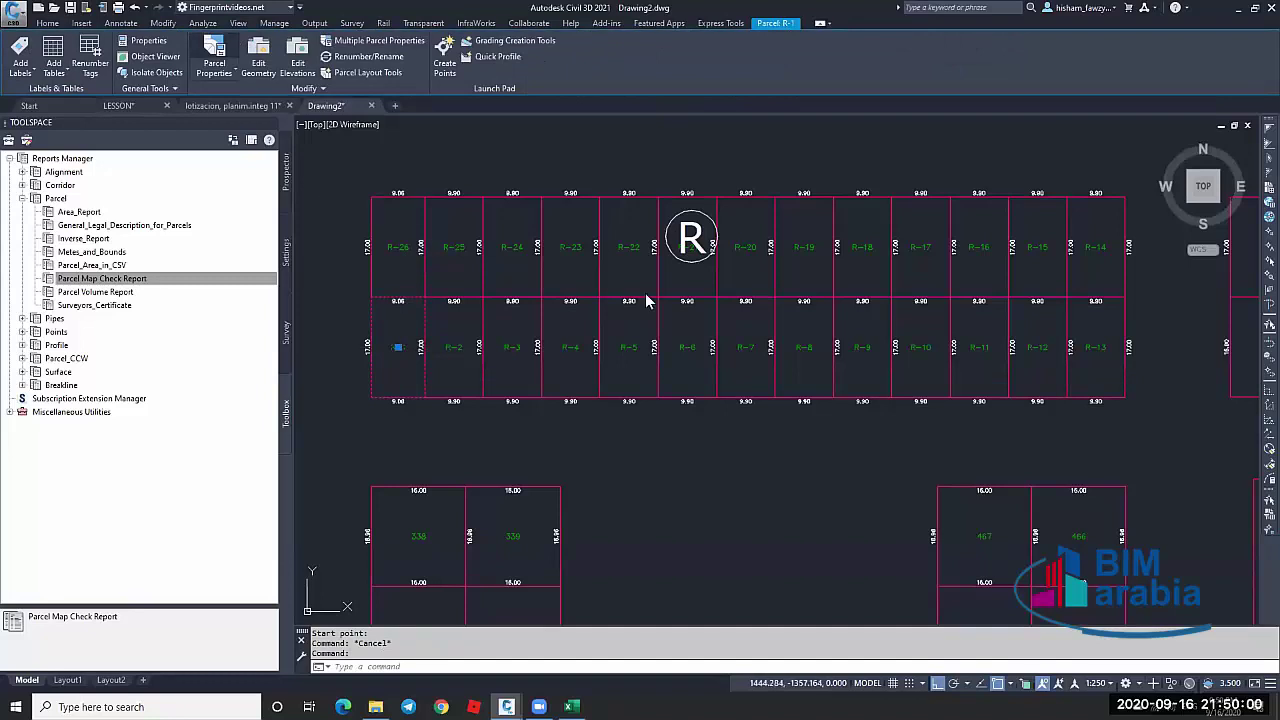
left_click(708, 196)
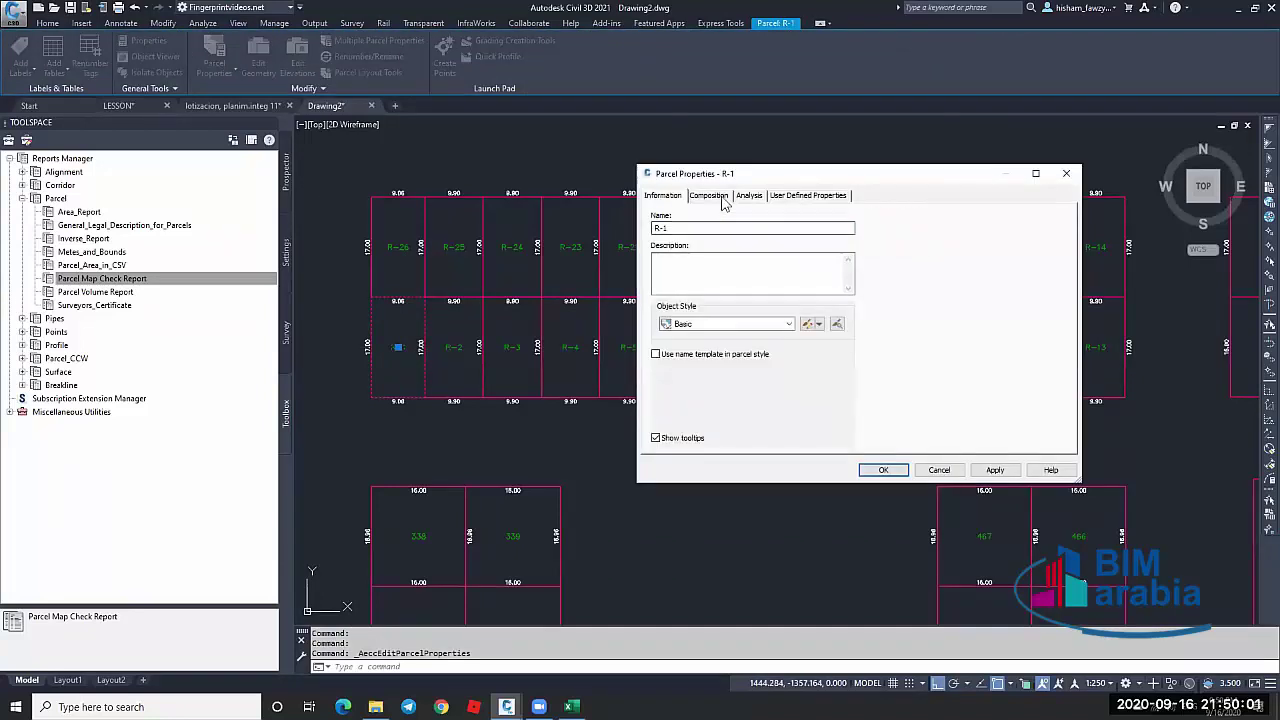
left_click(775, 197)
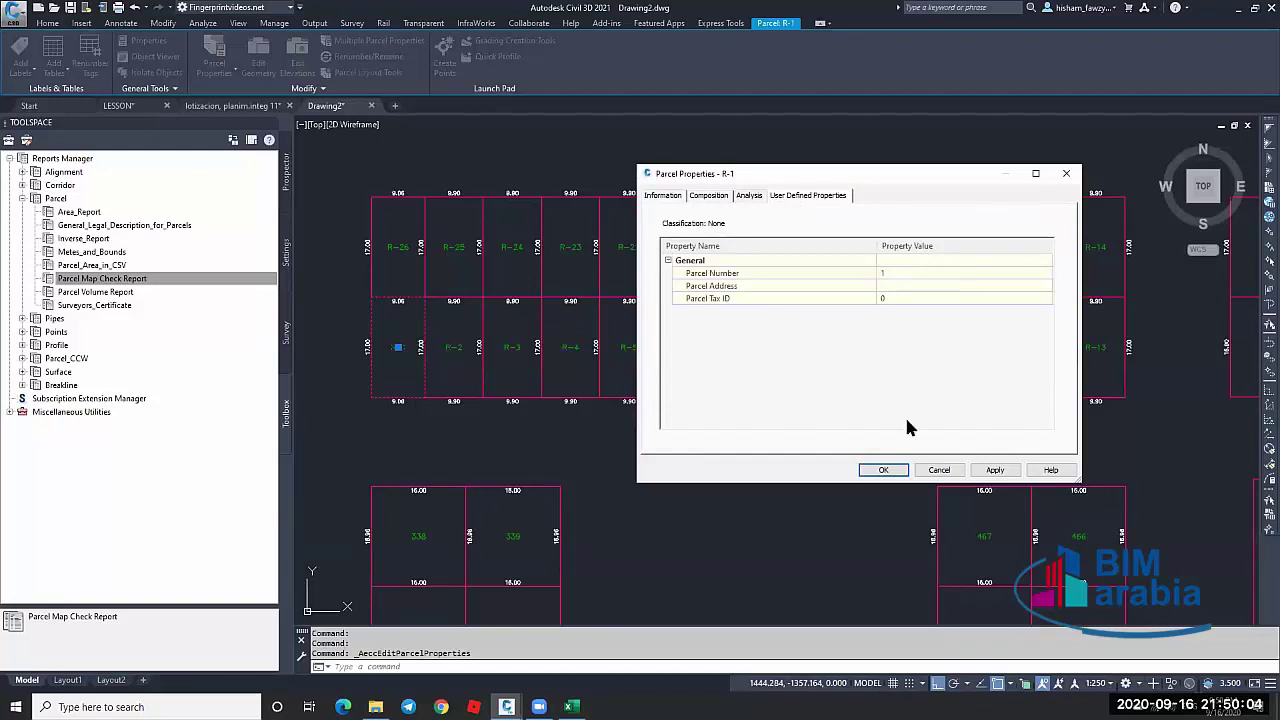
left_click(932, 472)
right_click(692, 237)
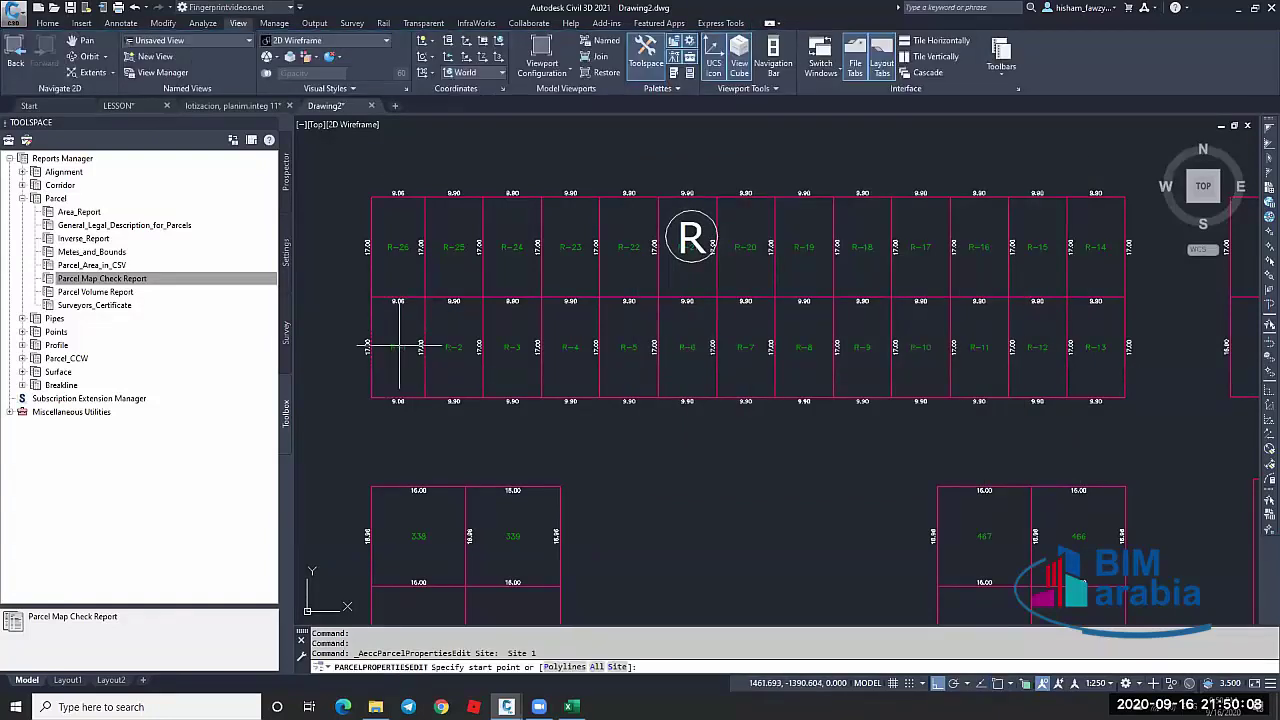
Pick all R parcels with a crossing line through the lower and upper rows
left_click(397, 346)
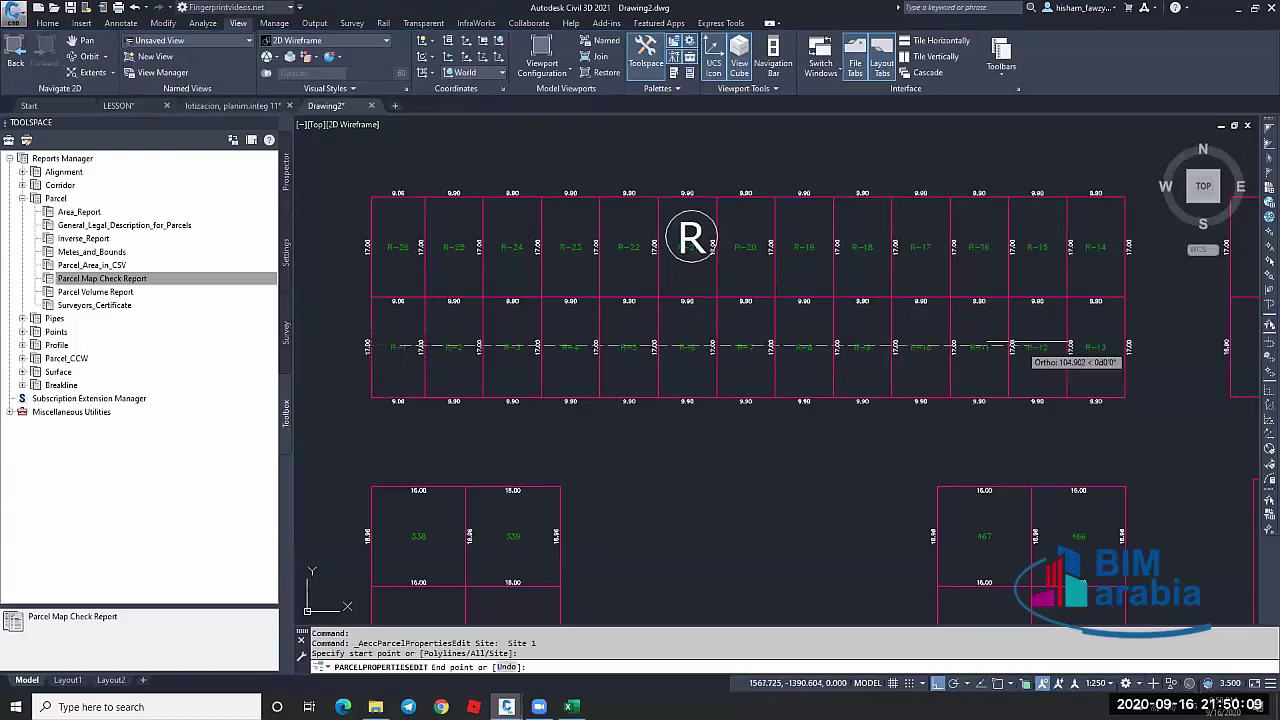
left_click(1104, 346)
left_click(1104, 246)
left_click(391, 250)
key("Return")
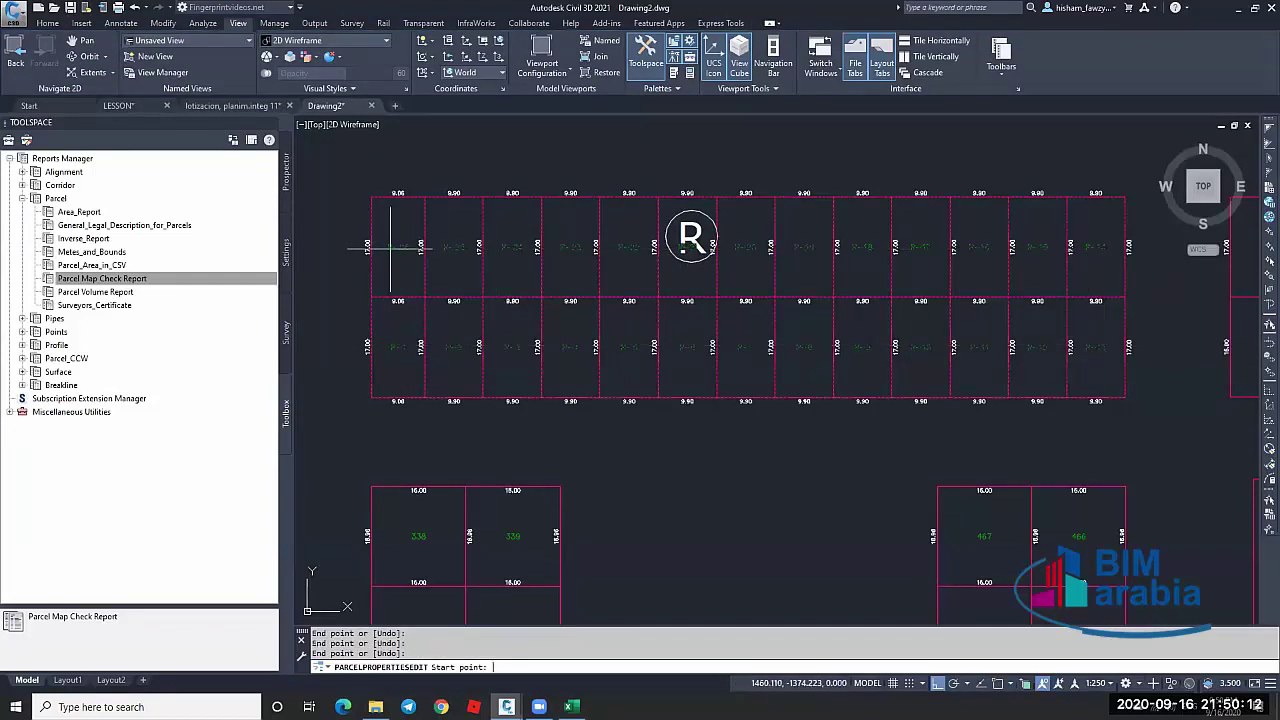
key("Return")
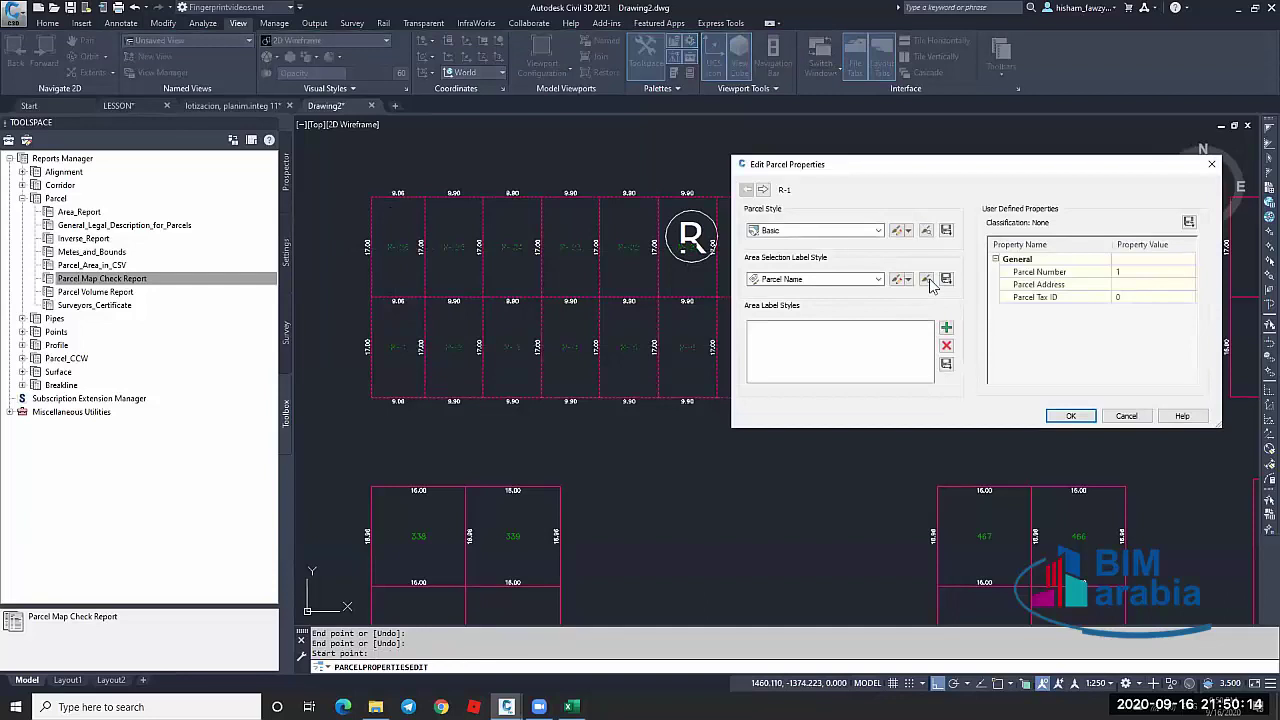
Set the Area Selection Label Style to Parcel Number for all 26 parcels
left_click(878, 280)
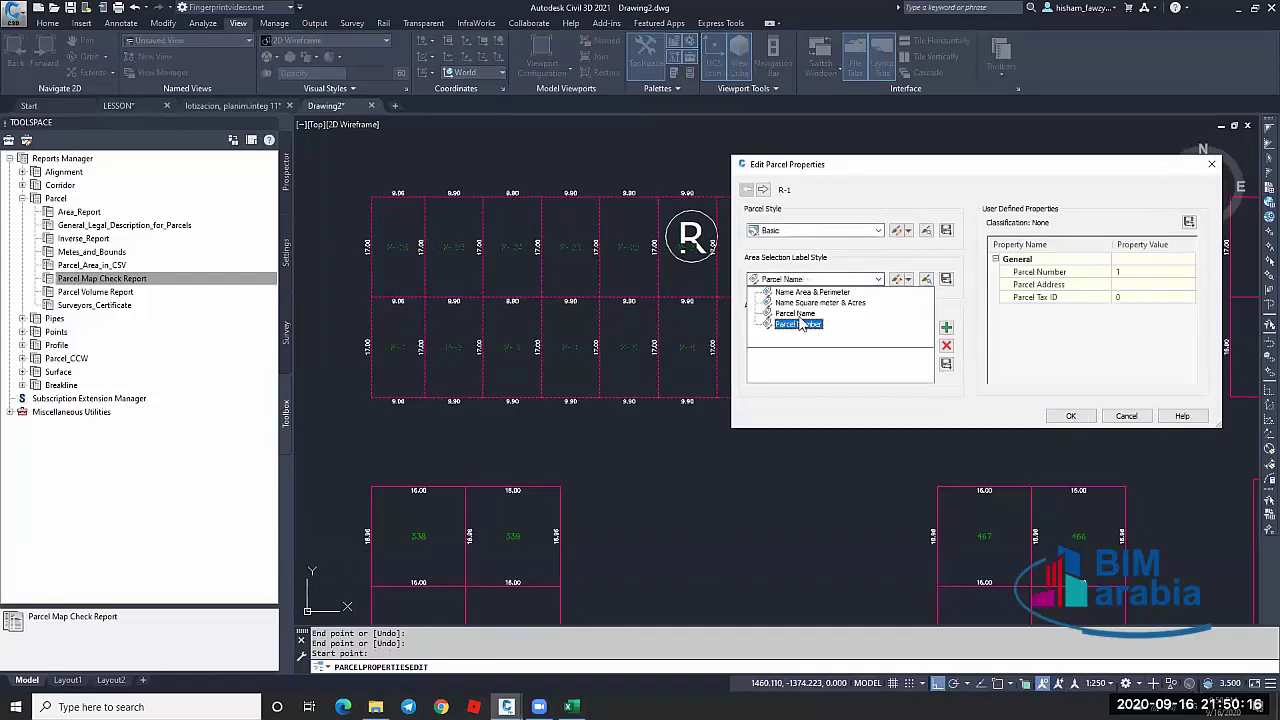
left_click(810, 320)
left_click(946, 279)
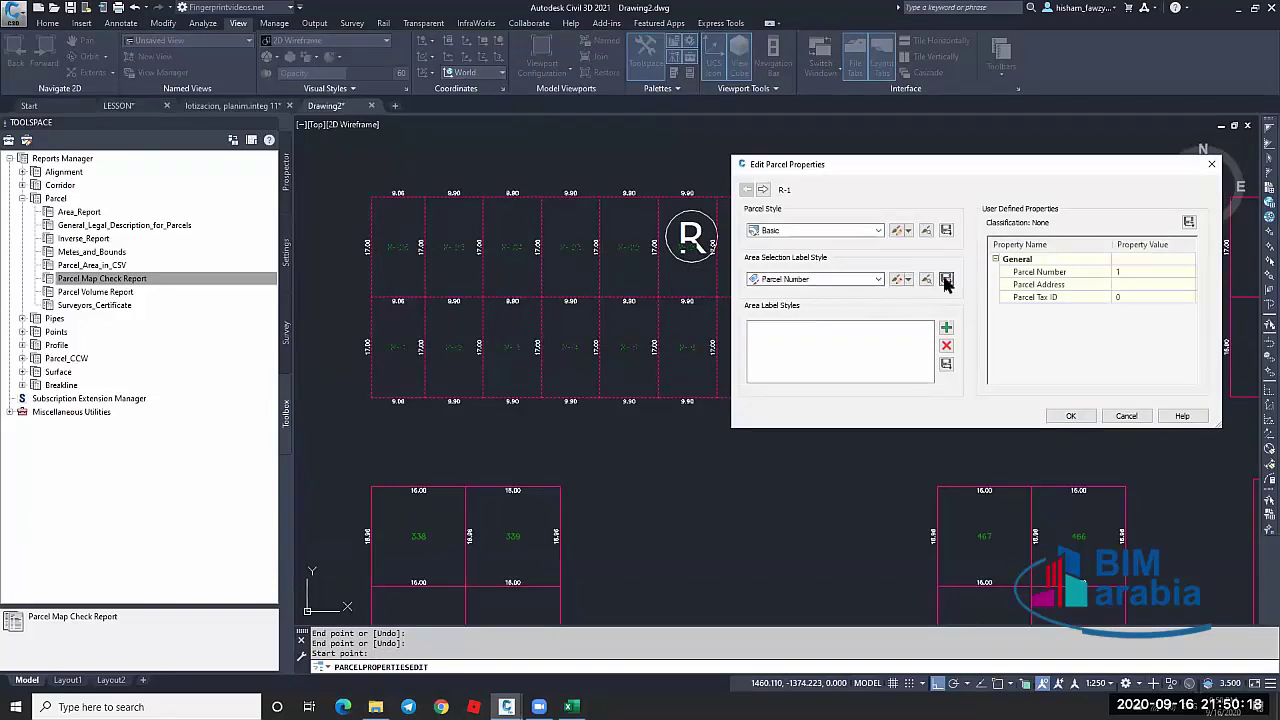
left_click(1021, 328)
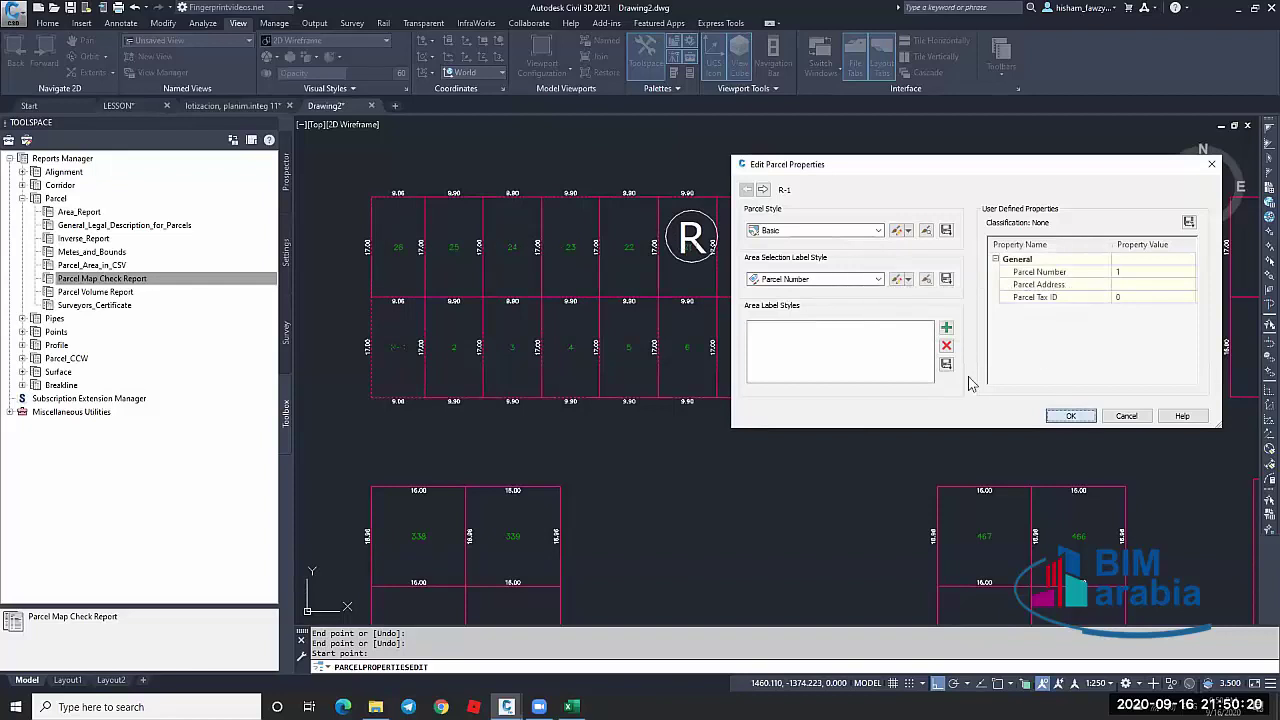
left_click(1070, 415)
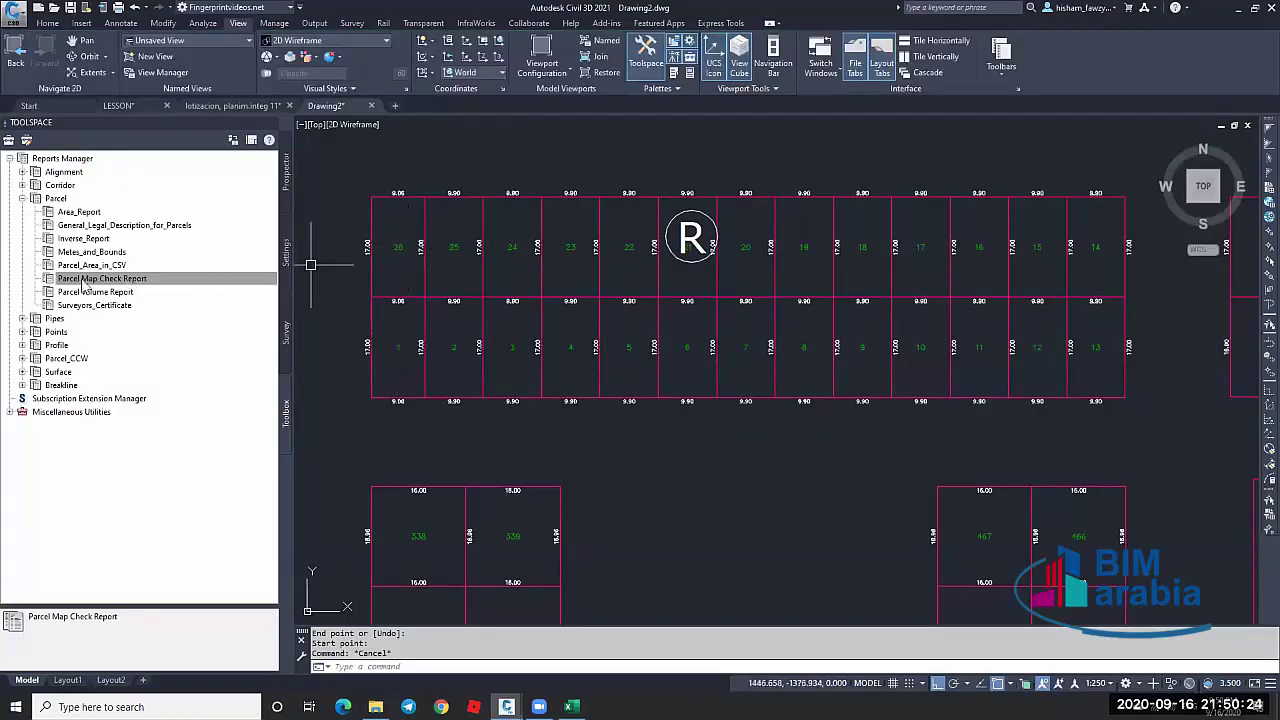
right_click(147, 279)
Run the Parcel Map Check Report and browse the parcel list in its dialog
left_click(170, 285)
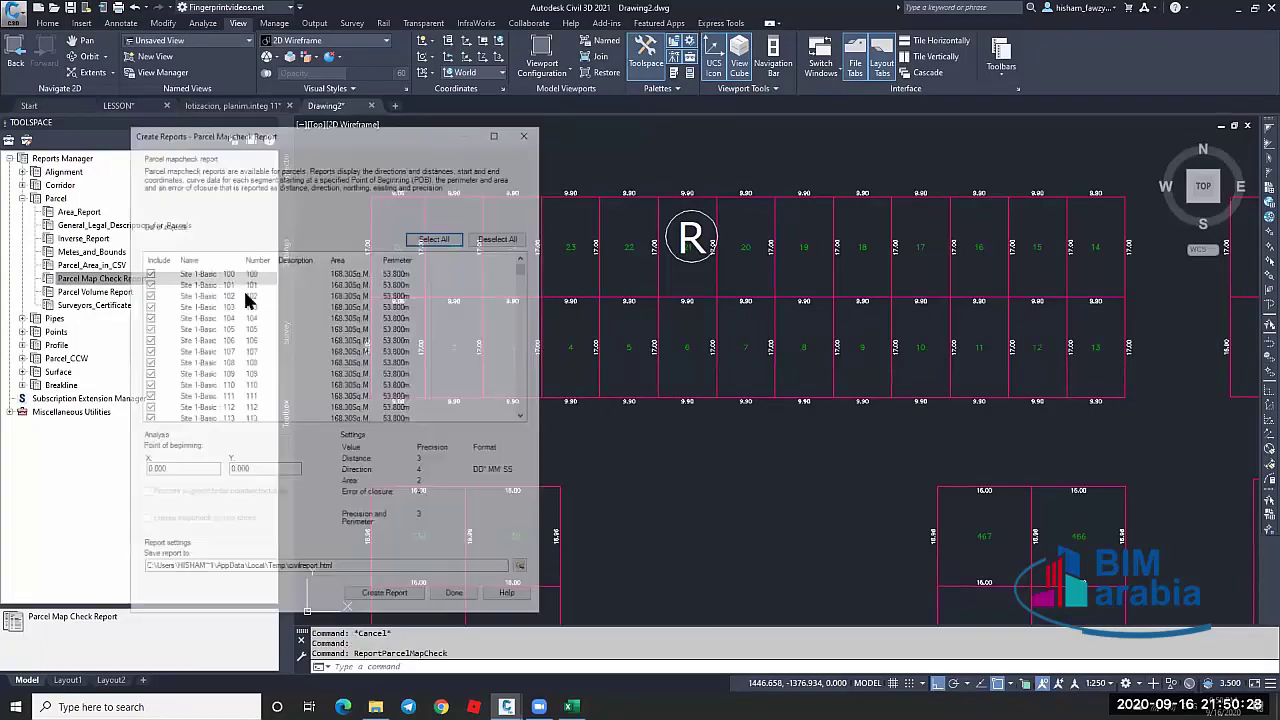
left_click_drag(524, 267, 521, 421)
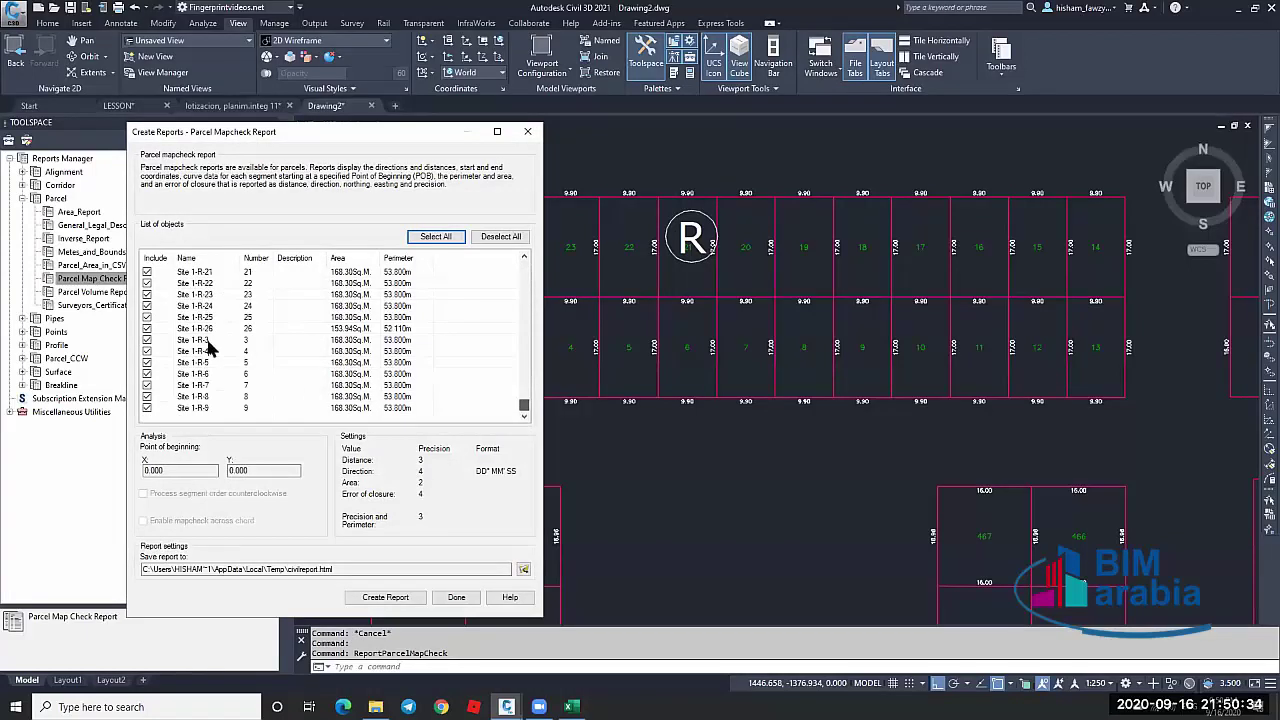
left_click_drag(525, 406, 520, 262)
left_click(227, 275)
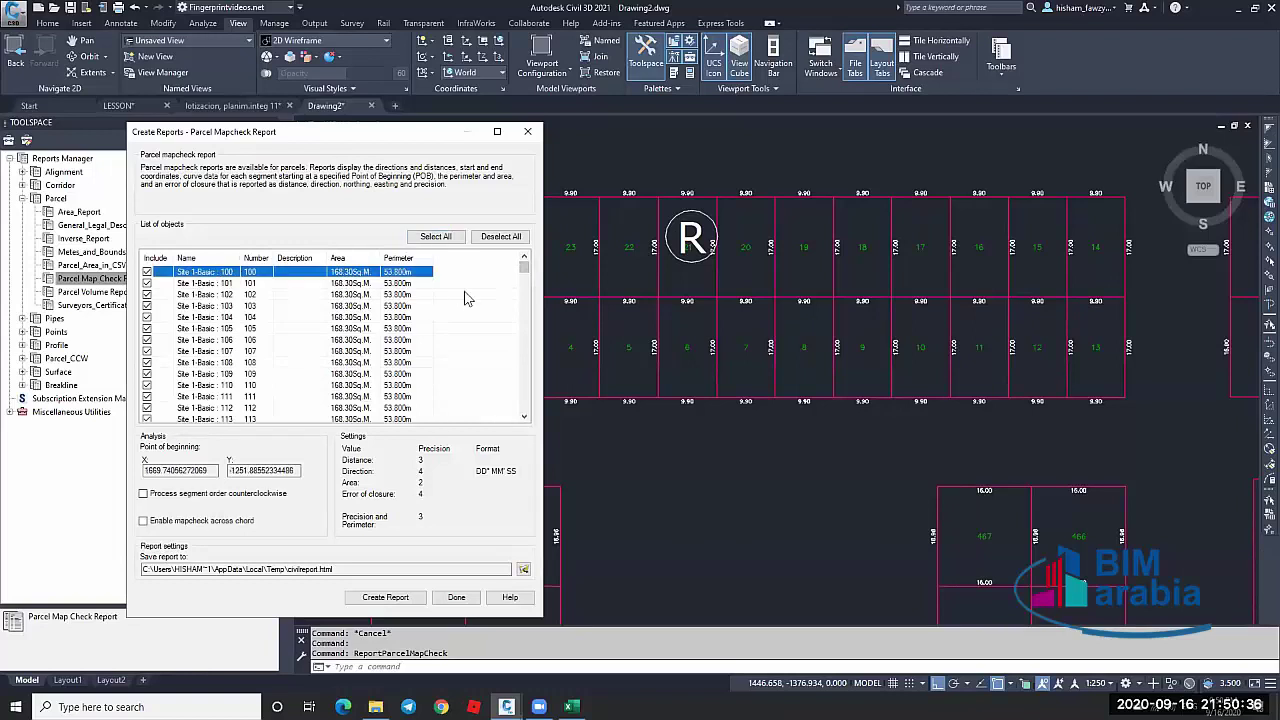
scroll(490, 290, "down", 7)
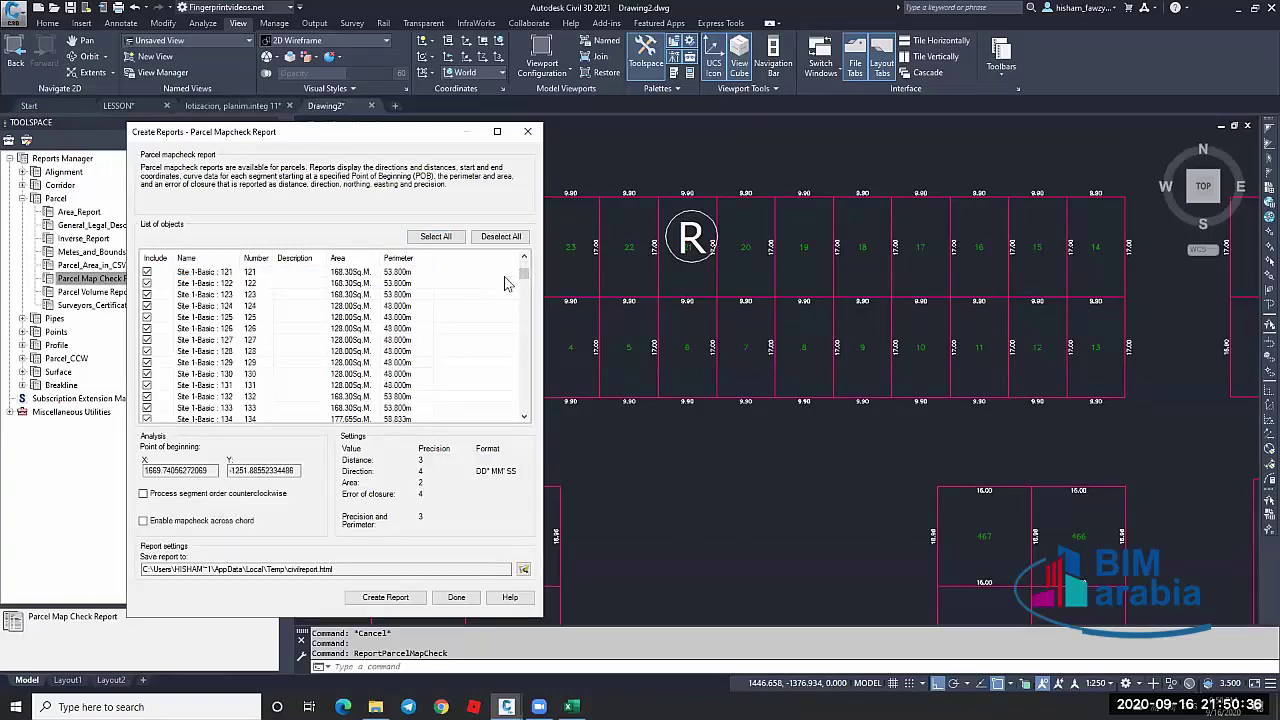
left_click(522, 408)
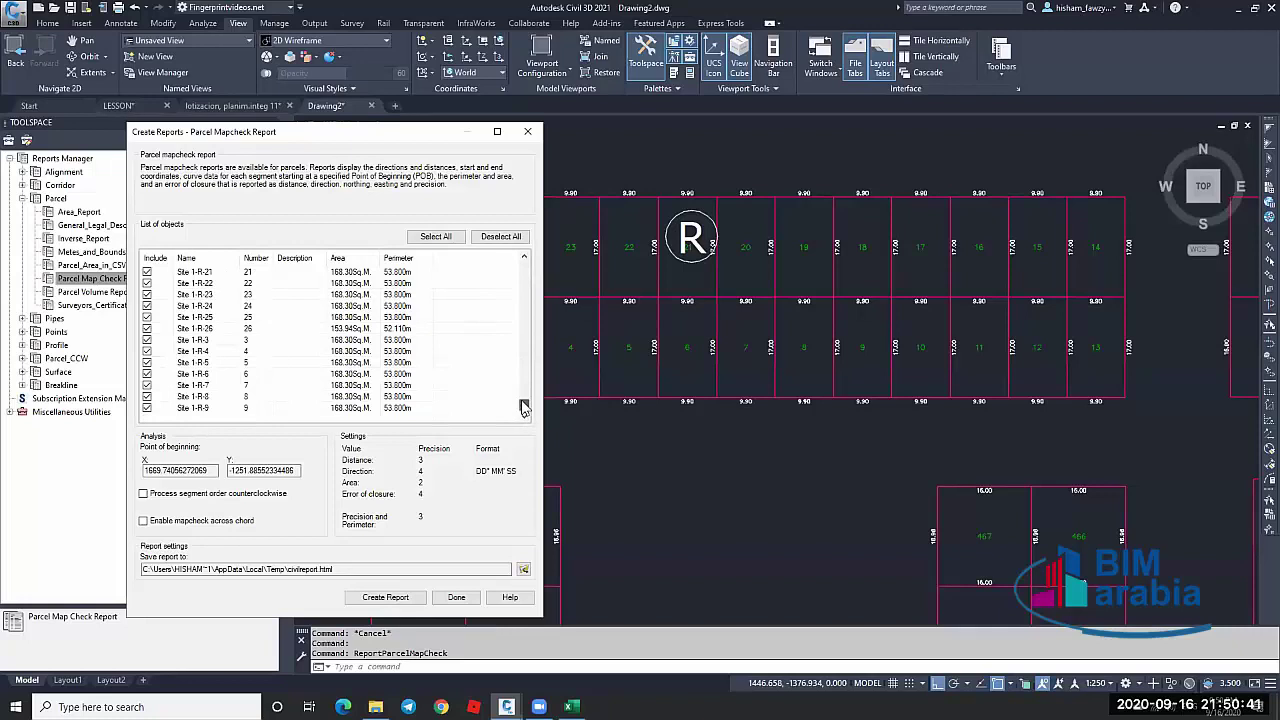
scroll(194, 345, "up", 7)
left_click(200, 330)
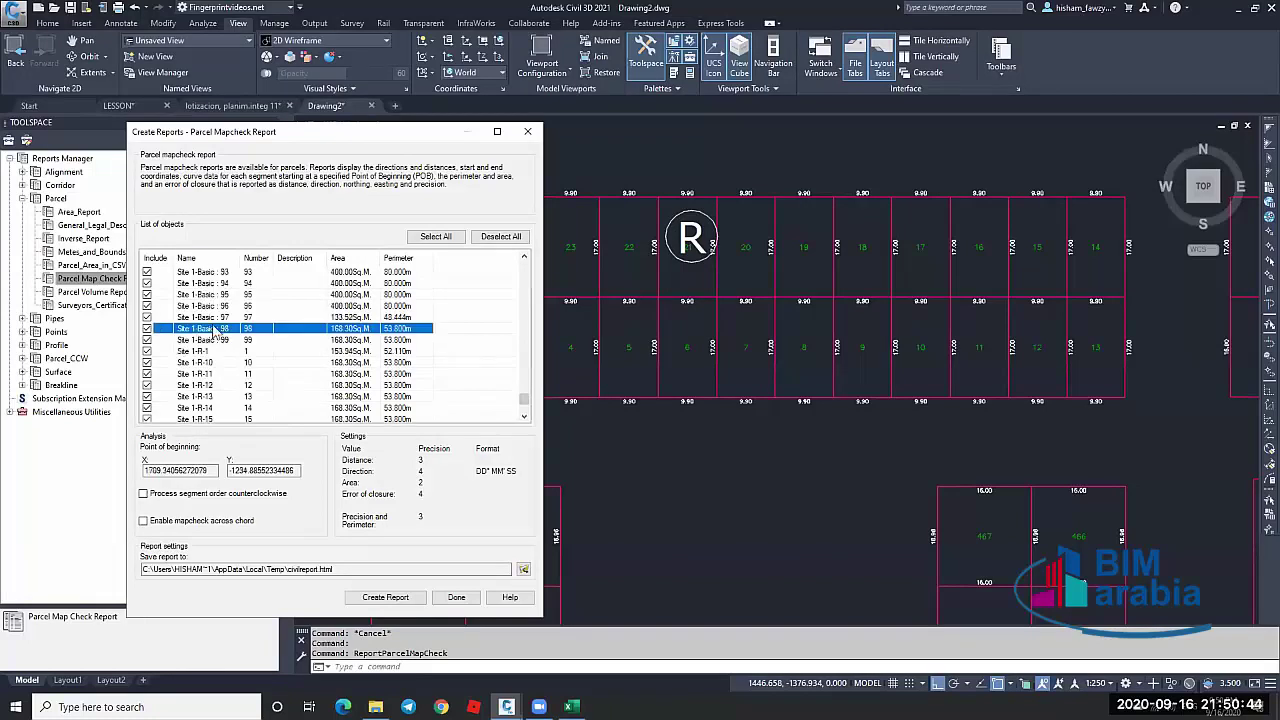
key("Down")
Deselect all parcels, then tick R-1, R-10 through R-19, and R-2
left_click(497, 237)
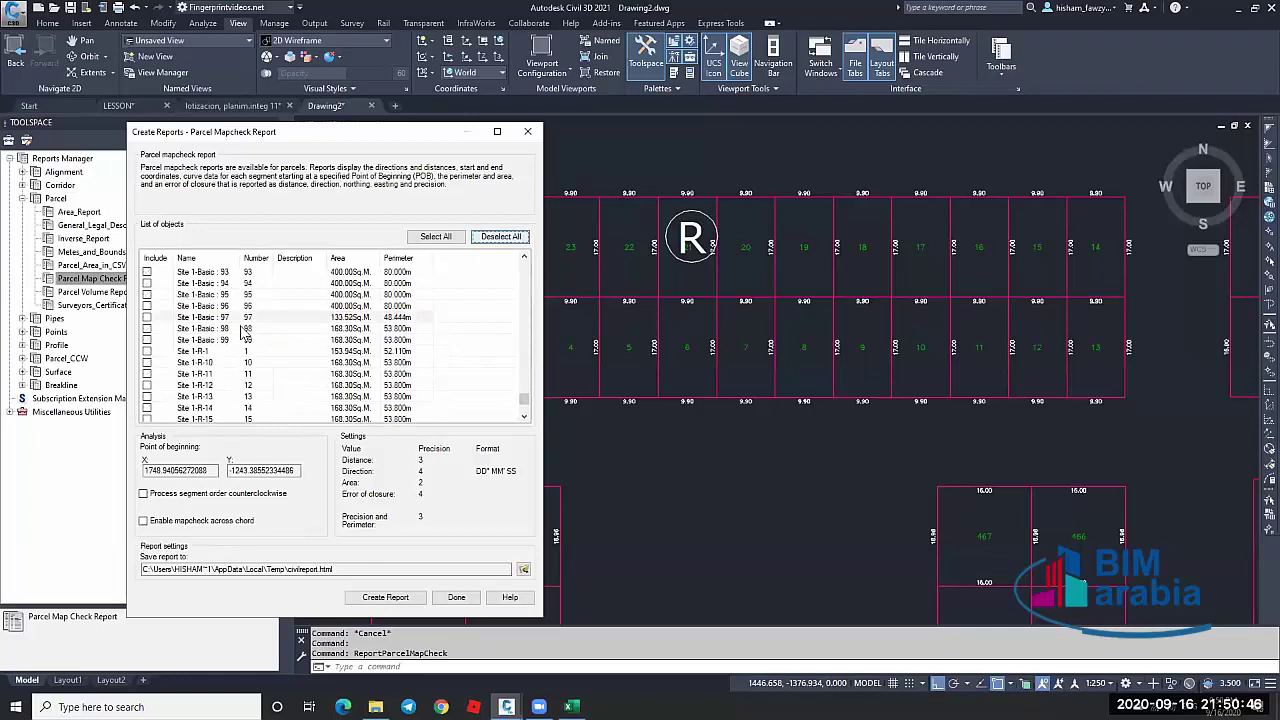
left_click(147, 283)
left_click(147, 294)
left_click(147, 305)
left_click(147, 317)
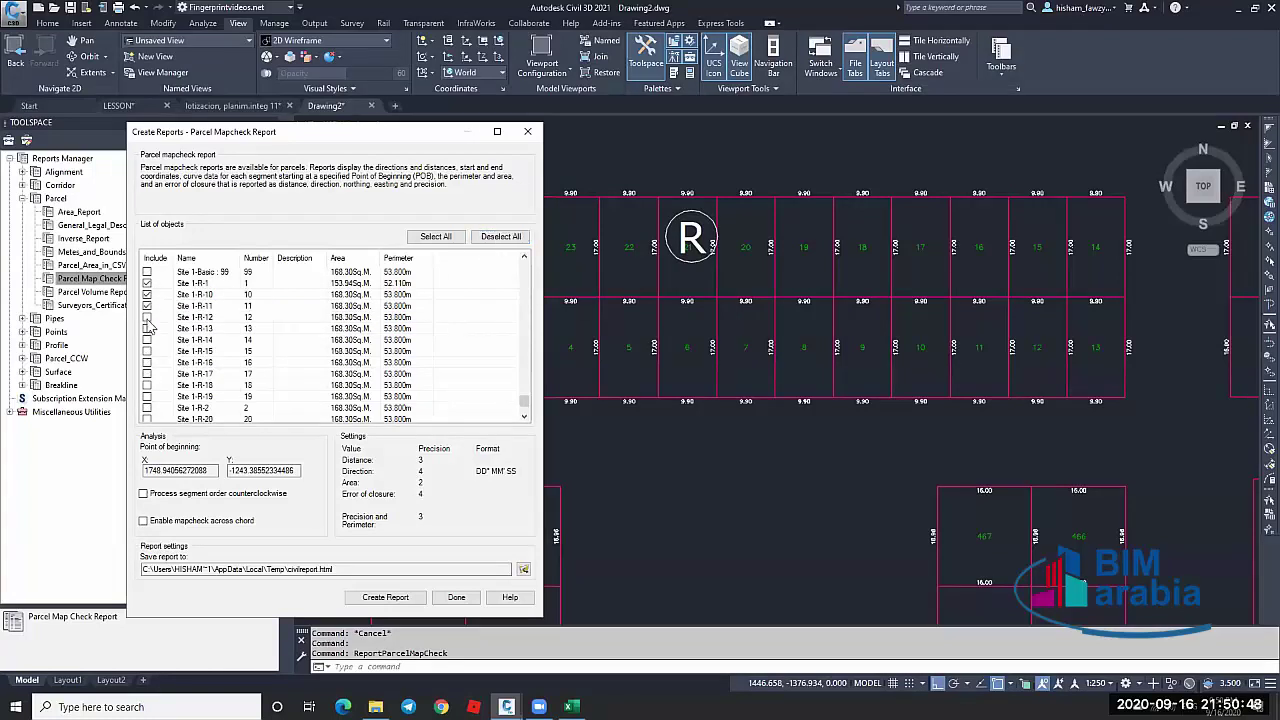
left_click(147, 328)
left_click(147, 340)
left_click(147, 351)
left_click(147, 362)
left_click(147, 373)
left_click(147, 385)
left_click(147, 396)
left_click(147, 408)
Tick R-20, R-21 and the remaining R parcels, then create the report
scroll(150, 410, "down", 3)
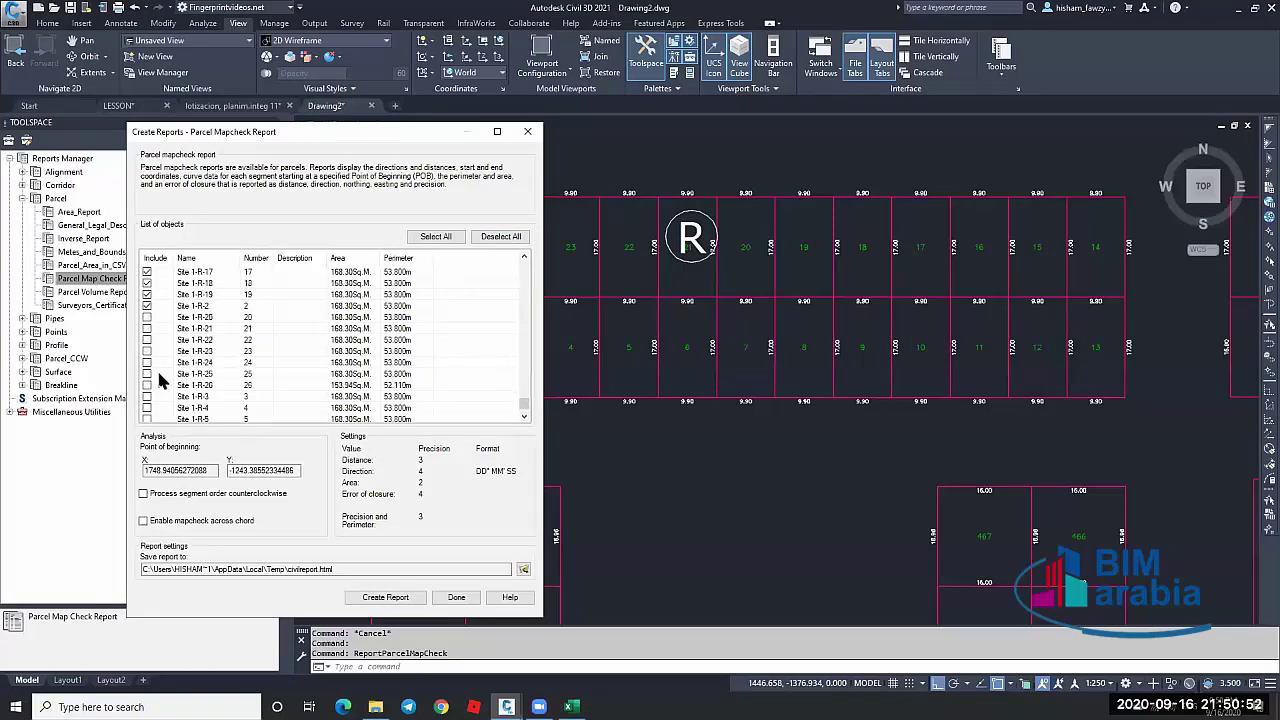
left_click(147, 317)
left_click(147, 329)
left_click(147, 396)
left_click(147, 408)
scroll(149, 410, "down", 2)
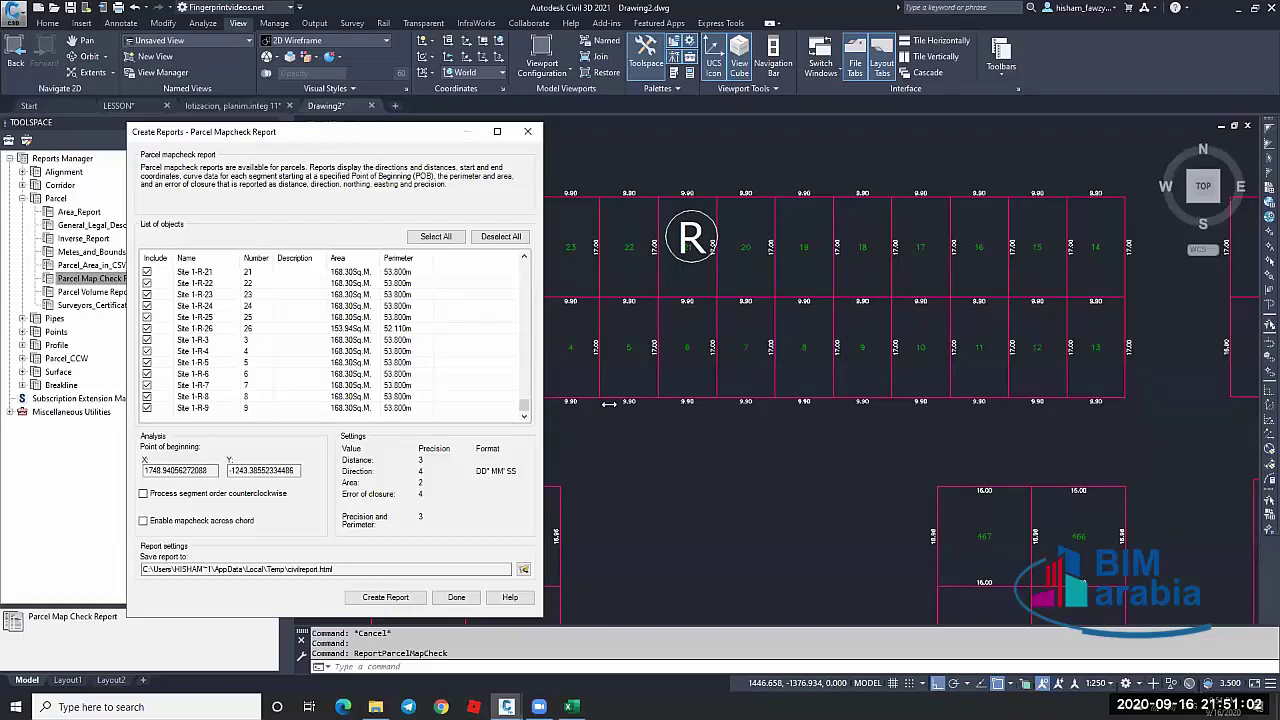
key("Return")
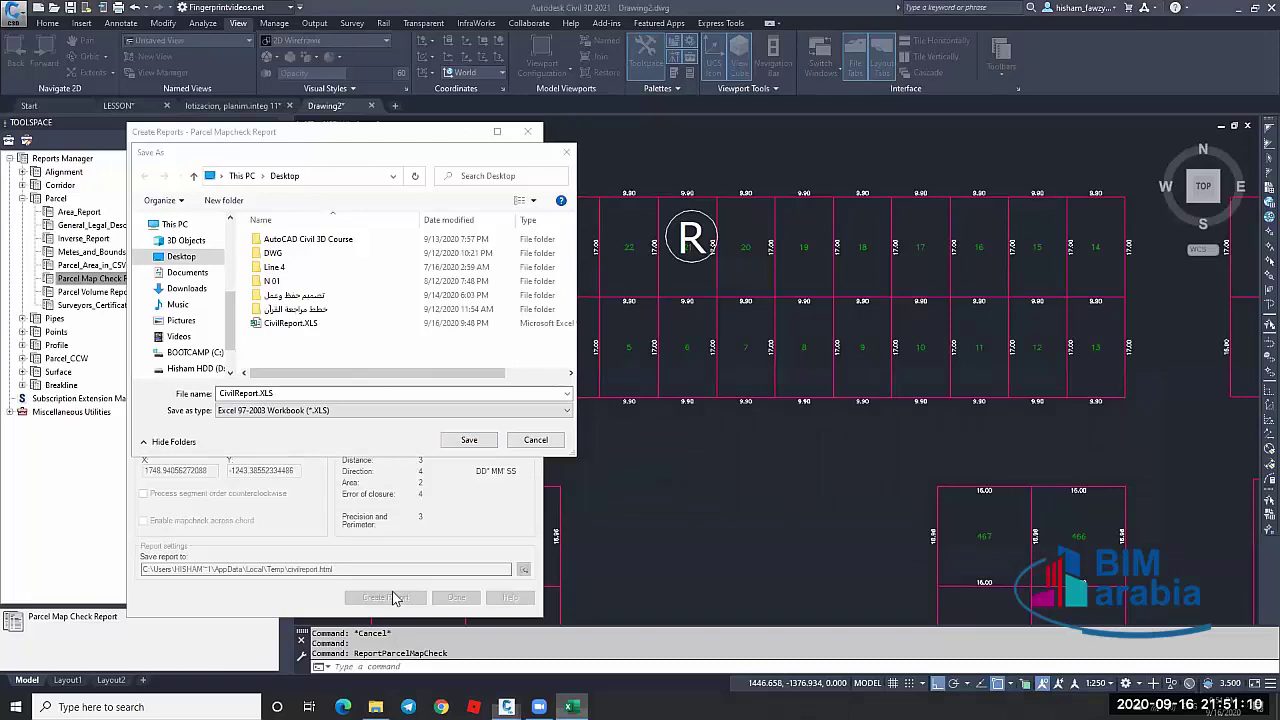
Save the report as CivilReport.XLS and review parcel entries R-1, R-10 and R-11 in Excel
left_click(469, 440)
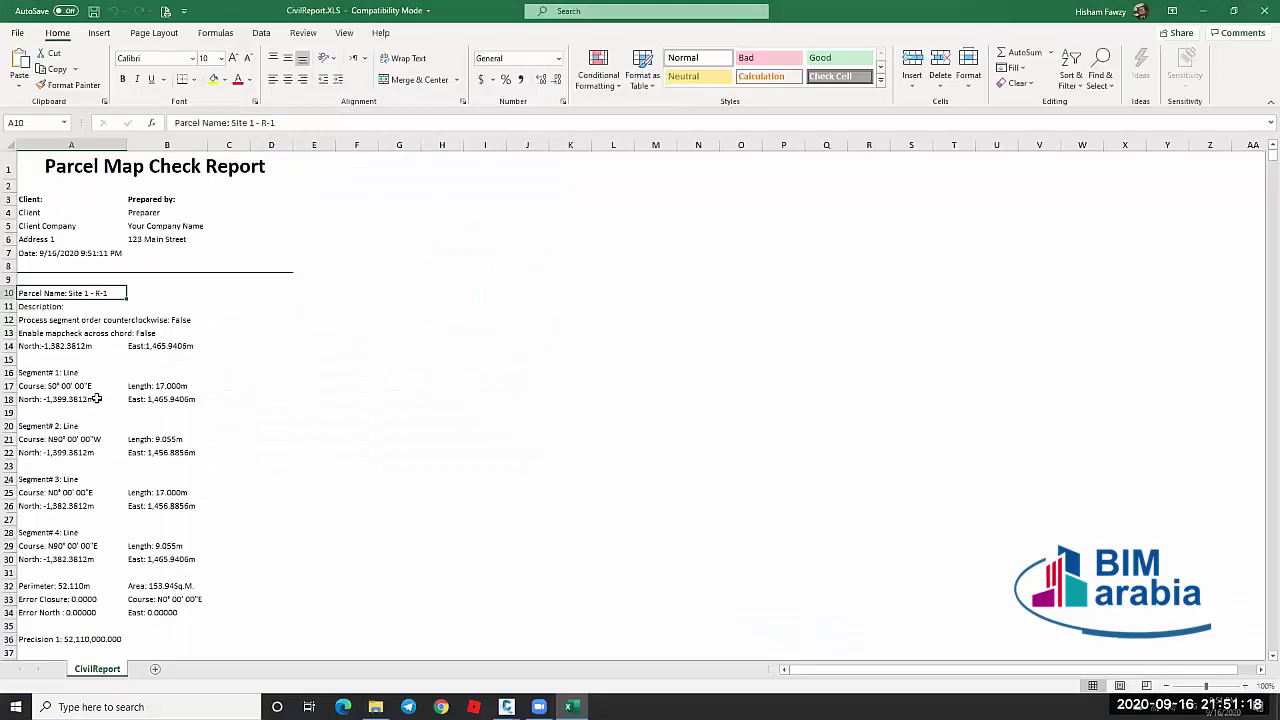
scroll(98, 473, "down", 4)
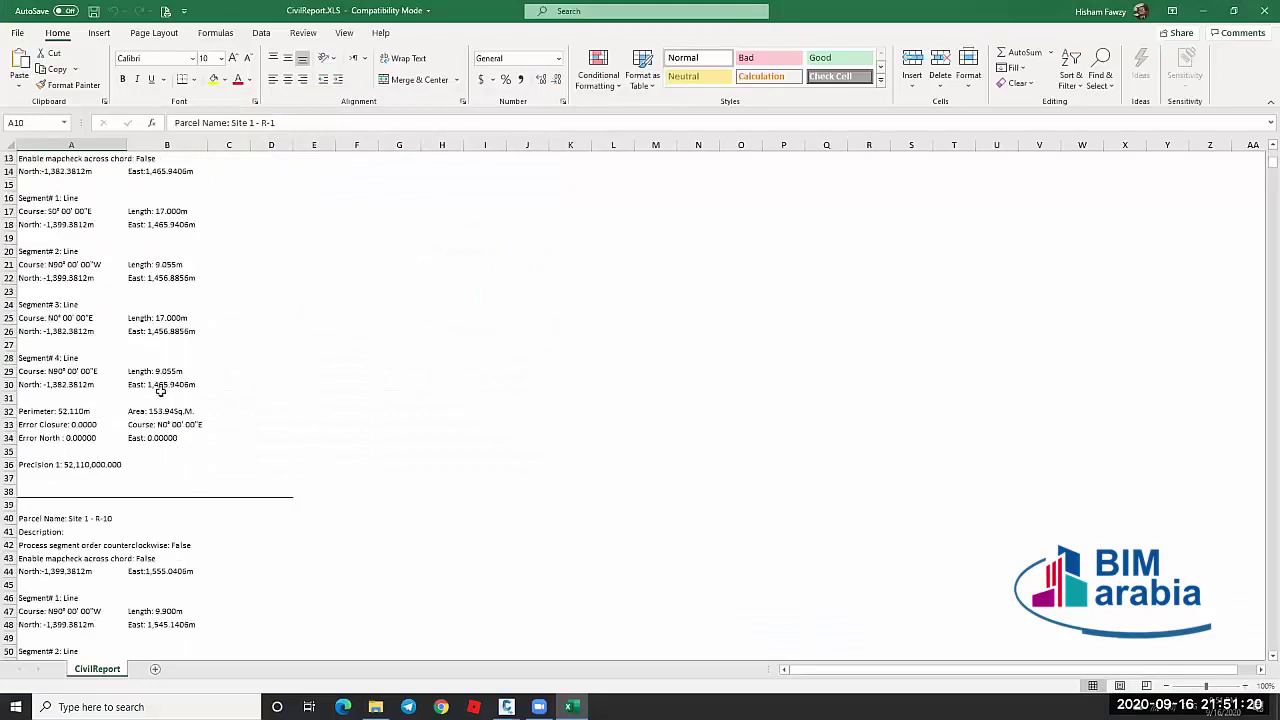
scroll(160, 391, "down", 12)
left_click(100, 438)
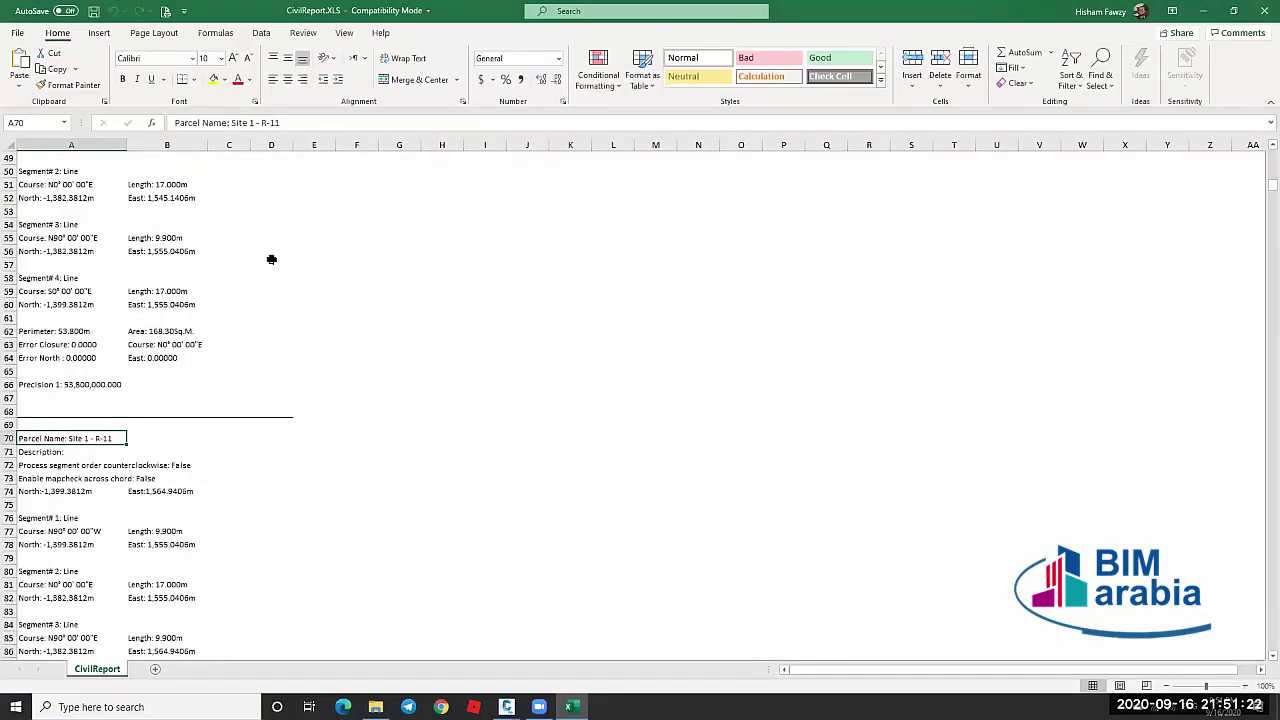
scroll(271, 259, "up", 16)
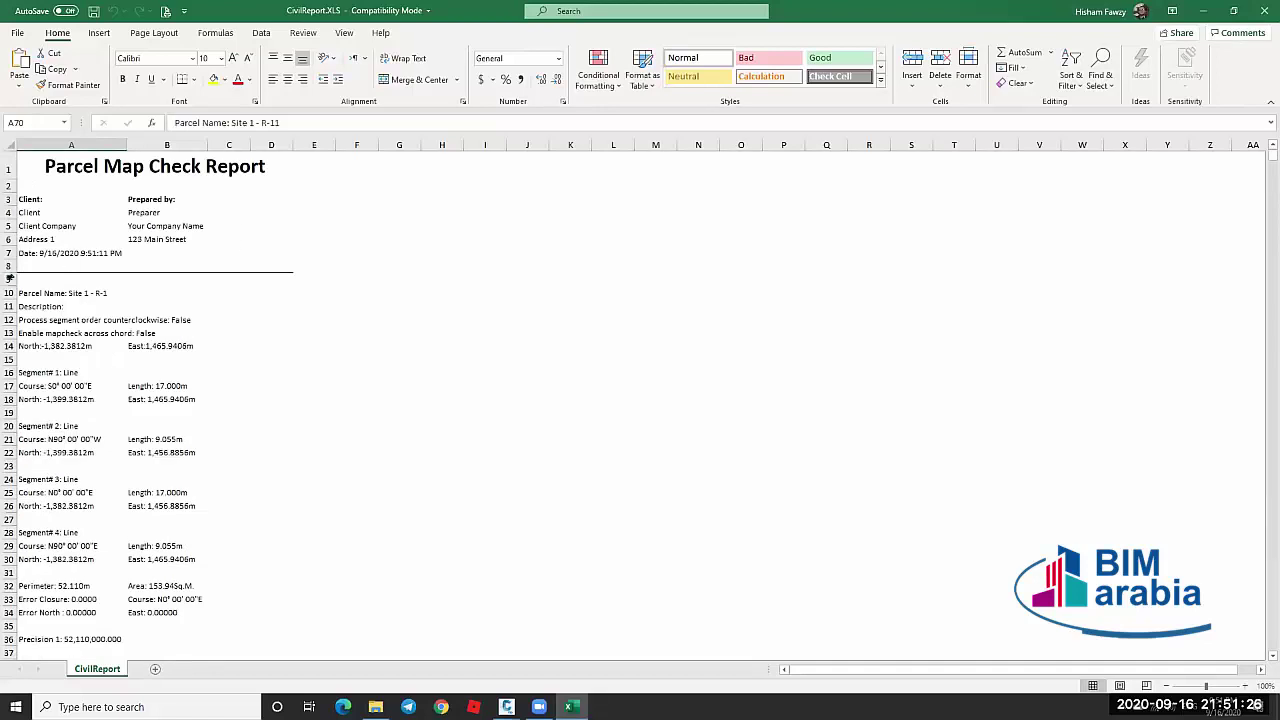
Delete the report's title block rows 1-9
left_click_drag(9, 279, 9, 166)
right_click(12, 166)
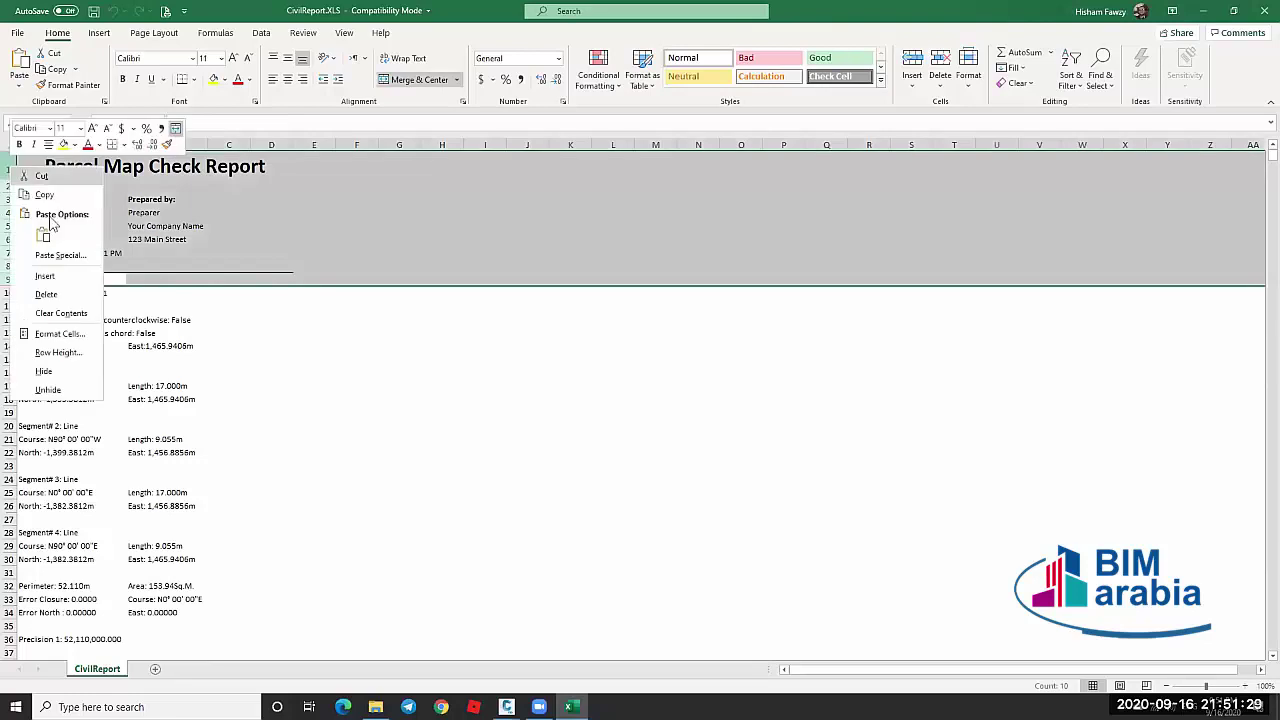
left_click(46, 294)
left_click(362, 251)
Copy the text 'Parcel Name: Site 1 - R-1' from cell A1, then select column A
left_click(101, 159)
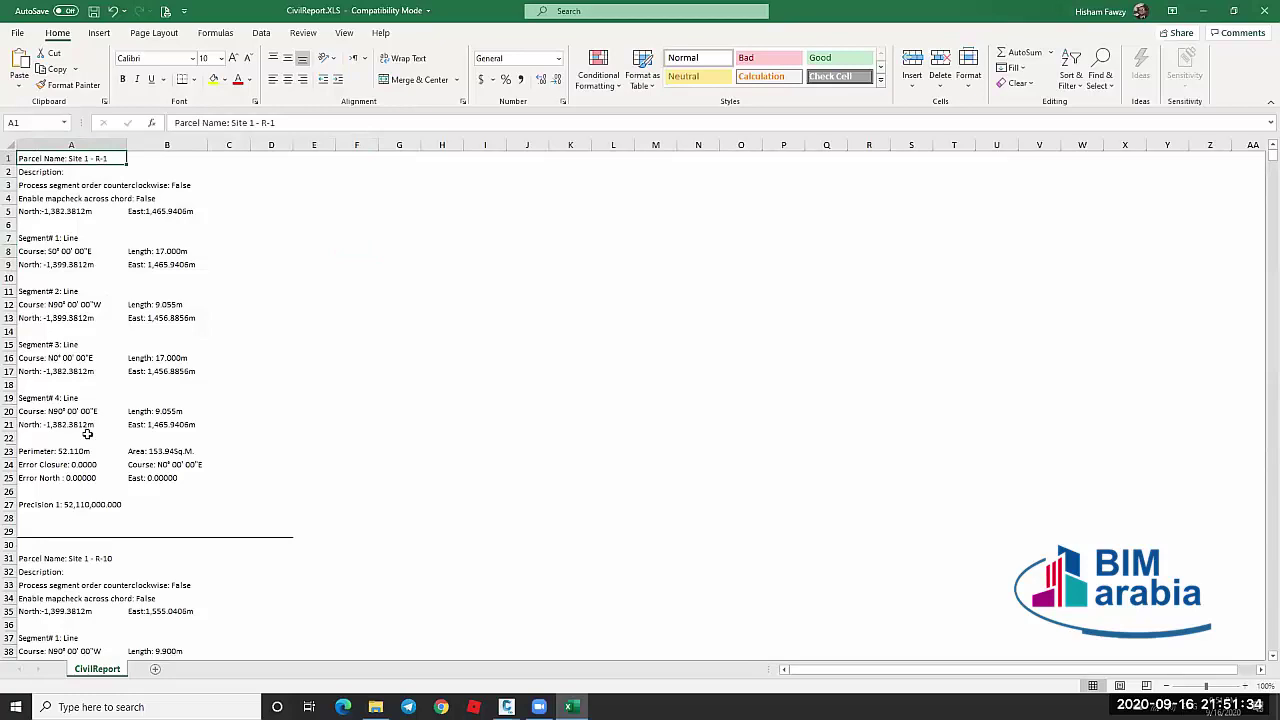
left_click(80, 558)
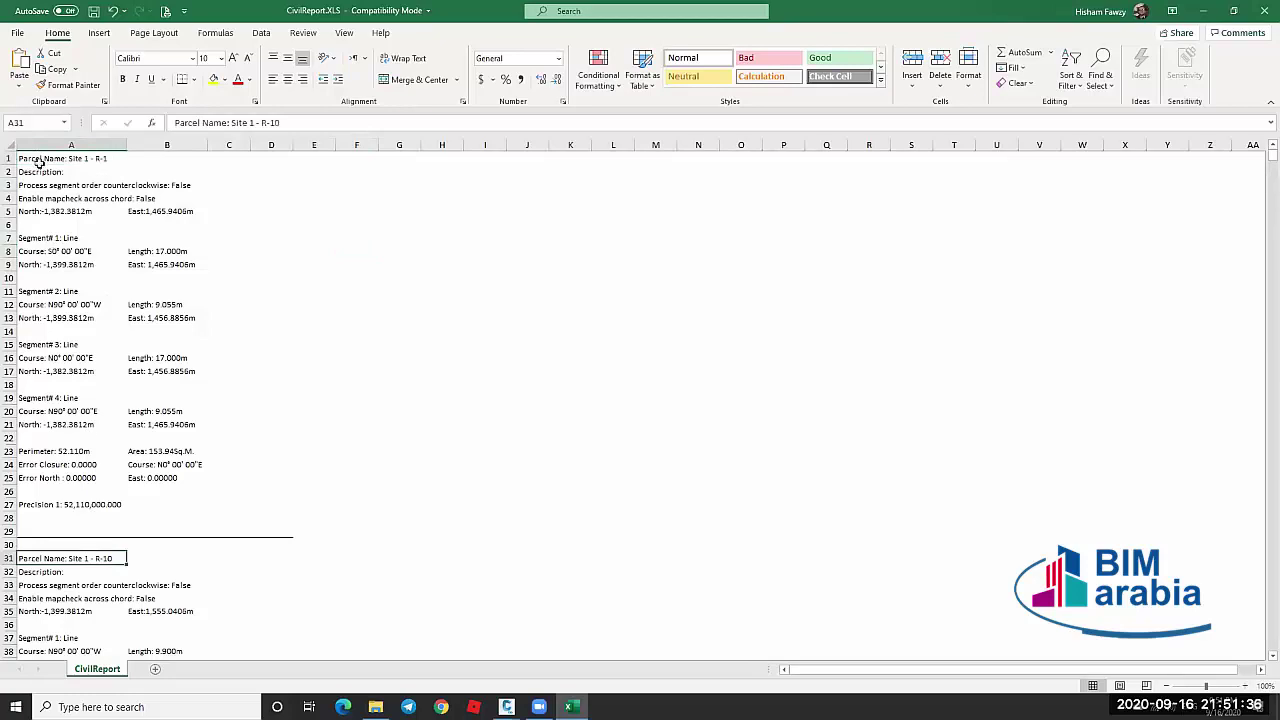
double_click(86, 158)
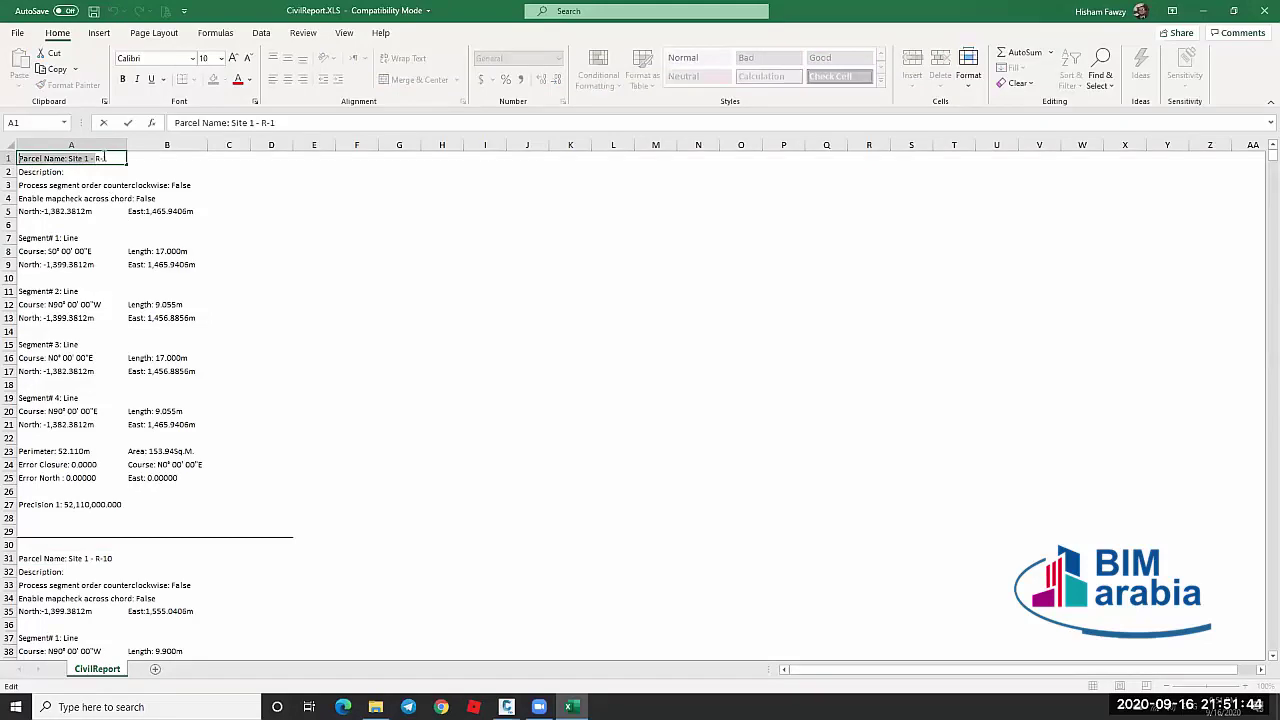
left_click_drag(104, 158, 14, 158)
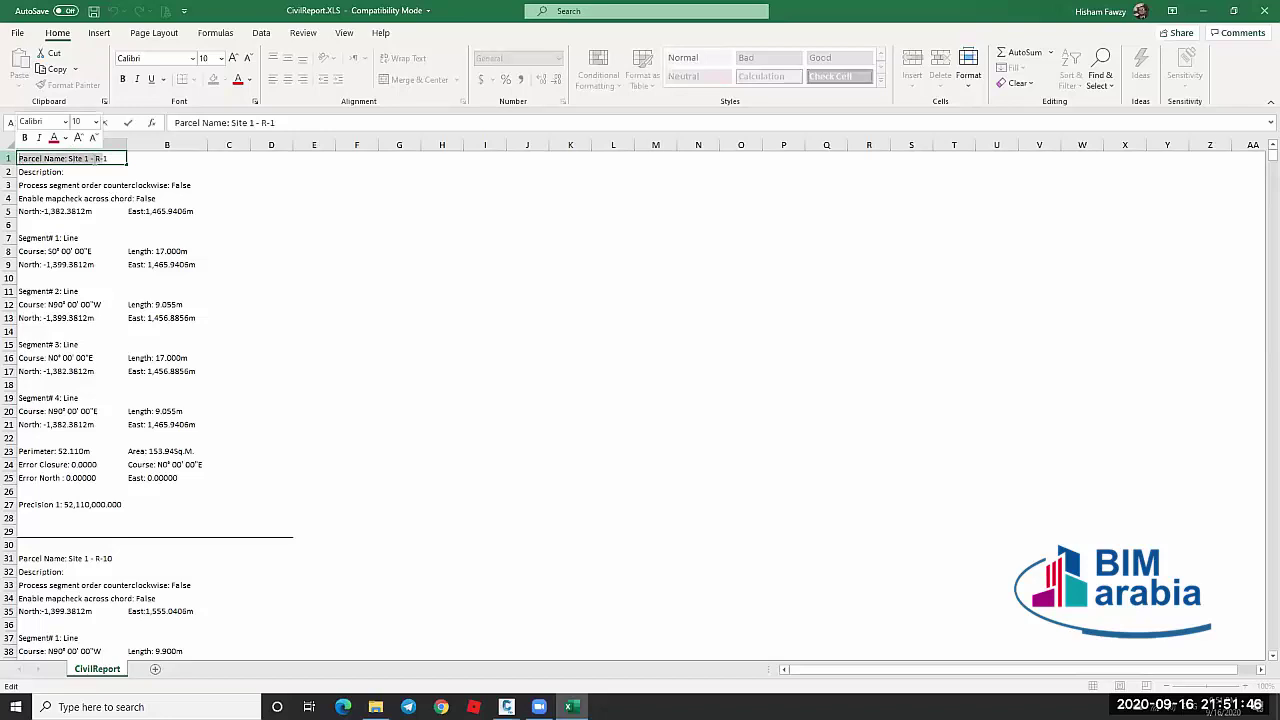
right_click(76, 160)
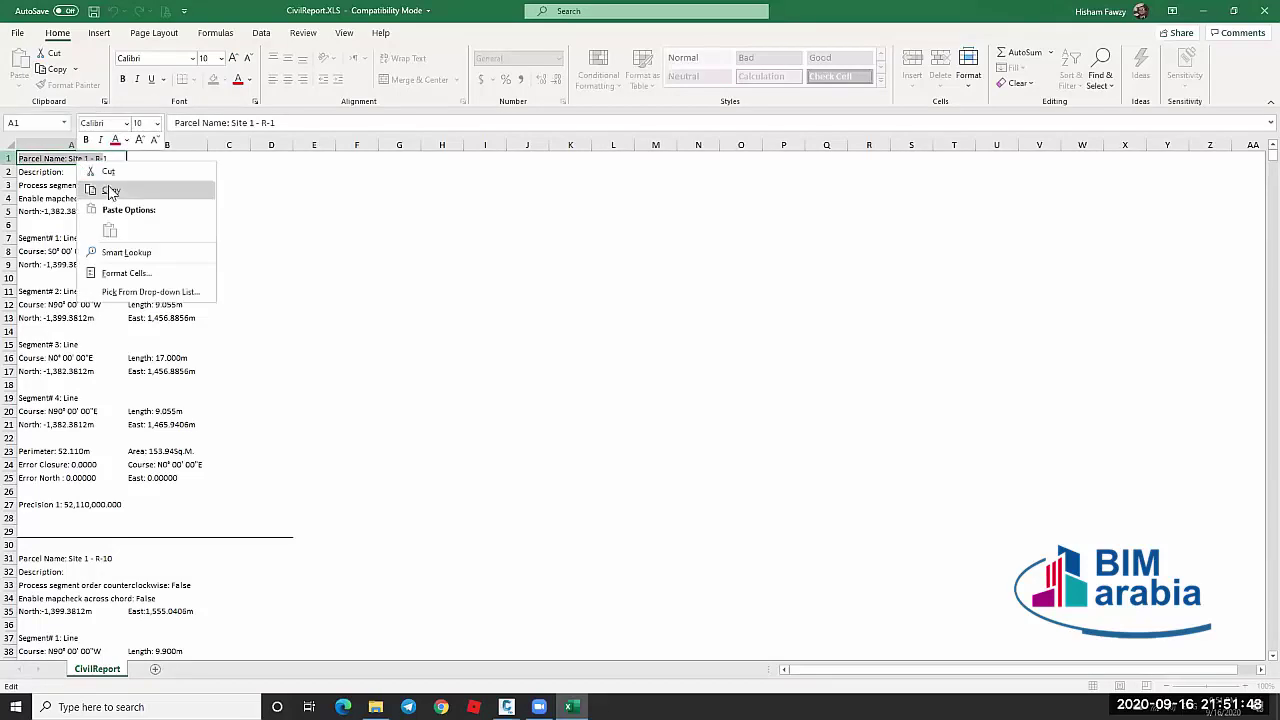
left_click(112, 190)
left_click(271, 171)
left_click(98, 144)
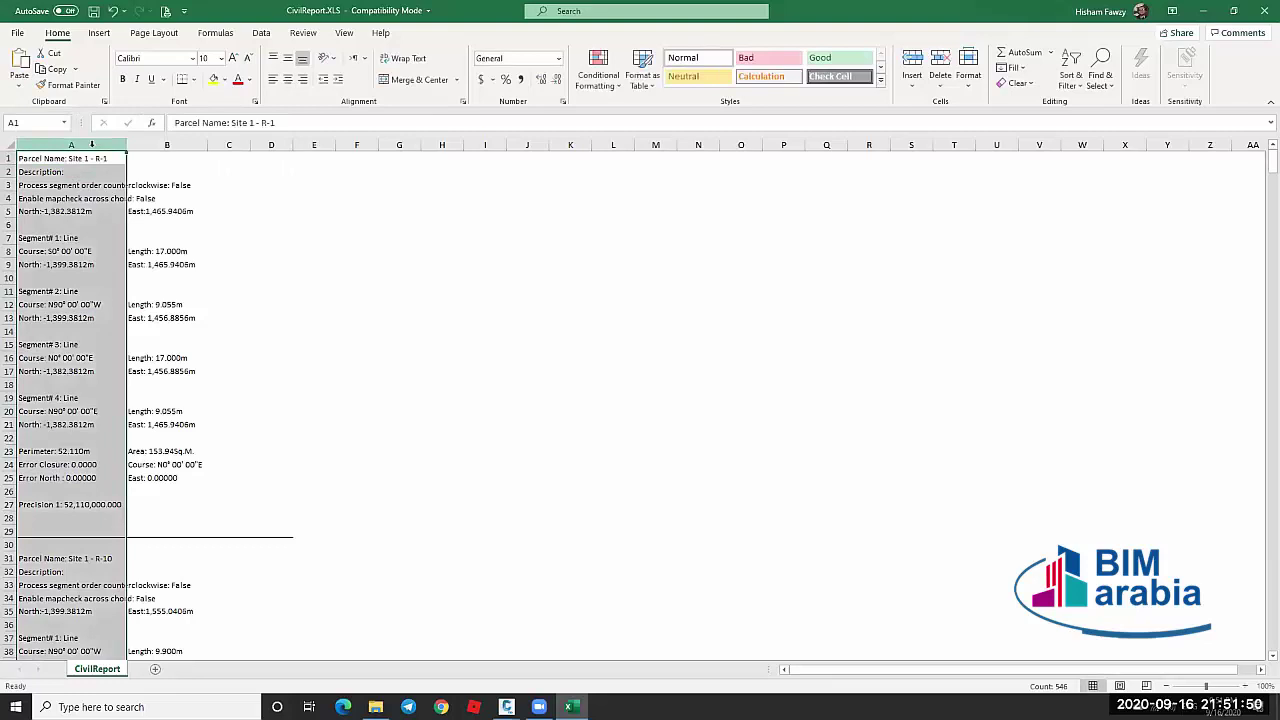
Replace 'Parcel Name: Site 1 - R-' with nothing, leaving bare parcel numbers in 26 cells
key("ctrl+h")
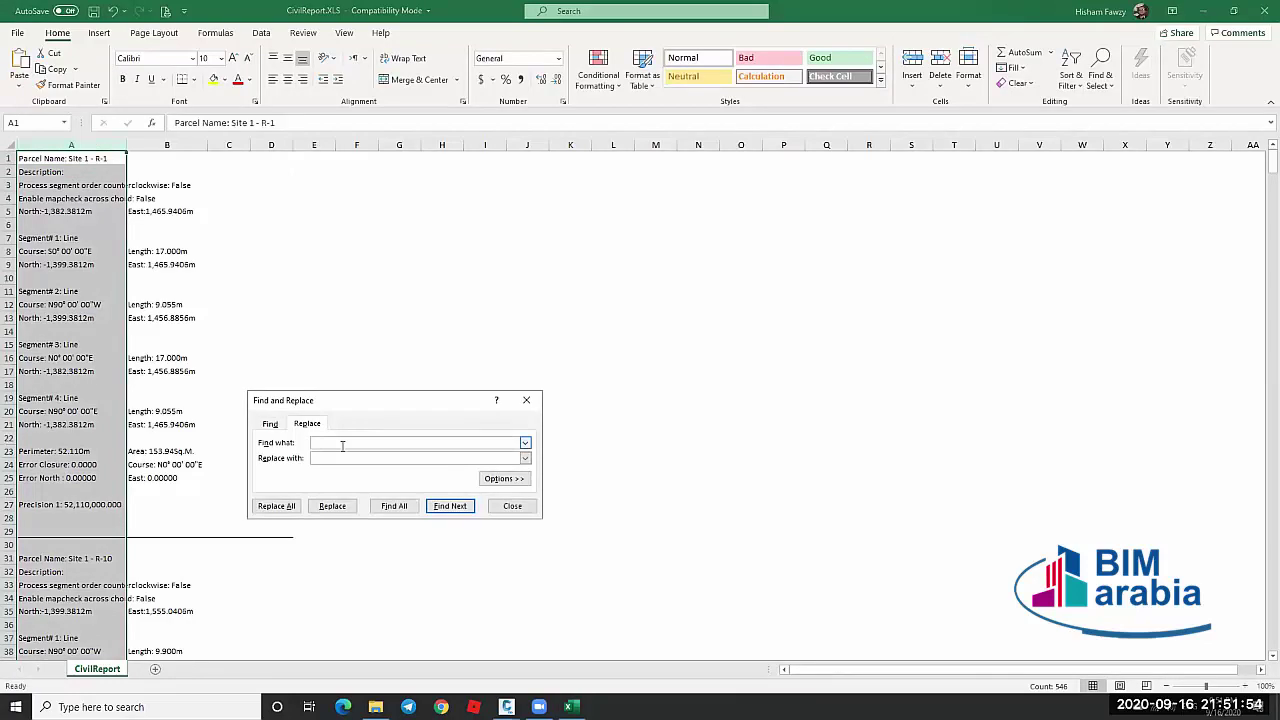
key("ctrl+v")
key("BackSpace")
left_click_drag(396, 446, 275, 441)
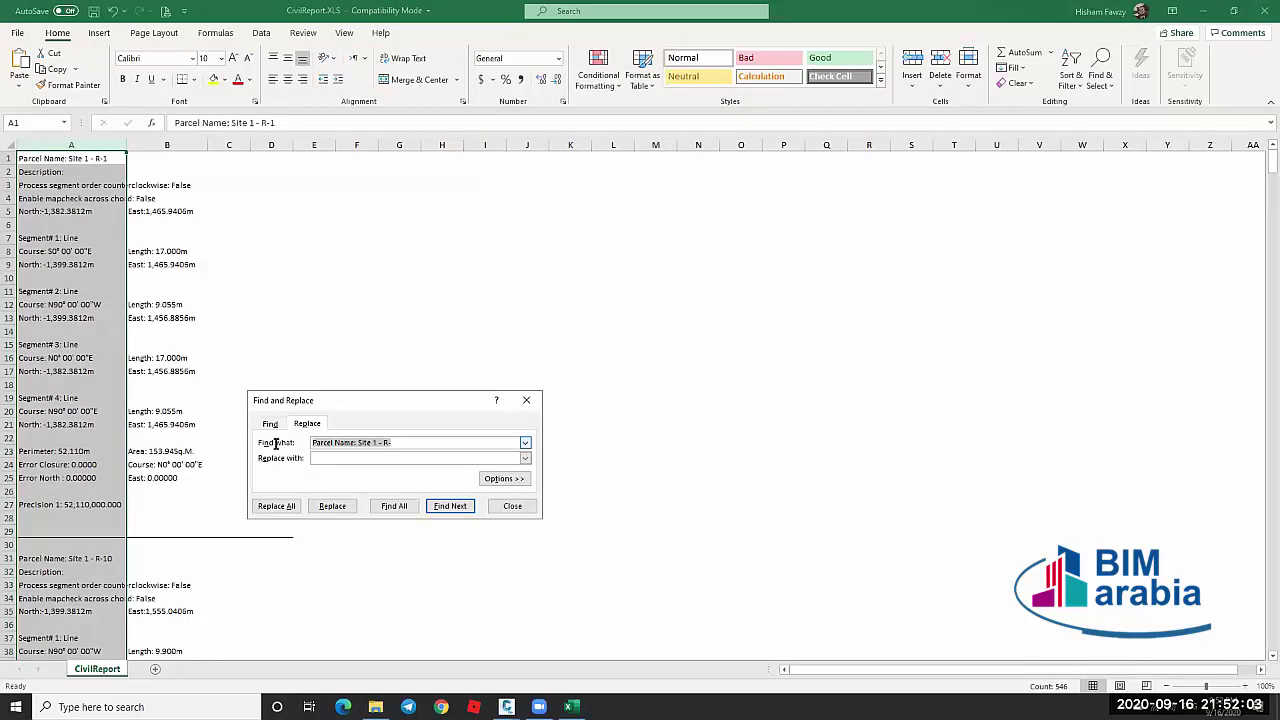
left_click(330, 457)
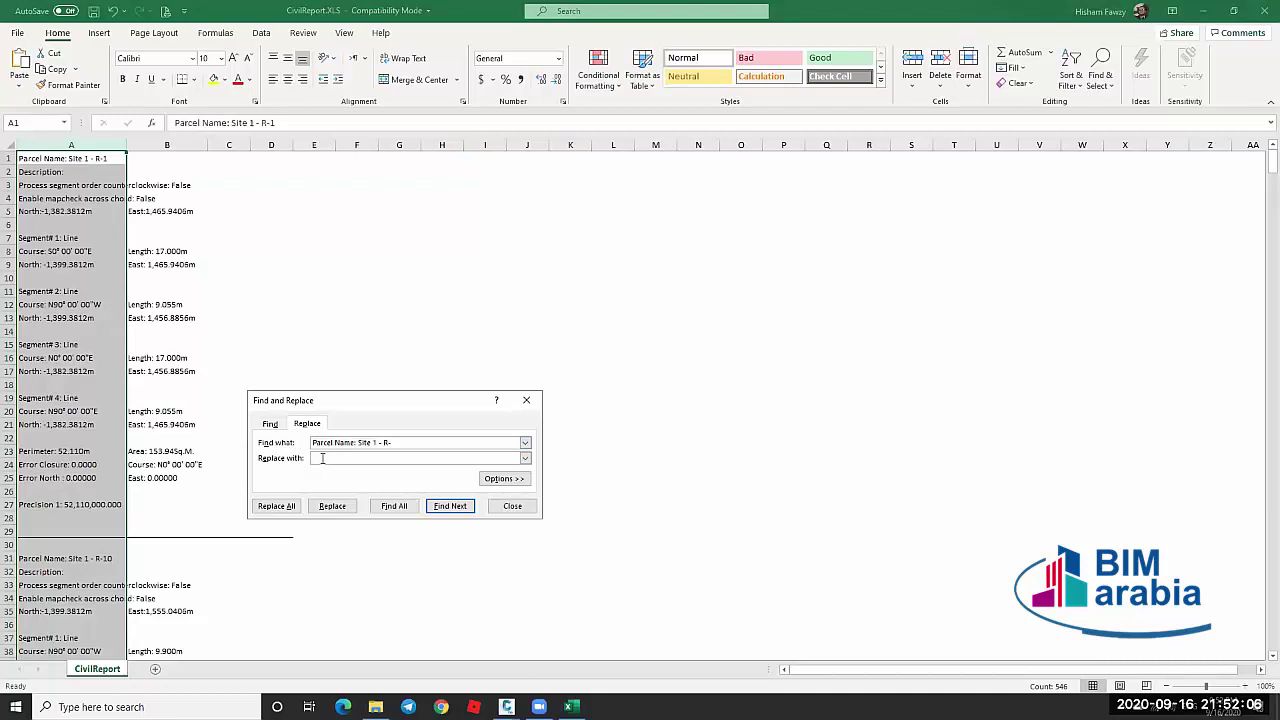
left_click(276, 505)
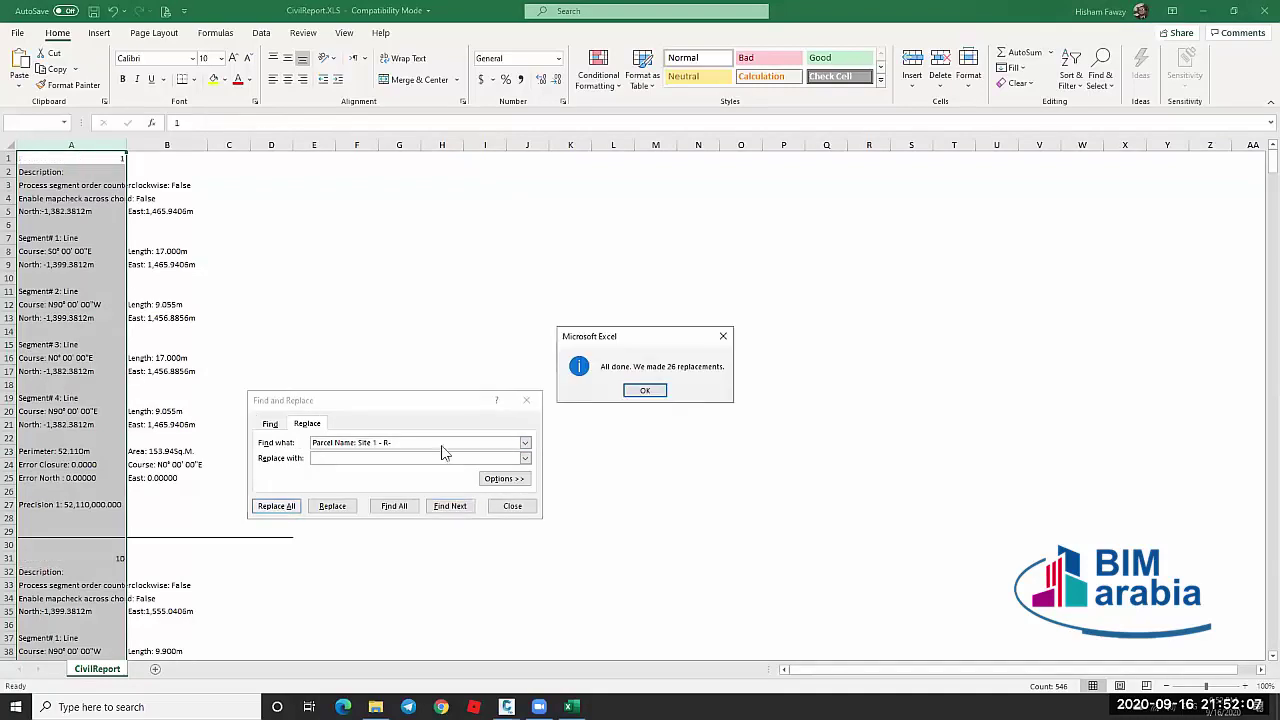
left_click(645, 390)
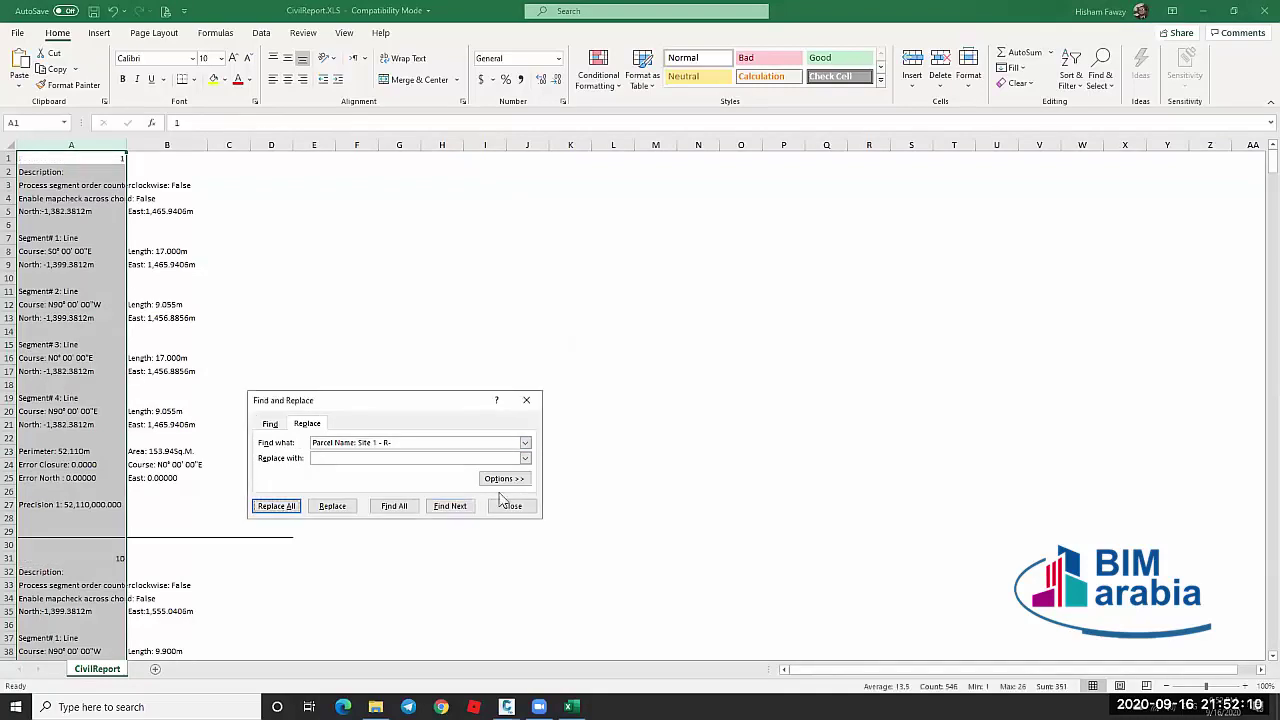
left_click(512, 505)
left_click(99, 163)
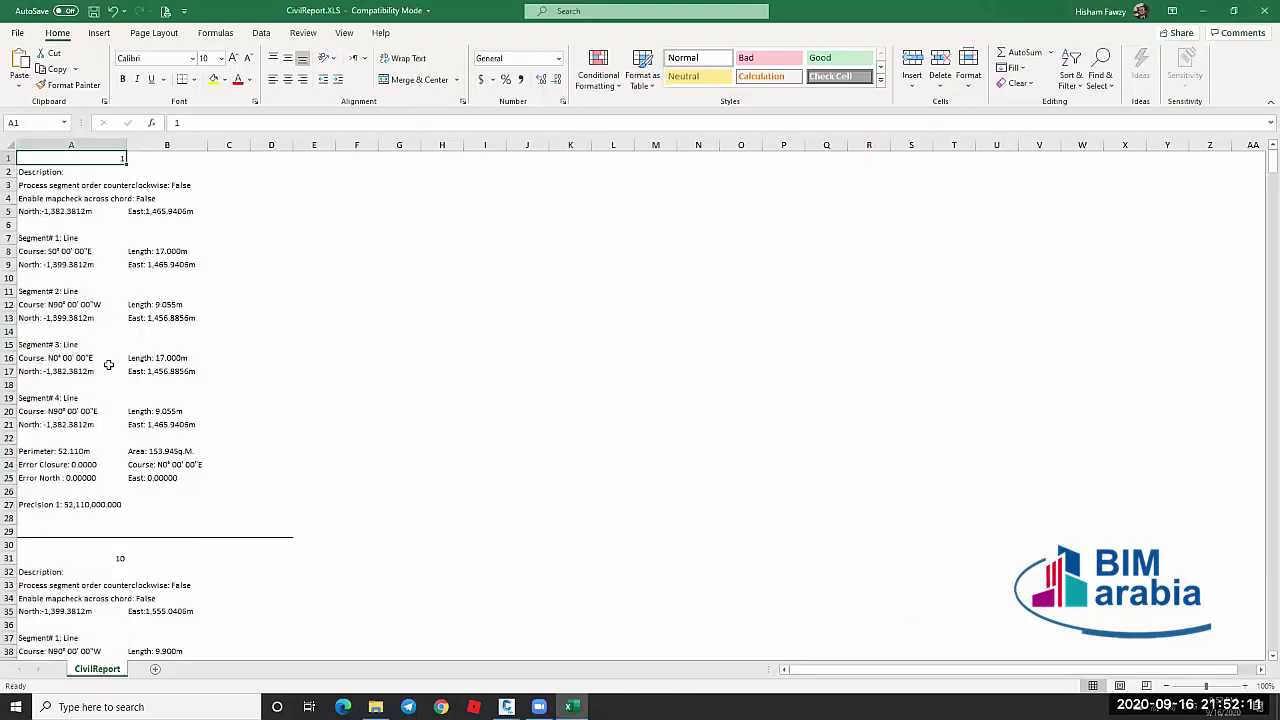
Check parcel numbers 10 and 11, select column A and turn on sheet gridlines
left_click(120, 558)
scroll(226, 252, "down", 5)
scroll(226, 252, "down", 6)
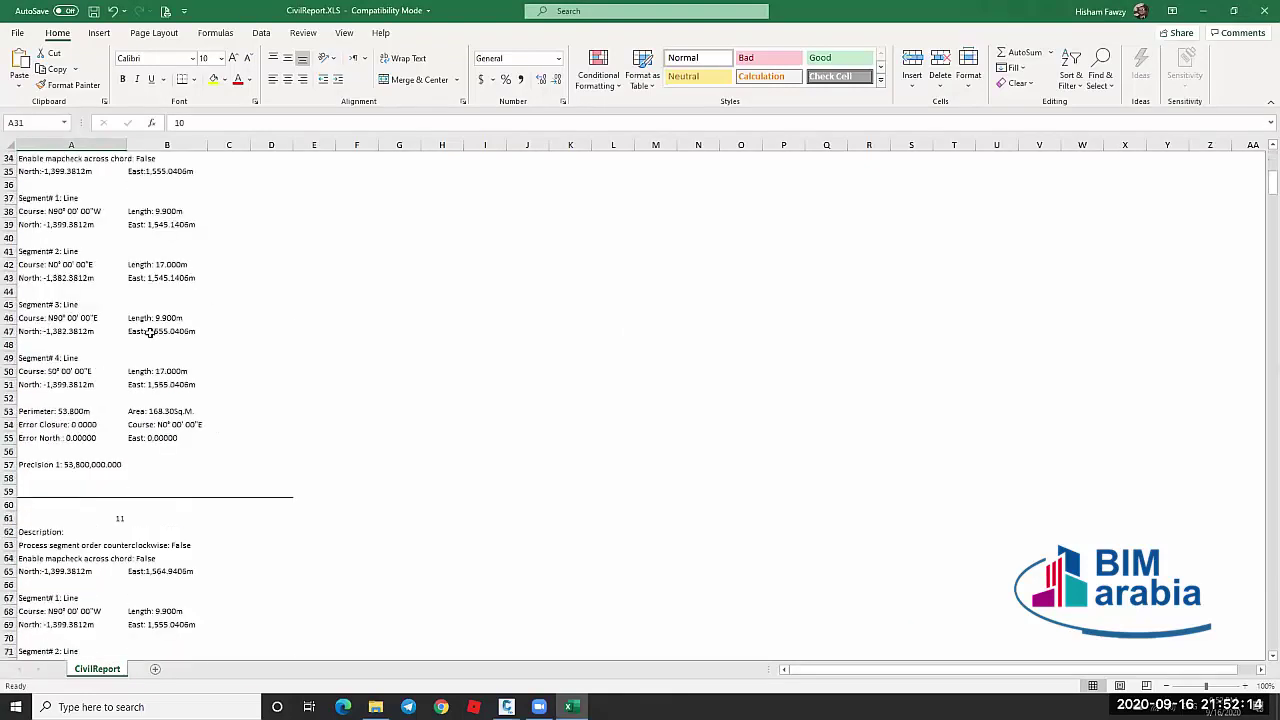
left_click(102, 519)
scroll(143, 366, "down", 18)
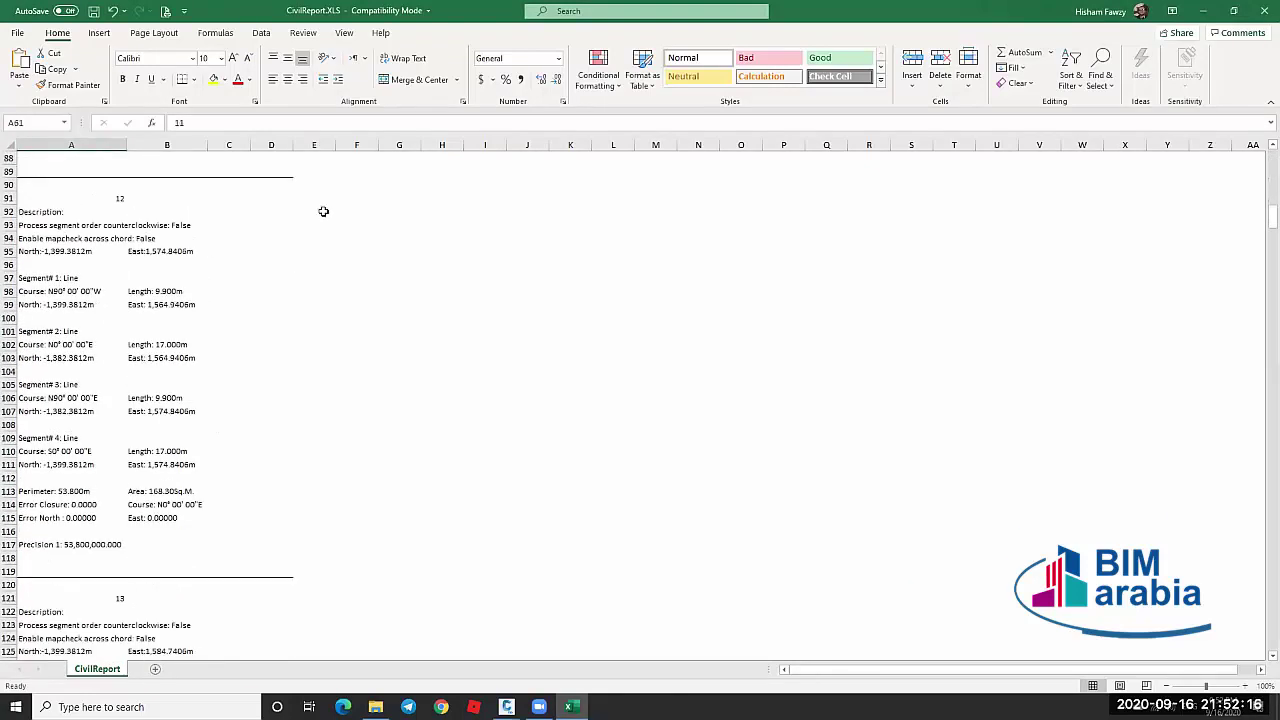
scroll(323, 211, "up", 20)
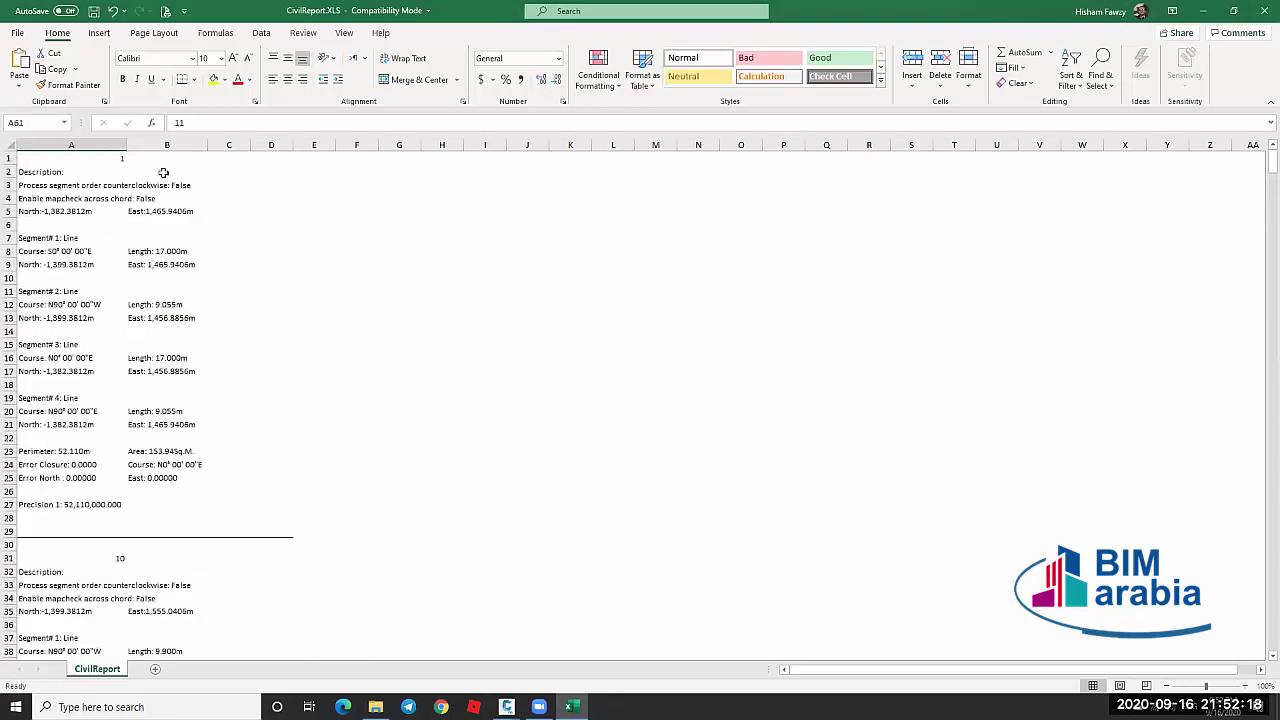
left_click(95, 143)
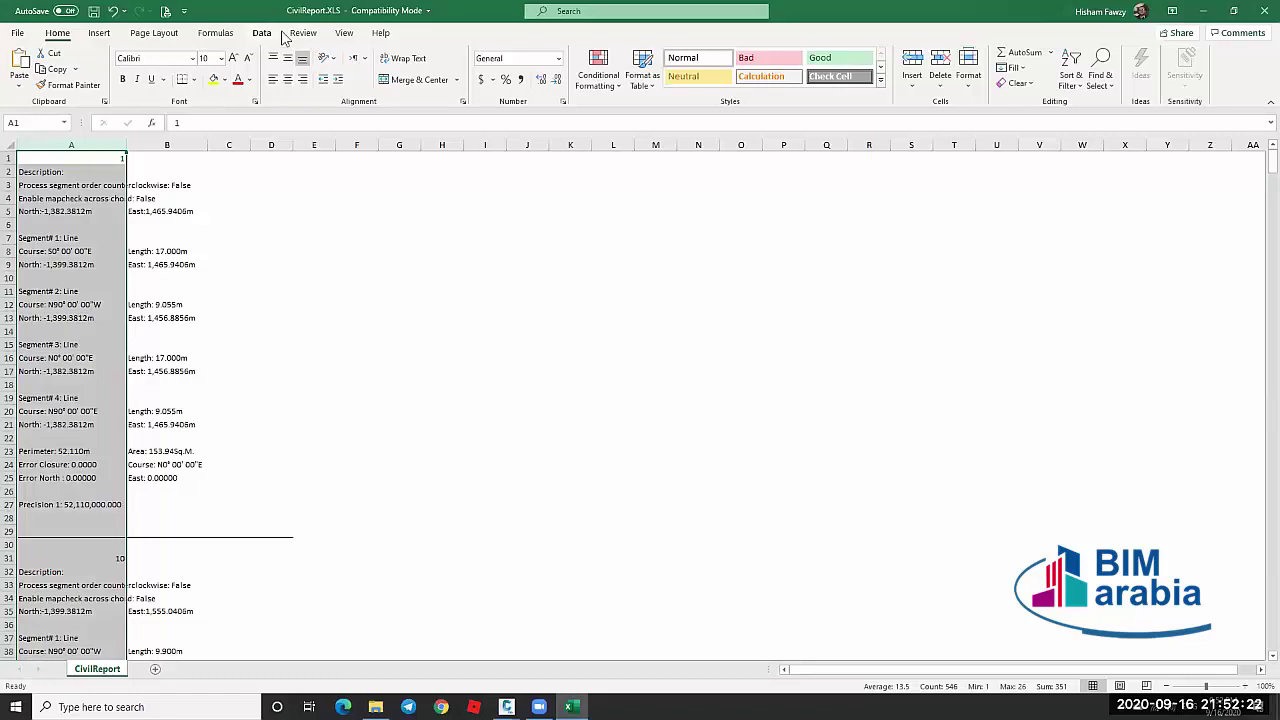
left_click(344, 33)
left_click(317, 79)
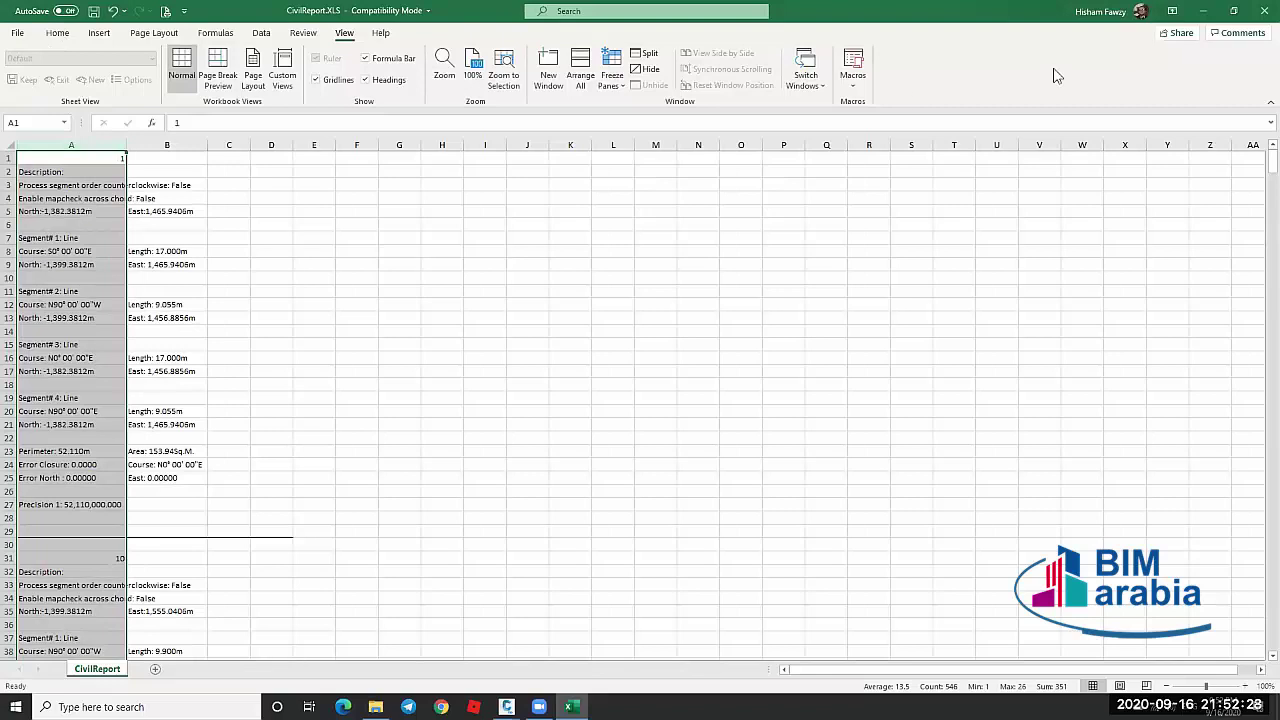
Add an AutoFilter to column A
key("alt+h")
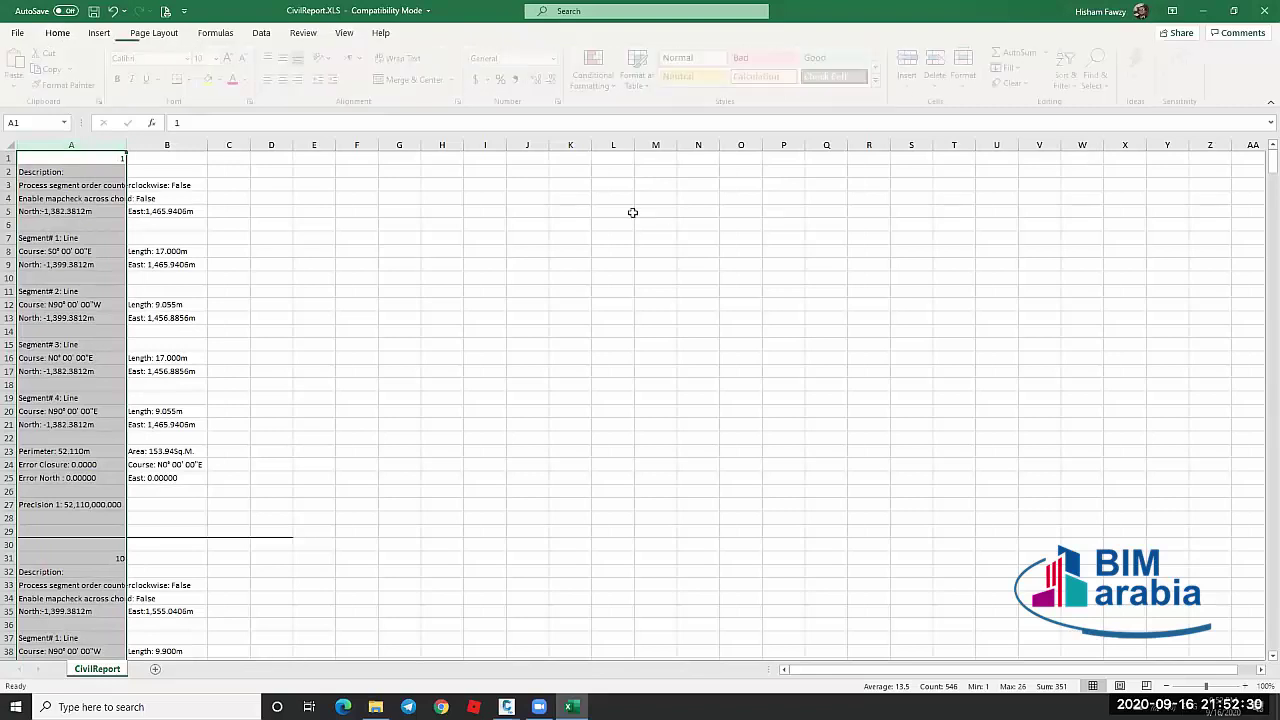
key("s")
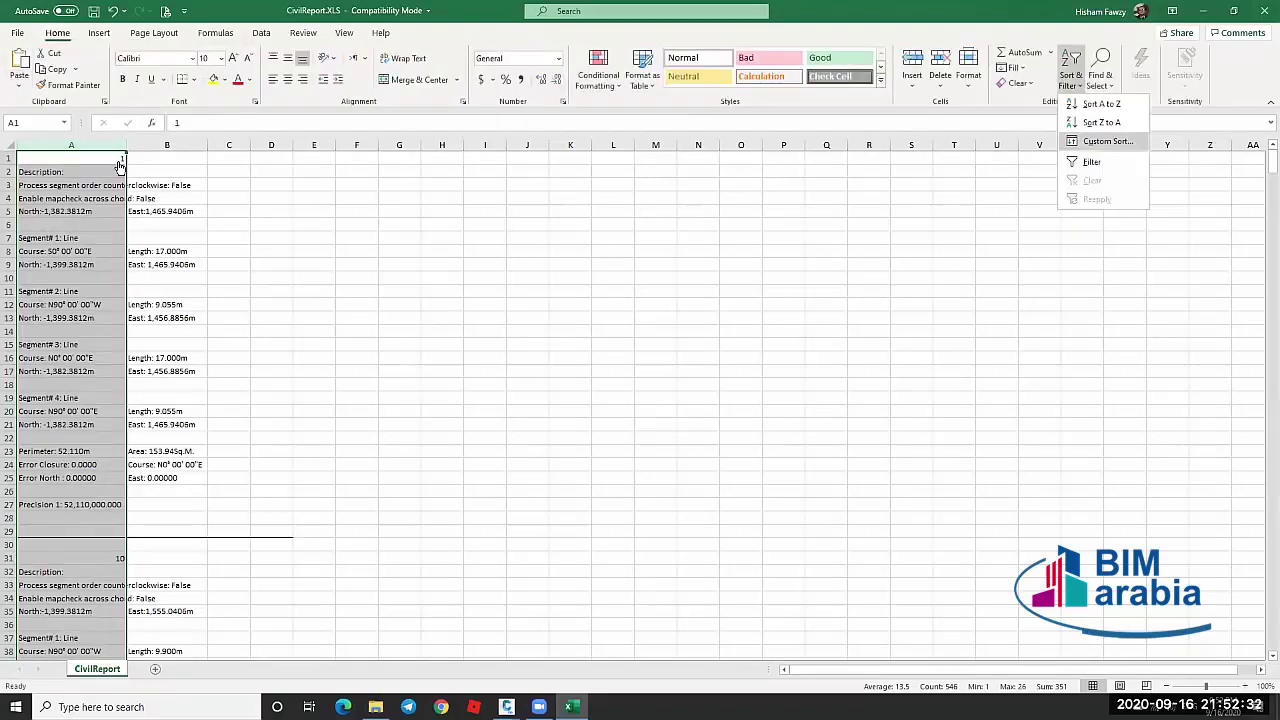
key("Escape")
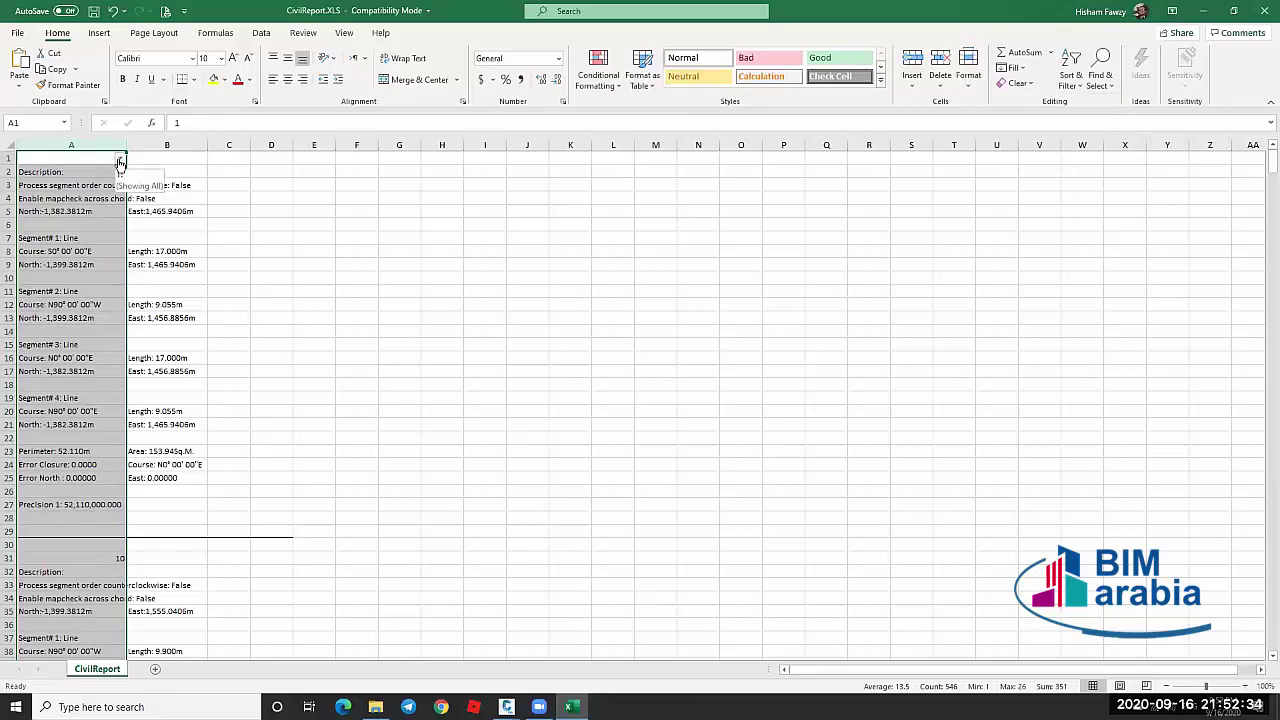
key("alt+Down")
left_click(62, 299)
type("e")
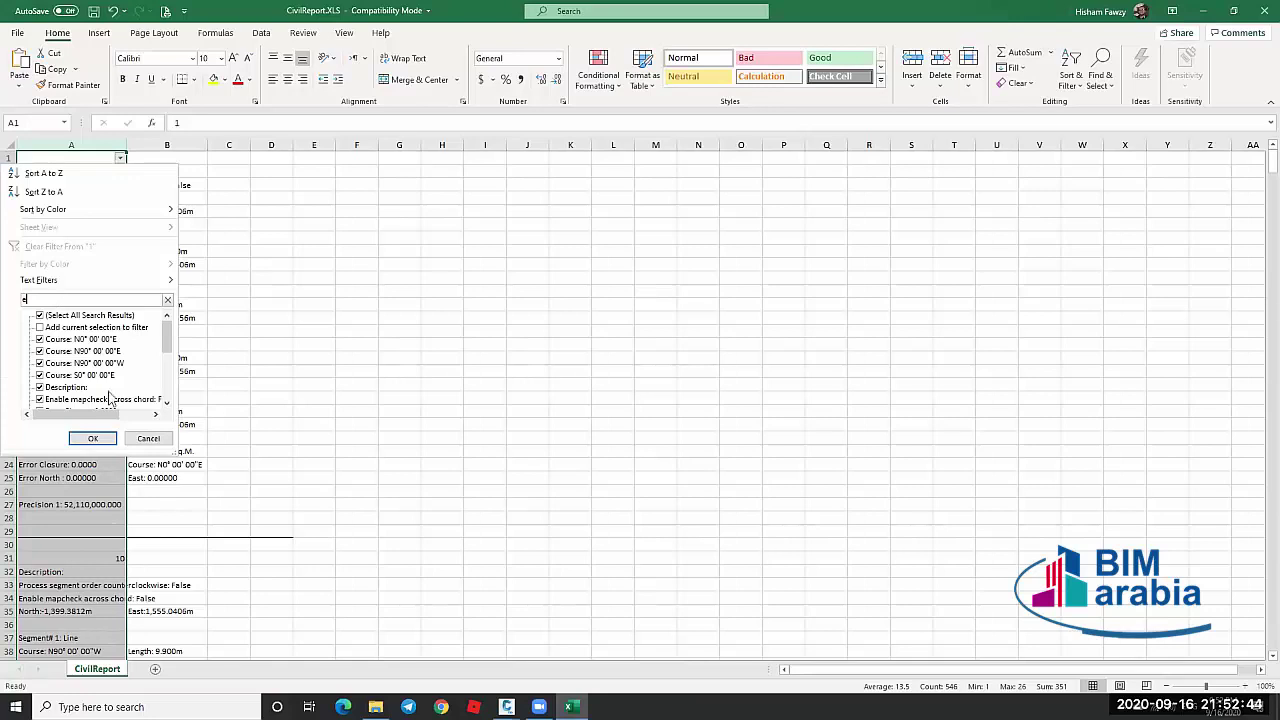
left_click(93, 438)
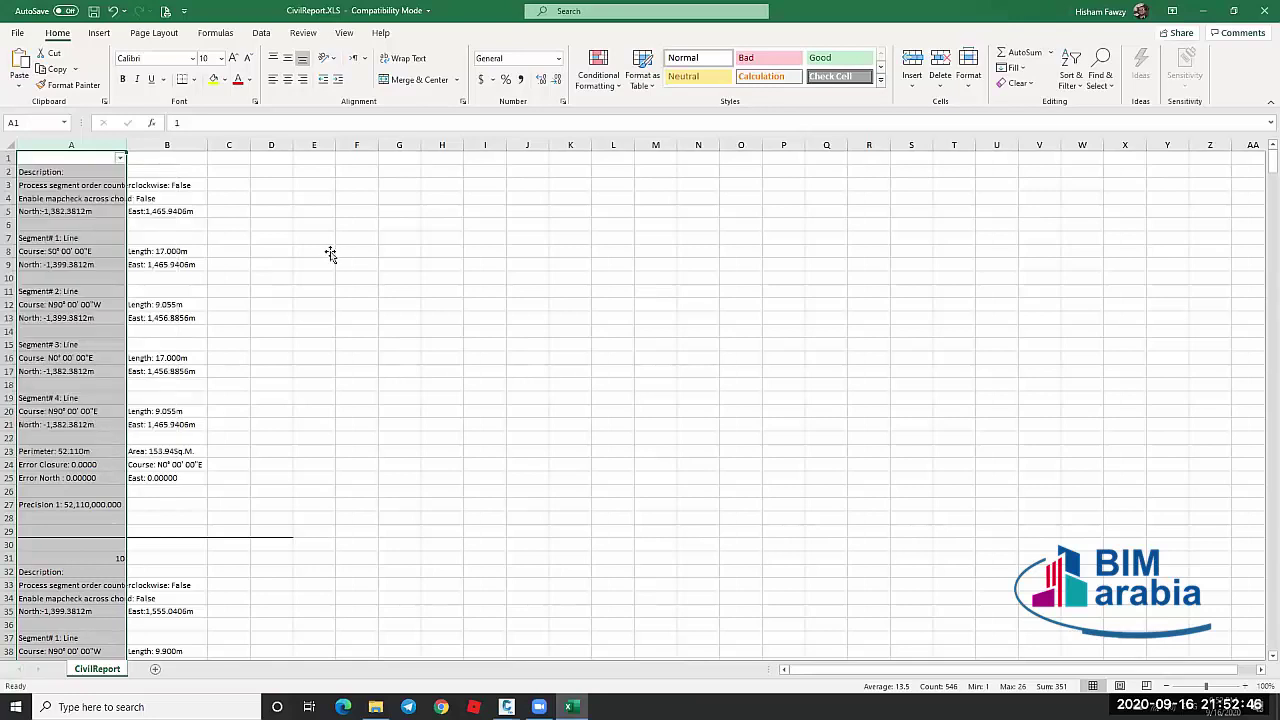
left_click(330, 254)
Filter column A to hide North lines, parcel numbers and blanks, showing 390 of 785 records
left_click(9, 185)
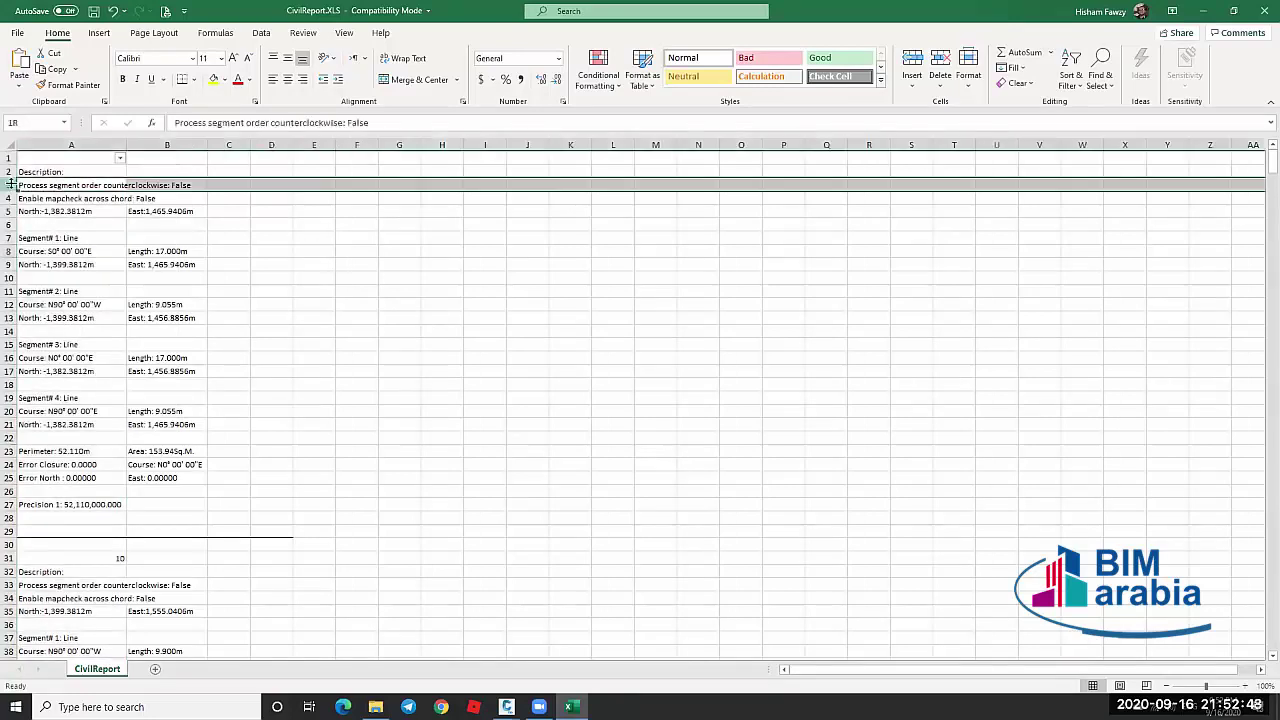
left_click_drag(9, 172, 32, 203)
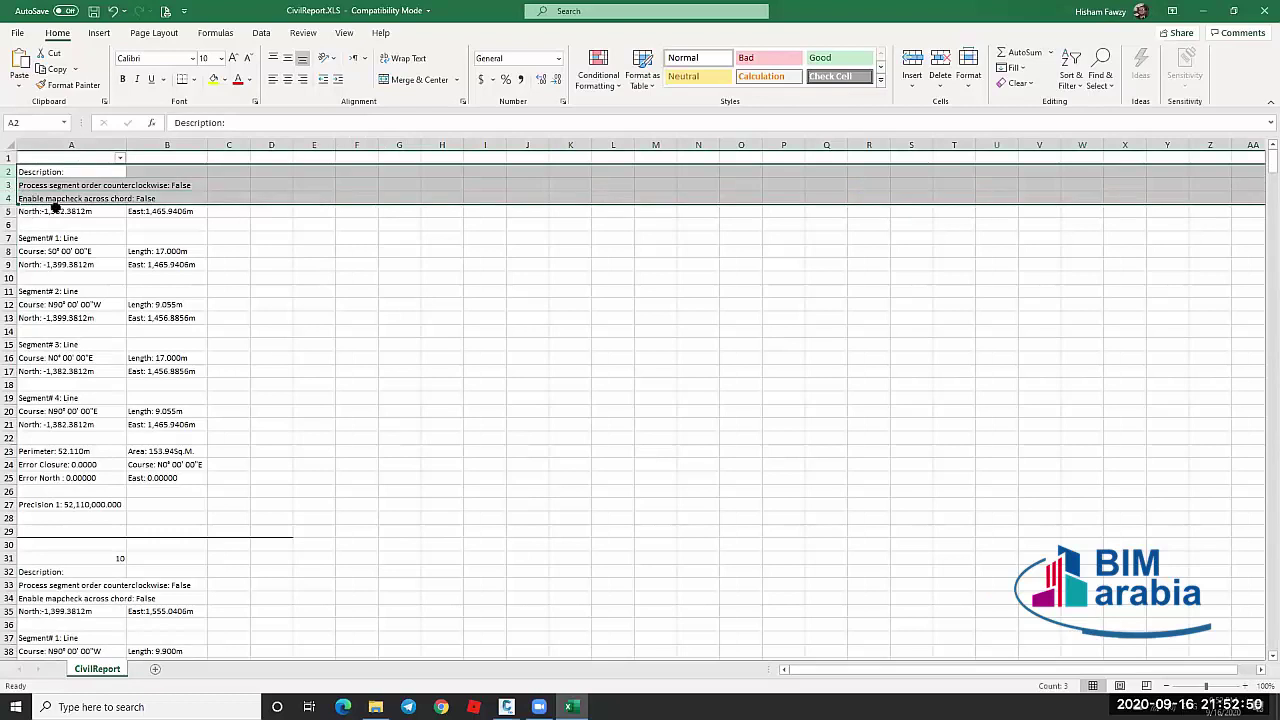
left_click(58, 211)
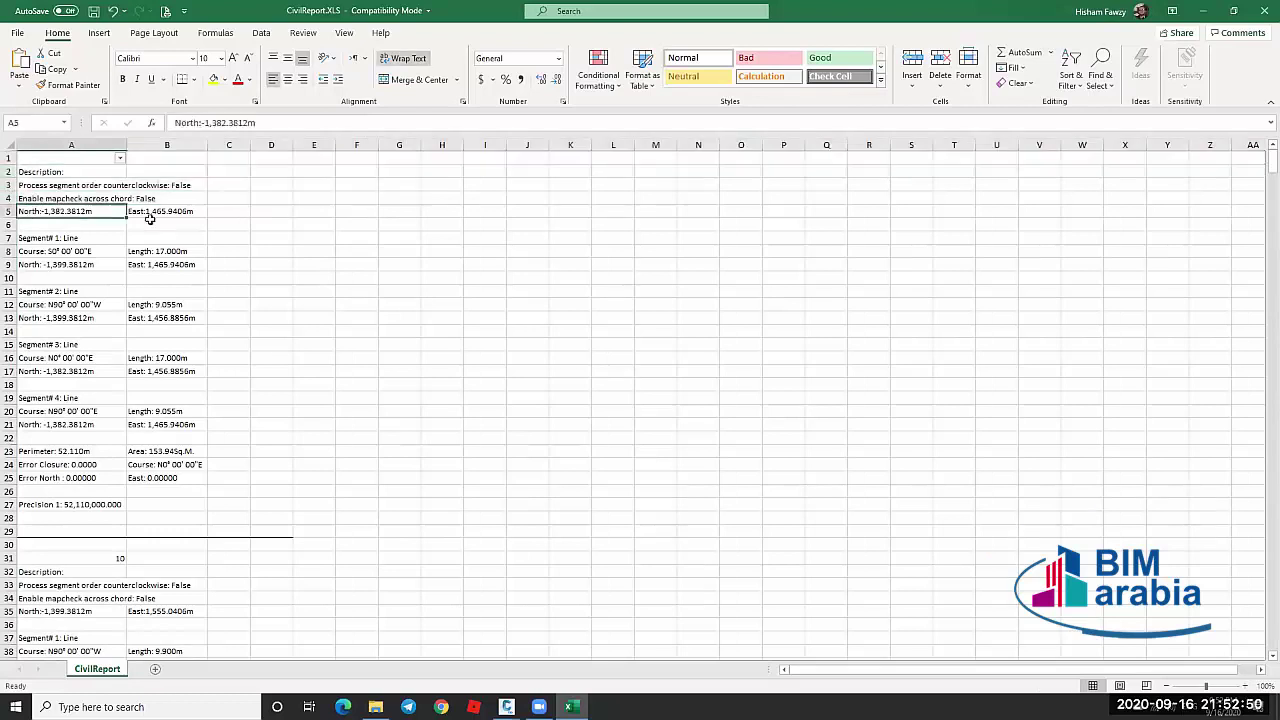
left_click(42, 251)
left_click(52, 238)
left_click(60, 224)
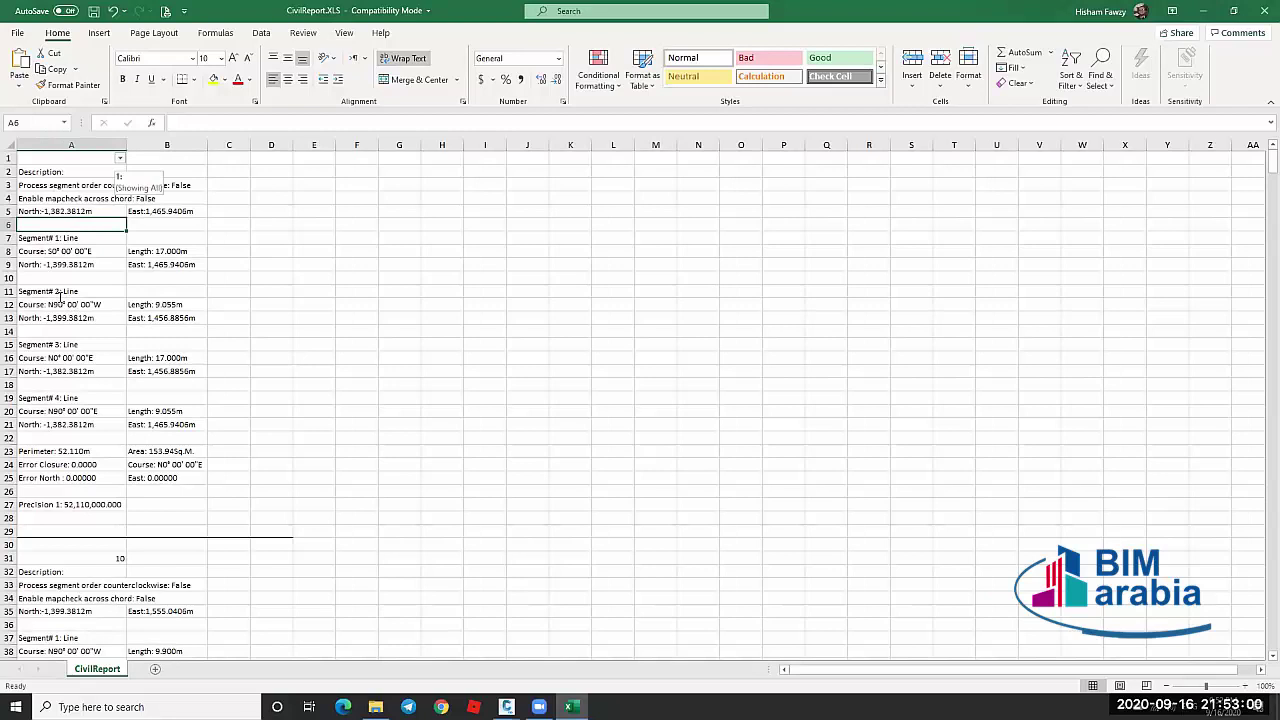
left_click(120, 158)
left_click(90, 434)
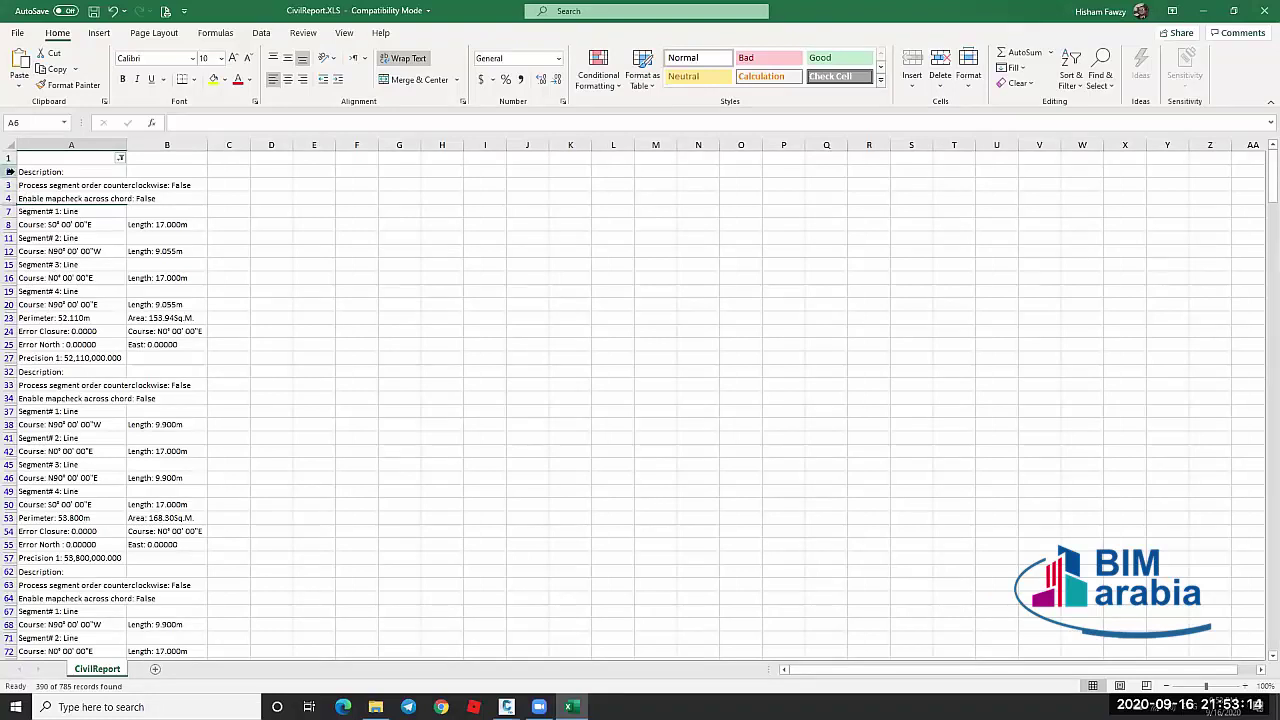
left_click(9, 171)
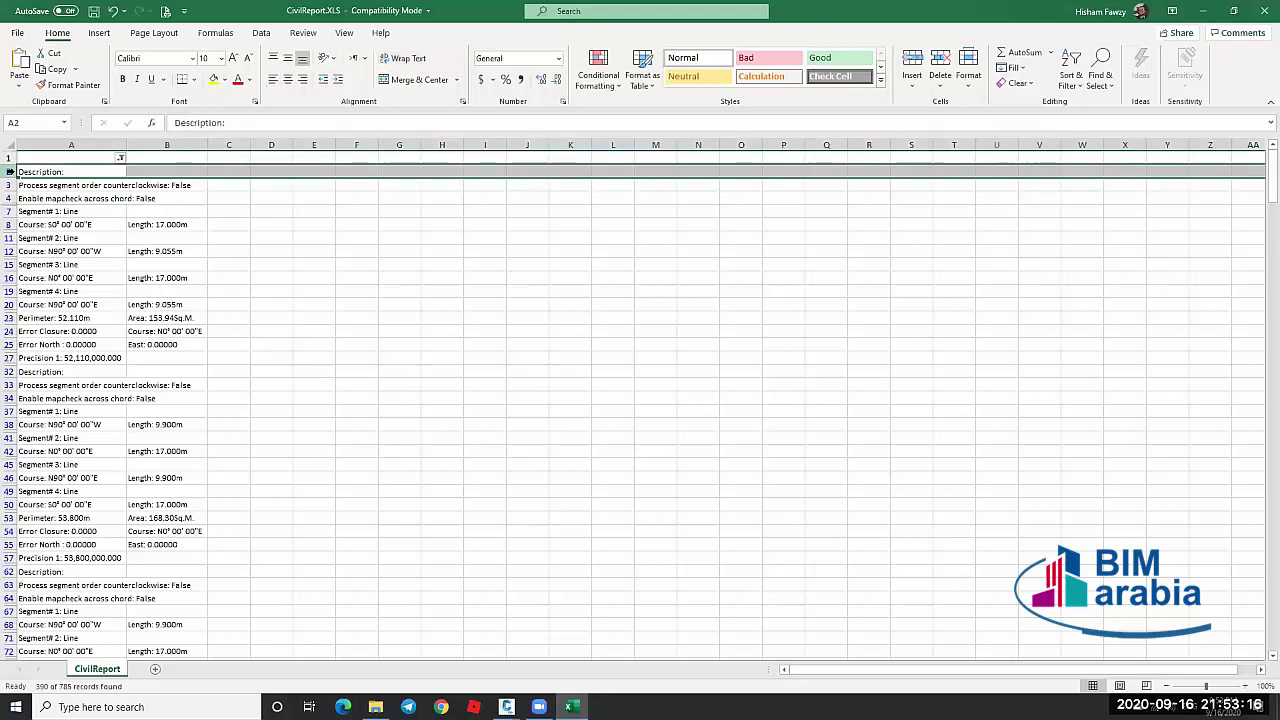
Delete the filtered descriptive rows, then re-filter column A to show the blank cells
key("ctrl+shift+Down")
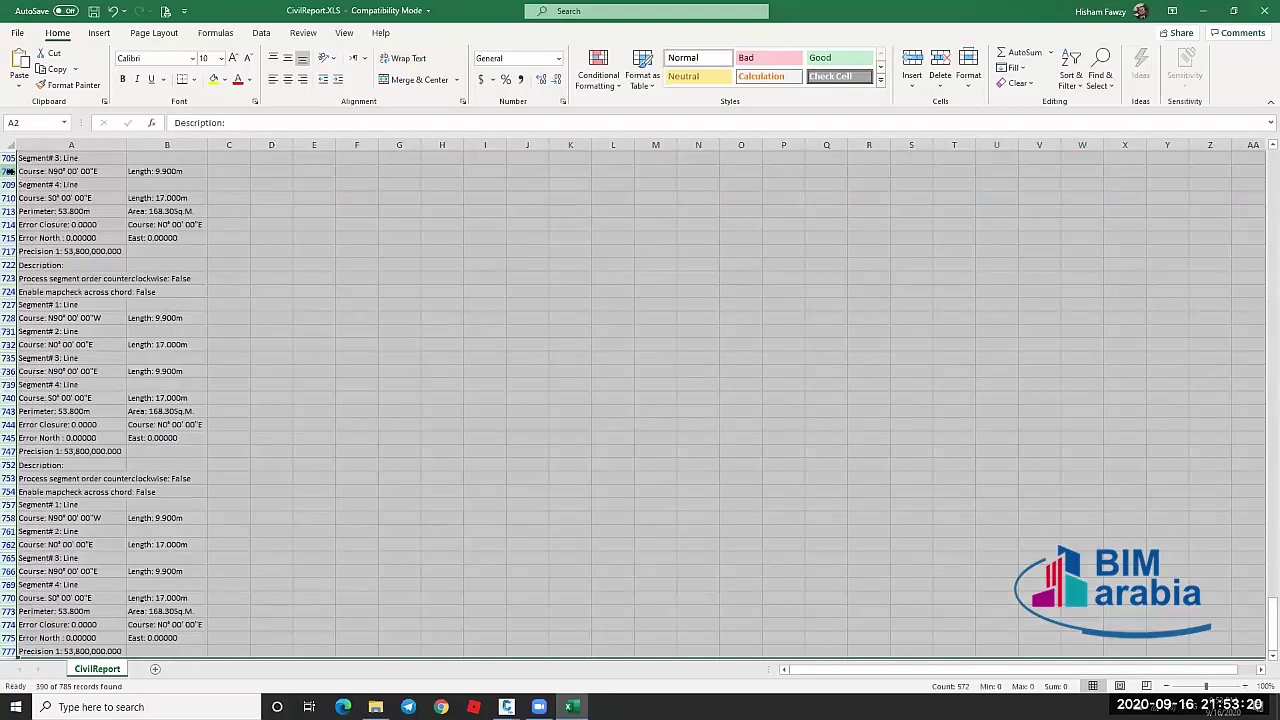
key("shift+F10")
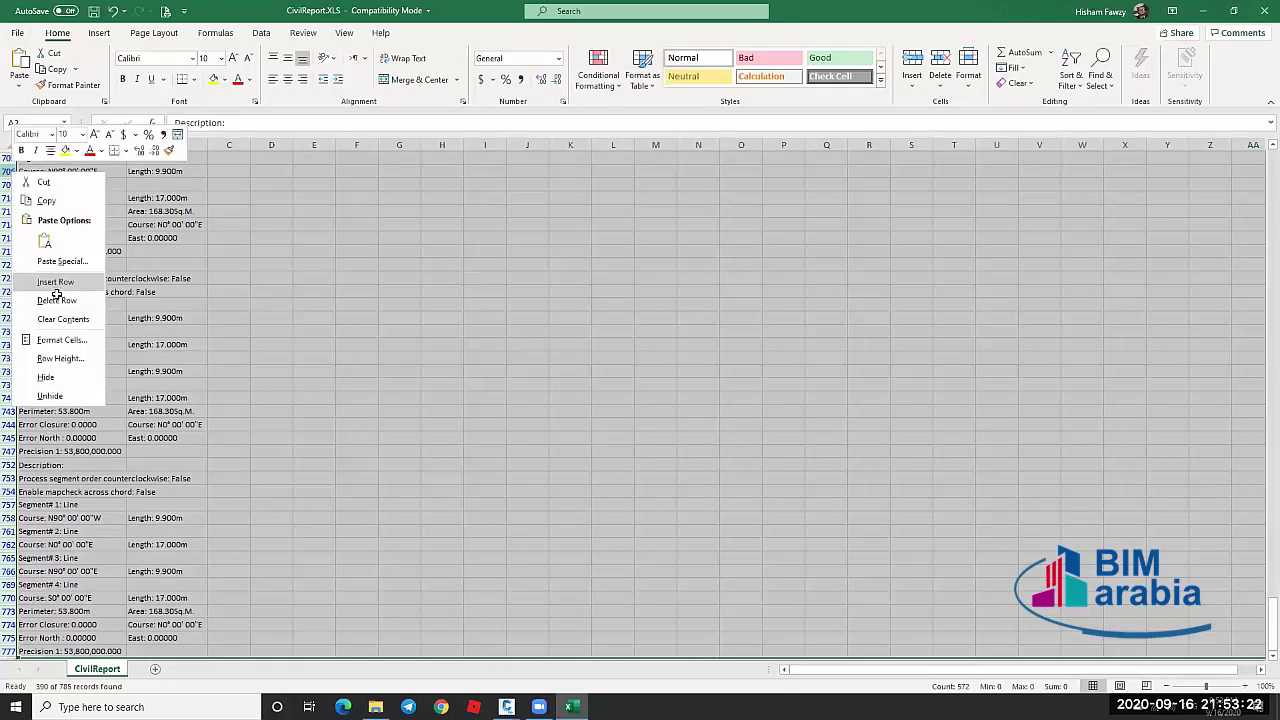
left_click(50, 290)
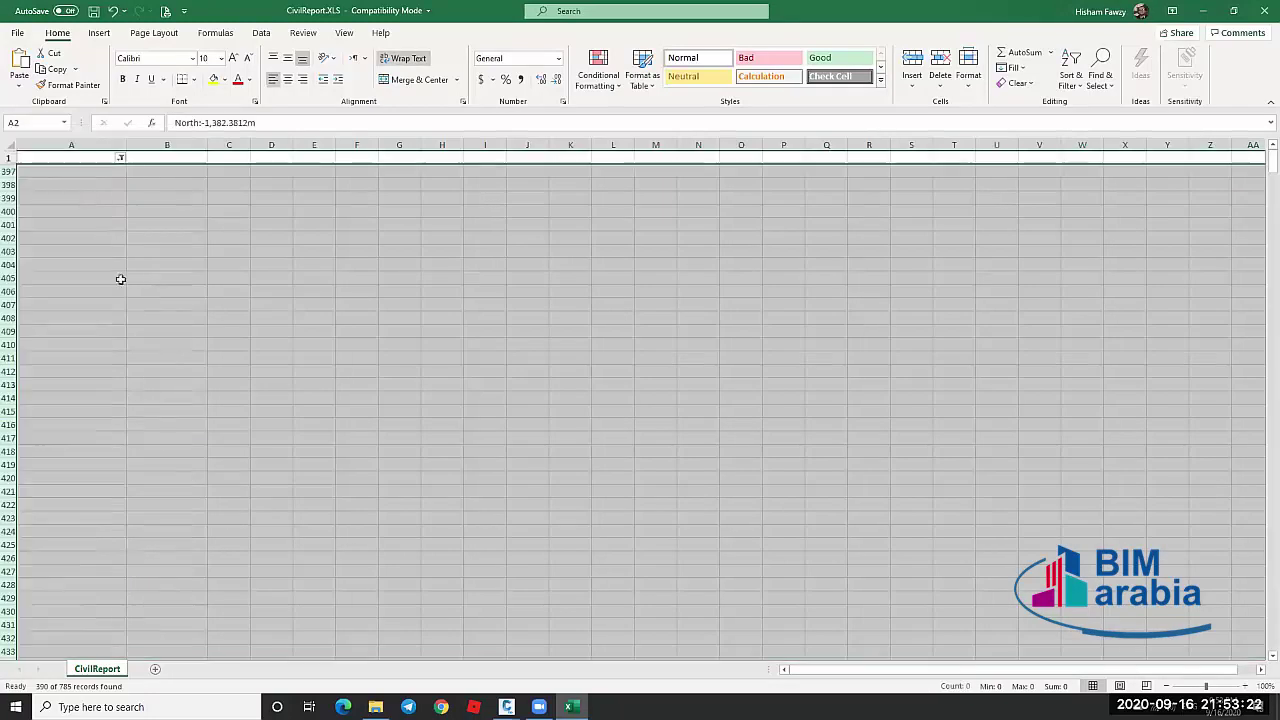
left_click(120, 160)
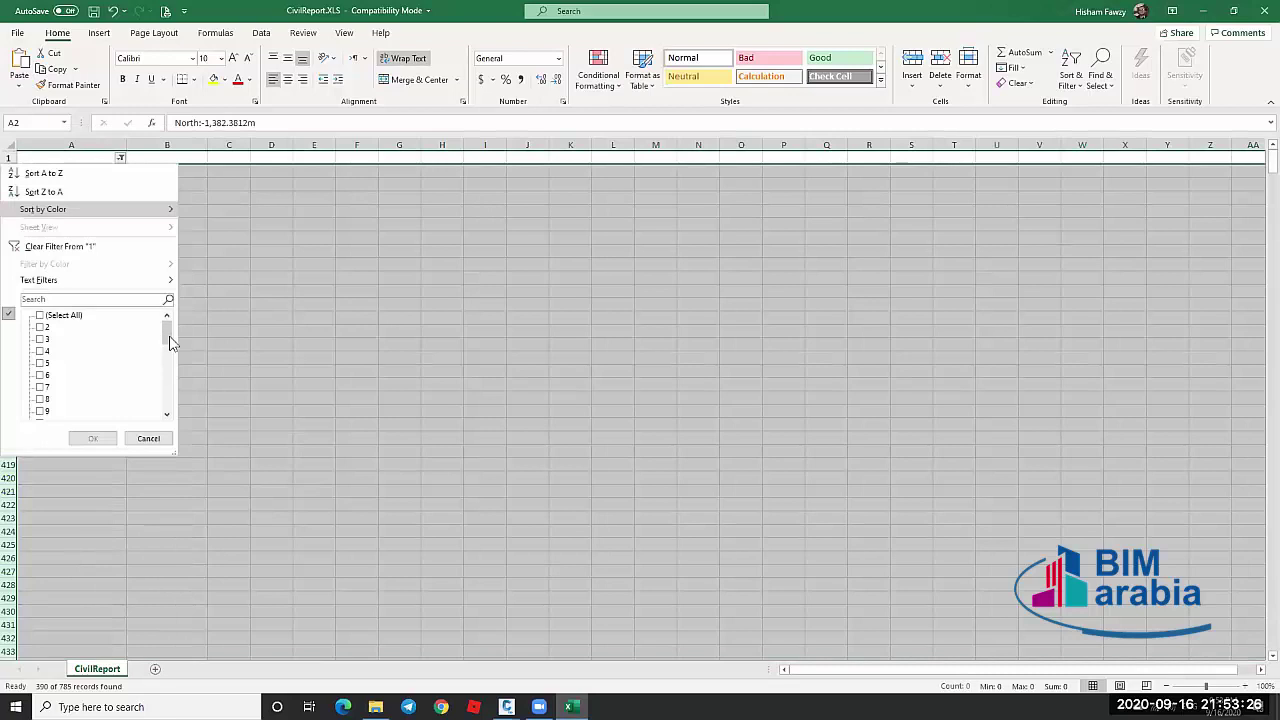
scroll(166, 407, "down", 10)
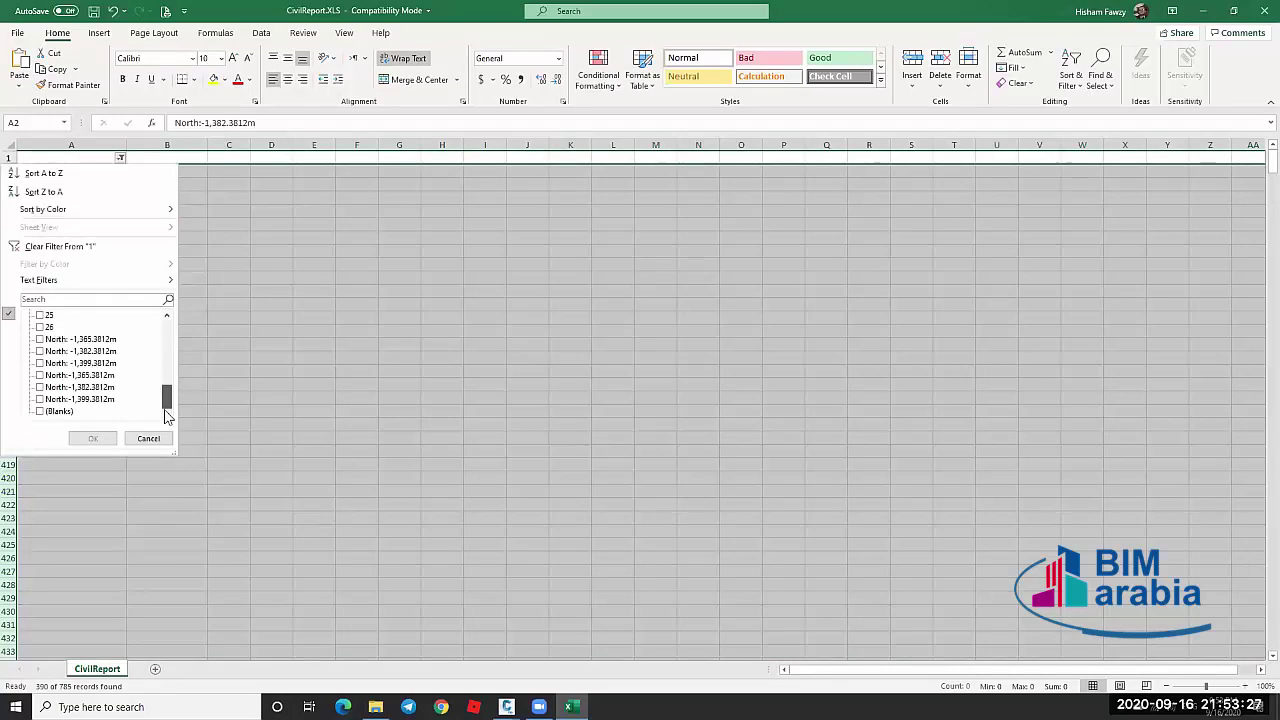
left_click(51, 413)
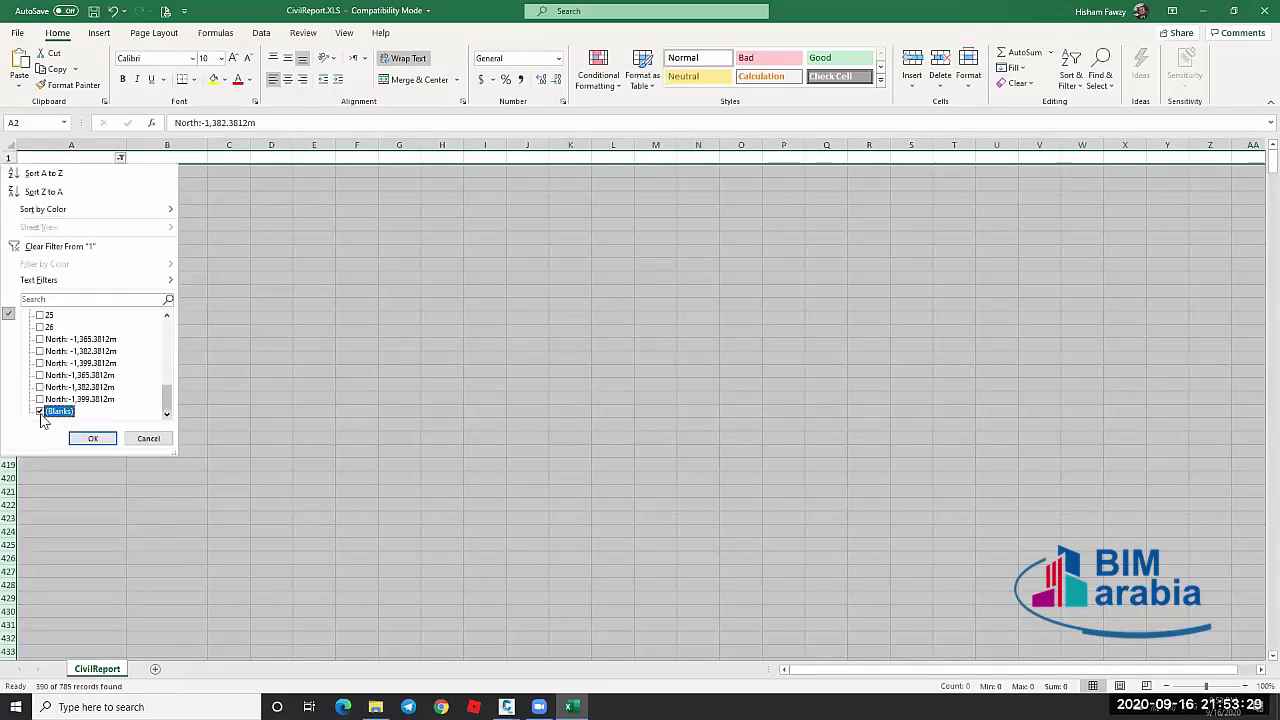
left_click(93, 439)
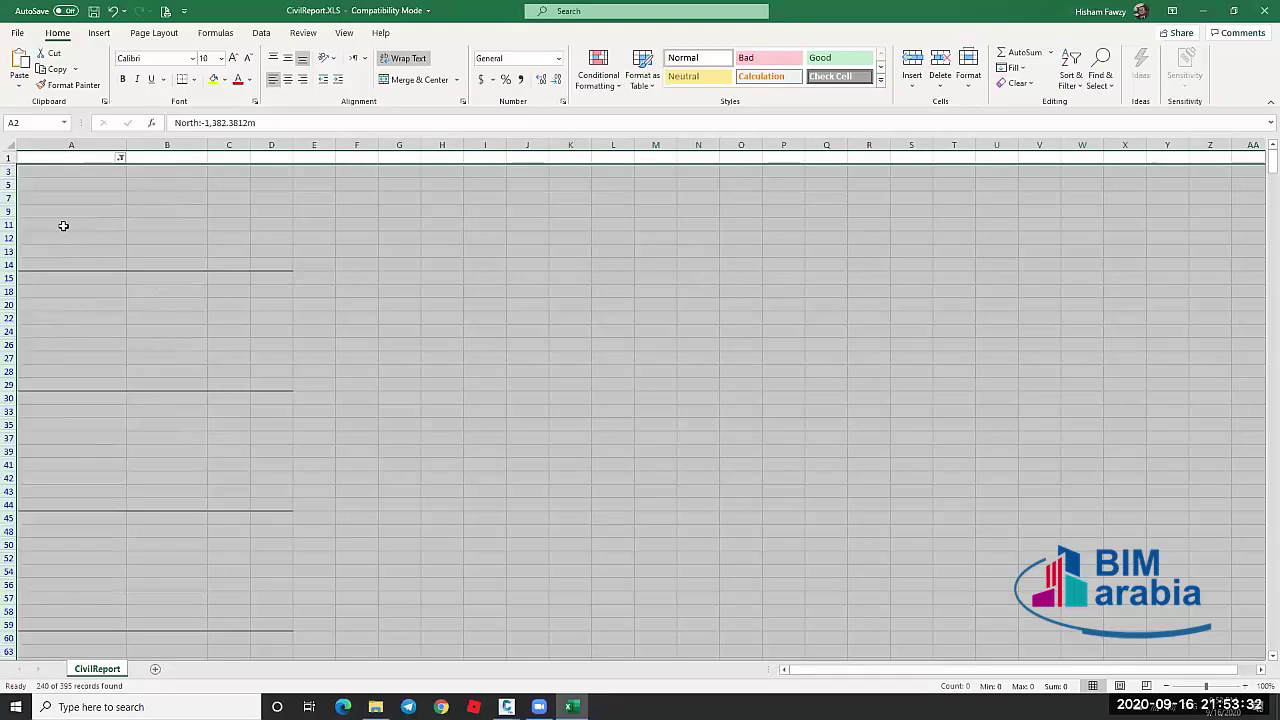
Delete the blank rows and clear the filter, leaving North/East pairs under parcel numbers
left_click(9, 171)
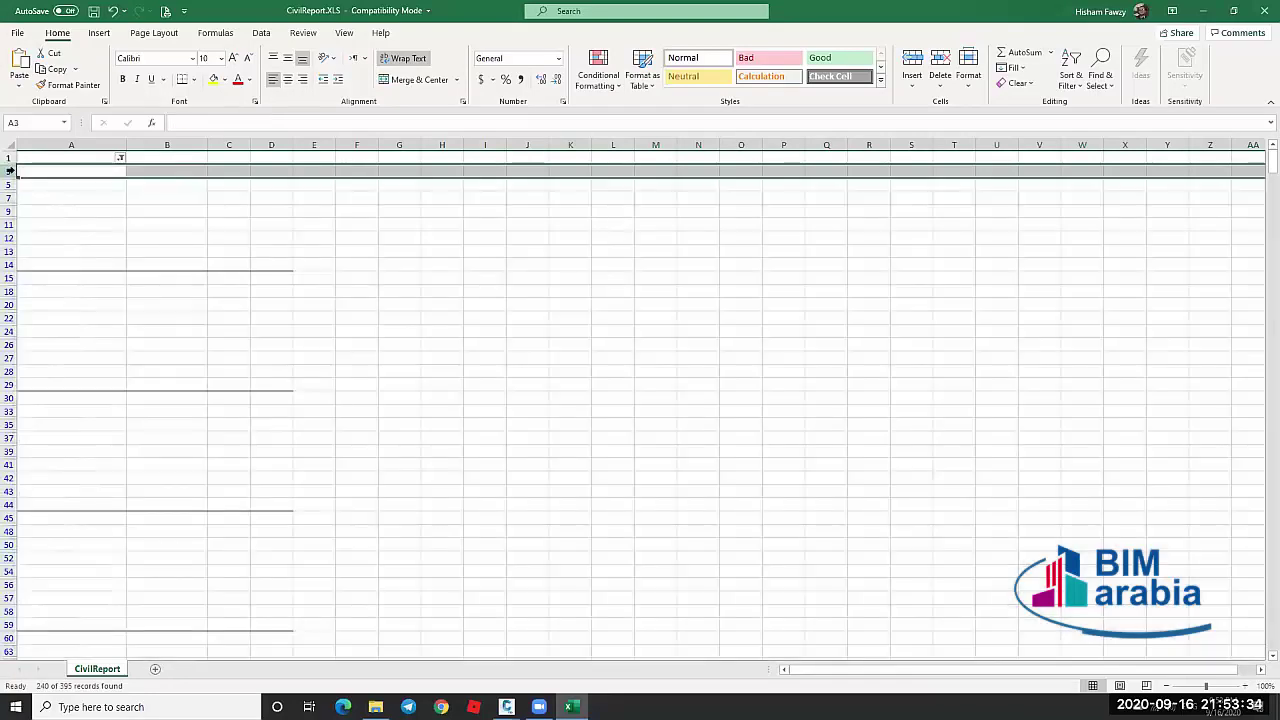
key("ctrl+shift+Down")
right_click(9, 171)
left_click(72, 292)
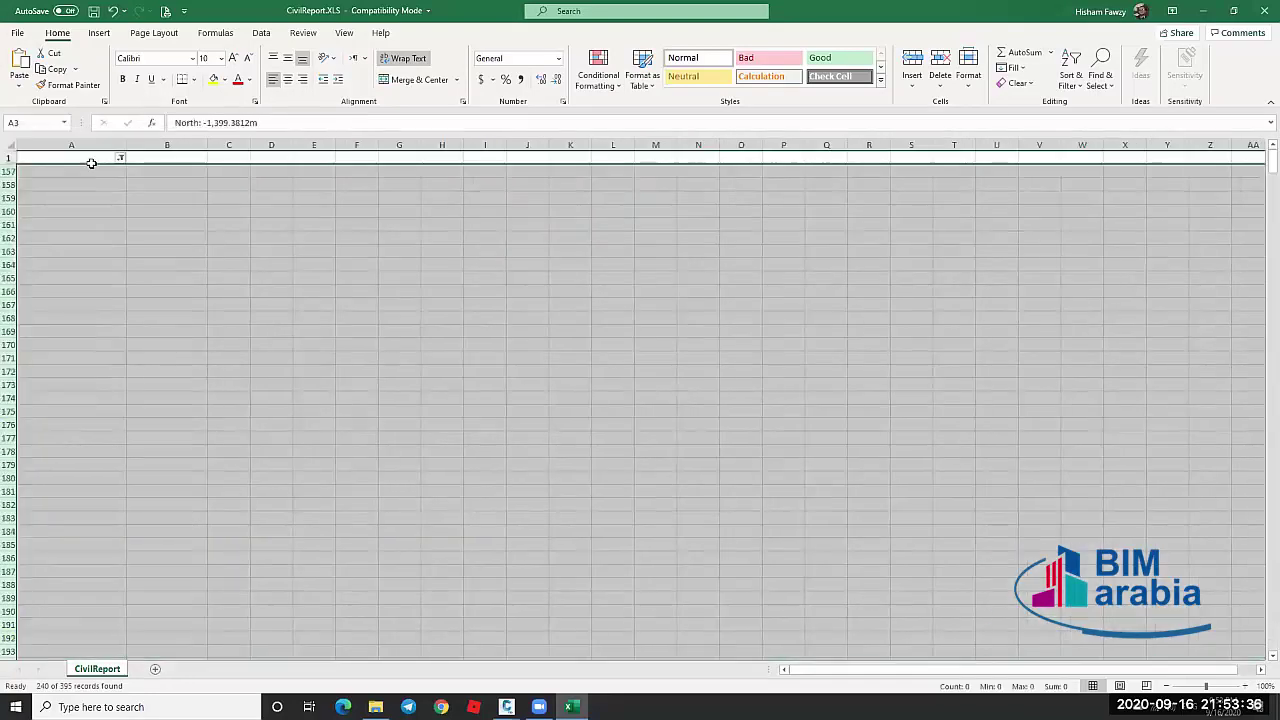
left_click(120, 158)
left_click(66, 245)
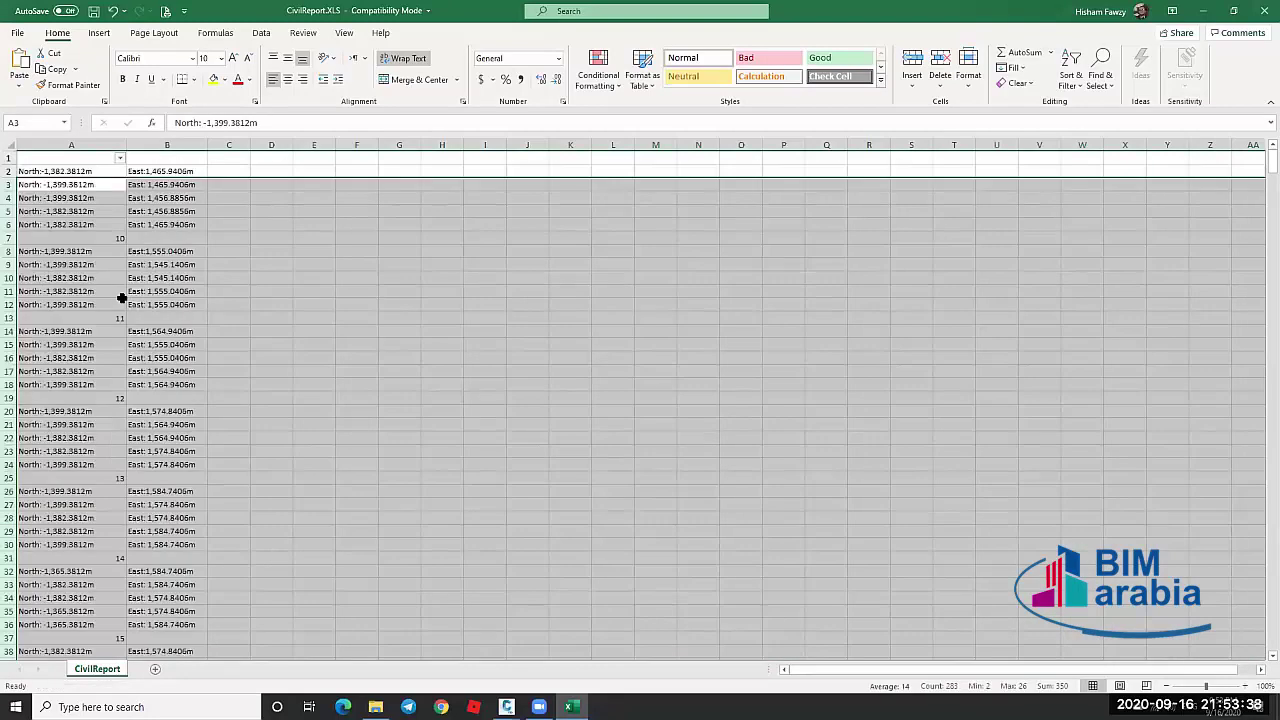
left_click(300, 237)
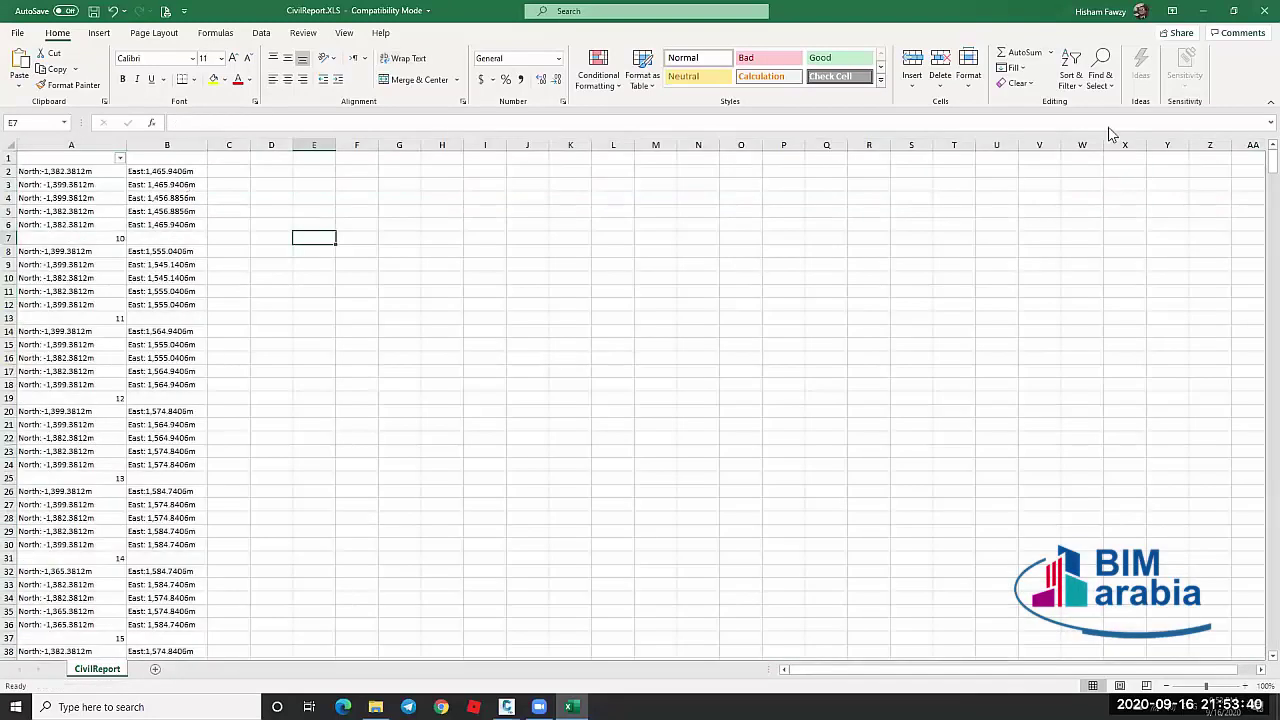
Turn off the filter, check the North/East values in A2, B2 and B6, and return to Civil 3D
left_click(1071, 78)
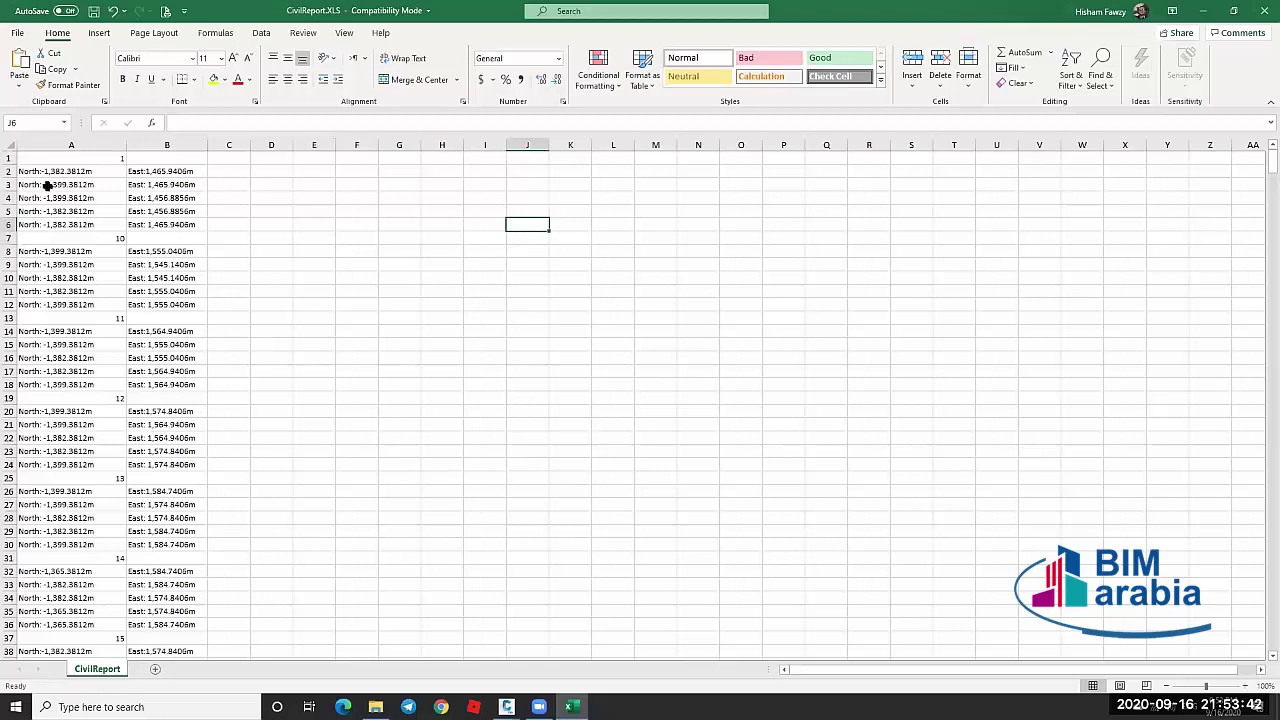
left_click(85, 158)
left_click(90, 171)
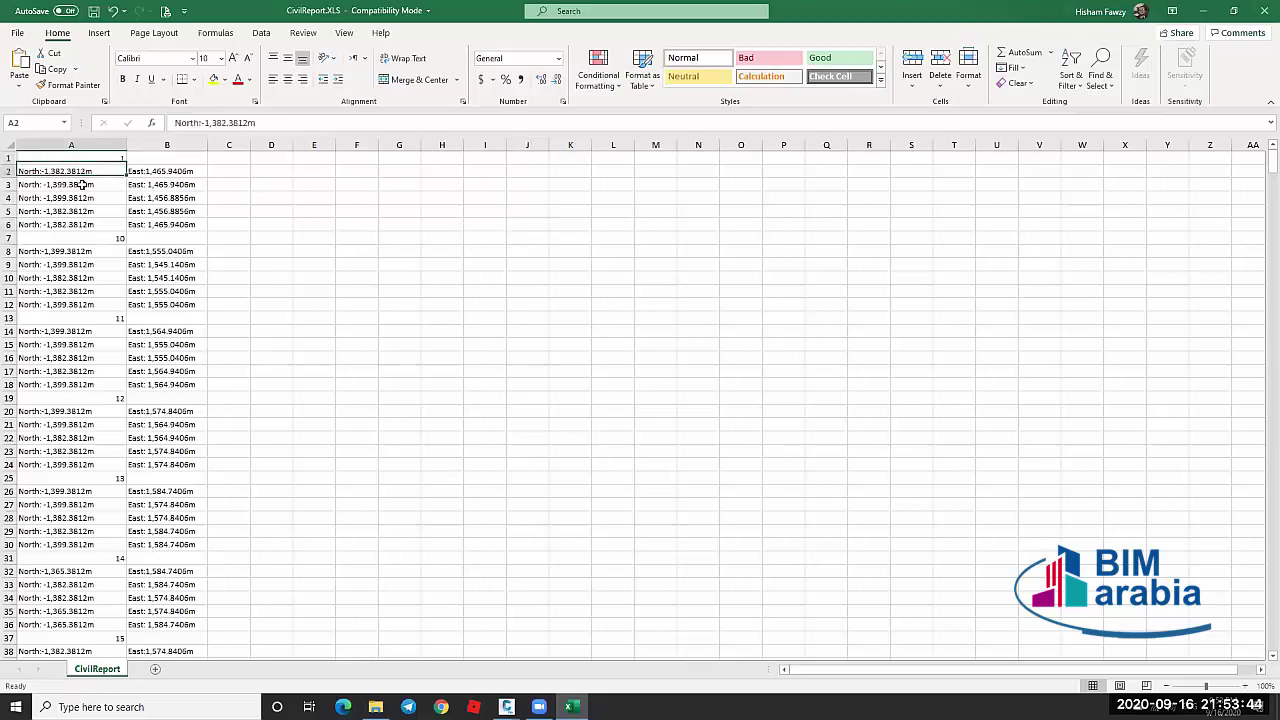
left_click(137, 174)
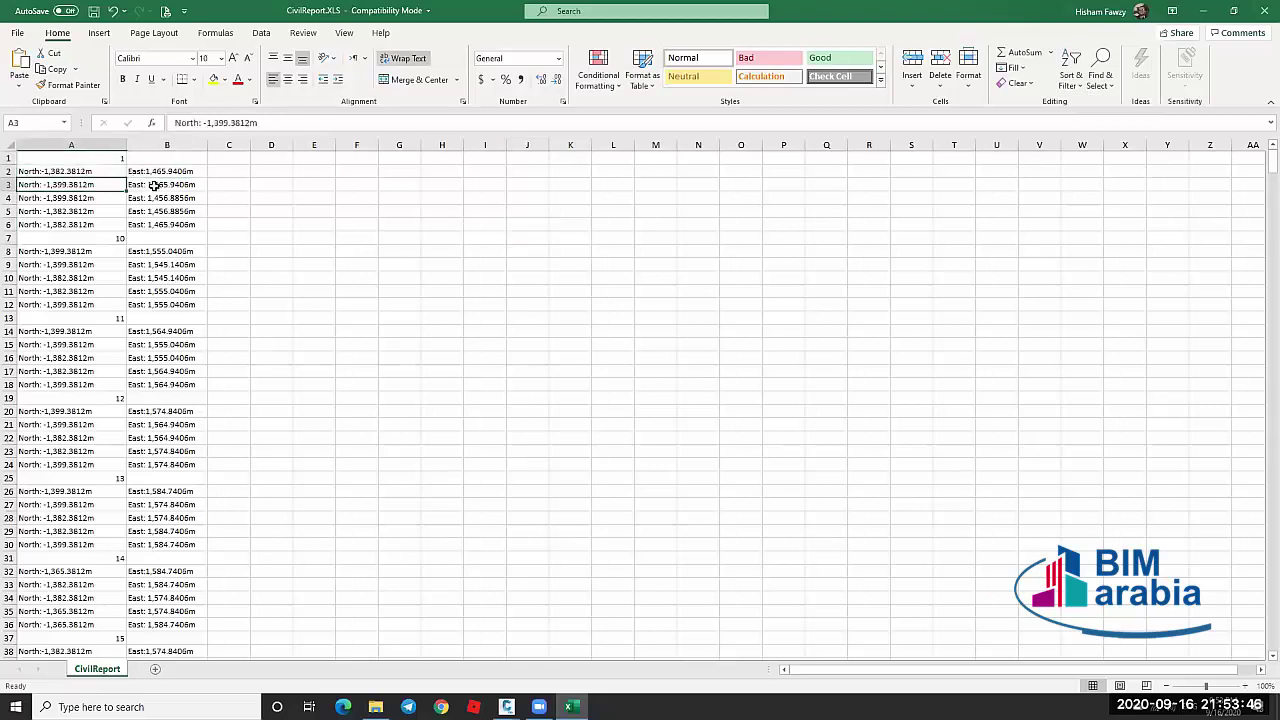
left_click(265, 221)
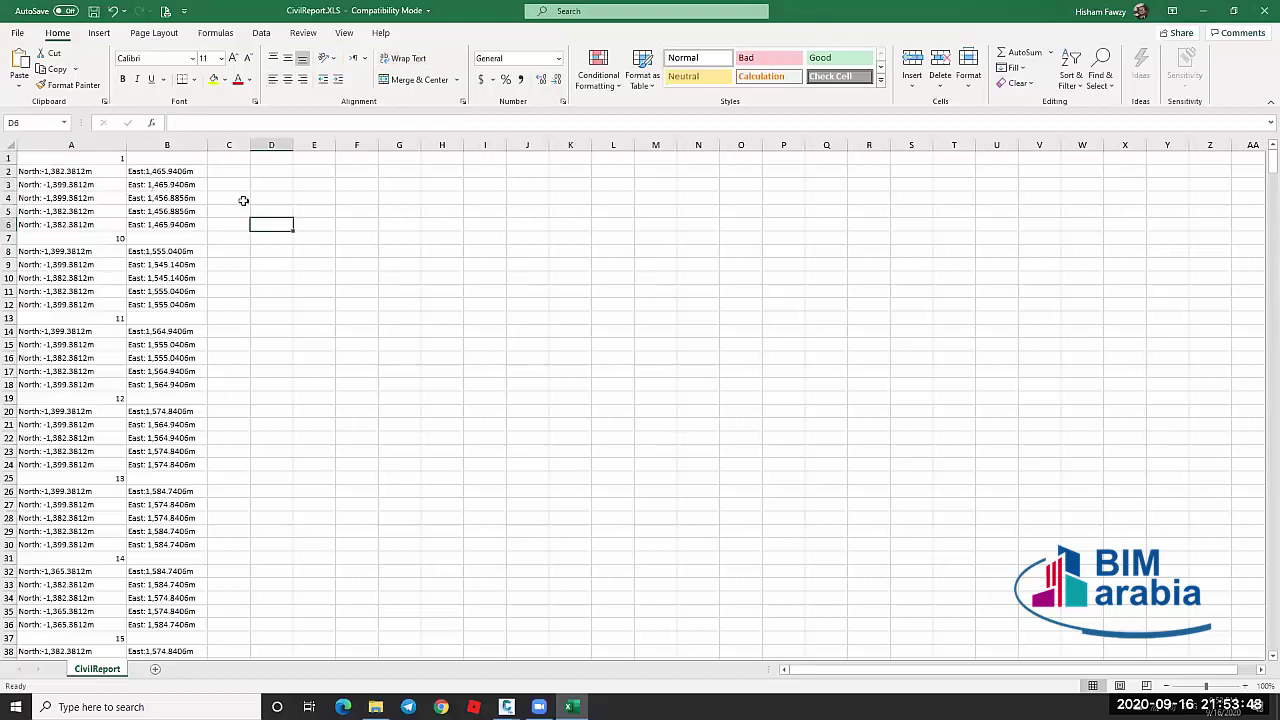
left_click(33, 173)
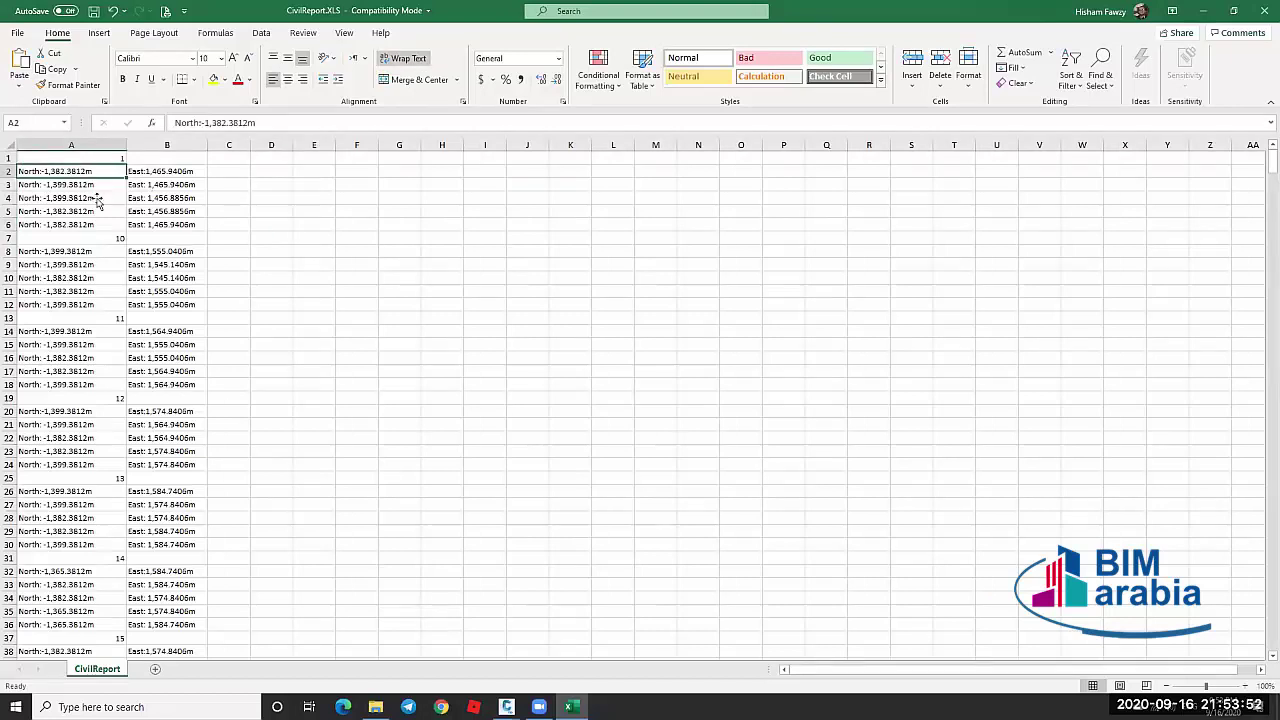
left_click(132, 175)
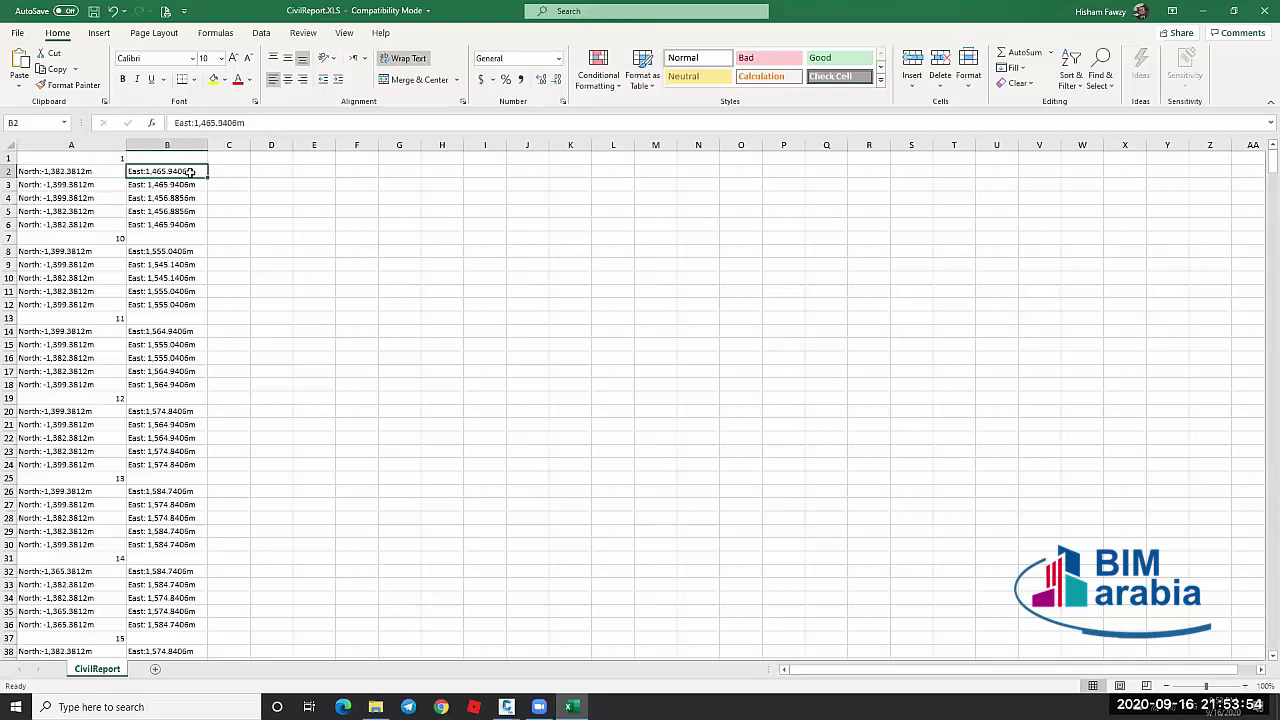
left_click(157, 224)
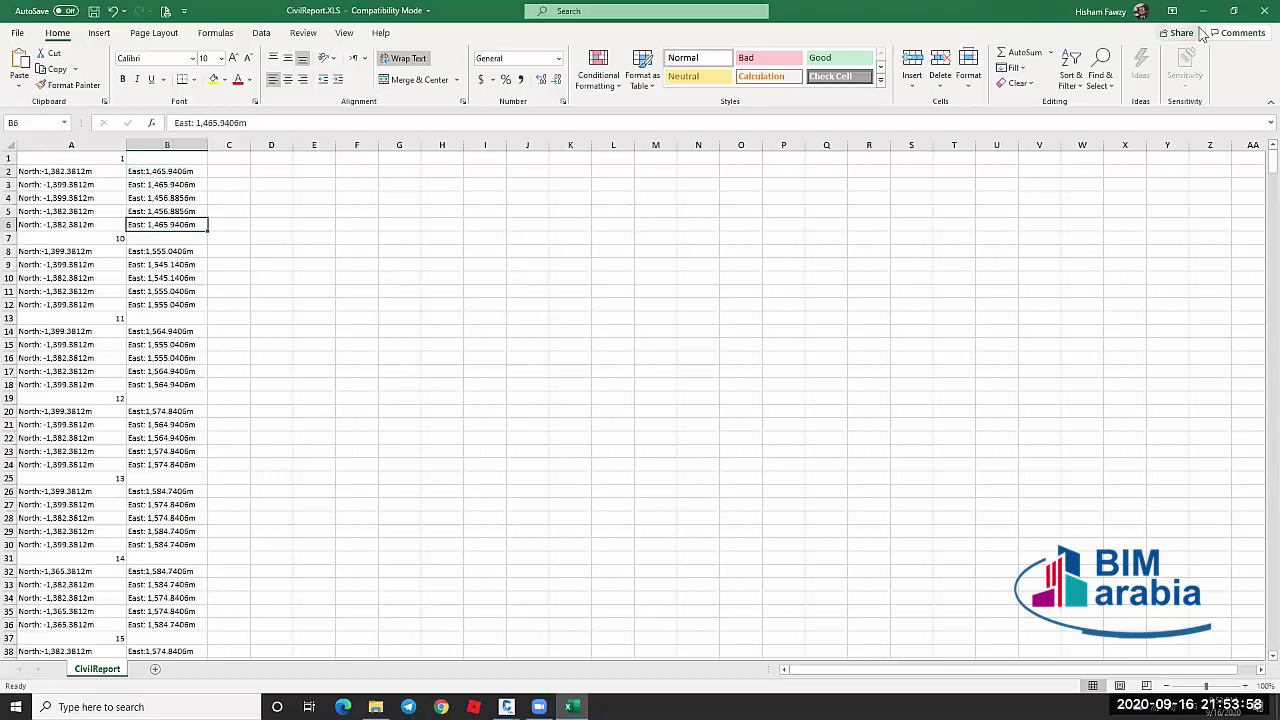
key("alt+Tab")
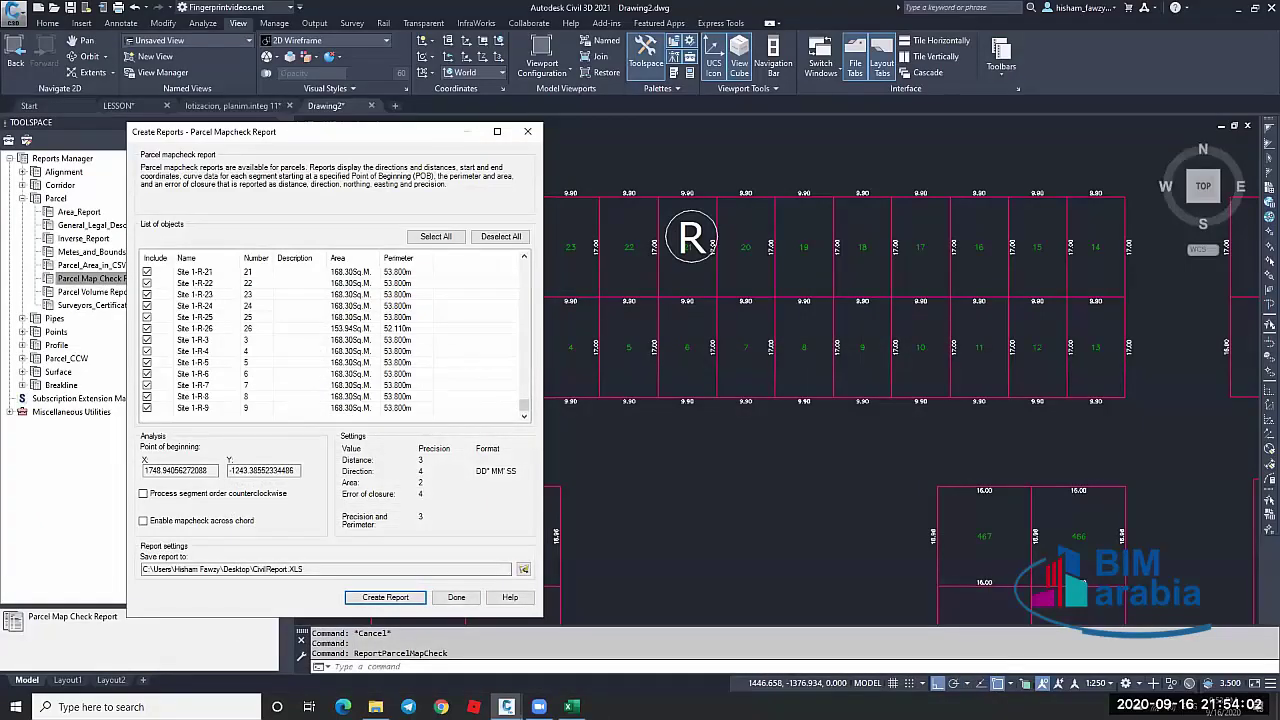
Close the Mapcheck dialog and draw a closed PLINE through parcel 1's four corners
left_click(456, 597)
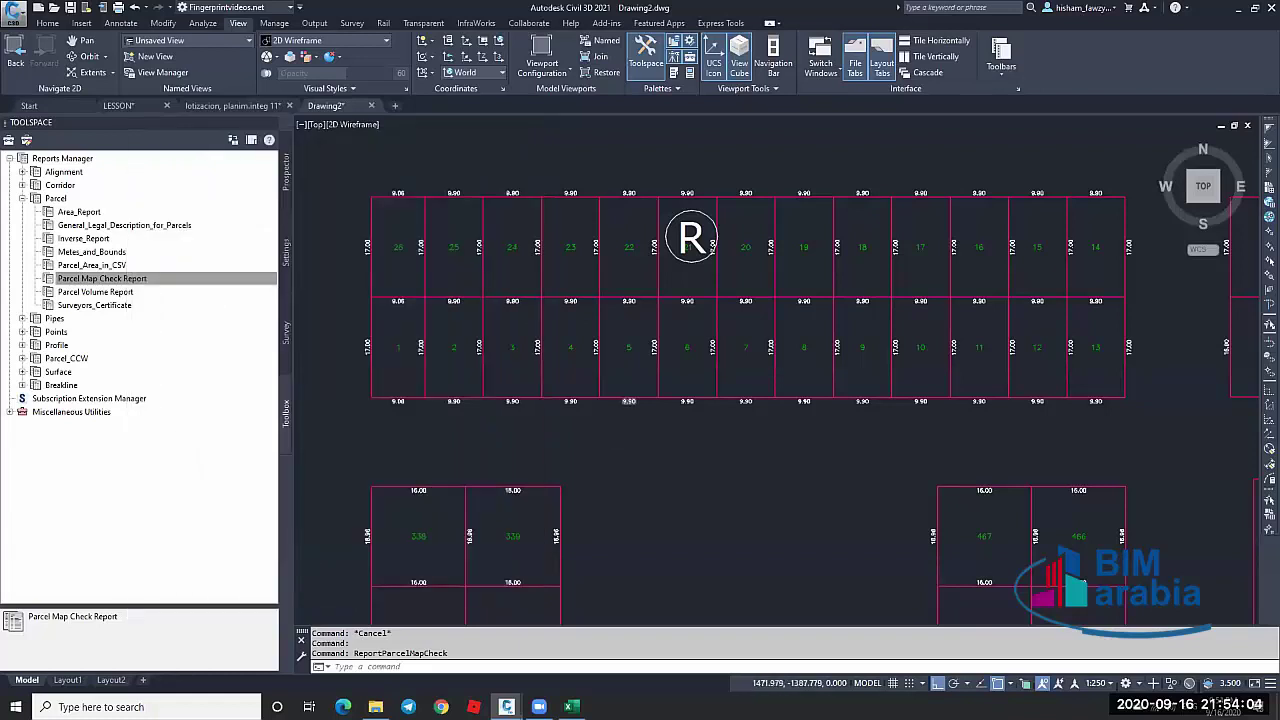
scroll(456, 328, "up", 5)
middle_click_drag(466, 343, 763, 300)
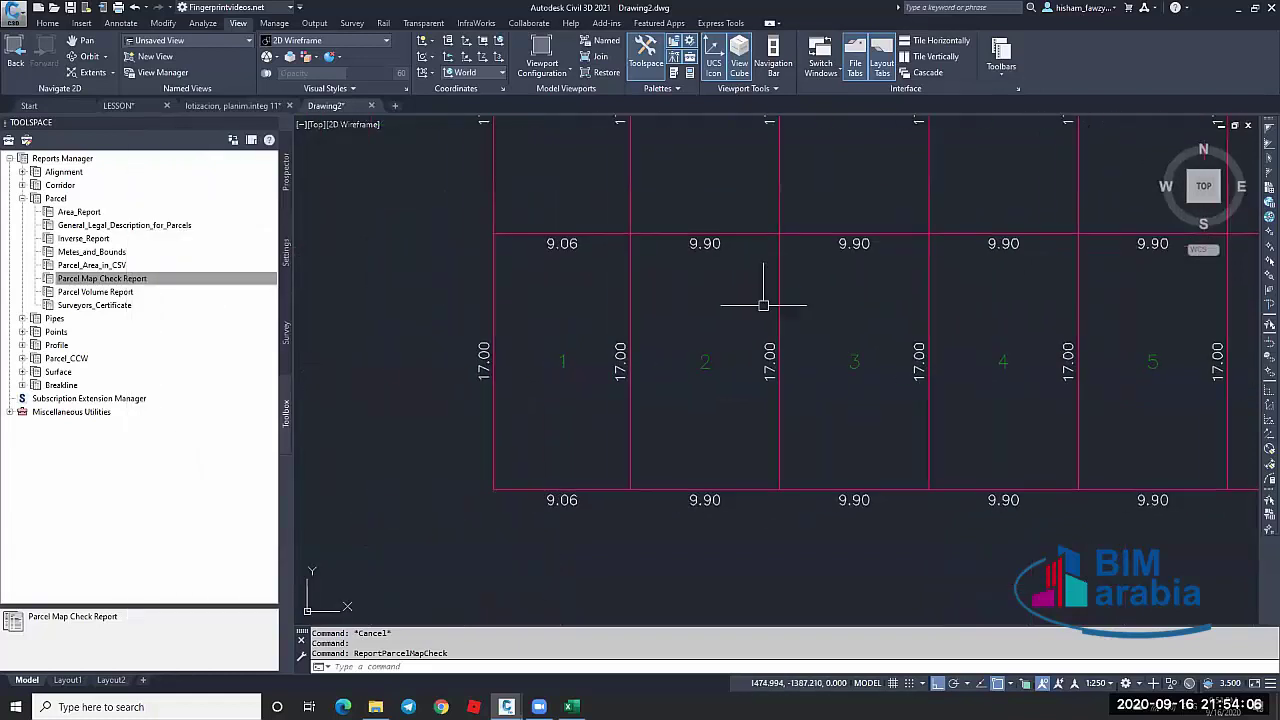
type("pl")
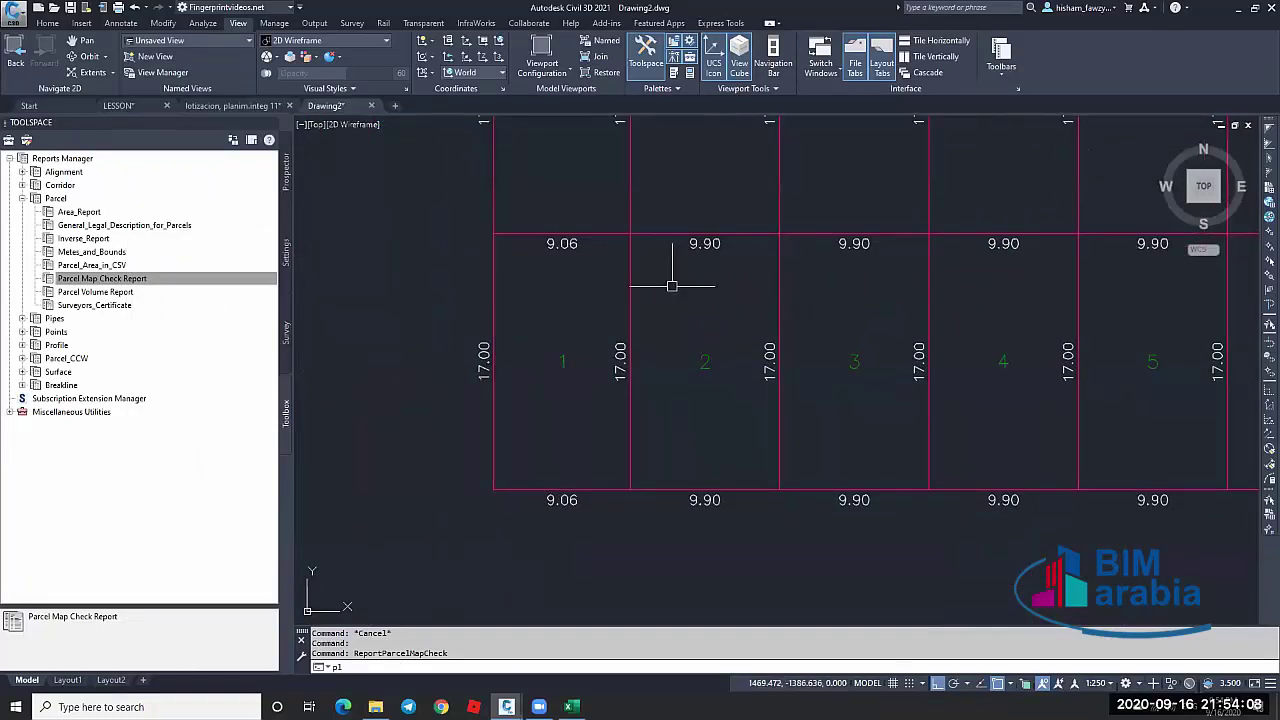
key("Return")
left_click(630, 235)
left_click(630, 490)
left_click(493, 490)
left_click(493, 235)
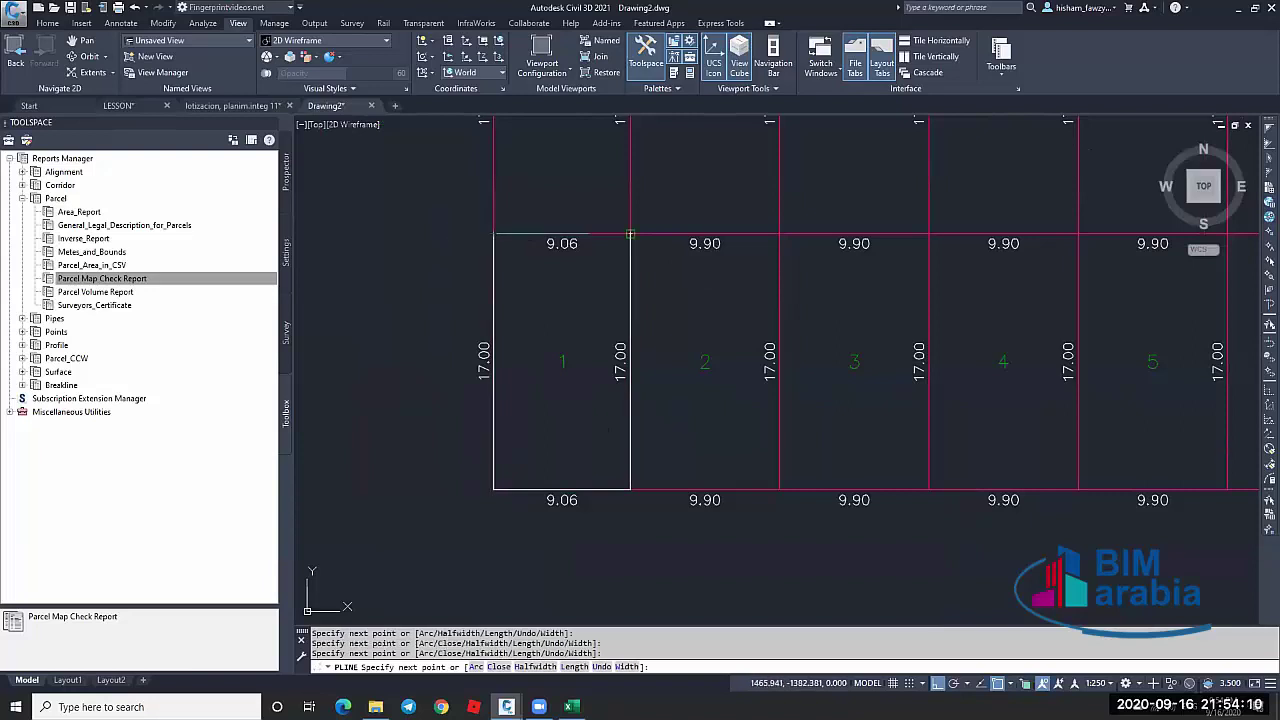
left_click(630, 235)
key("Escape")
key("Escape")
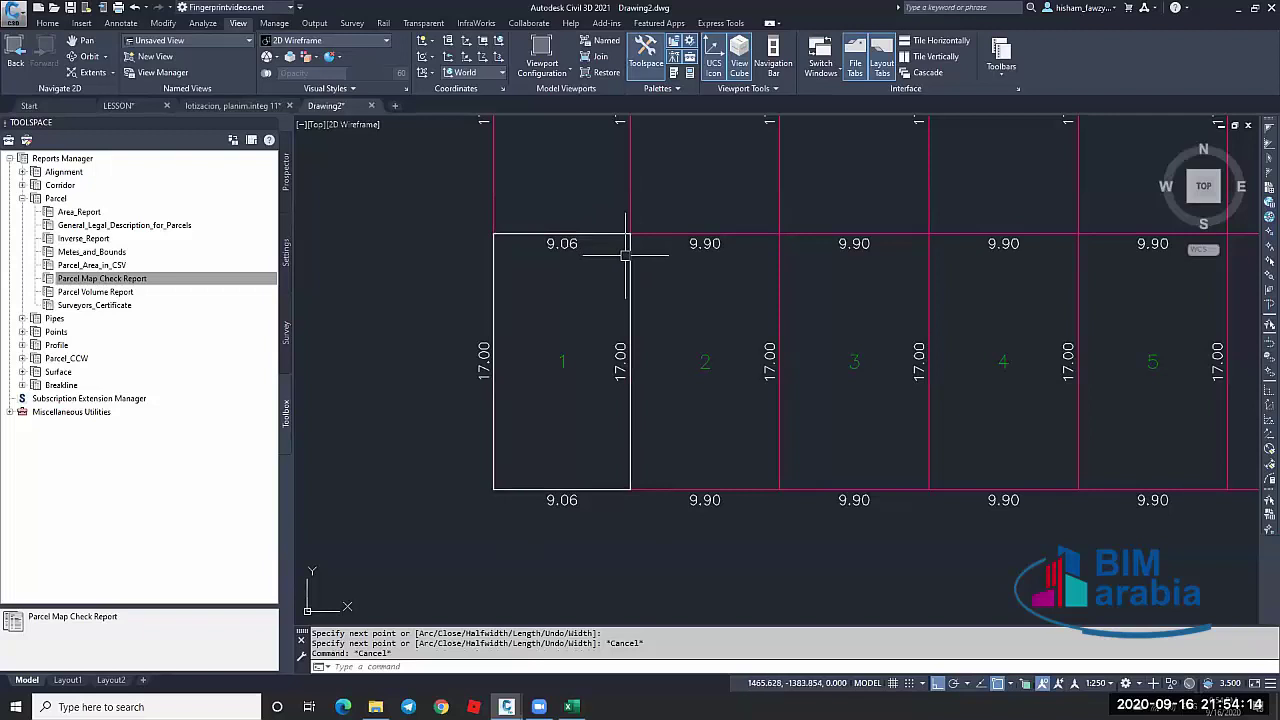
left_click(627, 253)
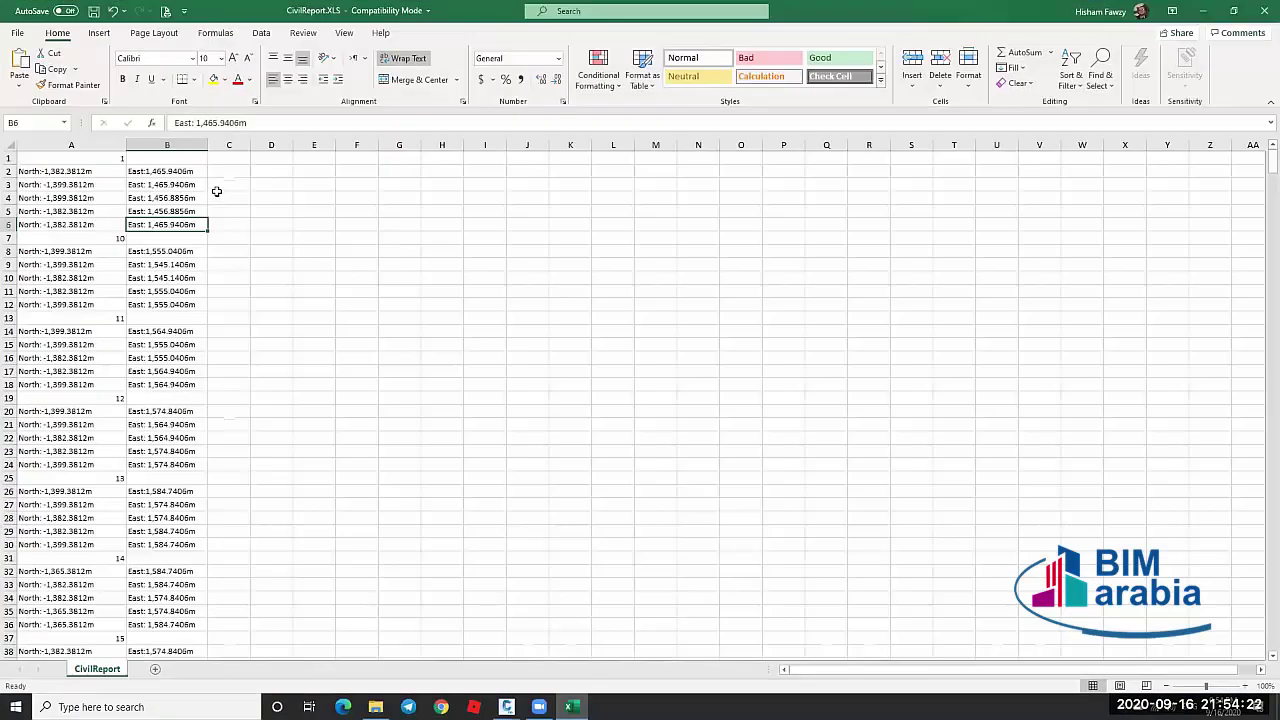
Enter the formula =IF(B7="",1,"") in cell C6
left_click(224, 222)
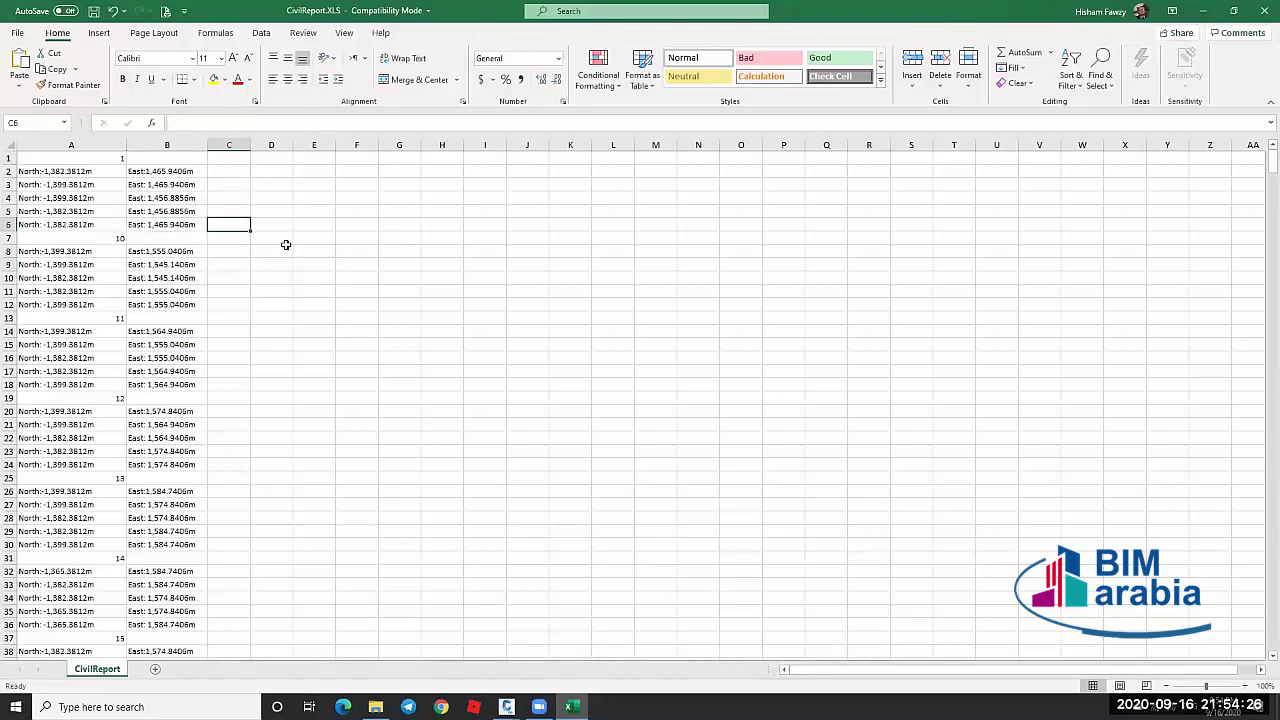
type("=")
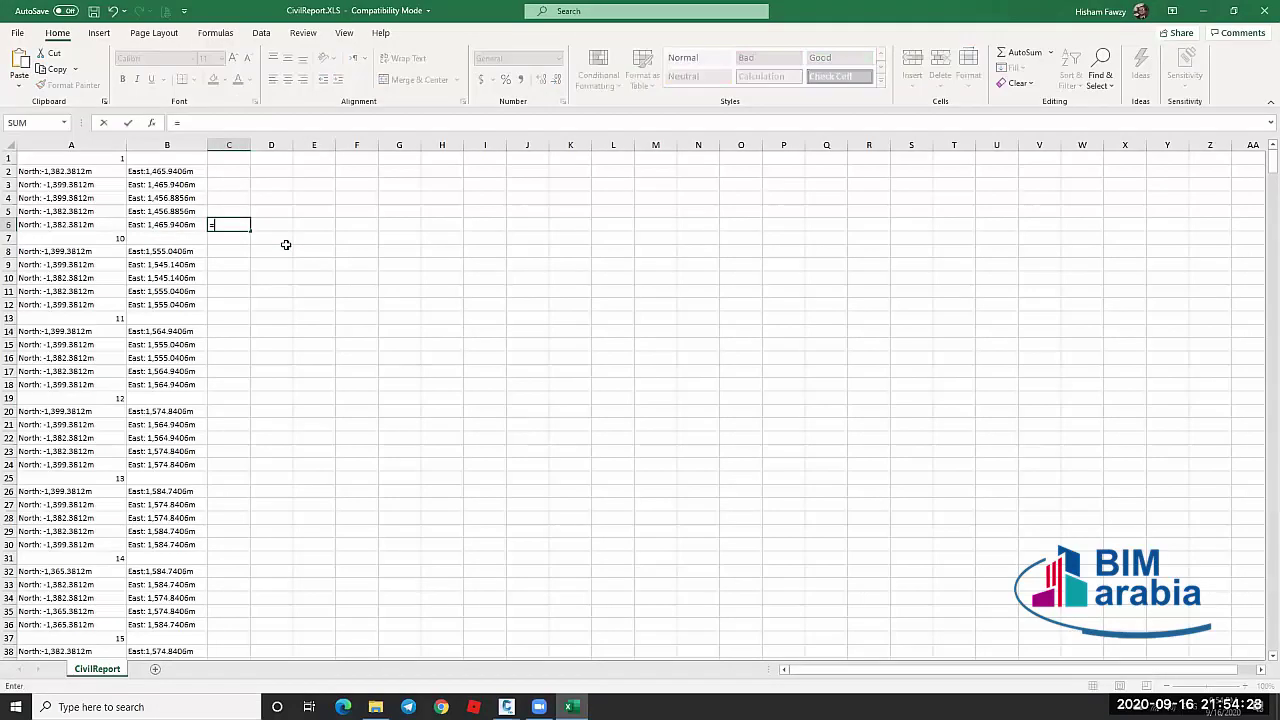
type("if")
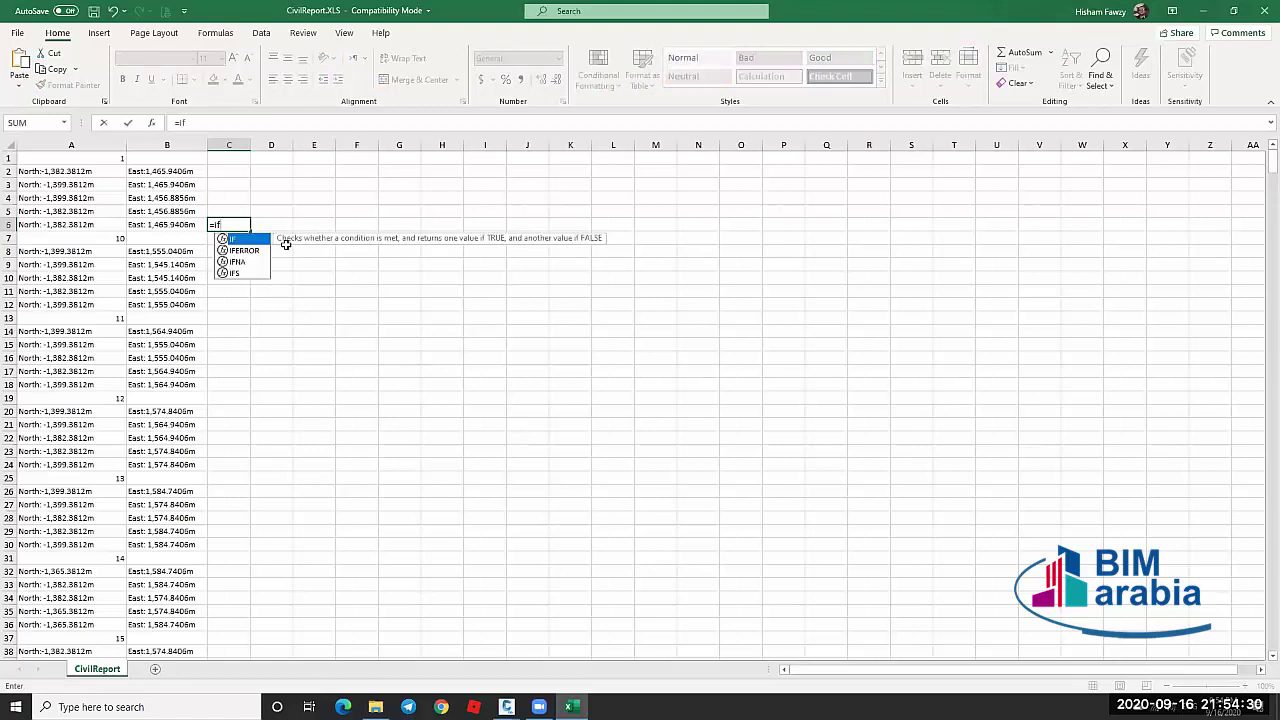
type("(")
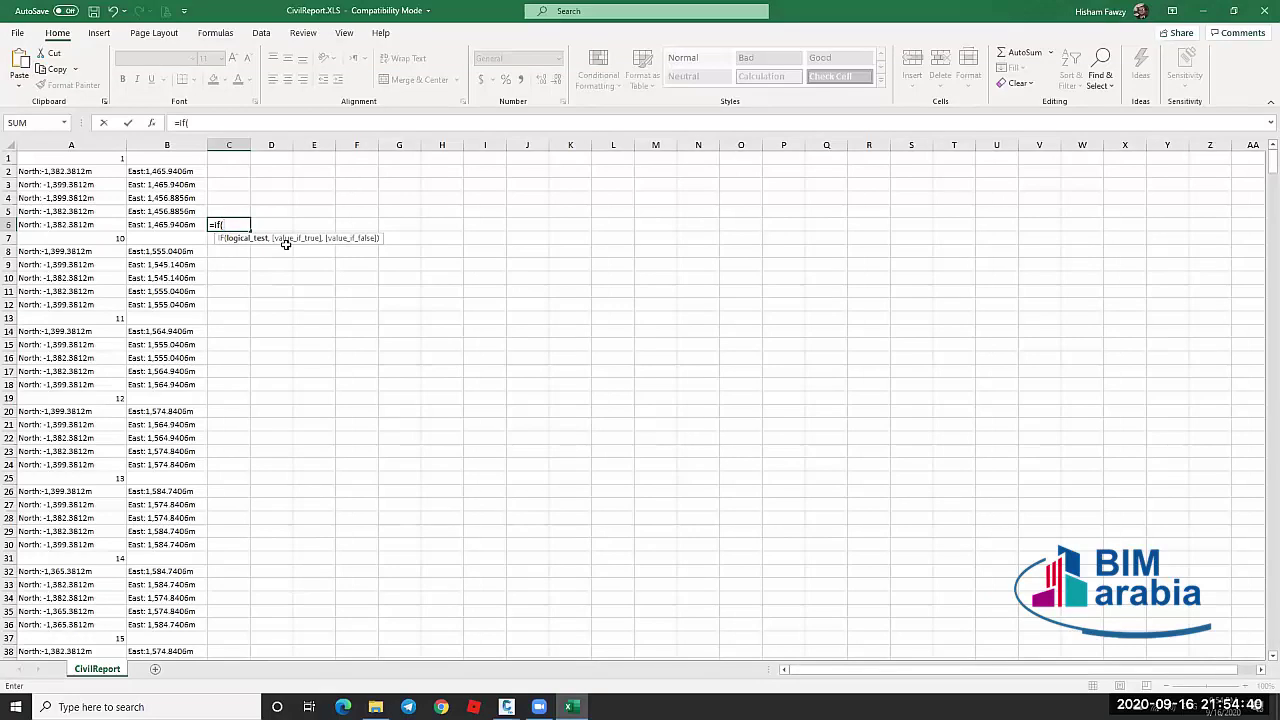
left_click(173, 237)
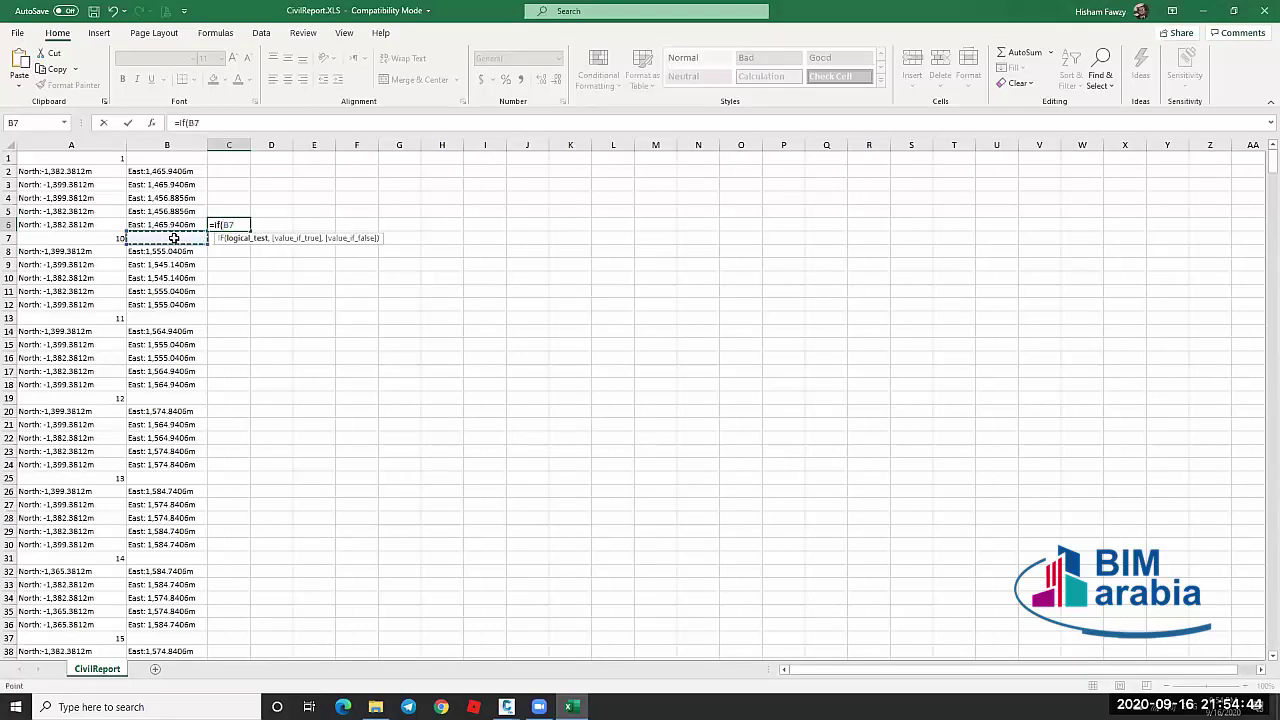
type("=\"\",1")
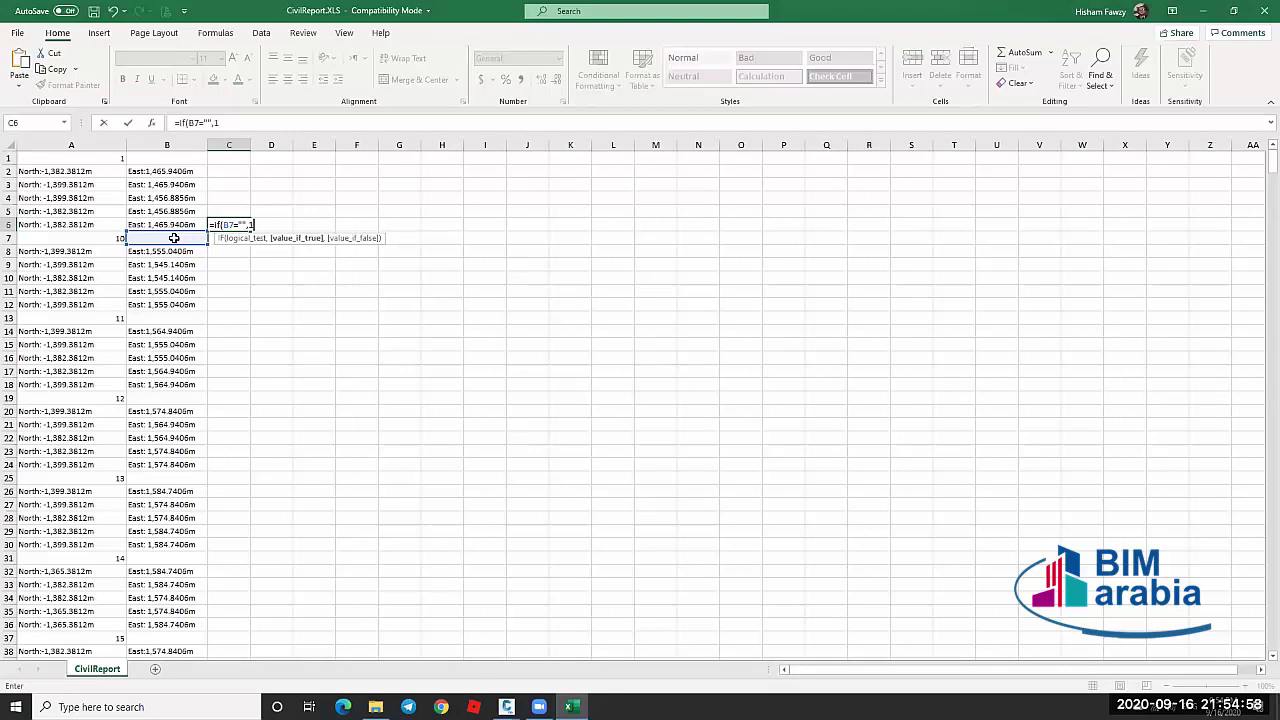
type(",")
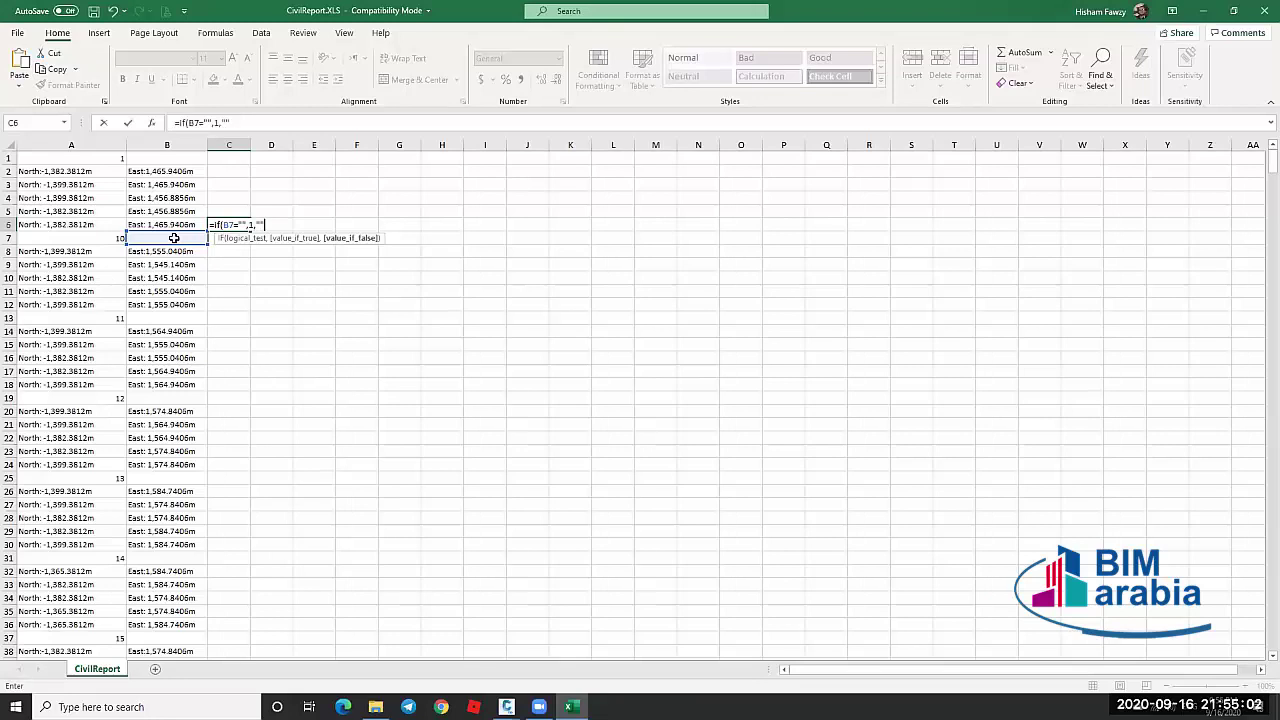
type("\"\")")
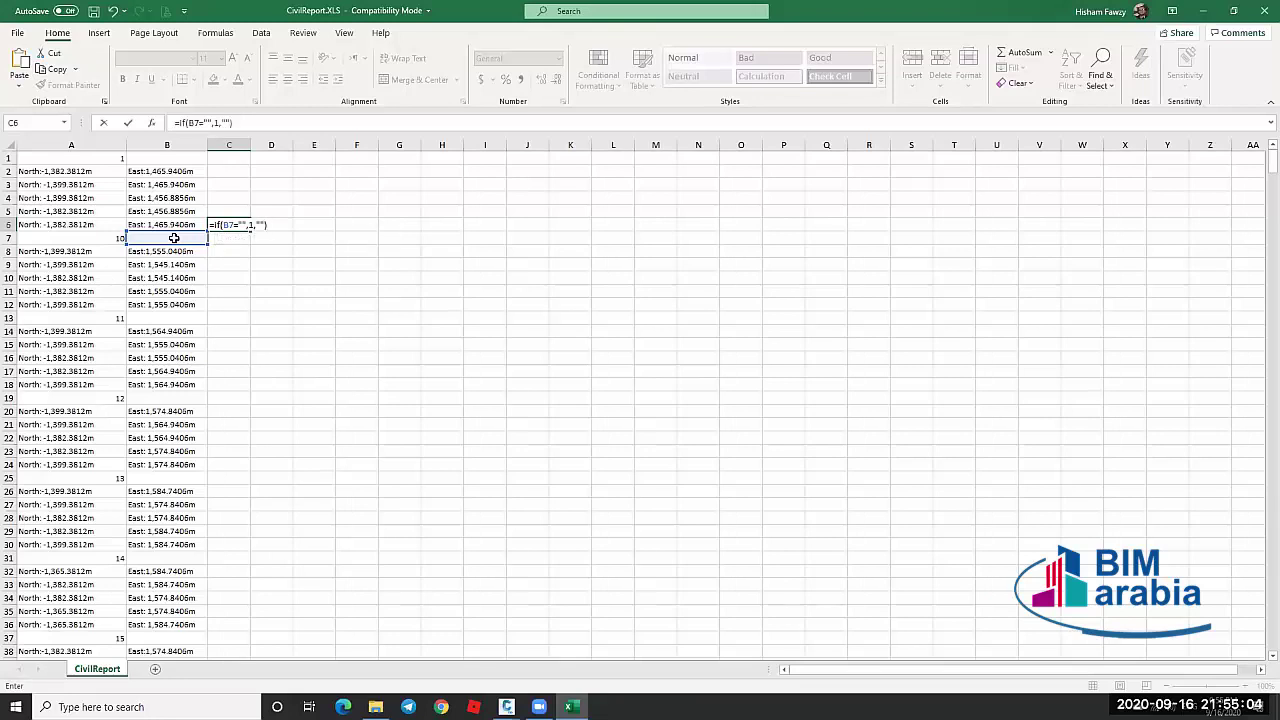
key("Return")
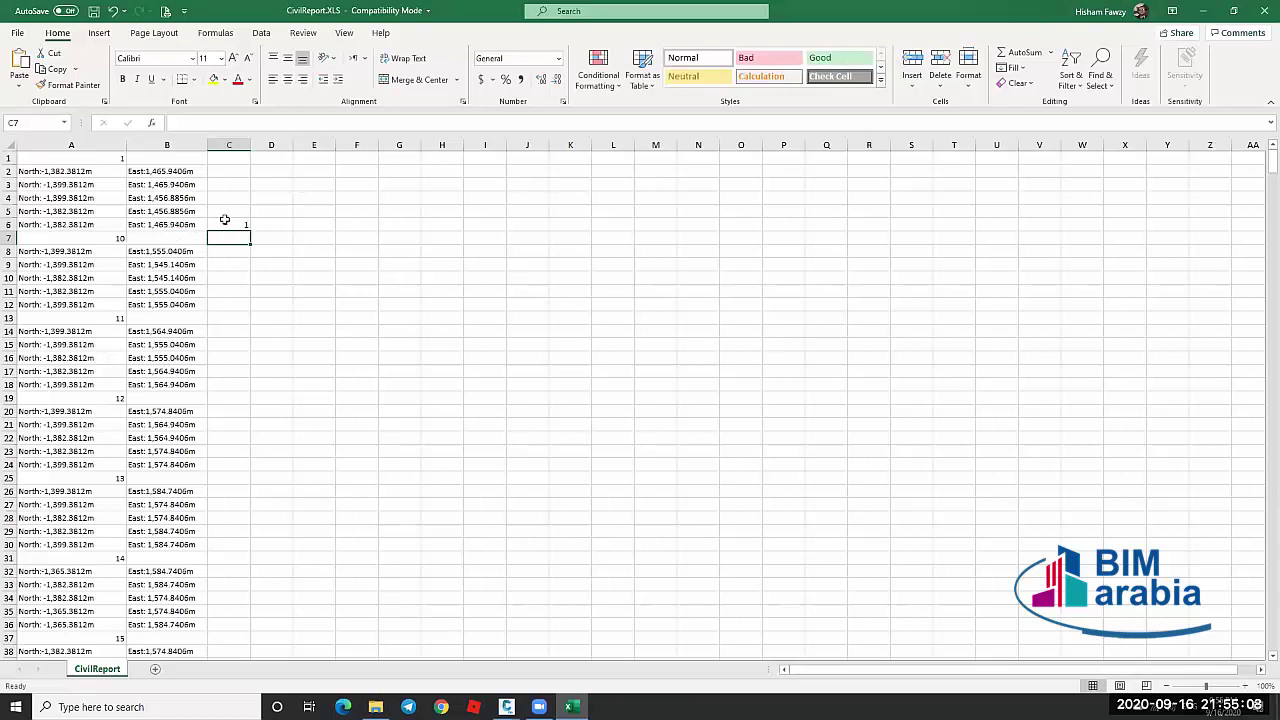
Check the C6 formula and confirm that the B7 cell it tests is empty
left_click(226, 225)
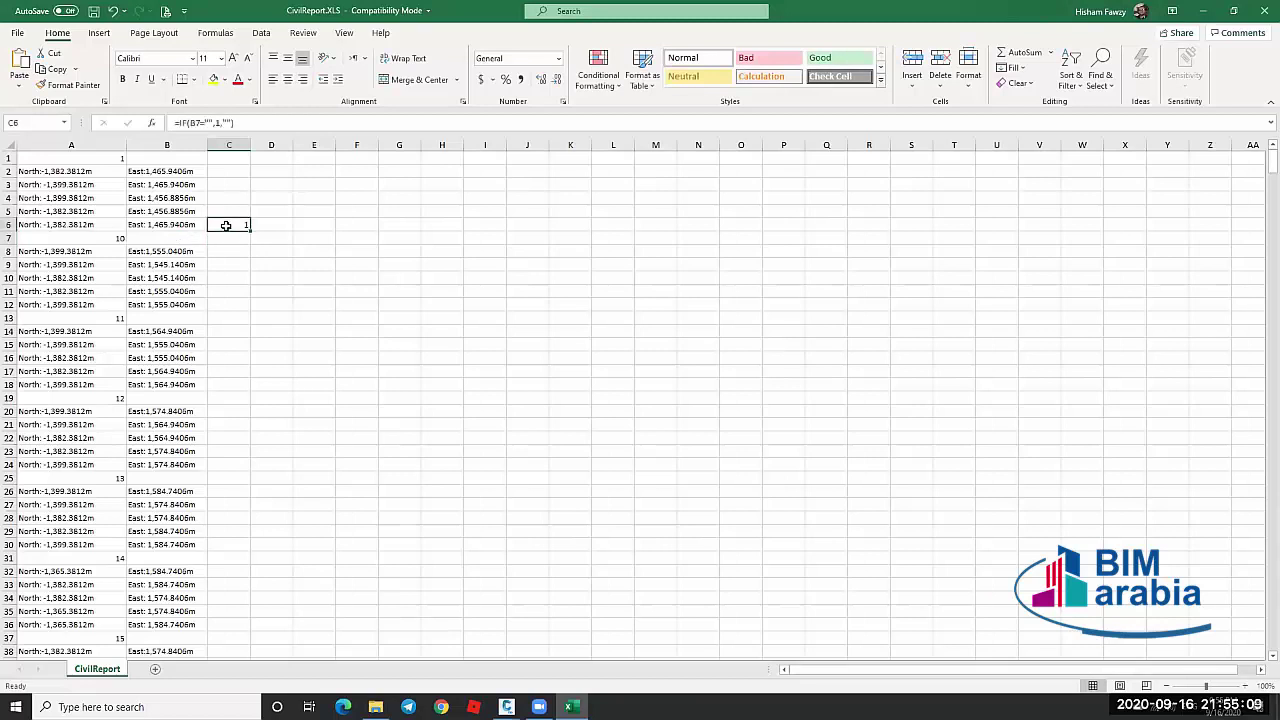
left_click(176, 237)
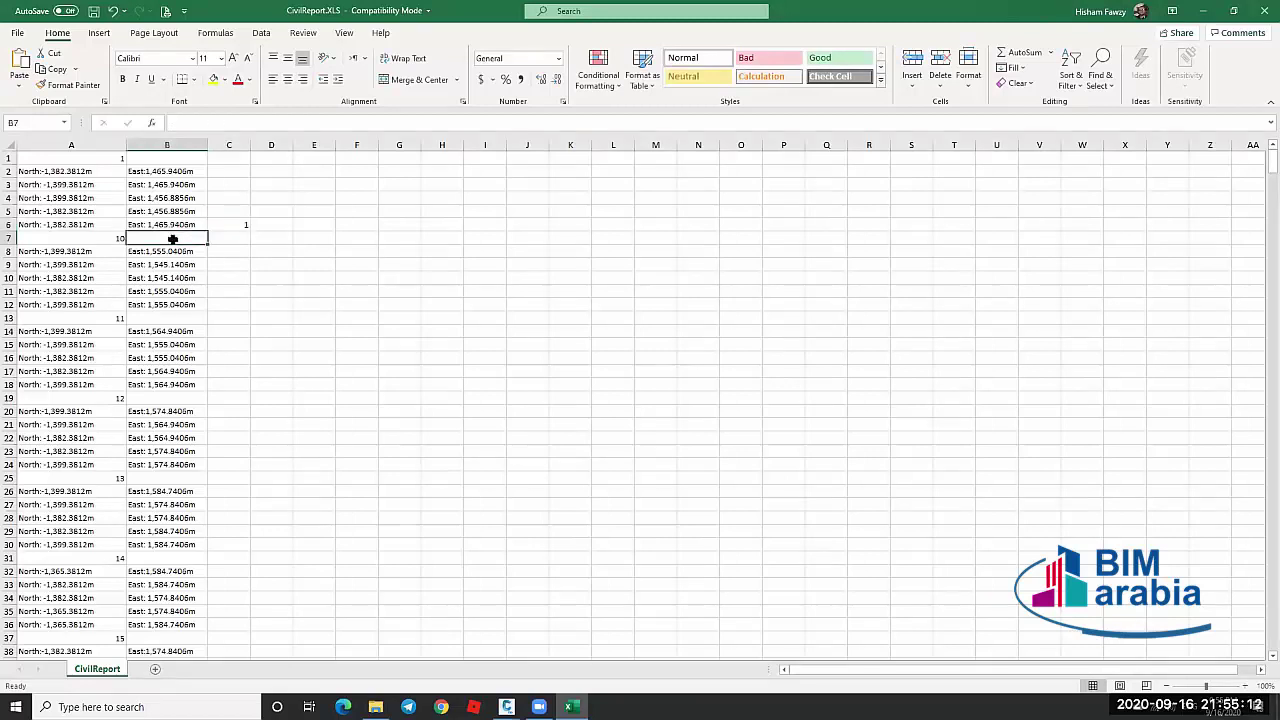
key("Up")
key("Right")
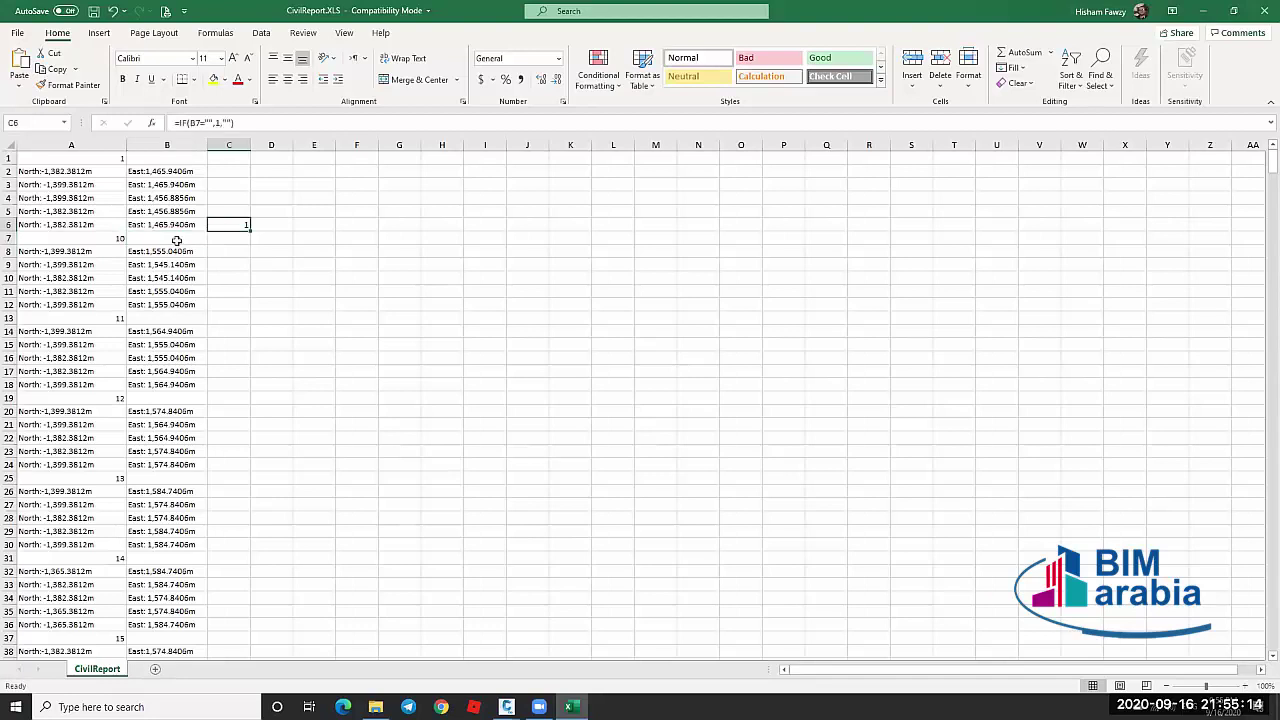
left_click(176, 240)
key("Up")
key("Right")
left_click(190, 239)
key("Up")
key("Right")
Test-fill the formula to C11, verify C7's reference, then fill C6 down to row 157
left_click_drag(242, 235, 242, 289)
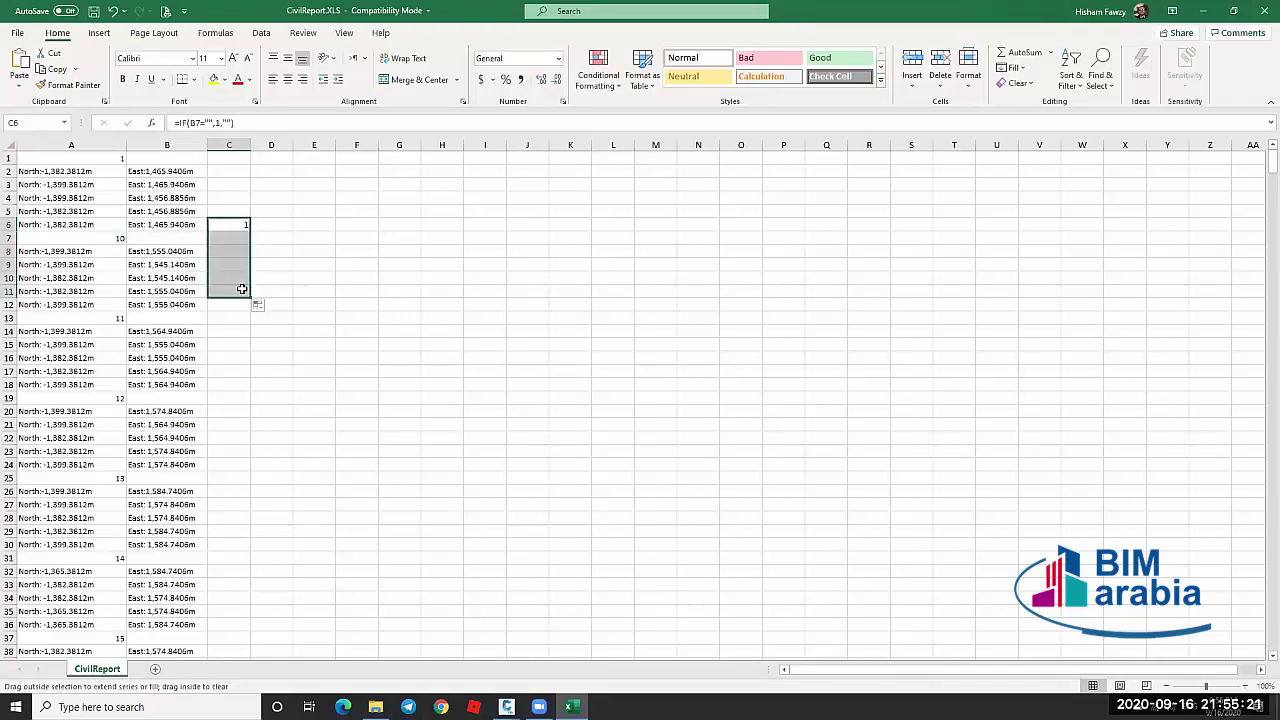
left_click(234, 237)
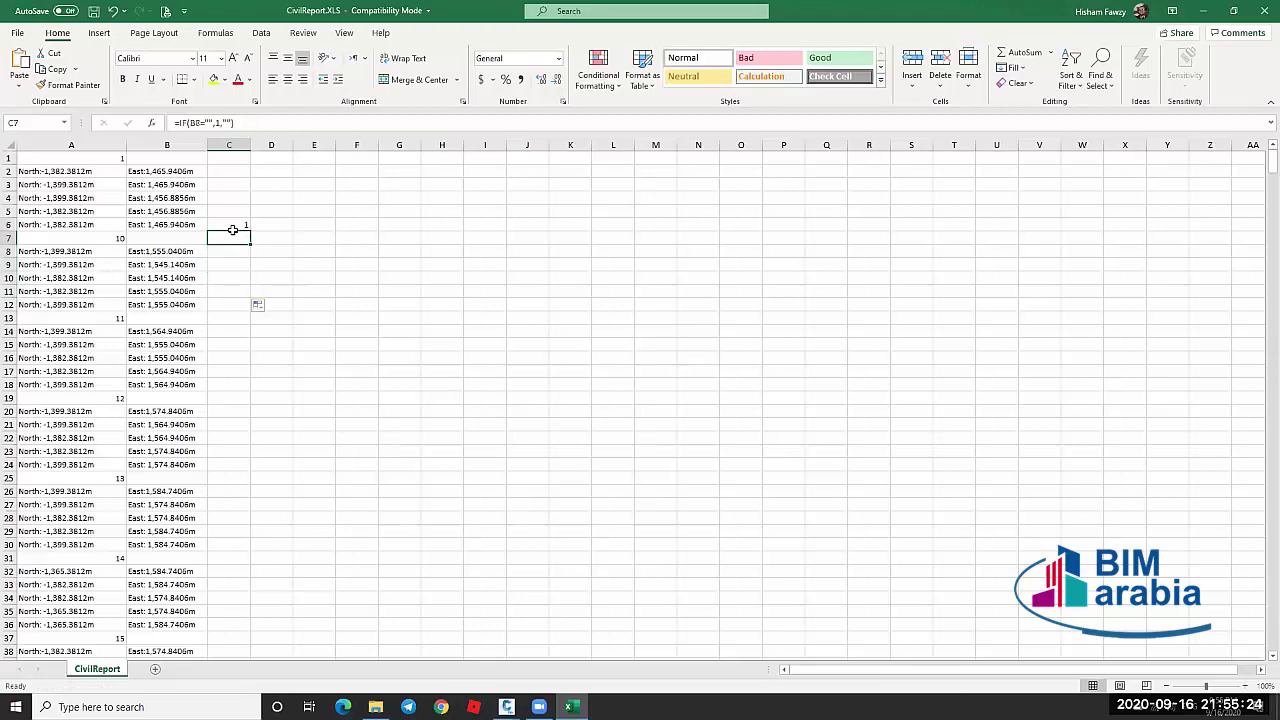
left_click(186, 251)
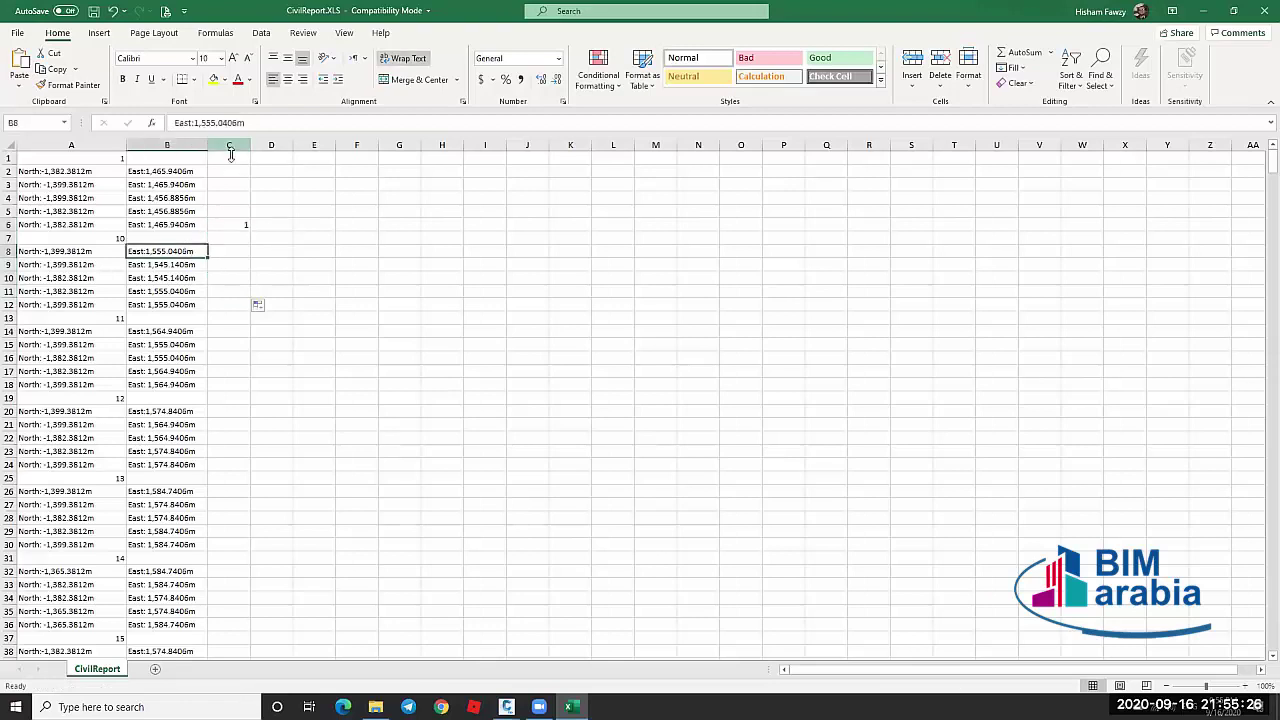
left_click(240, 237)
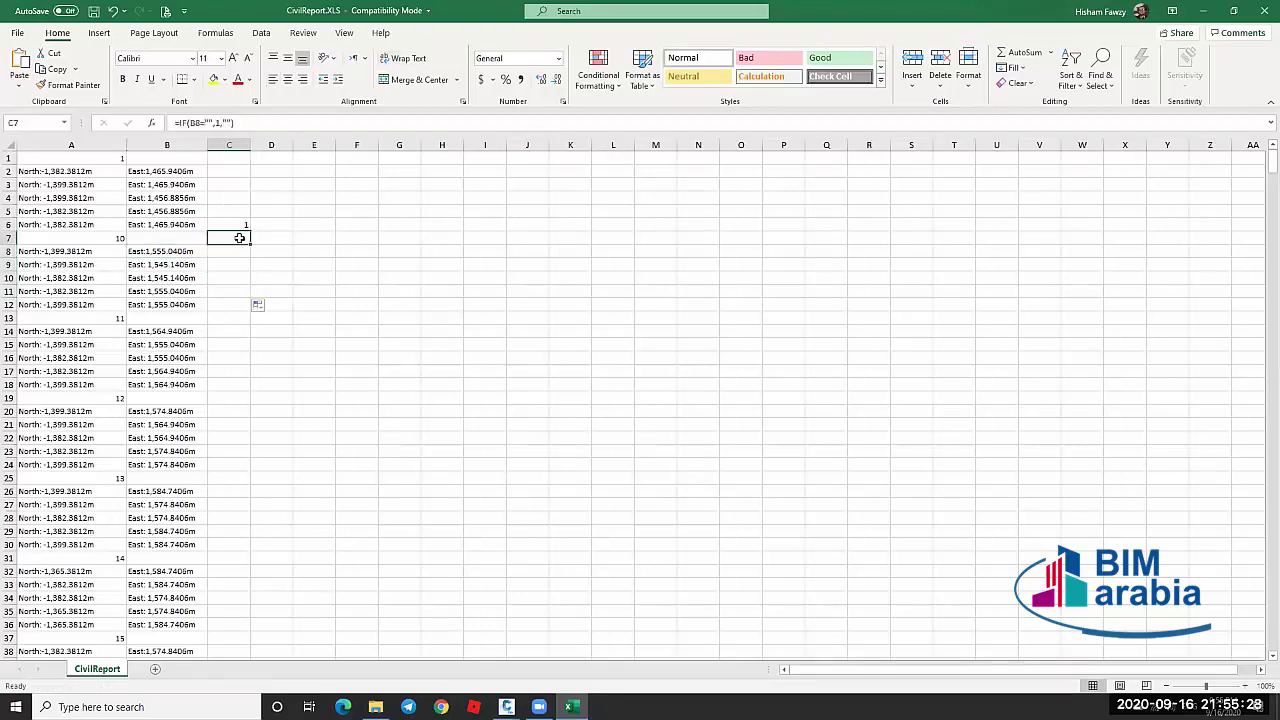
double_click(237, 237)
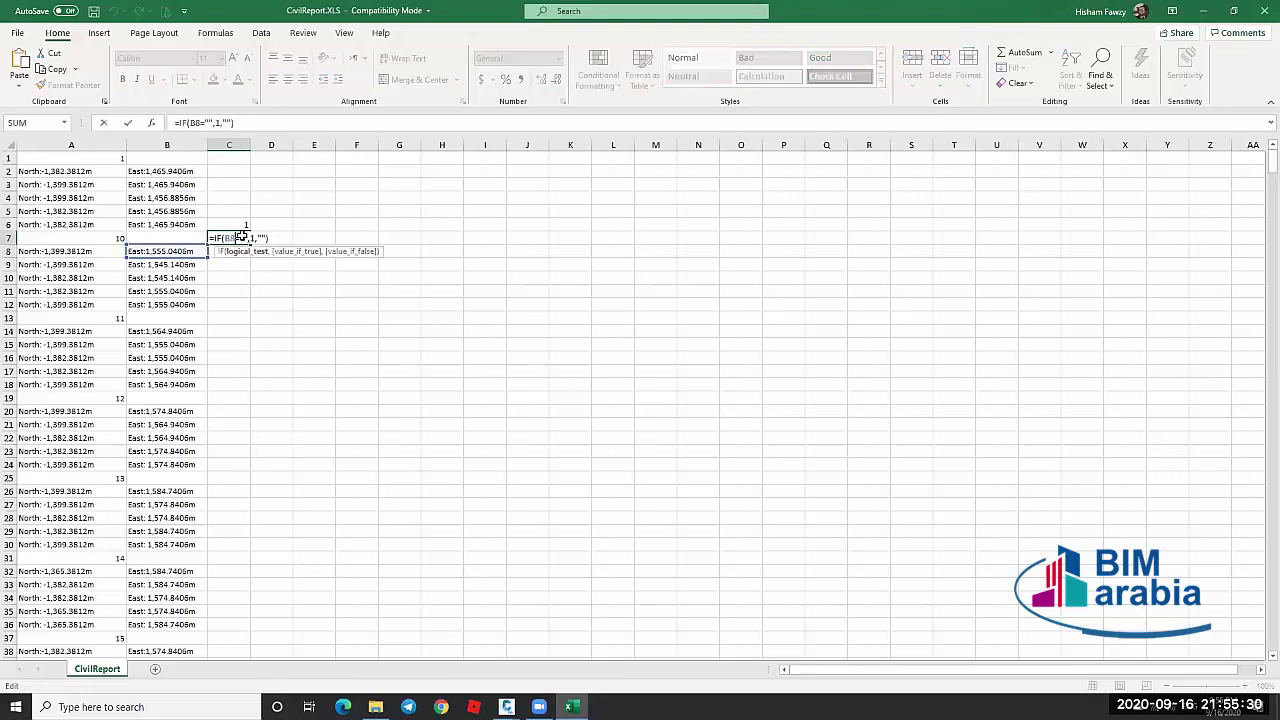
key("Escape")
left_click(233, 229)
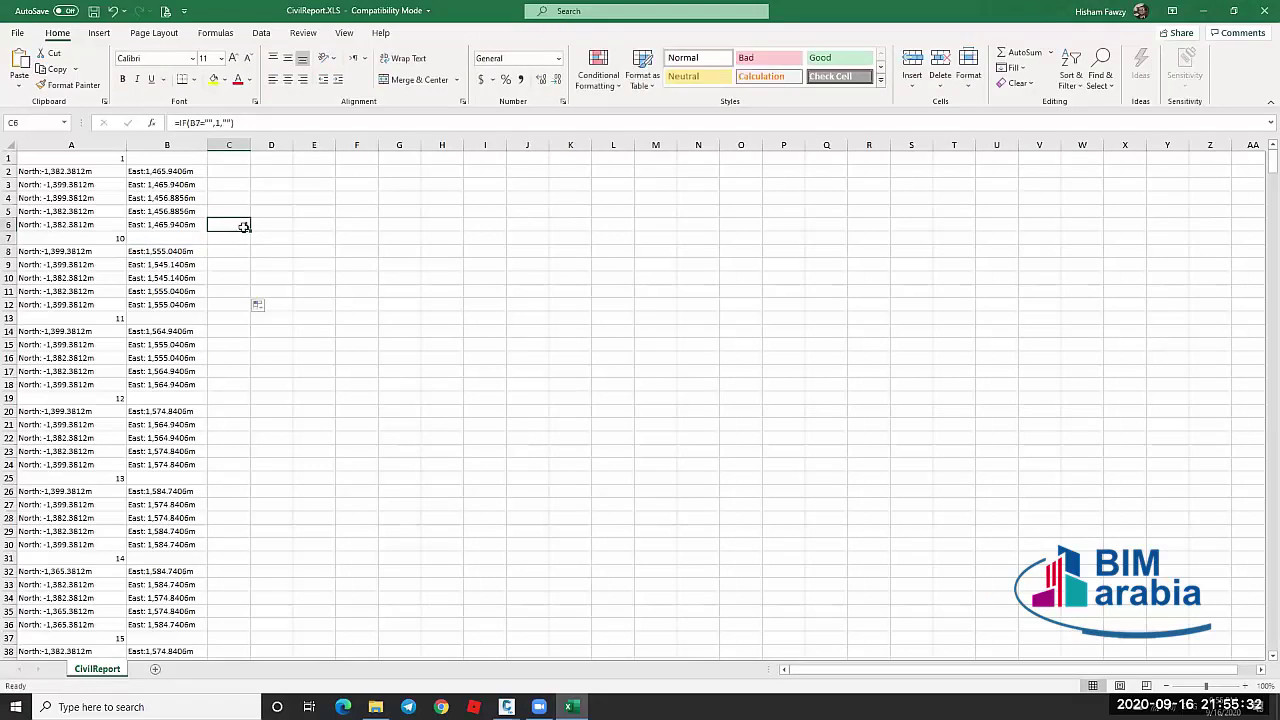
left_click_drag(250, 230, 236, 626)
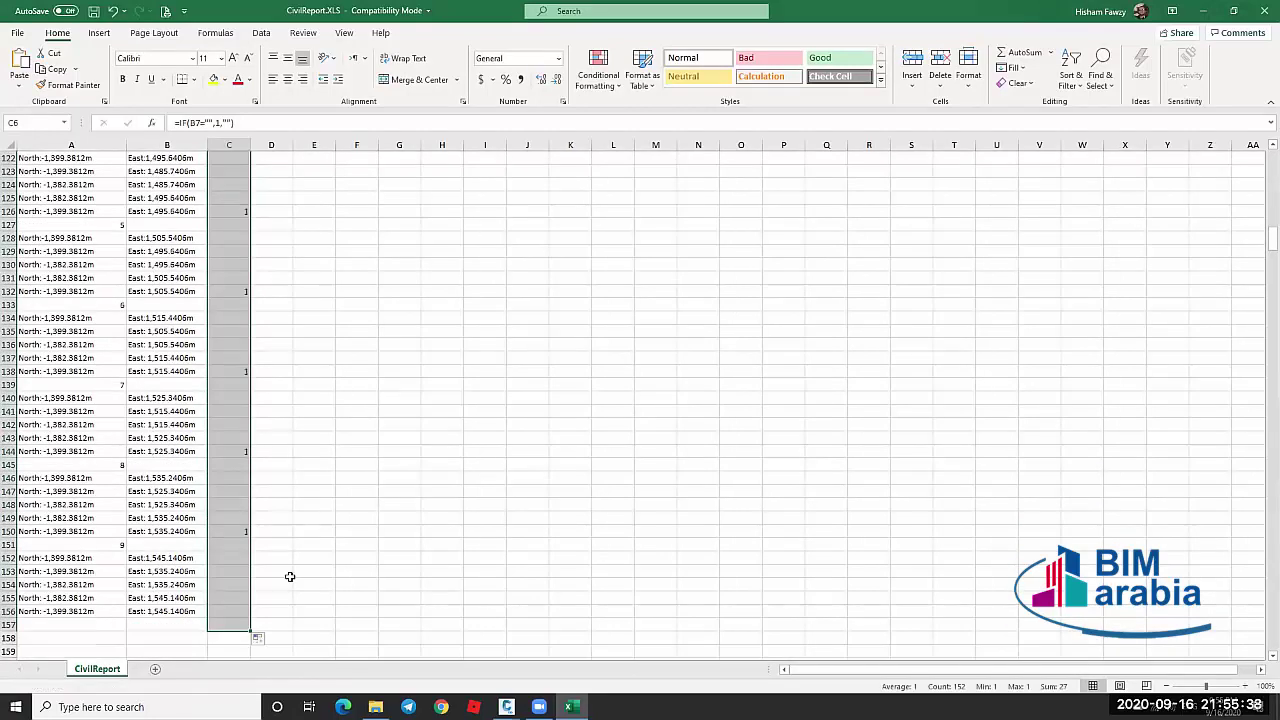
left_click(230, 625)
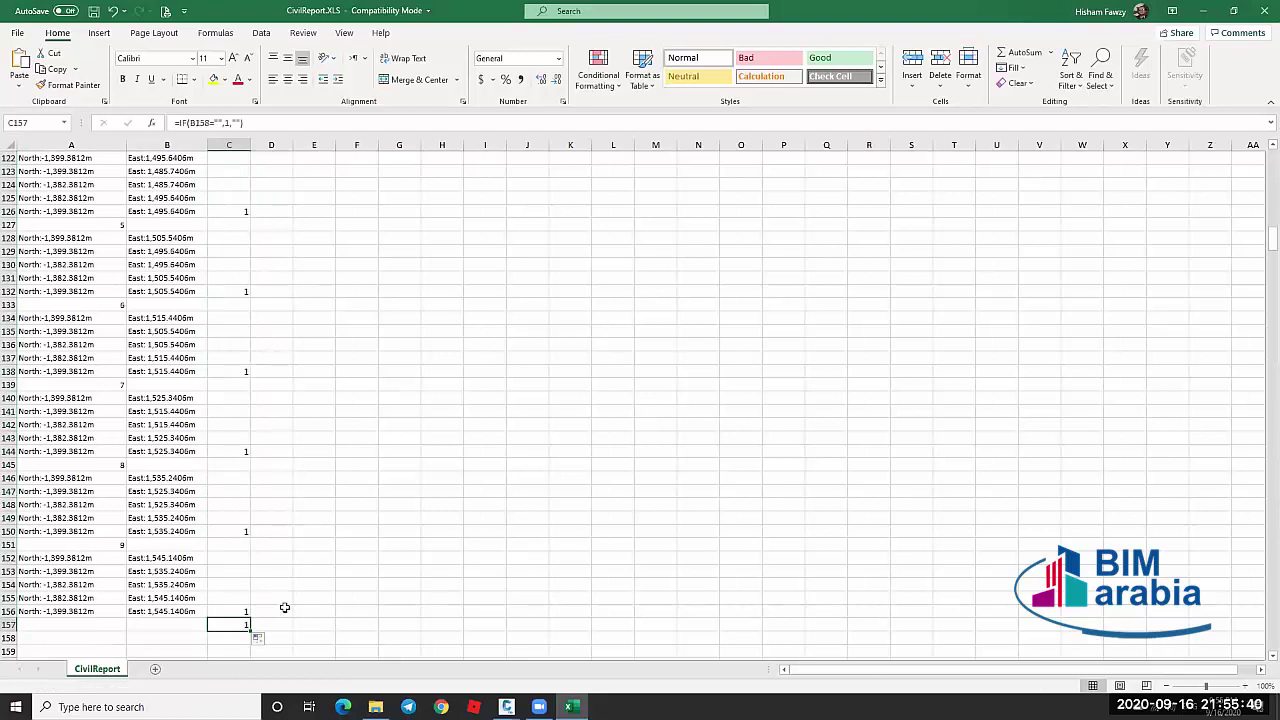
Clear the stray formula in C157 and review the first parcels' coordinate rows
key("Delete")
scroll(222, 260, "up", 20)
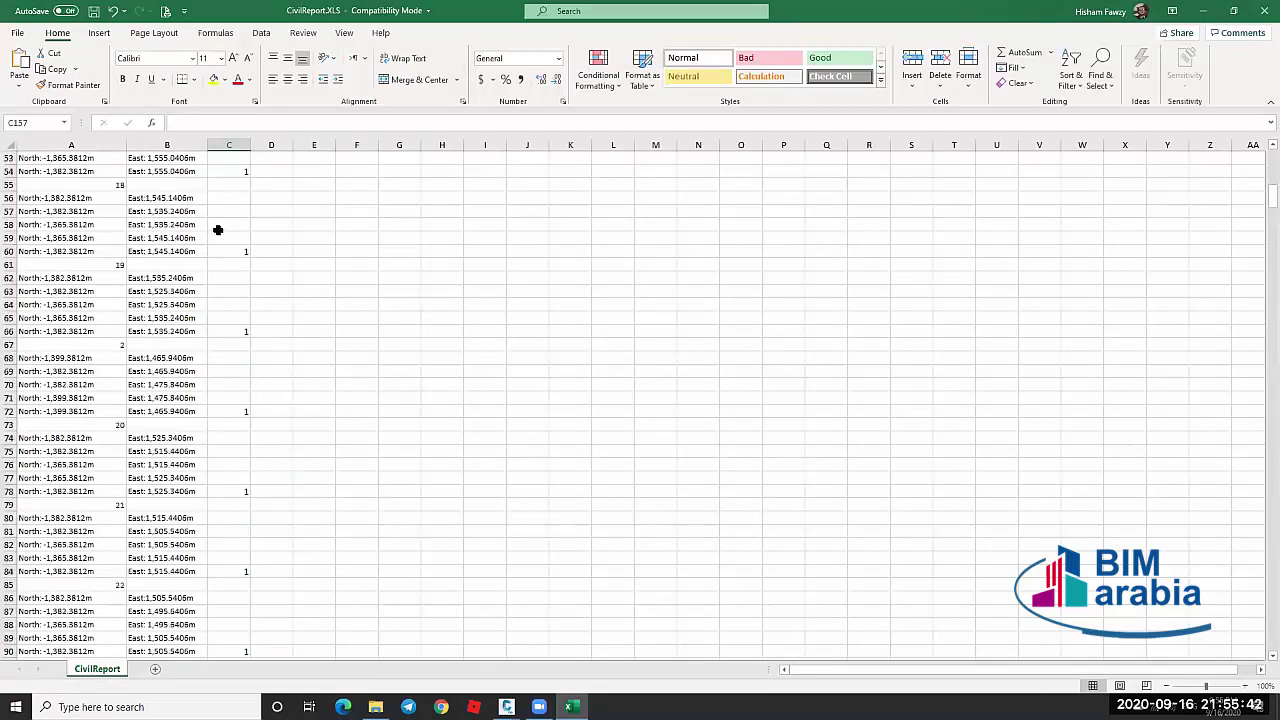
scroll(218, 230, "up", 7)
scroll(218, 230, "up", 10)
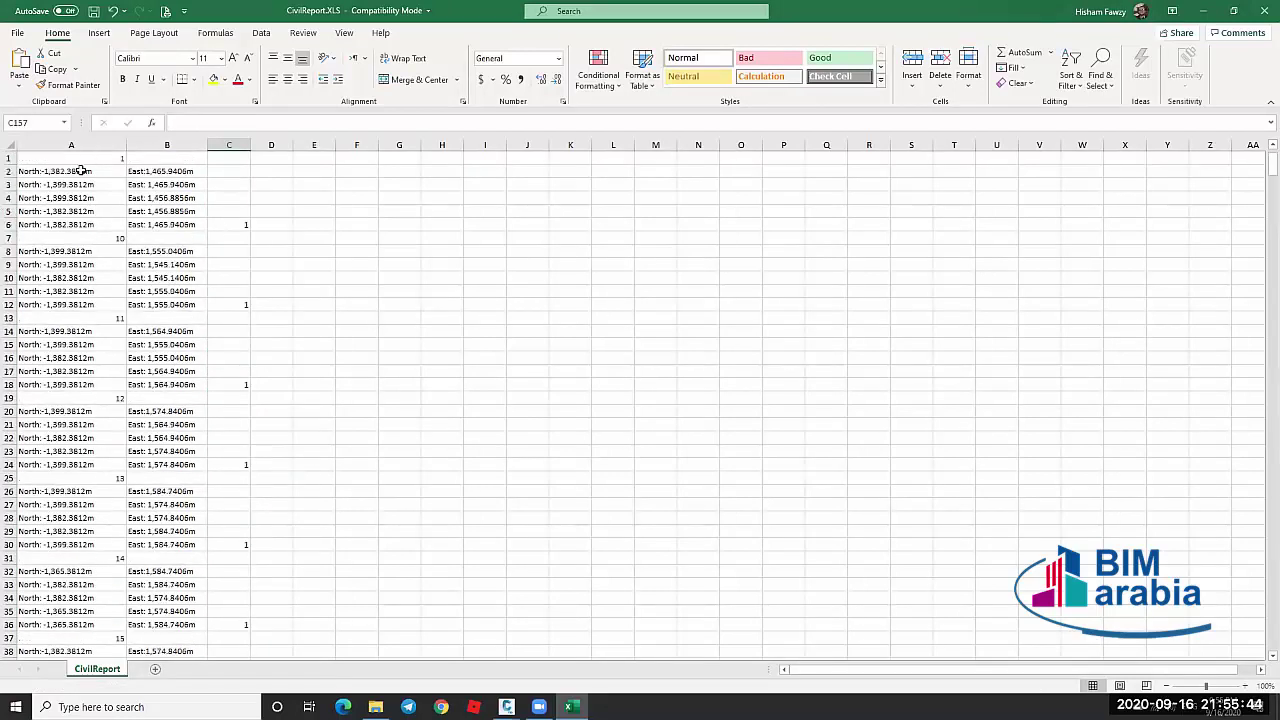
left_click(95, 212)
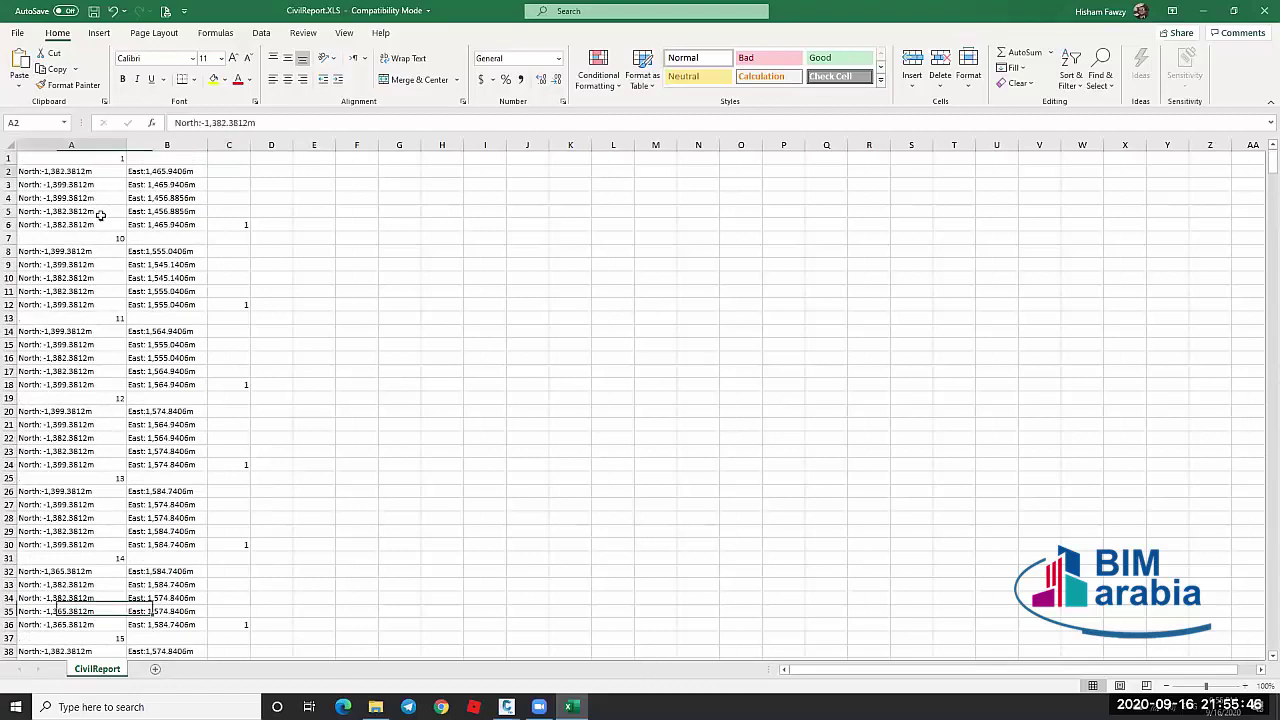
left_click(128, 225)
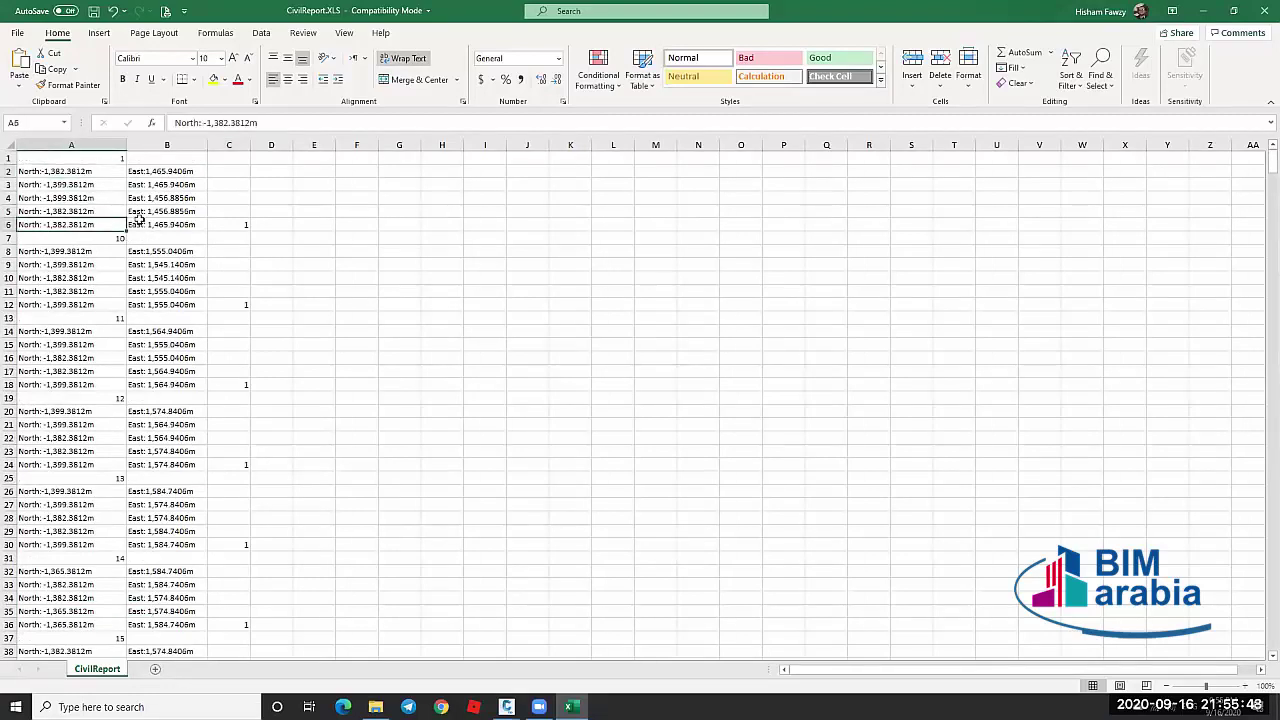
scroll(180, 250, "down", 6)
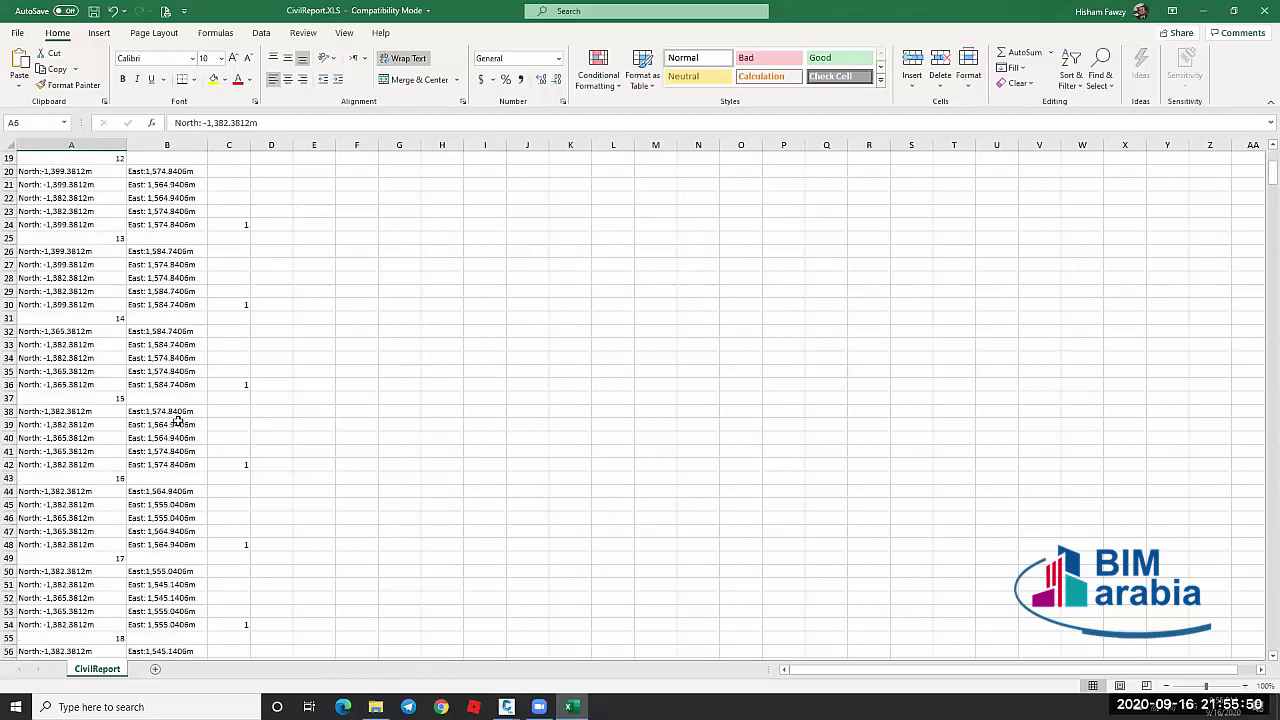
left_click_drag(96, 412, 148, 448)
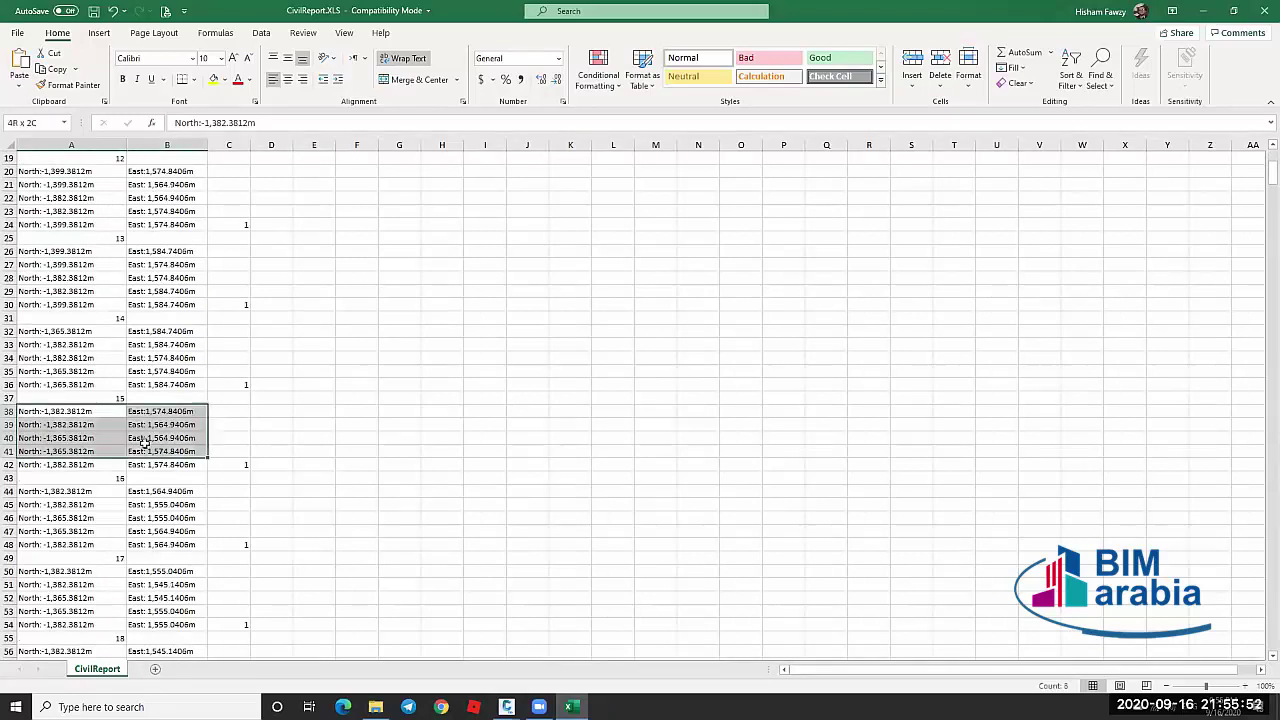
left_click(9, 385)
right_click(16, 394)
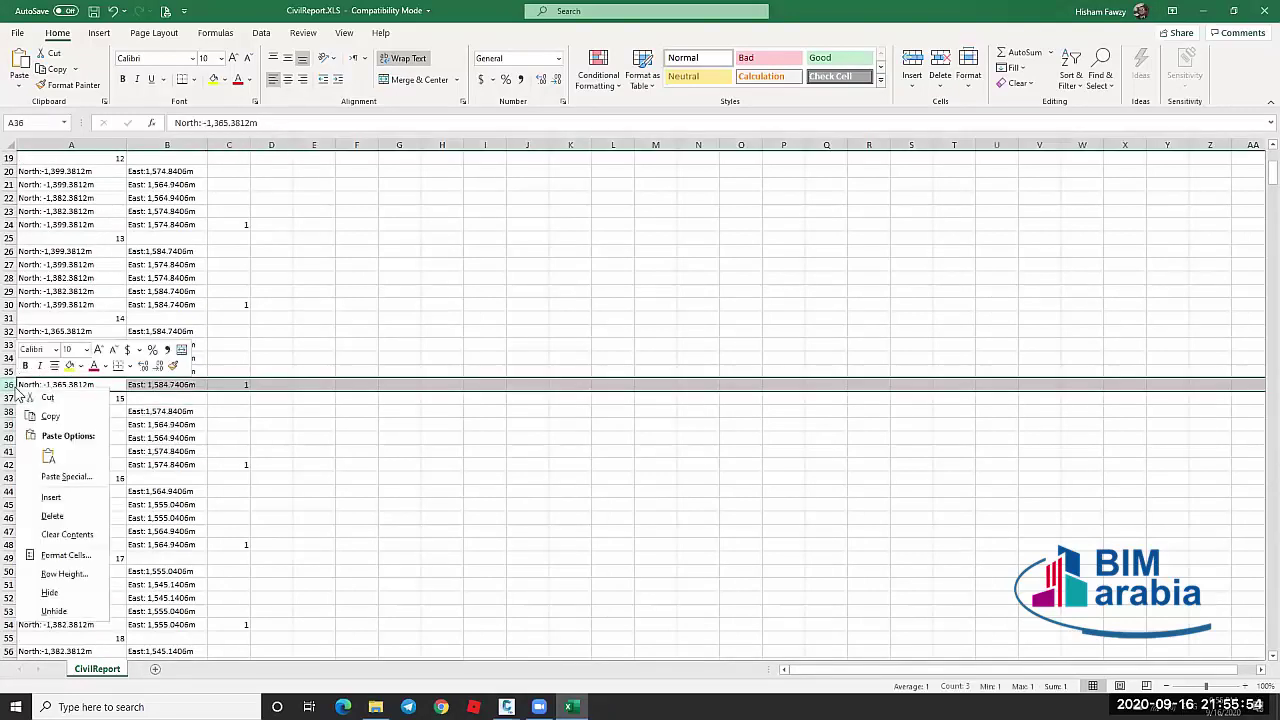
left_click(343, 337)
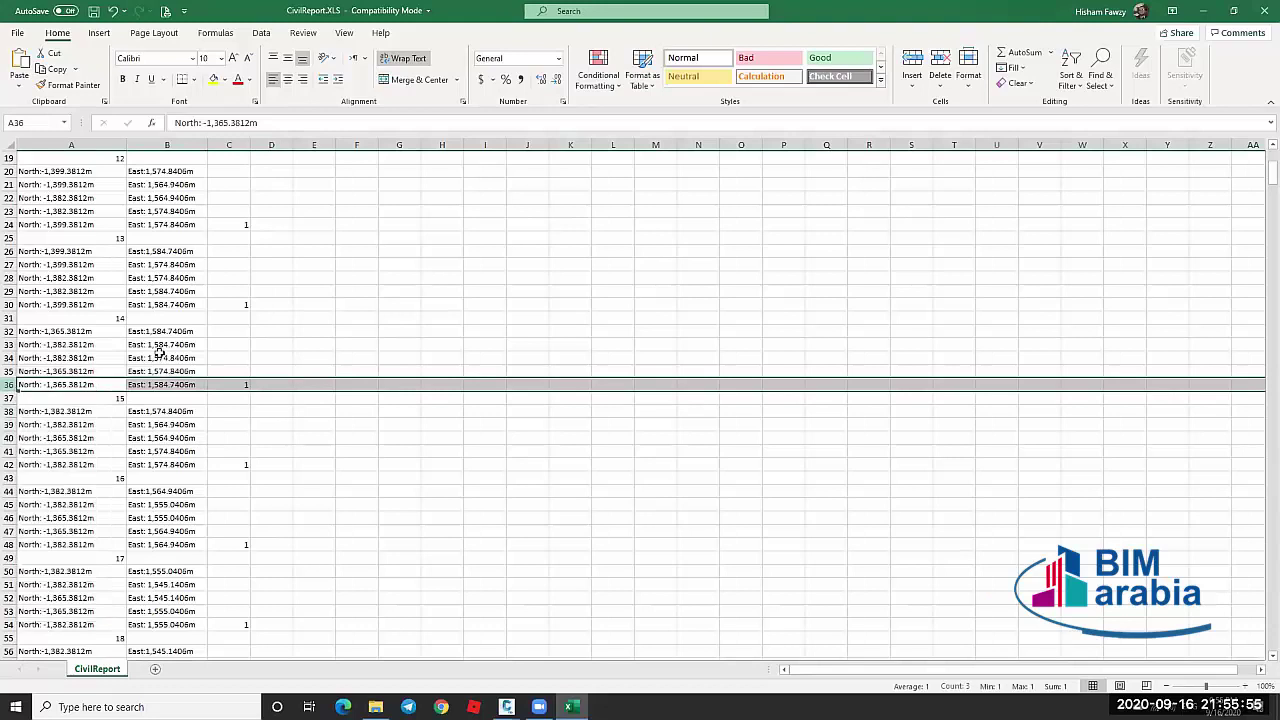
left_click(335, 319)
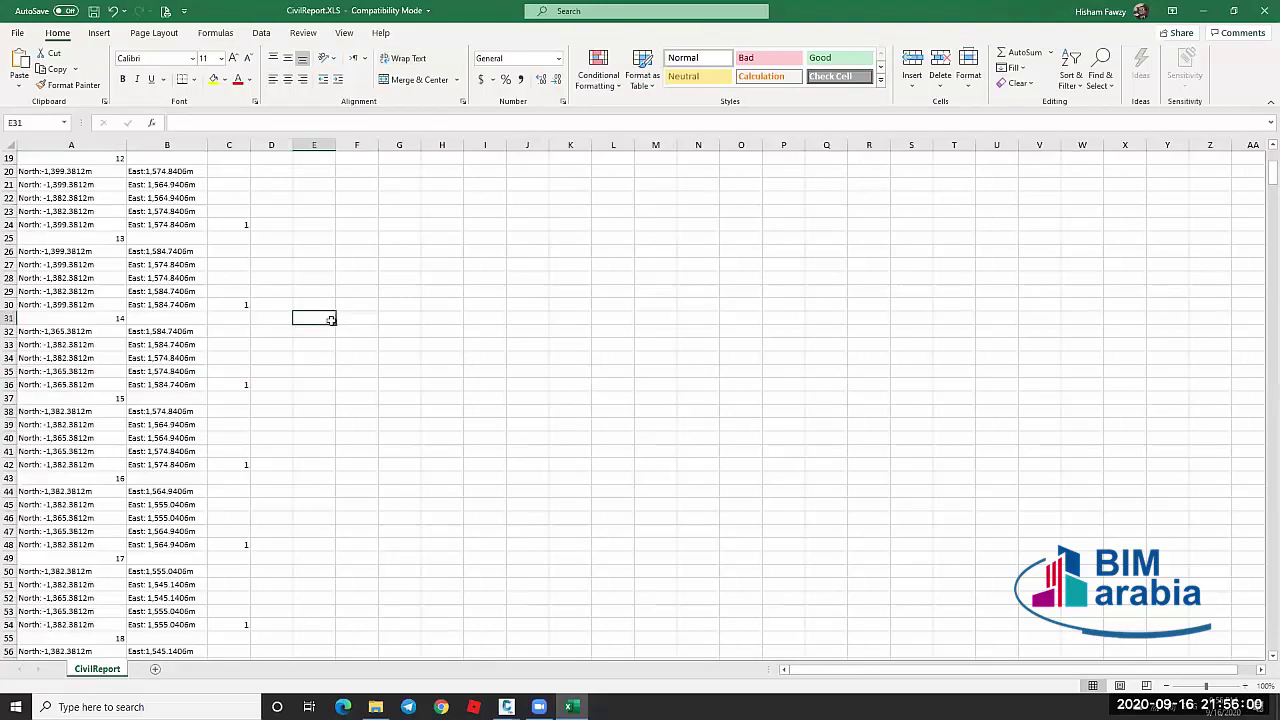
Select and copy the flag cells C6:C156
scroll(254, 309, "up", 6)
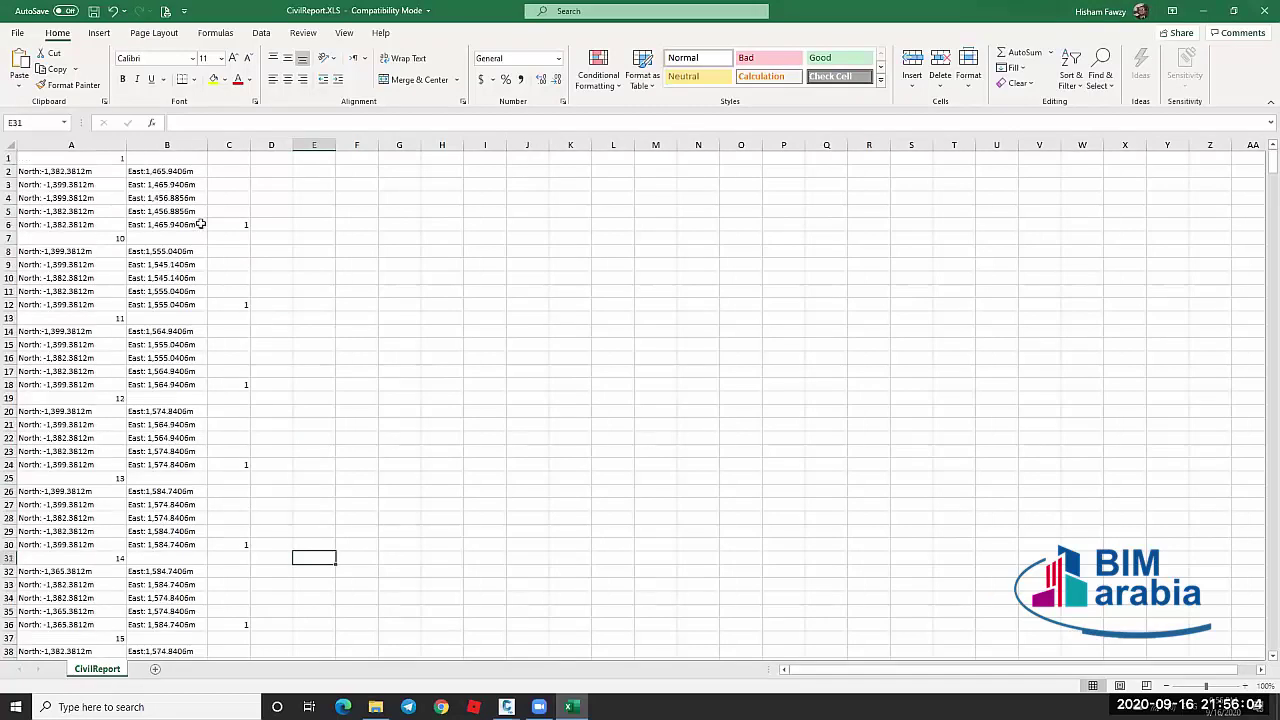
left_click(240, 225)
scroll(240, 334, "down", 8)
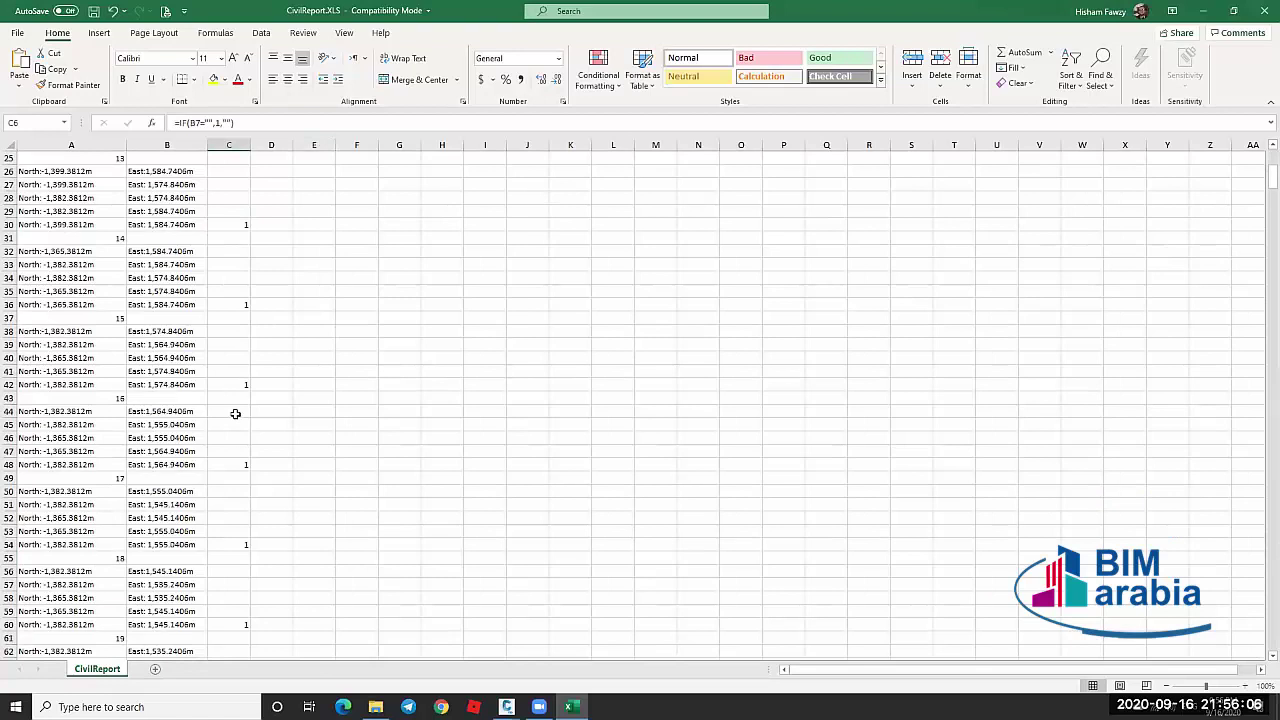
scroll(226, 484, "down", 19)
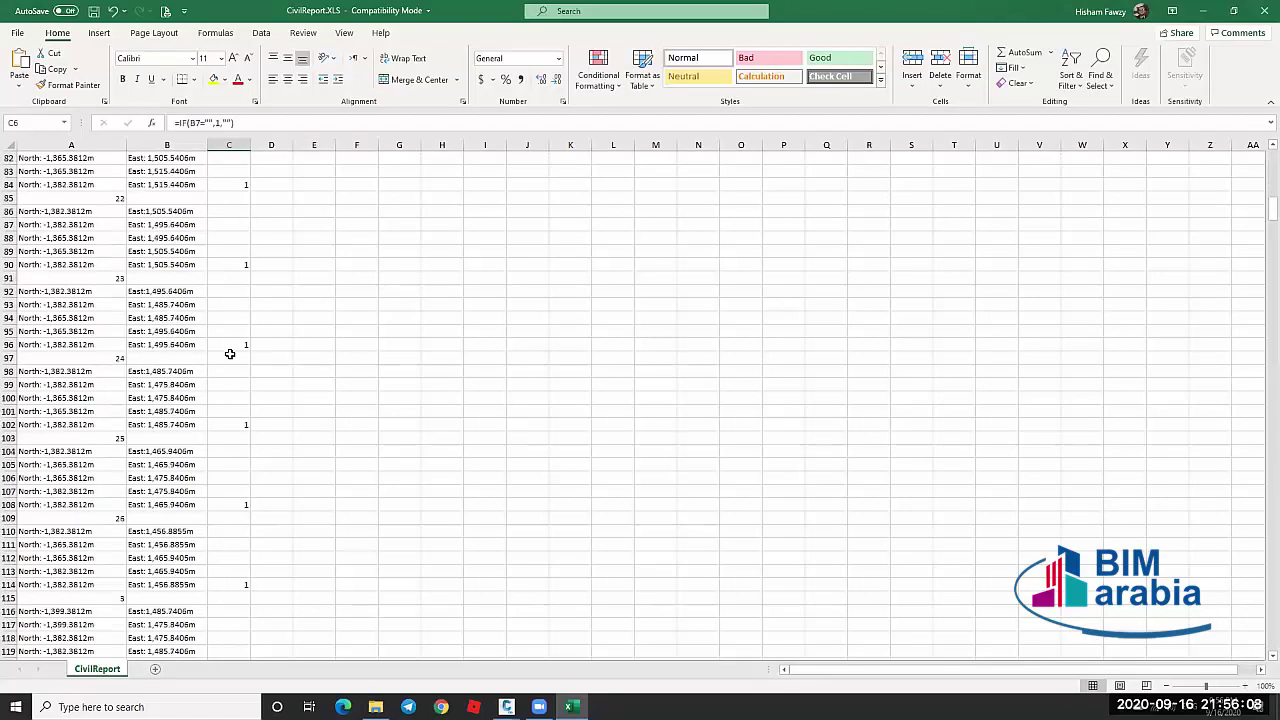
scroll(236, 335, "down", 20)
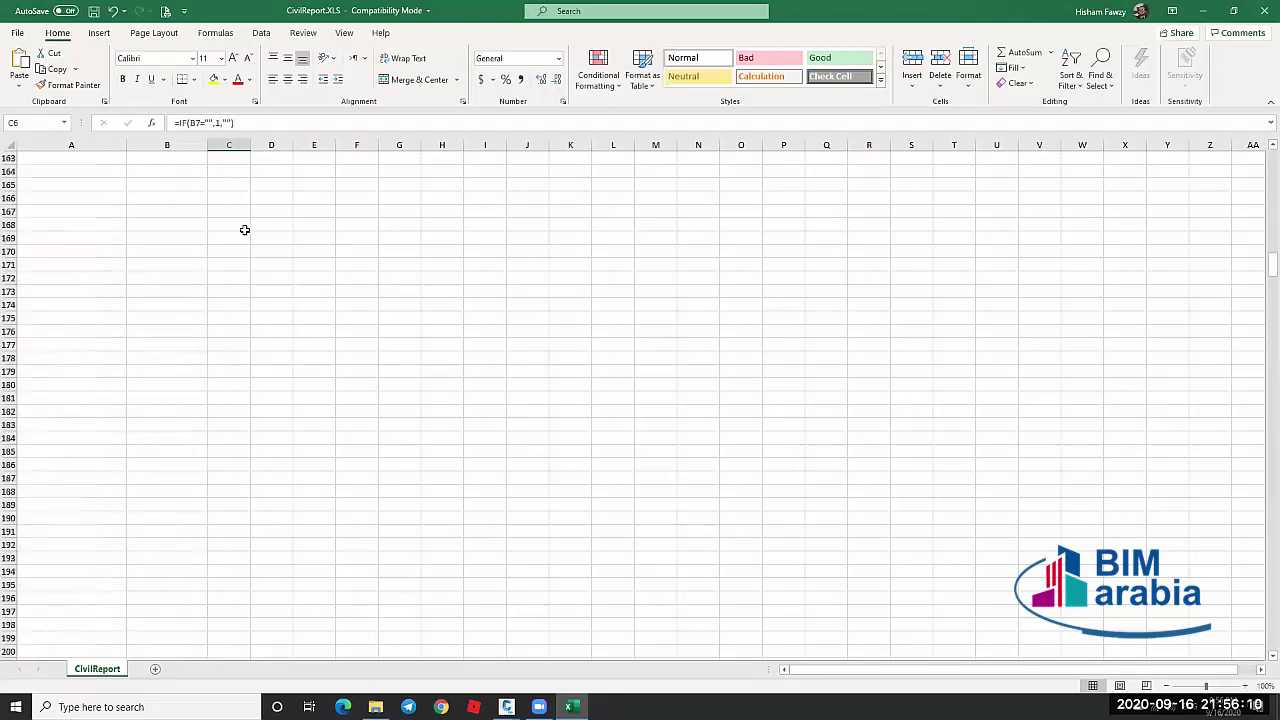
key("ctrl+shift+Down")
scroll(245, 187, "up", 13)
key("ctrl+c")
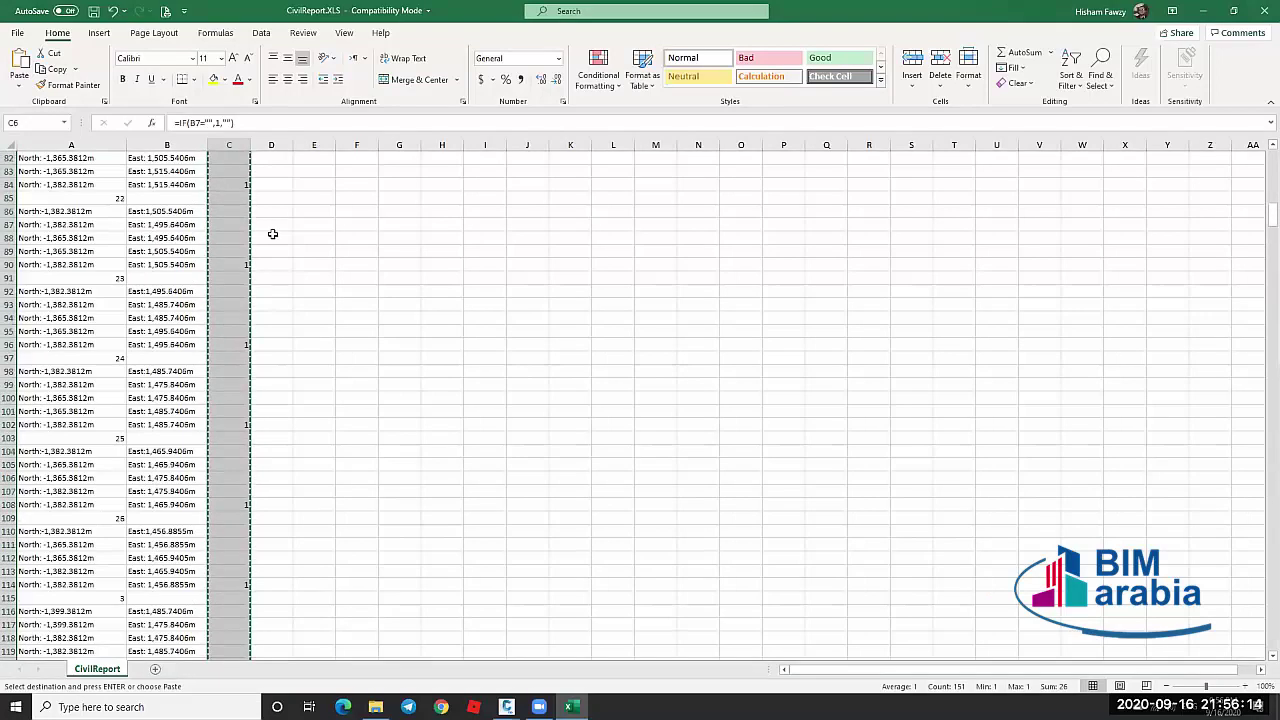
Filter column C to show only the rows flagged 1
scroll(274, 239, "up", 15)
key("Escape")
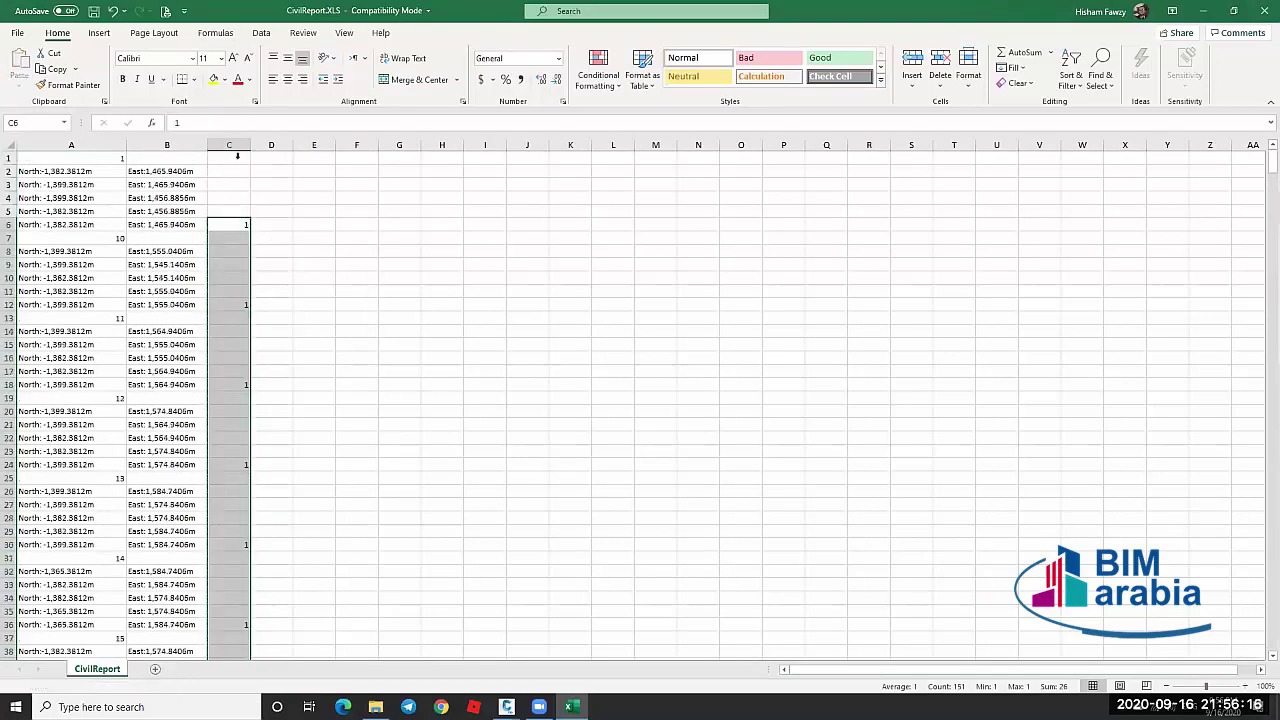
left_click(229, 145)
scroll(400, 300, "up", 12)
left_click(1070, 80)
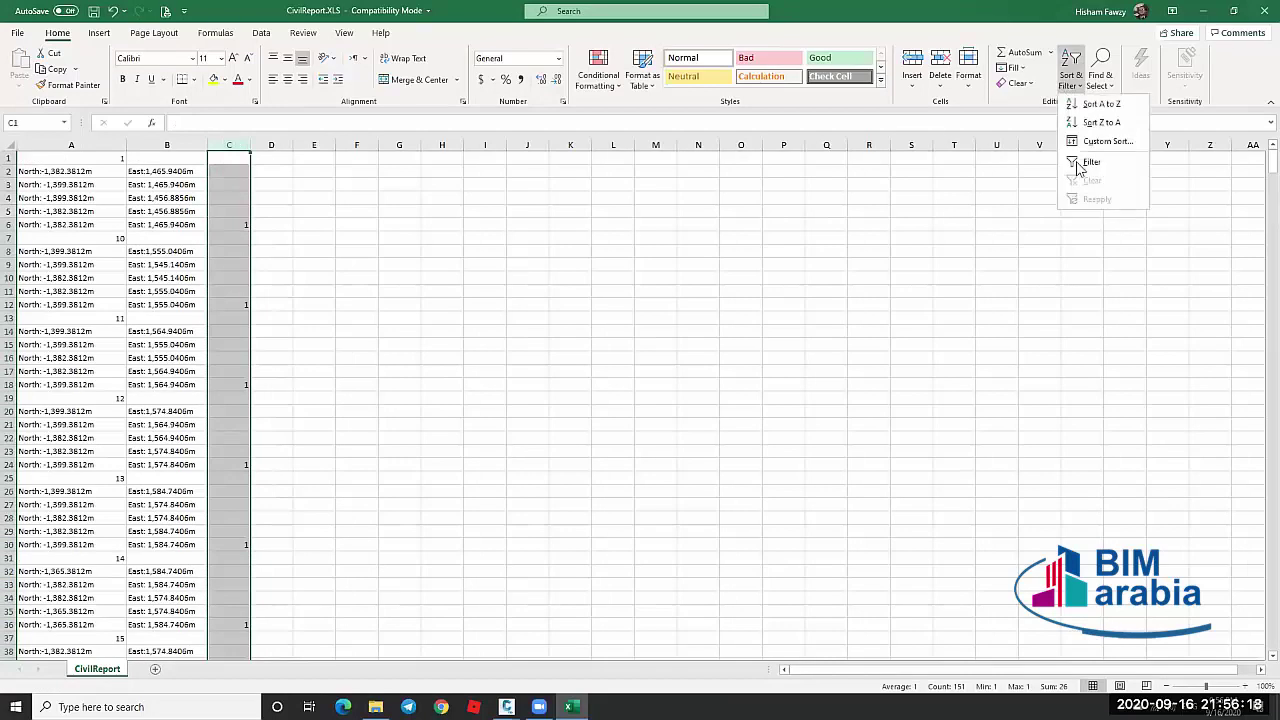
key("f")
left_click(244, 158)
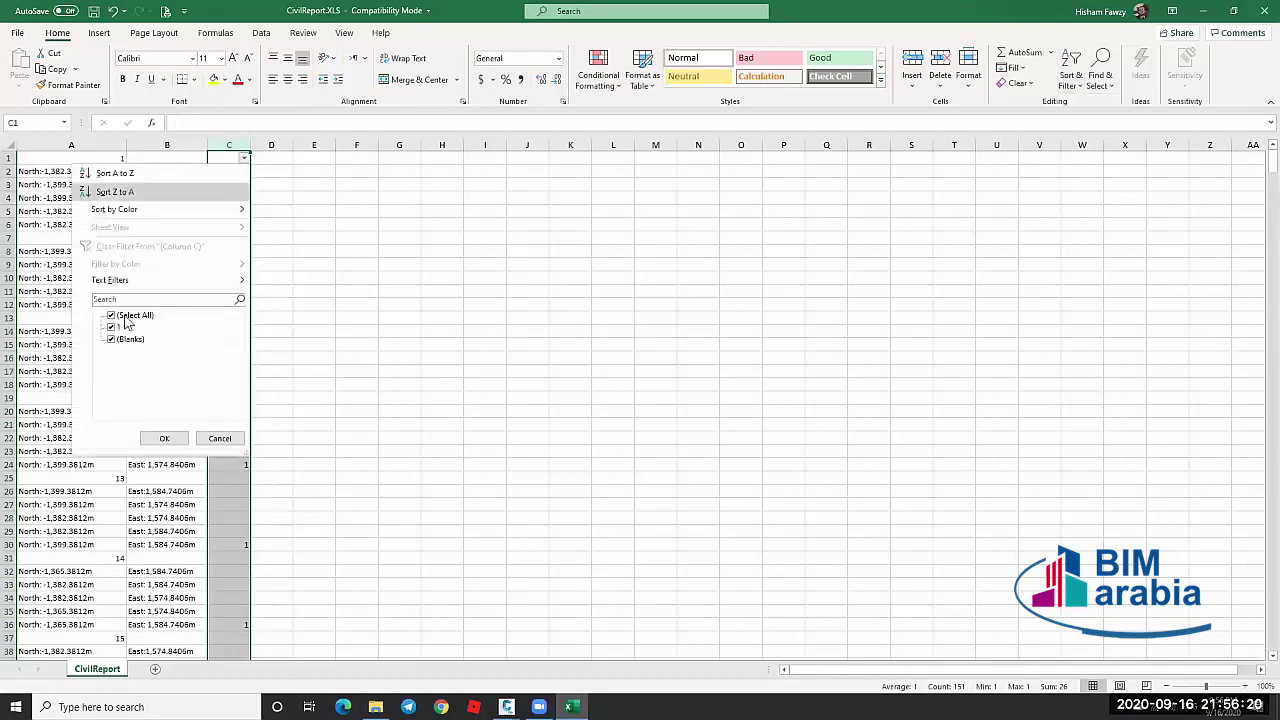
left_click(113, 318)
left_click(111, 327)
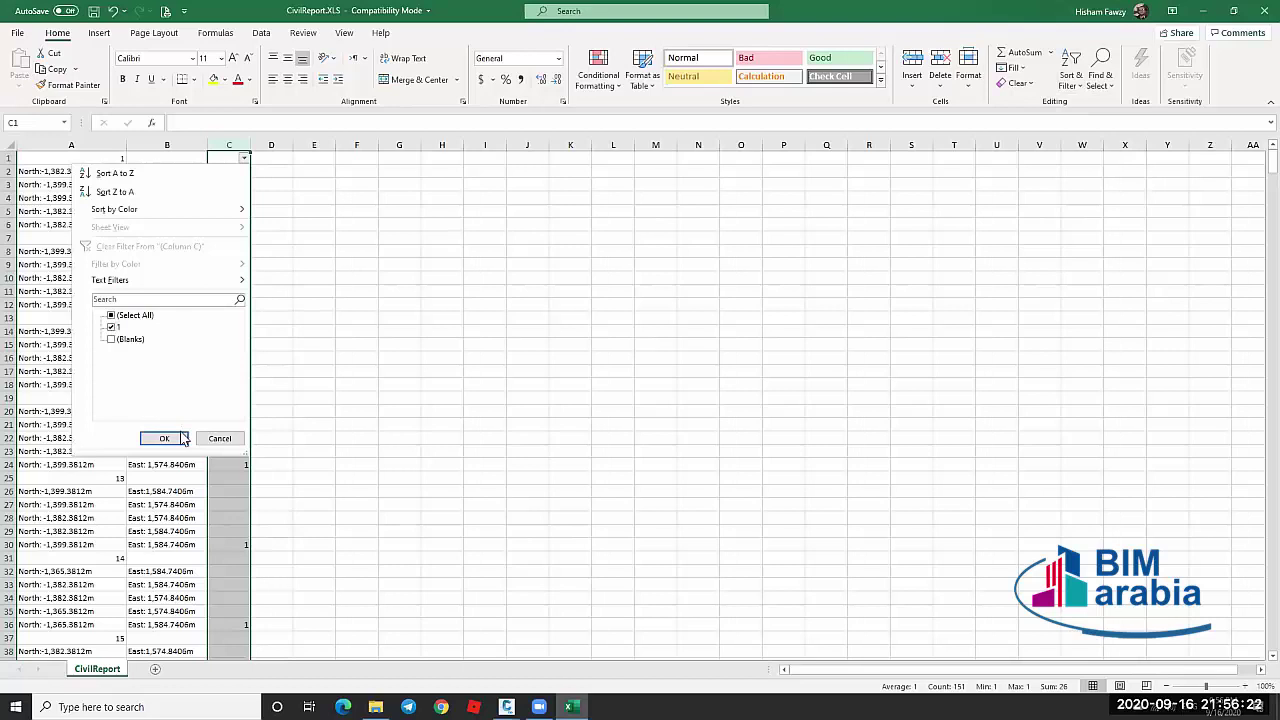
left_click(164, 438)
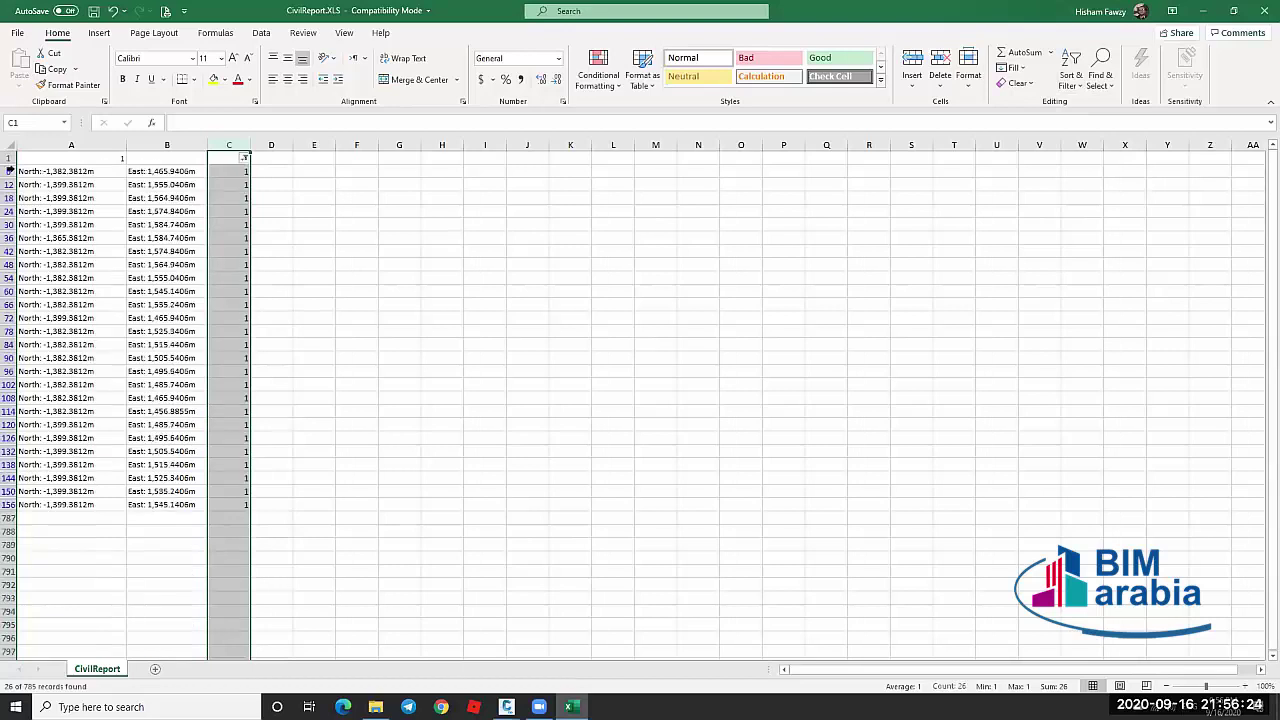
Delete the flagged rows from row 6 through 156 and turn the filter off
left_click(9, 171)
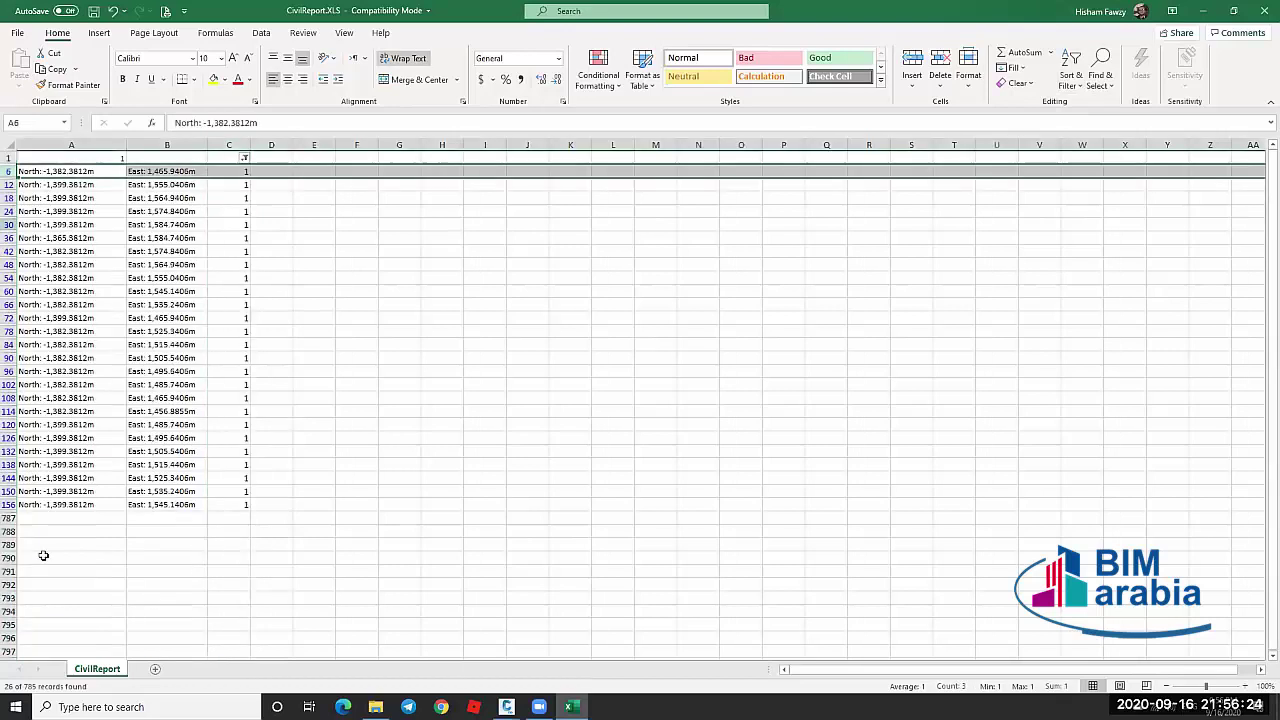
left_click(8, 507, "shift")
right_click(16, 508)
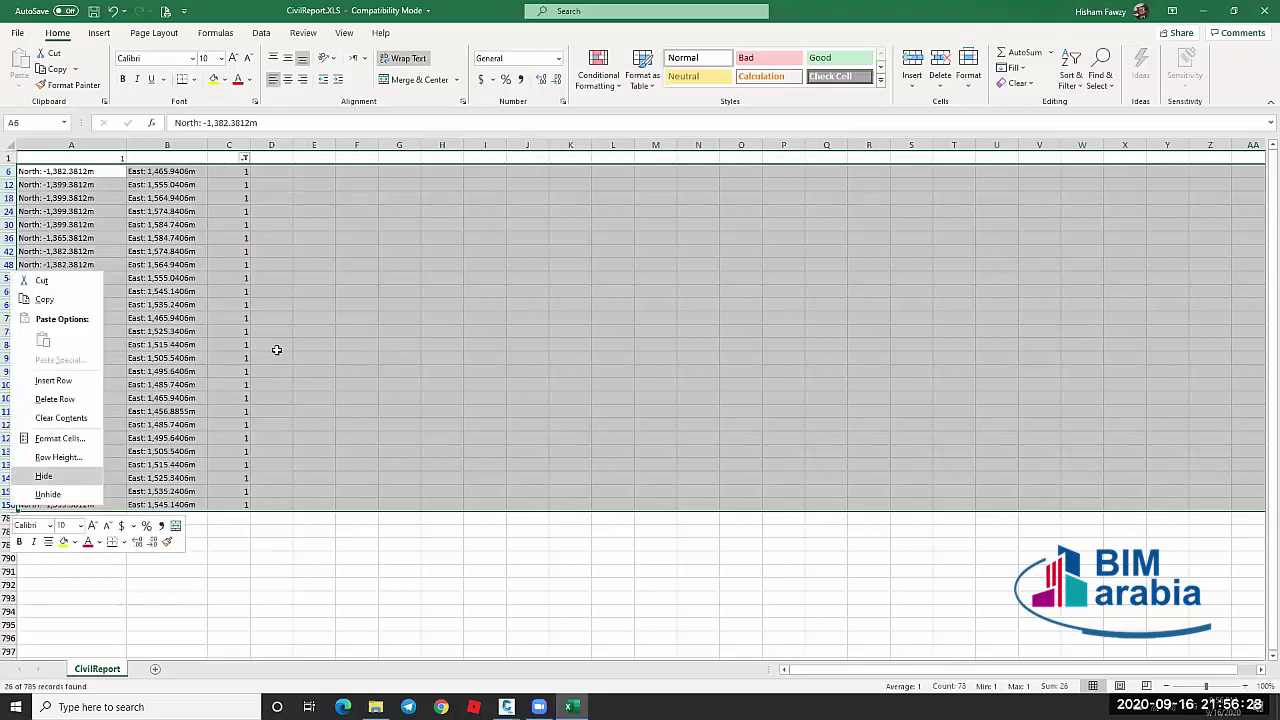
key("Up")
key("Up")
key("Up")
key("Up")
key("Return")
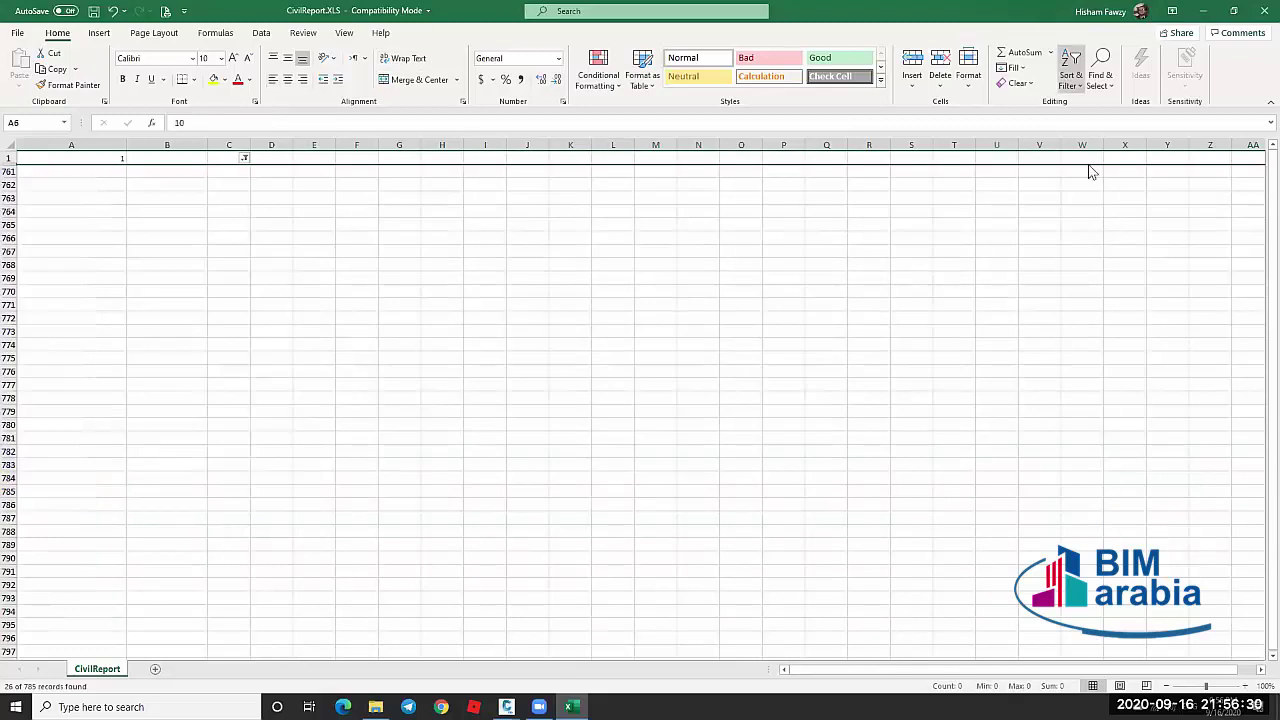
left_click(1071, 75)
key("Return")
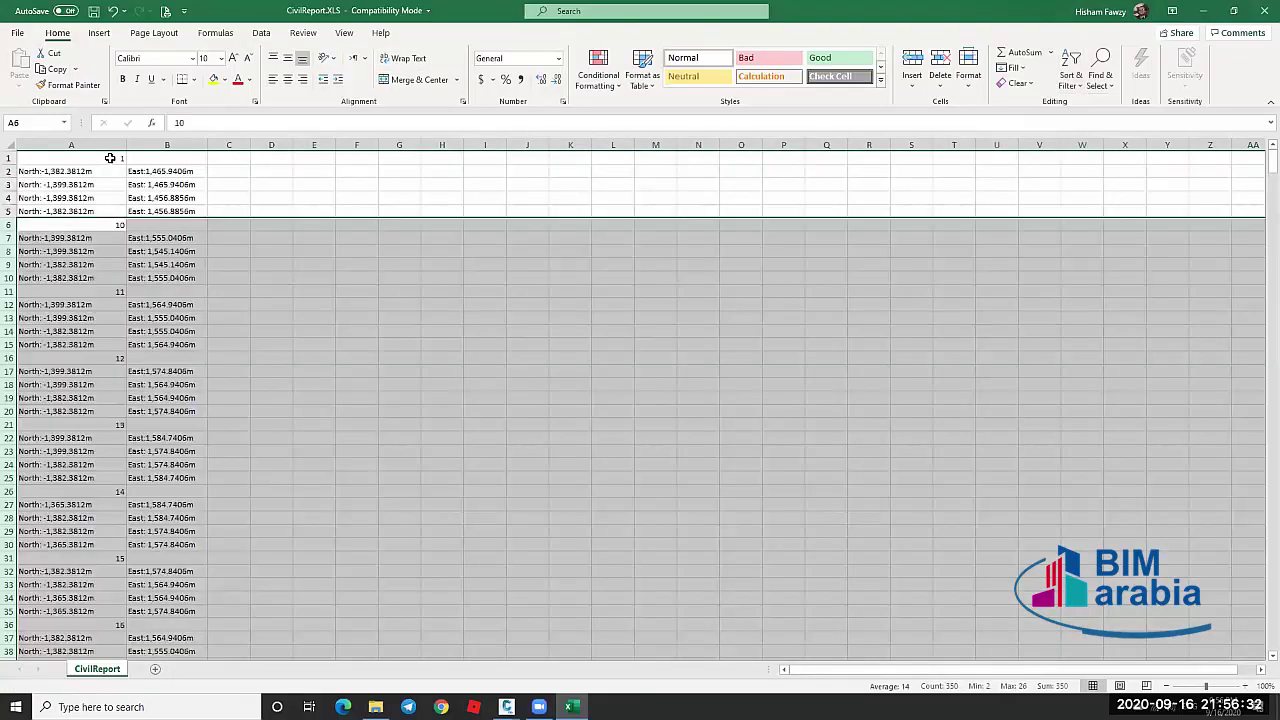
left_click(442, 277)
Copy the 'North:' label text from cell A2
left_click(110, 158)
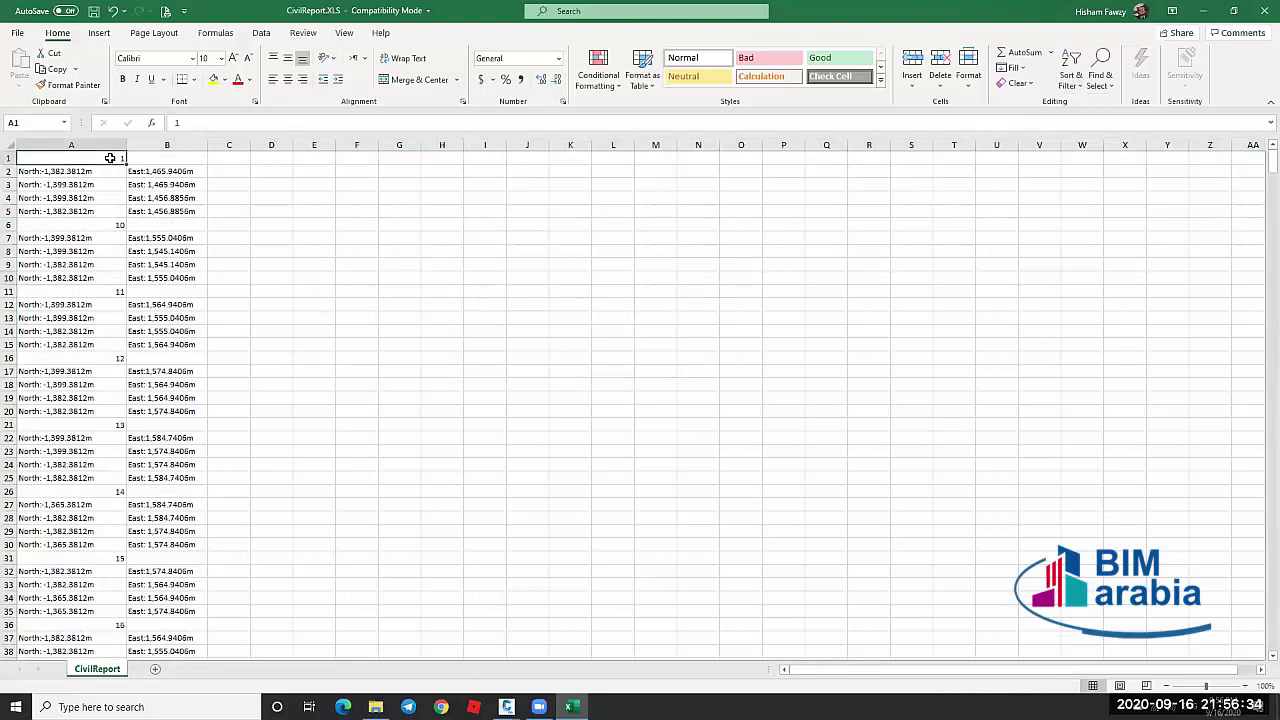
left_click(100, 172)
left_click(135, 170)
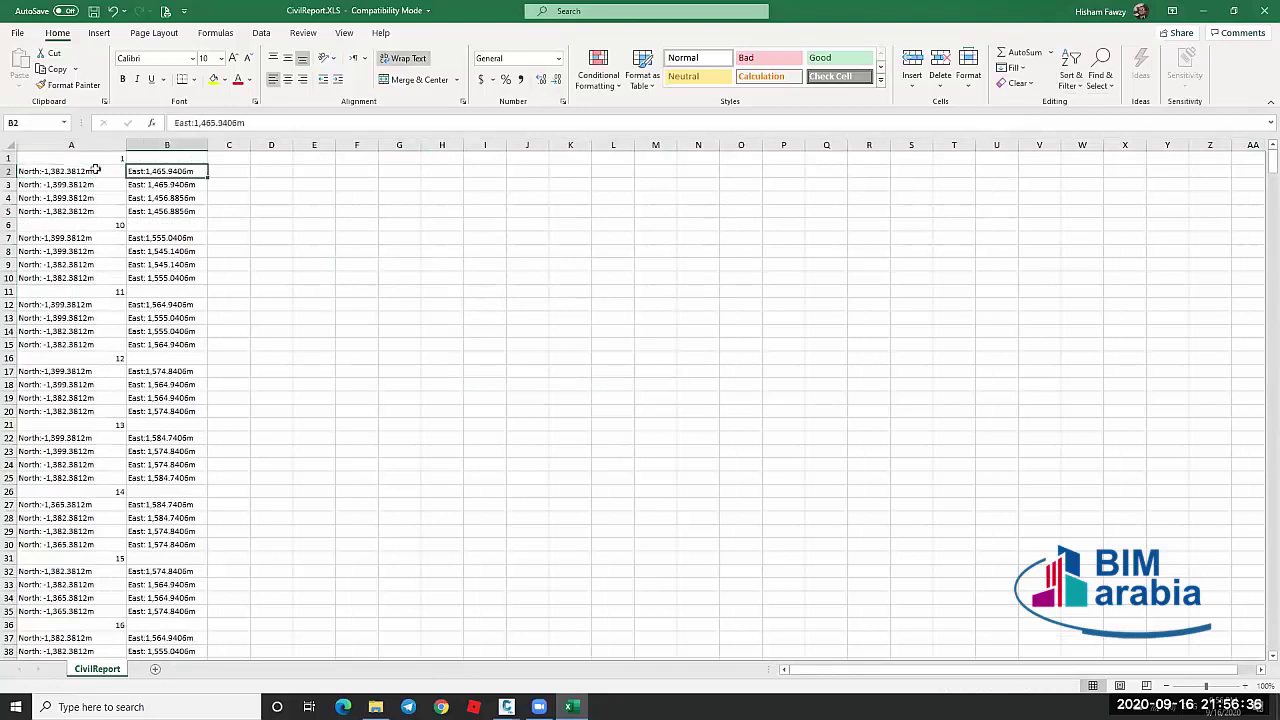
left_click(102, 185)
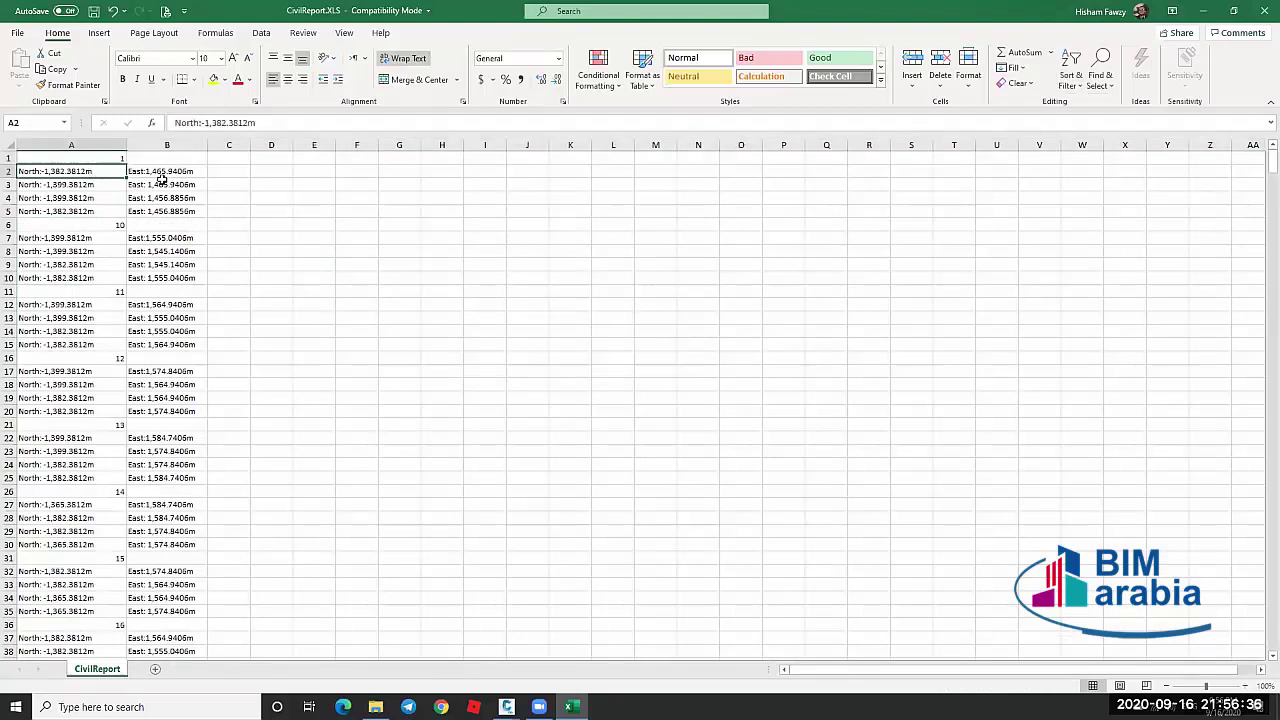
double_click(70, 172)
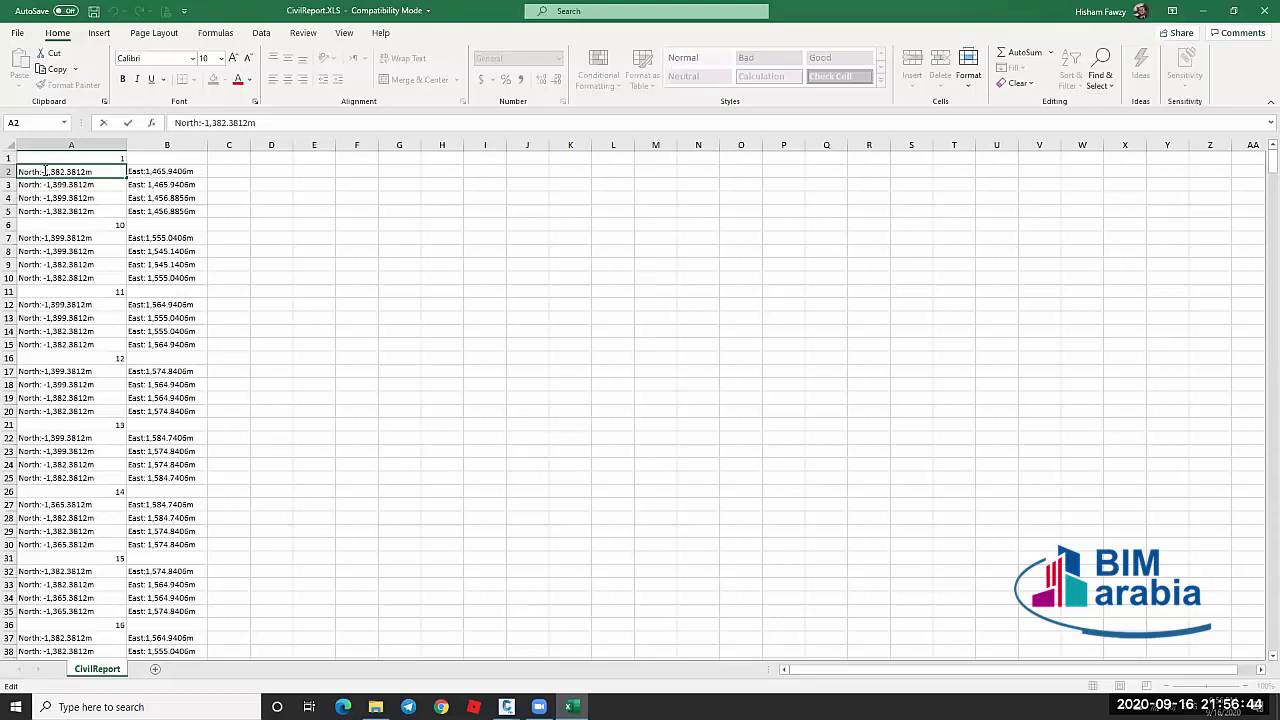
left_click_drag(42, 171, 10, 172)
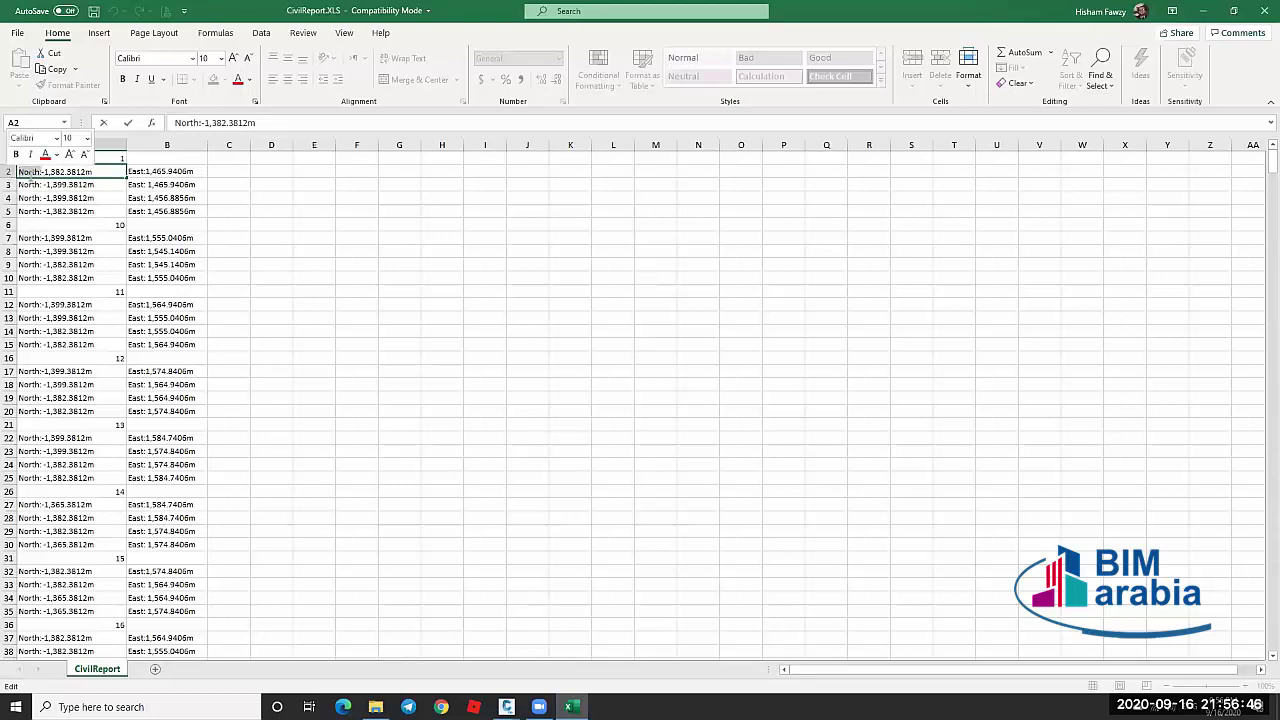
right_click(30, 172)
left_click(57, 207)
left_click(70, 145)
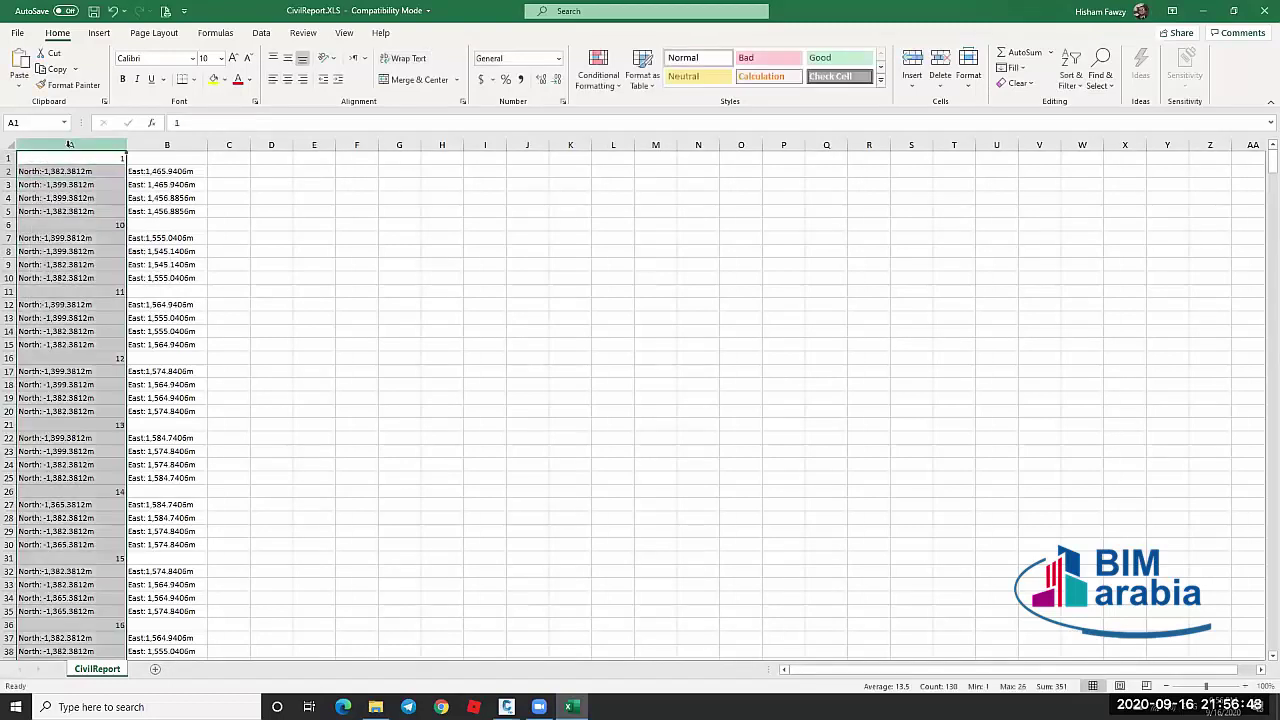
Replace every 'North:' label in column A with nothing using Find and Replace
key("ctrl+h")
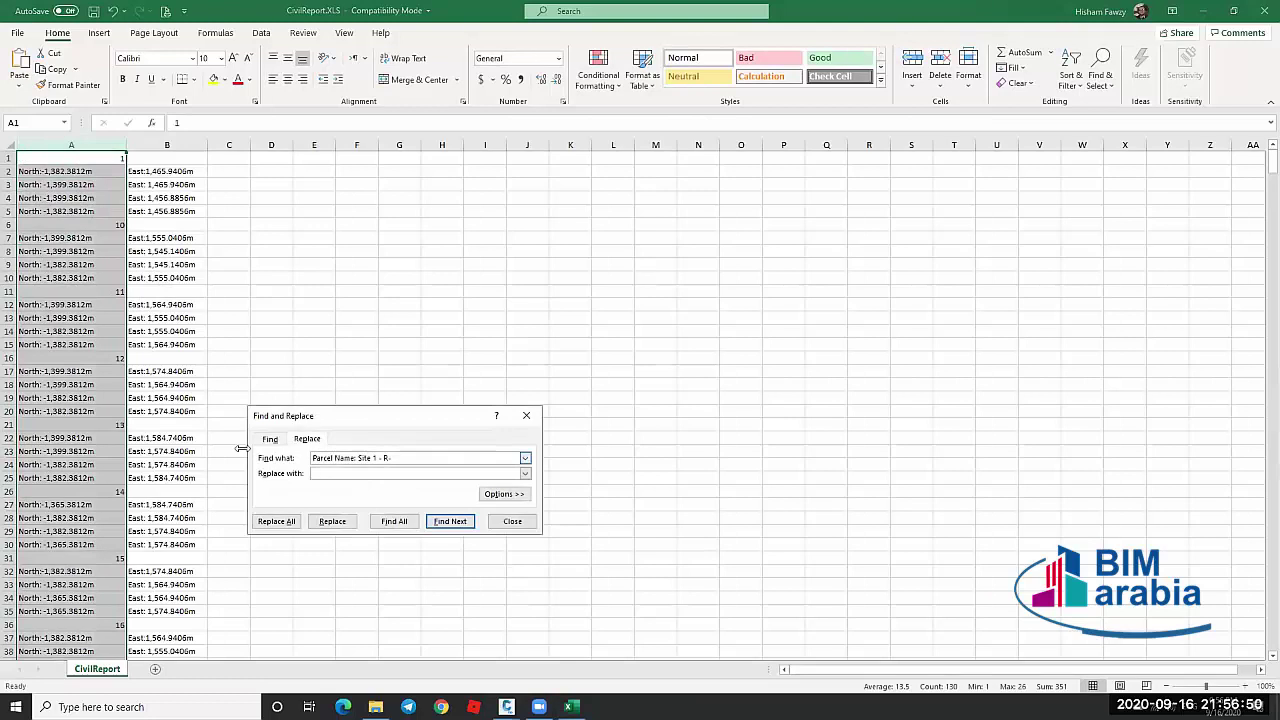
key("shift+Tab")
key("ctrl+v")
left_click(276, 522)
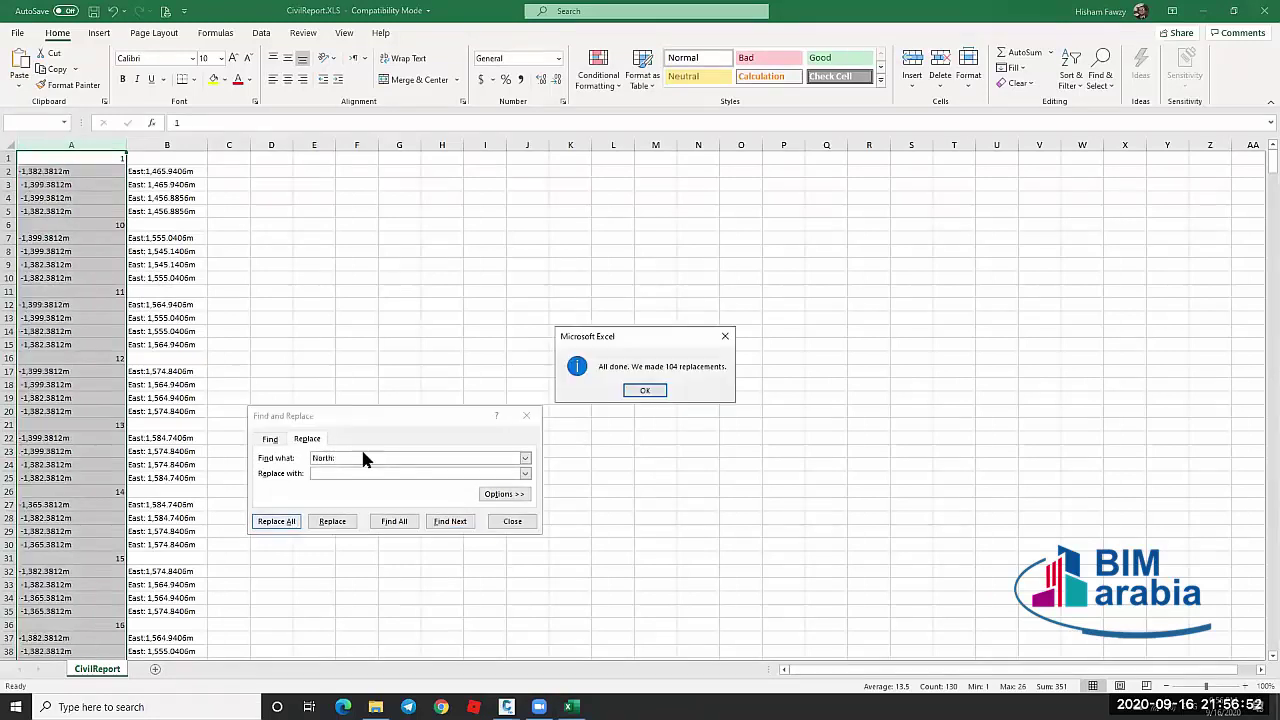
left_click(643, 390)
Remove every 'East:' label from column B
left_click_drag(157, 266, 133, 163)
left_click(134, 163)
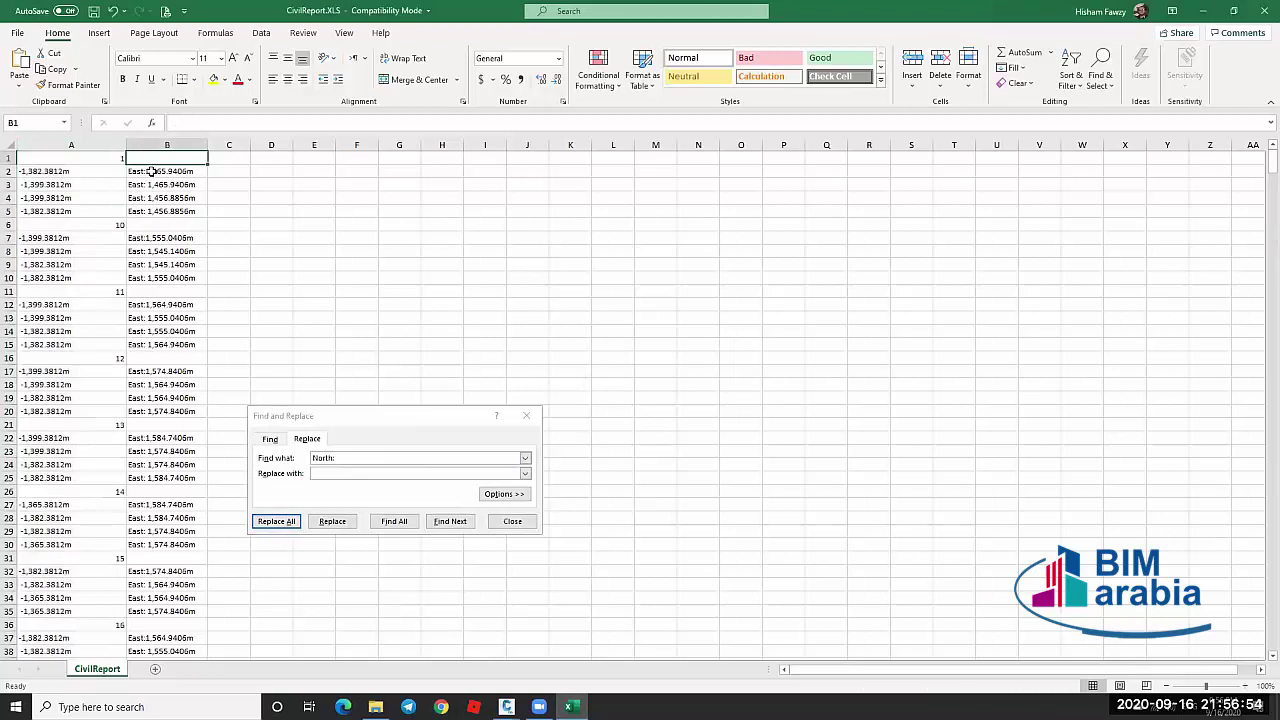
key("Down")
left_click(196, 122)
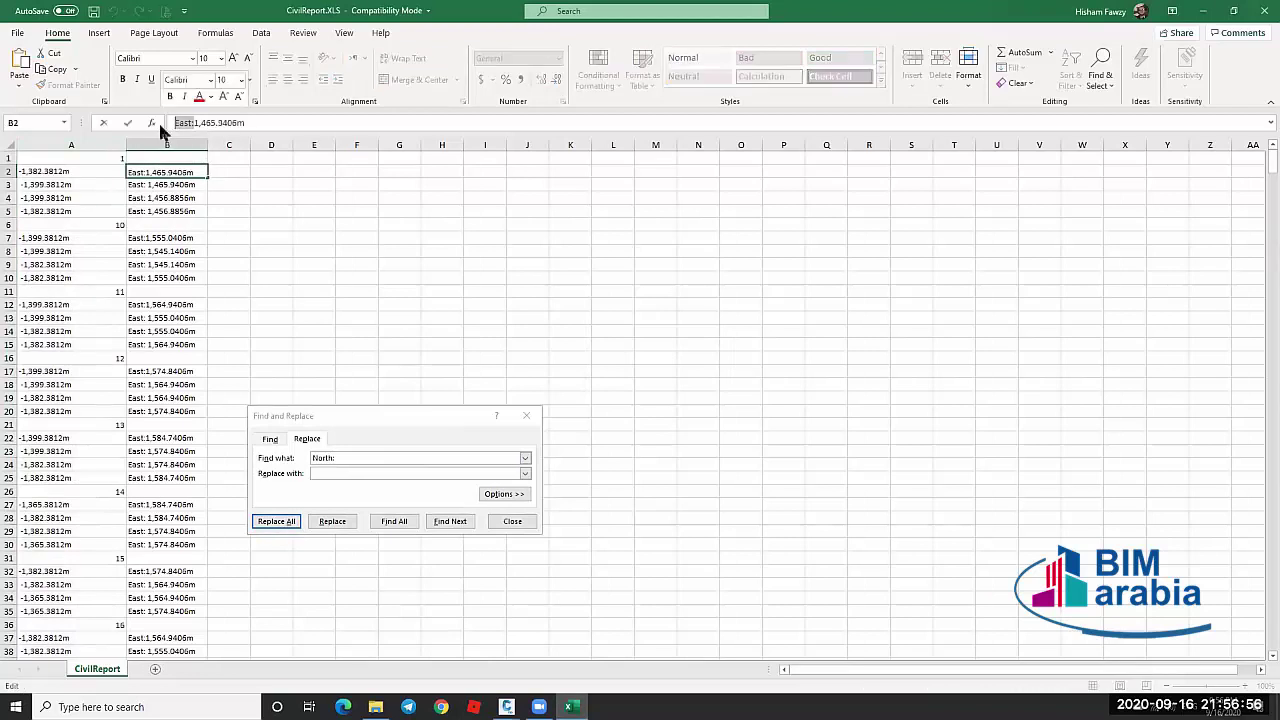
left_click(350, 458)
key("ctrl+a")
type("East:")
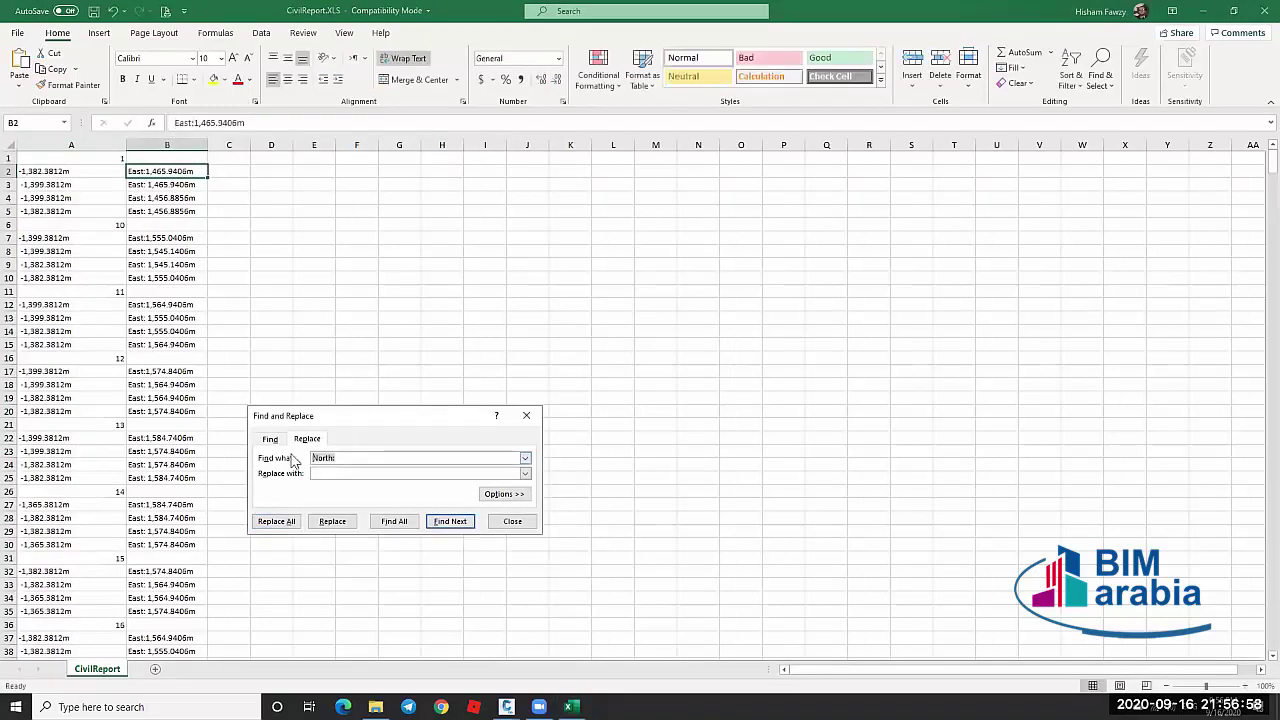
left_click(212, 148)
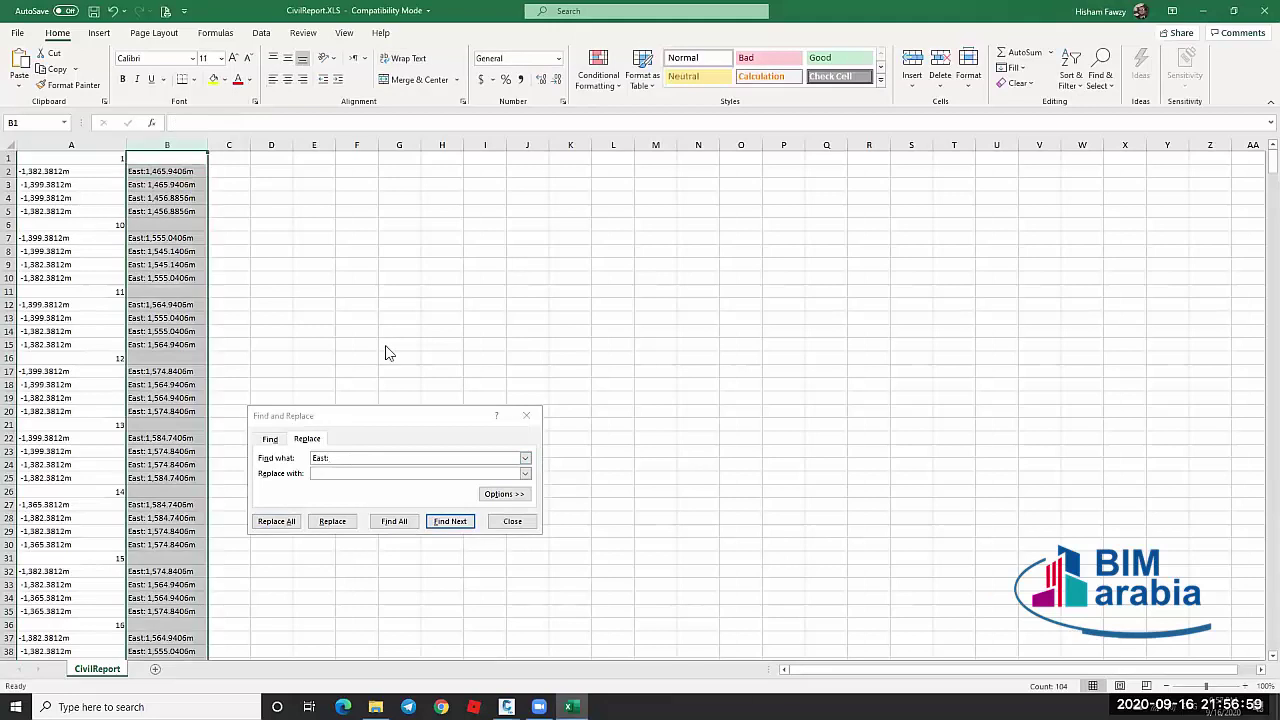
left_click(284, 521)
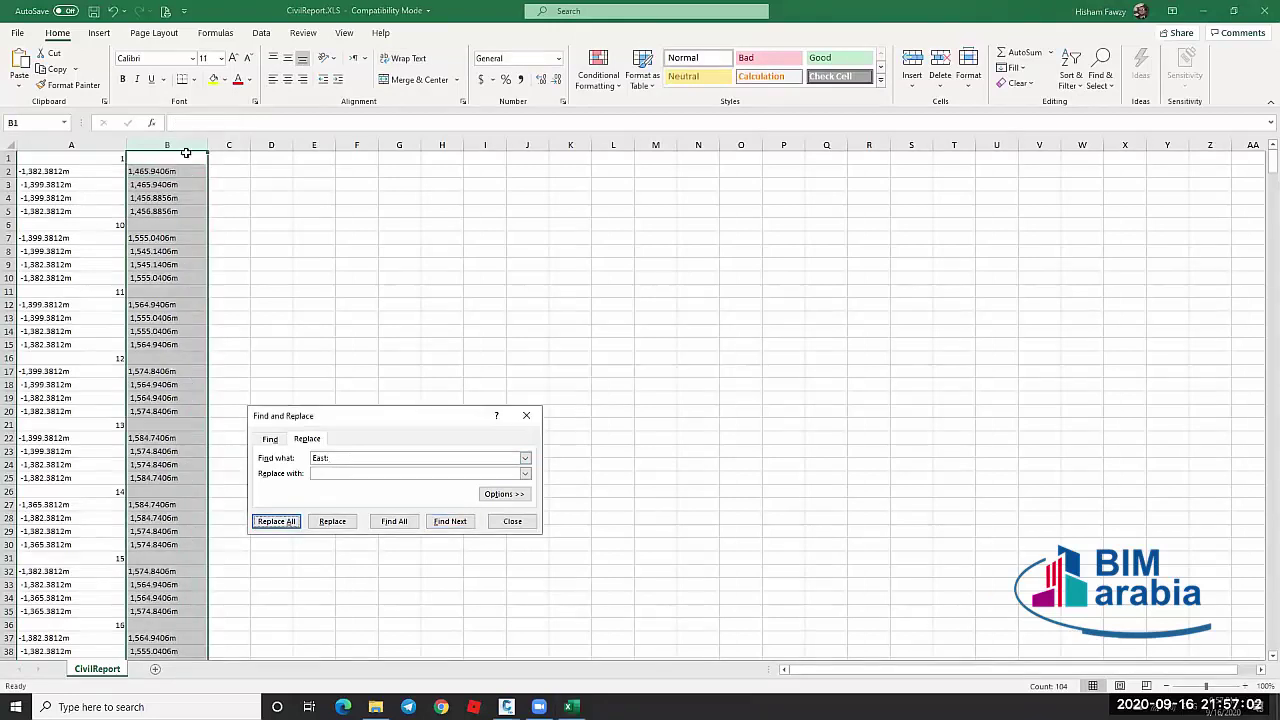
Strip the 'm' units from columns A and B together
left_click(186, 146)
left_click(100, 146, "shift")
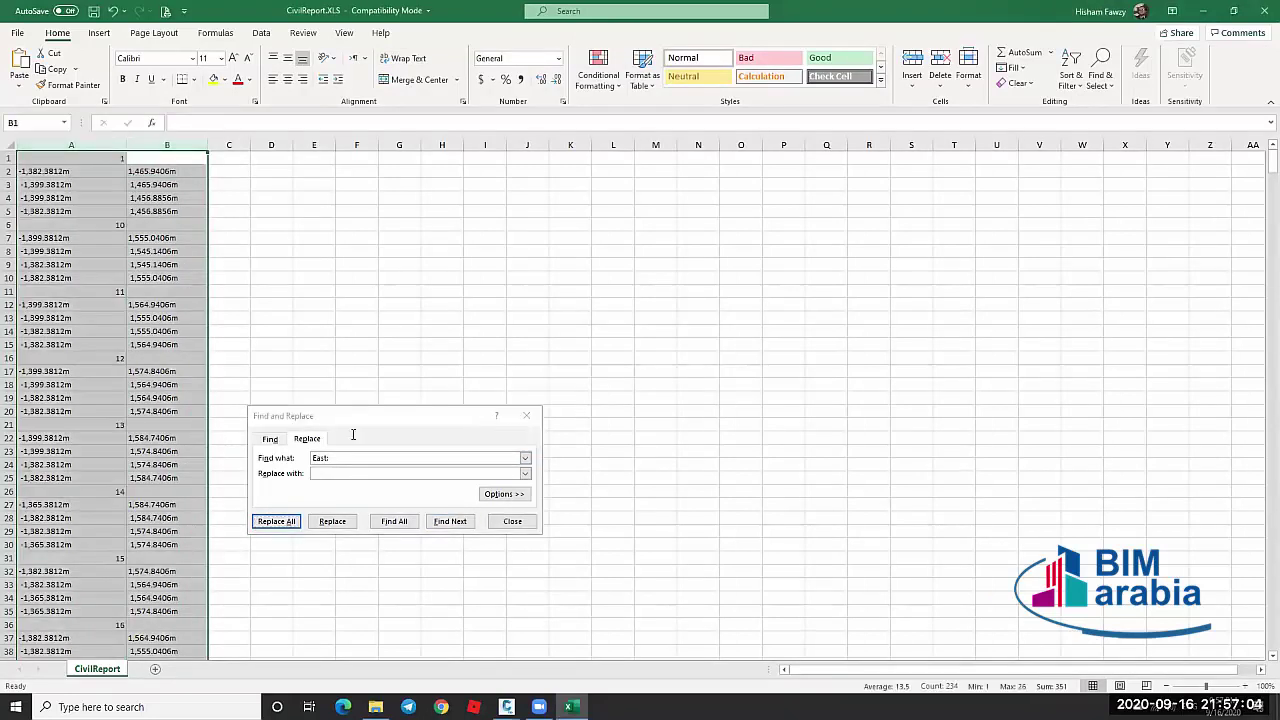
left_click(281, 459)
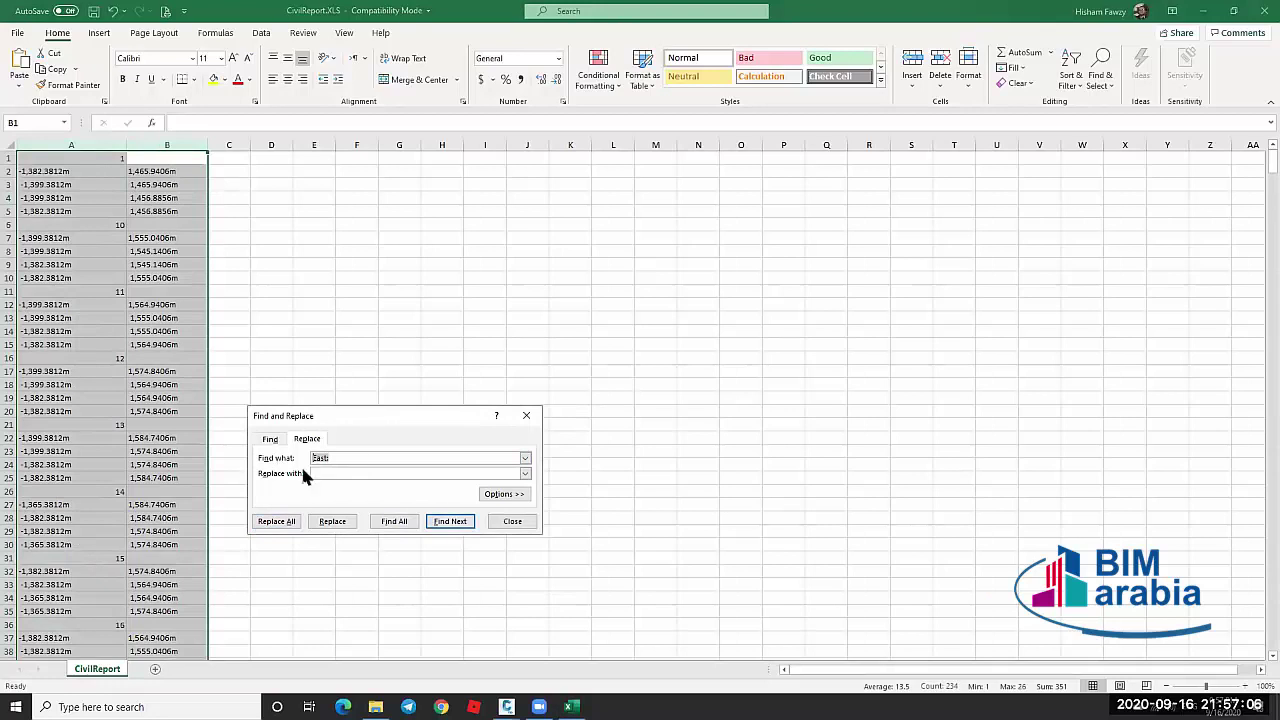
type("m")
left_click(278, 521)
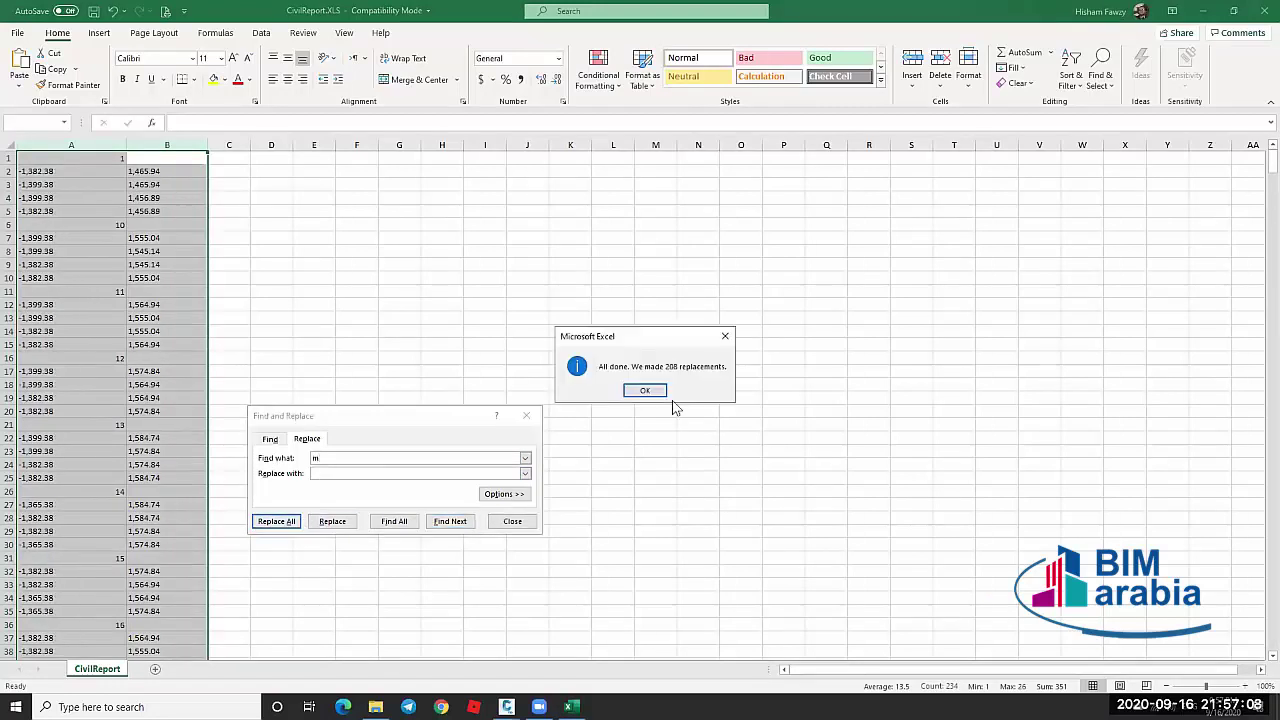
key("Return")
left_click(512, 521)
Verify cells A2 and B2 now hold plain numbers like -1,382.38 and 1,465.94
left_click(271, 264)
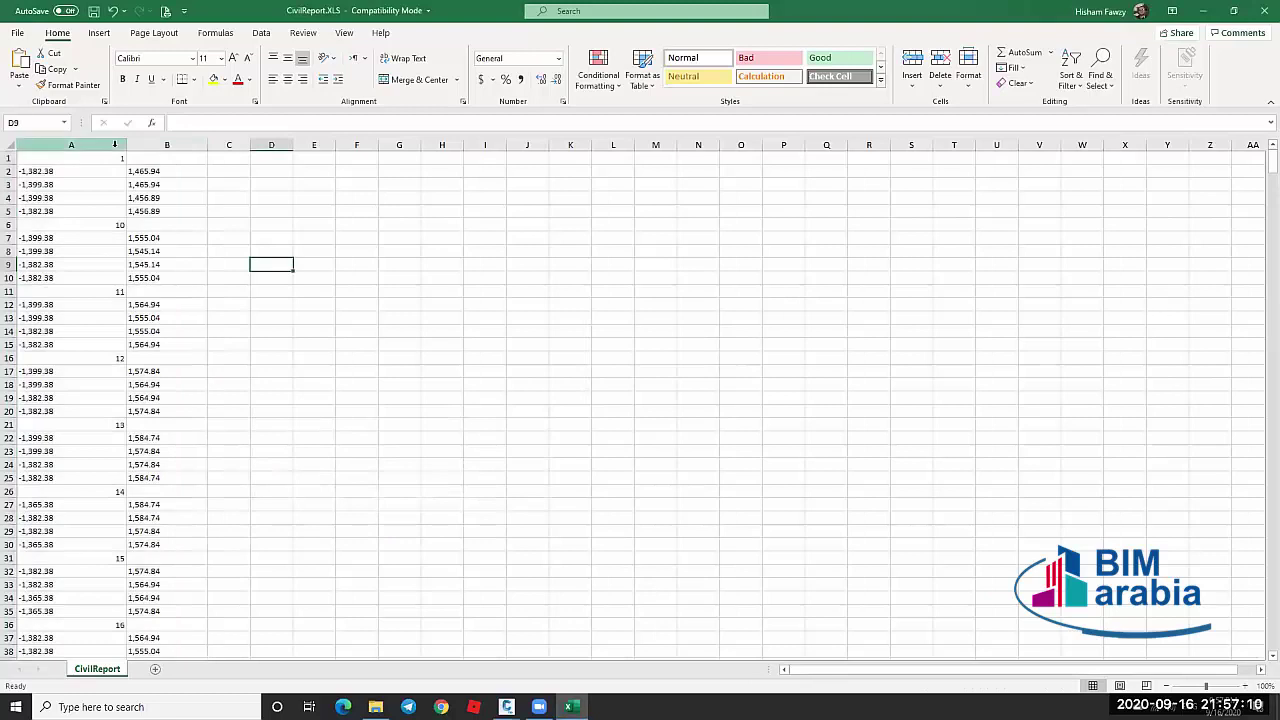
left_click(132, 162)
left_click(100, 171)
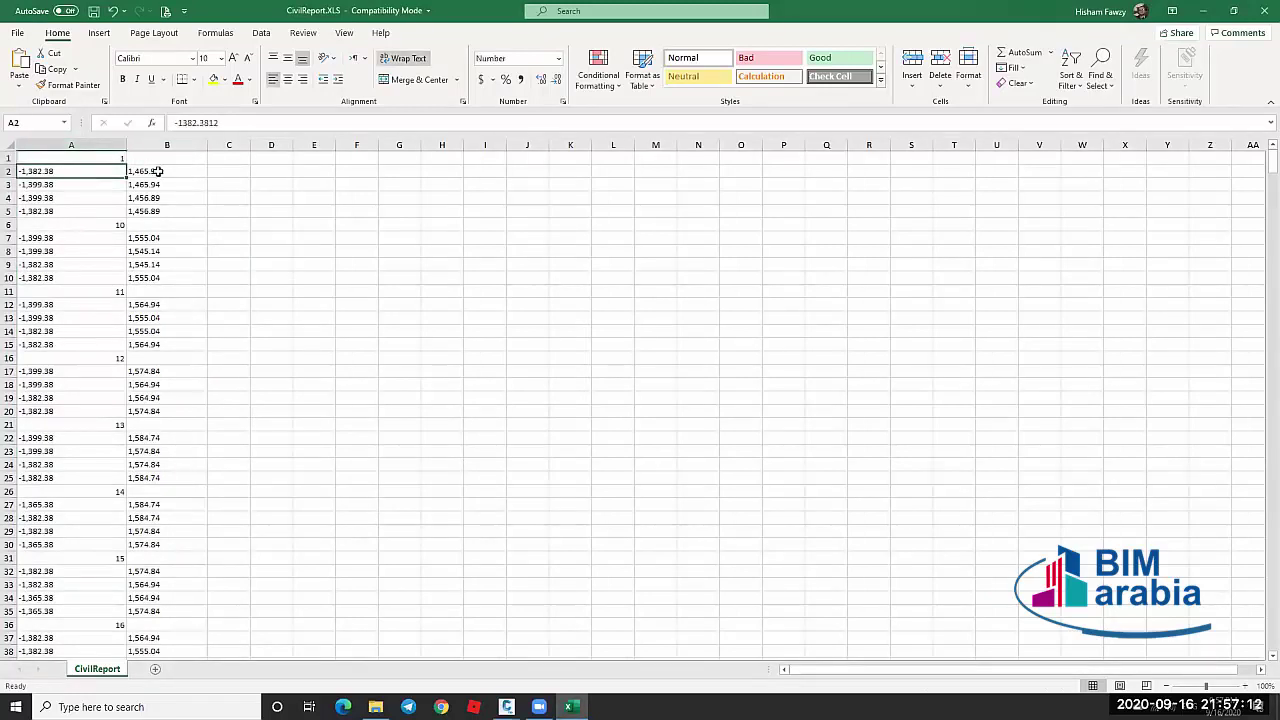
left_click(143, 174)
left_click(167, 144)
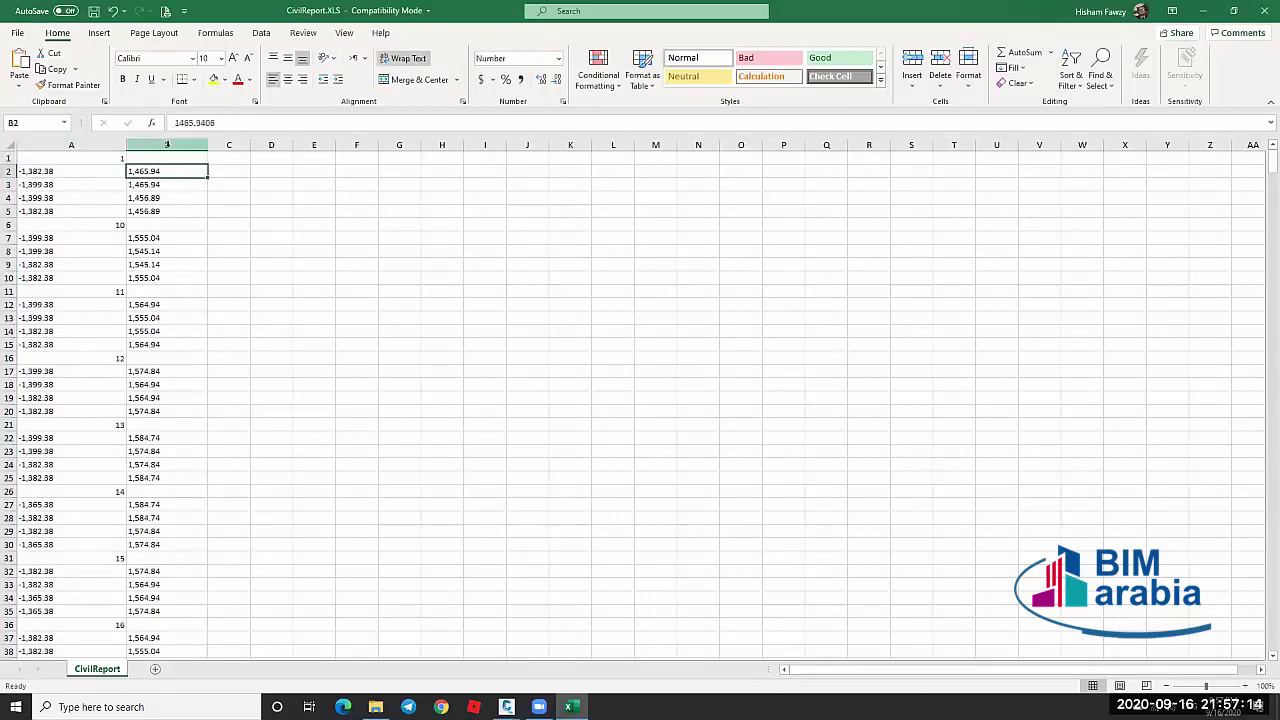
Insert a new column A and move the East values into it, ahead of North
right_click(116, 144)
left_click(163, 257)
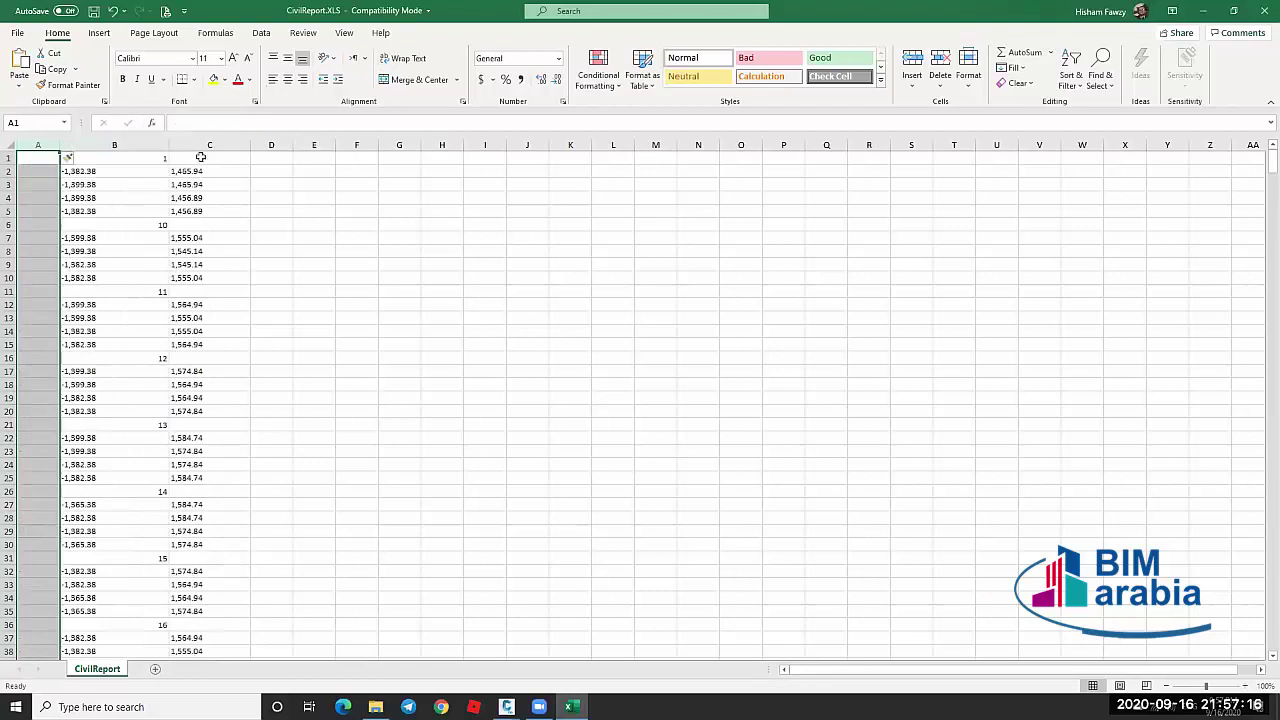
scroll(521, 213, "down", 1)
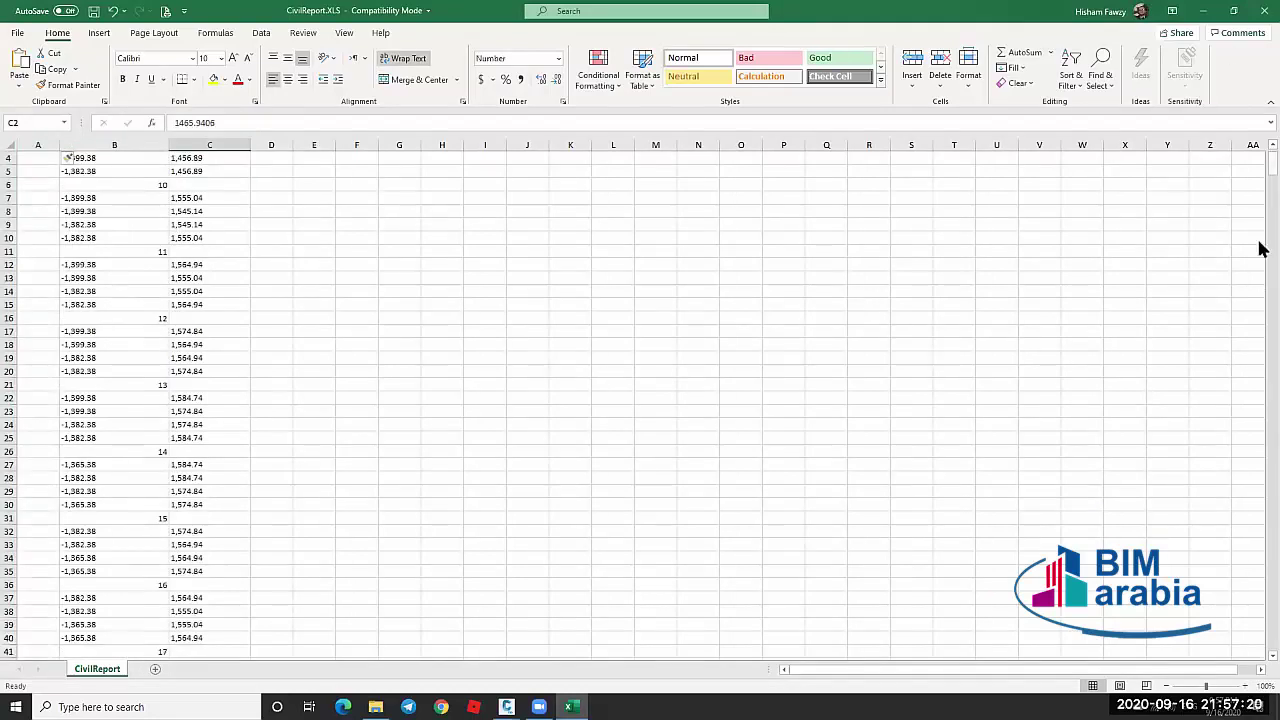
left_click_drag(1272, 168, 1272, 610)
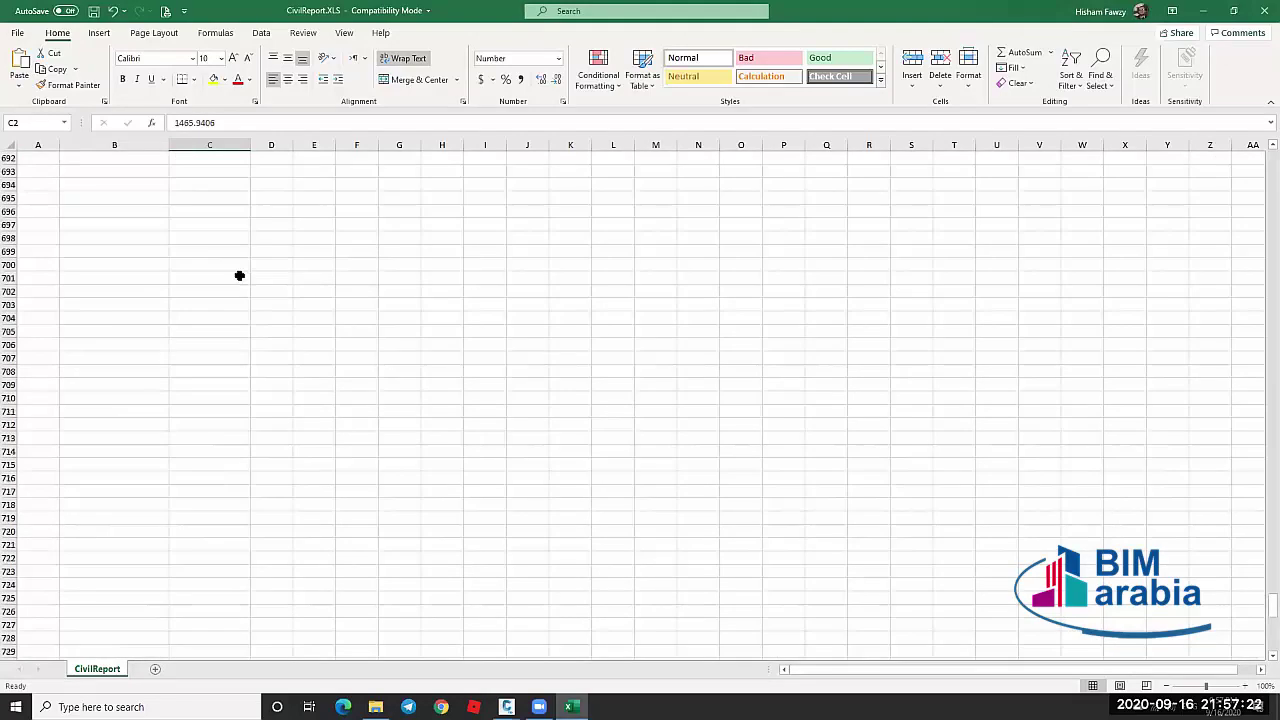
scroll(239, 276, "up", 20)
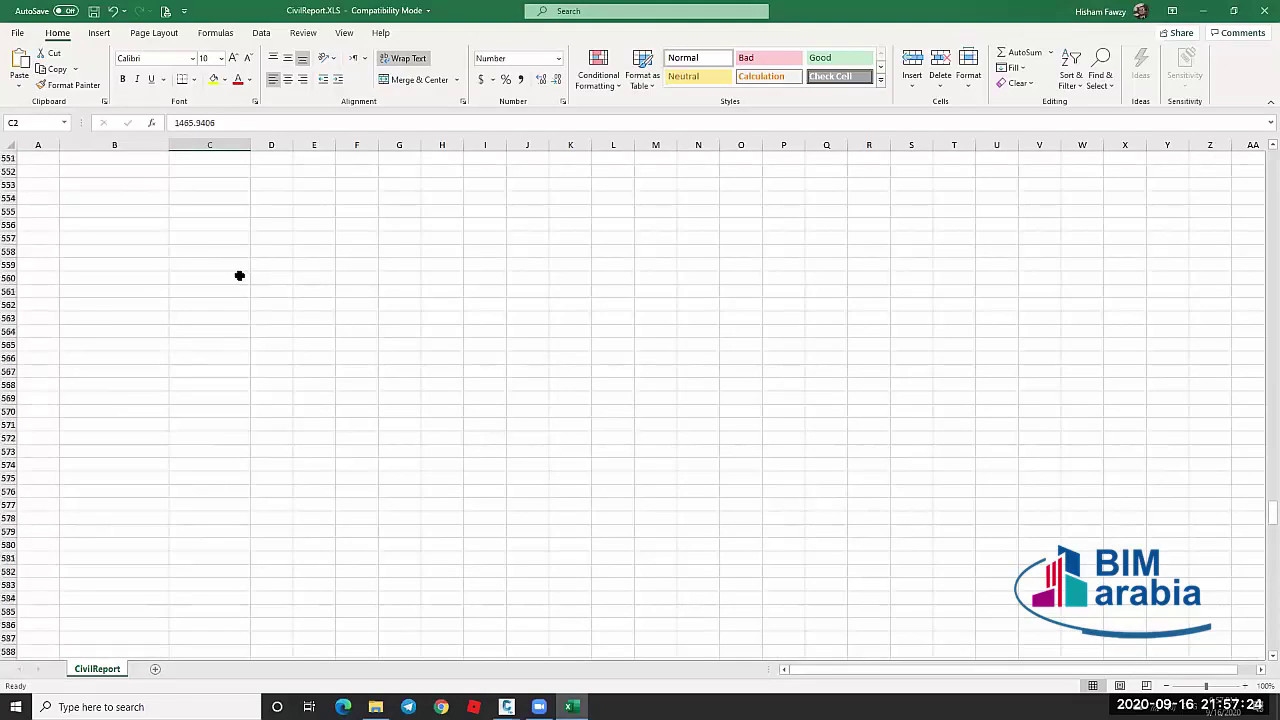
scroll(239, 276, "up", 20)
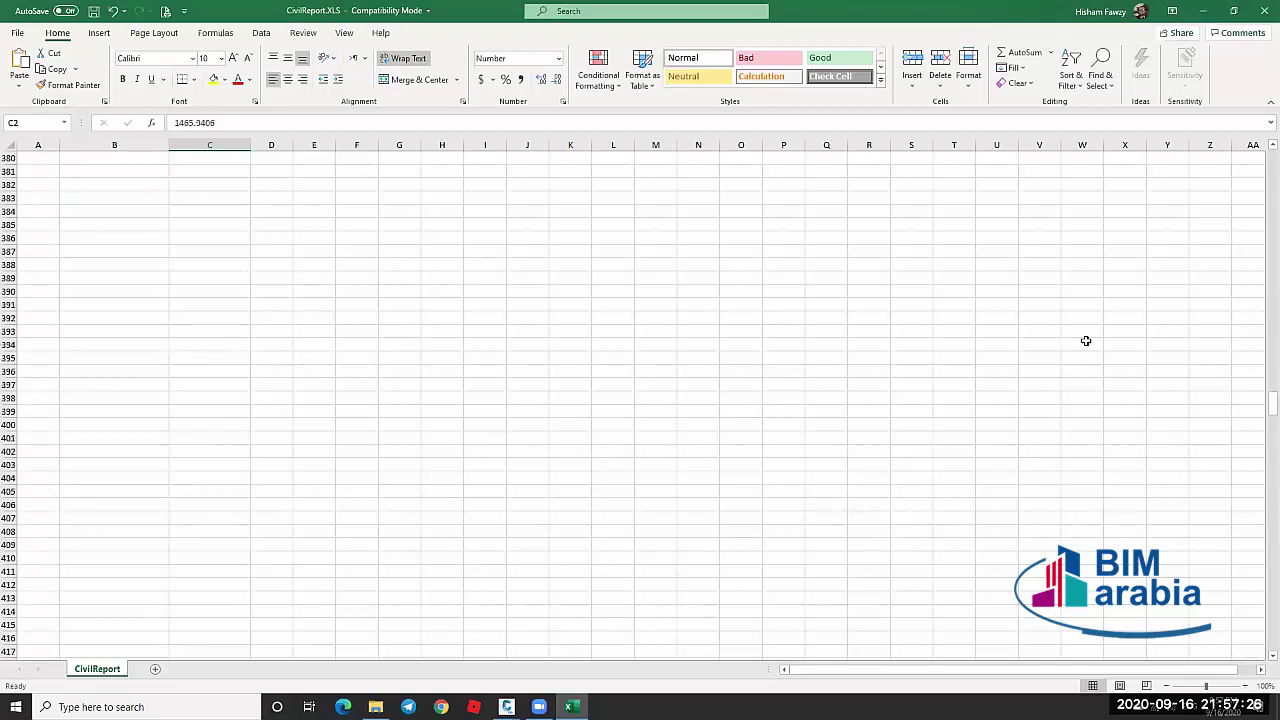
left_click_drag(1264, 393, 1264, 236)
left_click(212, 211, "shift")
left_click_drag(197, 219, 44, 220)
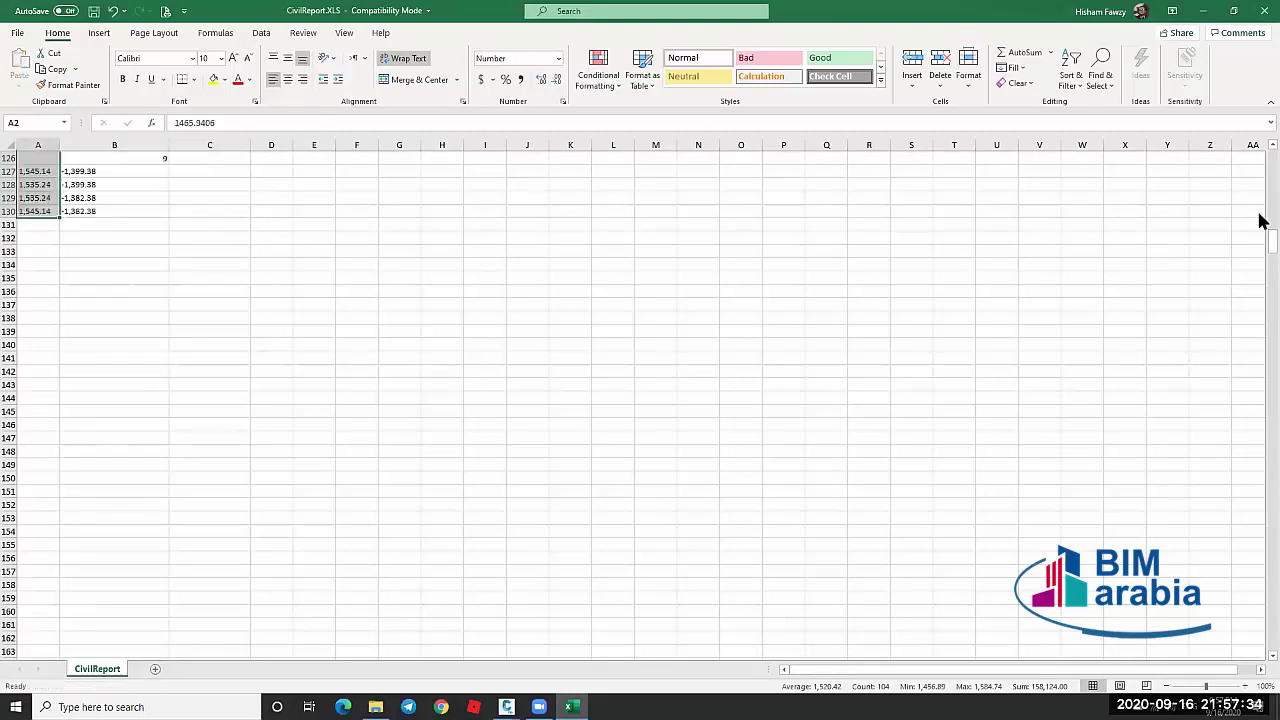
left_click_drag(1260, 220, 1262, 140)
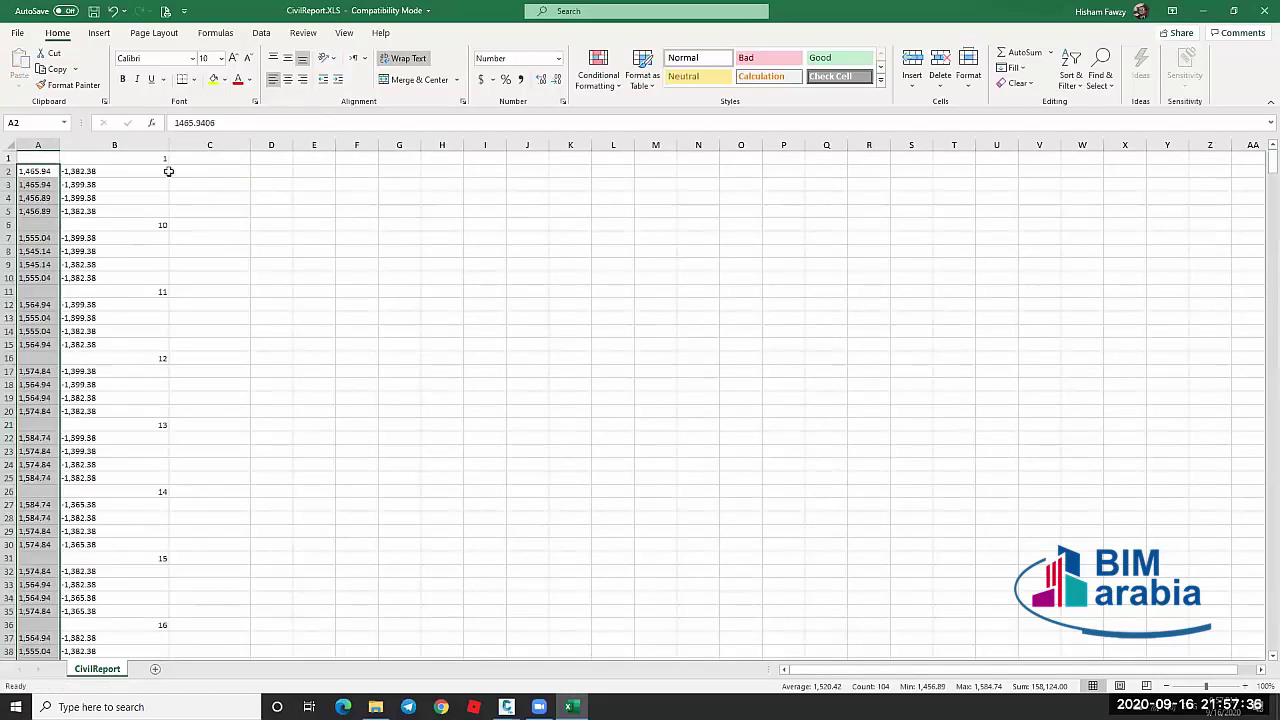
left_click(202, 175)
Enter =CONCATENATE(A2,",",B2) in C2 to join East and North with a comma
type("=CONCATENATE(")
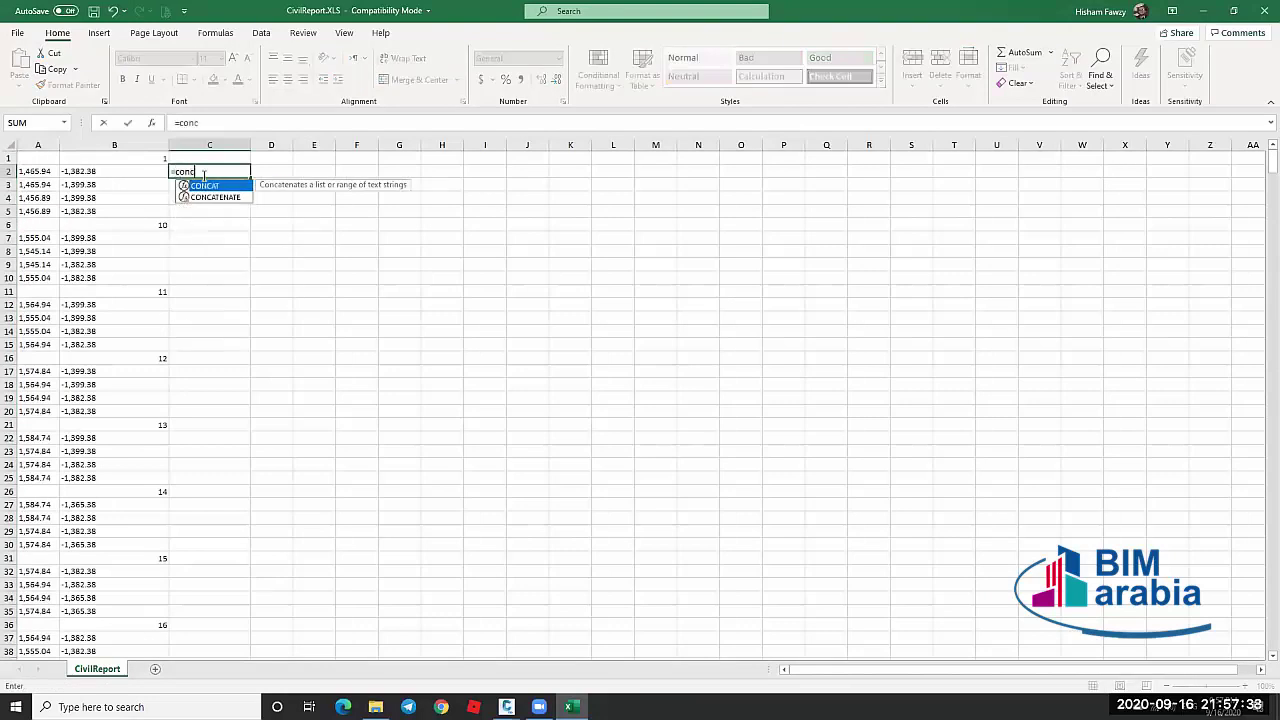
left_click(153, 123)
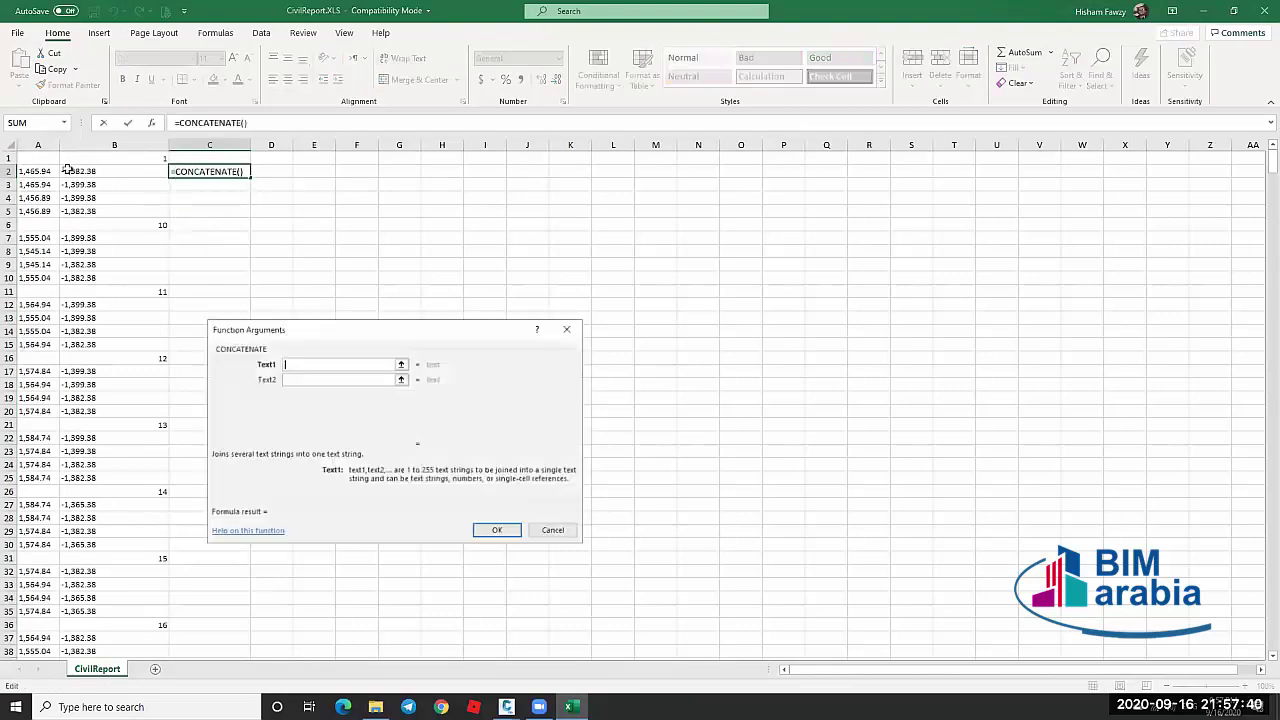
left_click(48, 172)
key("Tab")
type(",")
key("Tab")
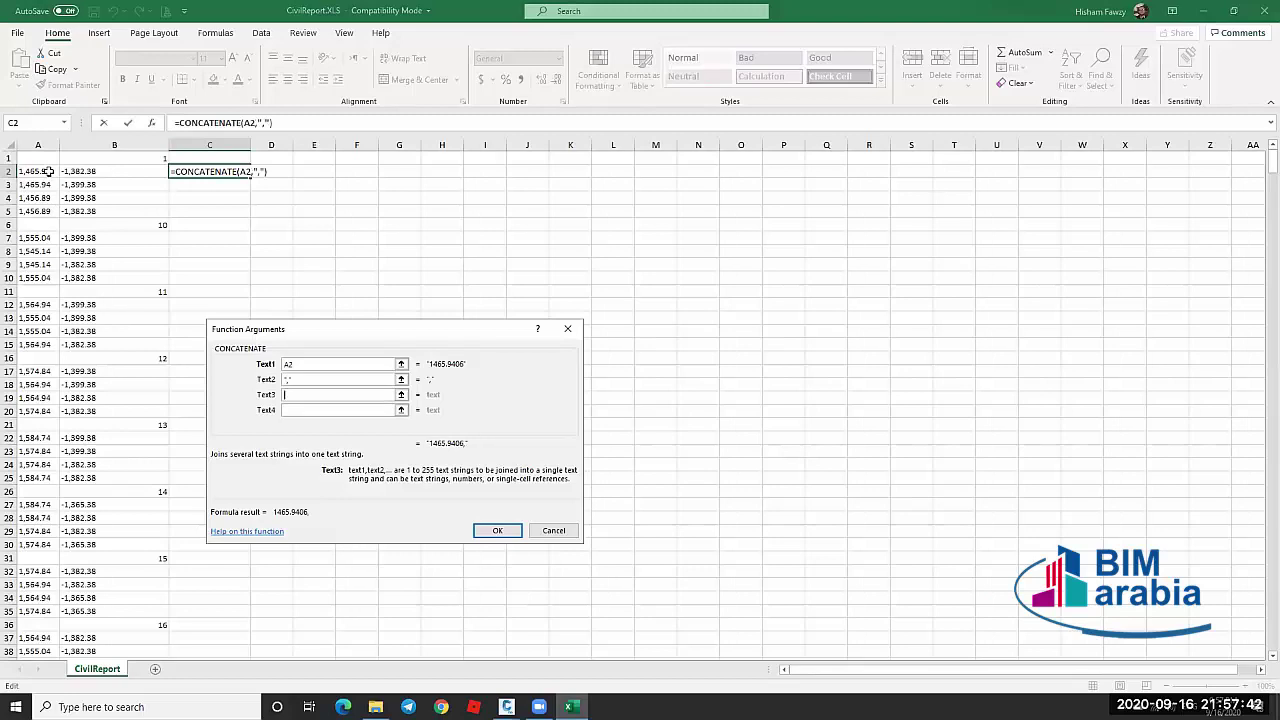
left_click(135, 172)
key("Return")
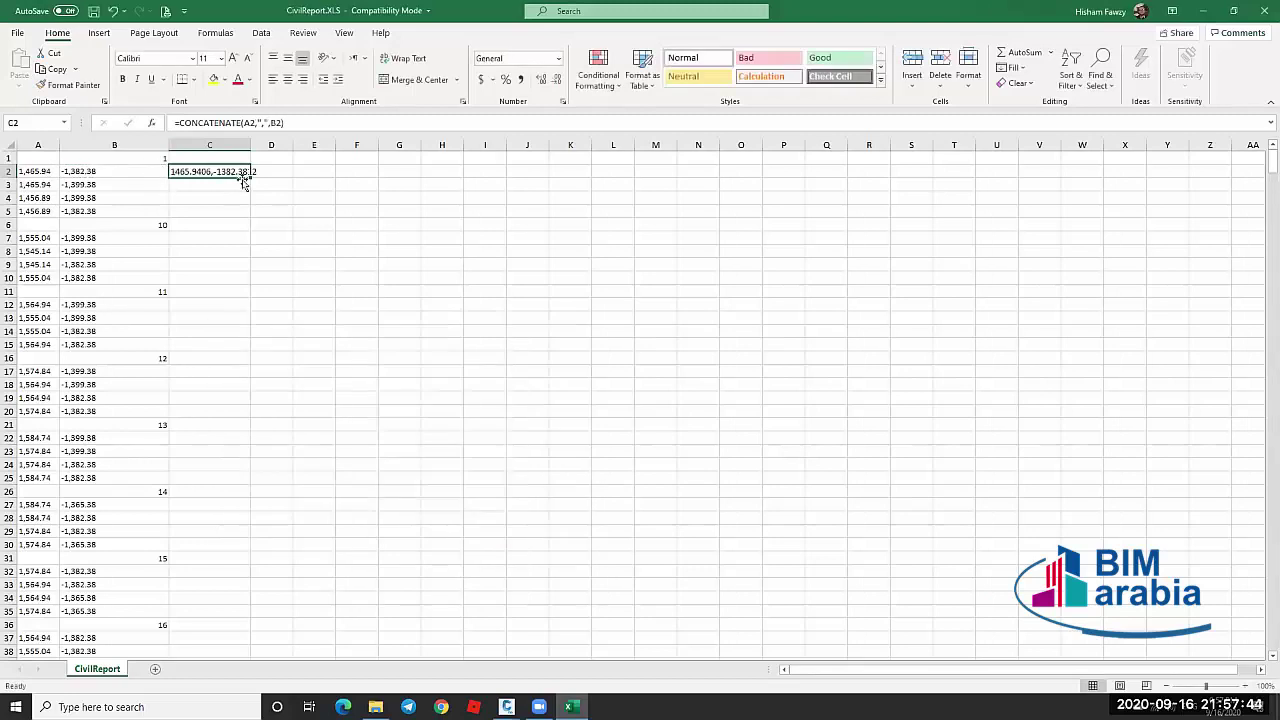
Fill the formula down to C5, copy C2:C5, and bring up Drawing2
left_click_drag(244, 181, 250, 216)
key("ctrl+c")
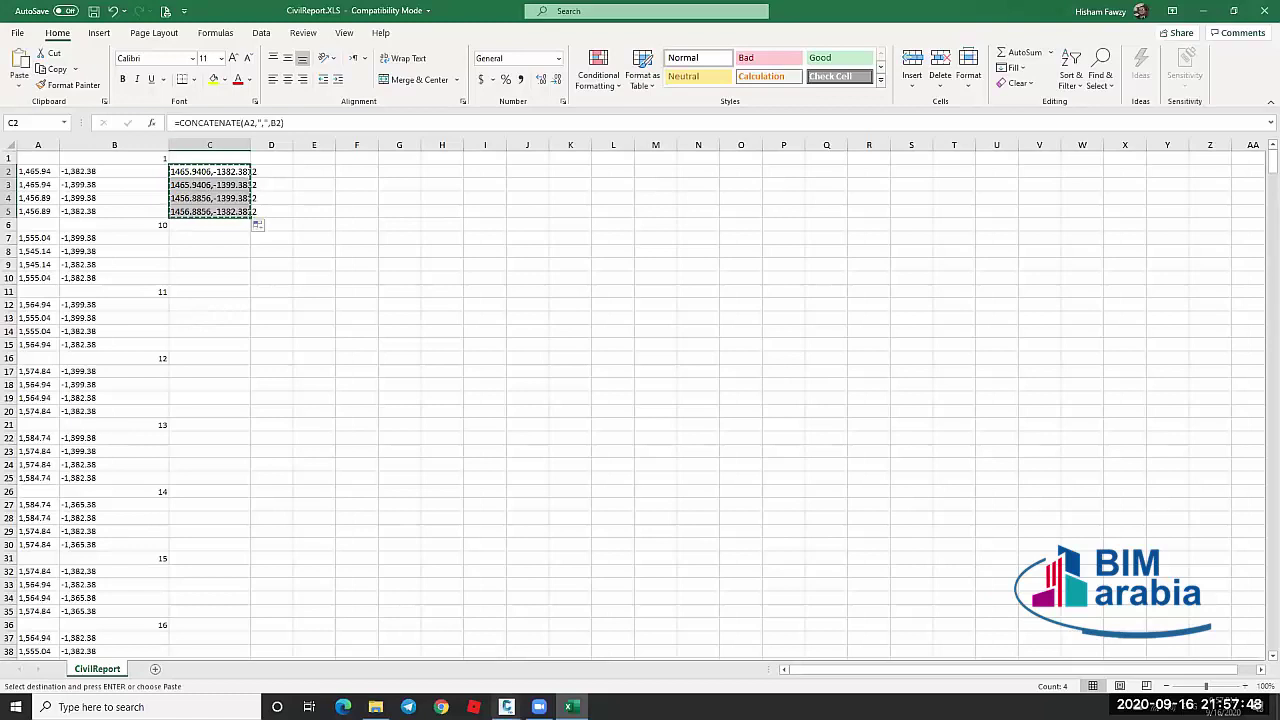
mouse_move(506, 707)
left_click(625, 640)
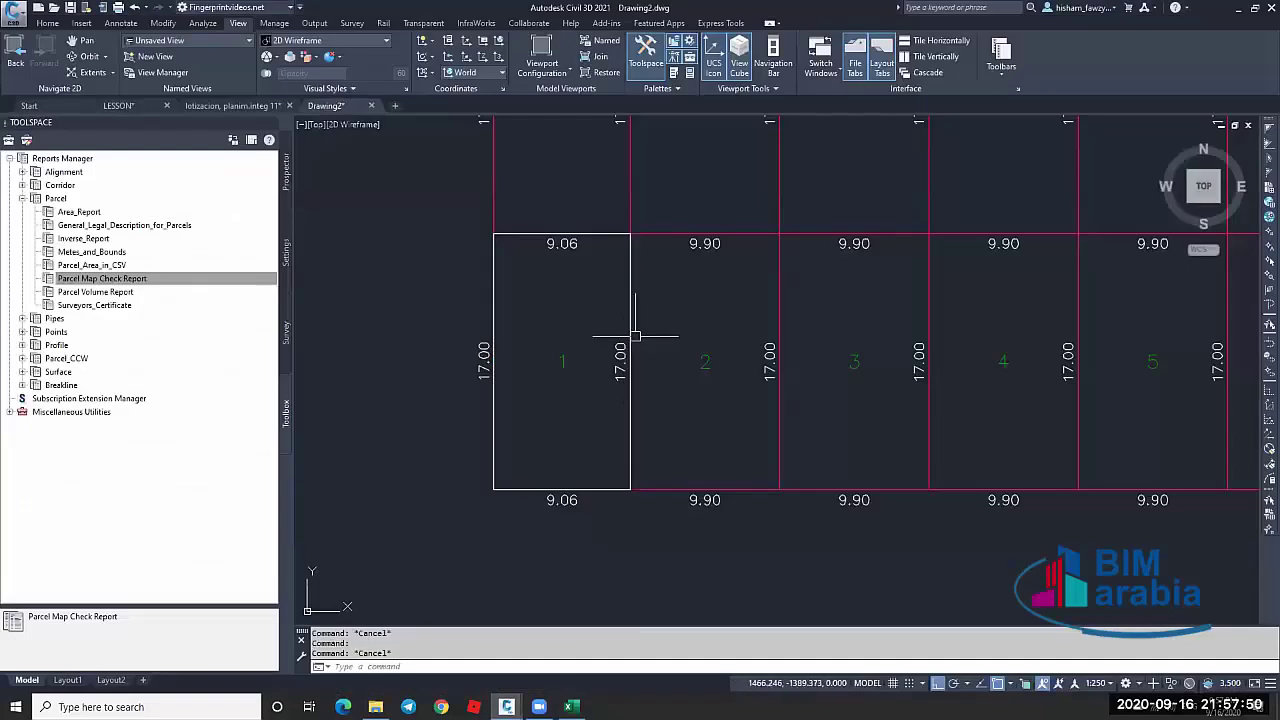
Erase the old parcel outline and draw a polyline from the pasted coordinates
type("e")
key("Return")
type("pl")
key("Return")
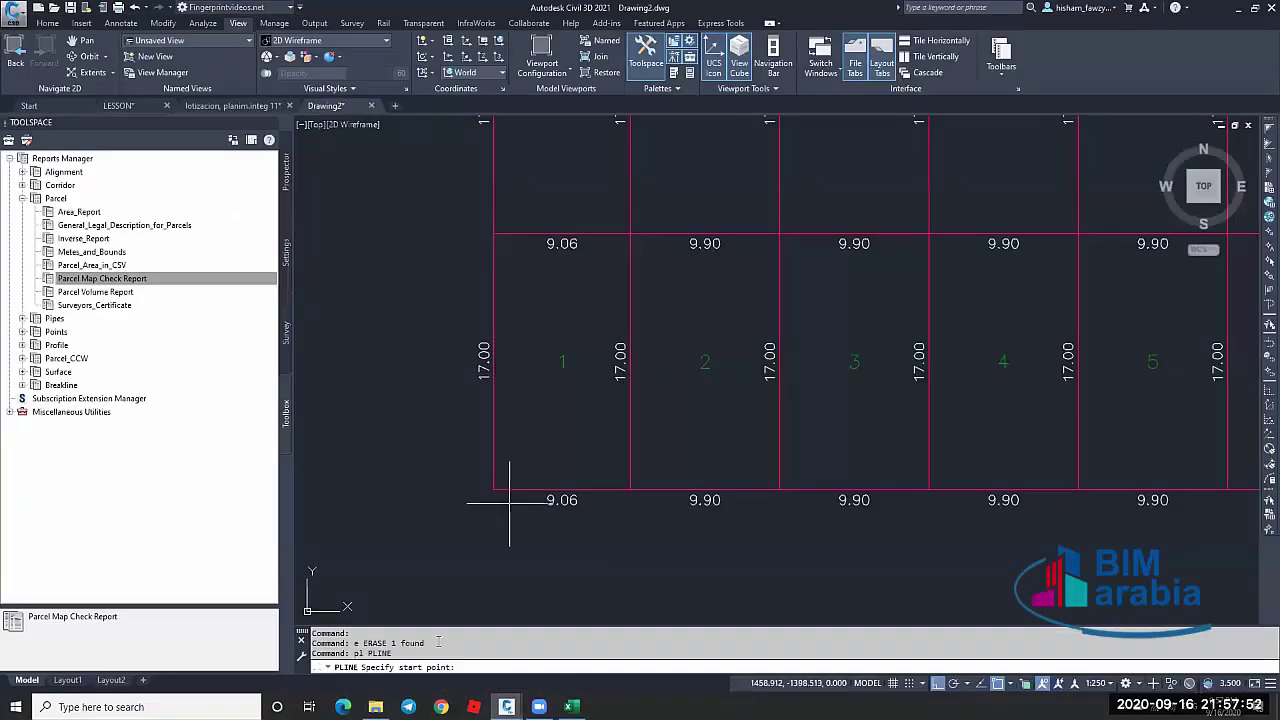
right_click(474, 666)
left_click(515, 628)
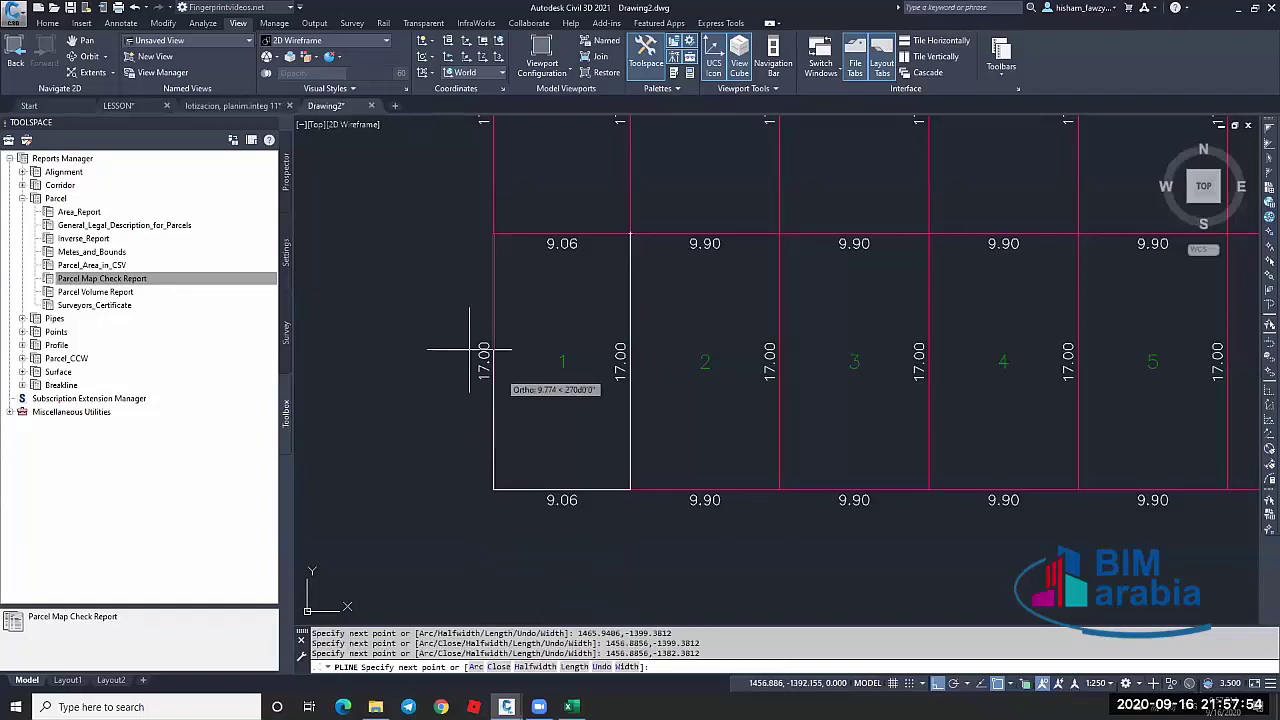
left_click(366, 240)
key("Escape")
key("Escape")
Remove the stray extra vertex from the new parcel polyline
left_click(344, 233)
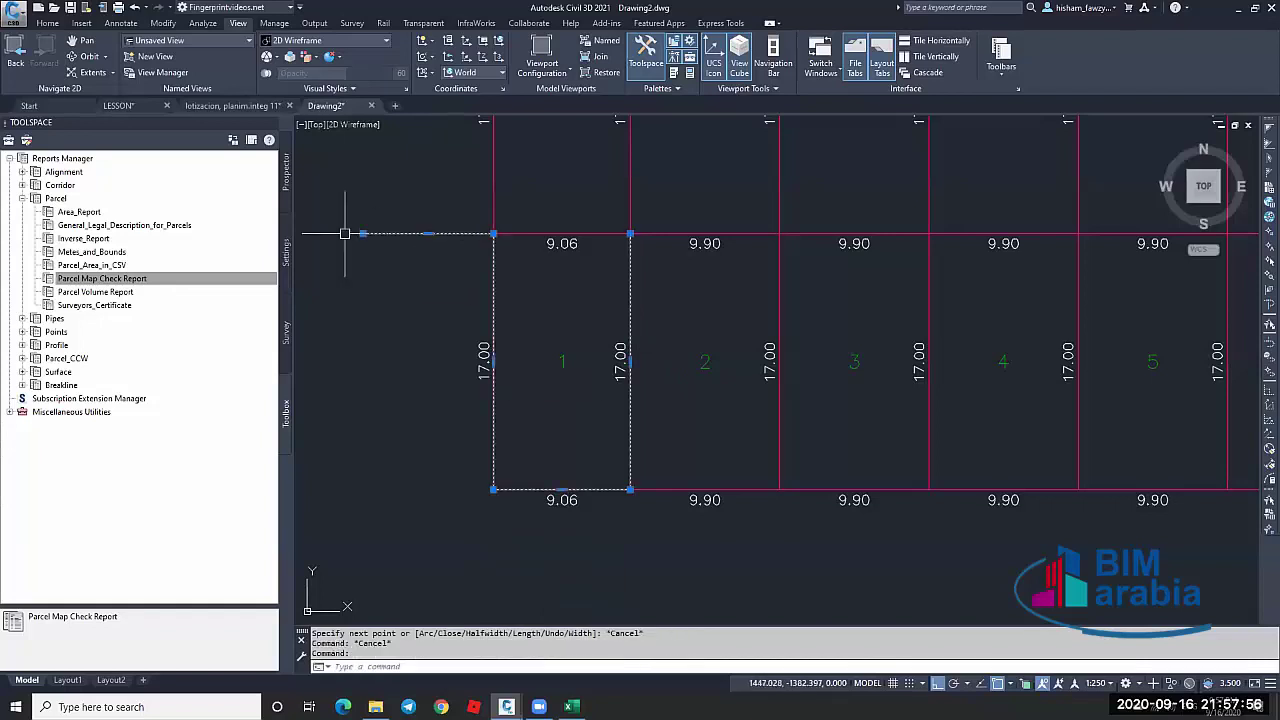
mouse_move(344, 233)
left_click(405, 283)
key("Escape")
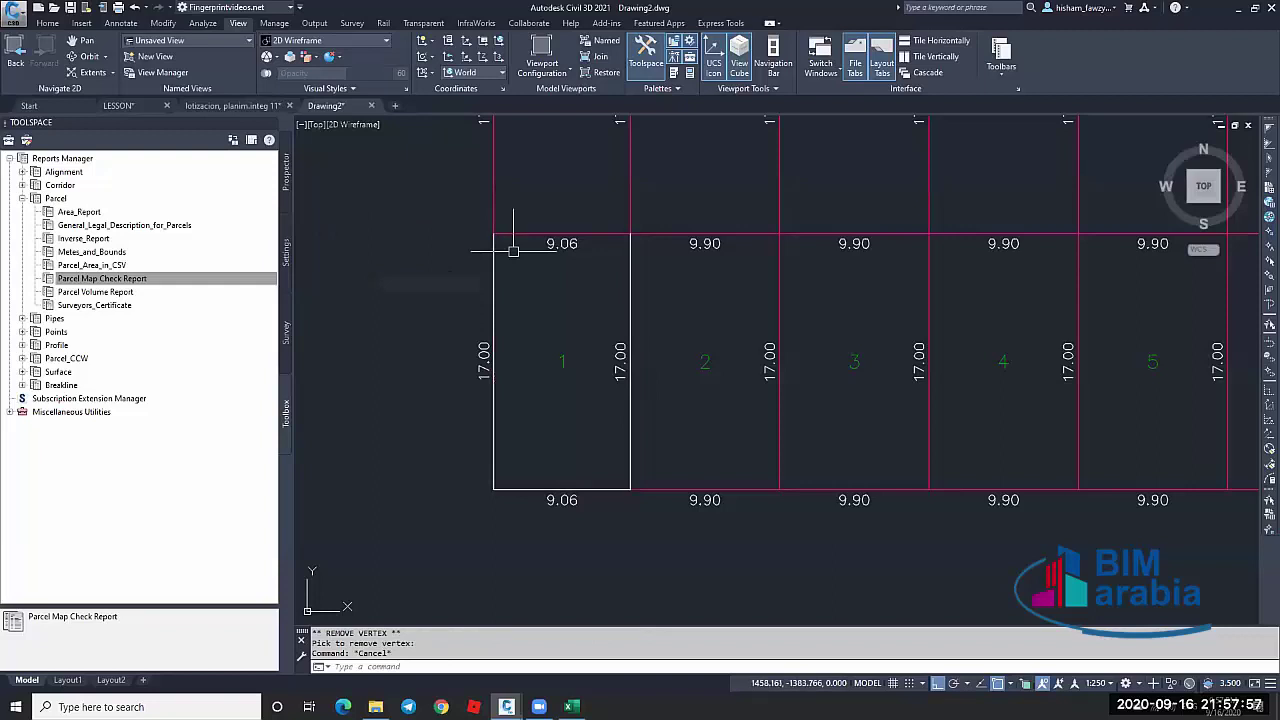
Erase the parcel 1 polyline and return to the Excel workbook
left_click(621, 244)
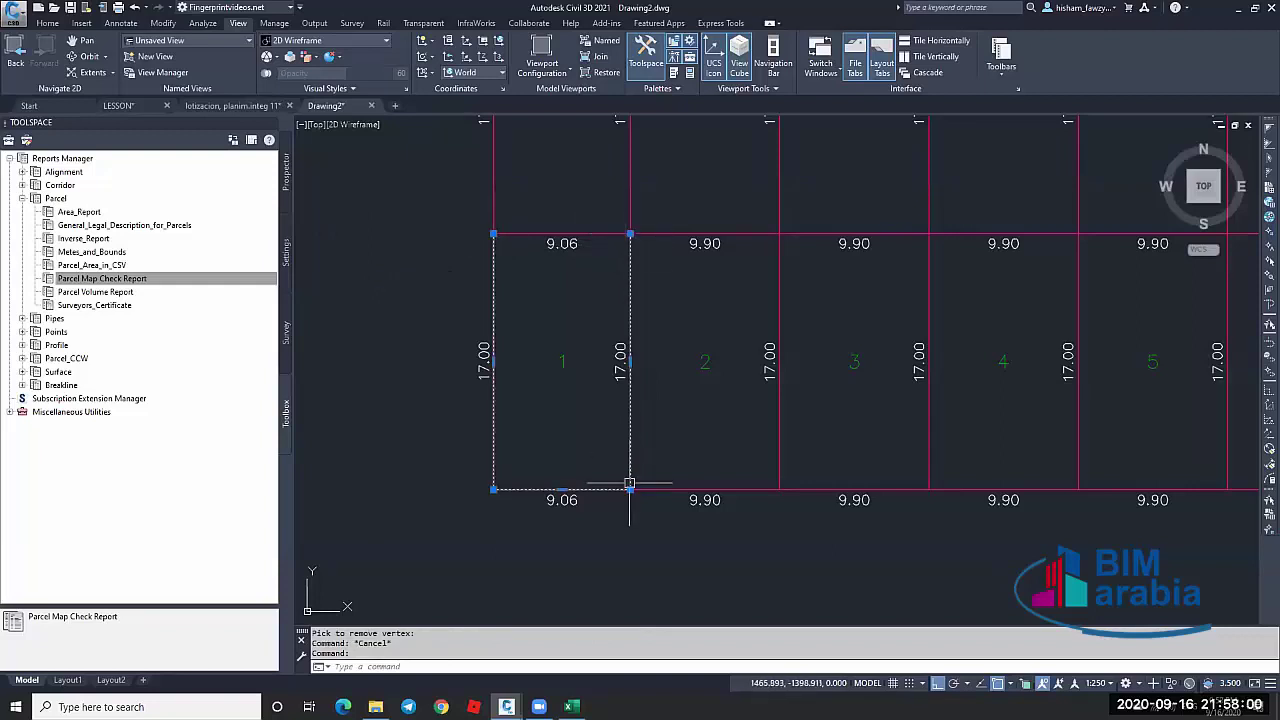
scroll(451, 257, "up", 5)
scroll(496, 223, "down", 8)
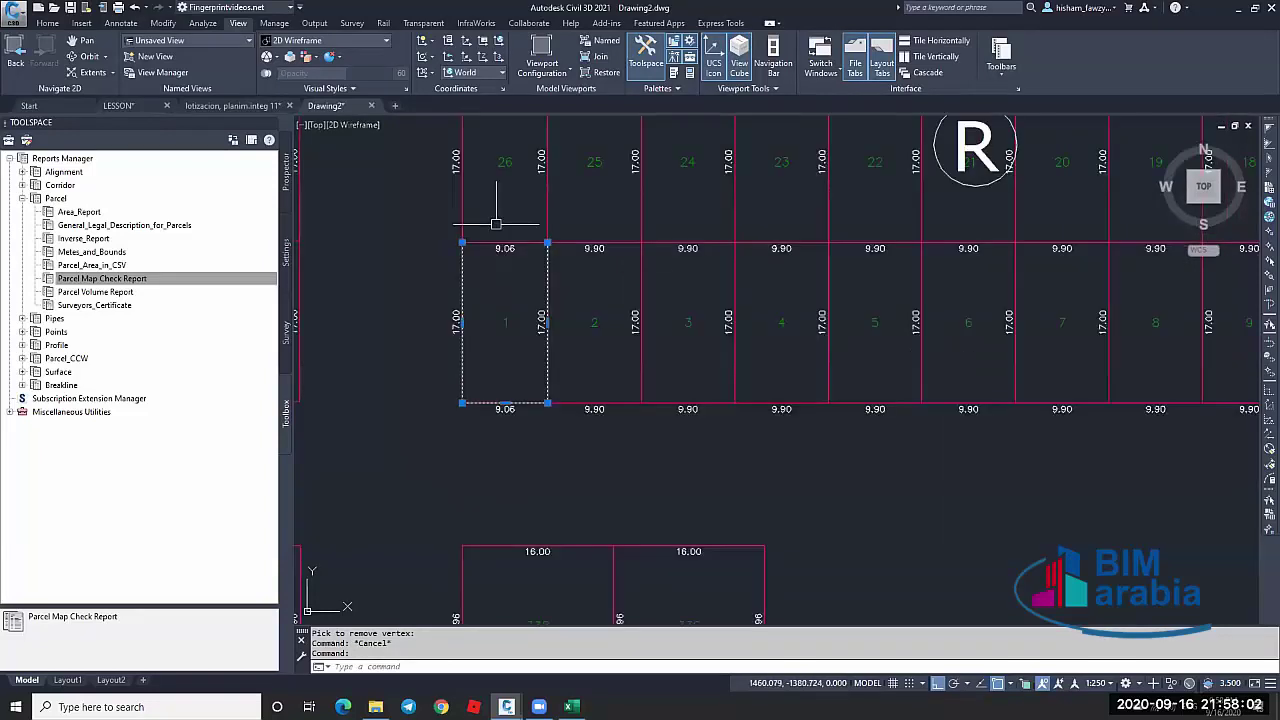
scroll(496, 223, "down", 6)
scroll(496, 223, "up", 6)
type("e")
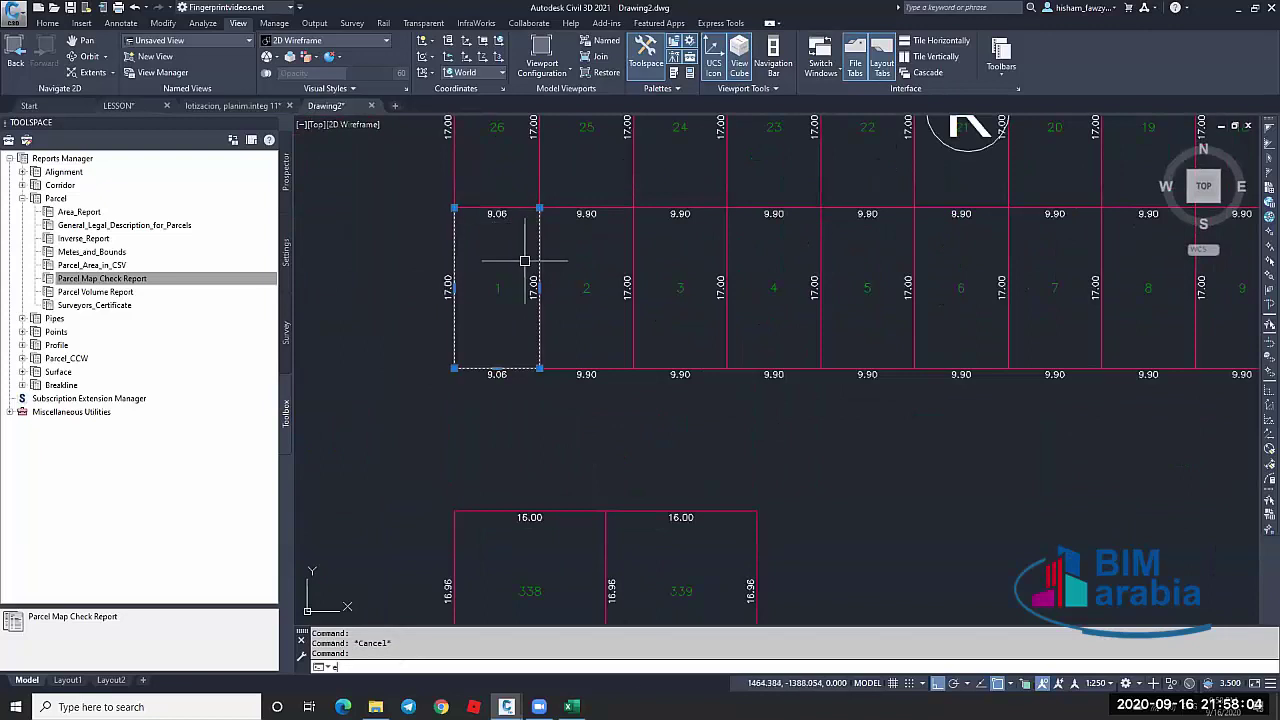
key("Return")
key("alt+Tab")
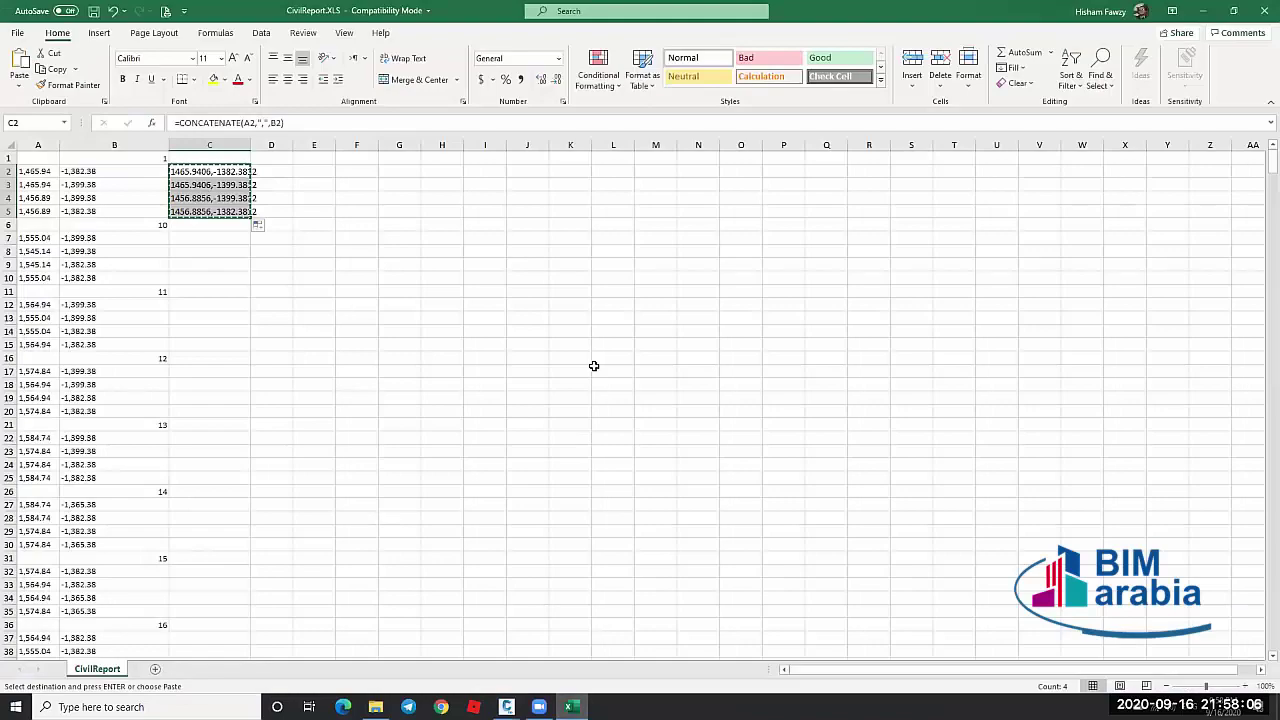
Close the CivilReport.XLS workbook, choosing Don't Save
left_click(113, 171)
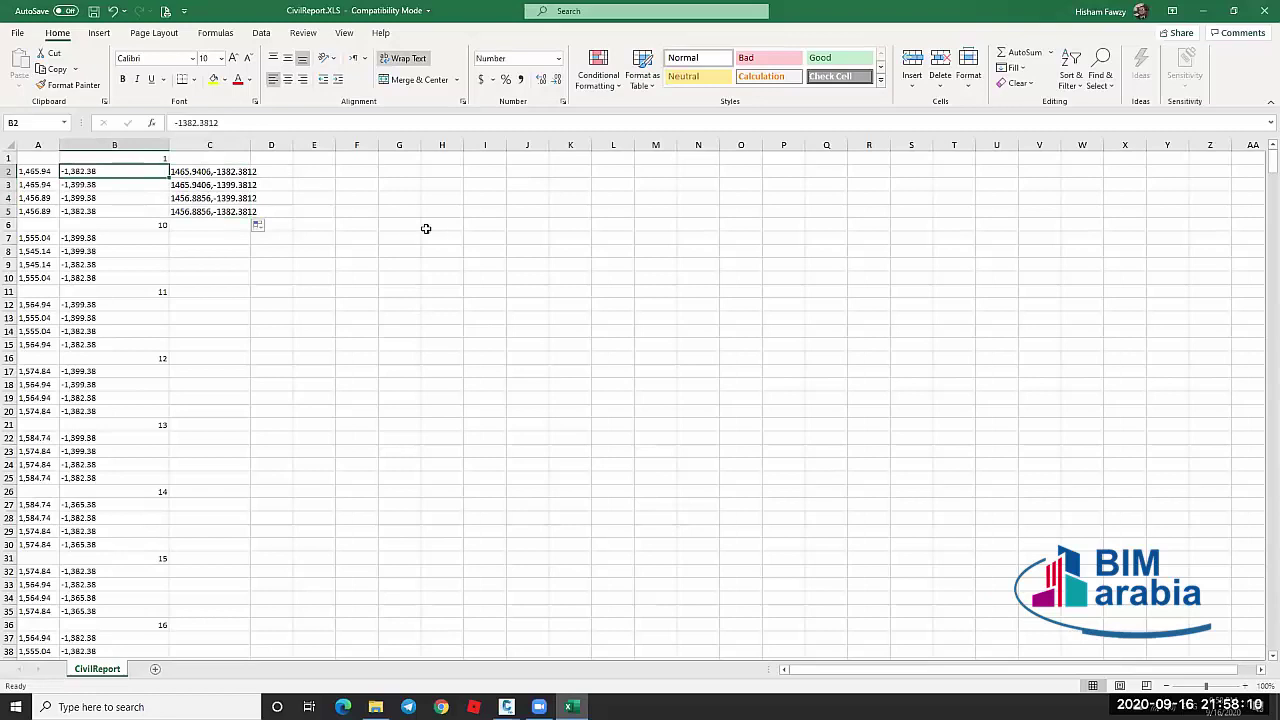
left_click(1264, 12)
left_click(640, 366)
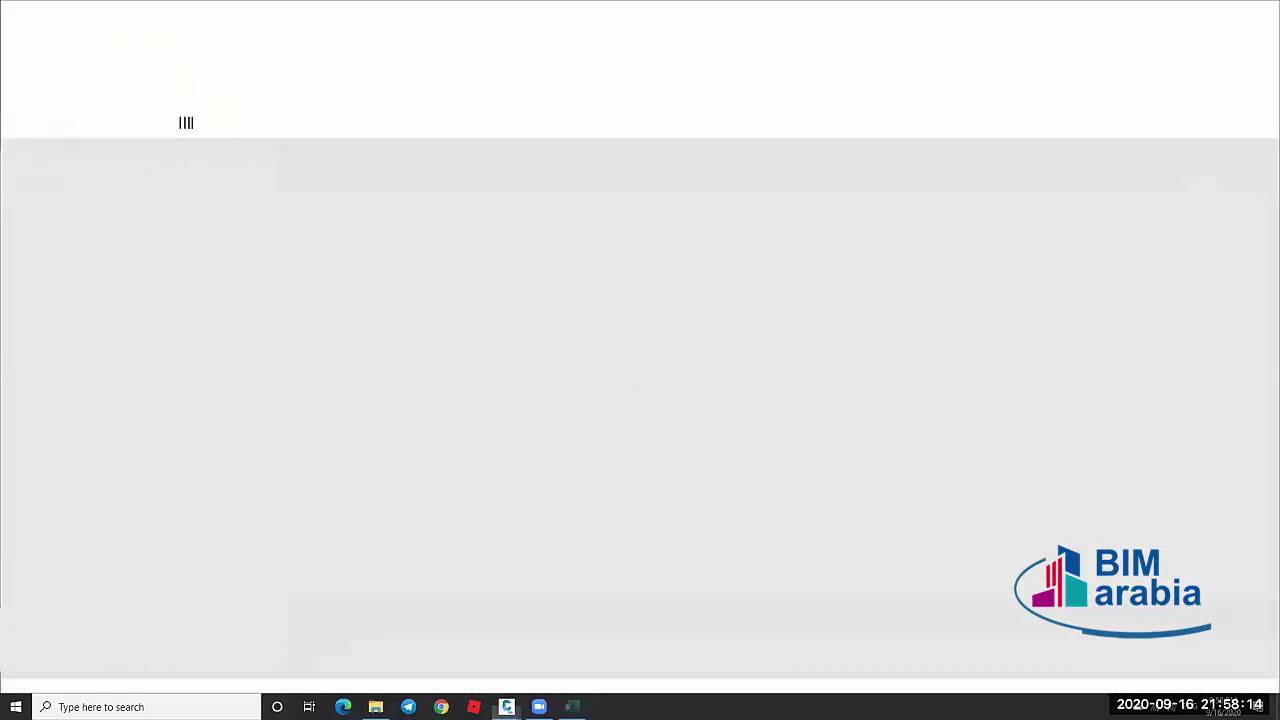
scroll(457, 434, "down", 5)
scroll(809, 294, "down", 3)
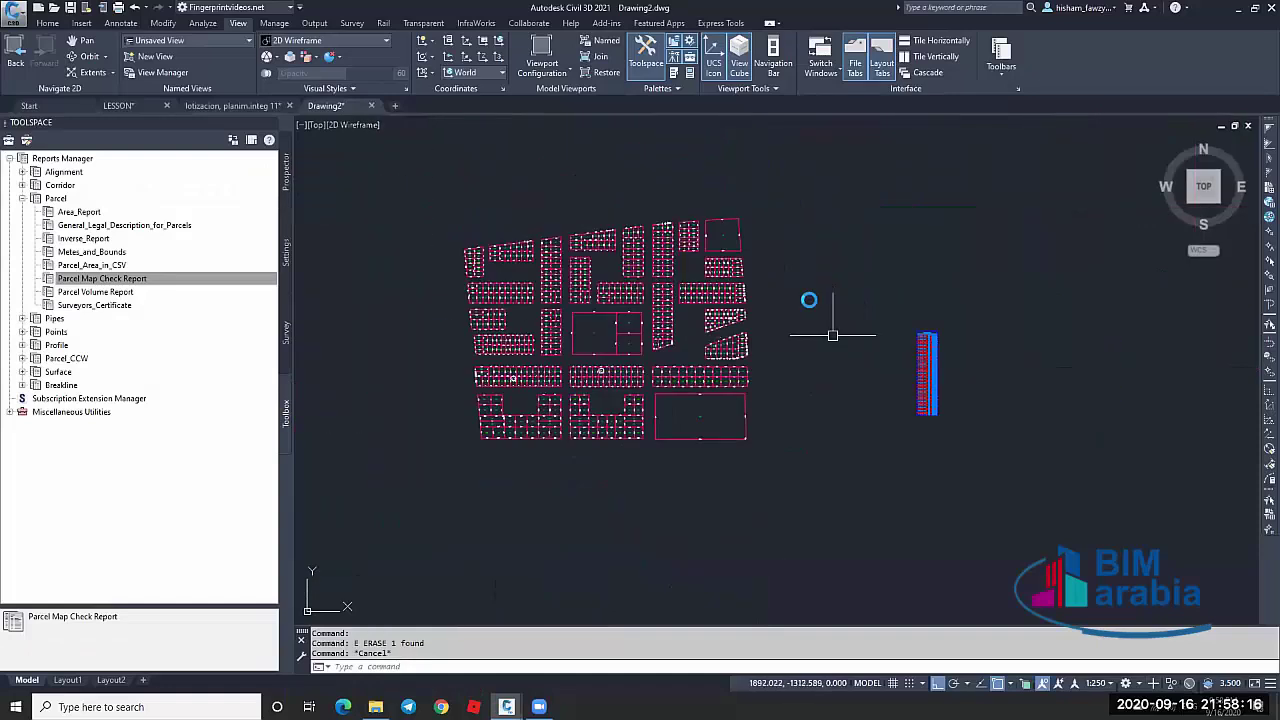
scroll(604, 341, "up", 5)
scroll(604, 341, "up", 6)
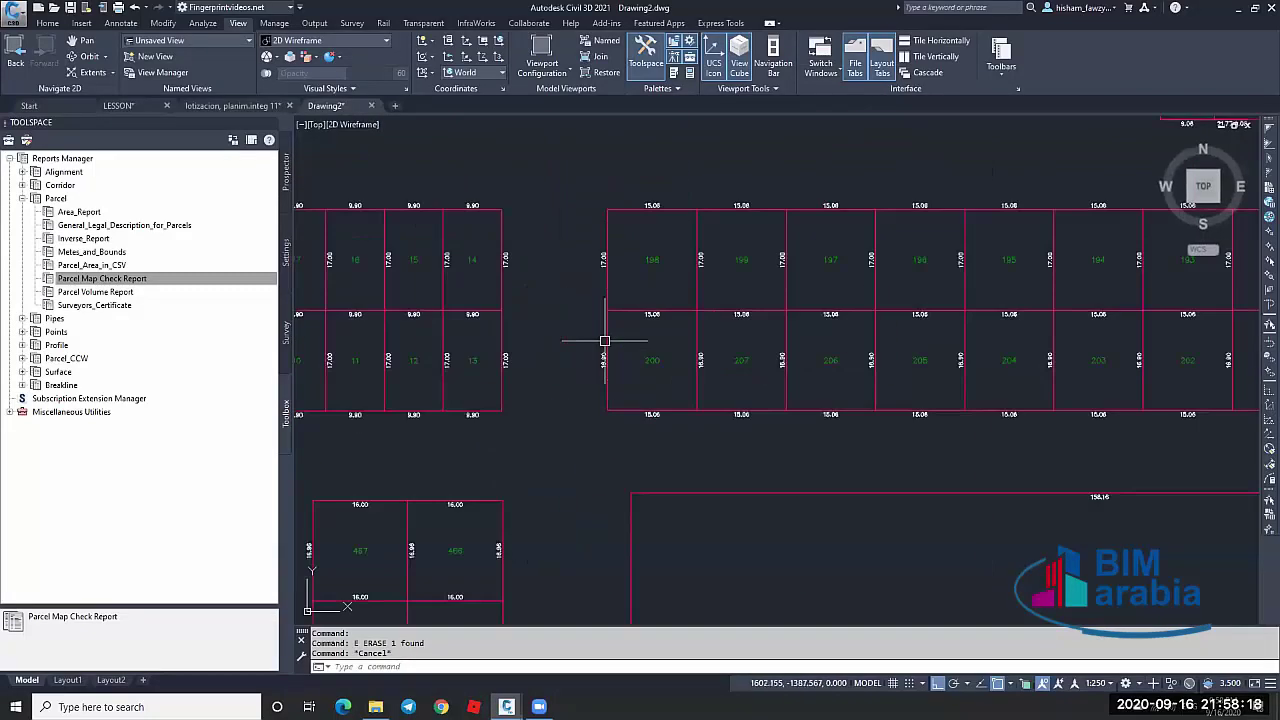
scroll(698, 308, "down", 6)
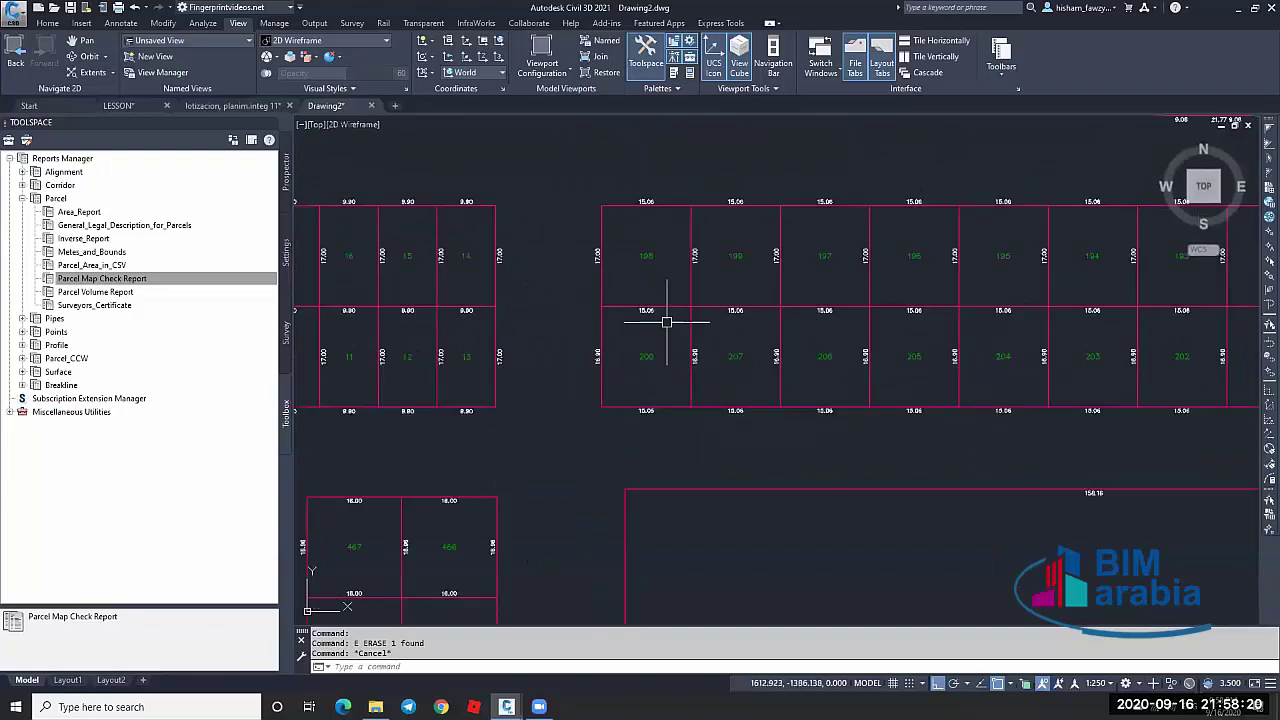
scroll(700, 308, "down", 2)
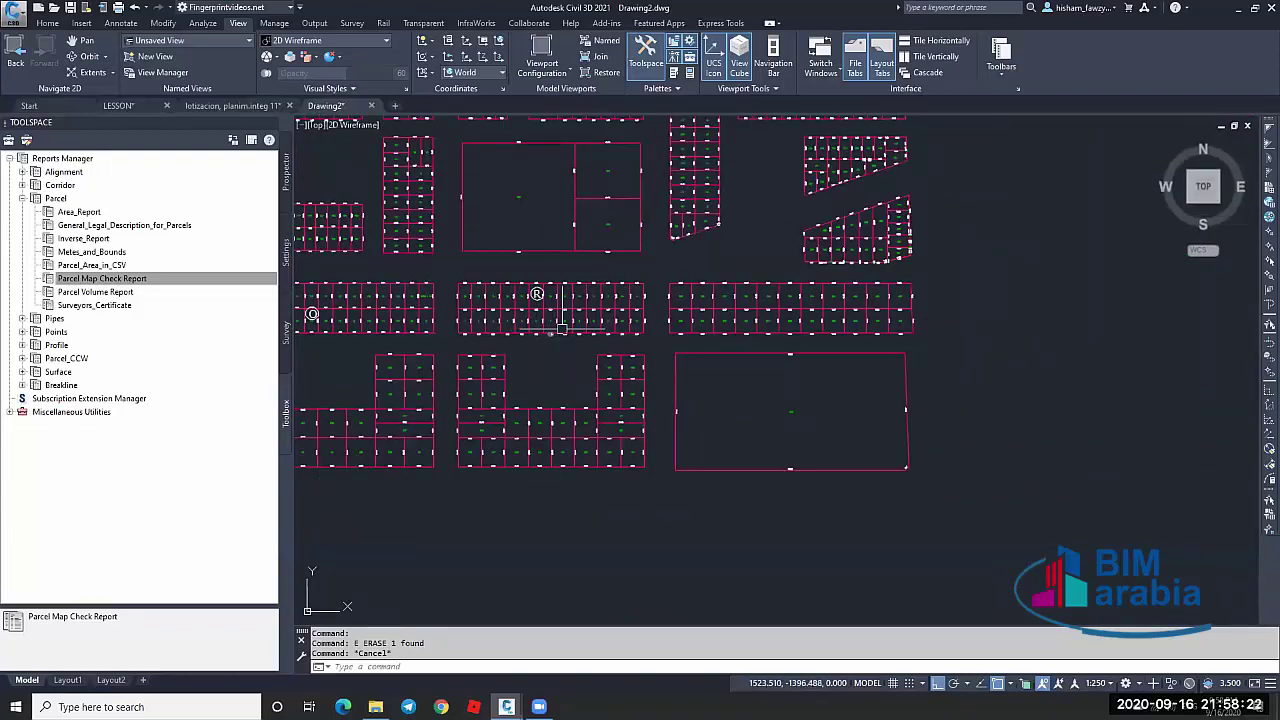
middle_click_drag(562, 329, 640, 319)
scroll(562, 298, "up", 2)
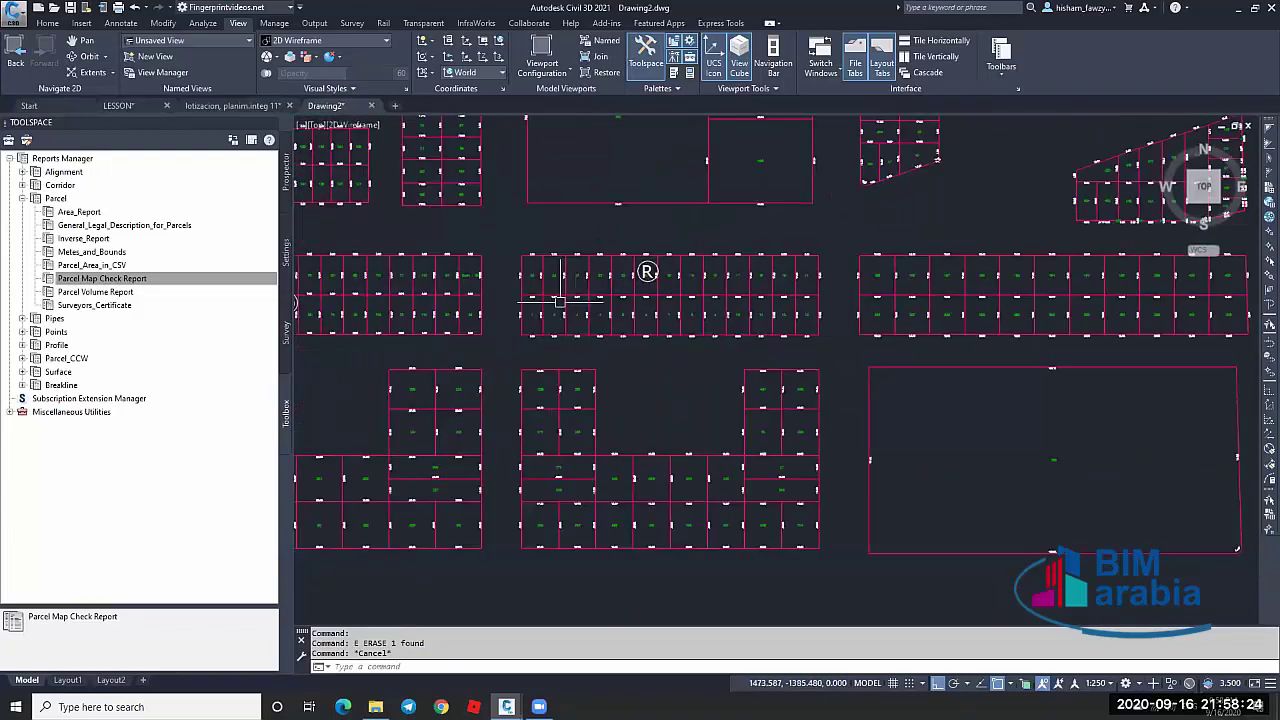
scroll(505, 335, "up", 4)
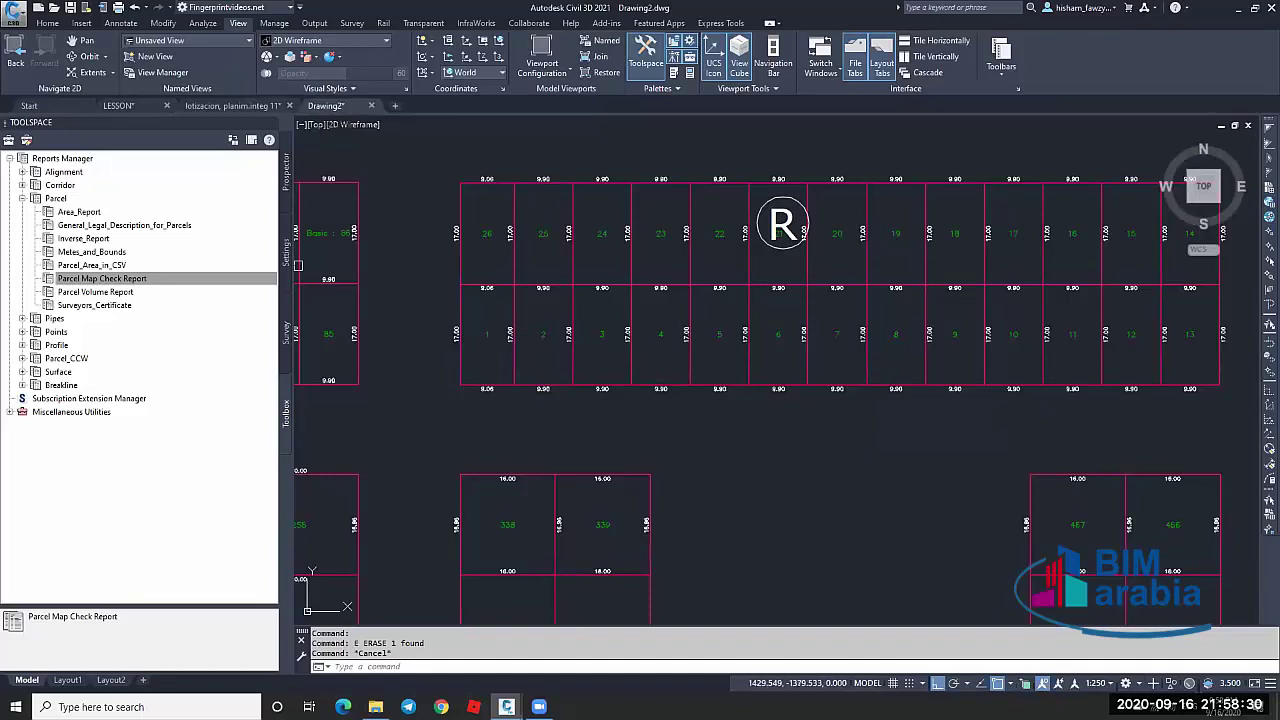
In Settings, expand Parcel > User-Defined Property Classifications and add a new property under Unclassified
left_click(285, 252)
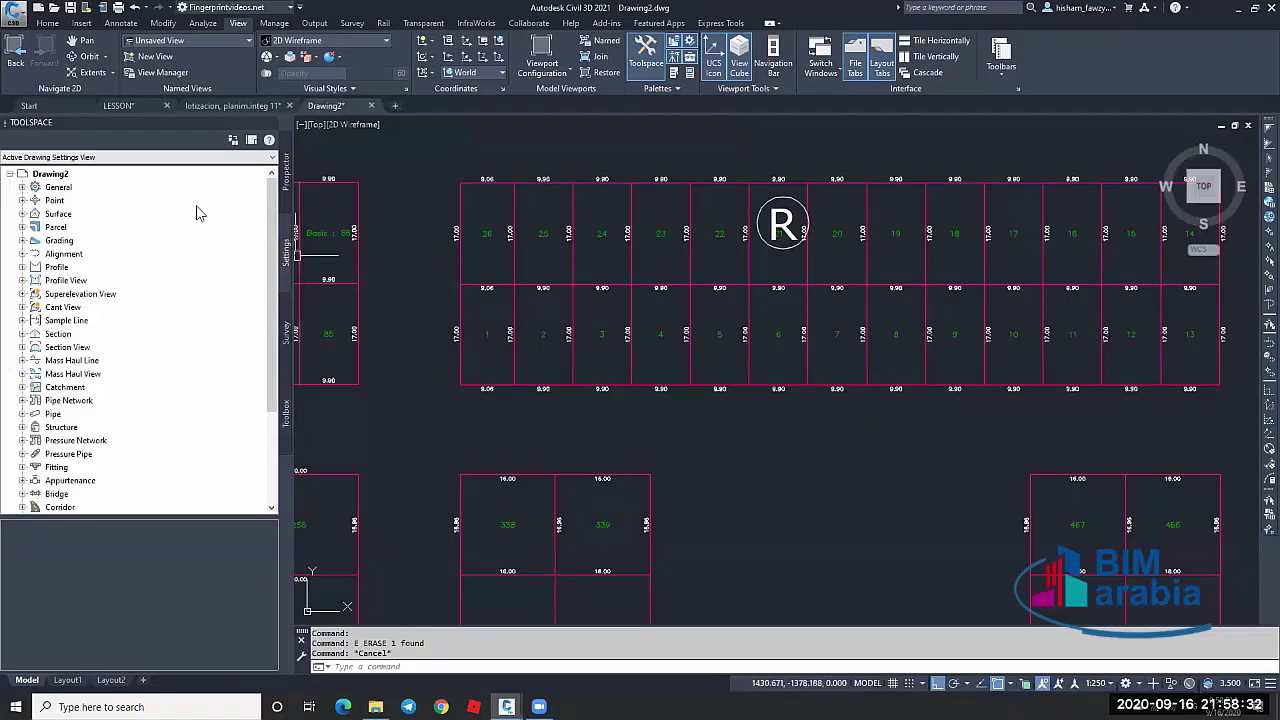
left_click(22, 214)
left_click(22, 214)
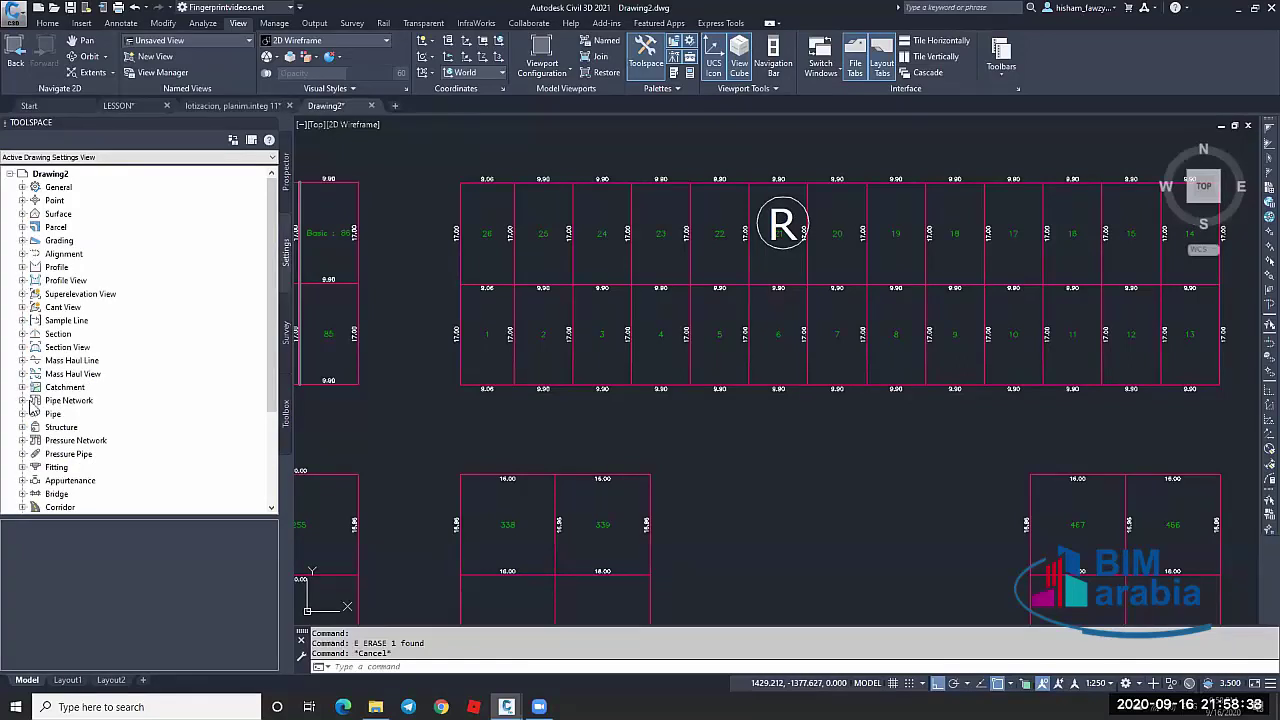
scroll(67, 320, "down", 2)
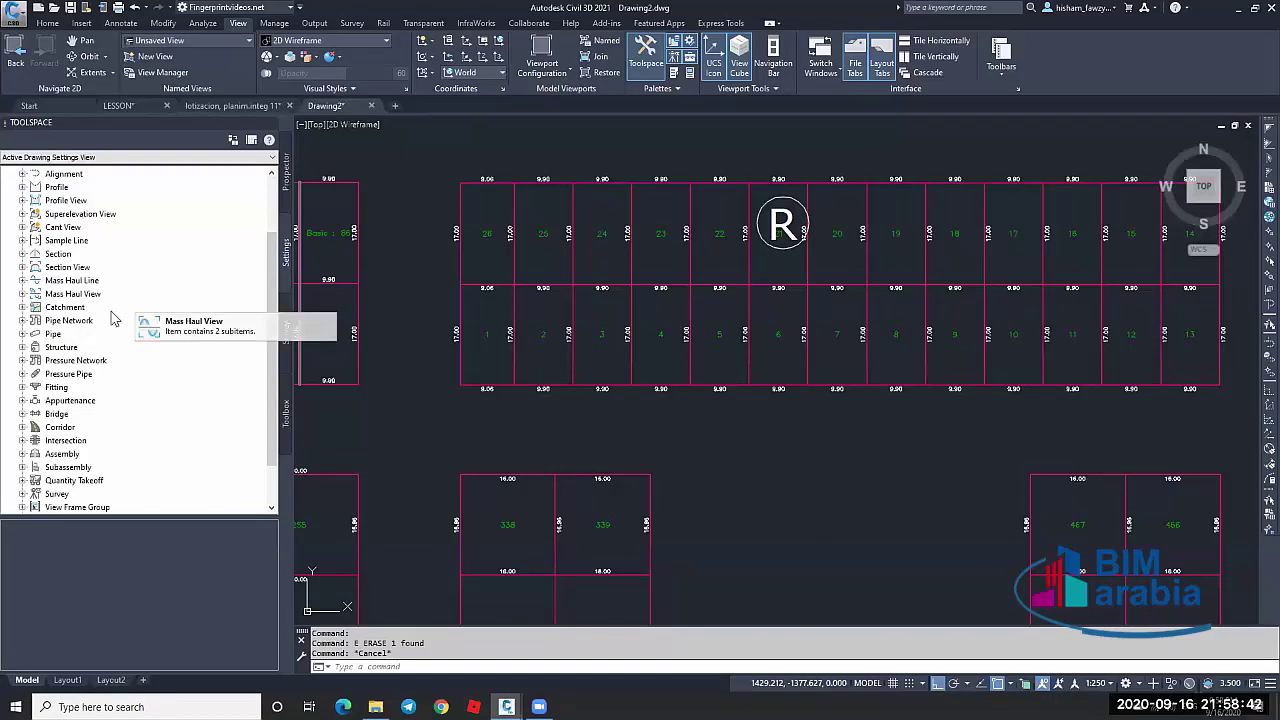
scroll(128, 298, "up", 2)
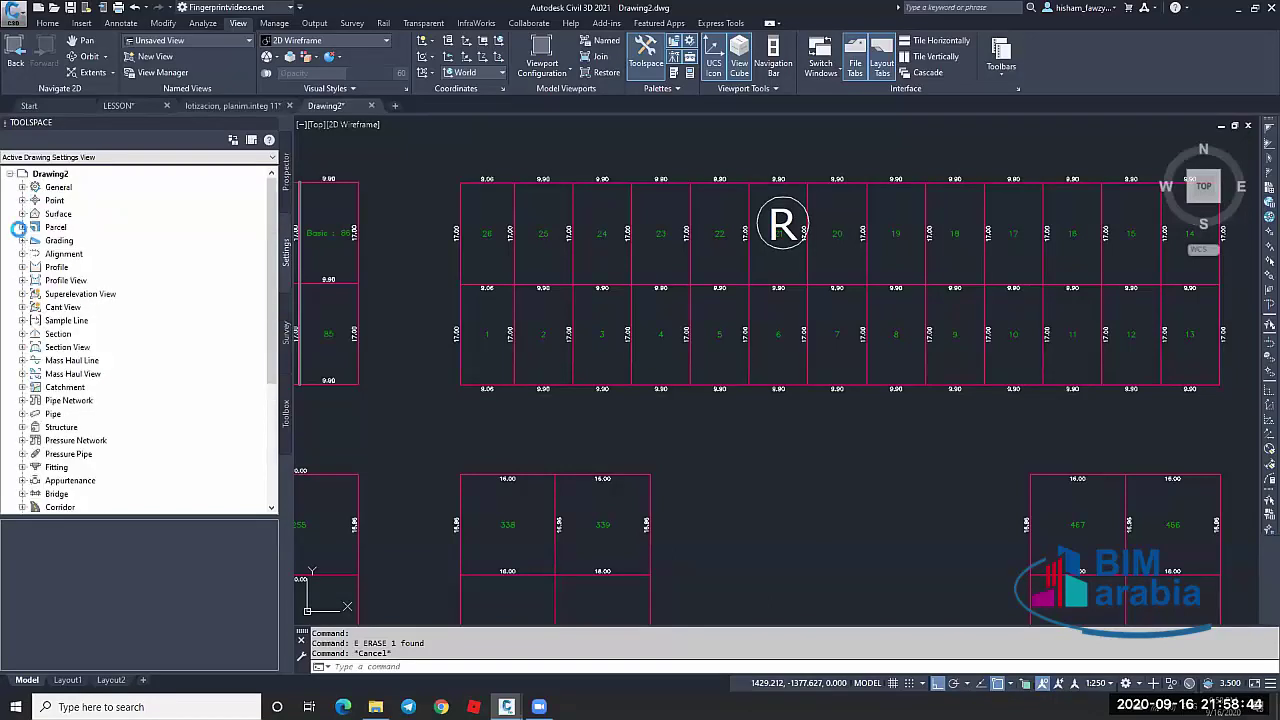
left_click(22, 227)
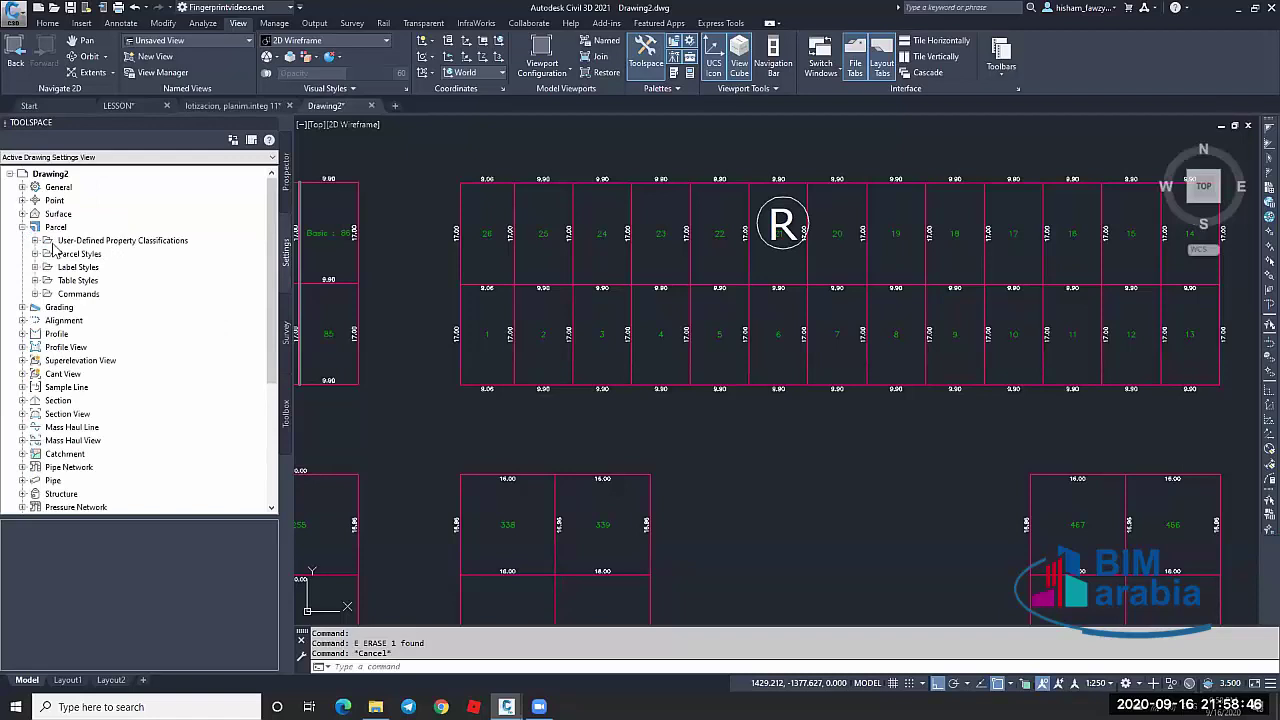
left_click(35, 241)
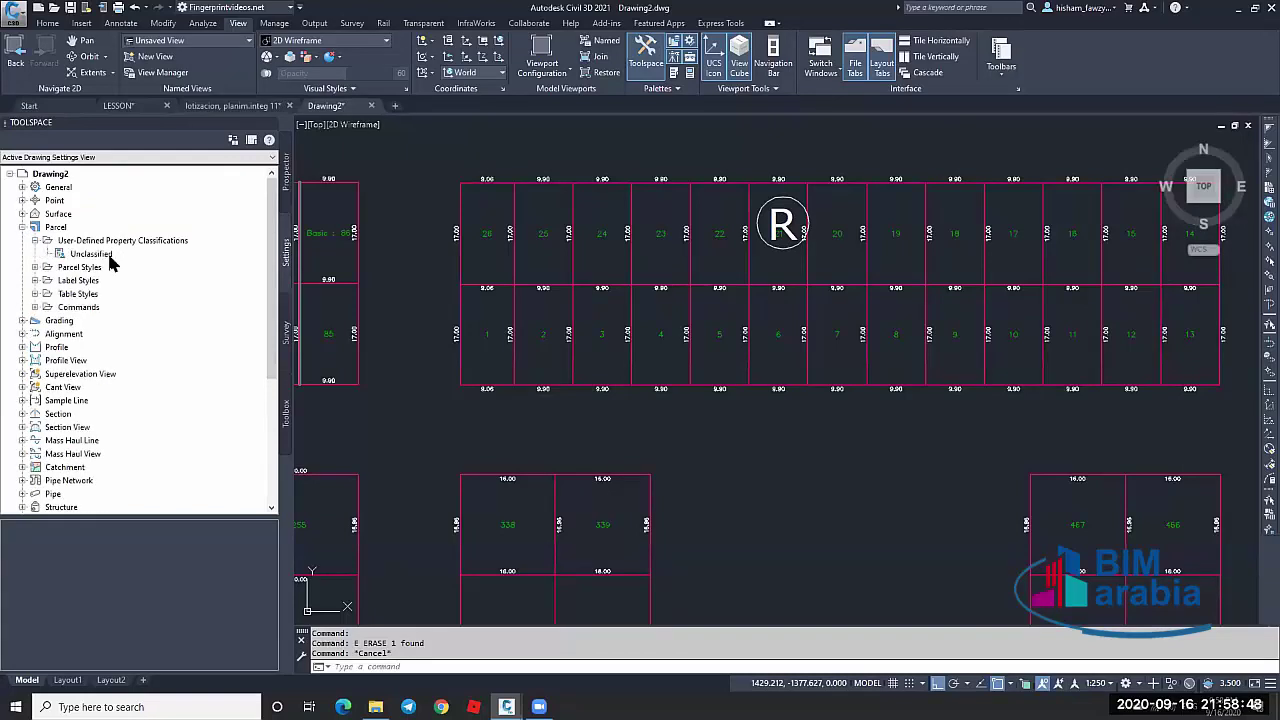
right_click(112, 262)
left_click(145, 264)
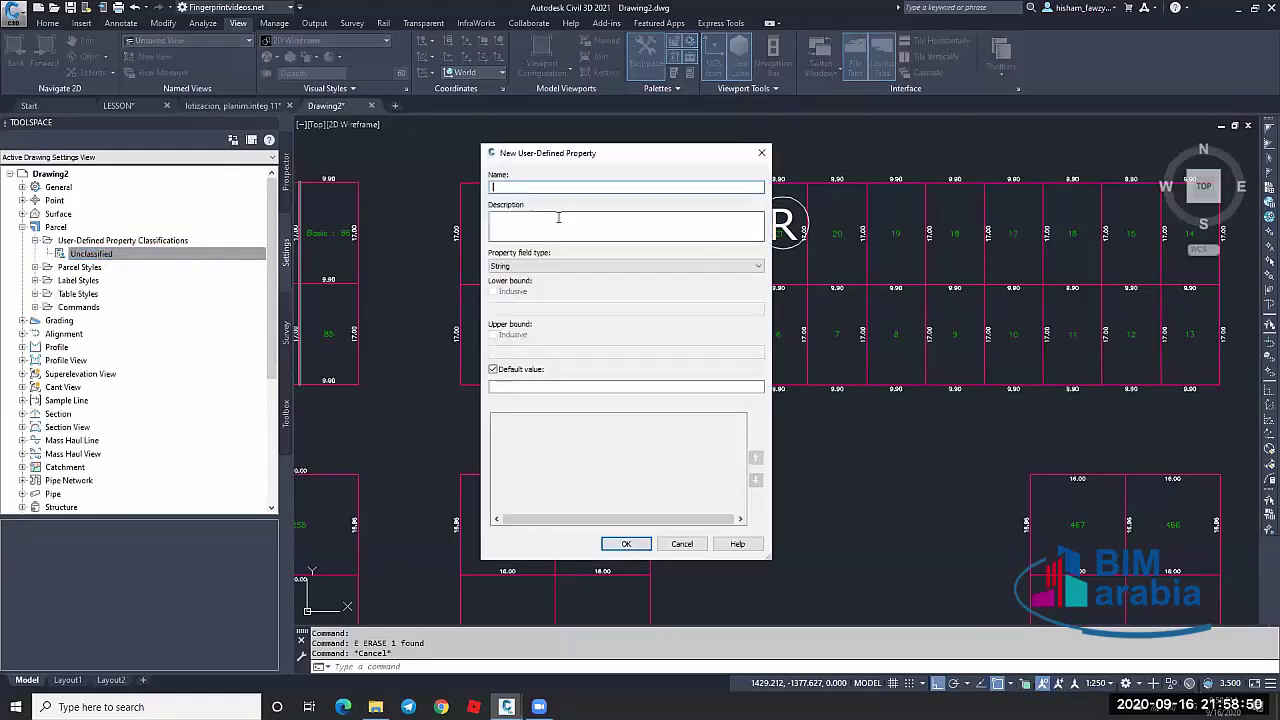
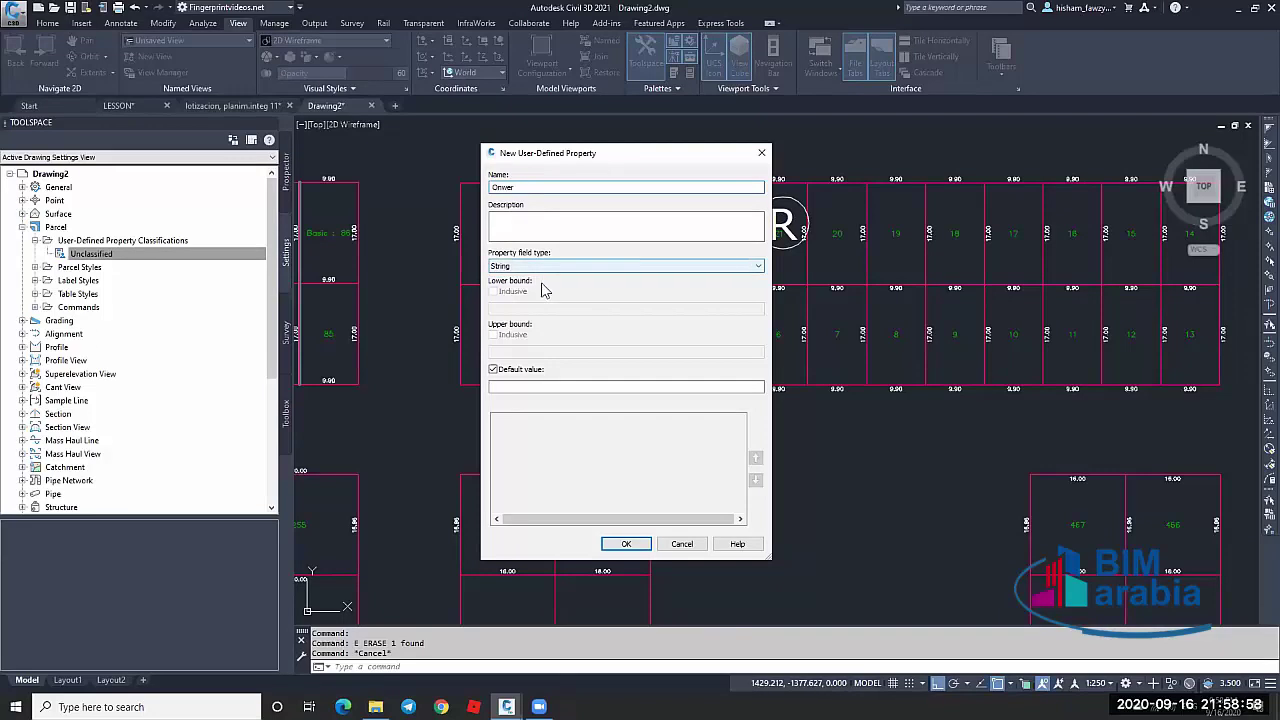
Create the text Owner property and enter parcel R-1's owner value in its User Defined Properties
left_click(541, 386)
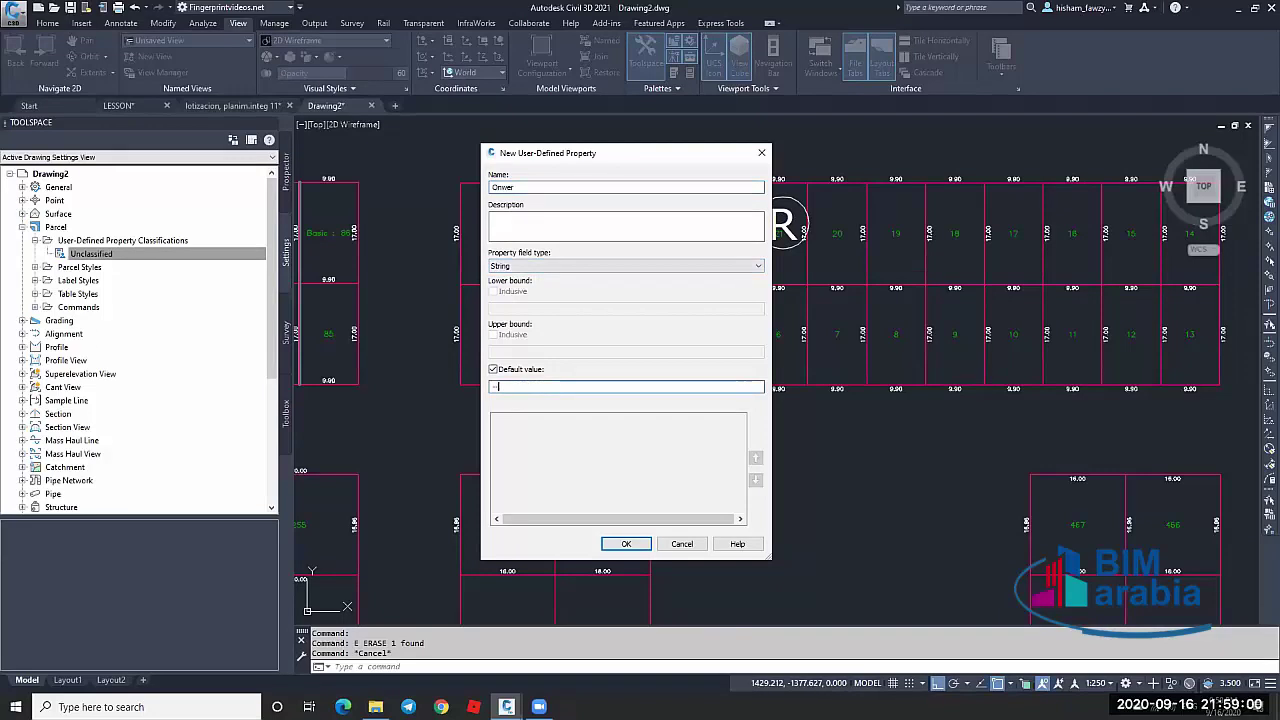
left_click(620, 544)
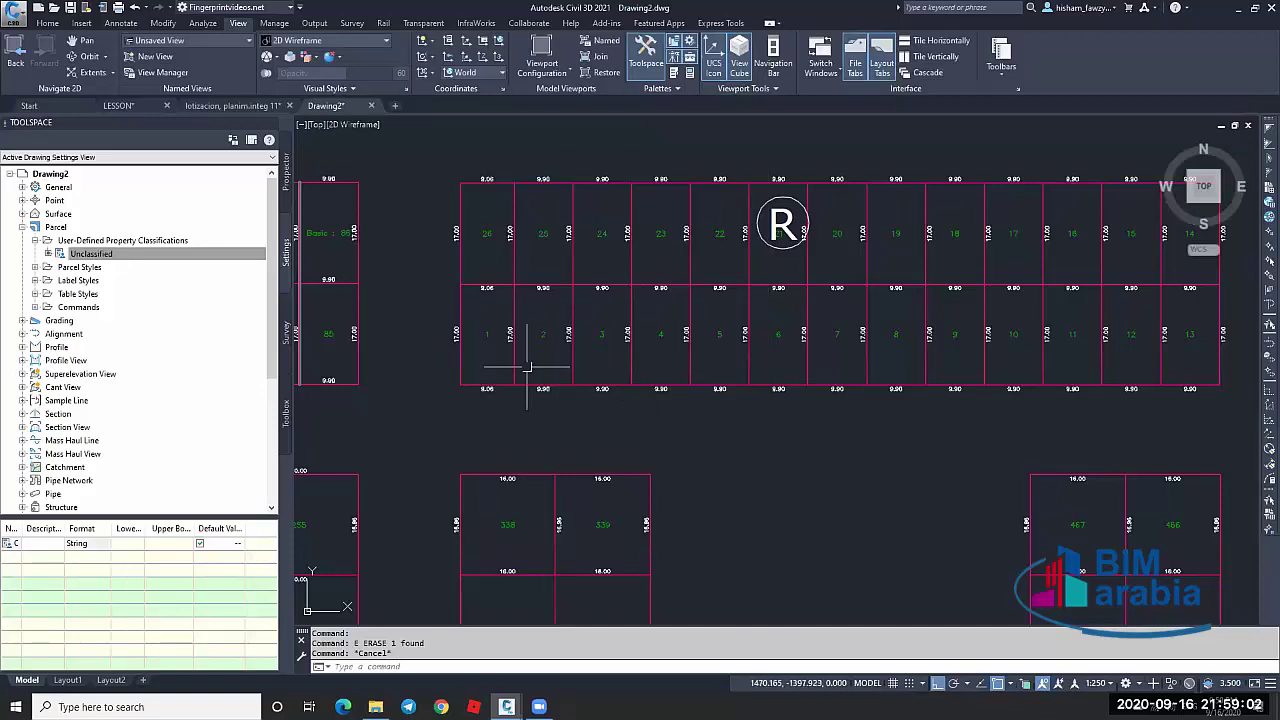
left_click(490, 333)
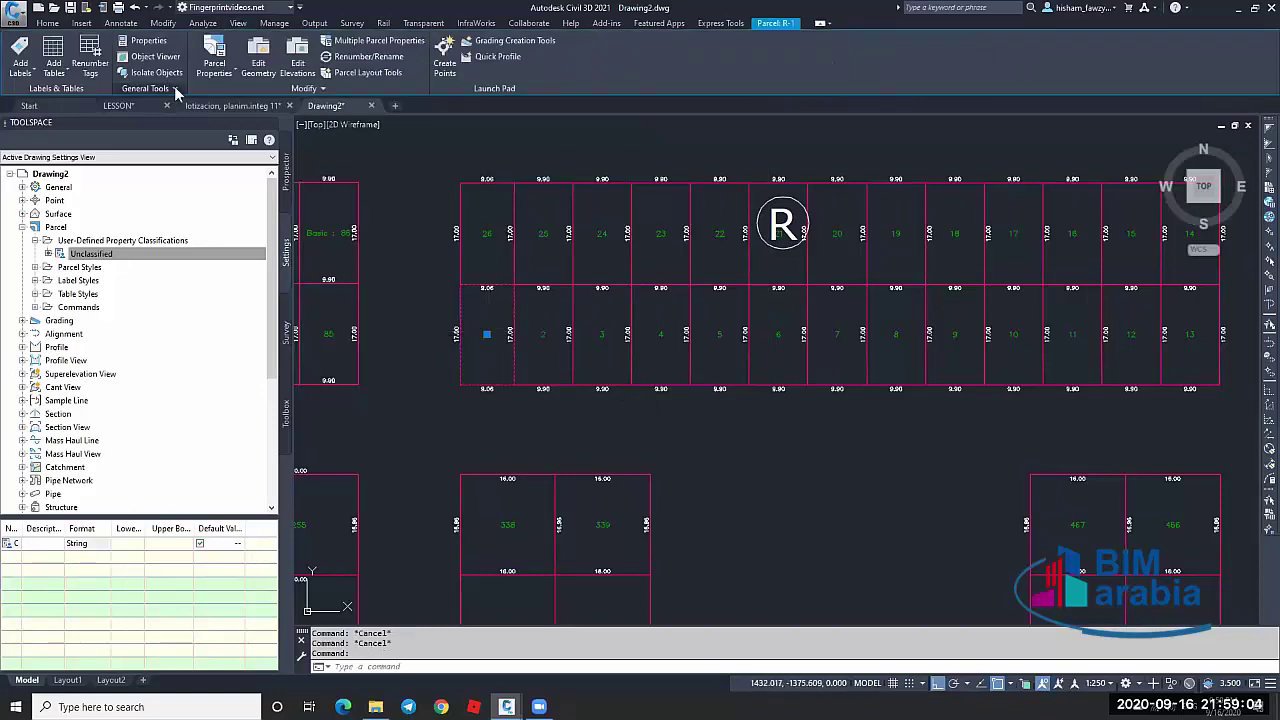
left_click(219, 47)
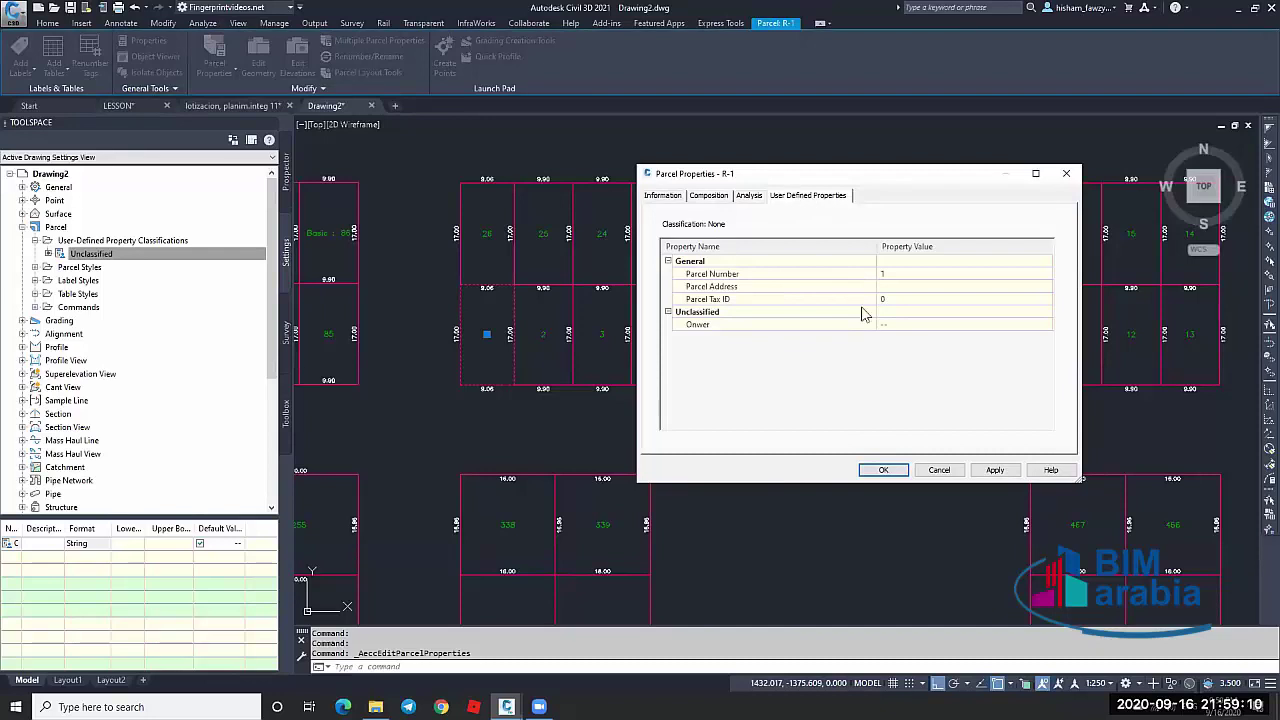
left_click(892, 323)
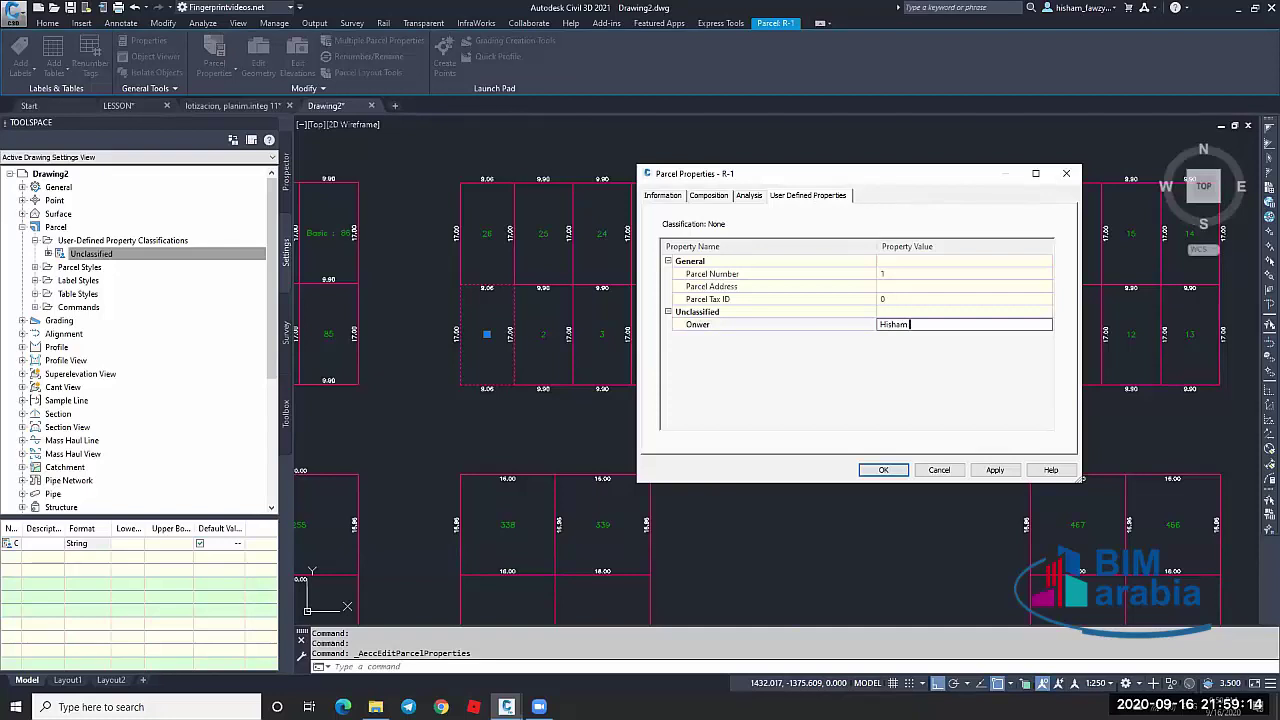
left_click(883, 470)
key("Escape")
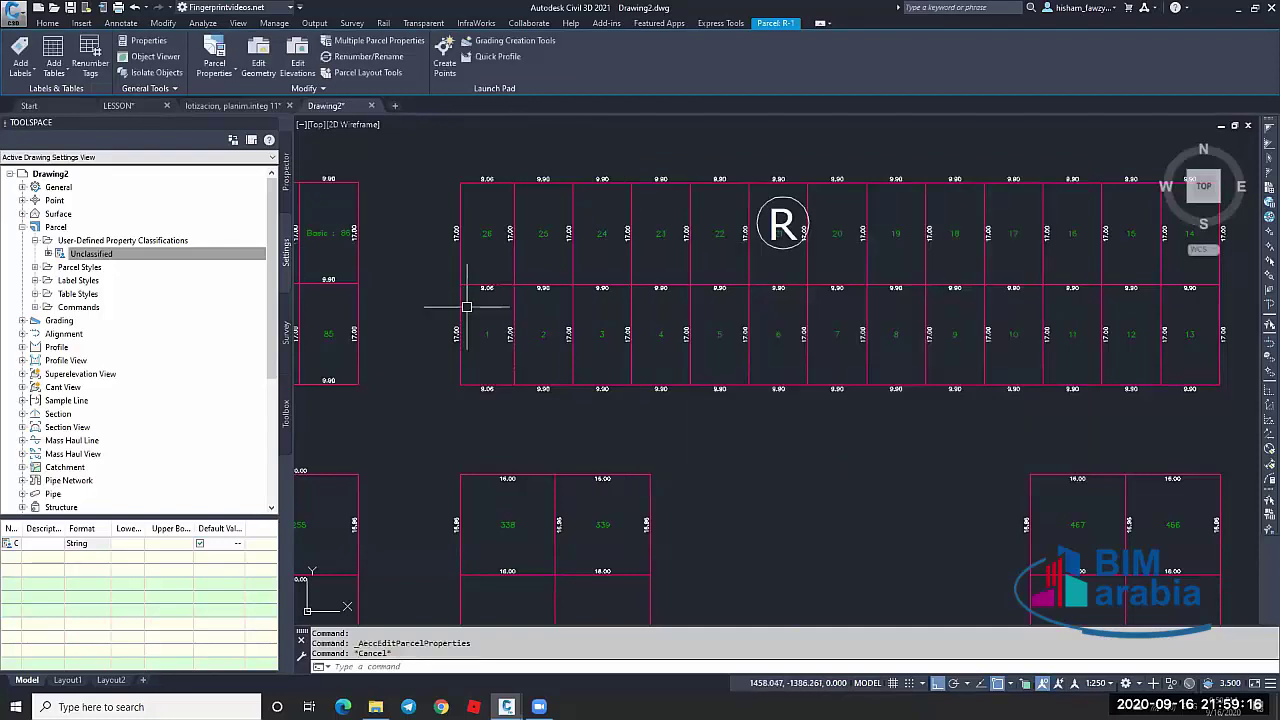
Review parcel 1's display, extended data and object class properties, then close the panel
double_click(458, 356)
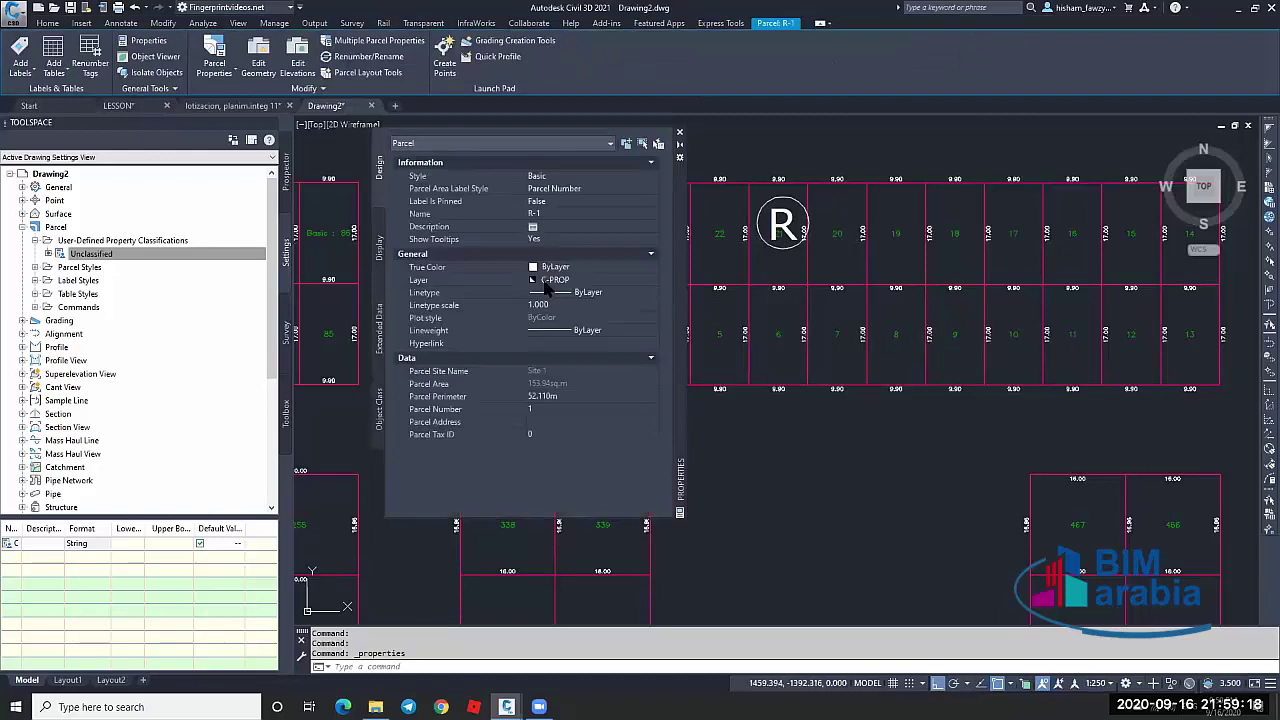
left_click(379, 247)
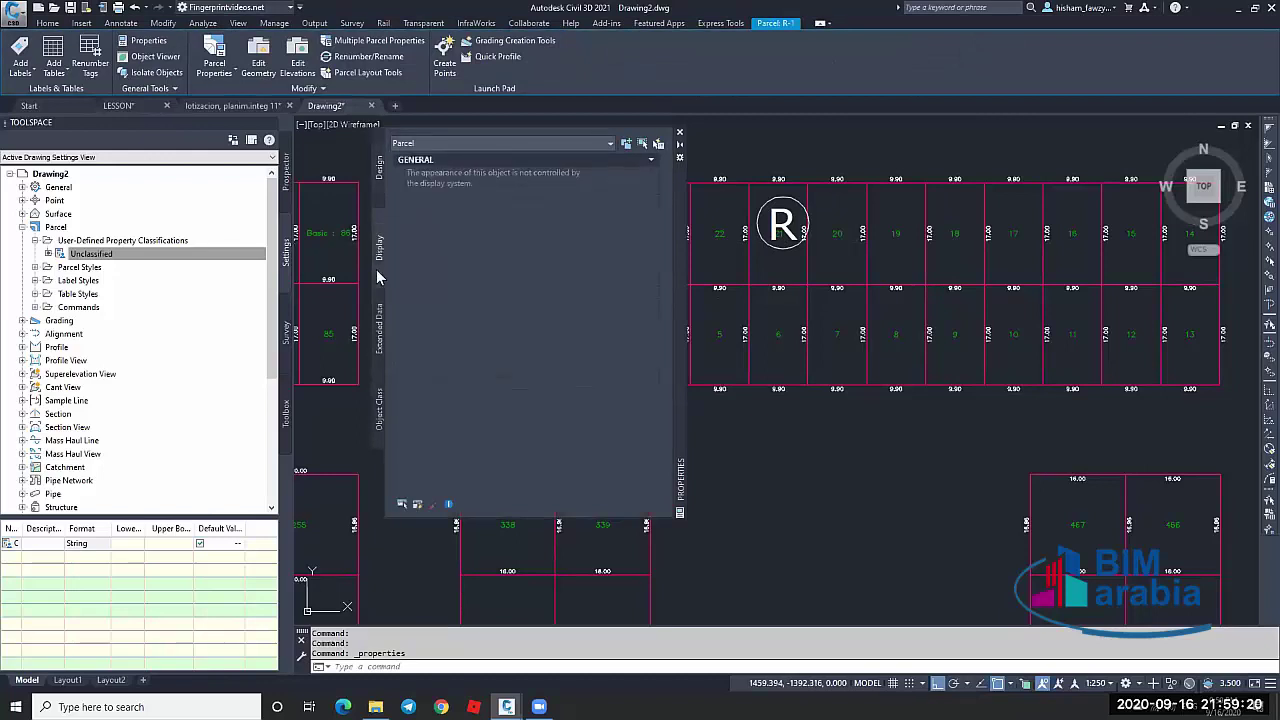
left_click(378, 335)
left_click(378, 395)
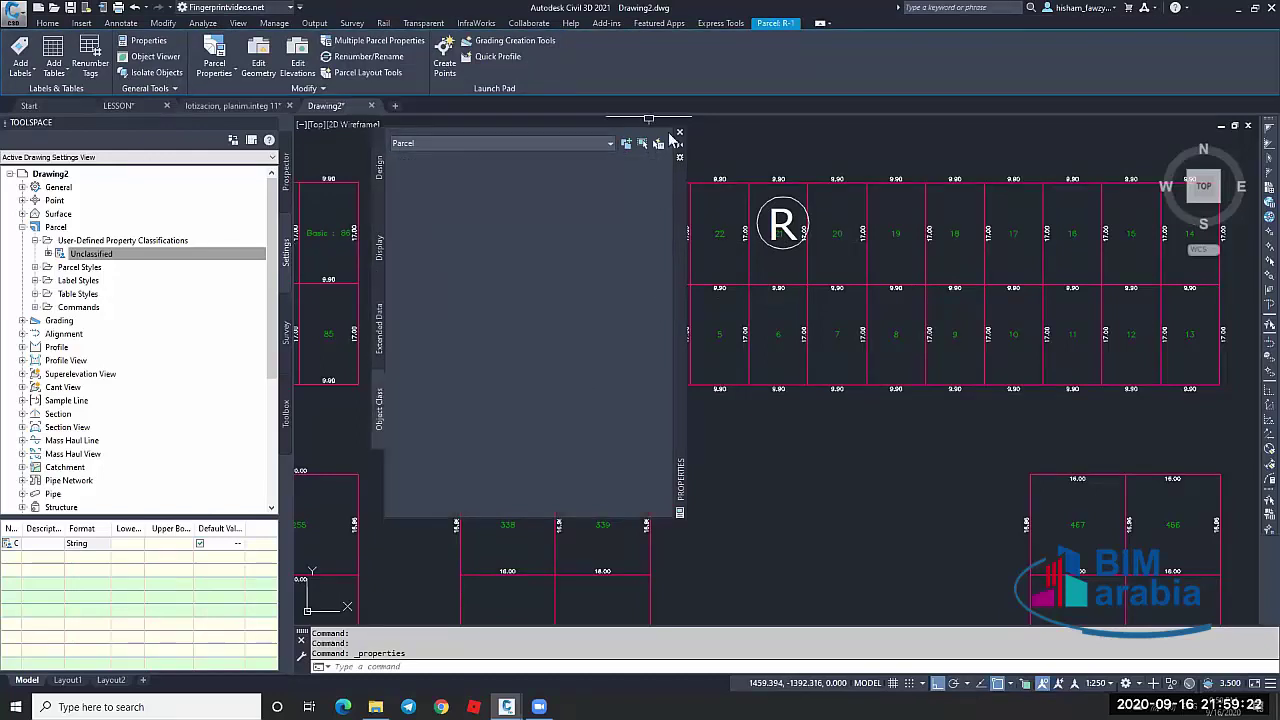
left_click(679, 132)
key("Escape")
key("Escape")
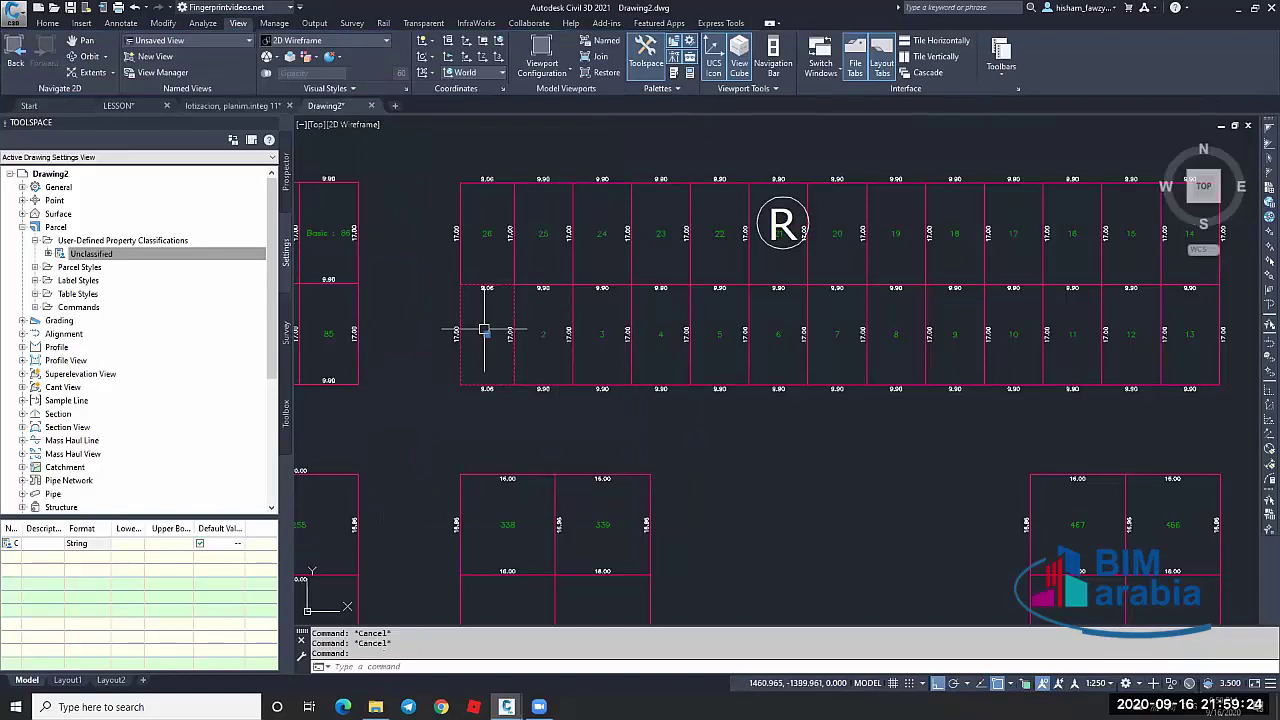
Check the properties of parcels 1 and 2, shift the view, and reselect parcel 1
left_click(486, 334)
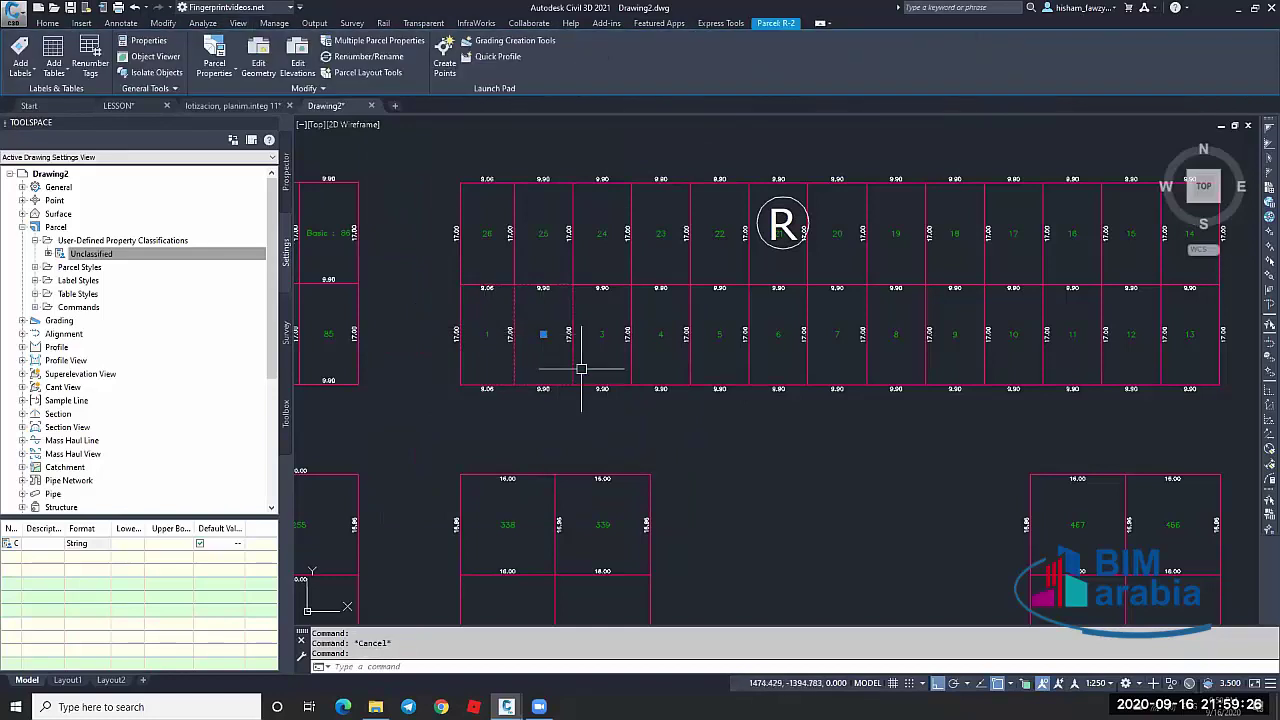
key("Escape")
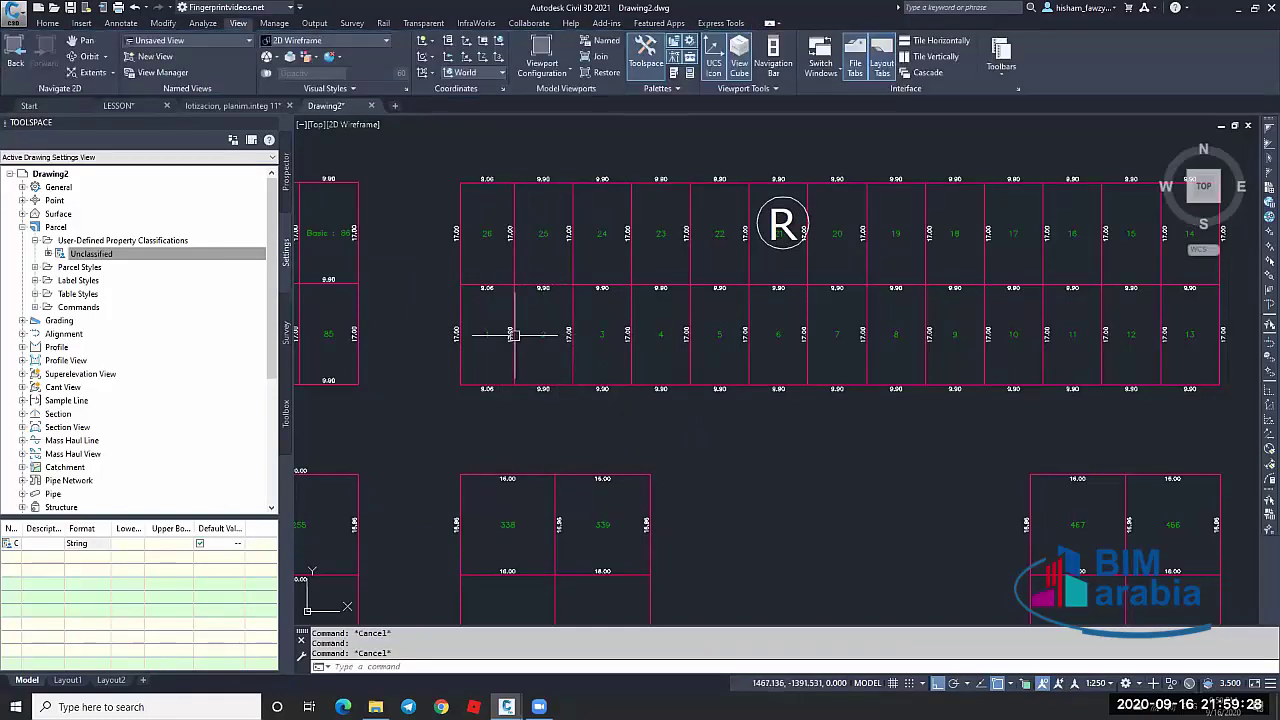
left_click(544, 341)
key("ctrl+1")
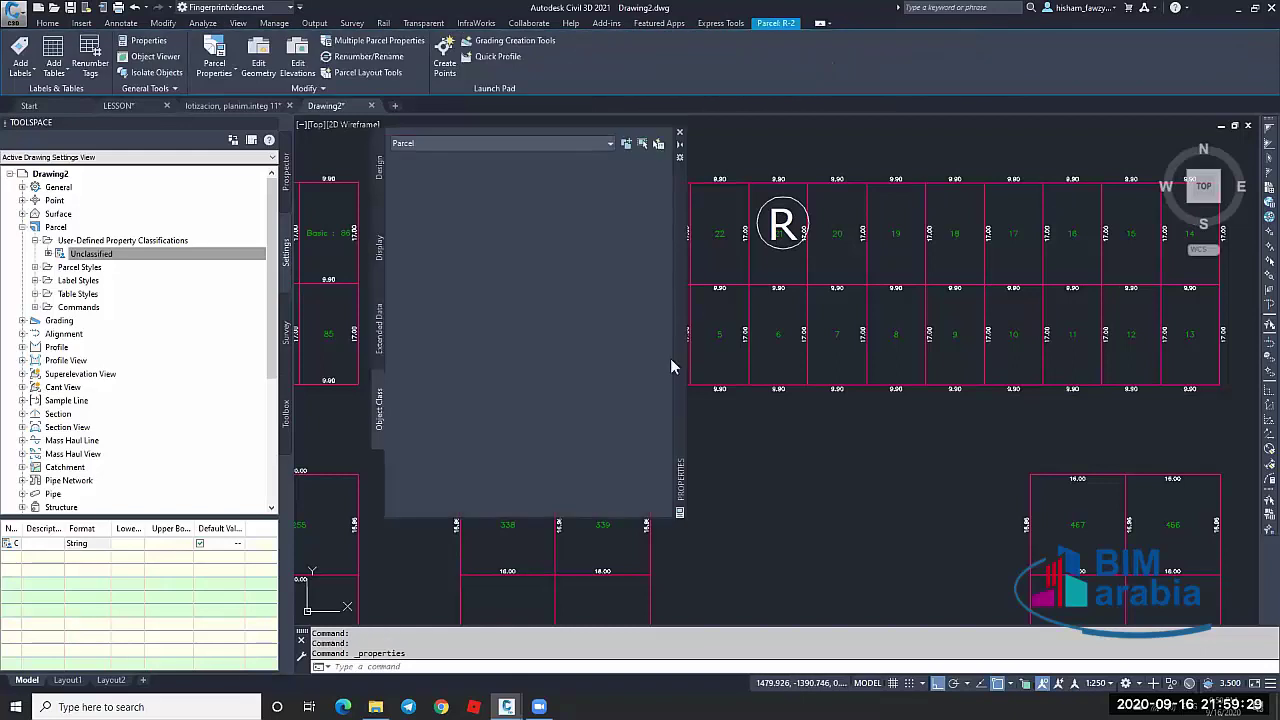
left_click(676, 140)
key("Escape")
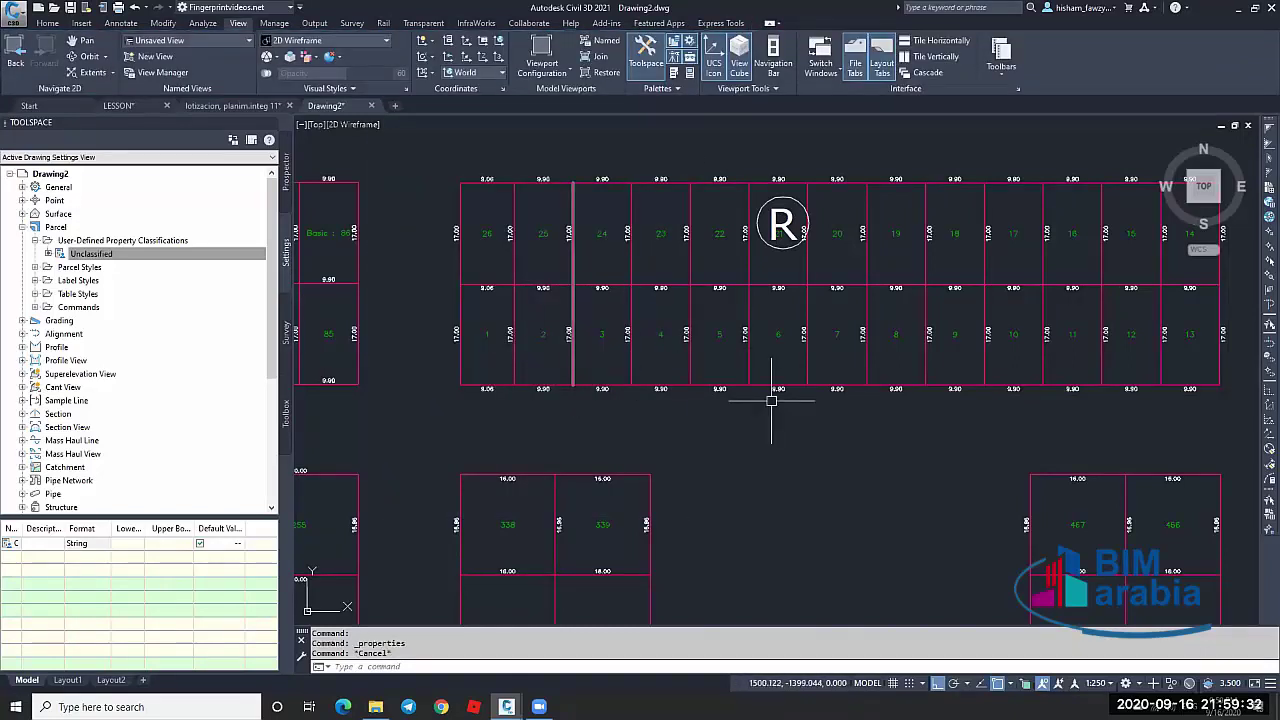
middle_click_drag(797, 411, 697, 414)
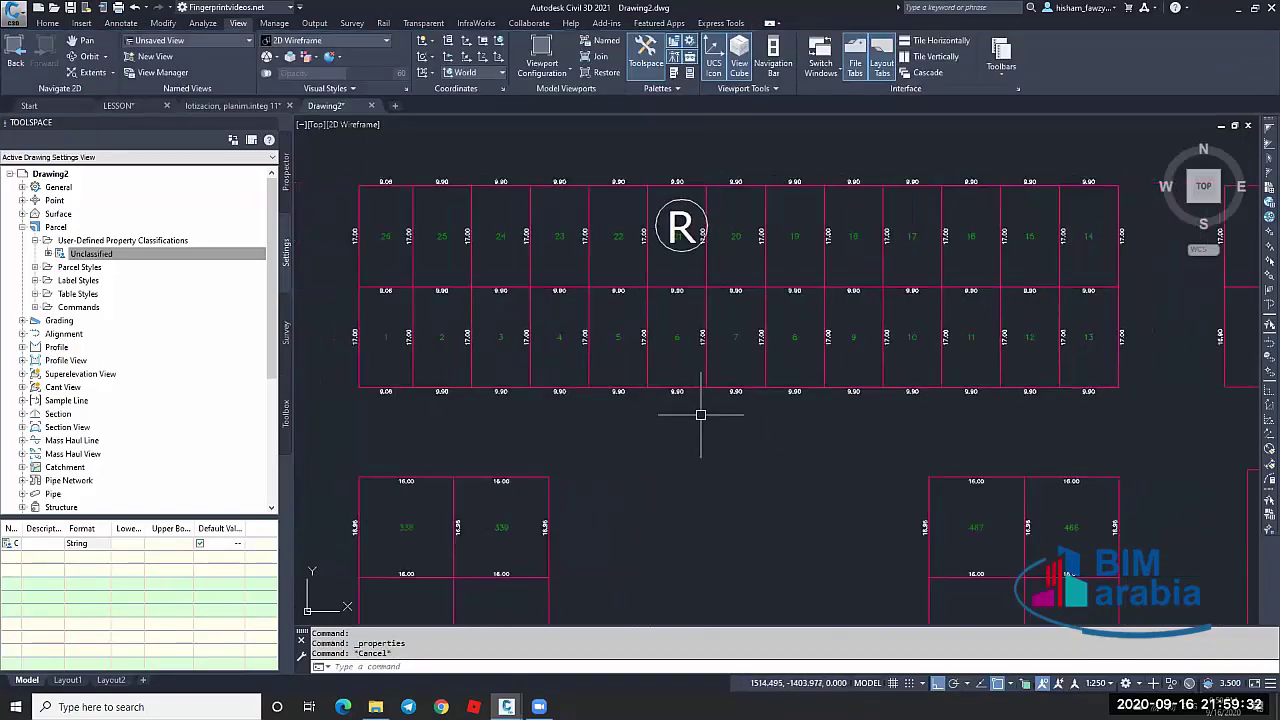
left_click(385, 336)
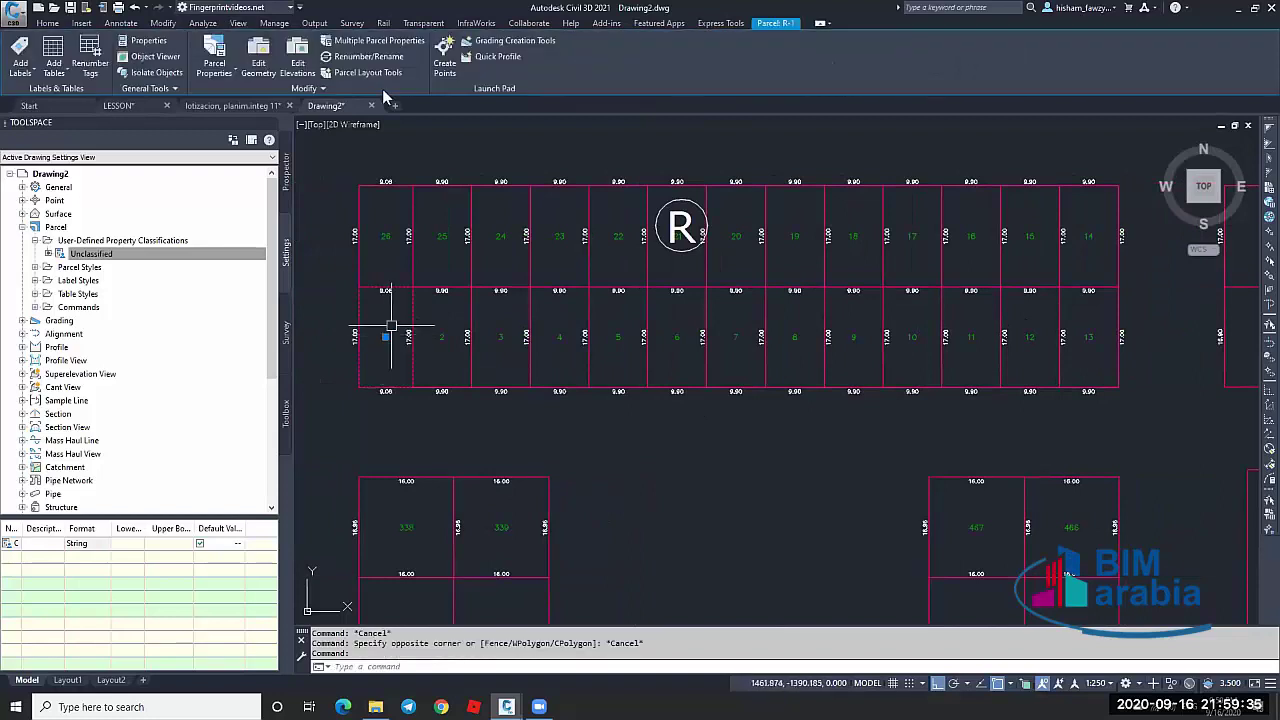
Select all 13 lower-row parcels for Multiple Parcel Properties with a line across the row
left_click(378, 42)
left_click(376, 336)
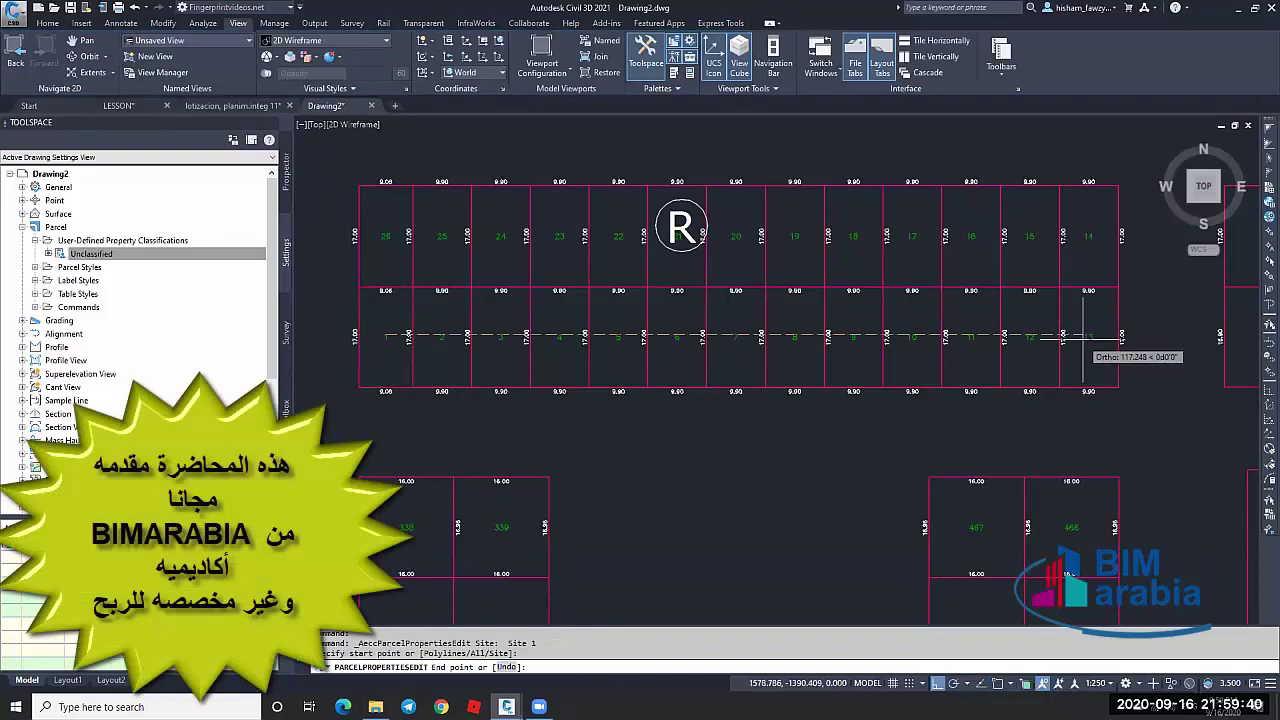
left_click(1083, 338)
key("Return")
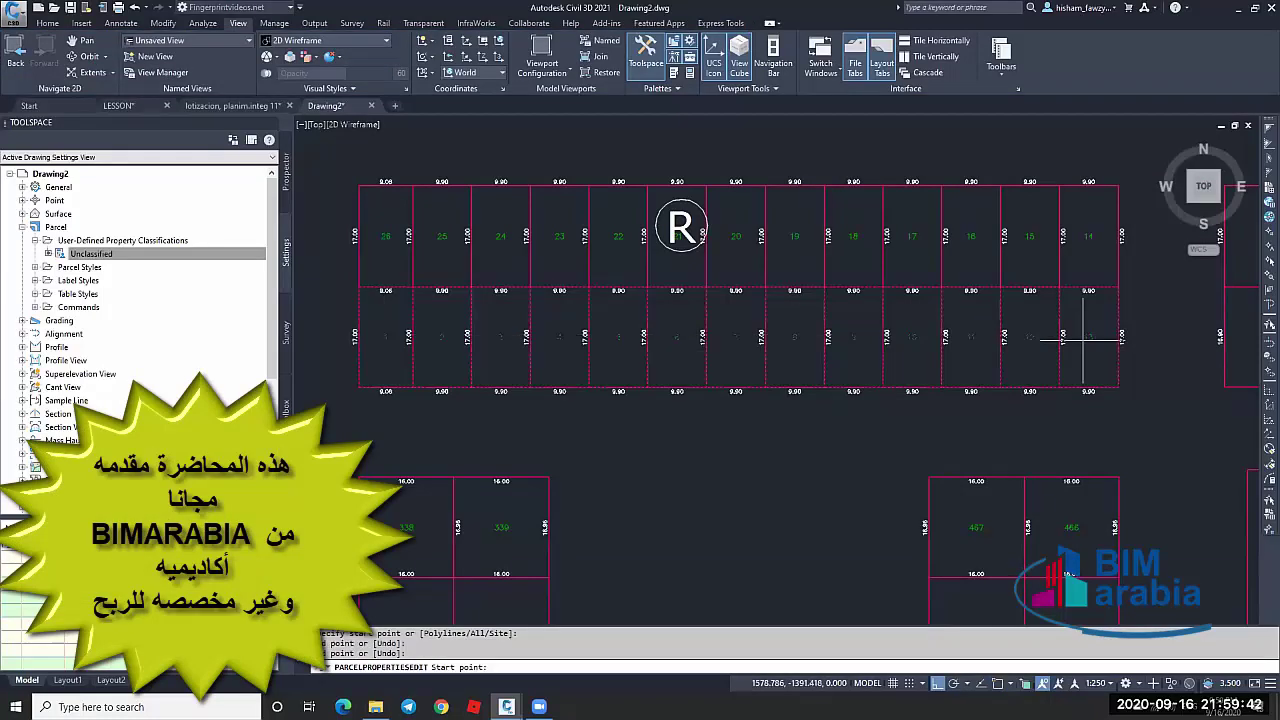
key("Return")
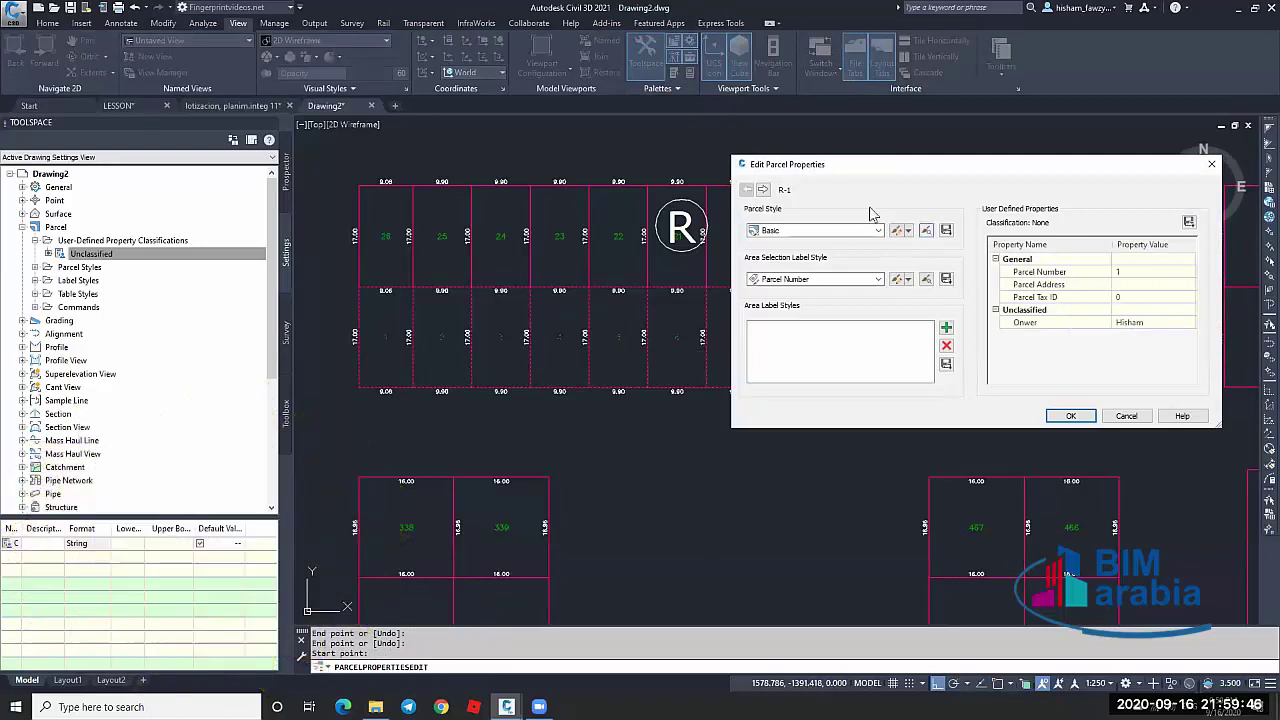
Enter the owner's name for R-2 and apply it to all 13 selected parcels
left_click(763, 189)
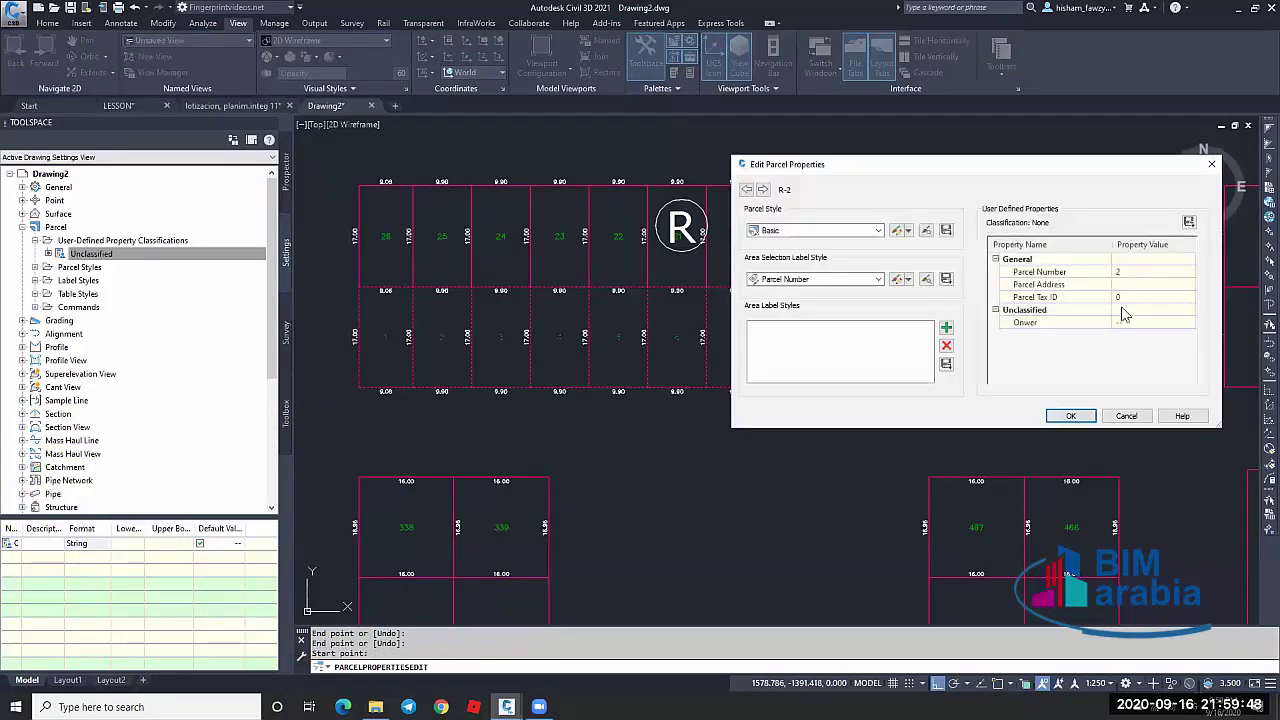
left_click(1130, 321)
type("Hisham")
left_click(1189, 223)
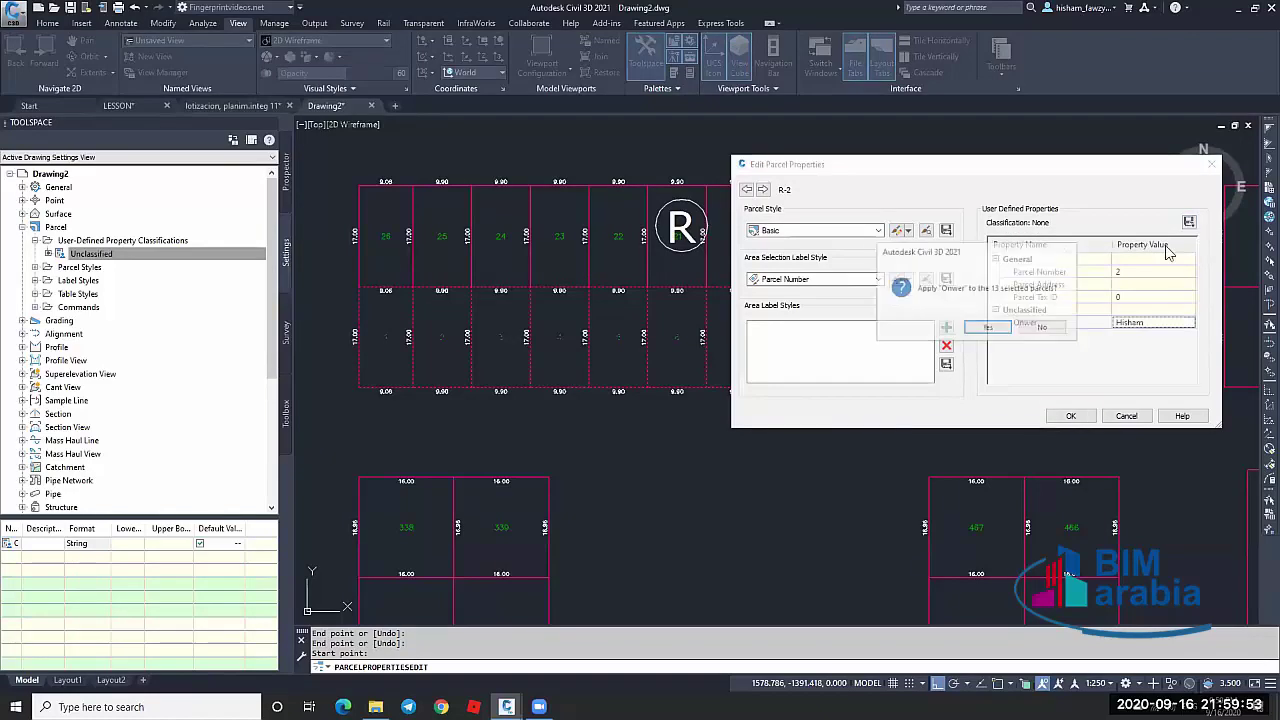
left_click(989, 330)
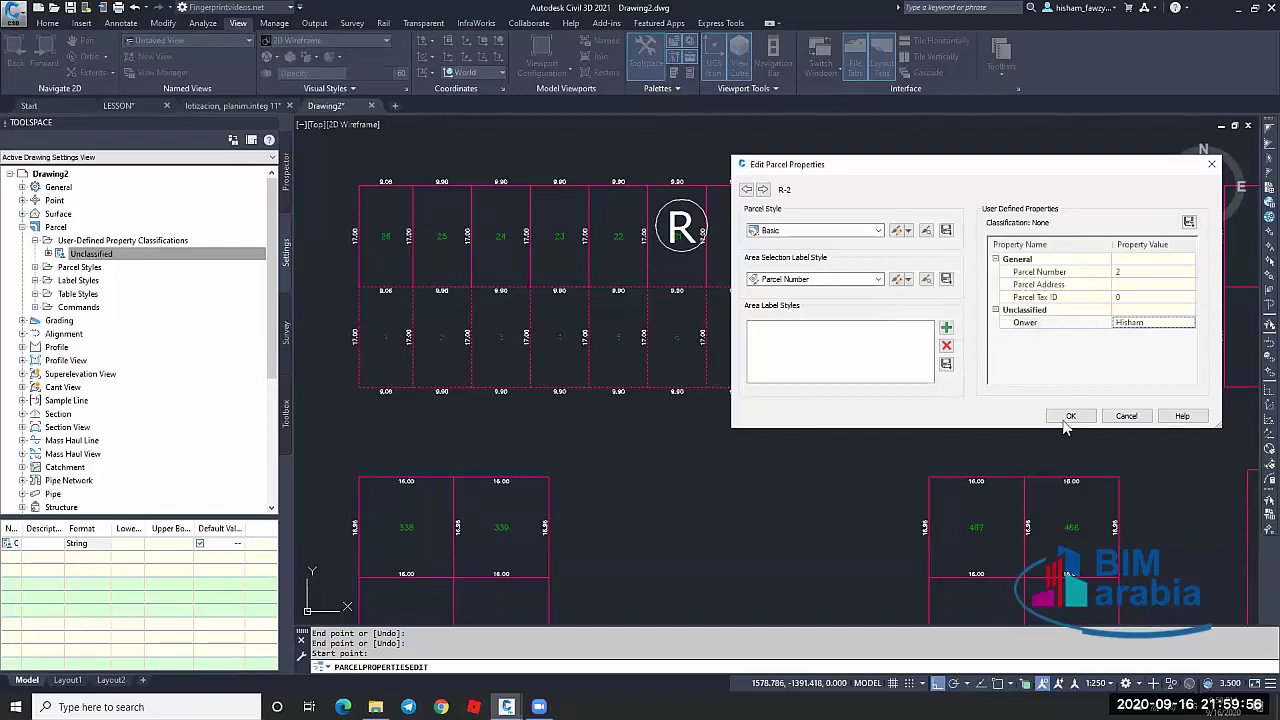
left_click(1066, 417)
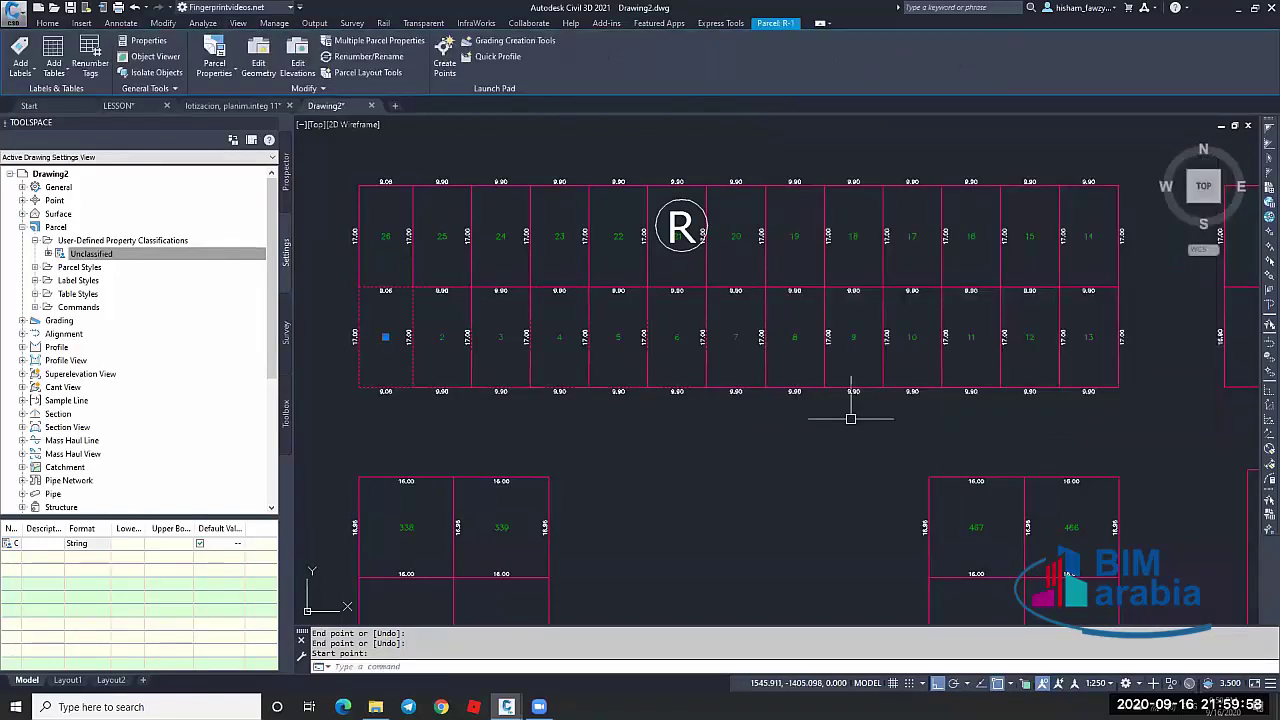
key("Escape")
Bring the Parcel Area Table into view and open its table style settings
scroll(804, 387, "down", 2)
scroll(804, 387, "down", 4)
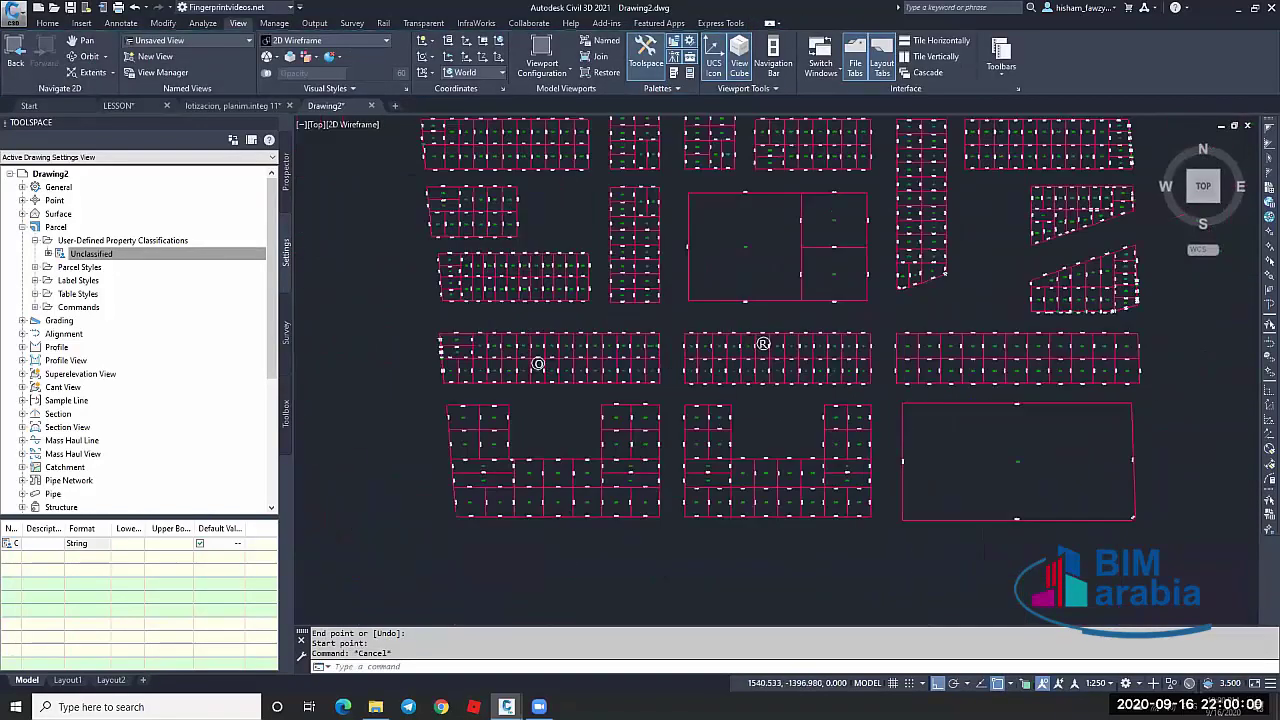
middle_click_drag(857, 371, 716, 330)
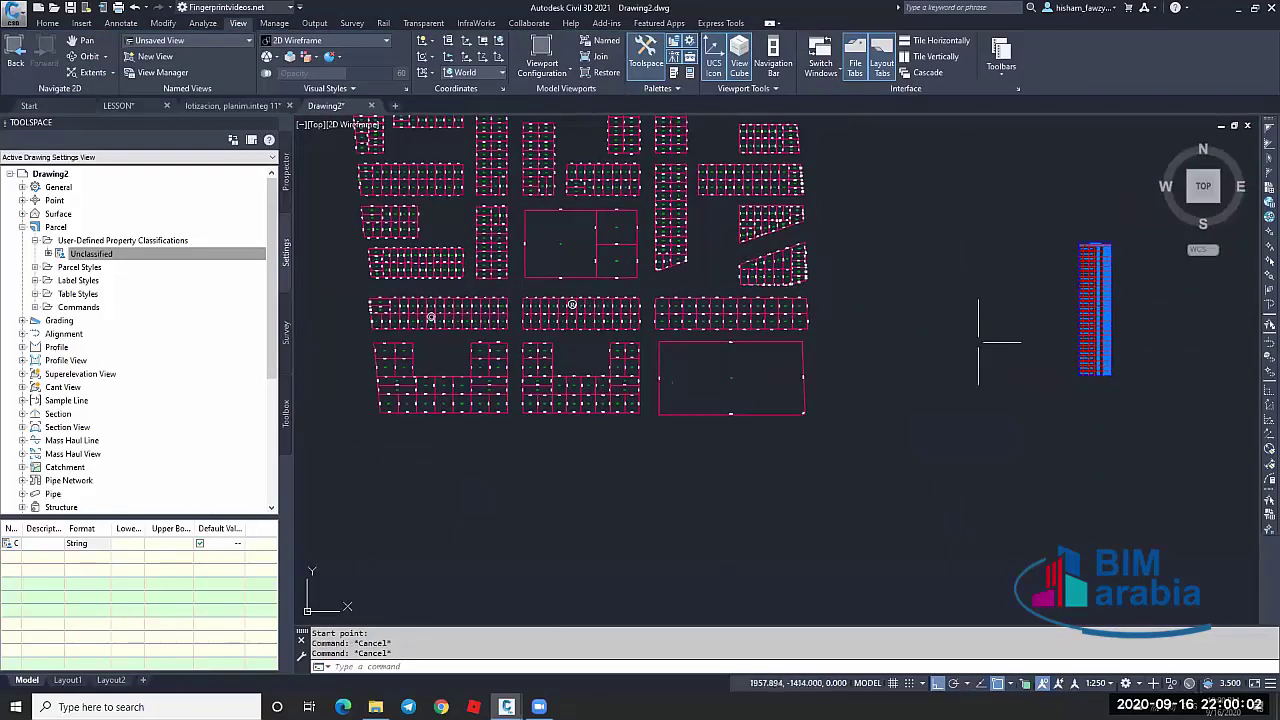
middle_click_drag(988, 346, 951, 286)
scroll(966, 251, "up", 5)
mouse_move(848, 157)
middle_mouse_down()
mouse_move(829, 280)
mouse_move(826, 262)
middle_mouse_up()
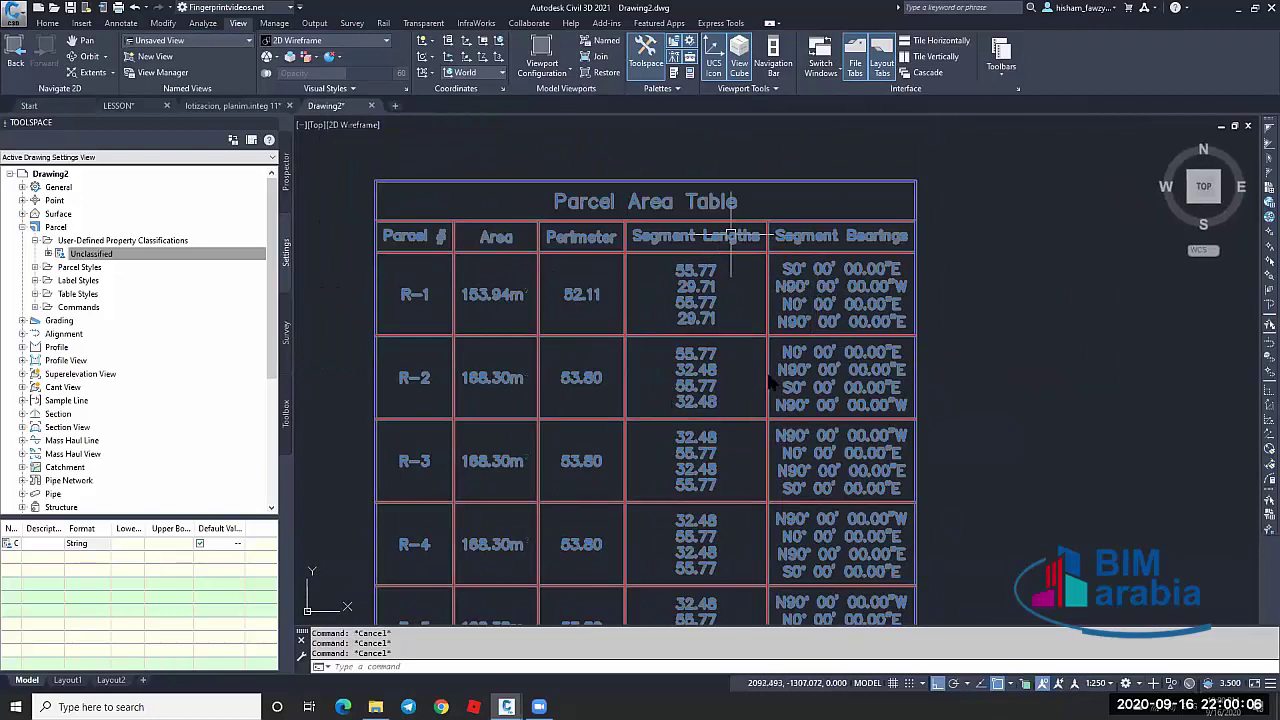
left_click(734, 237)
right_click(731, 237)
left_click(785, 380)
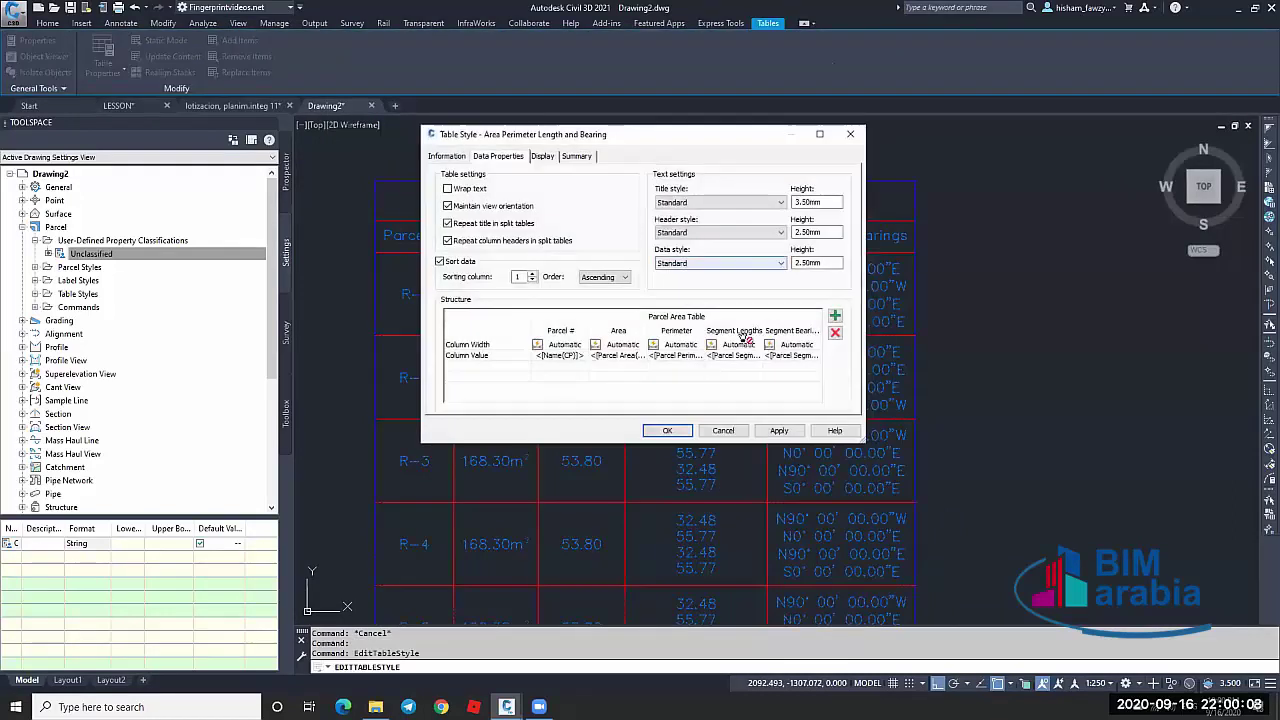
Delete the Segment Lengths and Segment Bearings columns and add a new blank column
left_click(734, 350)
left_click(838, 335)
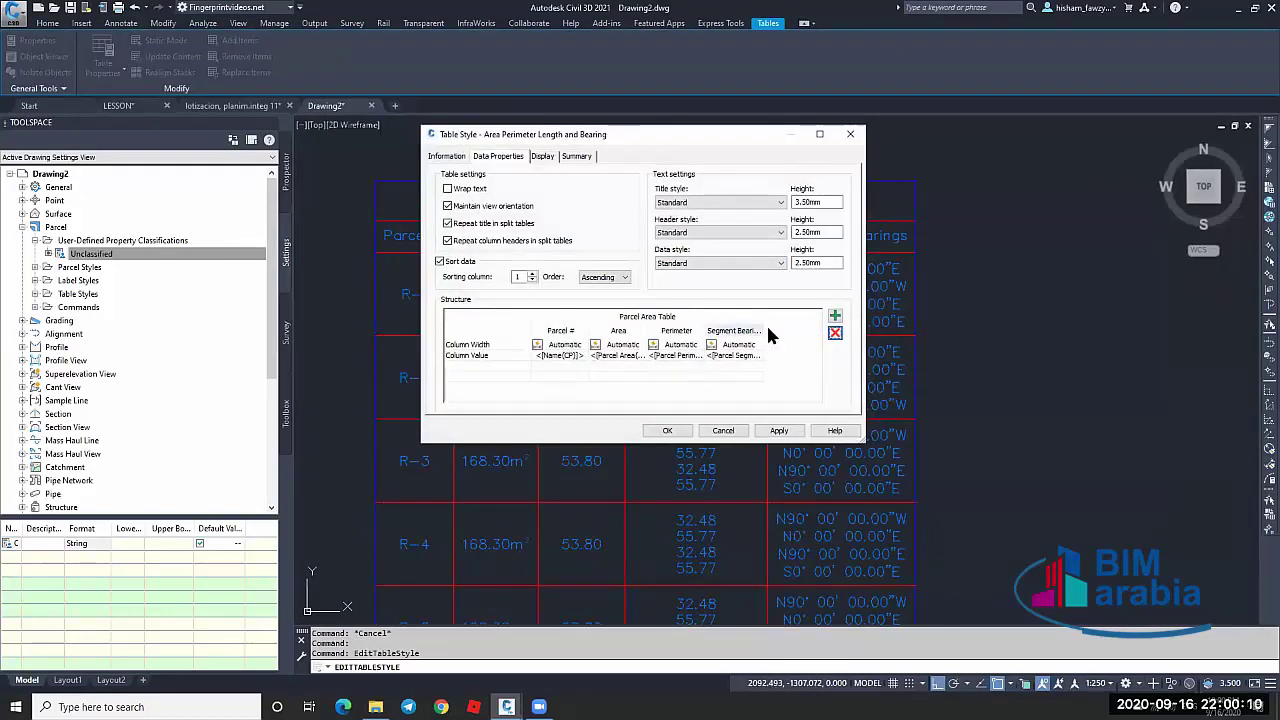
left_click(740, 340)
left_click(835, 333)
left_click(835, 316)
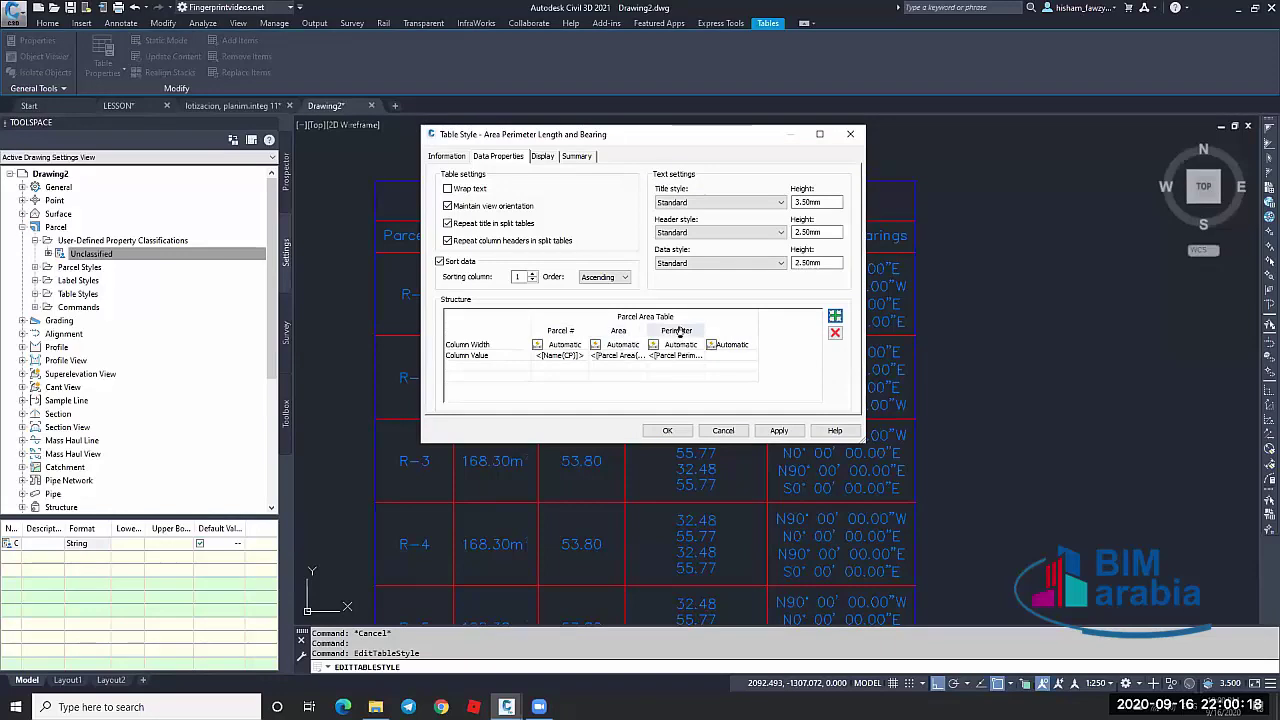
Edit the new column's text contents to set up the Owner column
double_click(730, 354)
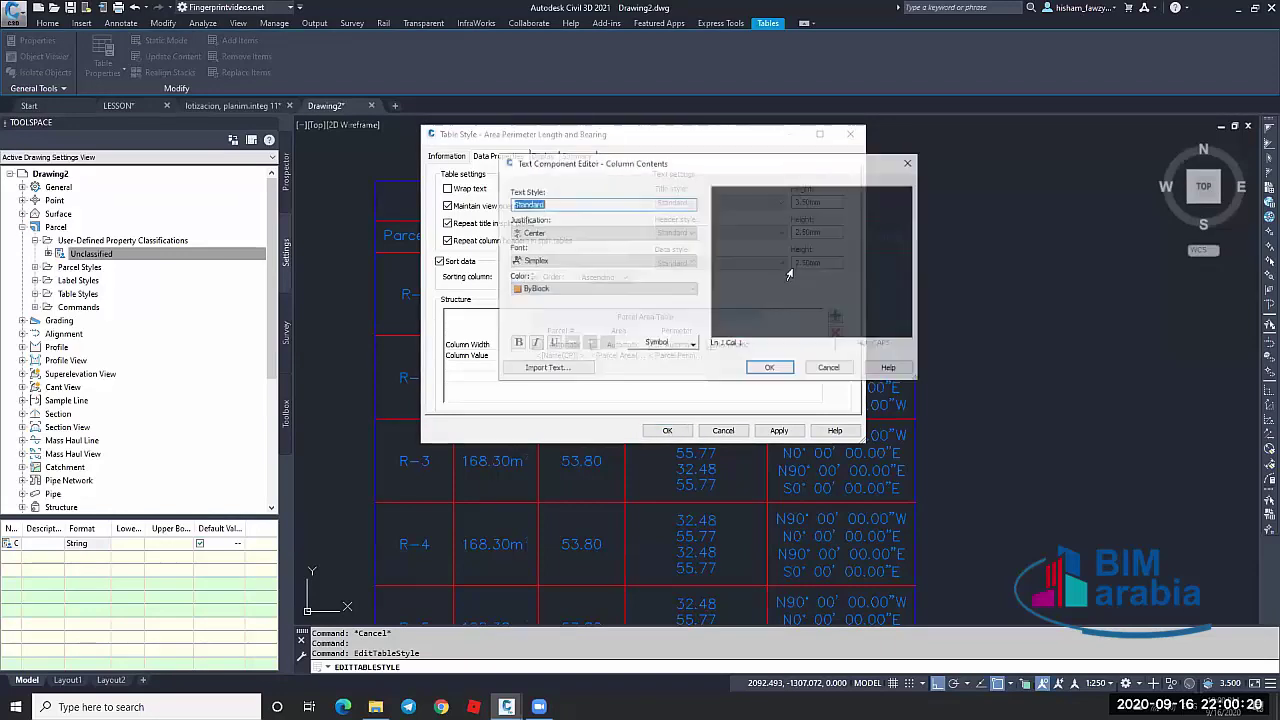
left_click(819, 214)
left_click(819, 214)
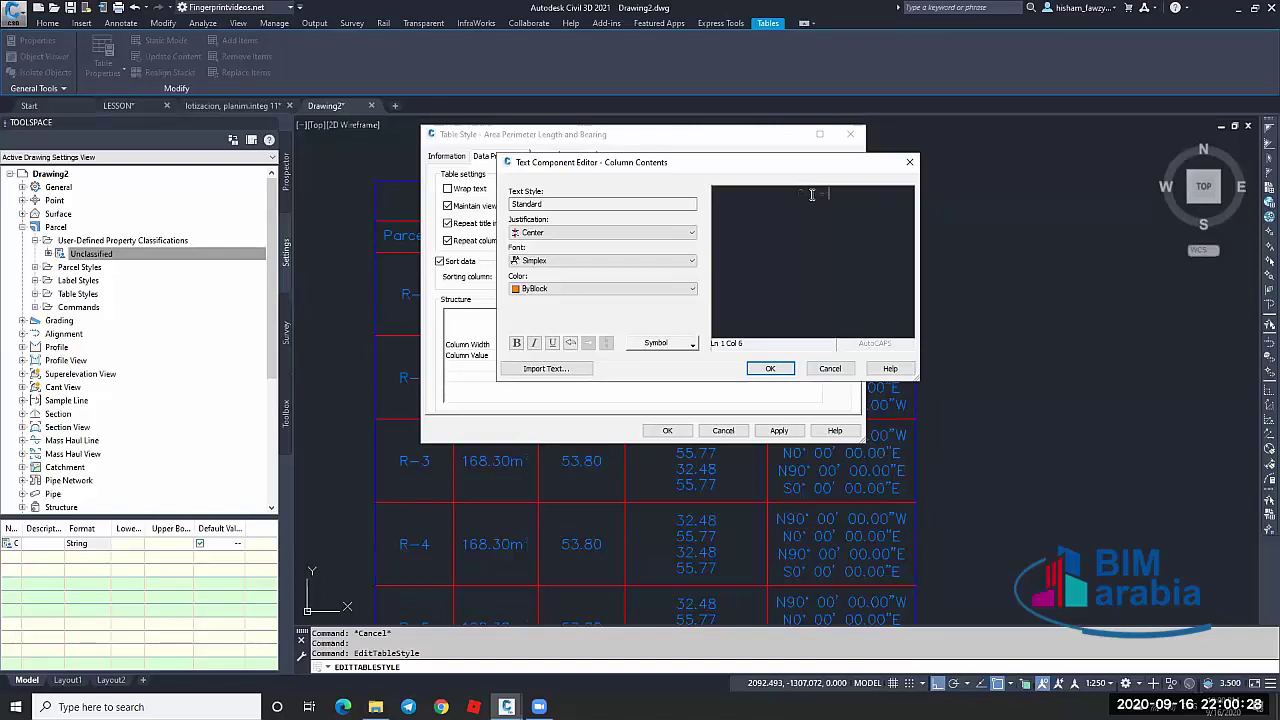
left_click(819, 224)
key("Right")
left_click(770, 368)
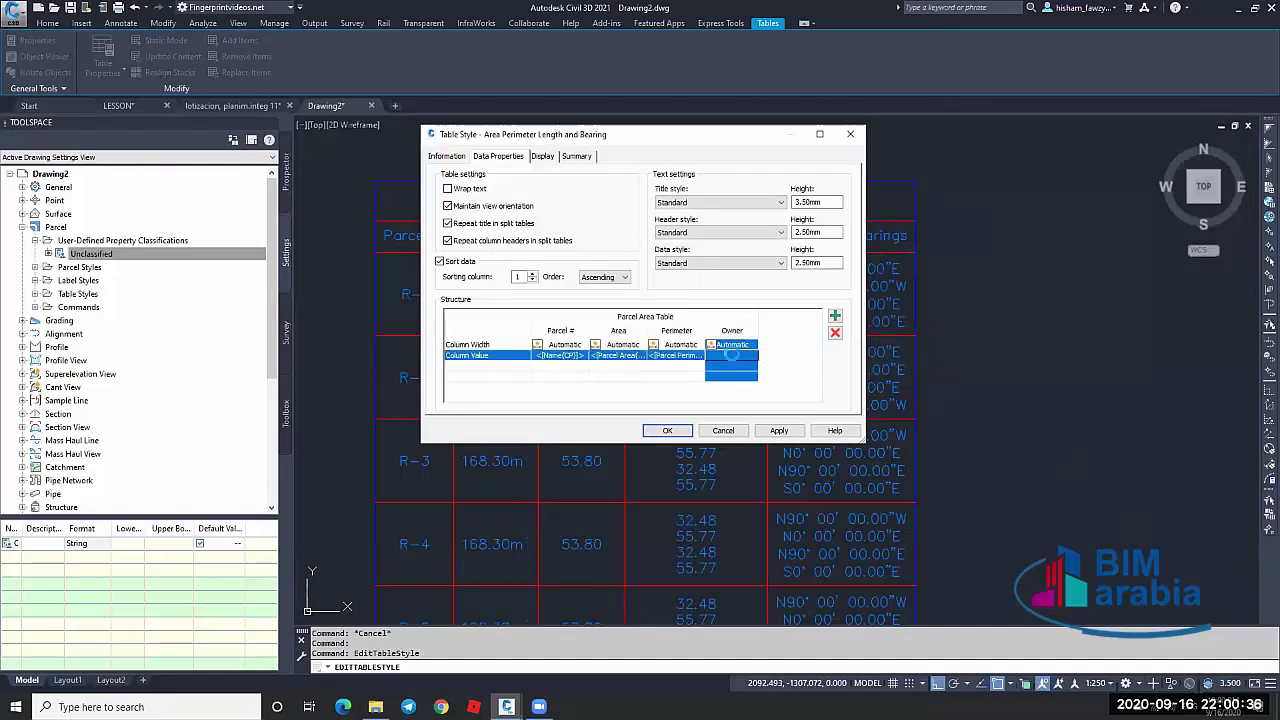
Fill the Owner column value with the parcel Owner property in upper case
double_click(733, 356)
left_click(600, 219)
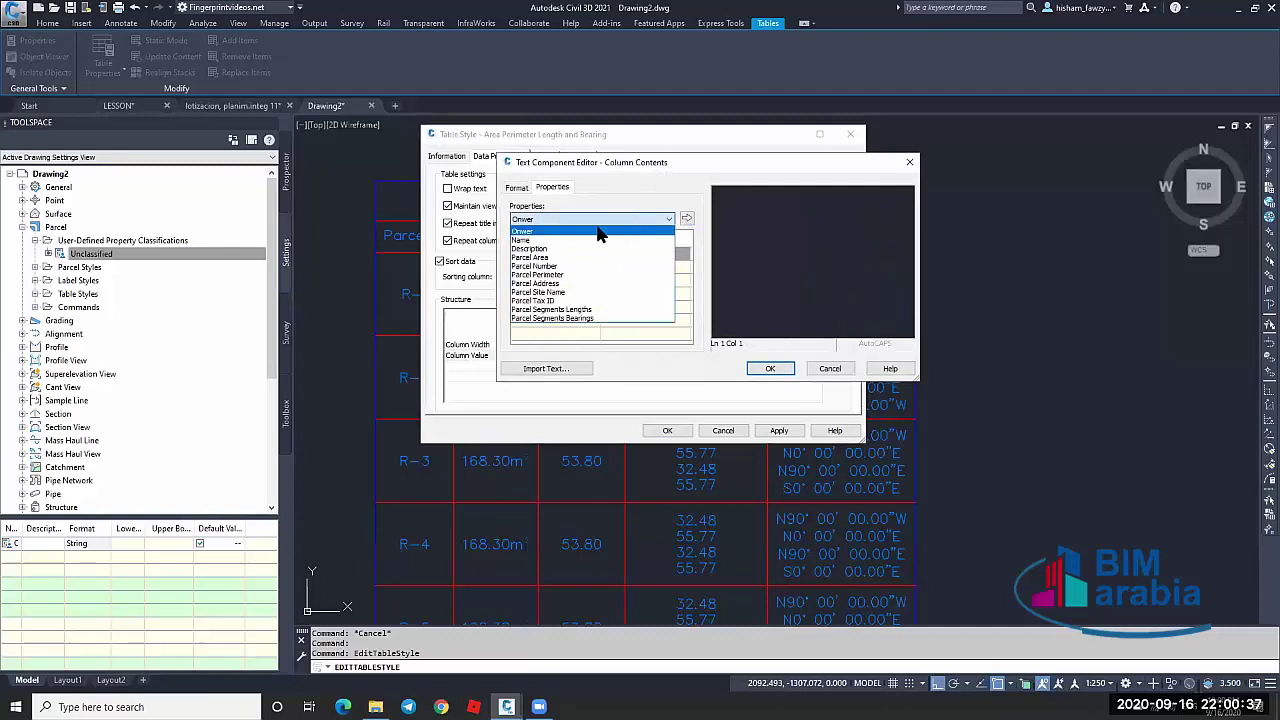
left_click(537, 232)
left_click(672, 253)
left_click(686, 252)
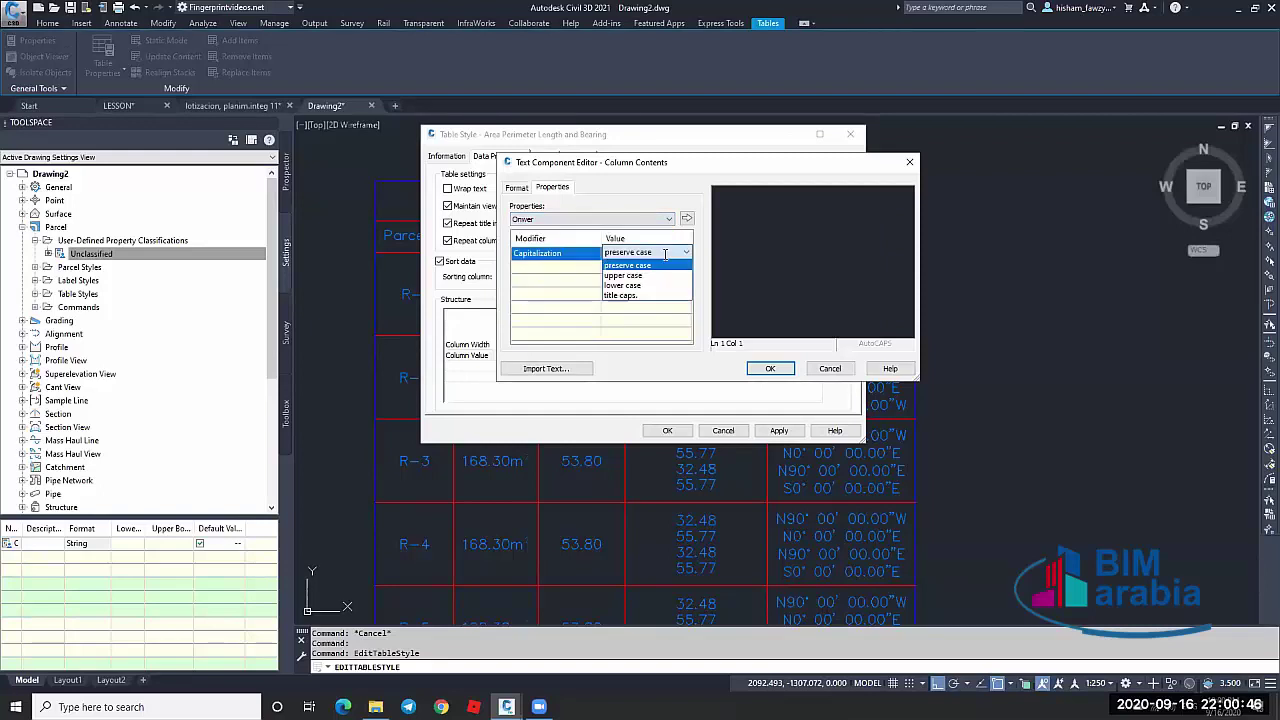
left_click(649, 276)
left_click(686, 218)
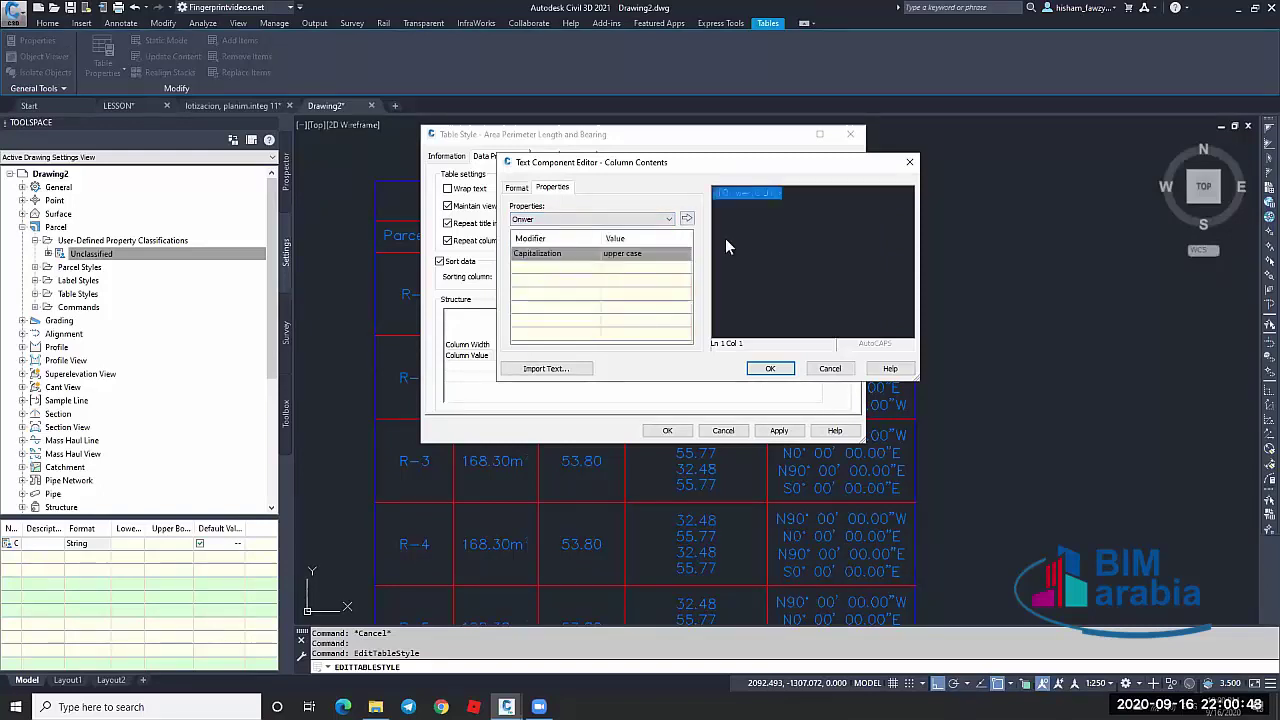
Make the owner text white and apply the style change to the table
left_click(516, 187)
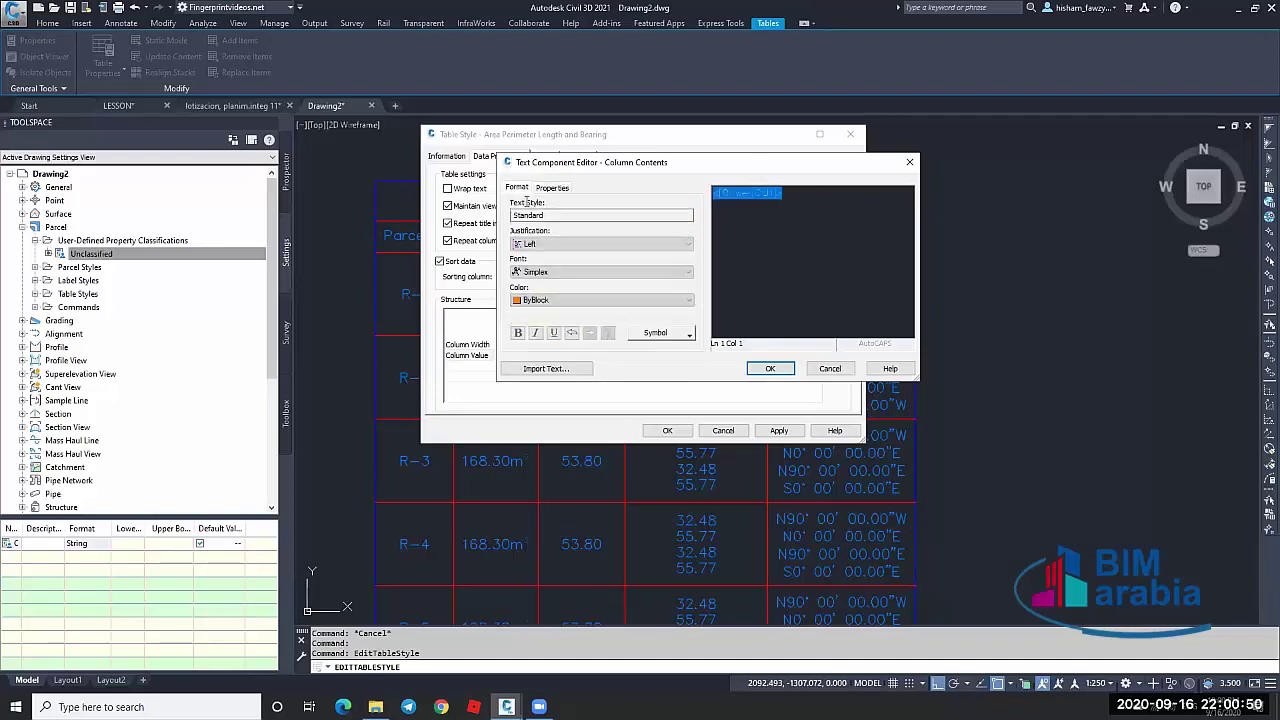
left_click(600, 300)
left_click(578, 381)
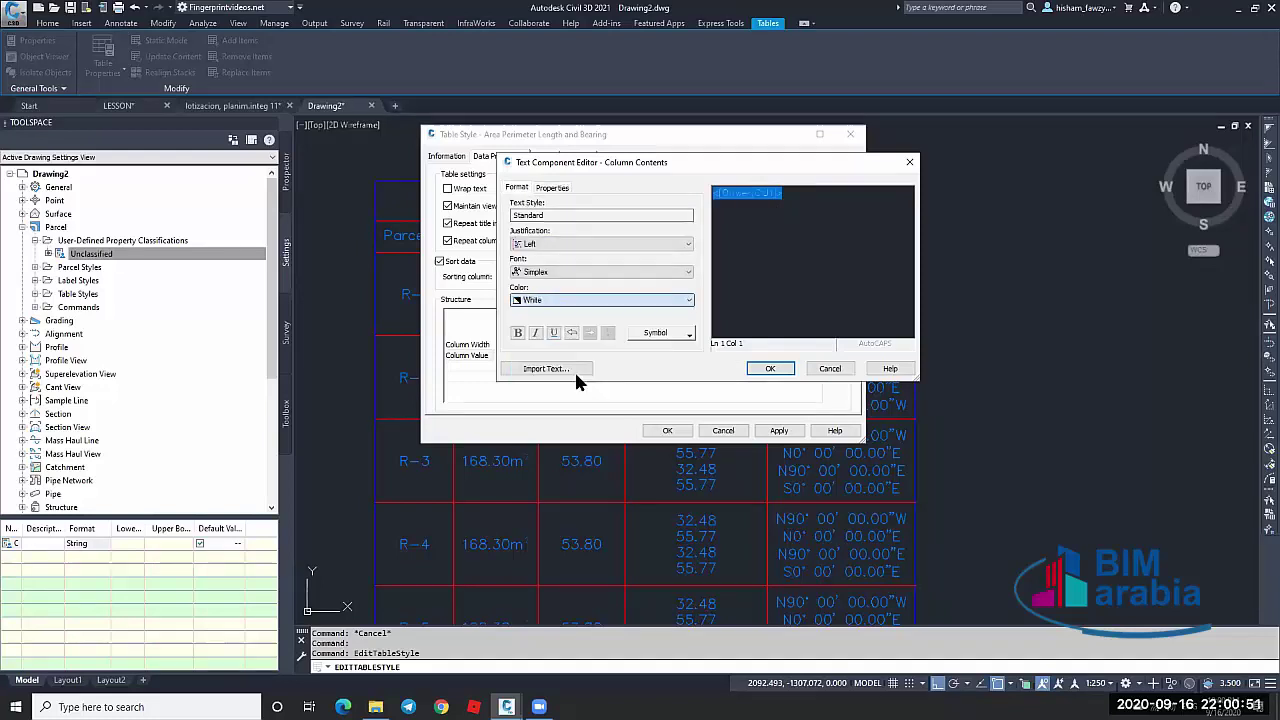
left_click(770, 368)
left_click(778, 430)
left_click(723, 430)
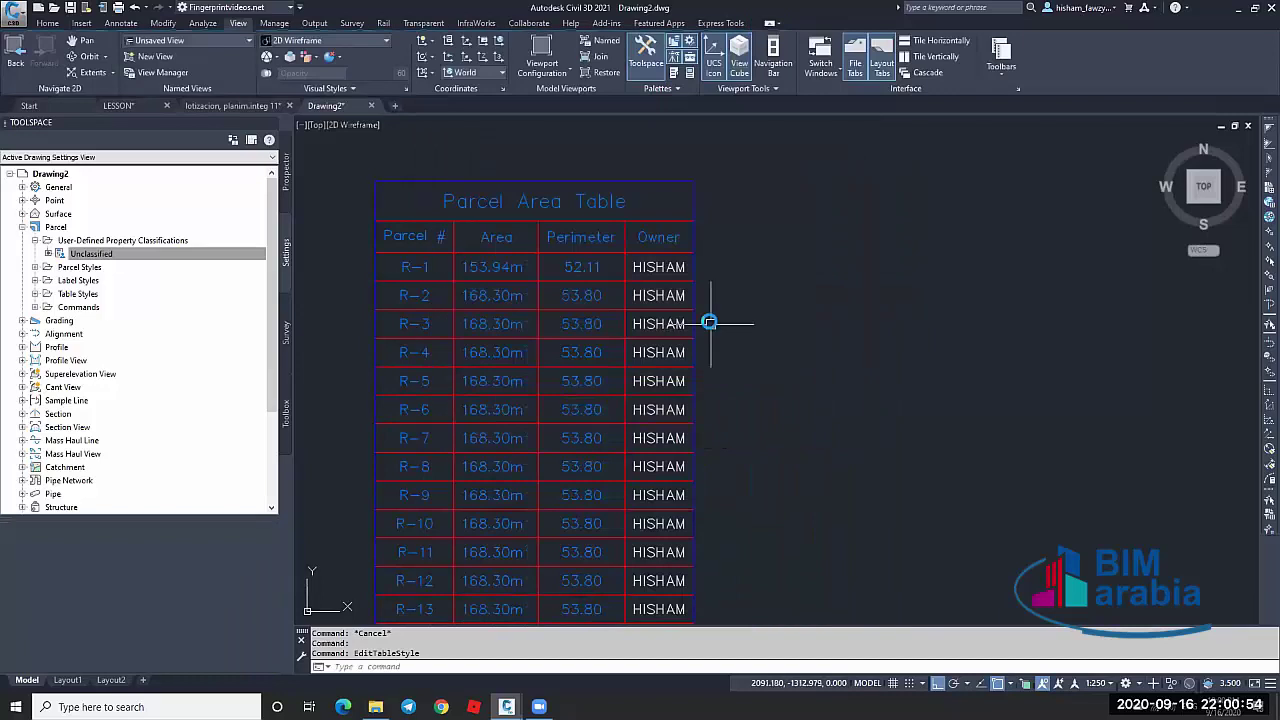
Pan and zoom to check the updated table, then bring up the available reports list
middle_click_drag(315, 600, 464, 540)
scroll(804, 194, "down", 4)
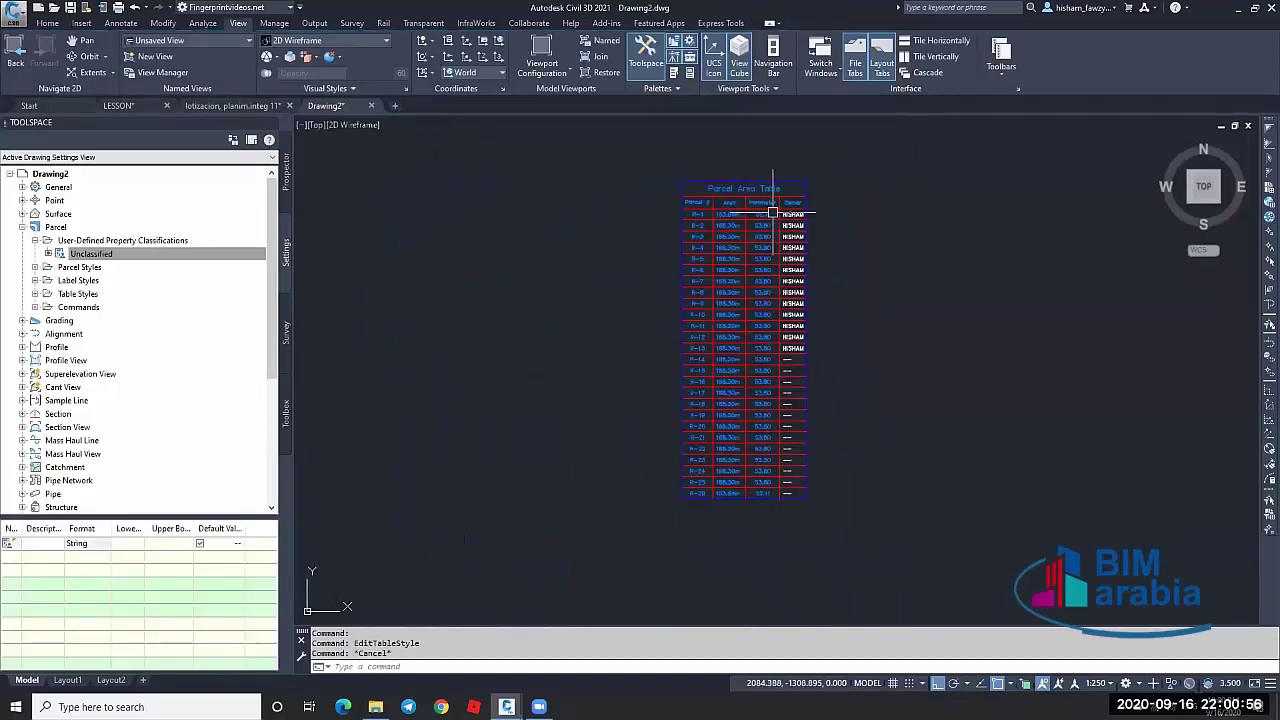
scroll(790, 338, "up", 4)
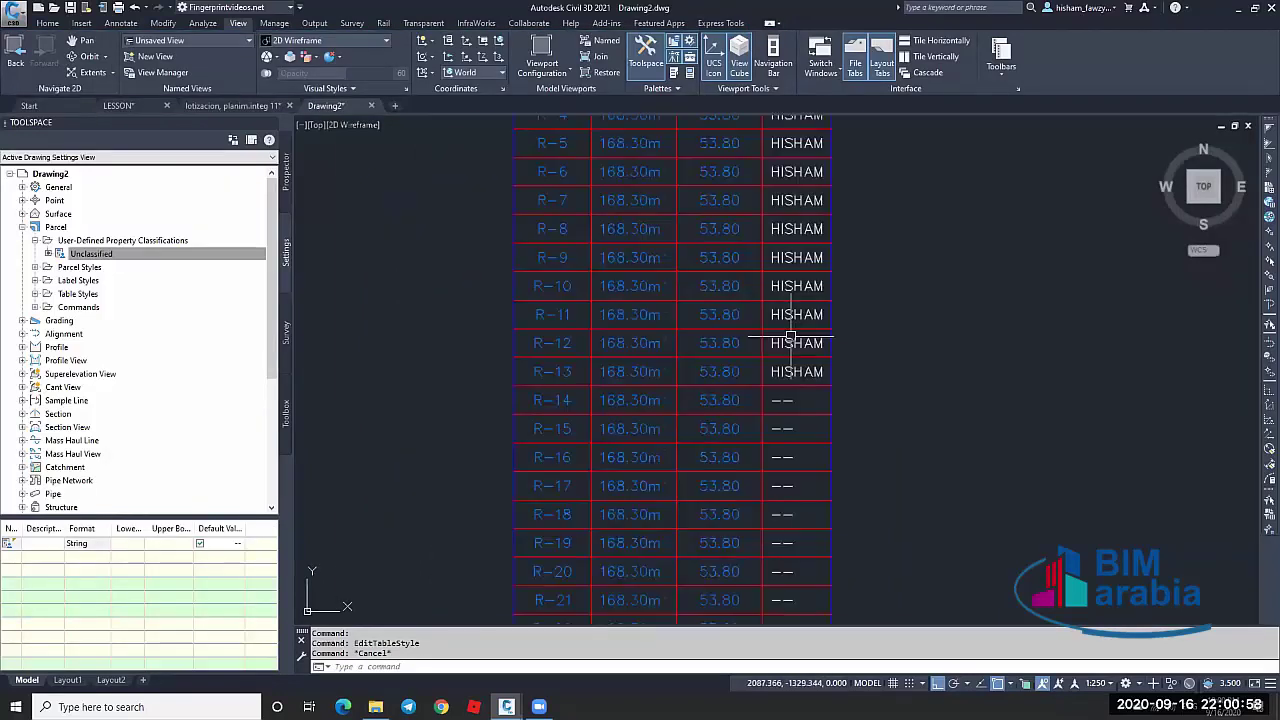
scroll(790, 338, "up", 2)
scroll(770, 300, "down", 5)
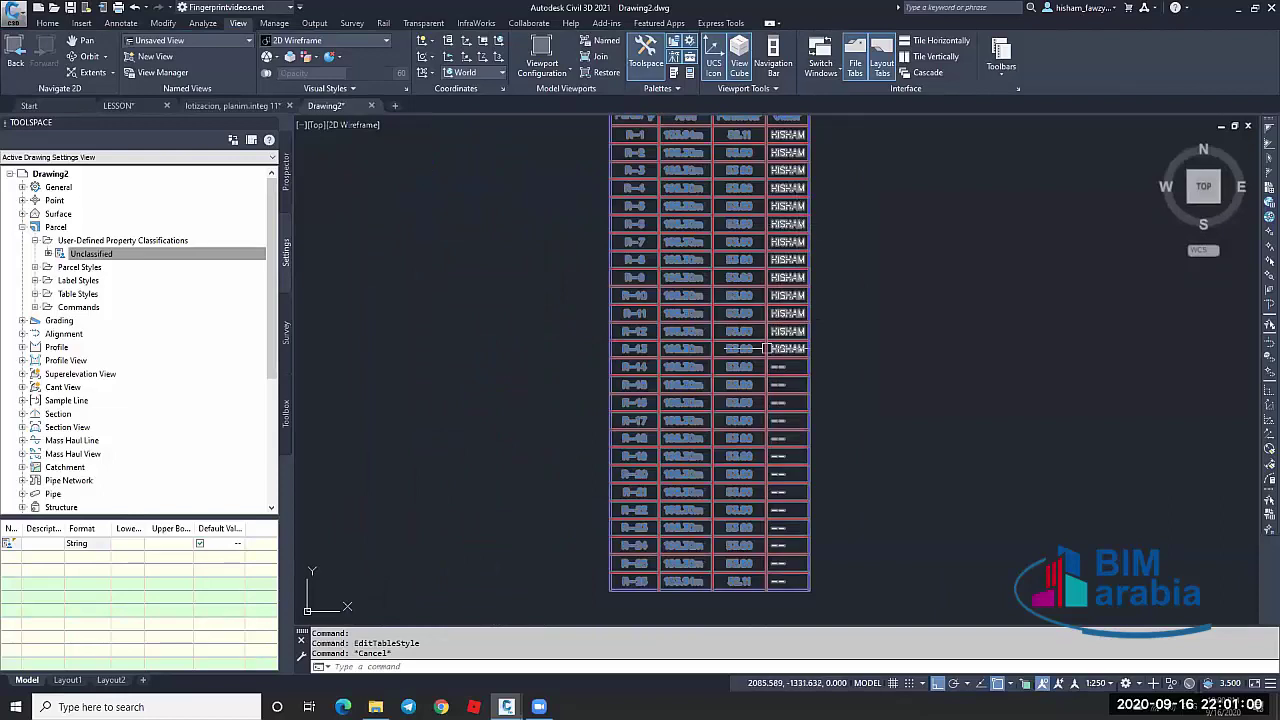
scroll(770, 506, "up", 4)
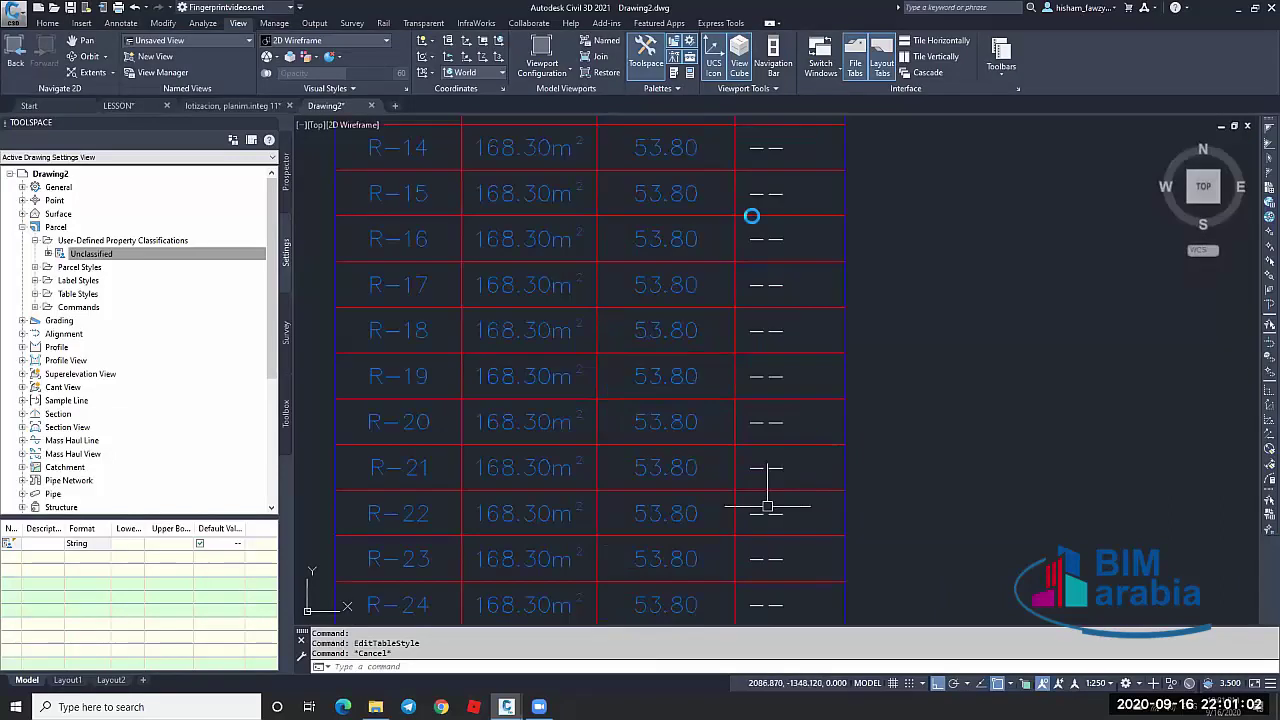
scroll(758, 300, "down", 5)
scroll(751, 175, "up", 2)
scroll(760, 180, "down", 2)
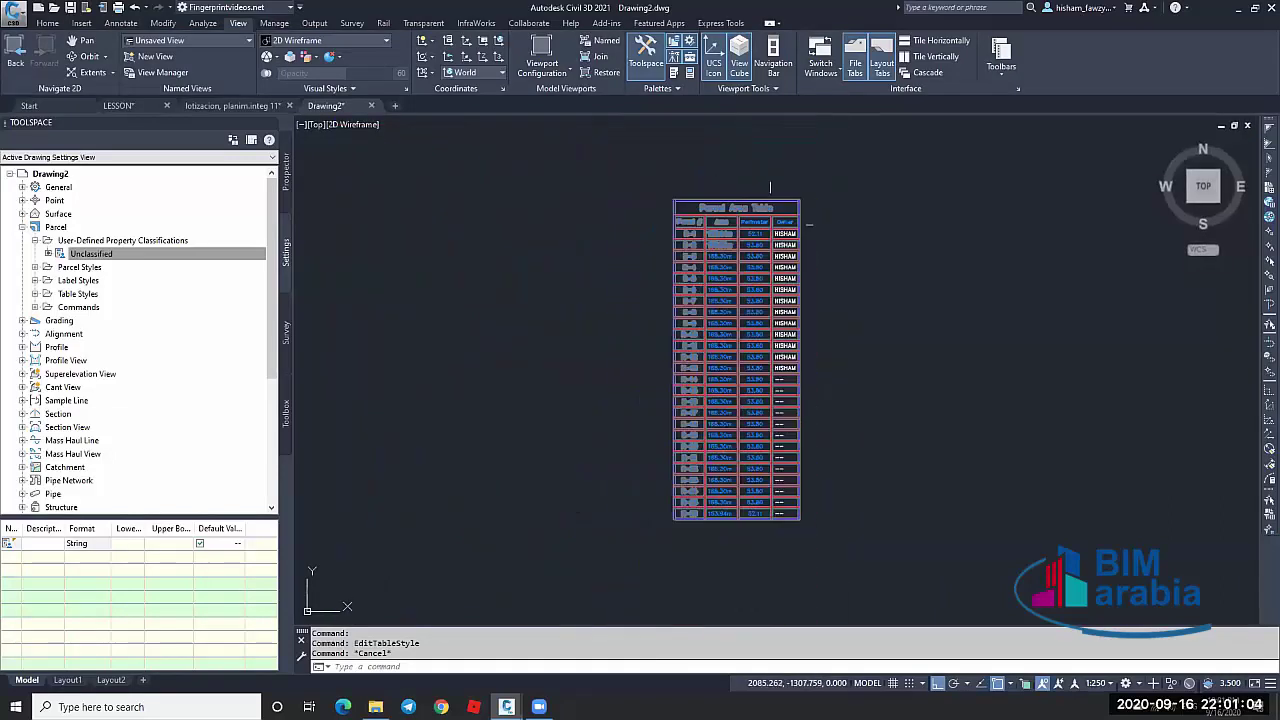
scroll(765, 200, "up", 2)
left_click(286, 412)
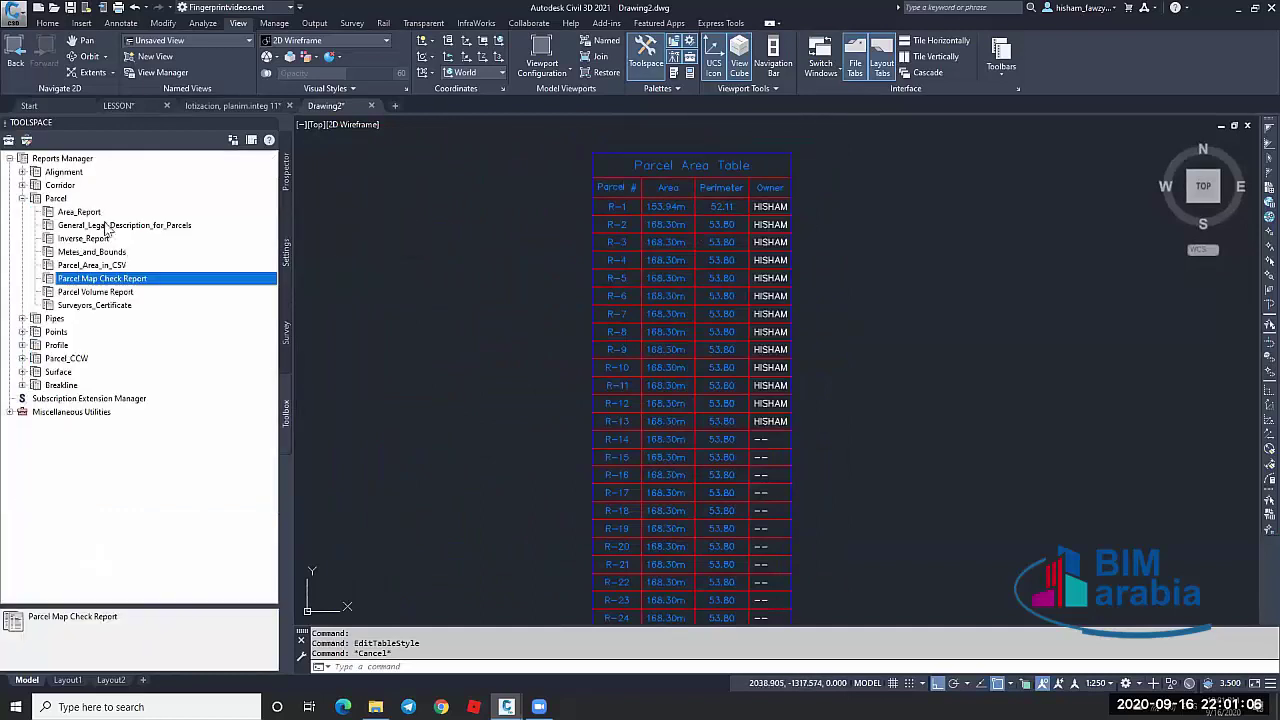
Execute the parcel Area_Report and accept the objects for the XML export
right_click(103, 214)
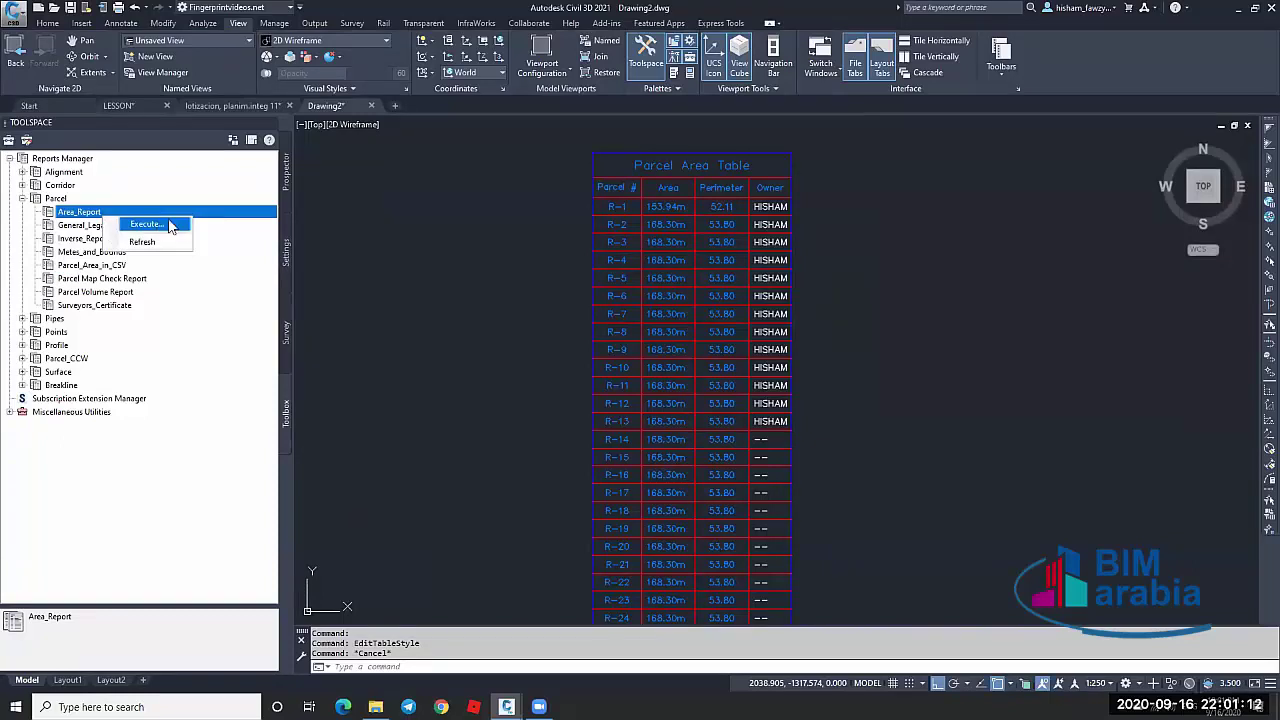
left_click(150, 224)
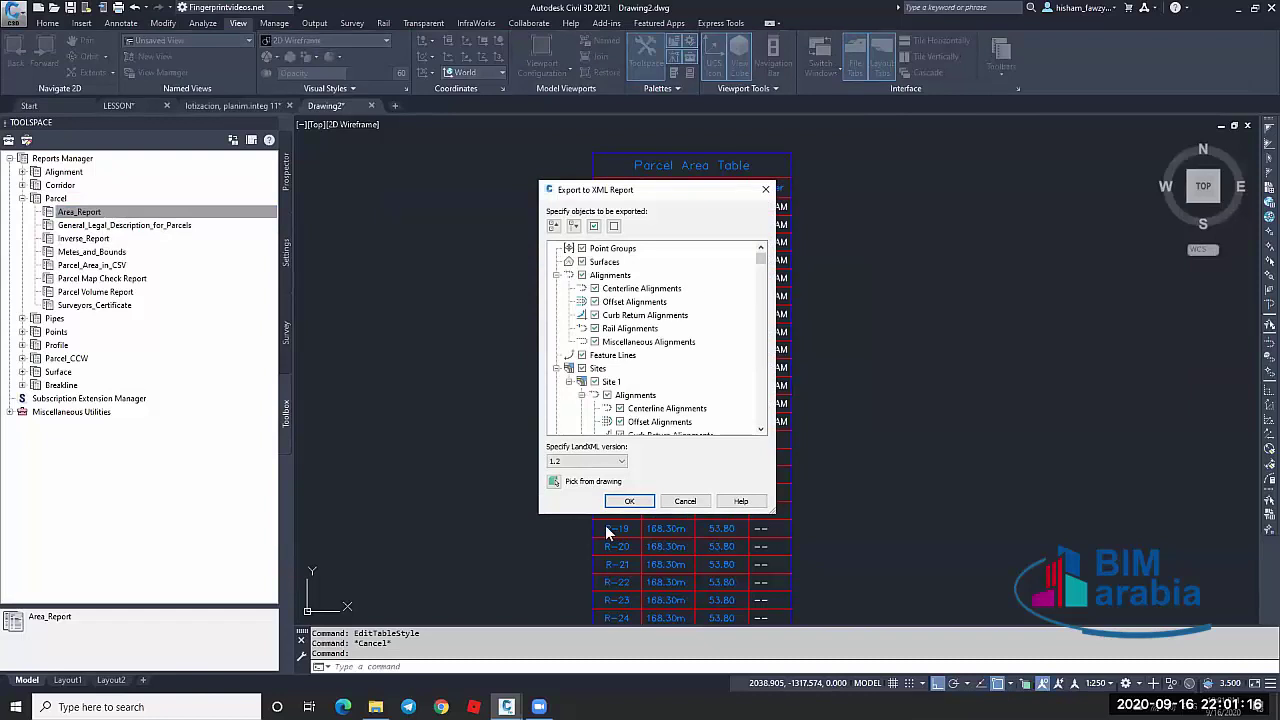
left_click(629, 501)
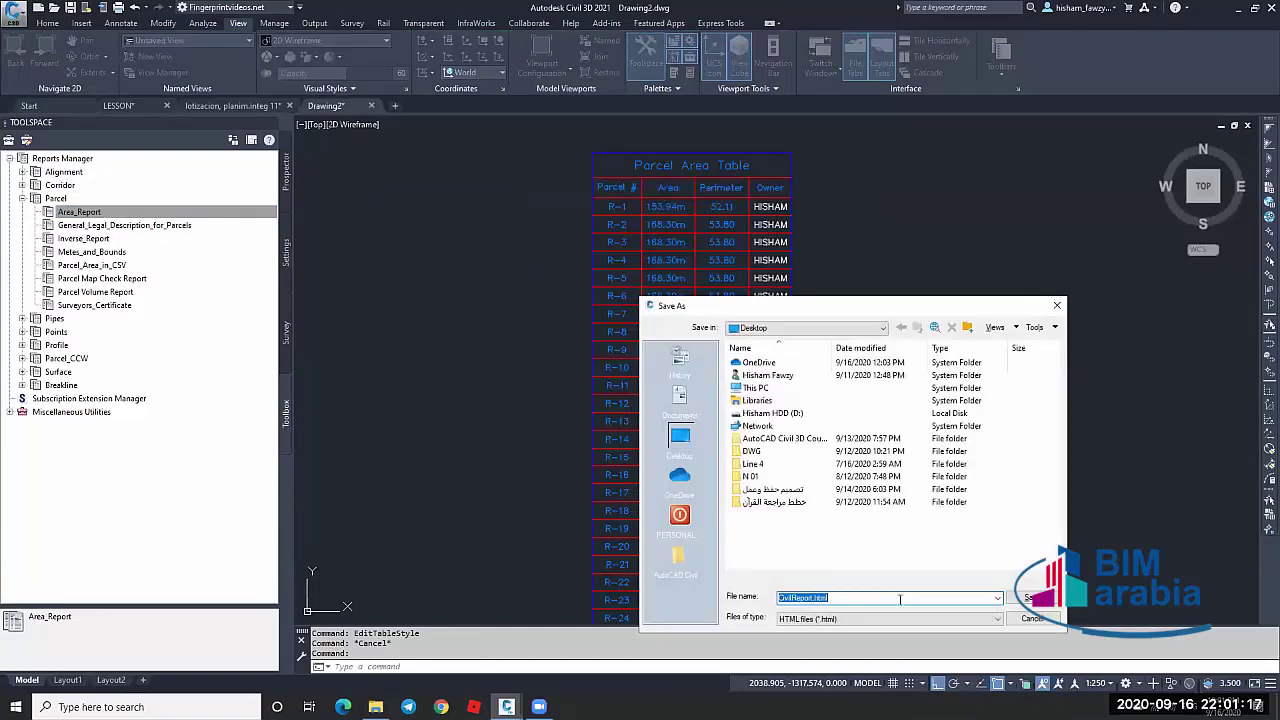
Save the report as CivilReport.html and pick out the 320.000 area and 84.000 perimeter values
left_click(1030, 597)
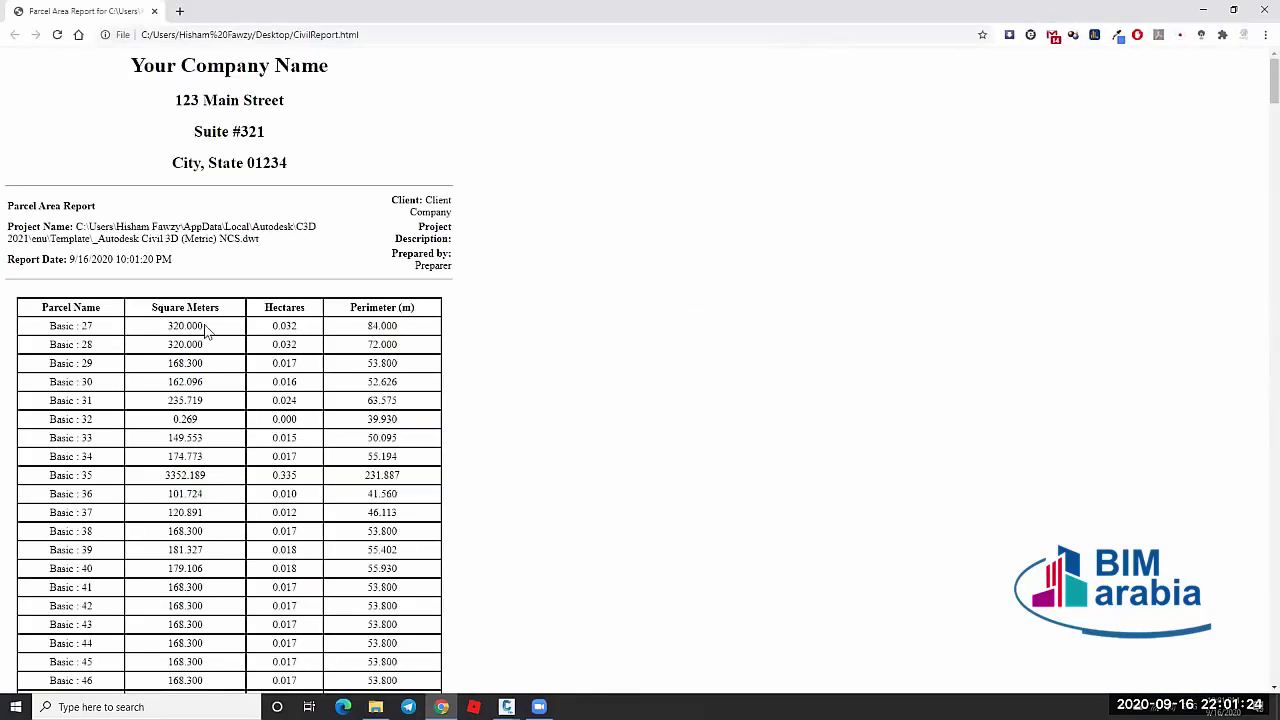
left_click_drag(212, 331, 163, 332)
left_click(364, 333)
double_click(363, 331)
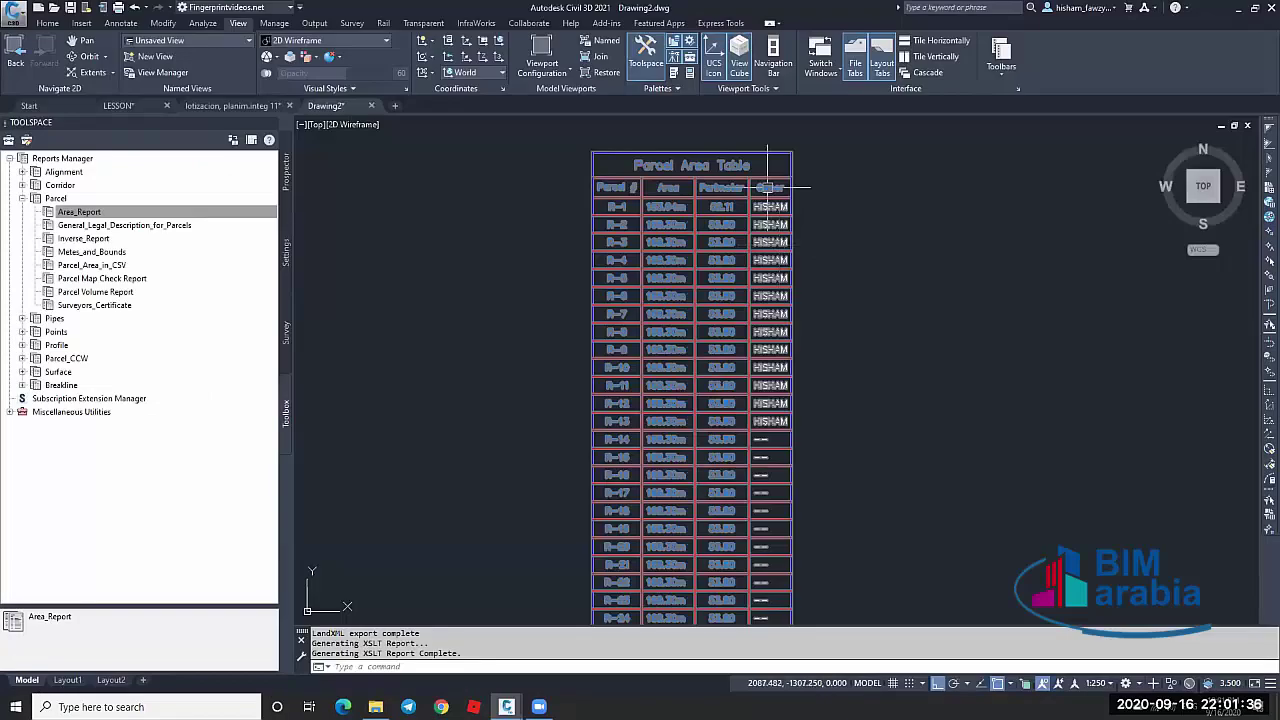
Zoom and pan onto the Parcel Area Table in Drawing2 to read its values
scroll(768, 187, "up", 5)
scroll(840, 220, "down", 2)
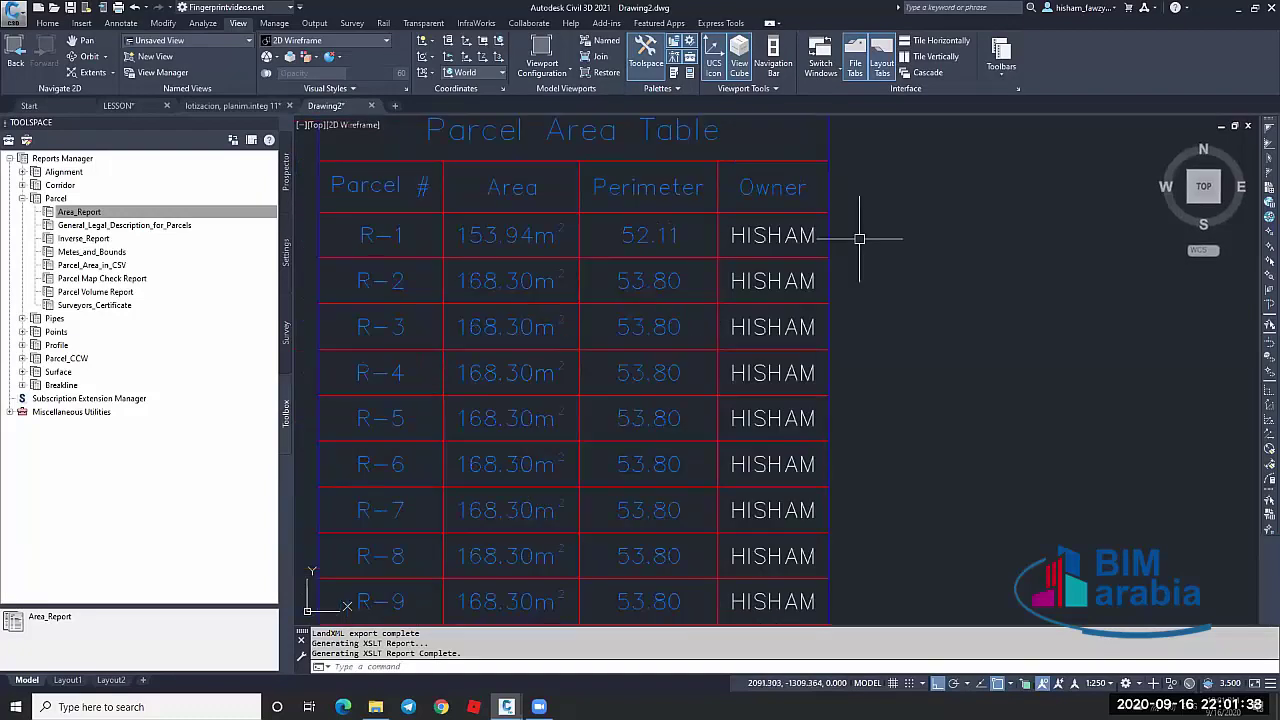
scroll(859, 238, "down", 2)
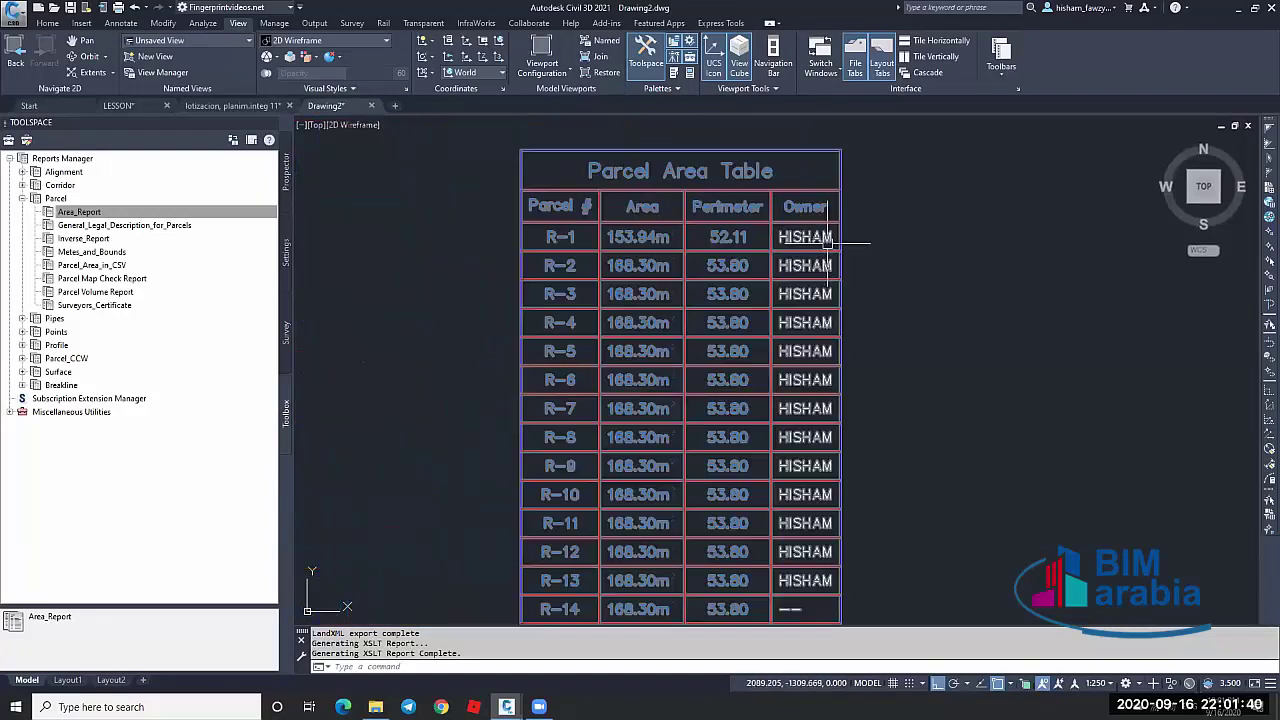
scroll(827, 241, "down", 4)
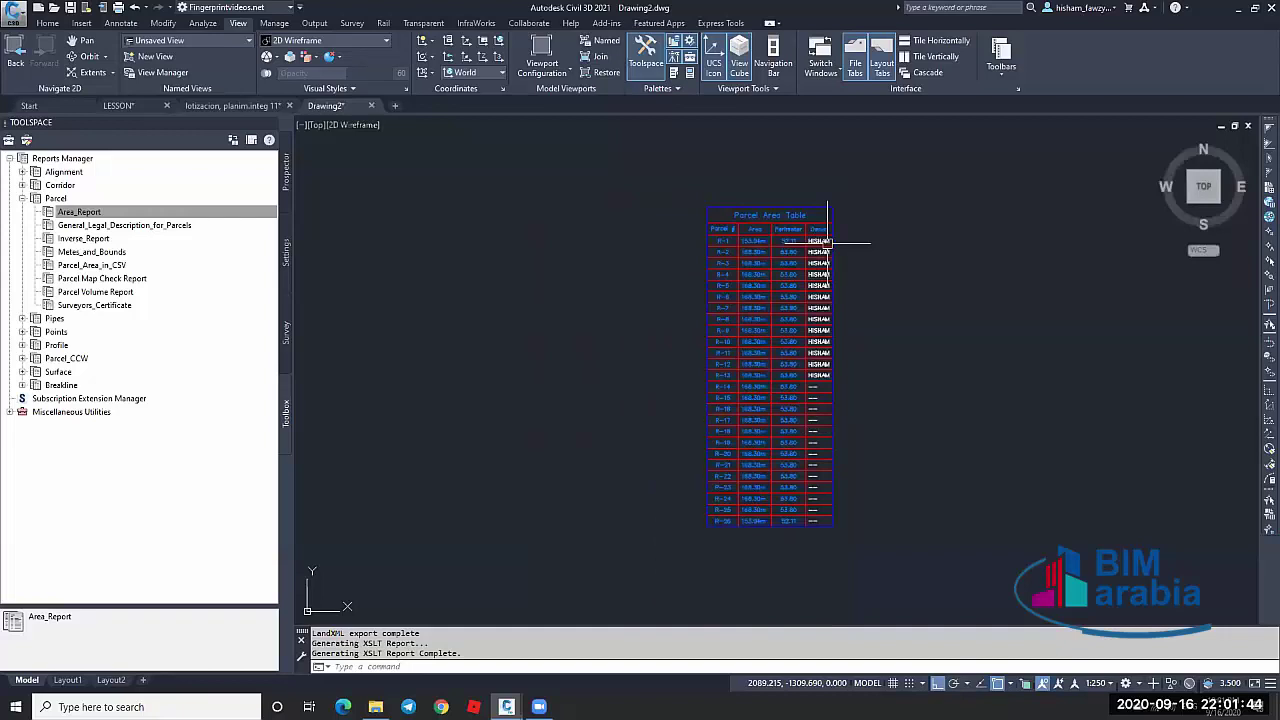
scroll(737, 218, "down", 2)
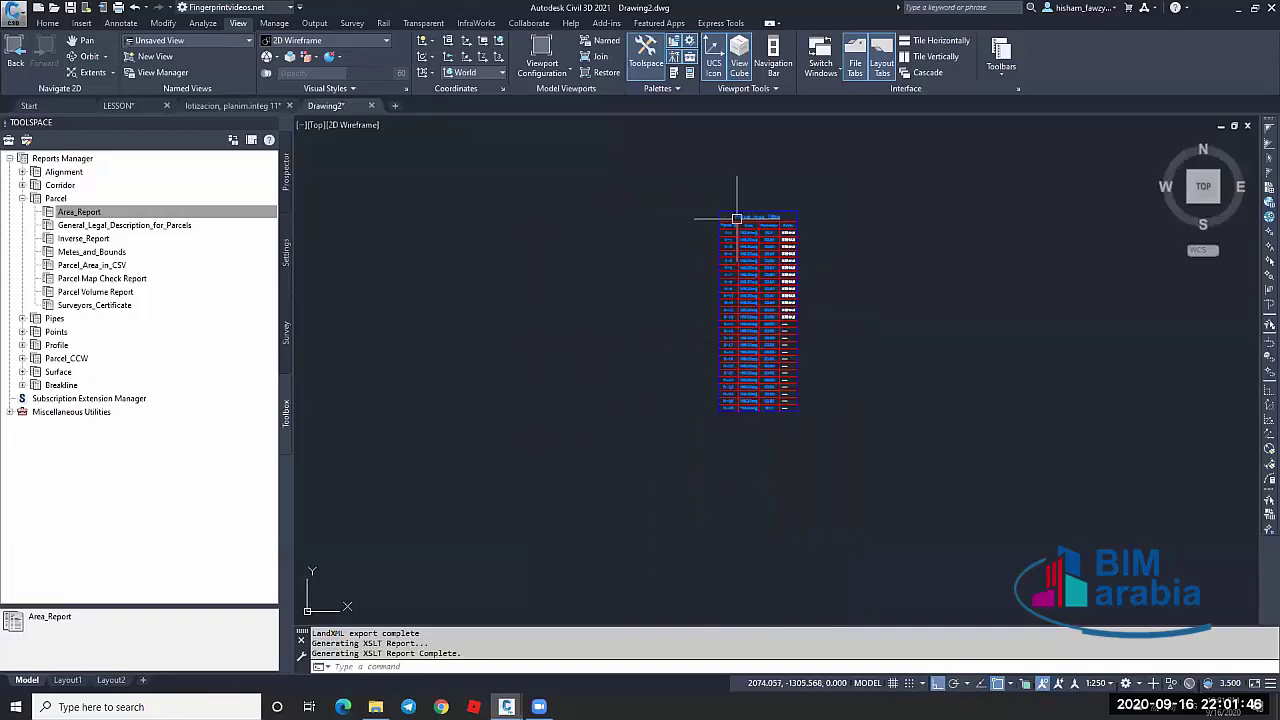
left_click(737, 218)
middle_click_drag(800, 222, 714, 194)
key("Escape")
scroll(714, 194, "up", 3)
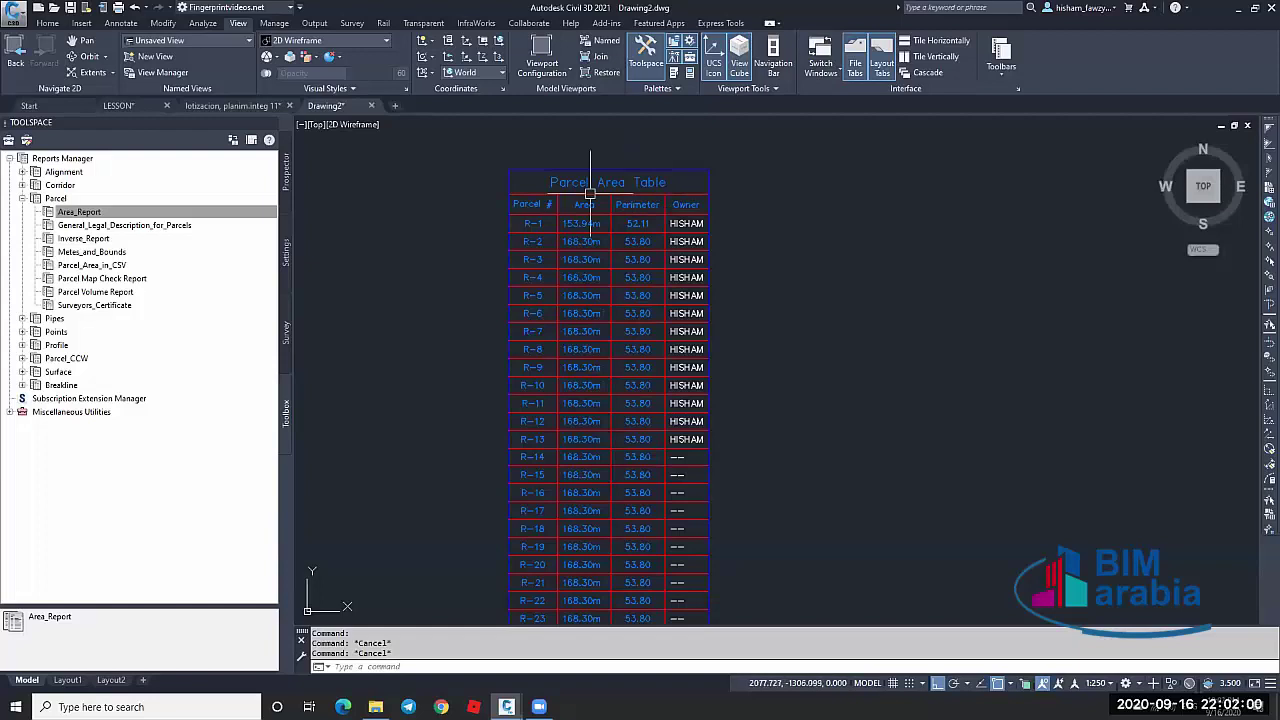
Select the Parcel Area Table again and open its right-click options
left_click(590, 193)
scroll(599, 187, "down", 4)
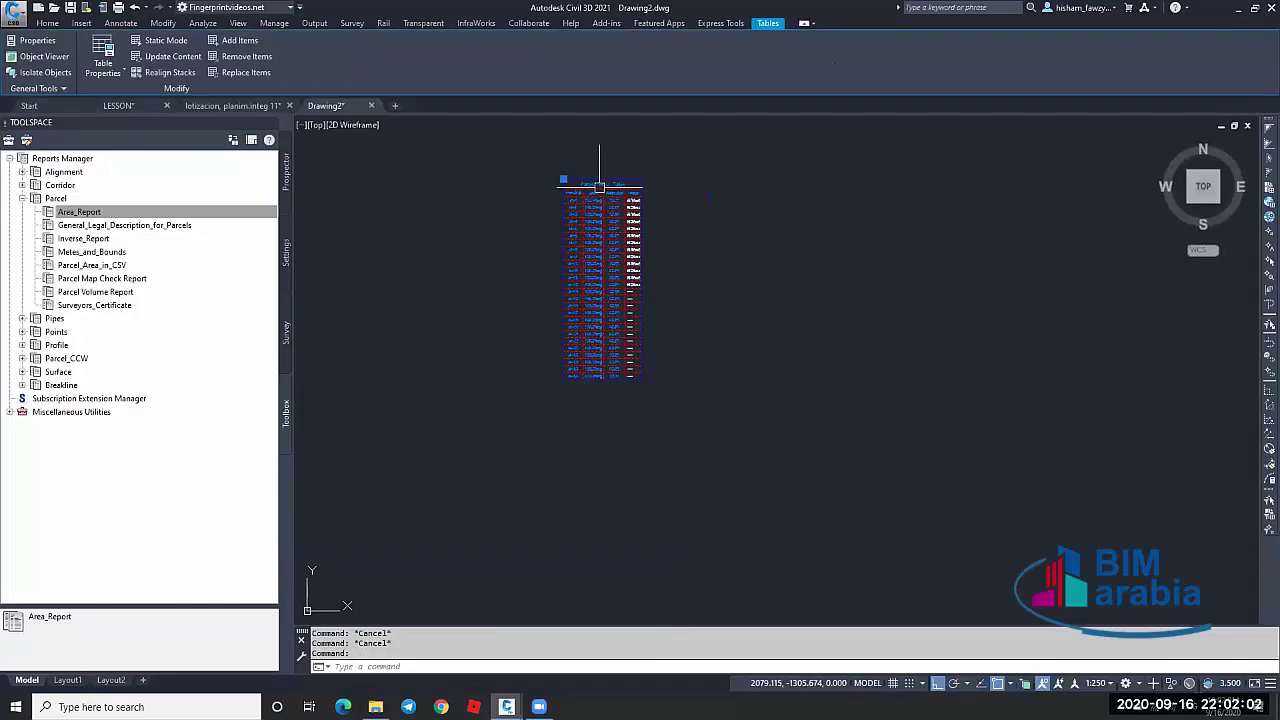
key("Escape")
scroll(599, 187, "up", 4)
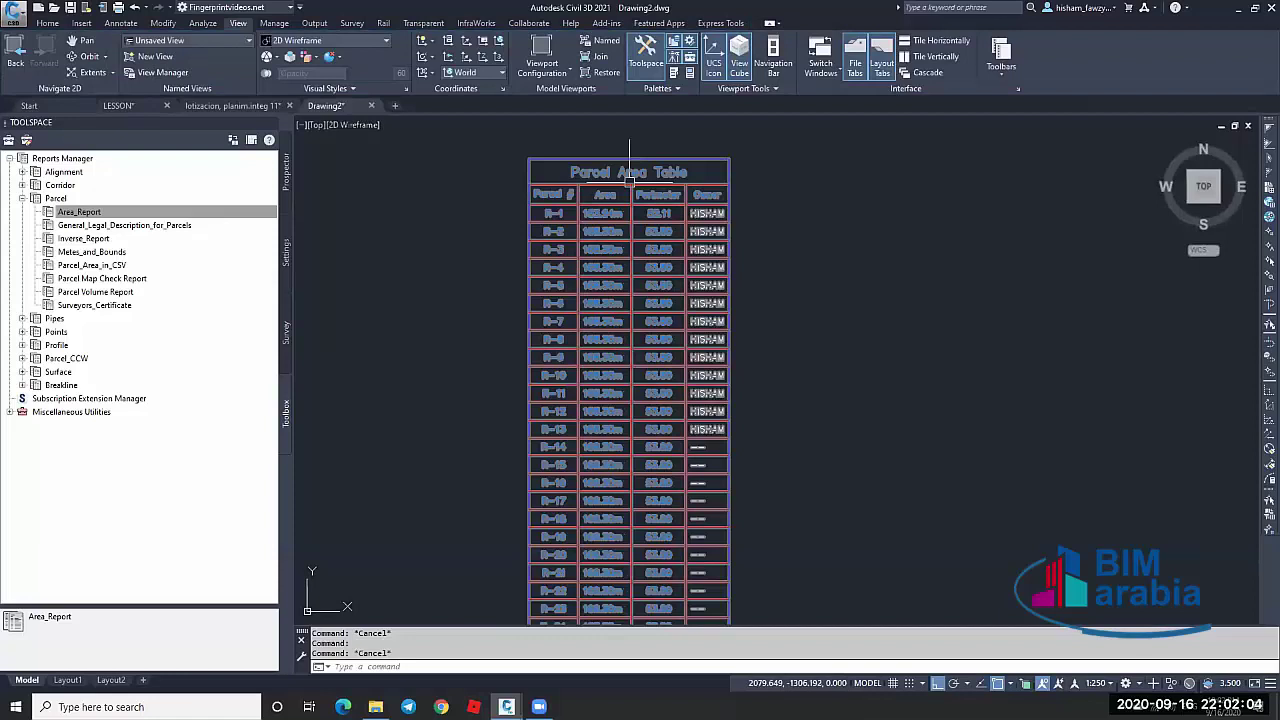
scroll(614, 187, "down", 2)
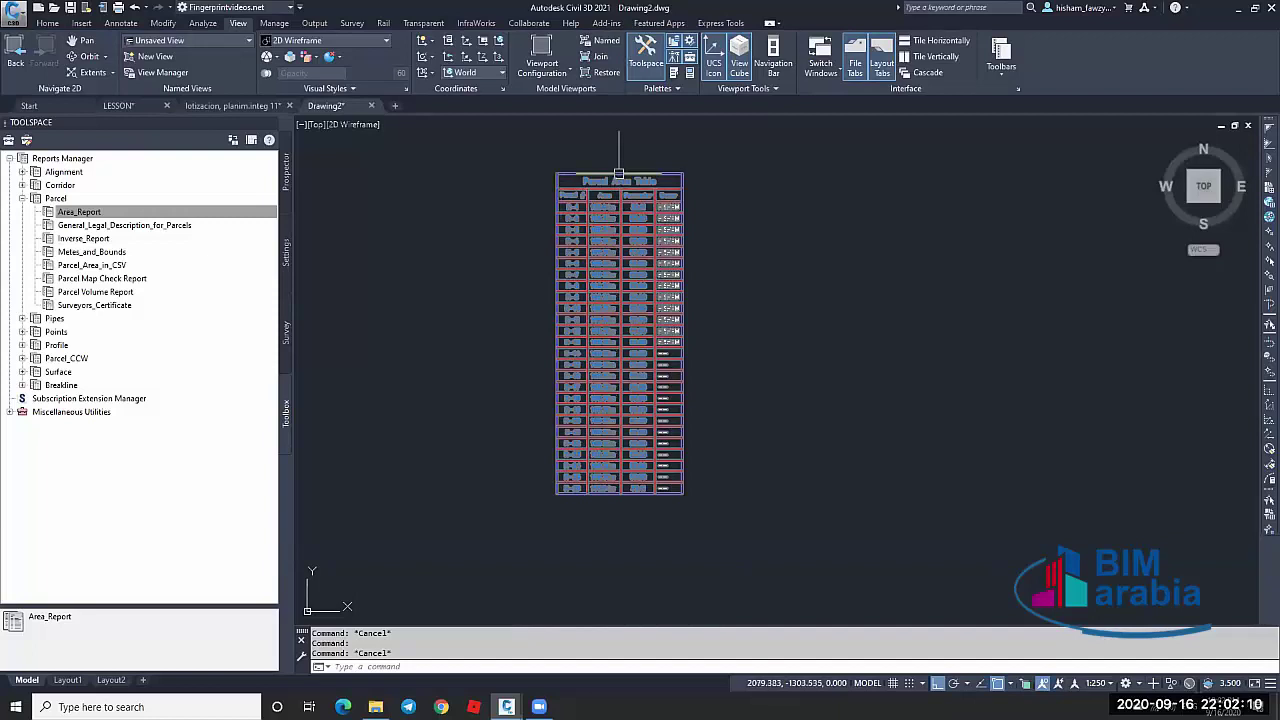
left_click(619, 173)
right_click(619, 175)
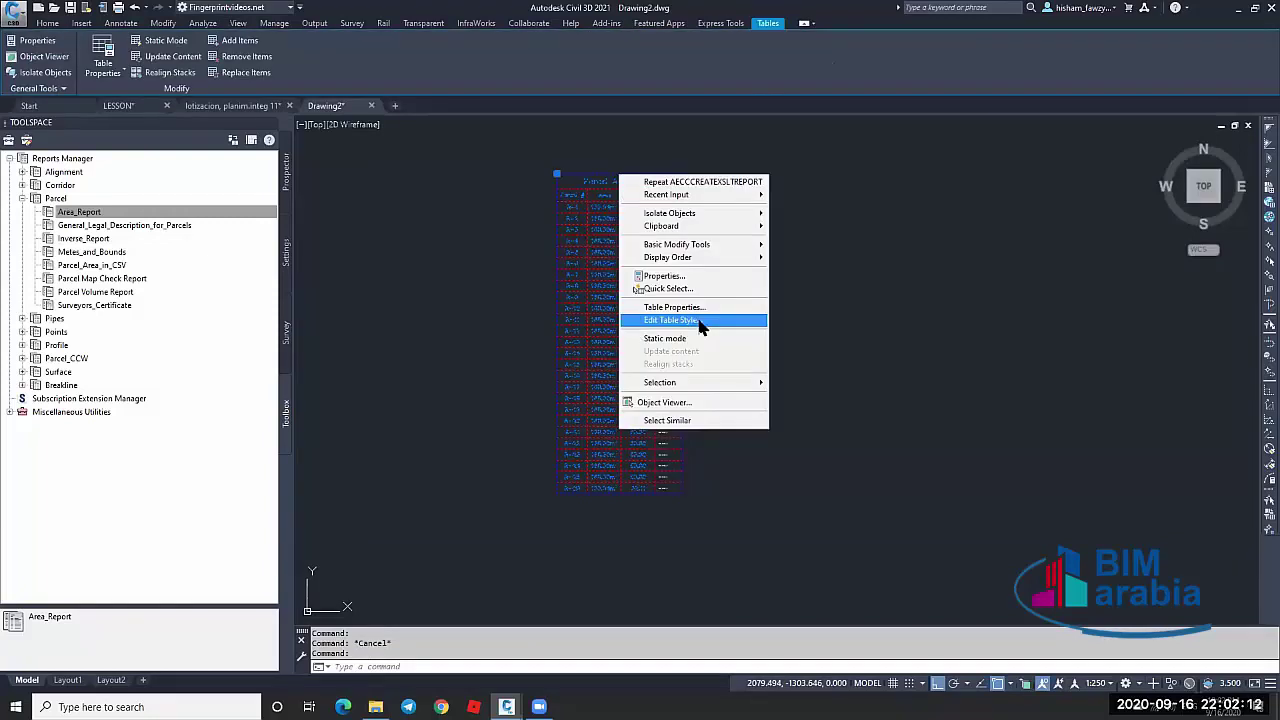
left_click(700, 321)
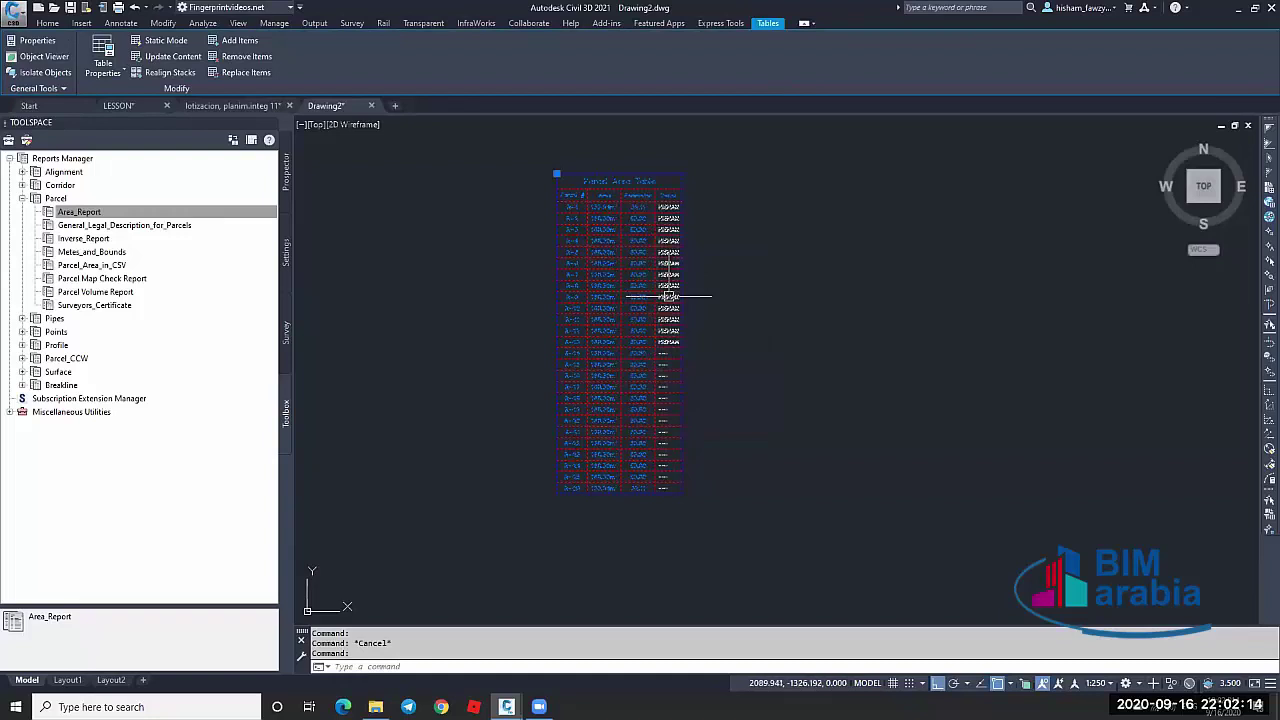
key("Escape")
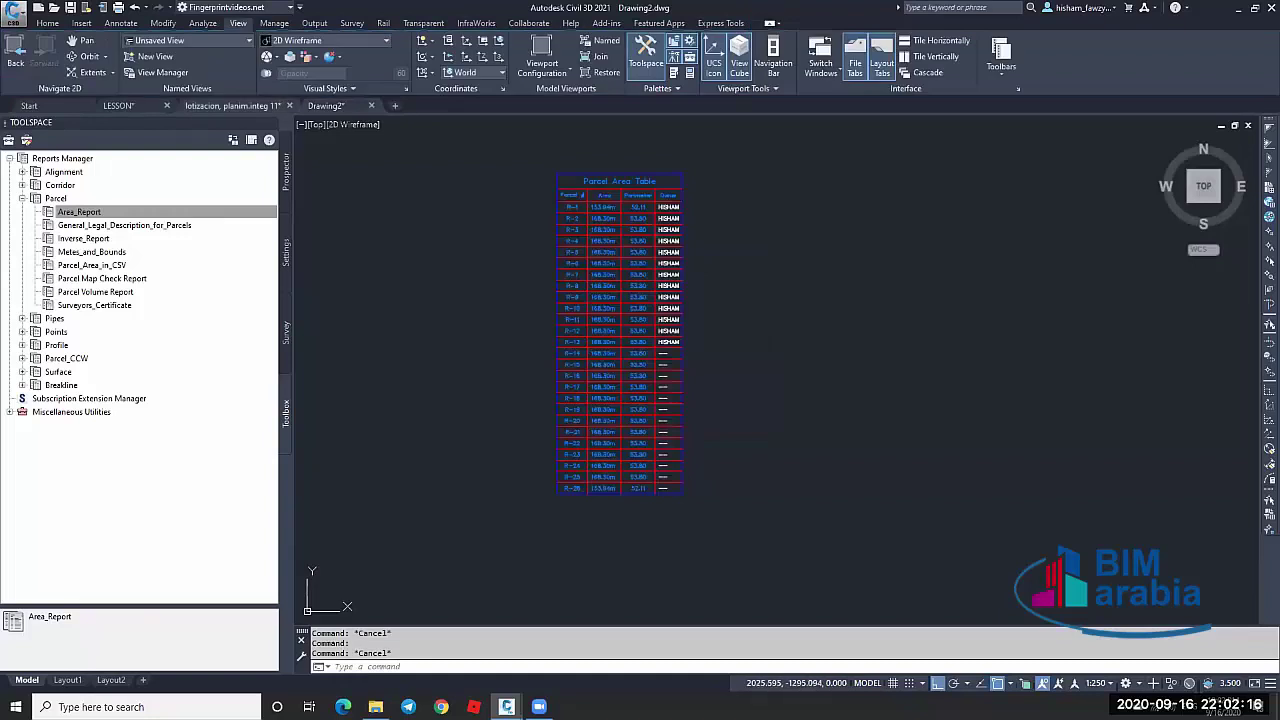
In the lotizacion, planim.integ 11 drawing, select the 1 and 2 entries in the Mz. Q table
left_click(233, 105)
left_click(760, 303)
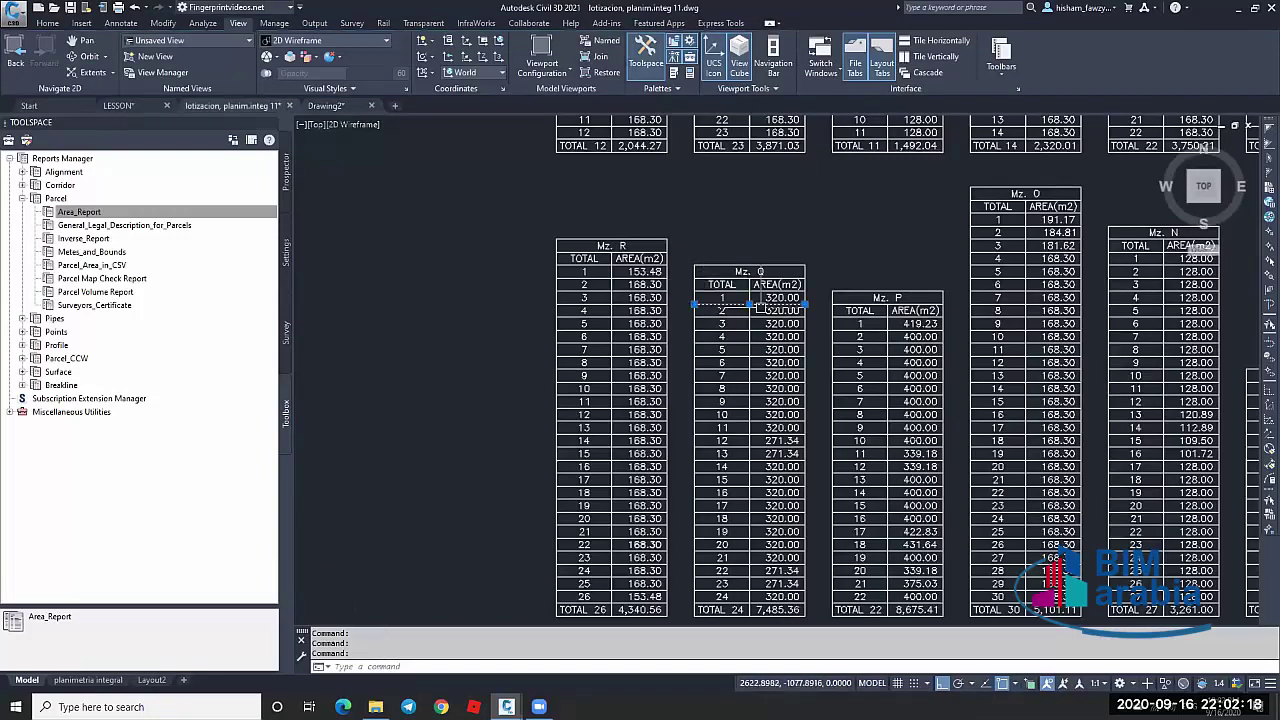
key("Escape")
scroll(760, 307, "up", 8)
key("Escape")
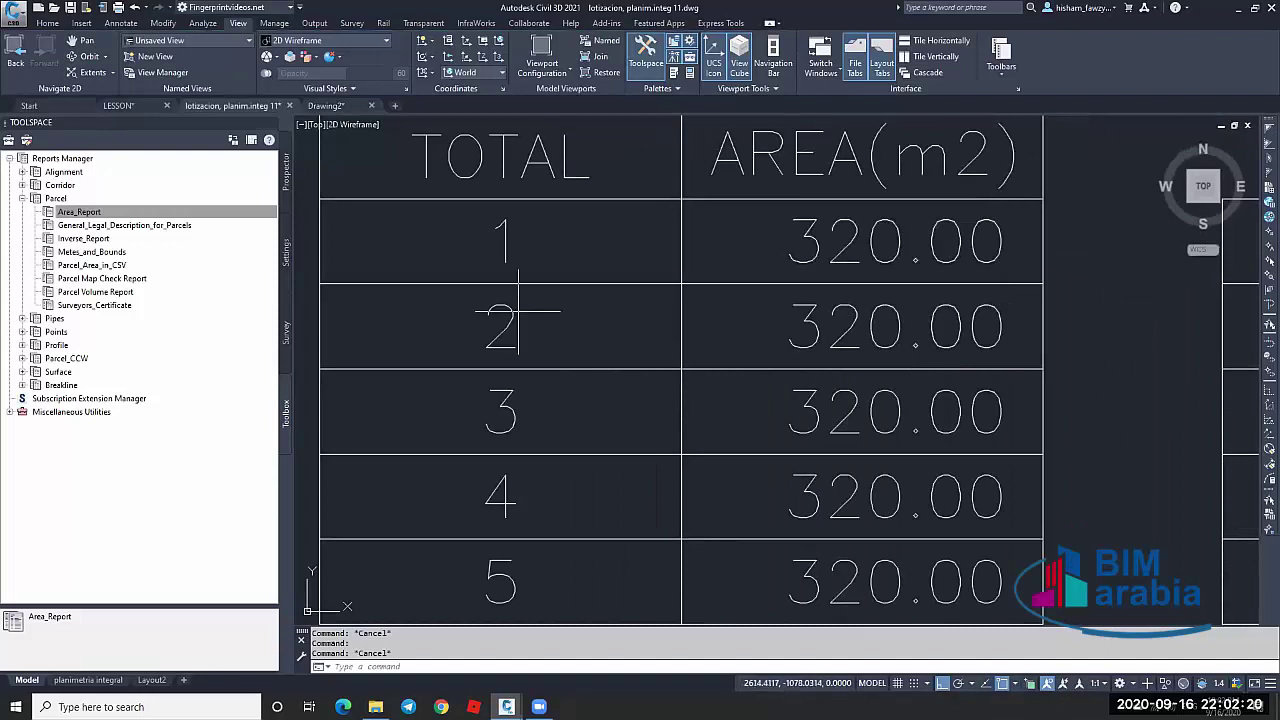
left_click_drag(518, 312, 557, 243)
key("Escape")
scroll(656, 252, "down", 6)
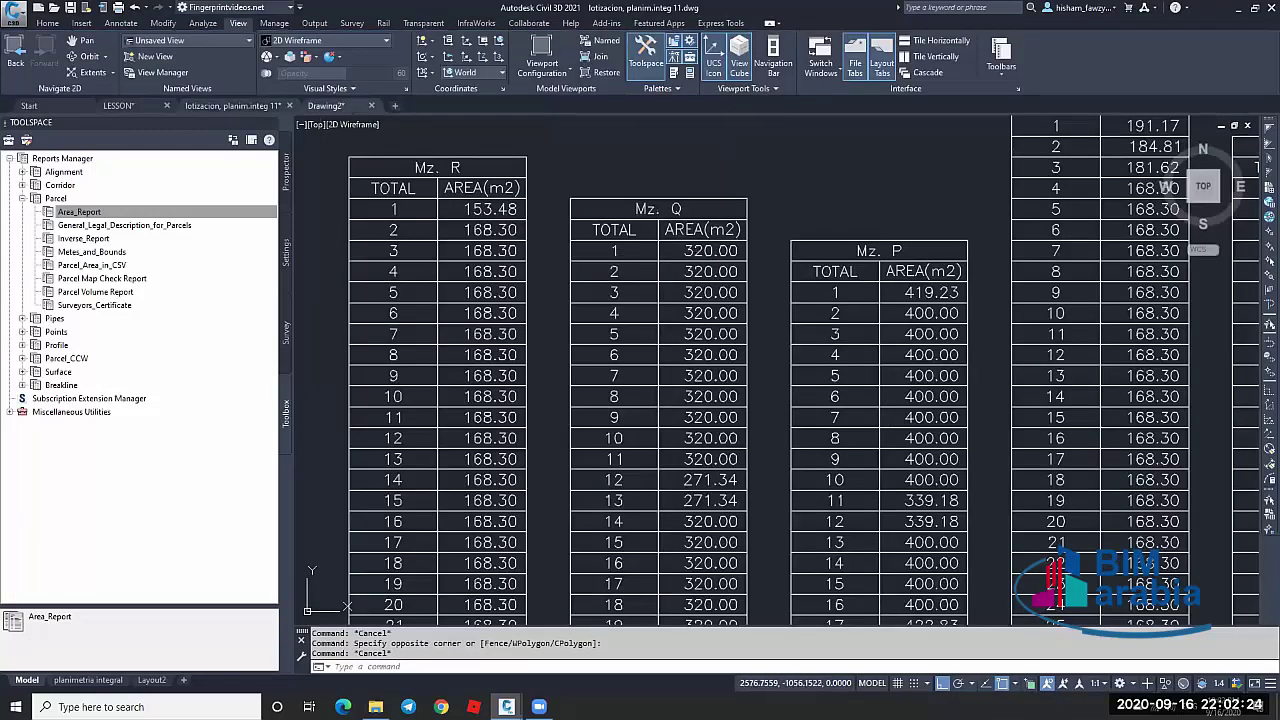
Return to Drawing2, zoom in, and select the Parcel Area Table
key("ctrl+Tab")
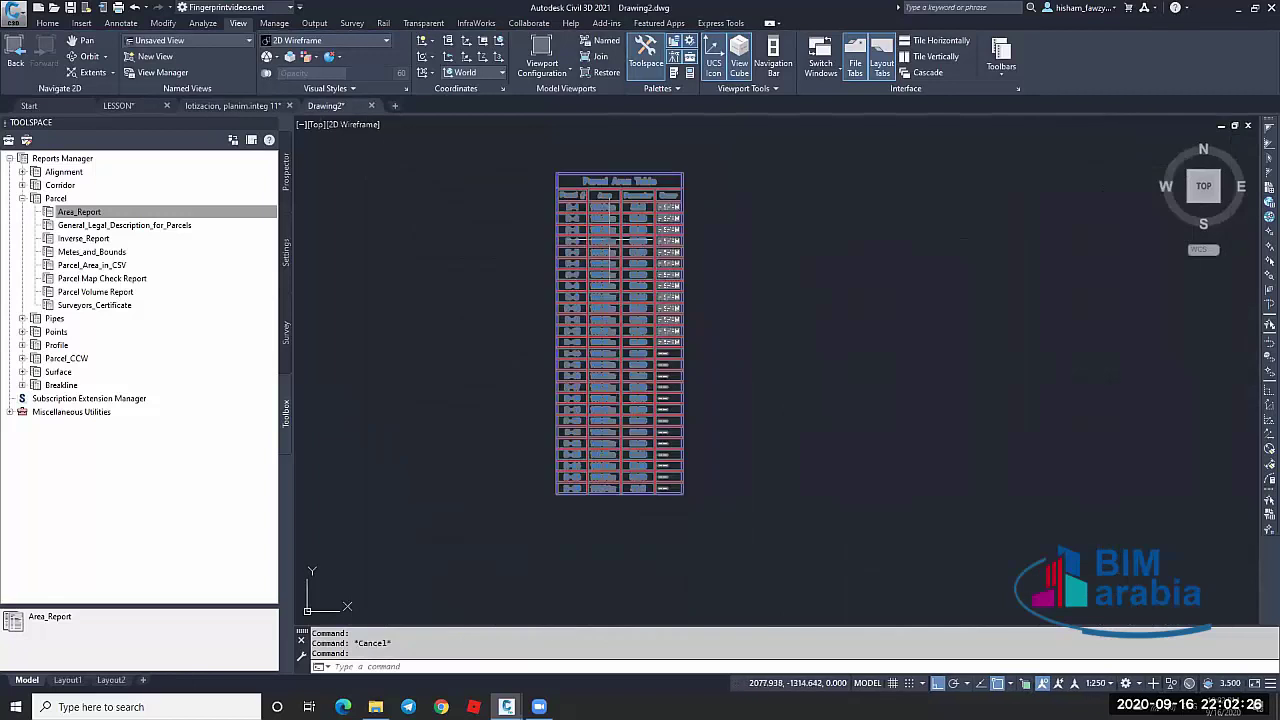
scroll(620, 222, "up", 2)
scroll(620, 222, "up", 3)
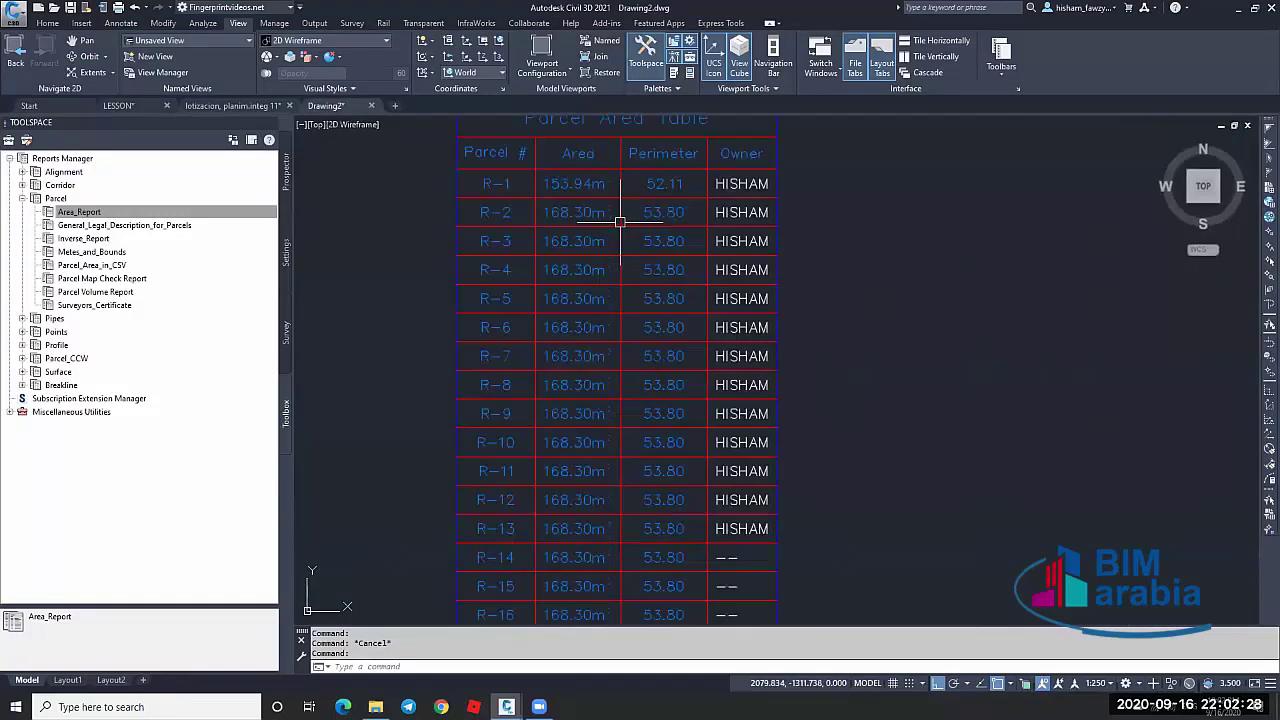
scroll(620, 220, "down", 3)
scroll(620, 217, "up", 2)
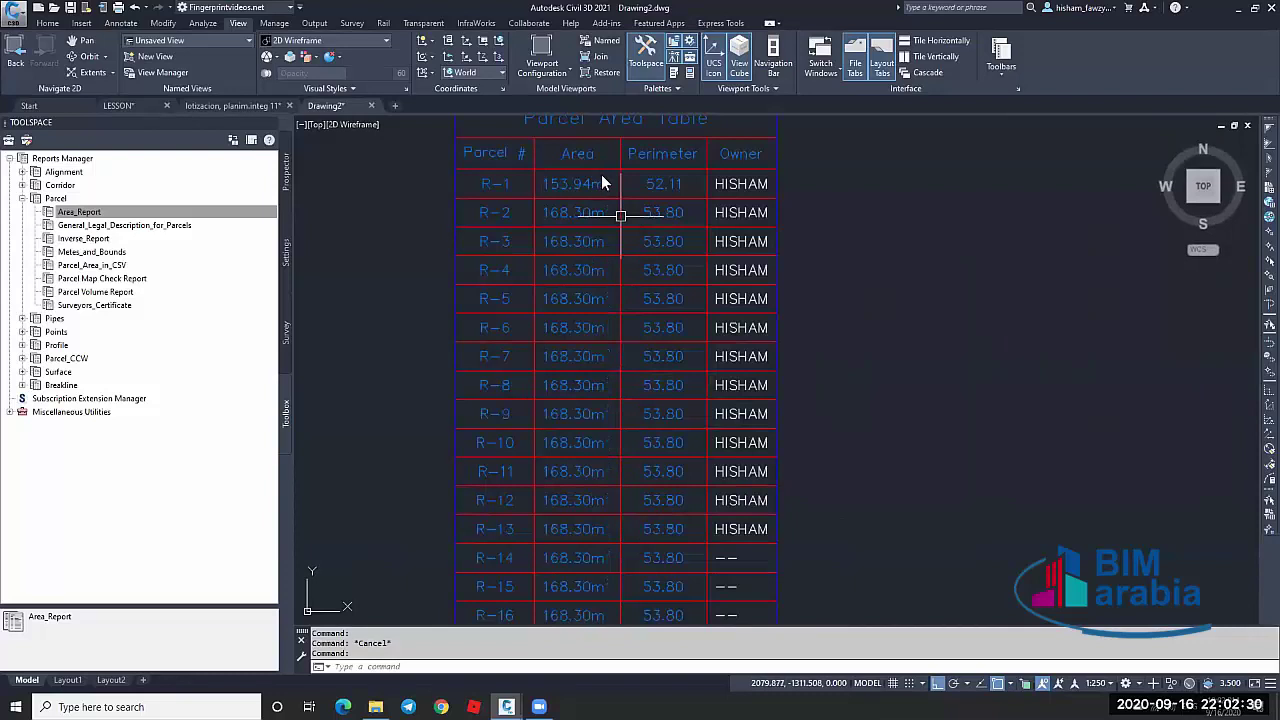
left_click(602, 176)
Edit the table style's Area column value contents to remove the m² unit suffix
right_click(620, 201)
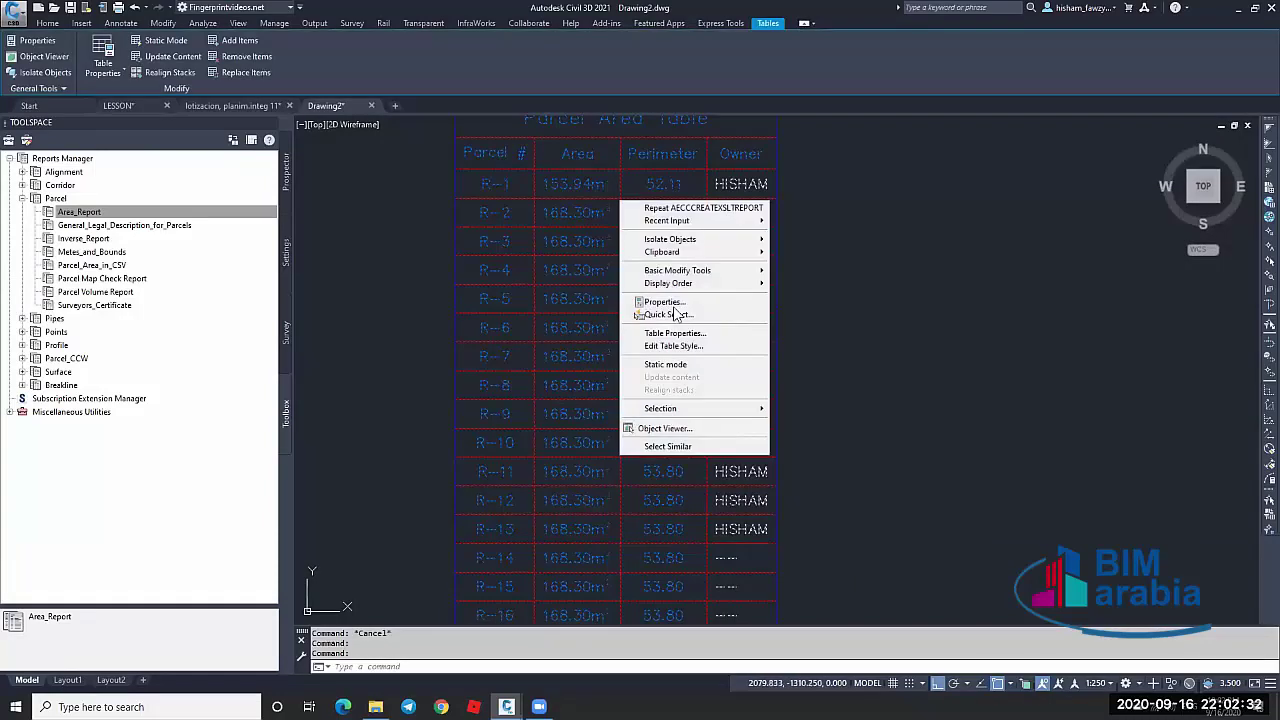
left_click(665, 346)
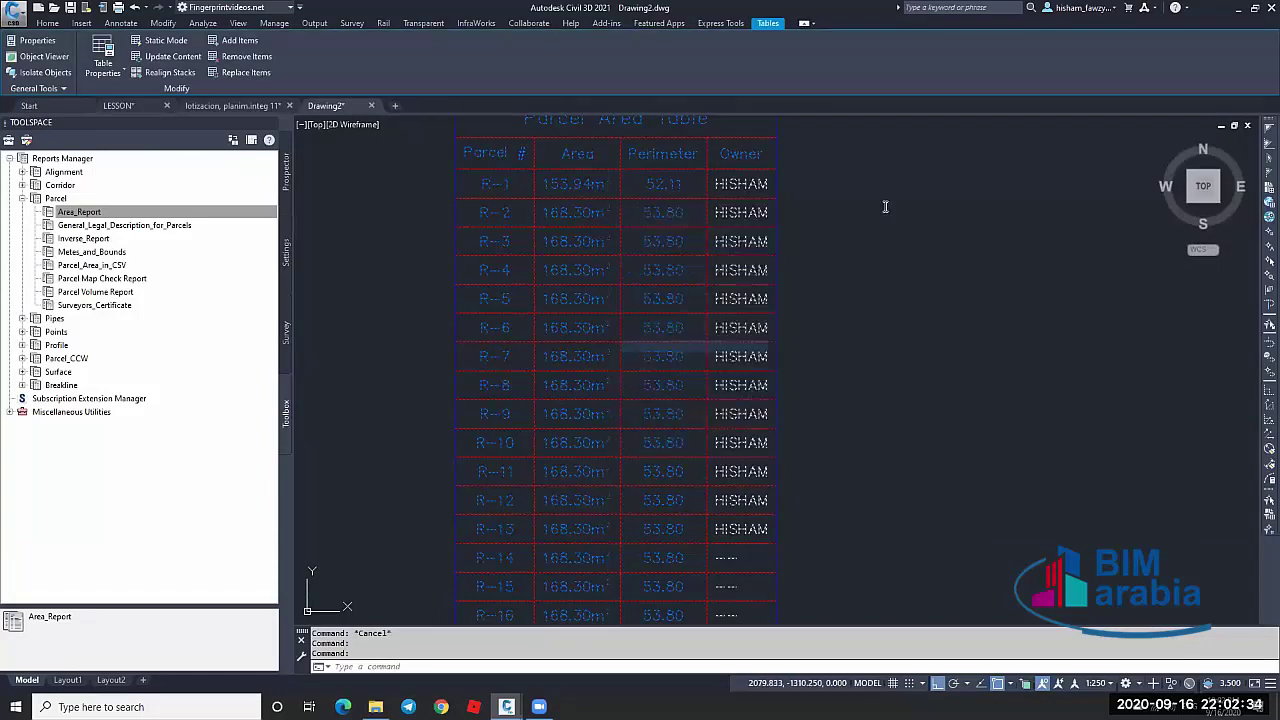
double_click(640, 355)
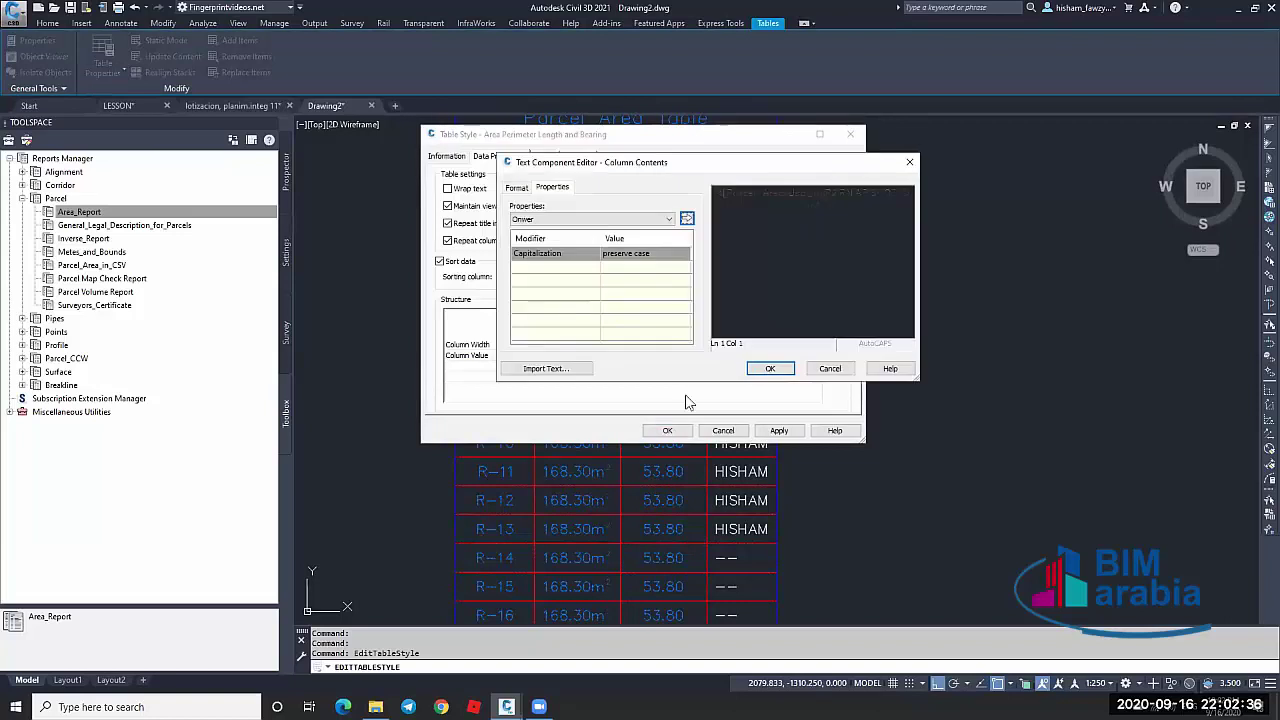
left_click(766, 366)
left_click(667, 430)
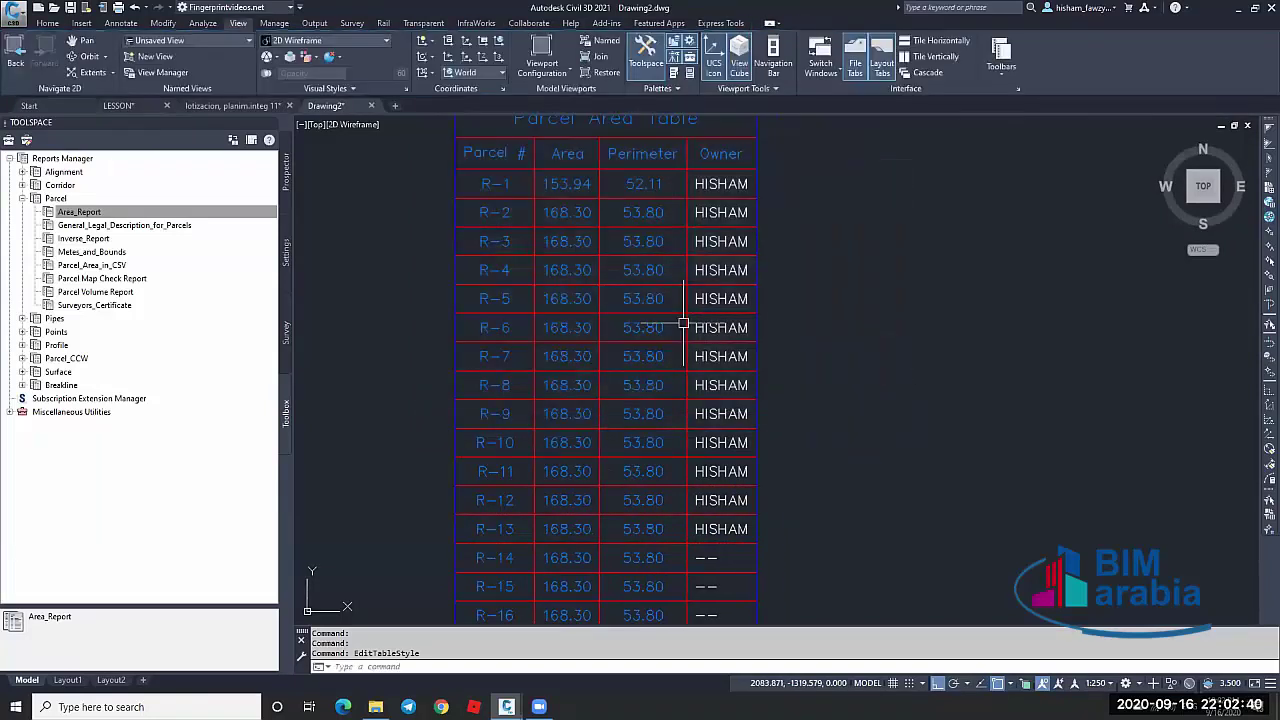
key("Escape")
Explode the Parcel Area Table with X, window-selecting the whole table
scroll(666, 212, "down", 5)
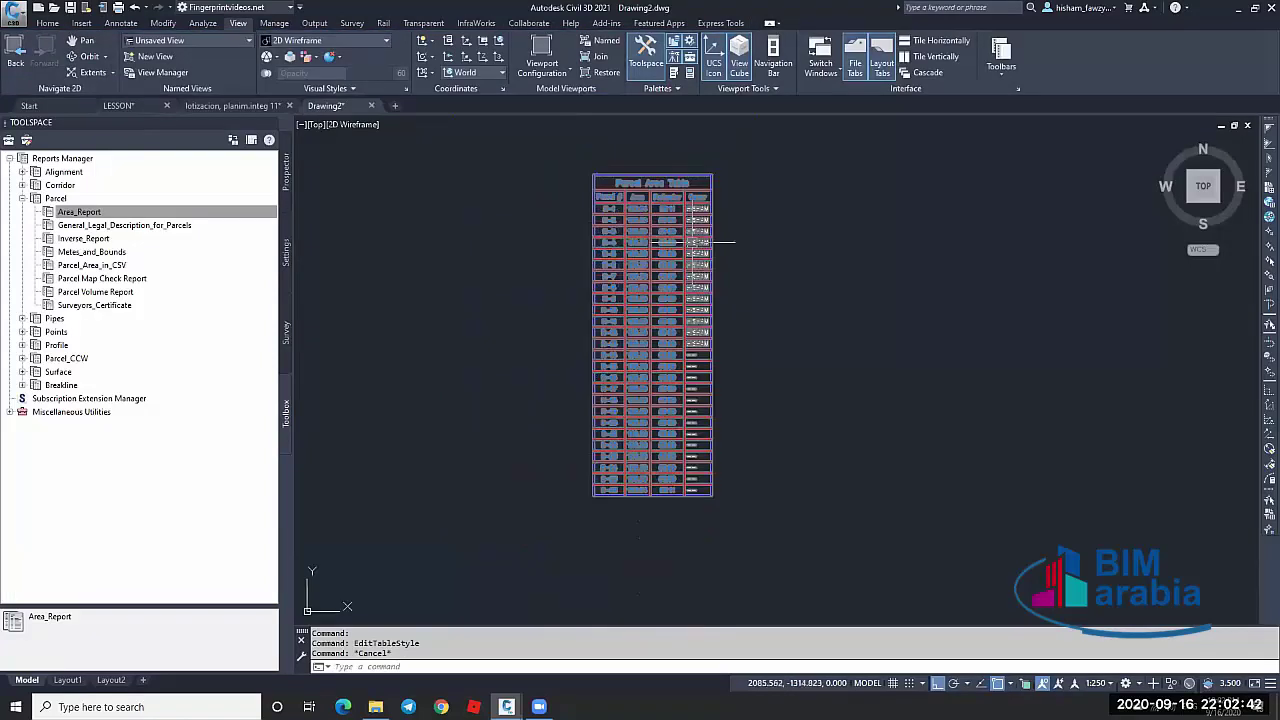
key("Escape")
type("x")
key("Return")
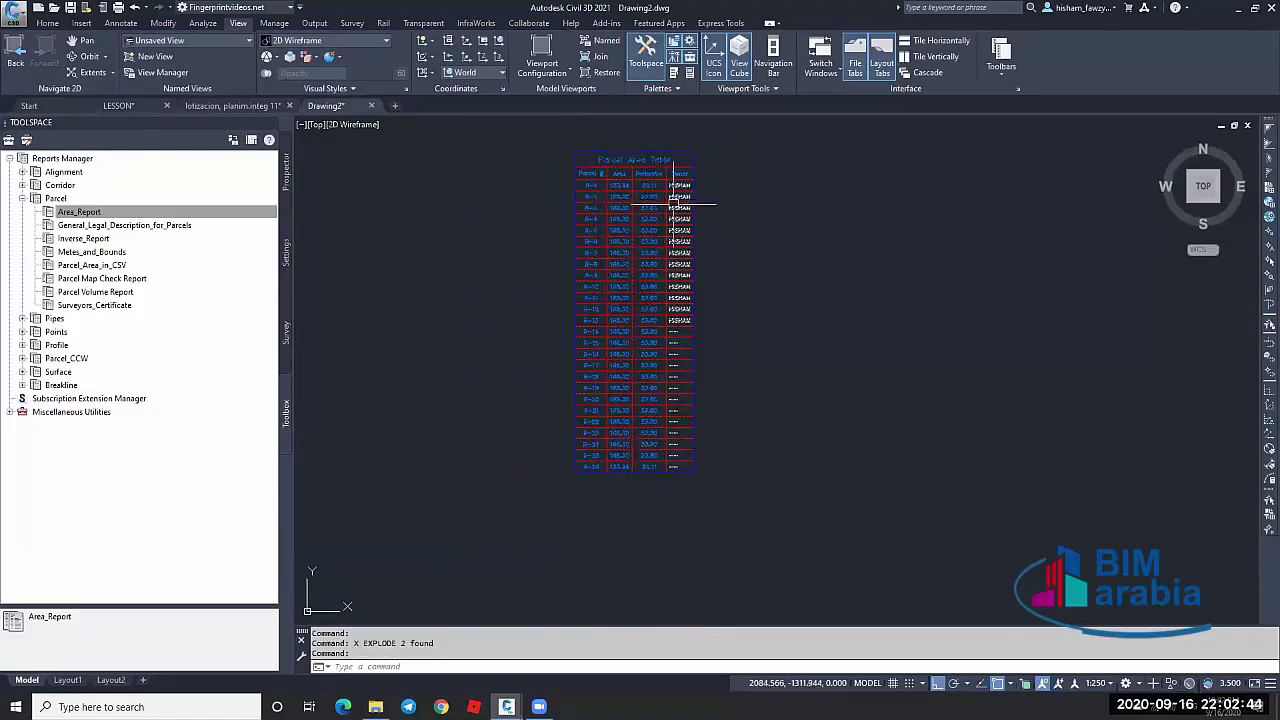
type("x")
key("Return")
left_click(555, 130)
left_click(812, 575)
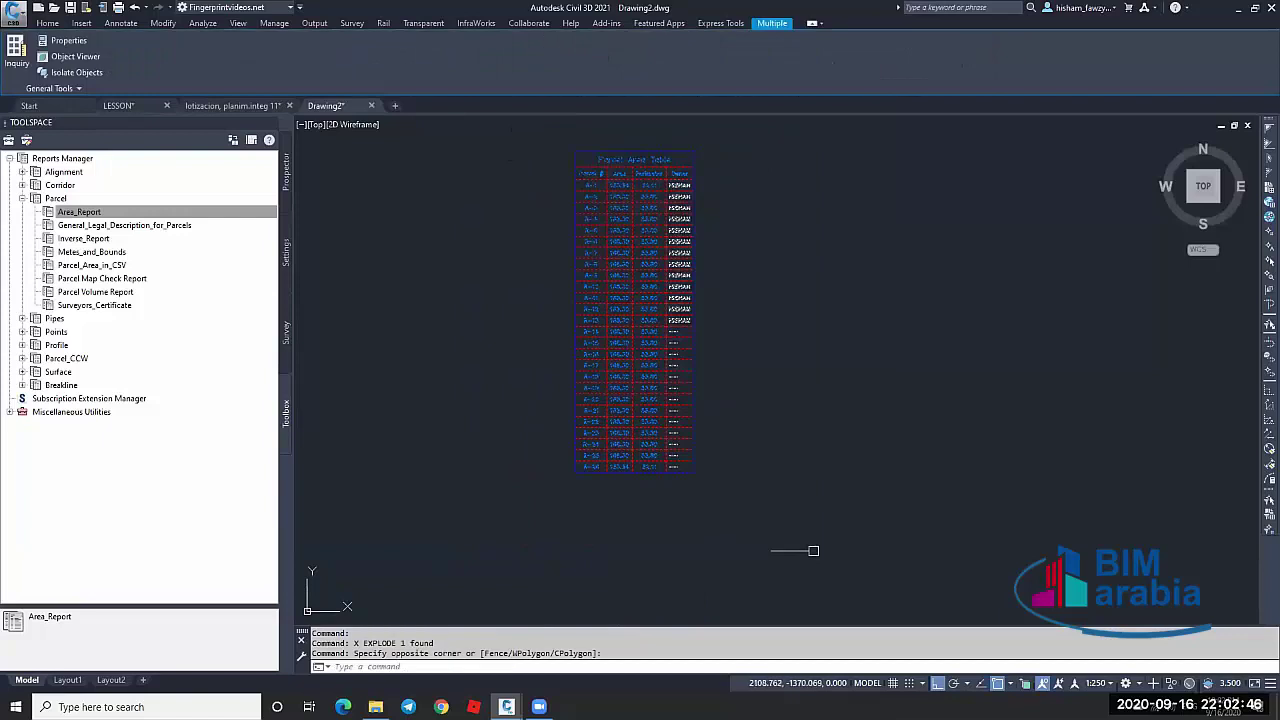
type("x")
key("Return")
left_click(550, 120)
left_click(760, 467)
type("x")
key("Return")
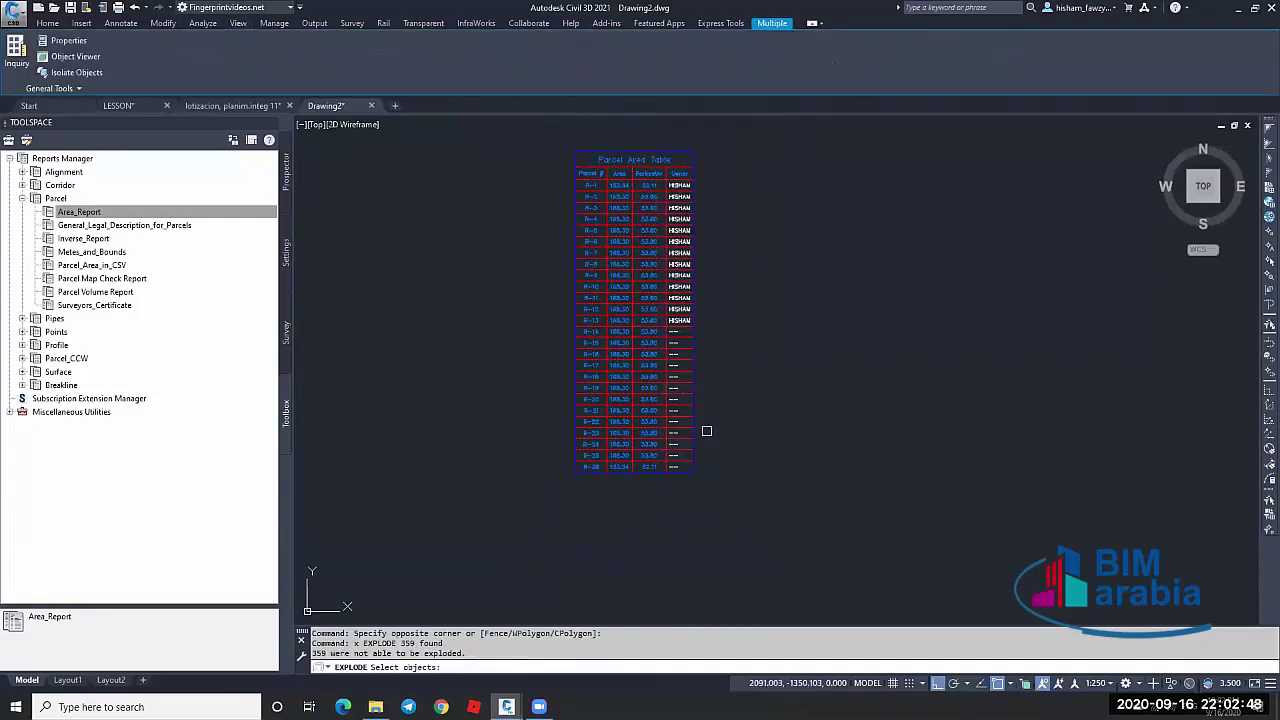
key("Escape")
key("Escape")
scroll(680, 163, "up", 5)
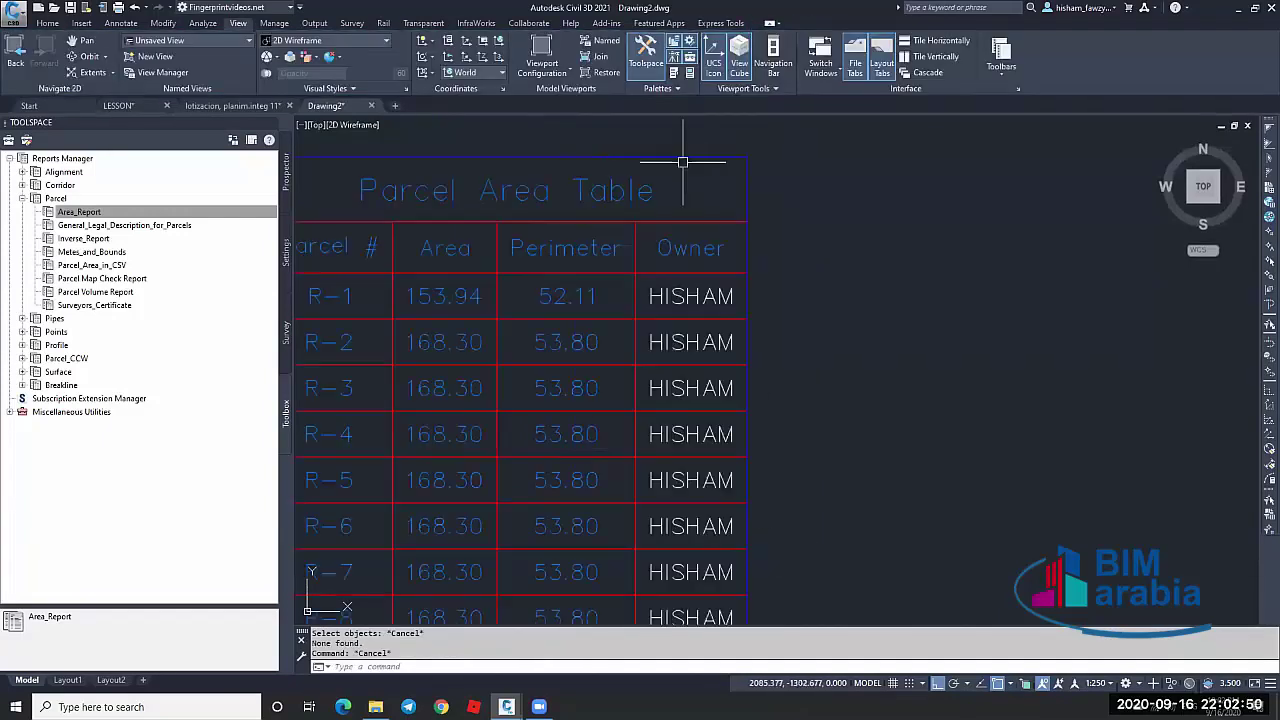
Select the Owner heading line and first-row owner text to confirm the table is exploded
key("Escape")
left_click(660, 338)
key("Escape")
left_click(640, 372)
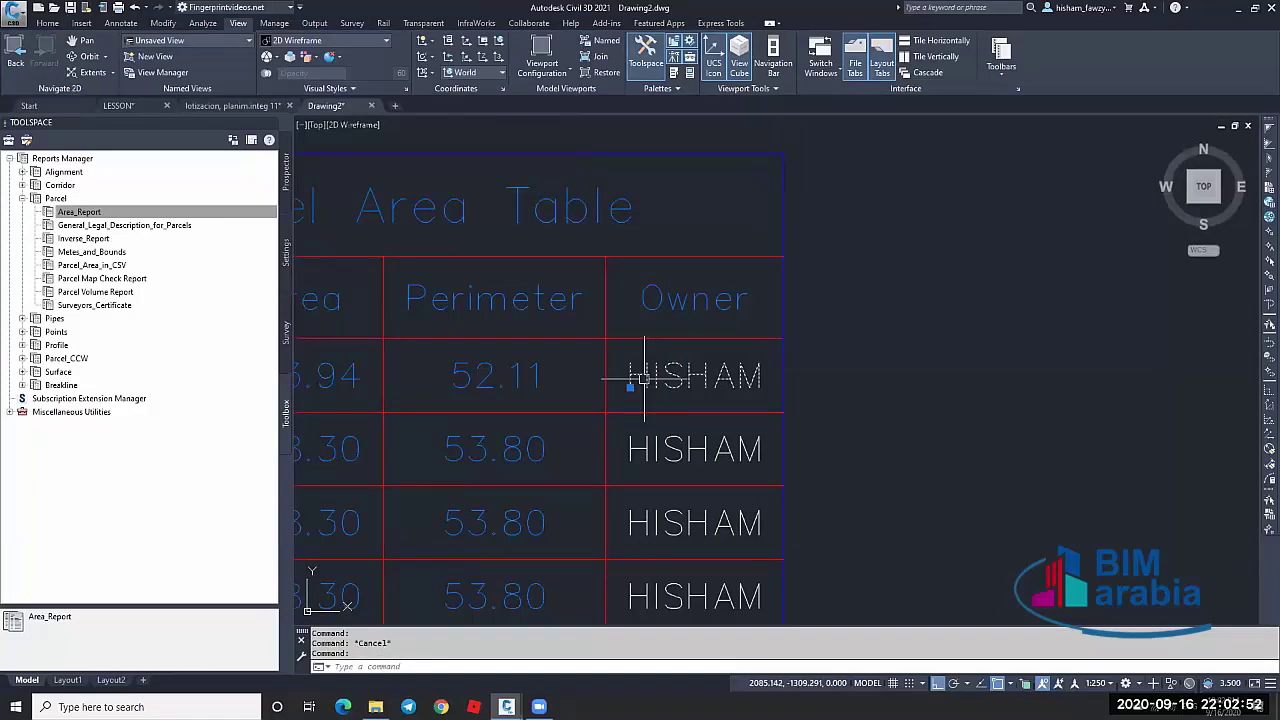
scroll(720, 255, "down", 5)
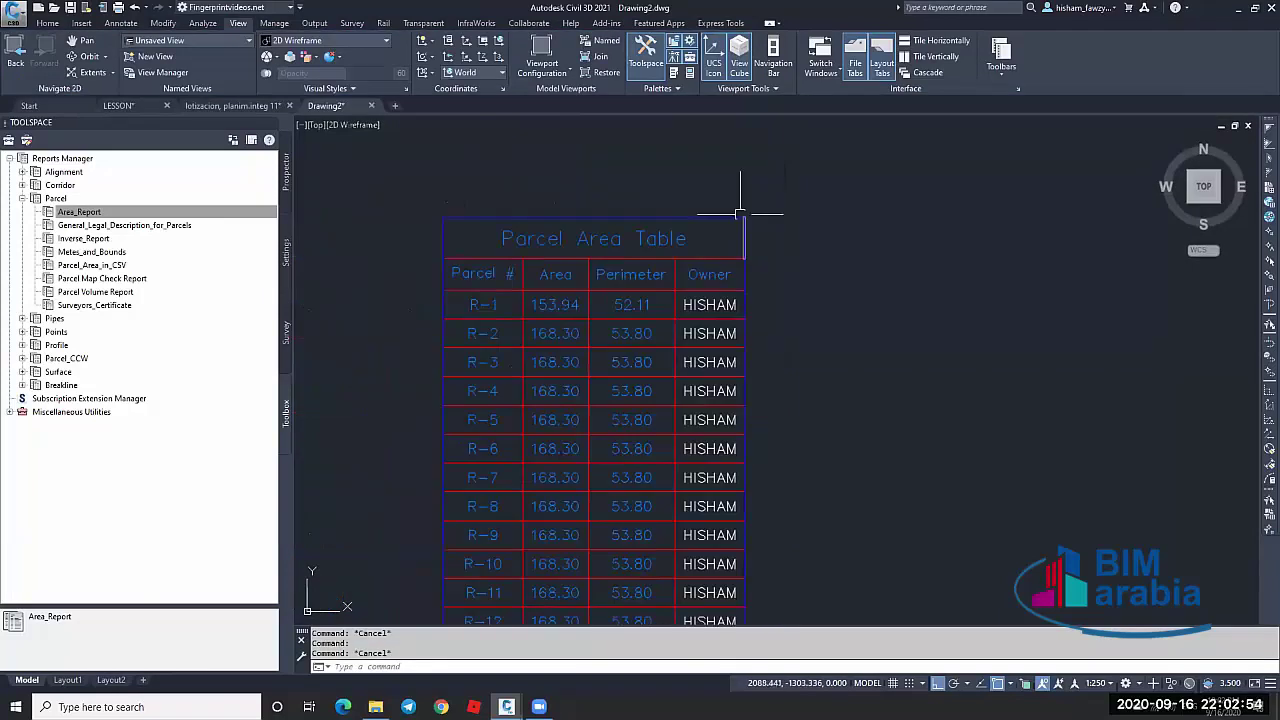
scroll(740, 208, "down", 4)
key("Escape")
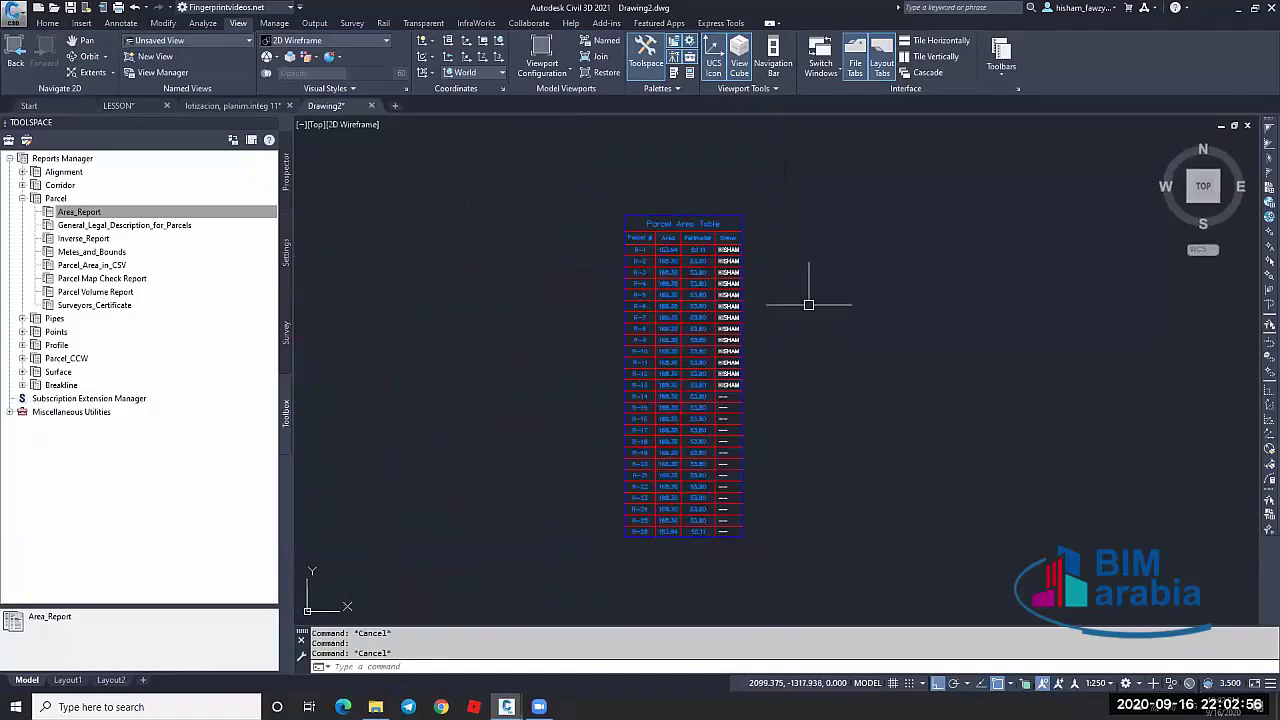
Load the TE_TableExport #TE#.lsp routine through APPLOAD
middle_click_drag(809, 303, 809, 277)
type("Ap")
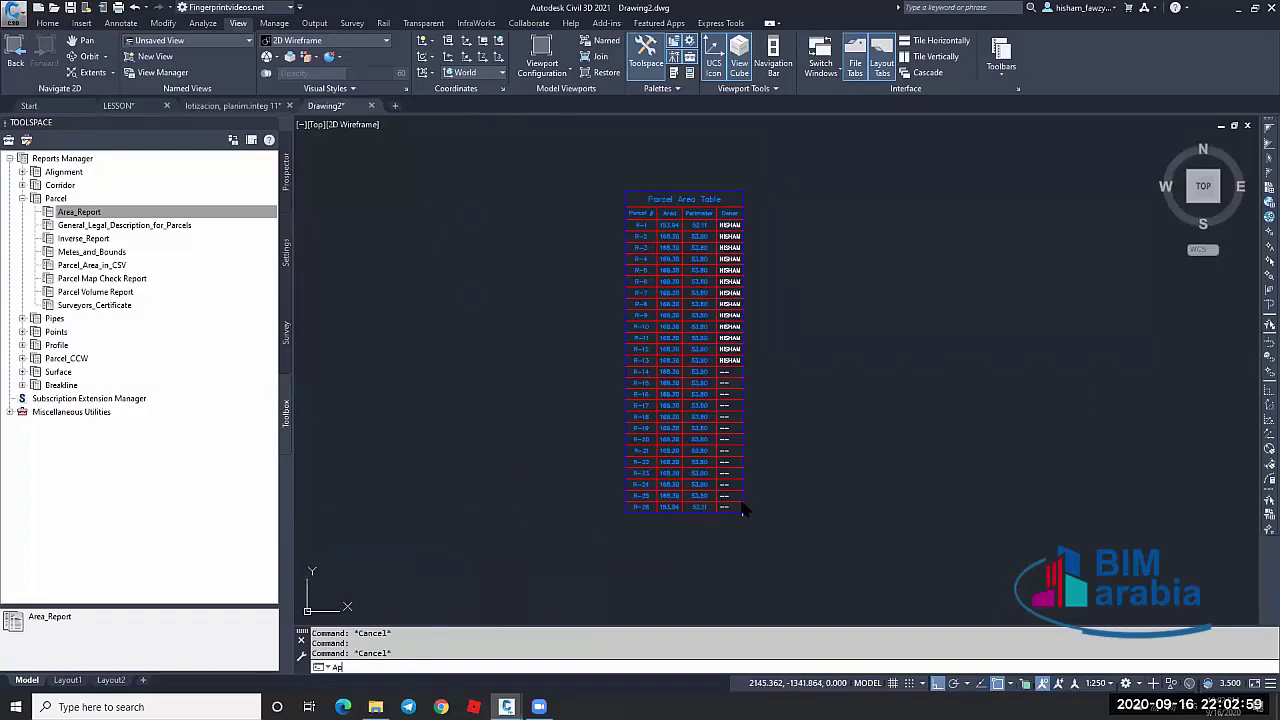
key("Return")
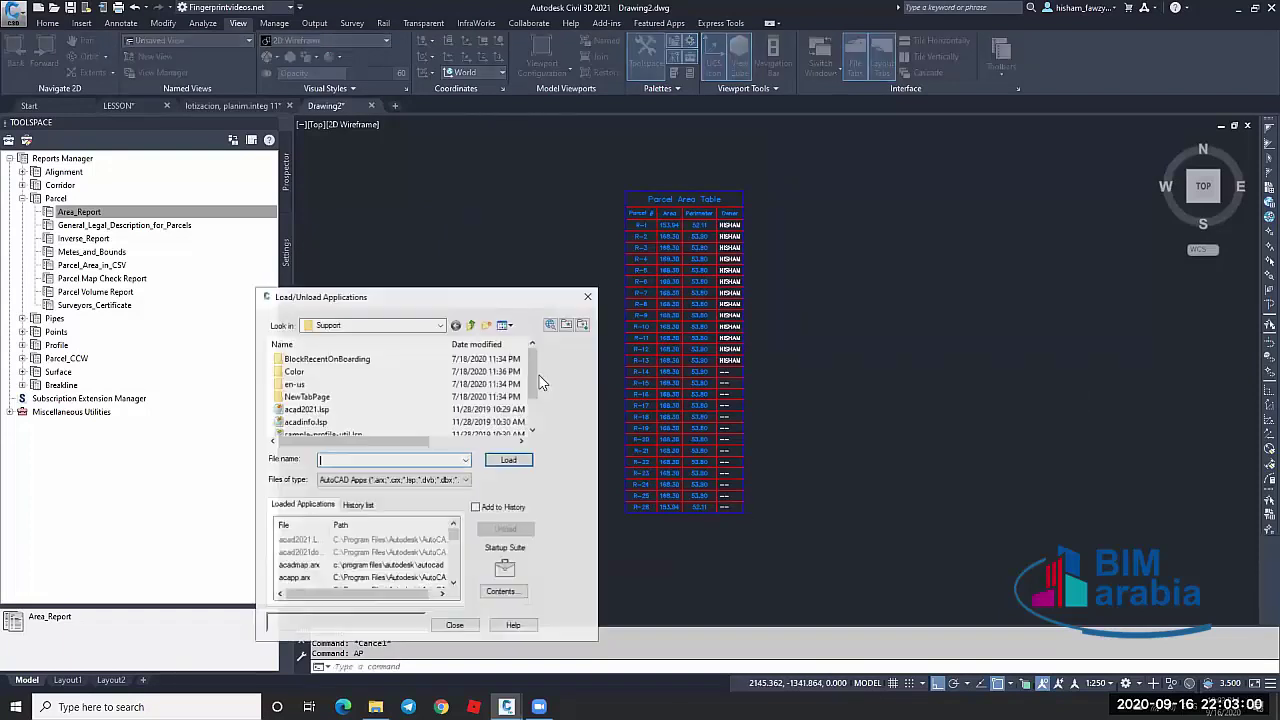
scroll(493, 425, "down", 1)
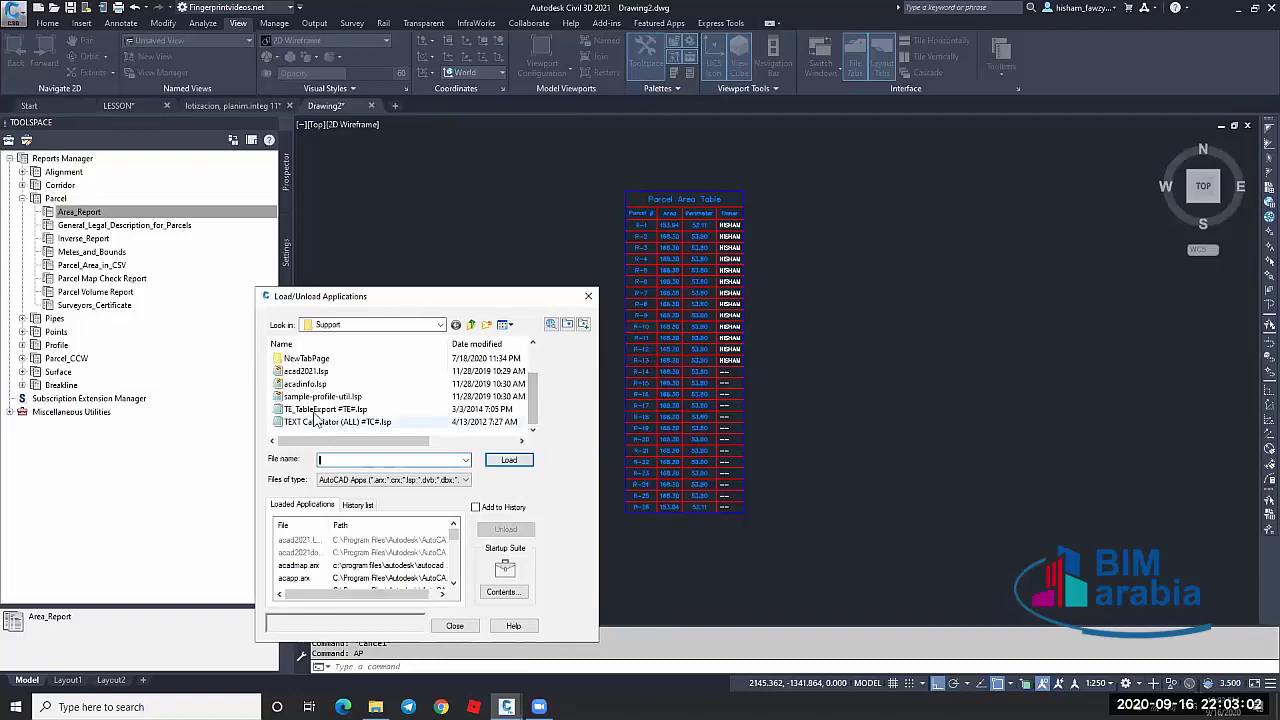
left_click(318, 409)
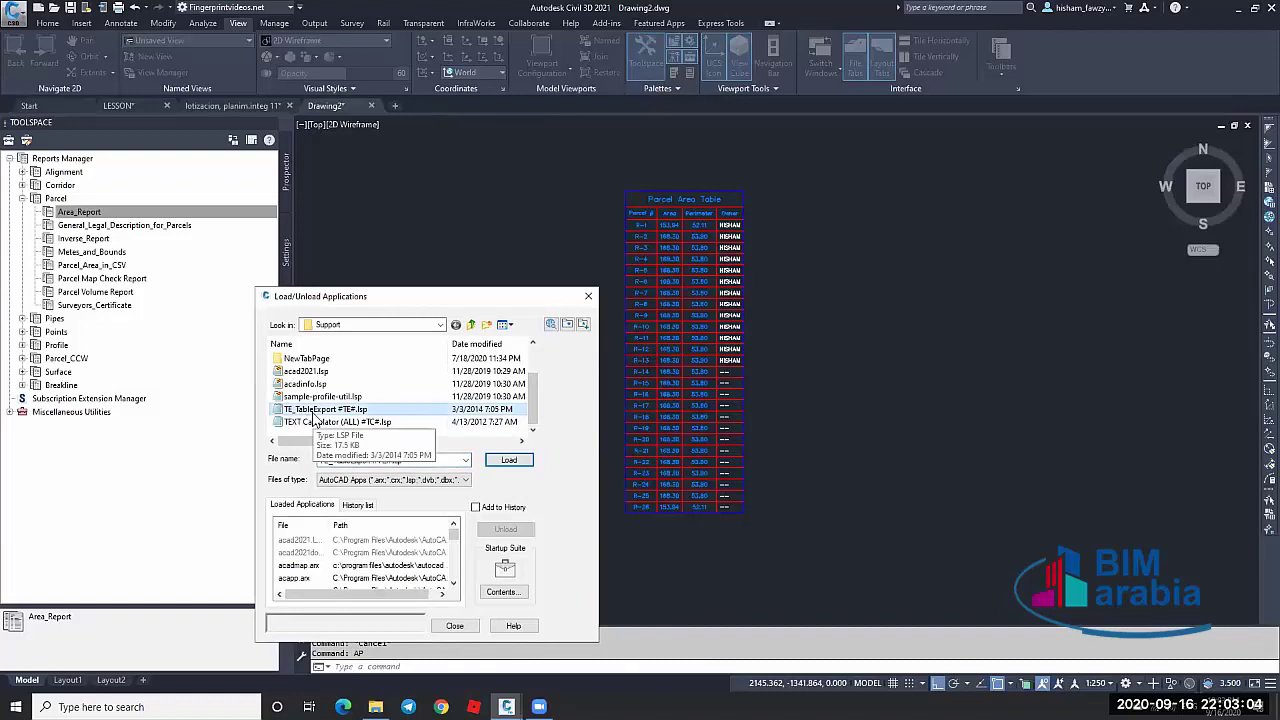
double_click(376, 412)
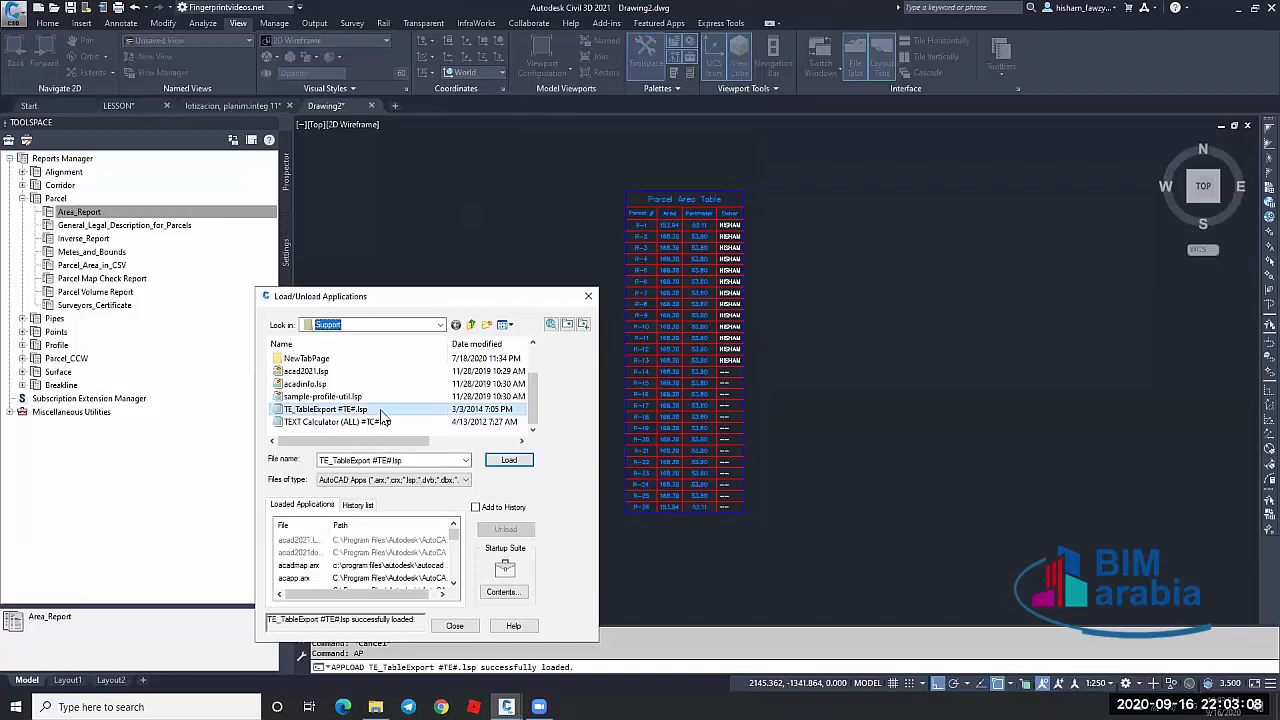
left_click(454, 627)
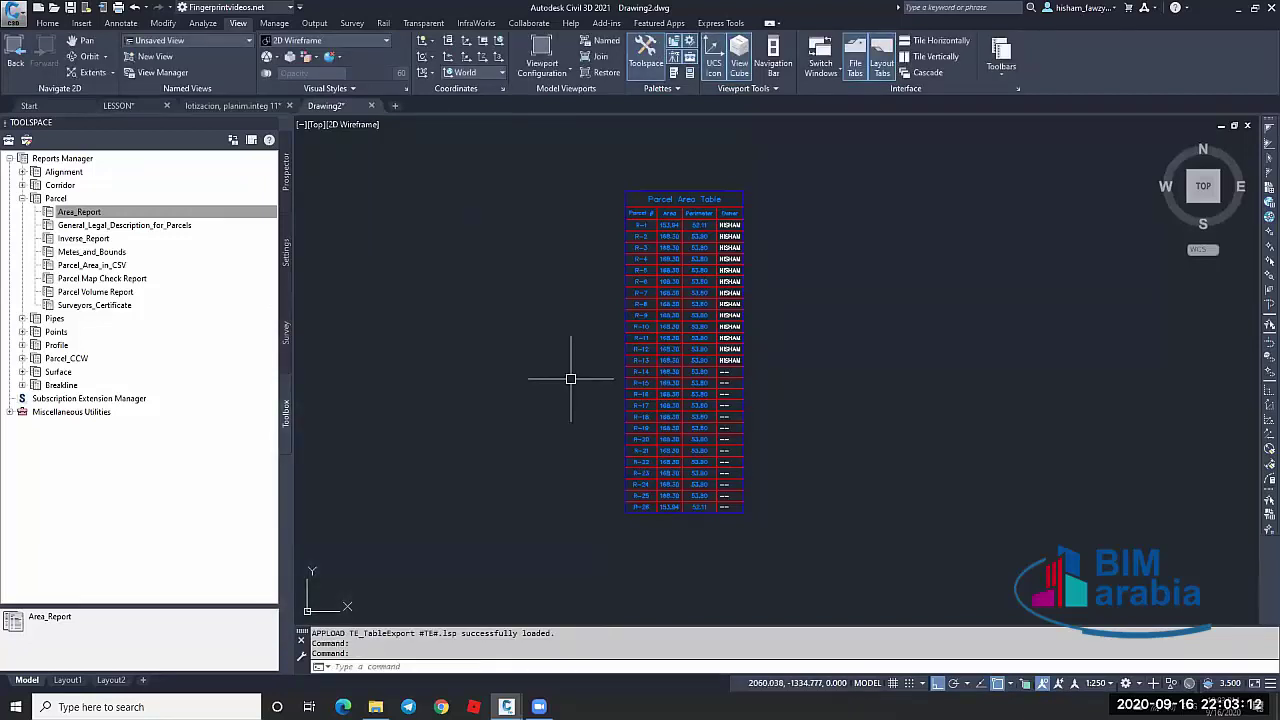
Run TE and window-select the entire exploded Parcel Area Table
type("TE")
key("Return")
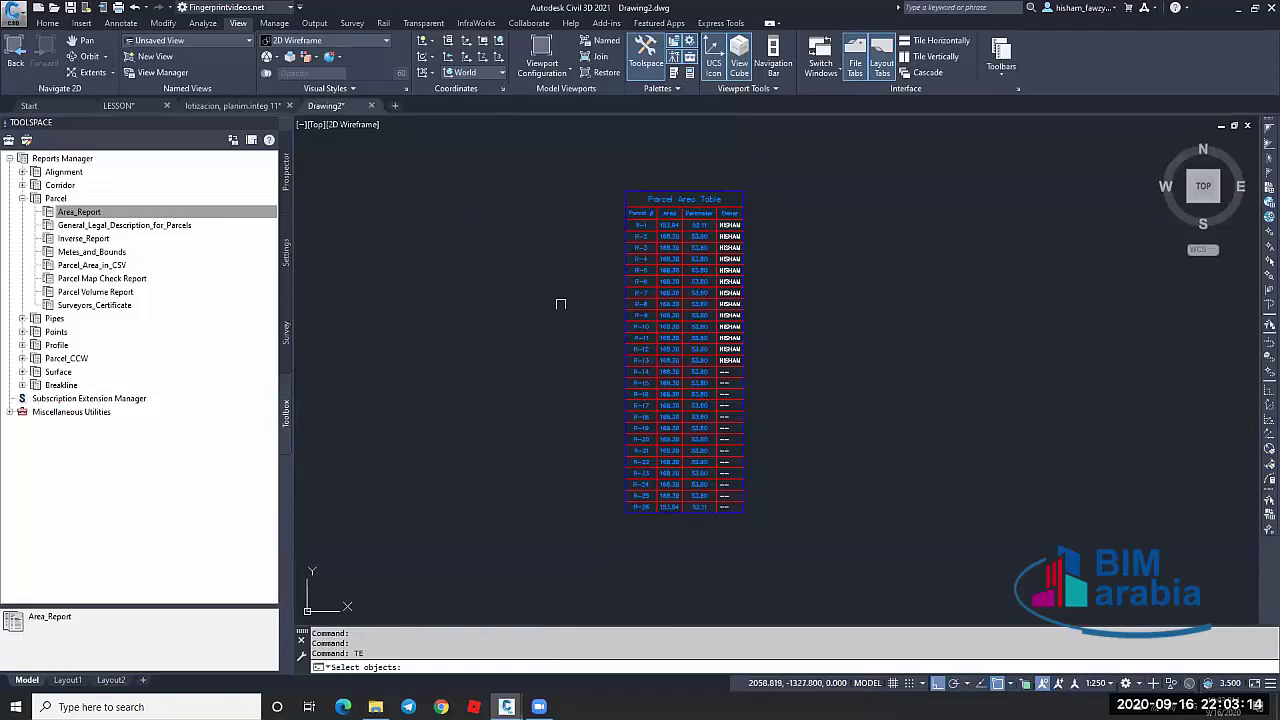
left_click(574, 153)
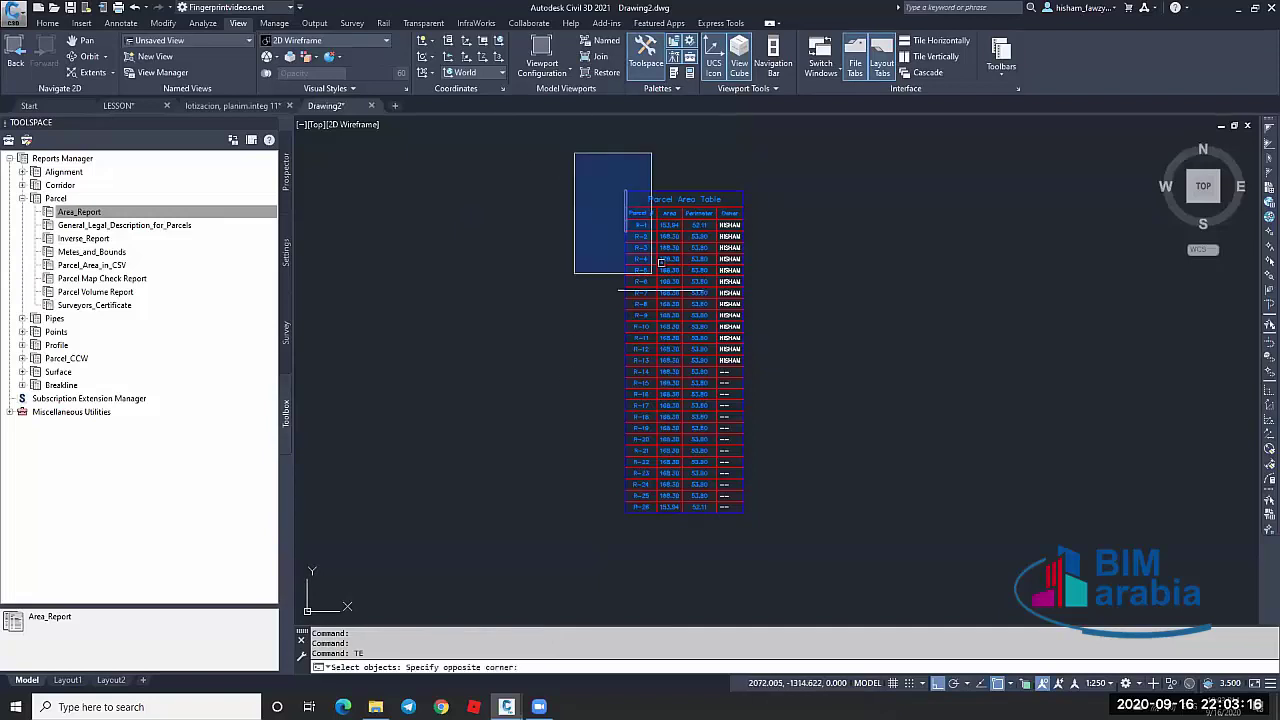
left_click(820, 536)
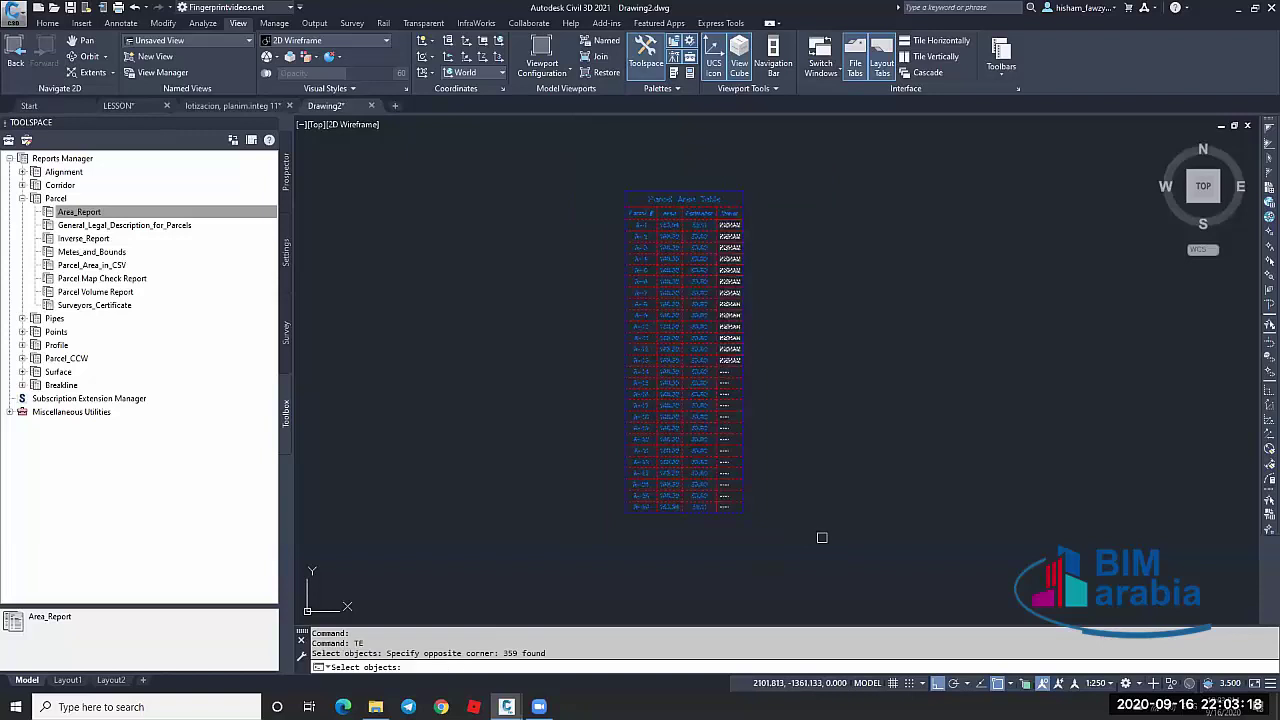
Export the selected table to Excel and maximize the Book1 window
key("Return")
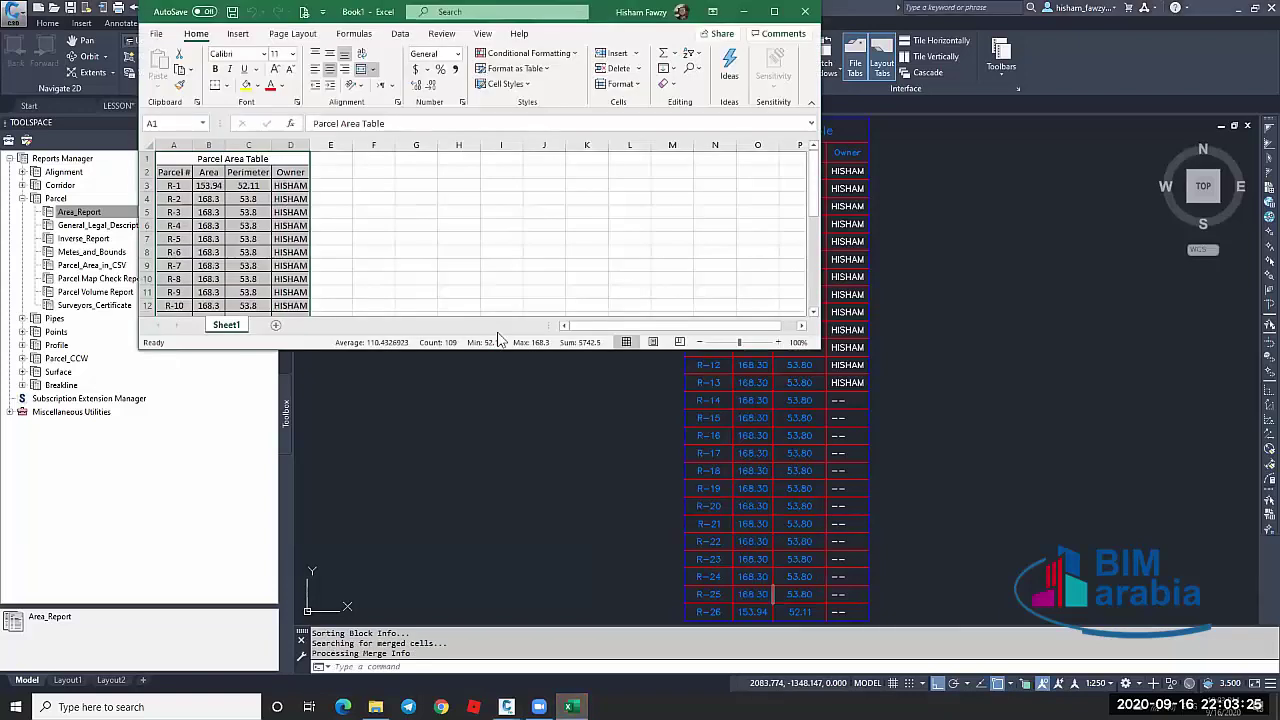
left_click(773, 14)
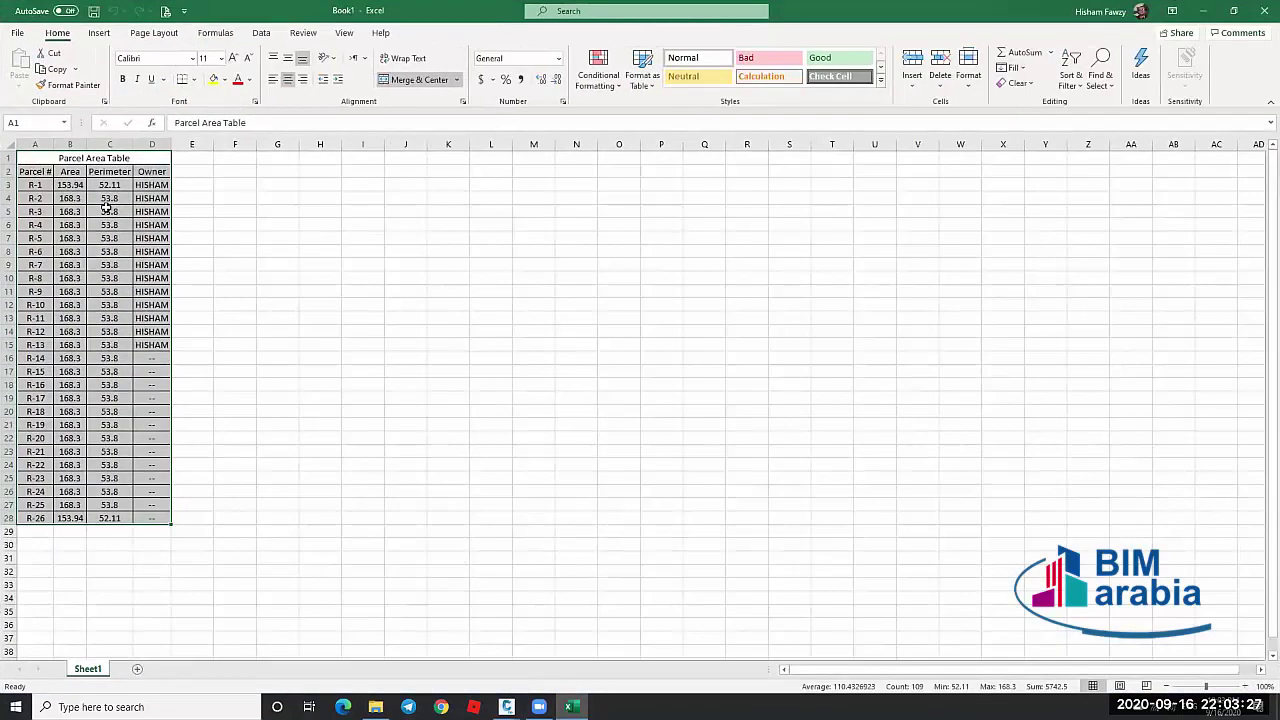
left_click(362, 291)
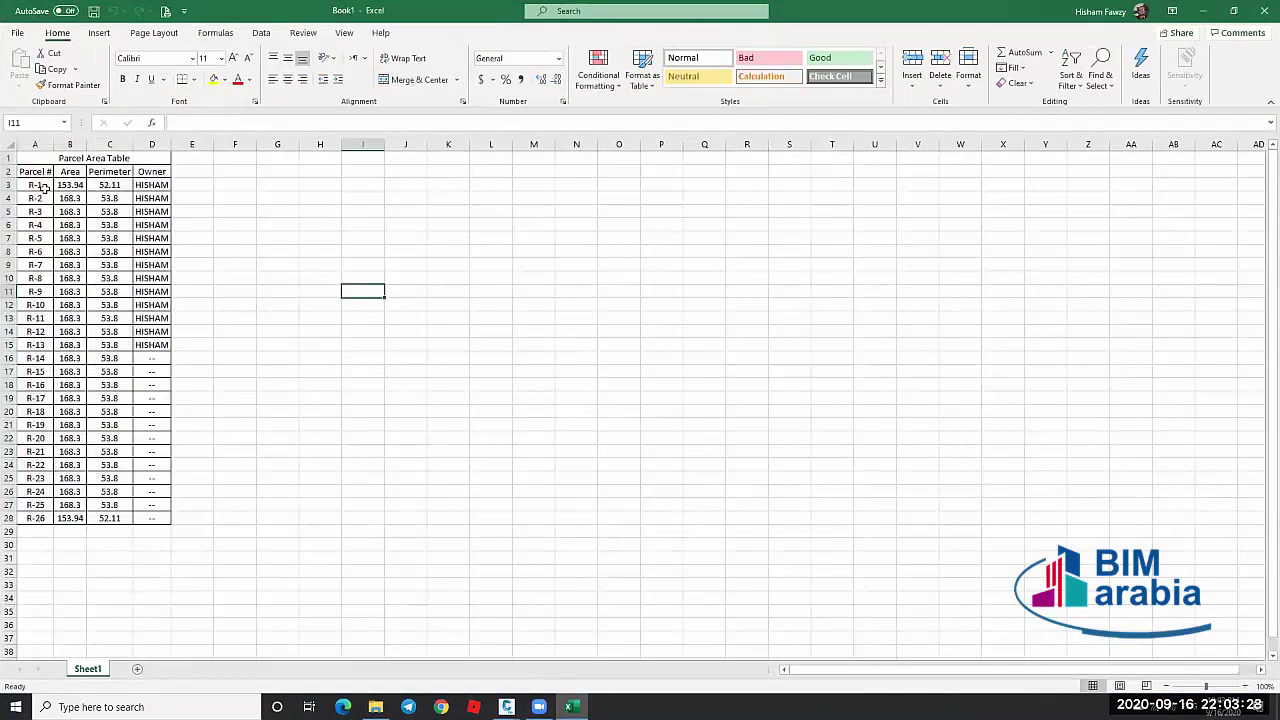
Check cells A3, B3 and C3 for parcel R-1, then minimize Excel
left_click(40, 186)
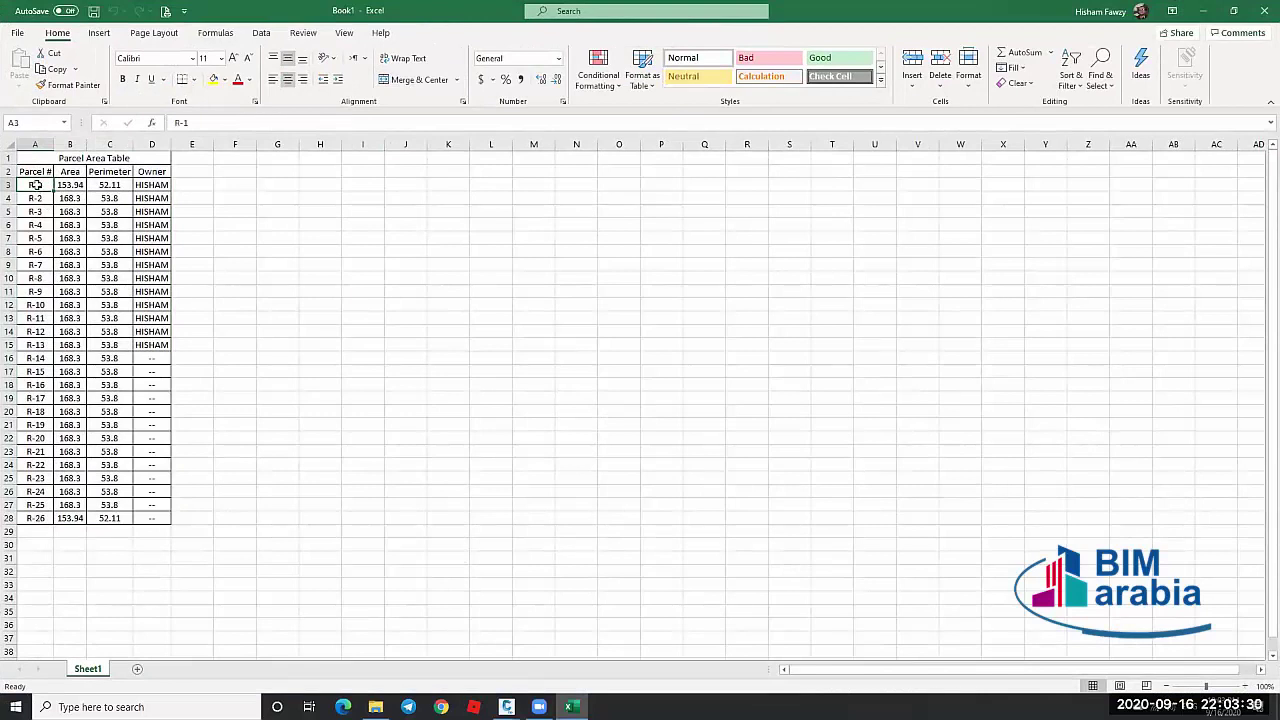
left_click(70, 185)
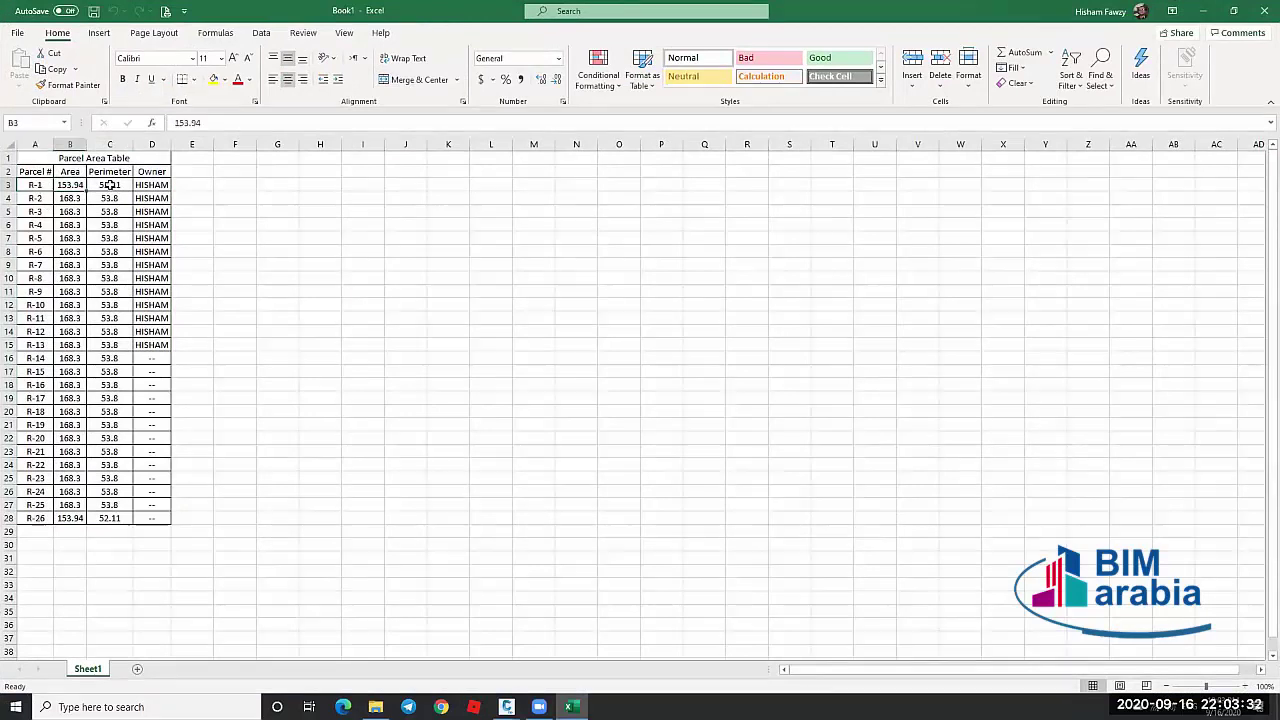
left_click(110, 185)
left_click(206, 195)
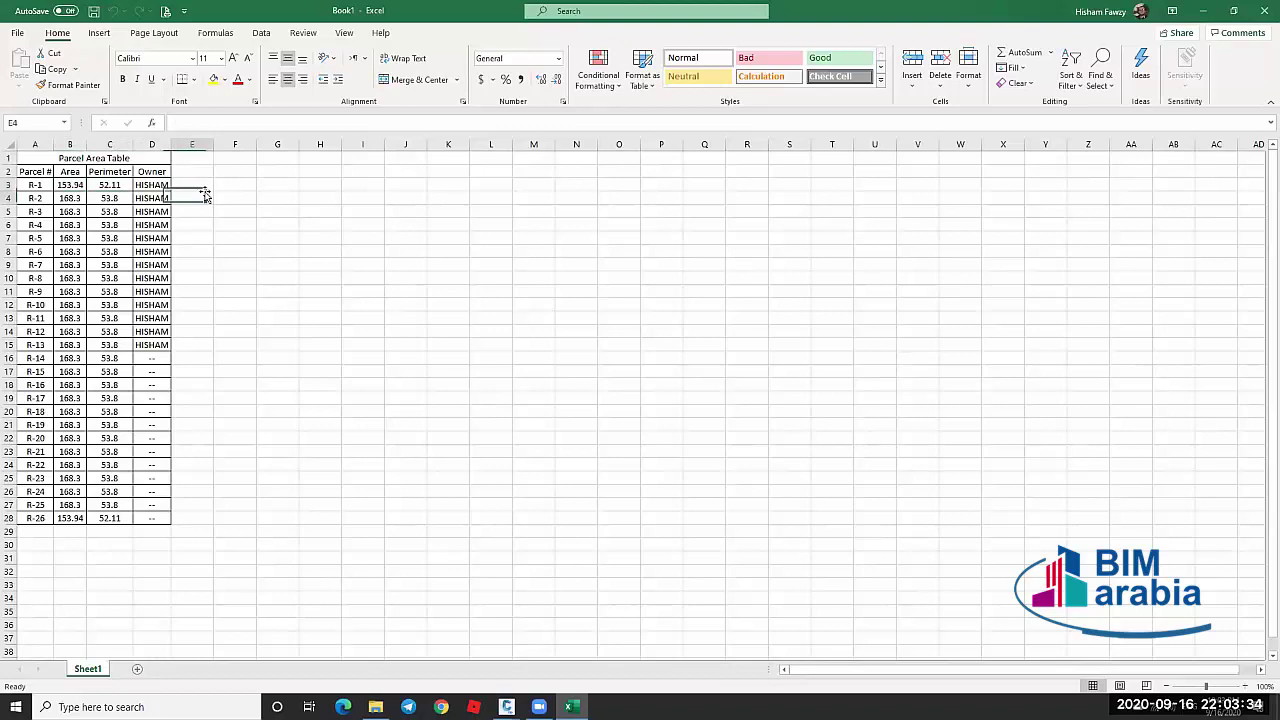
left_click(1203, 11)
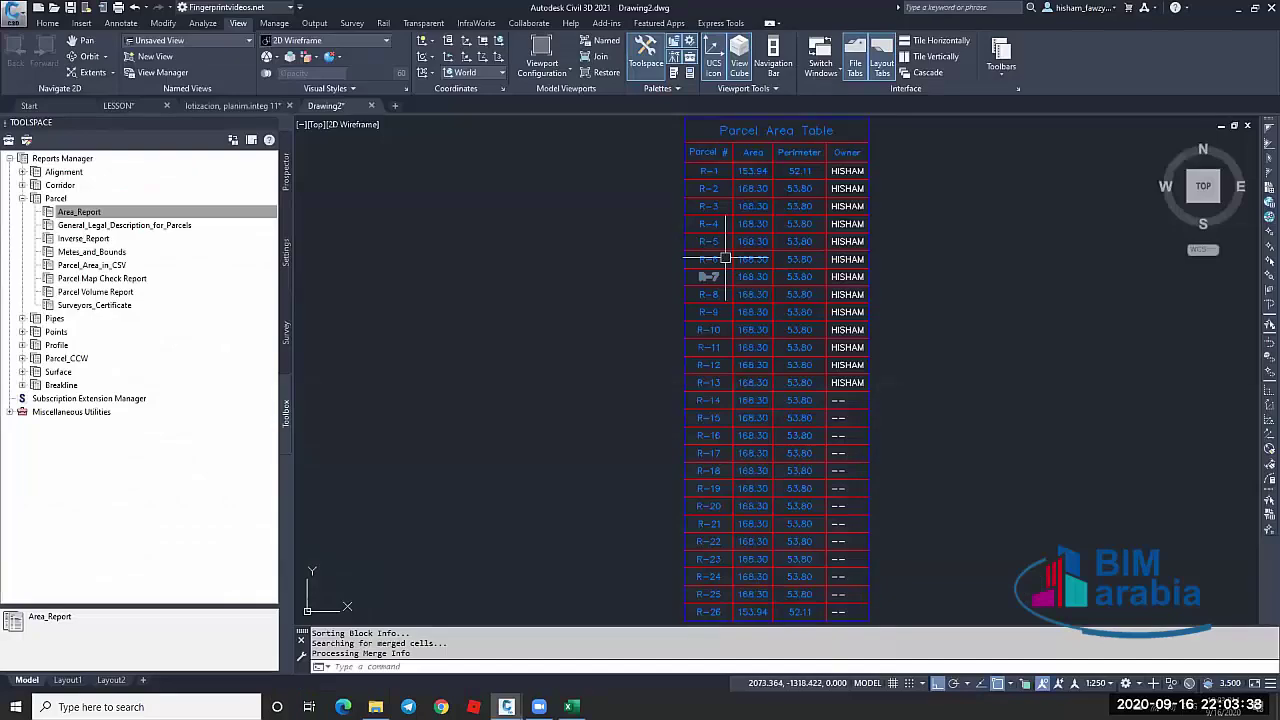
scroll(730, 255, "down", 2)
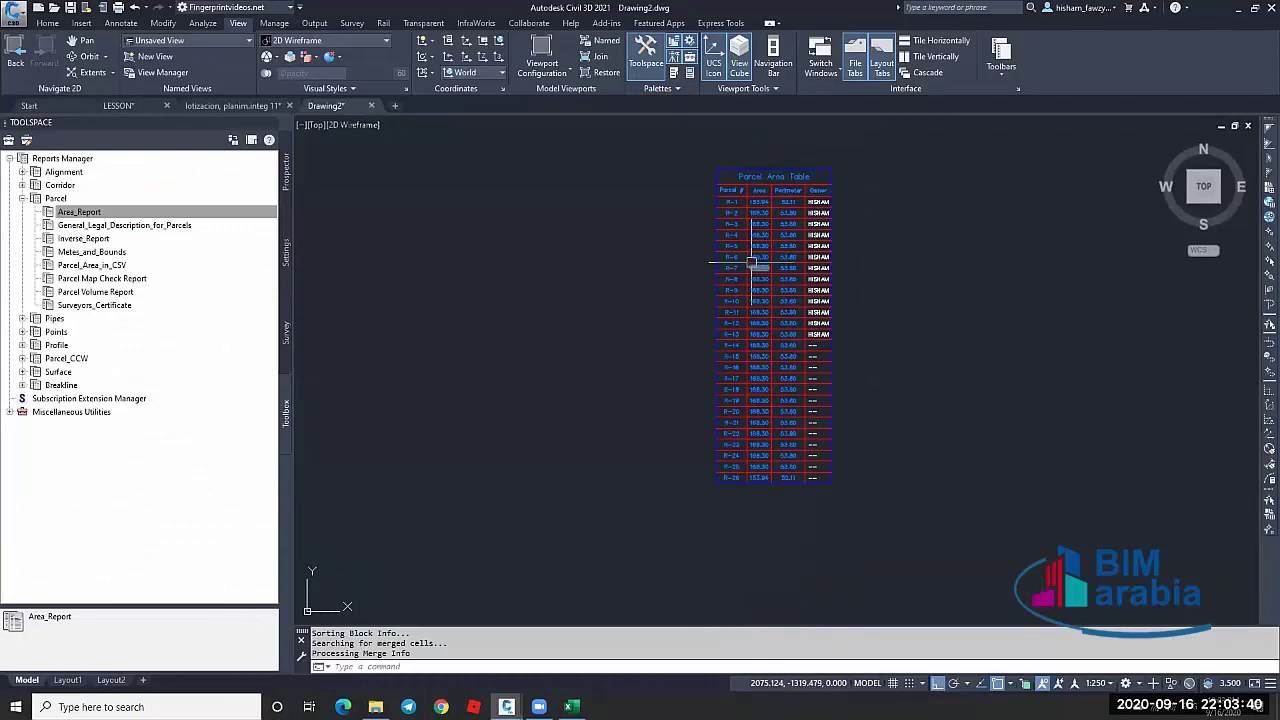
scroll(815, 241, "up", 2)
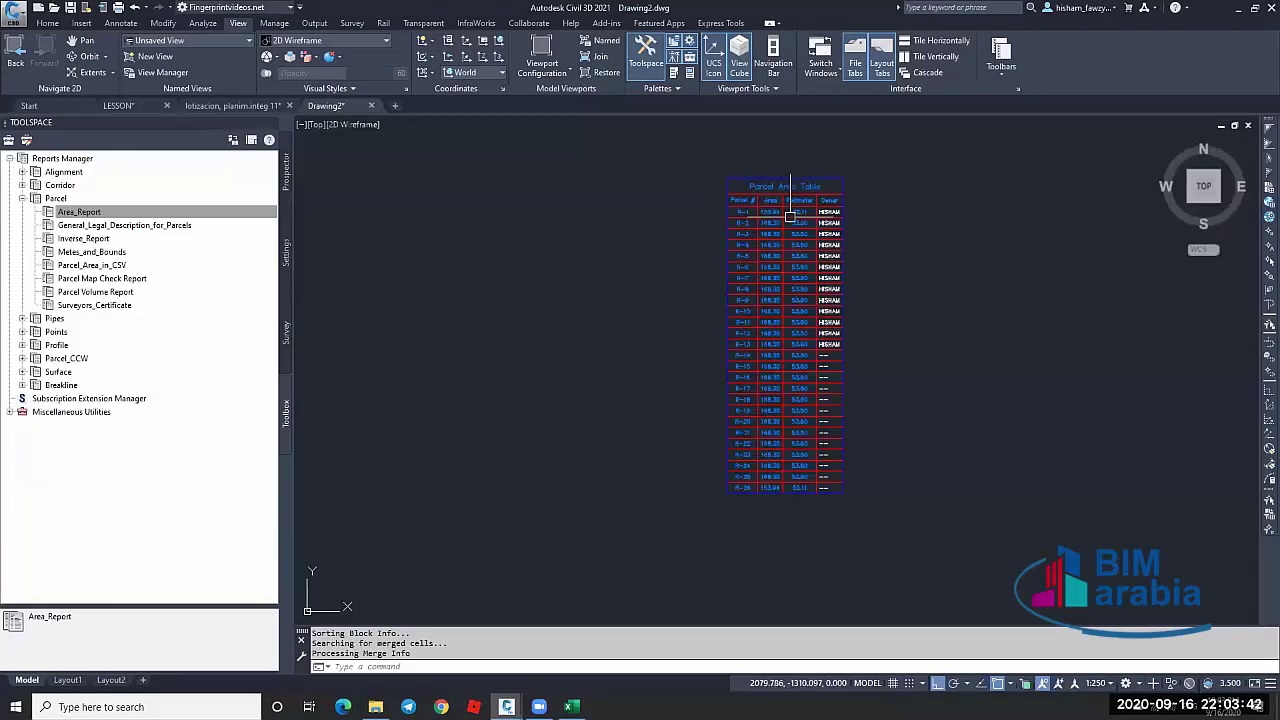
left_click(677, 518)
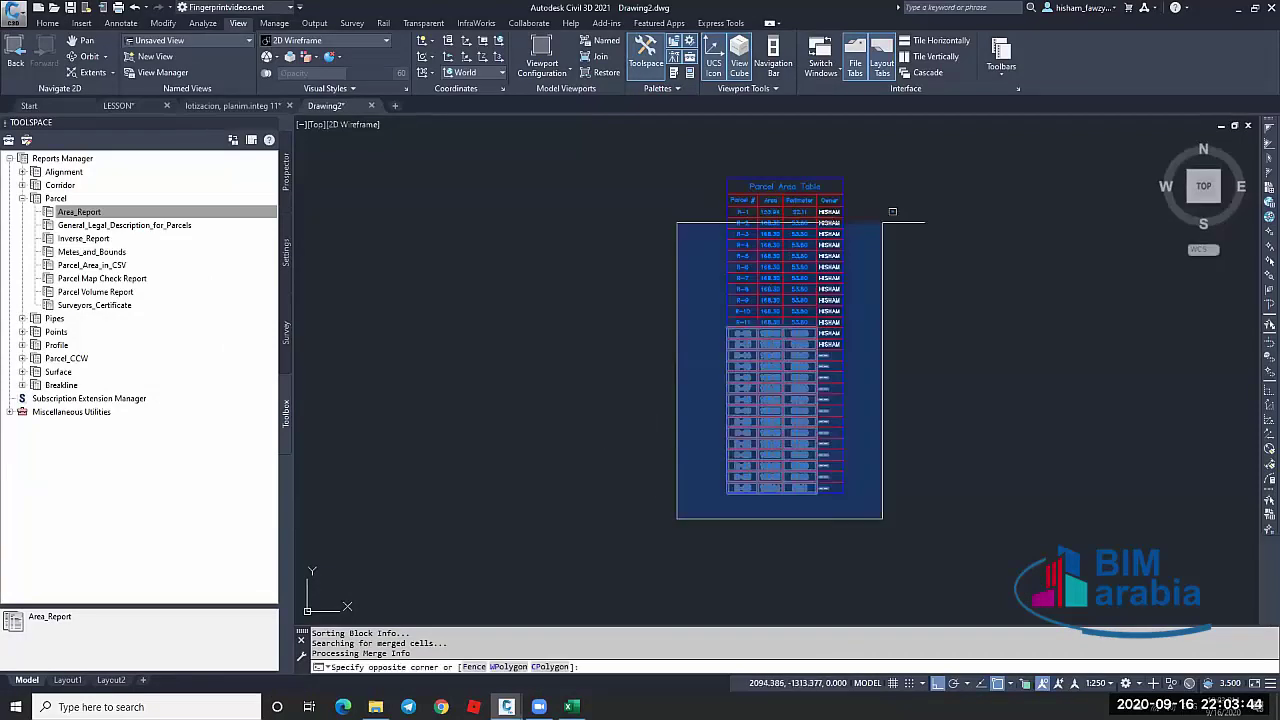
left_click(911, 155)
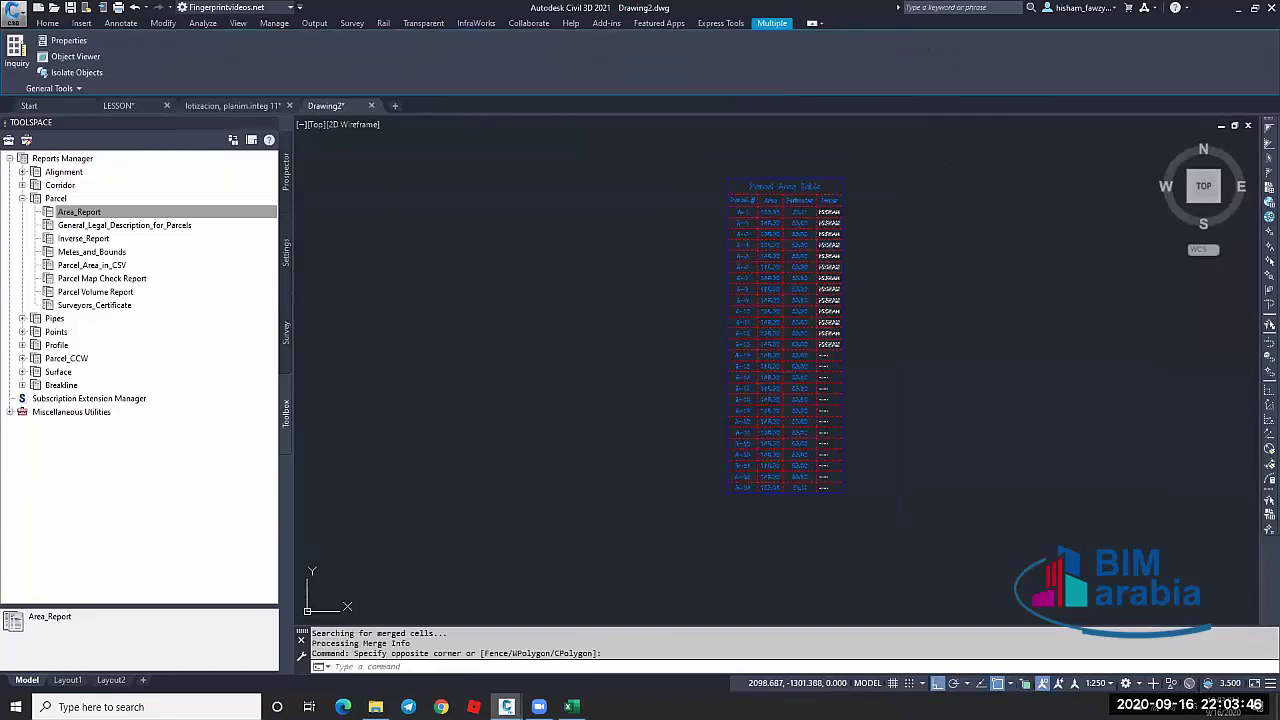
type("ro")
key("Return")
left_click(740, 486)
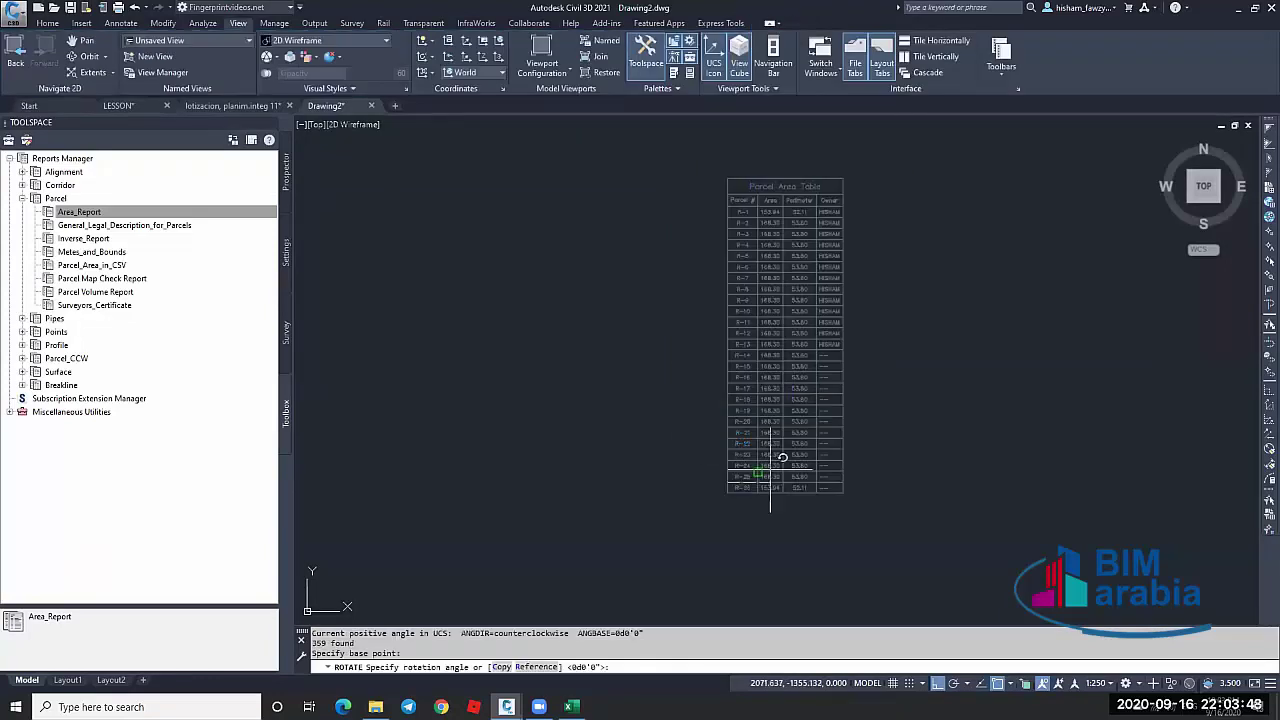
key("F8")
left_click(943, 420)
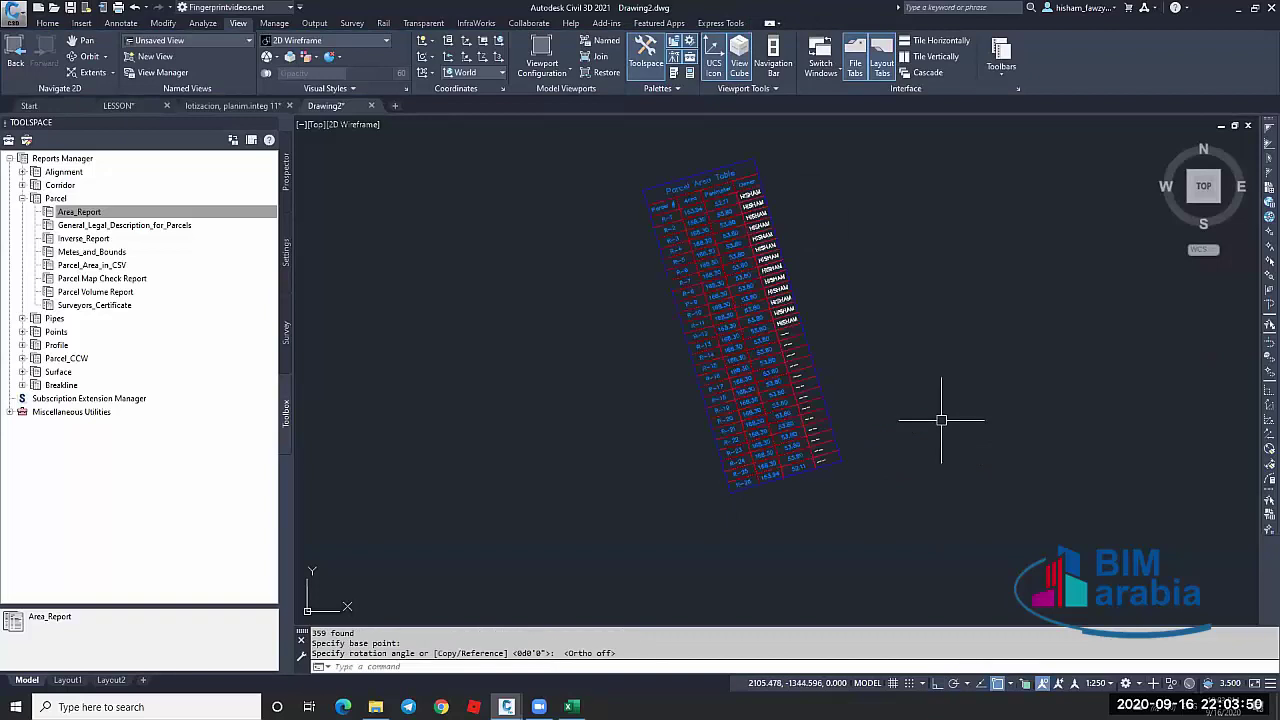
key("Escape")
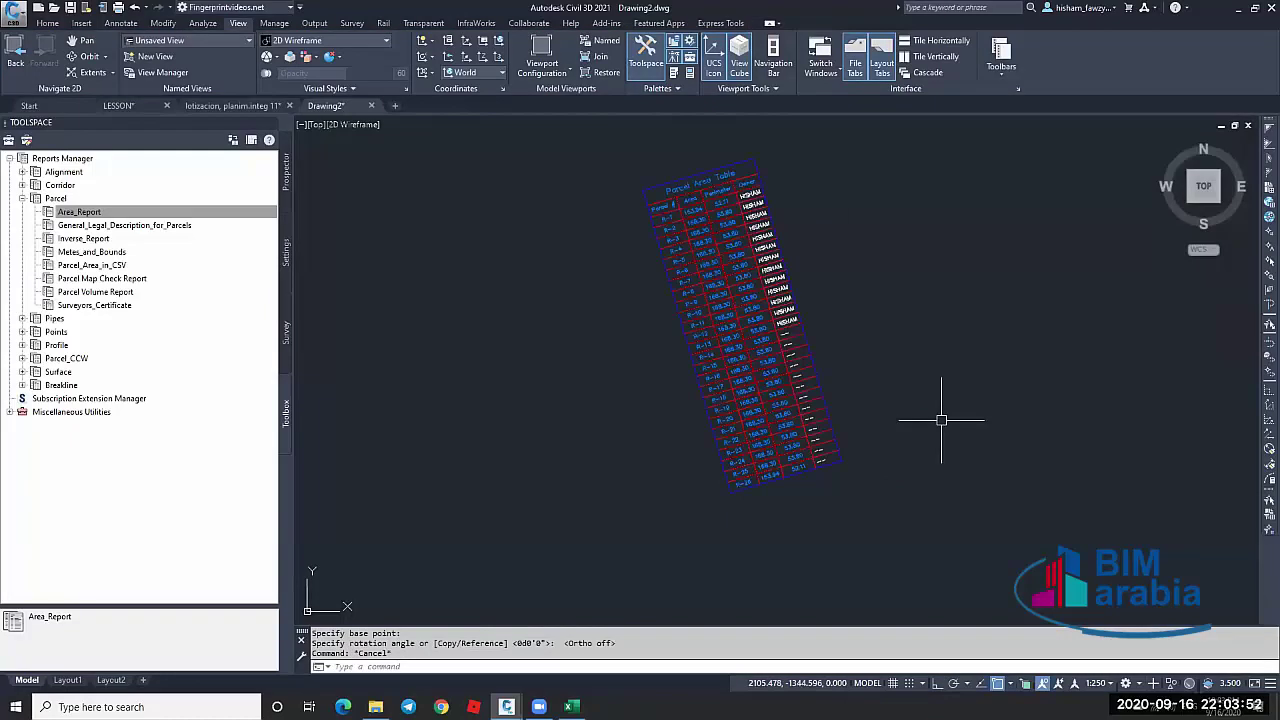
key("ctrl+z")
scroll(851, 320, "down", 5)
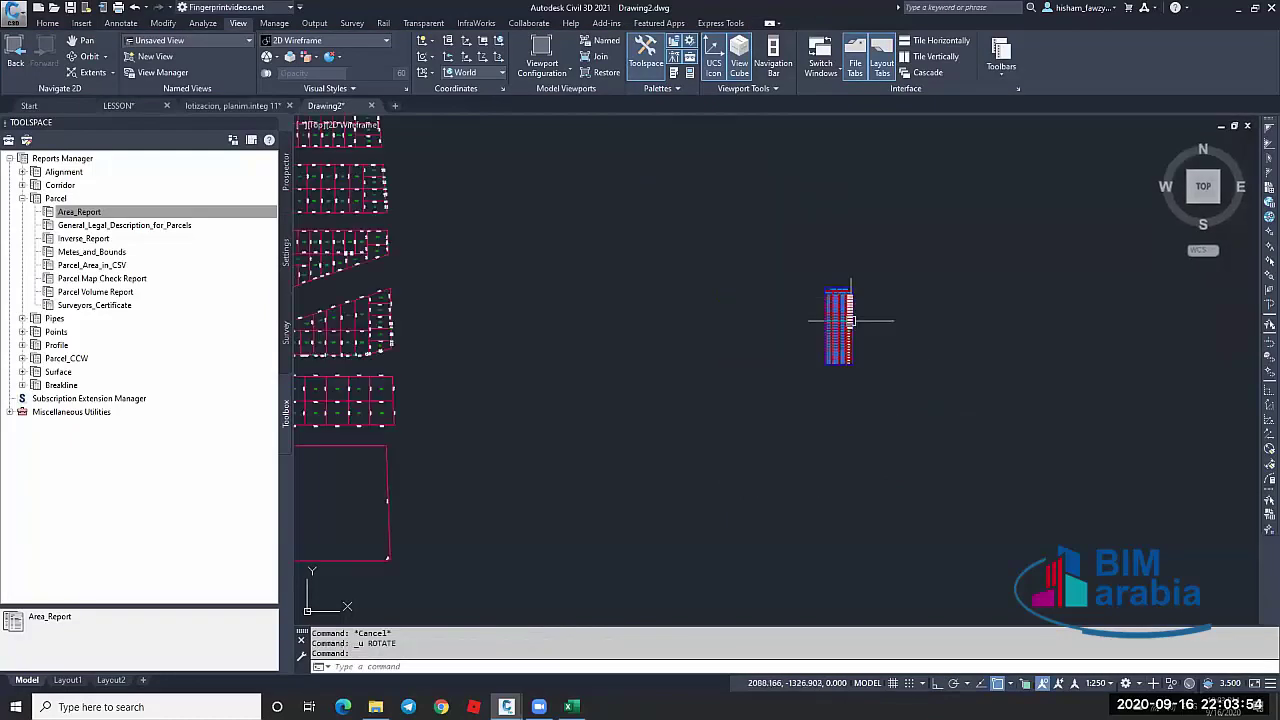
scroll(666, 274, "down", 2)
scroll(549, 279, "down", 3)
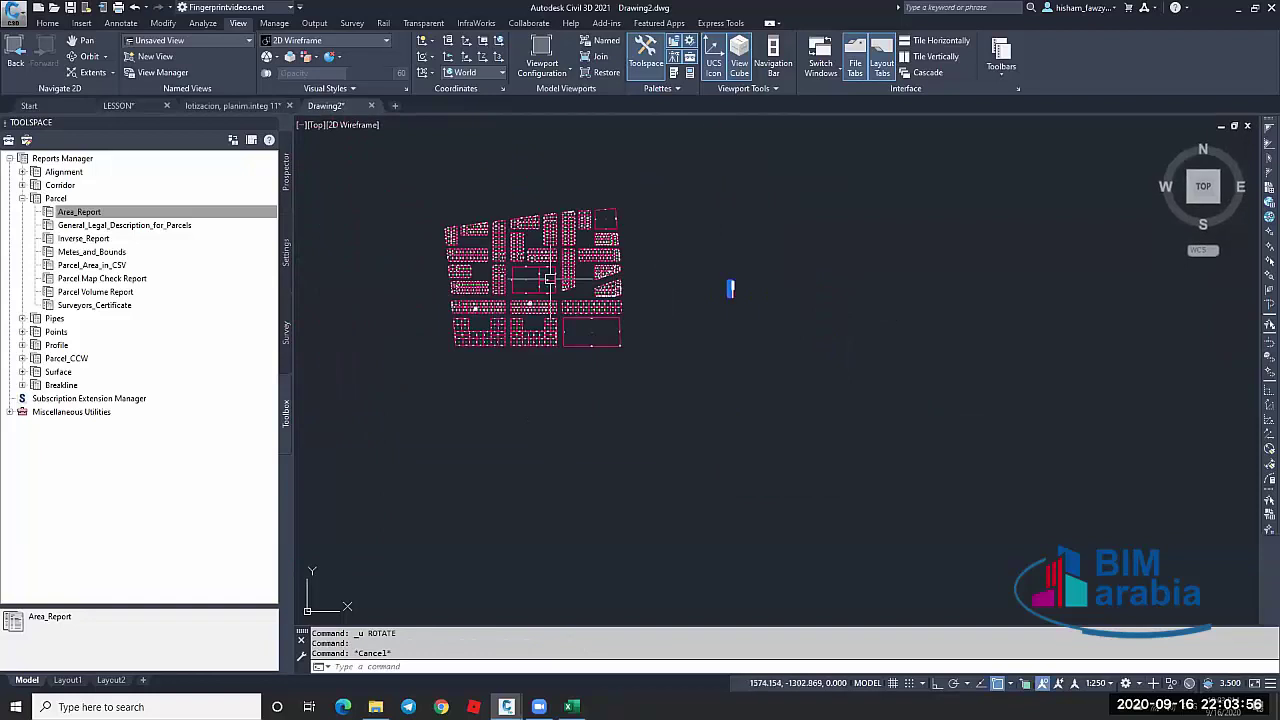
scroll(549, 279, "up", 4)
scroll(560, 269, "up", 1)
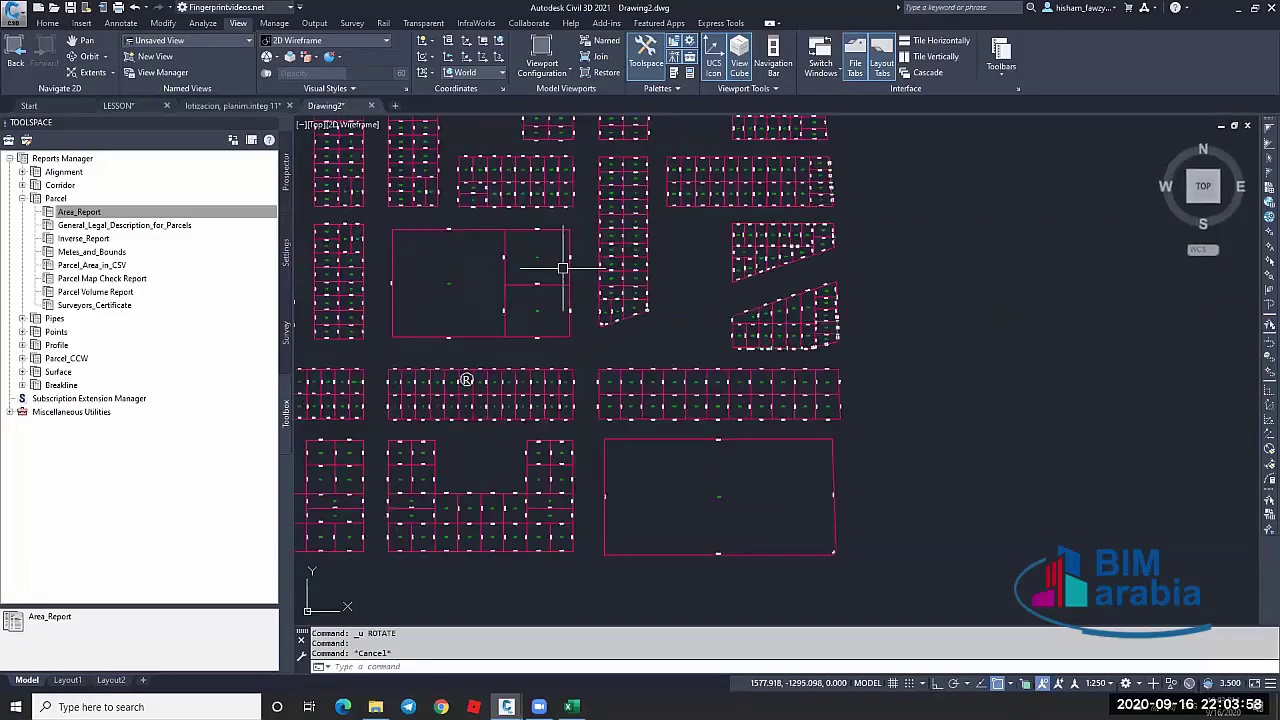
scroll(575, 267, "down", 1)
scroll(475, 352, "up", 2)
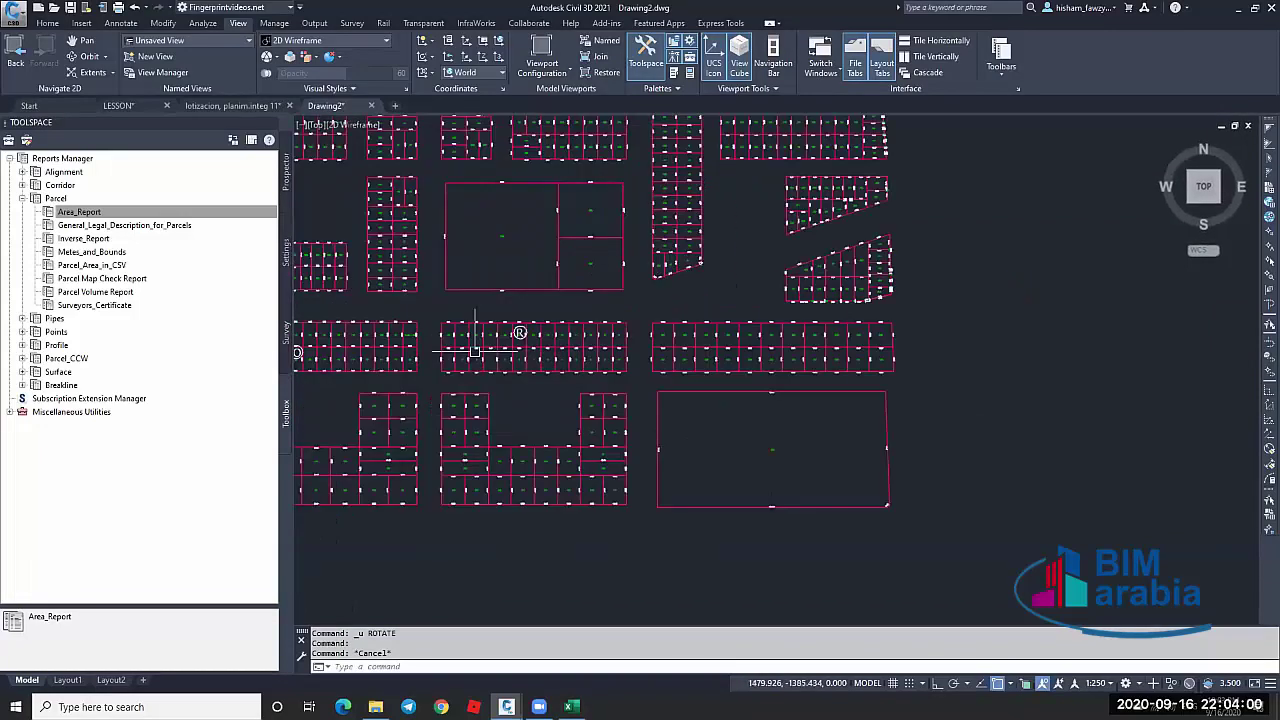
scroll(486, 346, "up", 6)
scroll(466, 320, "down", 4)
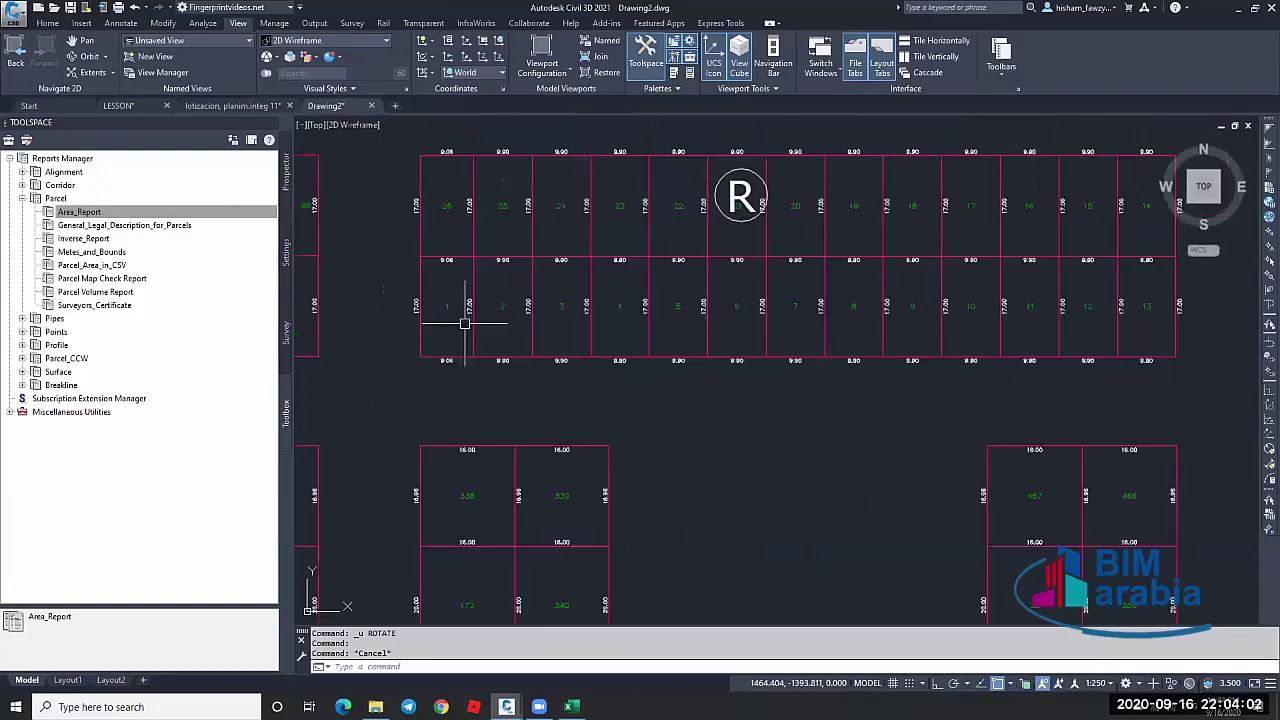
scroll(443, 294, "down", 2)
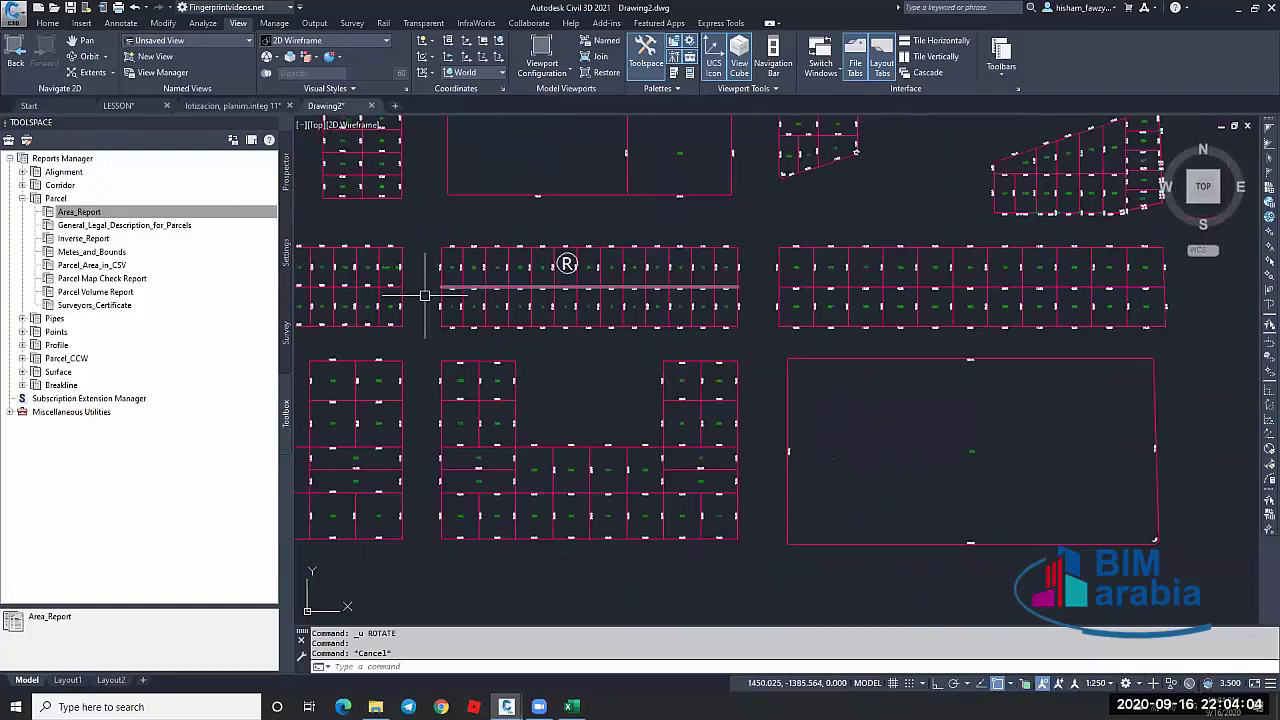
scroll(496, 292, "up", 4)
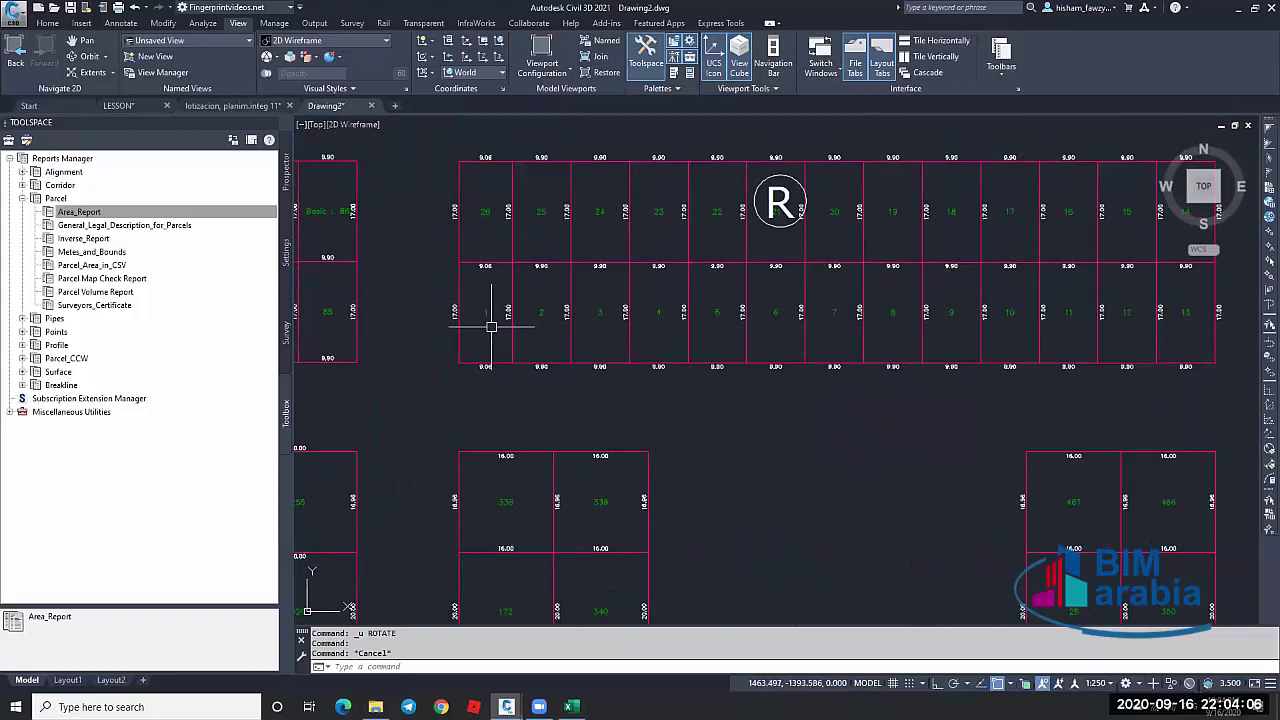
scroll(439, 314, "down", 2)
scroll(439, 314, "down", 3)
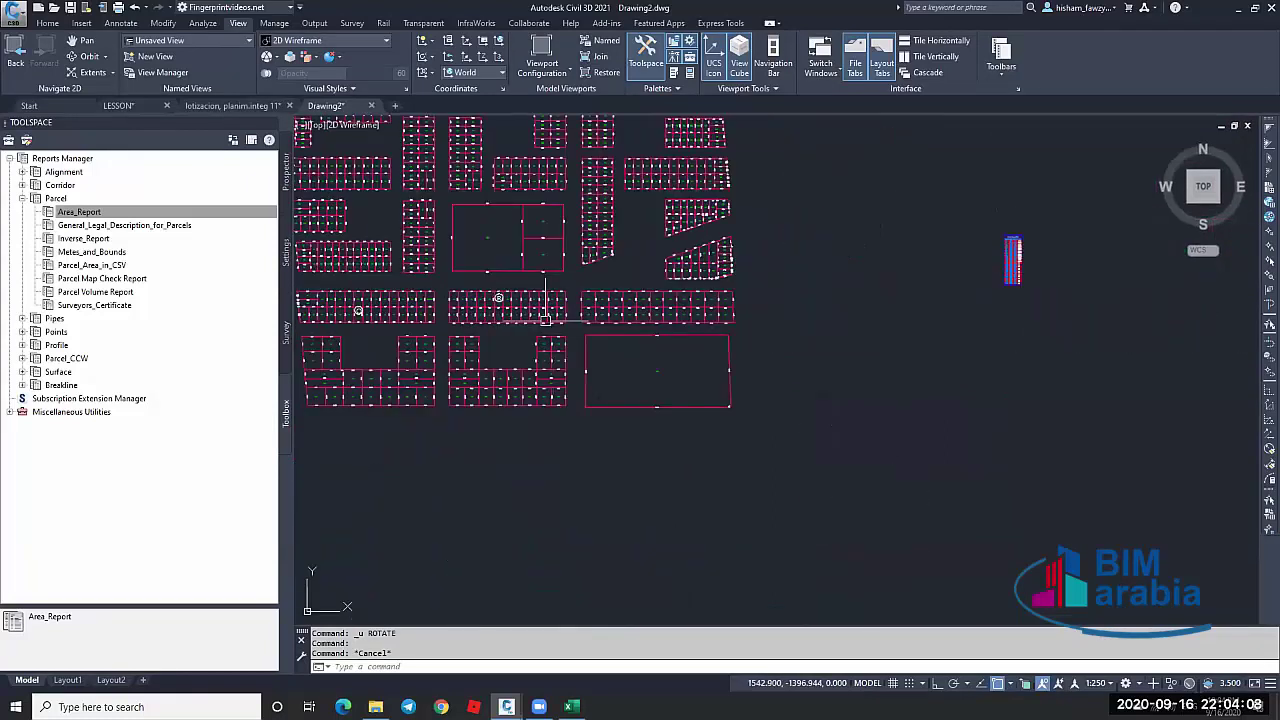
scroll(545, 318, "down", 2)
scroll(826, 307, "up", 2)
scroll(826, 307, "up", 3)
scroll(794, 280, "down", 3)
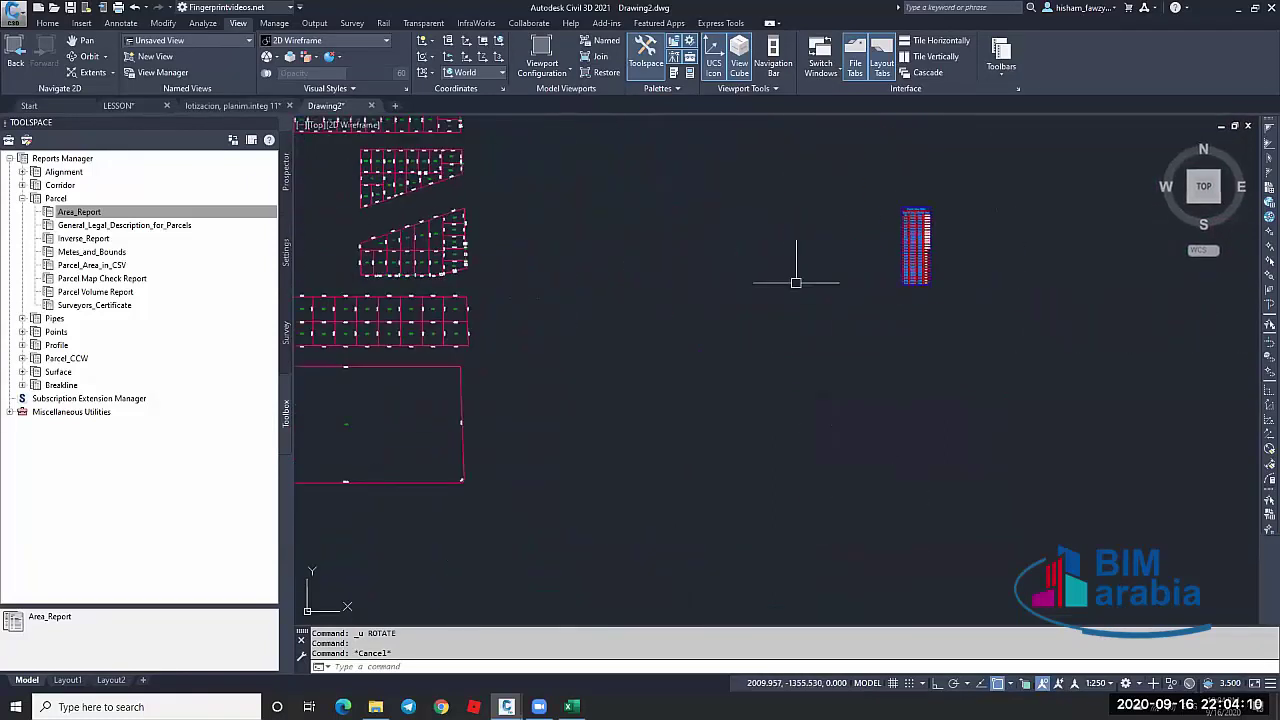
scroll(720, 322, "up", 1)
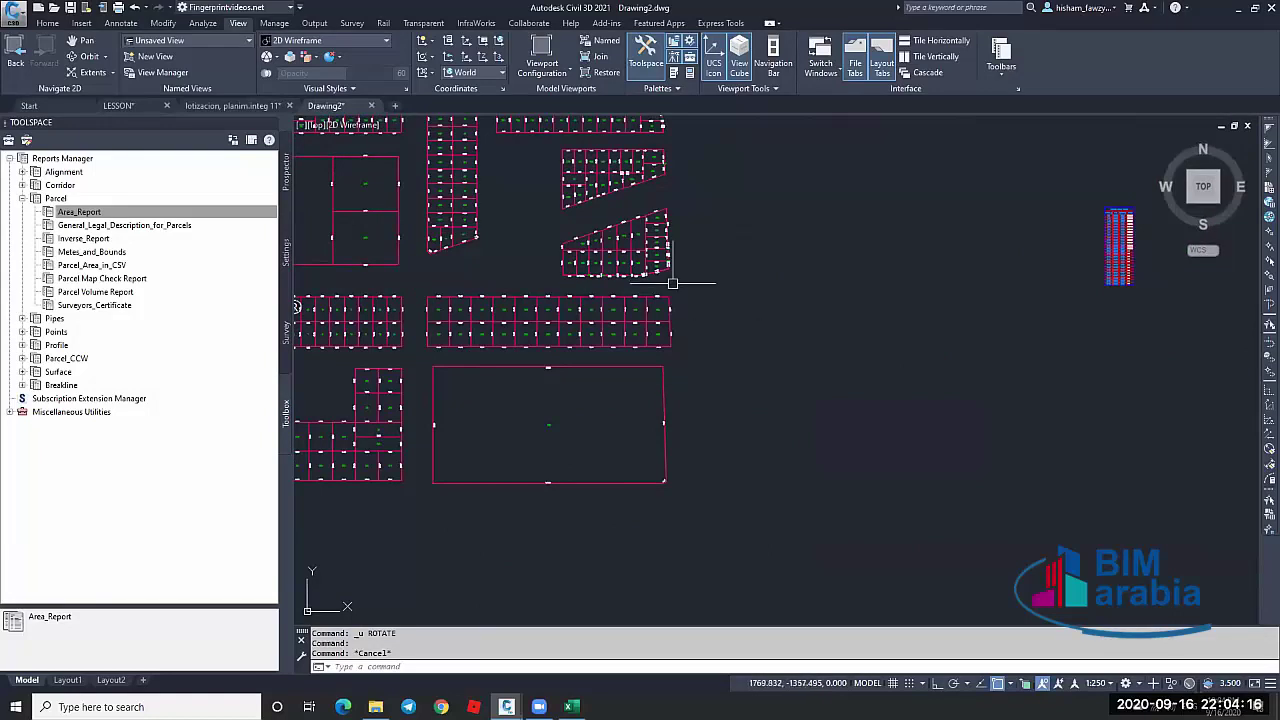
scroll(790, 371, "down", 3)
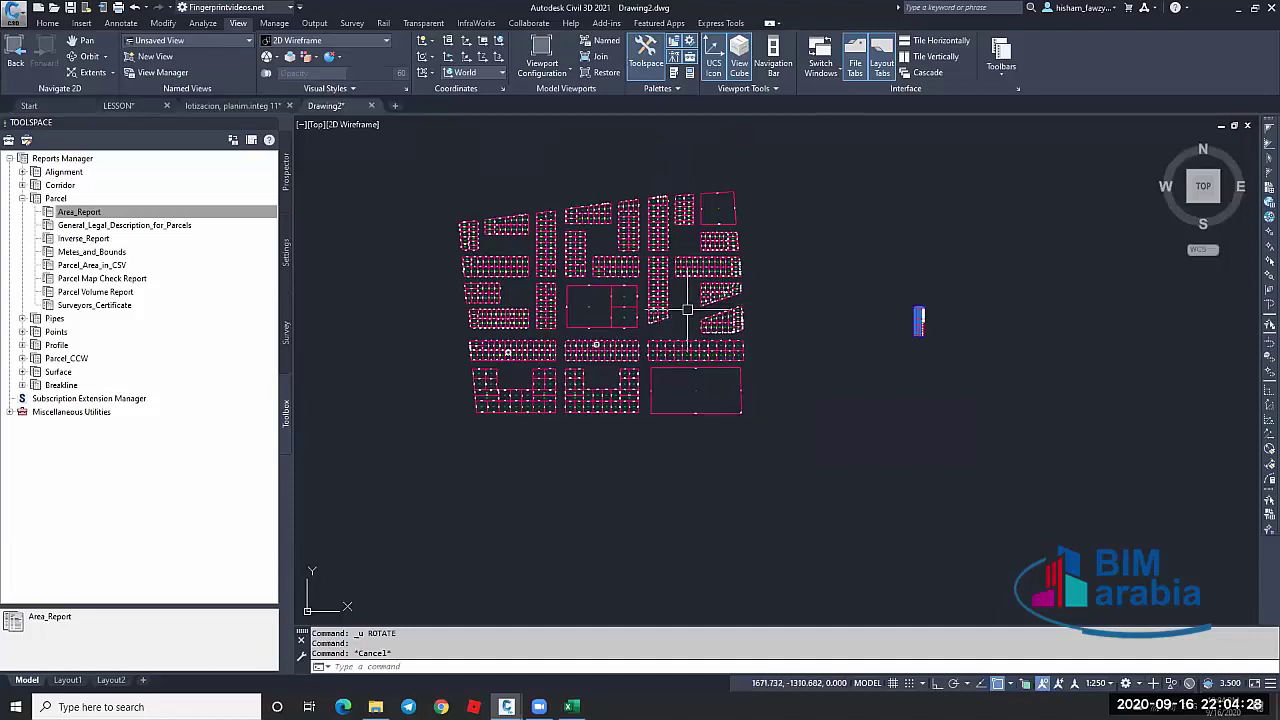
scroll(687, 310, "up", 2)
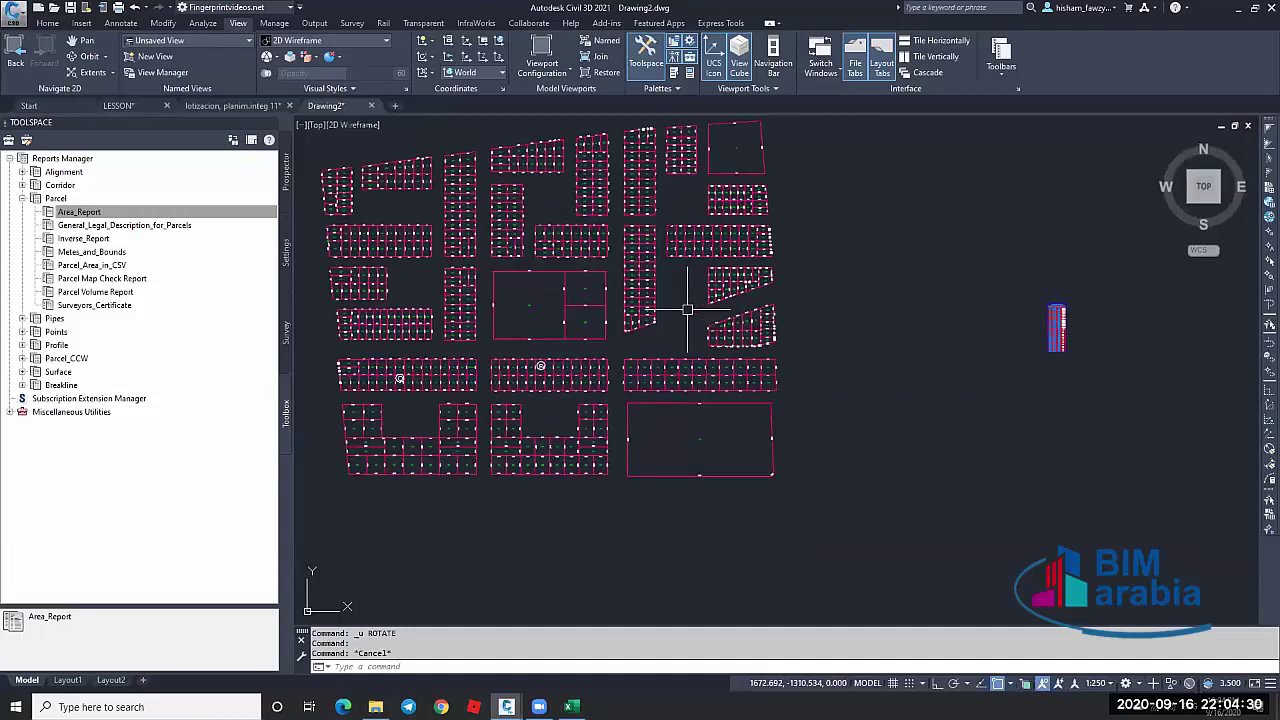
middle_click_drag(687, 310, 780, 310)
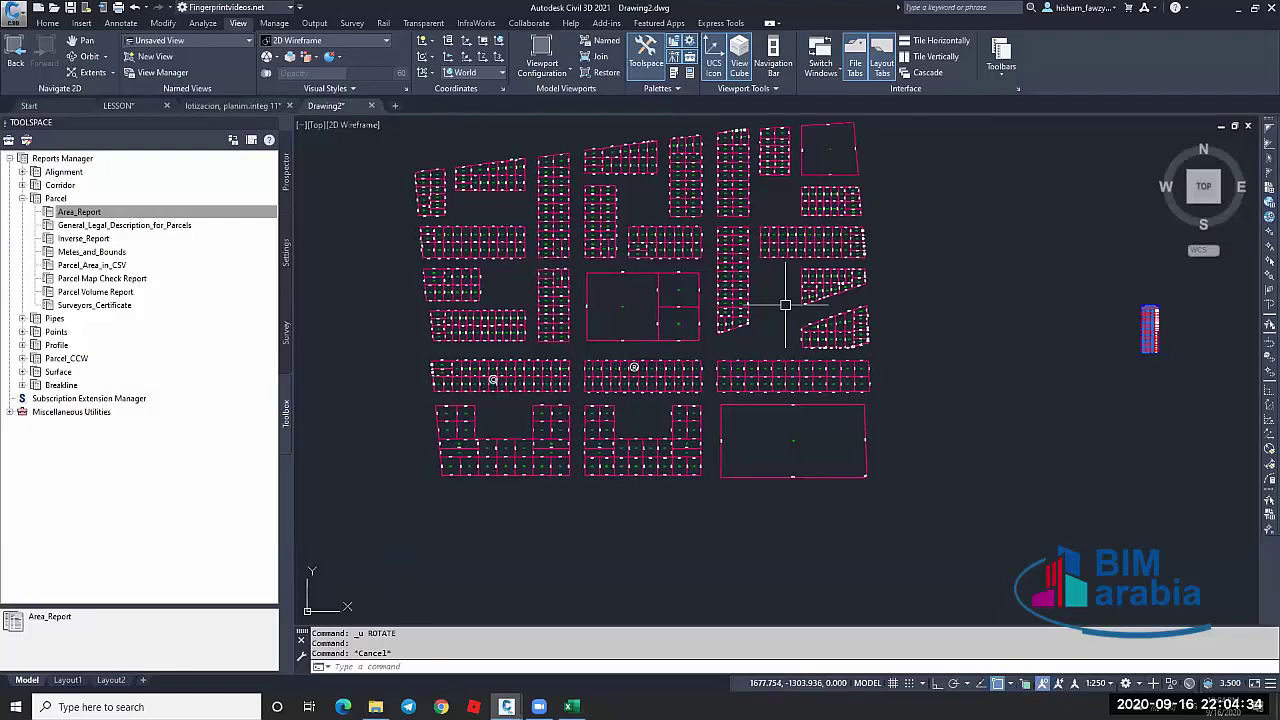
scroll(703, 300, "down", 2)
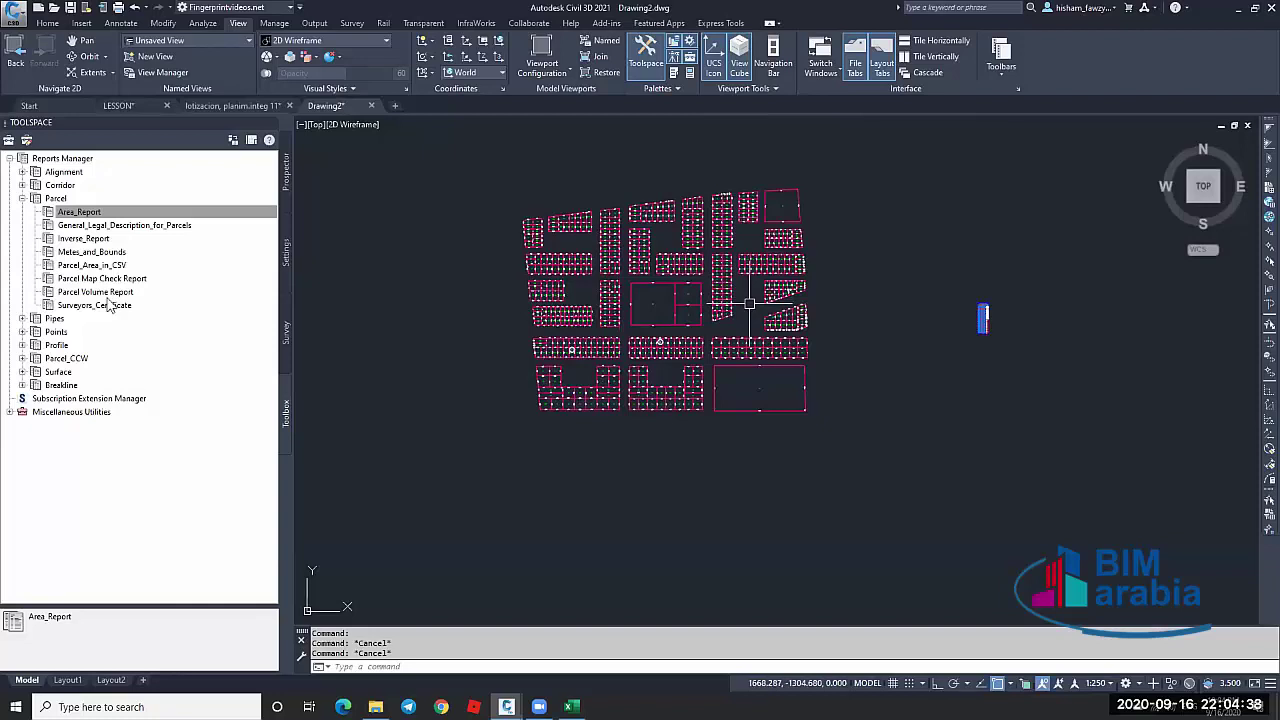
Window-select the centre parcel block and copy it to the clipboard with Ctrl+C
left_click(180, 291)
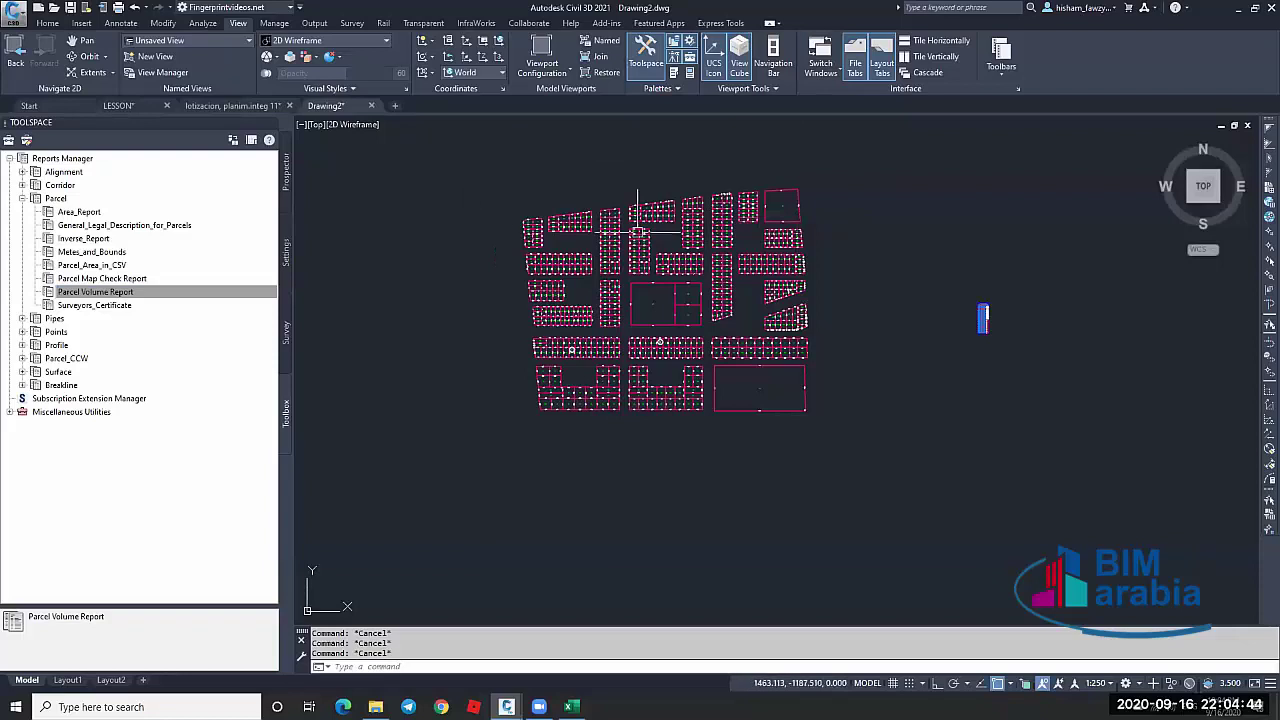
scroll(637, 232, "up", 2)
scroll(639, 232, "up", 5)
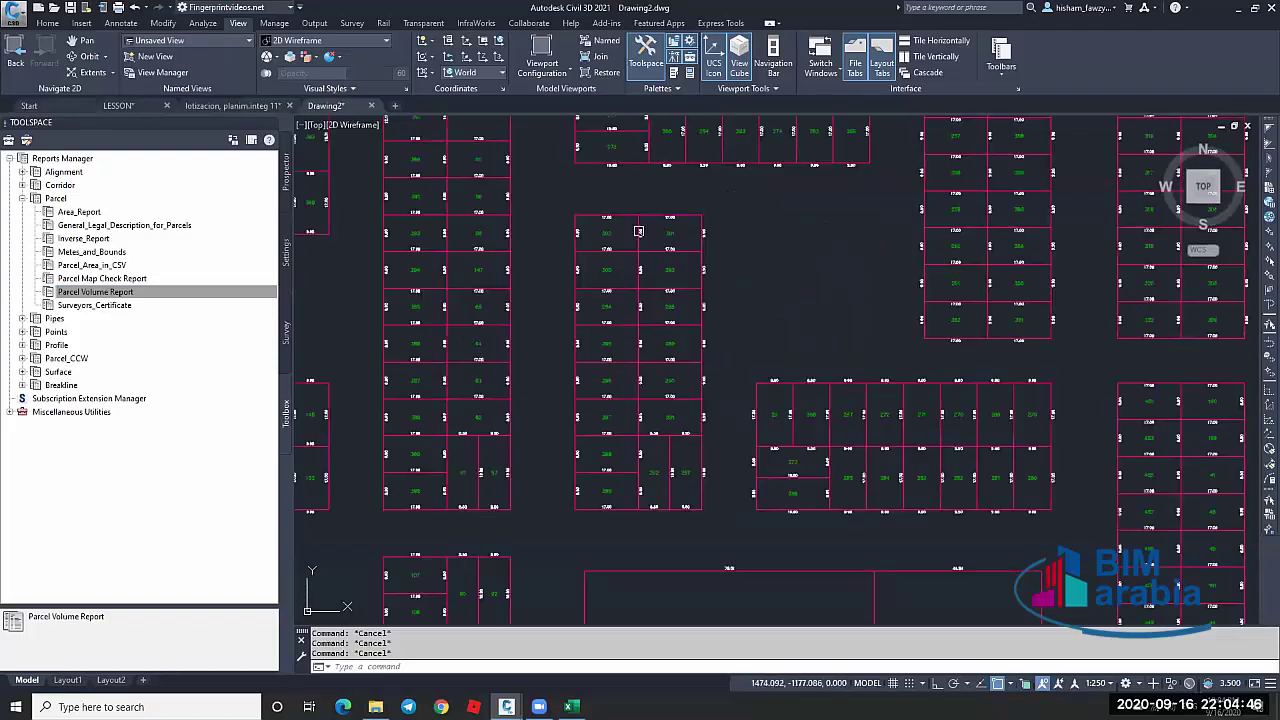
left_click(543, 194)
left_click(722, 520)
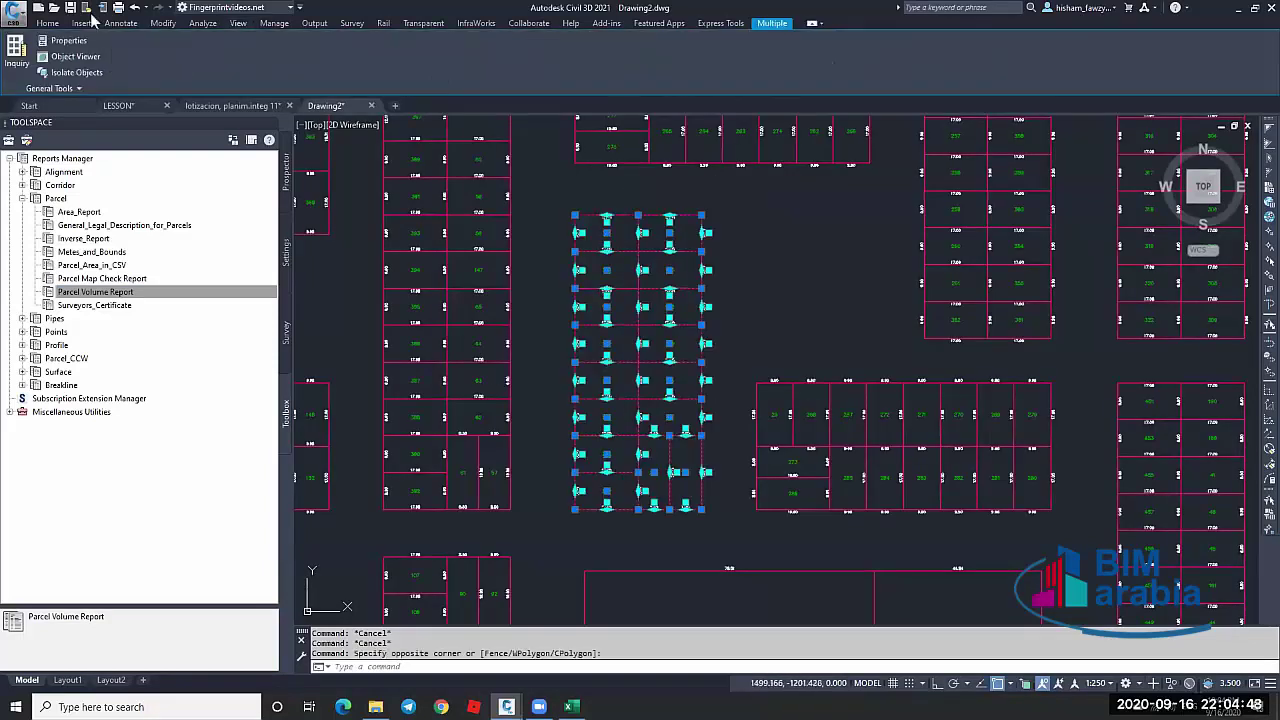
key("ctrl+c")
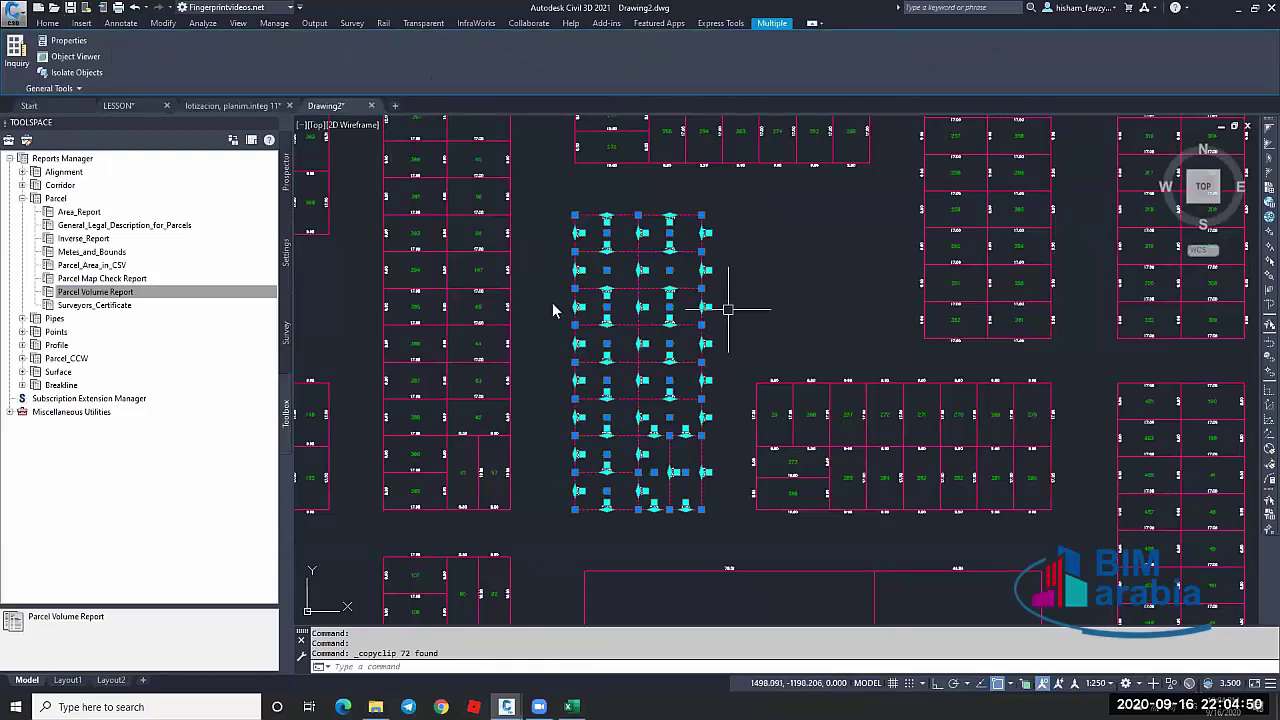
key("Escape")
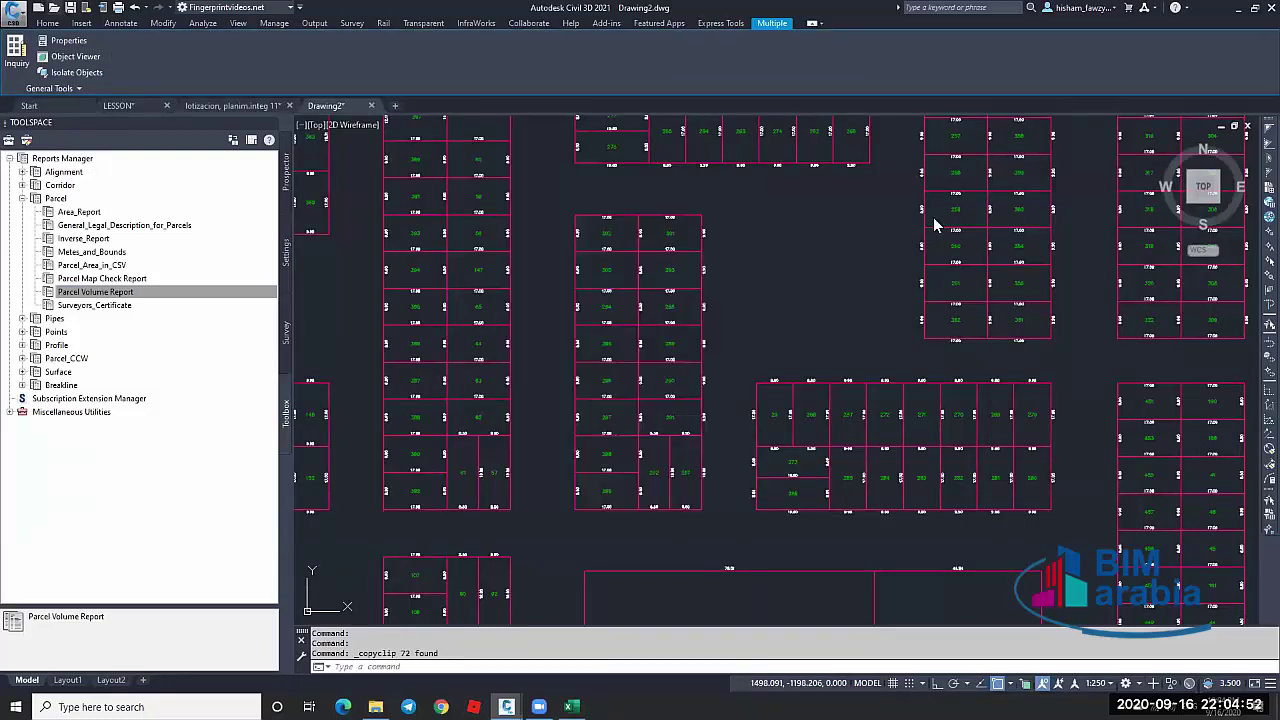
Open the drawing stored in folder 01
key("ctrl+v")
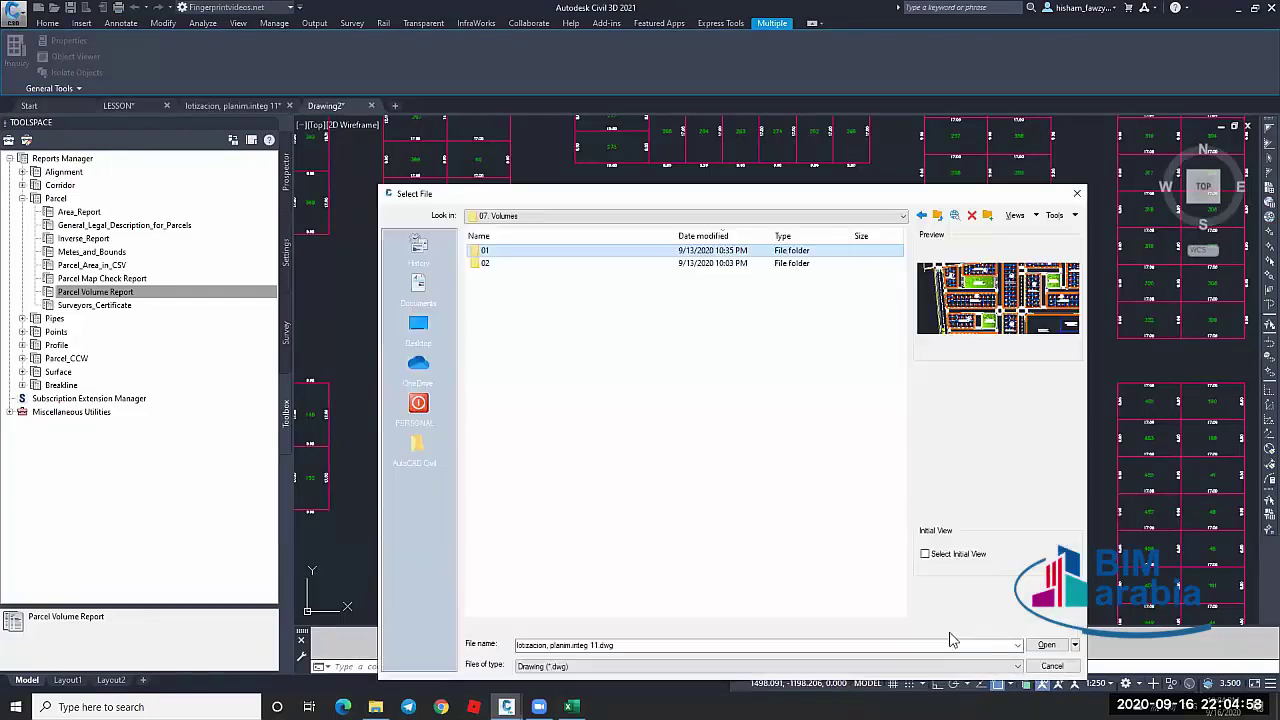
left_click(1046, 645)
key("Return")
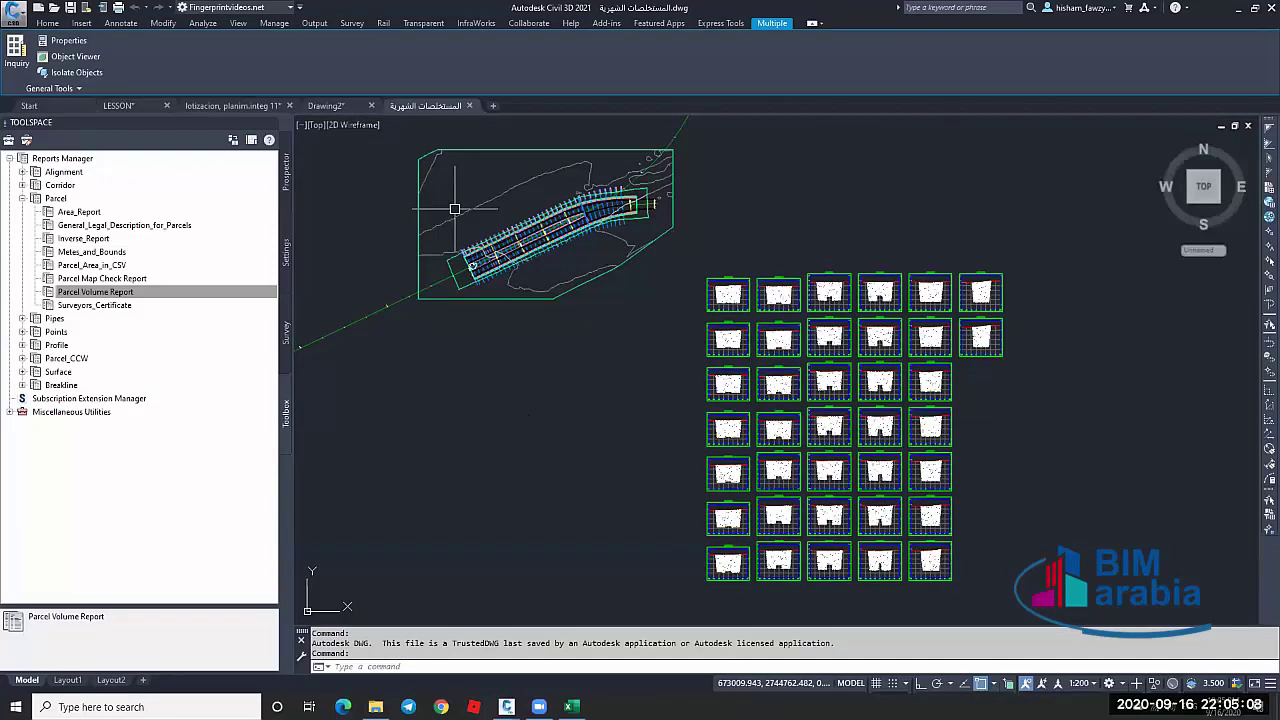
key("Escape")
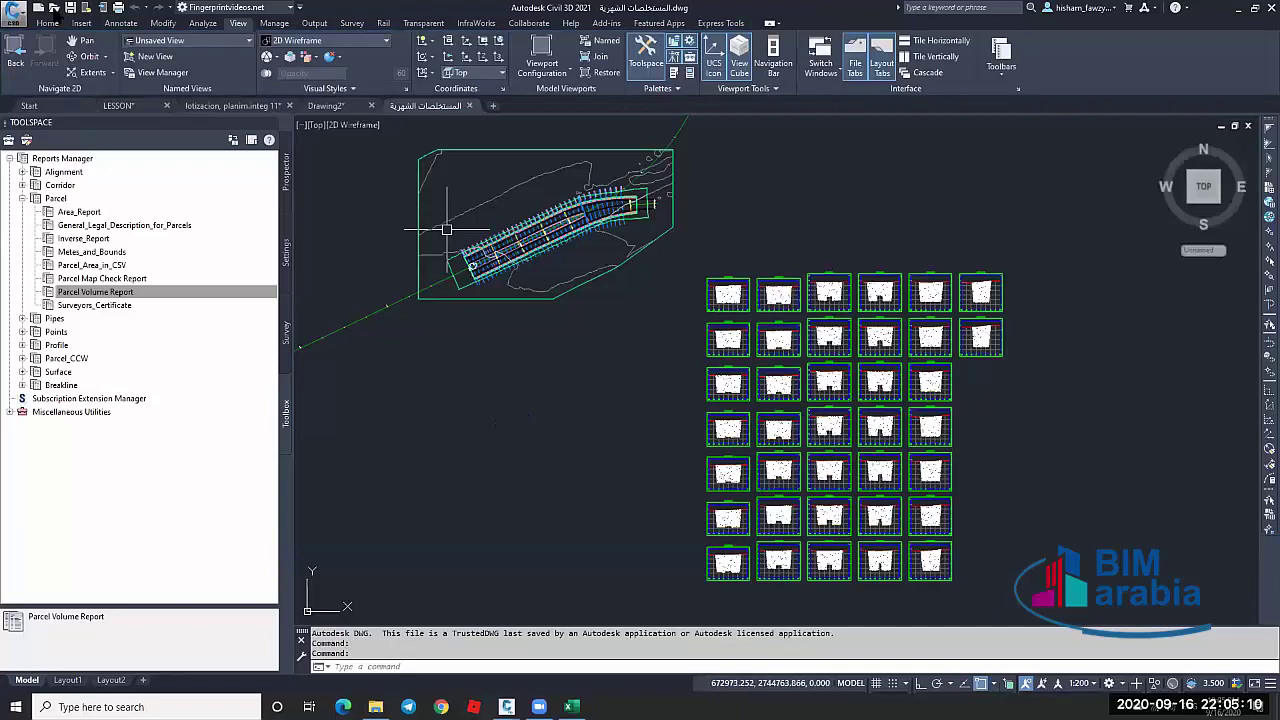
key("ctrl+v")
scroll(522, 155, "up", 5)
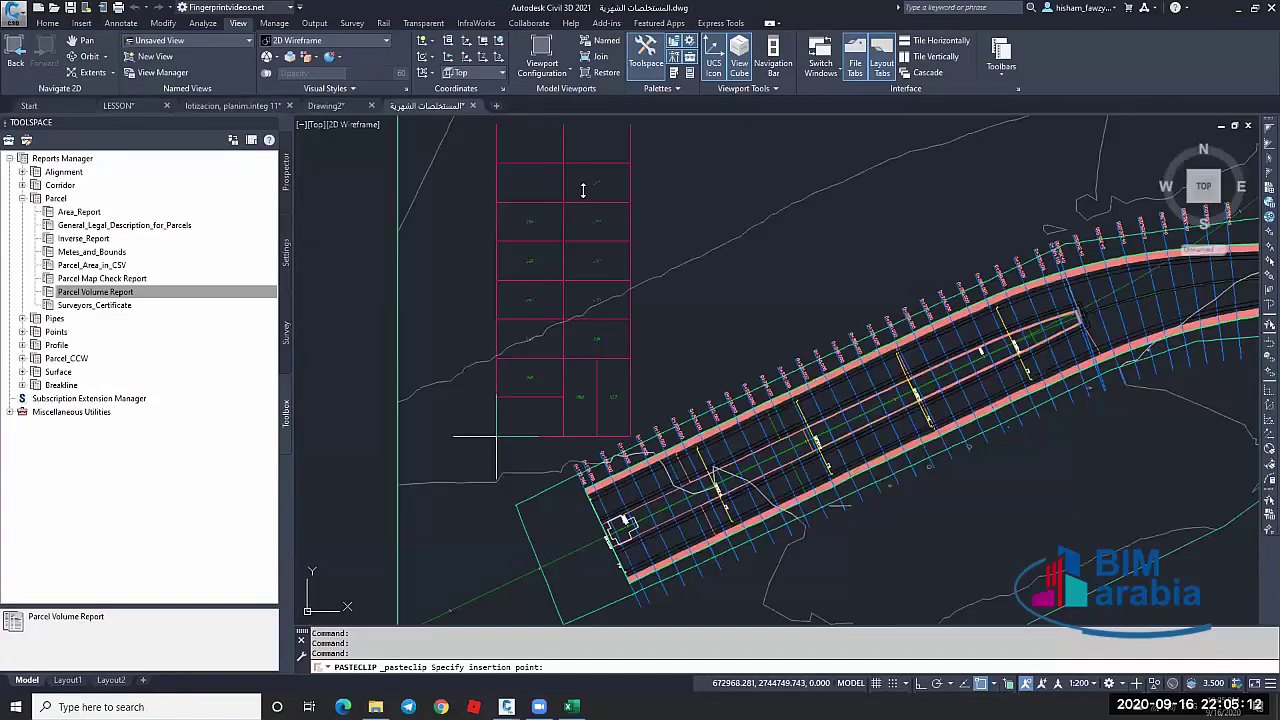
key("Escape")
scroll(497, 437, "down", 5)
key("ctrl+o")
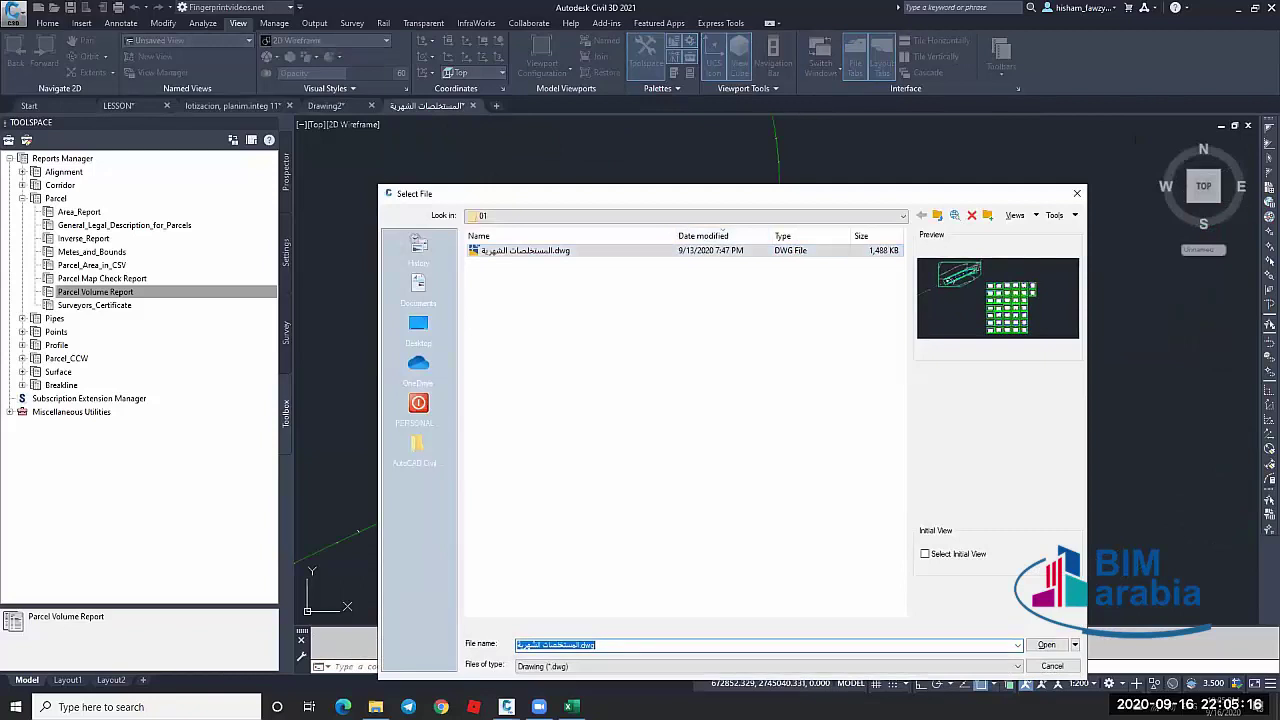
key("Return")
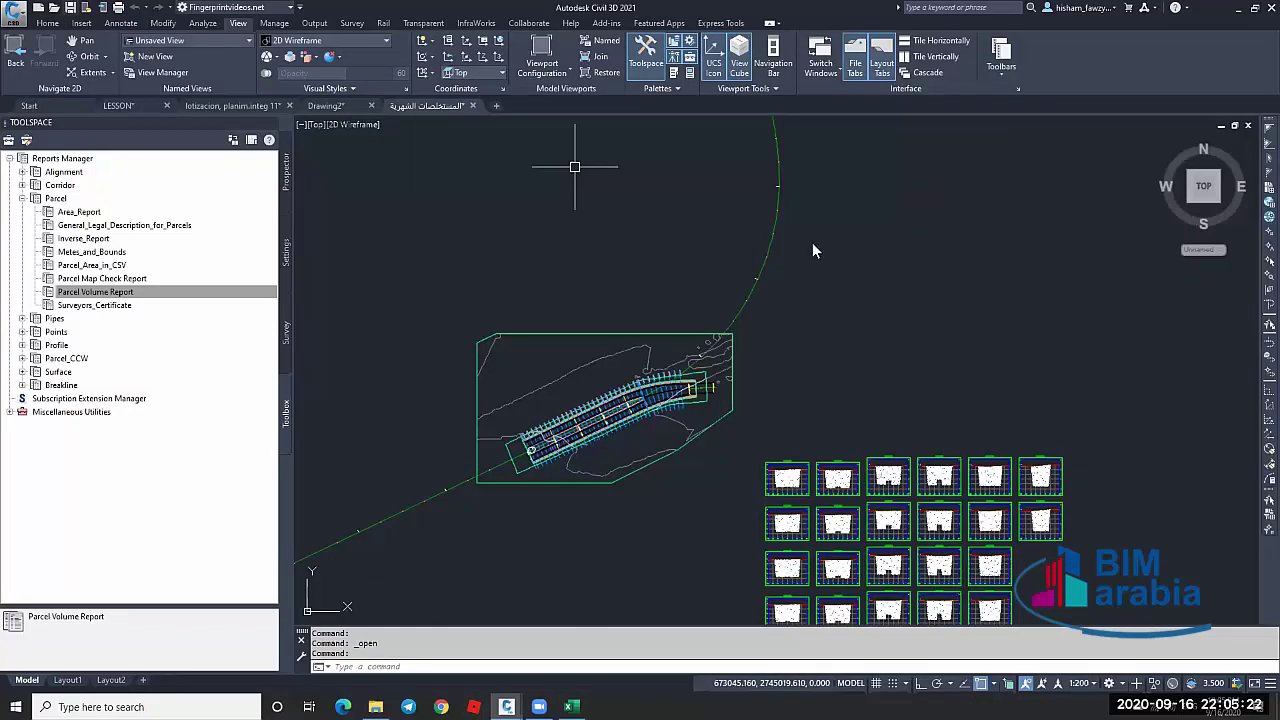
Browse through the course working-files folders to folder 008 and open CROSS SECTIONS.dwg
key("ctrl+o")
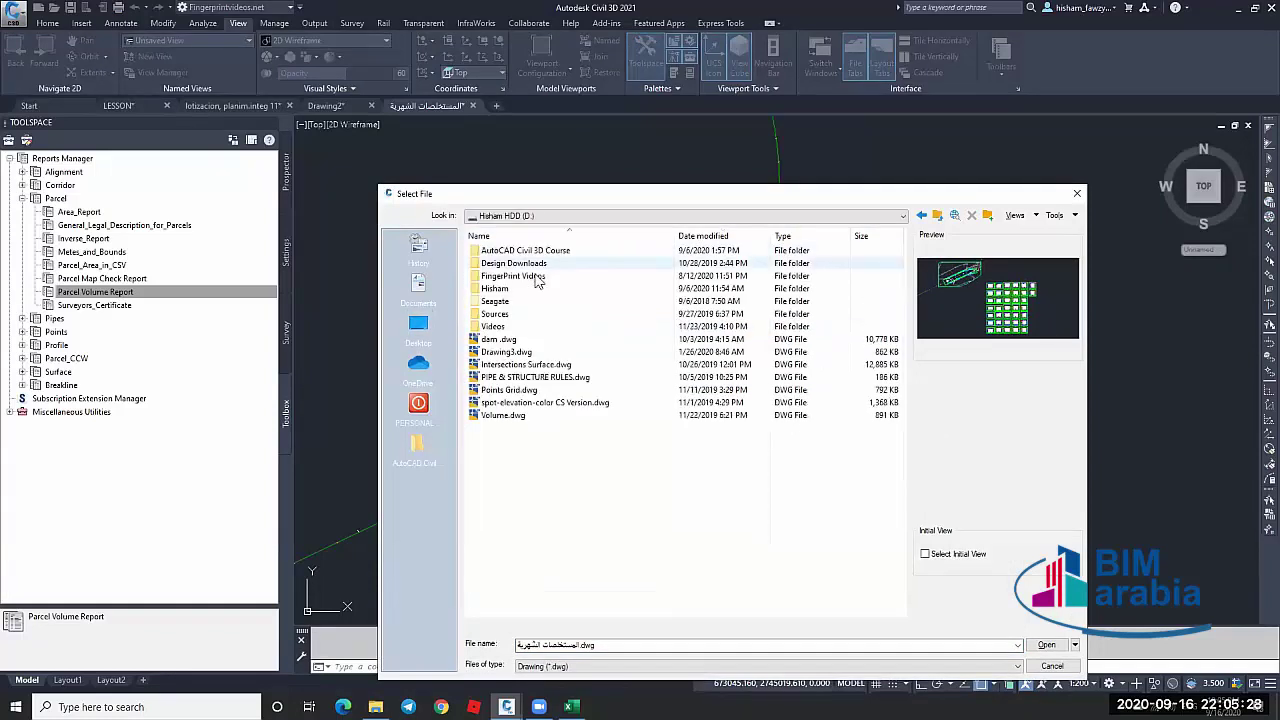
double_click(512, 276)
double_click(555, 453)
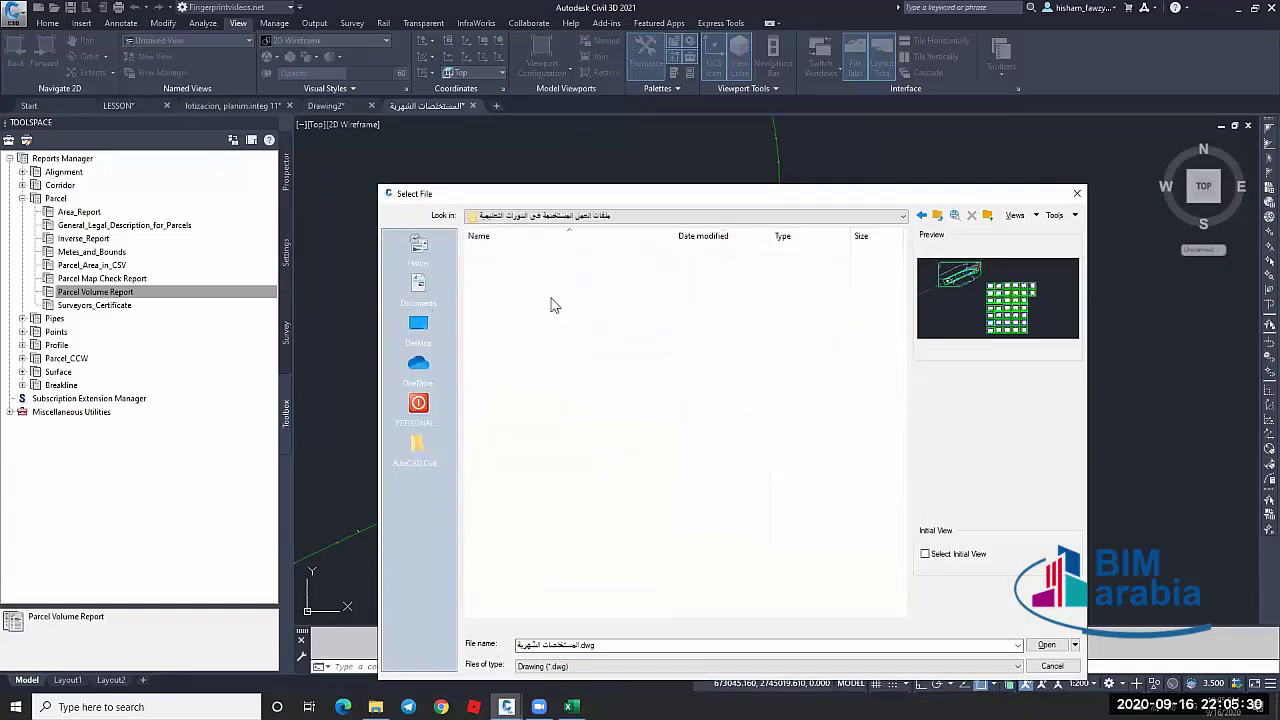
double_click(560, 290)
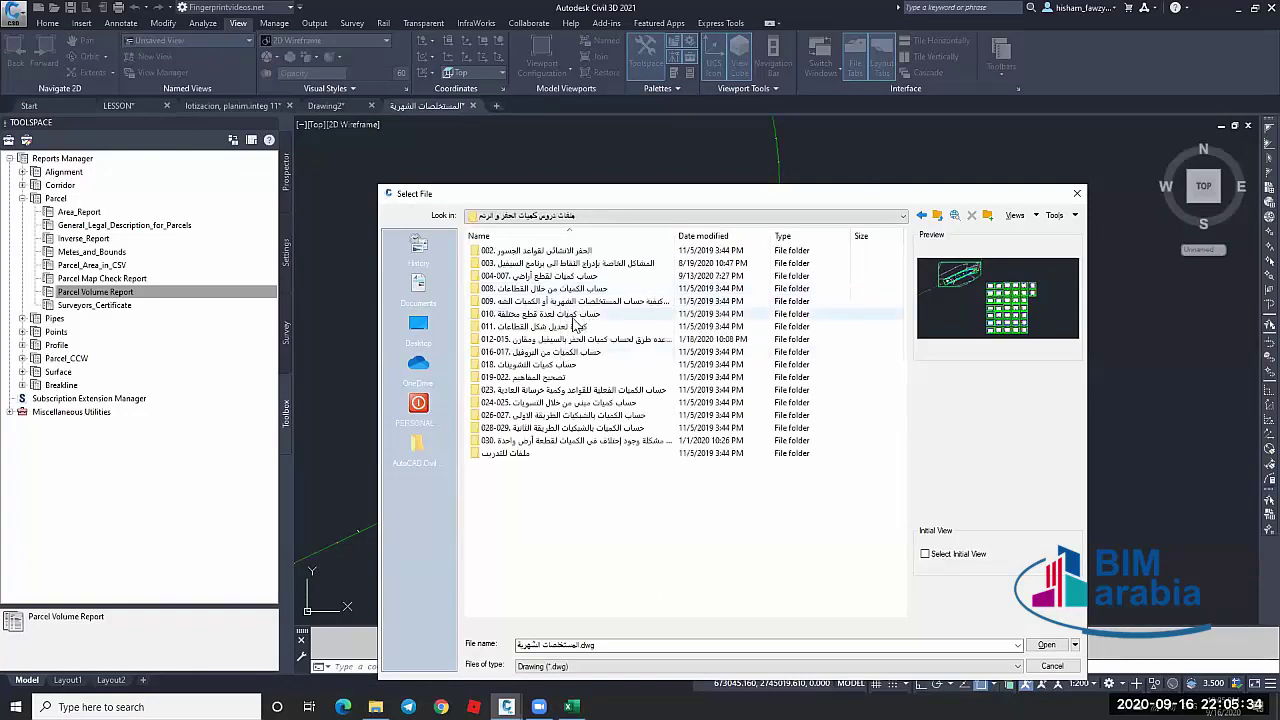
double_click(574, 327)
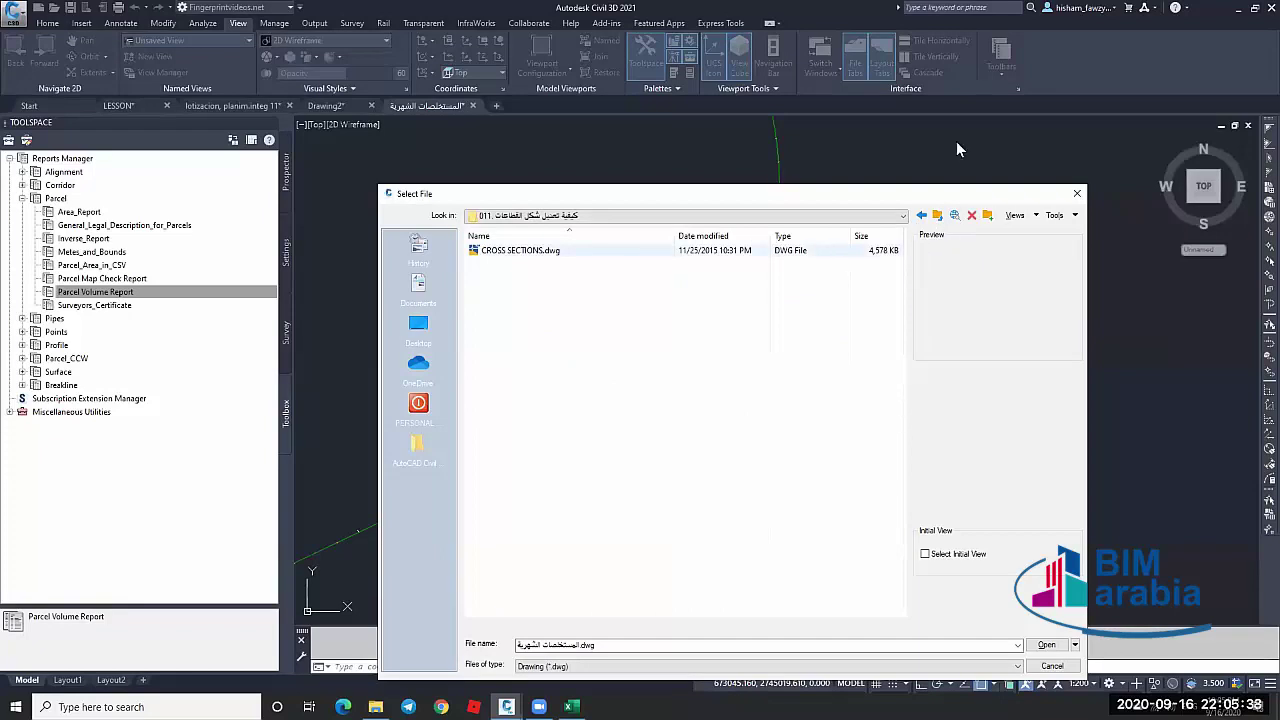
key("BackSpace")
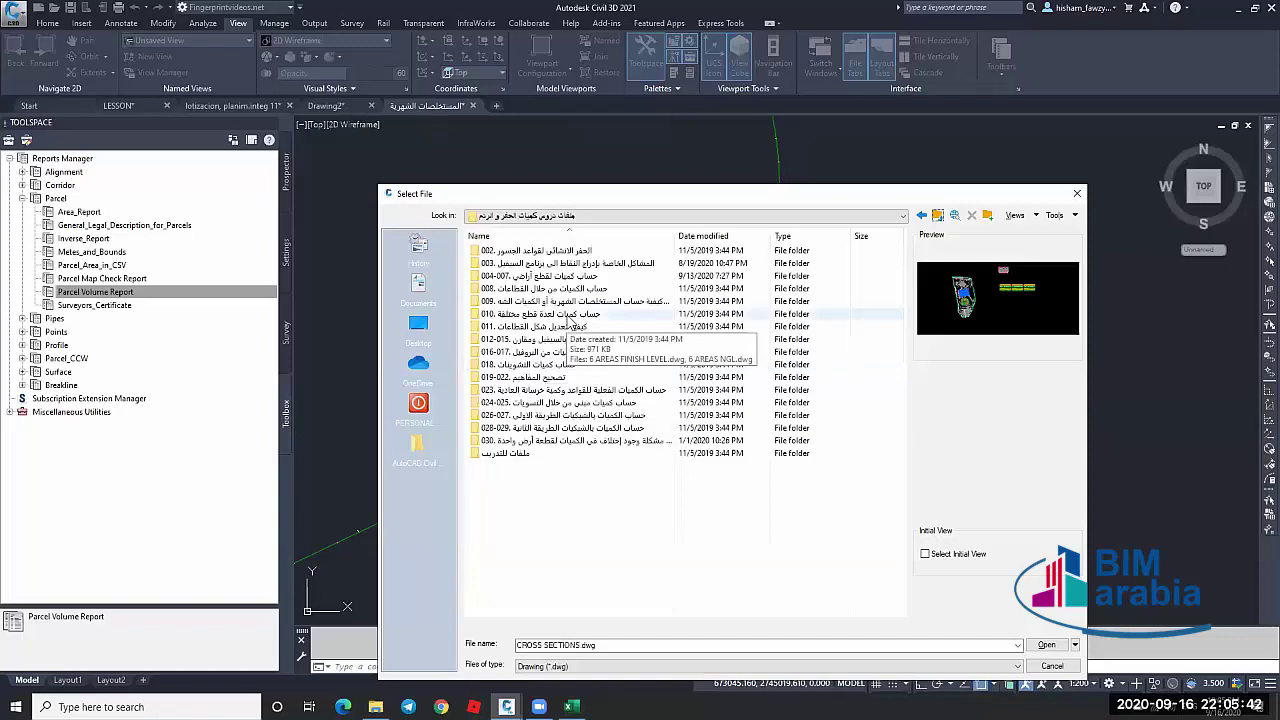
left_click(577, 290)
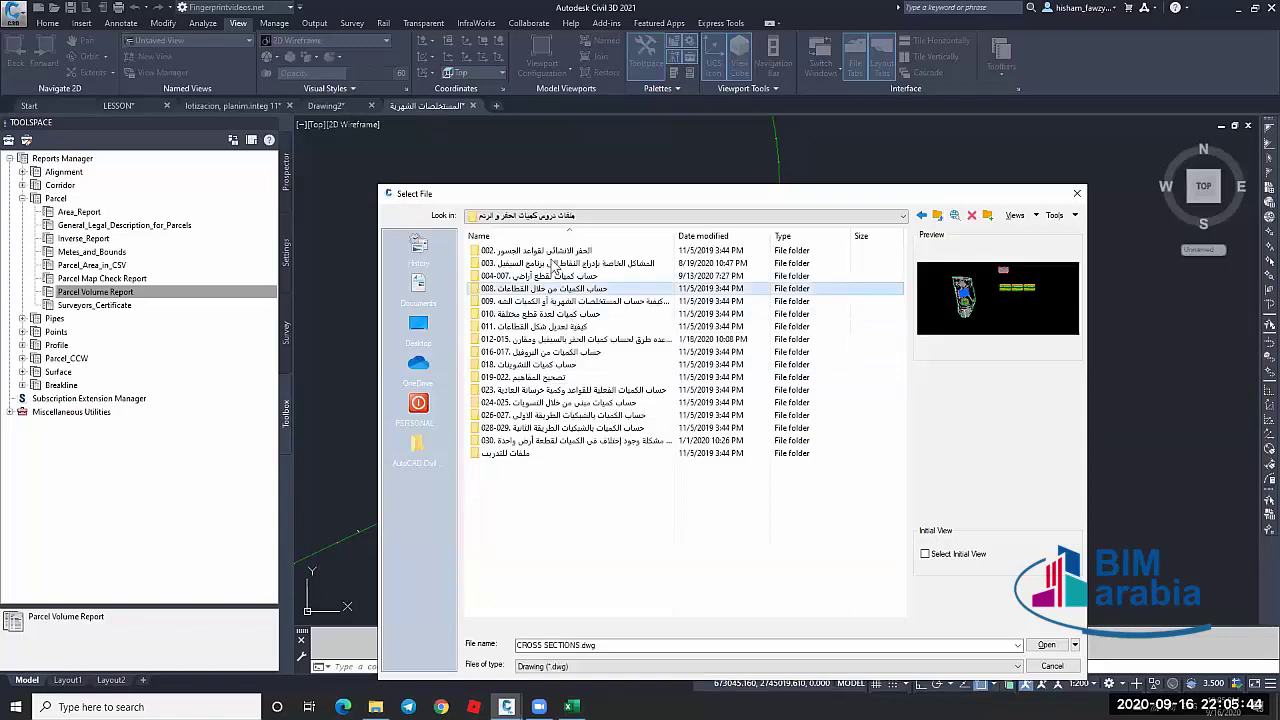
key("Return")
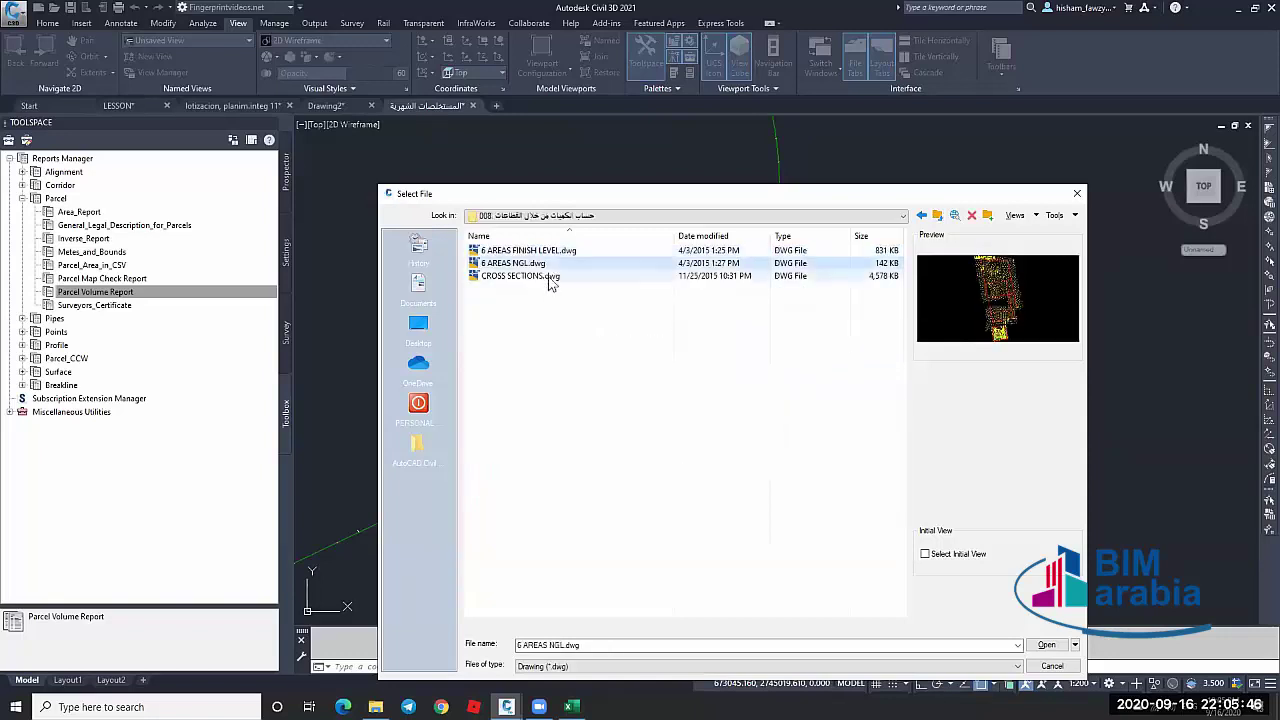
left_click(550, 278)
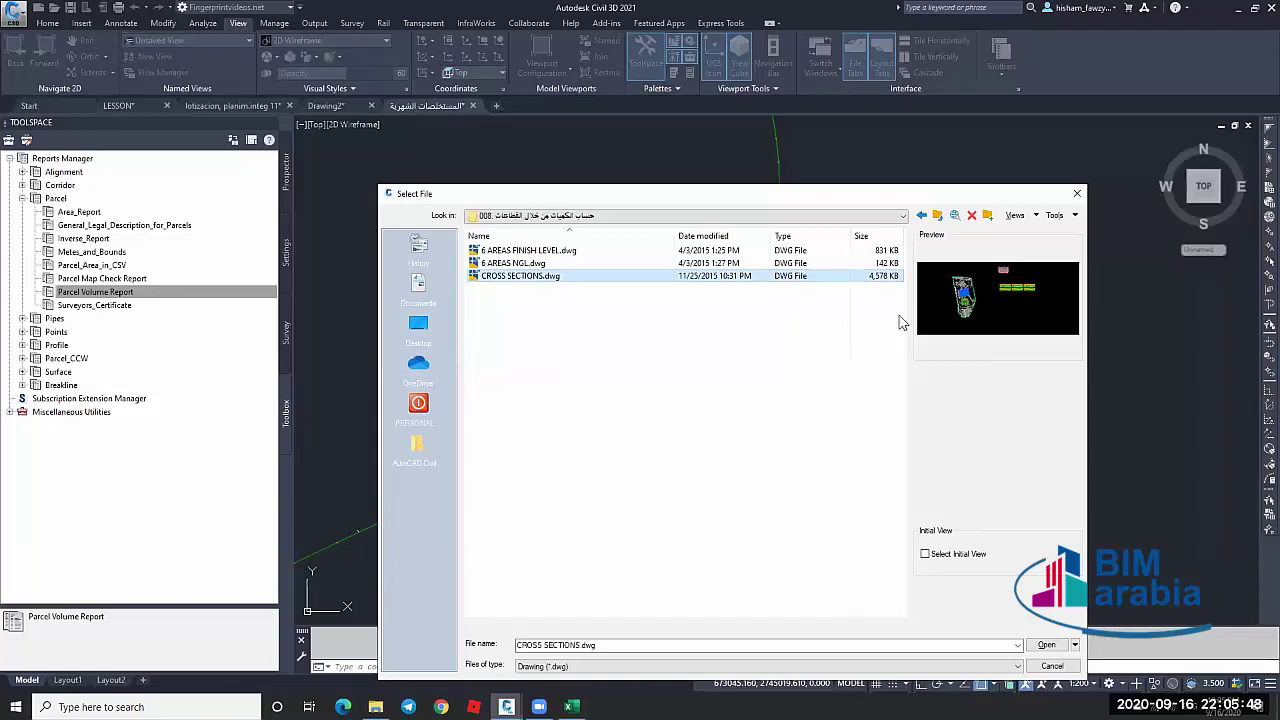
key("Return")
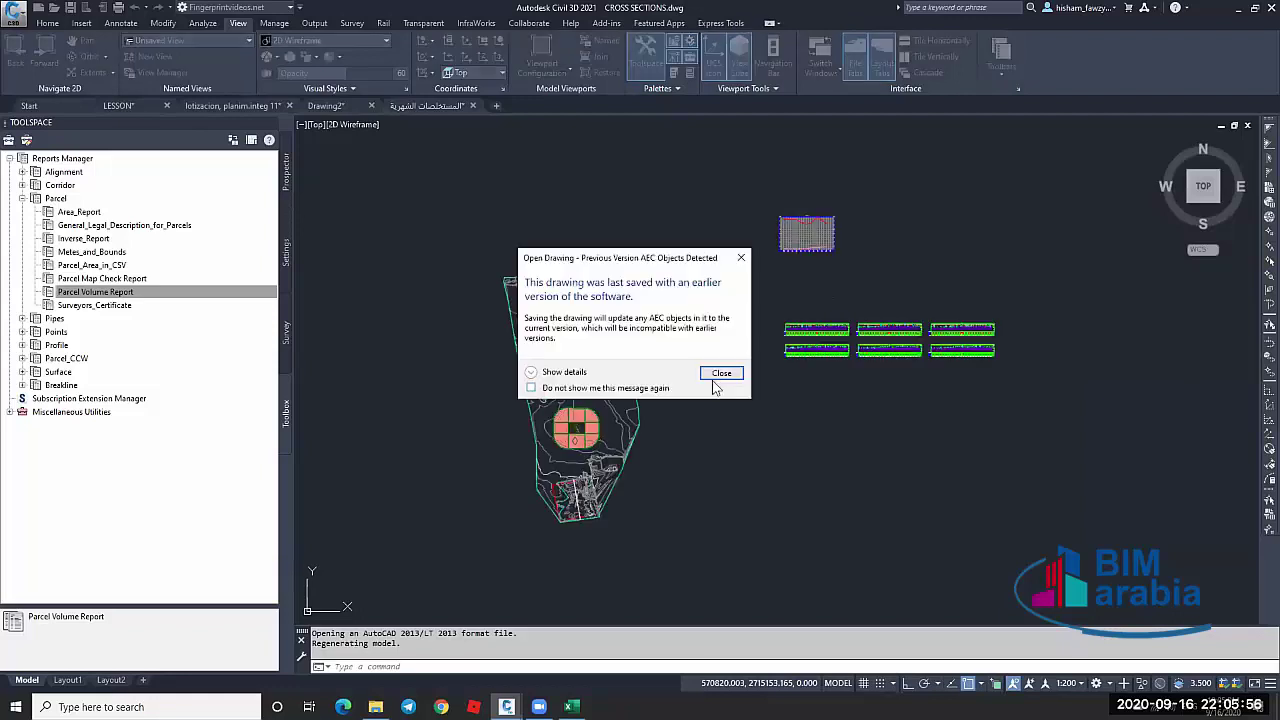
Dismiss the version warning and erase all 41 sample lines using Select Similar
left_click(722, 372)
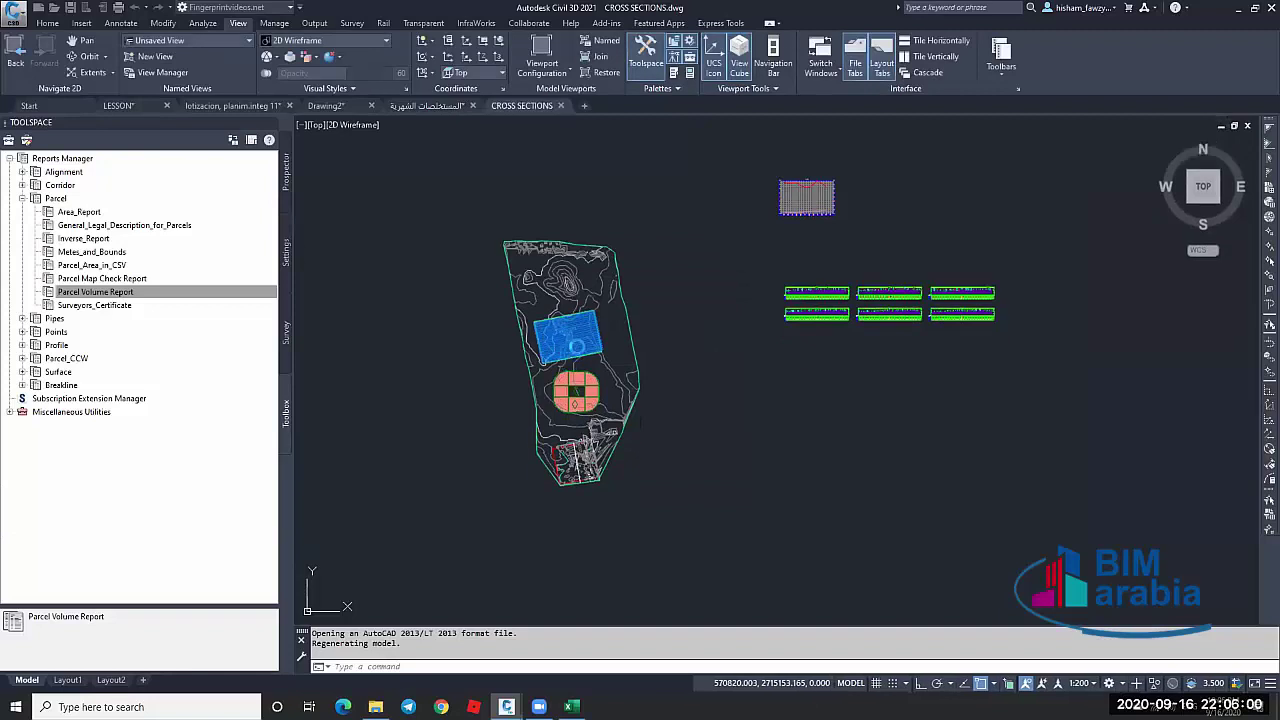
scroll(576, 350, "up", 2)
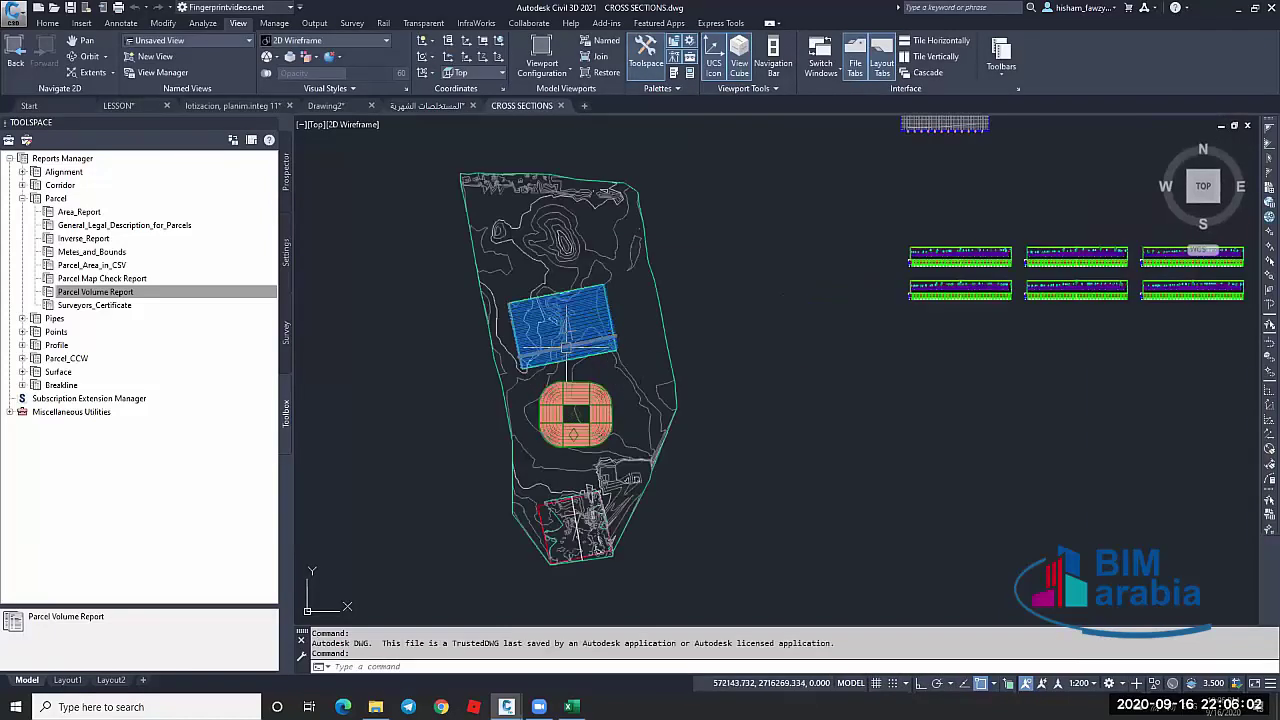
scroll(566, 348, "up", 4)
left_click(621, 347)
right_click(621, 347)
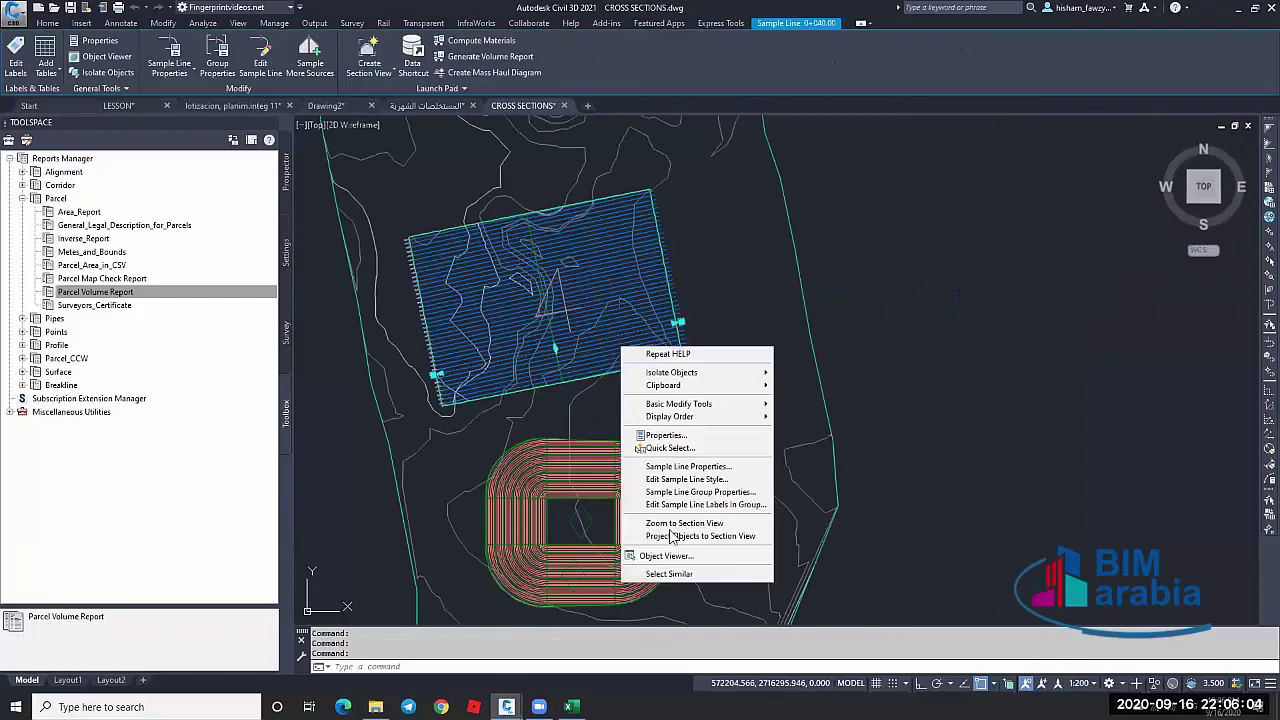
left_click(669, 574)
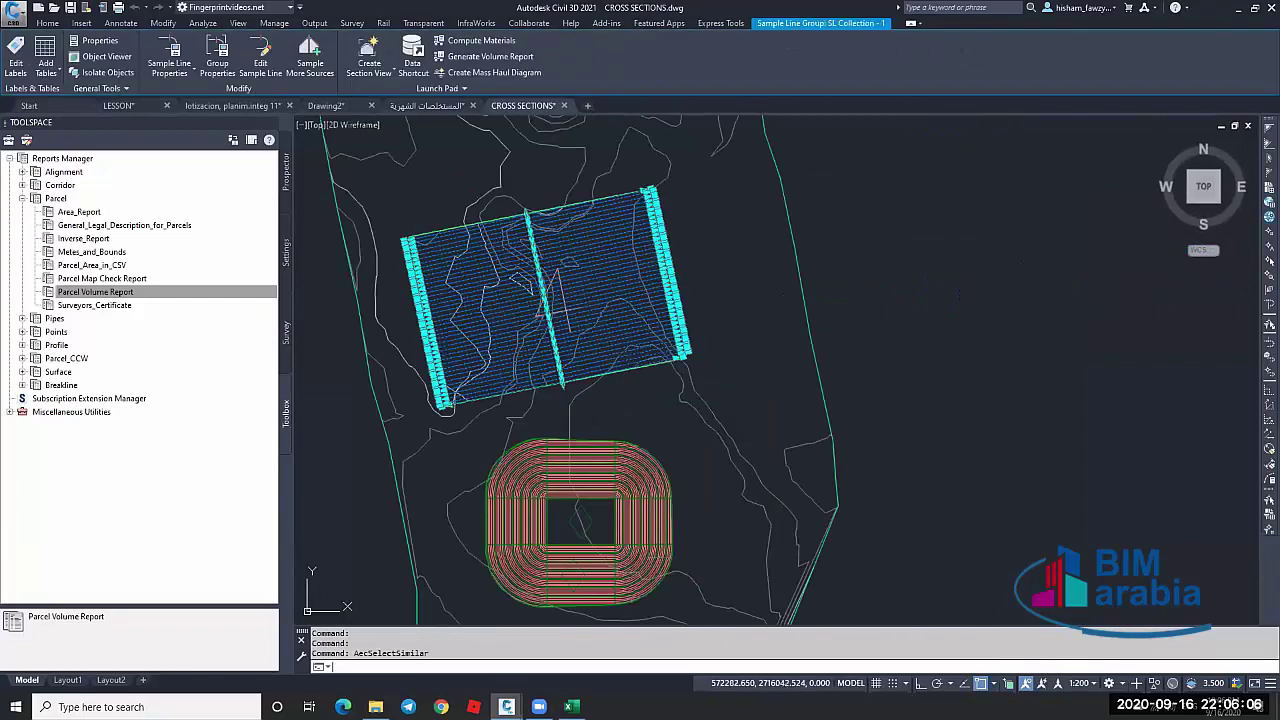
type("e")
key("Return")
Start pasting the copied parcel block into the drawing with Ctrl+V
scroll(571, 309, "up", 6)
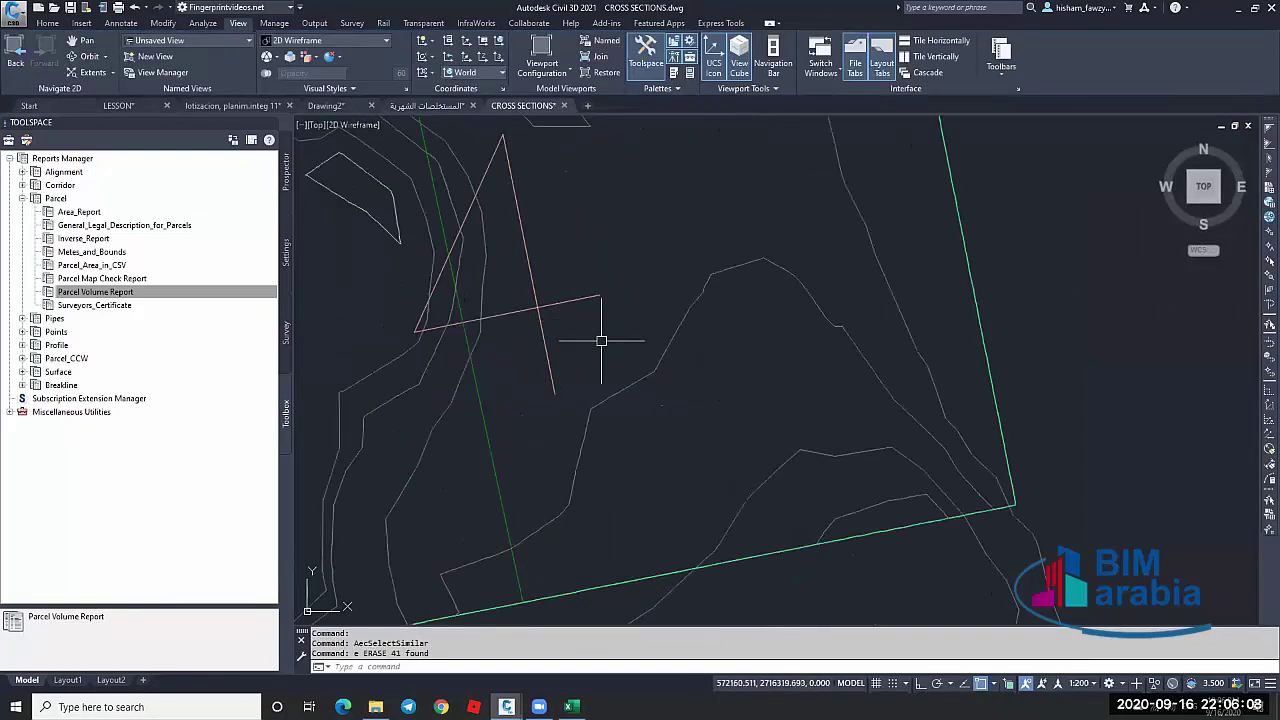
key("ctrl+v")
scroll(634, 423, "down", 5)
scroll(663, 414, "up", 5)
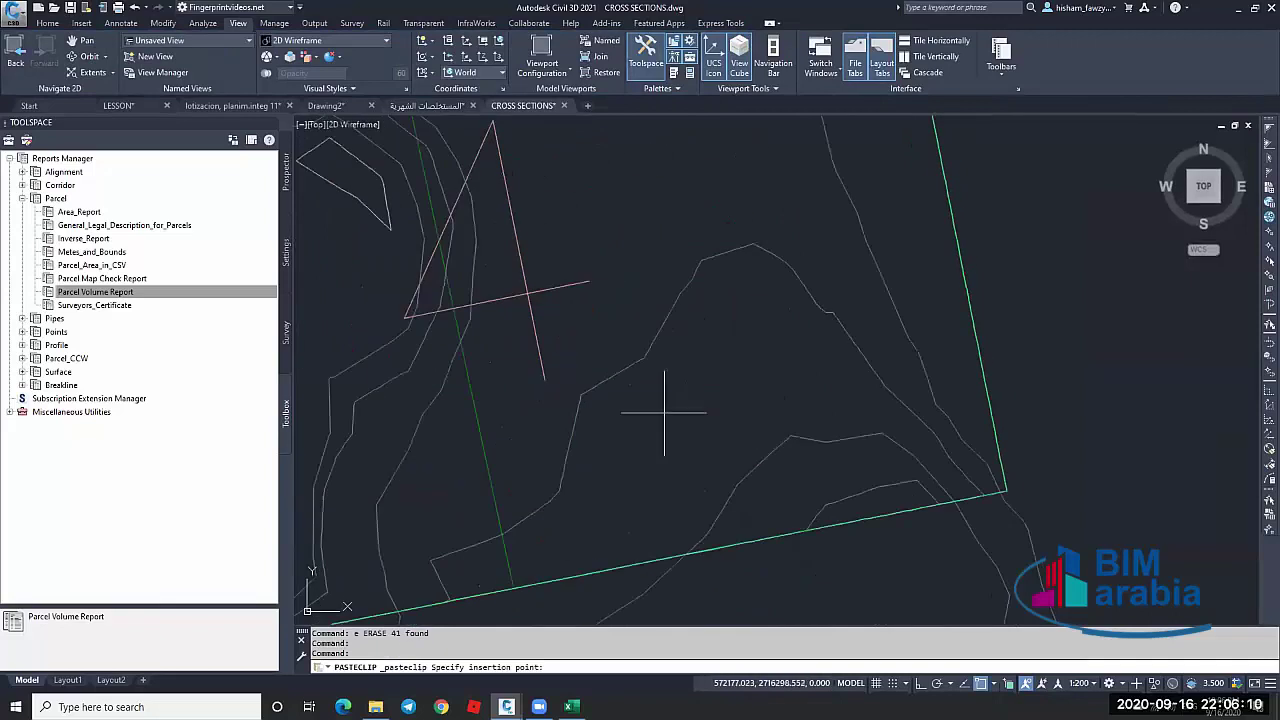
Cancel PASTECLIP, switch to the Home tab and select parcel 287's label
scroll(690, 306, "down", 5)
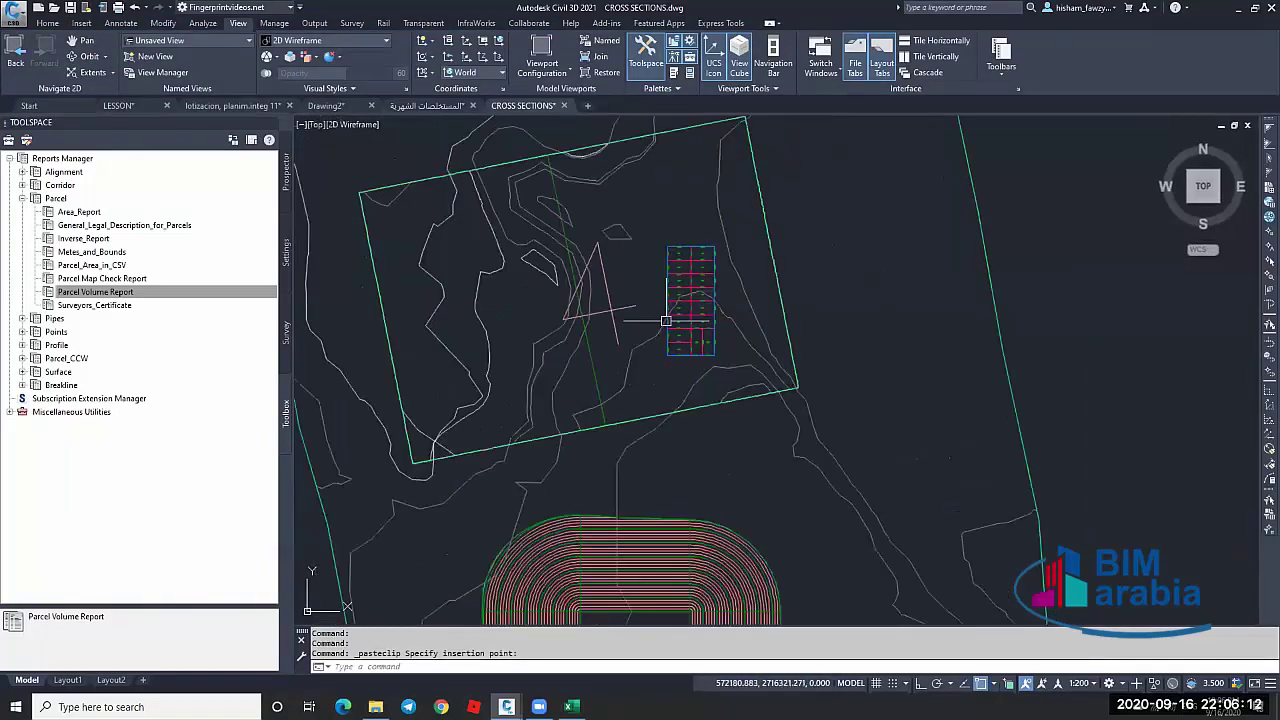
middle_click_drag(714, 306, 654, 303)
scroll(654, 302, "up", 6)
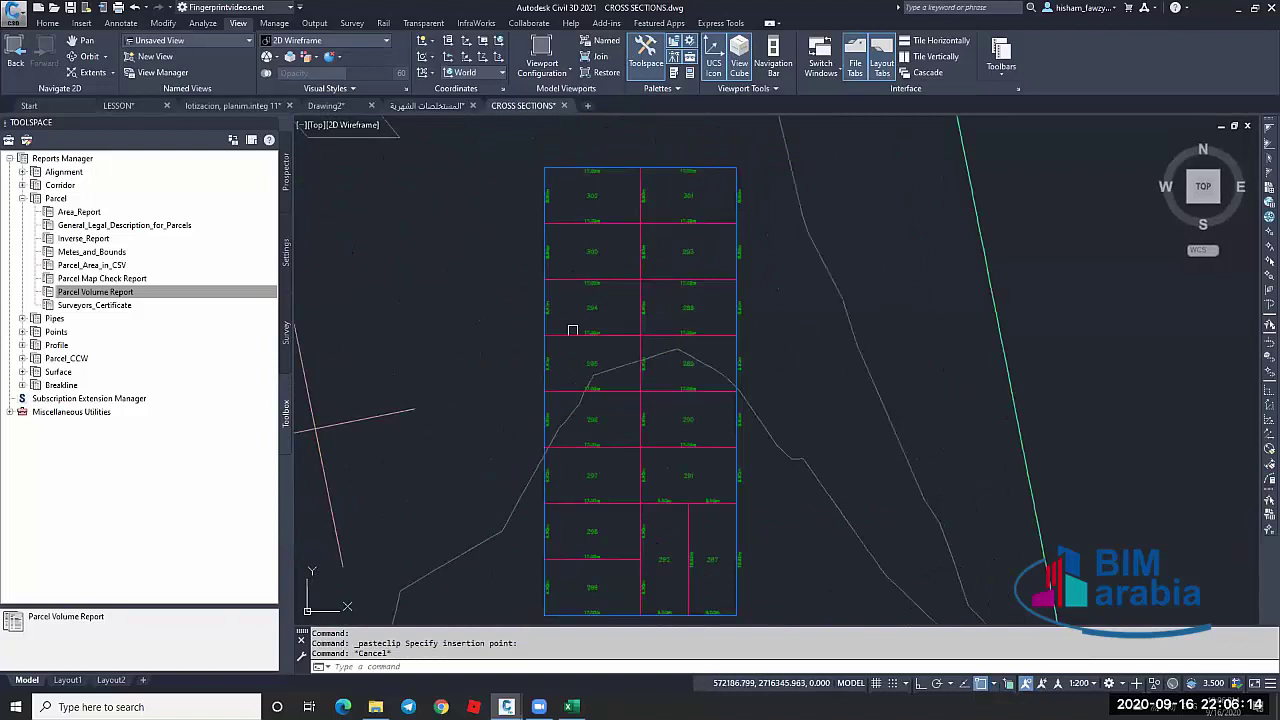
scroll(608, 242, "down", 3)
key("Escape")
scroll(605, 400, "up", 2)
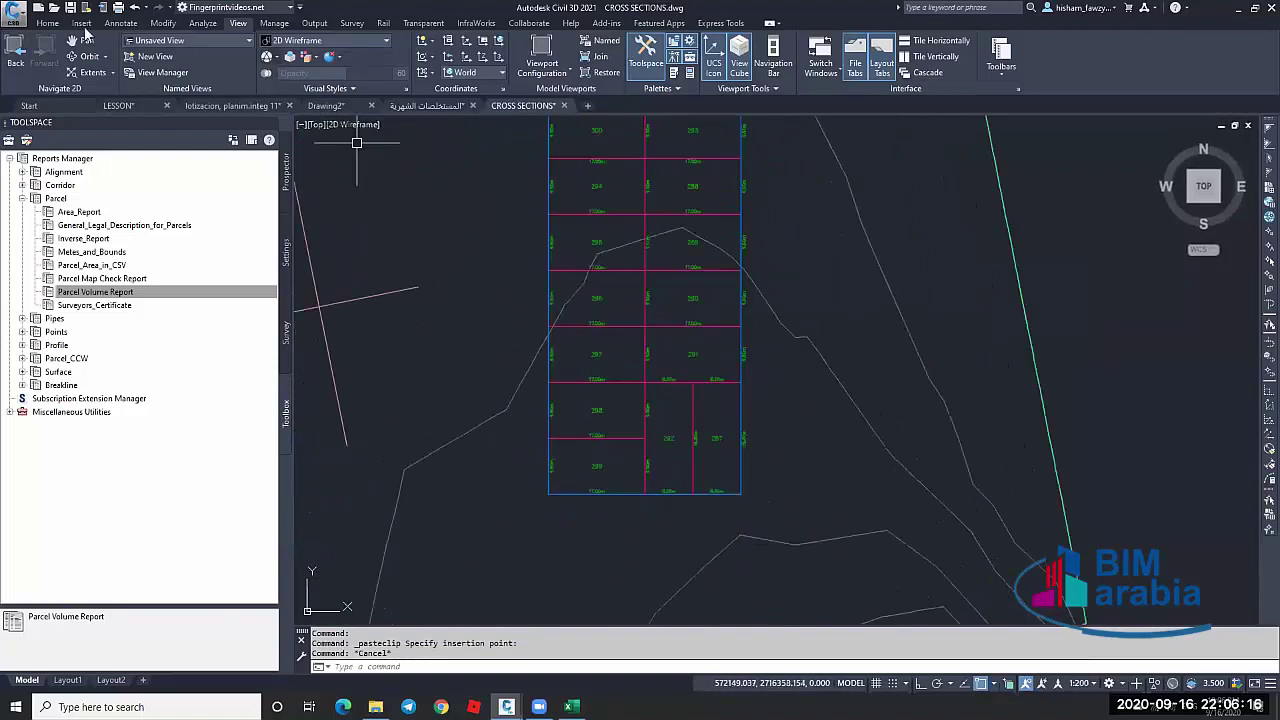
left_click(47, 22)
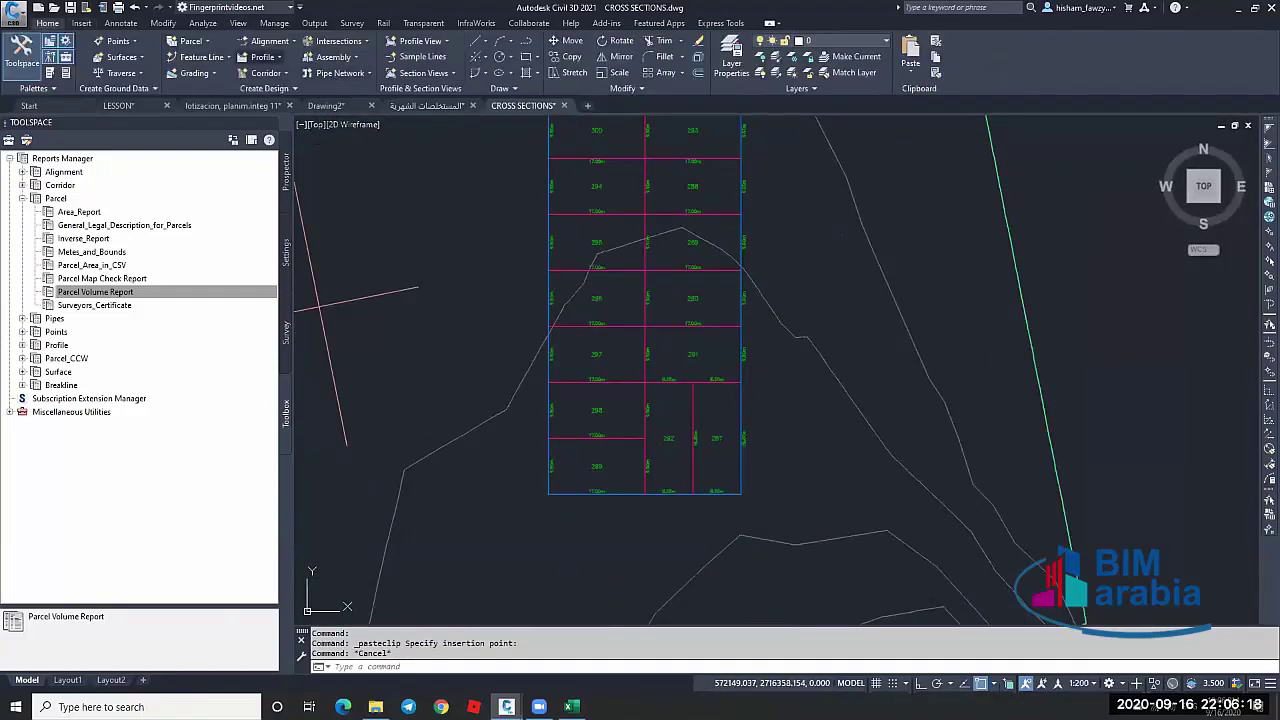
left_click(716, 432)
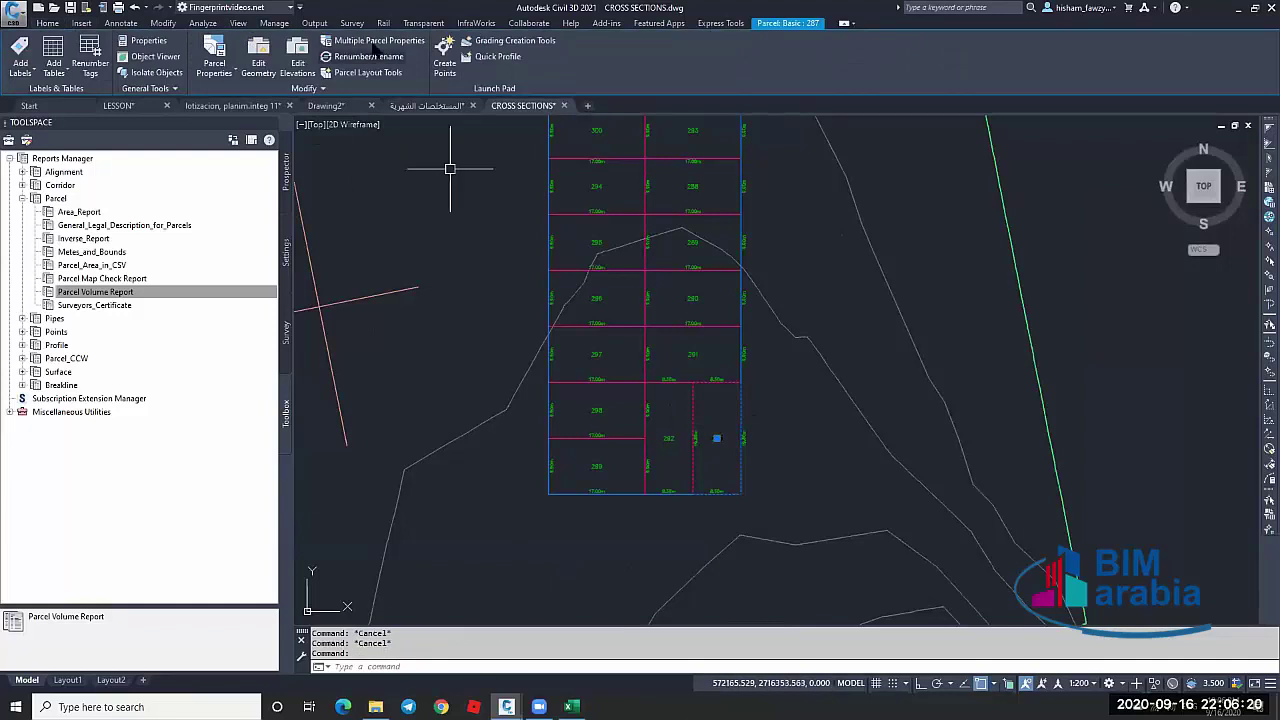
Renumber parcels from 1 by 1 along a line through parcels 299, 287 and the left column
left_click(370, 56)
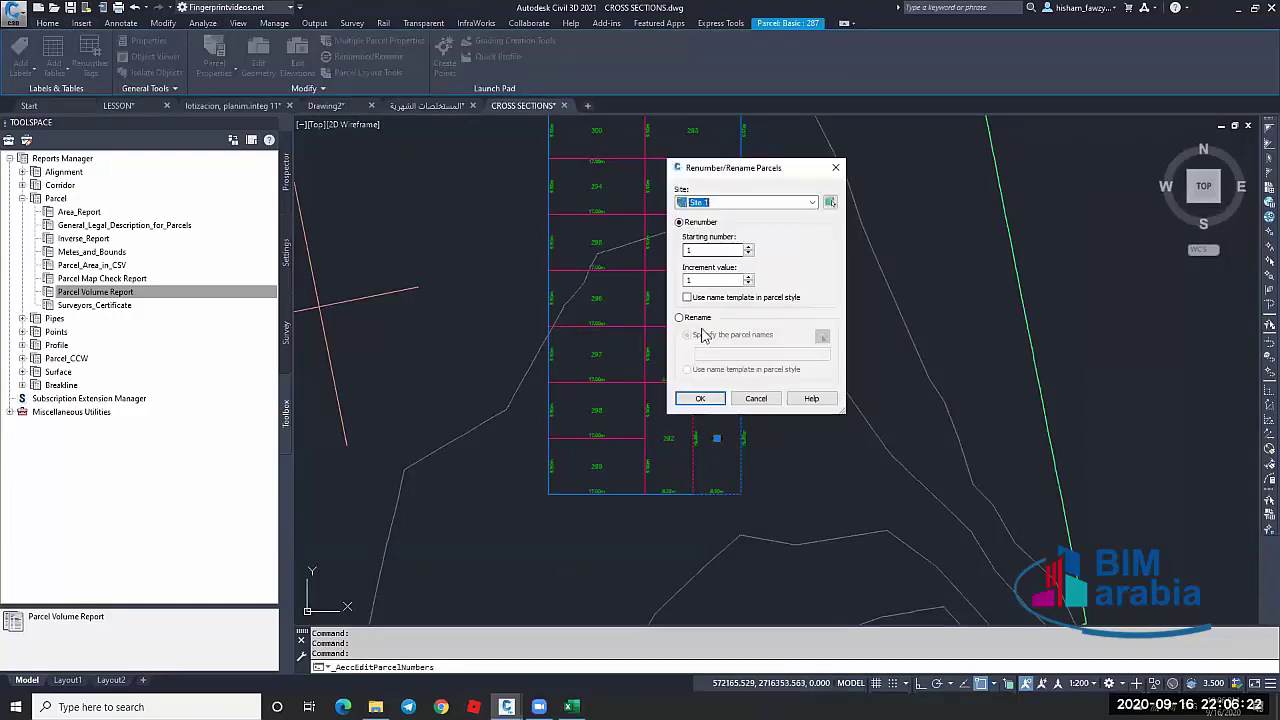
left_click(703, 398)
left_click(727, 452)
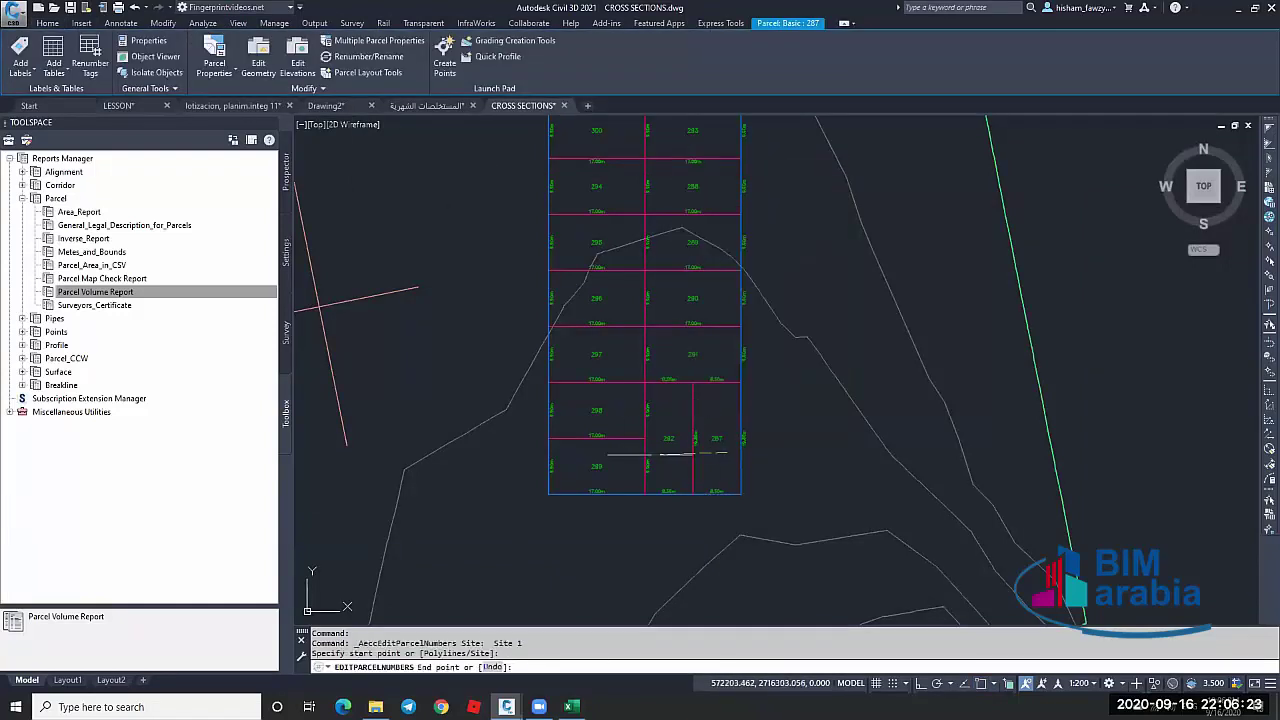
left_click(625, 460)
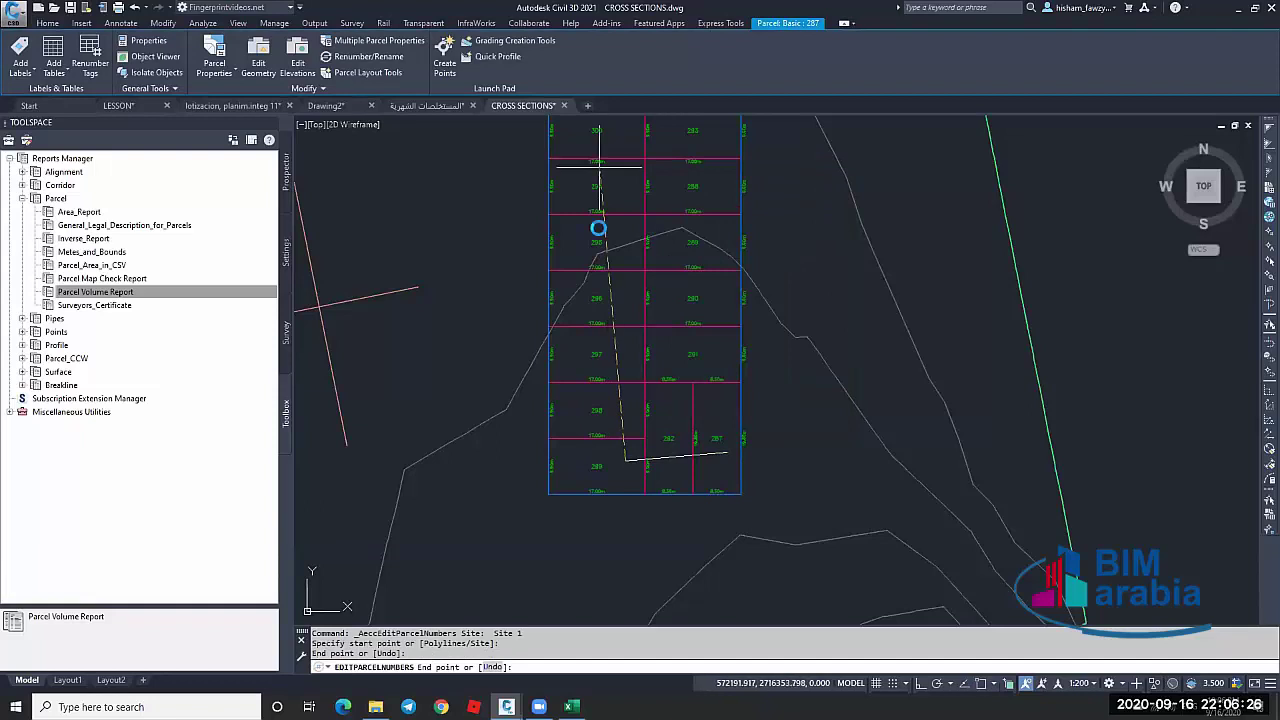
scroll(596, 220, "down", 2)
left_click(598, 200)
left_click(650, 196)
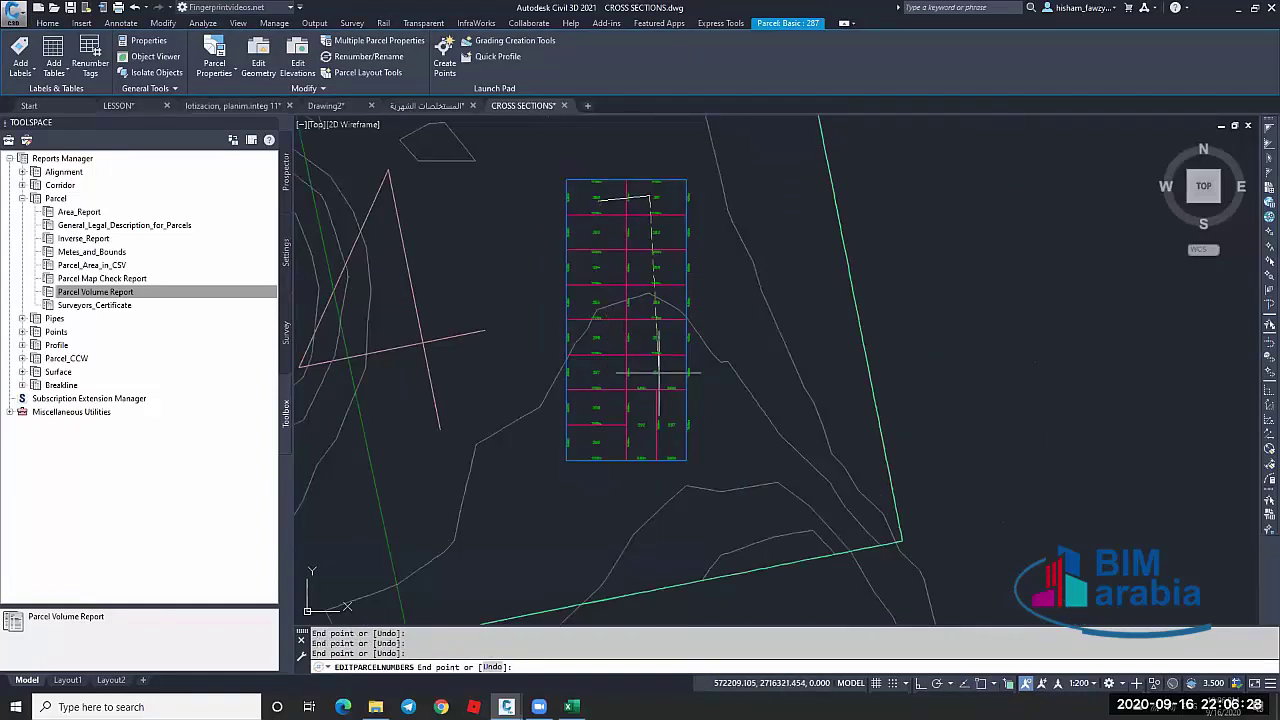
key("Return")
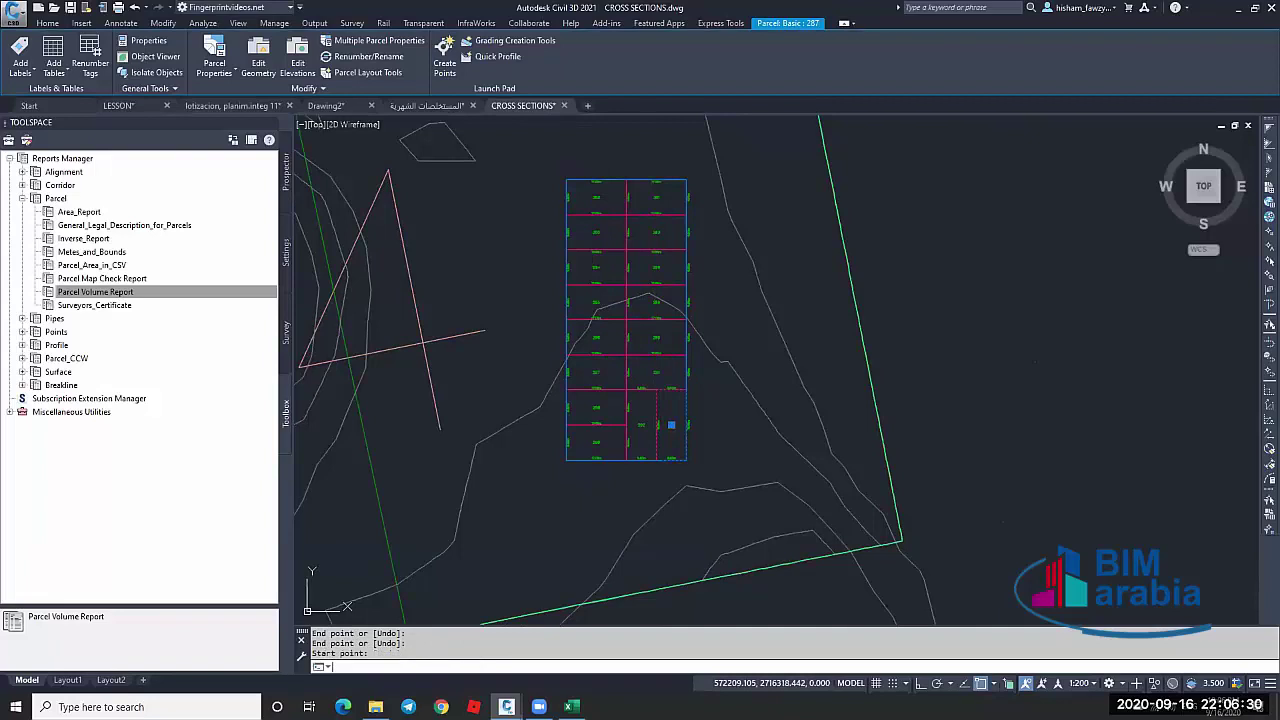
Regenerate the drawing with R and inspect parcels 287 and 302
scroll(690, 402, "up", 4)
scroll(708, 417, "down", 1)
key("Escape")
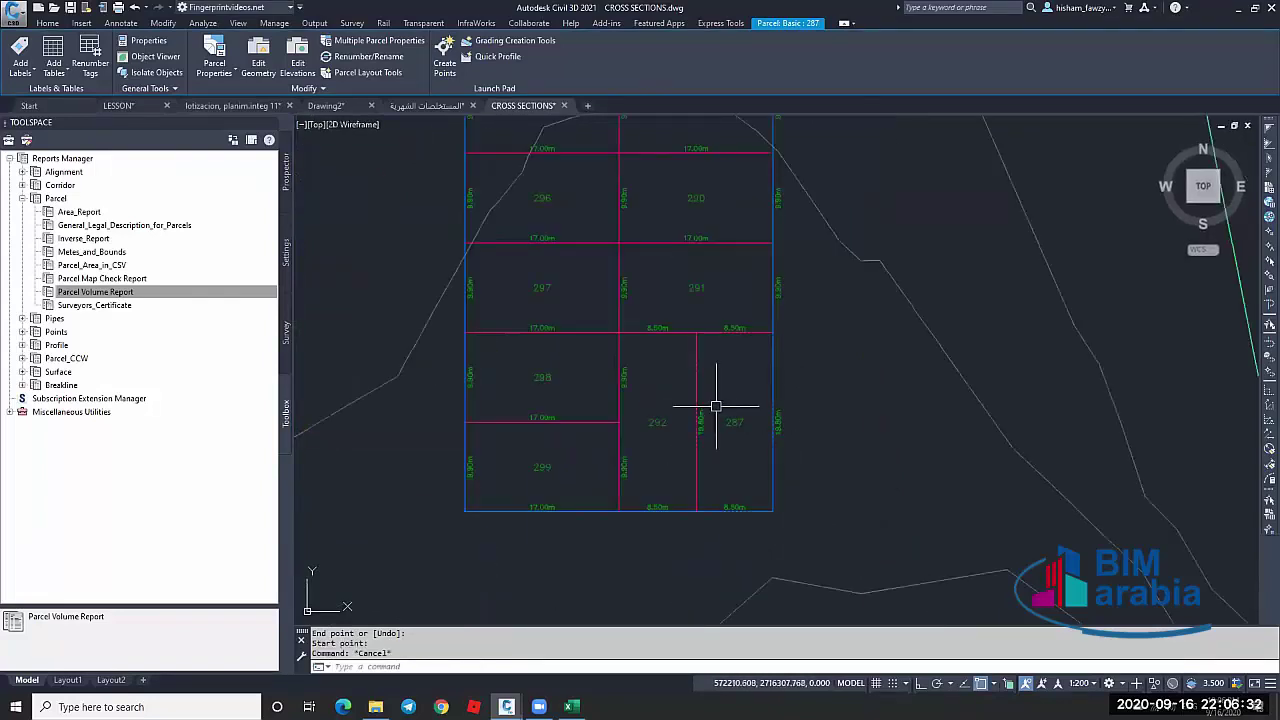
type("r")
key("Return")
left_click(734, 422)
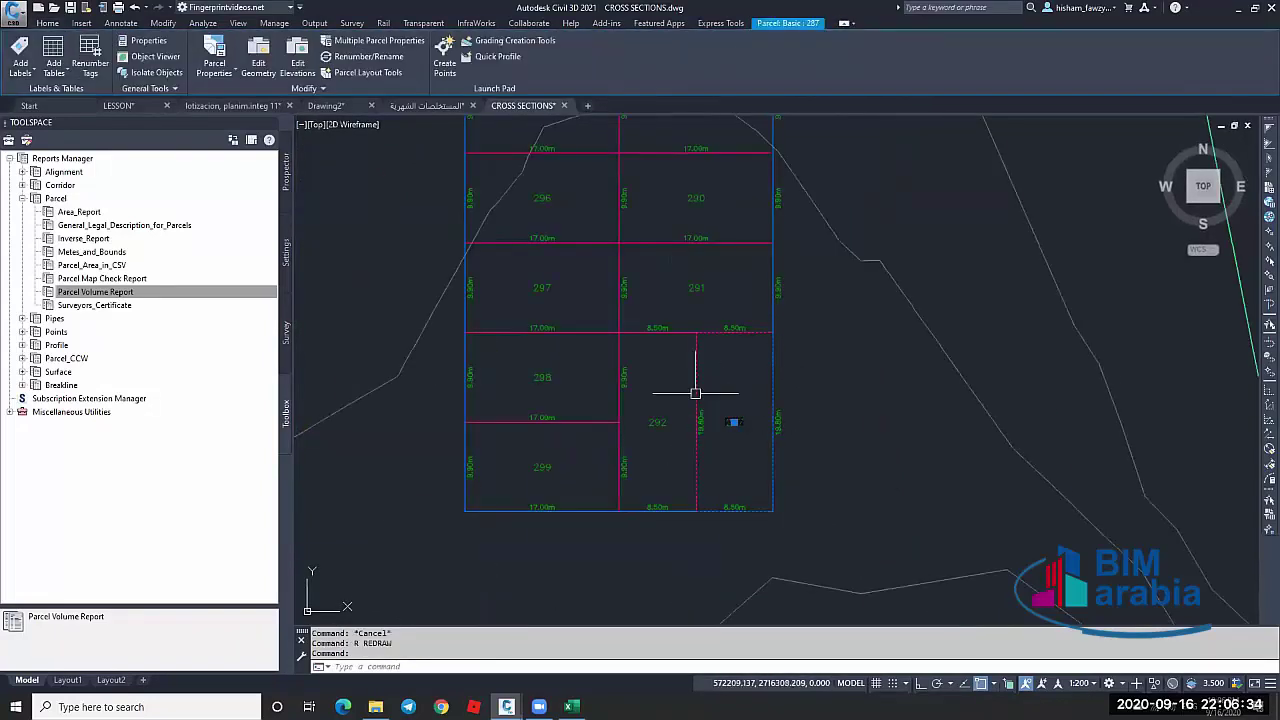
scroll(694, 386, "down", 2)
scroll(662, 276, "down", 3)
key("Escape")
key("Escape")
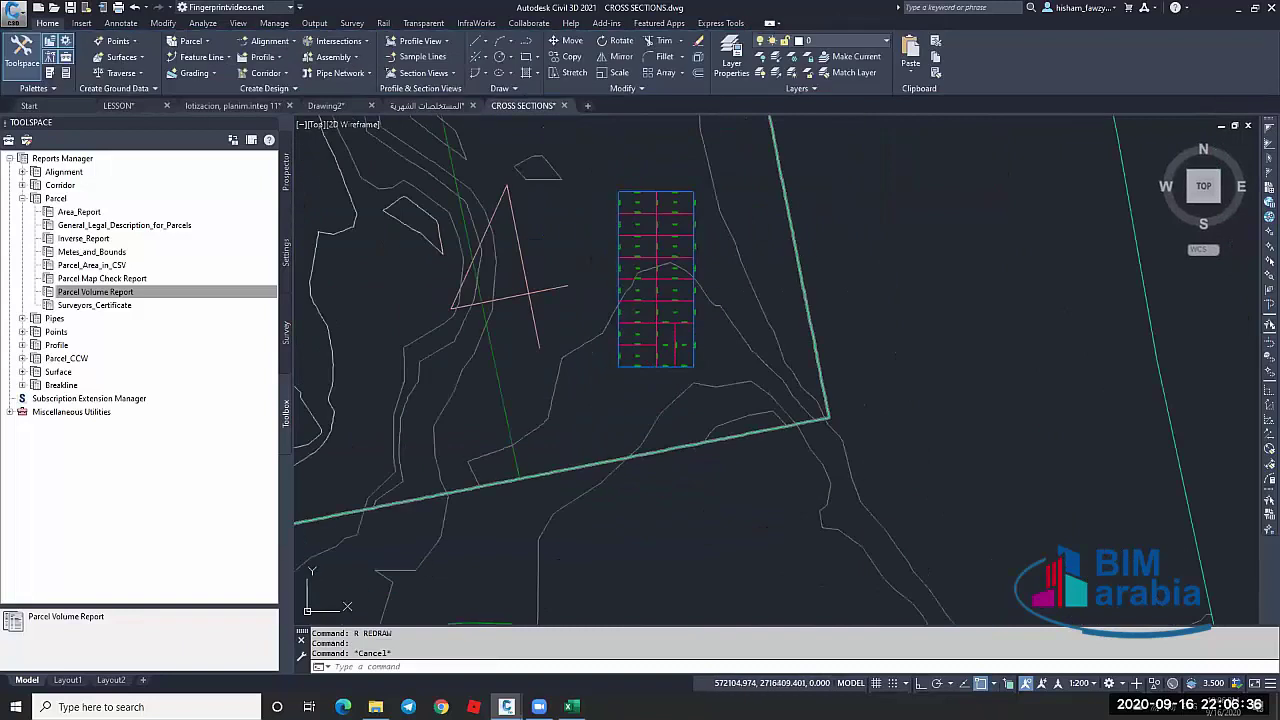
scroll(640, 200, "up", 5)
left_click(641, 198)
left_click(637, 201)
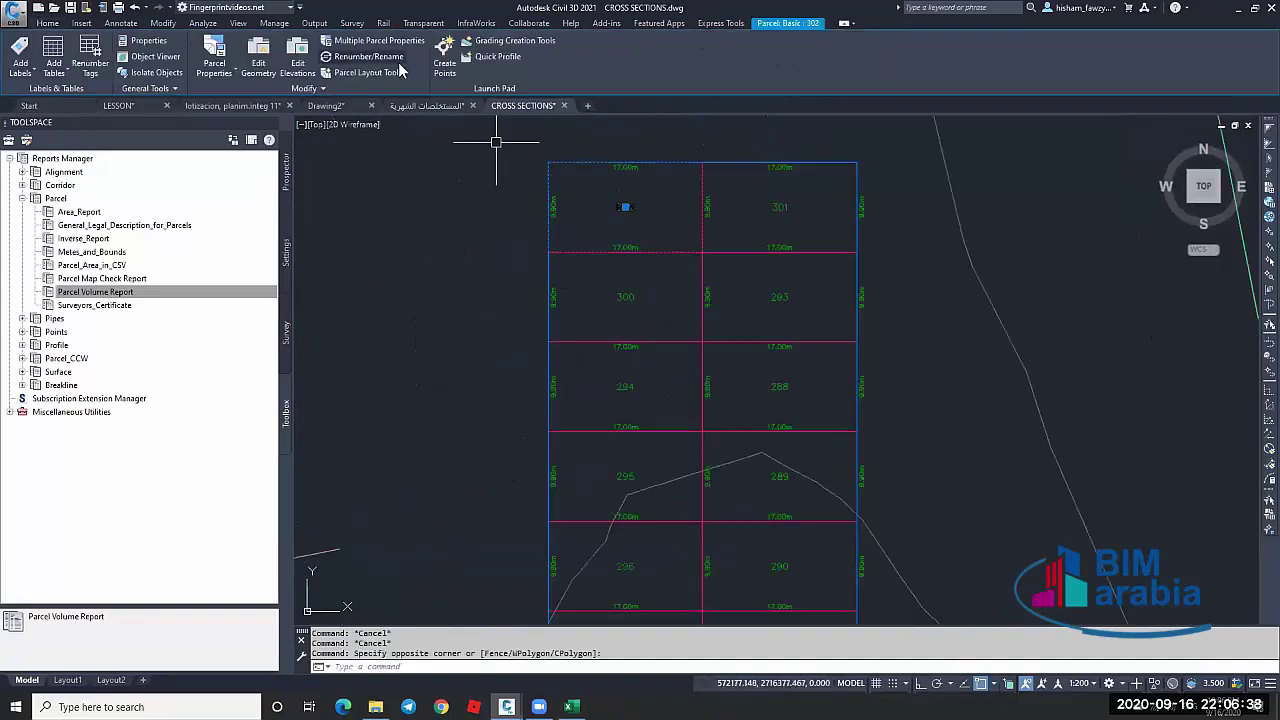
Renumber again along a line from parcel 302 down the parcel column
left_click(390, 56)
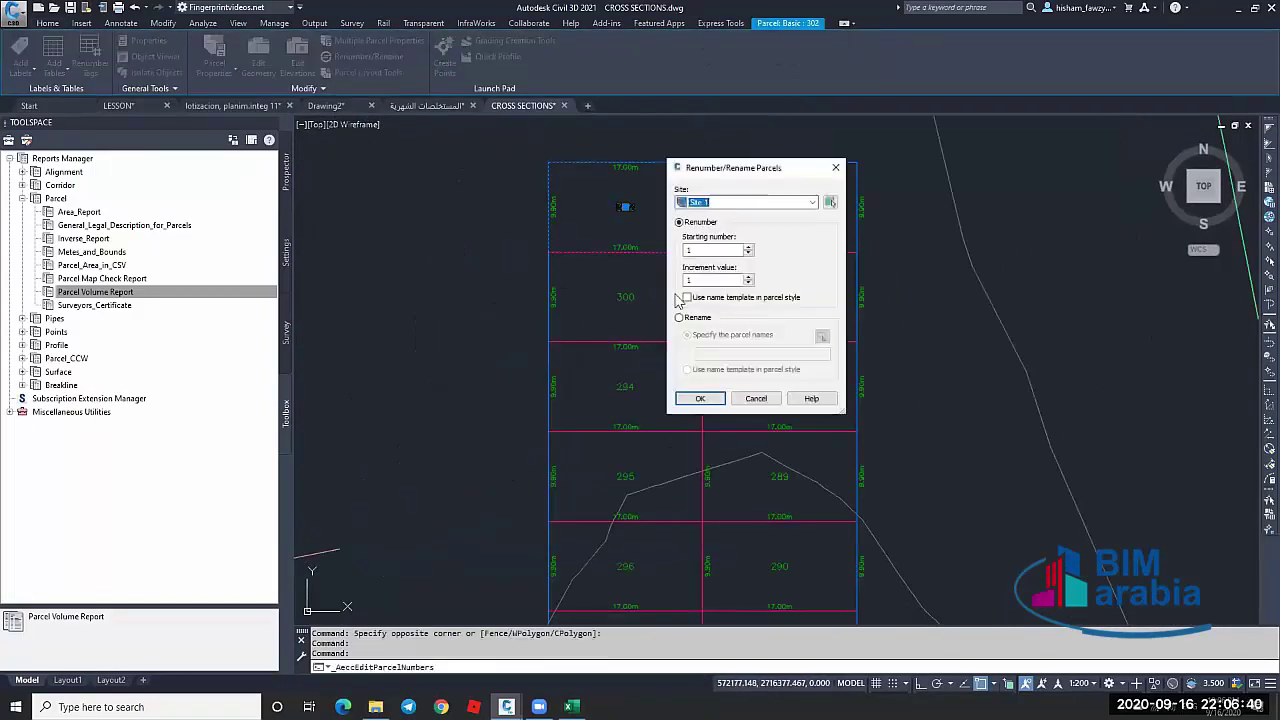
left_click(703, 398)
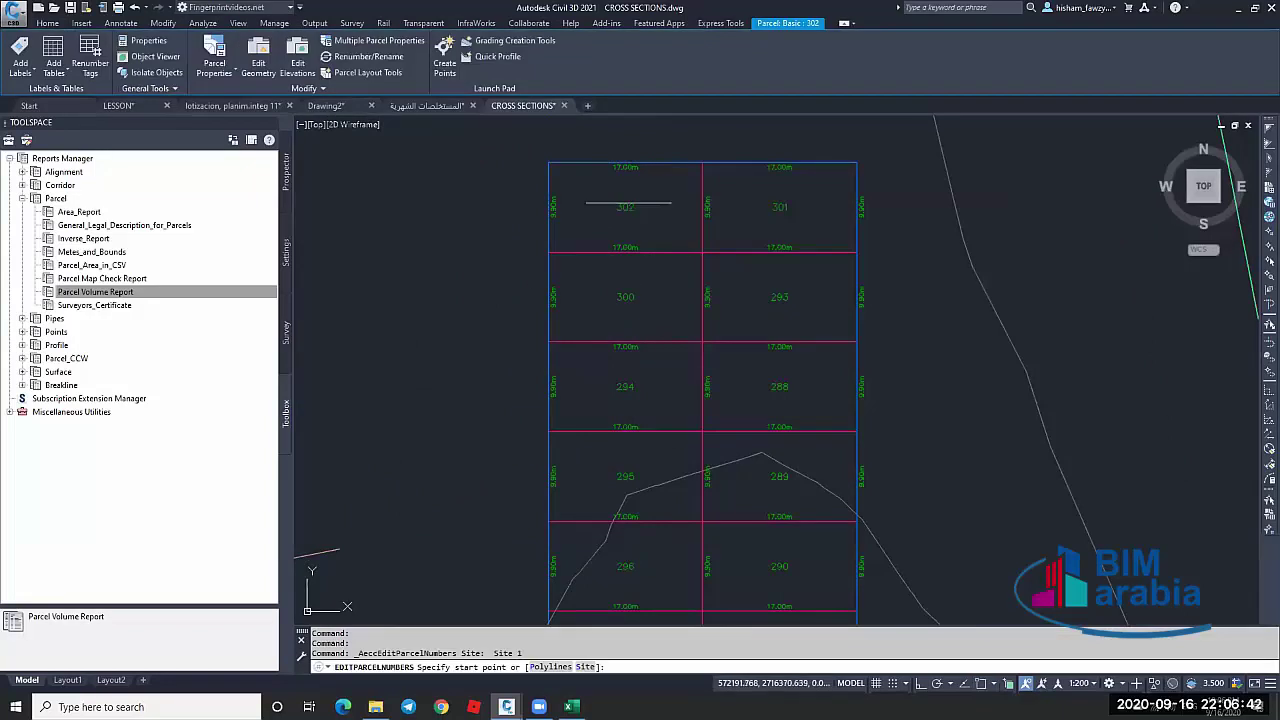
left_click(629, 205)
scroll(629, 205, "down", 4)
left_click(629, 455)
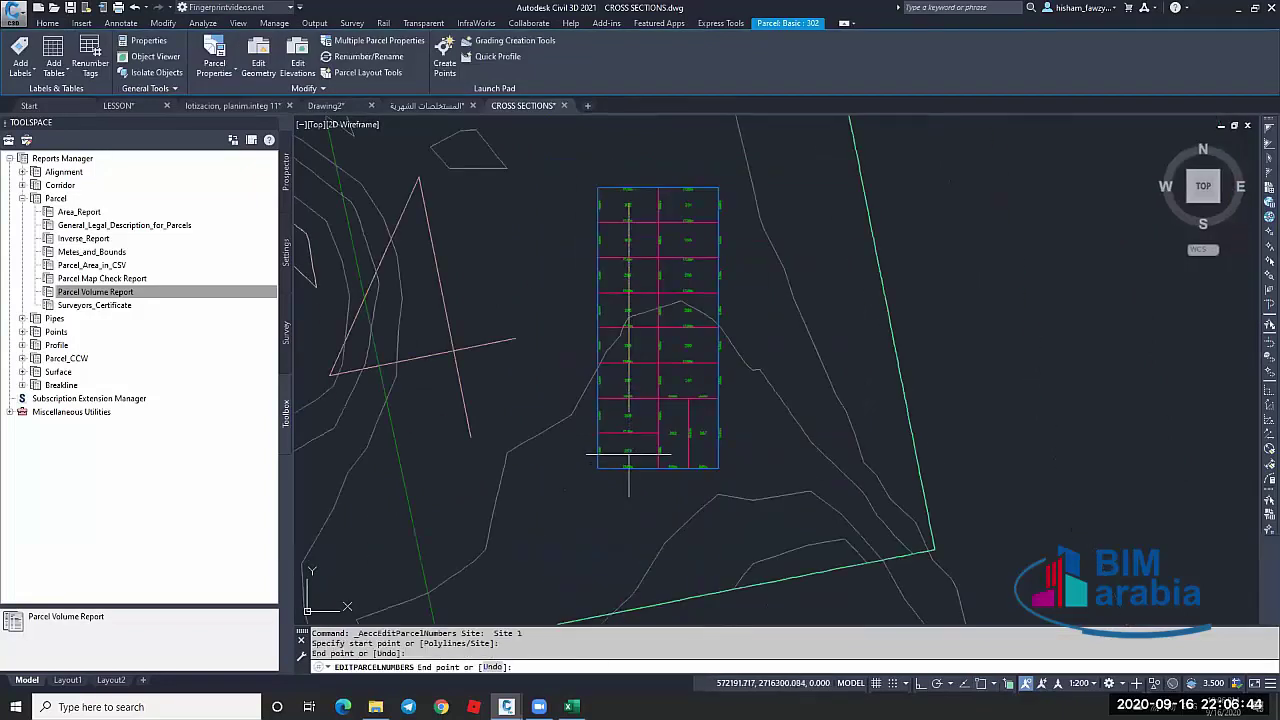
key("Return")
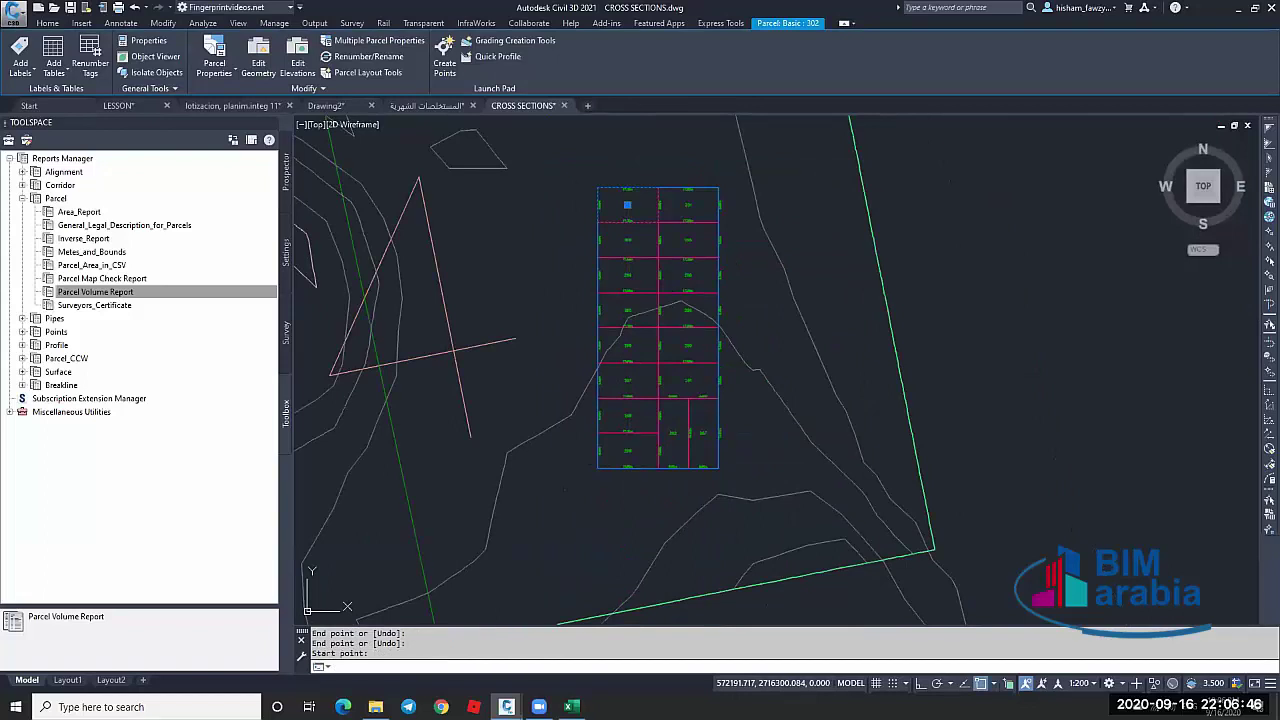
key("Escape")
key("Escape")
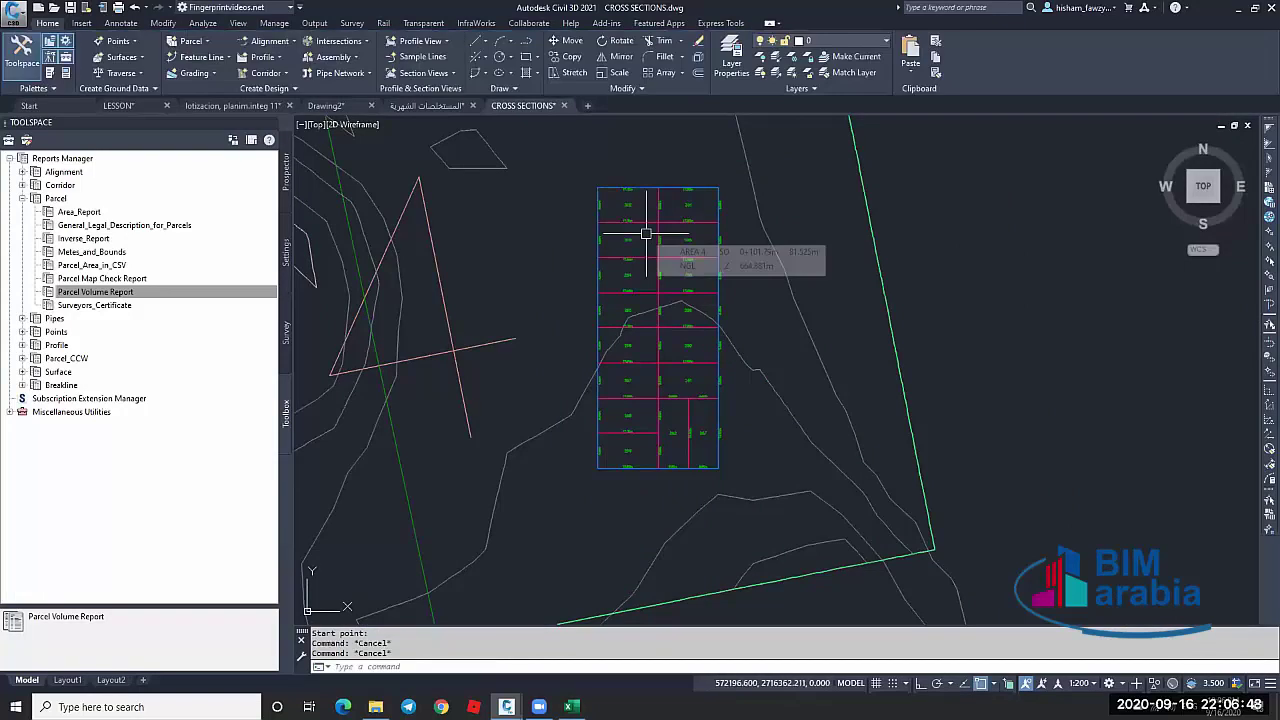
middle_click_drag(676, 248, 668, 242)
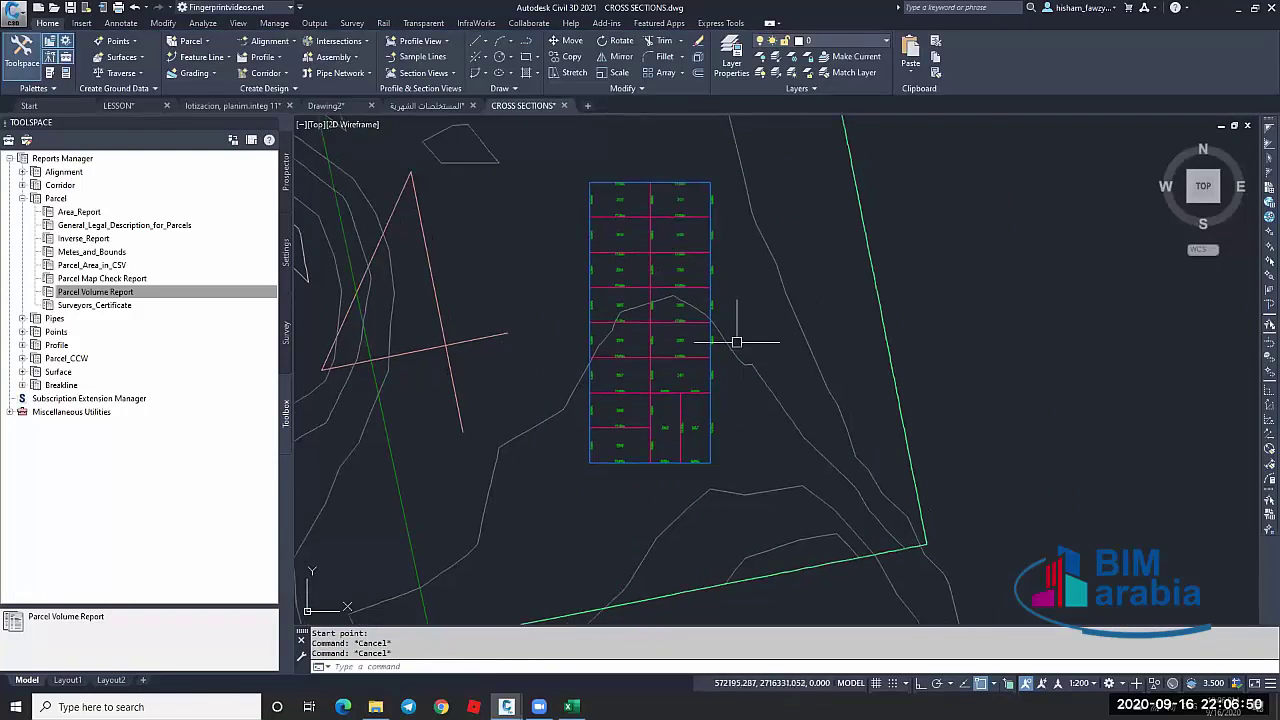
Execute the Parcel Volume Report with VOLUME as the volume surface
right_click(146, 294)
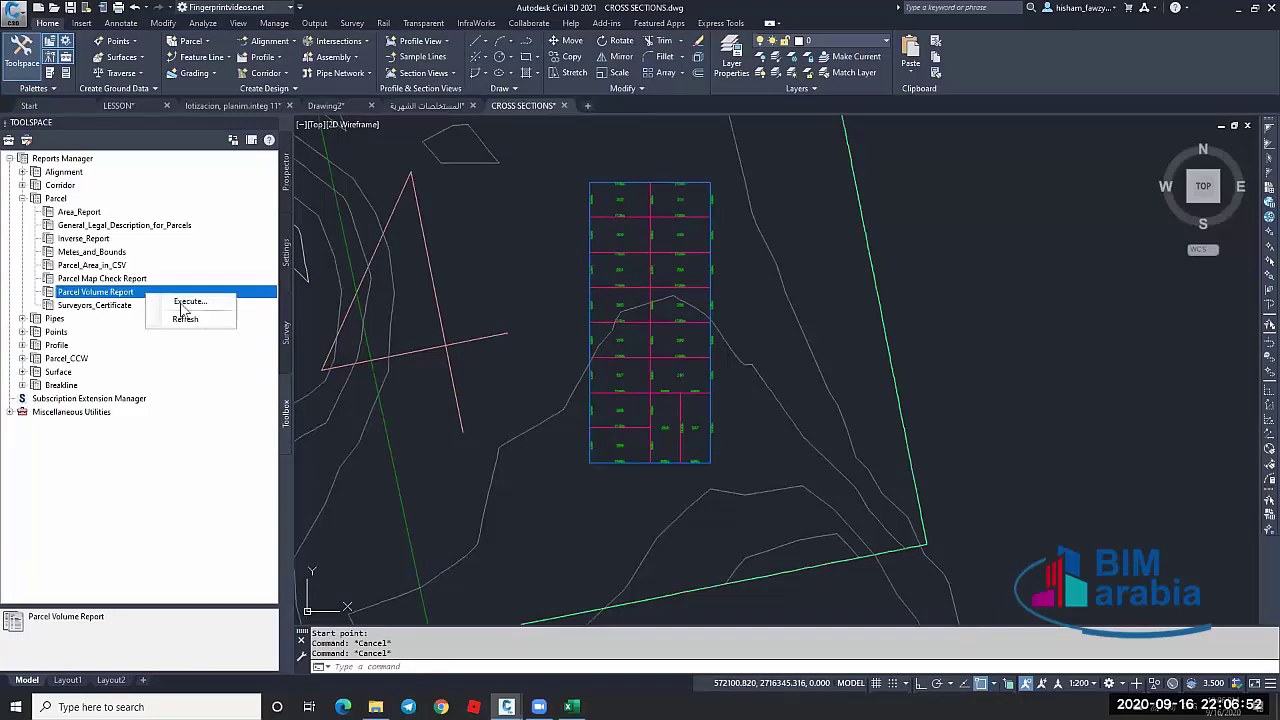
left_click(189, 301)
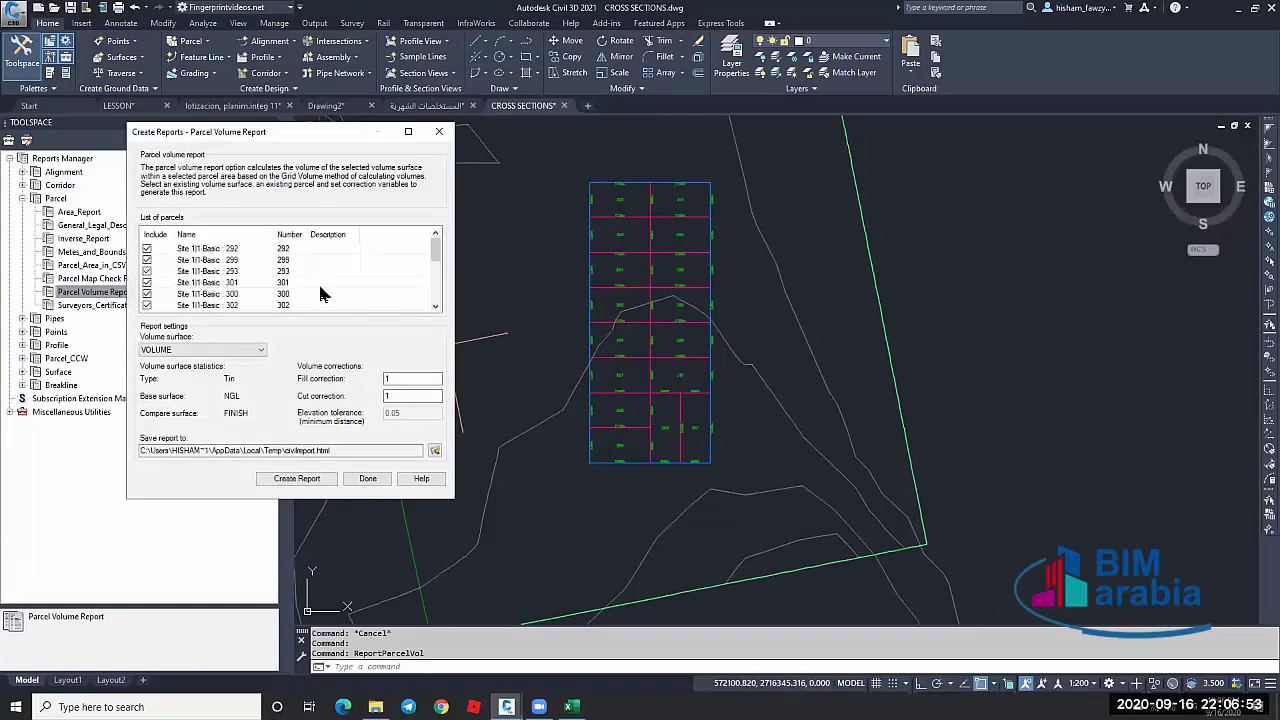
left_click(232, 349)
left_click(212, 361)
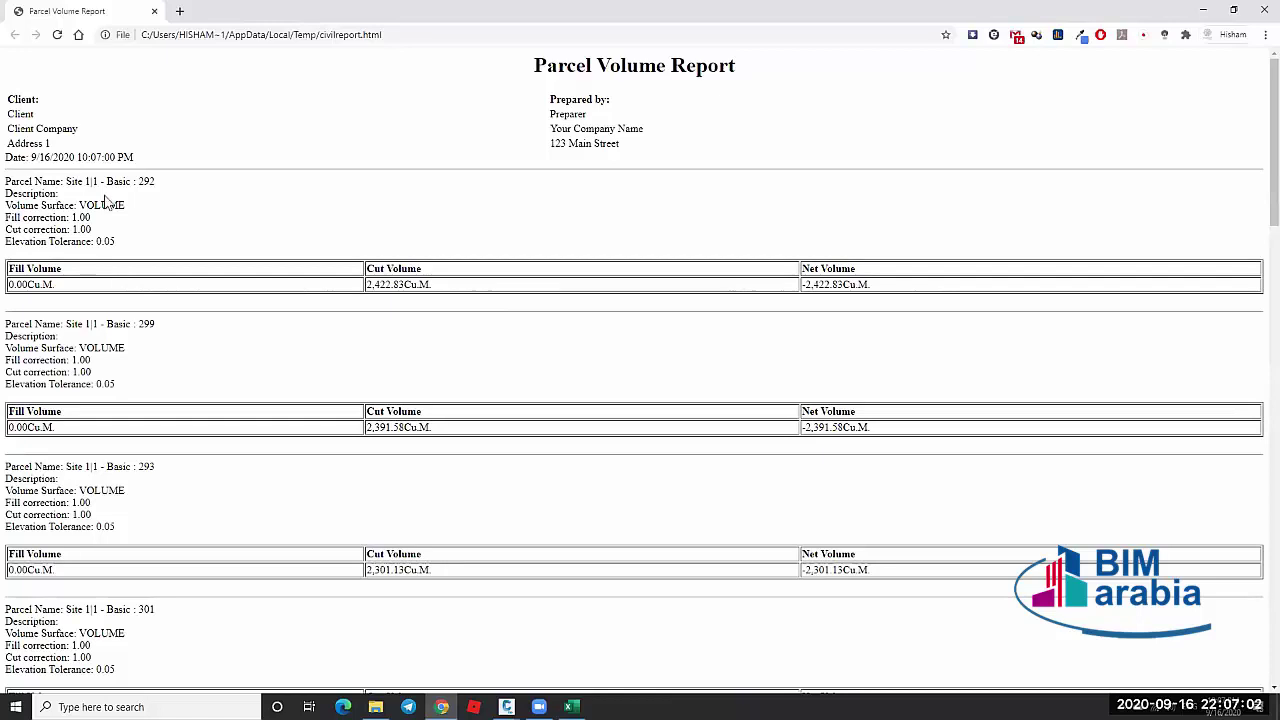
Read parcel 292's fill 0.00 and cut 2,422.83 Cu.M, then scroll through the other parcels
left_click_drag(139, 180, 157, 188)
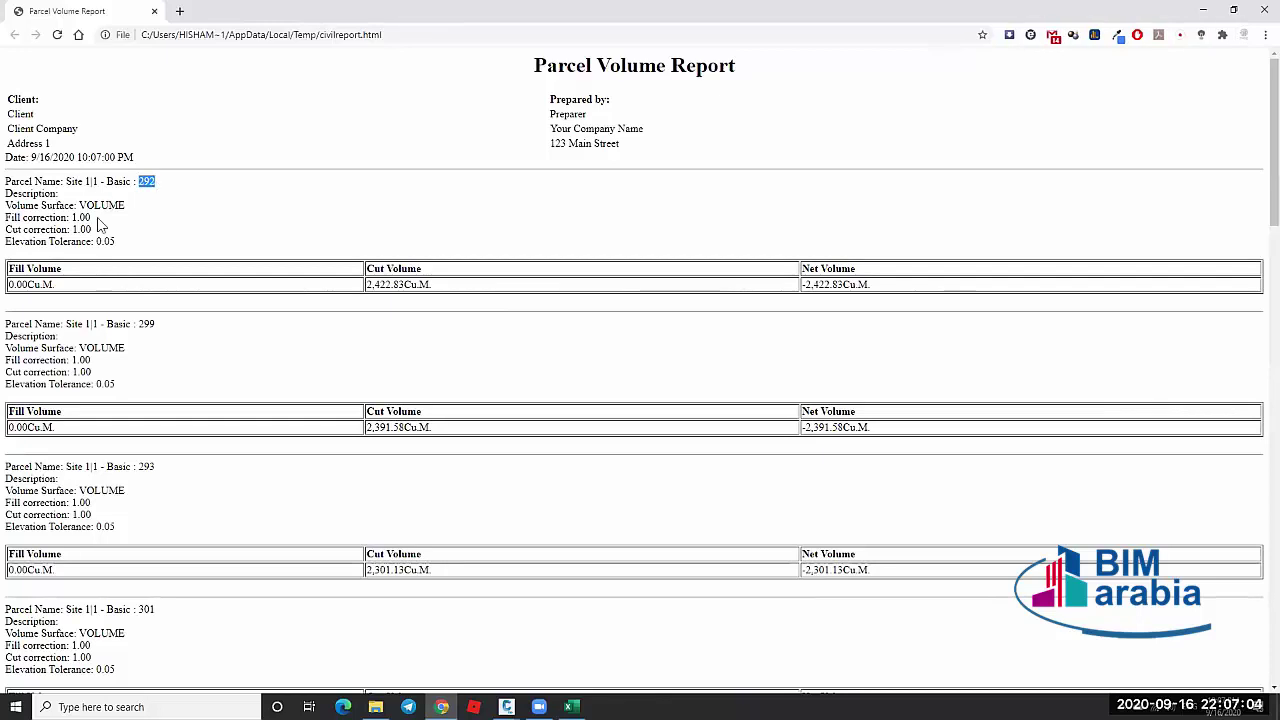
left_click_drag(76, 286, 8, 285)
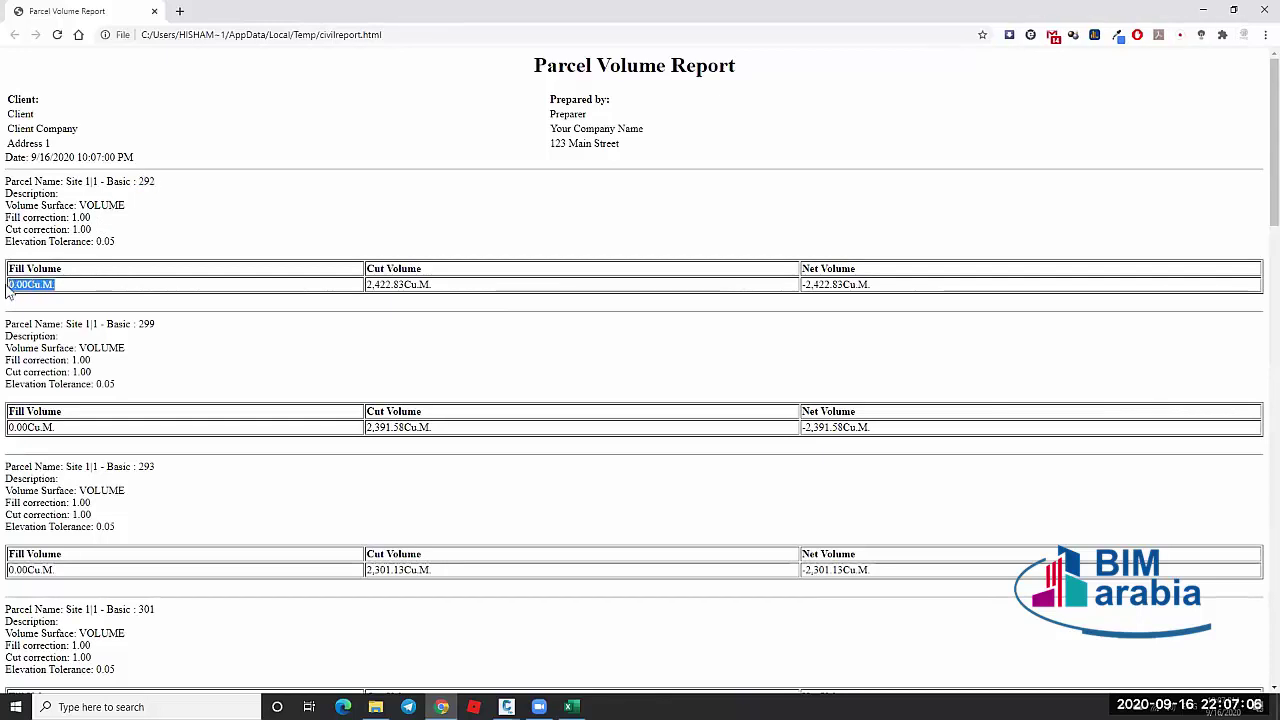
left_click_drag(432, 285, 368, 285)
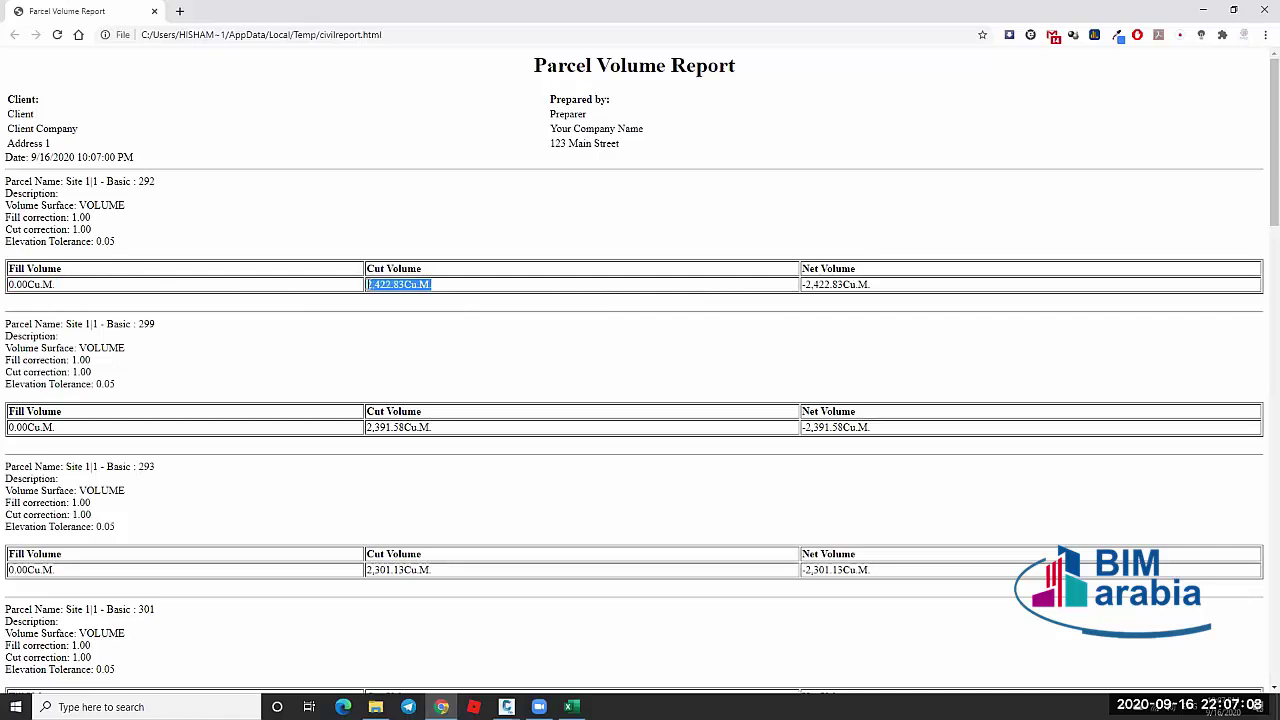
left_click_drag(200, 336, 131, 328)
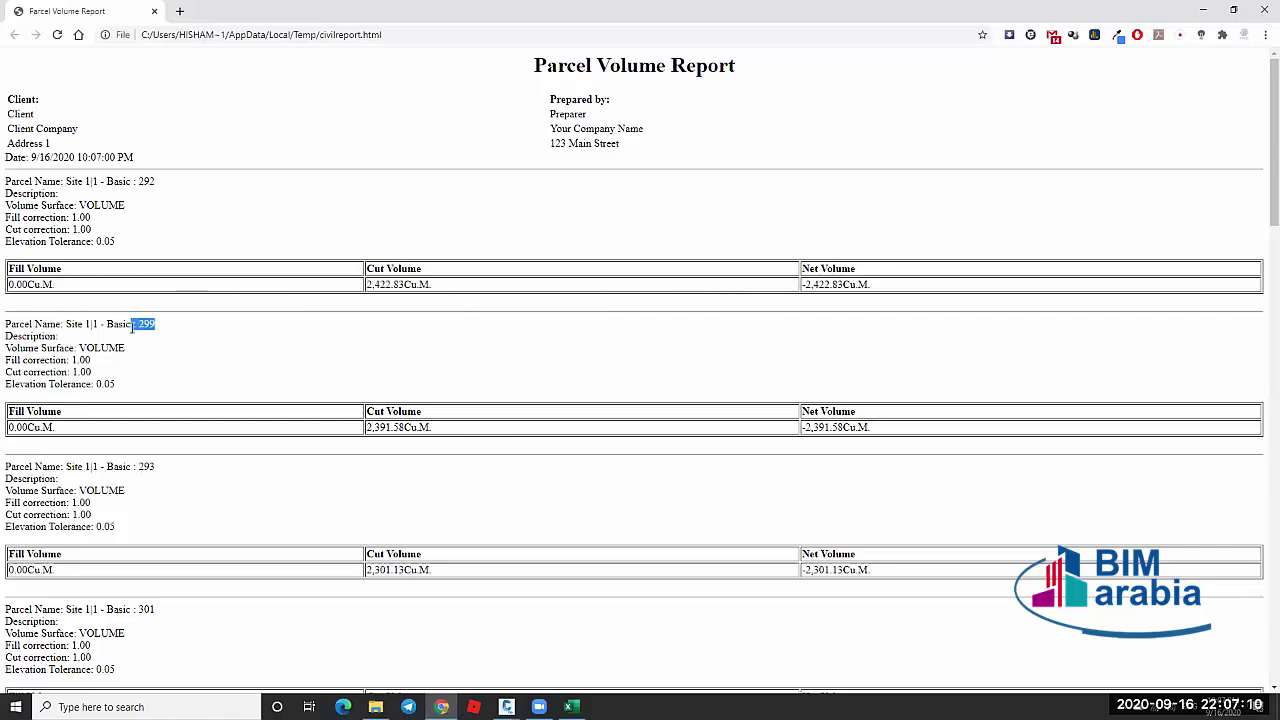
left_click(292, 428)
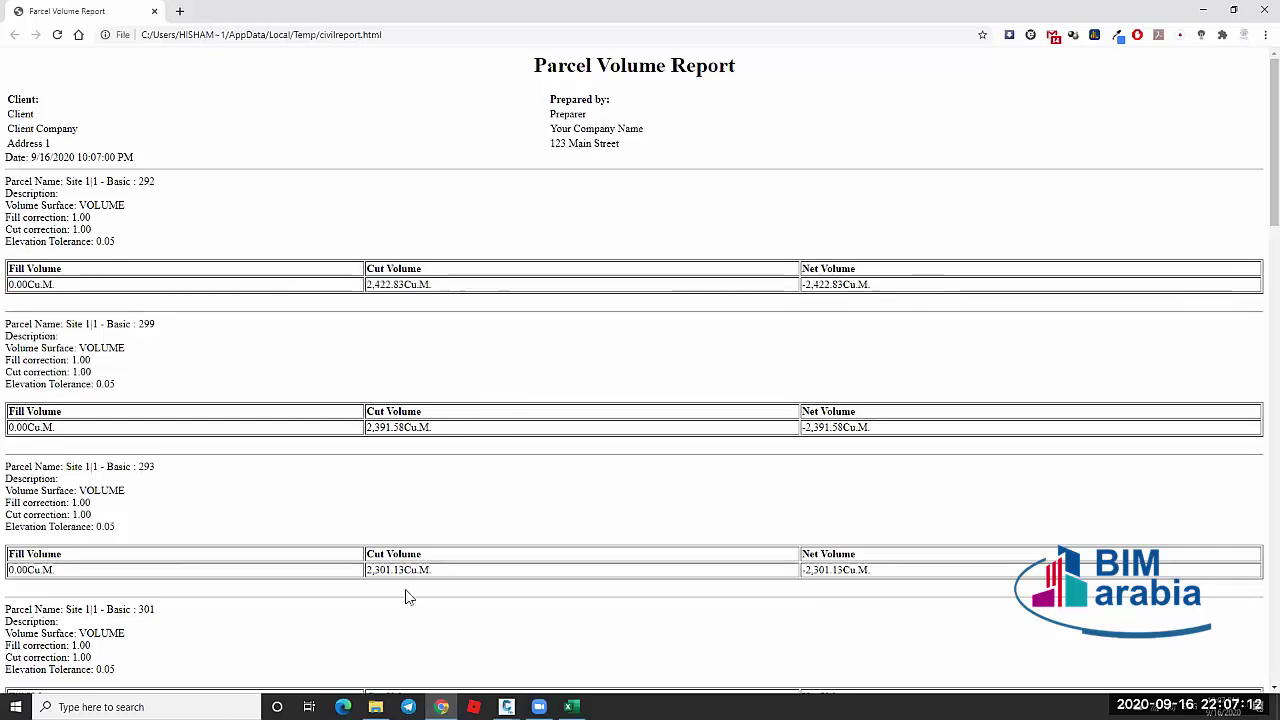
scroll(456, 306, "down", 1)
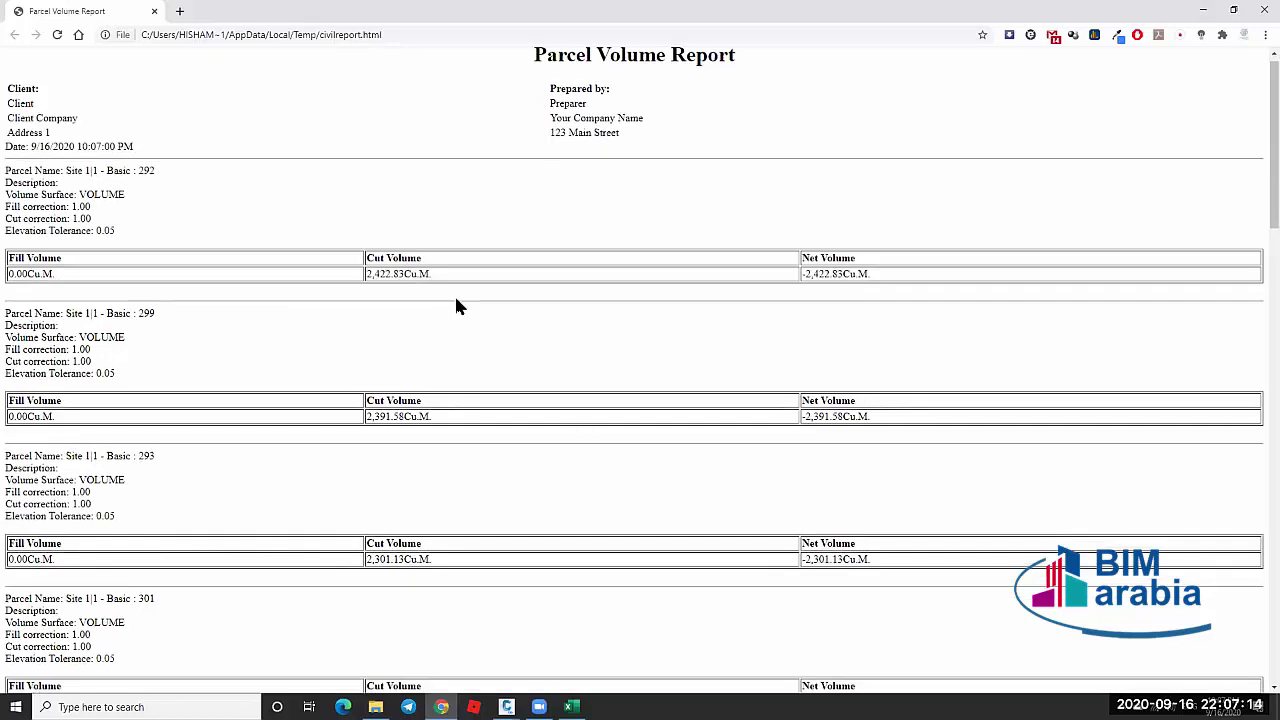
scroll(456, 306, "down", 5)
scroll(470, 310, "down", 1)
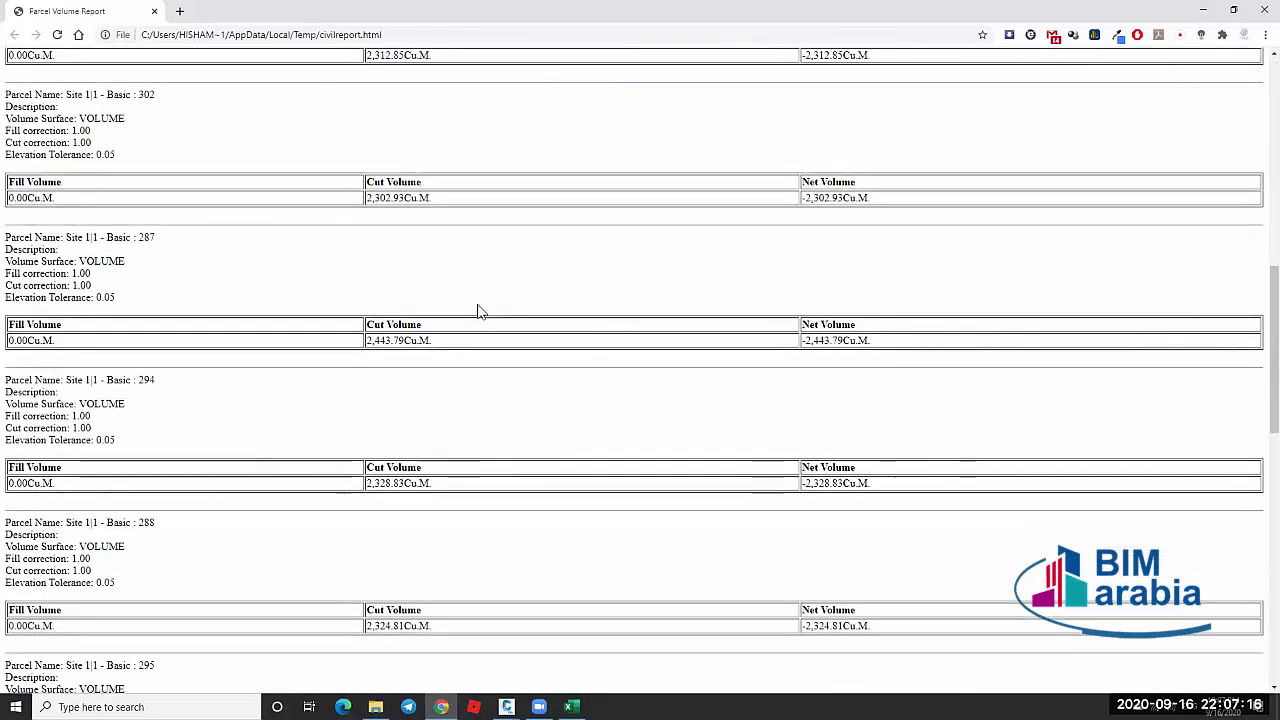
scroll(478, 311, "up", 3)
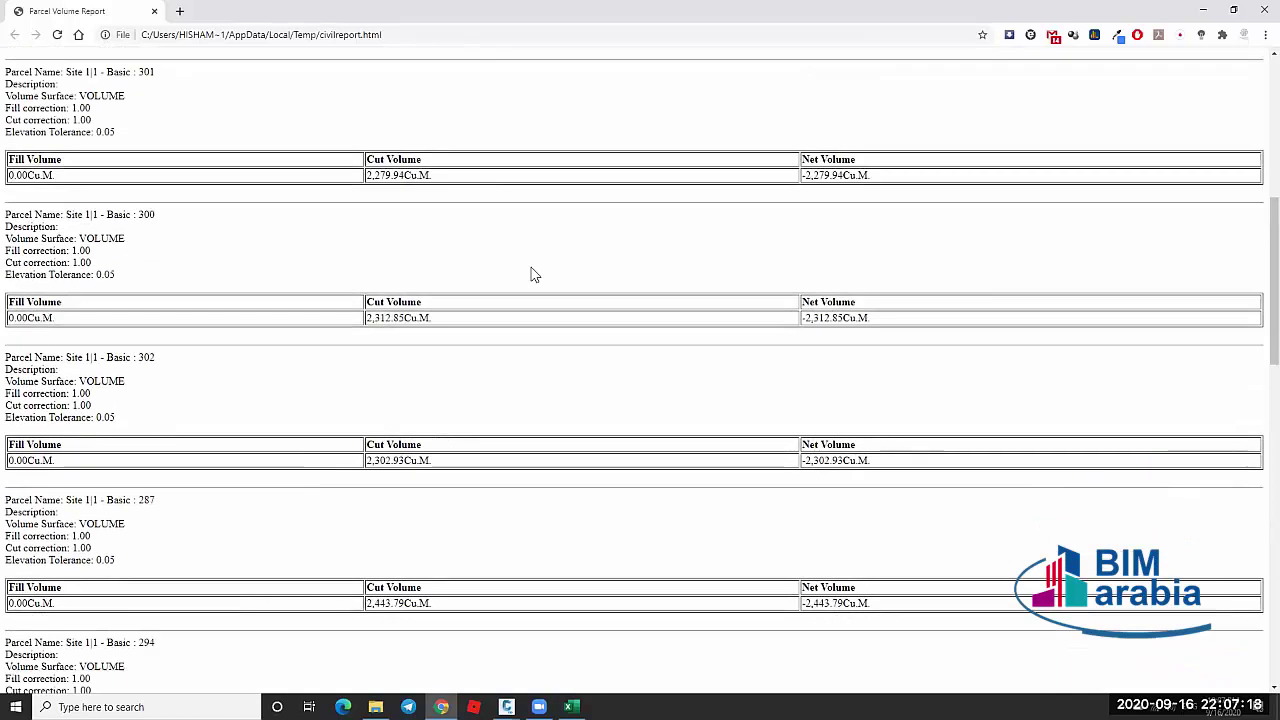
scroll(533, 274, "up", 4)
key("alt+Tab")
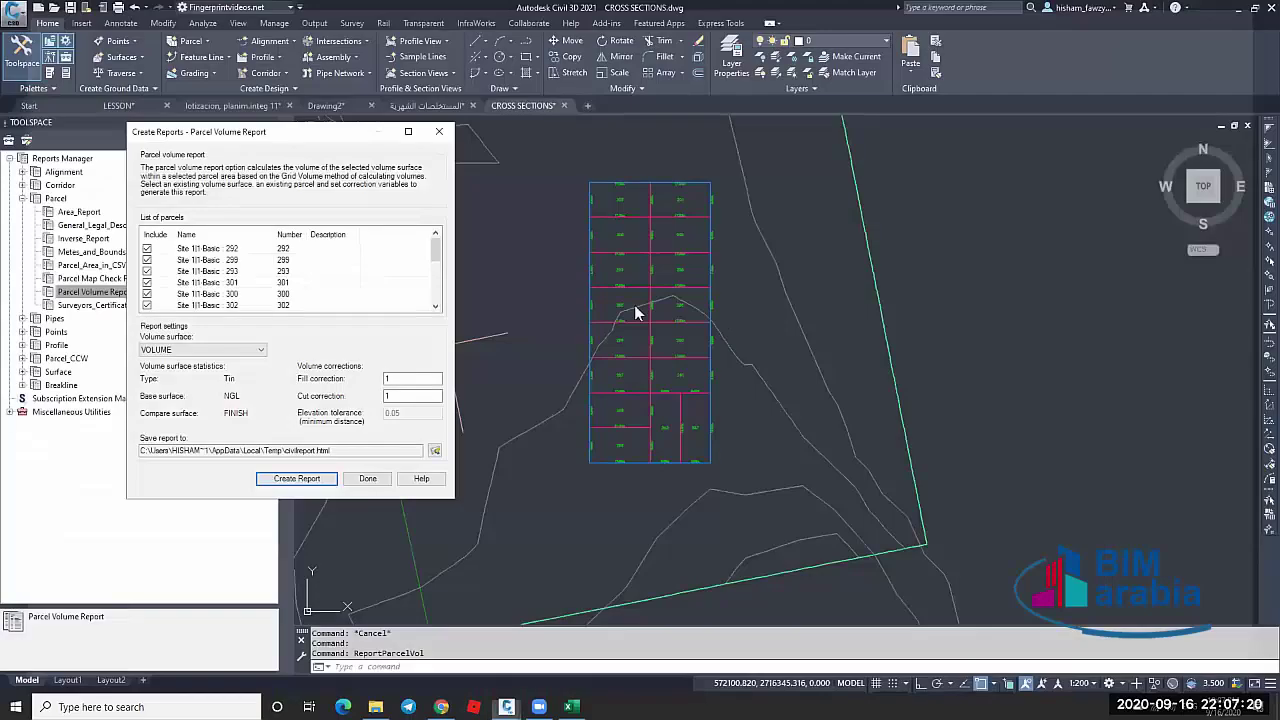
left_click(368, 478)
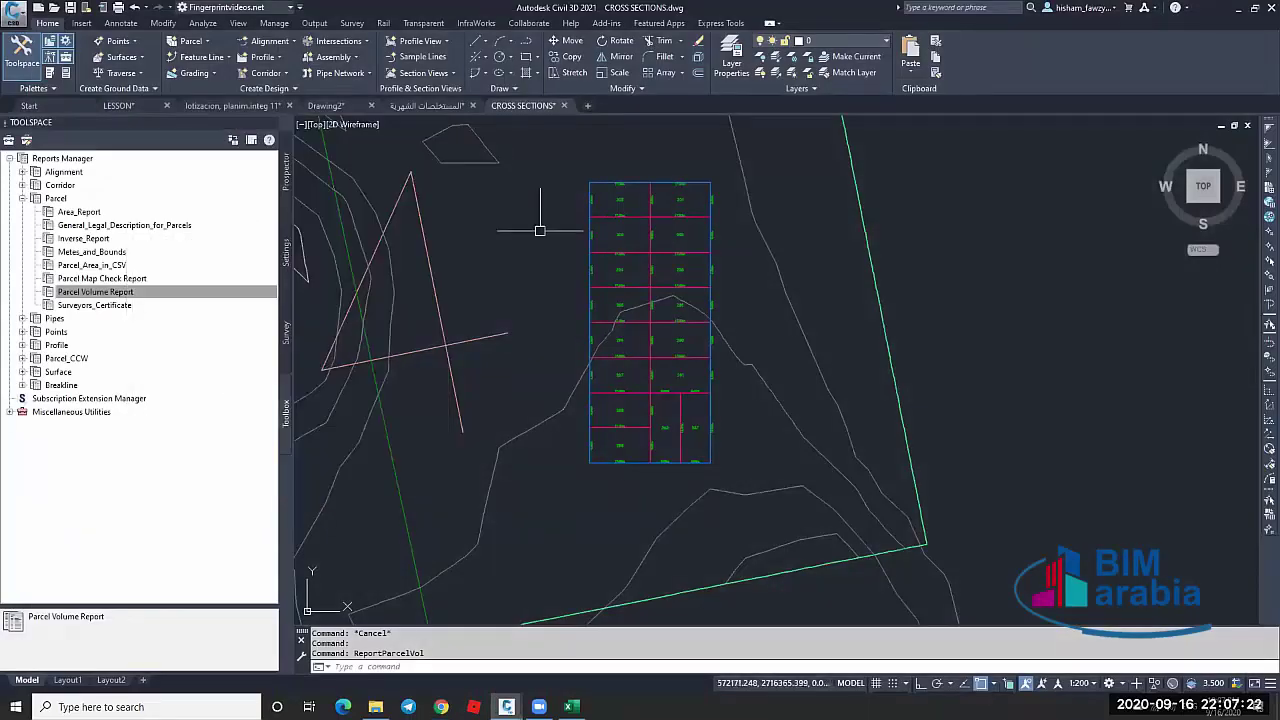
scroll(612, 190, "up", 5)
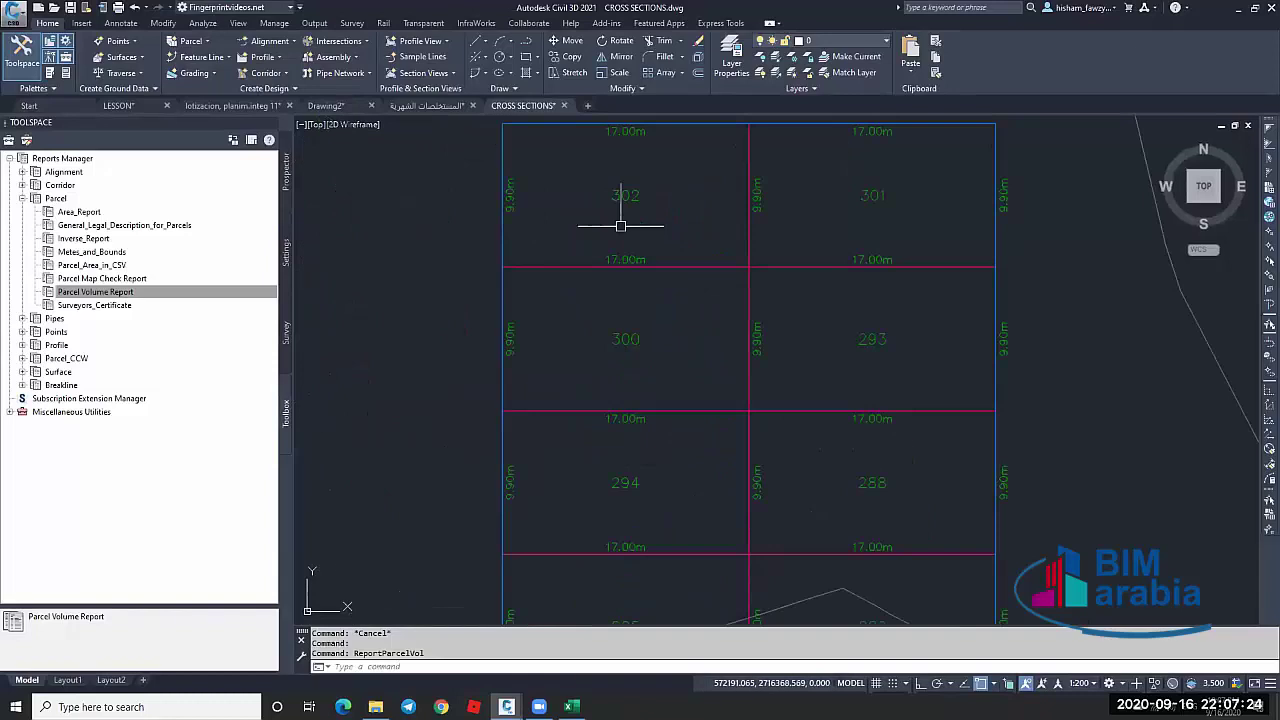
scroll(620, 225, "down", 3)
scroll(629, 220, "up", 3)
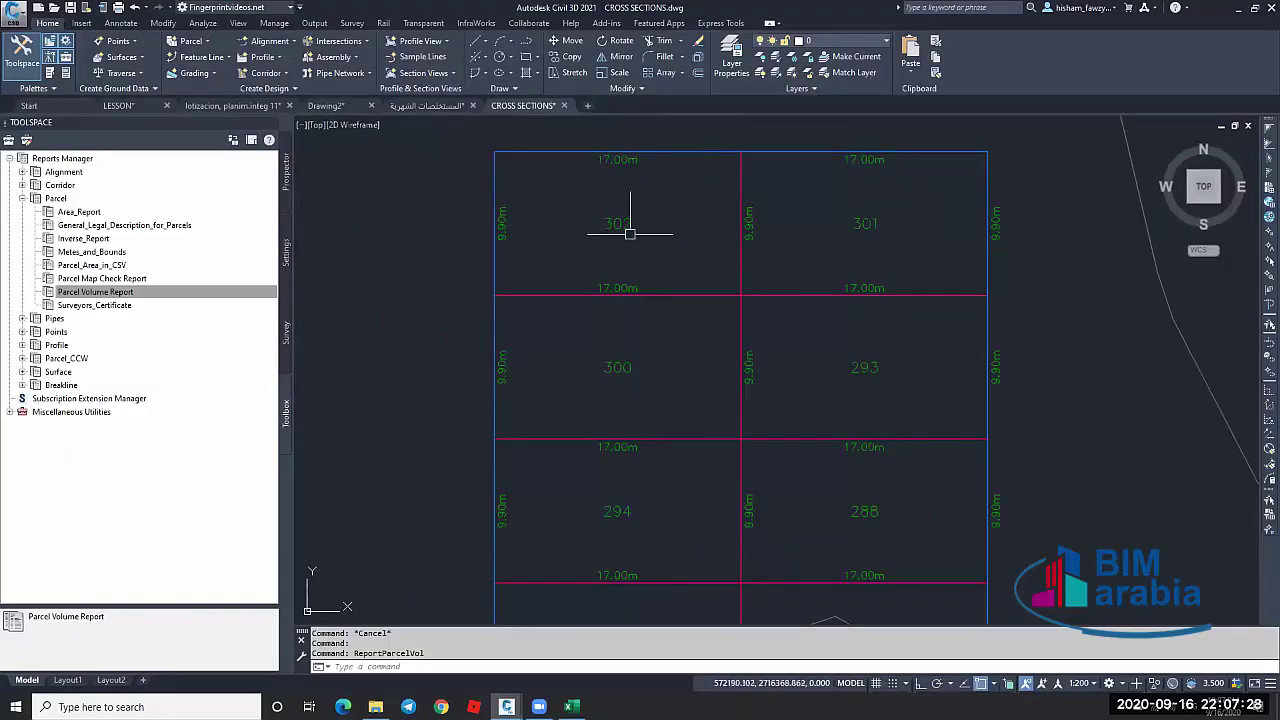
scroll(611, 258, "down", 5)
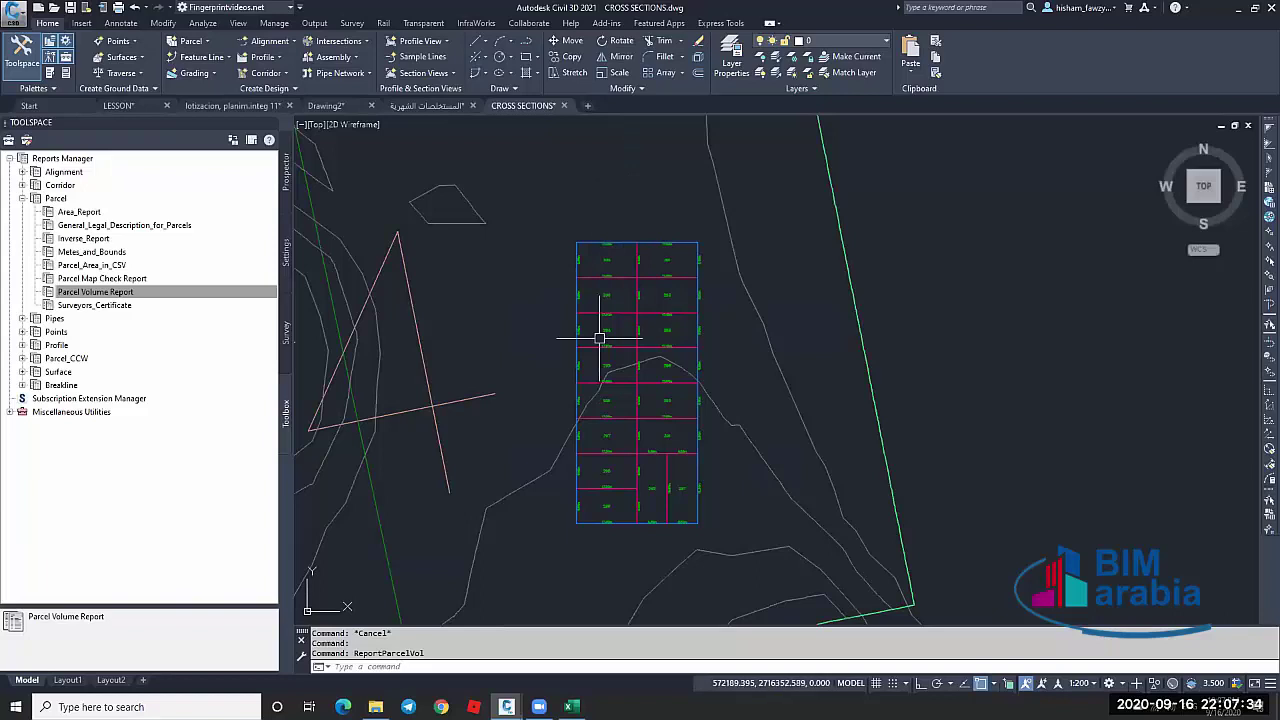
left_click(128, 292)
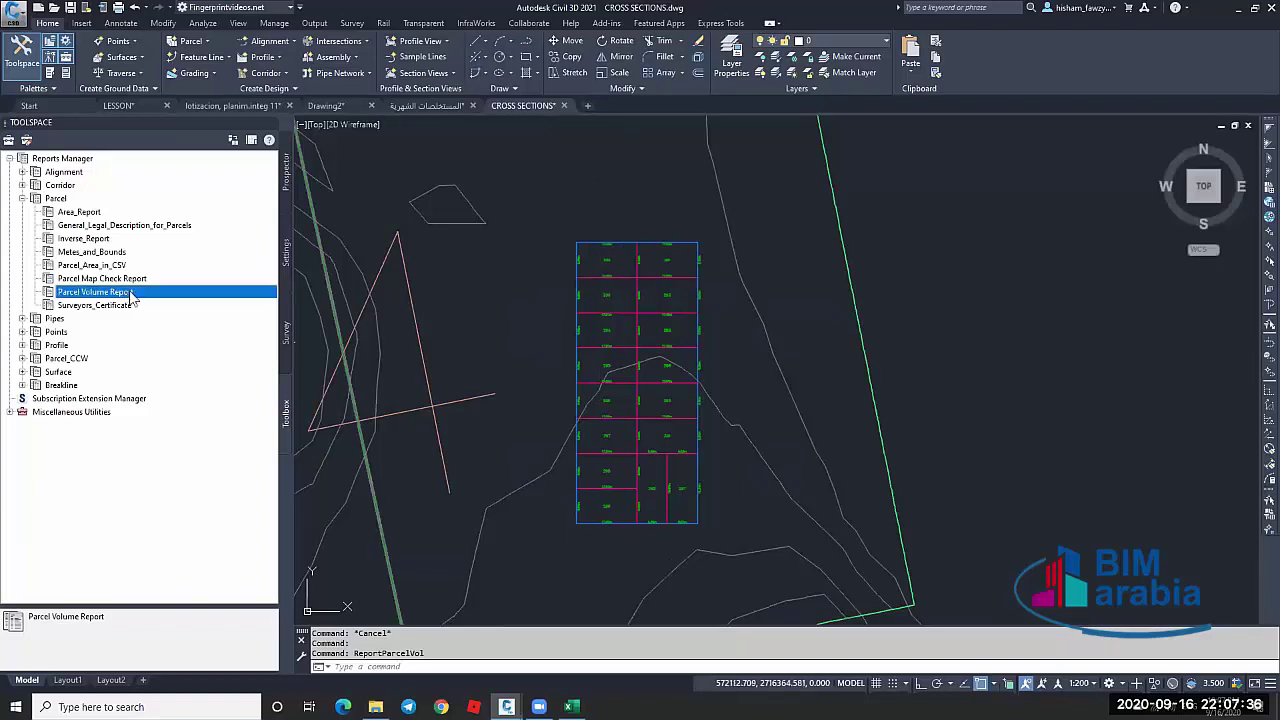
double_click(130, 293)
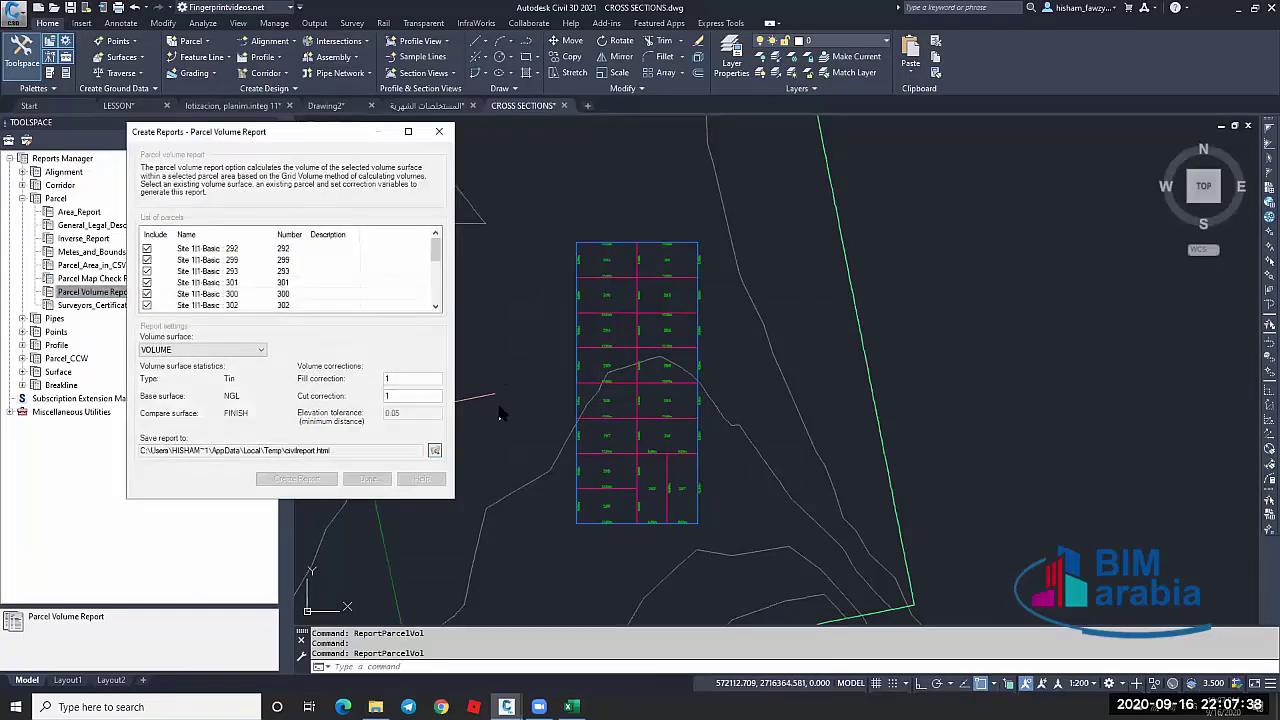
Export the Parcel Volume Report to CivilReport.XLS (Excel 97-2003) on the Desktop, replacing the old file, then close Excel
left_click(434, 450)
left_click(300, 410)
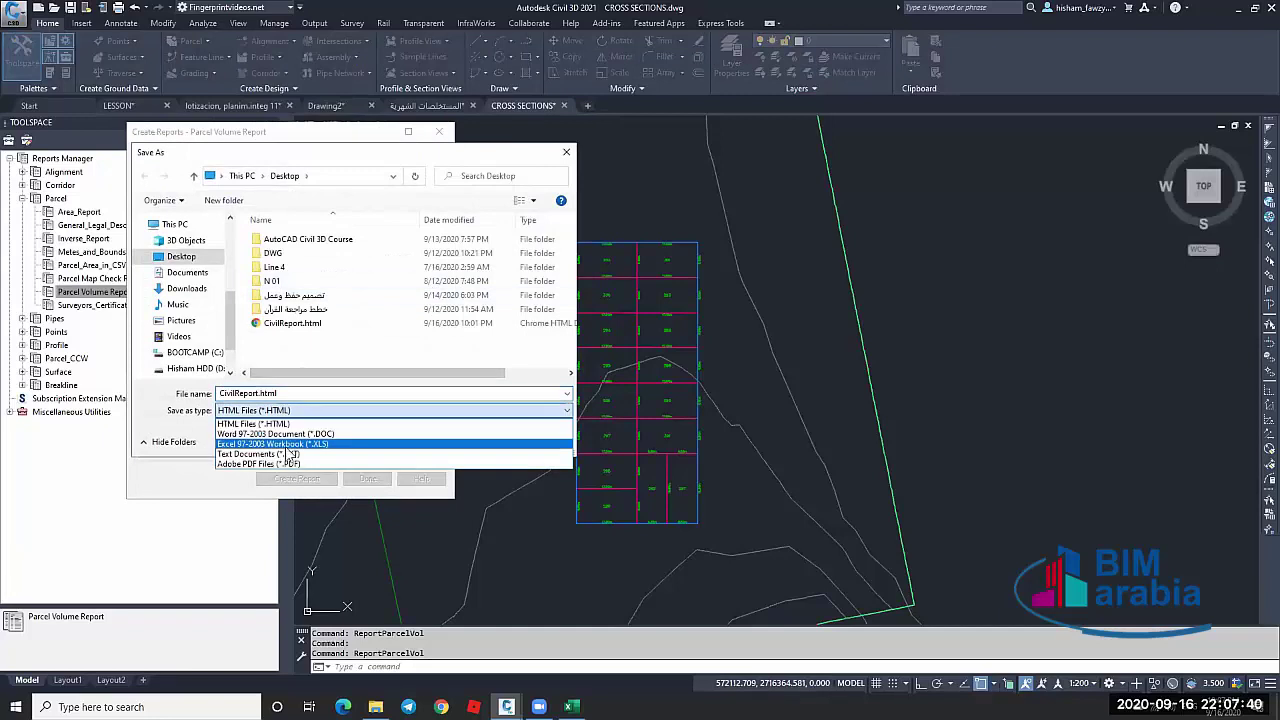
left_click(290, 444)
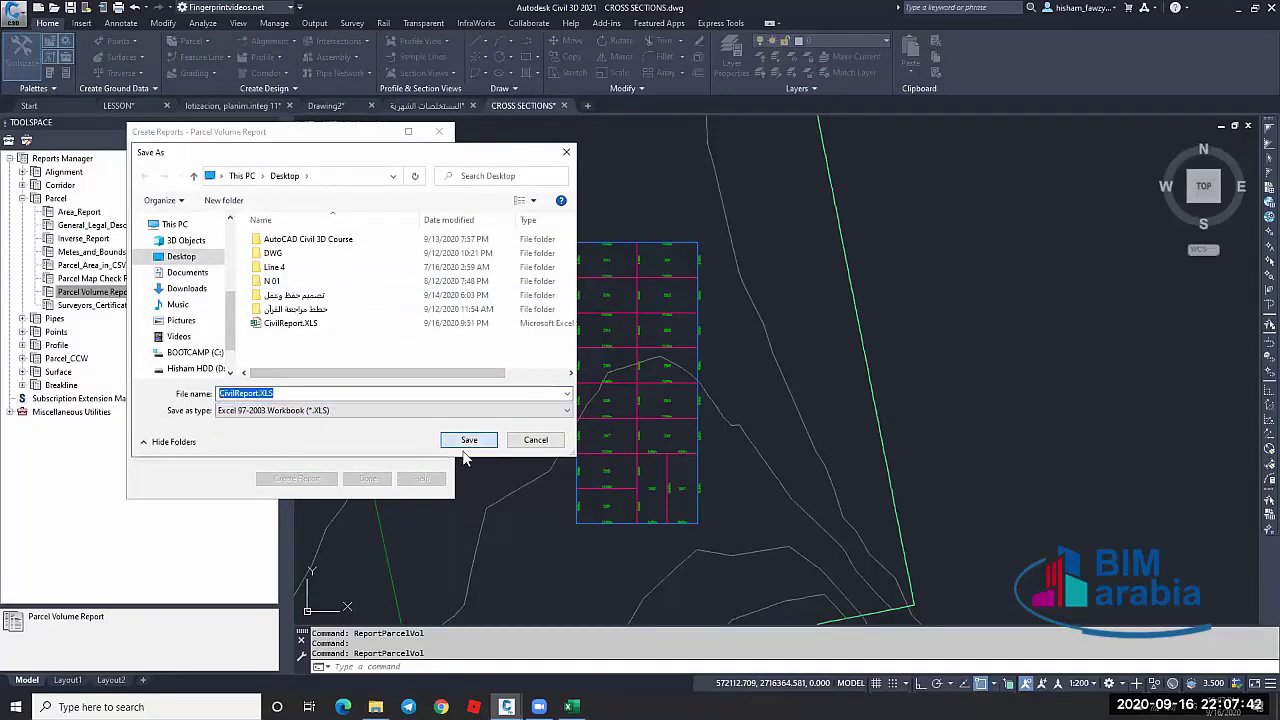
left_click(469, 440)
left_click(746, 352)
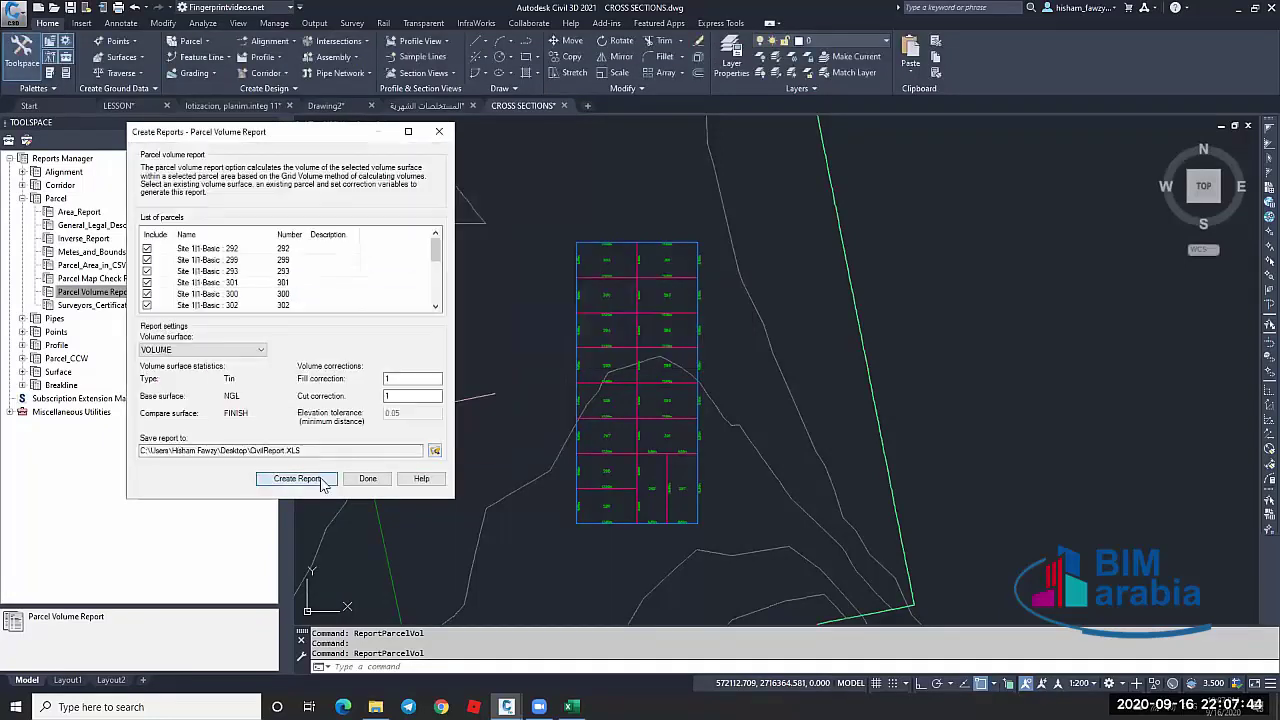
left_click(320, 480)
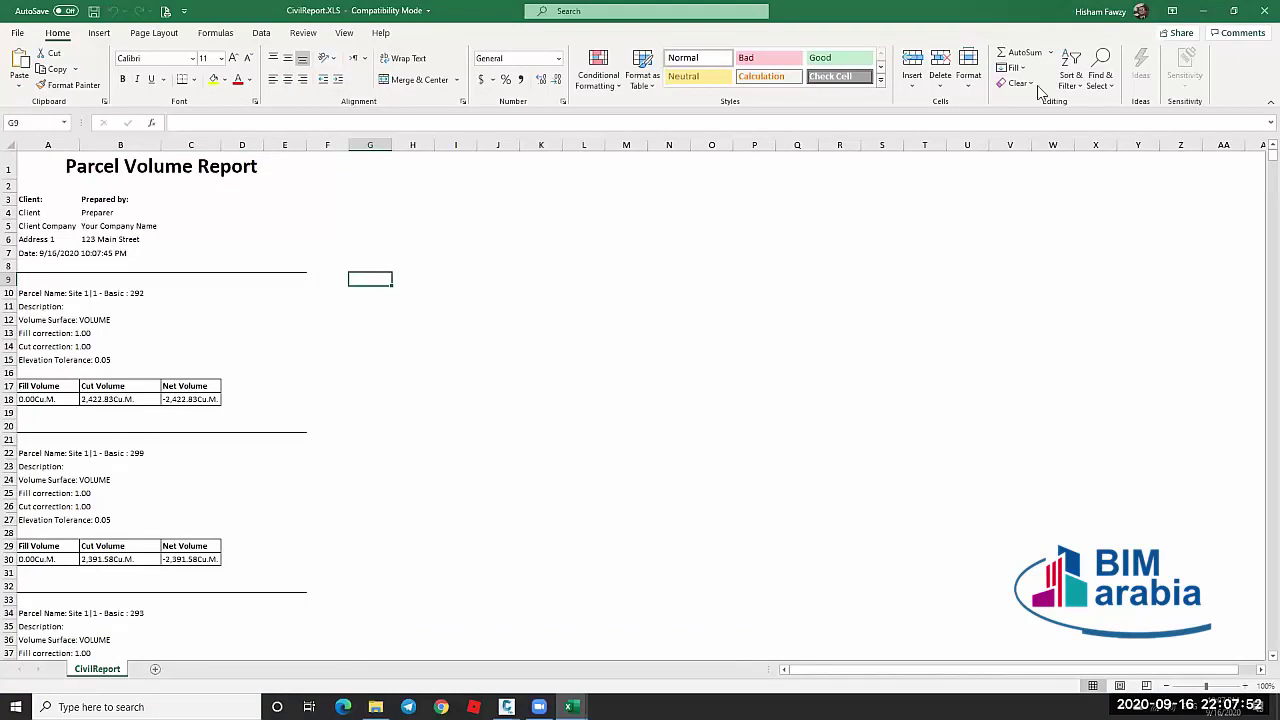
left_click(1262, 12)
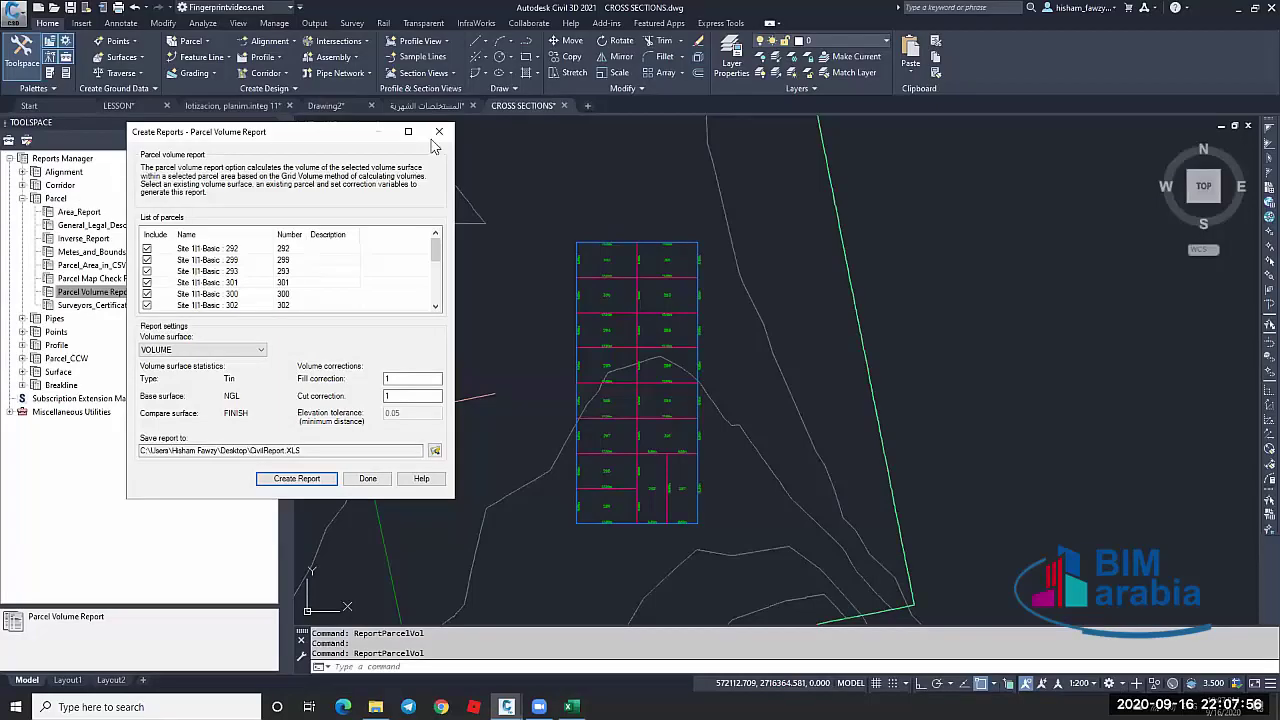
left_click(438, 131)
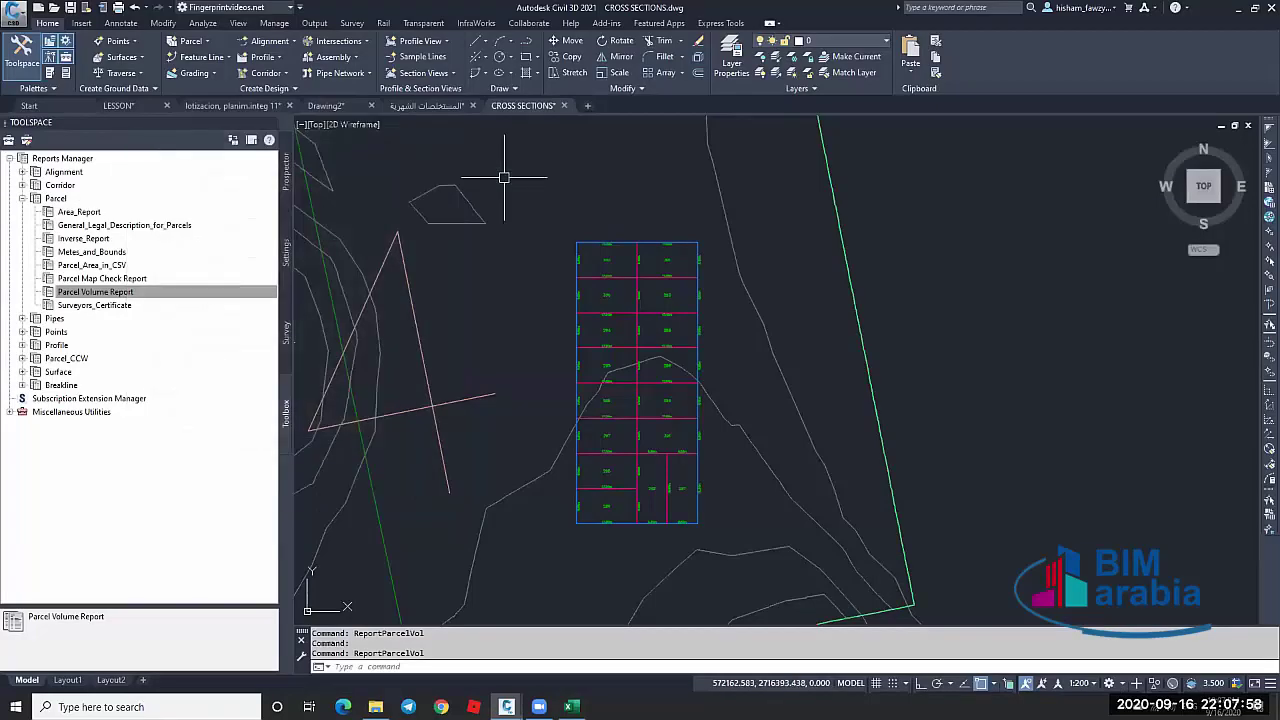
Collapse the parcel reports group and bring Drawing2's parcel subdivision back into view
left_click(22, 198)
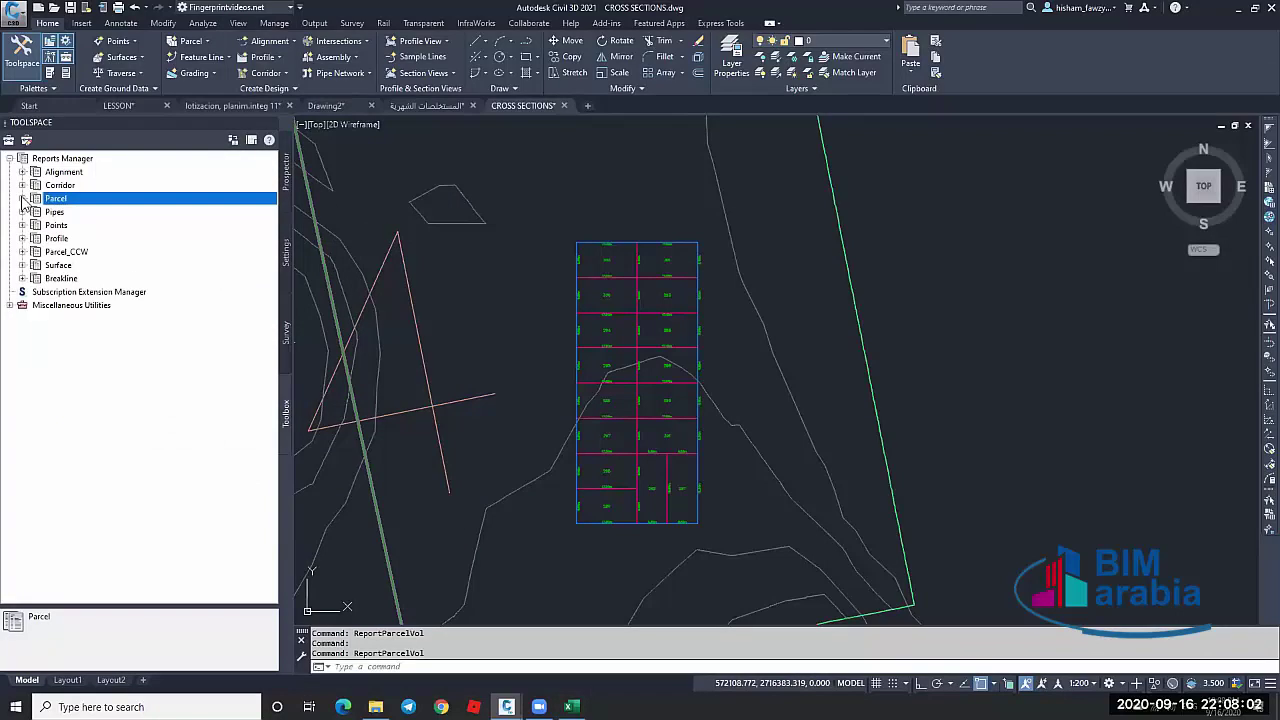
scroll(545, 195, "down", 2)
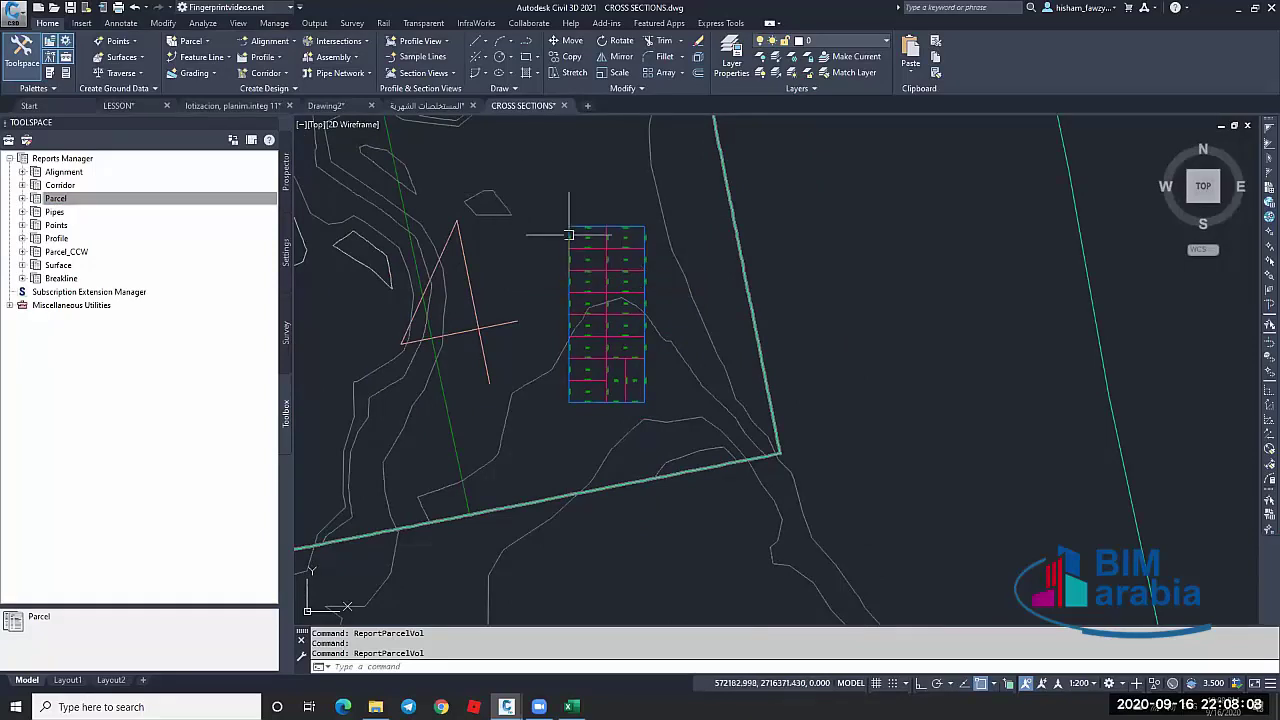
scroll(632, 322, "down", 6)
key("Escape")
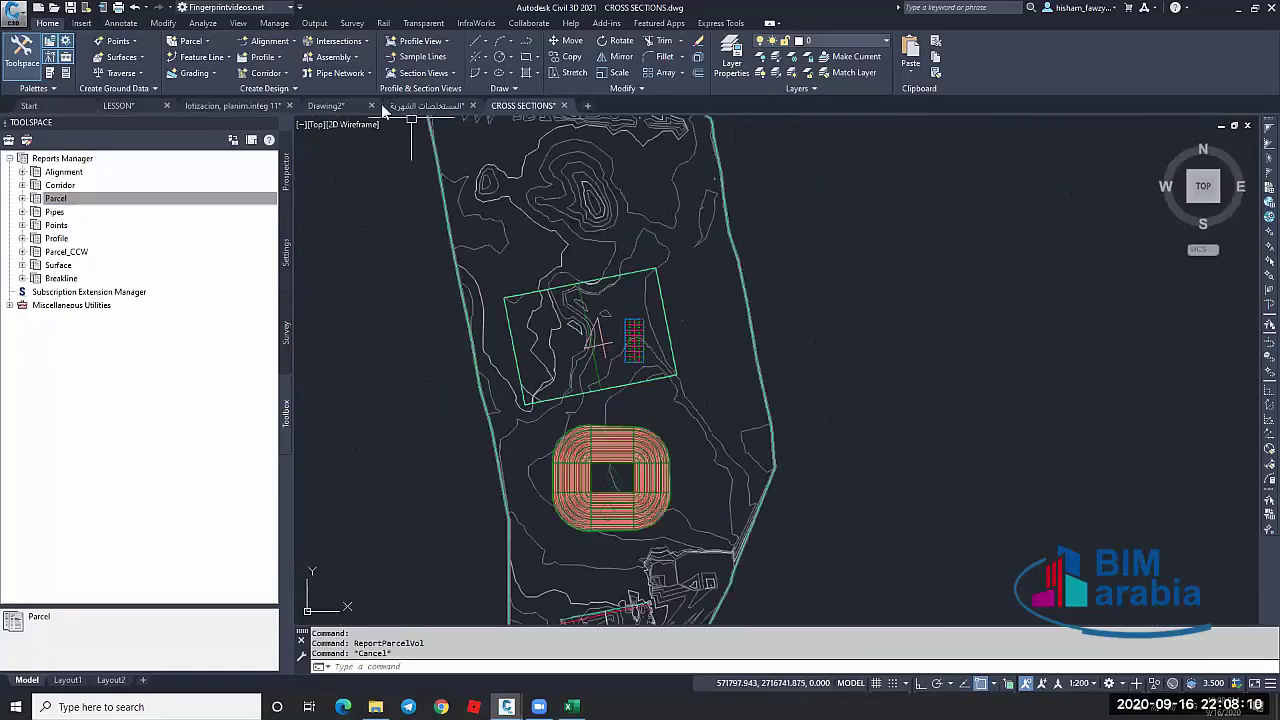
left_click(330, 105)
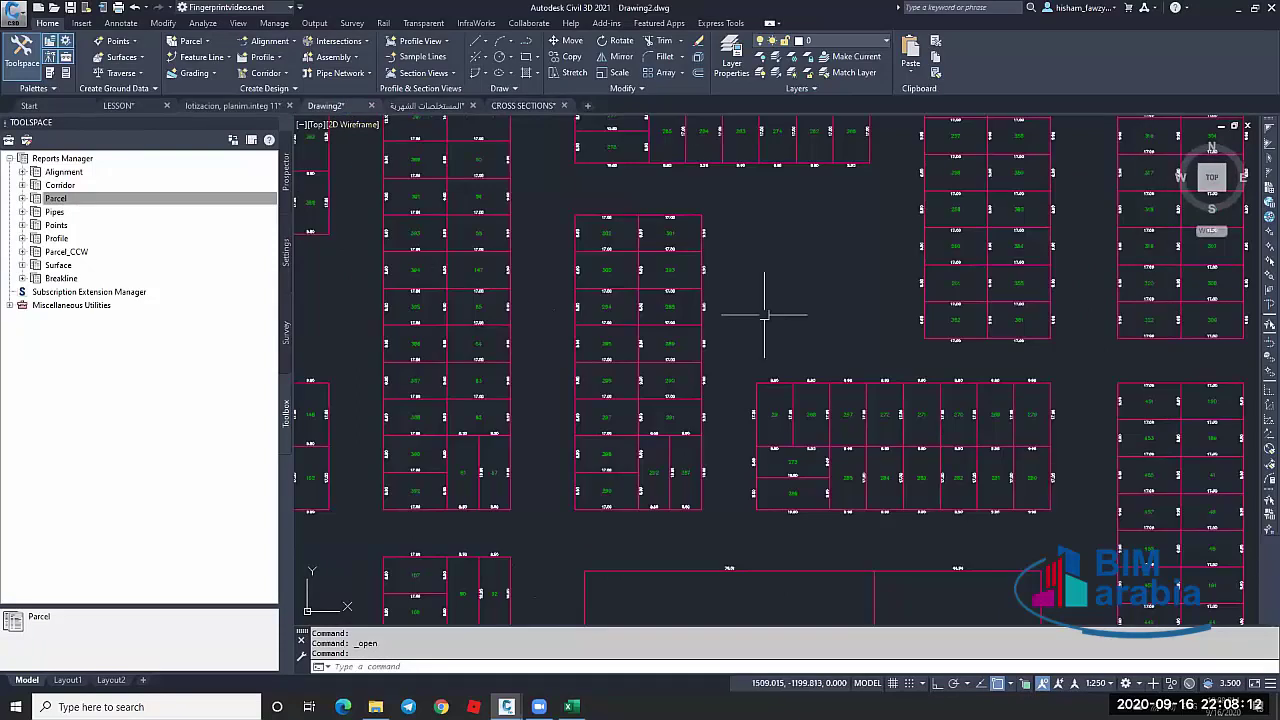
scroll(765, 315, "down", 5)
key("Escape")
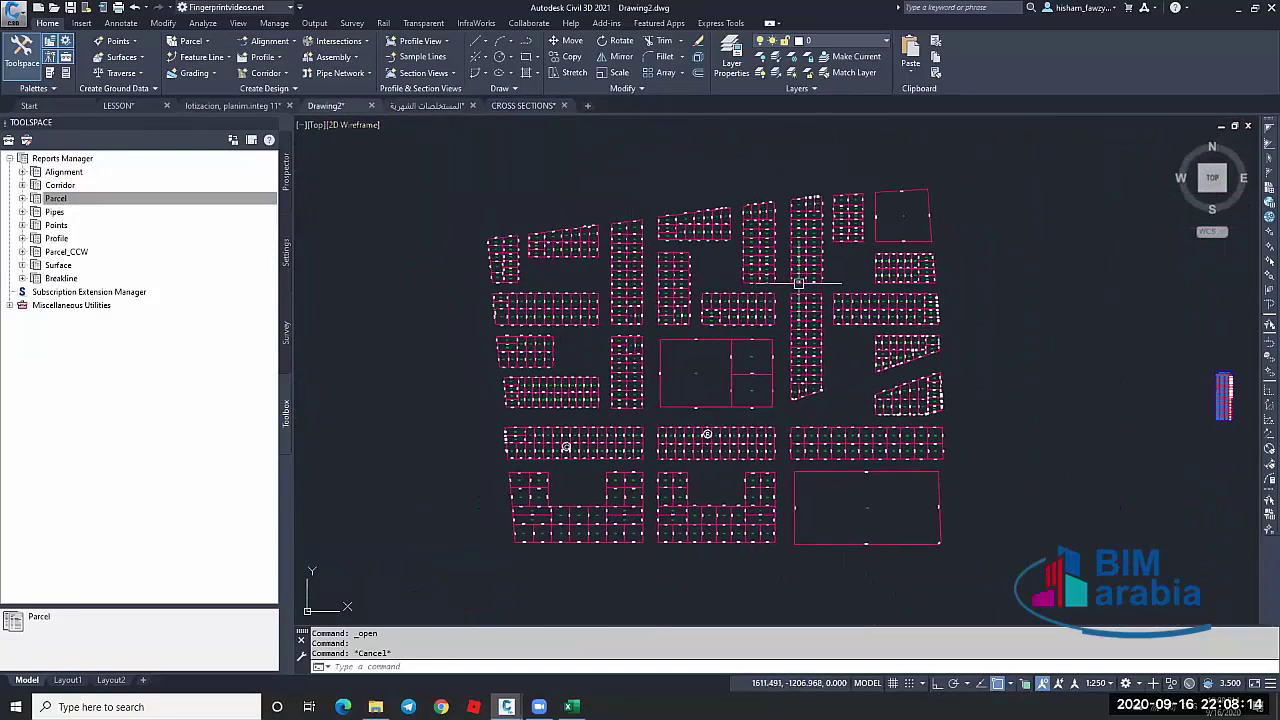
middle_click_drag(514, 200, 586, 178)
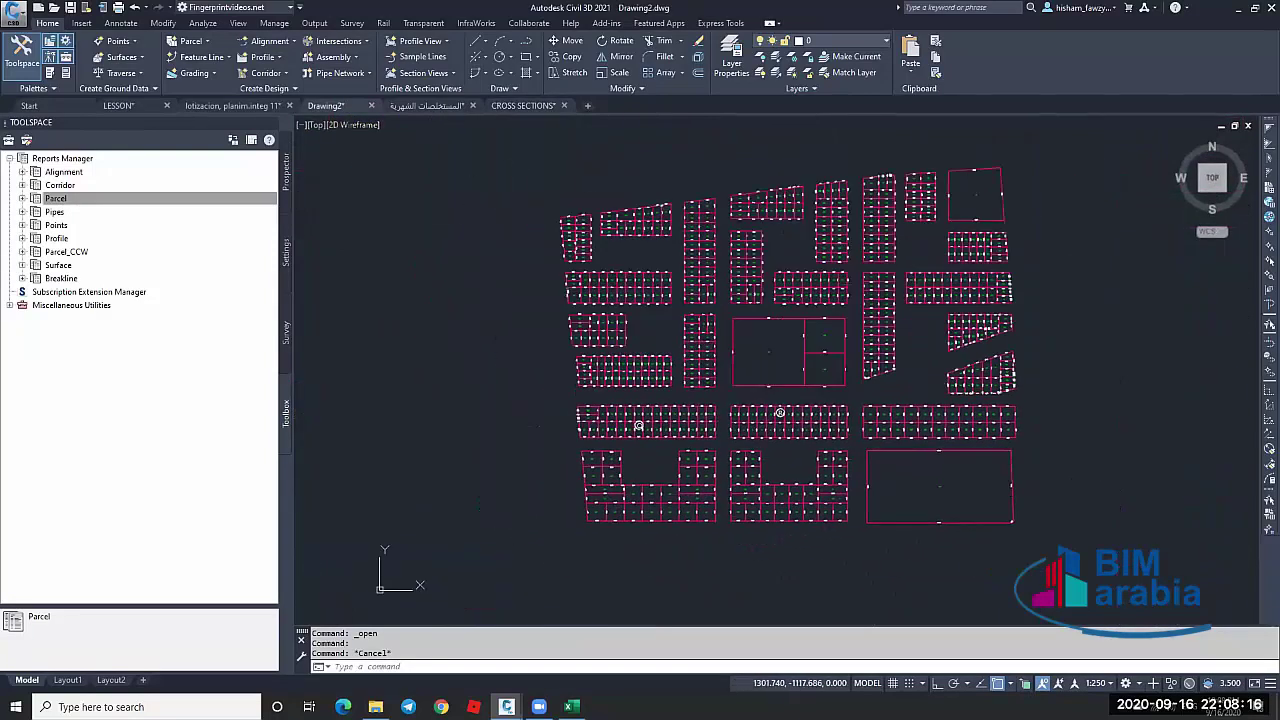
scroll(640, 290, "up", 4)
scroll(658, 312, "down", 2)
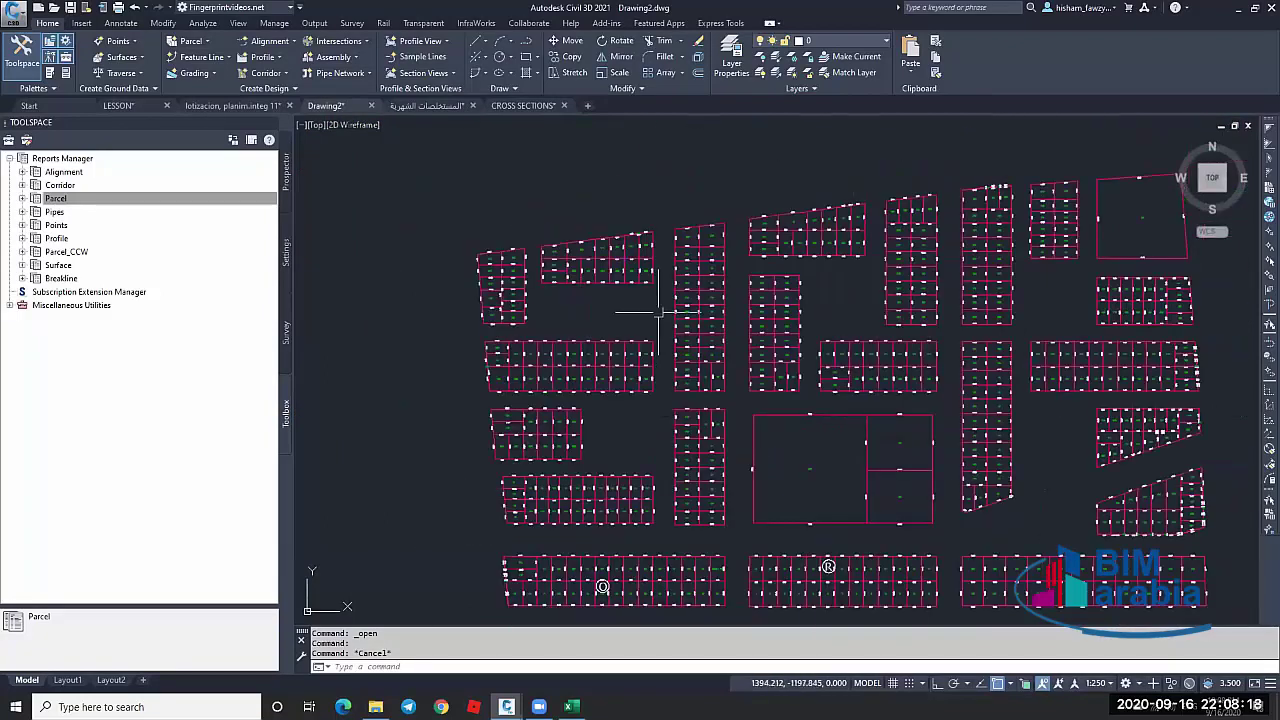
middle_click_drag(658, 312, 632, 268)
scroll(608, 300, "up", 4)
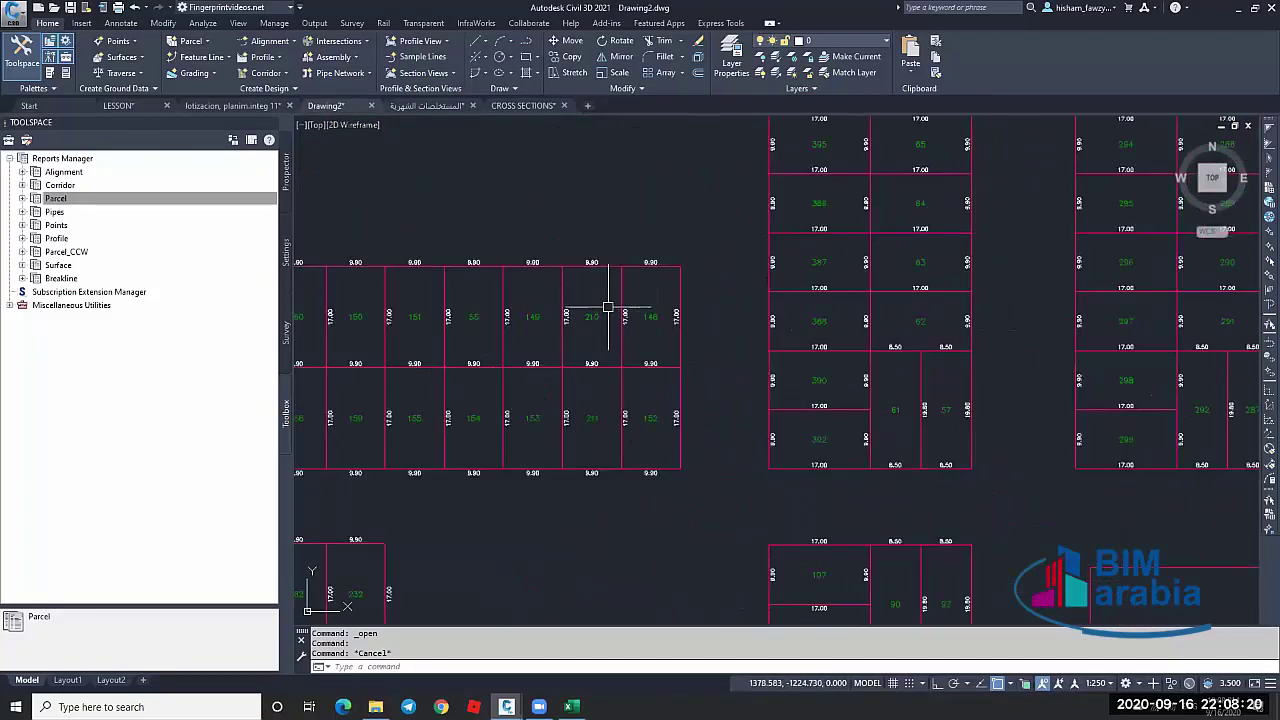
scroll(608, 307, "down", 5)
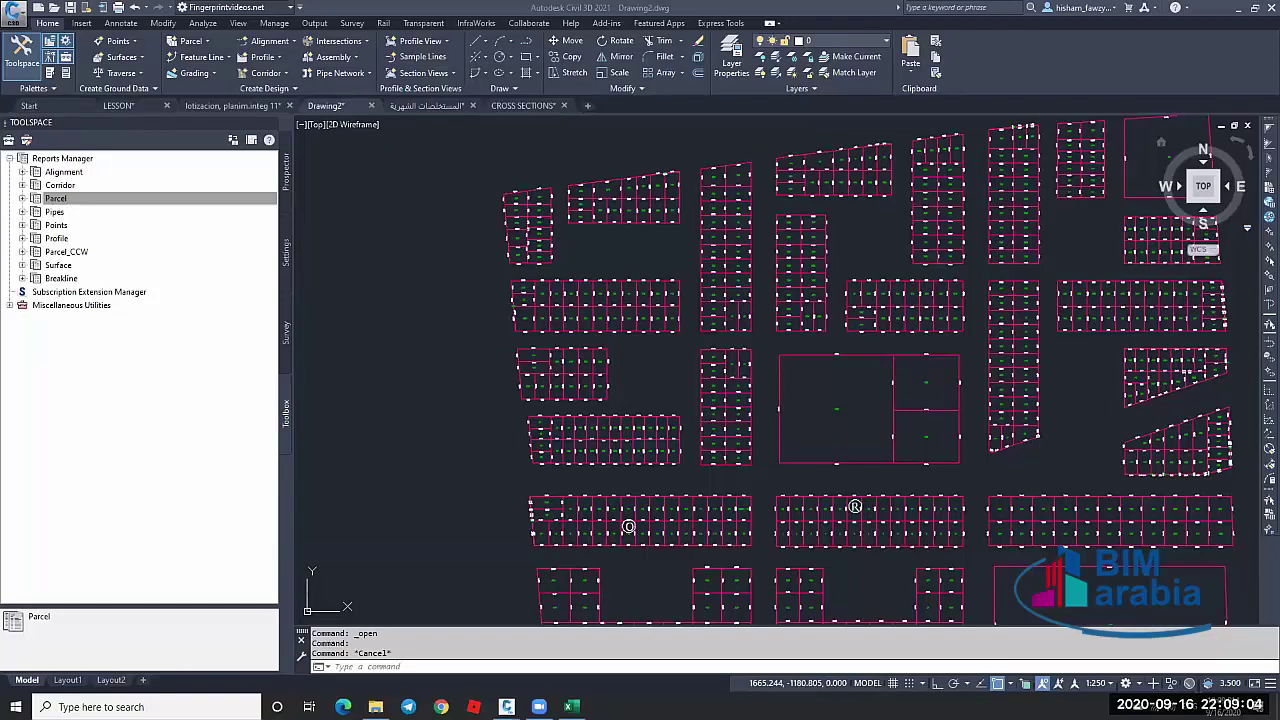
Zoom out on the parcel drawing, then bring up Google Chrome on a fresh start page
left_click(1081, 450)
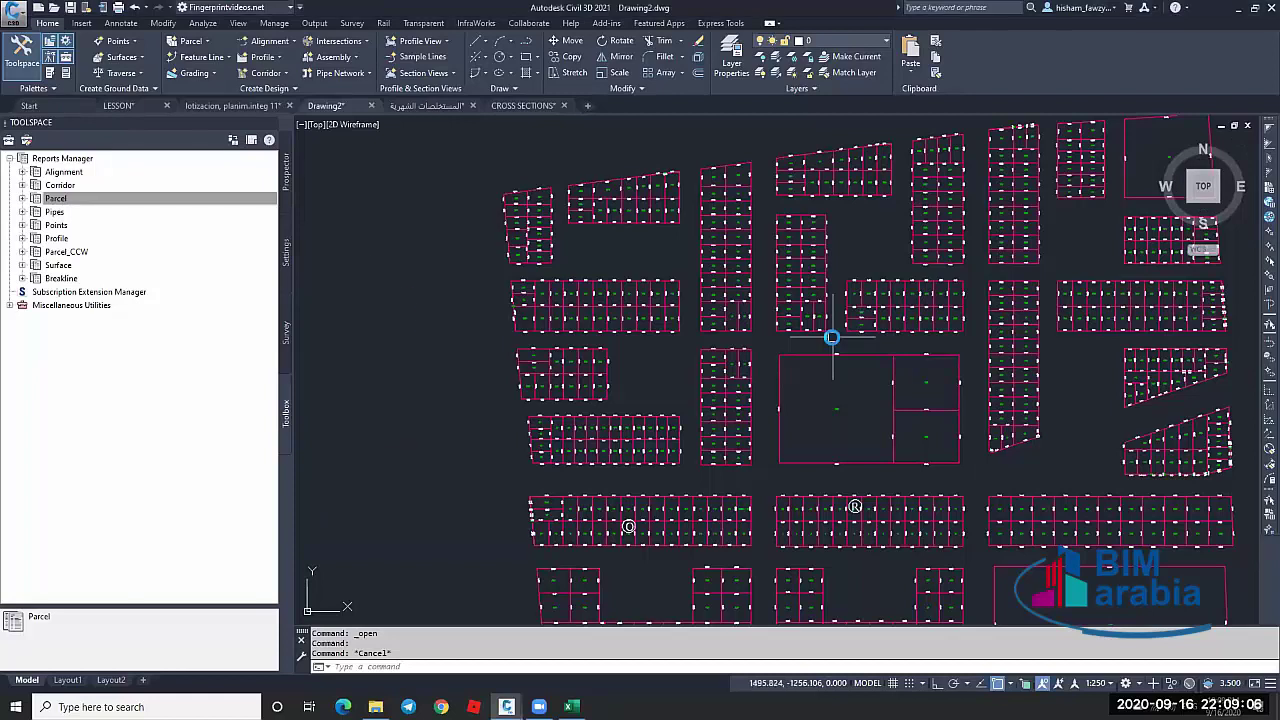
scroll(900, 370, "down", 3)
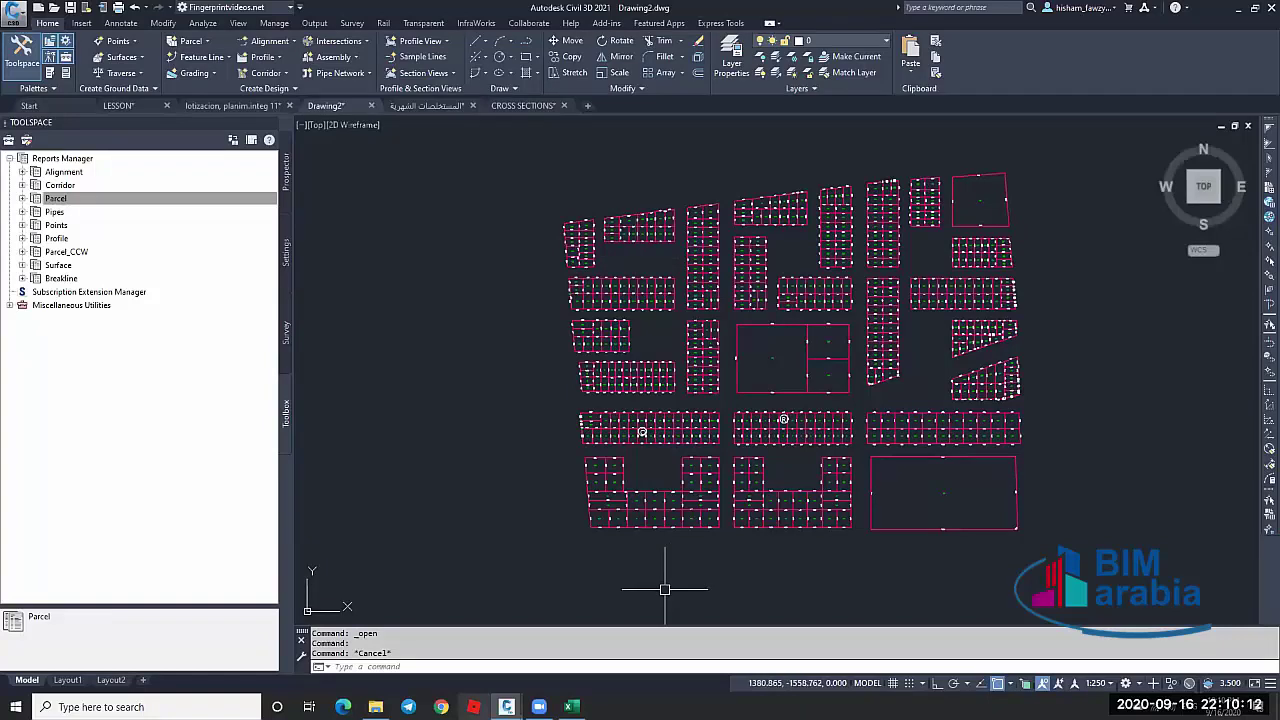
key("alt+Tab")
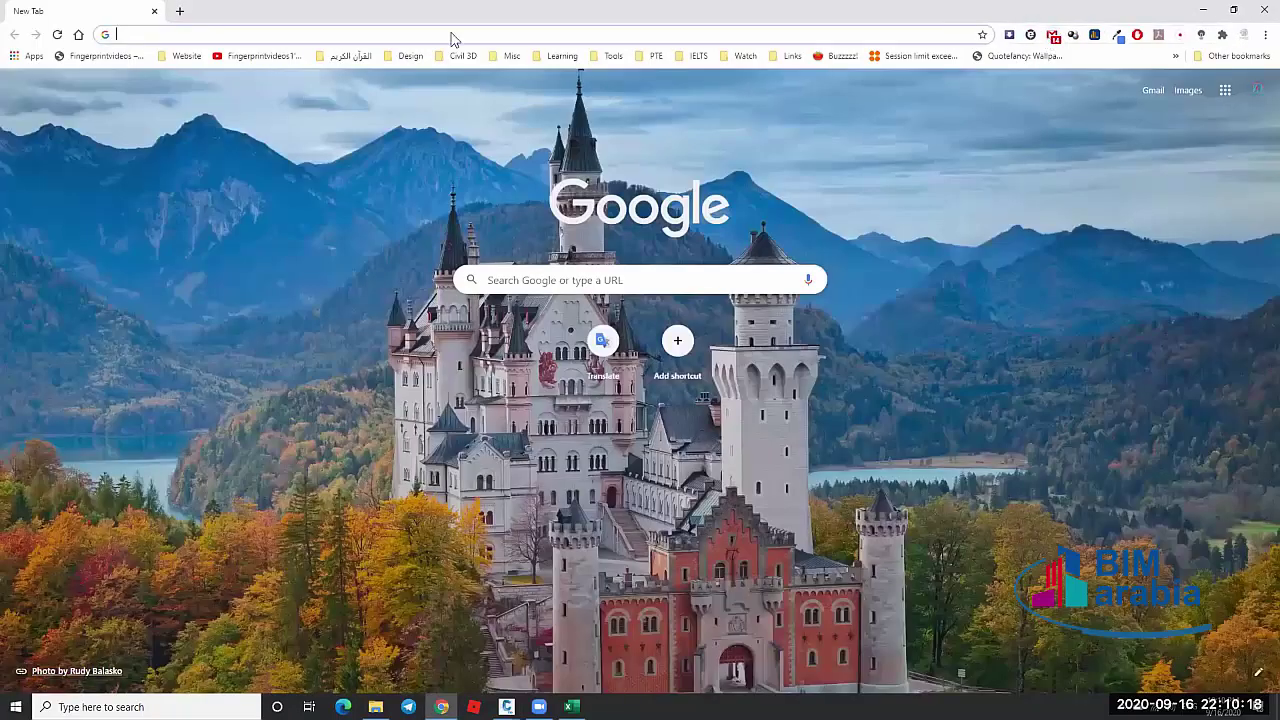
Go to the FingerPrint Videos channel page and browse its course playlists
left_click(288, 58)
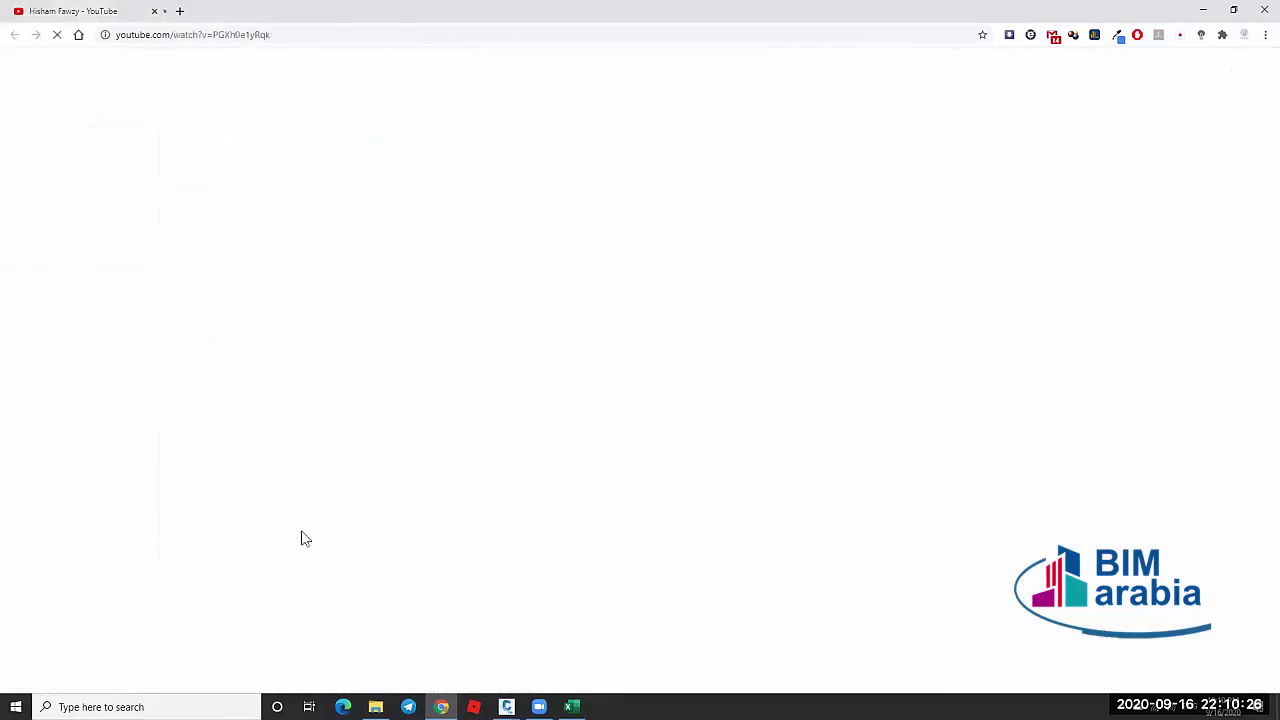
left_click(311, 14)
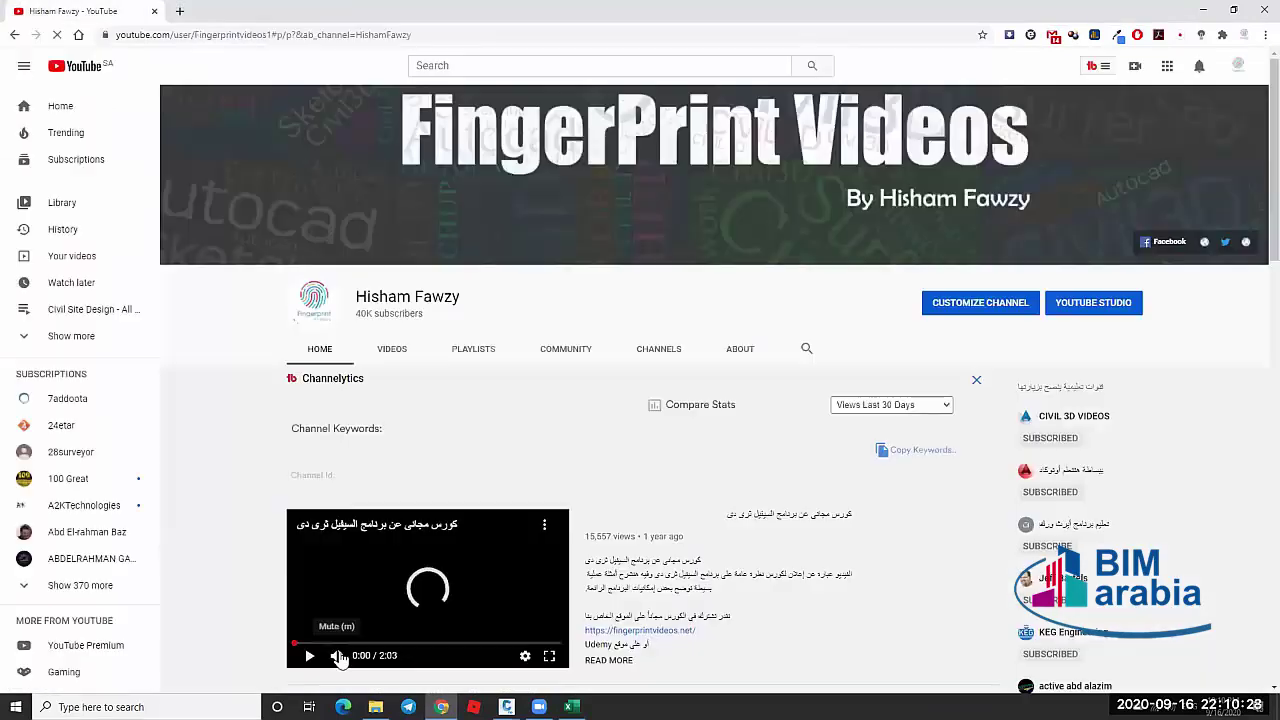
scroll(454, 300, "down", 3)
scroll(490, 326, "down", 8)
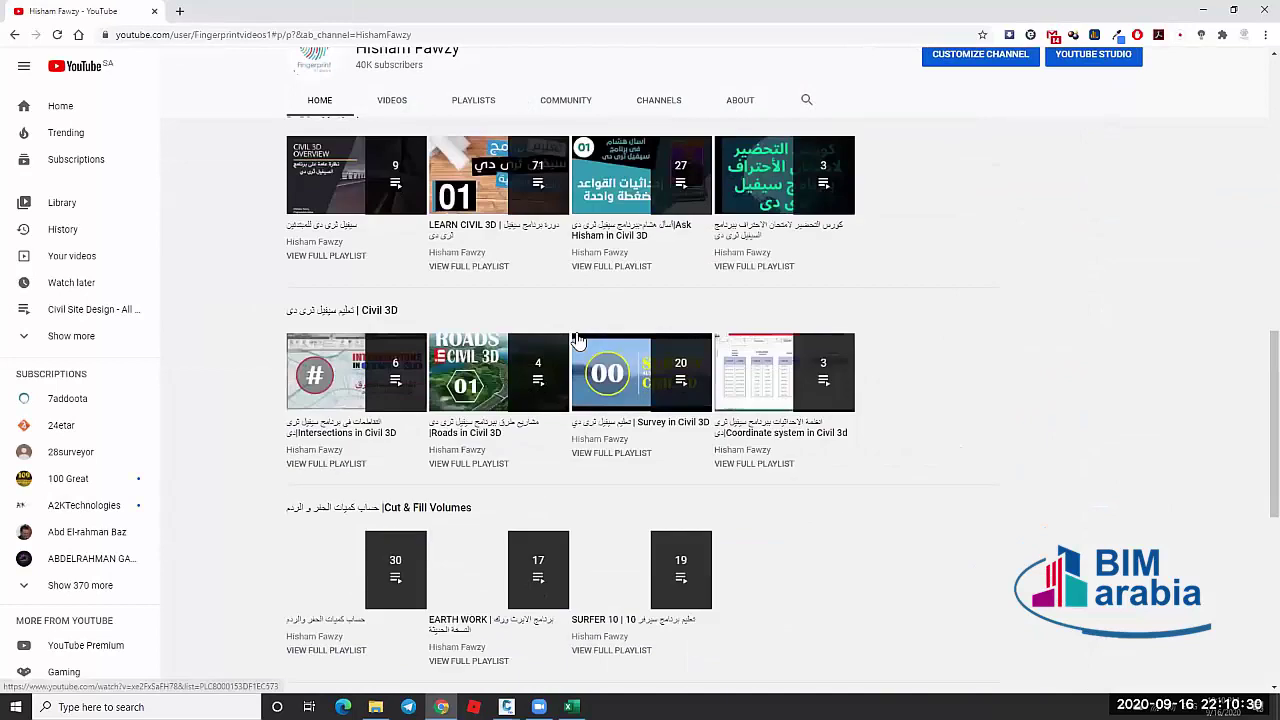
scroll(410, 280, "up", 4)
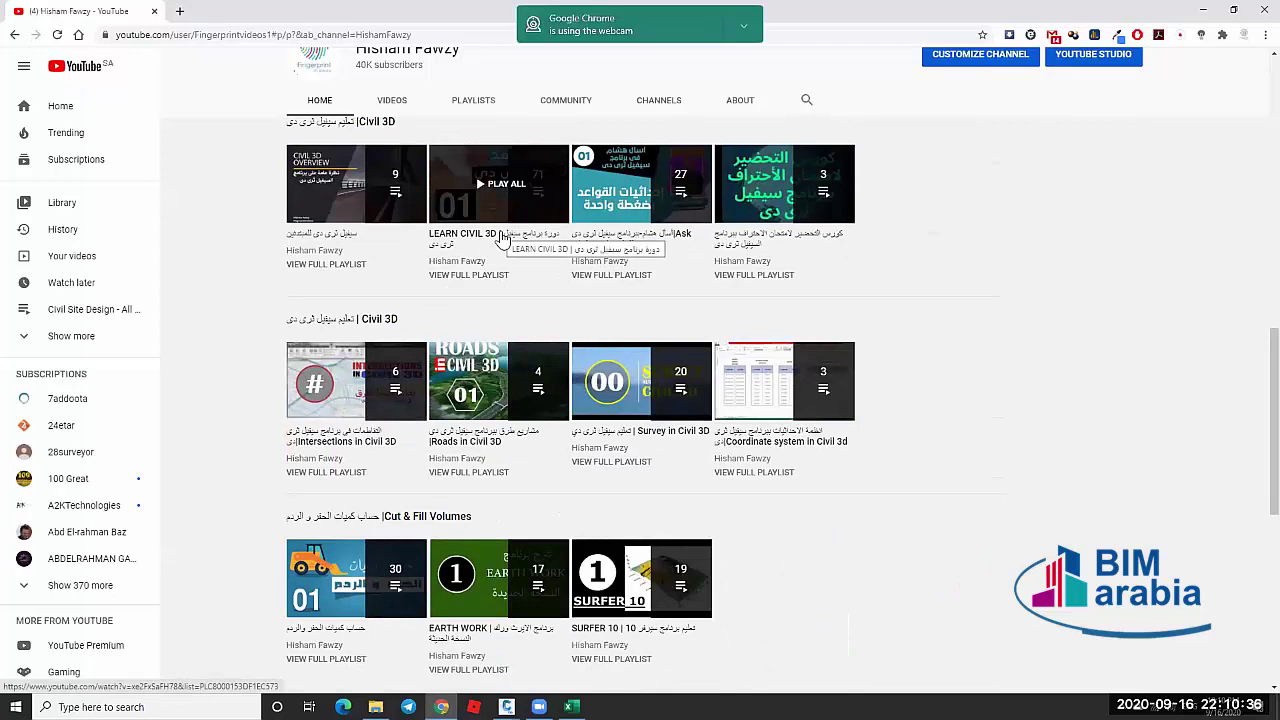
Preview the LEARN CIVIL 3D course playlist, then return to the channel's playlist listing
left_click(503, 238)
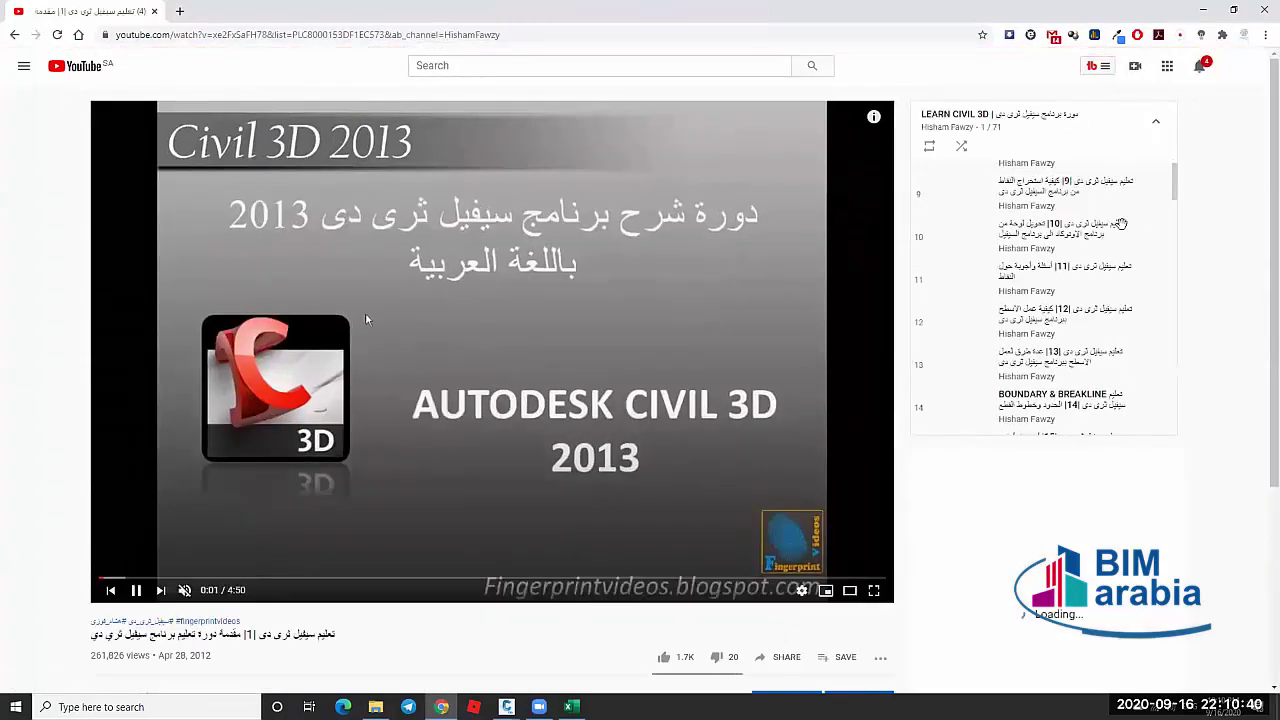
scroll(1120, 240, "down", 10)
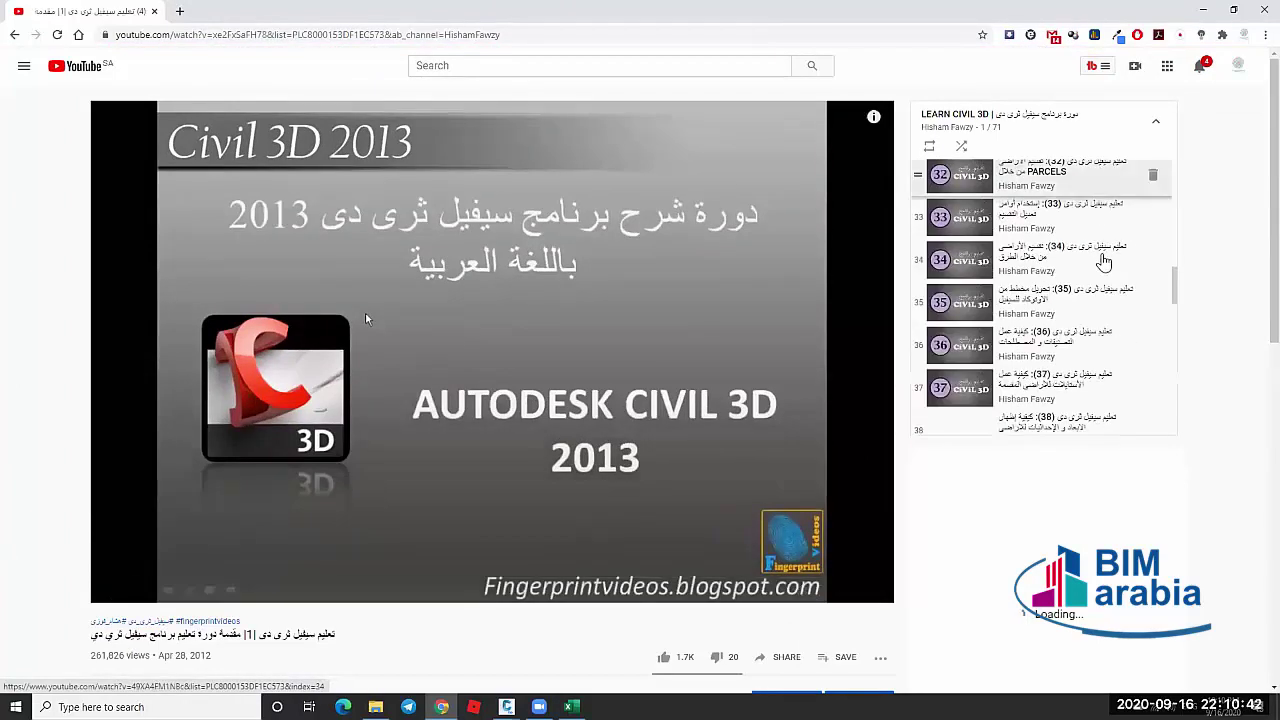
scroll(1095, 265, "up", 2)
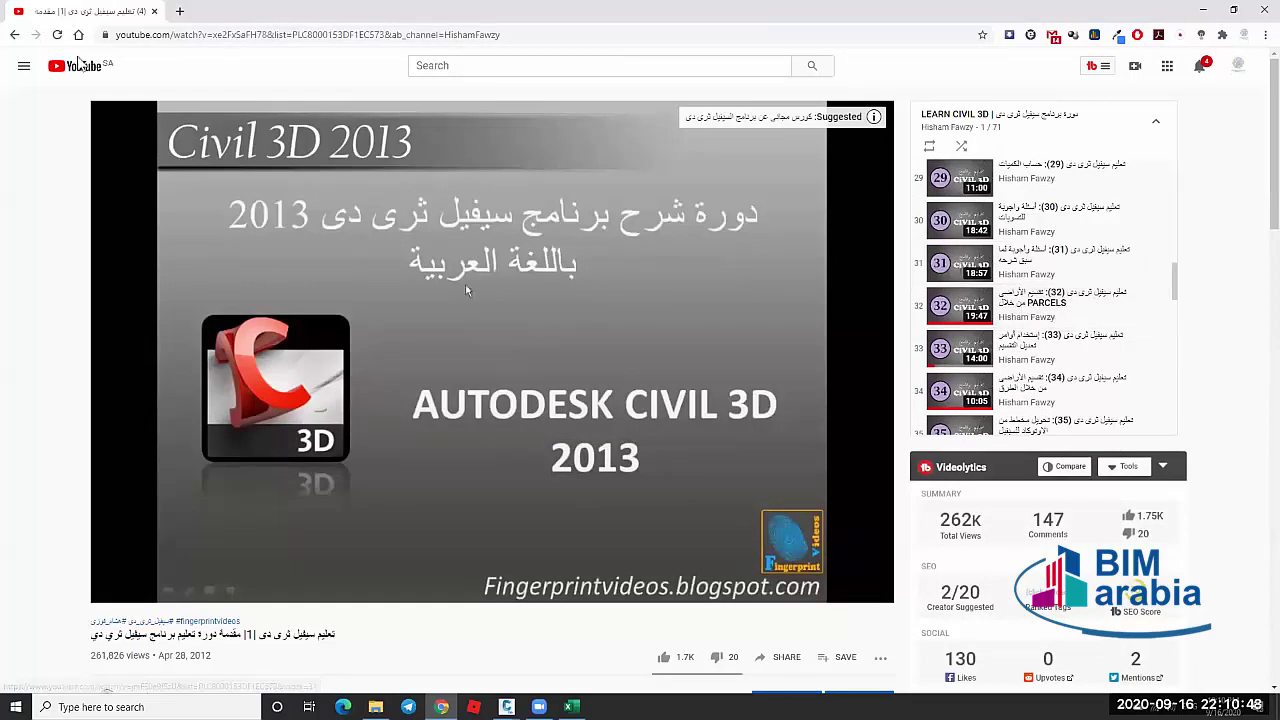
left_click(14, 34)
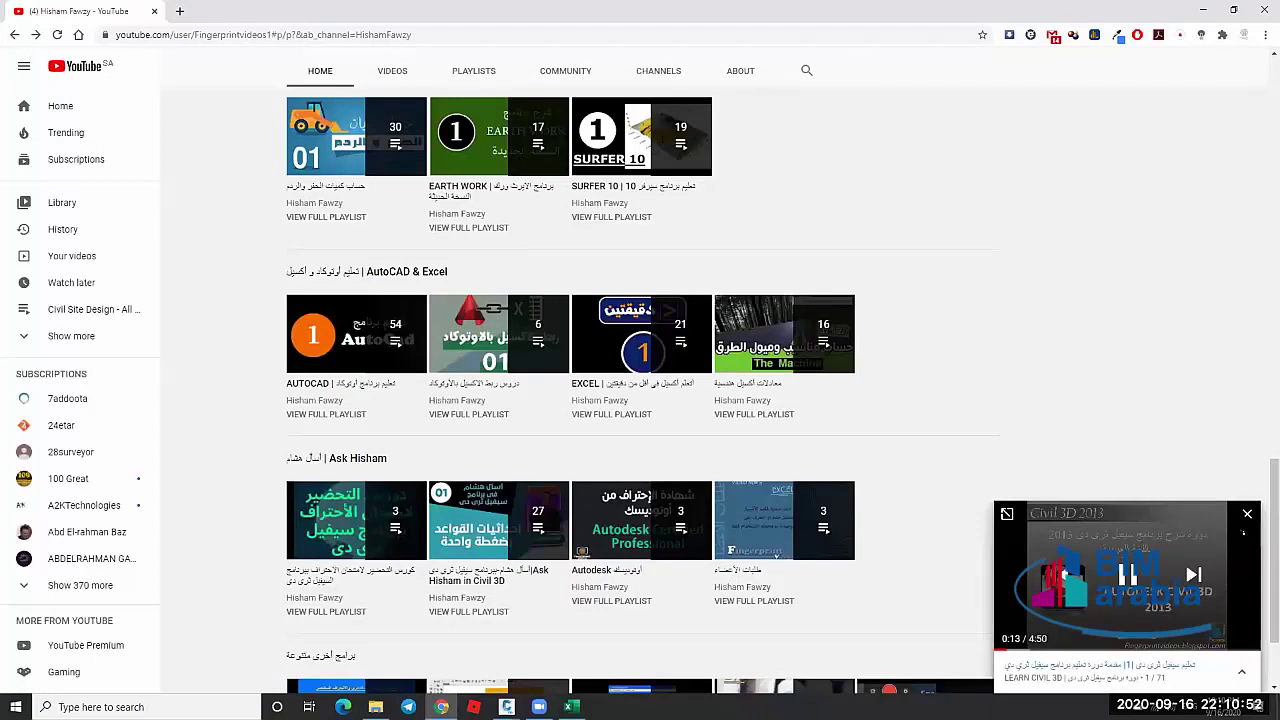
Dismiss the miniplayer, scroll through the 30-video Cut & Fill Volumes playlist, and close Chrome
left_click(1246, 514)
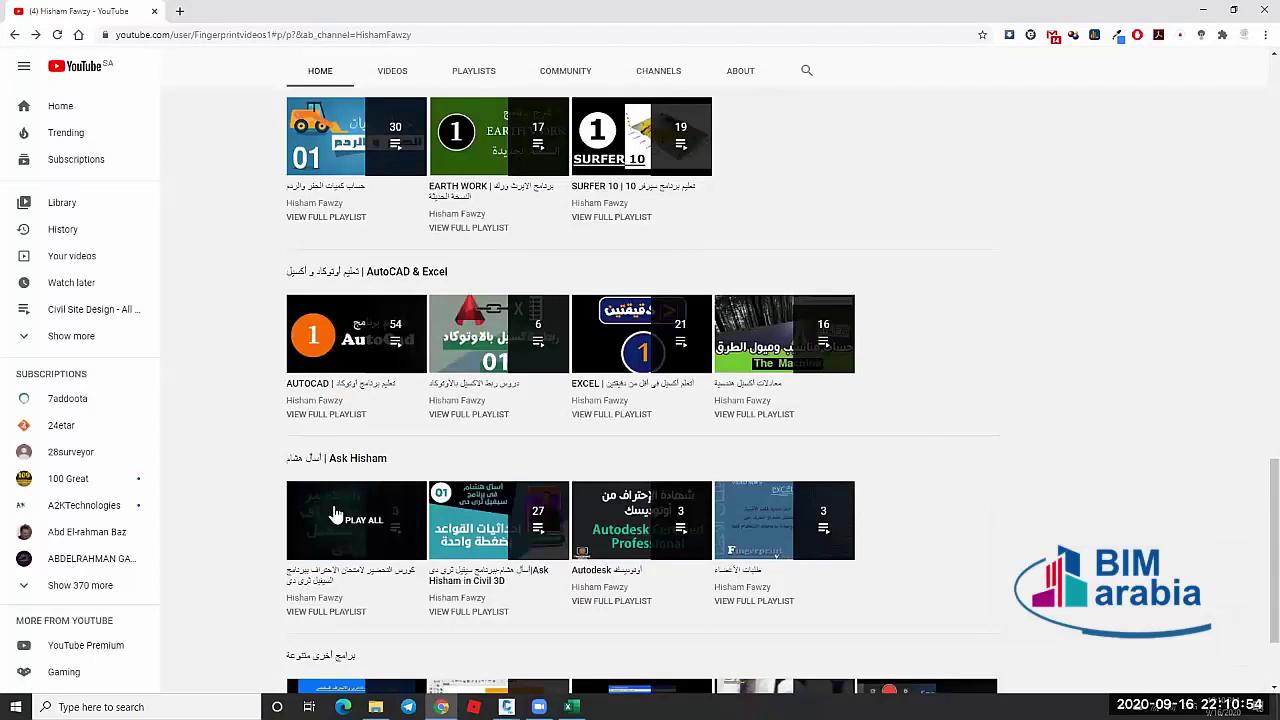
left_click(490, 135)
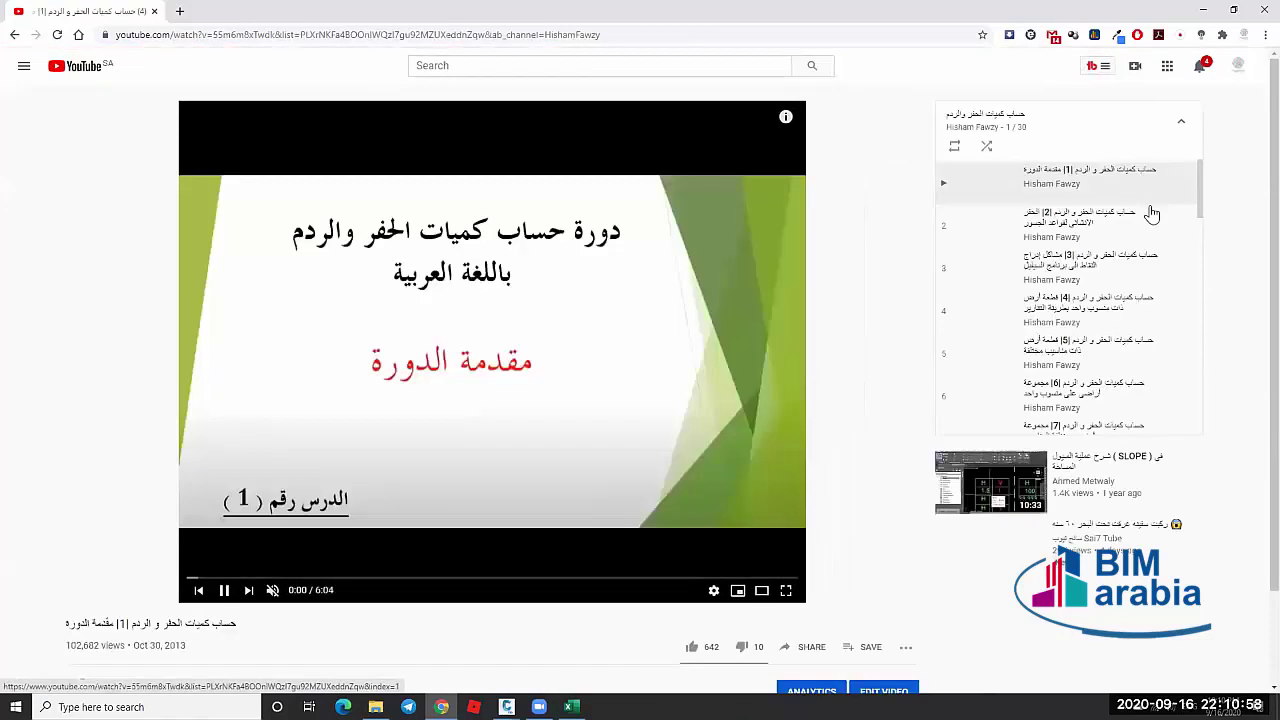
scroll(1152, 213, "down", 10)
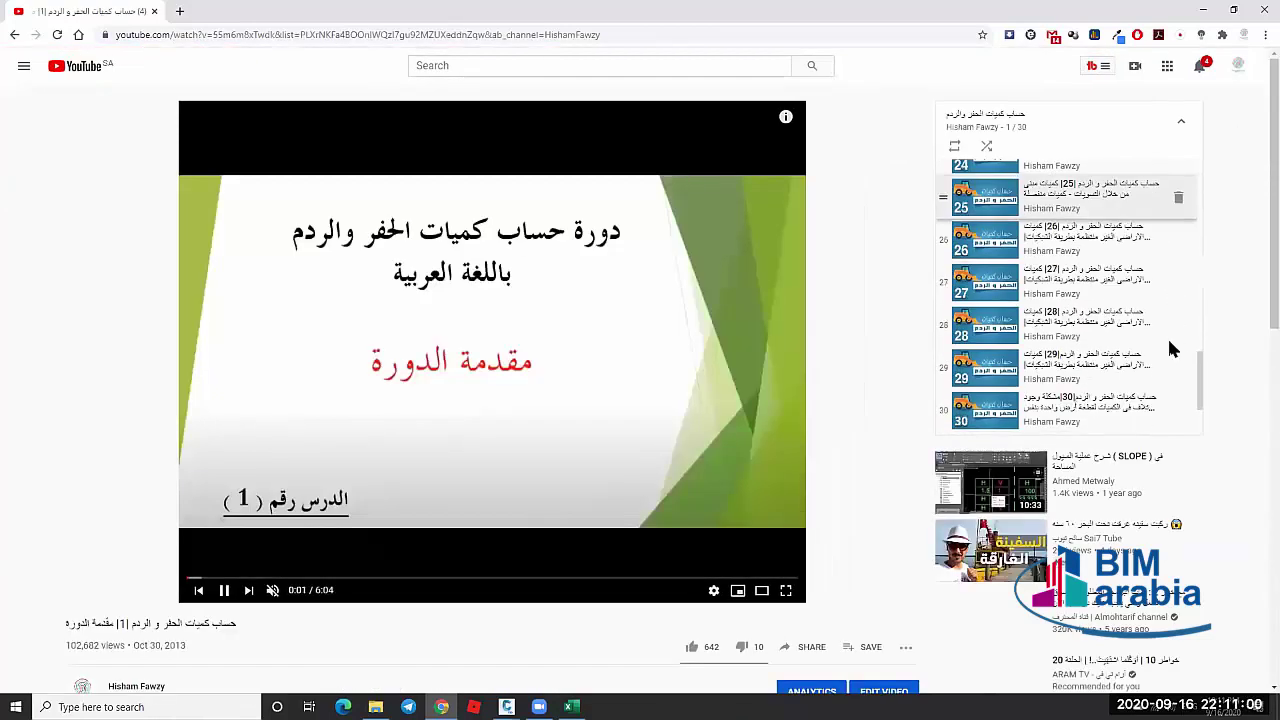
scroll(1173, 348, "down", 5)
scroll(1134, 346, "up", 5)
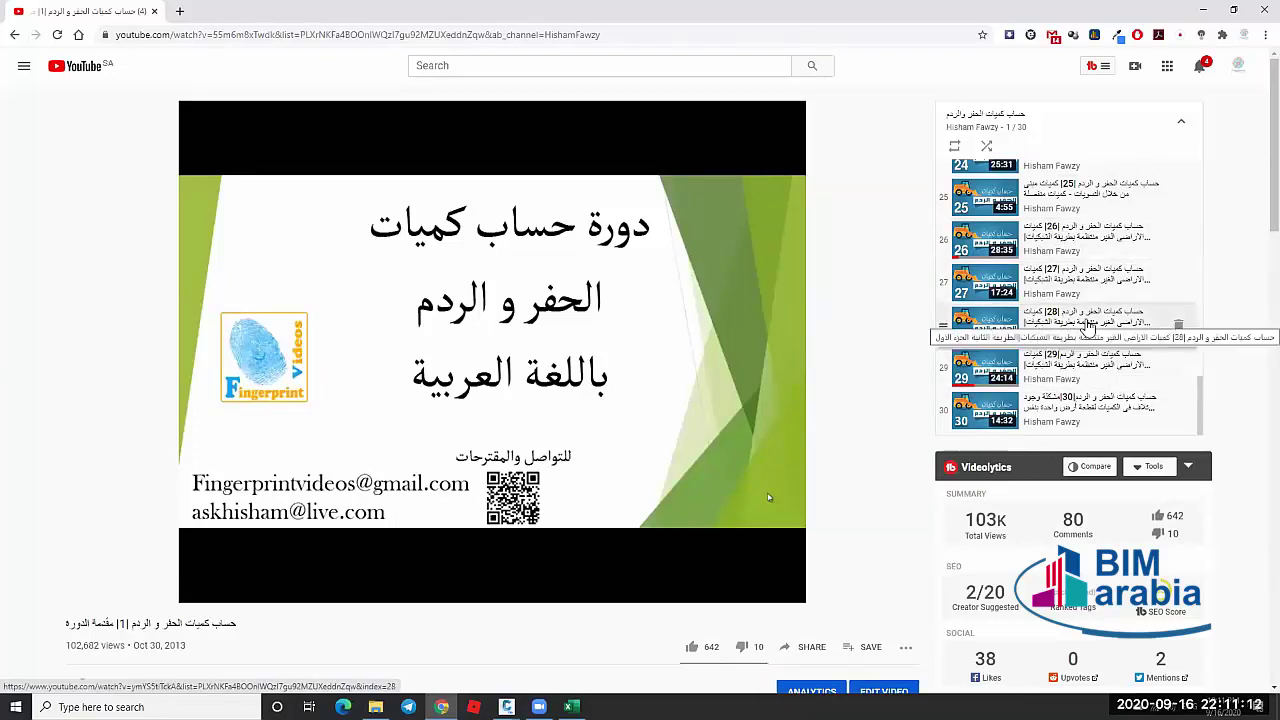
left_click(1262, 9)
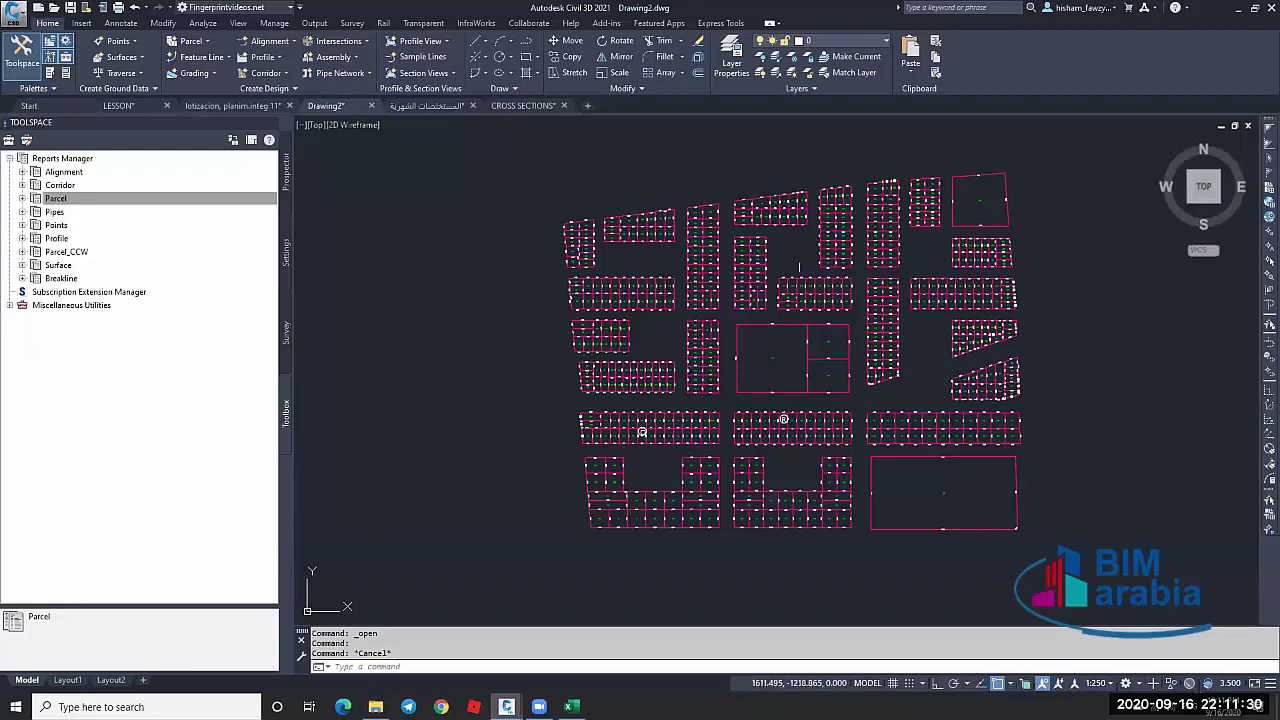
Draw a bent three-point polyline with a corner vertex in Drawing2
scroll(943, 297, "down", 6)
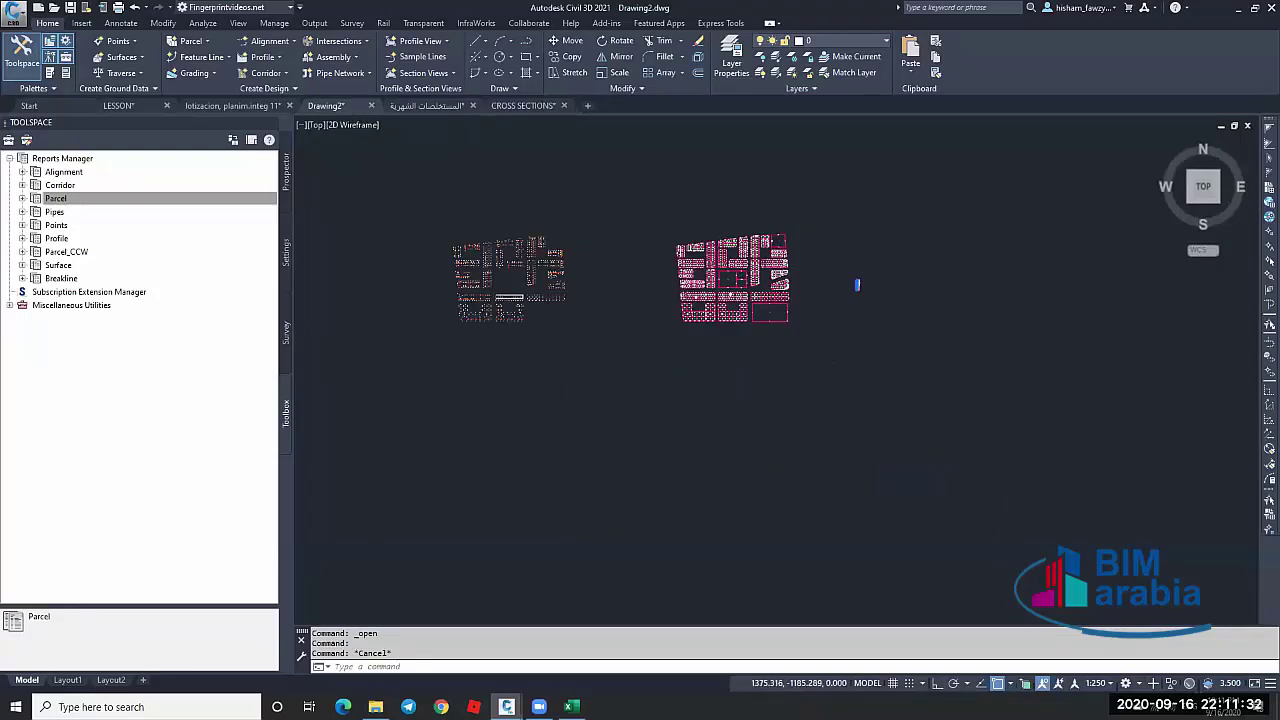
scroll(698, 250, "down", 2)
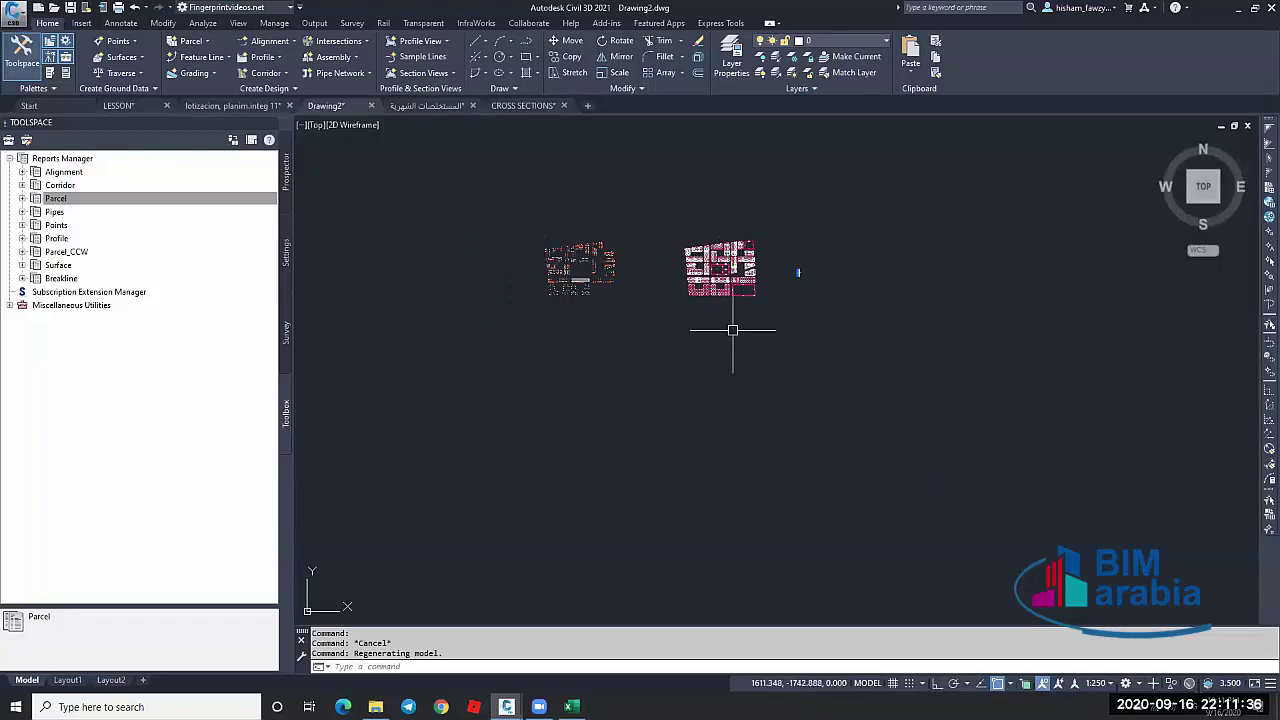
type("l")
key("Return")
left_click(560, 452)
left_click(668, 372)
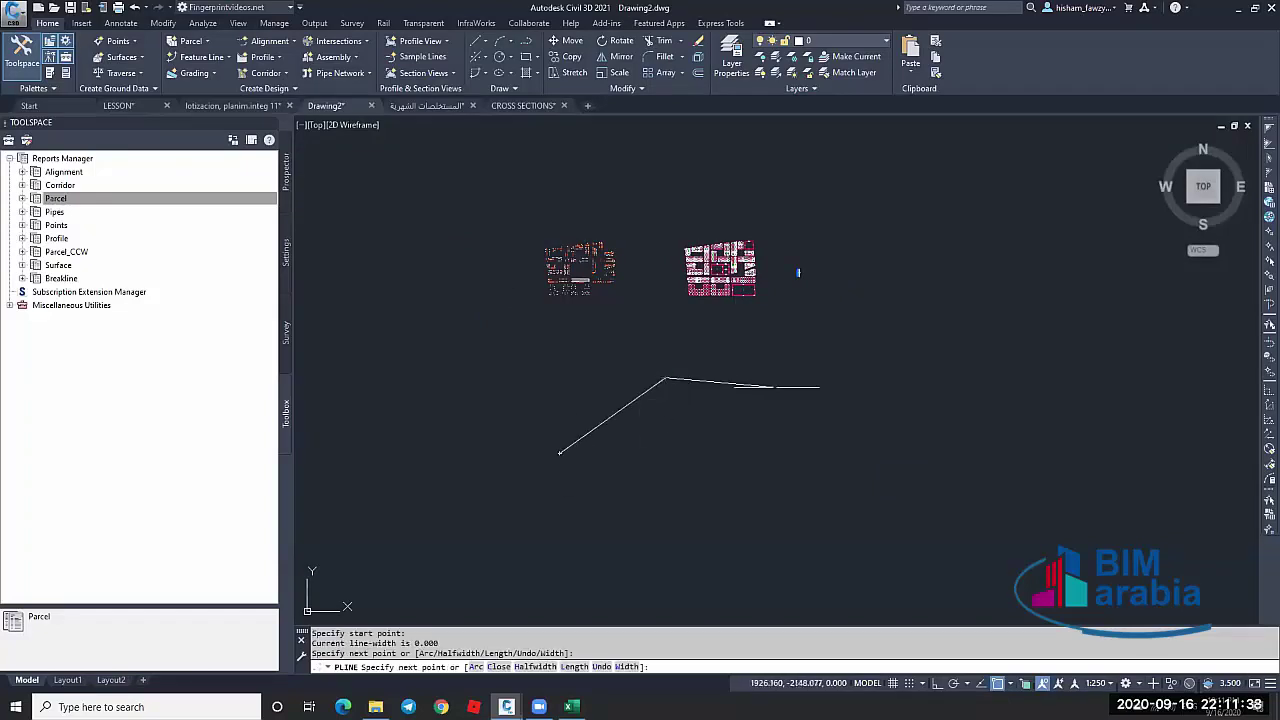
left_click(778, 388)
scroll(665, 396, "up", 6)
key("Escape")
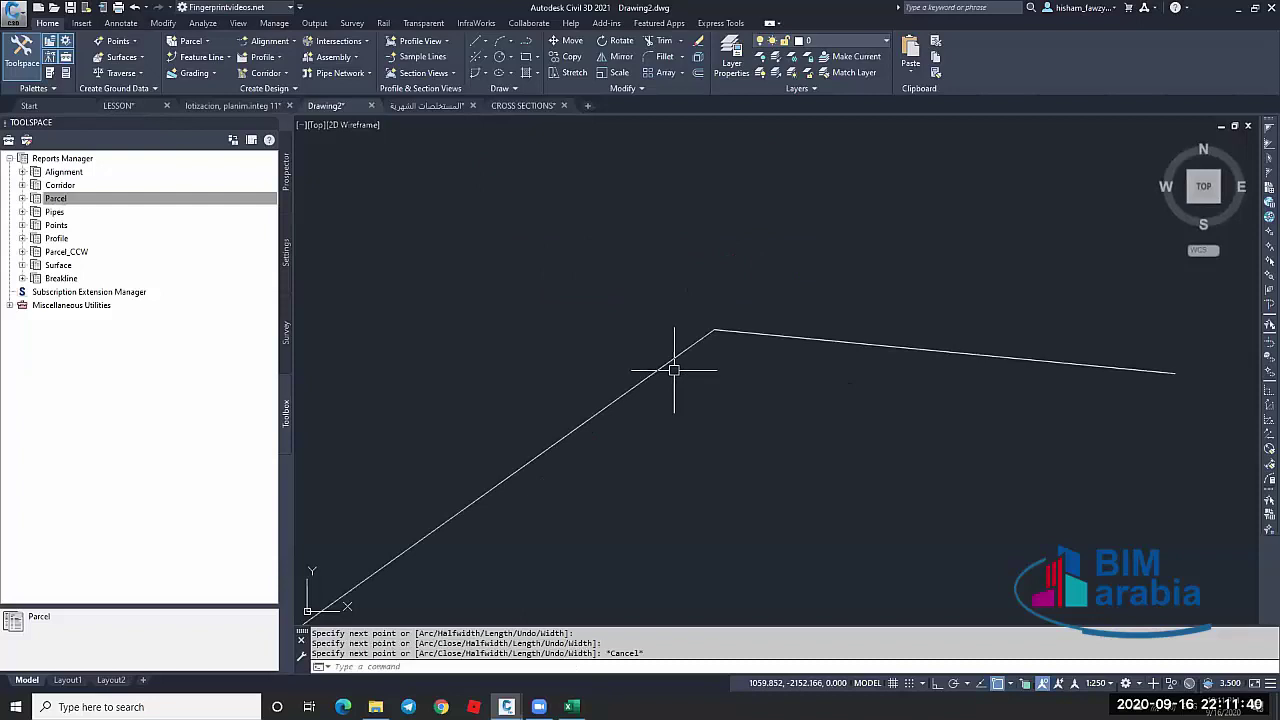
Round the polyline's corner with a 500-radius fillet
type("f")
key("Return")
type("r")
key("Return")
type("500")
key("Return")
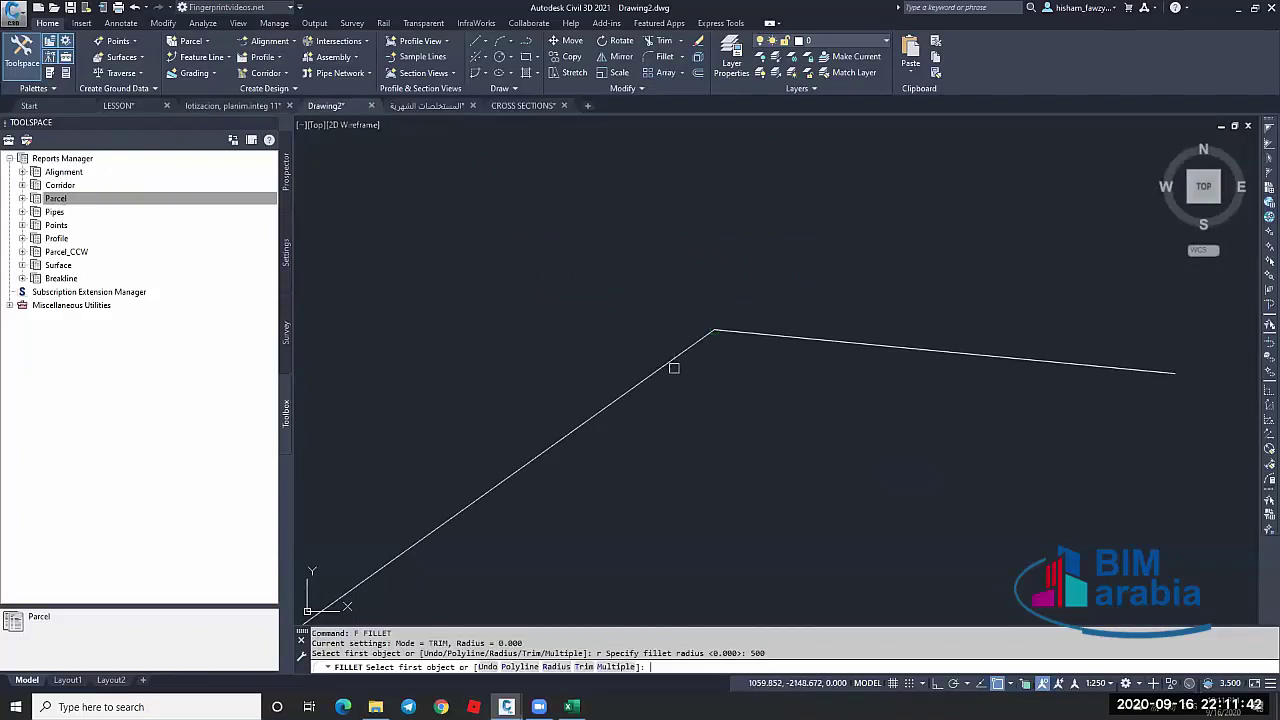
left_click(666, 362)
left_click(755, 322)
key("Escape")
key("Escape")
Select the filleted polyline and bring up the Home tab's alignment creation options
scroll(805, 305, "down", 3)
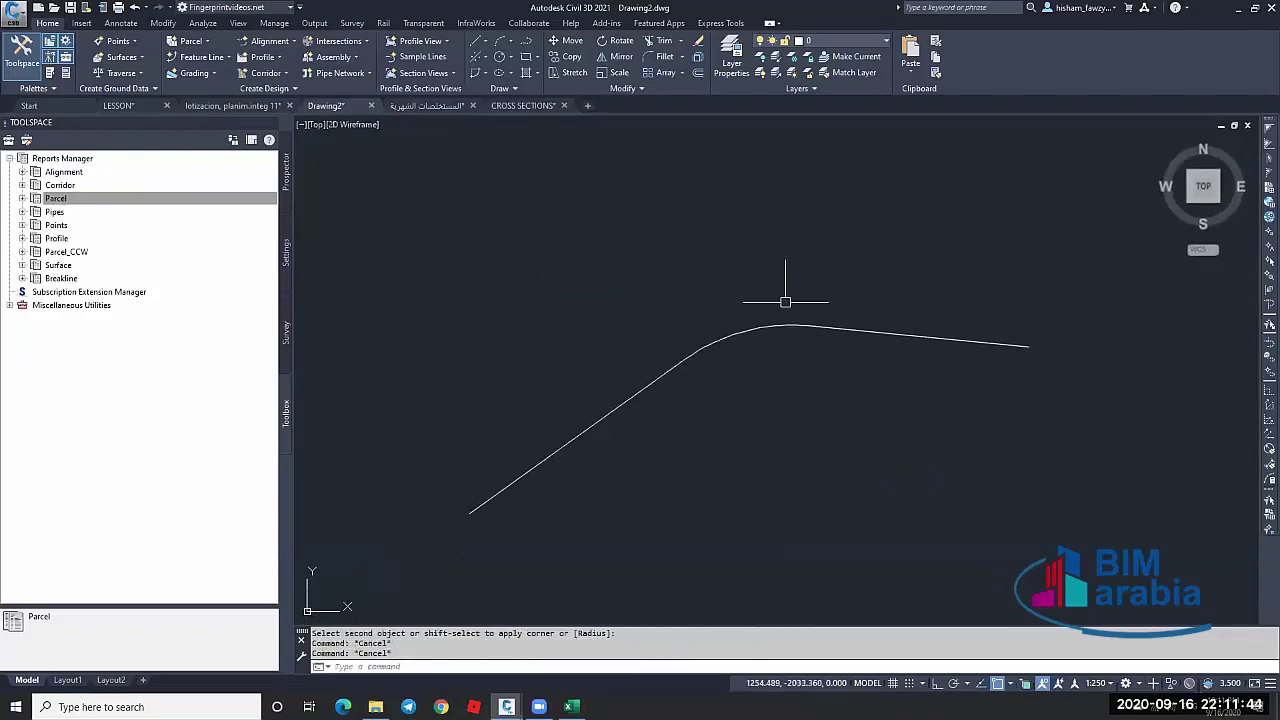
left_click(771, 329)
left_click(755, 336)
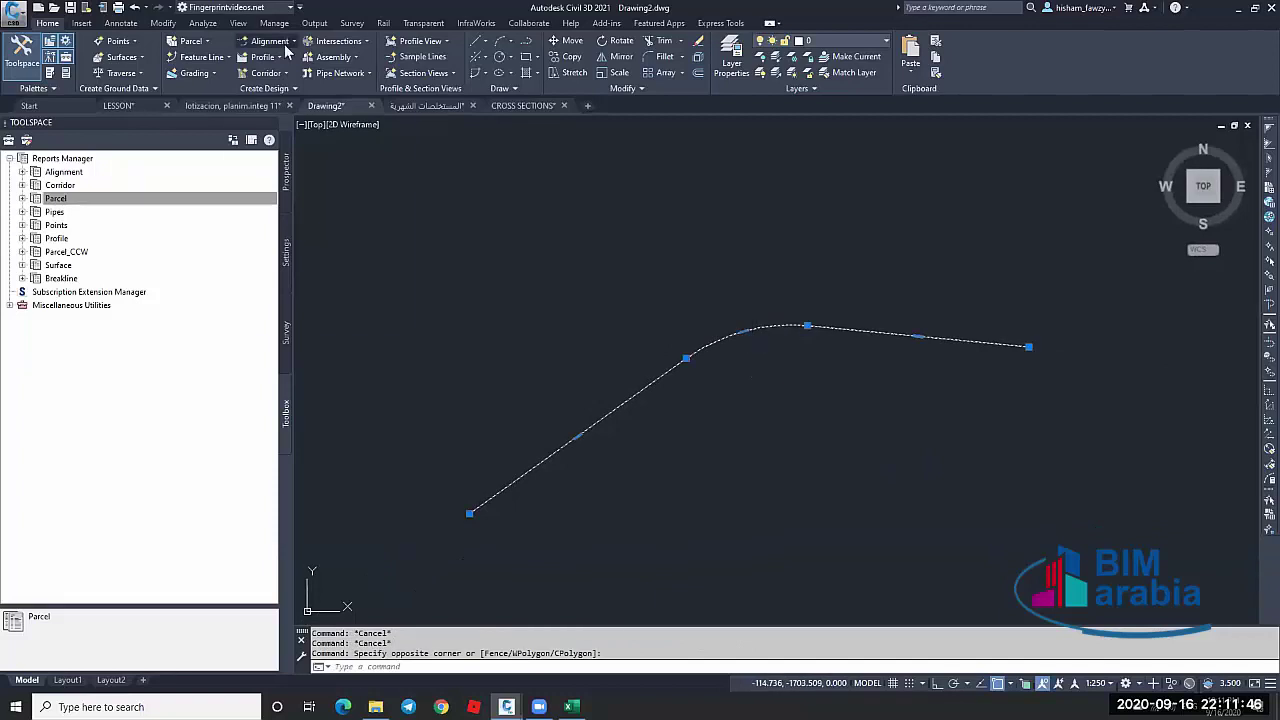
left_click(268, 41)
left_click(366, 62)
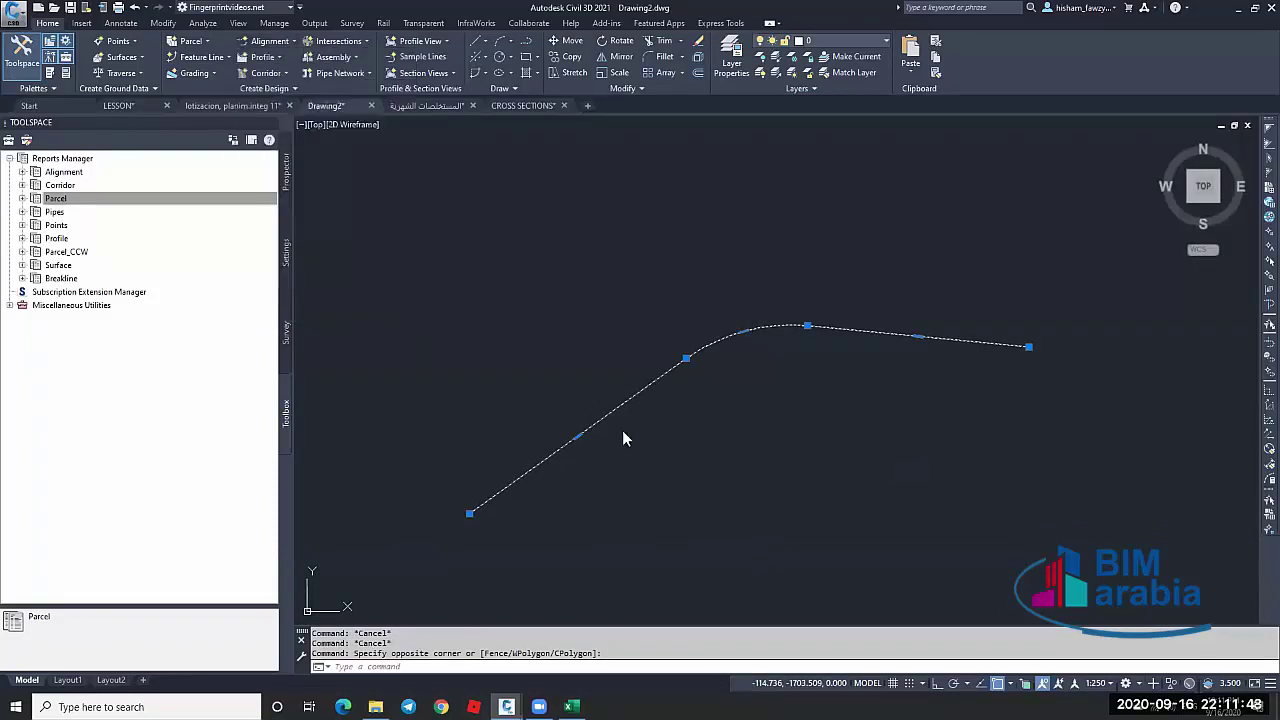
Create an alignment from objects using the filleted polyline, accepting its direction
key("Escape")
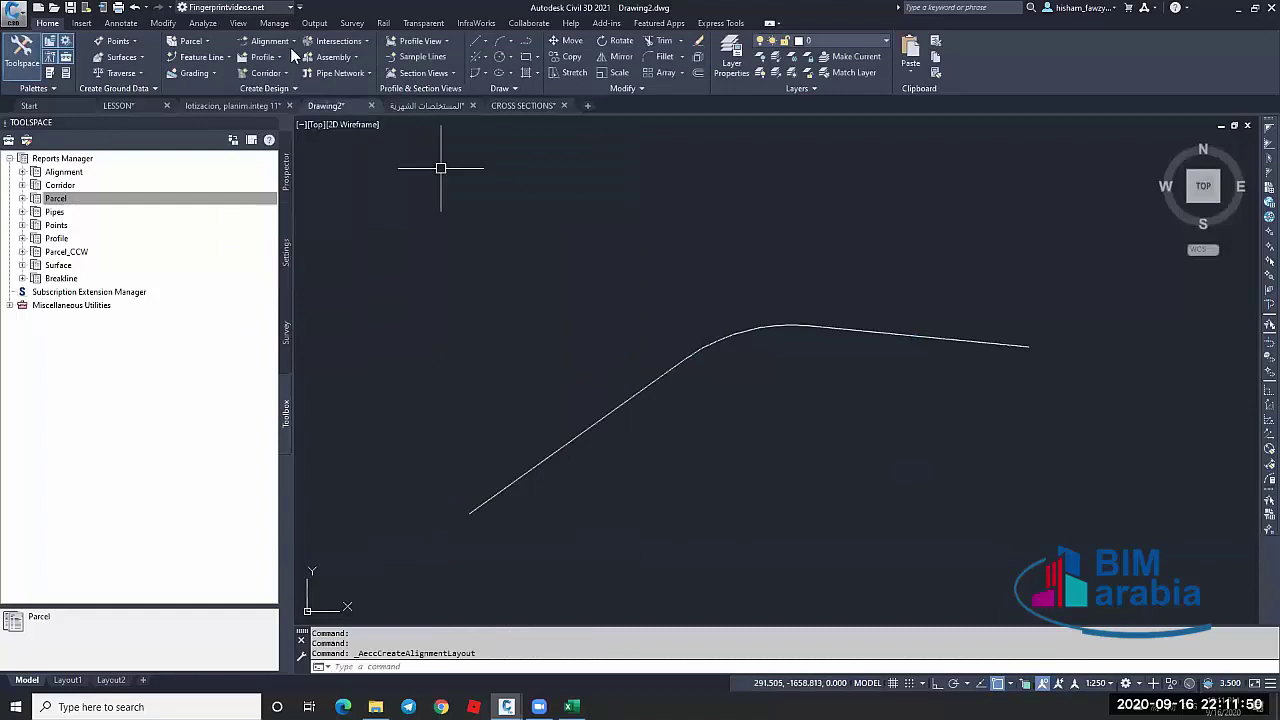
left_click(268, 41)
left_click(349, 128)
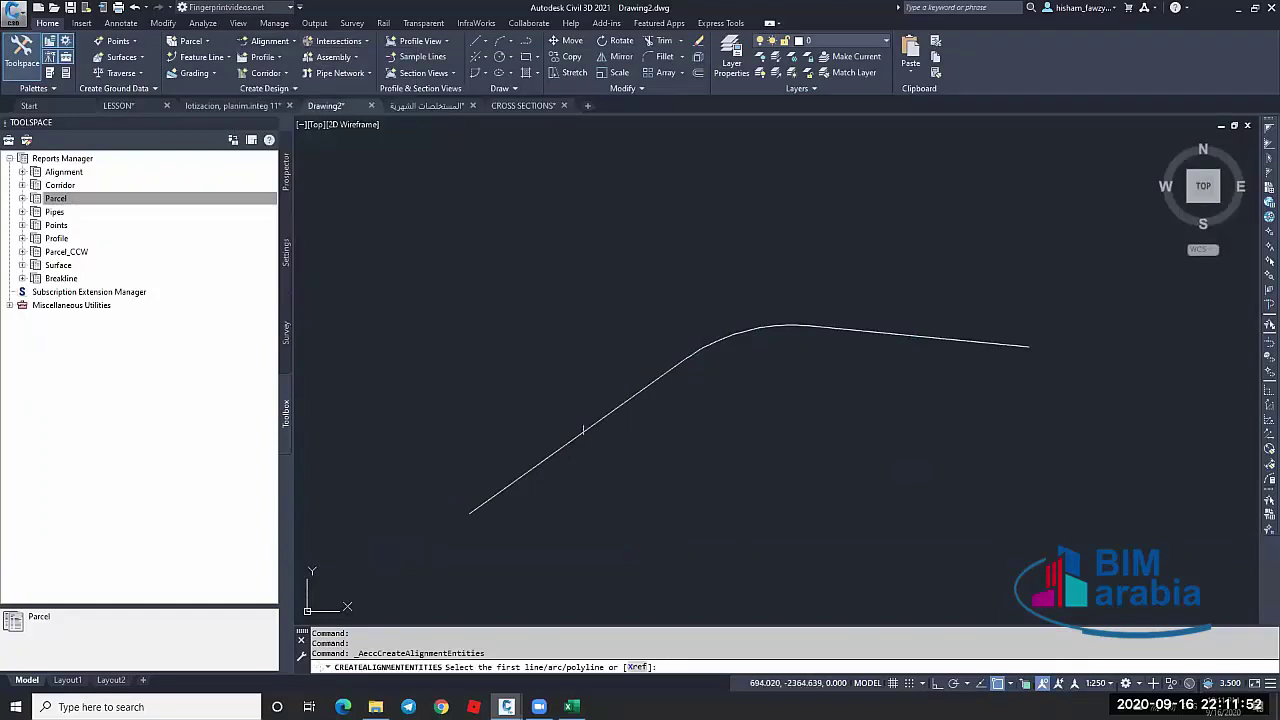
left_click(587, 427)
key("Return")
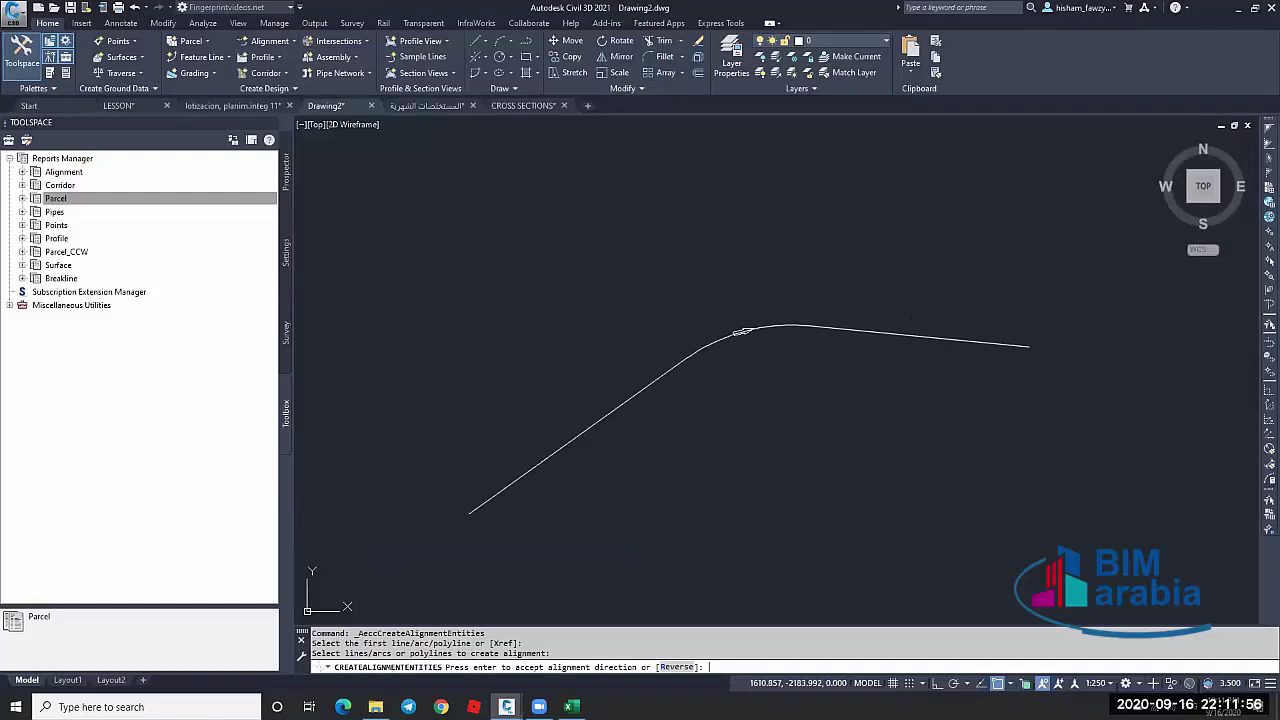
key("Return")
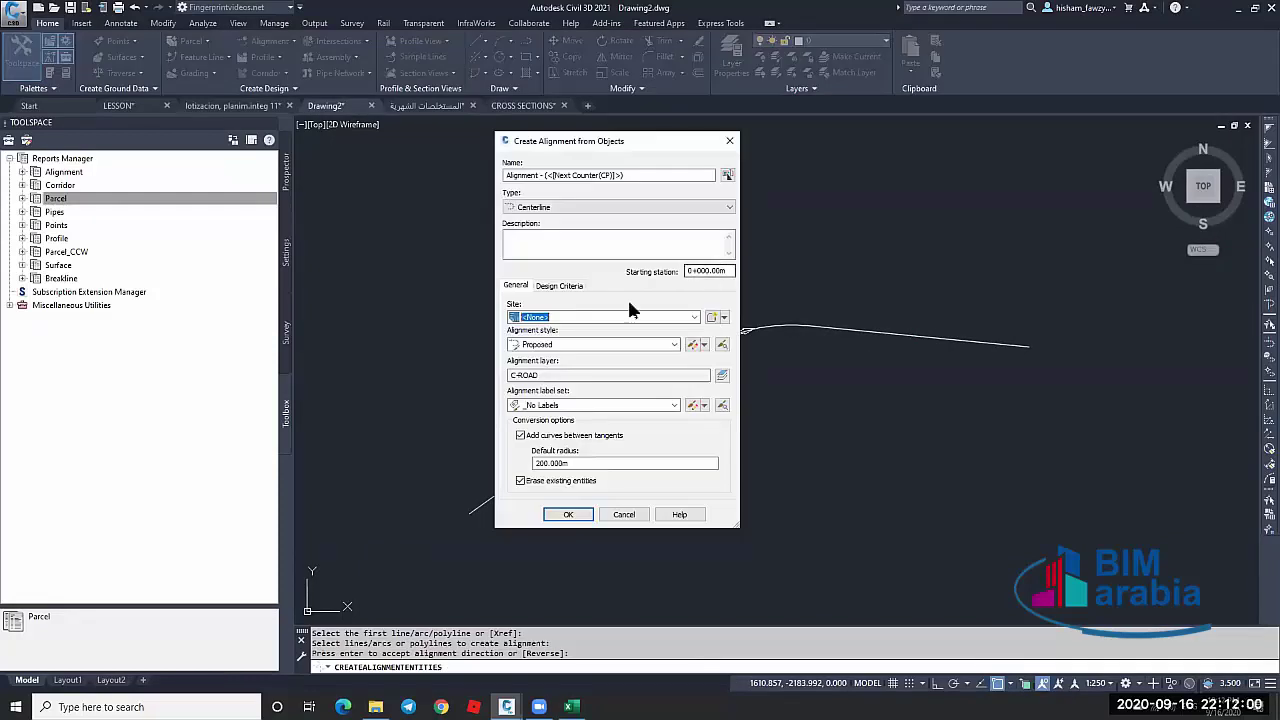
Apply the Major and Minor only label set, confirm, and zoom to check labels like 0+520
left_click(568, 405)
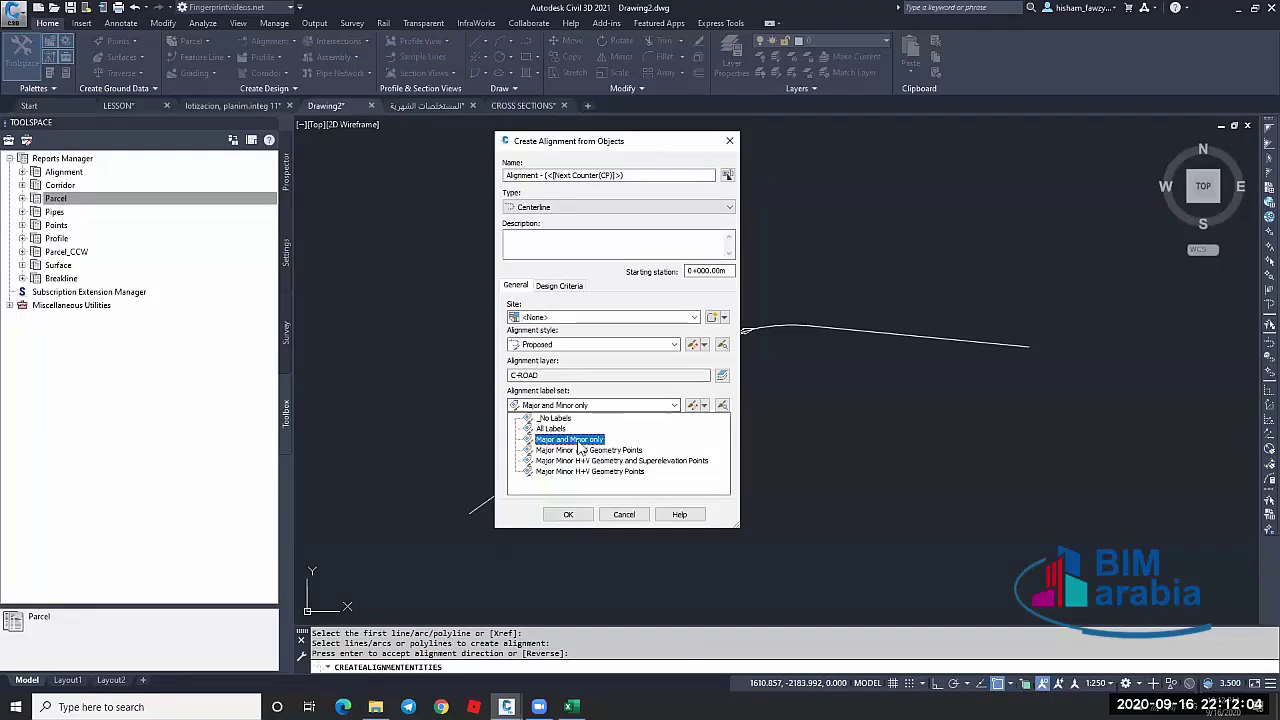
left_click(578, 440)
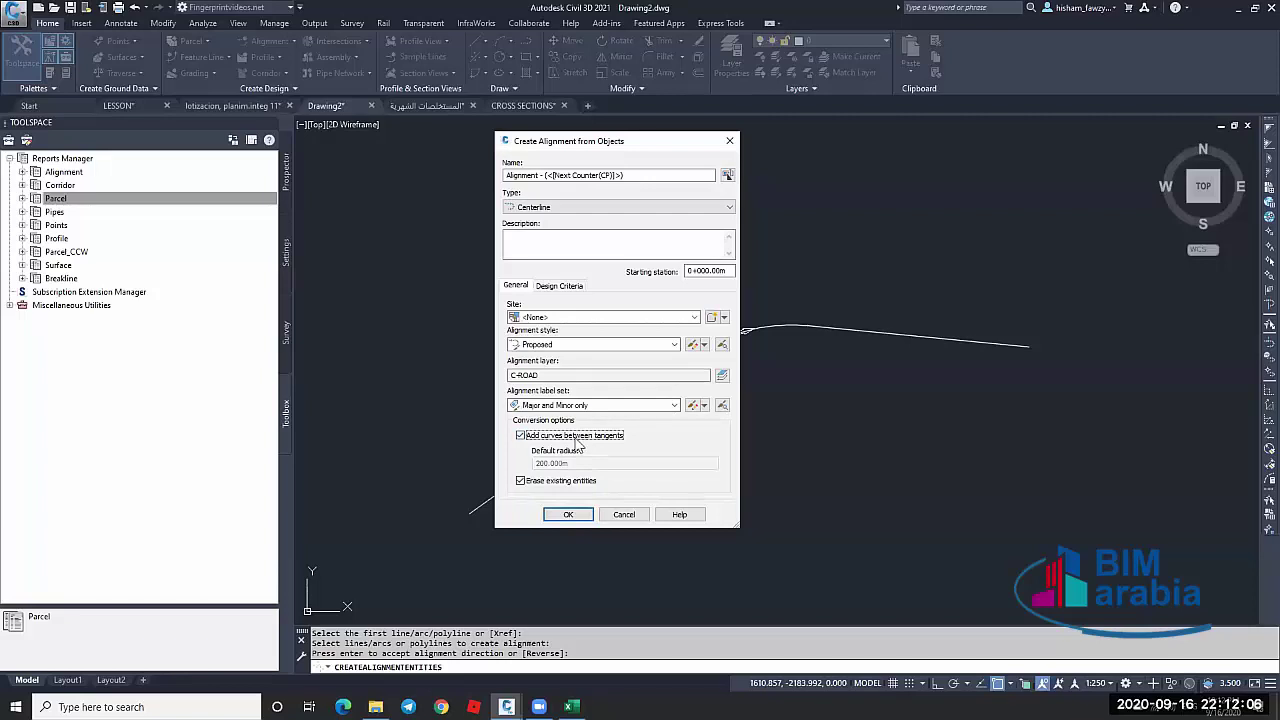
left_click(568, 514)
scroll(610, 410, "up", 8)
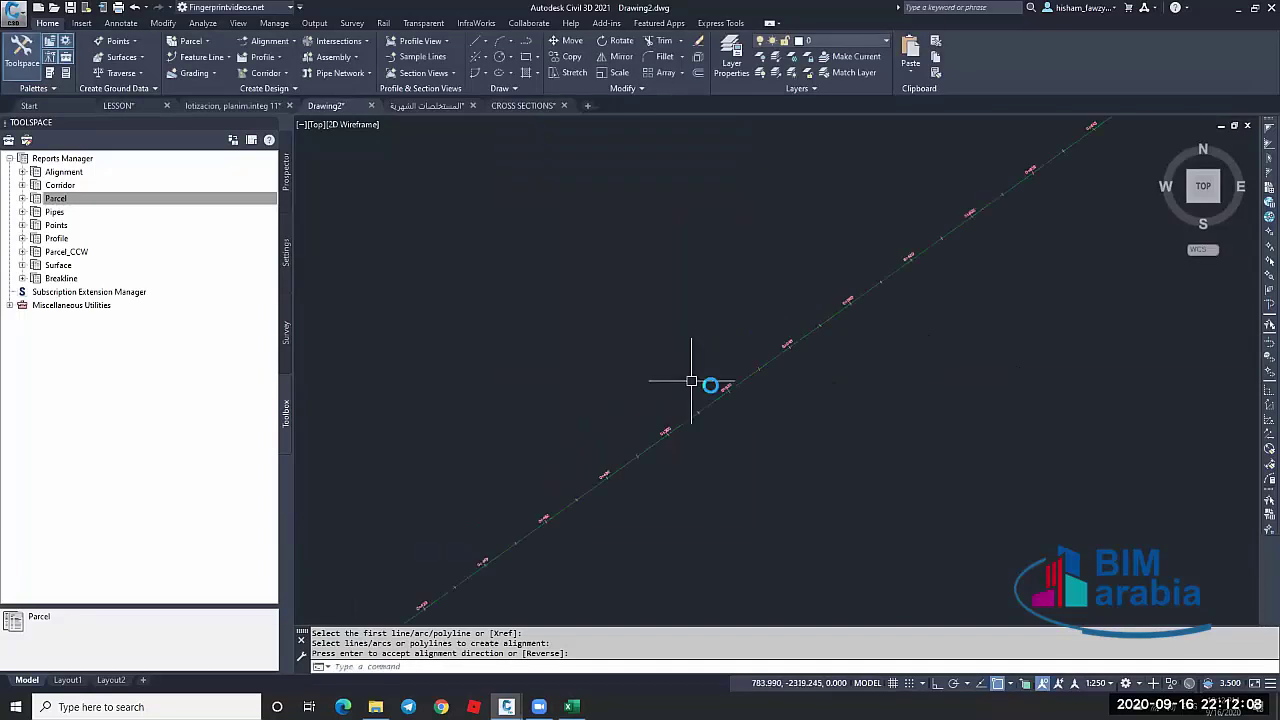
scroll(664, 390, "down", 2)
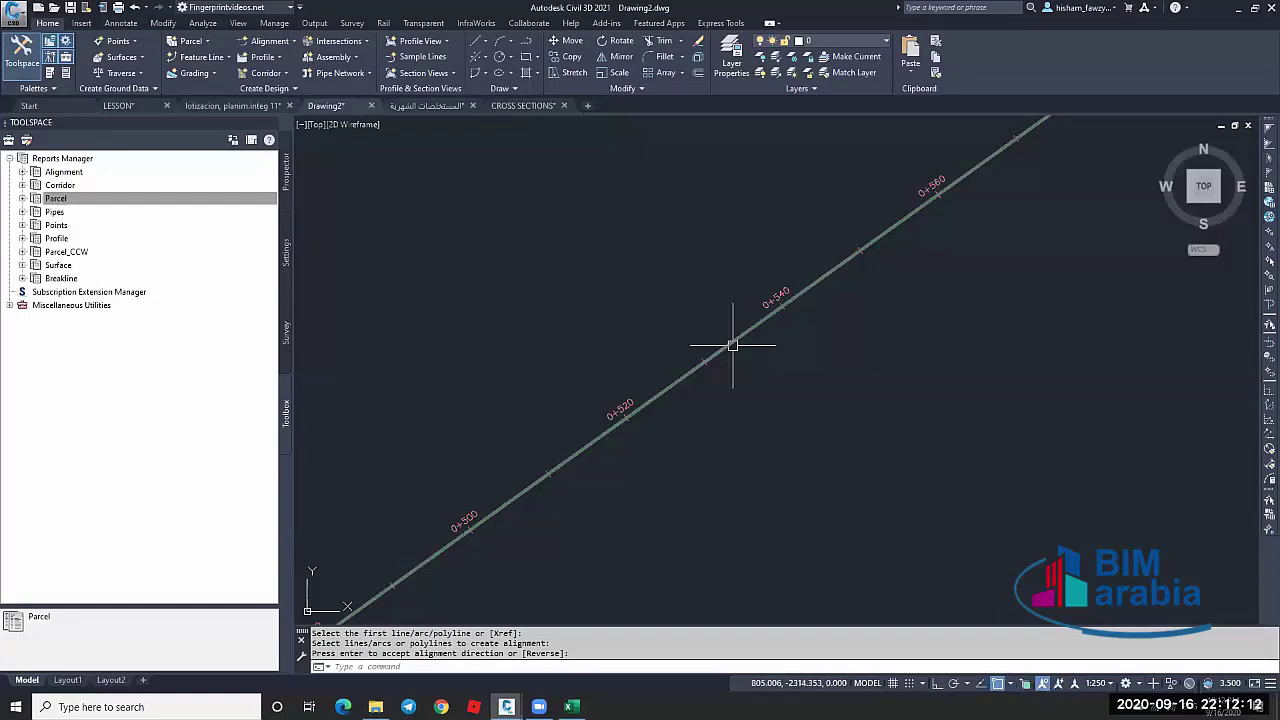
scroll(655, 389, "up", 4)
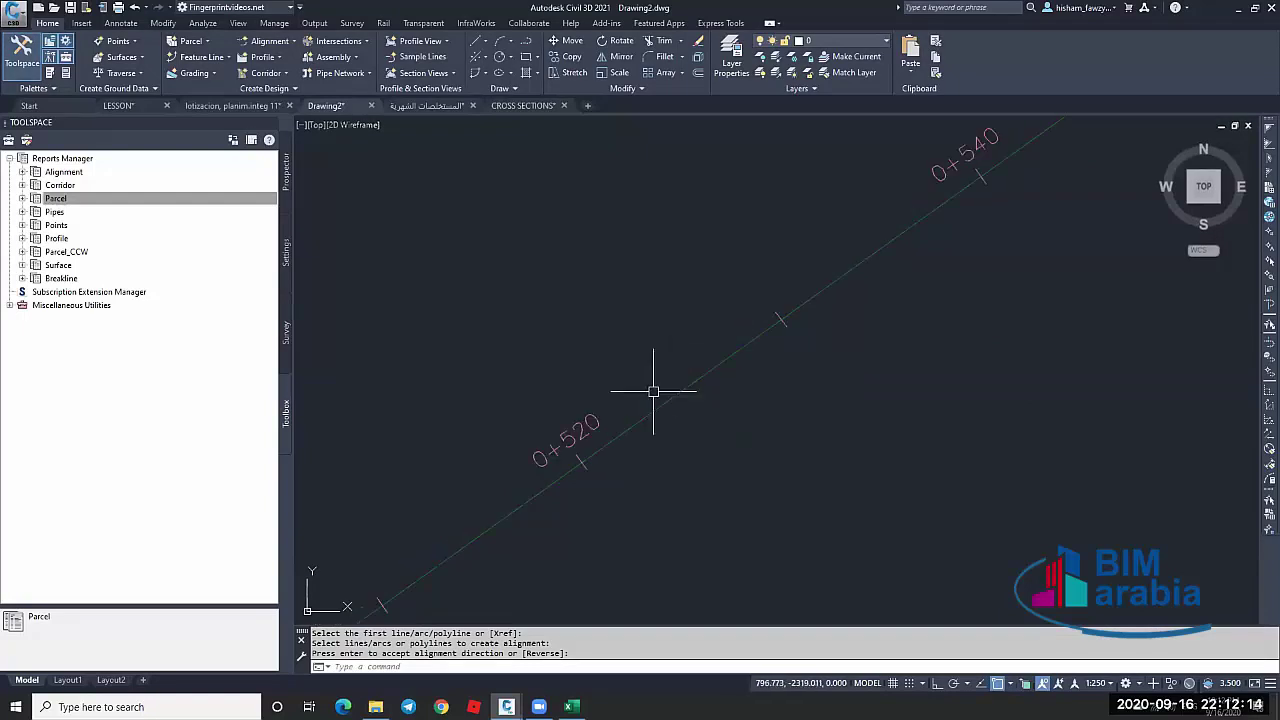
Set the alignment's major station label increment to 100 and minor station increment to 25
left_click(686, 386)
right_click(765, 505)
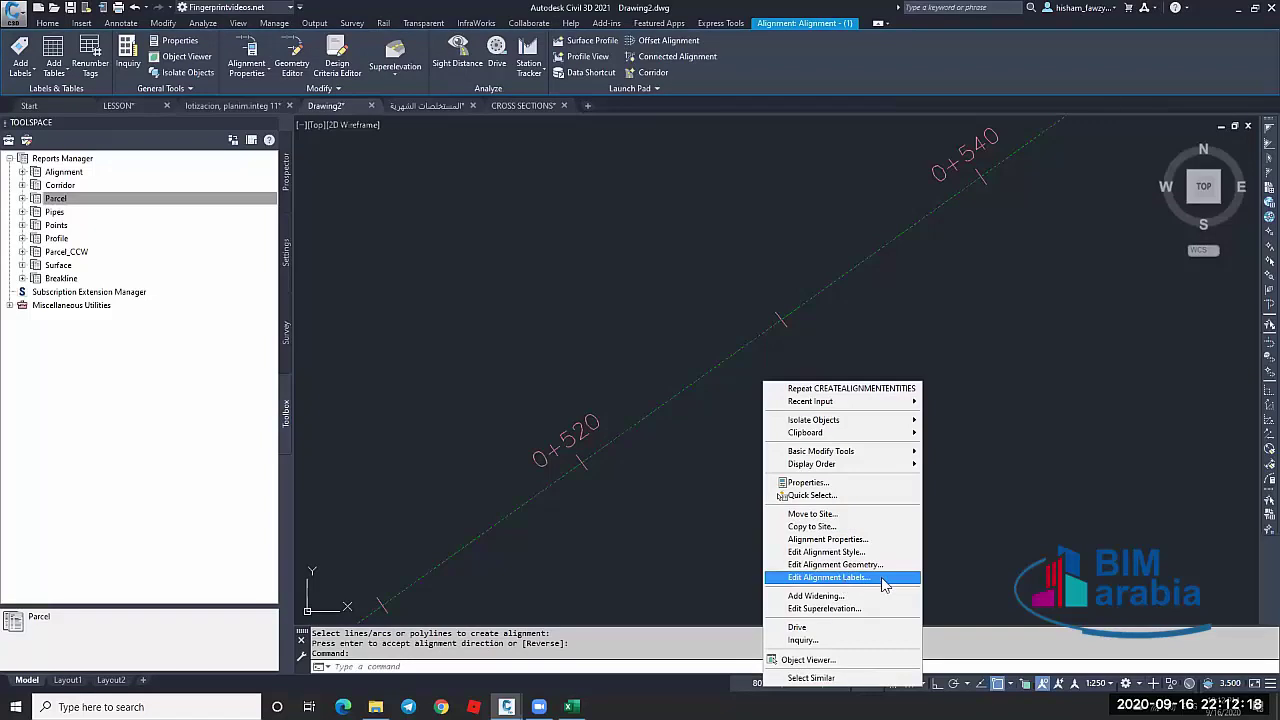
left_click(830, 577)
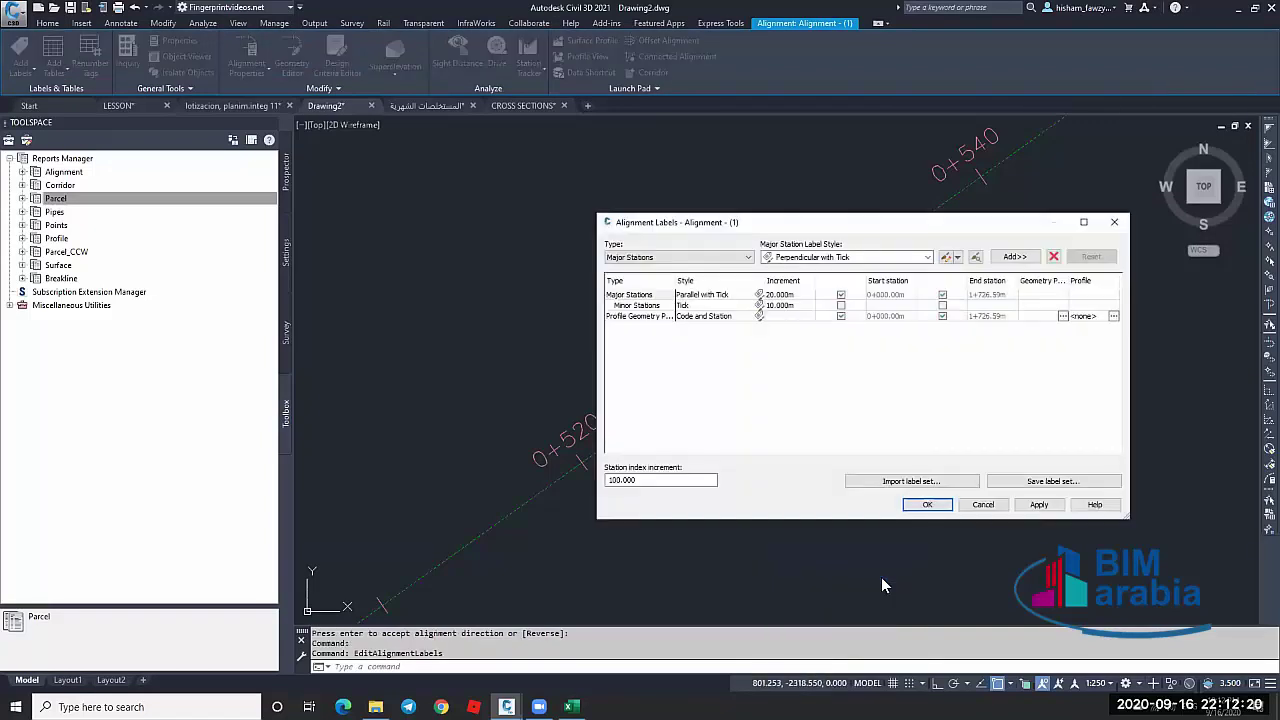
left_click(793, 295)
left_click(797, 306)
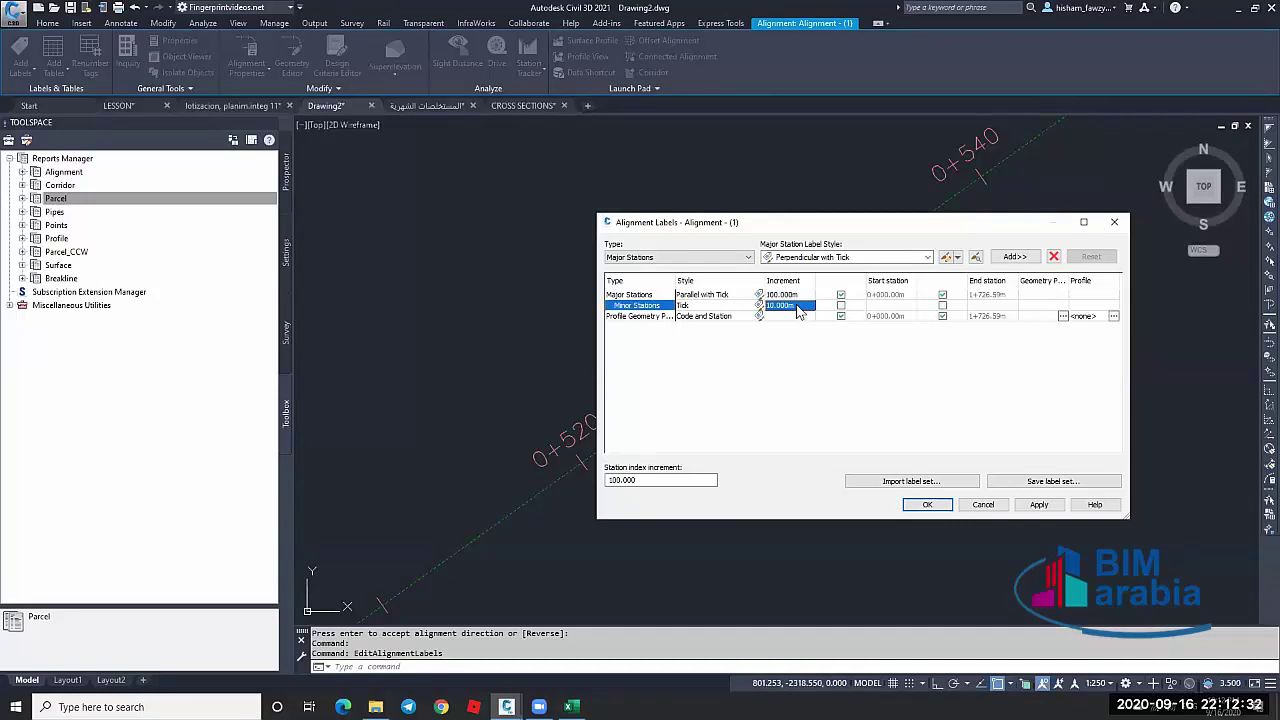
left_click(797, 306)
left_click(783, 308)
left_click(925, 505)
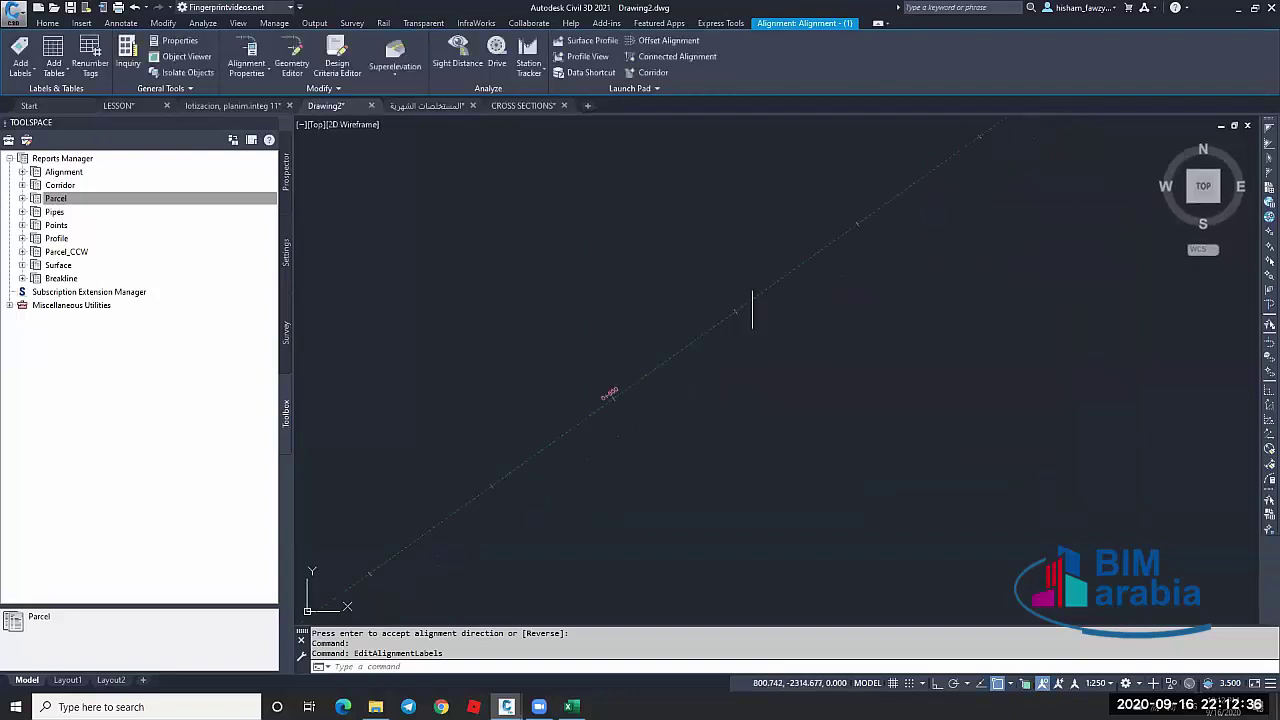
key("Escape")
scroll(934, 249, "down", 4)
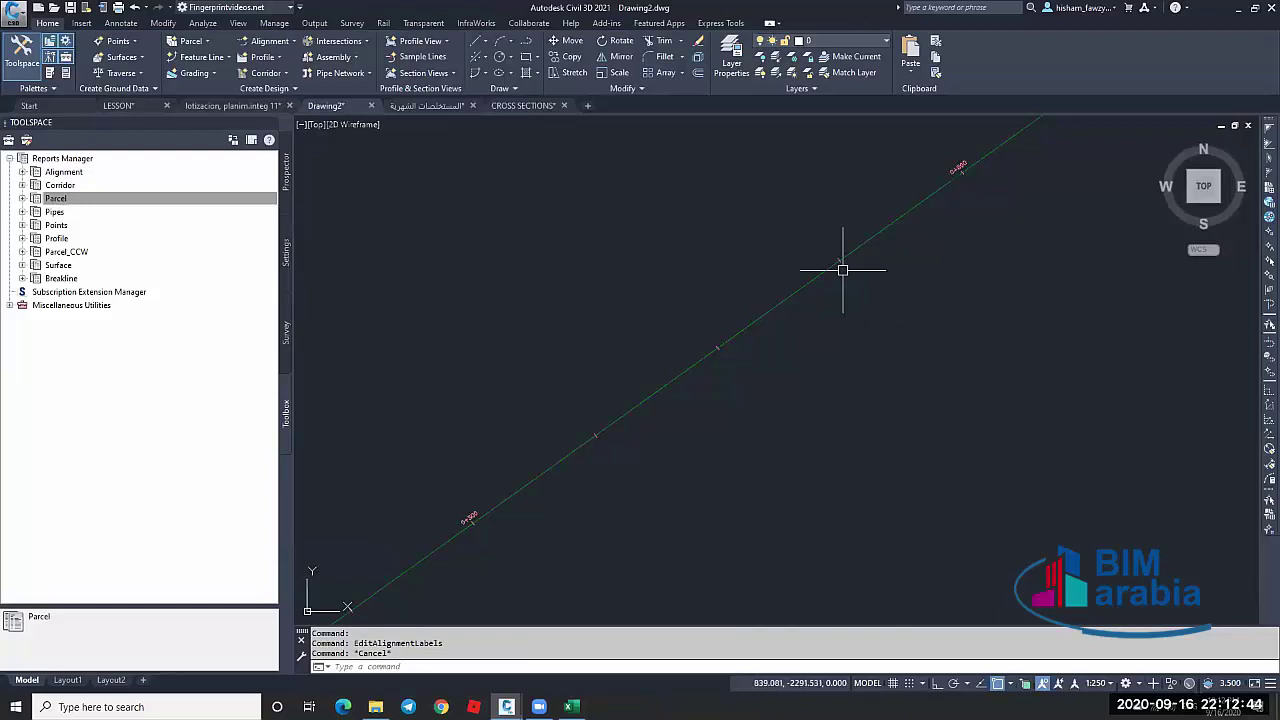
key("Escape")
left_click(792, 293)
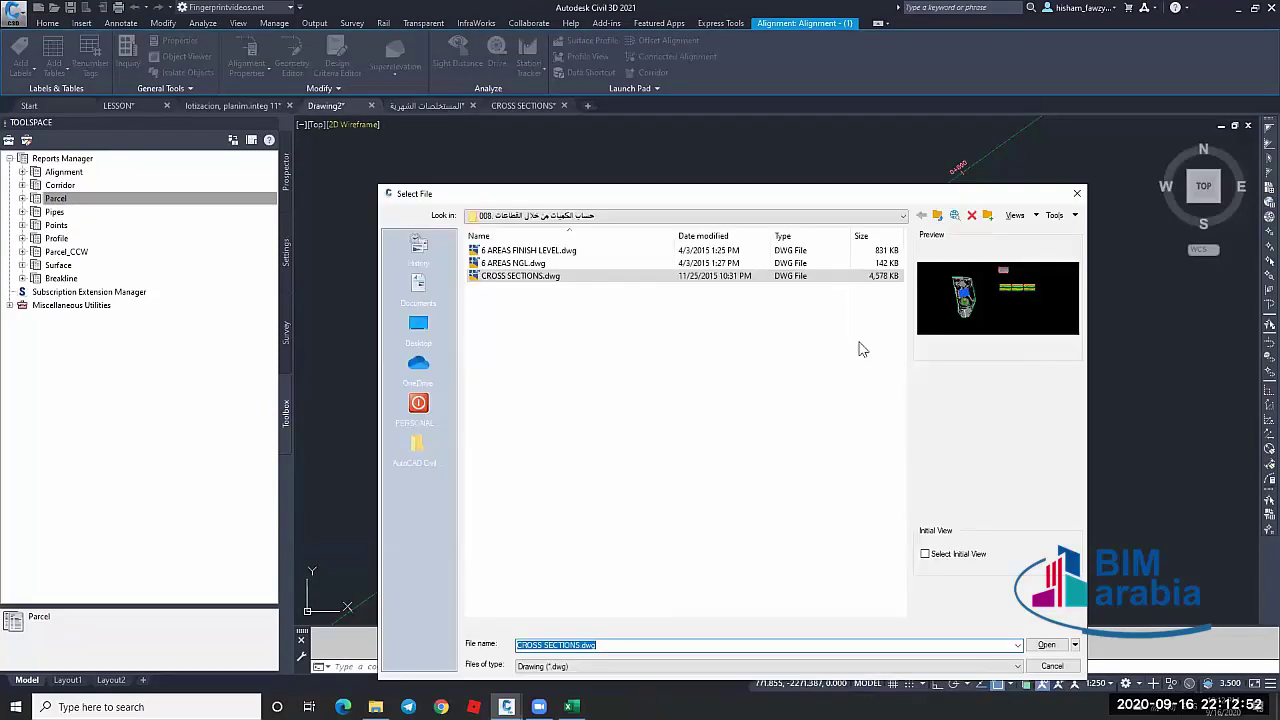
key("Return")
key("Escape")
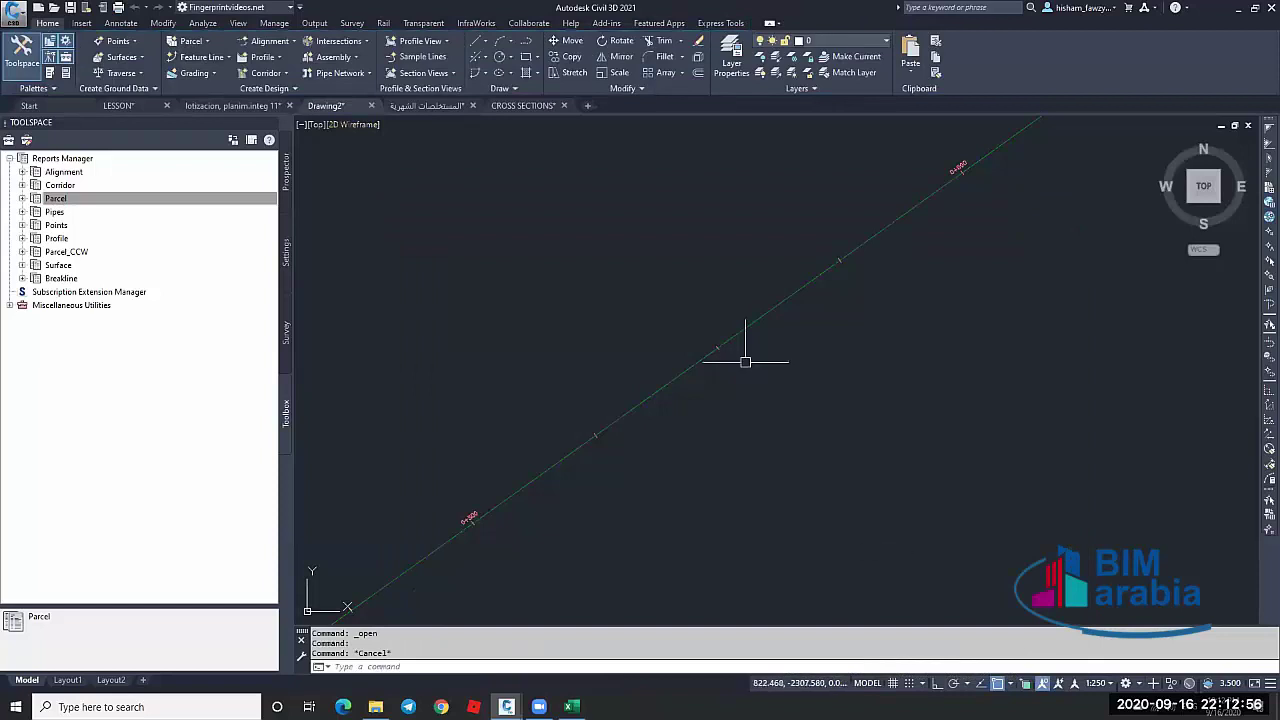
scroll(763, 346, "down", 3)
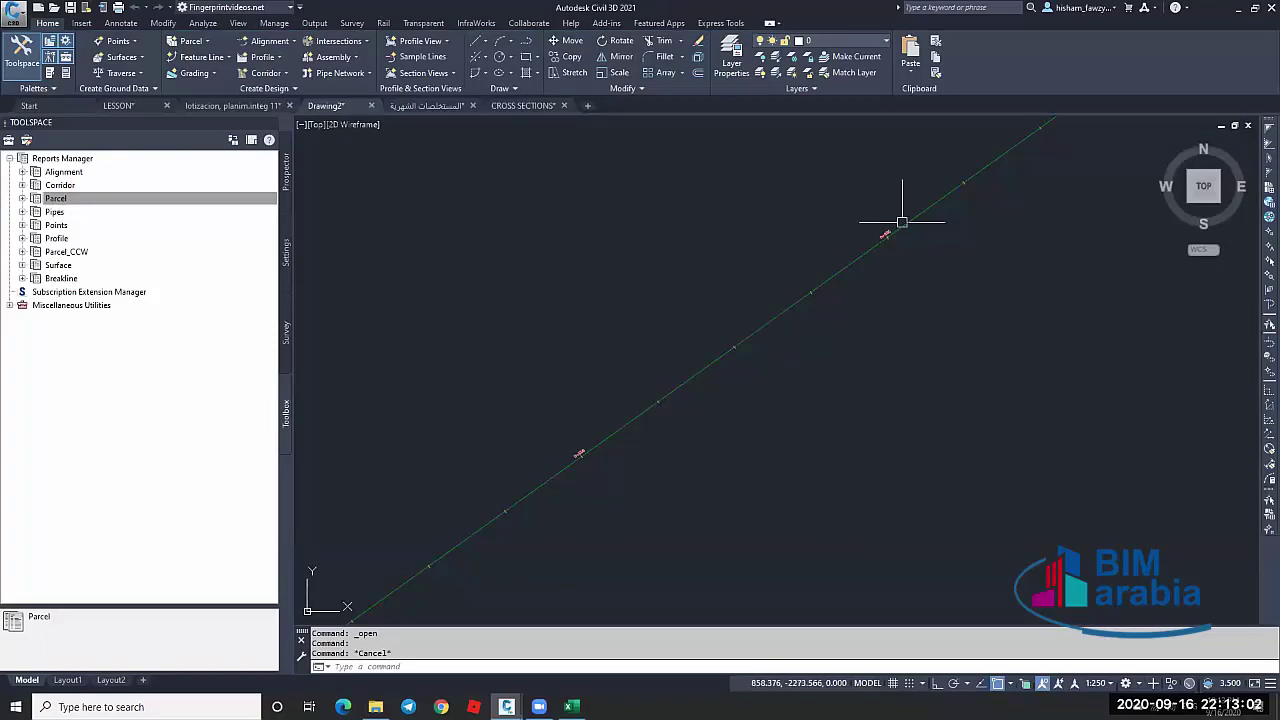
scroll(900, 222, "up", 5)
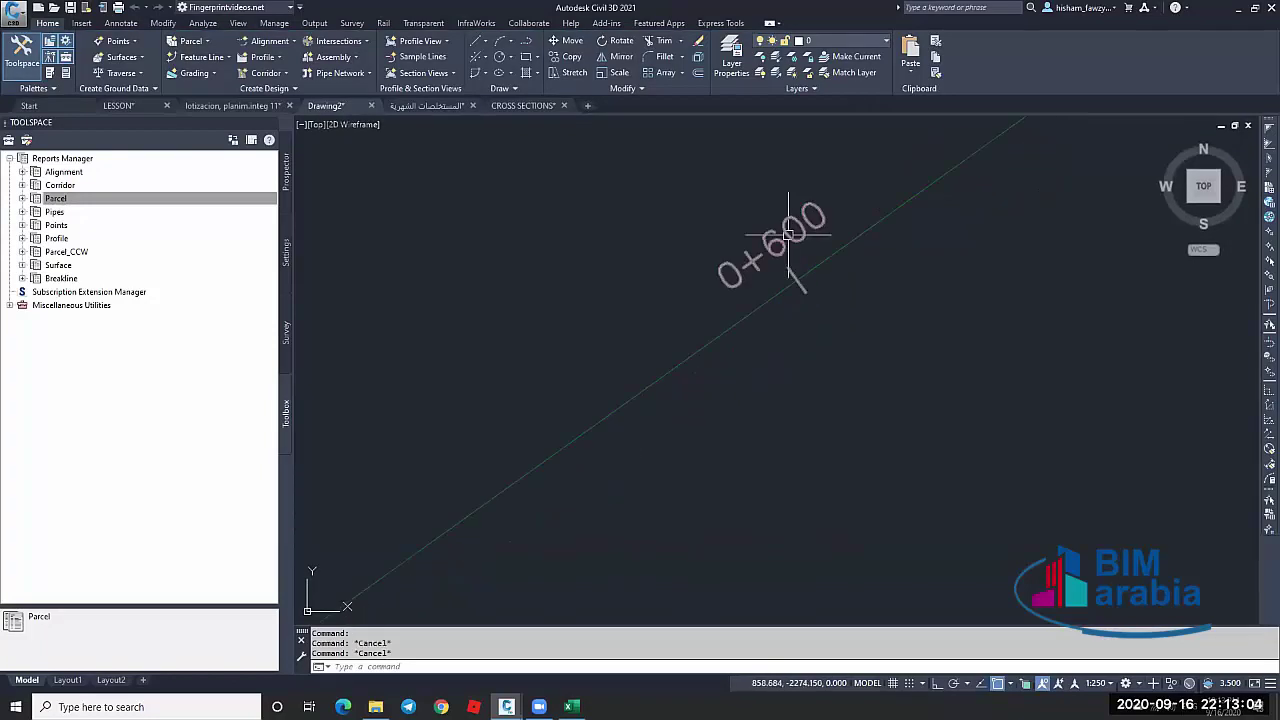
Open the 0+600 label's settings and edit the Parallel with Tick major station style
left_click(795, 262)
right_click(806, 234)
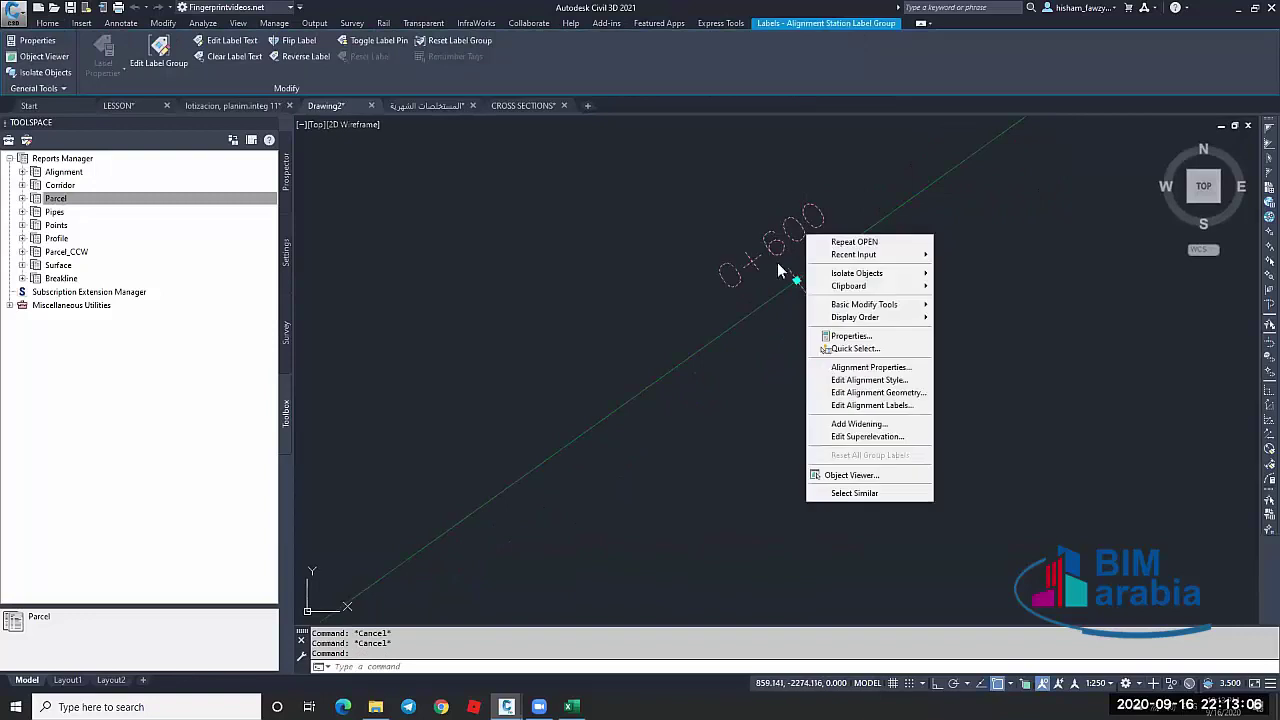
left_click(860, 408)
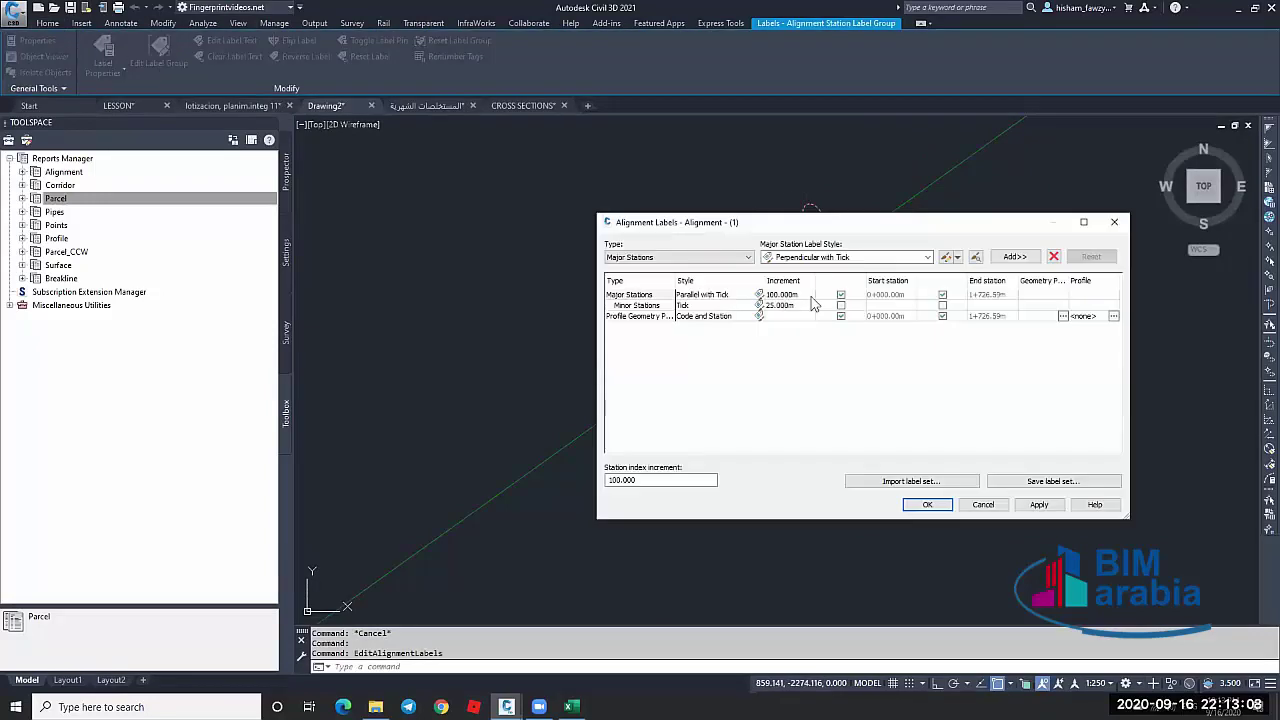
left_click(759, 295)
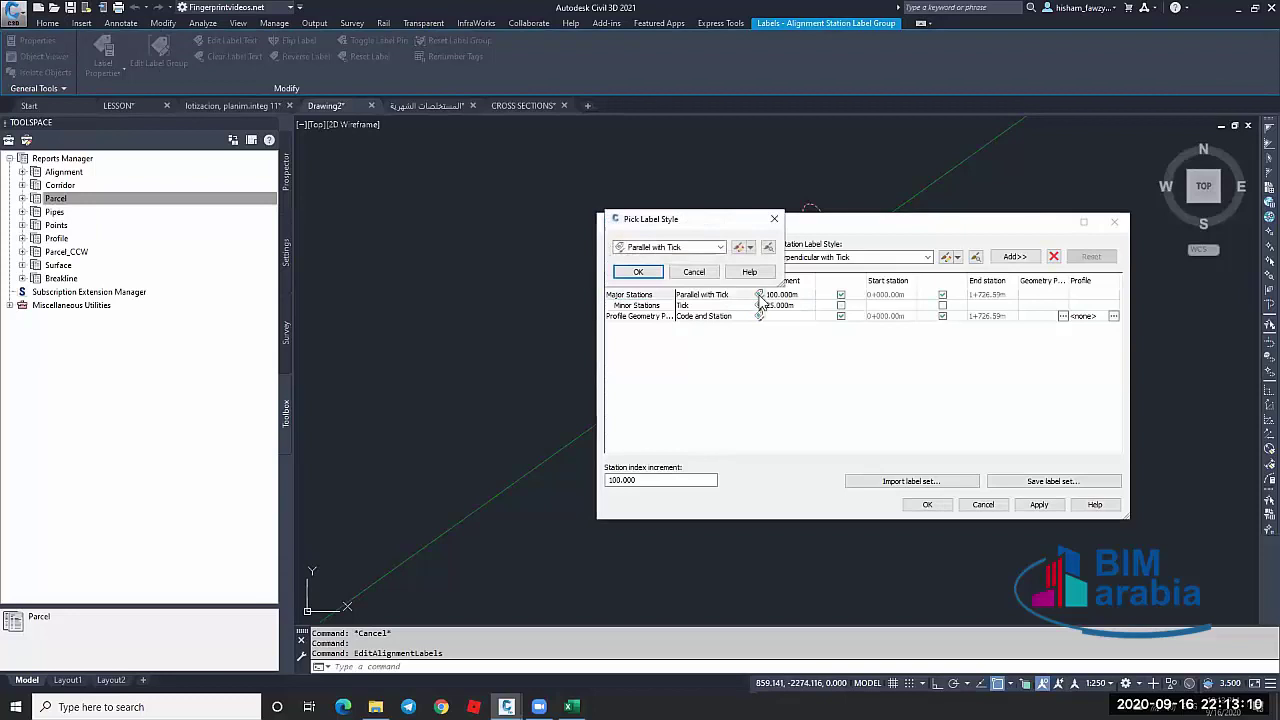
left_click(741, 252)
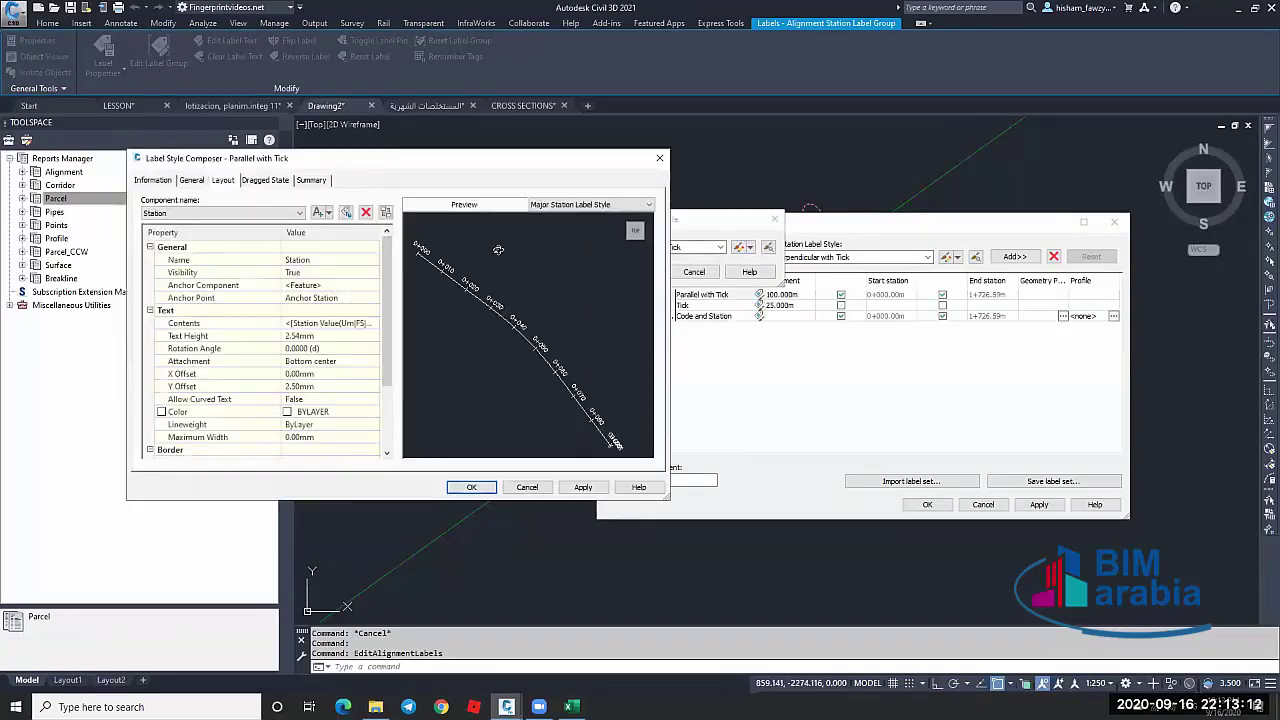
Add a Profile-type Reference Text component to the style and apply it to the alignment
left_click(321, 216)
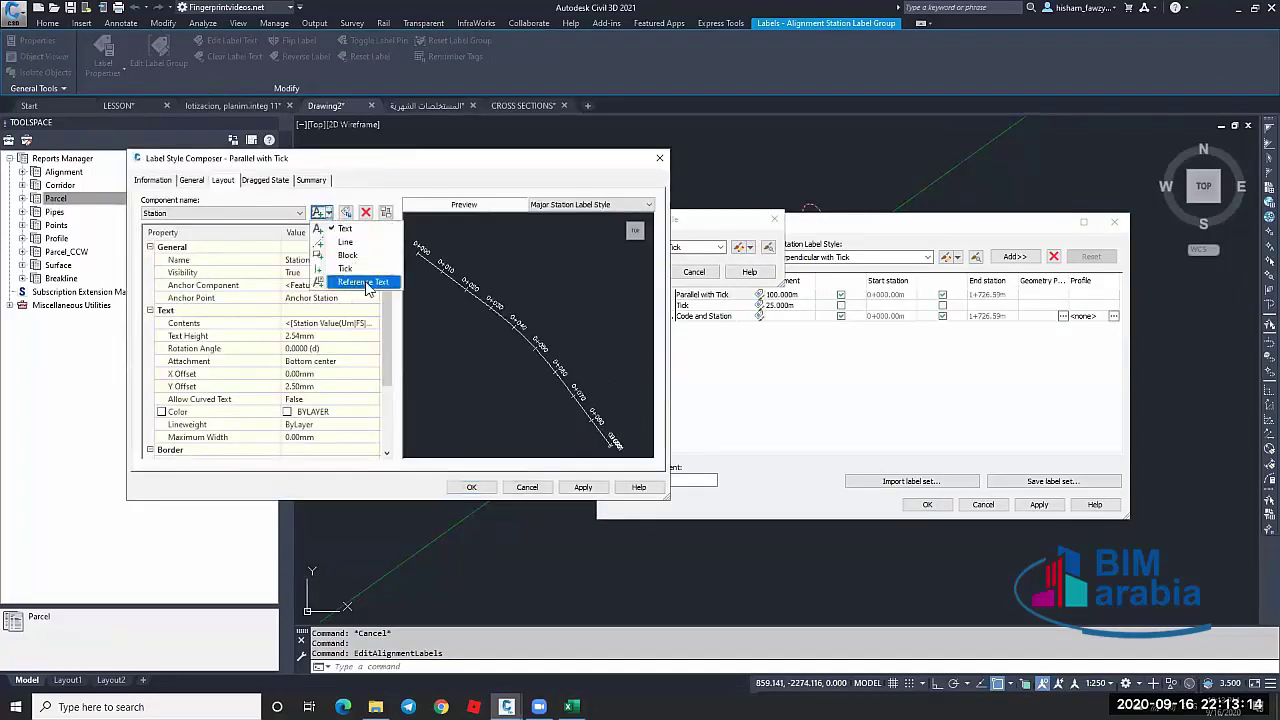
left_click(365, 282)
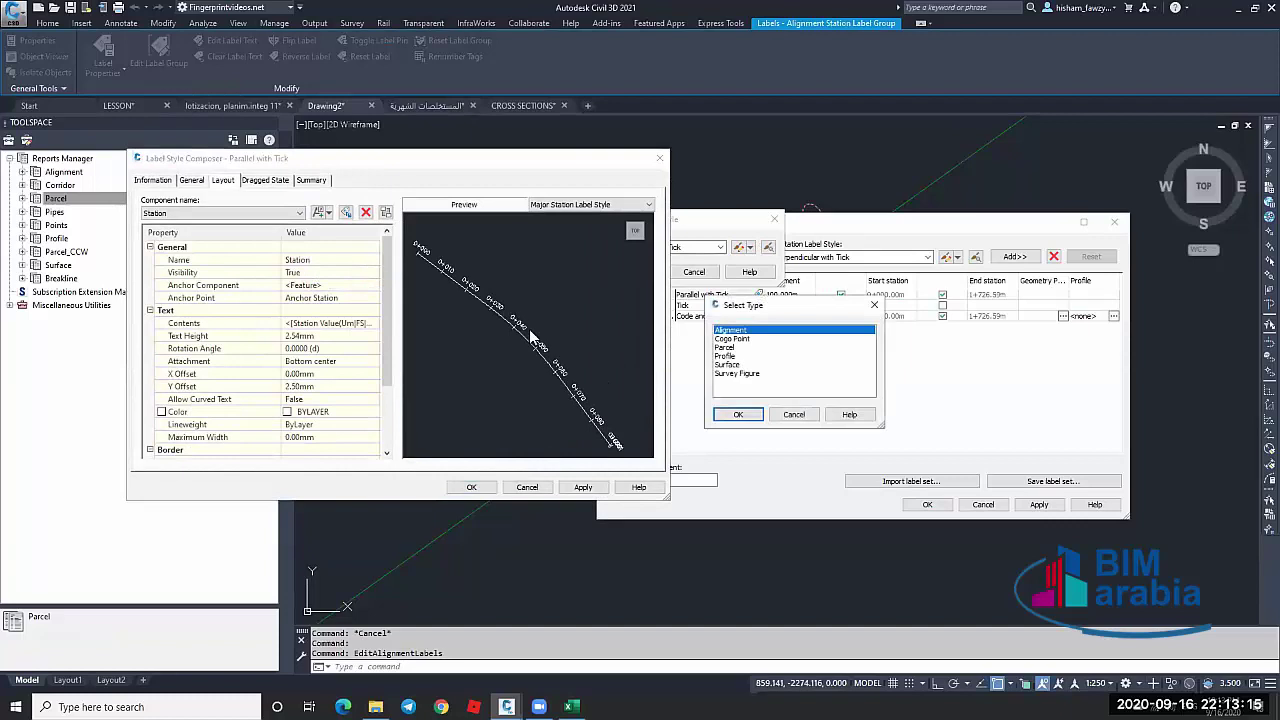
left_click(740, 356)
left_click(738, 414)
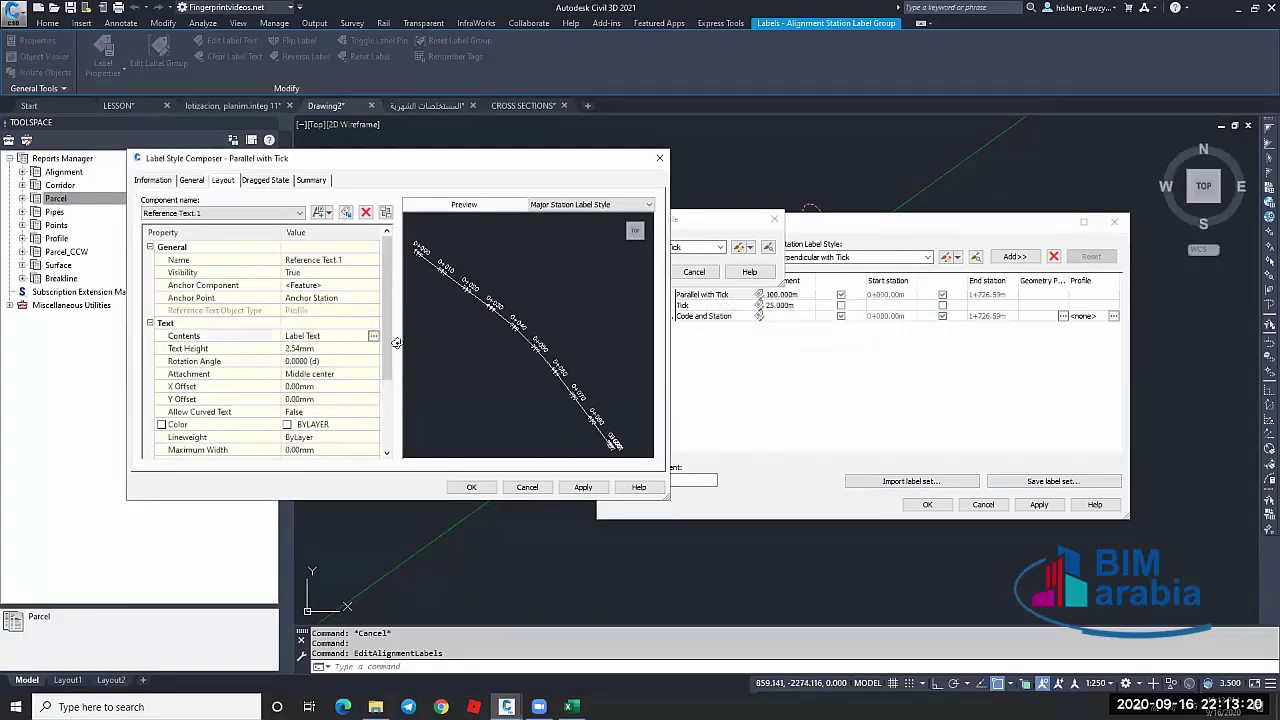
left_click(470, 487)
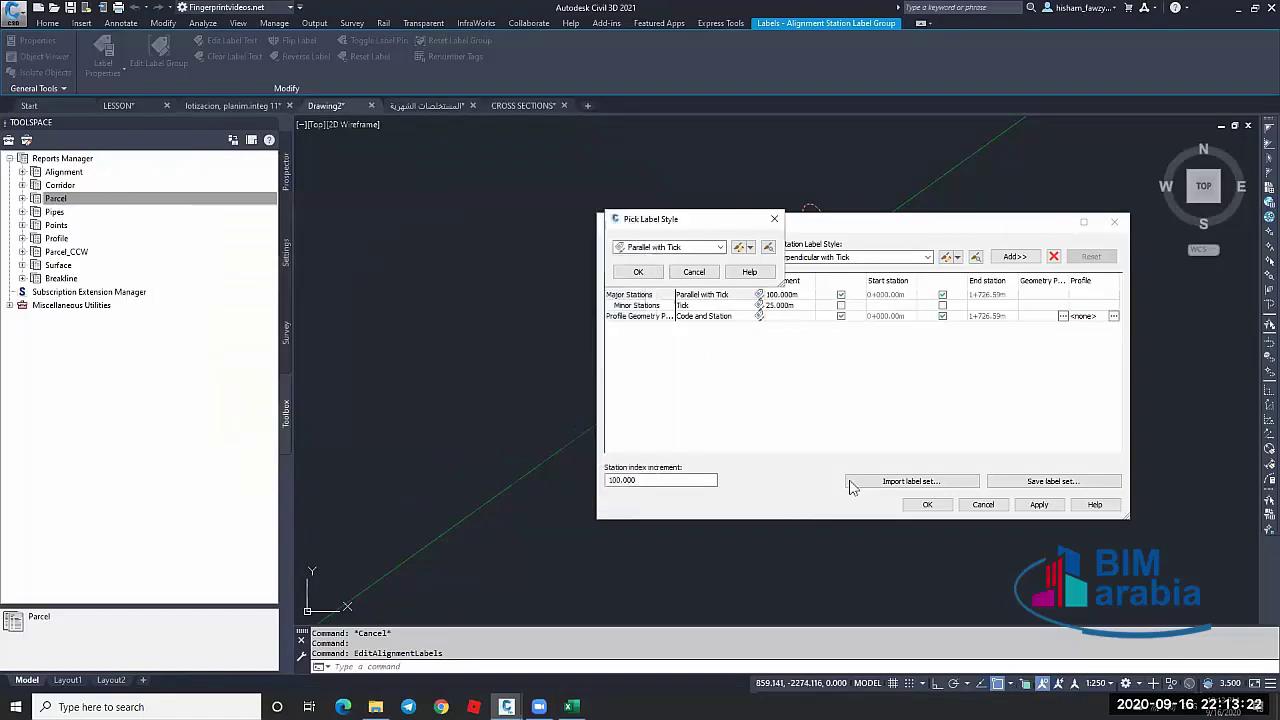
left_click(638, 272)
left_click(927, 504)
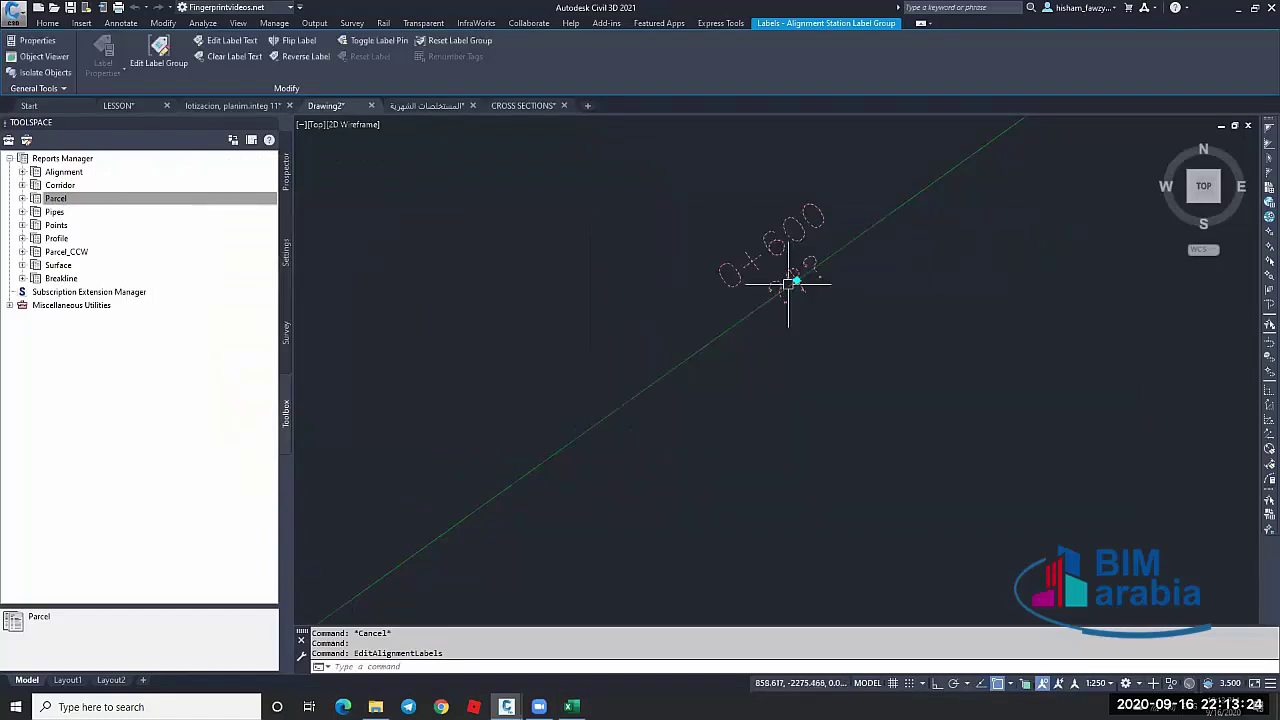
key("Escape")
scroll(785, 275, "down", 3)
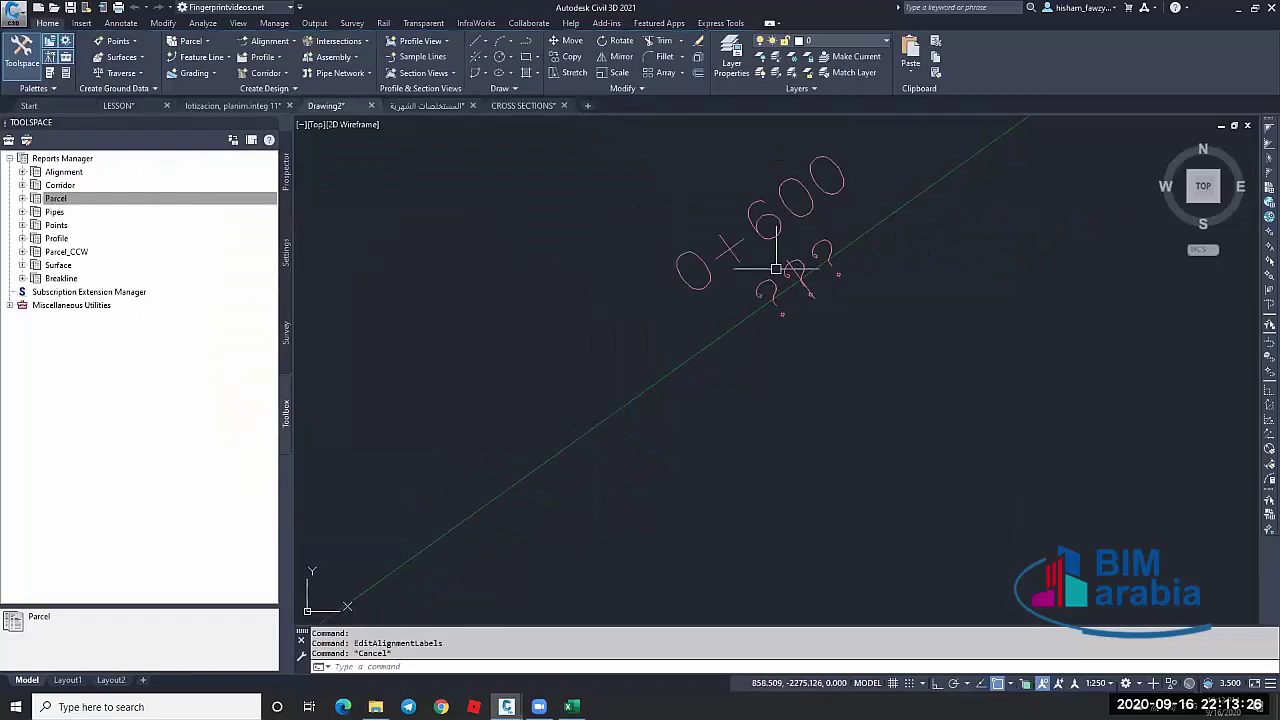
left_click(778, 280)
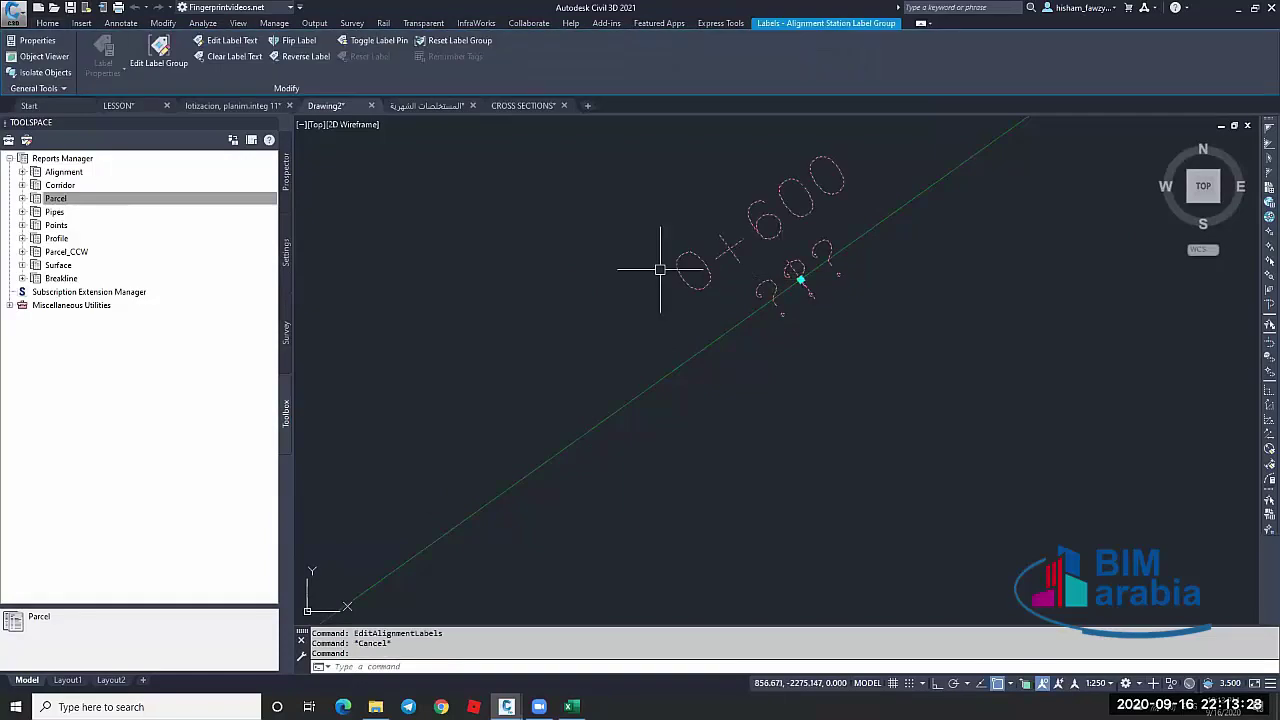
key("ctrl+1")
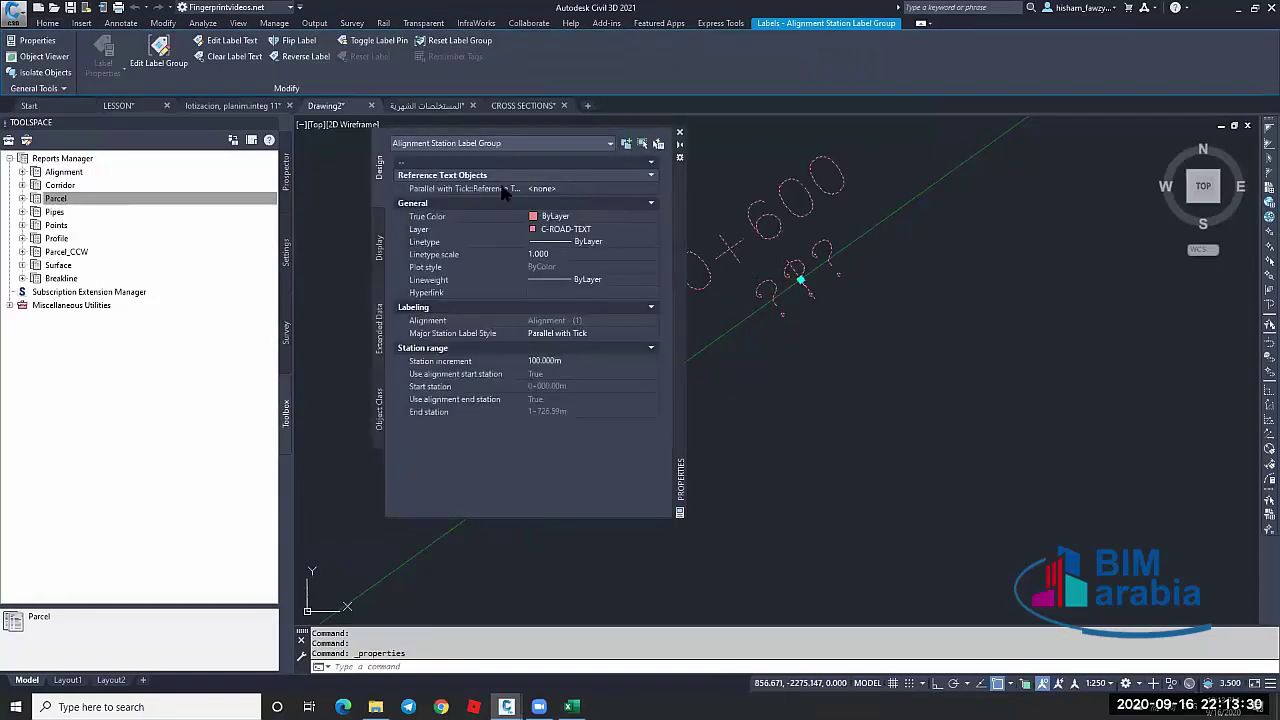
left_click(561, 189)
left_click(561, 189)
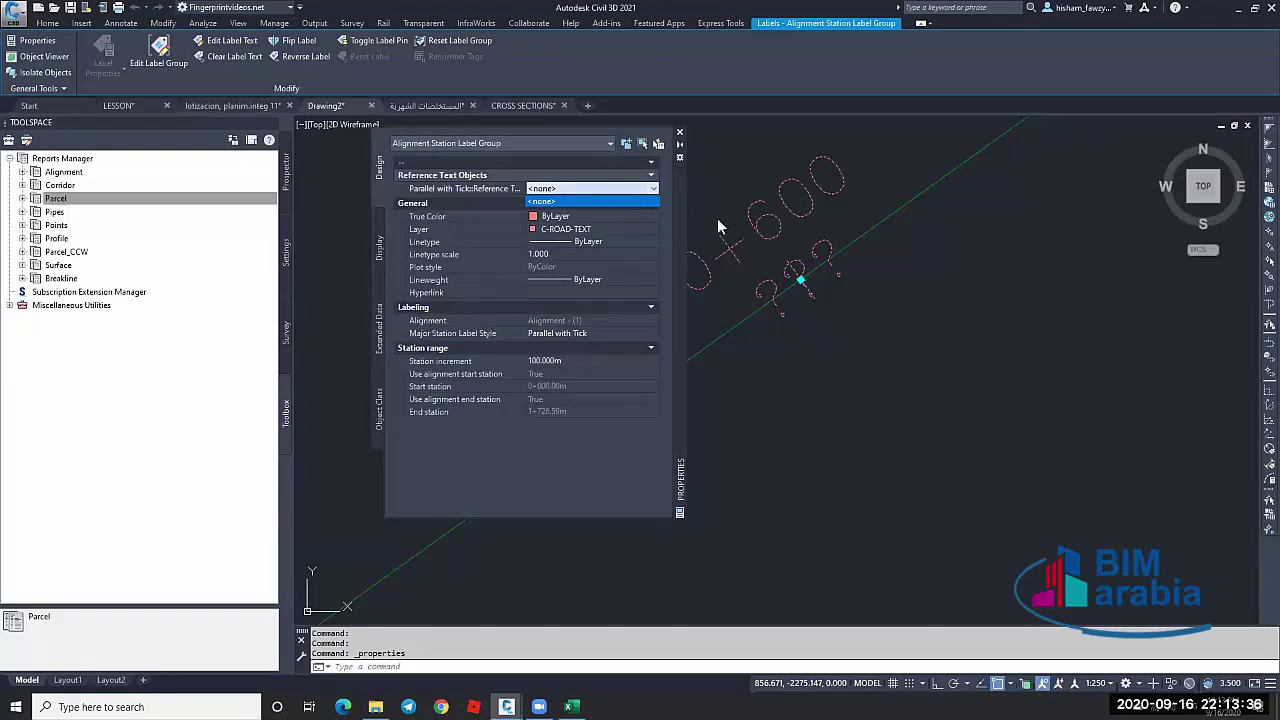
left_click(605, 203)
key("Escape")
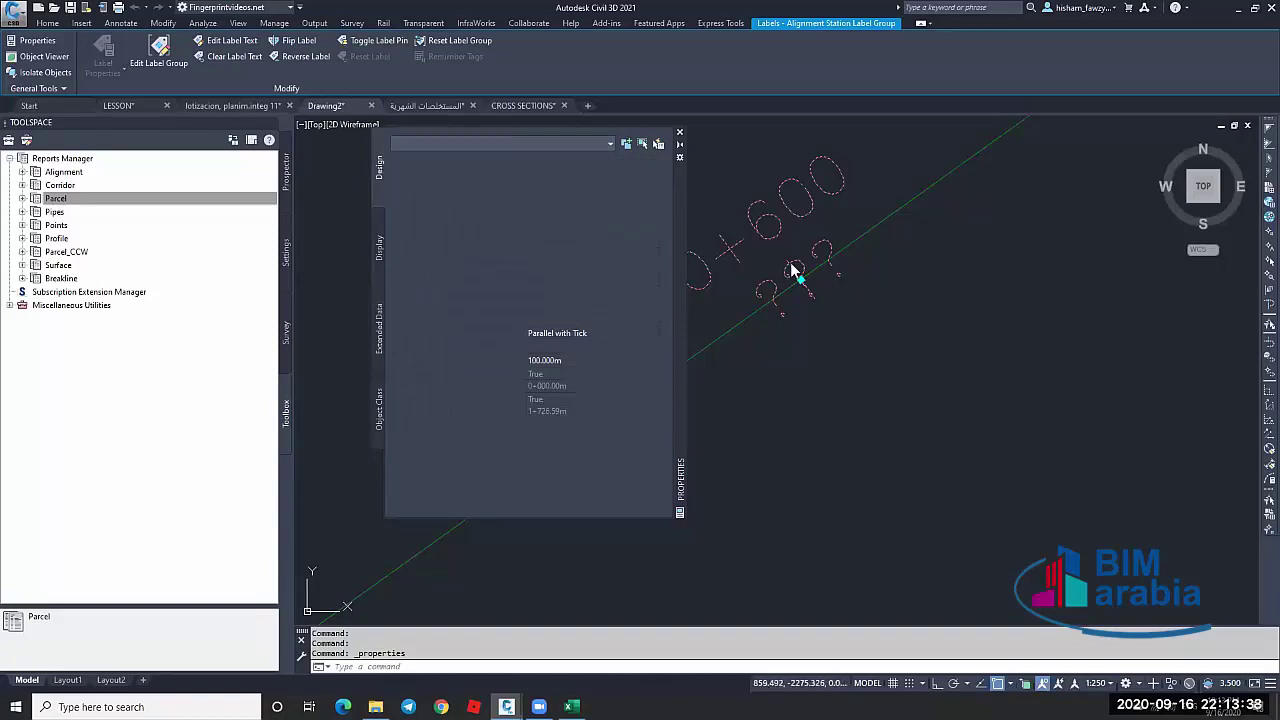
left_click(679, 132)
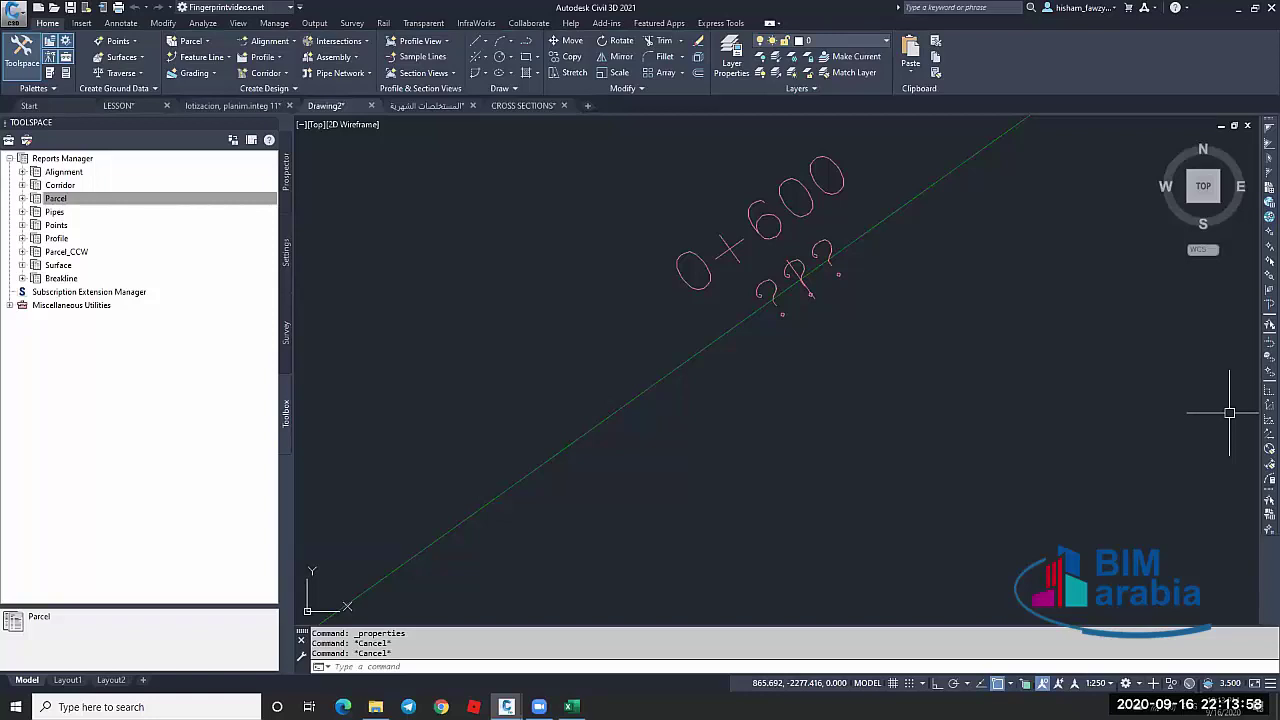
Draw a new straight polyline in empty space beside the alignment
scroll(894, 320, "down", 5)
middle_click_drag(894, 320, 800, 337)
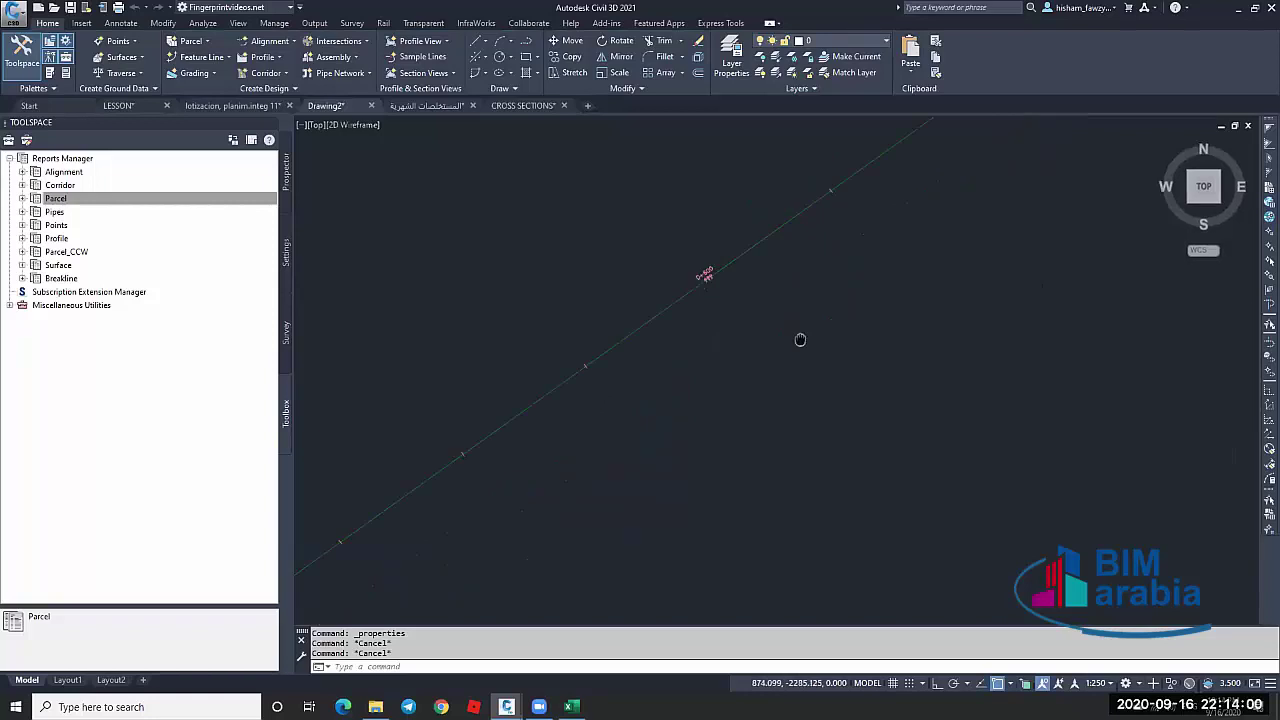
type("pl")
key("Return")
key("Return")
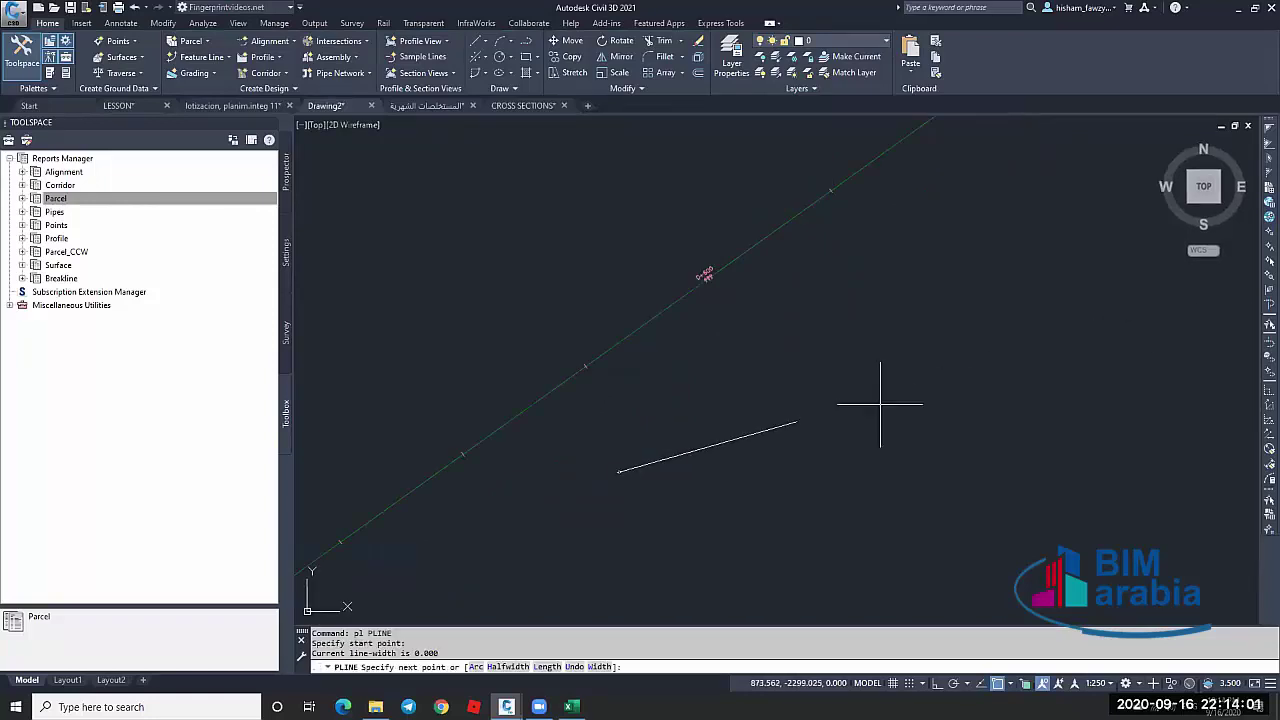
left_click(1153, 306)
key("Escape")
Use PEDIT to give the new polyline a uniform width of 2
double_click(1038, 341)
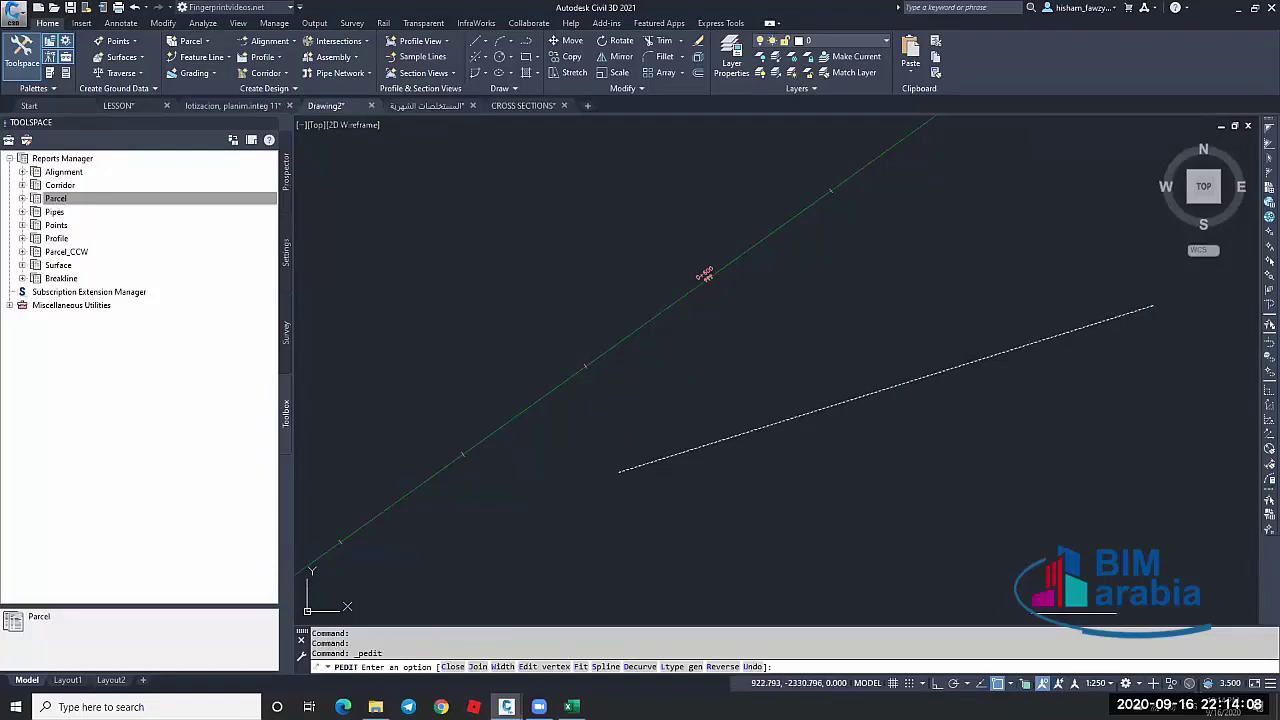
left_click(503, 667)
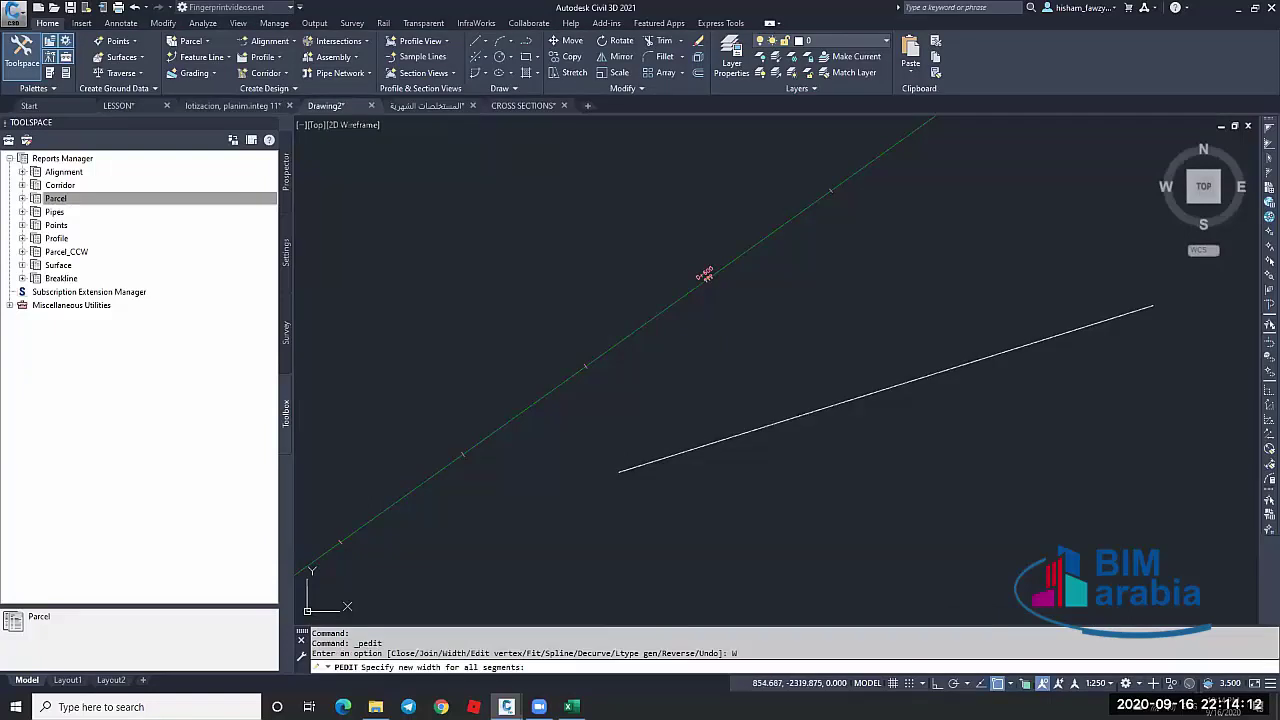
type("2")
key("Return")
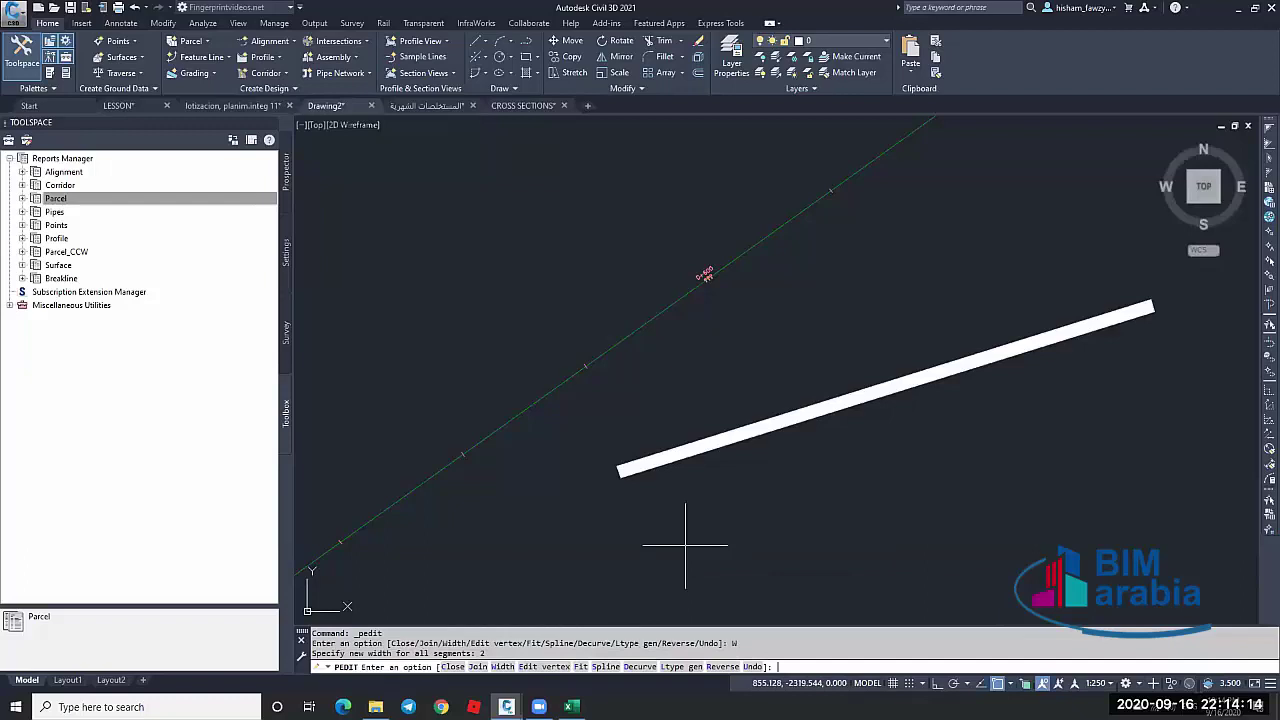
key("Escape")
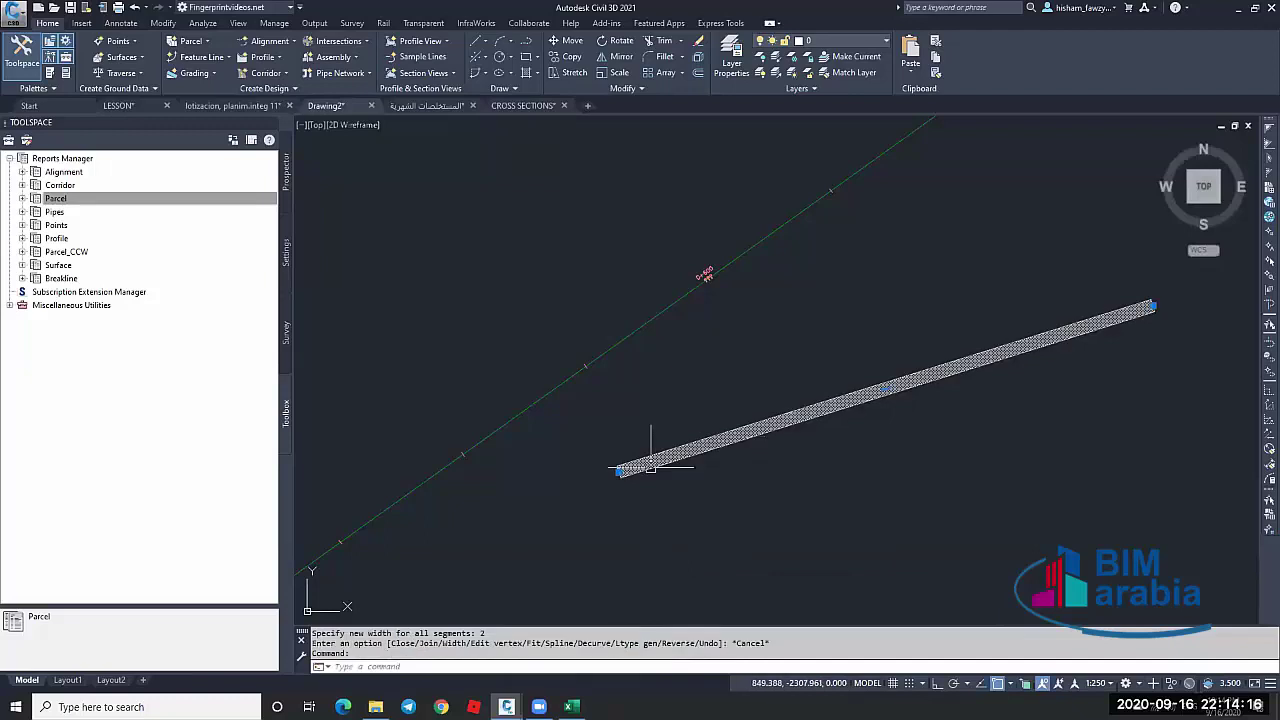
scroll(655, 459, "down", 2)
key("Escape")
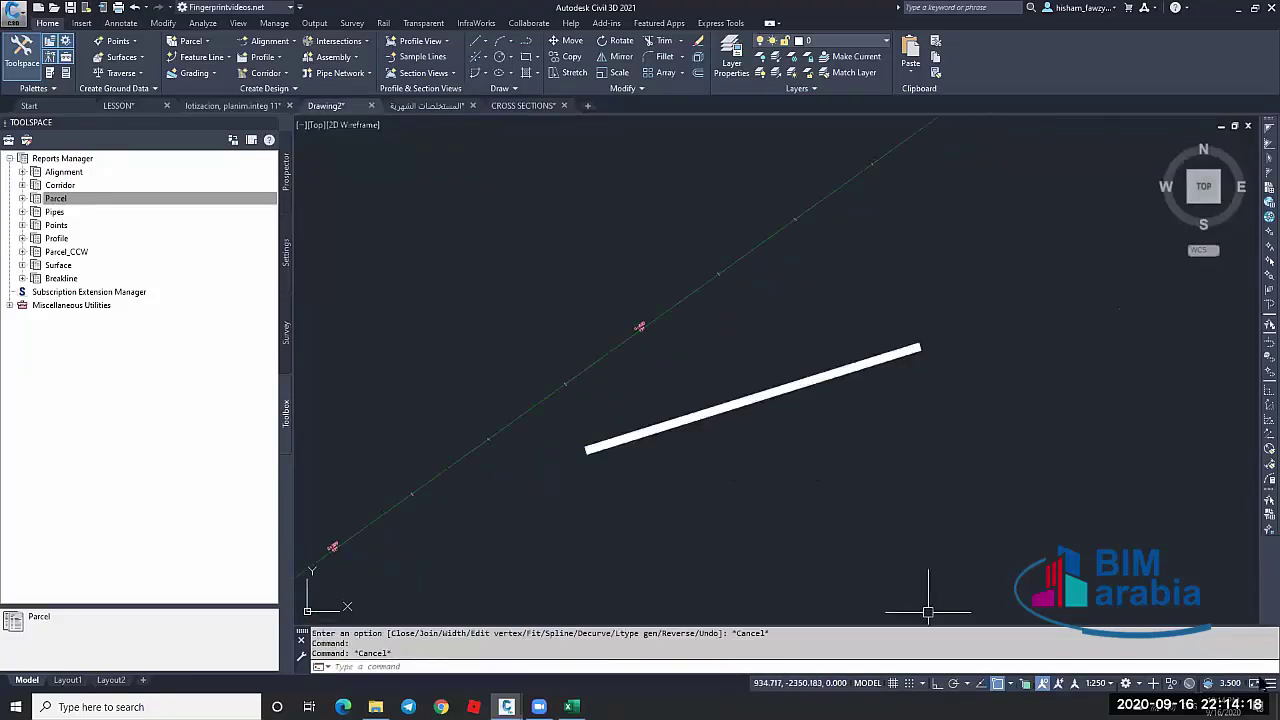
Add the LineWeight toggle to the status bar and turn lineweight display on
left_click(1266, 683)
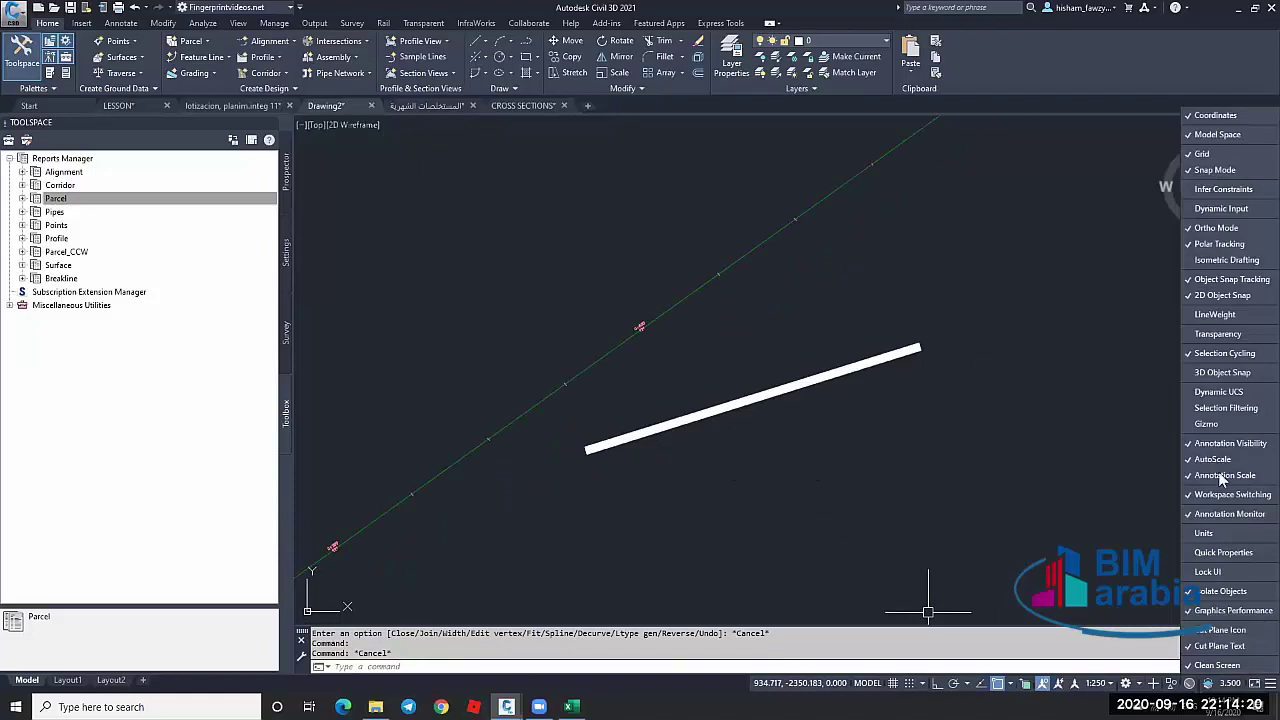
left_click(1218, 316)
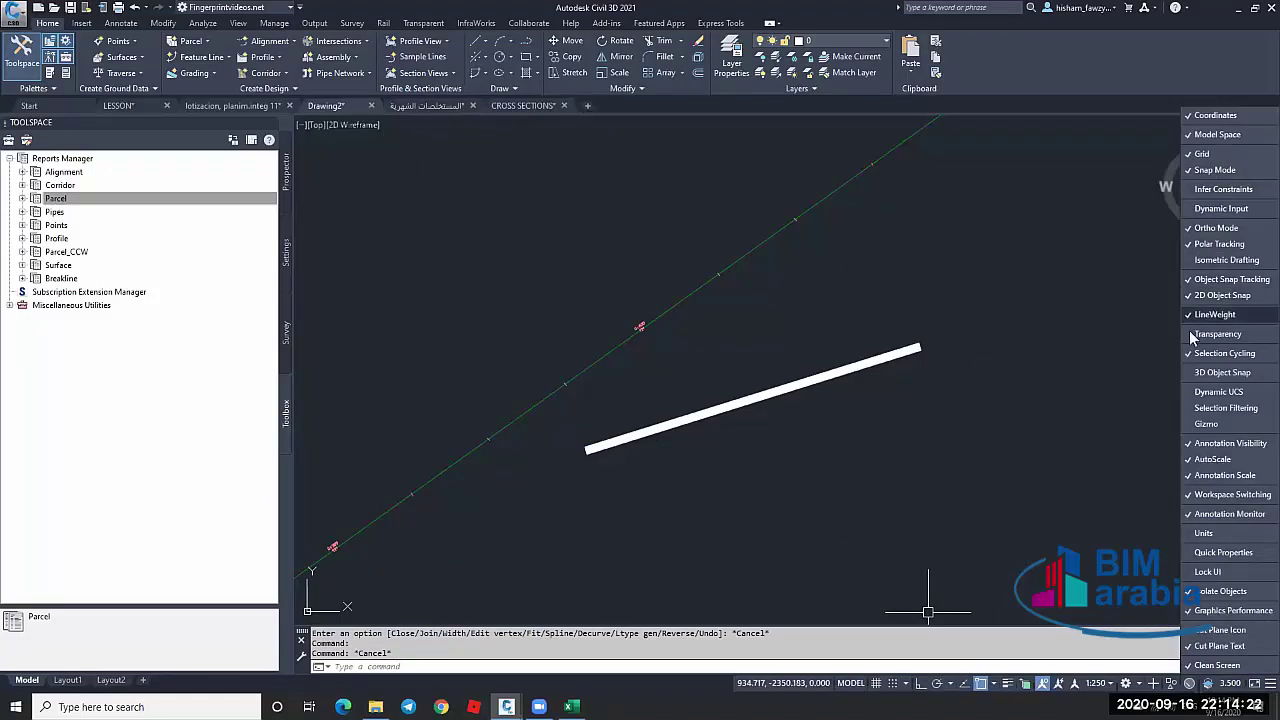
left_click(1079, 493)
key("Escape")
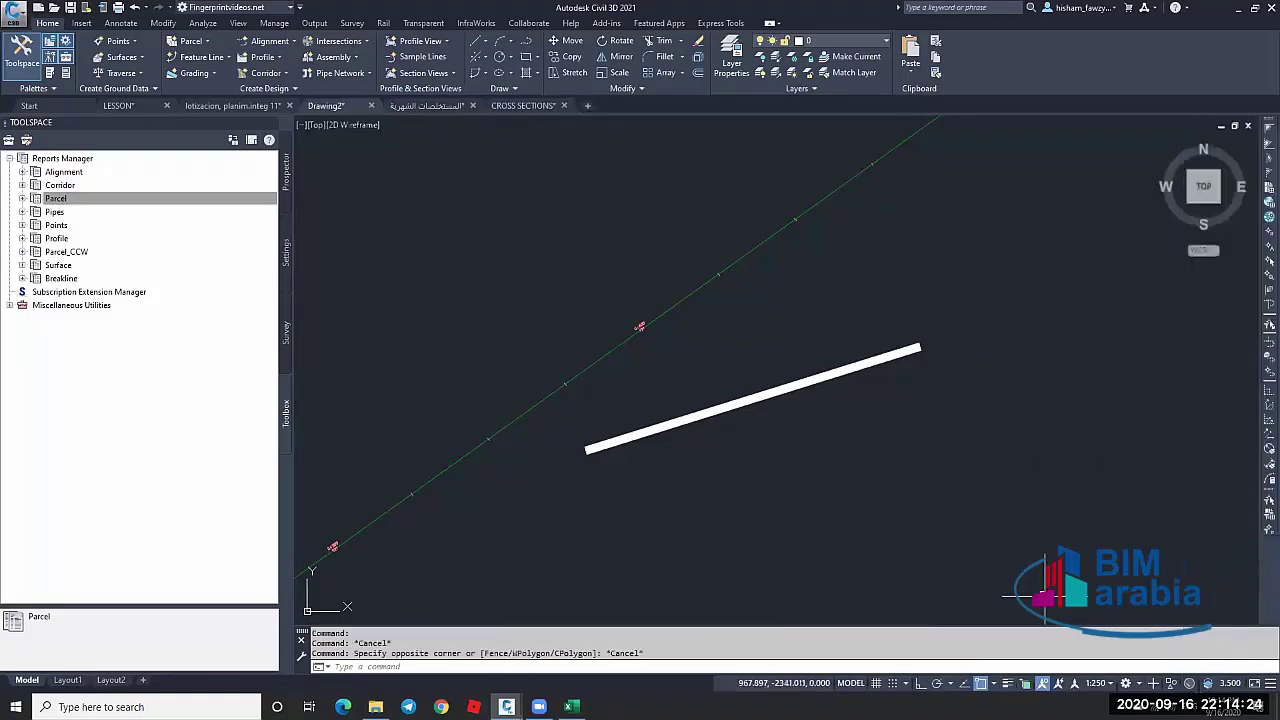
scroll(948, 512, "down", 2)
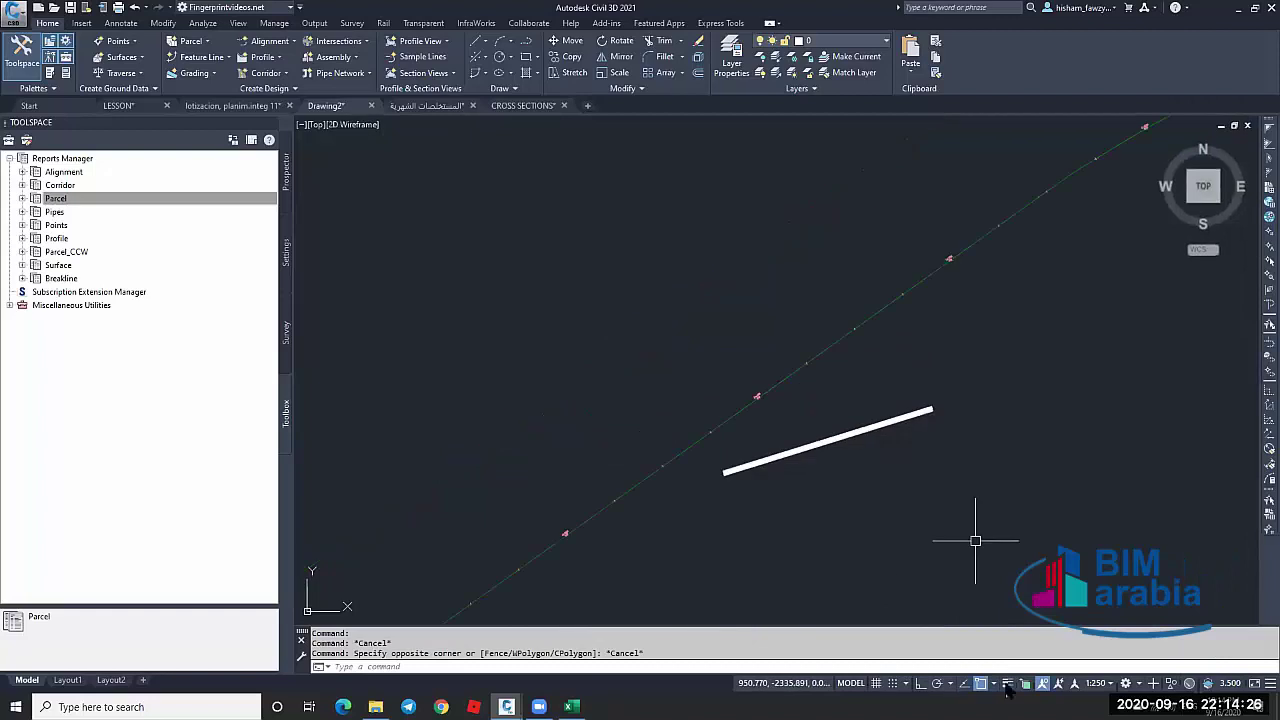
left_click(1007, 684)
Draw a thin polyline to the right of the wide polyline with PL
middle_click_drag(1064, 509, 866, 449)
key("Escape")
type("pl")
key("Return")
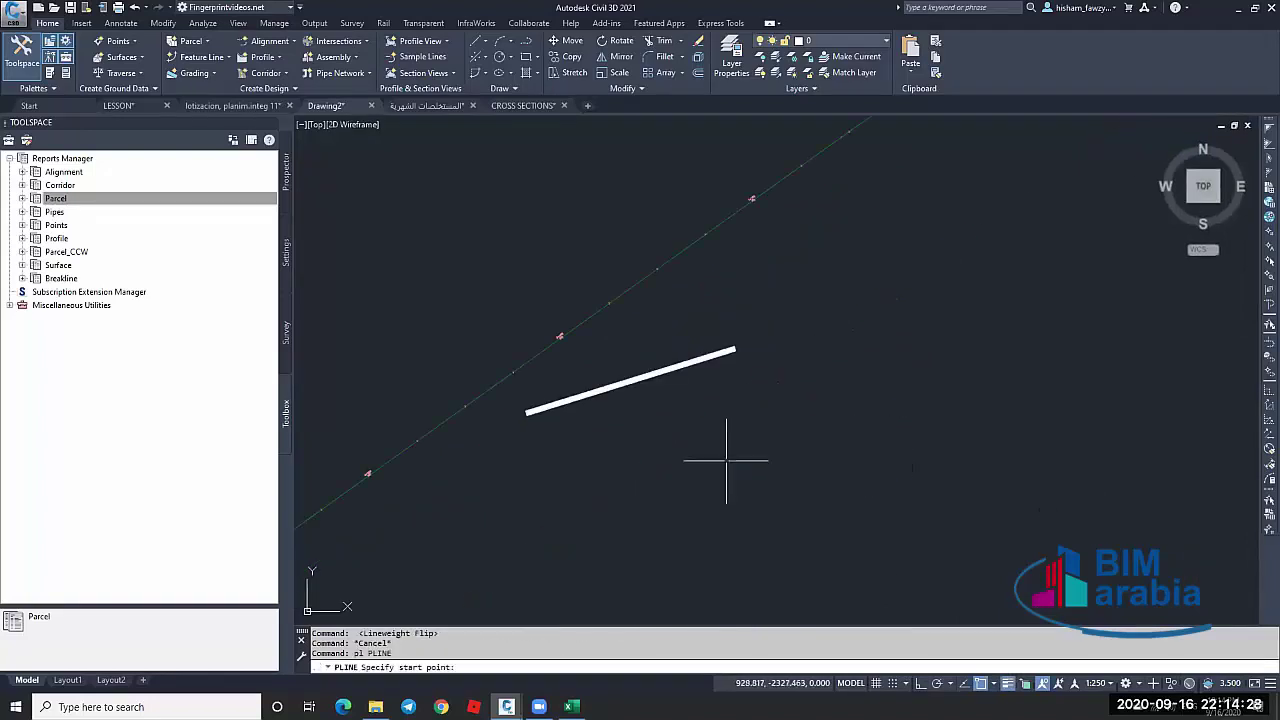
left_click(726, 461)
left_click(1036, 253)
key("Escape")
Draw a second thin polyline below it and open the new polyline's properties
key("Return")
left_click(827, 500)
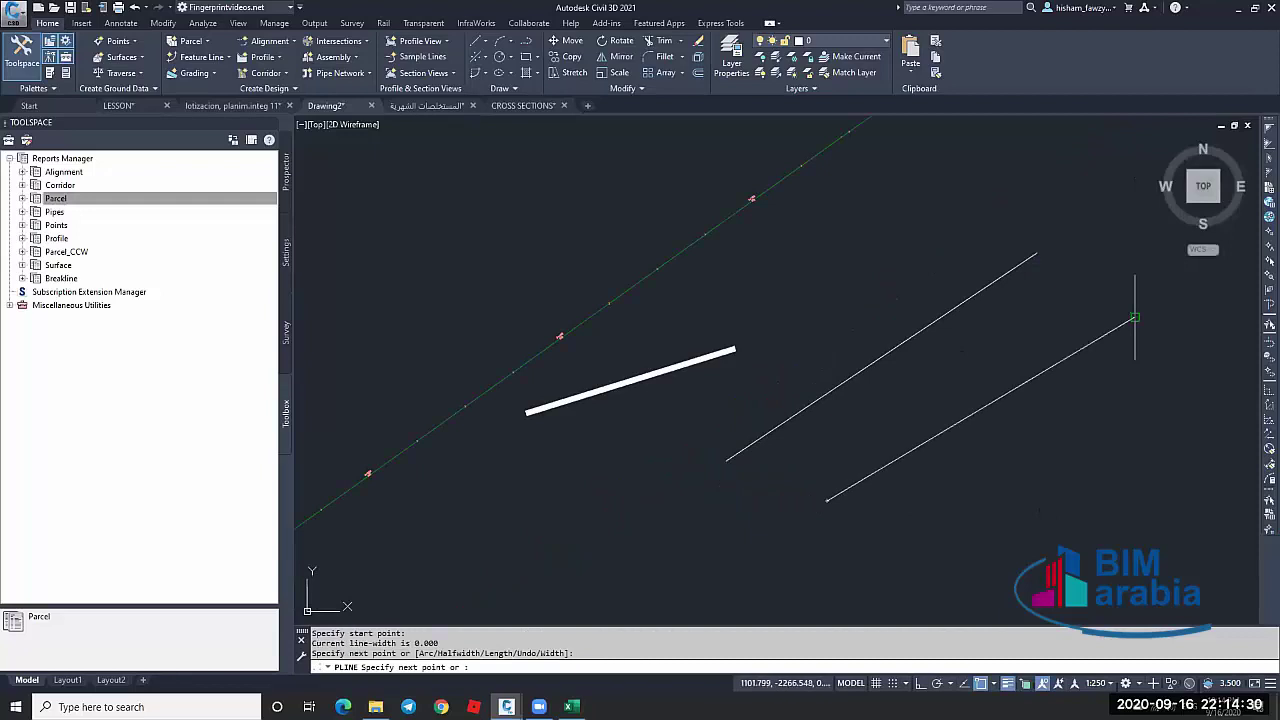
left_click(1135, 318)
key("Escape")
key("Escape")
left_click(1066, 357)
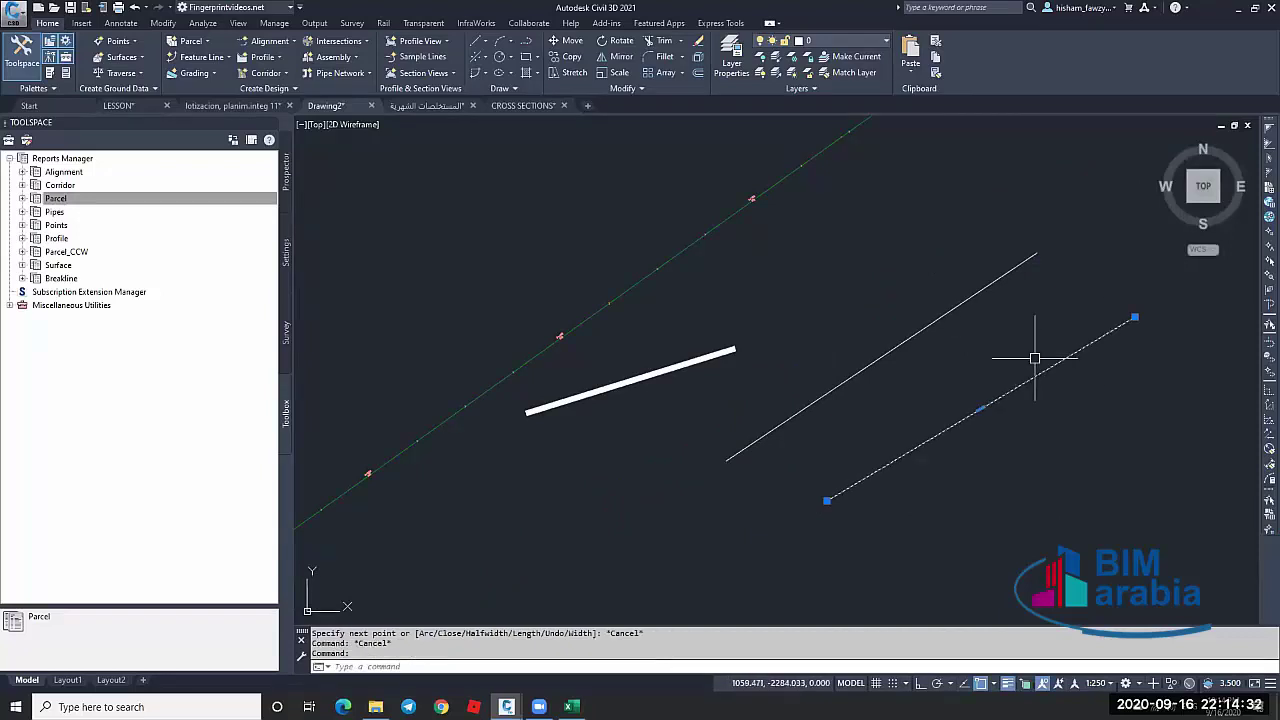
key("ctrl+1")
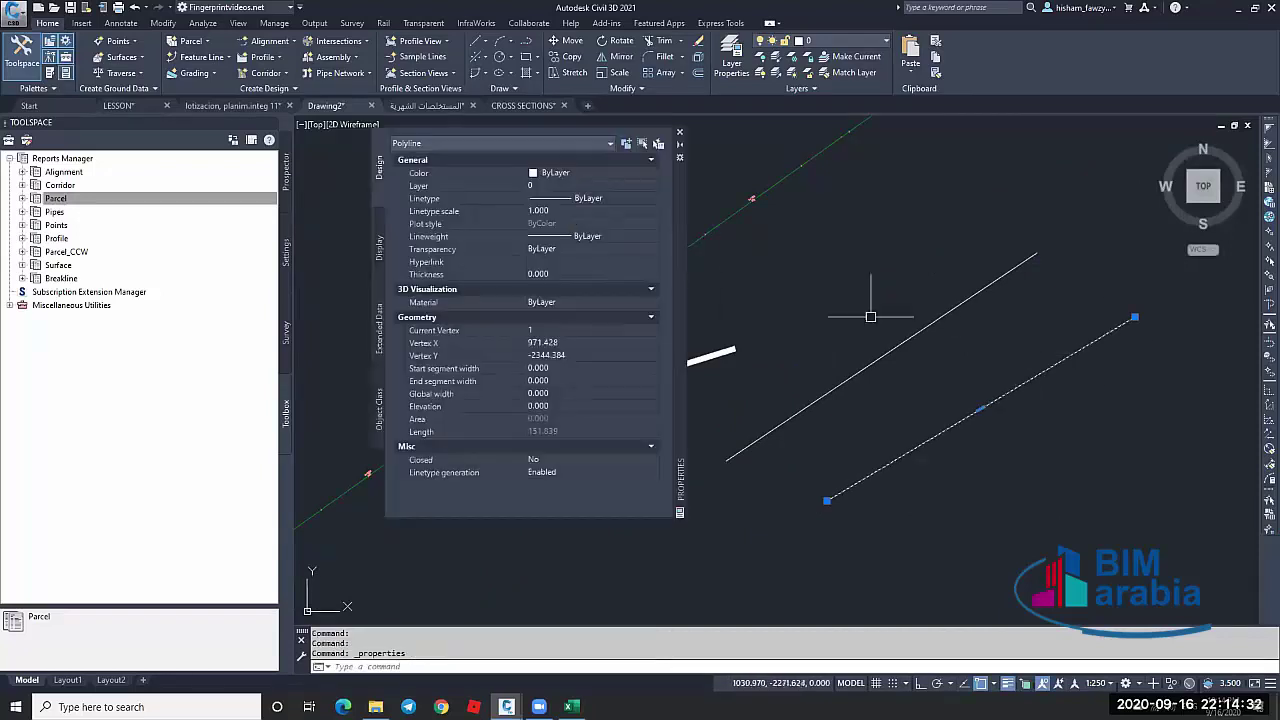
Set the lower polyline's lineweight to 1.58 mm and close the Properties palette
left_click(461, 236)
left_click(652, 236)
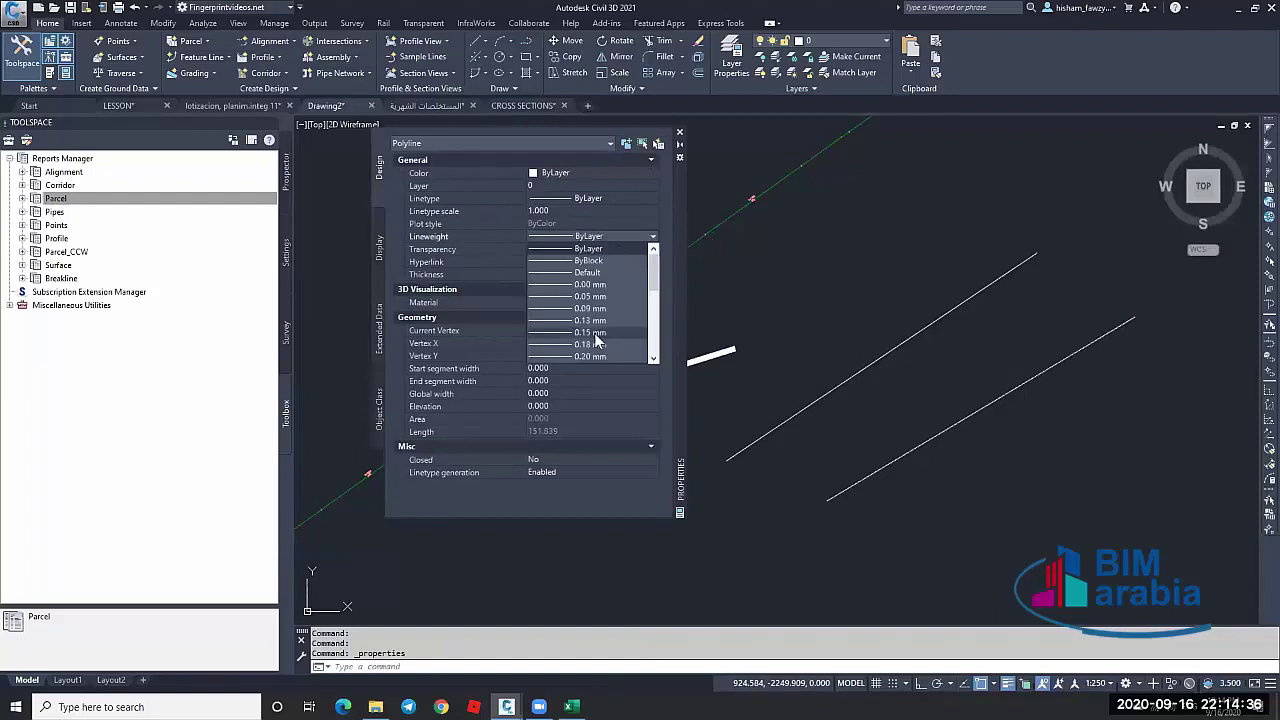
scroll(591, 343, "down", 3)
left_click(599, 333)
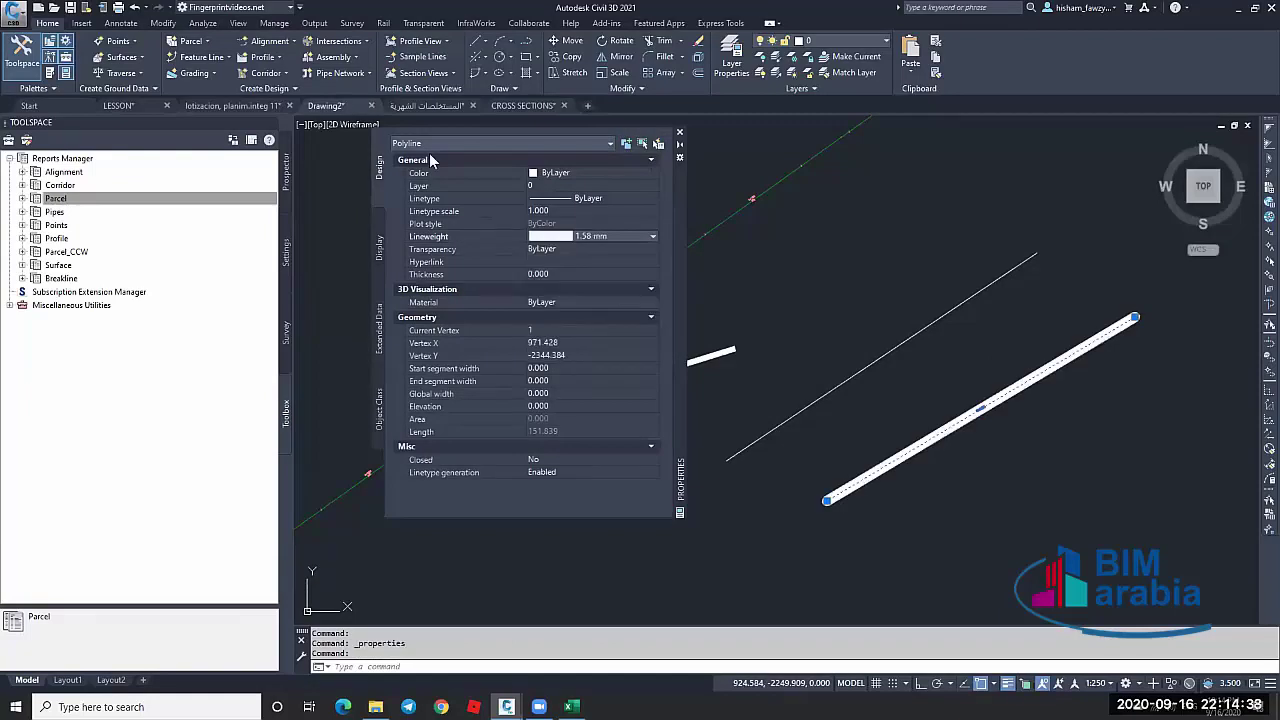
left_click(680, 136)
key("Escape")
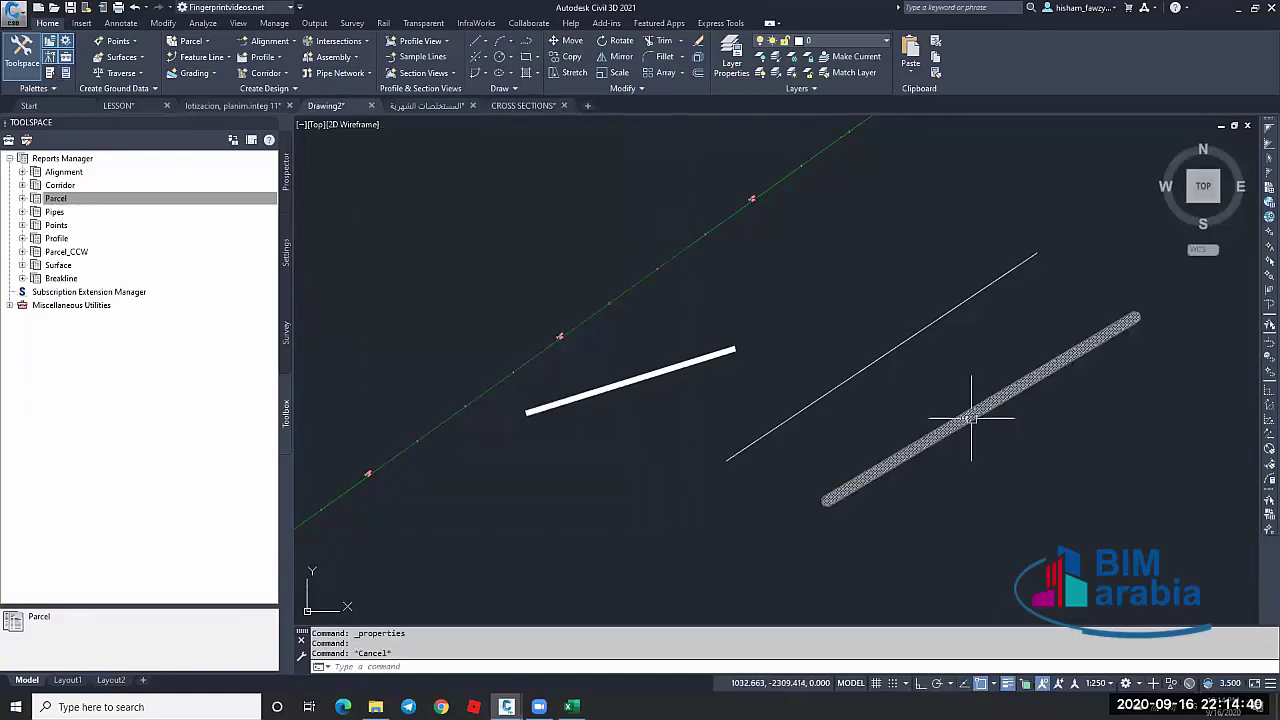
Toggle lineweight display off and on to compare, then cancel an edit of the wide polyline
left_click(1008, 684)
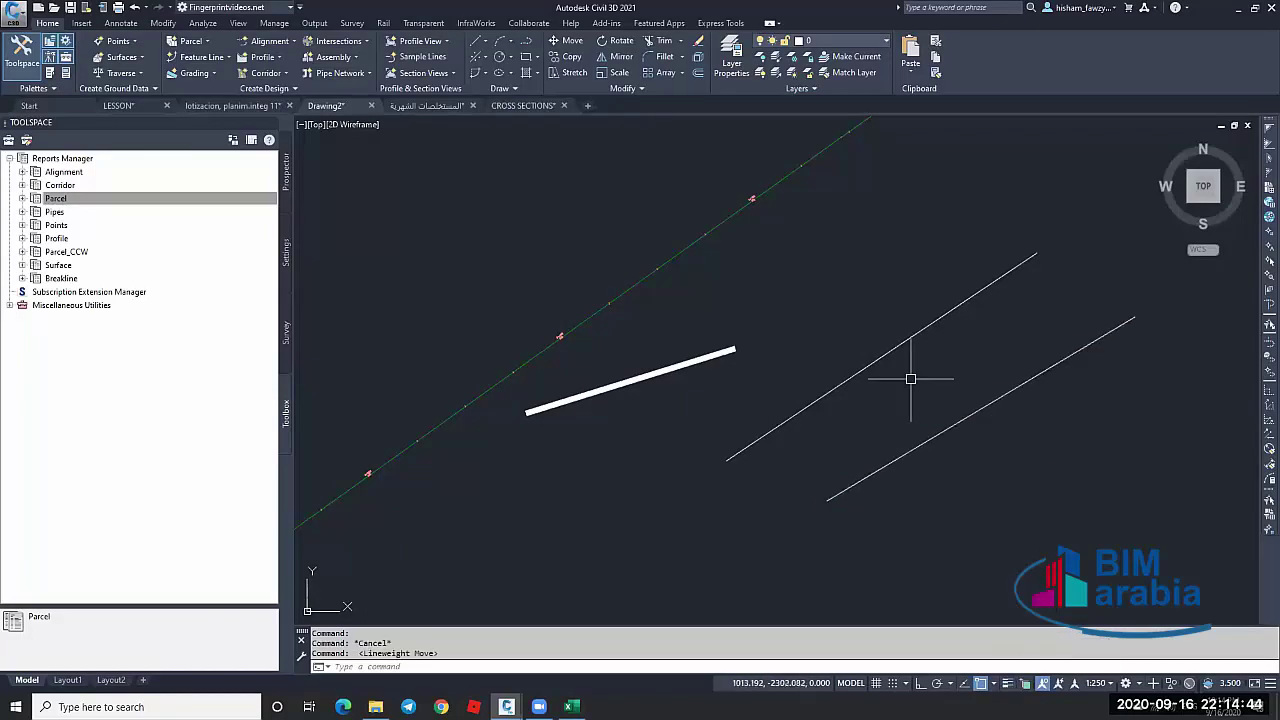
left_click(1008, 684)
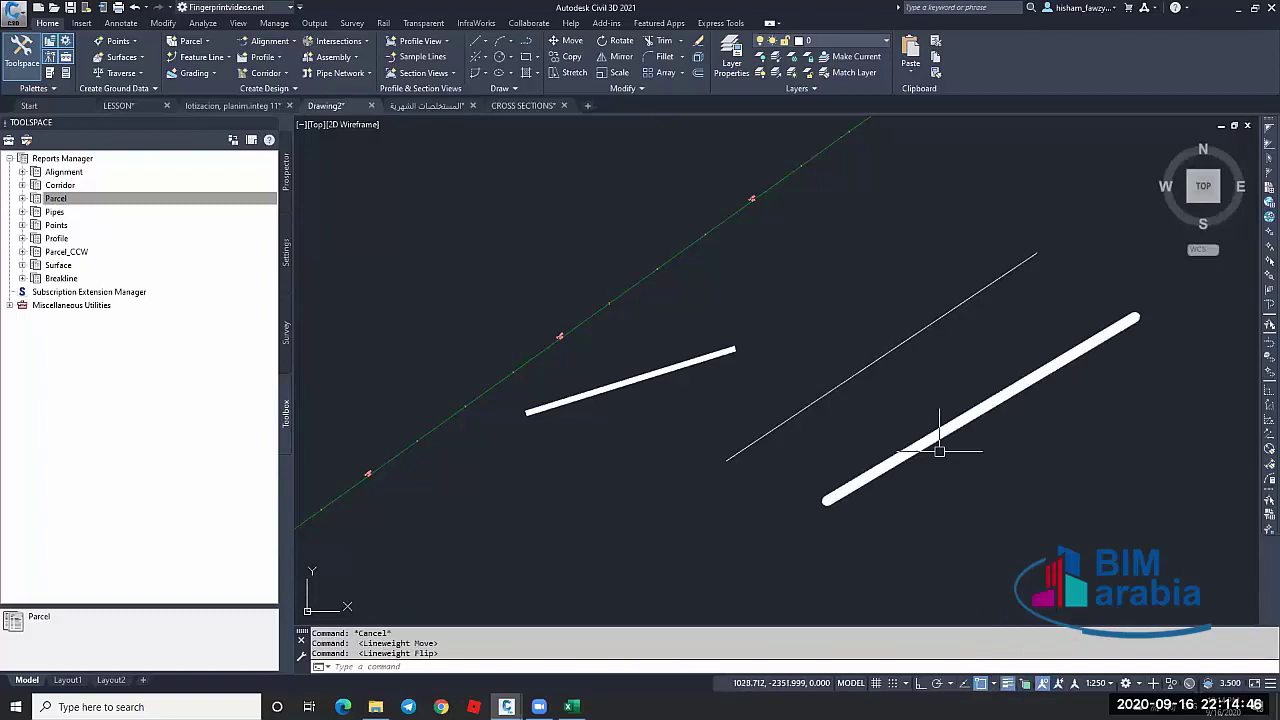
key("Escape")
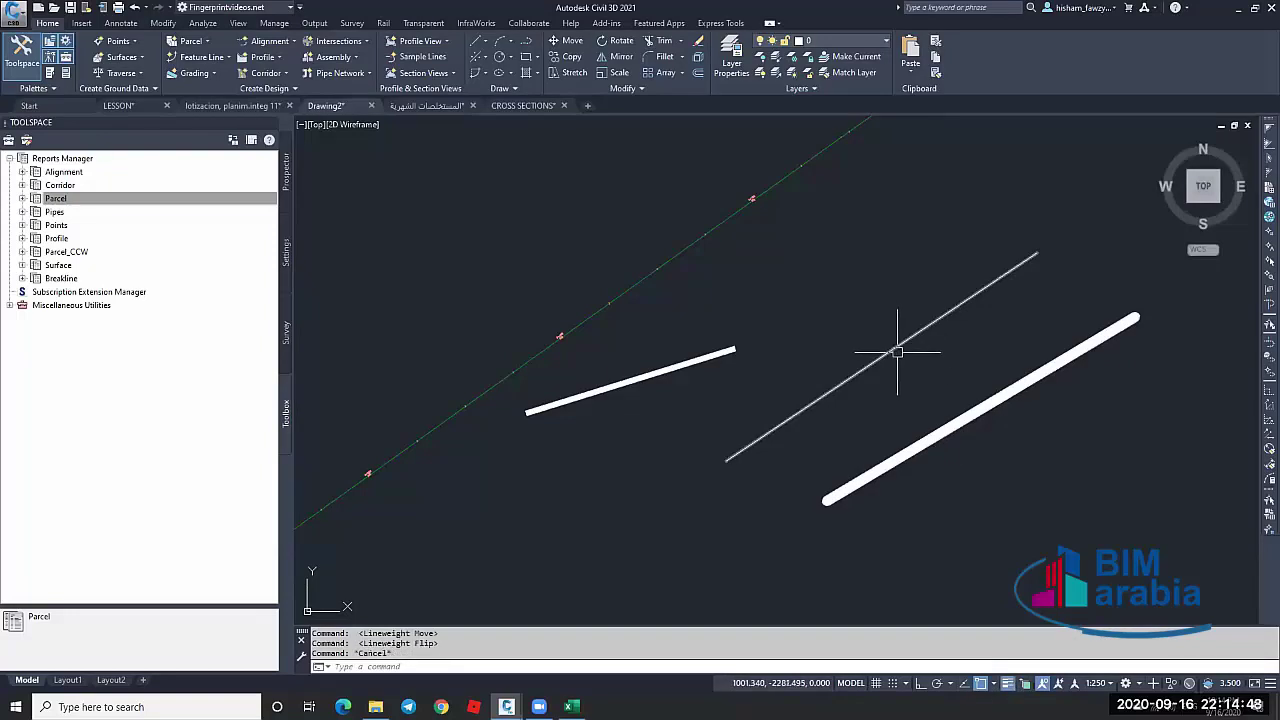
key("Escape")
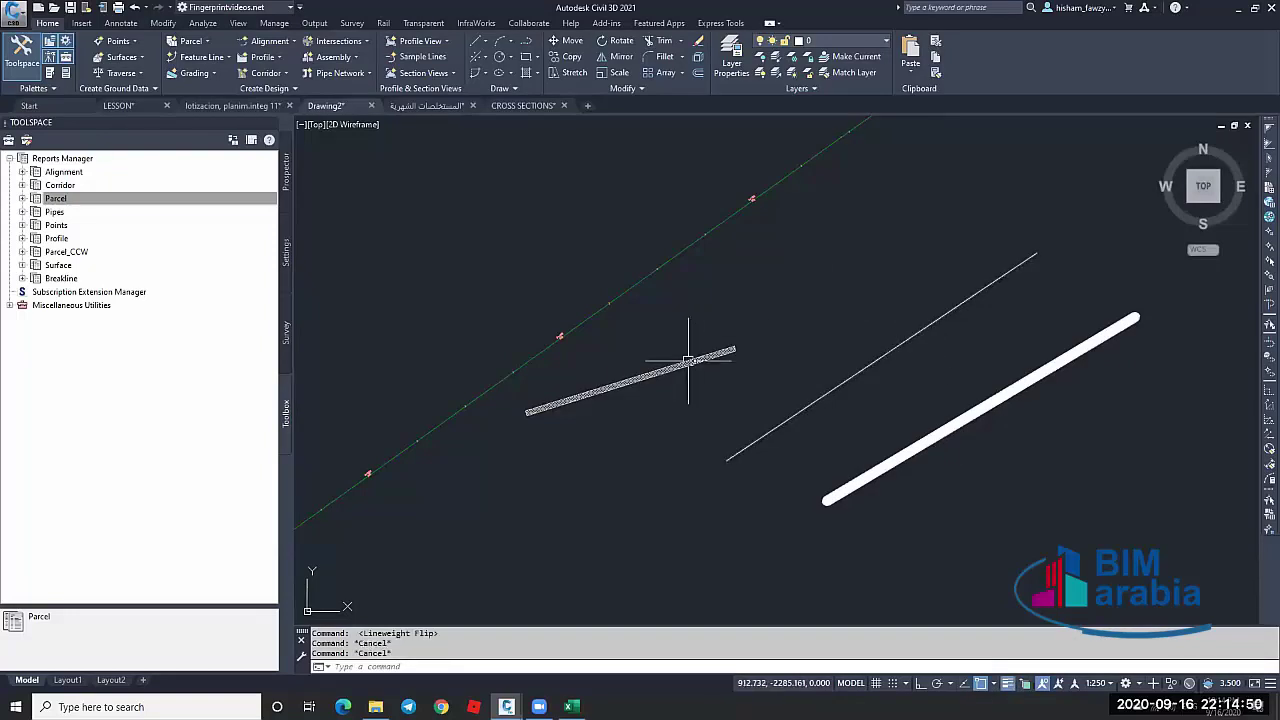
double_click(688, 360)
key("Escape")
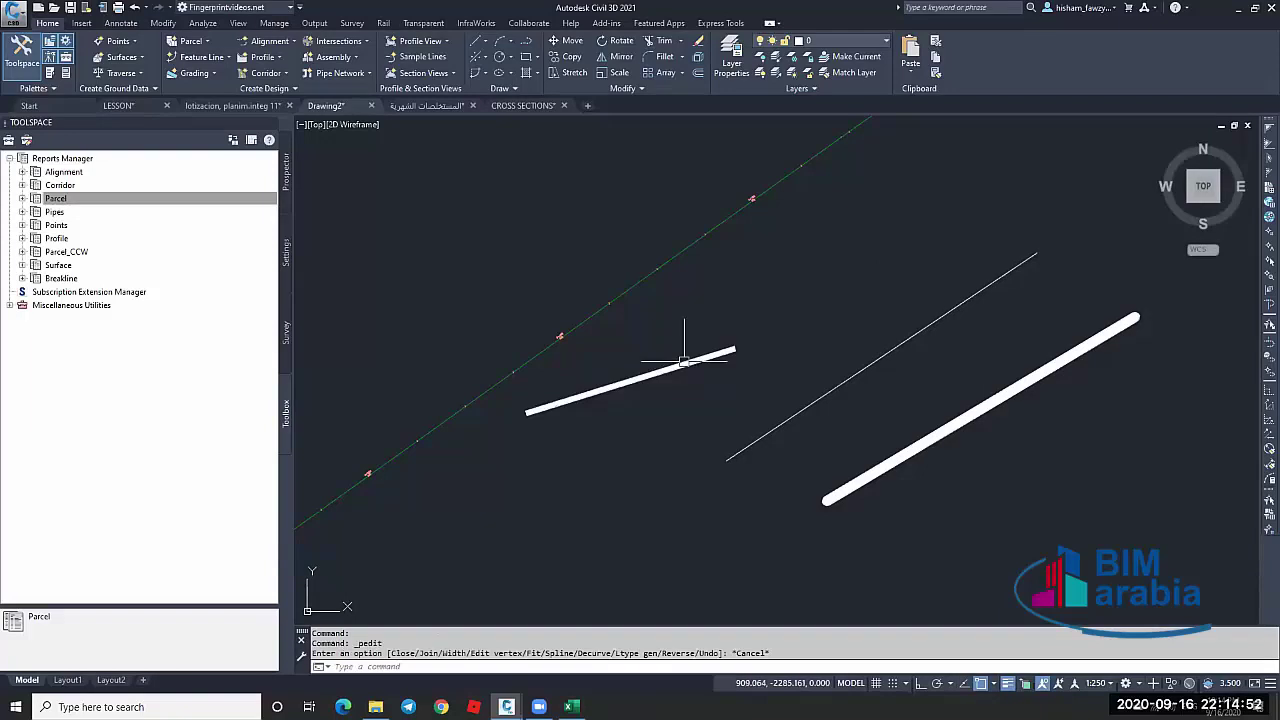
Switch lineweight display off, on, then off again to compare the 1.58 mm line with the wide one
left_click(1010, 685)
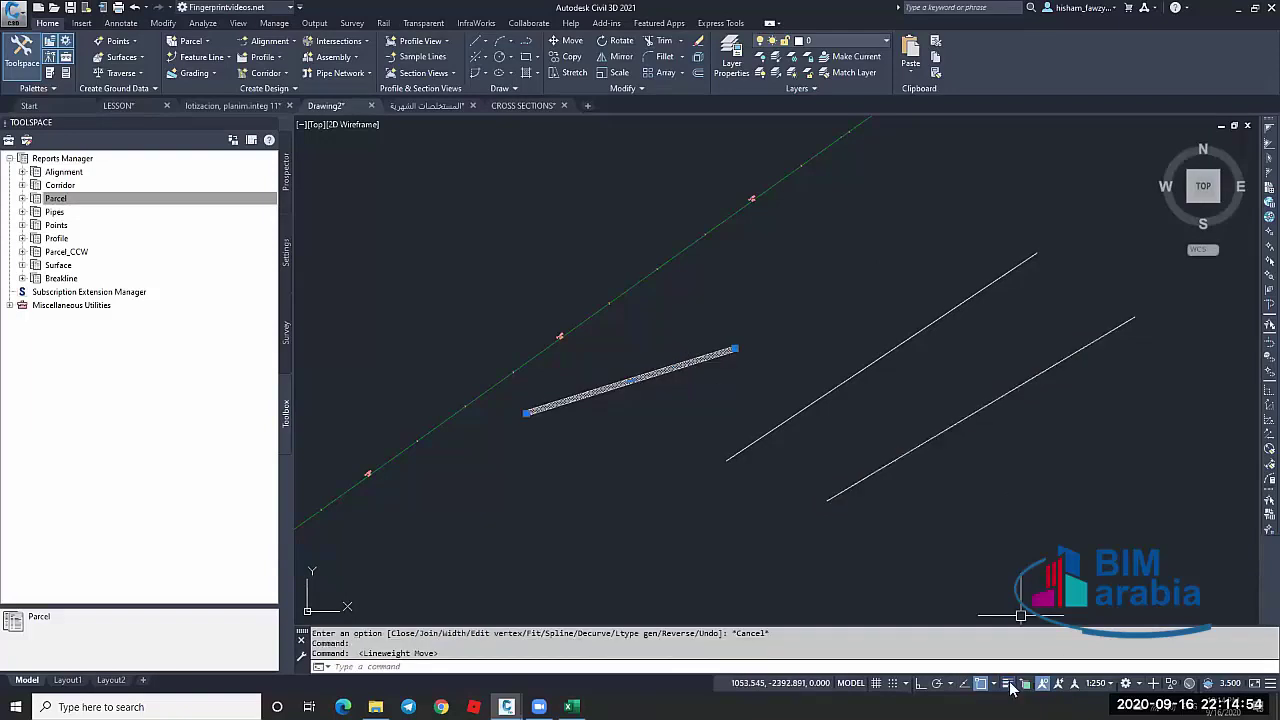
left_click(1010, 685)
left_click(1010, 685)
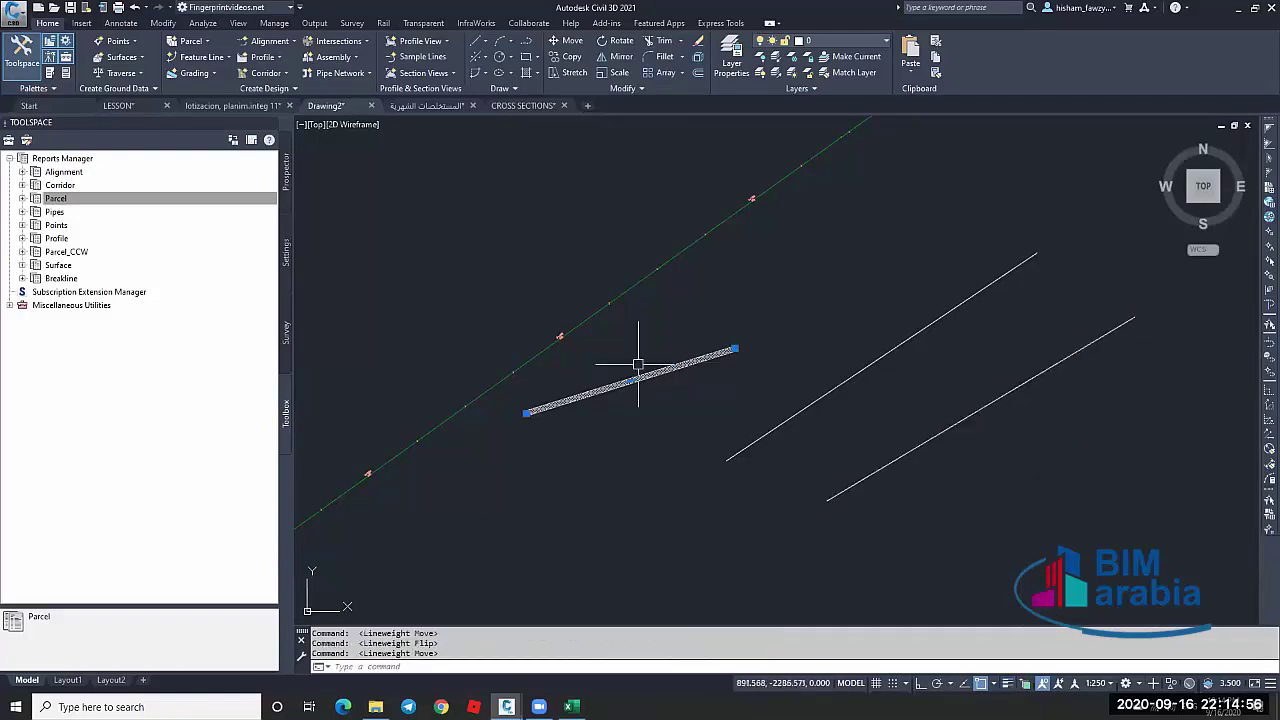
key("Escape")
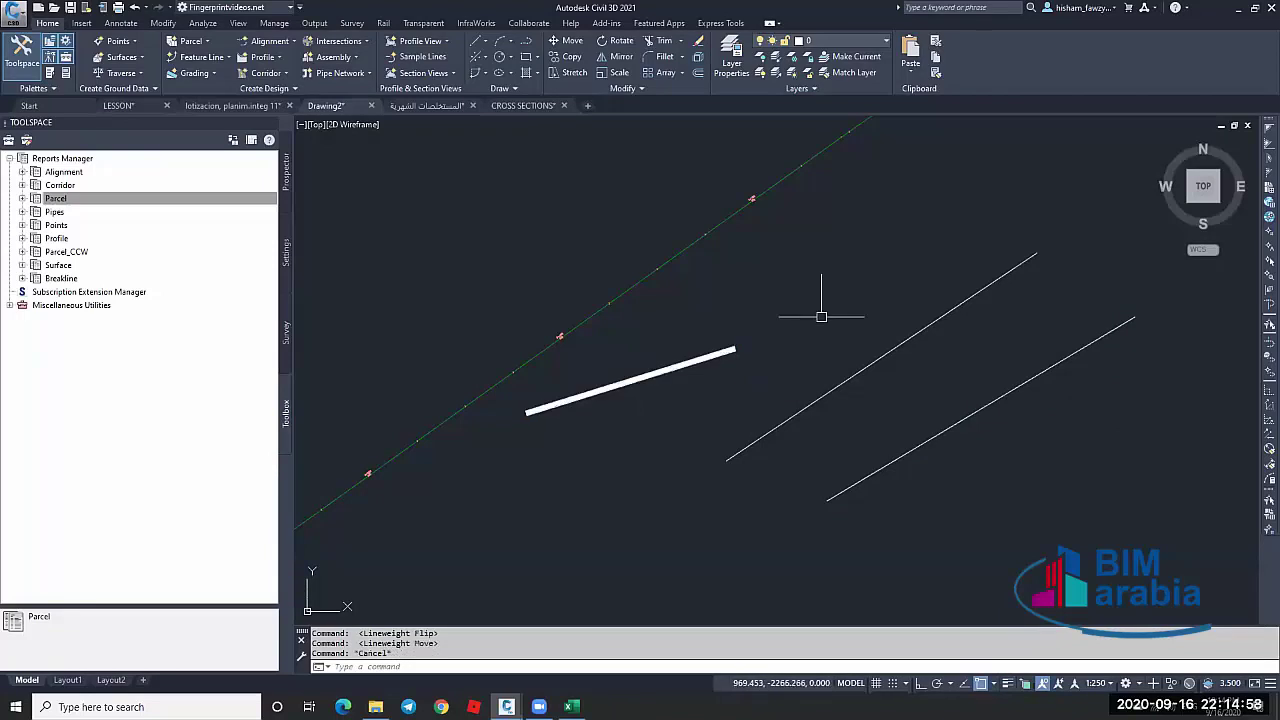
mouse_move(957, 321)
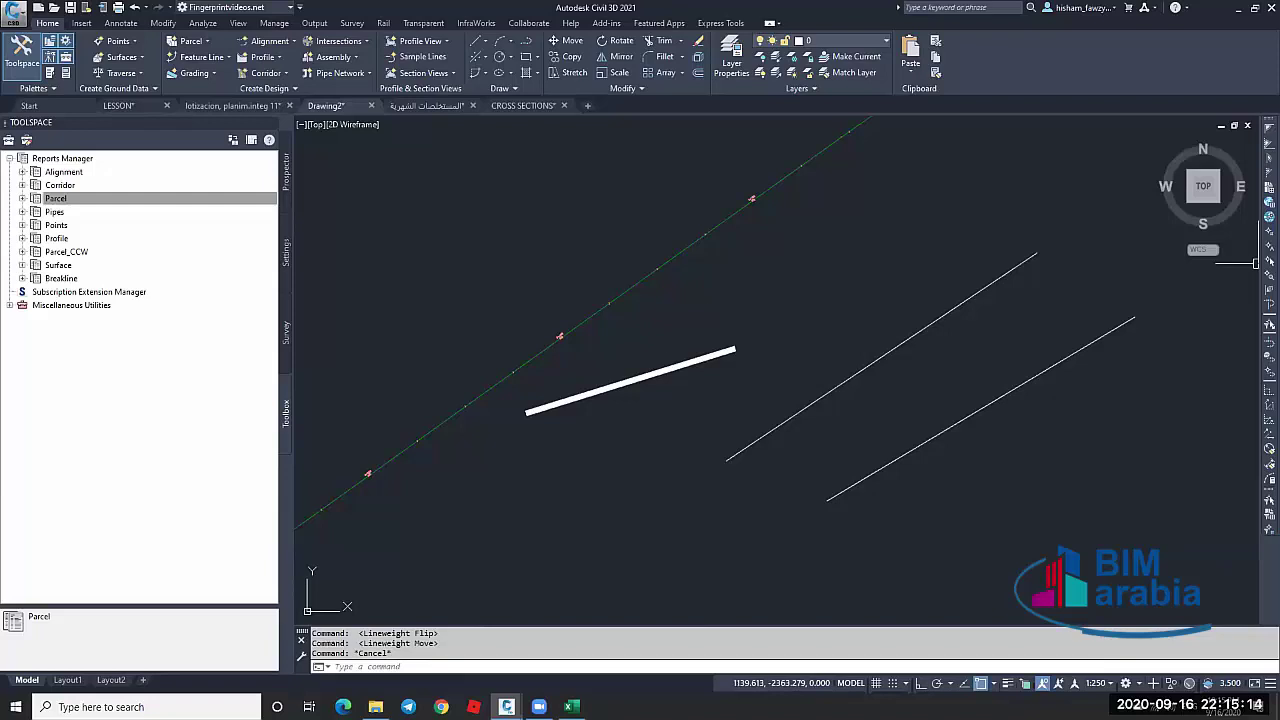
key("Escape")
scroll(700, 230, "up", 3)
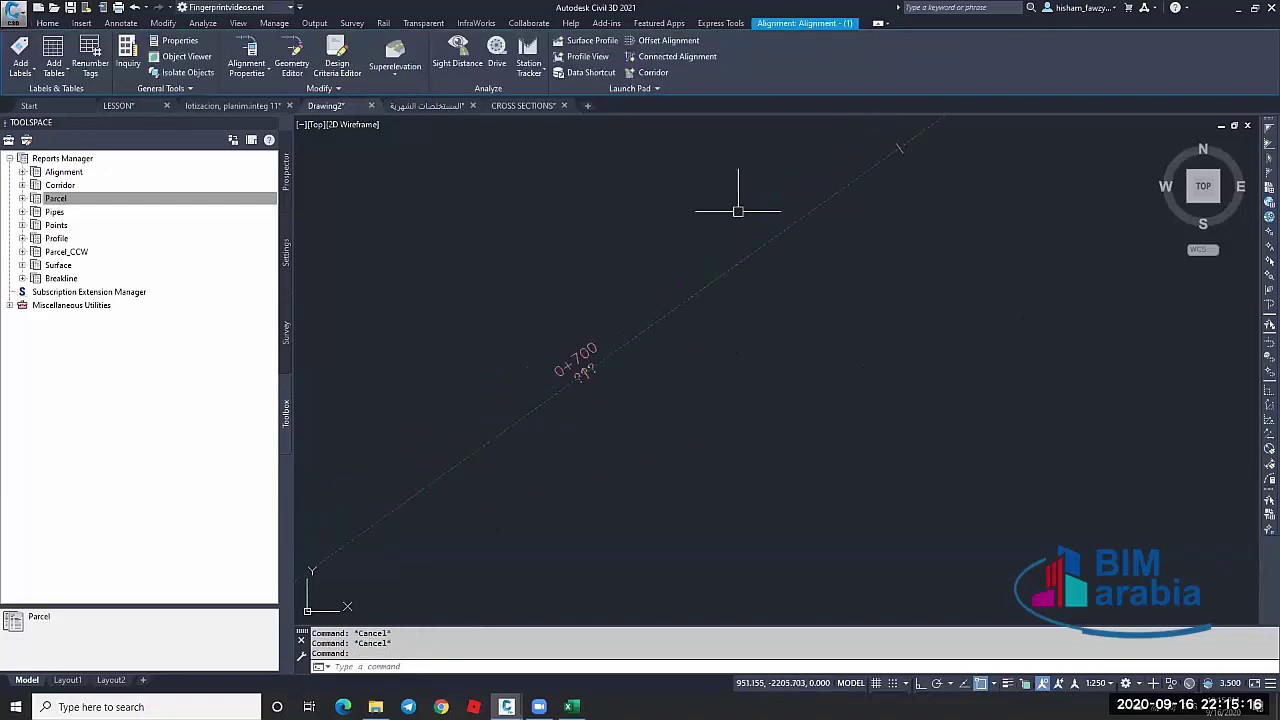
key("Escape")
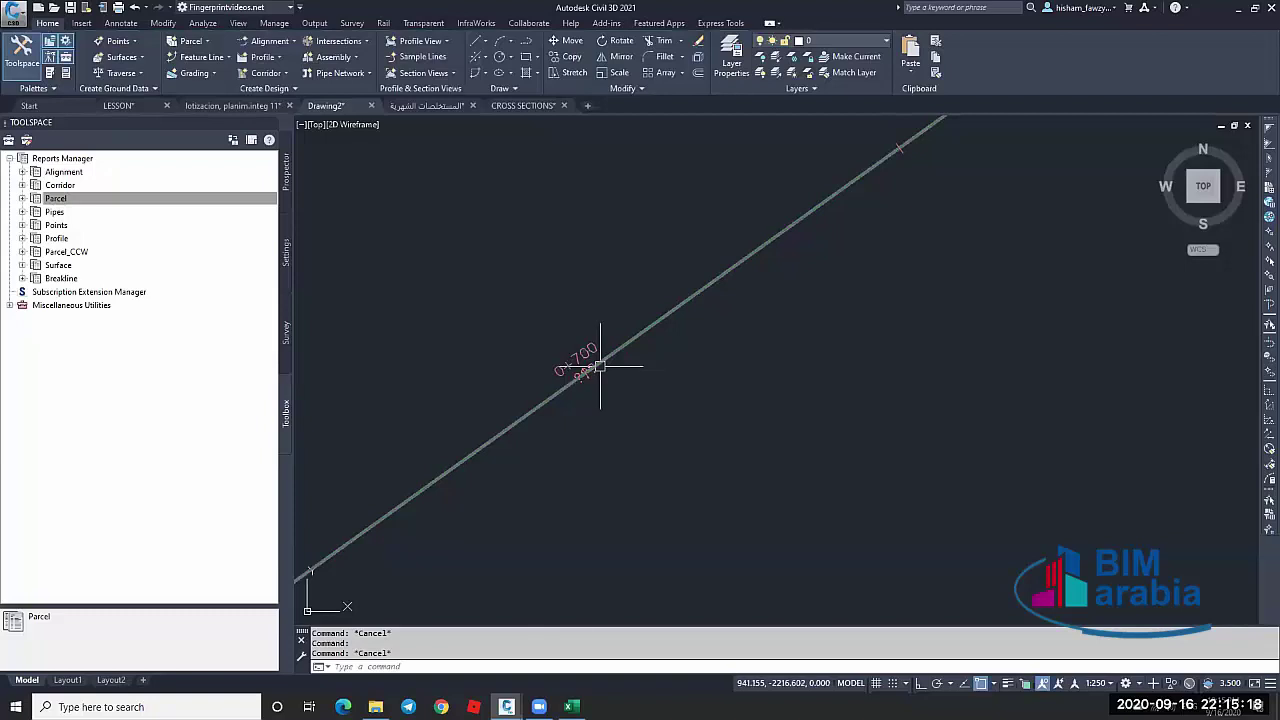
mouse_move(600, 367)
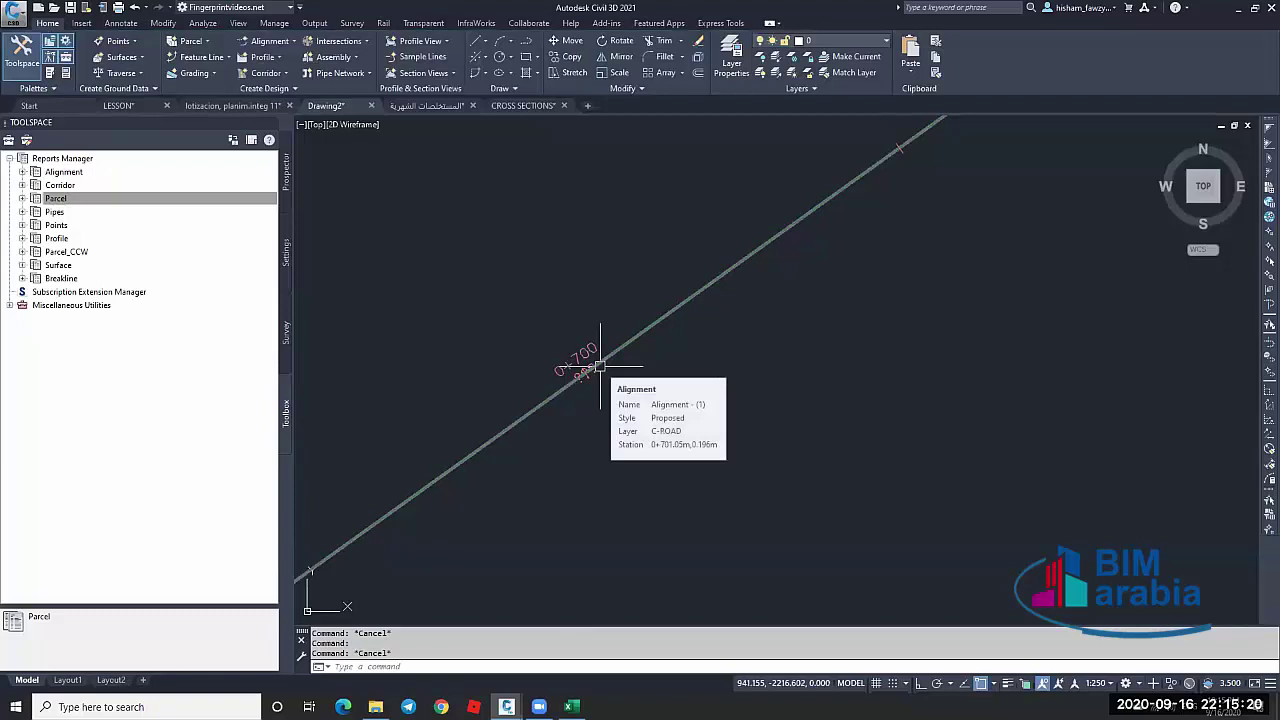
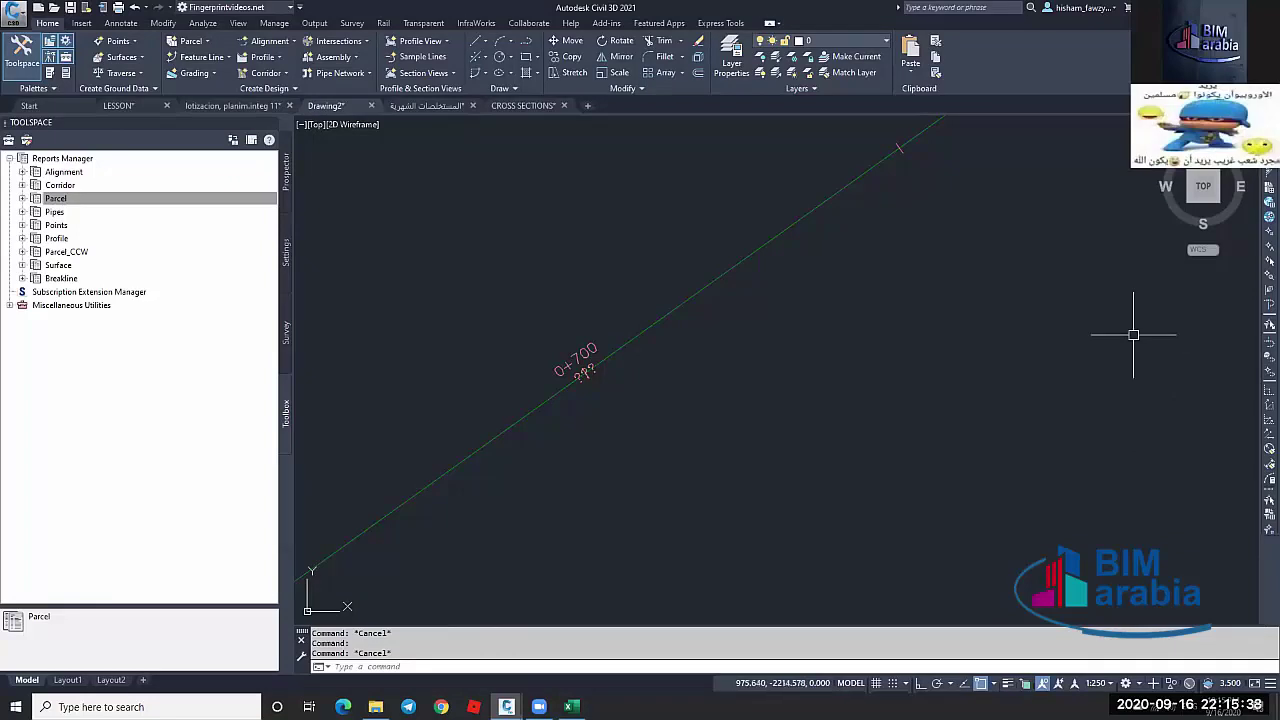
Cancel the running command and start a new blank drawing
scroll(638, 250, "down", 3)
scroll(638, 250, "down", 5)
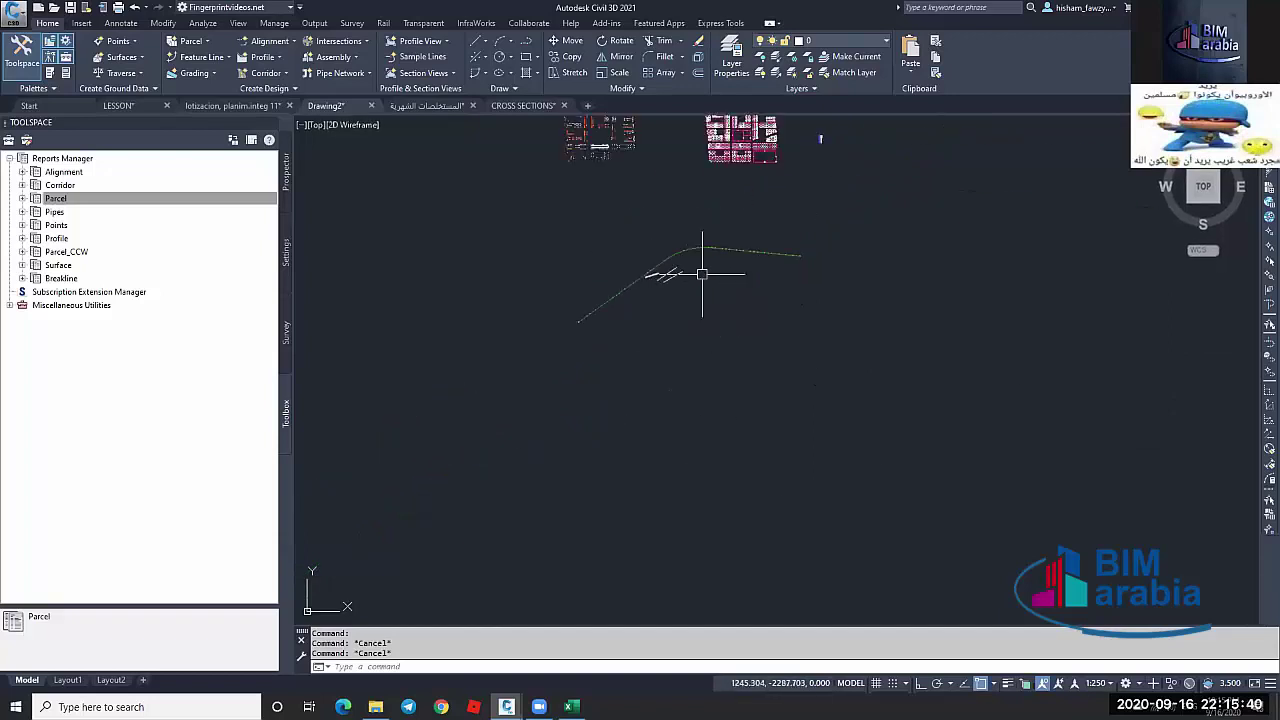
scroll(671, 236, "down", 3)
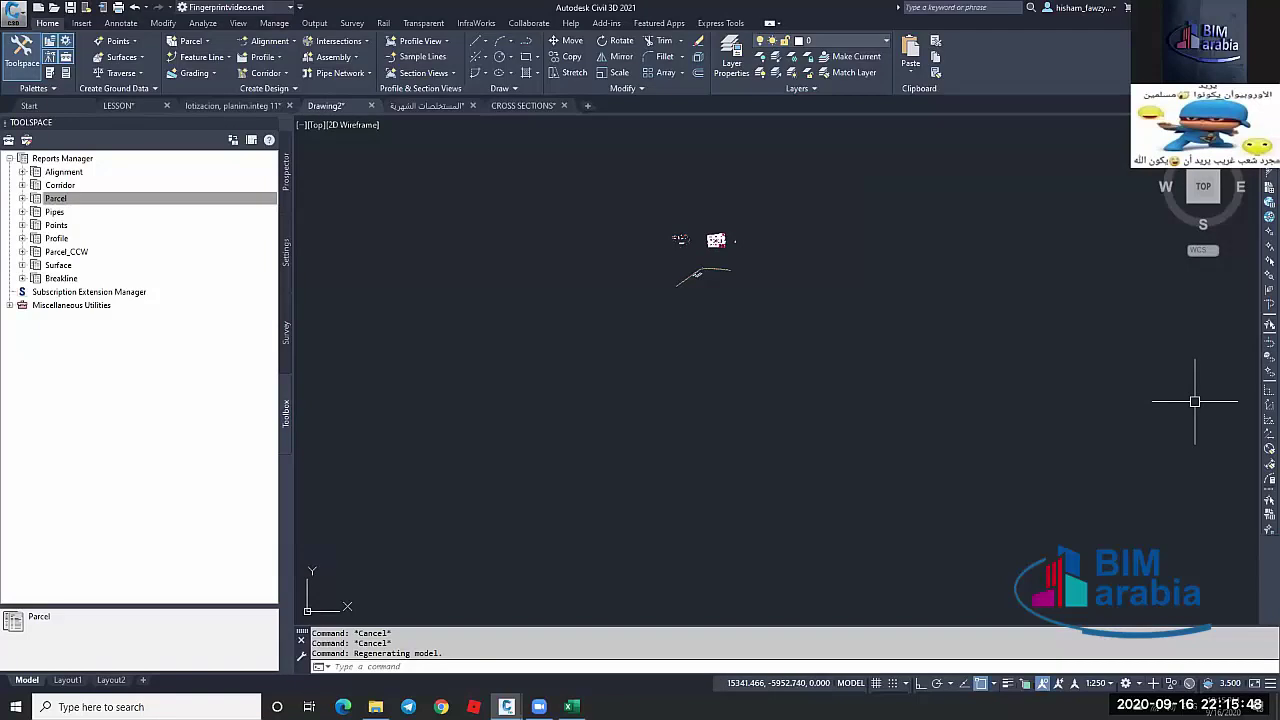
left_click(1006, 332)
key("Escape")
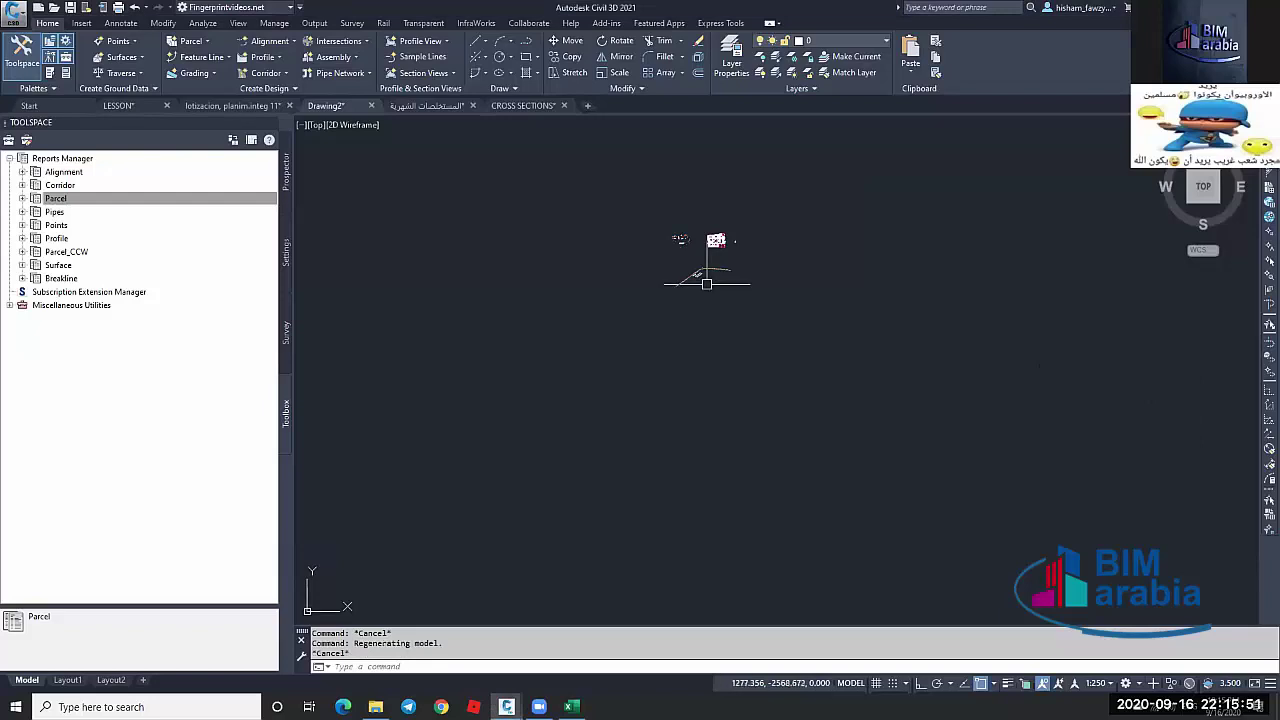
left_click(587, 106)
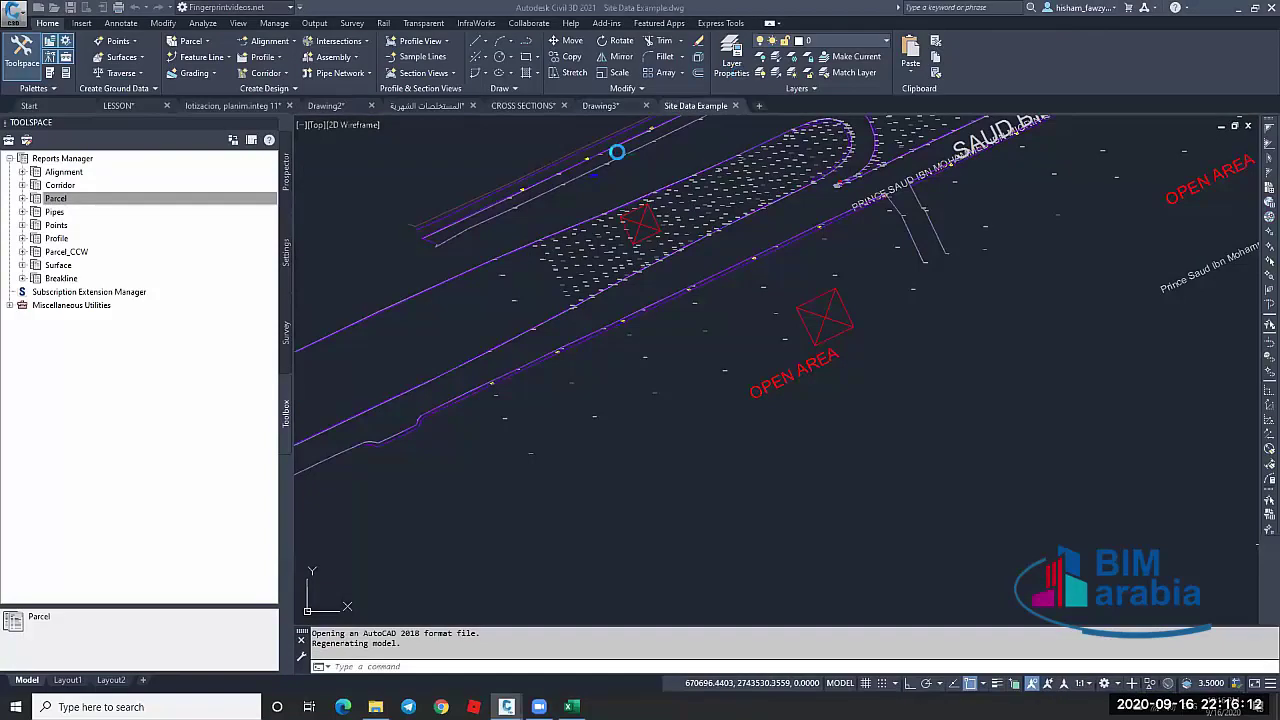
Select and copy the nine roundabout and road-edge objects in Site Data Example, then switch to Drawing3
scroll(622, 360, "down", 2)
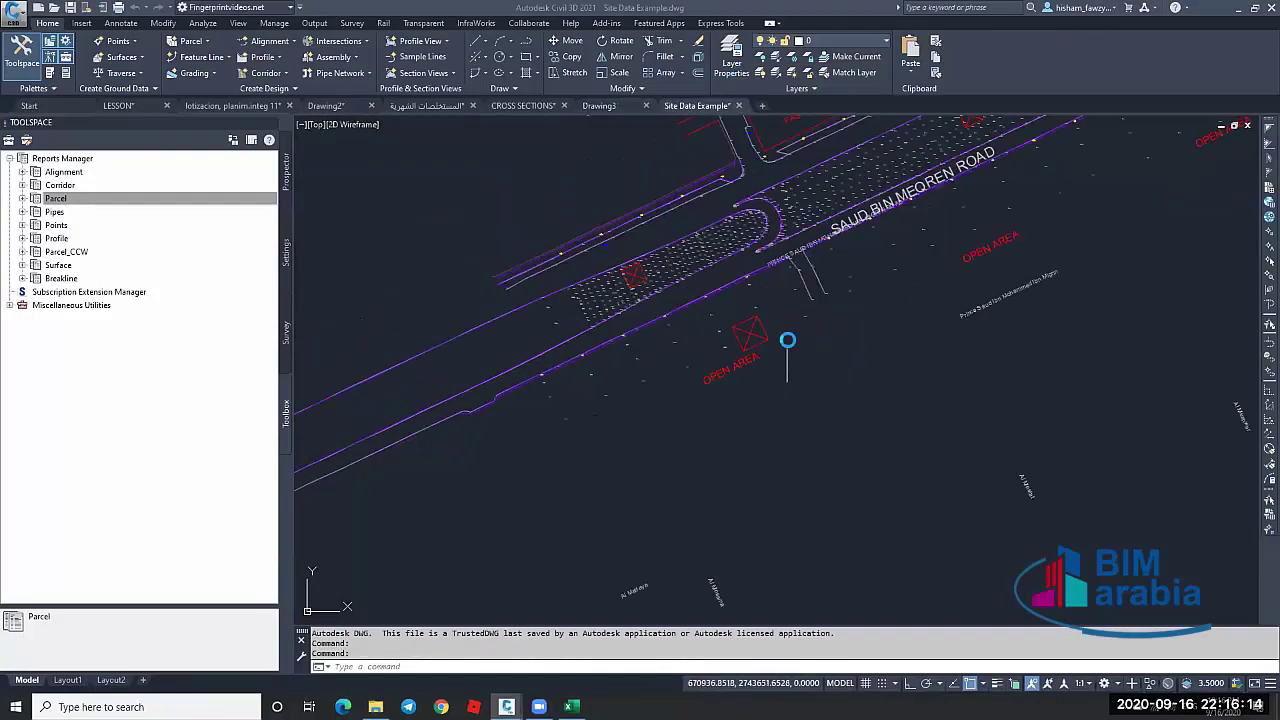
scroll(788, 340, "down", 3)
scroll(771, 314, "up", 1)
middle_click_drag(889, 286, 715, 338)
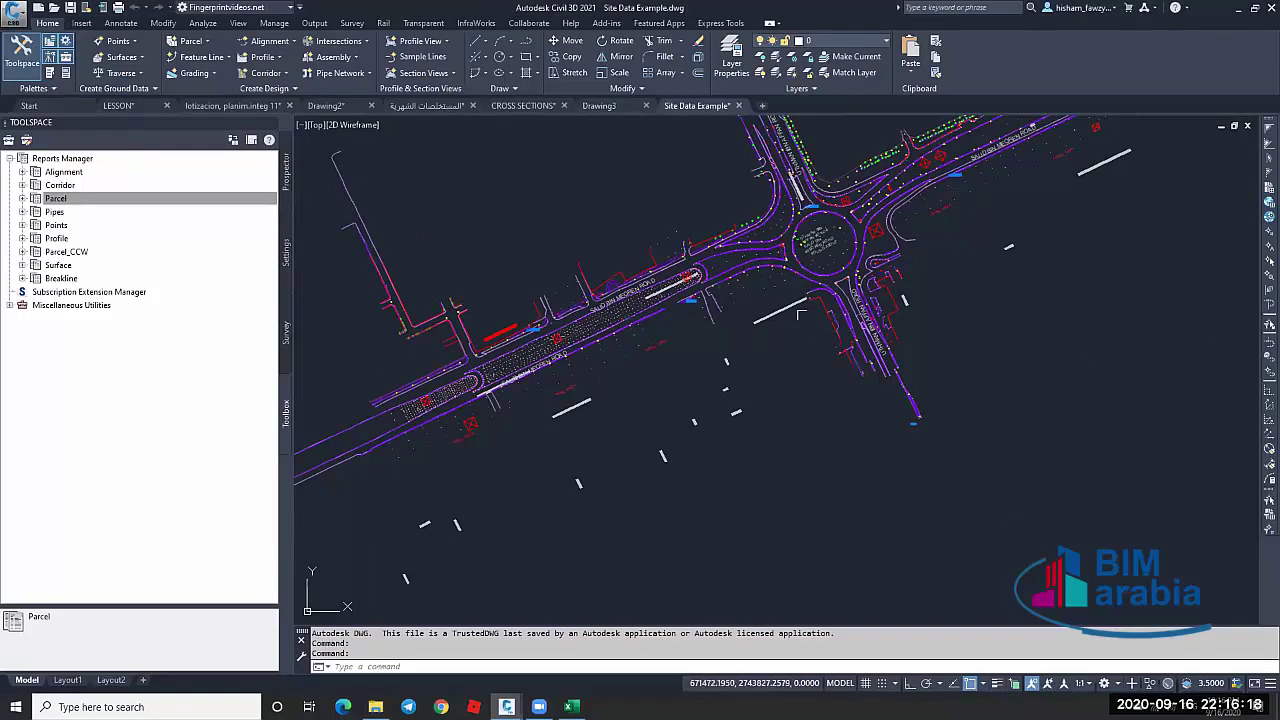
scroll(818, 287, "up", 5)
scroll(818, 287, "up", 6)
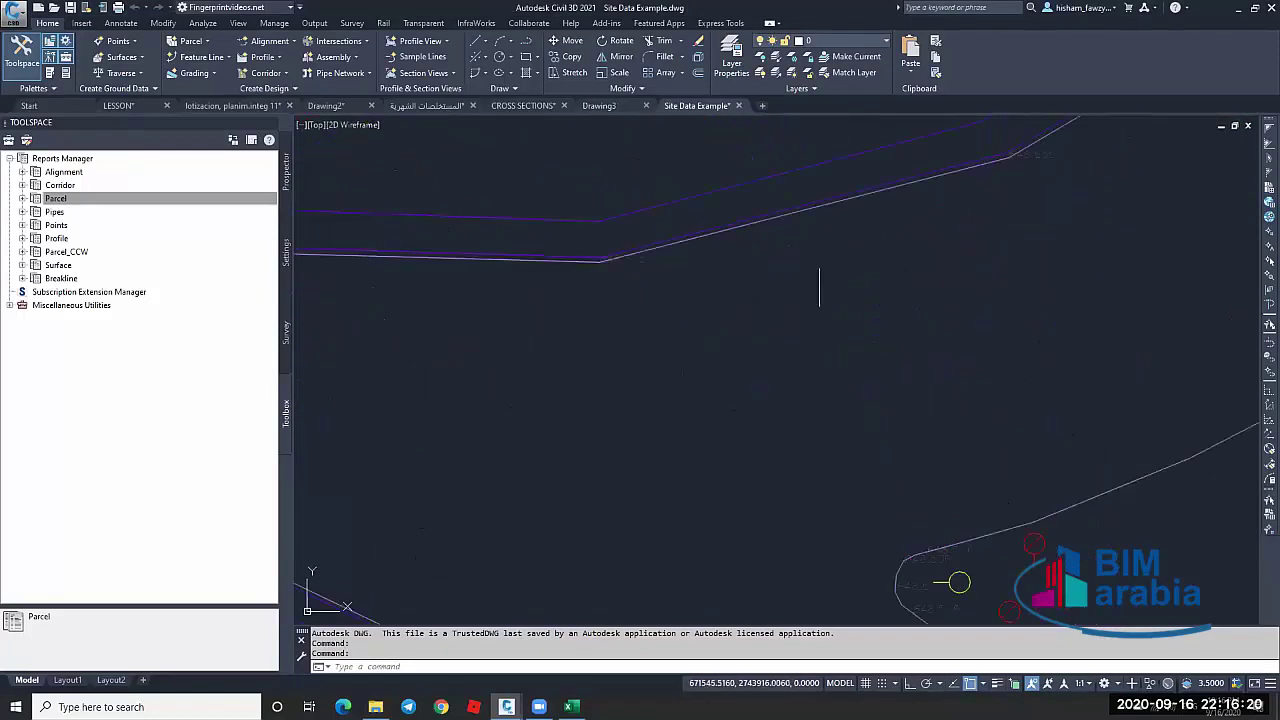
left_click(749, 191)
left_click(932, 355)
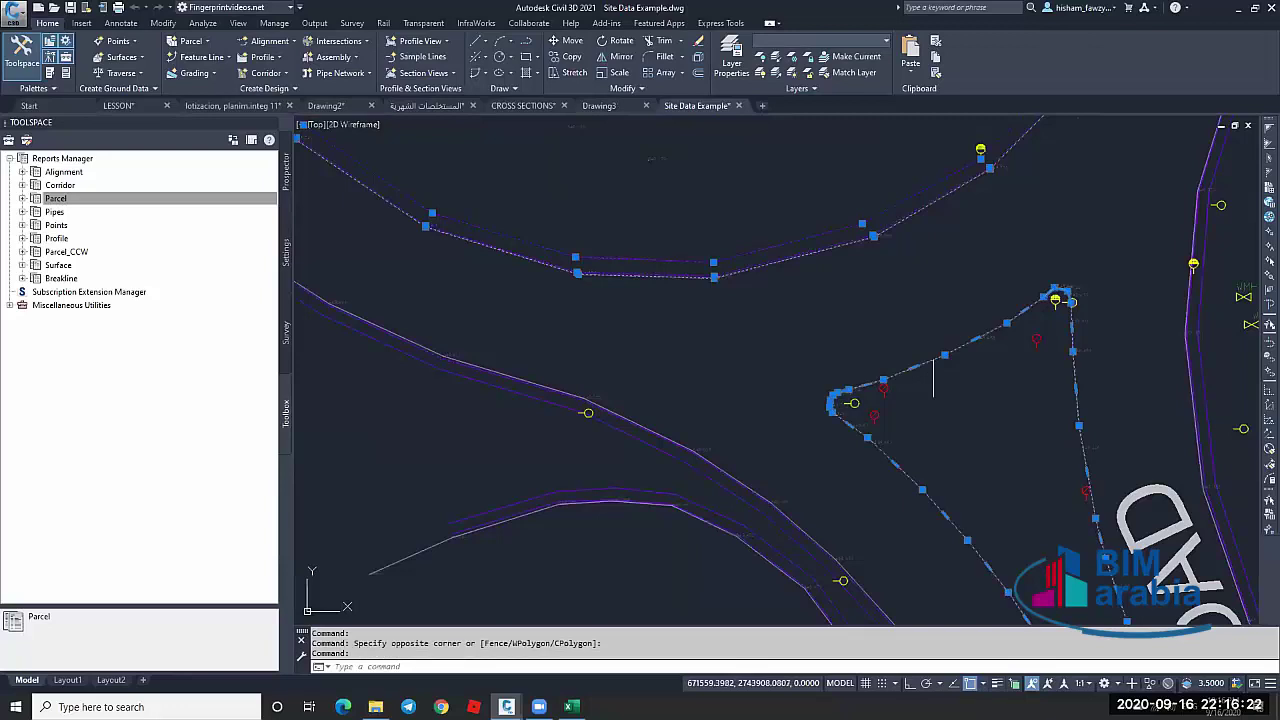
left_click(500, 366)
scroll(500, 401, "down", 8)
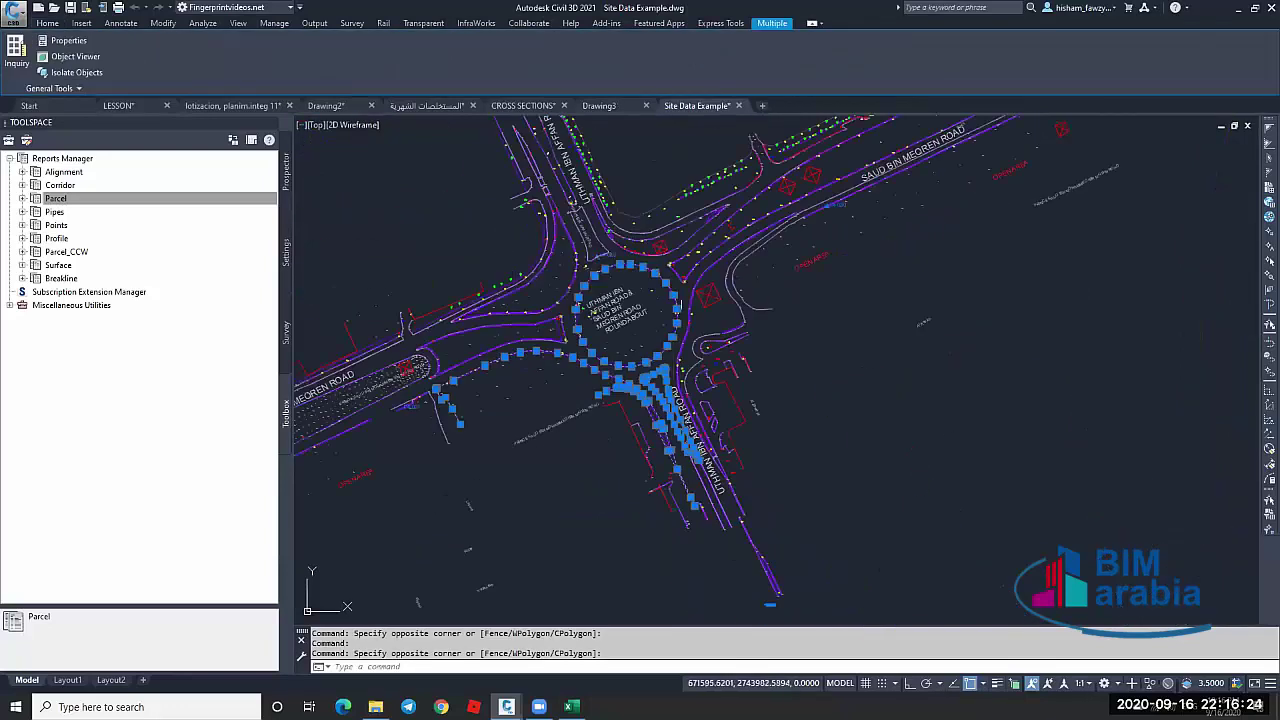
scroll(697, 287, "up", 8)
left_click(697, 287)
left_click(650, 300)
scroll(680, 260, "down", 8)
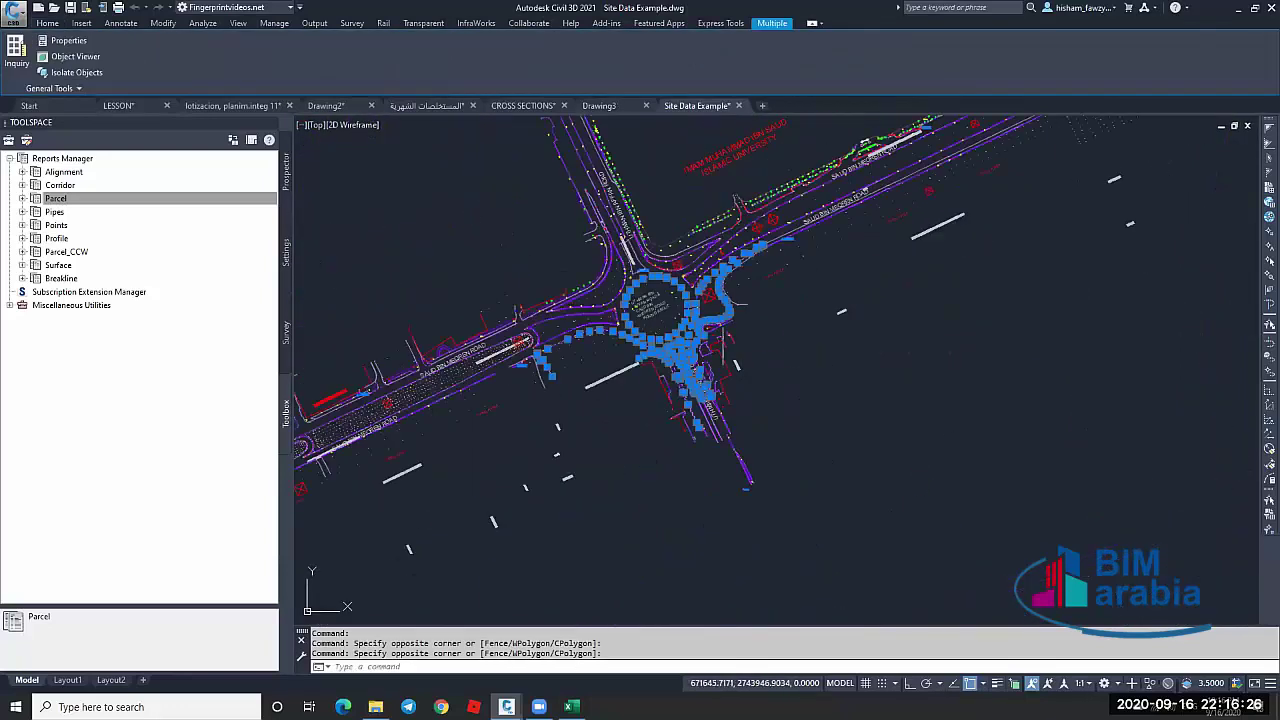
key("ctrl+c")
left_click(615, 105)
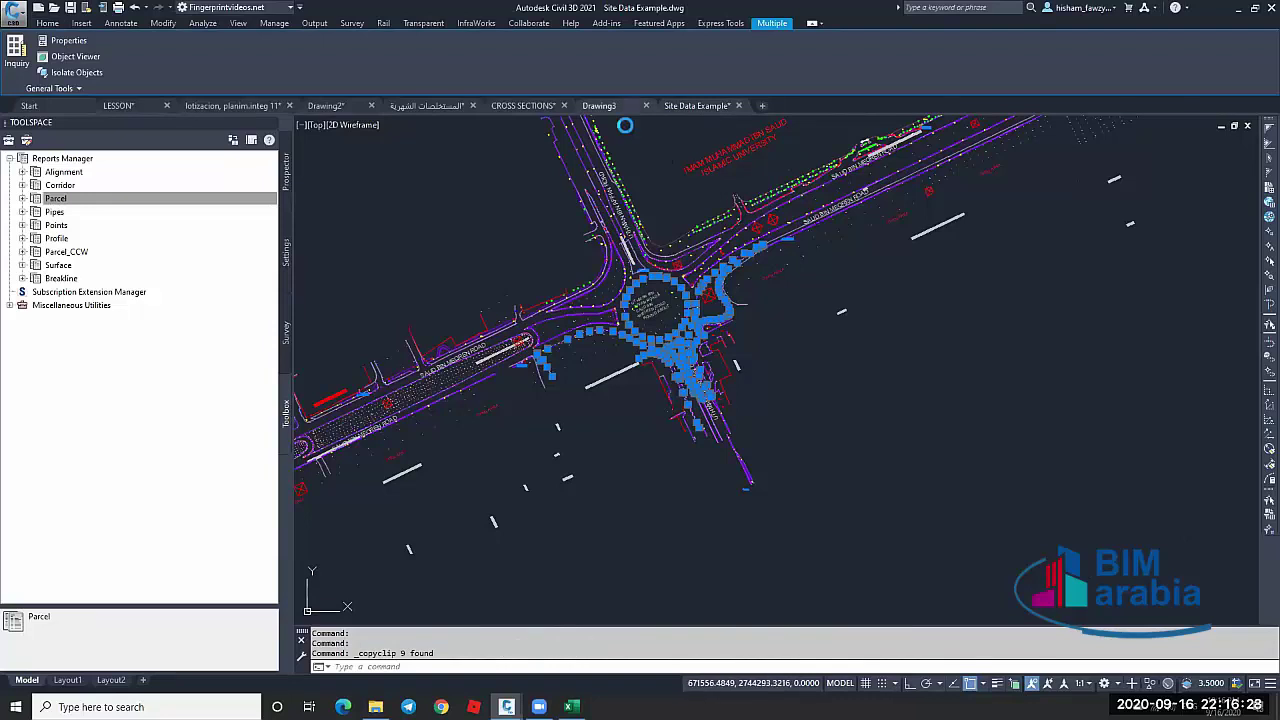
left_click(910, 70)
Paste the roundabout linework into Drawing3 at original coordinates, zoom to extents, and show Drawing3's Settings tree
left_click(960, 149)
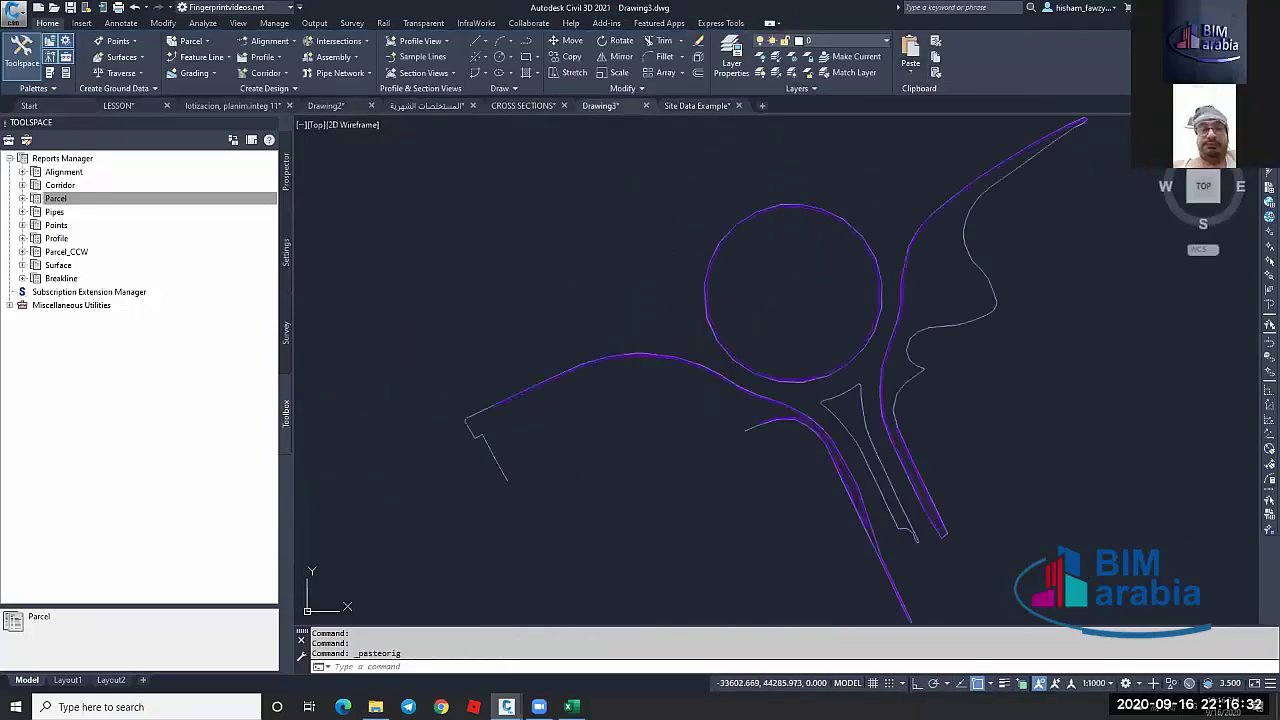
middle_click(851, 228)
middle_click(851, 228)
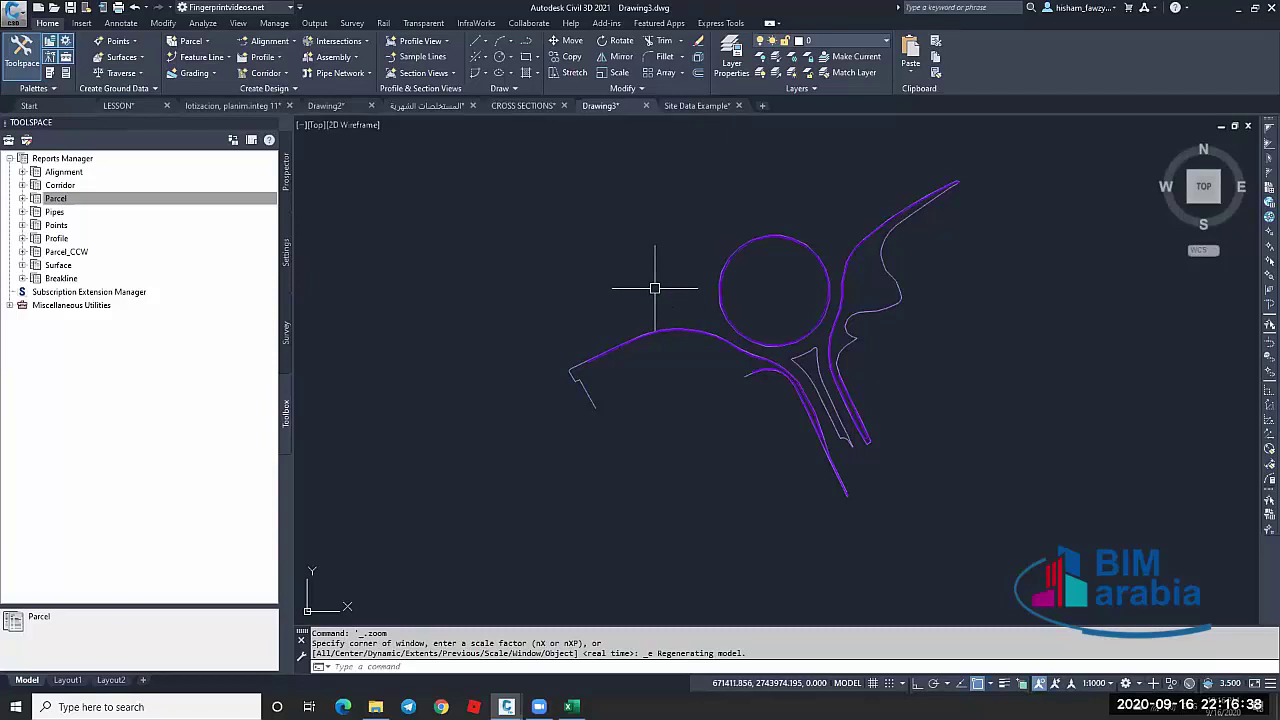
left_click(287, 245)
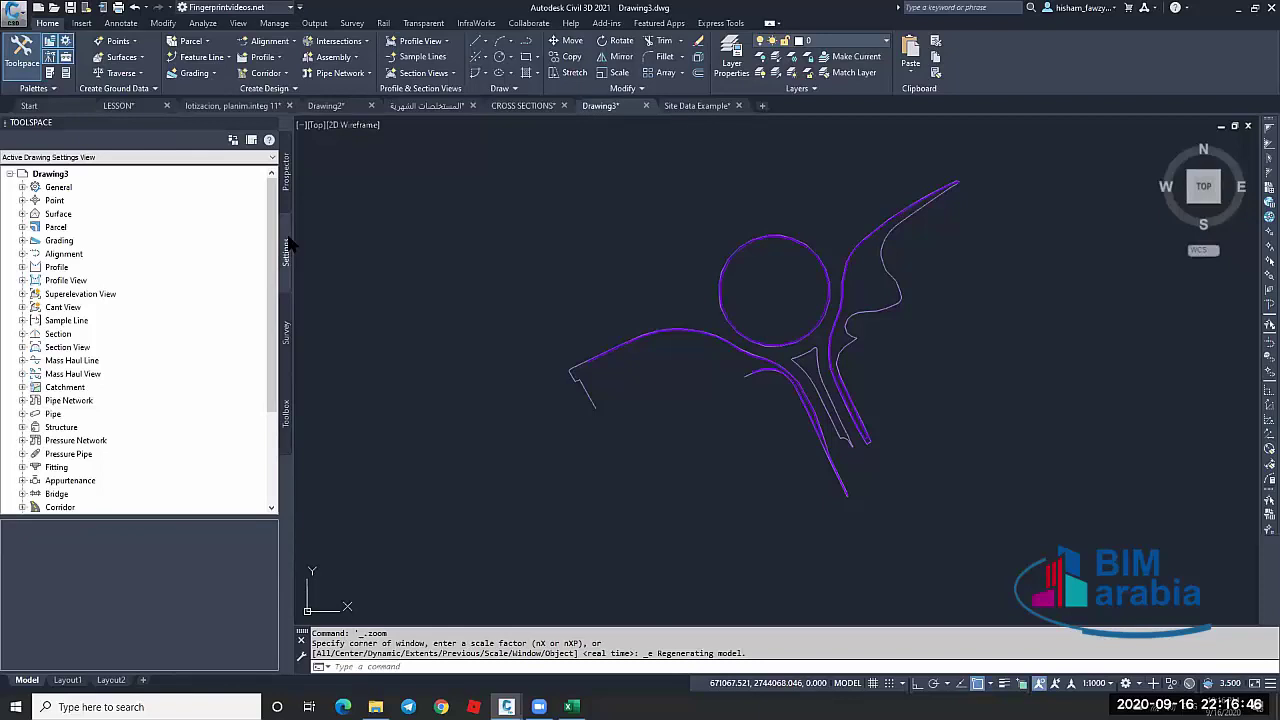
left_click(98, 176)
In Drawing3's Edit Drawing Settings, choose category Saudi Arabia and coordinate system Ain el Abd / UTM zone 38N
right_click(136, 179)
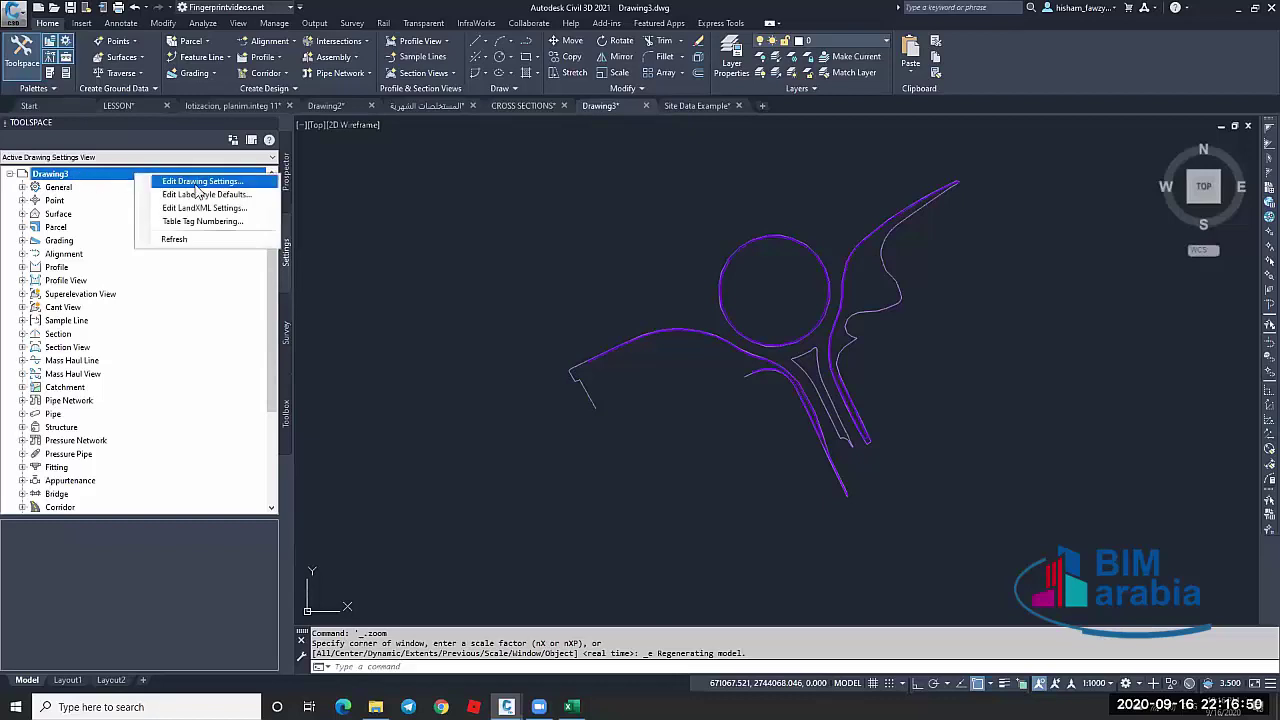
left_click(227, 185)
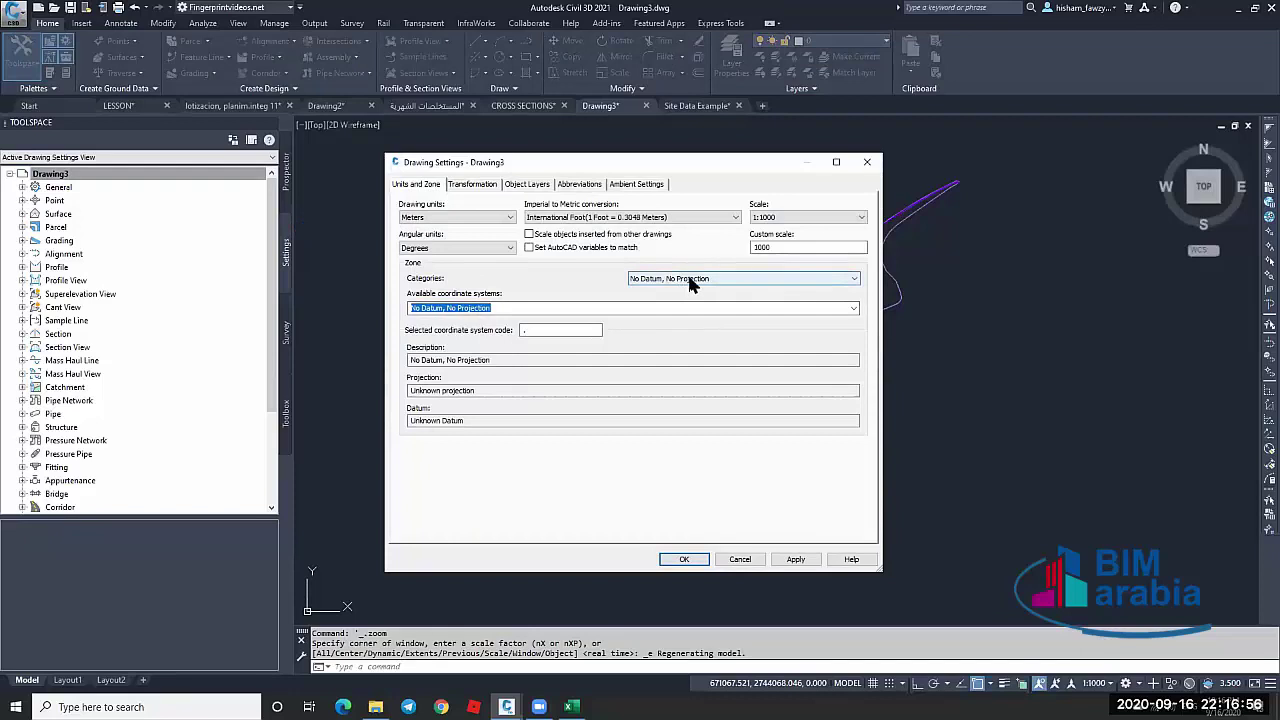
left_click(689, 280)
left_click_drag(855, 316, 855, 375)
left_click_drag(855, 427, 855, 442)
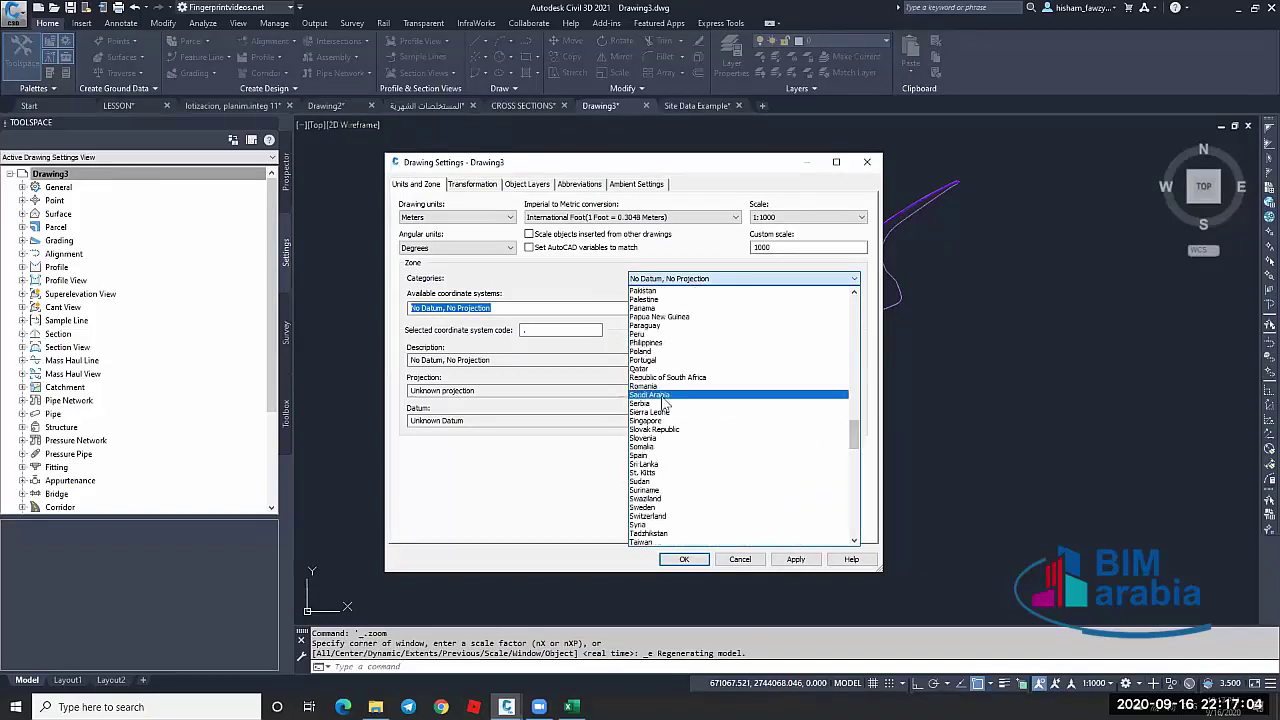
left_click(670, 396)
left_click(596, 310)
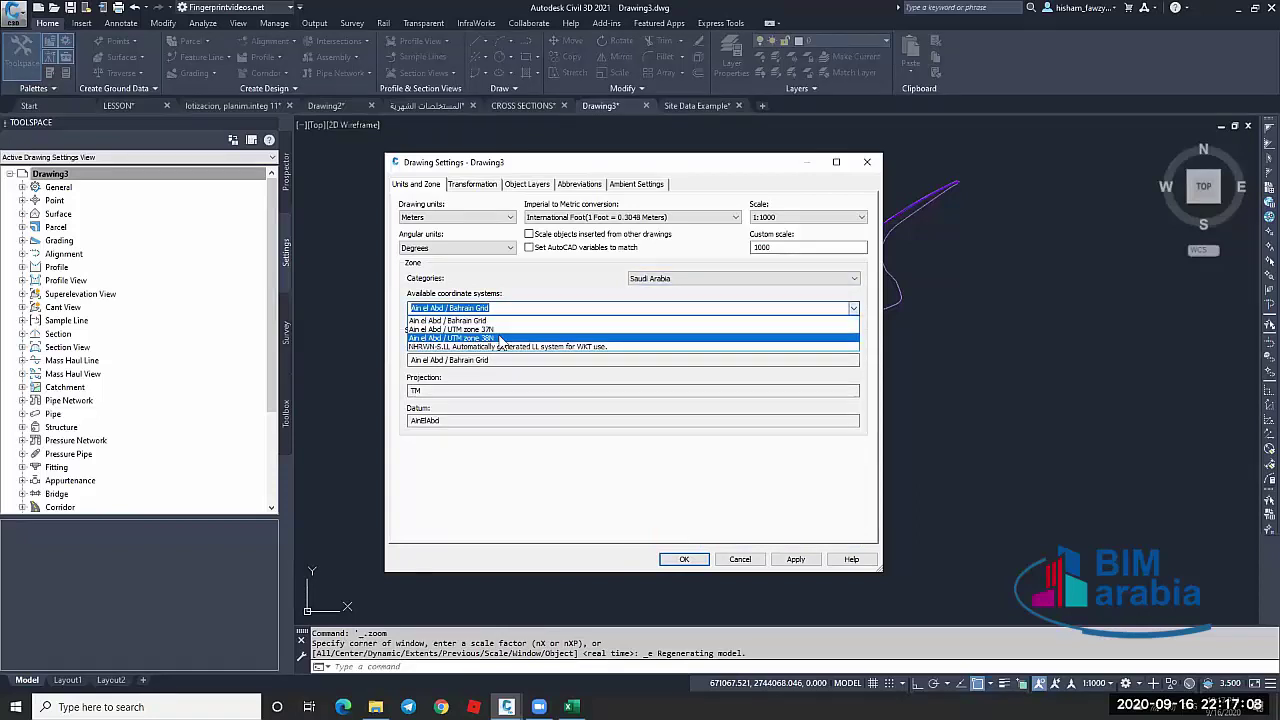
left_click(500, 339)
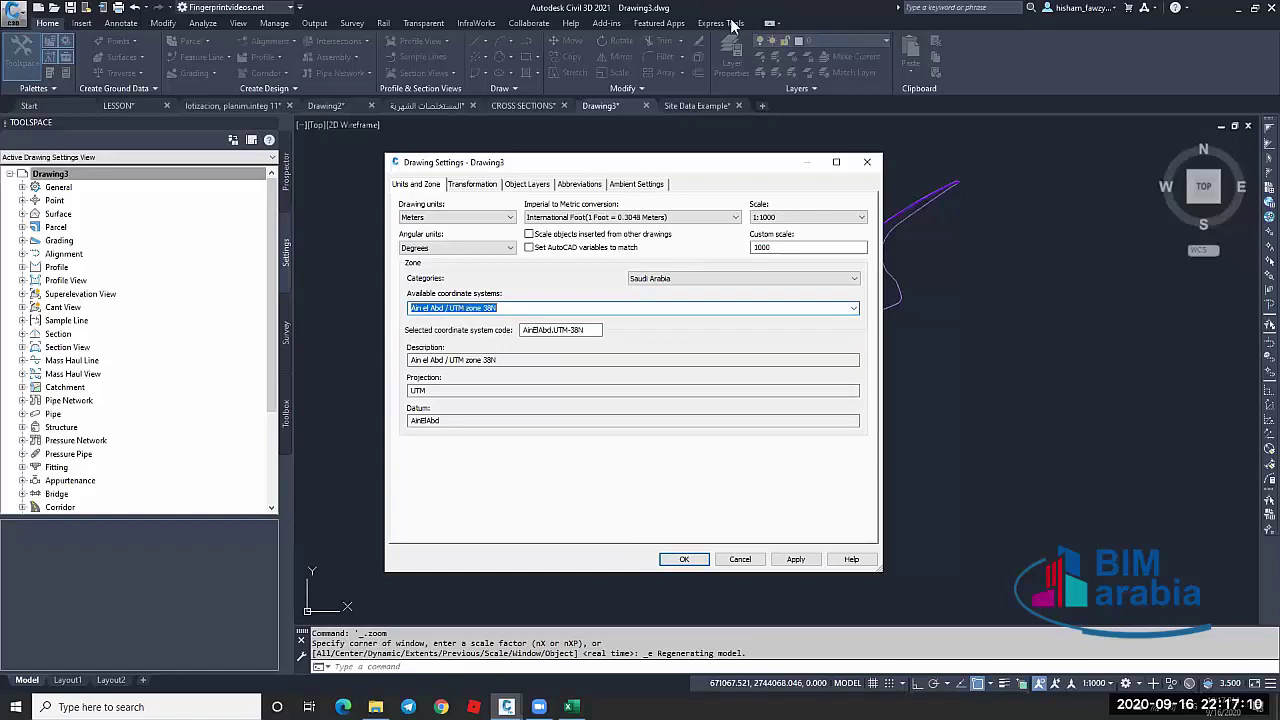
left_click(684, 559)
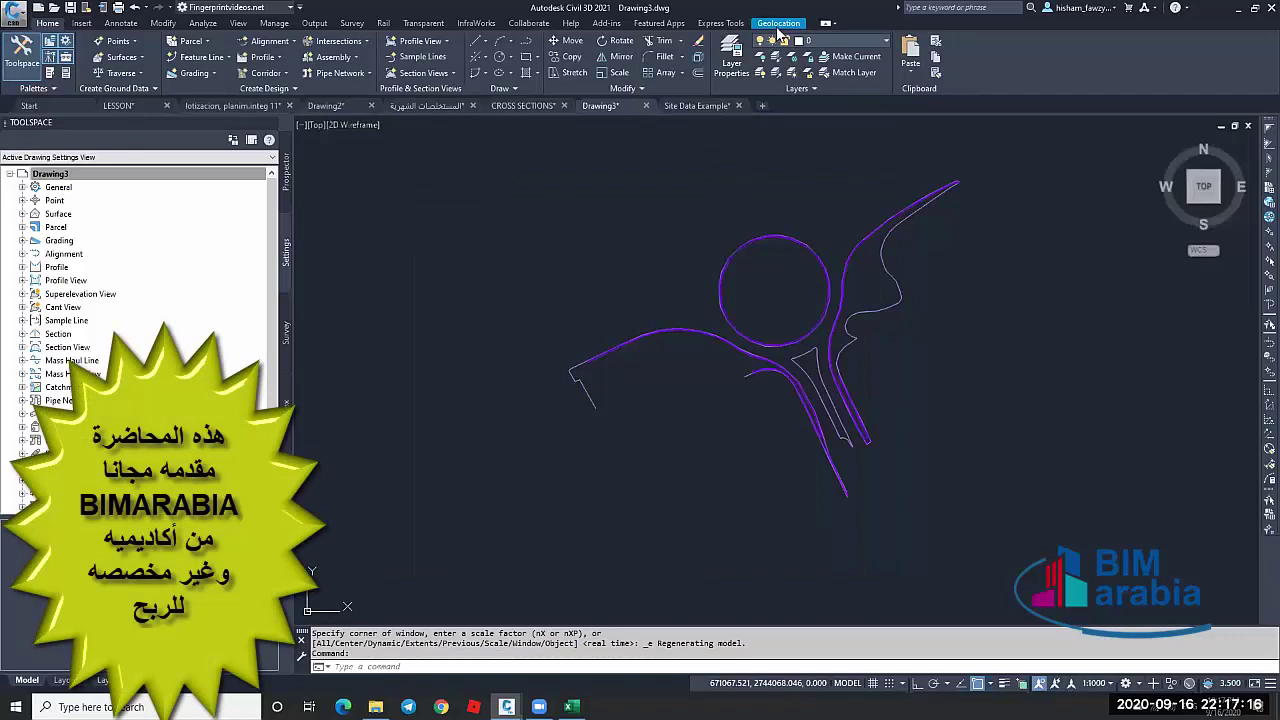
Show Map Aerial imagery behind the roundabout linework, accepting online map data
left_click(777, 26)
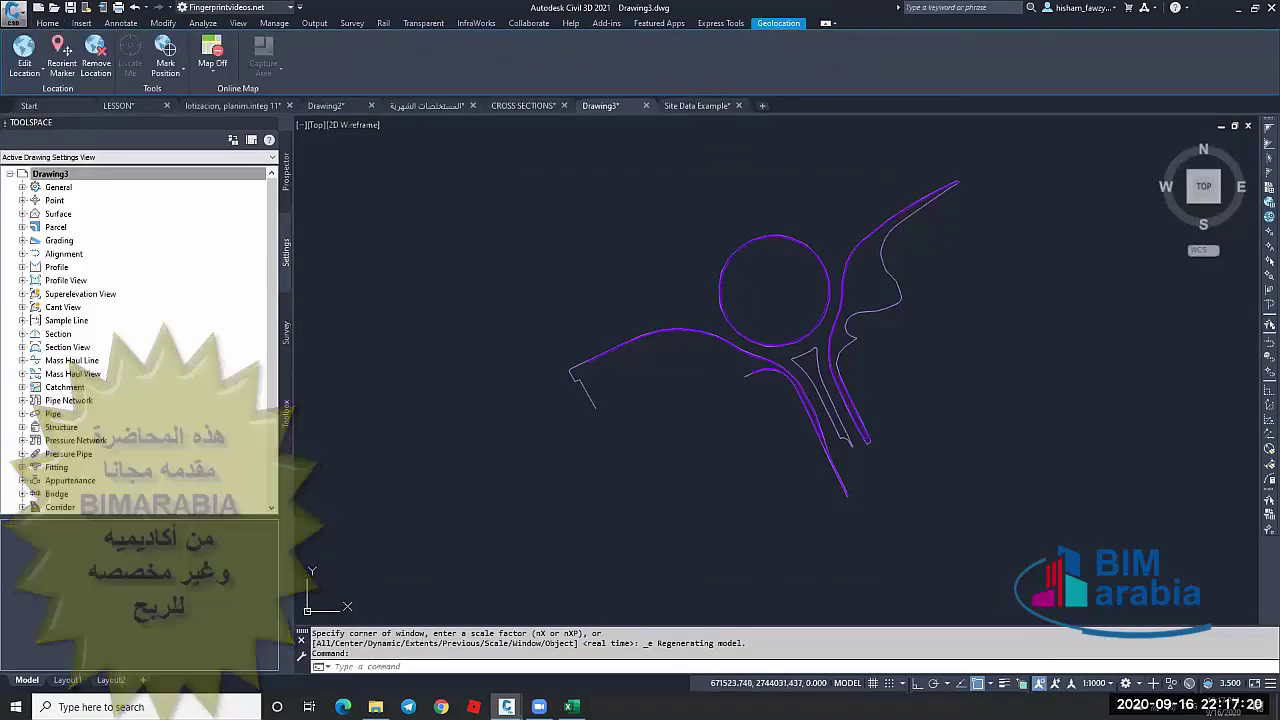
left_click(211, 70)
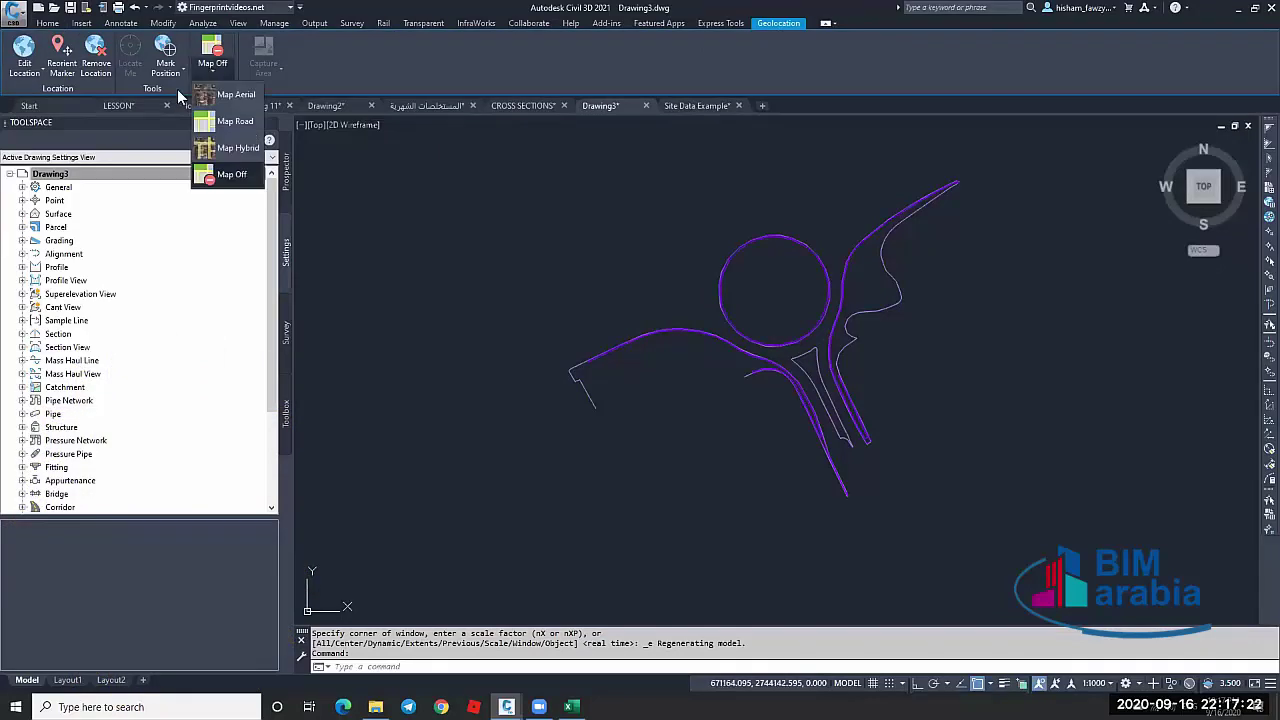
left_click(233, 95)
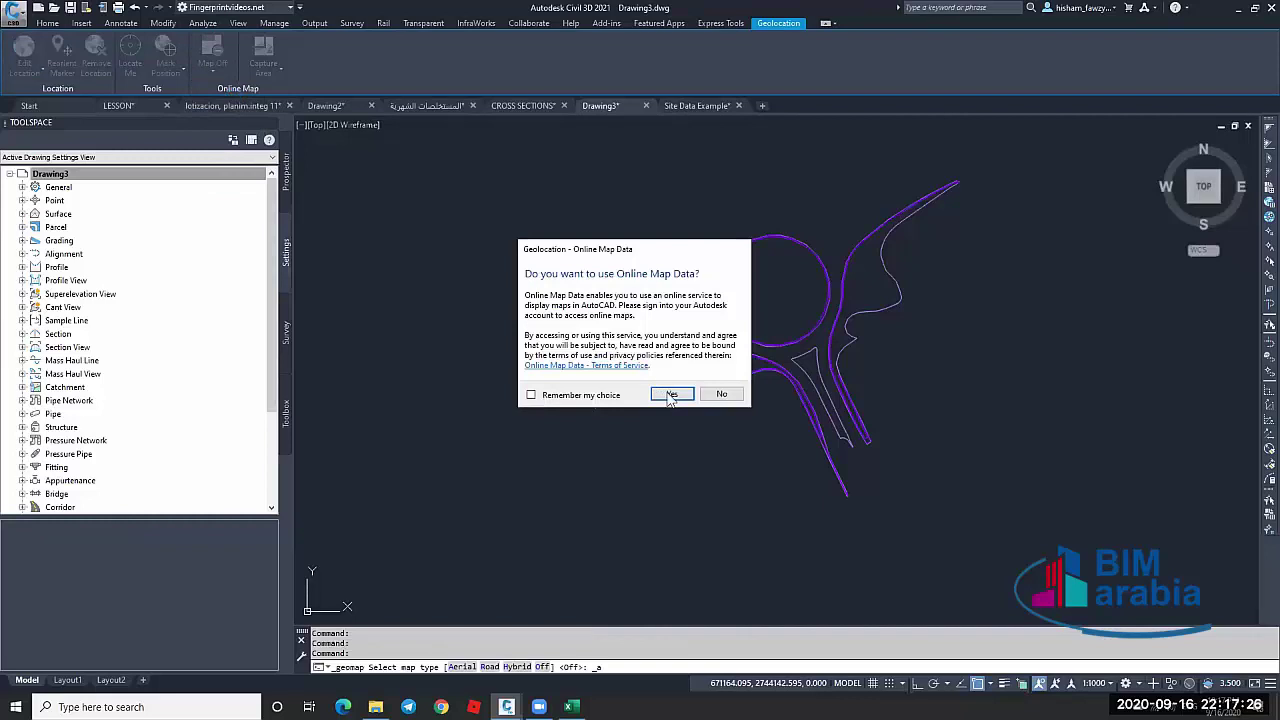
left_click(672, 394)
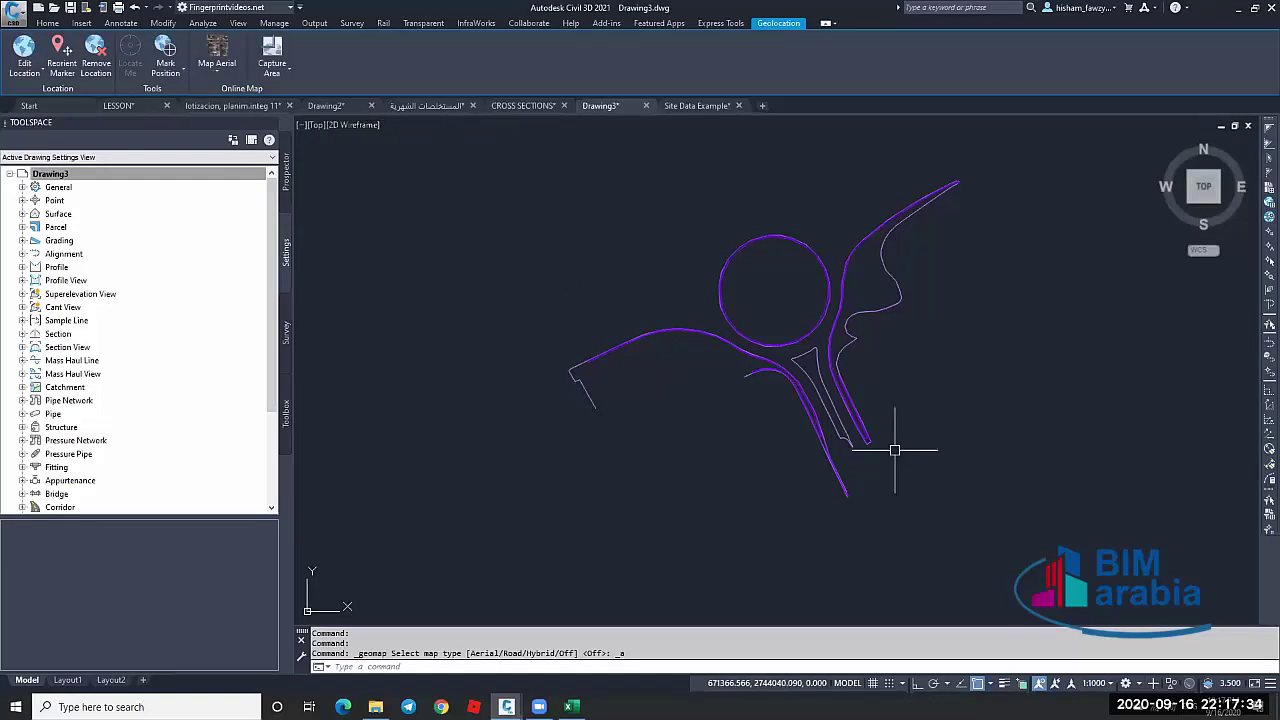
scroll(894, 450, "down", 2)
scroll(843, 450, "up", 4)
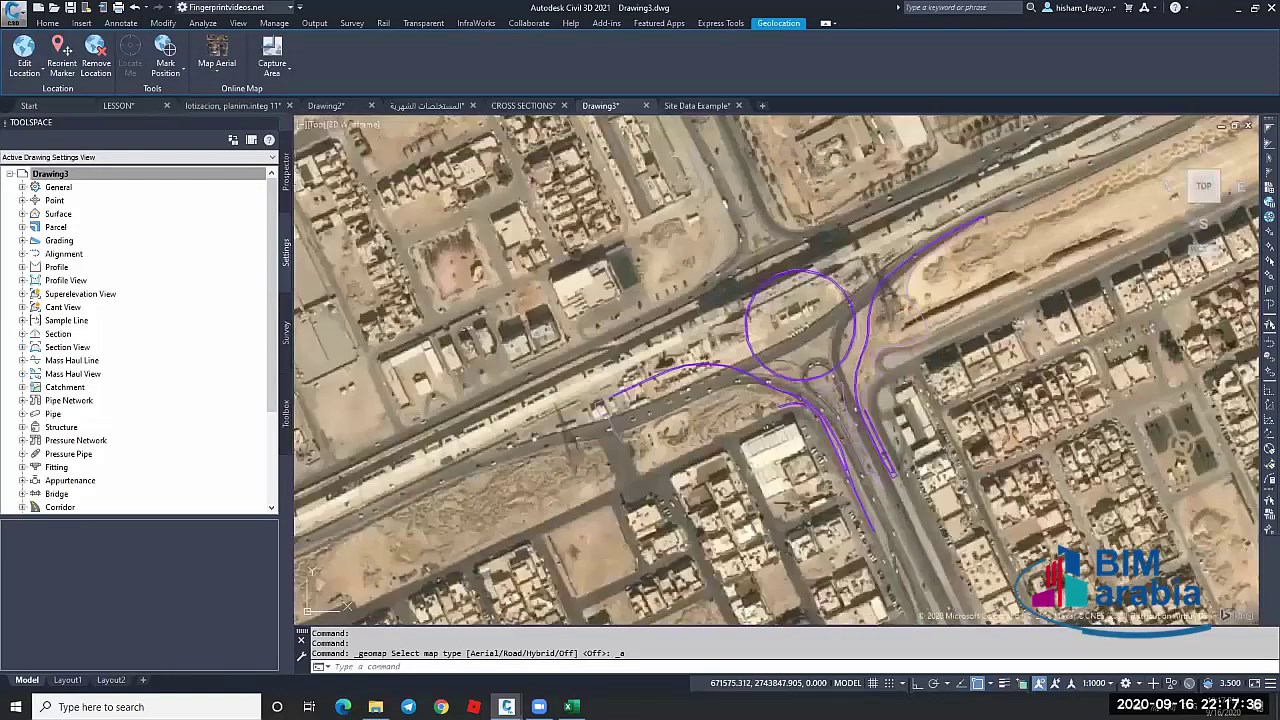
scroll(750, 260, "down", 2)
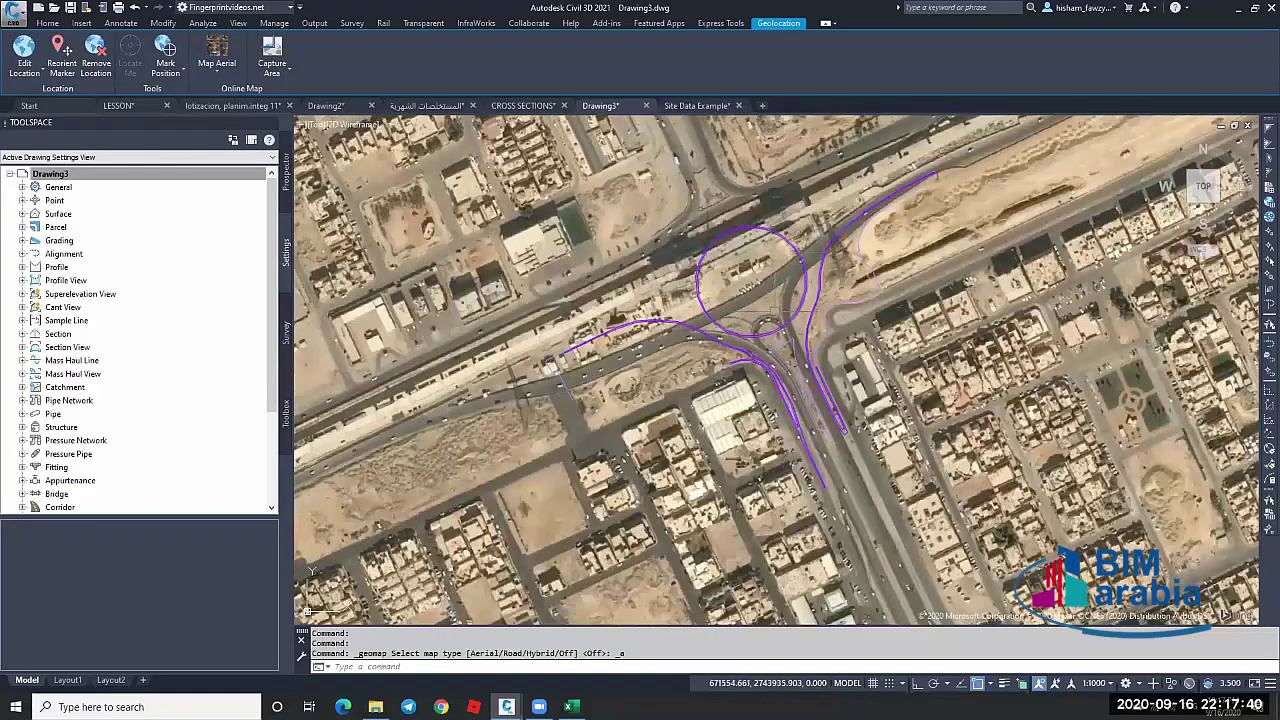
Set the online map to Map Off and return to the Toolbox reports list
left_click(214, 70)
left_click(233, 143)
left_click(214, 70)
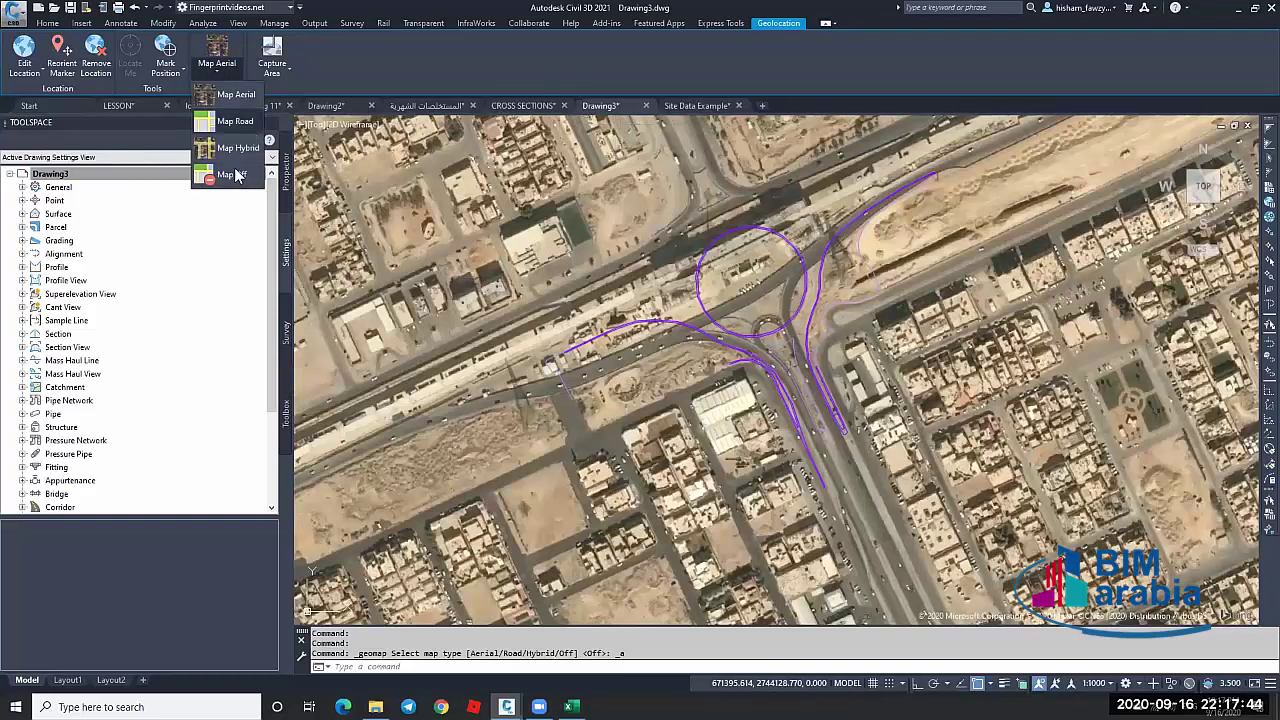
left_click(239, 177)
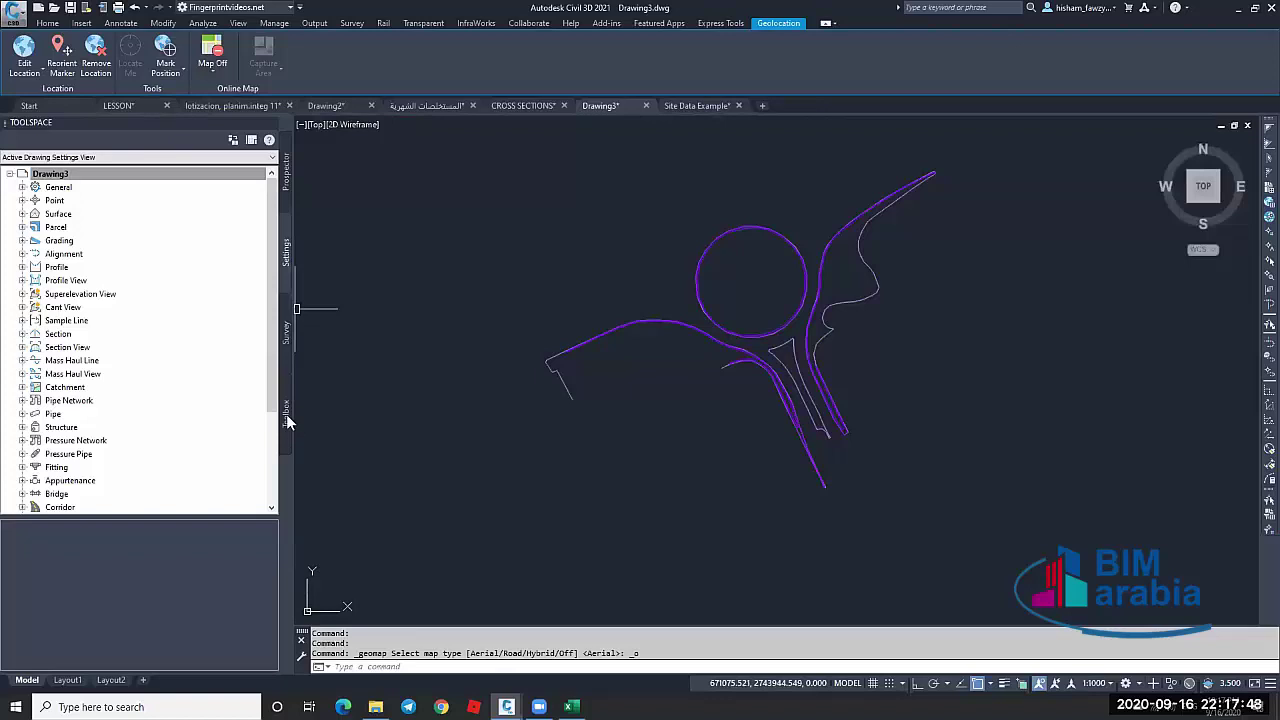
left_click(286, 414)
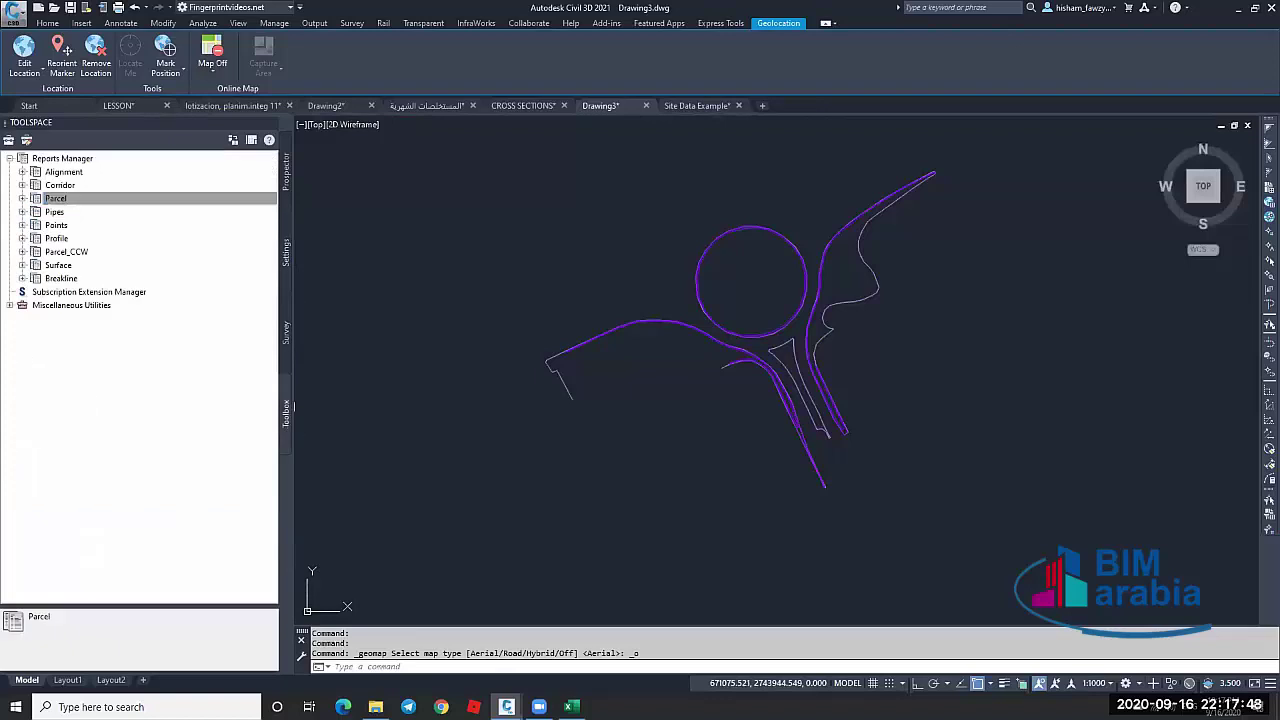
Run Export KML from Miscellaneous Utilities with name H1 and objects draped on the ground
left_click(10, 306)
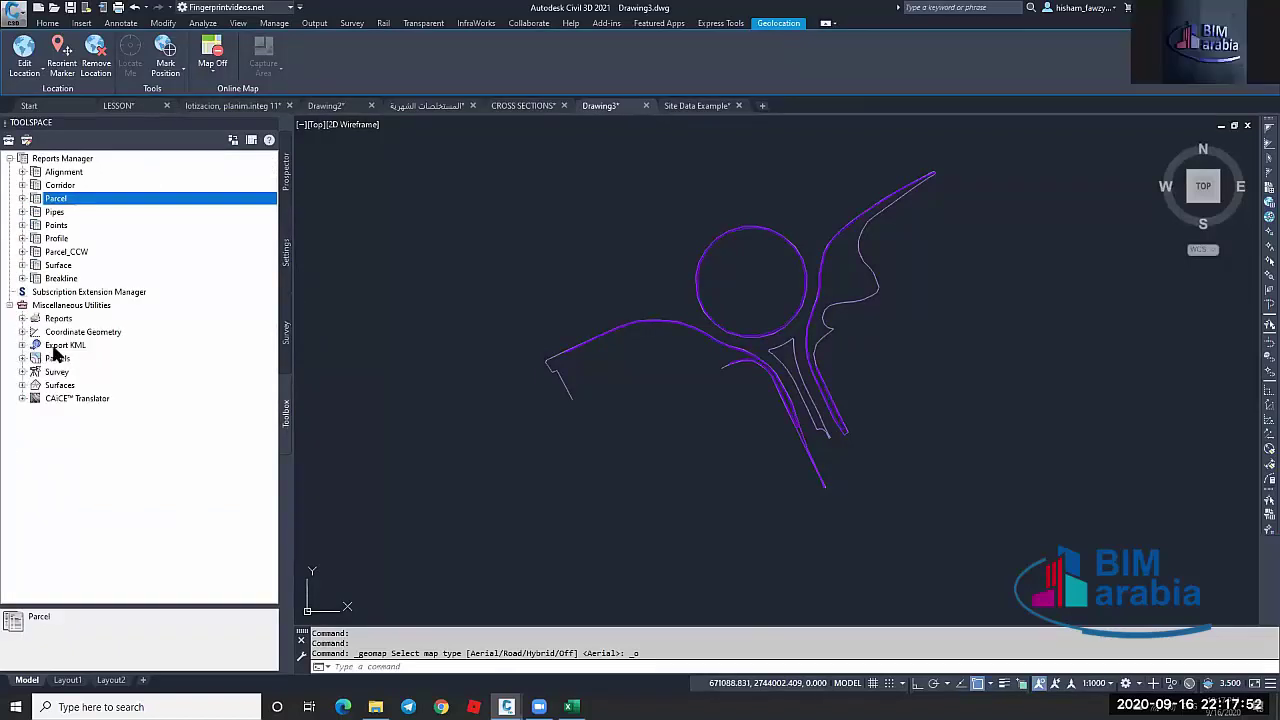
left_click(22, 346)
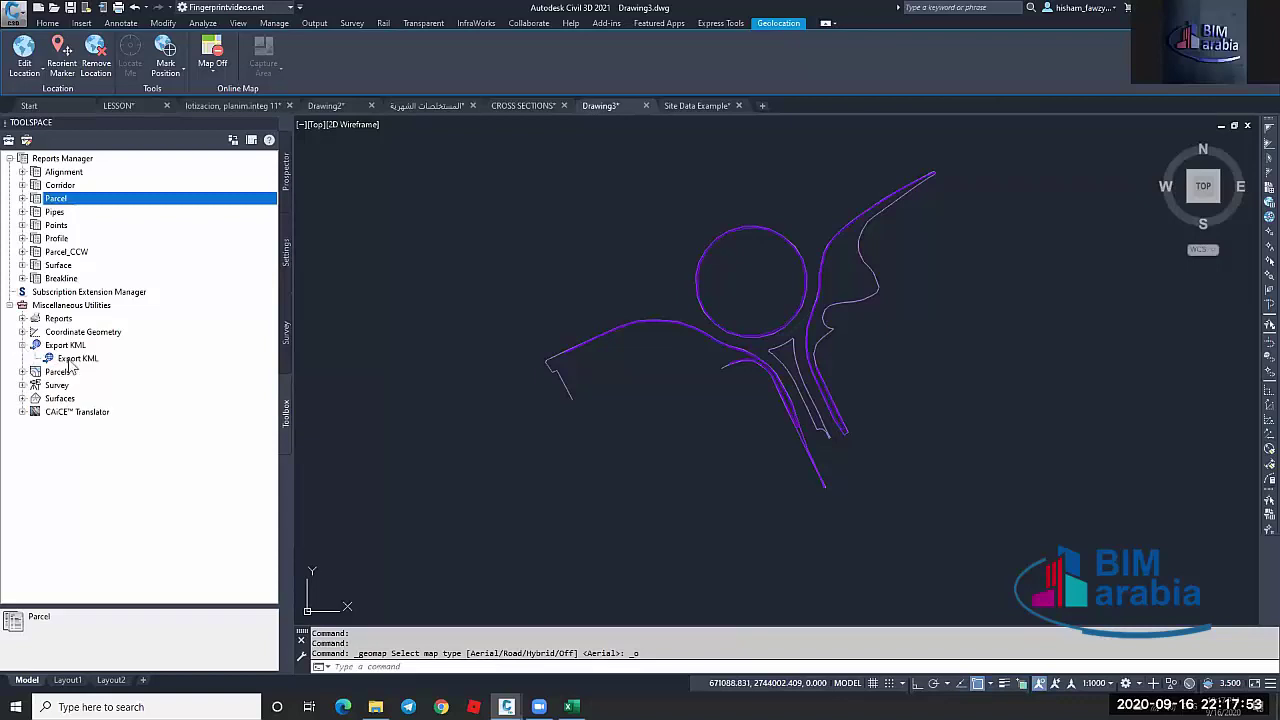
right_click(116, 360)
left_click(161, 368)
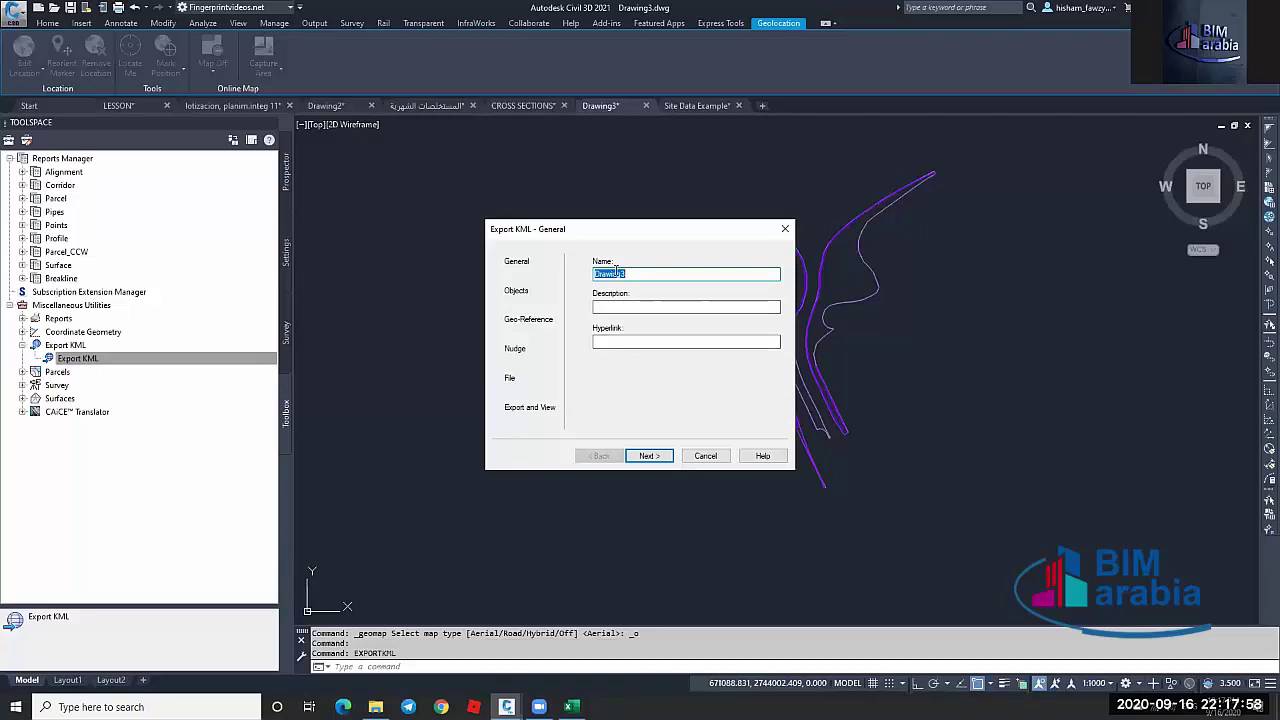
type("H1")
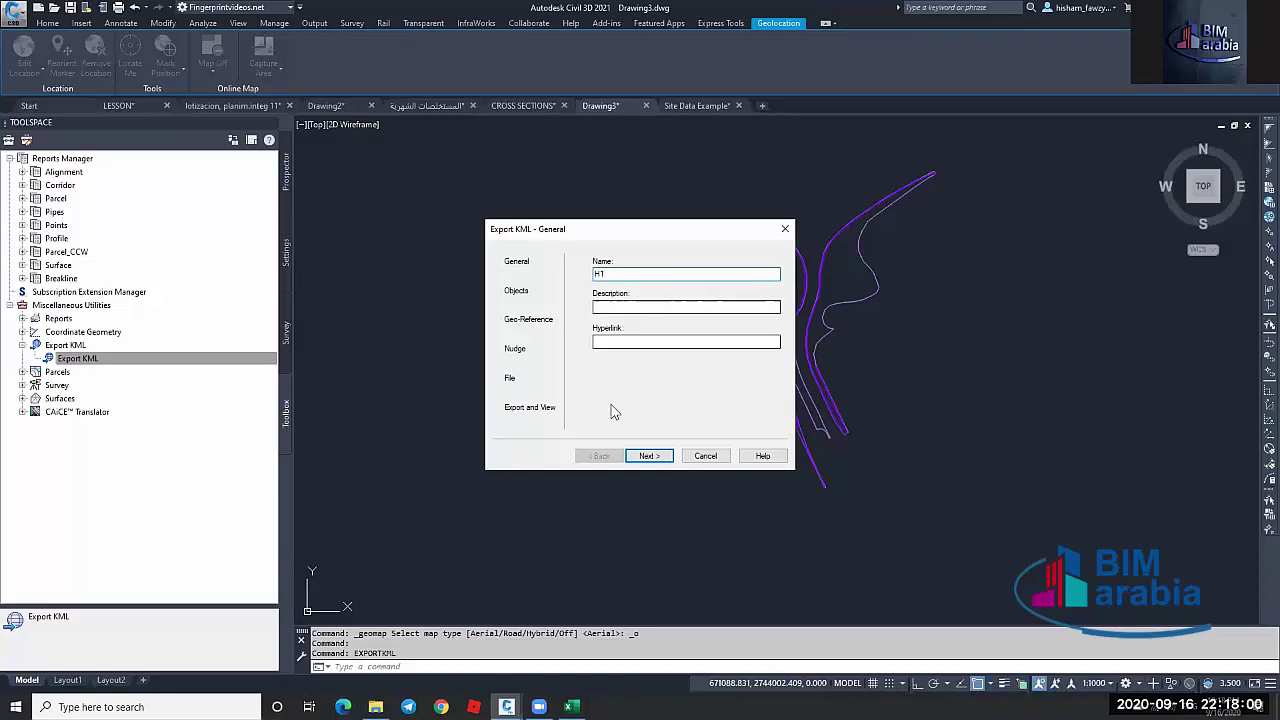
left_click(649, 455)
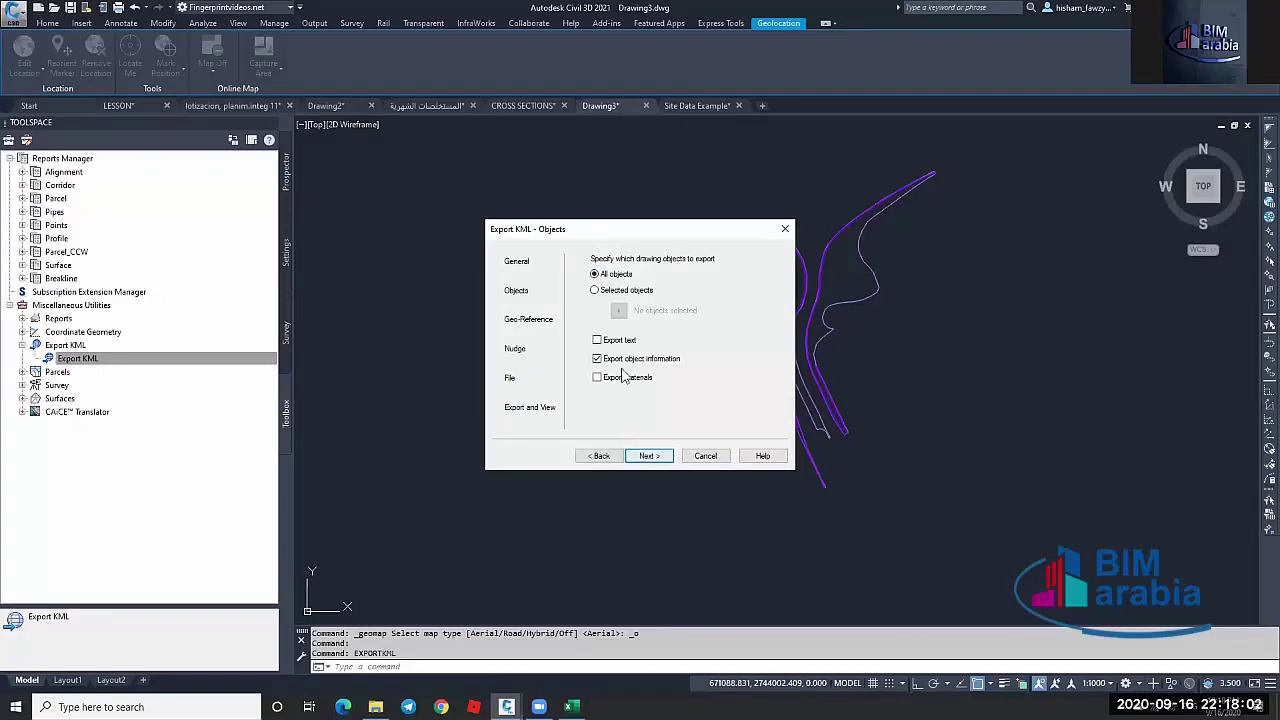
left_click(649, 455)
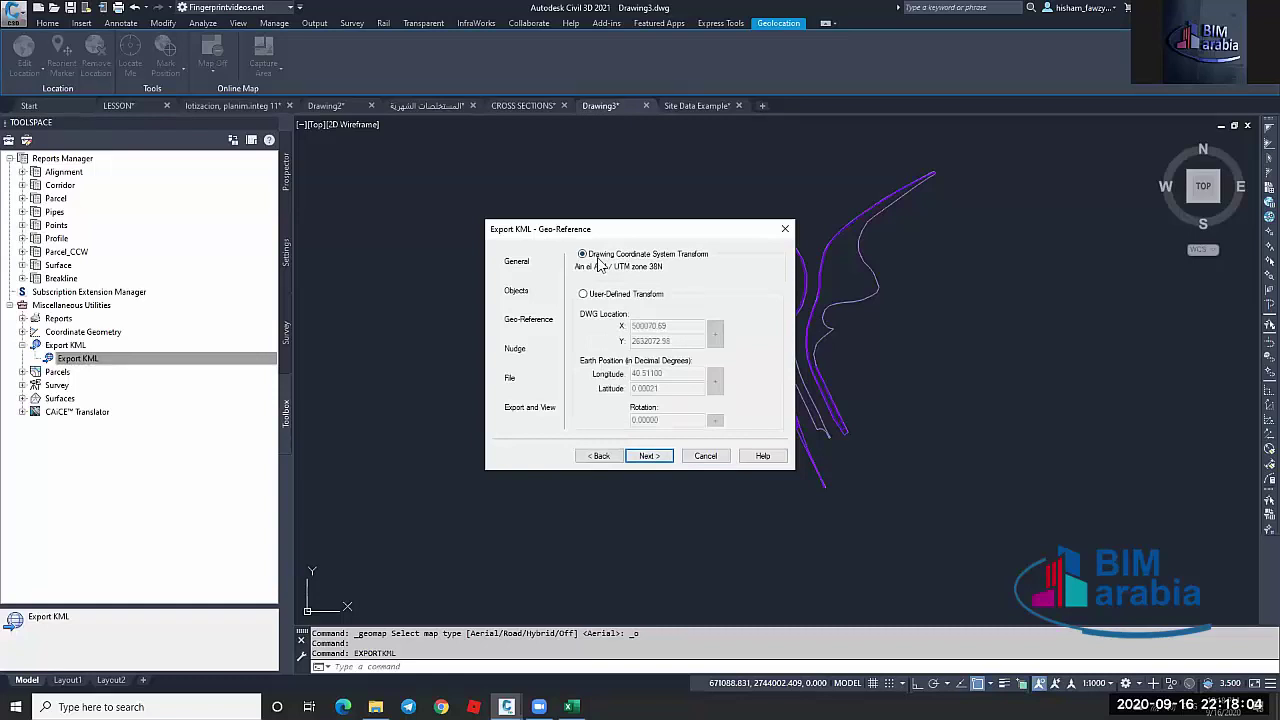
left_click(649, 455)
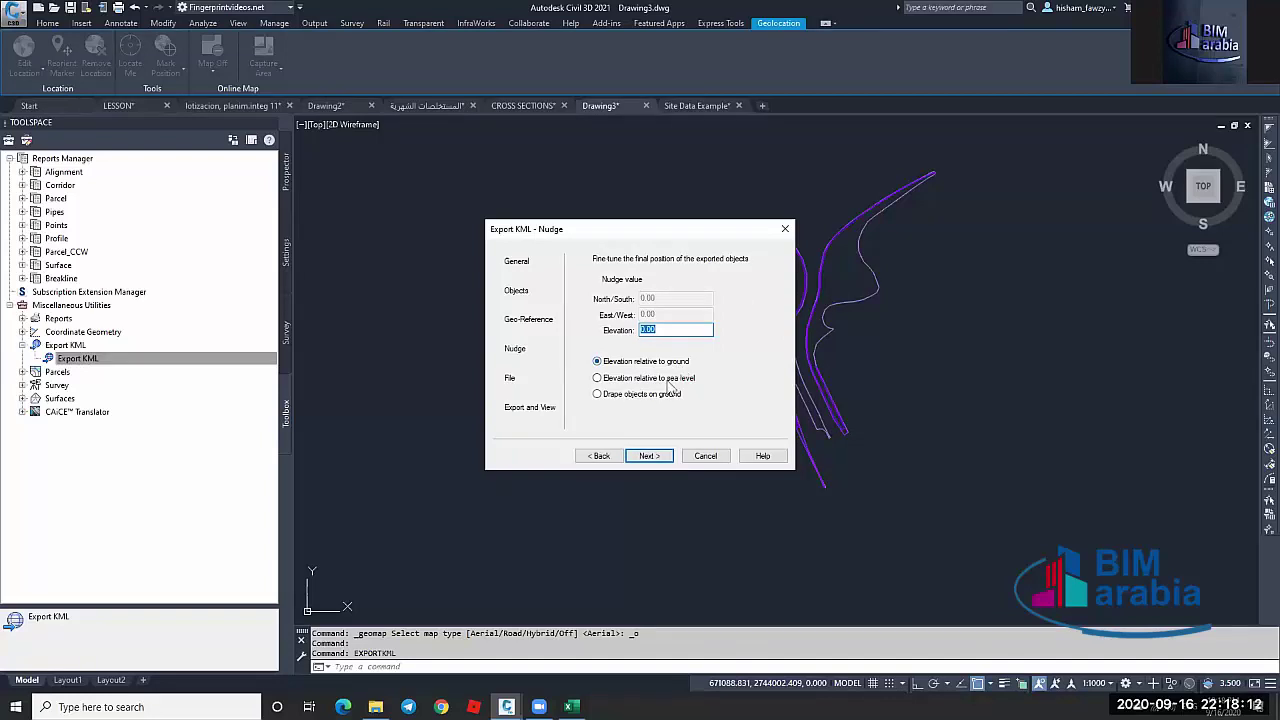
left_click(636, 396)
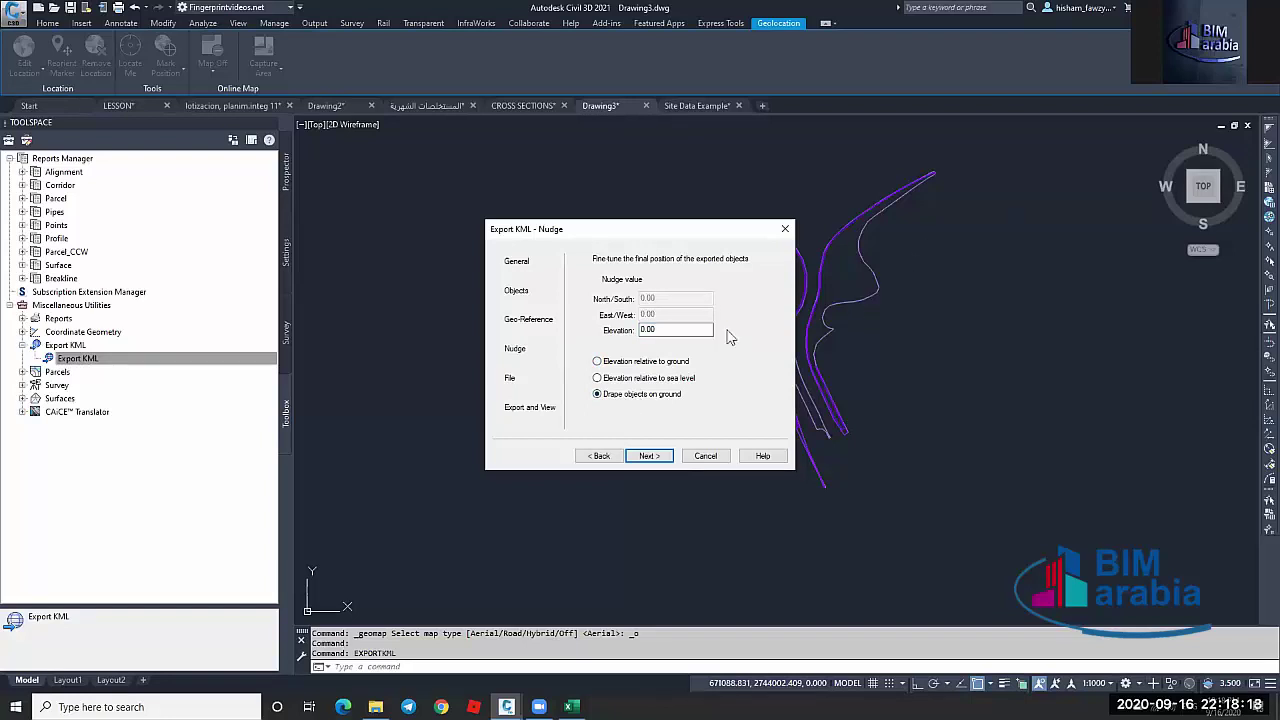
Save the export as H01.kmz, export it, and view it in Google Earth
left_click(650, 456)
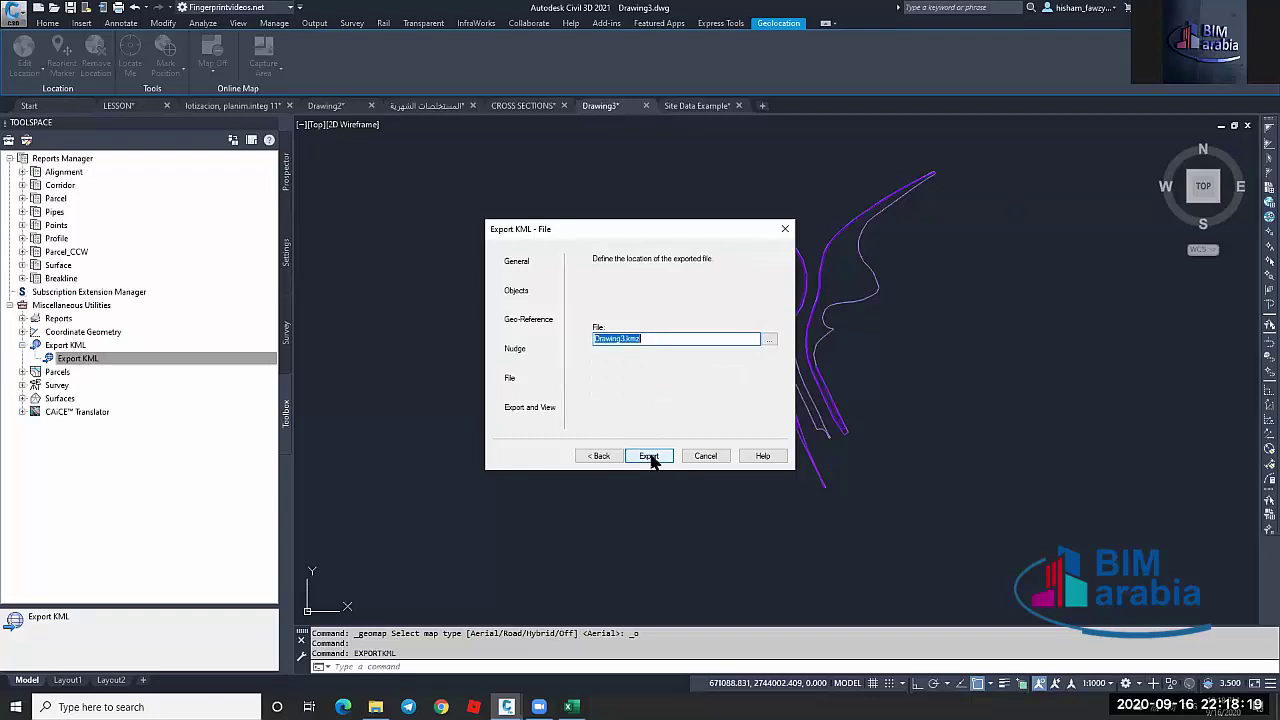
left_click(768, 340)
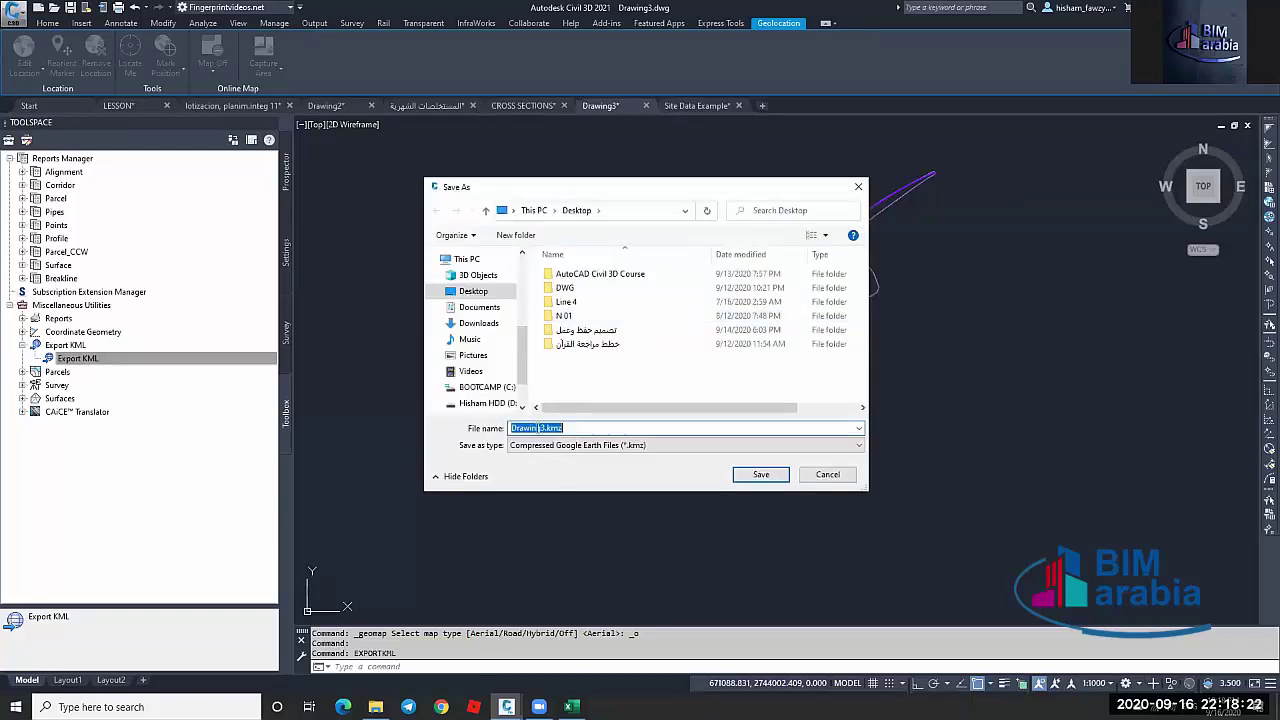
left_click_drag(544, 428, 492, 433)
type("H01")
left_click(762, 475)
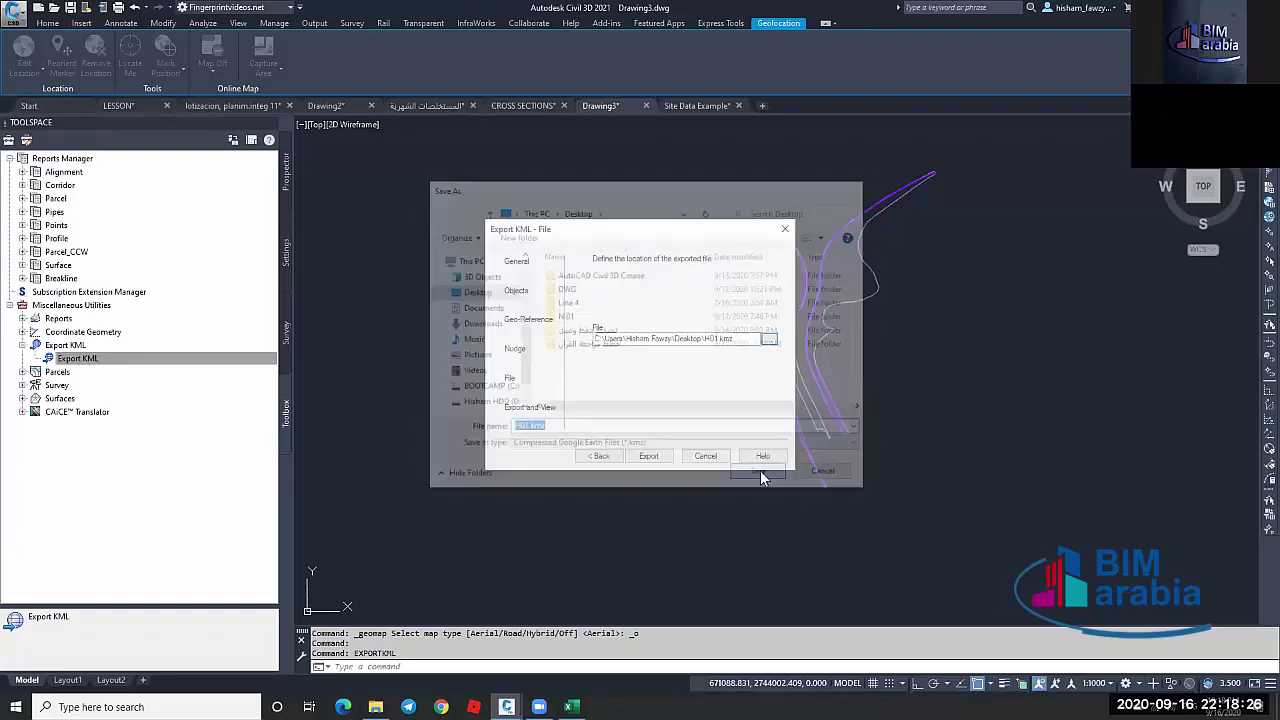
left_click(649, 456)
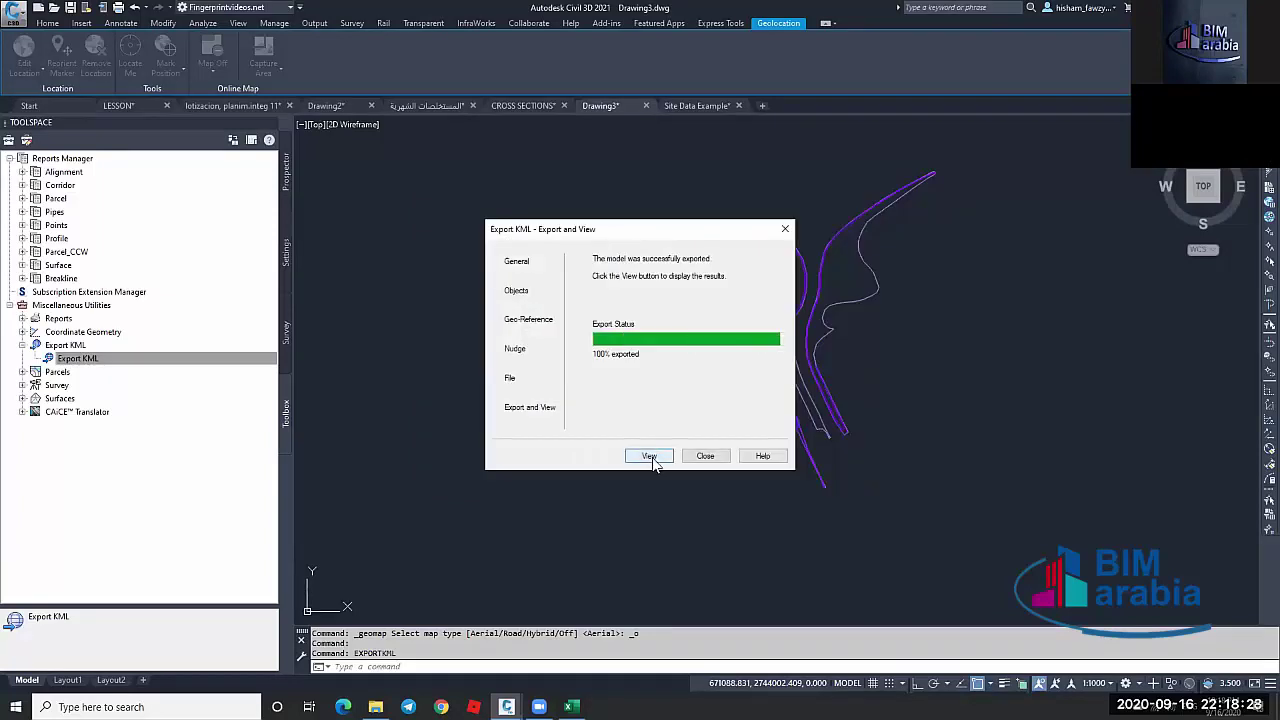
left_click(649, 456)
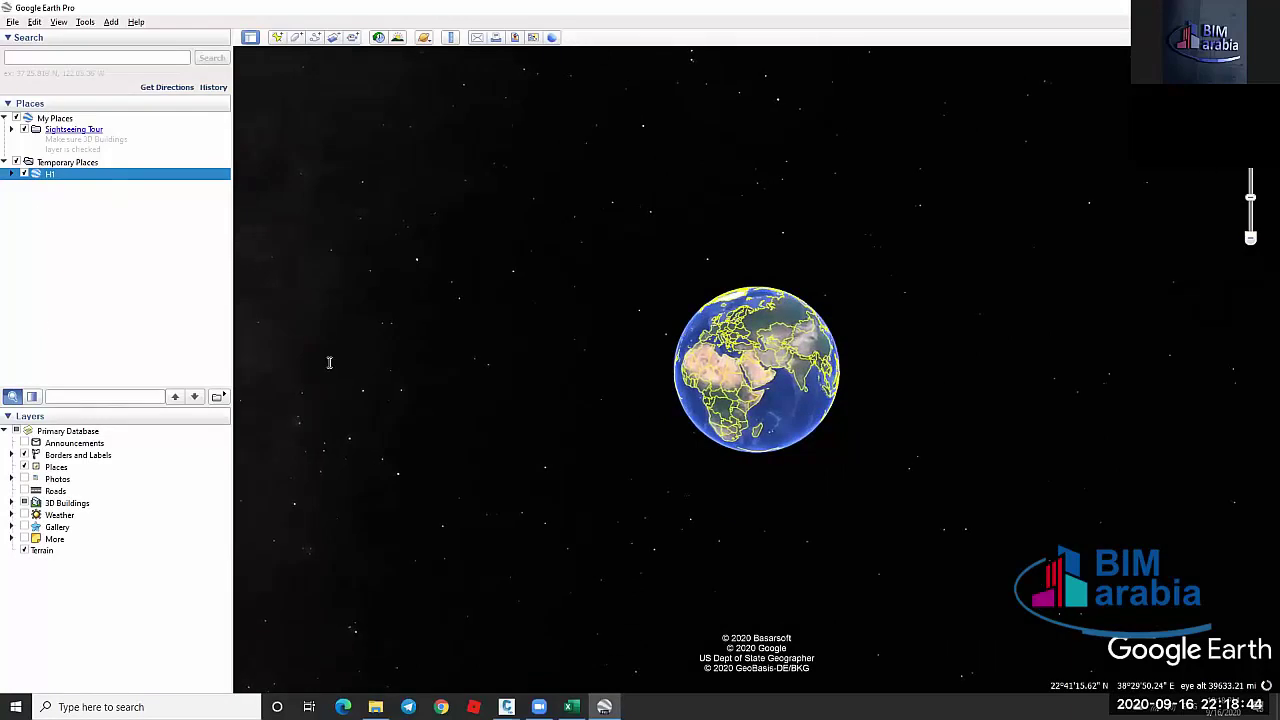
Open H1's folder Properties View settings: latitude 24°48'3.90"N, longitude 46°41'47.42"E, and range
key("shift+F10")
key("Up")
key("Return")
left_click(416, 190)
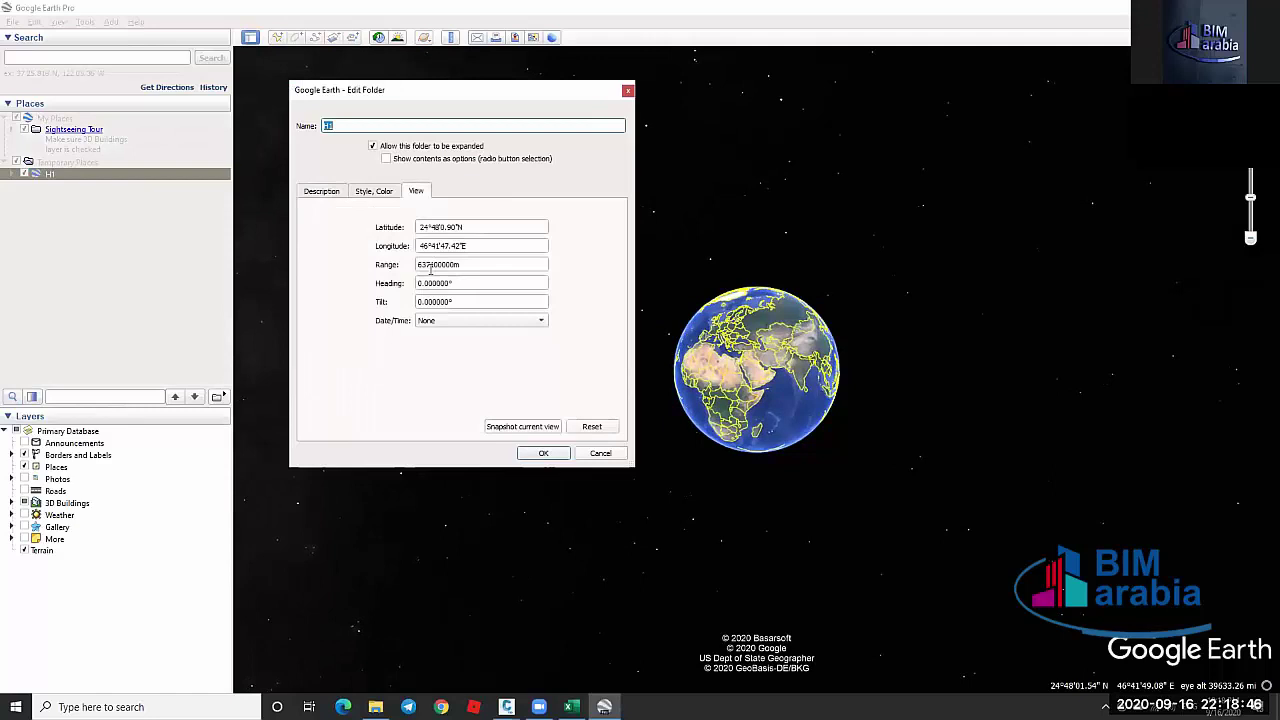
left_click(425, 264)
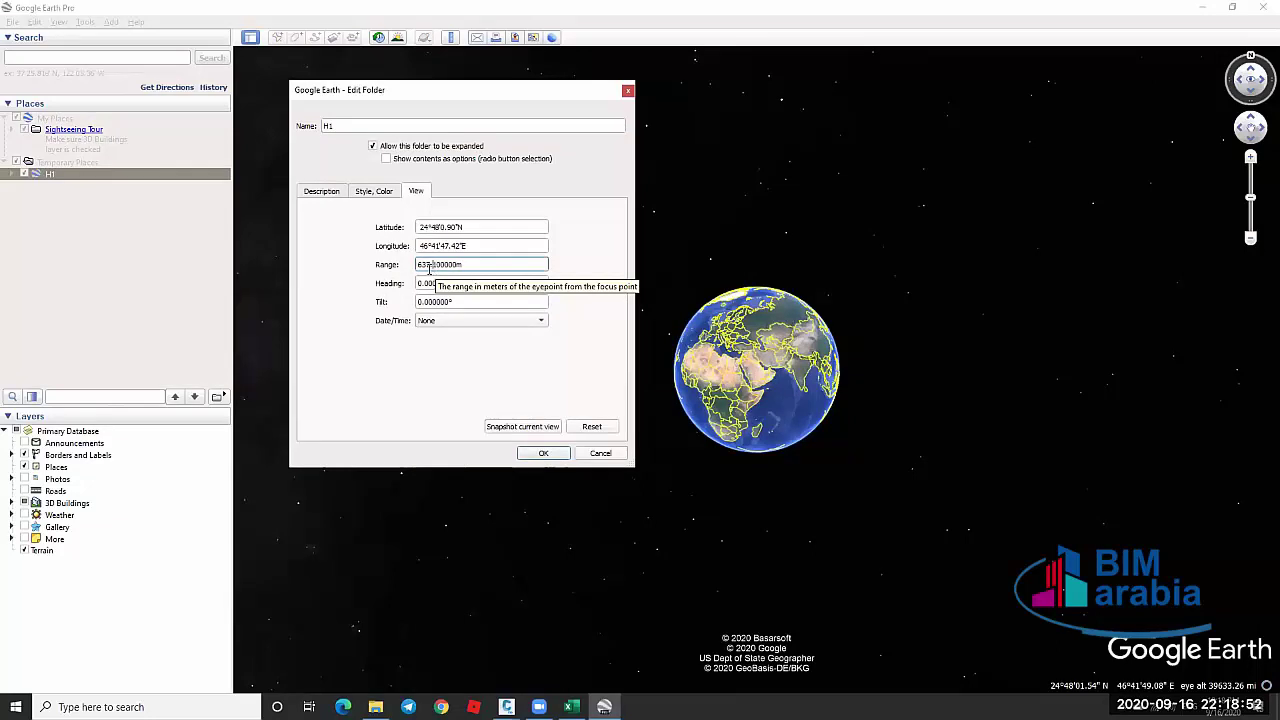
Fly to H1 and turn on Historical Imagery set back to 2012
key("Return")
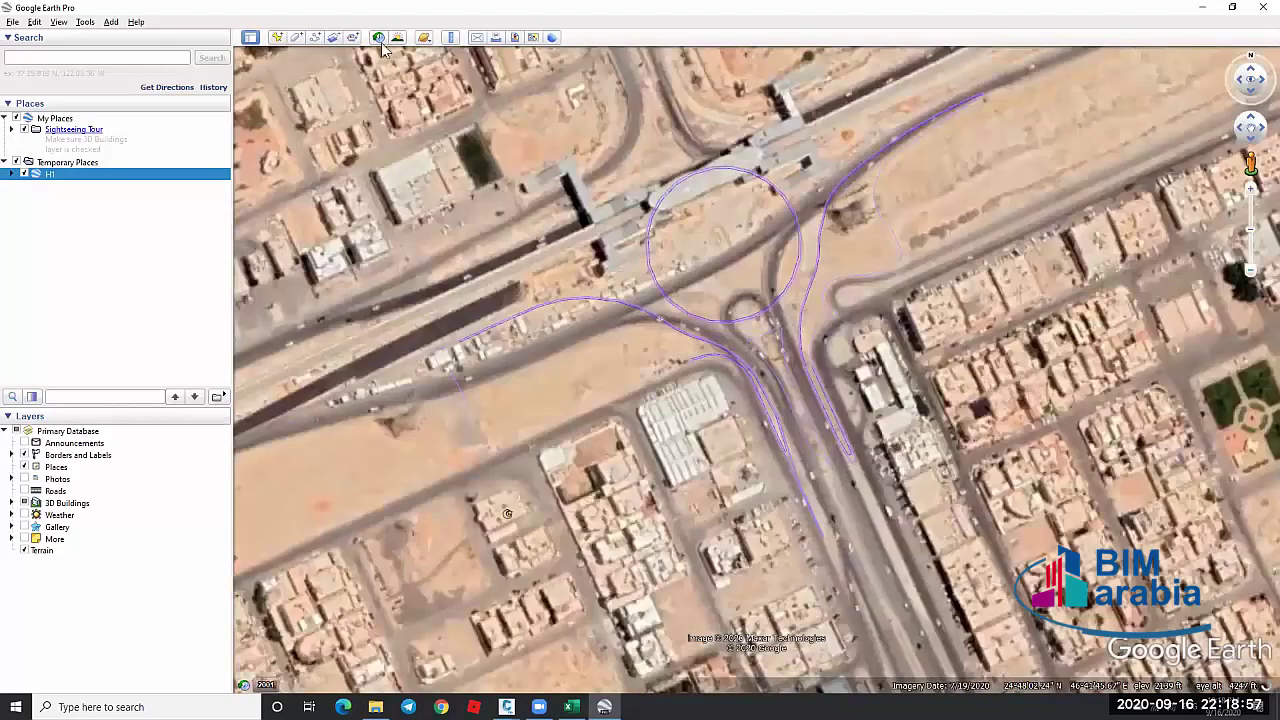
left_click(379, 40)
left_click_drag(429, 76, 393, 79)
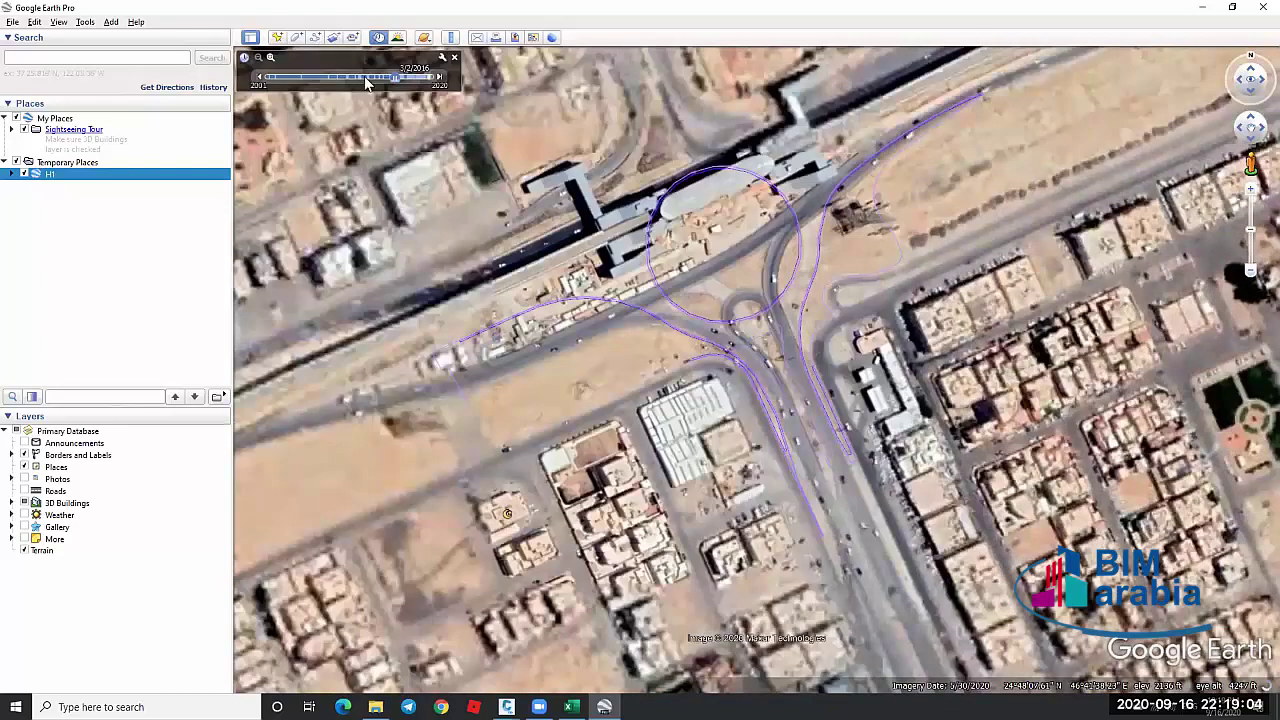
left_click(366, 78)
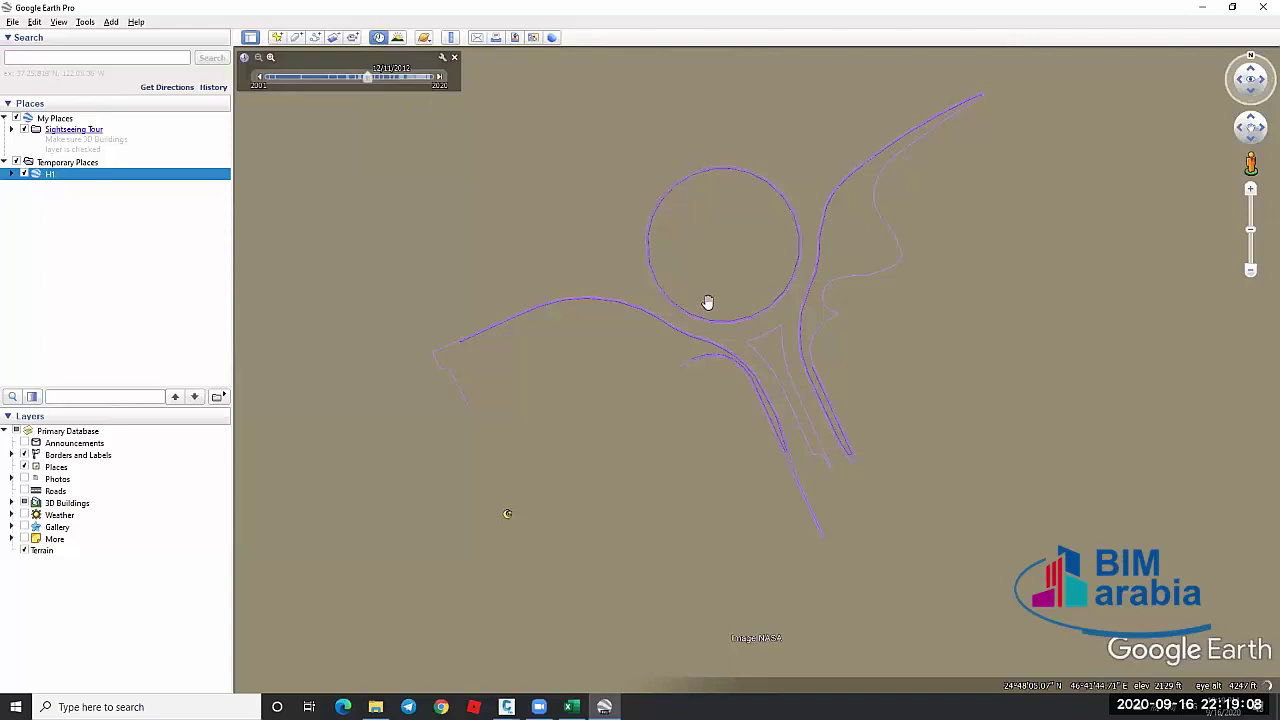
Zoom out and tilt around the roundabout, then turn off the Borders and Labels layer
scroll(700, 286, "down", 3)
scroll(700, 286, "up", 2)
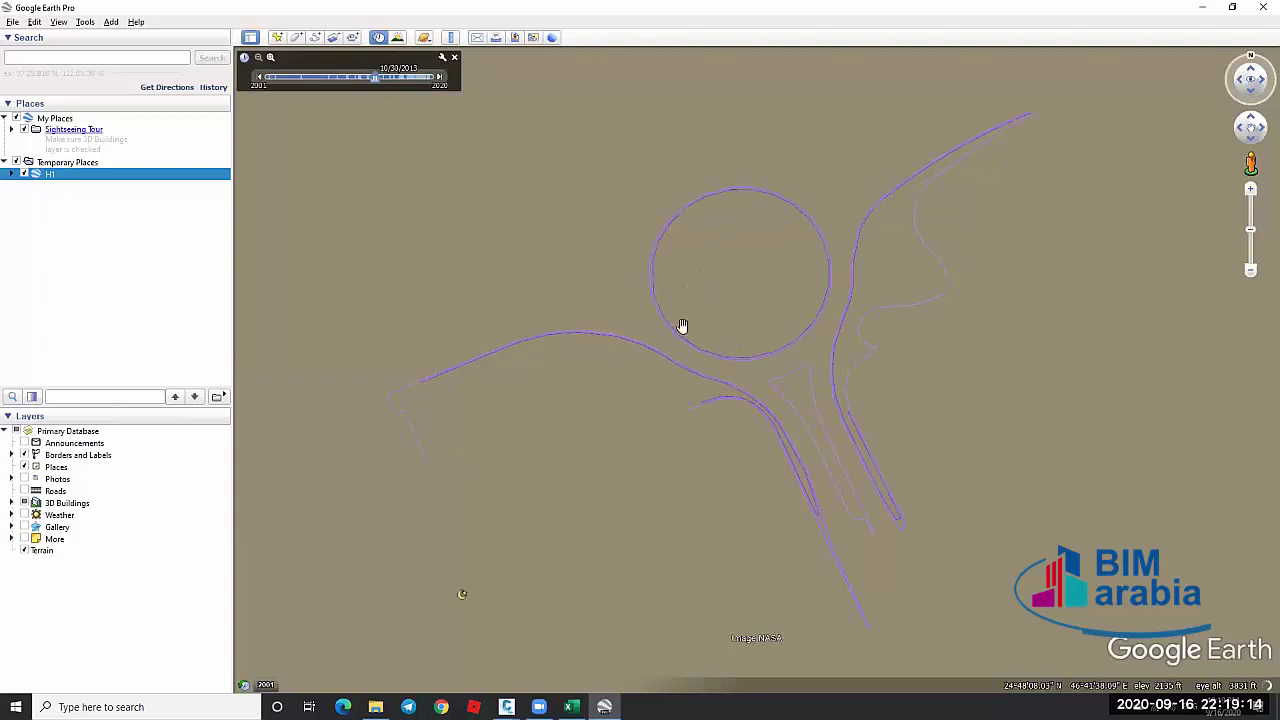
scroll(680, 323, "down", 3)
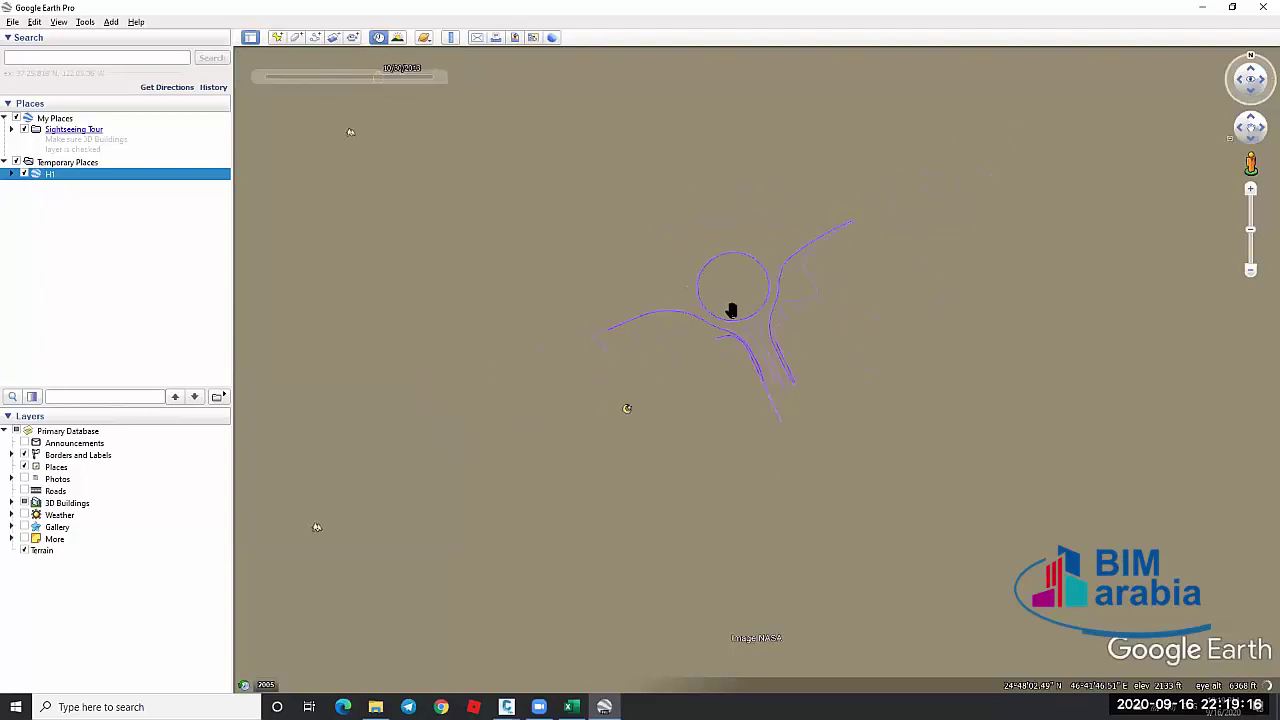
middle_click_drag(768, 301, 769, 160)
scroll(755, 305, "down", 2)
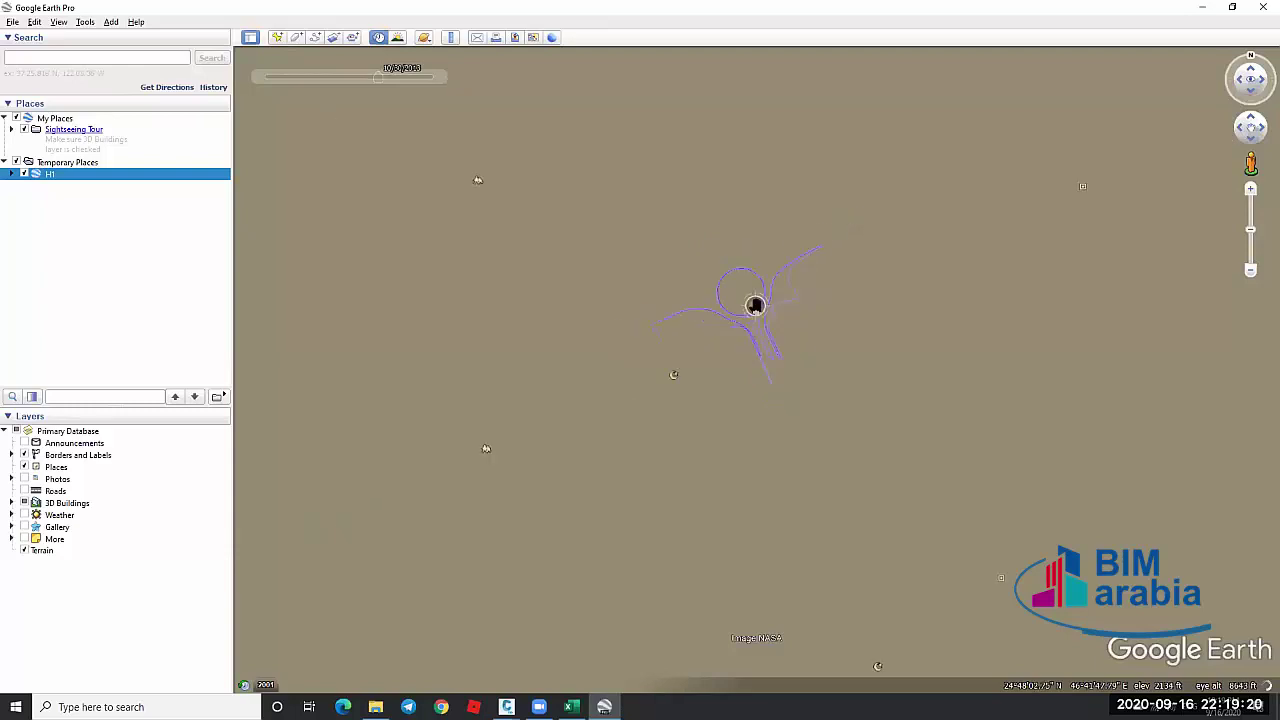
scroll(755, 305, "down", 3)
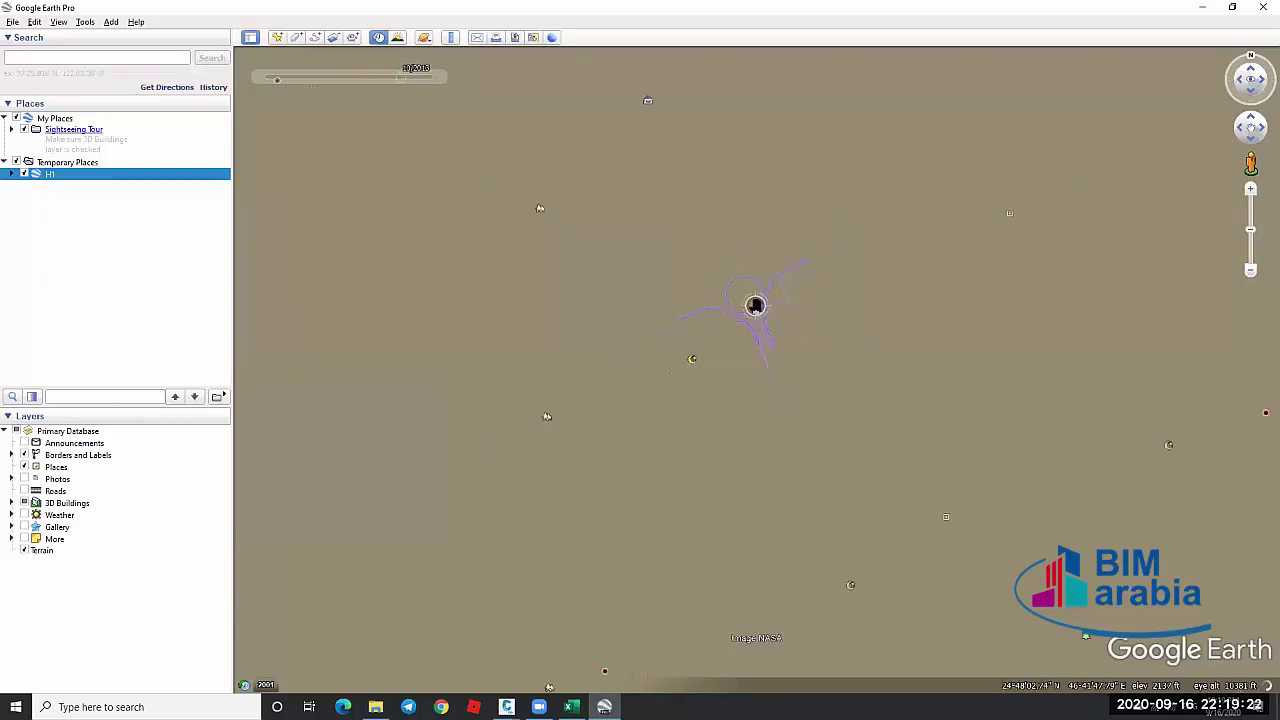
left_click(25, 455)
Turn off the Places and terrain layers, zoom in to compare the roundabout linework, then close Google Earth
left_click(24, 467)
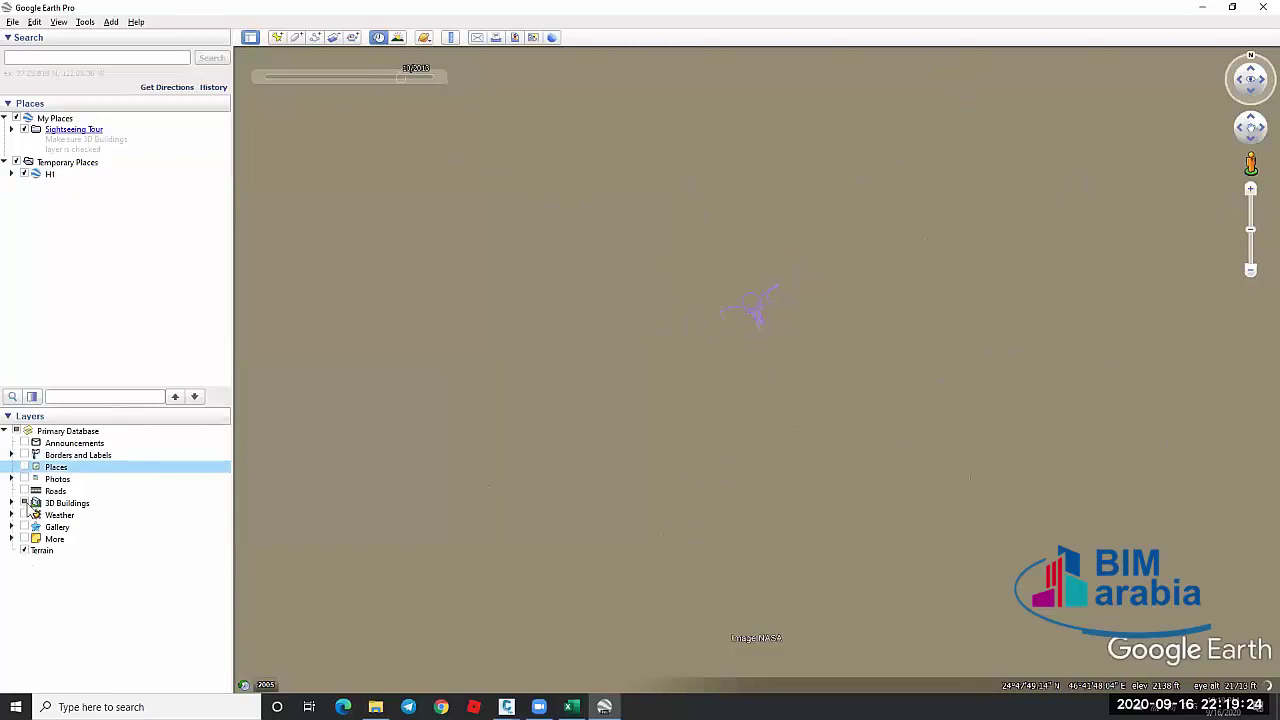
key("Down")
key("Down")
key("Down")
scroll(754, 300, "up", 3)
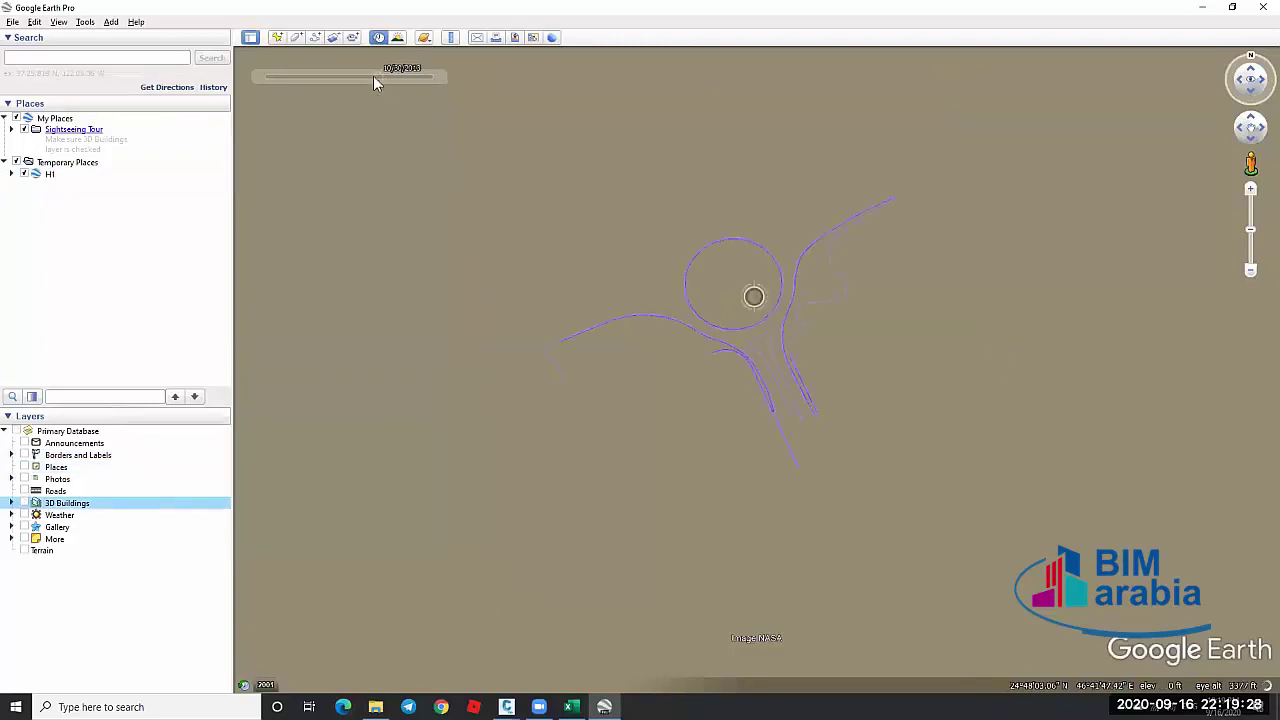
scroll(700, 290, "up", 1)
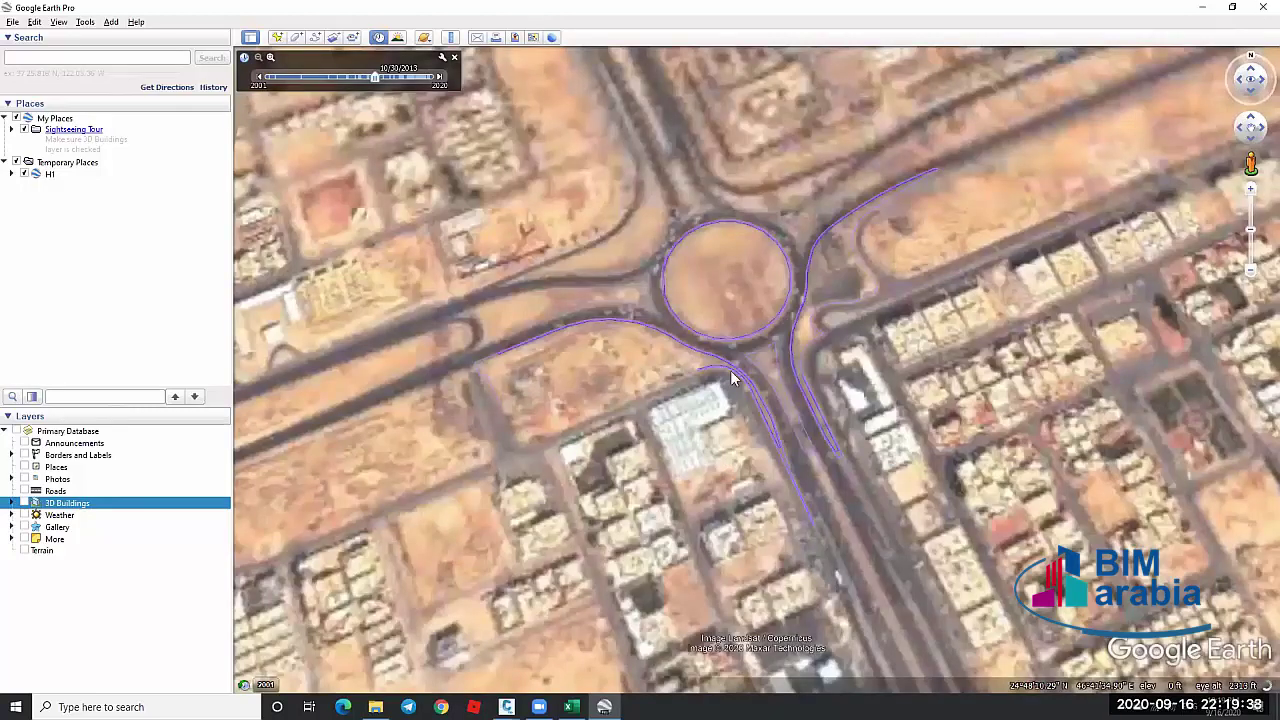
scroll(732, 378, "up", 1)
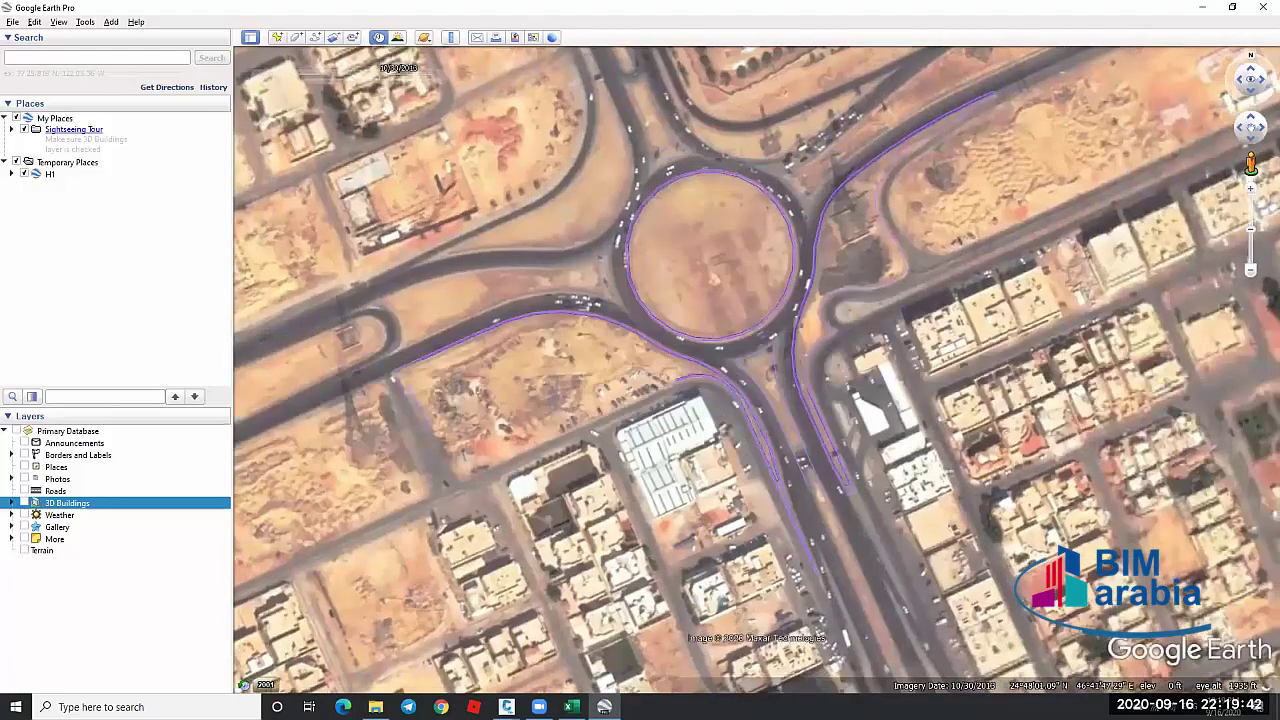
key("alt+F4")
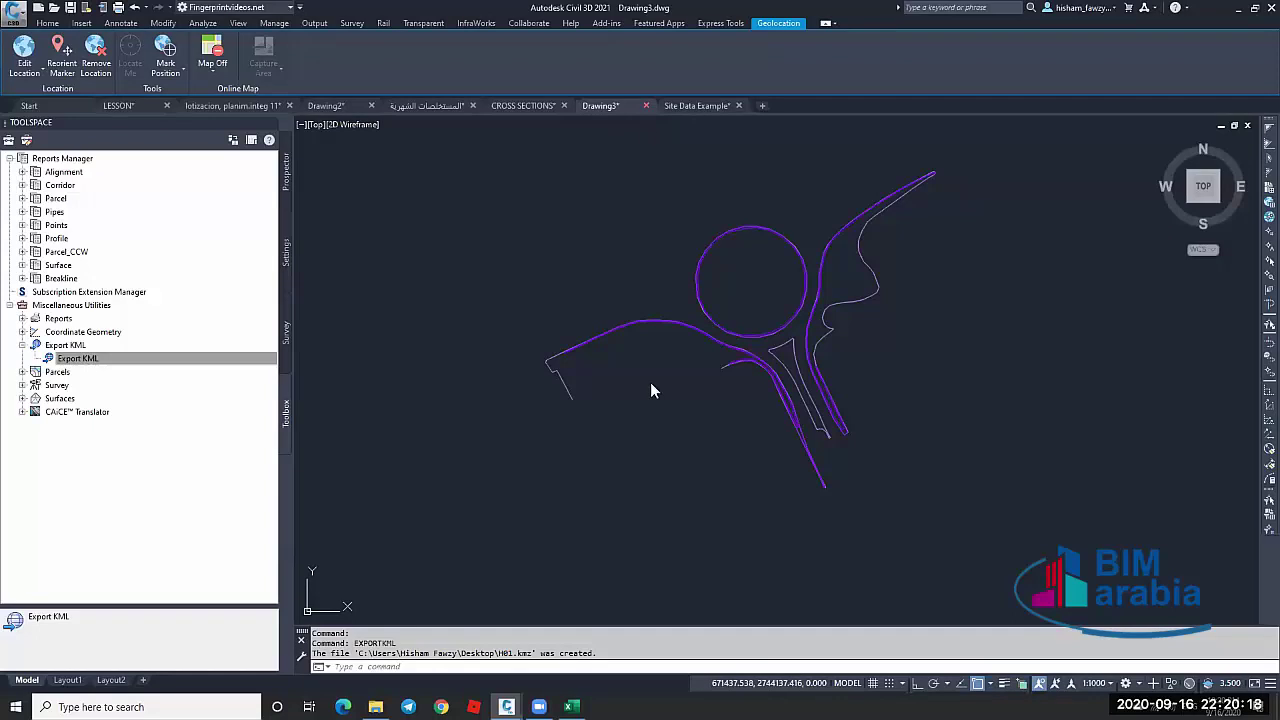
Close Drawing3, Site Data Example, CROSS SECTIONS, the Arabic-named drawing, Drawing2 and LESSON without saving
key("Escape")
key("Escape")
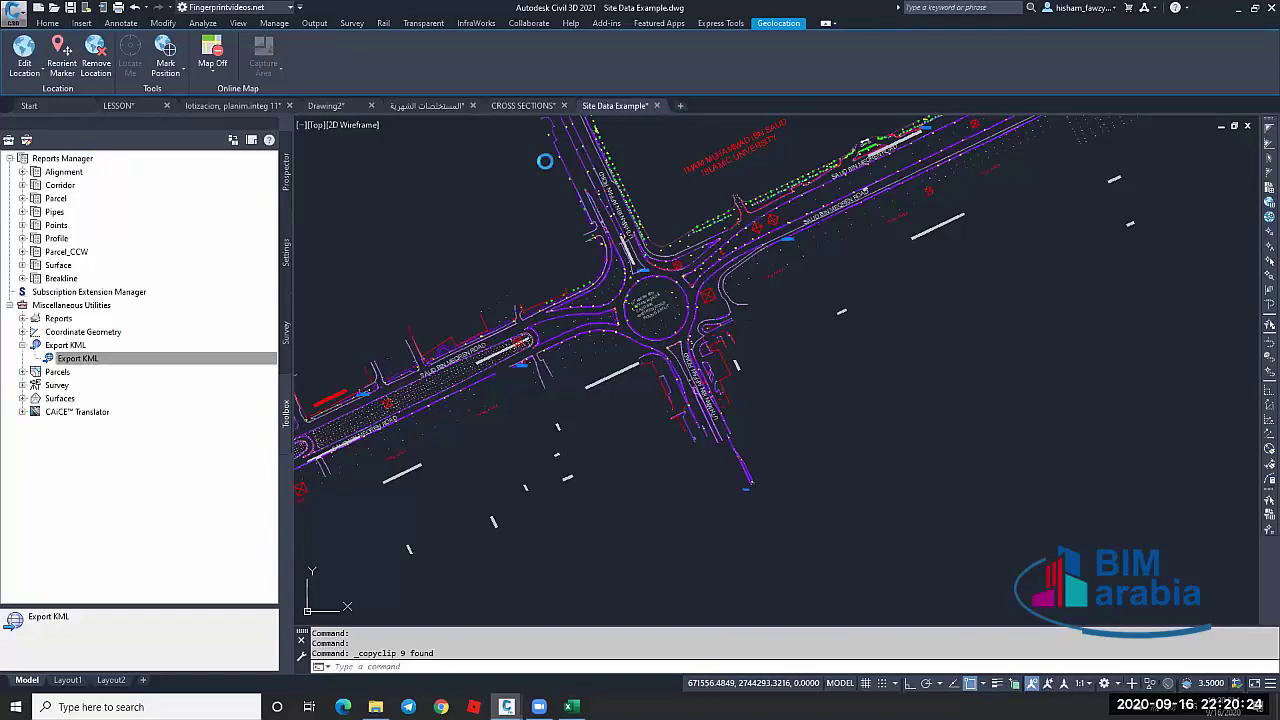
key("Escape")
left_click(656, 105)
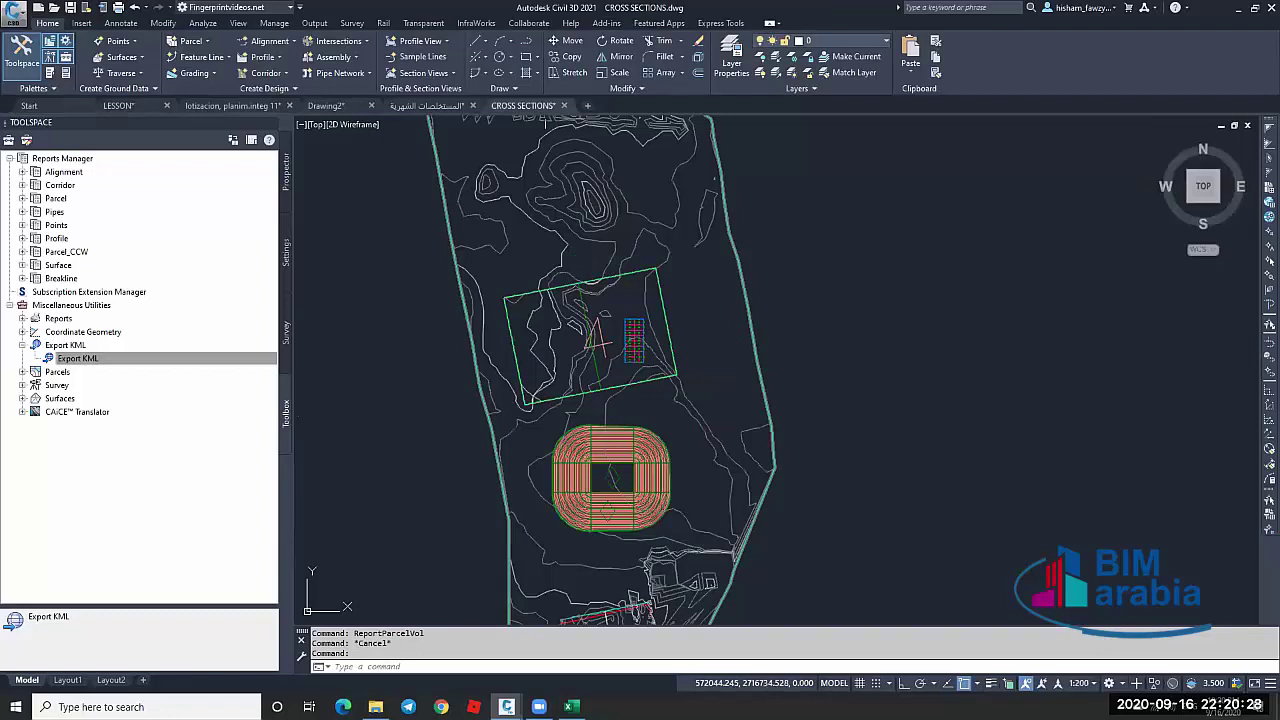
left_click(479, 106)
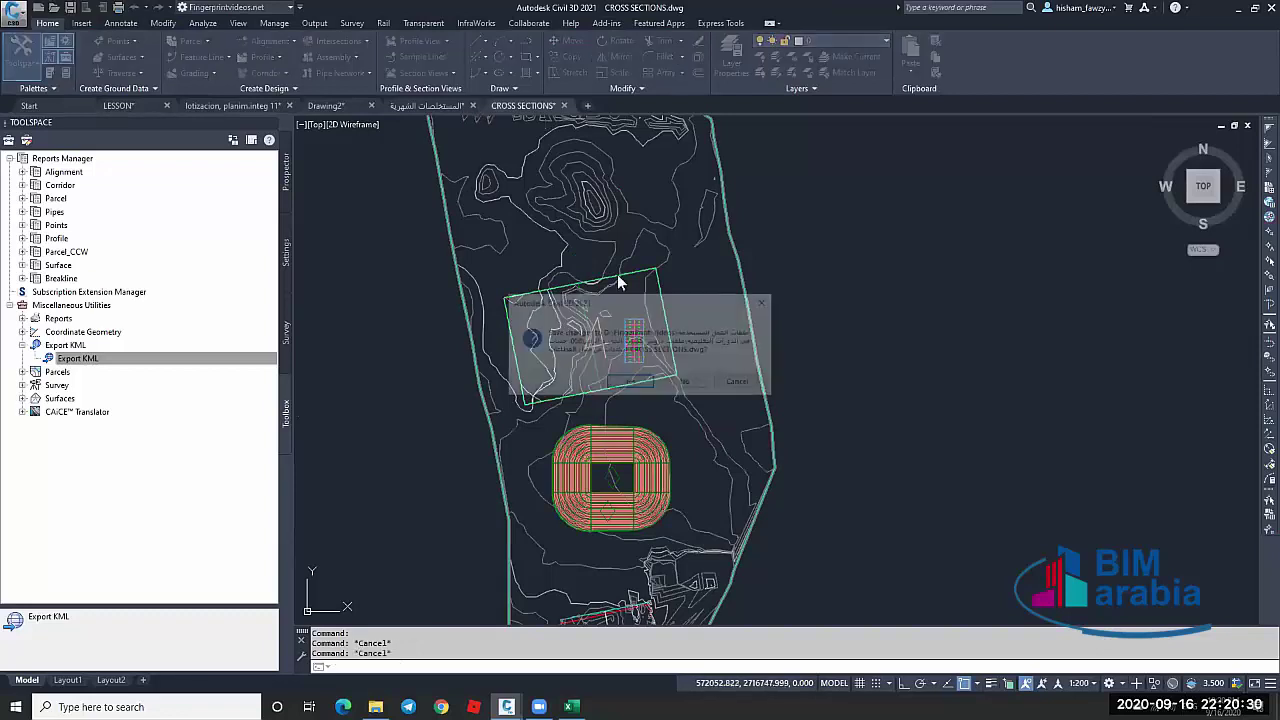
key("Return")
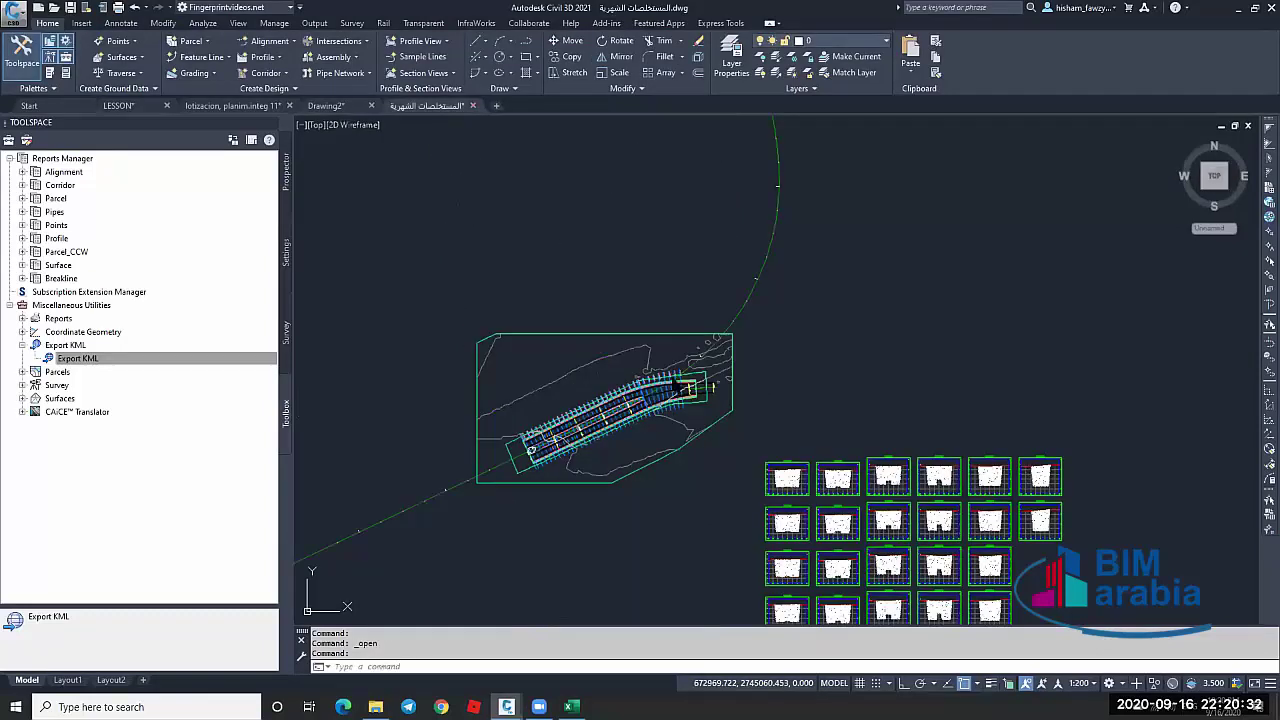
left_click(472, 106)
key("Return")
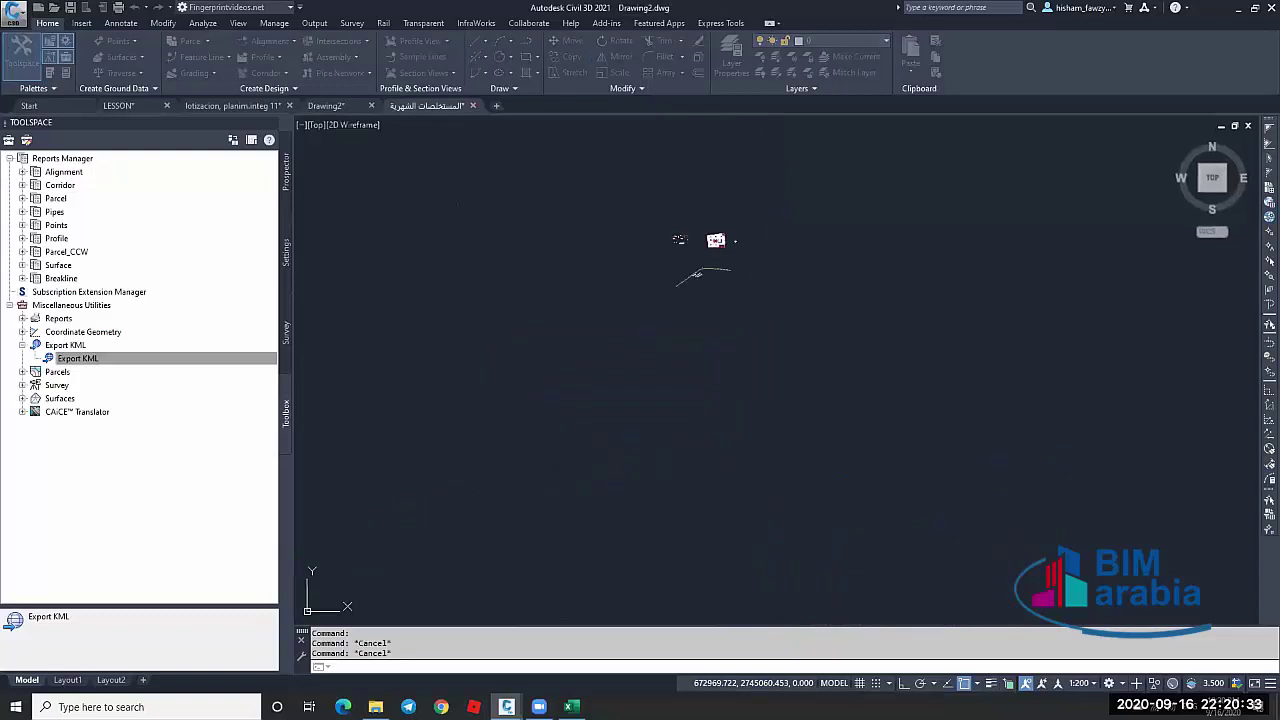
left_click(371, 106)
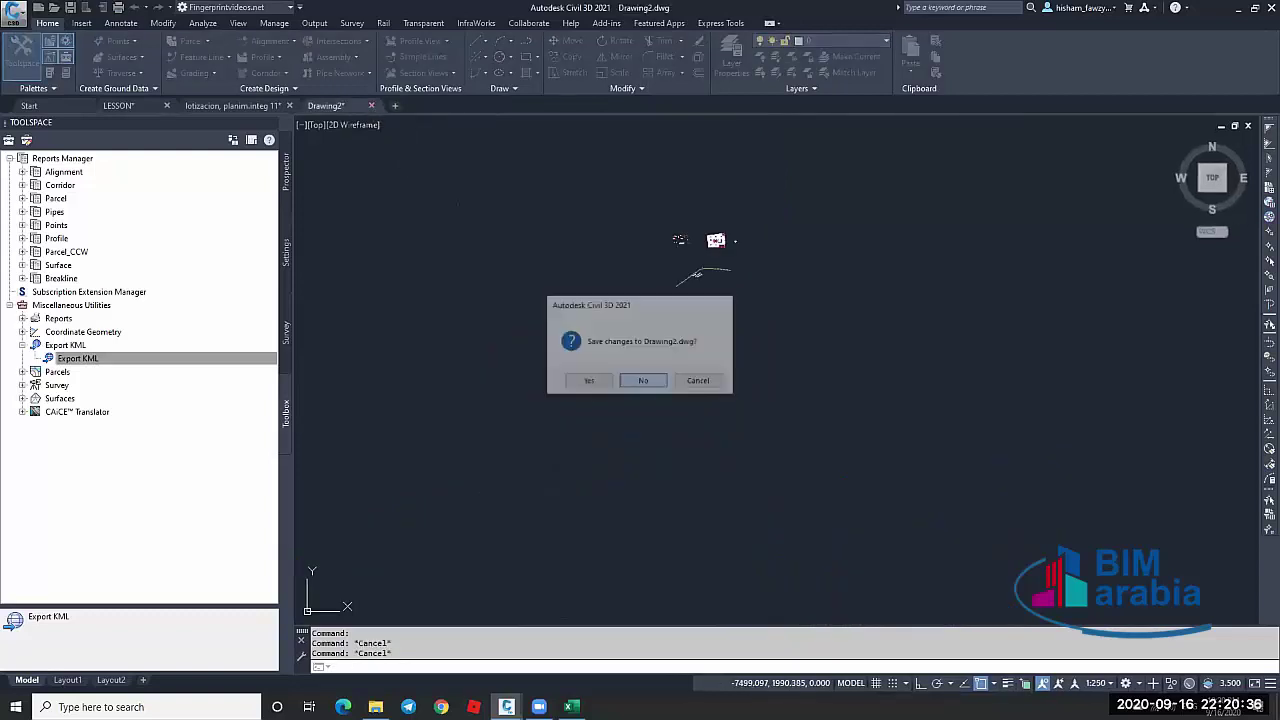
key("Return")
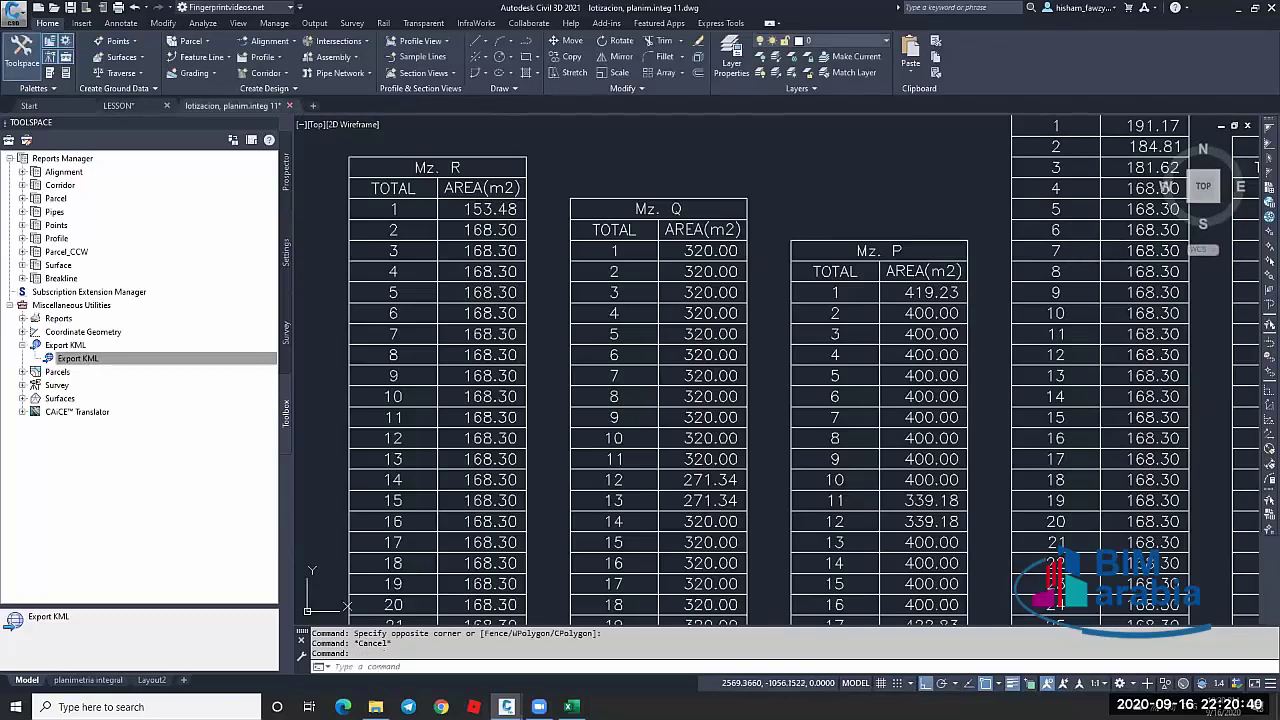
key("Escape")
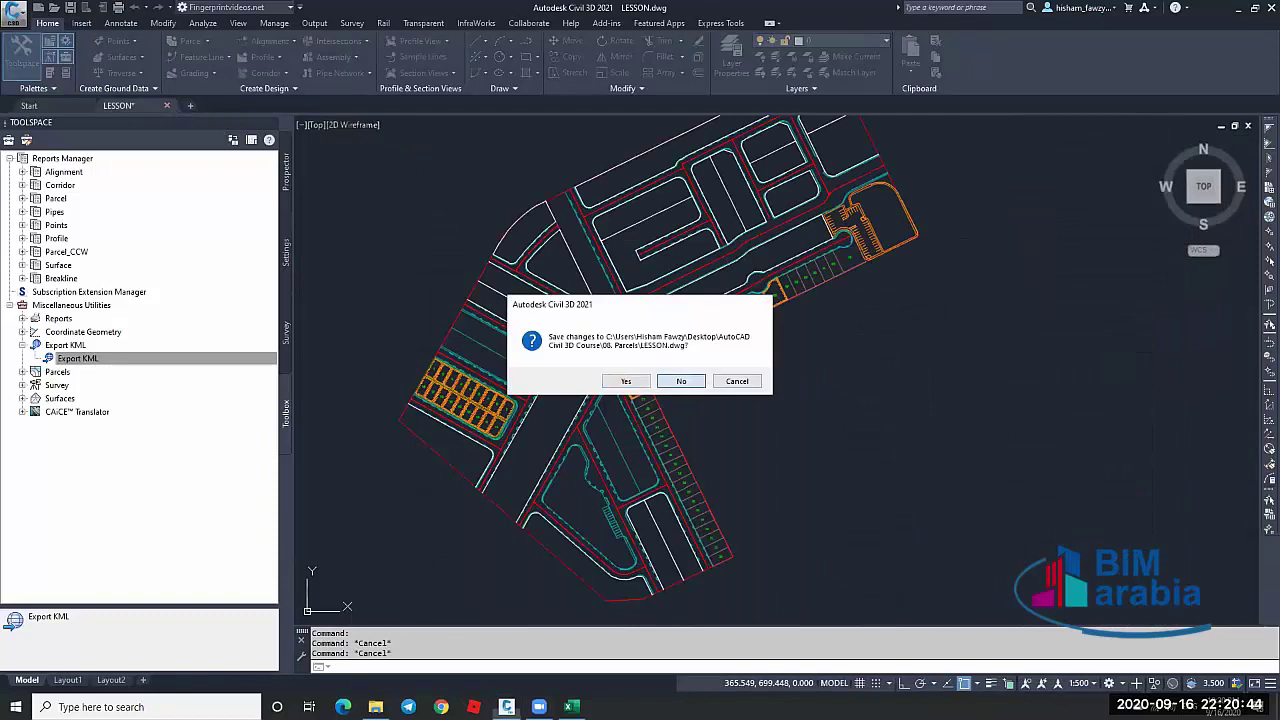
left_click(700, 384)
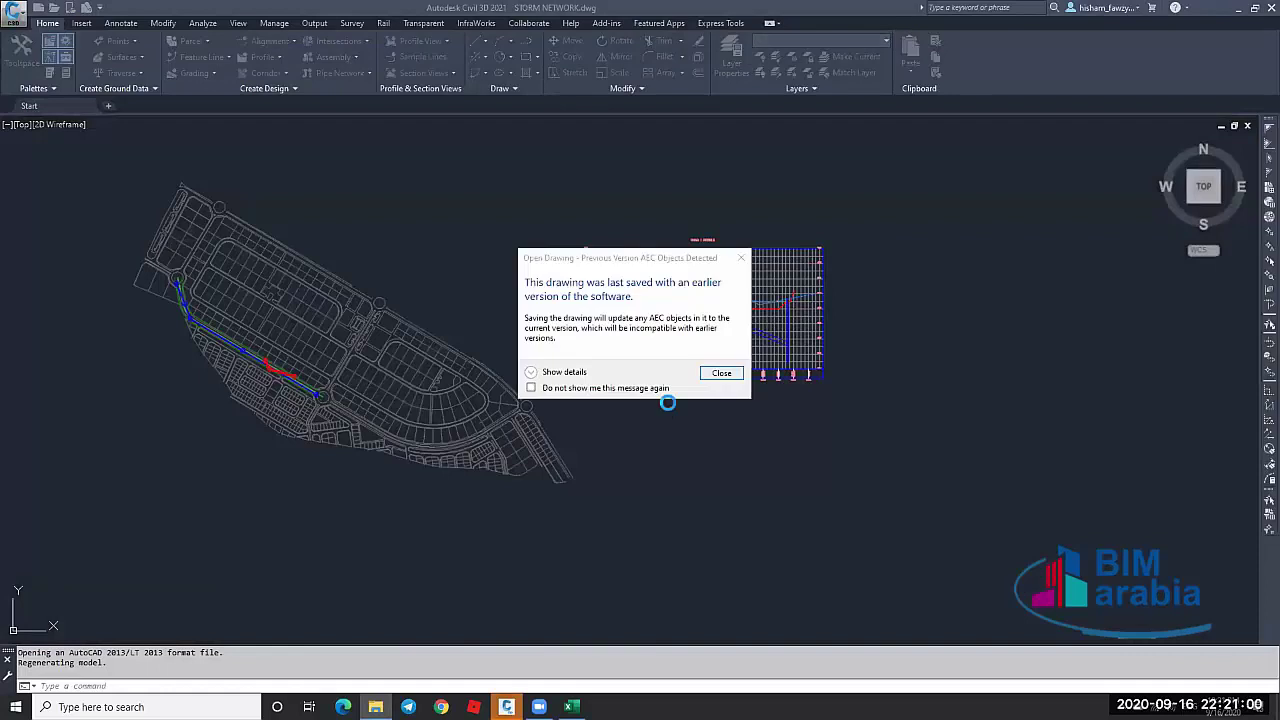
Dismiss the earlier-version notices for Pipe Network, view PIPE & STRUCTURE RULES, then return to STORM NETWORK
key("Escape")
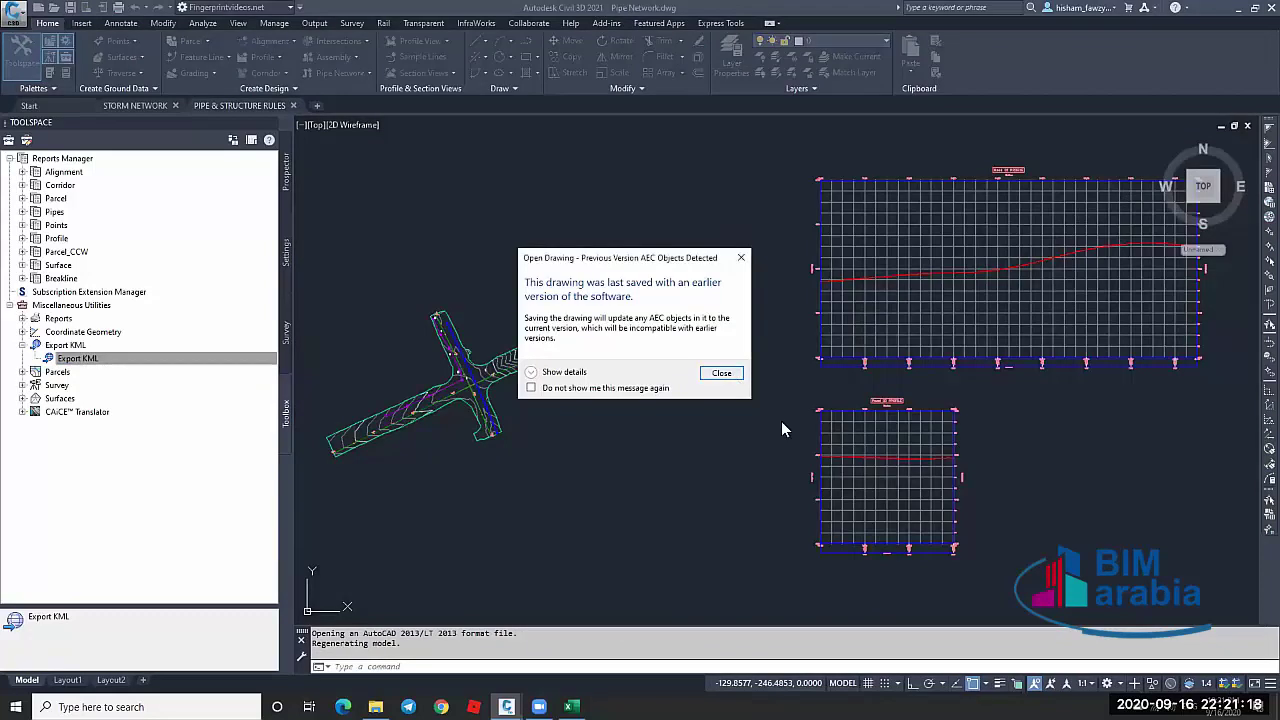
left_click(729, 376)
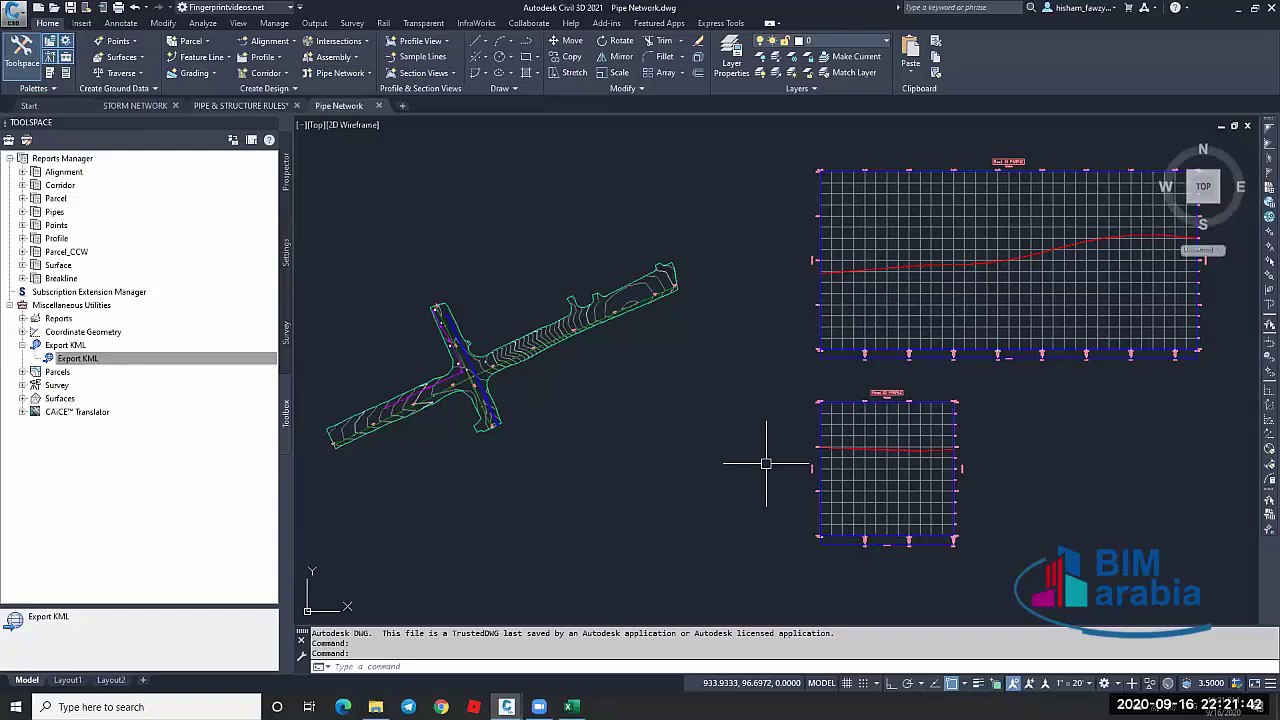
left_click(240, 105)
left_click(145, 105)
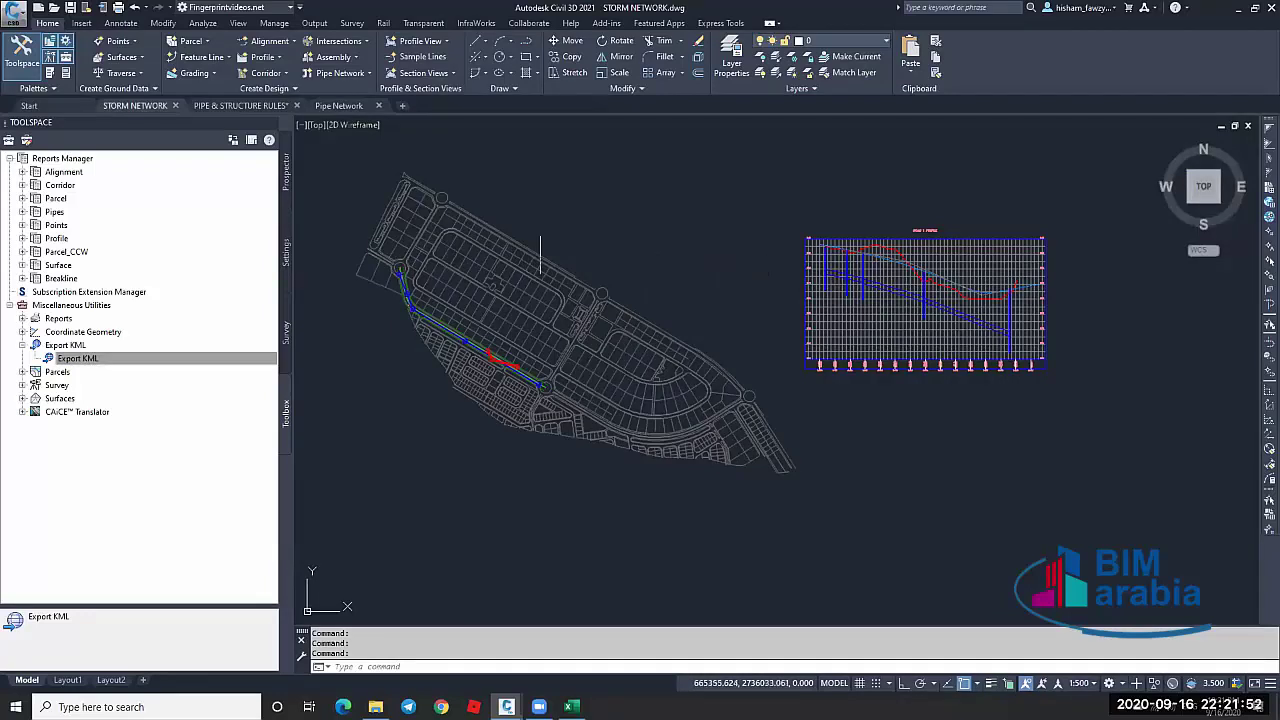
Launch Pipe Network Creation Tools from the Home tab's Pipe Network dropdown
left_click(369, 70)
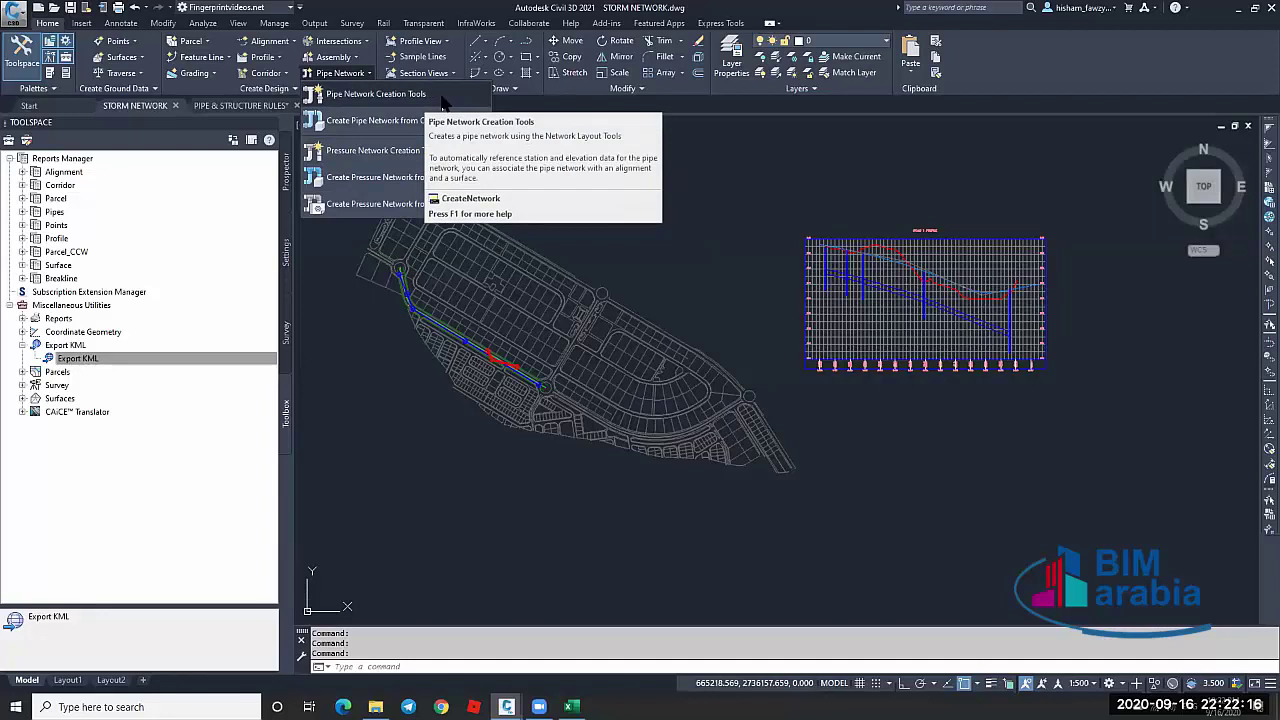
left_click(705, 285)
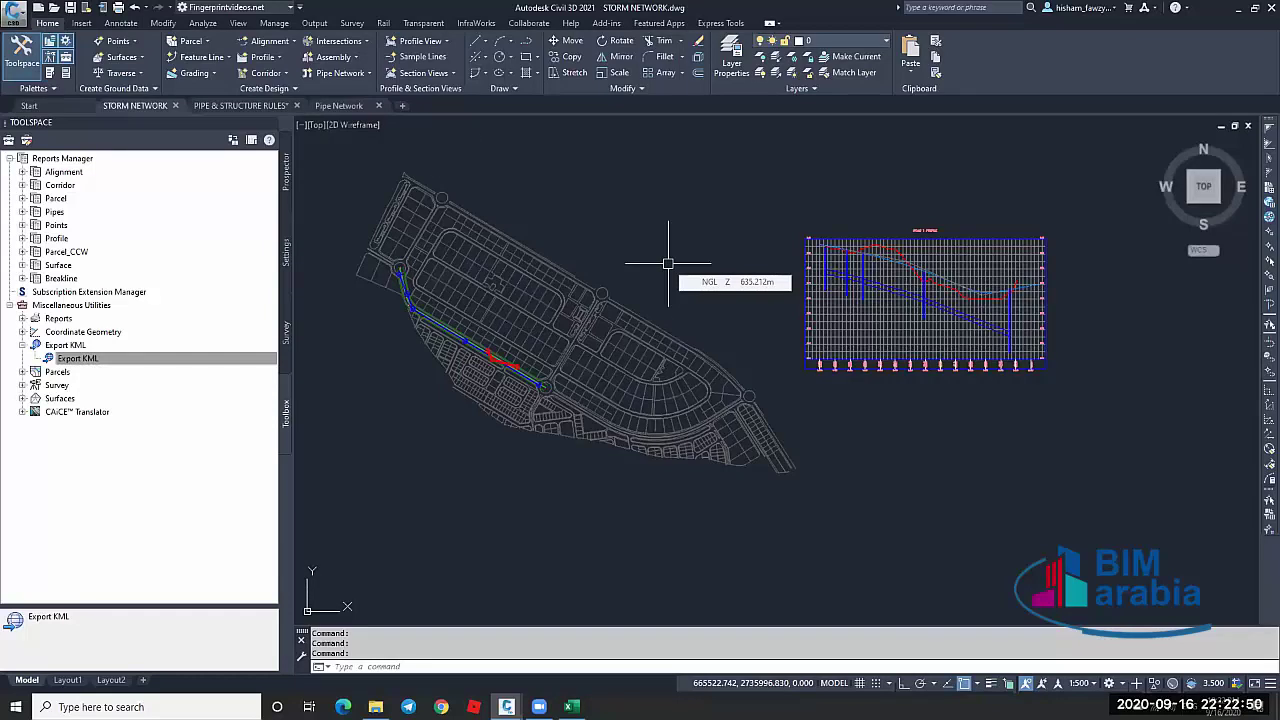
left_click(360, 75)
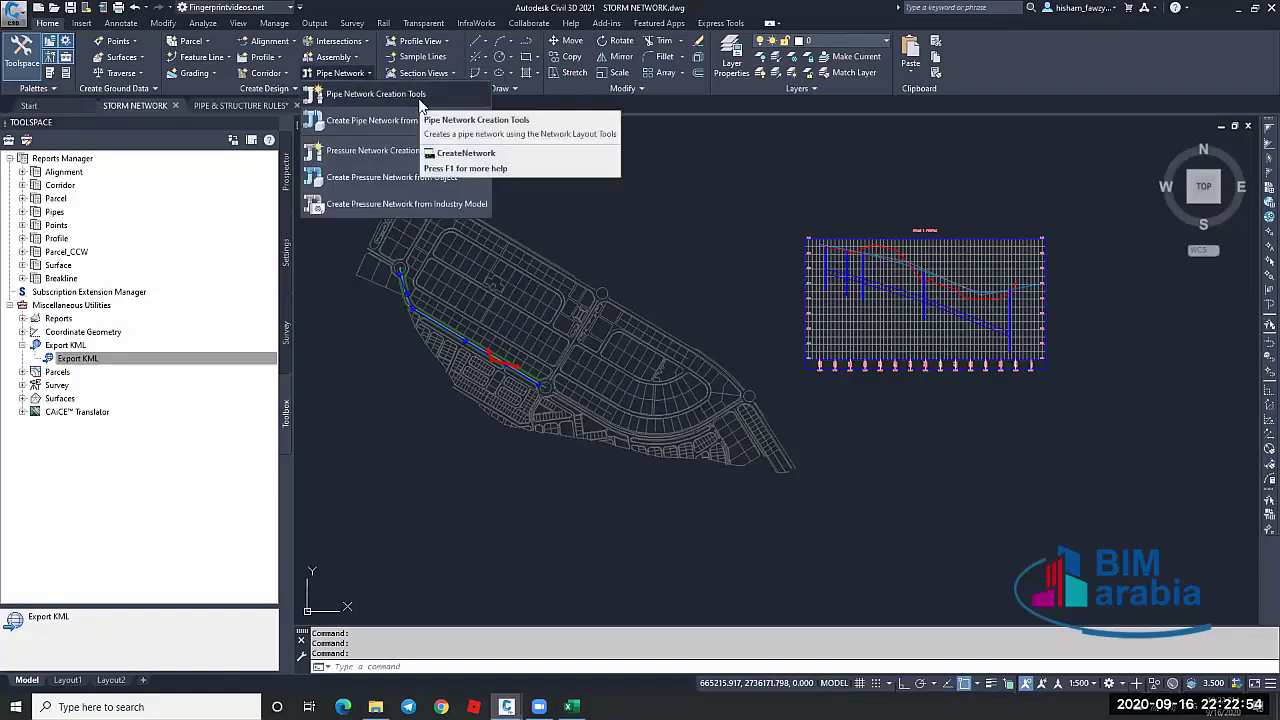
left_click(436, 96)
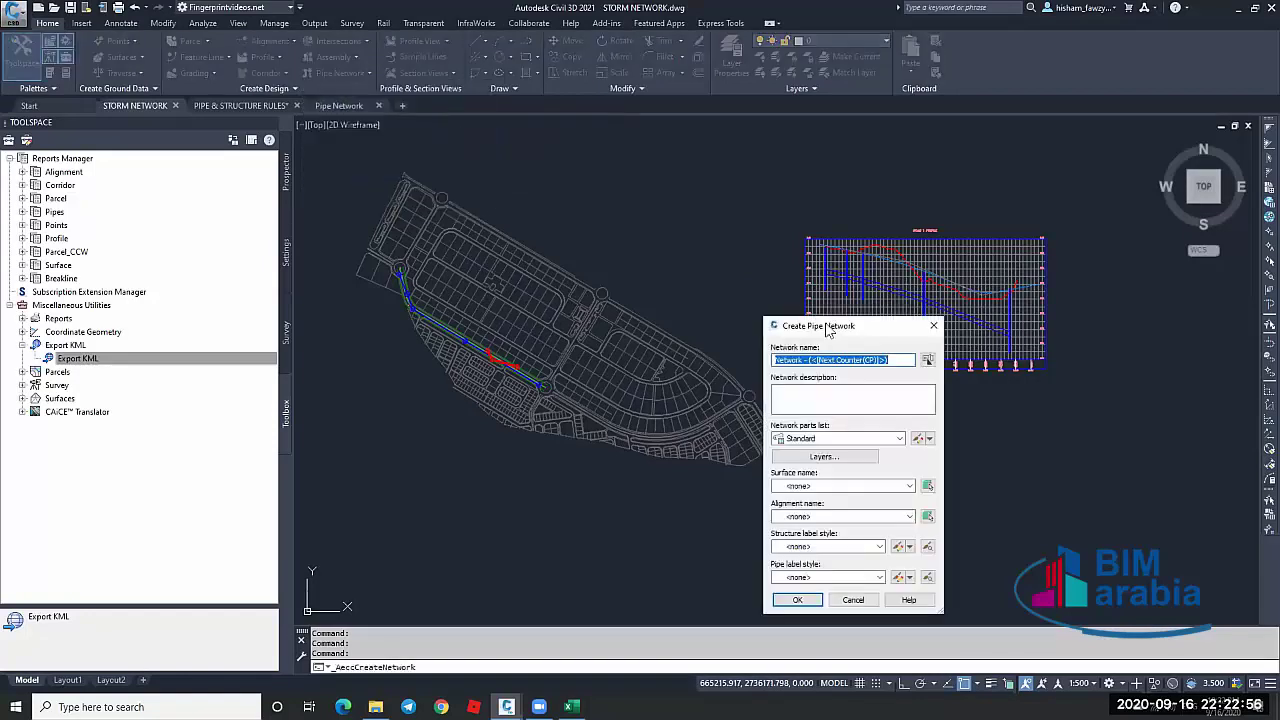
Check the available network parts lists, keeping Standard selected
left_click_drag(810, 326, 615, 178)
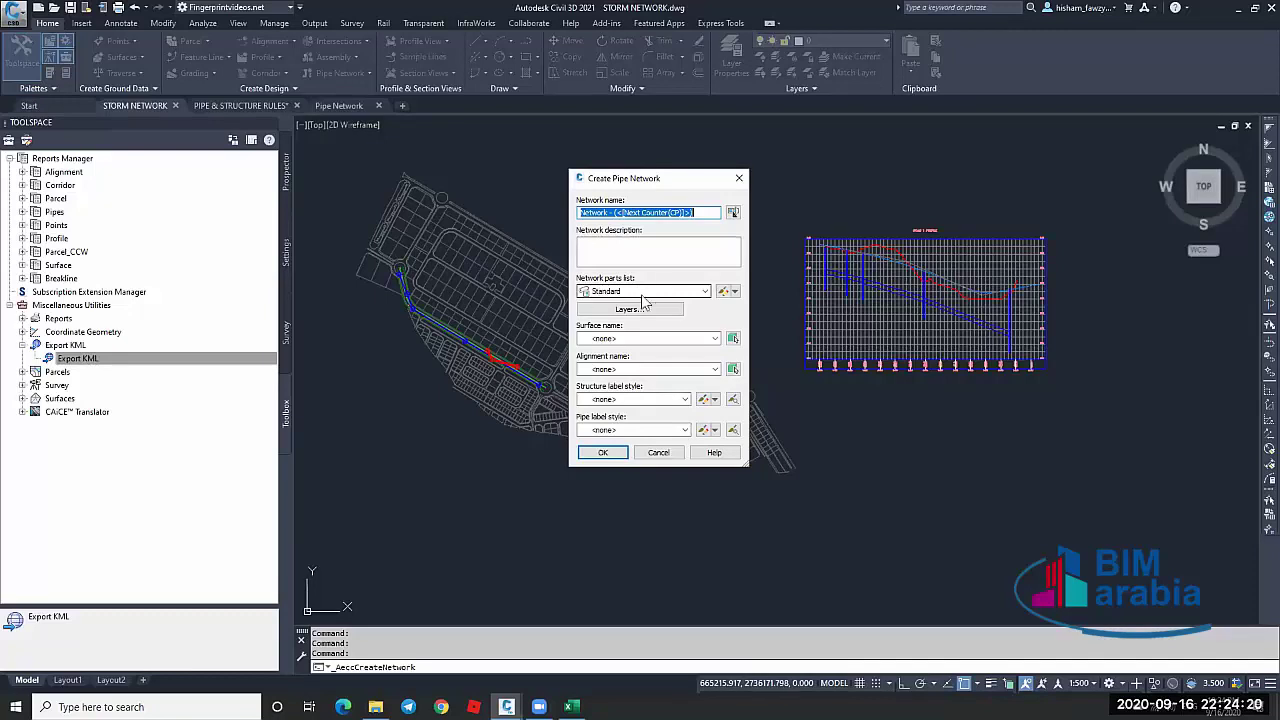
left_click(644, 293)
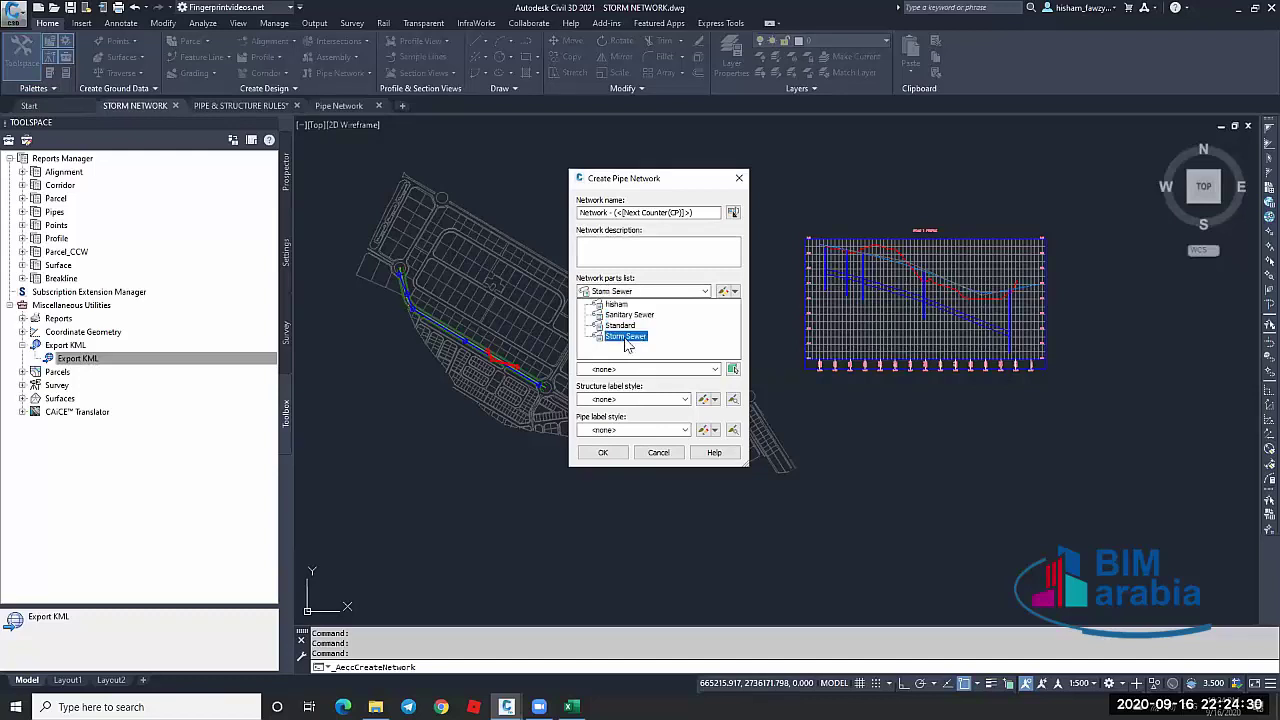
left_click(620, 325)
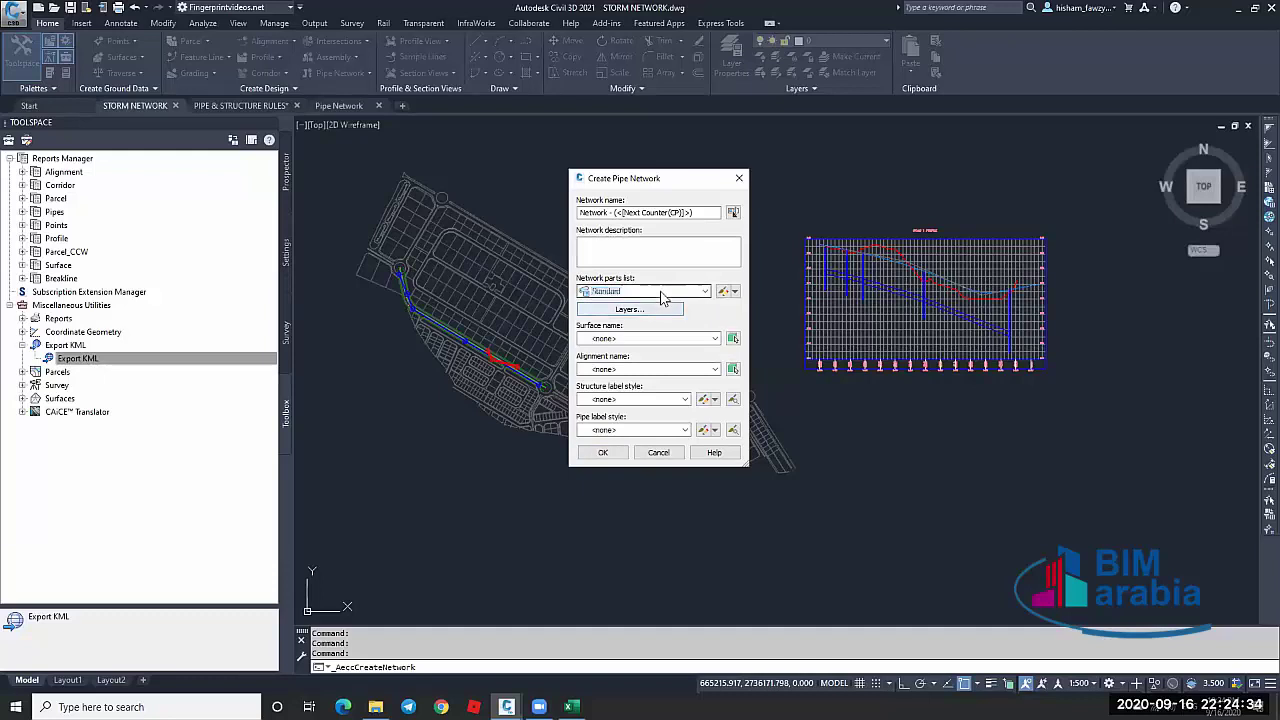
left_click(630, 291)
left_click(654, 272)
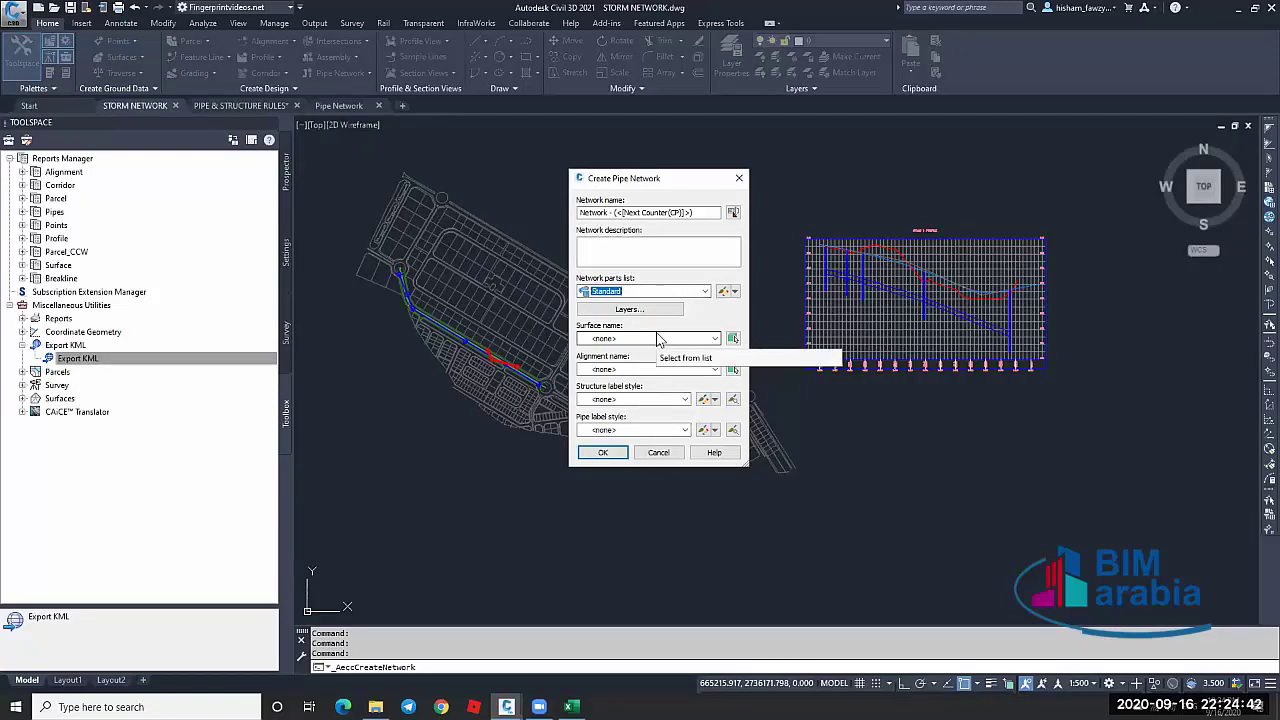
Inspect the surface (NGL, ROAD 1) and alignment choices, leaving both unassigned
left_click(613, 340)
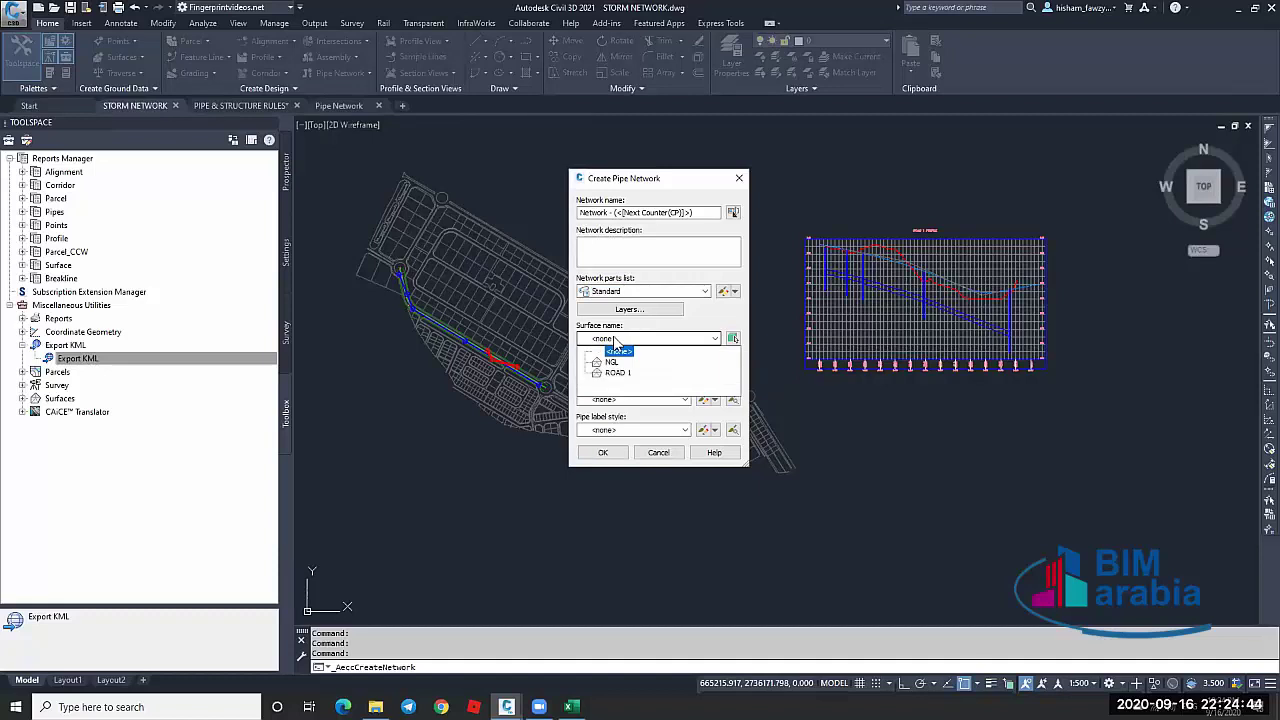
left_click(521, 355)
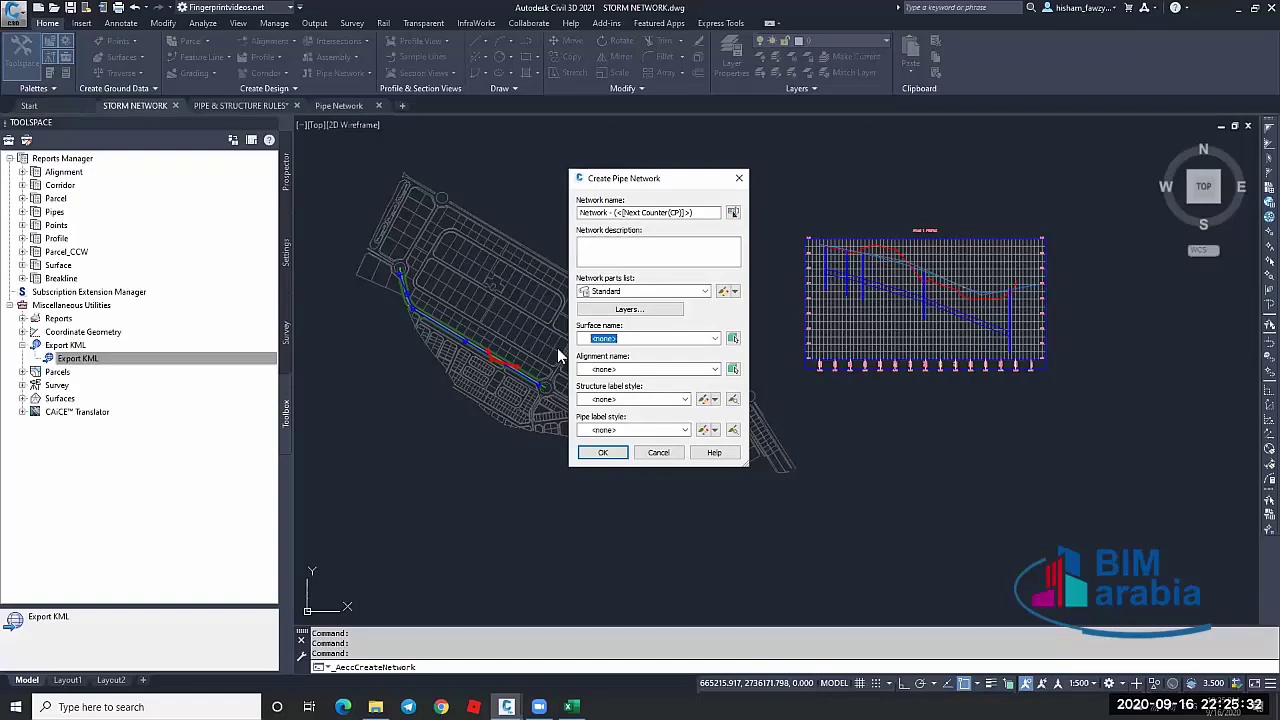
left_click(636, 339)
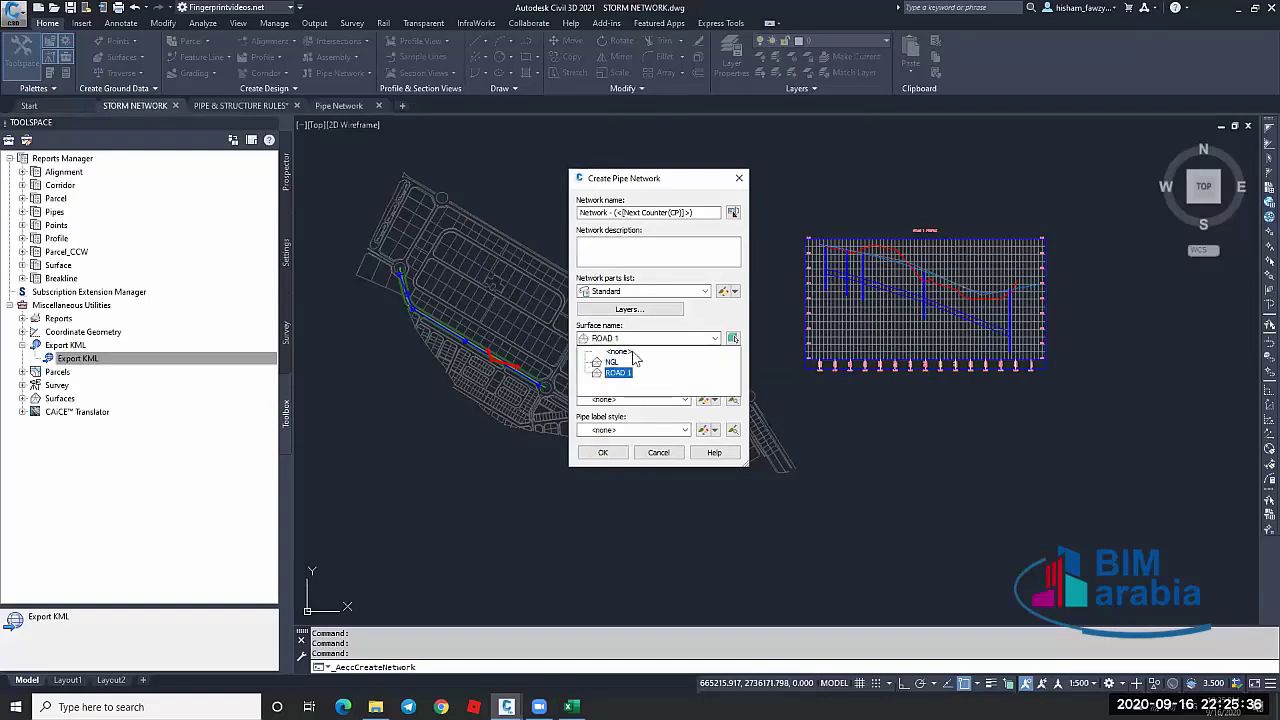
left_click(637, 350)
left_click(630, 370)
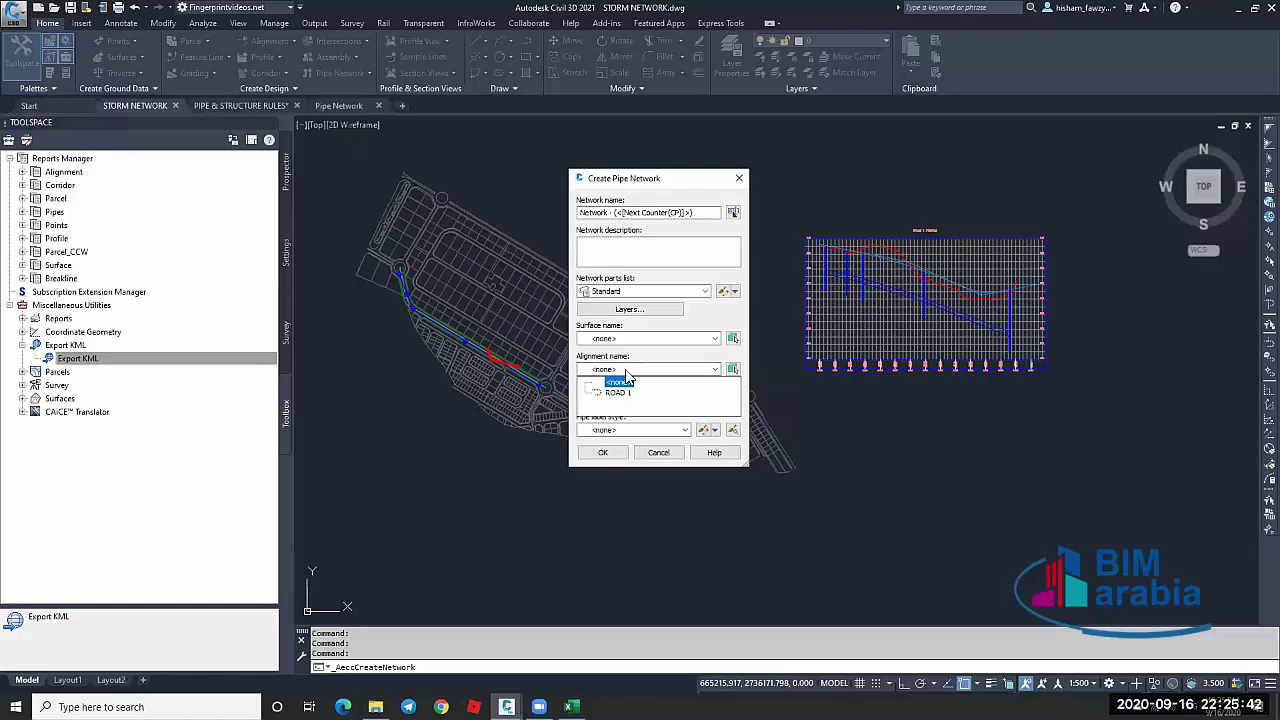
left_click(618, 382)
Review the structure and pipe label style settings, then cancel creating the network
left_click(604, 400)
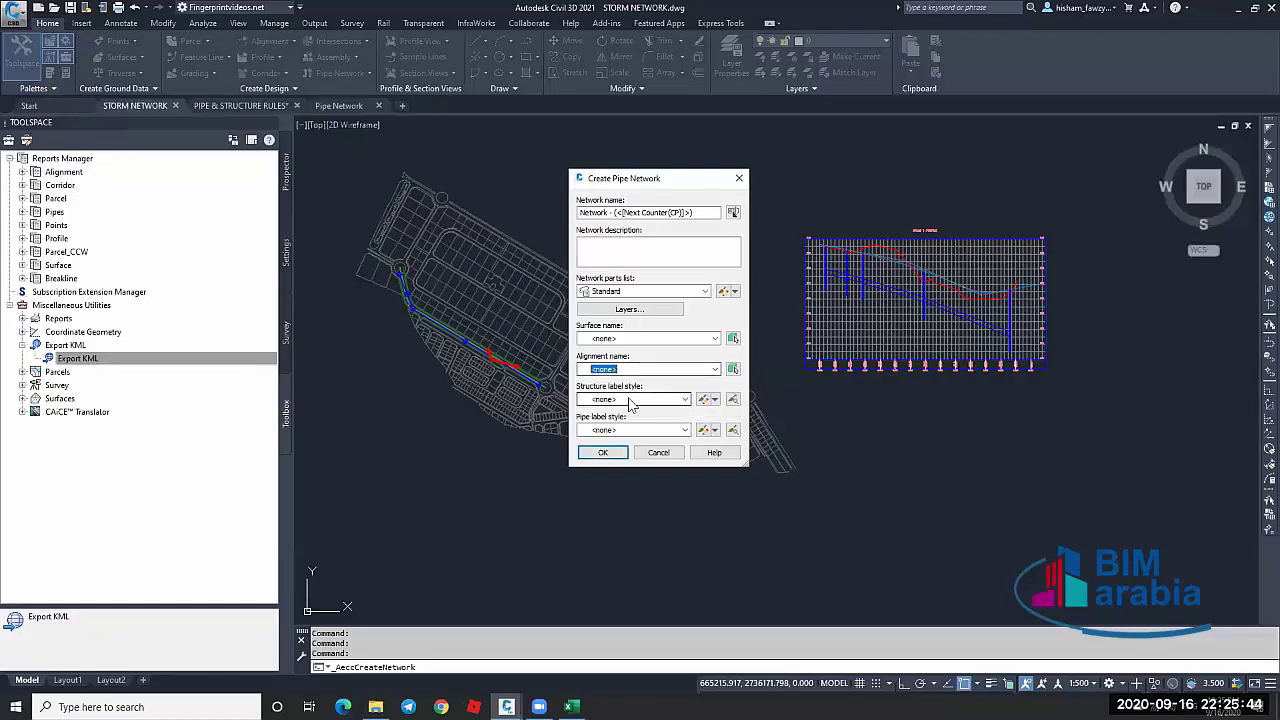
left_click(604, 400)
left_click(605, 414)
left_click(629, 429)
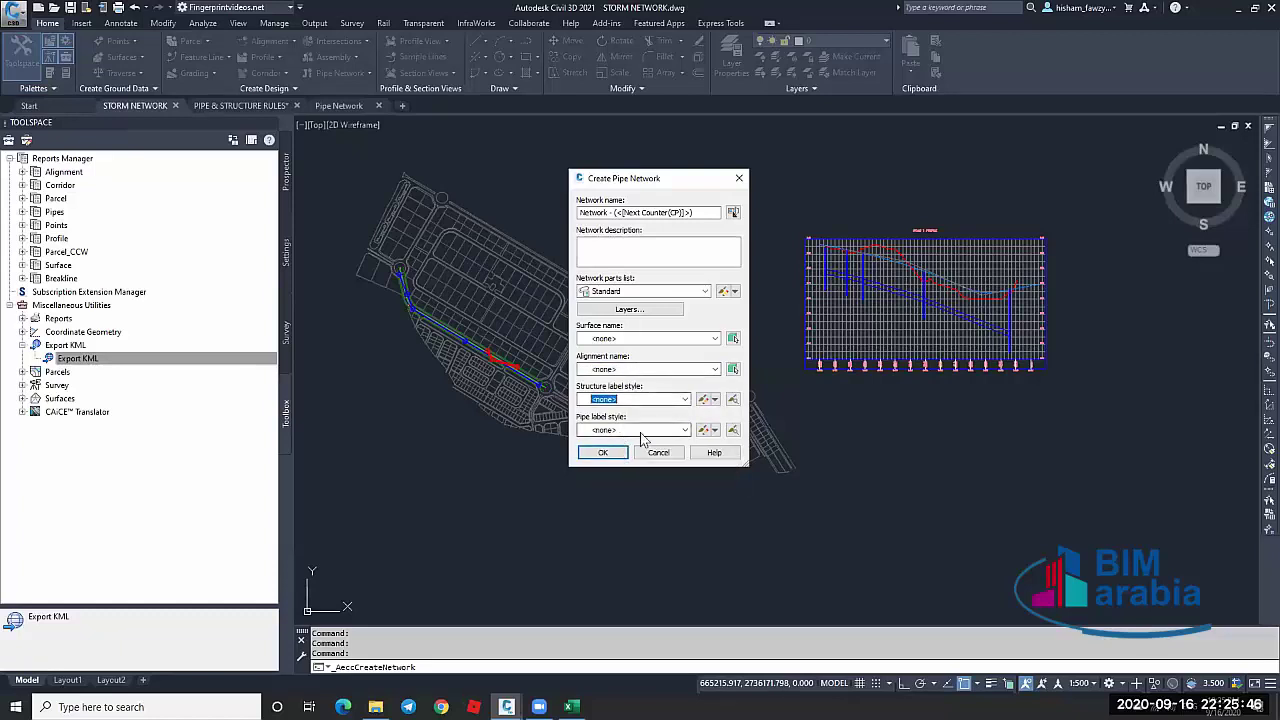
left_click(655, 452)
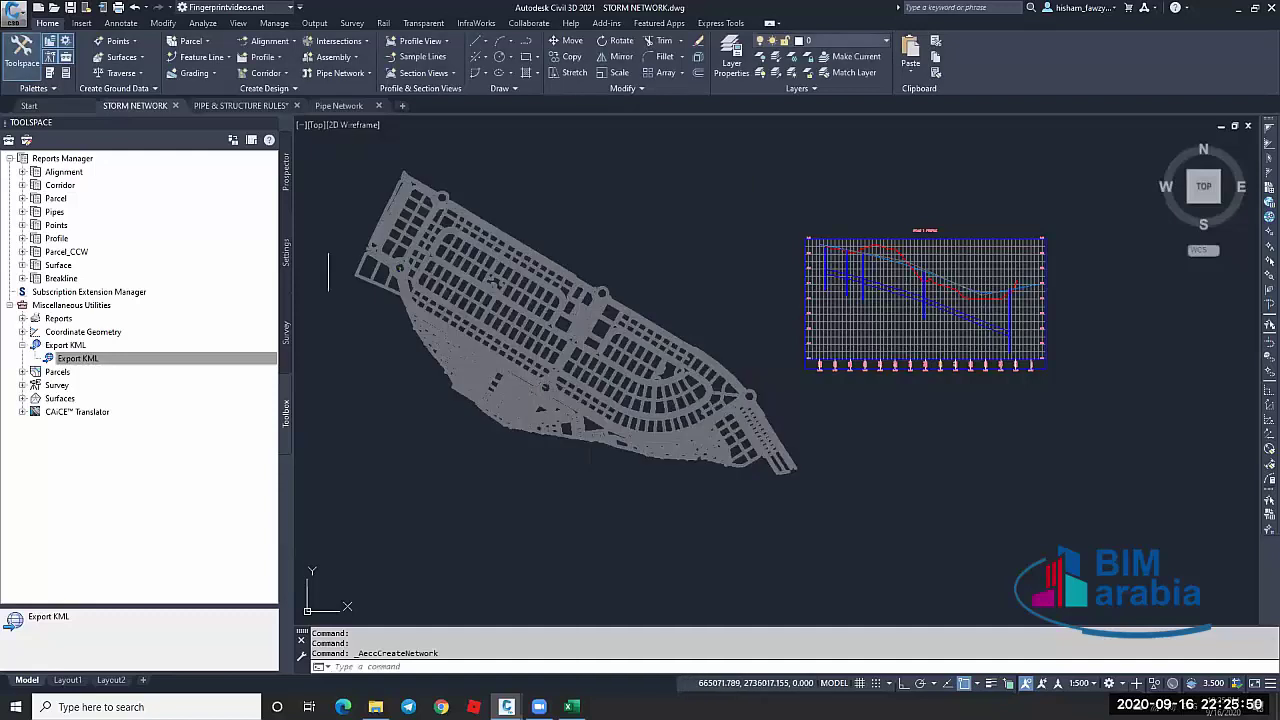
Switch Toolspace to the Settings tree and expand Pipe Network to reveal Parts Lists
left_click(287, 190)
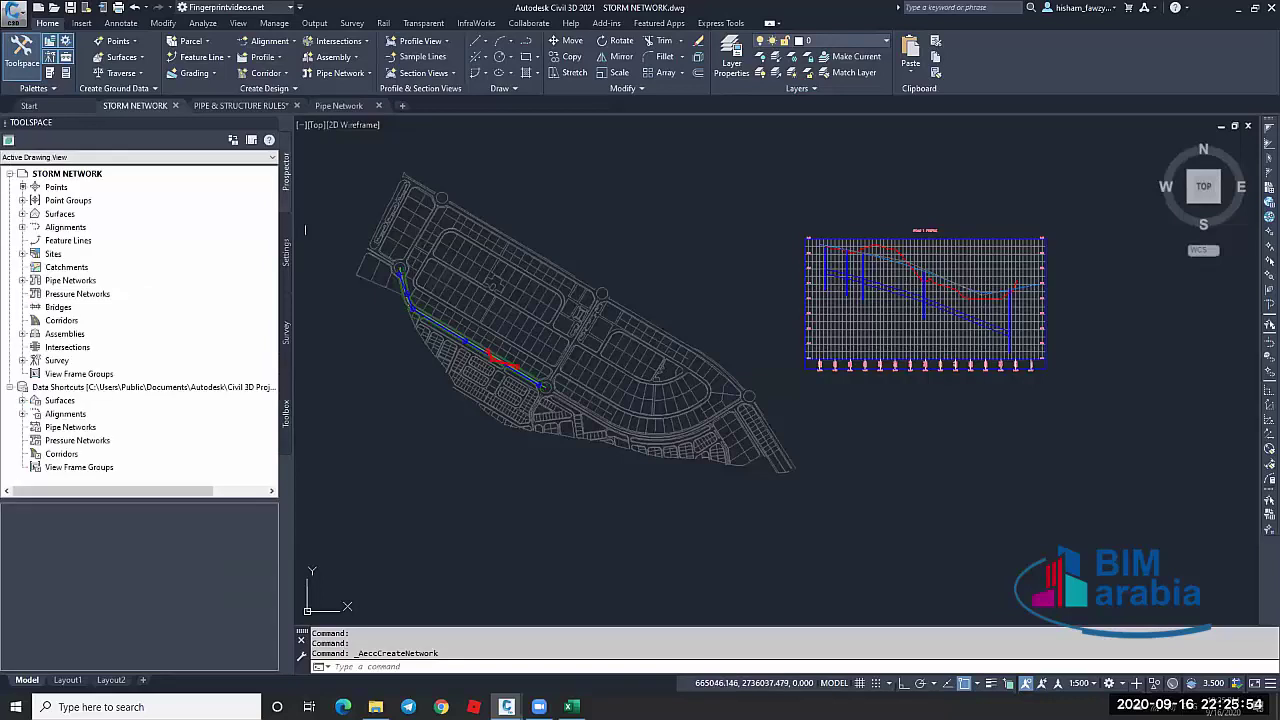
left_click(287, 247)
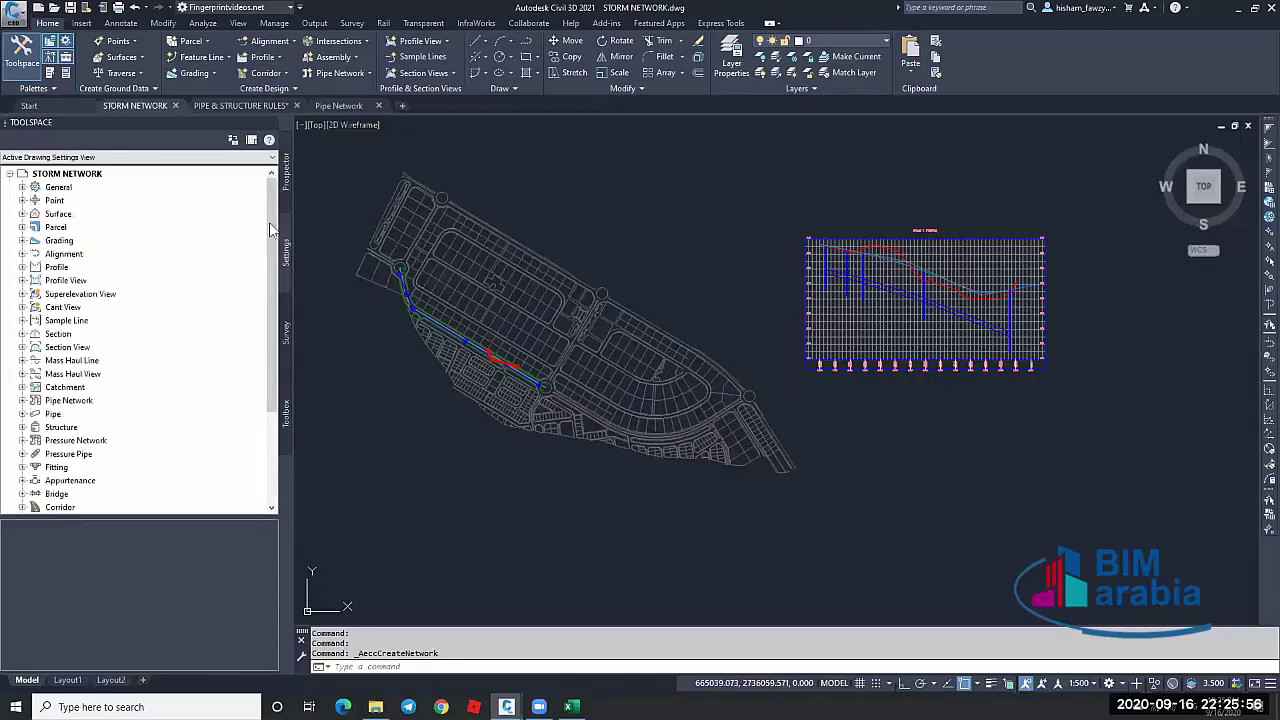
left_click(62, 403)
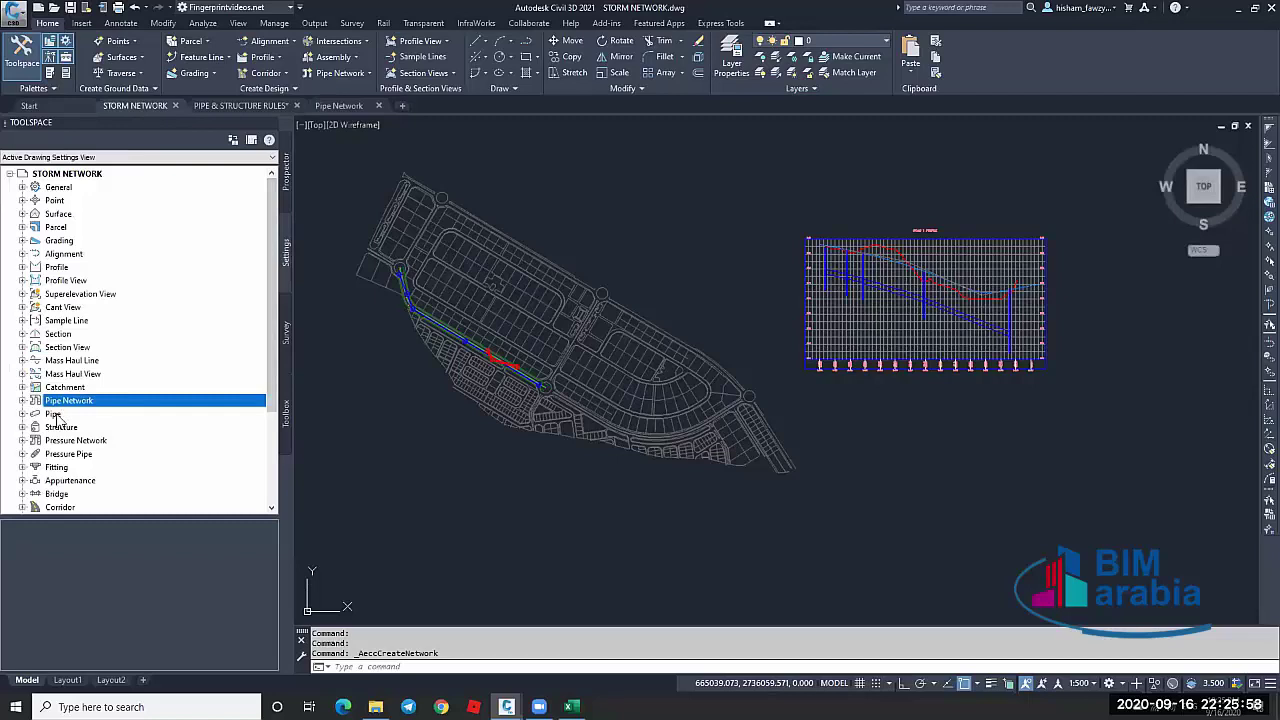
key("Down")
key("Down")
left_click(80, 416)
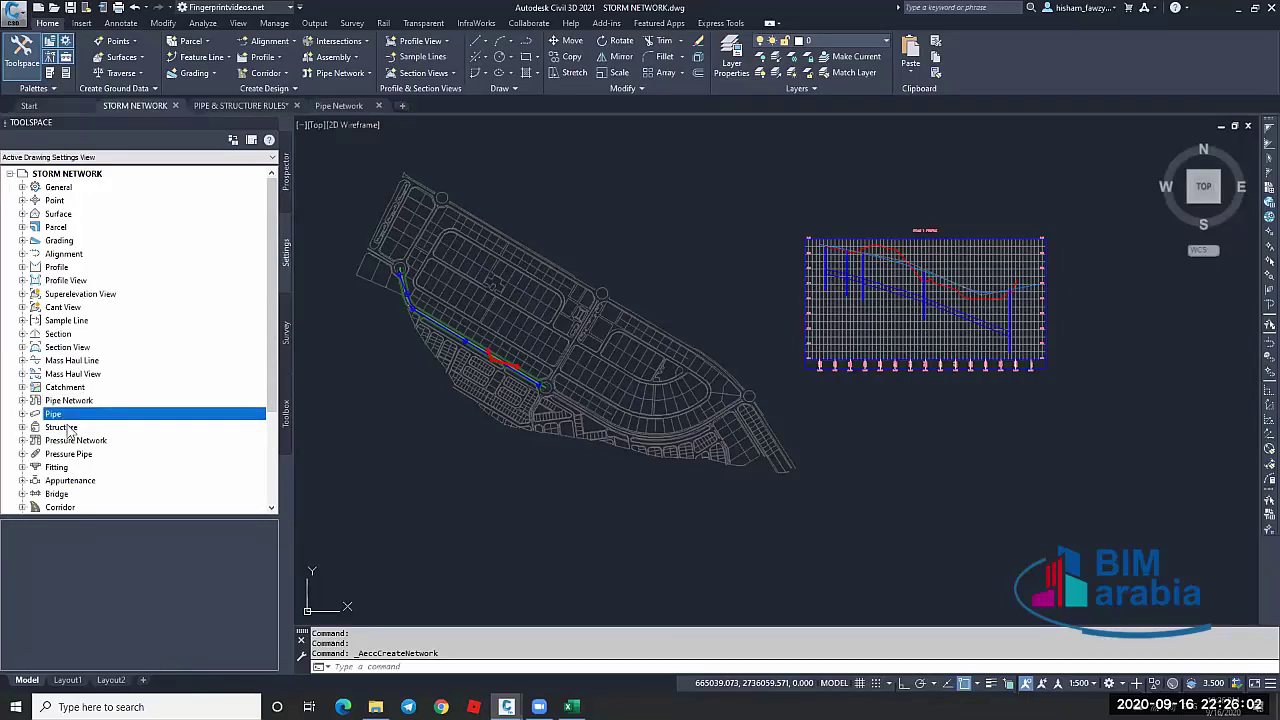
left_click(67, 428)
left_click(23, 401)
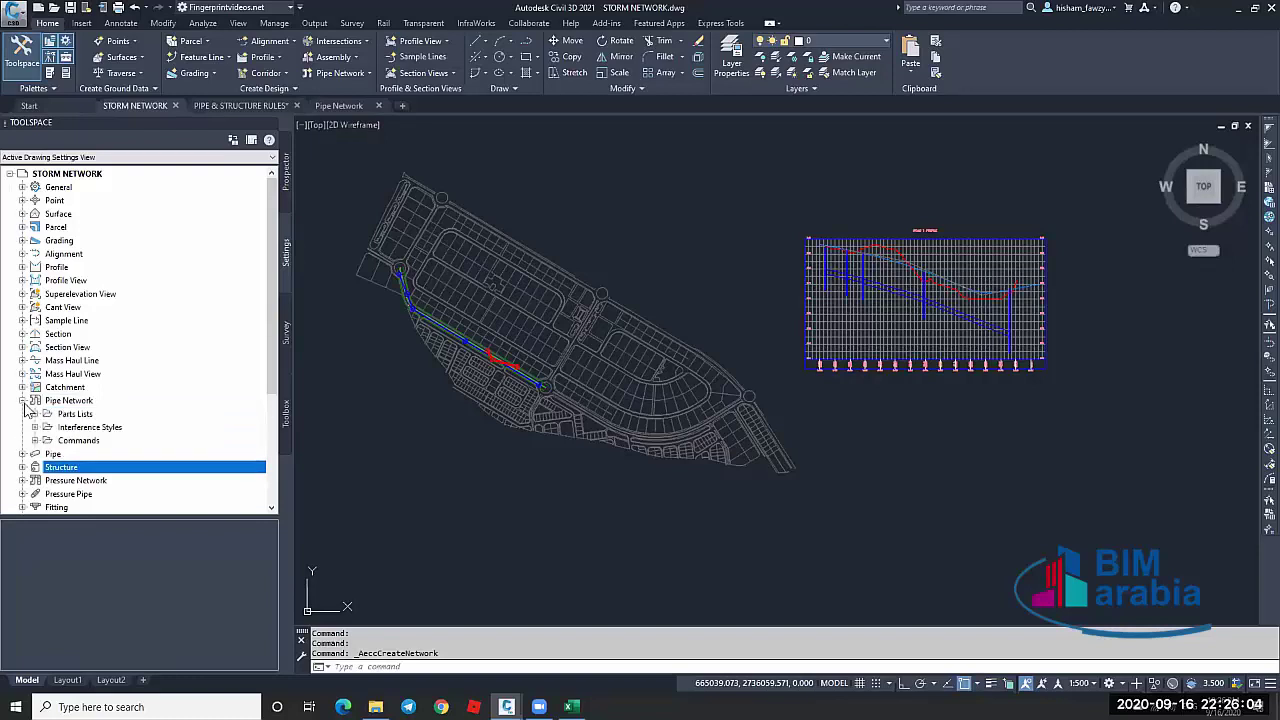
left_click(76, 415)
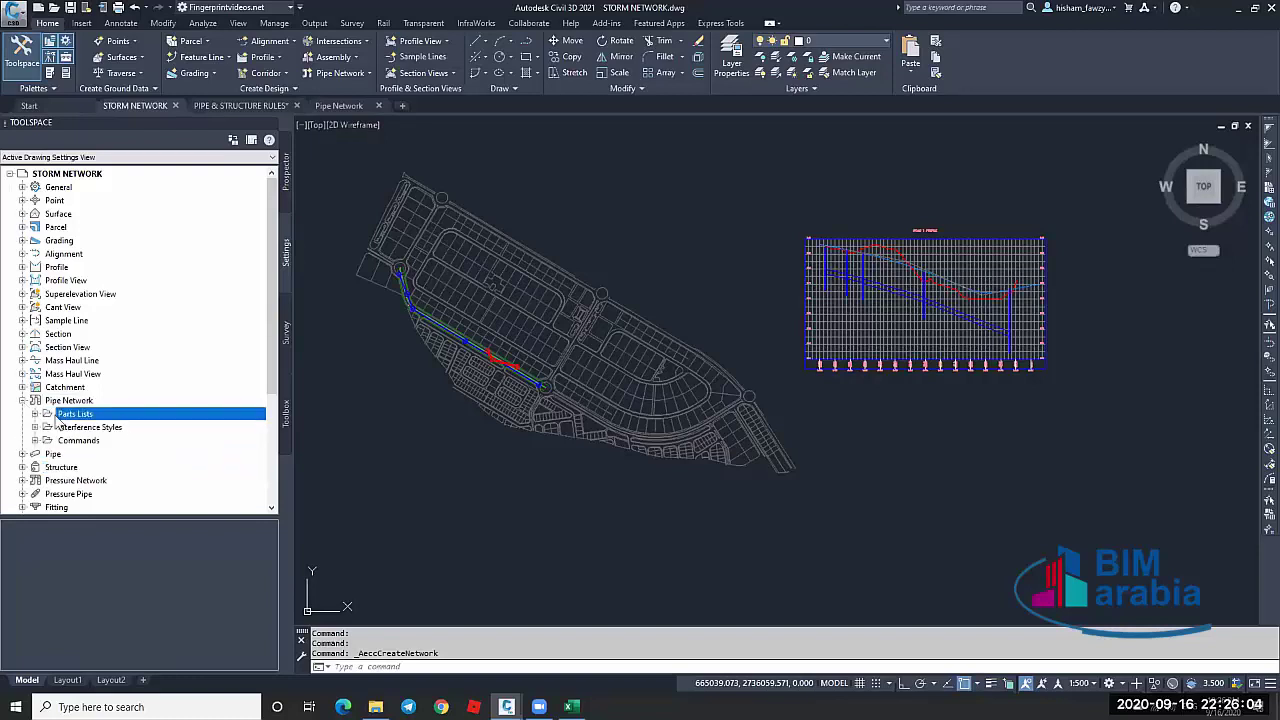
Create a new parts list and rename it Bimarabia
right_click(128, 415)
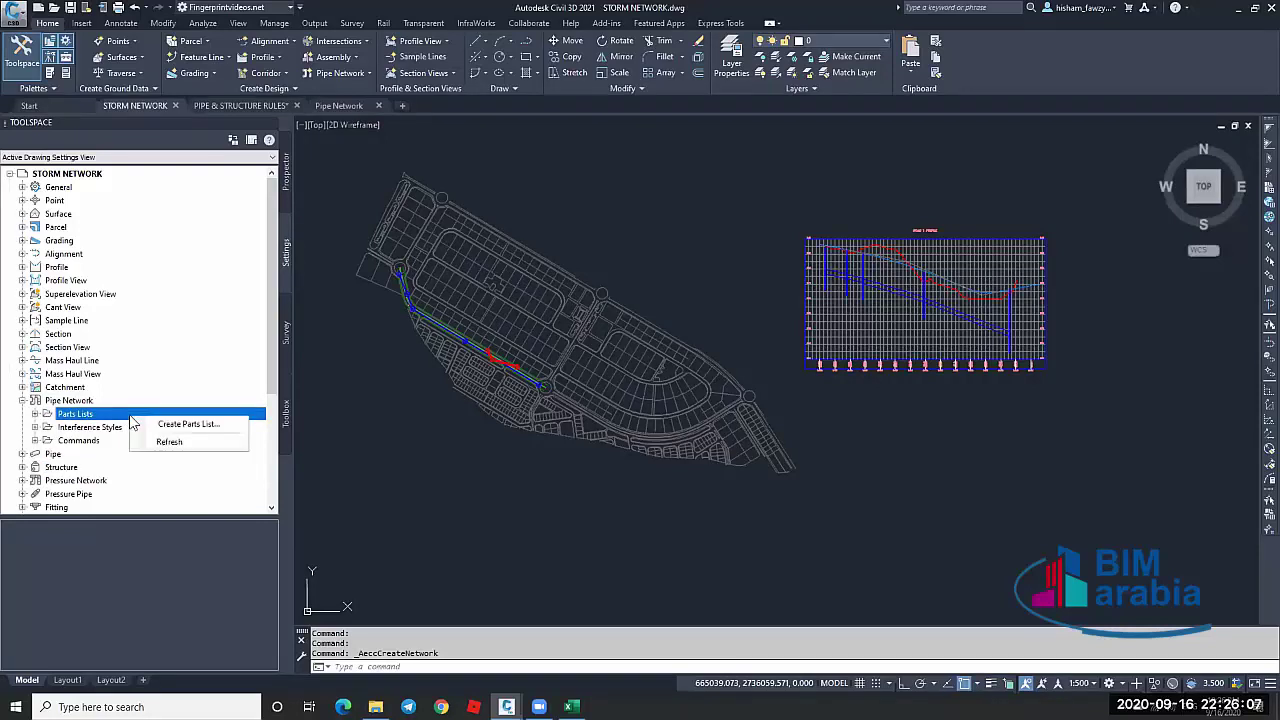
left_click(182, 425)
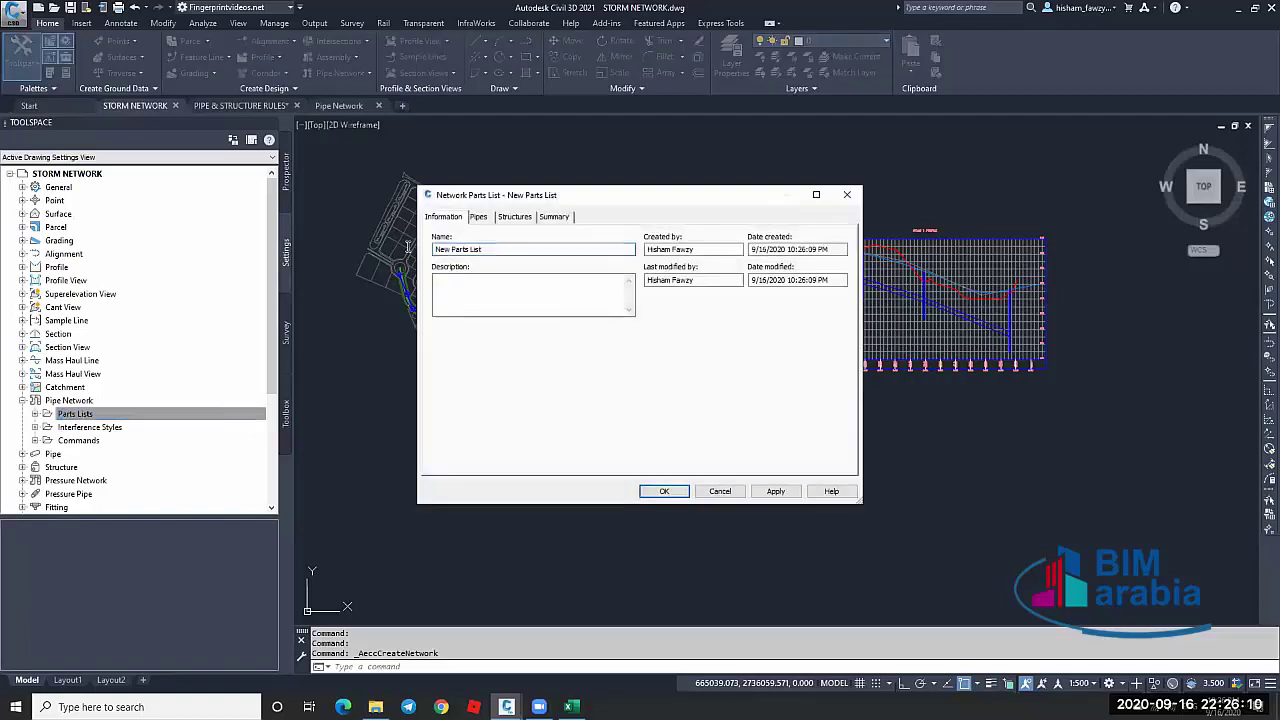
left_click_drag(484, 249, 403, 256)
type("Bin")
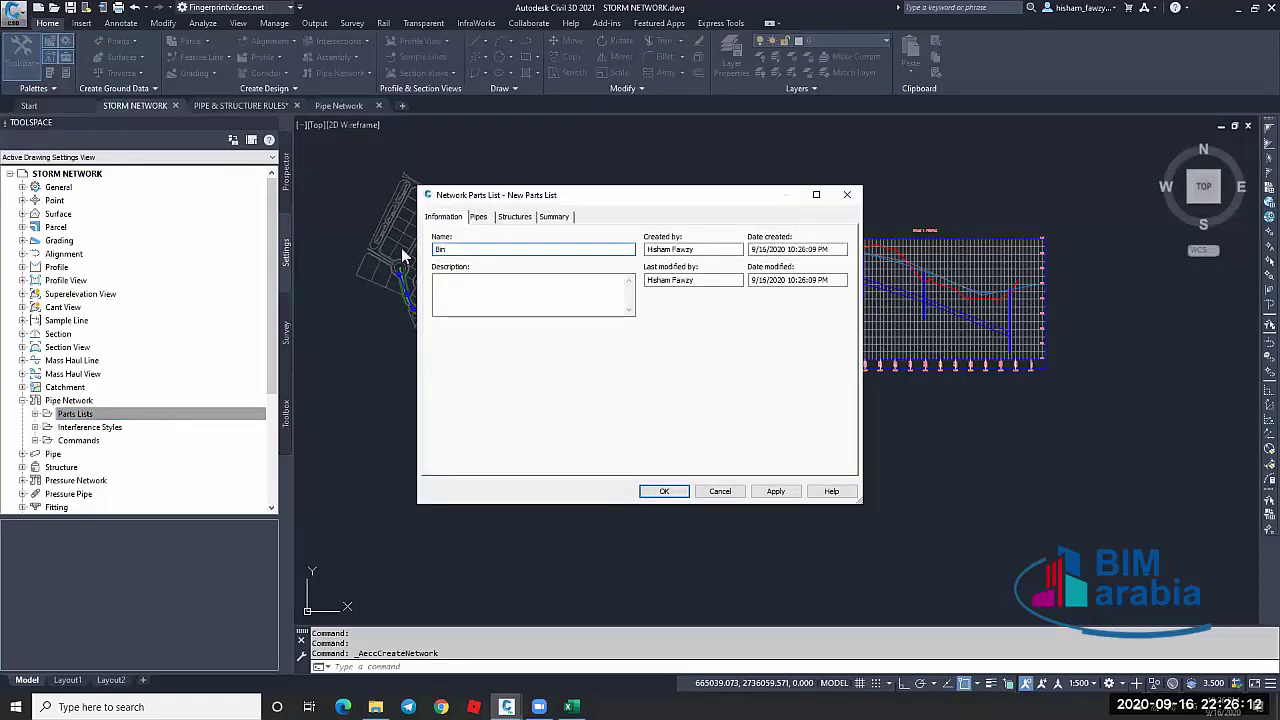
type("arabia")
Review the empty Pipes and Structures tabs, where only Null Structure is listed
left_click(479, 217)
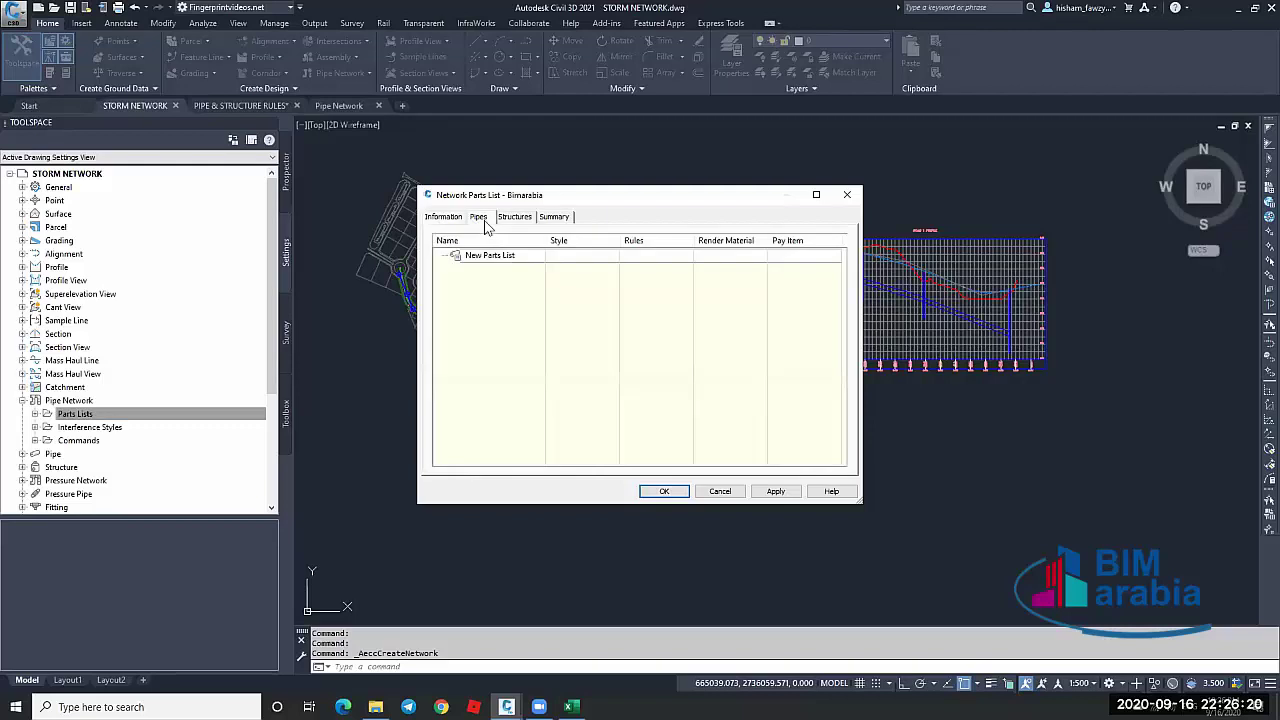
left_click(514, 217)
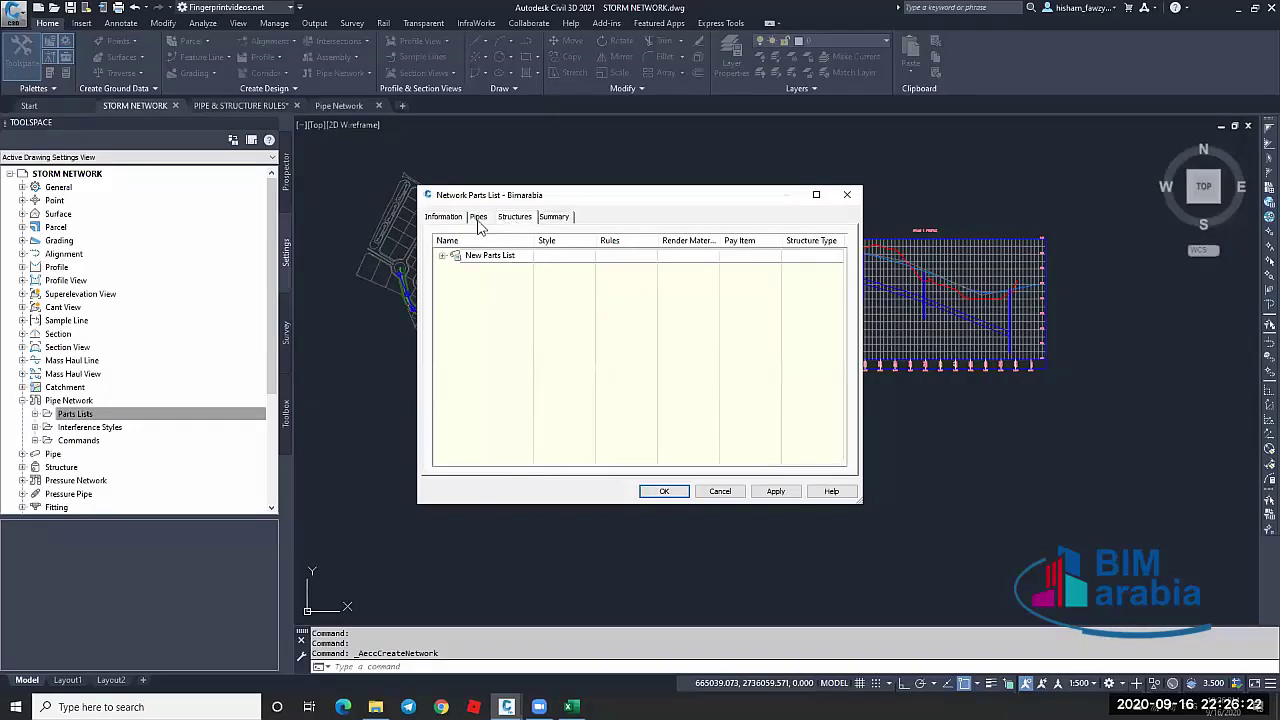
left_click(479, 224)
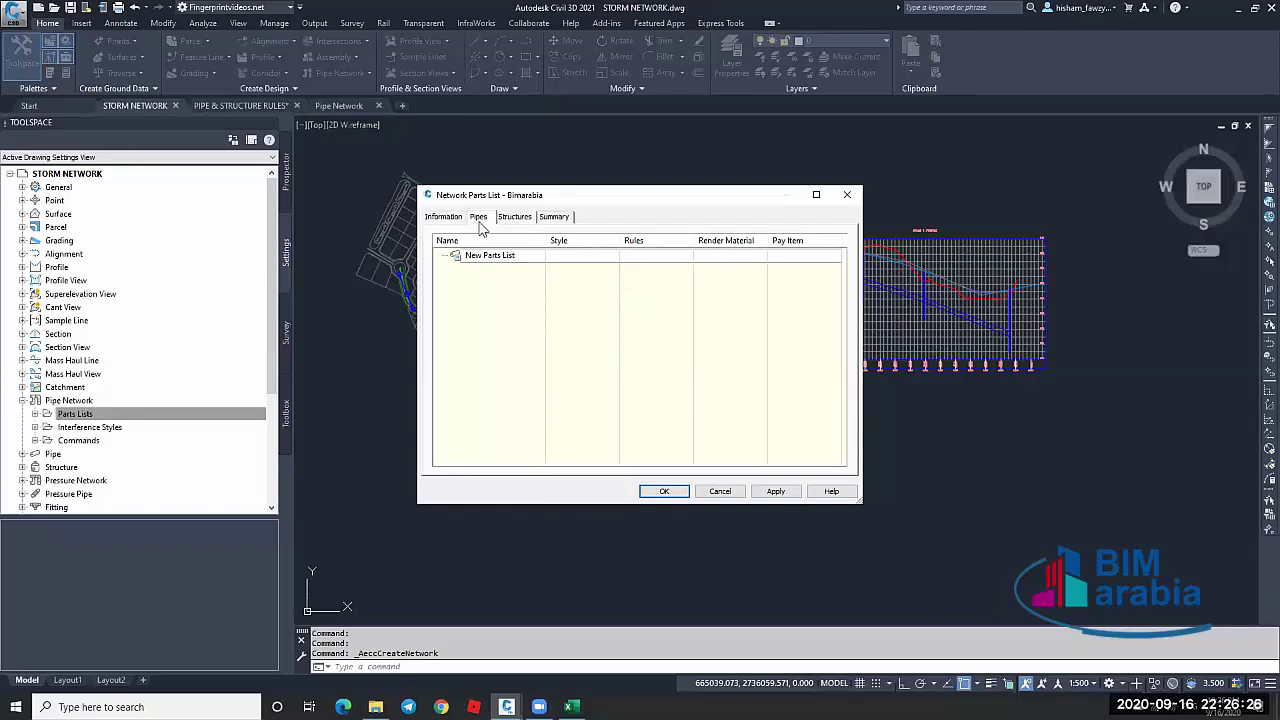
left_click(528, 220)
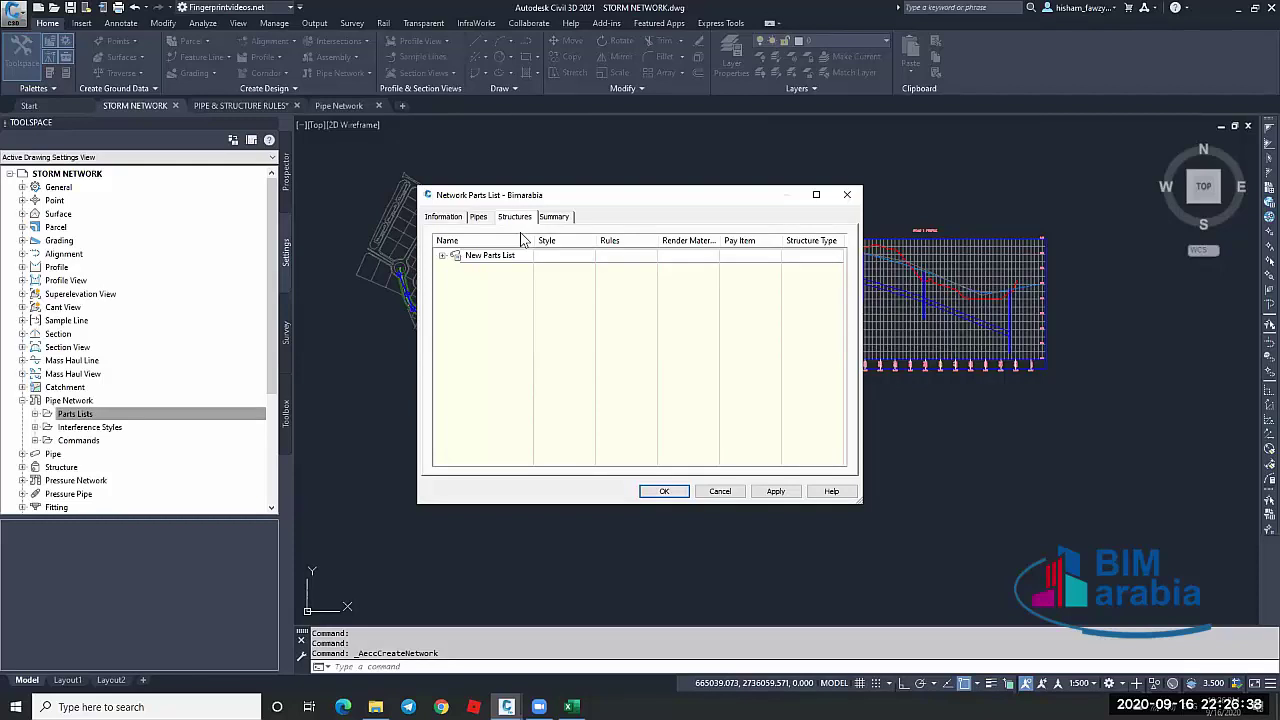
left_click(445, 259)
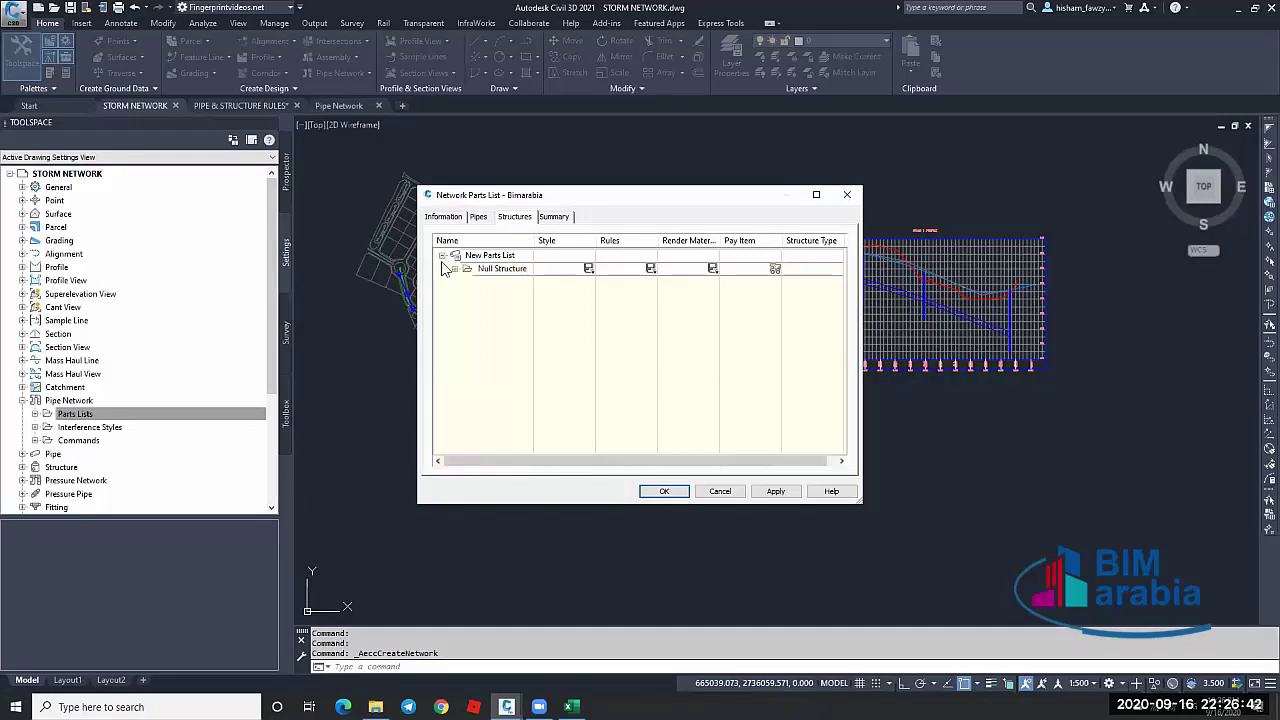
left_click(455, 269)
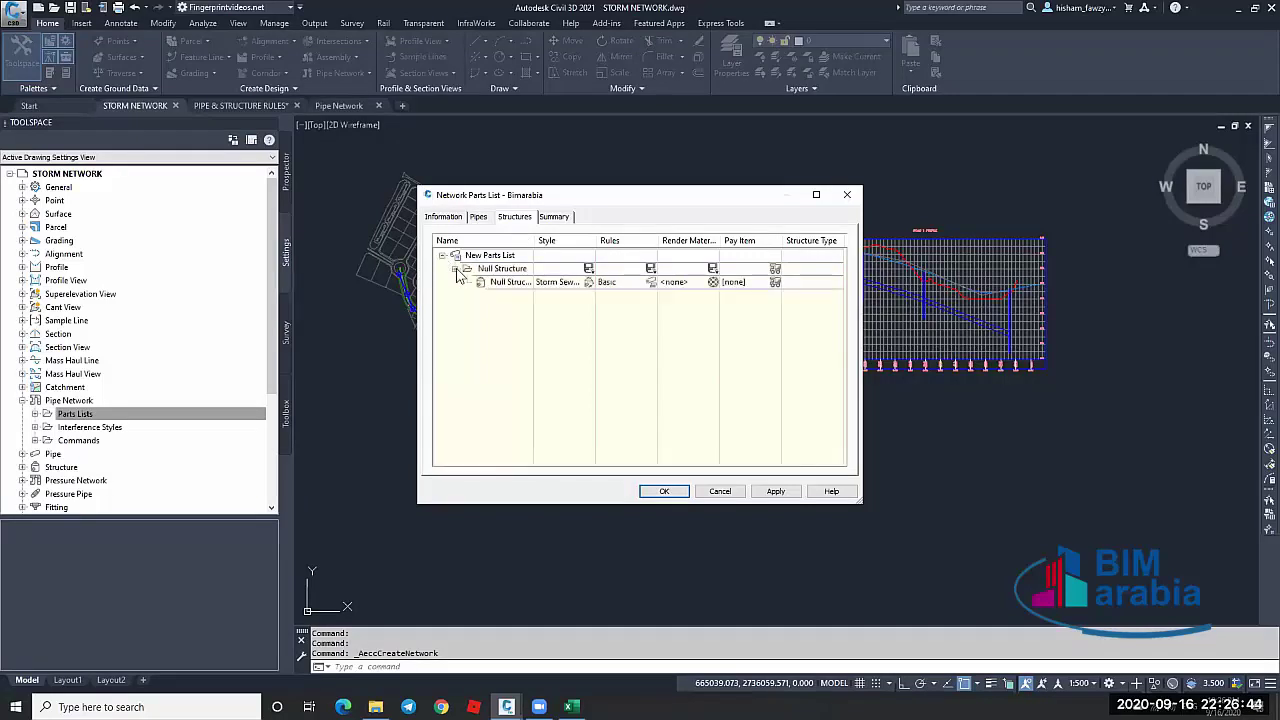
left_click(455, 269)
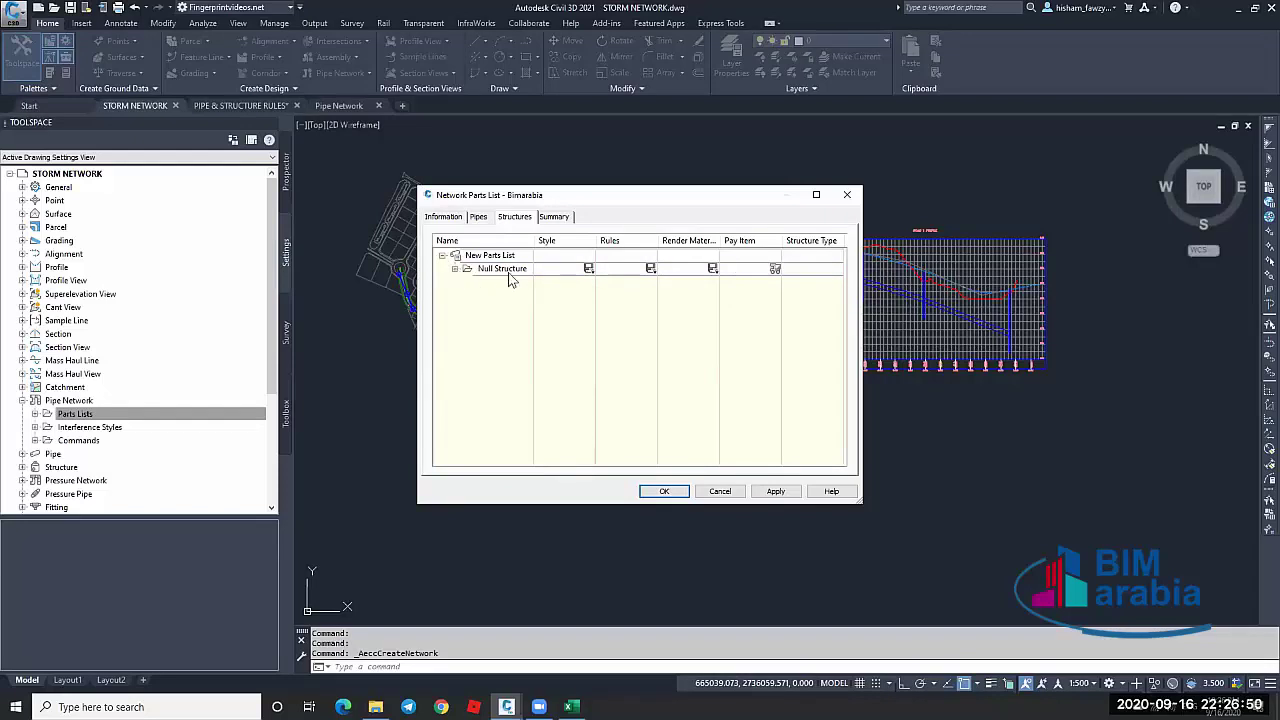
left_click(479, 217)
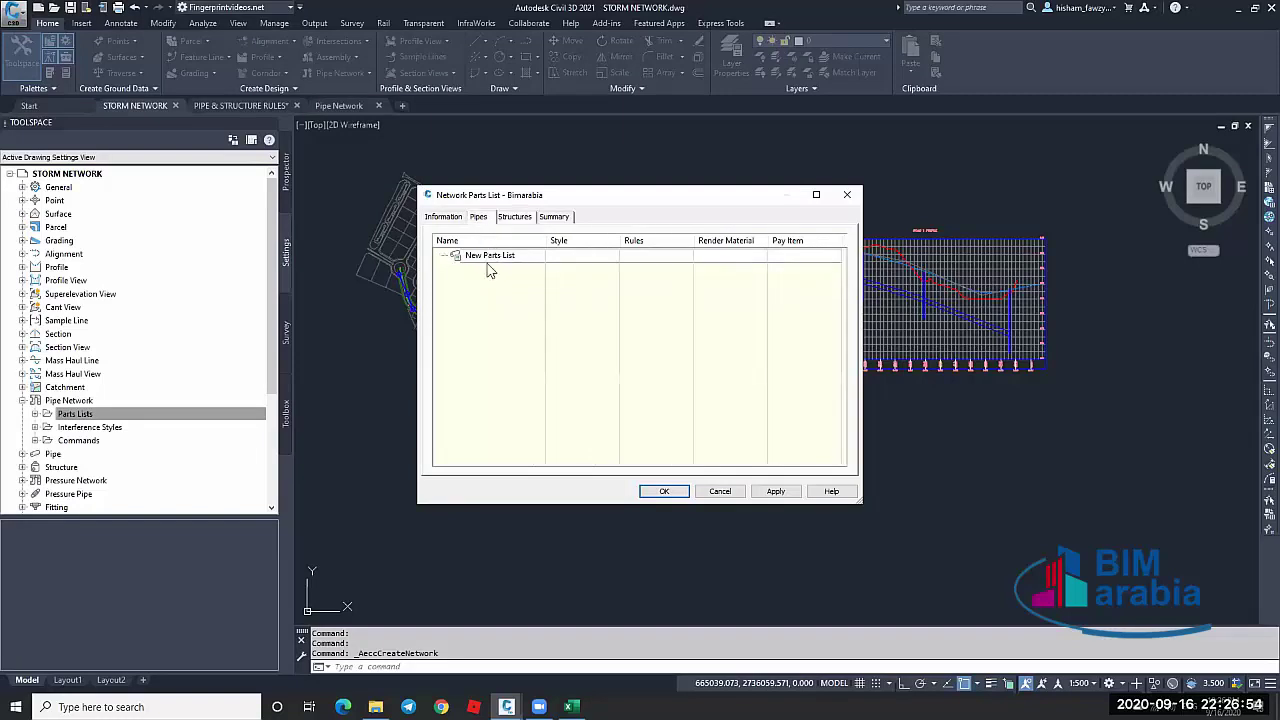
left_click(500, 256)
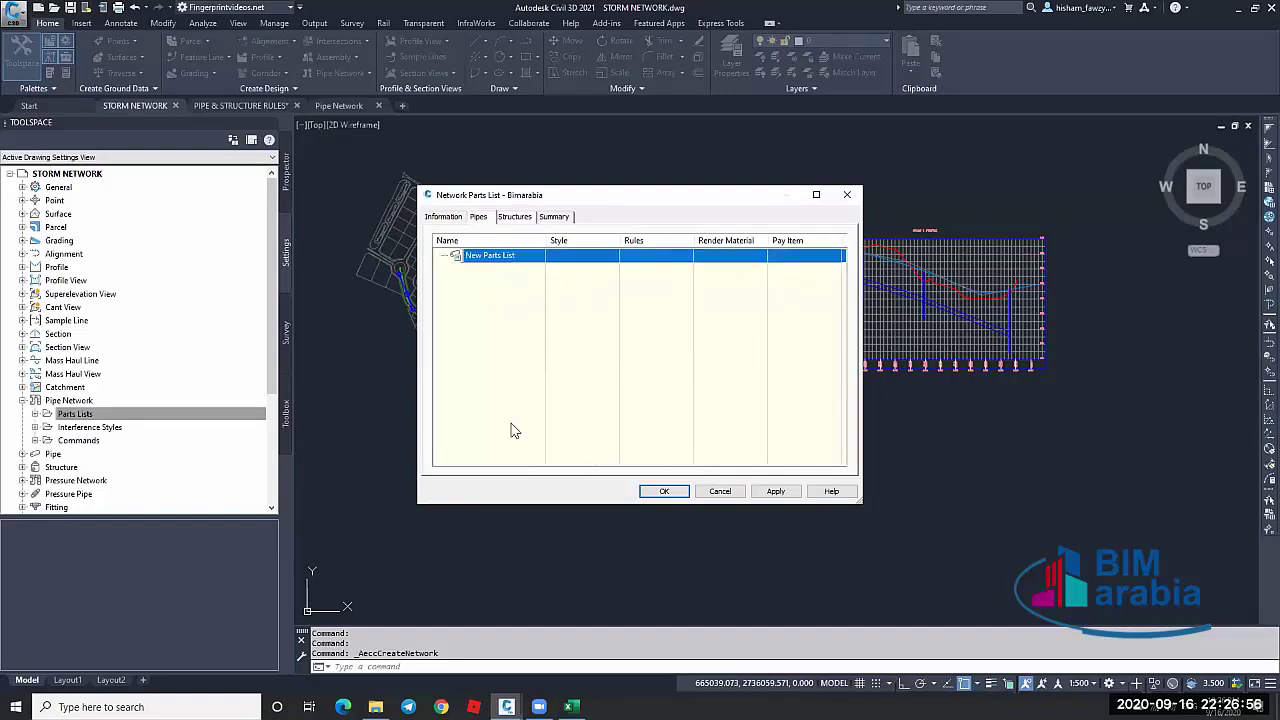
Preview Concrete Pipe SI and Concrete Box Culvert SI, then add the PVC Pipe SI family
right_click(524, 255)
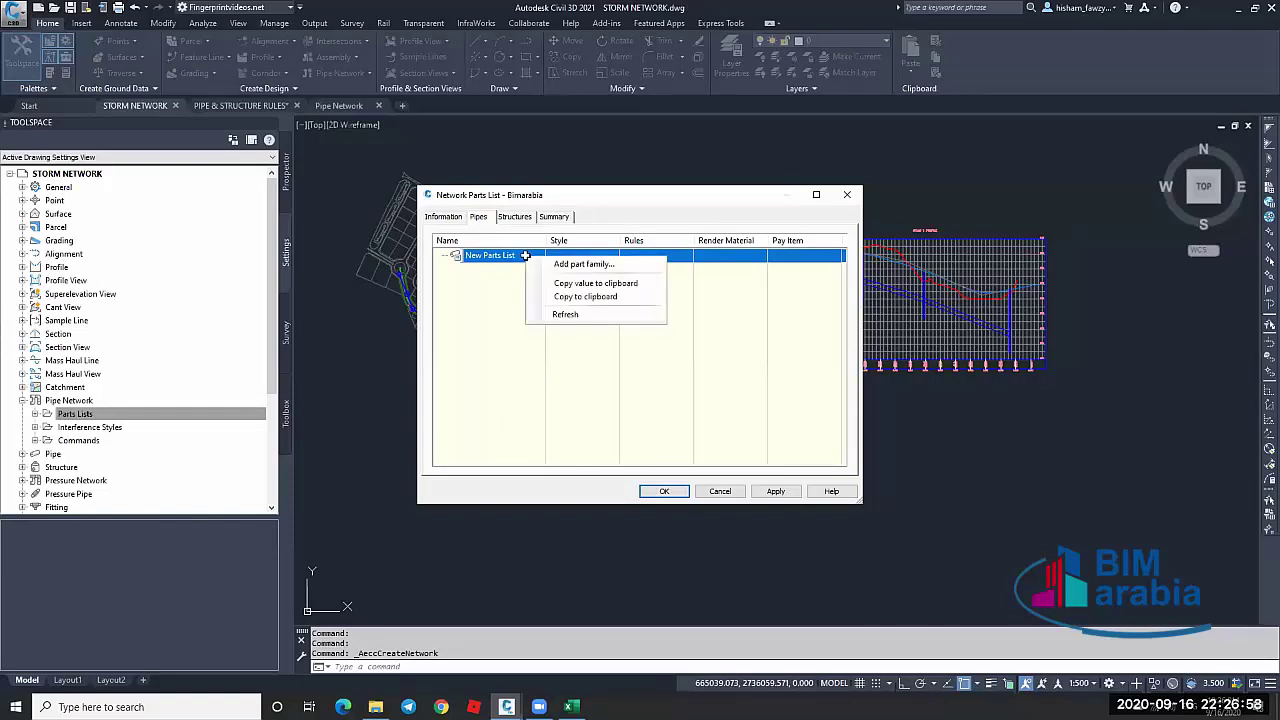
left_click(610, 265)
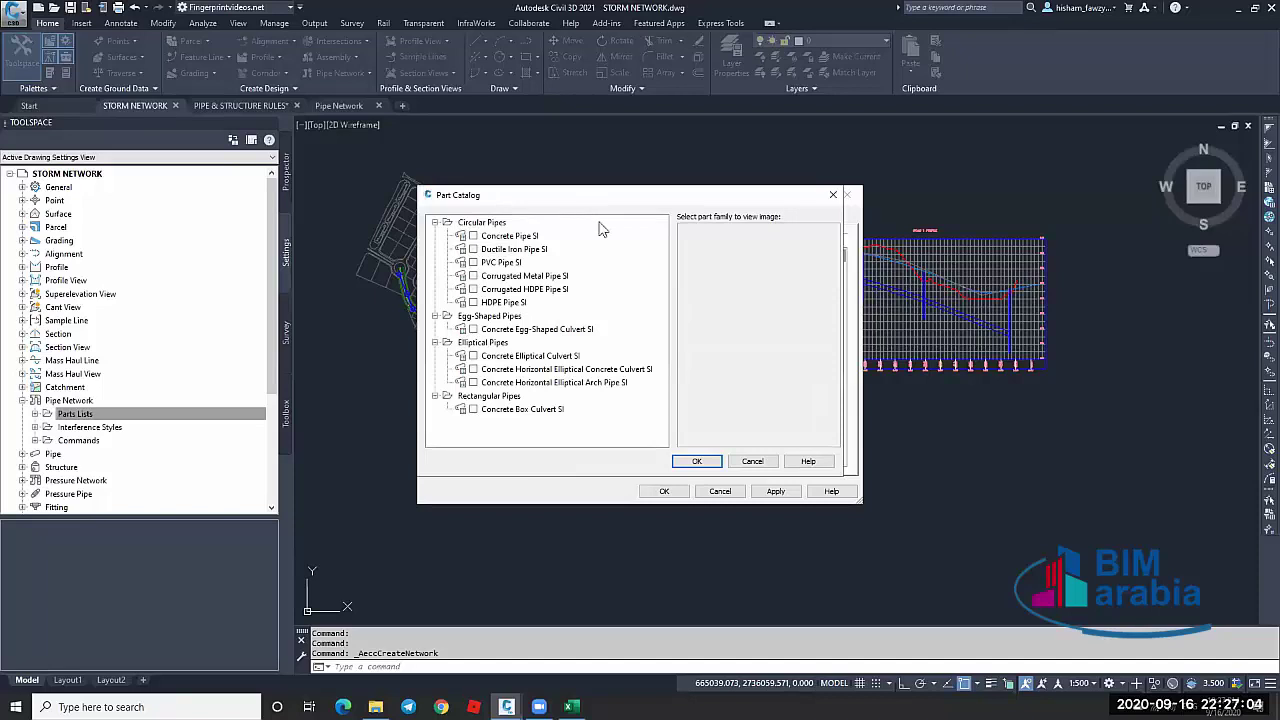
left_click_drag(588, 200, 608, 226)
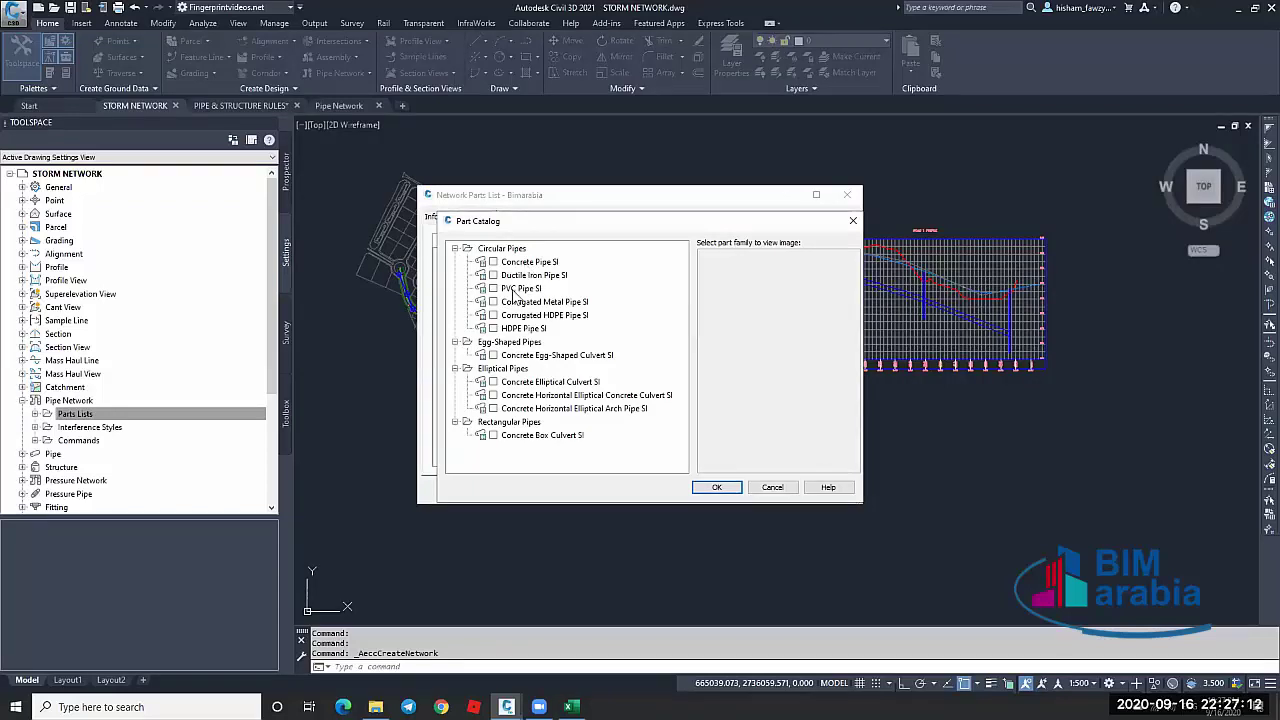
left_click(515, 289)
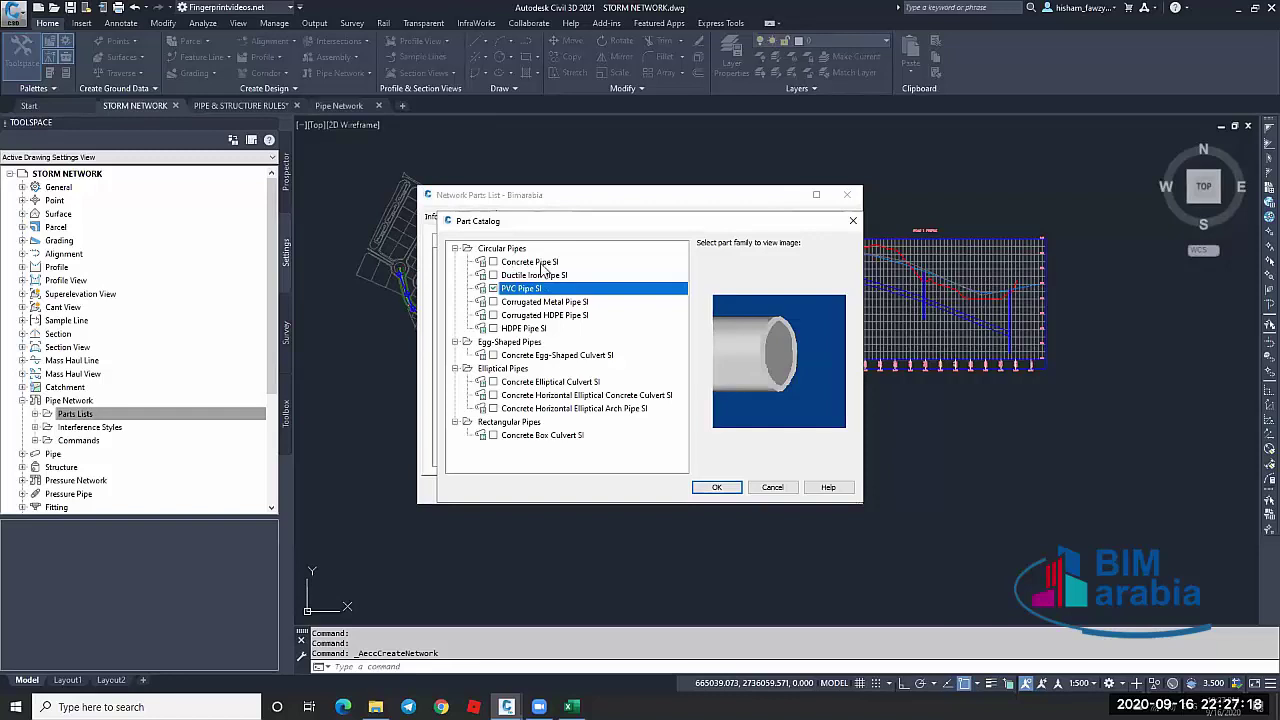
left_click(493, 261)
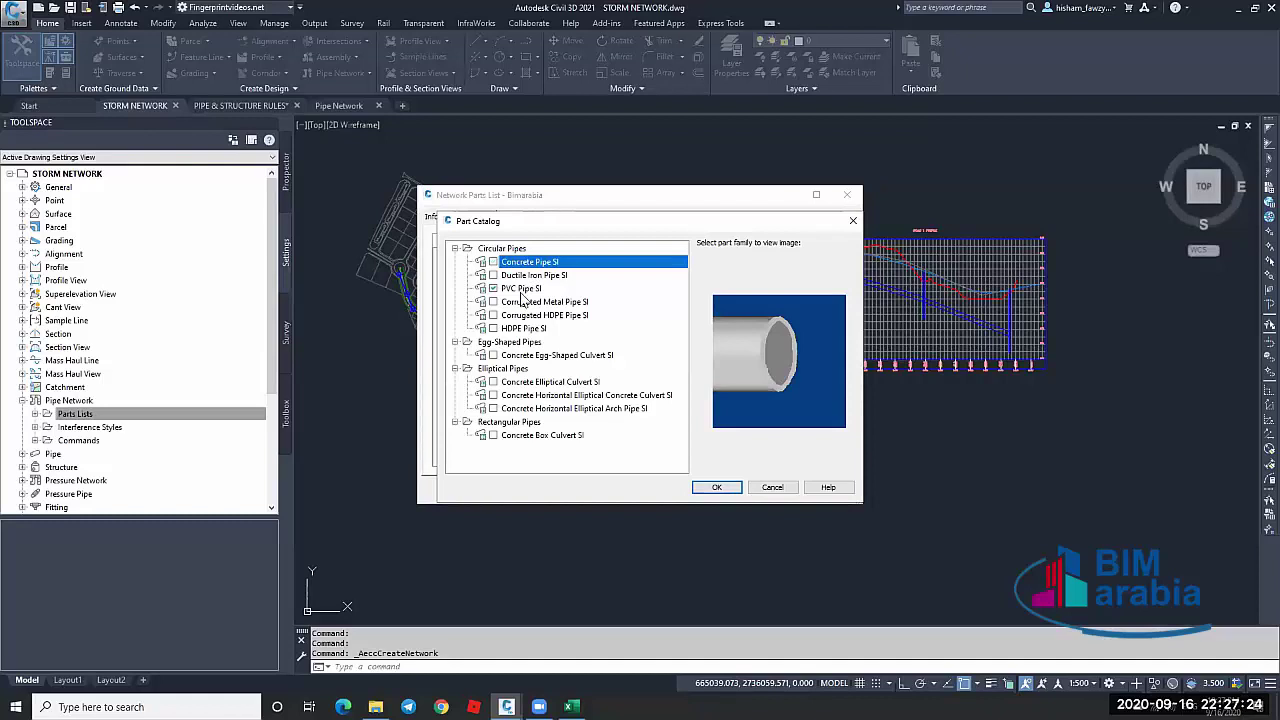
left_click(504, 440)
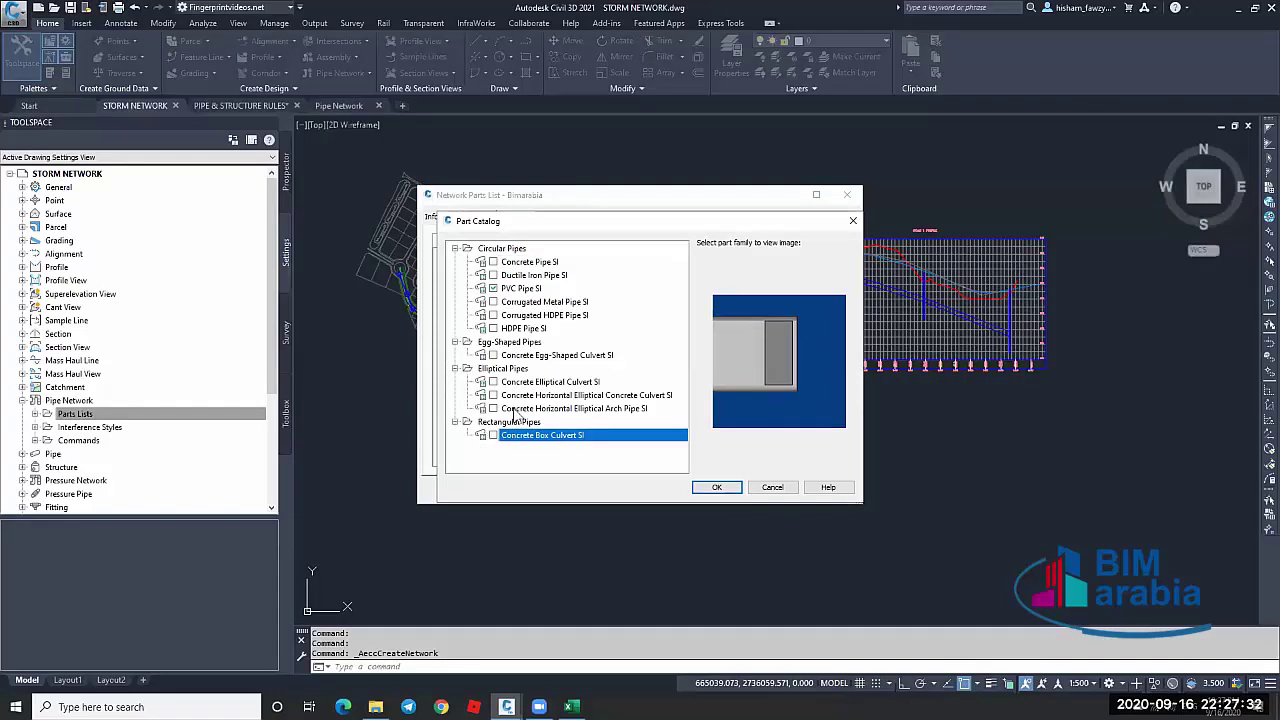
left_click(534, 294)
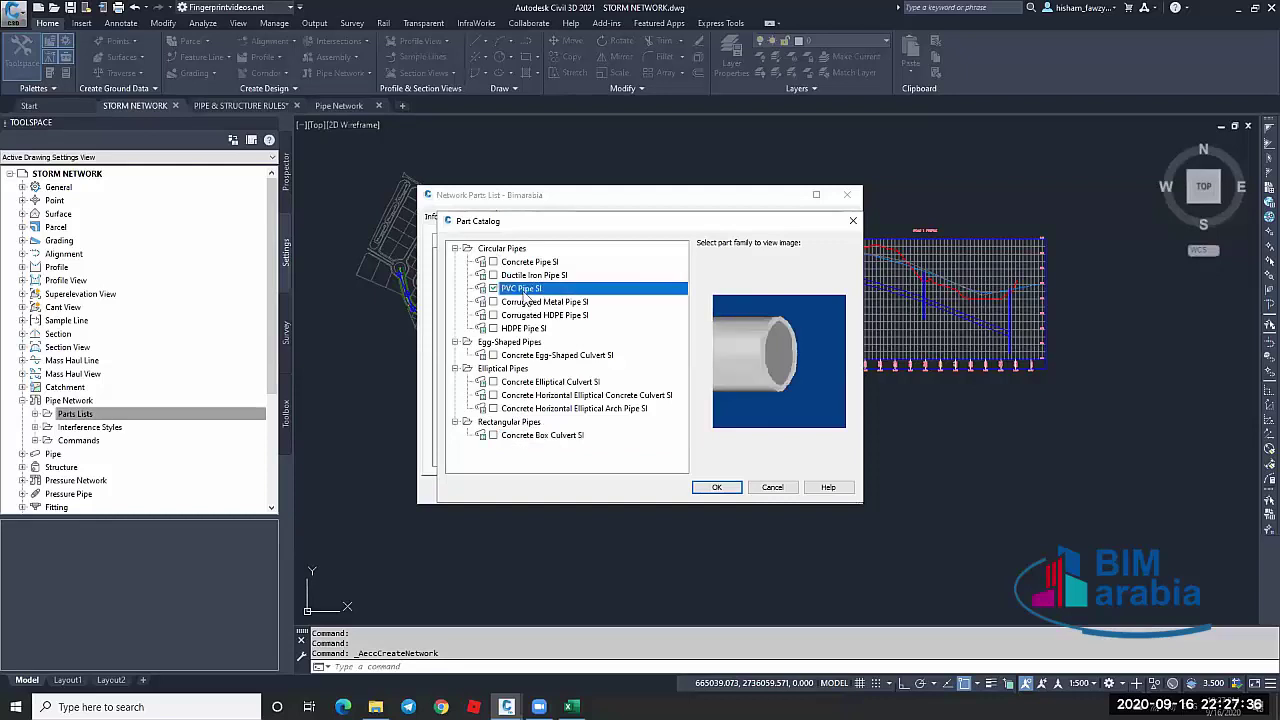
left_click(705, 489)
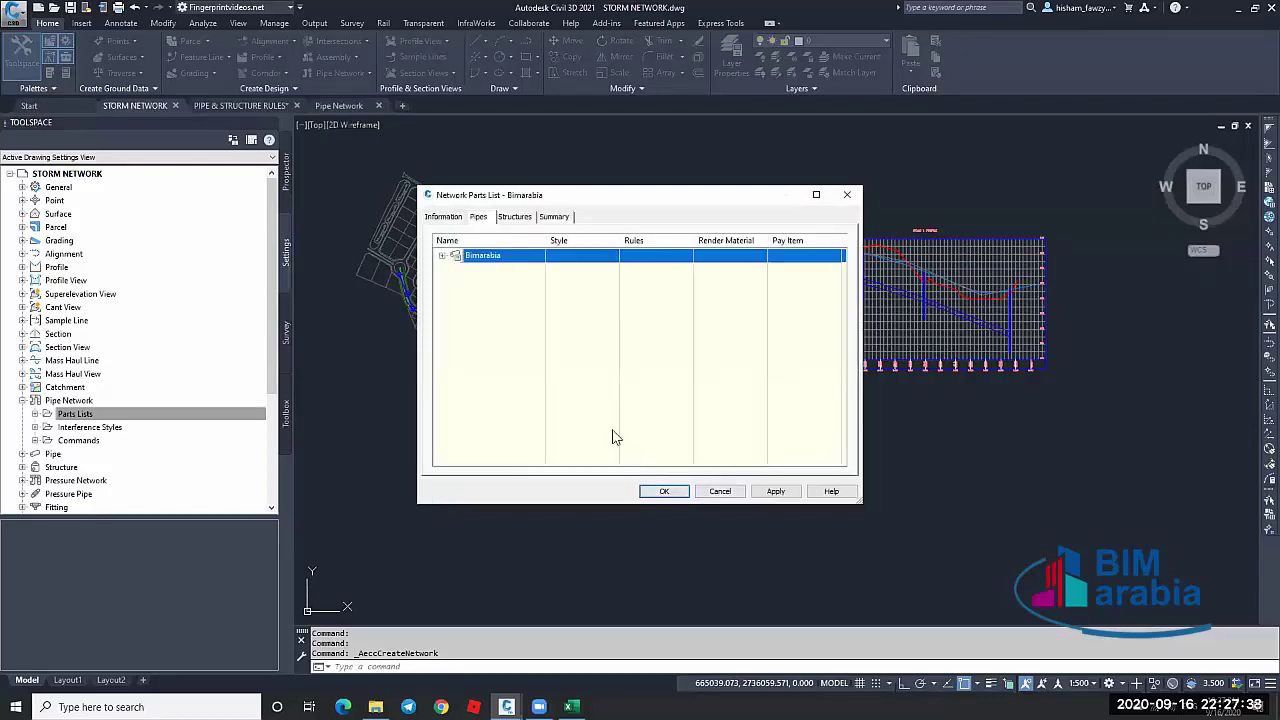
left_click(443, 256)
left_click(548, 270)
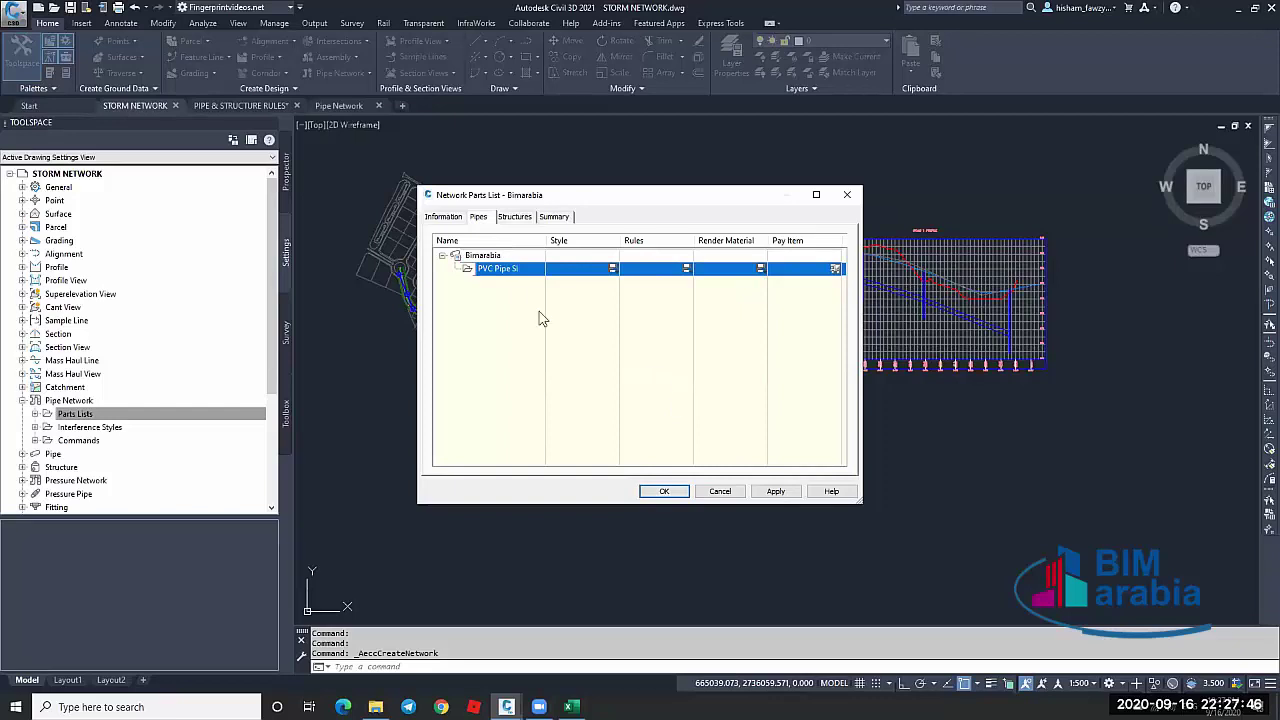
Add a 100 mm inner-diameter size to PVC Pipe SI and check its style
right_click(508, 269)
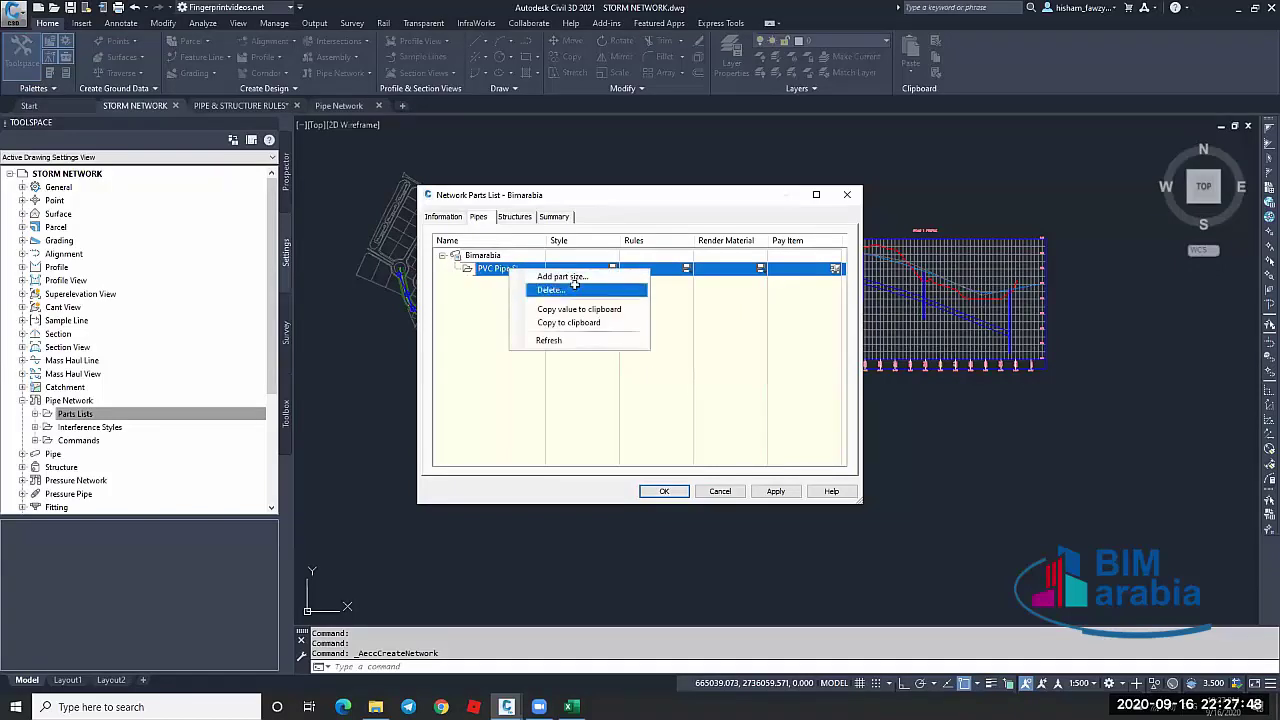
left_click(606, 277)
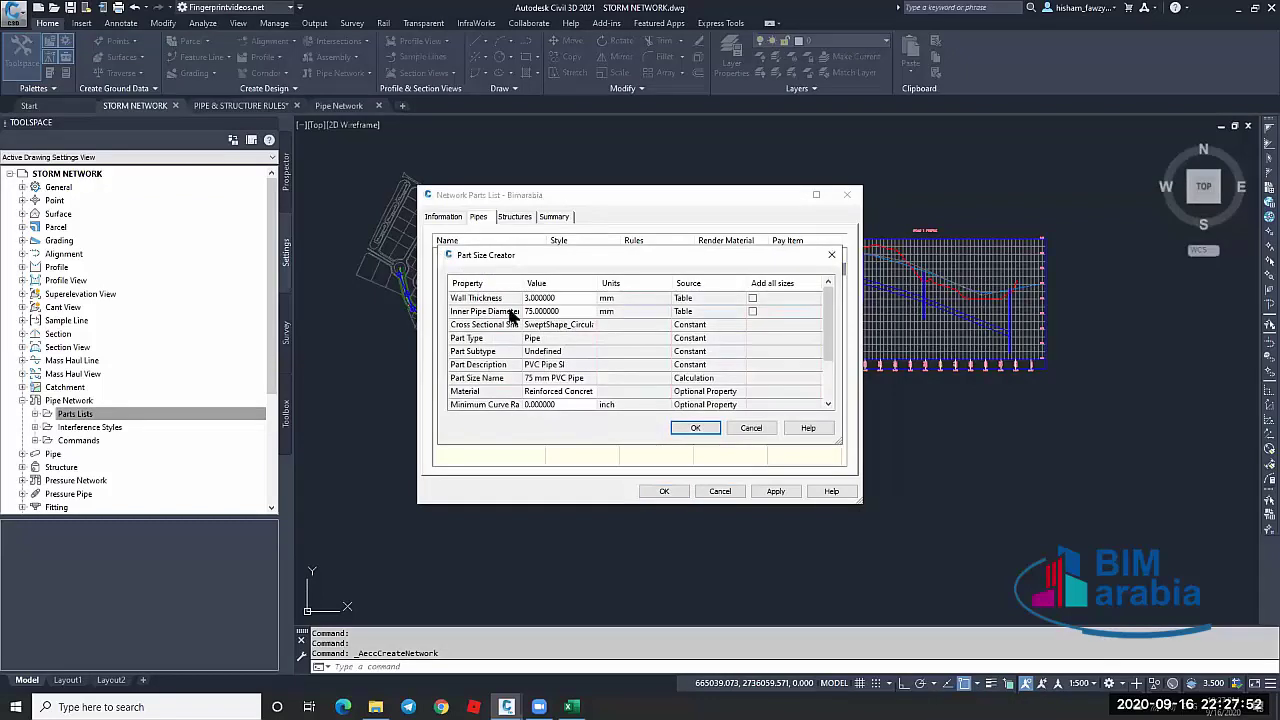
left_click(497, 316)
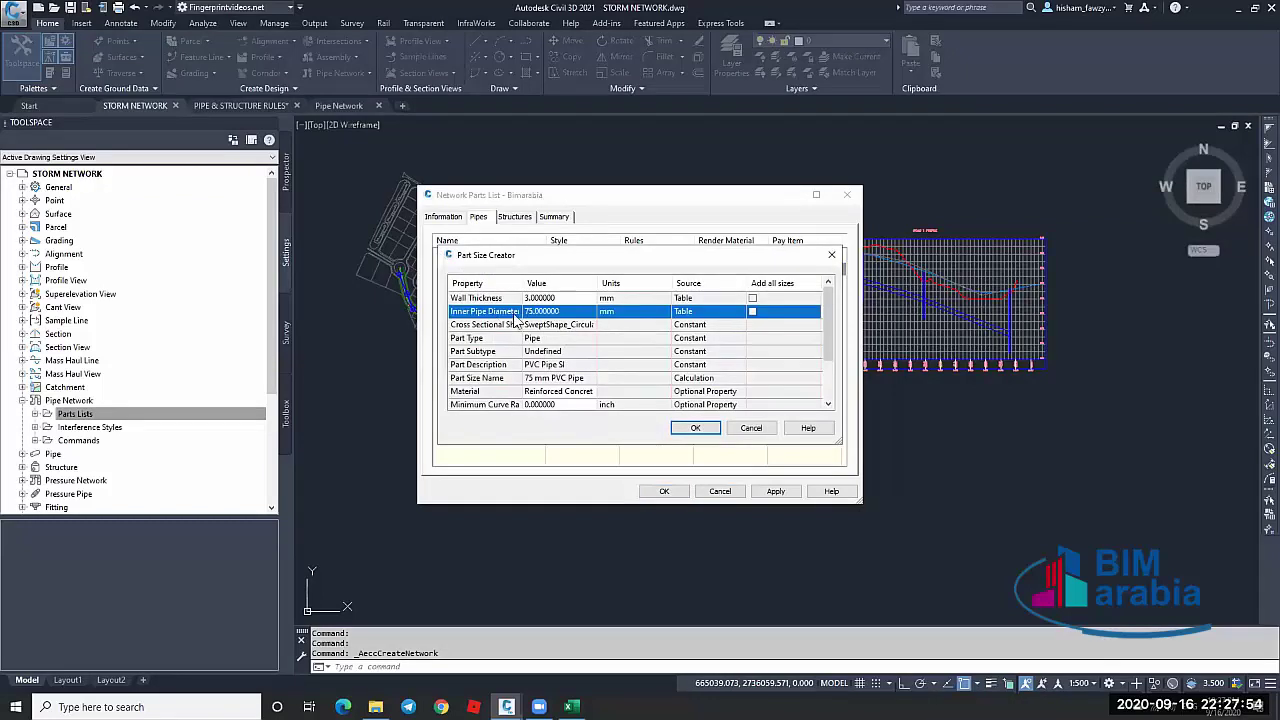
left_click(545, 311)
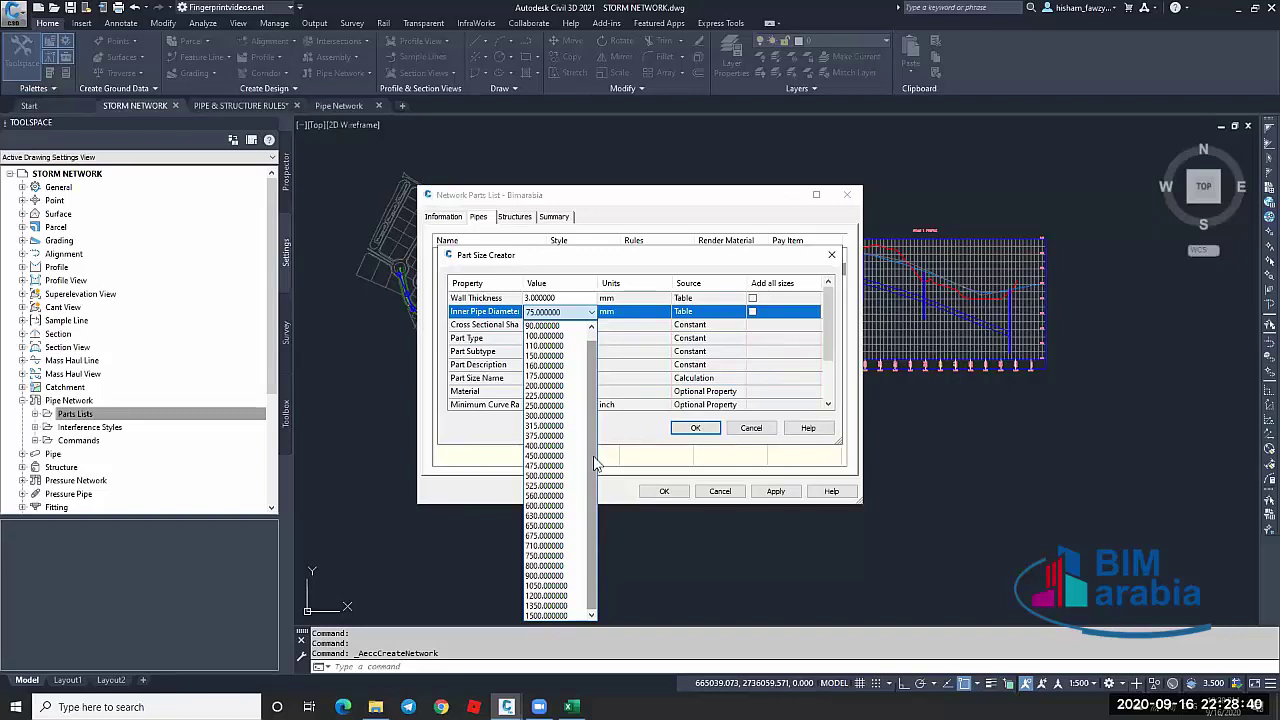
left_click(562, 336)
left_click(694, 429)
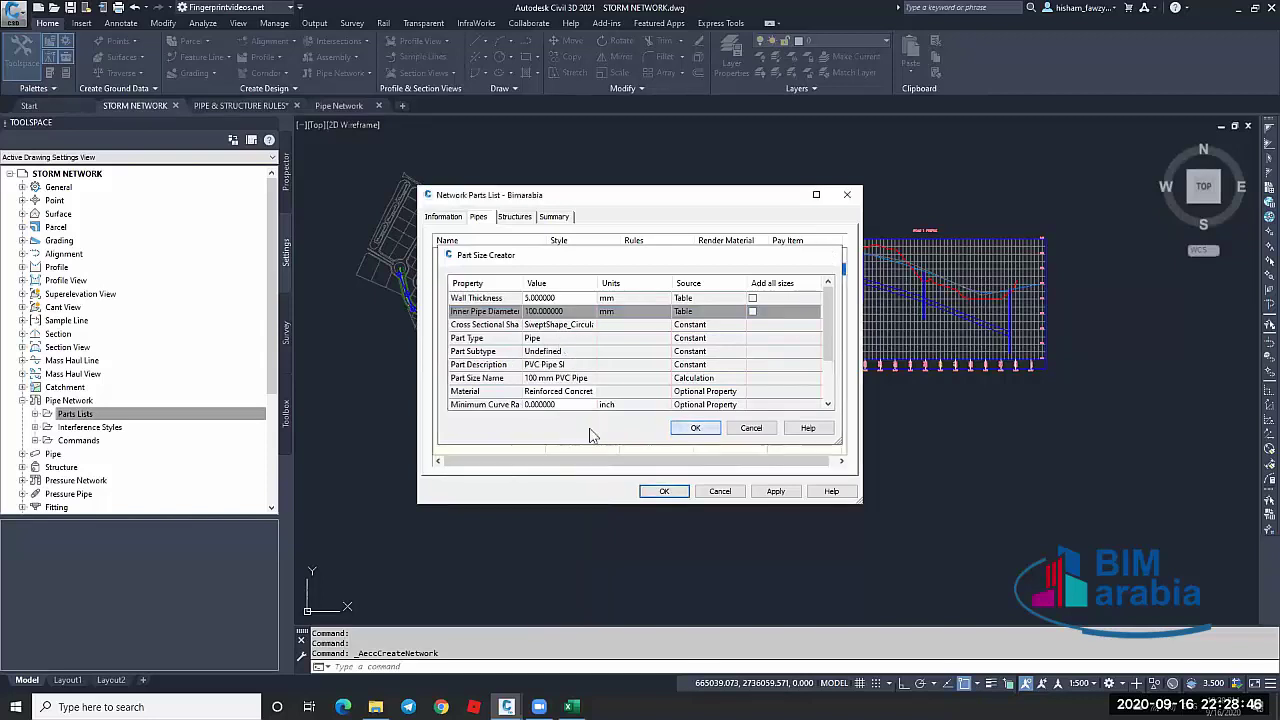
left_click(454, 270)
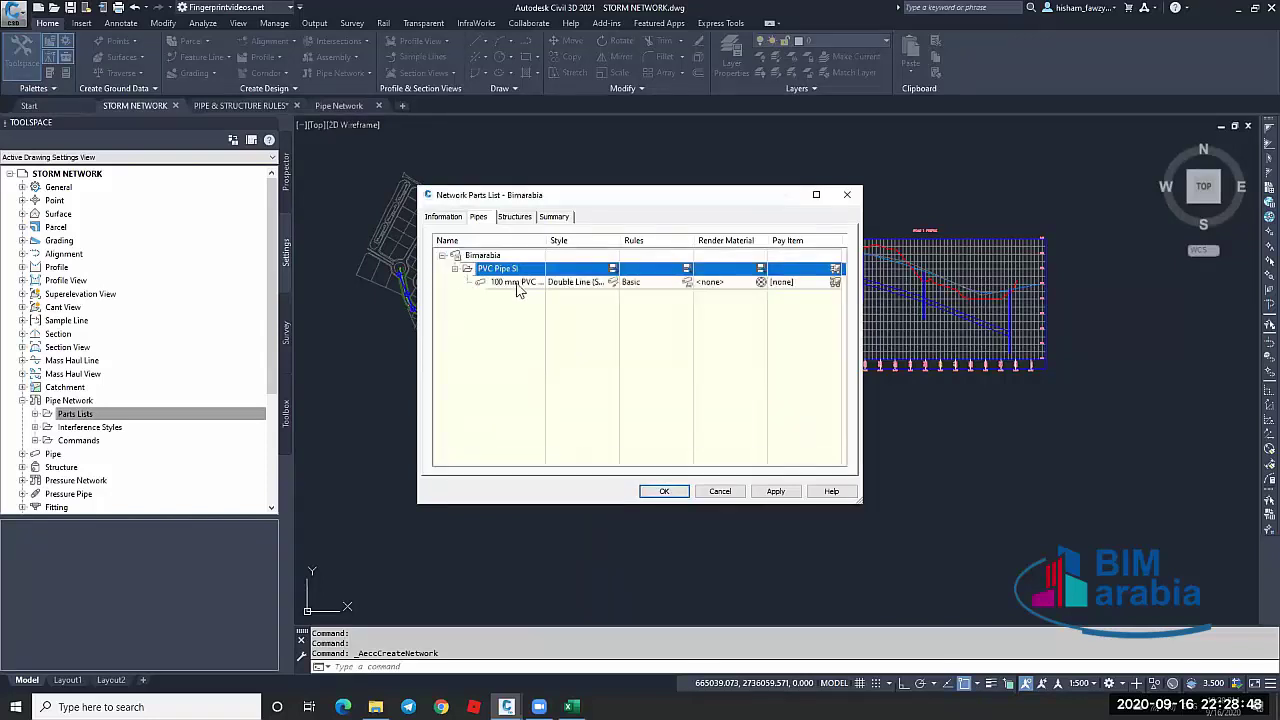
left_click(503, 285)
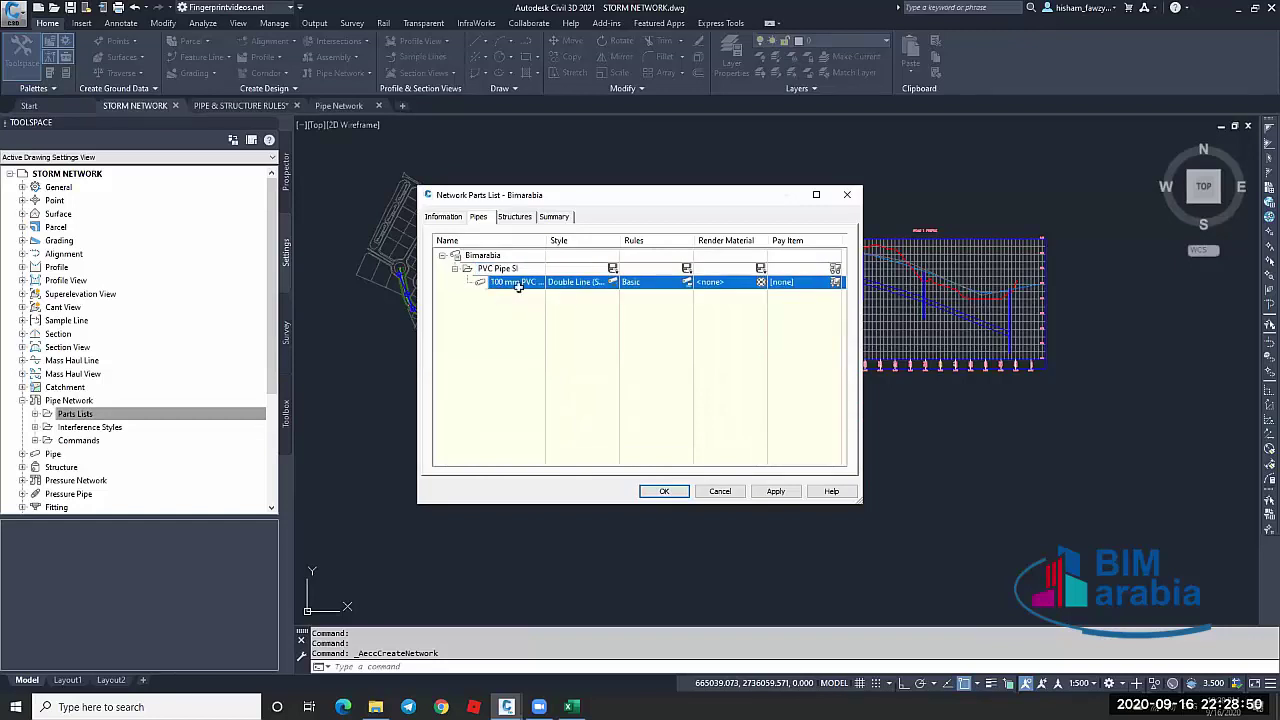
left_click(612, 281)
Add all PVC Pipe SI inner diameter sizes, 75 mm through 1,500 mm, at once
left_click(640, 271)
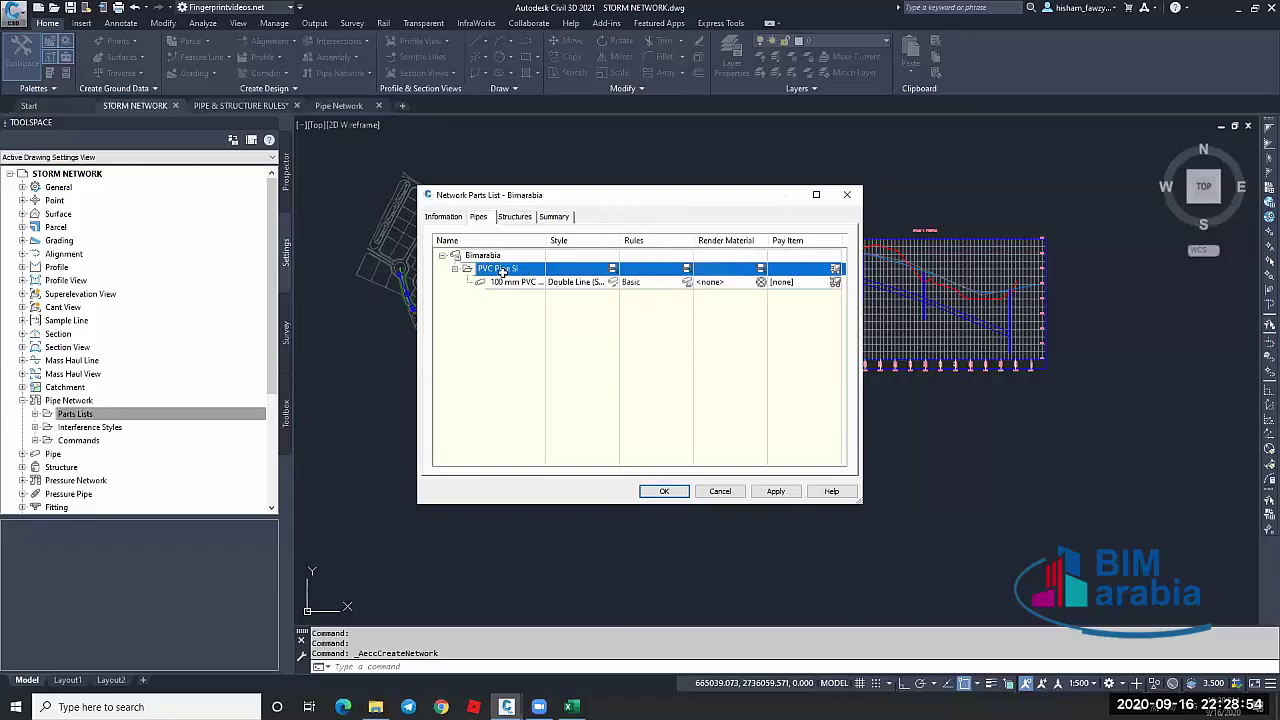
right_click(505, 270)
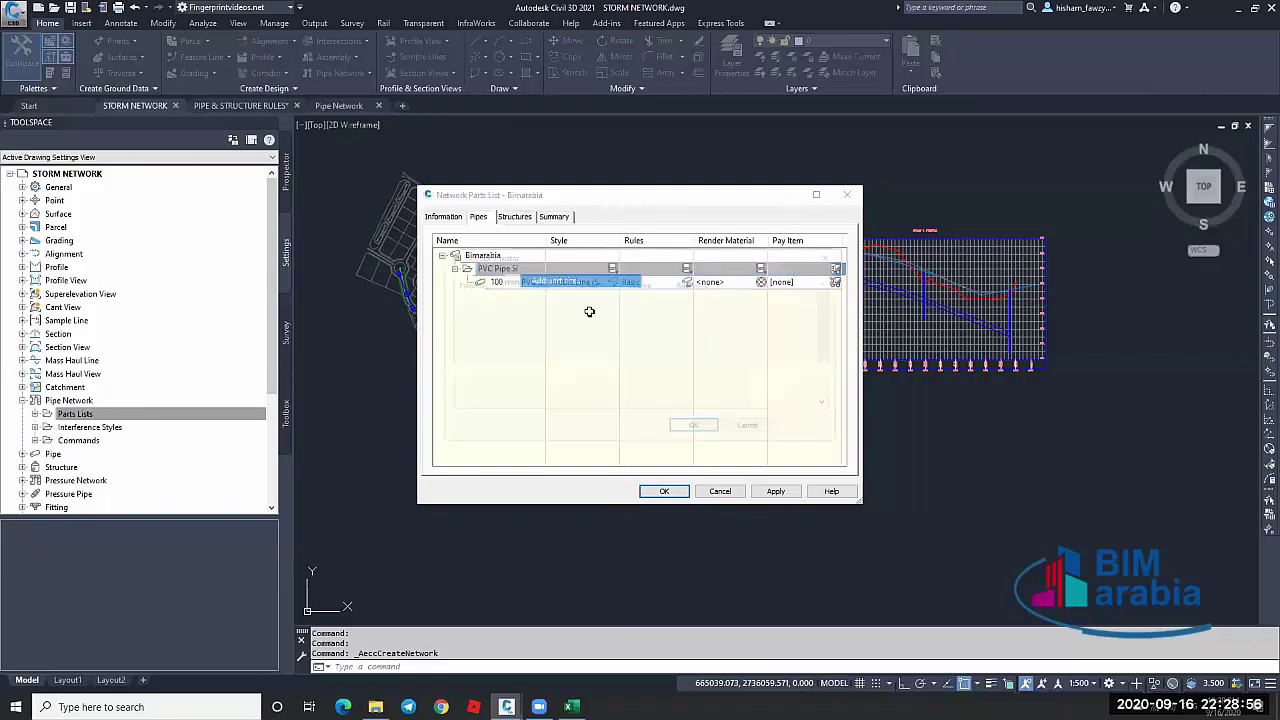
left_click(586, 312)
left_click(588, 313)
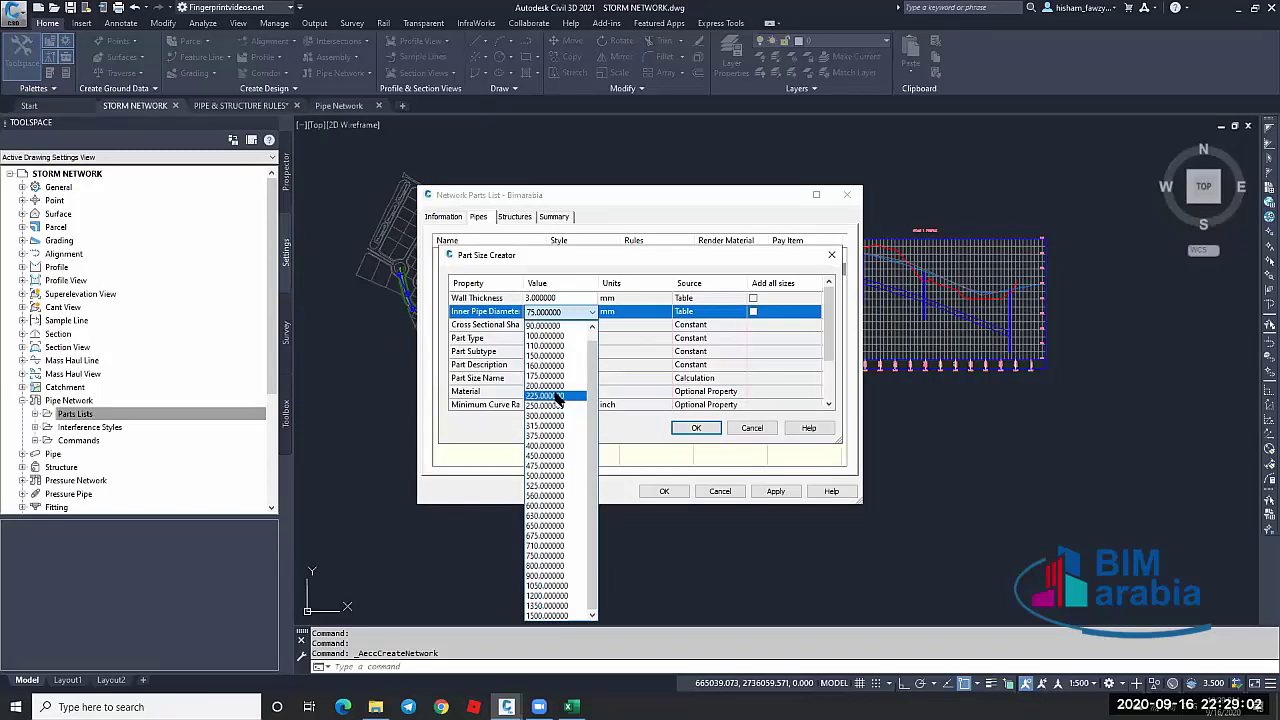
left_click(566, 316)
left_click(752, 312)
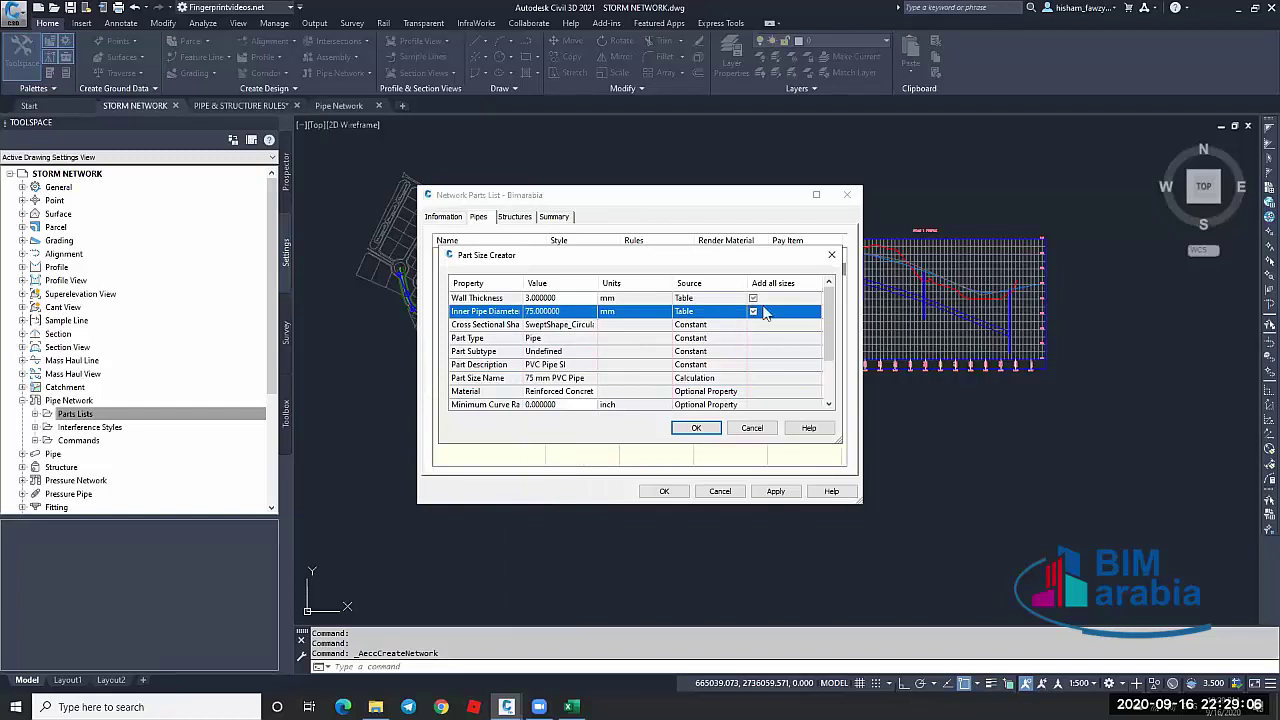
left_click(698, 429)
scroll(537, 326, "down", 5)
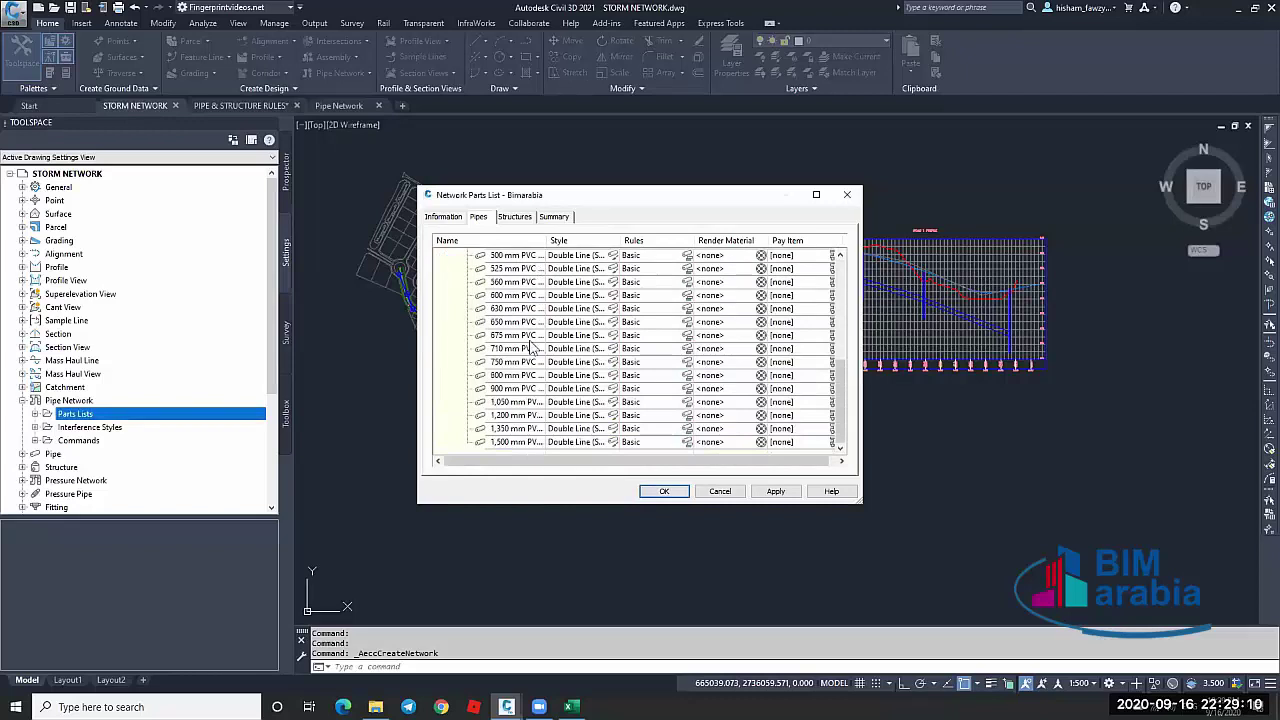
Select the 630 mm to 1,500 mm PVC sizes and look for a delete option
left_click(528, 442)
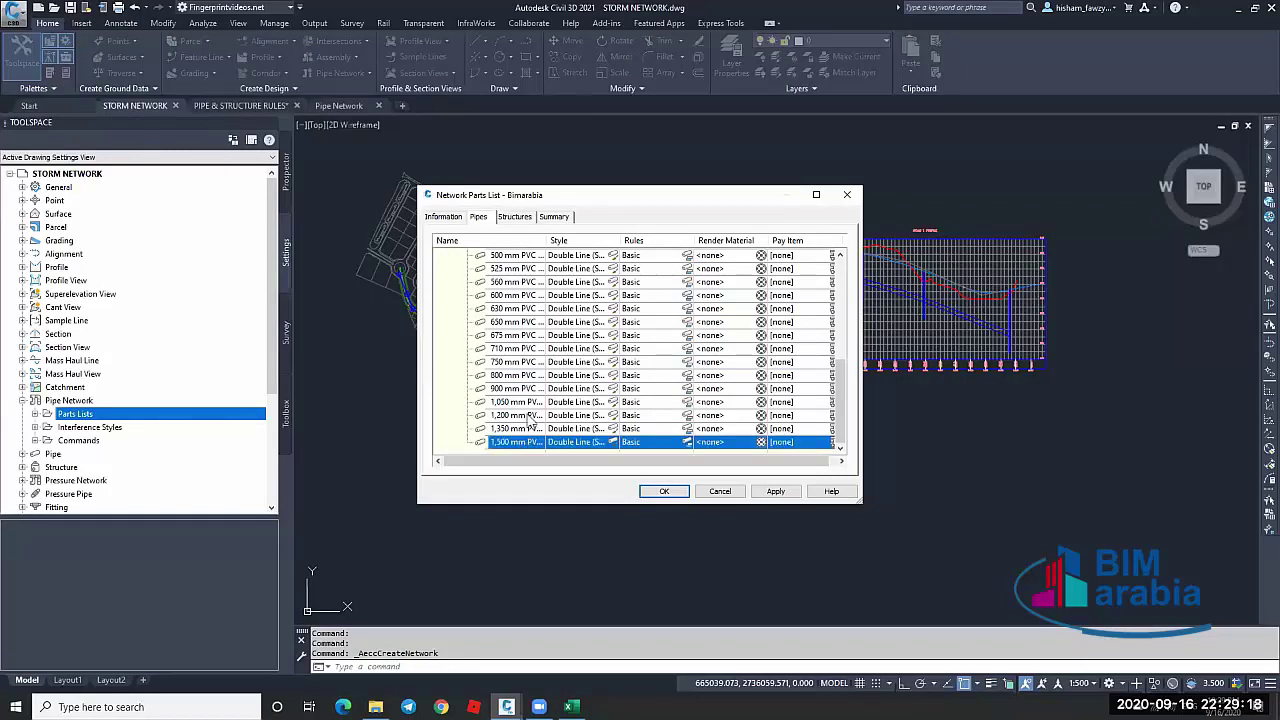
left_click(520, 310, "shift")
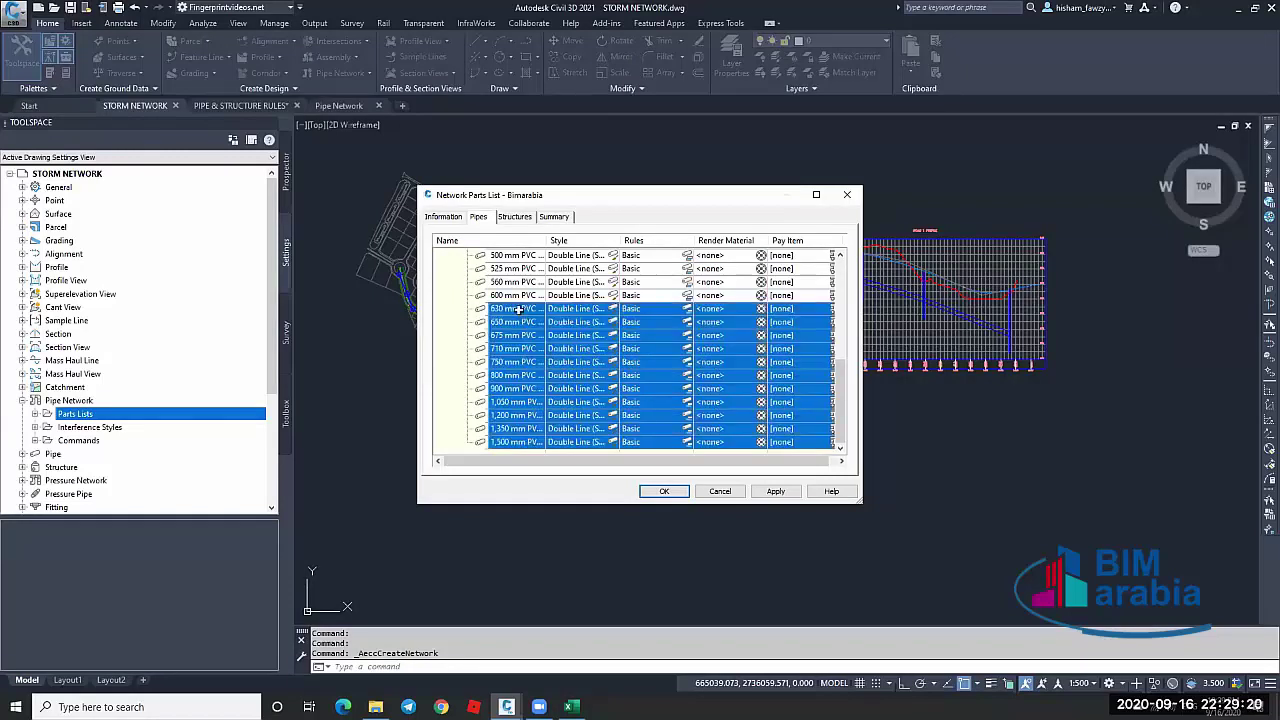
right_click(521, 314)
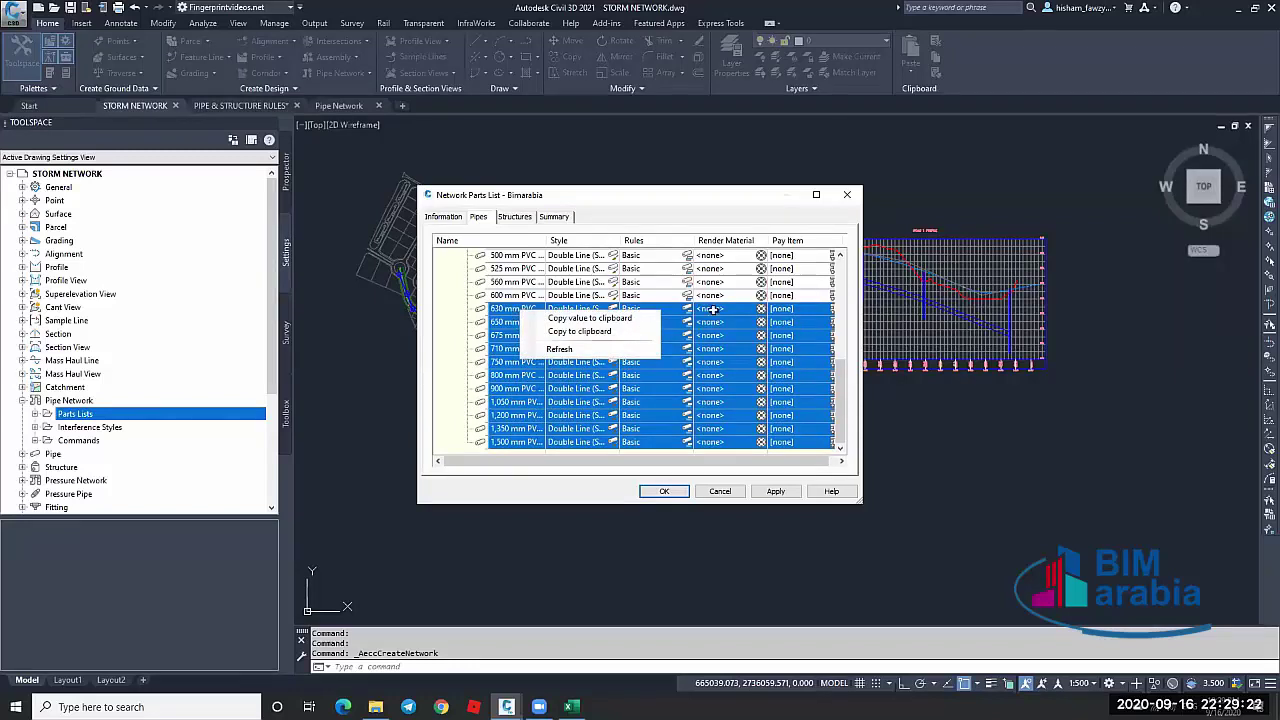
right_click(671, 311)
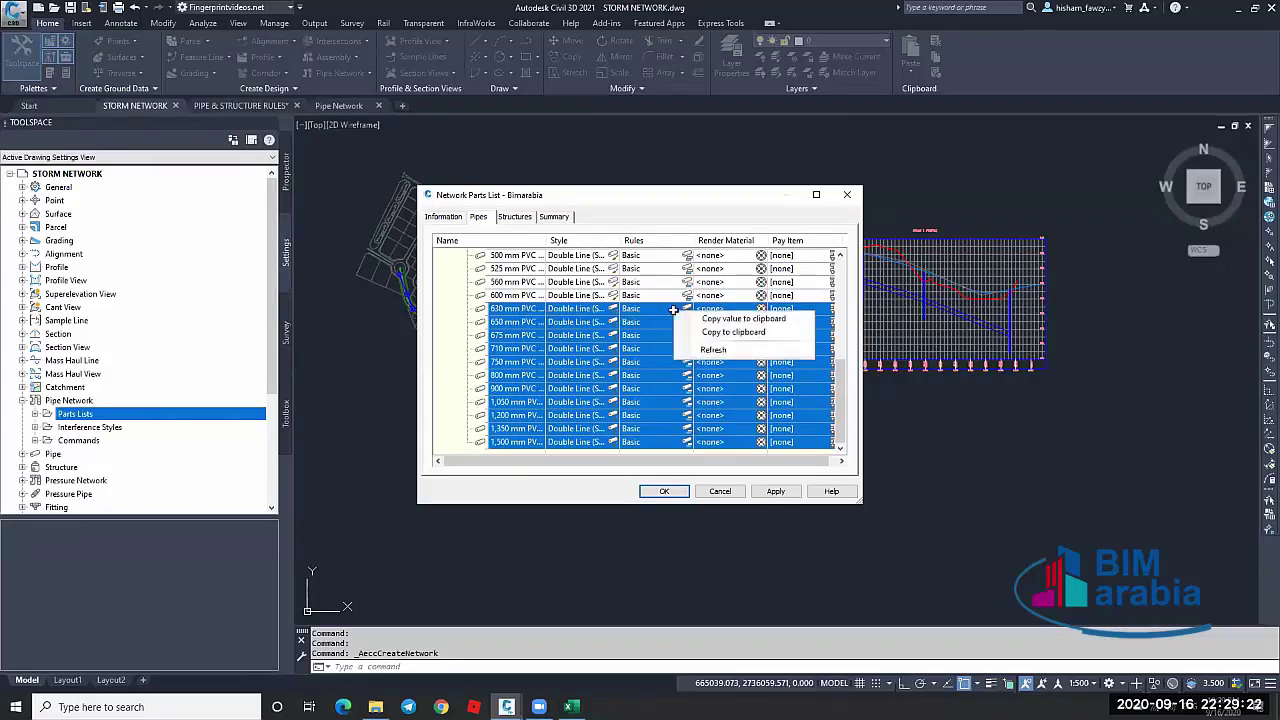
left_click(520, 309)
left_click(523, 442, "shift")
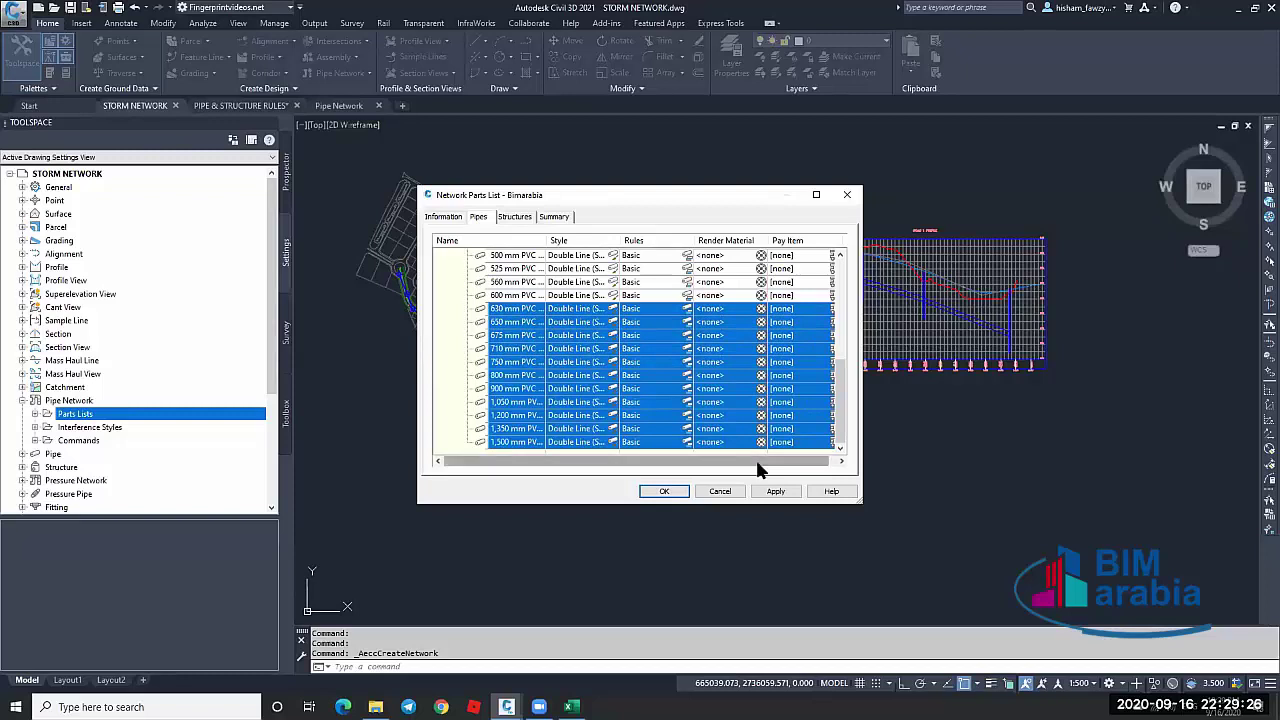
left_click_drag(687, 459, 705, 460)
right_click(547, 311)
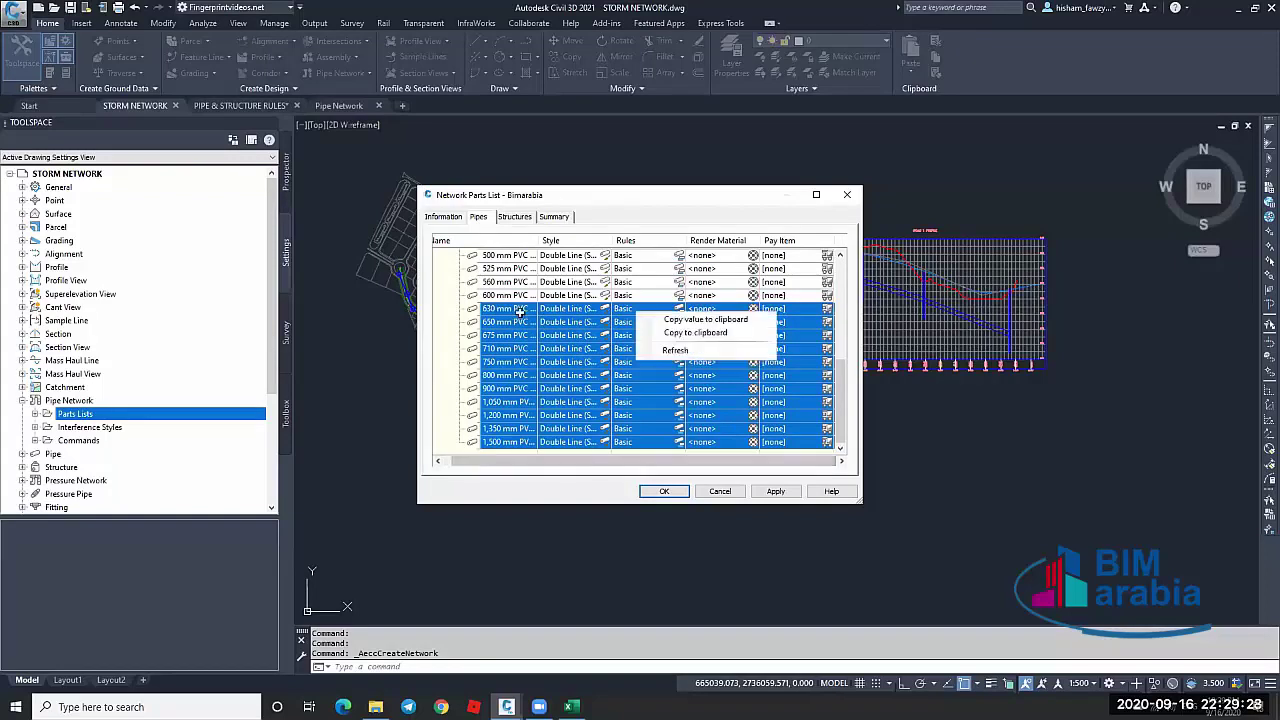
Delete the 630 mm PVC pipe size
left_click(516, 310)
right_click(513, 311)
left_click(512, 321, "shift")
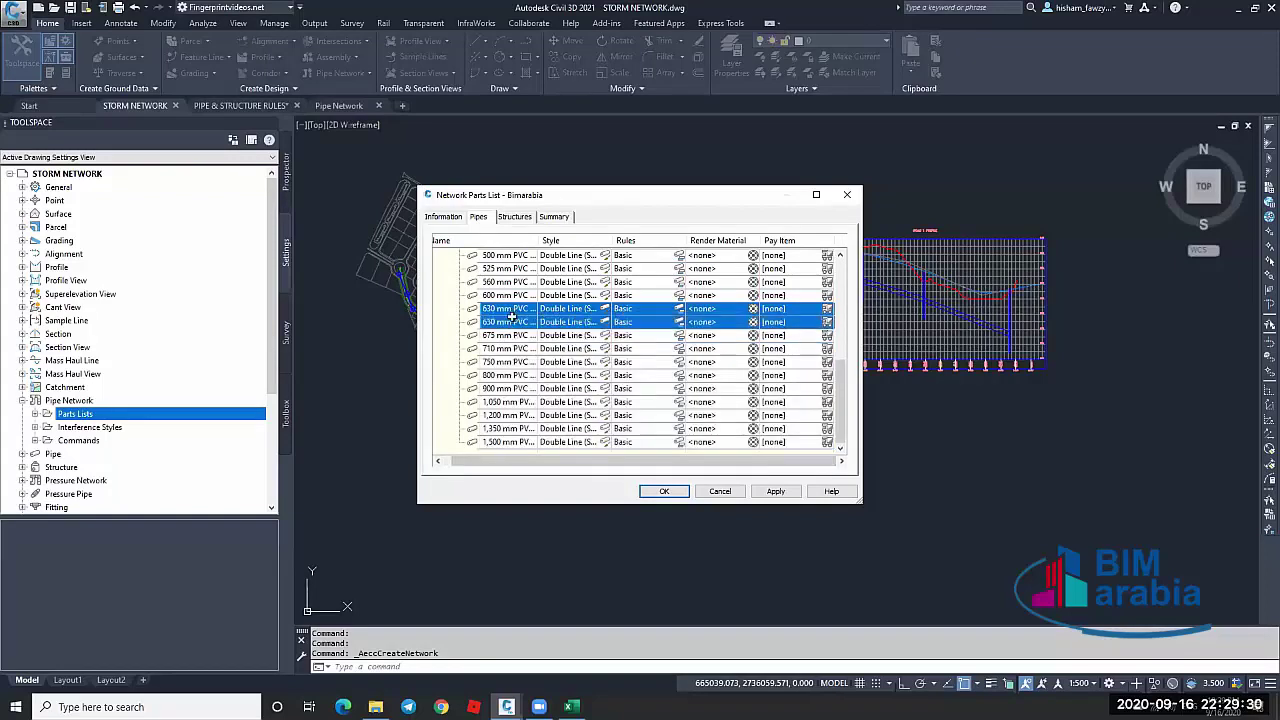
right_click(517, 323)
left_click(518, 310)
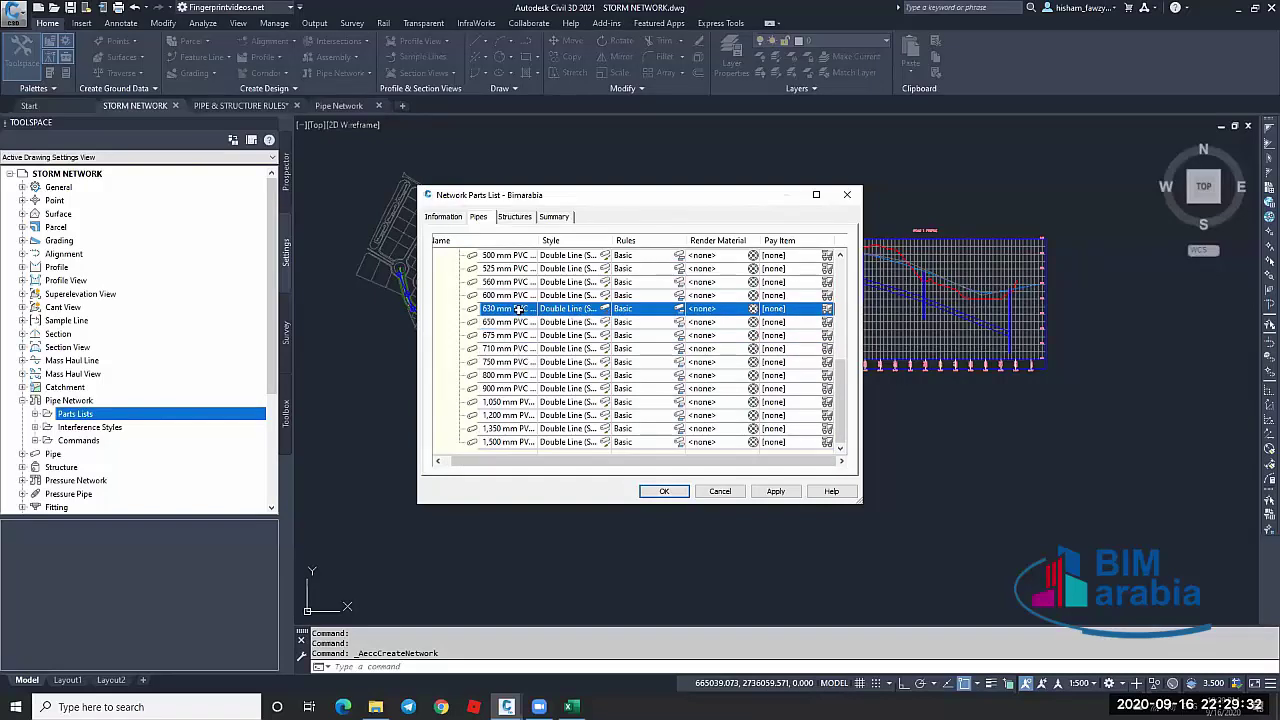
right_click(535, 311)
left_click(558, 318)
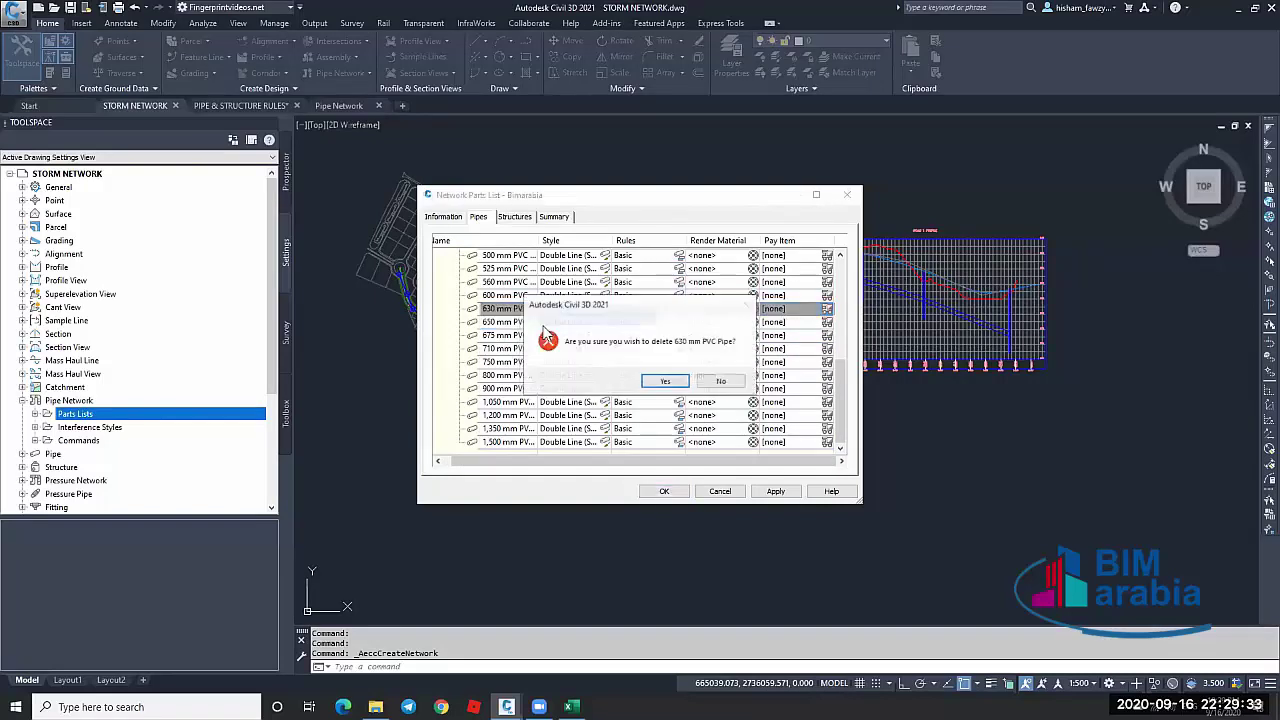
left_click(663, 382)
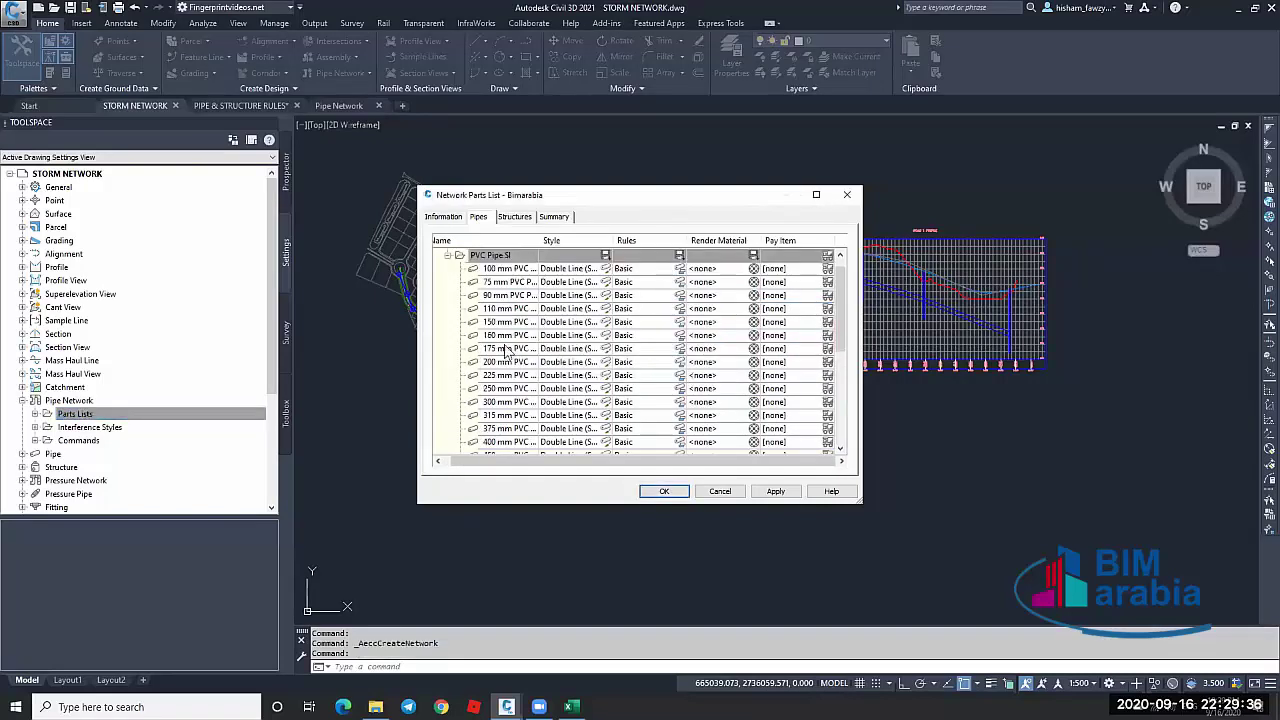
Delete the 1,500 mm PVC pipe size as well
scroll(514, 388, "down", 2)
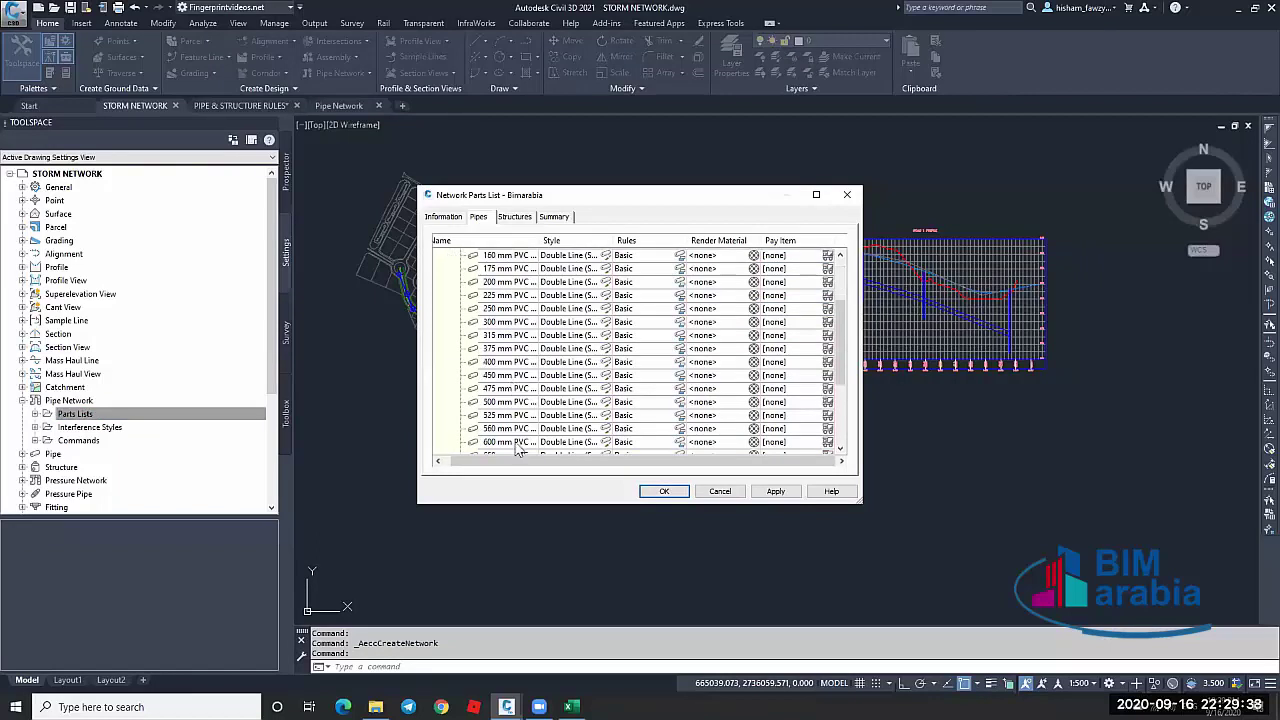
scroll(545, 442, "down", 4)
left_click(564, 444)
right_click(564, 447)
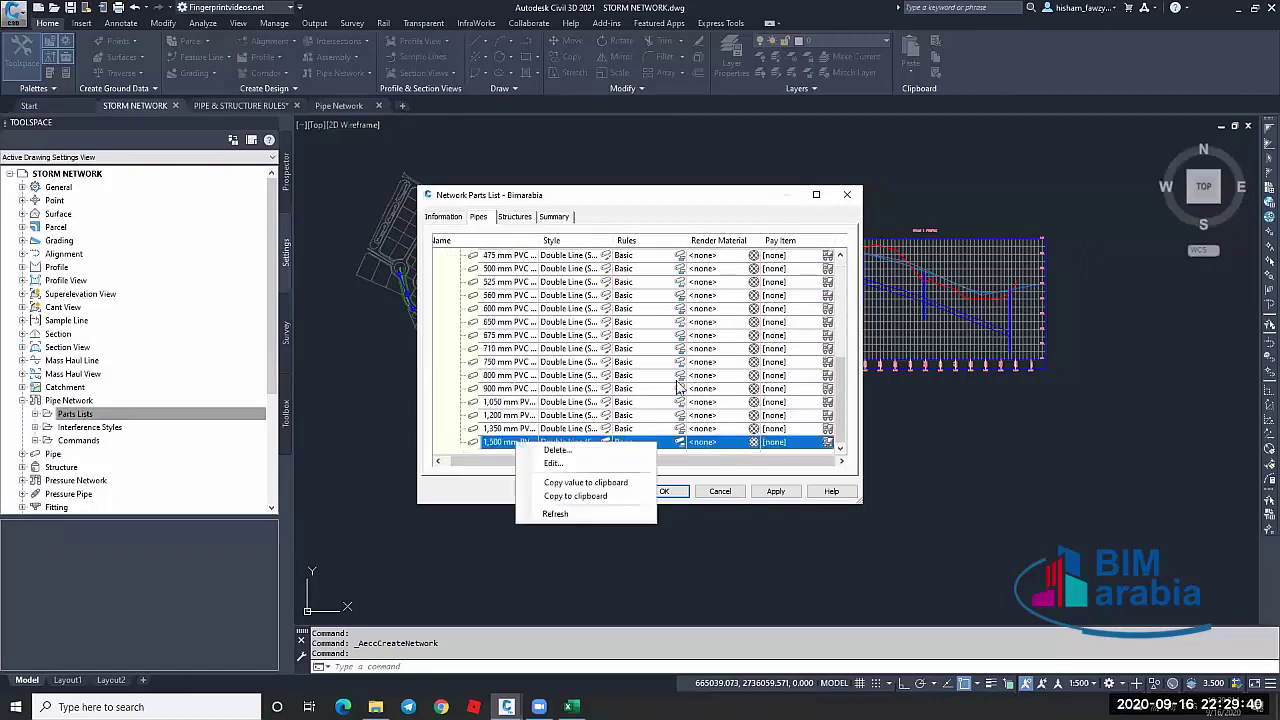
left_click(556, 449)
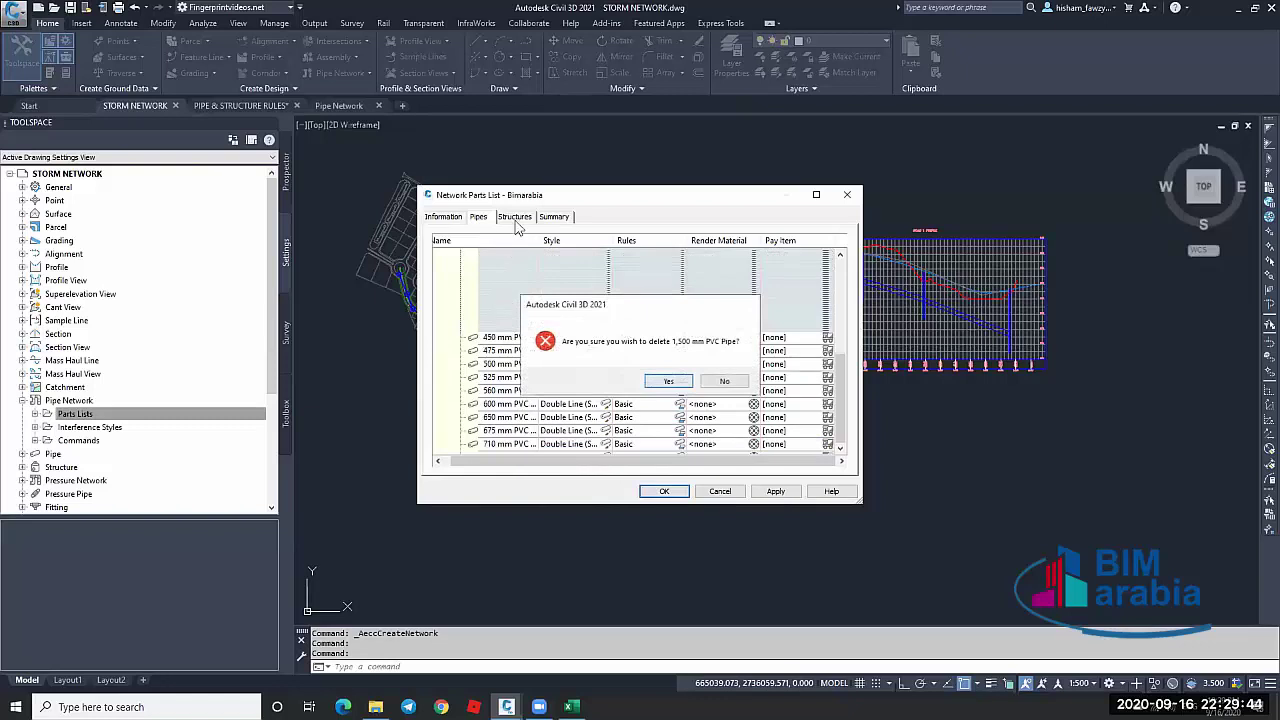
key("Return")
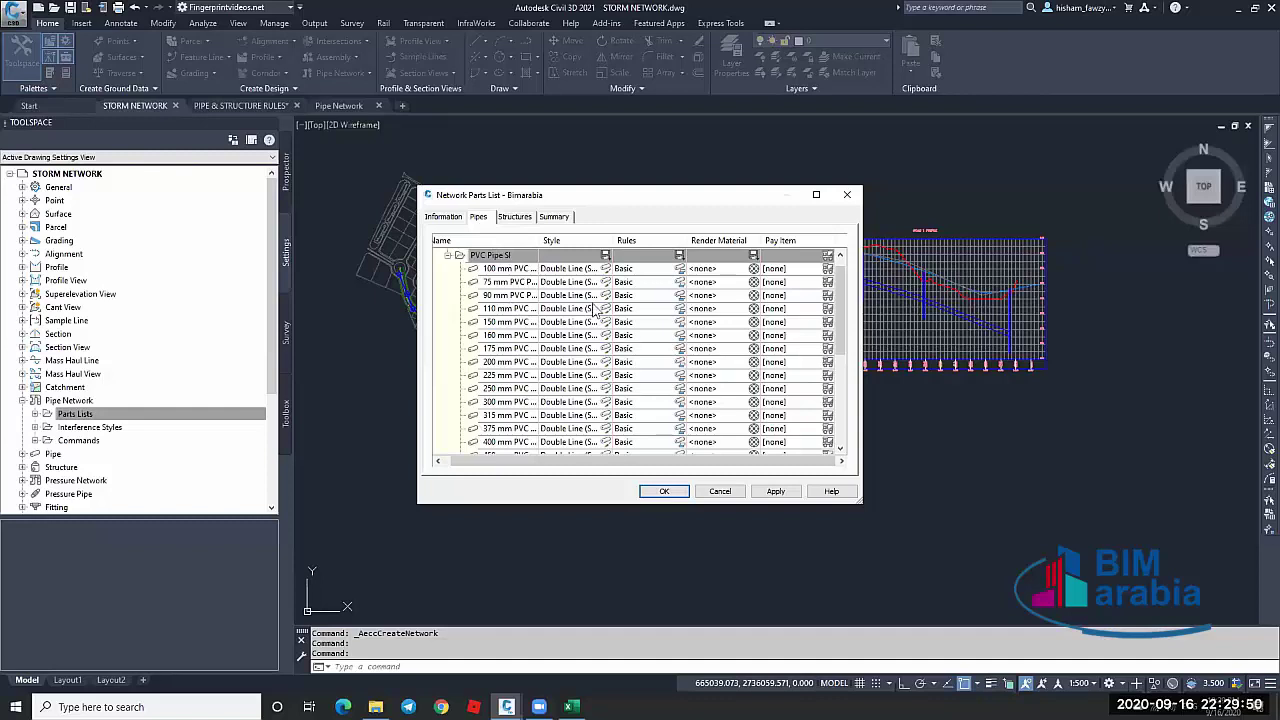
left_click(514, 216)
right_click(518, 255)
Preview inlet-outlet families like Concrete Rectangular Box Culvert Headwall SI and CMP Rectangular End Section SI
left_click(552, 261)
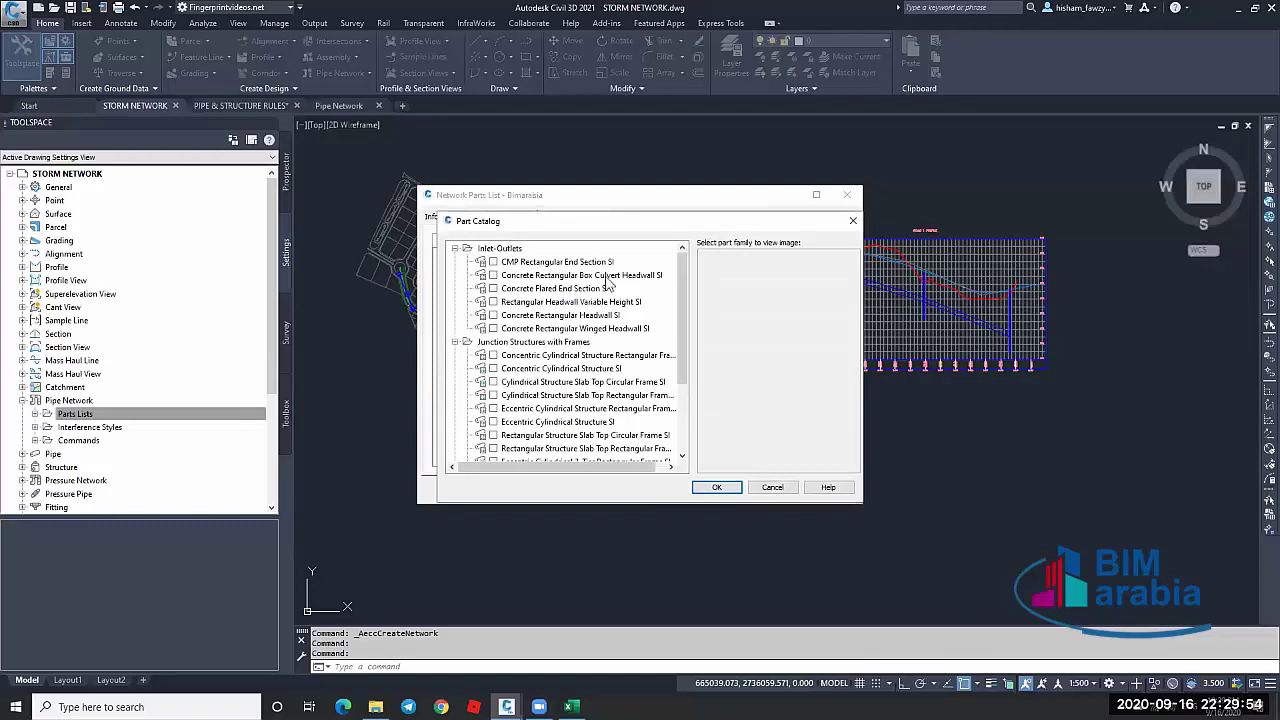
left_click(668, 278)
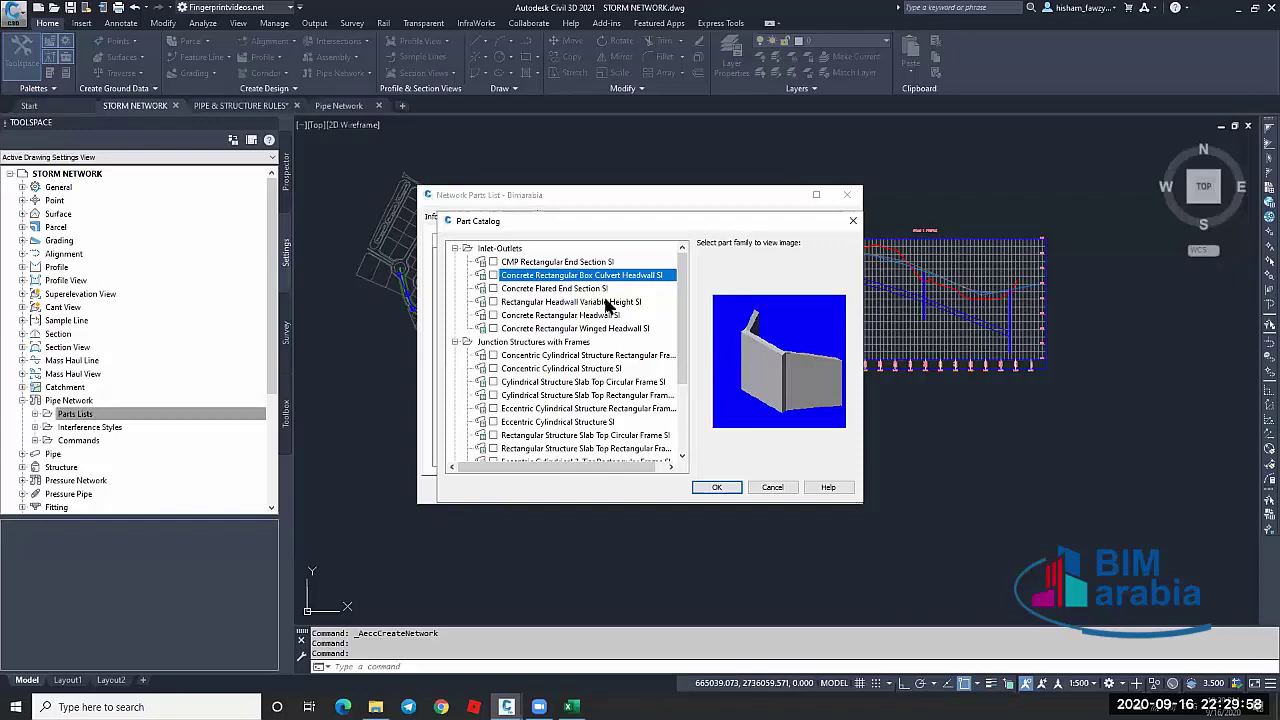
key("Down")
key("Down")
key("Down")
key("Down")
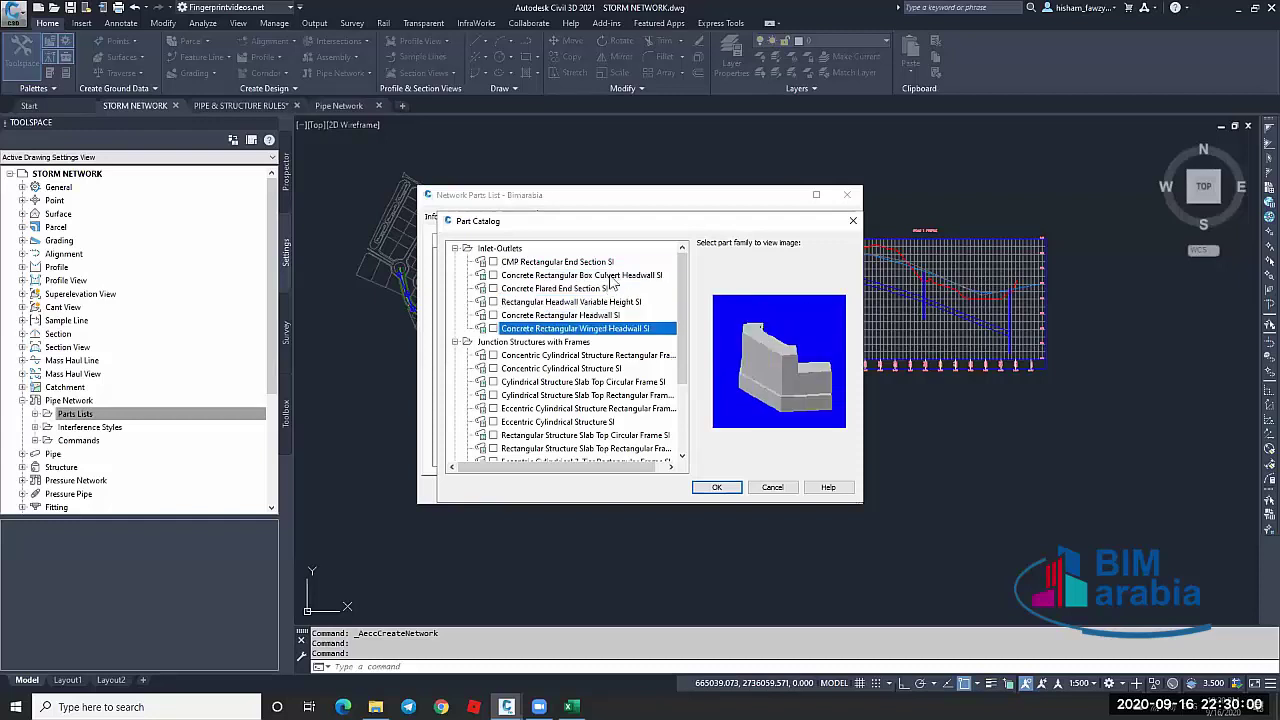
left_click(612, 276)
left_click(597, 262)
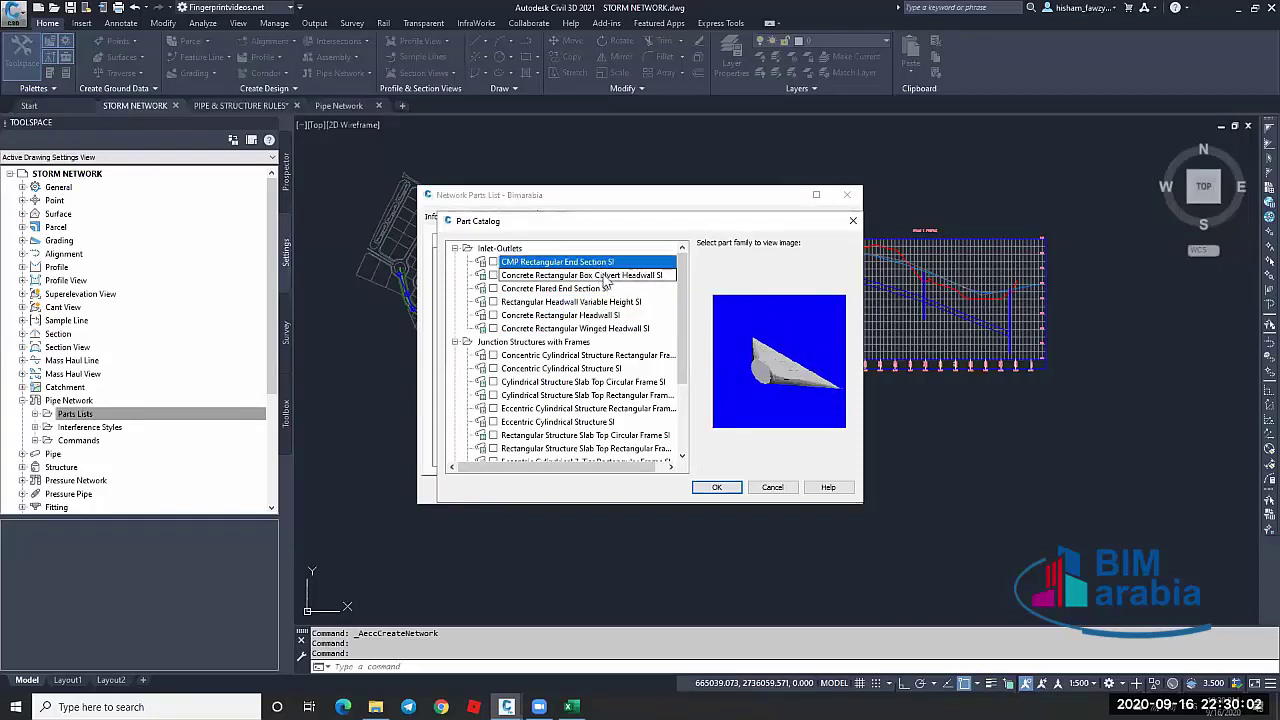
left_click(645, 276)
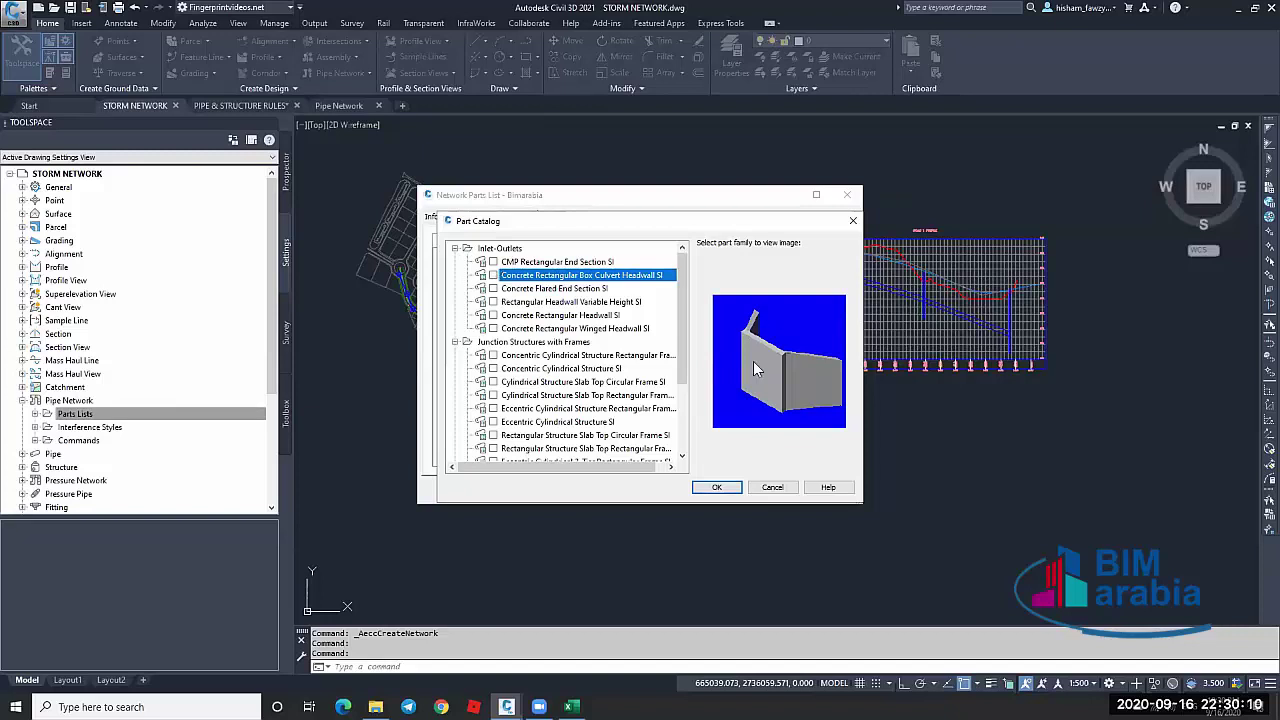
left_click(493, 275)
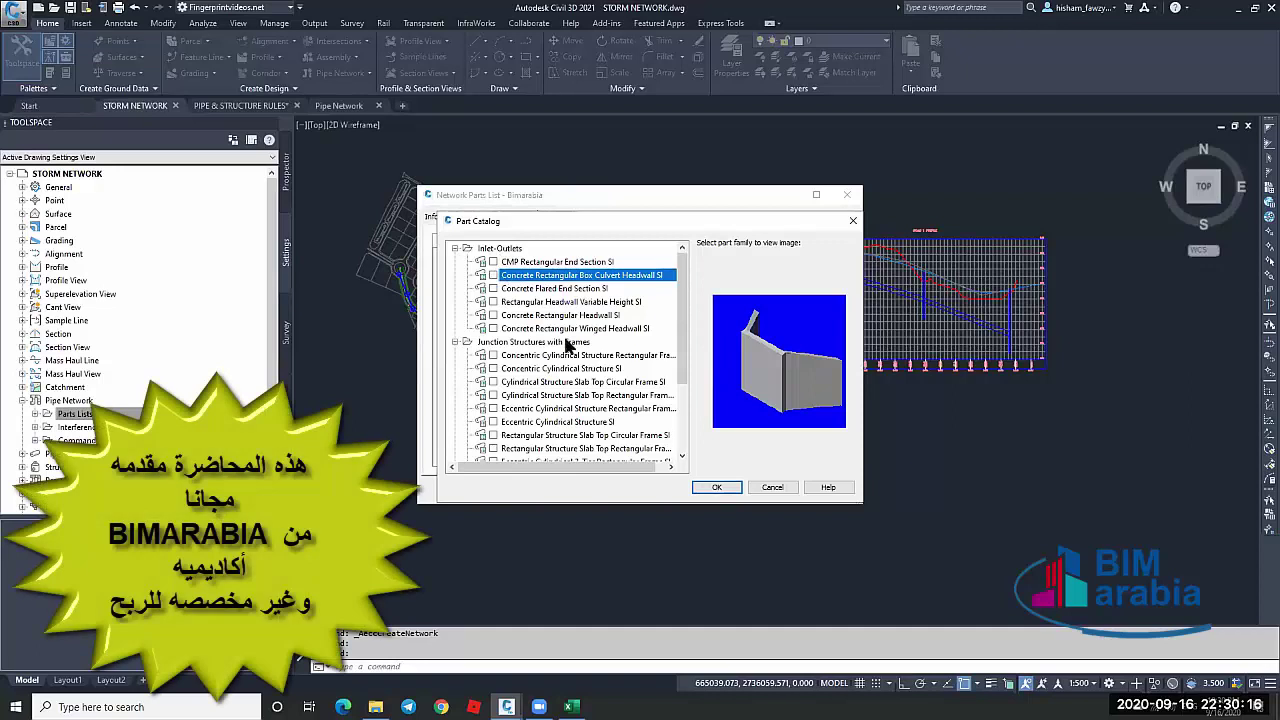
Browse Junction Structures with Frames, previewing the concentric and cylindrical structure families
scroll(576, 352, "down", 3)
scroll(579, 356, "up", 3)
left_click(504, 343)
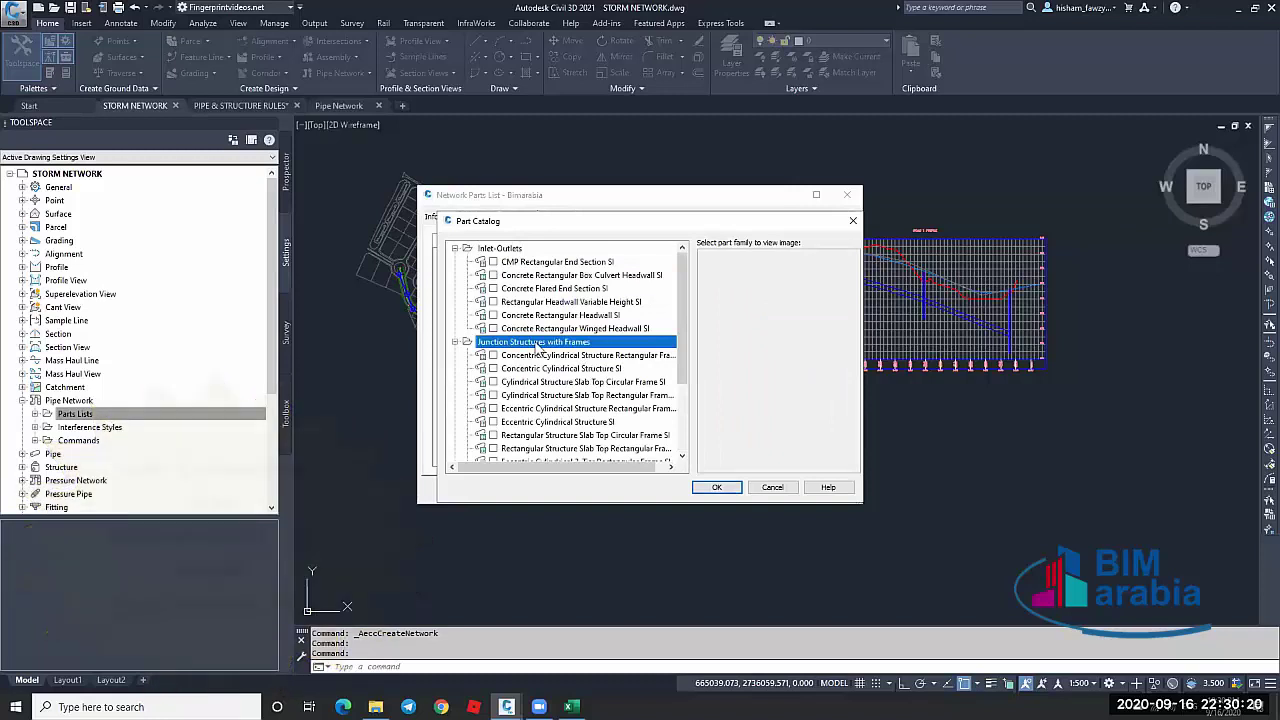
scroll(537, 347, "down", 2)
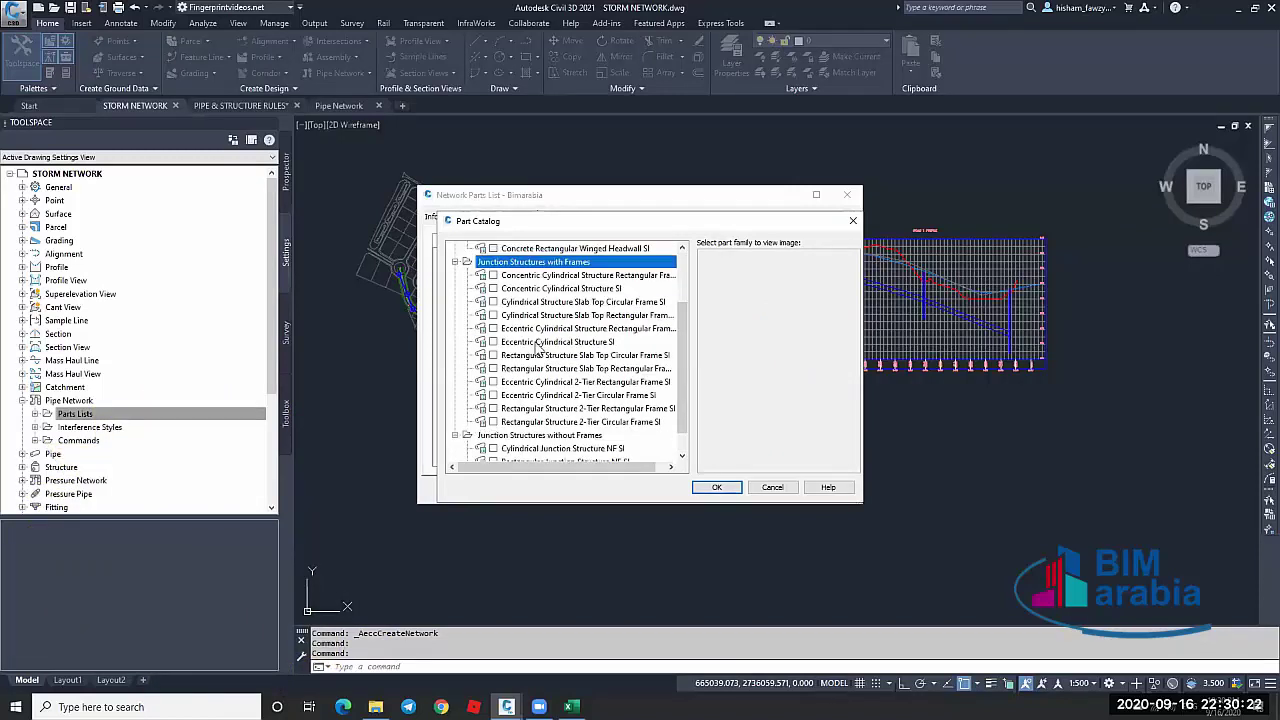
left_click(542, 276)
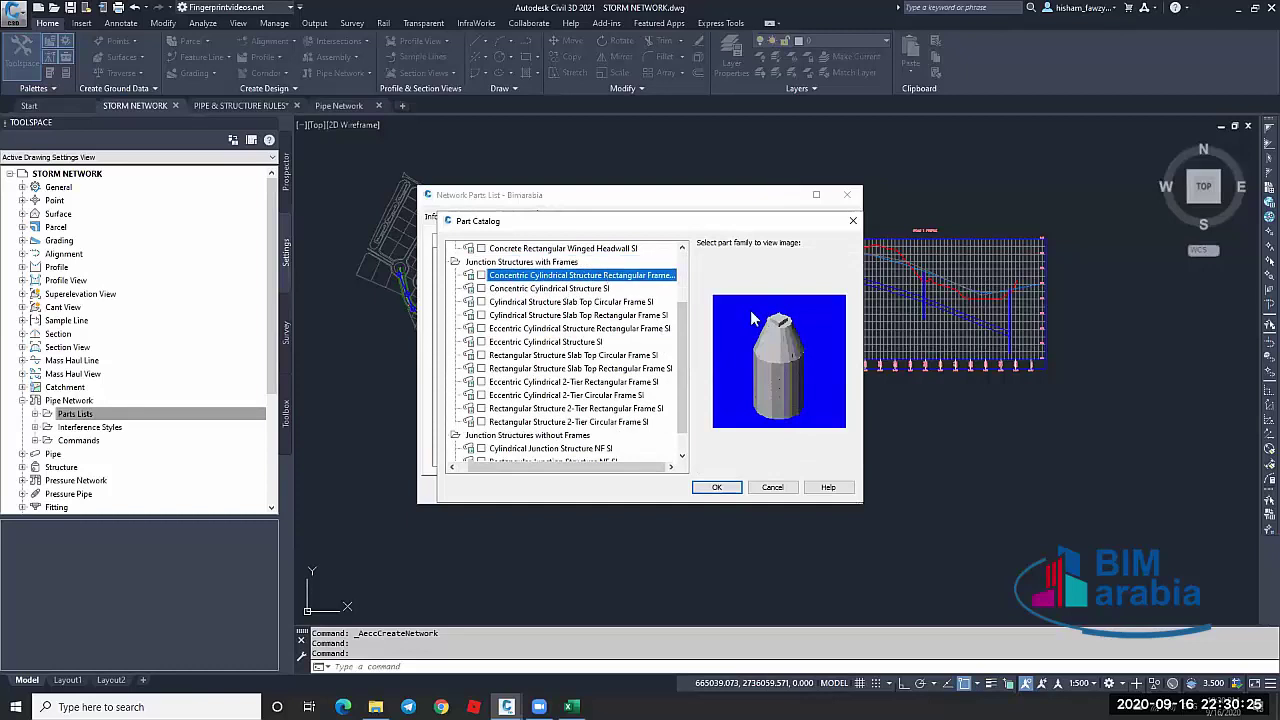
left_click(600, 289)
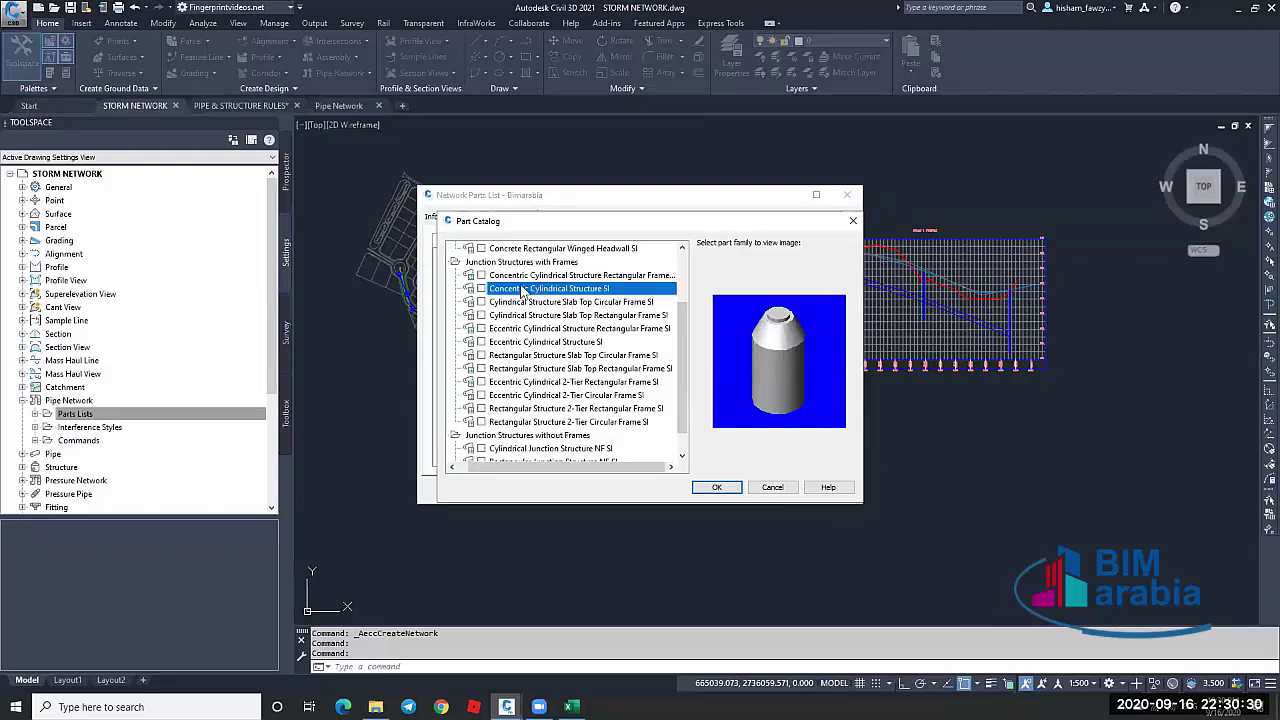
key("Down")
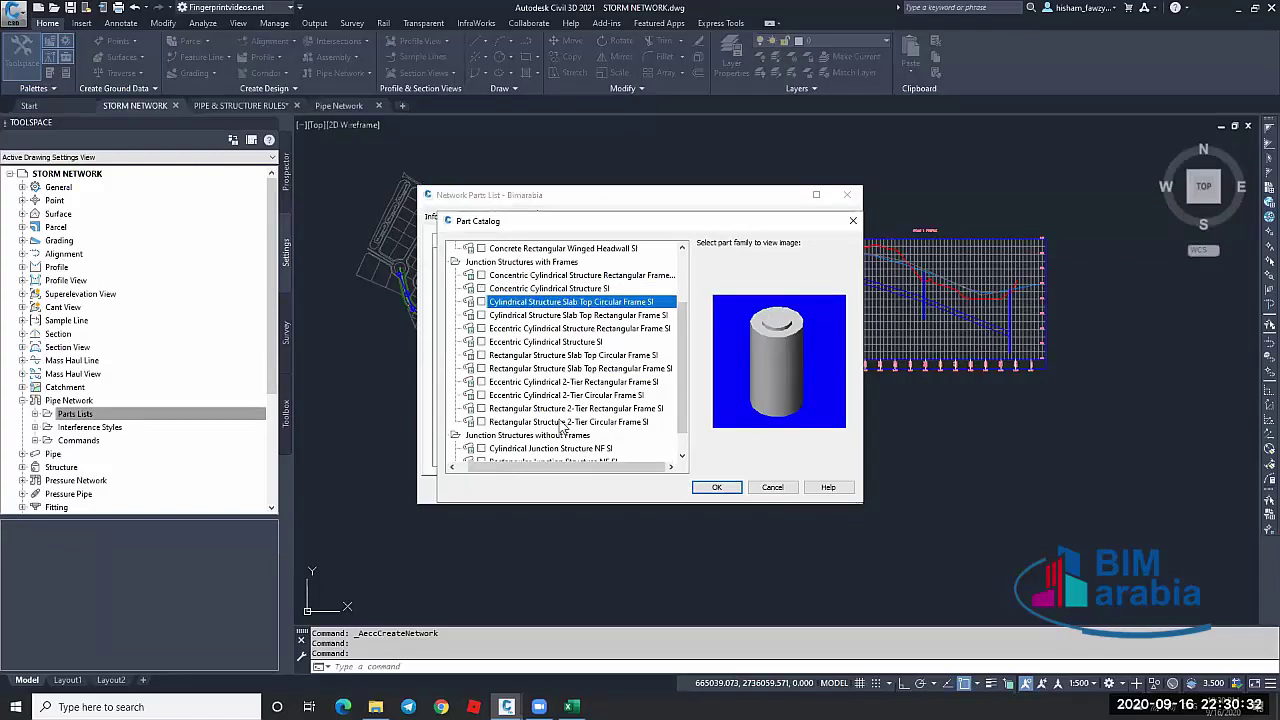
scroll(572, 445, "down", 1)
left_click(575, 448)
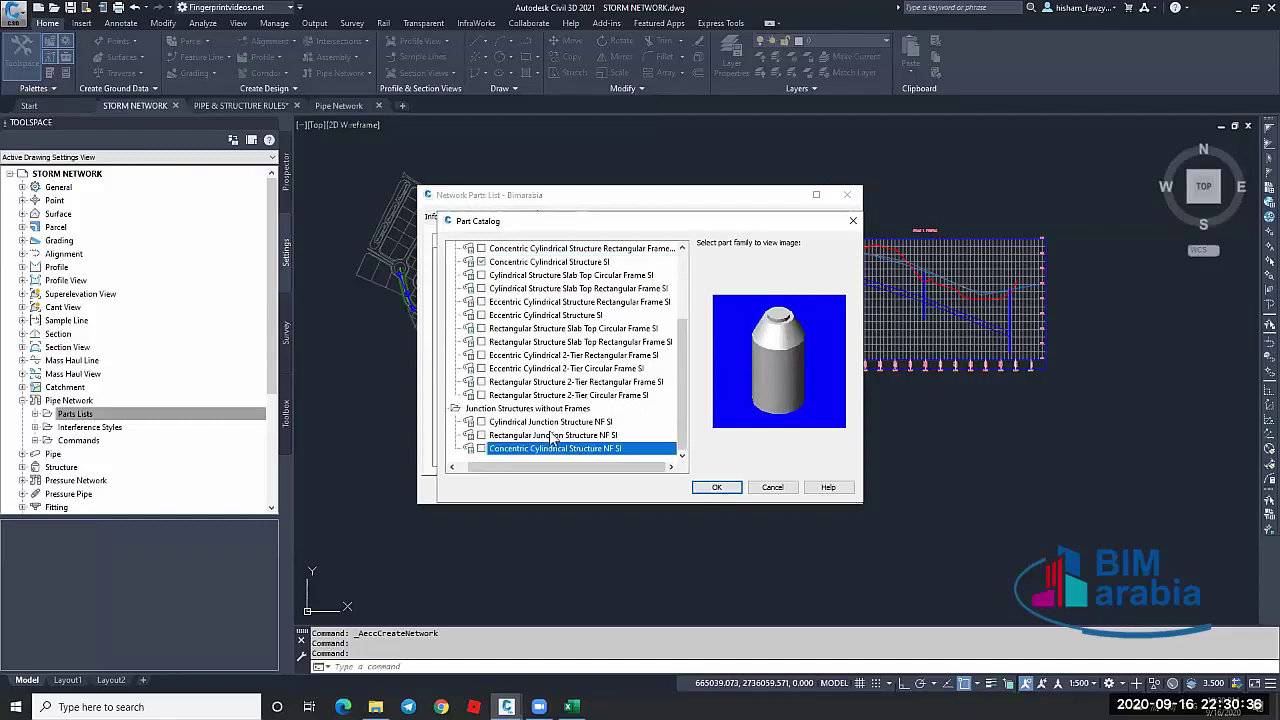
Preview the junction NF, 2-tier frame and slab top rectangular frame structures
key("Up")
key("Up")
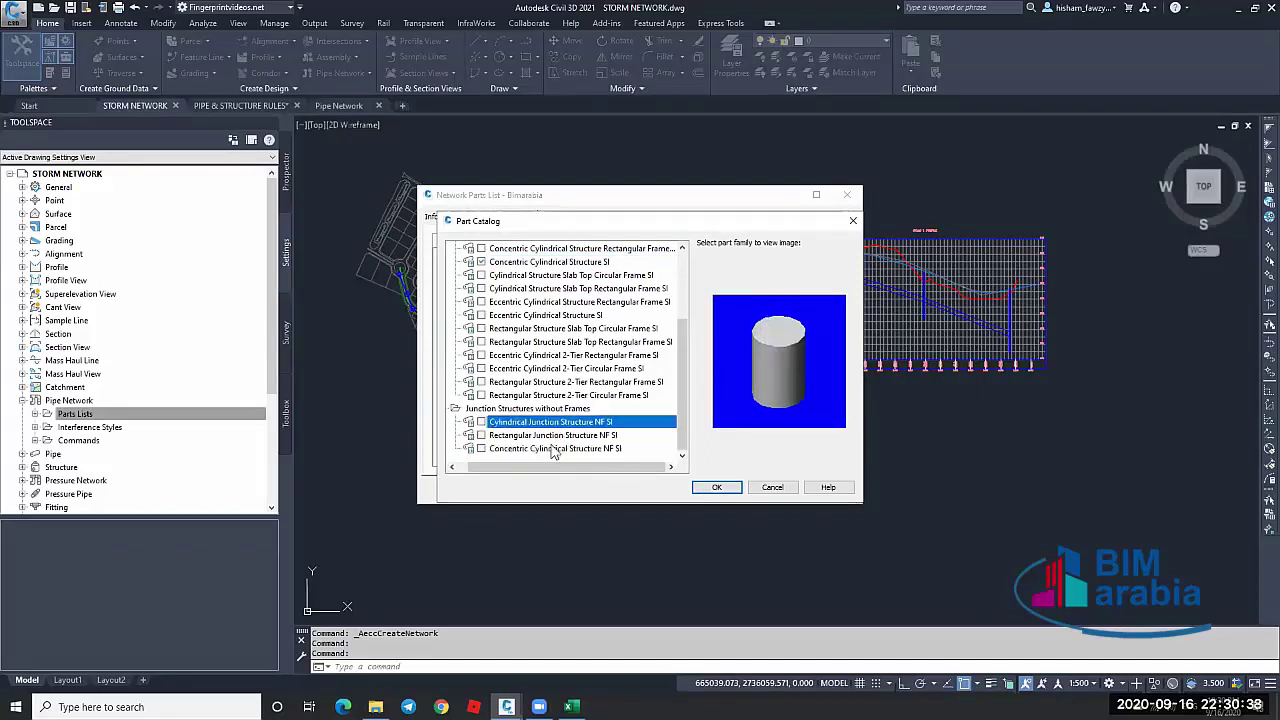
left_click(588, 449)
key("Up")
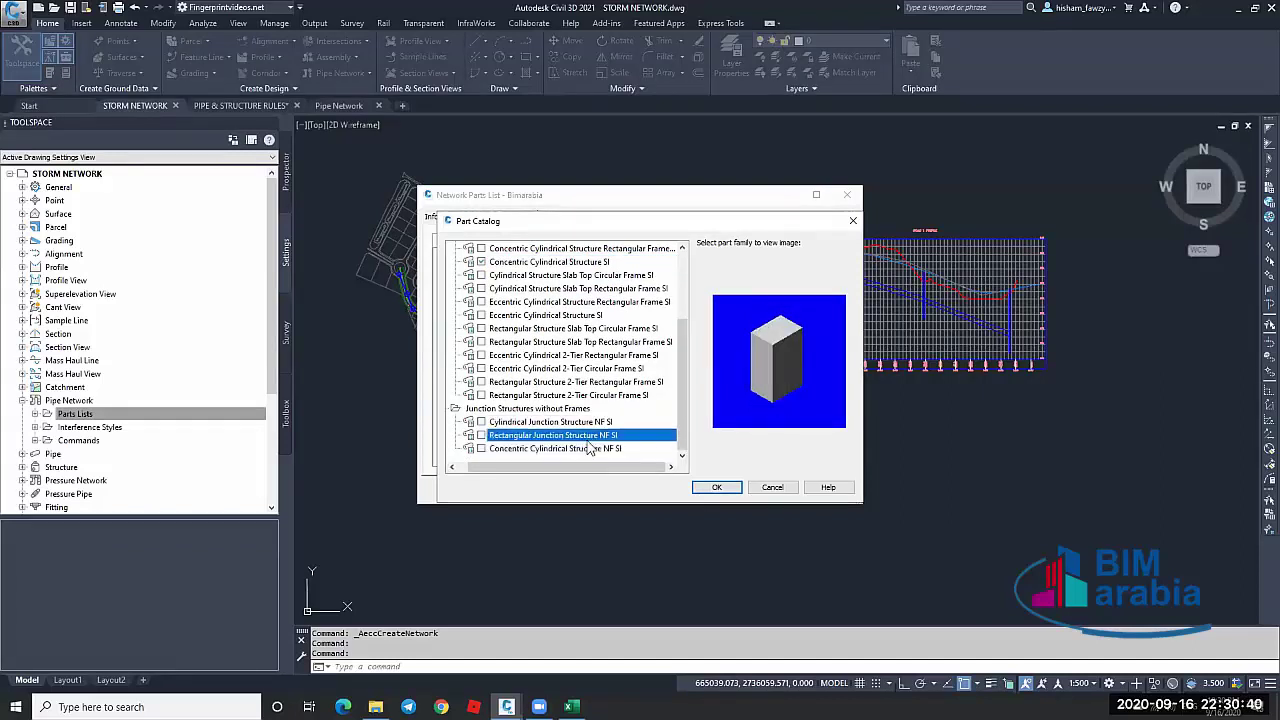
left_click(578, 395)
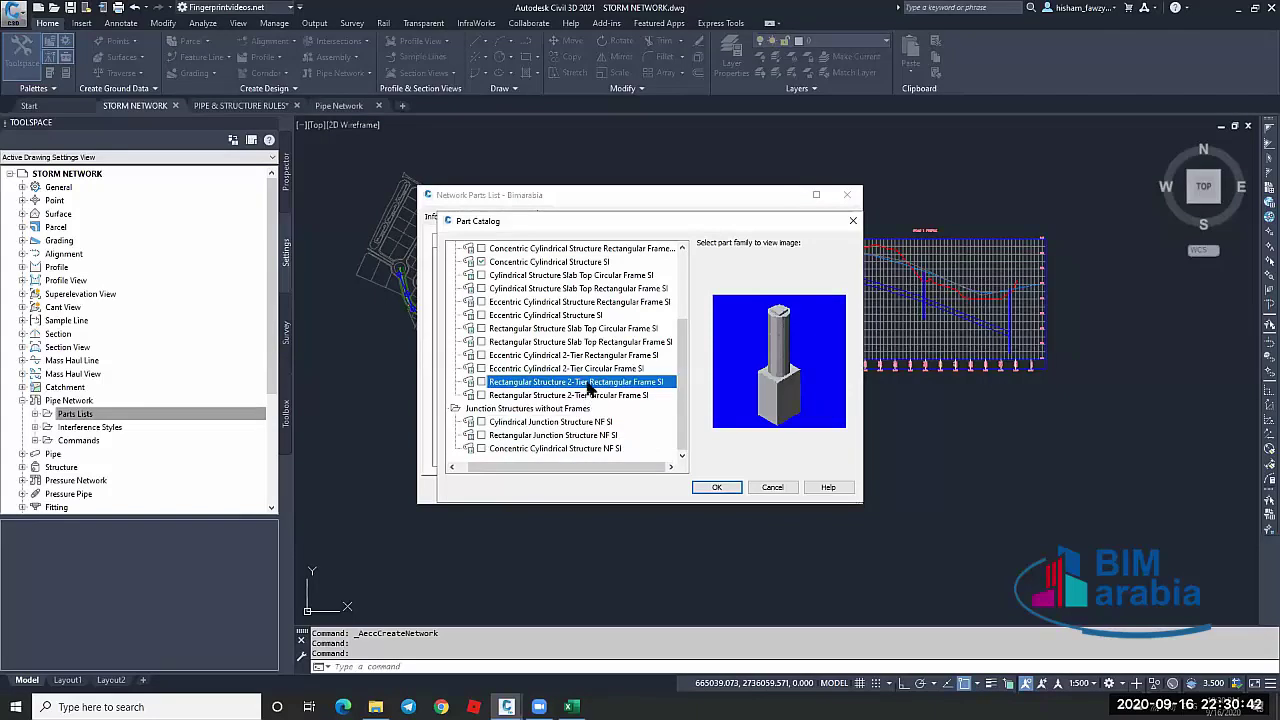
key("Up")
key("Up")
key("Up")
key("Up")
key("Up")
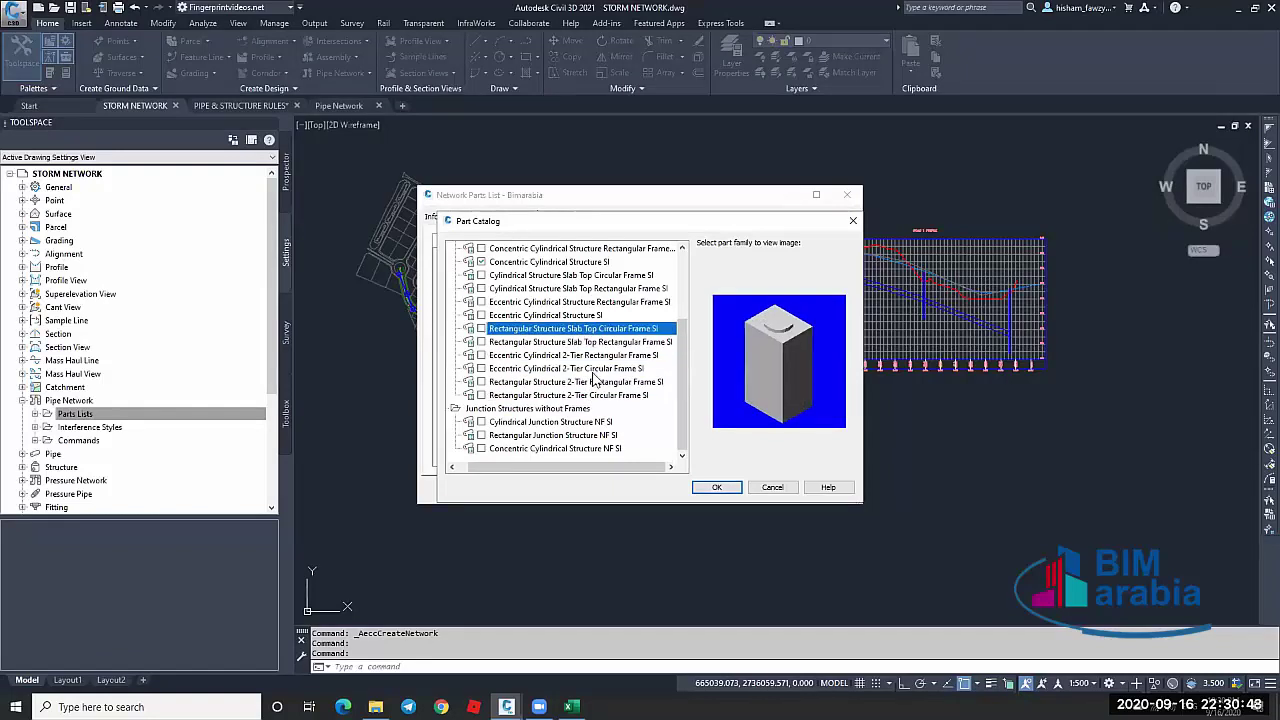
key("Down")
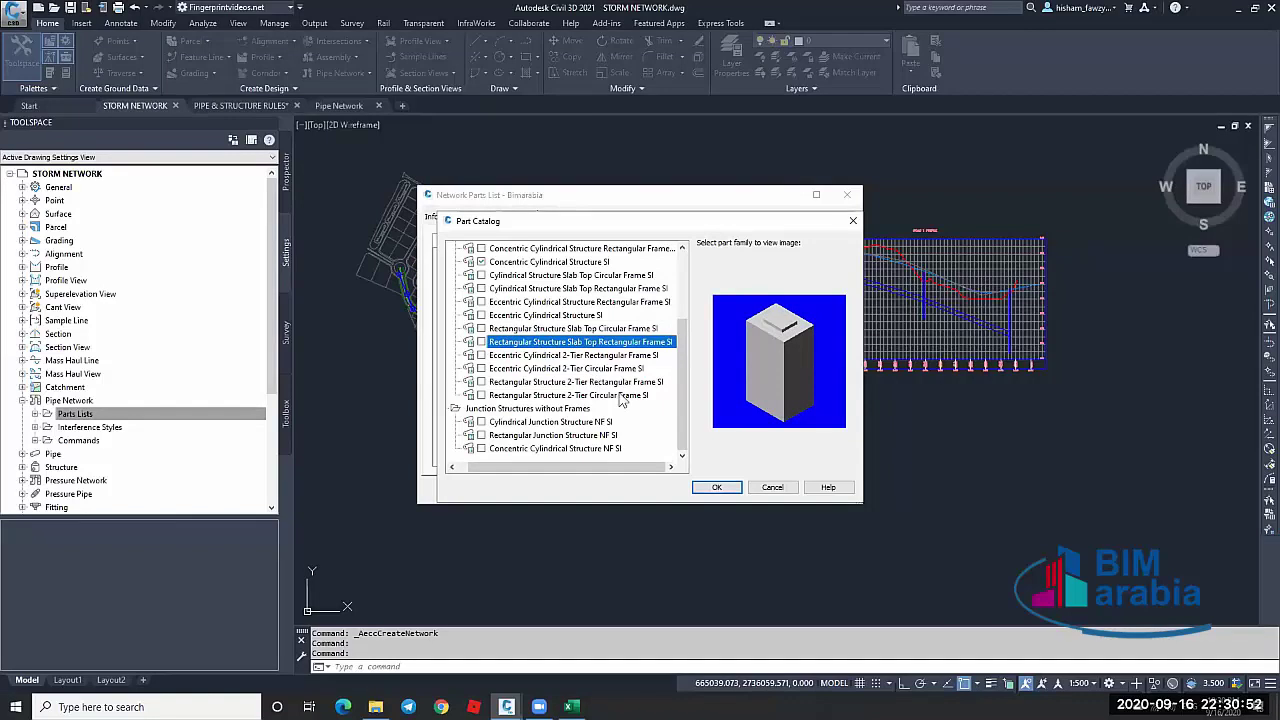
Add Rectangular Structure Slab Top Rectangular Frame SI and Rectangular Junction Structure NF SI
left_click(480, 342)
left_click(492, 436)
left_click(481, 435)
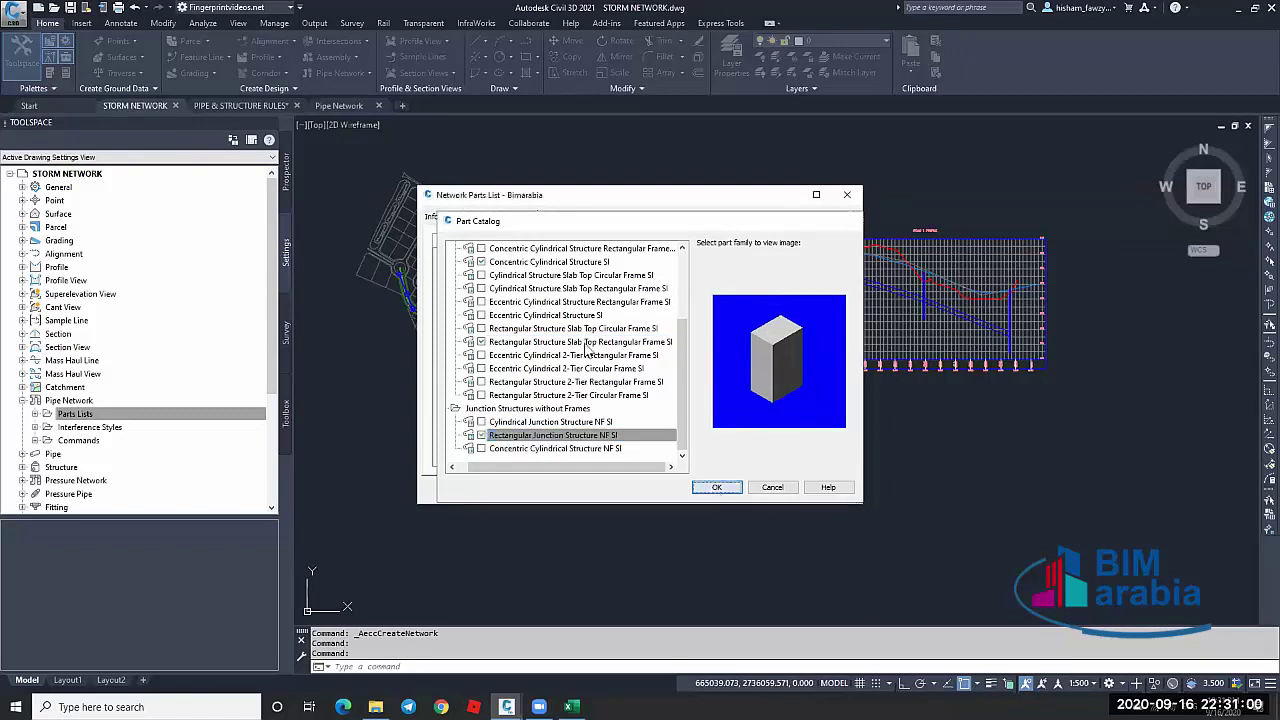
left_click(716, 487)
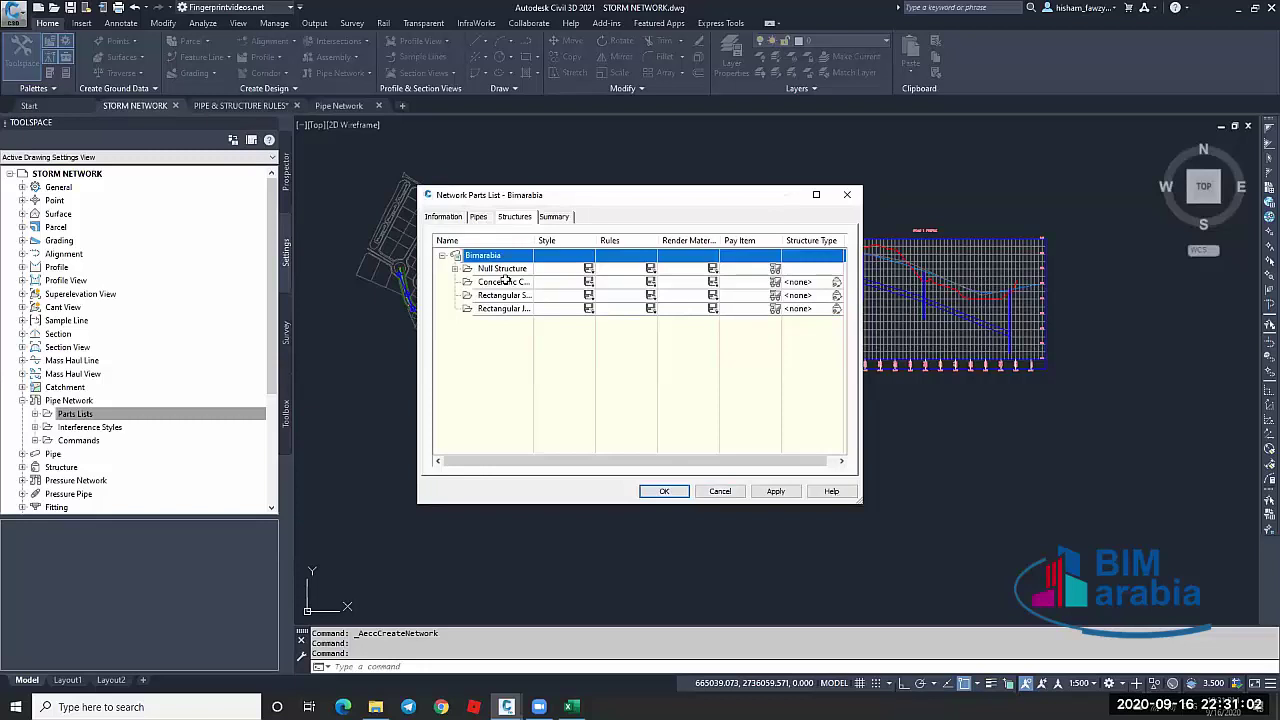
Add a Concentric structure part size with a 1200 inner structure diameter
left_click(506, 281)
right_click(506, 281)
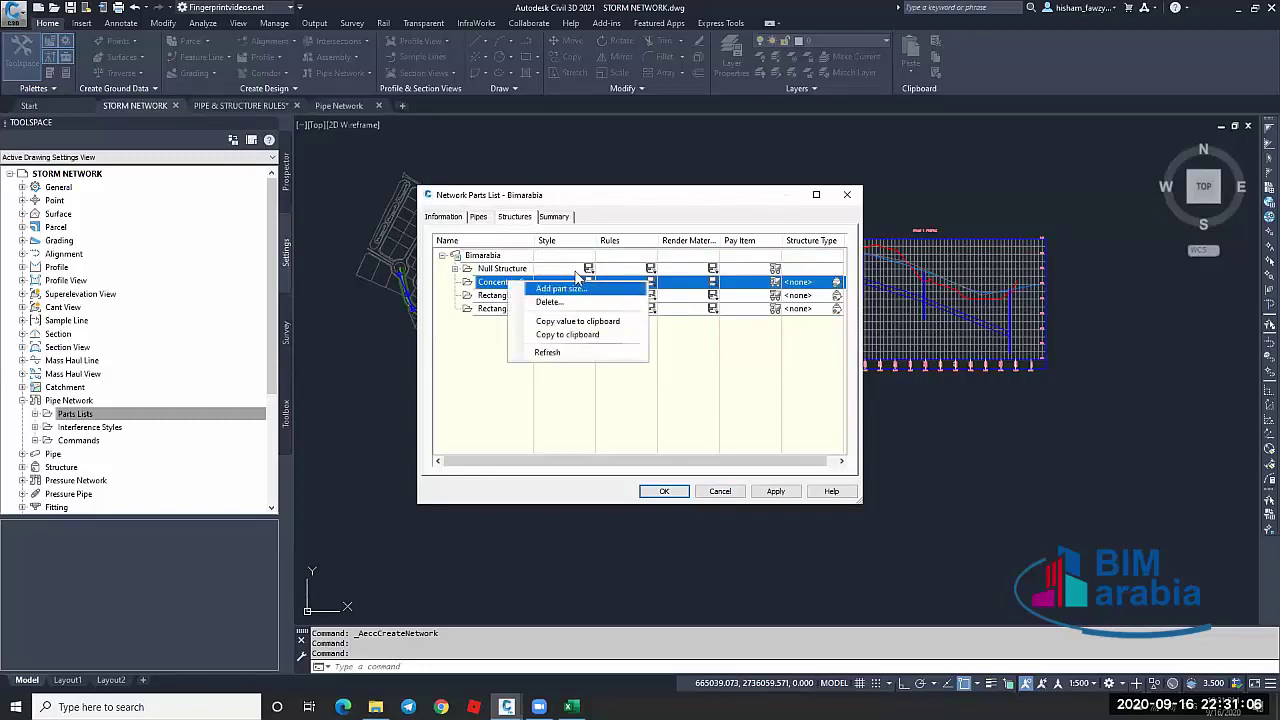
left_click(576, 288)
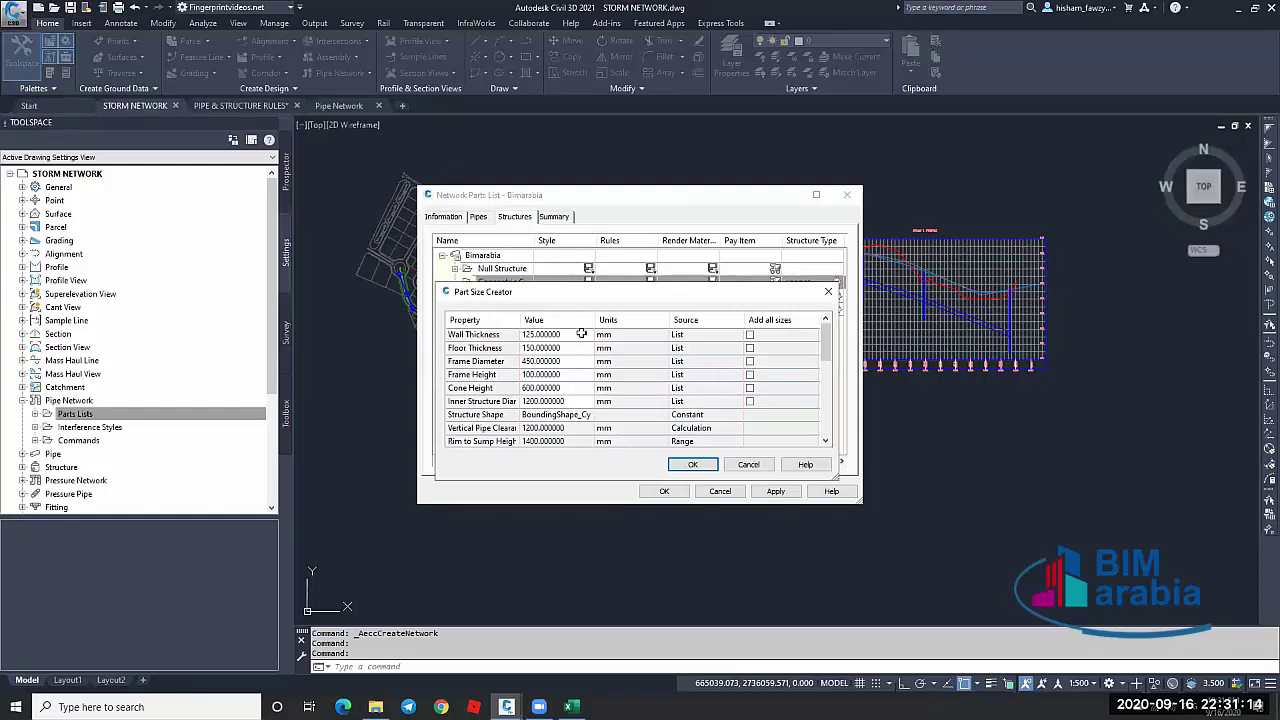
left_click(576, 361)
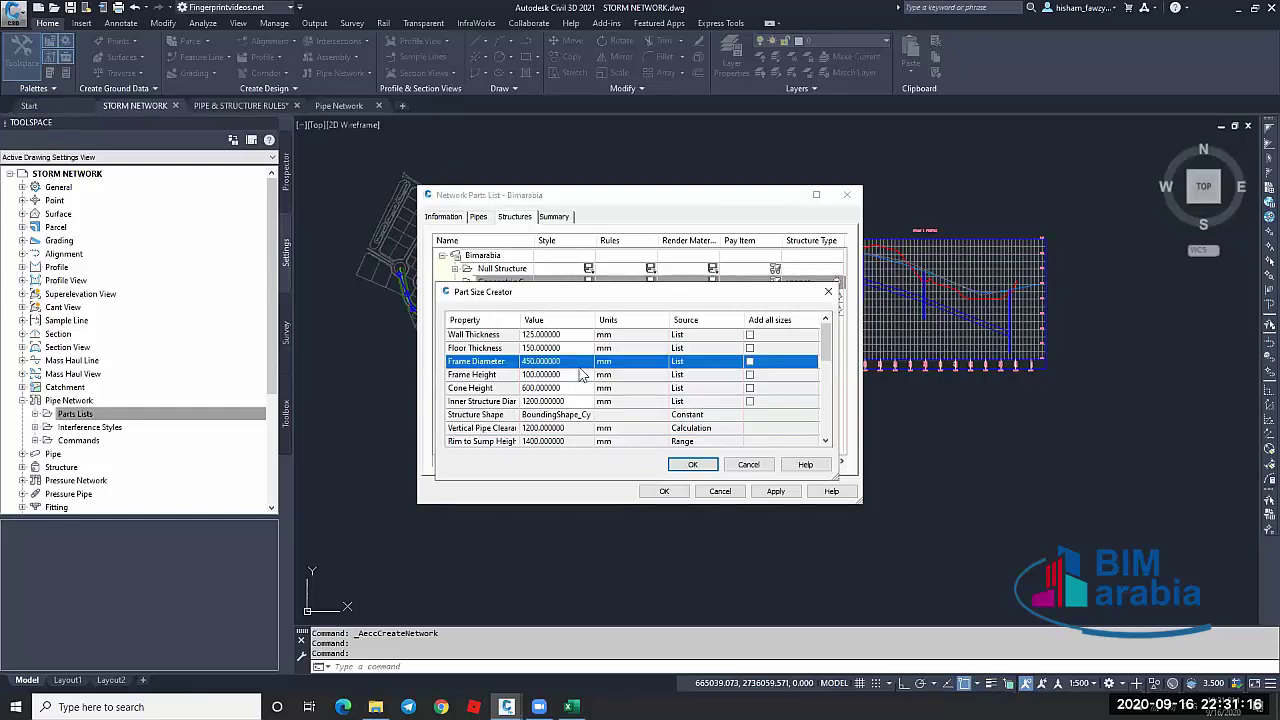
left_click(578, 362)
left_click(570, 424)
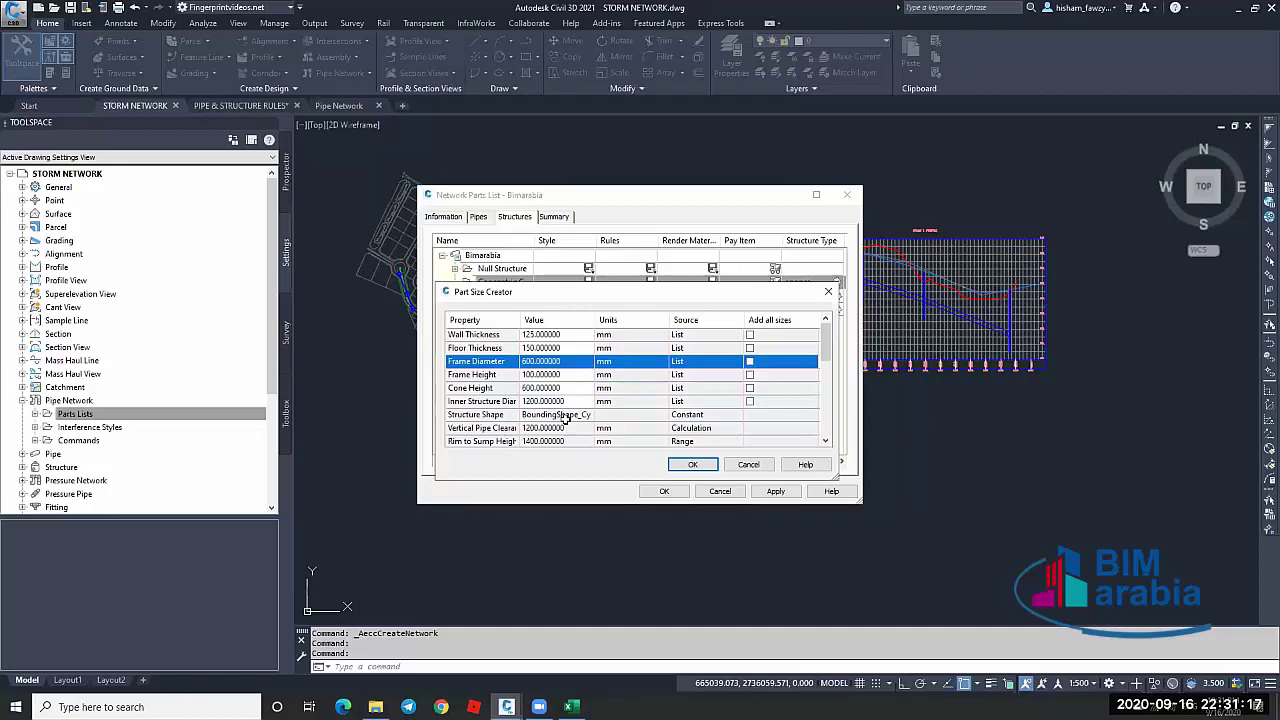
left_click(573, 361)
left_click(577, 374)
scroll(580, 380, "down", 5)
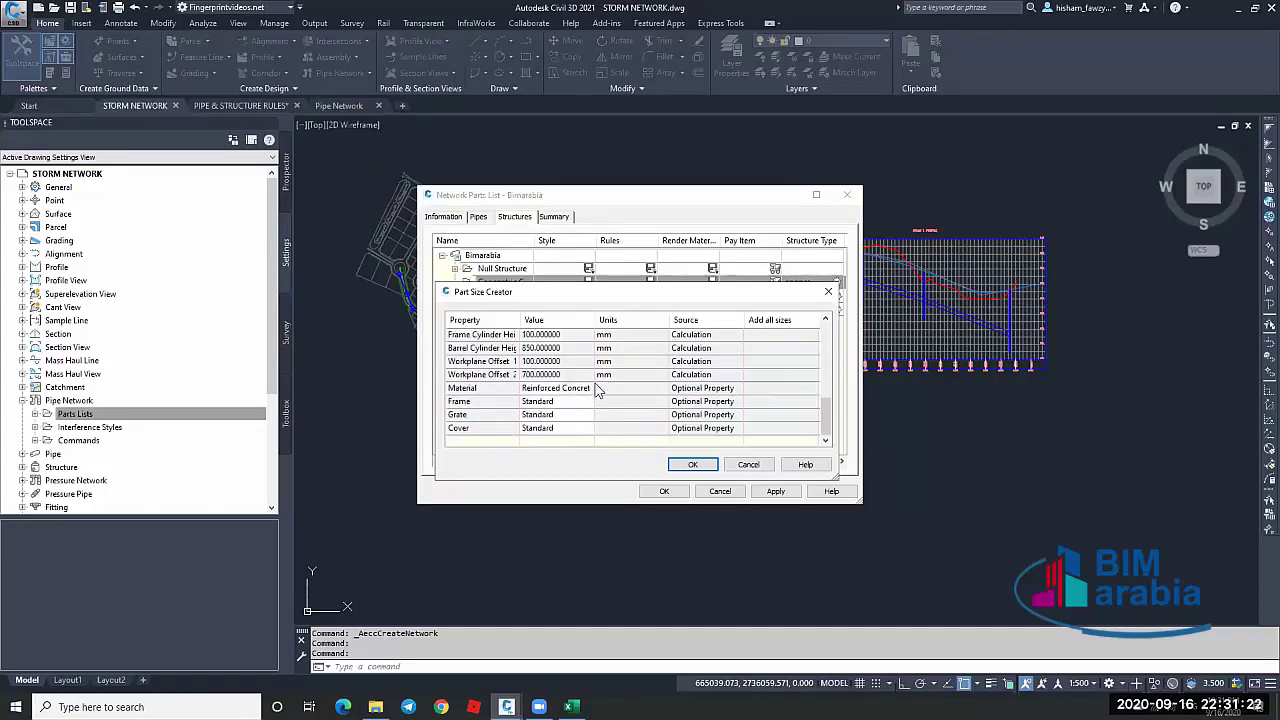
scroll(597, 390, "up", 5)
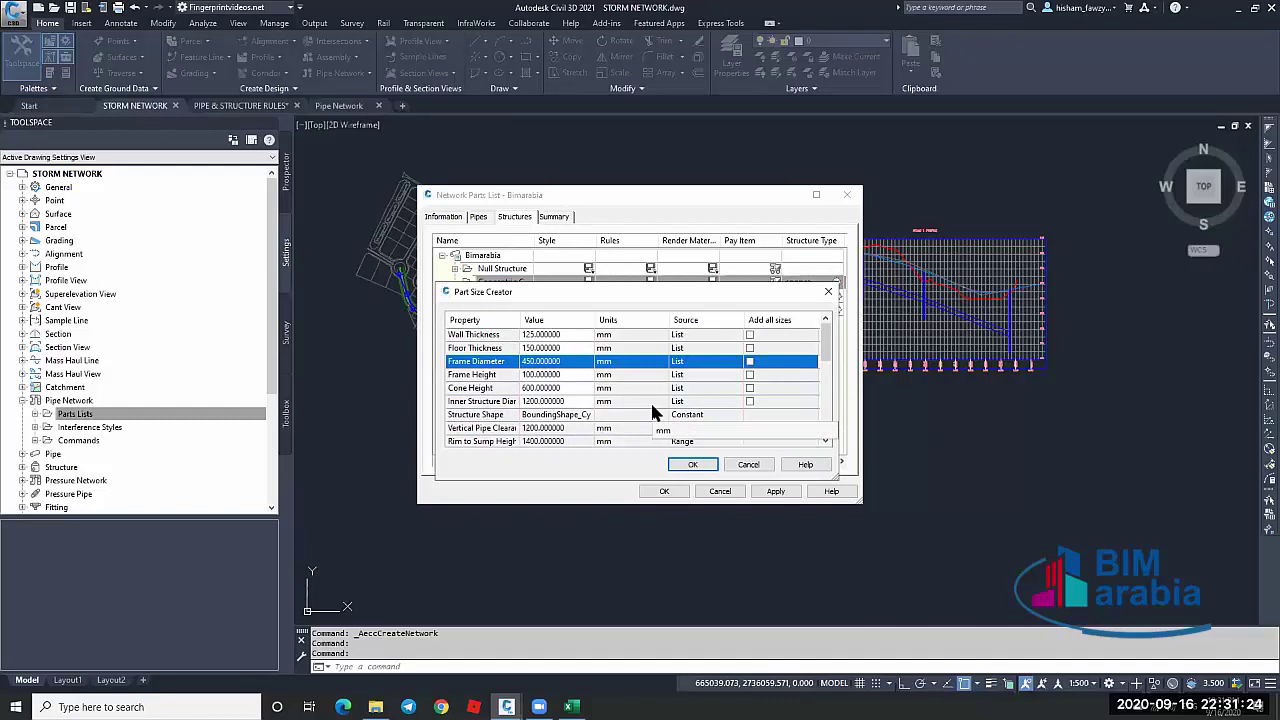
left_click(492, 401)
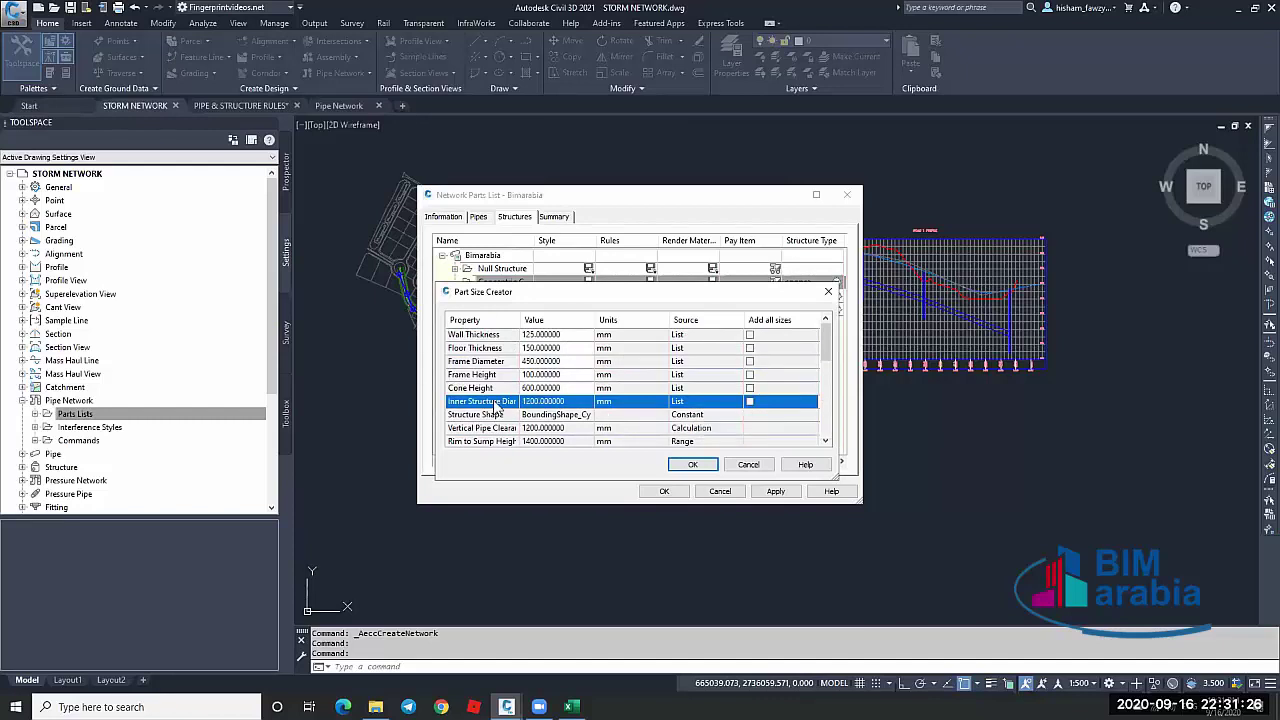
left_click(566, 401)
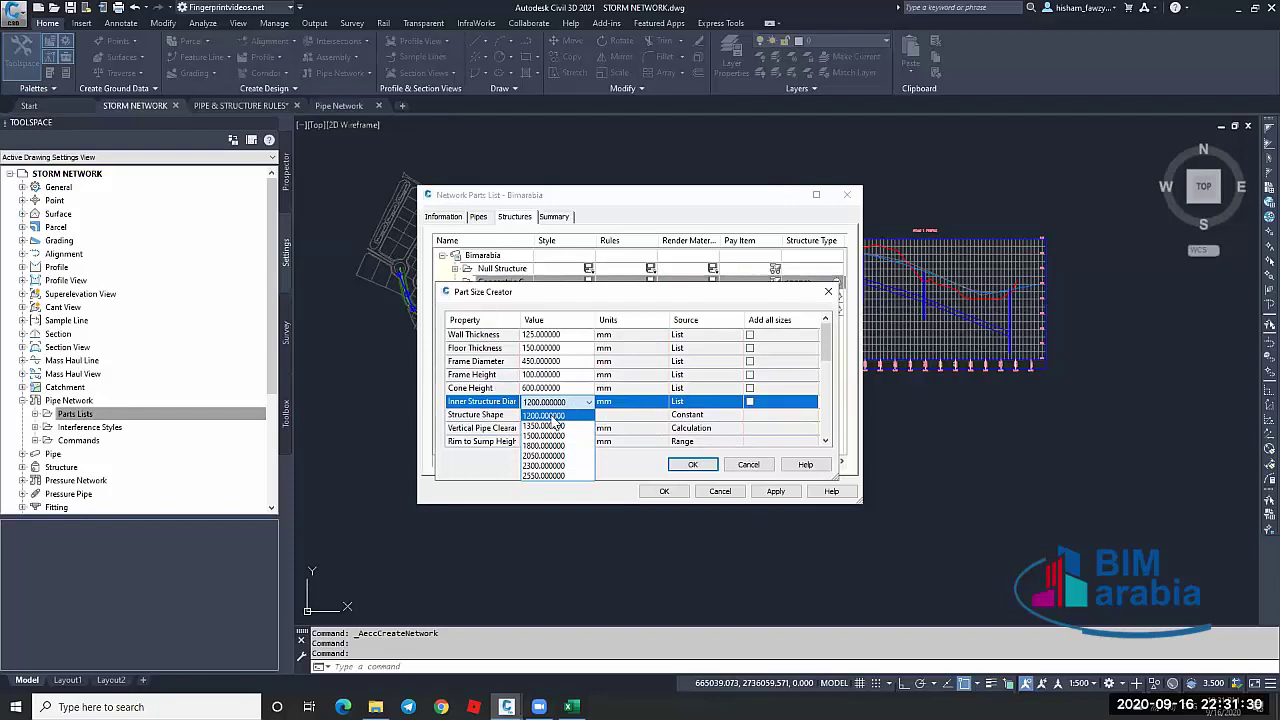
left_click(551, 415)
left_click(672, 466)
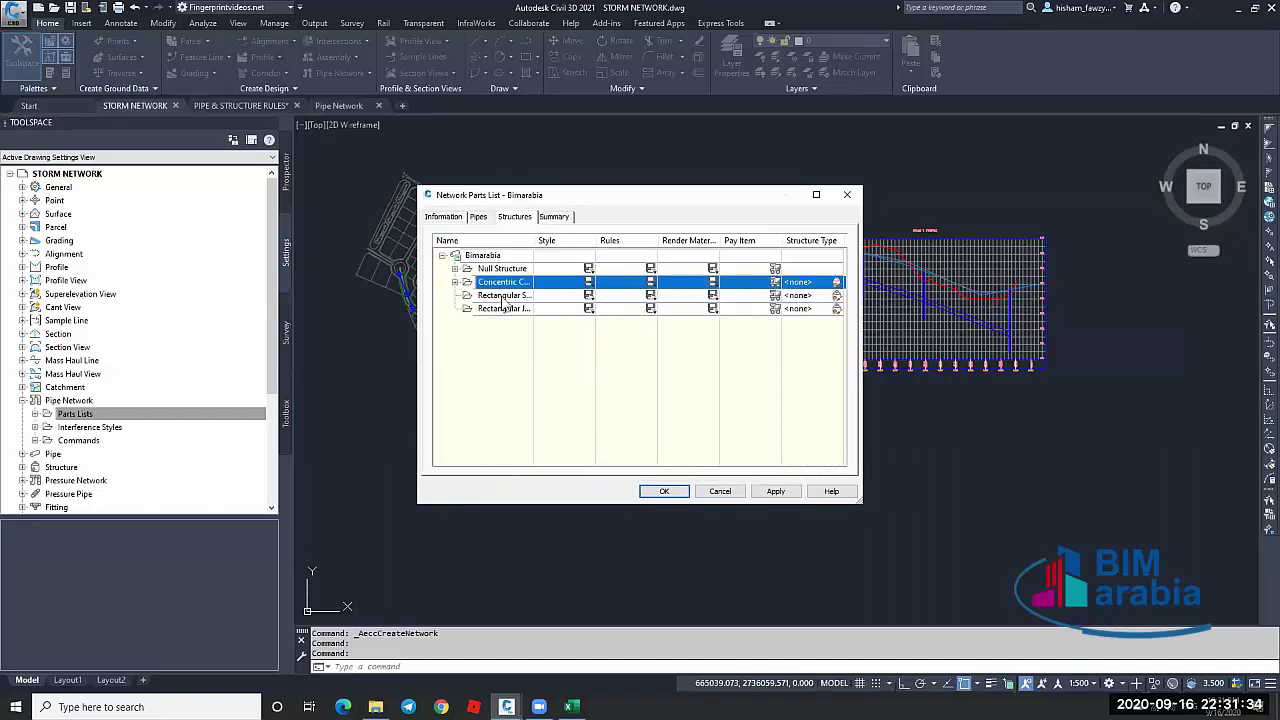
Abandon the Rectangular structure size and accept the Bimarabia parts list
right_click(493, 292)
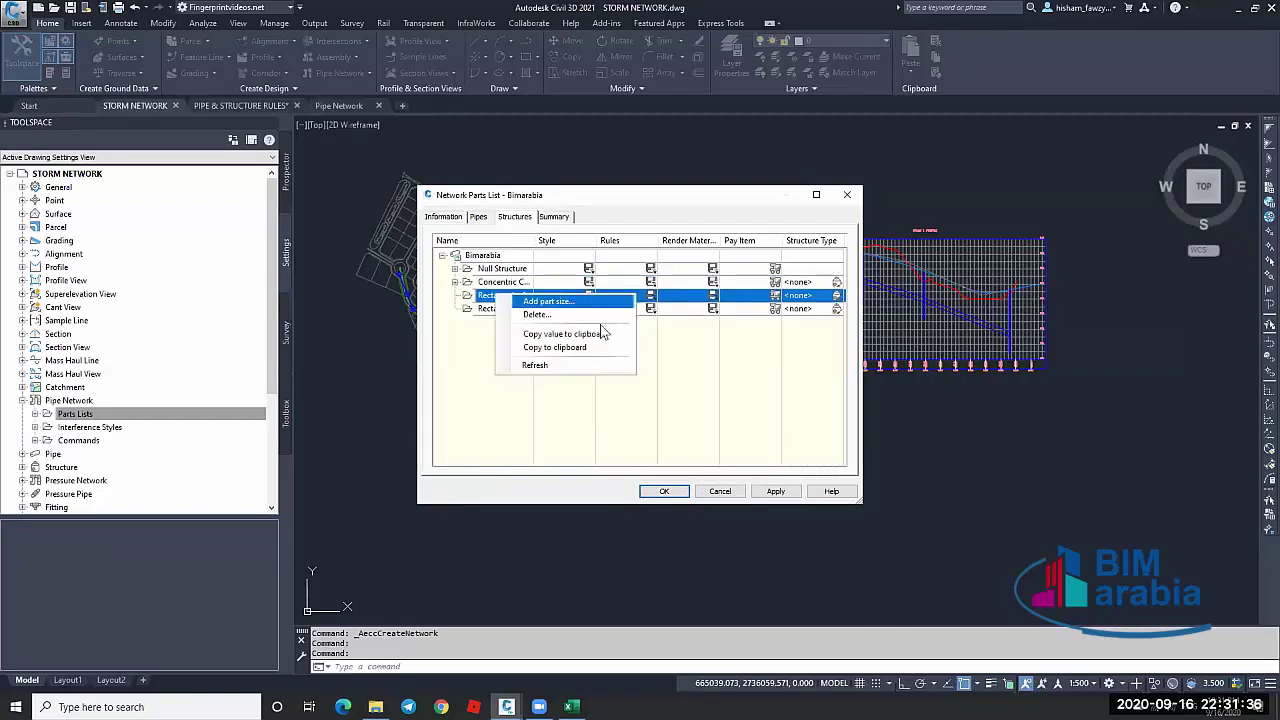
left_click(600, 300)
scroll(551, 428, "down", 2)
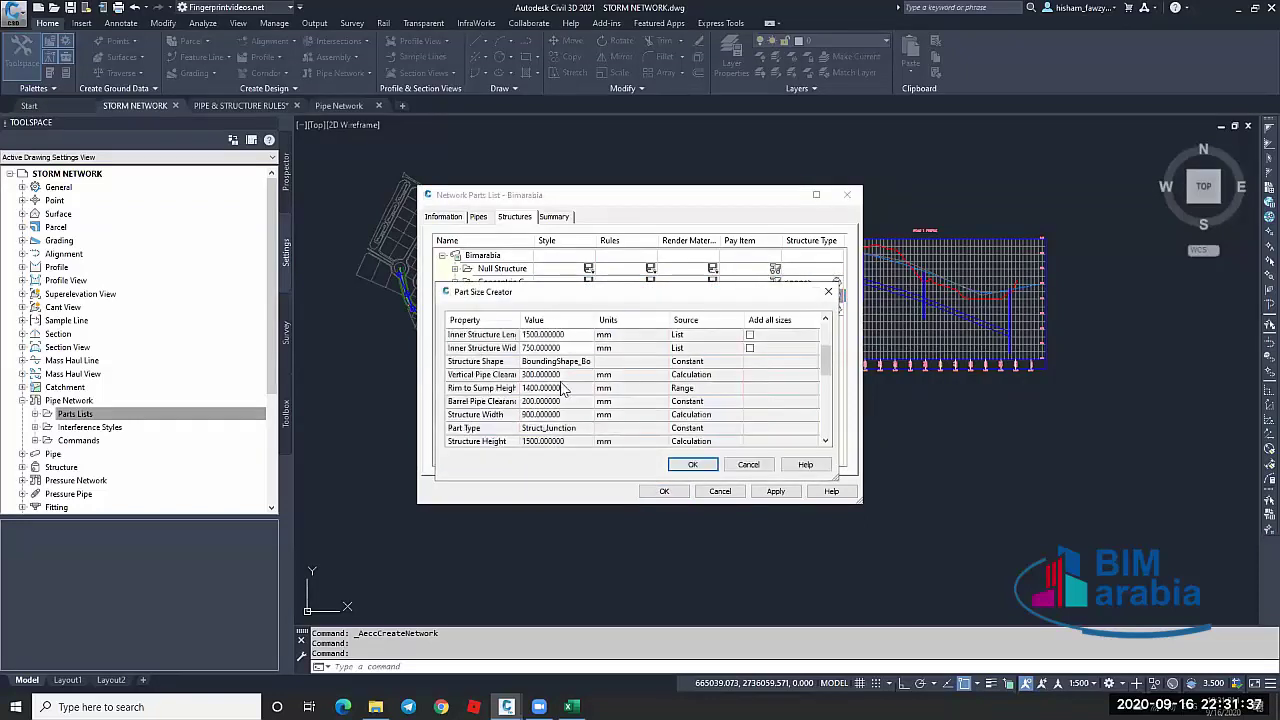
left_click(740, 464)
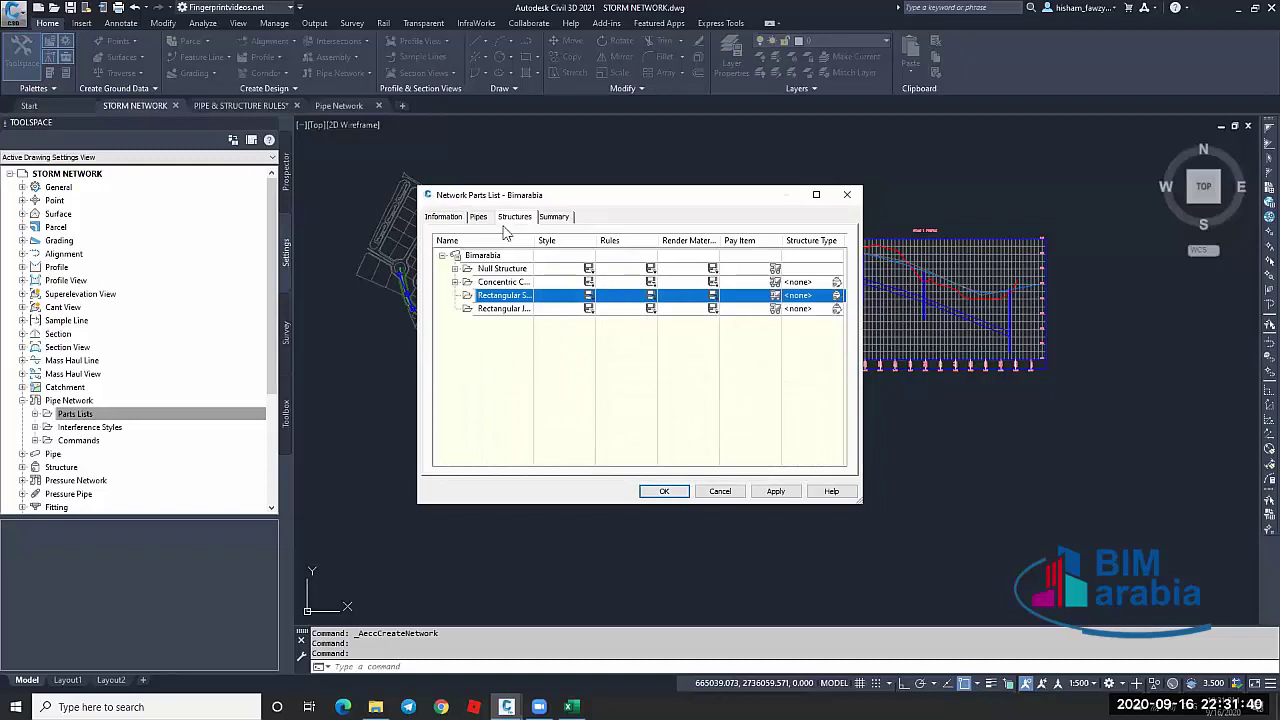
left_click(481, 220)
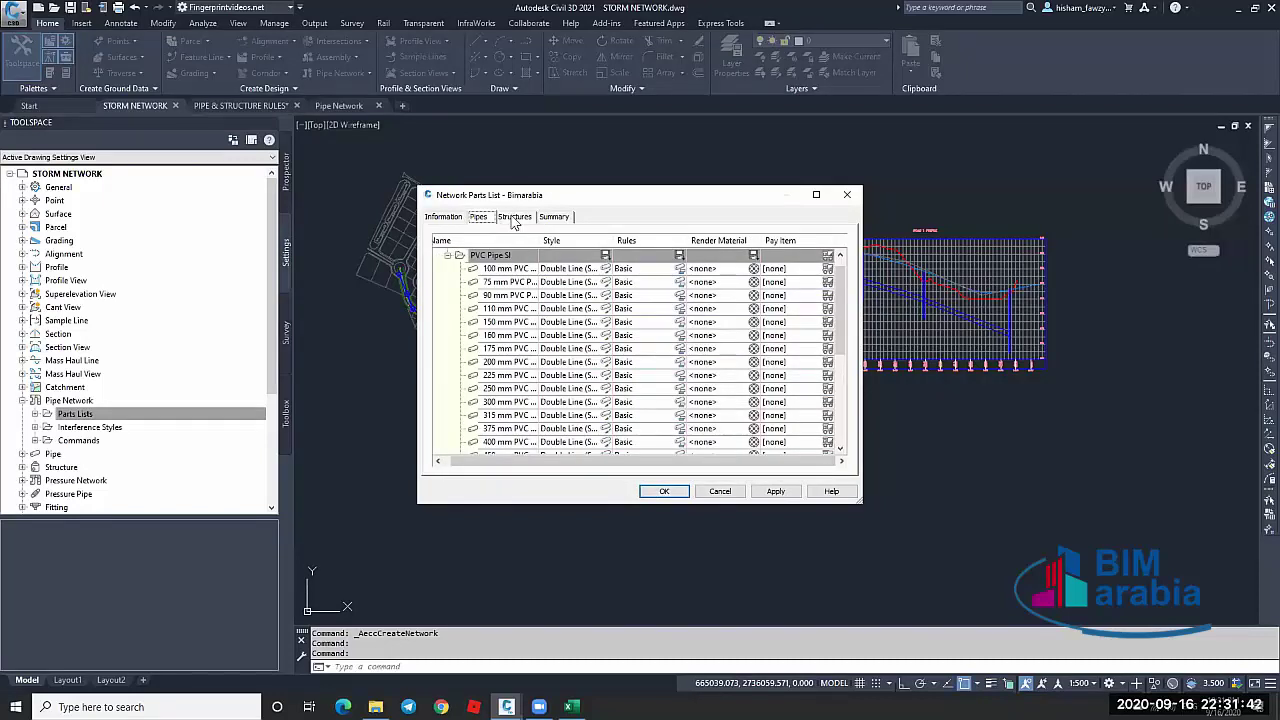
left_click(513, 220)
left_click(489, 220)
left_click(516, 221)
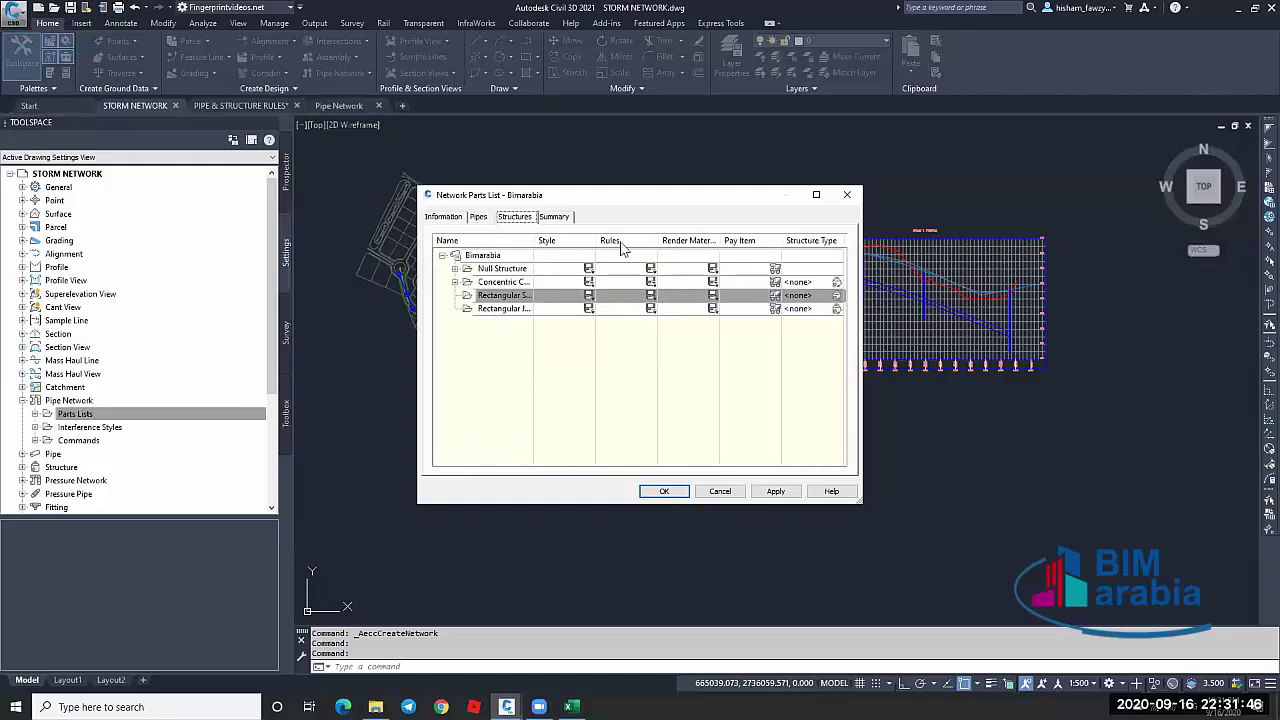
left_click(663, 492)
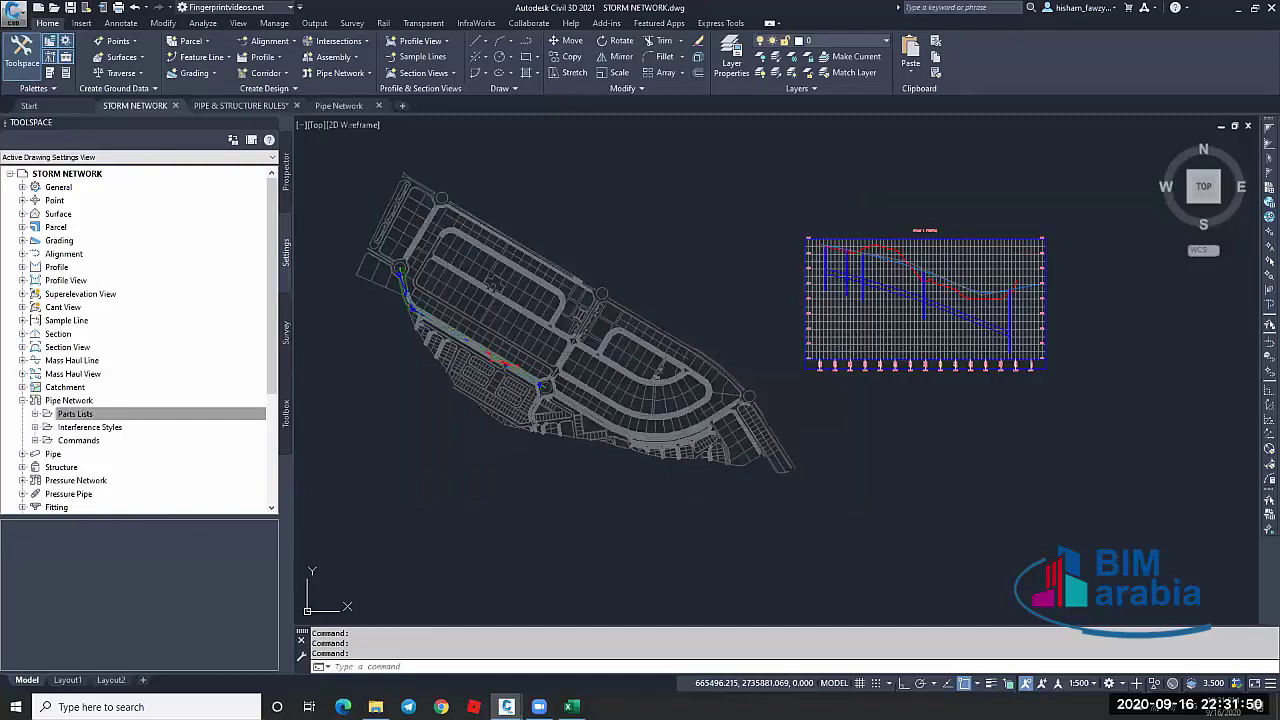
Collapse Pipe Network in Settings and expand Pipe to list the existing Pipe Rule Sets
key("Escape")
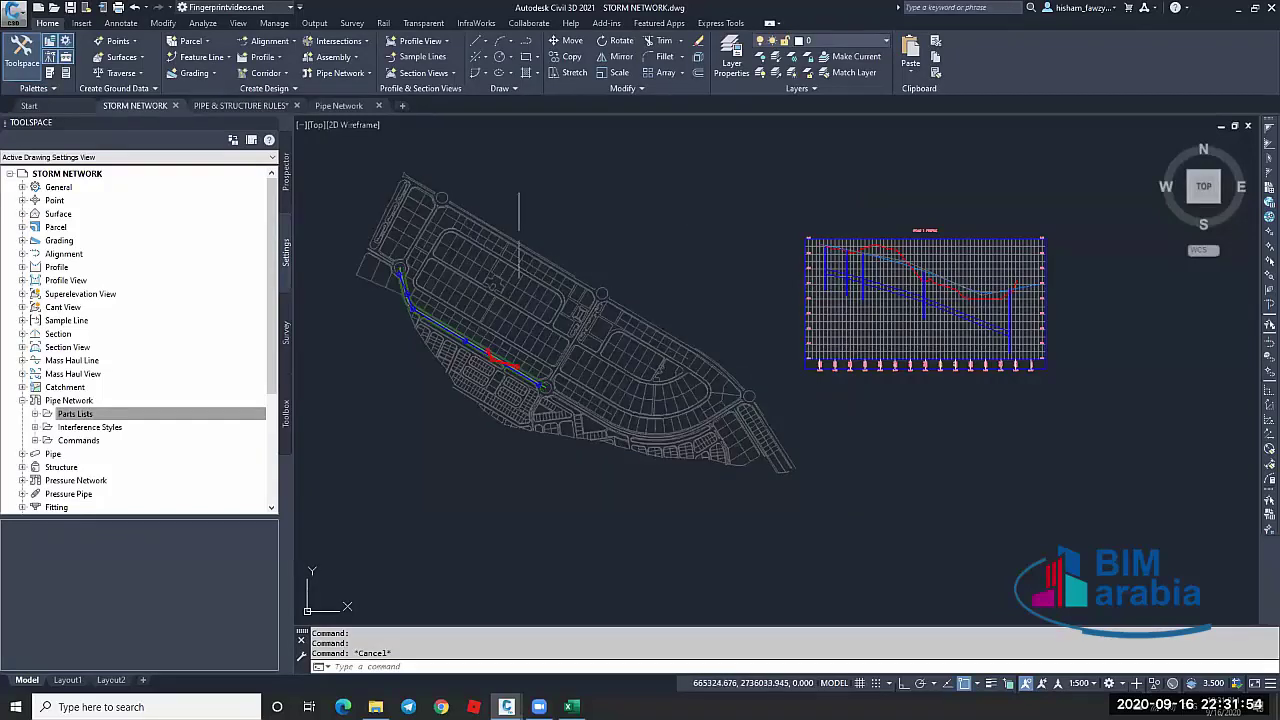
scroll(382, 290, "up", 4)
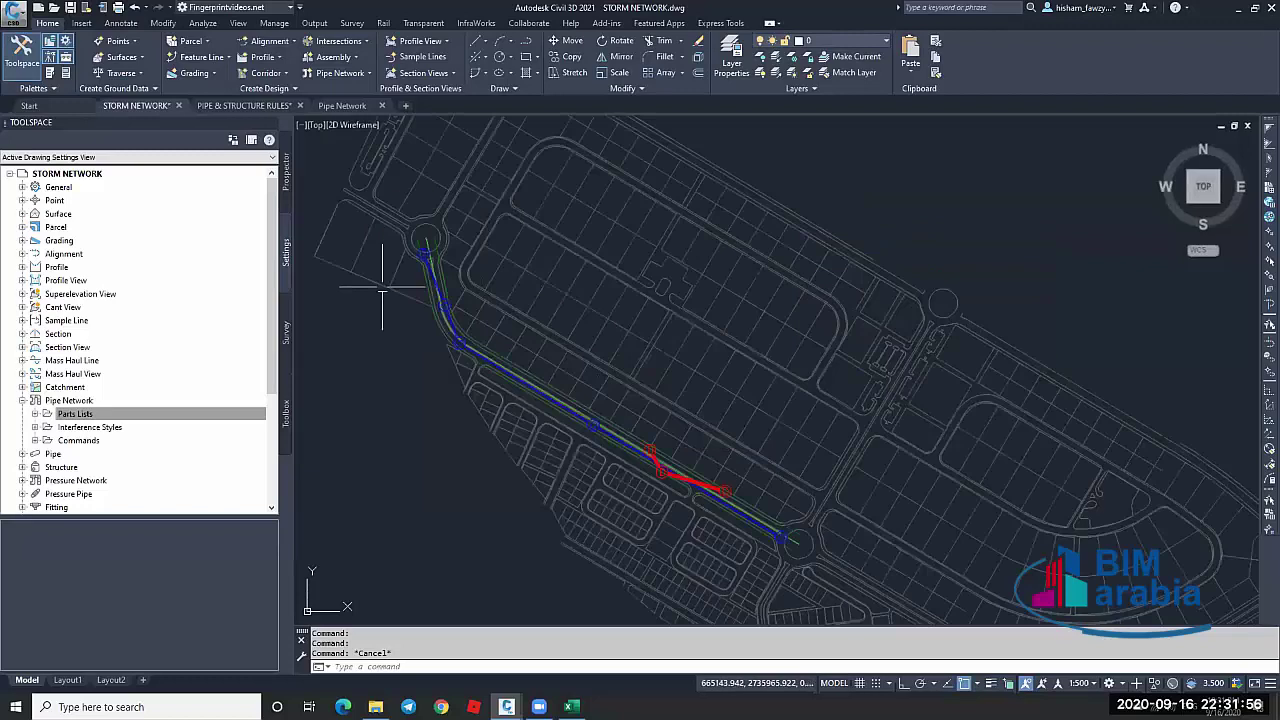
scroll(382, 290, "up", 4)
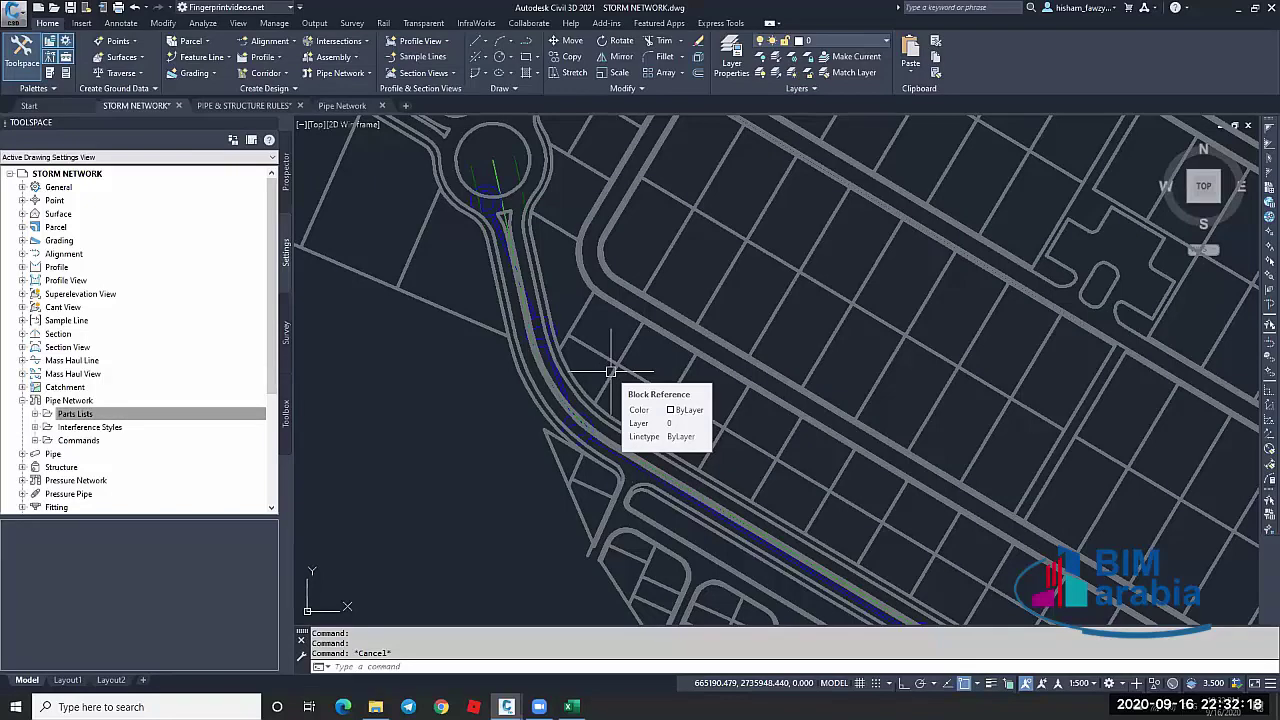
left_click(80, 414)
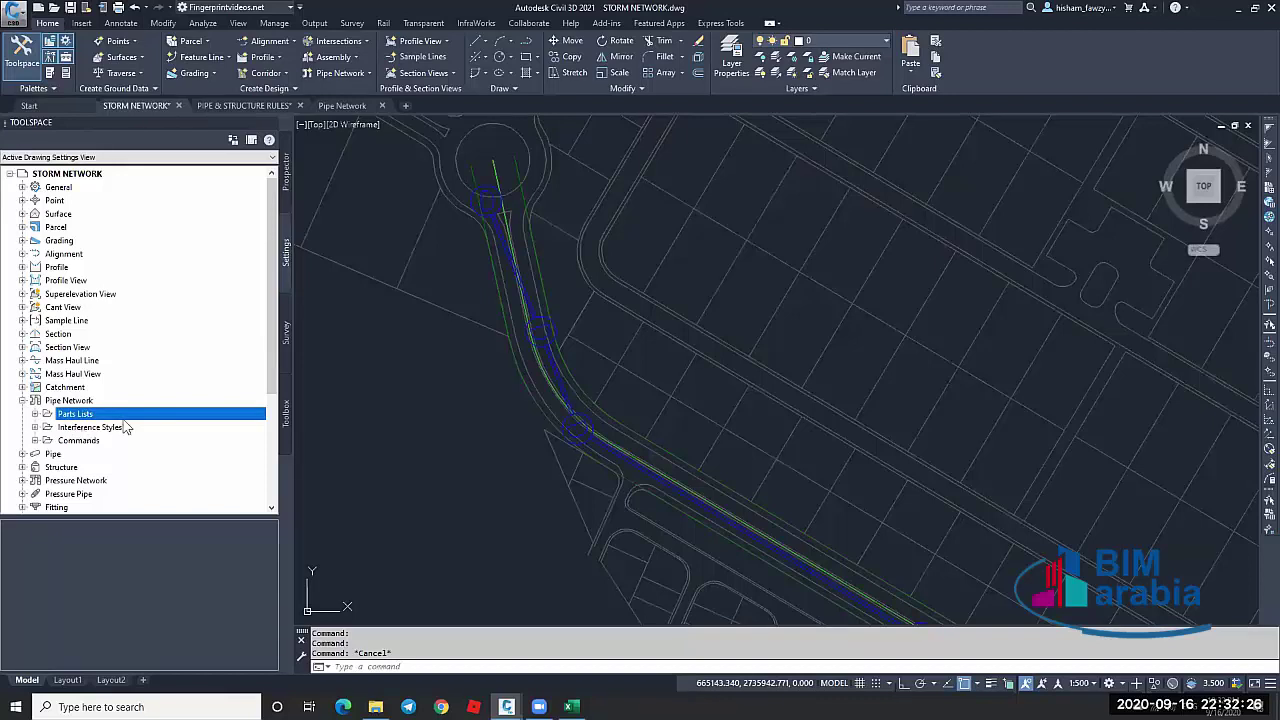
left_click(25, 414)
left_click(24, 454)
left_click(85, 442)
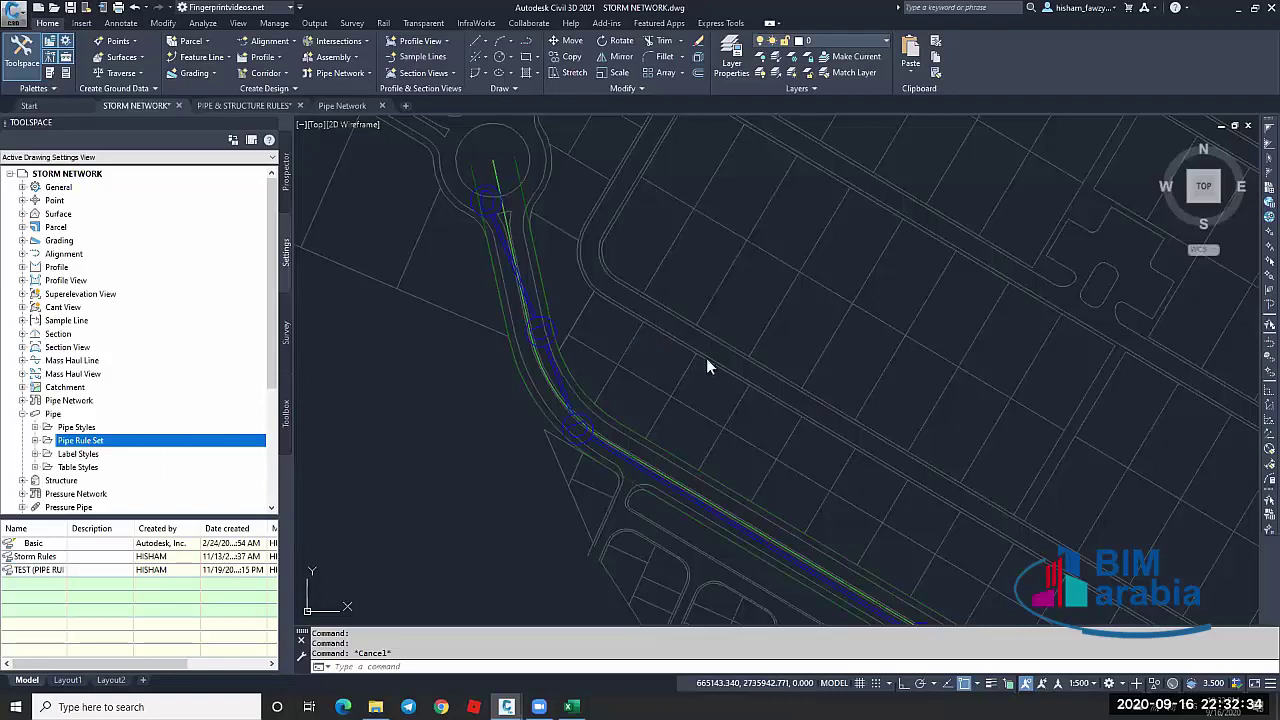
key("Menu")
Create the H-Pipe rule set, previewing a Cover and Slope rule without adding it
key("Return")
type("H")
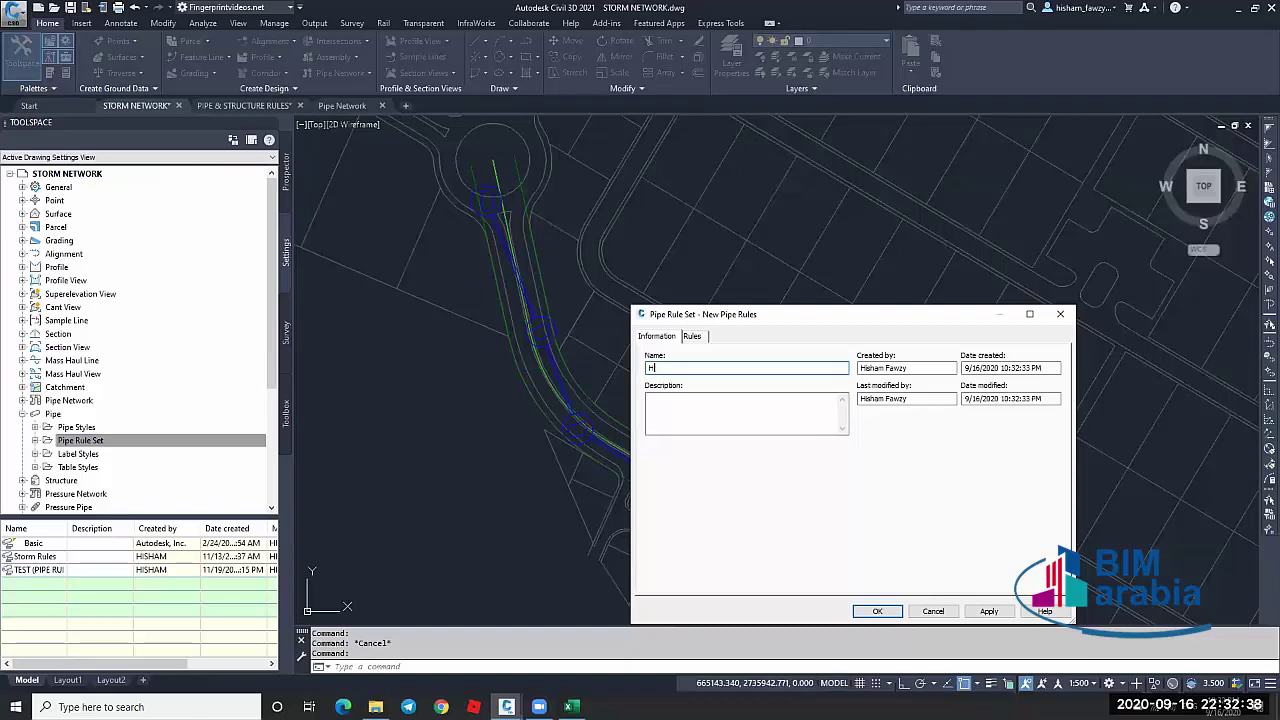
type("-Pipe")
left_click(703, 337)
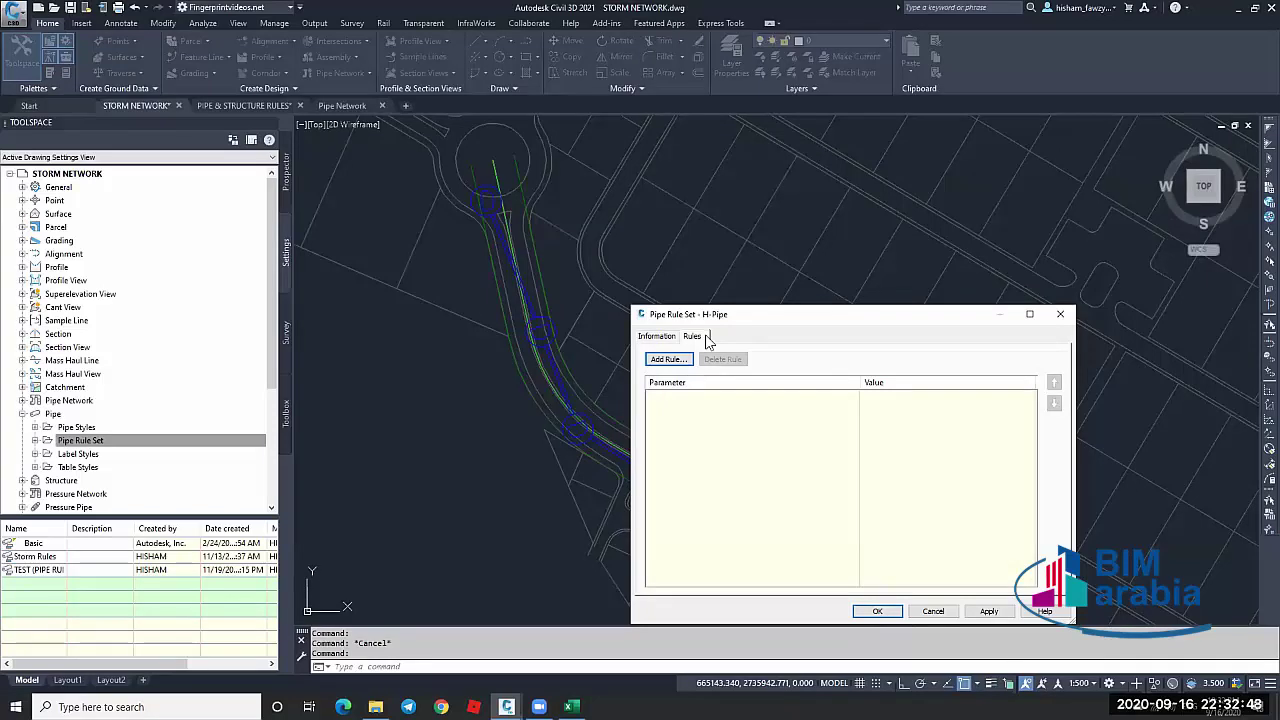
left_click(683, 360)
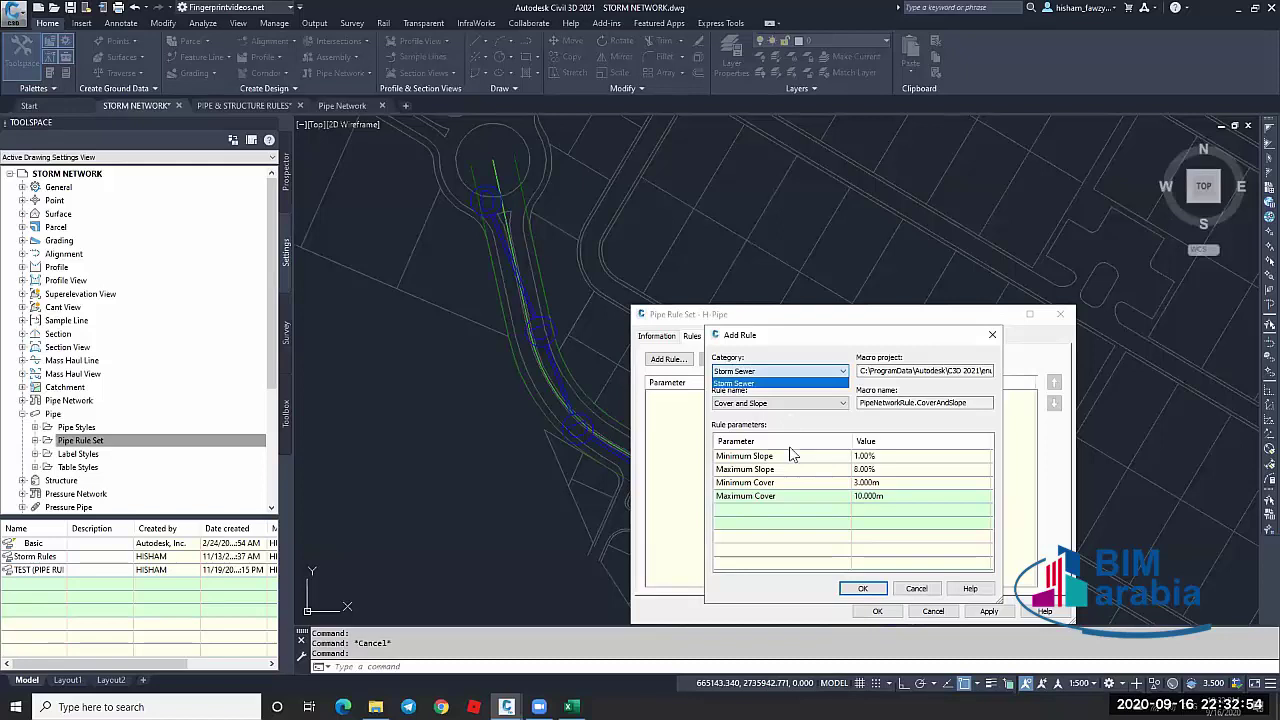
left_click(790, 404)
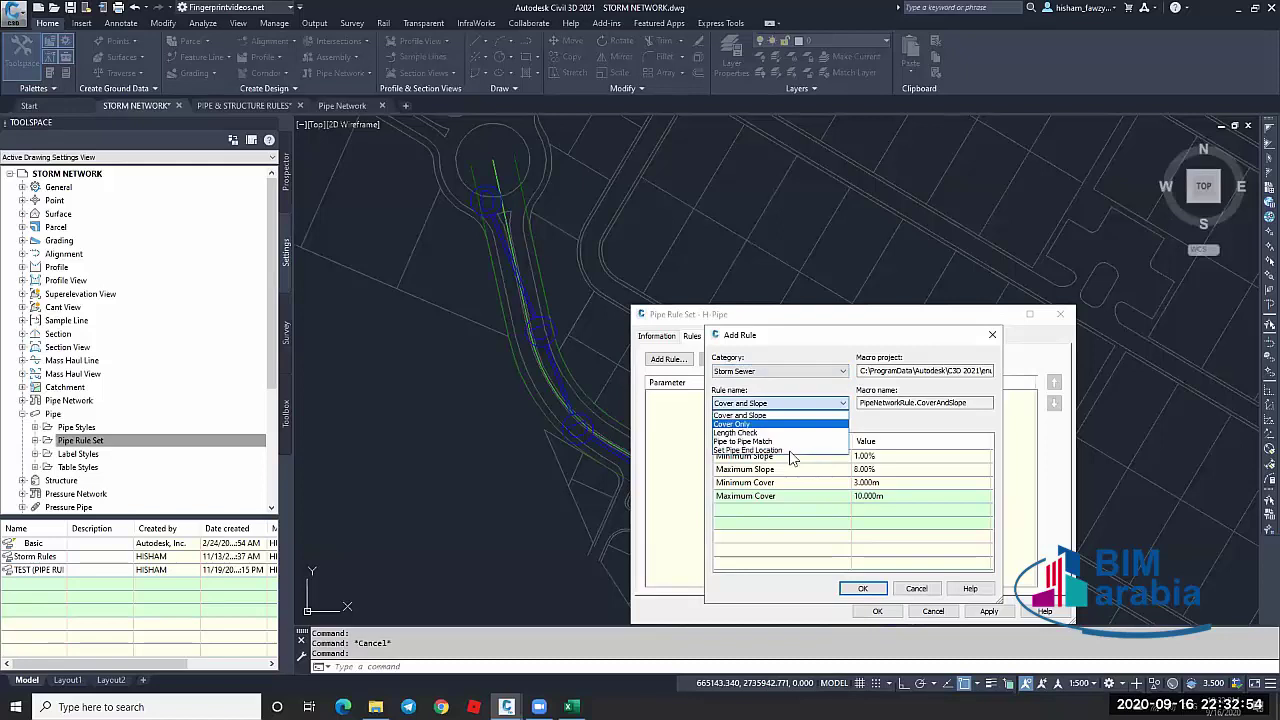
left_click(760, 390)
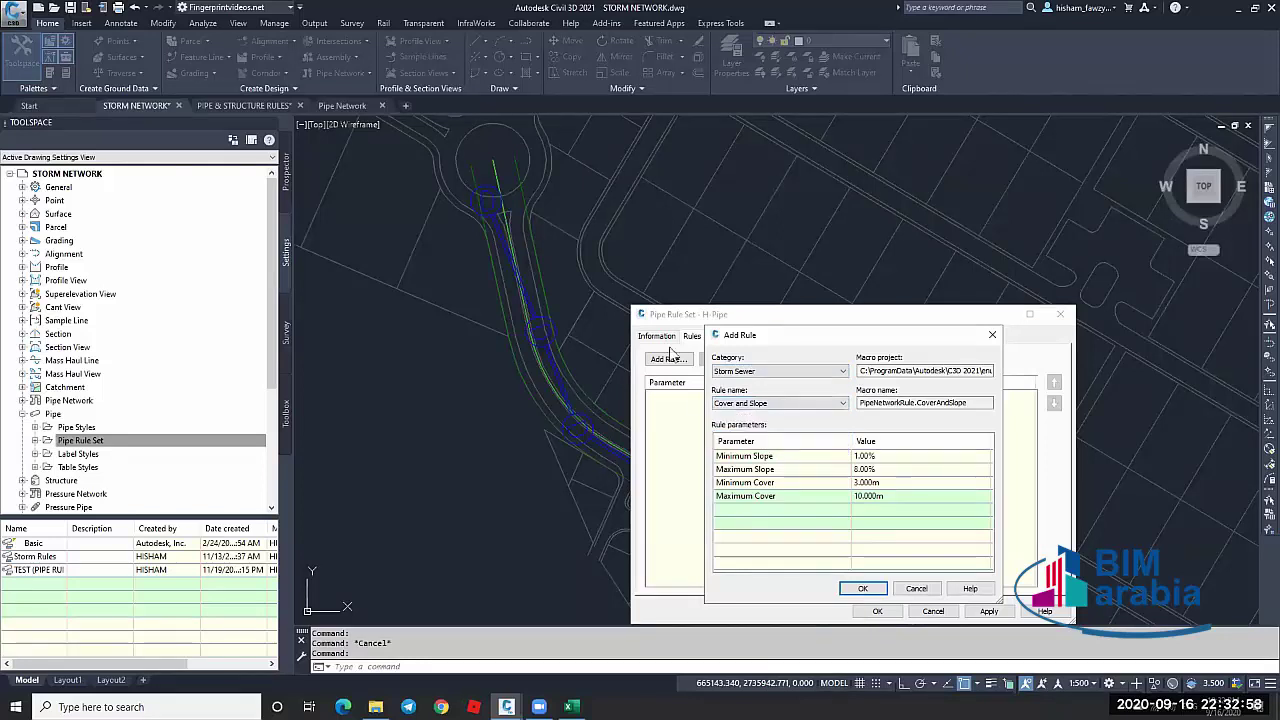
left_click(916, 588)
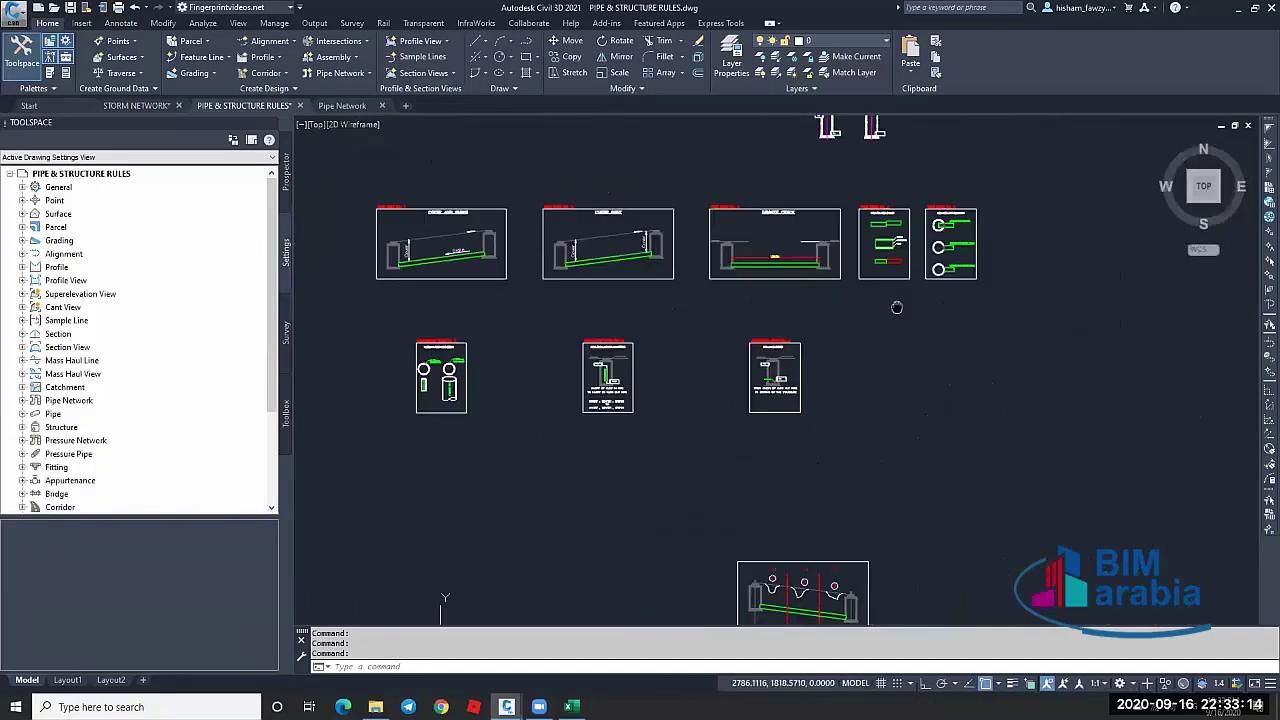
Look over the Cover and Slope sheet, then switch to the Pipe Network drawing
middle_click_drag(596, 366, 776, 308)
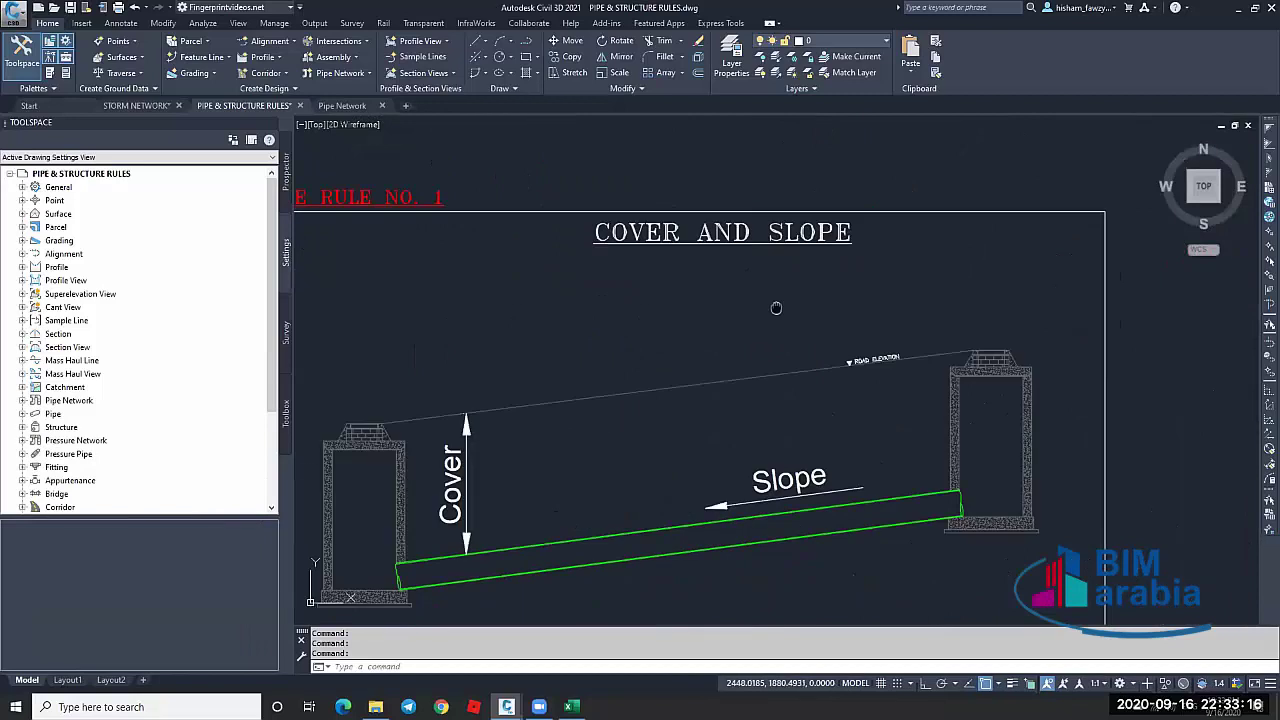
scroll(776, 308, "down", 2)
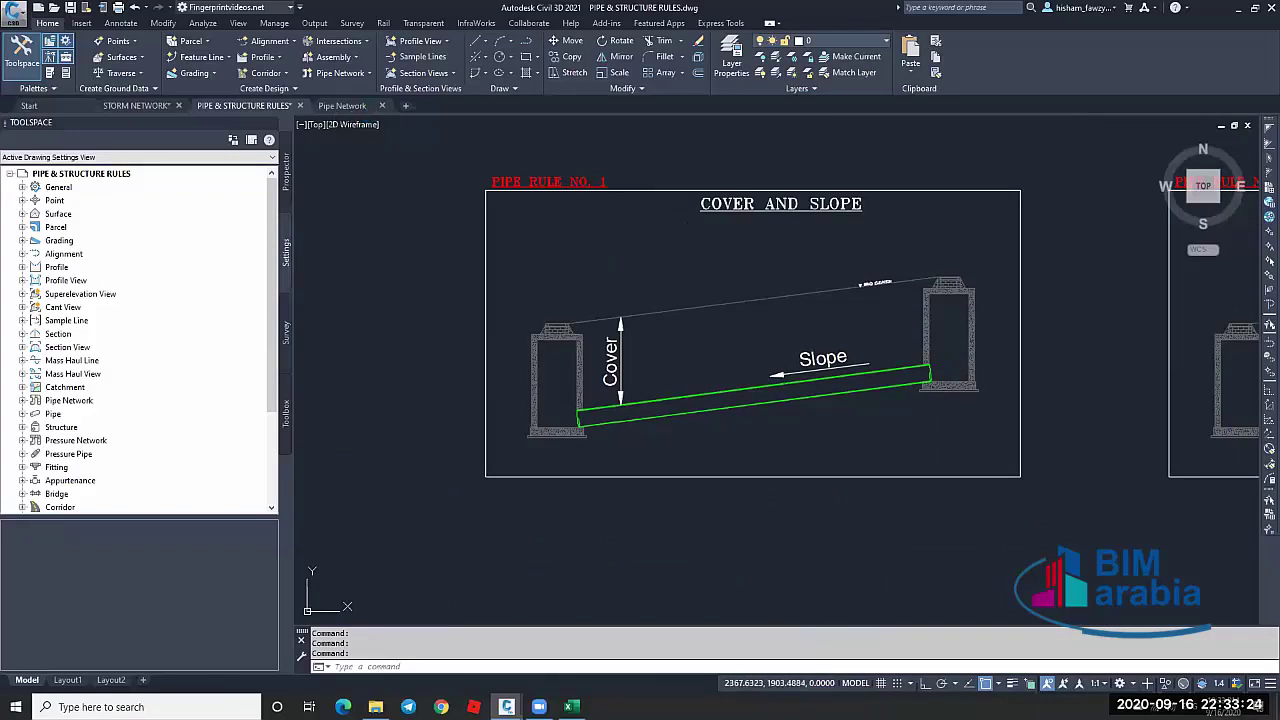
left_click(342, 105)
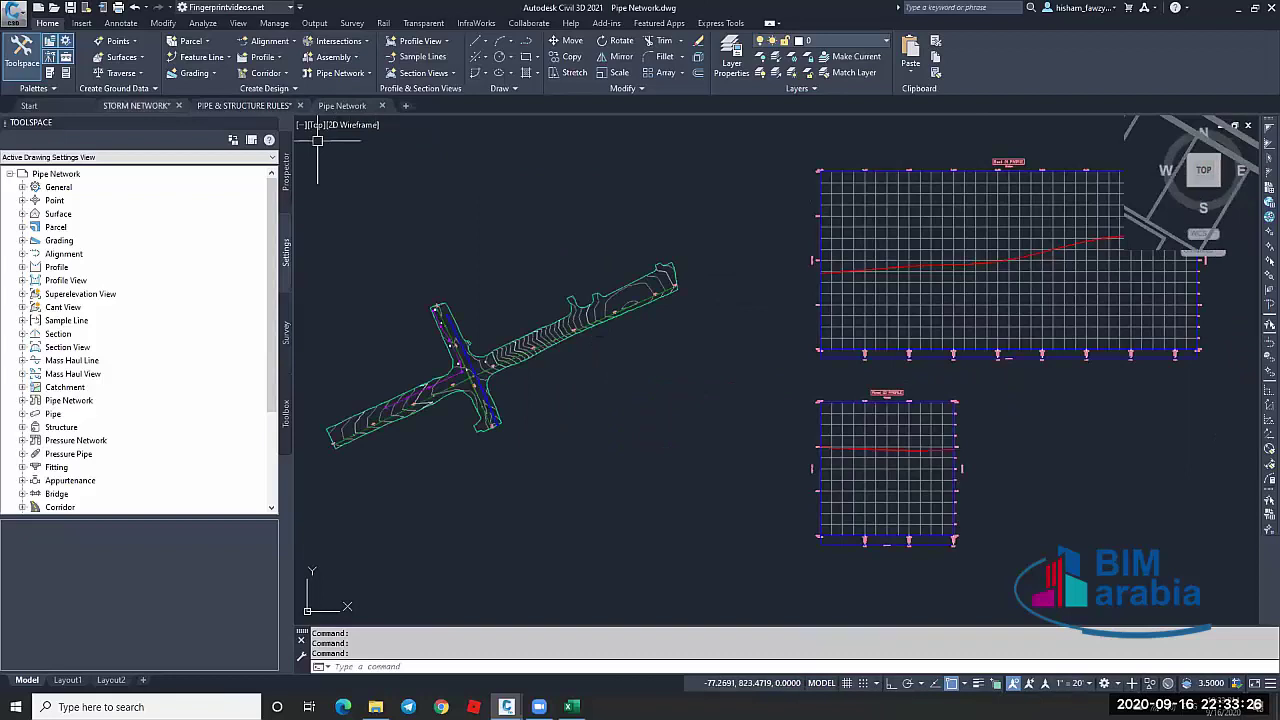
Switch to STORM NETWORK.dwg and inspect the pipe beside the roundabout
key("ctrl+Tab")
key("Escape")
scroll(515, 236, "up", 3)
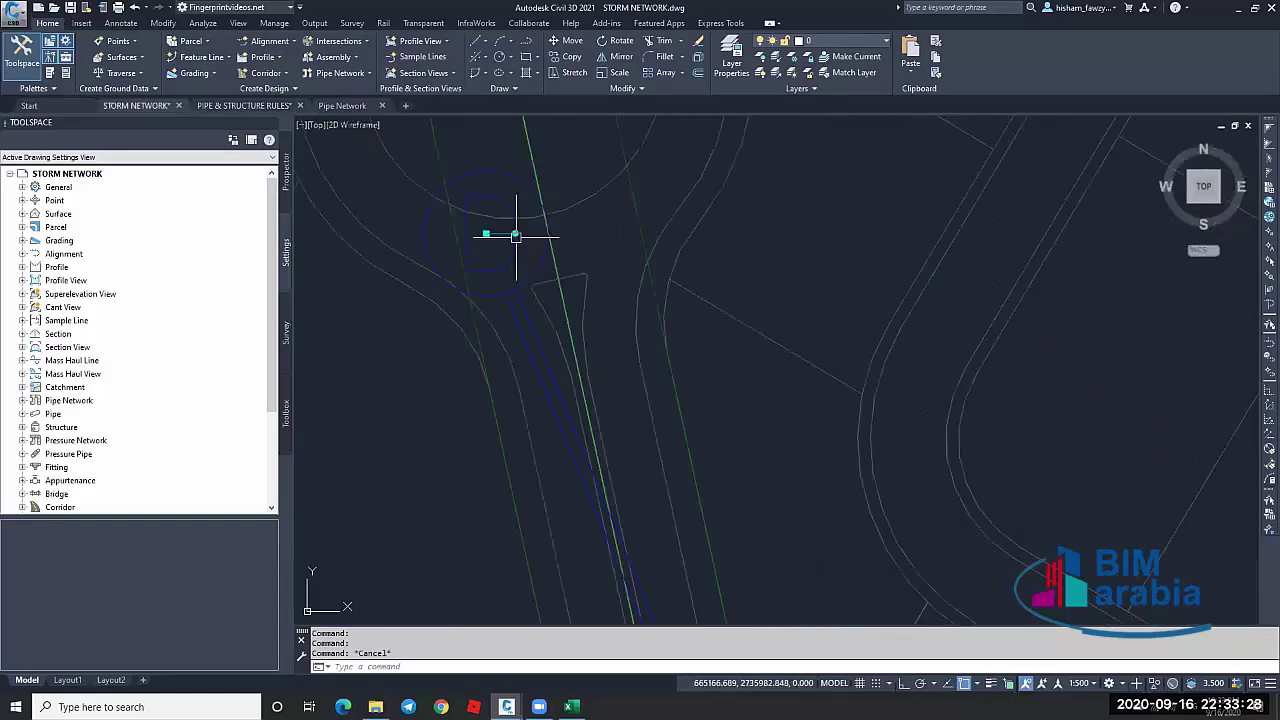
left_click(515, 236)
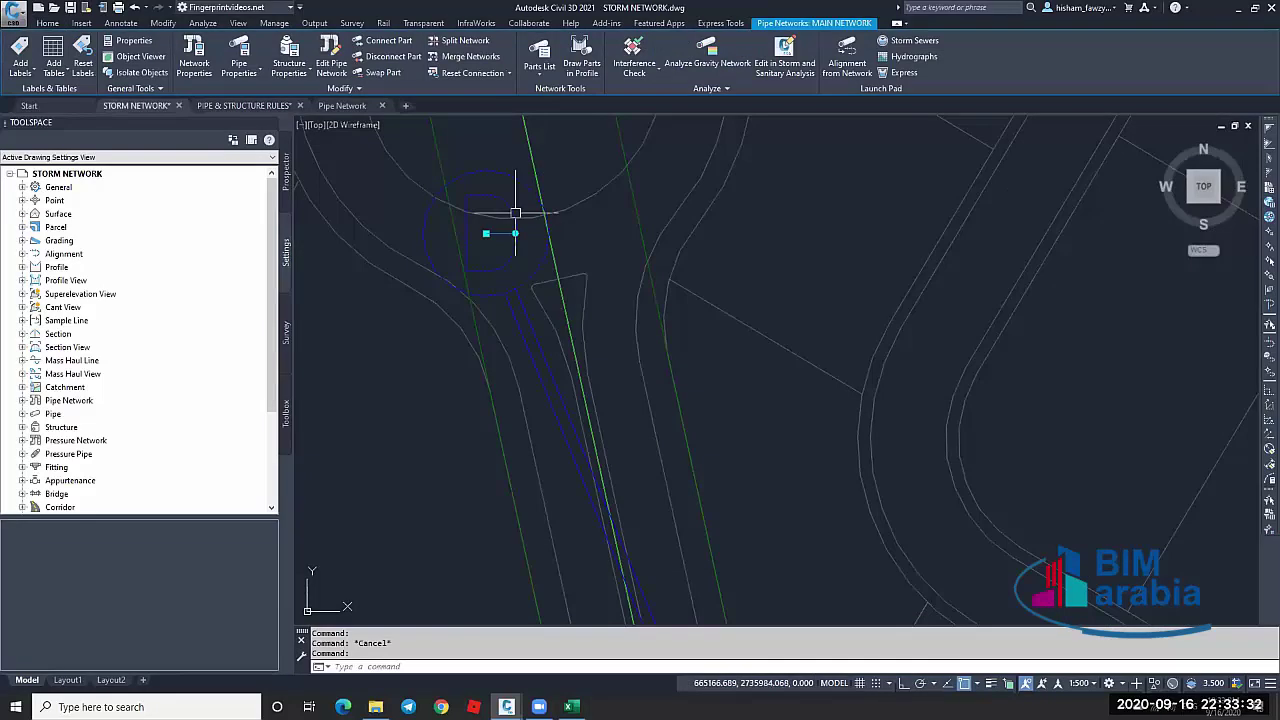
middle_click_drag(515, 213, 519, 185)
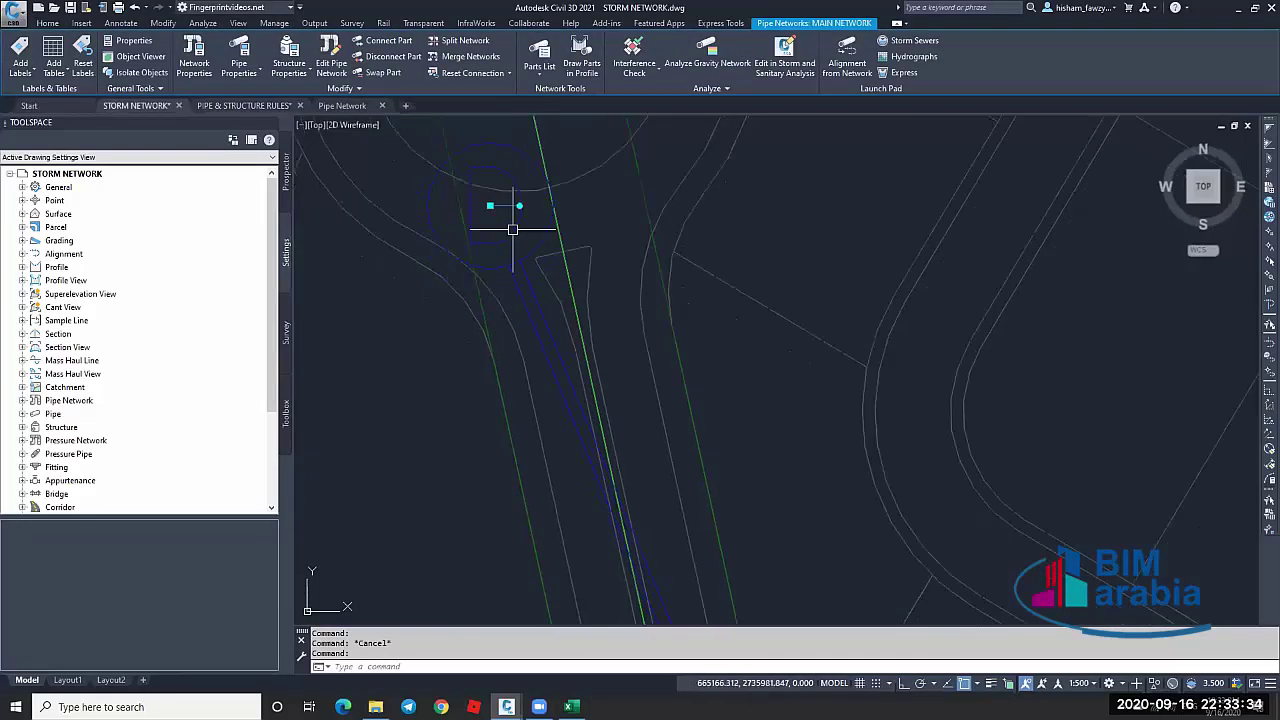
key("Escape")
scroll(512, 229, "down", 3)
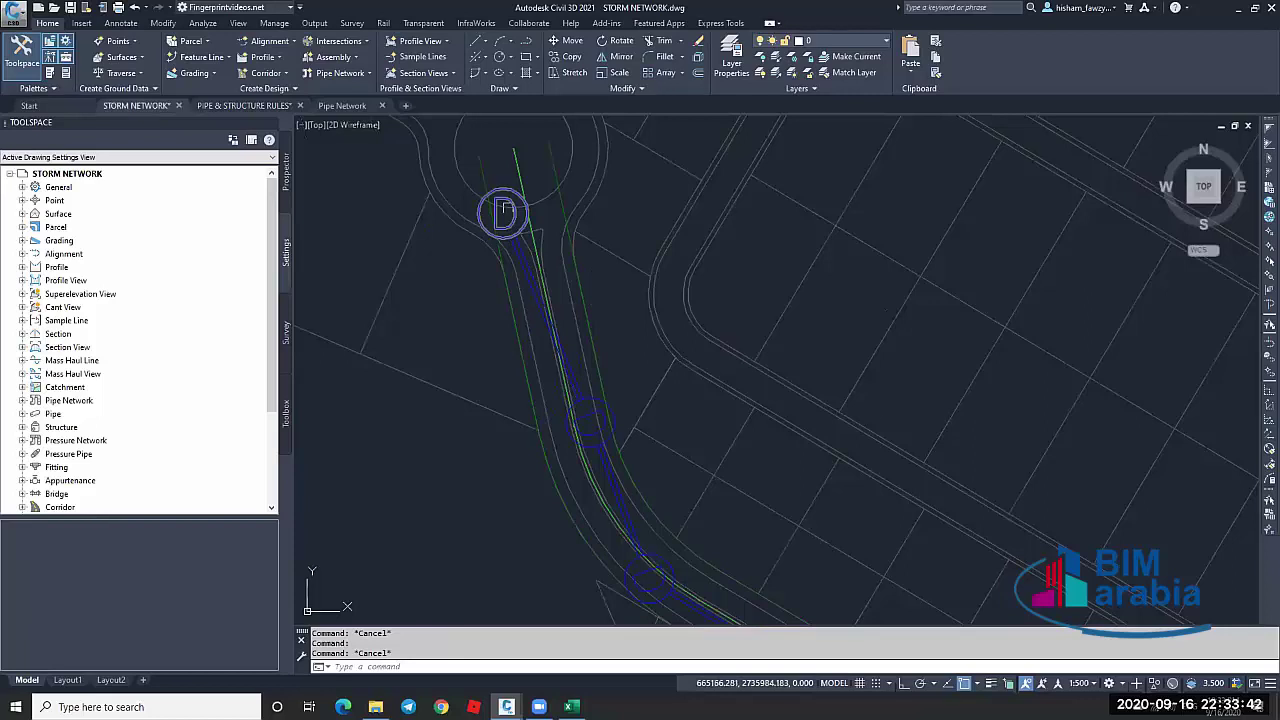
Return to PIPE & STRUCTURE RULES and frame the Pipe Rule No. 2 Cover Only sheet
left_click(268, 105)
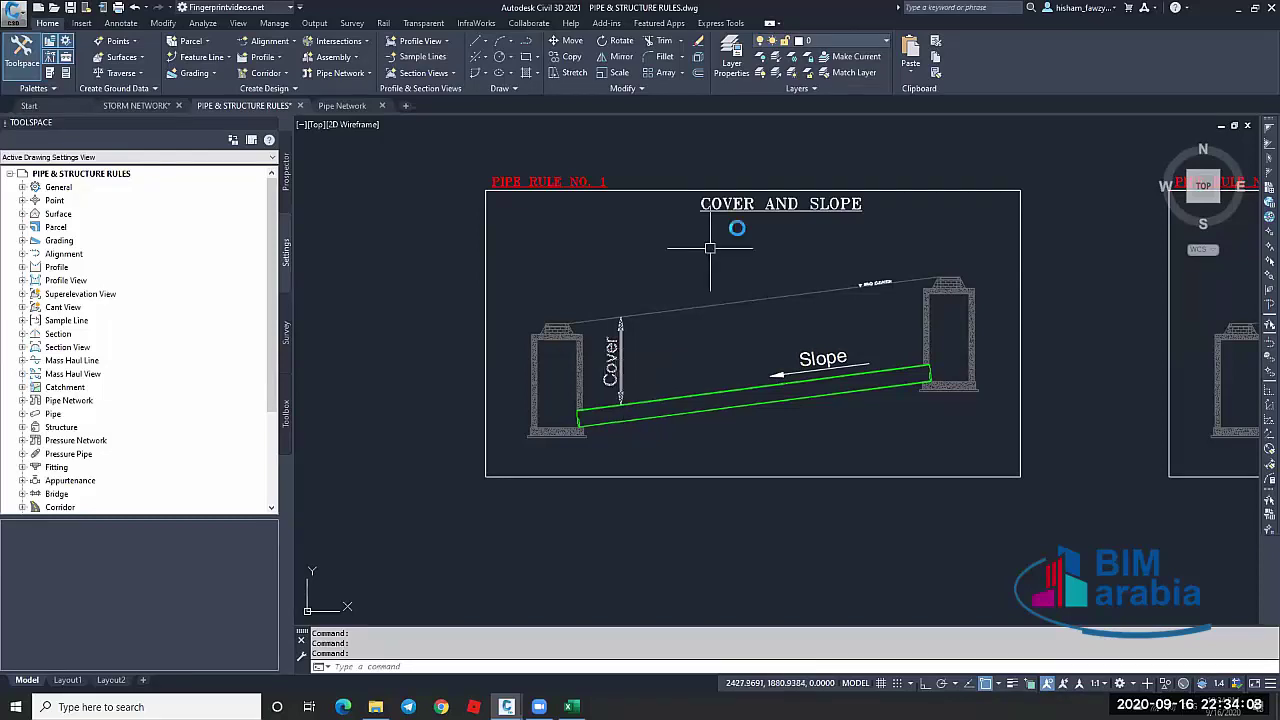
scroll(710, 248, "up", 2)
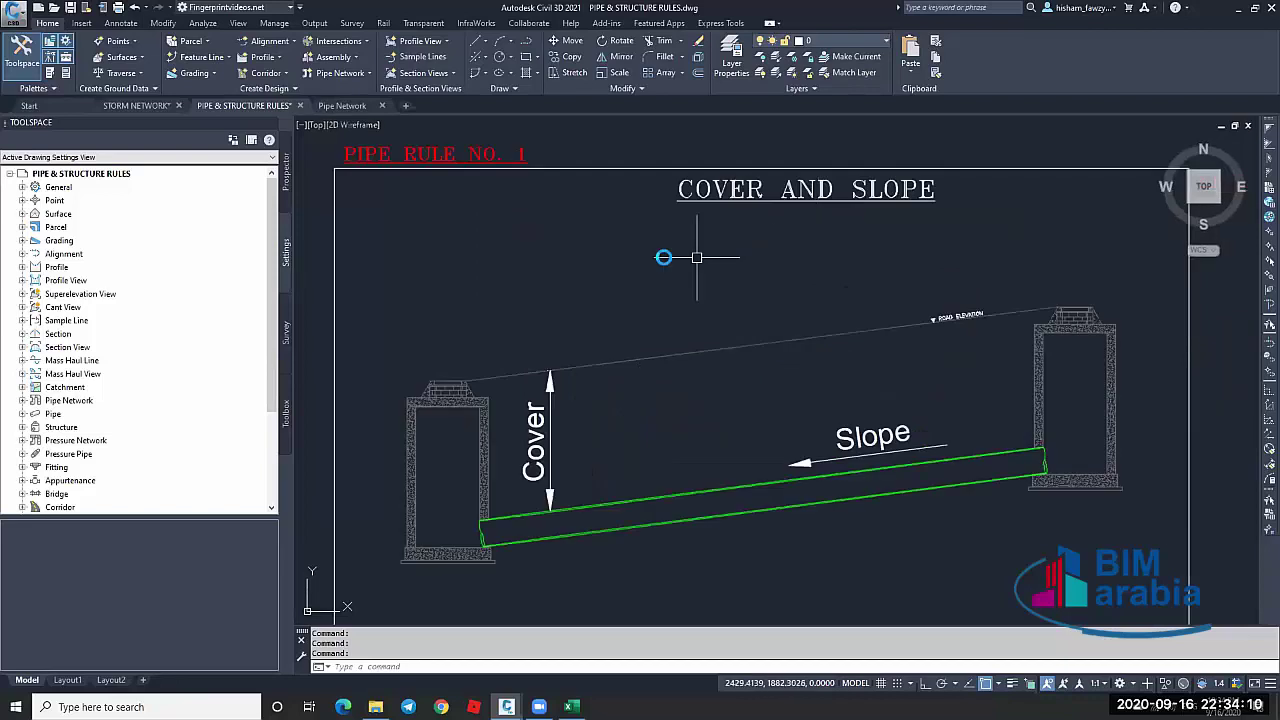
middle_click_drag(697, 257, 641, 257)
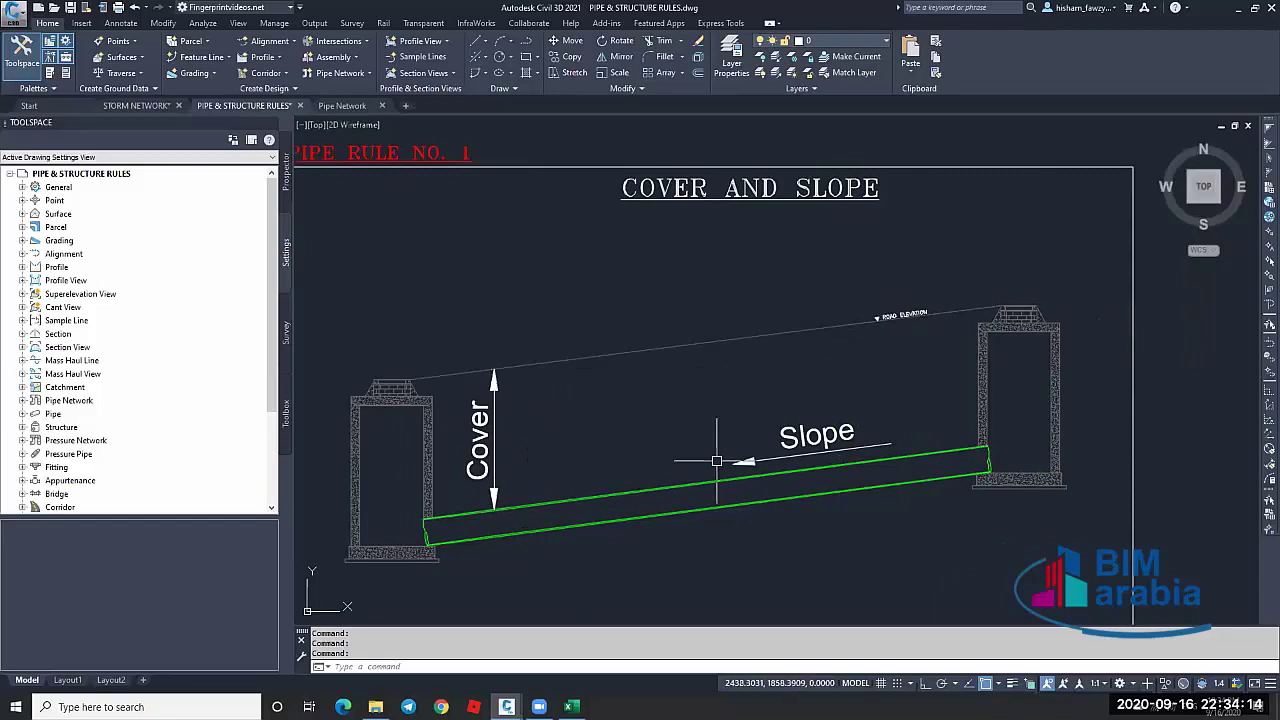
middle_click_drag(724, 408, 757, 338)
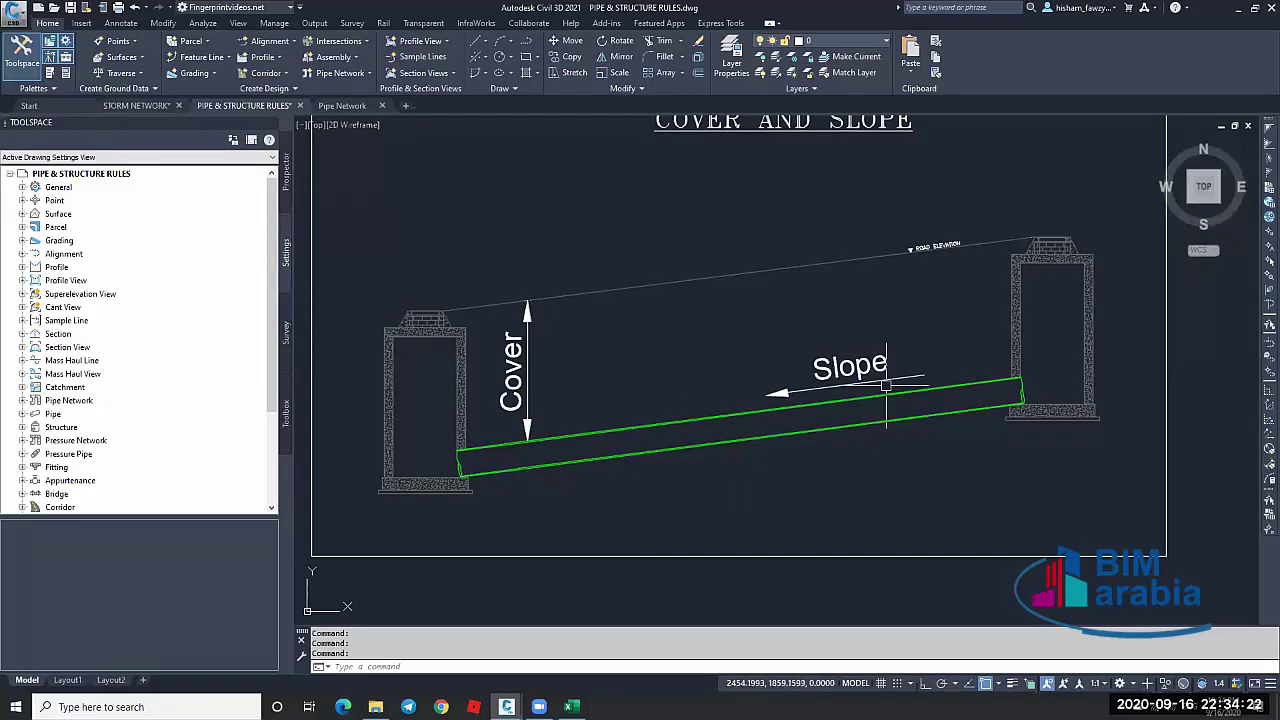
mouse_move(805, 399)
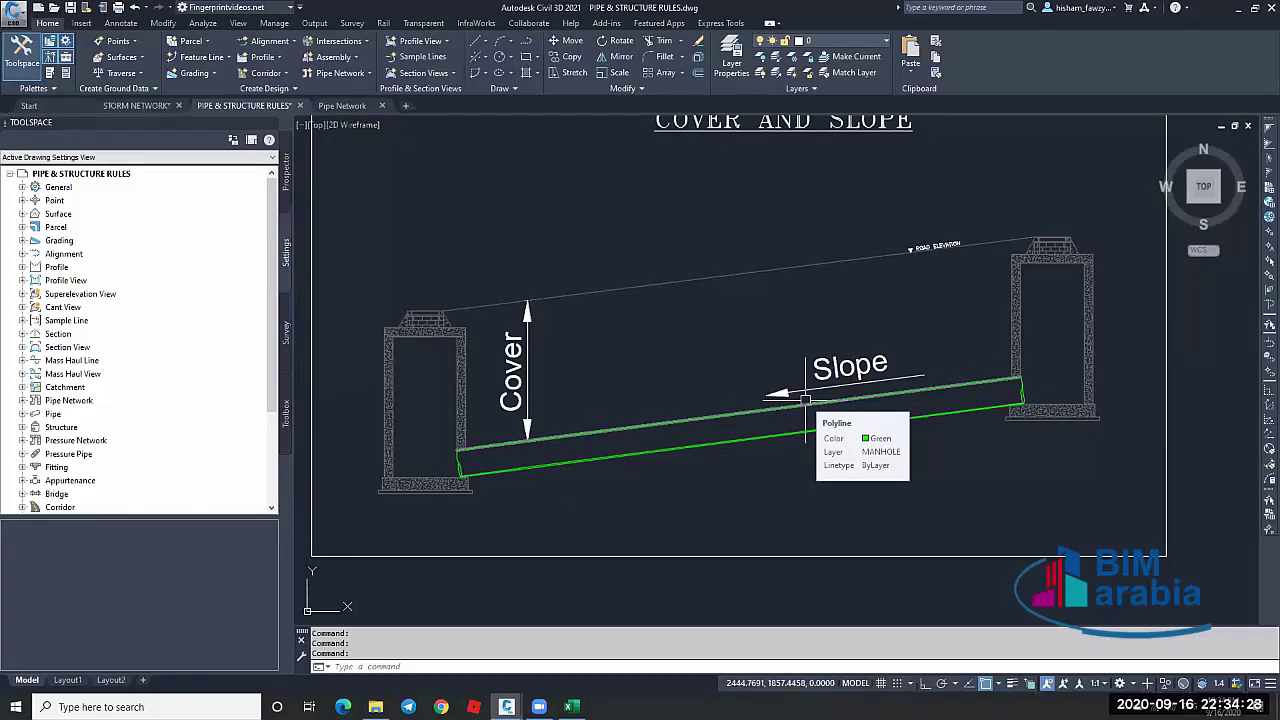
scroll(570, 390, "down", 2)
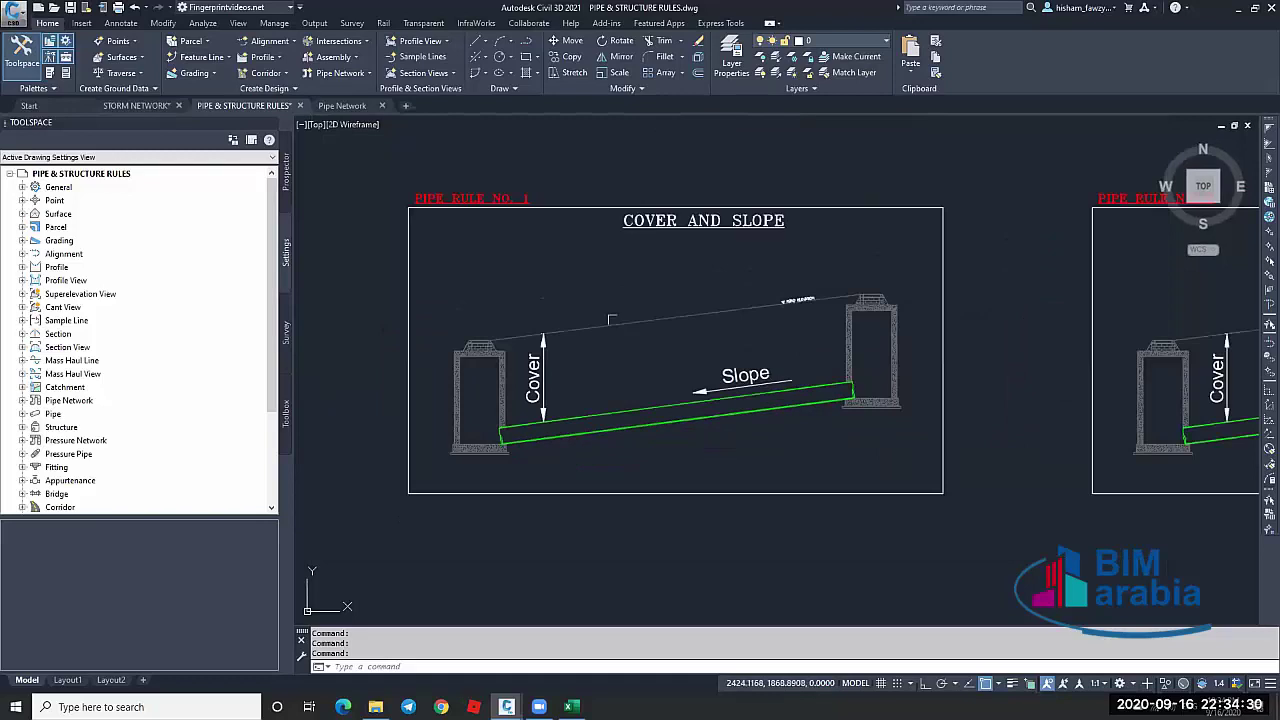
scroll(766, 269, "down", 2)
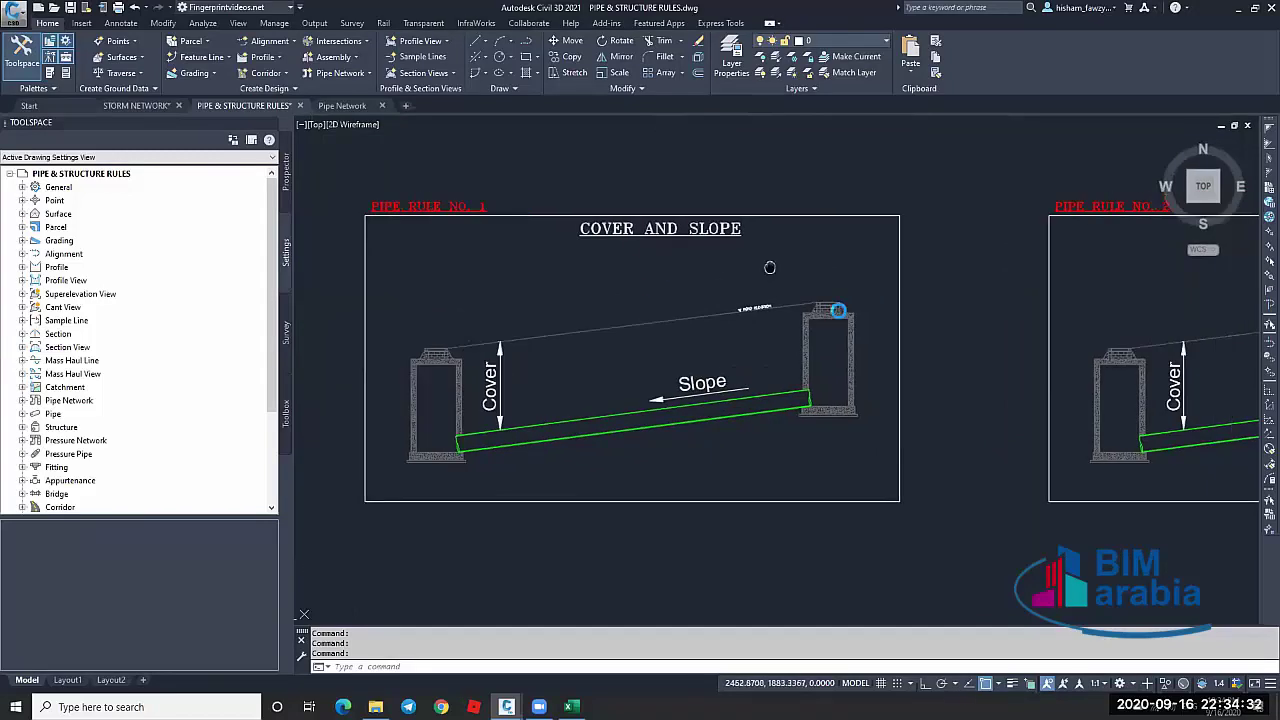
scroll(908, 326, "up", 2)
scroll(900, 320, "up", 3)
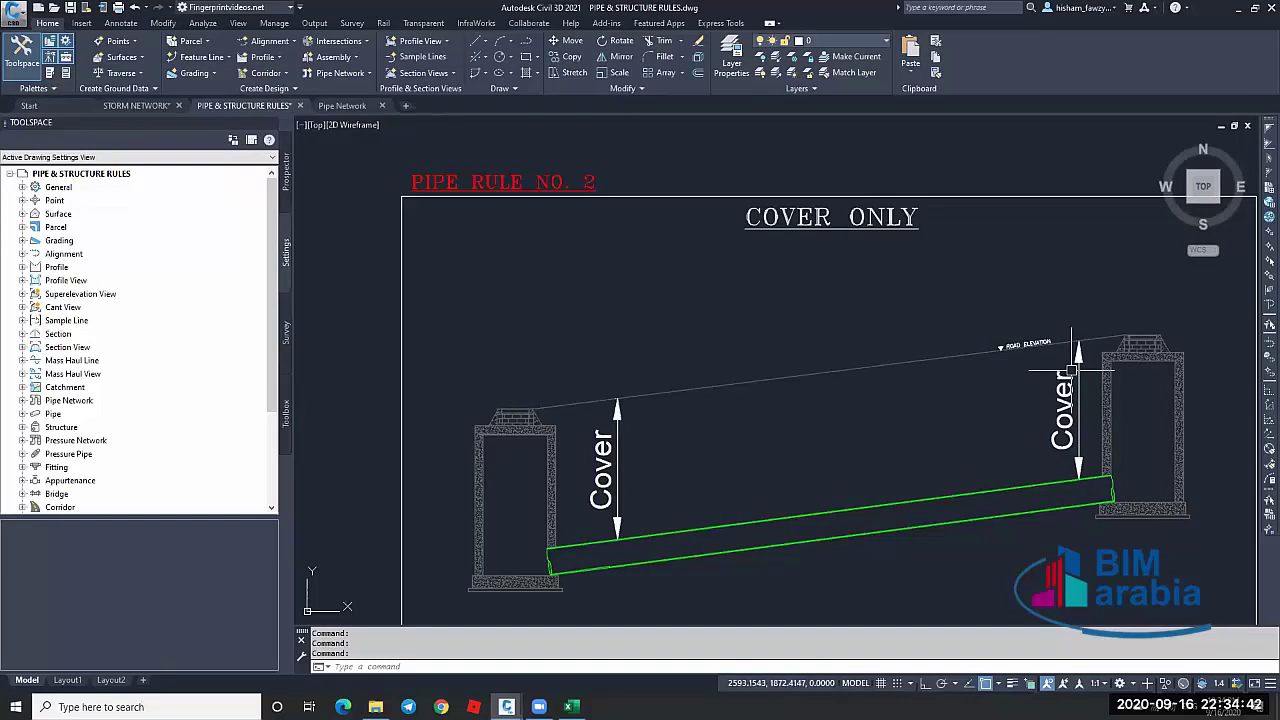
Zoom in on the Pipe Rule No. 3 Length Check diagram of a pipe between two manholes
scroll(914, 274, "down", 2)
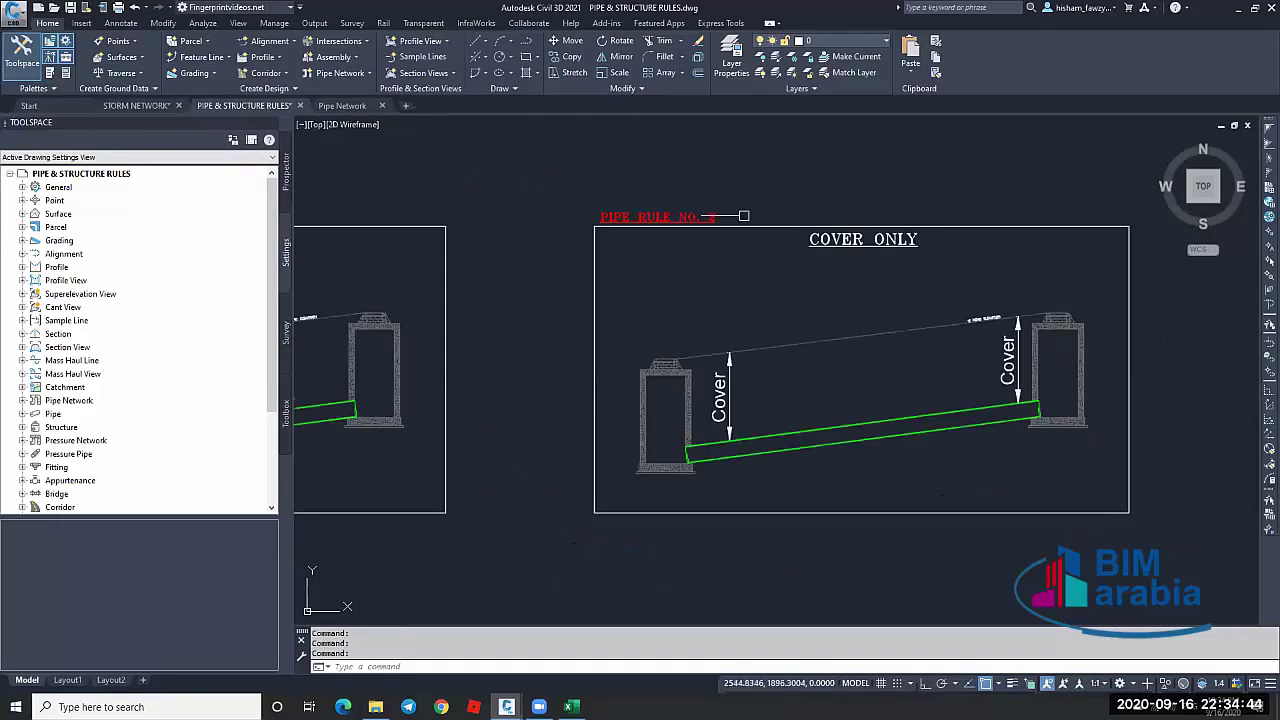
scroll(680, 280, "down", 4)
scroll(757, 300, "up", 5)
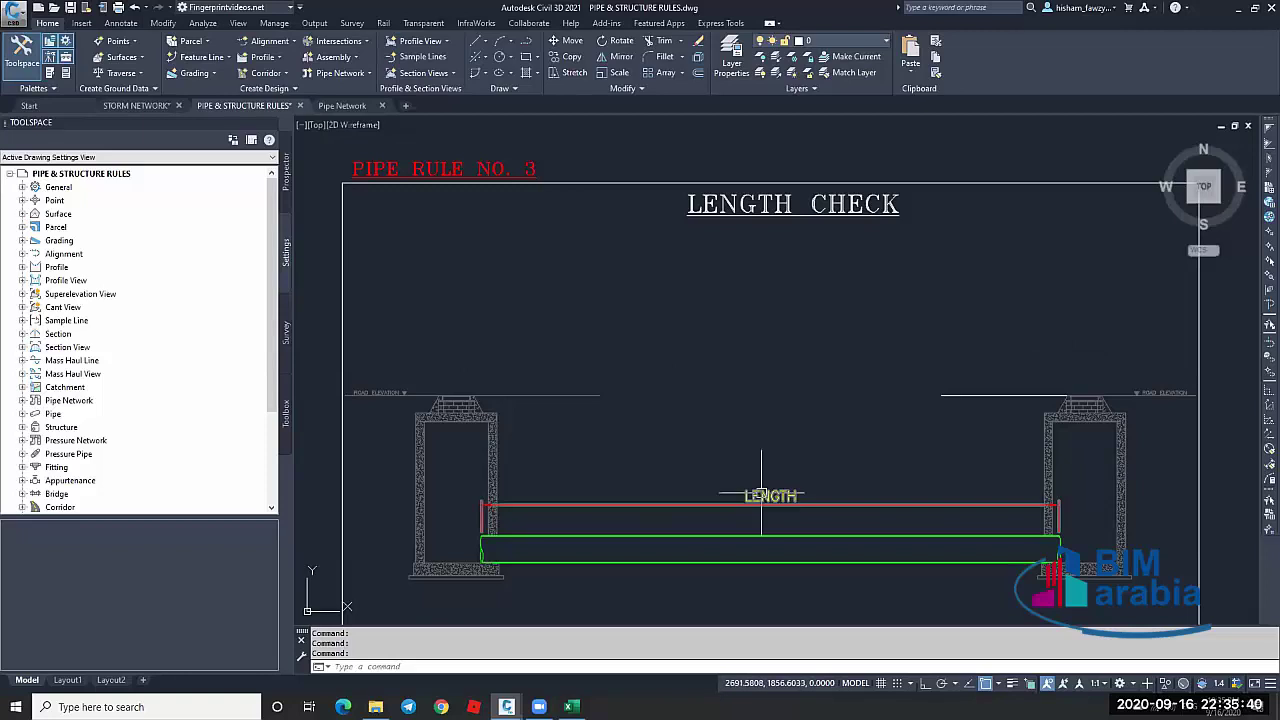
Zoom in on the mismatched green and red pipe pair on the Pipe Rule No. 4 sheet
scroll(780, 470, "down", 2)
scroll(782, 467, "down", 3)
middle_click_drag(780, 460, 553, 450)
scroll(770, 400, "down", 1)
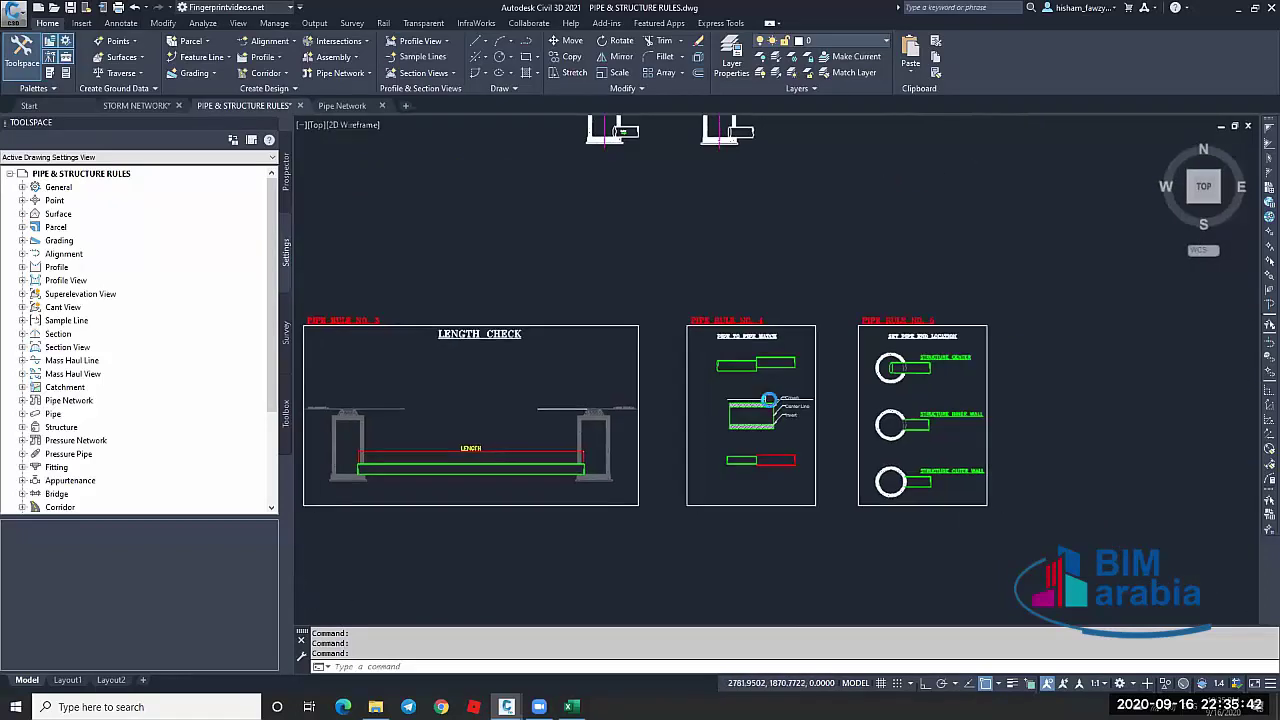
scroll(770, 400, "up", 7)
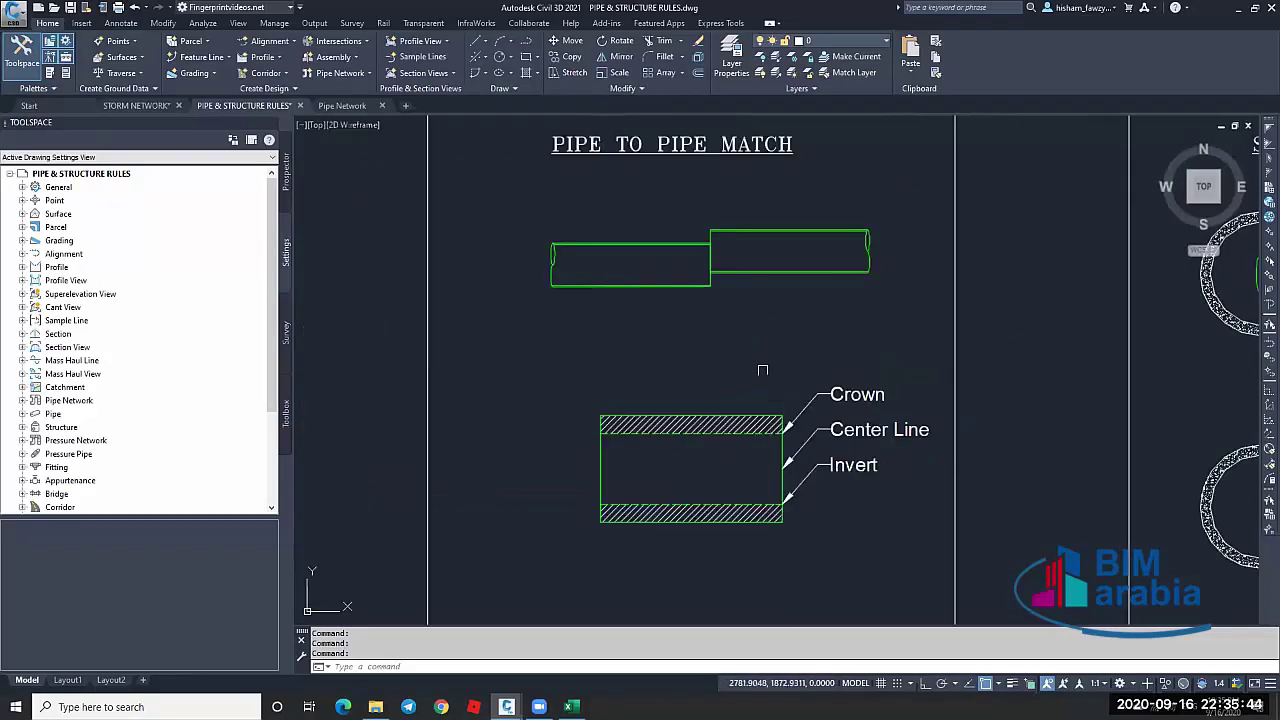
scroll(739, 354, "down", 1)
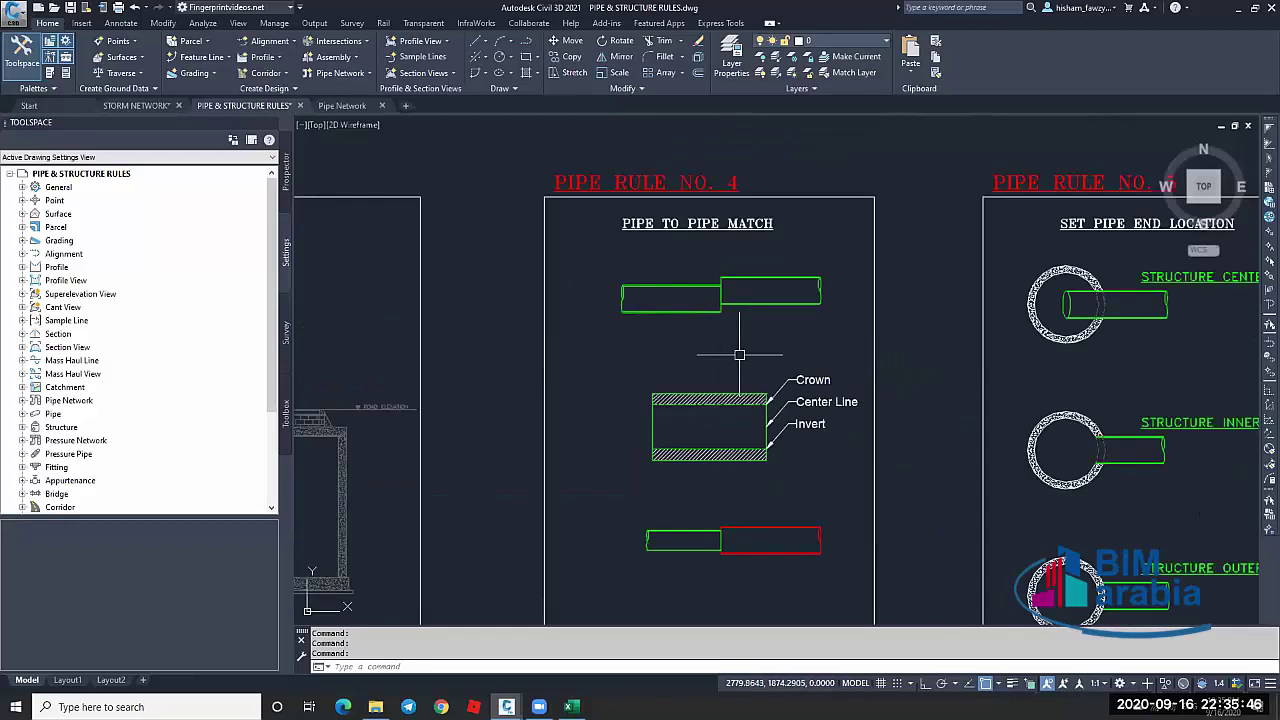
scroll(739, 354, "down", 2)
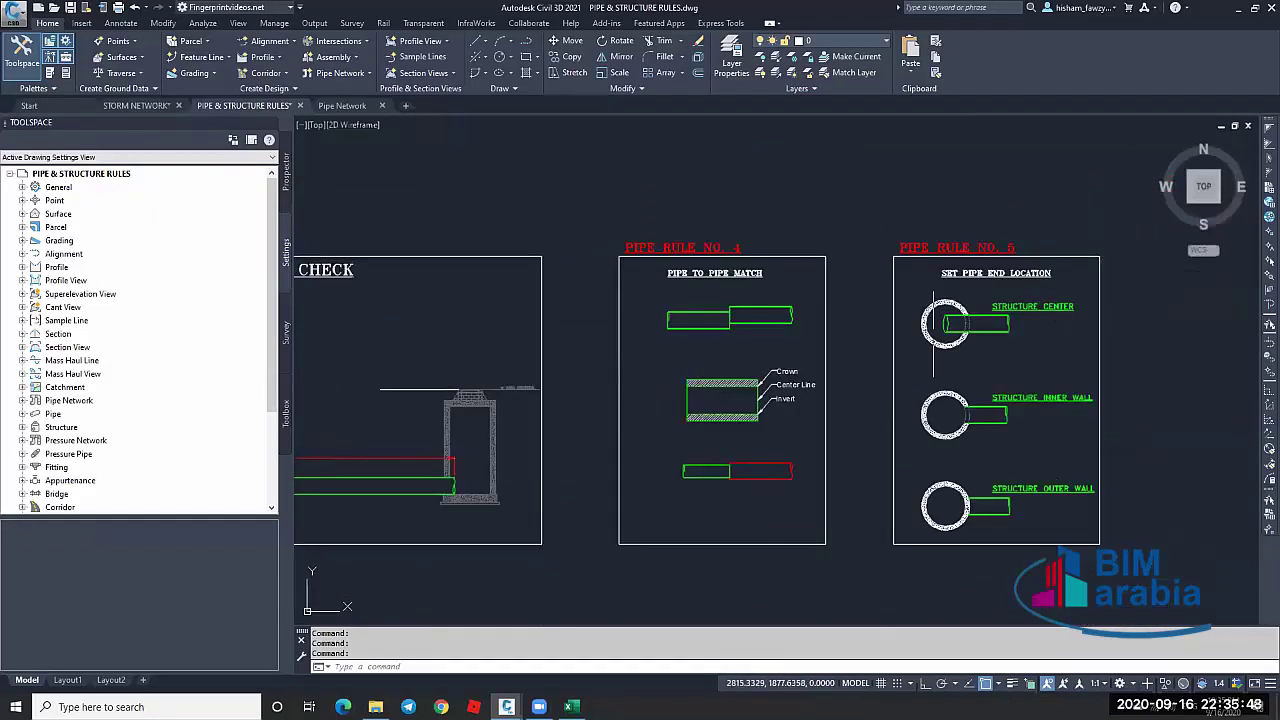
scroll(934, 328, "up", 2)
scroll(934, 328, "up", 1)
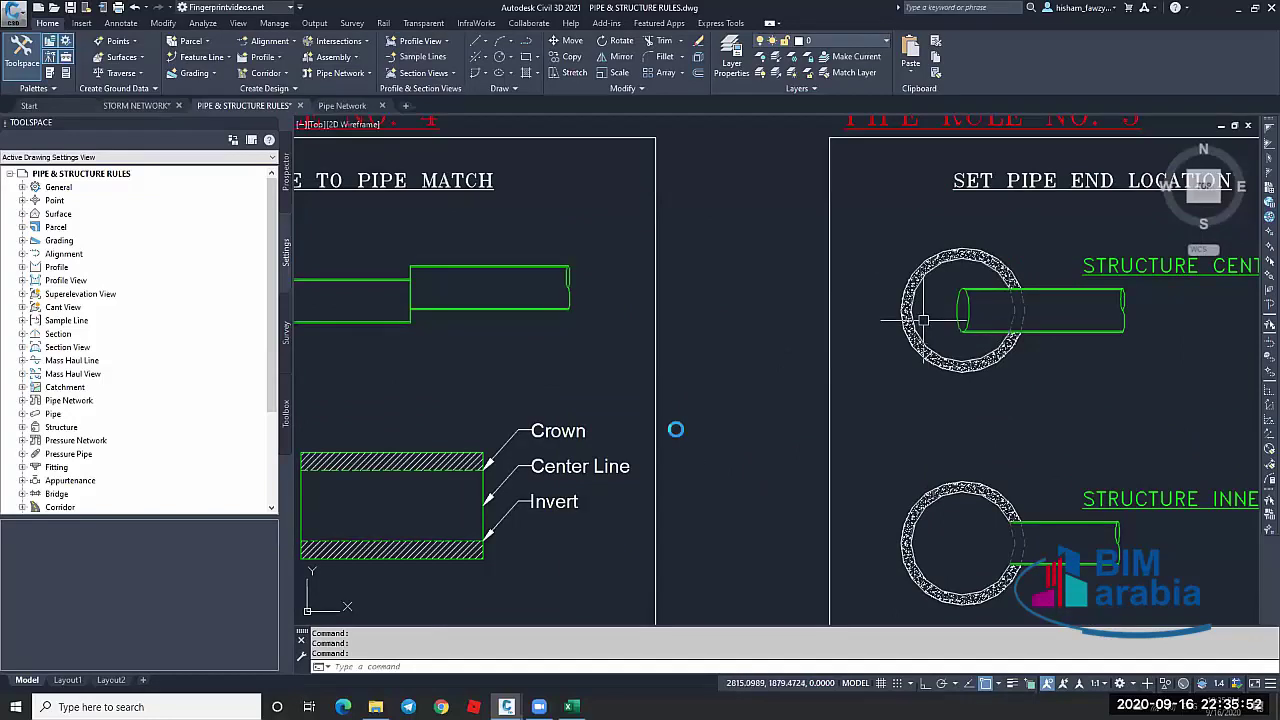
scroll(733, 331, "down", 2)
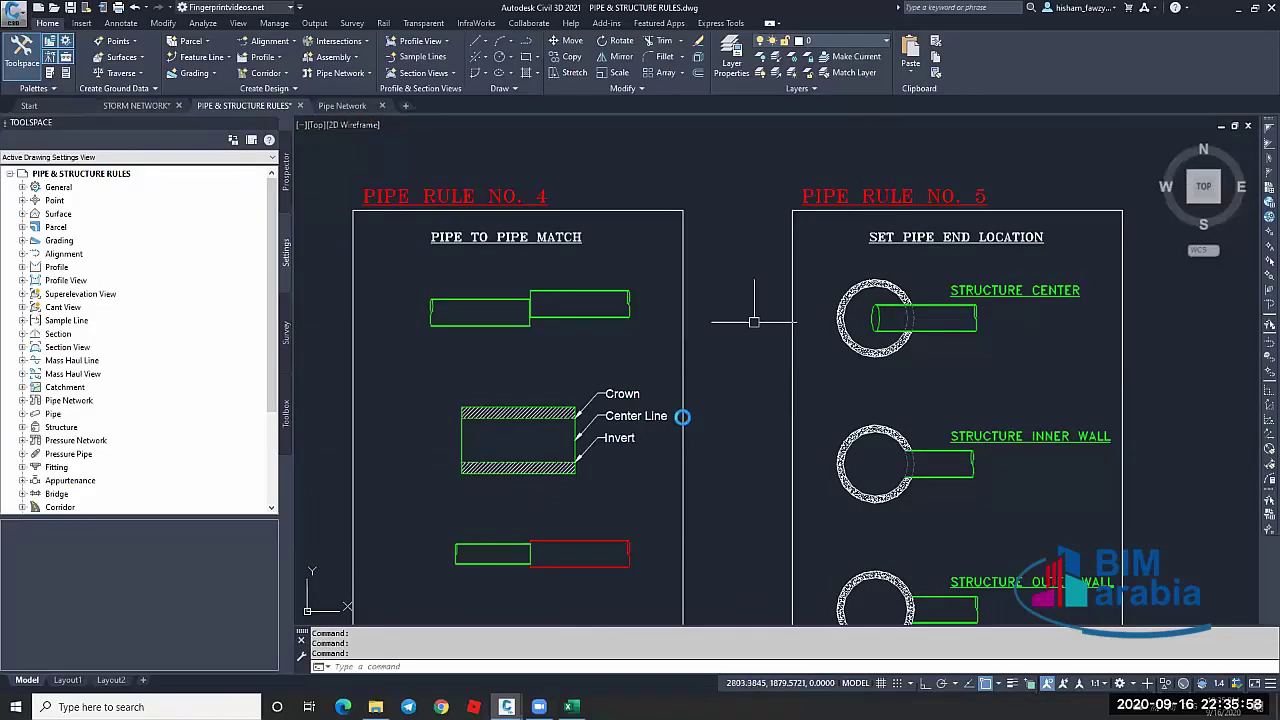
scroll(754, 321, "up", 5)
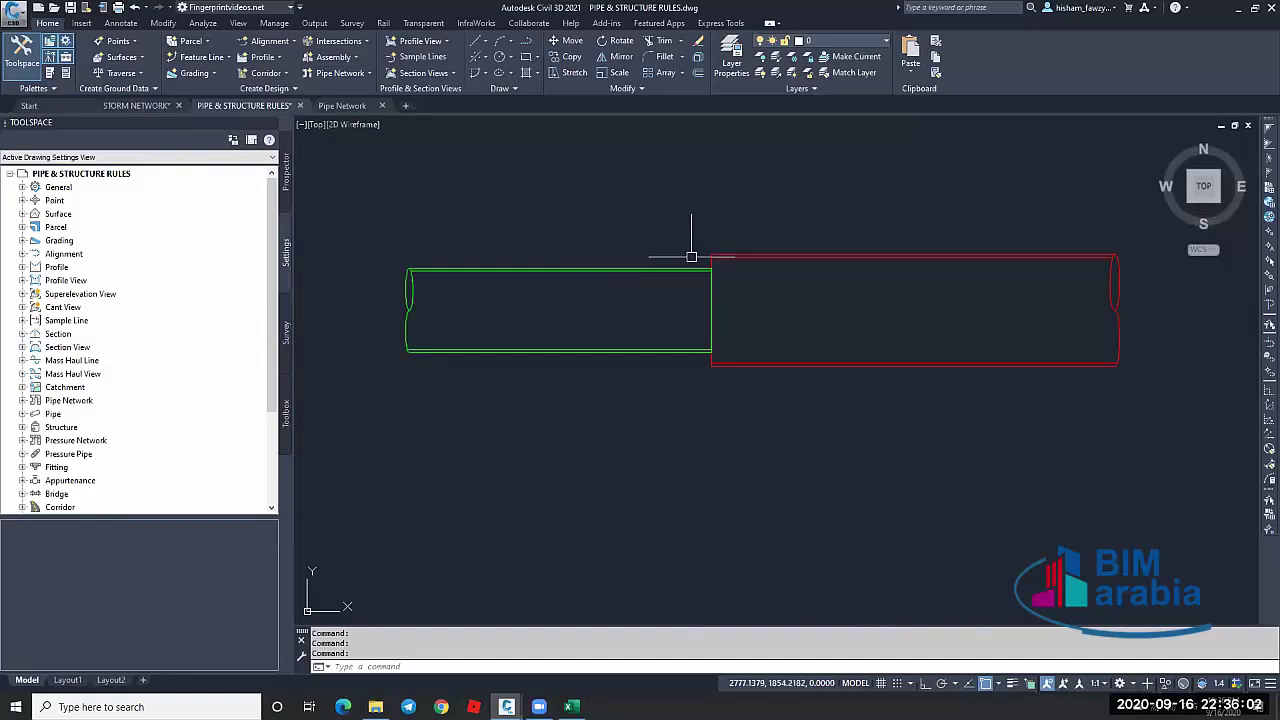
Stretch the green pipe's corner up to meet the red pipe
left_click(711, 269)
scroll(713, 273, "up", 3)
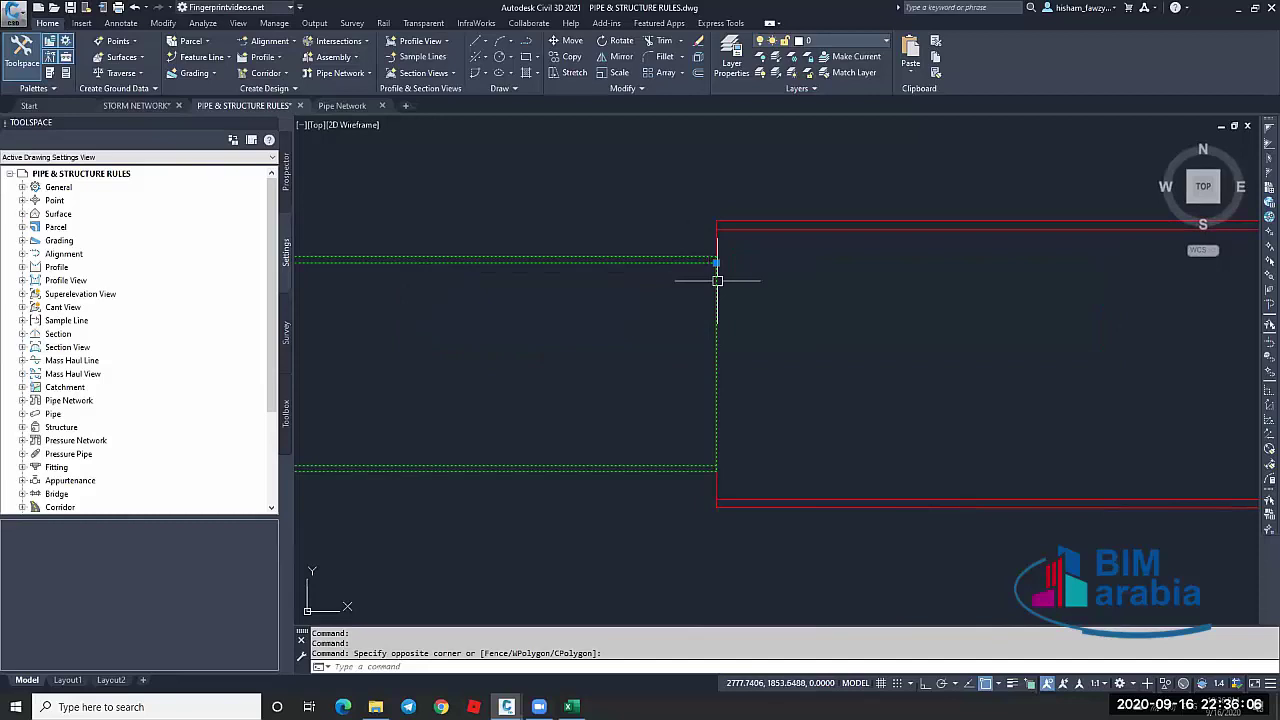
left_click(716, 262)
left_click(728, 221)
key("Escape")
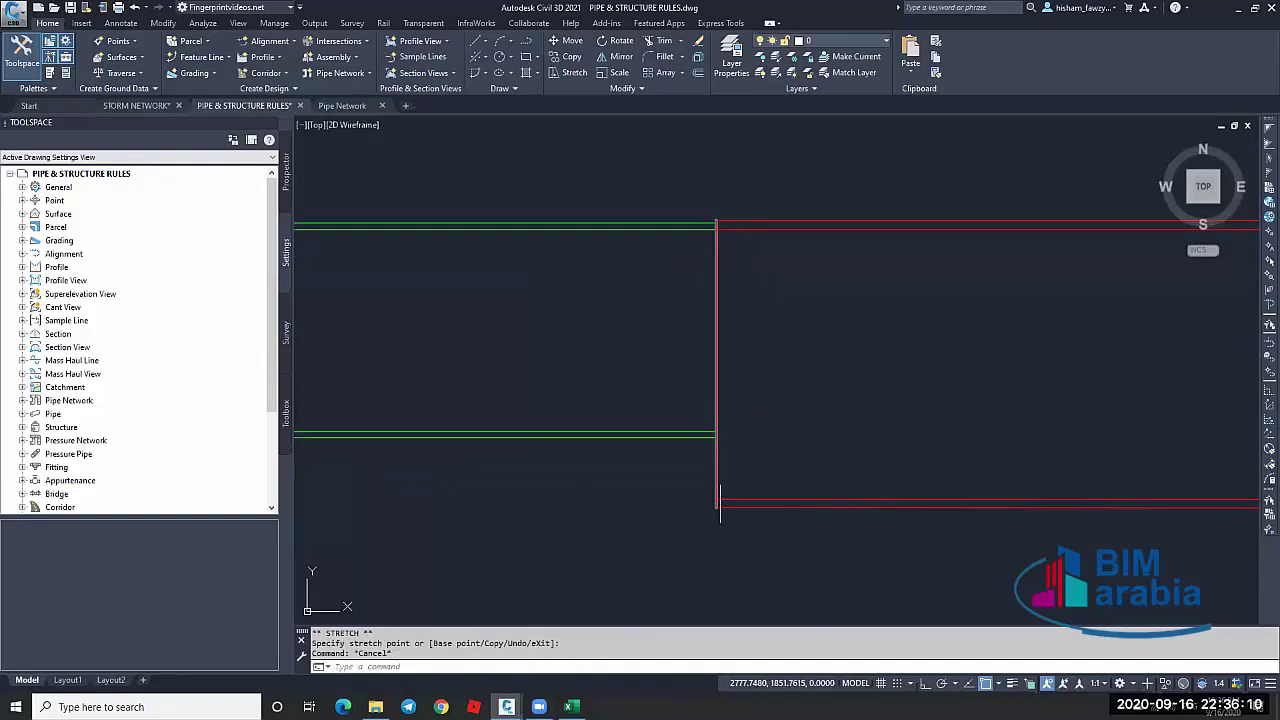
key("Escape")
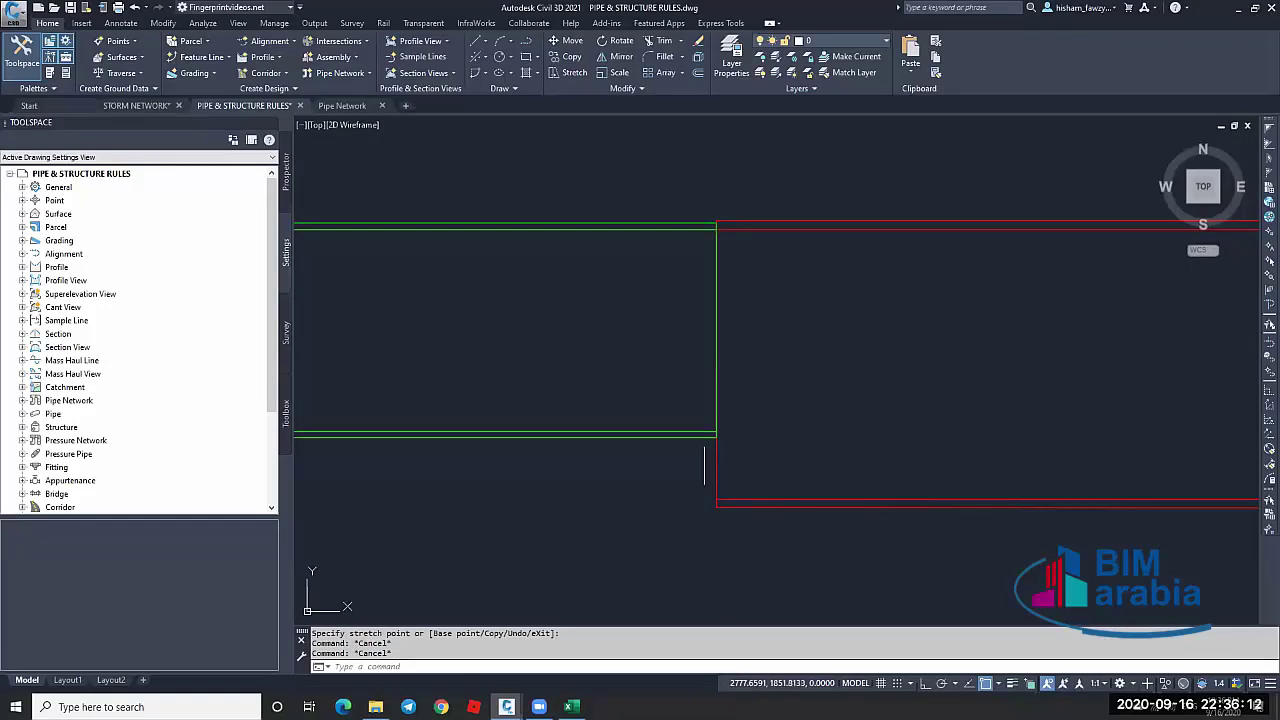
Start a MOVE of the green pipe, cancel it, and zoom out to the No. 4 and No. 5 sheets
left_click(705, 433)
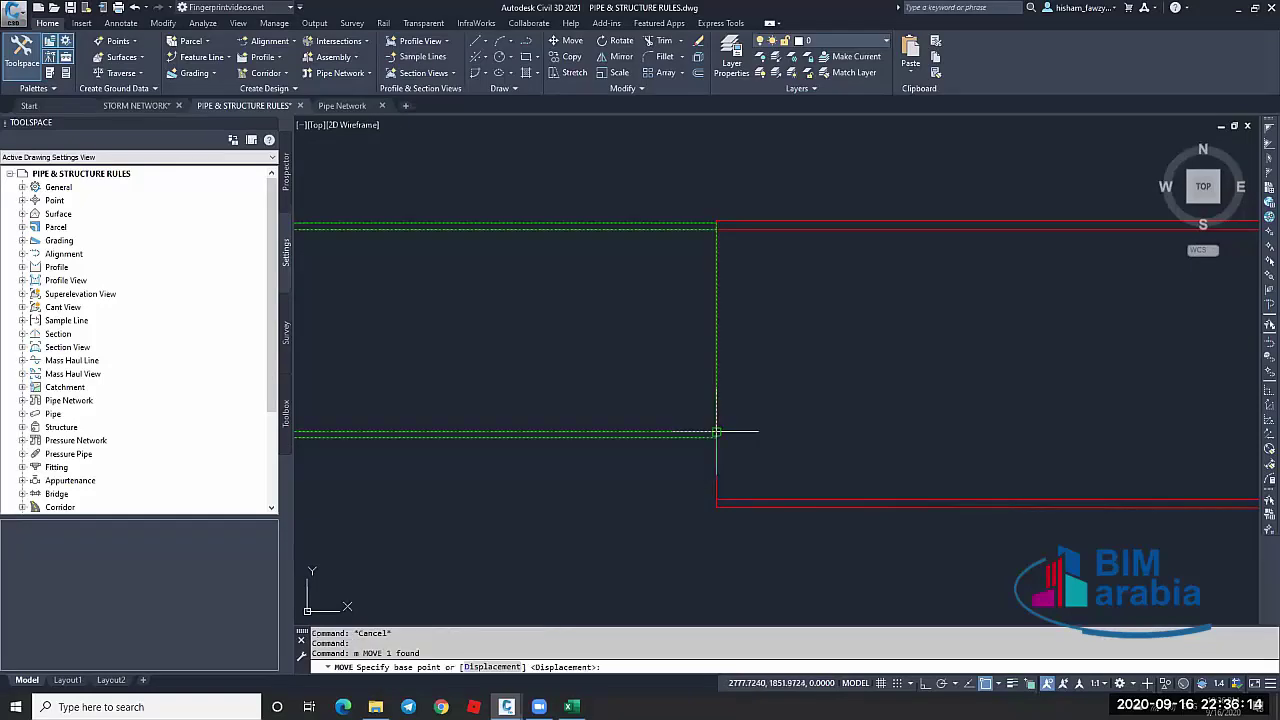
type("m")
key("Return")
left_click(716, 434)
key("Escape")
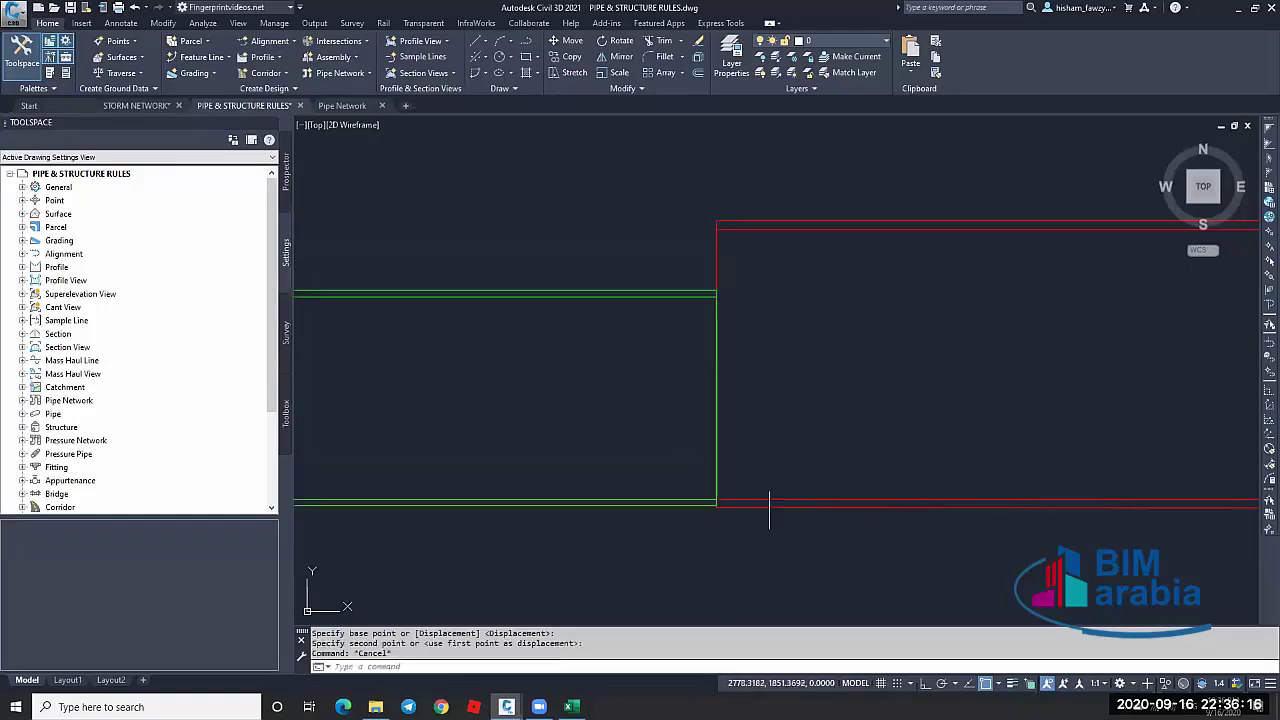
scroll(717, 449, "down", 2)
key("Escape")
key("Escape")
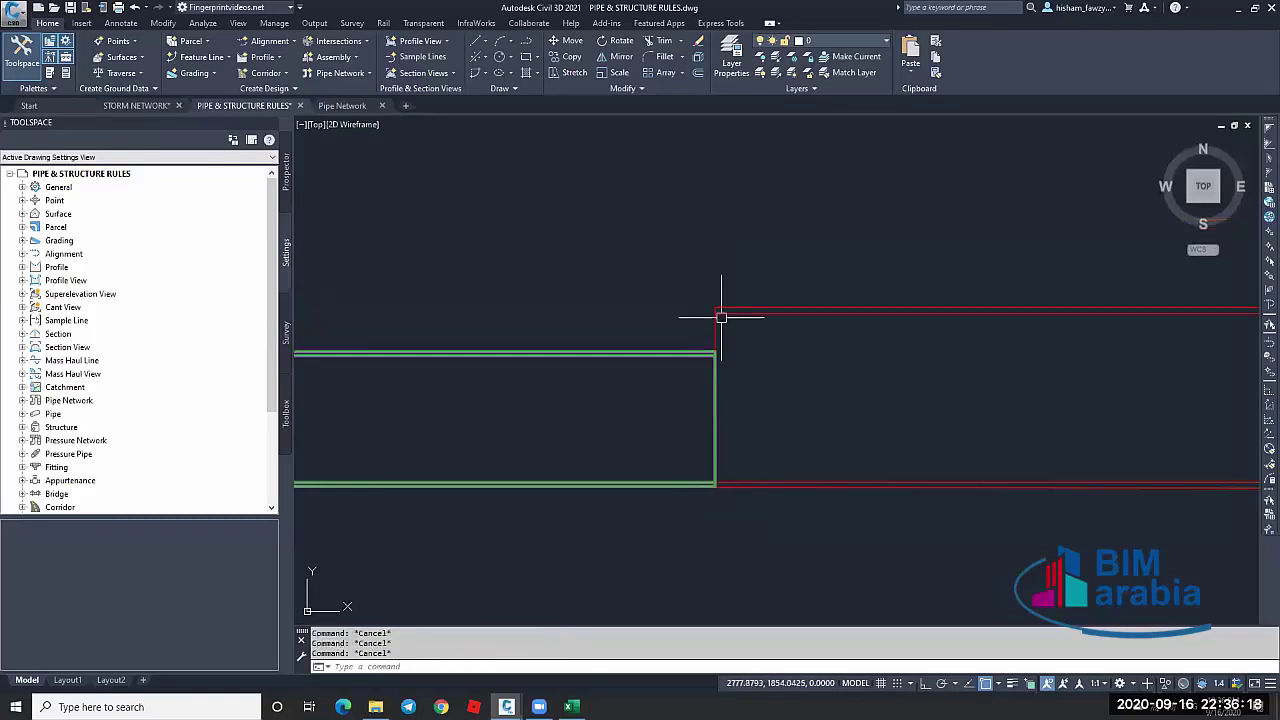
scroll(700, 385, "down", 2)
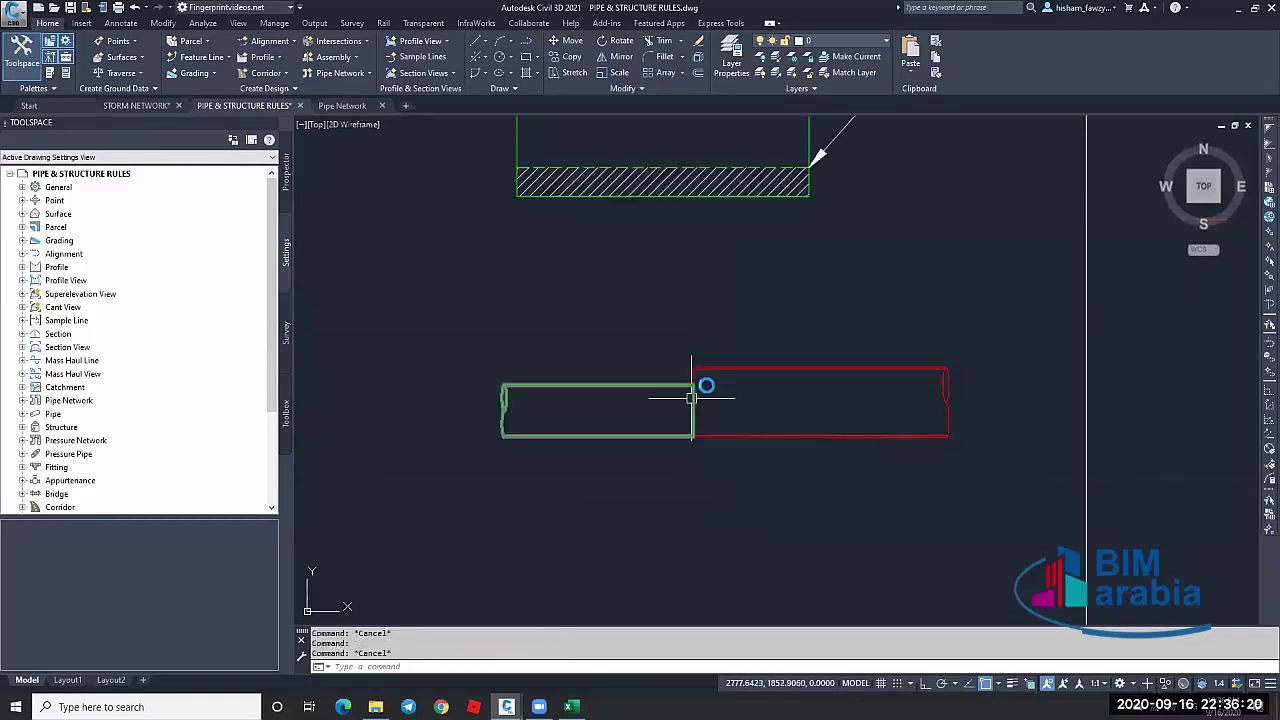
scroll(690, 398, "down", 3)
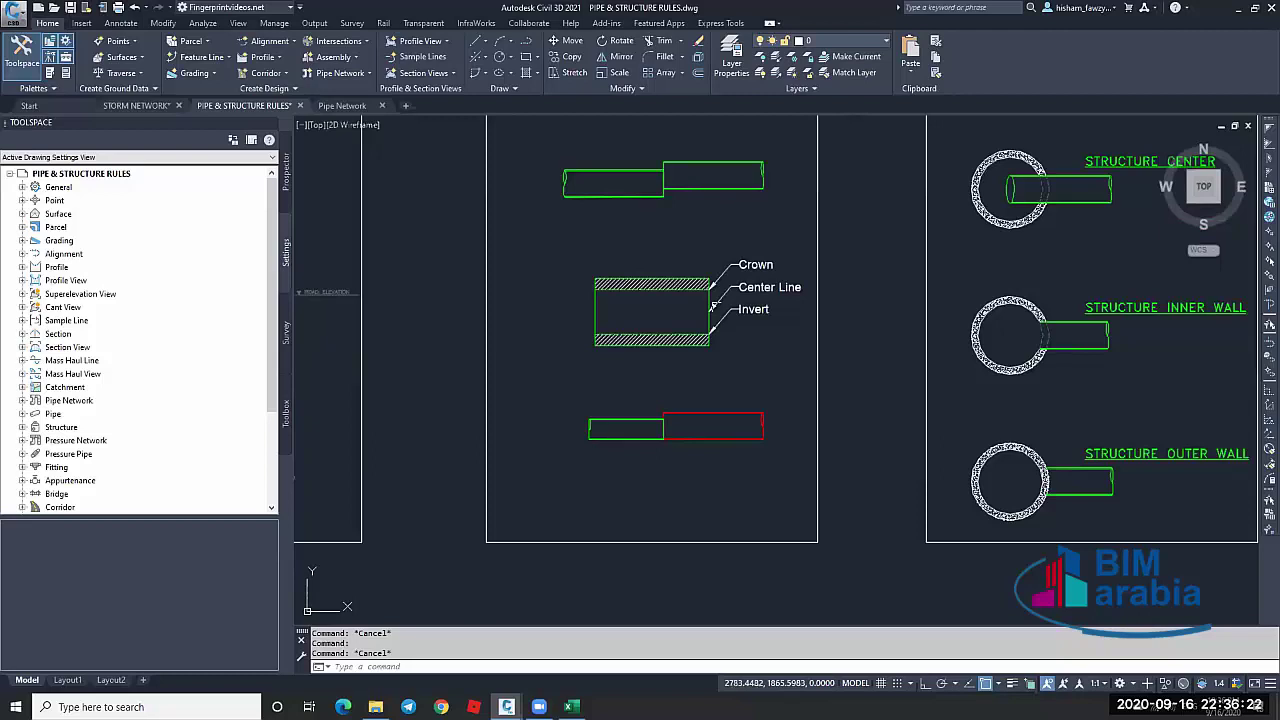
scroll(733, 351, "down", 2)
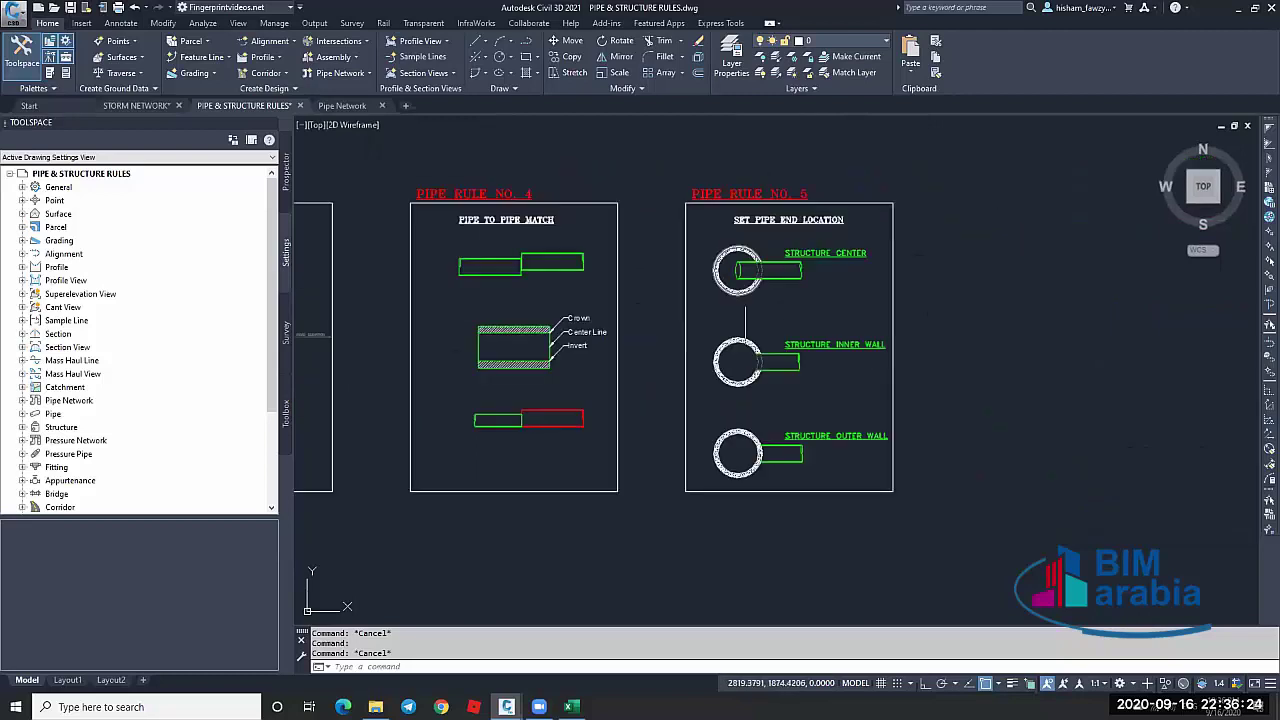
scroll(780, 245, "up", 2)
mouse_move(772, 248)
middle_mouse_down()
mouse_move(731, 251)
mouse_move(677, 185)
middle_mouse_up()
scroll(718, 205, "up", 2)
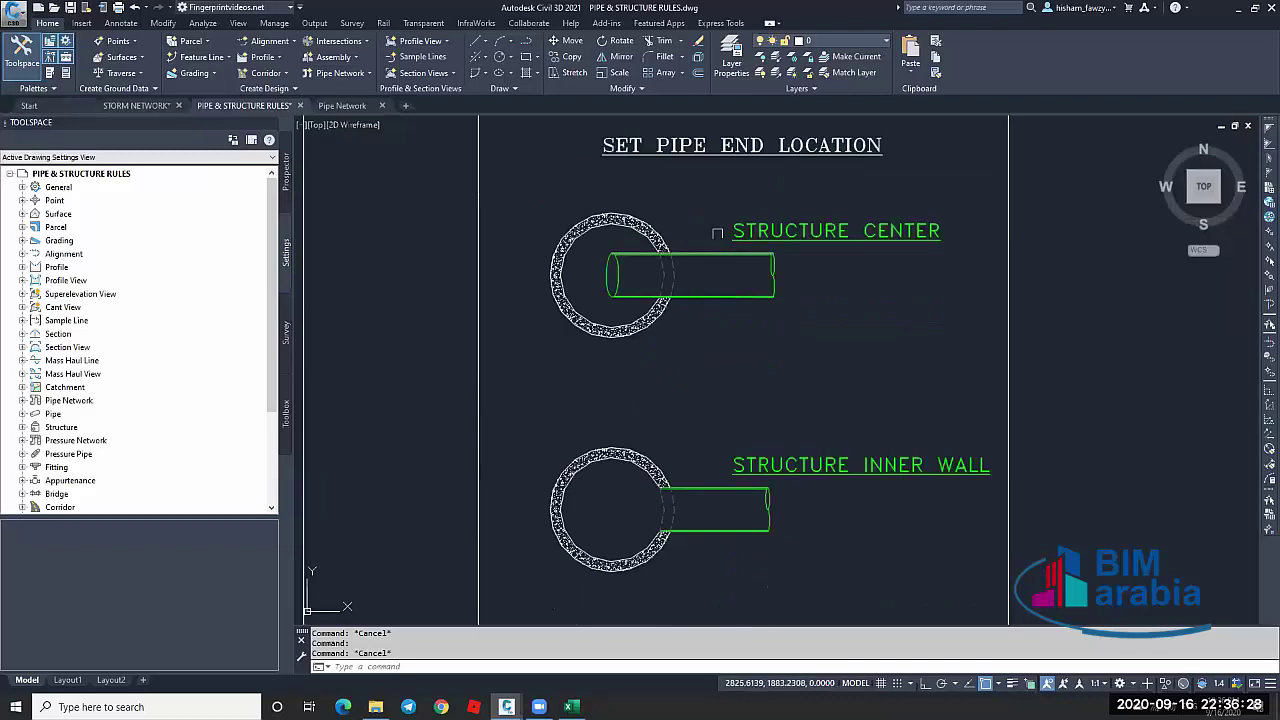
left_click(717, 233)
scroll(640, 268, "up", 4)
key("Escape")
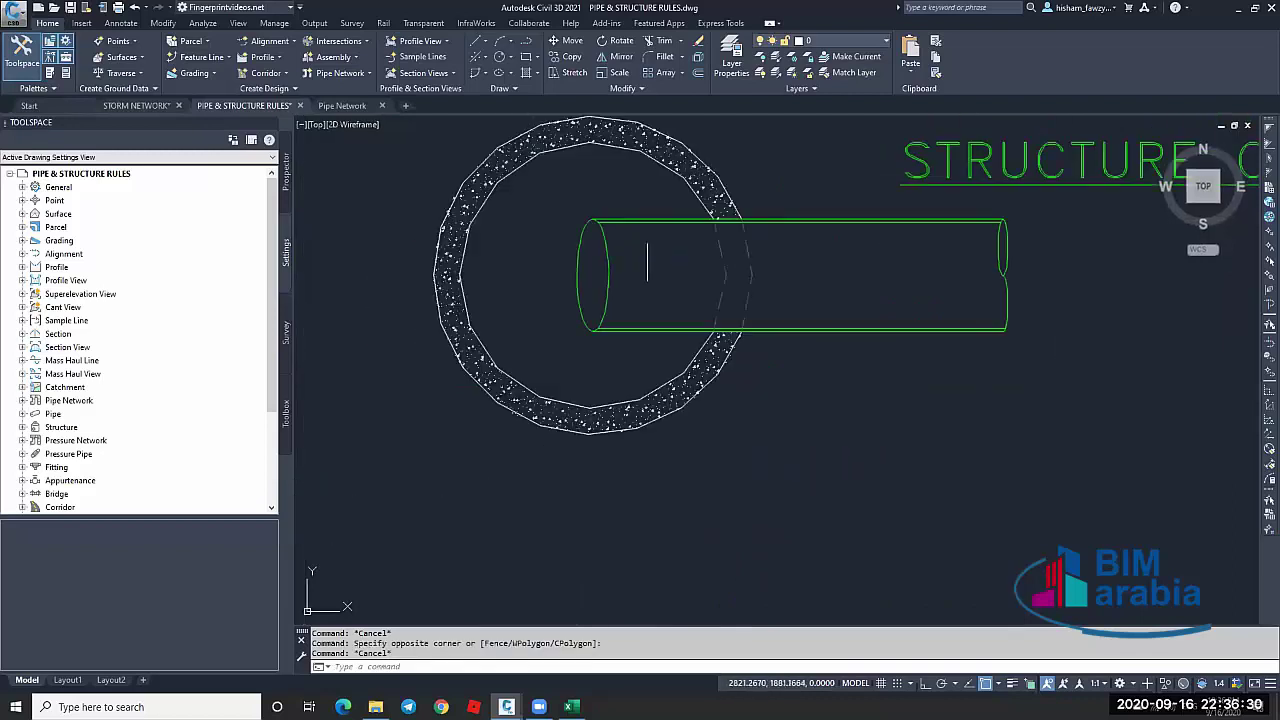
scroll(620, 250, "down", 4)
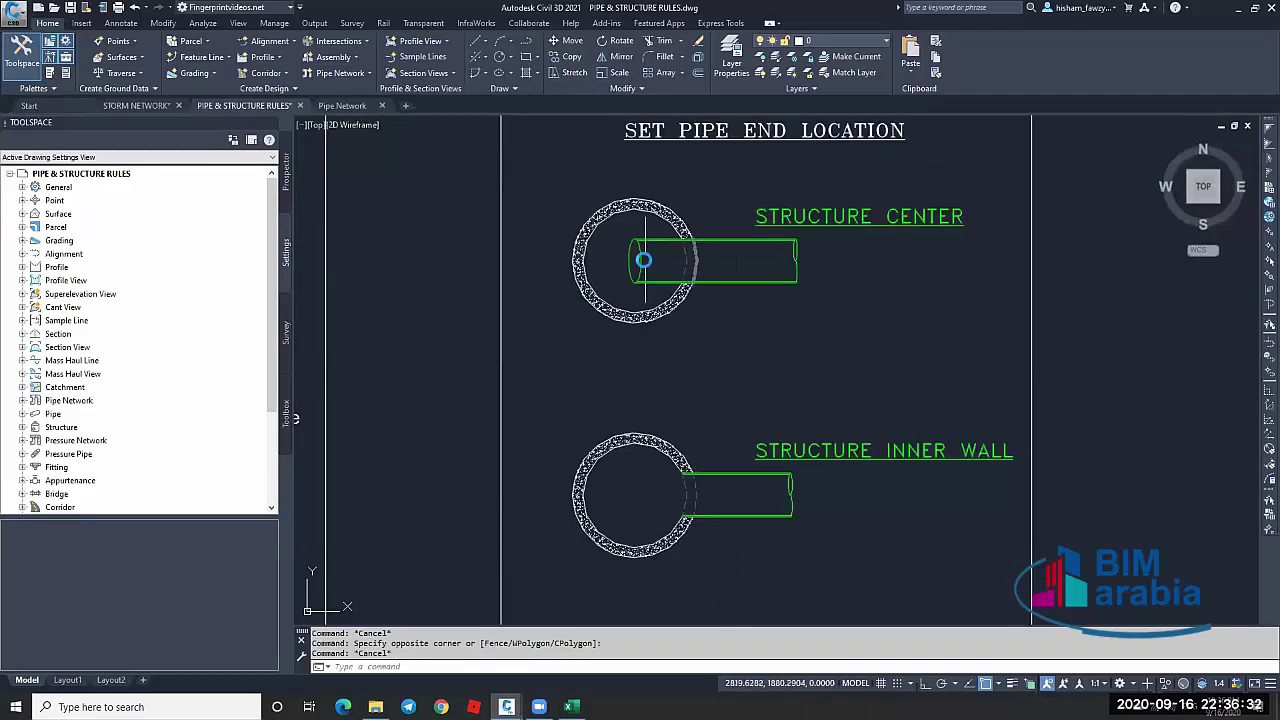
scroll(643, 260, "up", 4)
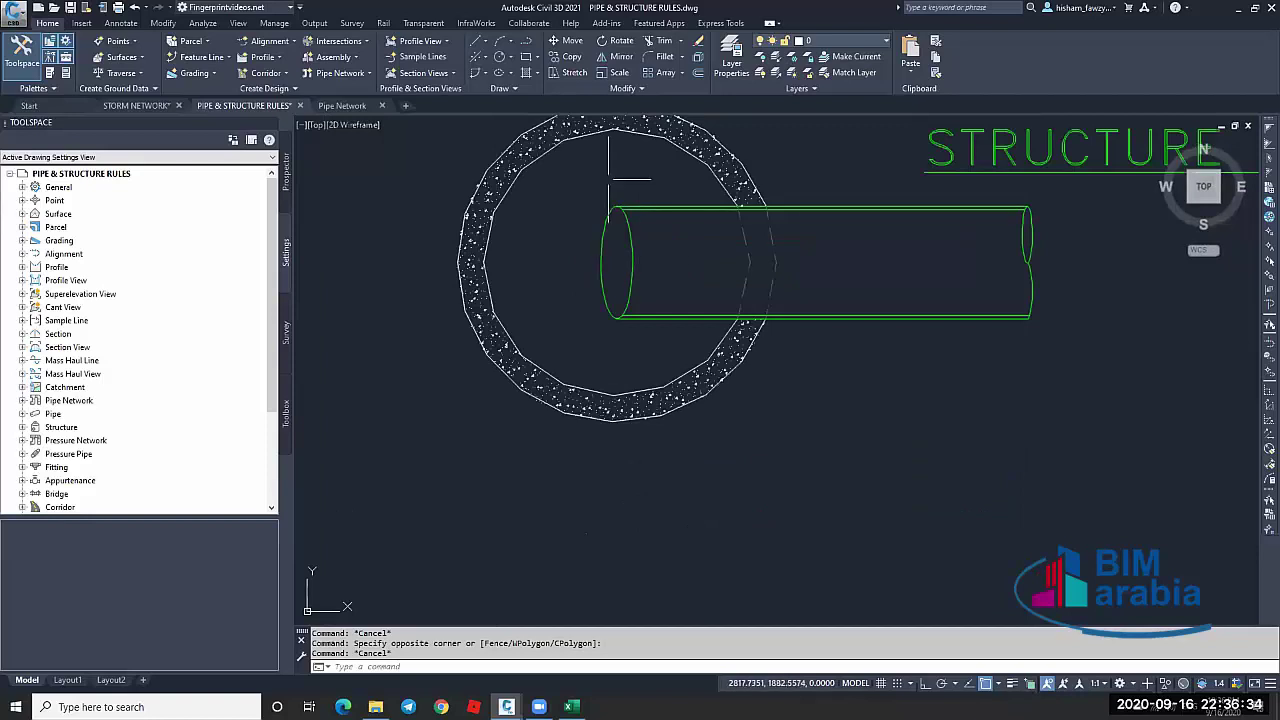
scroll(690, 195, "down", 4)
scroll(700, 455, "up", 4)
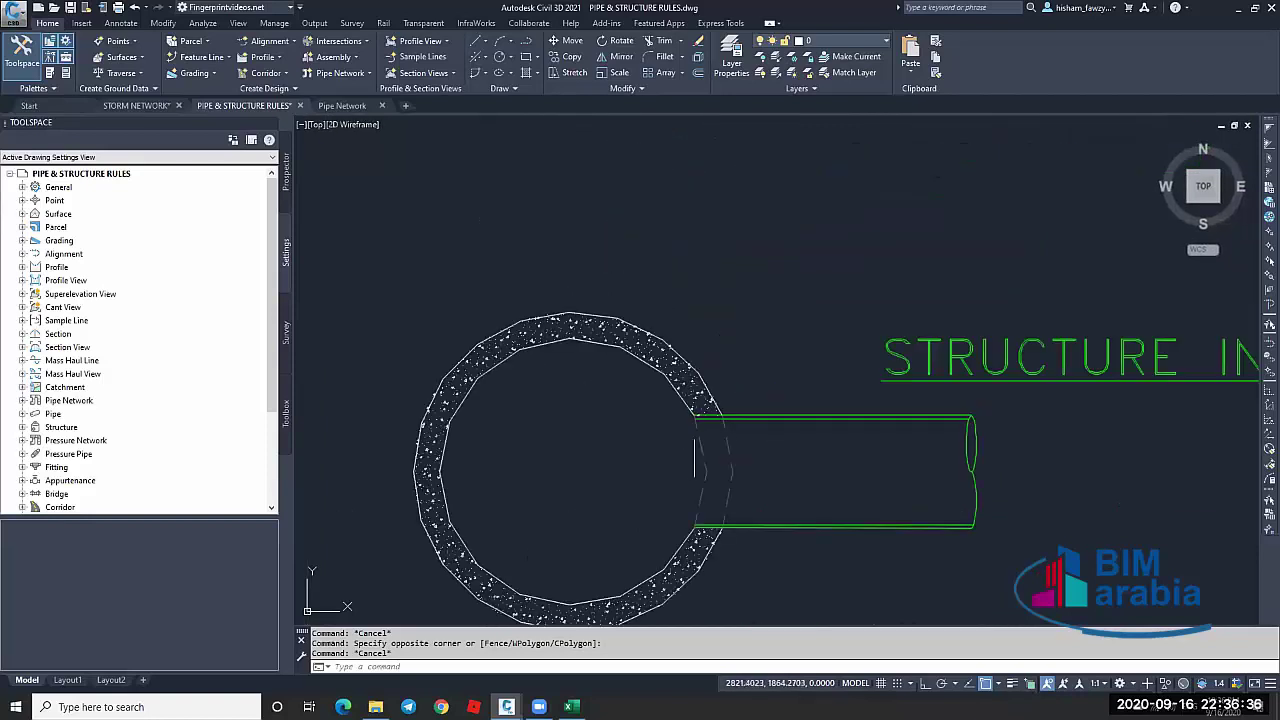
scroll(692, 440, "up", 4)
scroll(611, 343, "down", 6)
scroll(643, 403, "up", 2)
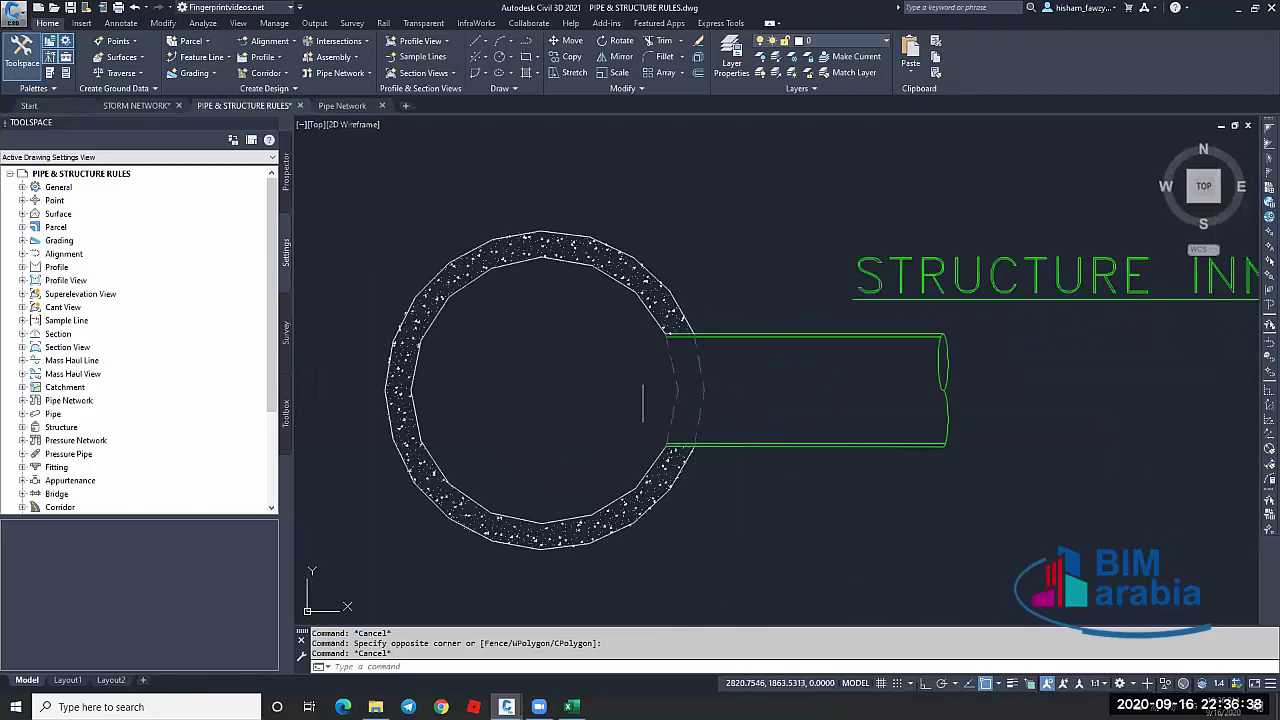
scroll(643, 403, "up", 2)
type("re")
key("Return")
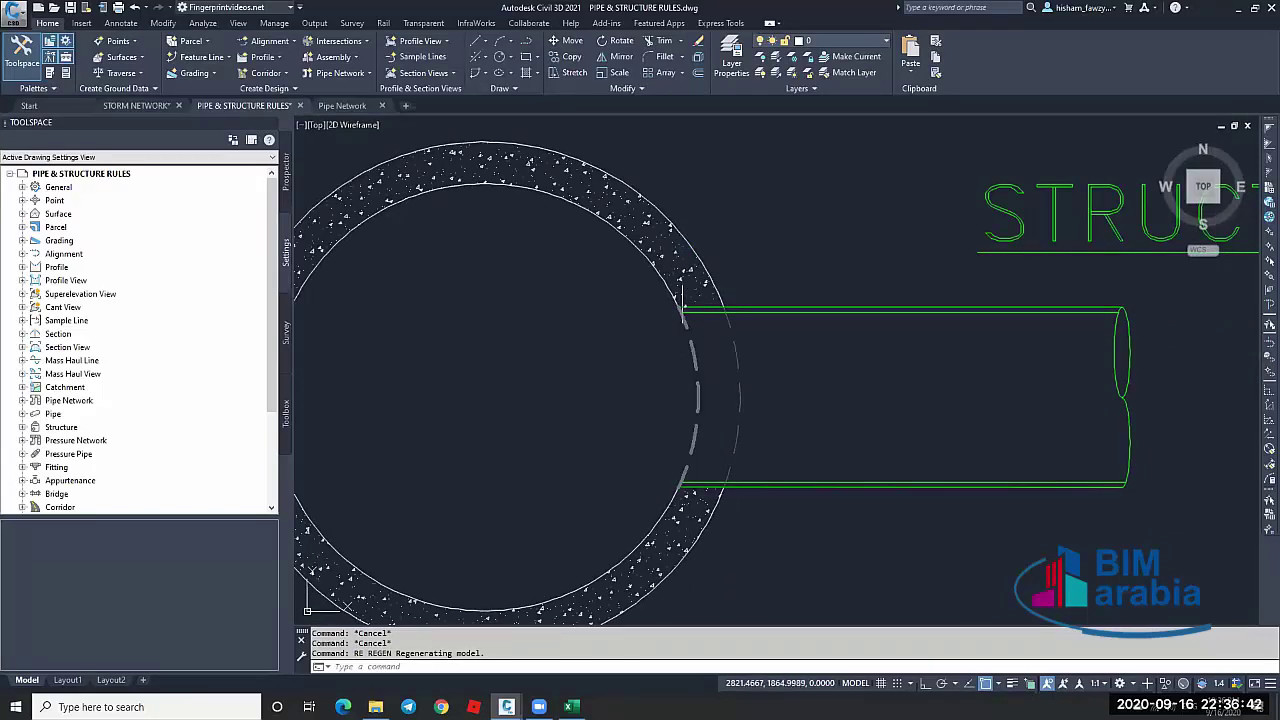
scroll(686, 241, "down", 4)
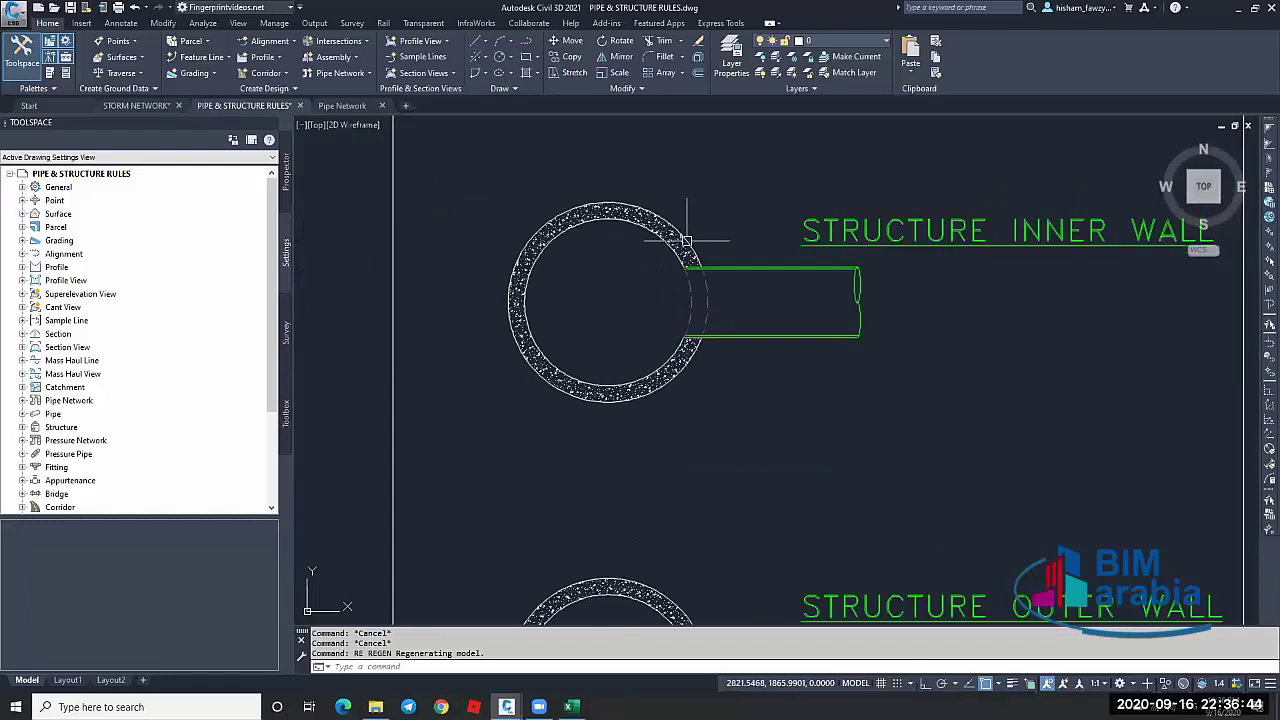
scroll(686, 241, "down", 4)
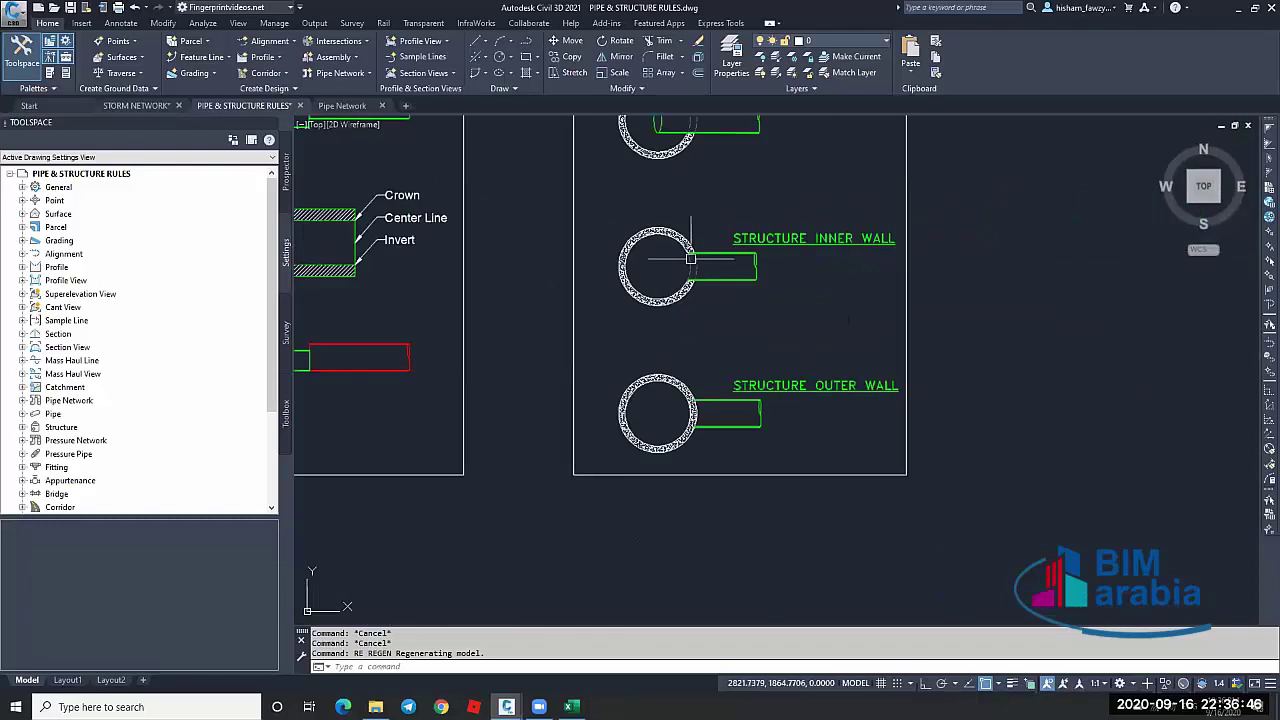
scroll(684, 406, "up", 5)
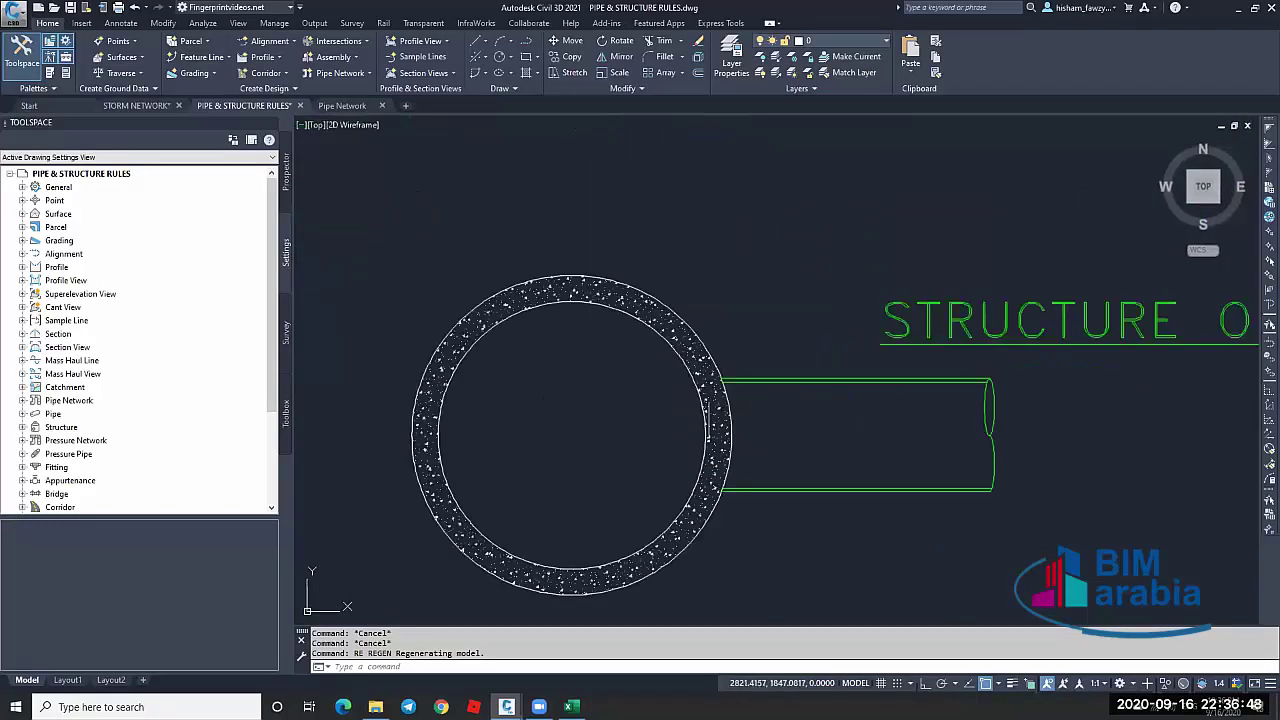
scroll(711, 398, "down", 6)
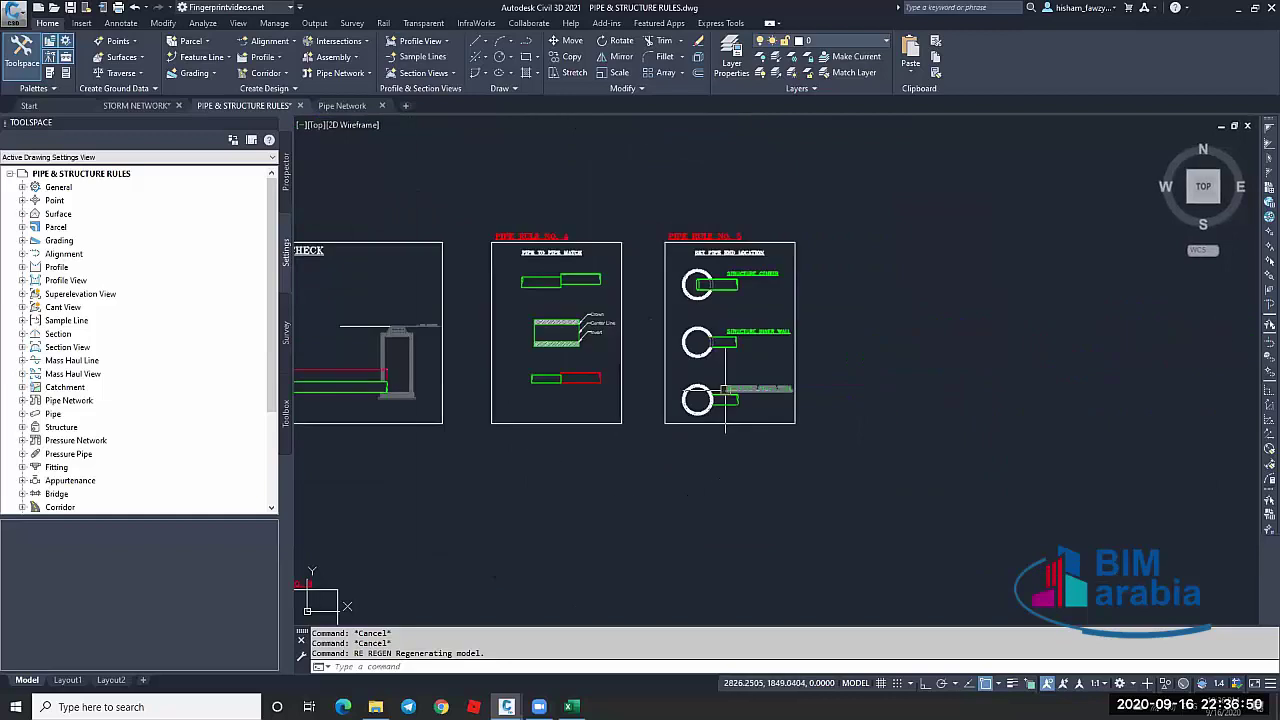
scroll(870, 318, "down", 4)
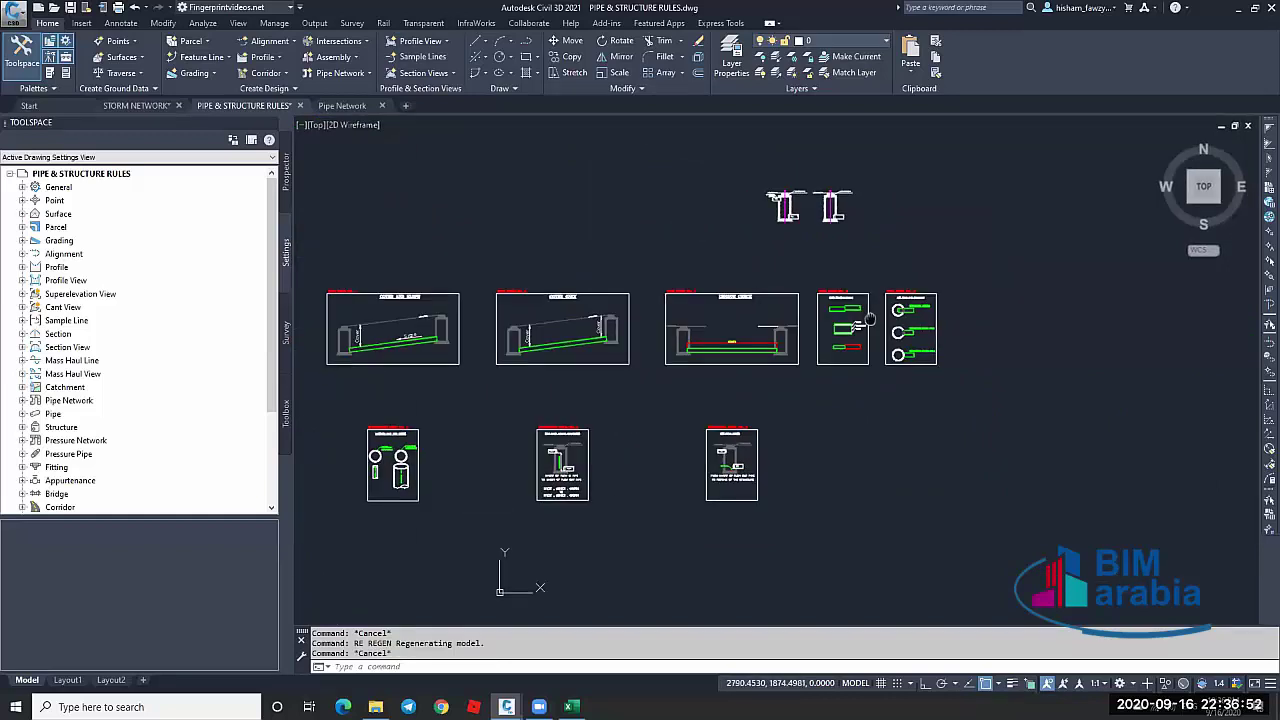
Pan and zoom onto the Structure Rule No. 1 Maximum Pipe Size Check sheet
middle_click_drag(870, 318, 874, 317)
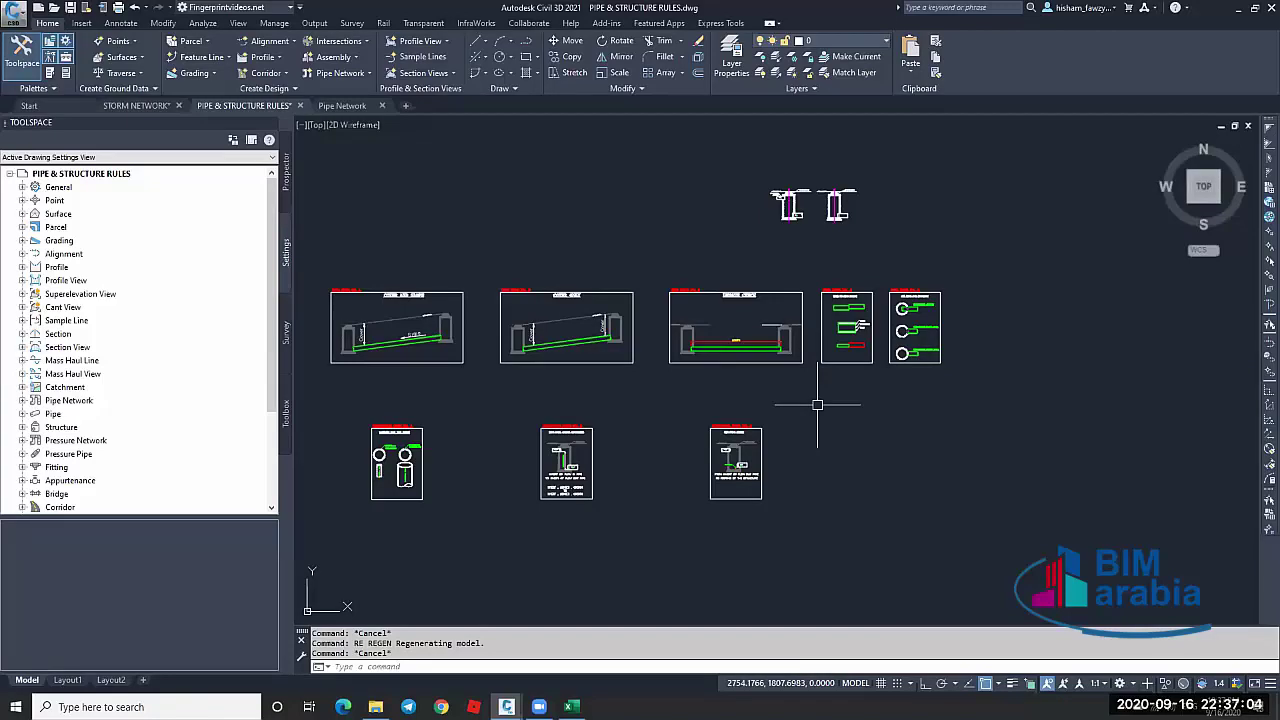
key("Escape")
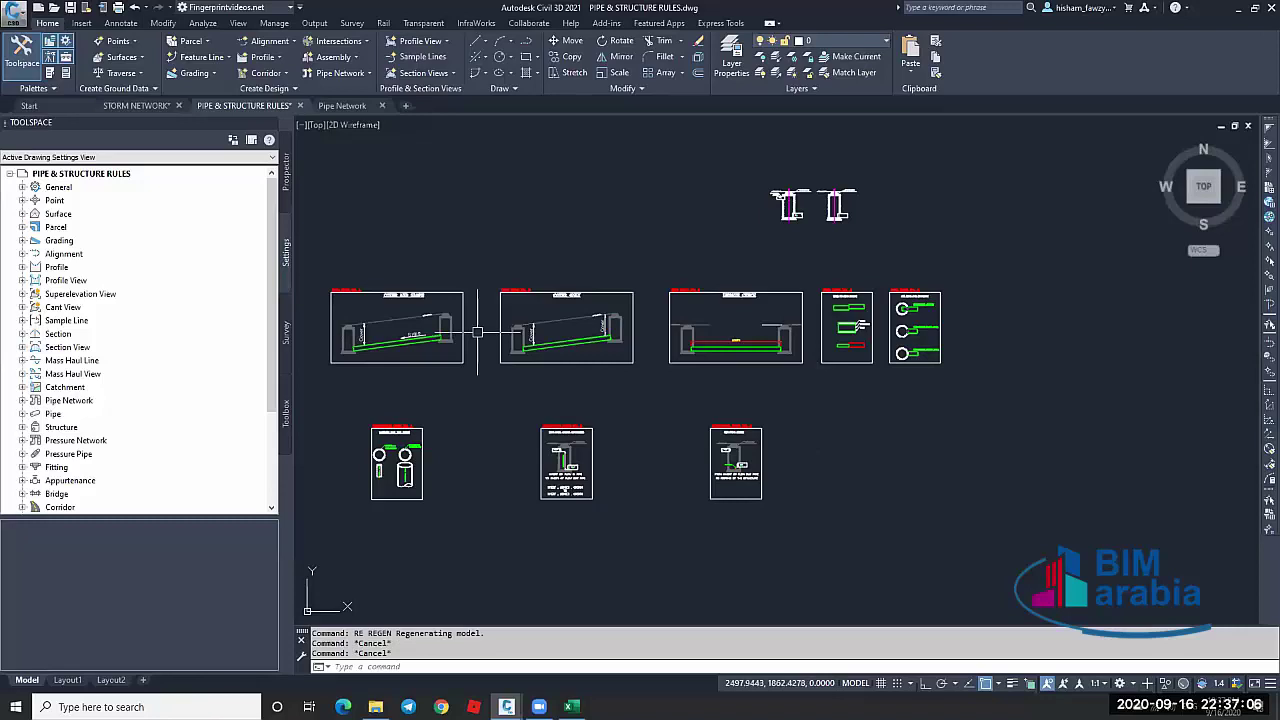
middle_click_drag(477, 331, 714, 346)
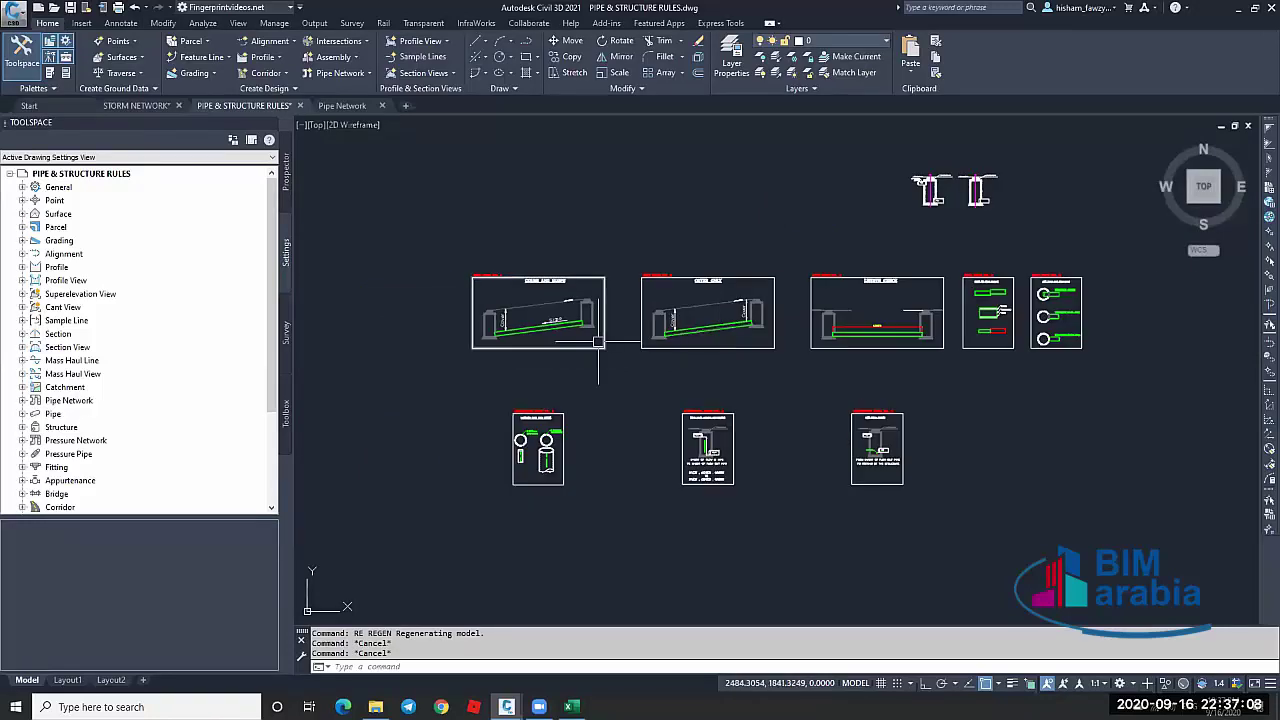
scroll(540, 452, "up", 5)
middle_click_drag(645, 390, 634, 351)
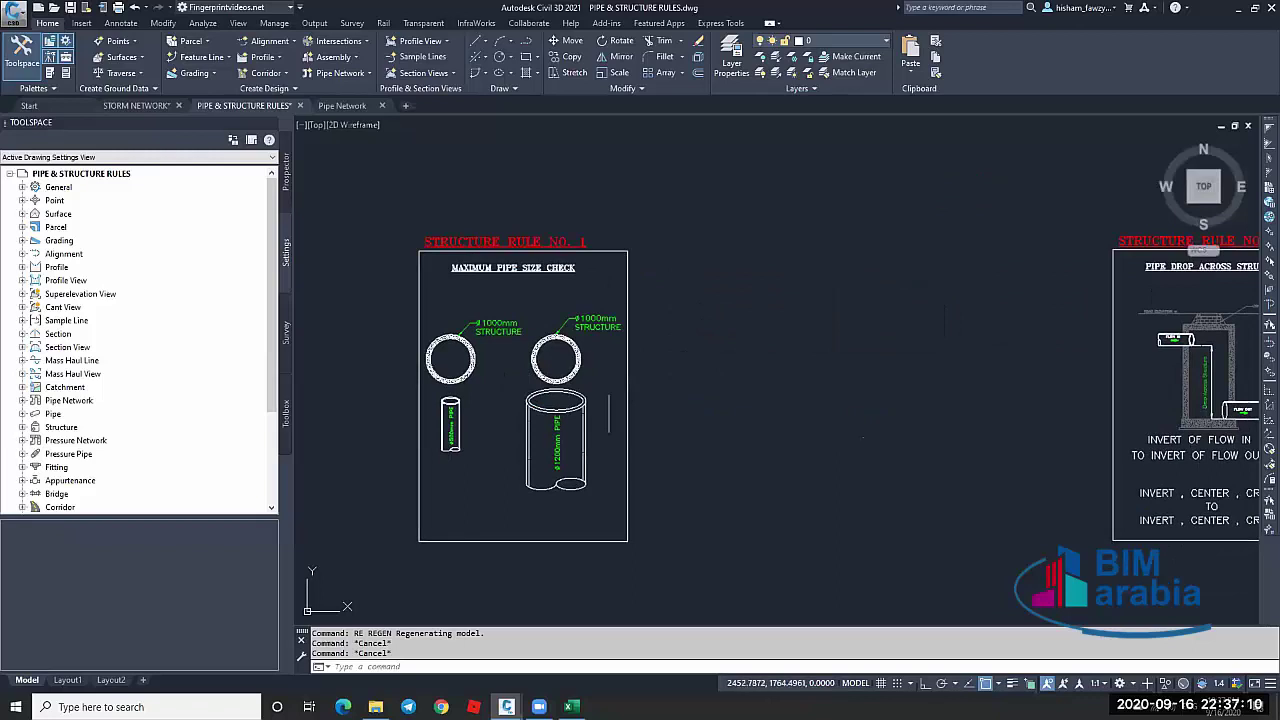
Zoom into Structure Rule No. 1's Maximum Pipe Size Check sketch, framing the structure labels and both pipes
scroll(558, 345, "up", 2)
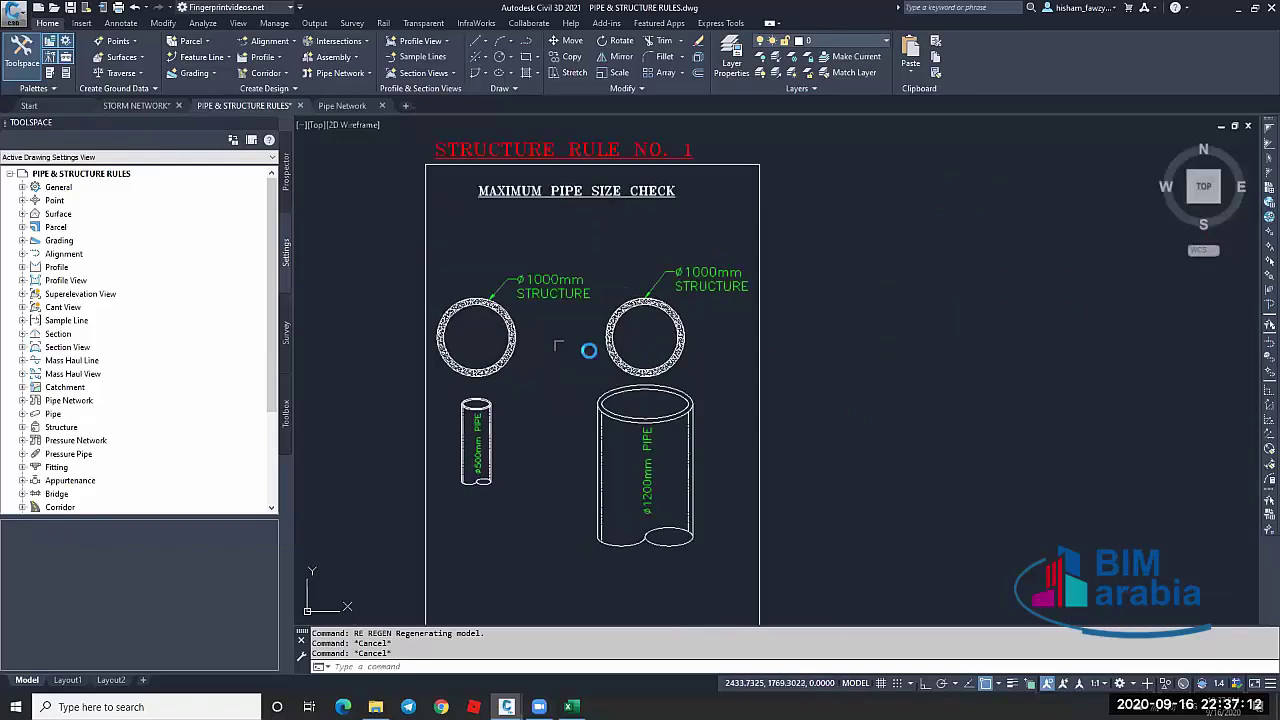
scroll(485, 165, "up", 2)
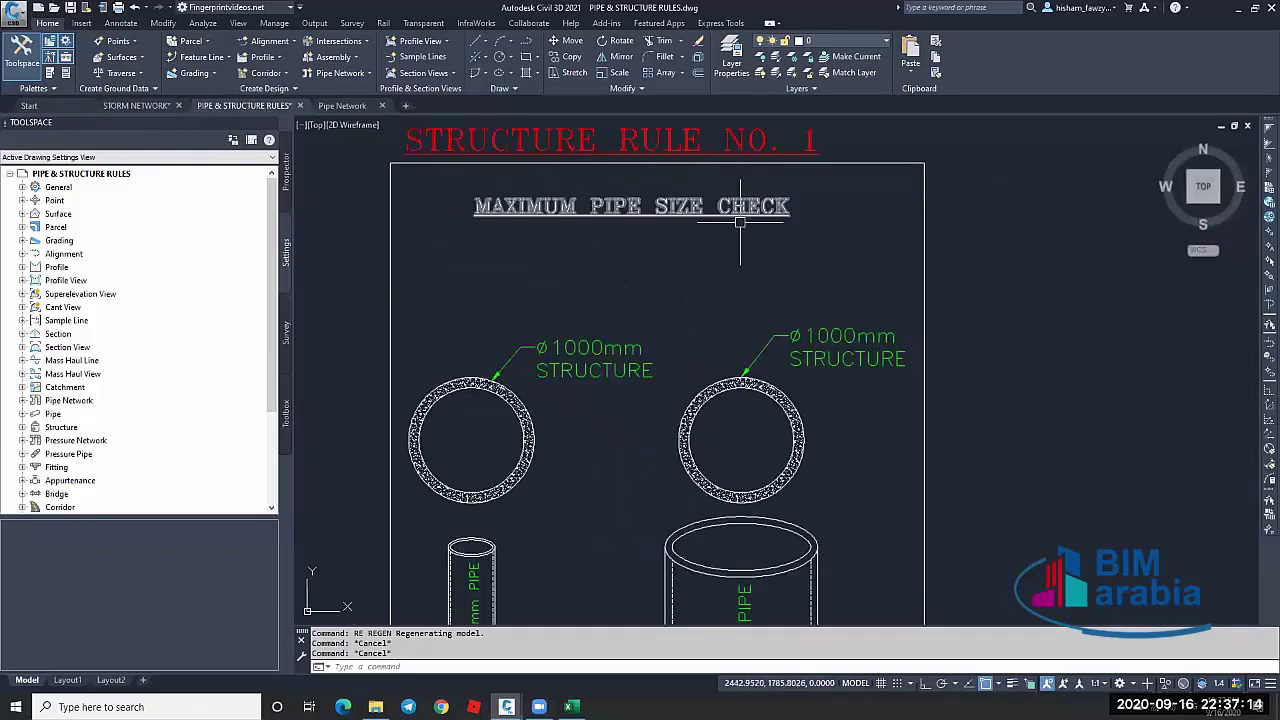
middle_click_drag(740, 222, 821, 107)
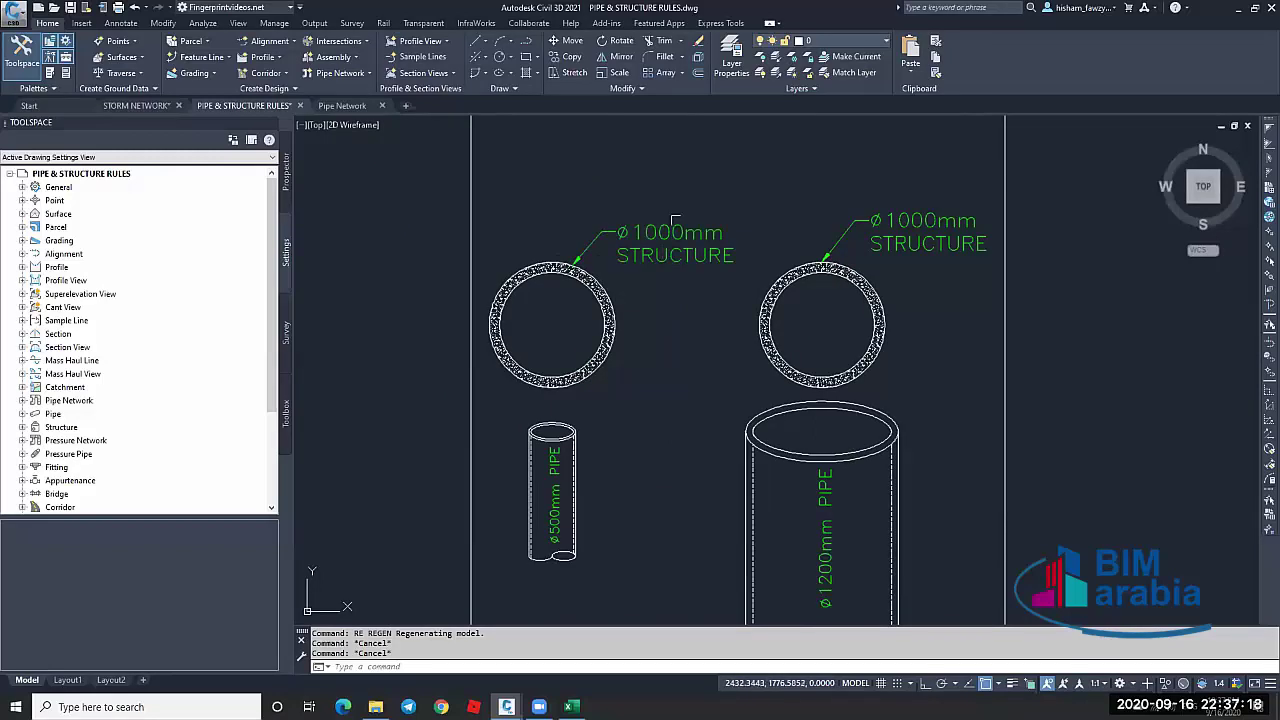
mouse_move(671, 252)
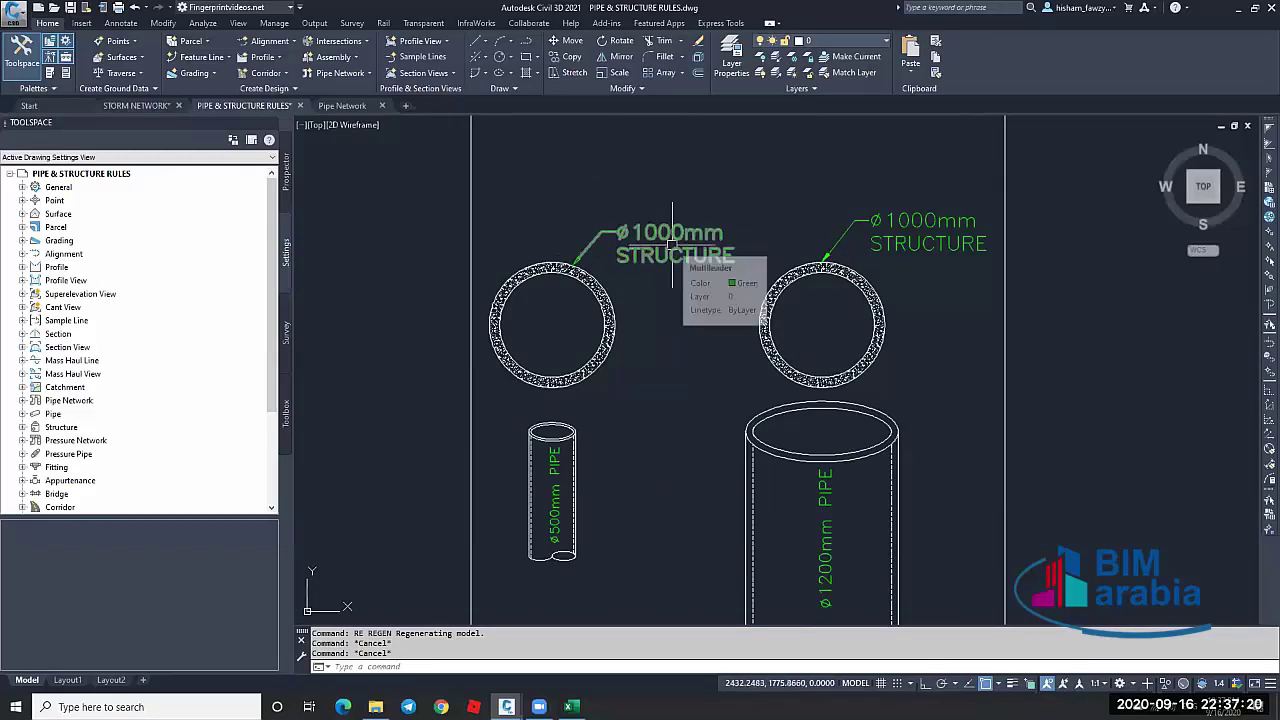
middle_click_drag(672, 250, 694, 201)
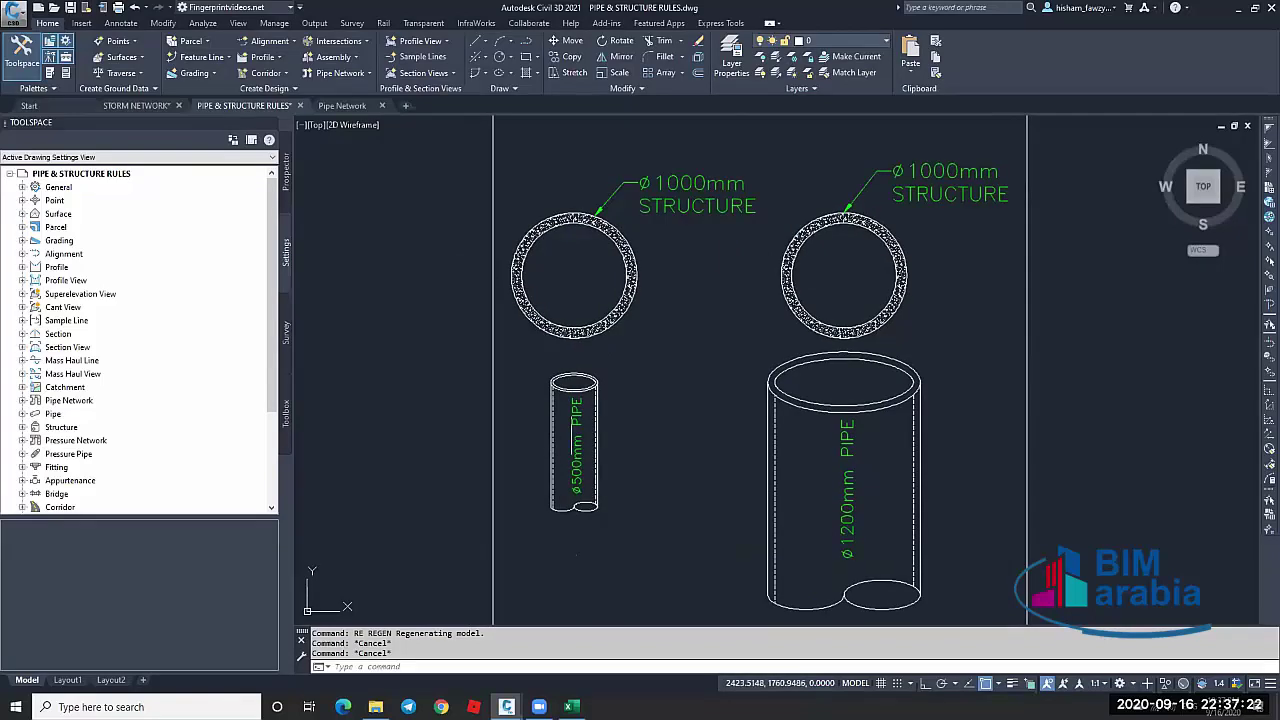
scroll(568, 457, "up", 3)
scroll(586, 446, "down", 1)
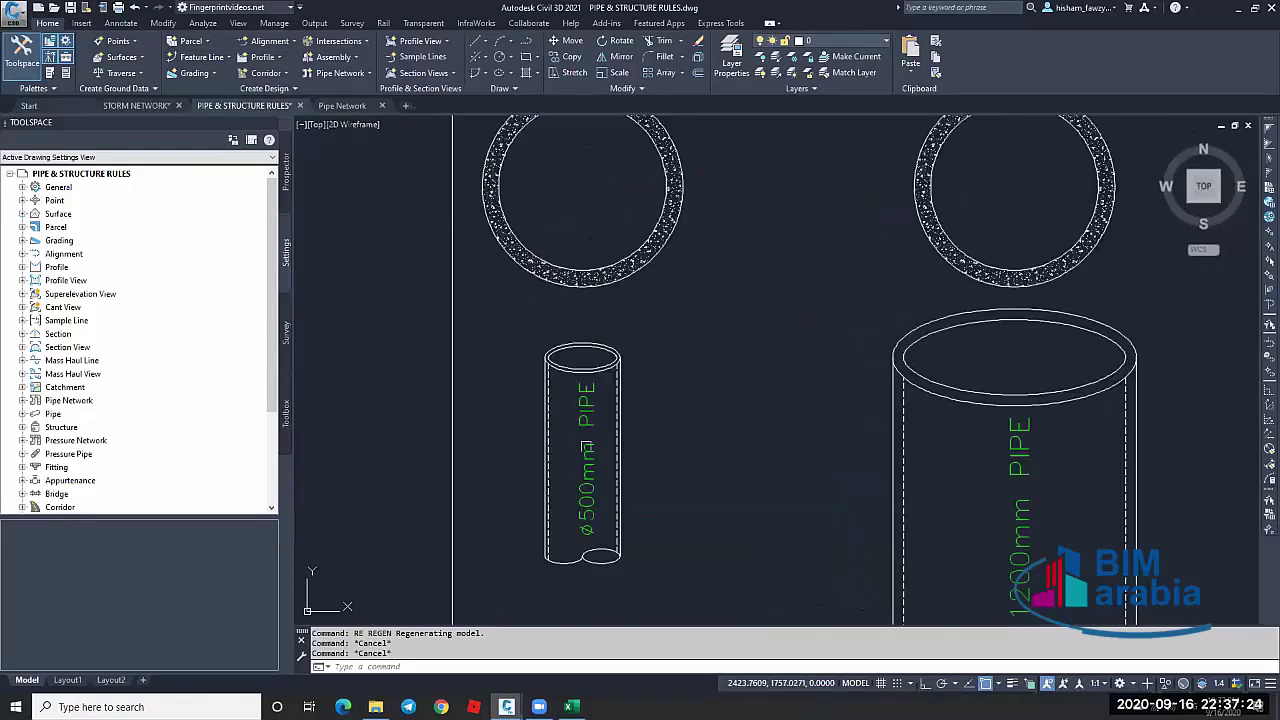
scroll(680, 330, "down", 3)
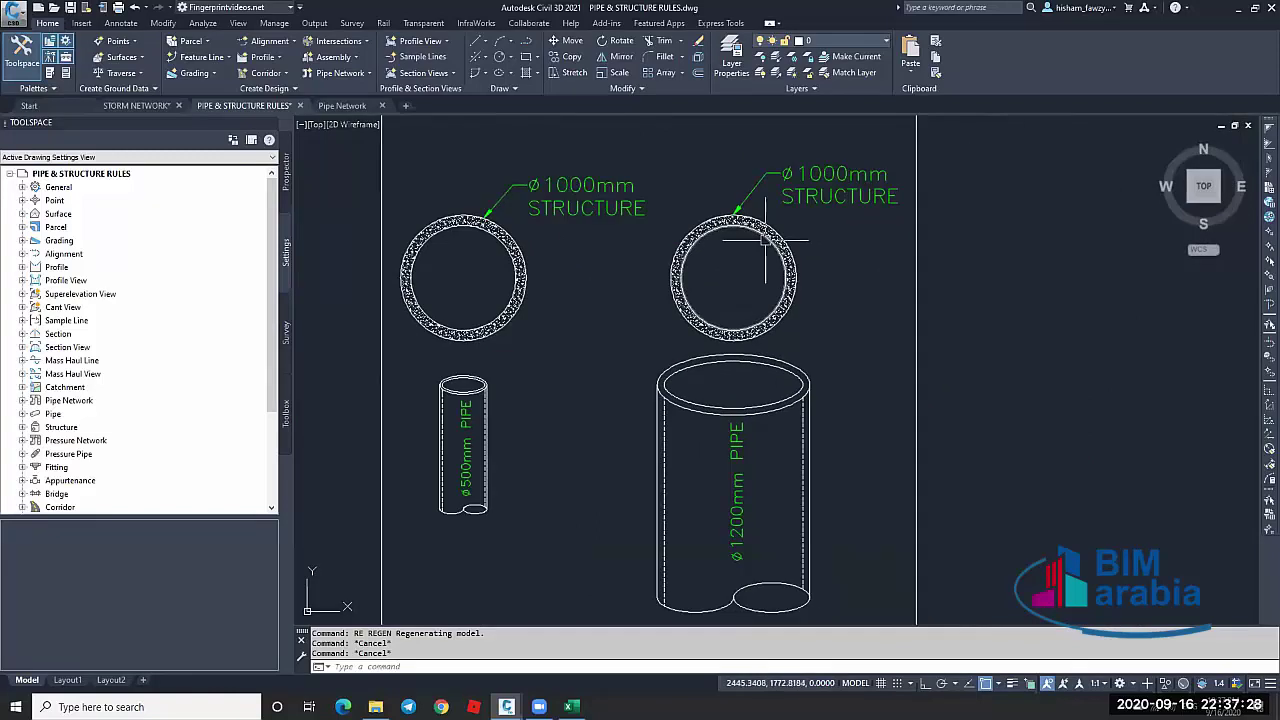
scroll(765, 238, "up", 2)
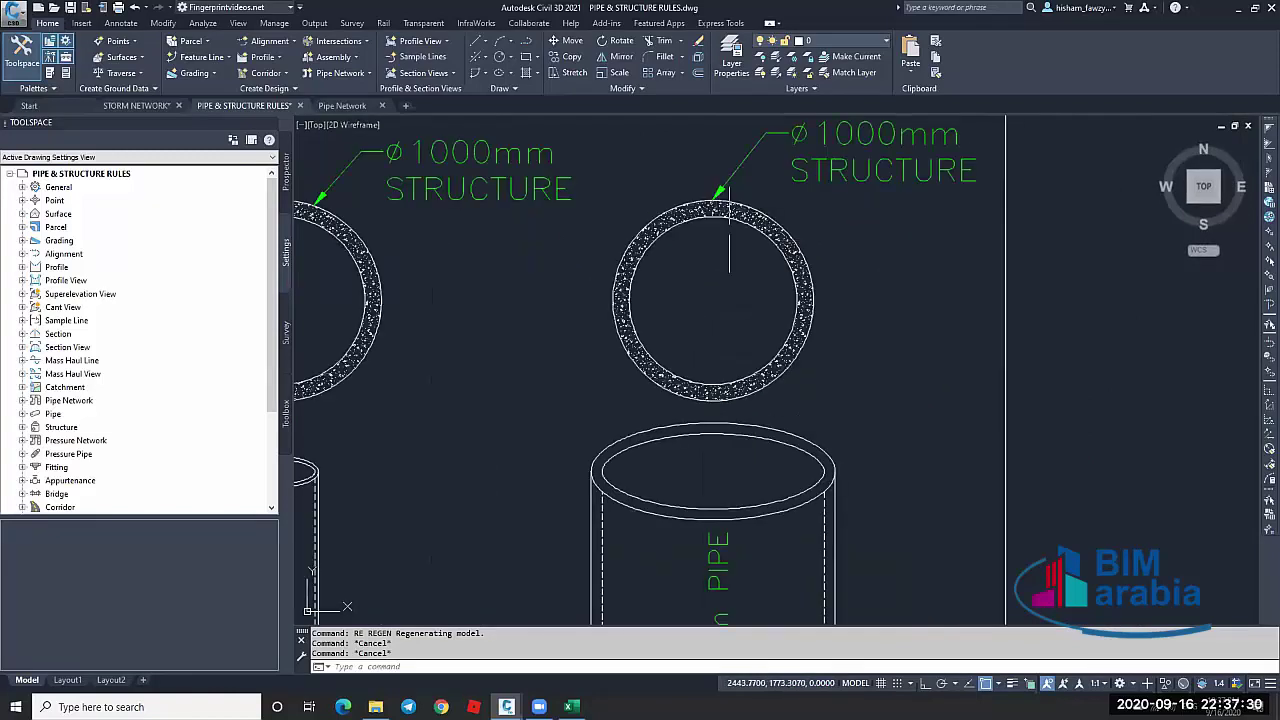
scroll(729, 232, "down", 2)
scroll(723, 437, "up", 1)
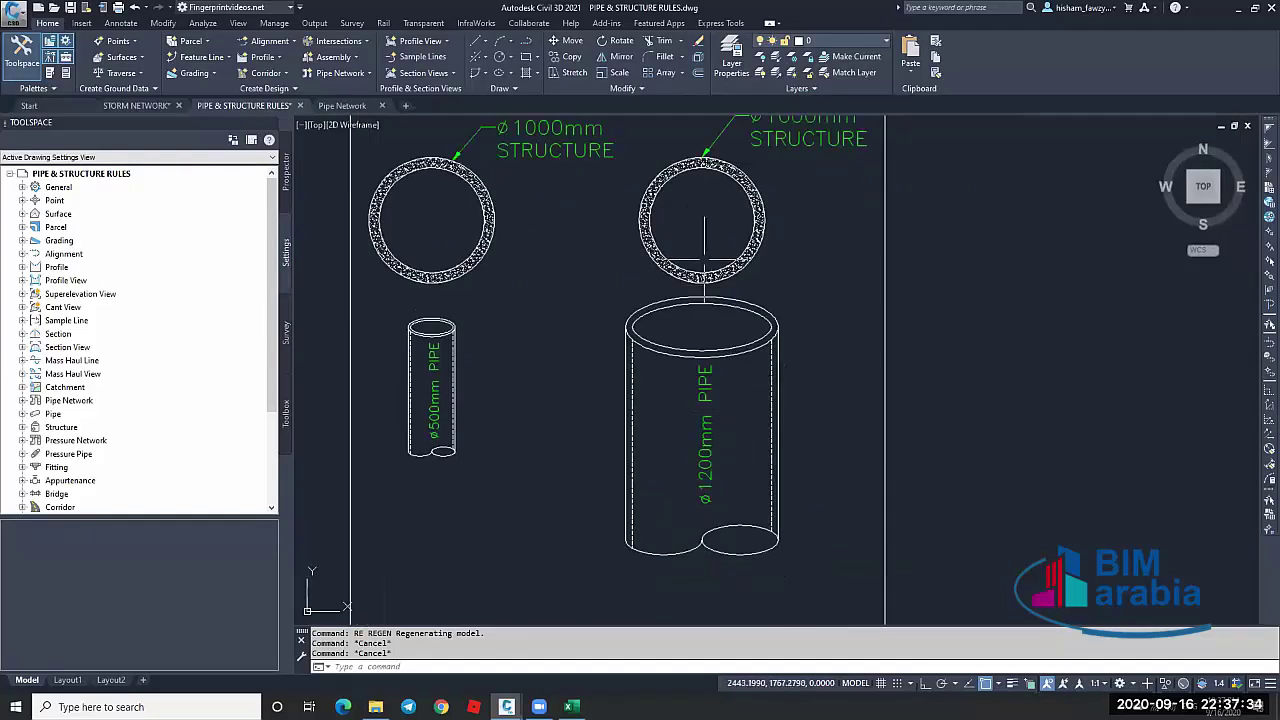
Pan to the right structure and large pipe, then zoom out until Structure Rule No. 2 appears alongside
middle_click_drag(732, 203, 709, 317)
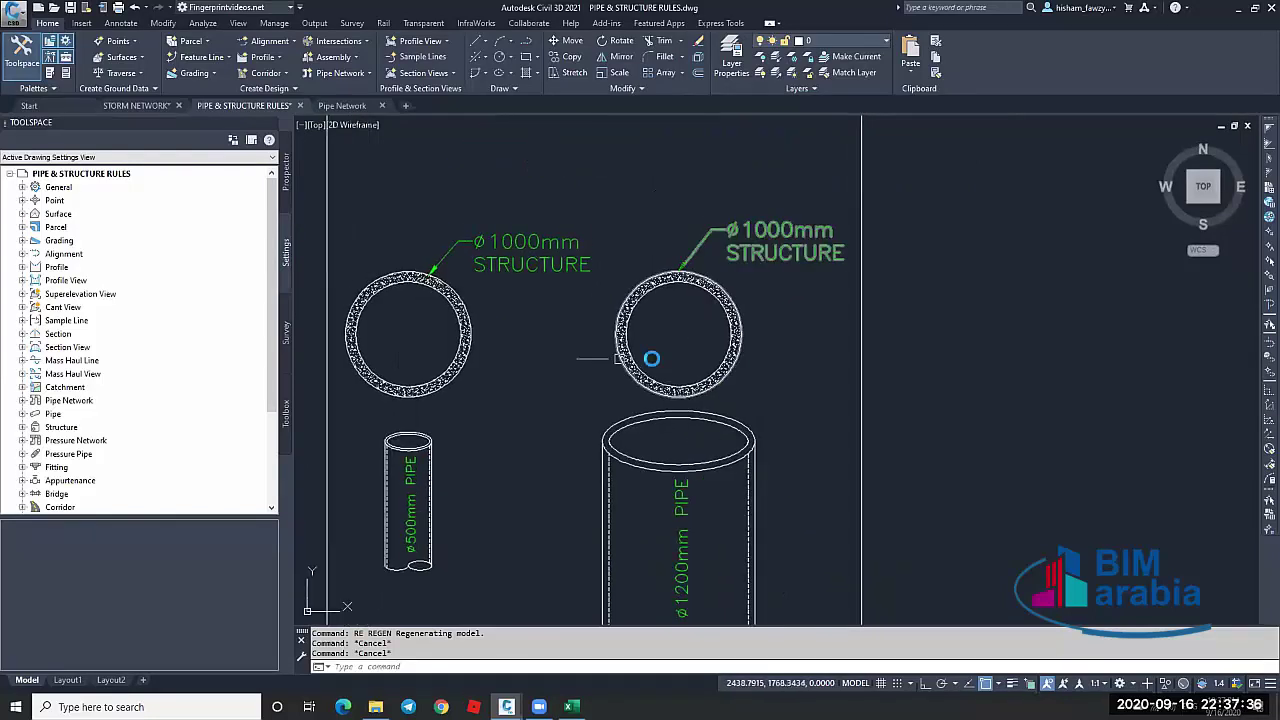
scroll(652, 362, "down", 2)
scroll(652, 362, "down", 4)
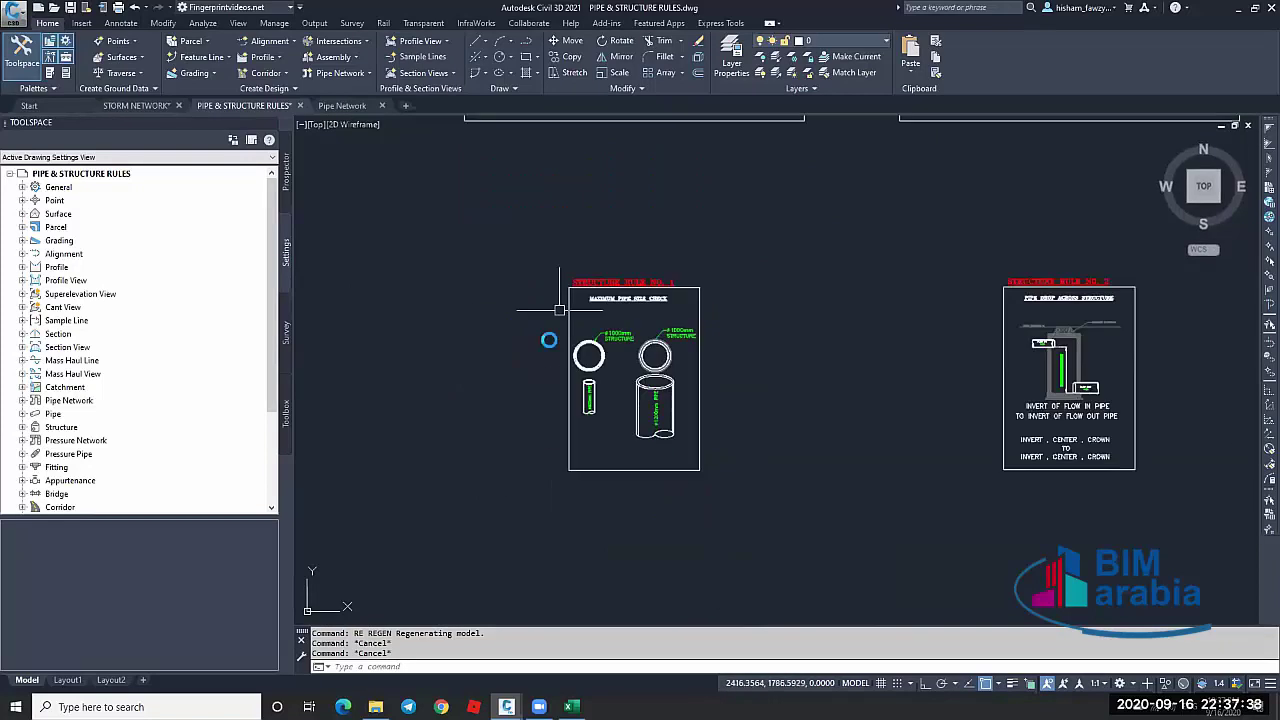
scroll(640, 362, "up", 5)
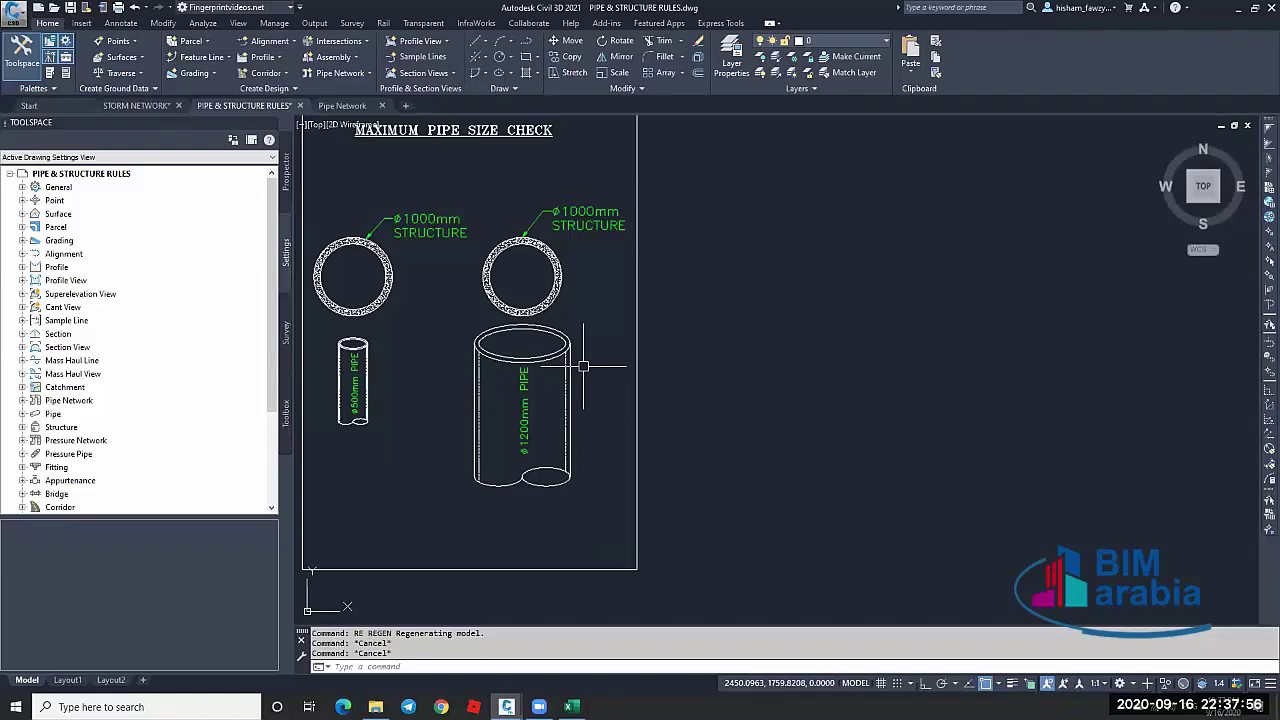
scroll(498, 344, "down", 3)
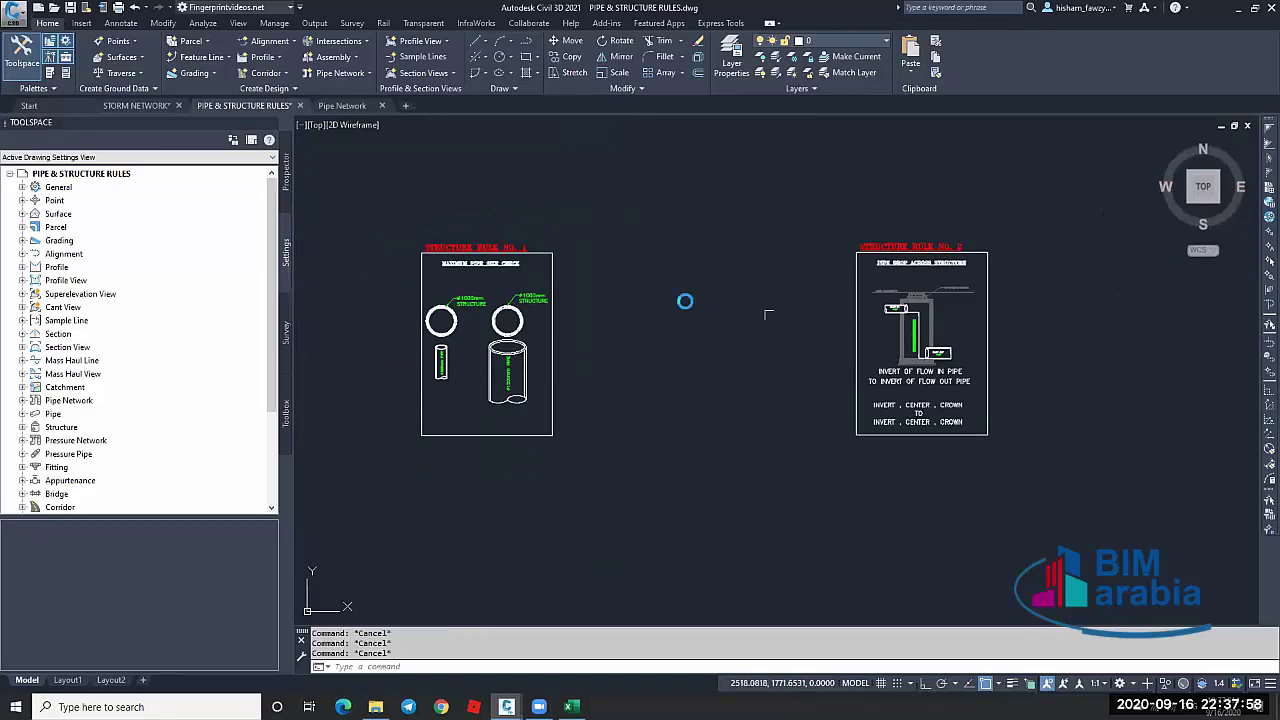
Centre Structure Rule No. 2 and zoom into its Pipe Drop Across Structure diagram
middle_click_drag(768, 314, 996, 384)
scroll(620, 322, "up", 5)
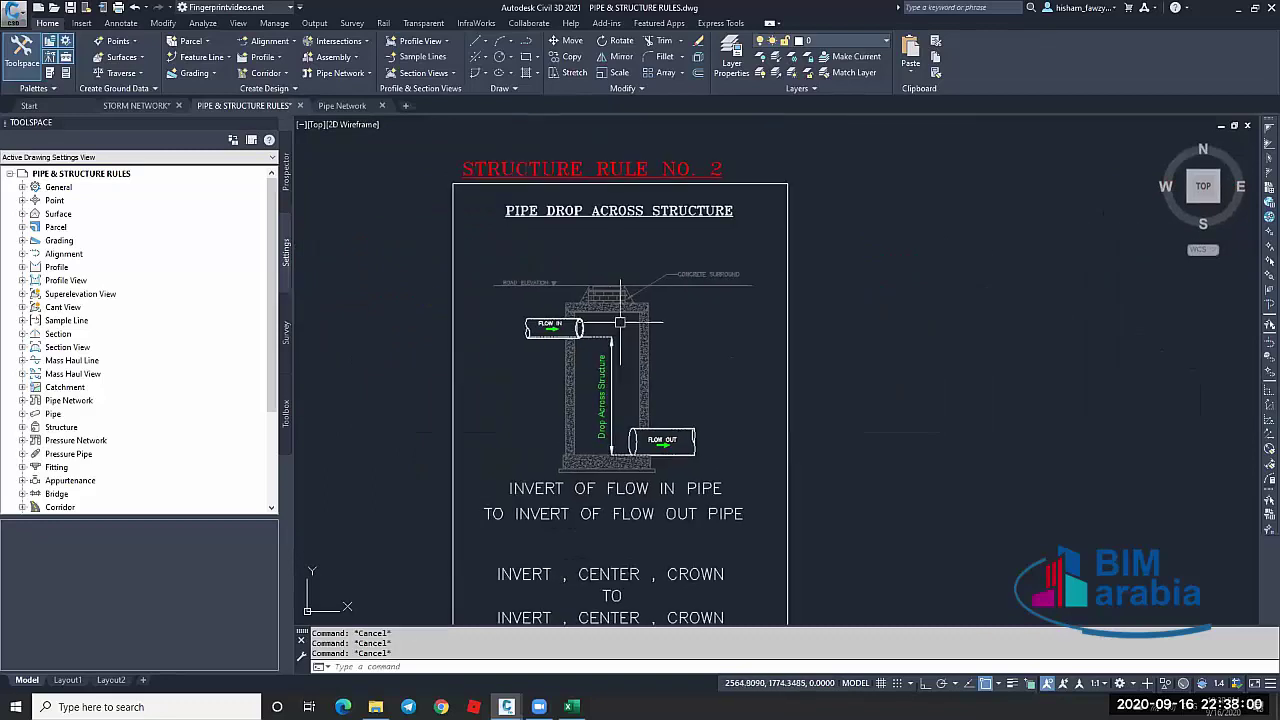
scroll(566, 225, "up", 2)
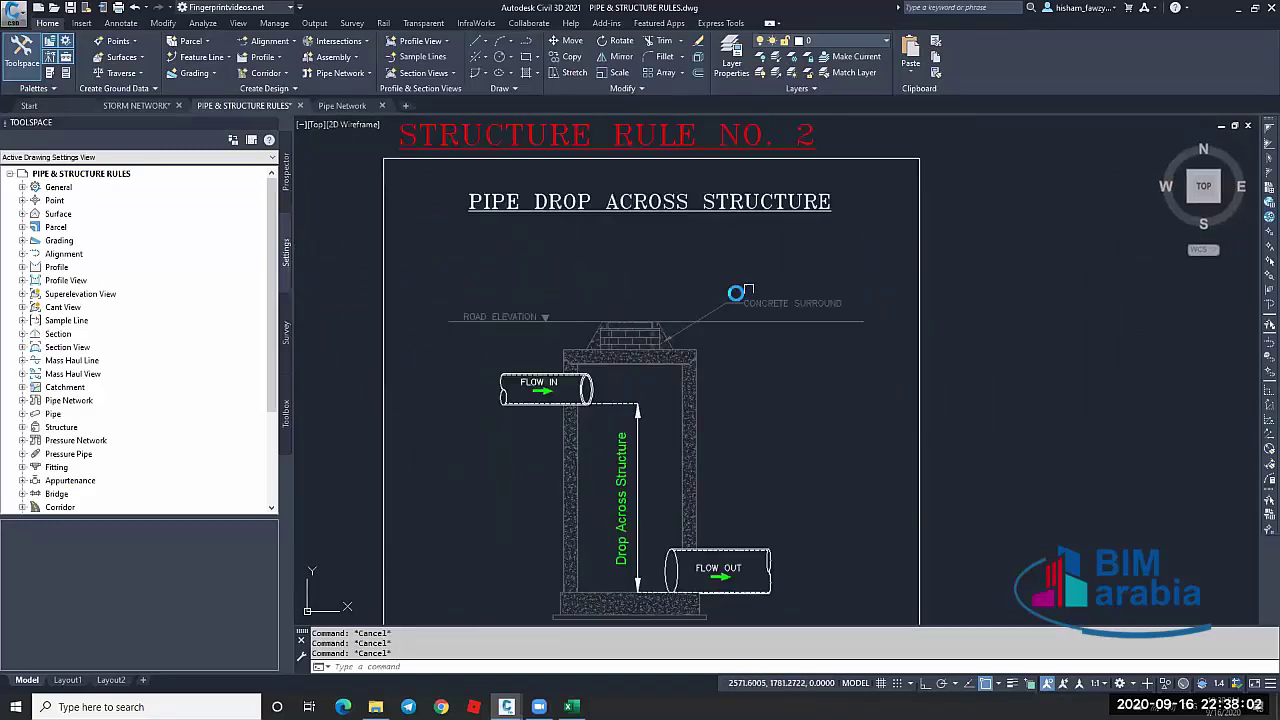
middle_click_drag(747, 320, 728, 262)
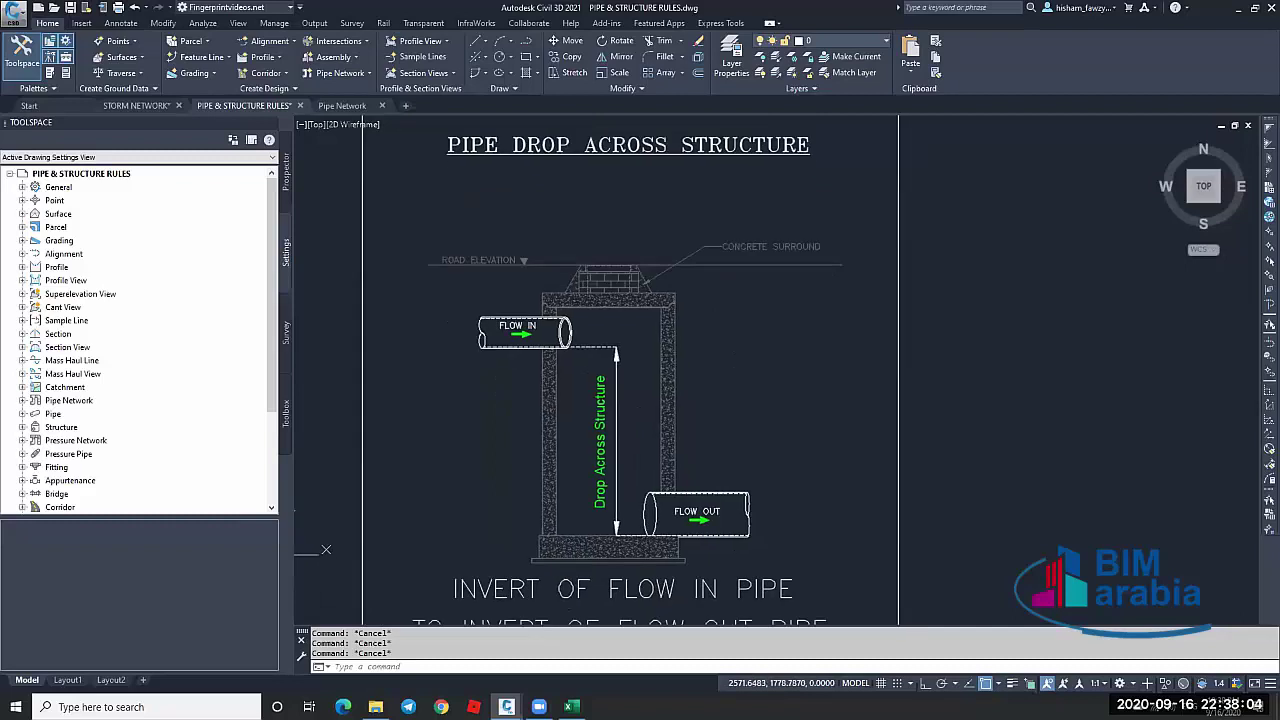
scroll(640, 300, "up", 2)
scroll(634, 247, "down", 2)
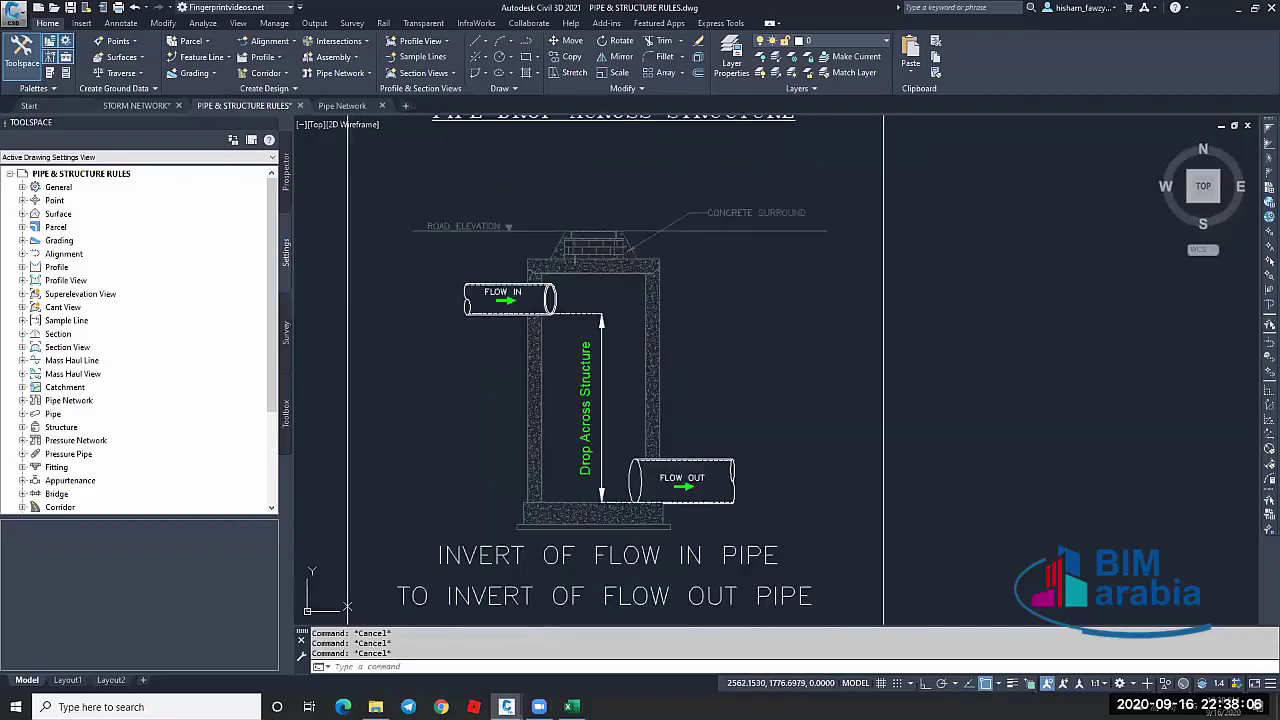
middle_click_drag(600, 270, 616, 252)
scroll(556, 278, "up", 2)
scroll(556, 278, "up", 2)
scroll(556, 278, "down", 2)
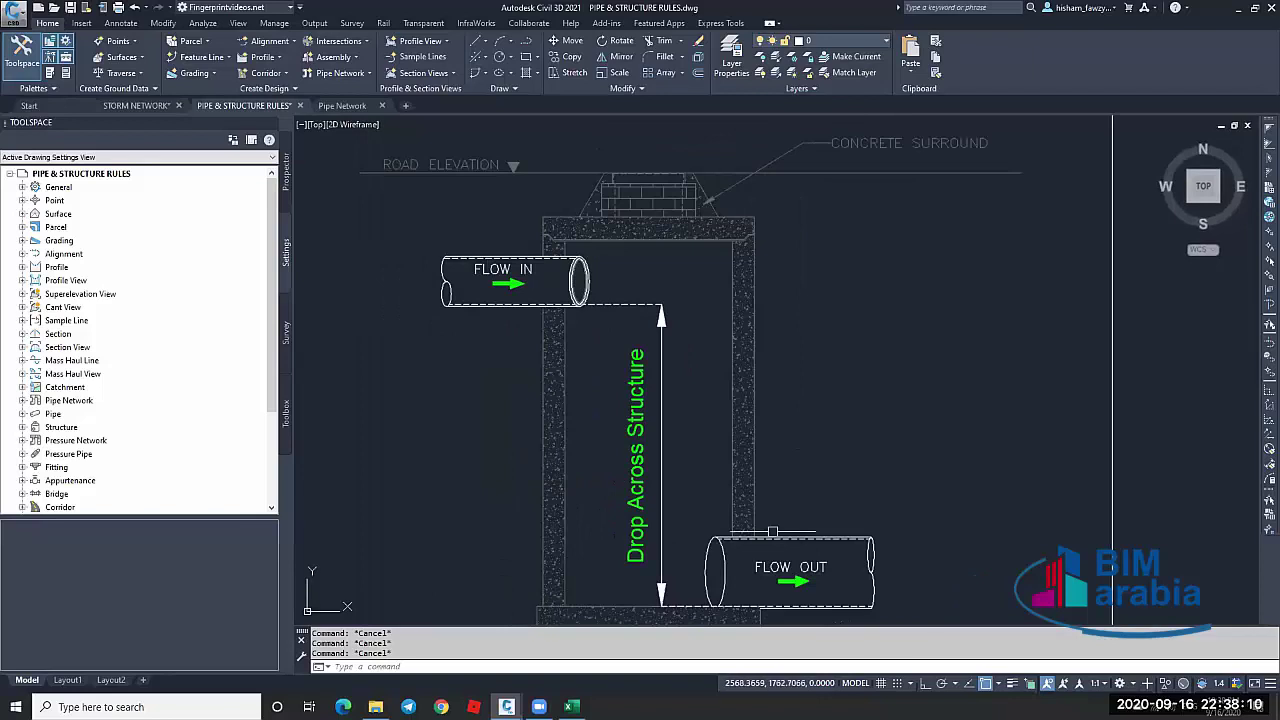
Shift the drop detail upward, then zoom out to the row showing the third structure rule sheet
middle_click_drag(686, 448, 676, 418)
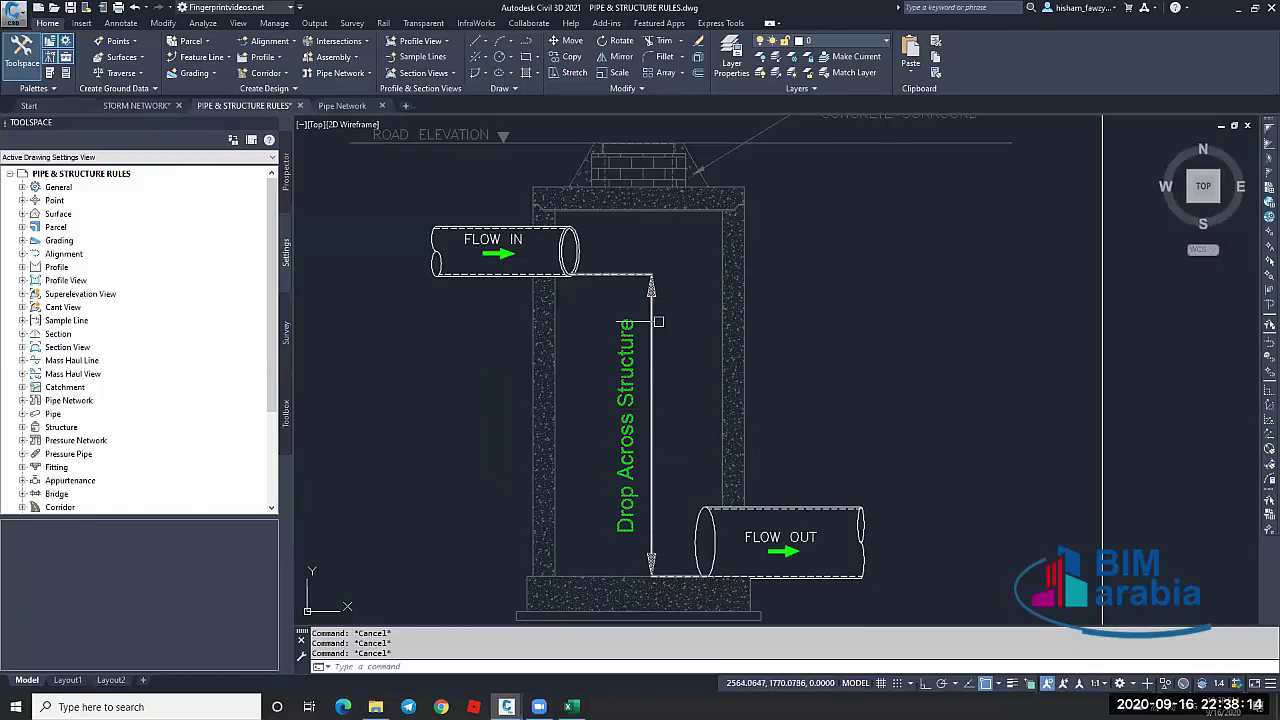
scroll(665, 344, "down", 2)
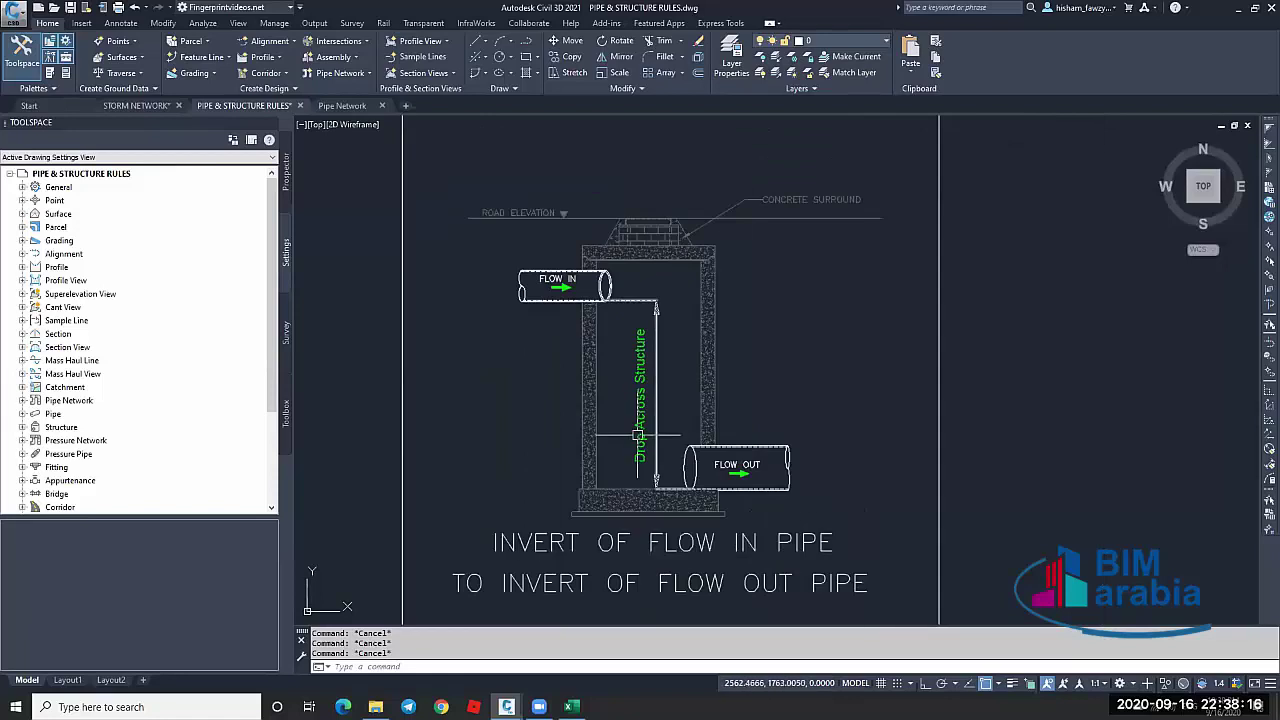
scroll(652, 382, "up", 2)
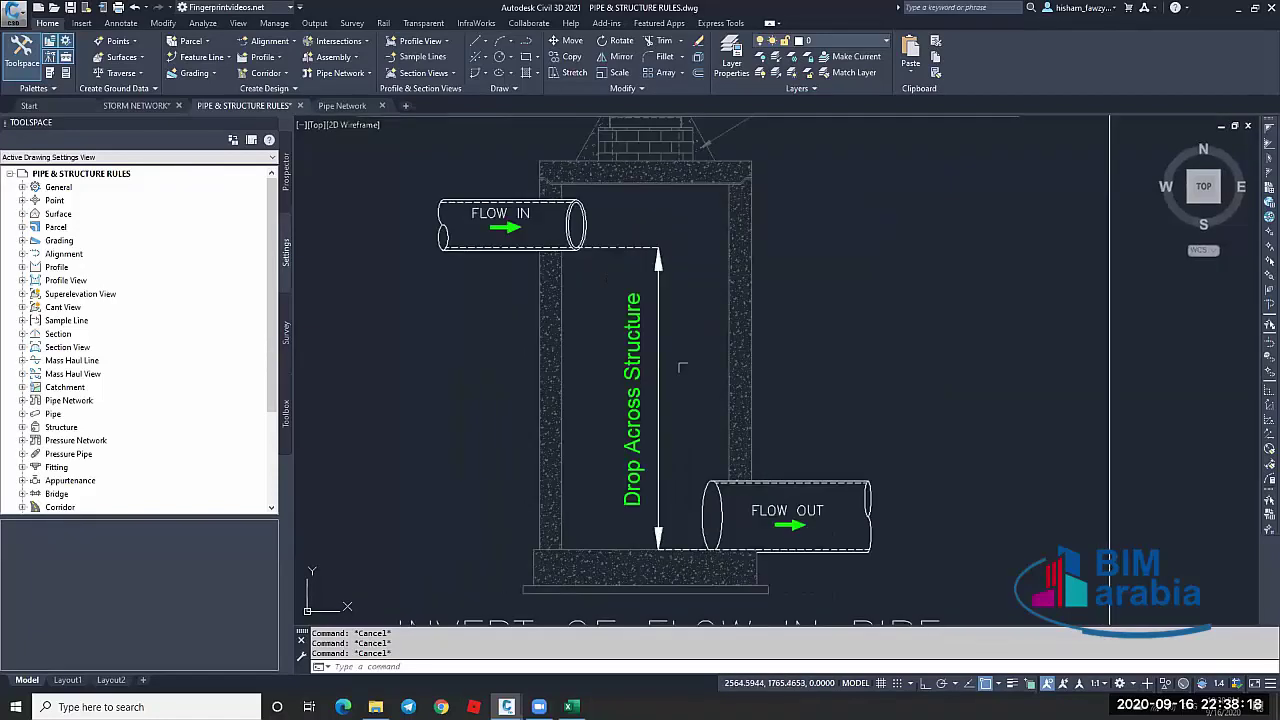
scroll(660, 368, "down", 4)
scroll(665, 369, "down", 1)
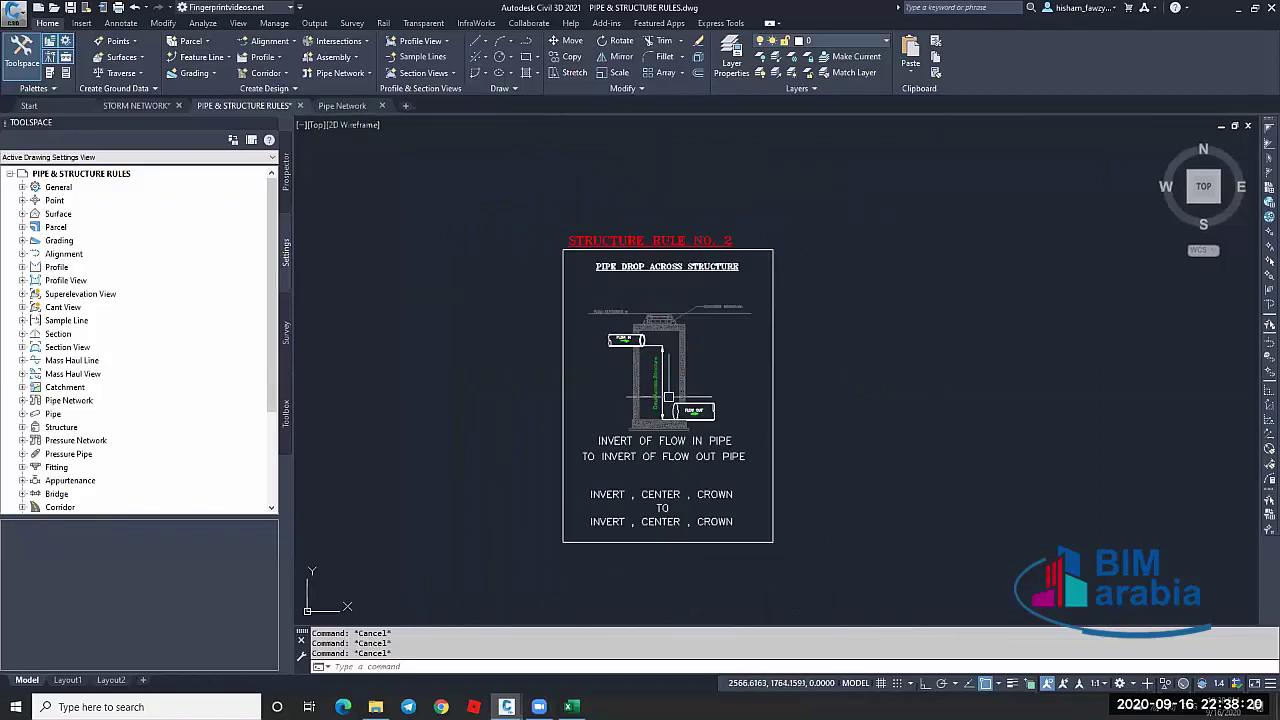
scroll(650, 378, "up", 3)
scroll(640, 388, "down", 4)
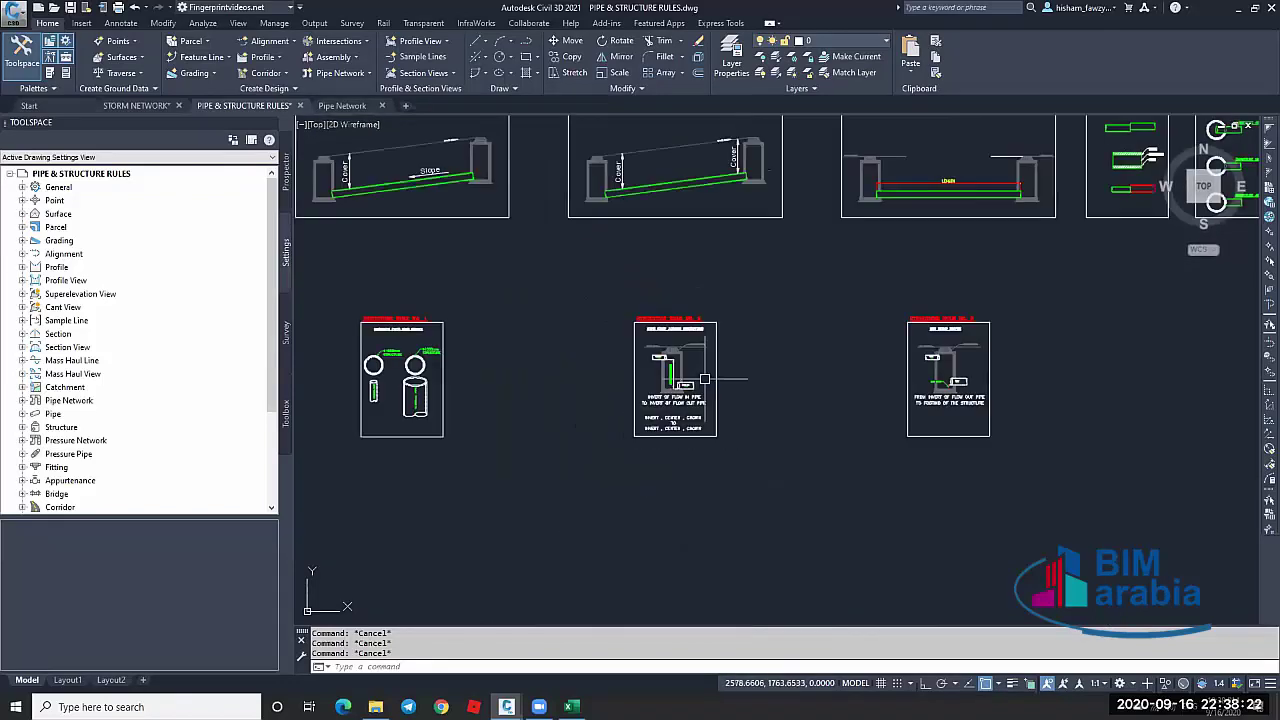
Centre the structure rule sheets and zoom into Structure Rule No. 3's Set Sump Depth detail
mouse_move(706, 363)
middle_mouse_down()
mouse_move(872, 382)
mouse_move(700, 364)
middle_mouse_up()
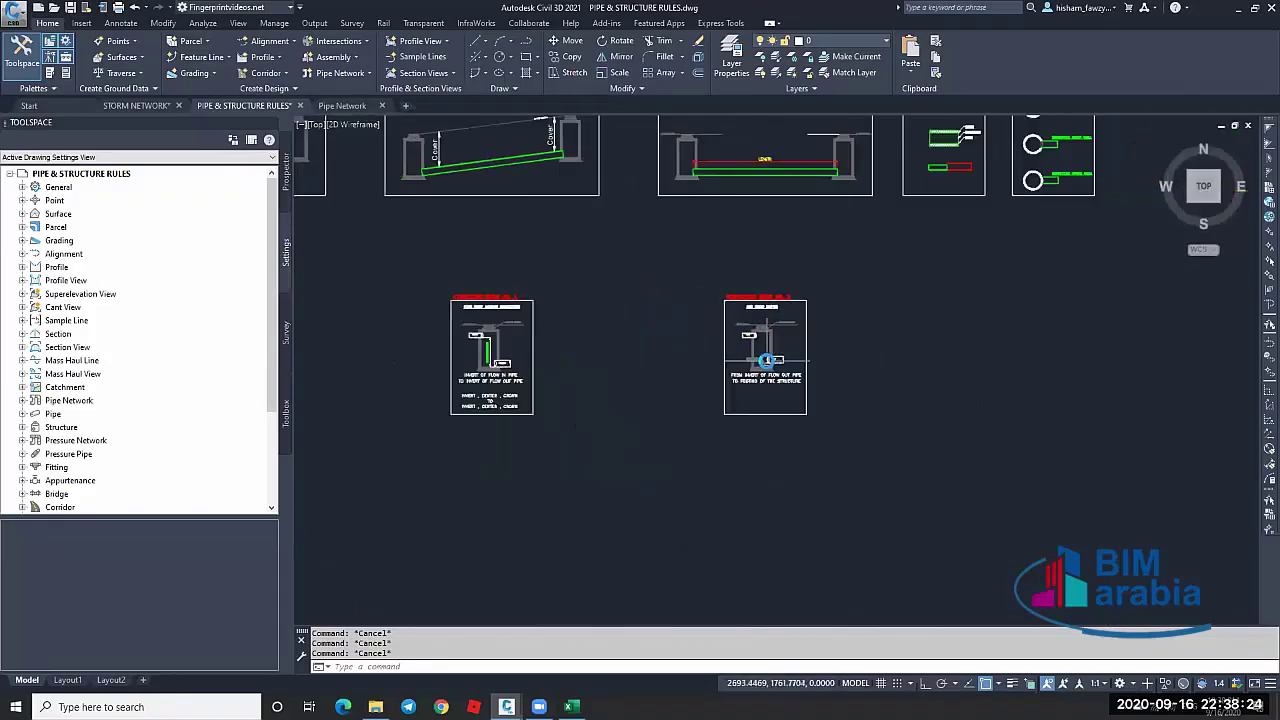
scroll(766, 360, "up", 10)
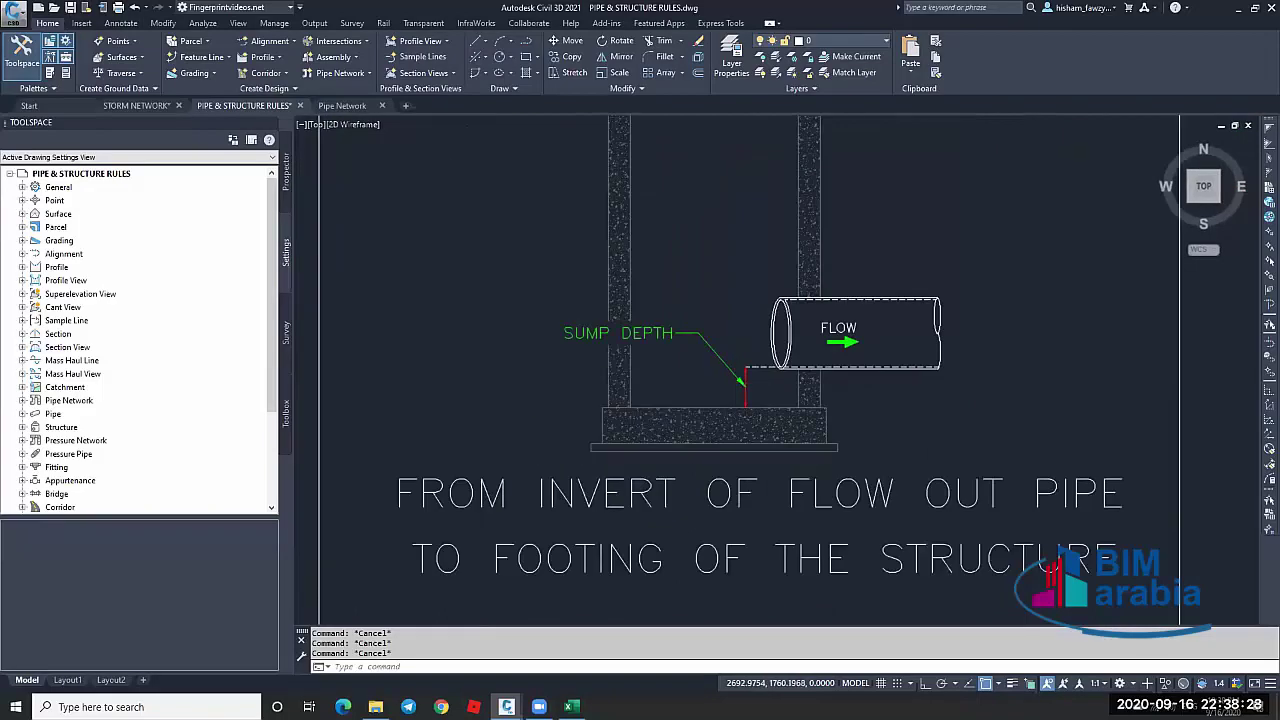
scroll(757, 382, "up", 2)
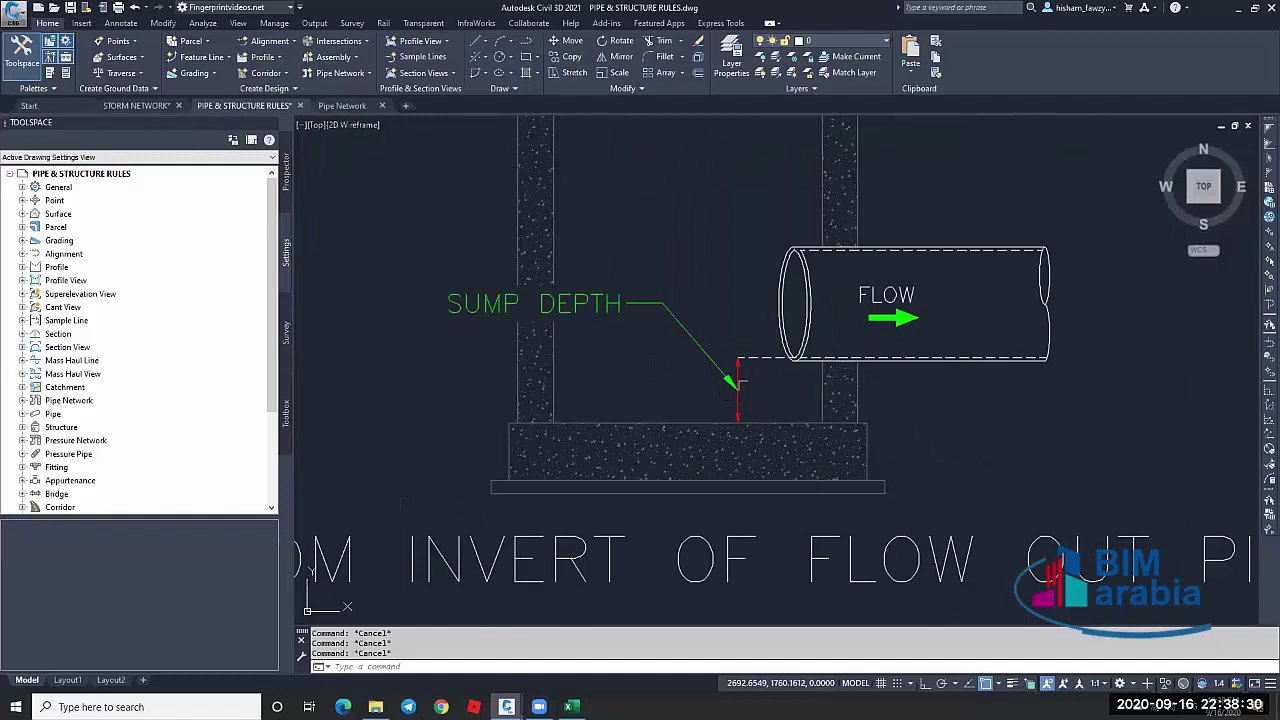
scroll(780, 330, "down", 10)
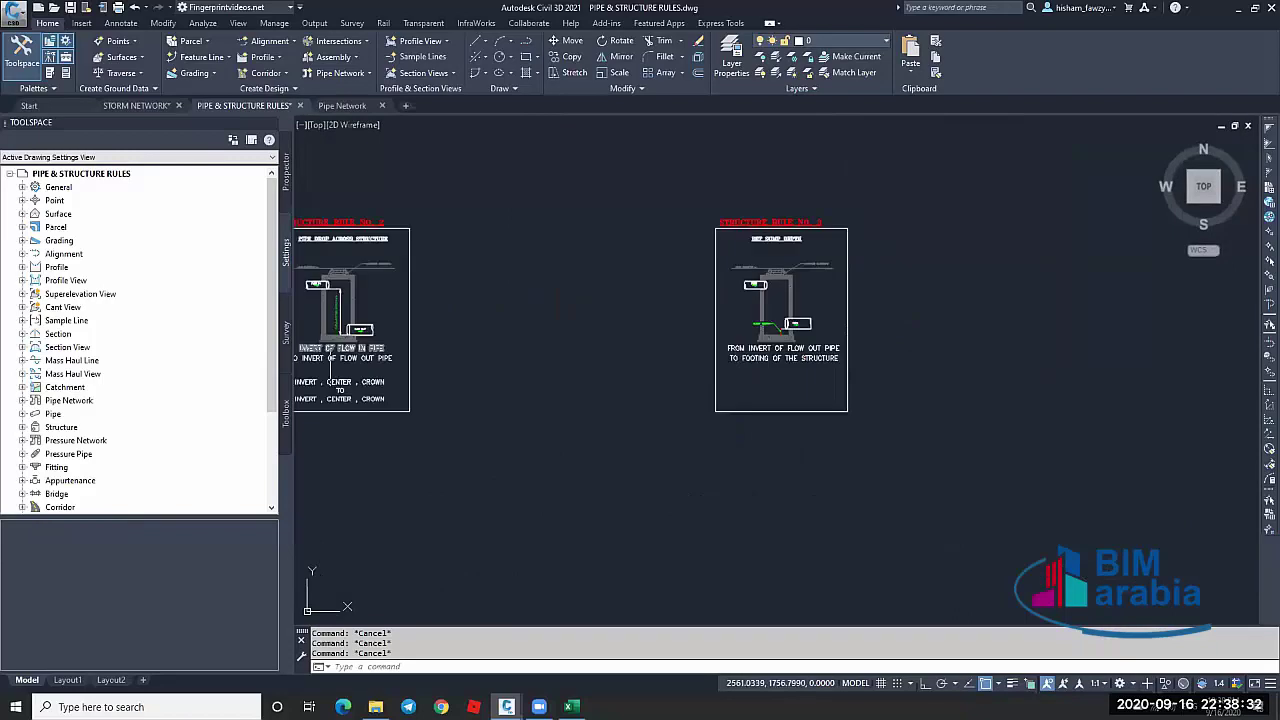
scroll(520, 298, "up", 6)
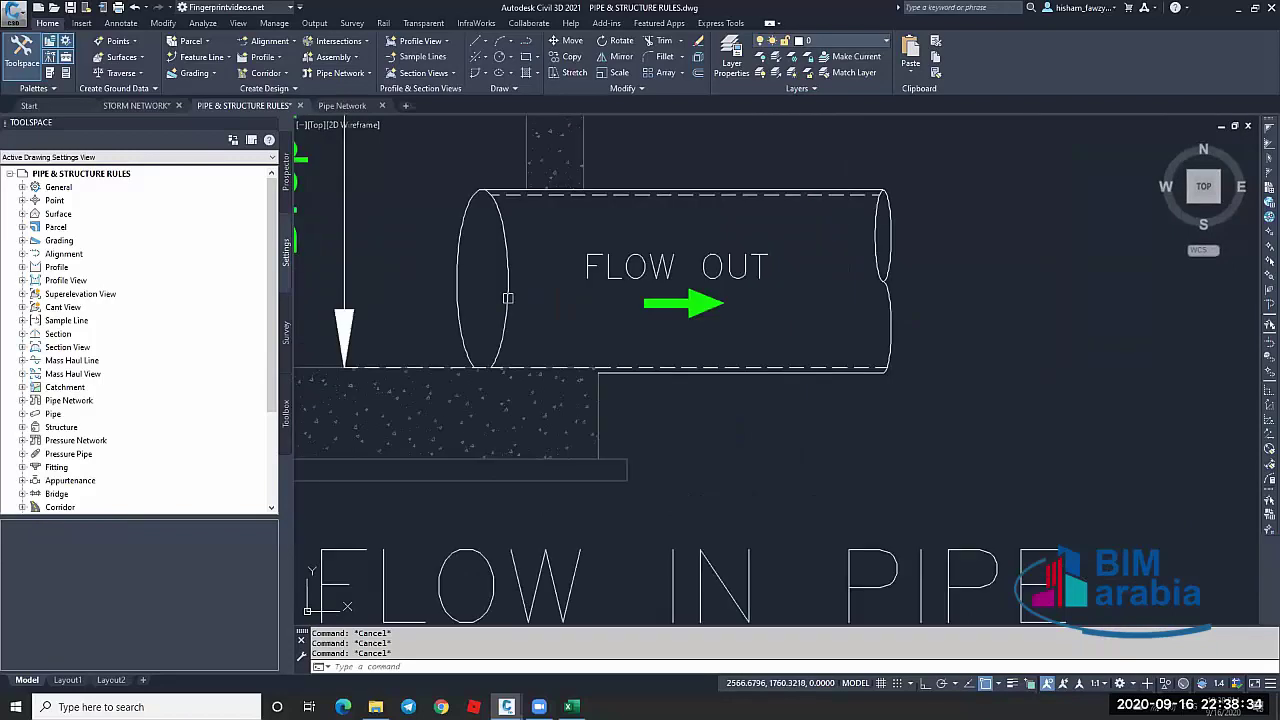
Pan to the Drop label on Rule No. 2's outlet pipe, then zoom back out to the overview
middle_click_drag(532, 351, 646, 351)
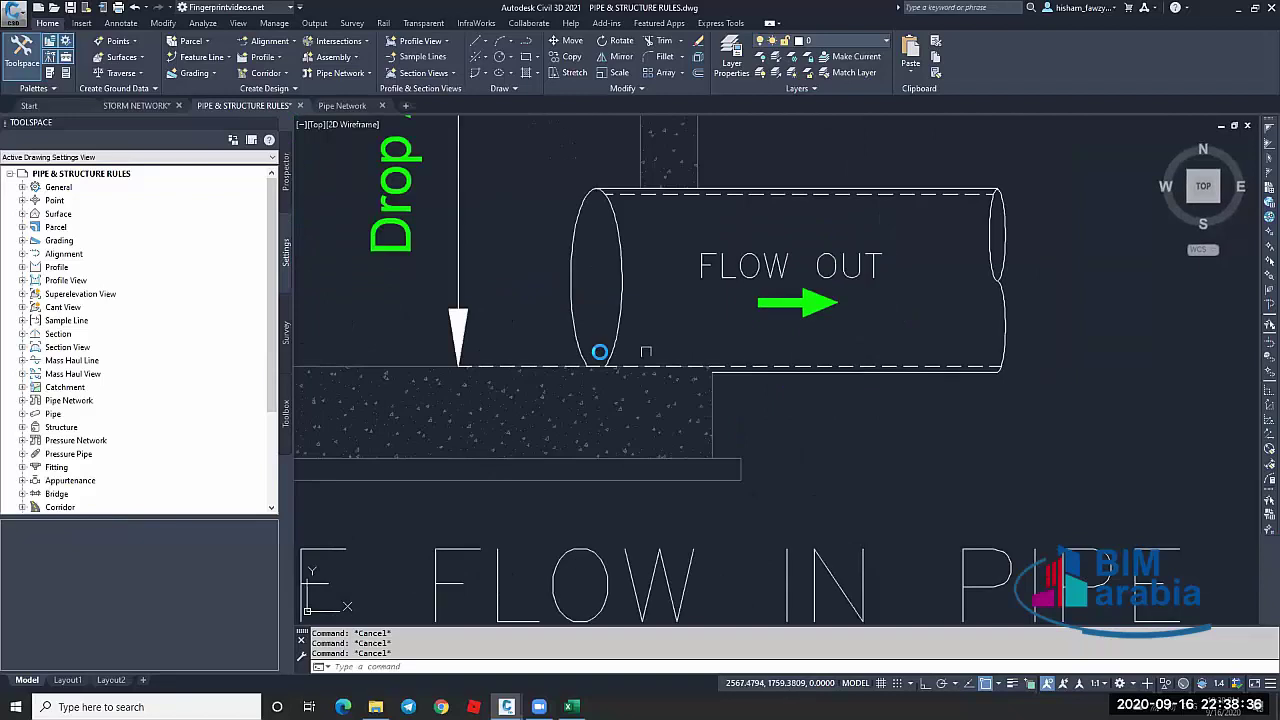
scroll(645, 351, "down", 6)
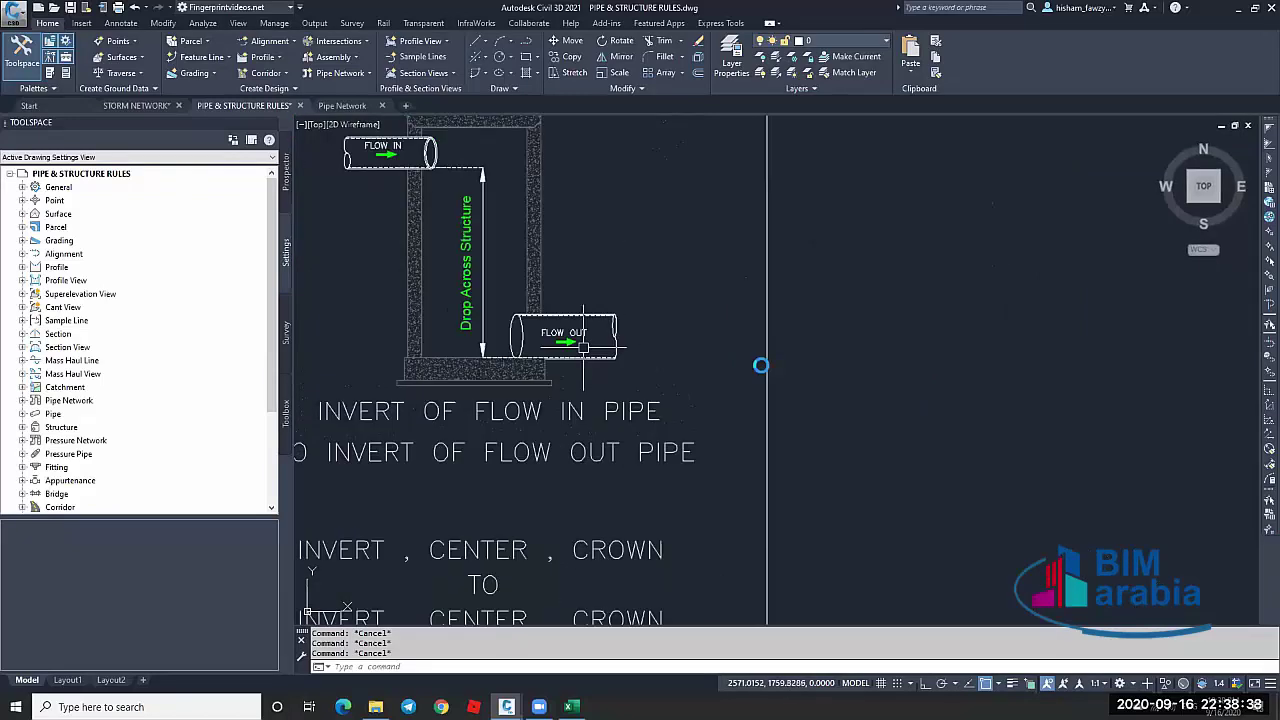
scroll(583, 347, "down", 5)
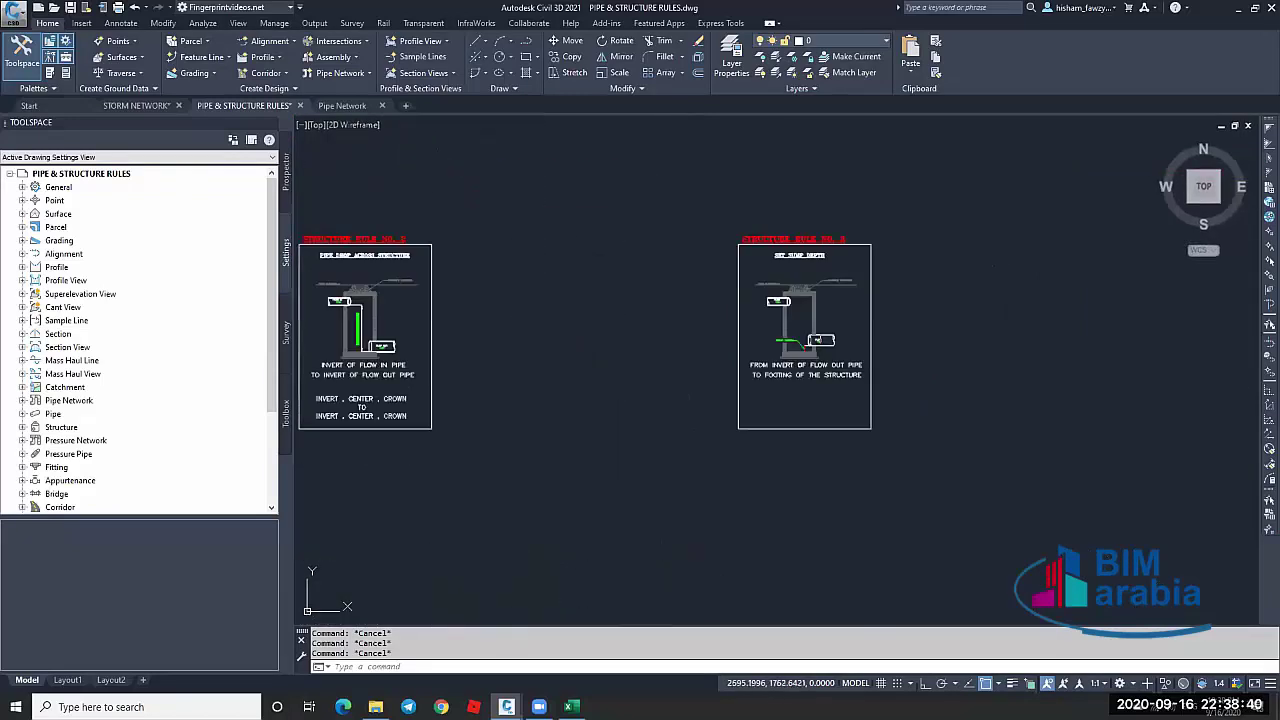
scroll(796, 335, "up", 8)
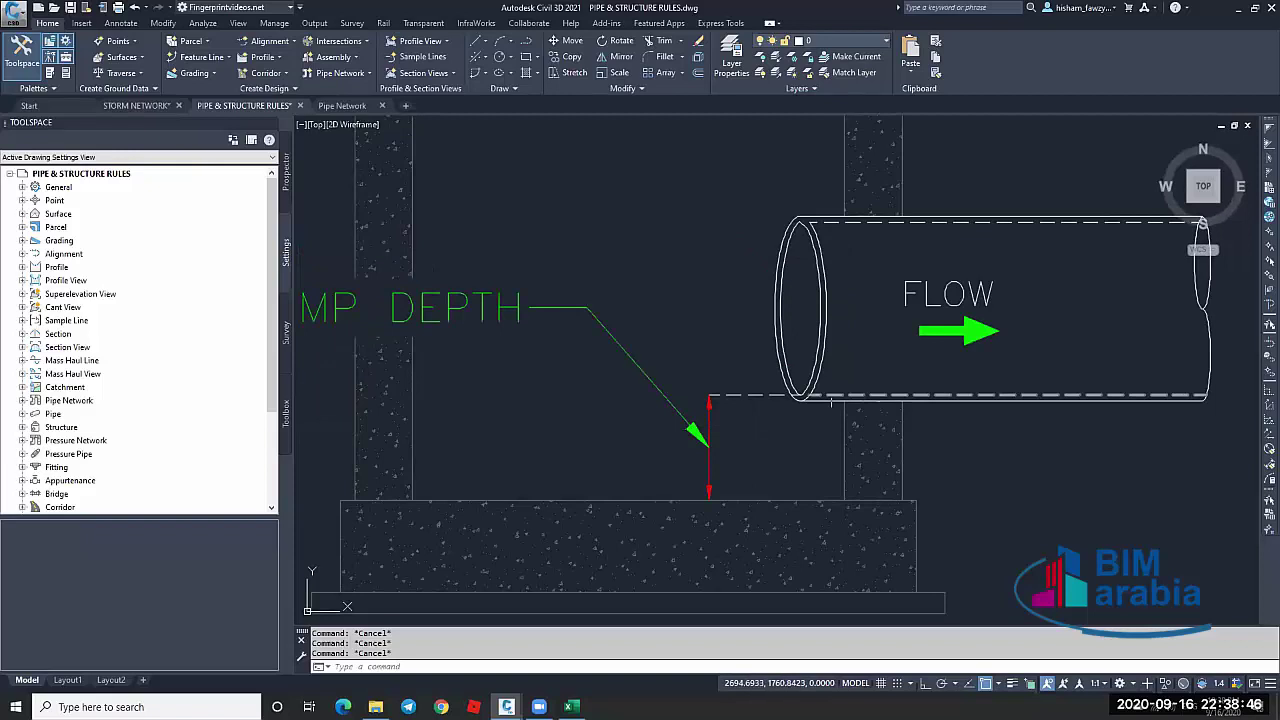
scroll(831, 402, "down", 8)
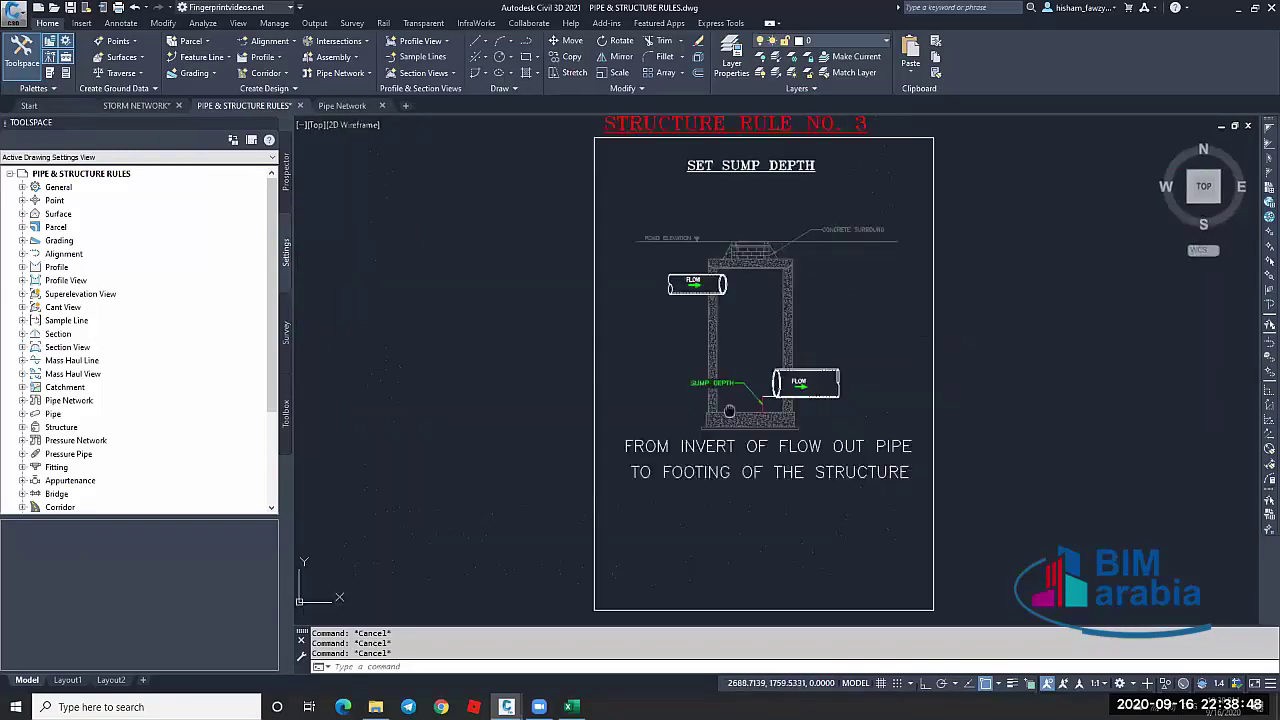
scroll(811, 407, "down", 4)
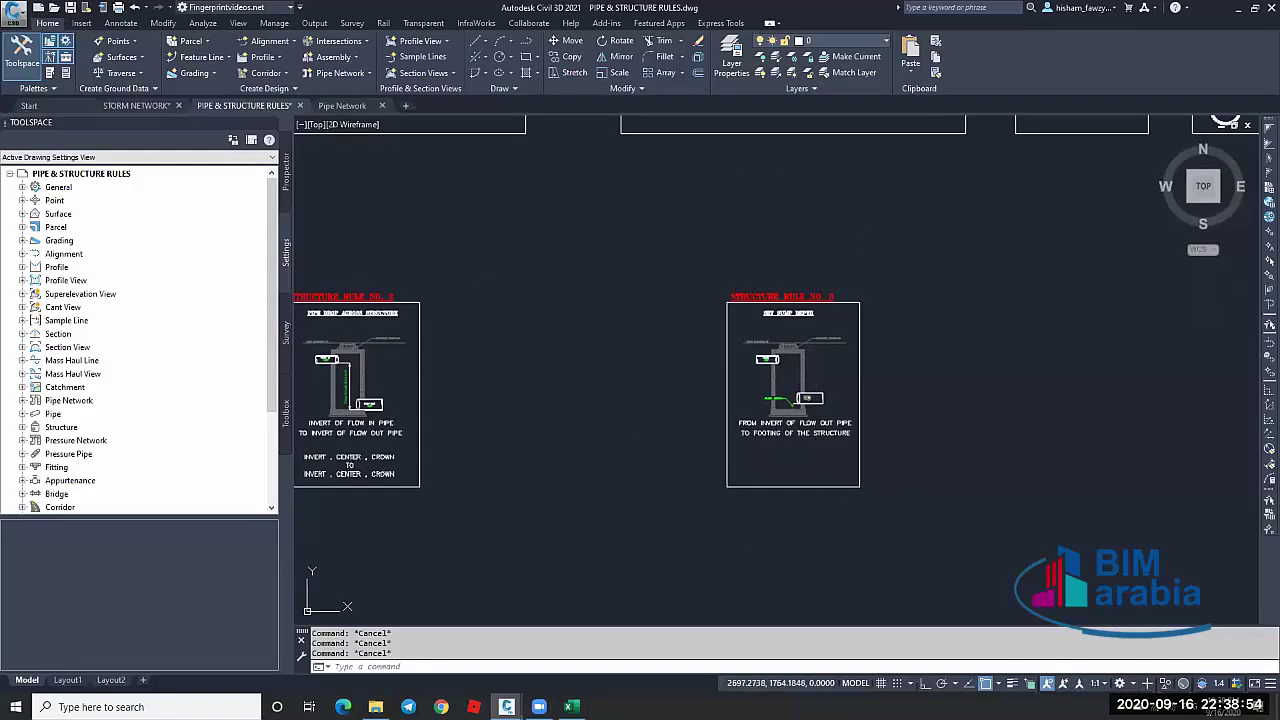
scroll(815, 358, "down", 4)
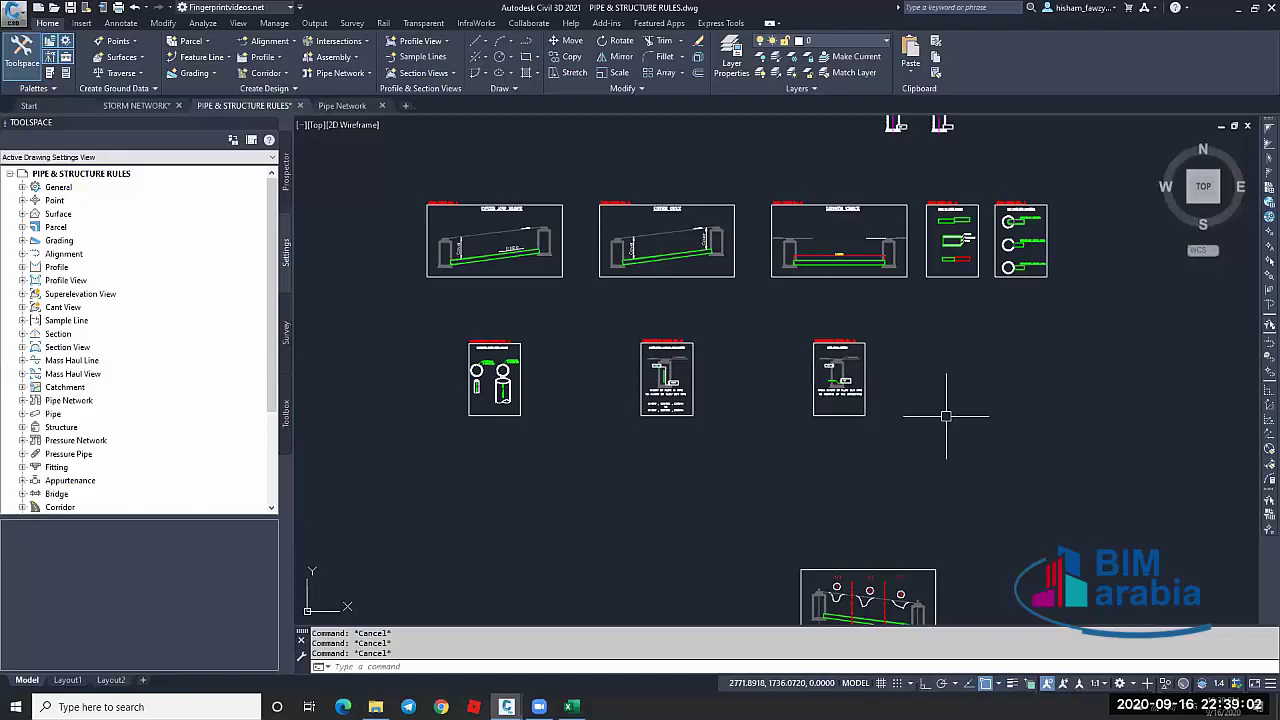
Zoom out and re-centre to show every rule sheet, including the four diagram sheets below
scroll(820, 360, "up", 2)
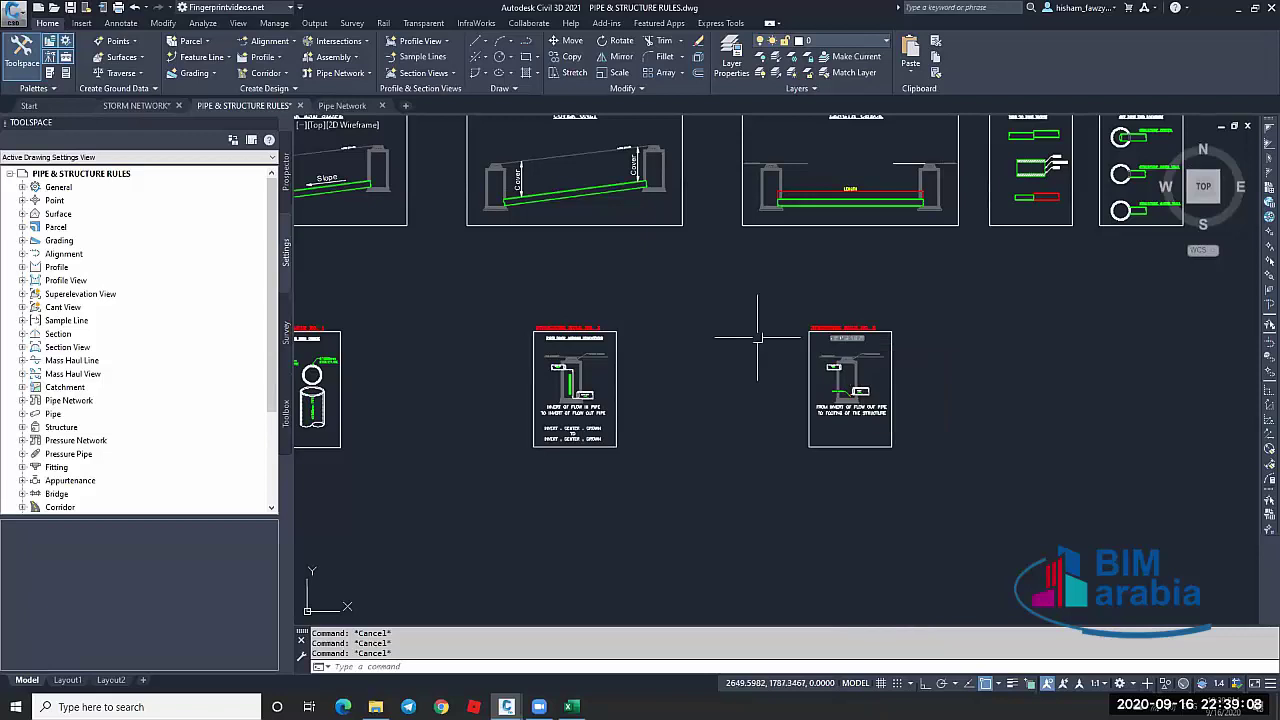
scroll(759, 325, "down", 2)
scroll(780, 326, "down", 1)
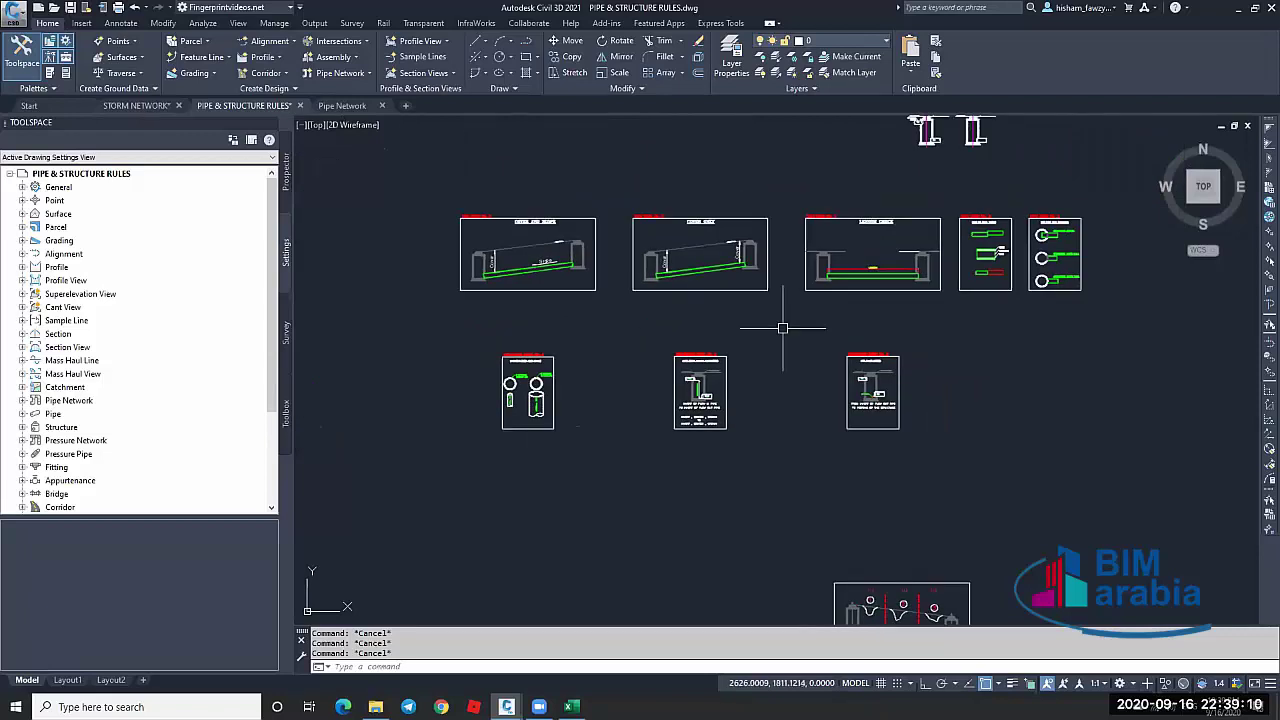
scroll(860, 347, "down", 2)
middle_click_drag(860, 347, 830, 323)
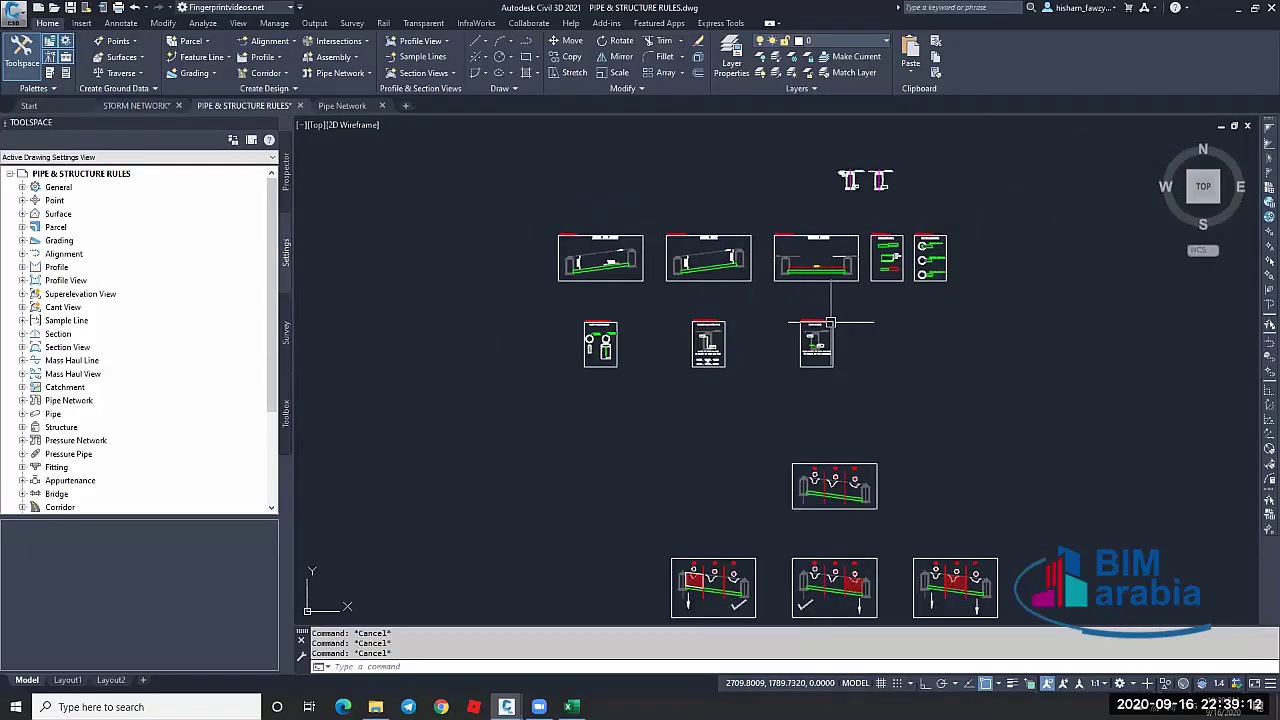
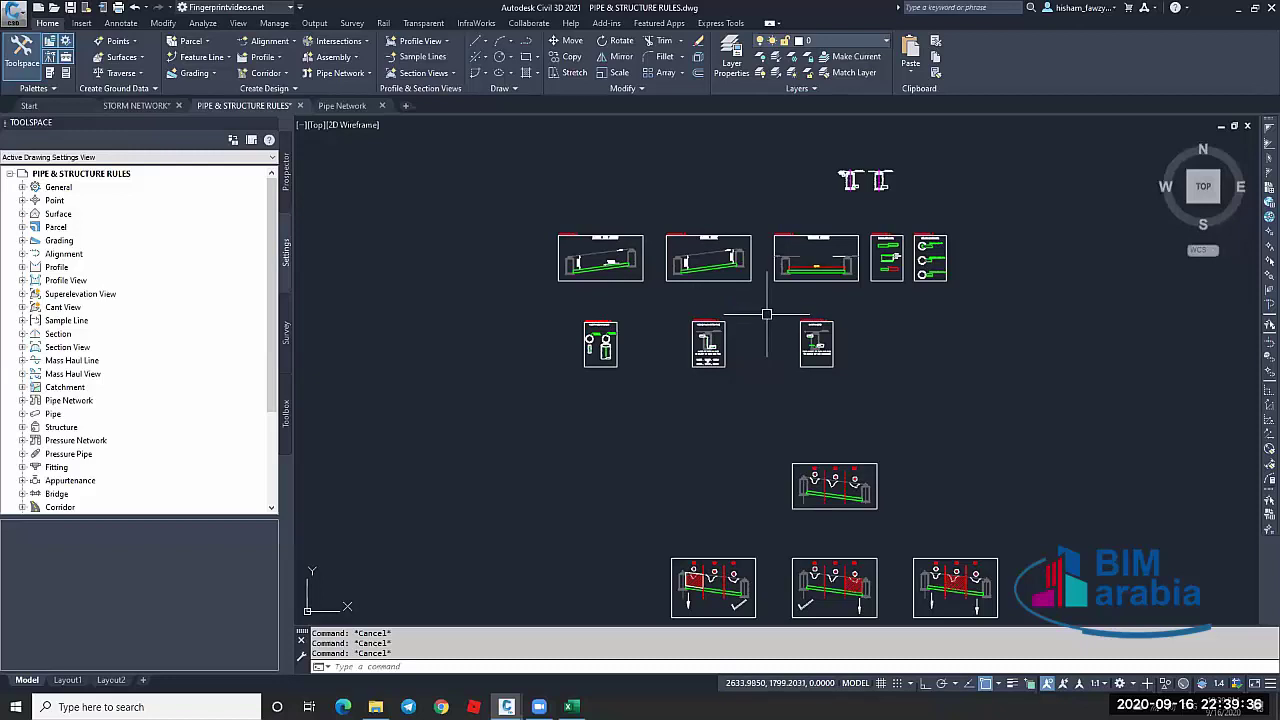
Pan across the PIPE & STRUCTURE RULES reference sheets to review the rule diagrams
scroll(834, 540, "up", 3)
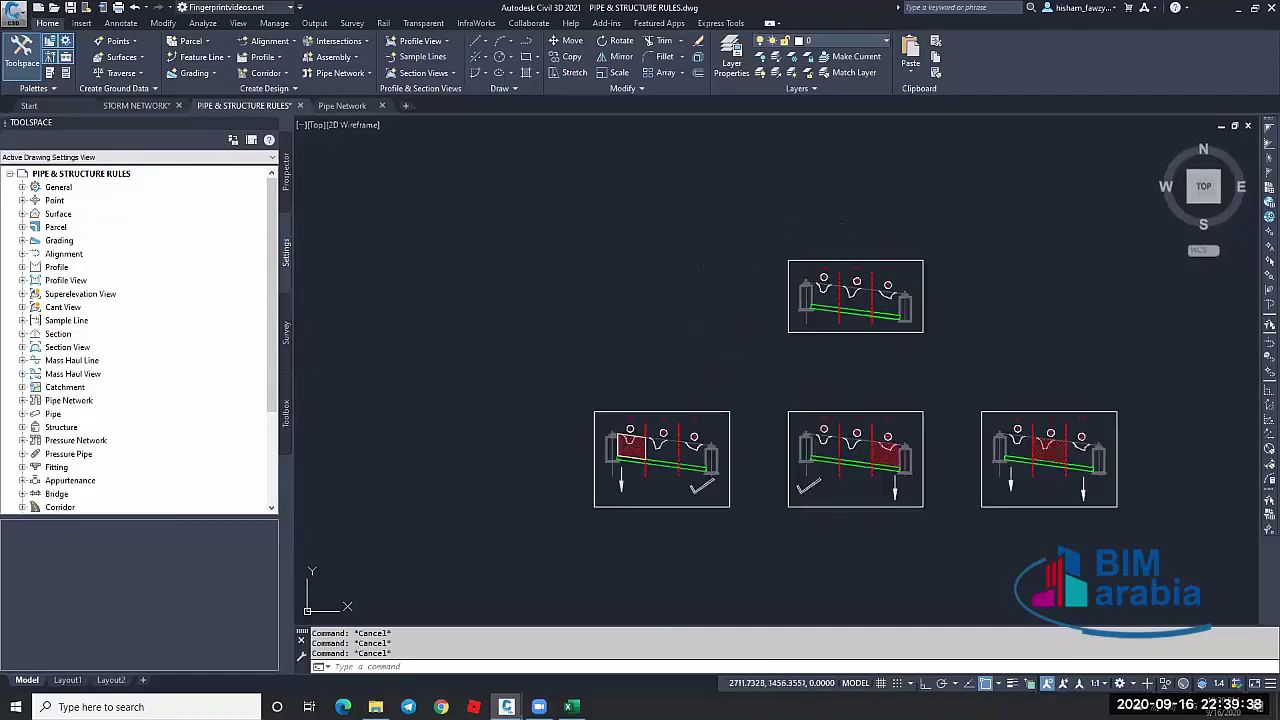
scroll(660, 545, "down", 3)
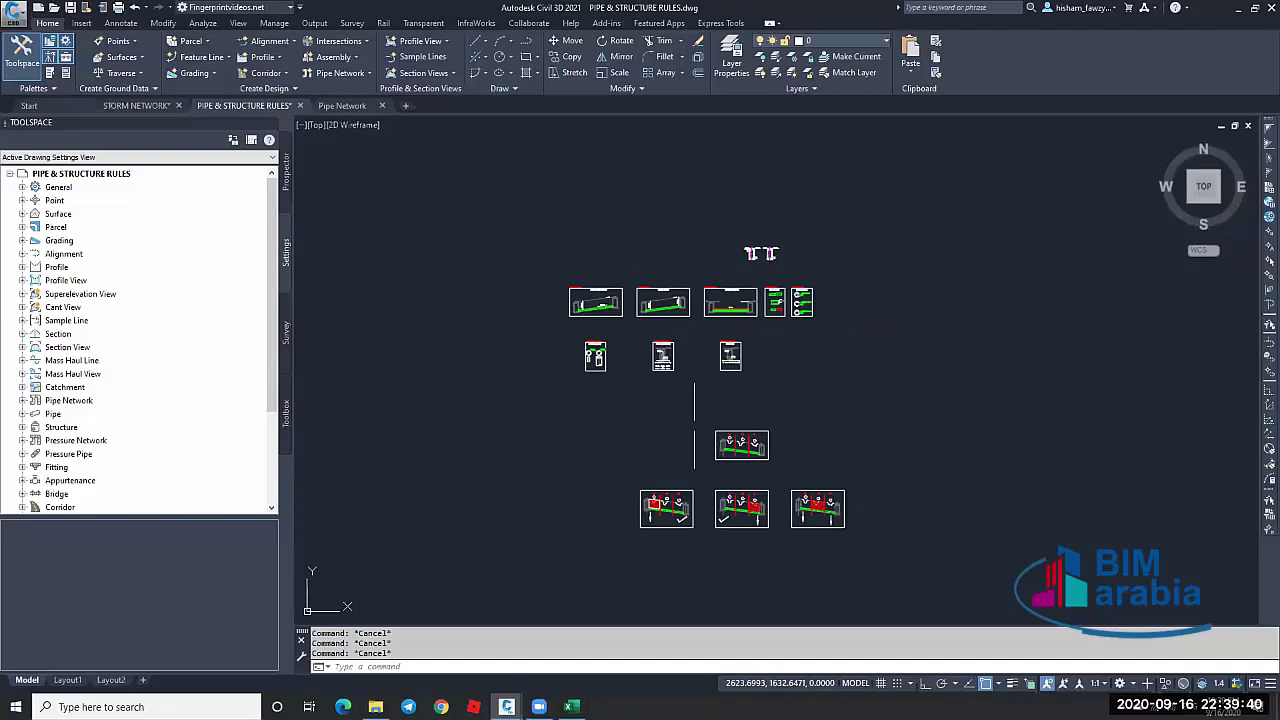
scroll(758, 510, "up", 4)
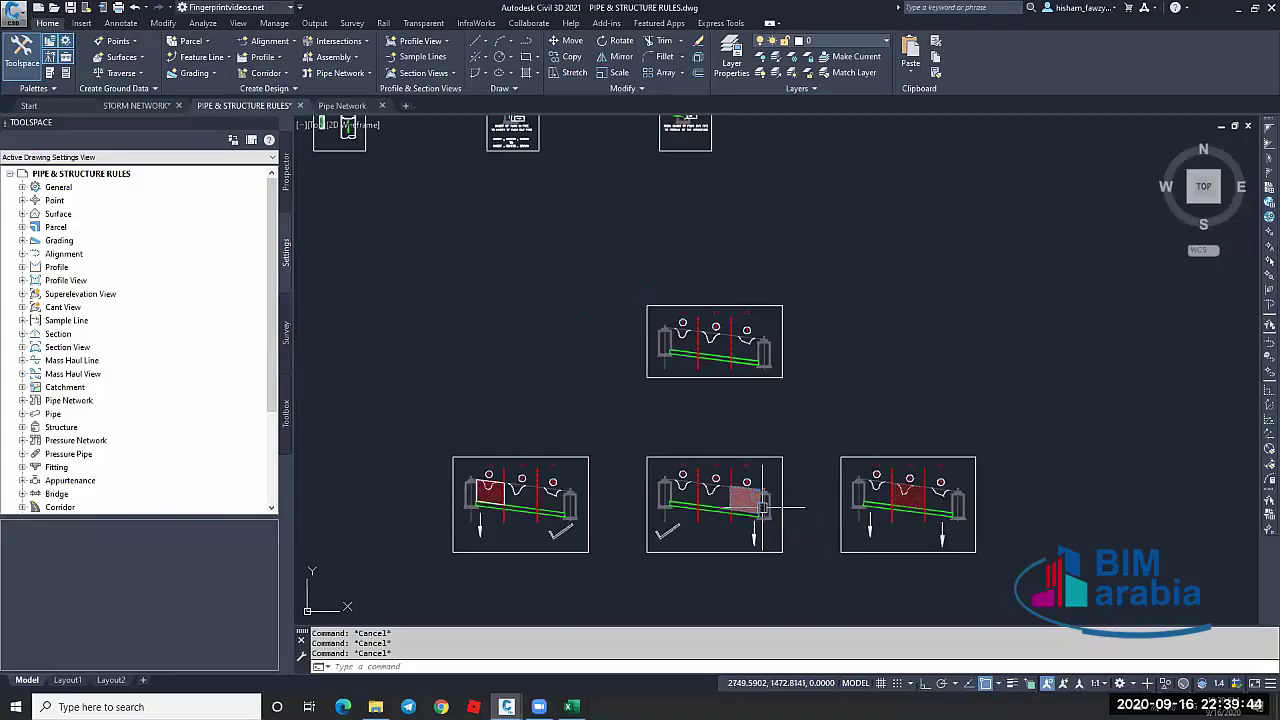
scroll(760, 500, "down", 2)
middle_click_drag(660, 434, 740, 416)
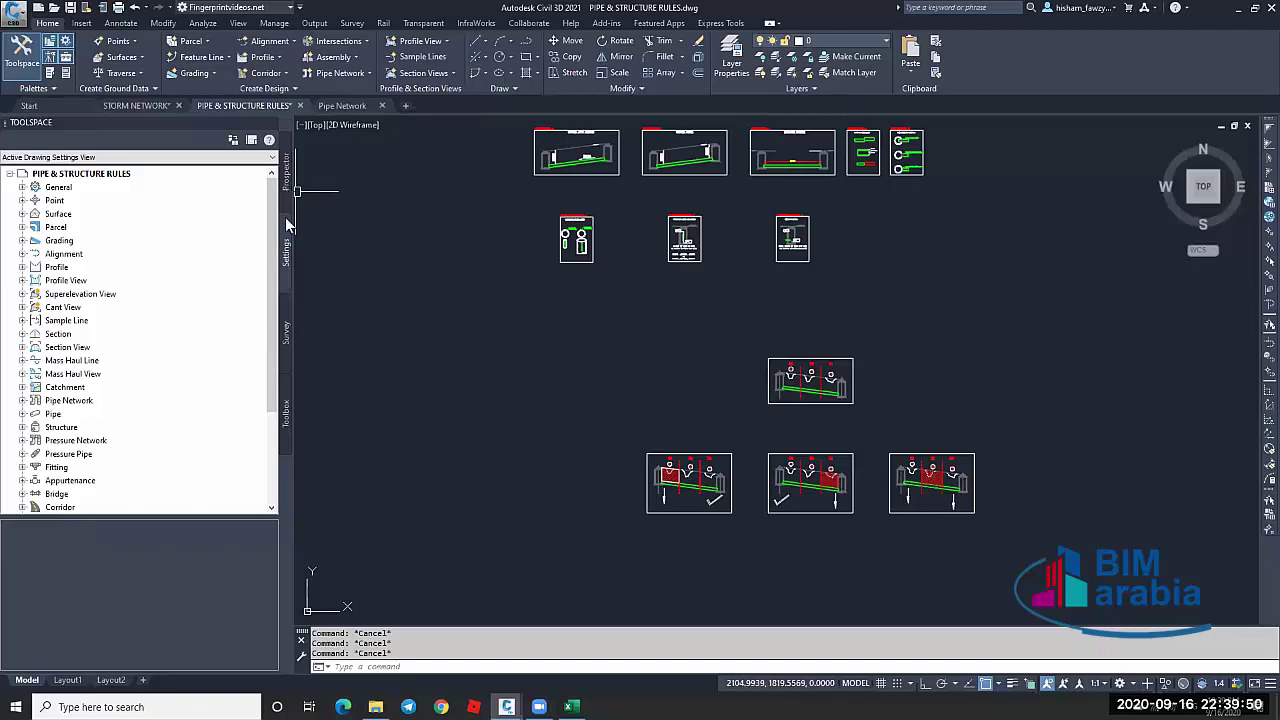
Expand Pipe > Pipe Rule Set in Toolspace Settings to check the drawing's pipe rule sets
left_click(286, 180)
left_click(286, 250)
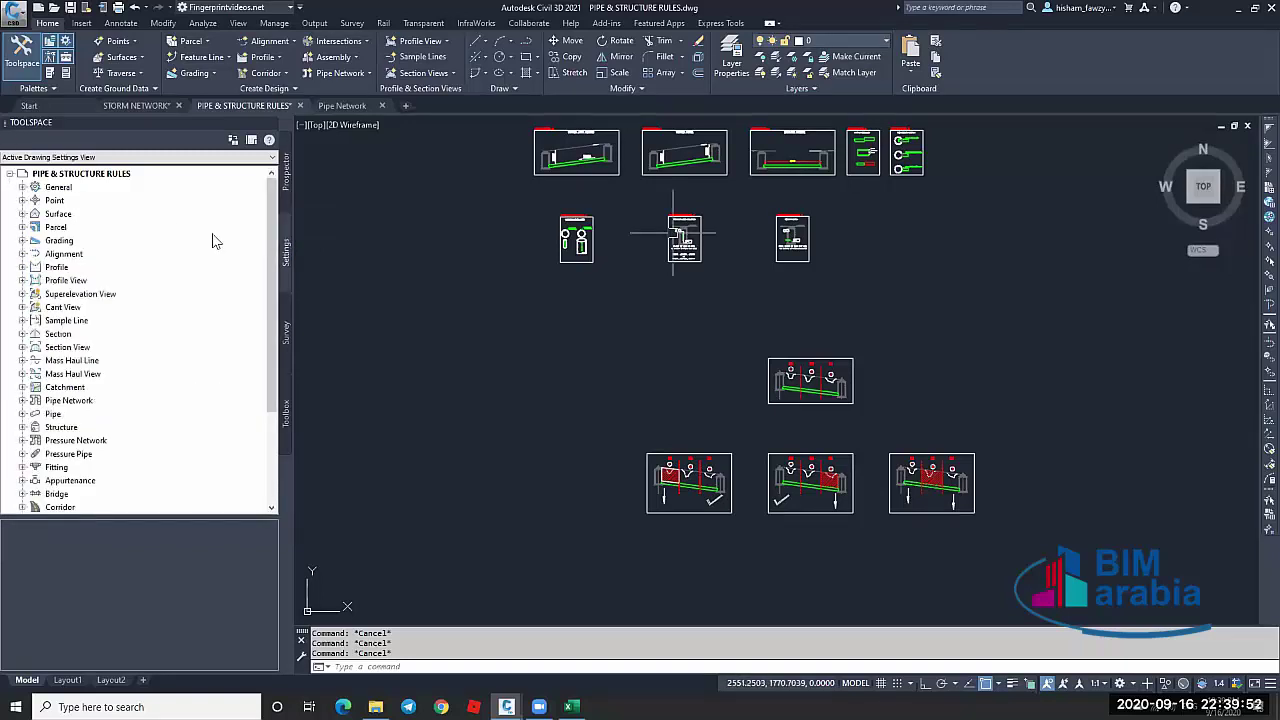
left_click(22, 413)
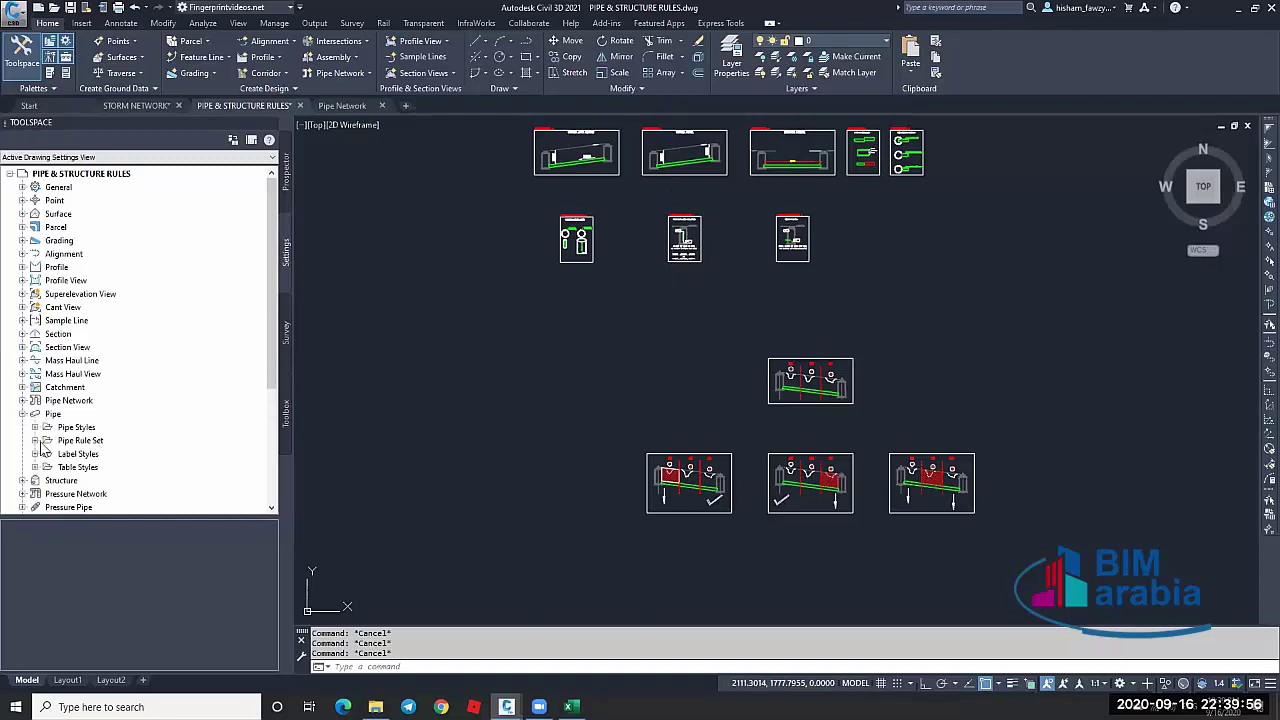
left_click(35, 440)
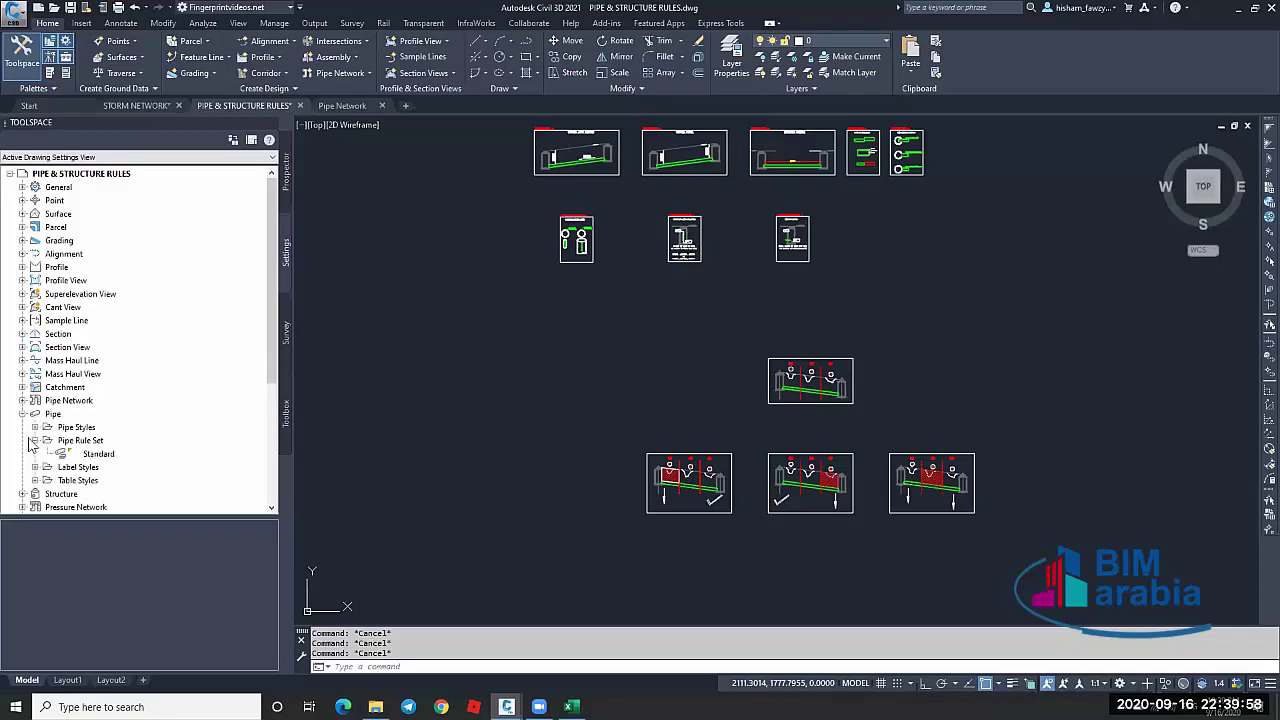
left_click(35, 440)
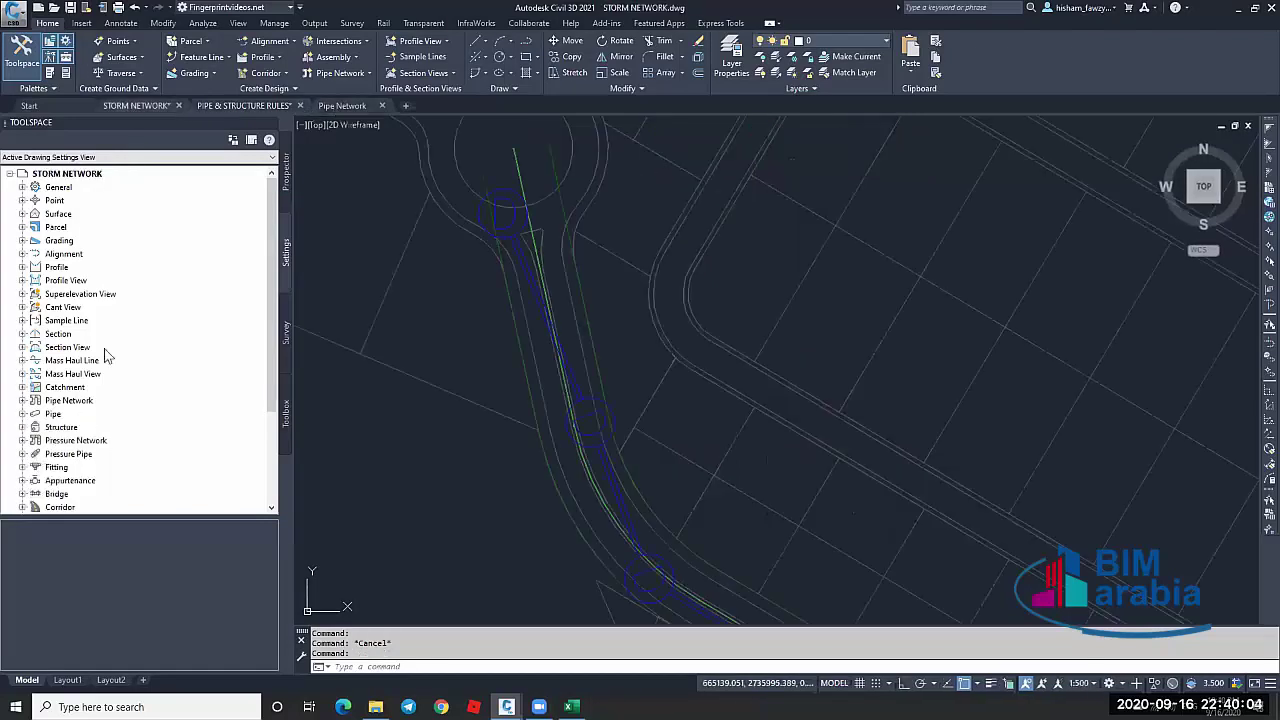
Edit the H-Pipe rule set and add a Cover and Slope rule
left_click(23, 414)
double_click(80, 440)
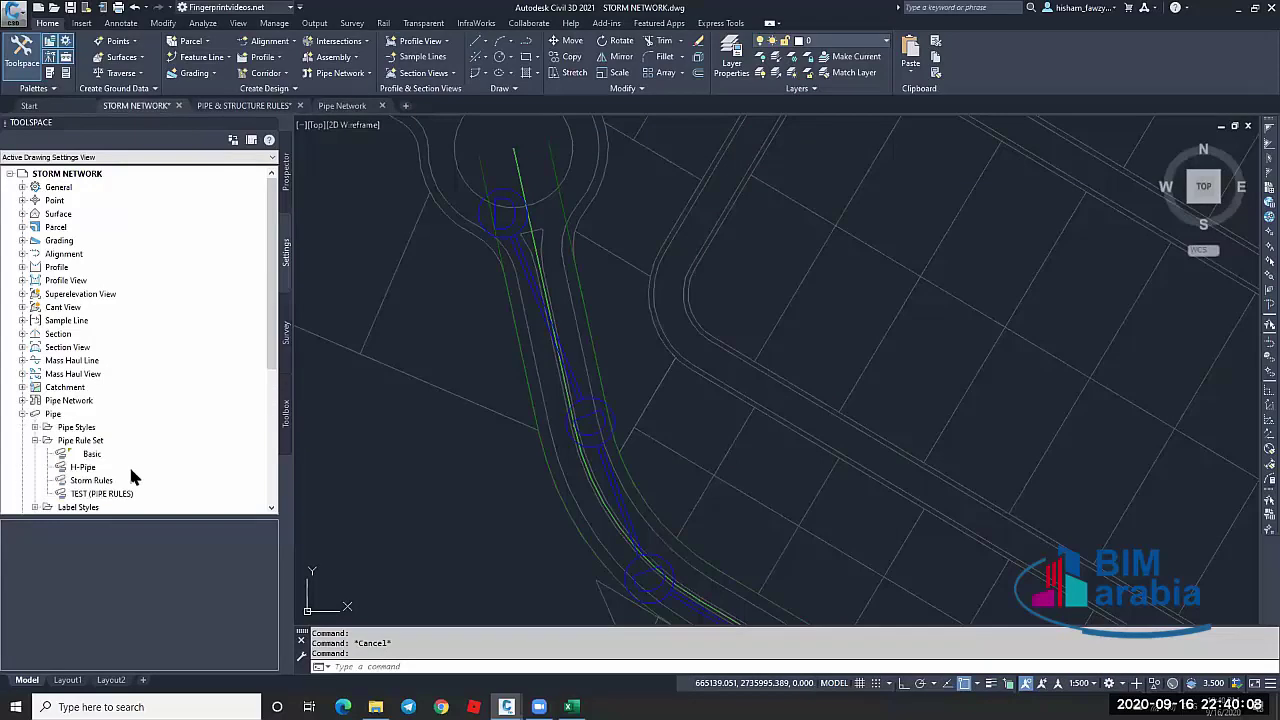
right_click(83, 467)
left_click(133, 474)
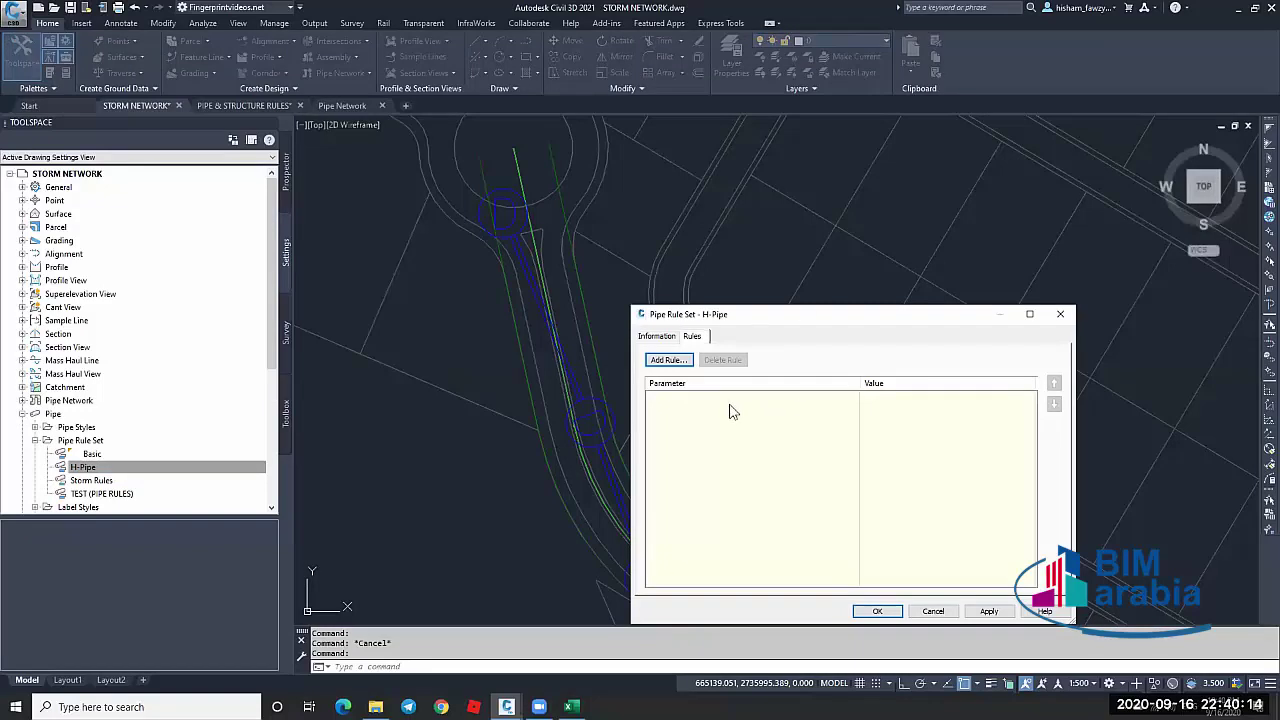
key("Return")
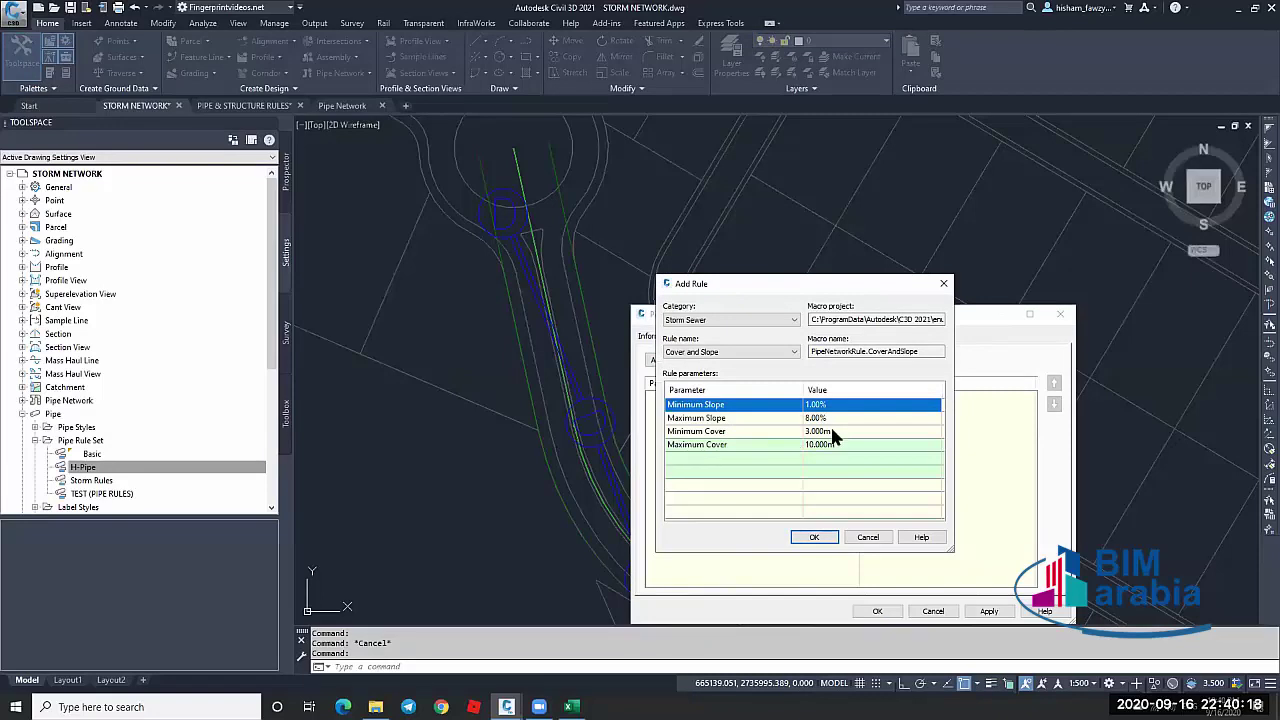
key("Down")
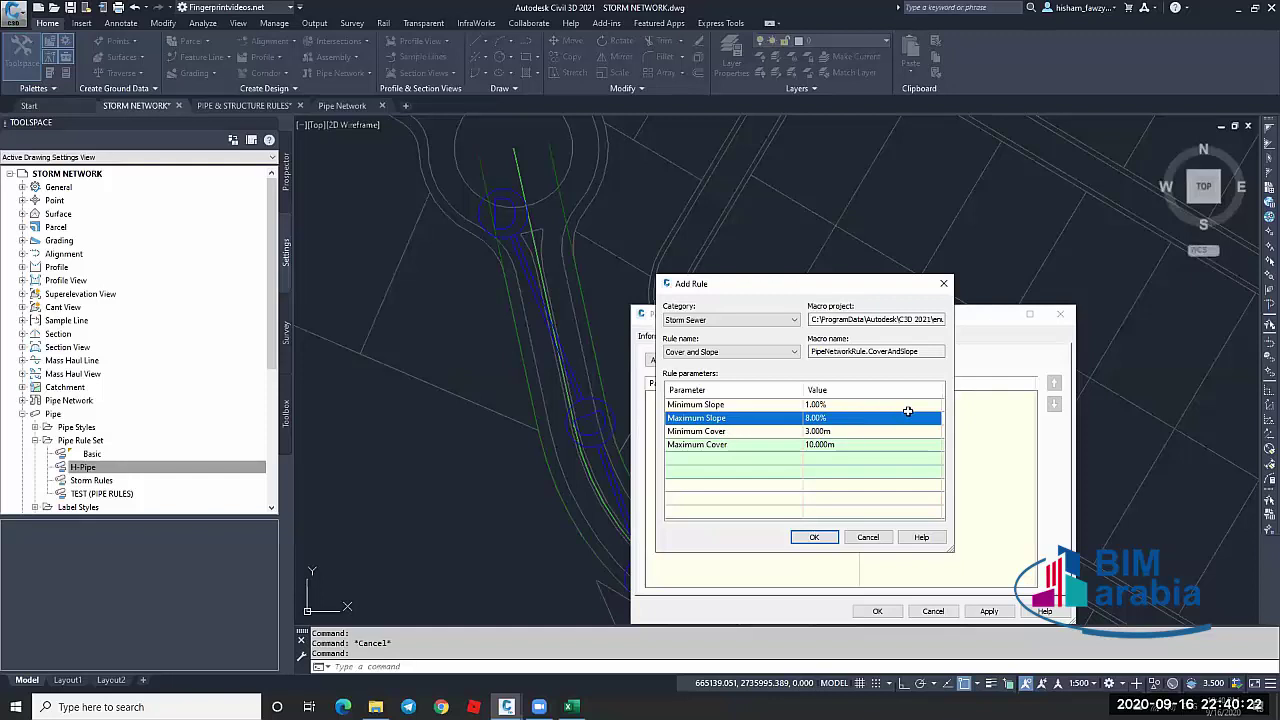
key("Down")
key("Down")
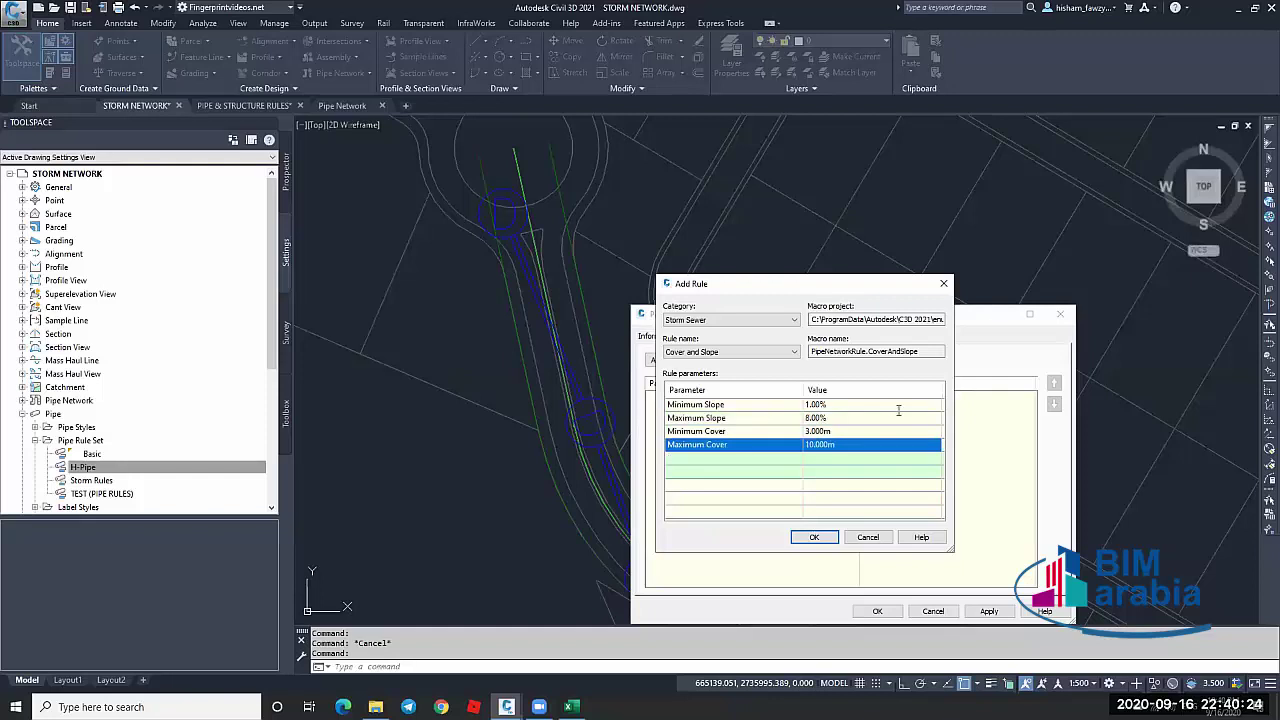
key("Return")
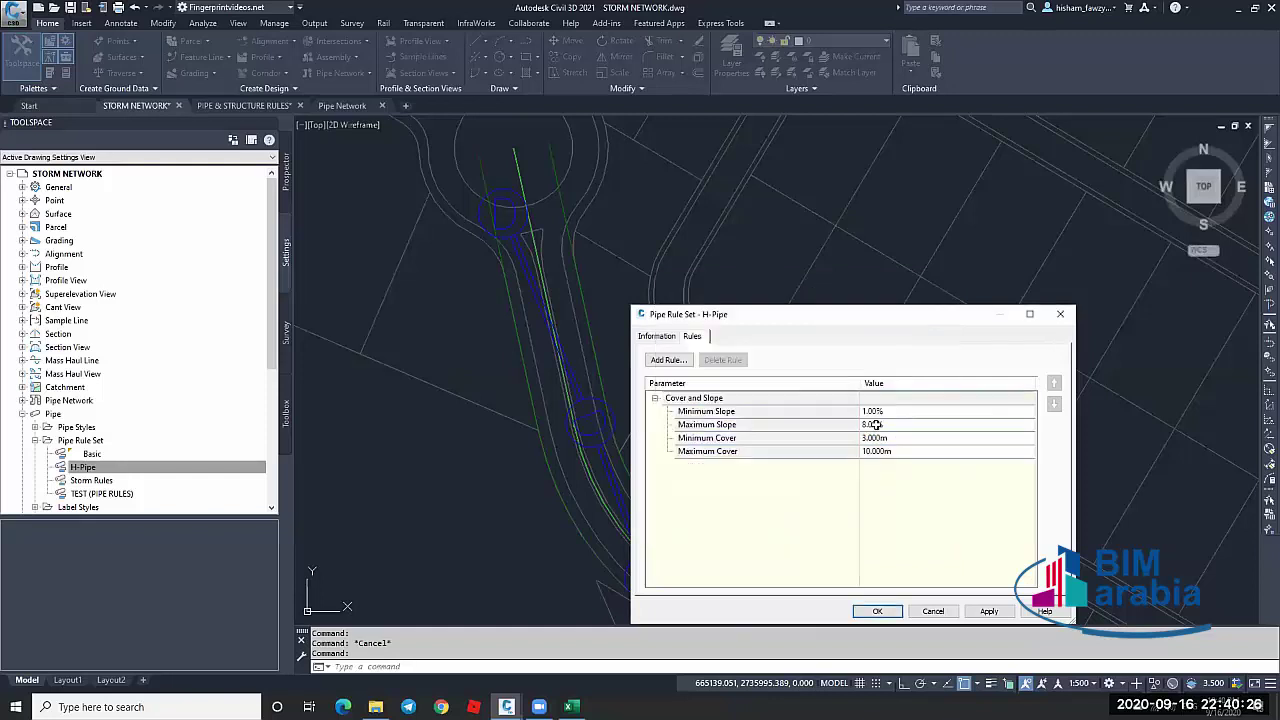
Set Minimum Cover to 1.5 m and Maximum Cover to 5 m, then save H-Pipe
key("Tab")
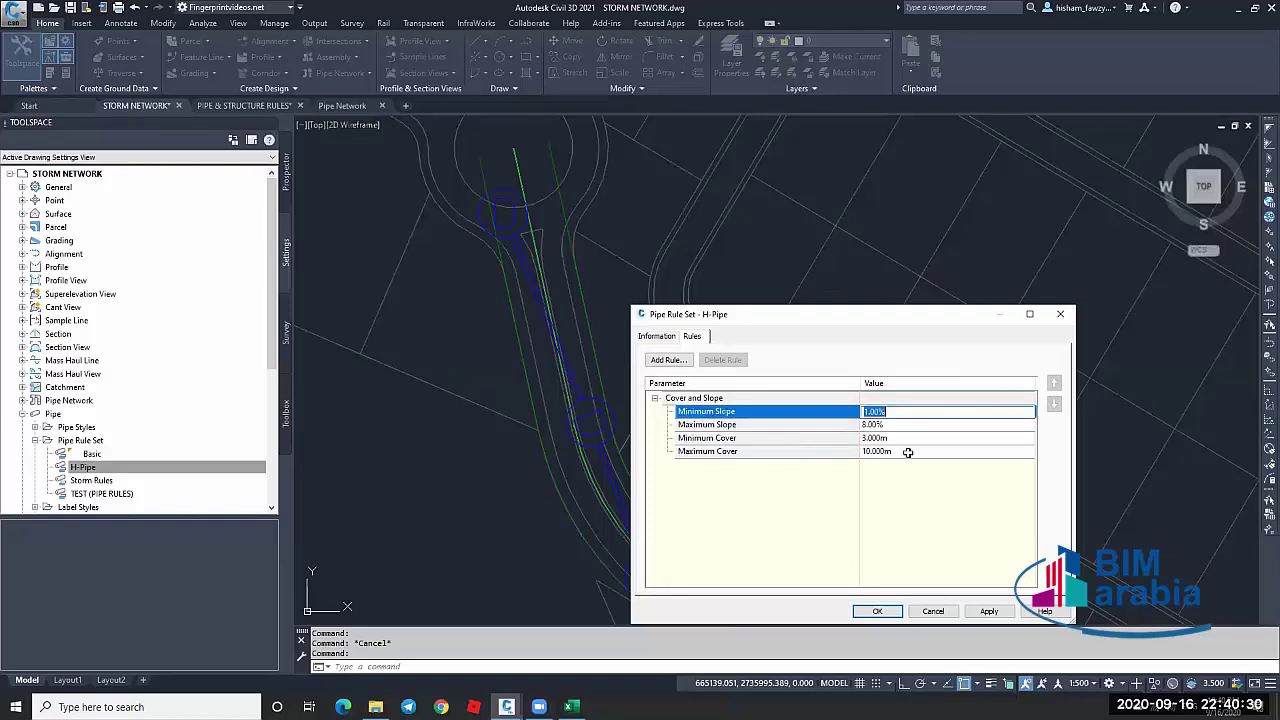
left_click(907, 452)
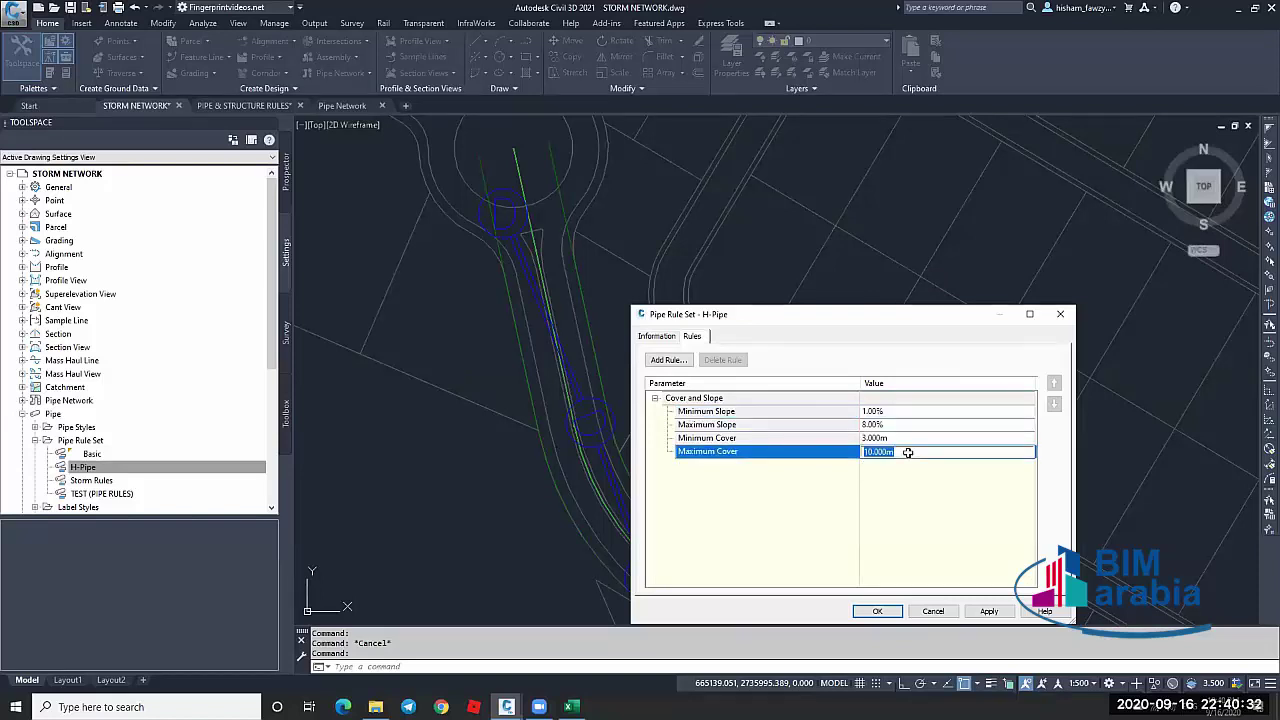
left_click(905, 438)
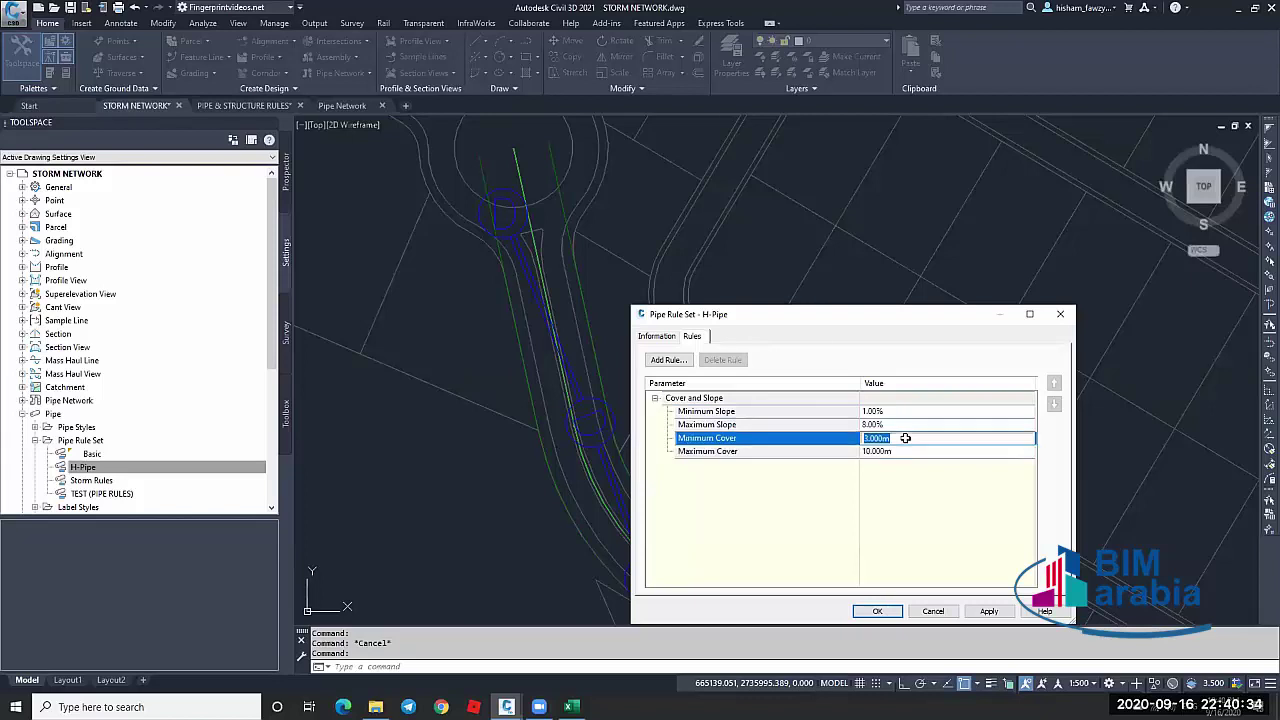
type("1.5")
left_click(927, 452)
type("5")
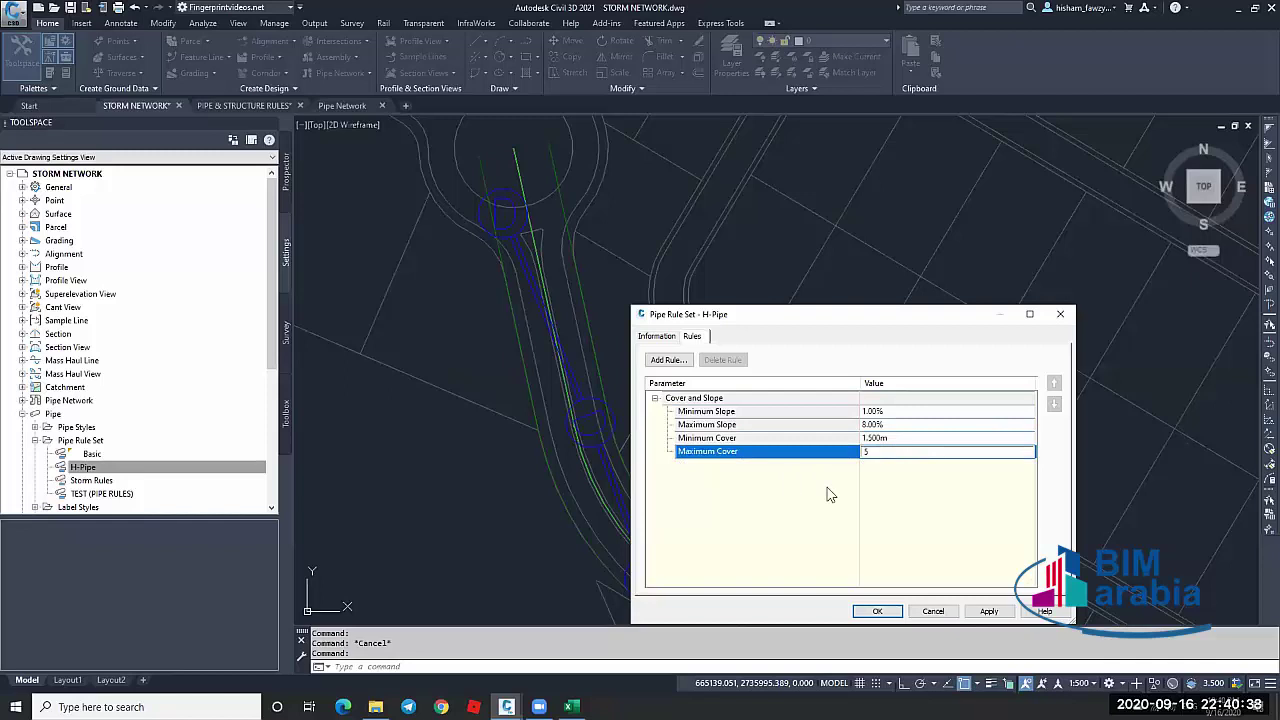
left_click(843, 494)
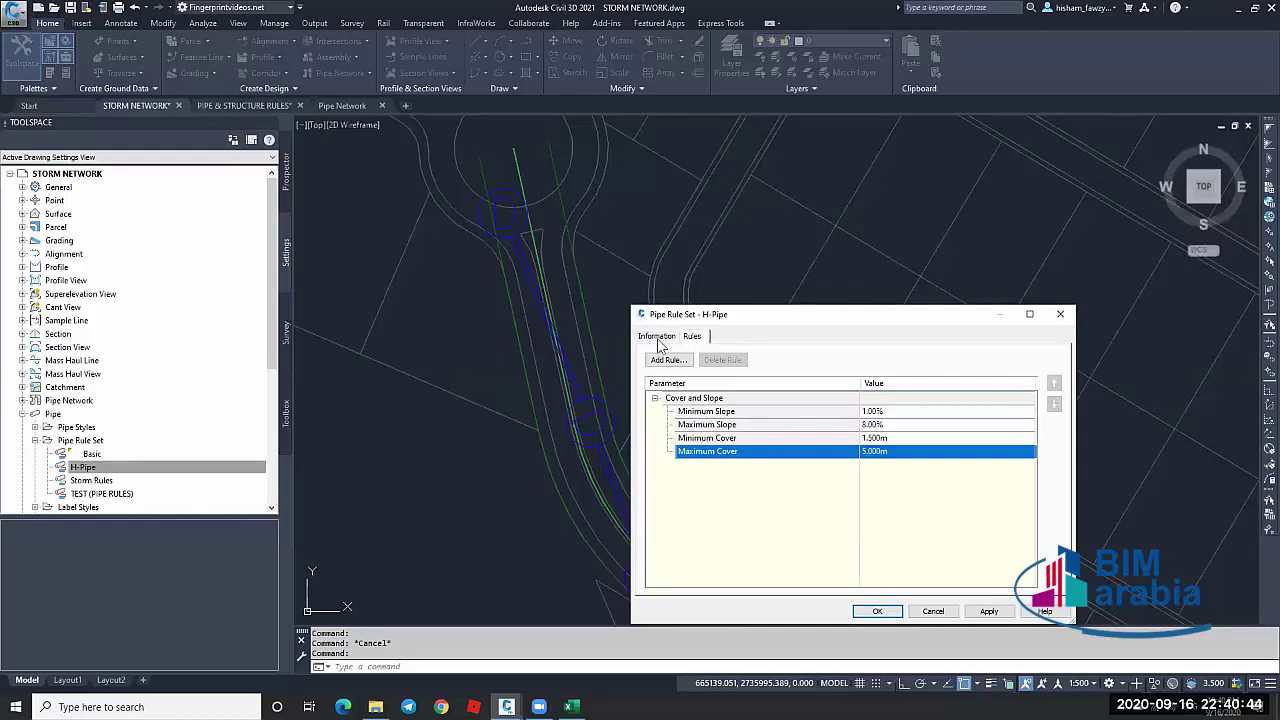
key("ctrl+shift+Tab")
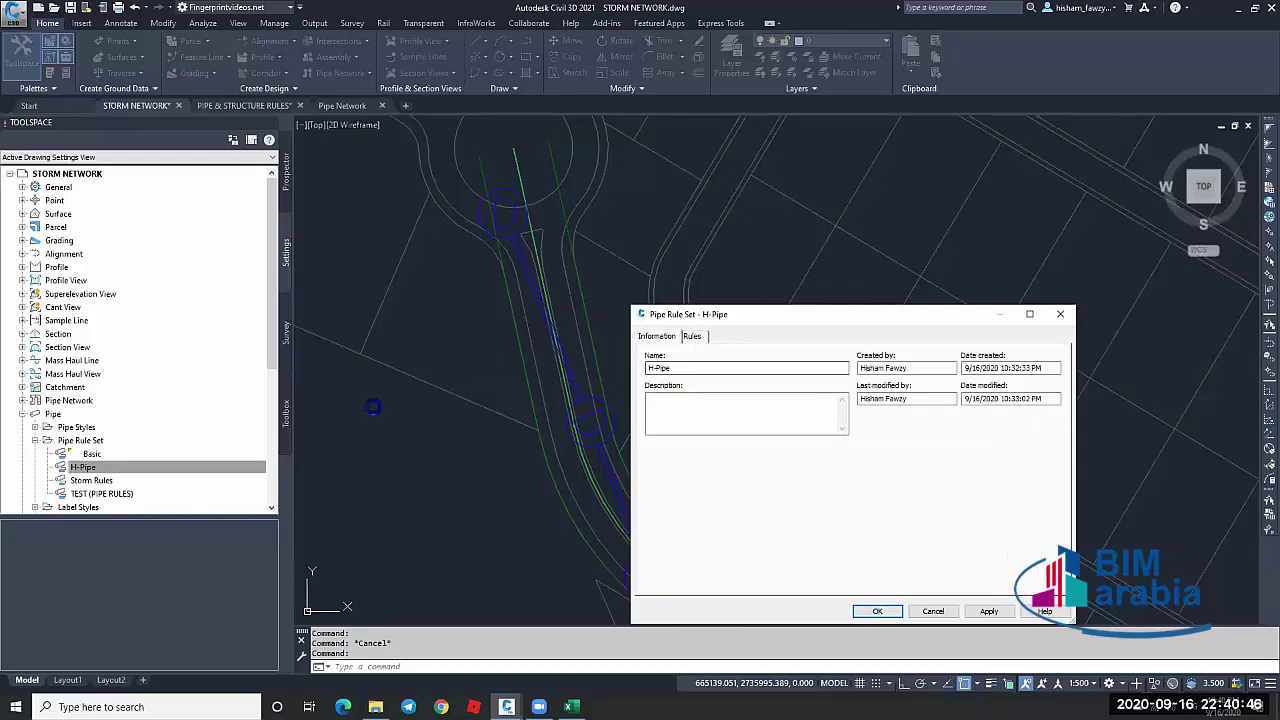
key("Return")
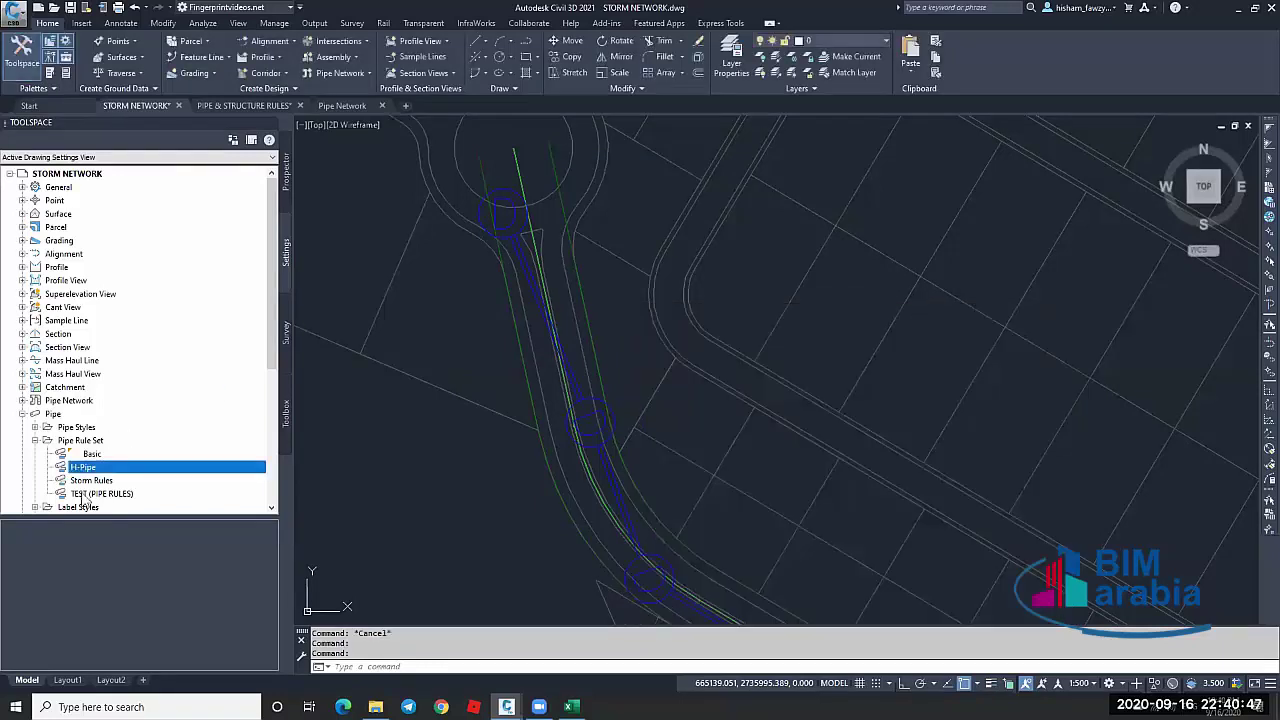
Name the new structure rule set 'H-Structure Rules'
left_click(35, 441)
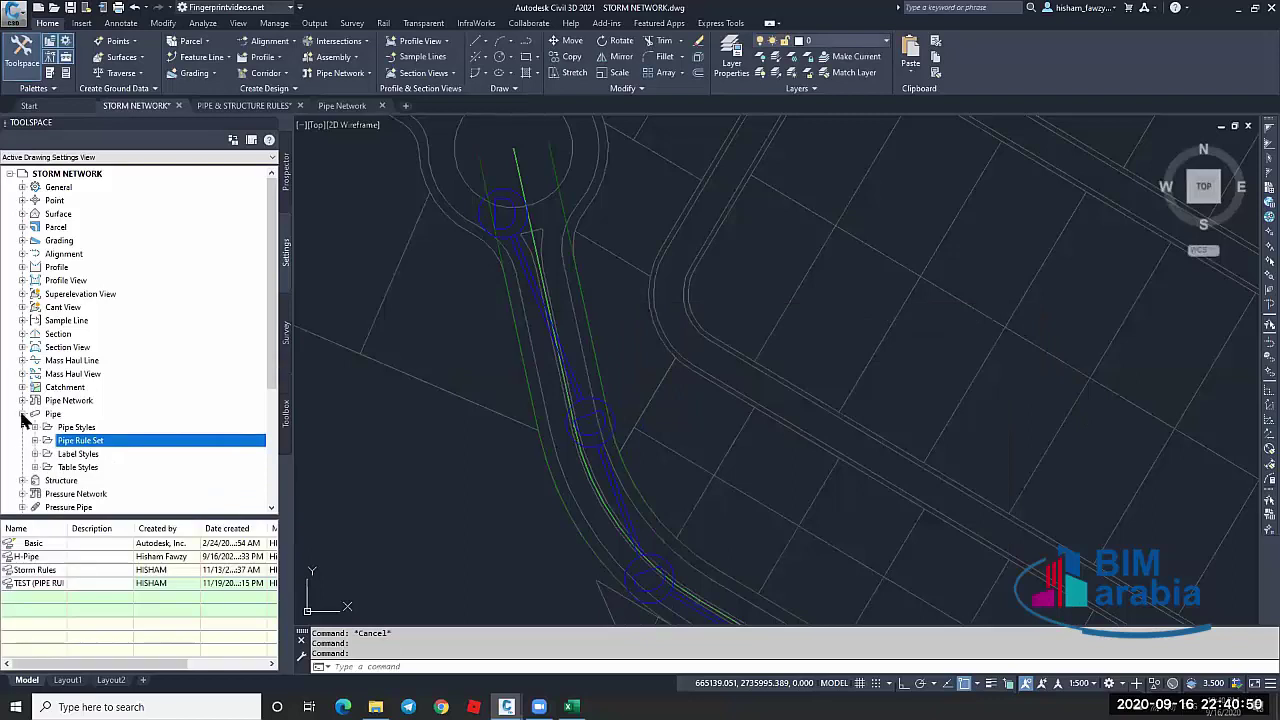
left_click(22, 413)
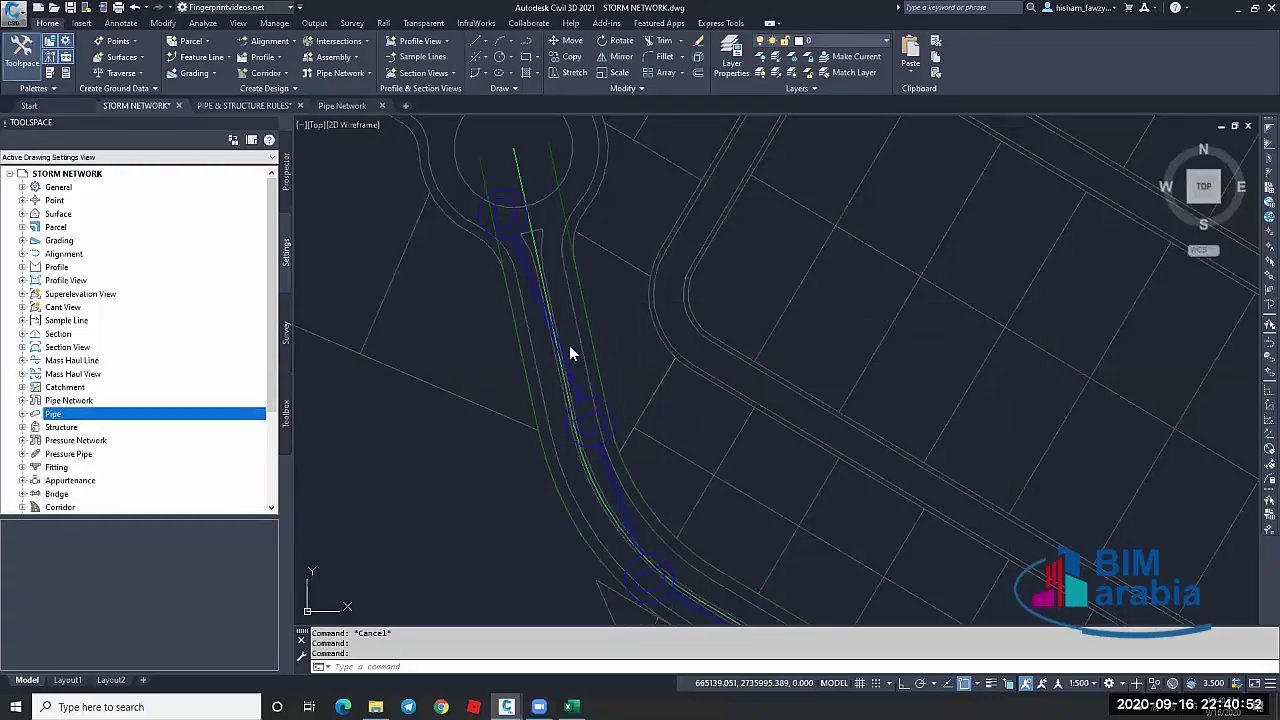
double_click(443, 249)
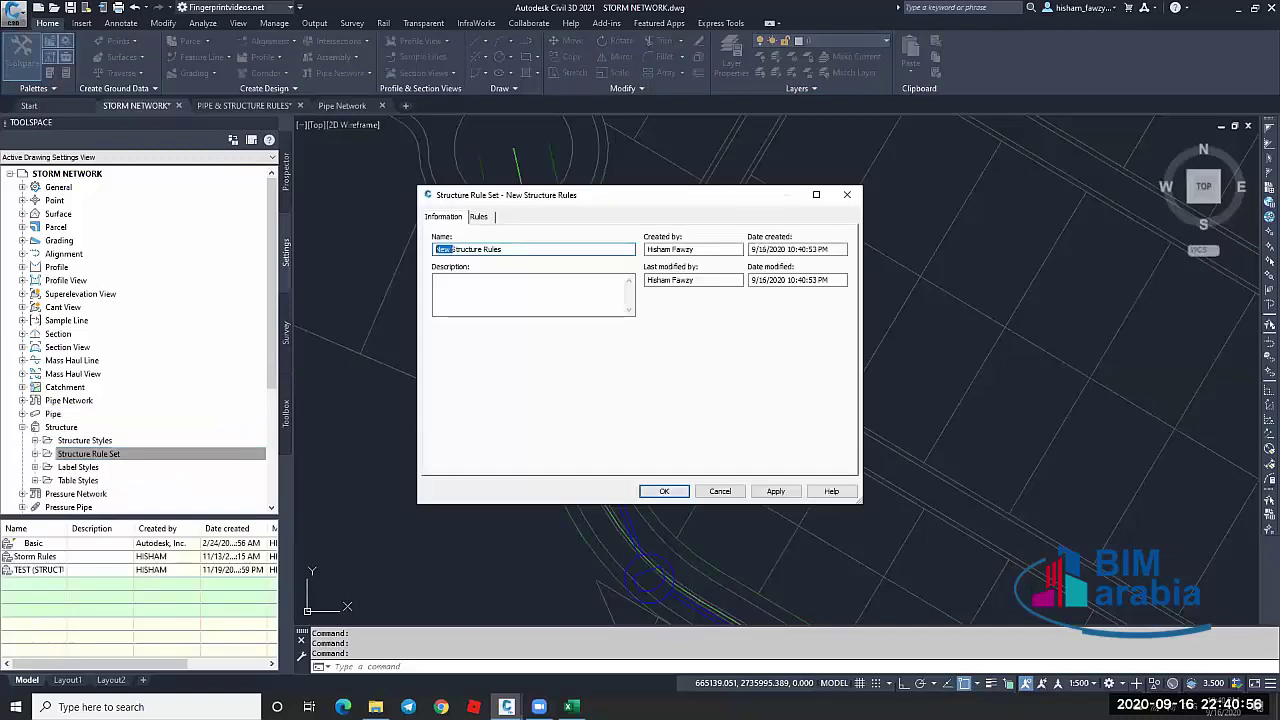
type("H-")
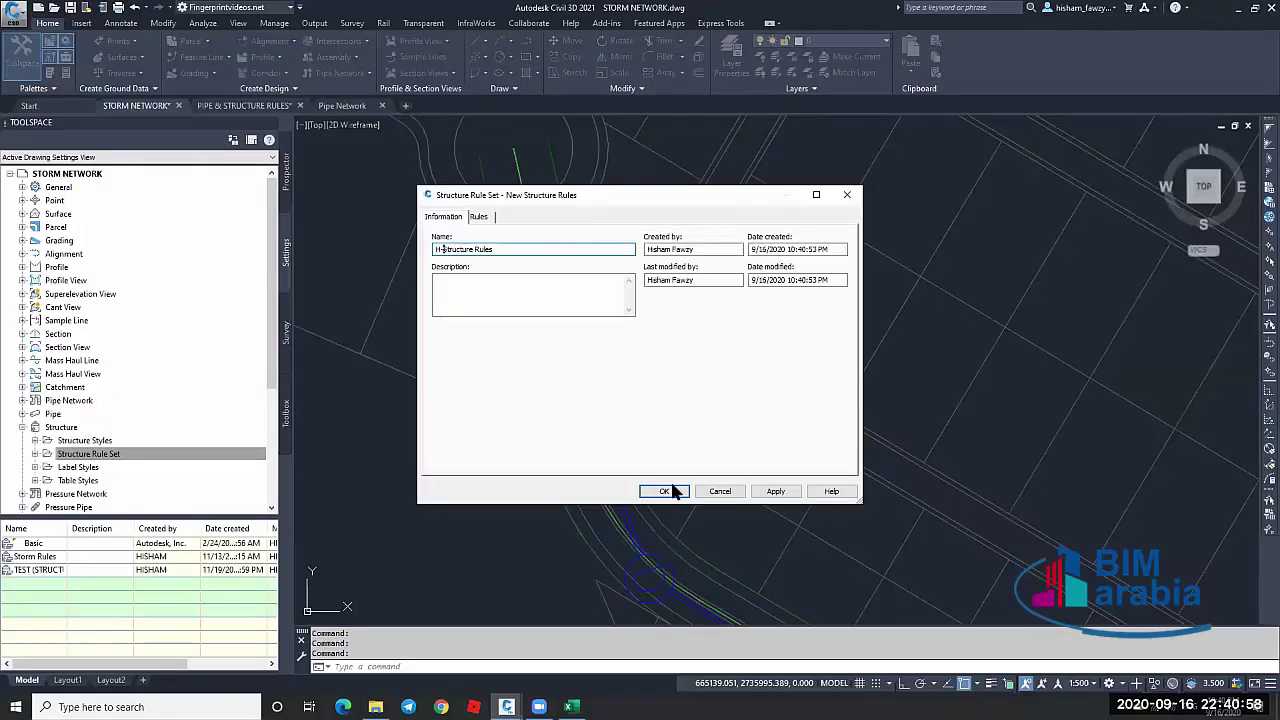
Add a Set Sump Depth rule with 0.3 m sump depth and save the rule set
left_click(487, 219)
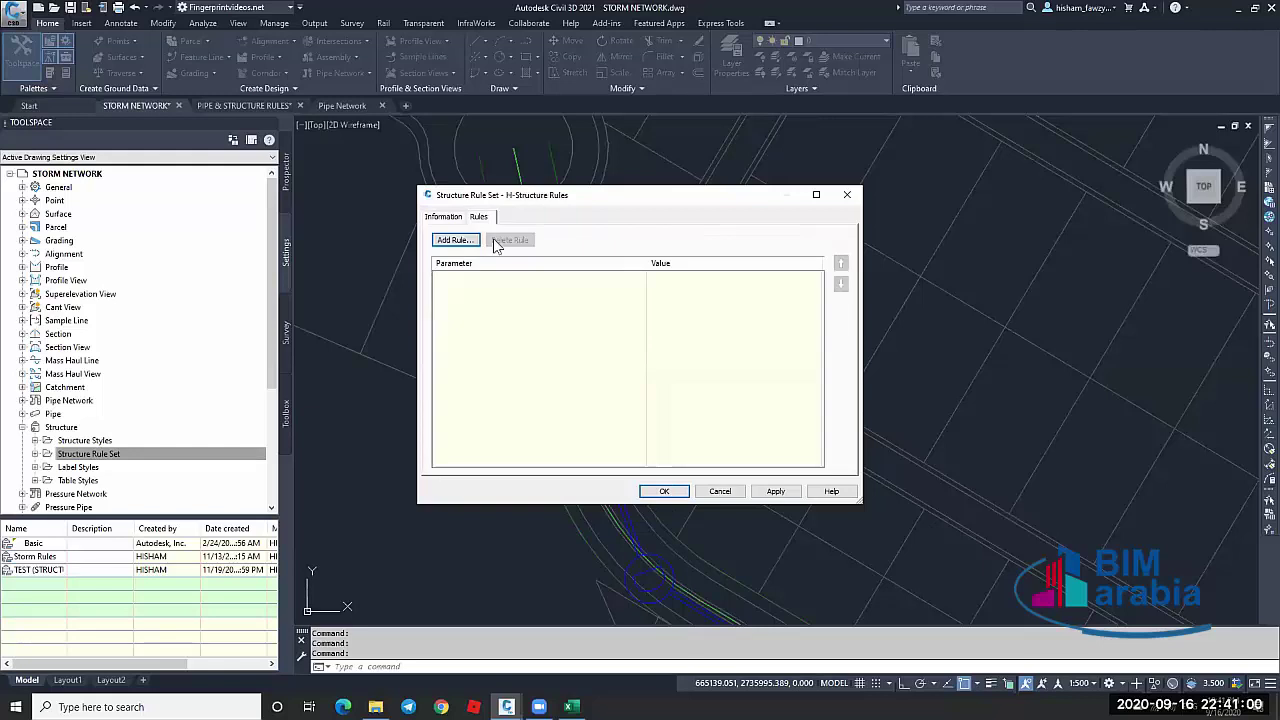
left_click(467, 244)
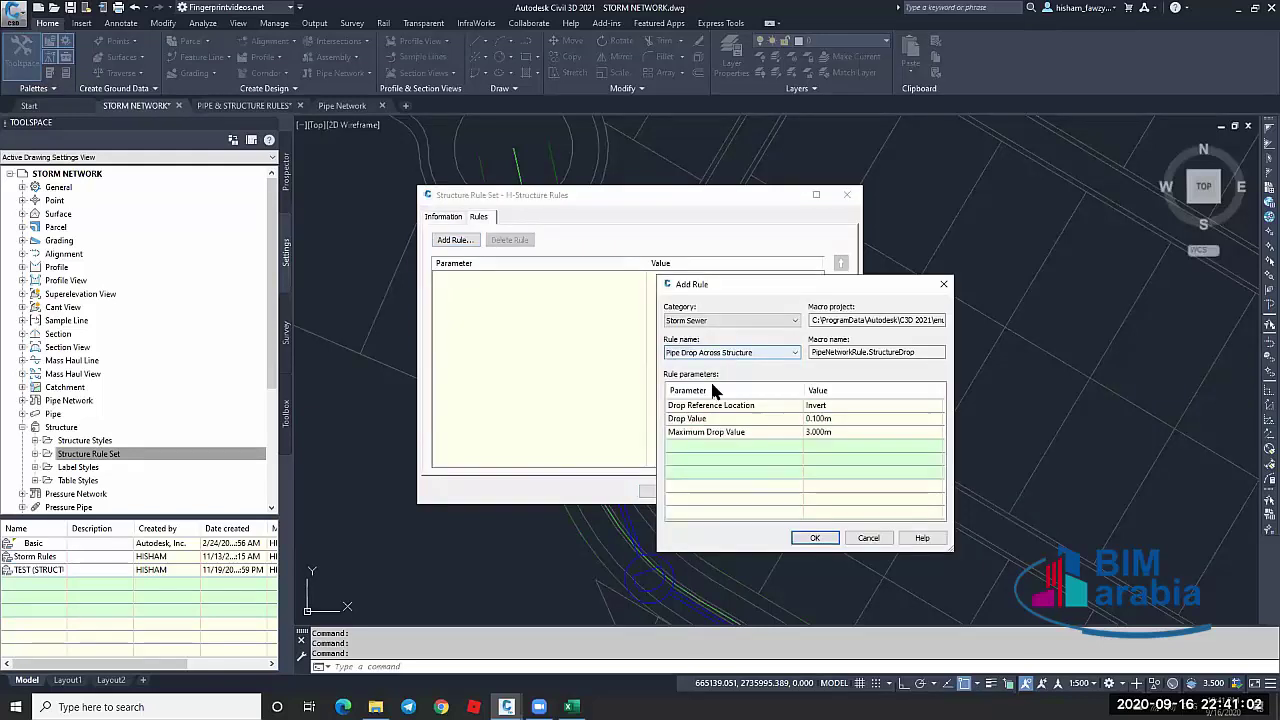
key("Down")
left_click(817, 538)
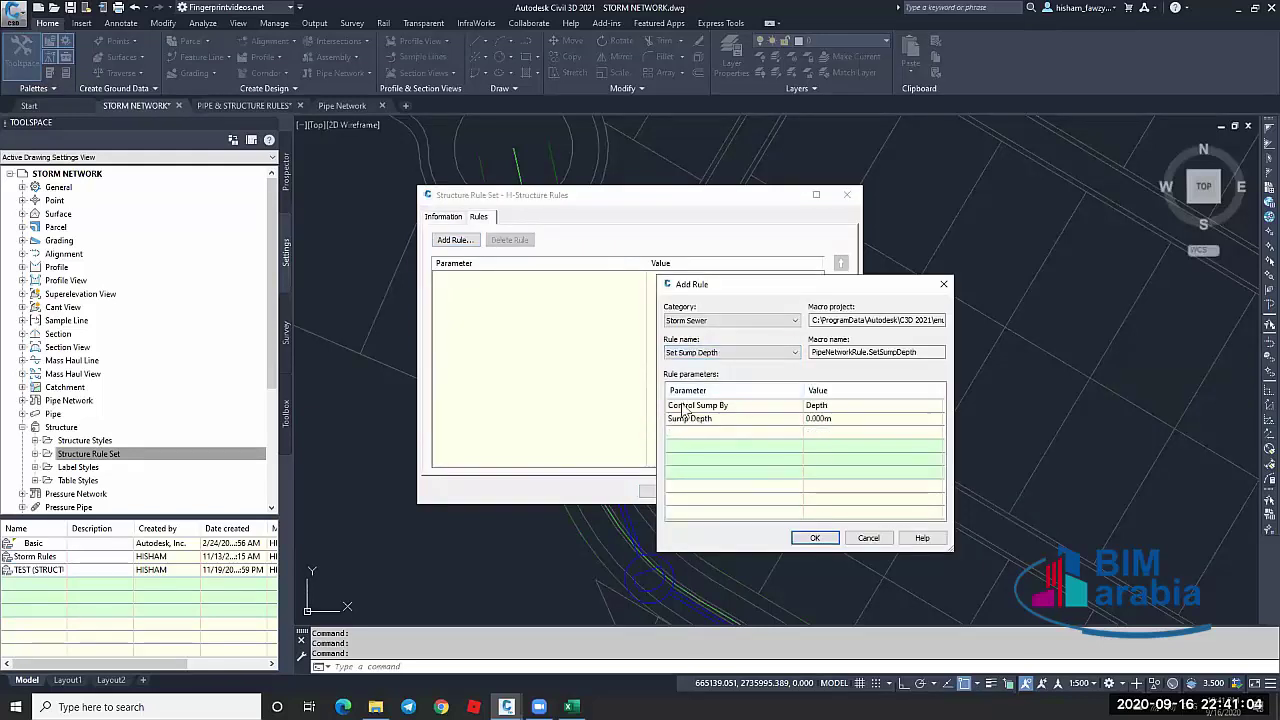
left_click(683, 306)
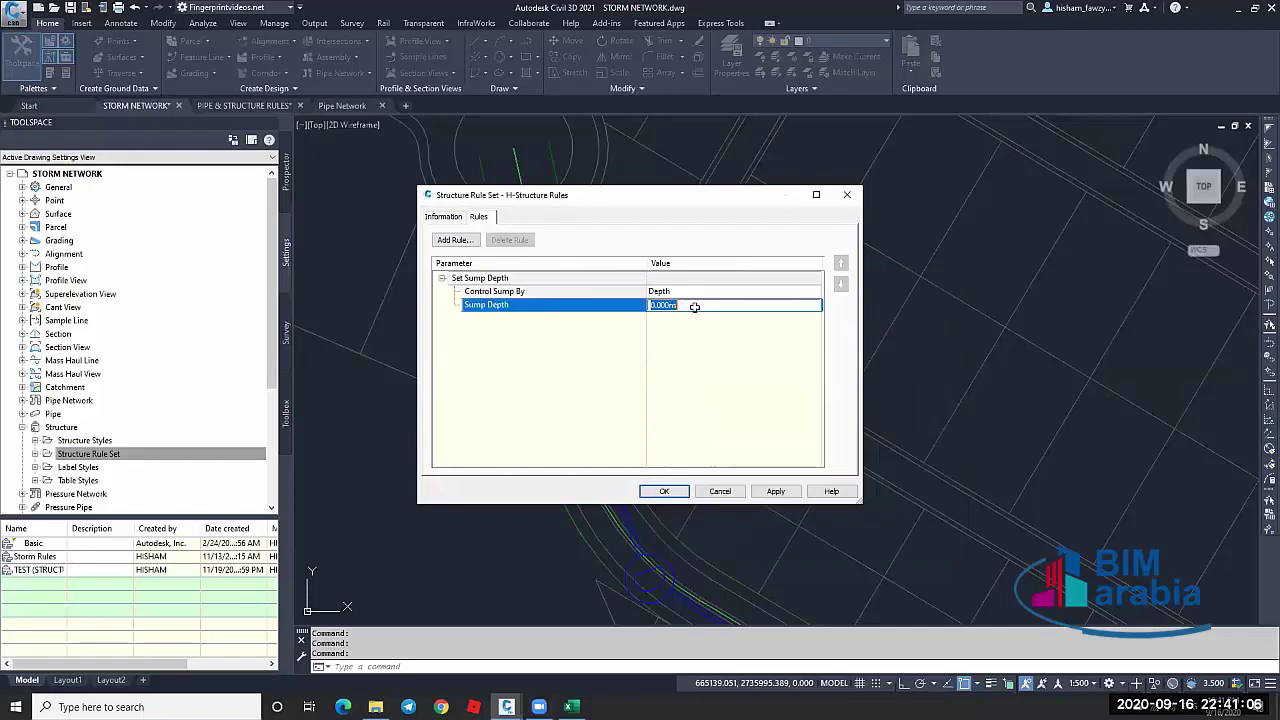
key("BackSpace")
key("Return")
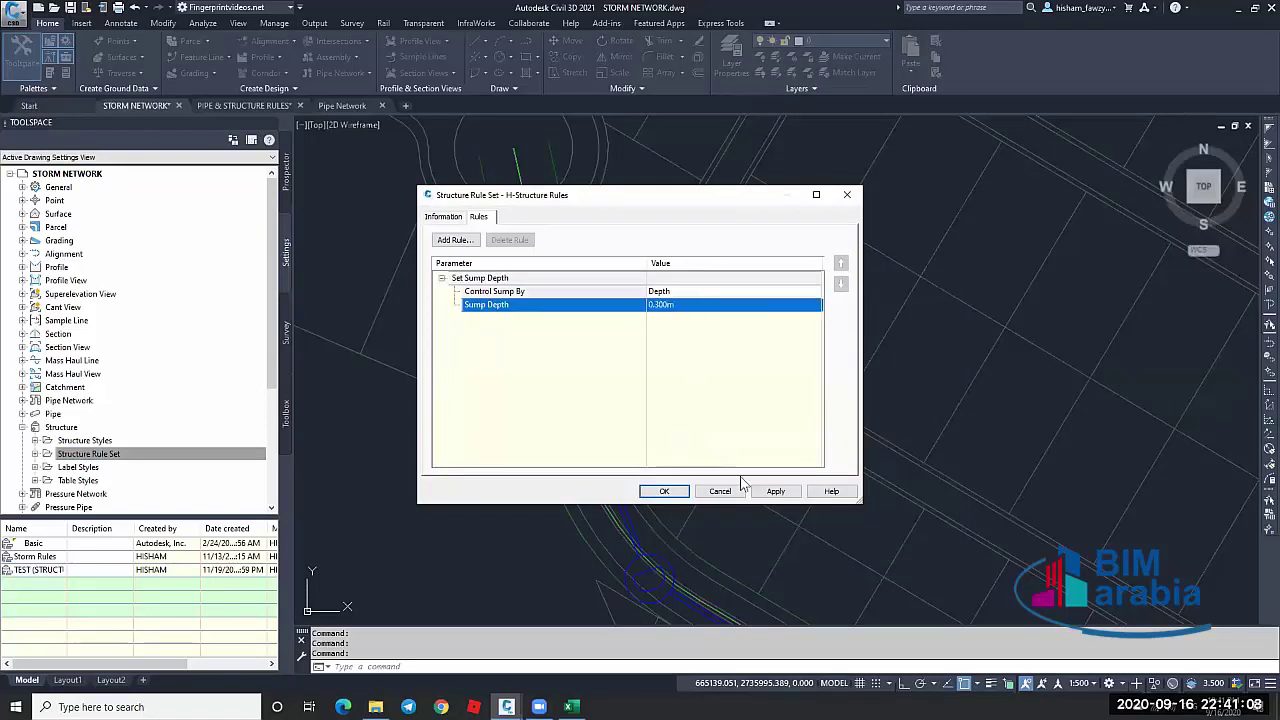
left_click(776, 491)
left_click(664, 491)
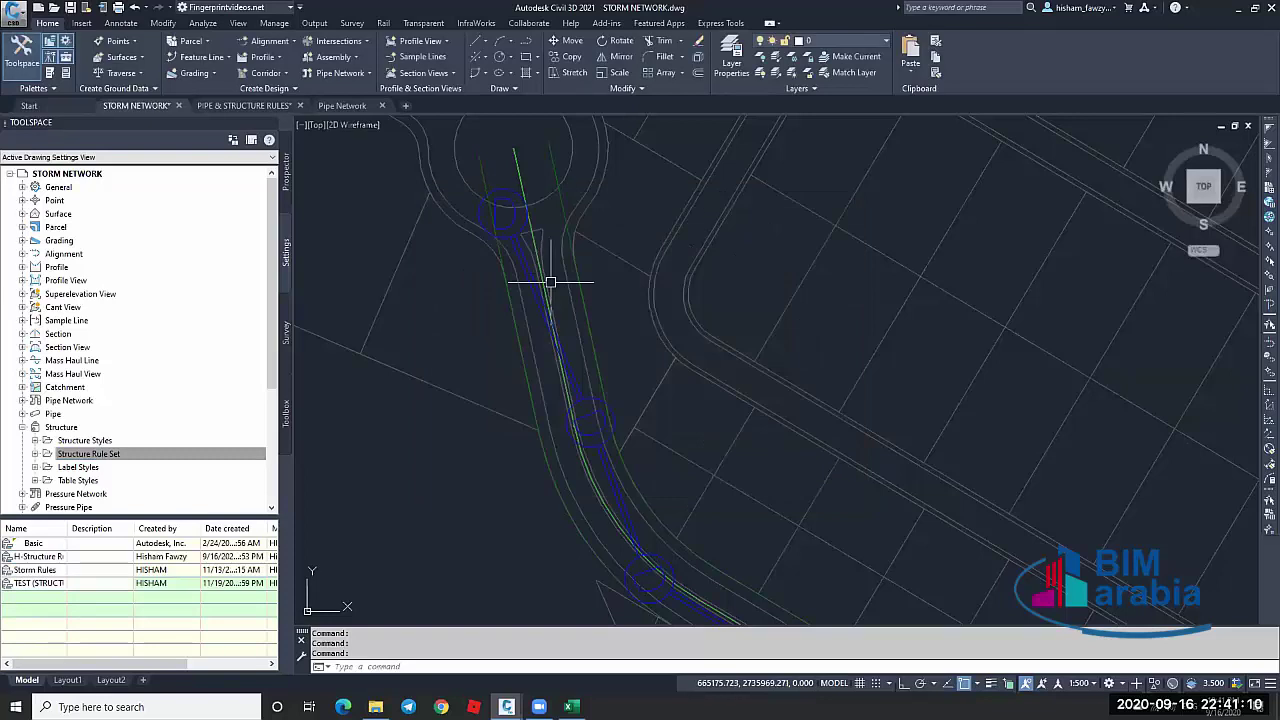
Edit the Bimarabia parts list from Pipe Network > Parts Lists in Toolspace Settings
scroll(550, 282, "down", 5)
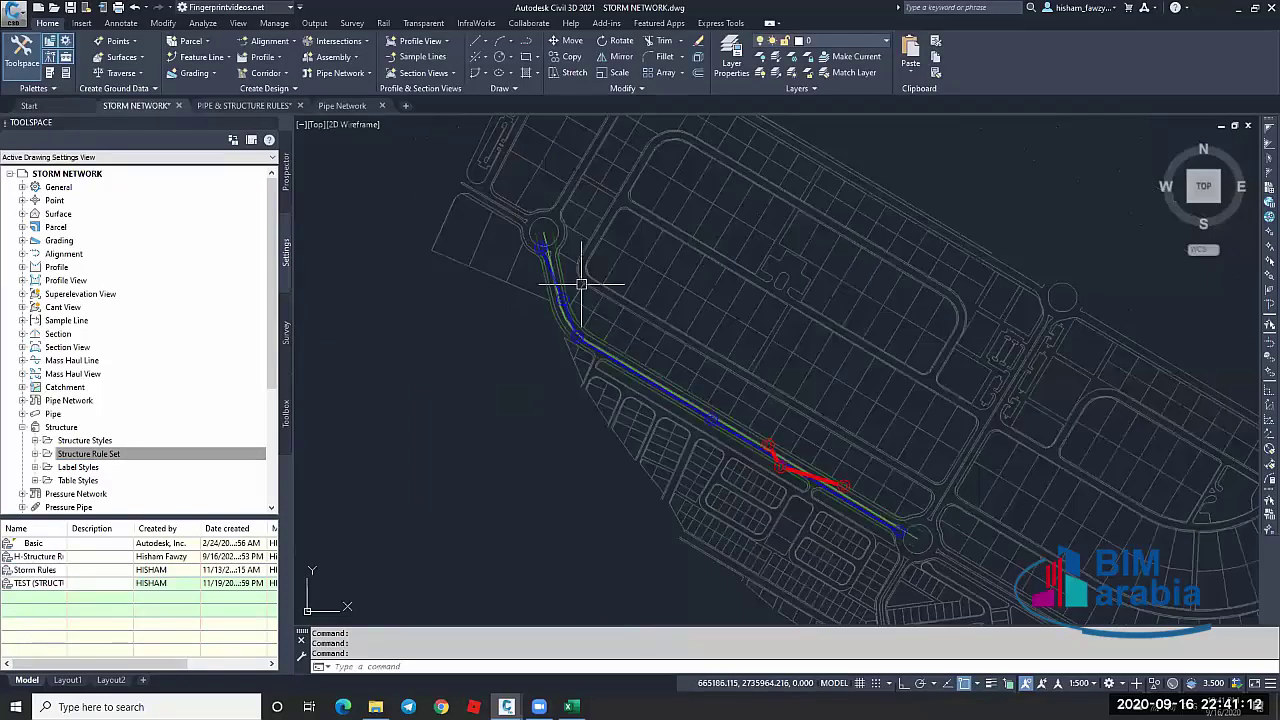
left_click(287, 181)
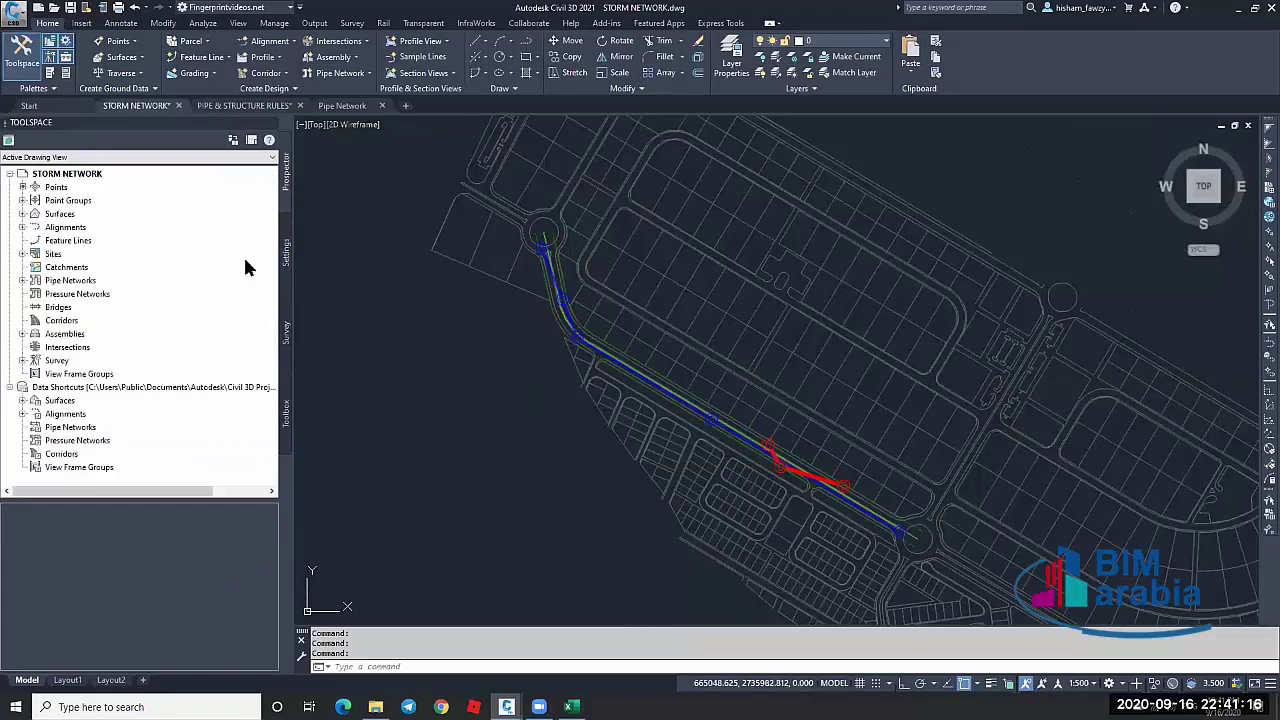
left_click(285, 252)
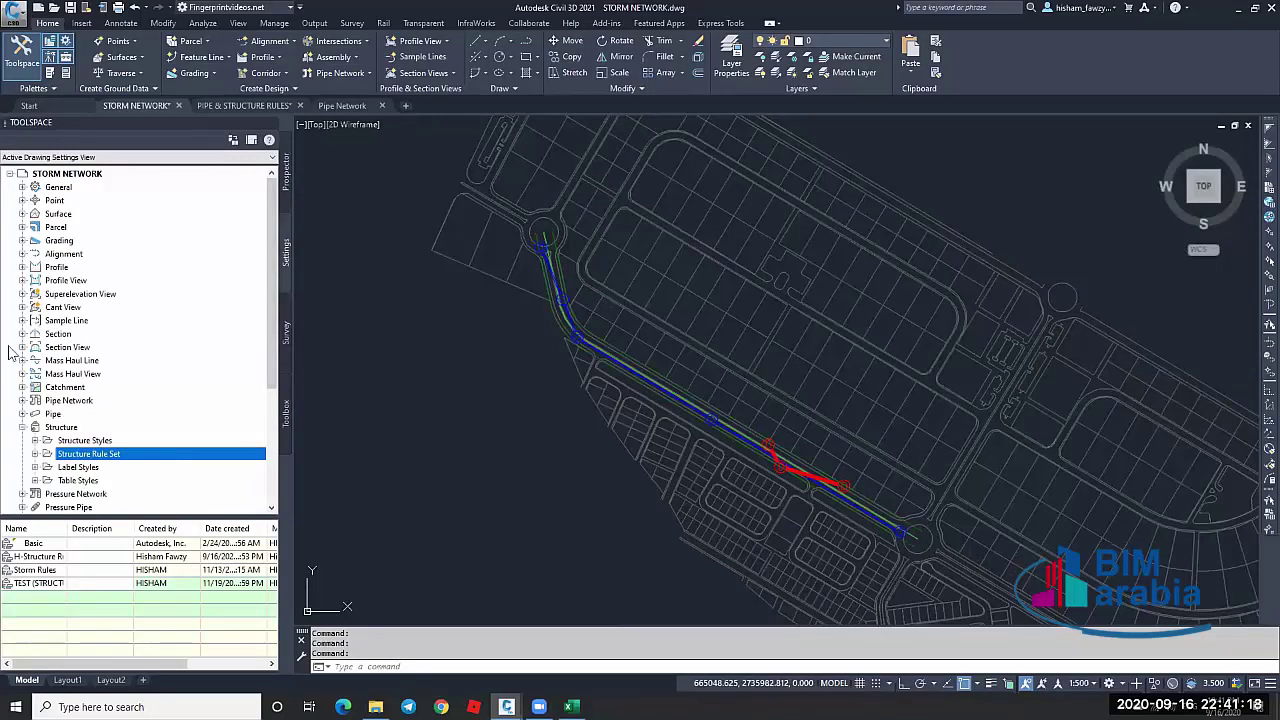
double_click(38, 426)
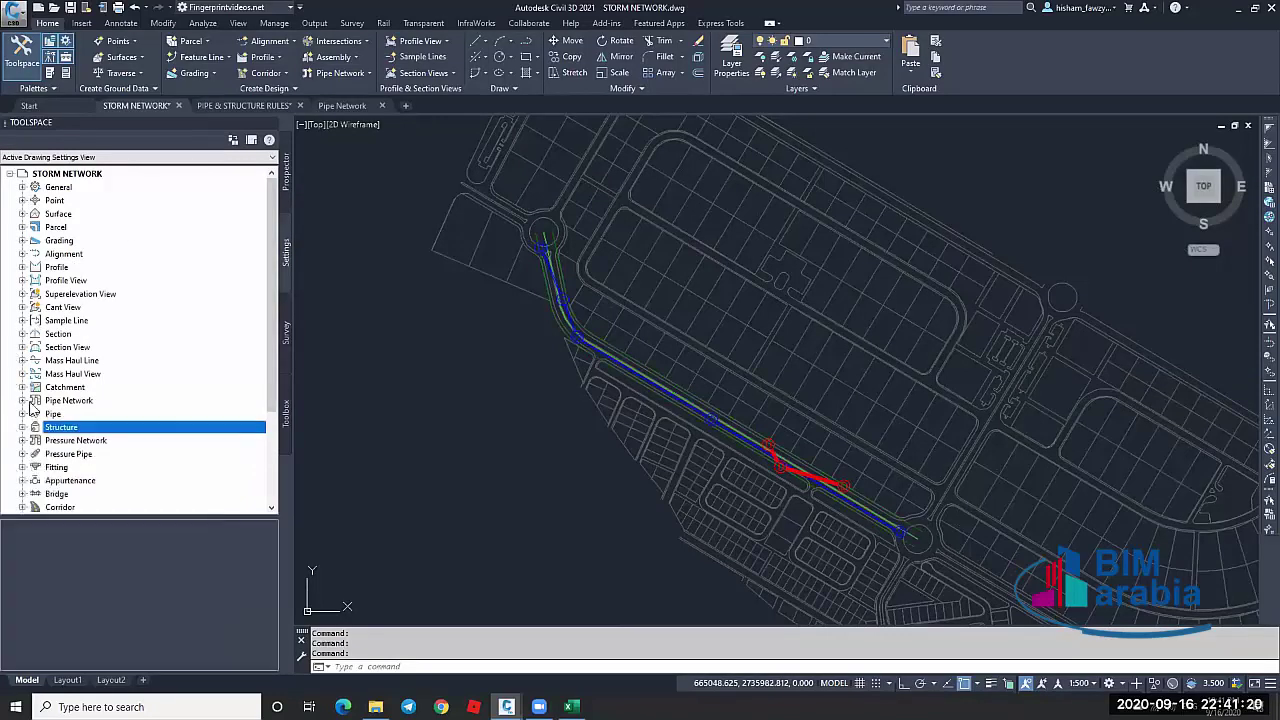
double_click(70, 401)
double_click(95, 415)
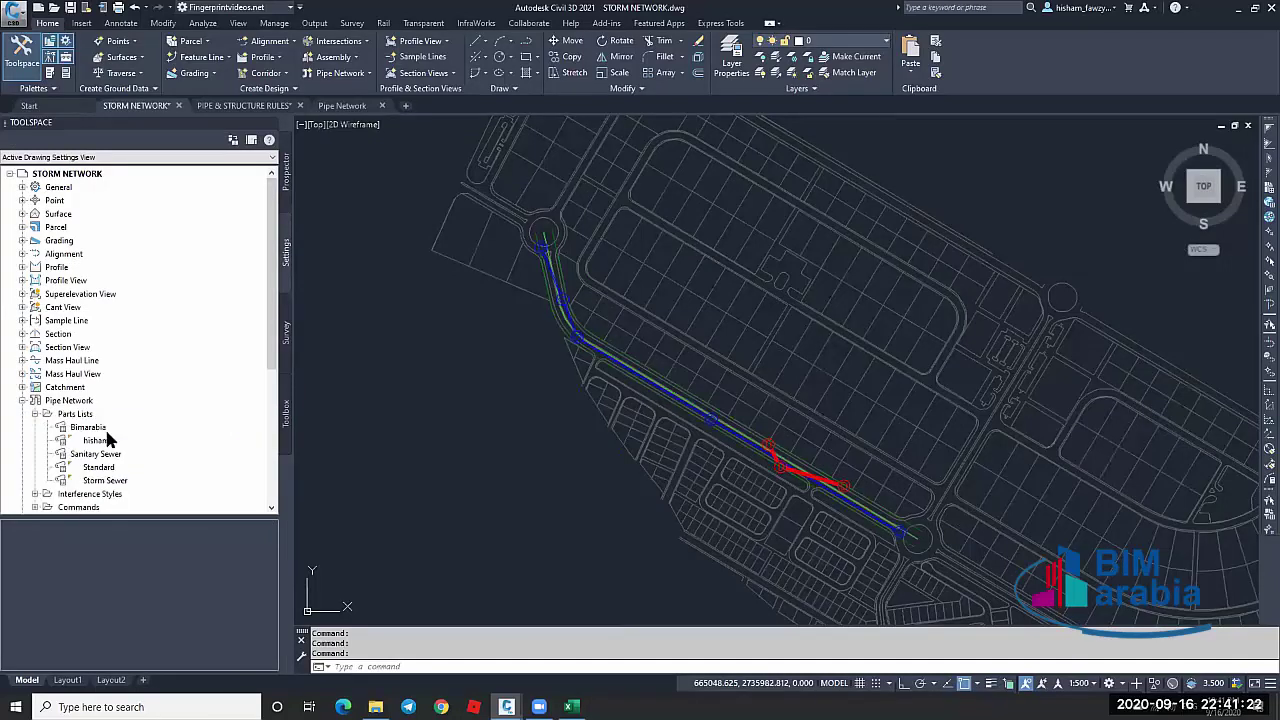
right_click(100, 428)
left_click(170, 434)
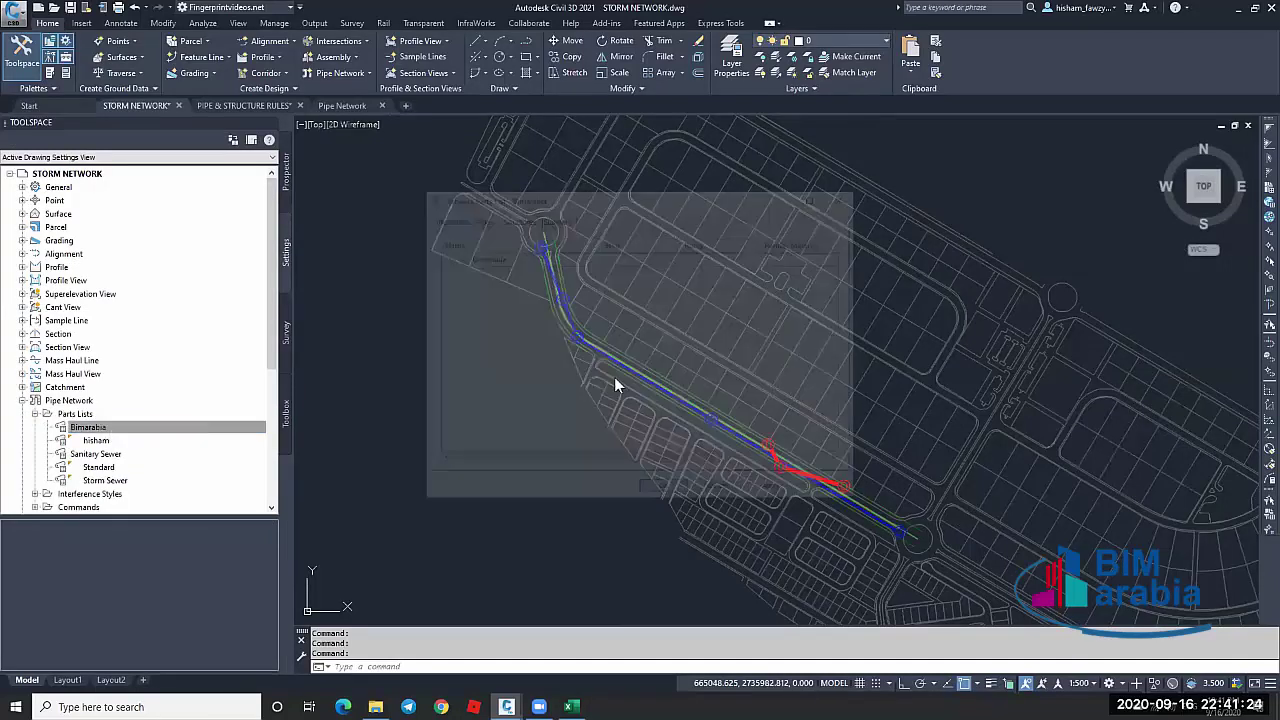
Assign the H-Pipe rule set to the PVC Pipe SI family on the Pipes tab
left_click(478, 217)
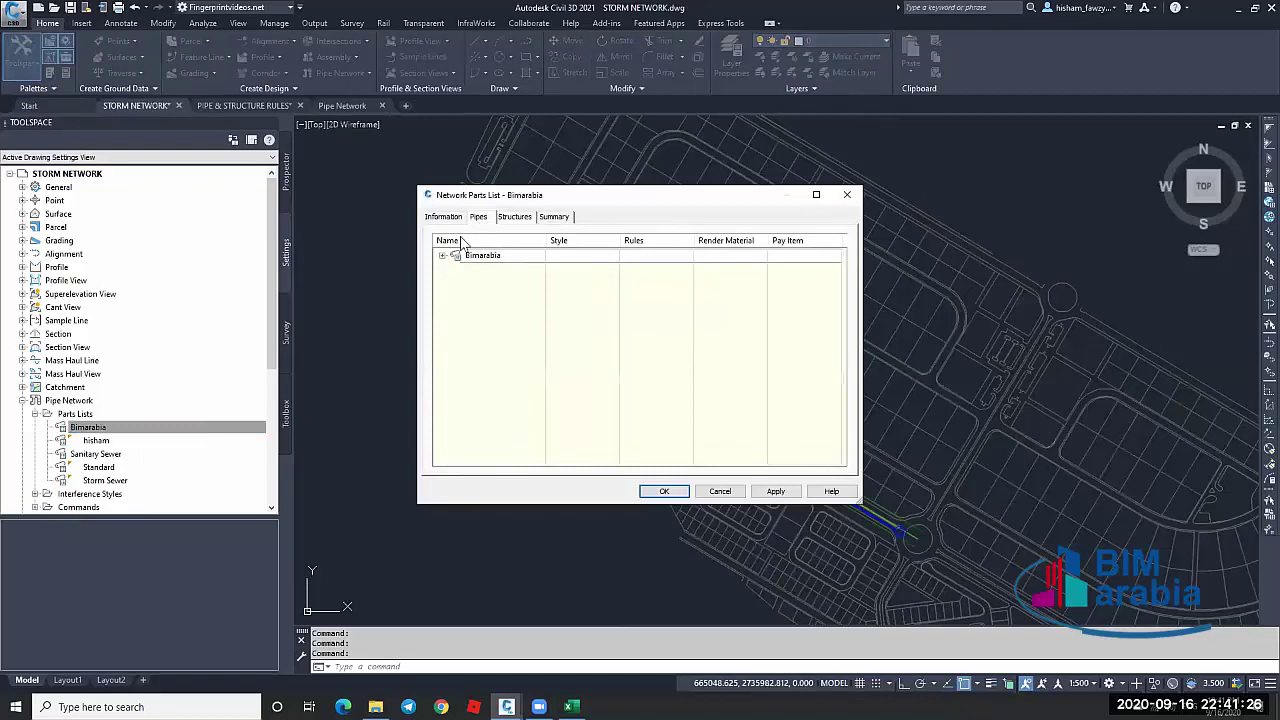
left_click(443, 256)
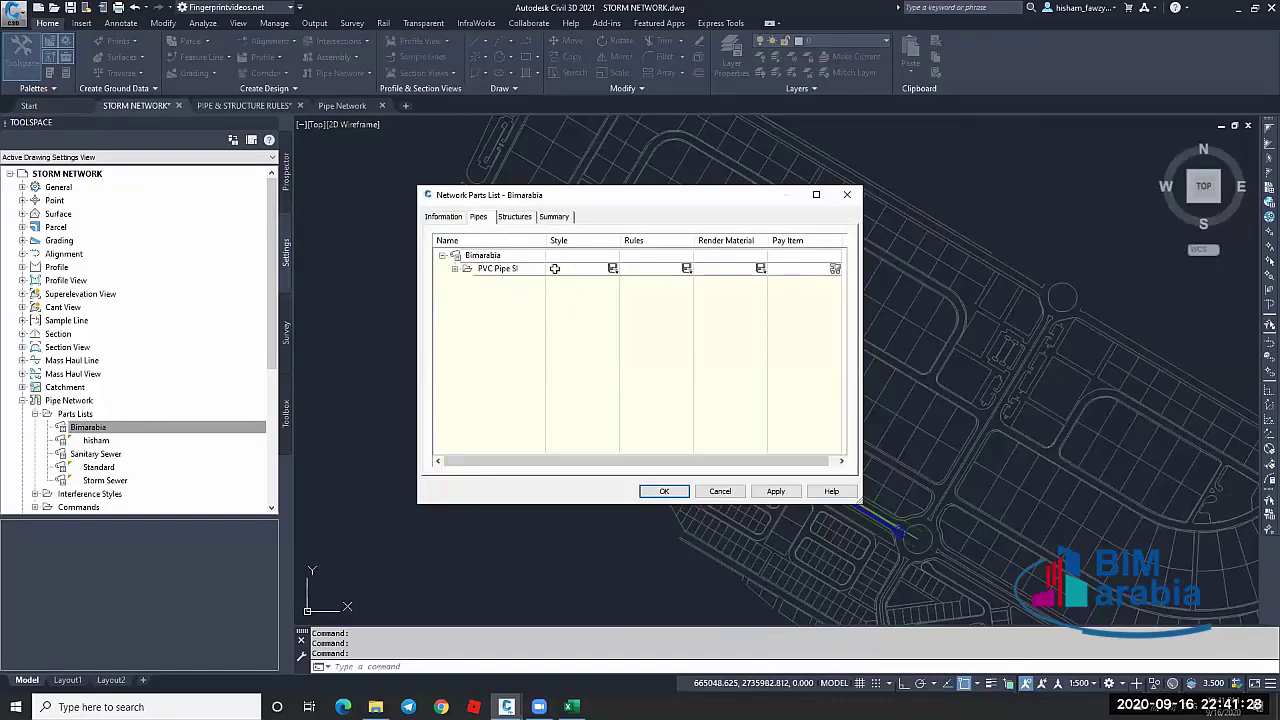
left_click(650, 268)
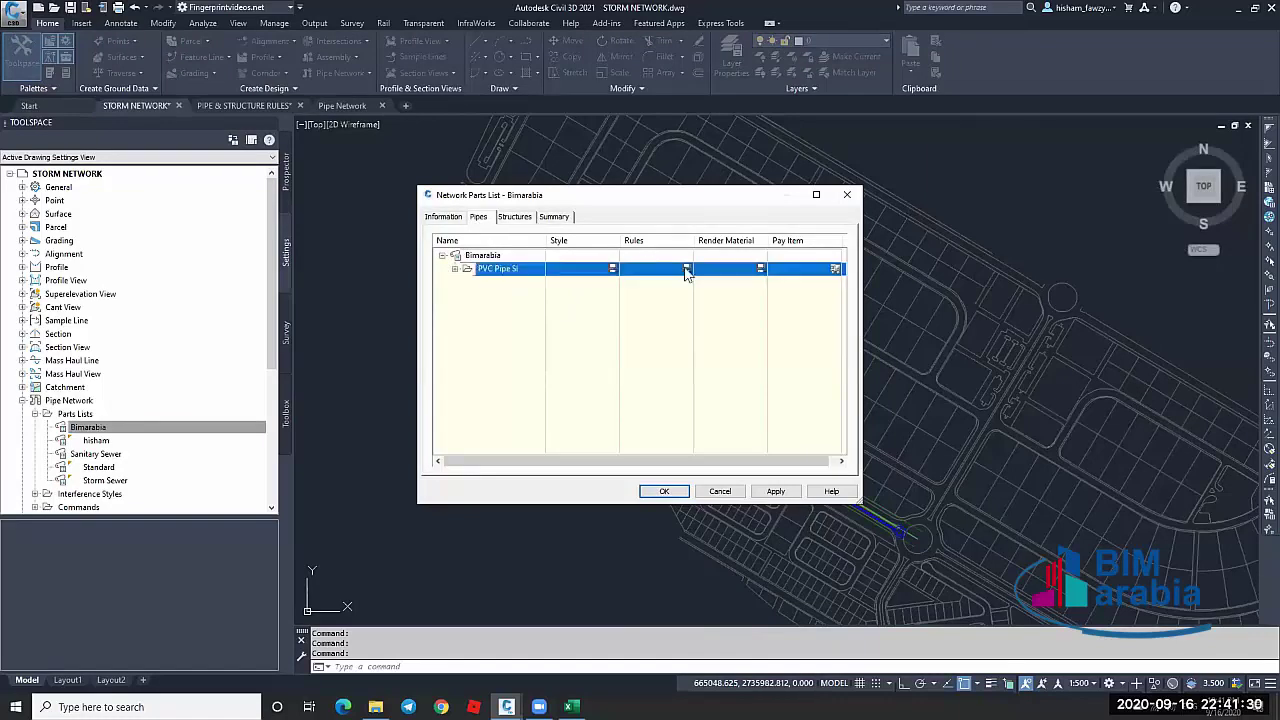
left_click(684, 270)
left_click(680, 247)
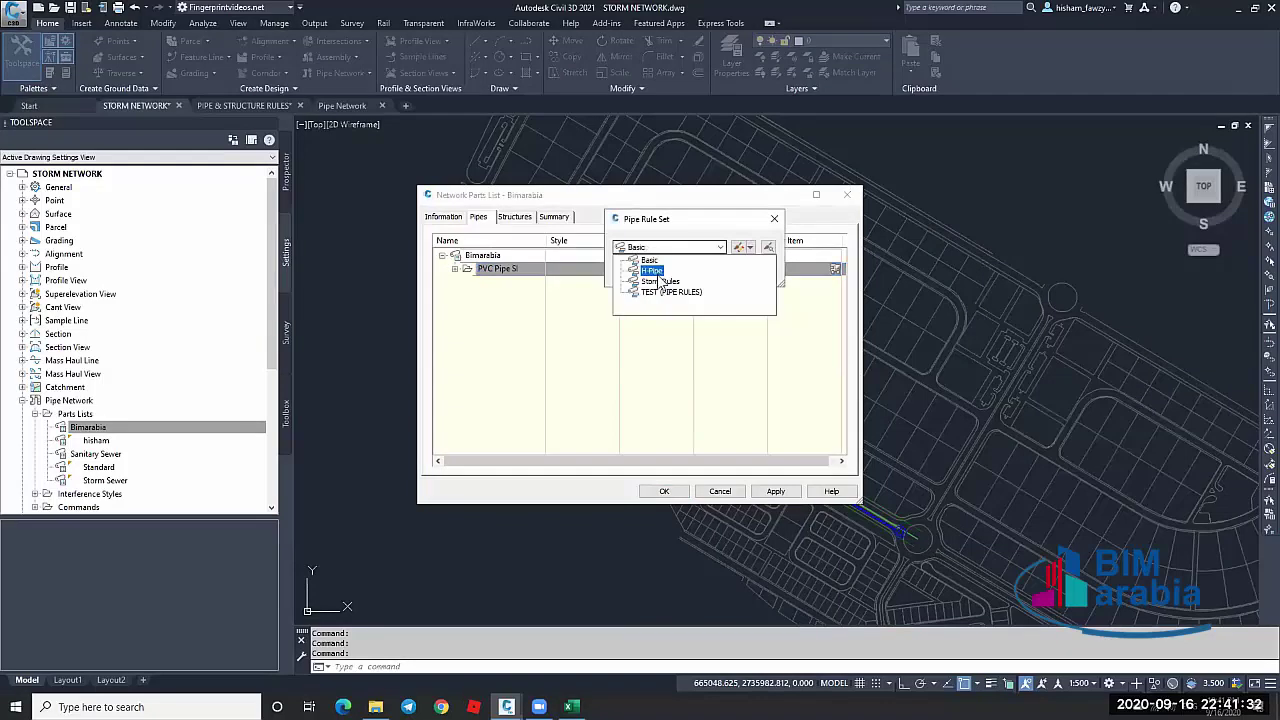
left_click(650, 271)
left_click(620, 280)
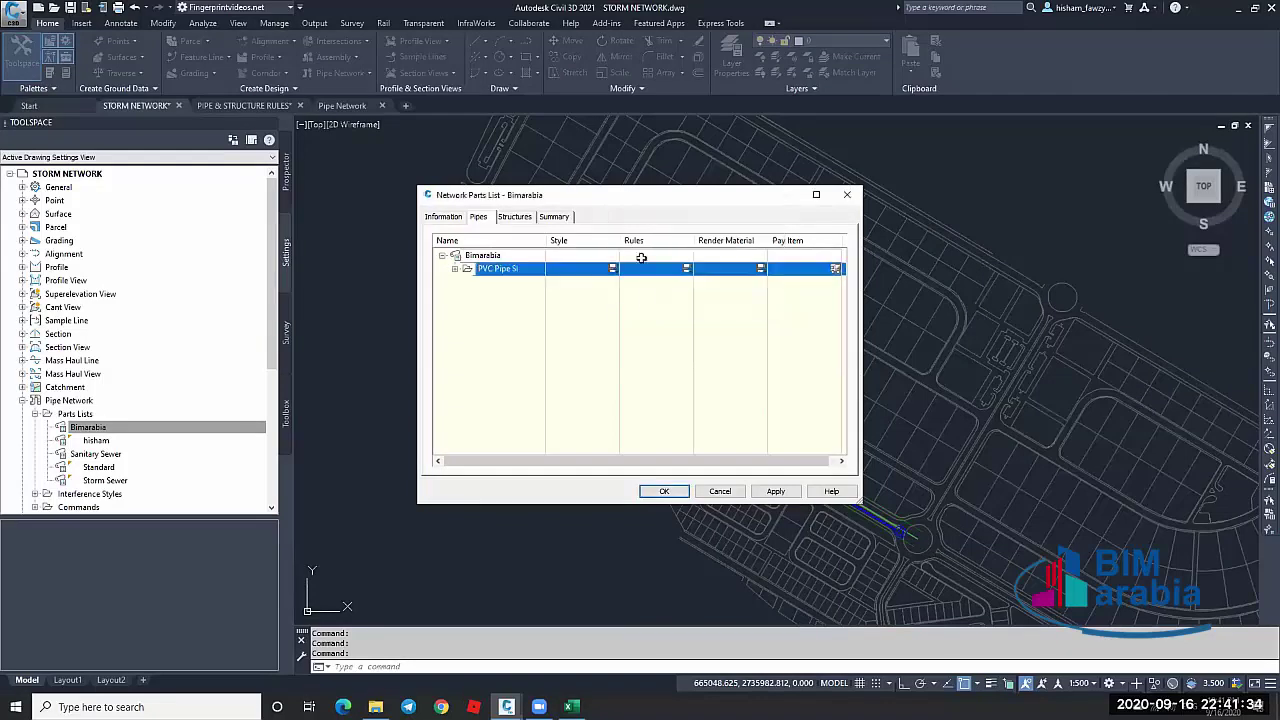
Assign H-Structure Rules to all four structure families and save the parts list
left_click(516, 217)
double_click(482, 256)
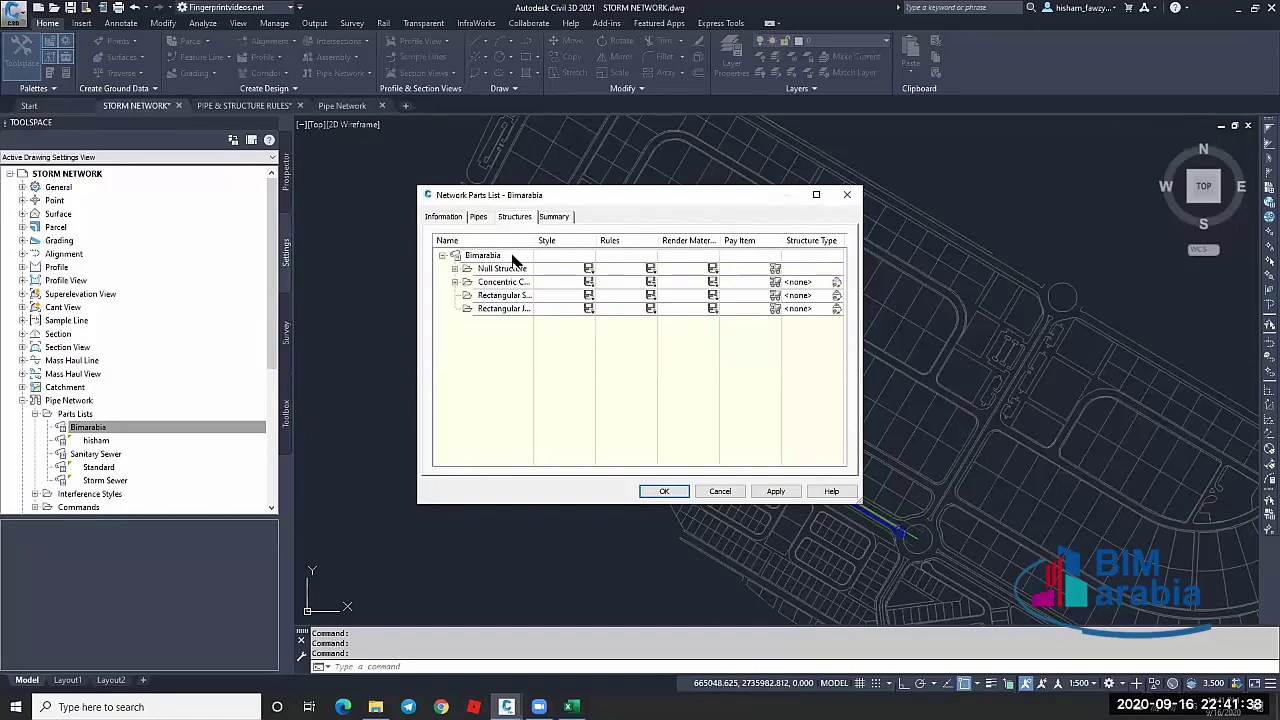
left_click(514, 269)
left_click(521, 310, "shift")
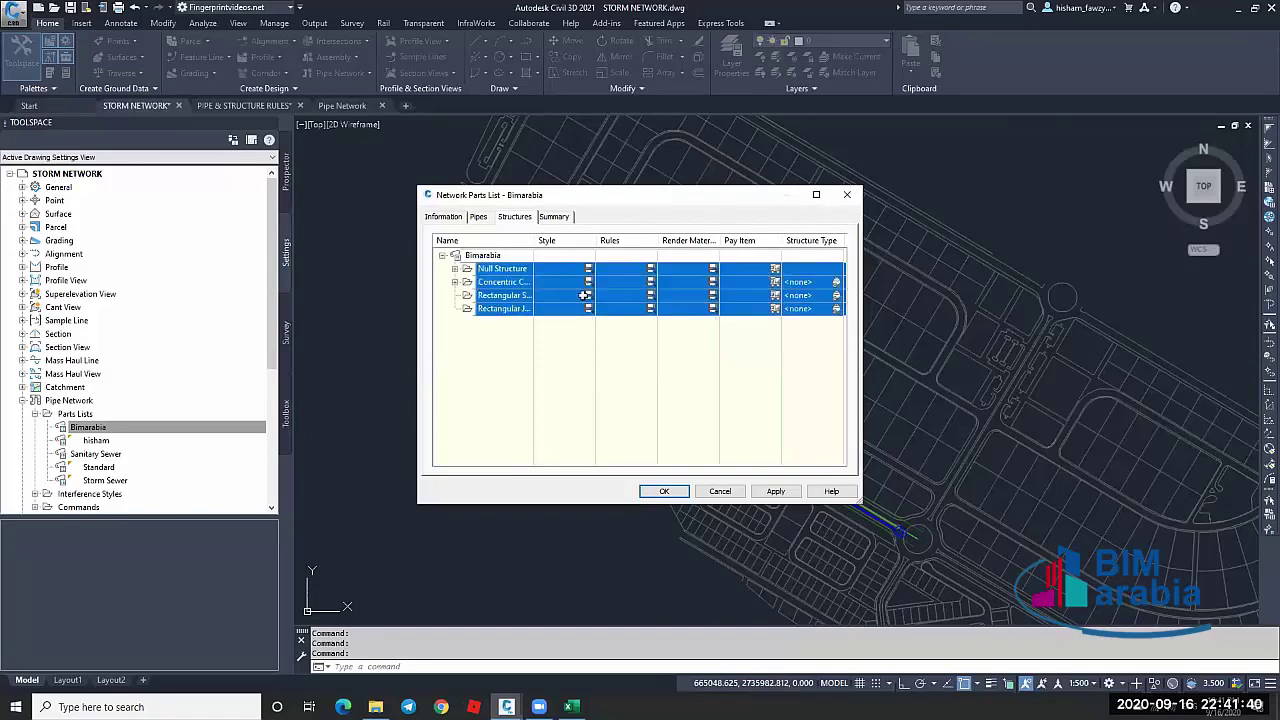
left_click(651, 270)
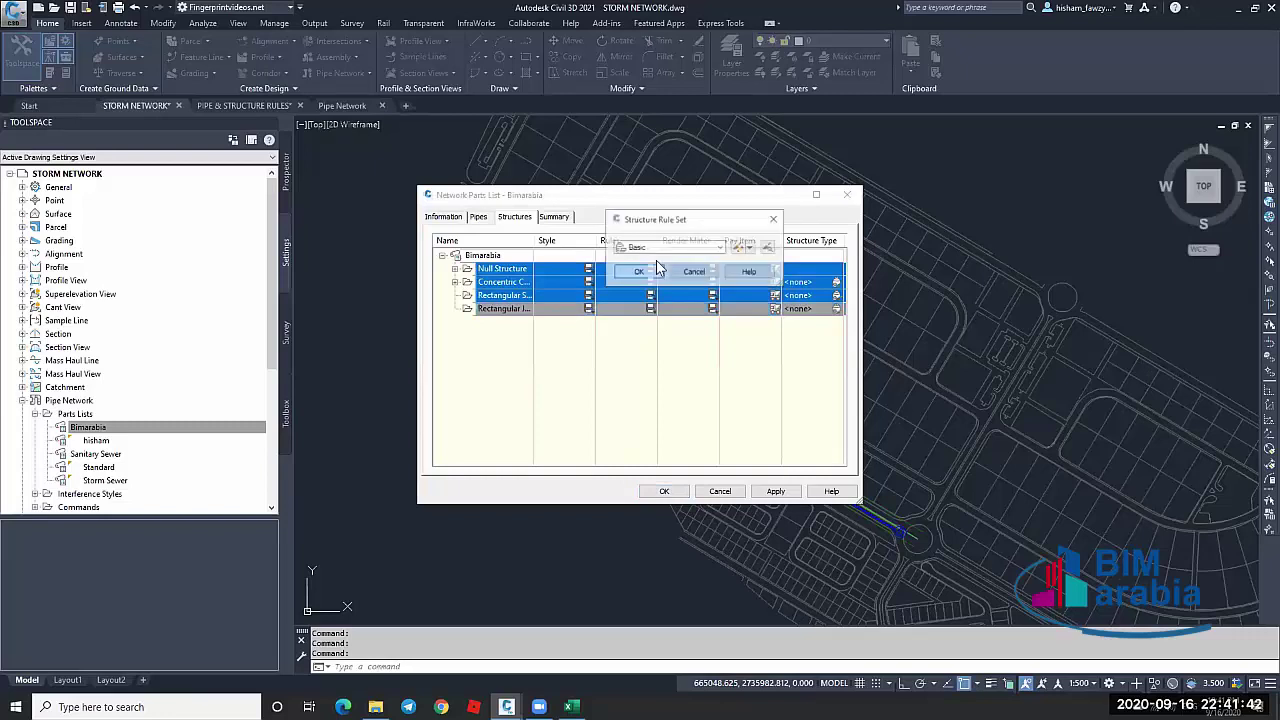
left_click(662, 248)
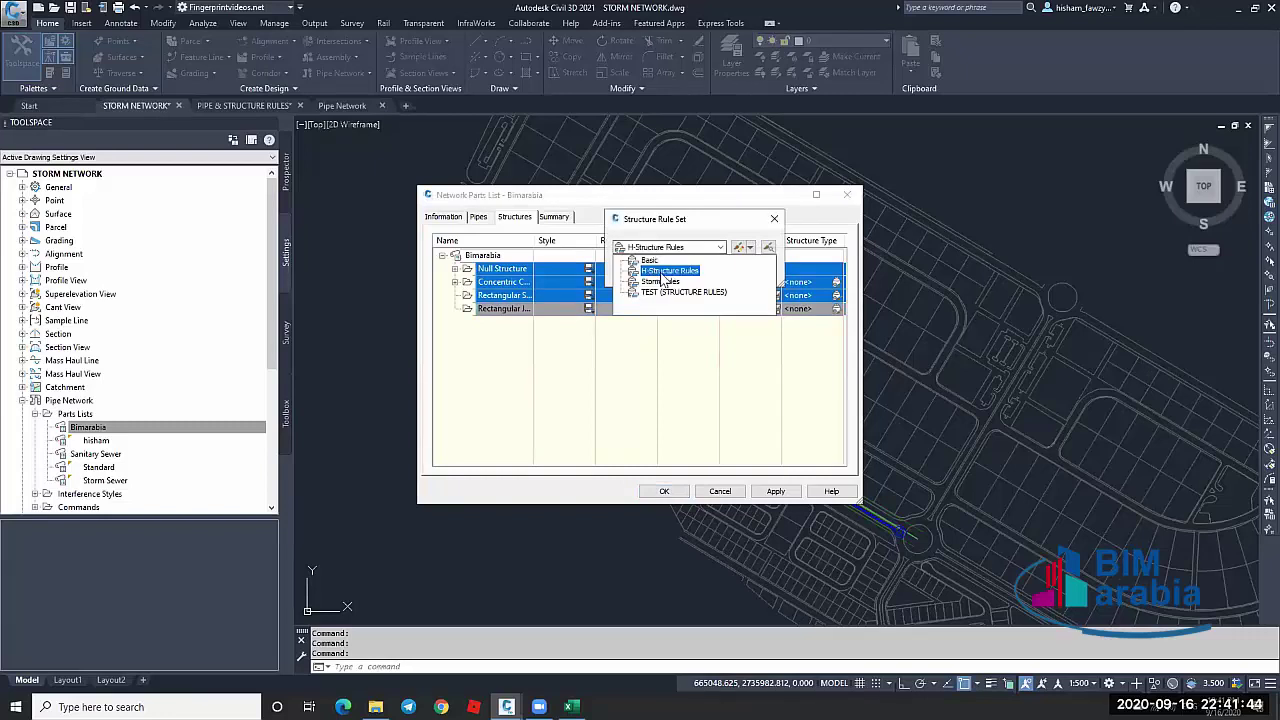
left_click(650, 271)
left_click(646, 277)
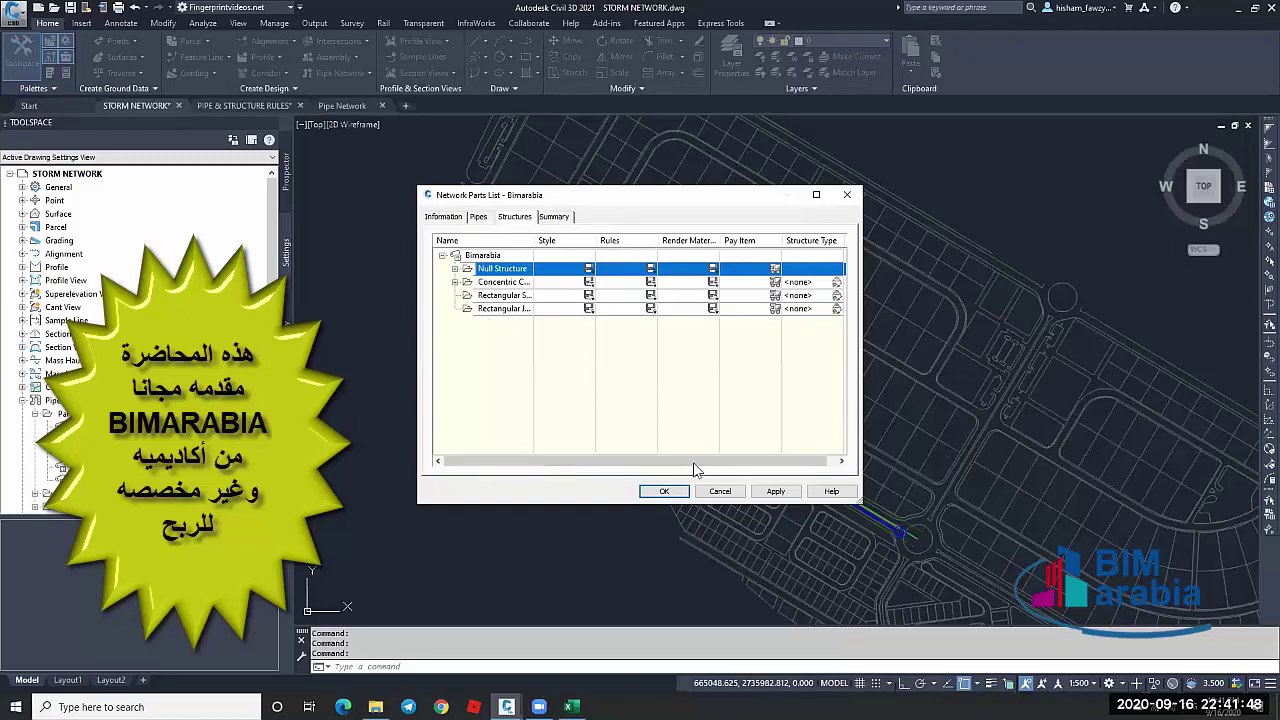
left_click(664, 491)
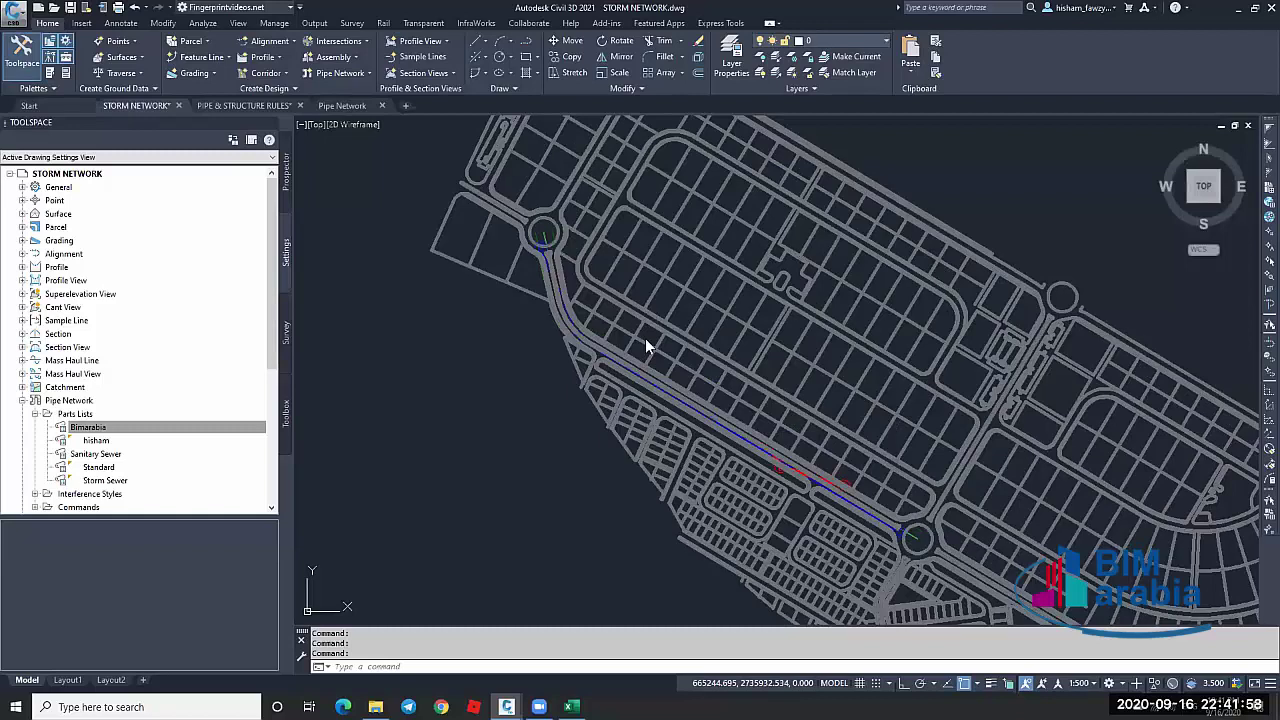
Create pipe network 'Network - 1001' on the ROAD 1 surface with the Bimarabia parts list
key("Return")
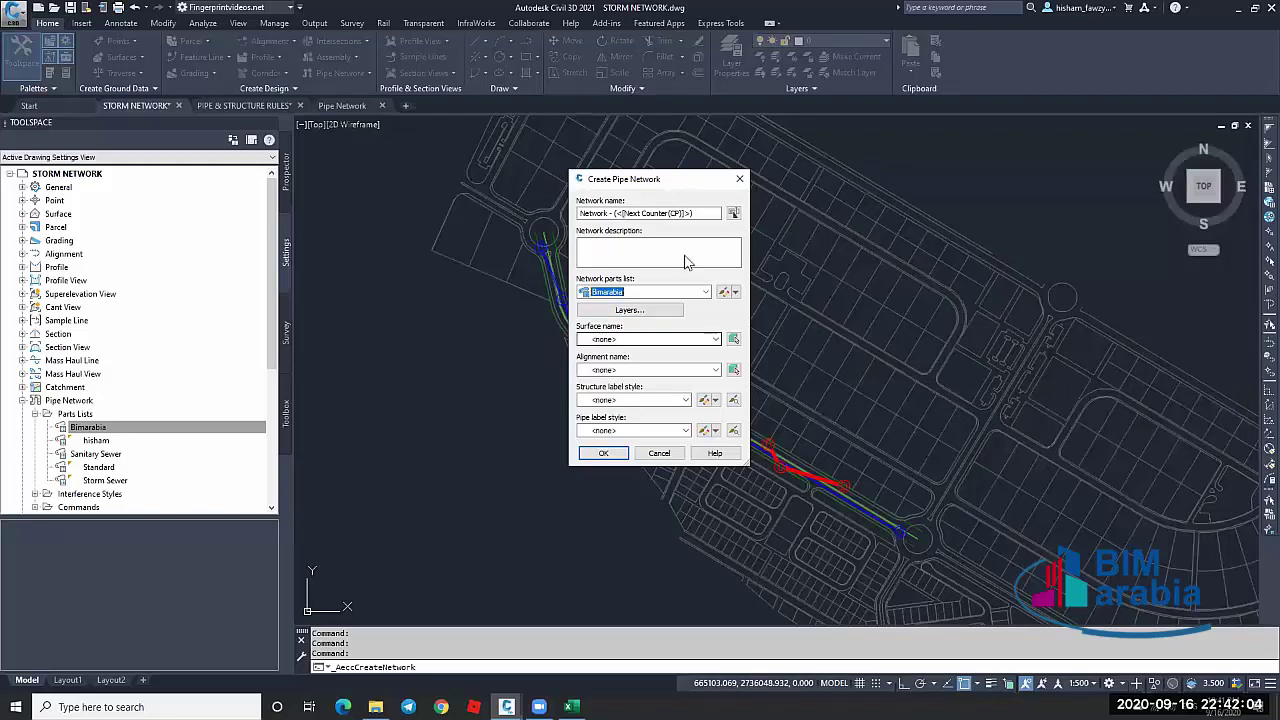
key("Tab")
key("Tab")
key("alt+Down")
key("Down")
key("Down")
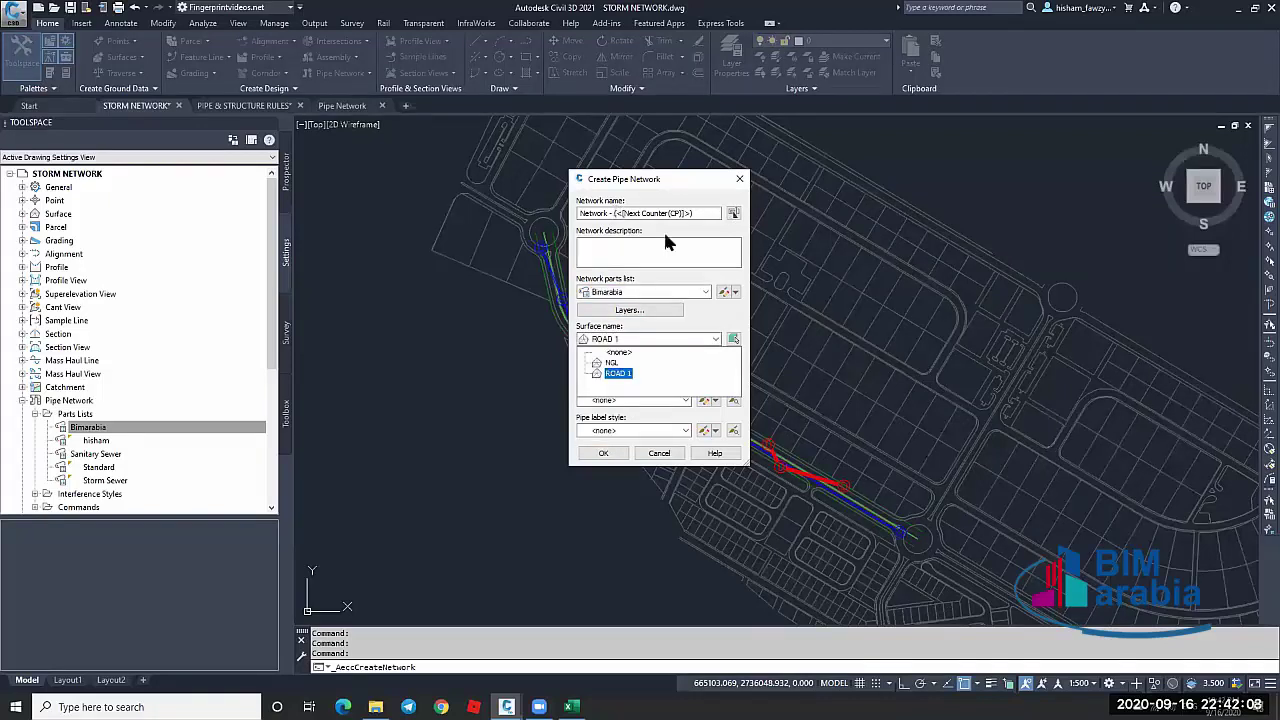
key("Return")
key("shift+Tab")
key("shift+Tab")
key("shift+Tab")
key("shift+Tab")
key("shift+Tab")
key("shift+Tab")
key("shift+Tab")
type("Network - 1001")
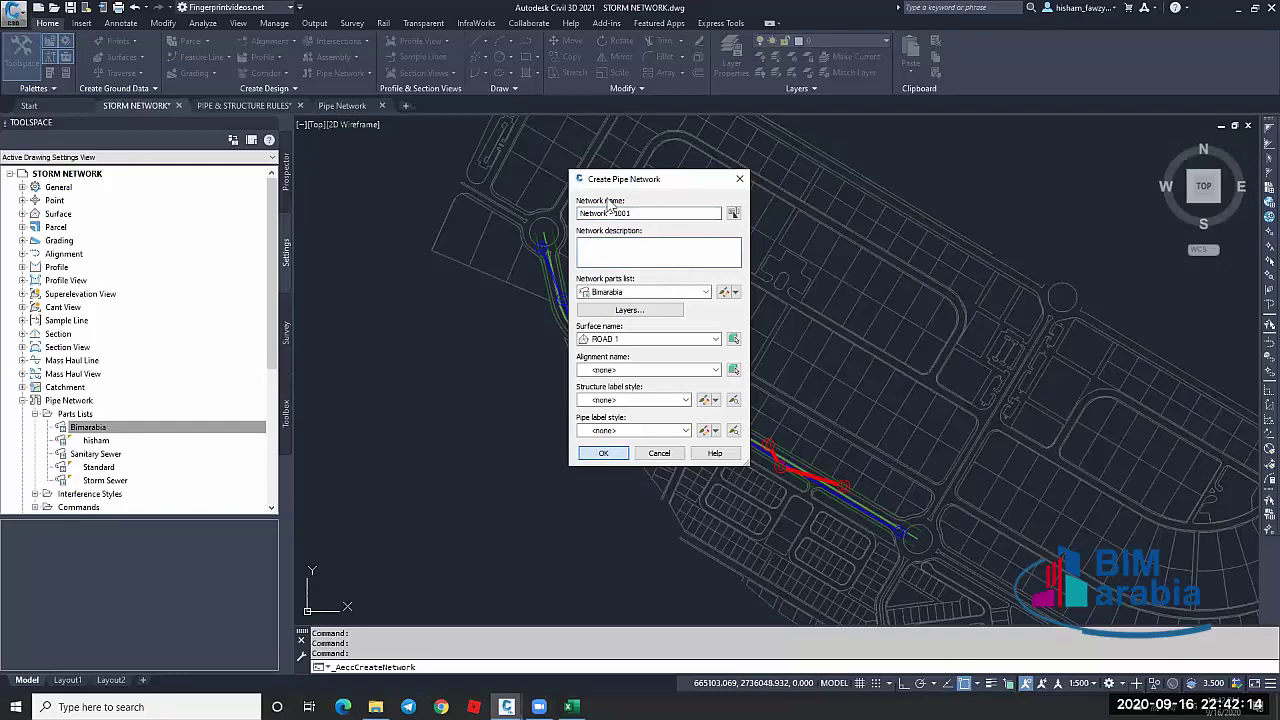
key("Return")
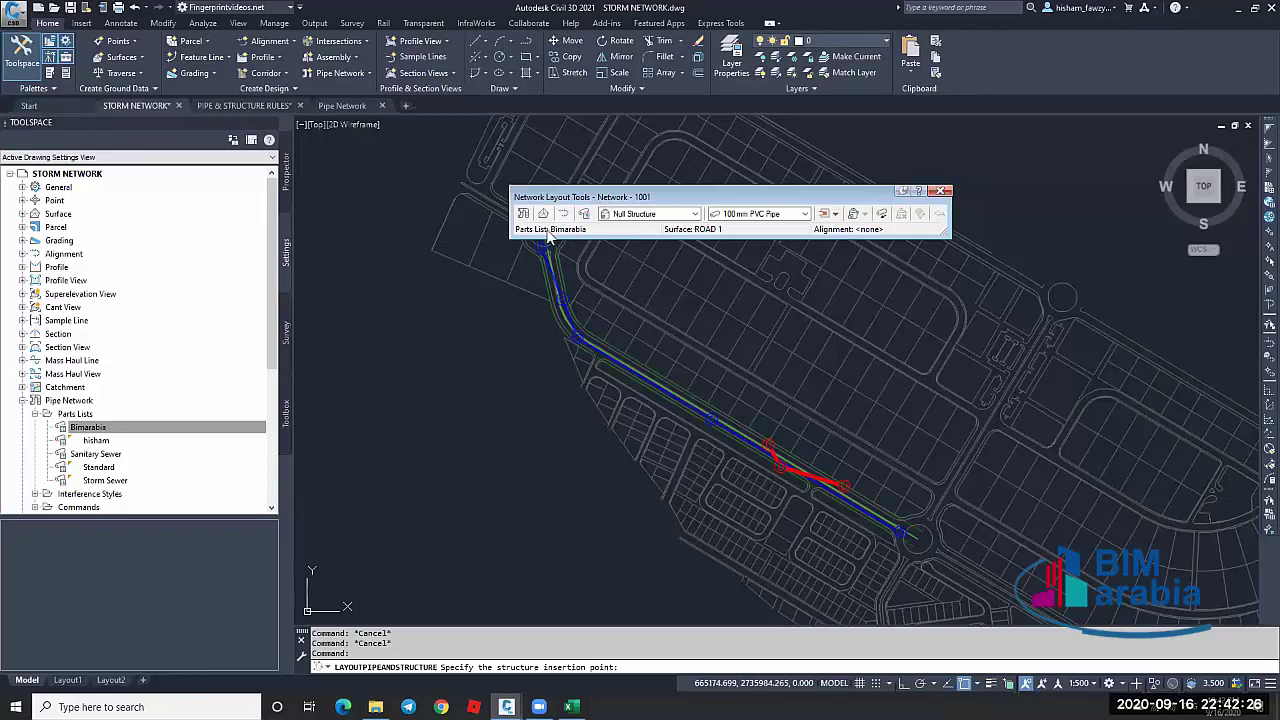
Choose the concentric cylindrical structure in Network Layout Tools, then cancel without drawing
left_click(695, 215)
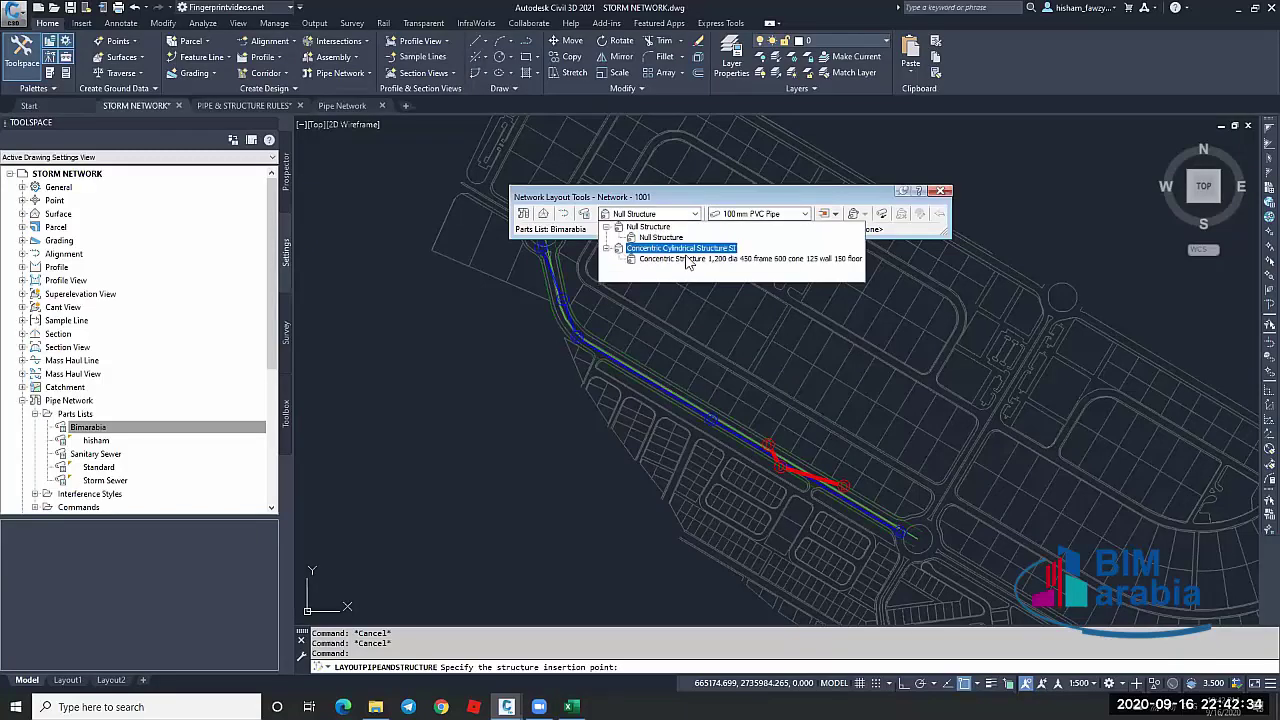
left_click(660, 236)
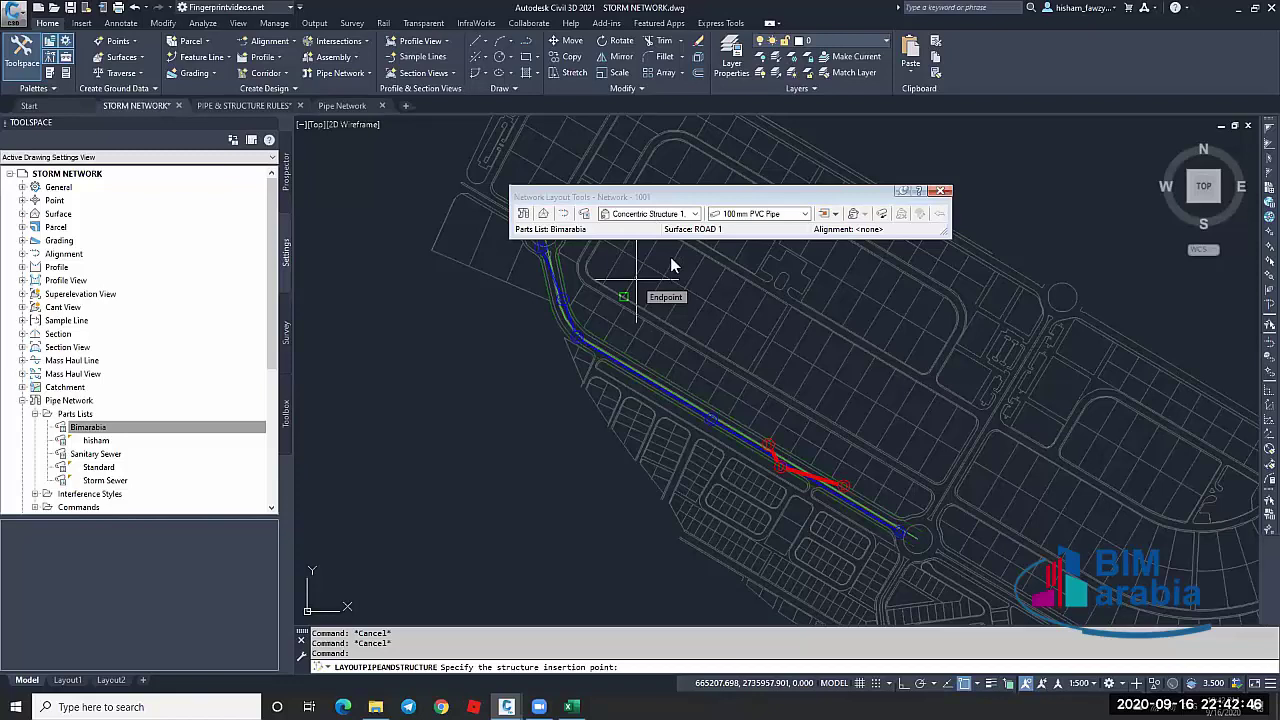
left_click(670, 214)
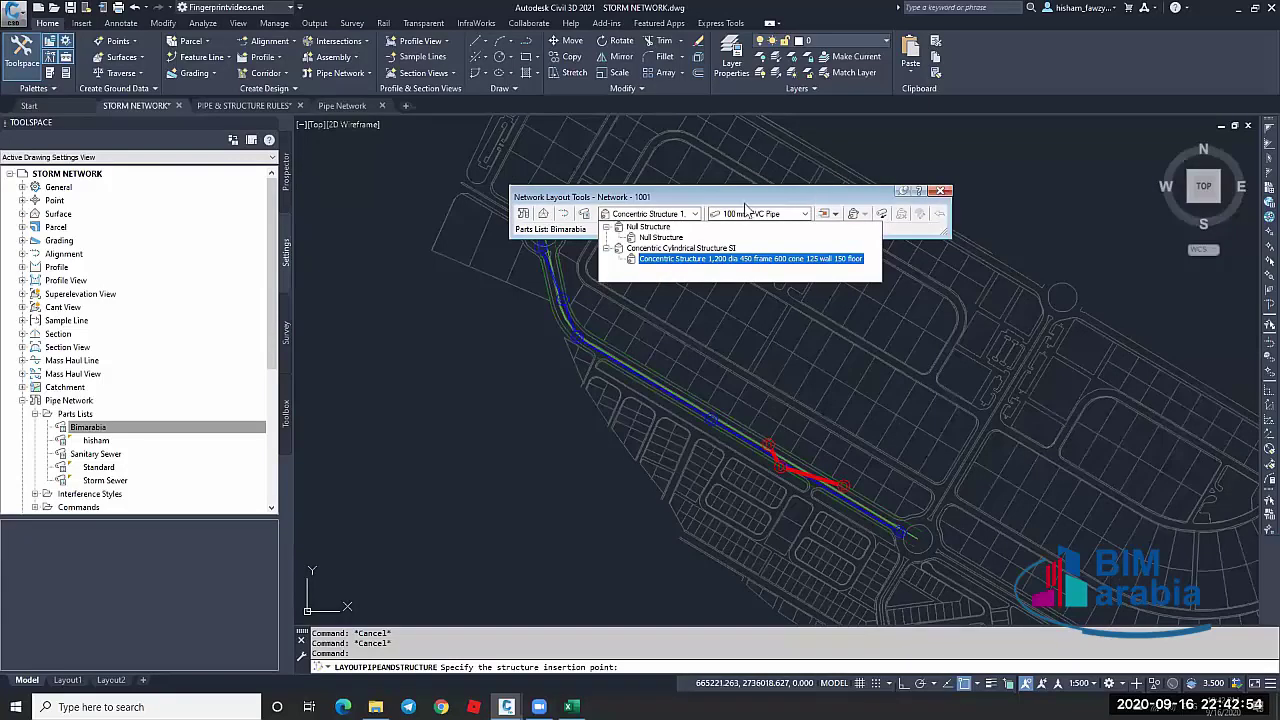
left_click(794, 214)
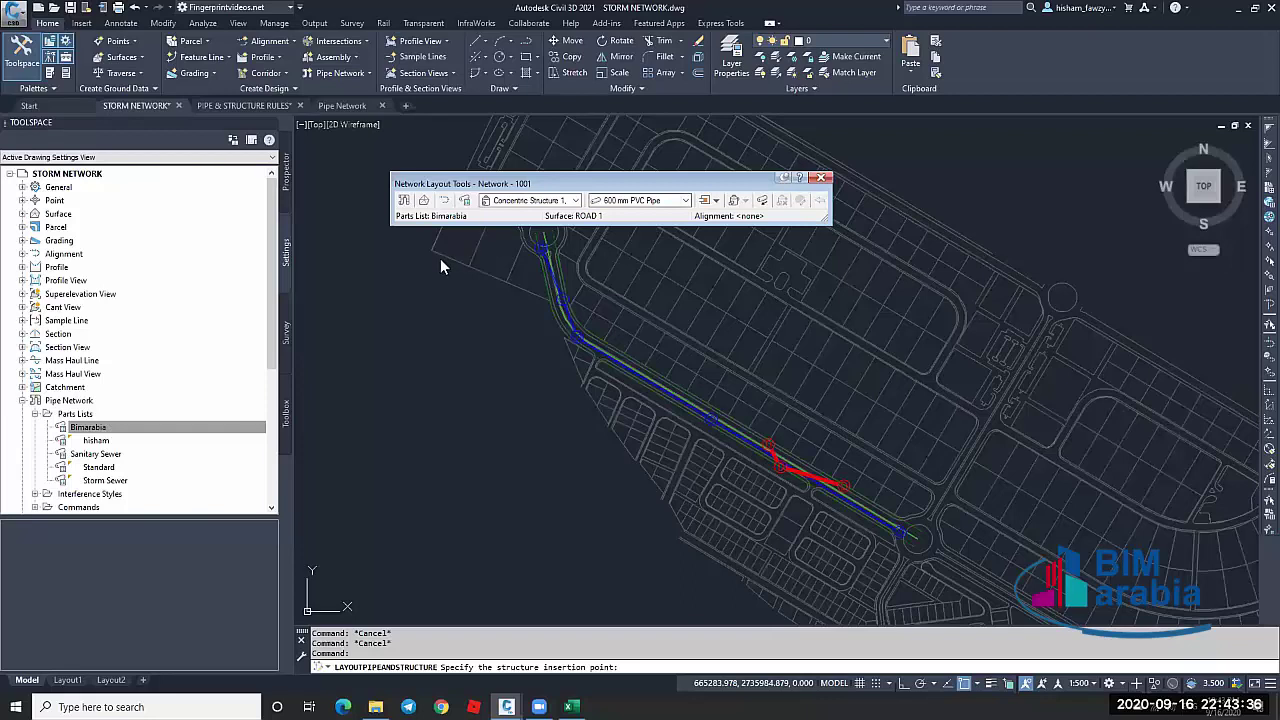
key("Escape")
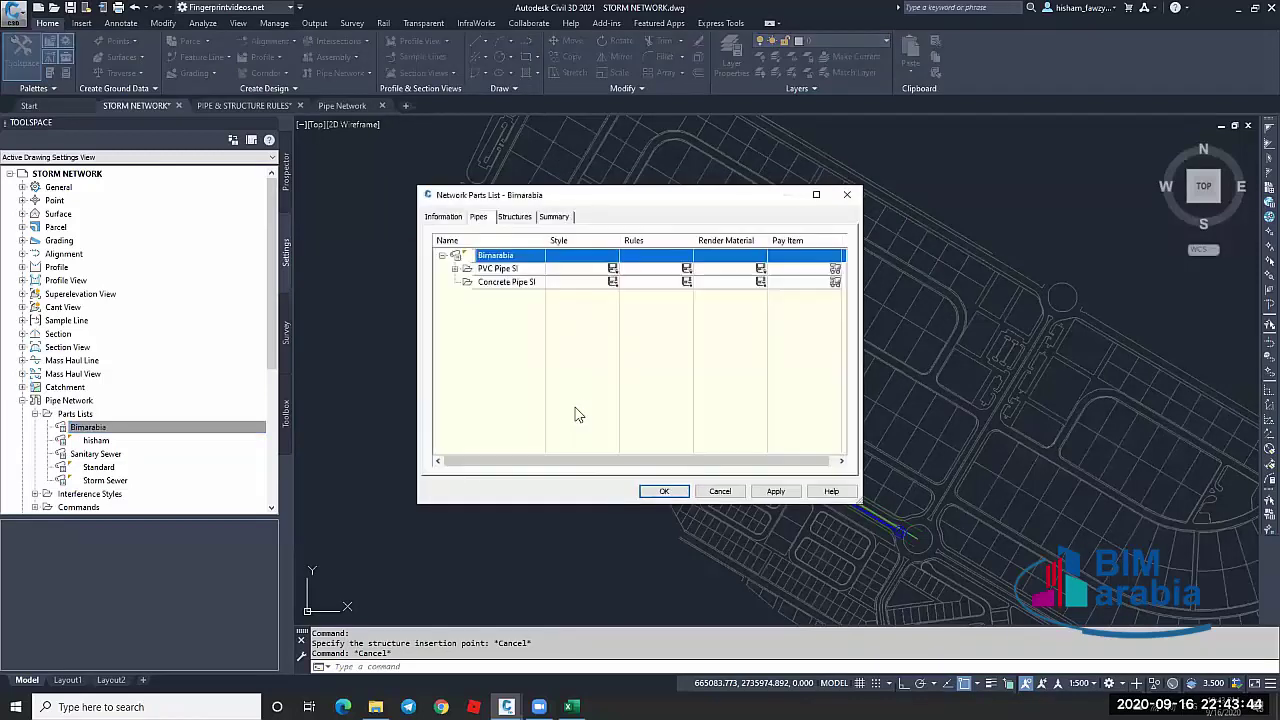
Add a part size to Concrete Pipe SI and review its inner pipe diameter options
right_click(505, 281)
left_click(540, 289)
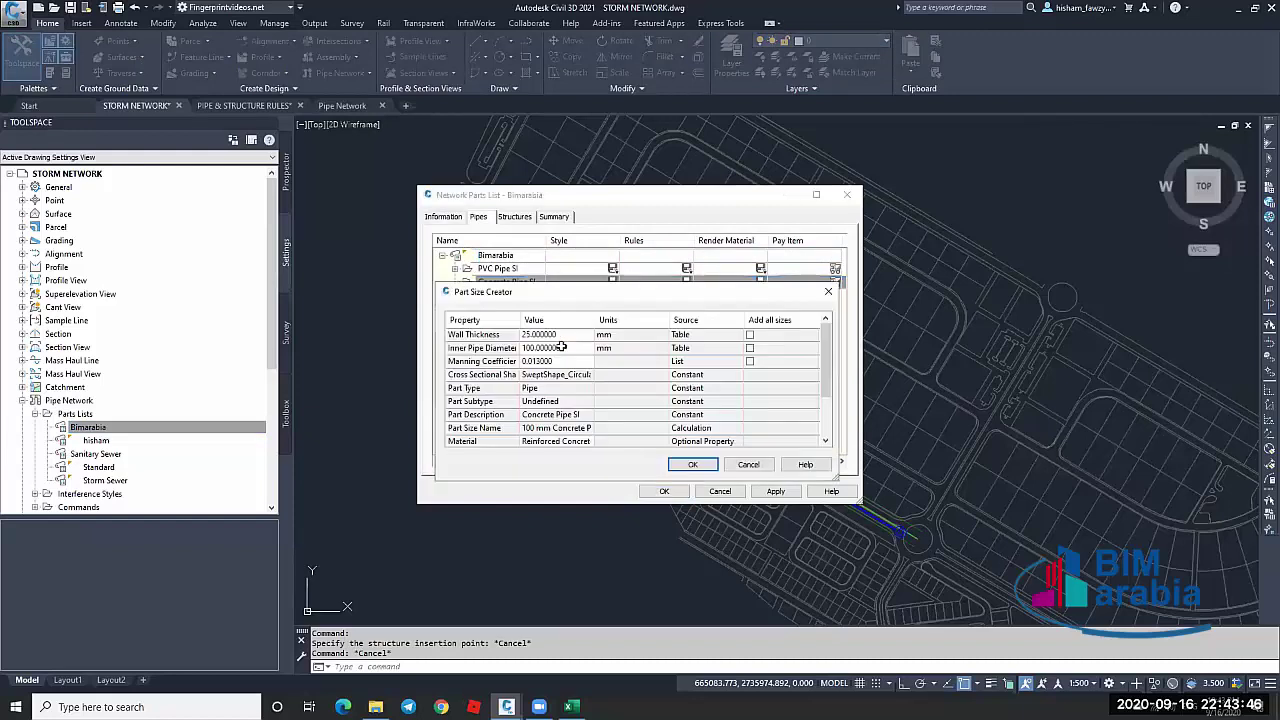
scroll(563, 347, "down", 1)
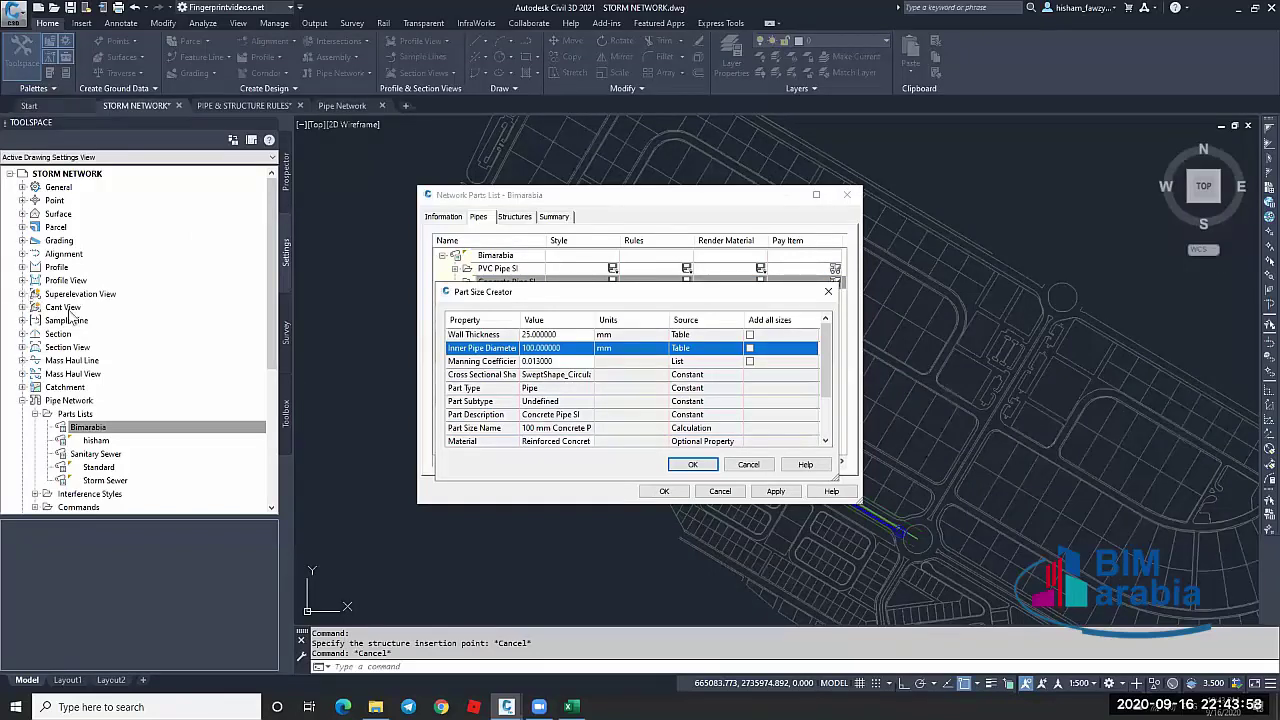
key("alt+Down")
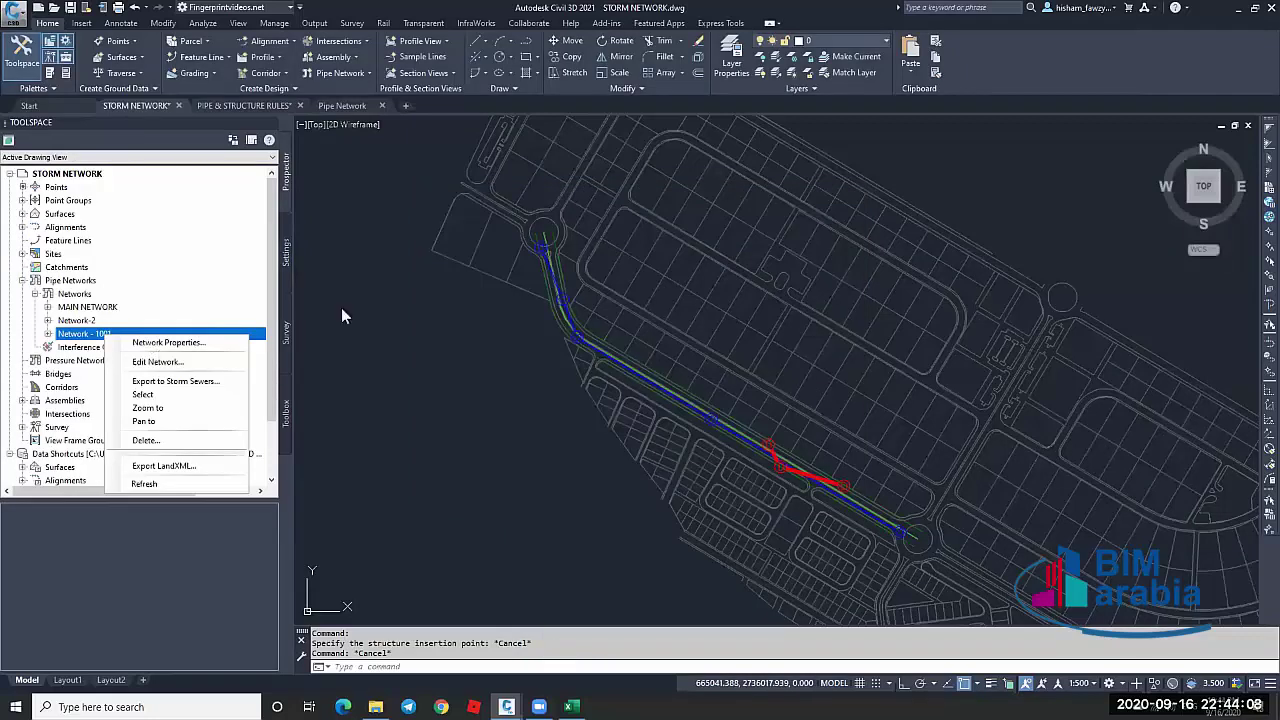
Relaunch Network - 1001's layout tools and return to the STORM NETWORK drawing
left_click(680, 177)
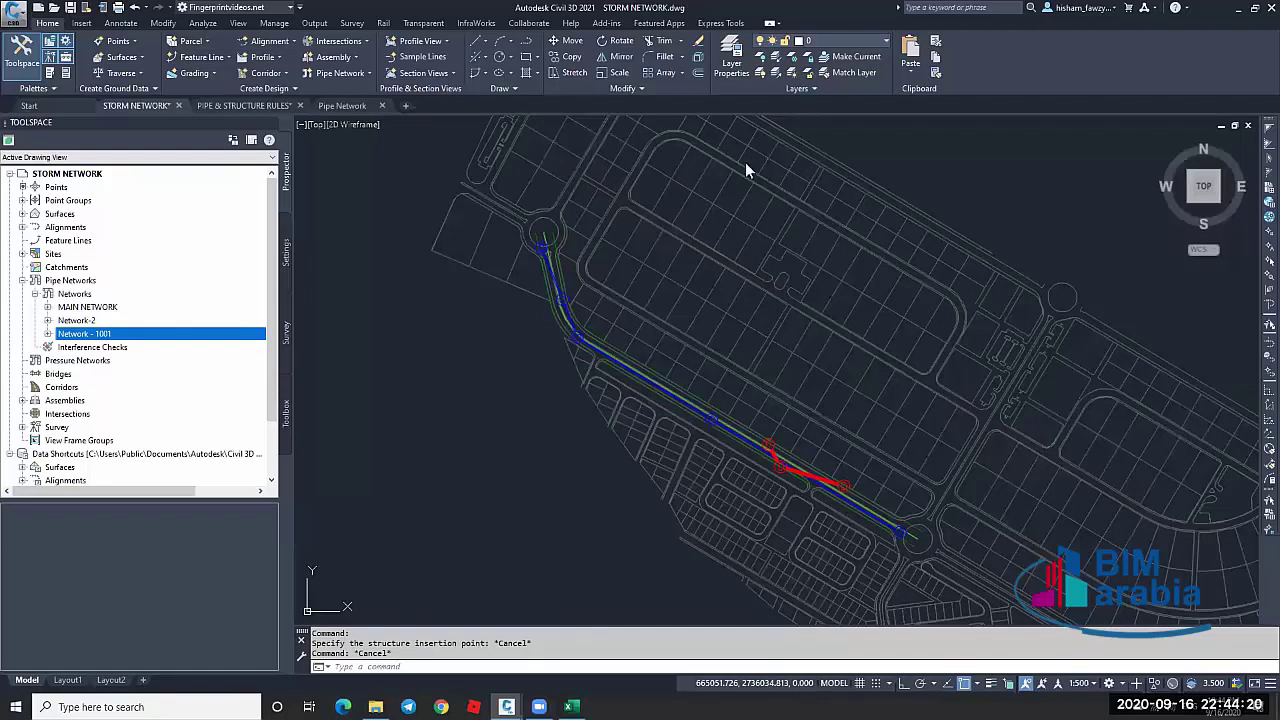
key("Return")
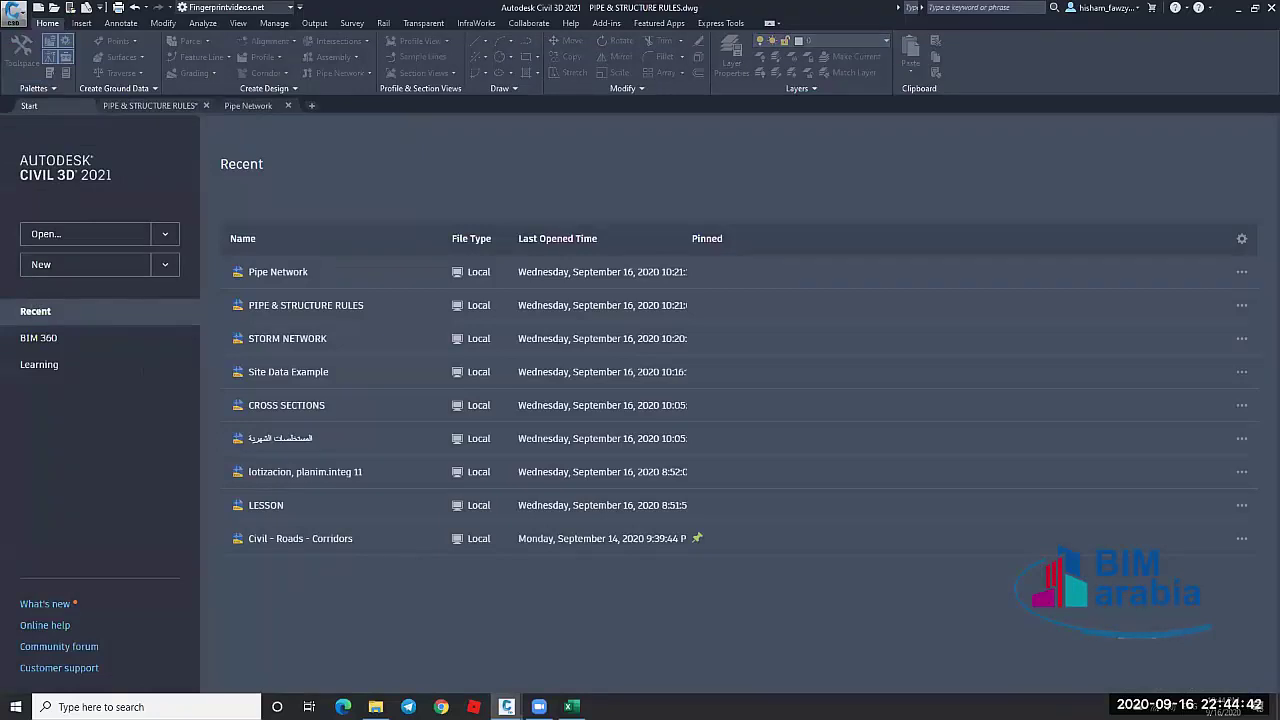
key("ctrl+Tab")
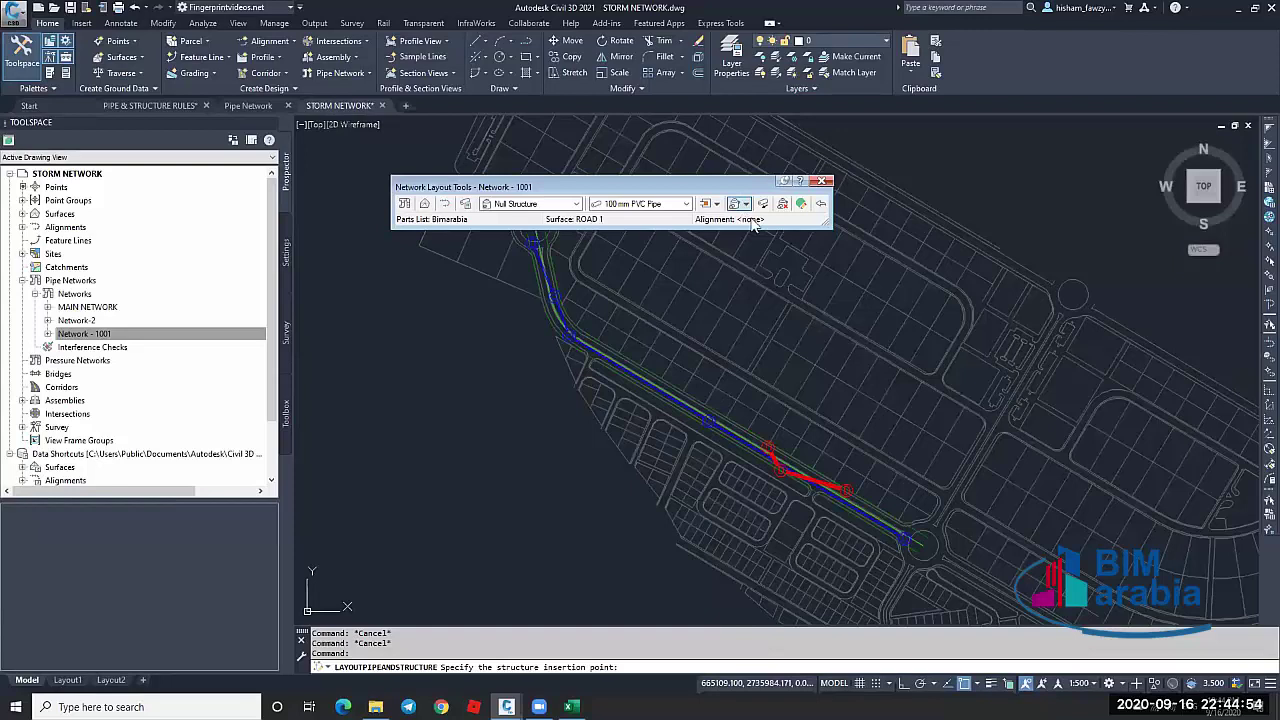
Select the 600 mm PVC pipe size and Pipes and Structures placement mode
left_click(685, 204)
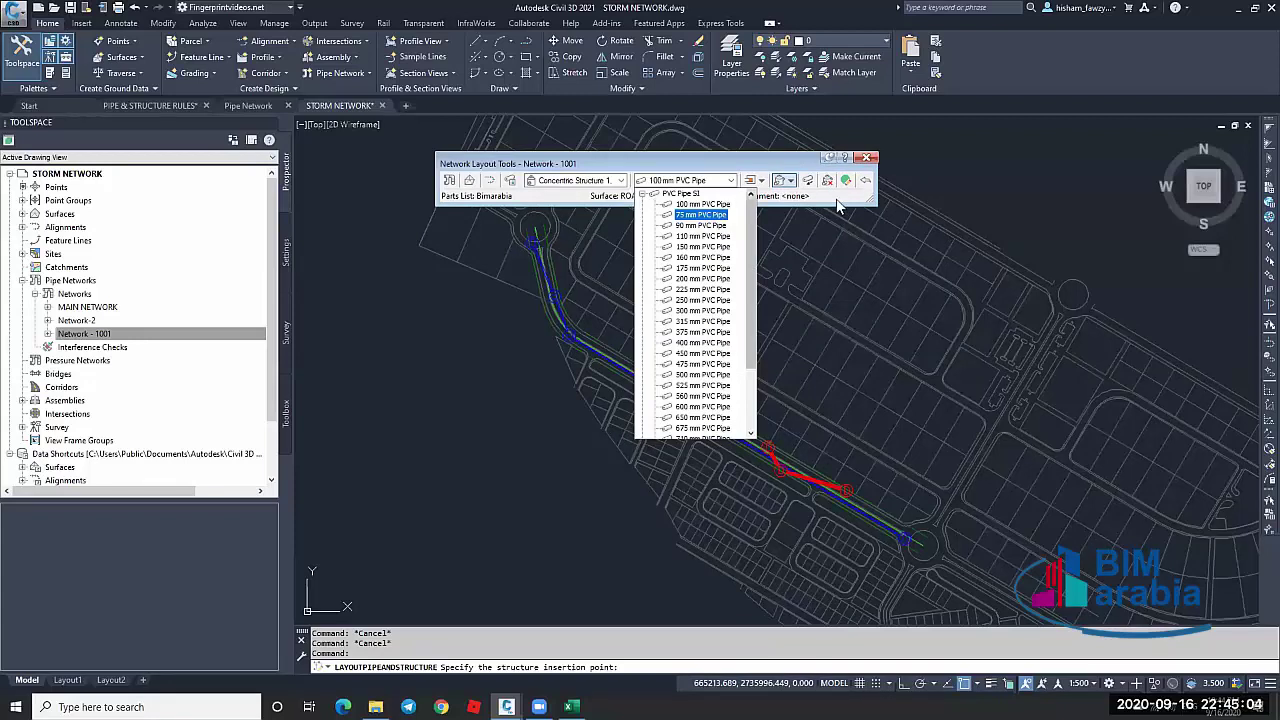
key("c")
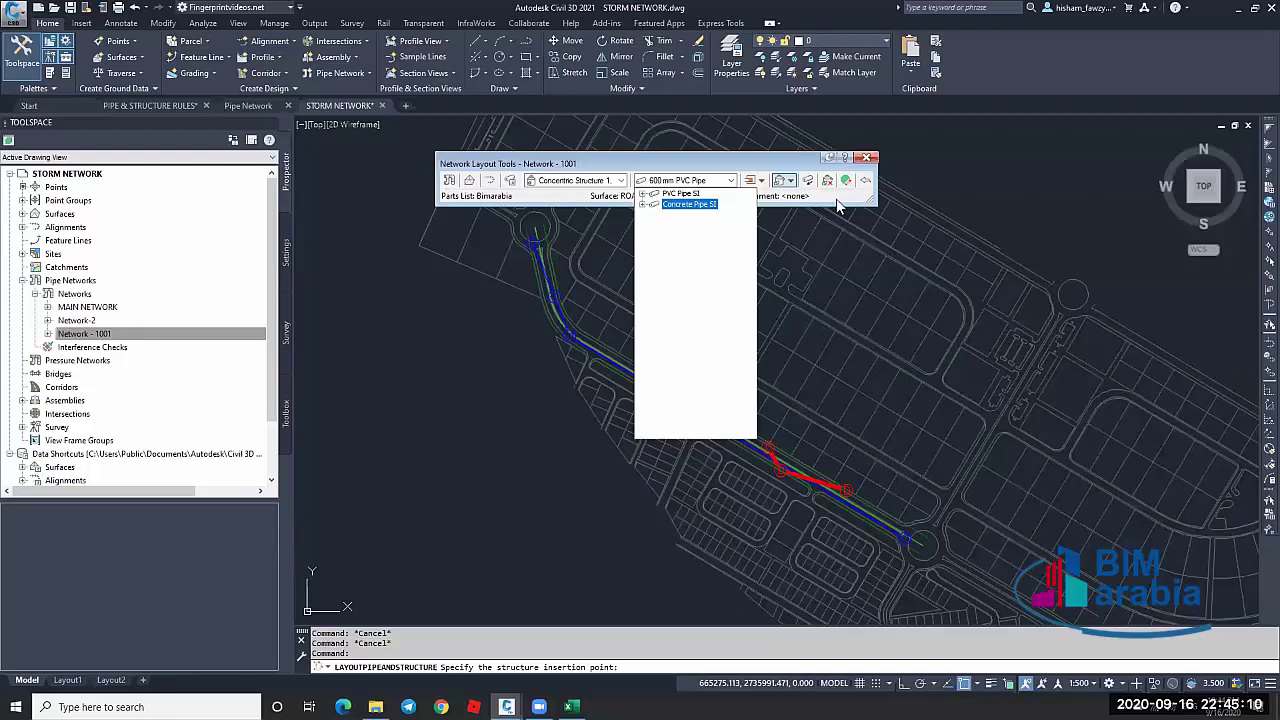
left_click(789, 180)
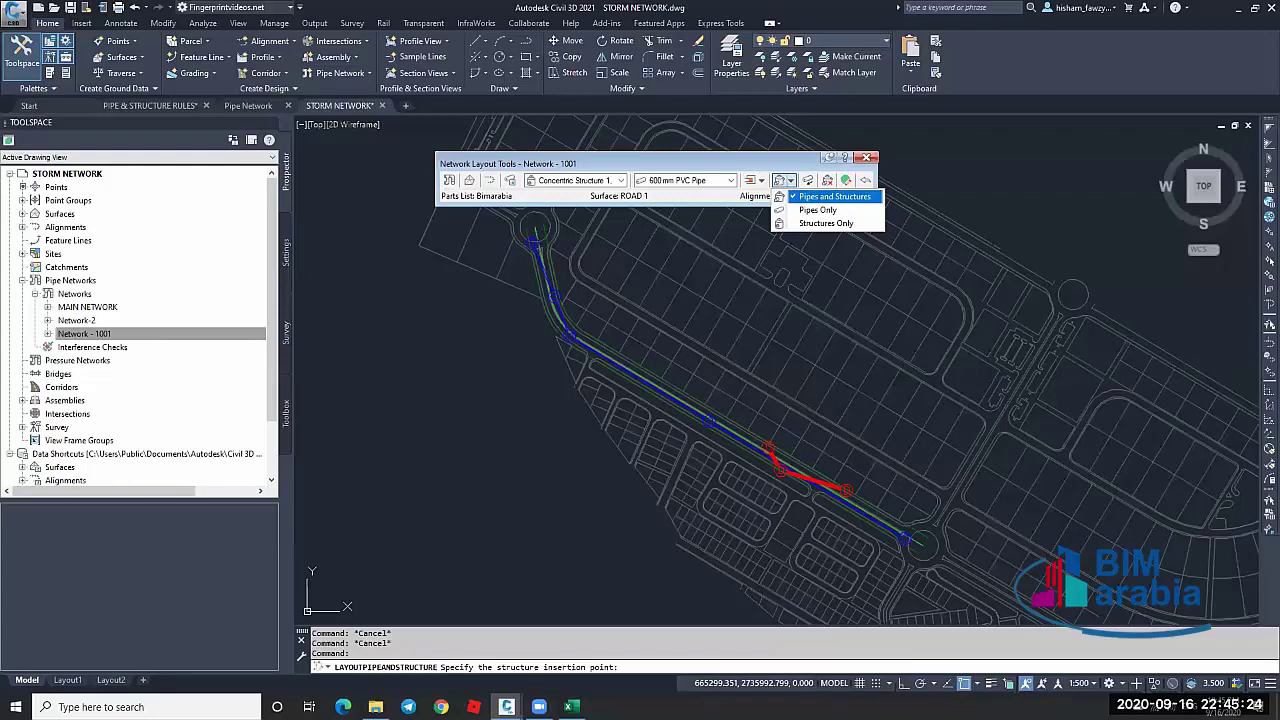
Lay 600 mm PVC pipes and concentric structures from the cul-de-sac down the road, then select Network - 1001
left_click(548, 257)
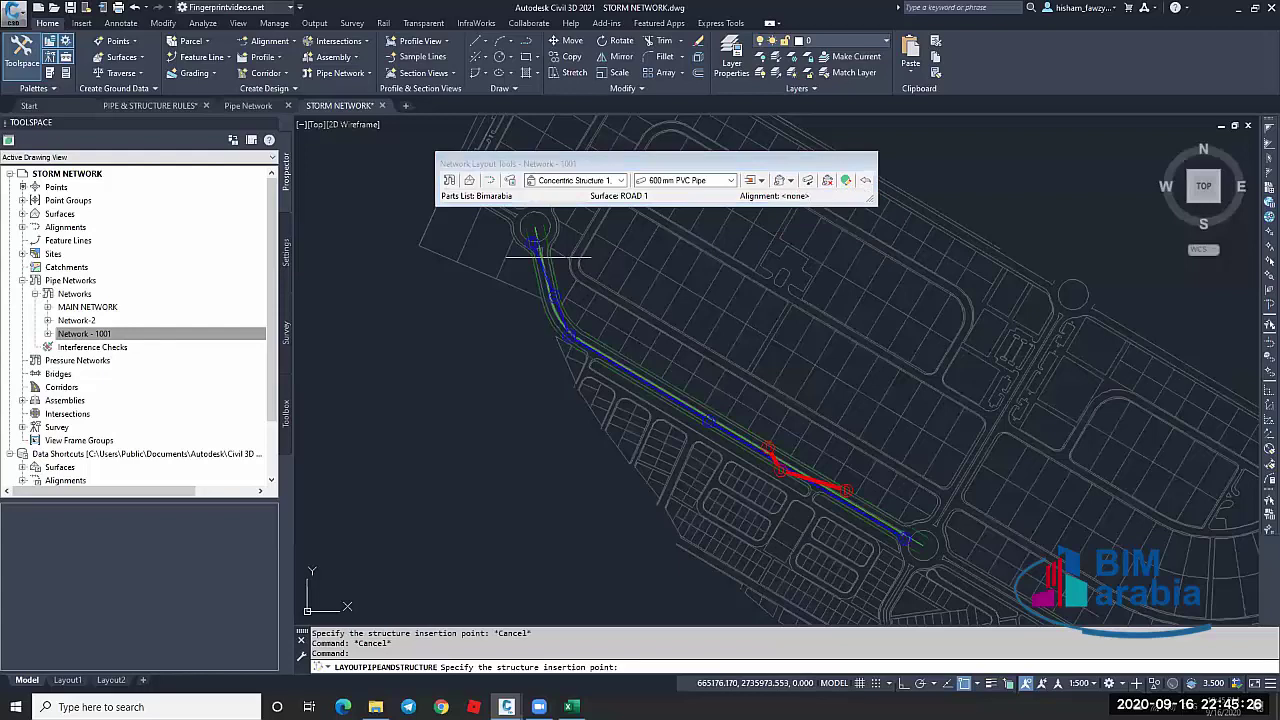
scroll(548, 257, "up", 3)
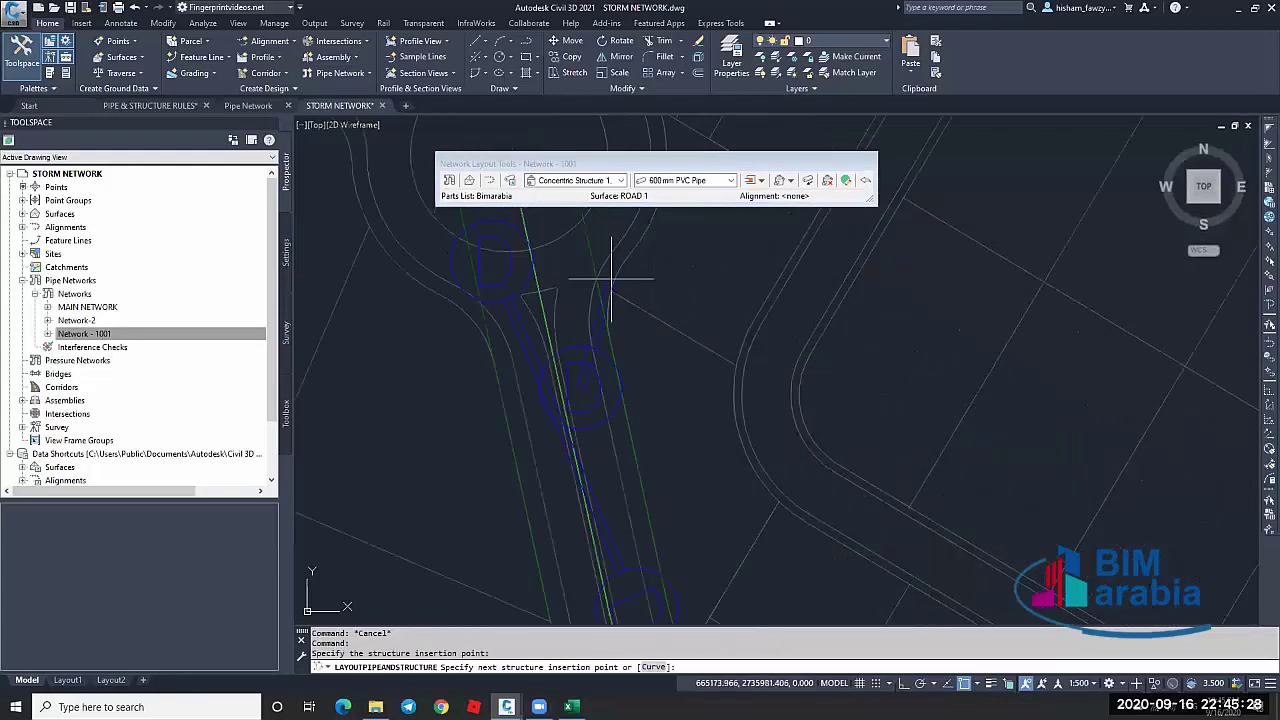
left_click(566, 265)
scroll(650, 285, "down", 4)
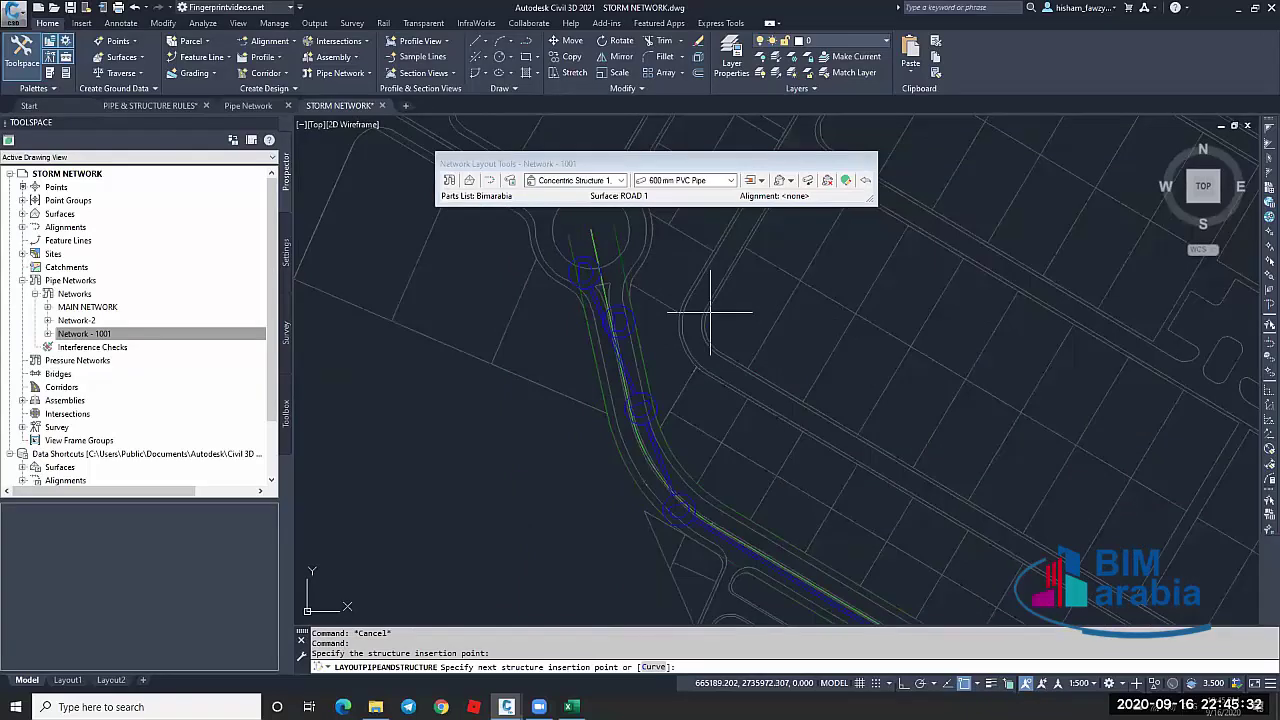
scroll(710, 311, "up", 5)
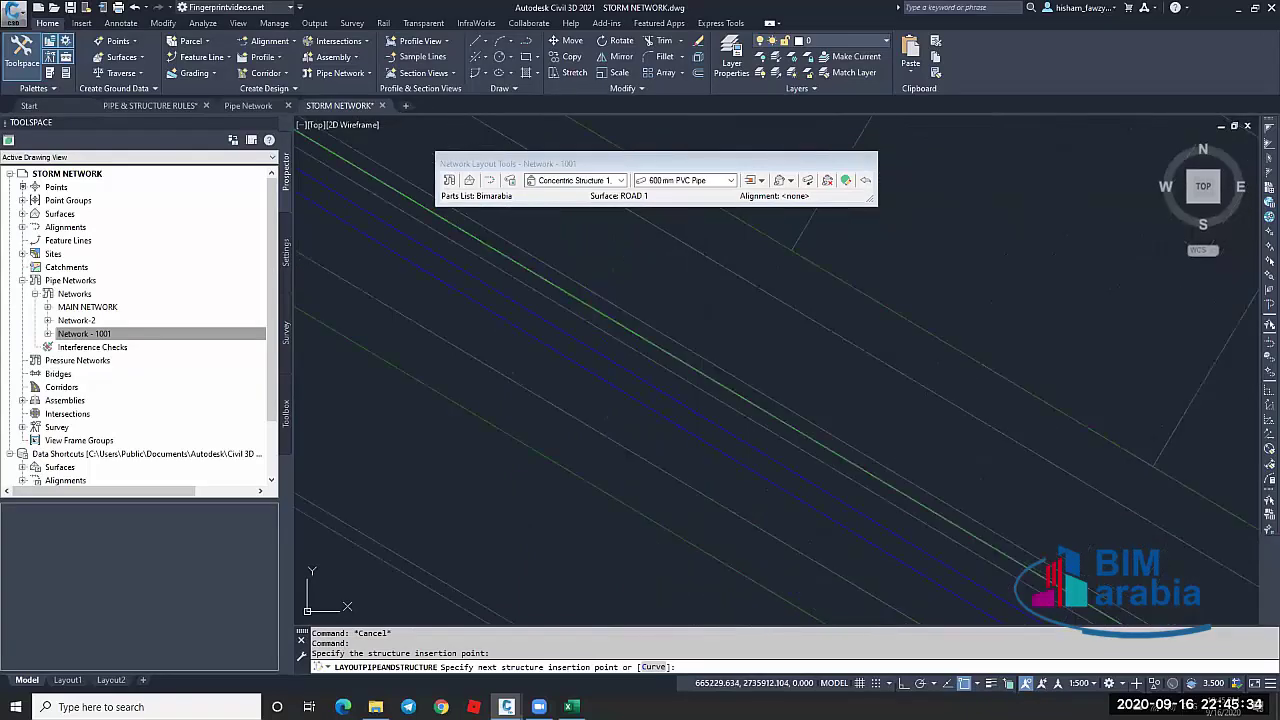
left_click(757, 363)
scroll(757, 363, "down", 5)
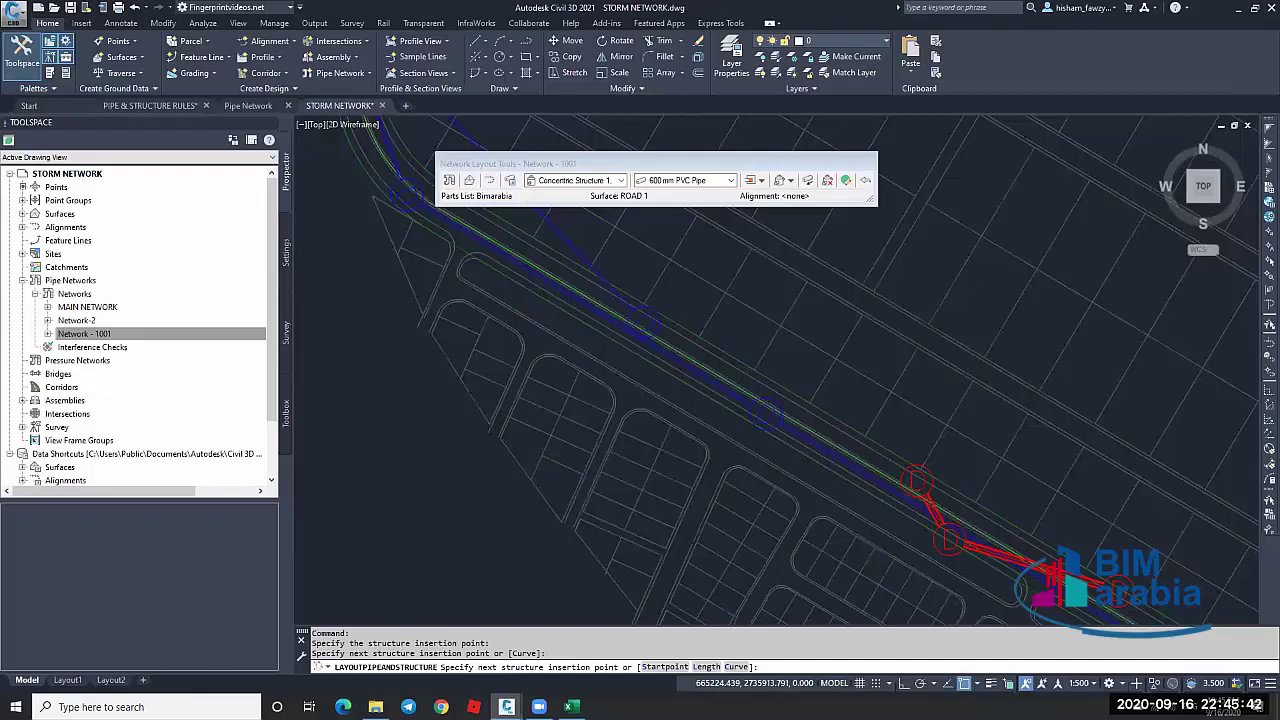
scroll(733, 315, "up", 2)
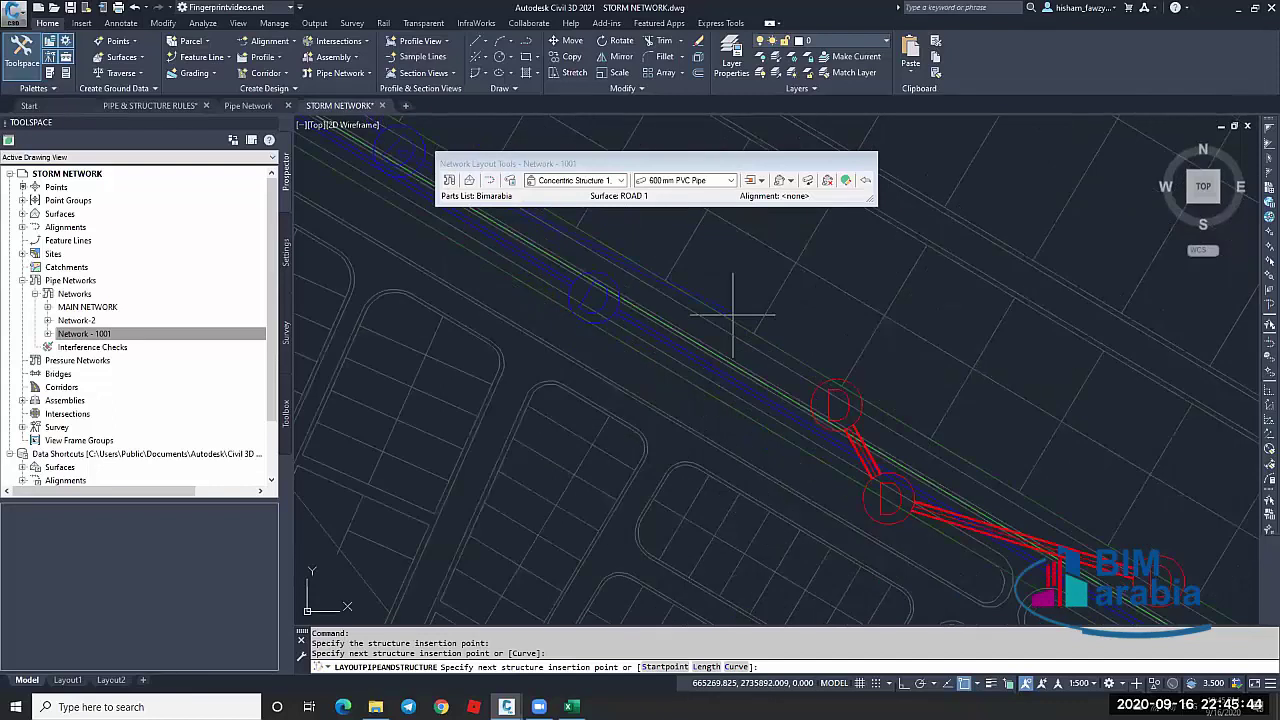
scroll(698, 328, "down", 4)
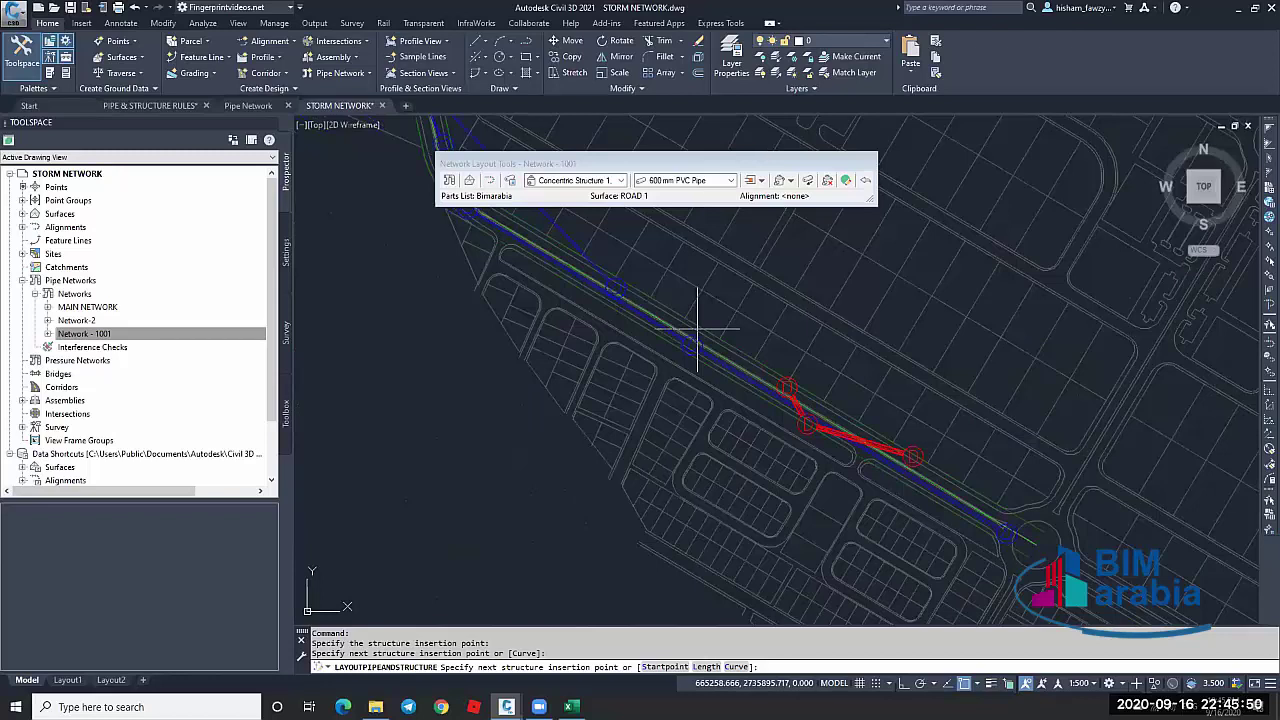
scroll(818, 408, "up", 8)
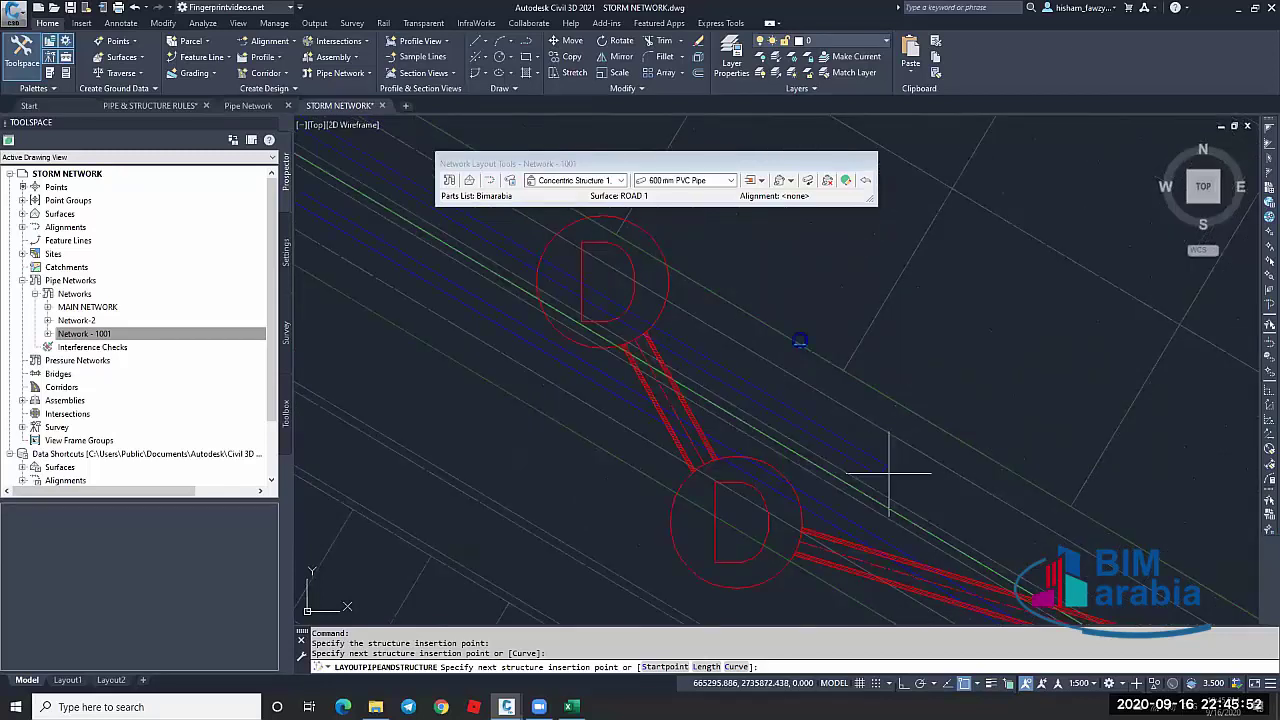
scroll(979, 420, "up", 2)
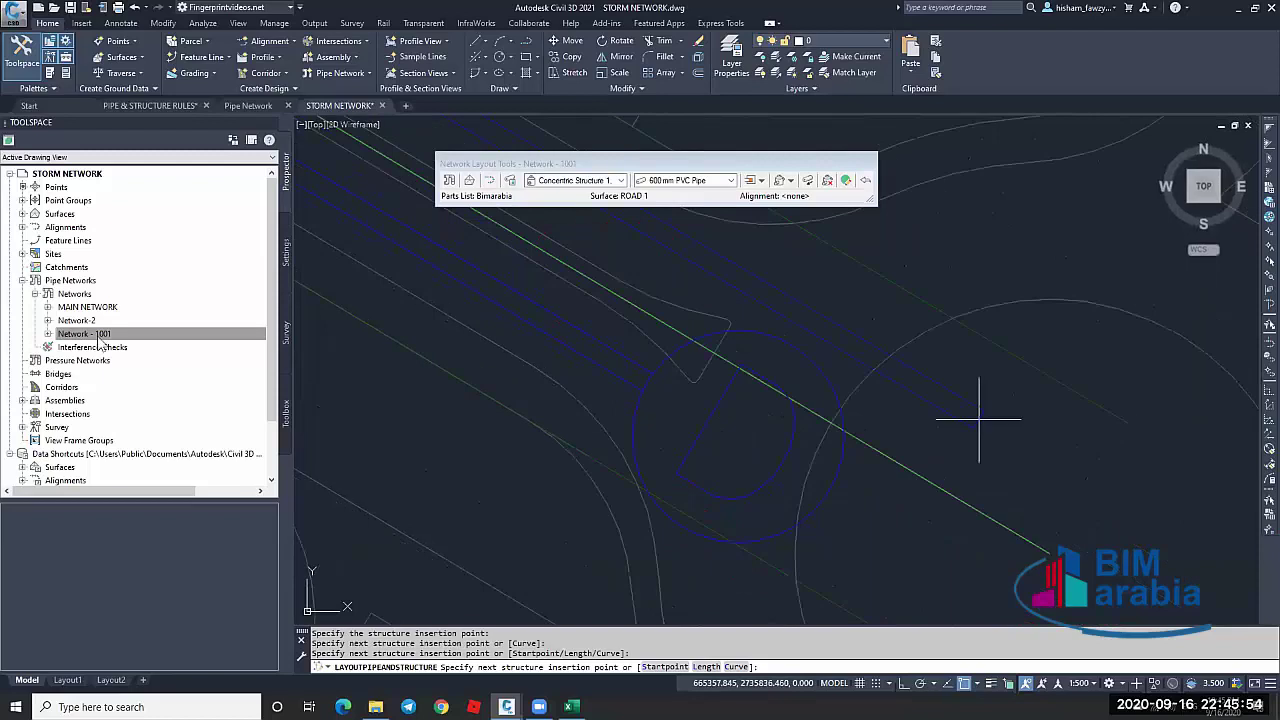
key("Return")
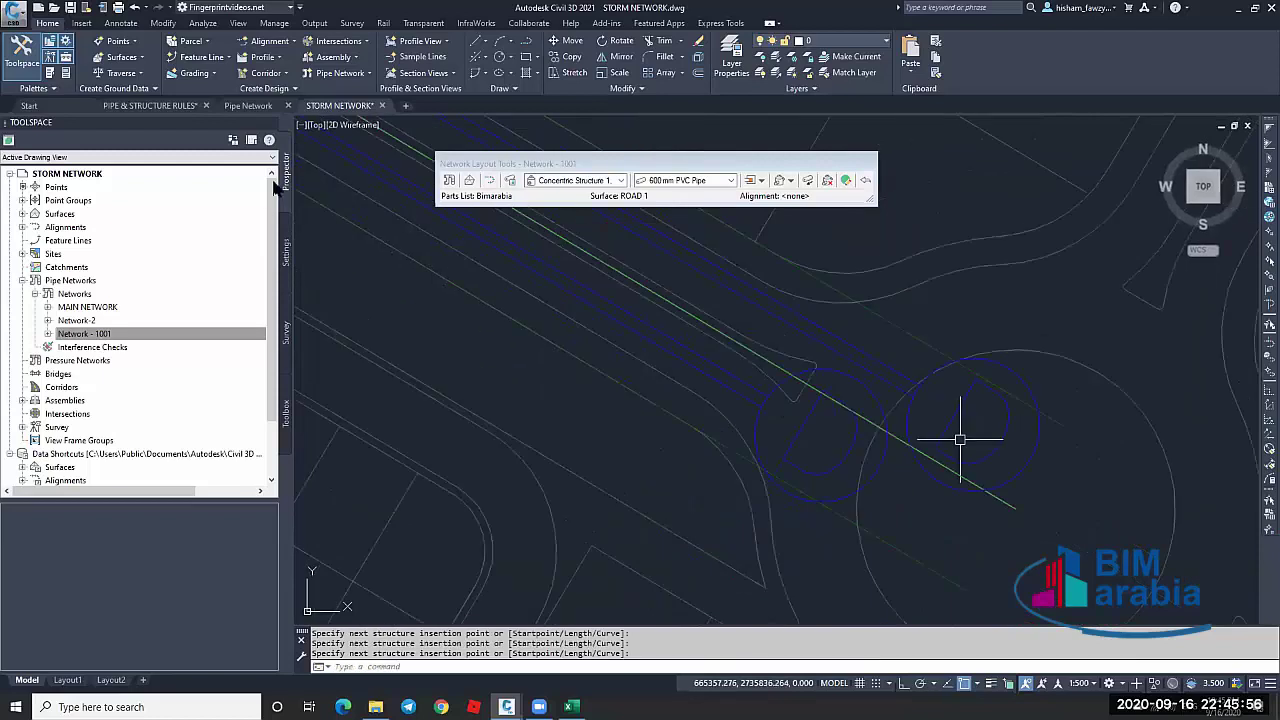
left_click(122, 334)
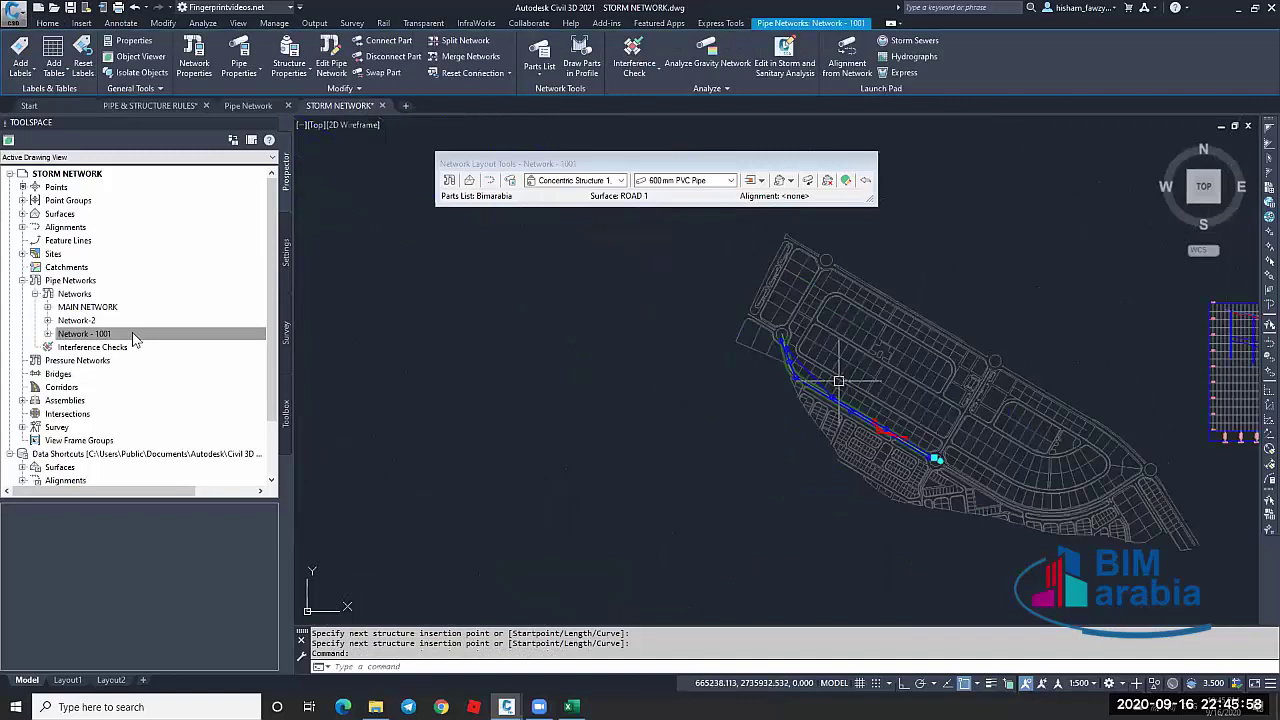
Review Network - 1001's three pipes and four structures in Prospector, cancelling the pending structure insertion
left_click(104, 338)
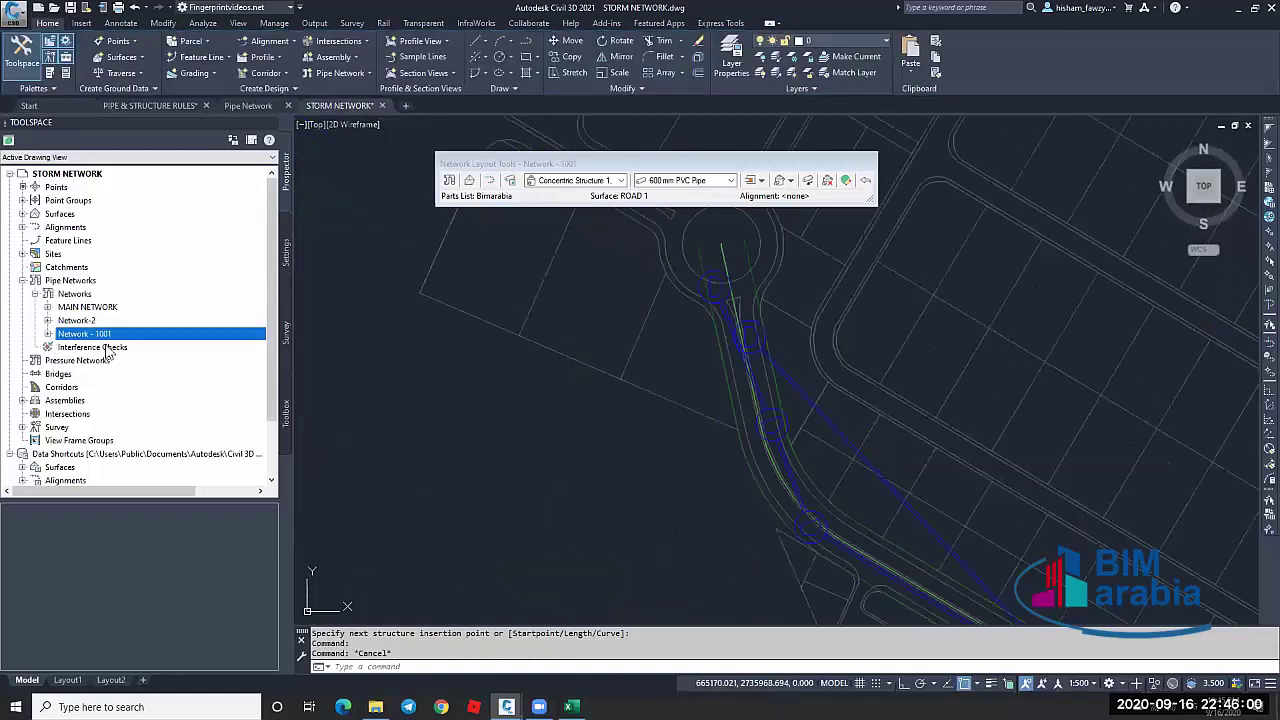
double_click(100, 334)
left_click(94, 347)
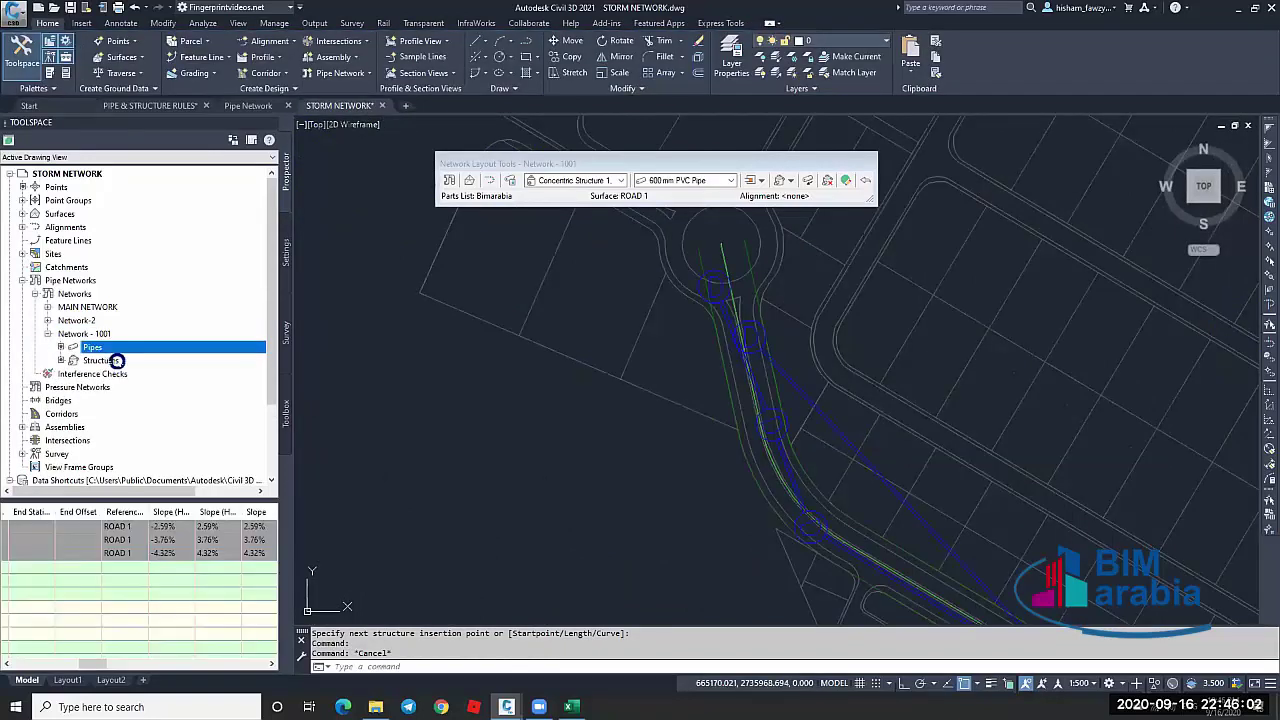
left_click(72, 665)
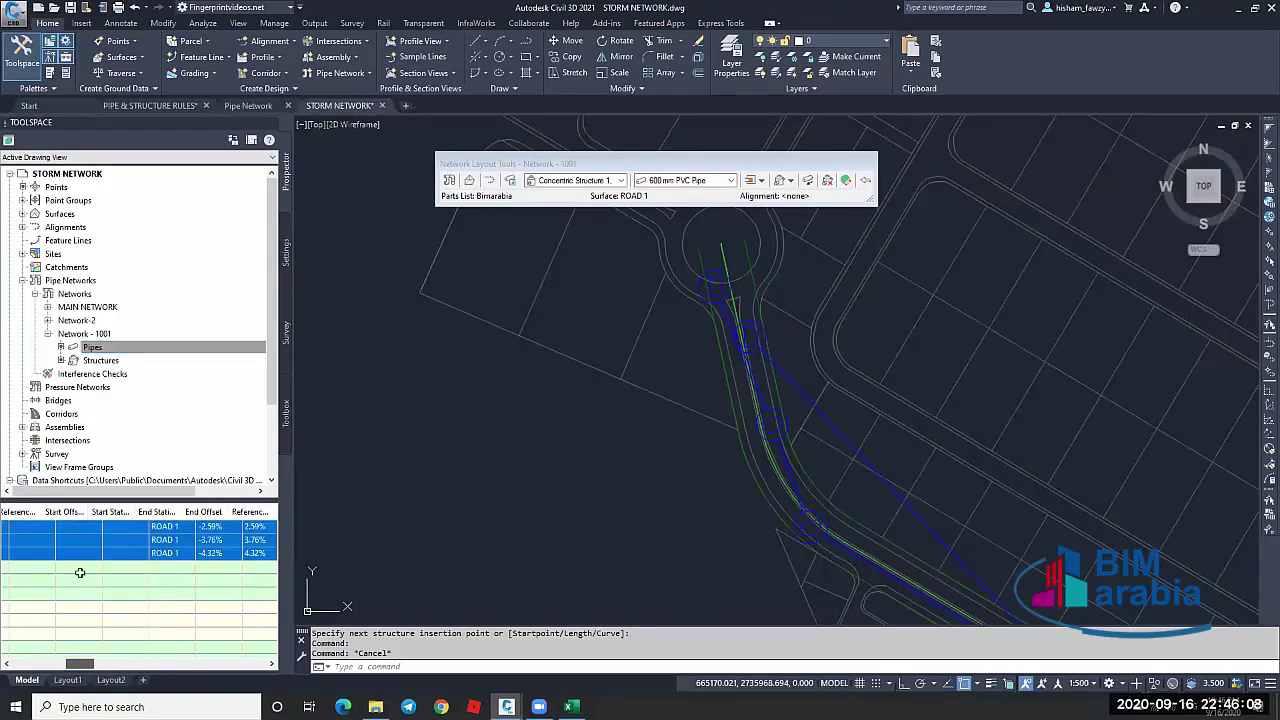
scroll(79, 545, "left", 5)
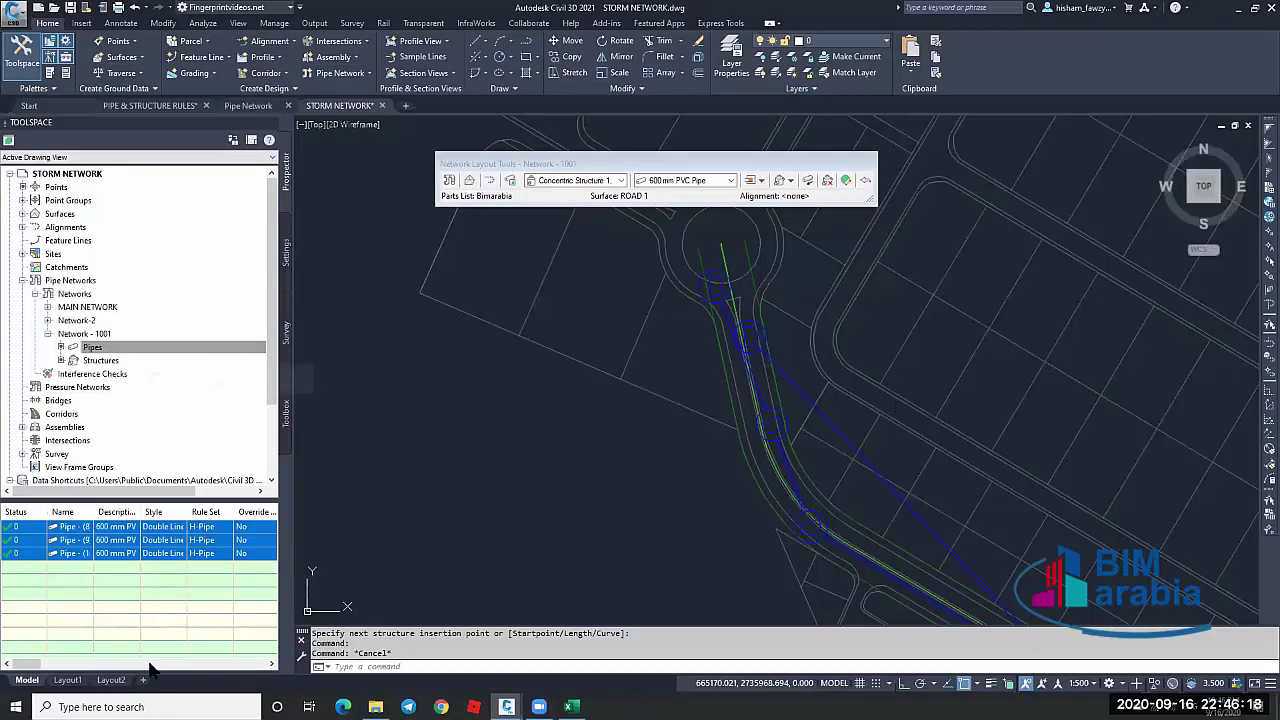
key("Down")
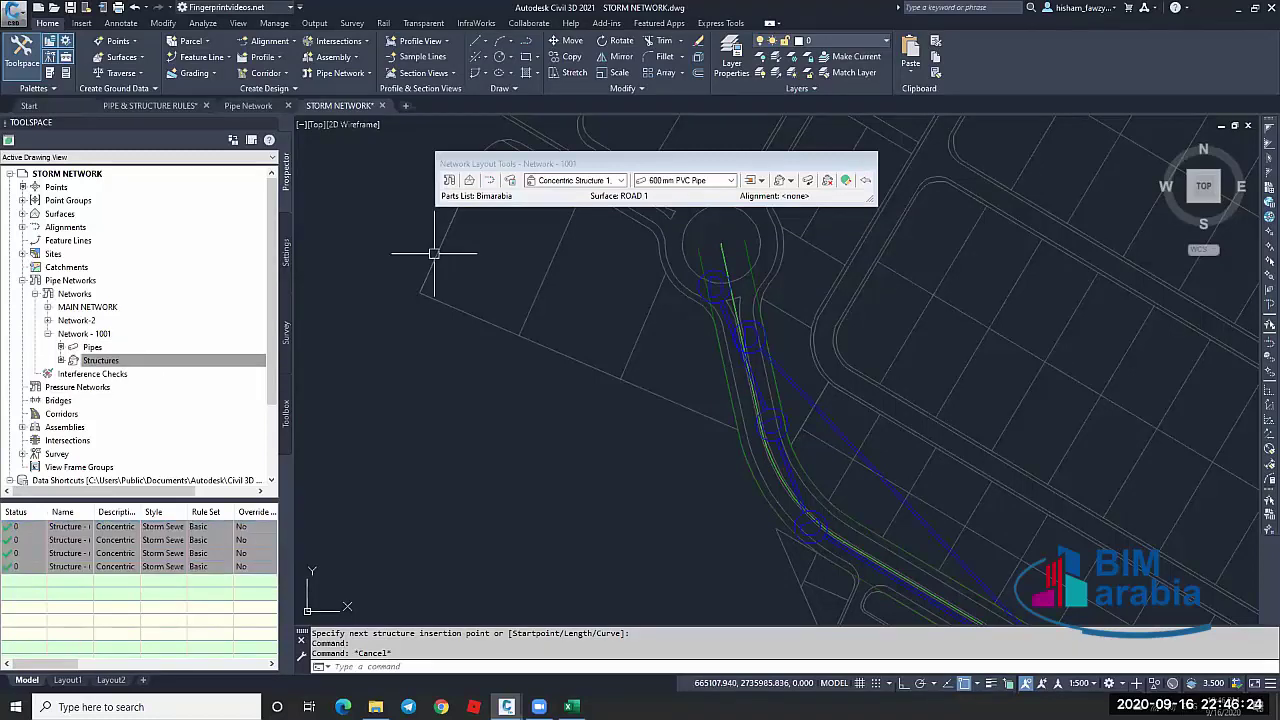
scroll(434, 253, "down", 3)
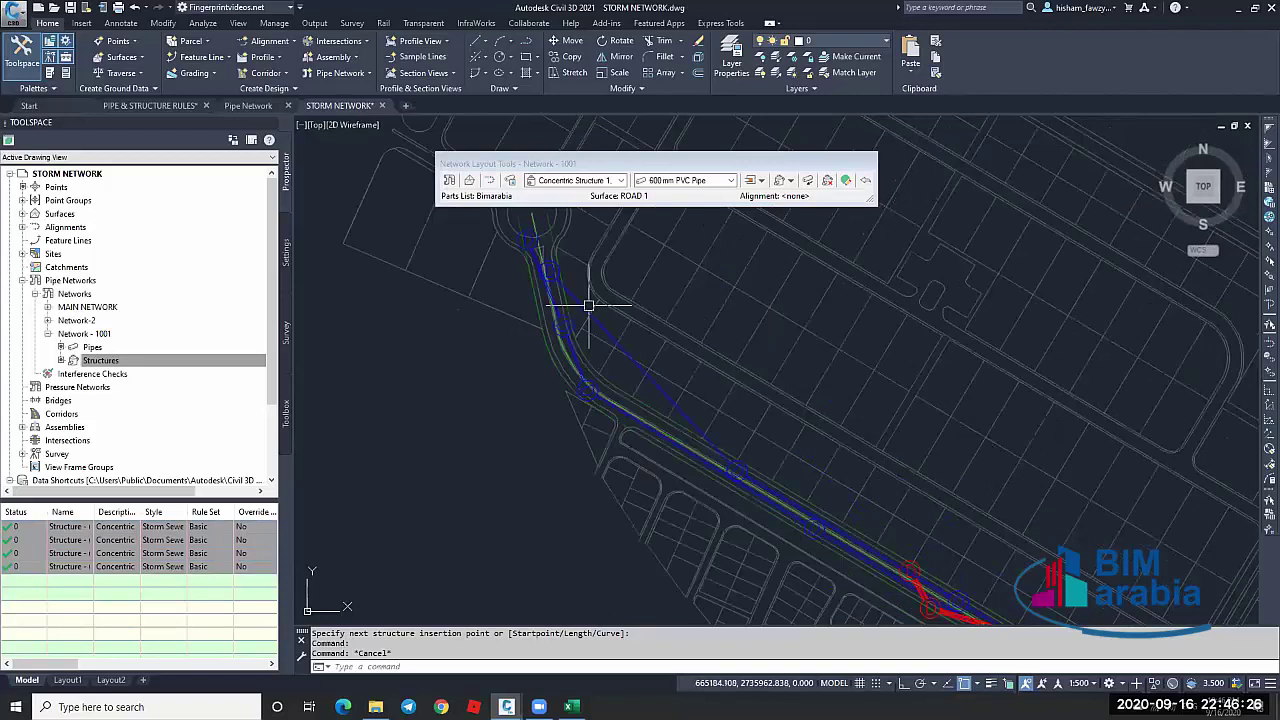
key("Escape")
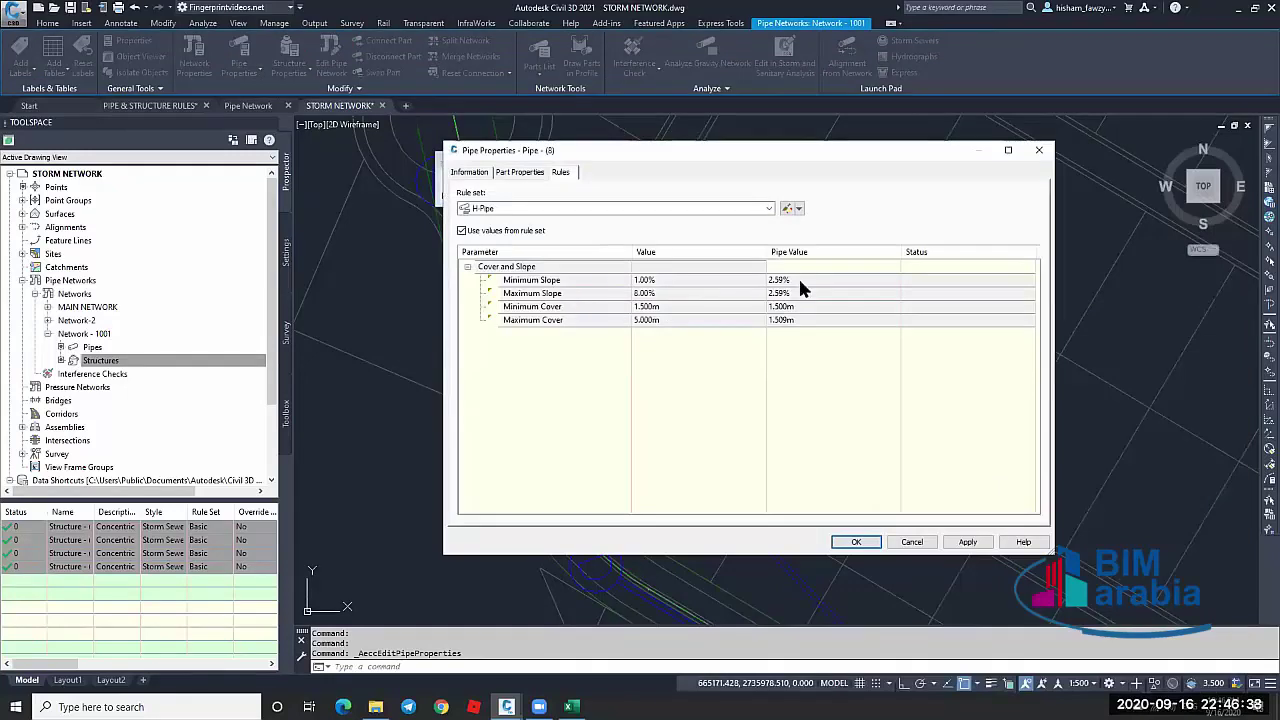
Review Pipe - (8)'s minimum and maximum slope rules and bring up its part properties
left_click(735, 294)
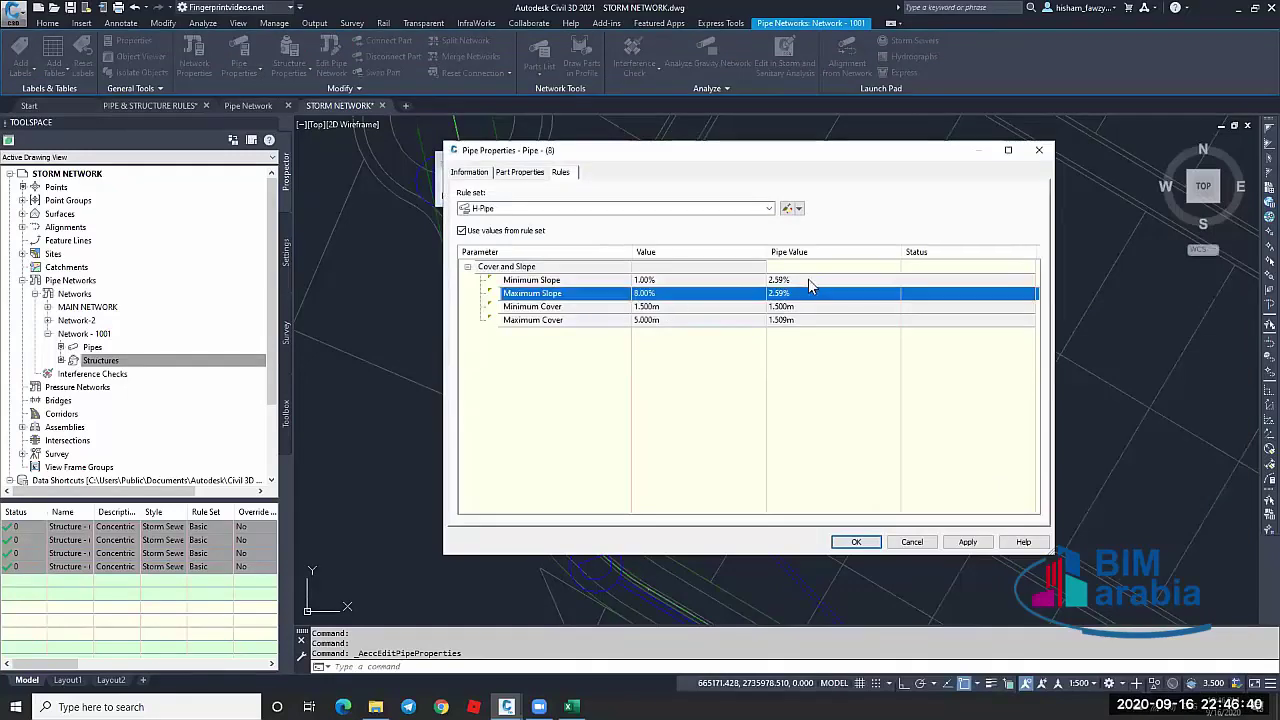
left_click(808, 279)
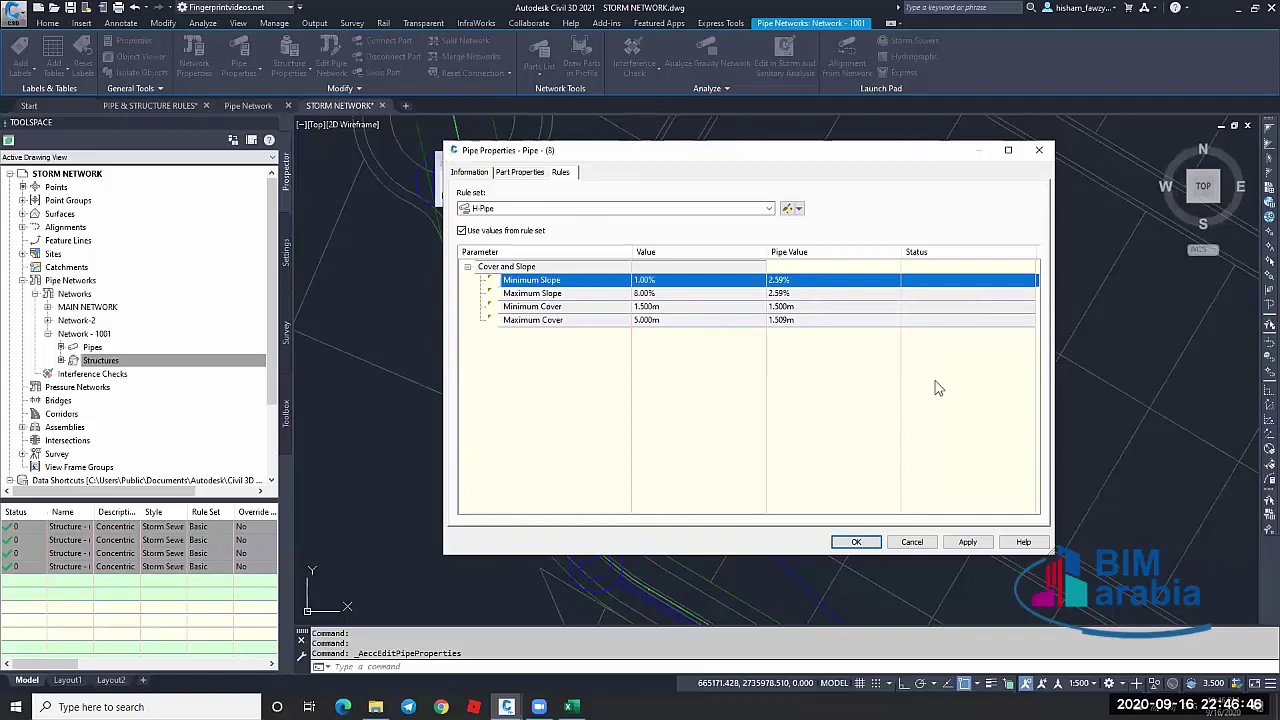
left_click(537, 174)
left_click_drag(1034, 314, 1034, 334)
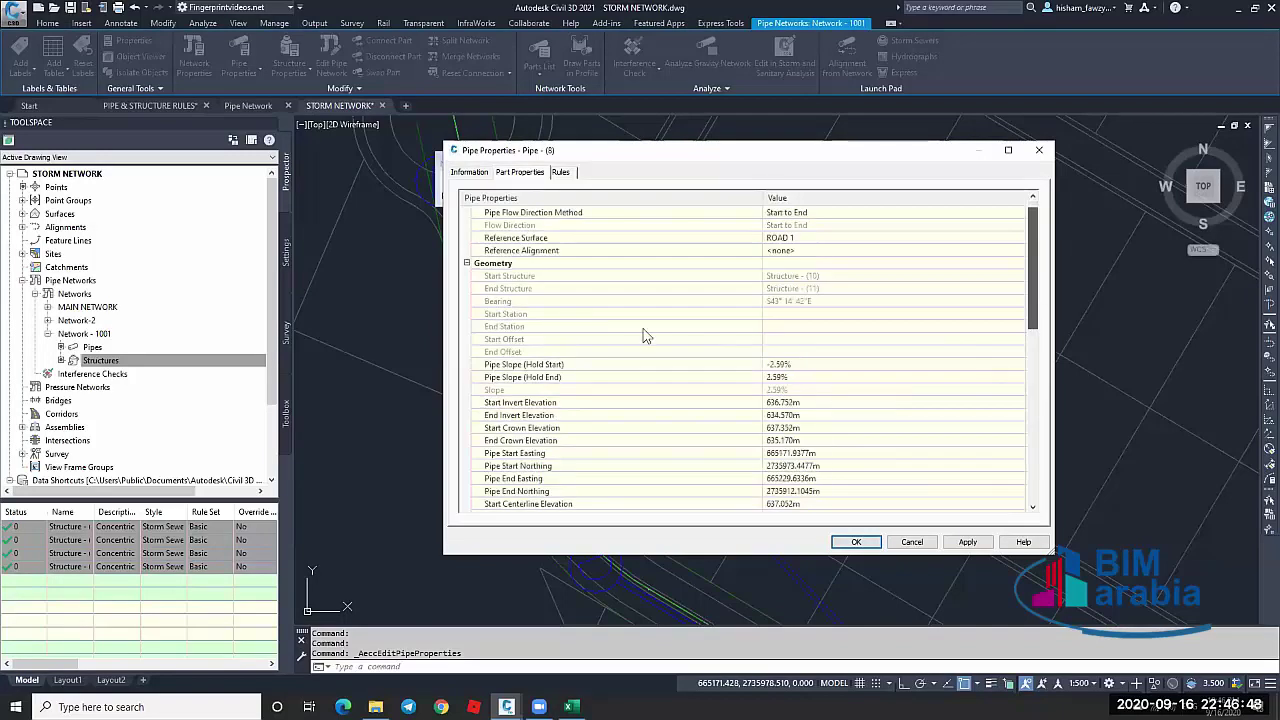
scroll(650, 336, "down", 2)
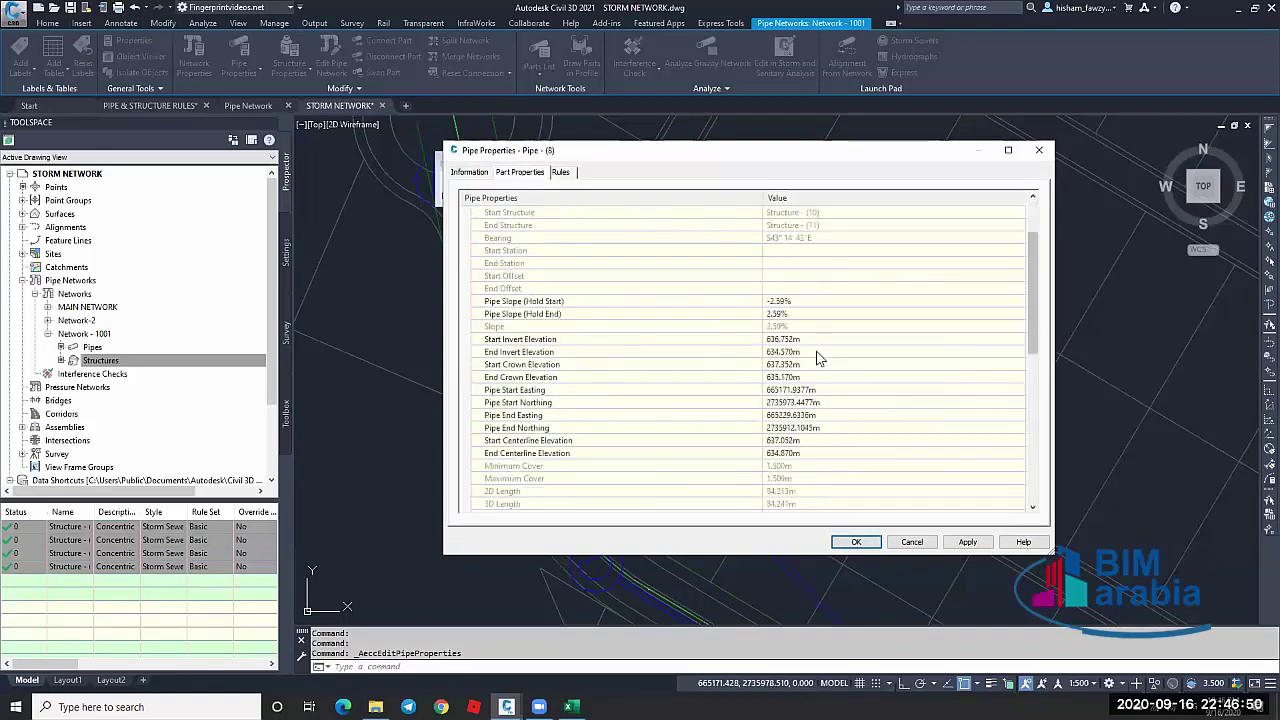
Enter 630 as Pipe - (8)'s End Invert Elevation
left_click(815, 351)
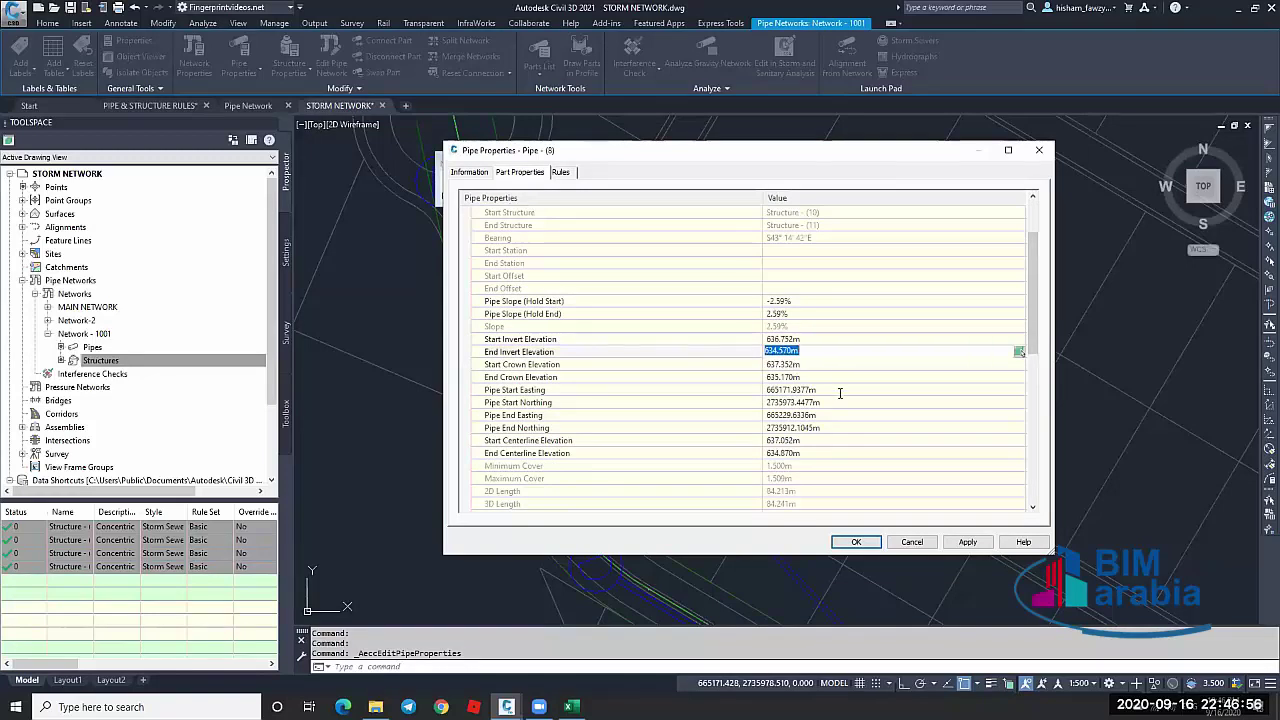
left_click(840, 428)
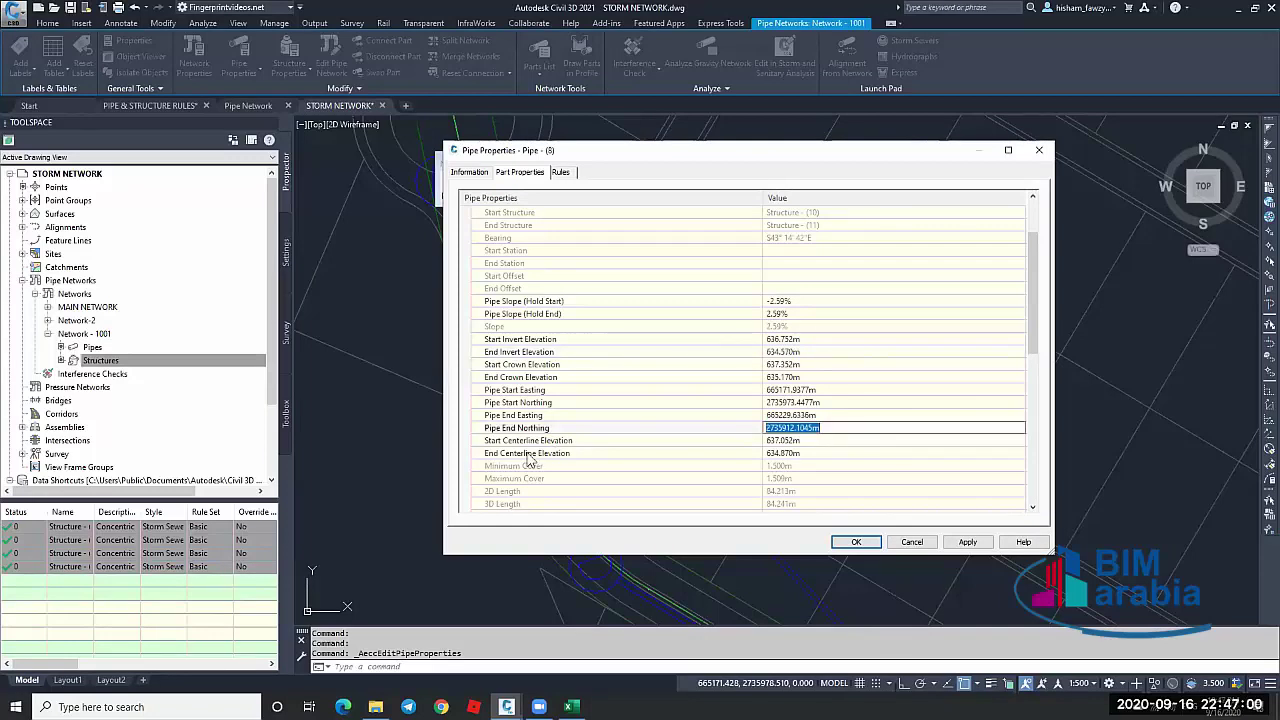
left_click(817, 439)
scroll(852, 414, "down", 1)
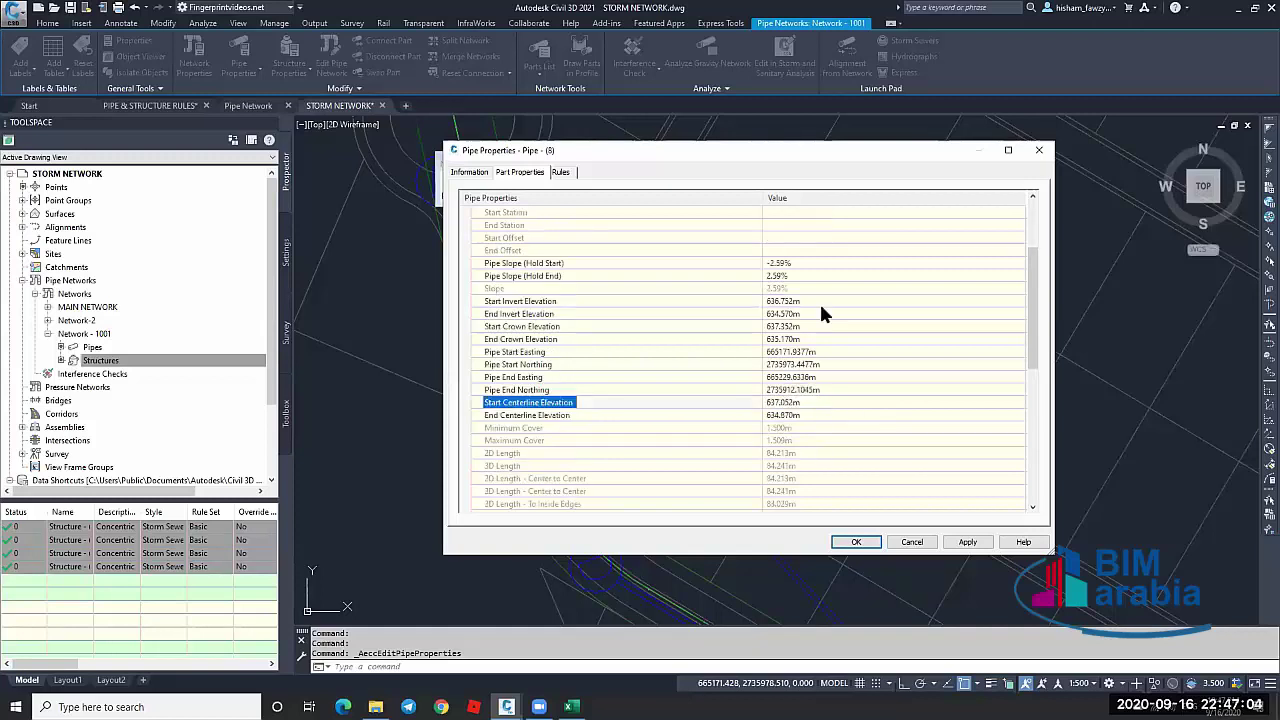
scroll(825, 301, "down", 3)
scroll(785, 252, "down", 5)
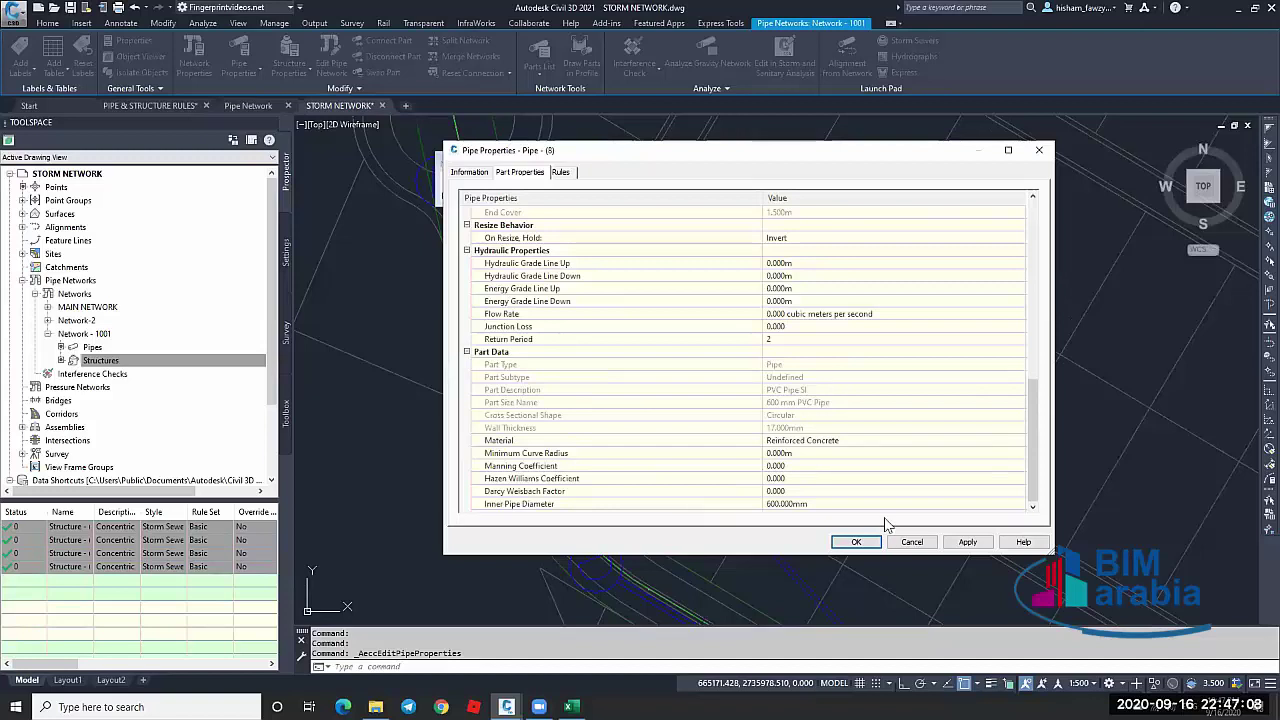
scroll(800, 326, "up", 5)
left_click(797, 326)
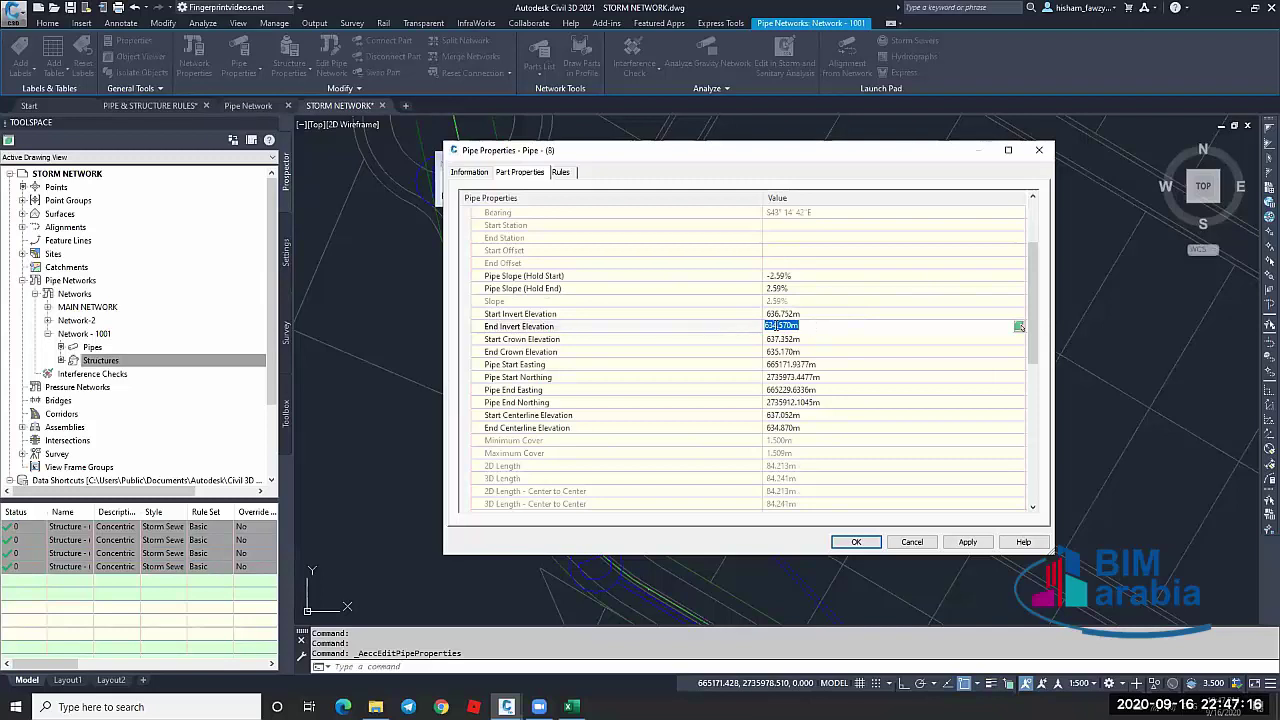
type("630")
Apply the 630 m end invert and inspect Pipe - (8)'s slope and cover rule warnings
left_click(849, 541)
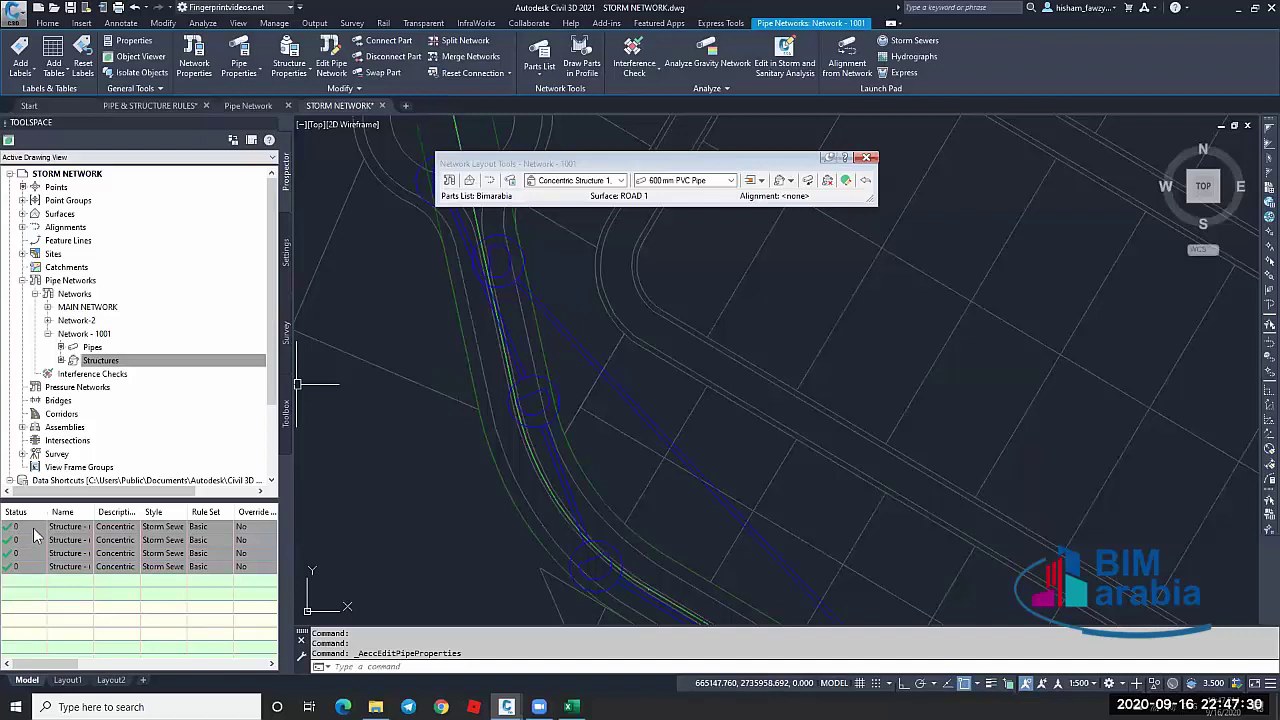
key("Up")
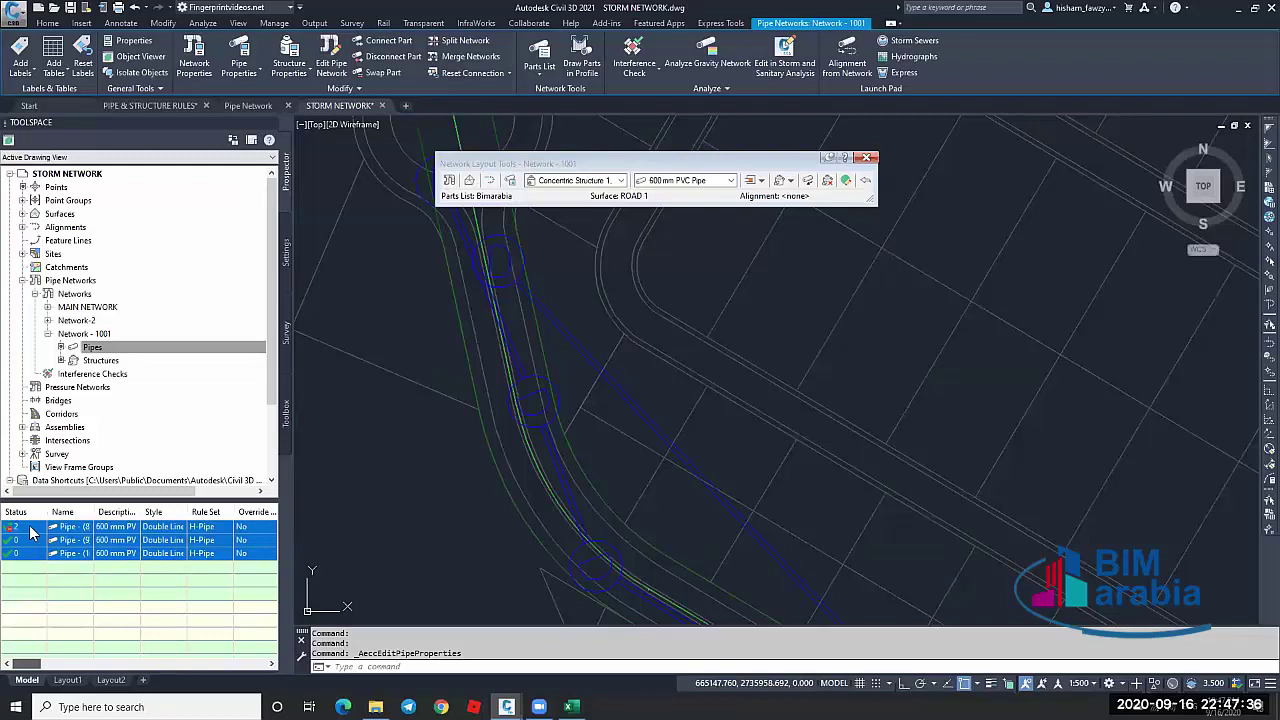
left_click(31, 533)
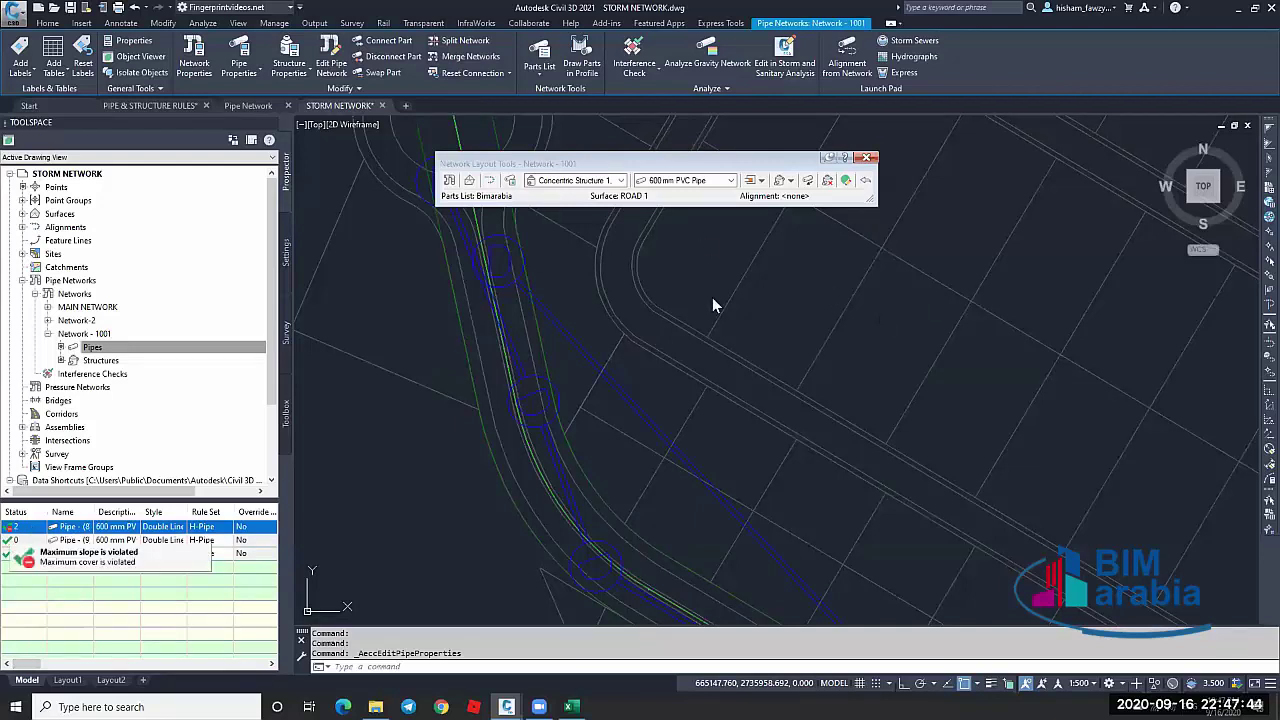
left_click(793, 293)
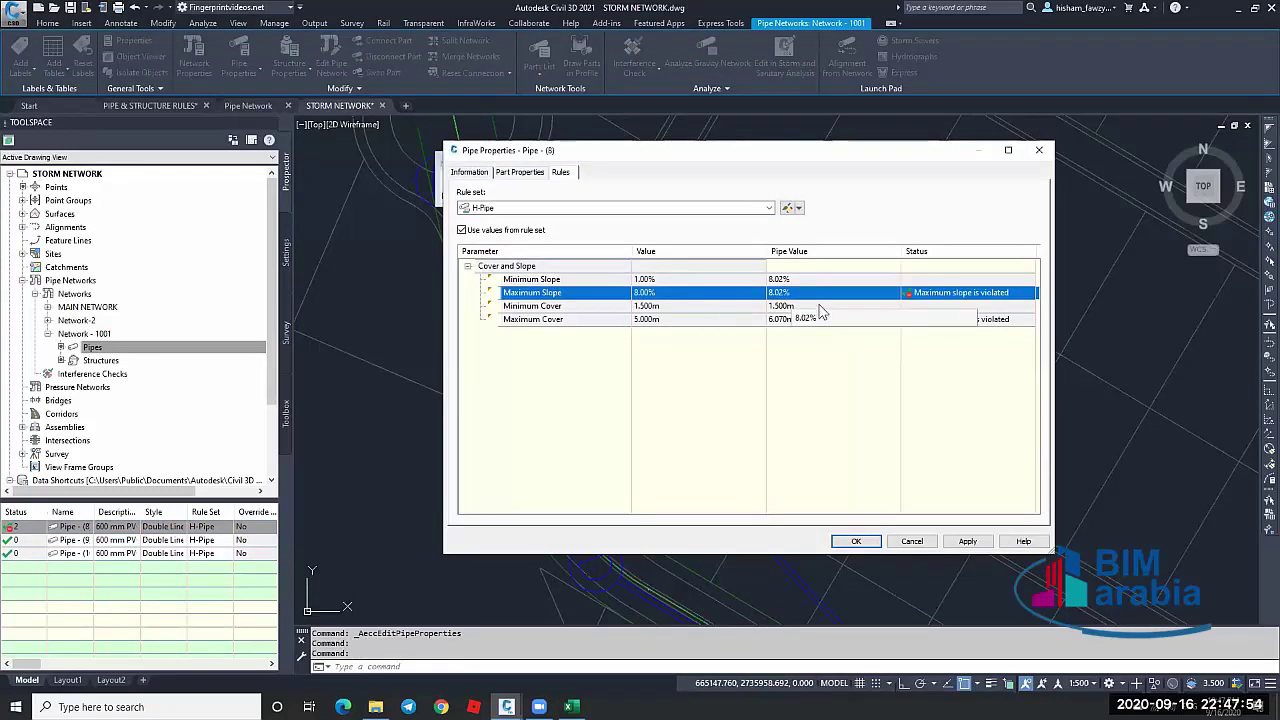
Change Pipe - (8)'s End Invert Elevation to 634 so it passes at 3.27% slope and 2.070m cover
left_click(670, 321)
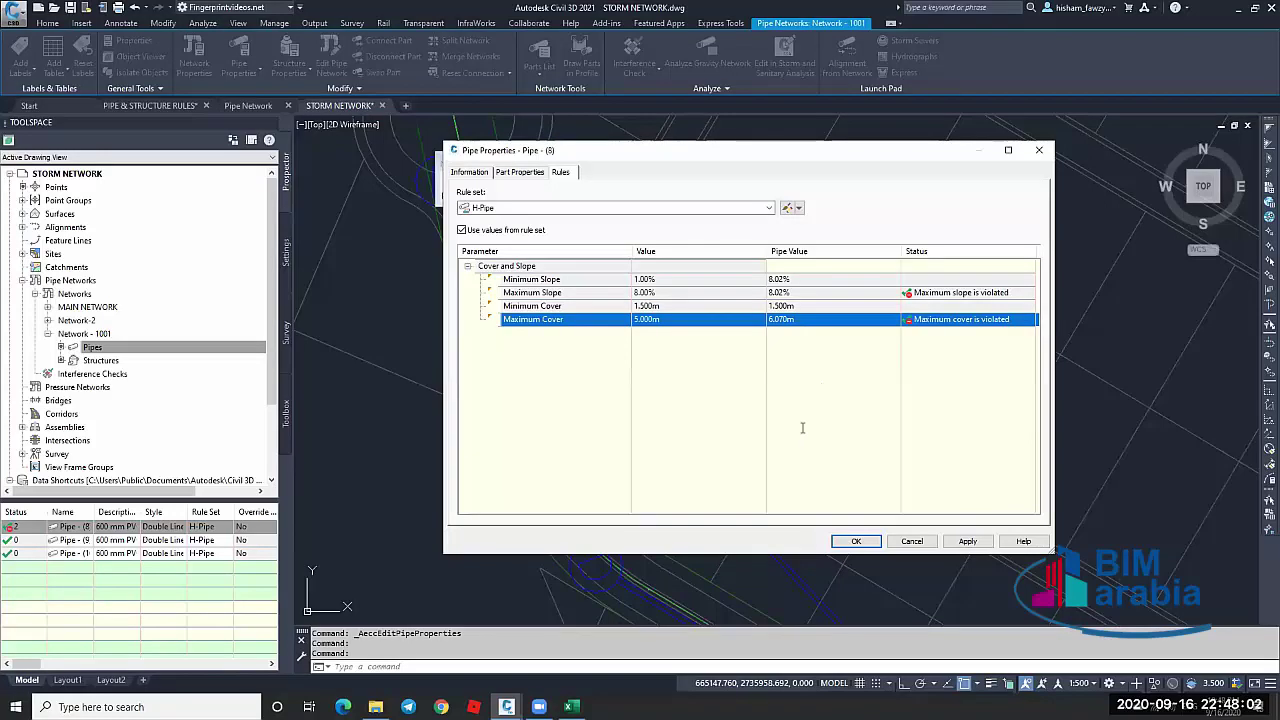
left_click(519, 172)
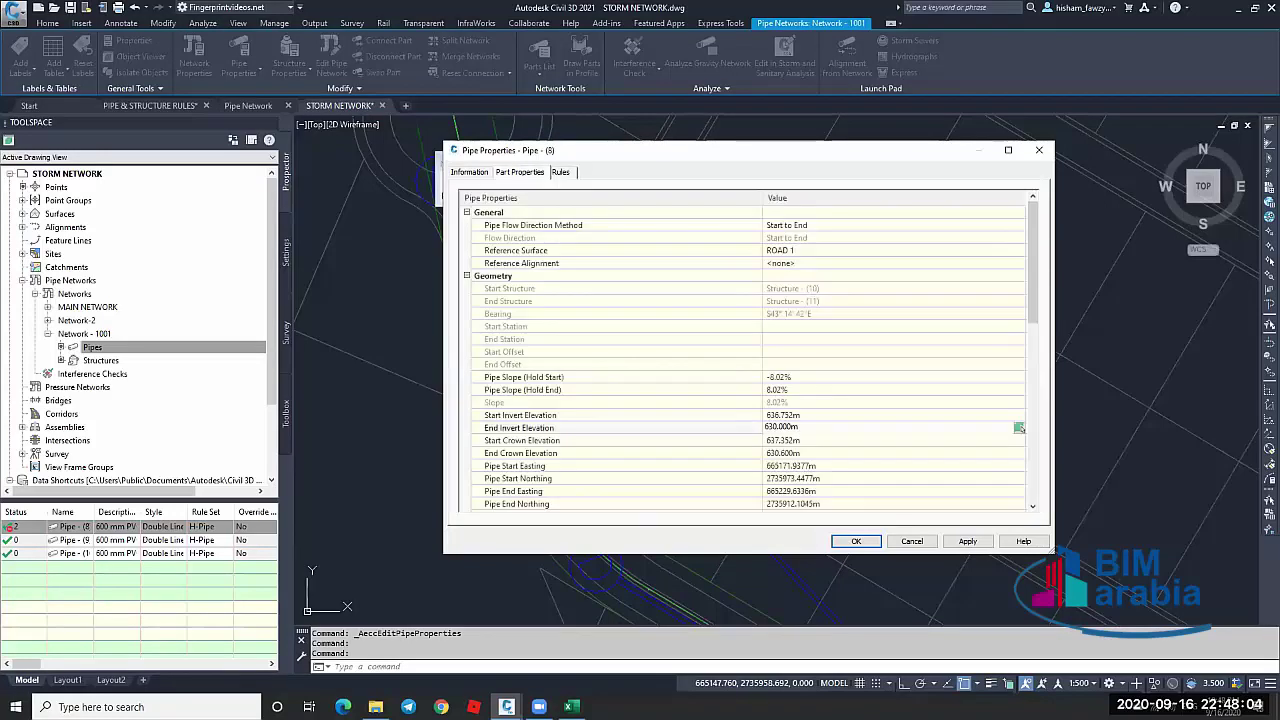
key("ctrl+a")
type("634")
key("Return")
left_click(560, 172)
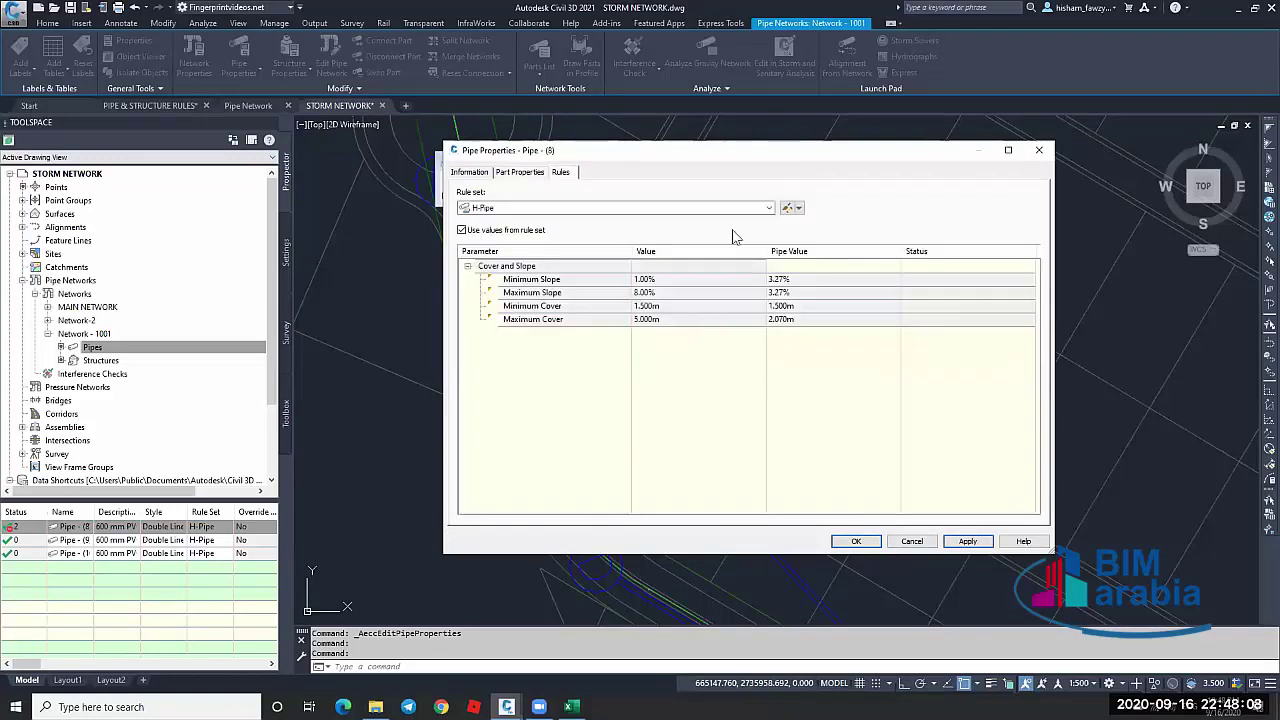
left_click(856, 542)
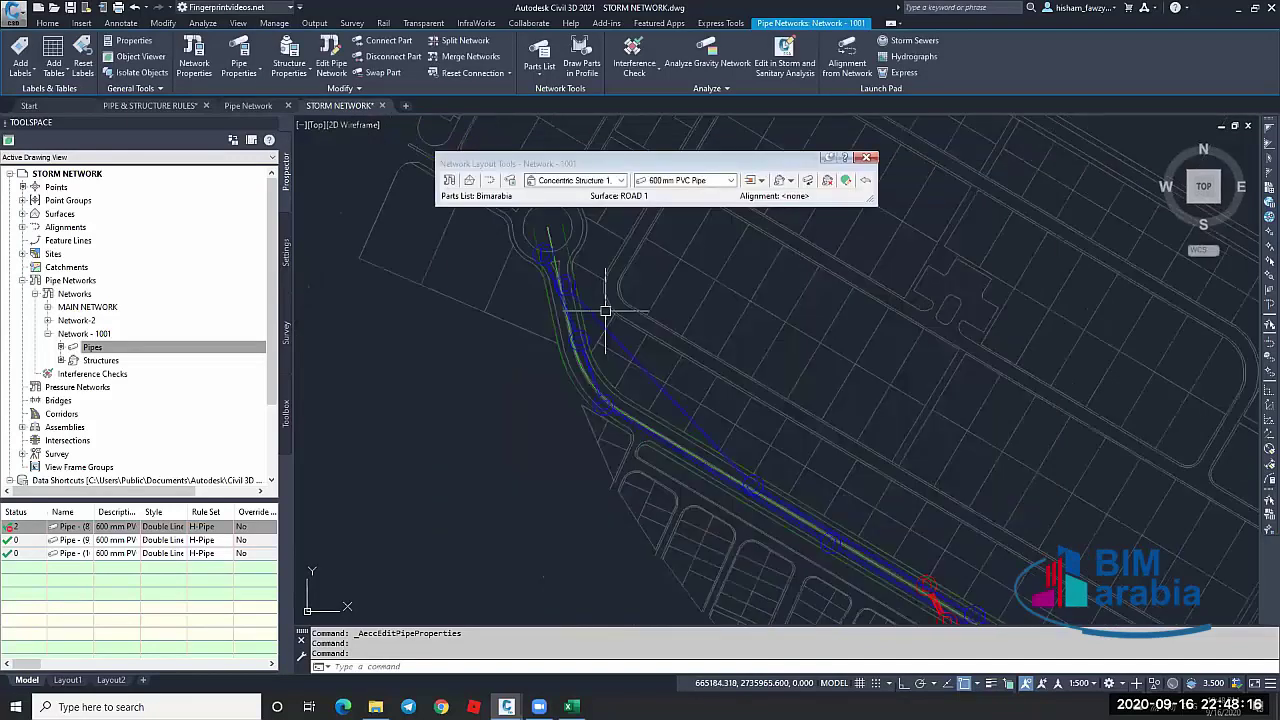
key("Escape")
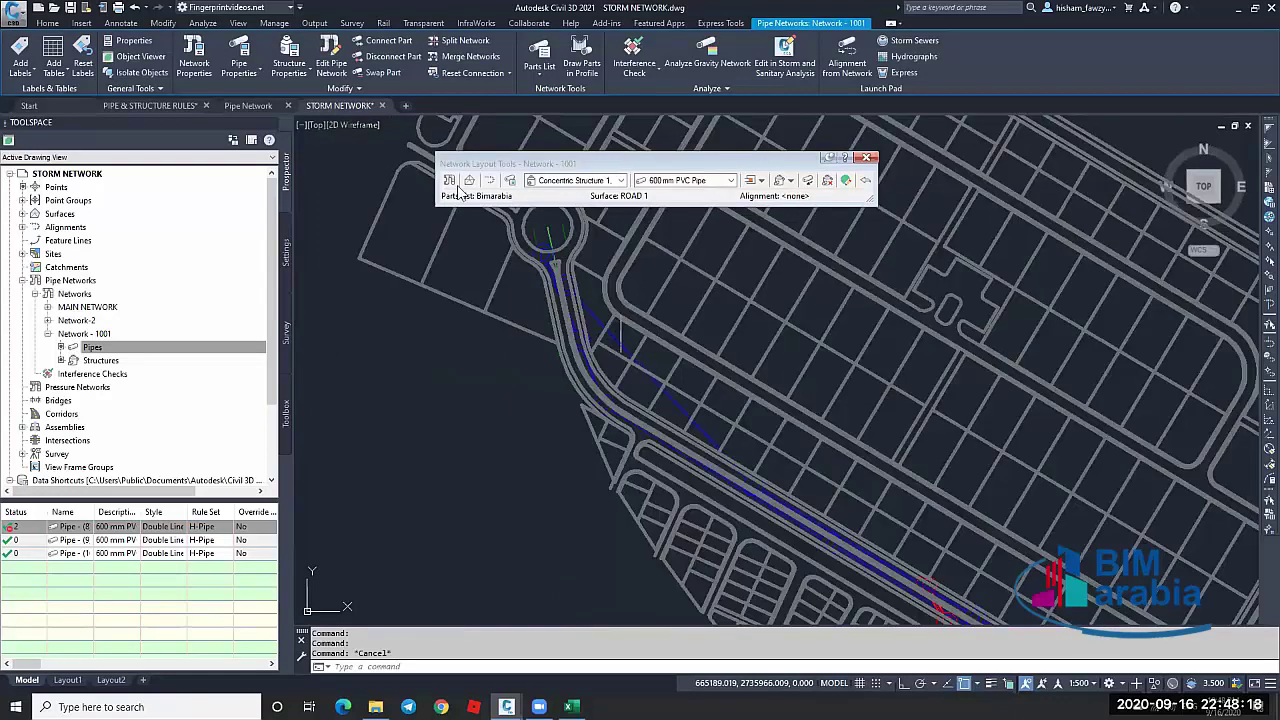
scroll(494, 227, "up", 3)
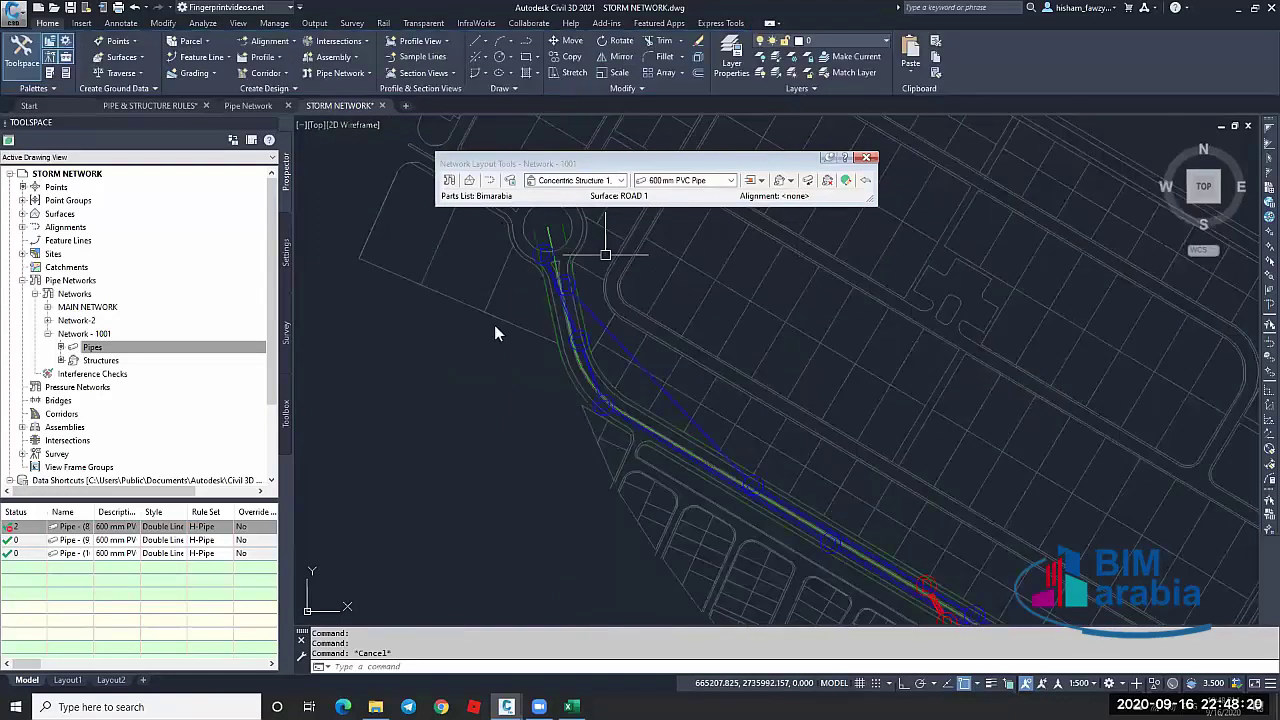
key("Escape")
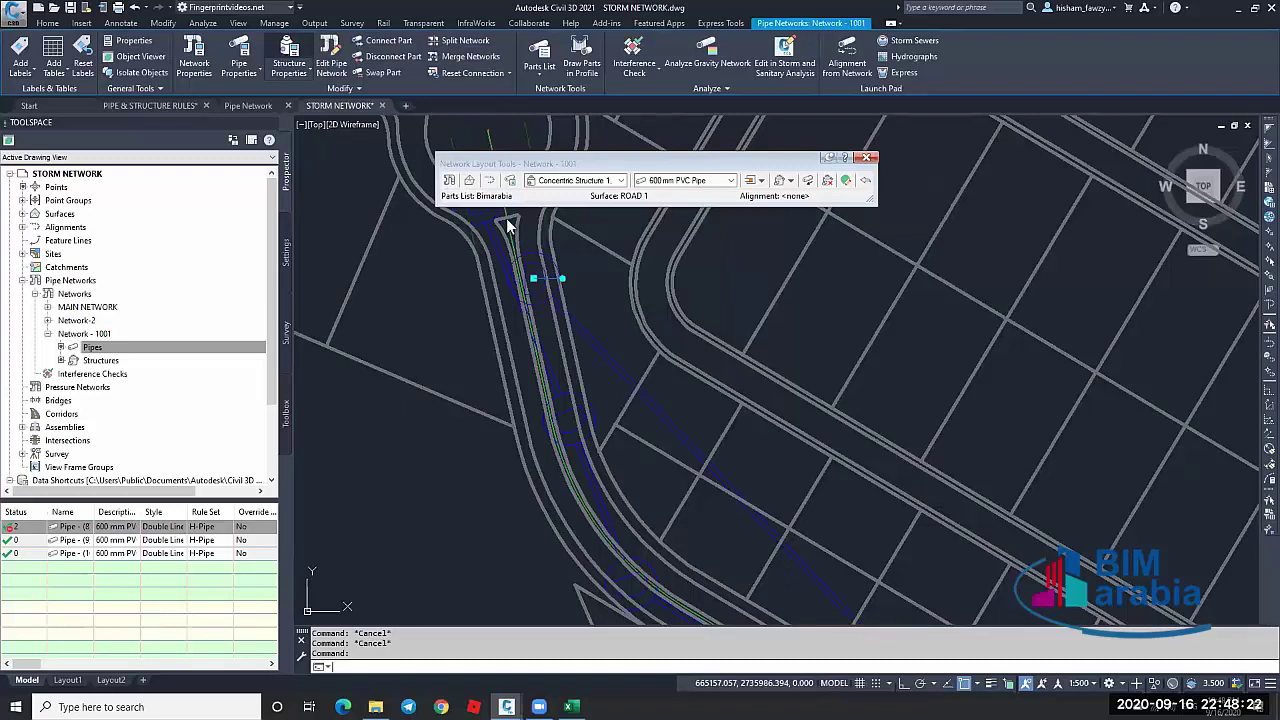
double_click(506, 218)
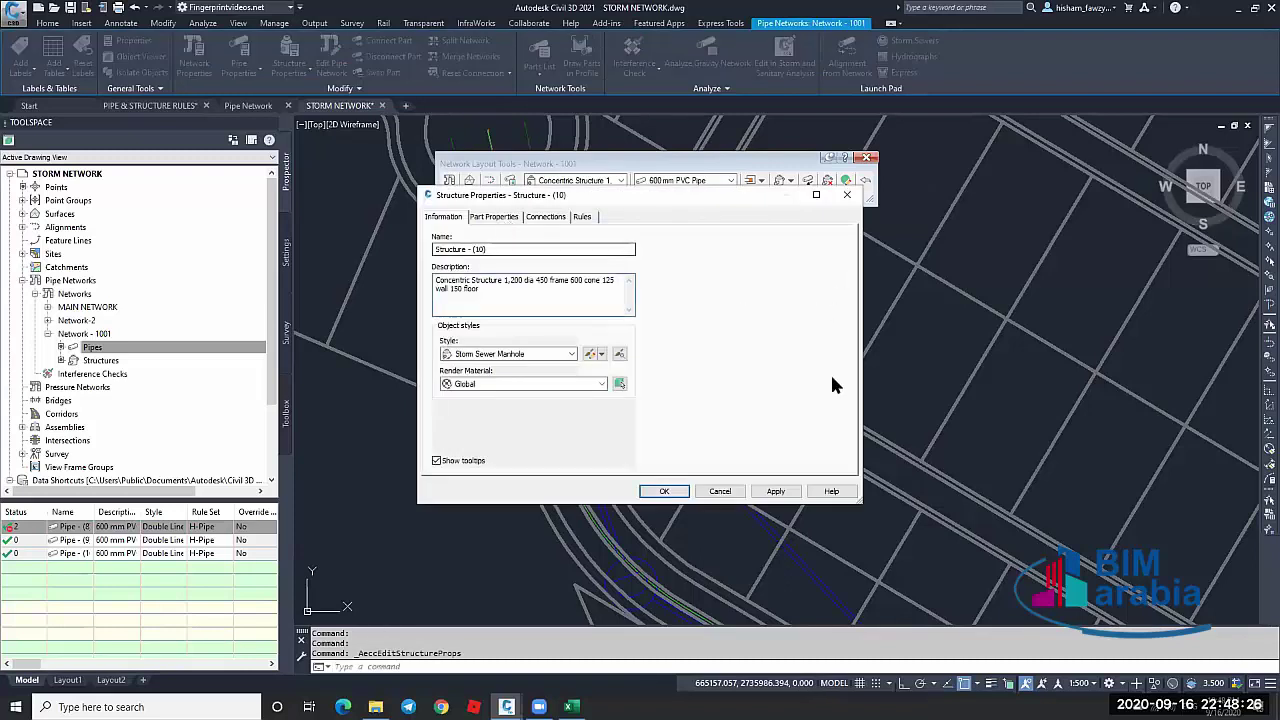
key("ctrl+Tab")
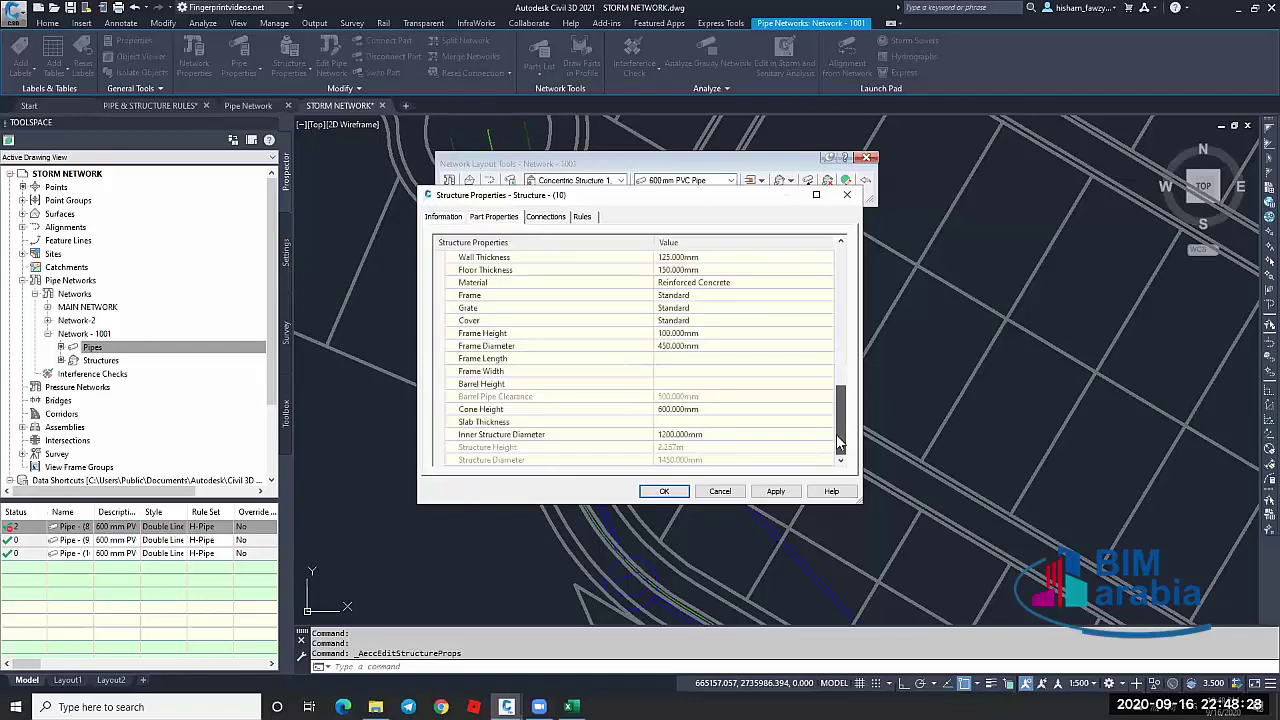
left_click(841, 348)
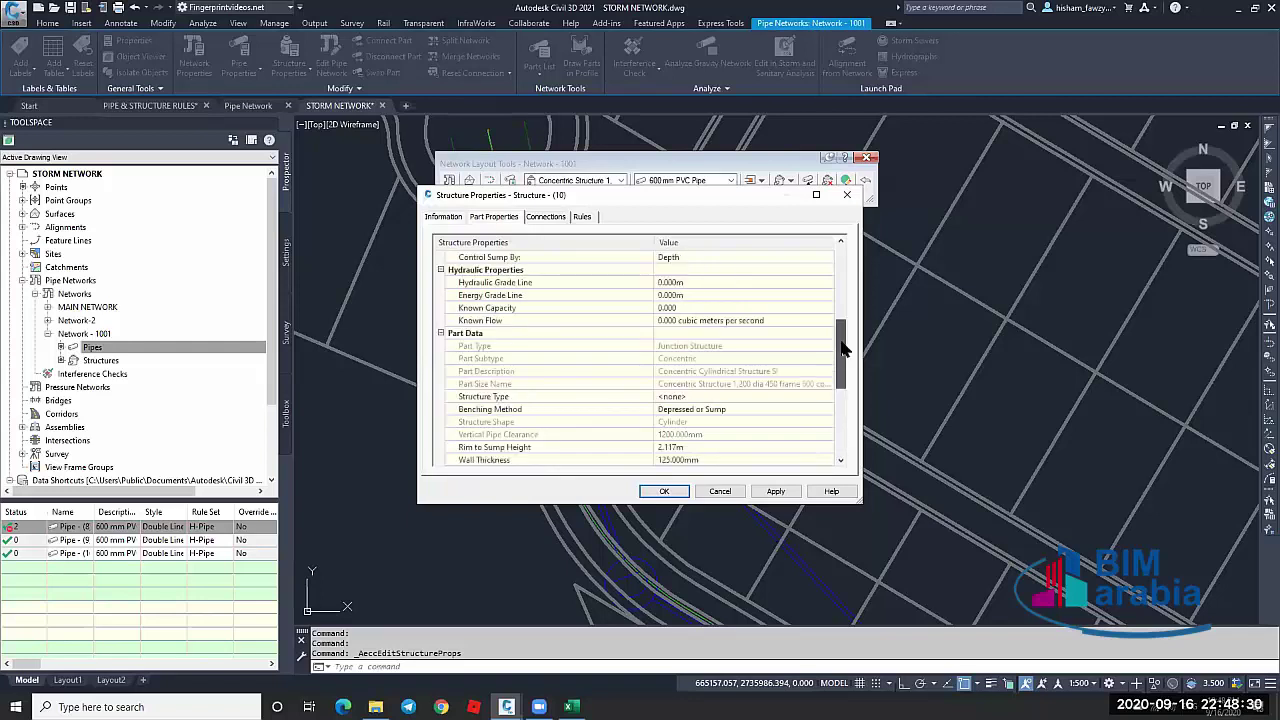
left_click_drag(841, 348, 846, 312)
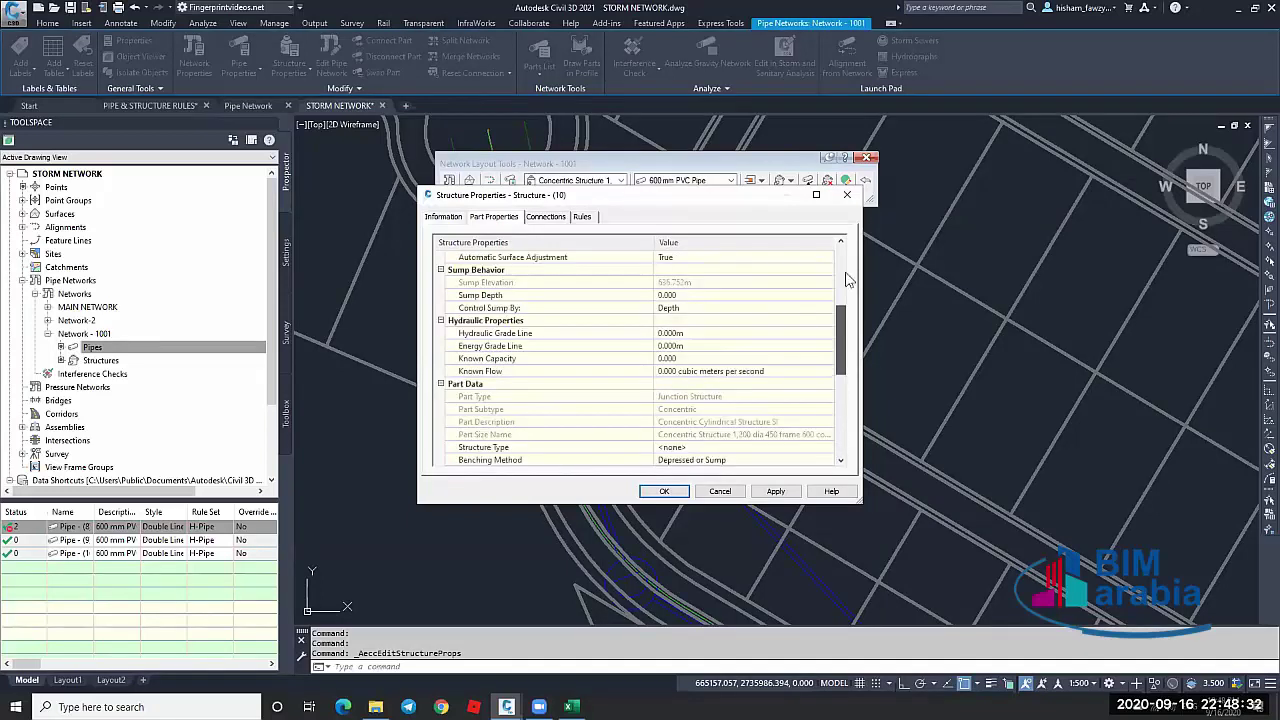
scroll(848, 276, "up", 3)
scroll(850, 262, "up", 2)
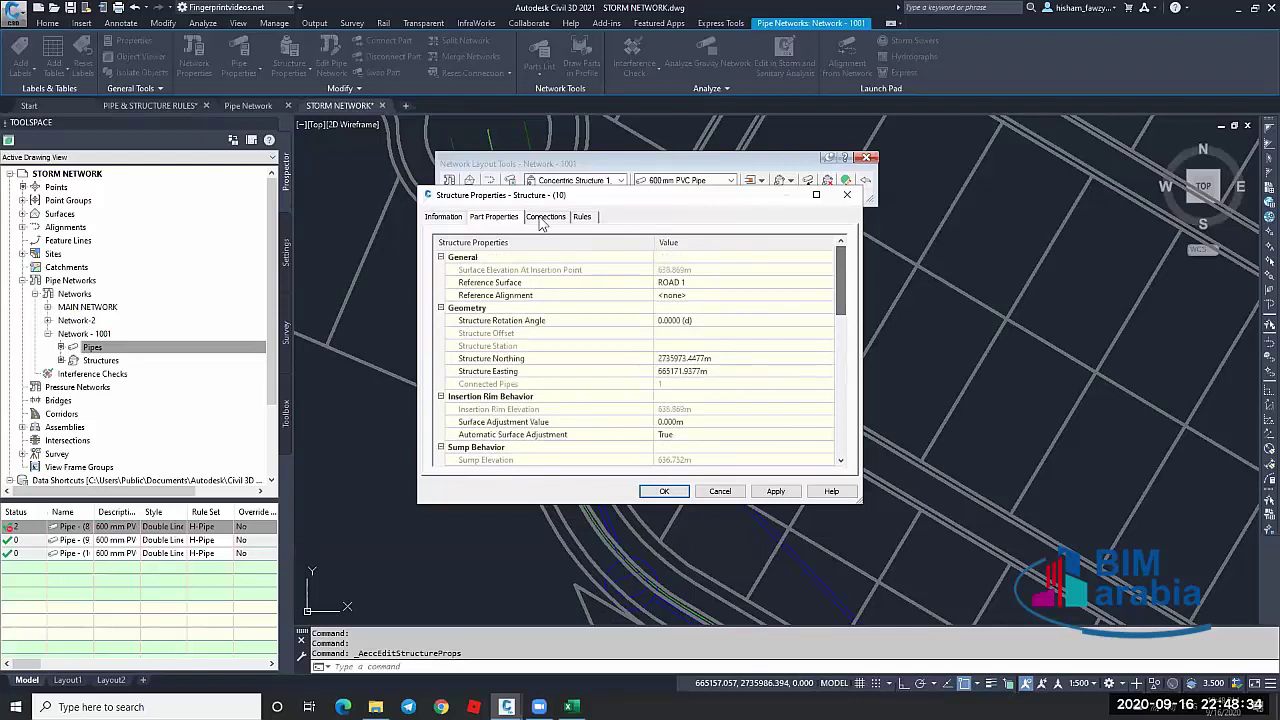
left_click(543, 217)
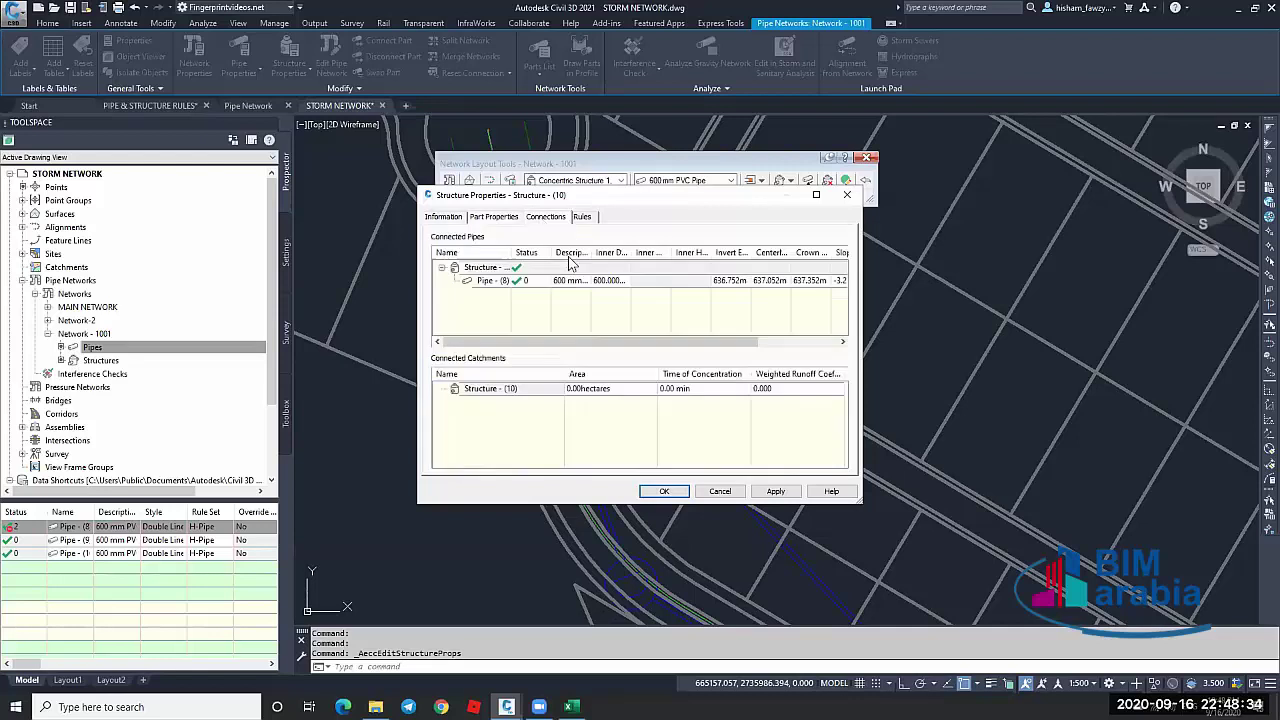
left_click(497, 282)
Inspect Structure - (11)'s connections, comparing Pipe (8) and Pipe (9) inverts, without making changes
key("Escape")
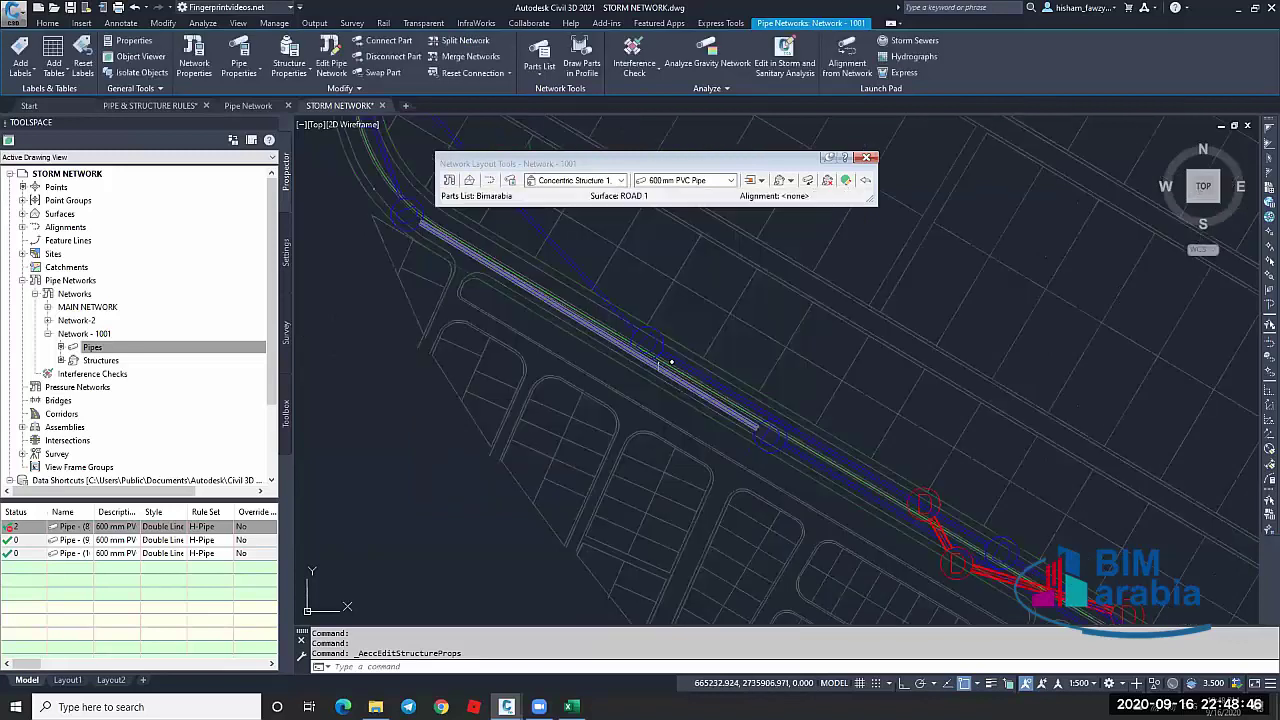
scroll(682, 363, "up", 2)
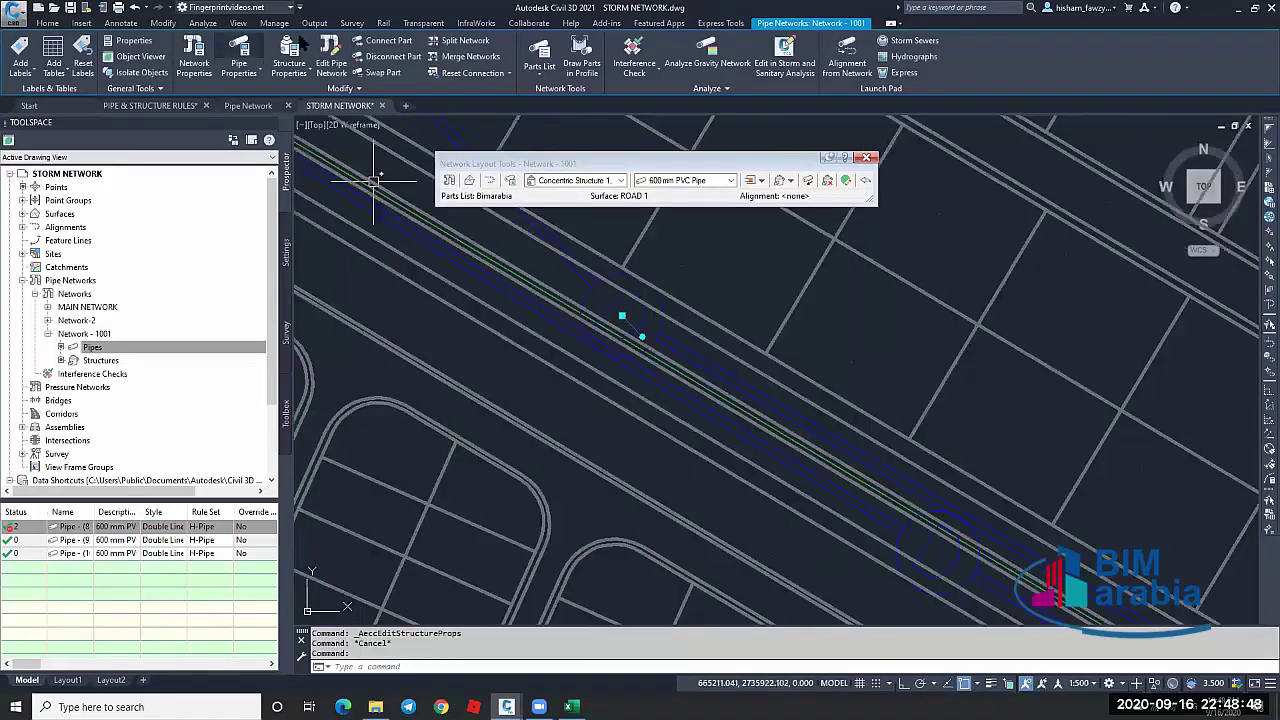
double_click(688, 270)
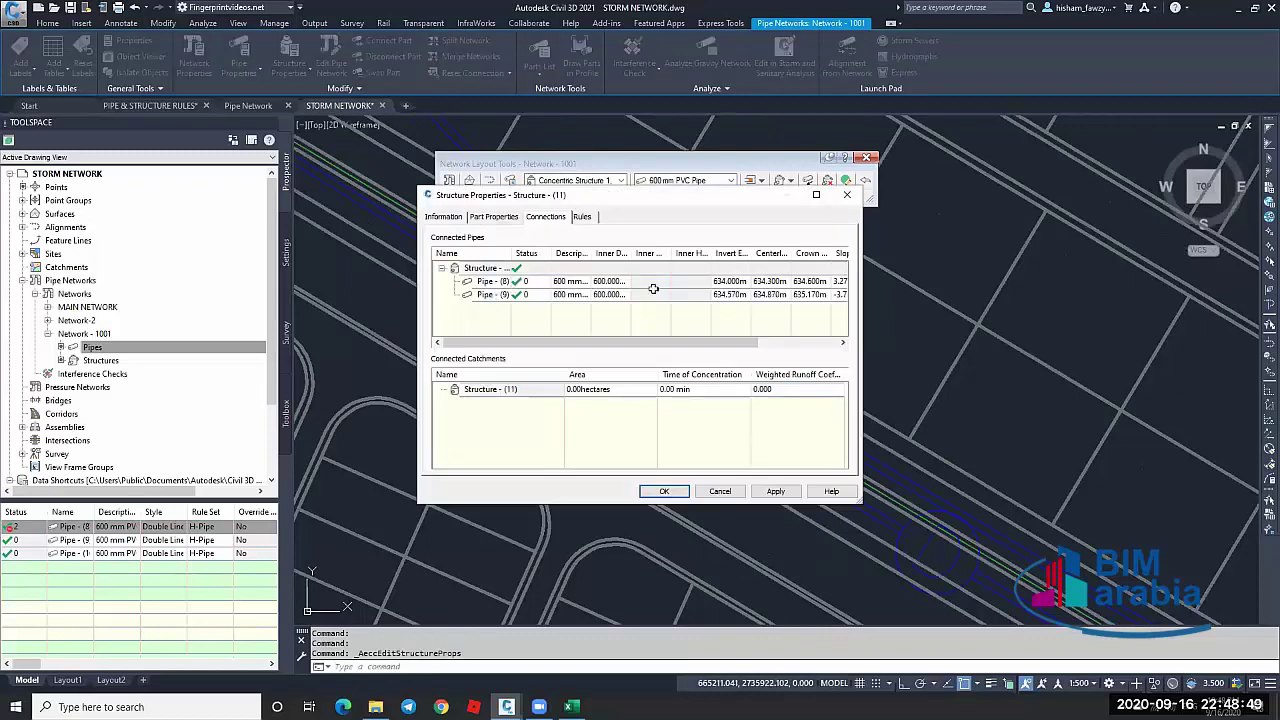
left_click(481, 282)
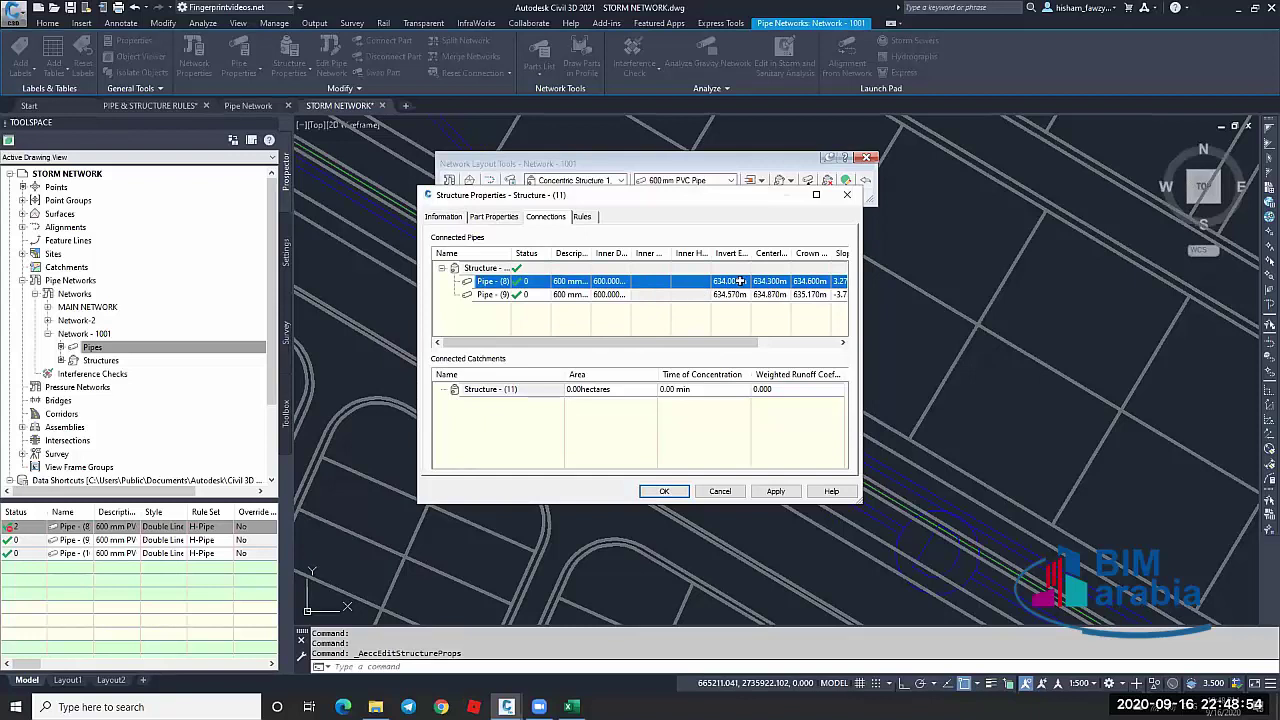
left_click_drag(755, 350, 775, 348)
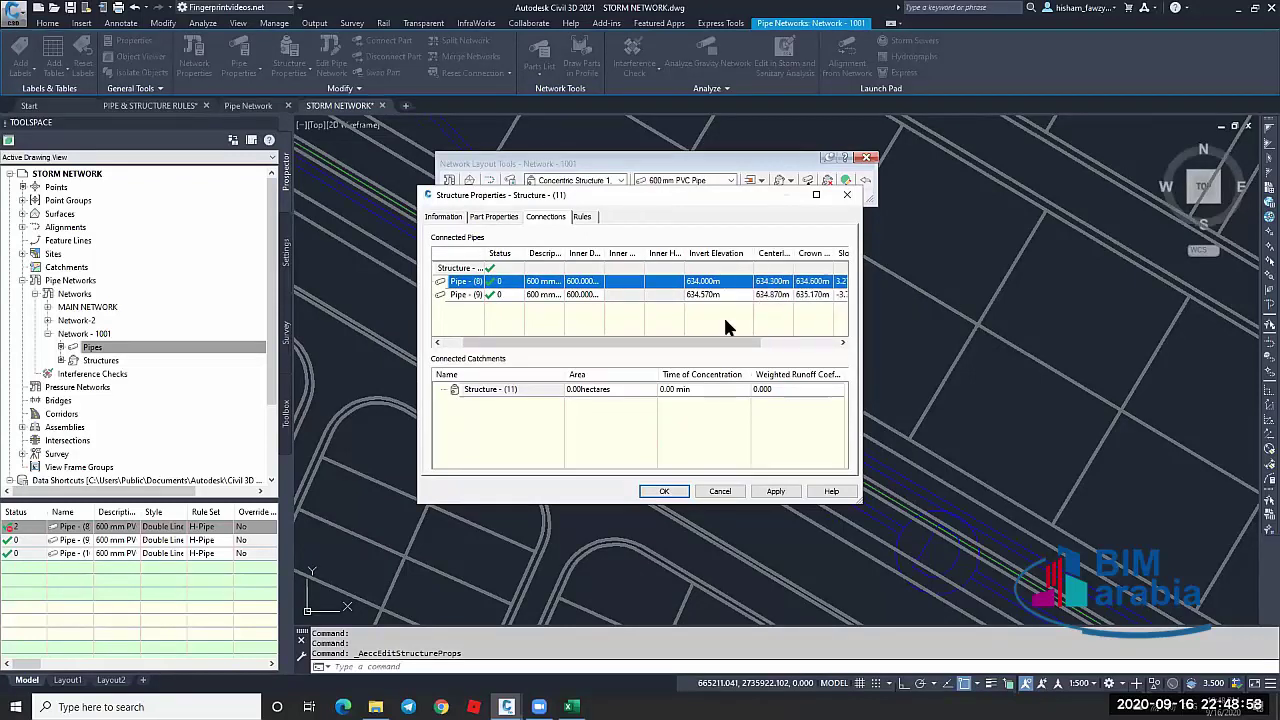
left_click_drag(721, 345, 697, 345)
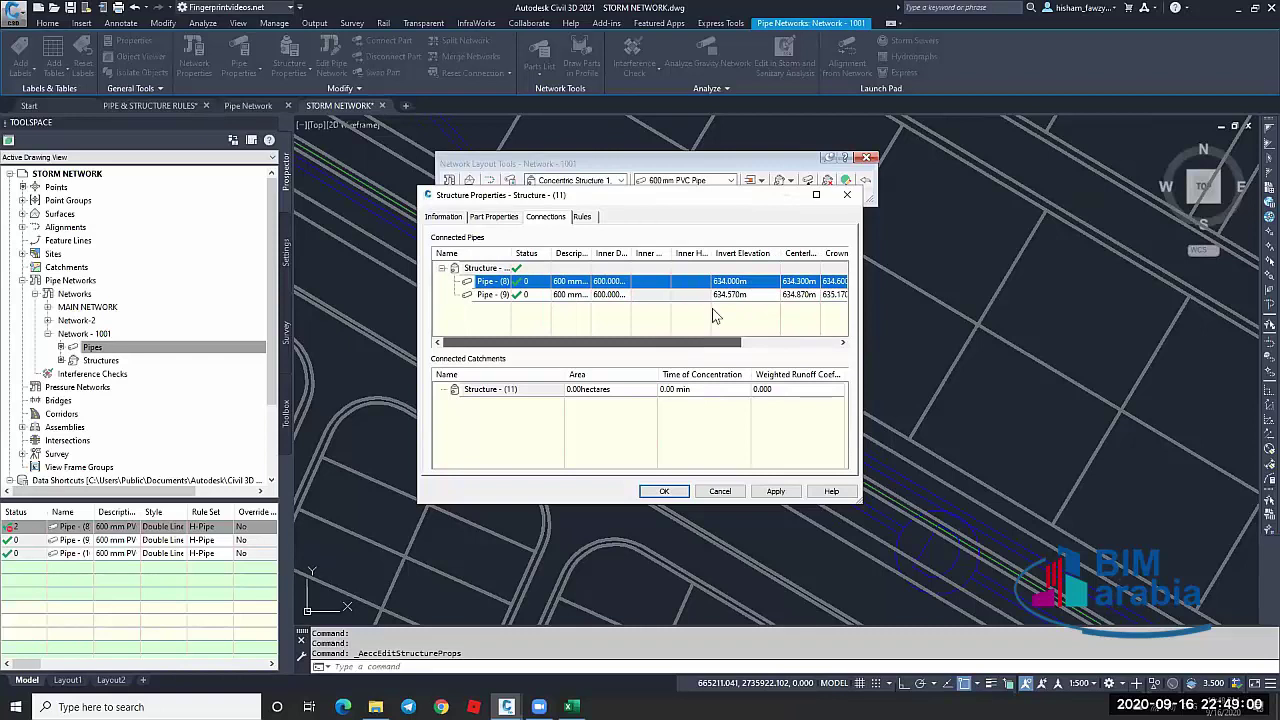
left_click(497, 298)
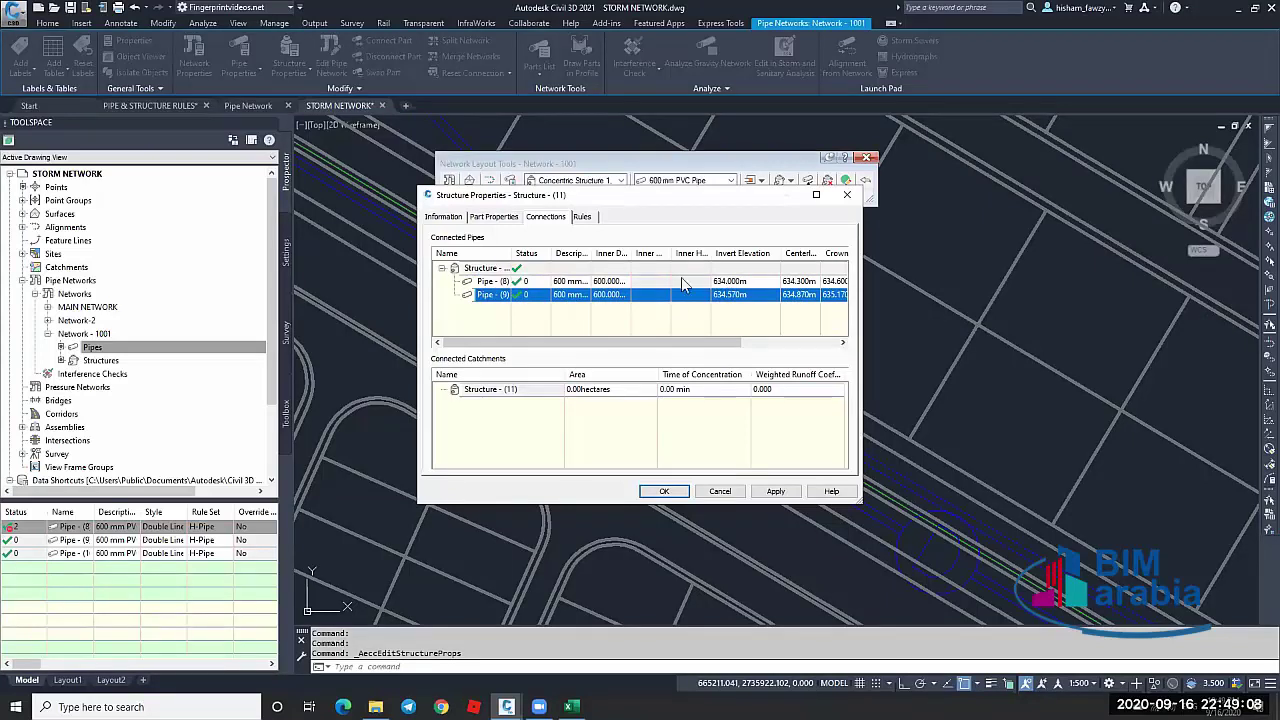
left_click(742, 283)
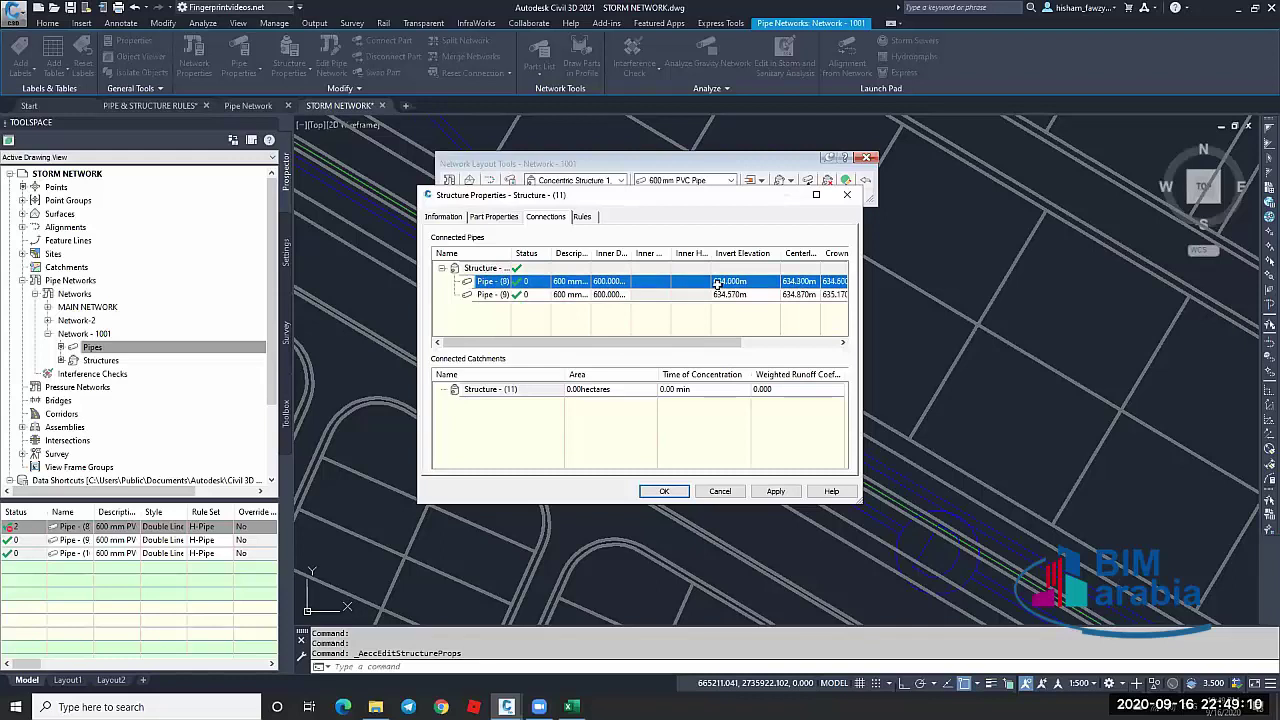
left_click(698, 296)
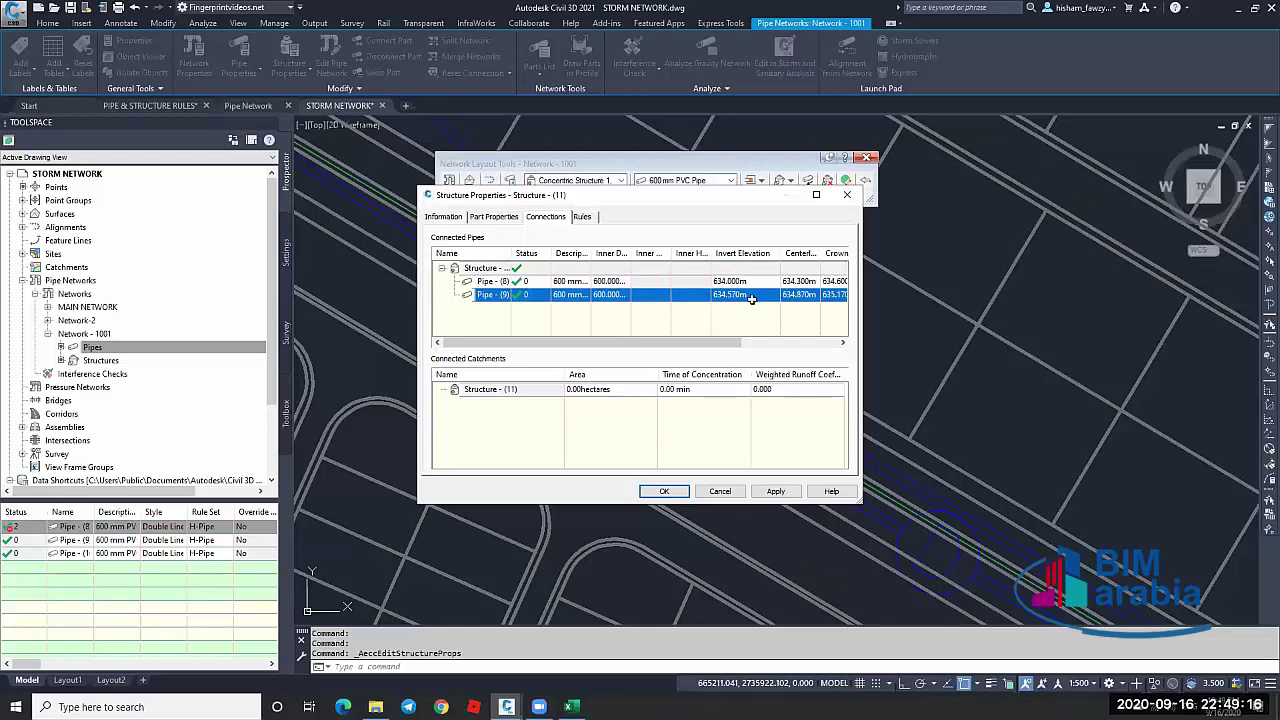
left_click(718, 491)
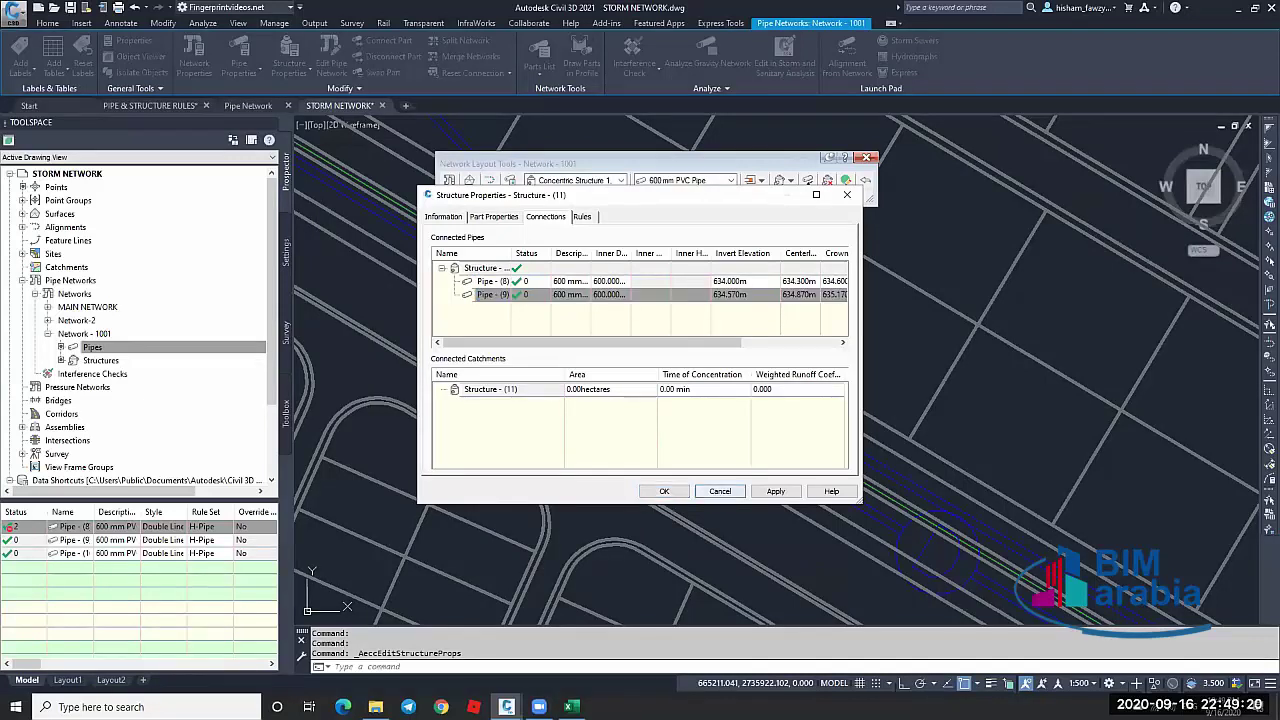
left_click(720, 491)
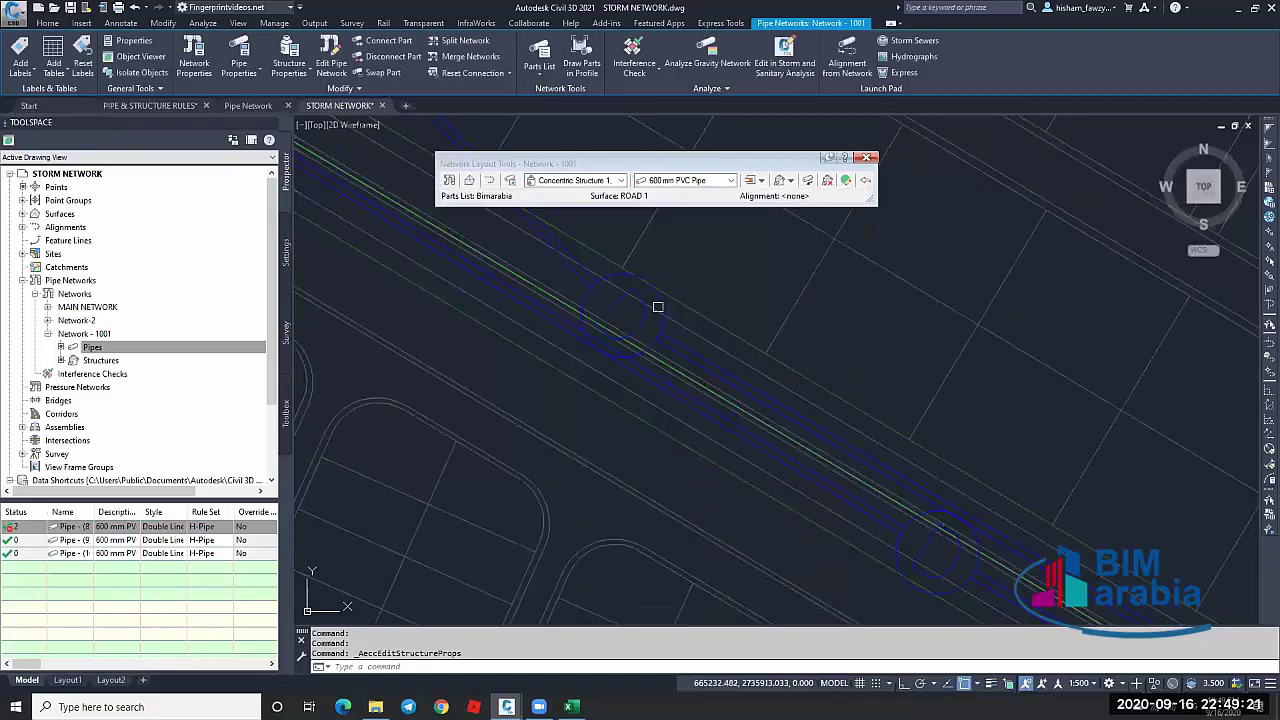
Reapply the design rules to the network part with Modify > Apply Rules
scroll(450, 230, "up", 2)
left_click(340, 88)
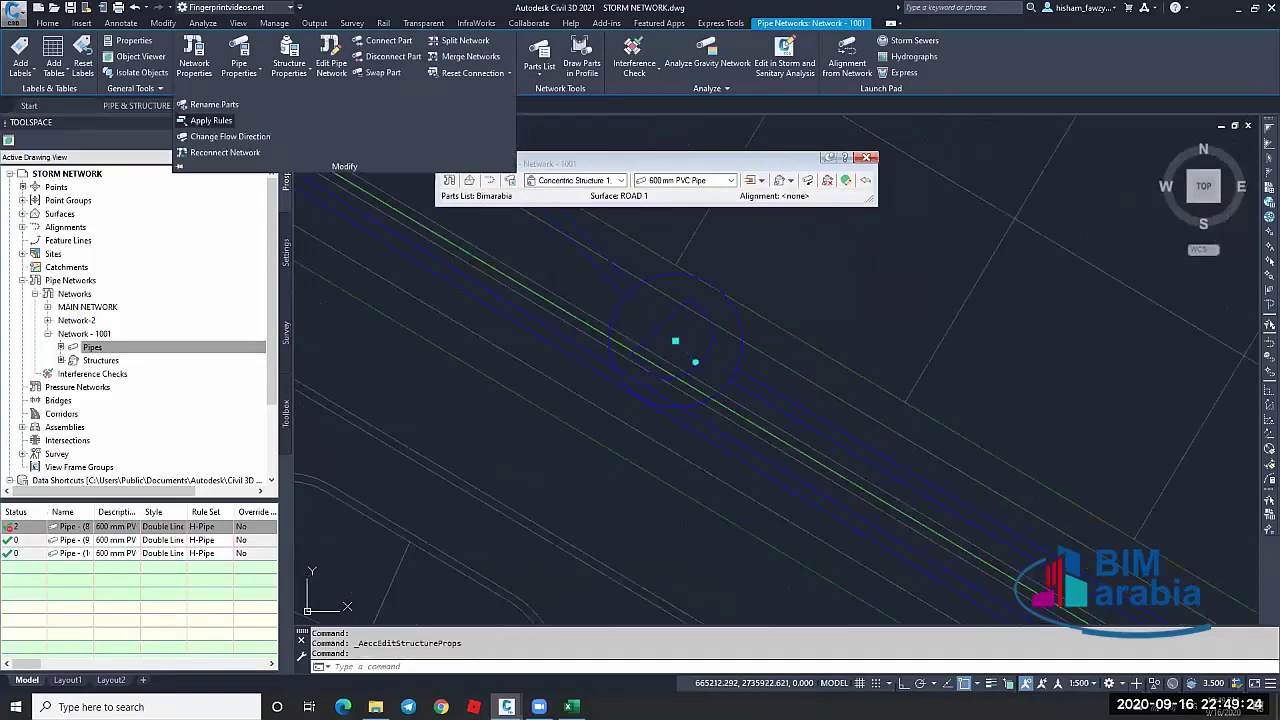
left_click(210, 120)
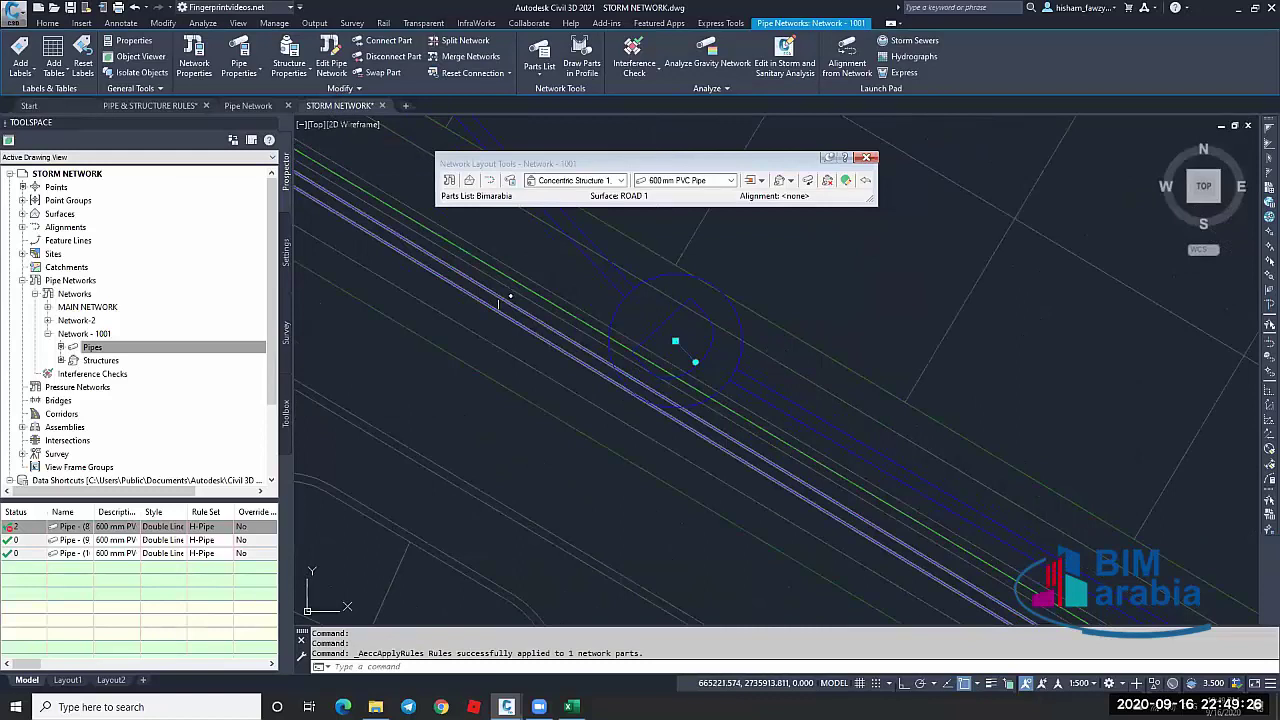
Open the picked structure's properties and dismiss them without changes
scroll(710, 415, "down", 3)
scroll(710, 410, "up", 2)
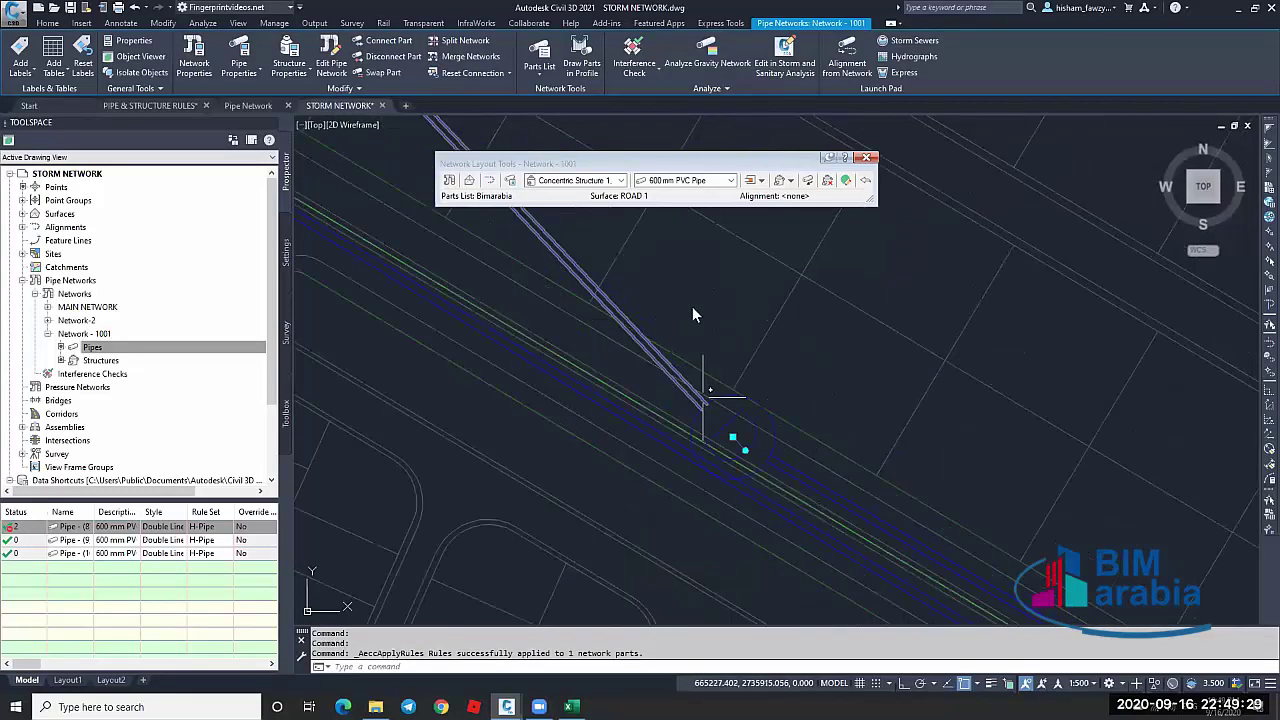
double_click(737, 441)
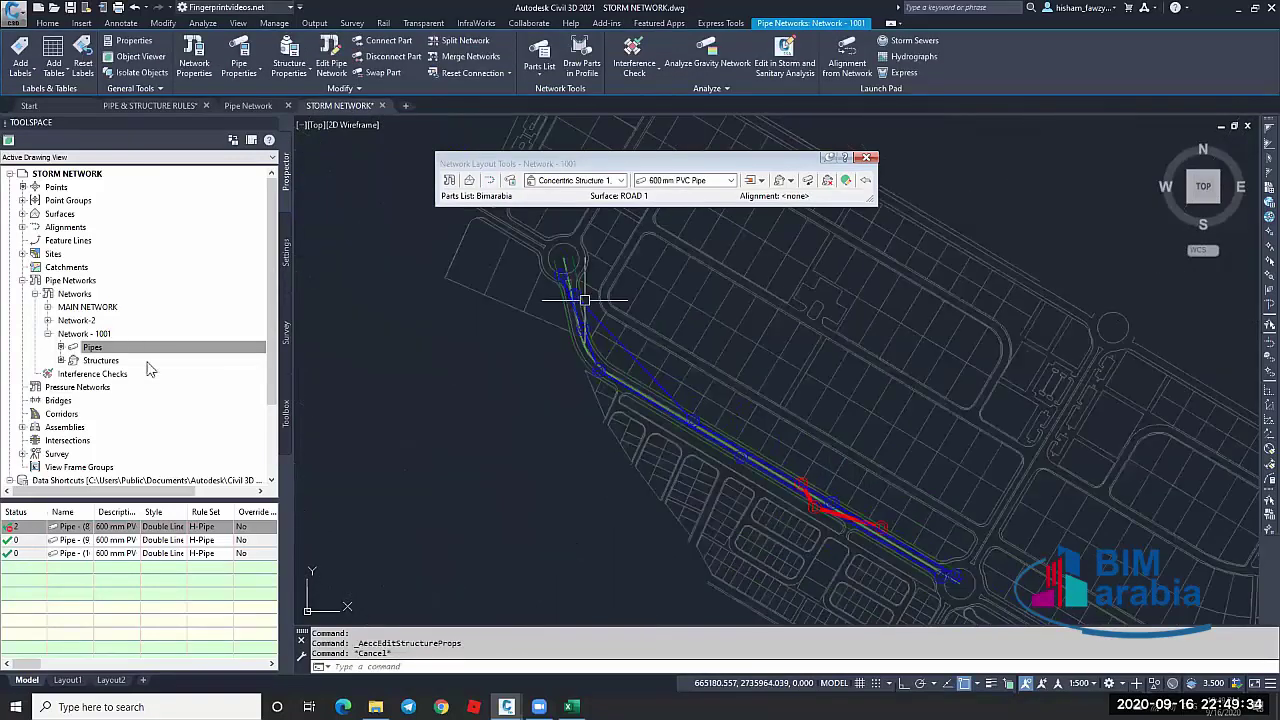
key("Escape")
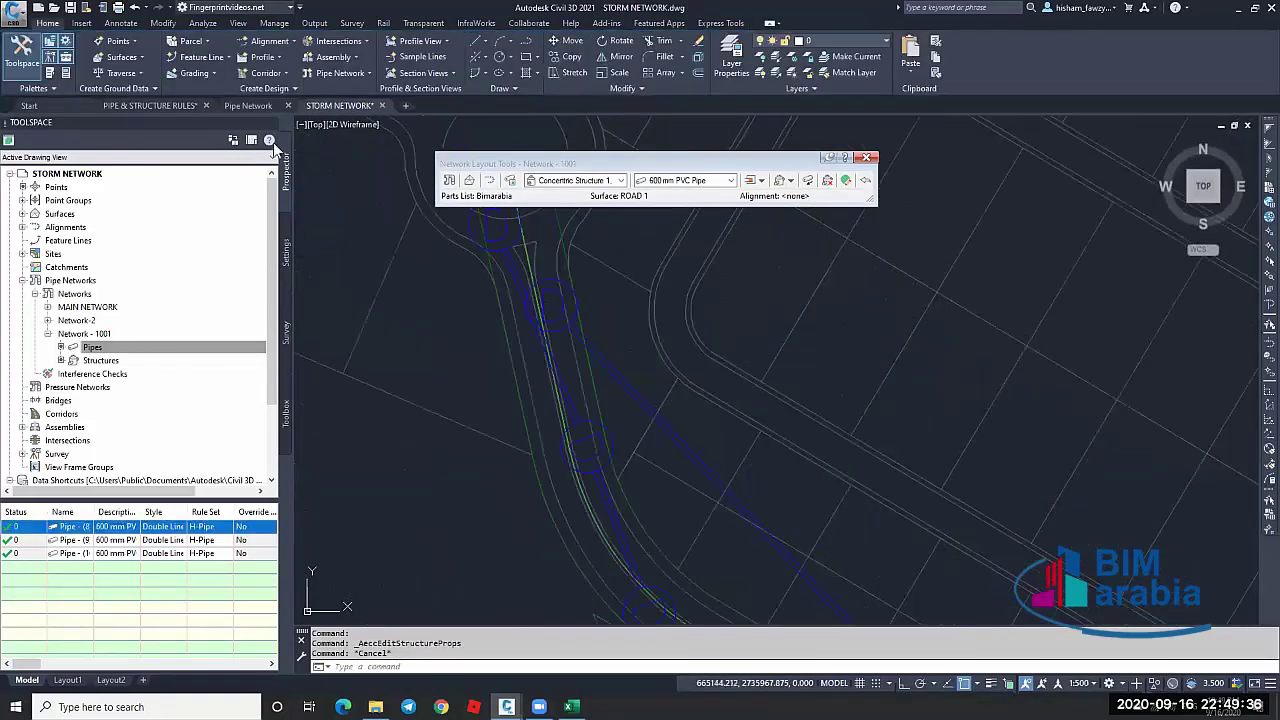
Apply Rules along Network - 1001's run from the up-slope pipe, updating 7 parts
left_click(84, 333)
left_click(300, 88)
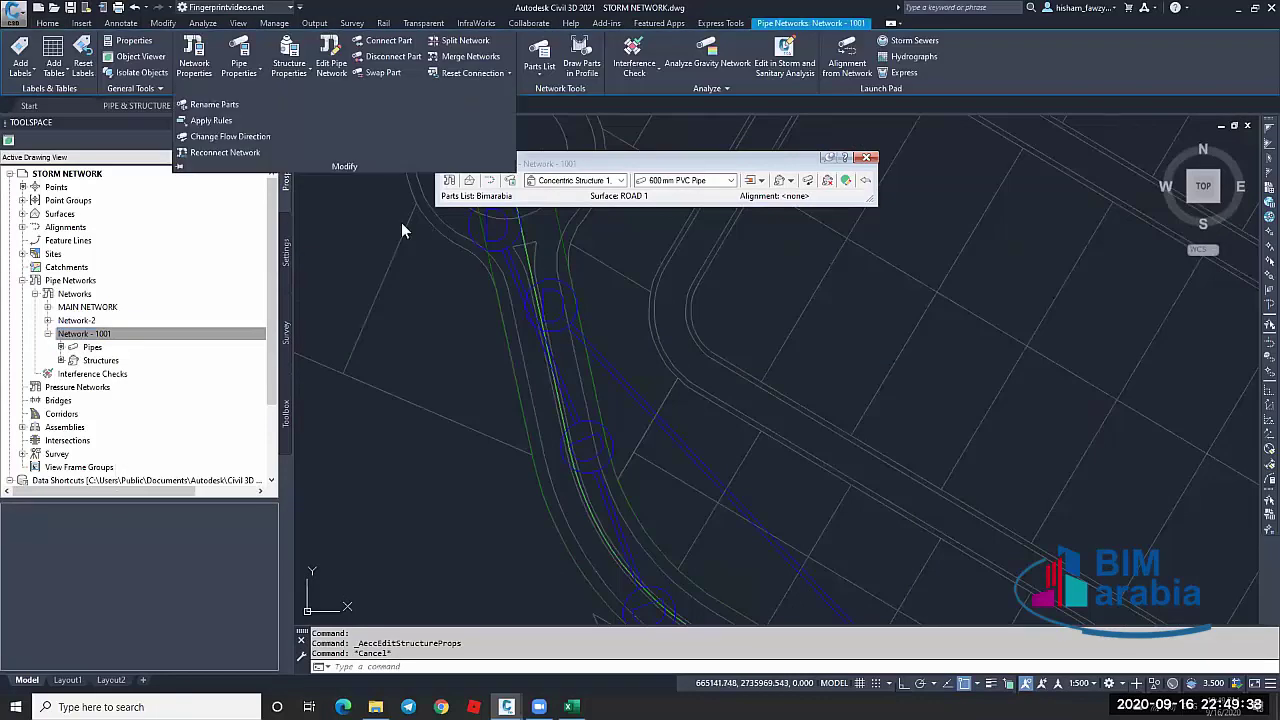
left_click(211, 120)
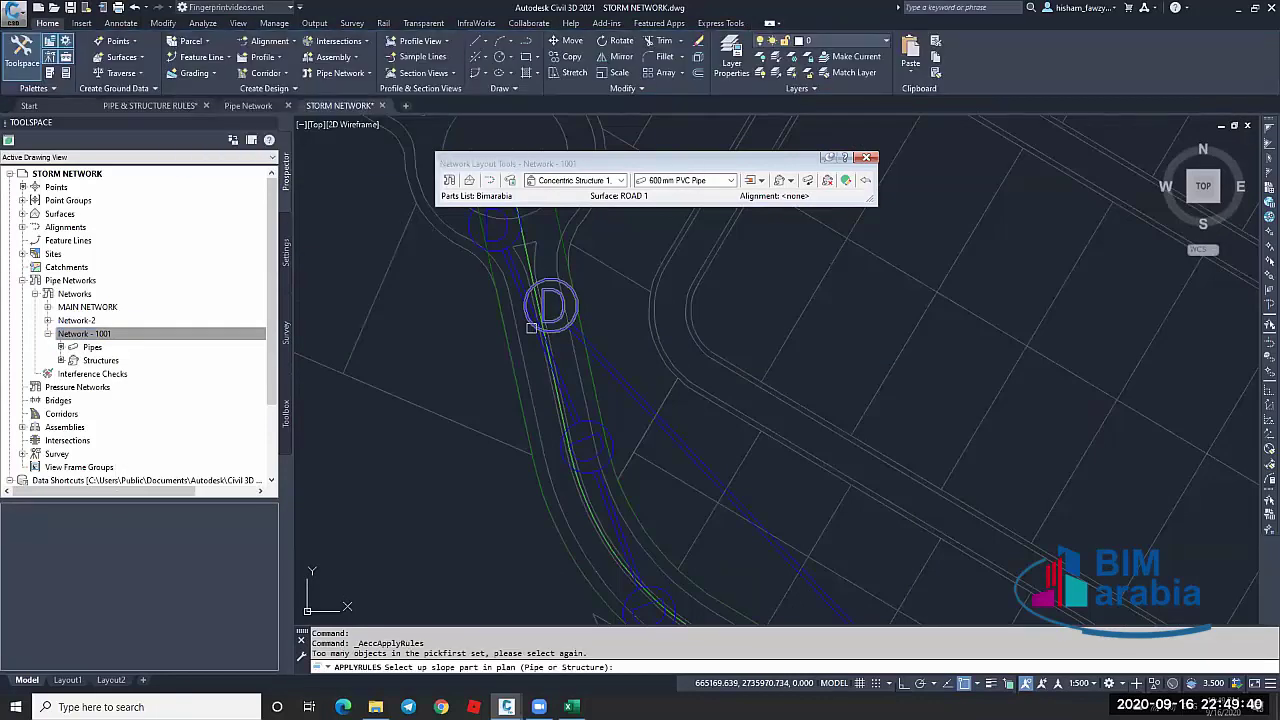
left_click(531, 327)
scroll(531, 327, "down", 5)
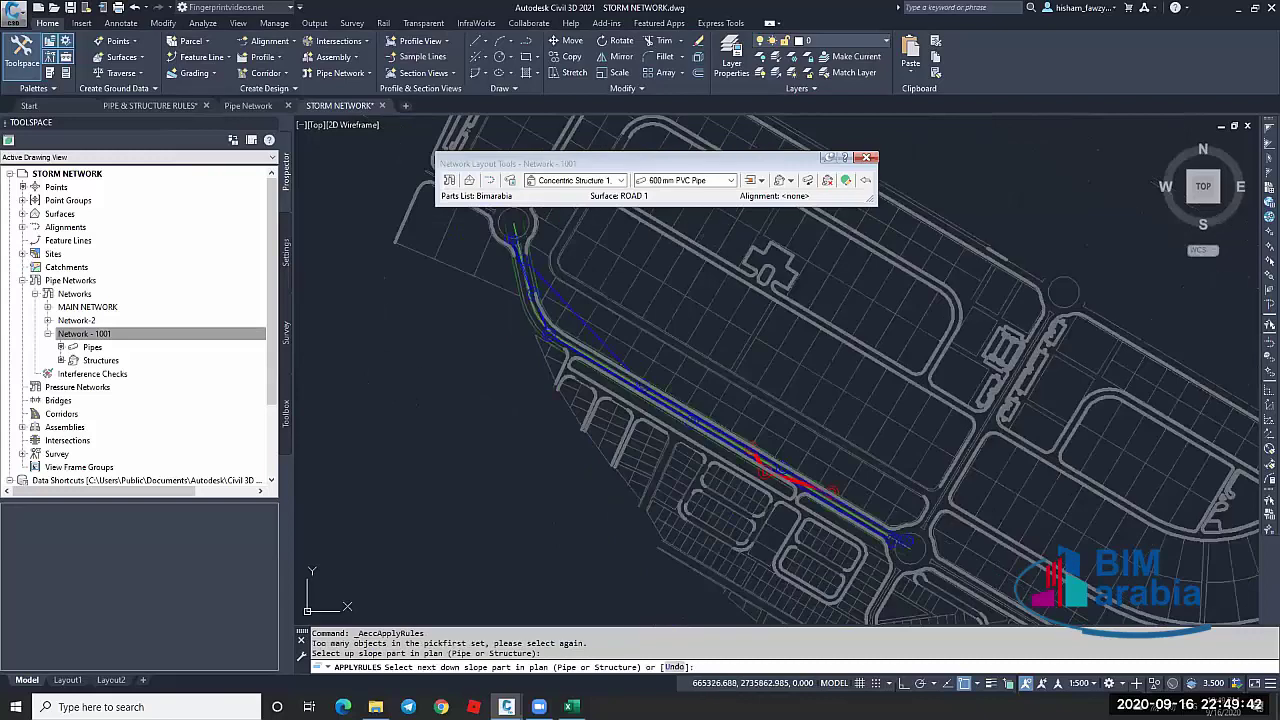
scroll(904, 541, "up", 2)
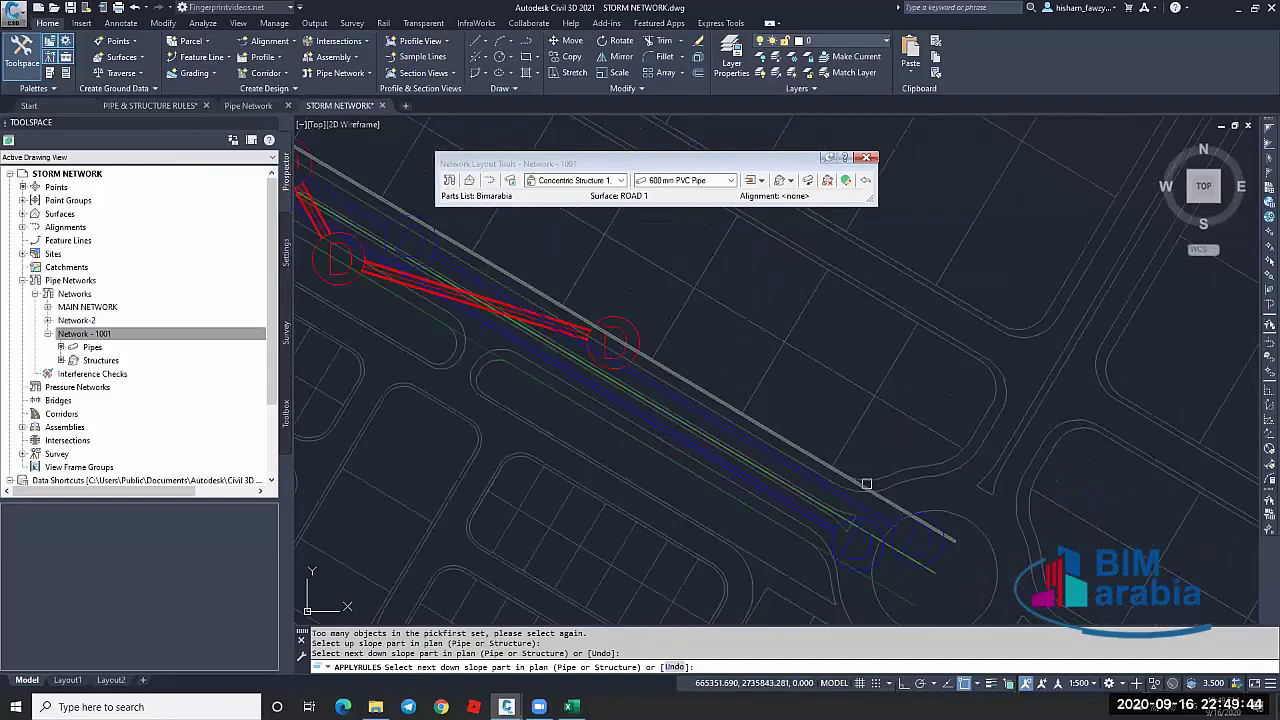
key("Return")
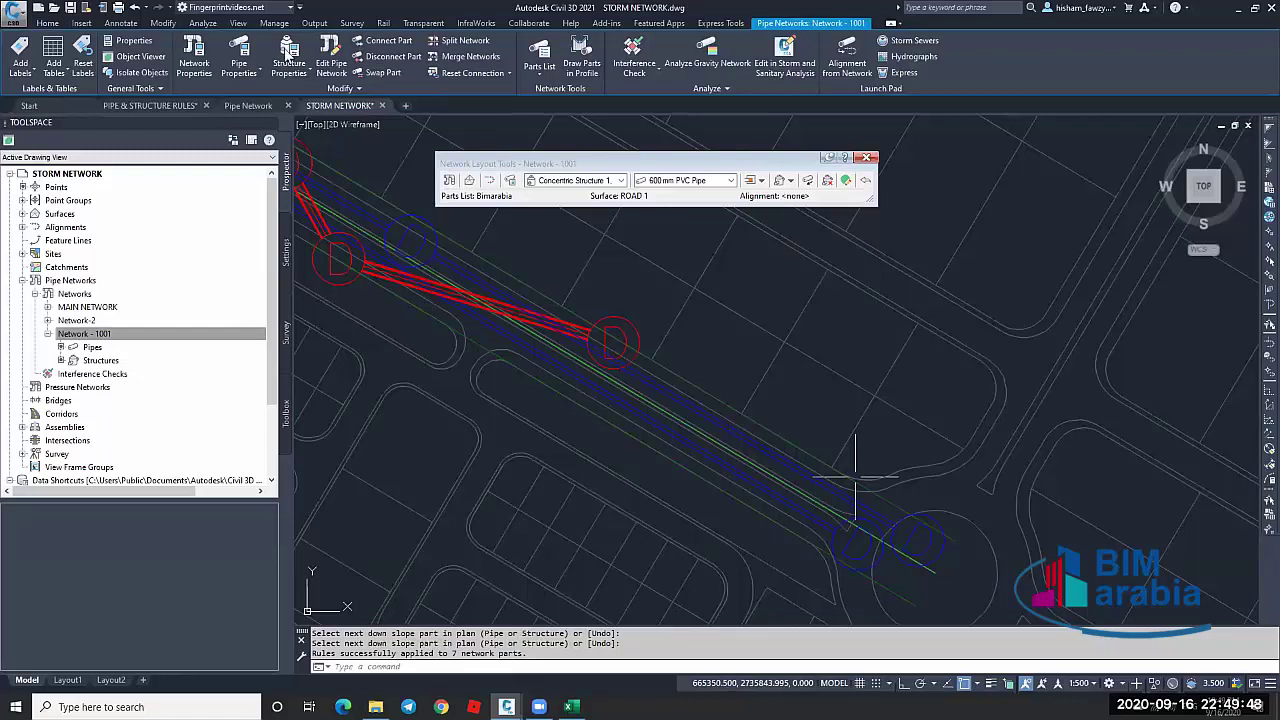
key("Escape")
middle_click_drag(857, 460, 735, 370)
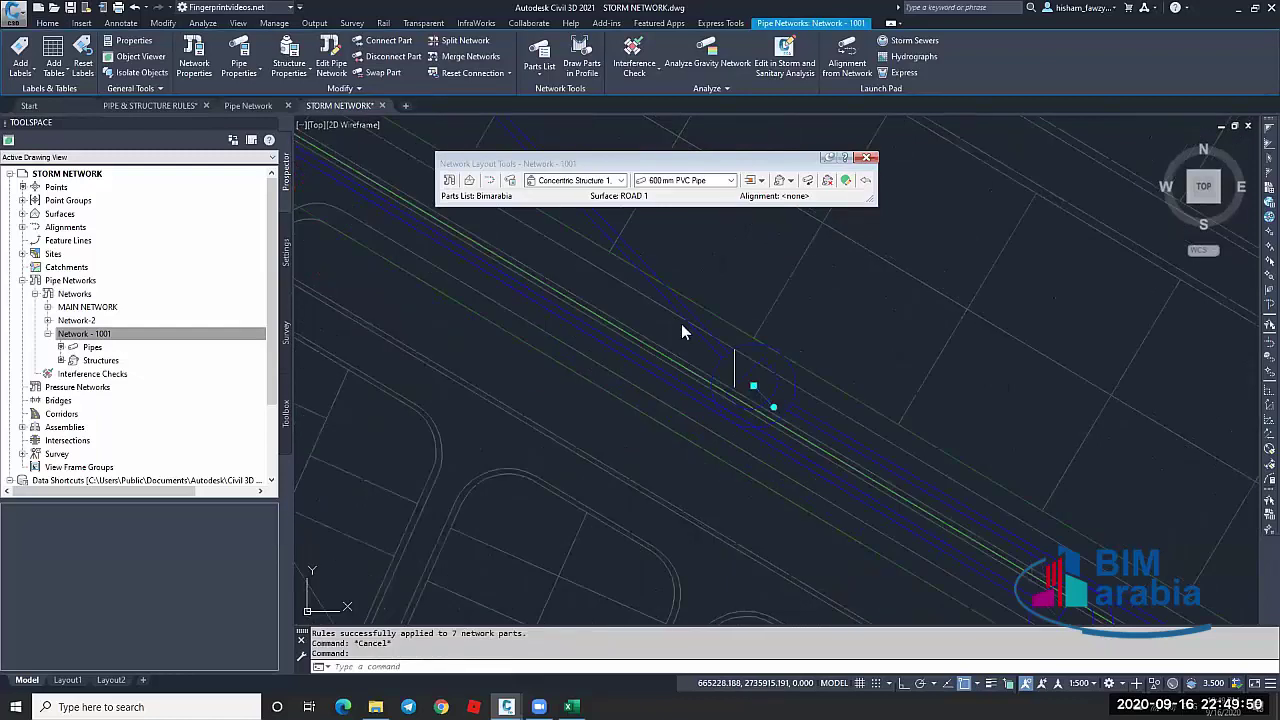
Confirm Pipes (8) and (9) connected to Structure (11) both sit at 634.570m invert
double_click(684, 325)
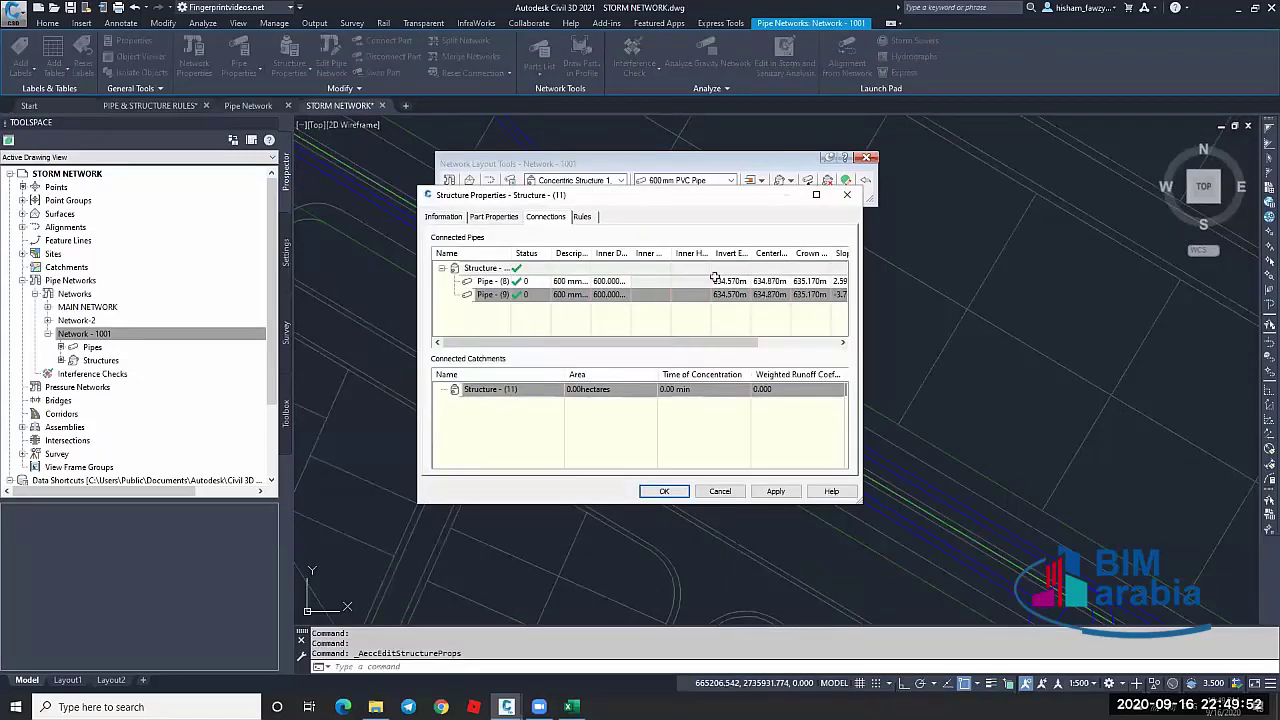
left_click(716, 281)
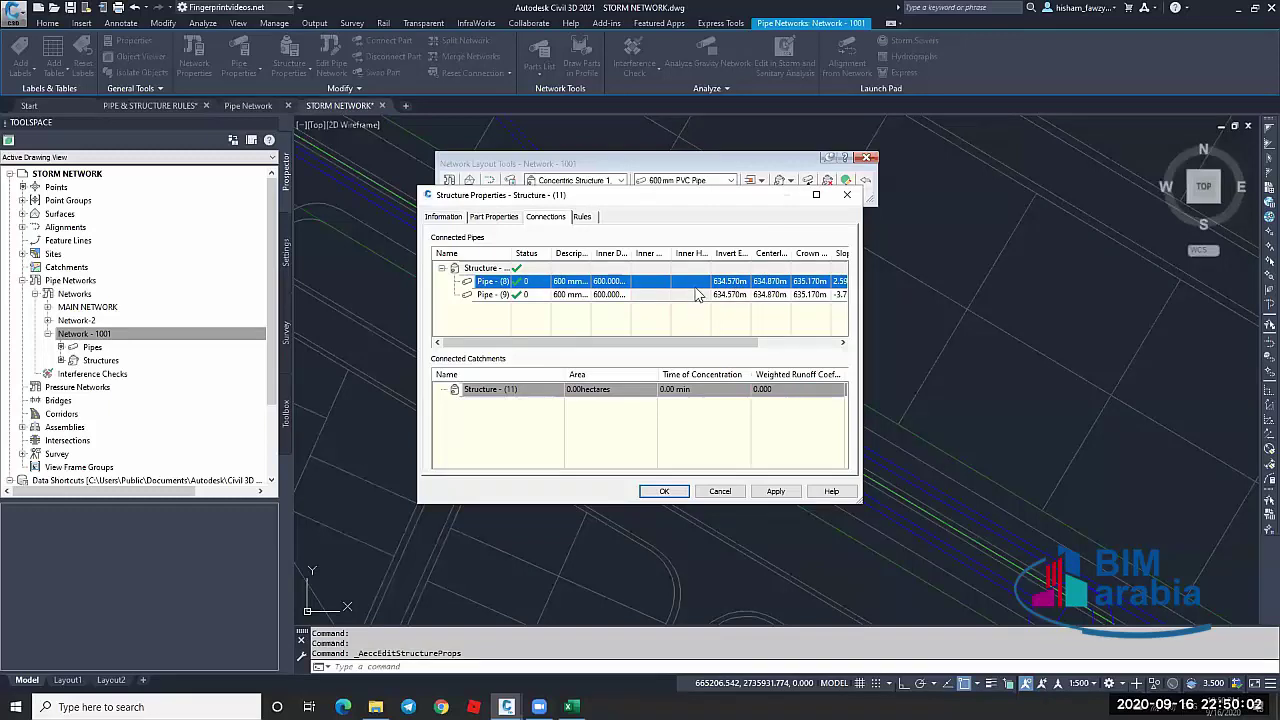
left_click(697, 295)
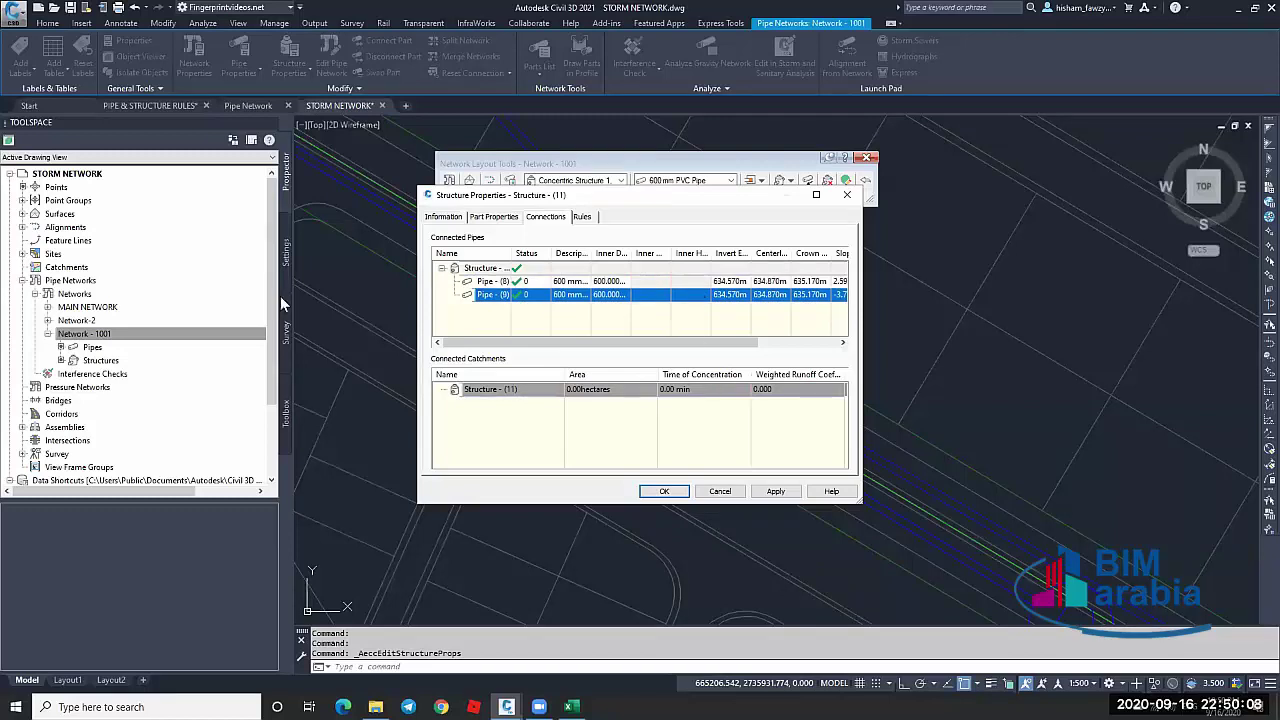
key("Escape")
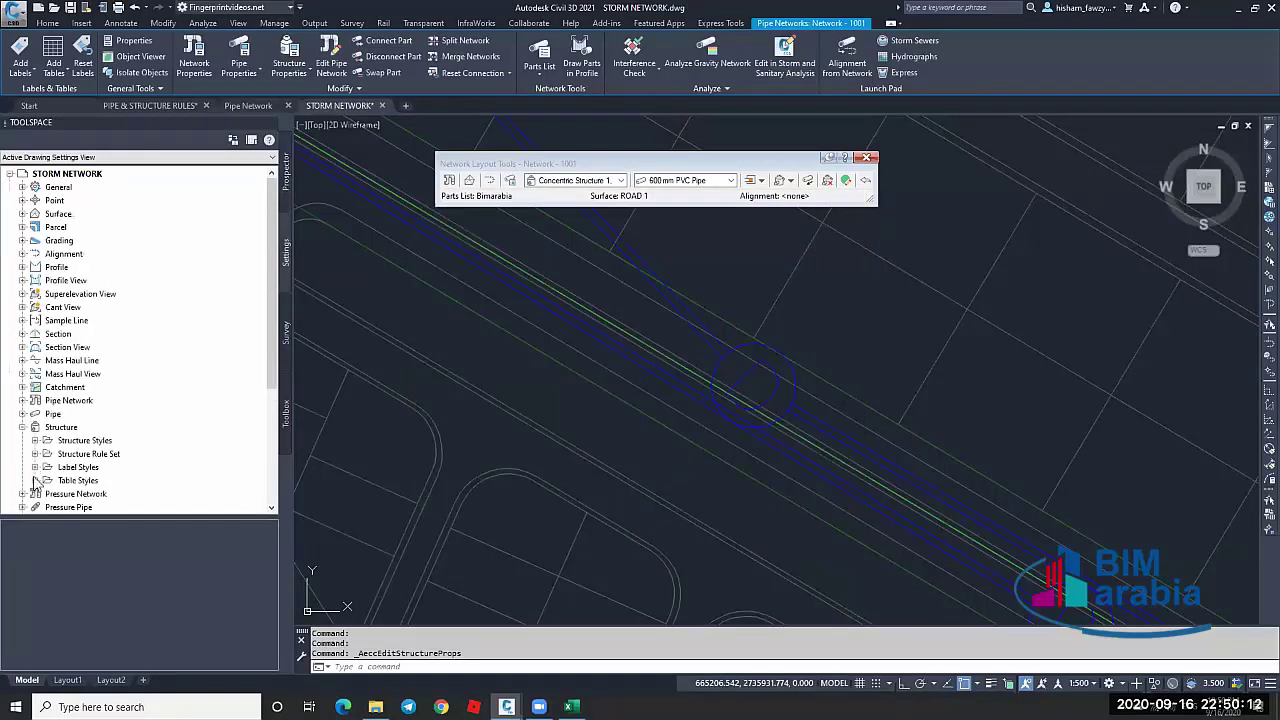
Add the Pipe Drop Across Structure rule to the H-Structure Rules set
double_click(105, 455)
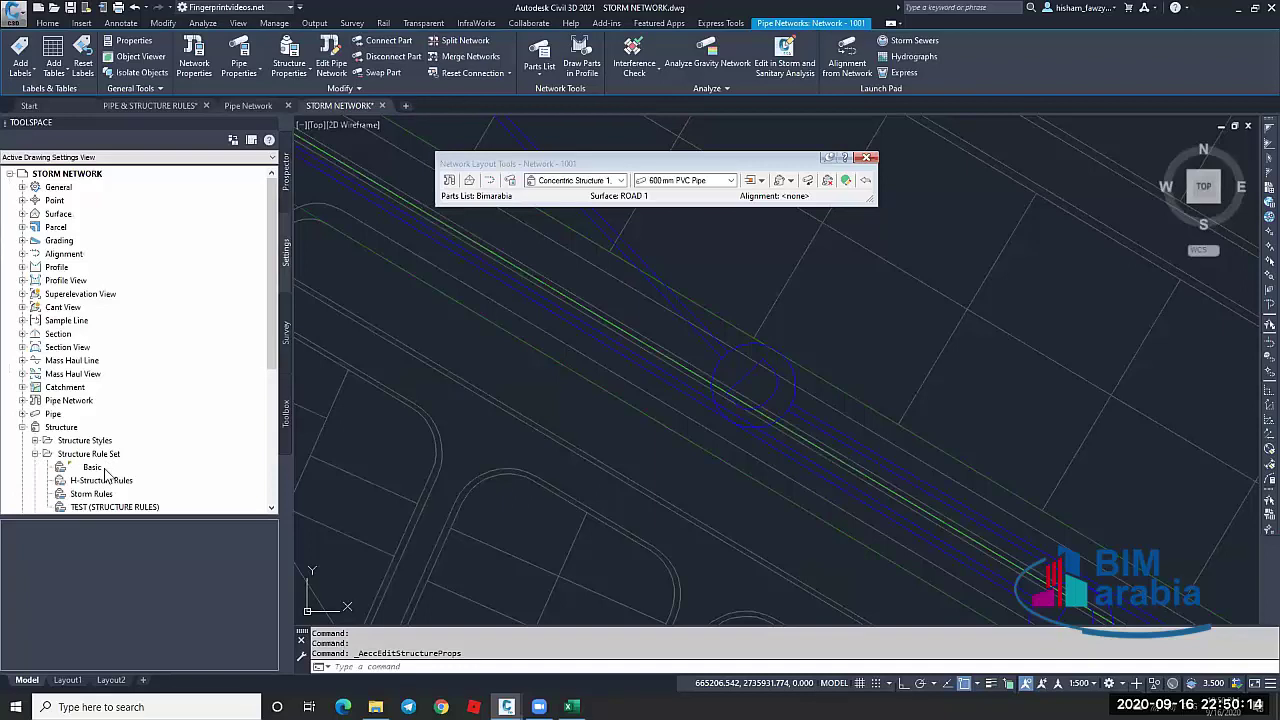
left_click(462, 243)
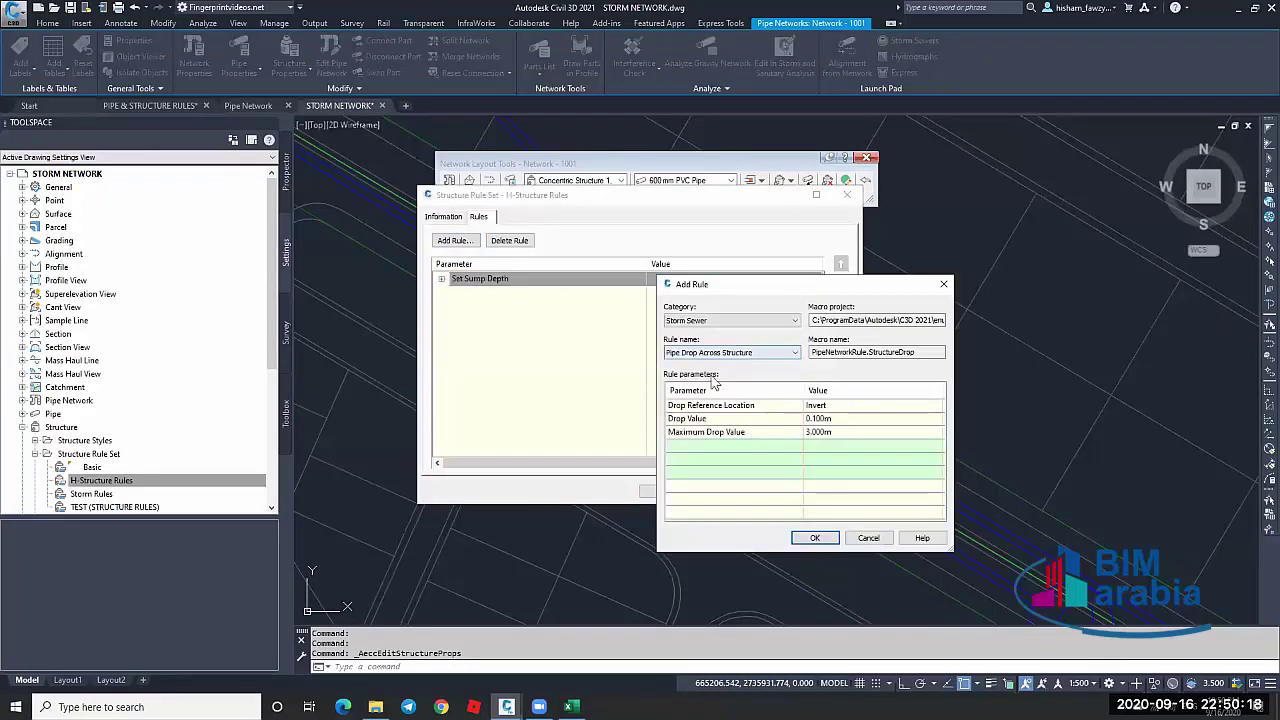
left_click(730, 353)
left_click(813, 537)
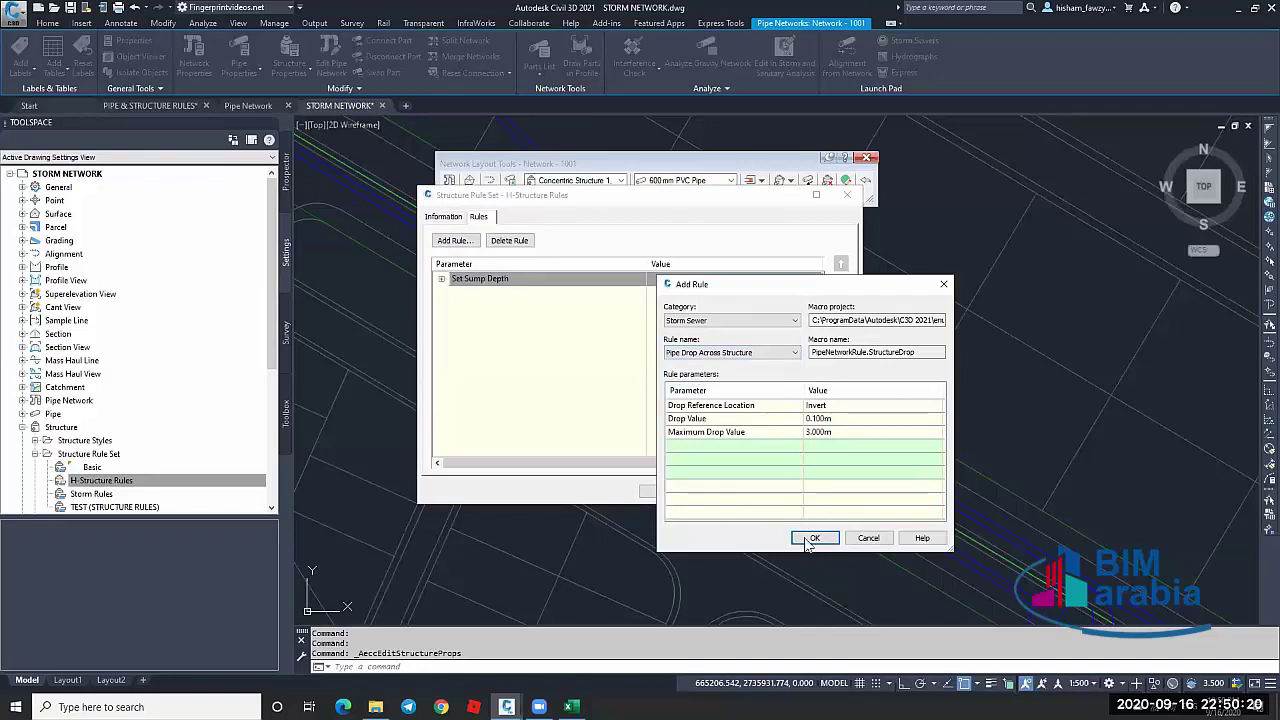
left_click(813, 538)
Set the rule's Drop Value to 0.2, save the rule set, and zoom to Network - 1001
left_click(441, 292)
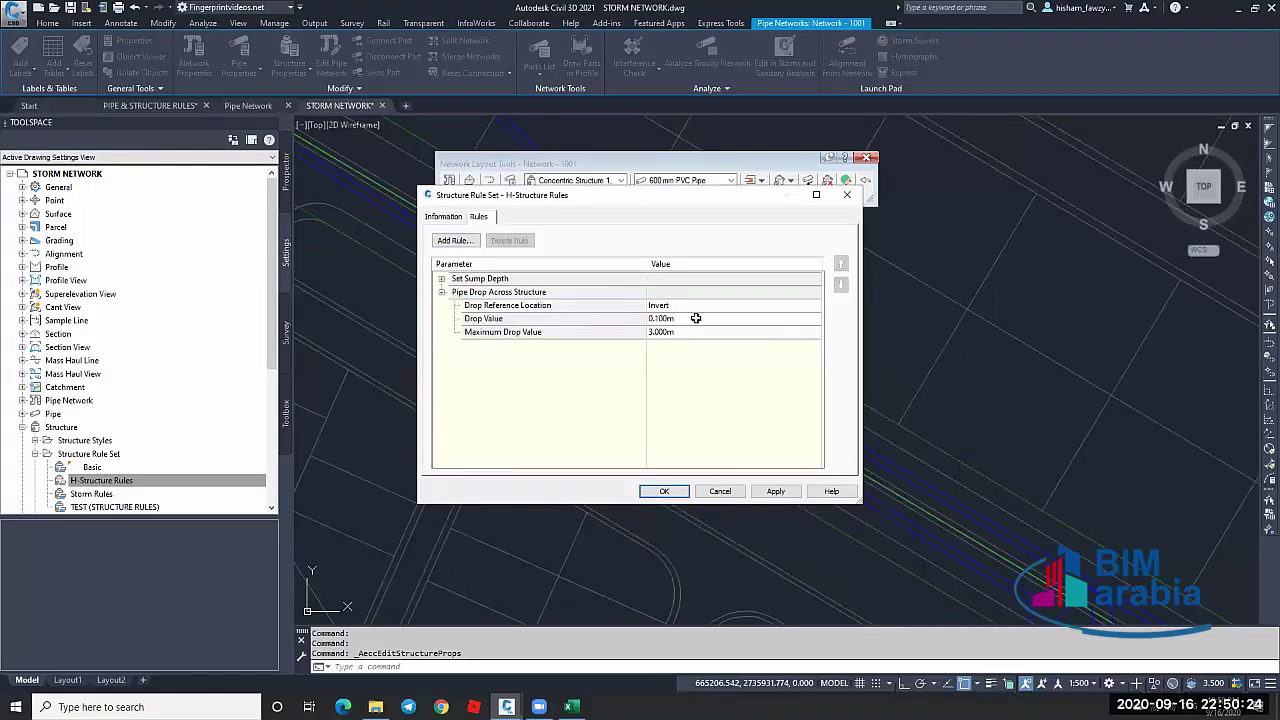
left_click(695, 318)
type("0.2")
key("Return")
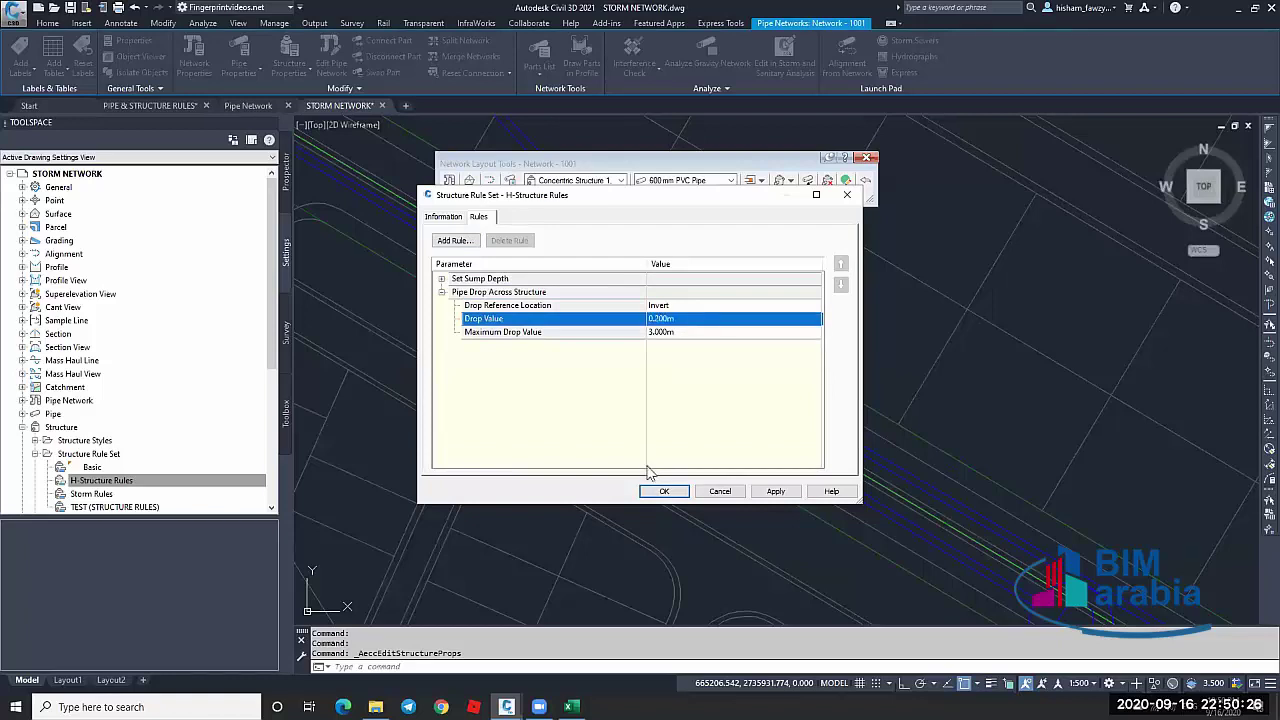
left_click(685, 496)
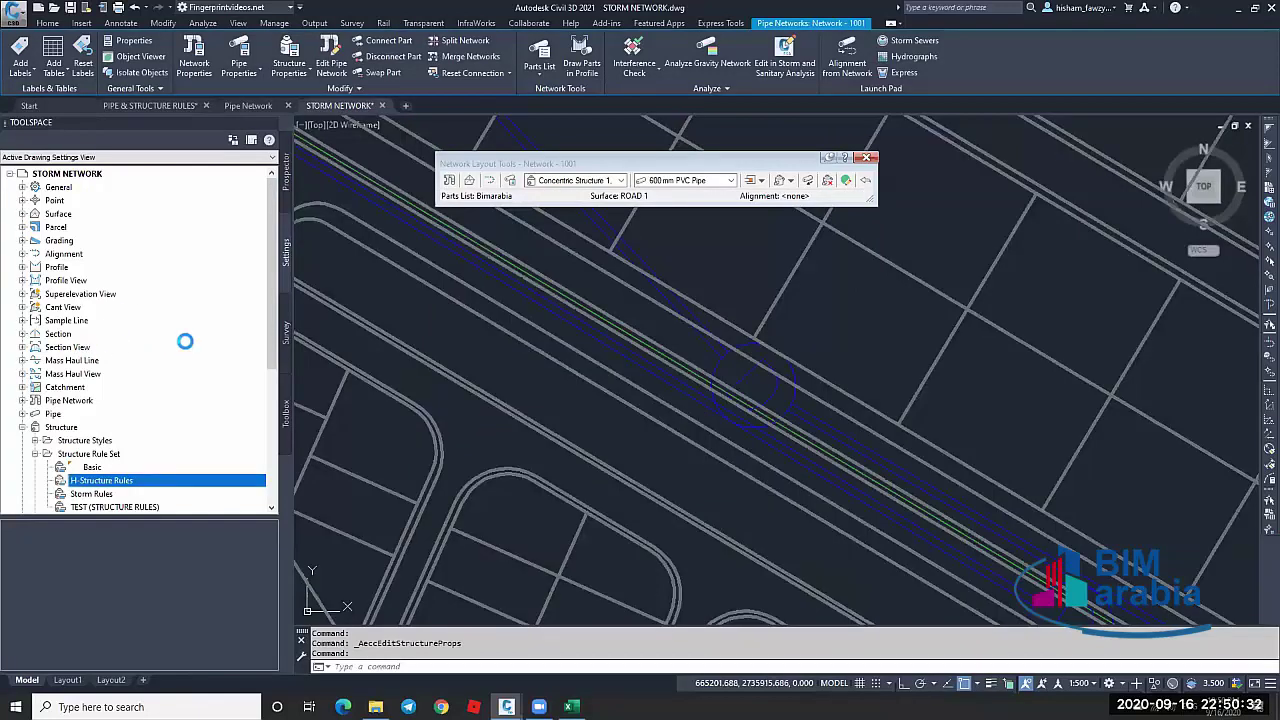
right_click(128, 333)
left_click(177, 402)
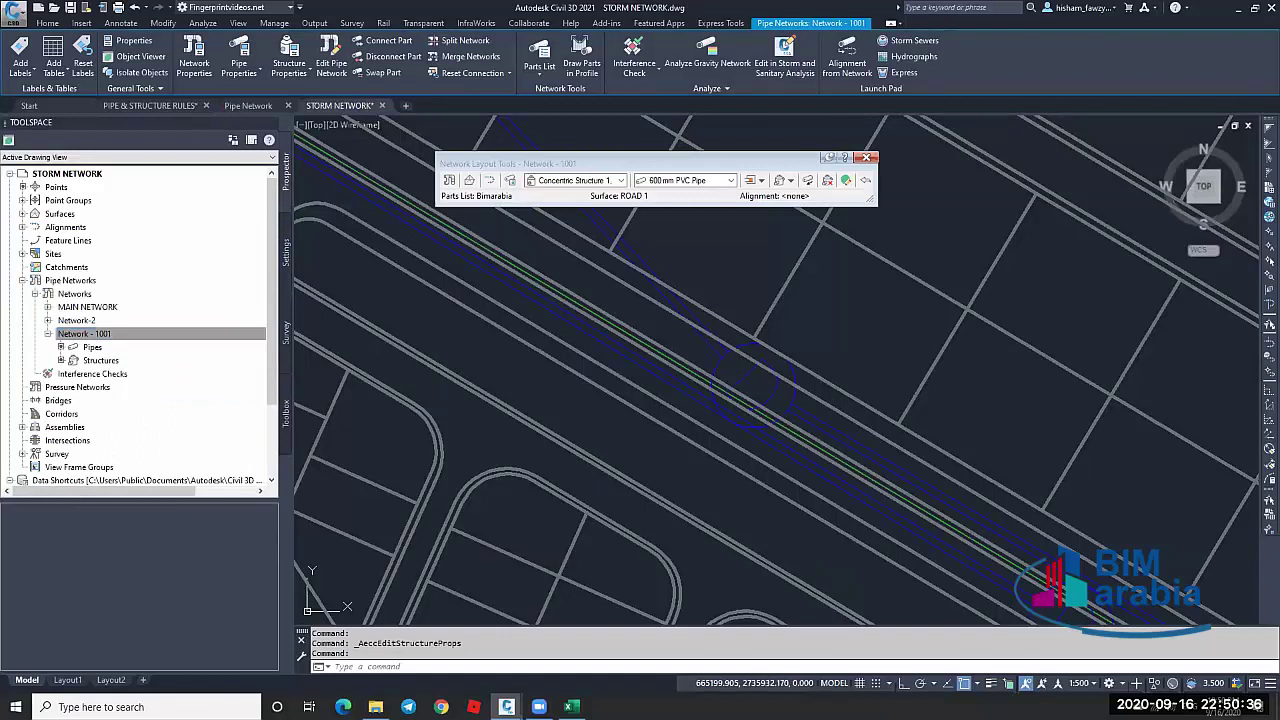
Apply Rules to Network - 1001 from the up-slope to the final down-slope part, updating 7 parts
left_click(344, 88)
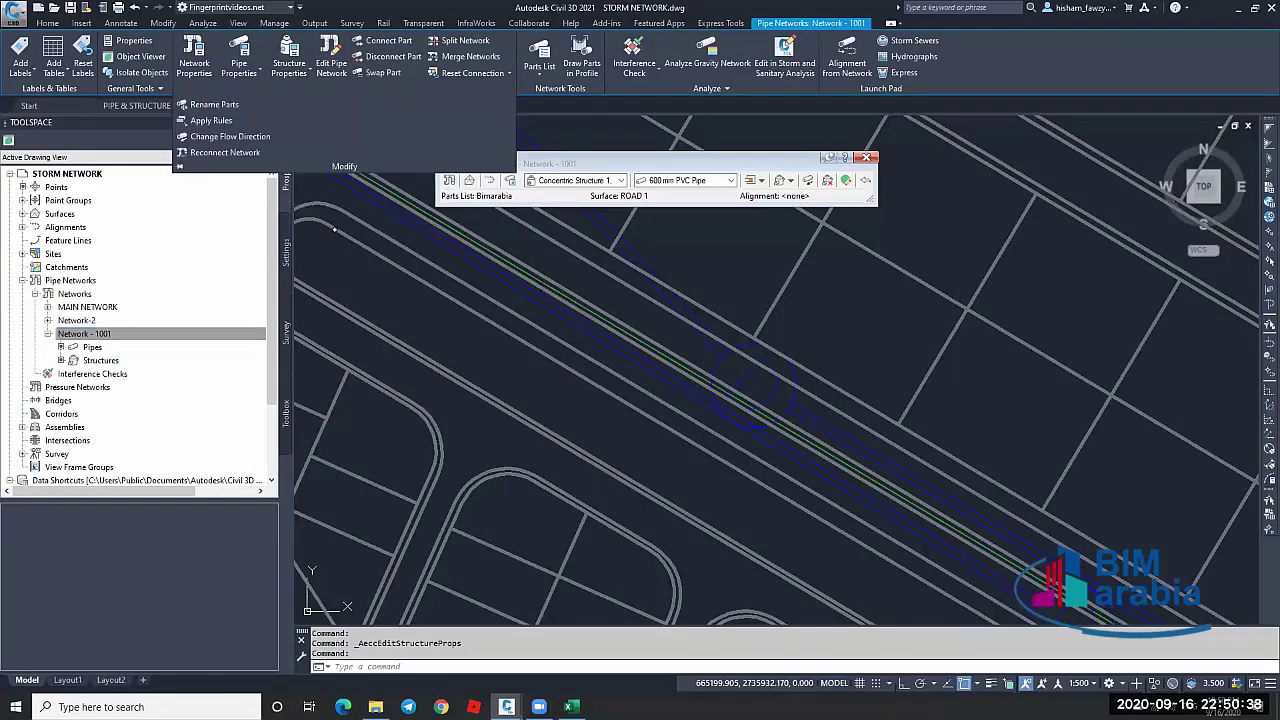
left_click(211, 120)
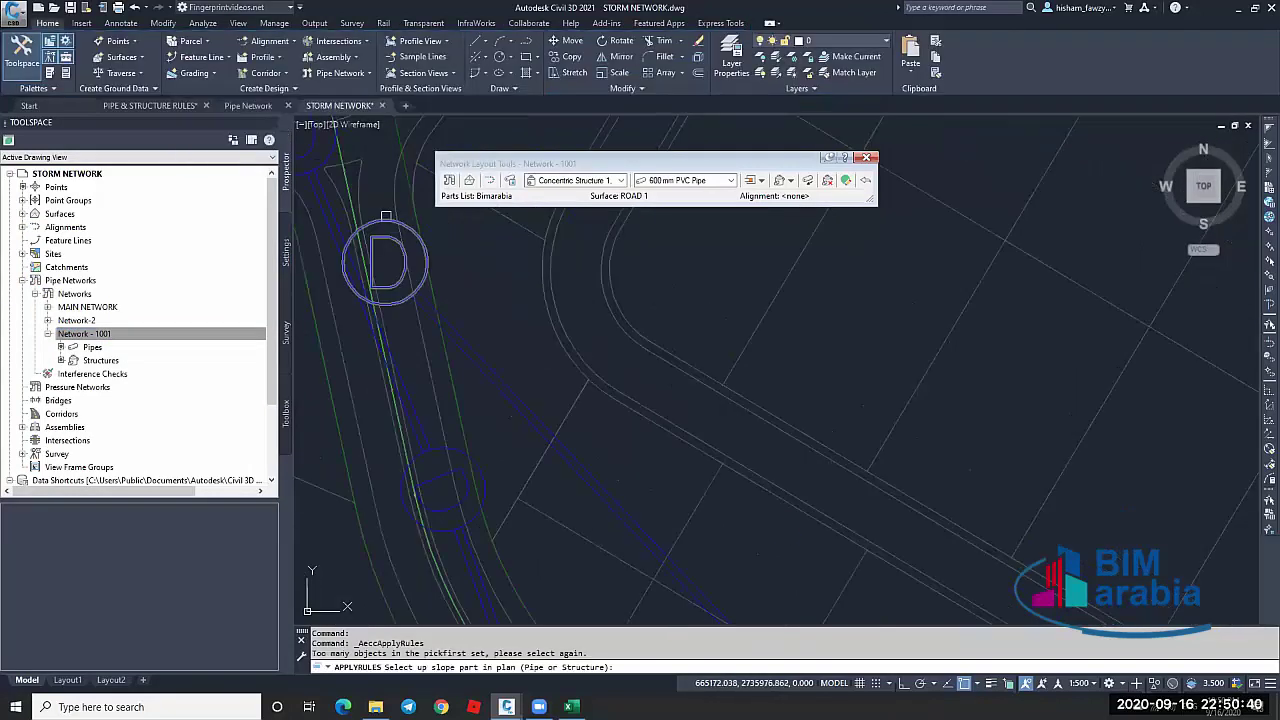
left_click(702, 465)
scroll(780, 523, "down", 5)
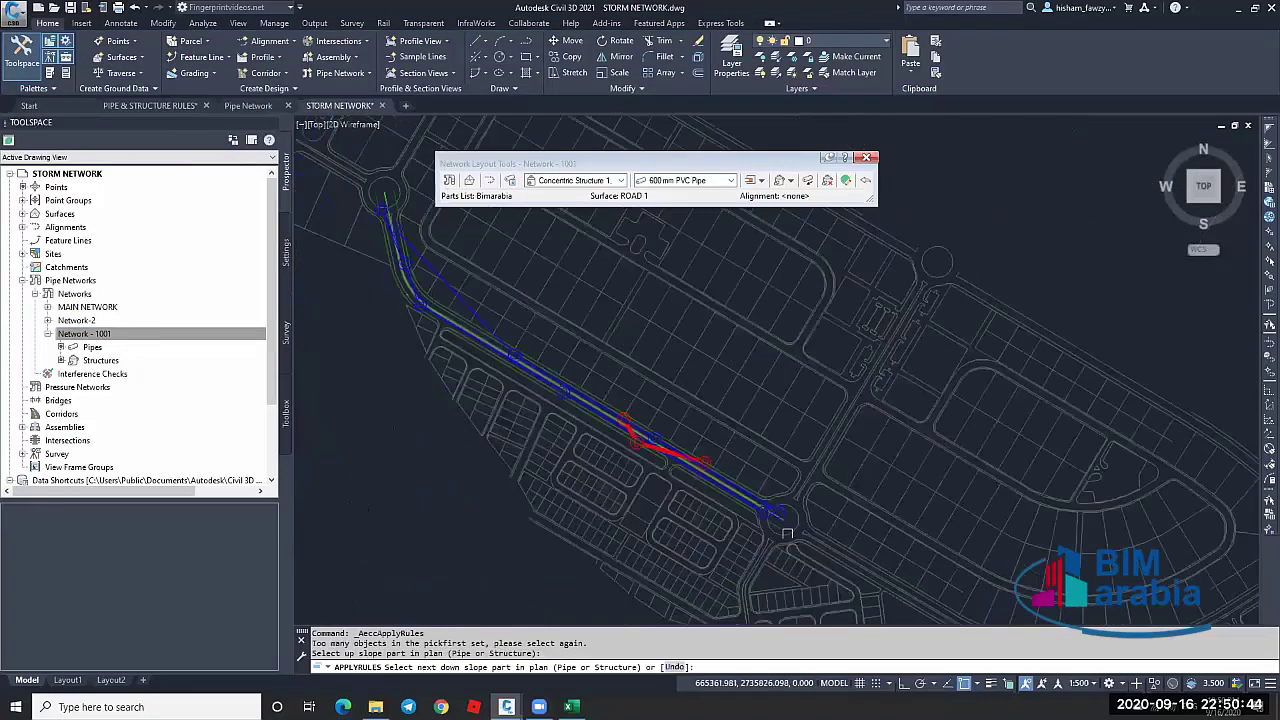
scroll(779, 513, "up", 6)
left_click(779, 513)
key("Return")
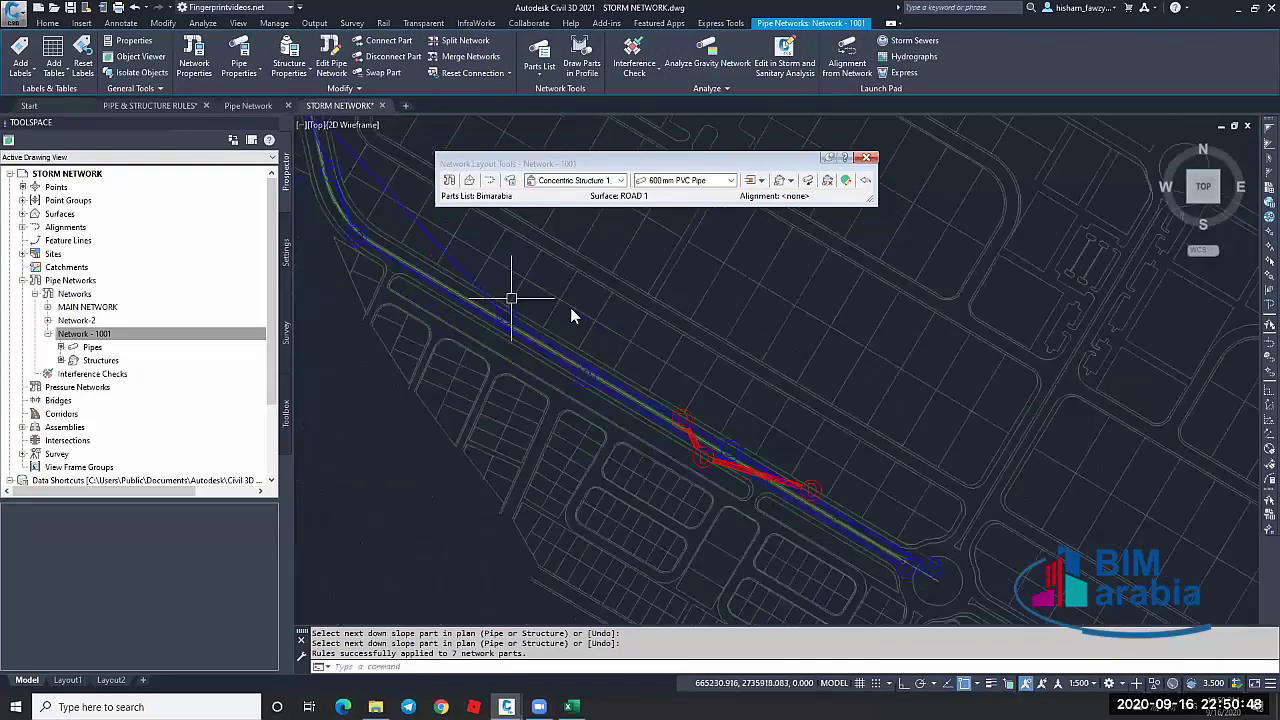
scroll(586, 362, "up", 3)
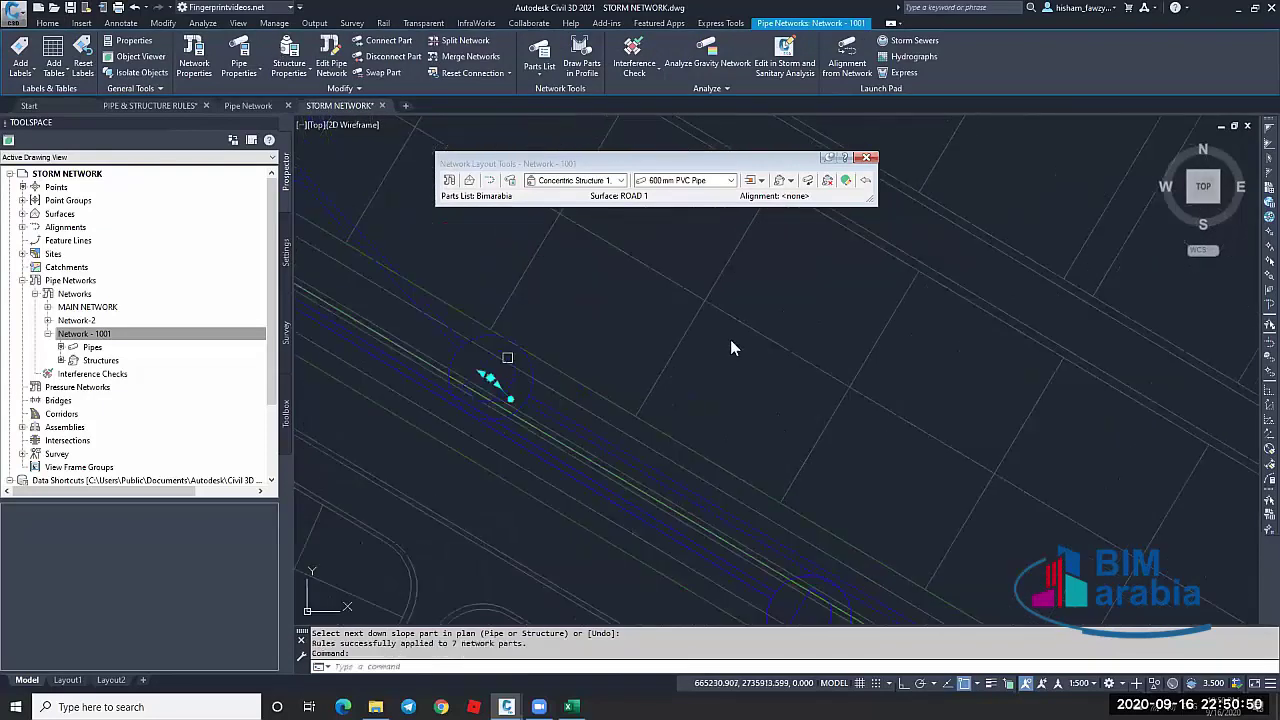
Review Structure (11)'s properties, widening the Invert Elev column, then close them
double_click(760, 347)
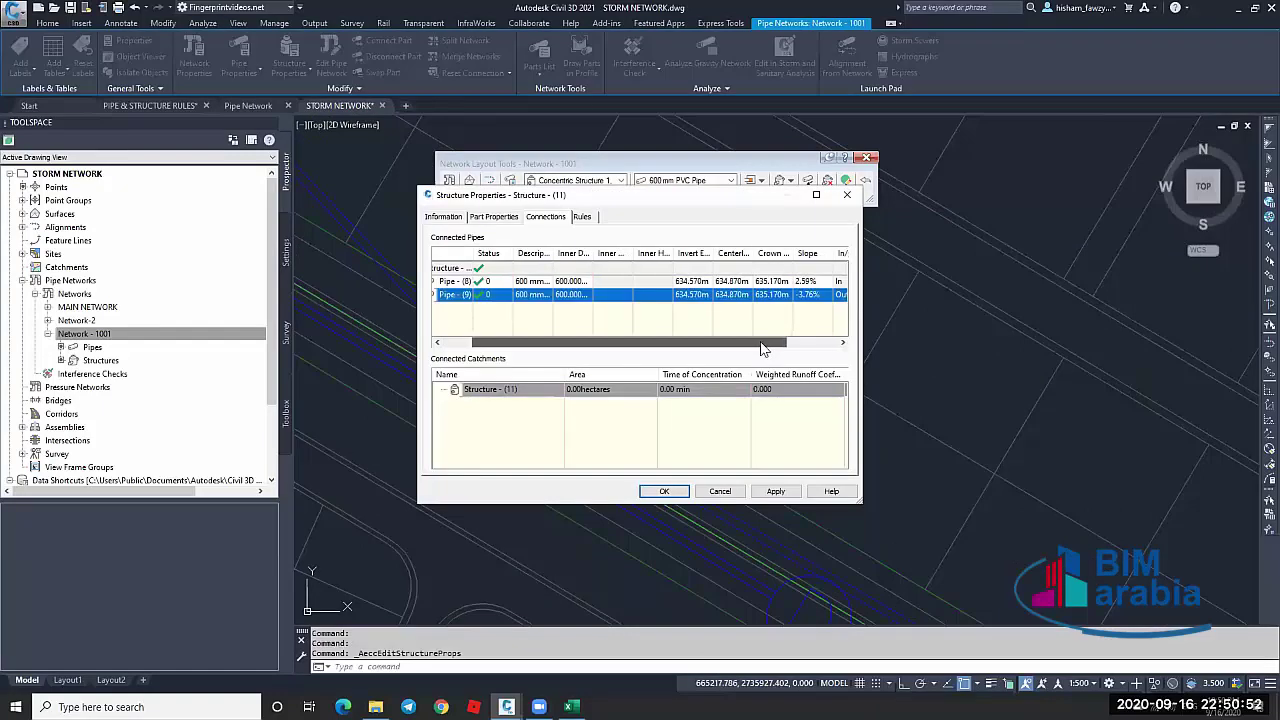
left_click(790, 345)
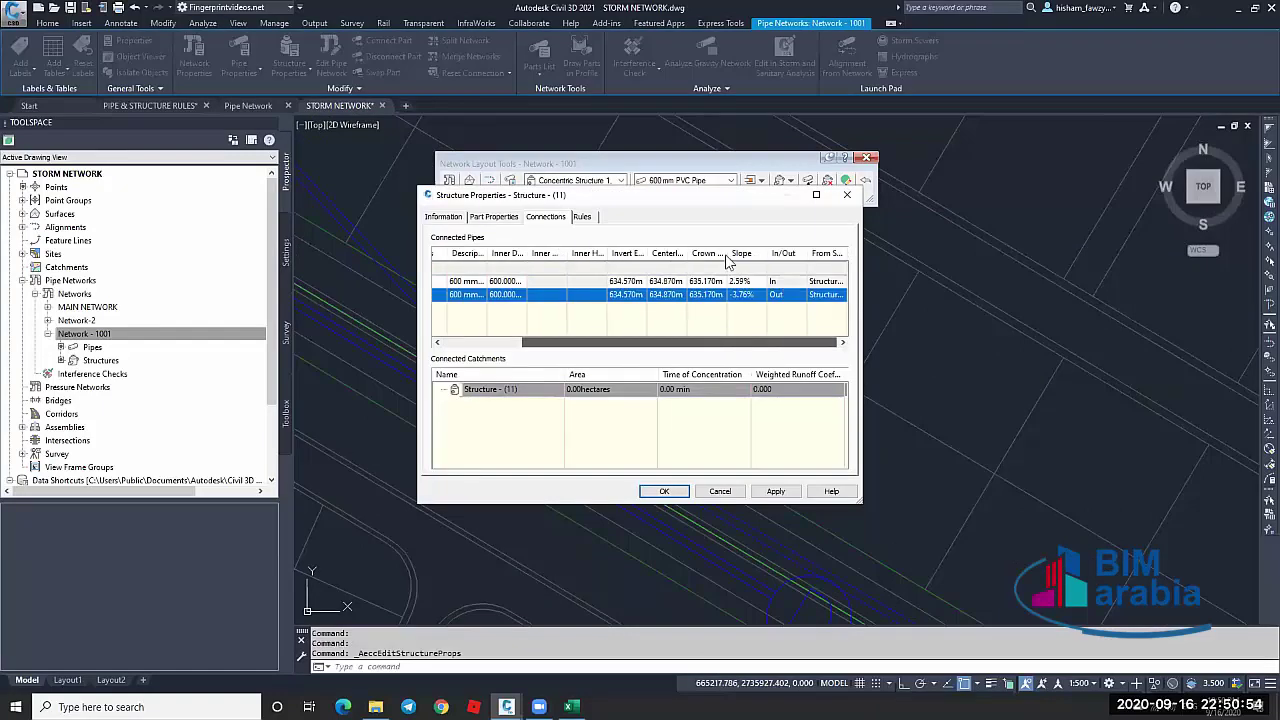
scroll(728, 260, "left", 5)
left_click_drag(752, 254, 762, 254)
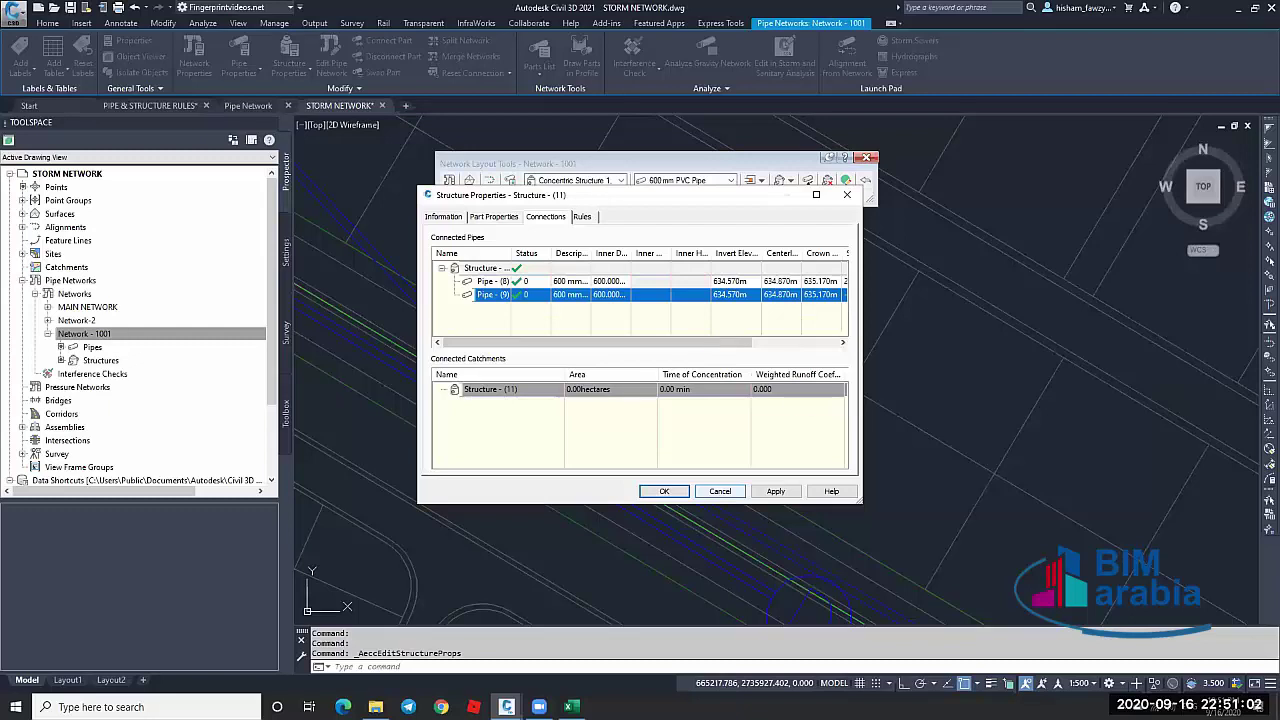
key("Escape")
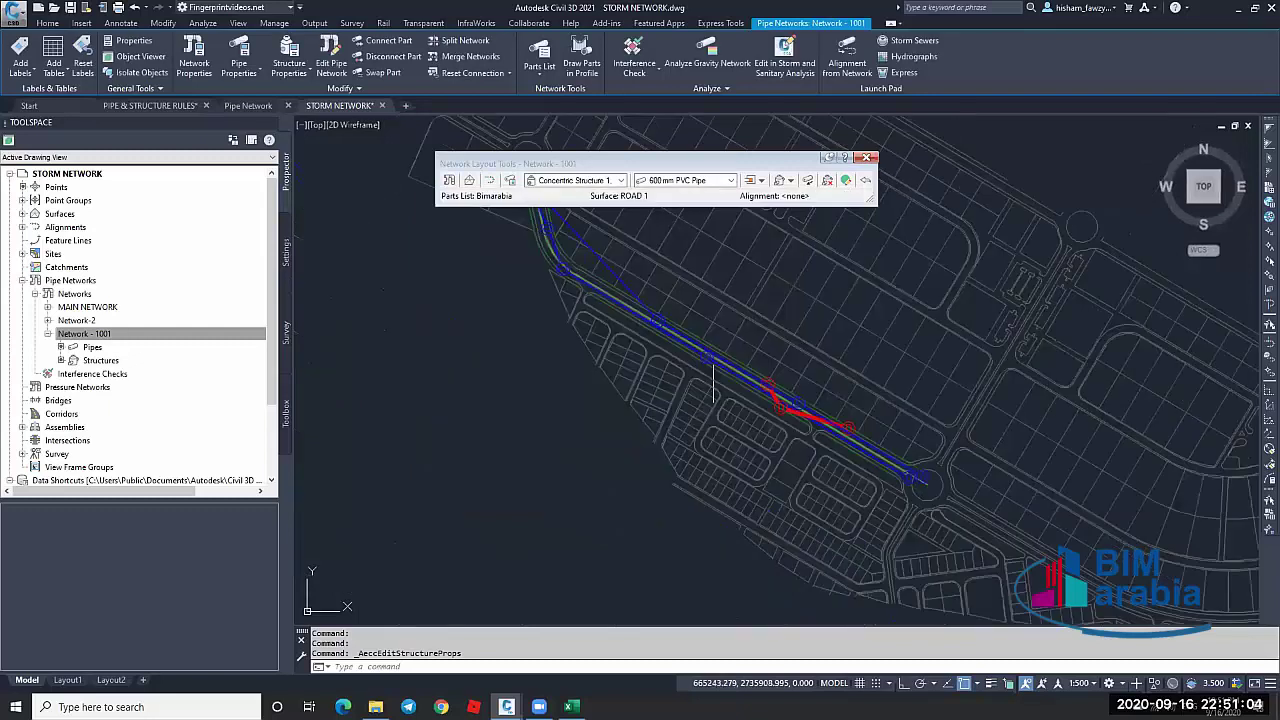
Check Structure (12)'s properties, then cancel the Network - 1001 editing command
scroll(670, 368, "up", 3)
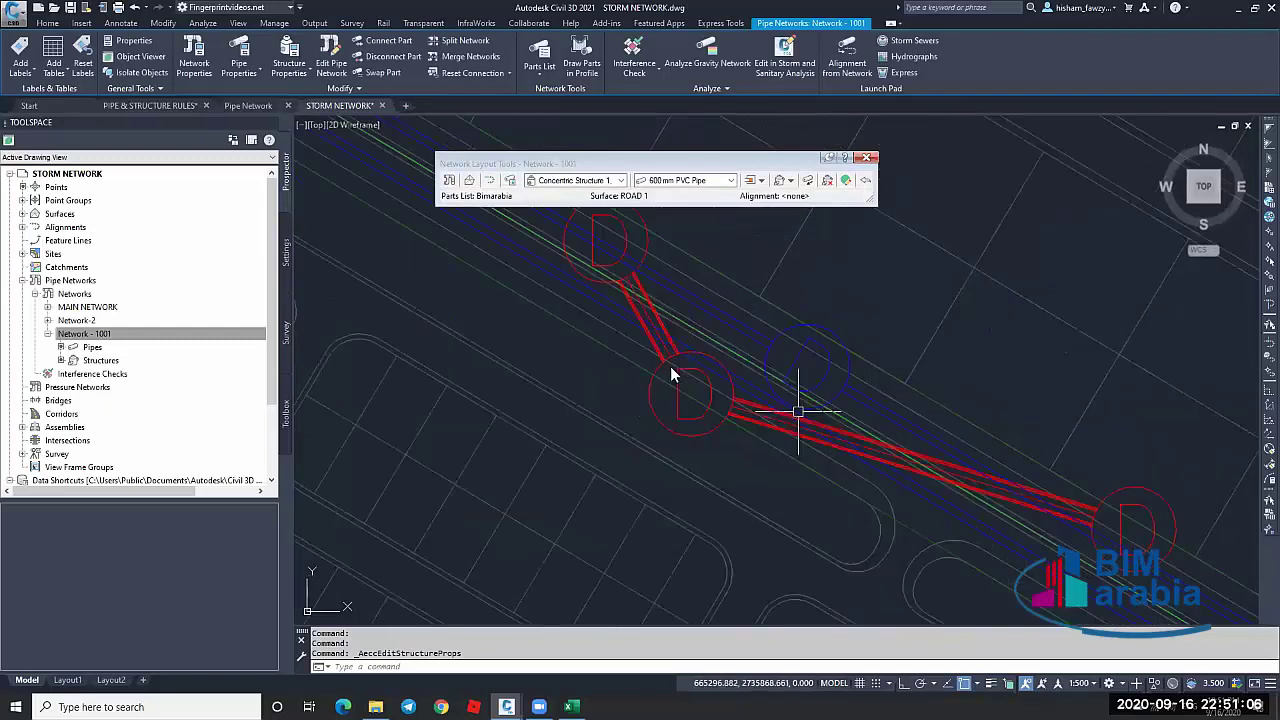
scroll(670, 375, "up", 2)
double_click(670, 375)
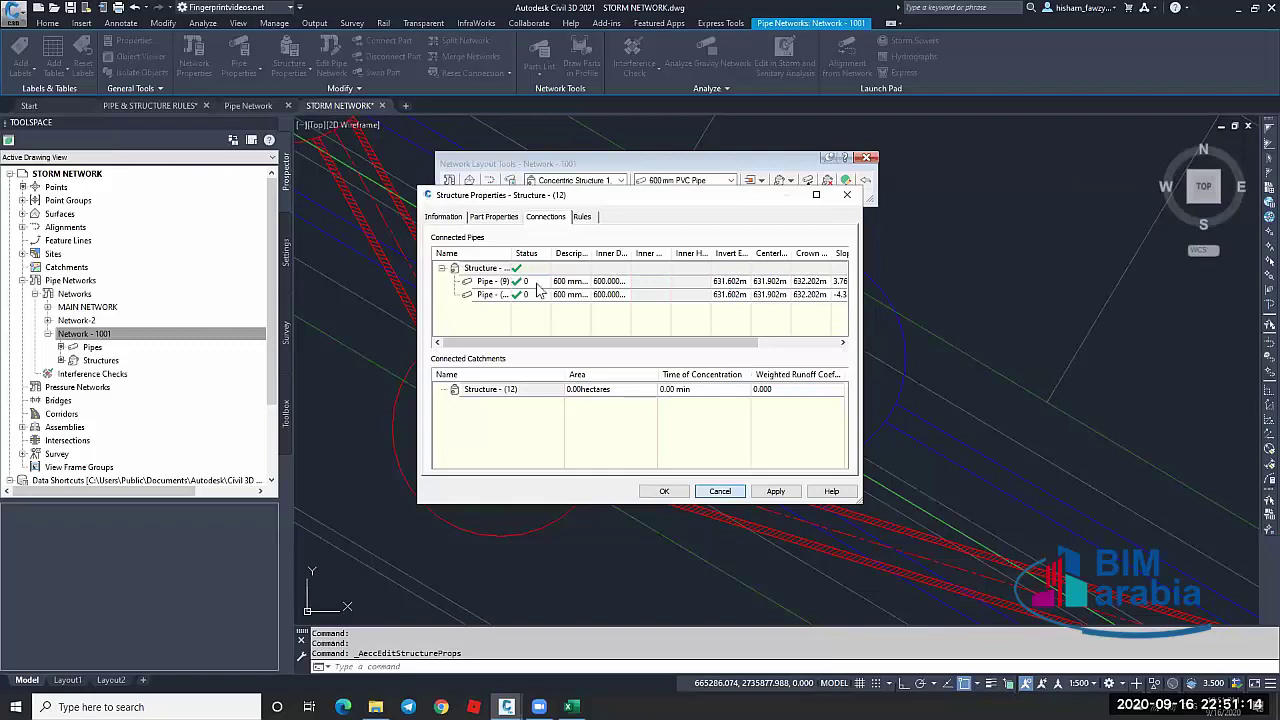
key("Escape")
scroll(791, 423, "down", 2)
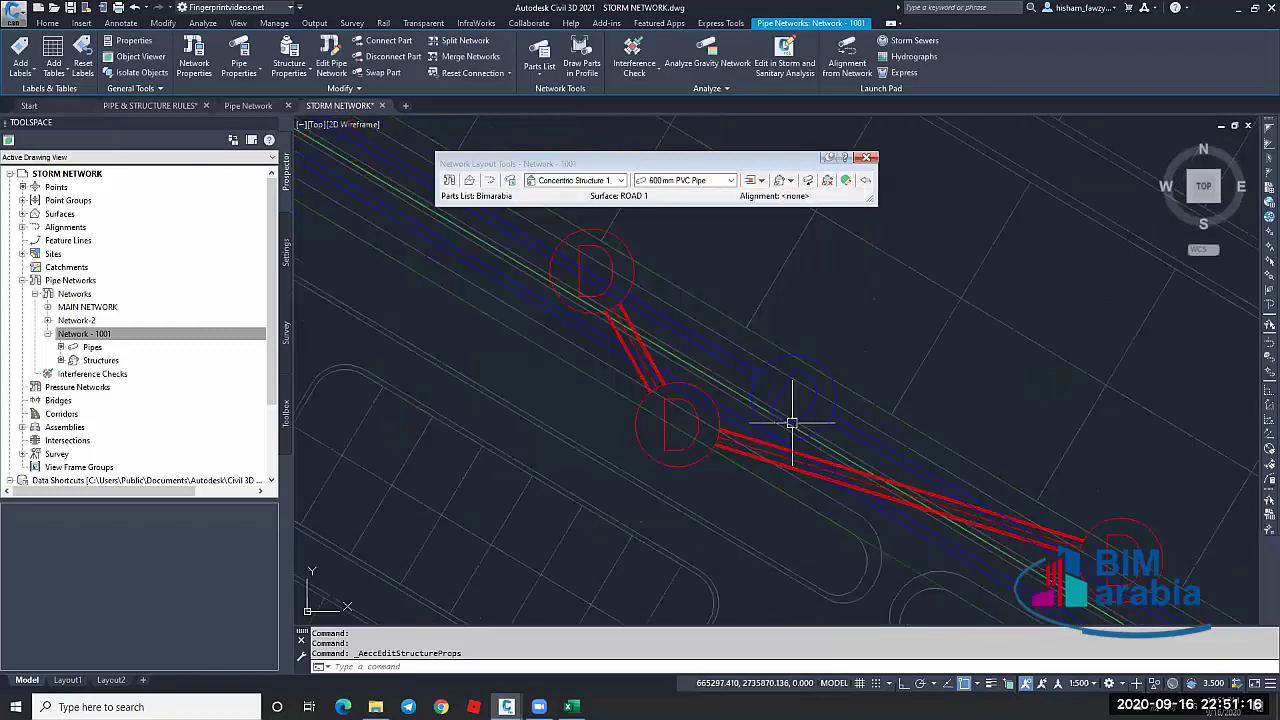
key("Escape")
key("Escape")
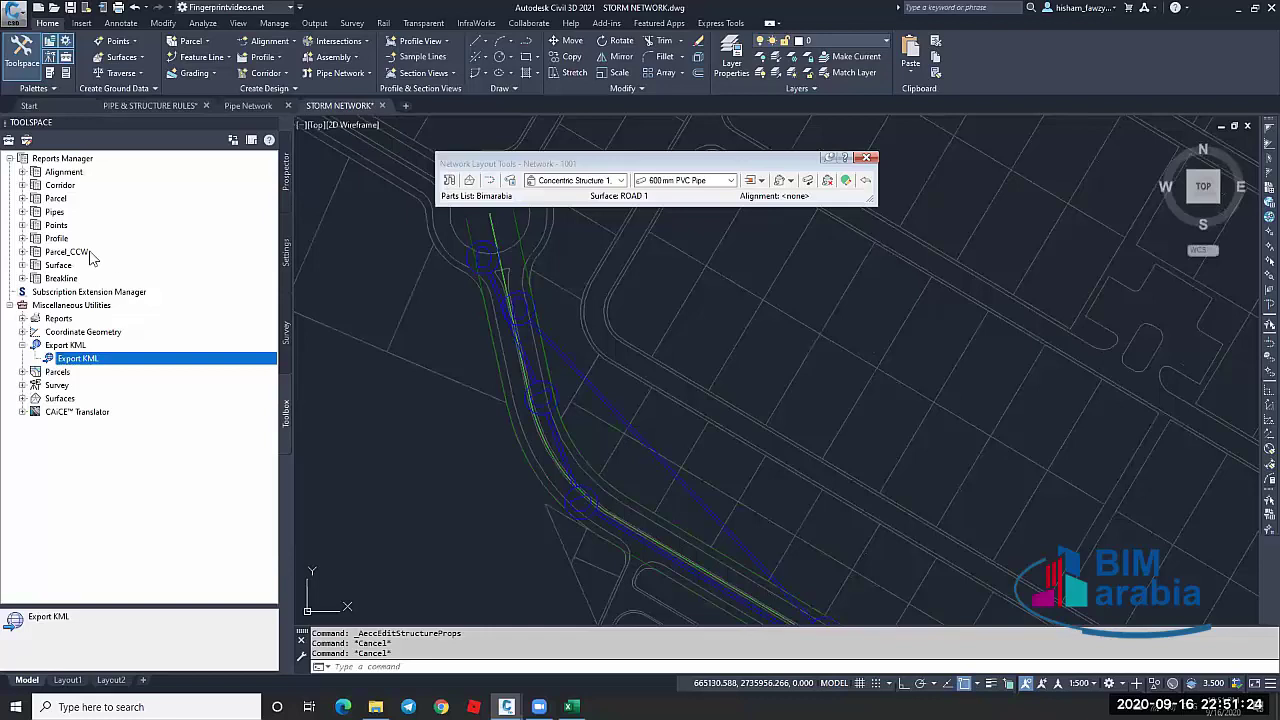
Run the Pipes_and_Structures report on the default objects and save it as CivilReport.html
left_click(22, 211)
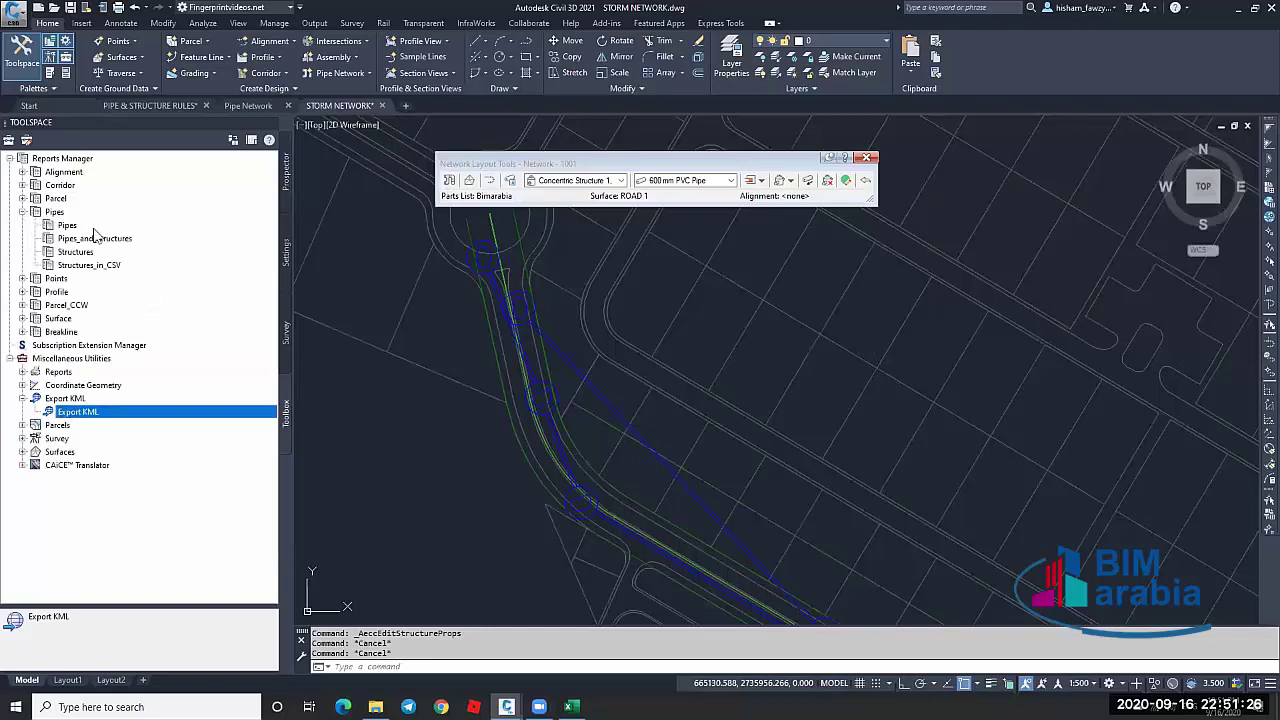
left_click(125, 229)
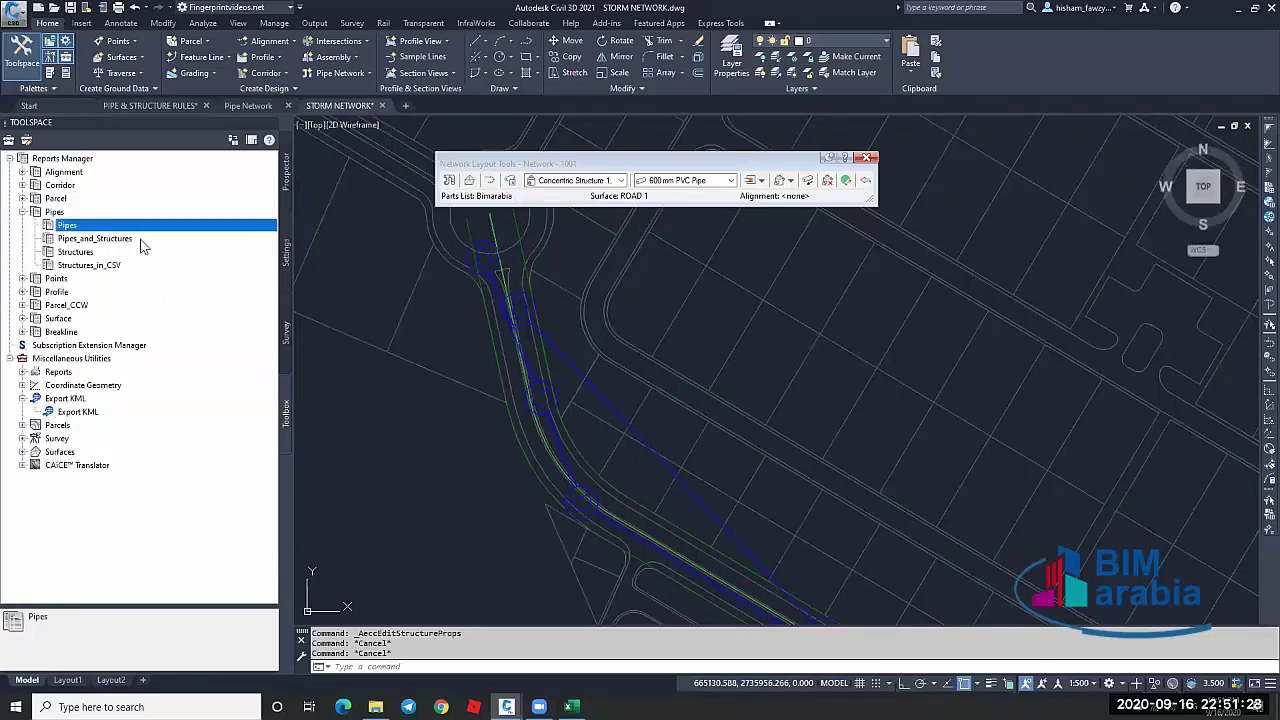
left_click(153, 241)
double_click(196, 250)
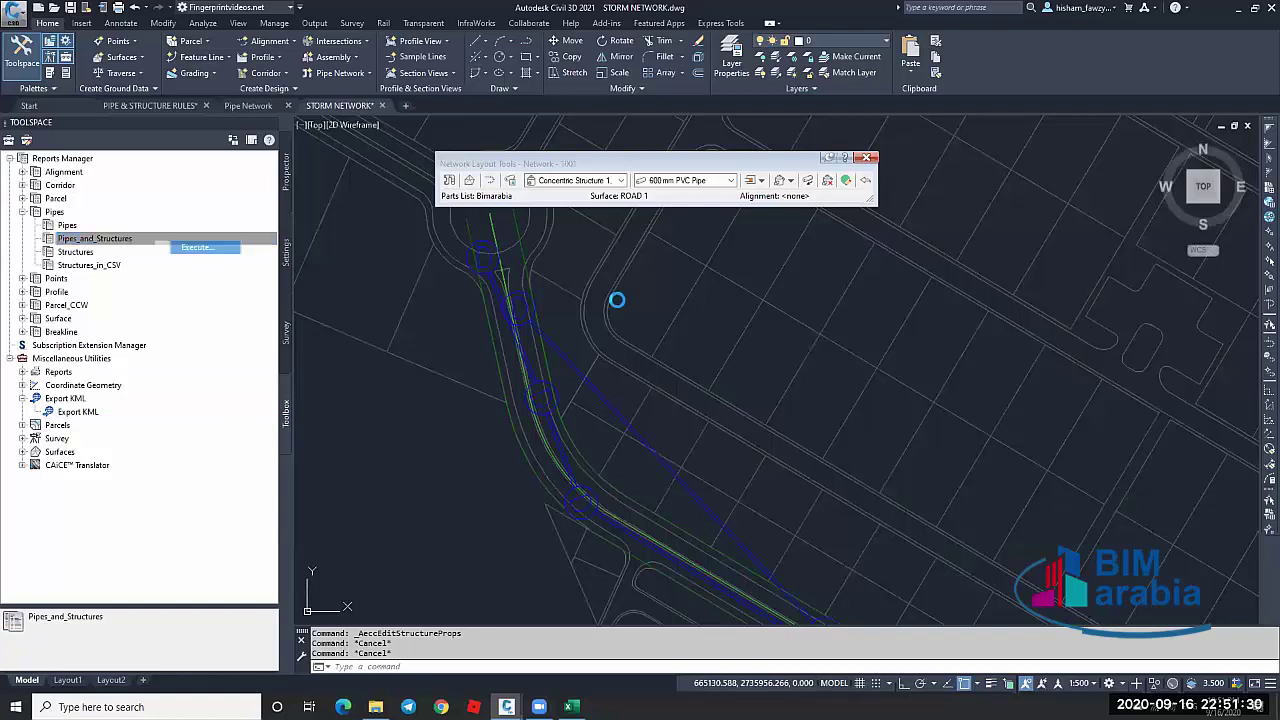
key("Return")
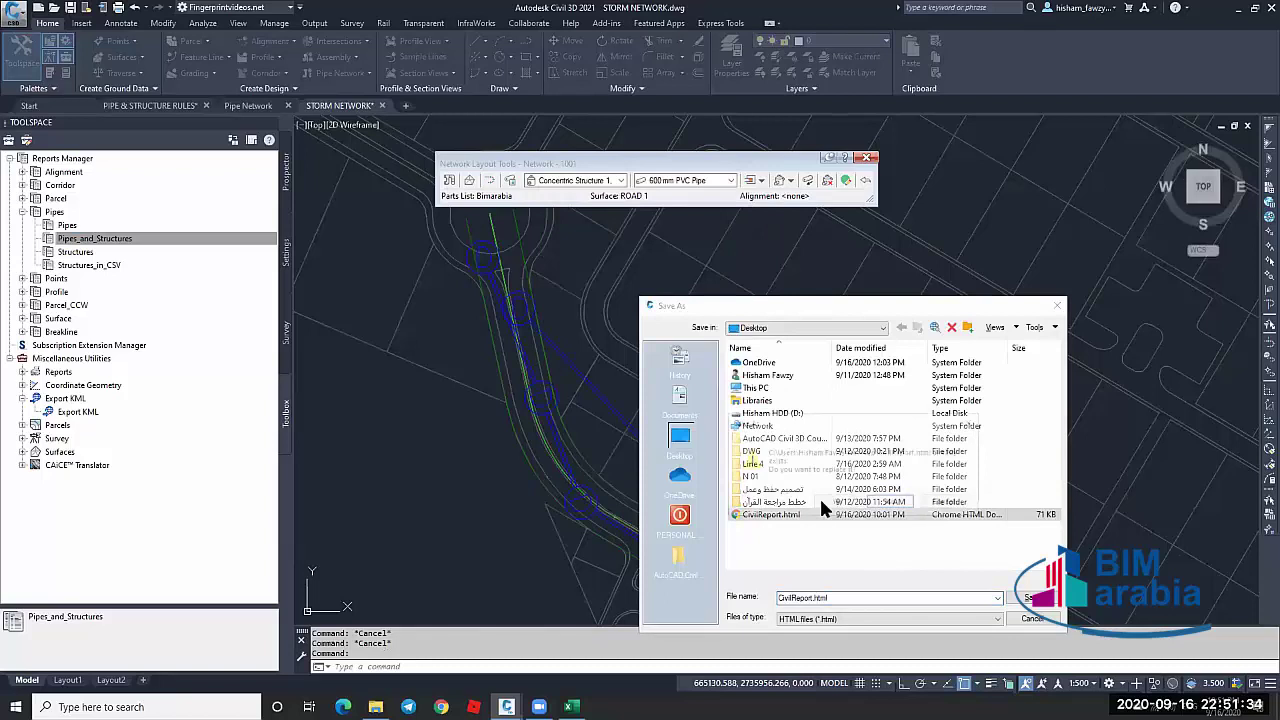
key("Return")
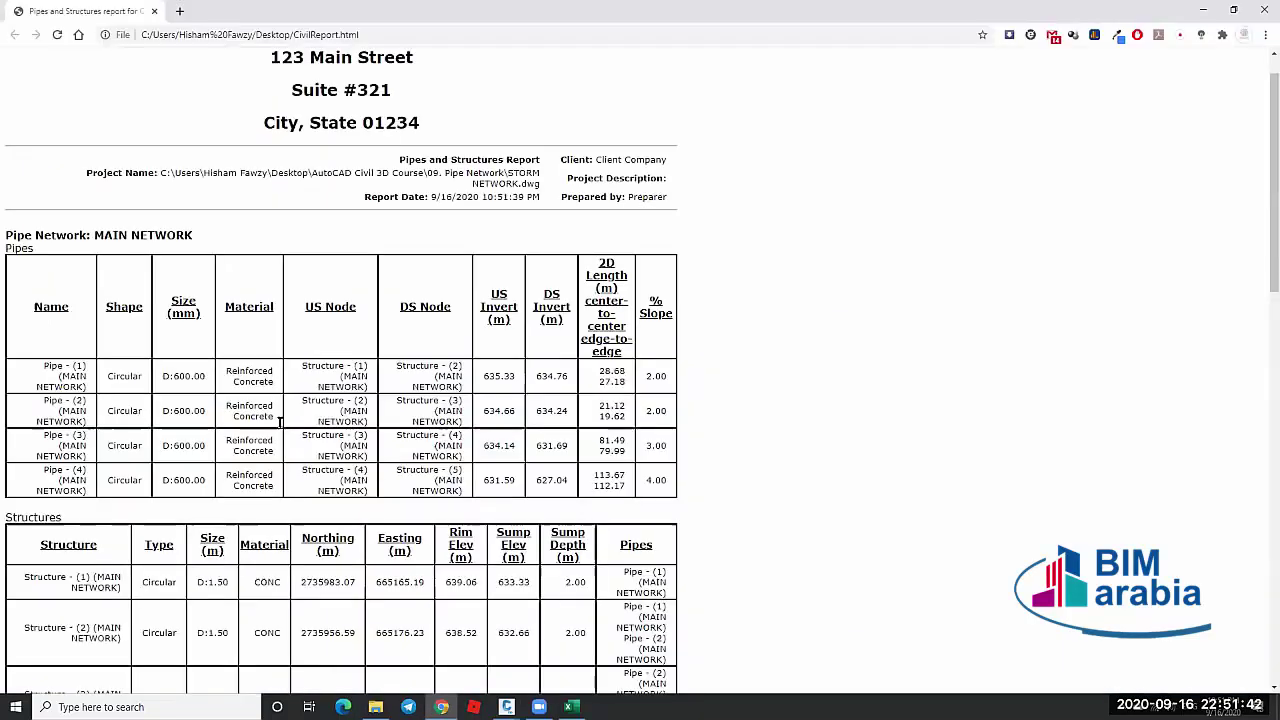
Review the pipe names in the Chrome report, then close Chrome and the export event log
scroll(250, 422, "down", 1)
left_click_drag(86, 344, 44, 344)
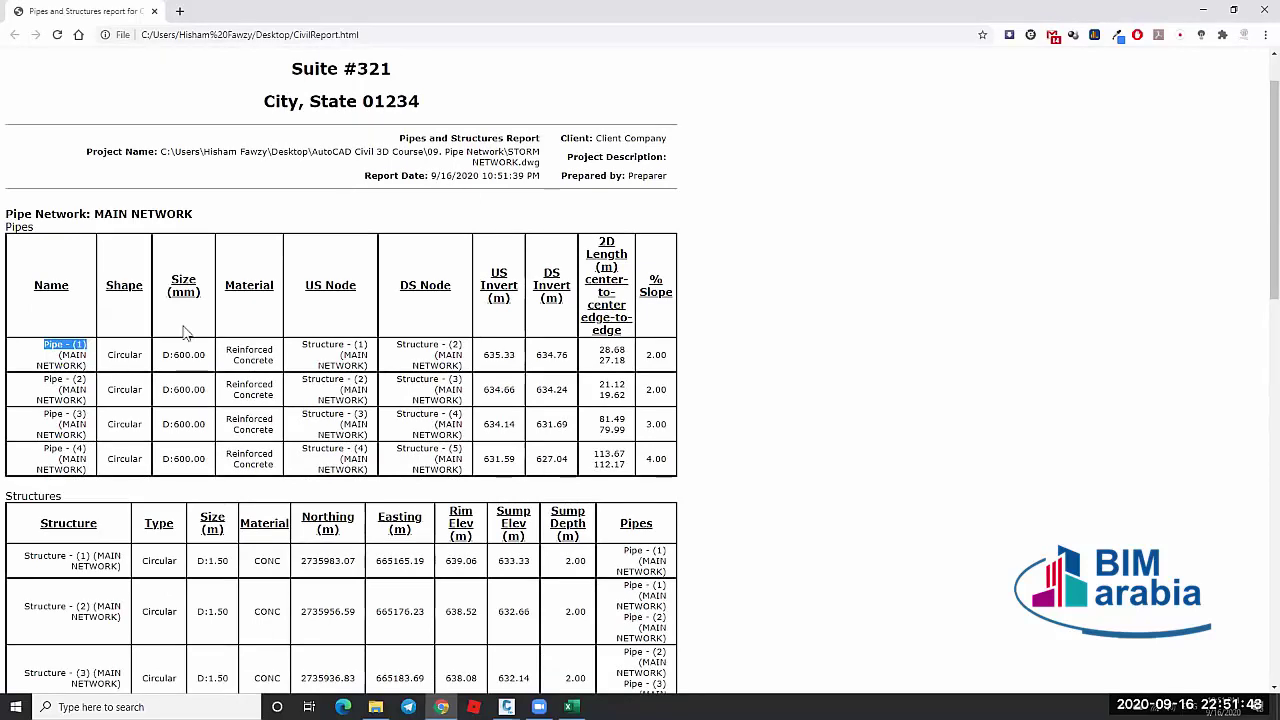
left_click(1263, 10)
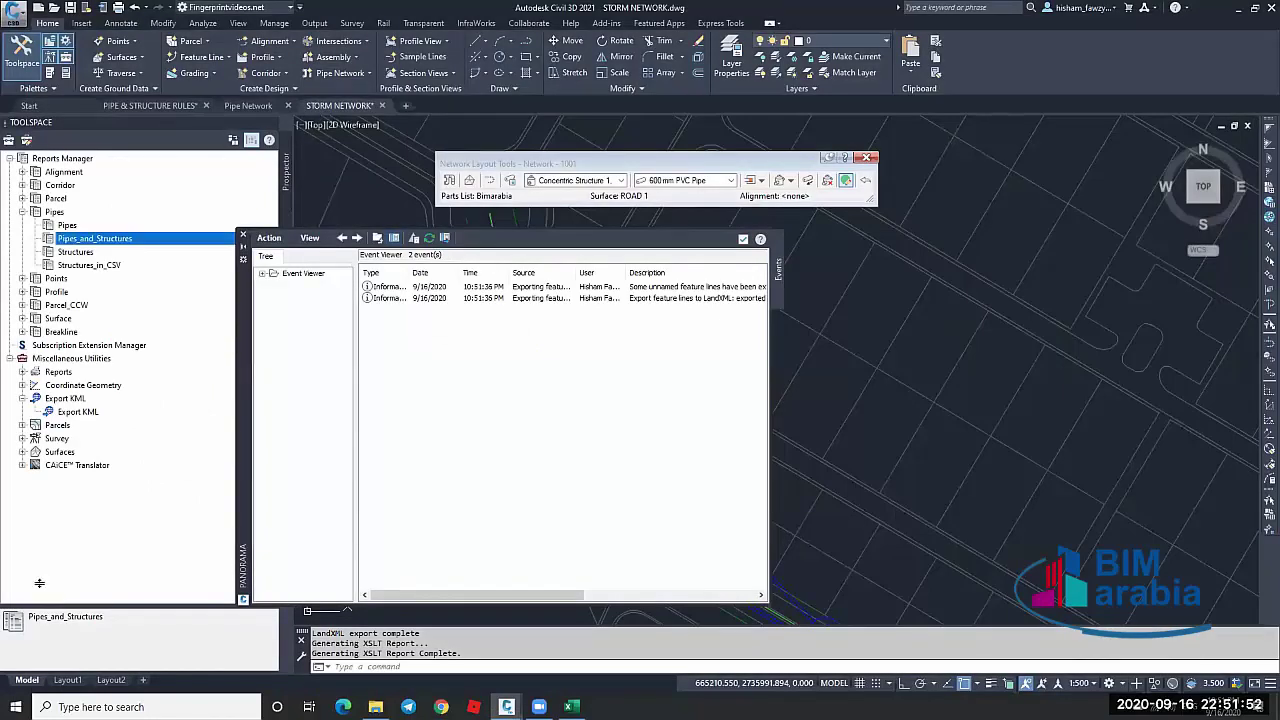
left_click(243, 234)
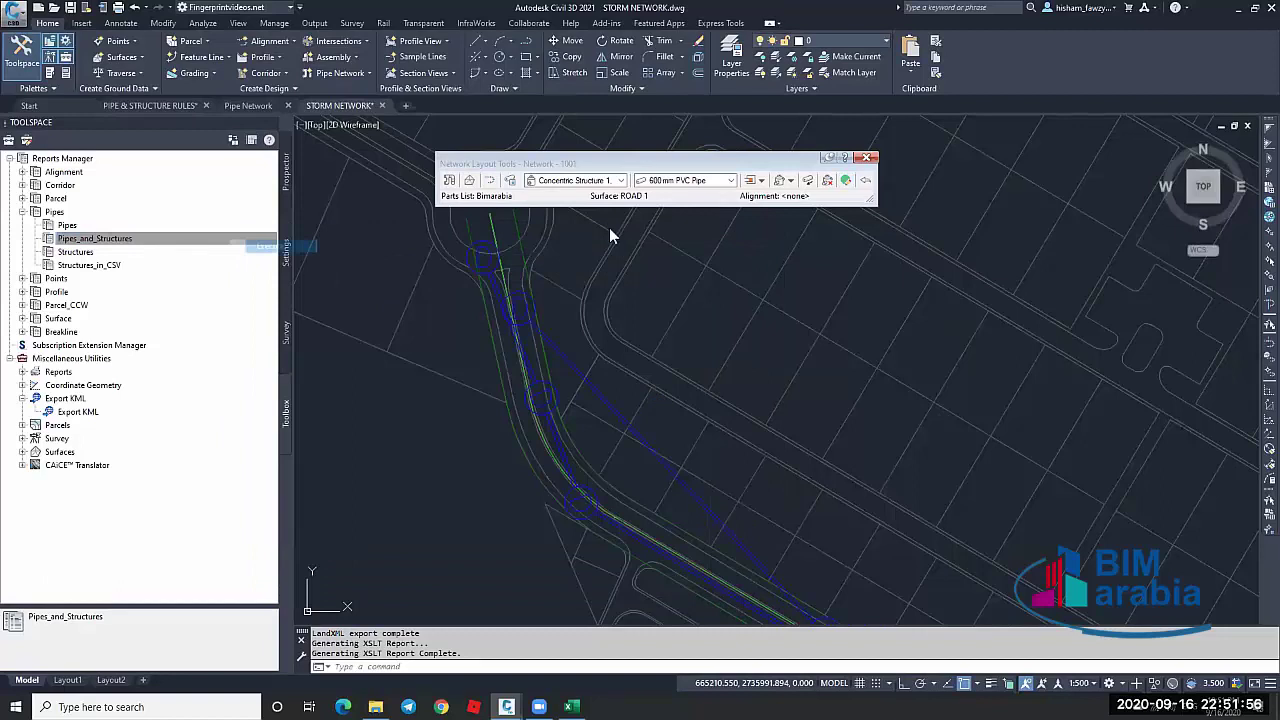
Rerun the report with only Network - 1001 selected, overwriting CivilReport.html
key("Return")
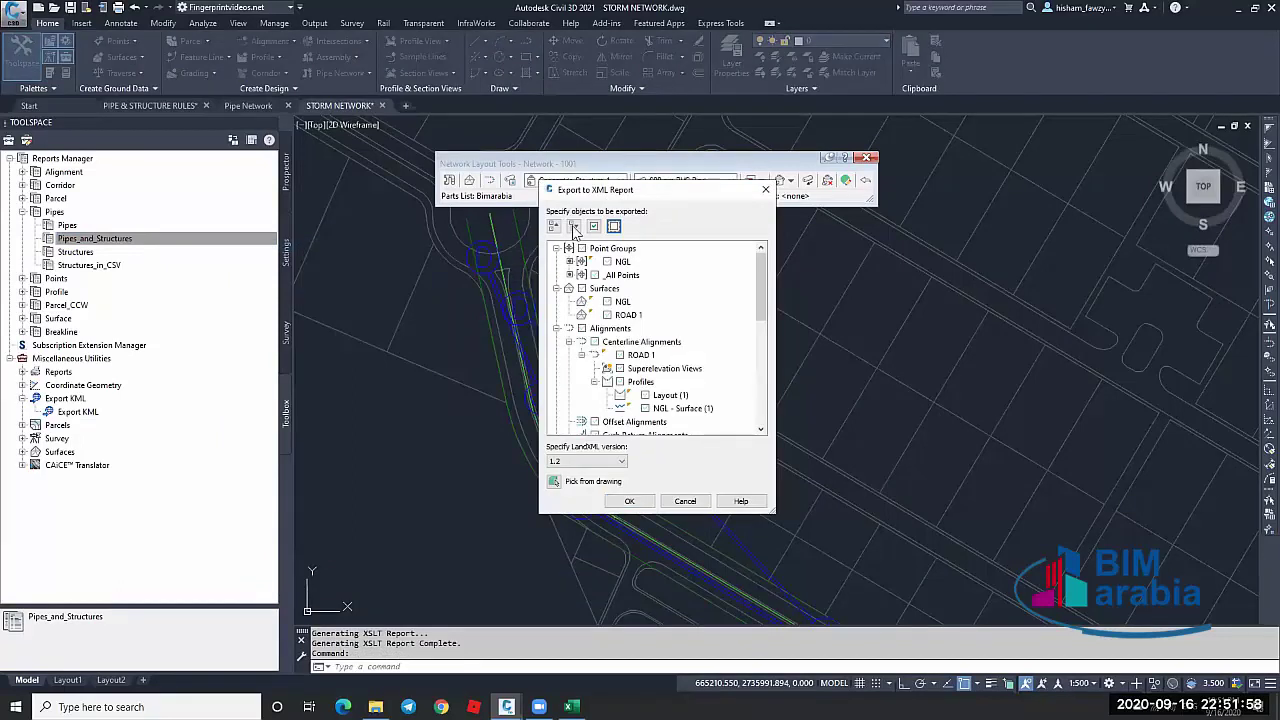
left_click(554, 226)
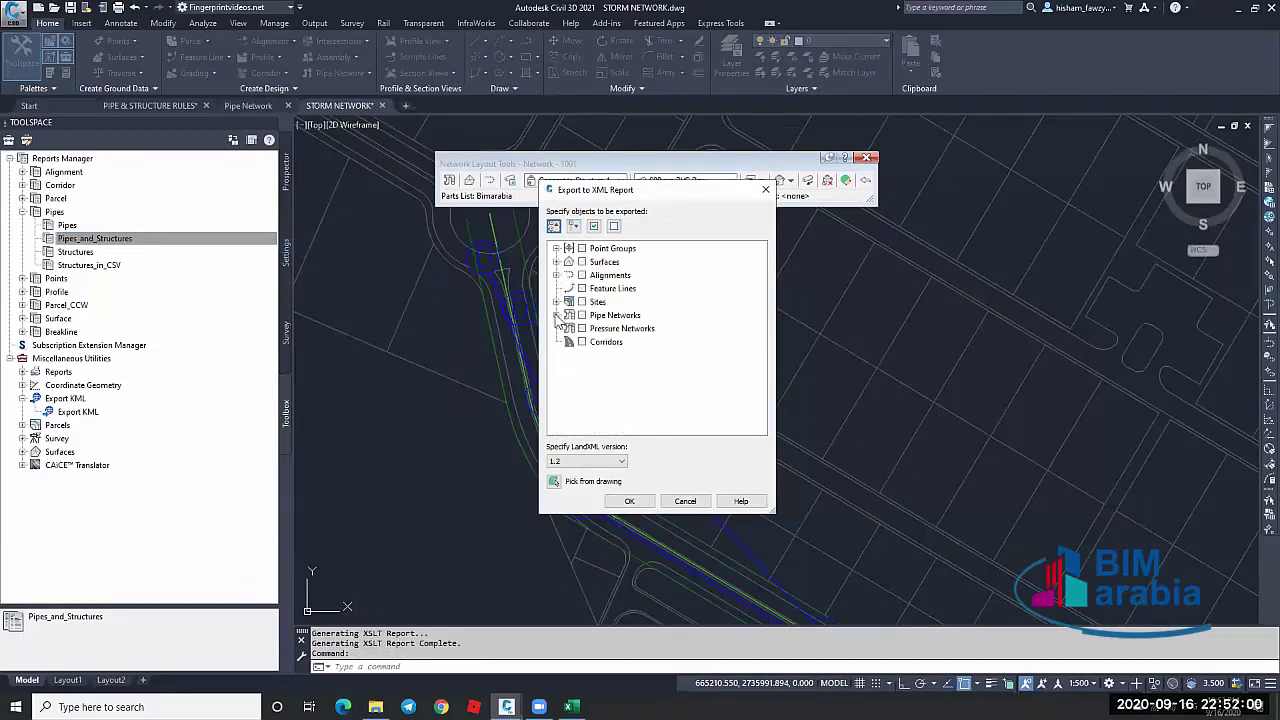
left_click(556, 315)
left_click(569, 328)
left_click(595, 368)
left_click(640, 369)
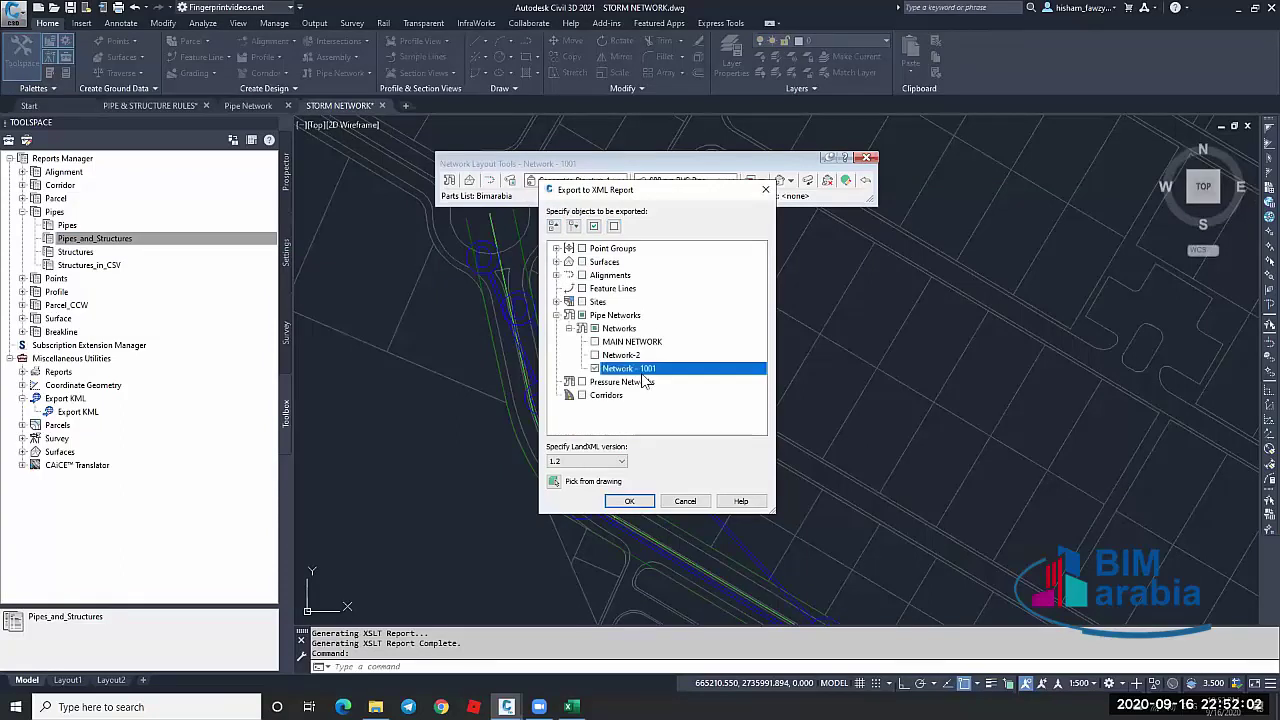
left_click(629, 501)
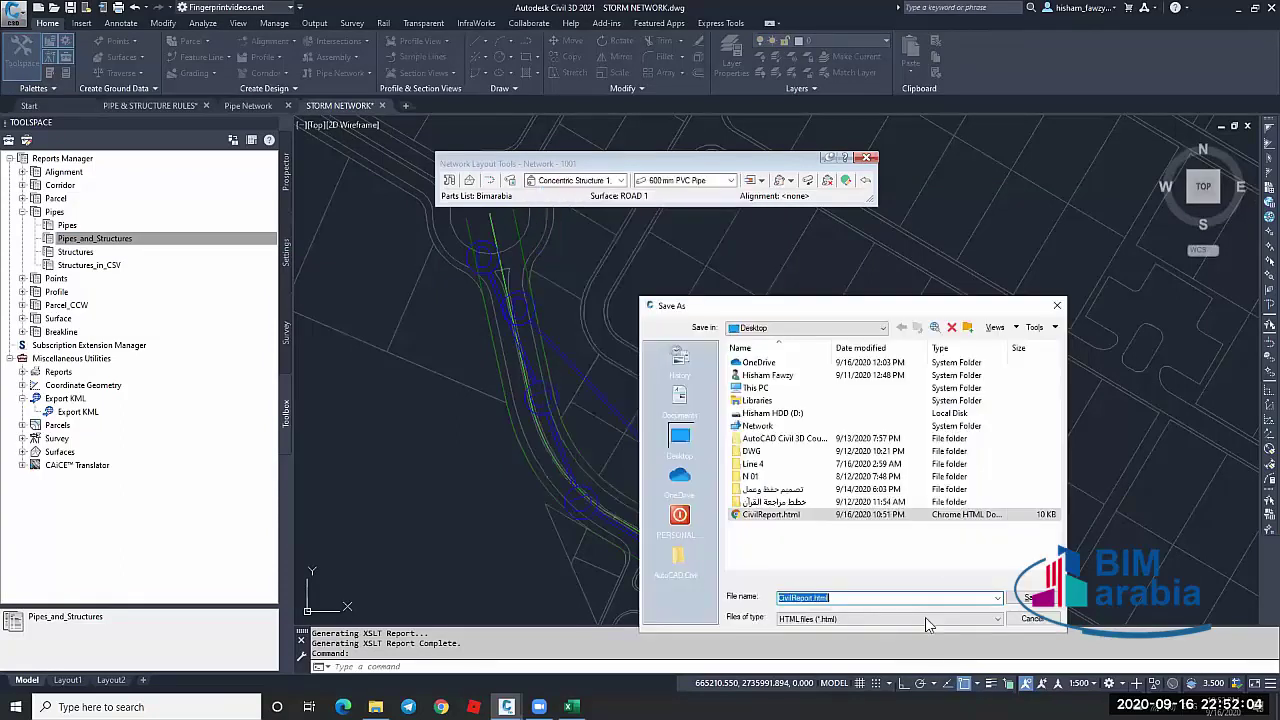
key("Return")
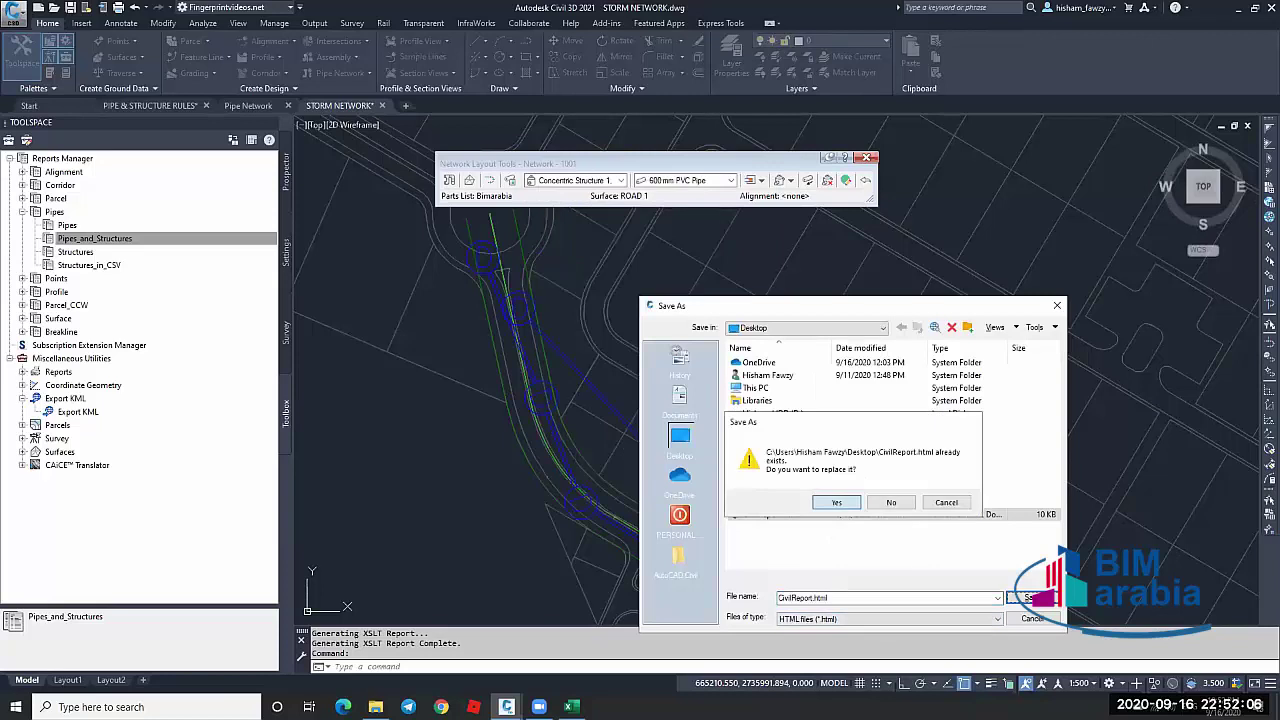
key("Return")
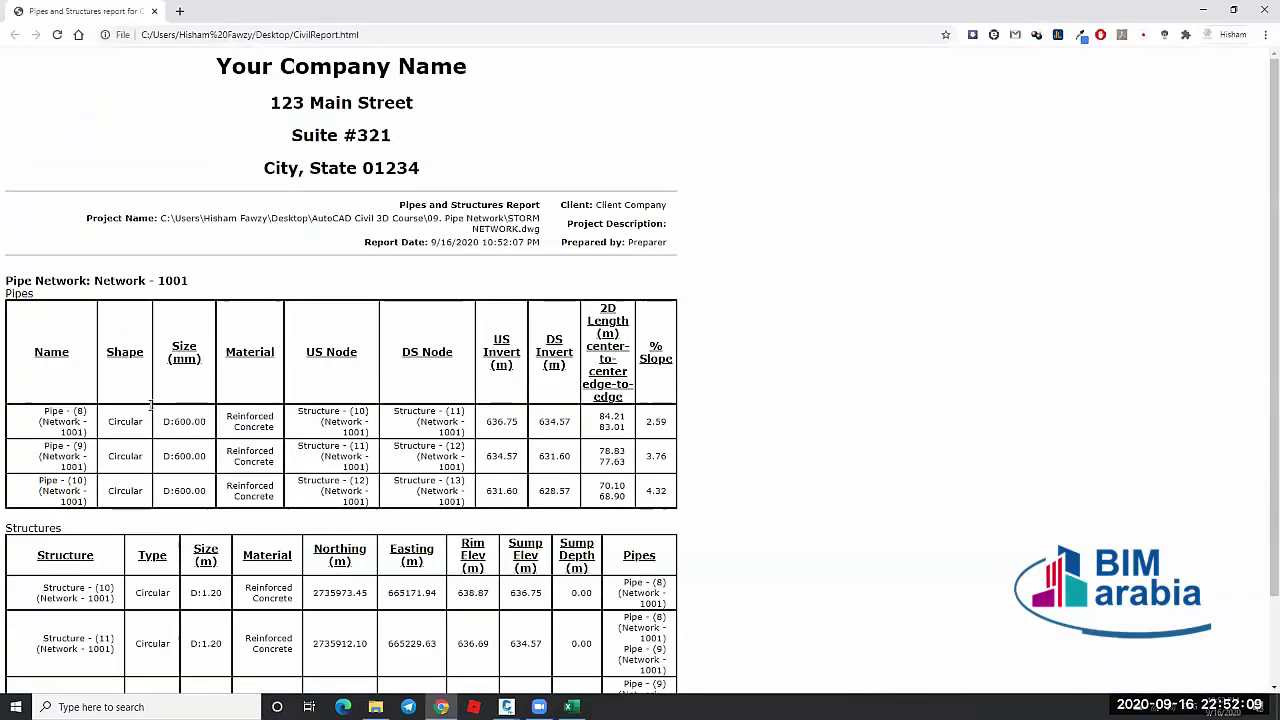
double_click(80, 446)
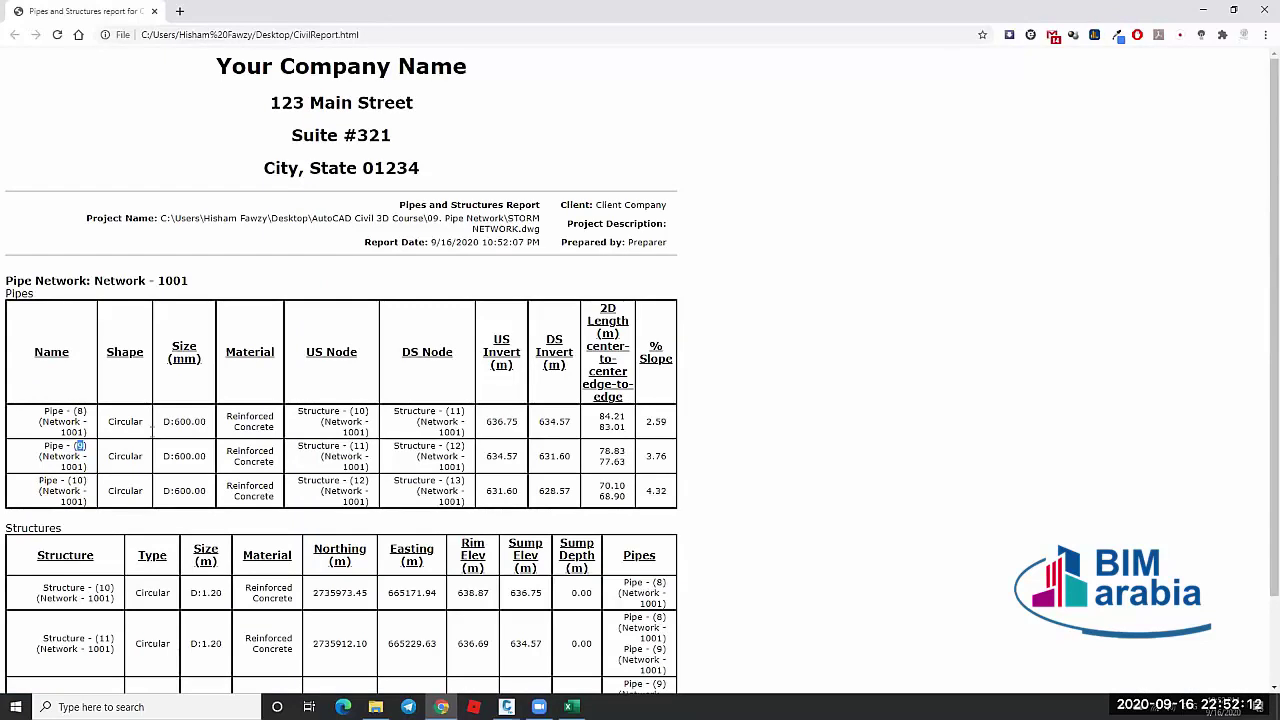
double_click(80, 481)
left_click(160, 415)
left_click_drag(497, 421, 570, 421)
left_click_drag(672, 428, 600, 419)
left_click(601, 416)
double_click(624, 415)
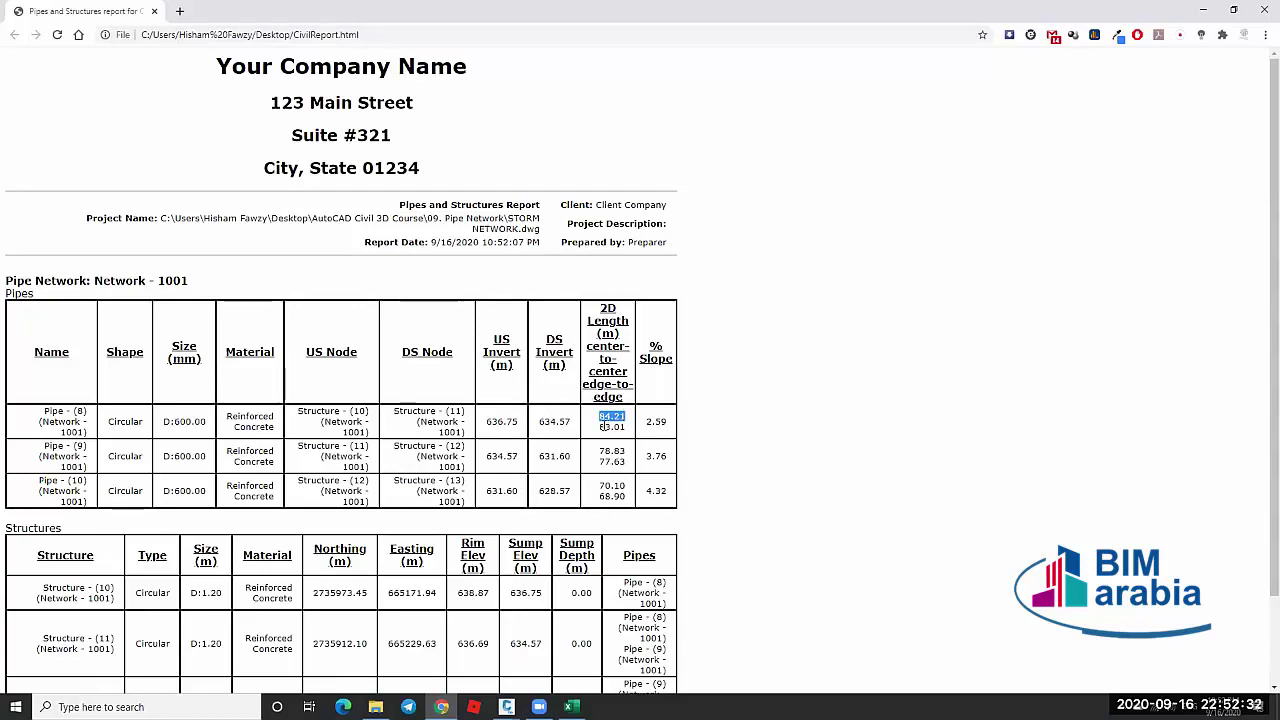
double_click(622, 427)
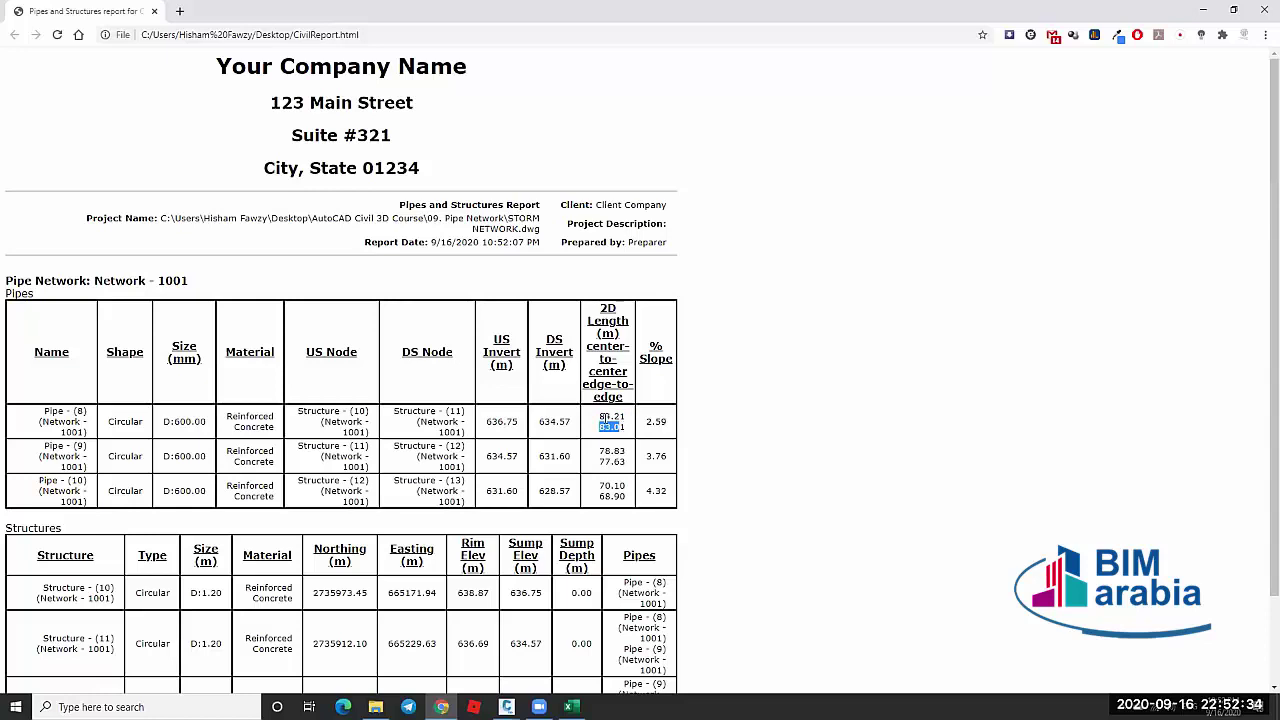
left_click(185, 328)
scroll(190, 330, "down", 1)
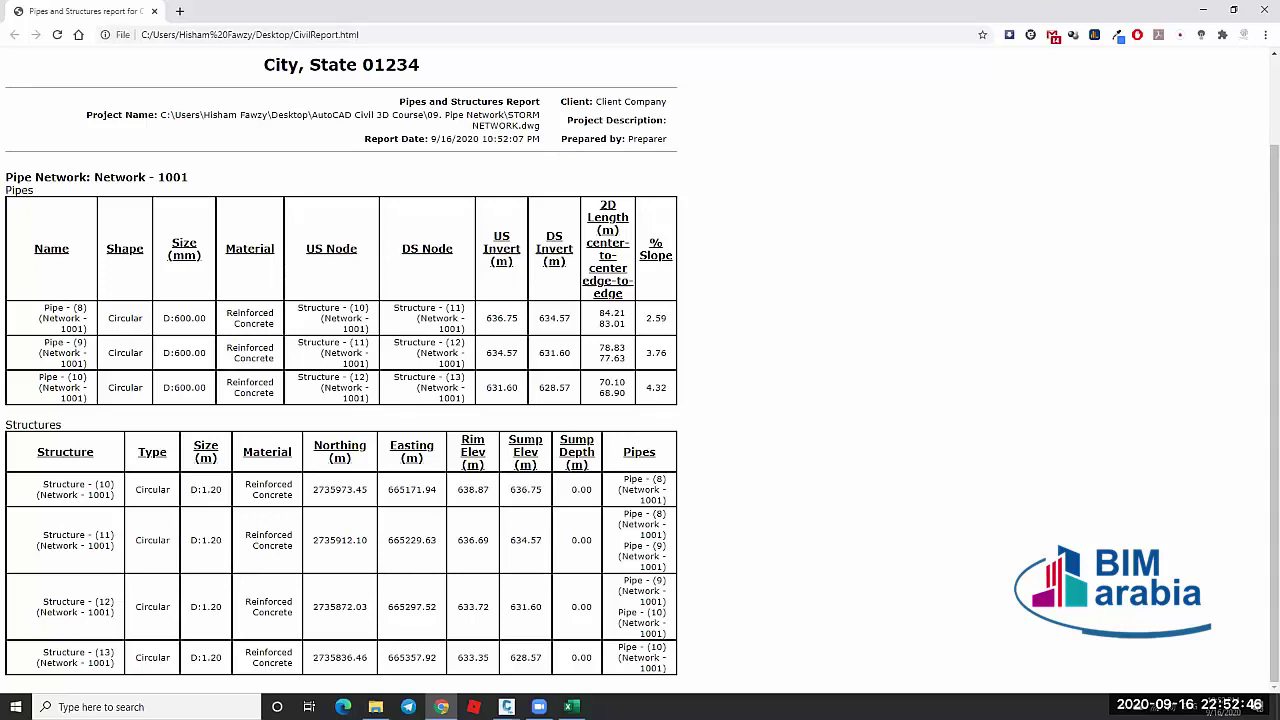
mouse_move(539, 706)
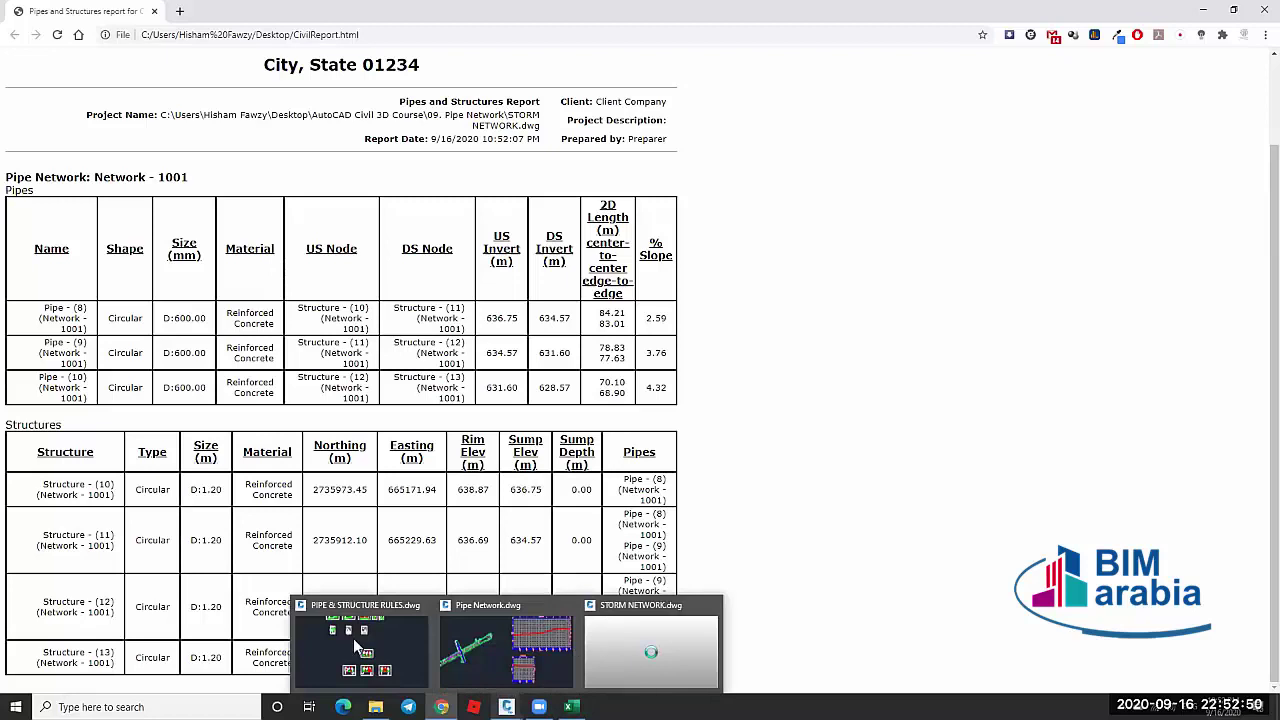
left_click(360, 645)
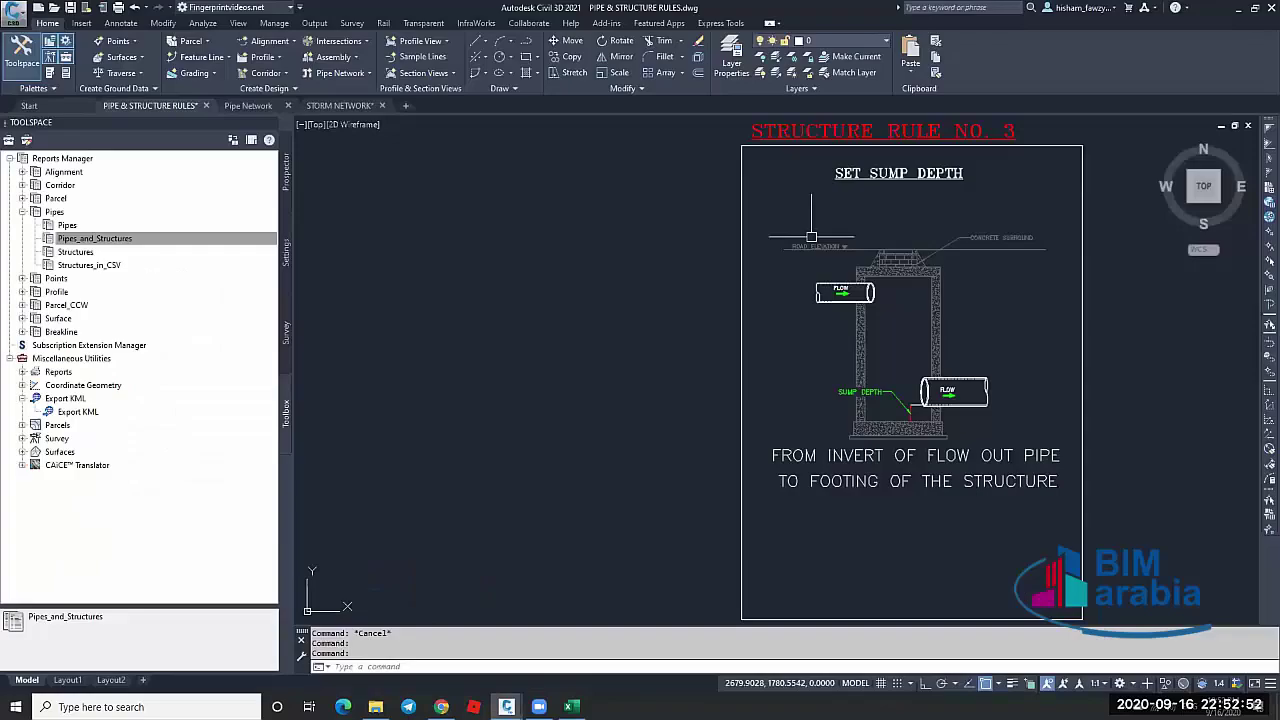
scroll(811, 237, "up", 3)
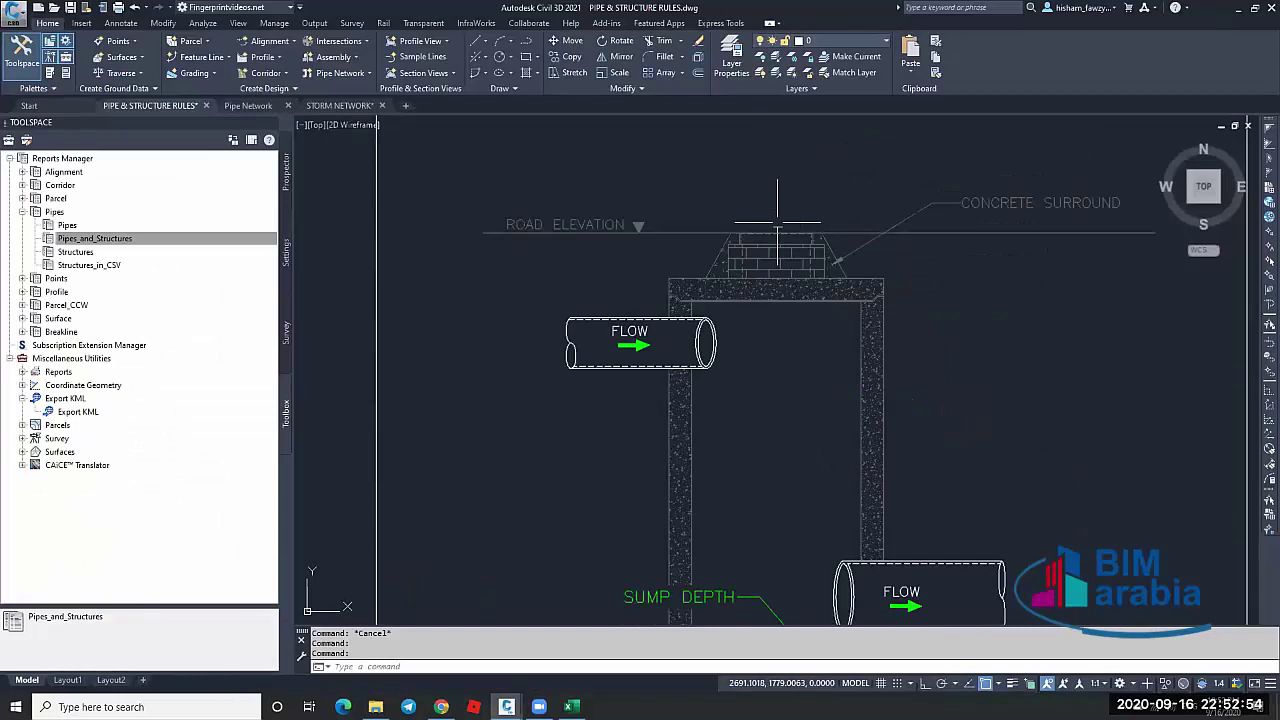
middle_click_drag(757, 377, 762, 380)
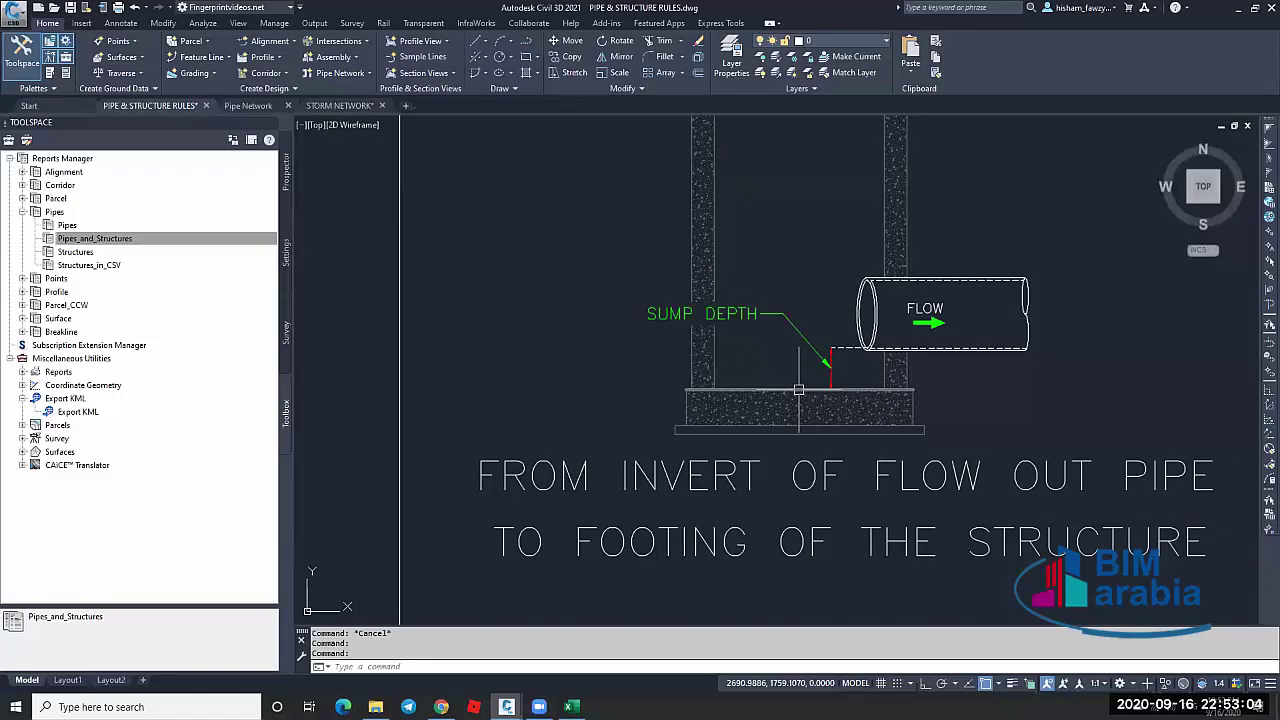
scroll(799, 389, "down", 4)
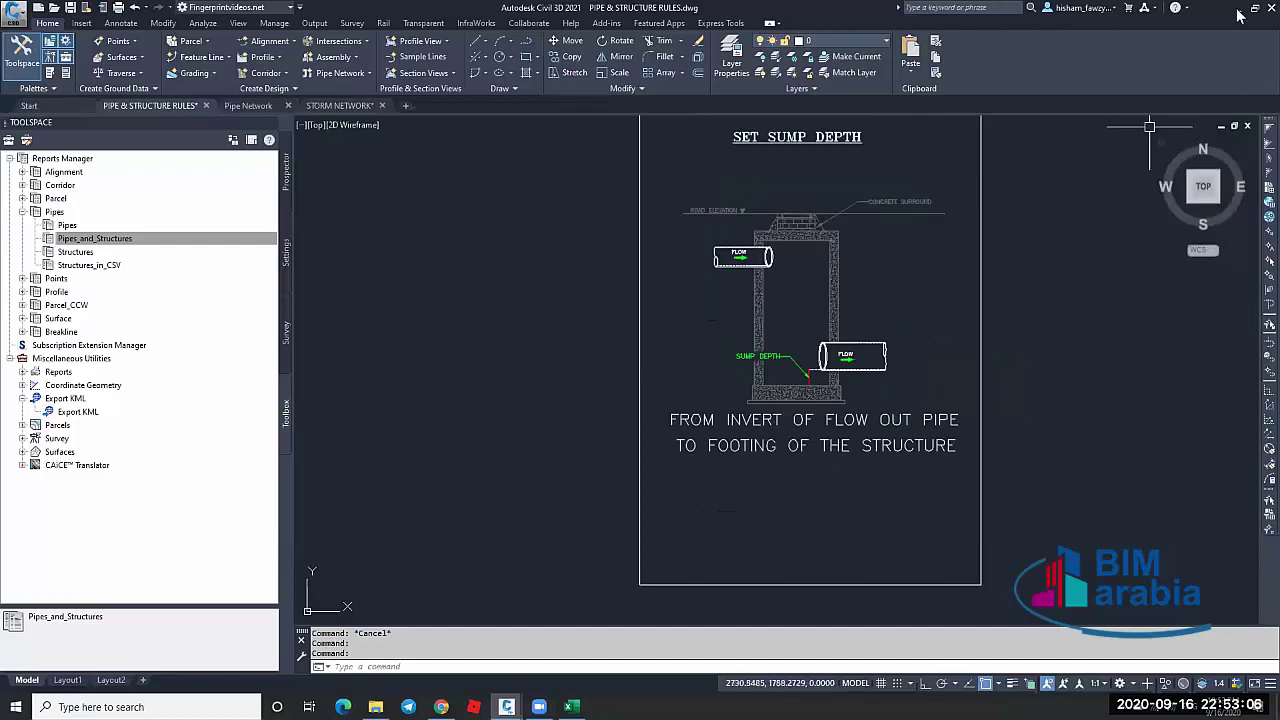
key("alt+Tab")
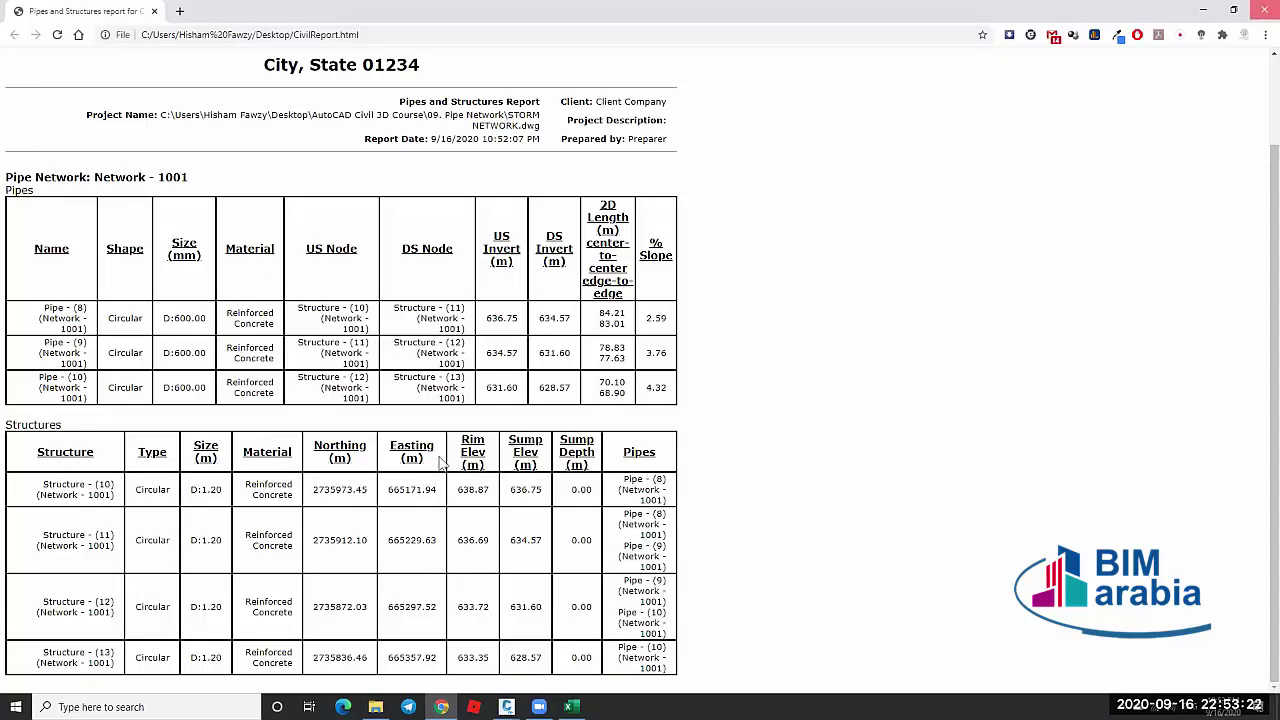
Return to the STORM NETWORK drawing and centre the Road 1 profile view on screen
key("super+d")
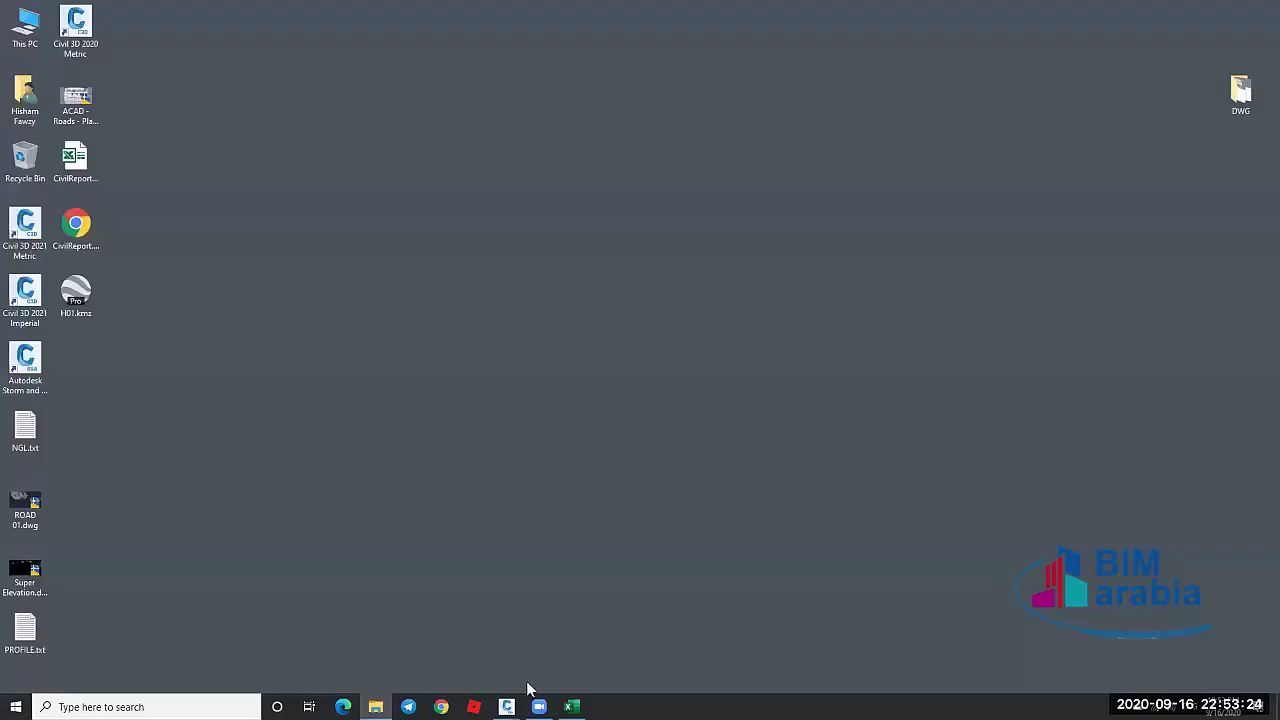
mouse_move(508, 702)
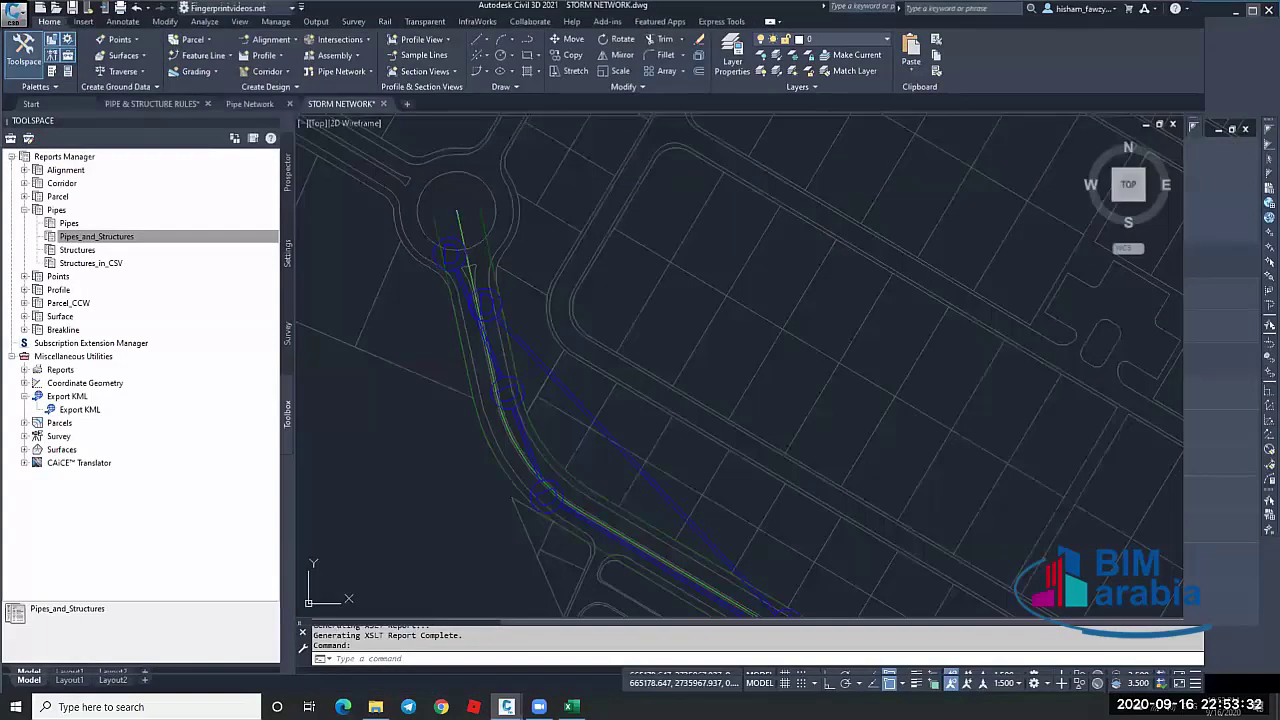
scroll(560, 262, "down", 5)
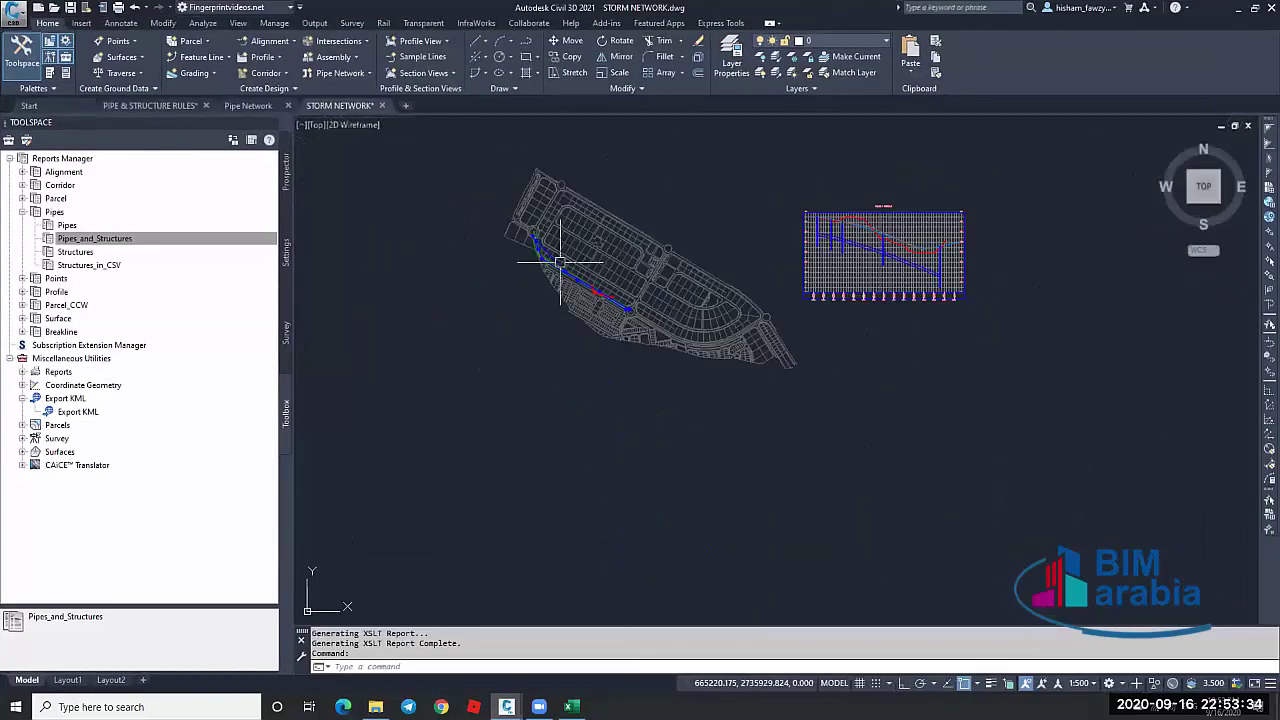
scroll(850, 225, "up", 8)
middle_click_drag(733, 257, 534, 252)
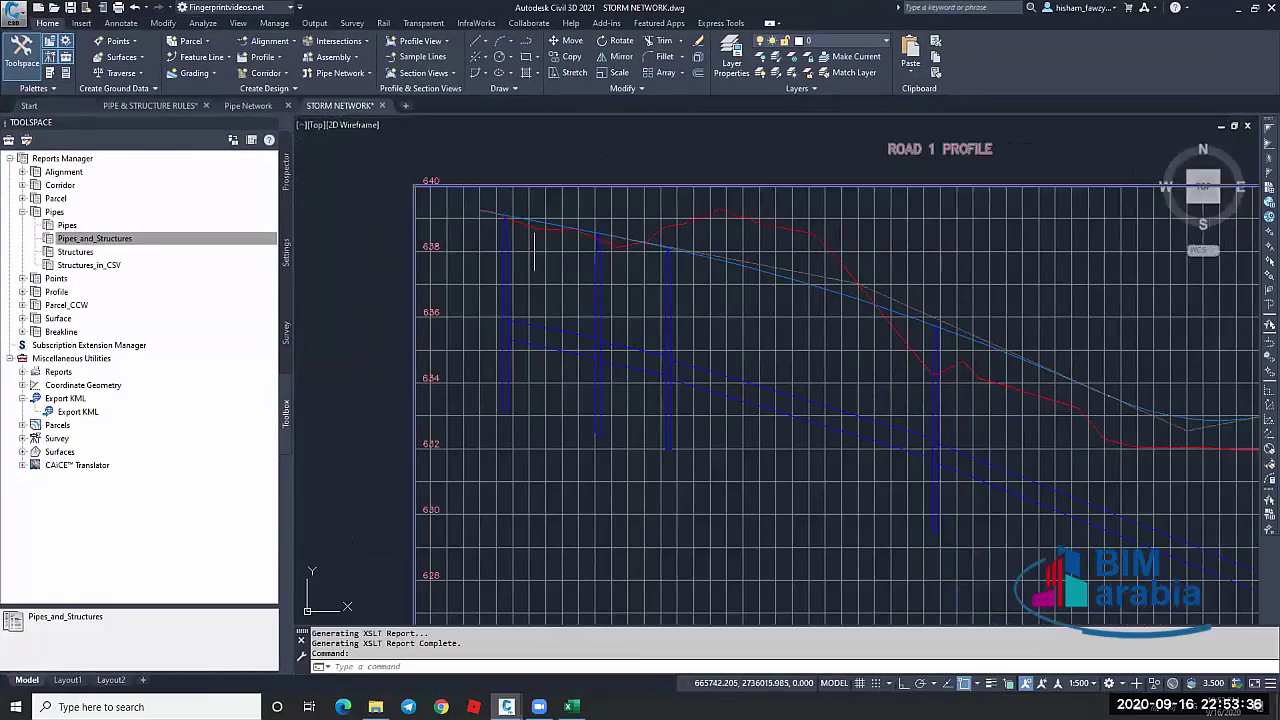
middle_click_drag(617, 227, 589, 200)
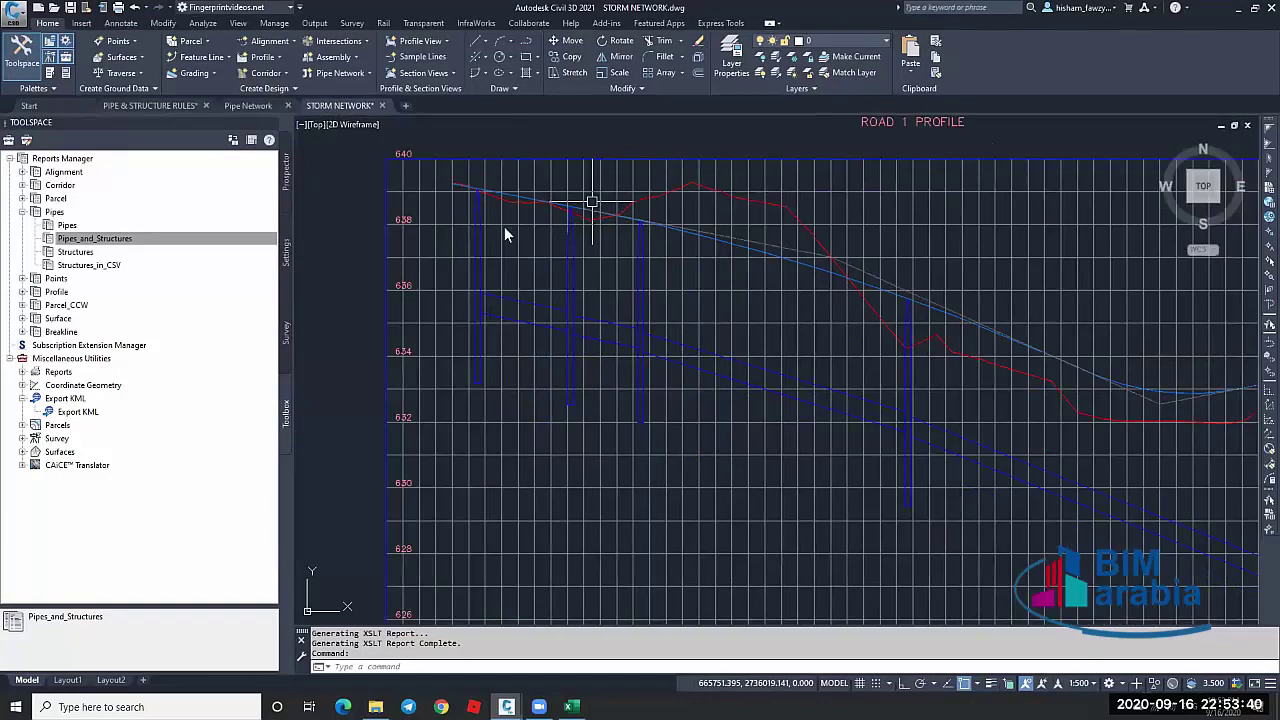
scroll(537, 213, "down", 5)
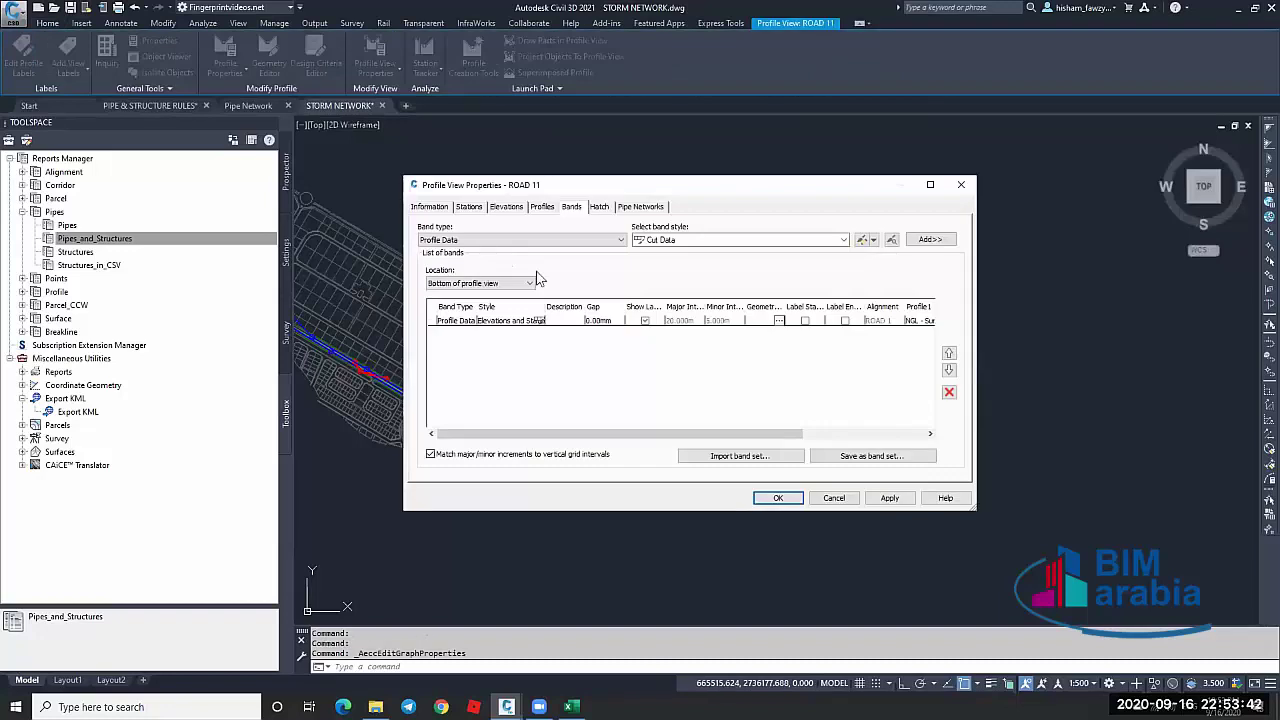
Turn off Draw for MAIN NETWORK Pipe (1)–(4) and Structure (1)–(3) in ROAD 11's profile view
left_click(542, 207)
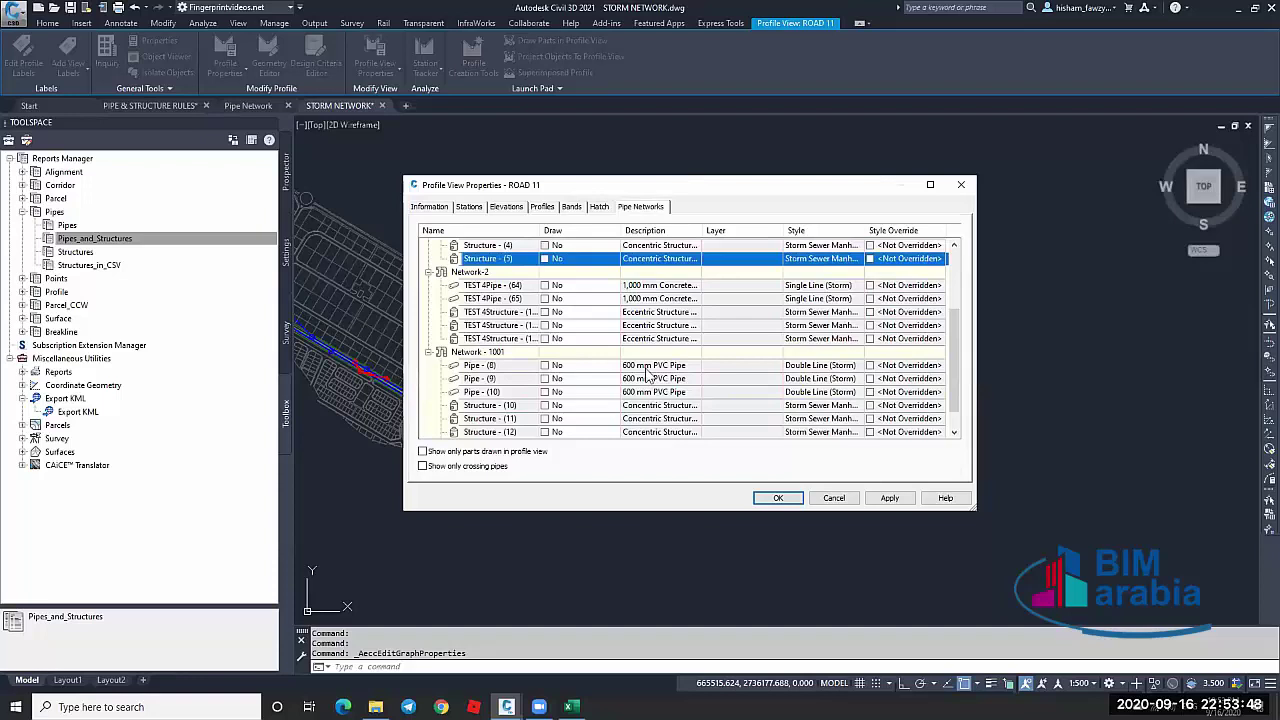
scroll(648, 374, "up", 3)
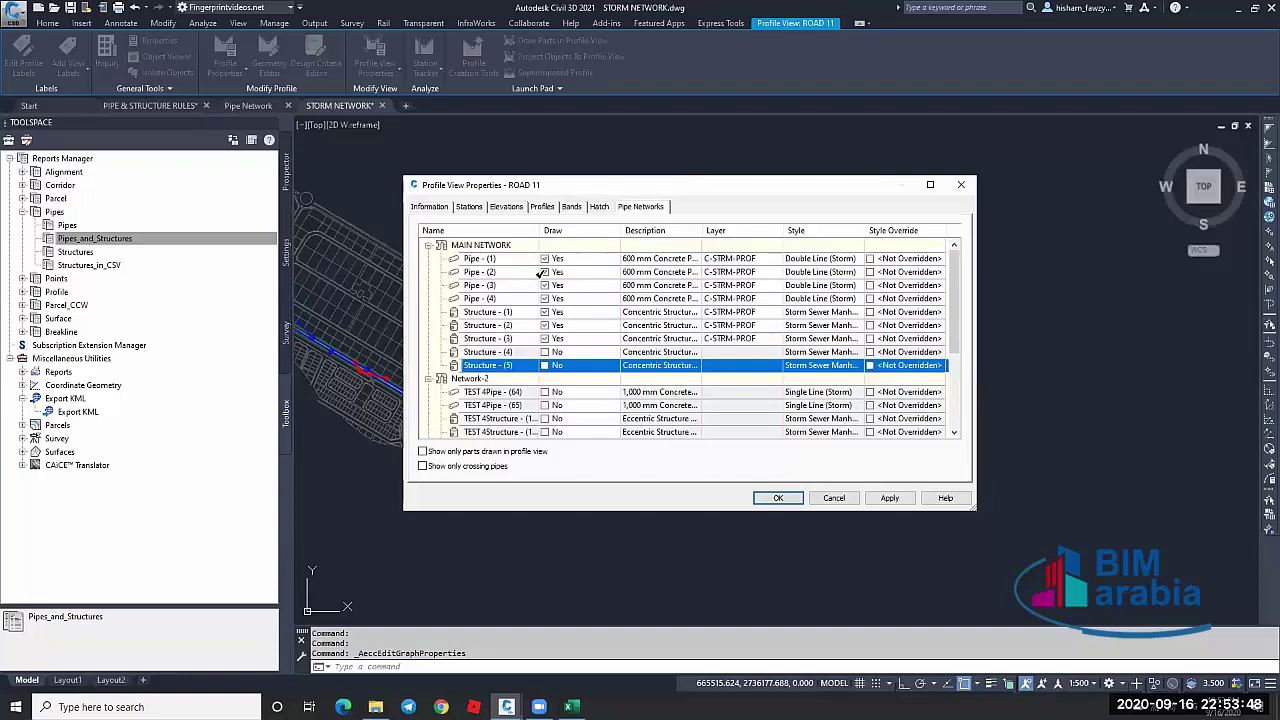
left_click(482, 259)
left_click(505, 338, "shift")
left_click(545, 258)
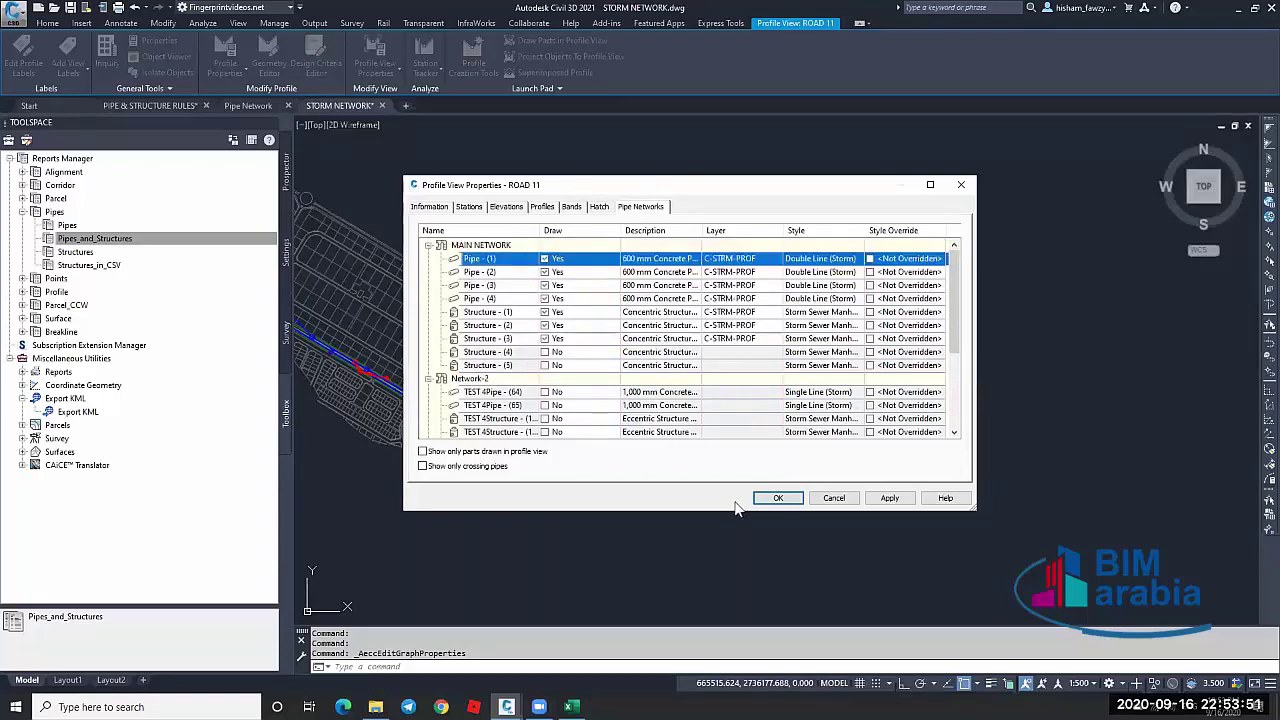
left_click(887, 499)
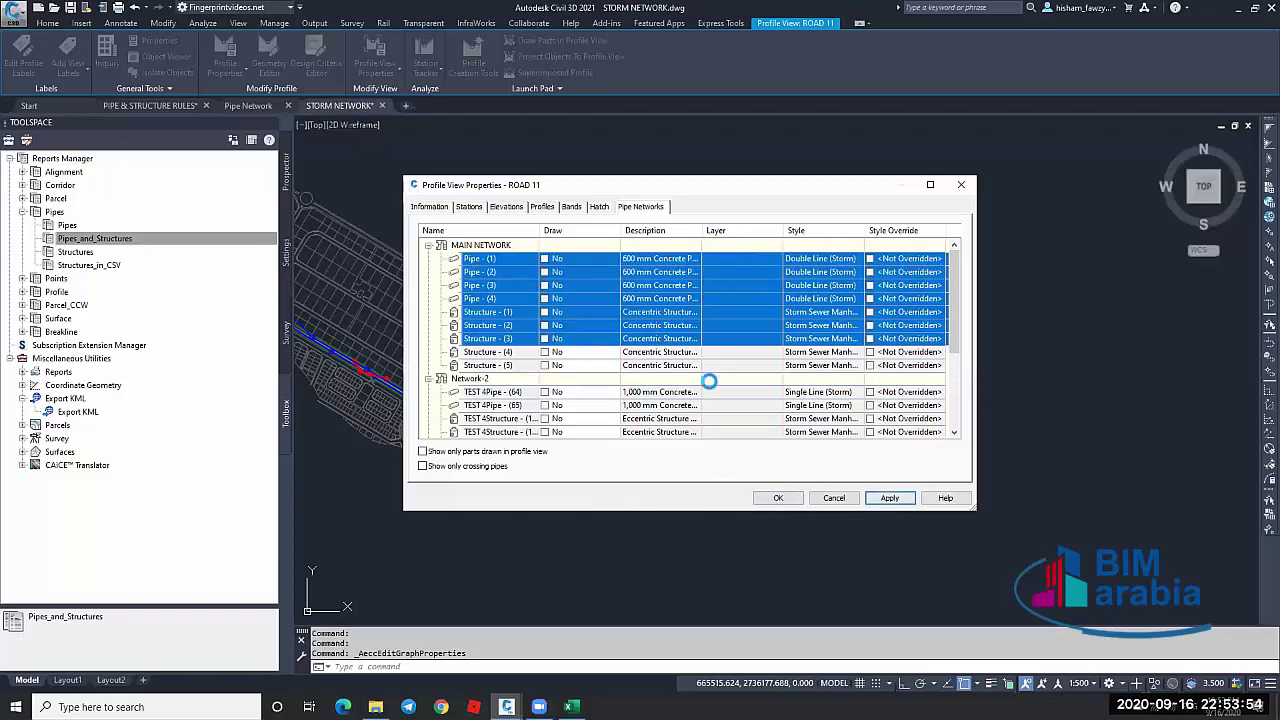
key("Escape")
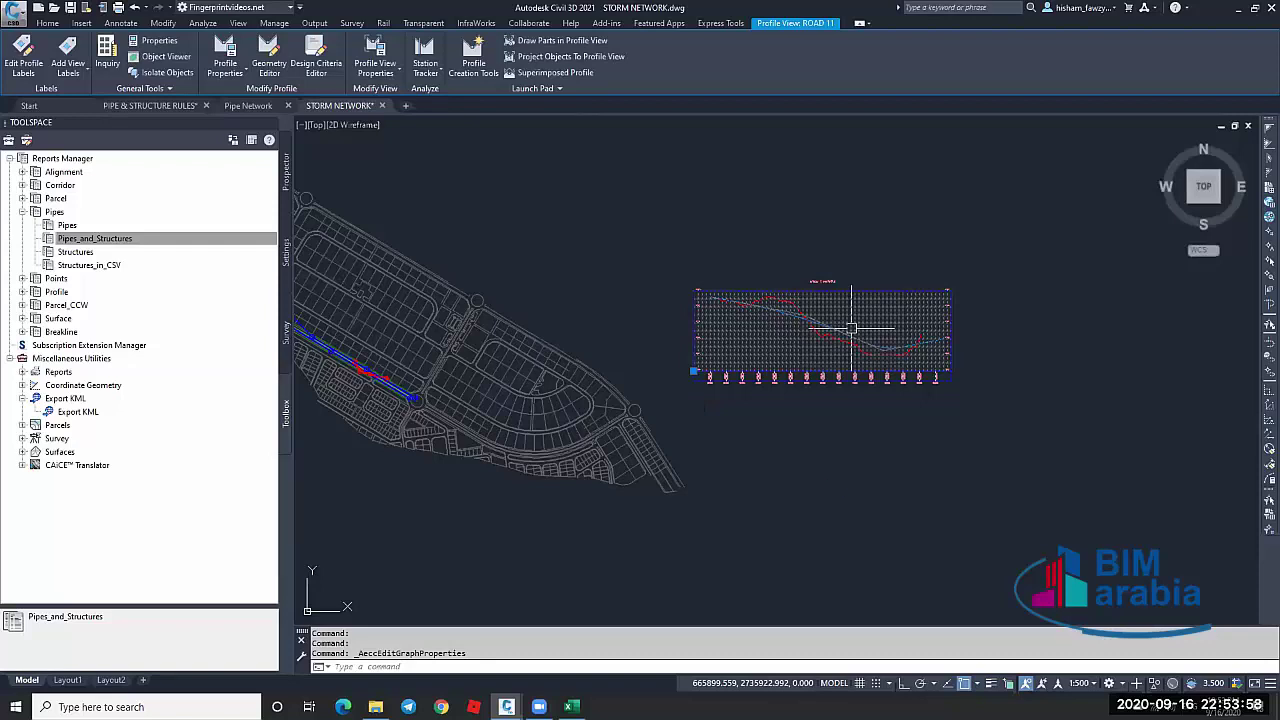
key("Escape")
scroll(400, 390, "up", 10)
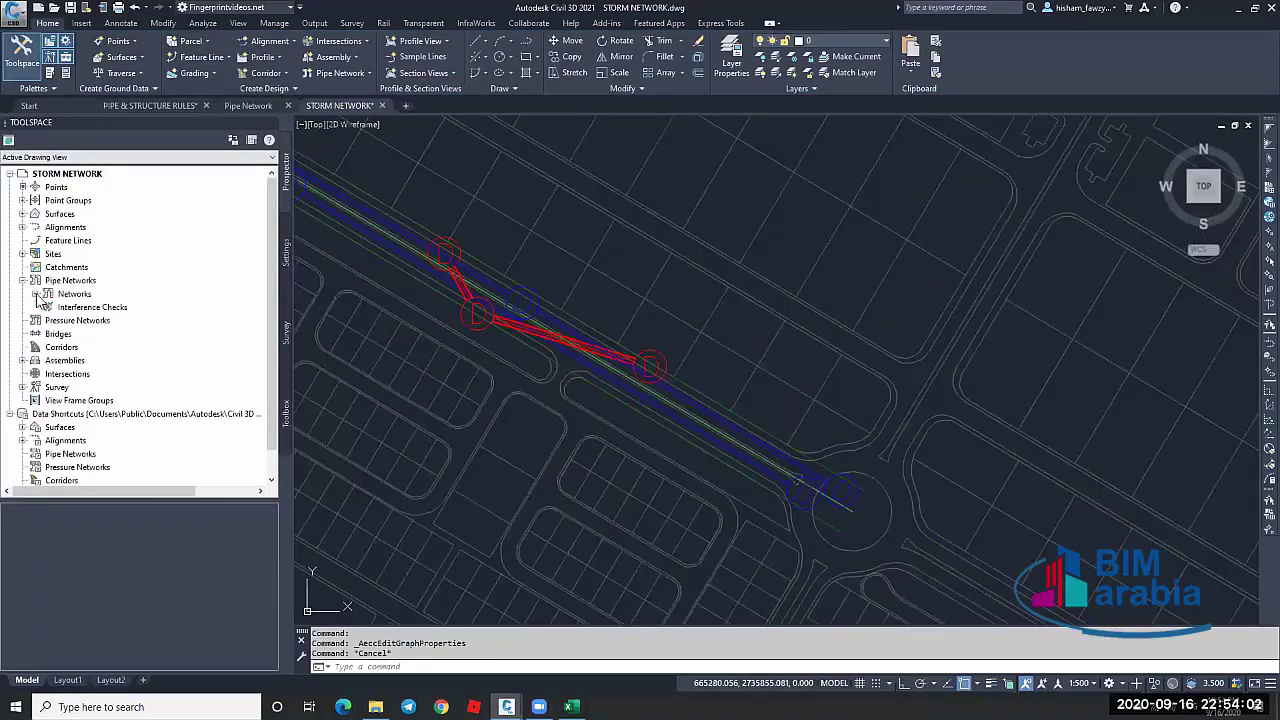
Start editing Network - 1001 and draw its parts into the Road 1 profile view
left_click(35, 294)
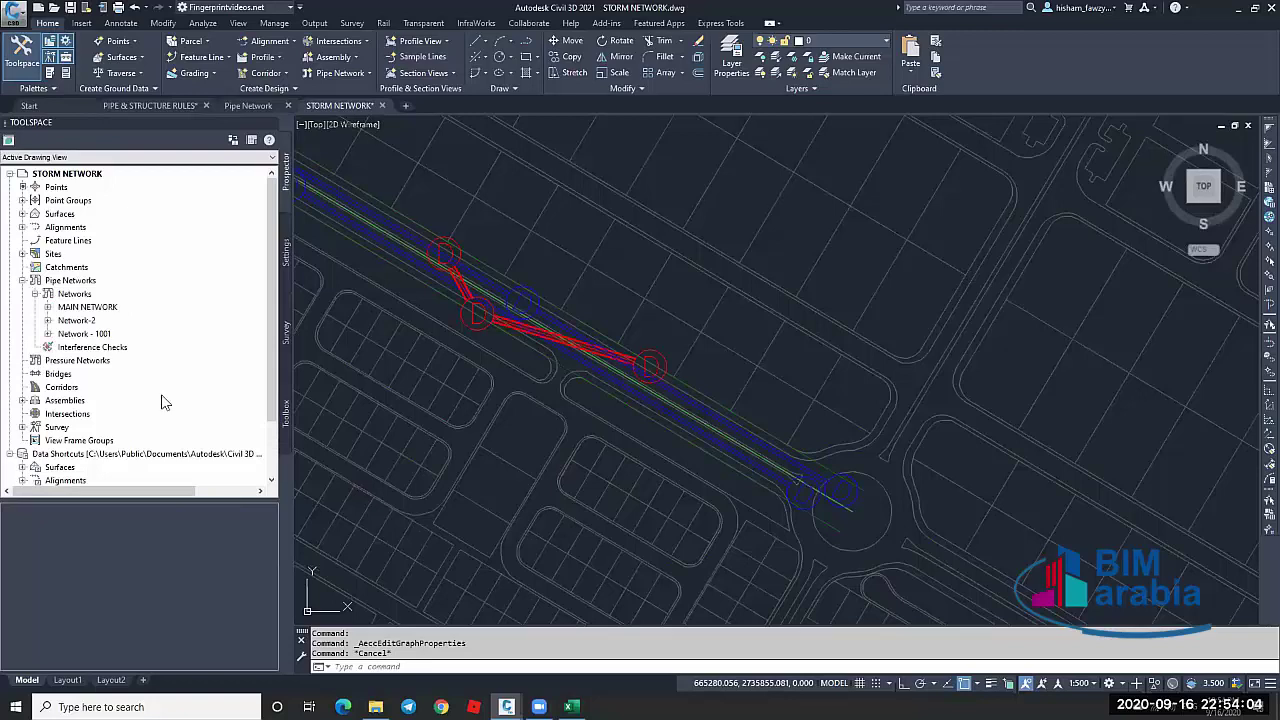
right_click(118, 334)
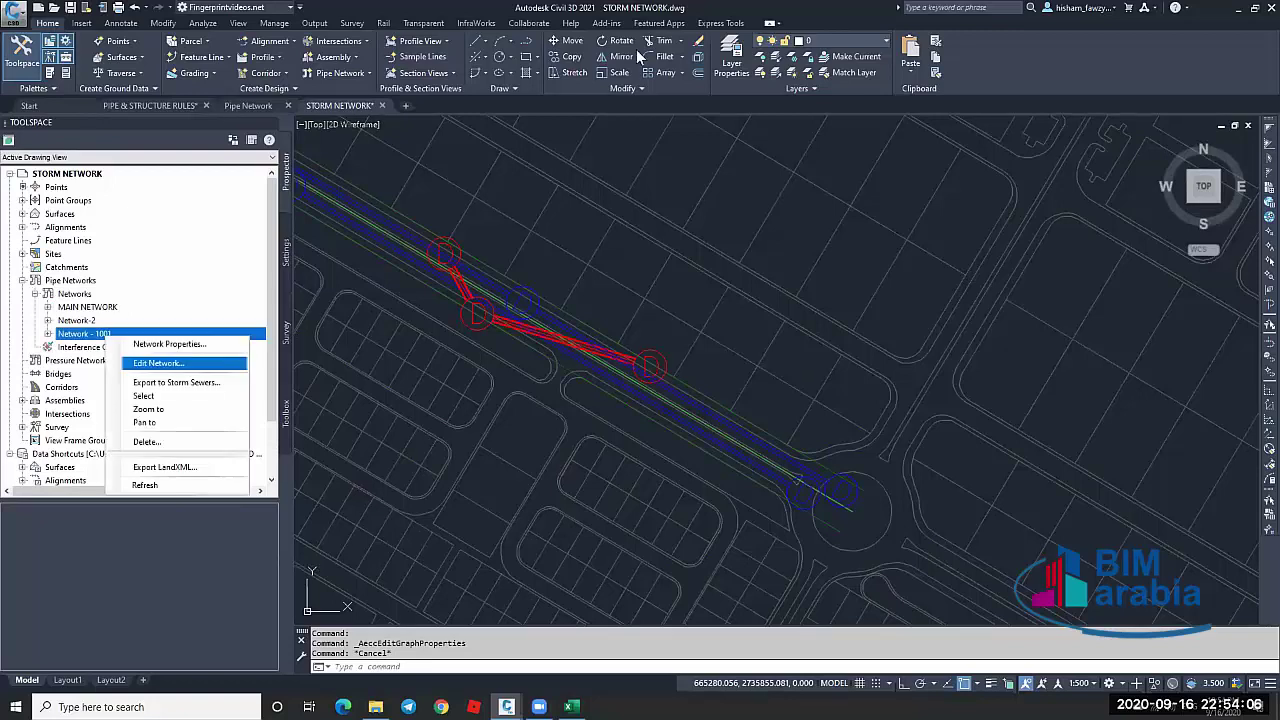
key("Return")
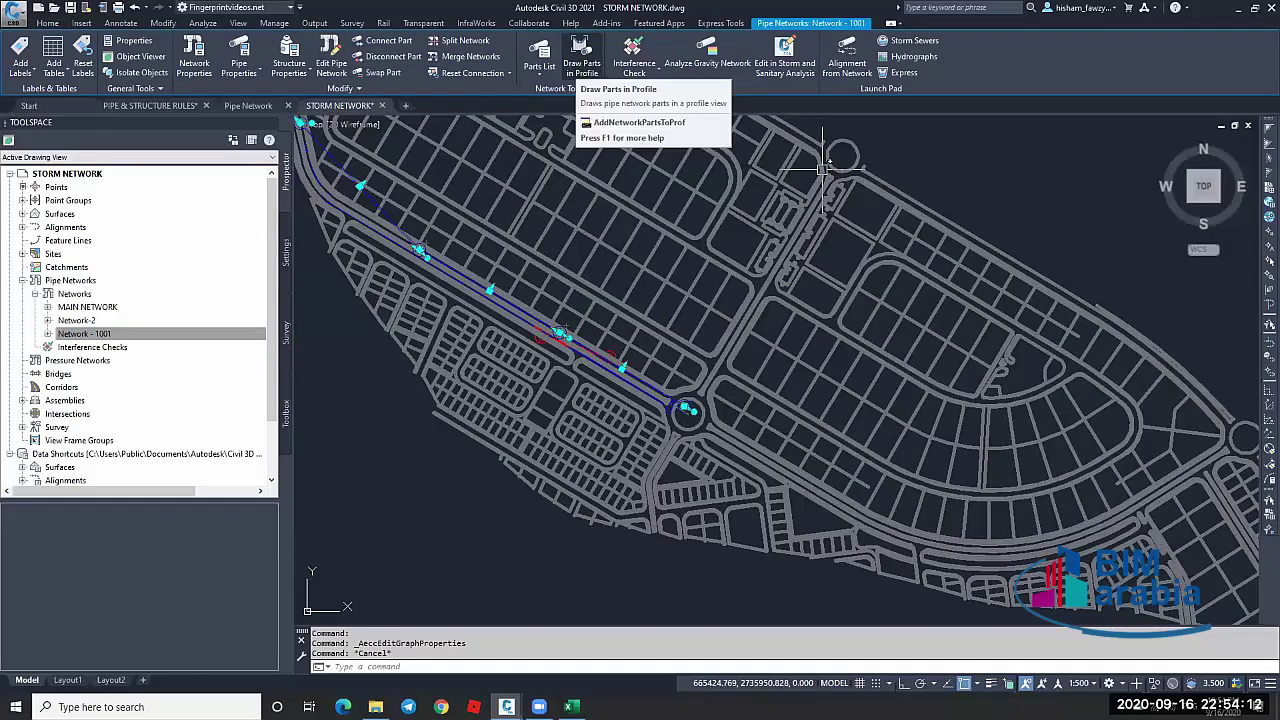
left_click(581, 62)
scroll(822, 300, "down", 5)
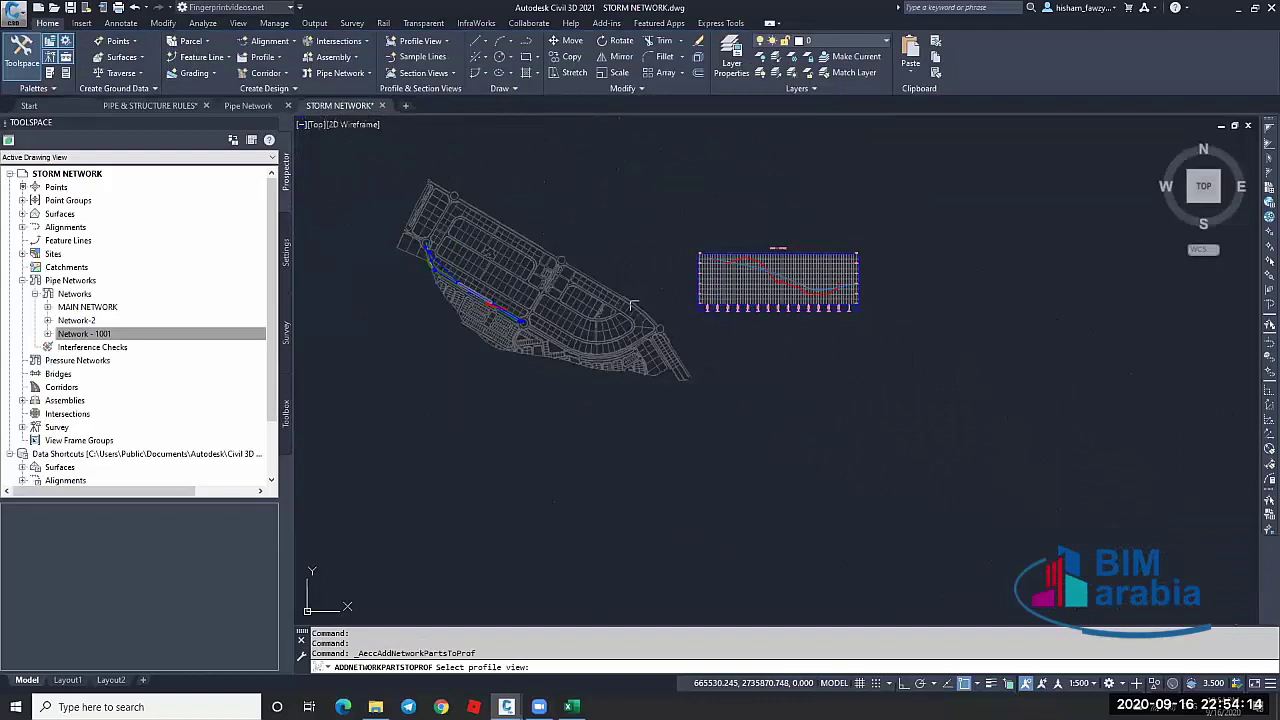
scroll(725, 292, "up", 5)
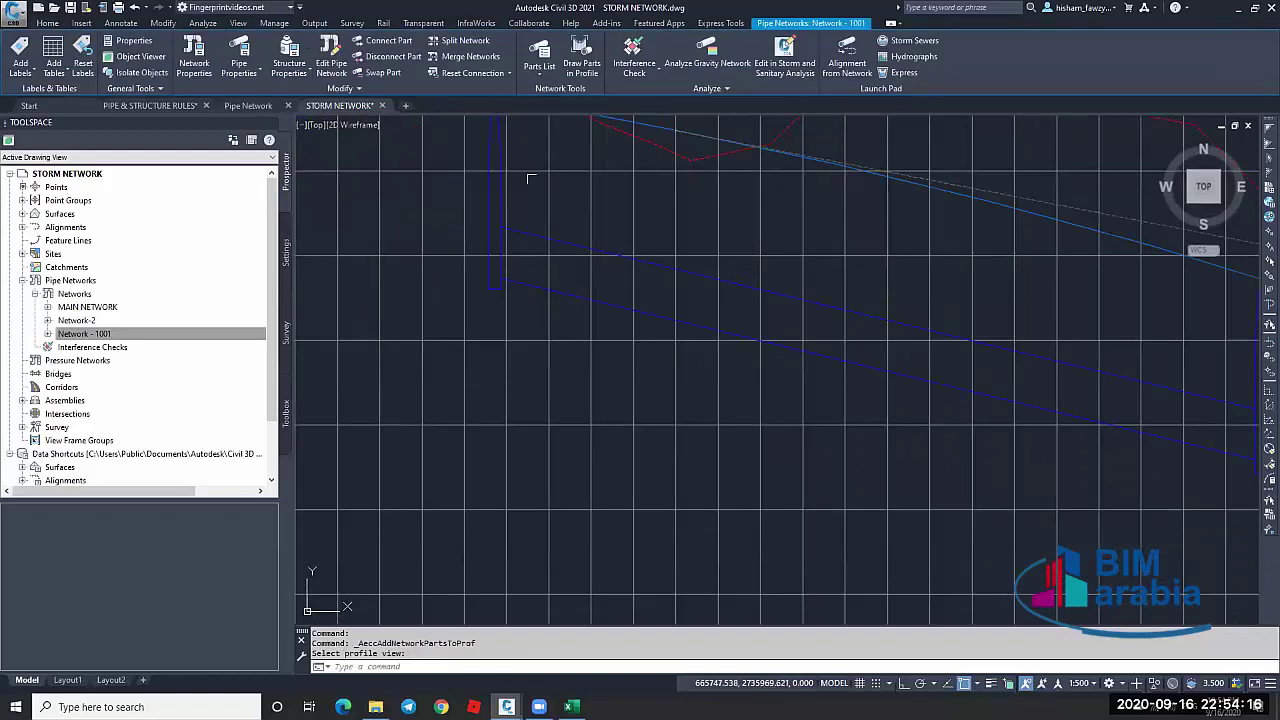
scroll(530, 178, "down", 3)
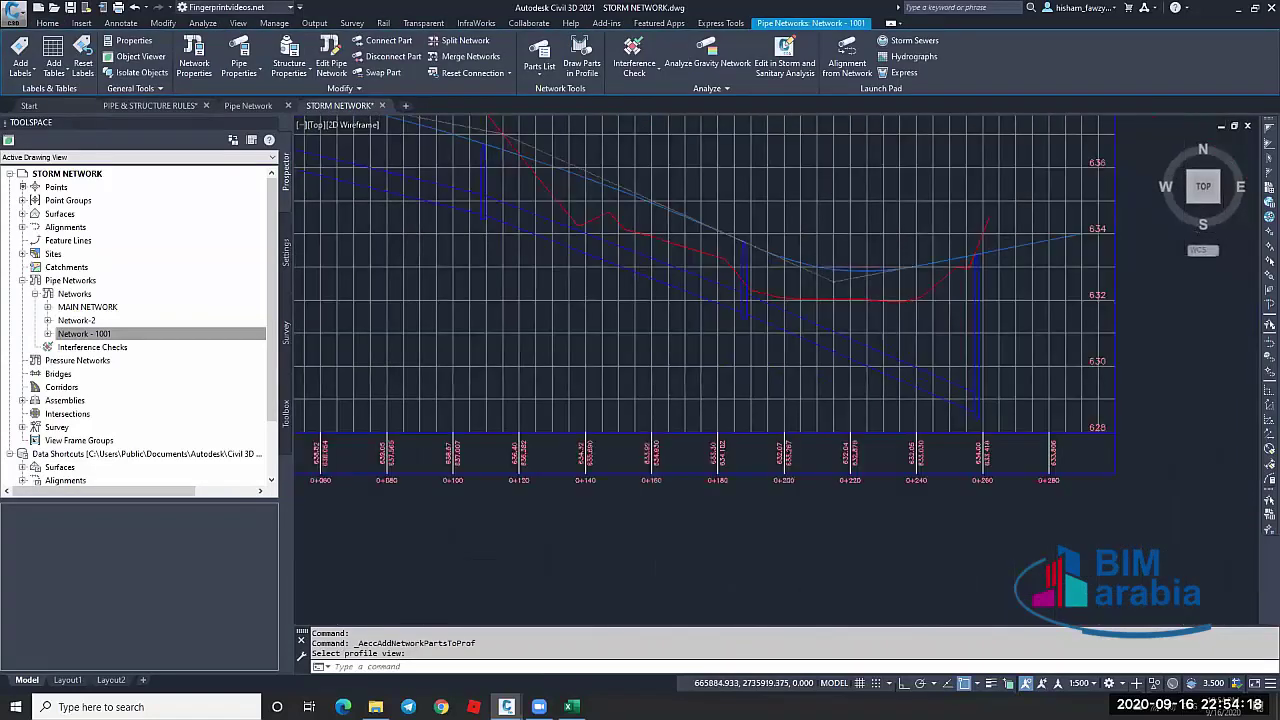
scroll(960, 237, "up", 8)
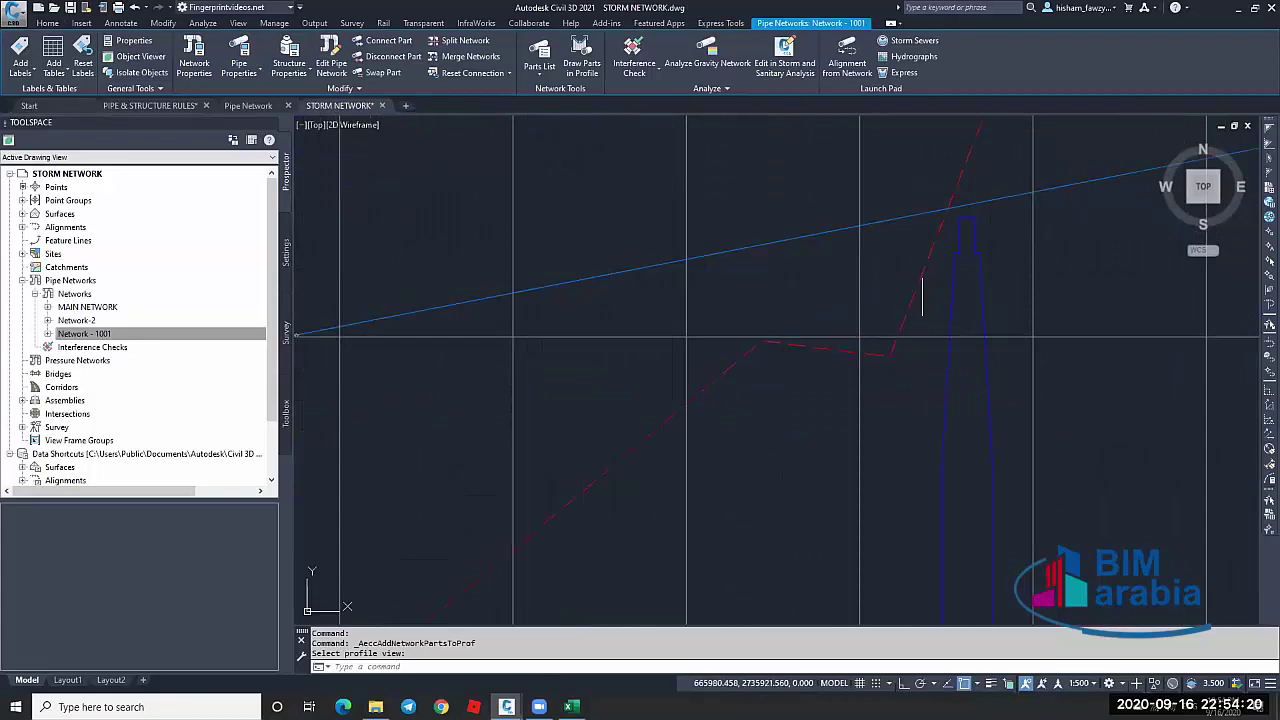
Zoom along the Road 1 profile view, checking the road's design profile line
key("Escape")
scroll(935, 257, "up", 5)
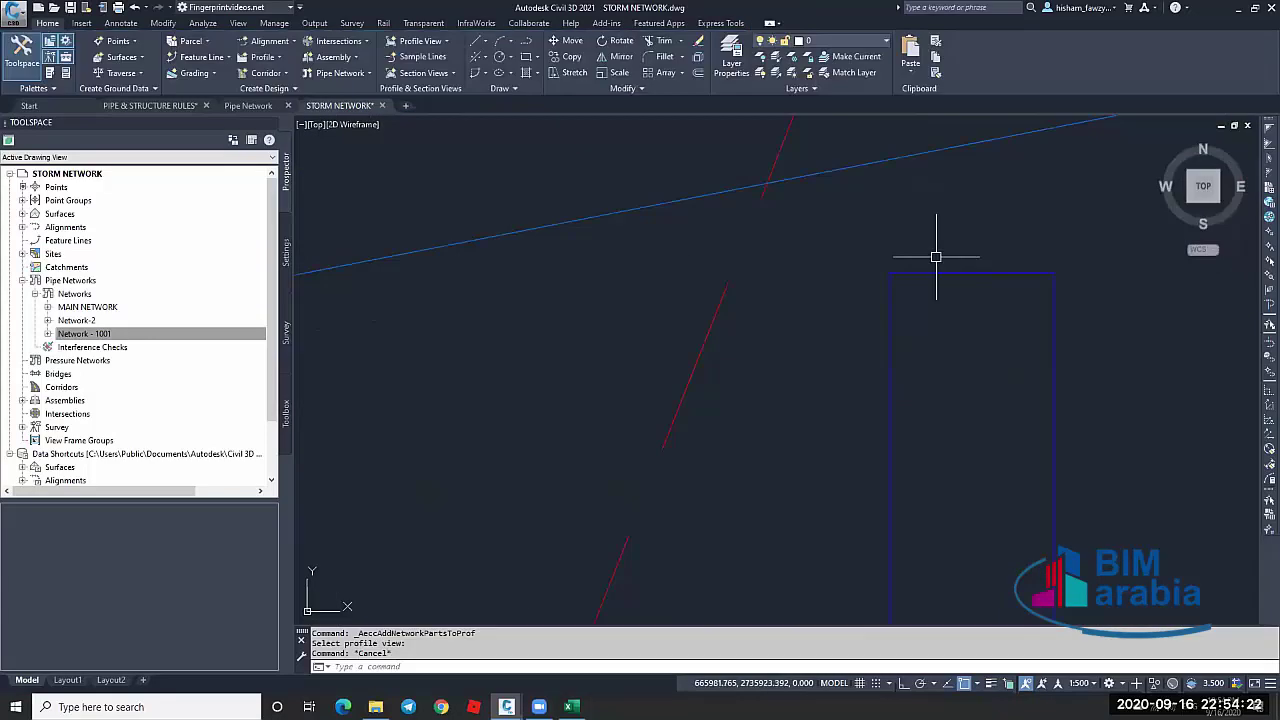
scroll(880, 268, "down", 3)
key("Escape")
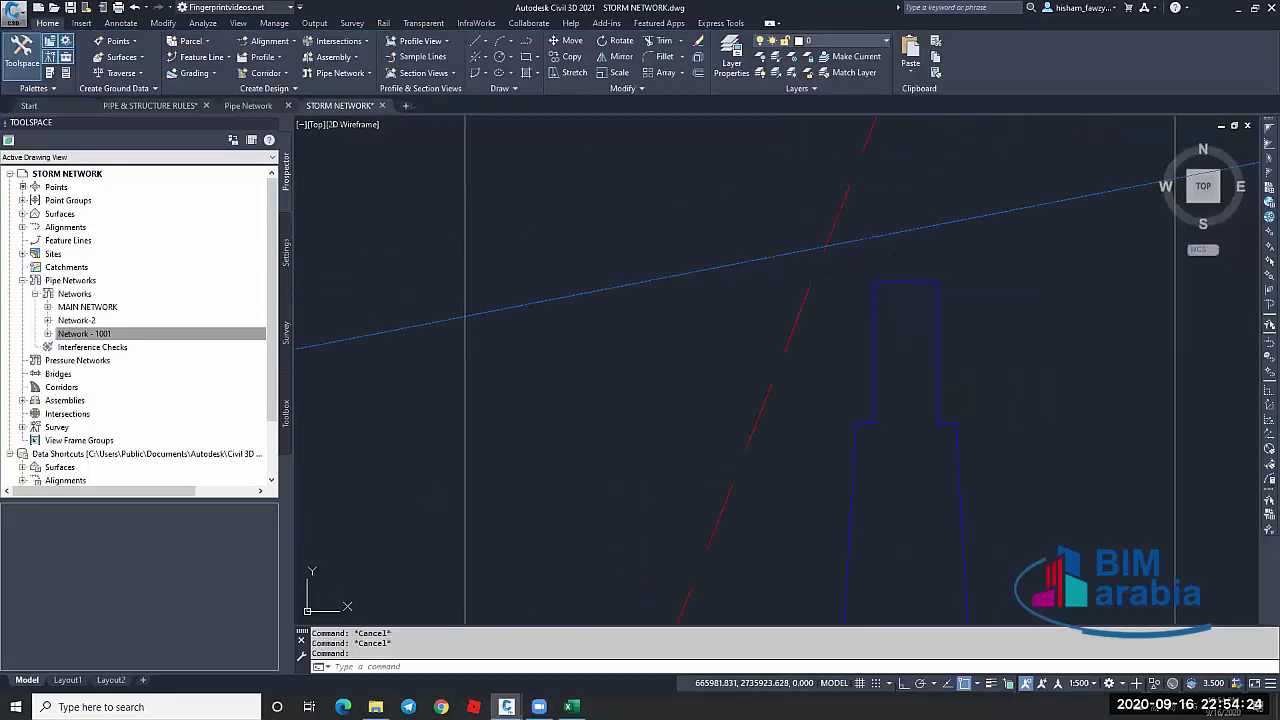
scroll(934, 277, "down", 3)
left_click(967, 277)
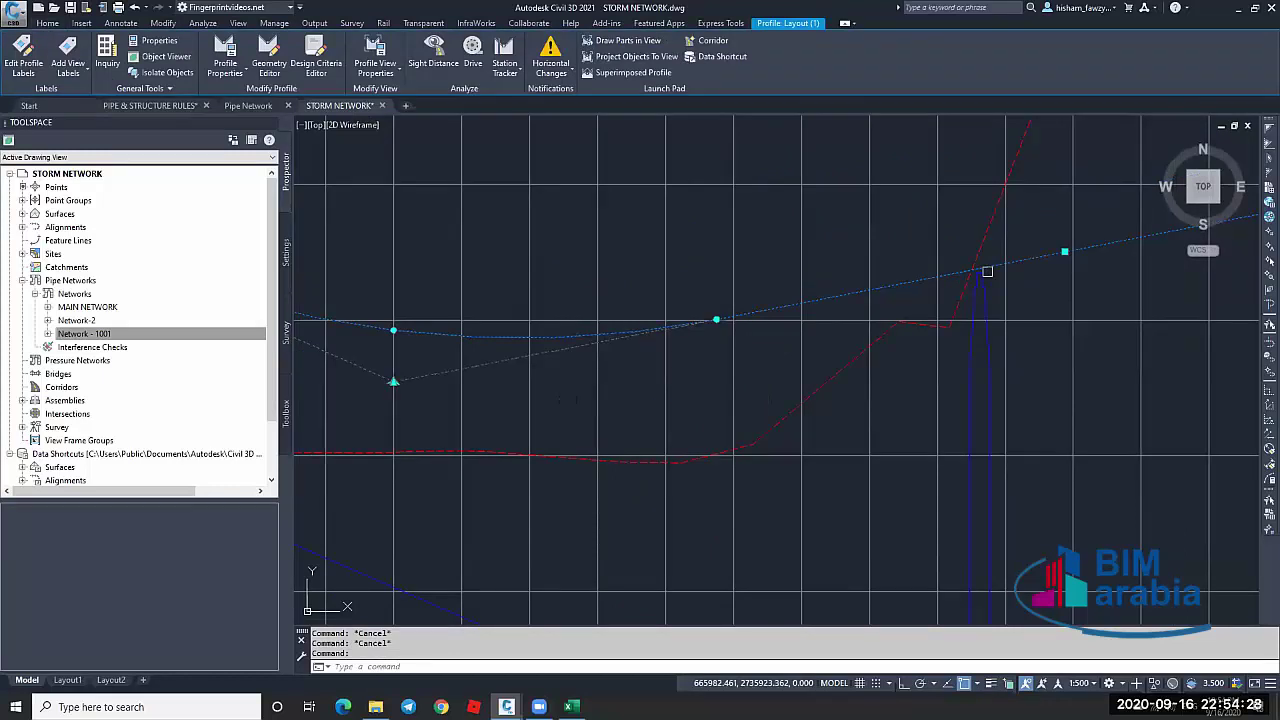
key("Escape")
scroll(855, 256, "up", 3)
scroll(966, 329, "up", 2)
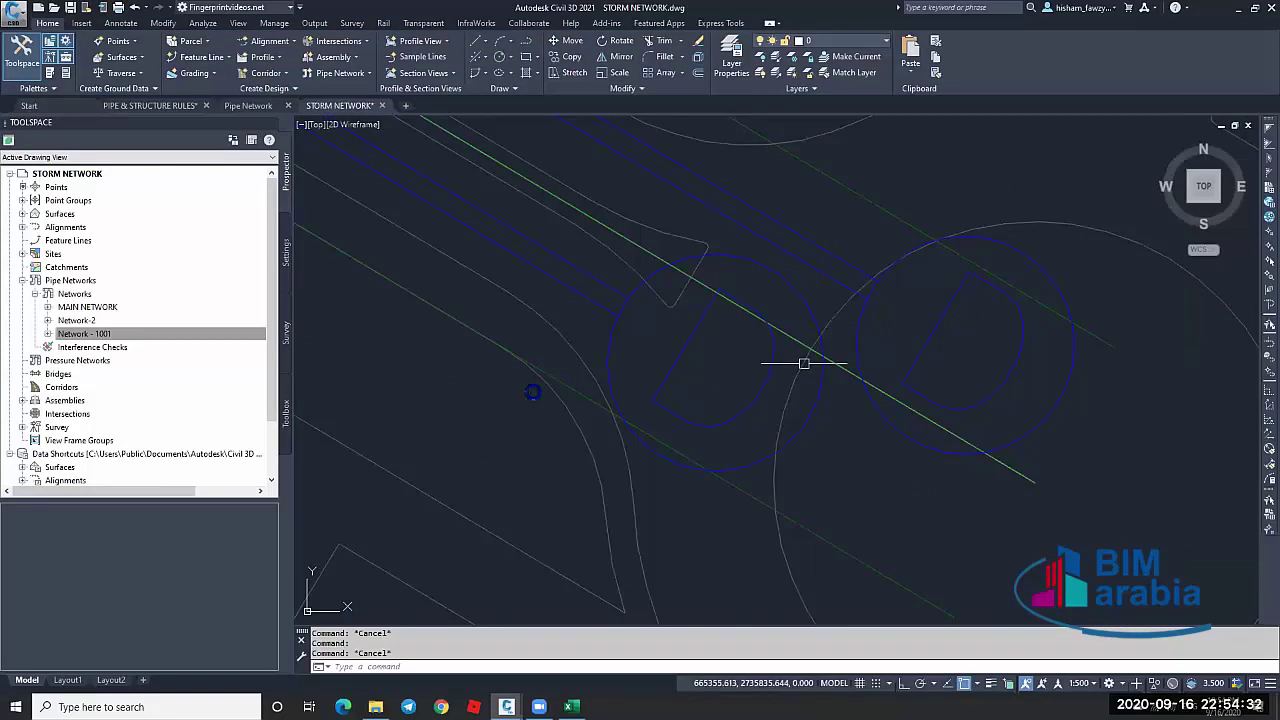
scroll(800, 350, "down", 8)
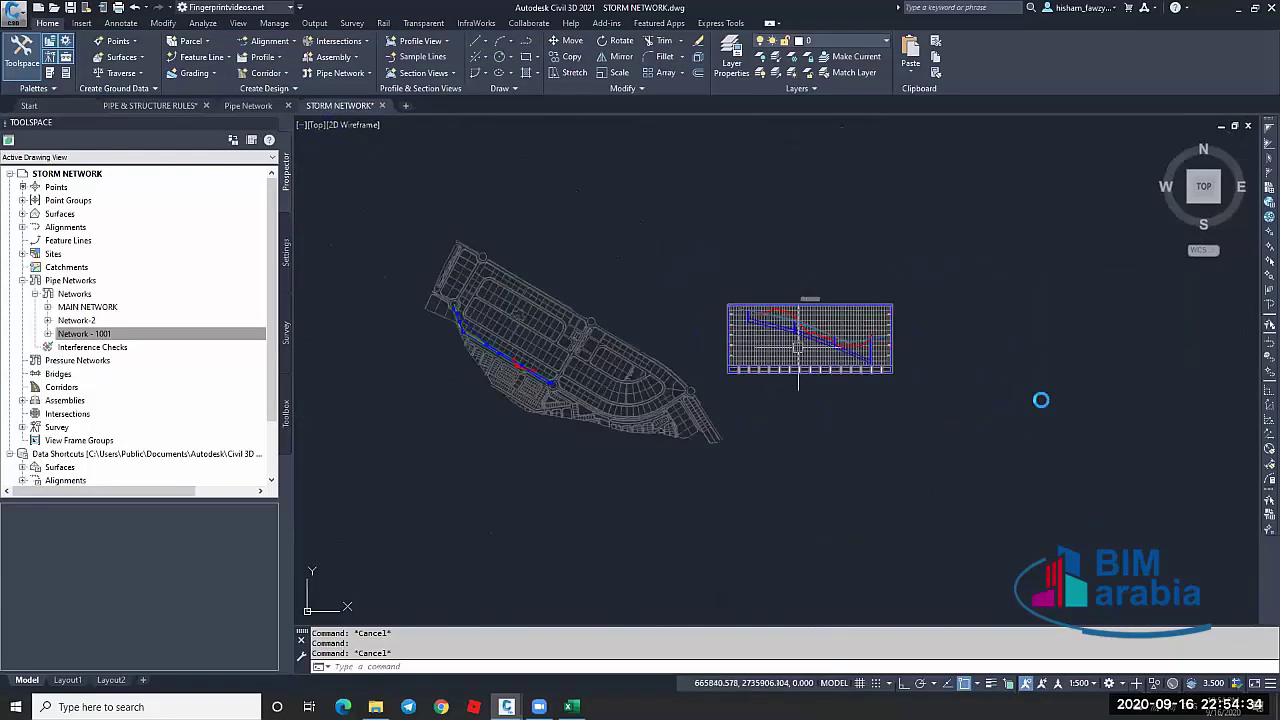
scroll(1049, 360, "up", 10)
scroll(1049, 360, "down", 2)
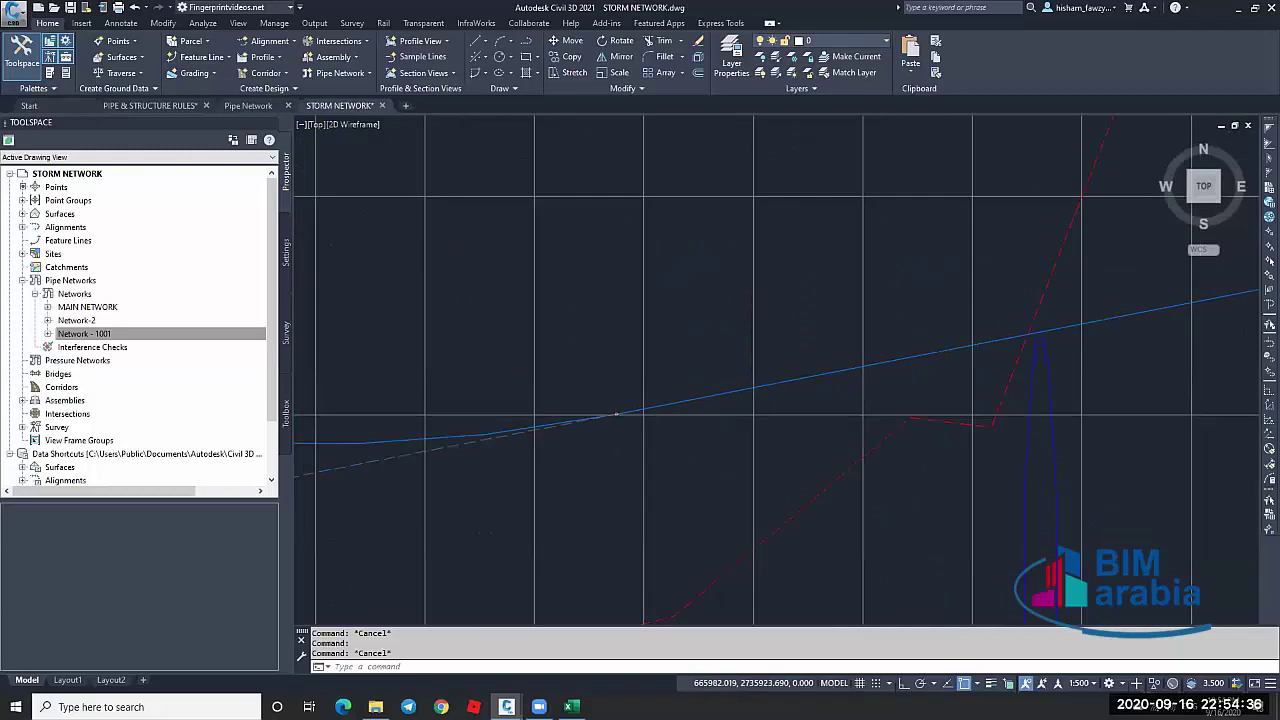
scroll(765, 343, "down", 2)
scroll(765, 343, "up", 2)
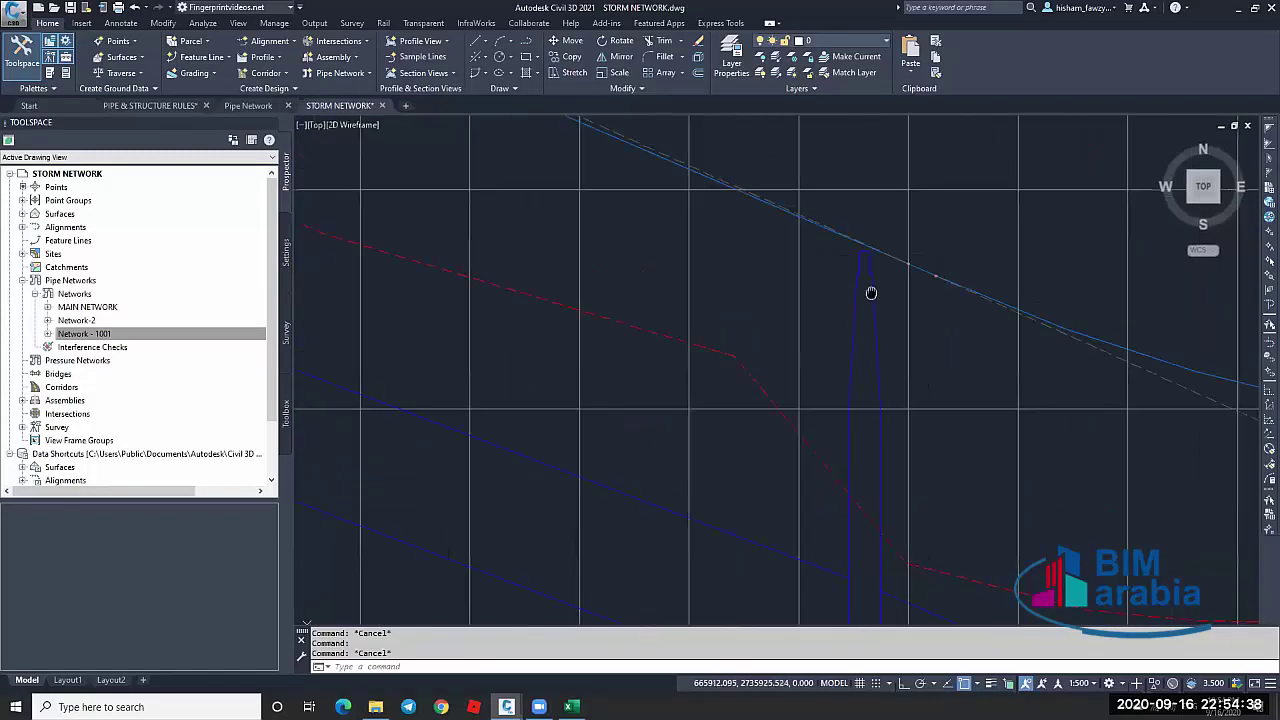
scroll(871, 293, "down", 8)
scroll(811, 220, "up", 8)
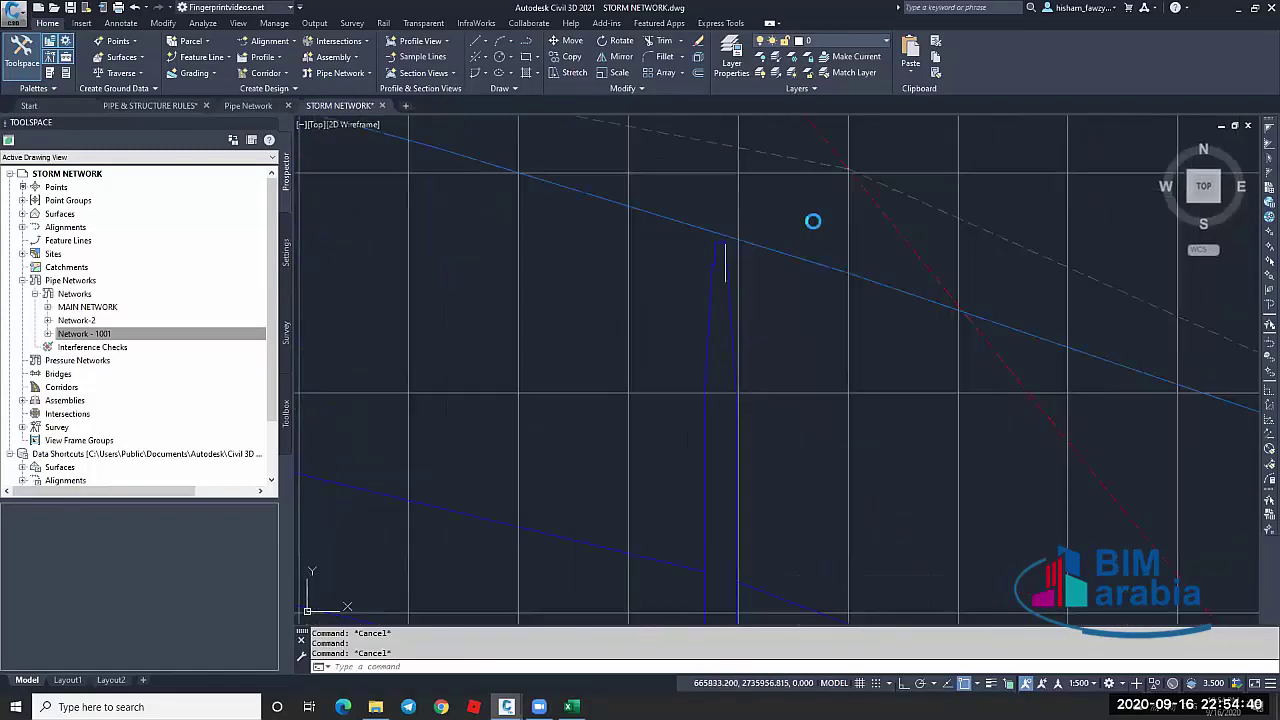
scroll(771, 216, "up", 2)
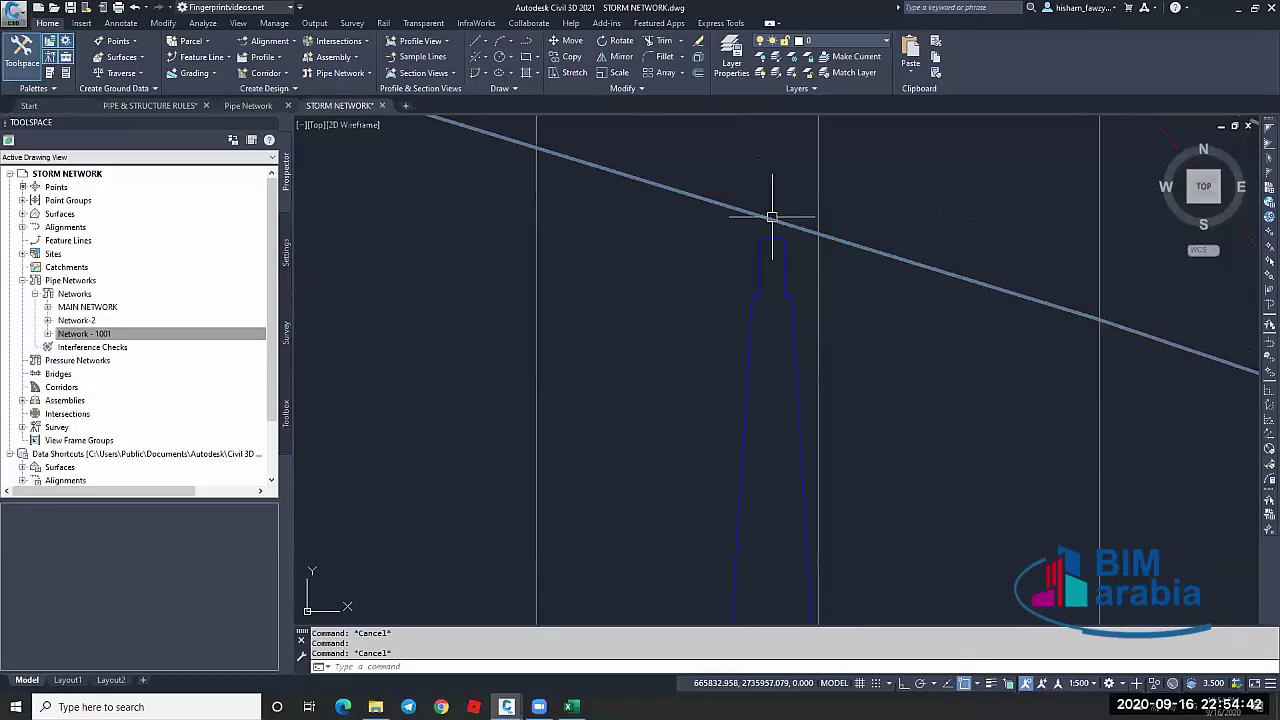
scroll(760, 240, "down", 2)
scroll(521, 225, "down", 3)
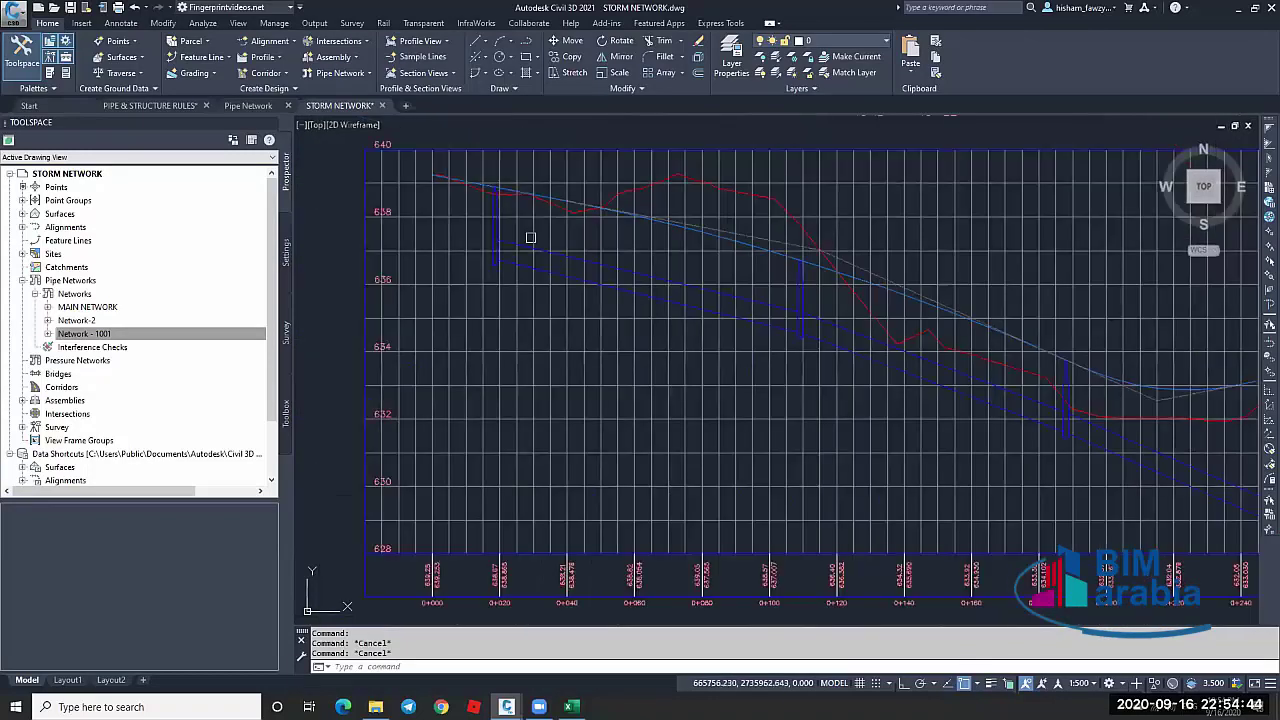
scroll(540, 300, "up", 4)
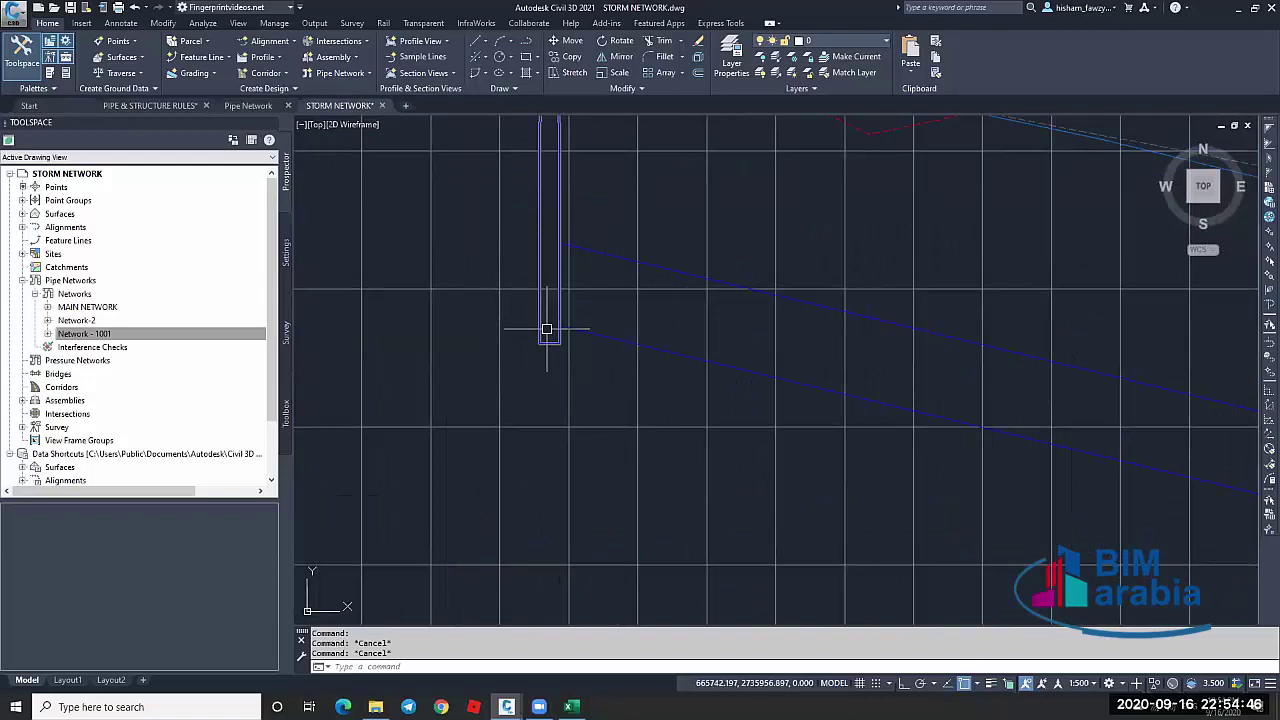
scroll(555, 345, "down", 2)
scroll(572, 325, "up", 3)
scroll(545, 290, "down", 1)
Inspect the manhole, the profile view and a Network - 1001 pipe drawn in the profile
left_click(537, 277)
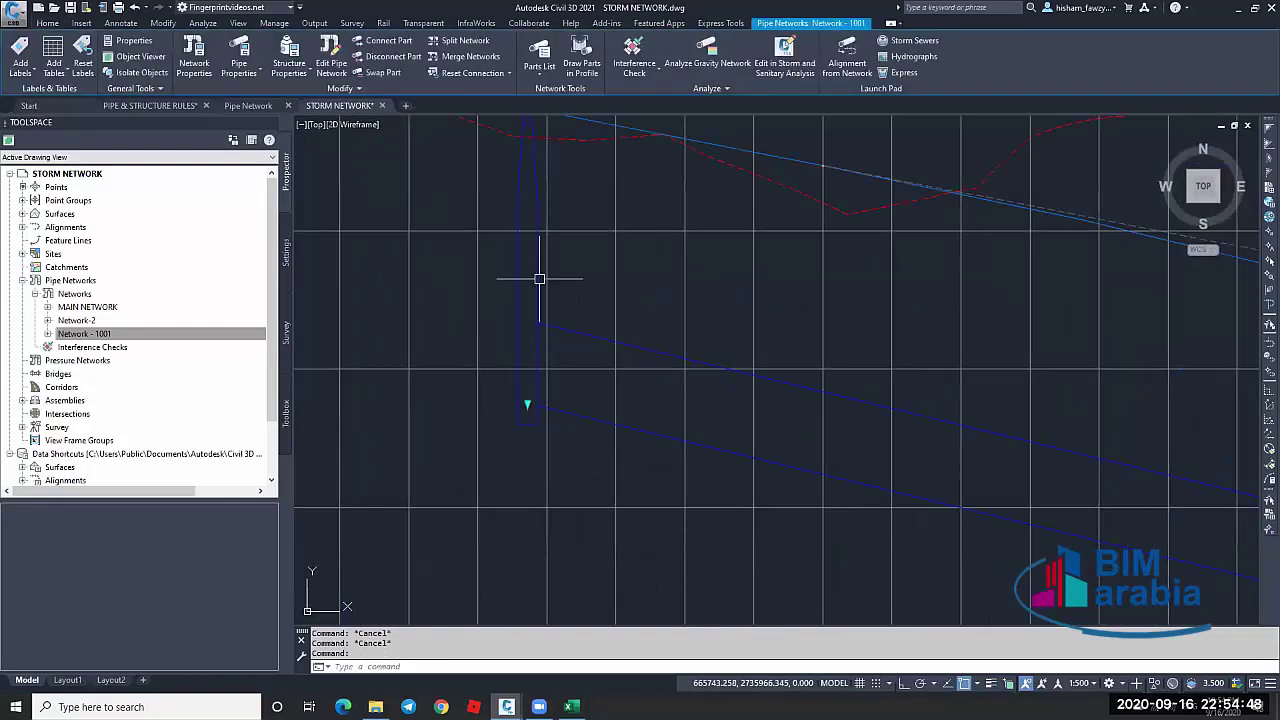
key("Escape")
scroll(564, 327, "down", 1)
scroll(570, 320, "down", 3)
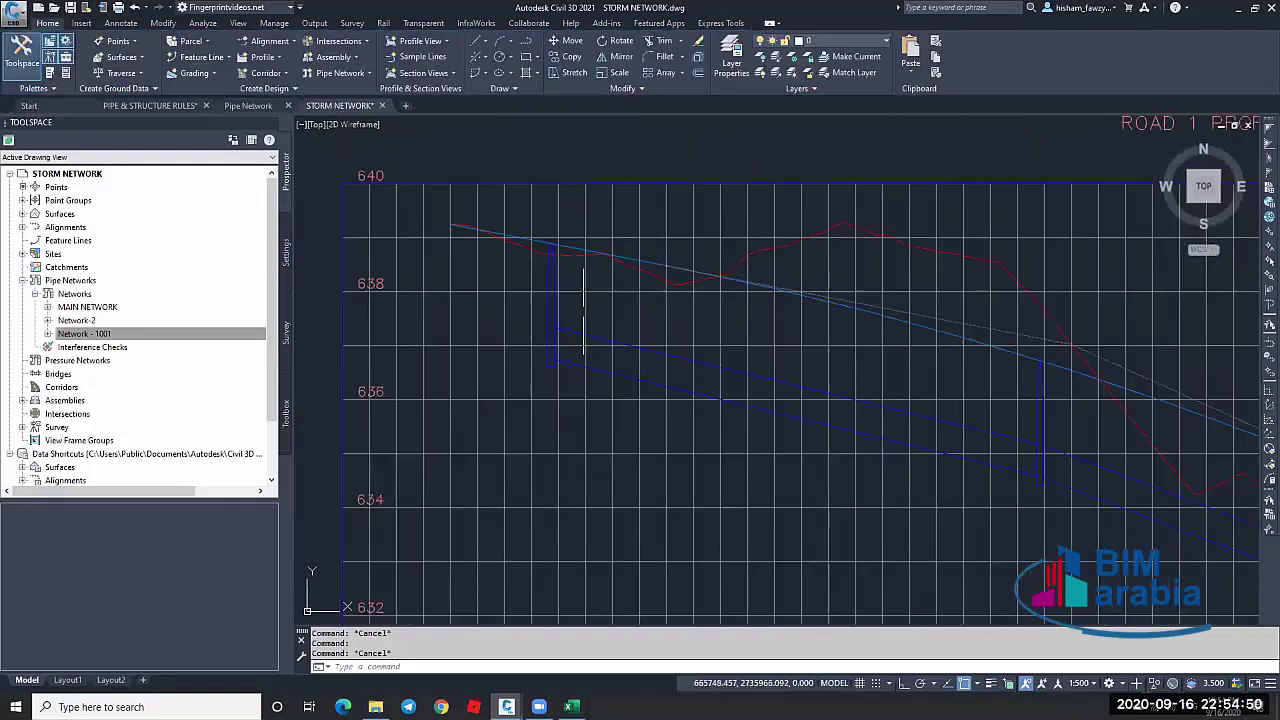
left_click(587, 297)
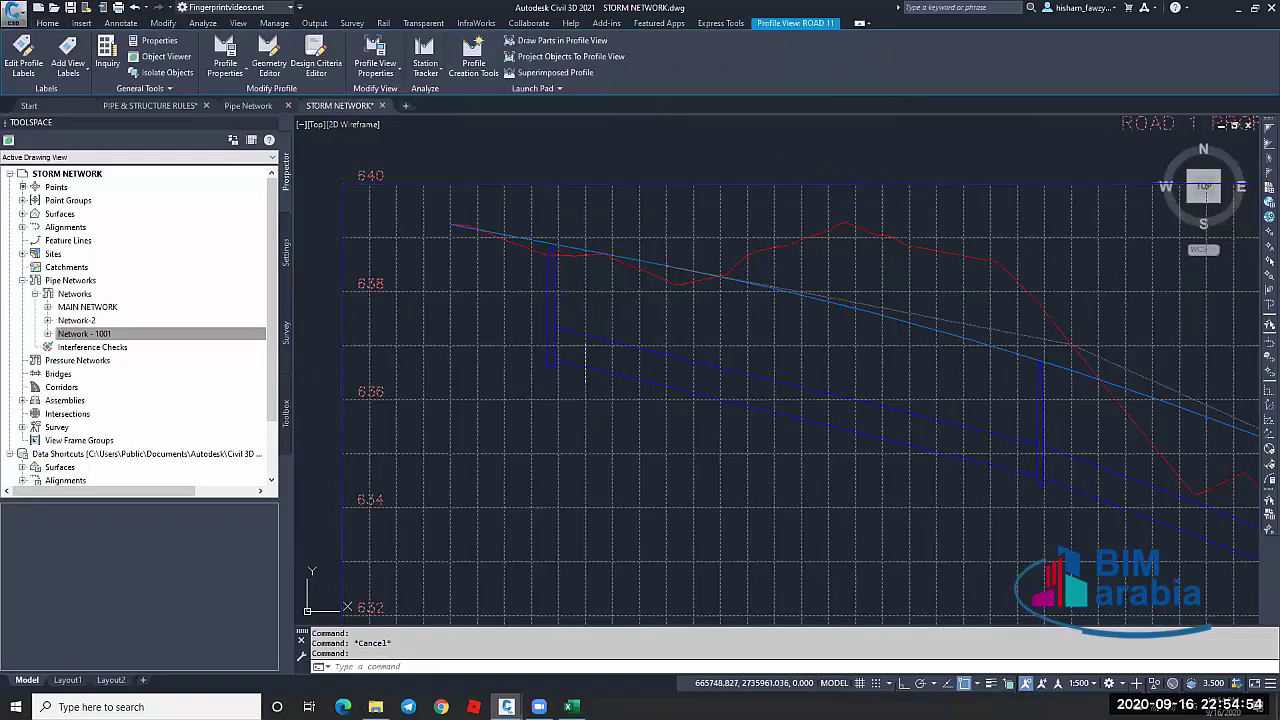
key("Escape")
left_click(571, 327)
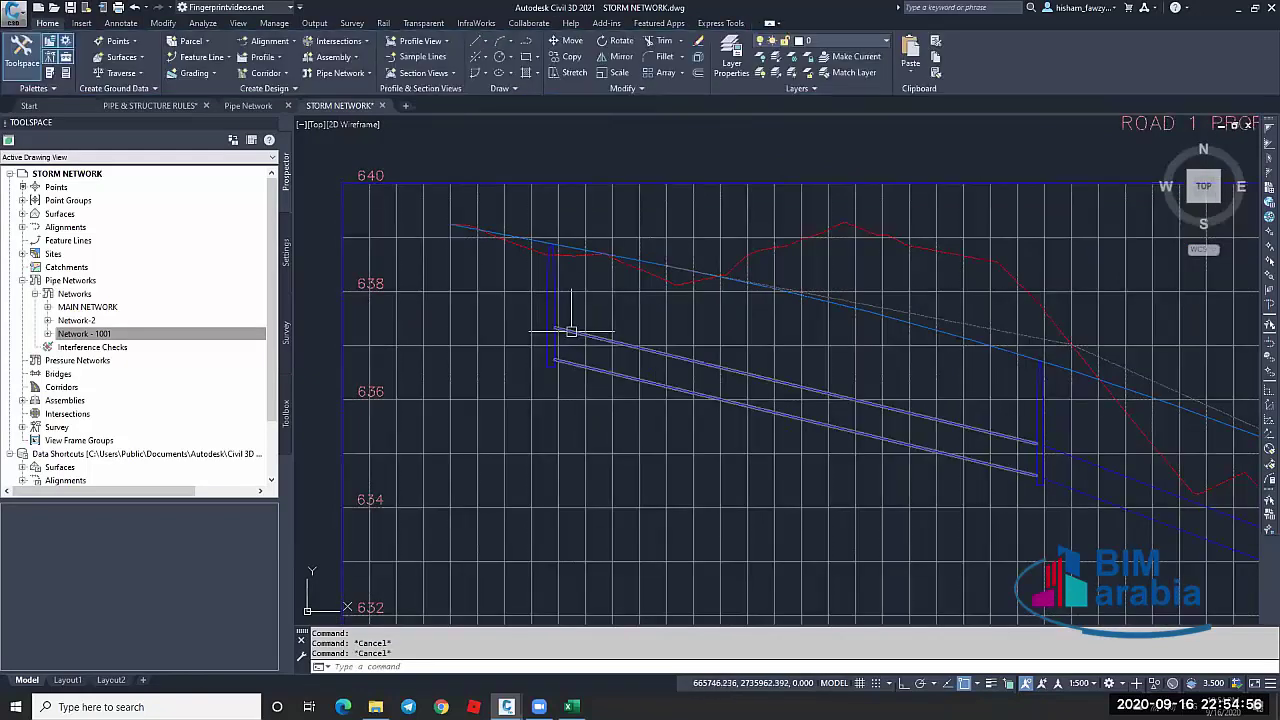
left_click(29, 76)
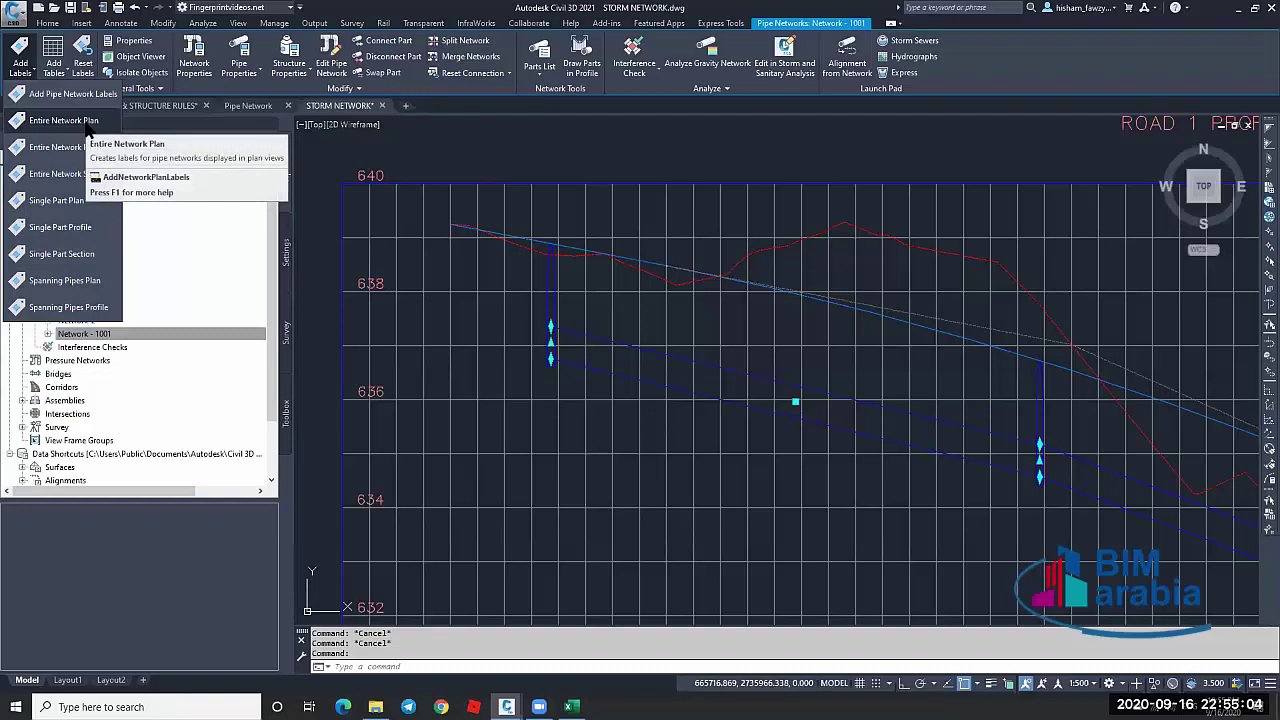
Add Entire Network Profile labels to Network - 1001's pipes and structures in the profile view
left_click(95, 175)
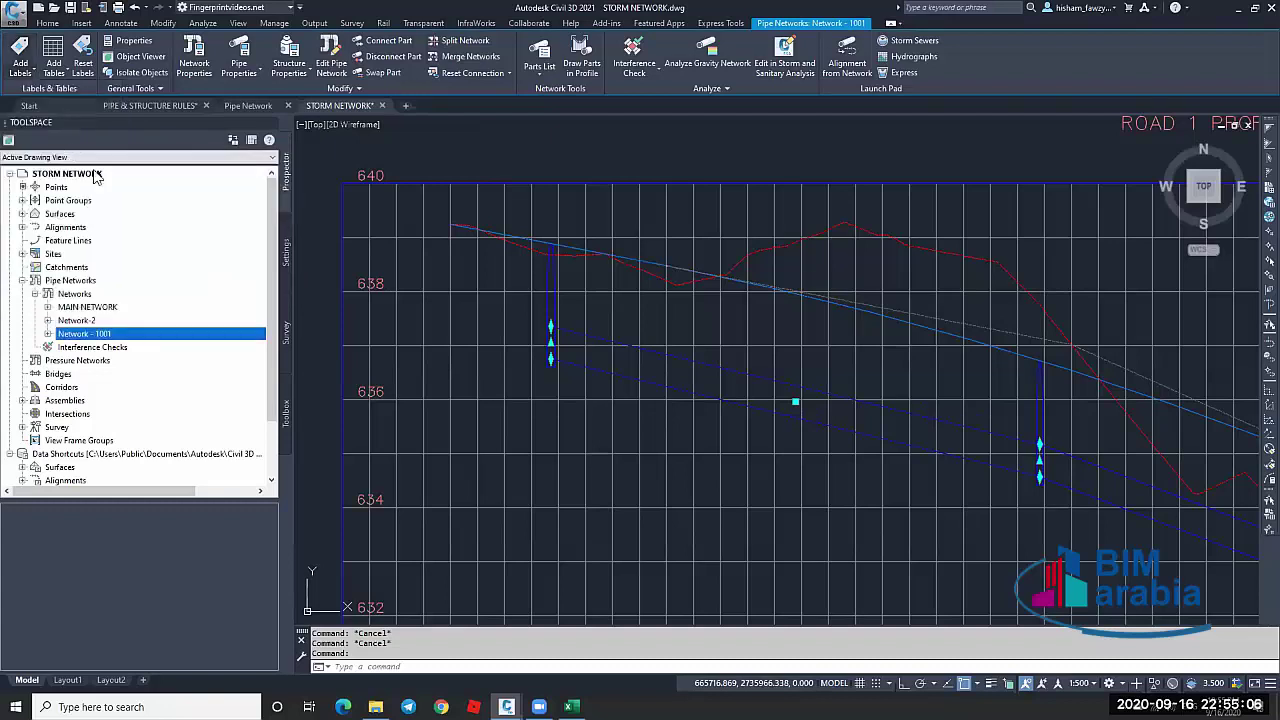
left_click(20, 68)
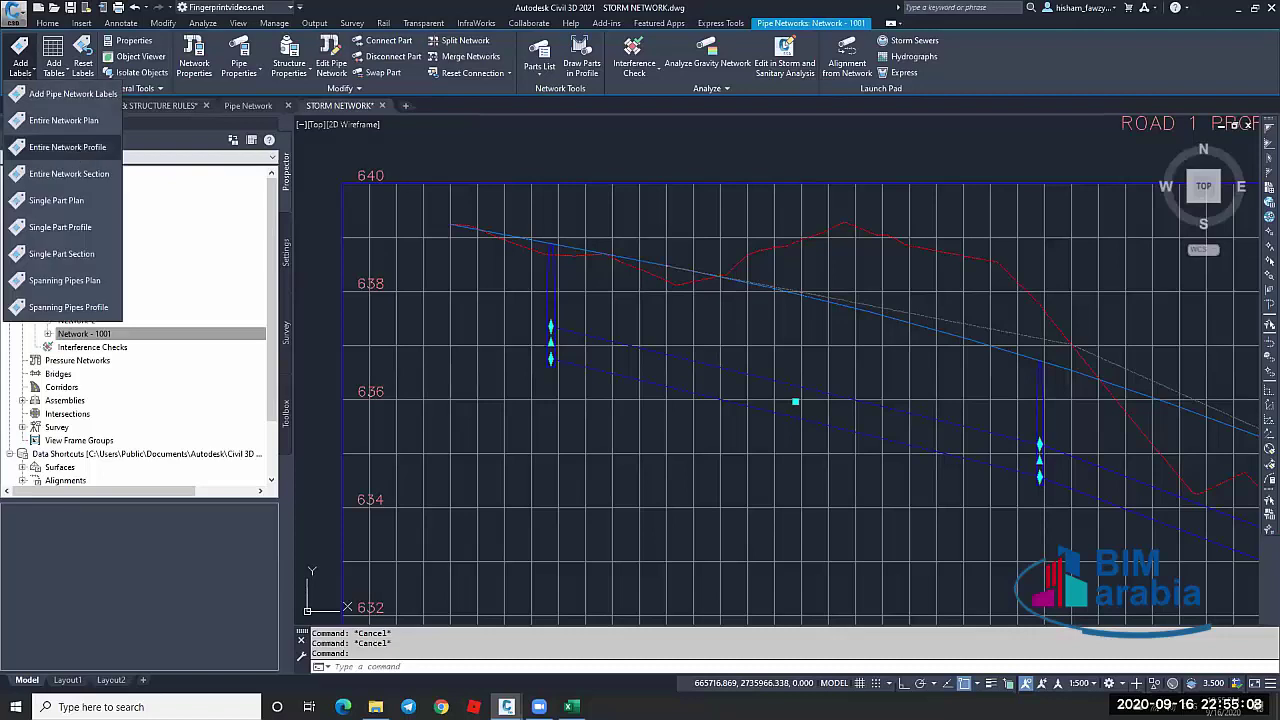
left_click(67, 147)
scroll(505, 292, "down", 3)
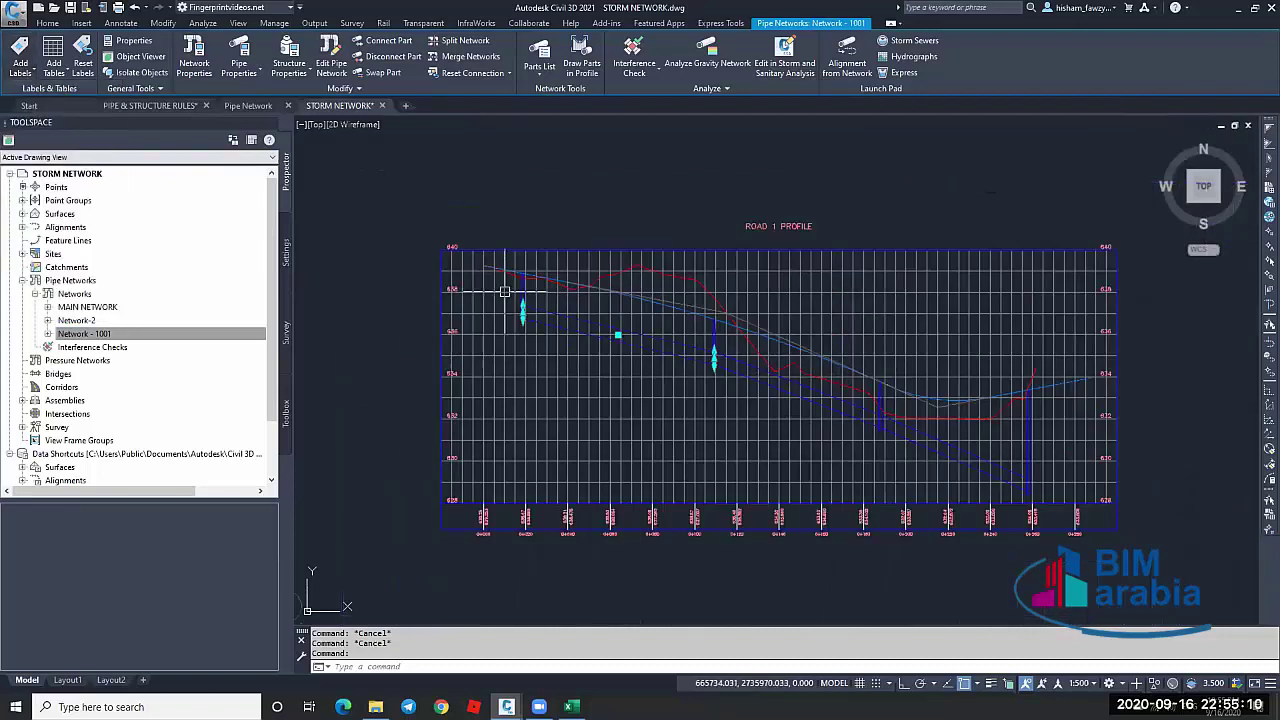
left_click(20, 68)
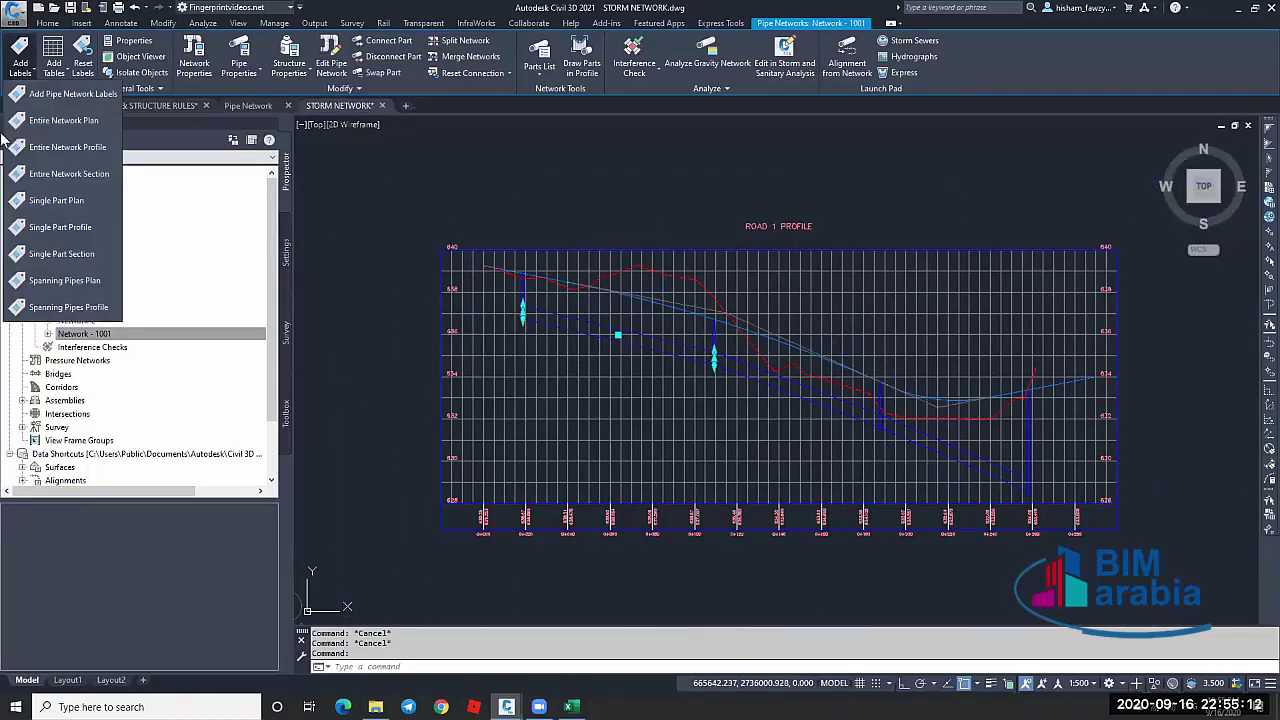
left_click(20, 68)
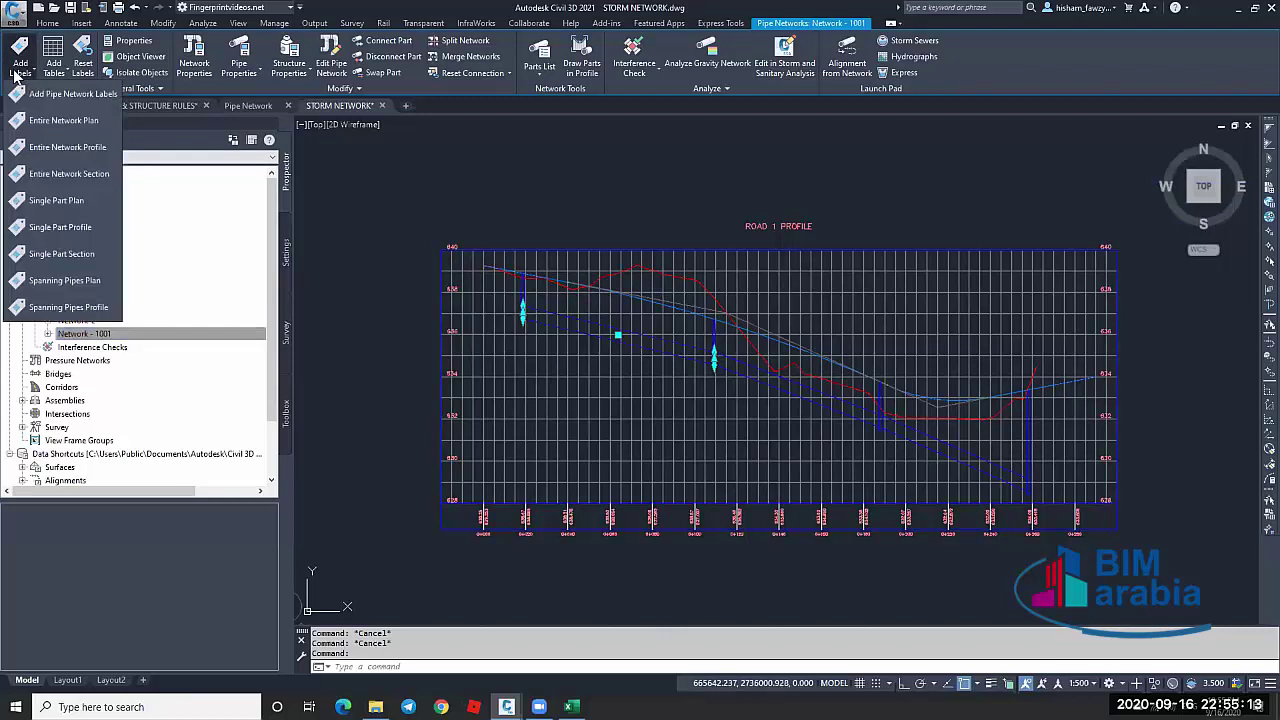
left_click(96, 150)
scroll(551, 294, "up", 3)
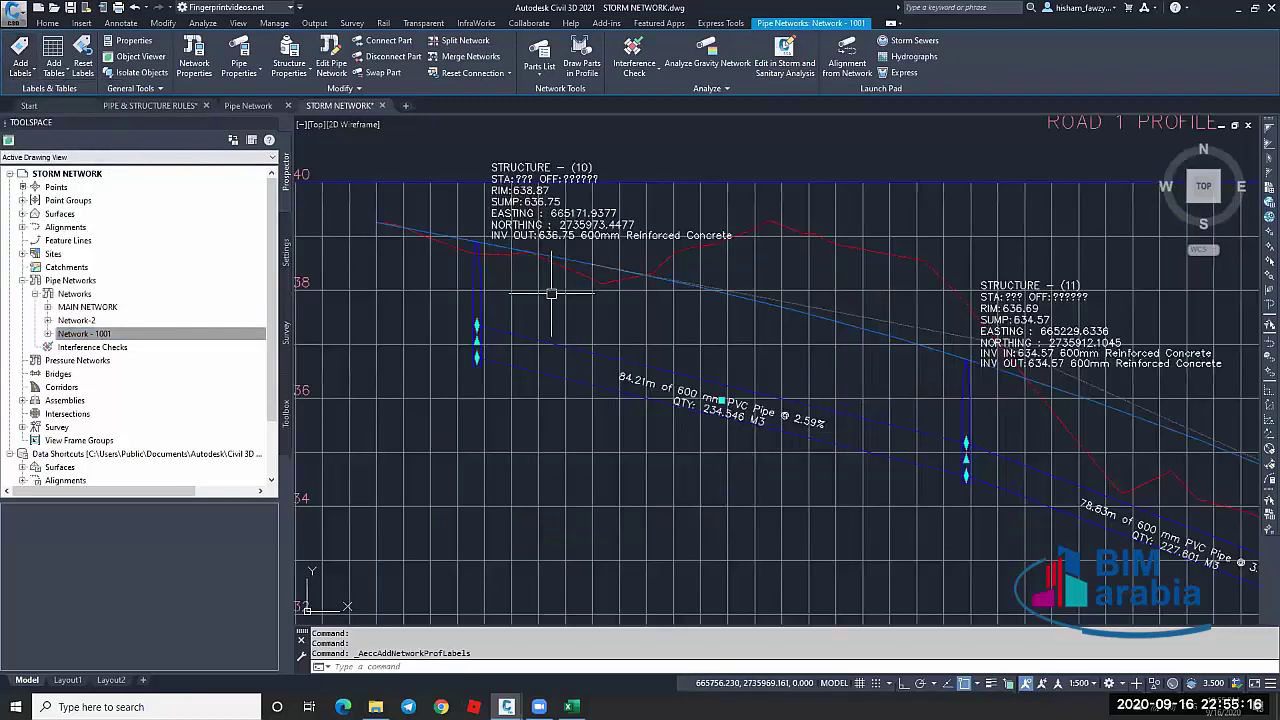
key("Escape")
middle_click_drag(555, 262, 539, 290)
scroll(499, 190, "up", 4)
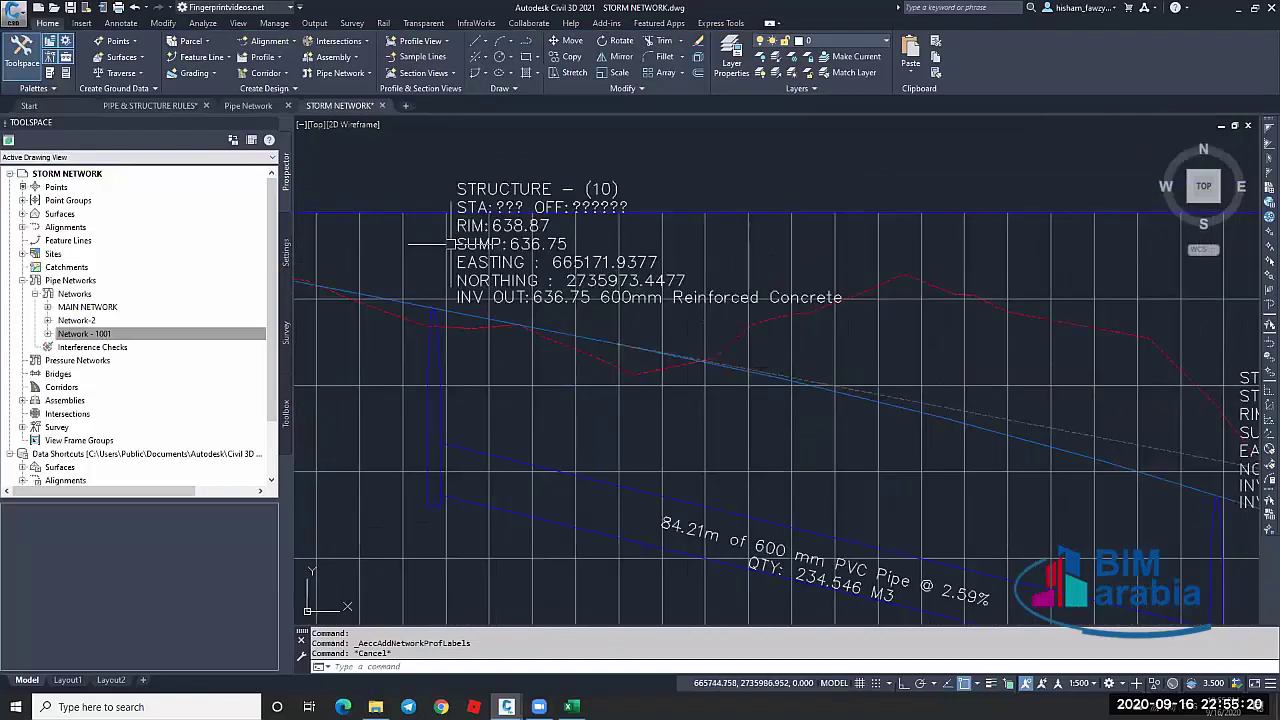
scroll(499, 192, "up", 2)
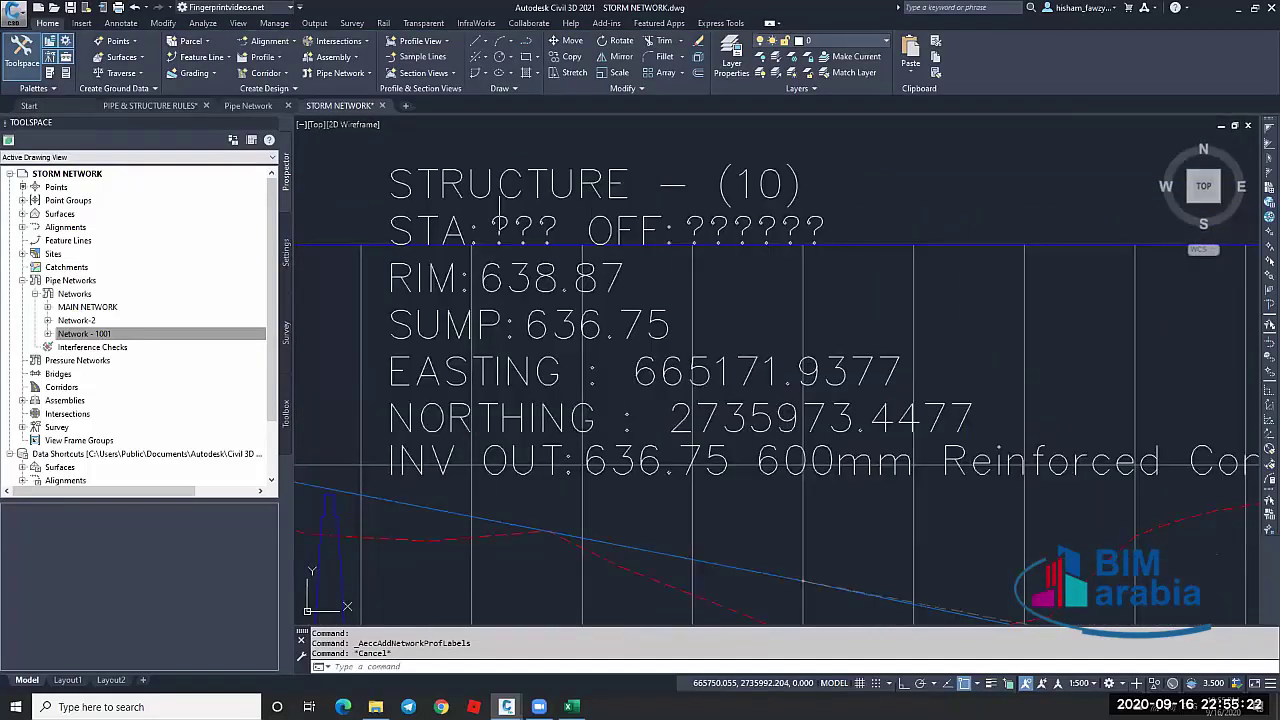
scroll(560, 190, "down", 2)
scroll(540, 200, "up", 2)
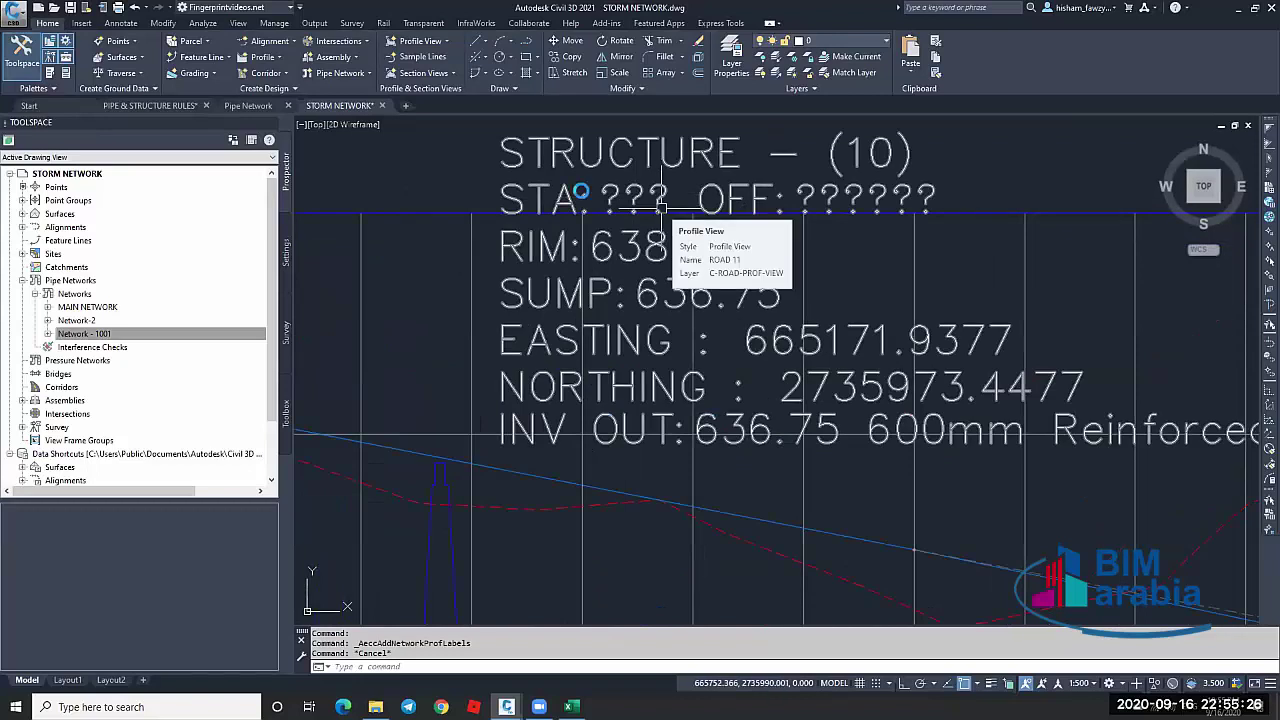
scroll(582, 193, "down", 2)
mouse_move(601, 213)
middle_mouse_down()
mouse_move(590, 184)
mouse_move(544, 184)
middle_mouse_up()
key("Escape")
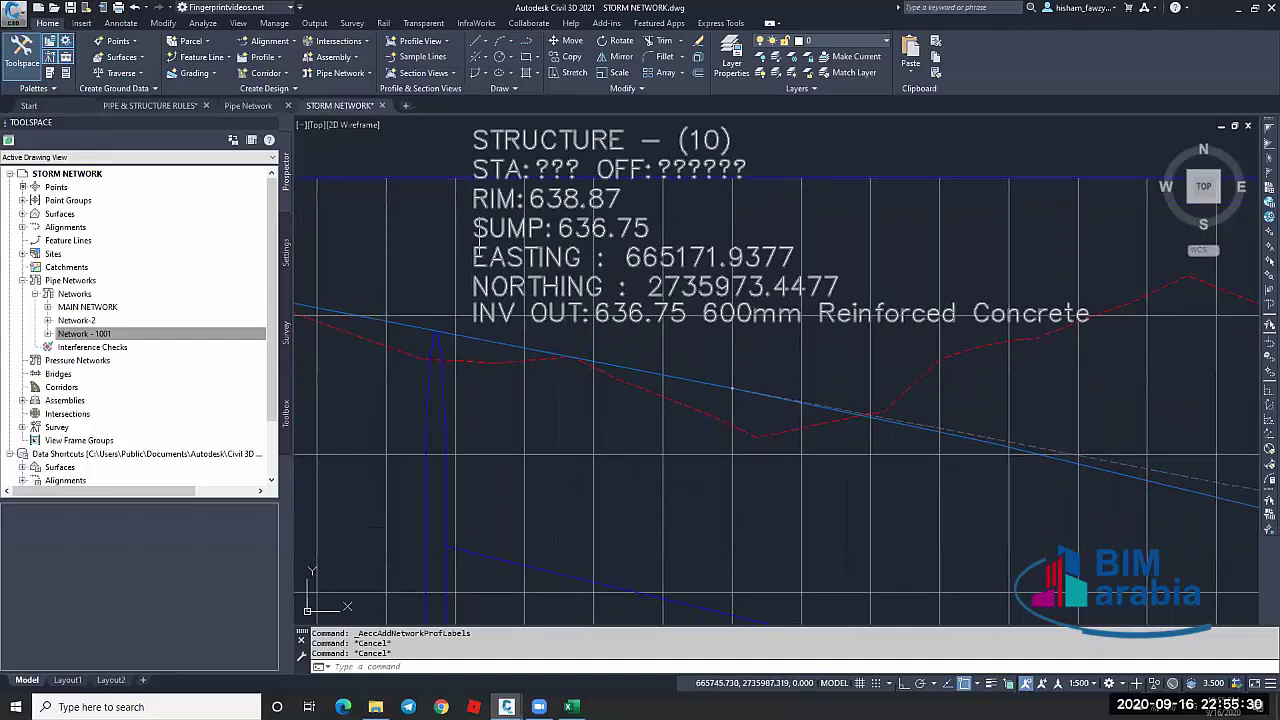
middle_click_drag(530, 265, 508, 256)
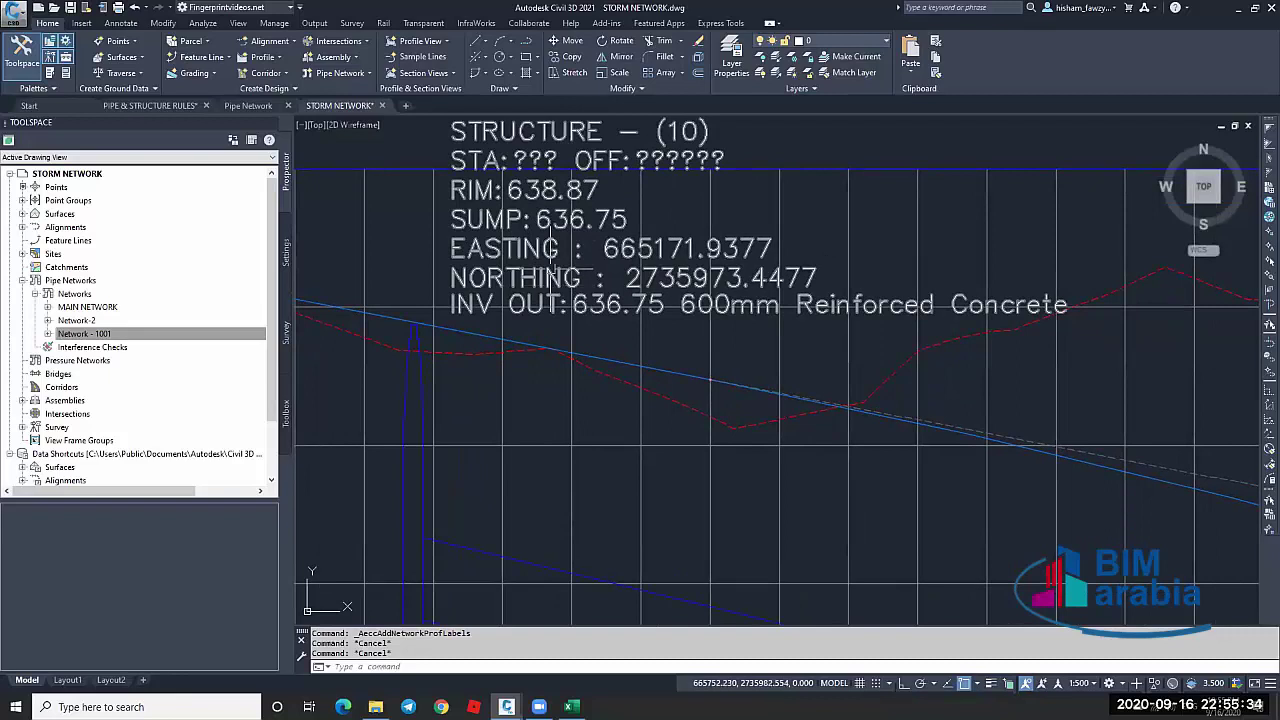
scroll(520, 245, "down", 2)
scroll(463, 235, "down", 3)
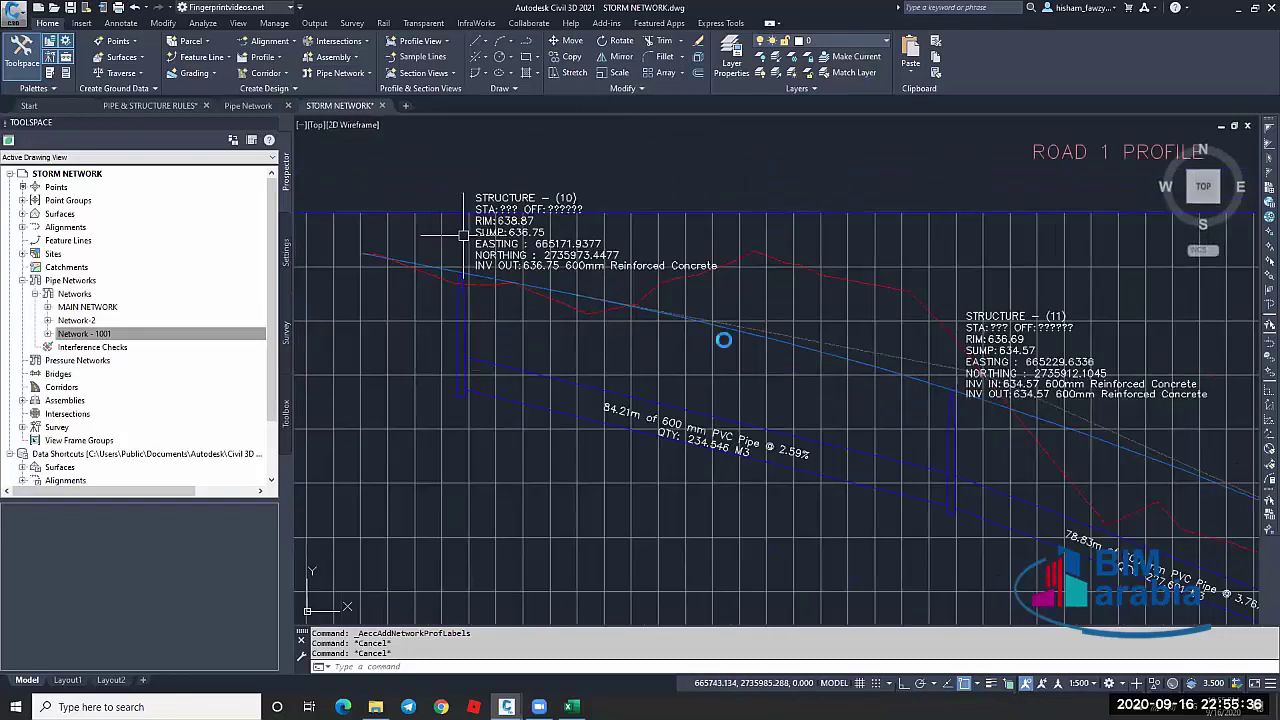
scroll(480, 250, "up", 2)
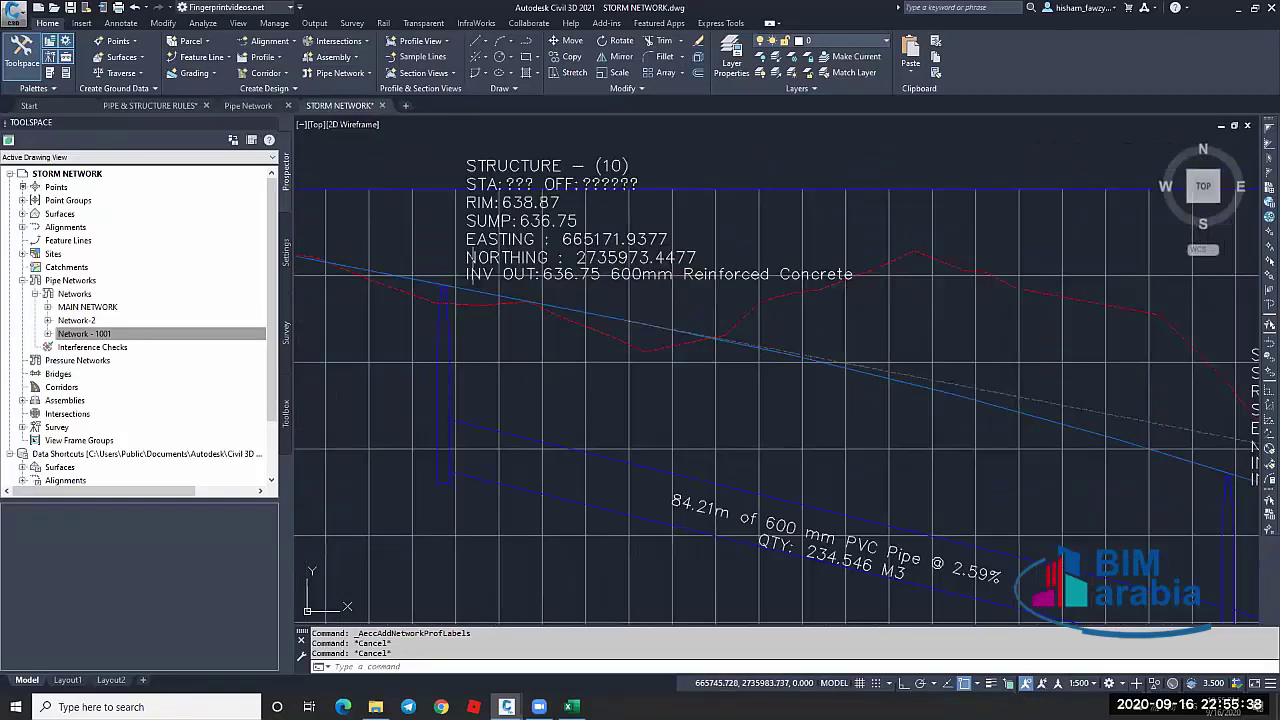
scroll(700, 338, "down", 3)
scroll(807, 386, "up", 3)
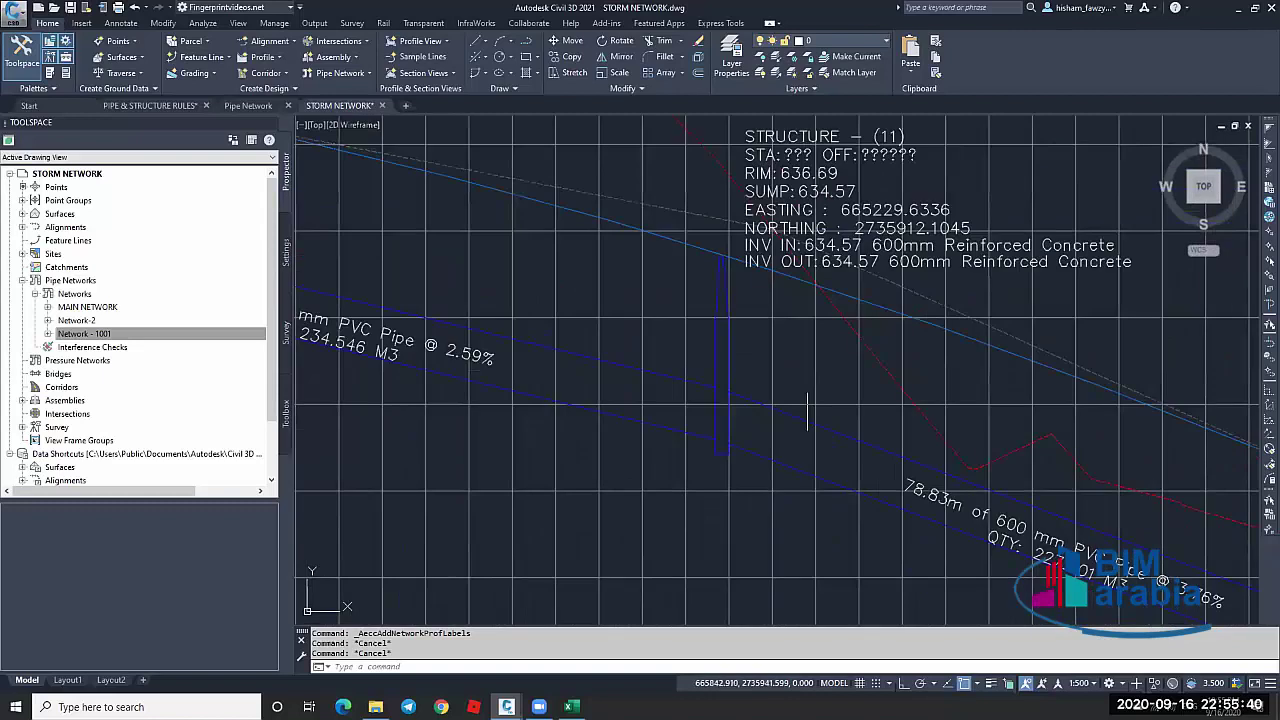
middle_click_drag(807, 386, 742, 413)
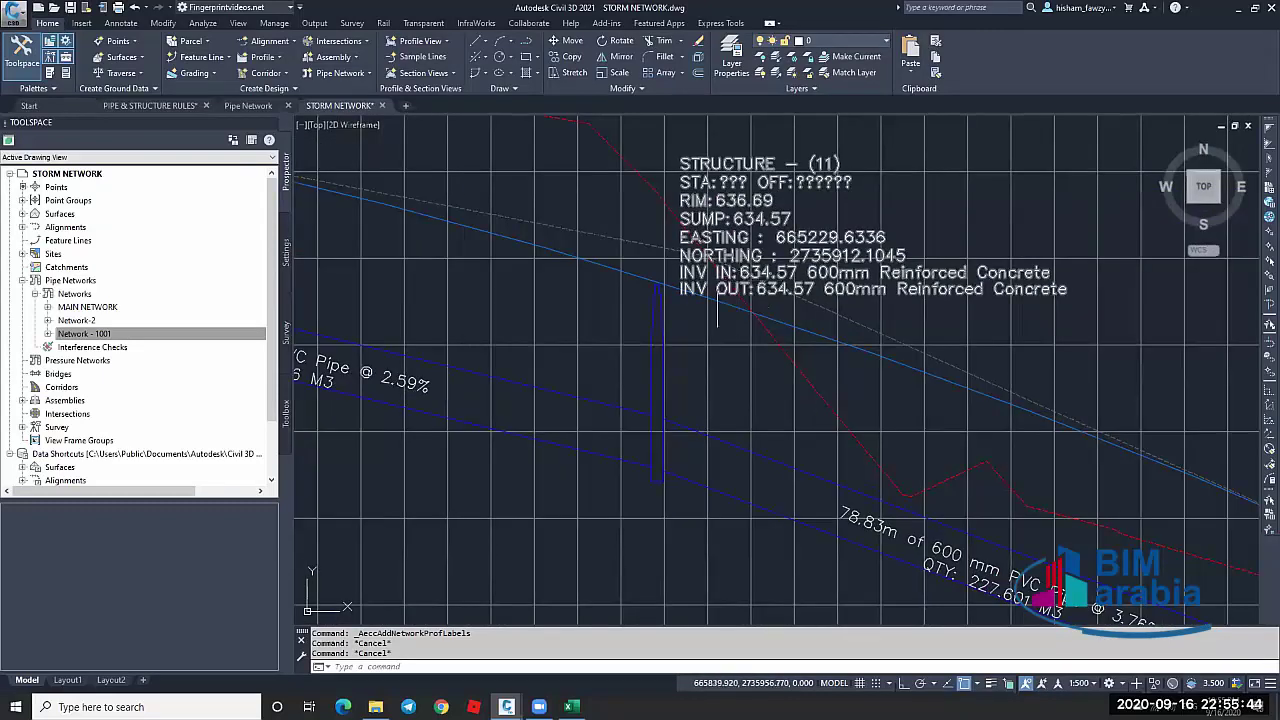
middle_click_drag(662, 350, 1071, 300)
scroll(698, 311, "up", 4)
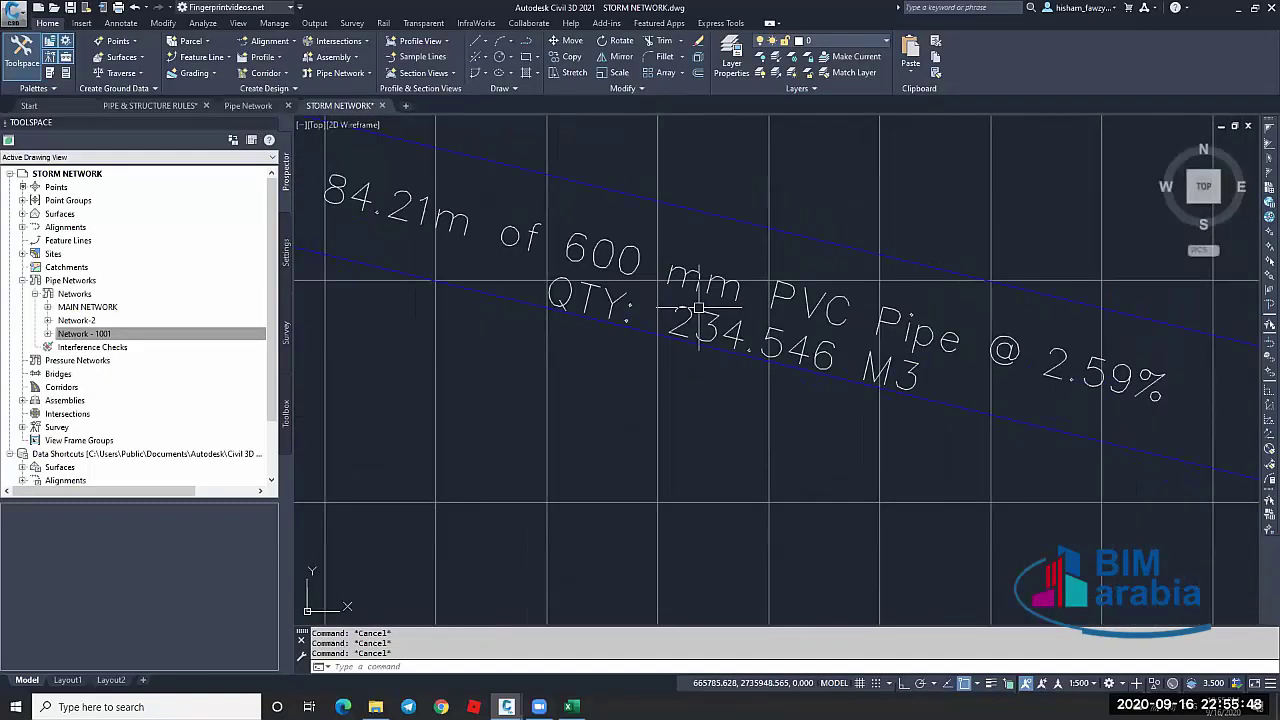
scroll(698, 311, "down", 2)
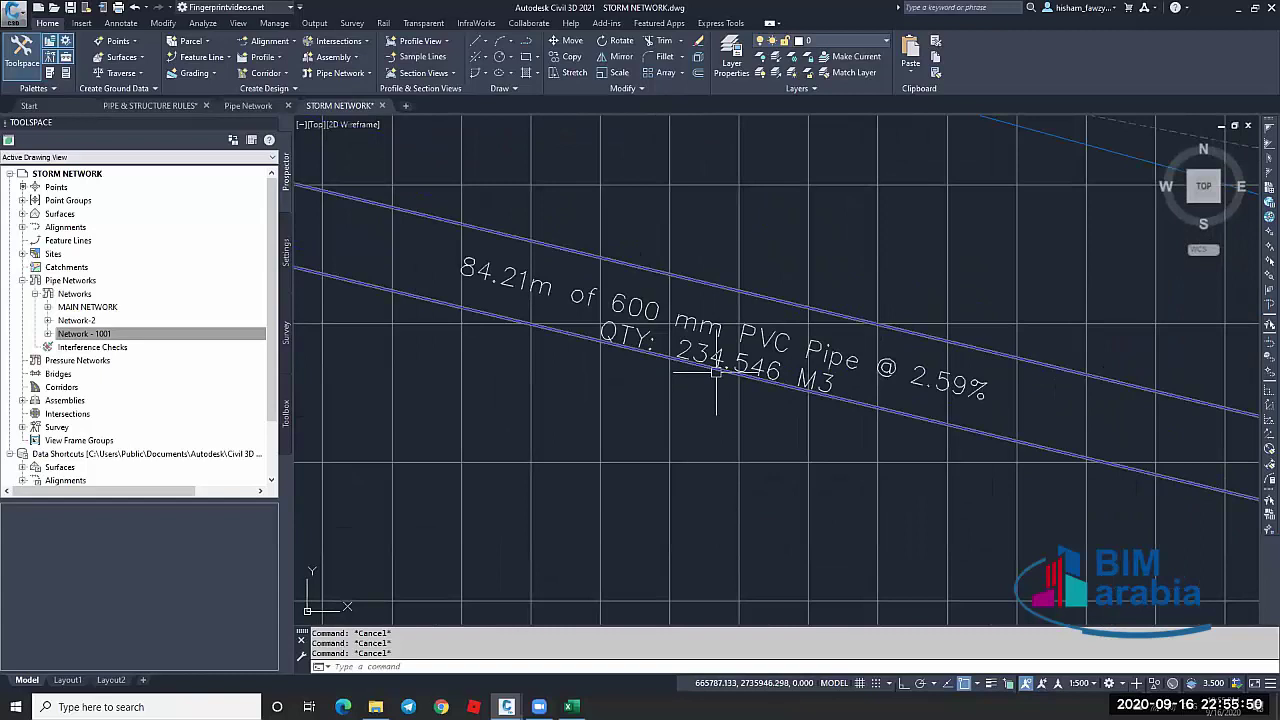
scroll(949, 445, "down", 5)
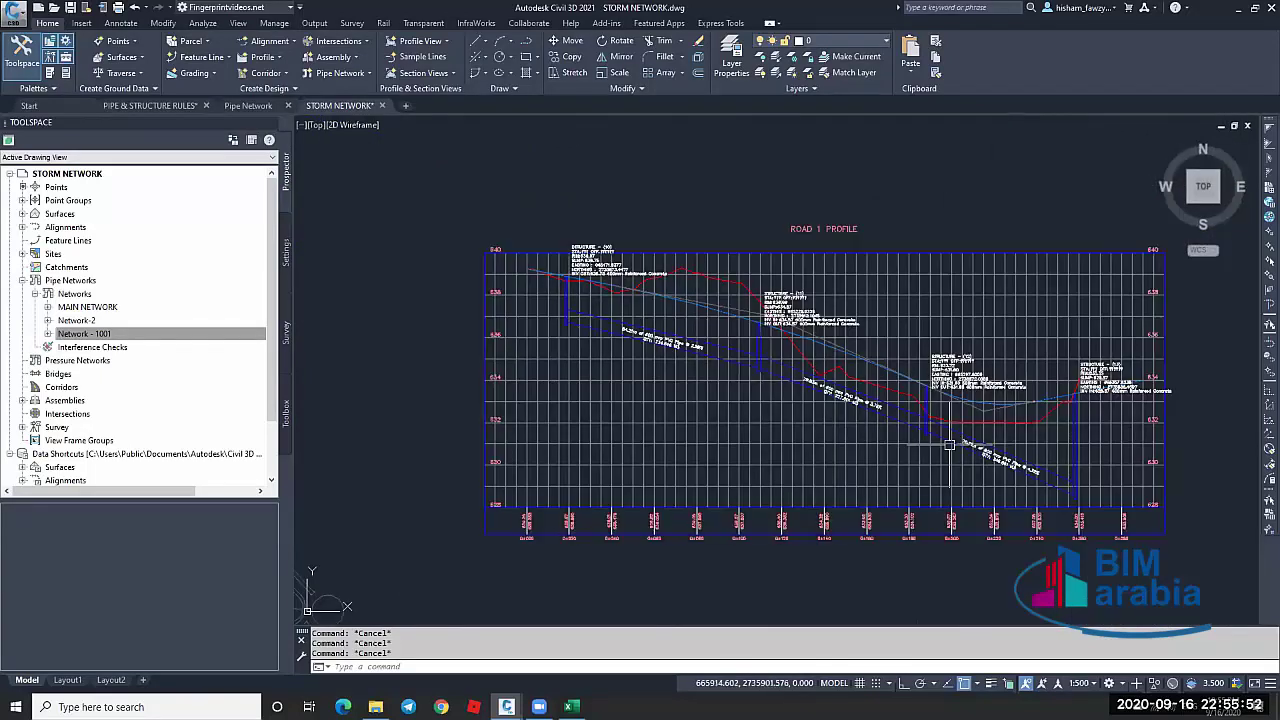
mouse_move(893, 445)
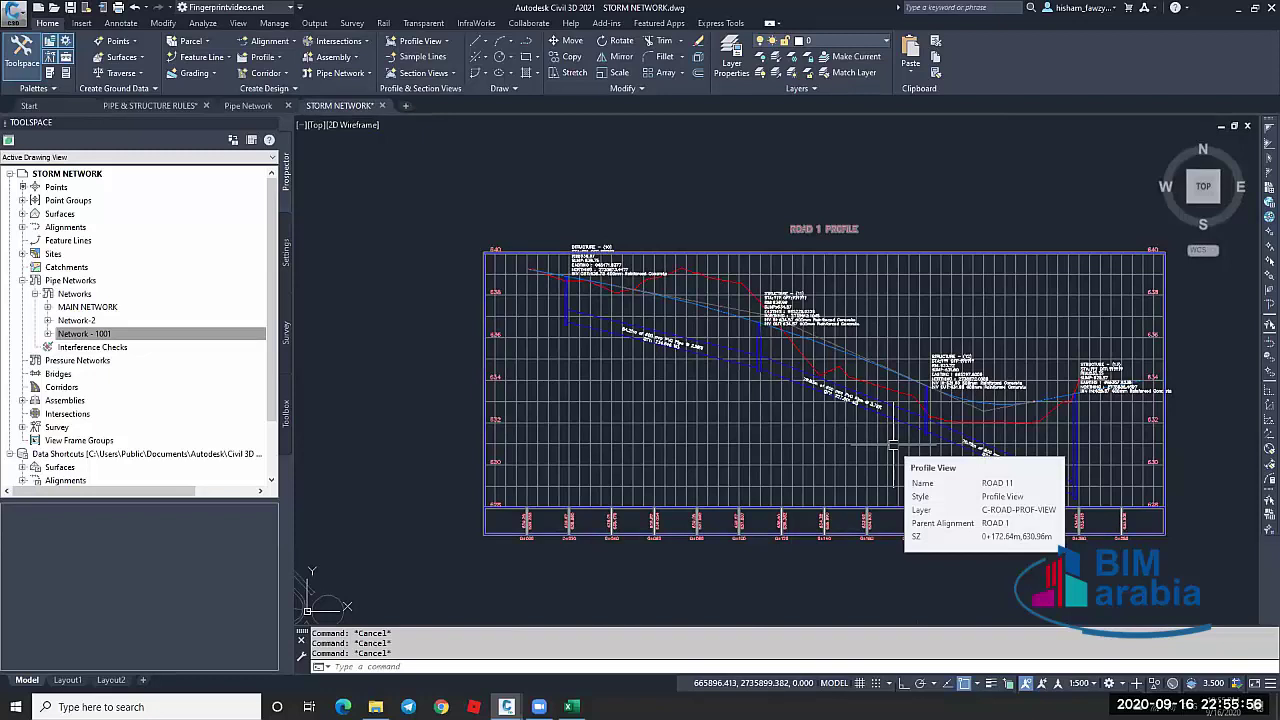
scroll(828, 415, "up", 2)
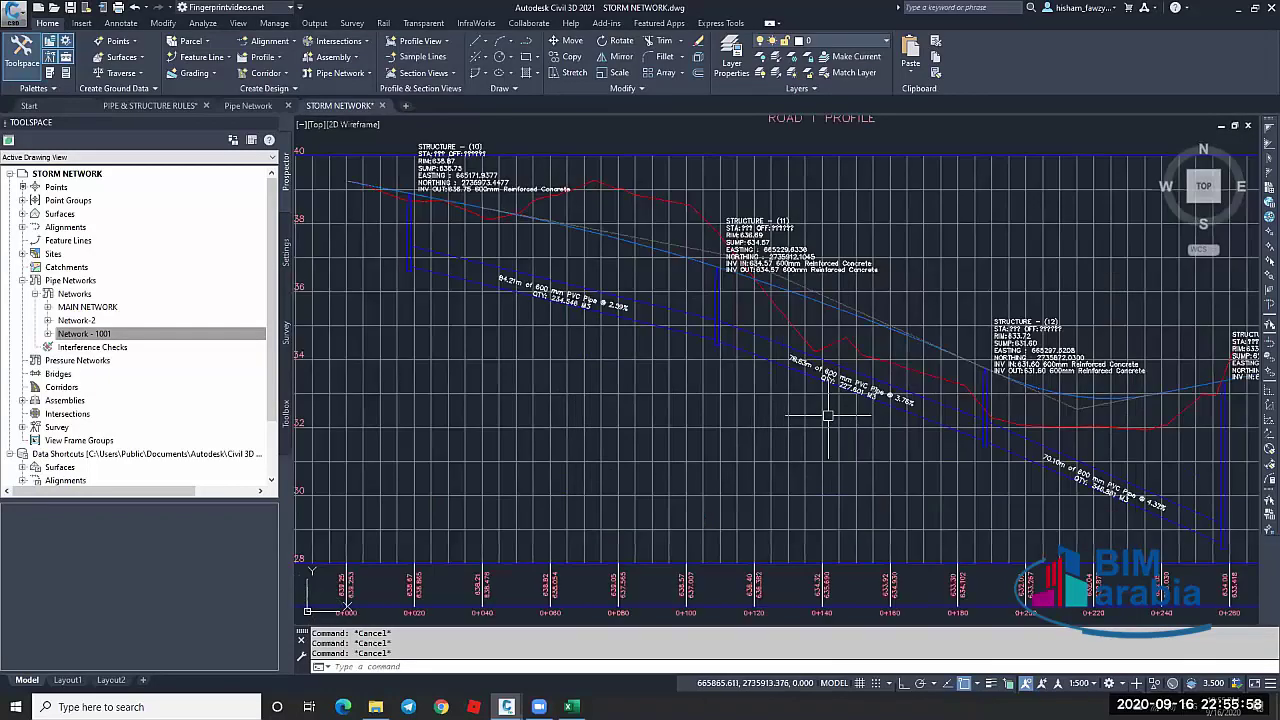
scroll(848, 430, "down", 3)
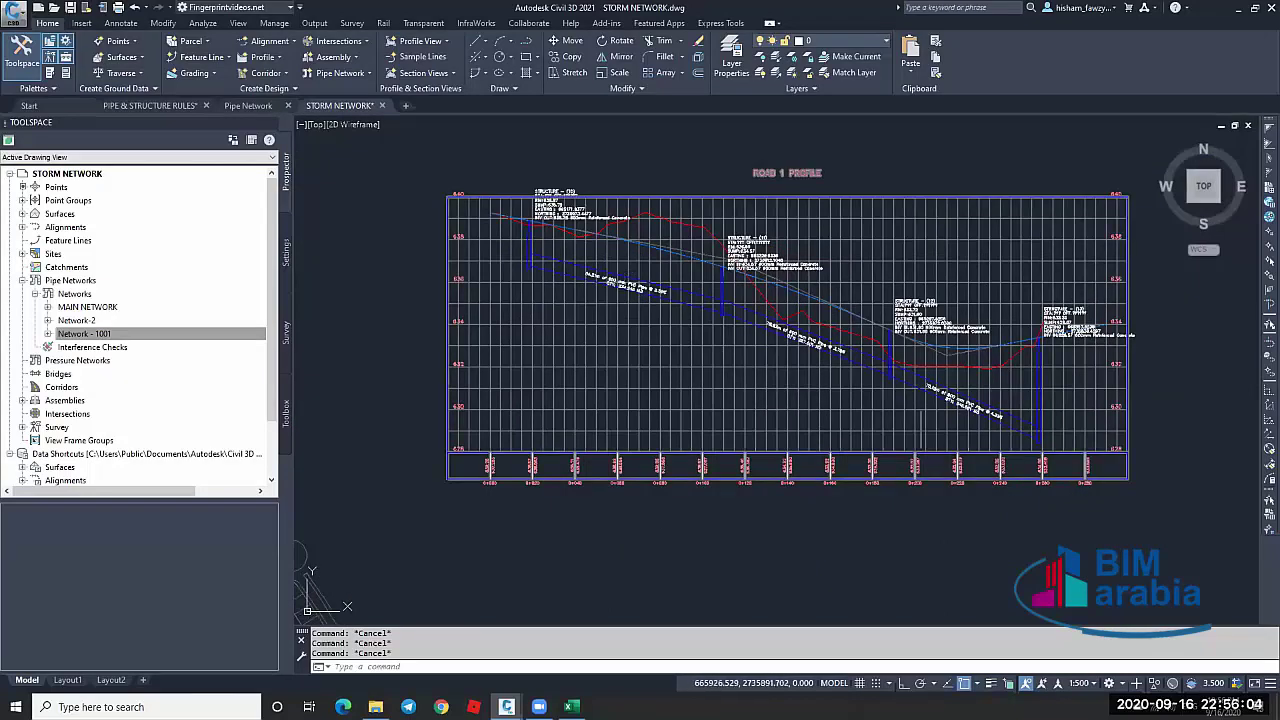
scroll(935, 330, "down", 2)
scroll(986, 377, "up", 5)
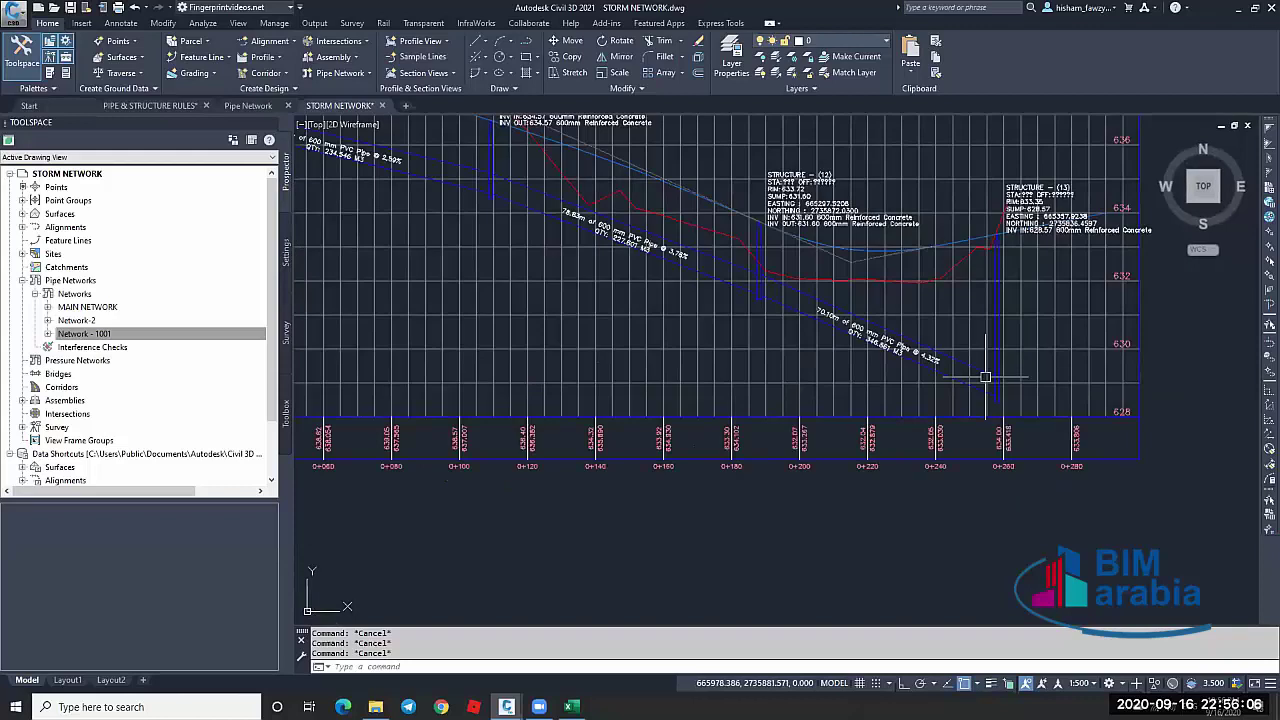
scroll(986, 377, "down", 5)
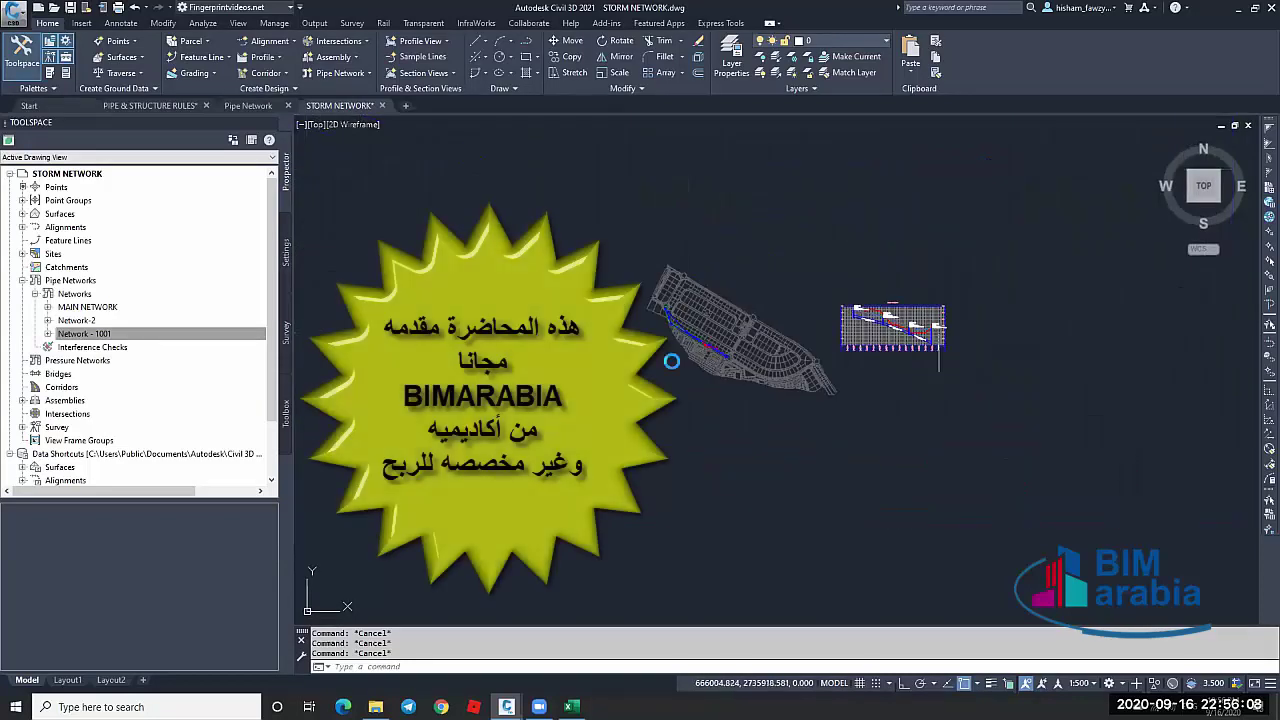
scroll(712, 355, "up", 6)
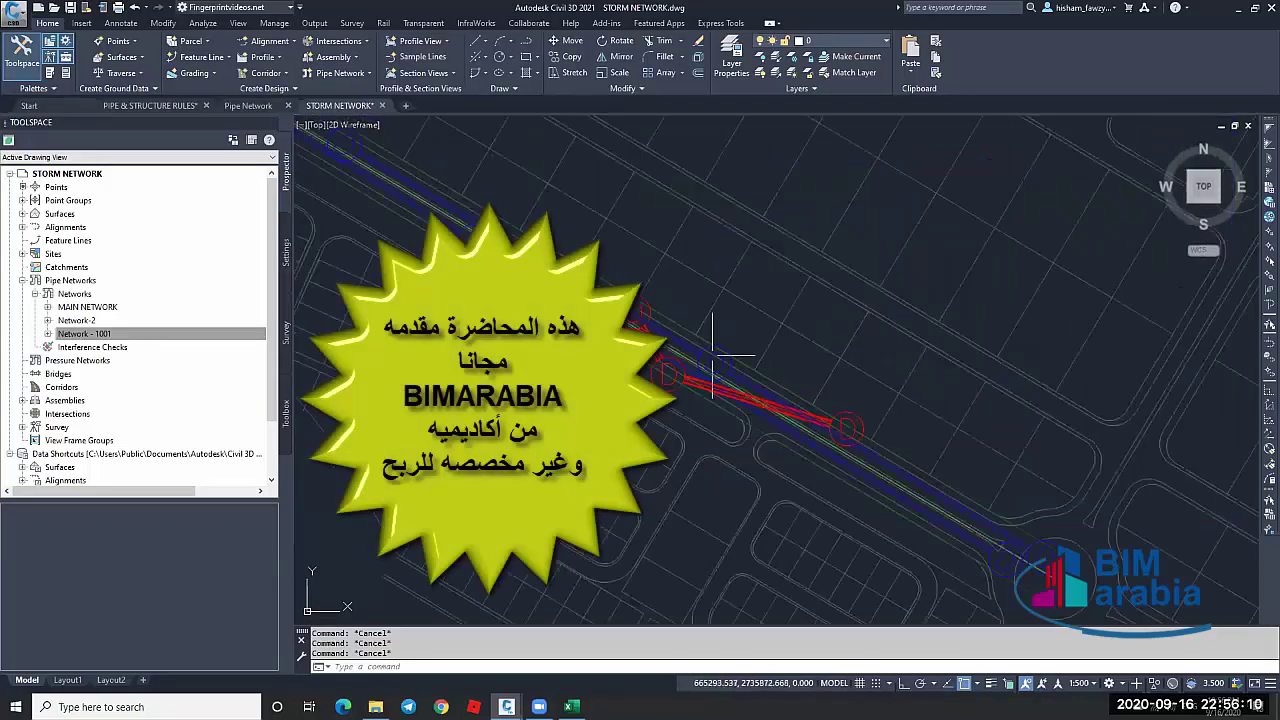
scroll(737, 351, "down", 2)
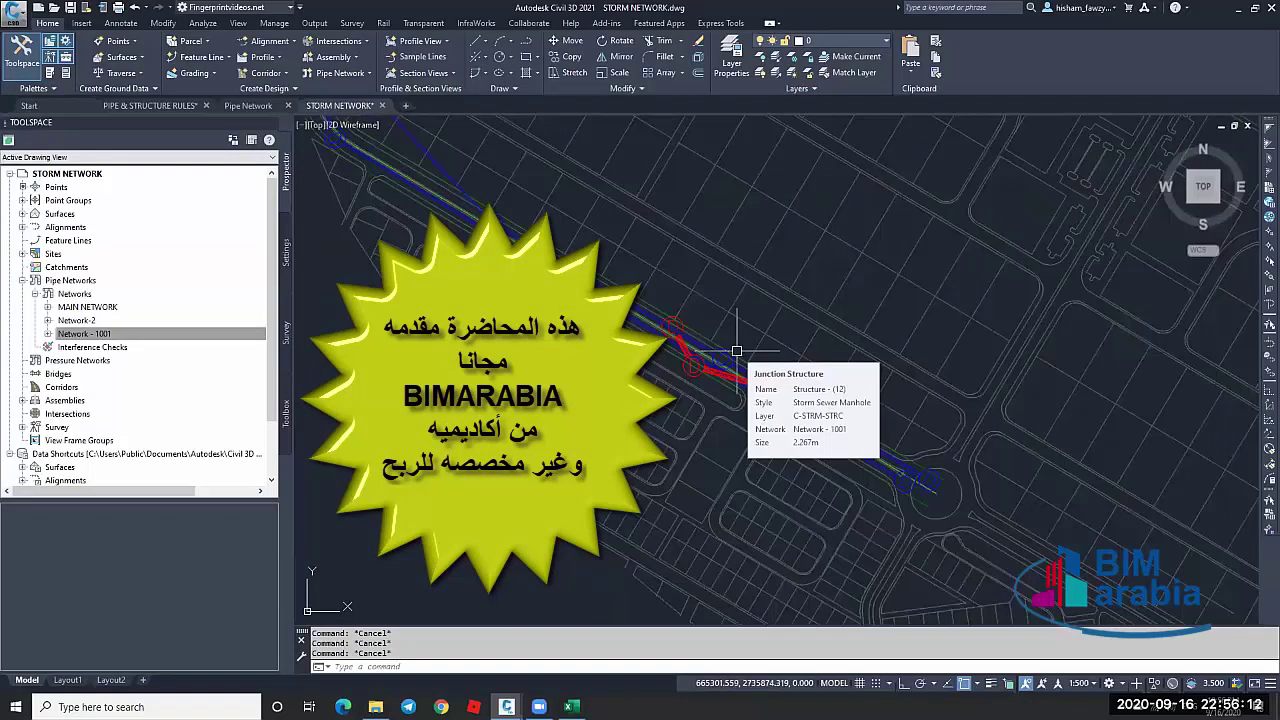
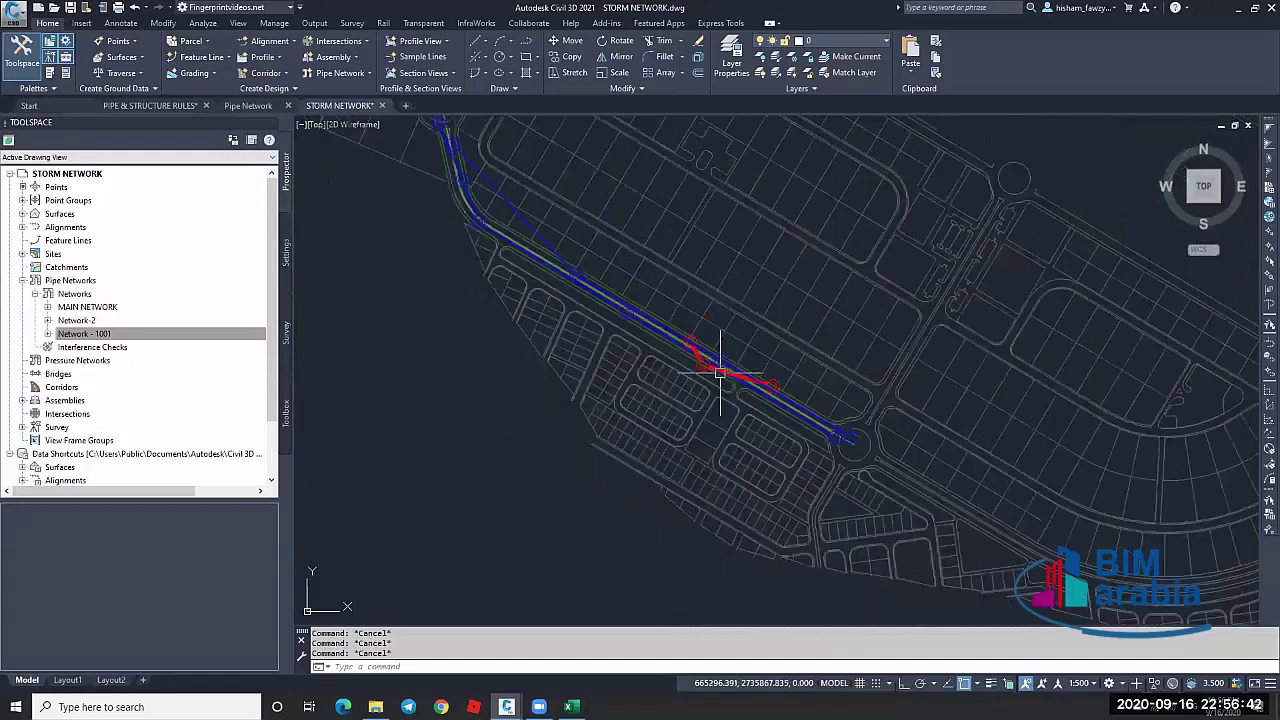
Start a new interference check, picking a part from Network - 1001 and one from Network-2
scroll(716, 403, "up", 5)
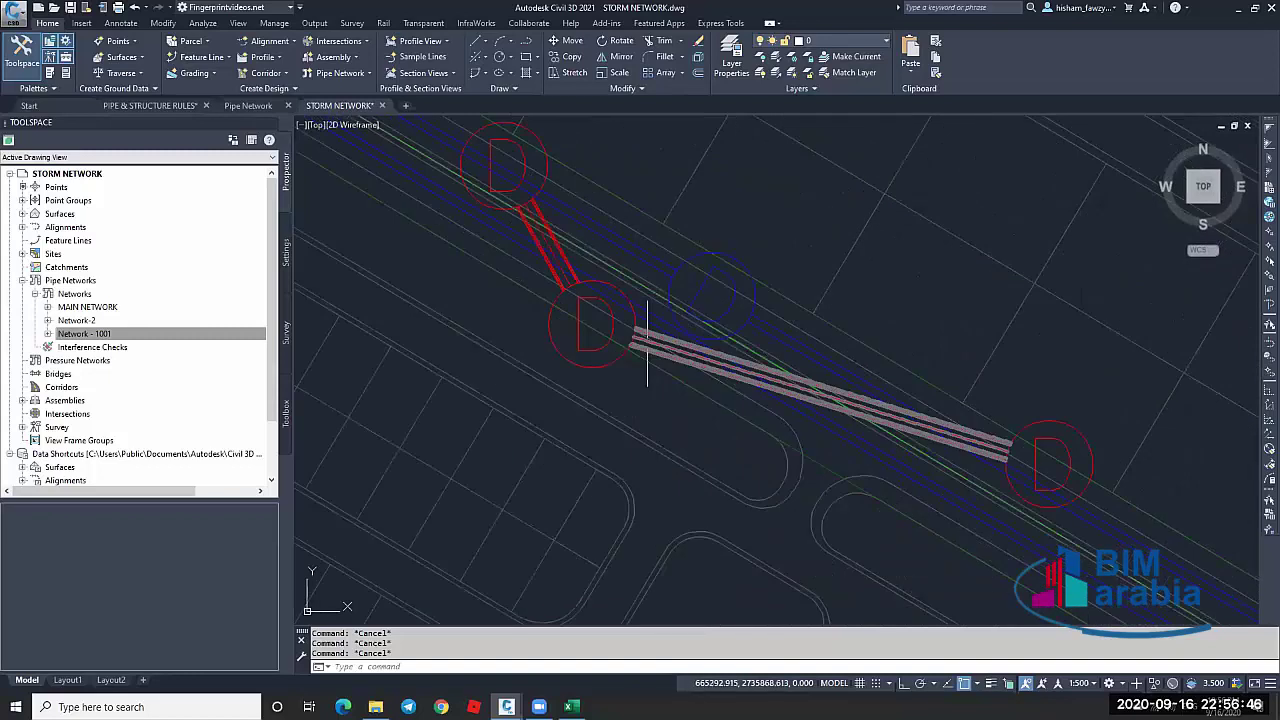
scroll(839, 363, "down", 2)
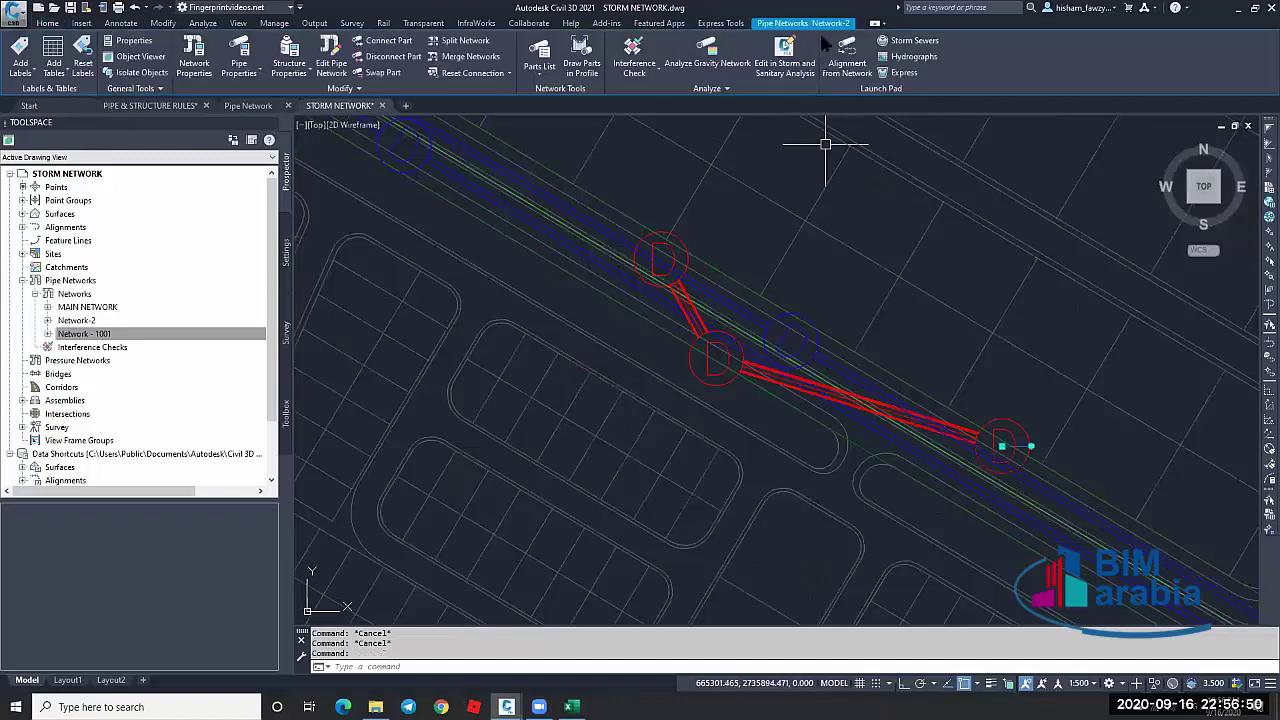
left_click(84, 333)
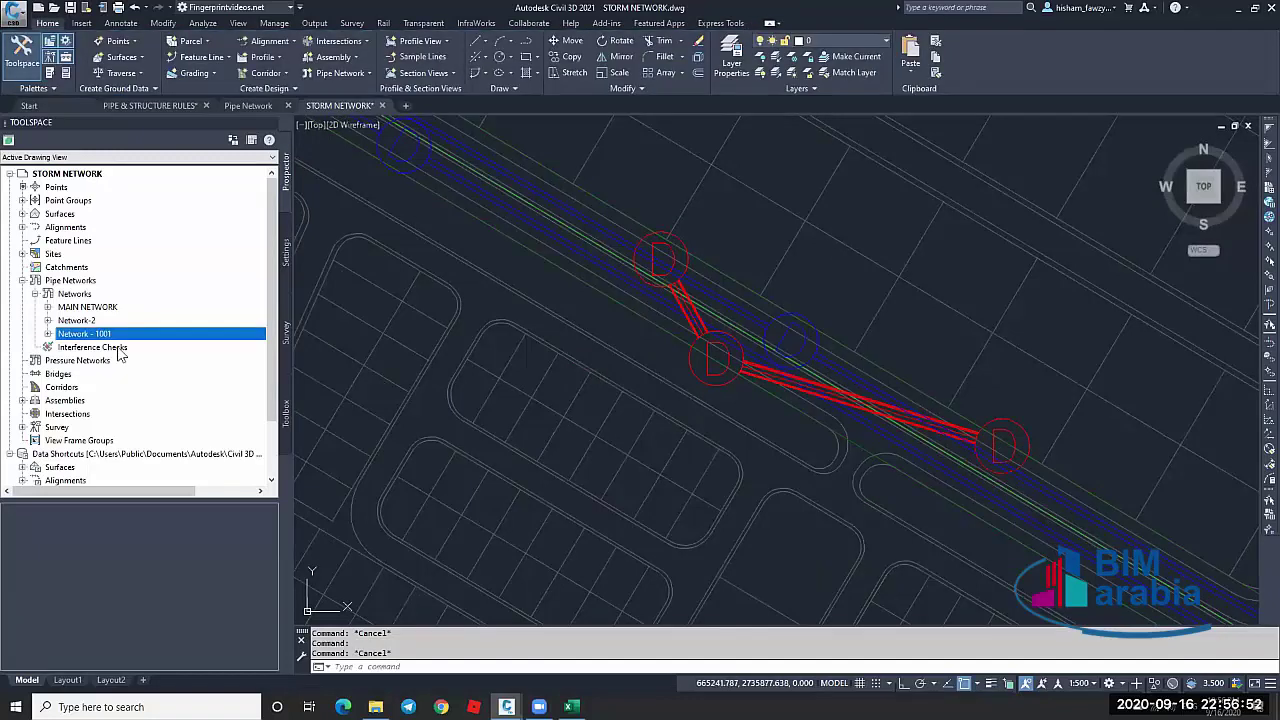
right_click(118, 350)
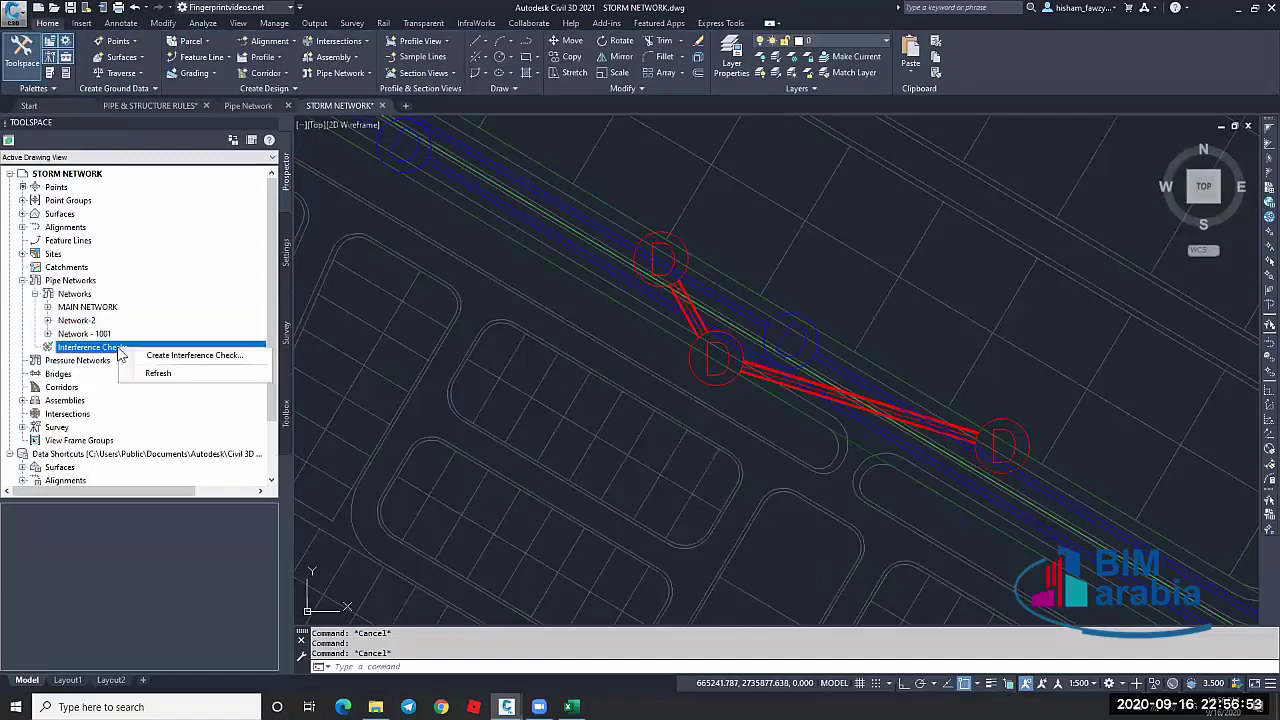
left_click(190, 356)
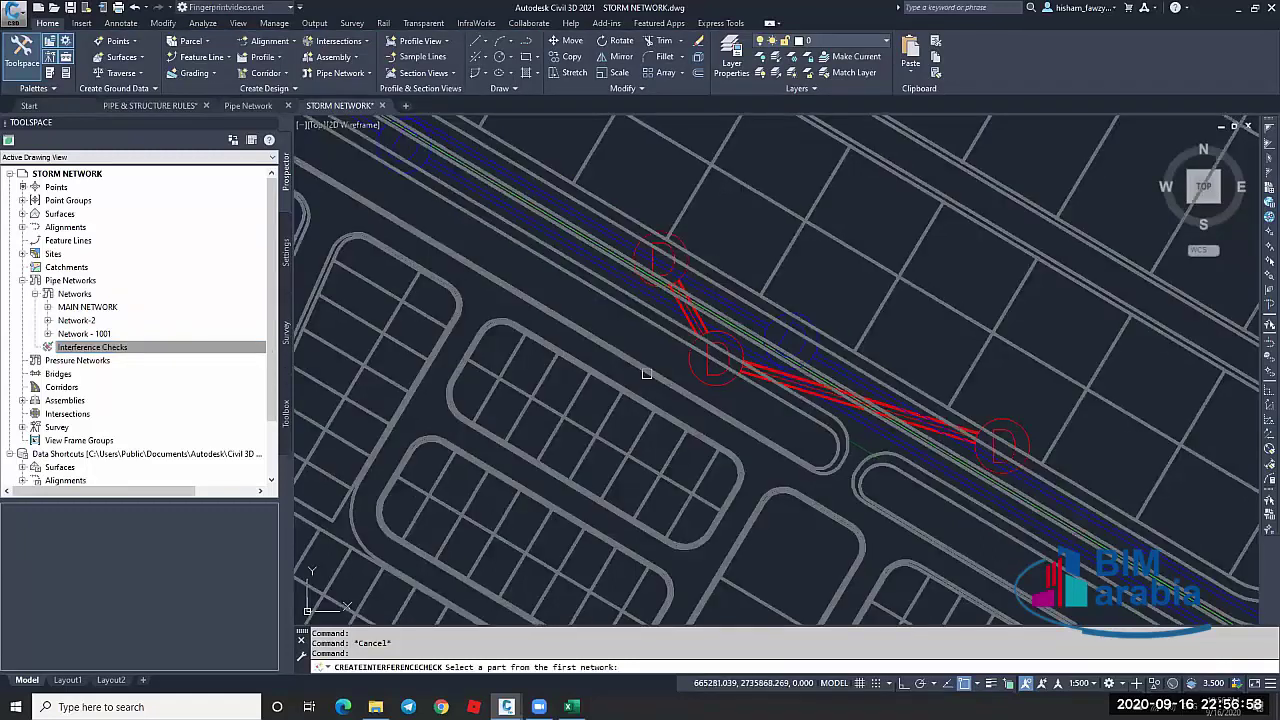
scroll(557, 286, "up", 2)
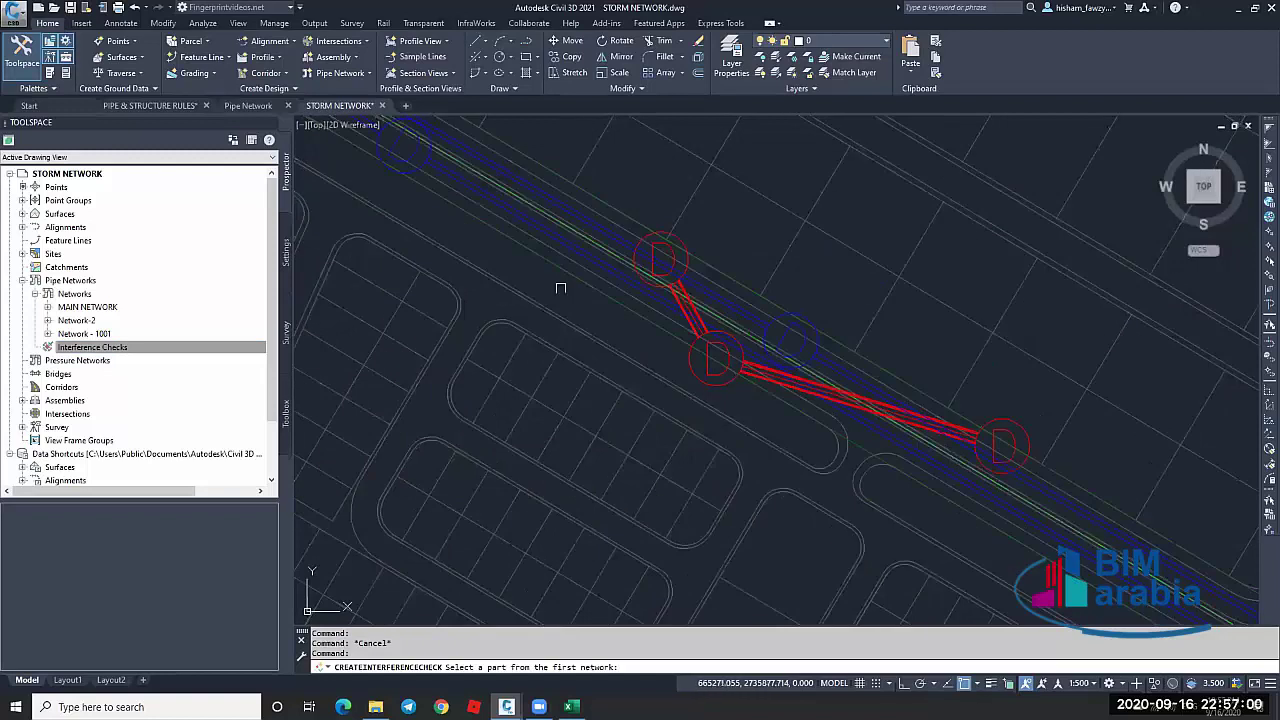
scroll(698, 281, "up", 2)
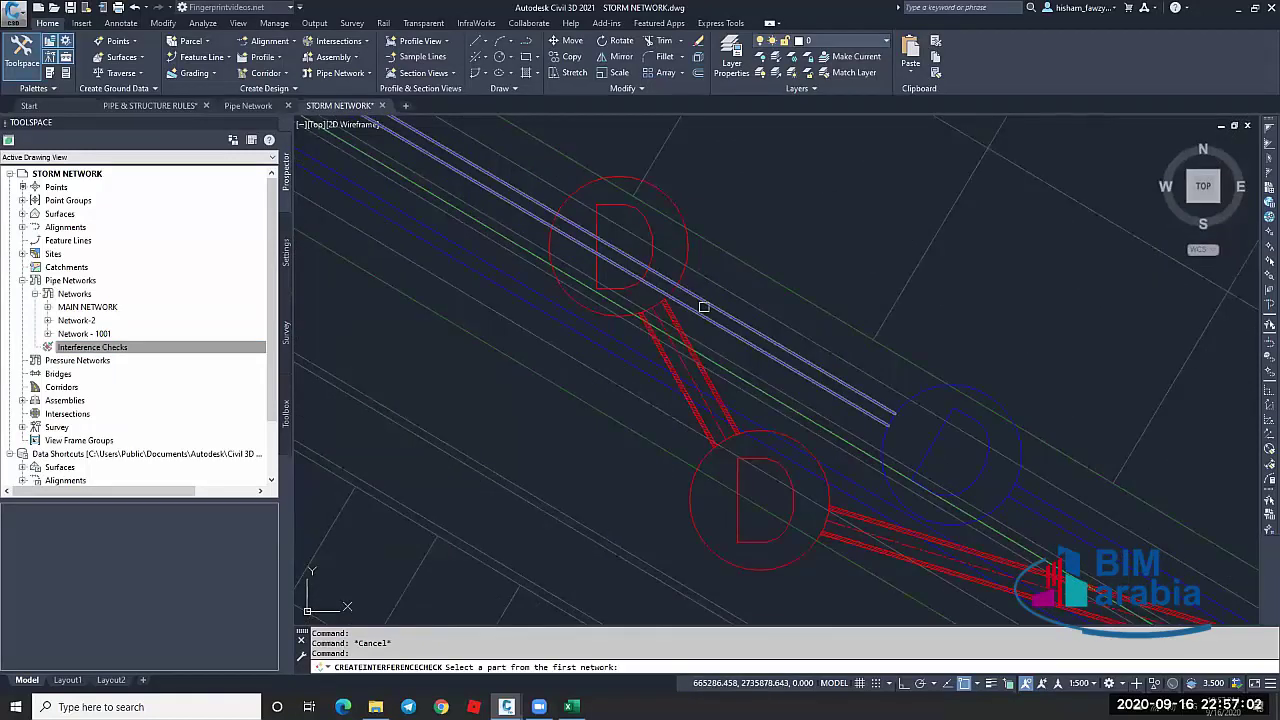
left_click(704, 307)
left_click(674, 318)
left_click(632, 313)
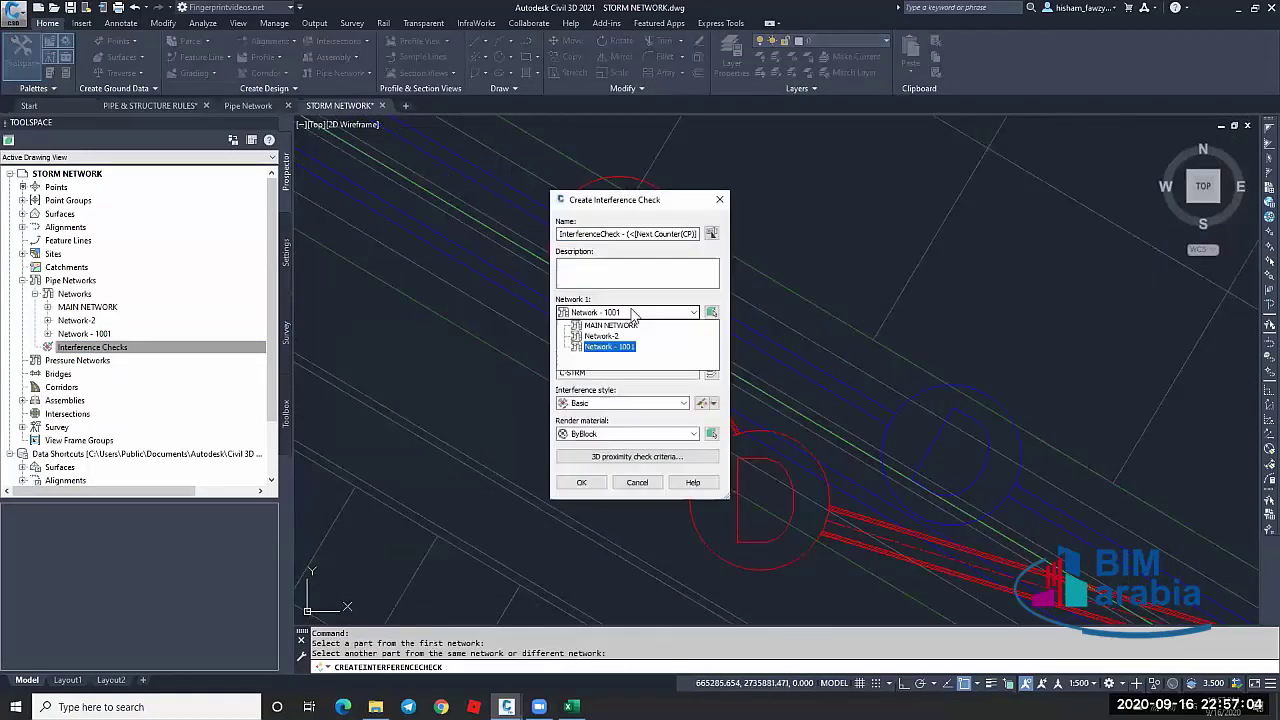
left_click(626, 316)
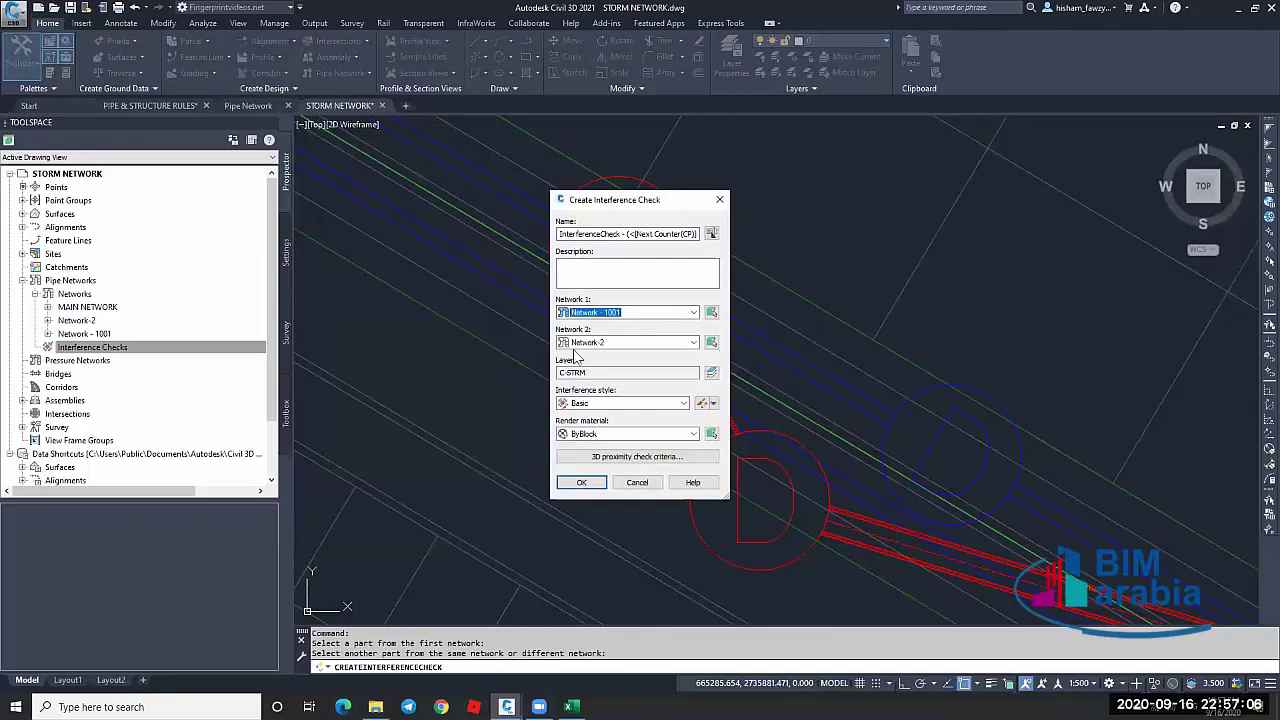
Replace the name counter with 1 to get InterferenceCheck - 1, then close the setup
double_click(624, 233)
left_click_drag(624, 233, 724, 236)
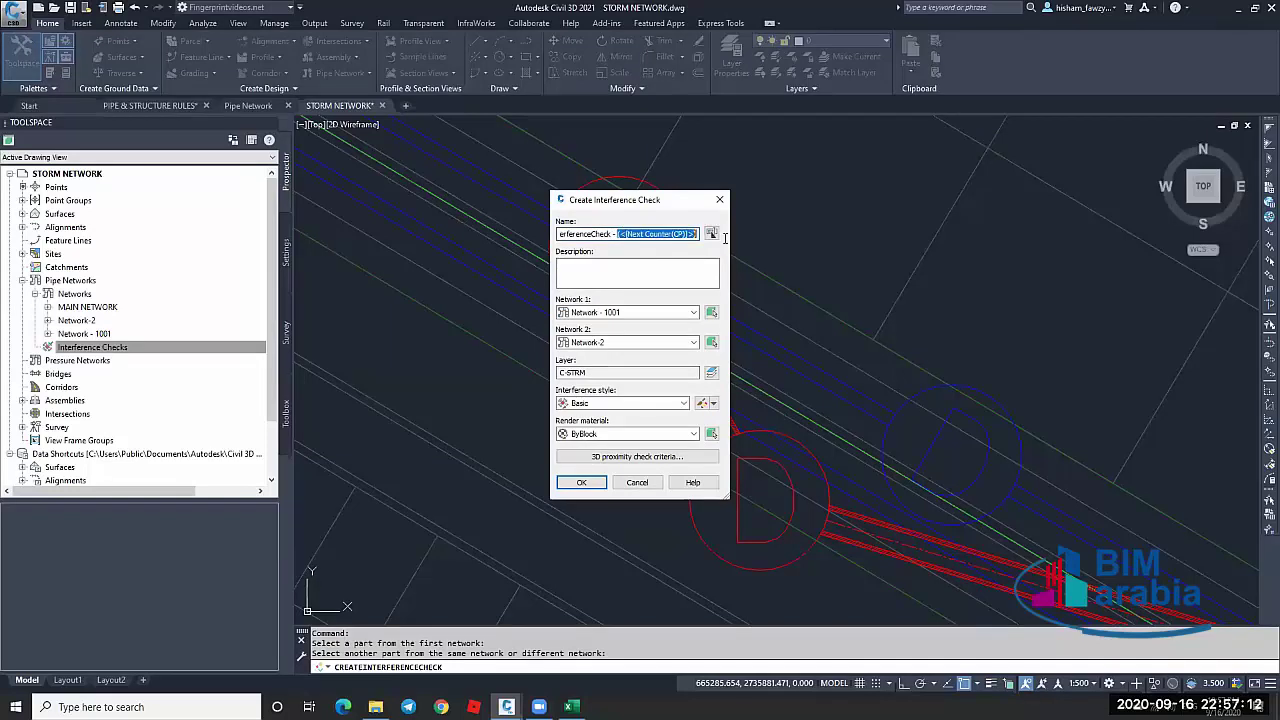
type("1")
left_click(640, 272)
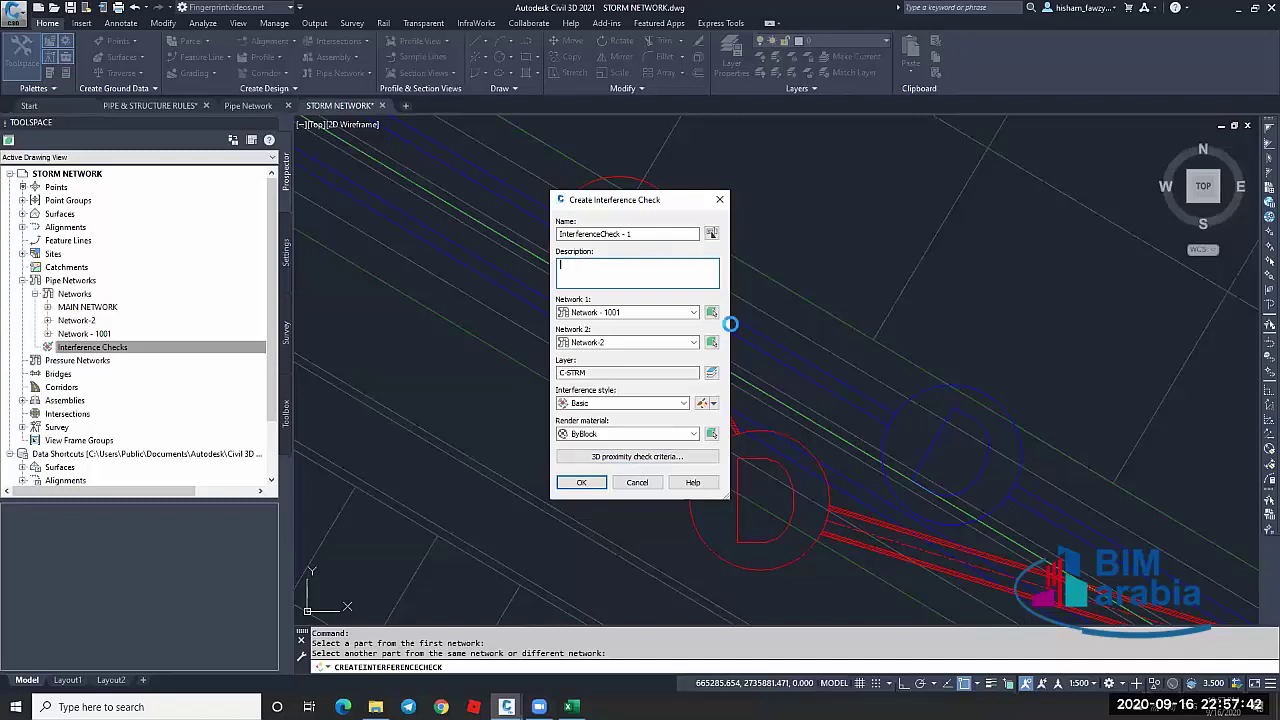
key("Return")
Cancel the interference check and draw a circle of radius 0.6
scroll(747, 363, "down", 6)
key("Escape")
type("c")
key("Return")
left_click(713, 428)
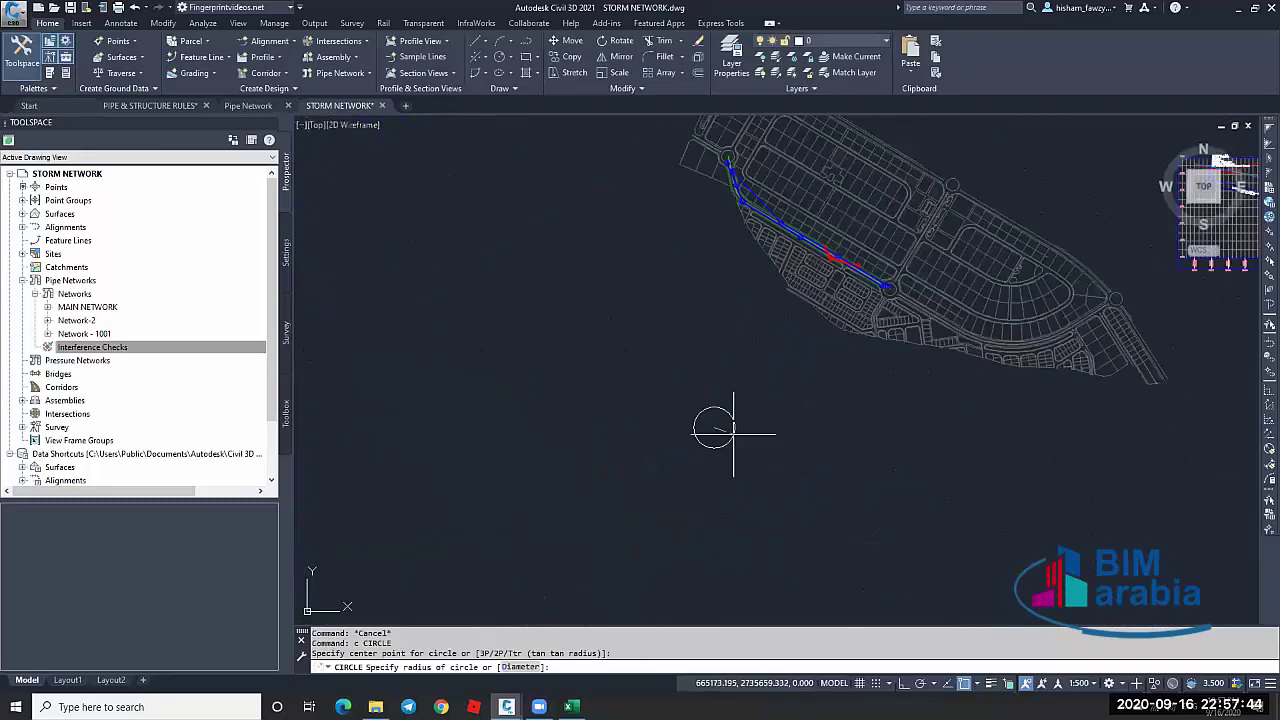
type(".6")
key("Return")
key("Escape")
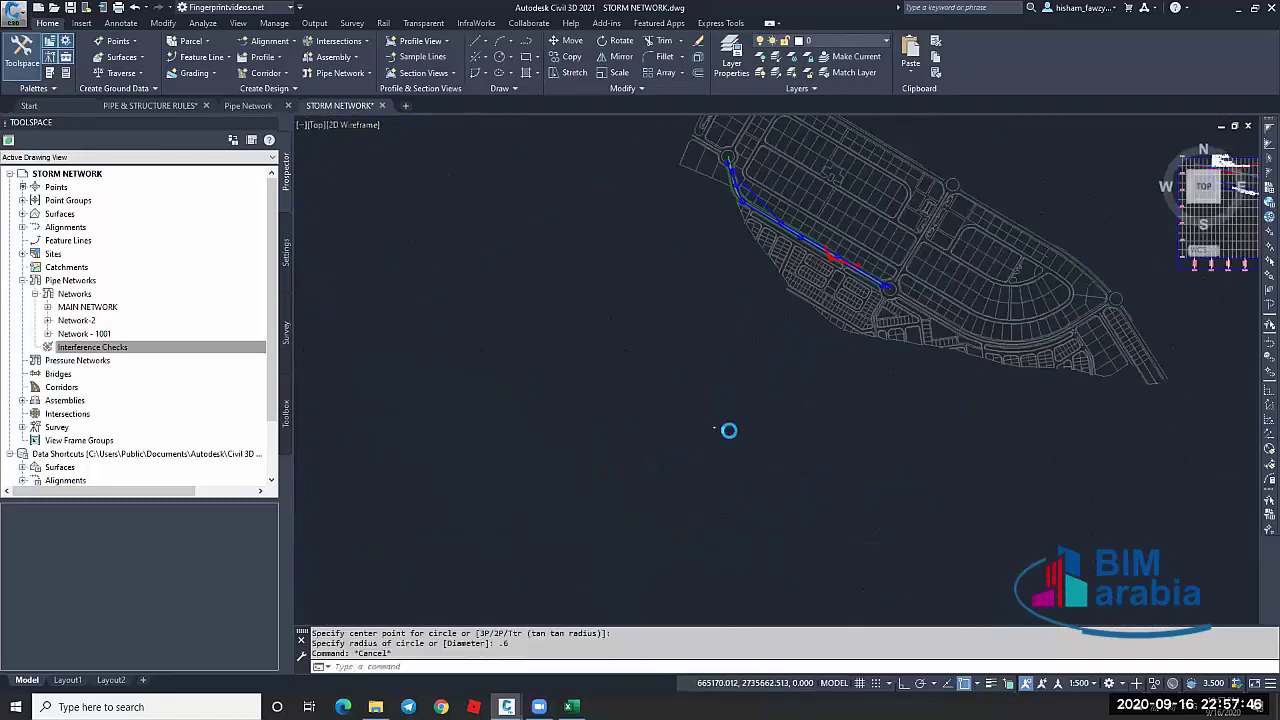
Centre the small circle in view and redraw the display
scroll(714, 427, "up", 10)
middle_click_drag(643, 383, 701, 414)
scroll(701, 414, "up", 2)
key("Escape")
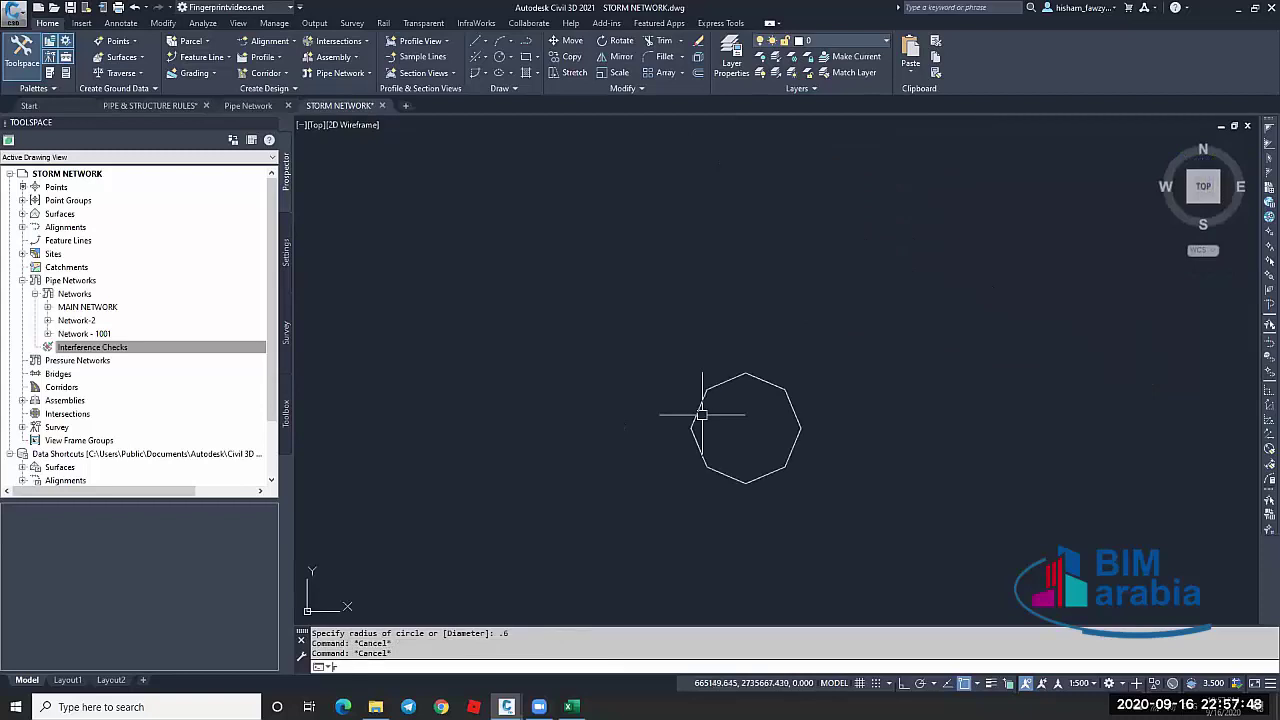
type("r")
key("Return")
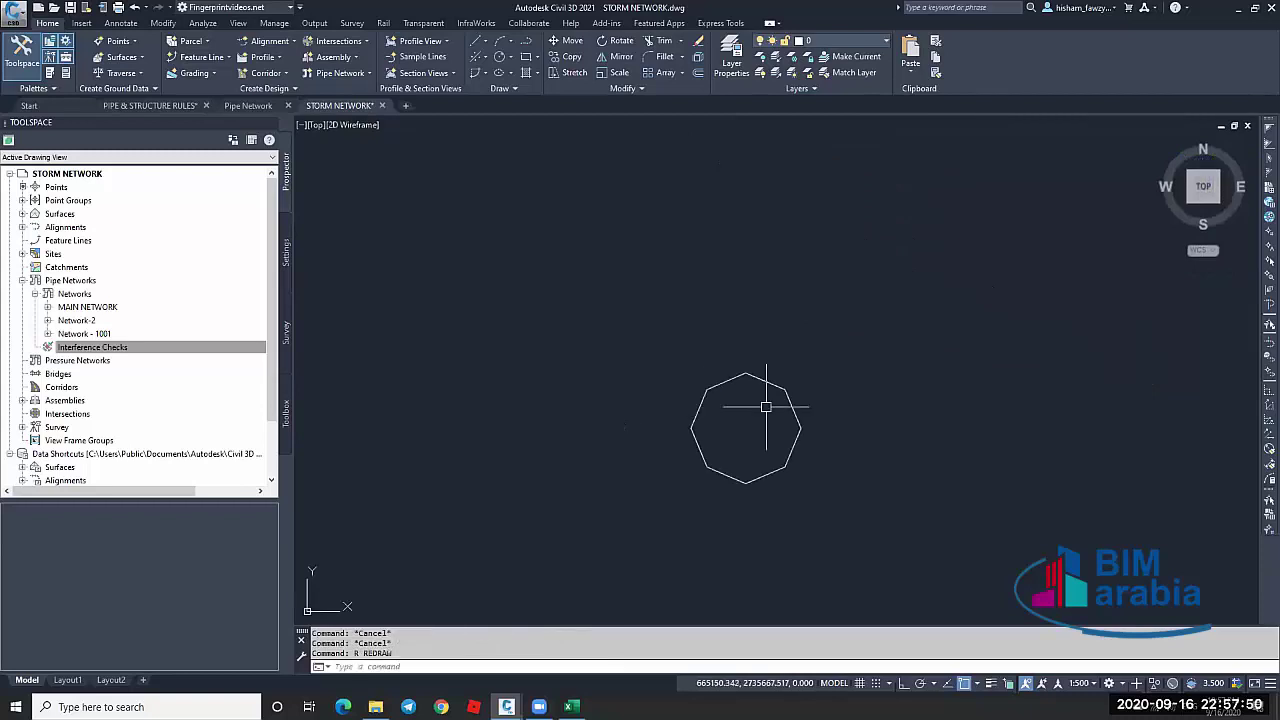
Draw a radius 2 circle snapped to the small circle's centre, then regenerate
type("c")
key("Return")
right_click(738, 414, "shift")
left_click(782, 262)
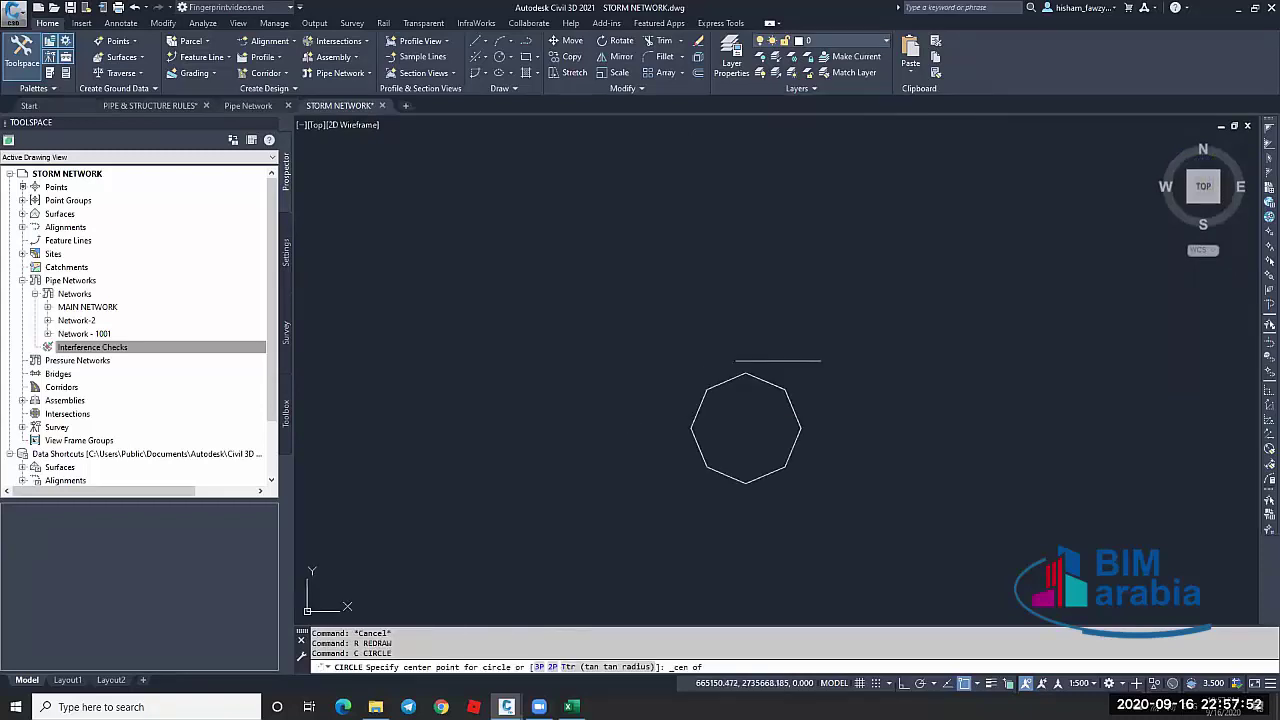
left_click(770, 386)
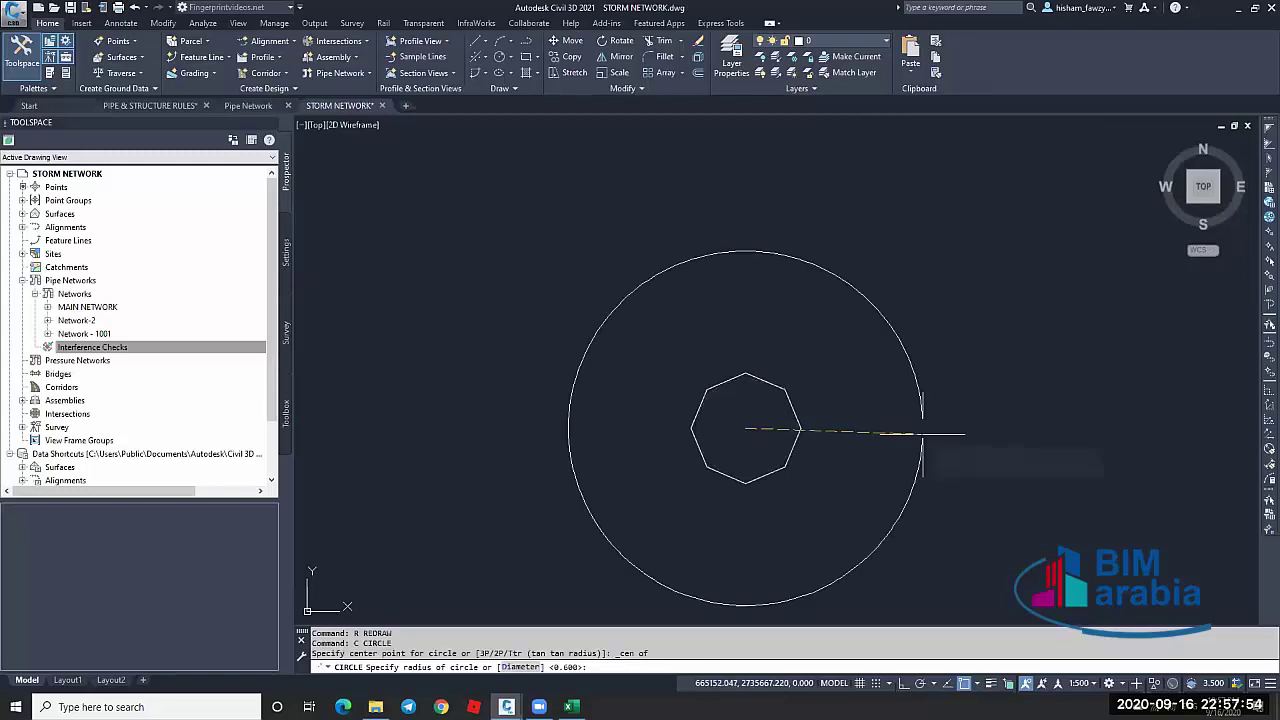
type("2")
key("Return")
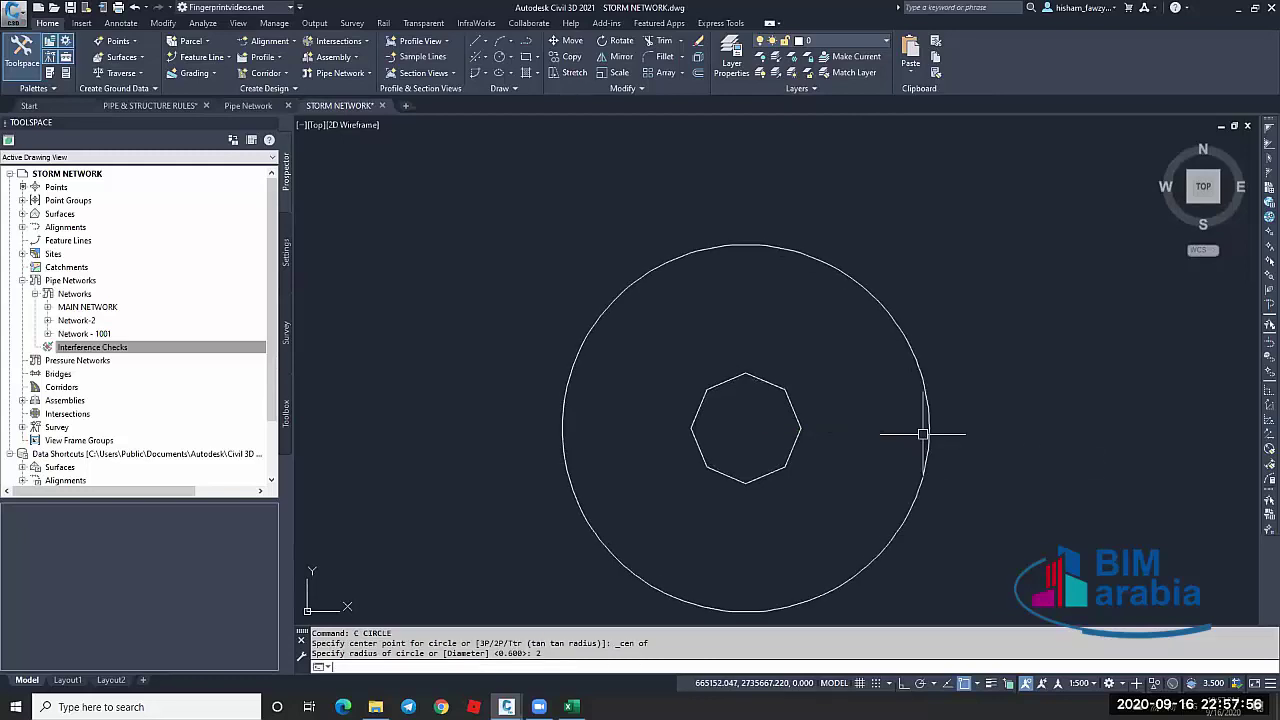
key("Escape")
key("Escape")
key("Escape")
type("re")
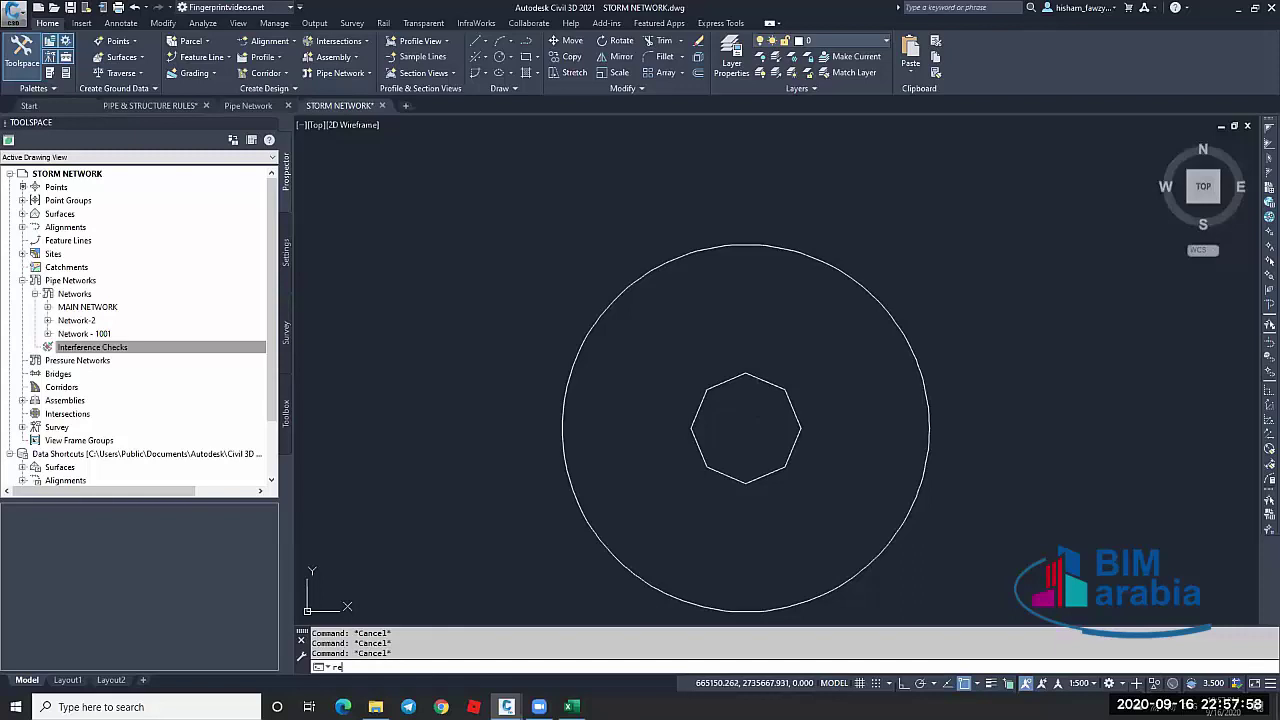
key("Return")
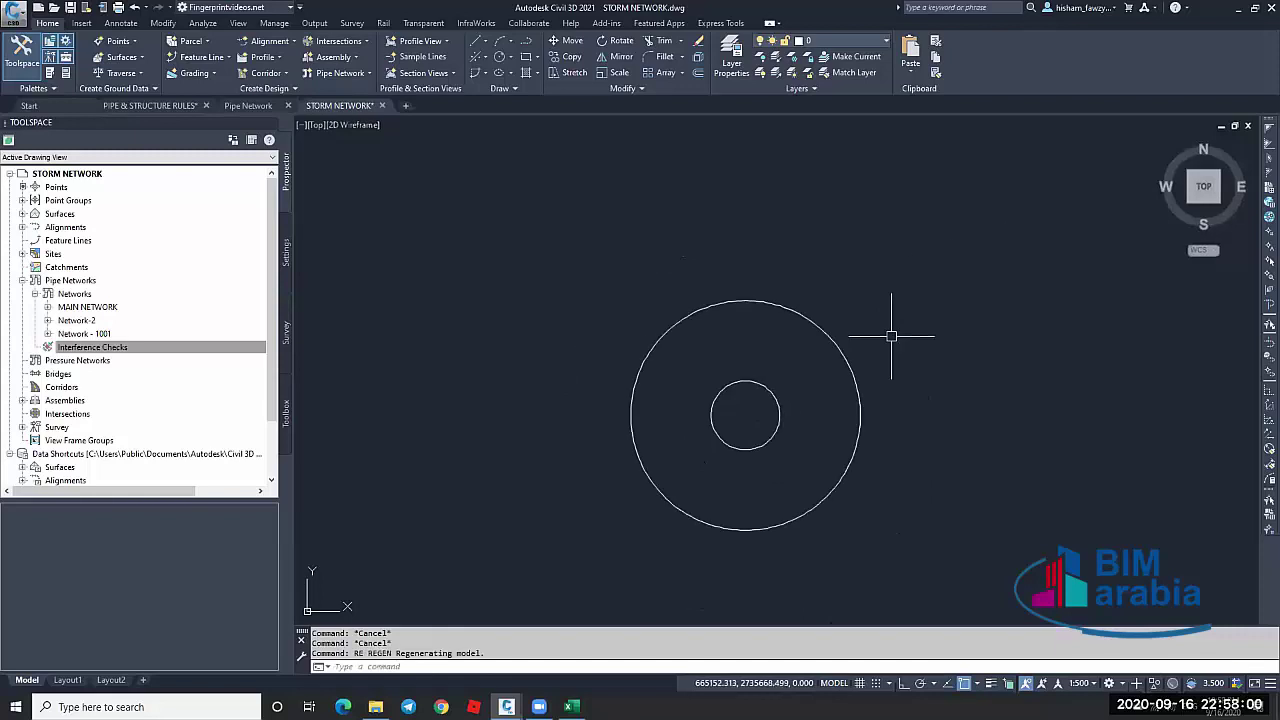
Draw a line from the upper right across the outer circle
type("l")
key("Return")
left_click(1055, 212)
left_click(446, 432)
key("Escape")
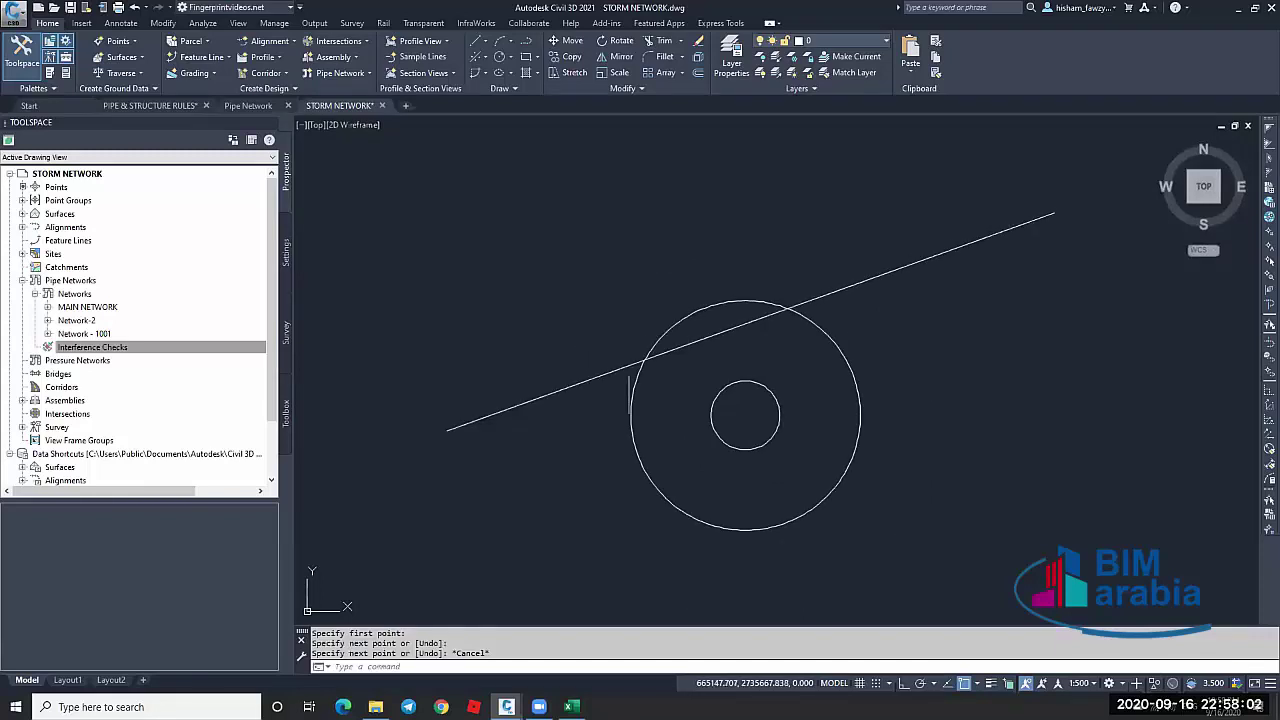
key("Escape")
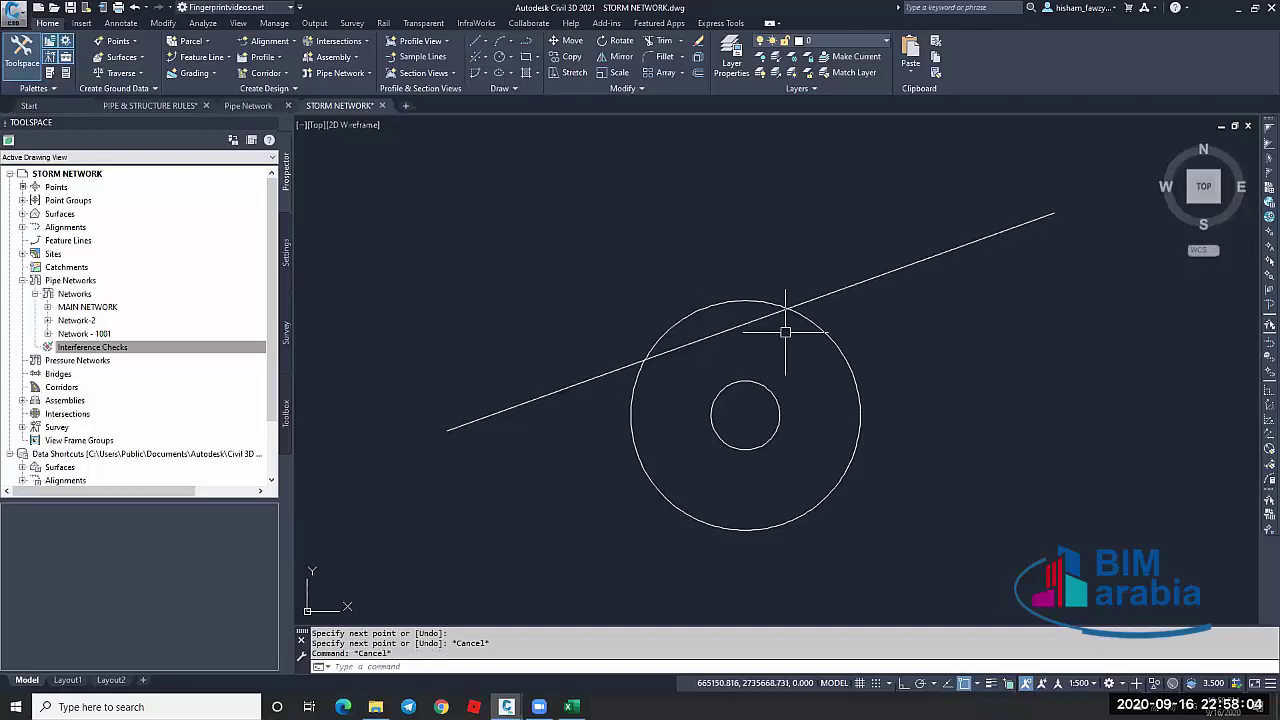
Draw a parallel polyline from the upper right to the left
type("pl")
key("Return")
left_click(991, 160)
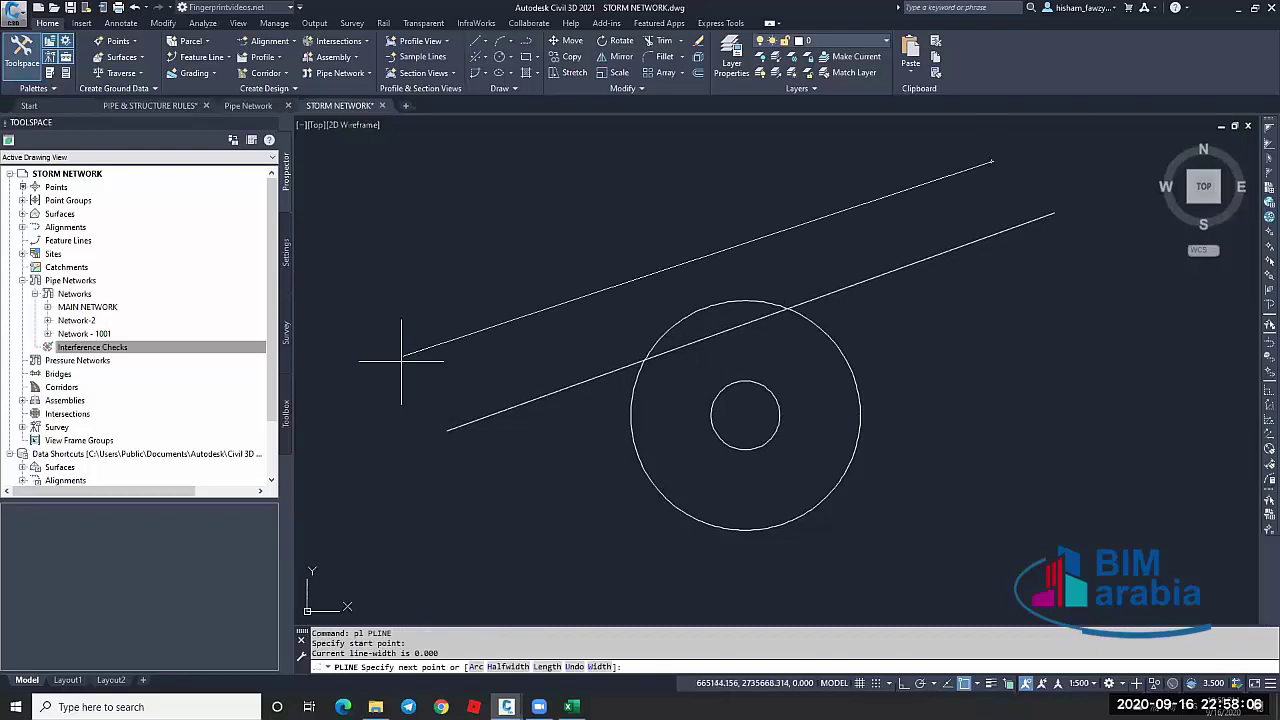
left_click(399, 370)
key("Escape")
key("Escape")
Select the inner and outer circles in turn, then clear the selection
left_click(910, 315)
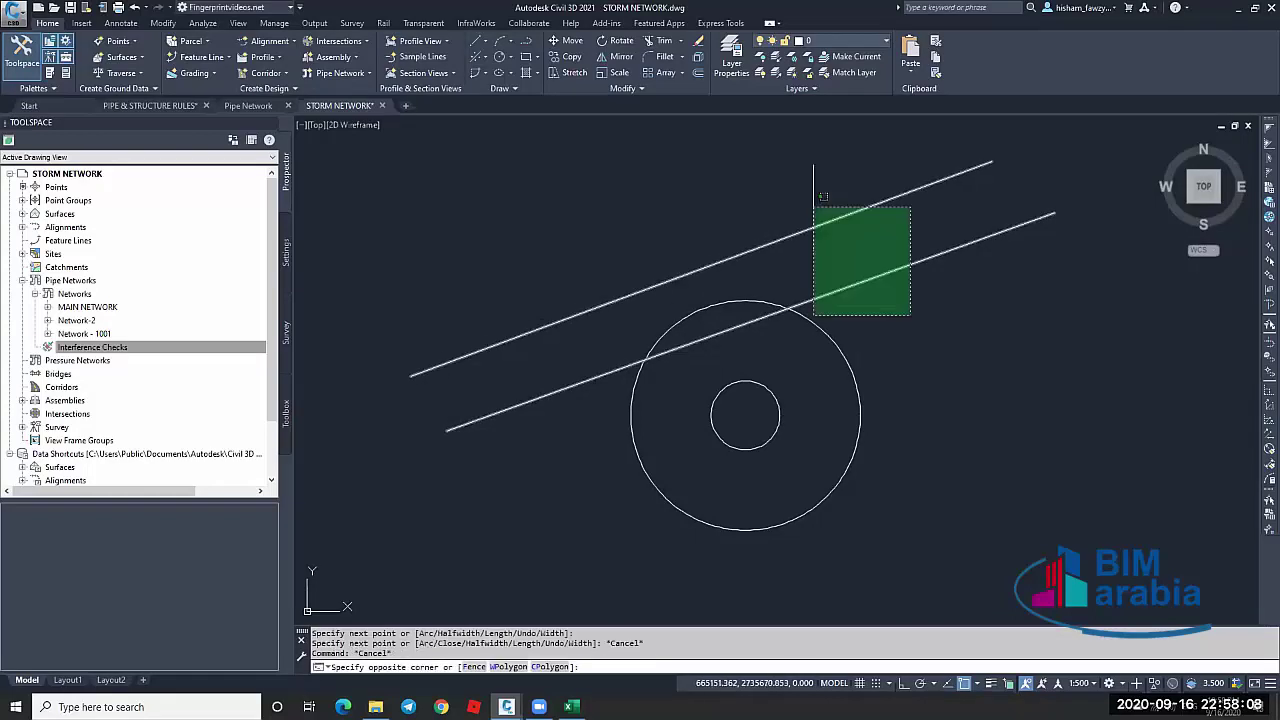
key("Escape")
left_click(745, 381)
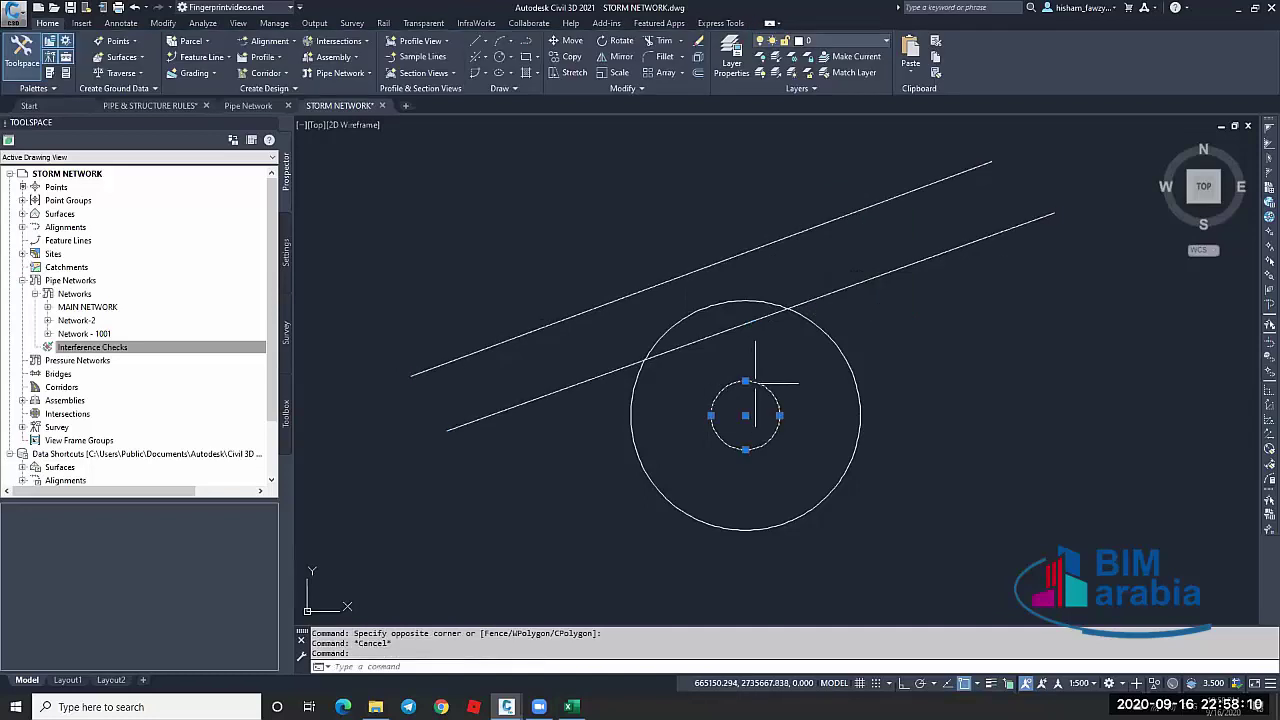
key("Escape")
left_click(836, 322)
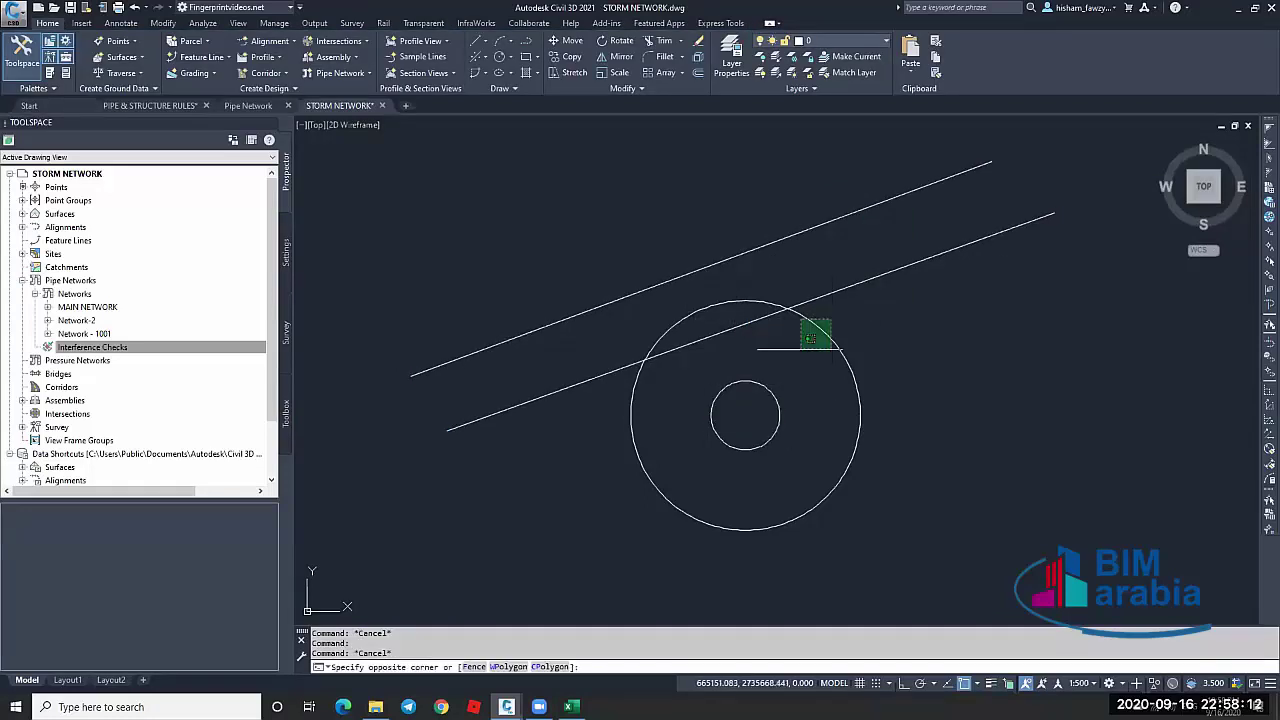
left_click(802, 356)
left_click(656, 291)
left_click(699, 291)
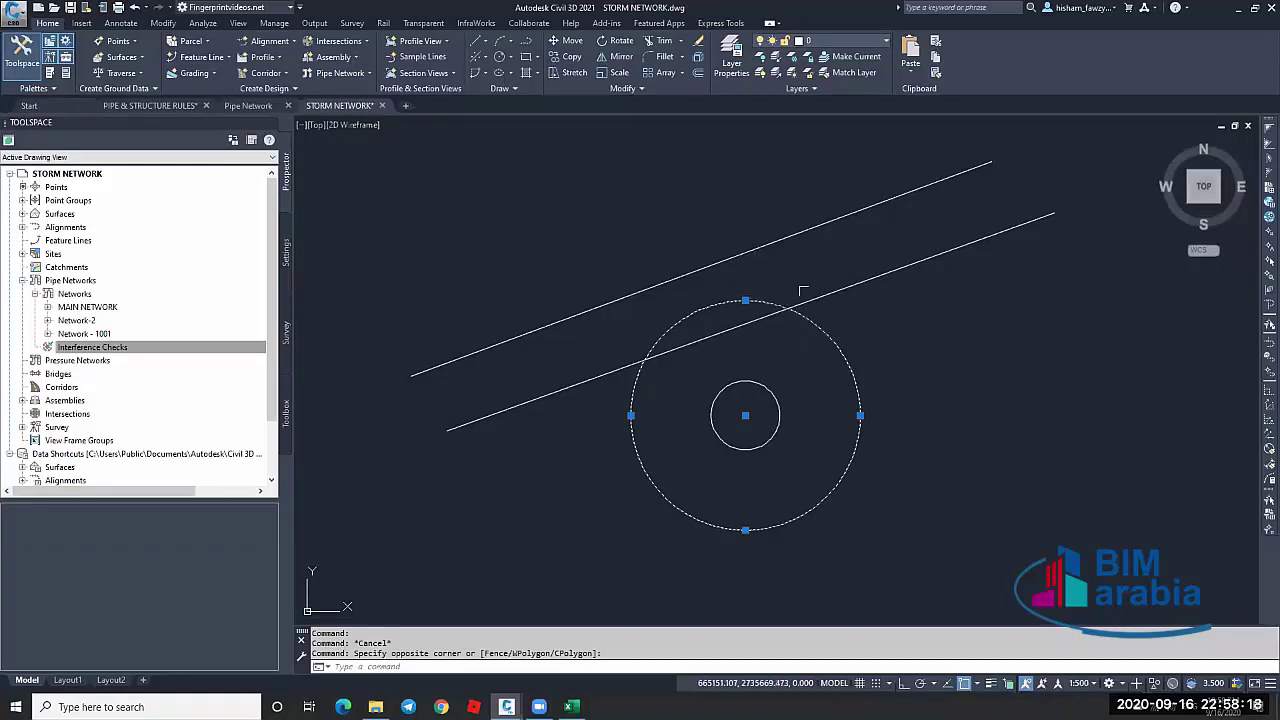
key("Escape")
key("Escape")
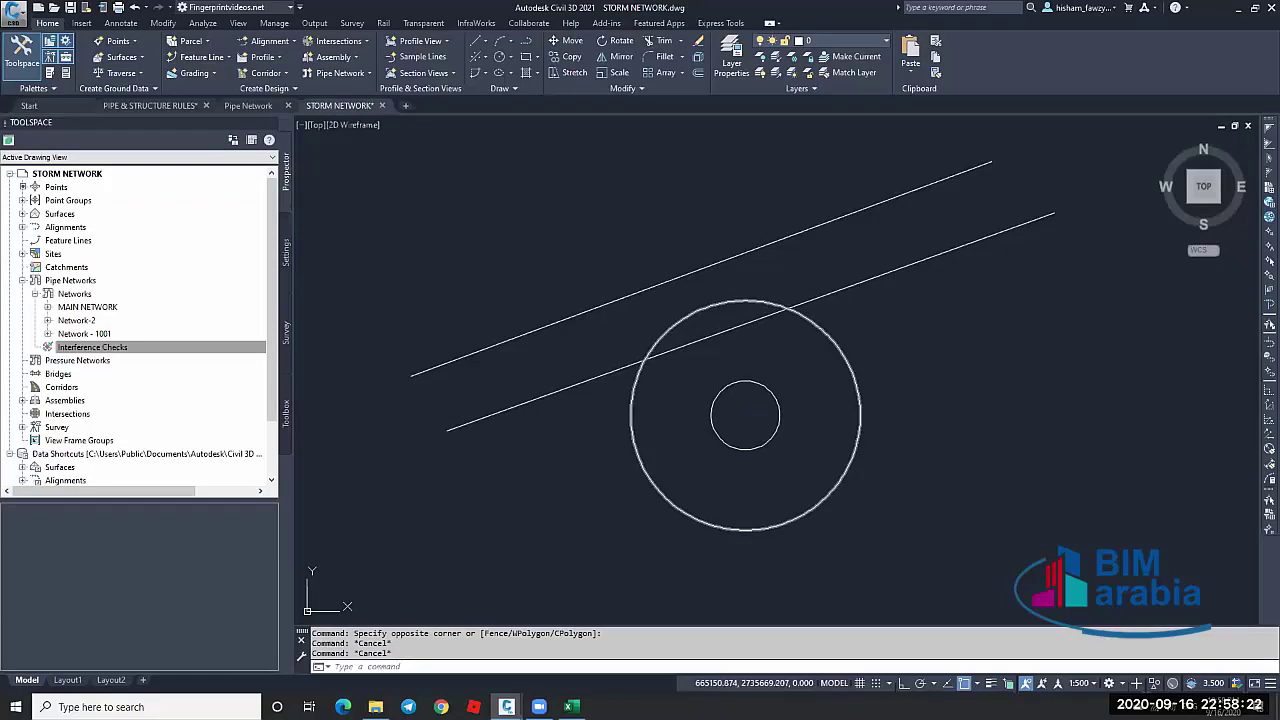
key("Escape")
Start a new interference check using the roundabout manhole and a Network-2 part
scroll(585, 350, "down", 4)
right_click(168, 347)
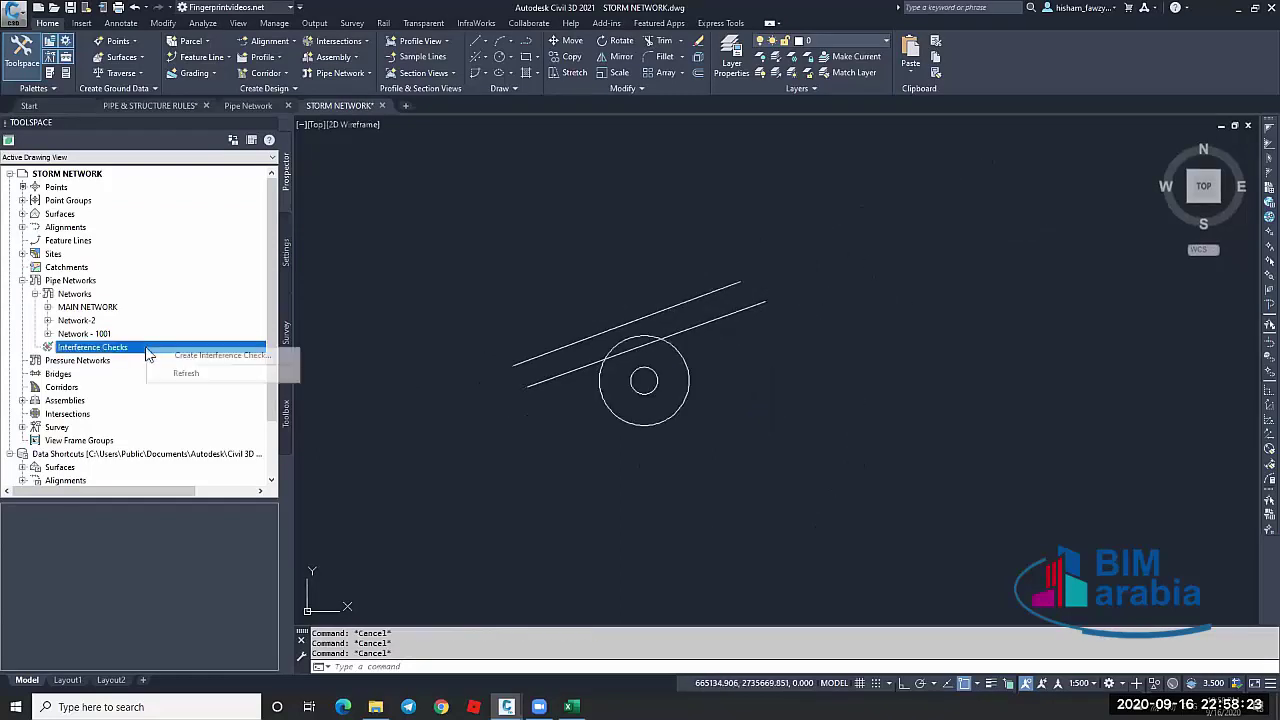
left_click(200, 359)
scroll(600, 390, "down", 6)
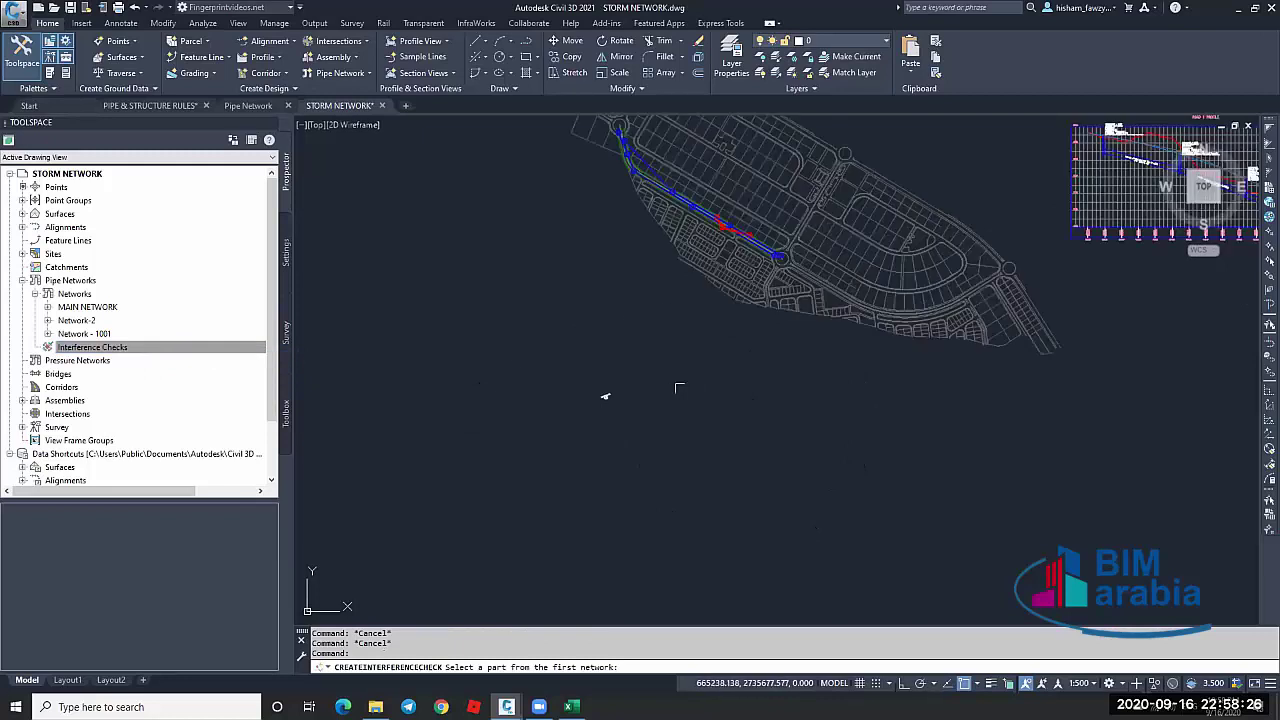
scroll(777, 255, "up", 6)
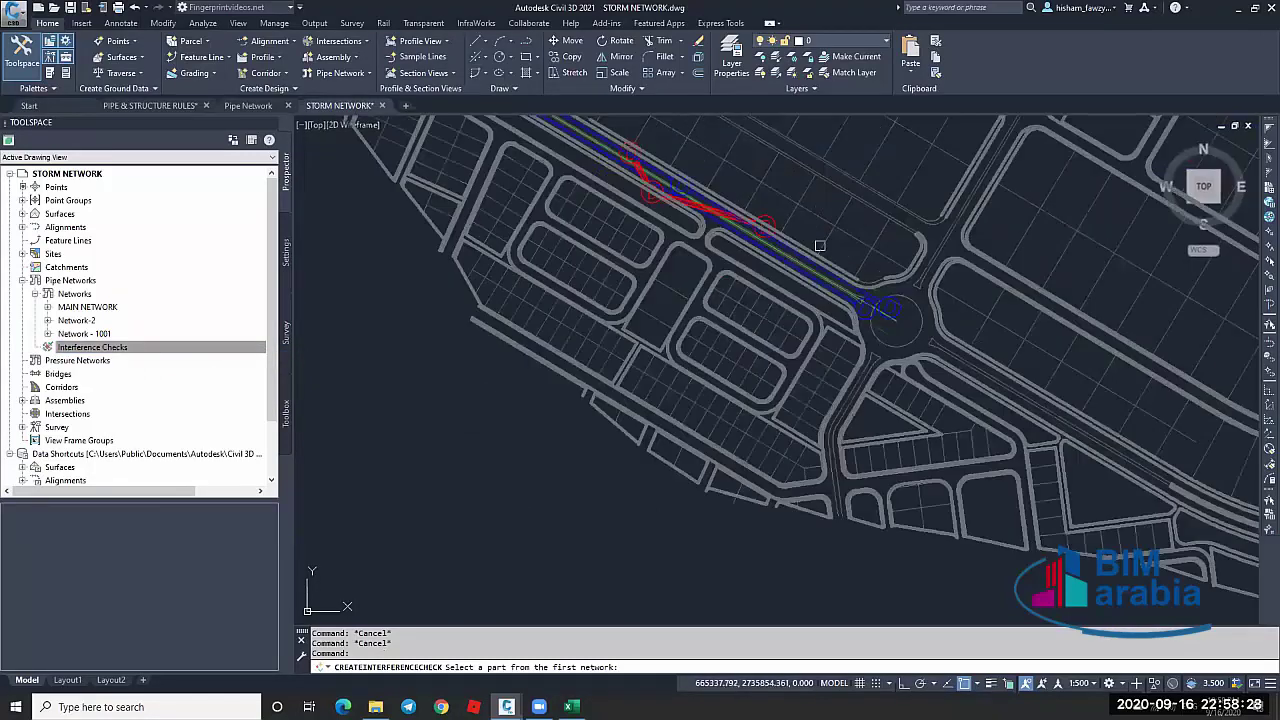
left_click(884, 305)
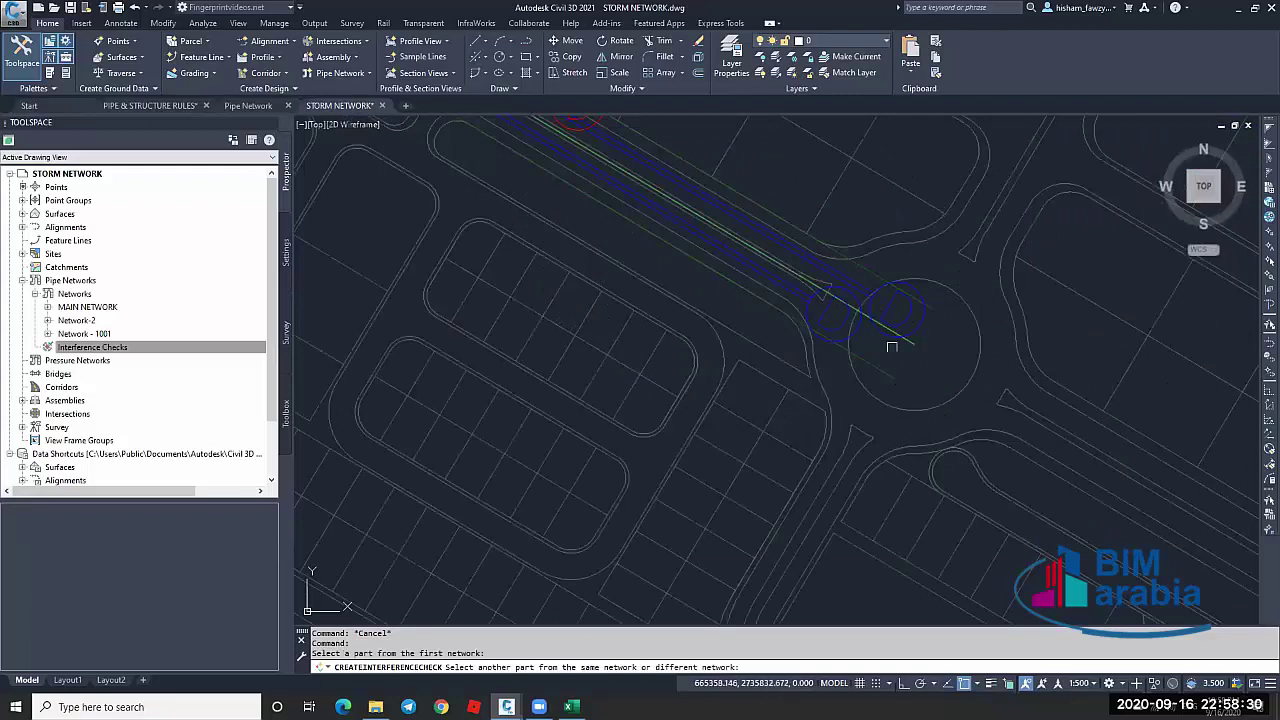
scroll(700, 200, "up", 2)
left_click(658, 155)
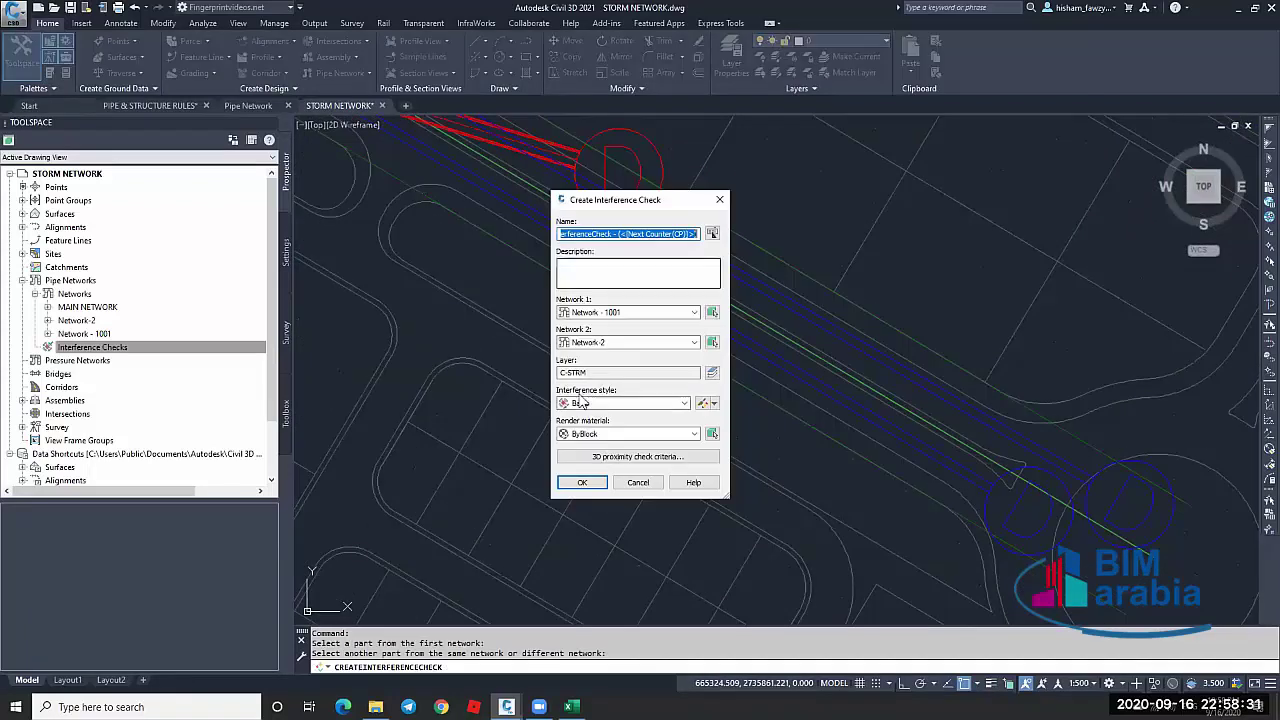
Turn on the 3D proximity check at 10.000m distance and create the check
left_click(644, 462)
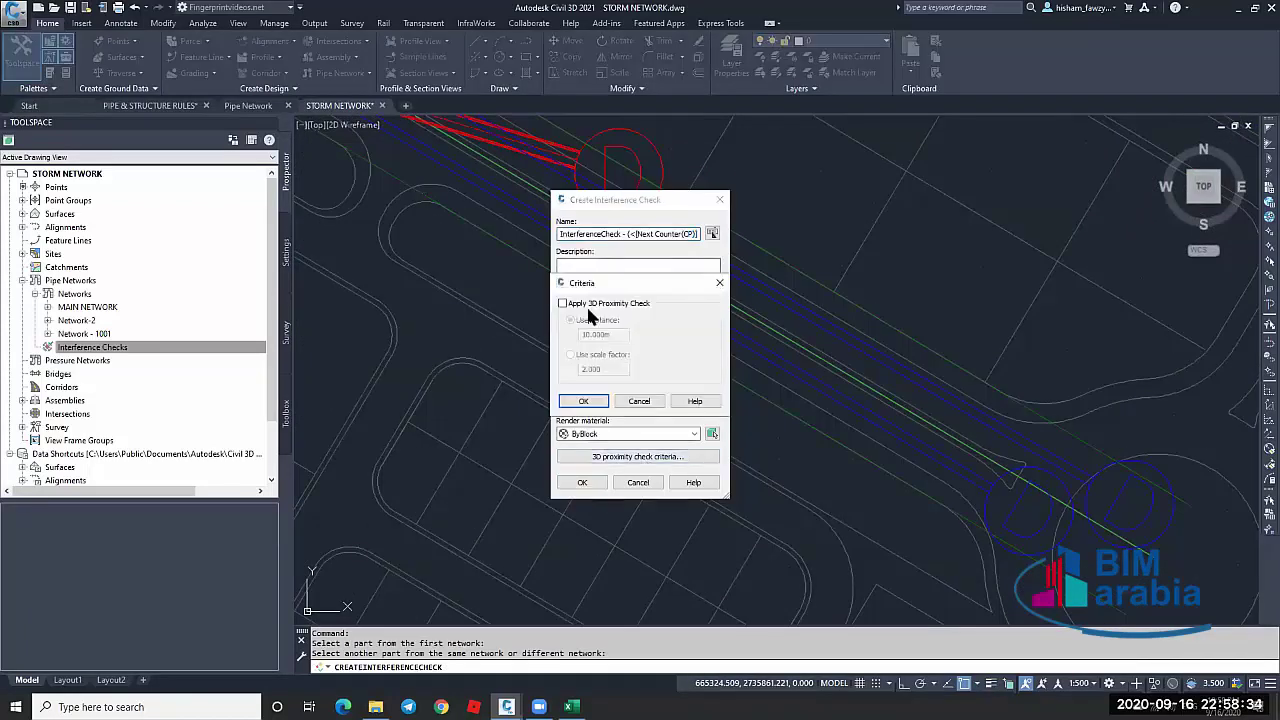
left_click(592, 305)
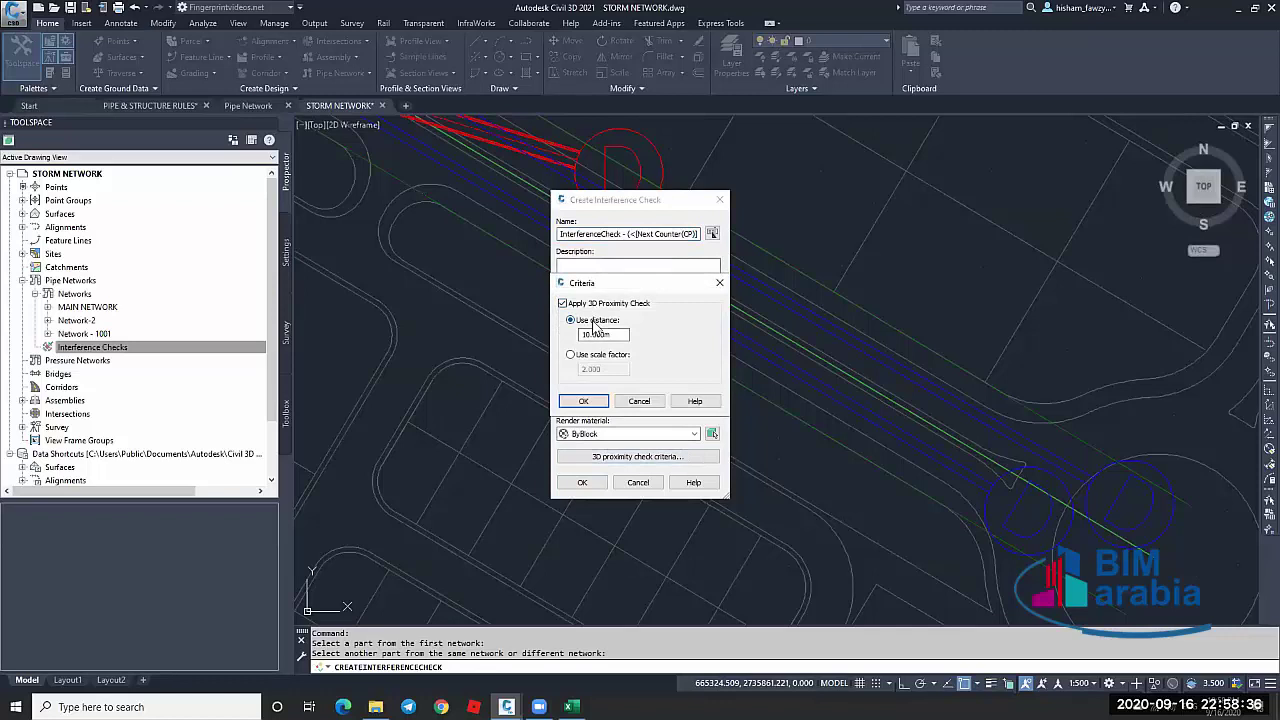
left_click(599, 335)
double_click(596, 334)
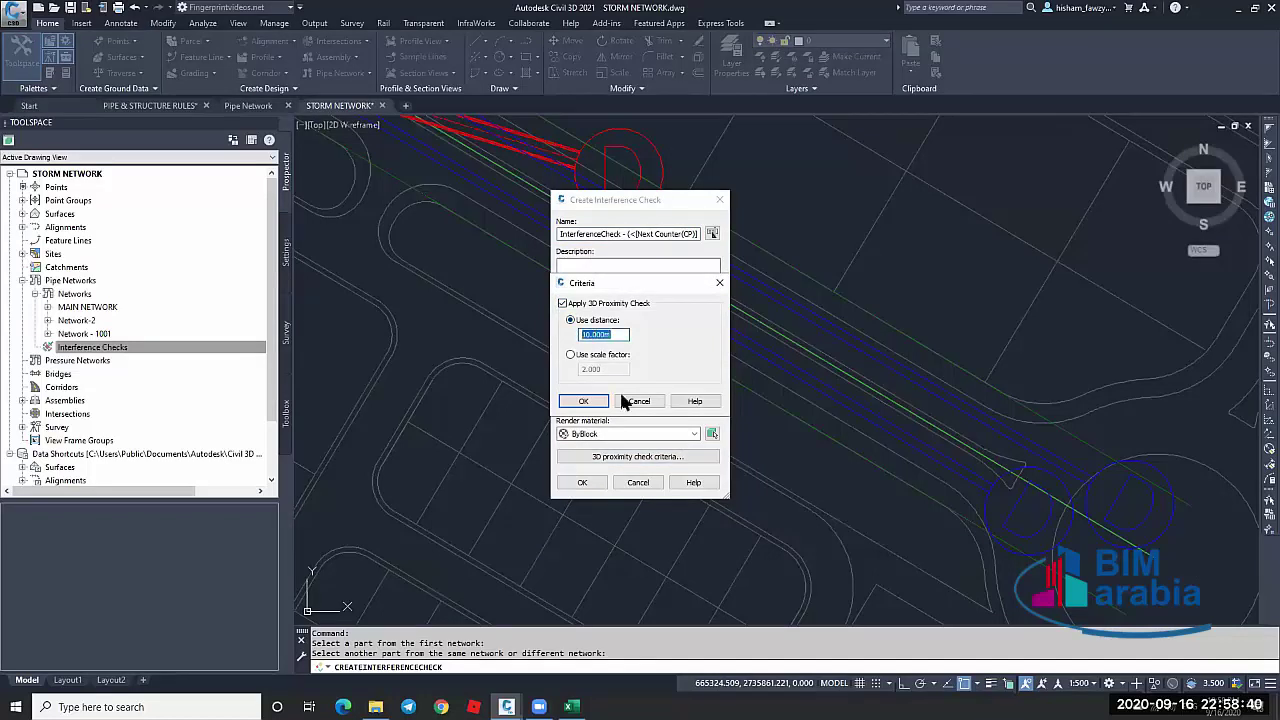
left_click(583, 401)
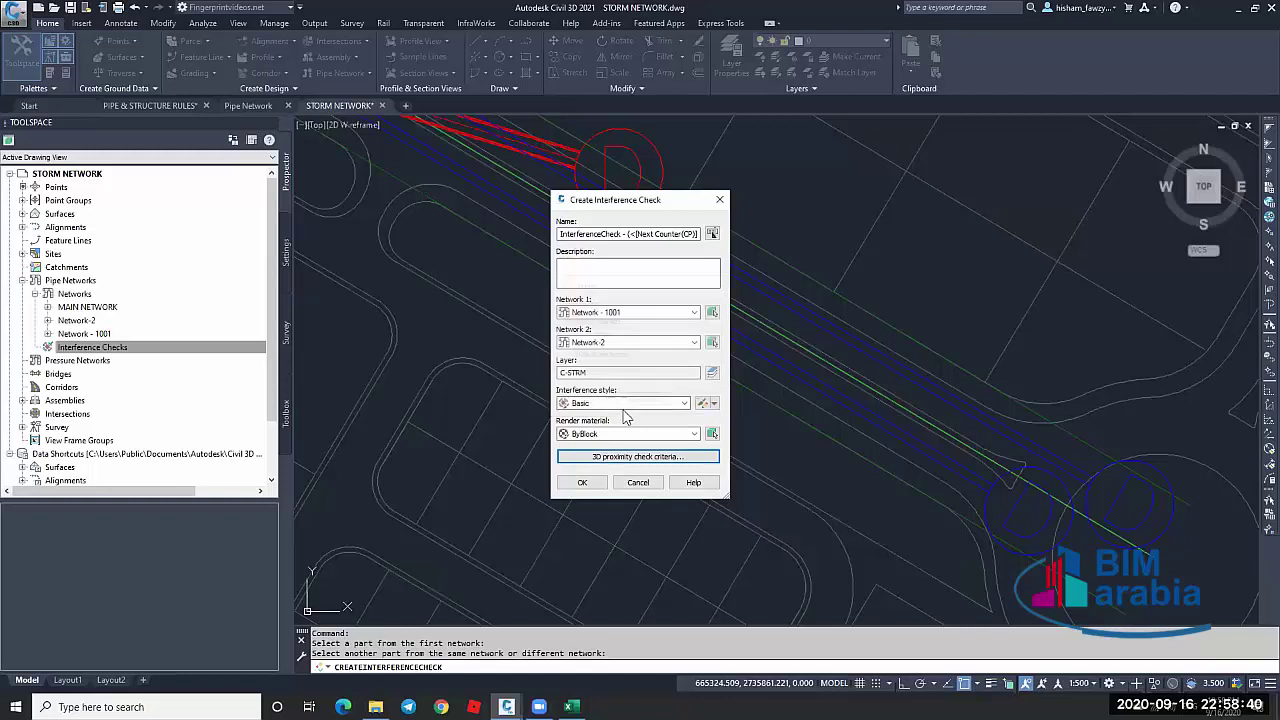
left_click(583, 483)
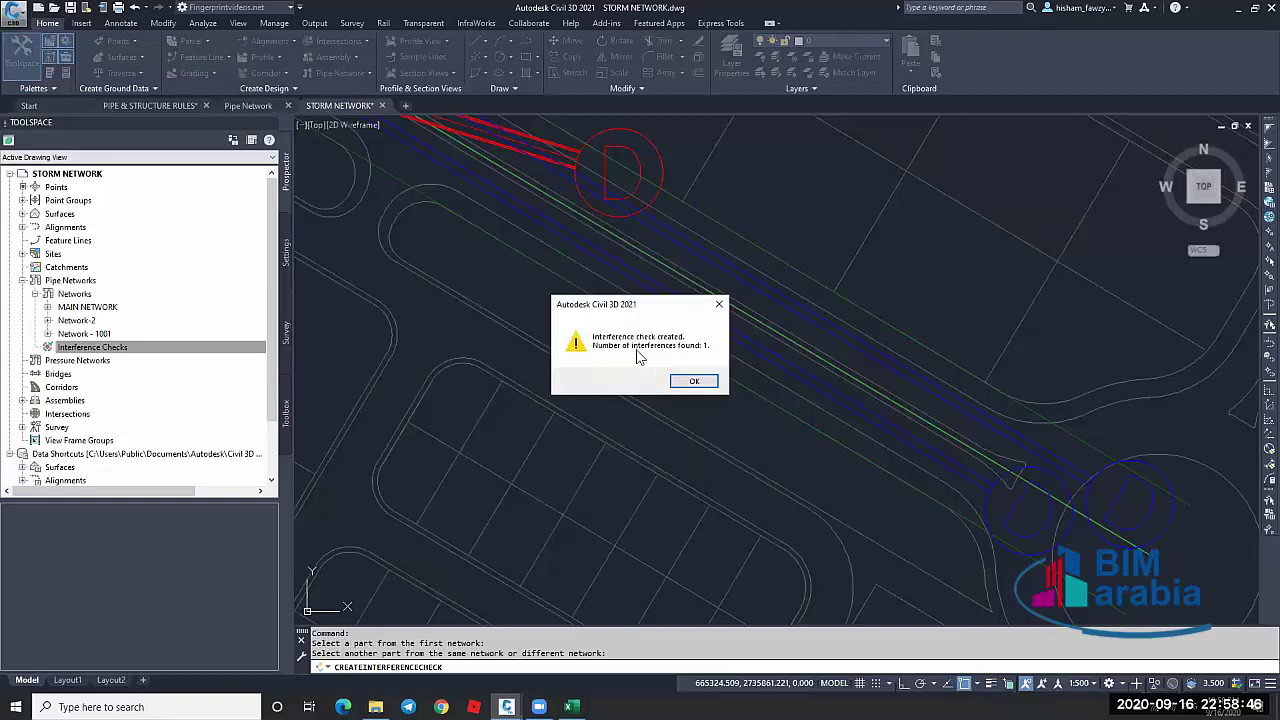
Expand Interference Checks and select InterferenceCheck - (4)'s objects in the drawing
left_click(694, 381)
scroll(640, 345, "down", 6)
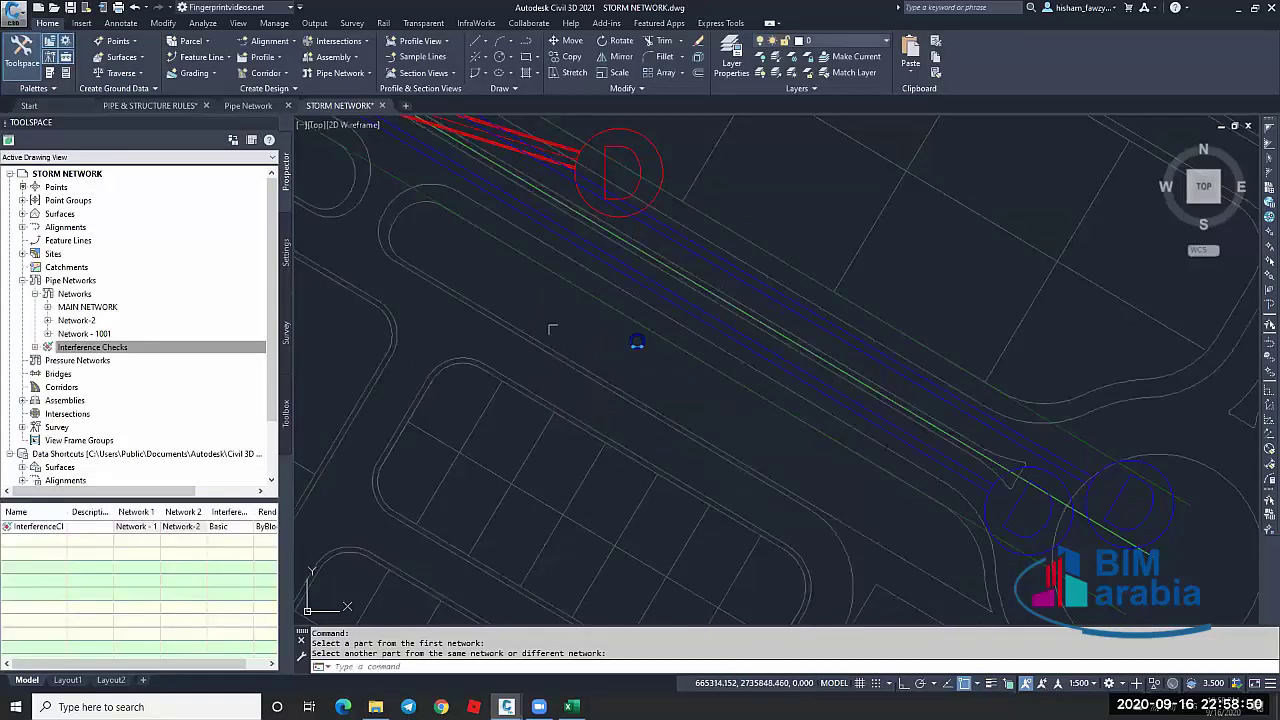
left_click(35, 349)
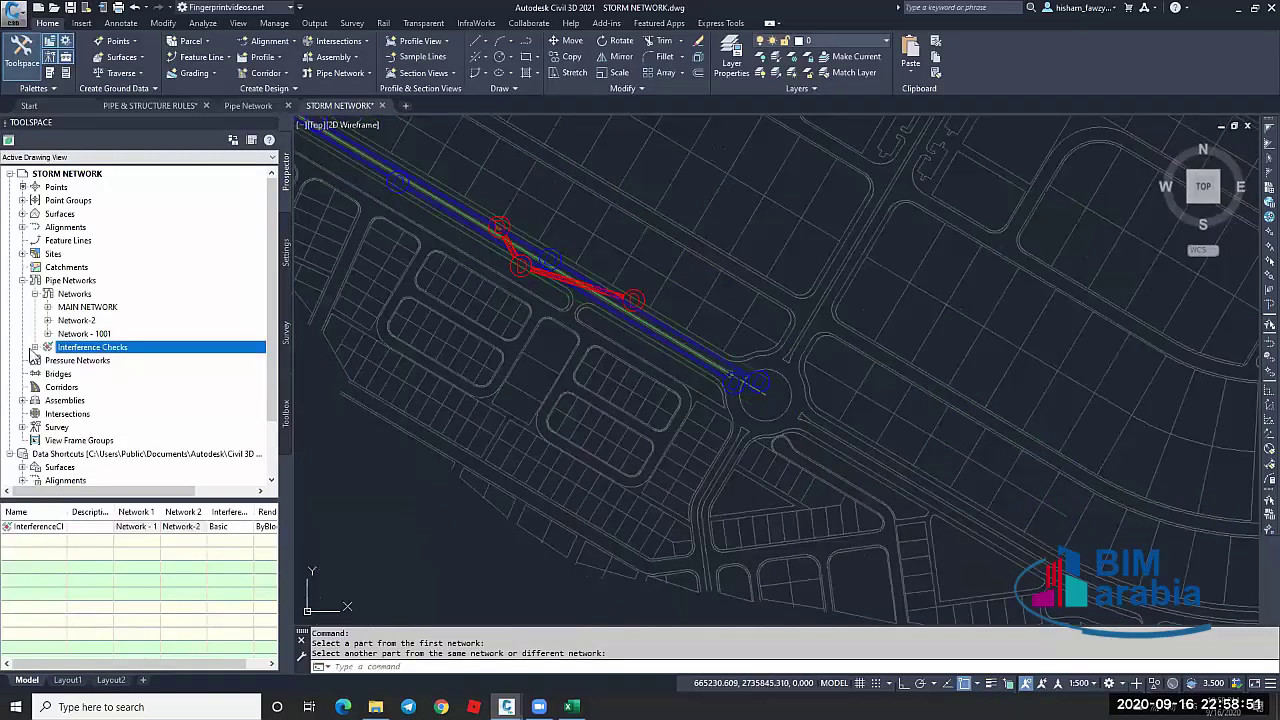
double_click(168, 352)
left_click(168, 360)
right_click(168, 360)
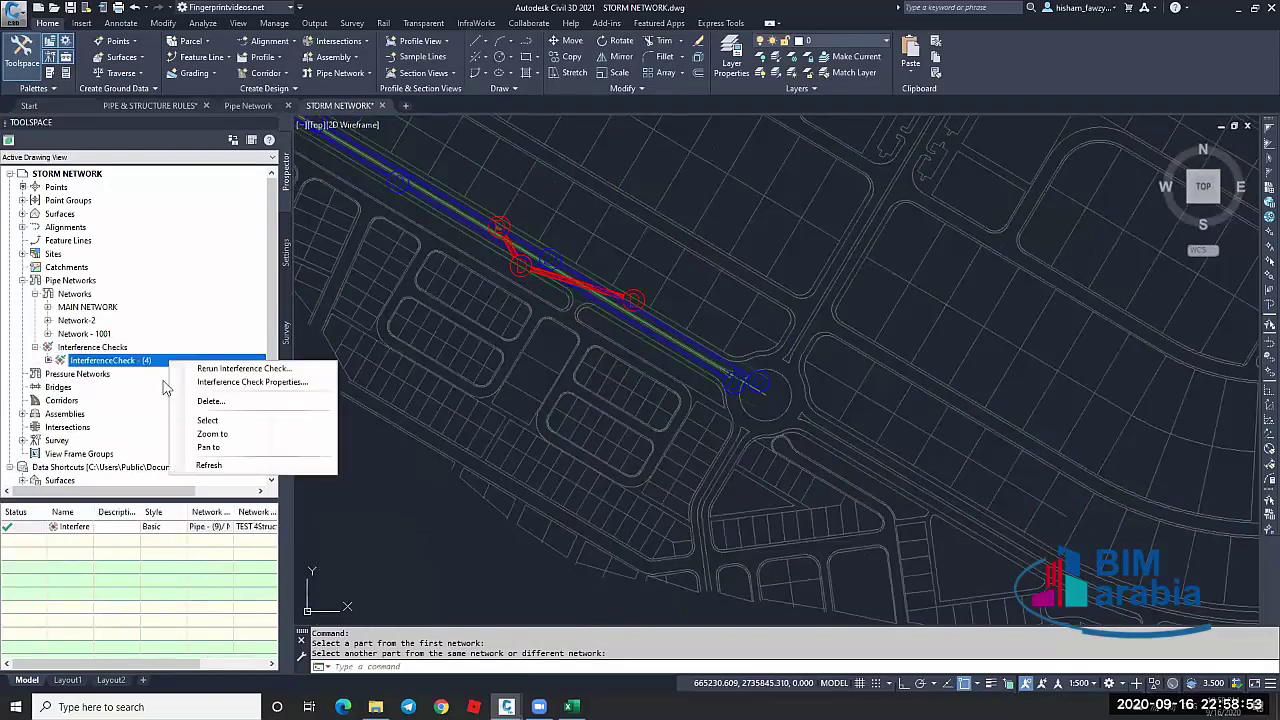
left_click(208, 420)
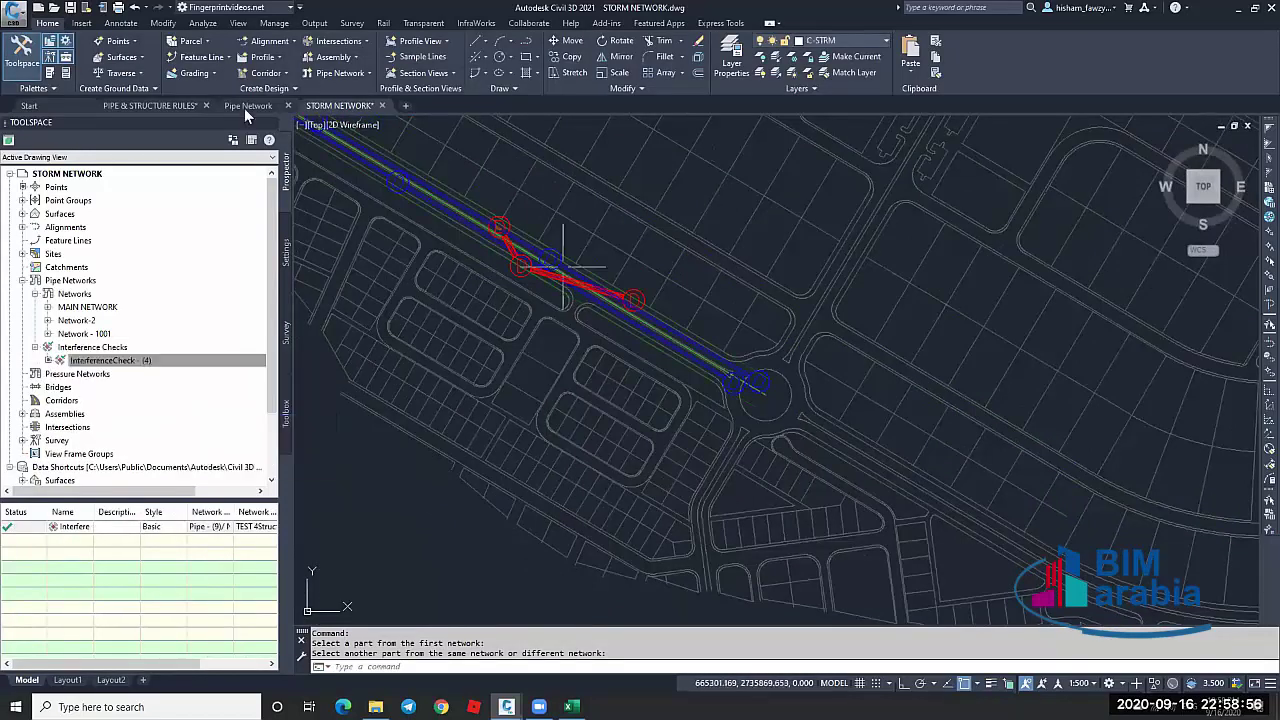
Select the single interference entry, then reselect the check's interfering pipes and structures
scroll(562, 270, "up", 5)
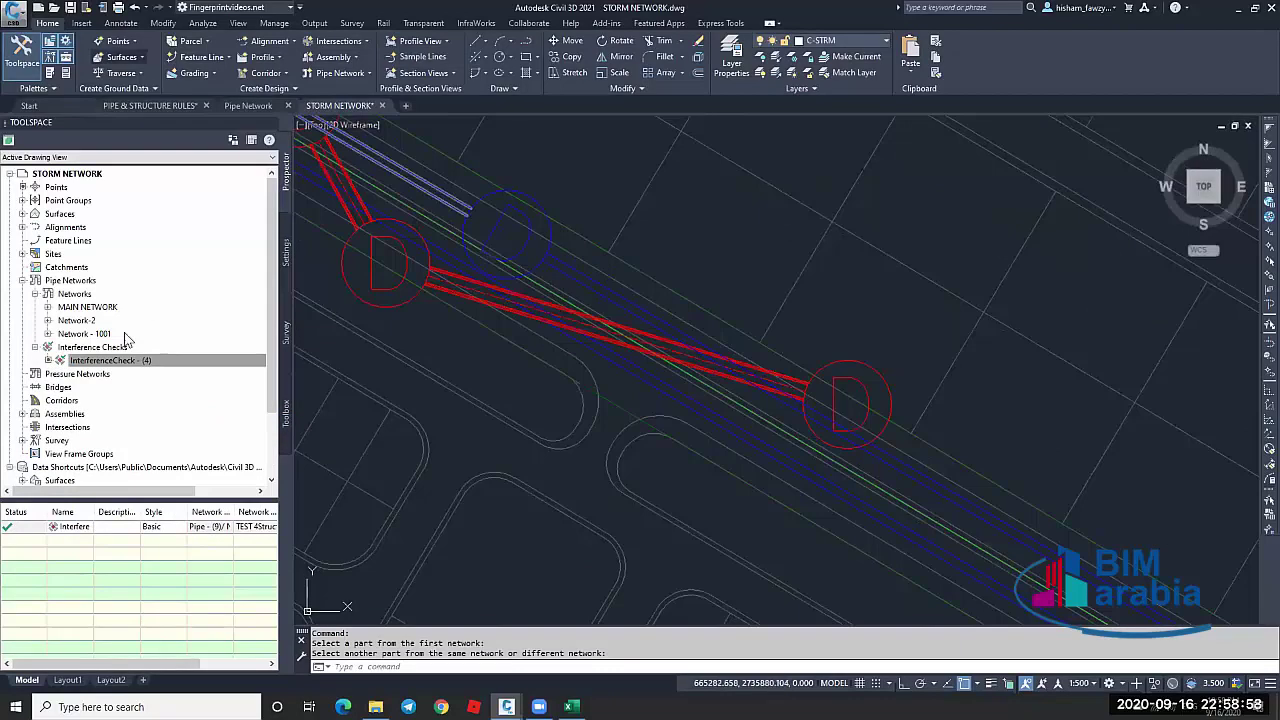
left_click(111, 362)
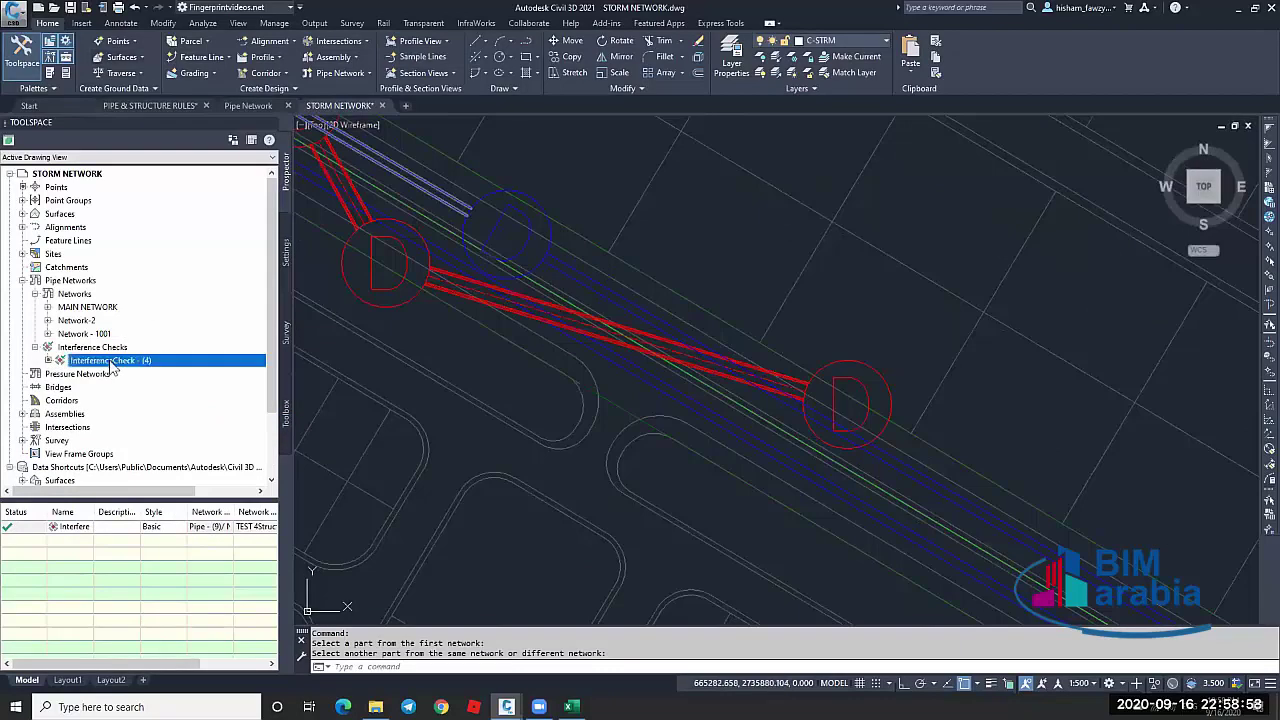
right_click(70, 533)
left_click(110, 574)
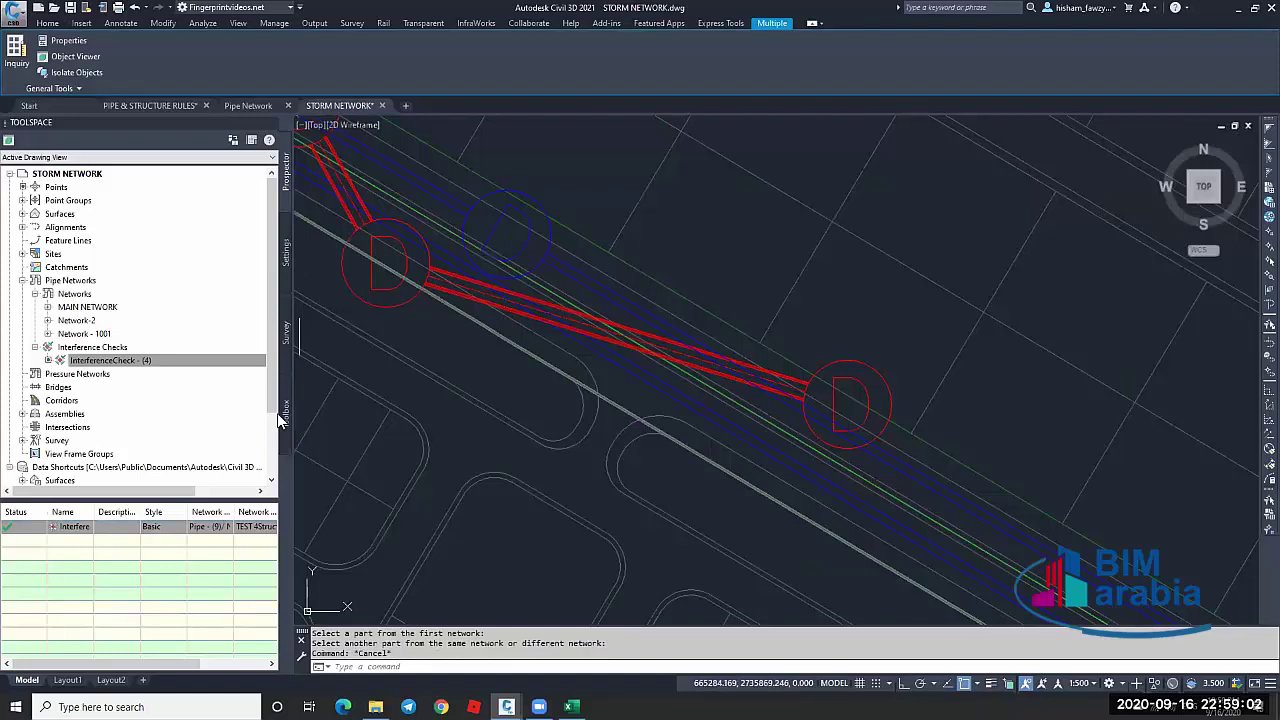
key("Escape")
key("Escape")
right_click(118, 360)
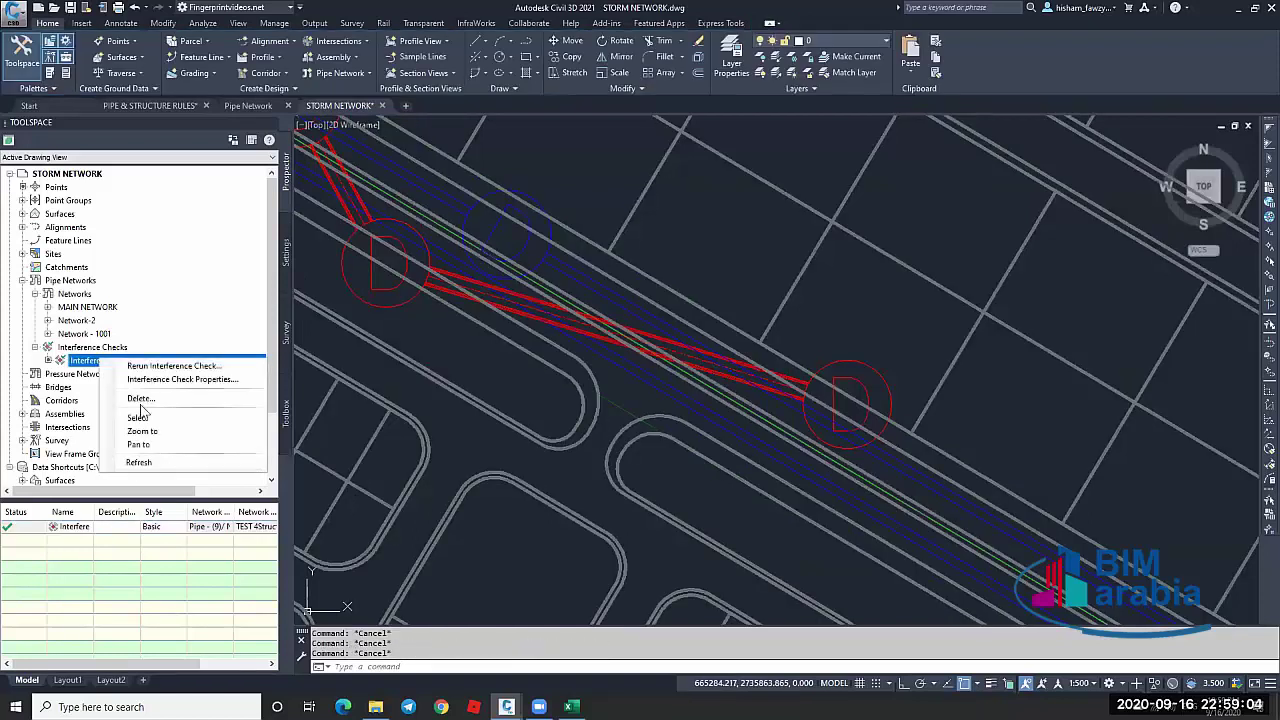
left_click(139, 416)
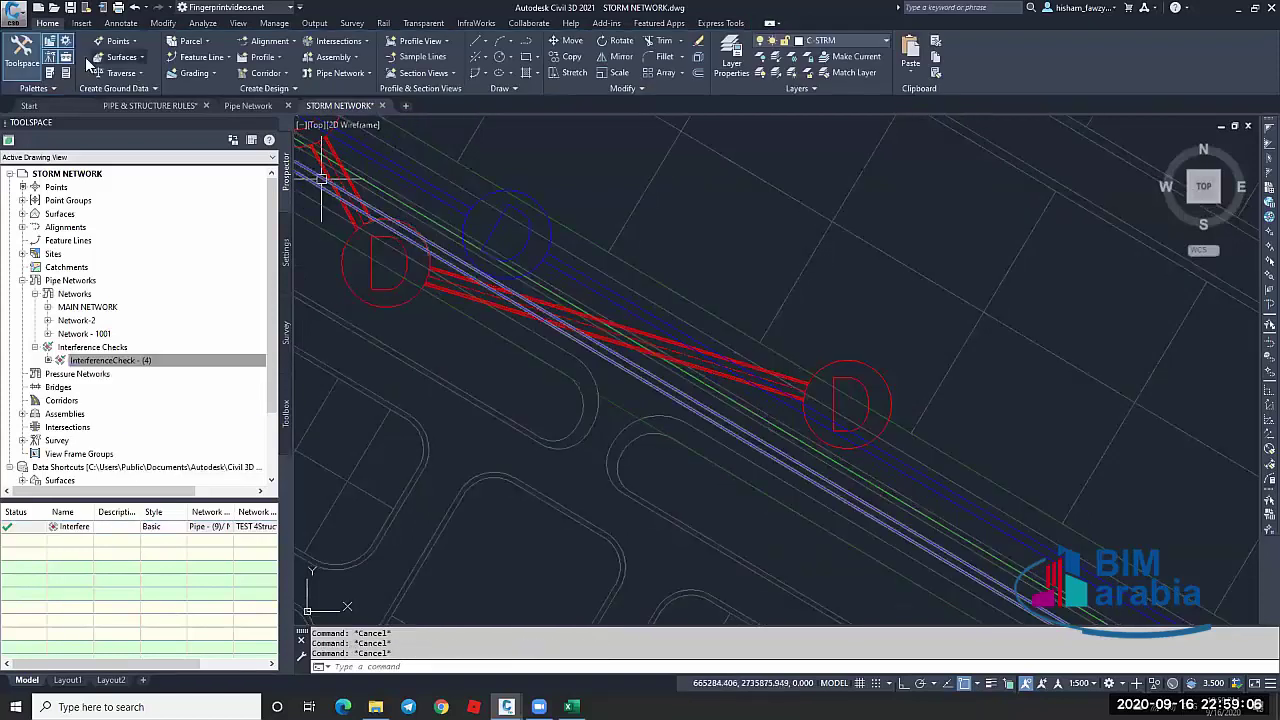
scroll(530, 270, "down", 4)
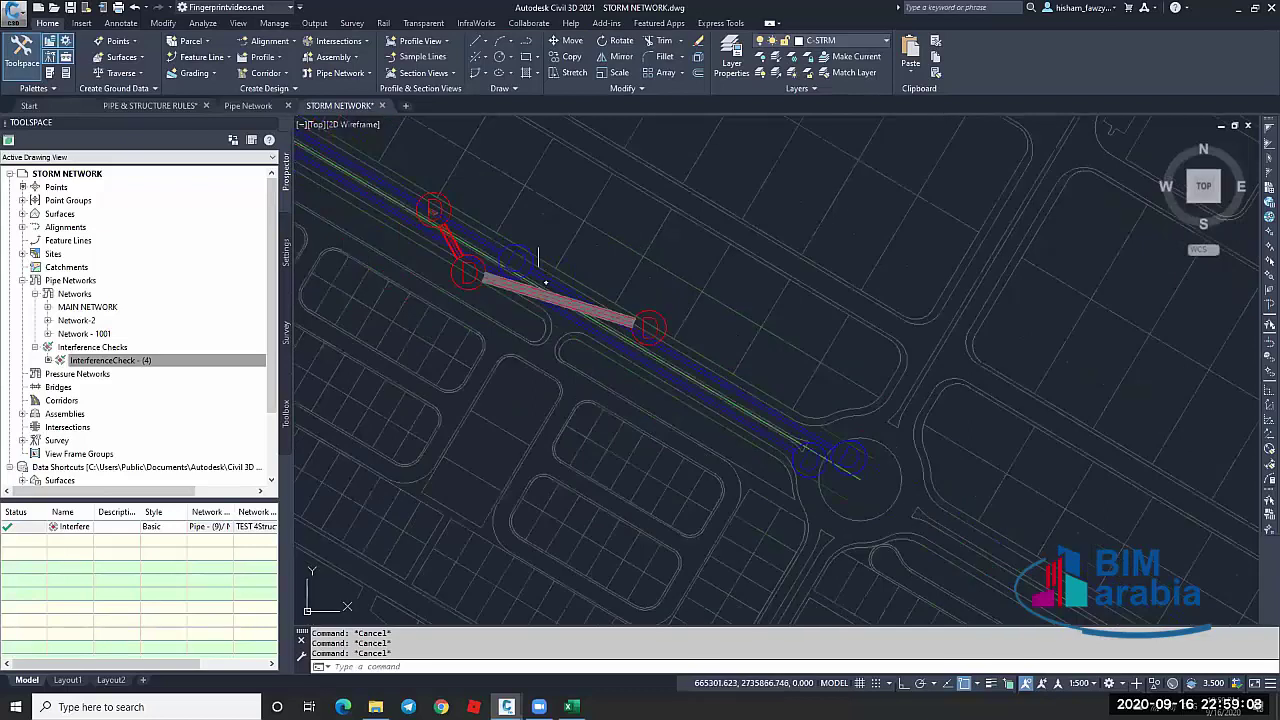
Select all parts of Network - 1001 and show them in the Object Viewer
scroll(538, 258, "up", 2)
scroll(646, 312, "up", 2)
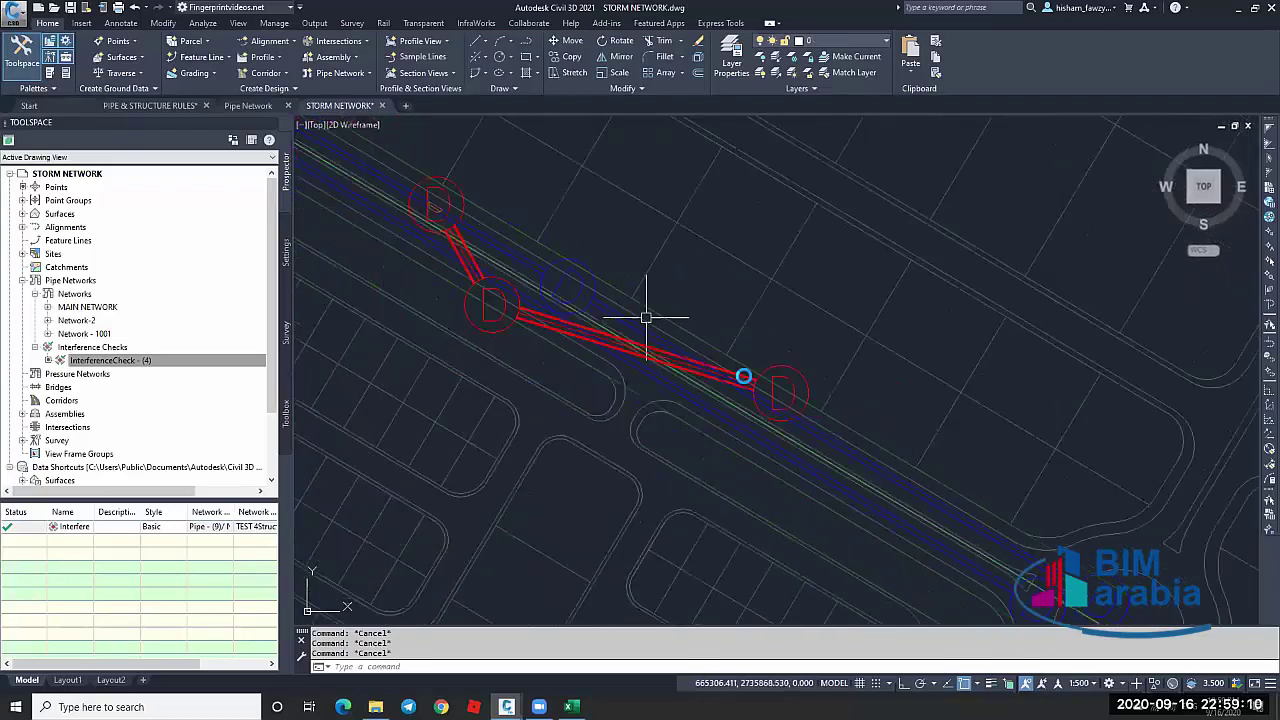
scroll(723, 366, "up", 3)
scroll(740, 385, "up", 2)
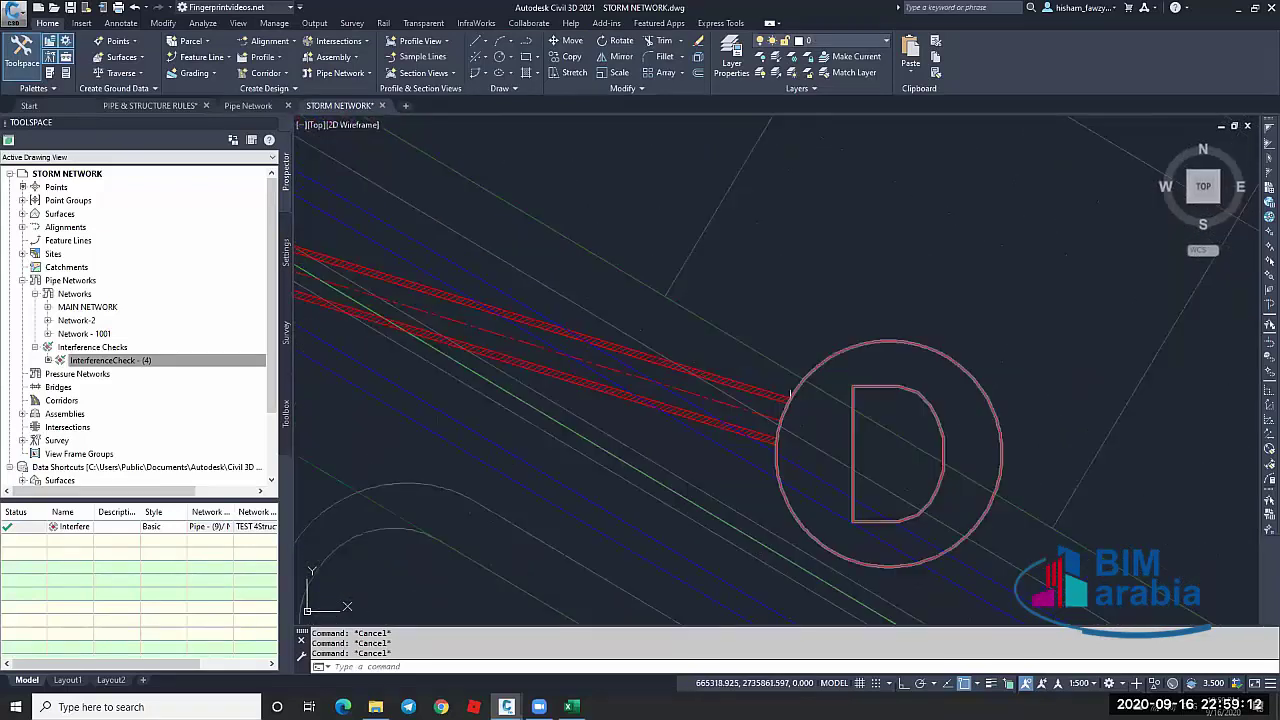
left_click(790, 395)
scroll(766, 391, "down", 4)
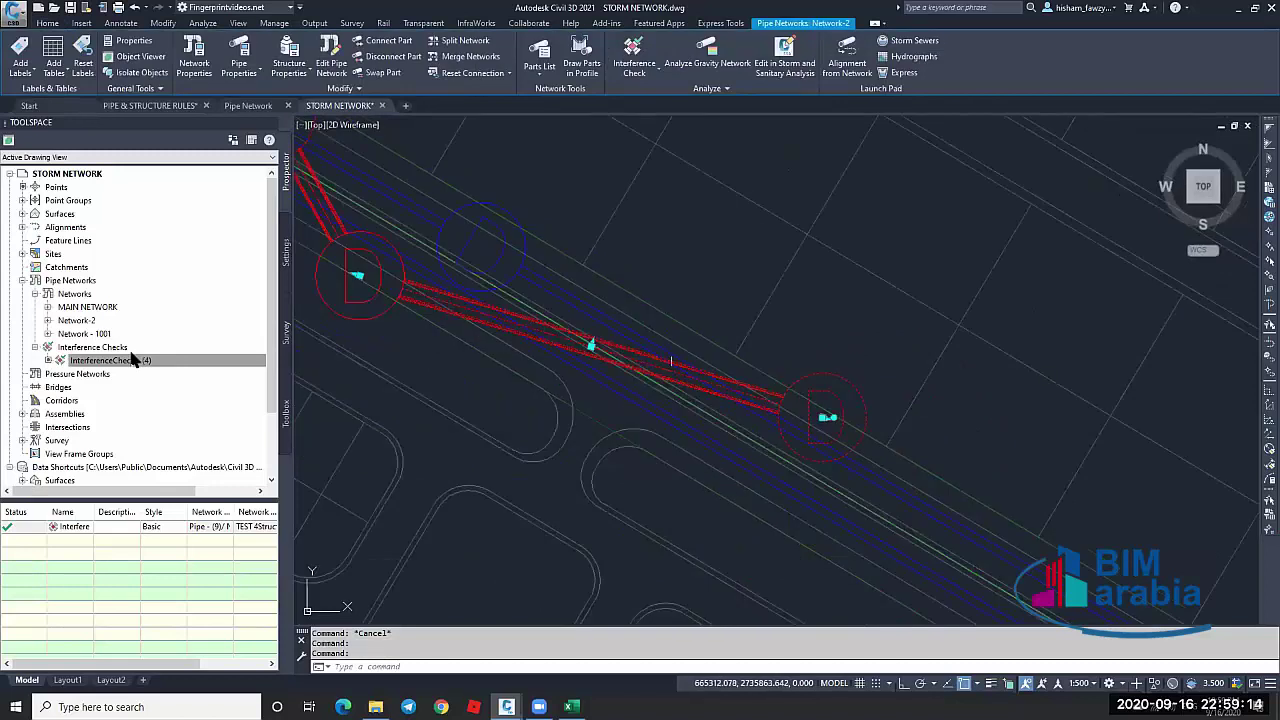
right_click(135, 337)
left_click(168, 396)
right_click(143, 336)
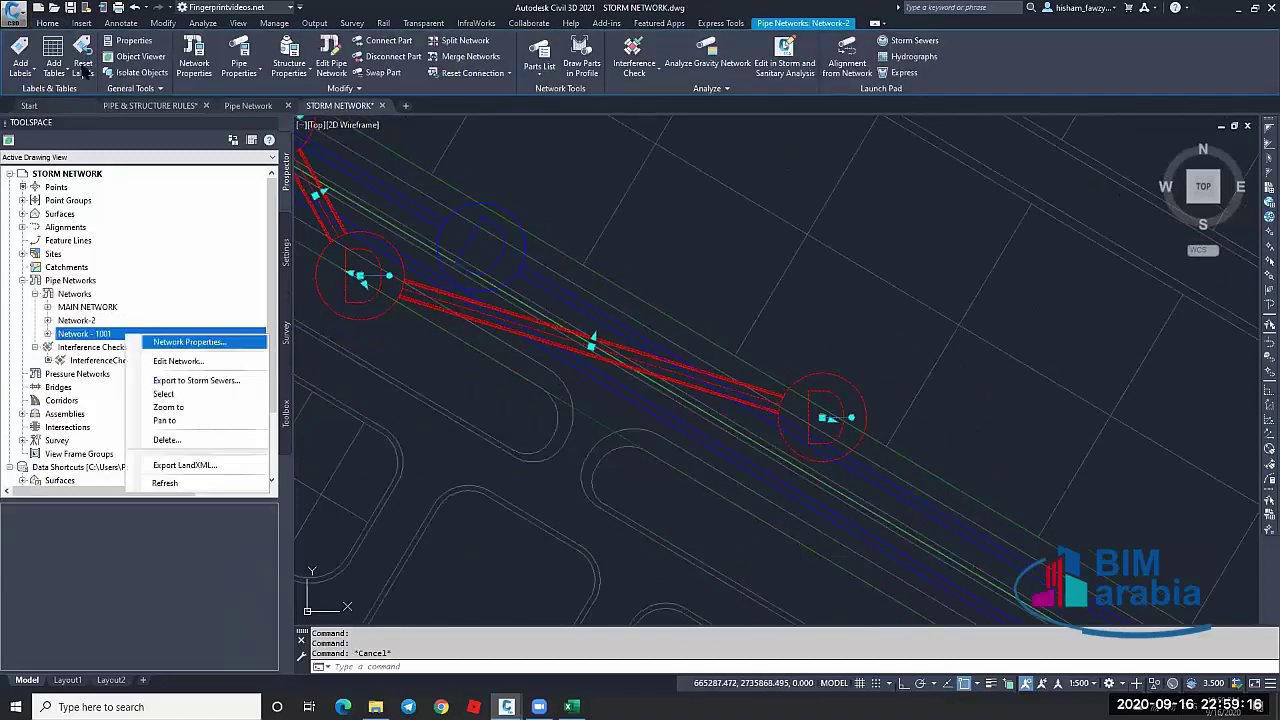
left_click(135, 56)
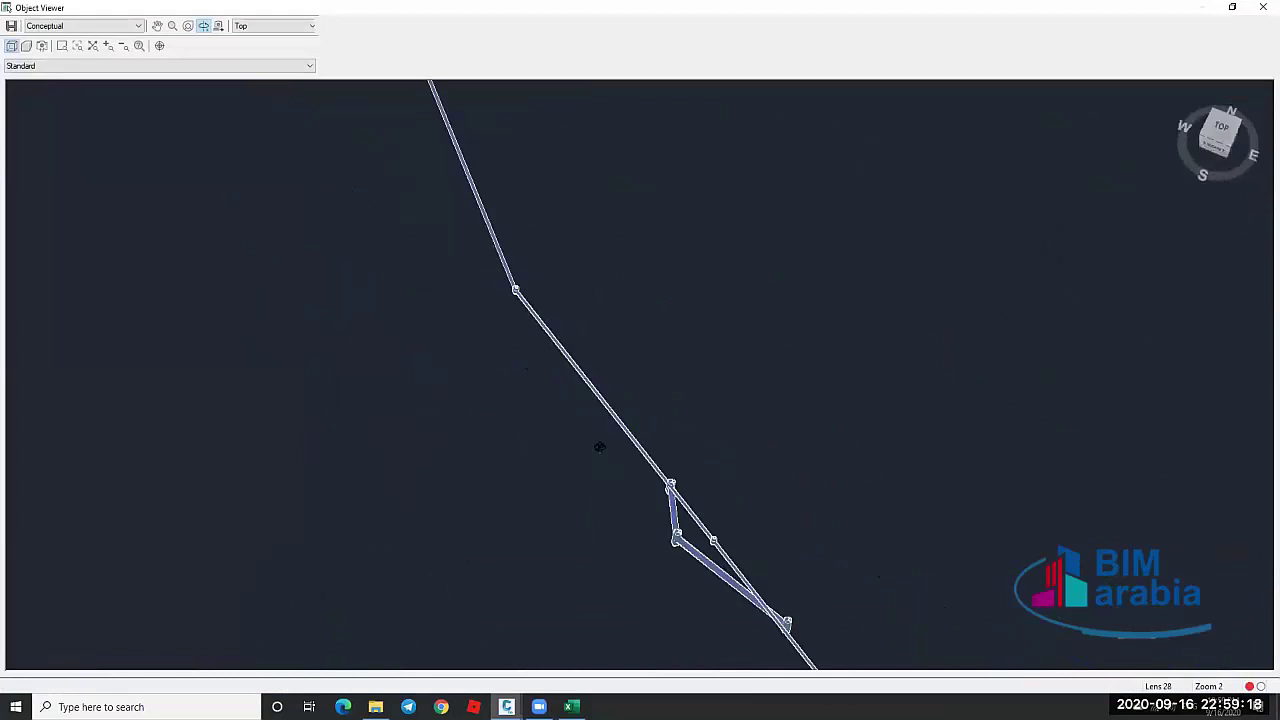
Orbit and zoom around the clashing pipes and manholes, then close the Object Viewer
scroll(599, 447, "down", 5)
left_click_drag(648, 430, 596, 392)
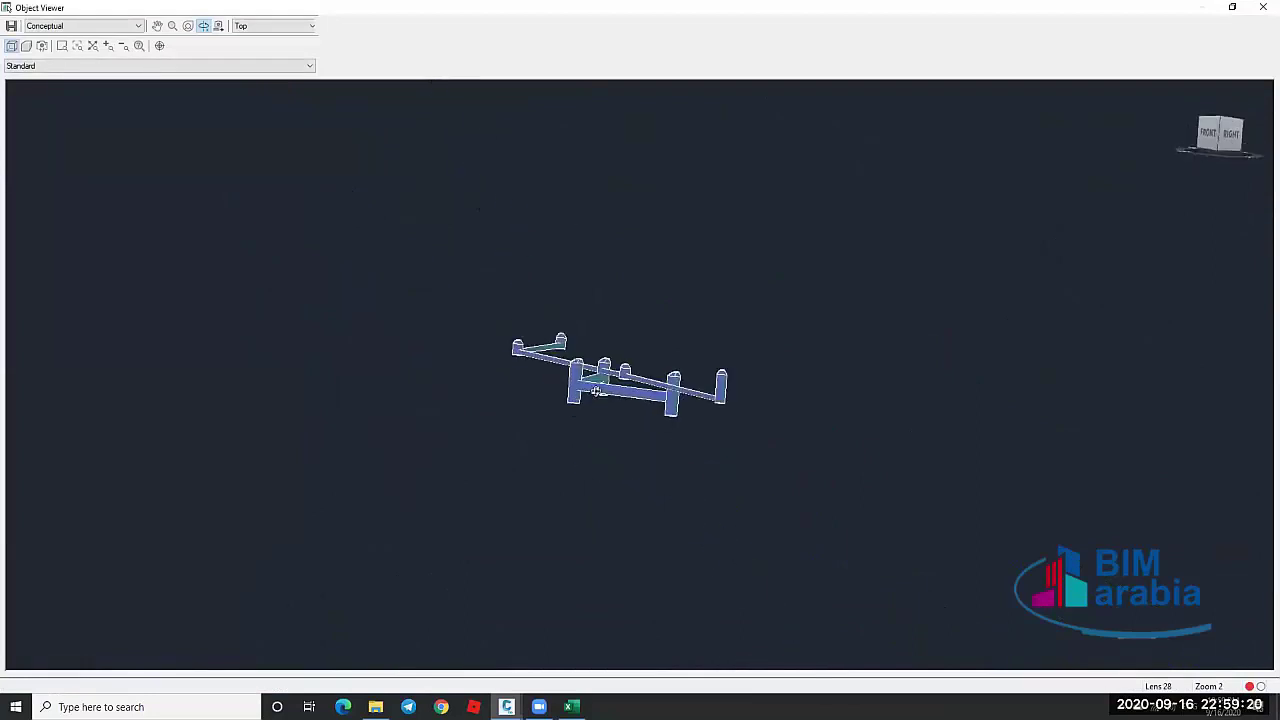
scroll(590, 383, "up", 5)
scroll(680, 365, "down", 5)
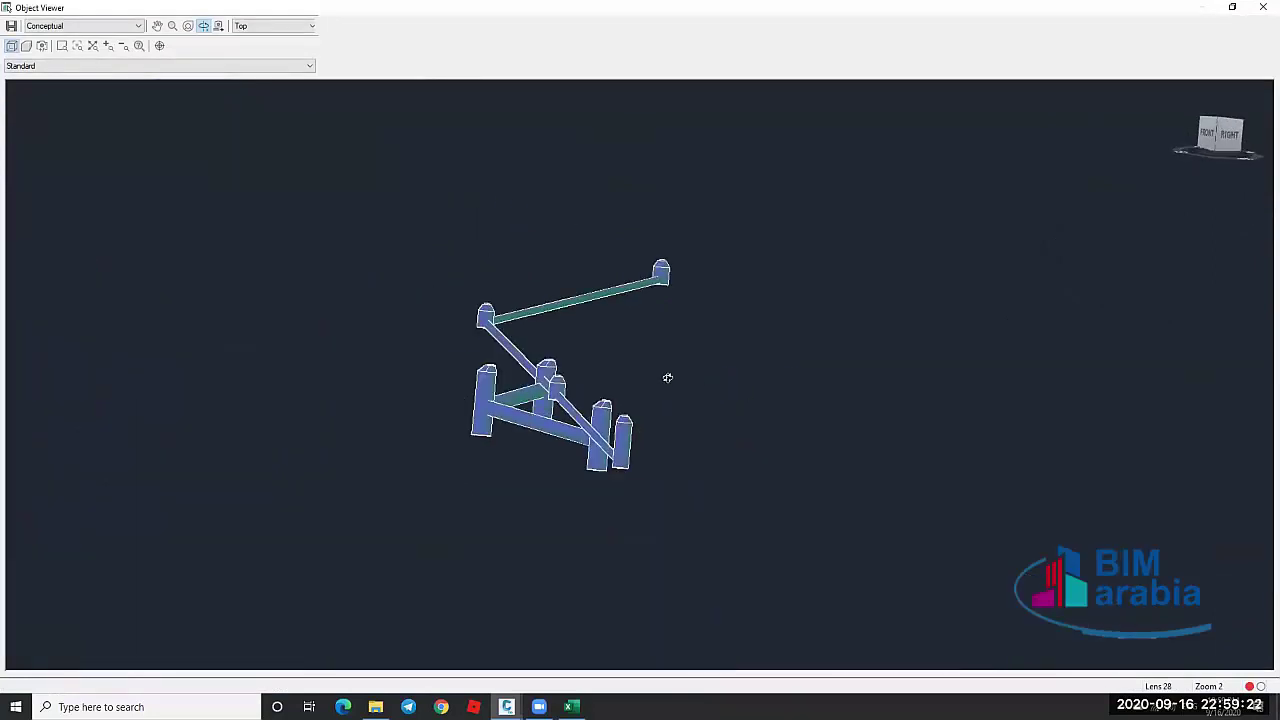
left_click_drag(669, 374, 649, 371)
scroll(479, 382, "up", 4)
left_click_drag(415, 384, 371, 374)
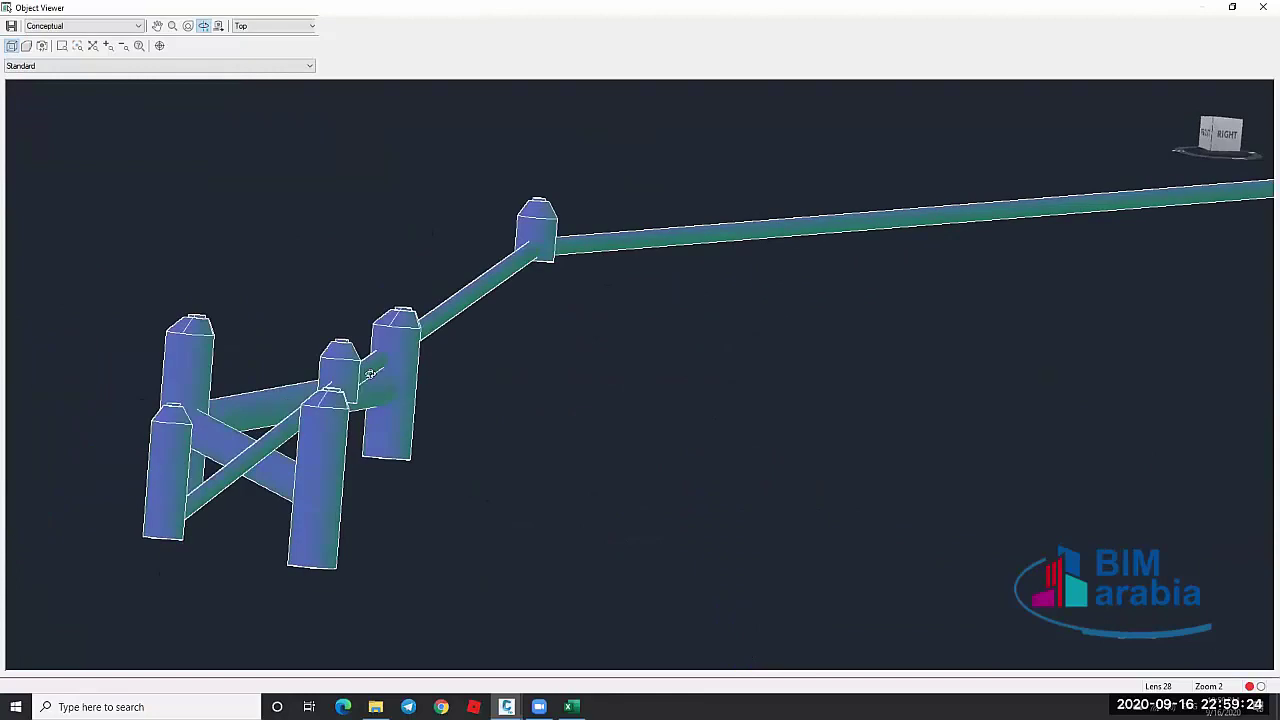
scroll(269, 314, "up", 5)
left_click_drag(923, 297, 509, 317)
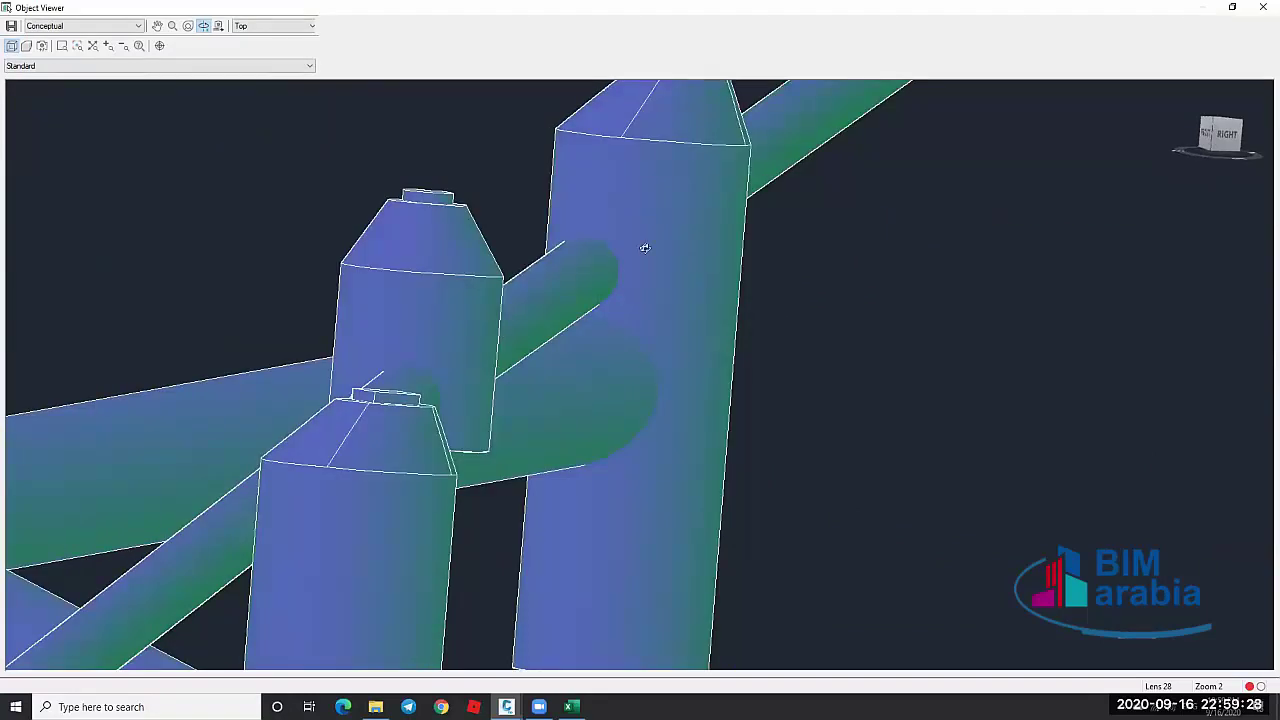
scroll(650, 240, "down", 2)
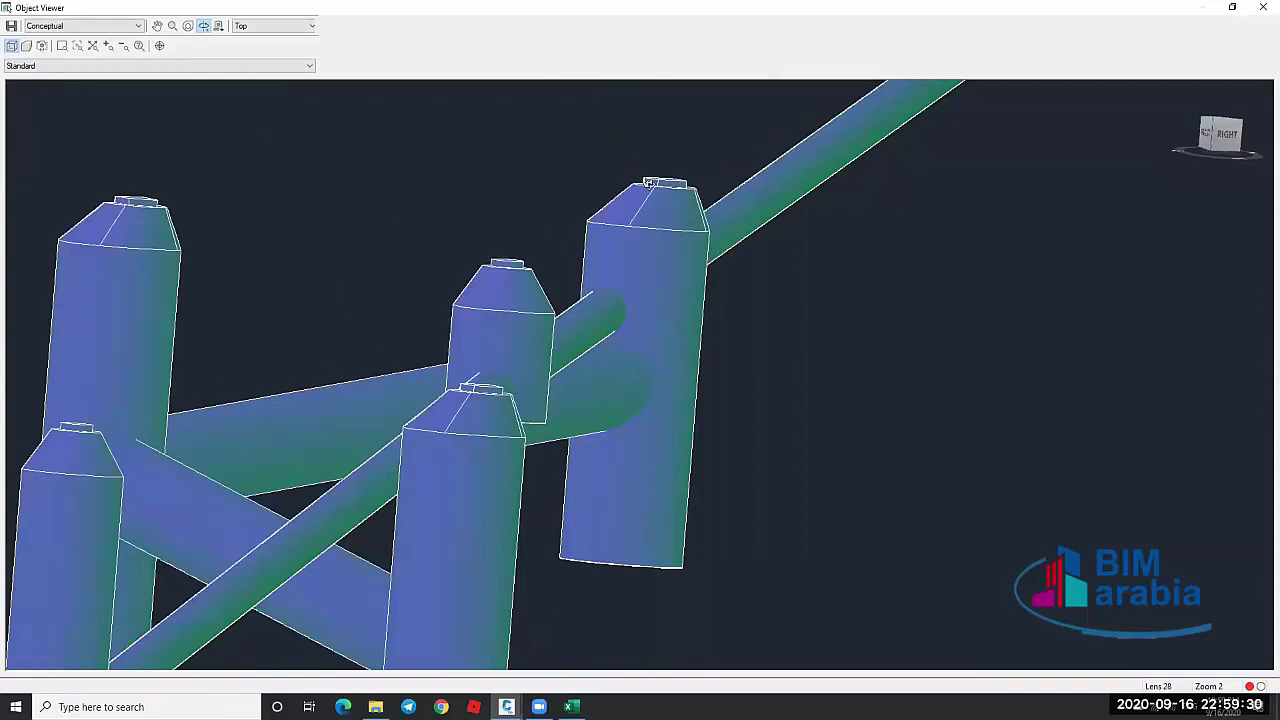
scroll(648, 210, "down", 3)
left_click_drag(664, 344, 662, 410)
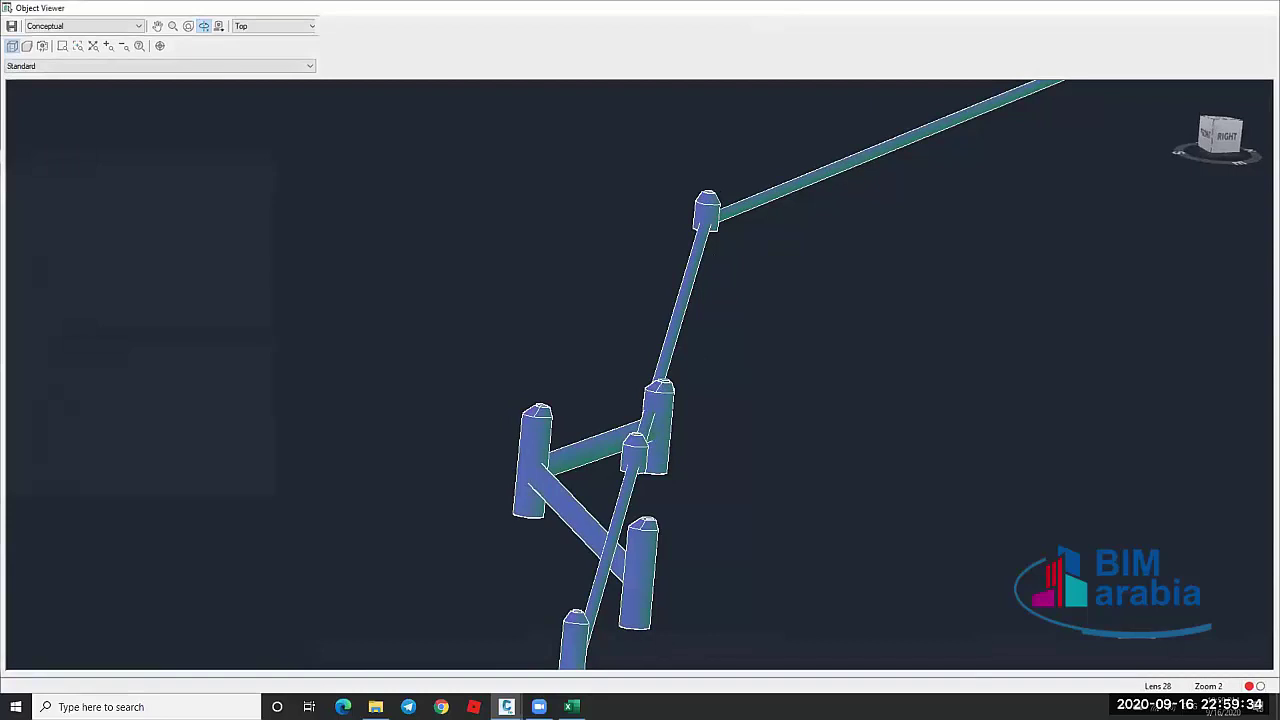
key("Escape")
scroll(586, 223, "up", 10)
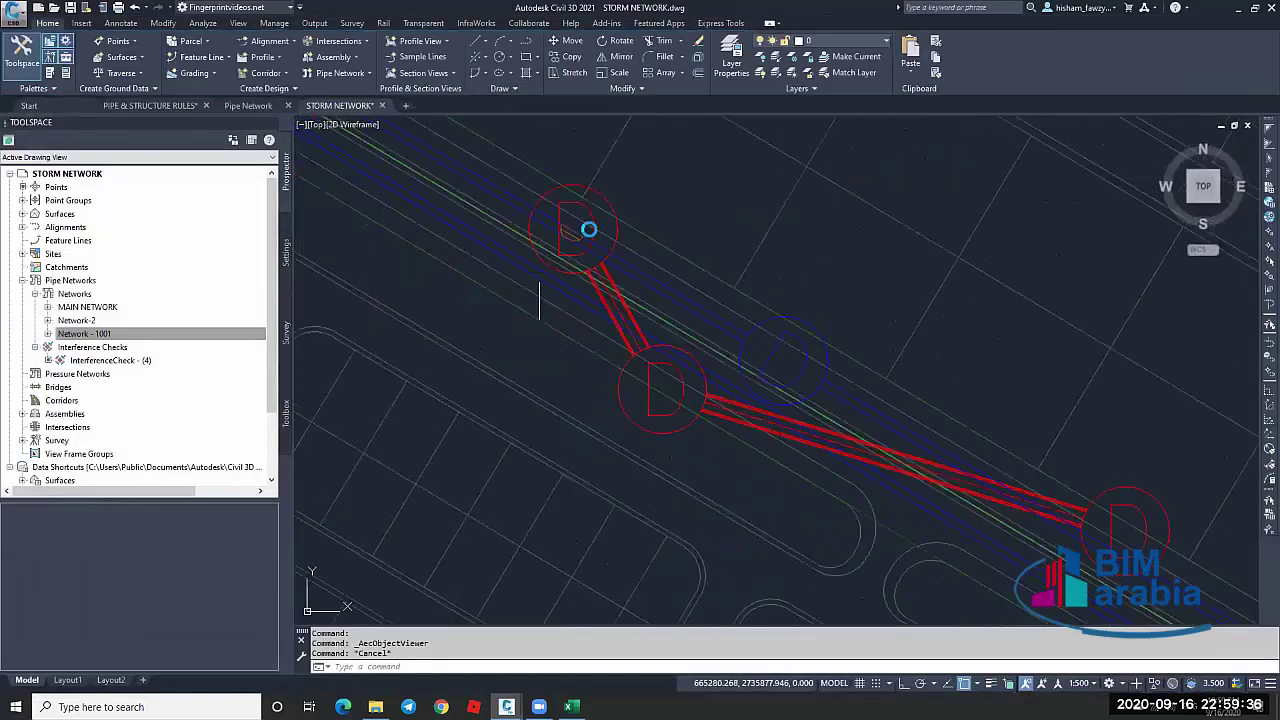
key("Escape")
left_click(583, 282)
scroll(583, 282, "down", 3)
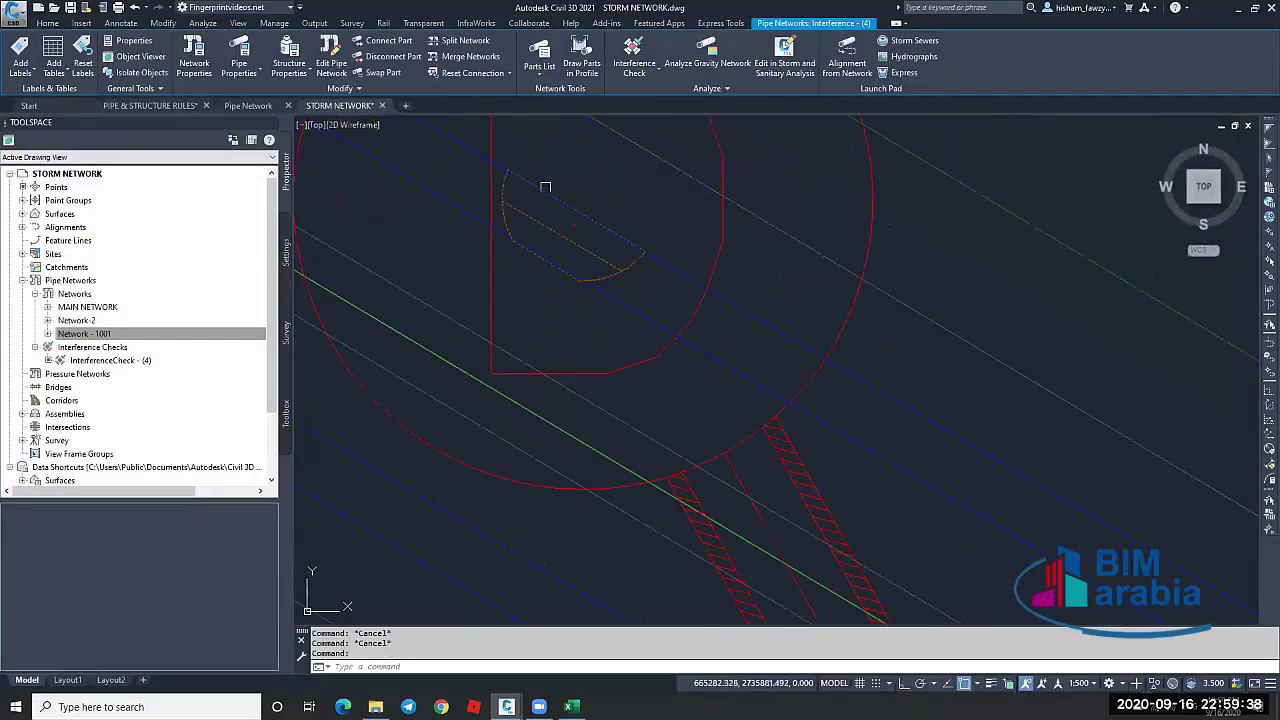
left_click(134, 56)
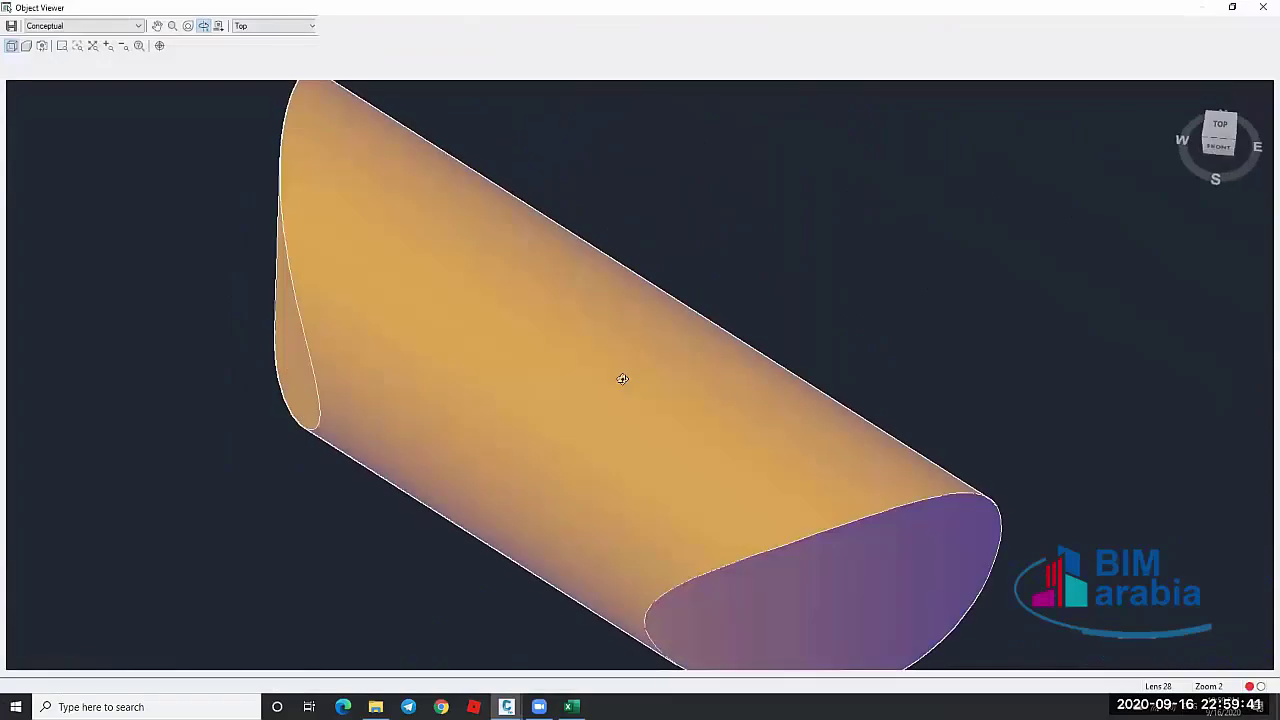
left_click_drag(623, 377, 589, 297)
scroll(640, 385, "down", 8)
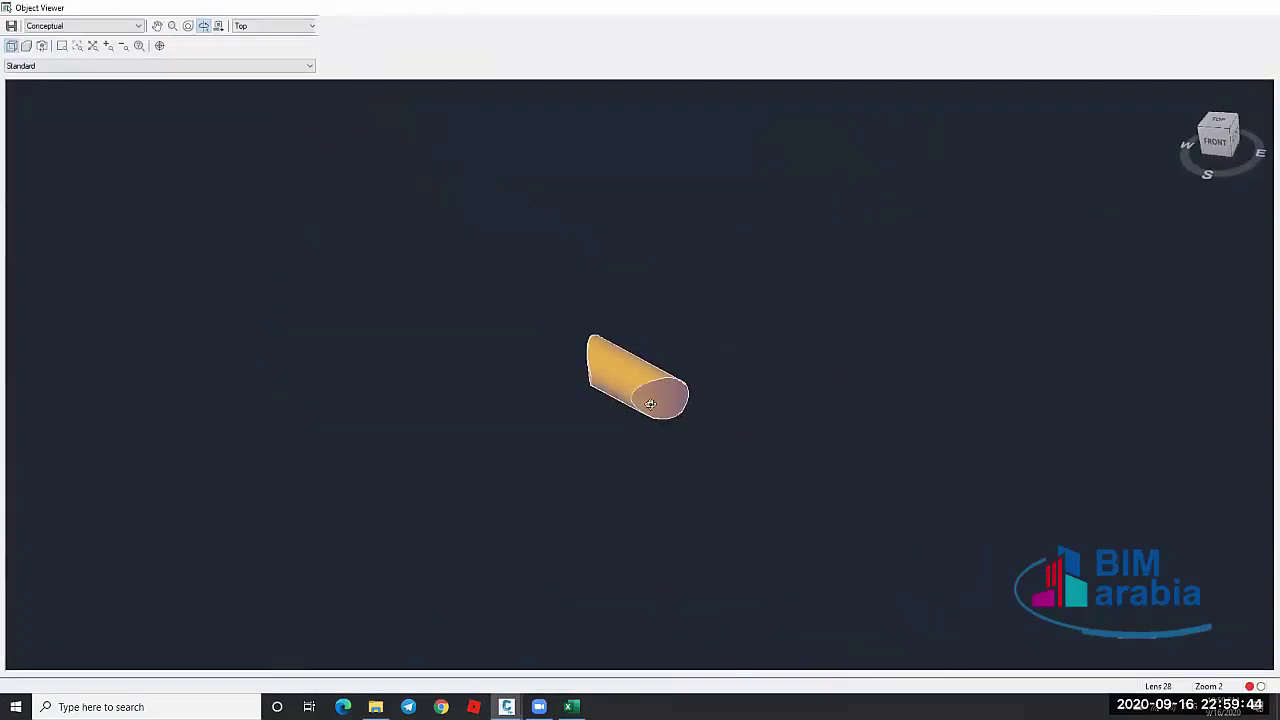
key("Escape")
scroll(651, 400, "down", 2)
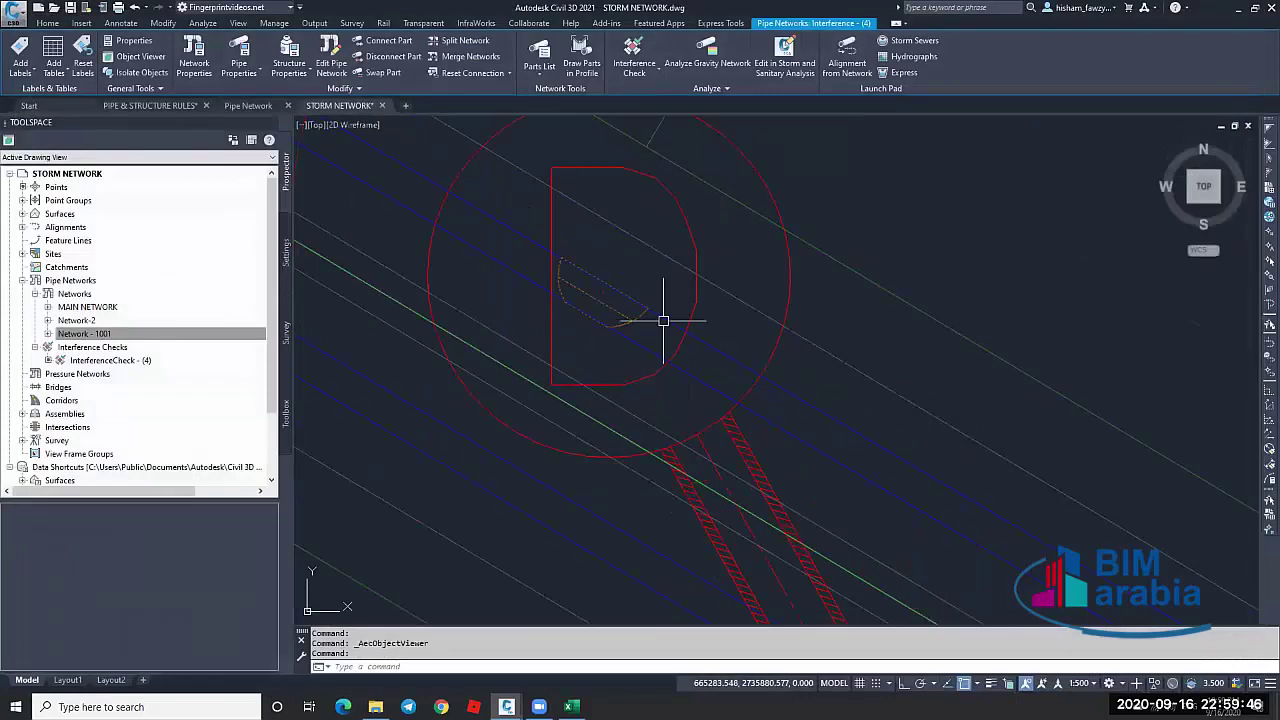
left_click(694, 310)
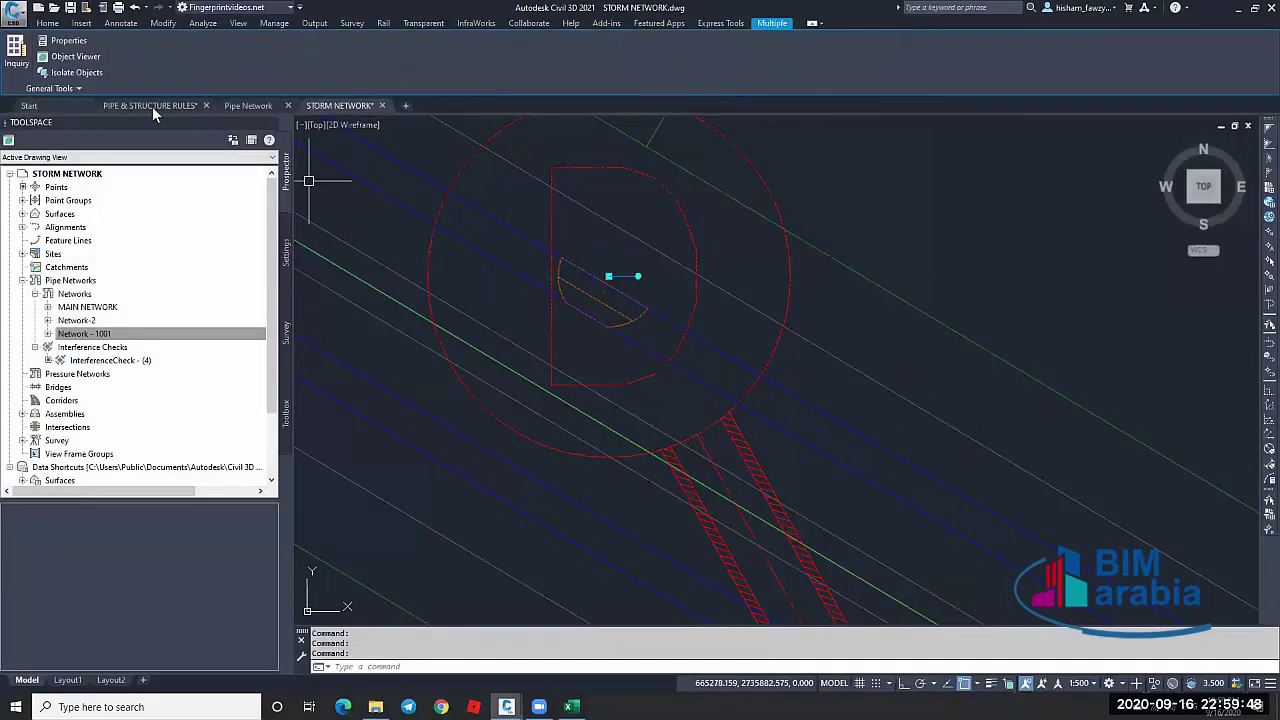
left_click(76, 56)
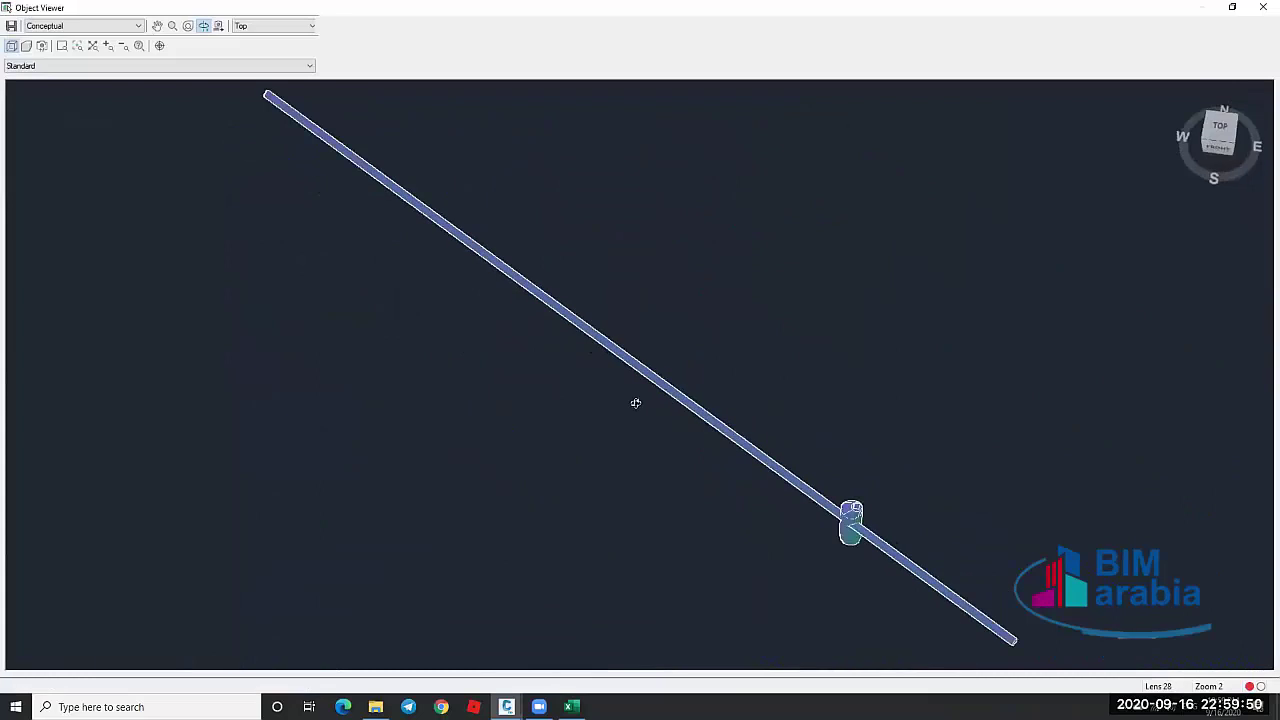
left_click_drag(635, 403, 867, 508)
scroll(880, 528, "up", 5)
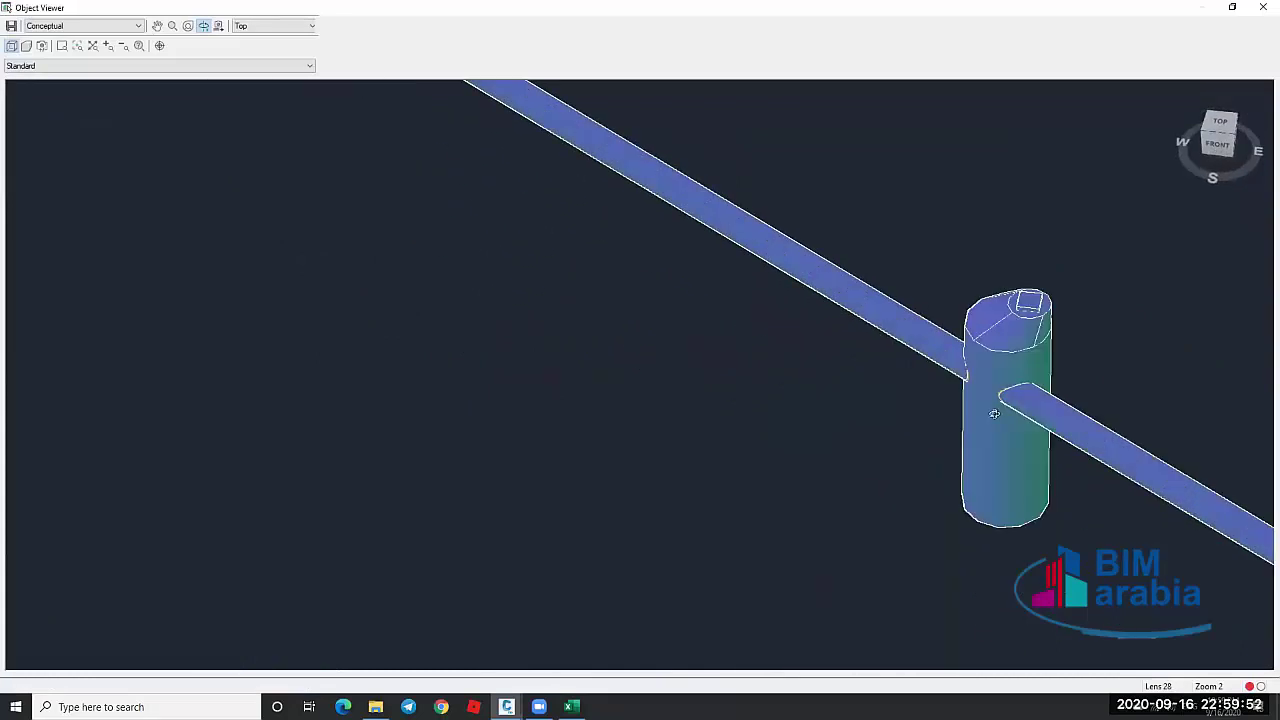
scroll(831, 377, "up", 3)
scroll(1149, 397, "up", 5)
middle_click_drag(1149, 397, 629, 369)
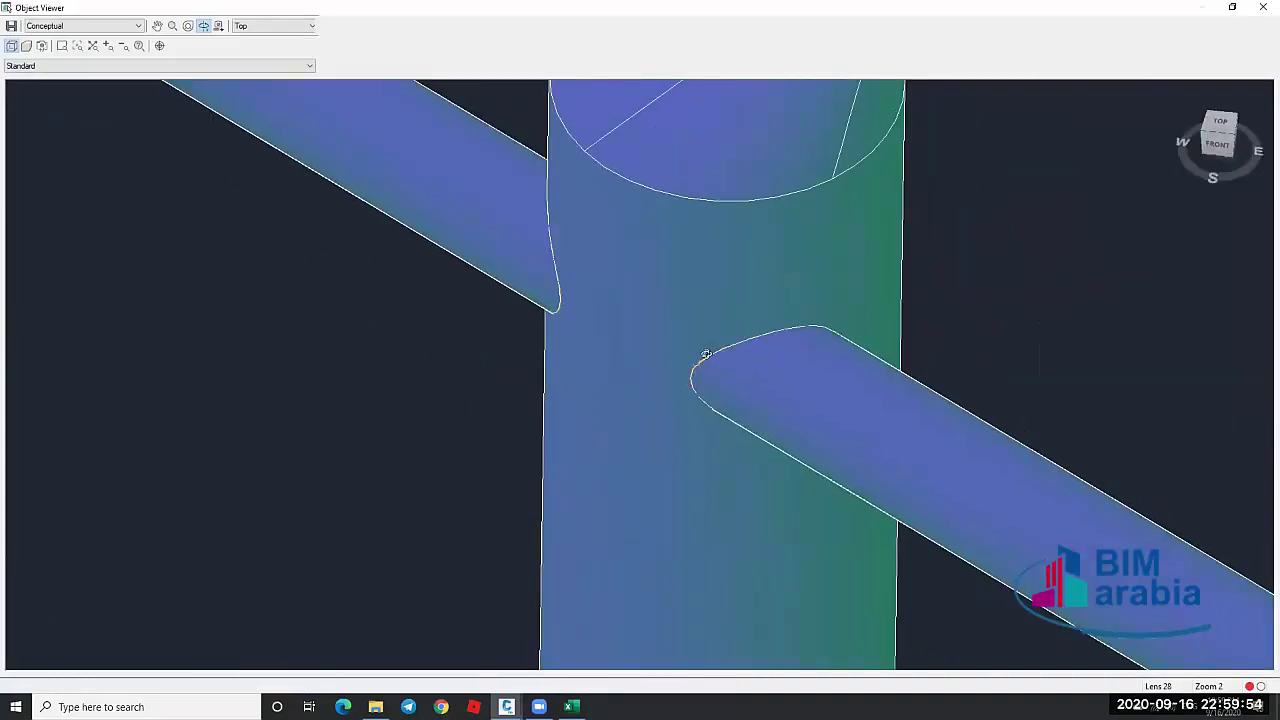
left_click(103, 27)
left_click(86, 46)
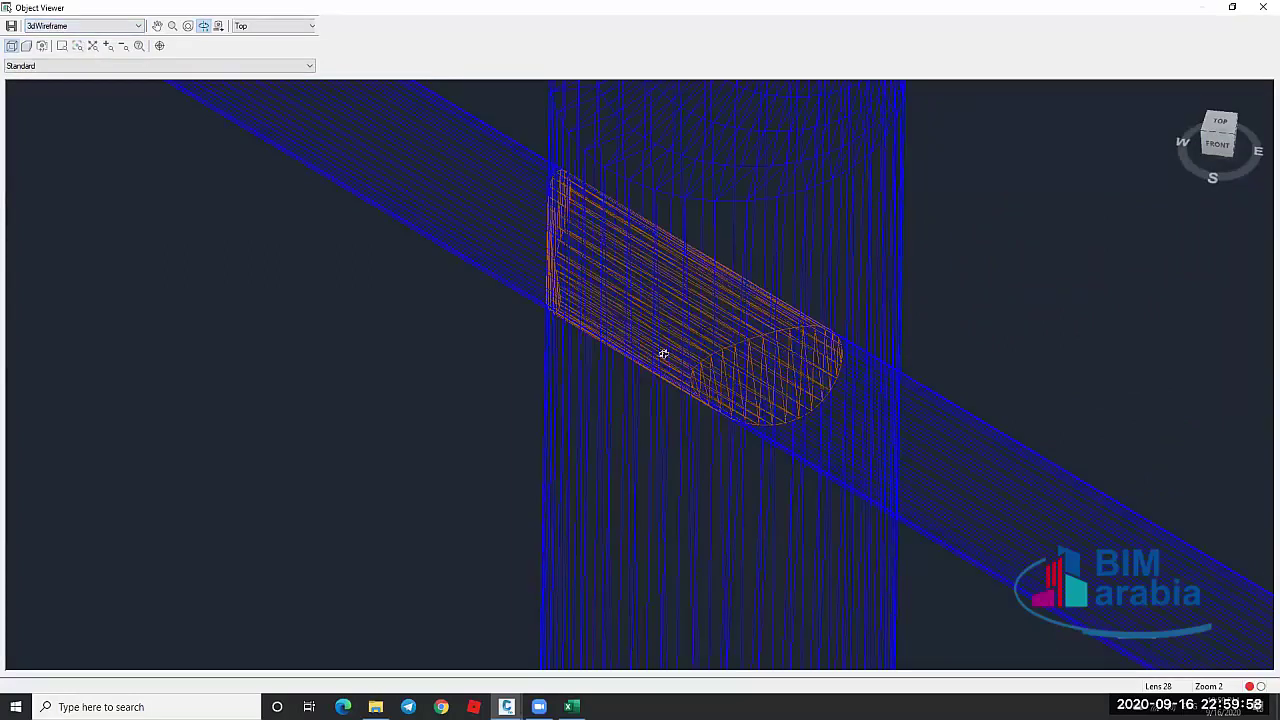
left_click_drag(663, 354, 491, 277)
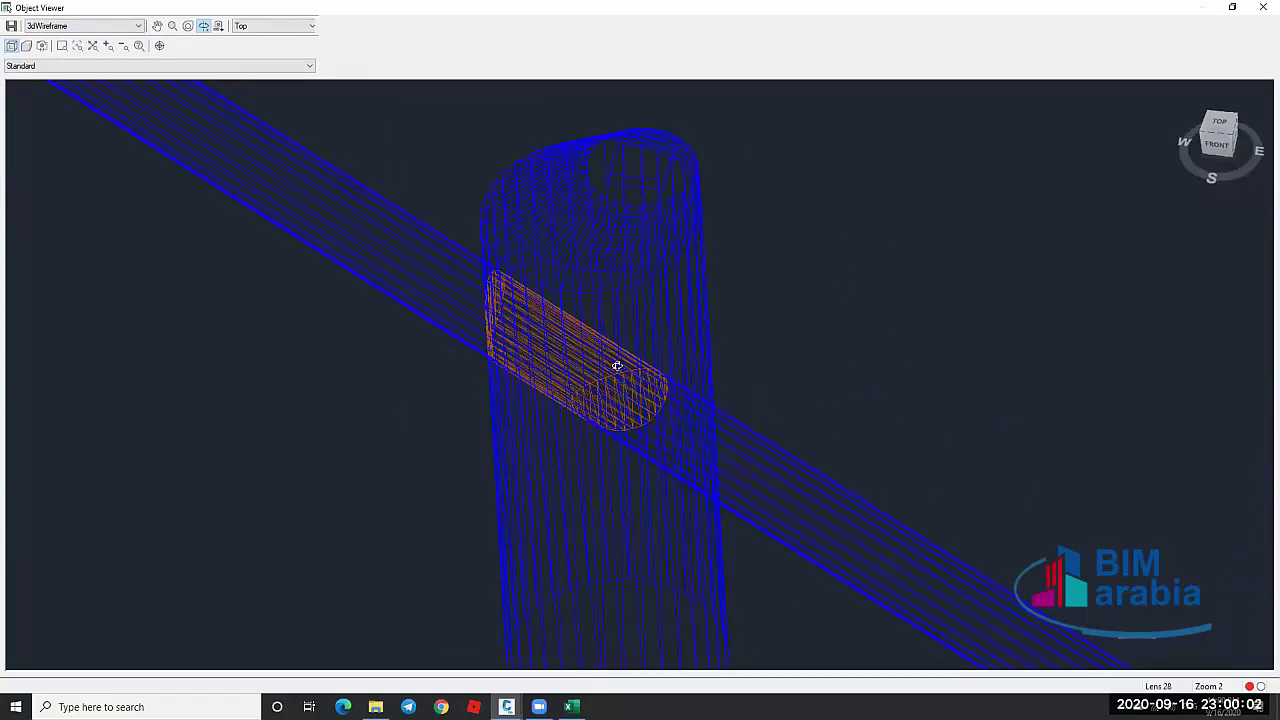
scroll(650, 345, "down", 2)
key("Escape")
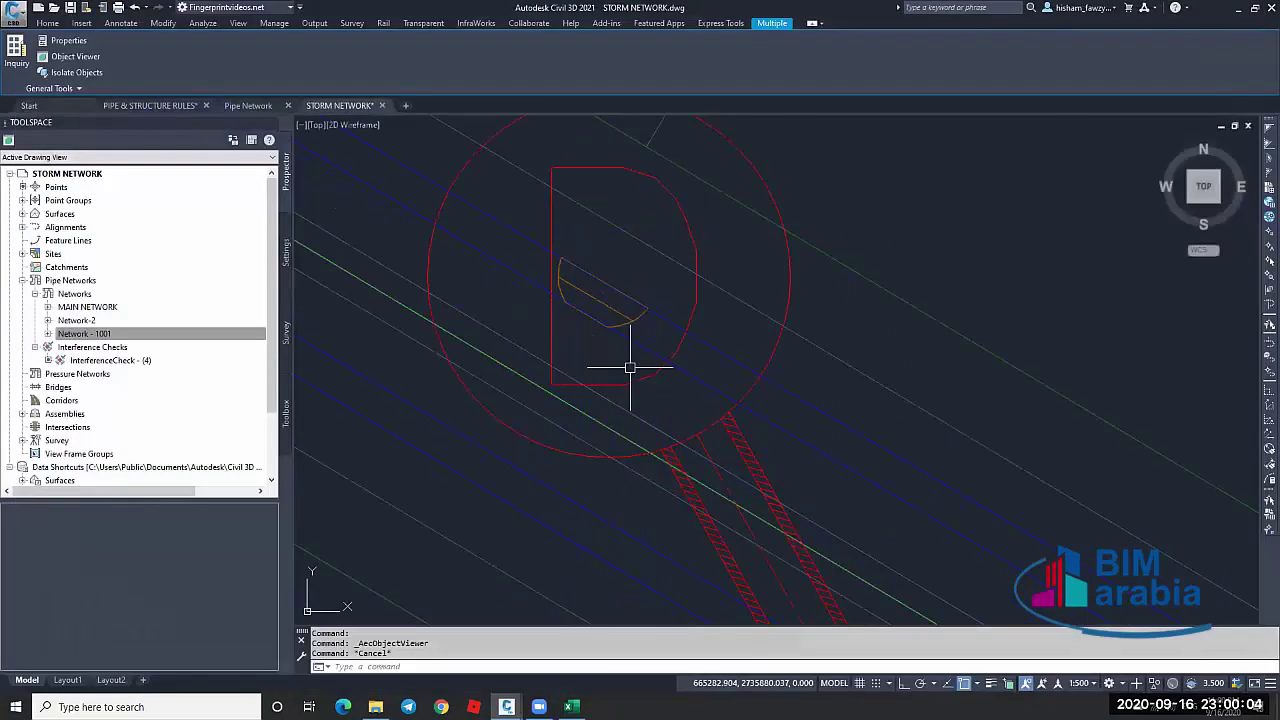
scroll(640, 350, "down", 2)
Select a manhole, then cancel and zoom out over Network - 1001 beside Network-2
left_click(650, 343)
scroll(630, 347, "up", 2)
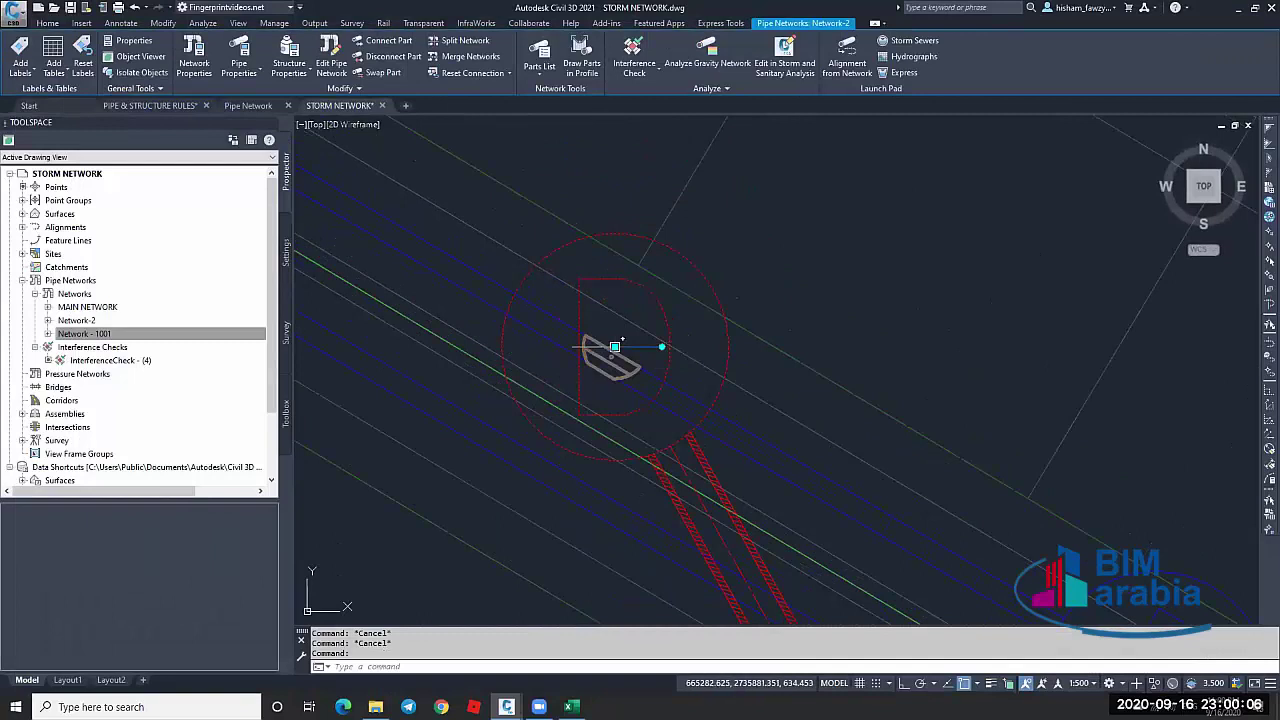
left_click(616, 347)
key("Escape")
key("Escape")
scroll(676, 397, "down", 2)
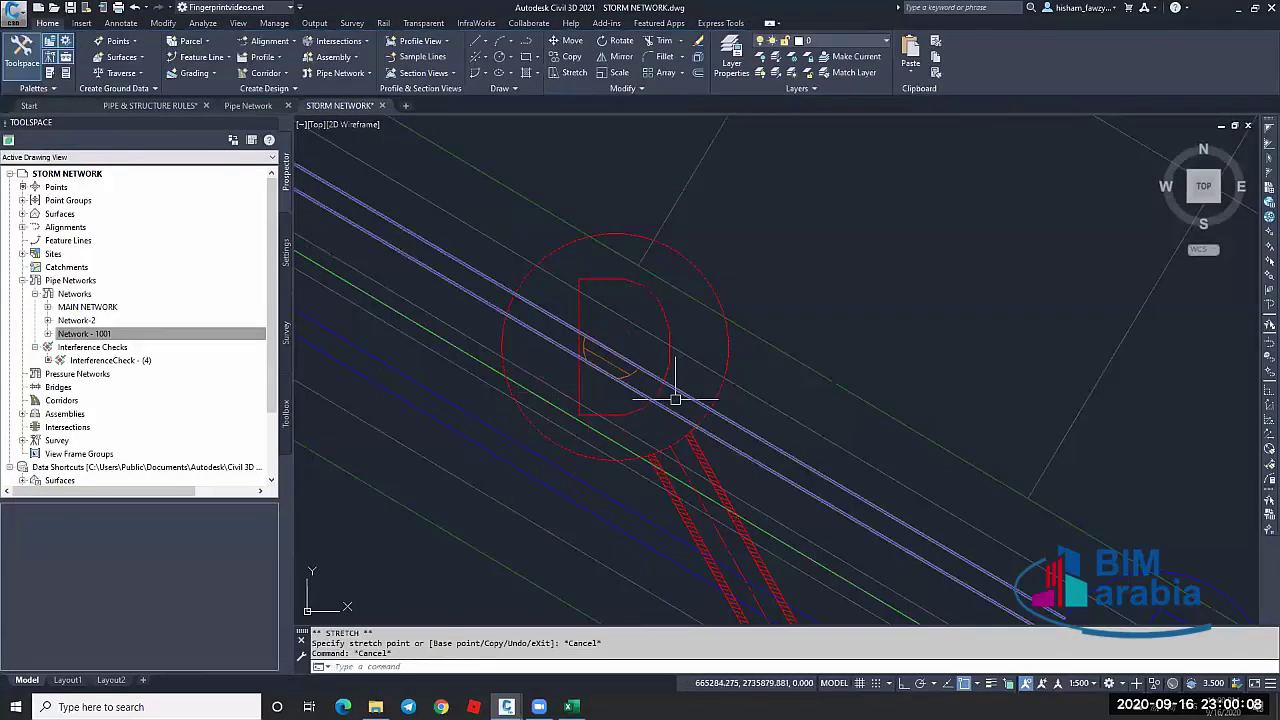
scroll(676, 397, "down", 2)
scroll(686, 371, "up", 2)
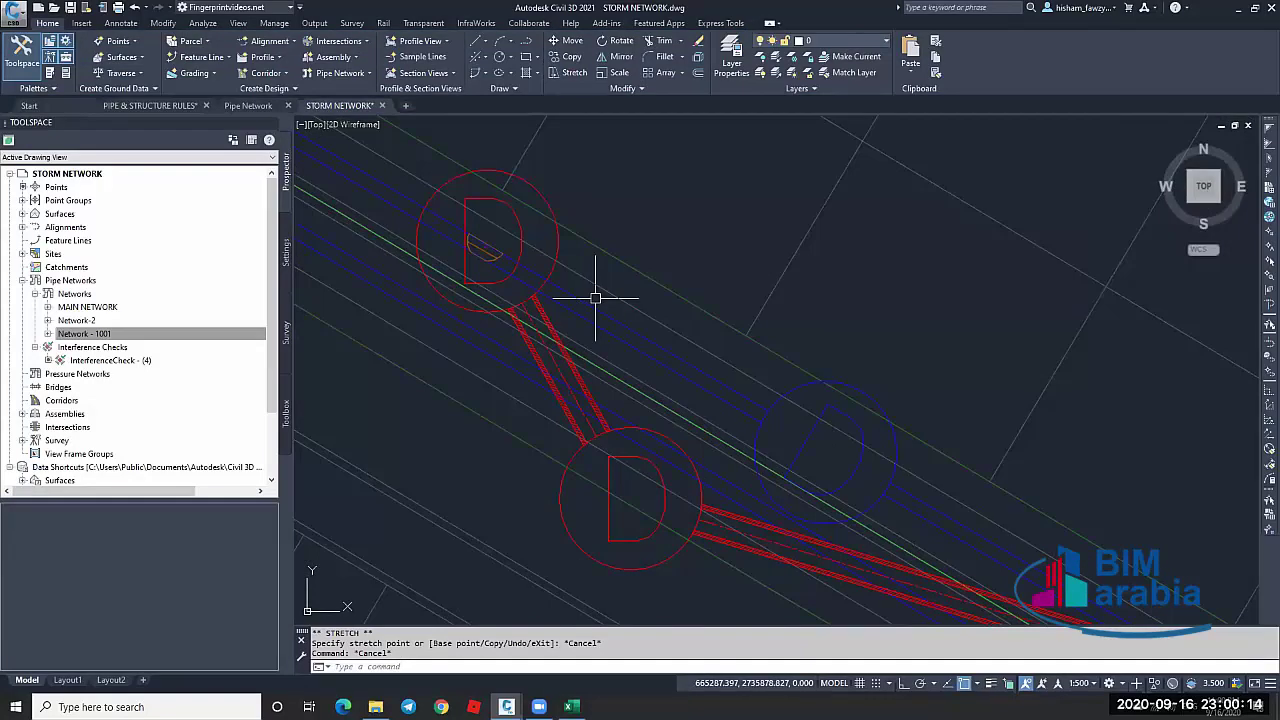
scroll(660, 265, "down", 2)
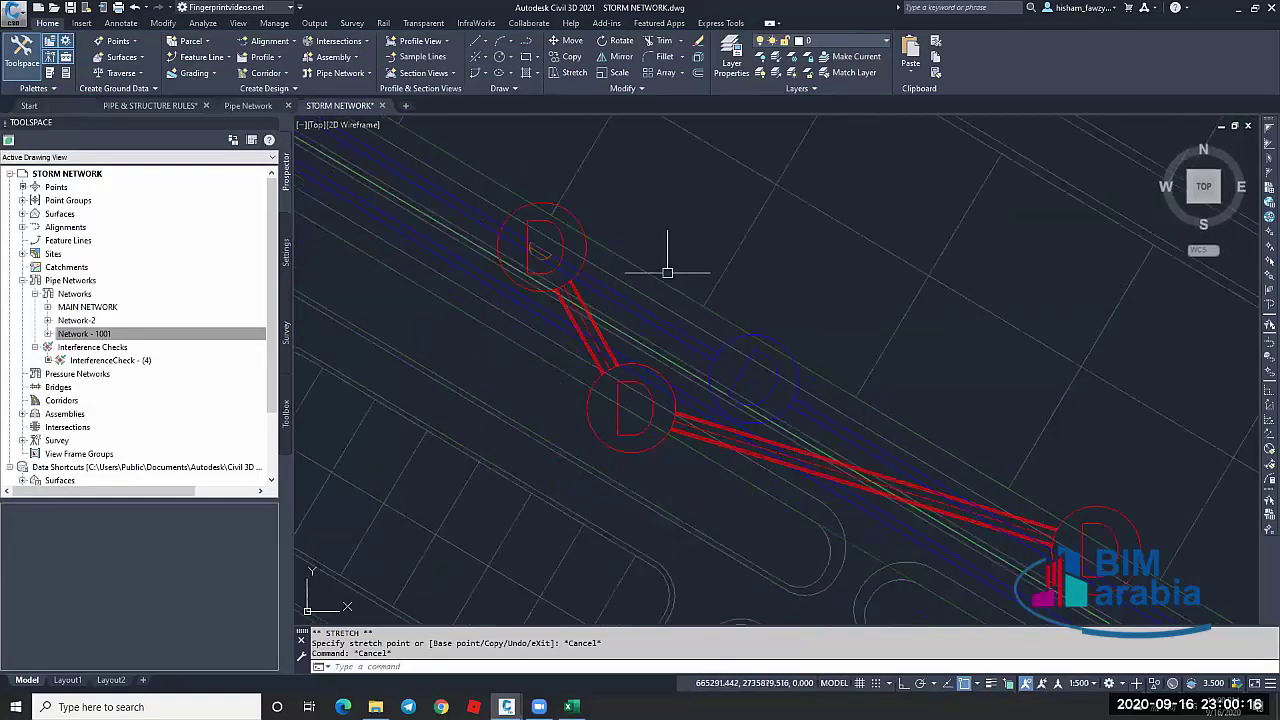
scroll(669, 266, "down", 3)
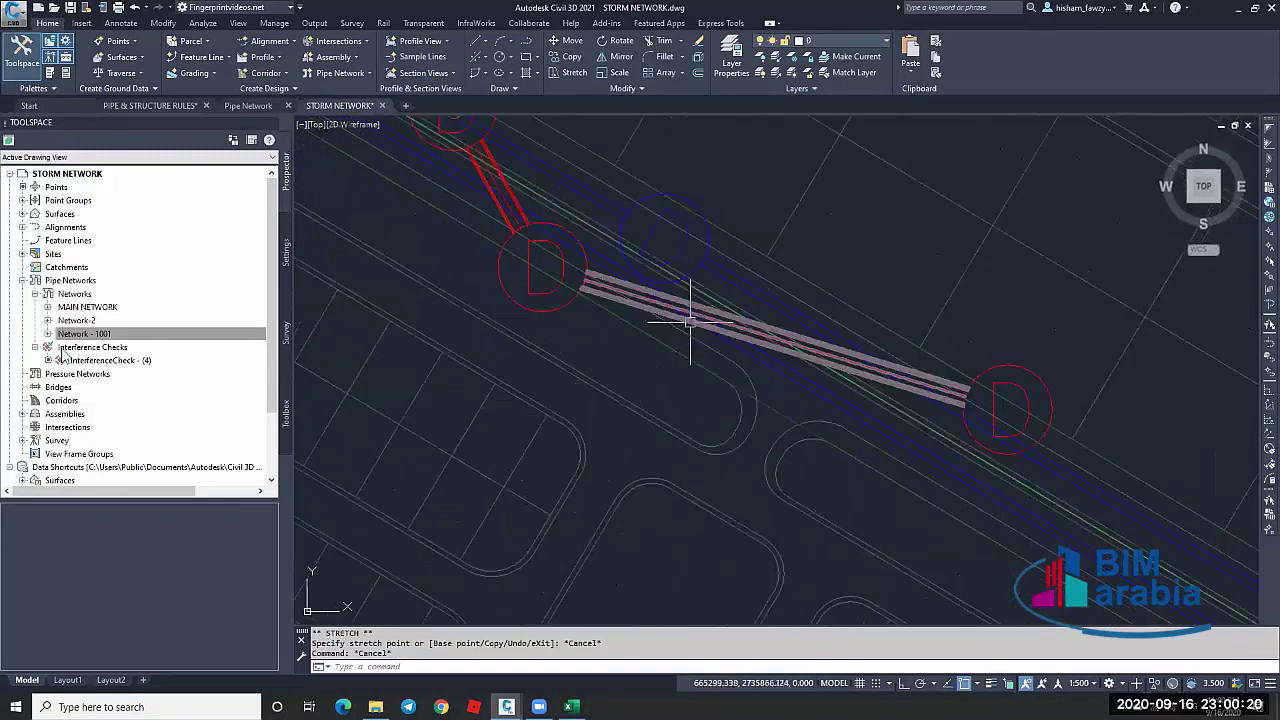
Create an interference check between Network-2 and MAIN NETWORK with default settings
right_click(62, 350)
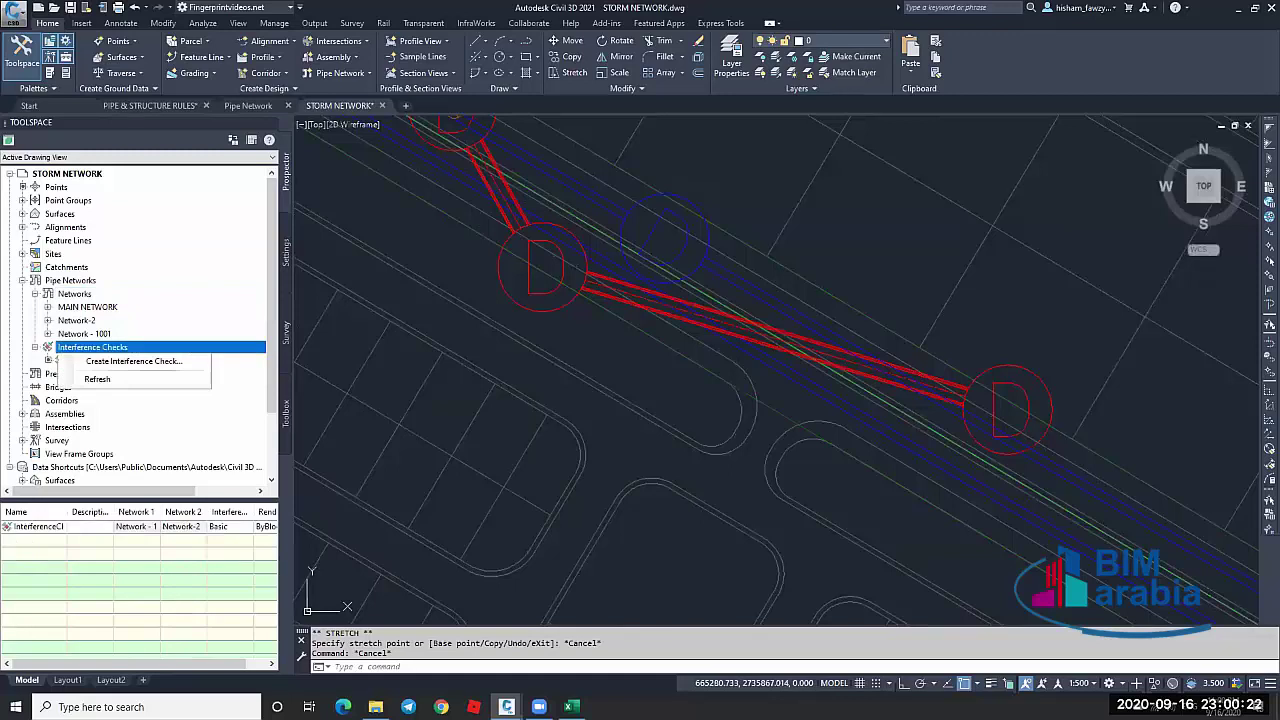
left_click(133, 361)
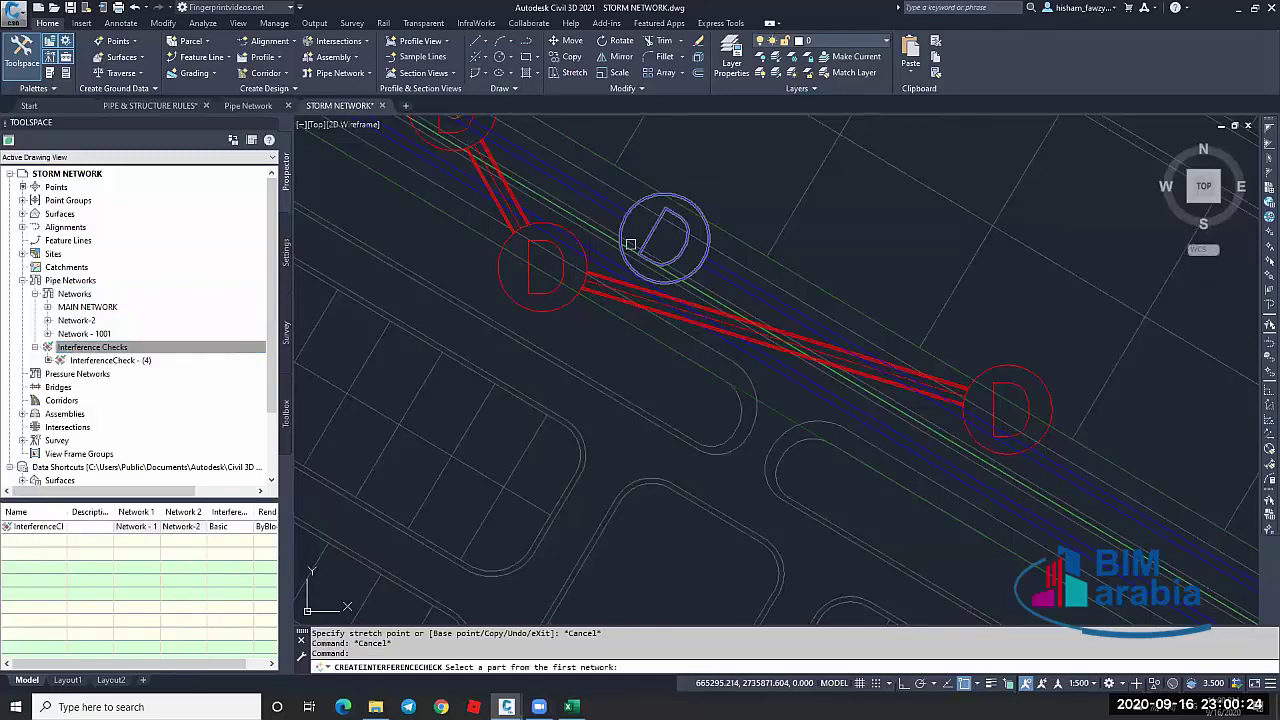
left_click(789, 372)
left_click(703, 380)
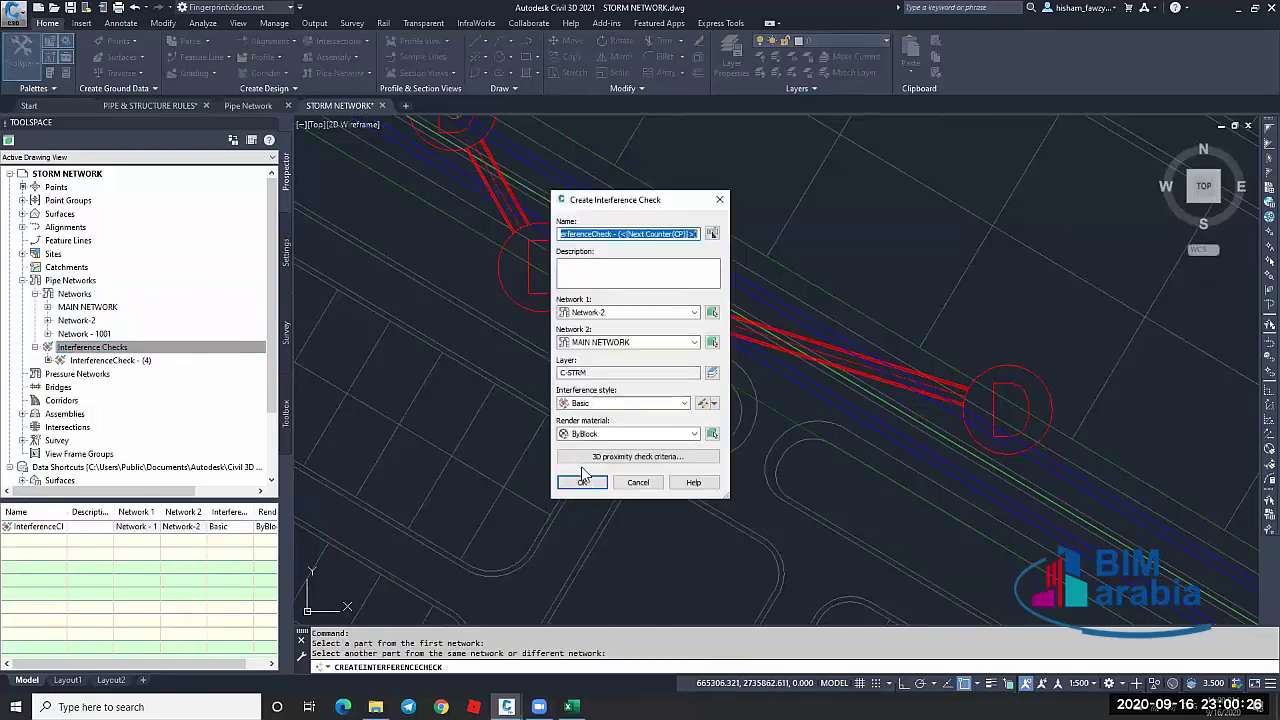
key("Return")
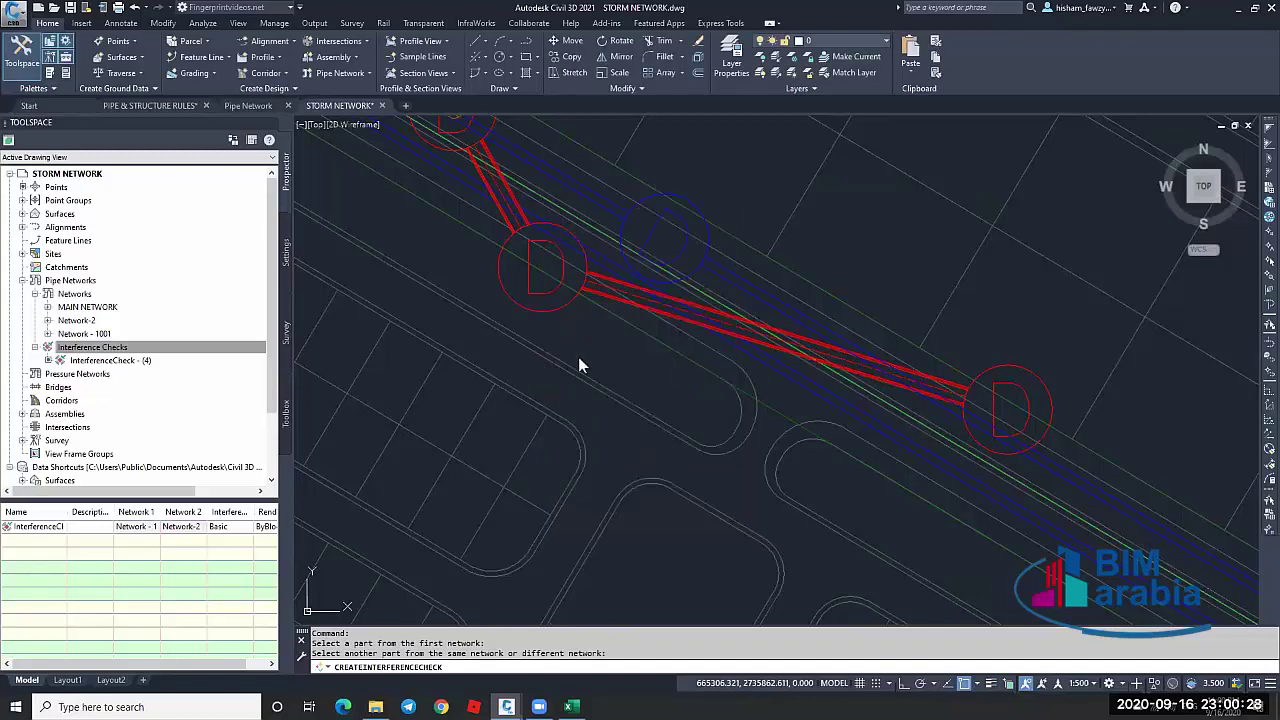
key("Return")
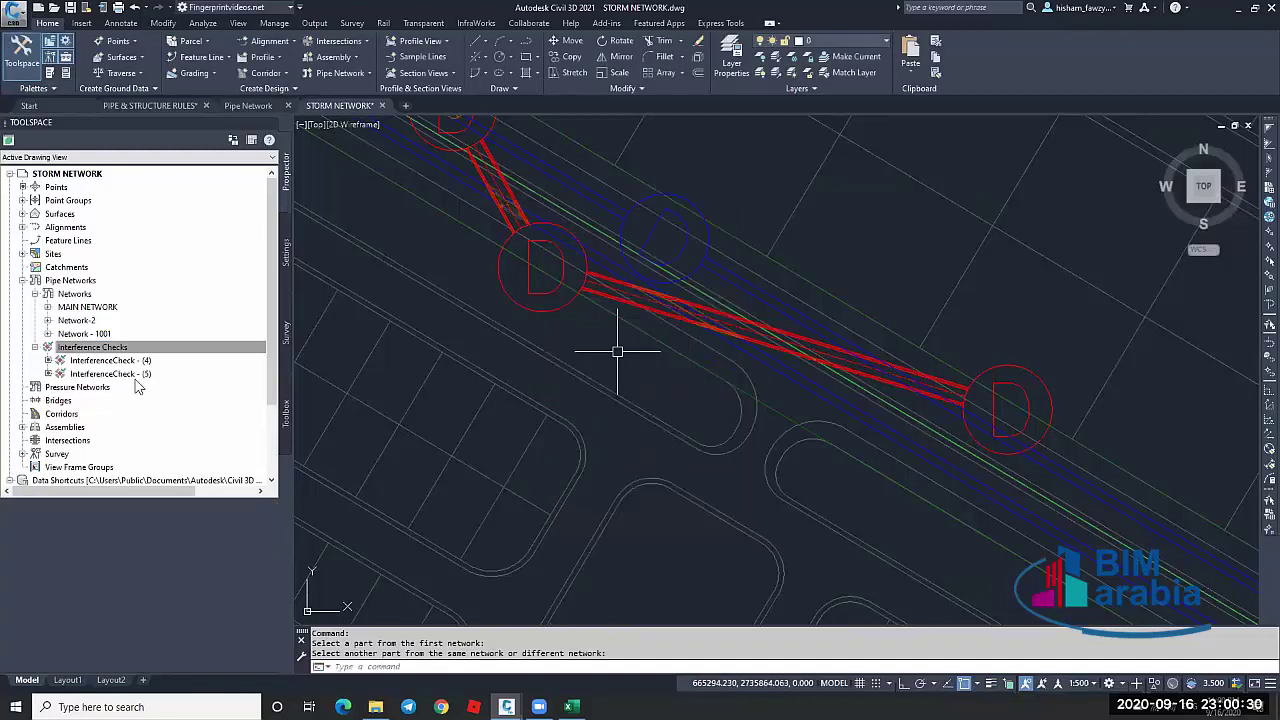
key("Escape")
Zoom in and window-select the crossing pipes and their clash solid at the manhole
scroll(710, 328, "up", 5)
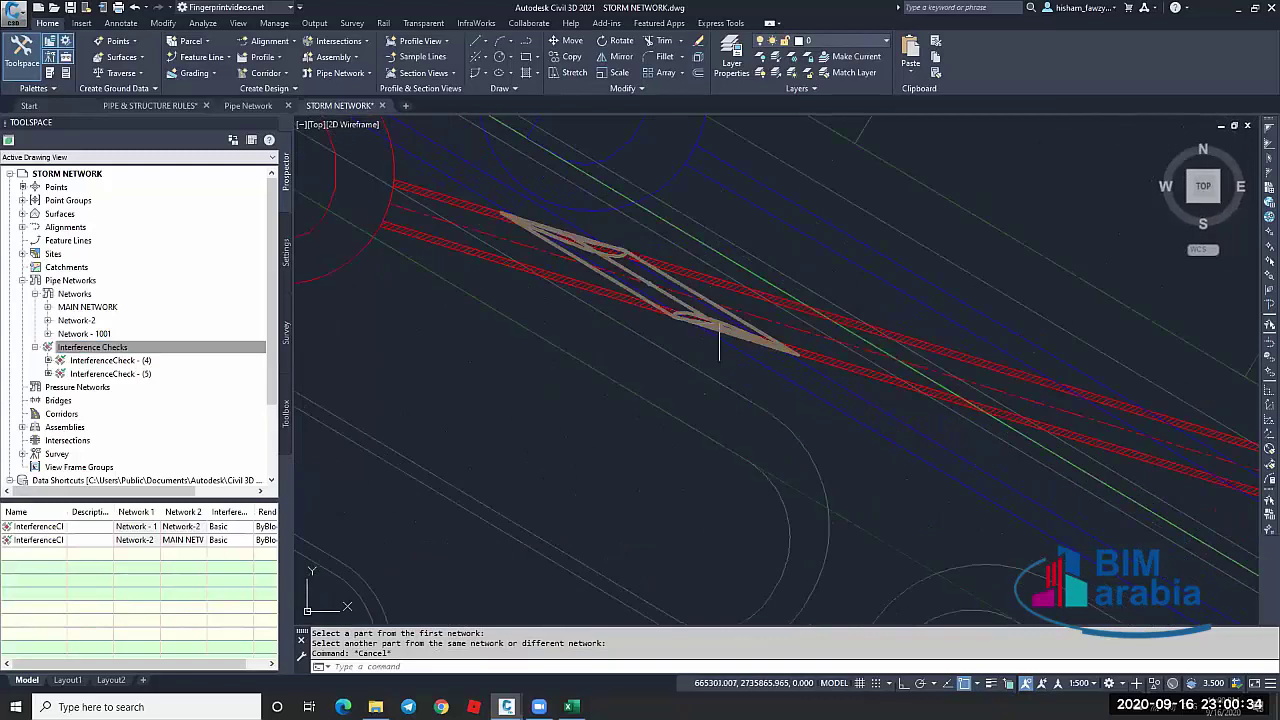
scroll(720, 315, "up", 4)
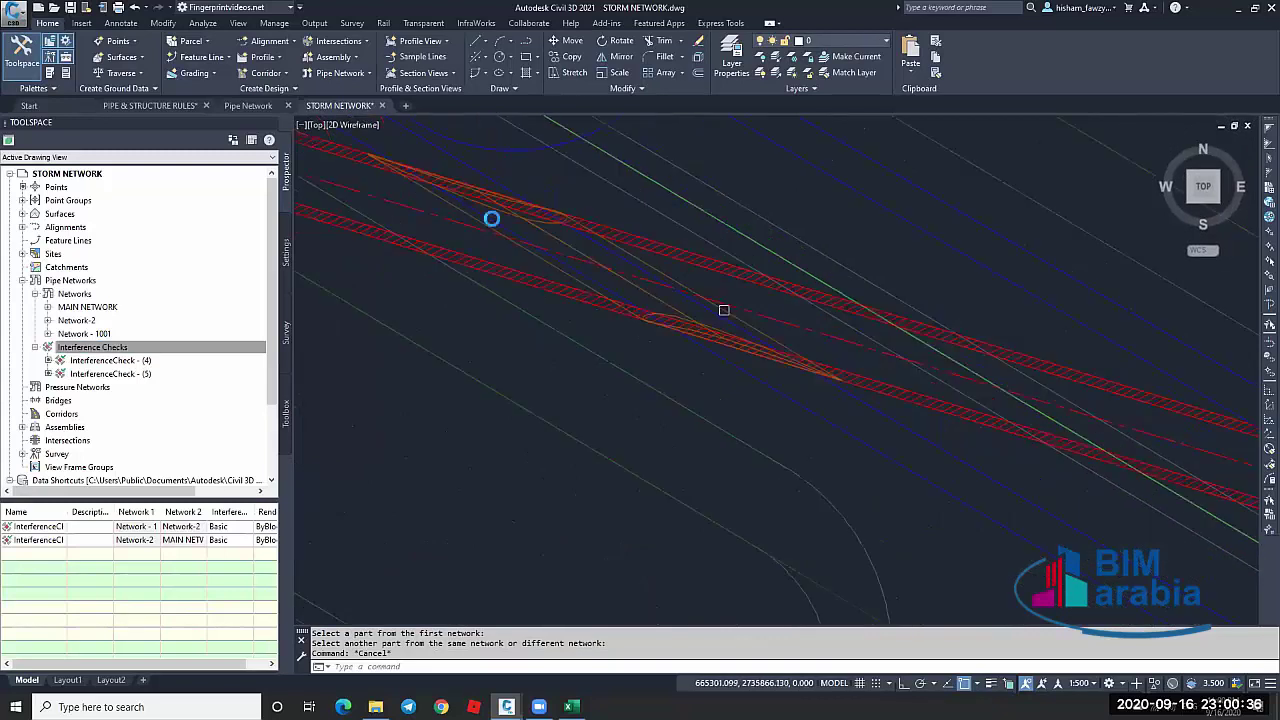
left_click(748, 290)
left_click(730, 319)
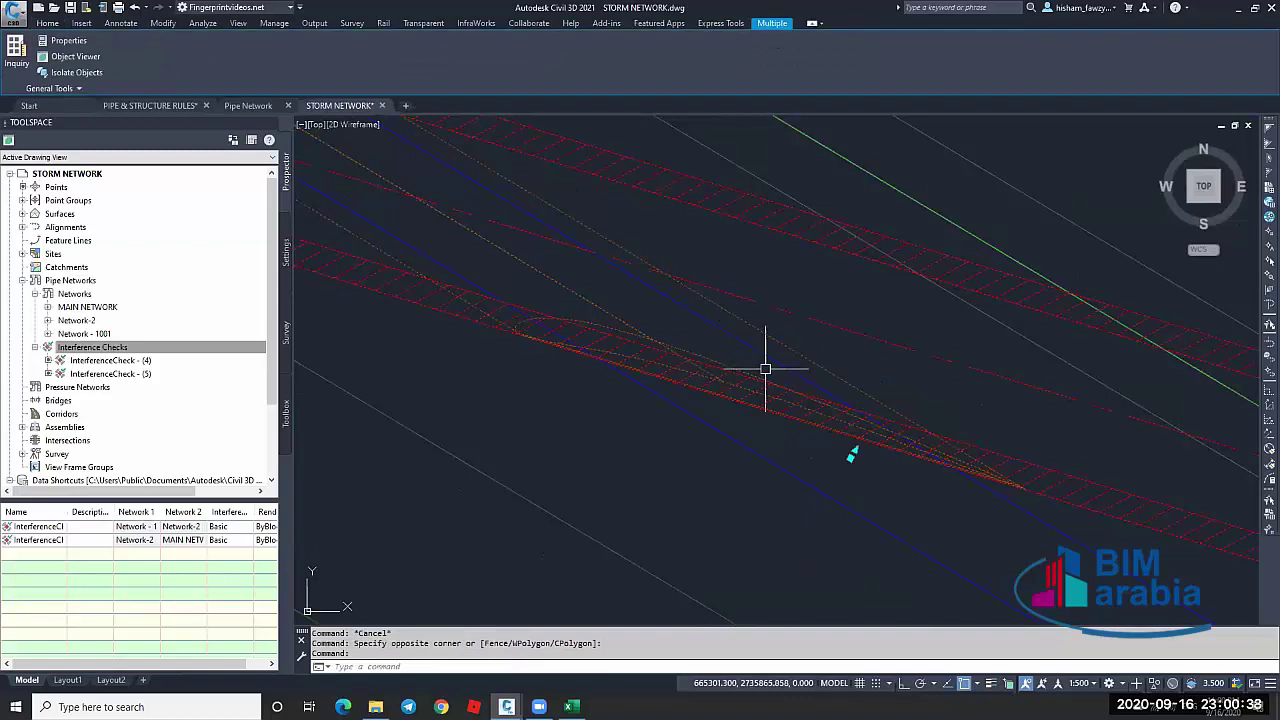
scroll(765, 369, "down", 5)
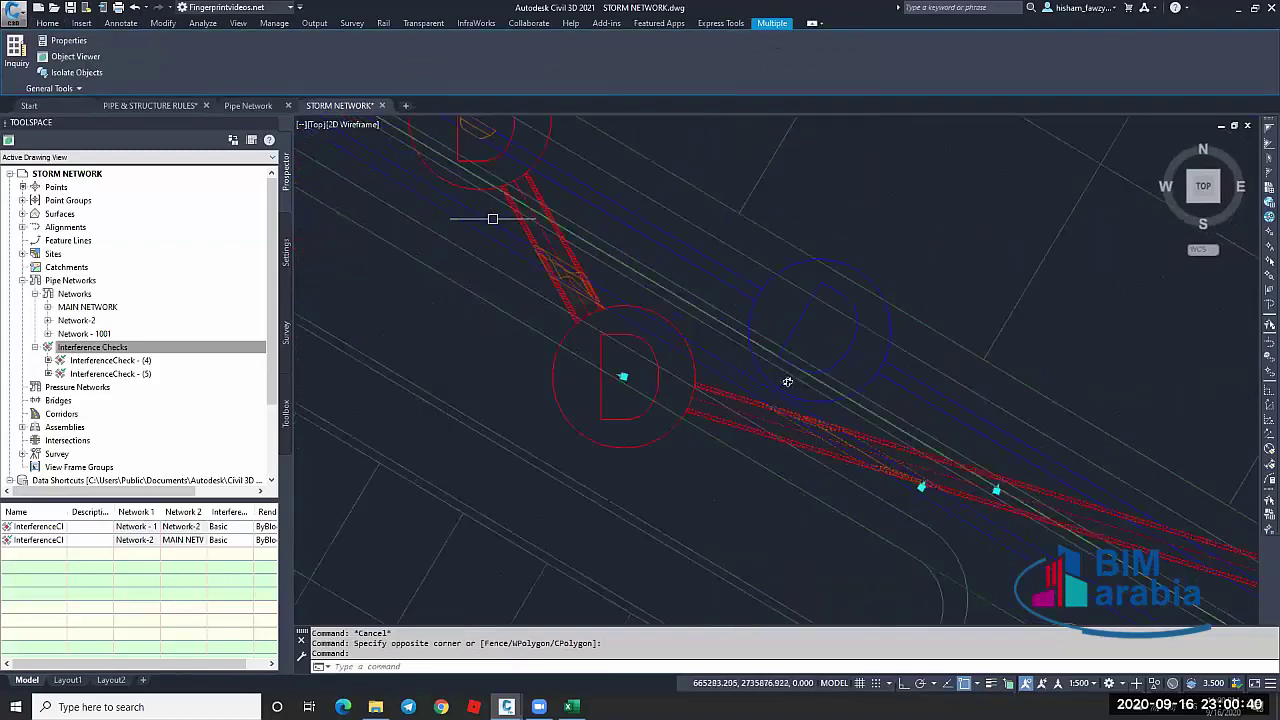
scroll(580, 288, "up", 4)
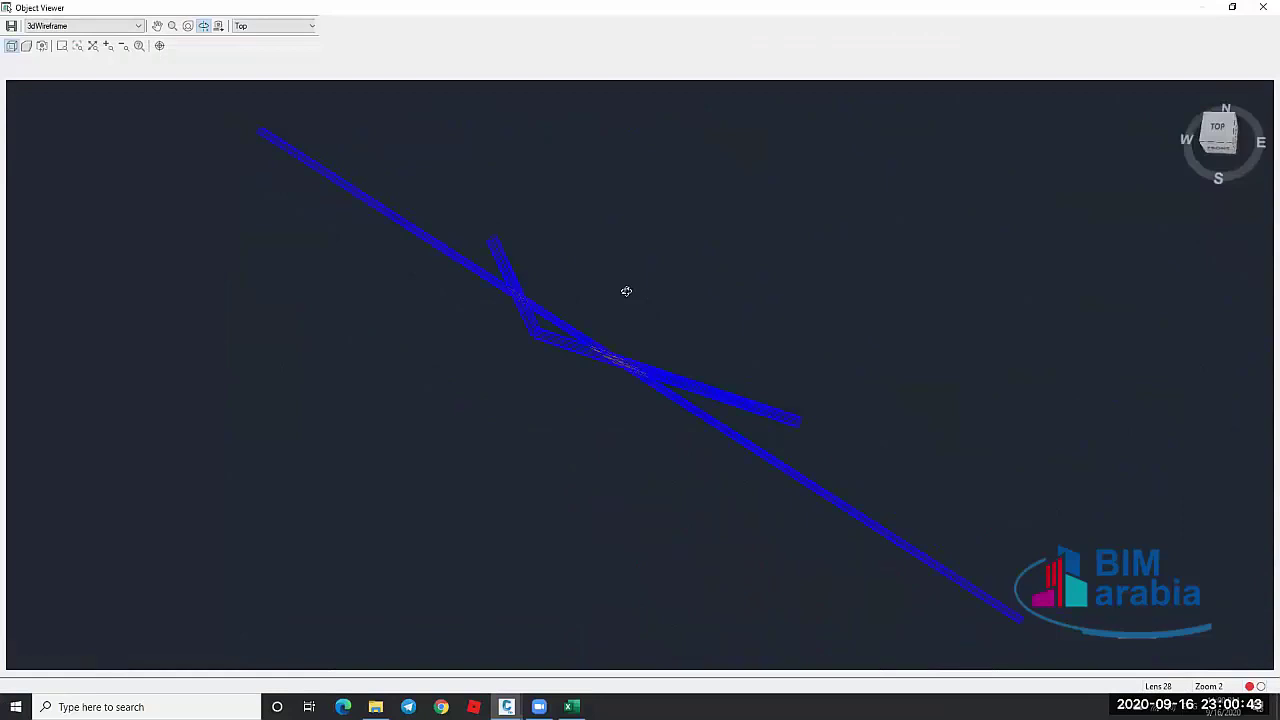
Orbit the crossing pipes and clash solid in 3D from the side, then return to plan
left_click_drag(626, 289, 541, 291)
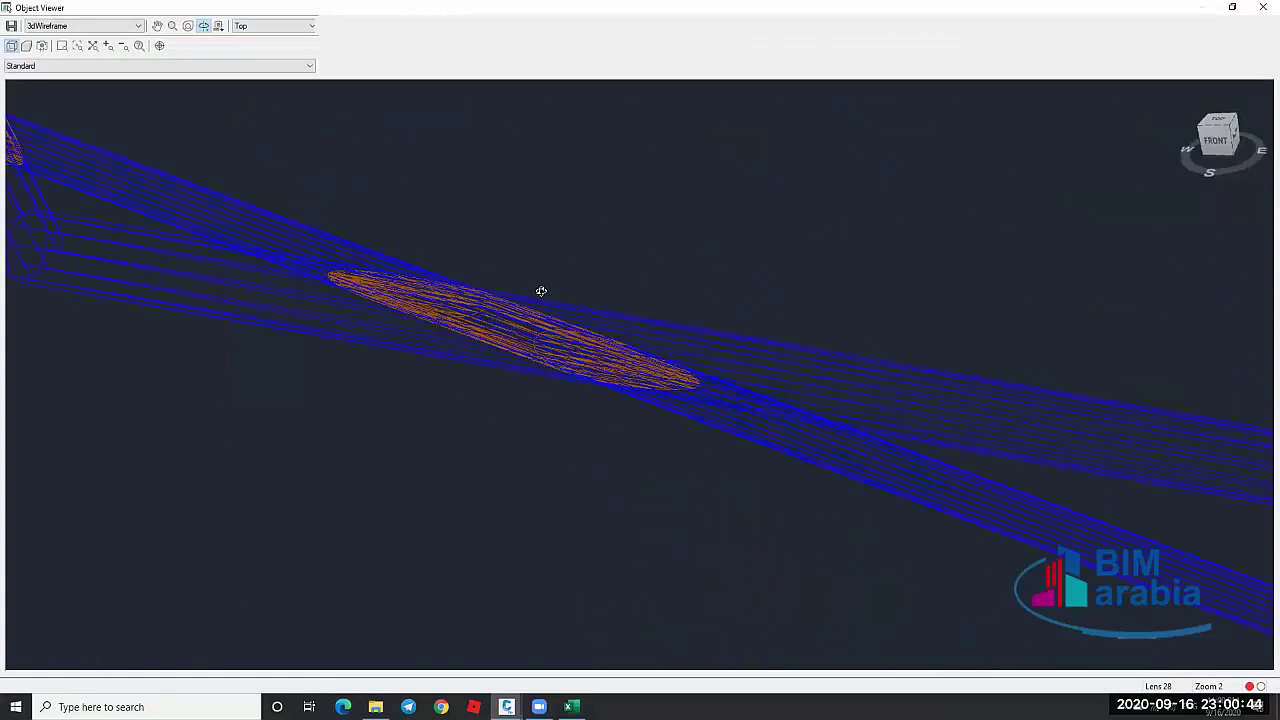
mouse_move(550, 340)
left_mouse_down()
mouse_move(543, 354)
mouse_move(531, 326)
left_mouse_up()
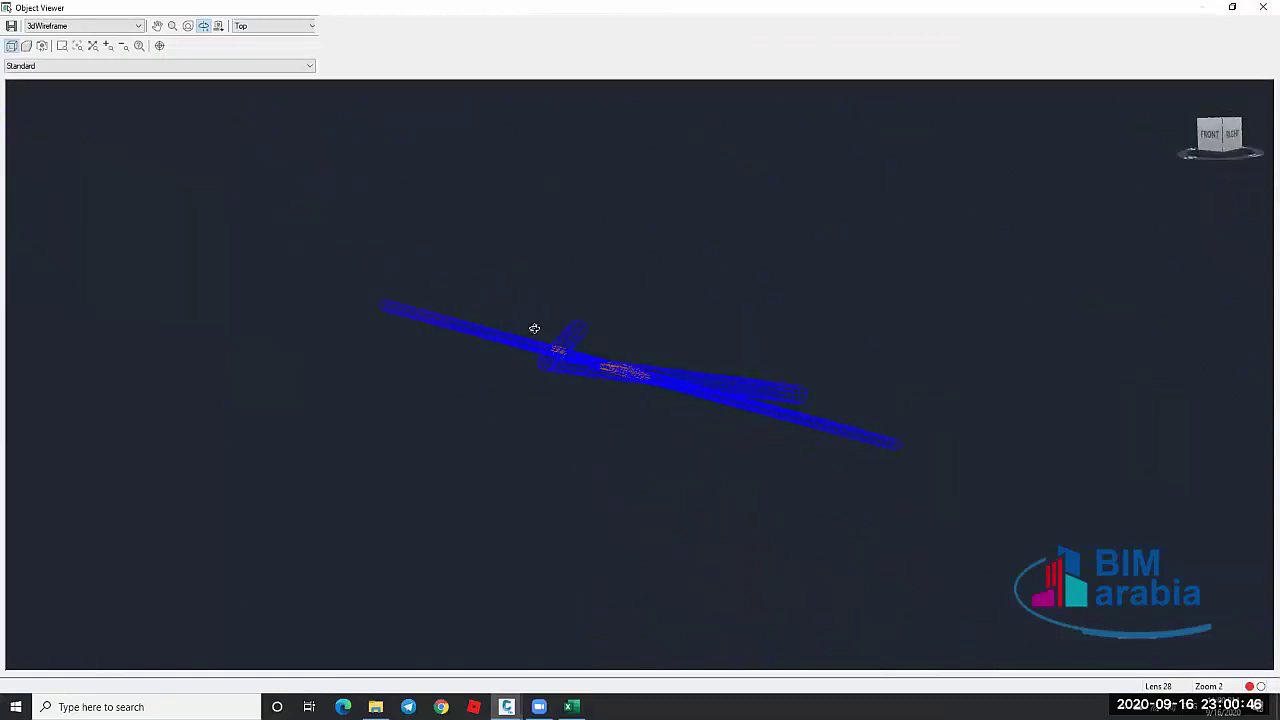
scroll(570, 324, "up", 3)
scroll(570, 324, "down", 2)
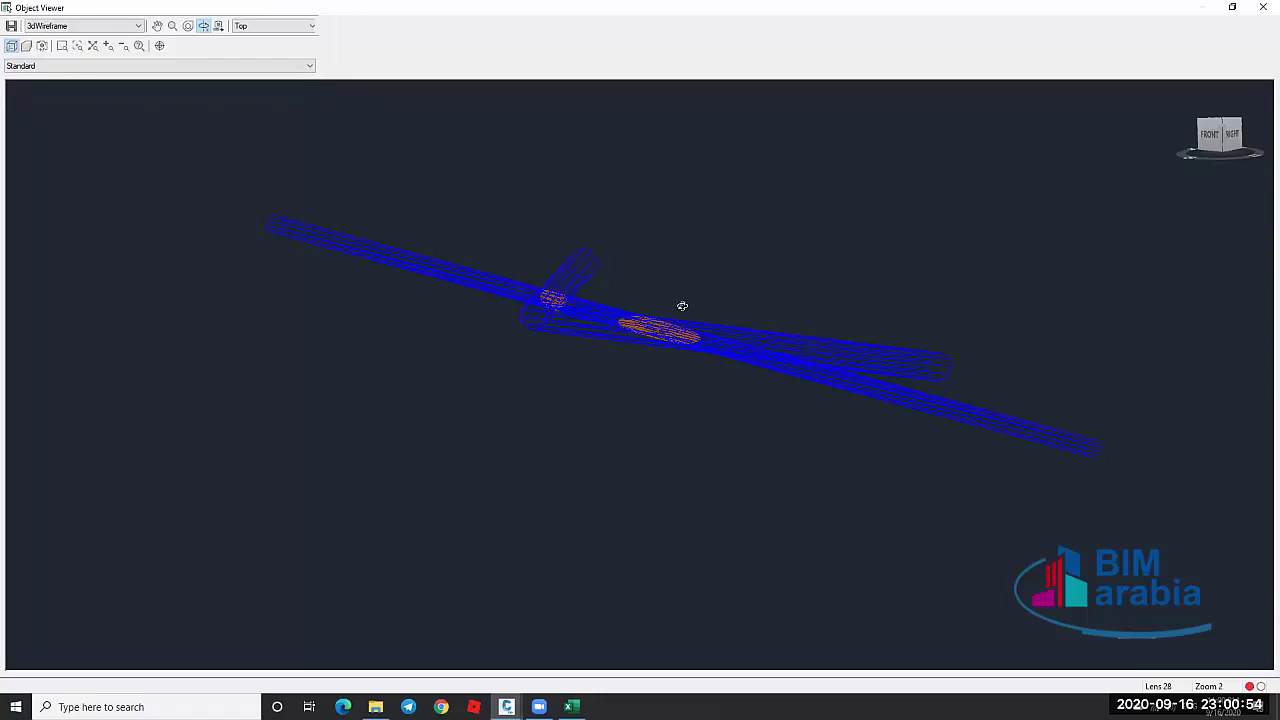
key("Escape")
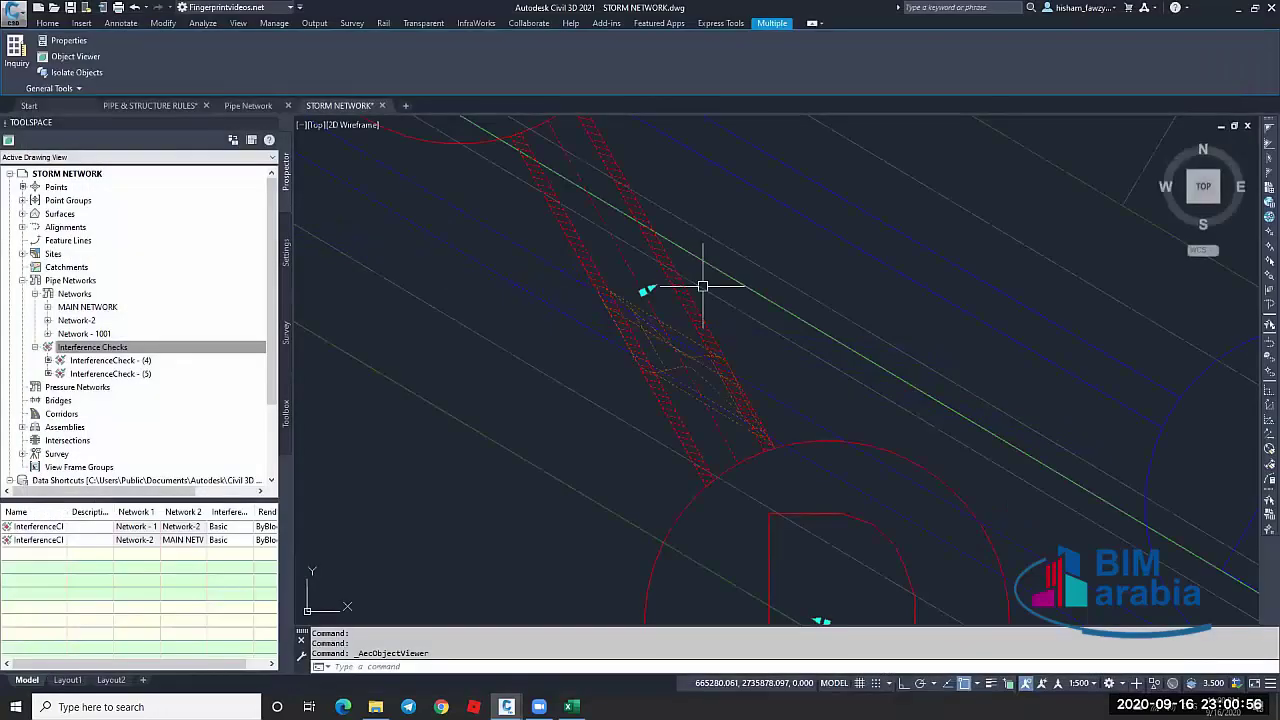
scroll(703, 287, "down", 5)
scroll(657, 263, "up", 5)
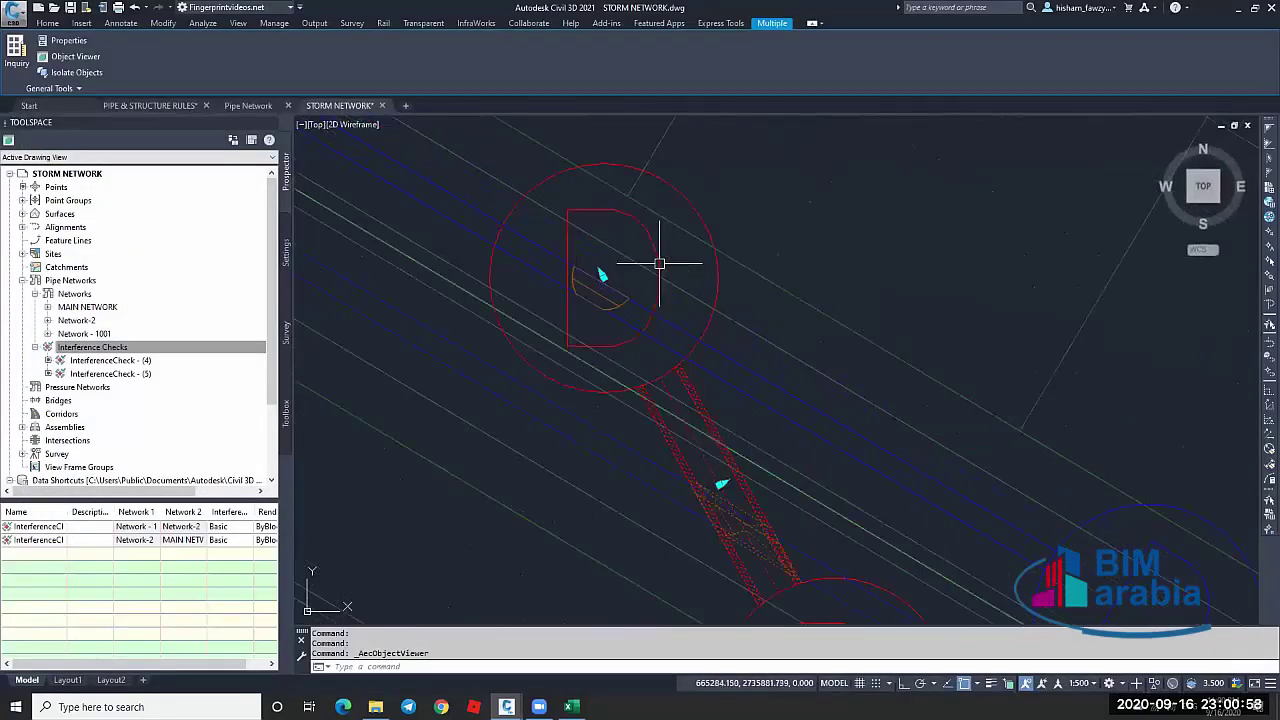
Grip-select the pipe end at the manhole, then cancel the stretch and clear the selection
left_click(600, 277)
left_click(600, 277)
scroll(605, 278, "down", 4)
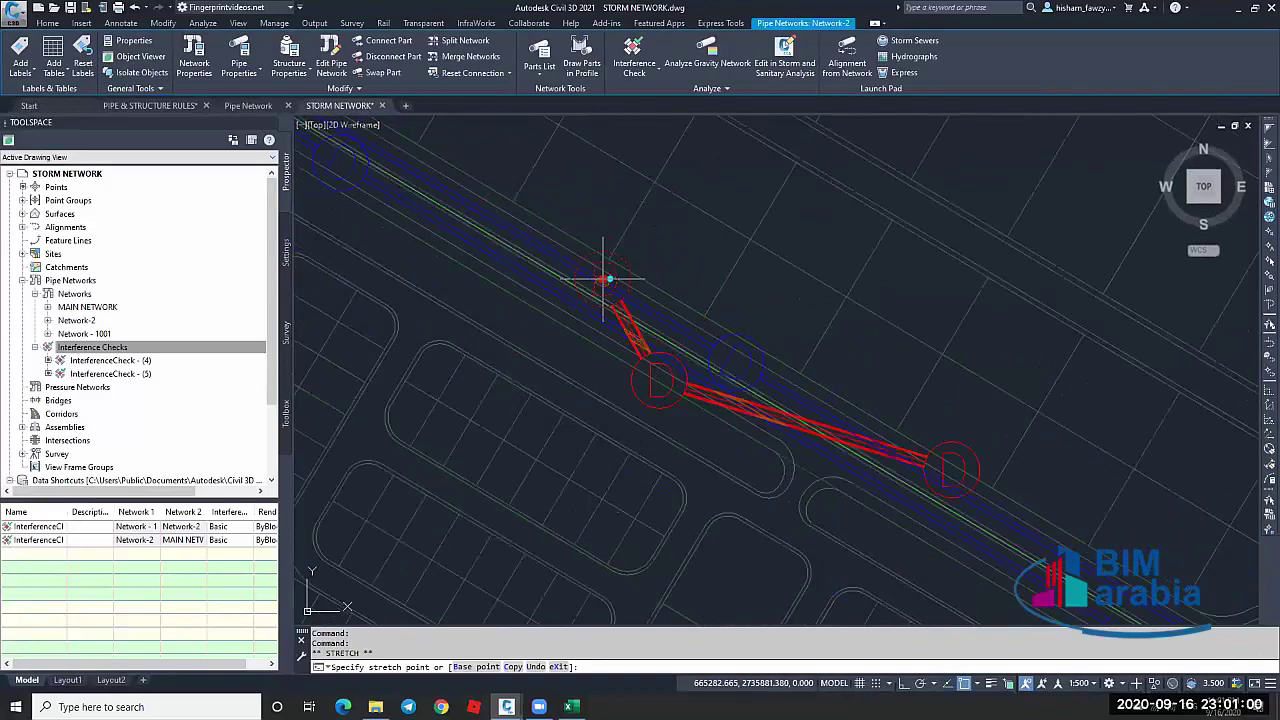
scroll(528, 337, "up", 6)
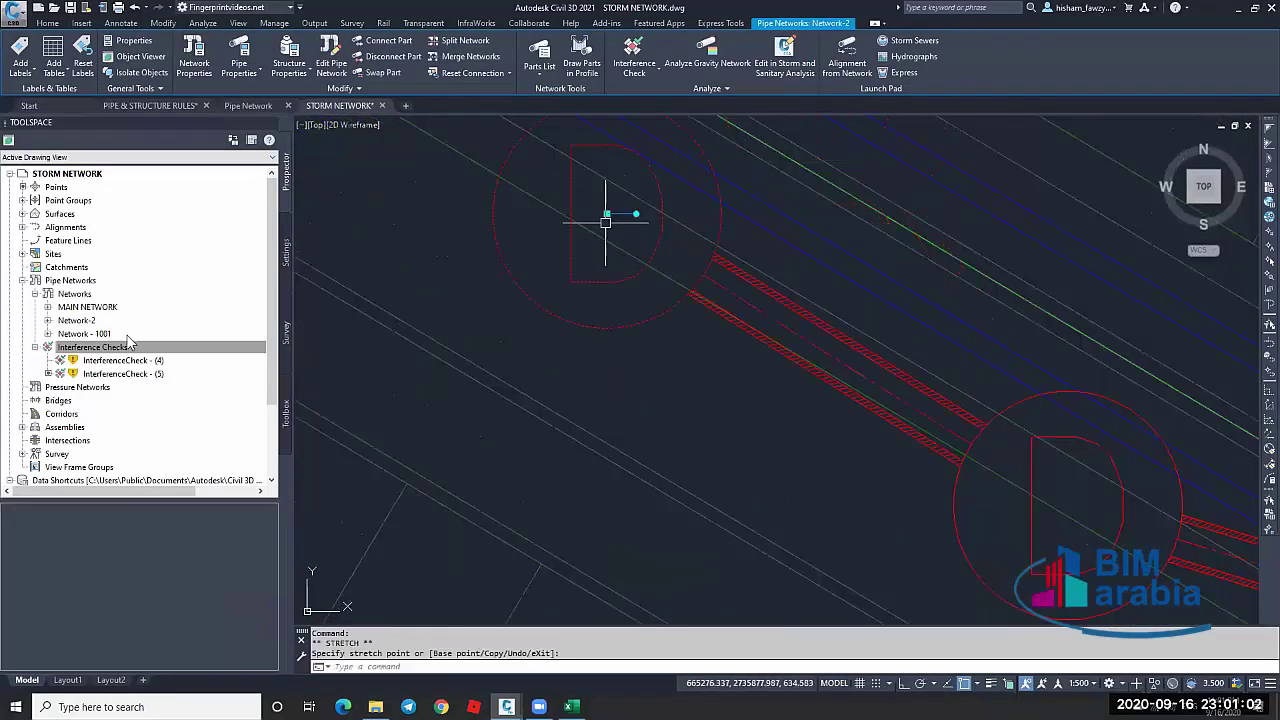
scroll(634, 294, "down", 5)
key("Escape")
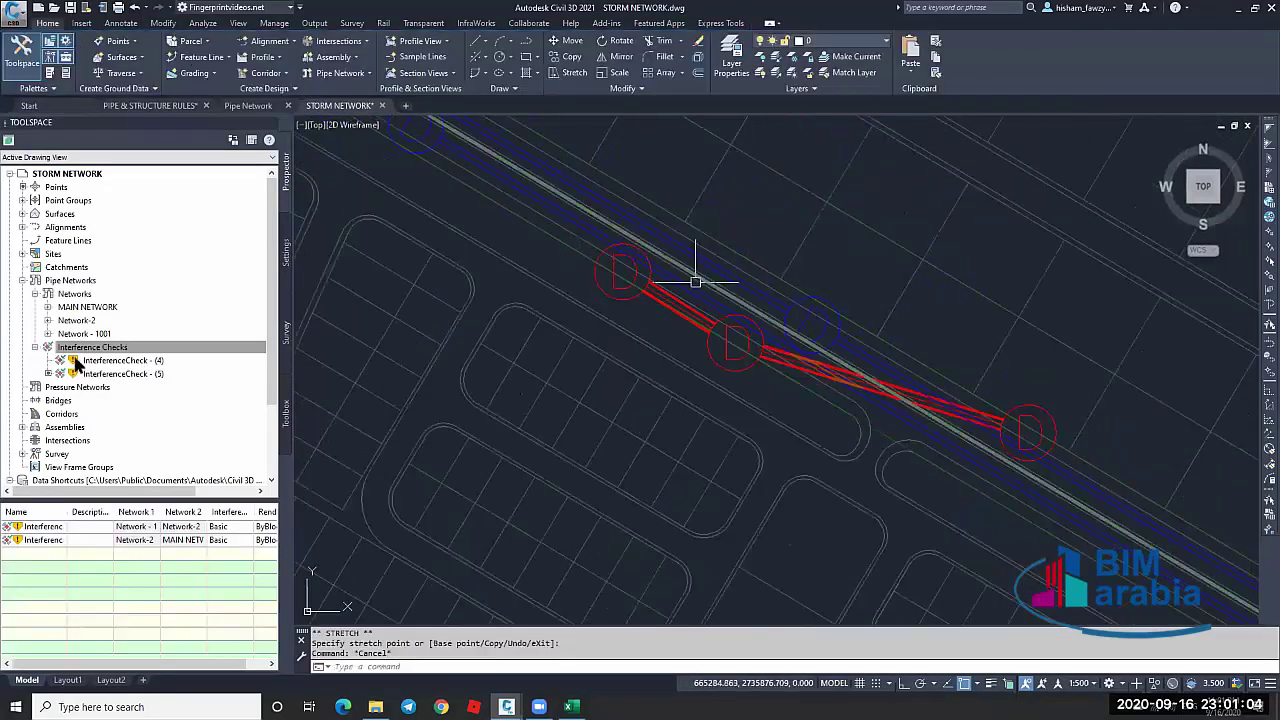
key("Escape")
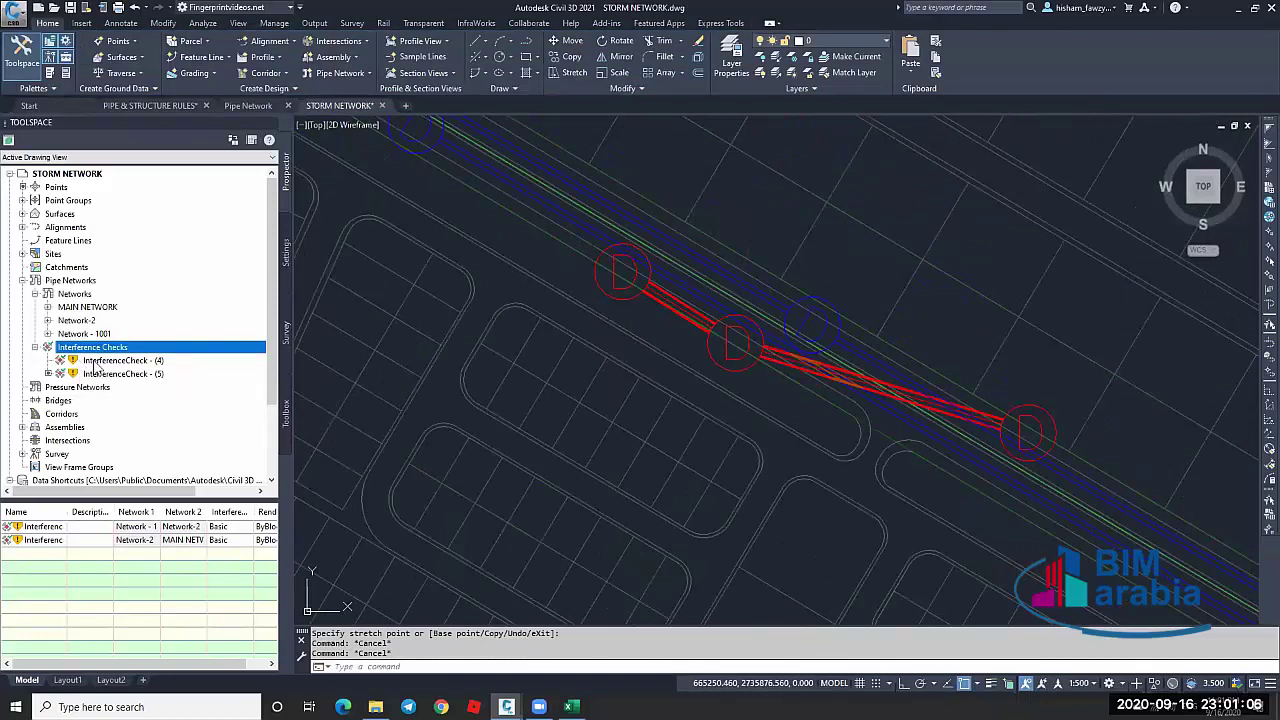
Rerun InterferenceCheck - (4) and (5), reporting zero and one interference respectively
right_click(97, 362)
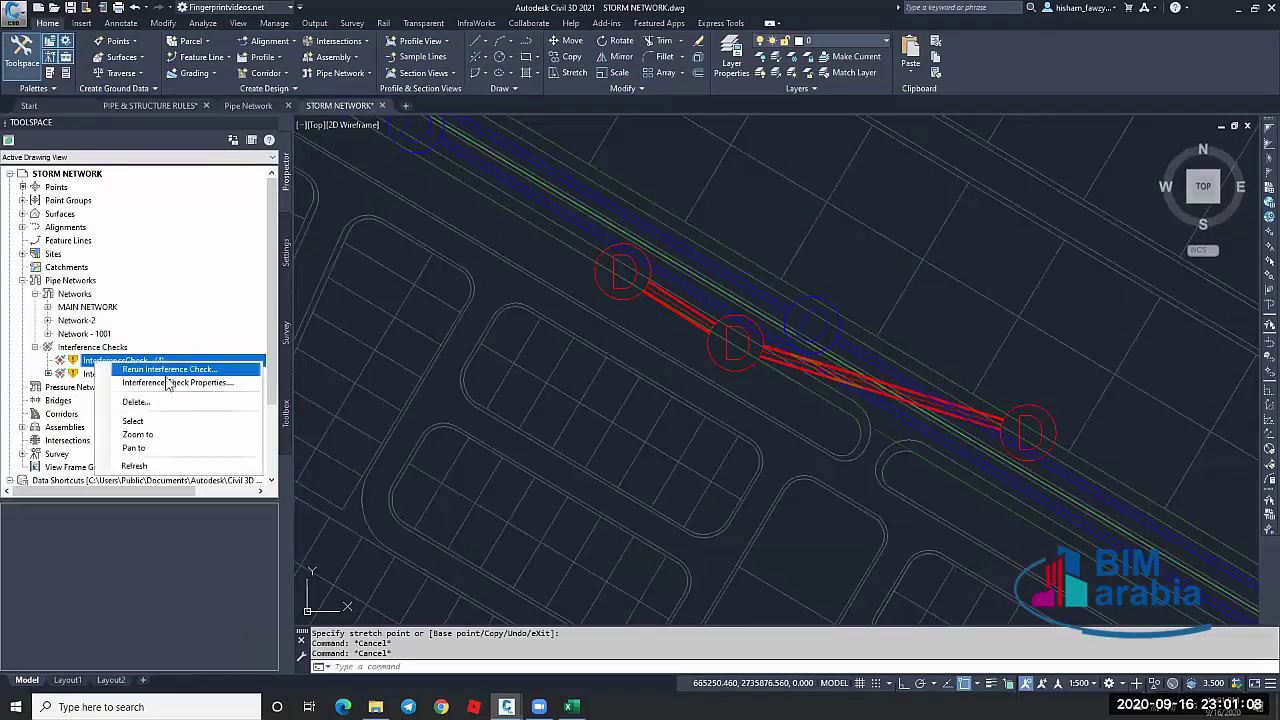
left_click(170, 369)
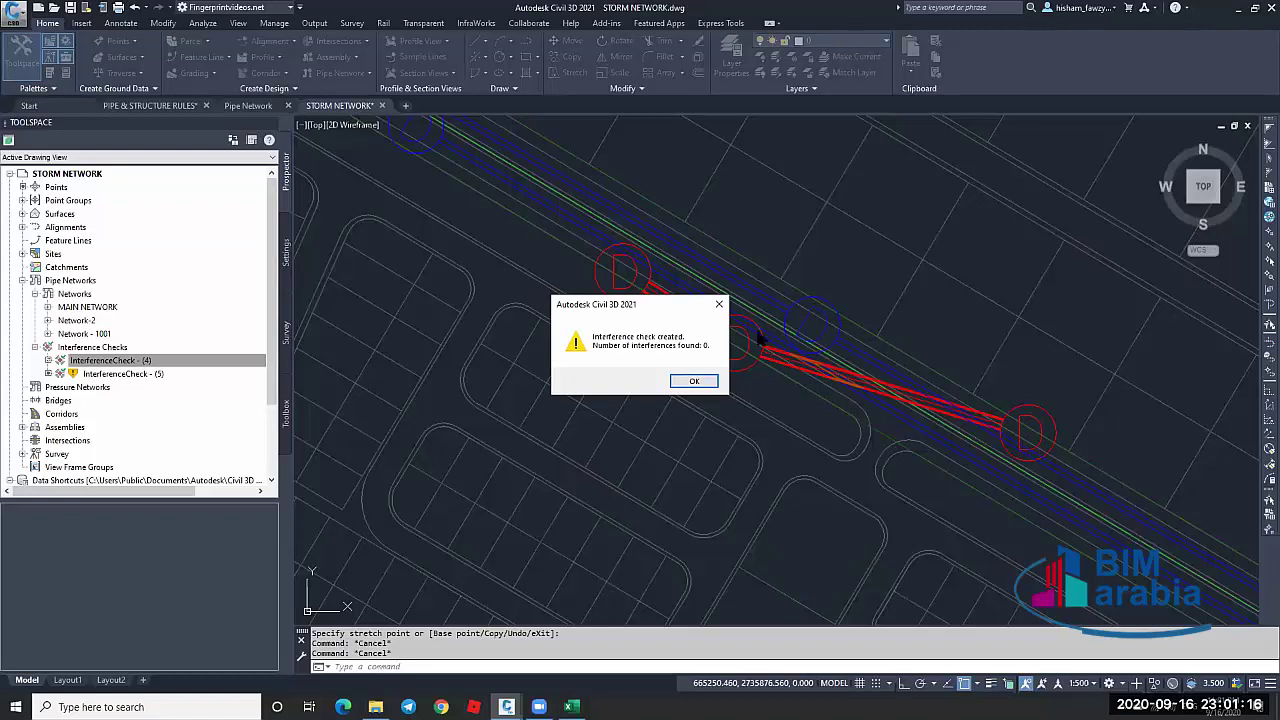
left_click(694, 382)
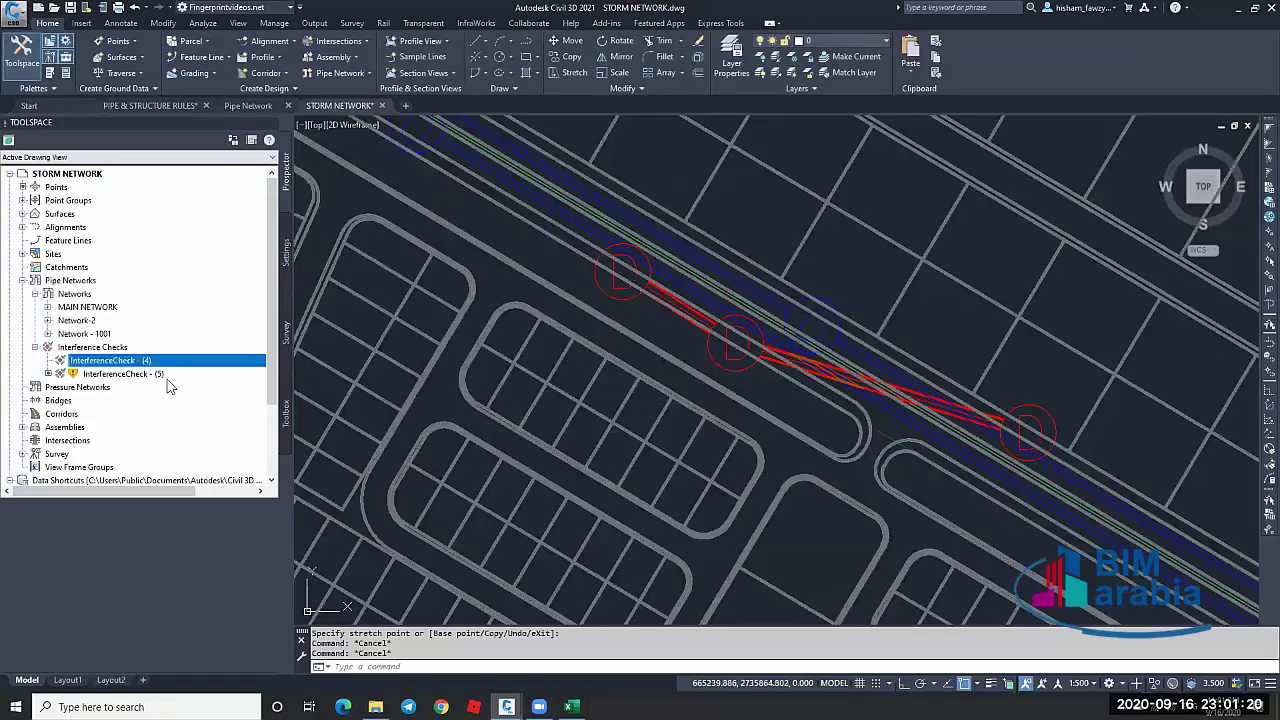
right_click(178, 376)
left_click(230, 383)
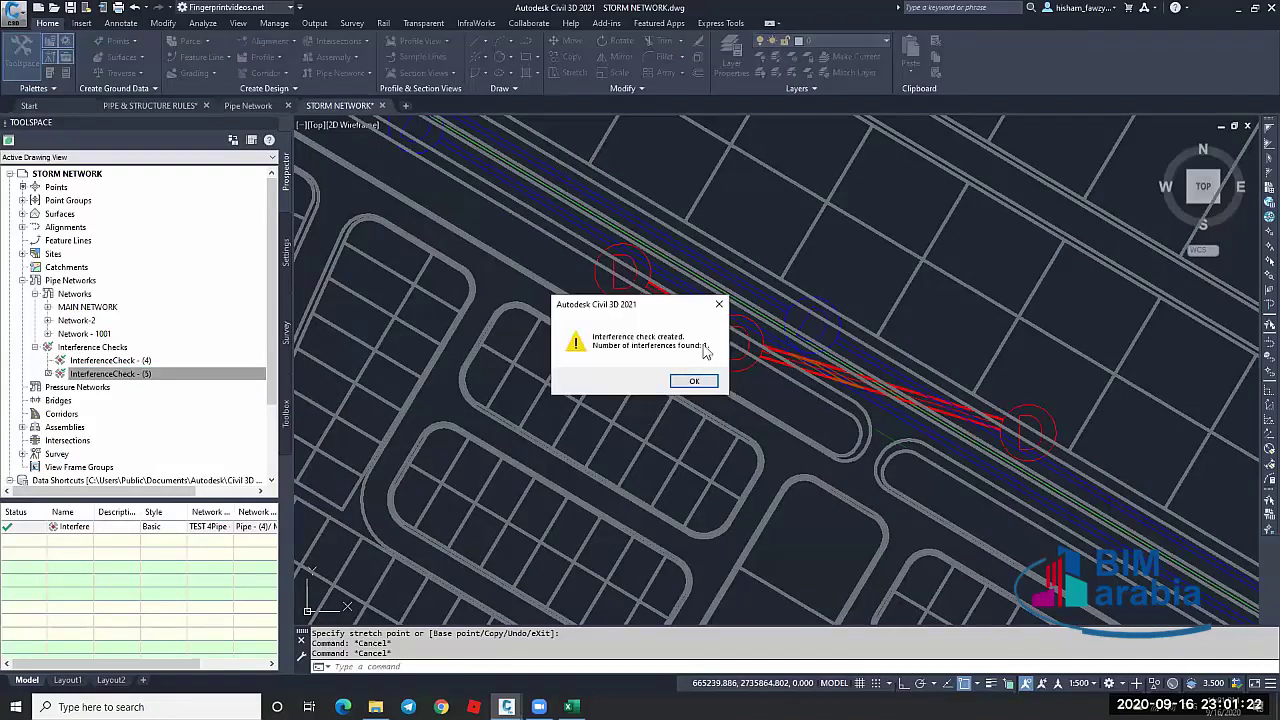
left_click(691, 381)
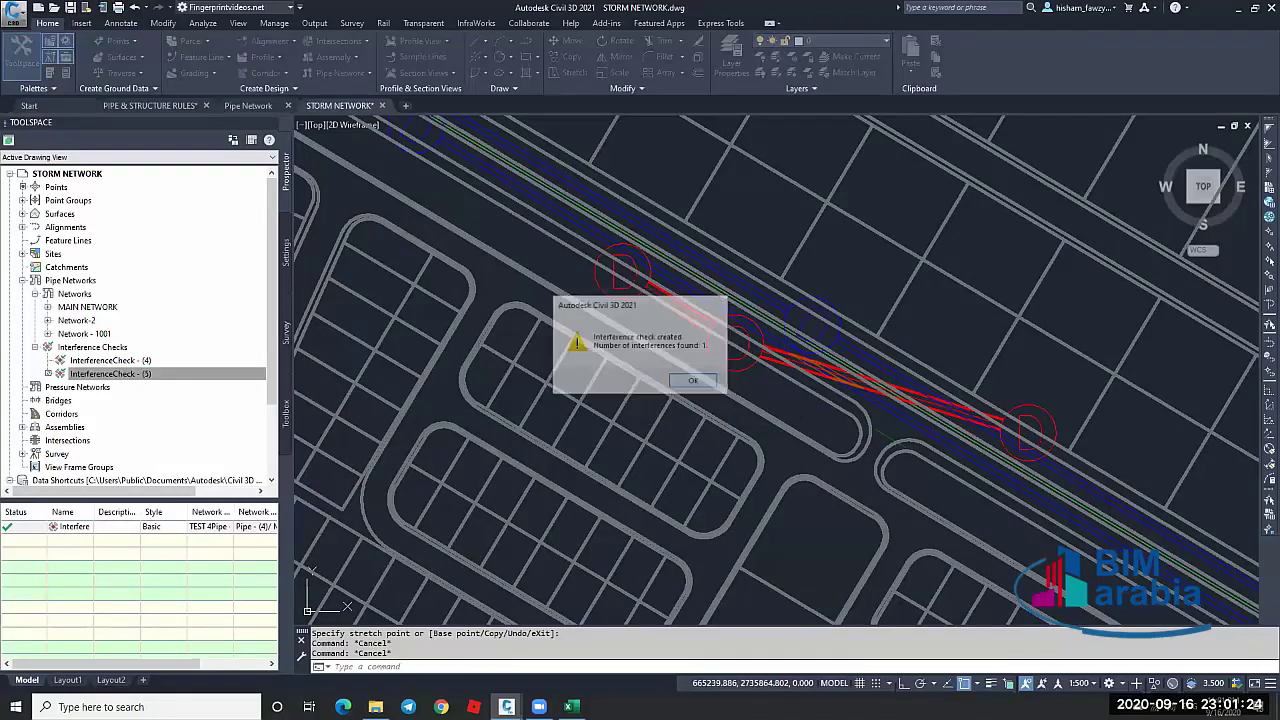
Grip-move the downstream manhole to a new insertion point
left_click(1027, 425)
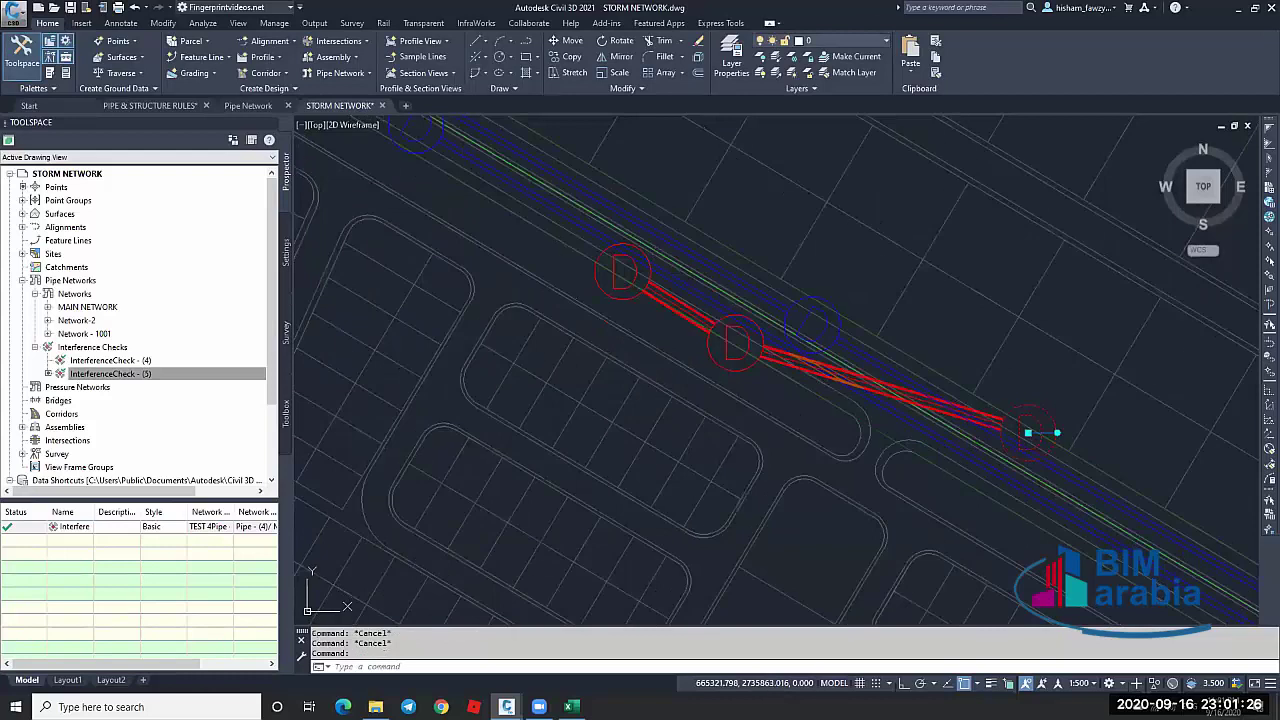
left_click(1020, 431)
scroll(975, 481, "up", 4)
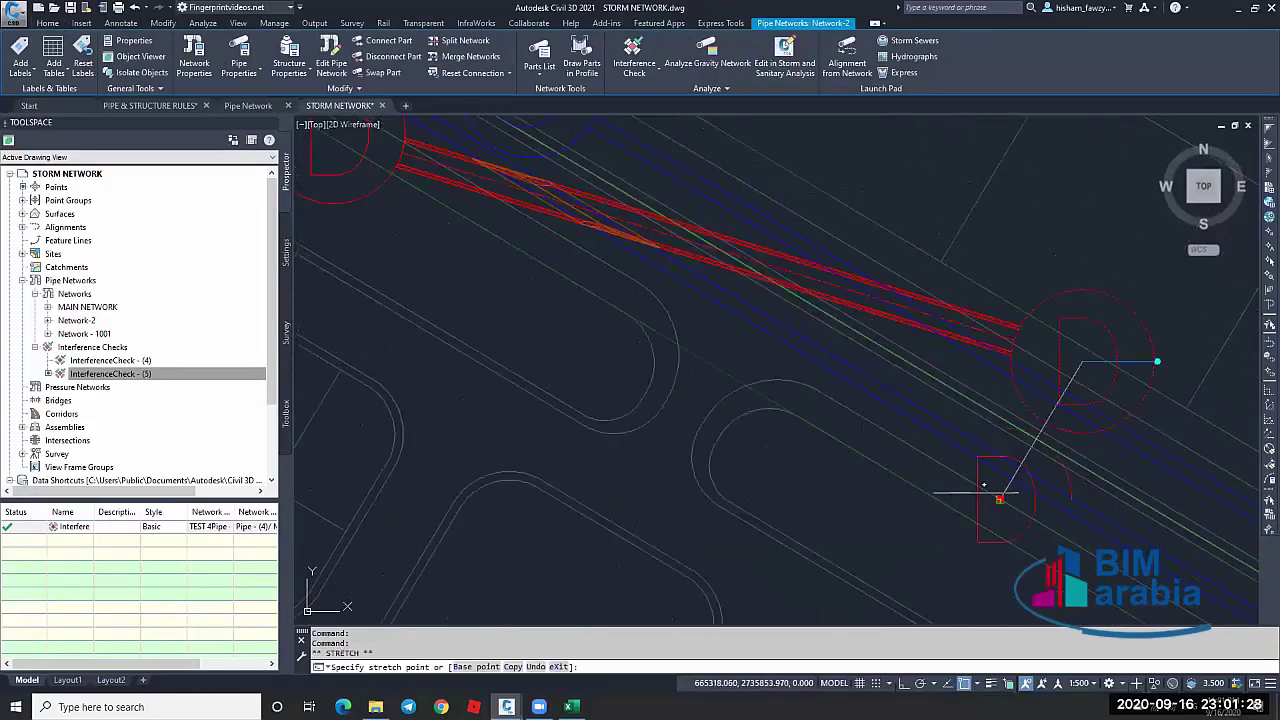
key("Escape")
scroll(977, 488, "down", 4)
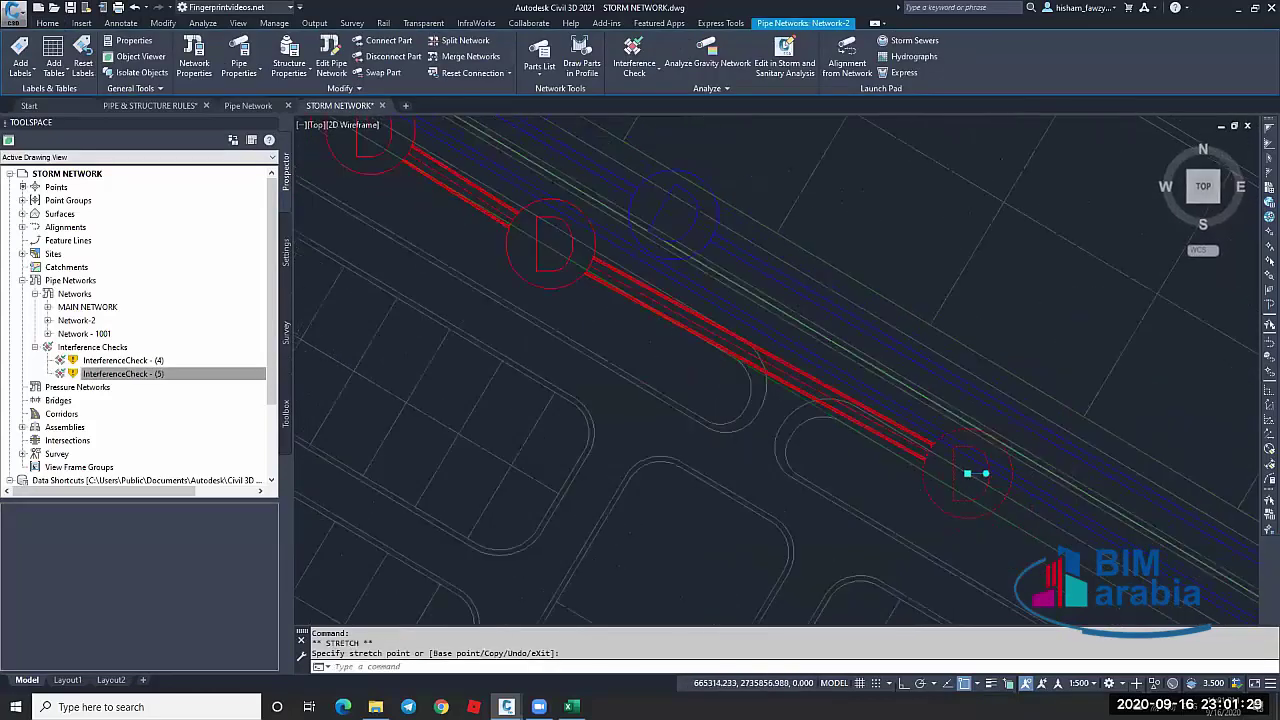
Rerun InterferenceCheck - (4) and (5) so both now report zero interferences
right_click(150, 360)
left_click(200, 367)
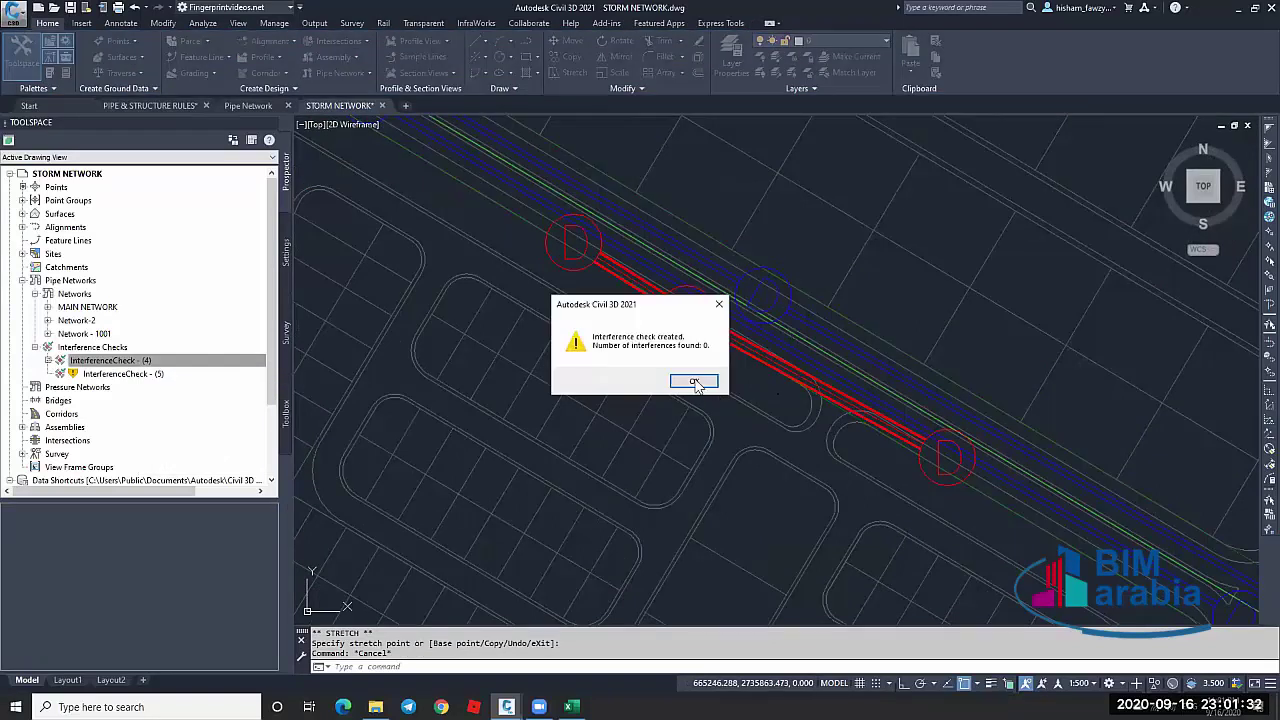
left_click(694, 381)
right_click(197, 376)
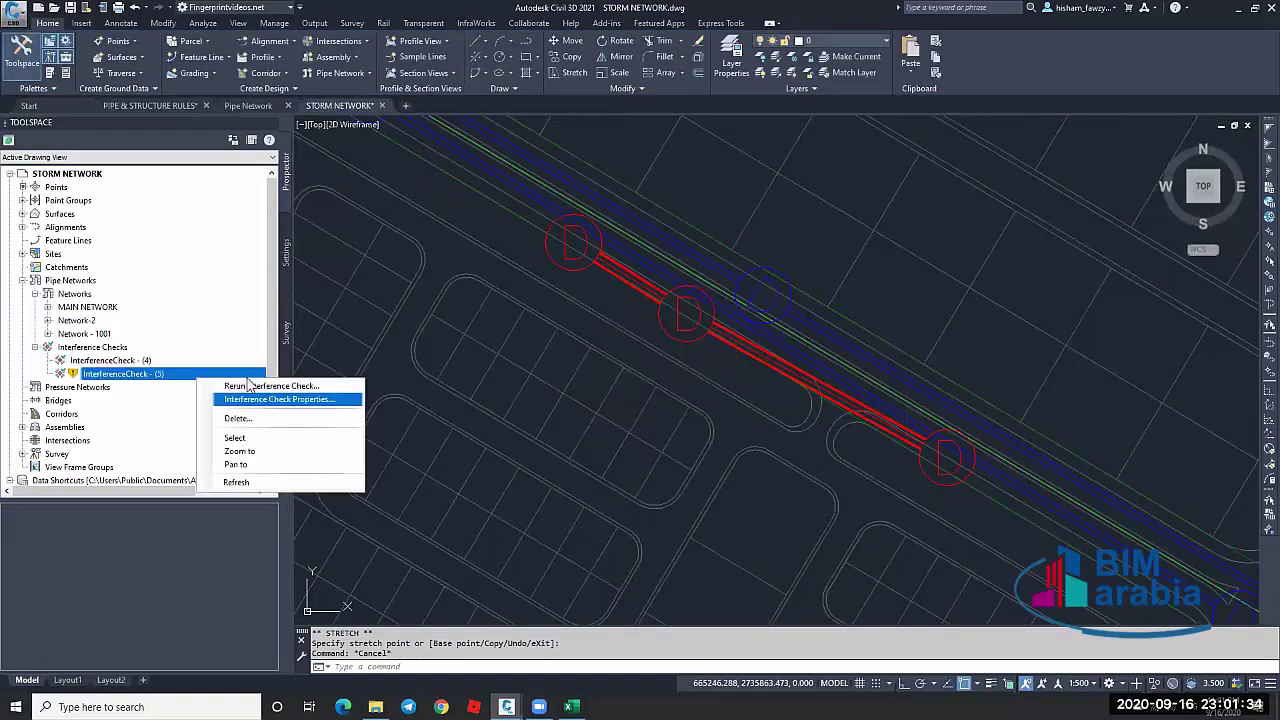
left_click(252, 398)
key("Return")
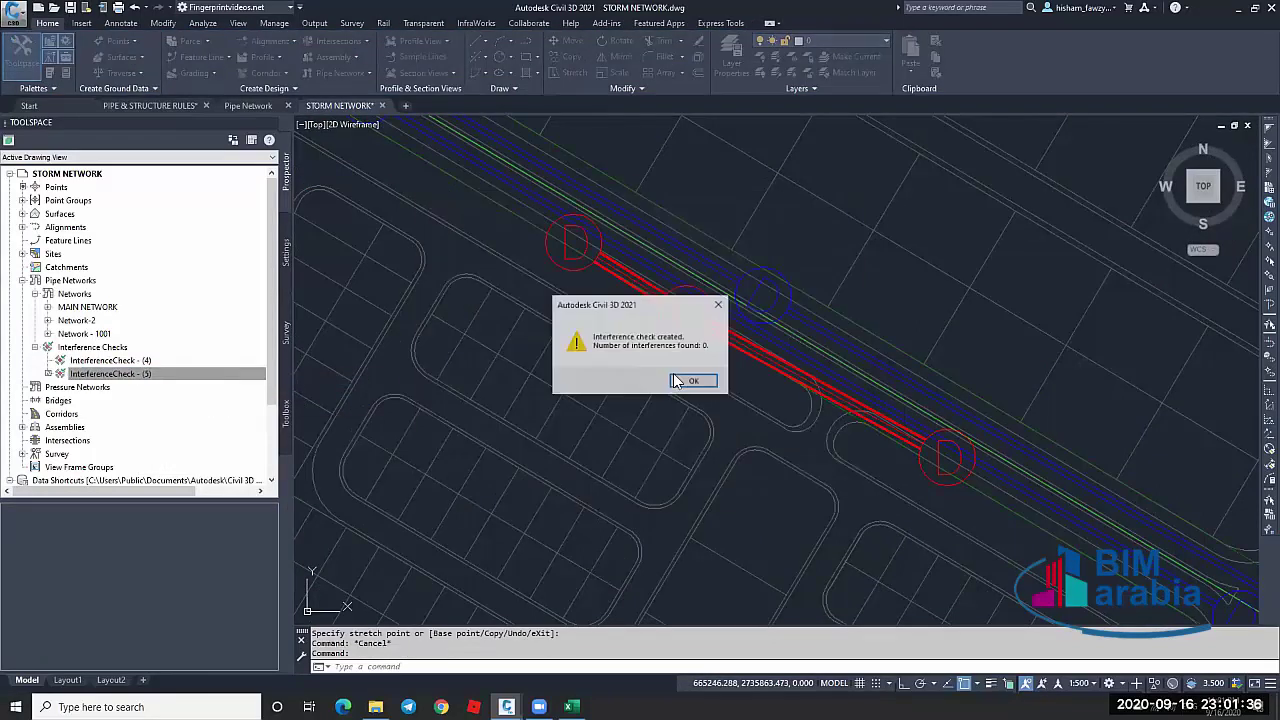
left_click(676, 381)
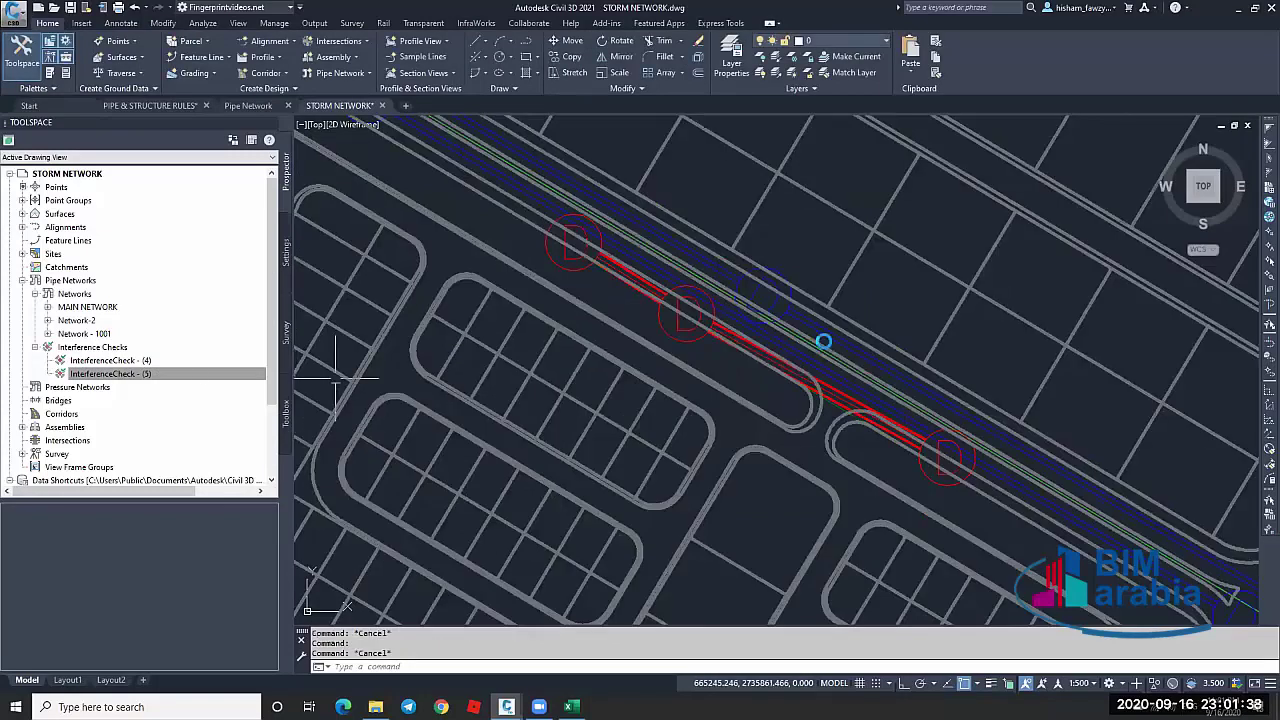
Zoom and pan out over the full site plan and profile sheet, then switch to Chrome
scroll(823, 342, "down", 3)
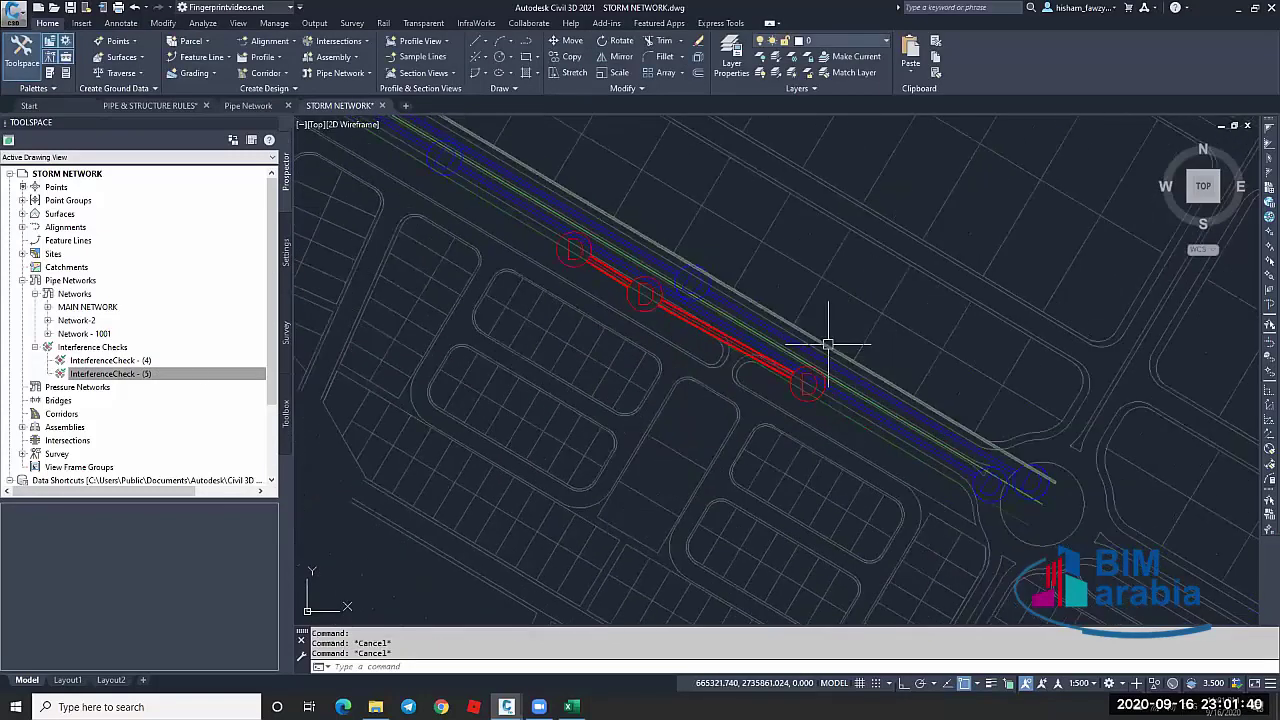
middle_click_drag(745, 330, 762, 344)
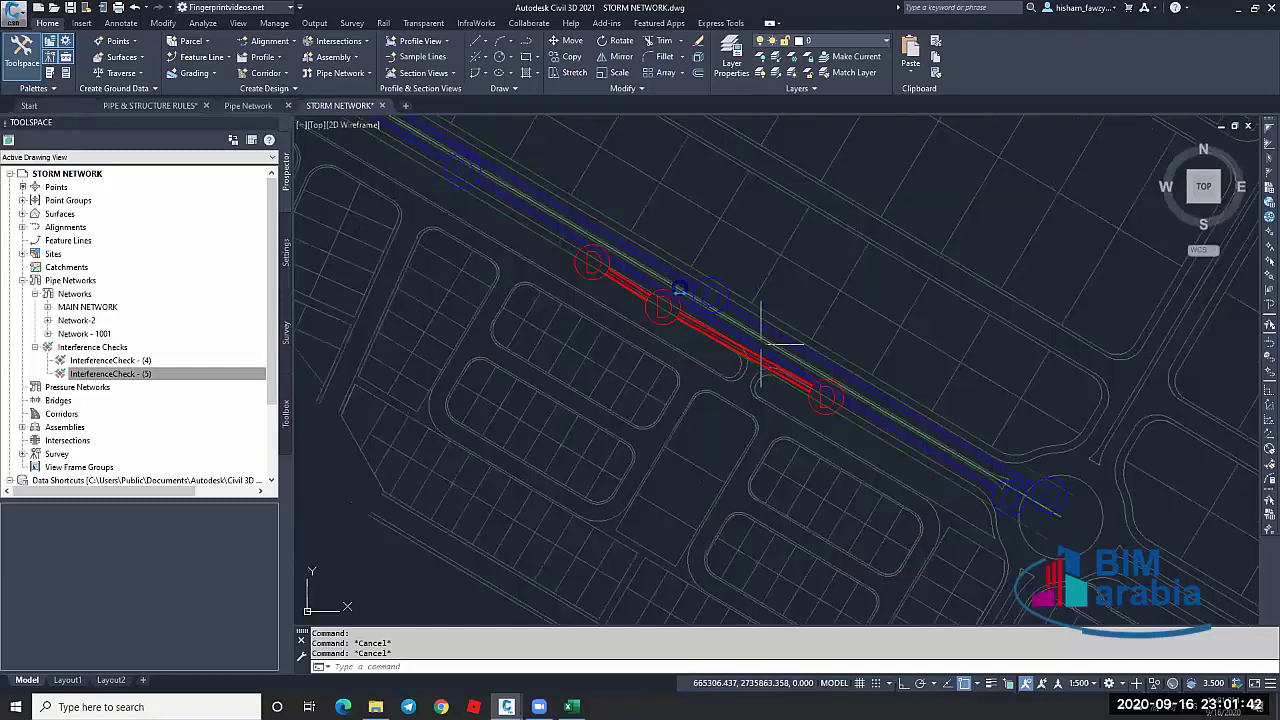
scroll(762, 344, "up", 6)
scroll(494, 360, "down", 4)
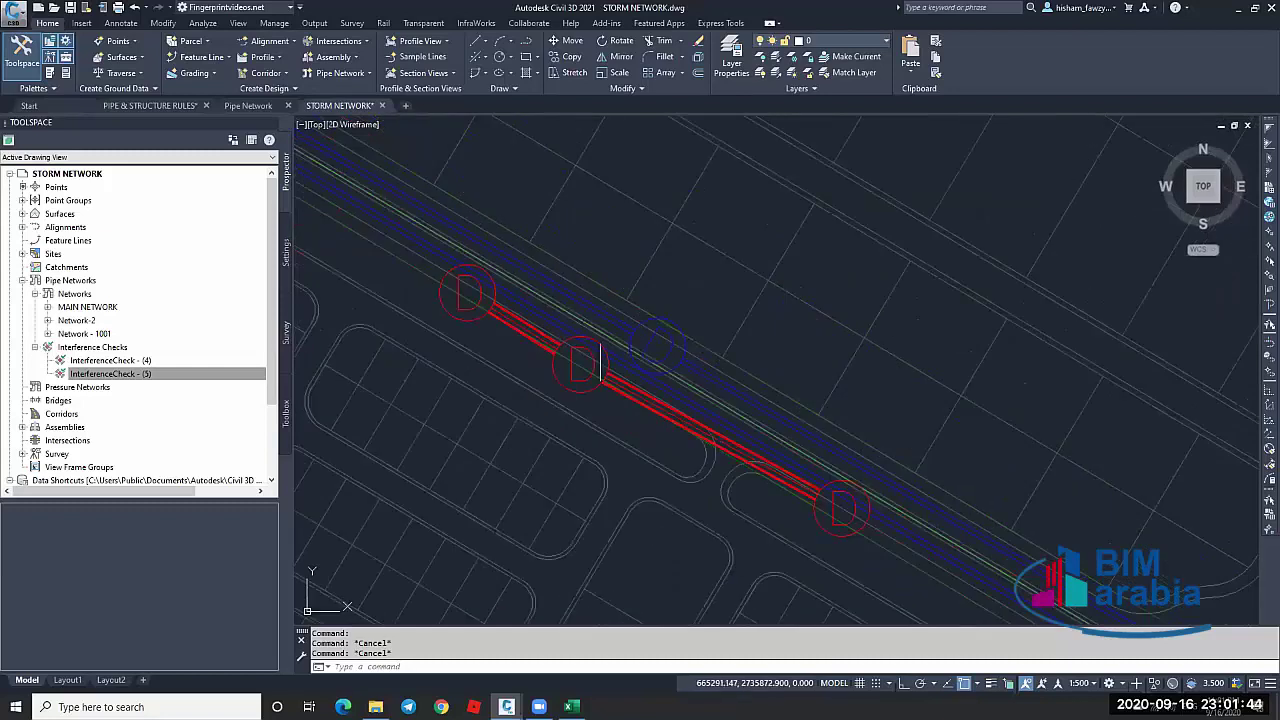
scroll(654, 343, "down", 4)
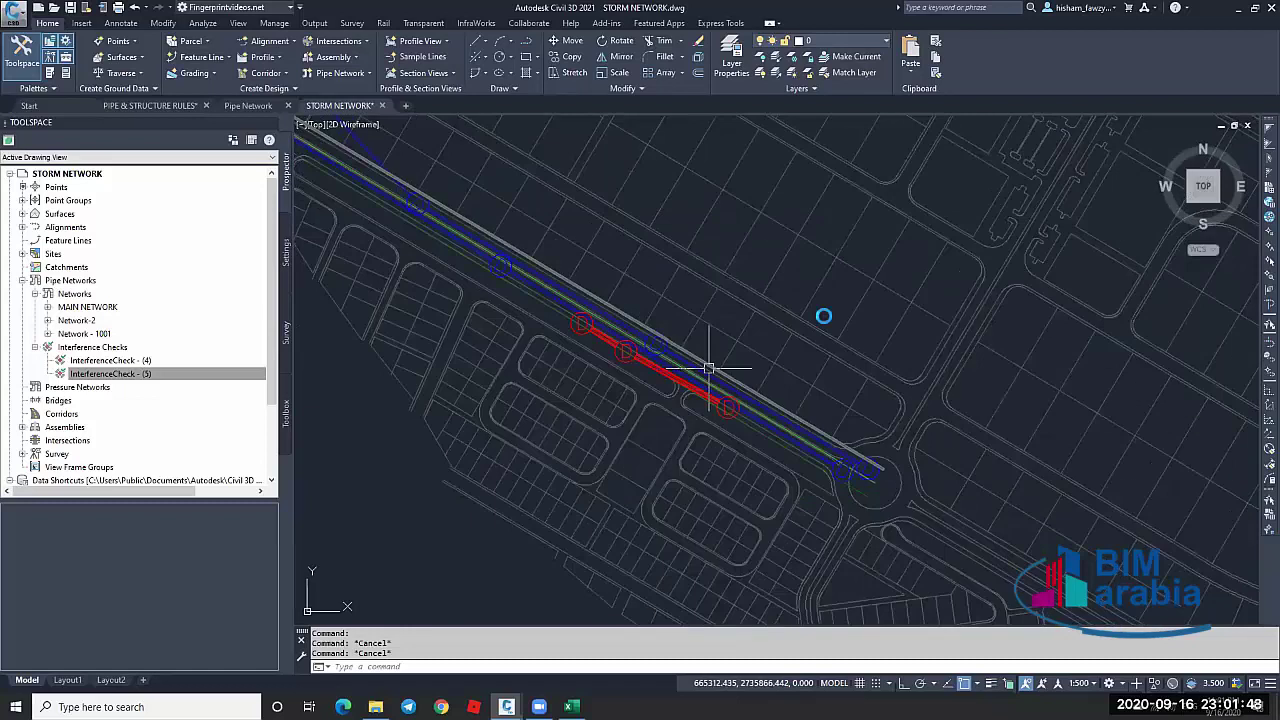
scroll(709, 368, "down", 5)
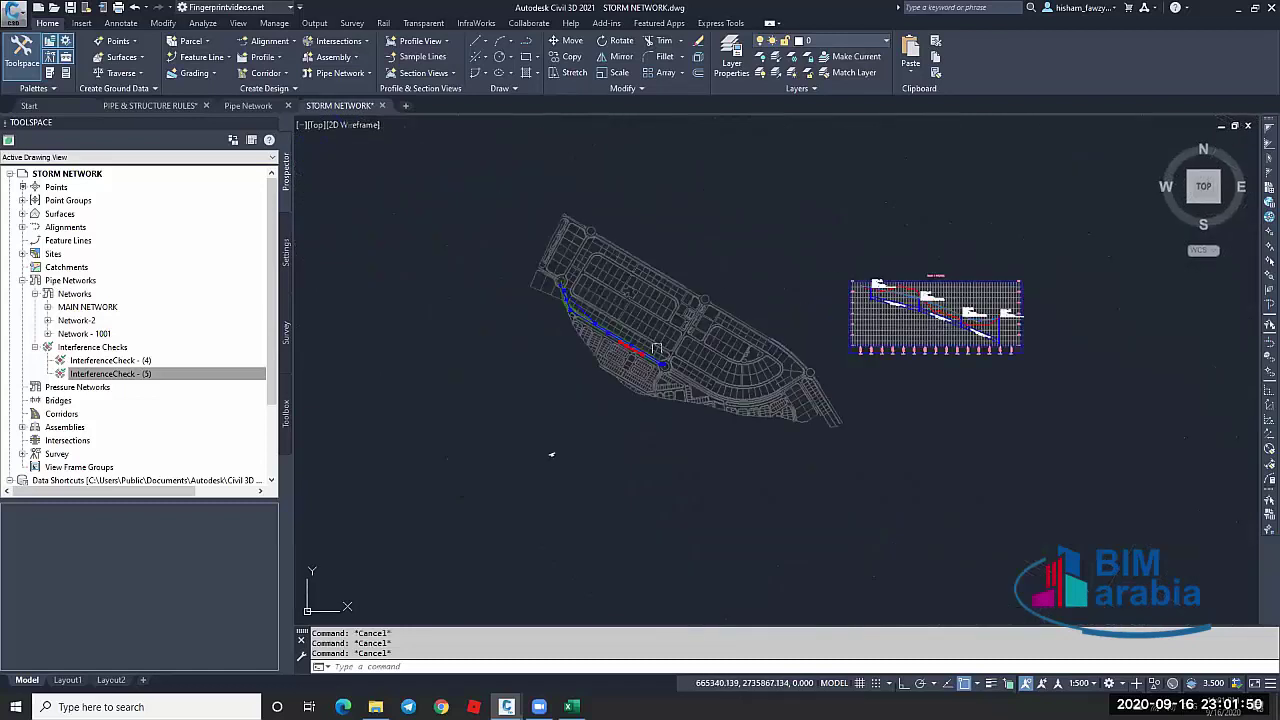
scroll(740, 393, "up", 5)
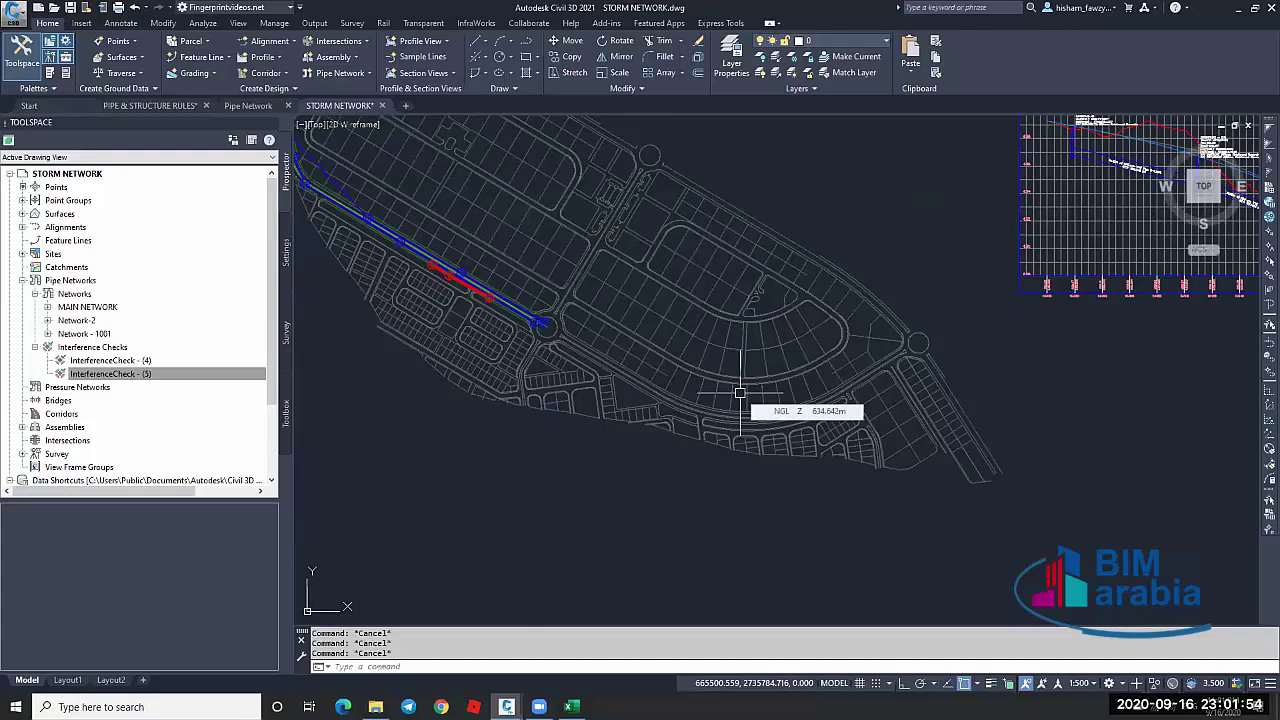
key("alt+Tab")
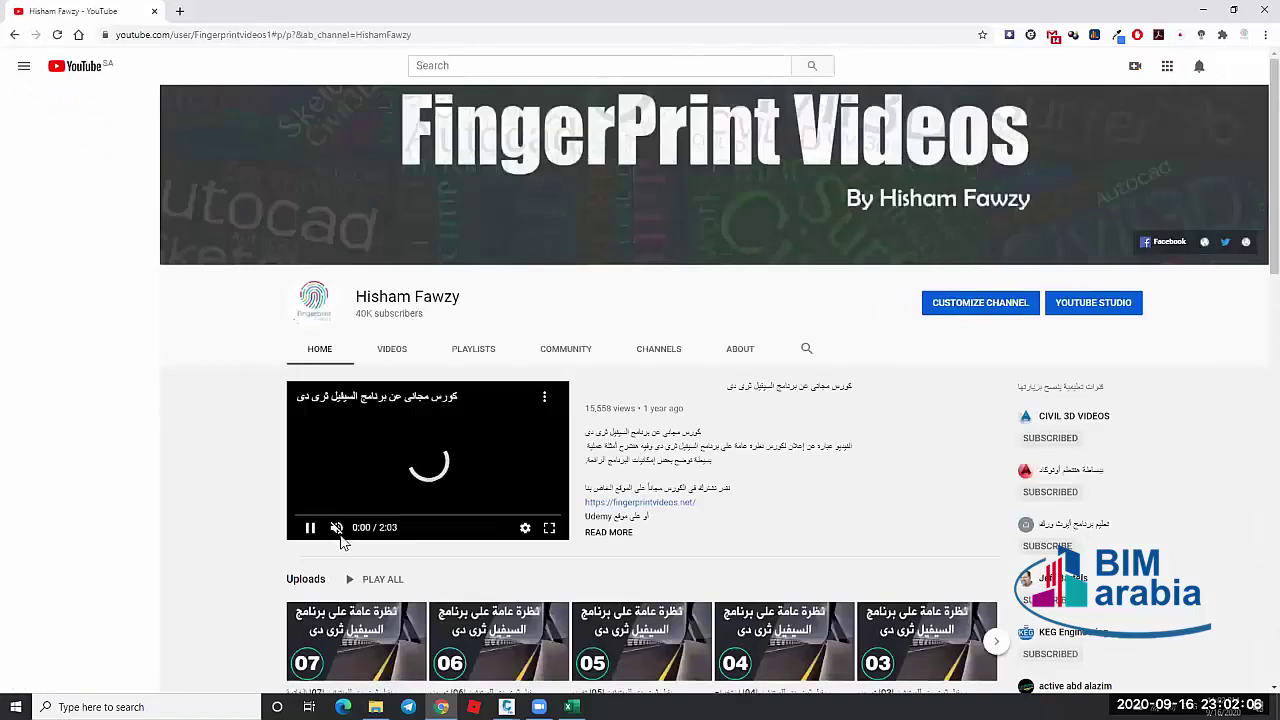
Open the LEARN CIVIL 3D playlist, scroll through its lessons, and minimise Chrome back to the drawing
scroll(560, 400, "down", 5)
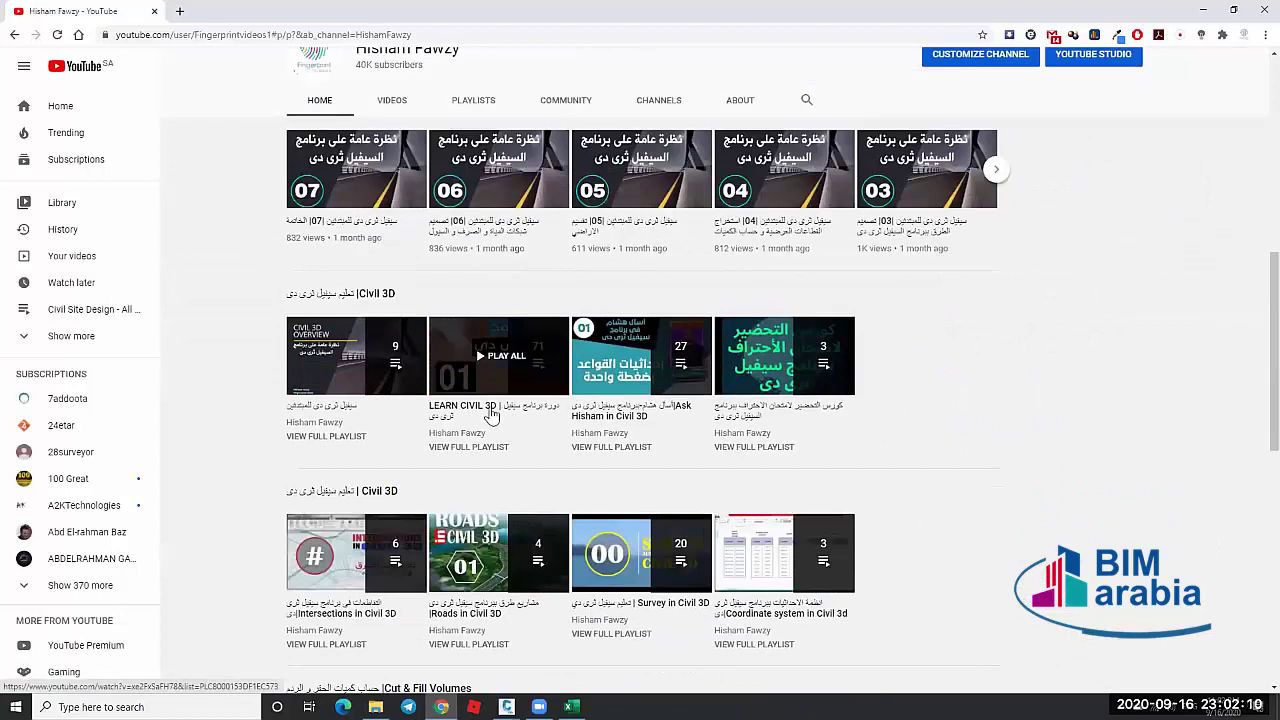
left_click(500, 415)
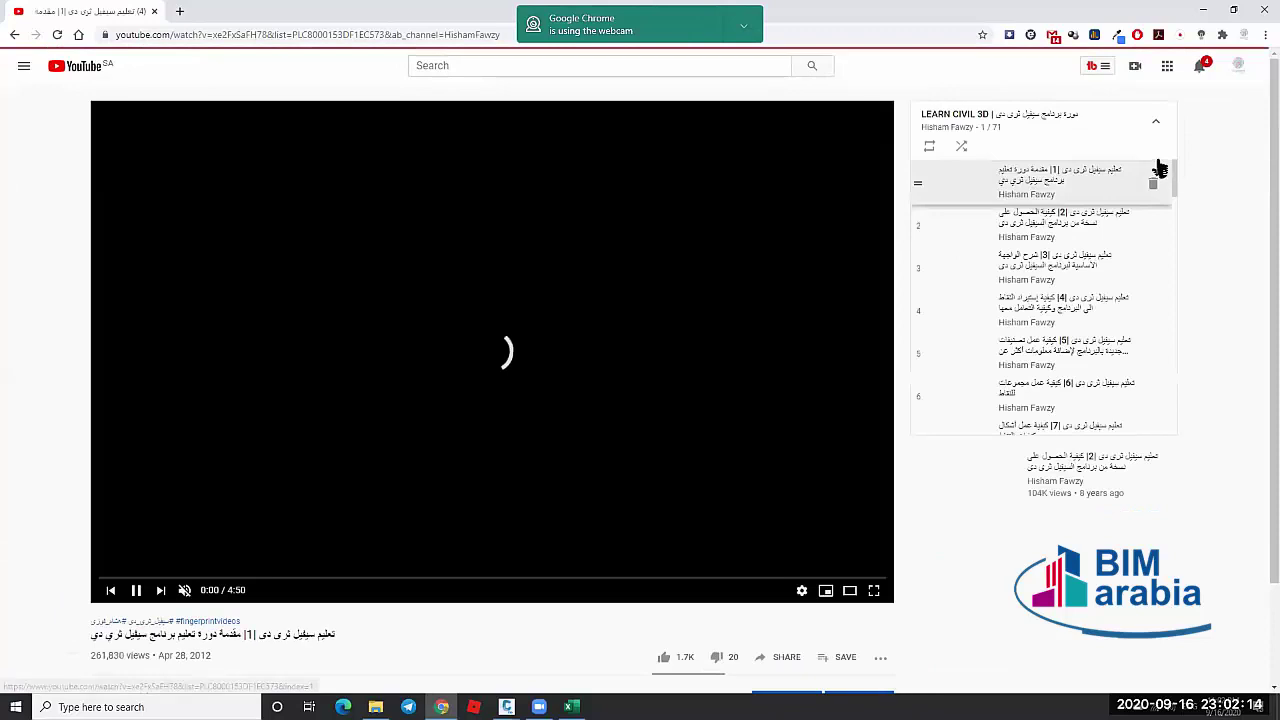
scroll(1172, 220, "down", 5)
scroll(1175, 280, "down", 10)
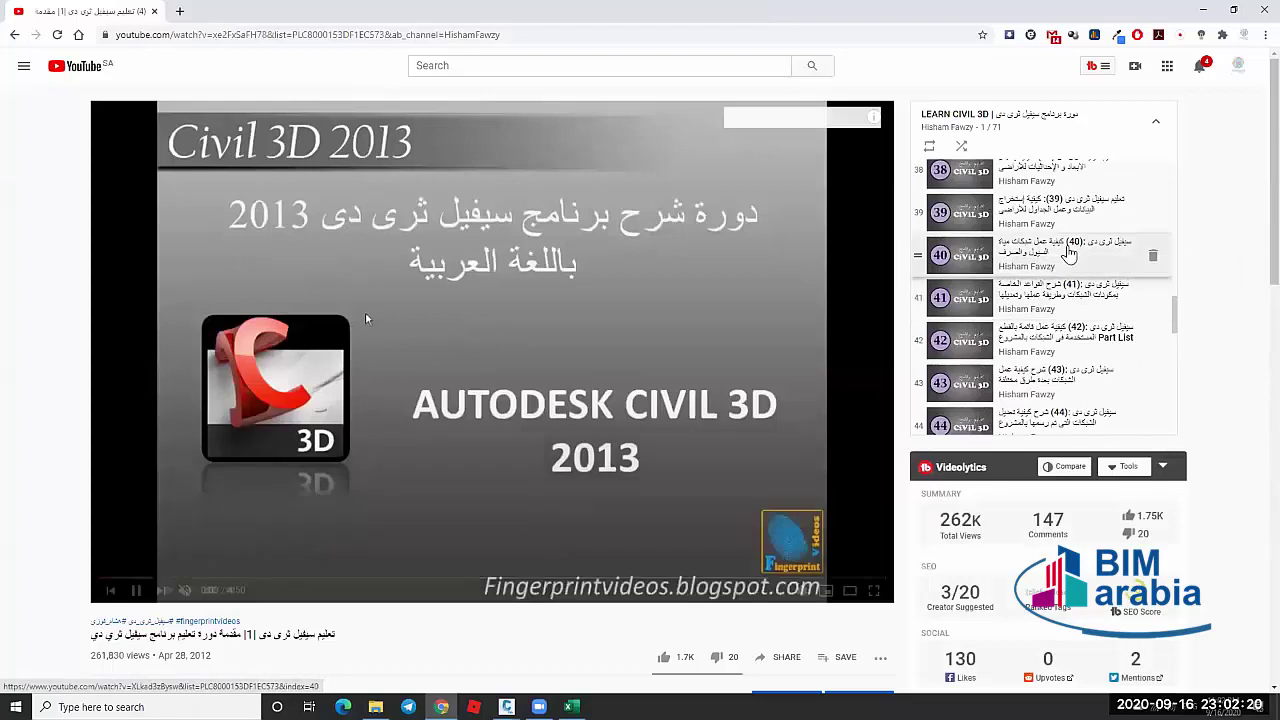
scroll(1110, 327, "down", 2)
scroll(1110, 327, "down", 2)
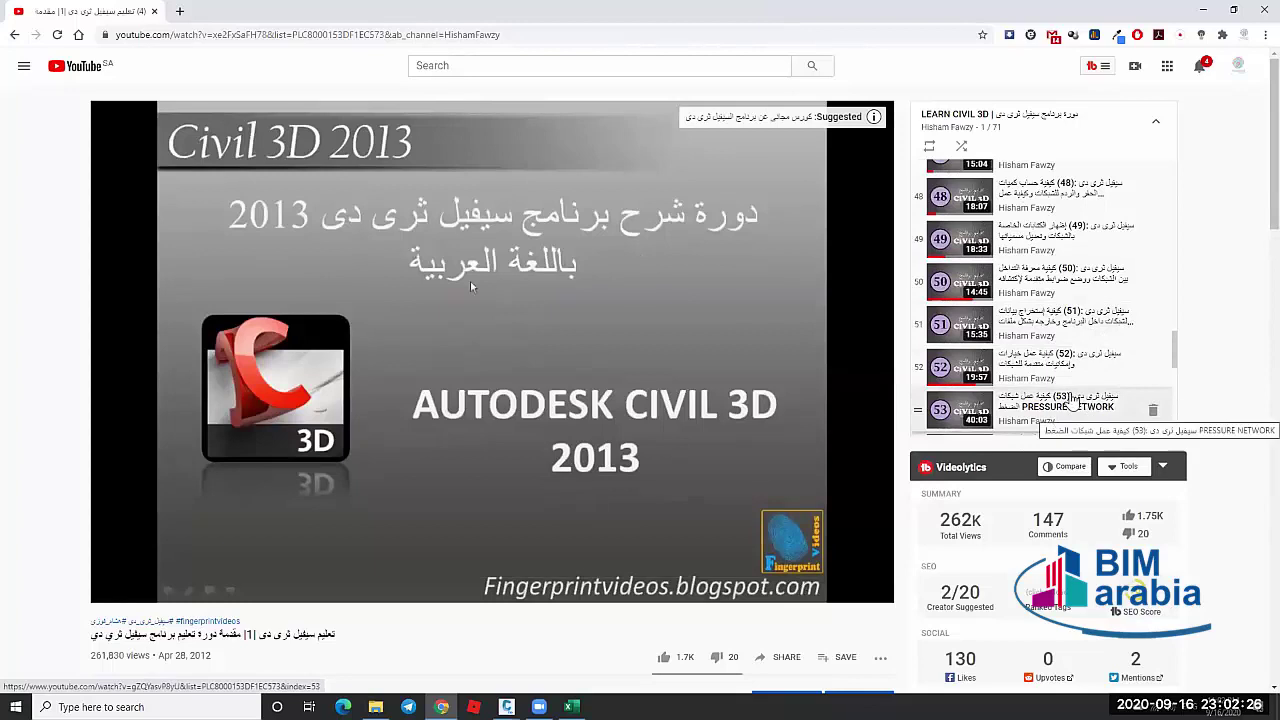
left_click(1206, 9)
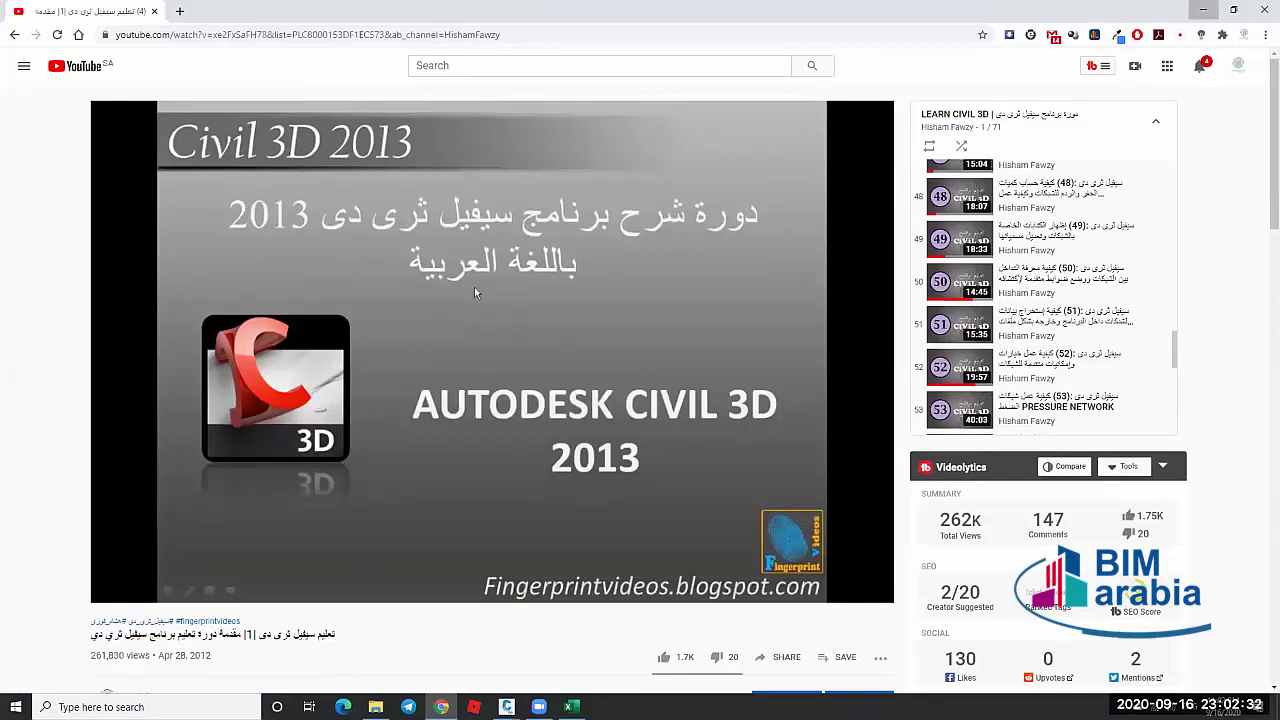
scroll(636, 315, "down", 4)
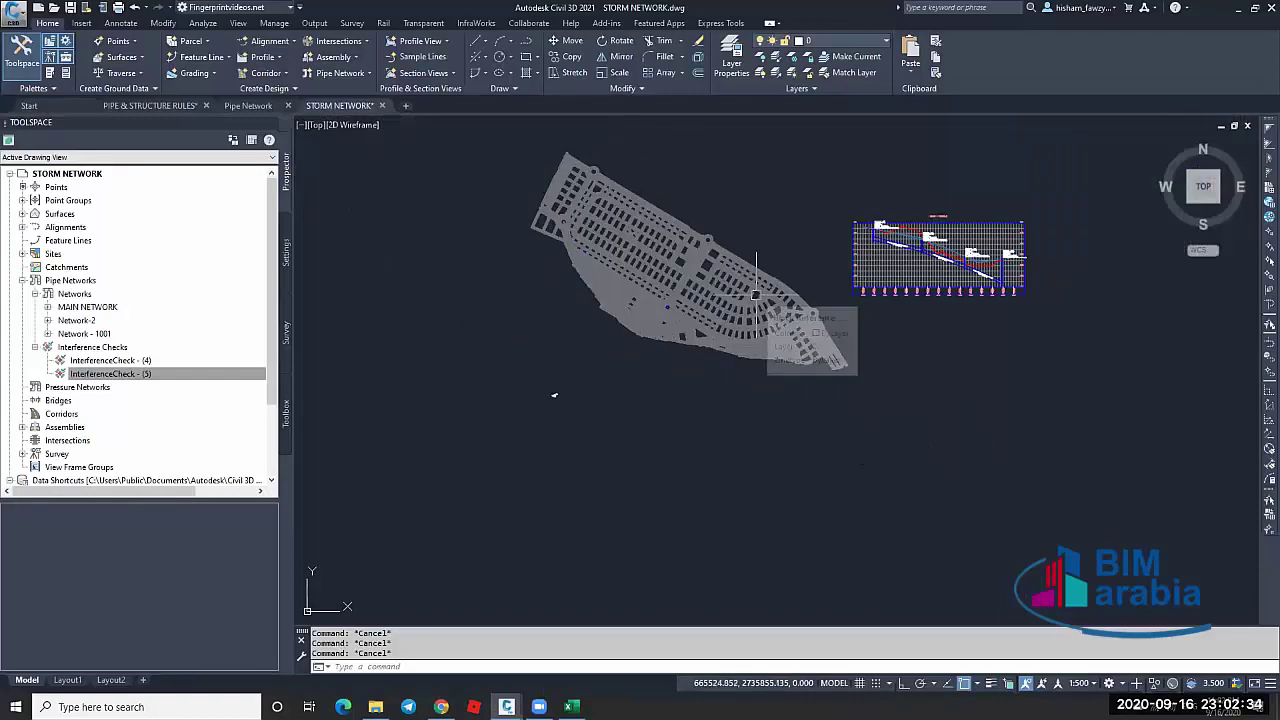
Show the two interference checks in Prospector and zoom in and out on the clashing road pipes
left_click(35, 347)
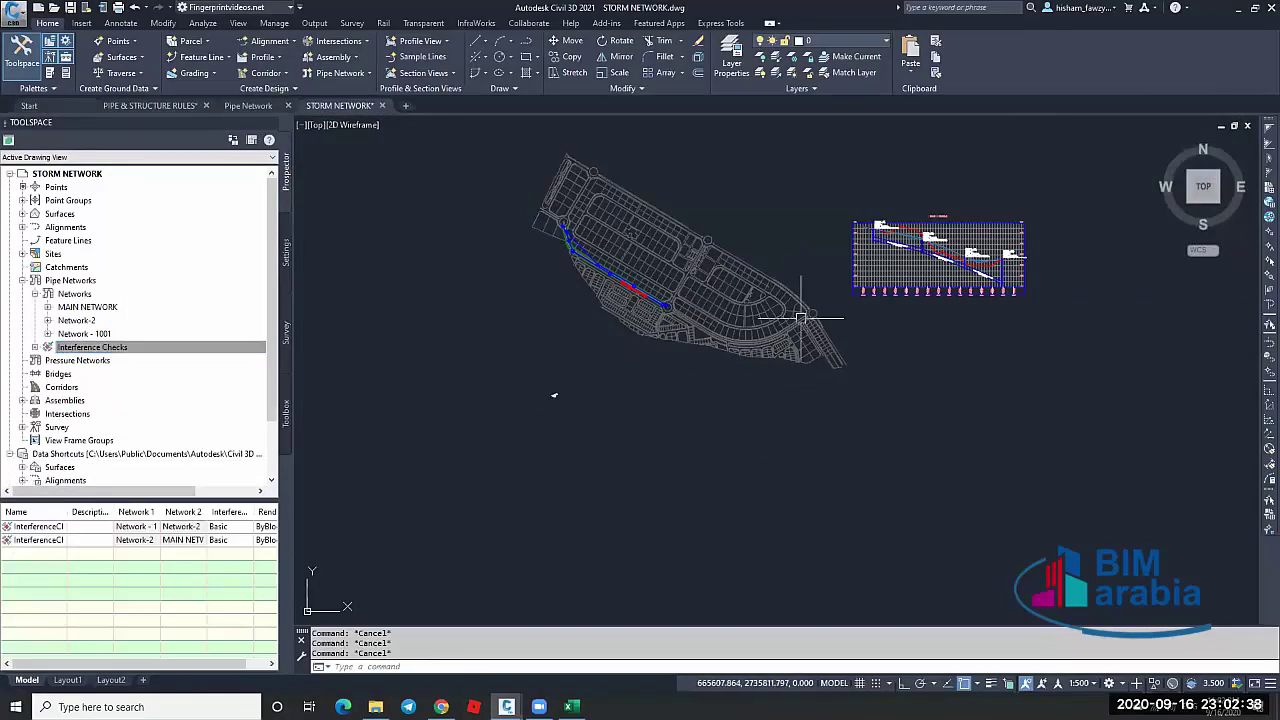
scroll(651, 296, "up", 6)
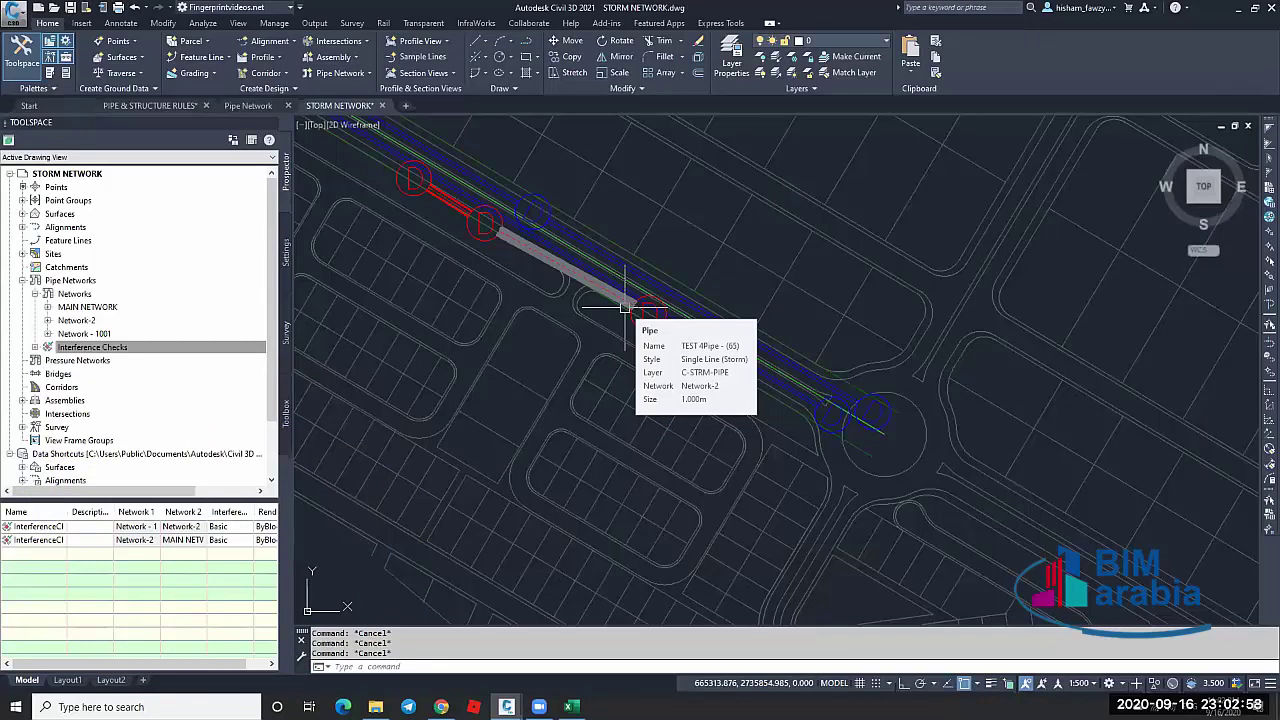
scroll(706, 316, "down", 2)
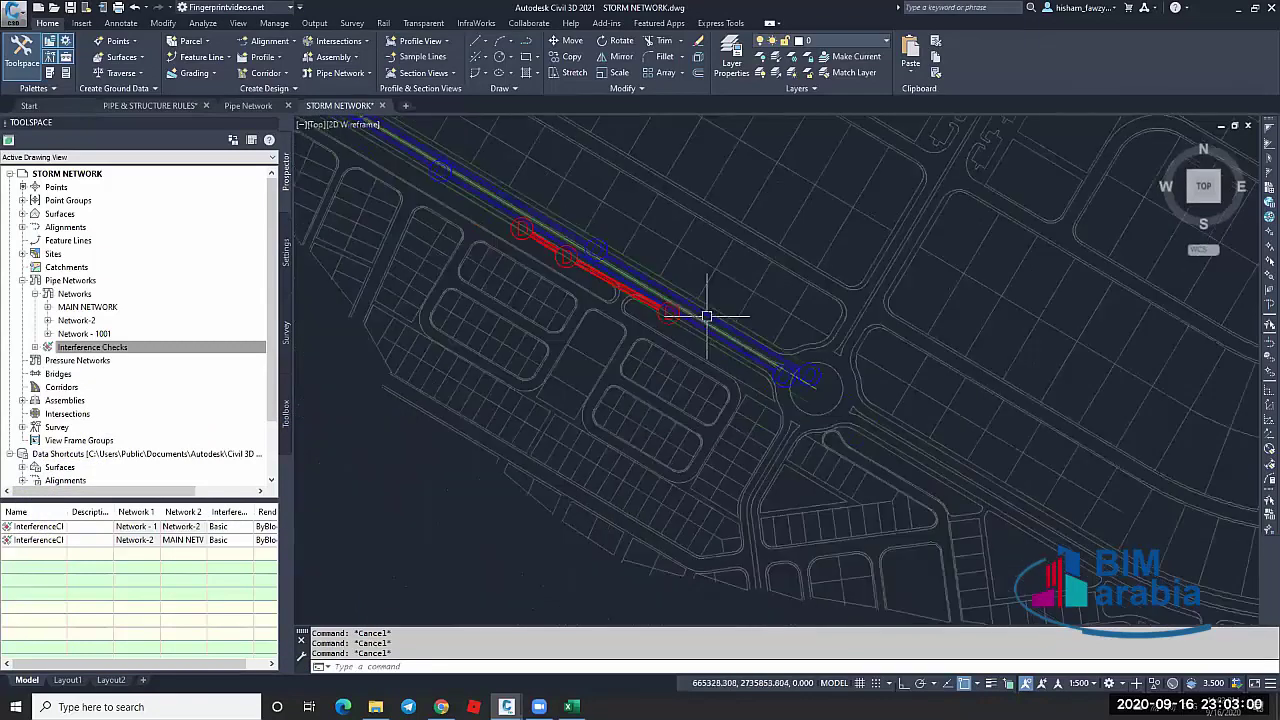
scroll(706, 316, "down", 6)
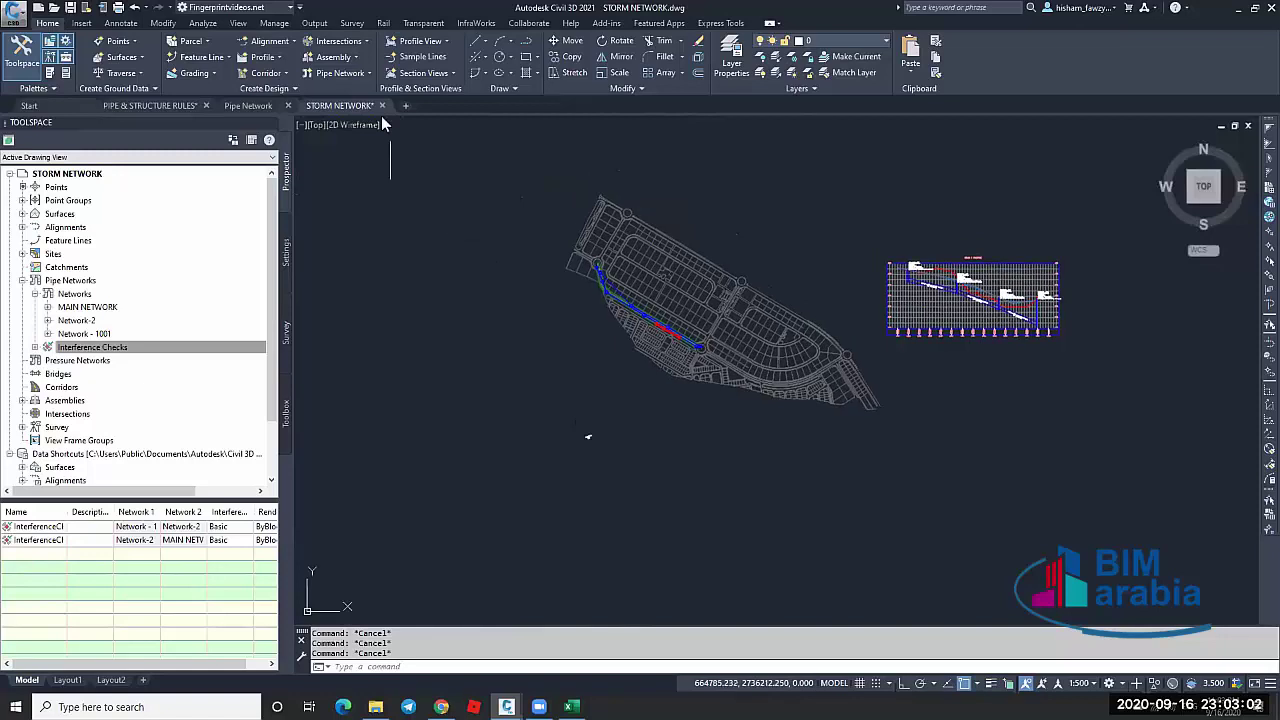
Close STORM NETWORK and PIPE & STRUCTURE RULES without saving, then exit Civil 3D
left_click(680, 381)
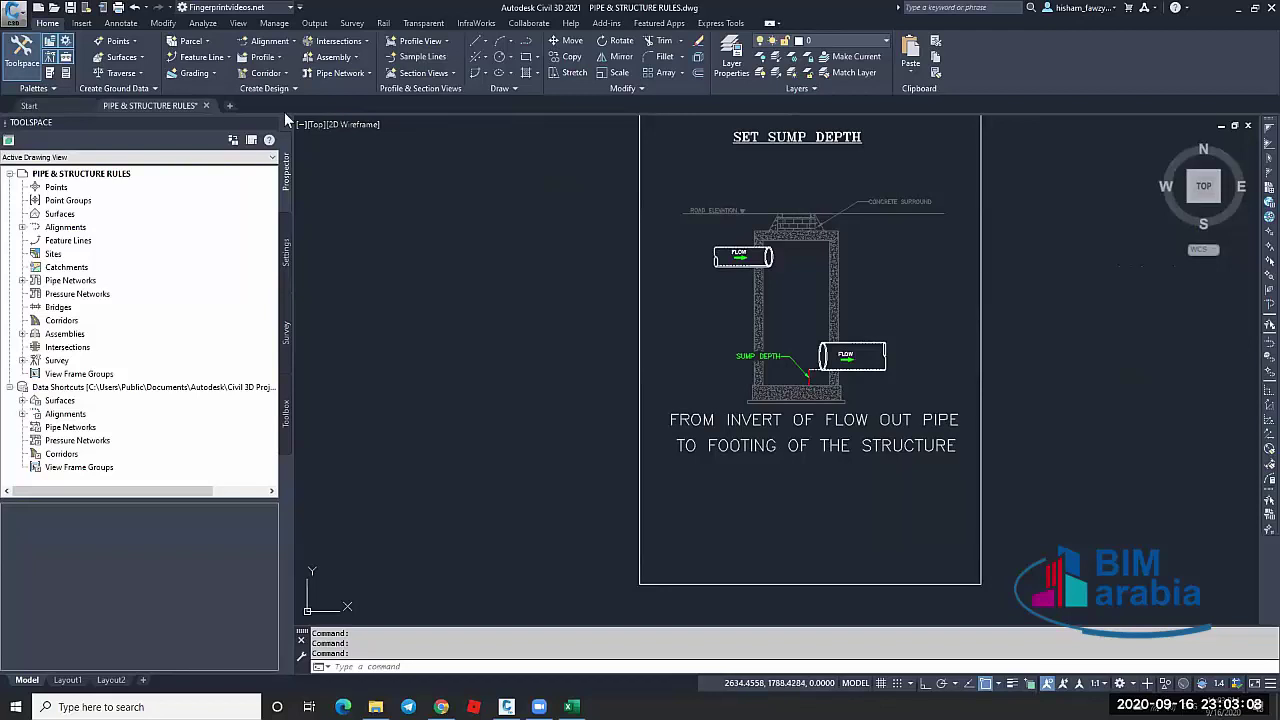
left_click(207, 105)
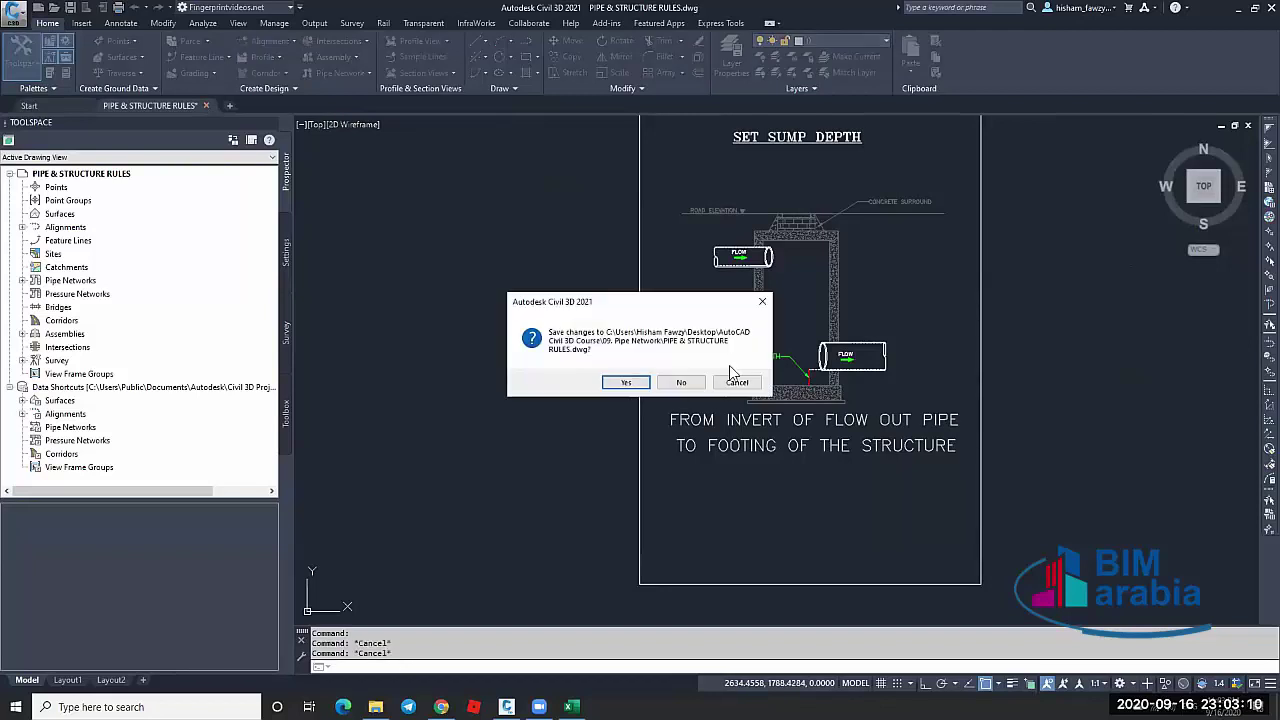
left_click(683, 383)
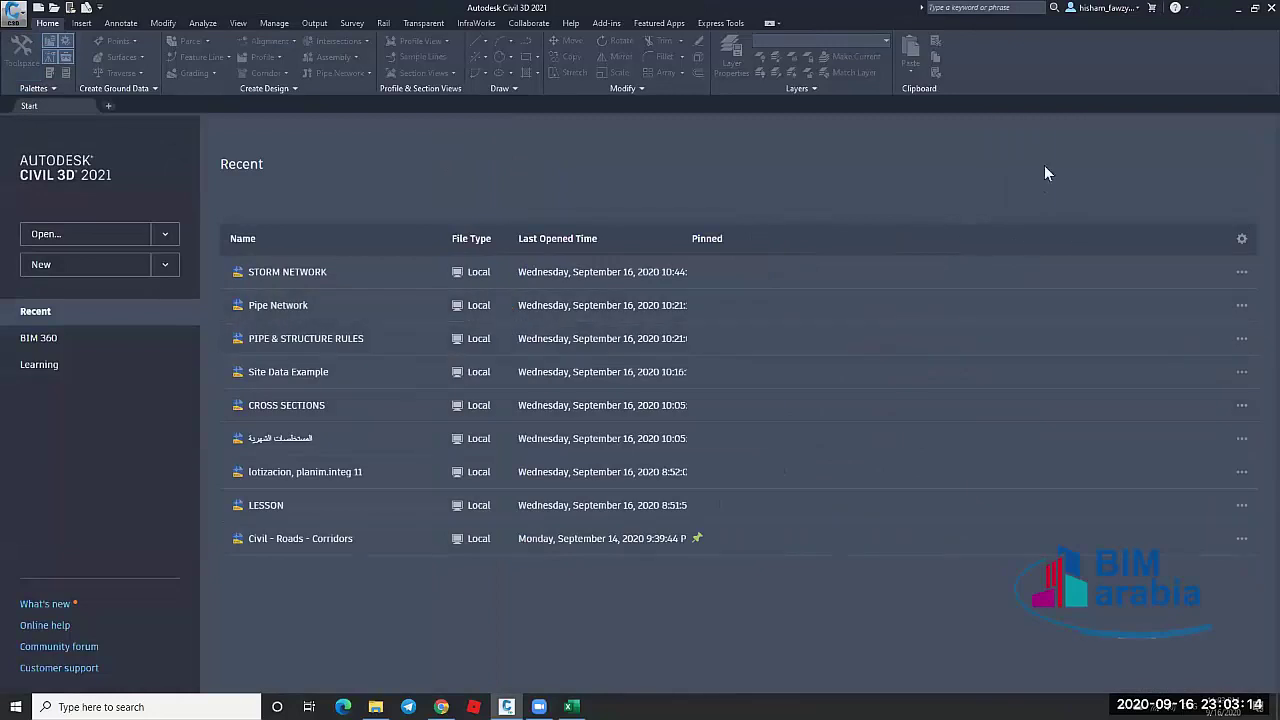
left_click(1270, 7)
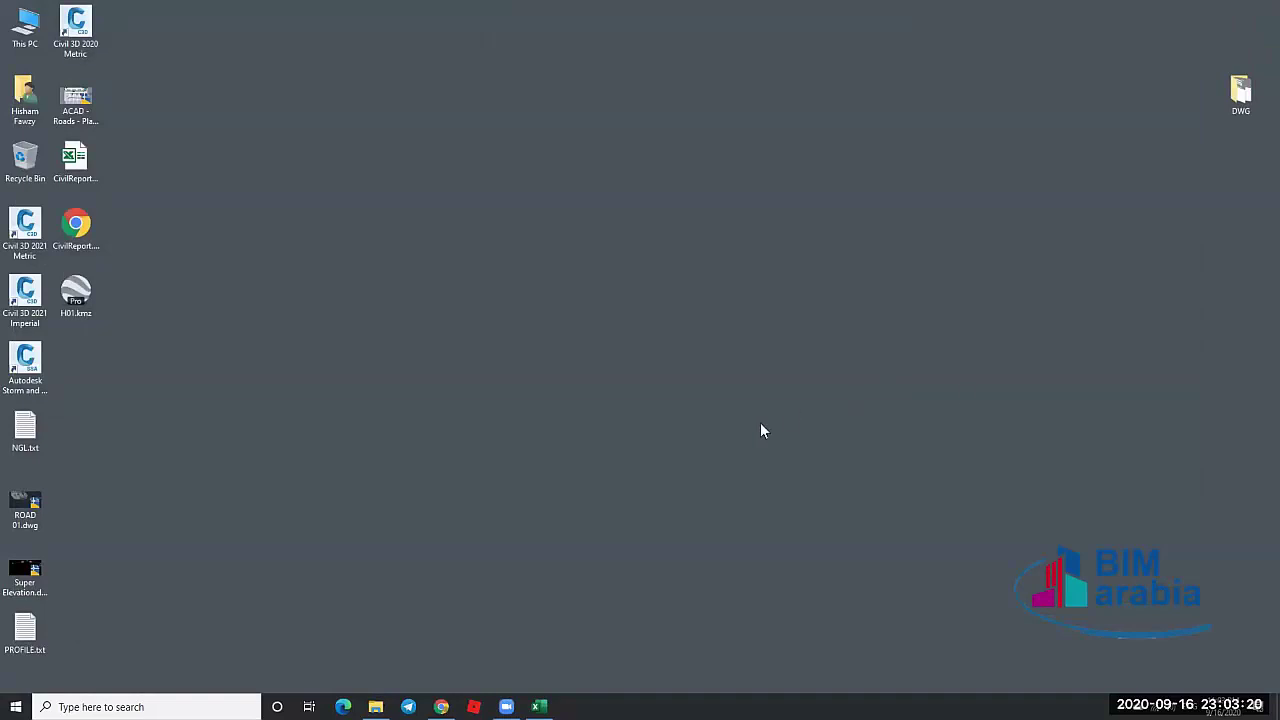
Add a new tab beside the YouTube video in Chrome, then reopen the browser window
key("super+e")
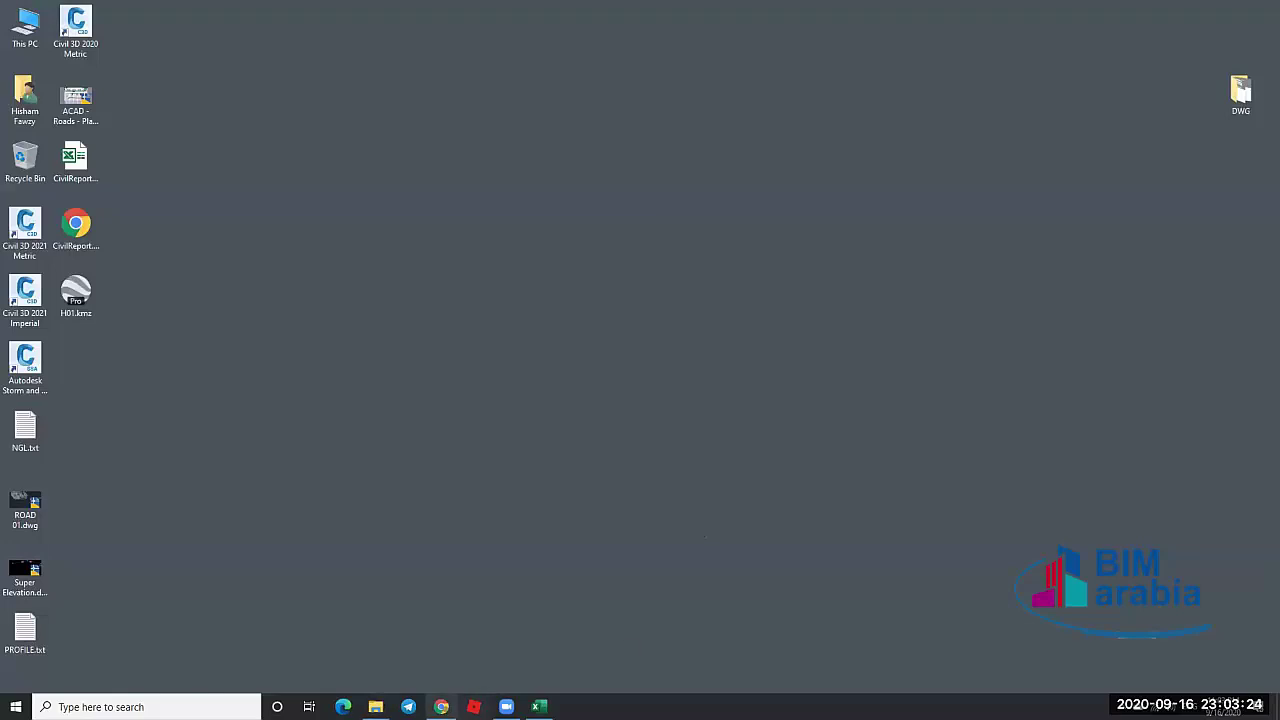
left_click(441, 706)
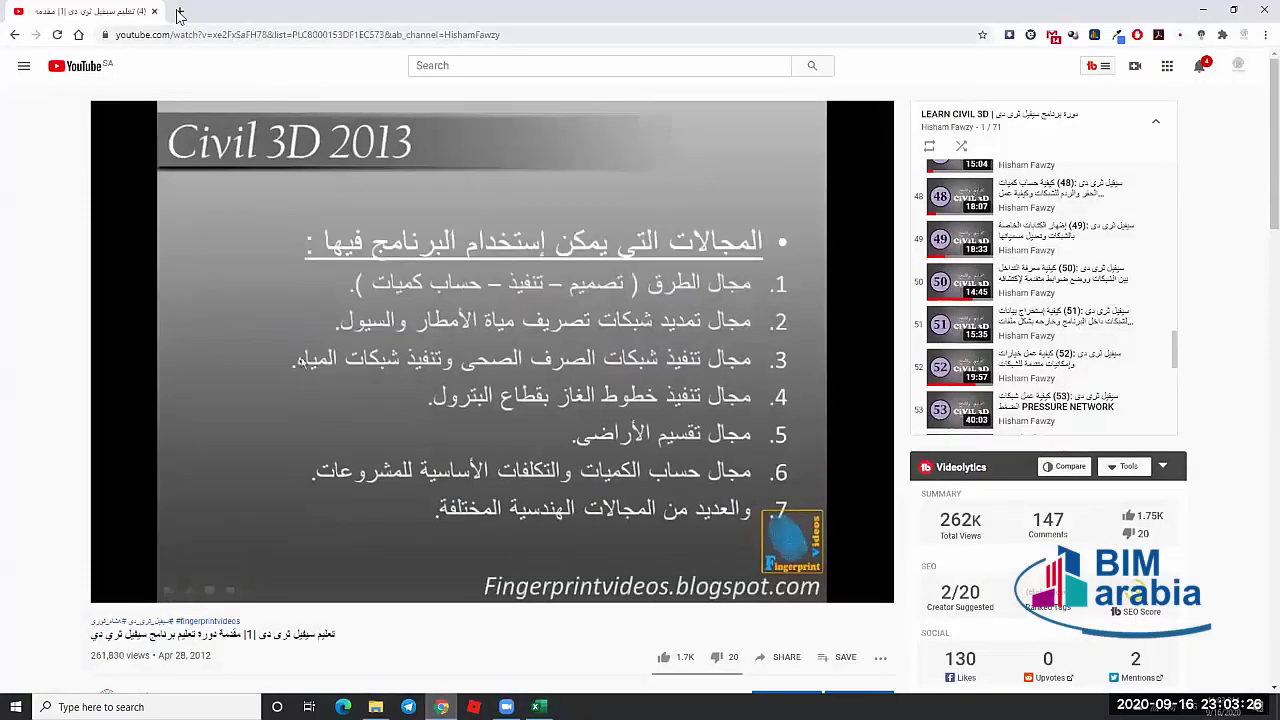
left_click(180, 12)
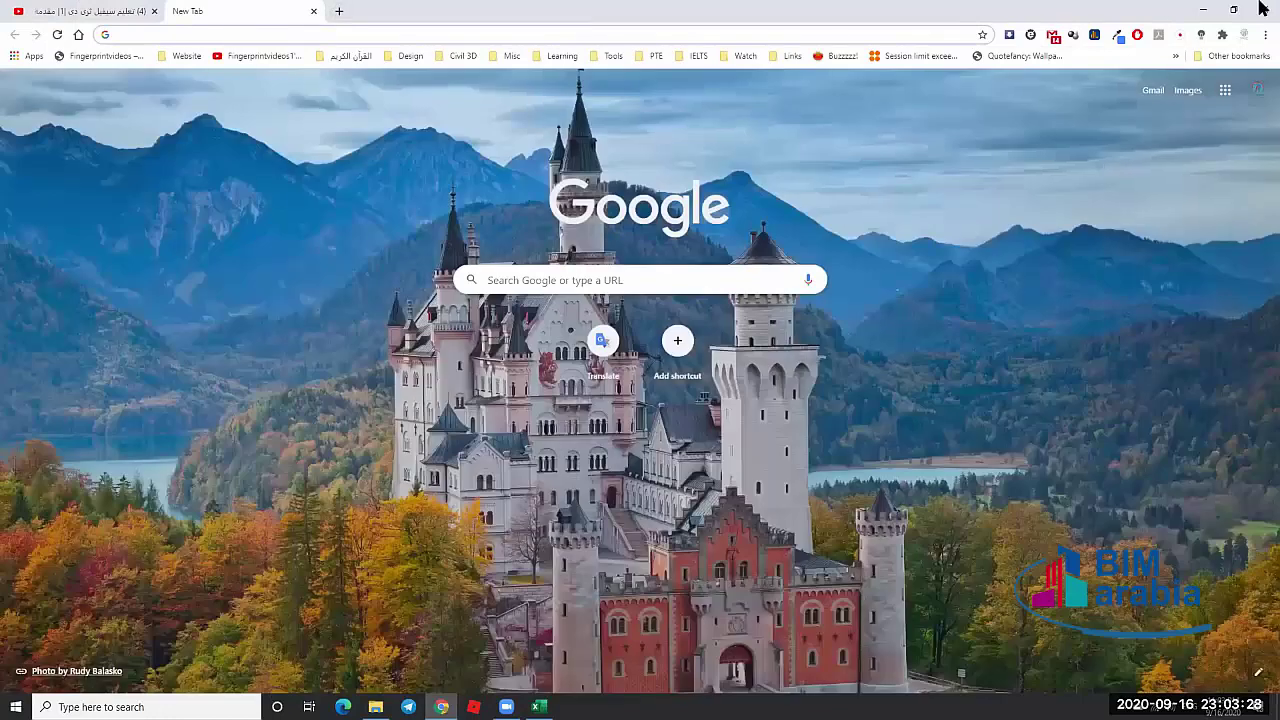
left_click(1263, 9)
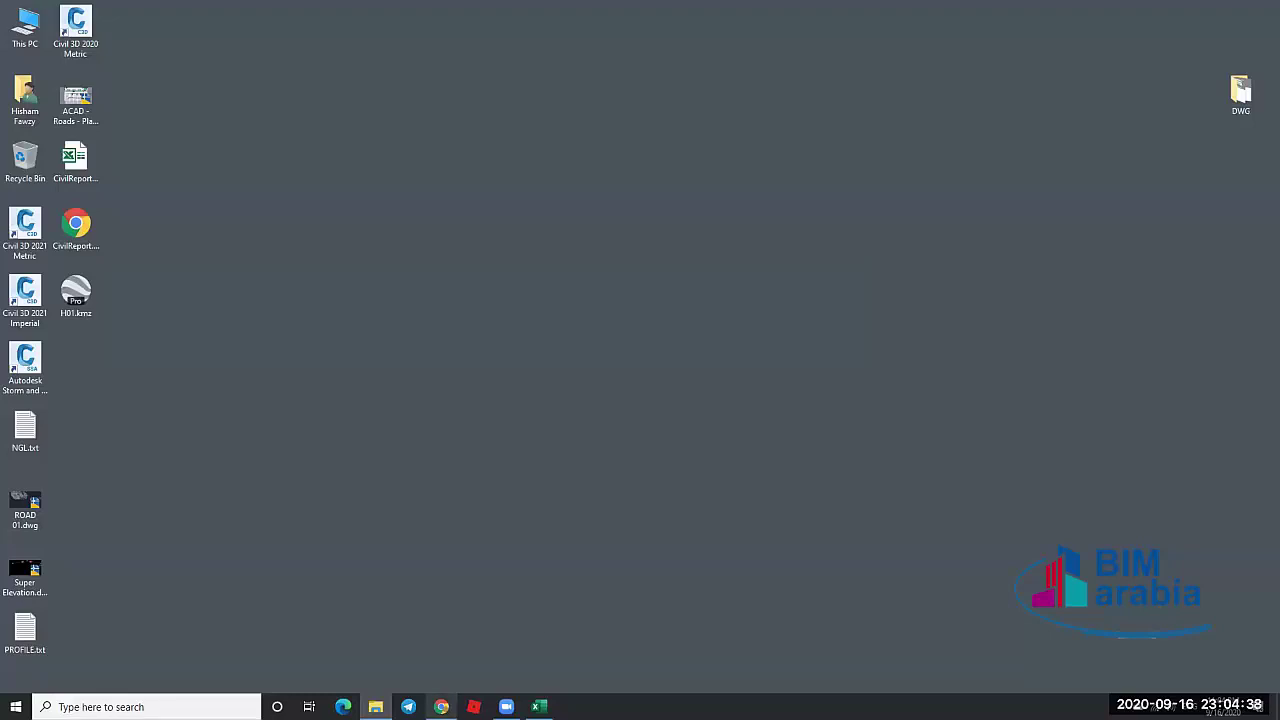
left_click(441, 706)
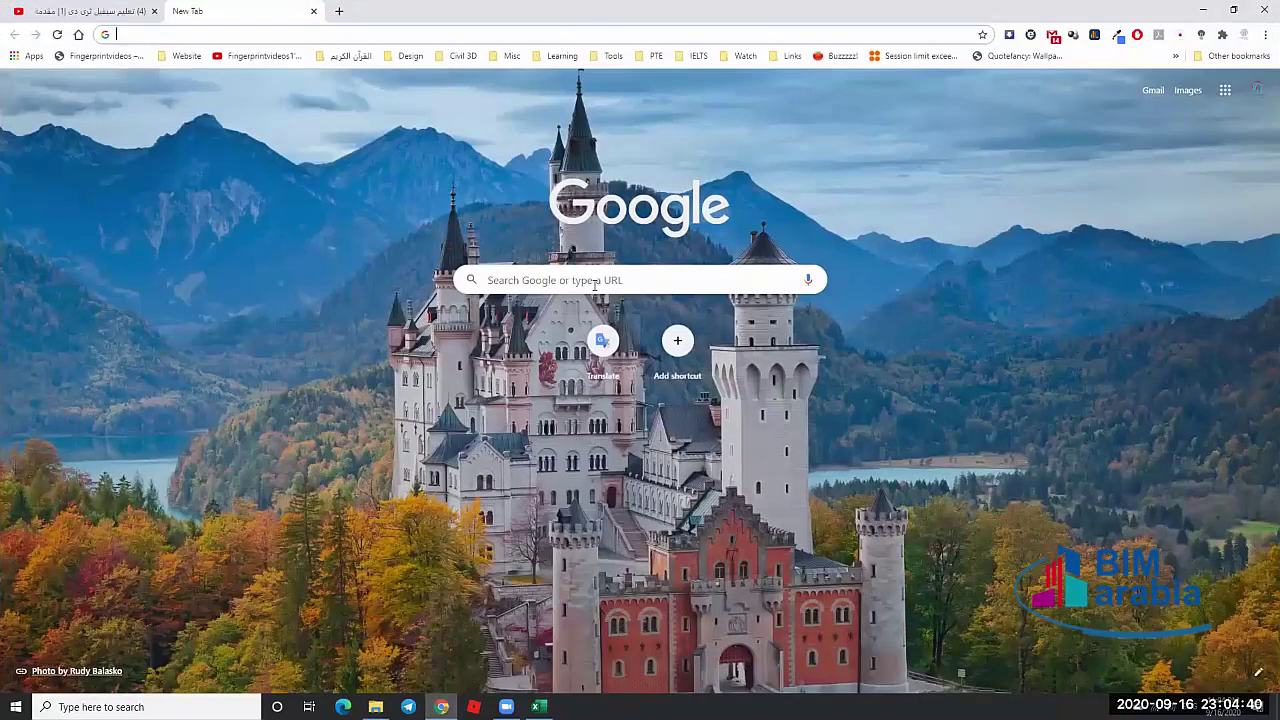
Google 'civil 3d country kit' and open Autodesk's Country Kits page with its country list
left_click(594, 281)
type("c")
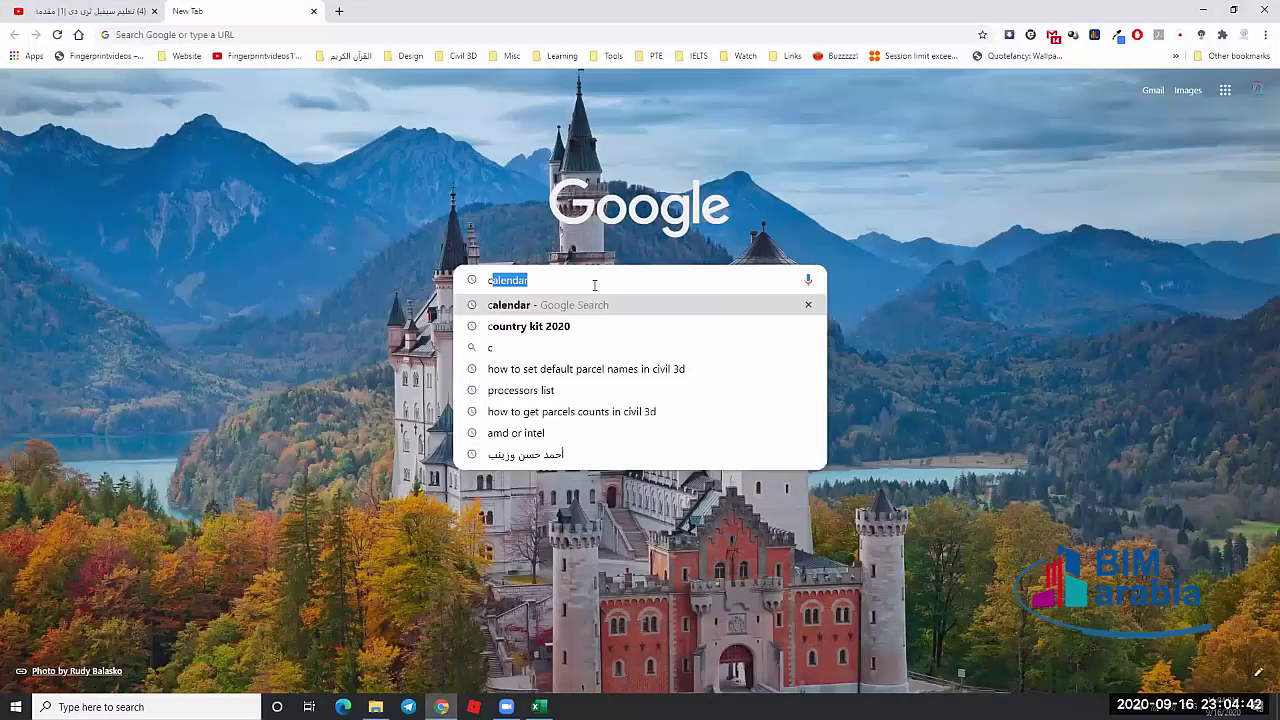
type("ivil 3d count")
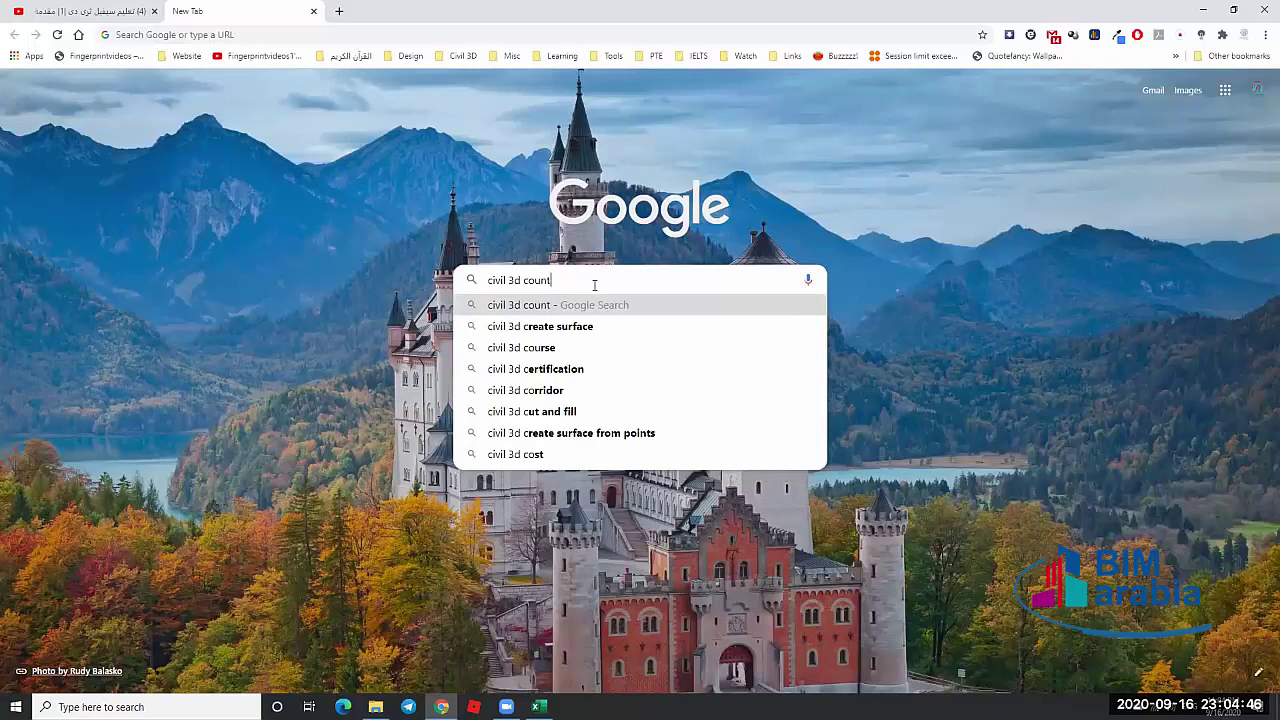
type("ry ")
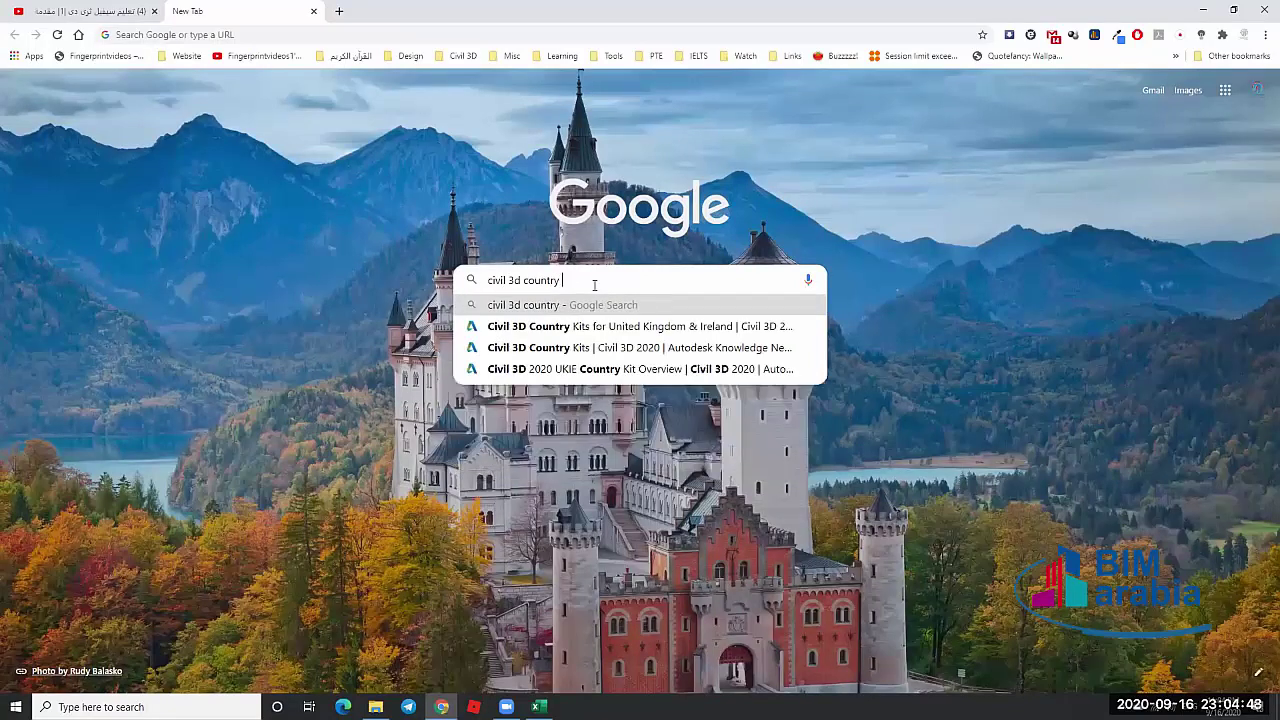
type("ki")
type("t")
key("Return")
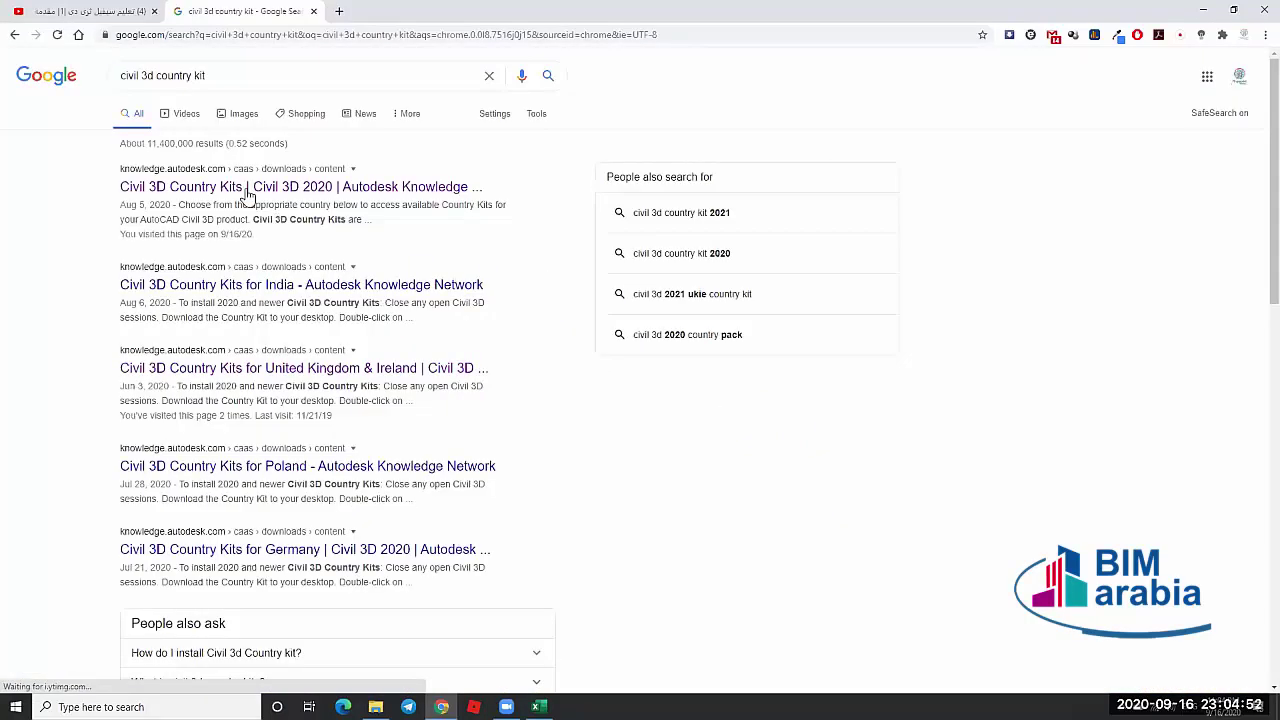
left_click(487, 289)
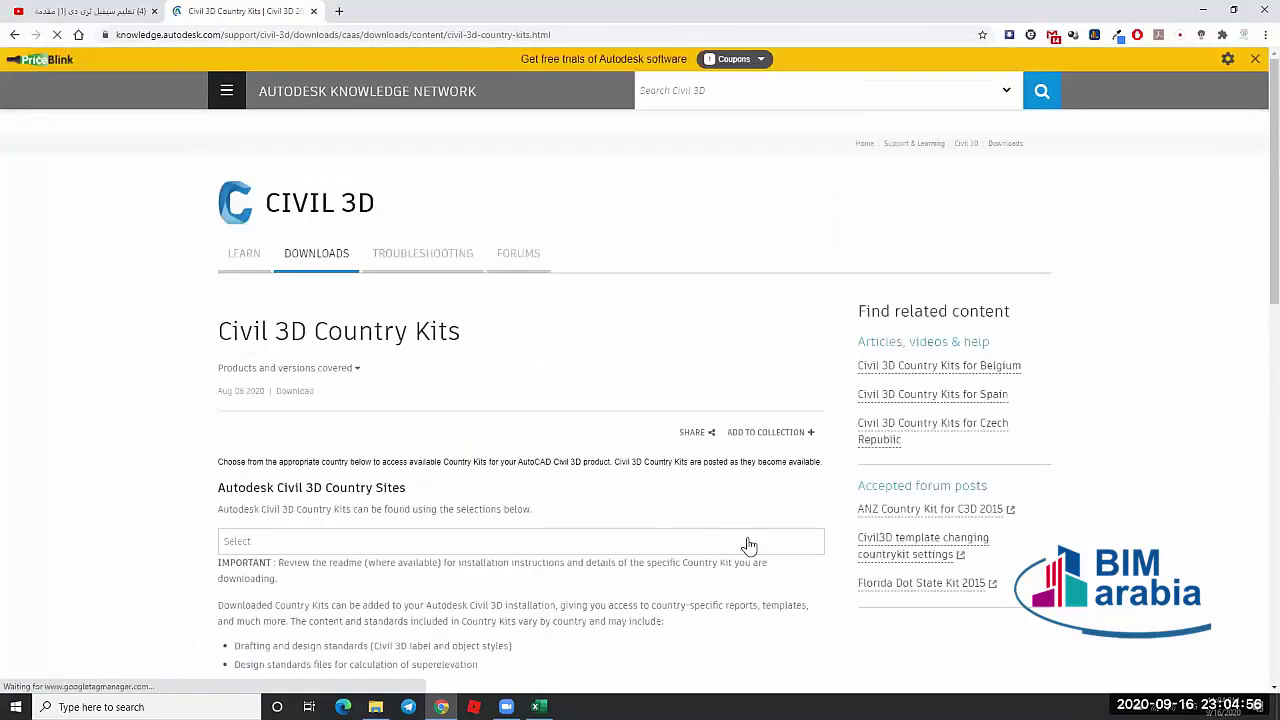
left_click(748, 542)
Refine the search to 'civil 3d country kit 2021' and open the United Kingdom & Ireland page
left_click(14, 34)
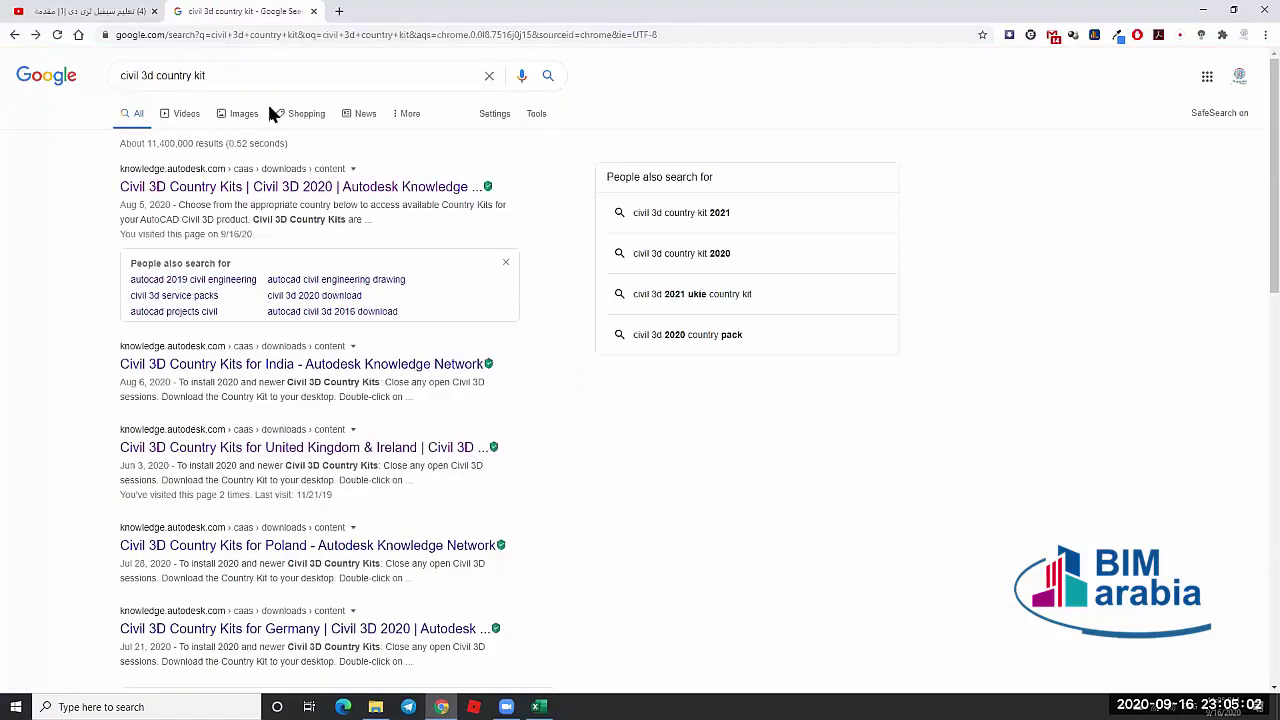
left_click(285, 75)
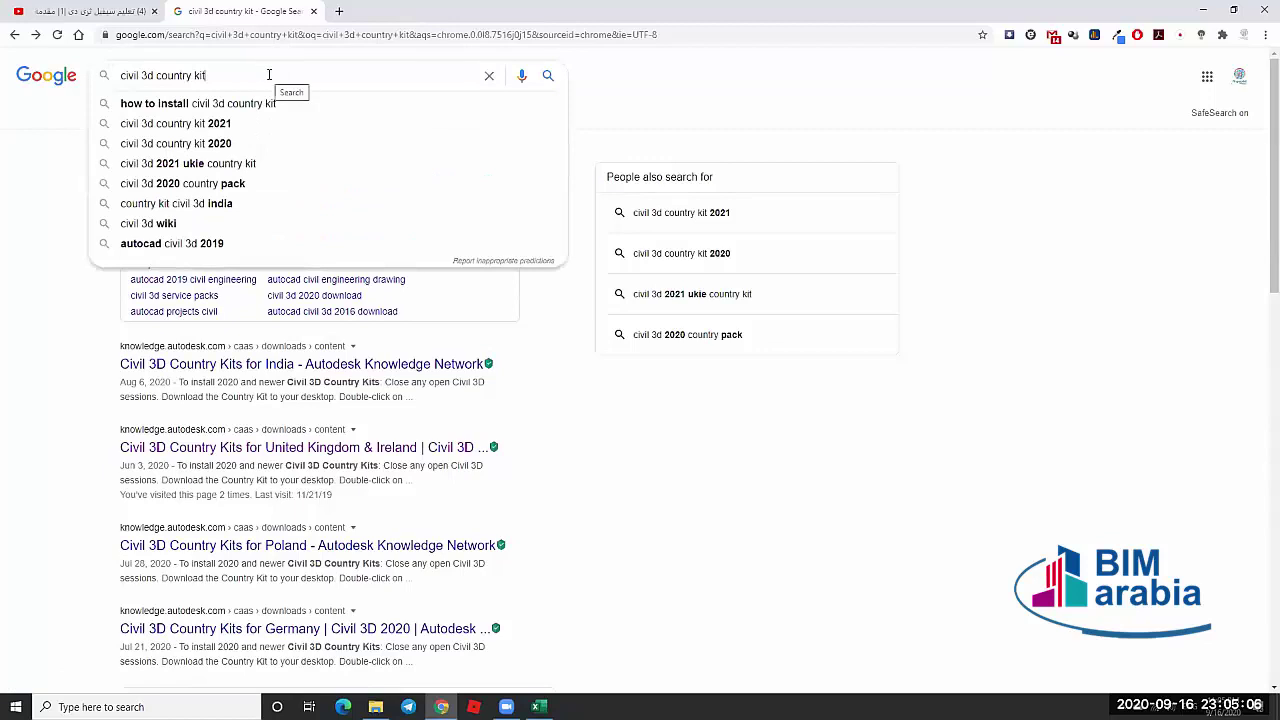
left_click(240, 126)
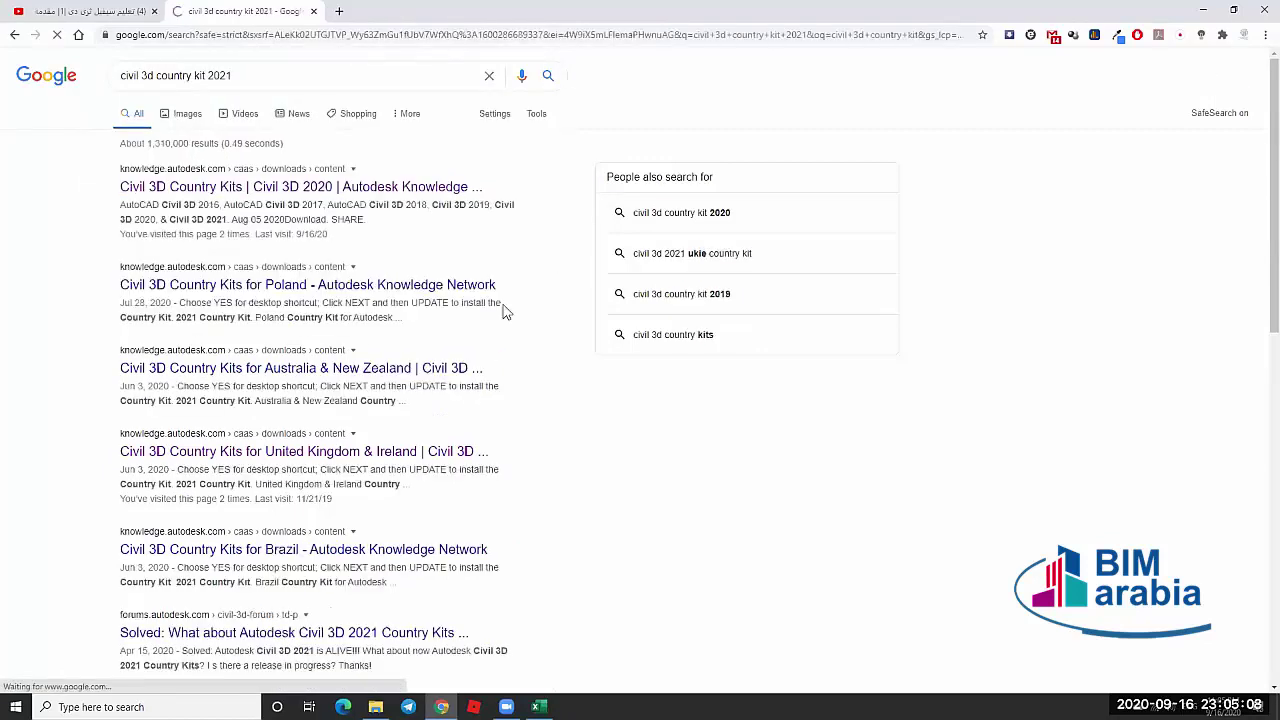
left_click(304, 456)
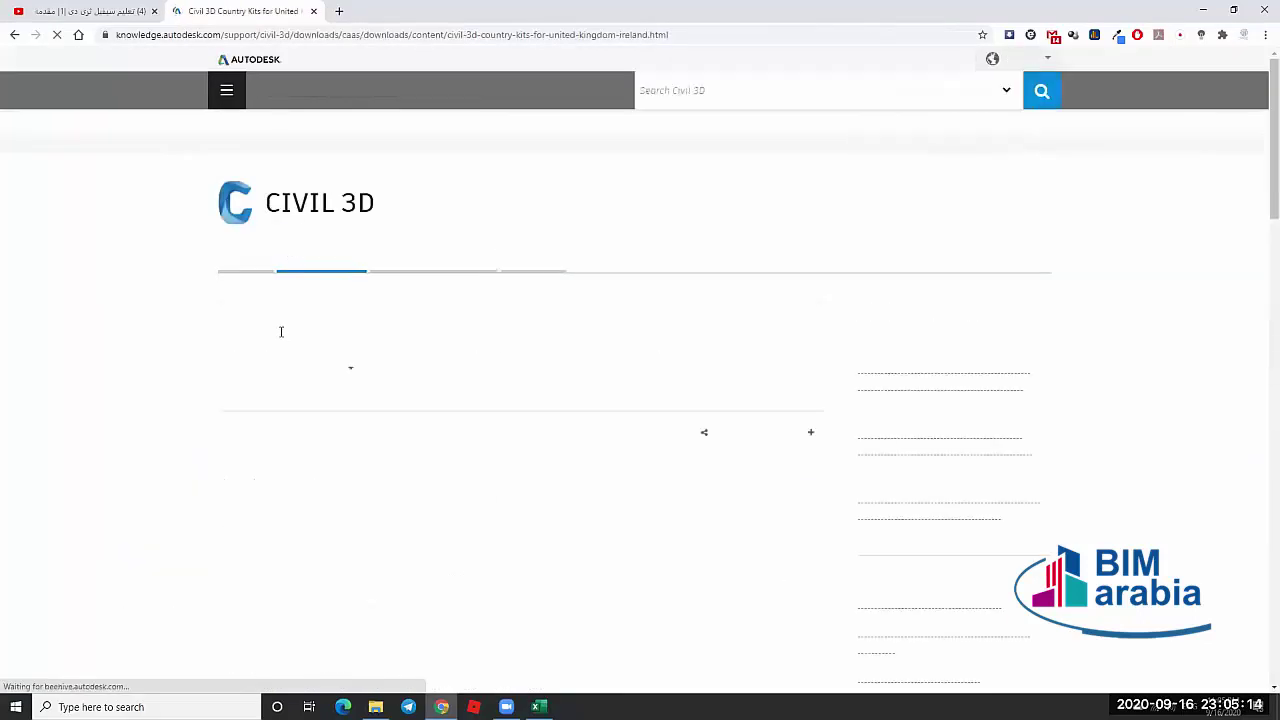
Scroll to the 2021 Country Kit links and open the 2021 What's New Videos PDF
scroll(209, 340, "down", 3)
scroll(471, 357, "down", 3)
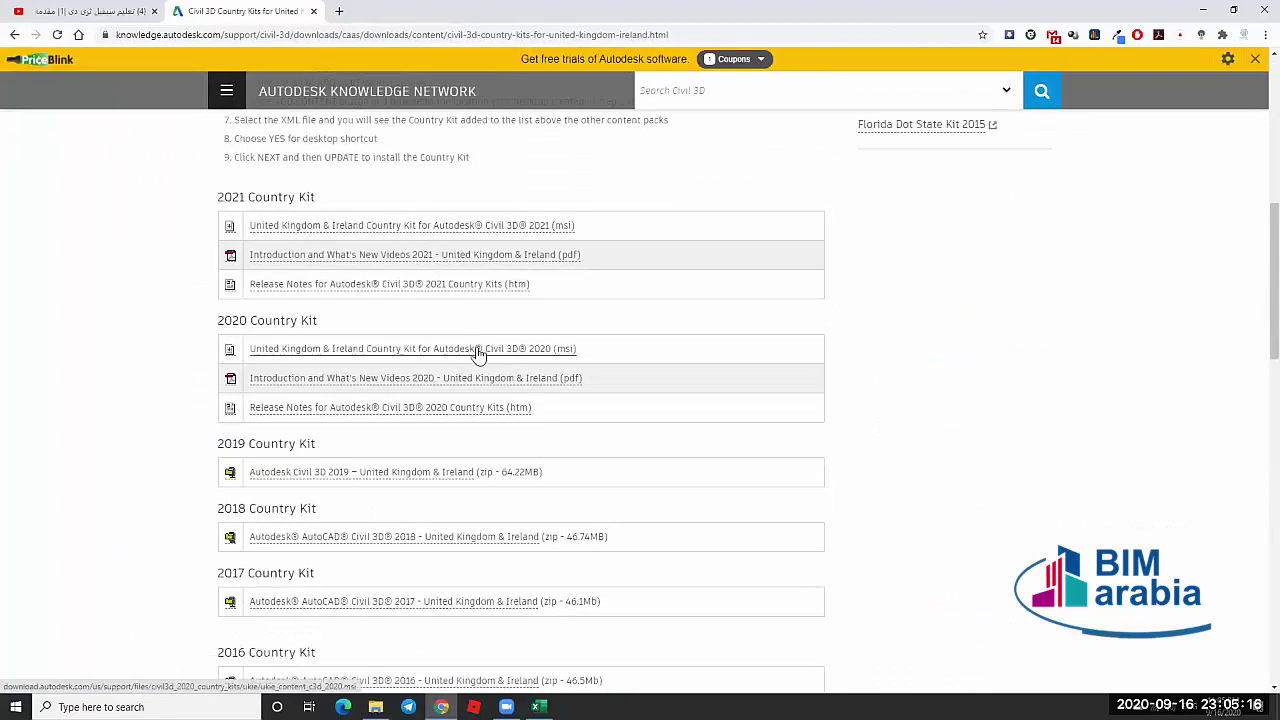
scroll(309, 323, "down", 5)
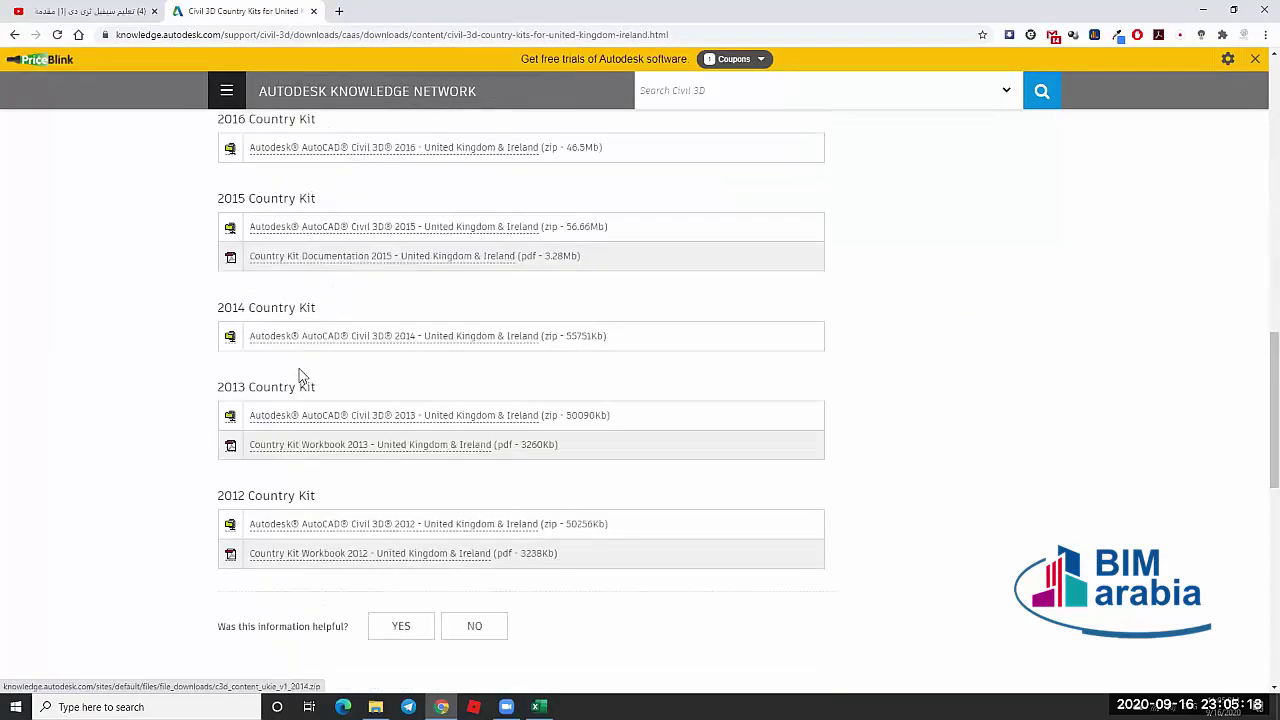
scroll(300, 377, "down", 3)
scroll(263, 291, "up", 3)
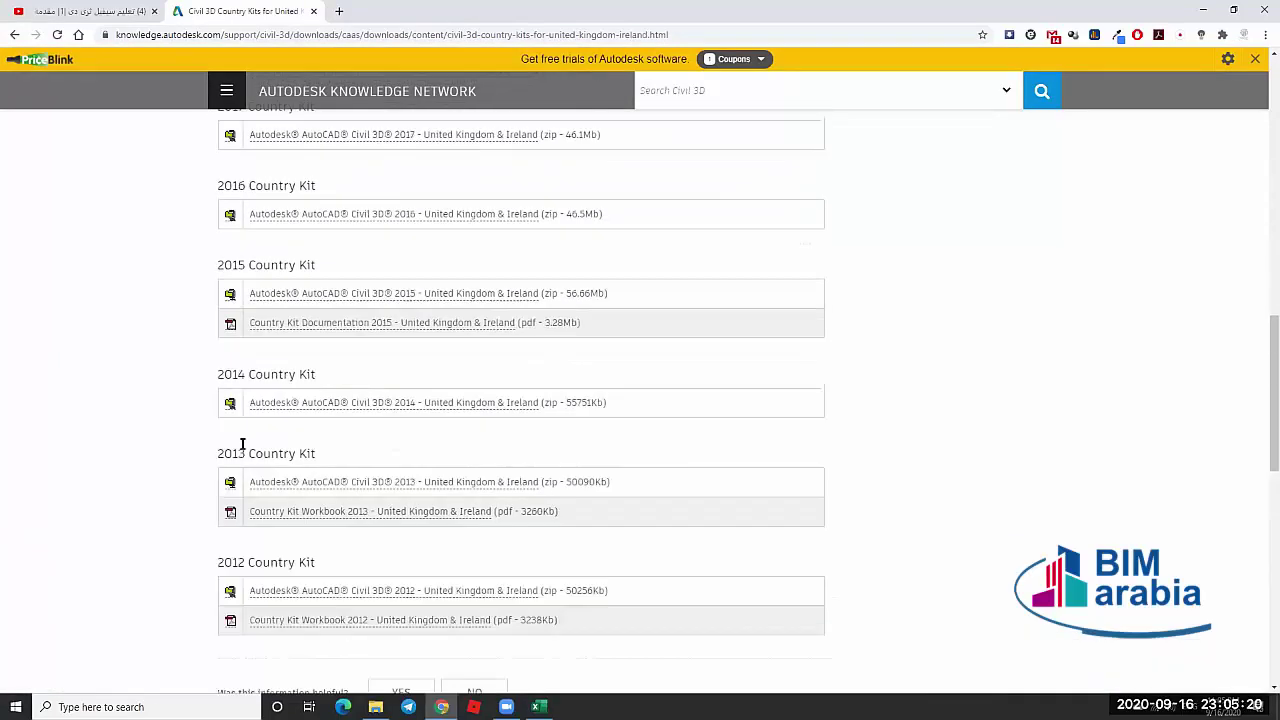
scroll(231, 195, "up", 5)
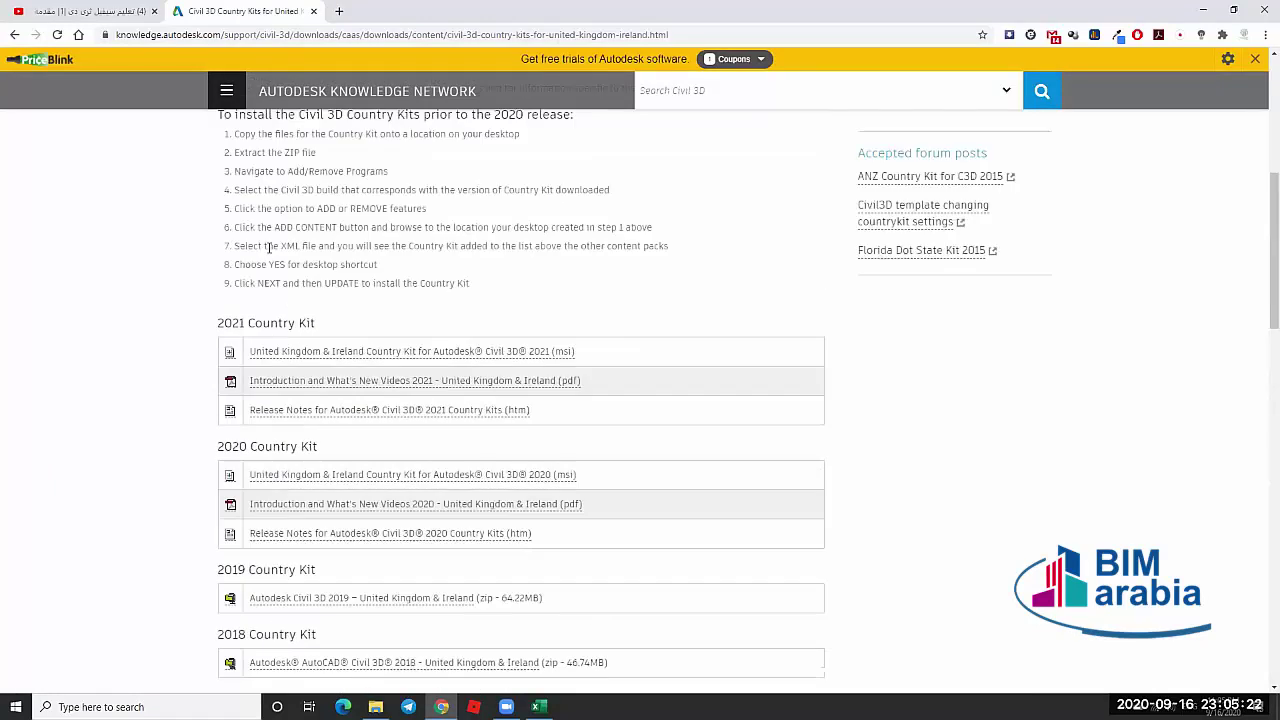
scroll(262, 250, "up", 2)
scroll(250, 300, "down", 2)
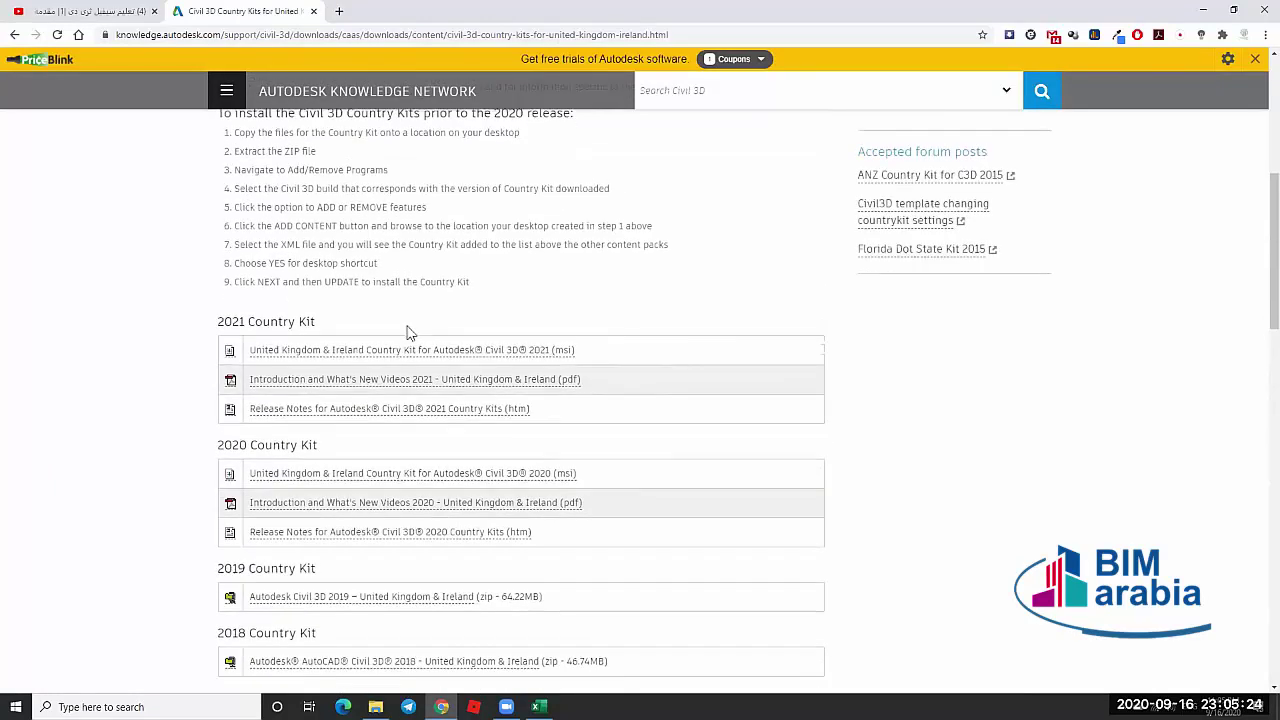
scroll(408, 332, "down", 3)
scroll(380, 318, "up", 1)
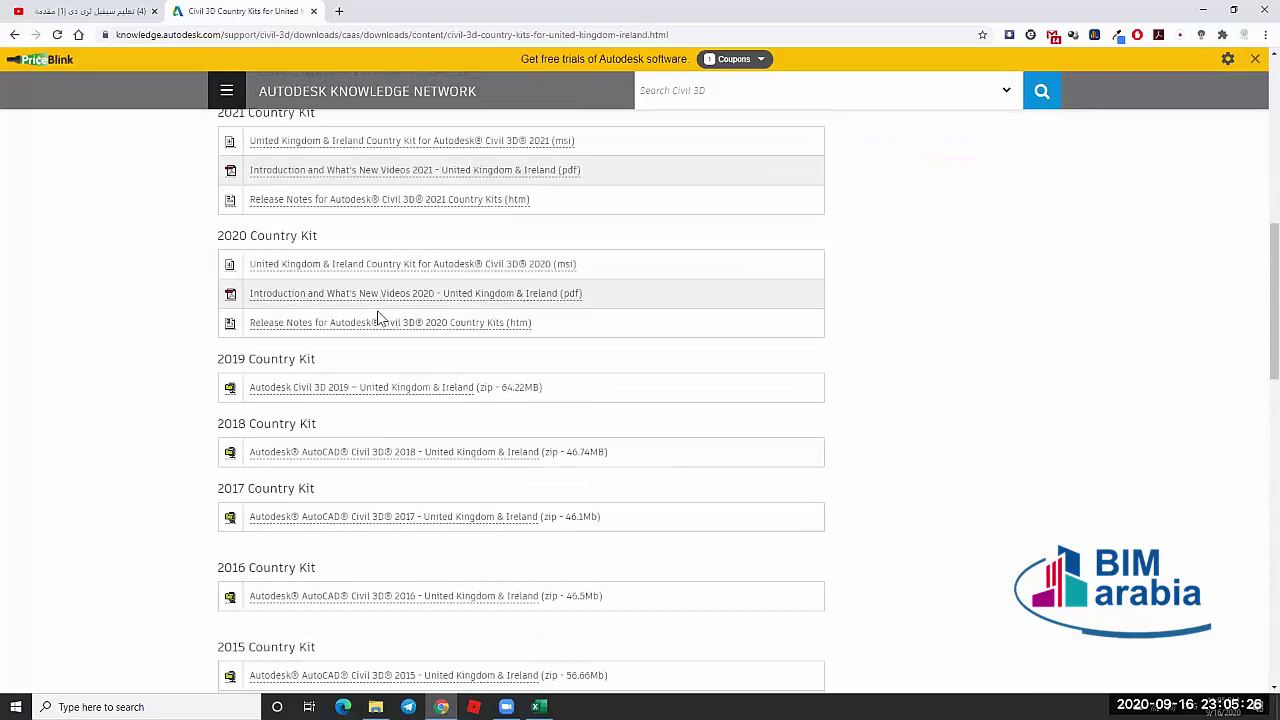
scroll(378, 318, "up", 1)
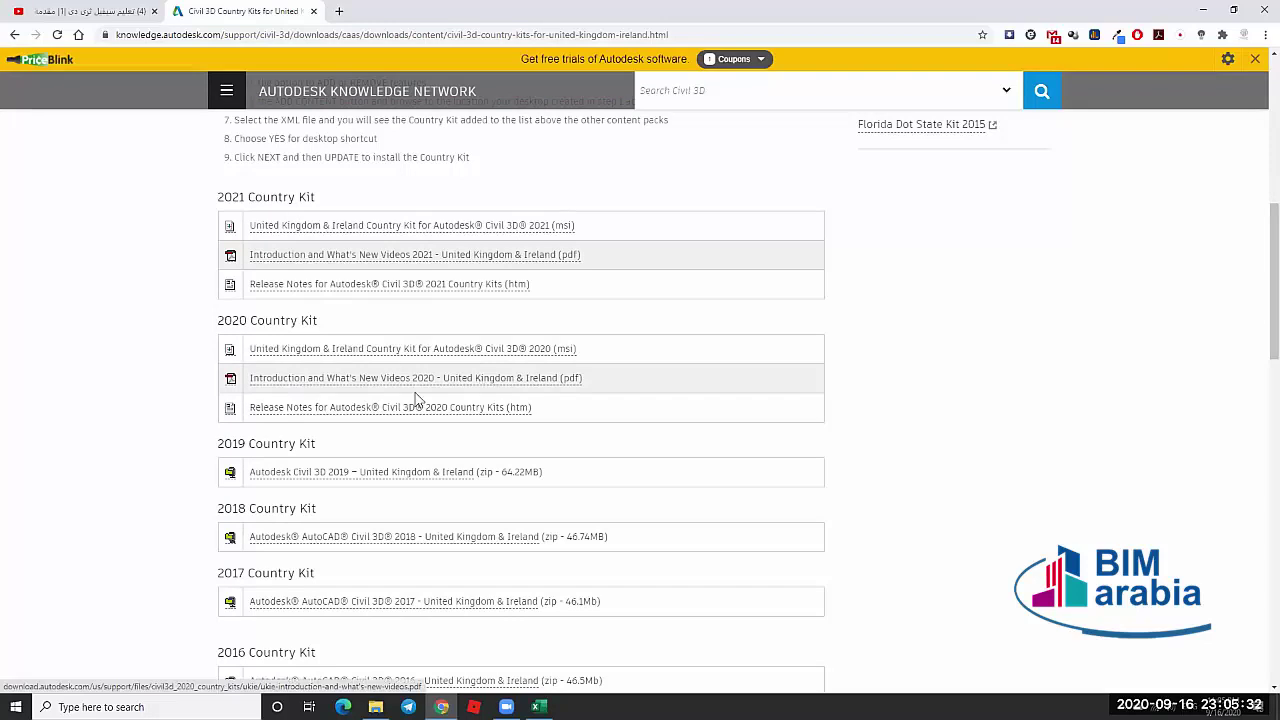
left_click(503, 258)
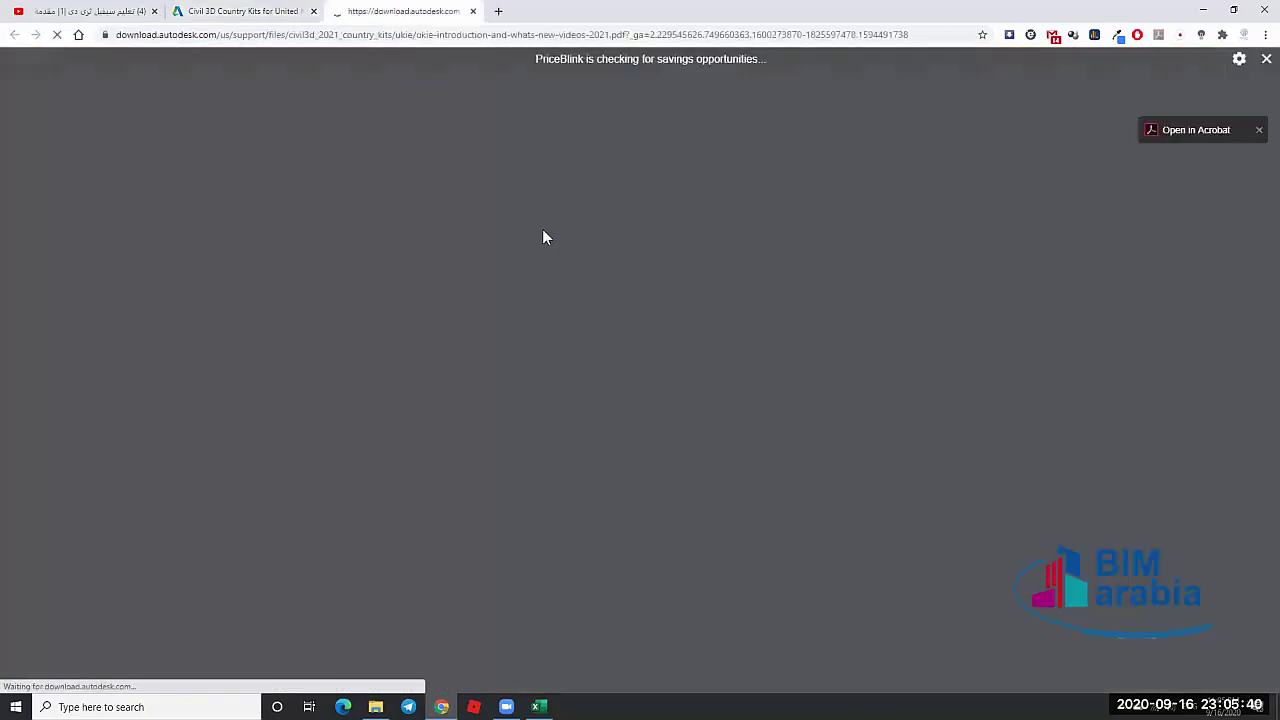
Scroll through the UKIE 2021 introduction PDF, then close its tab
scroll(588, 298, "down", 12)
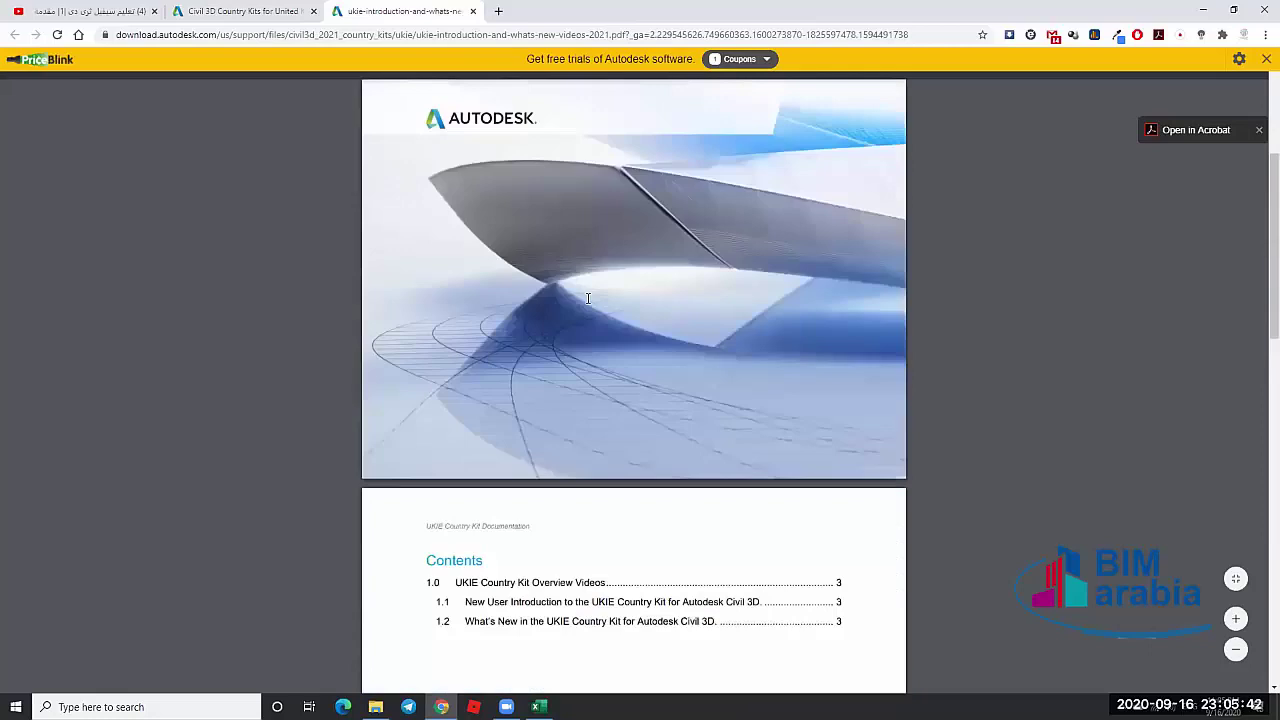
scroll(588, 298, "down", 3)
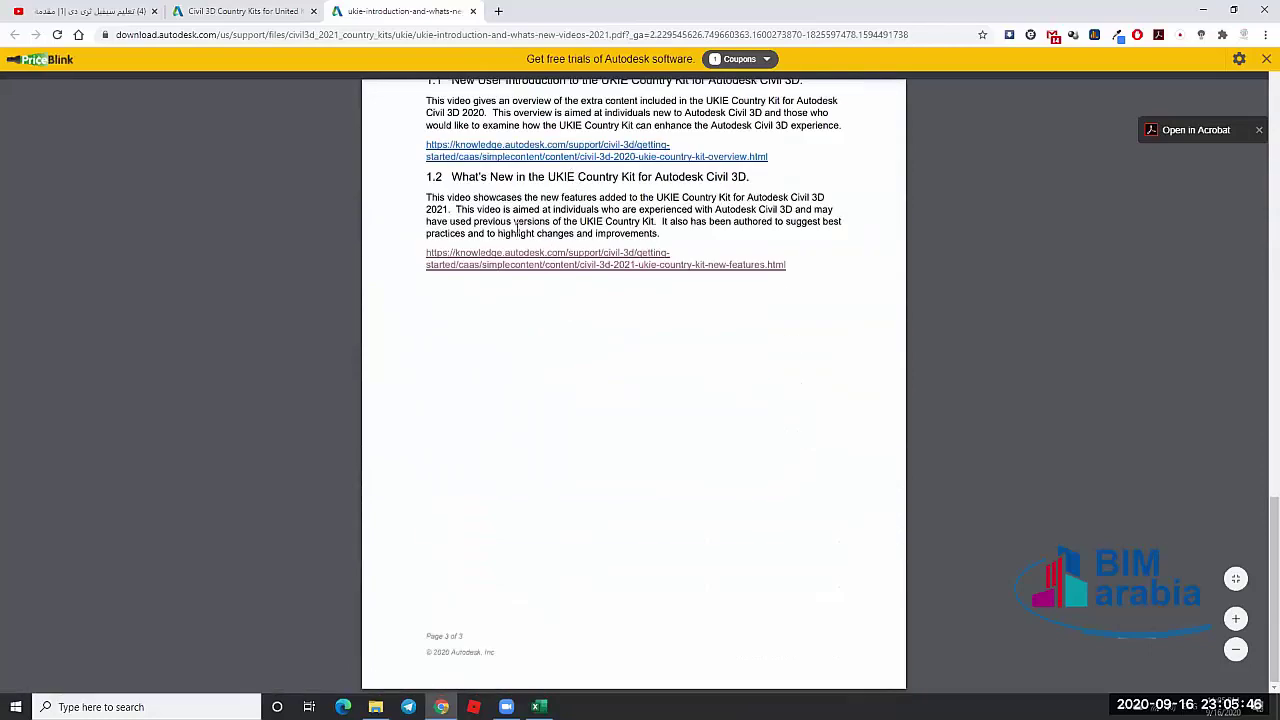
scroll(540, 260, "up", 1)
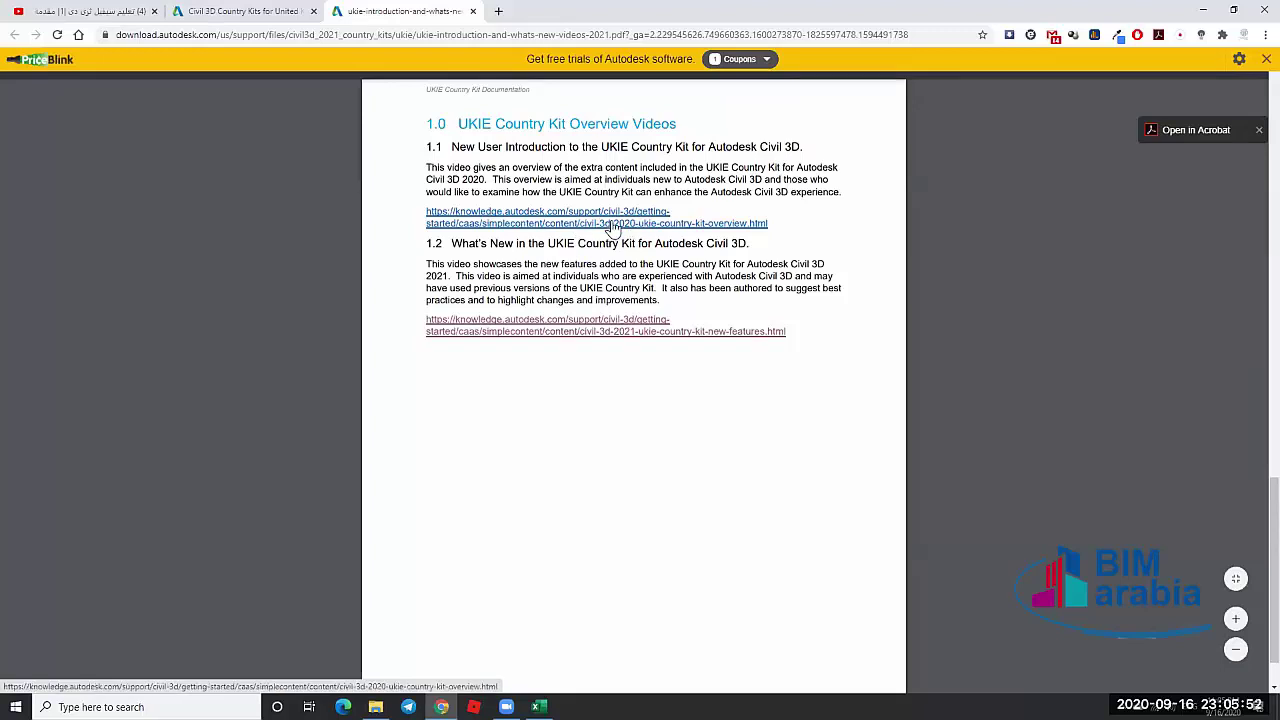
left_click(473, 11)
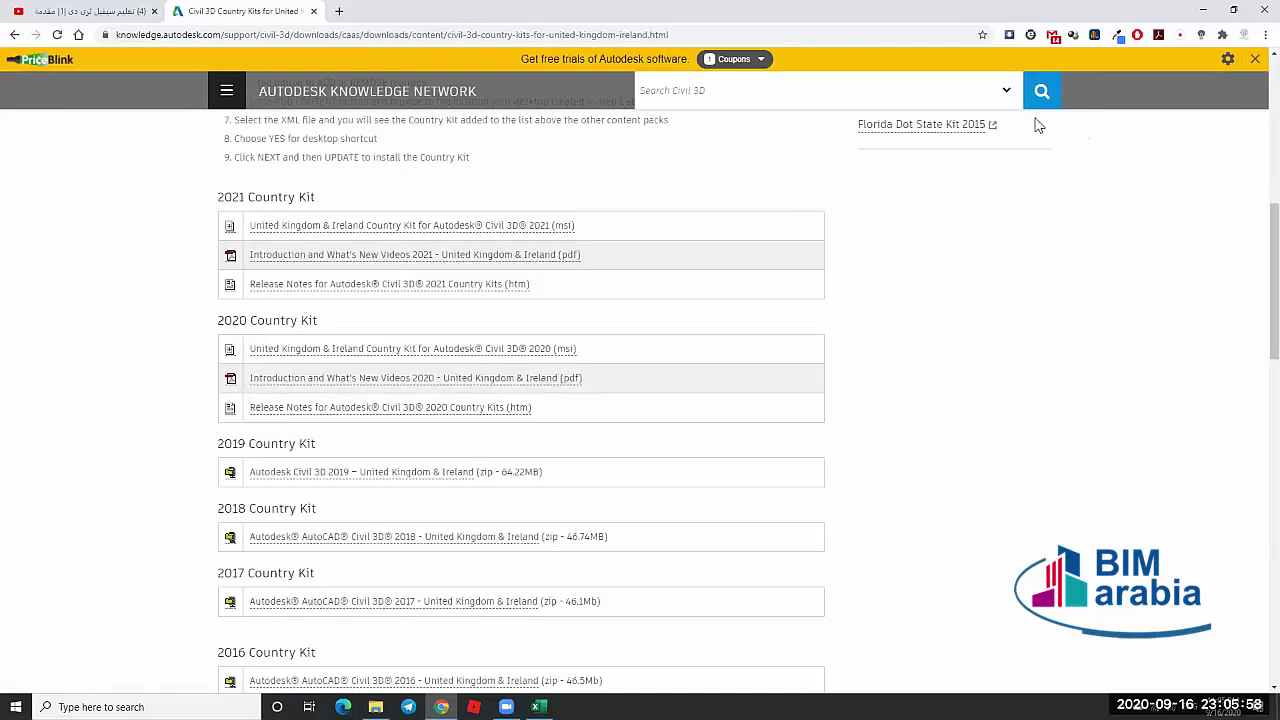
Run ukie_content_c3d_2021.msi from Chrome's Downloads list and minimise the browser
key("ctrl+j")
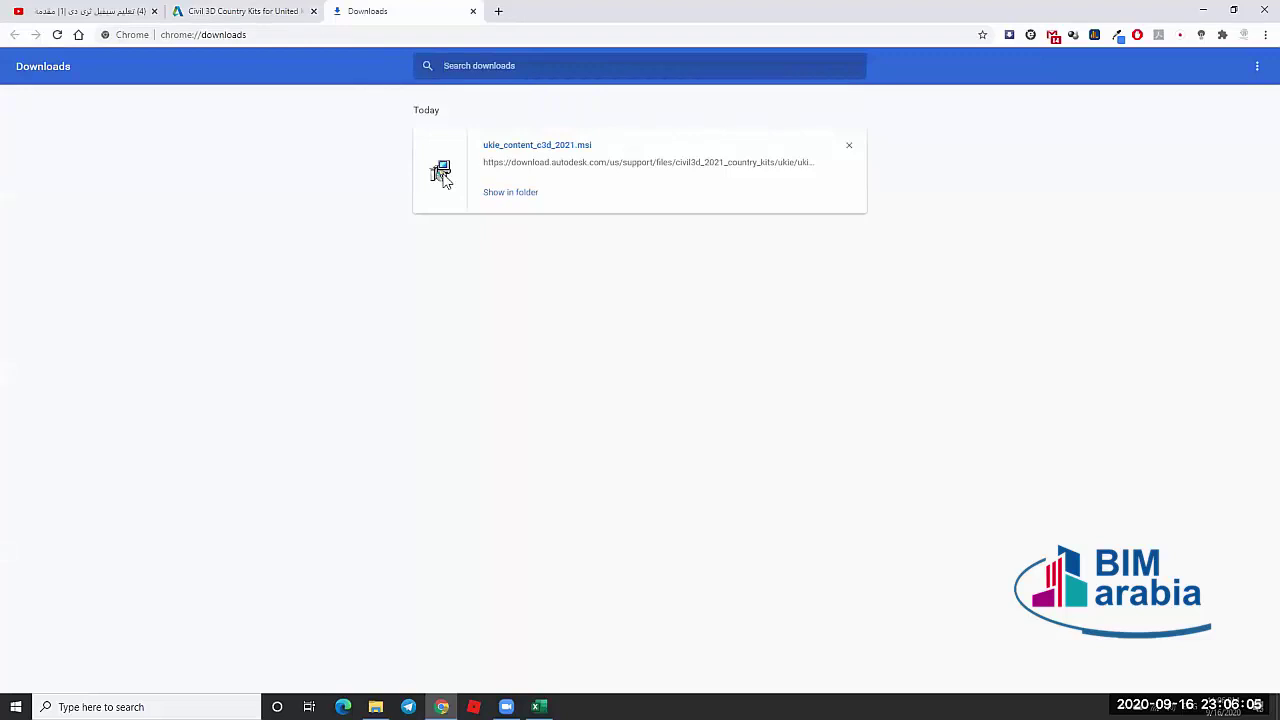
left_click(537, 148)
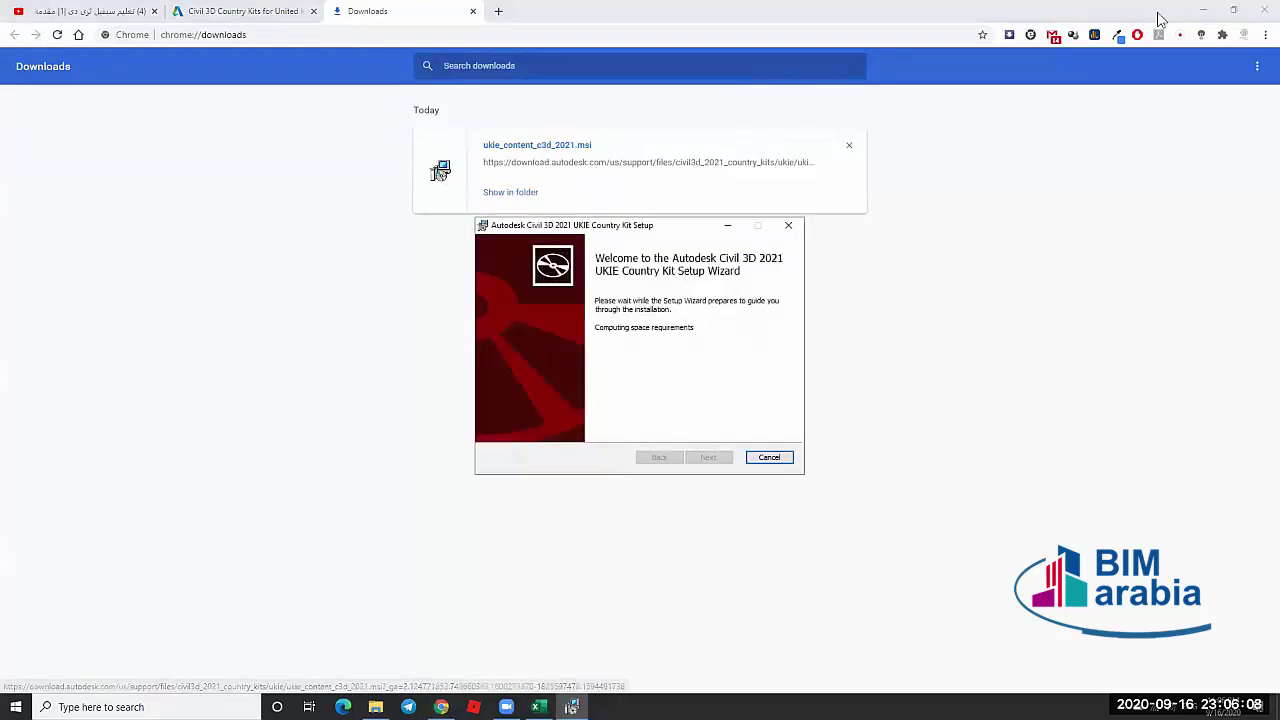
left_click(1203, 10)
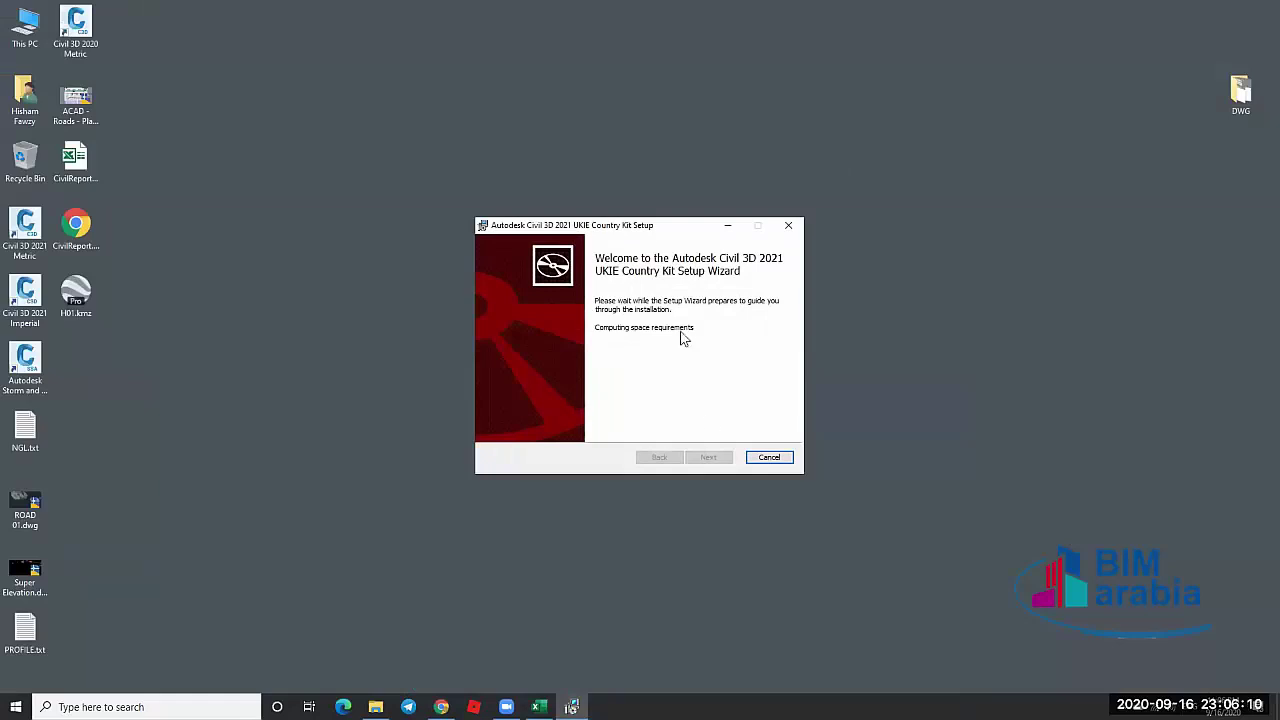
Accept the licence, install the Civil 3D 2021 UKIE Country Kit and finish the setup wizard
left_click_drag(655, 232, 616, 171)
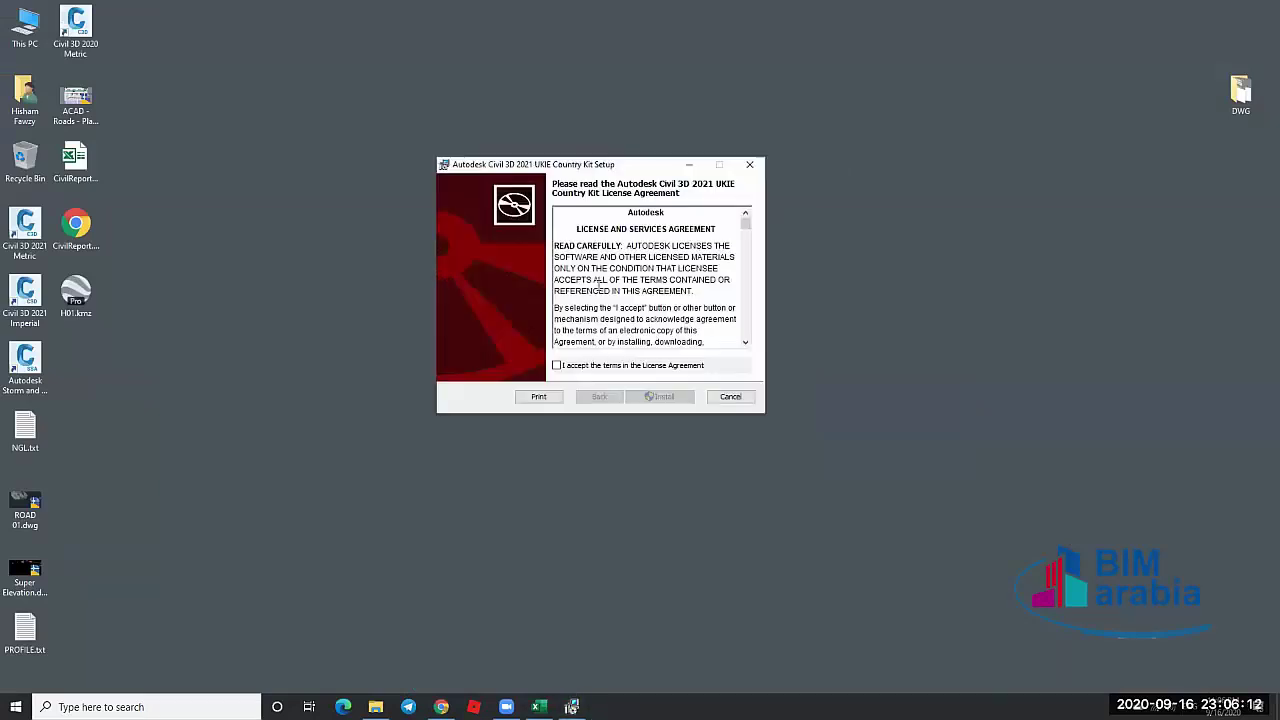
left_click(663, 397)
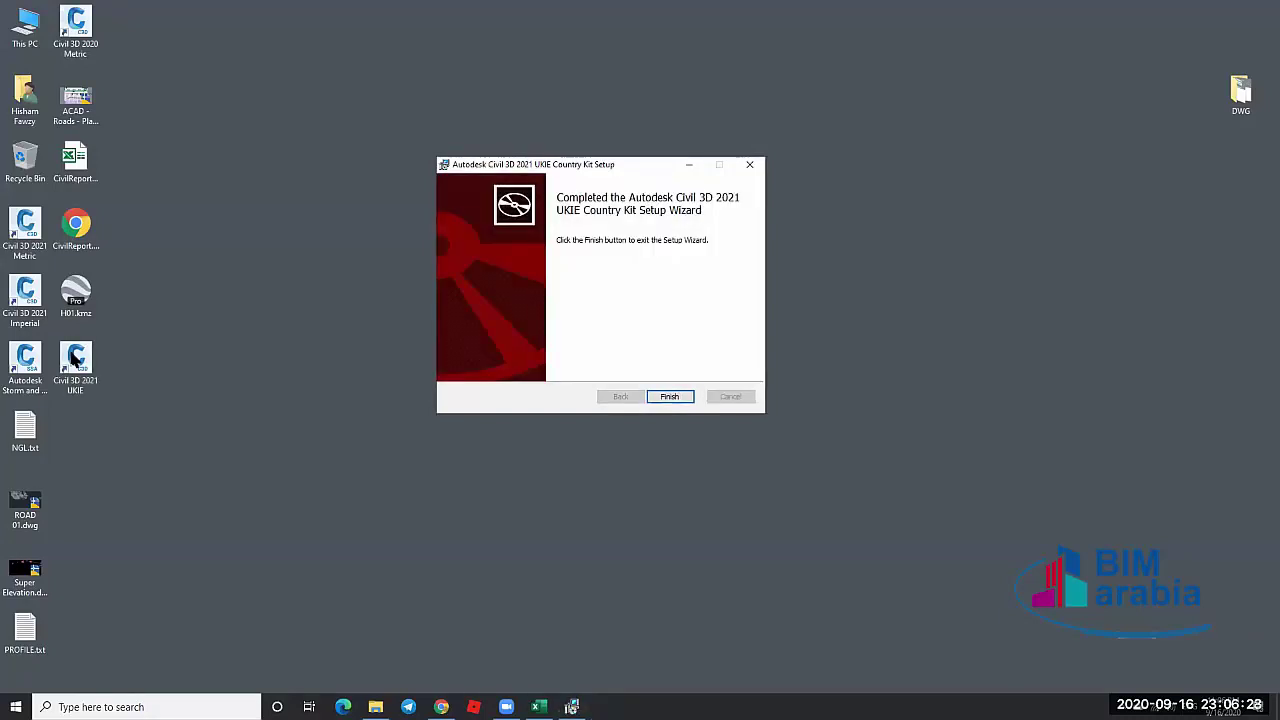
left_click(665, 398)
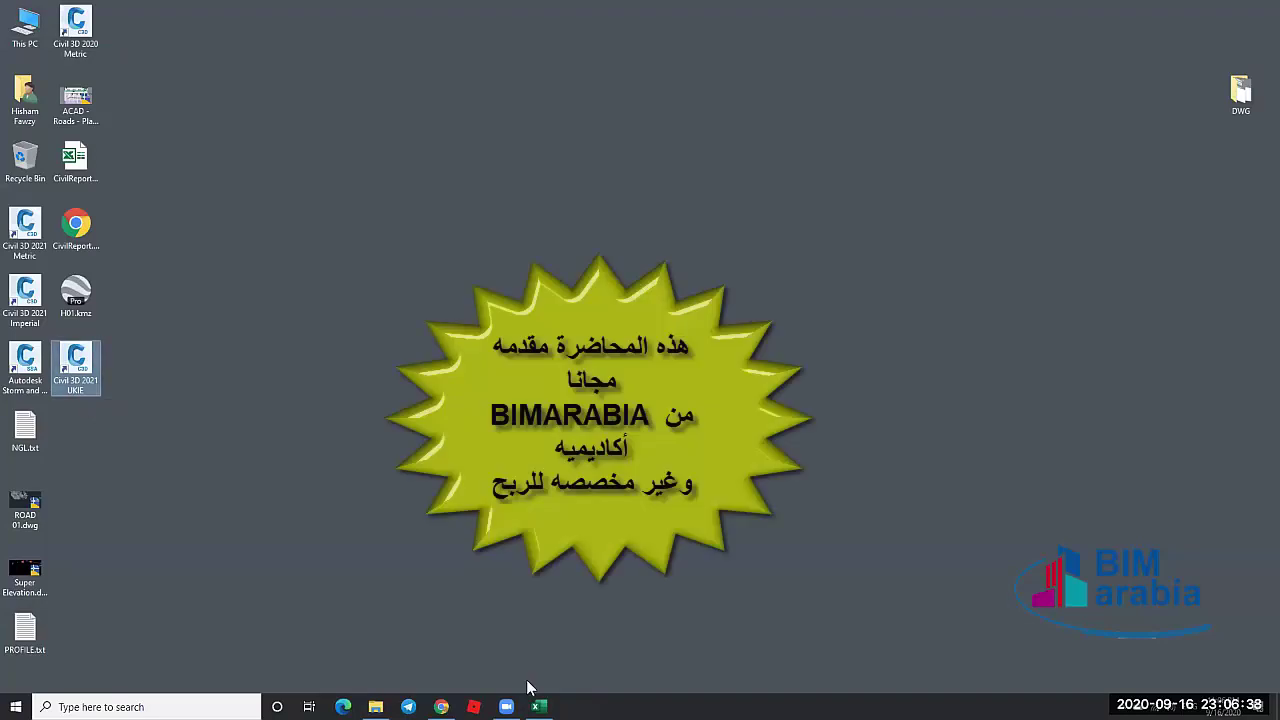
Search the web for 'Civil 3D Country Kits' using the copied page heading
left_click(441, 706)
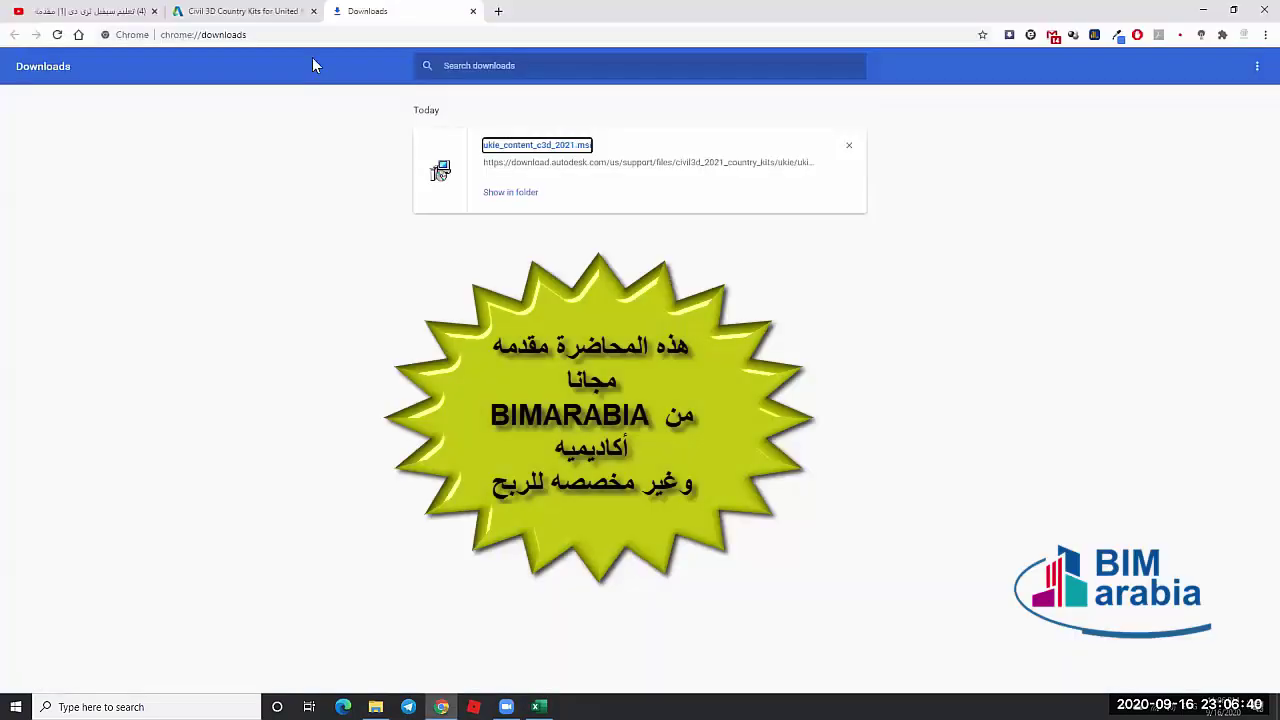
left_click(250, 11)
scroll(530, 205, "up", 6)
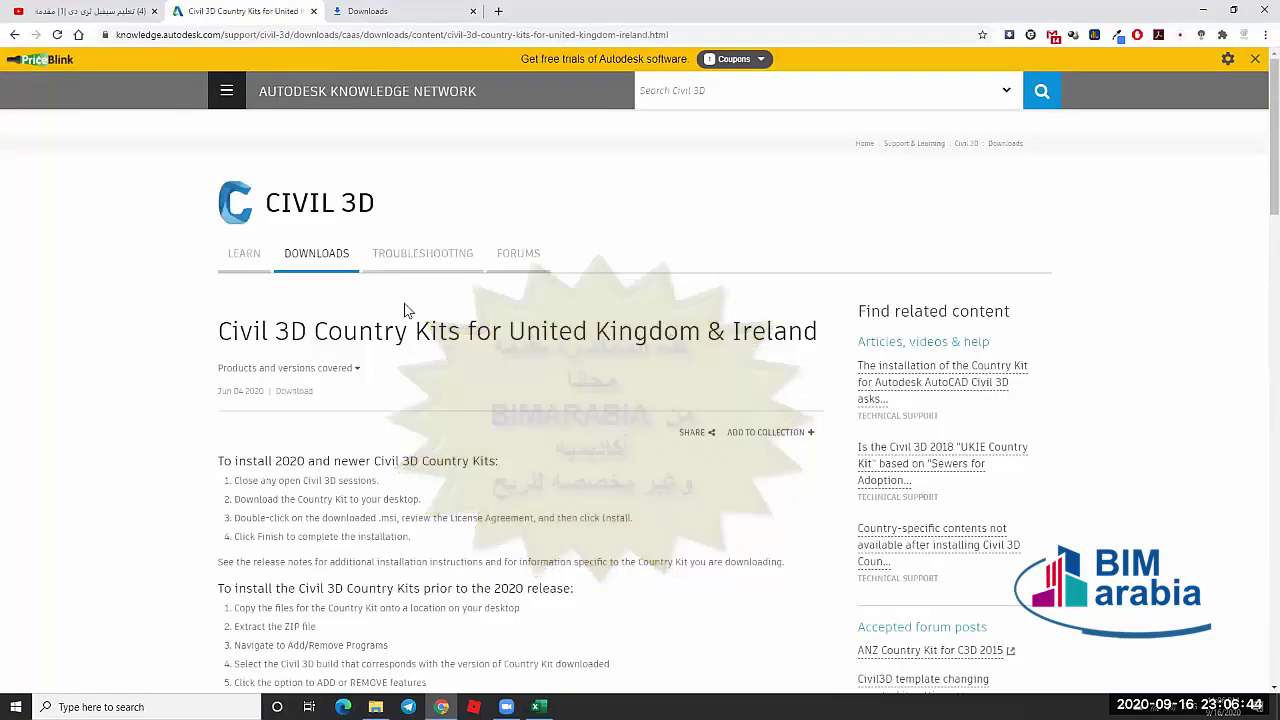
left_click_drag(214, 334, 461, 333)
key("ctrl+c")
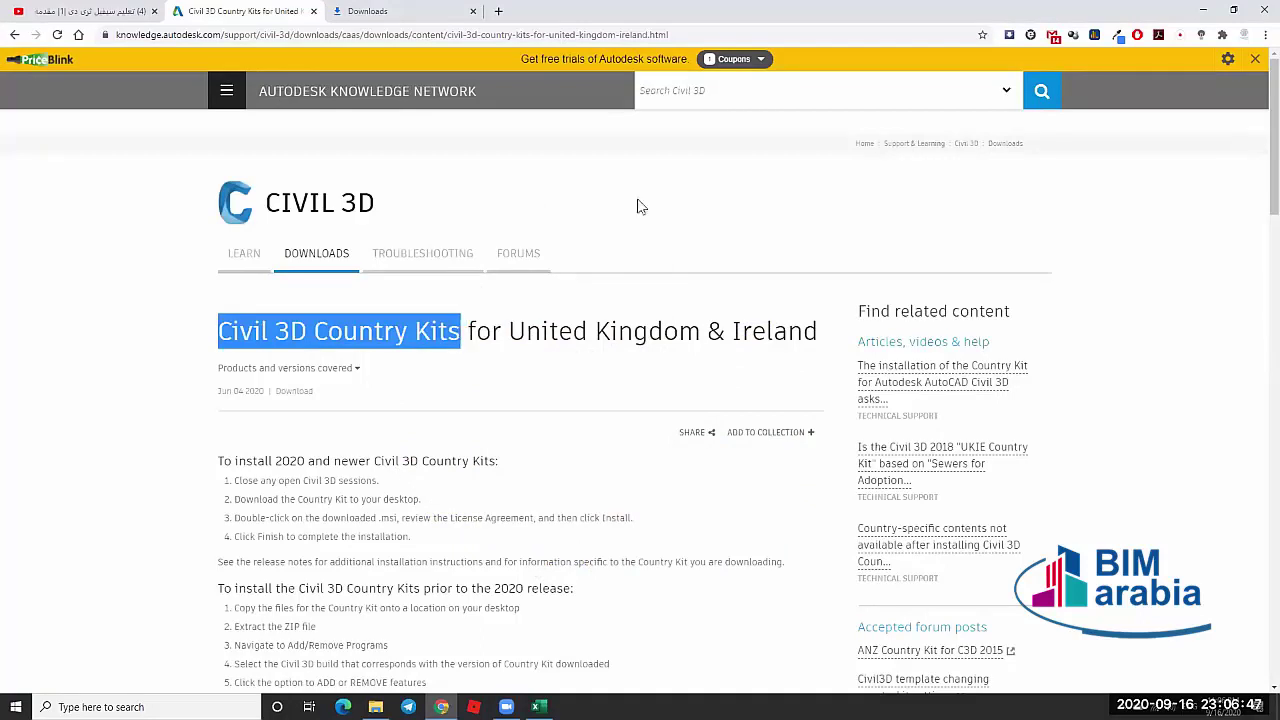
left_click(693, 95)
left_click(410, 35)
key("ctrl+v")
key("Return")
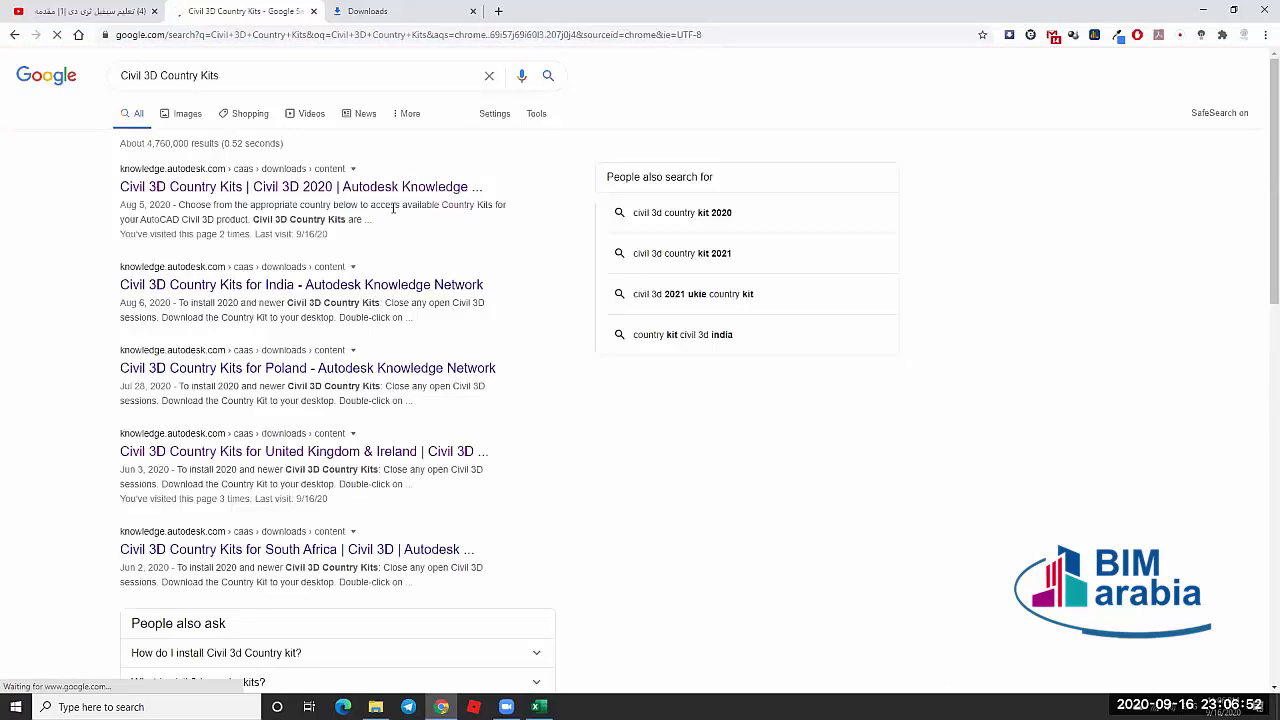
Open the general Civil 3D Country Kits result and expand its Select country list
left_click(326, 192)
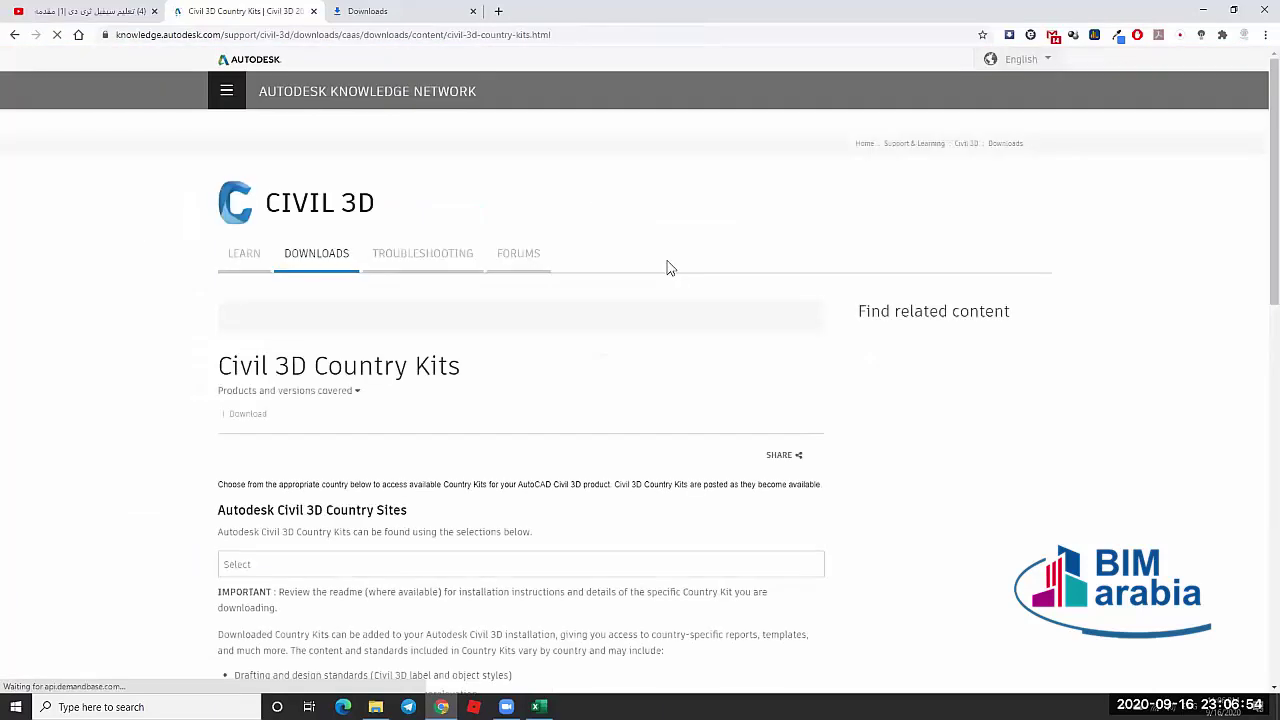
scroll(838, 331, "down", 1)
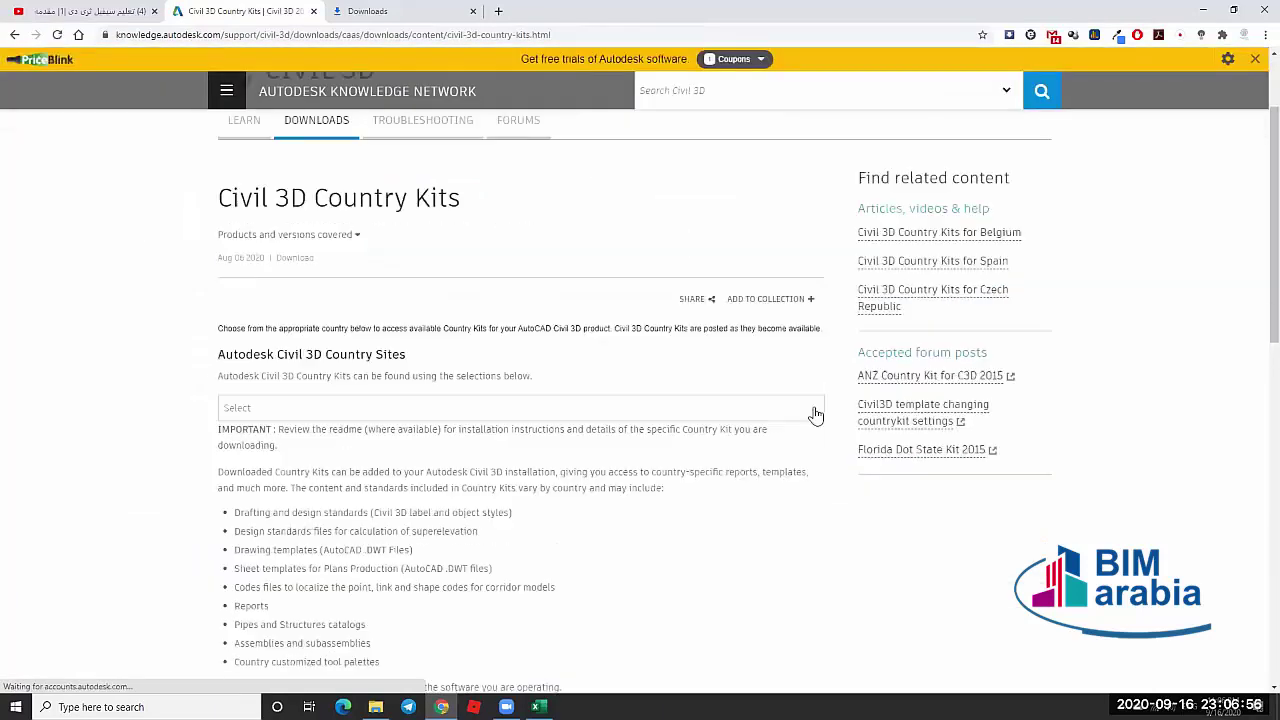
left_click(814, 410)
scroll(300, 148, "up", 1)
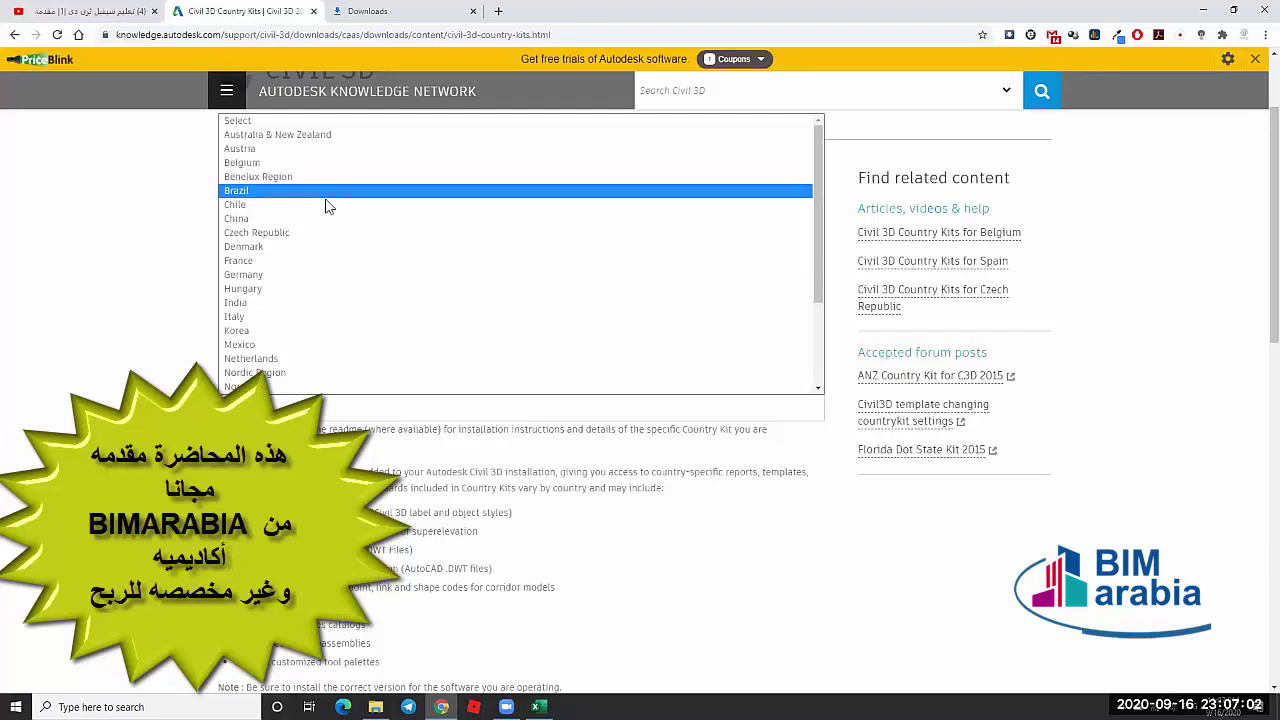
scroll(376, 250, "down", 3)
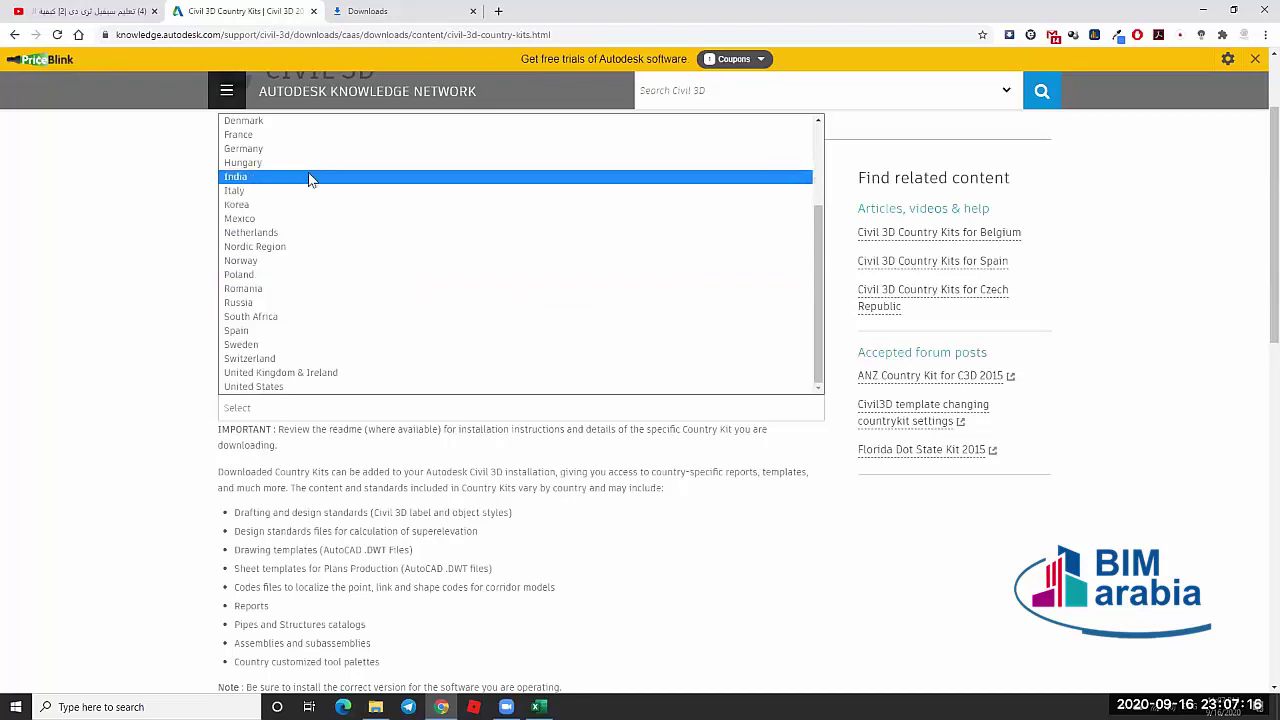
Choose United States and open the 2016 Ohio State Kit documentation PDF
left_click(281, 388)
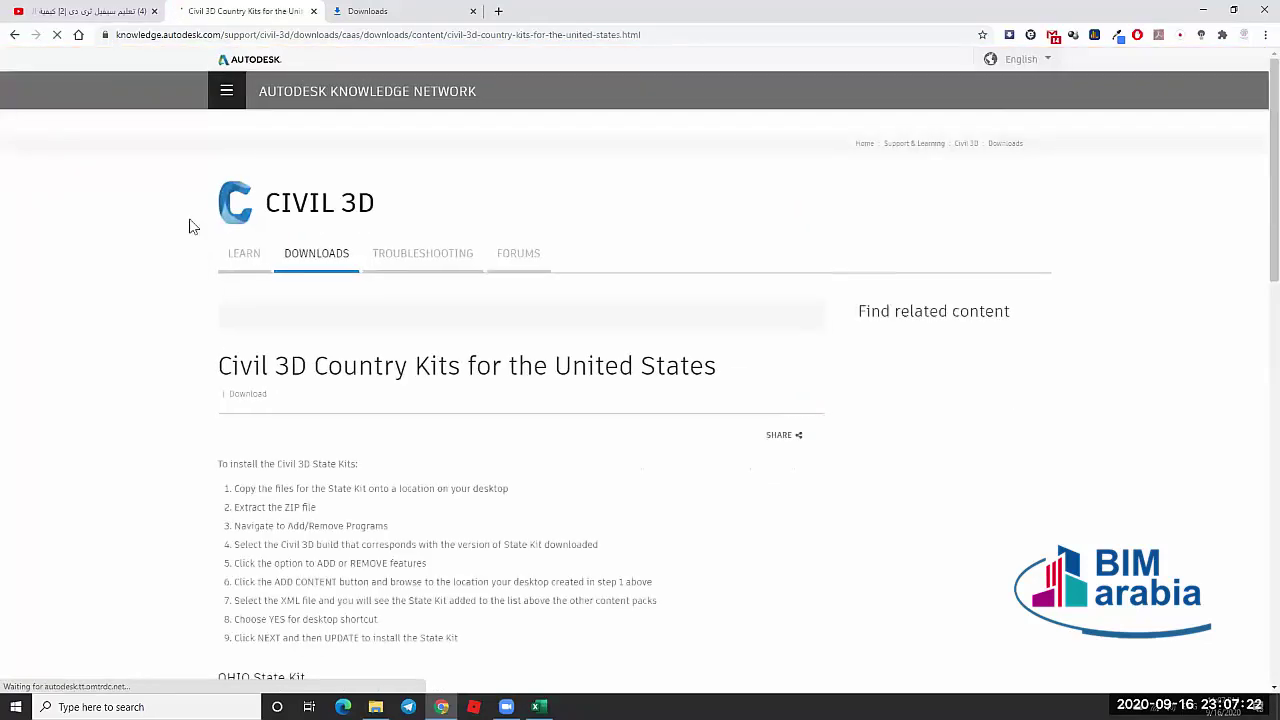
scroll(171, 216, "down", 3)
scroll(164, 222, "down", 3)
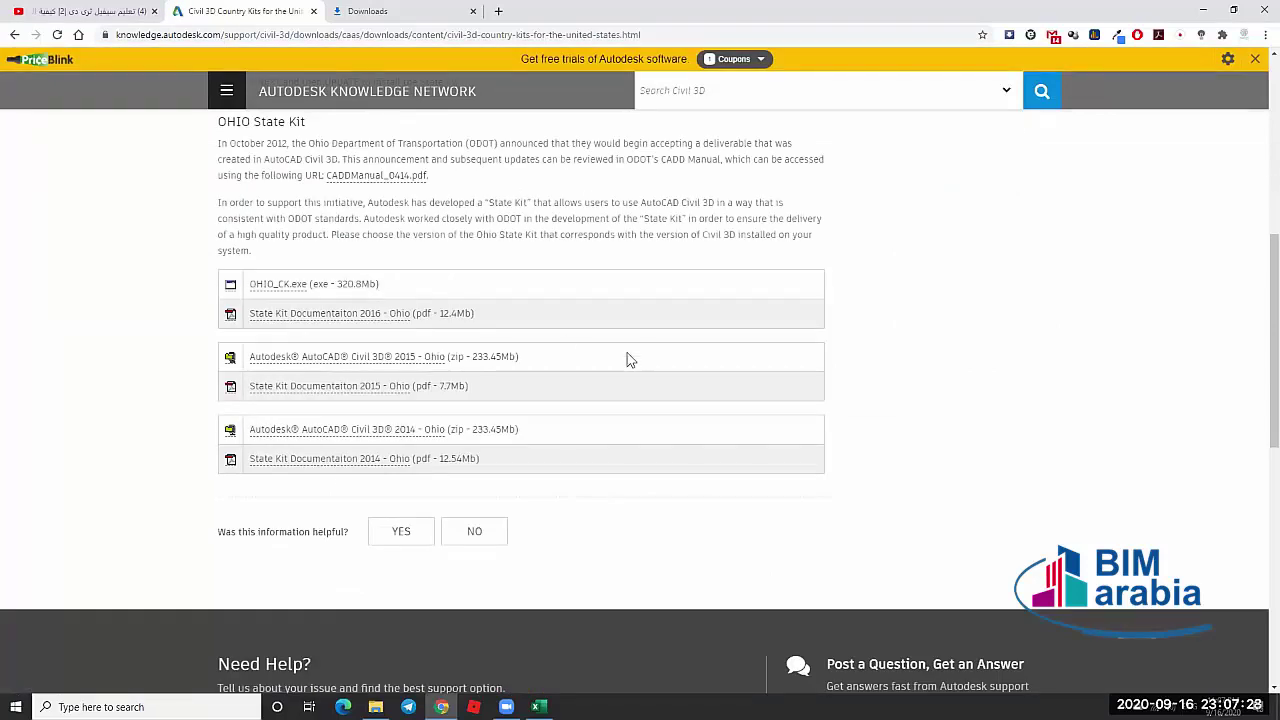
left_click(362, 316)
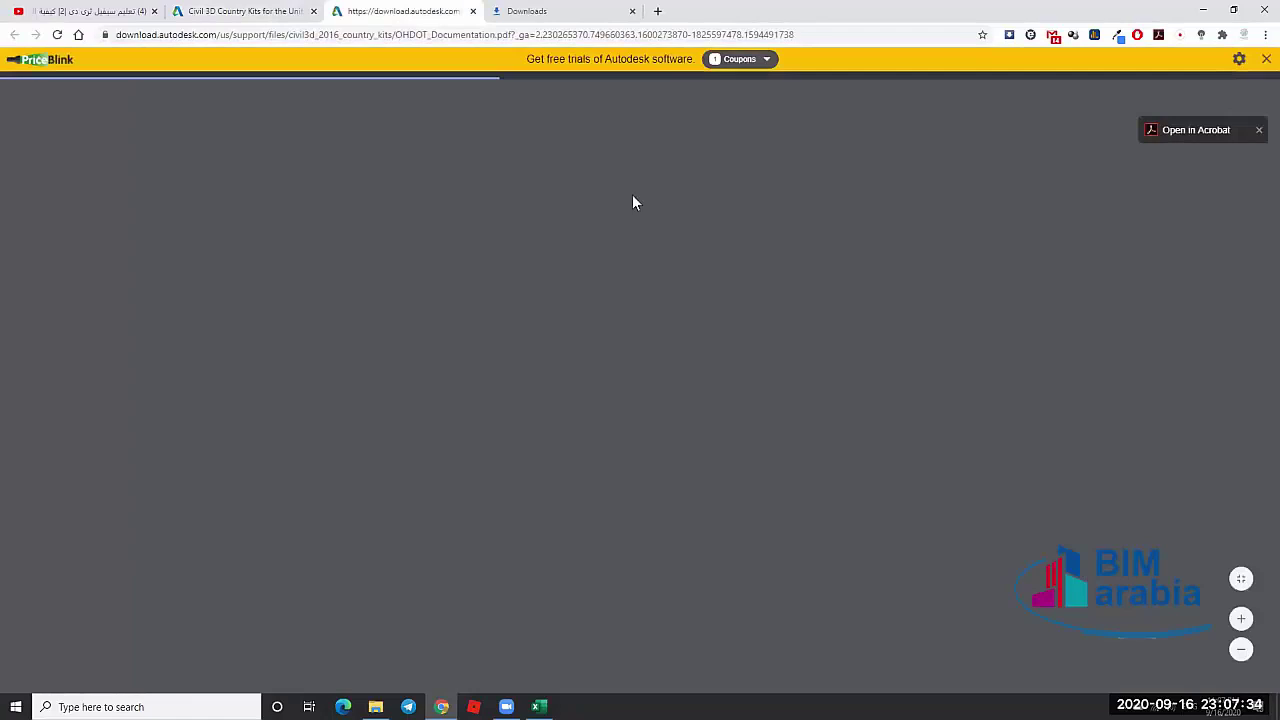
scroll(655, 240, "down", 8)
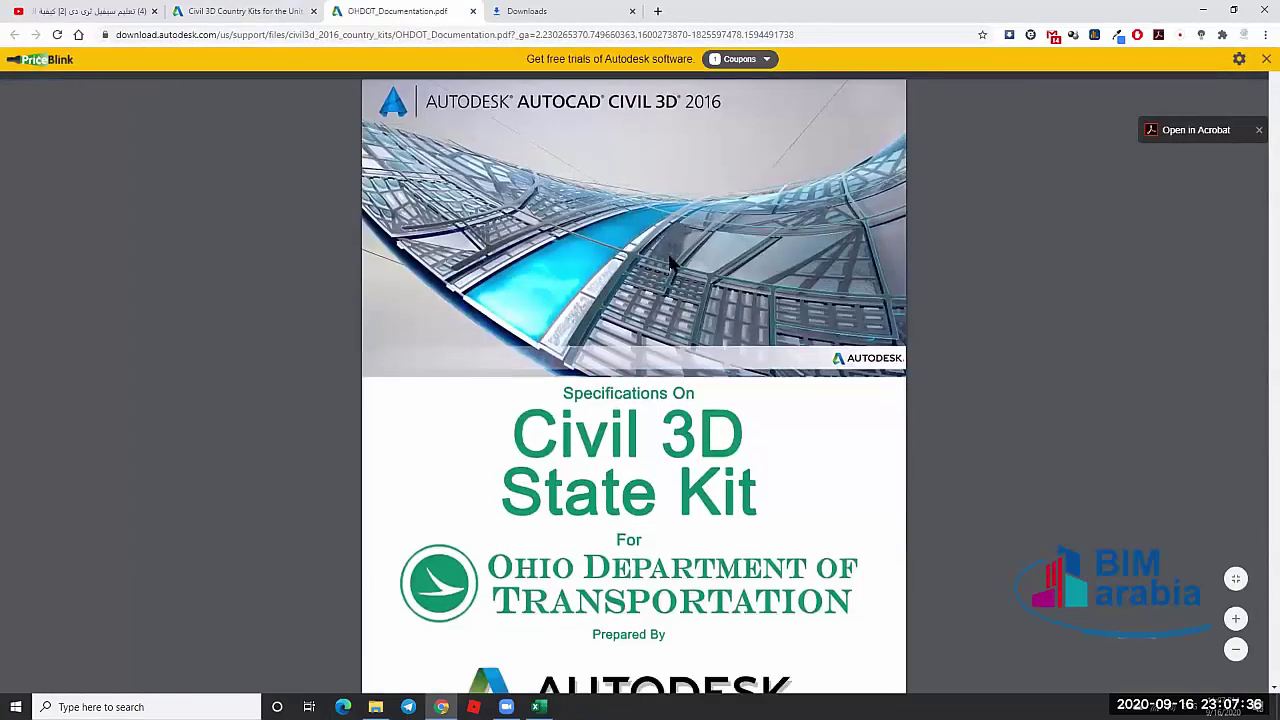
scroll(640, 130, "up", 8)
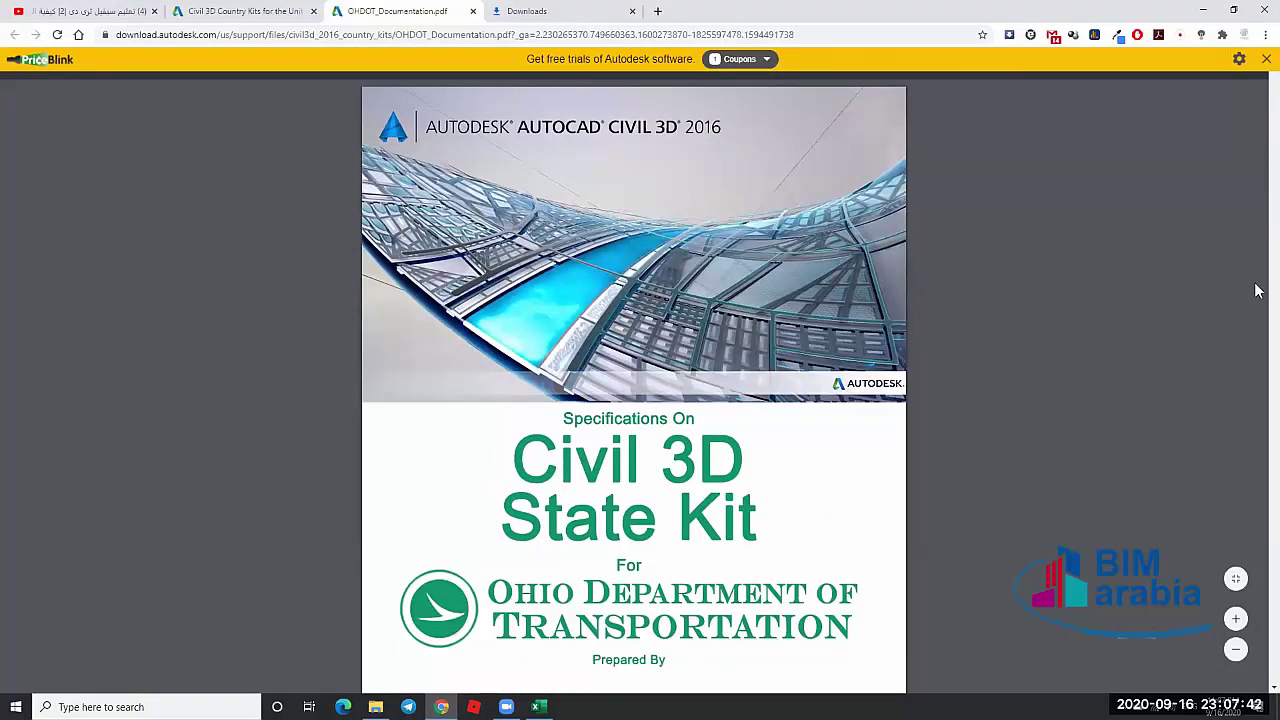
scroll(1260, 130, "down", 4)
scroll(1260, 115, "up", 4)
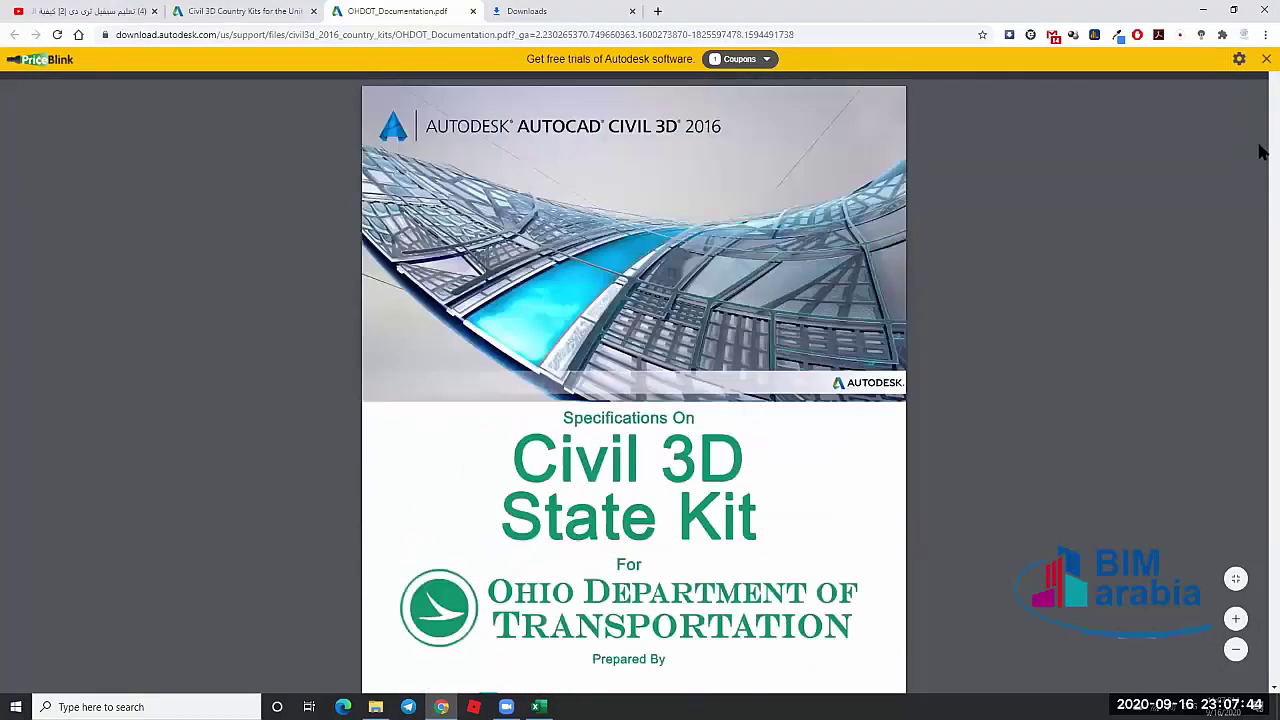
scroll(1260, 100, "down", 3)
scroll(1260, 100, "down", 20)
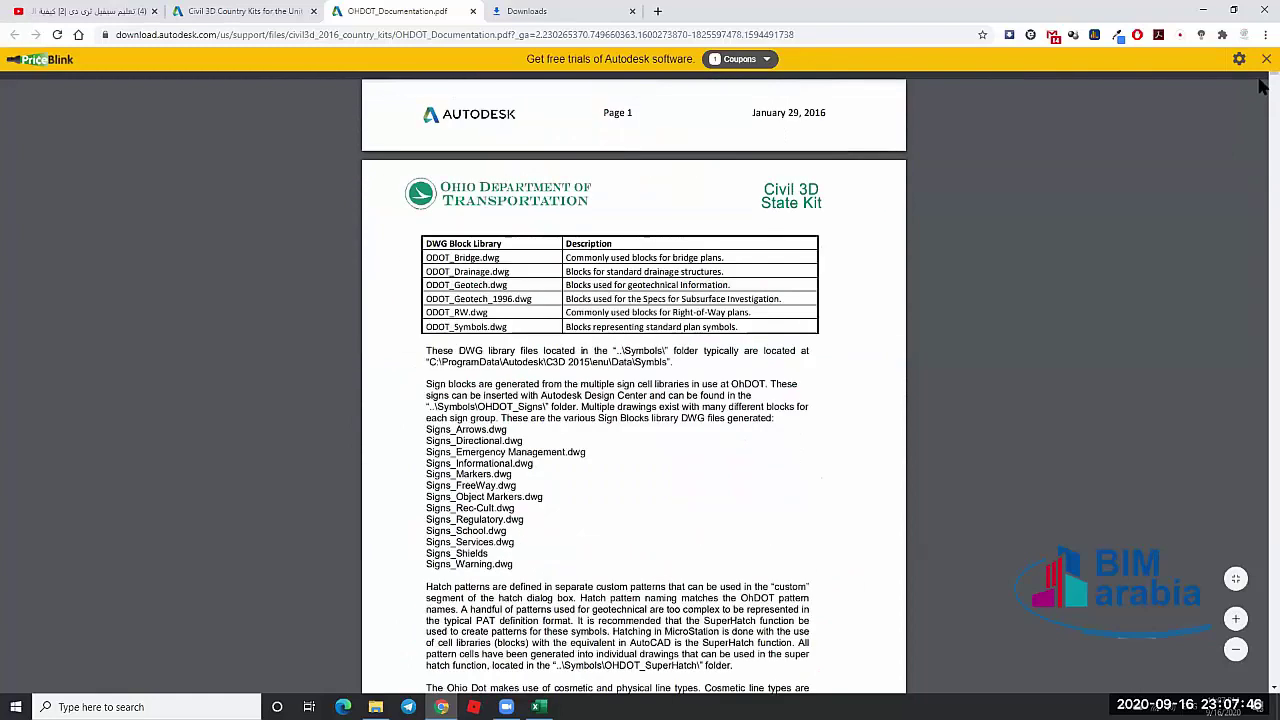
scroll(1262, 480, "down", 20)
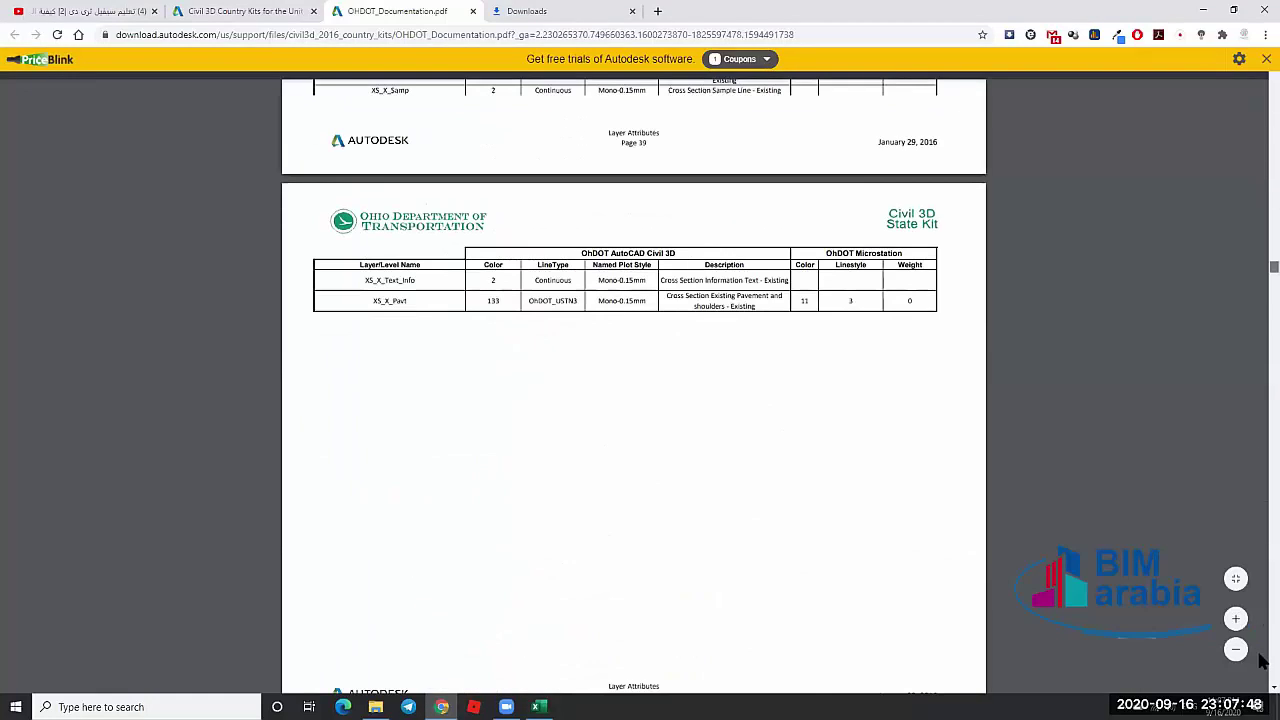
scroll(1262, 680, "down", 20)
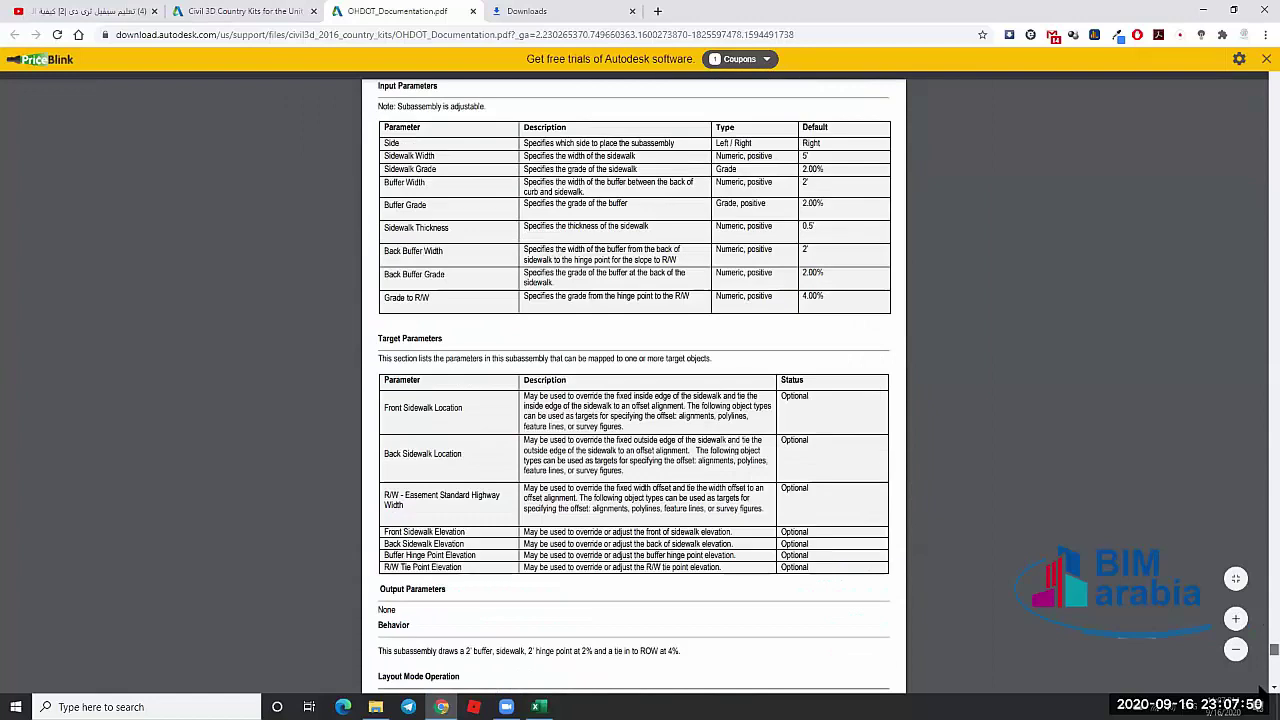
scroll(1262, 650, "down", 15)
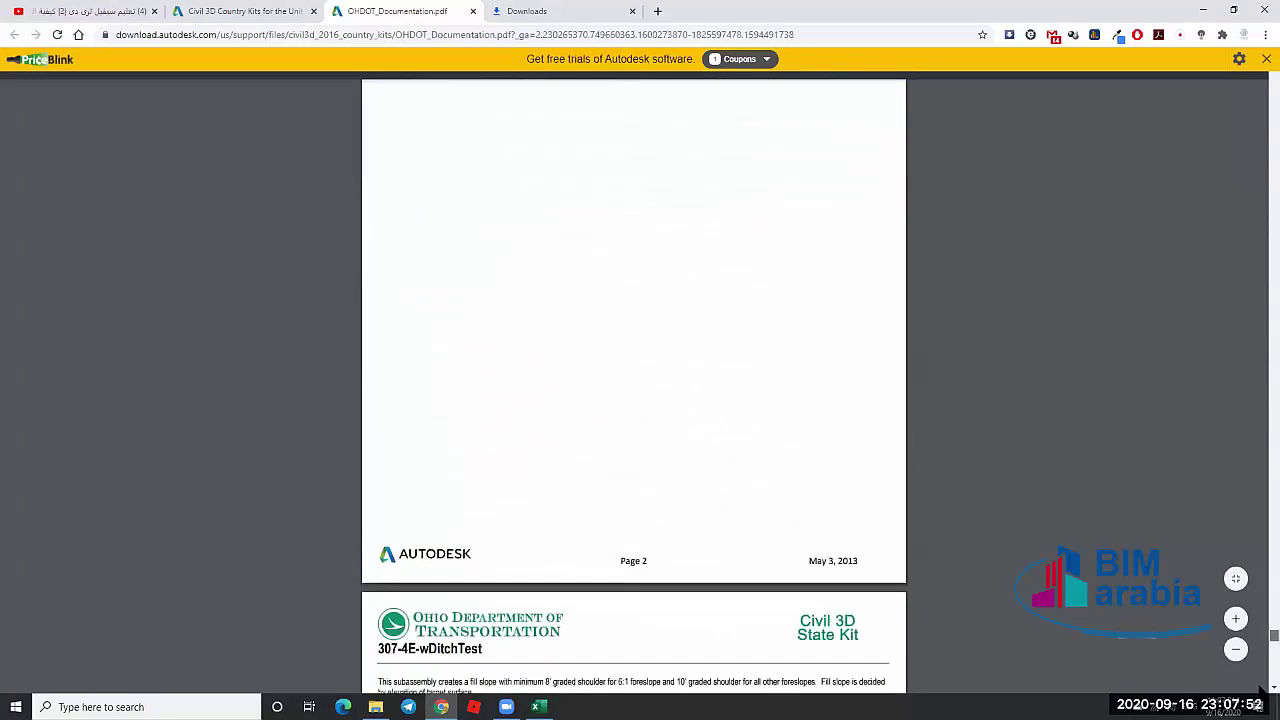
scroll(1262, 614, "up", 10)
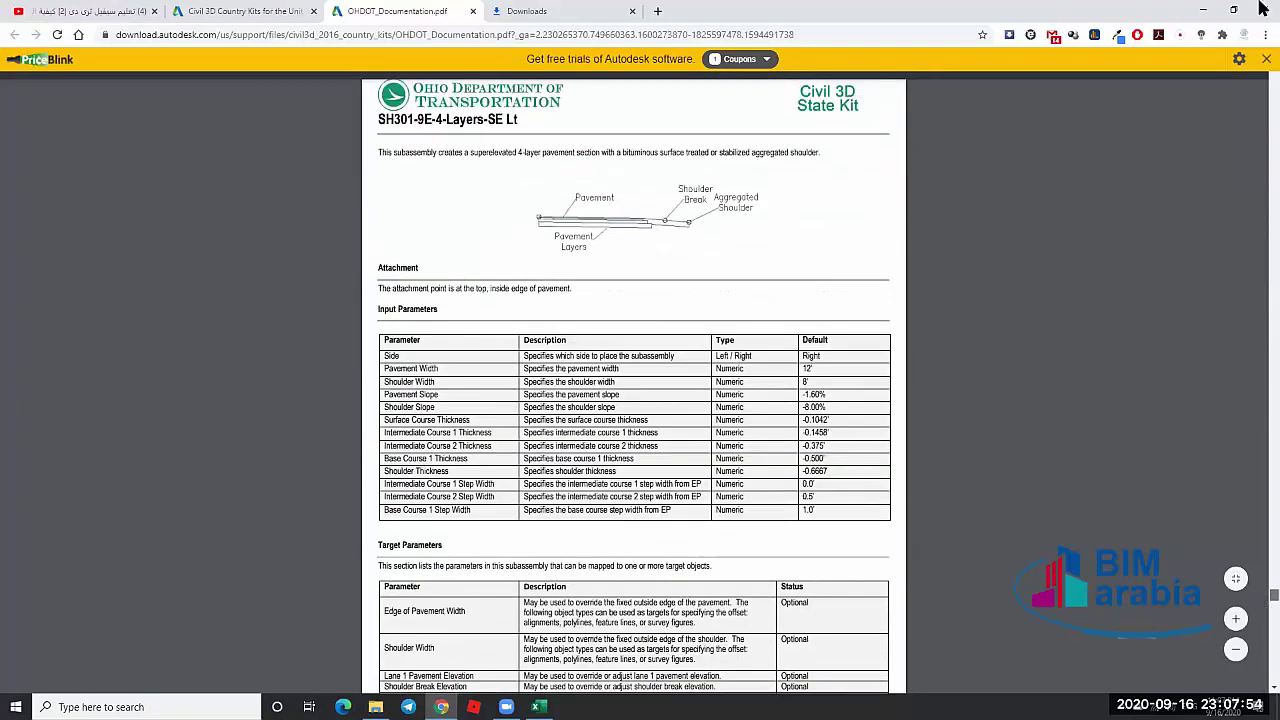
scroll(318, 318, "up", 20)
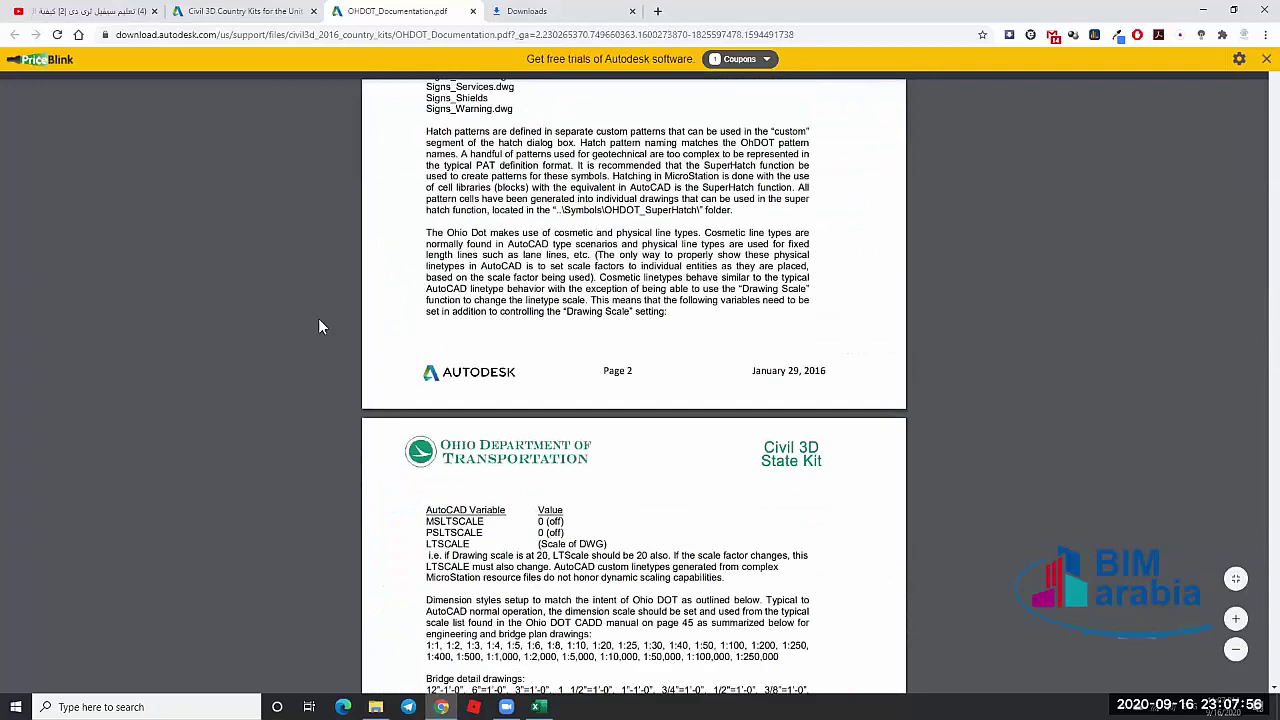
key("ctrl+w")
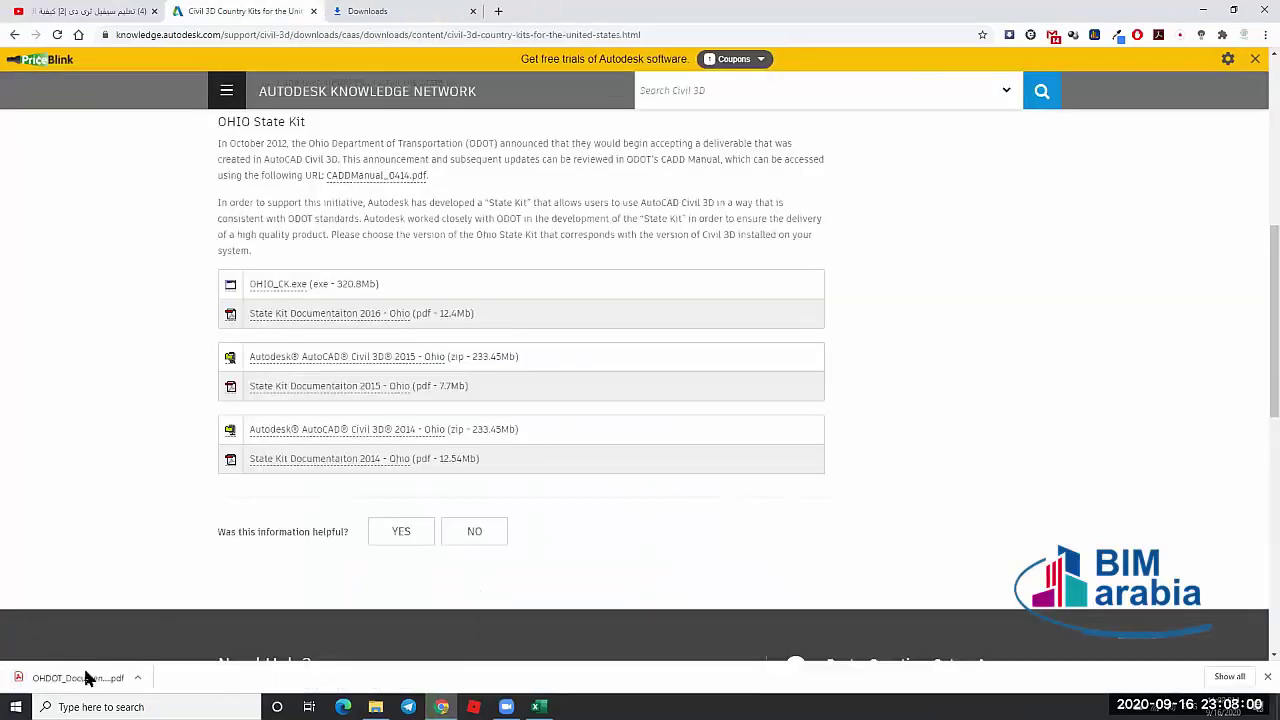
Open the downloaded OHDOT_Documentation.pdf in Acrobat Reader and close the browser's PDF tab
left_click(84, 678)
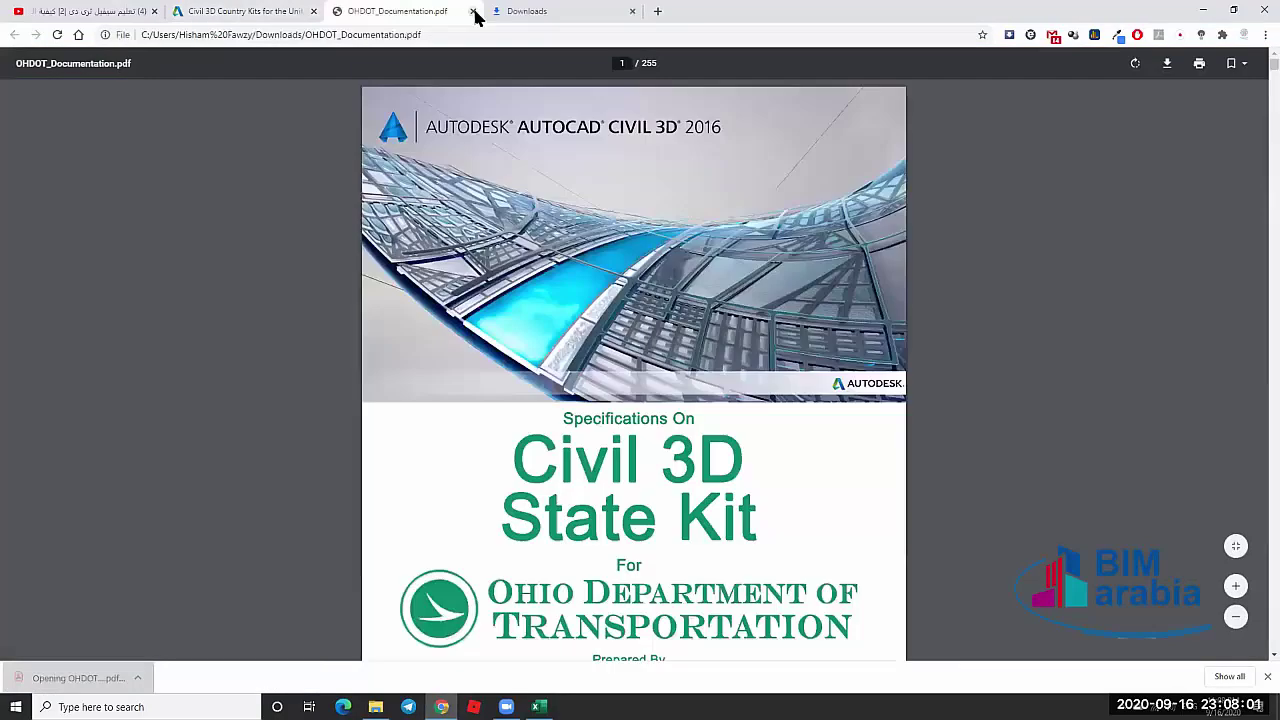
left_click(473, 11)
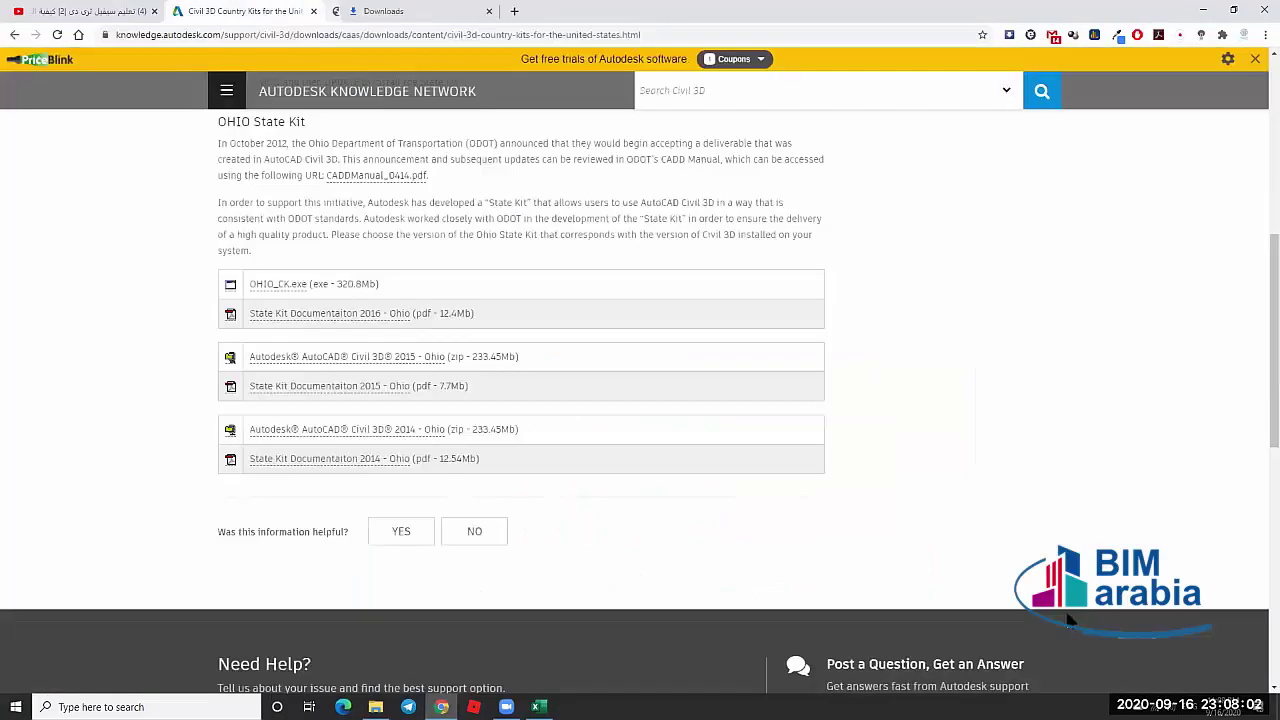
key("ctrl+j")
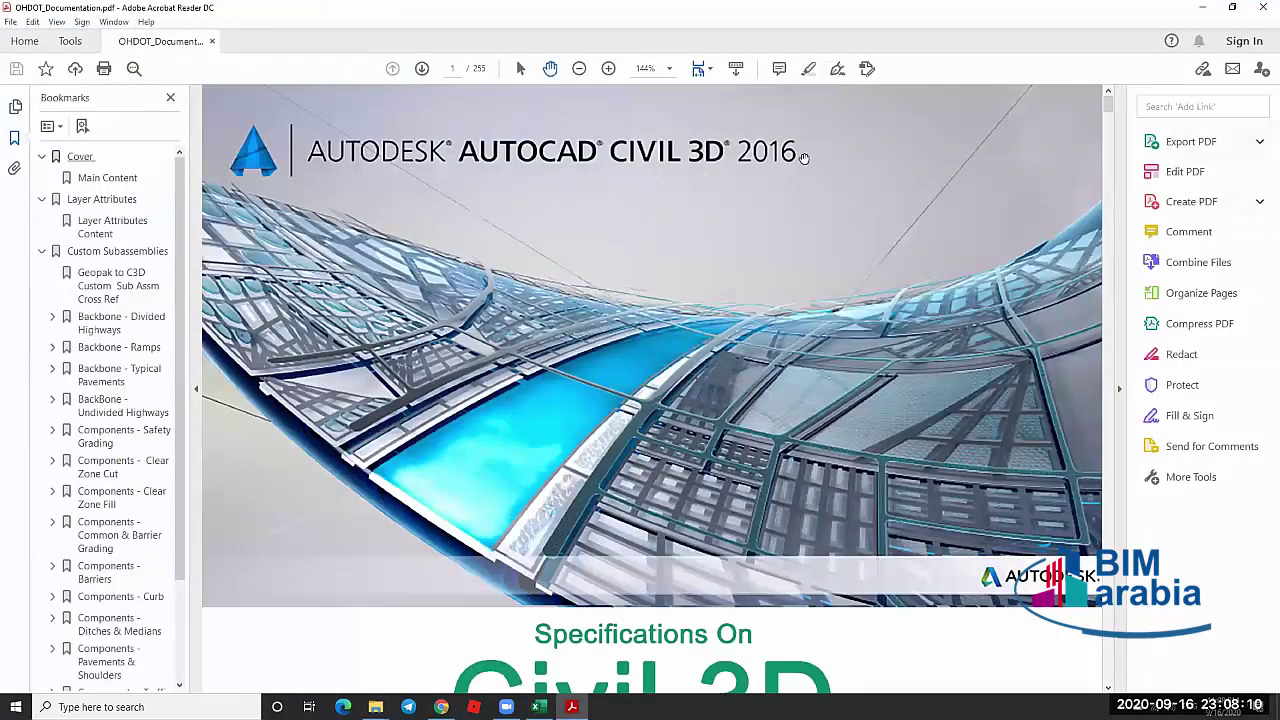
Scroll through the 255-page Ohio documentation, then show the Windows desktop
left_click_drag(1108, 104, 1096, 316)
left_click_drag(1108, 164, 1118, 418)
scroll(1118, 418, "down", 15)
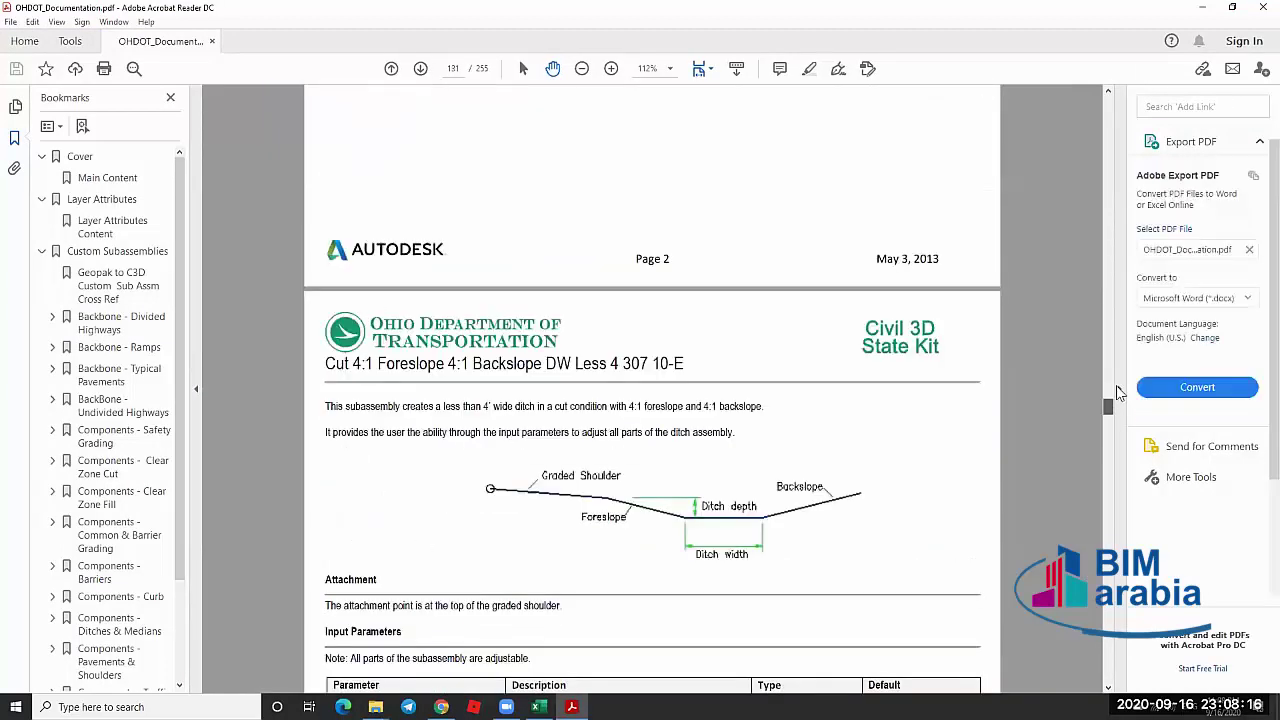
scroll(655, 297, "up", 10)
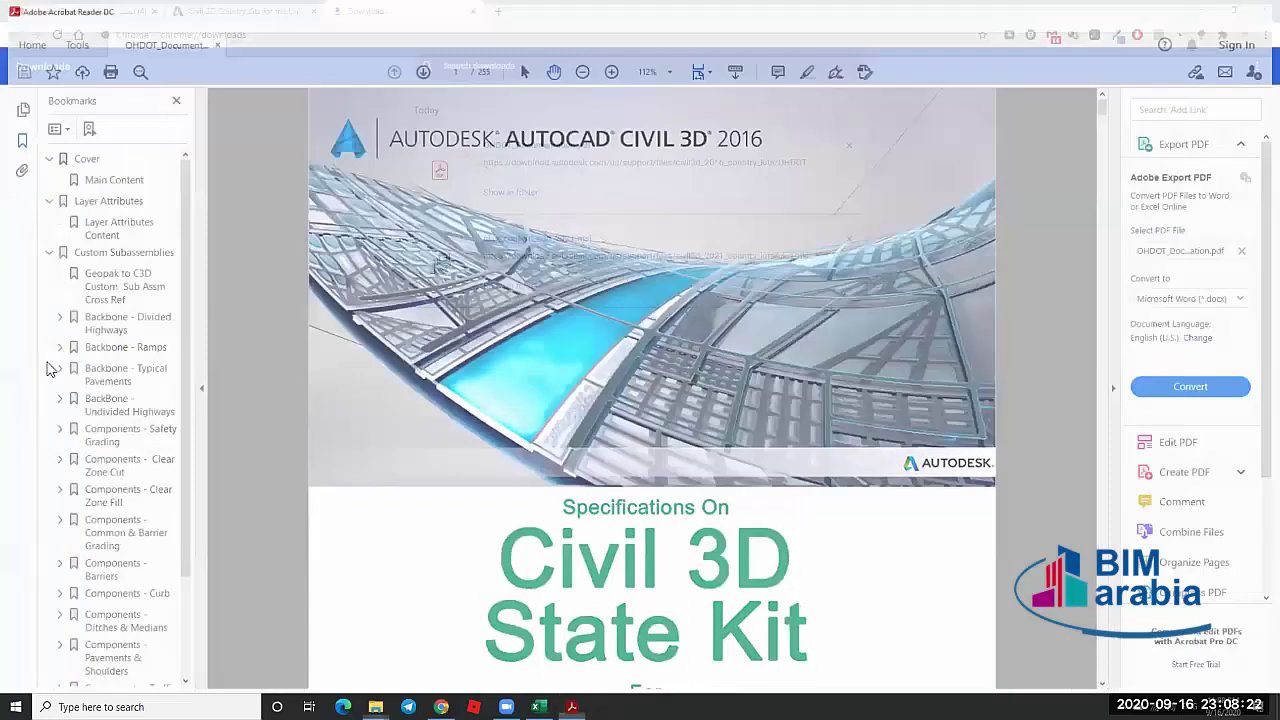
key("super+d")
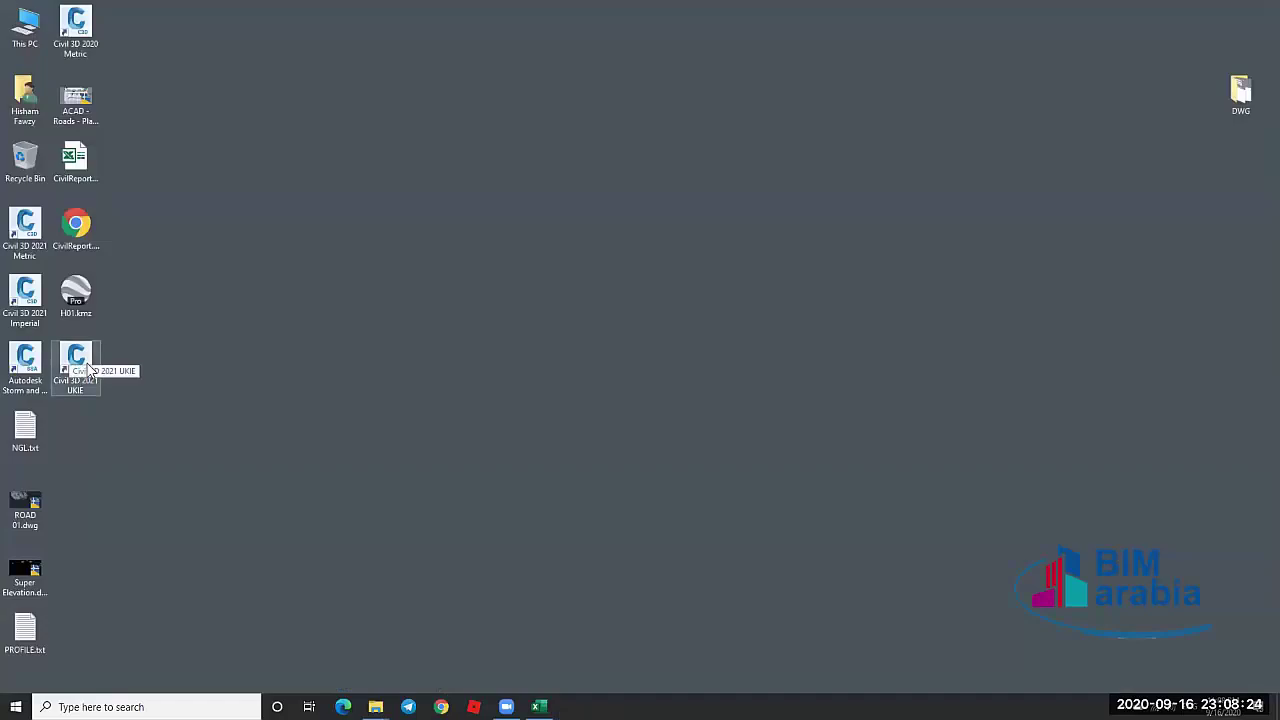
Launch Civil 3D 2021 from the Civil 3D 2021 UKIE desktop shortcut
double_click(88, 370)
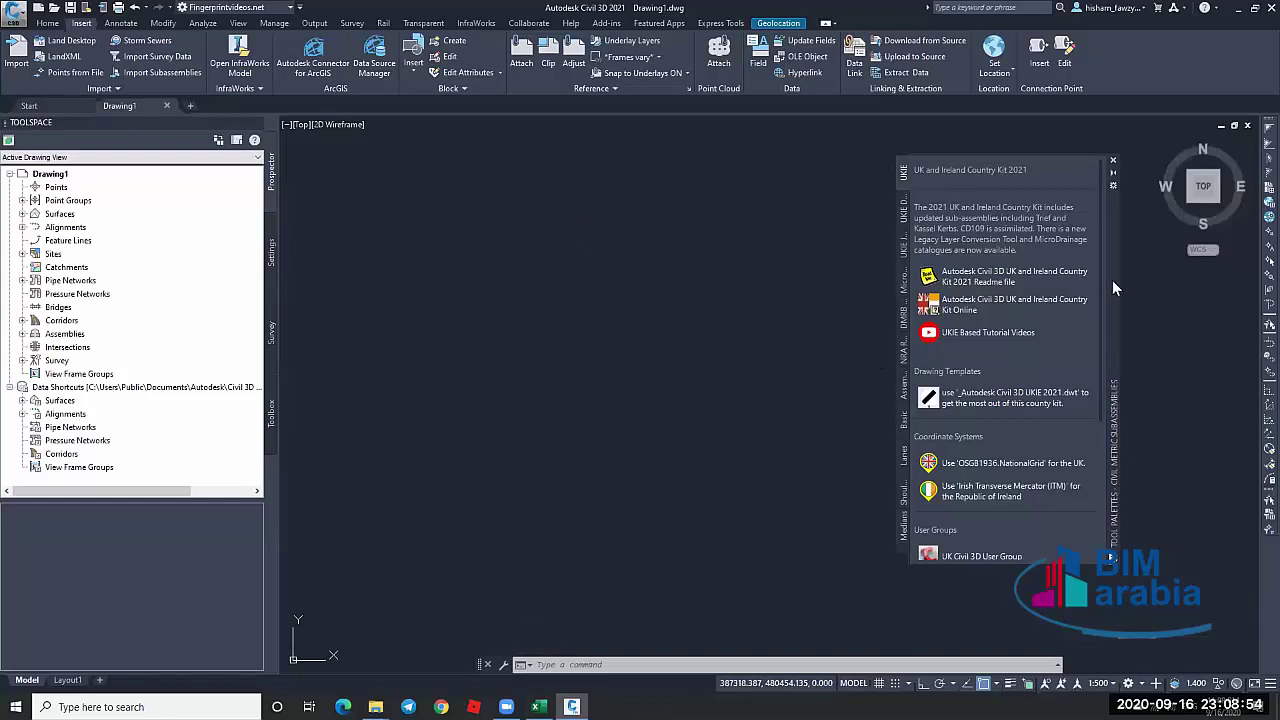
Browse the UKIE Design, Junctions, MicroDrainage, DMRB and NRA Road Sections palette tabs
mouse_move(1112, 280)
left_mouse_down()
mouse_move(1085, 314)
mouse_move(1092, 233)
mouse_move(1092, 288)
left_mouse_up()
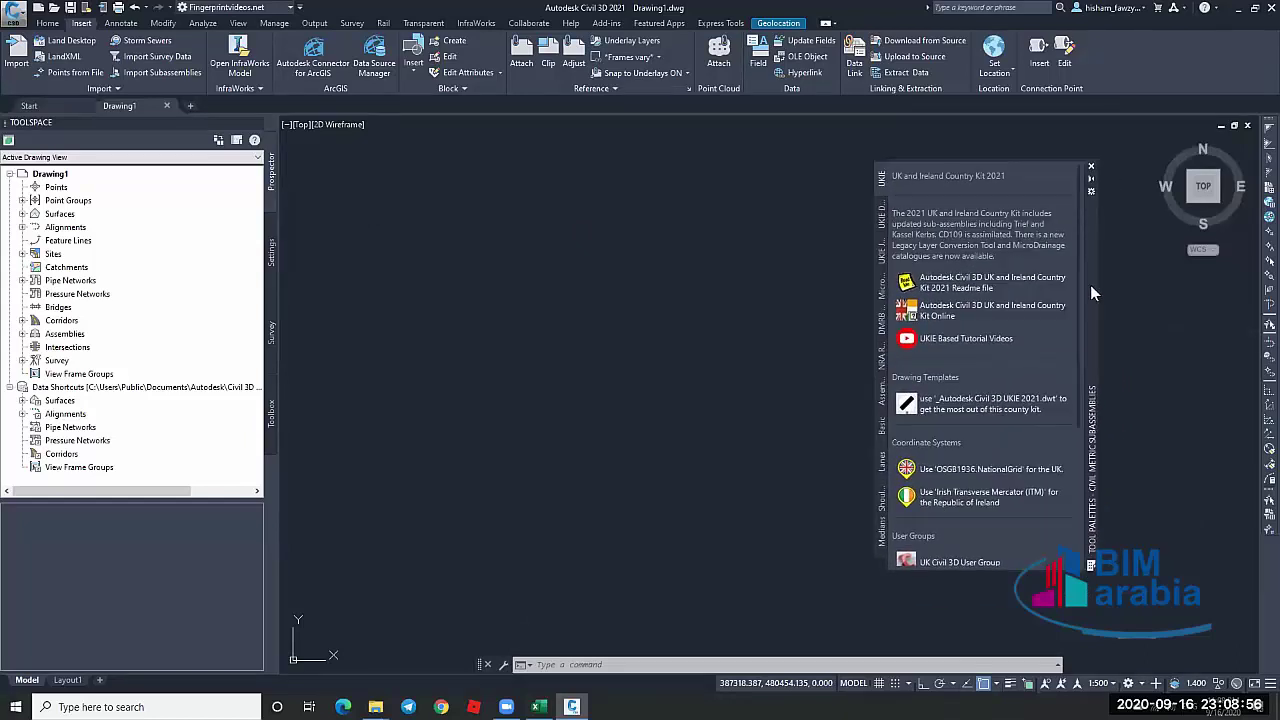
left_click(881, 215)
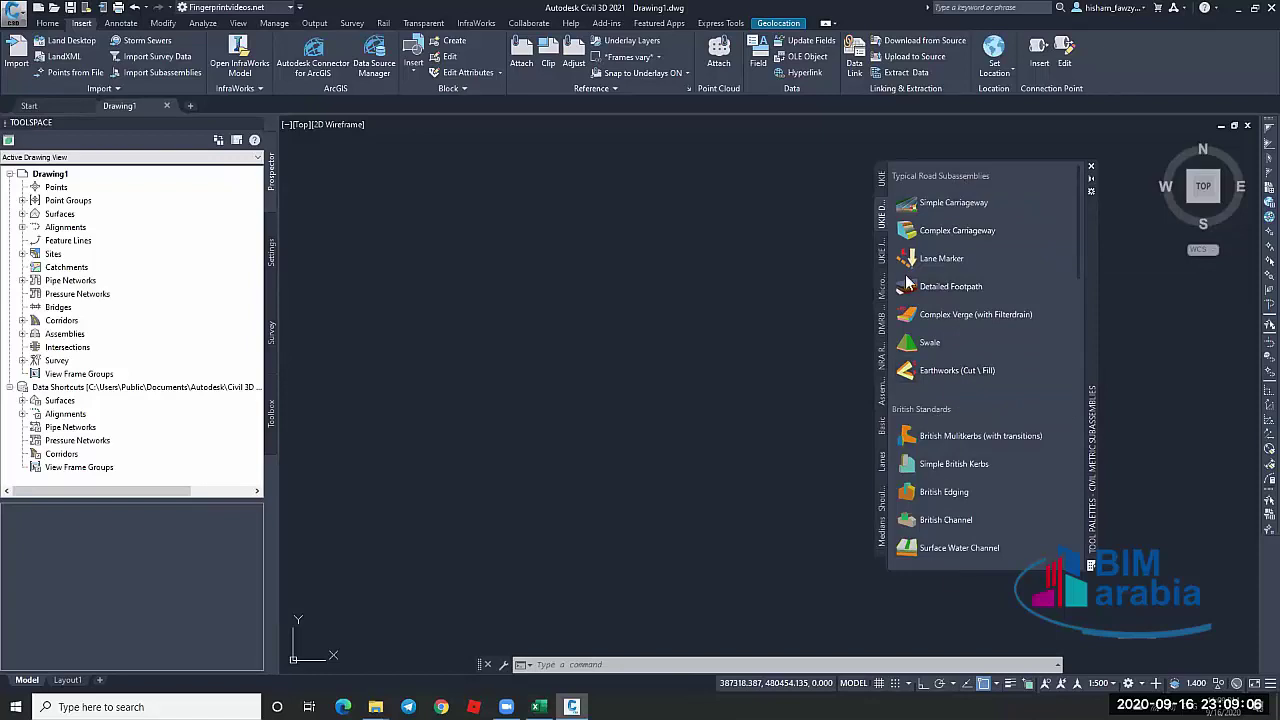
left_click(880, 249)
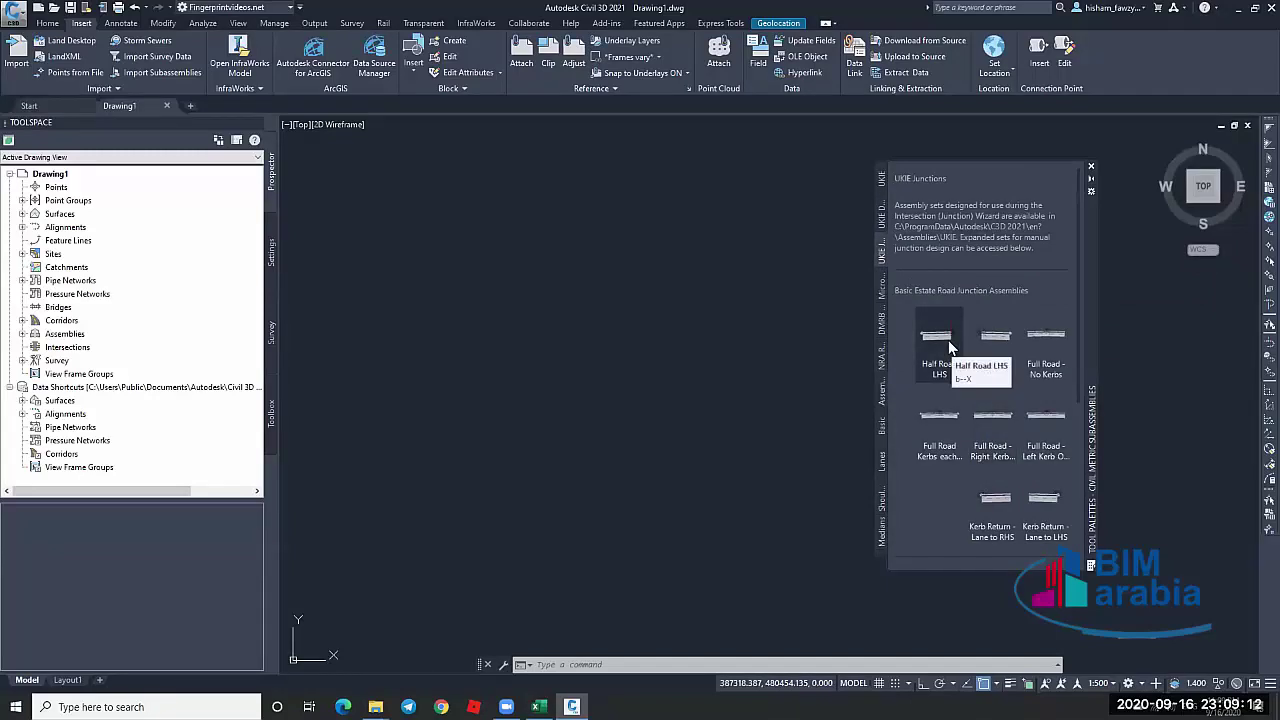
left_click(880, 288)
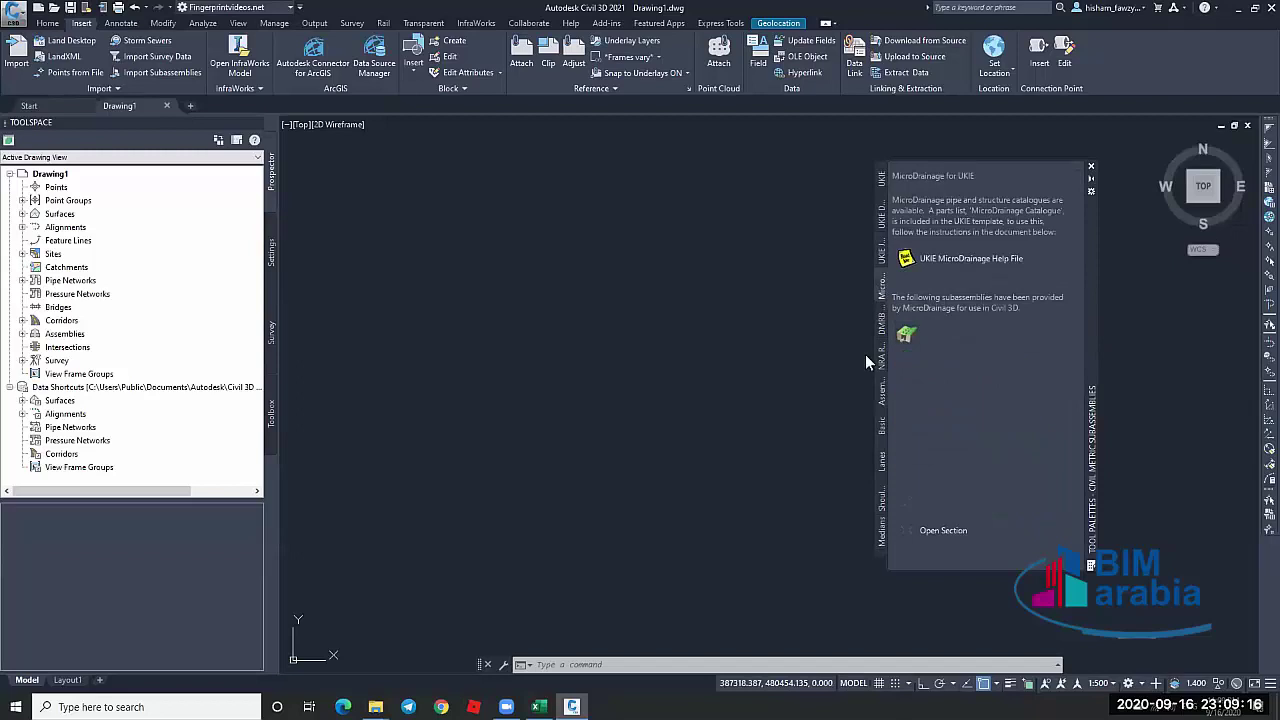
left_click(882, 322)
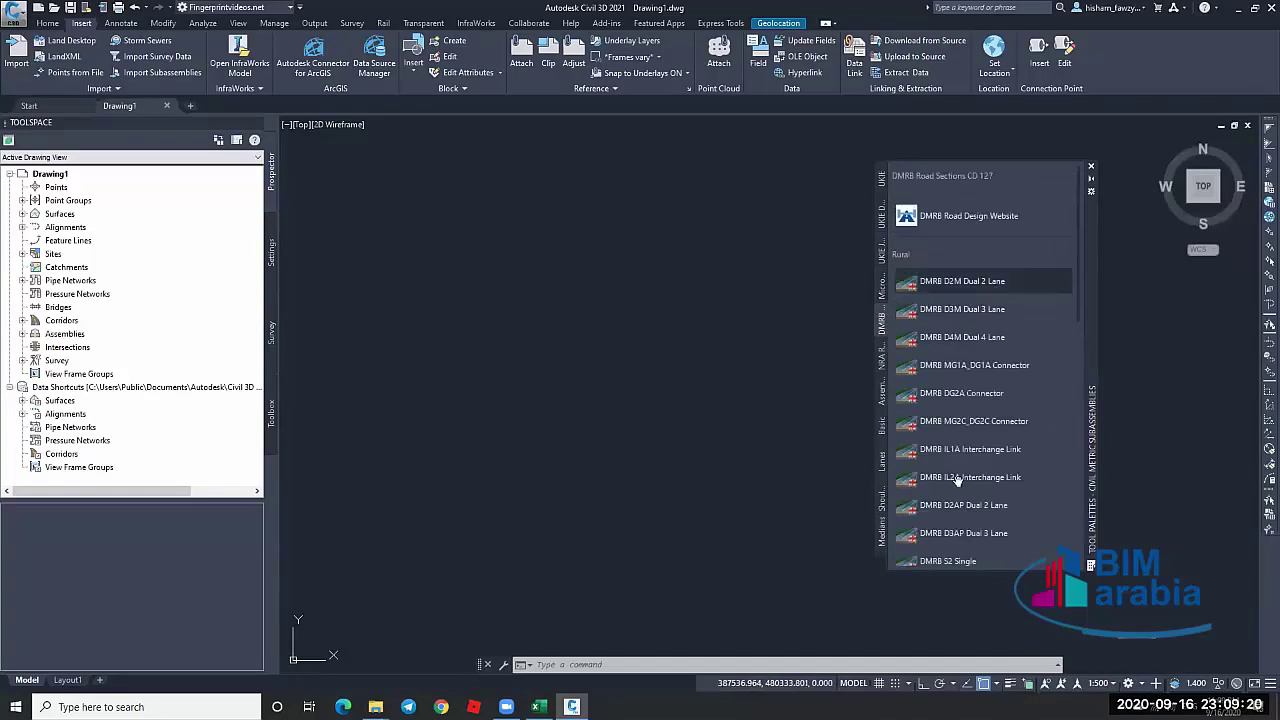
left_click(882, 356)
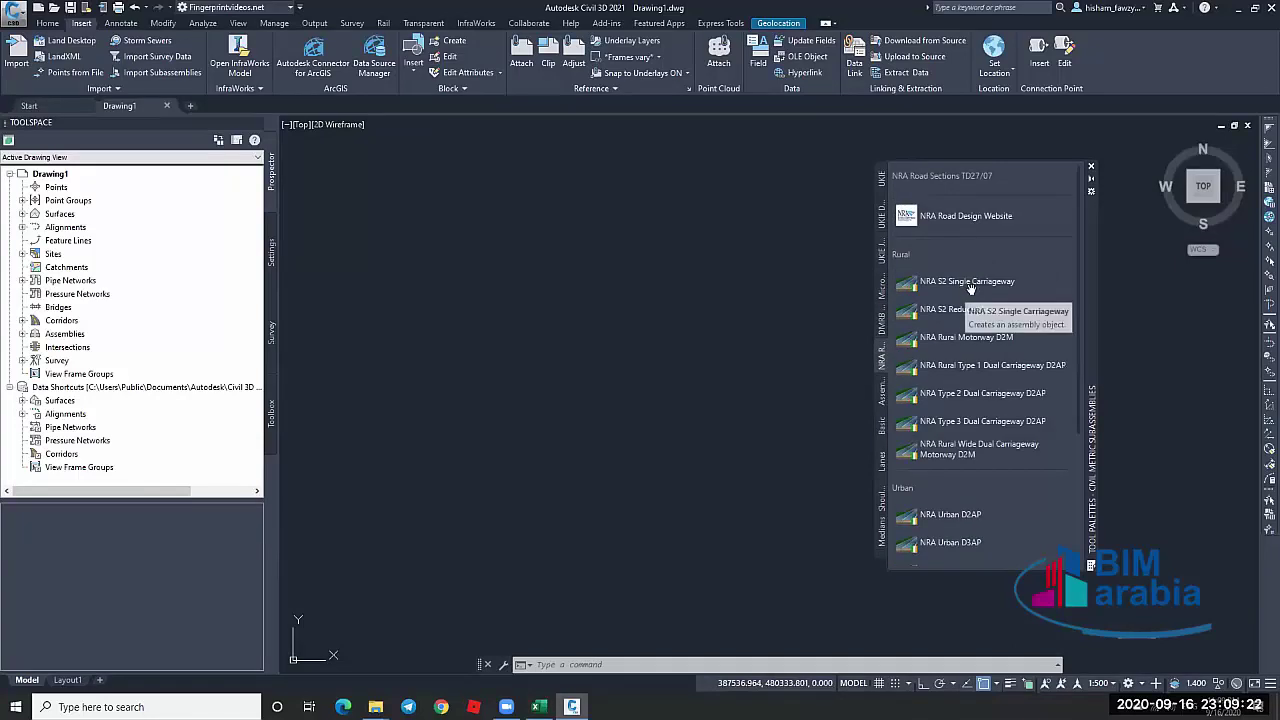
Recheck the DMRB and NRA road section lists, then close the tool palettes
scroll(988, 390, "down", 5)
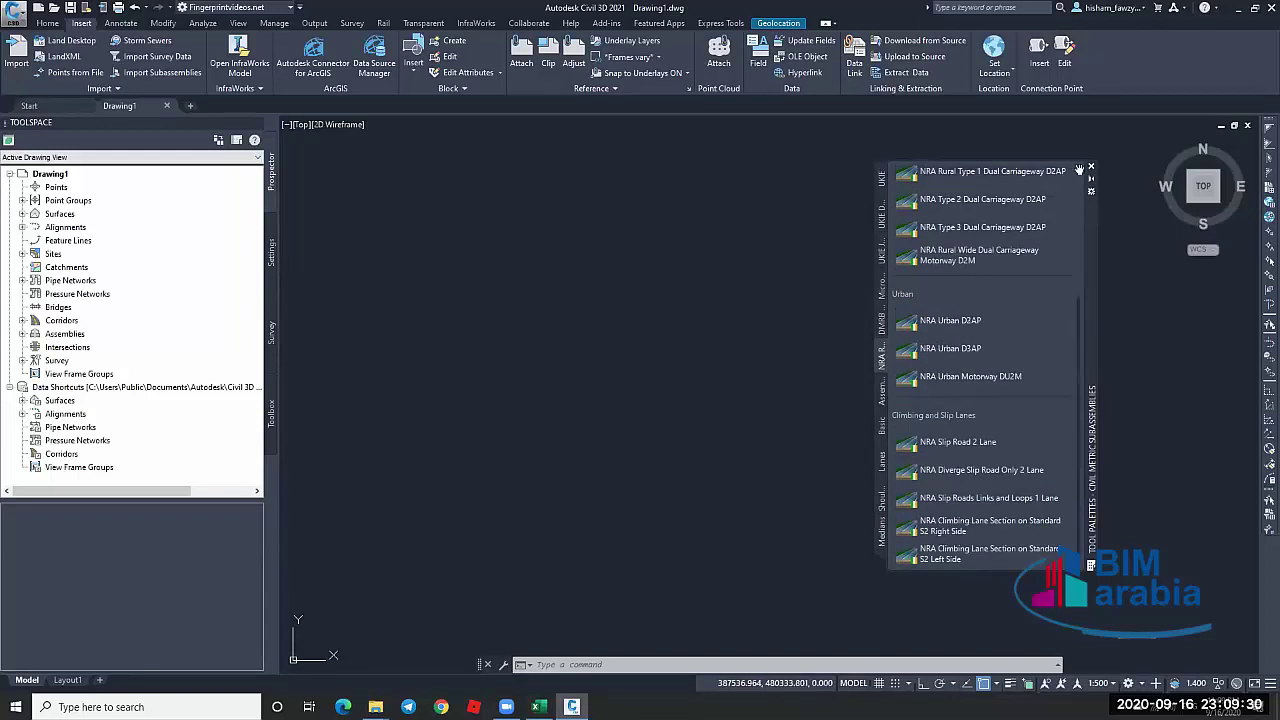
left_click_drag(950, 228, 898, 240)
left_click(882, 322)
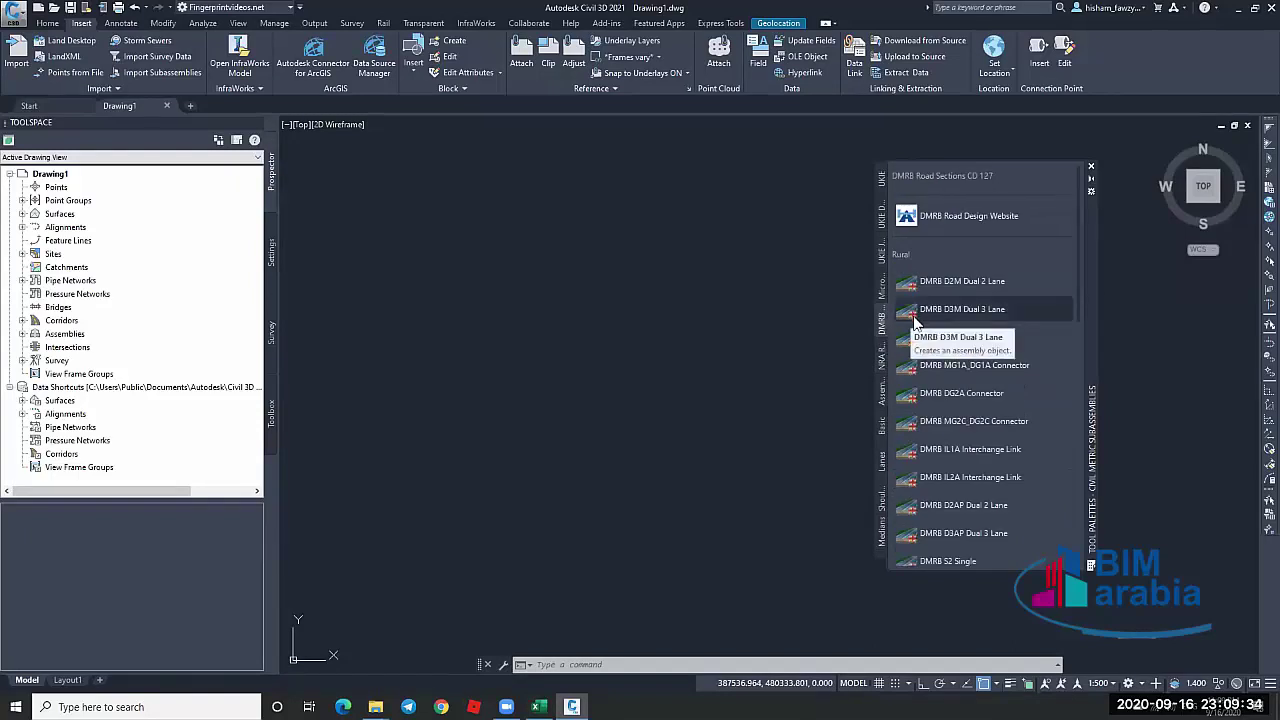
left_click(882, 357)
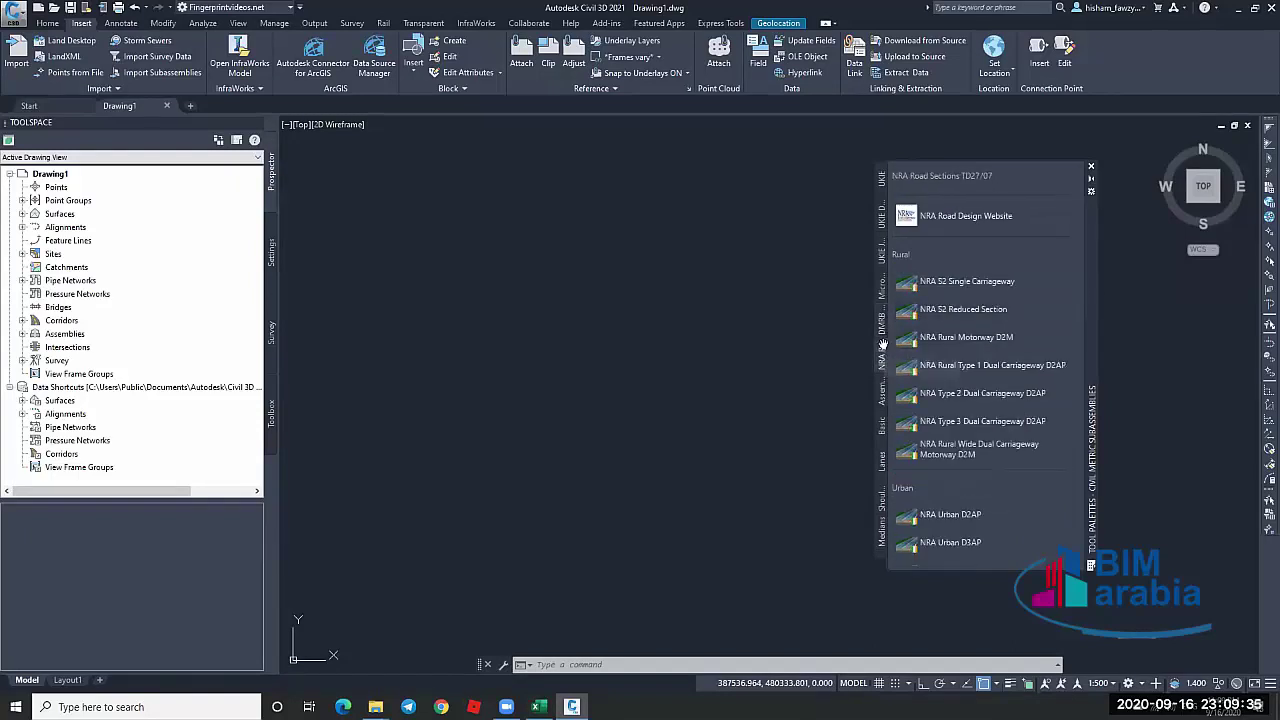
left_click(1091, 167)
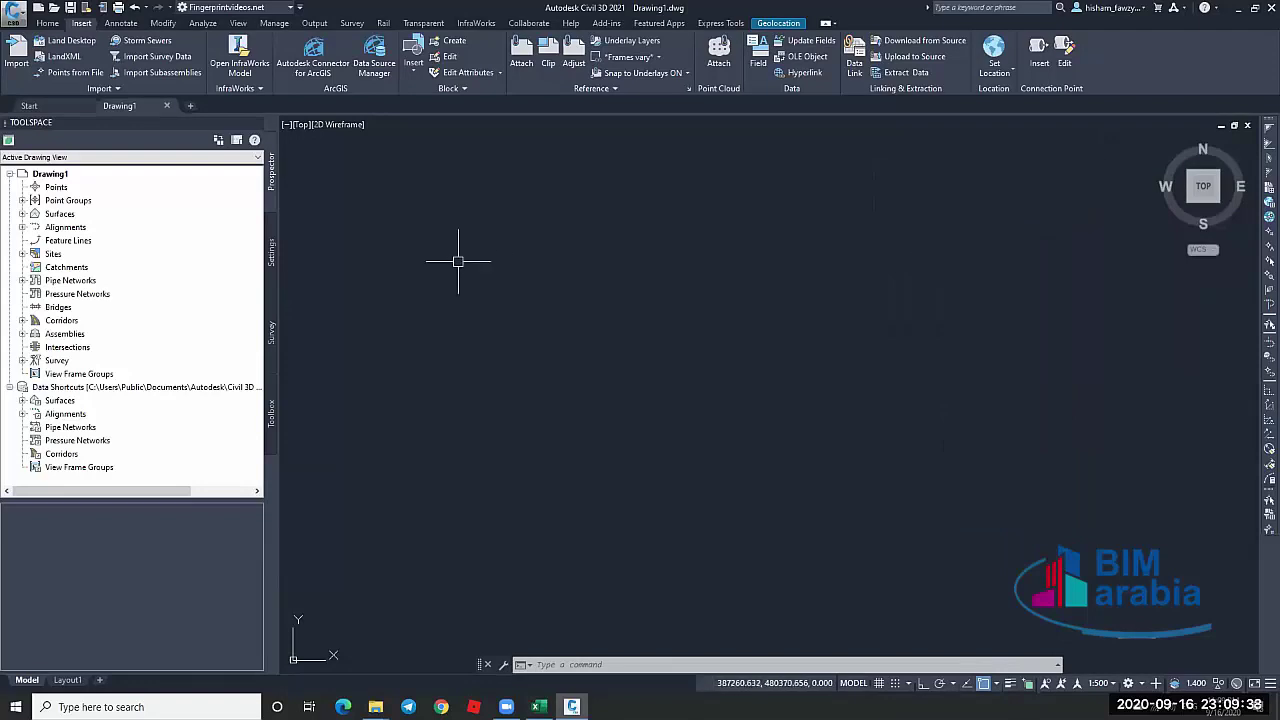
Inspect the drawing's point styles, including Cross 2D and 3D and Survey Station
left_click(270, 250)
left_click(23, 201)
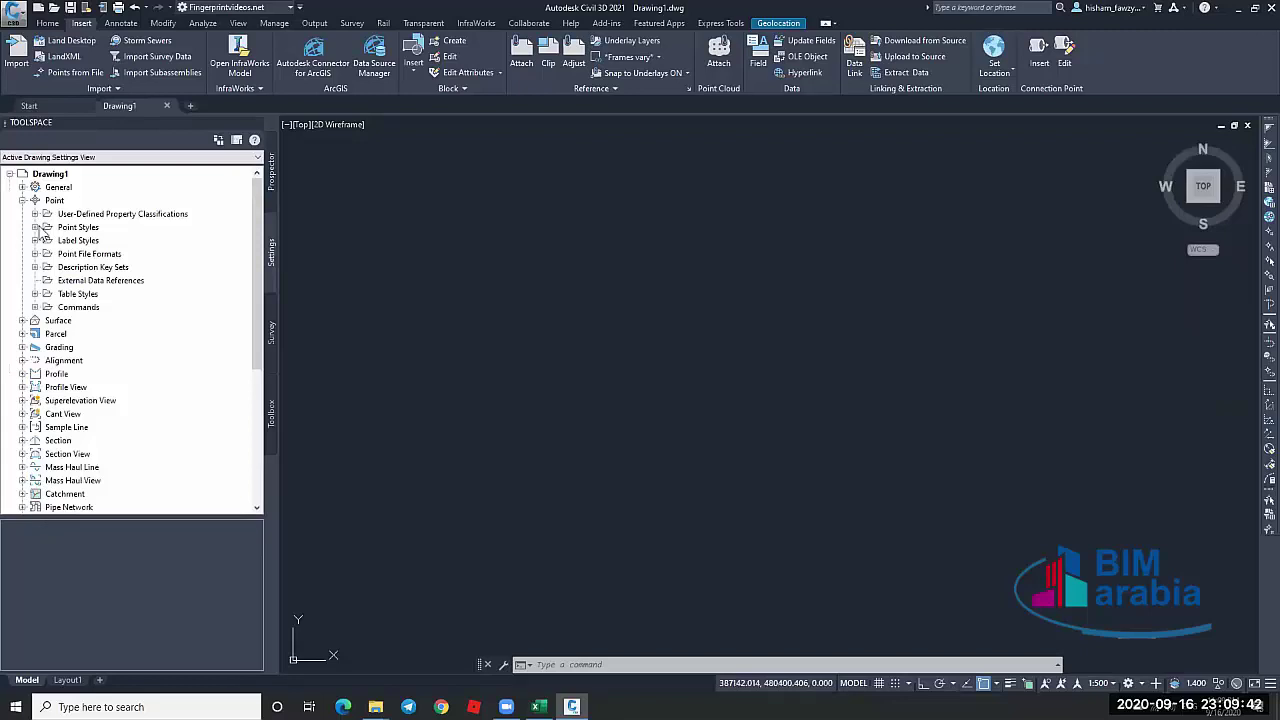
left_click(35, 227)
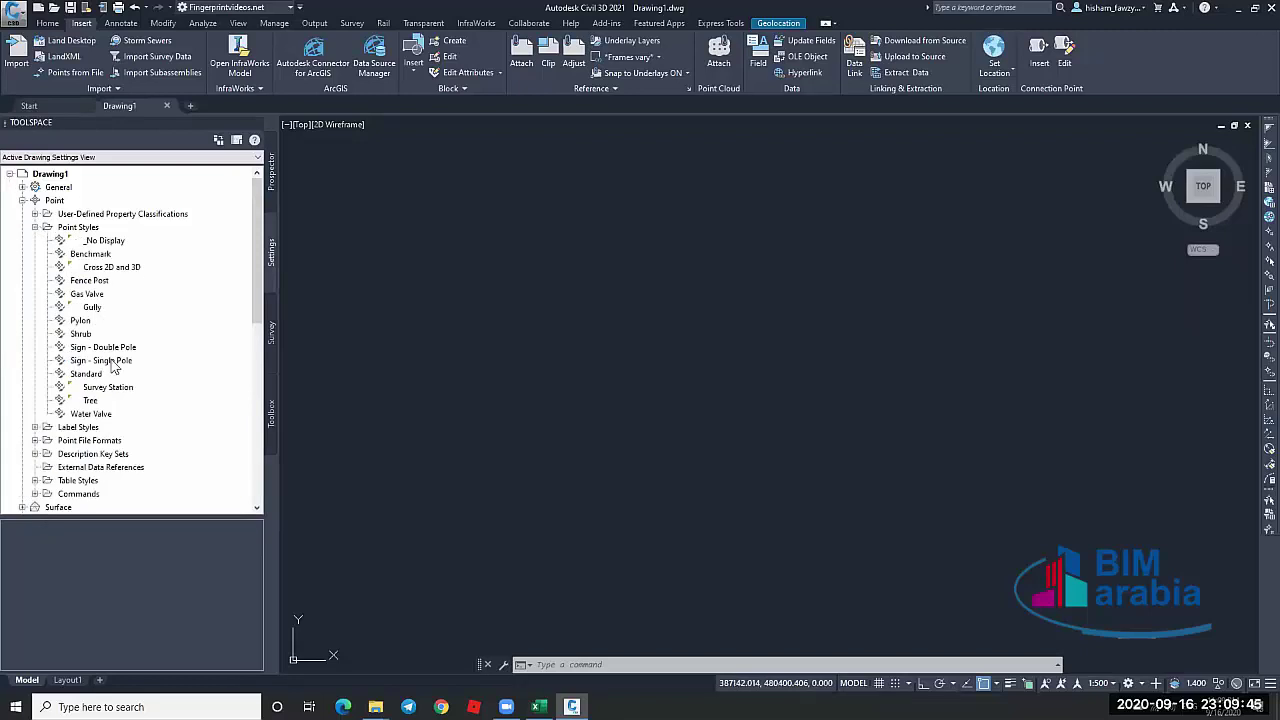
left_click(108, 268)
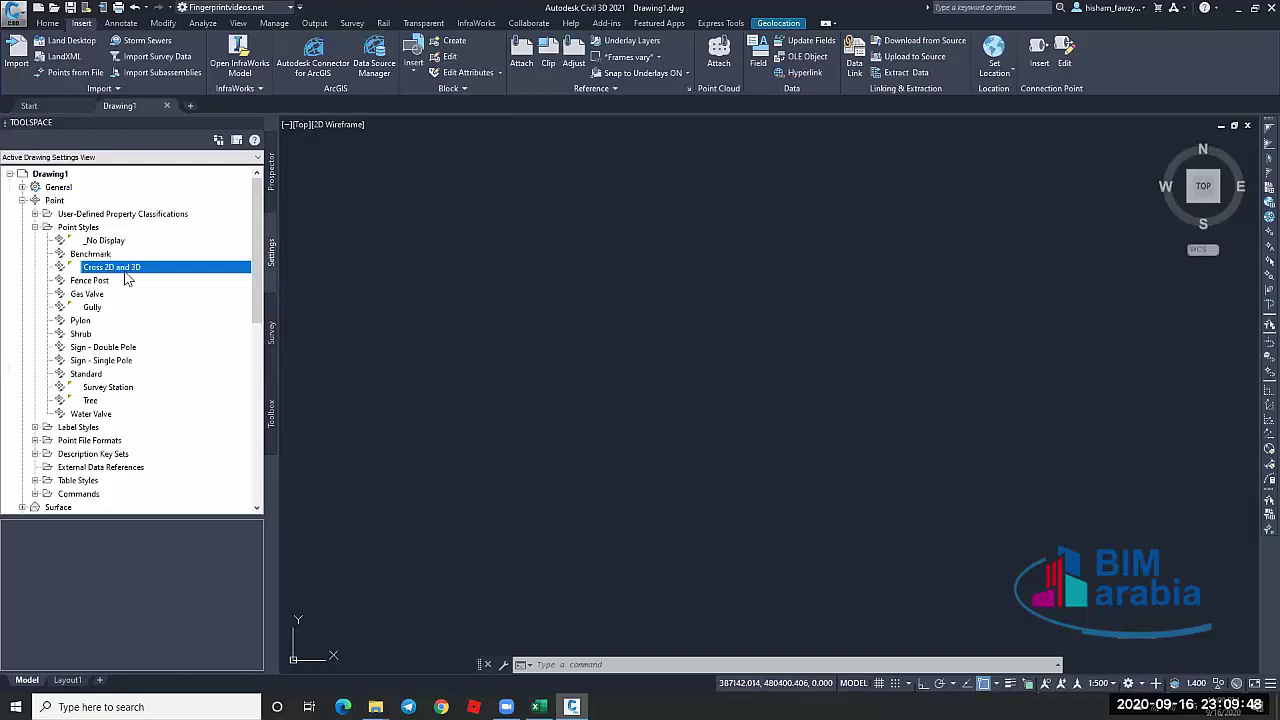
left_click(112, 388)
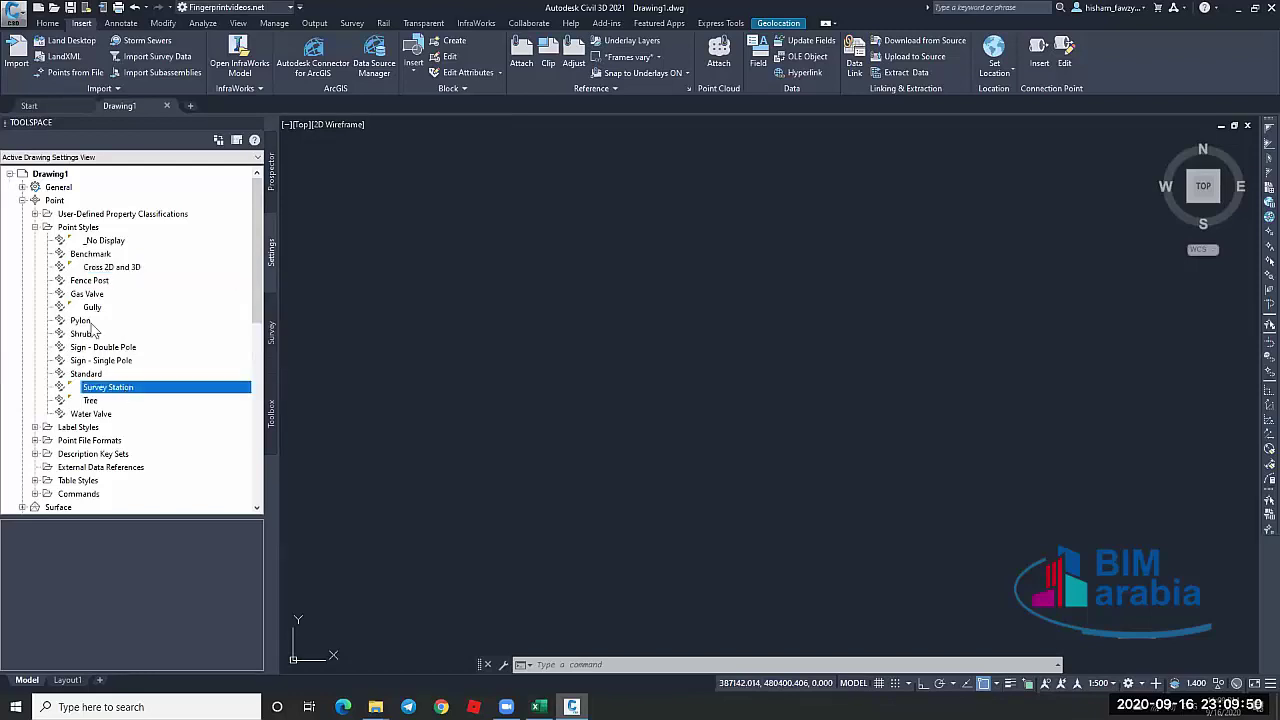
left_click(35, 227)
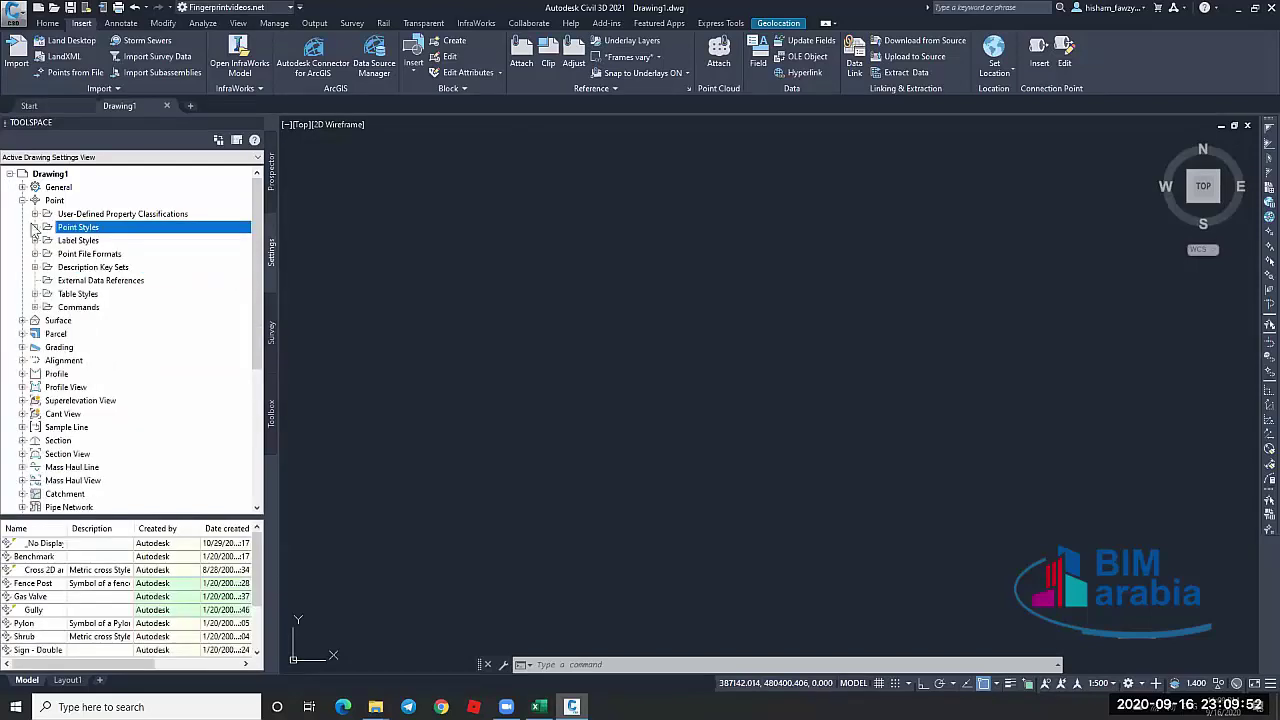
Review the Surface Styles list, collapse the settings tree, and return to the Home ribbon
left_click(22, 200)
left_click(22, 214)
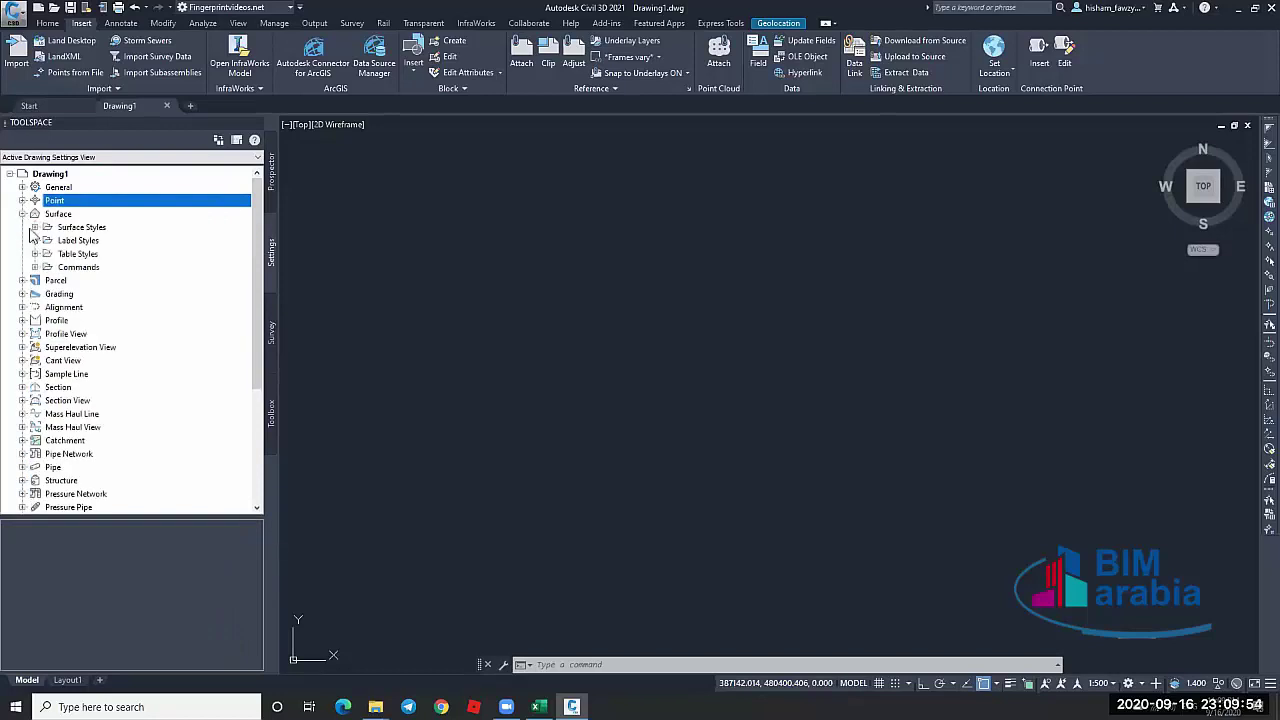
left_click(34, 227)
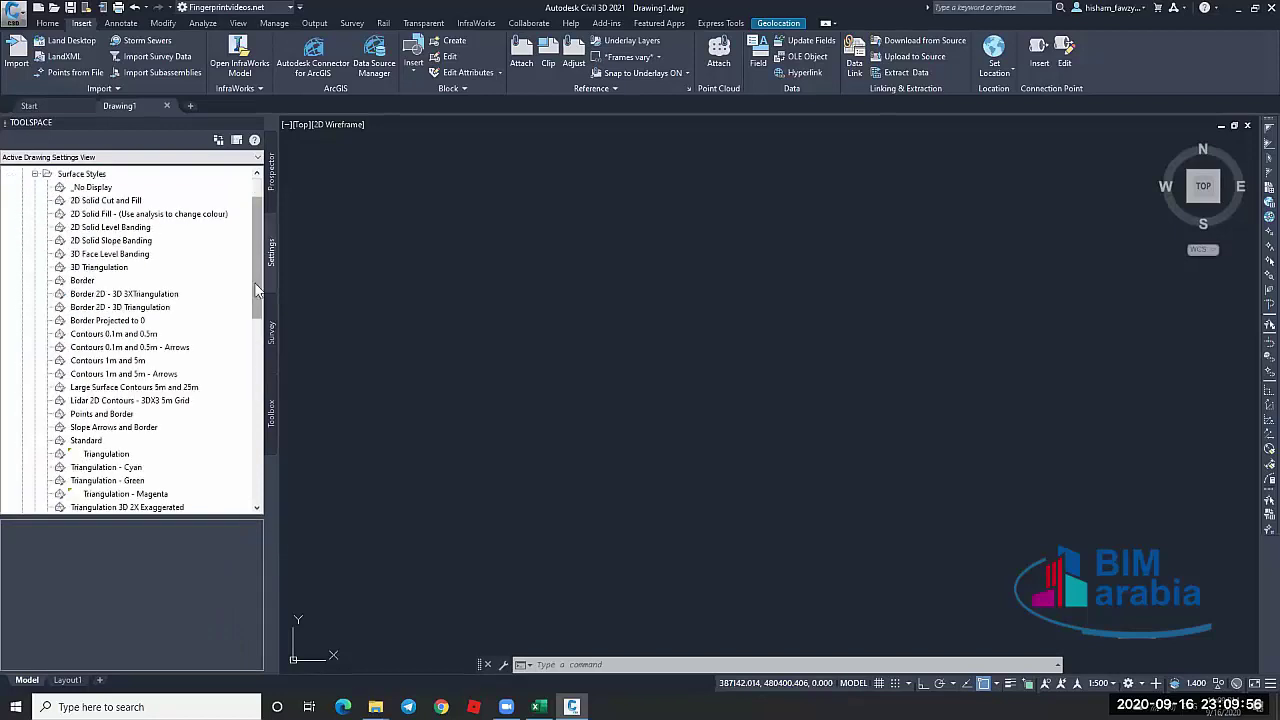
scroll(254, 282, "down", 2)
scroll(240, 320, "up", 4)
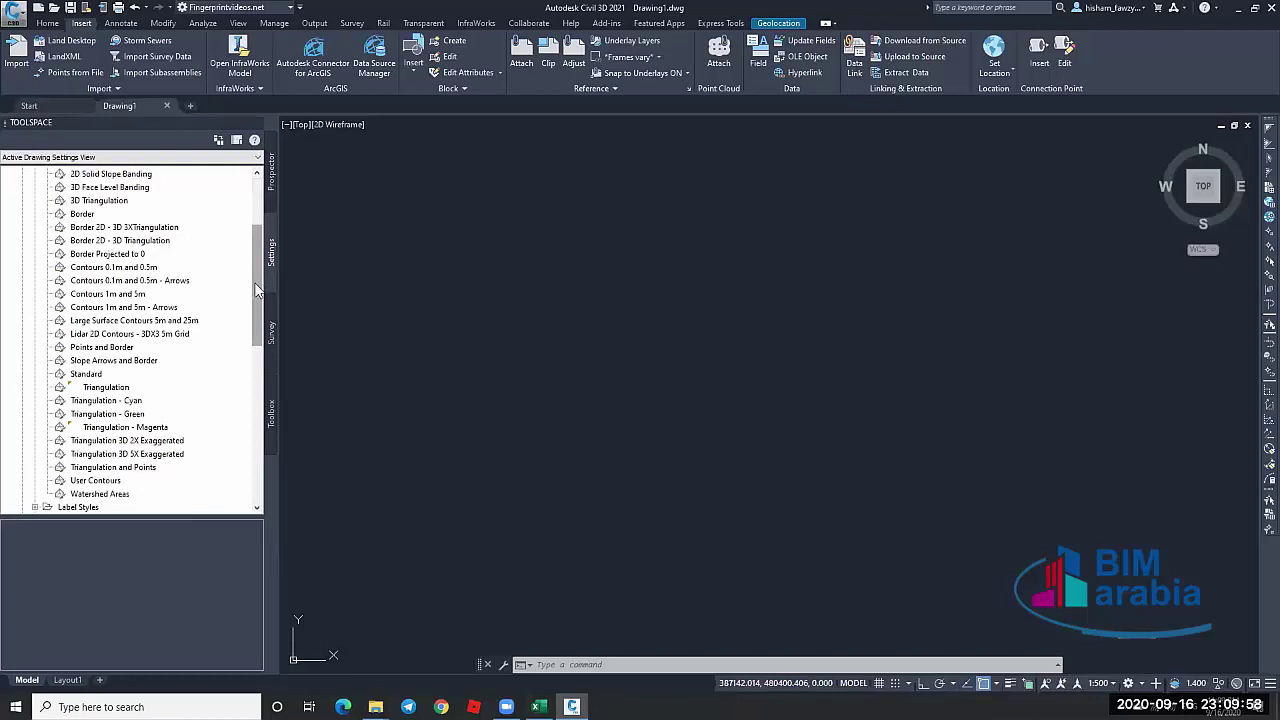
left_click(35, 227)
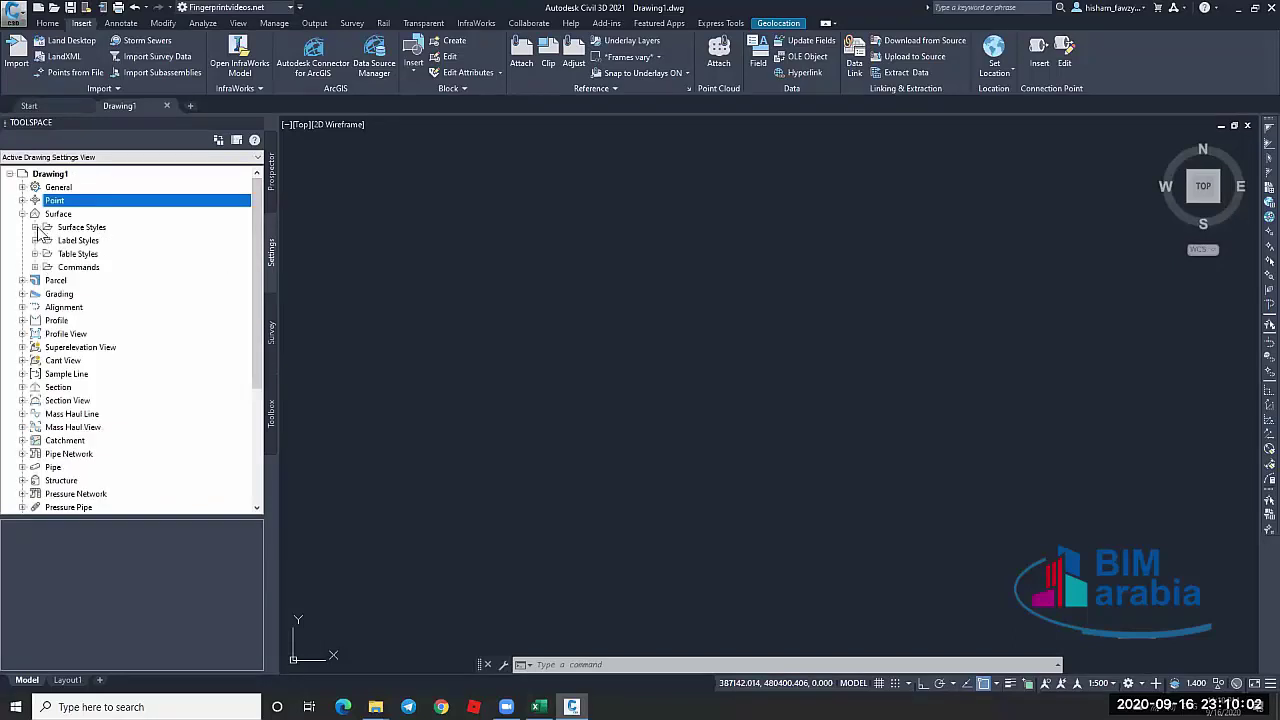
left_click(22, 214)
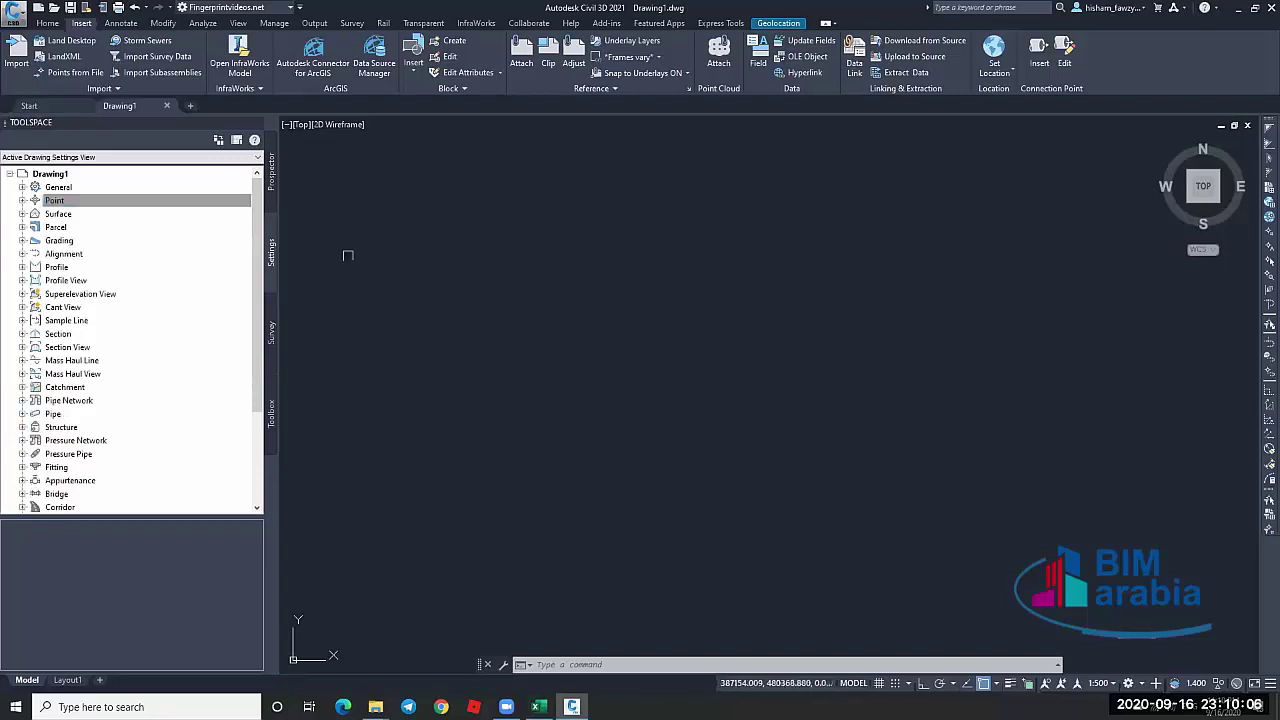
left_click(47, 23)
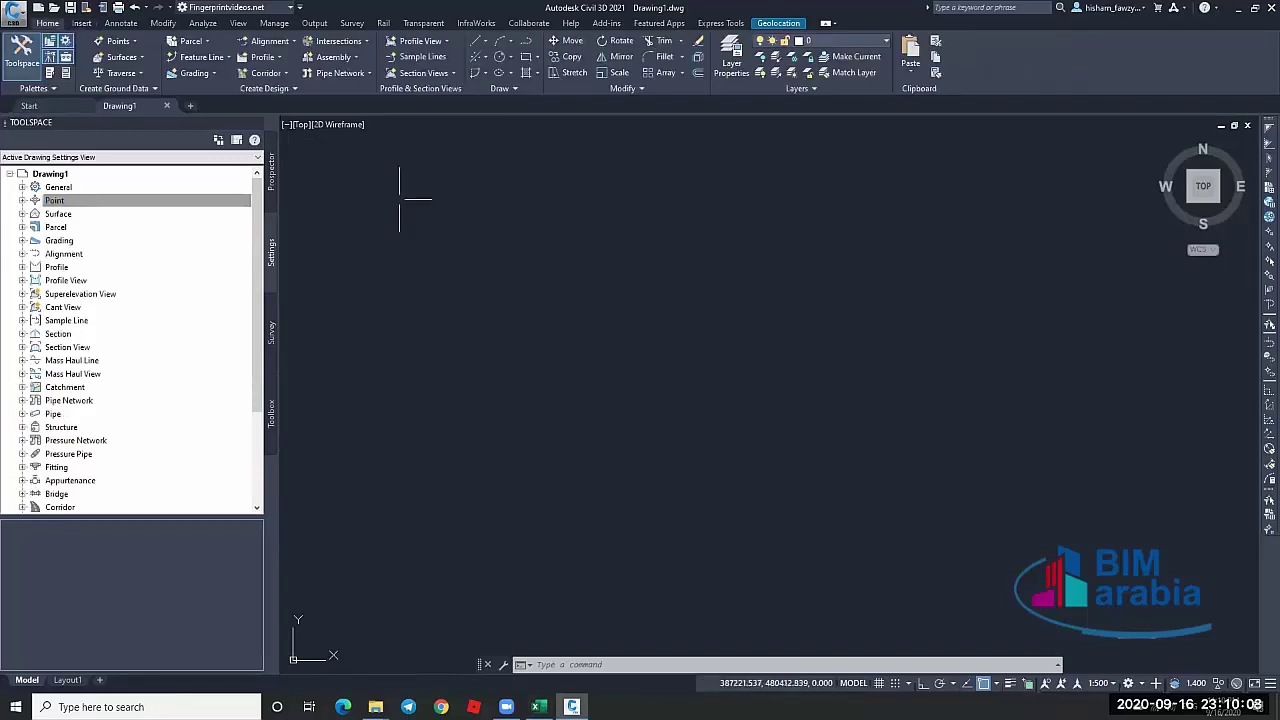
Start a new alignment layout and turn on criteria-based design
left_click(272, 41)
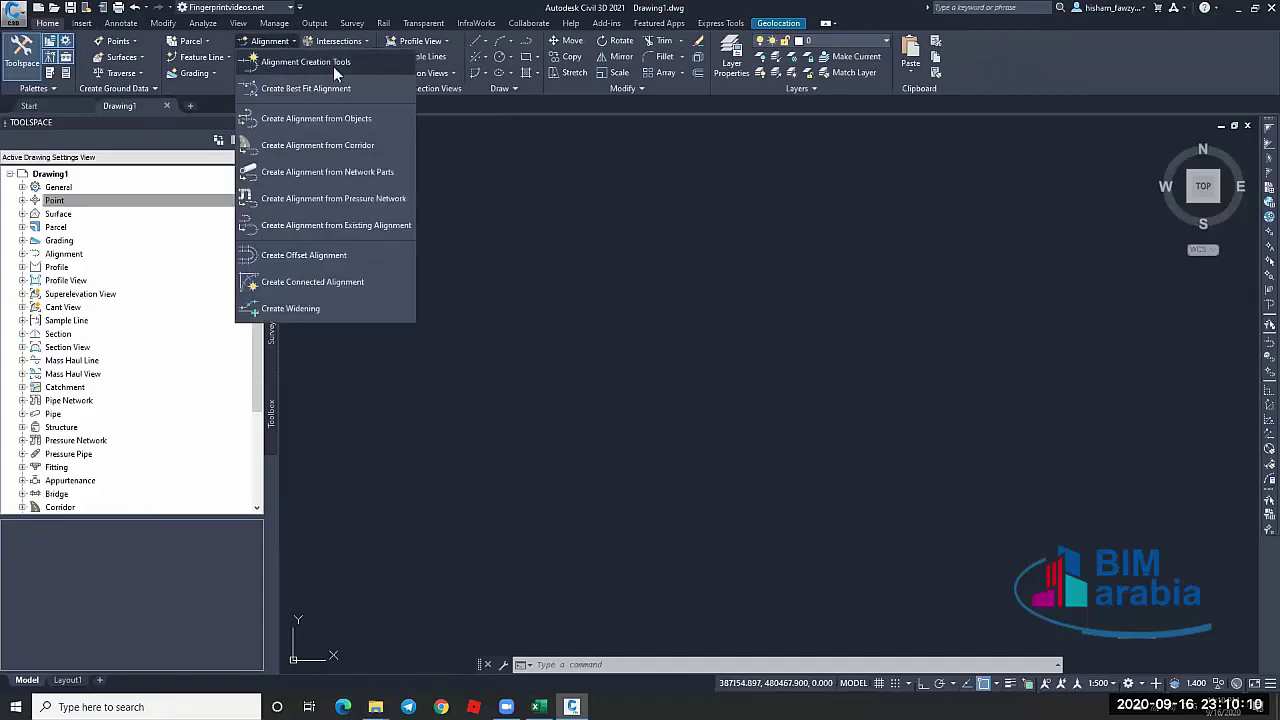
left_click(337, 61)
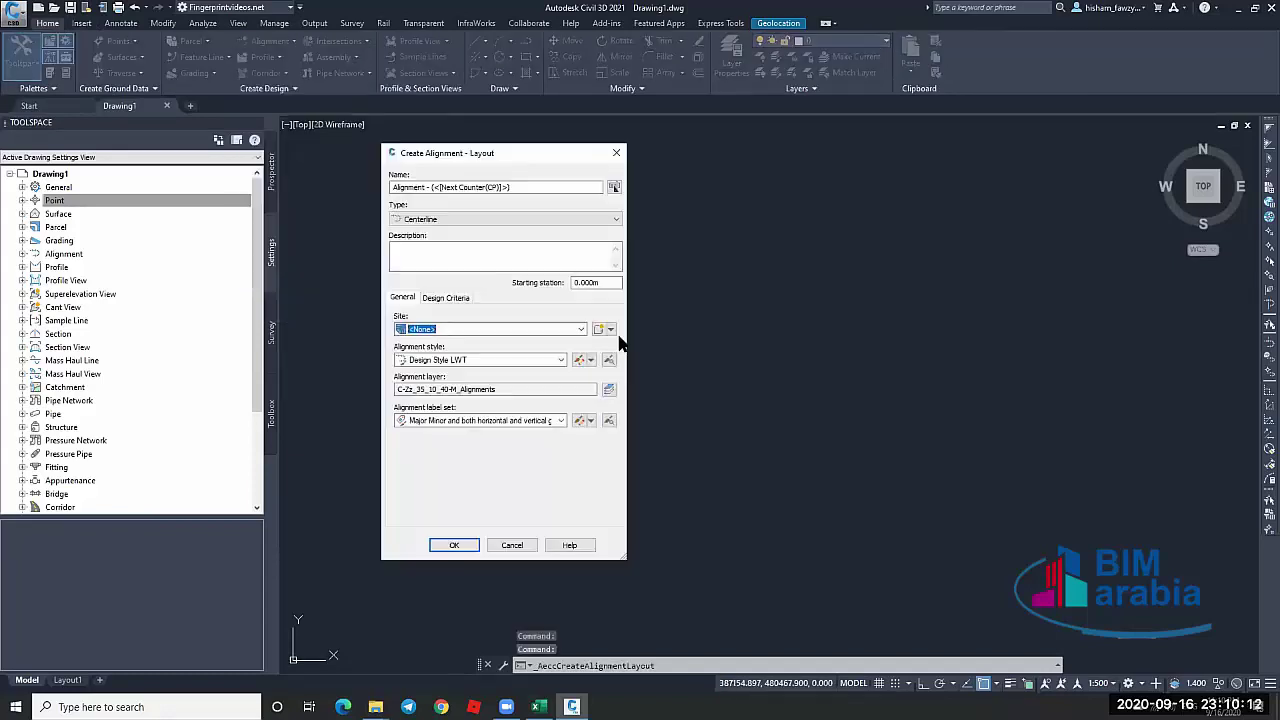
left_click(450, 297)
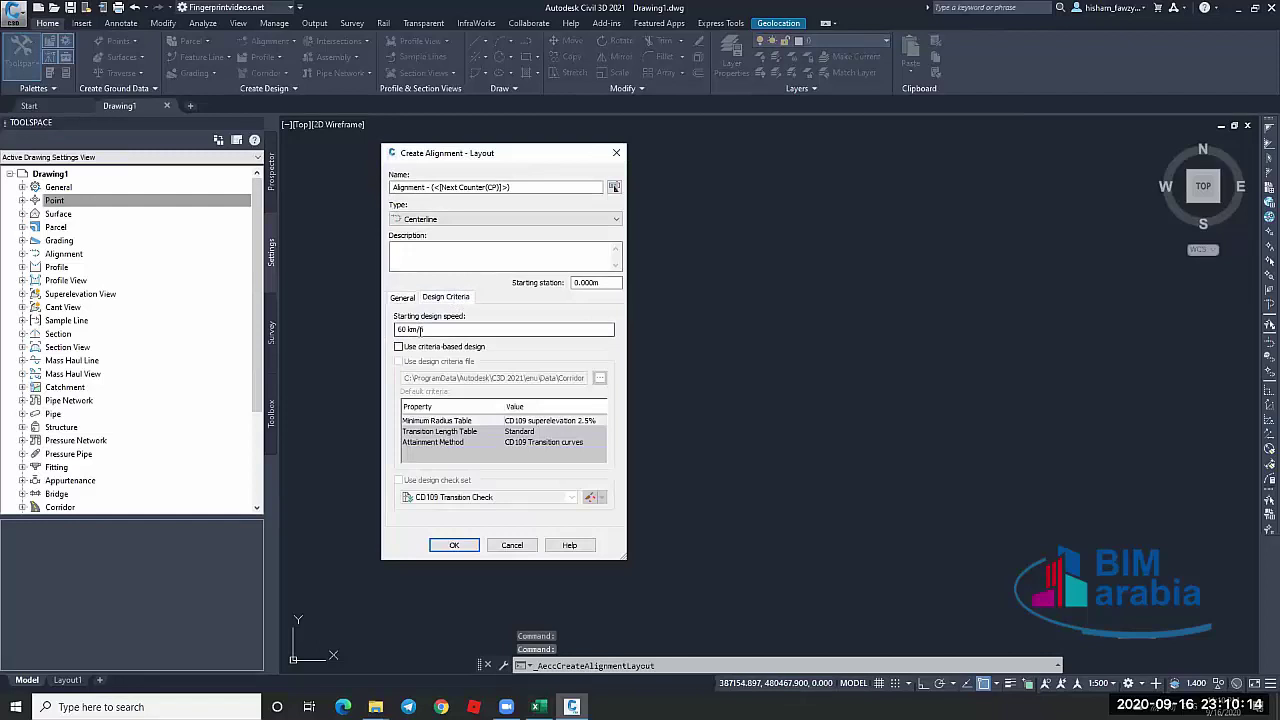
left_click(430, 347)
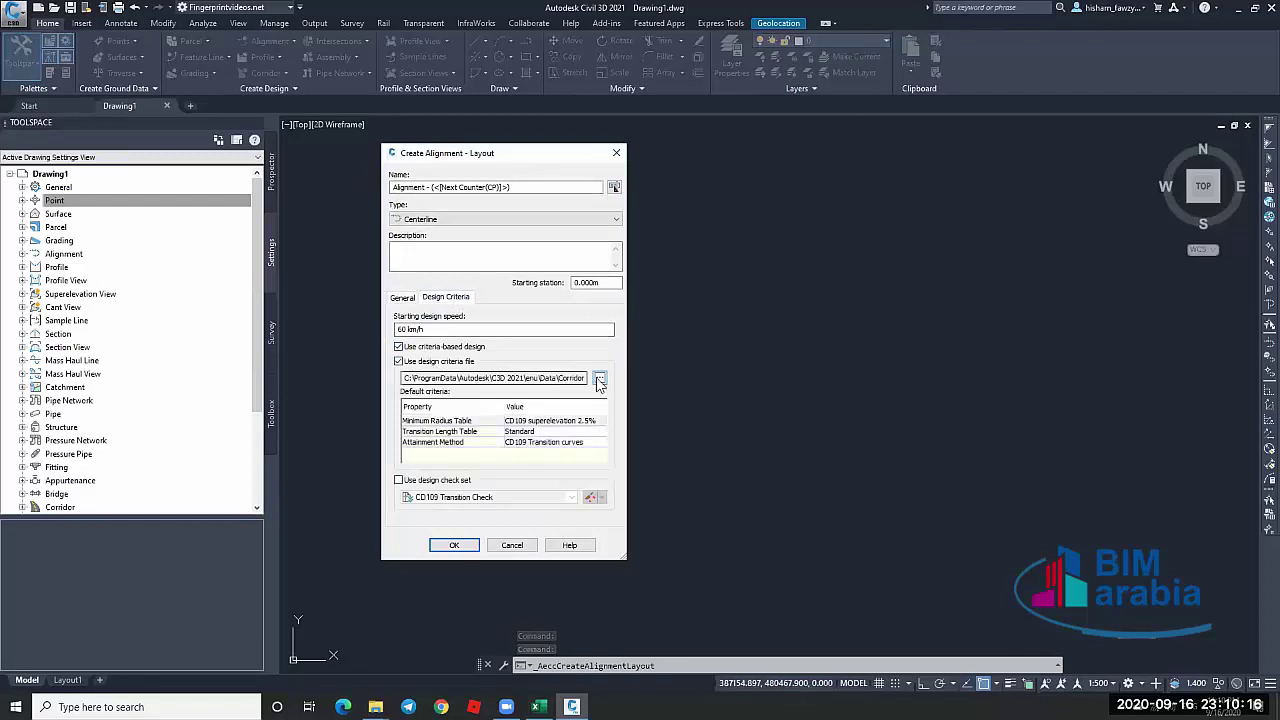
Browse the UKIE criteria files, including Metric Roundabouts Presets and Legacy 2015 Road Design Standards
left_click(599, 380)
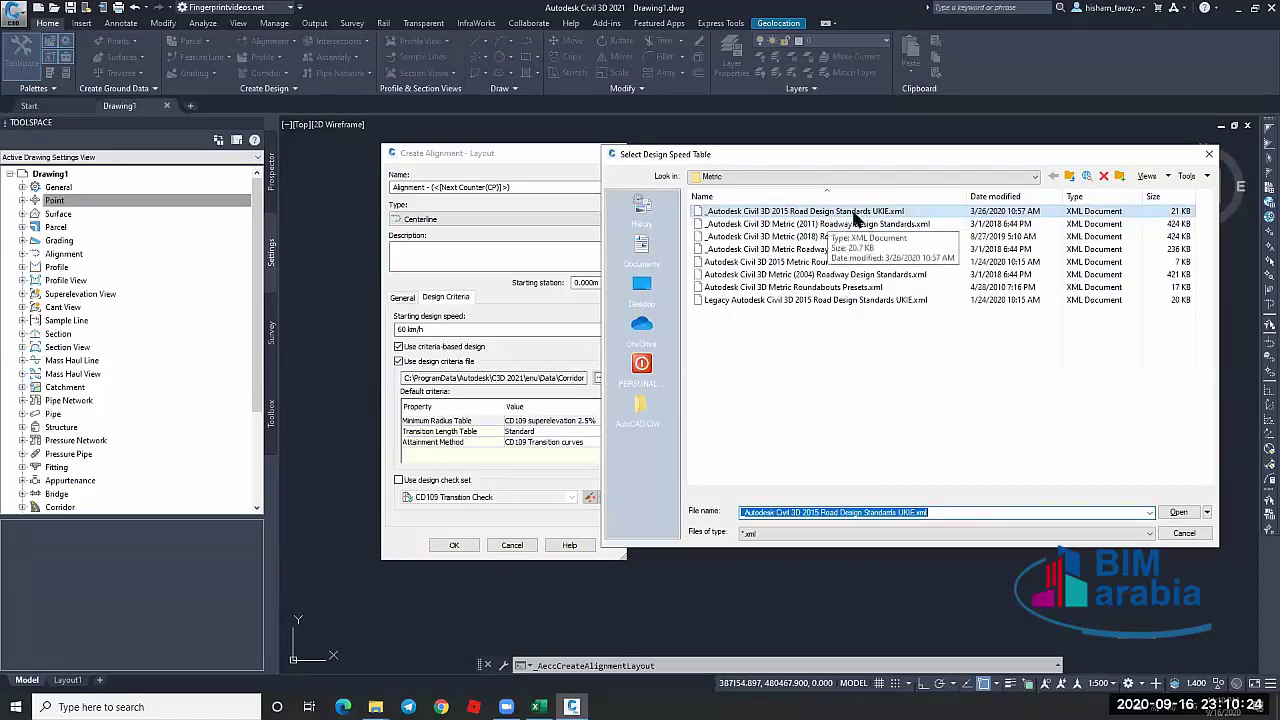
left_click(785, 214)
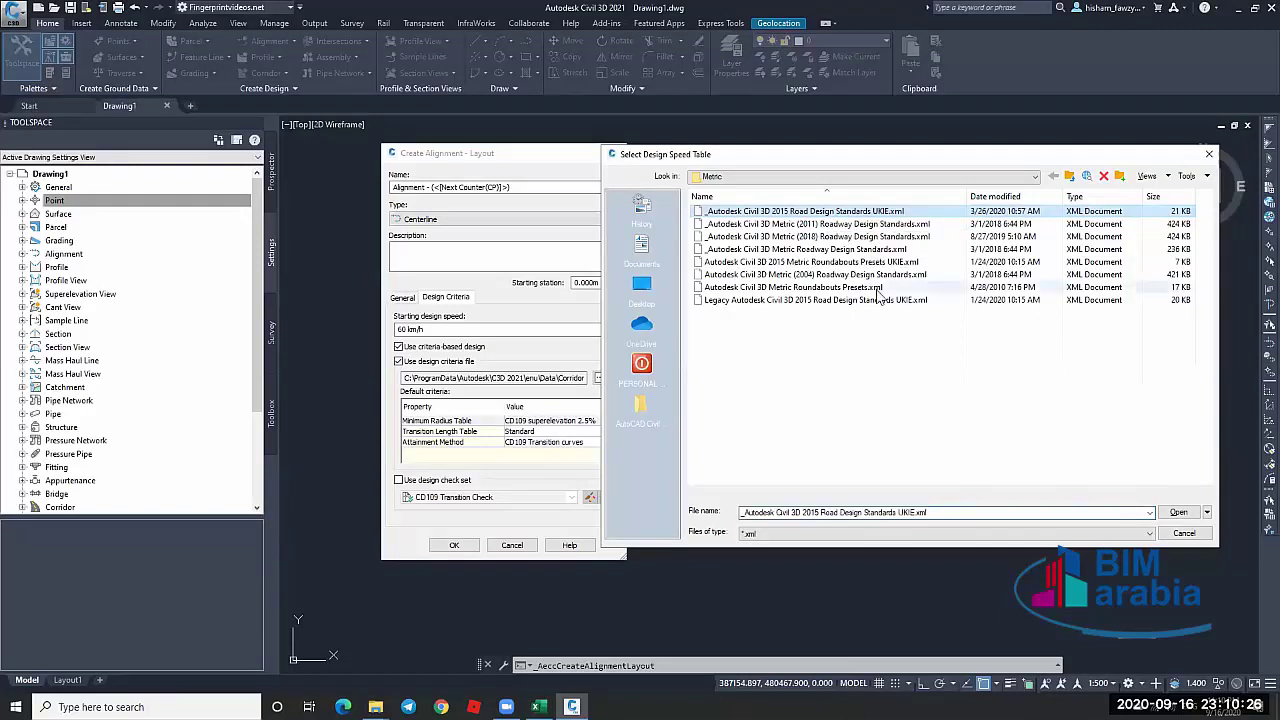
left_click(797, 263)
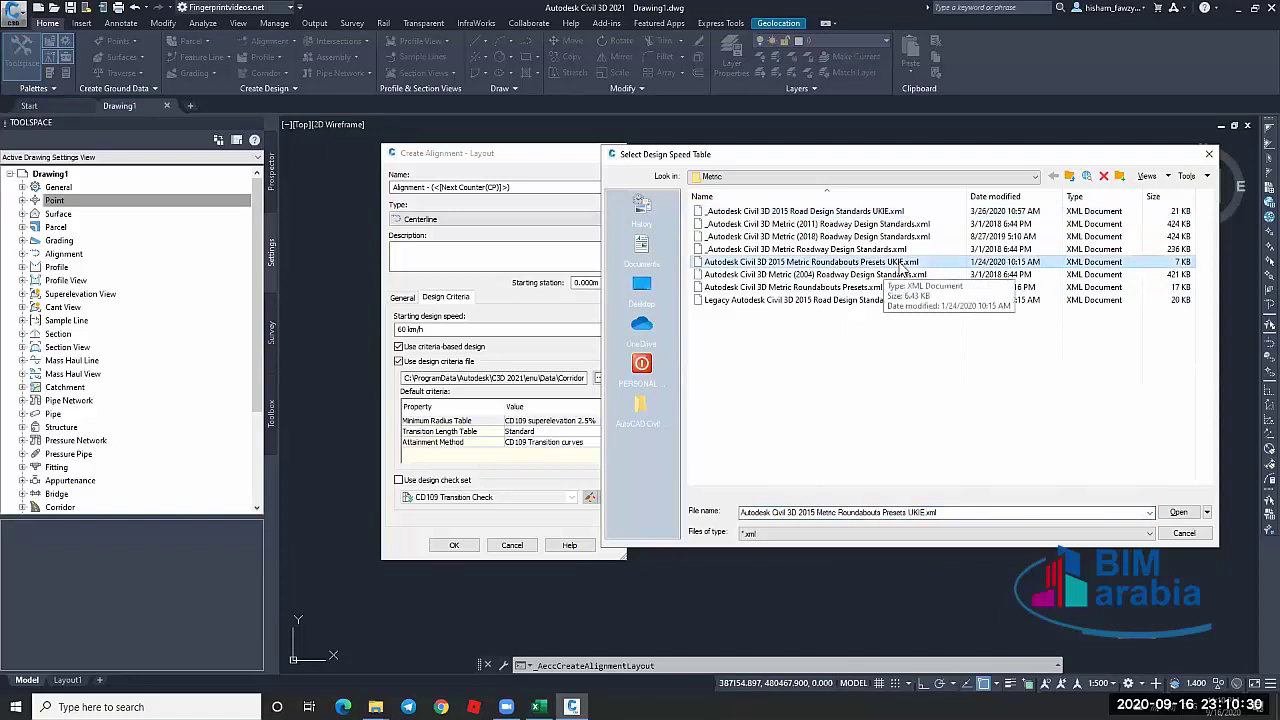
left_click(857, 301)
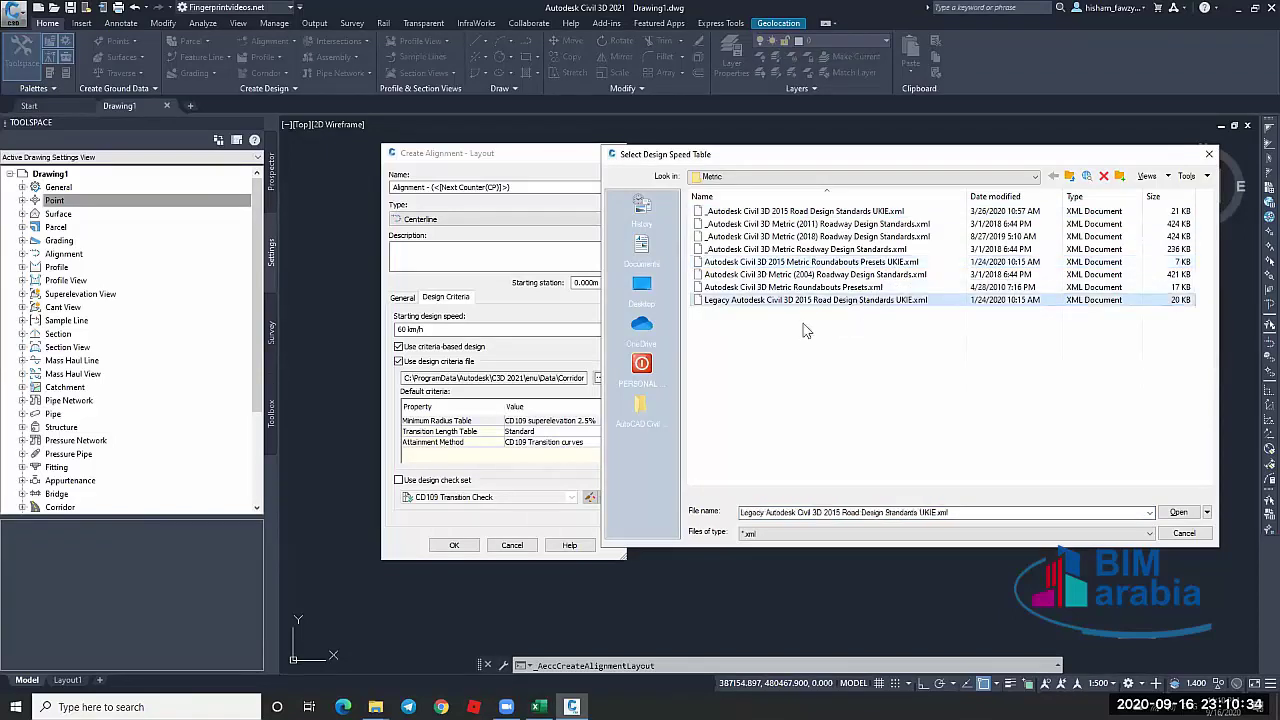
left_click(1178, 512)
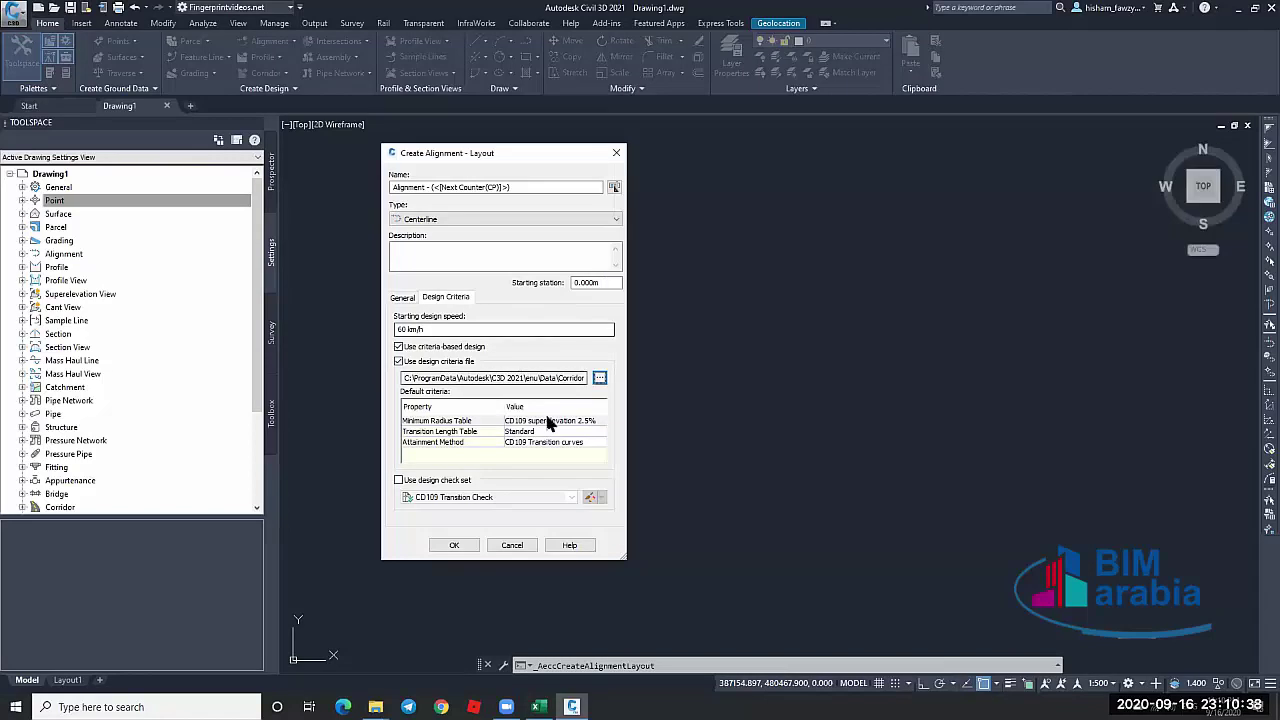
Check the Attainment Method options, then cancel creating the alignment
left_click(585, 443)
left_click(585, 445)
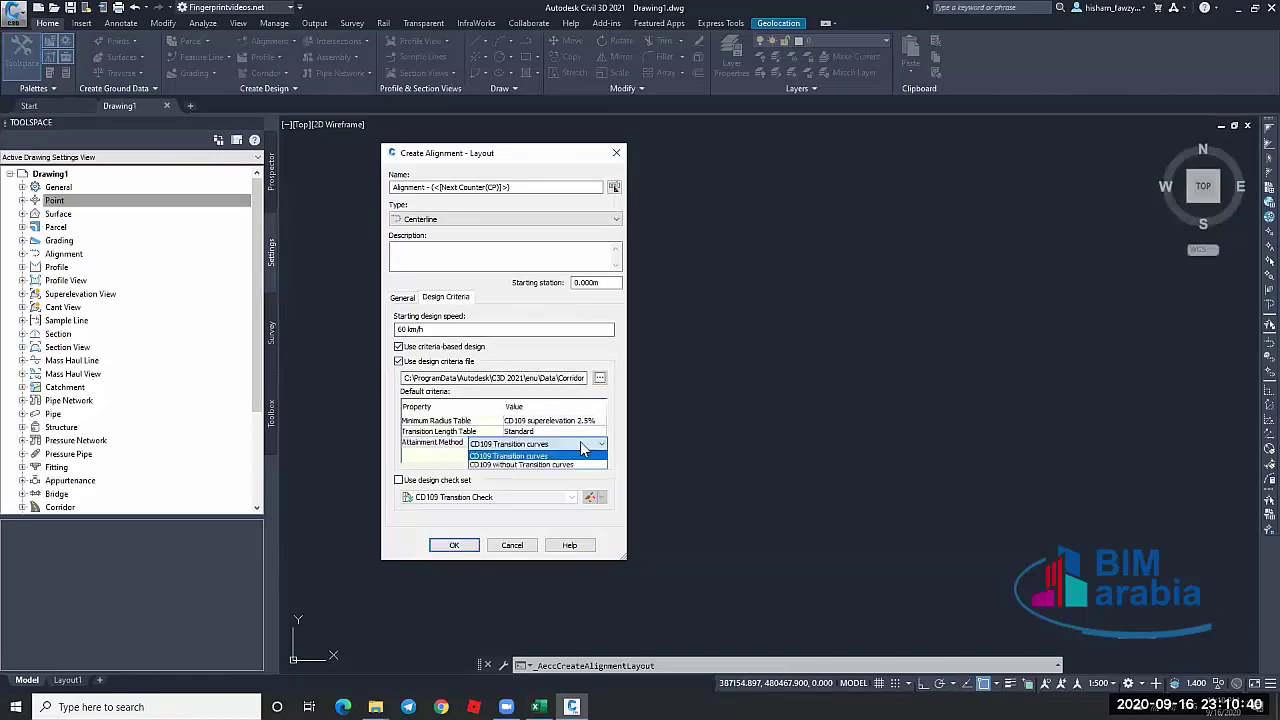
left_click(468, 432)
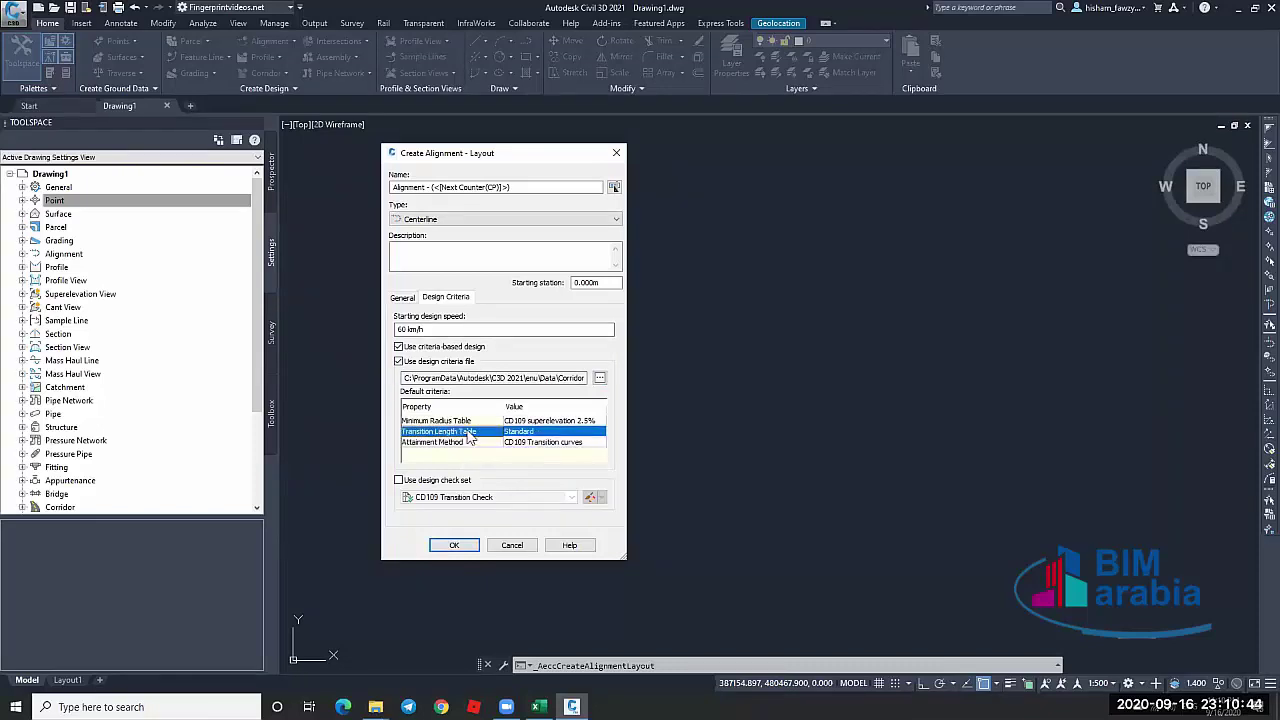
left_click(513, 548)
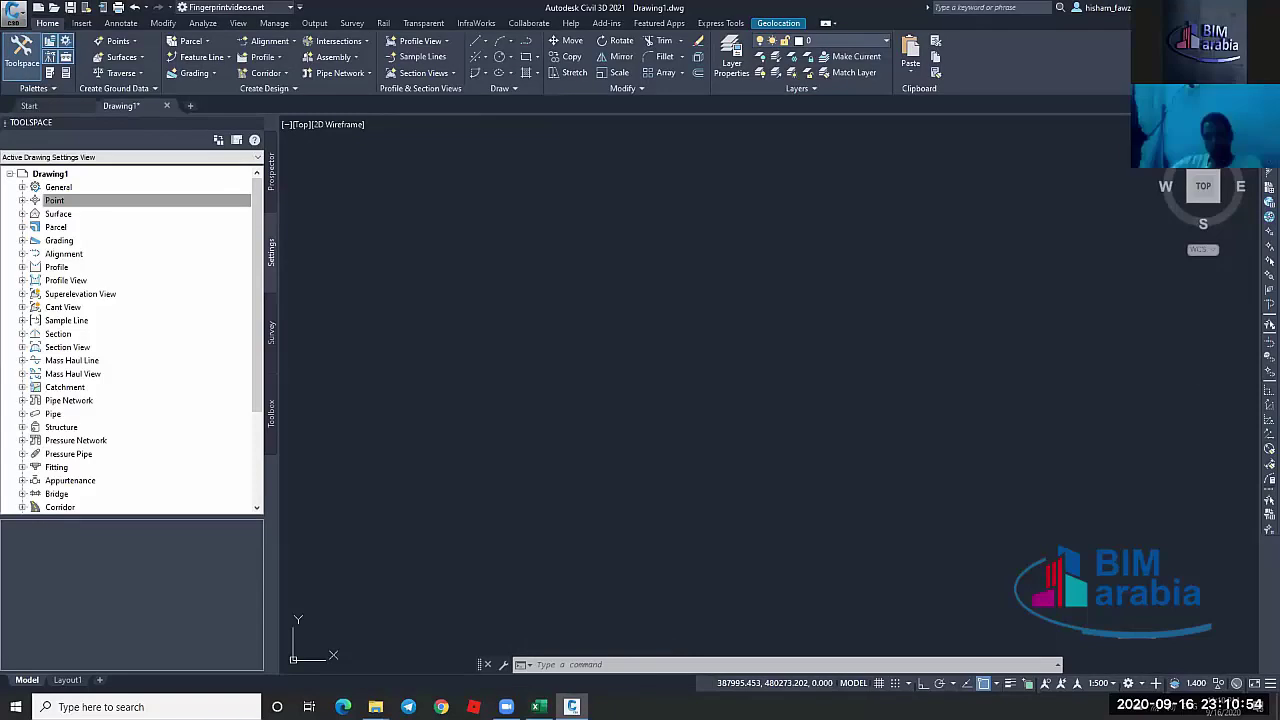
Start a CONCATENATE formula in cell E2 and open its argument editor
key("super+e")
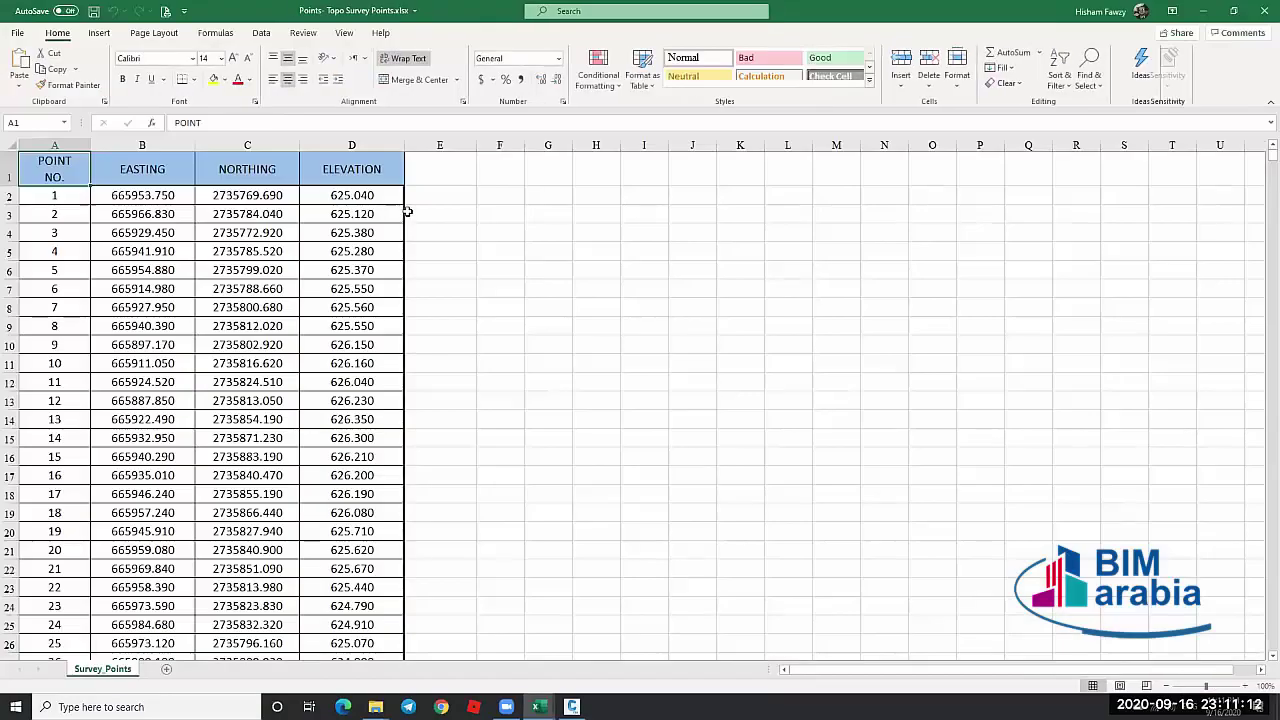
left_click(447, 194)
type("=conc")
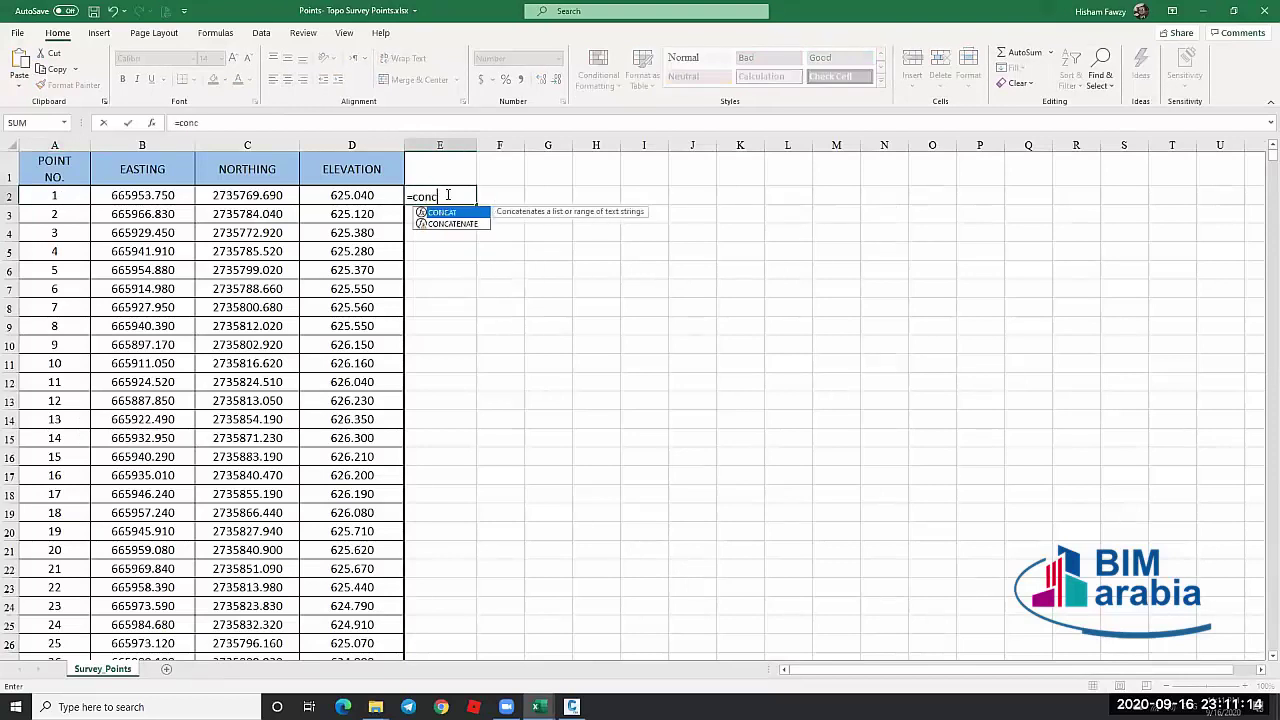
key("Down")
key("Tab")
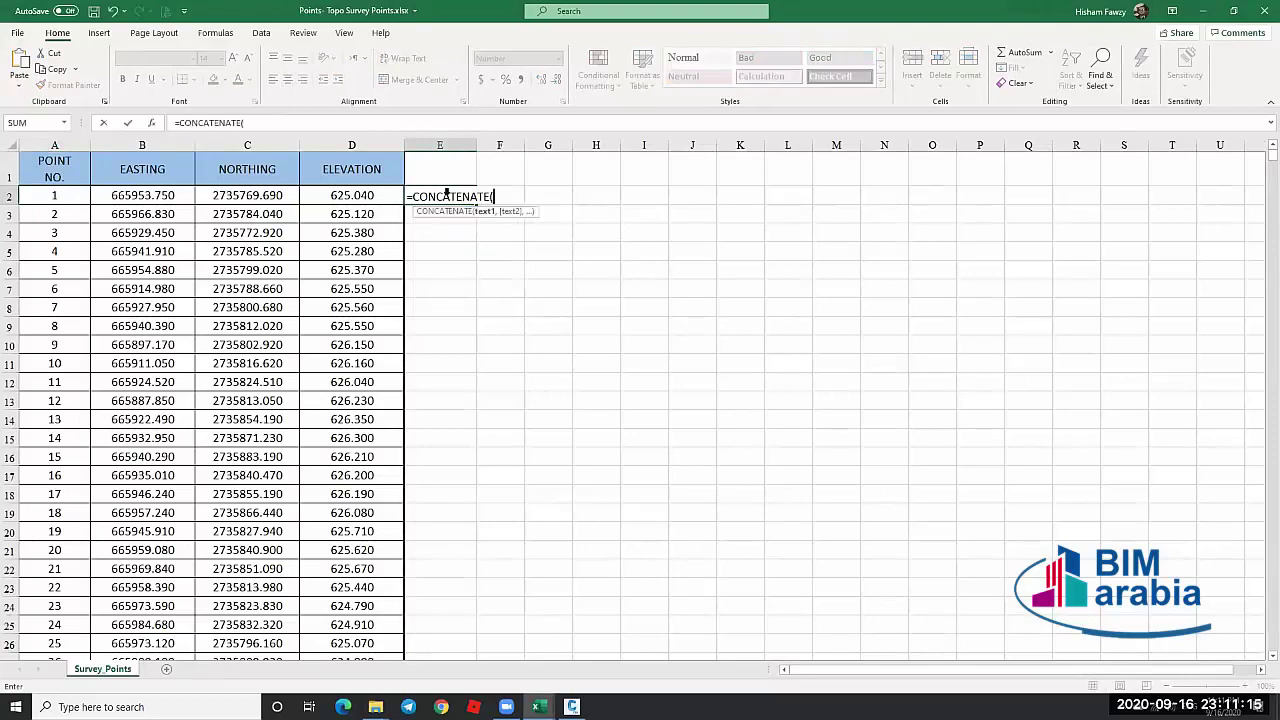
left_click(151, 123)
Complete E2 as =CONCATENATE(B2,",",C2,",",D2) and confirm it
left_click(160, 195)
key("Tab")
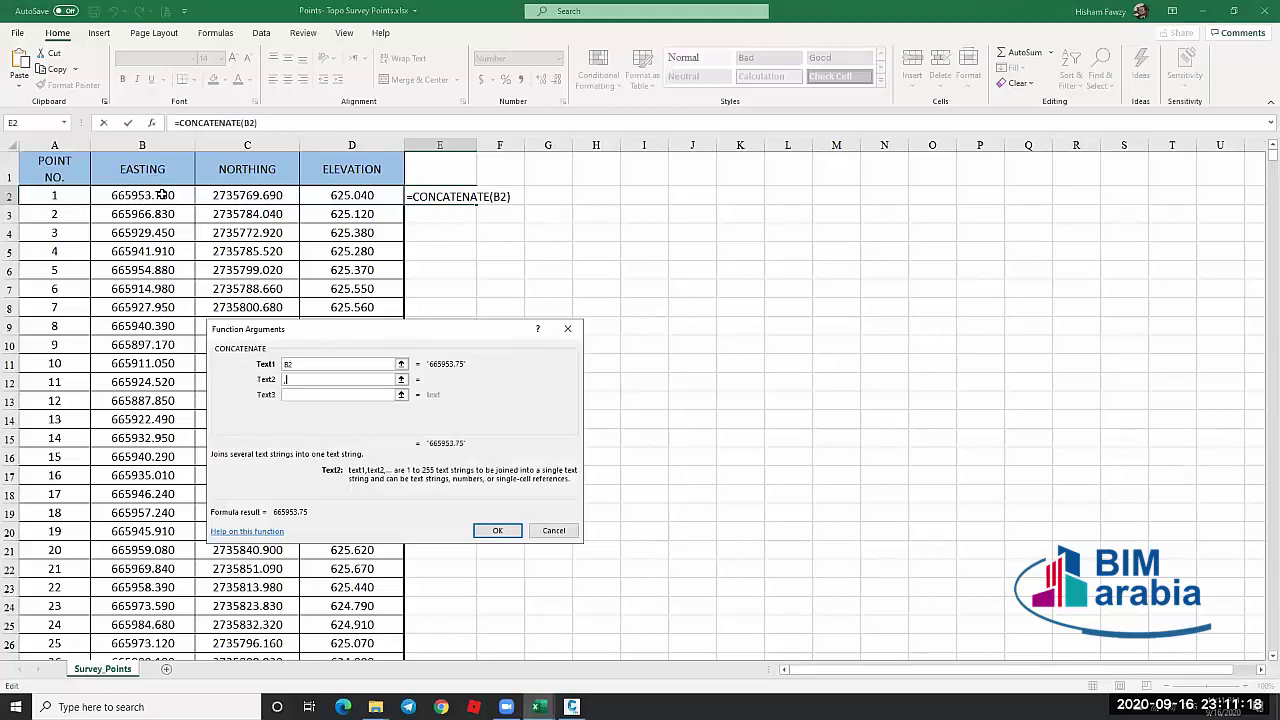
type(",")
key("Tab")
left_click(211, 199)
key("Tab")
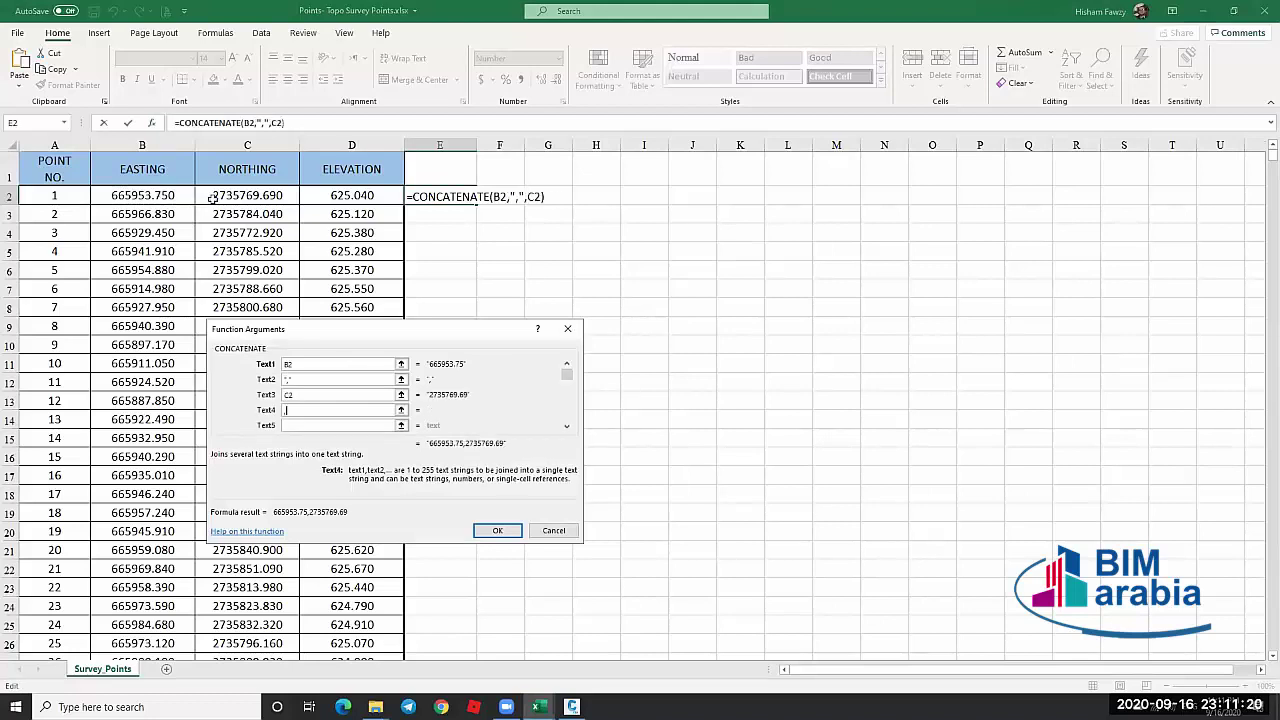
type(",")
key("Tab")
left_click(383, 192)
key("Return")
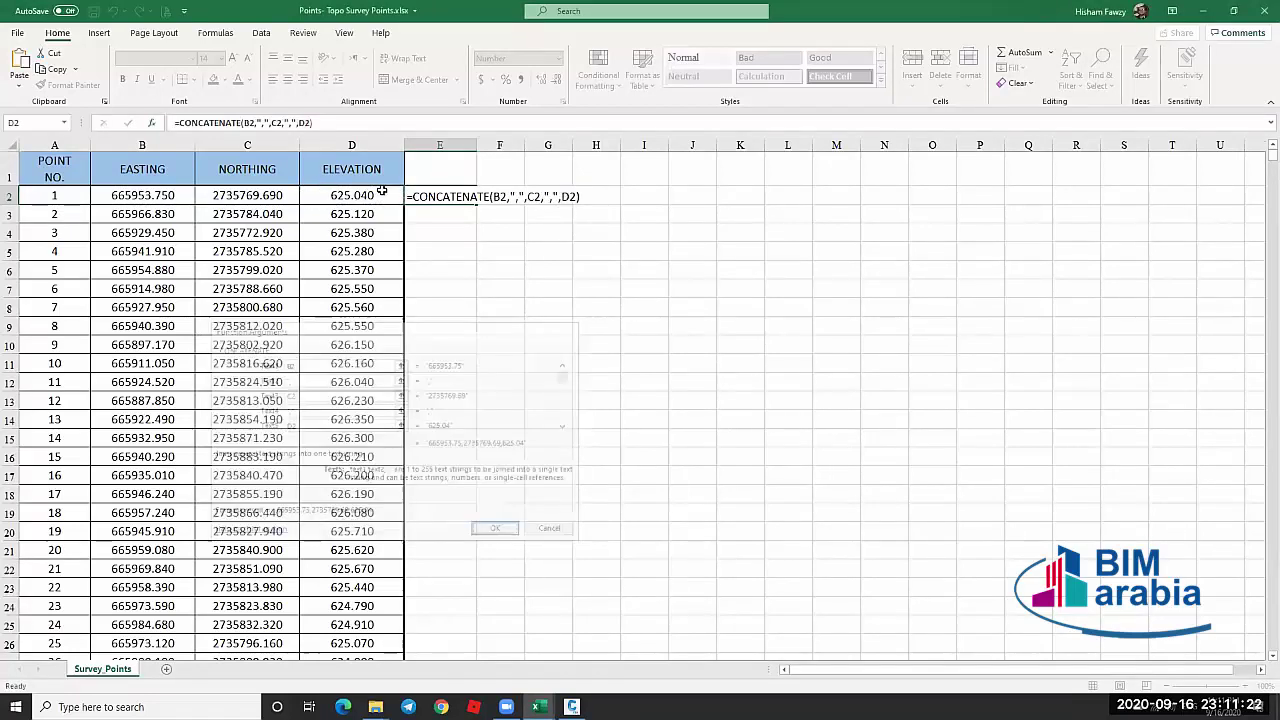
Fill the formula down column E, copy the column, and minimize Excel
double_click(478, 203)
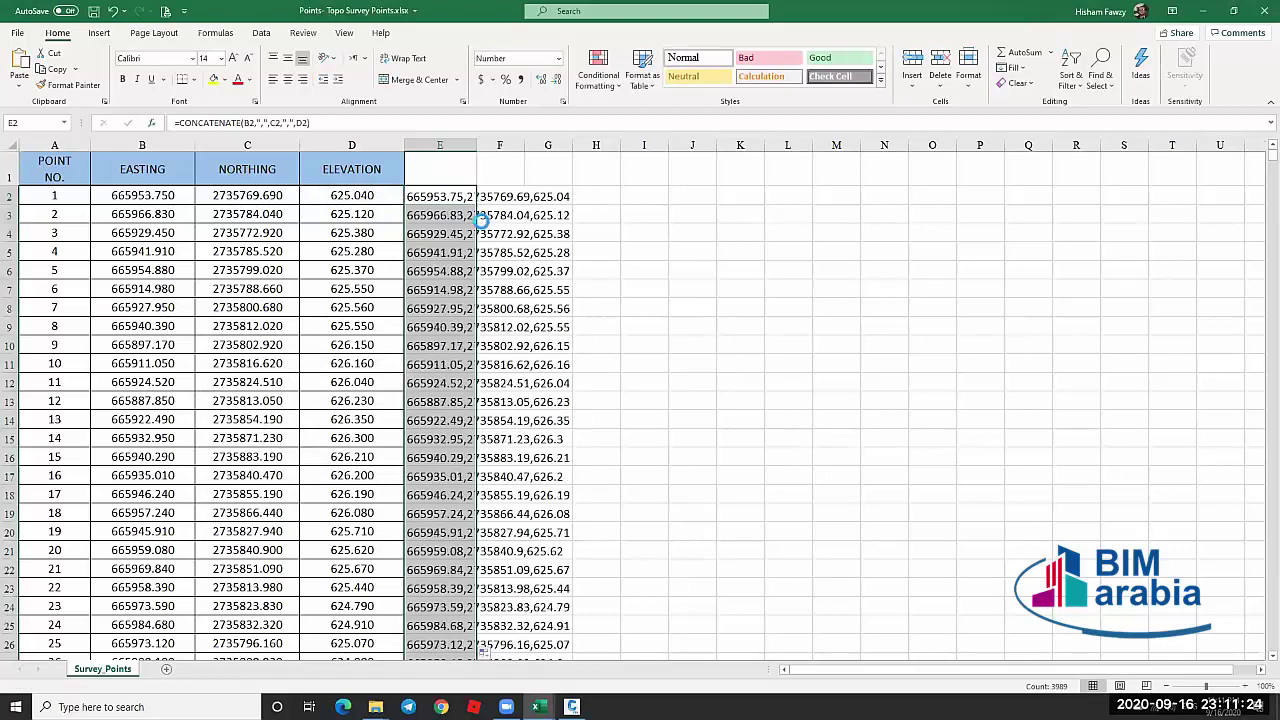
key("ctrl+c")
left_click(1204, 11)
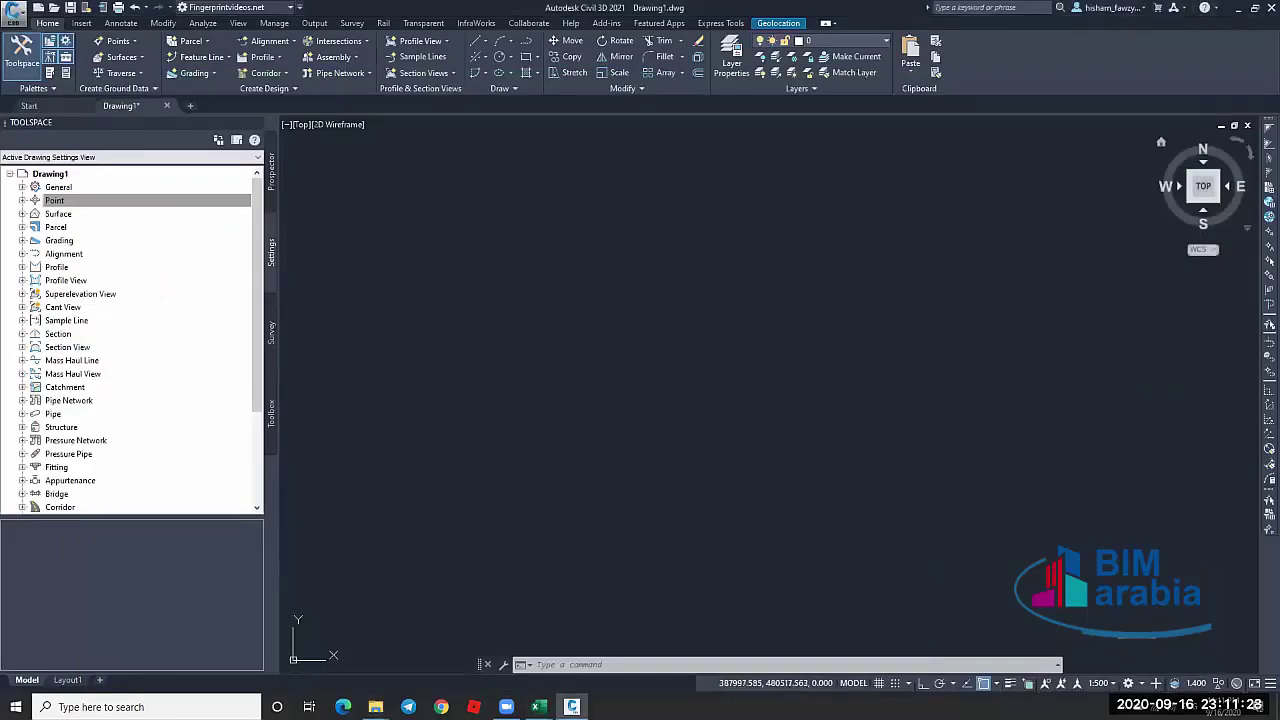
Replace NGL.txt's contents with the copied coordinates, save it, and return to Civil 3D
left_click(1238, 9)
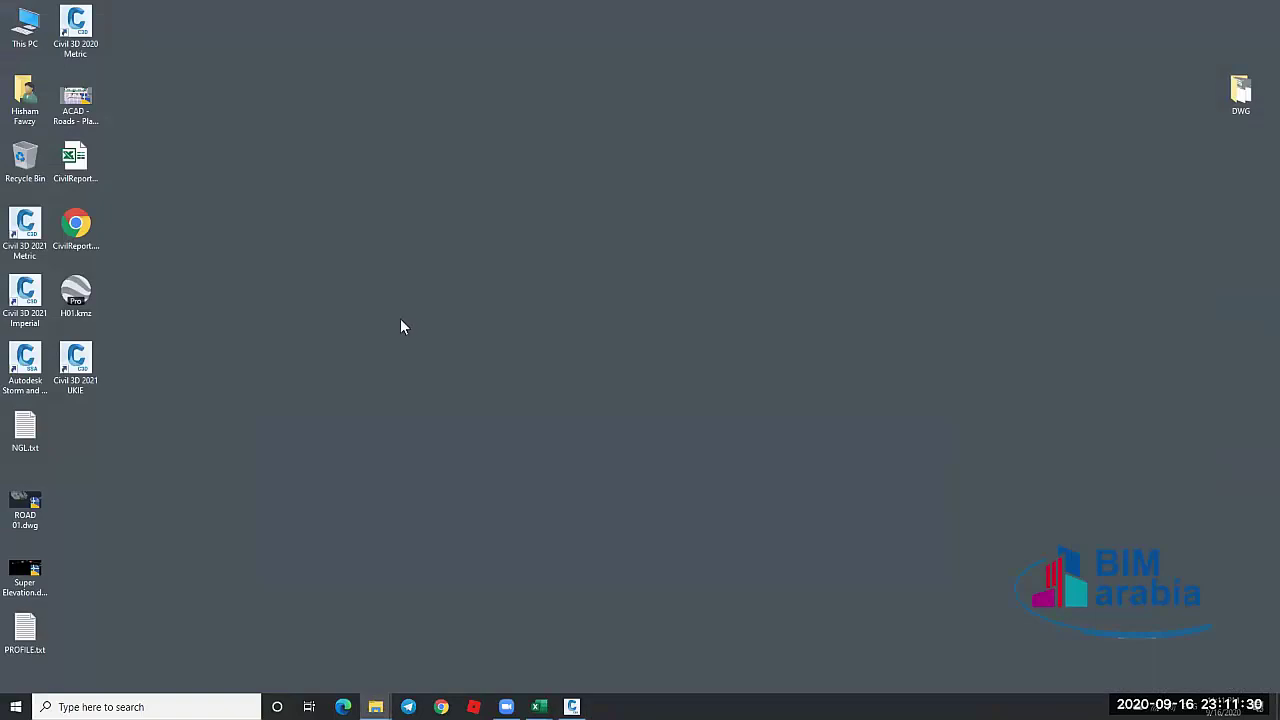
double_click(25, 433)
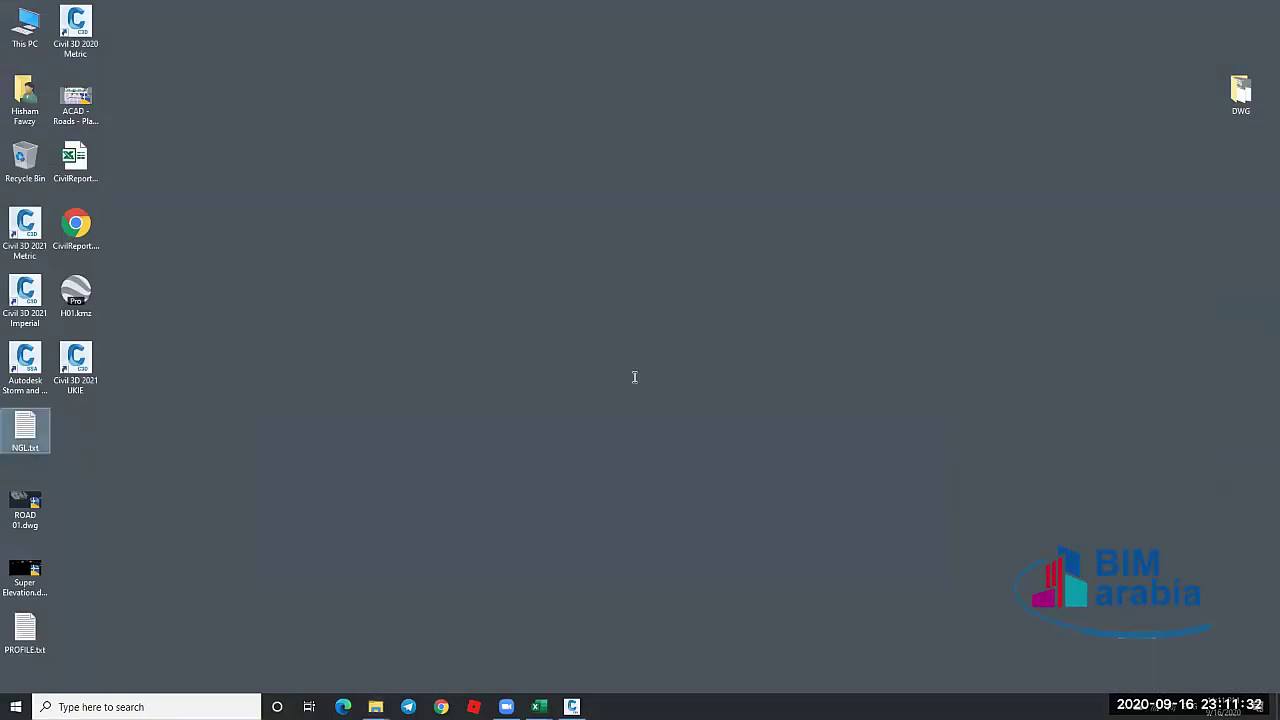
key("ctrl+a")
key("ctrl+v")
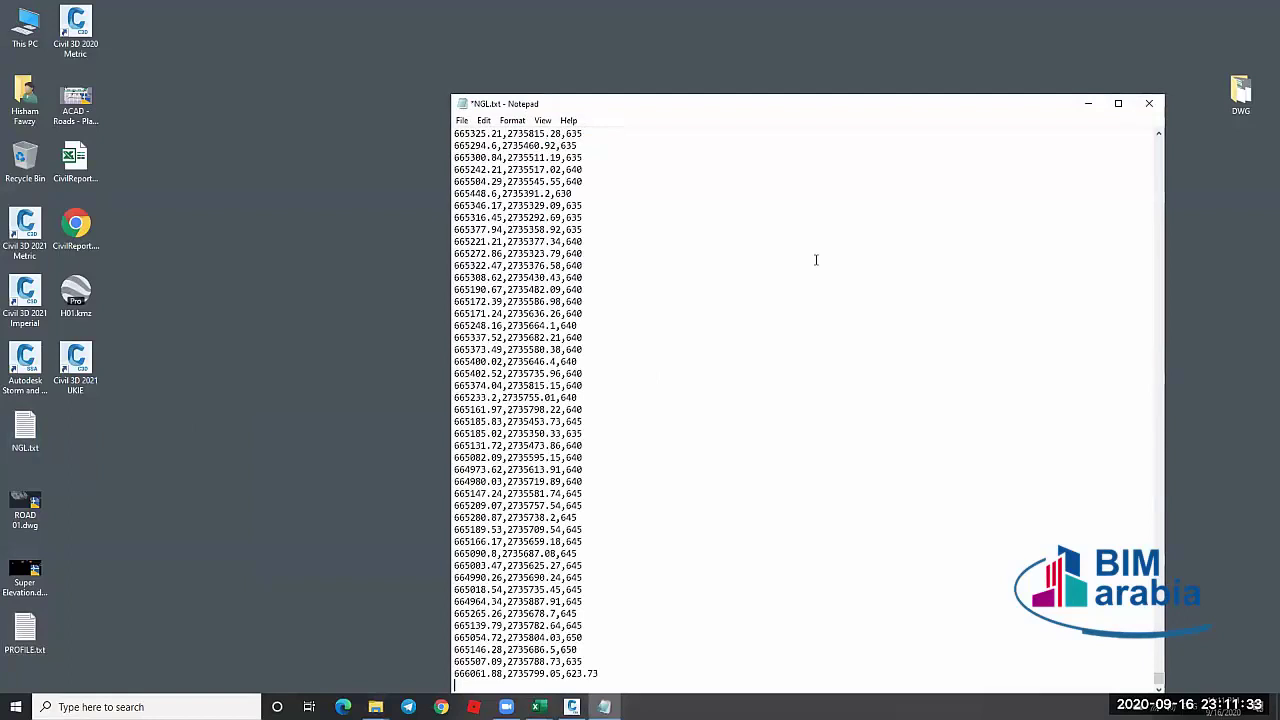
left_click(1149, 104)
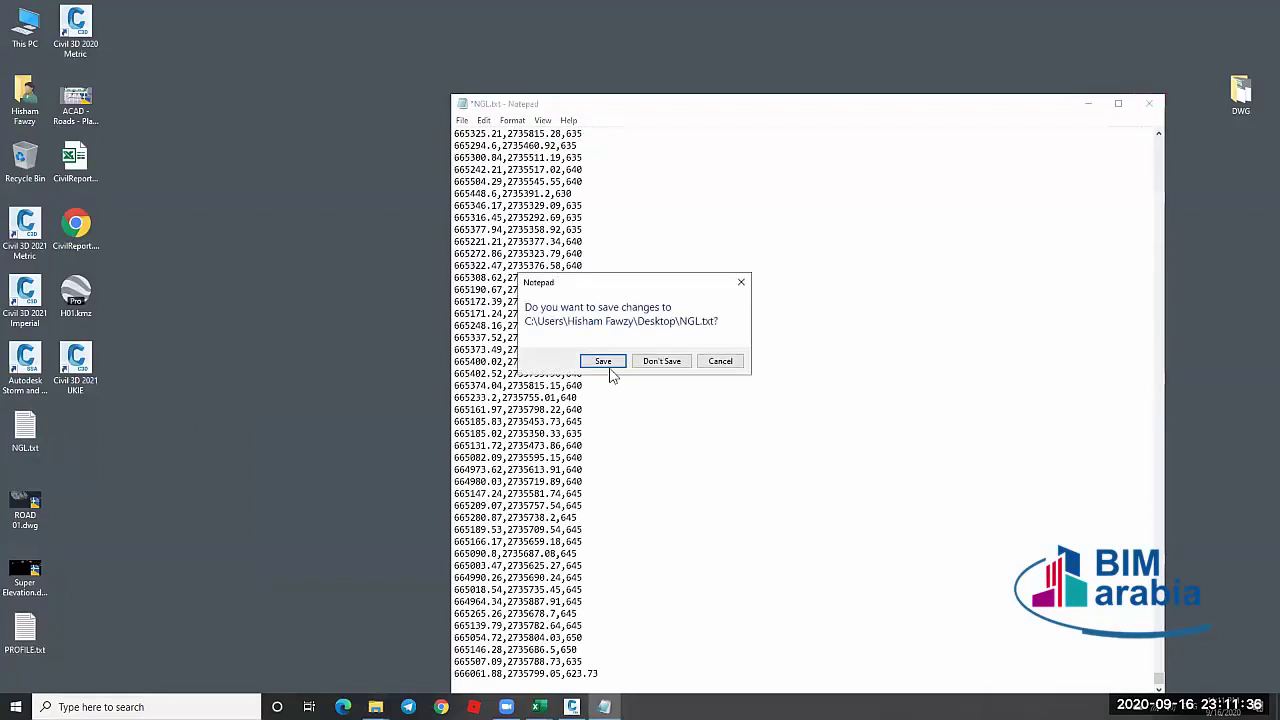
left_click(607, 364)
mouse_move(539, 706)
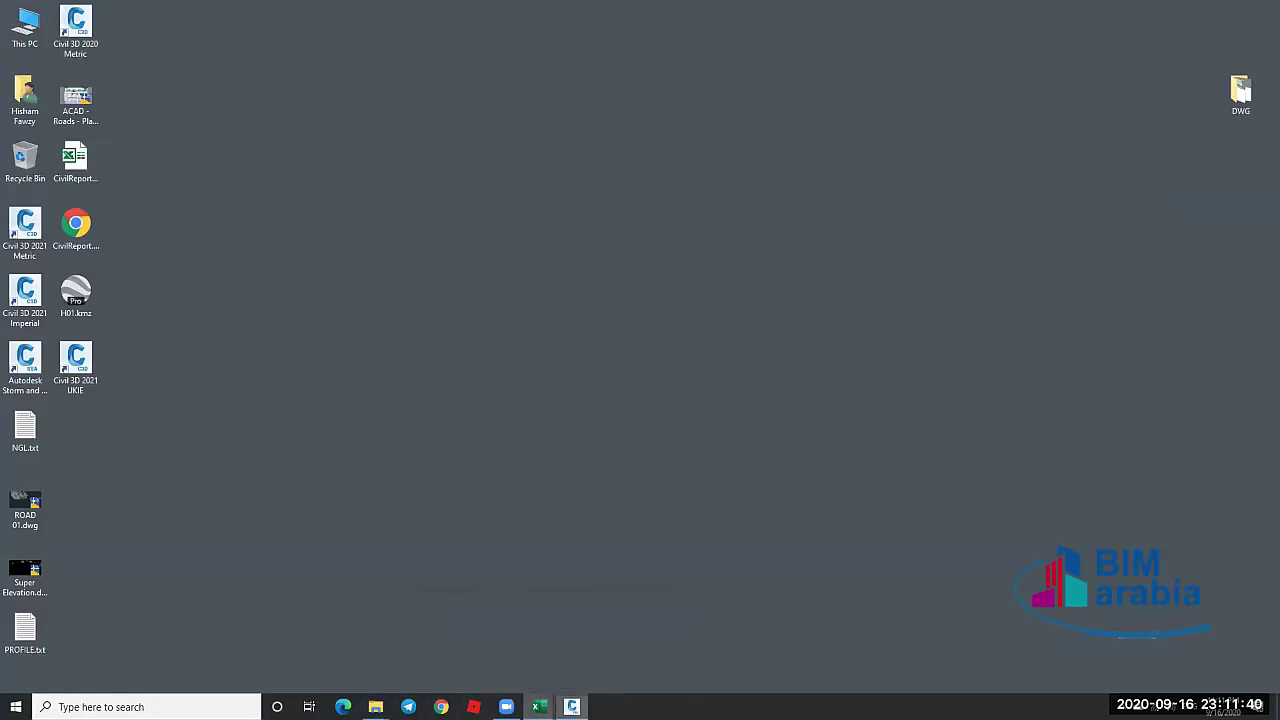
left_click(571, 706)
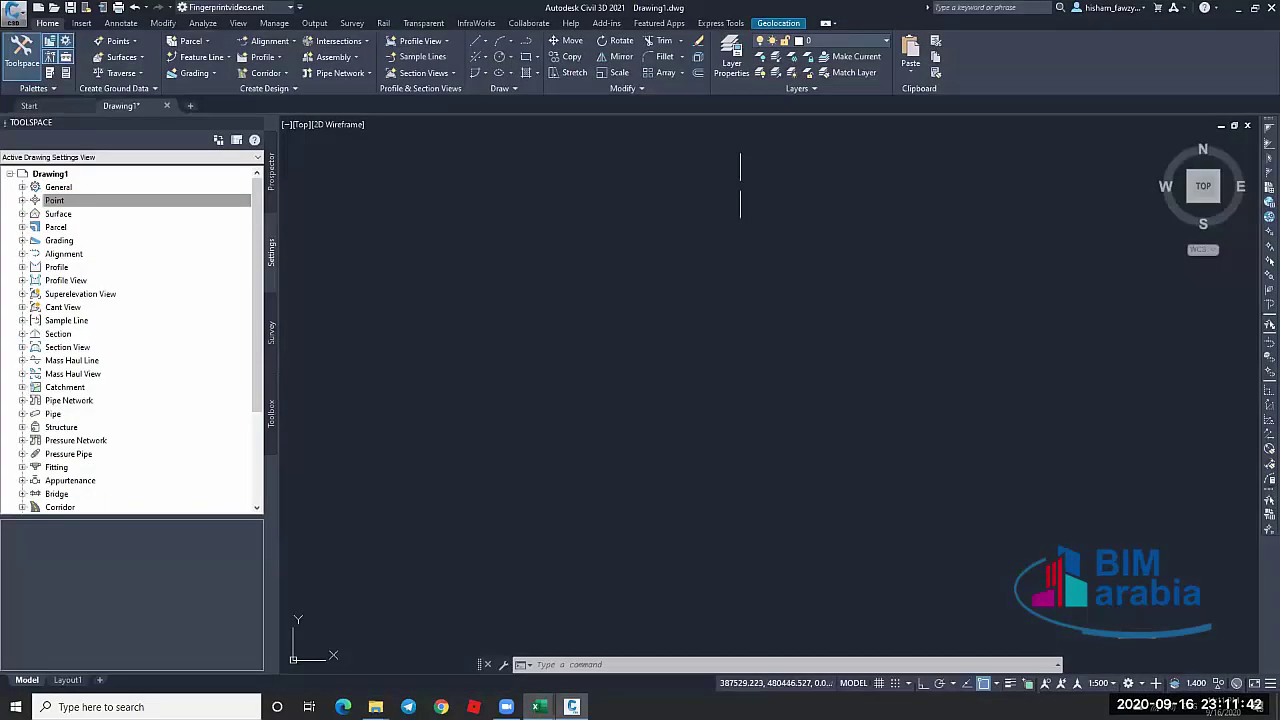
Import NGL.txt with Points from File using the ENZ (comma delimited) format
left_click(910, 72)
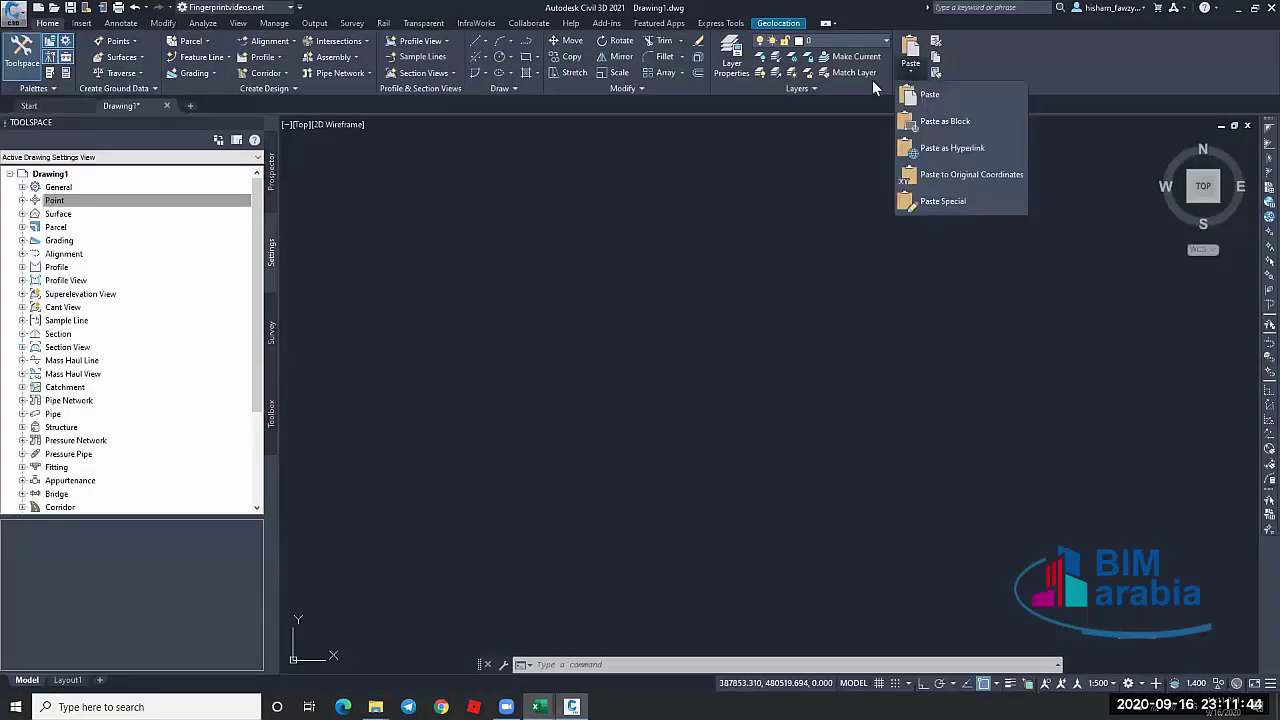
left_click(82, 25)
left_click(75, 73)
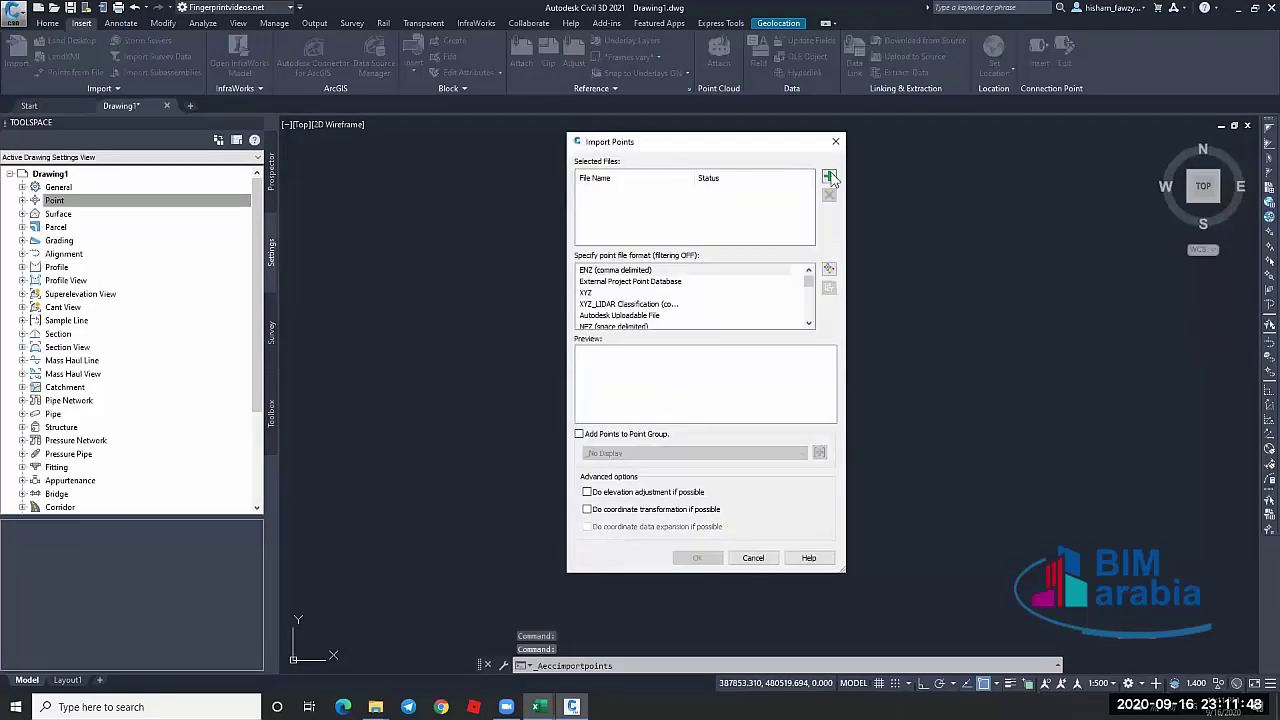
left_click(828, 176)
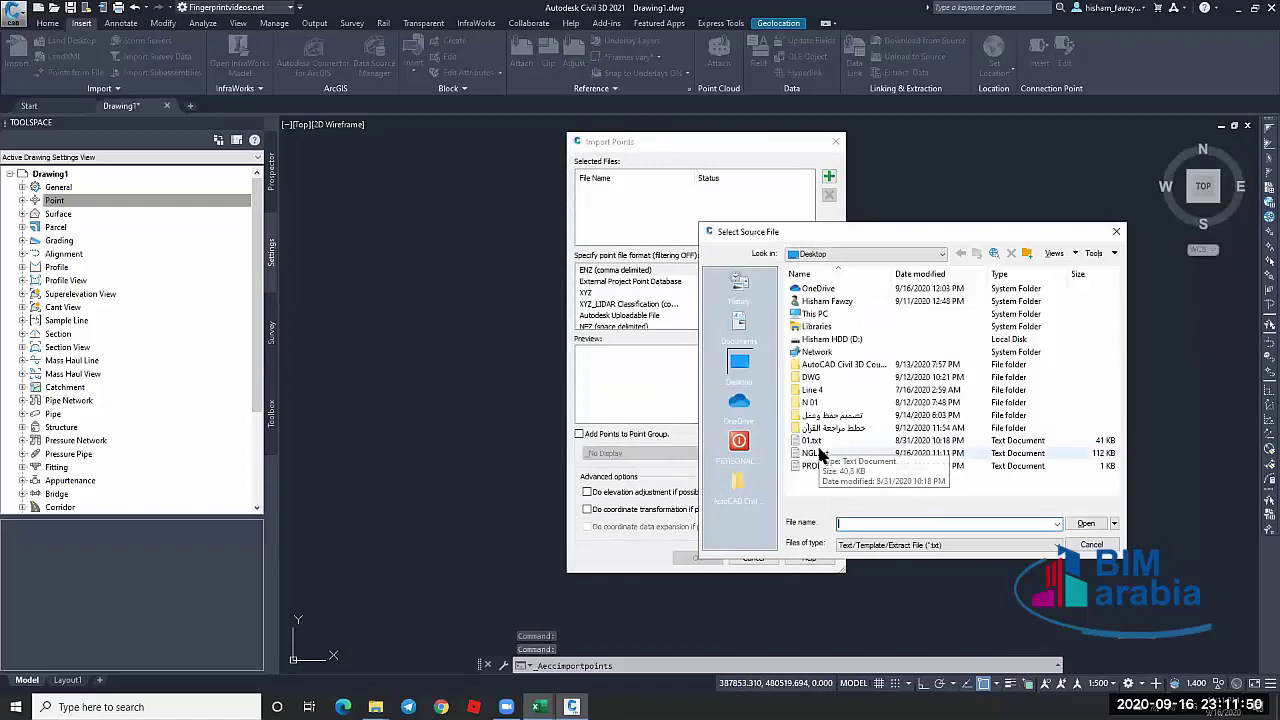
left_click(815, 452)
left_click(1086, 523)
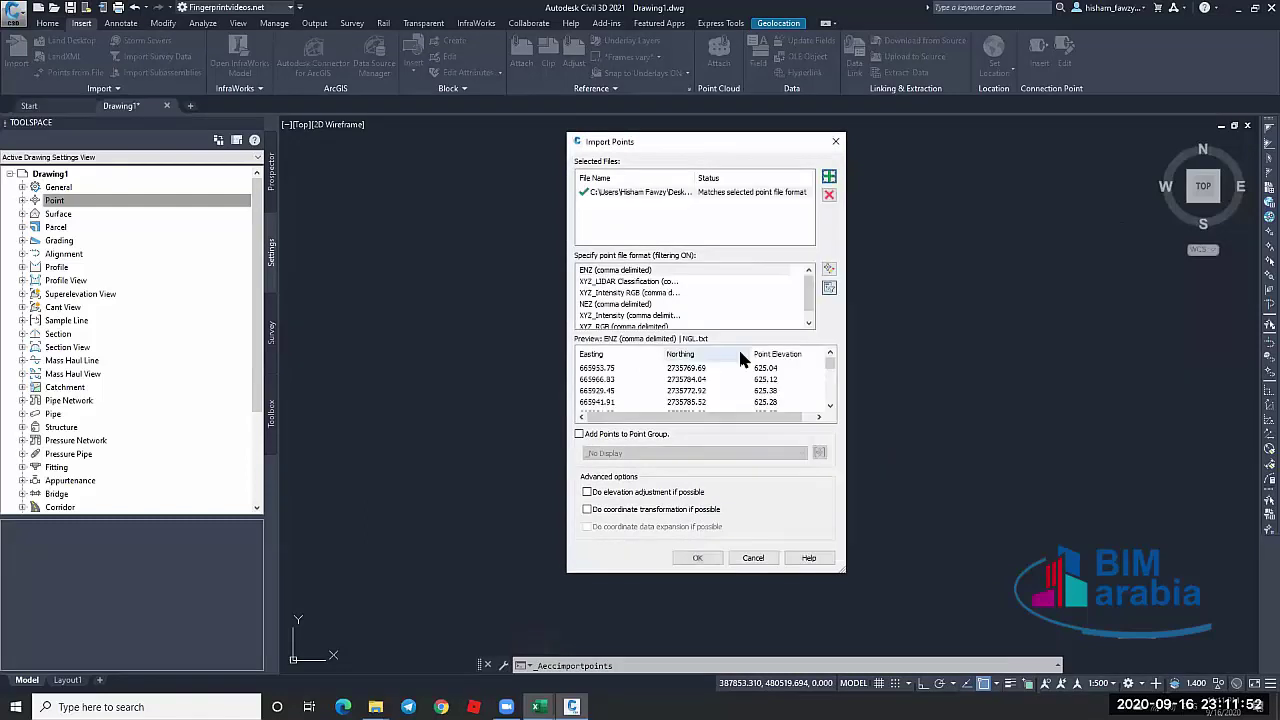
left_click(700, 558)
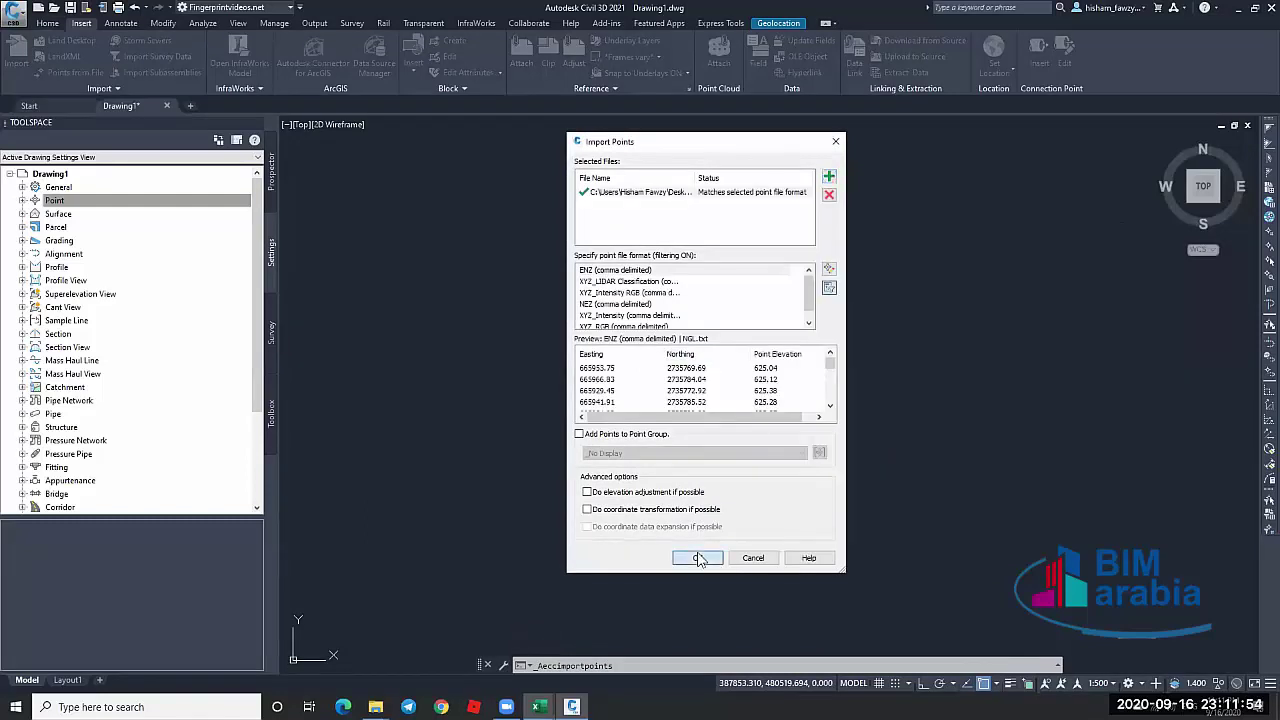
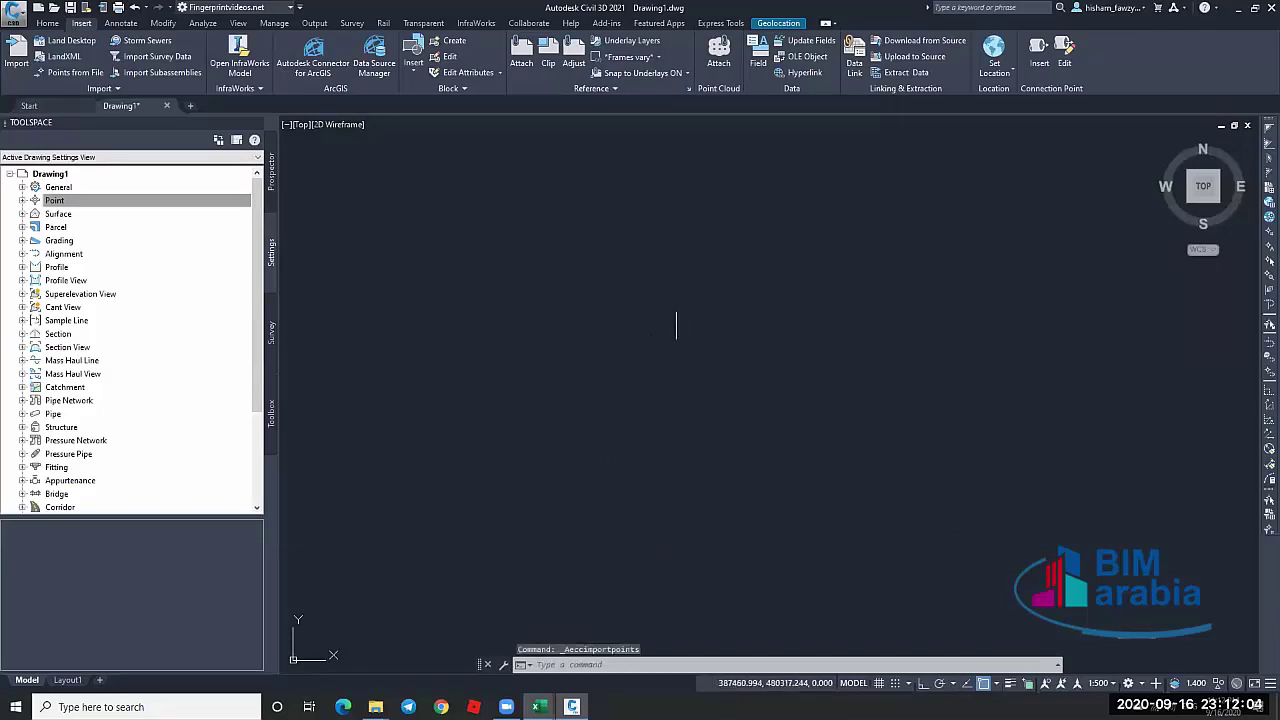
Set the _All Points group's point style to <none>
middle_click_drag(674, 323, 679, 302)
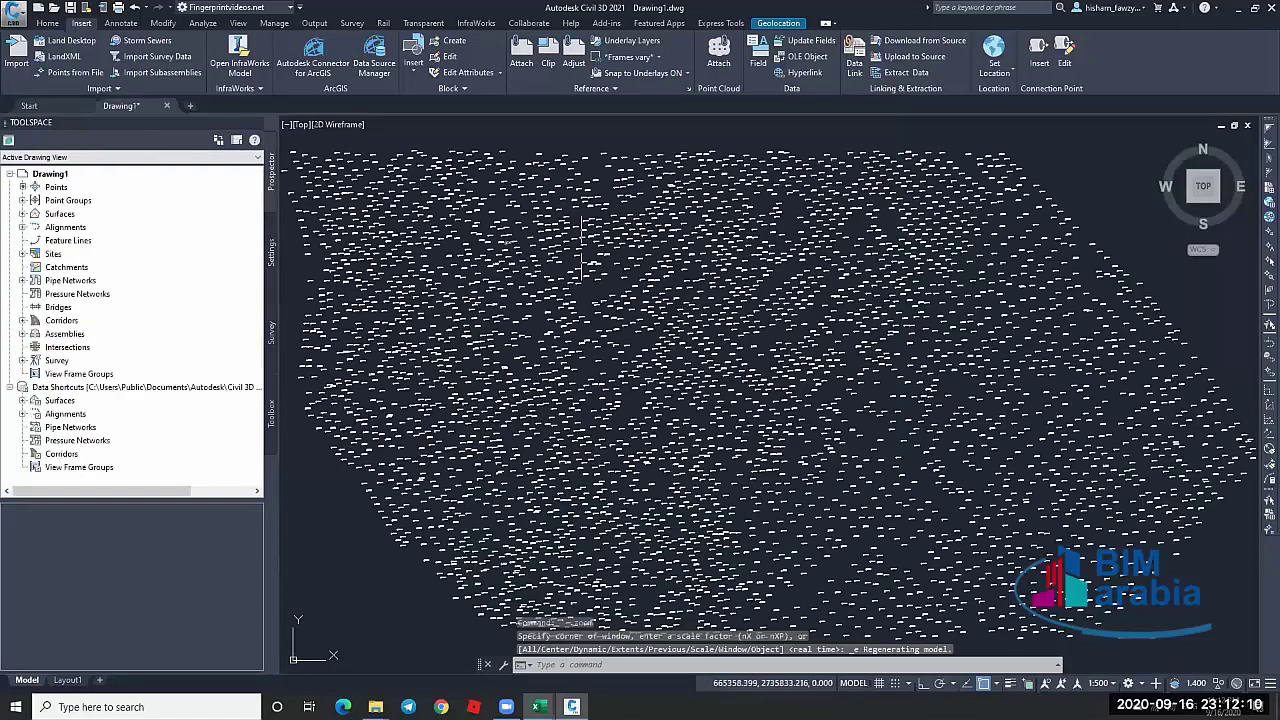
scroll(601, 240, "up", 6)
scroll(601, 240, "up", 4)
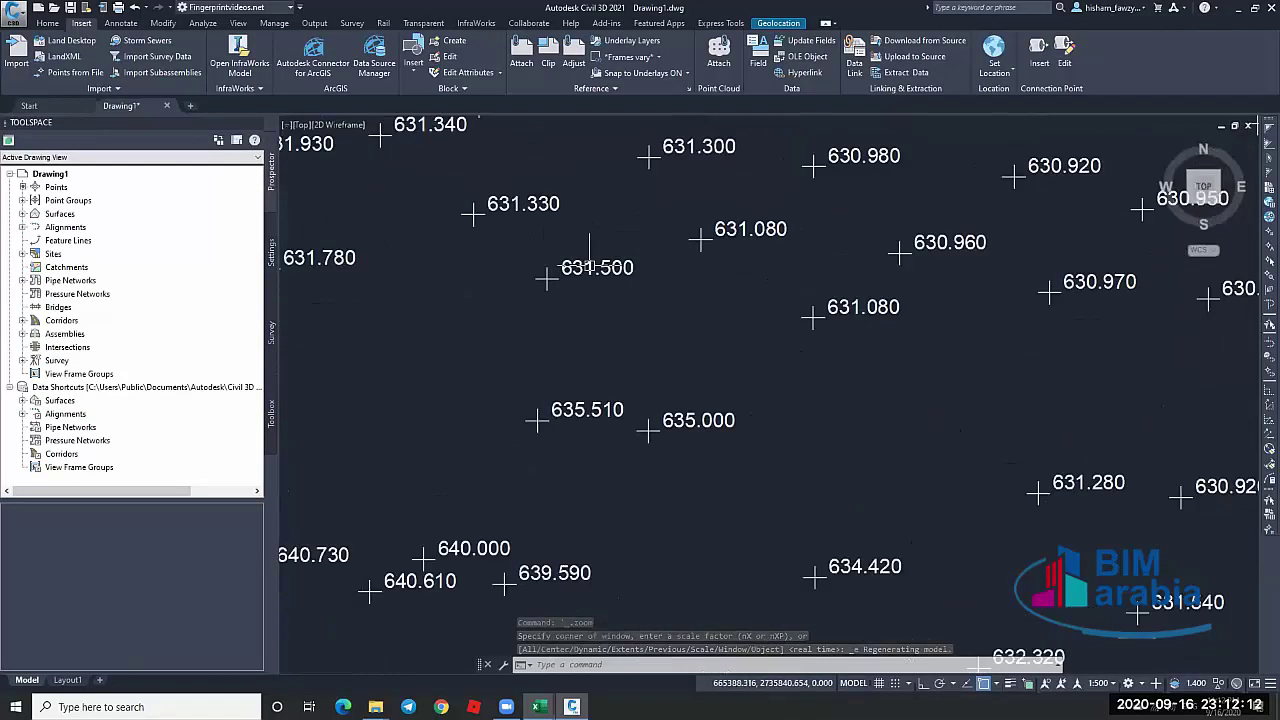
left_click(570, 255)
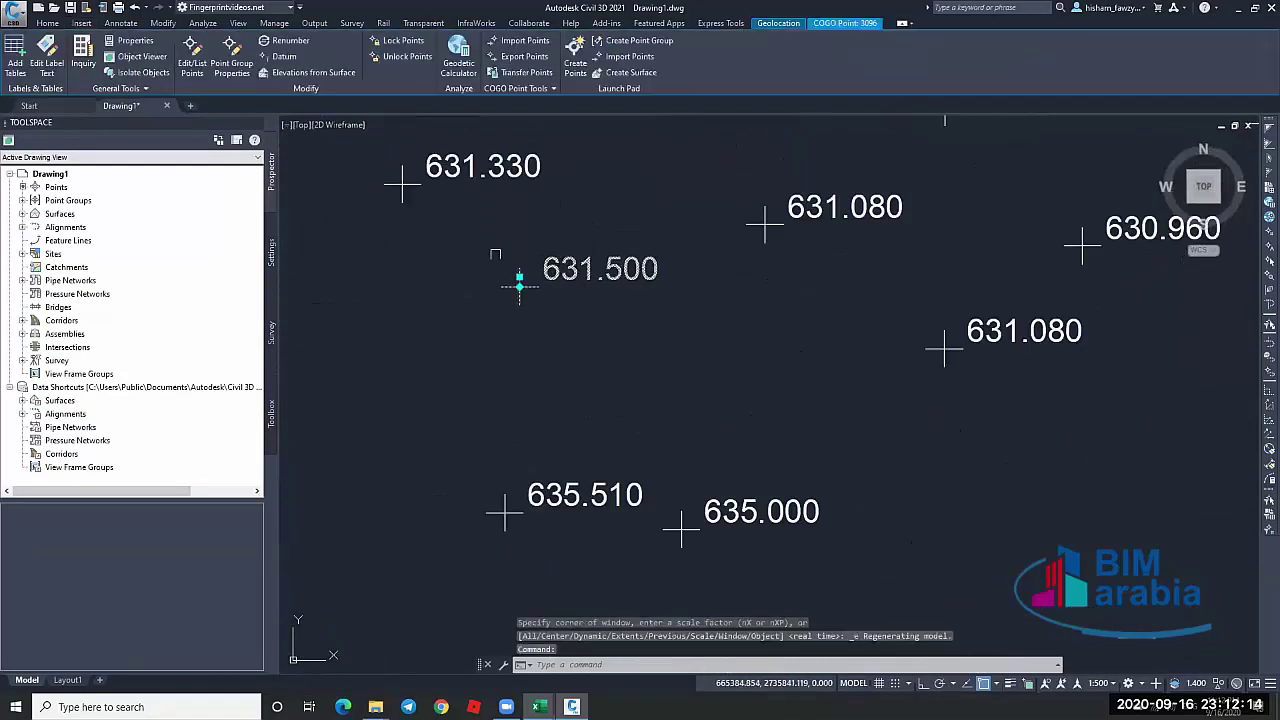
left_click(22, 200)
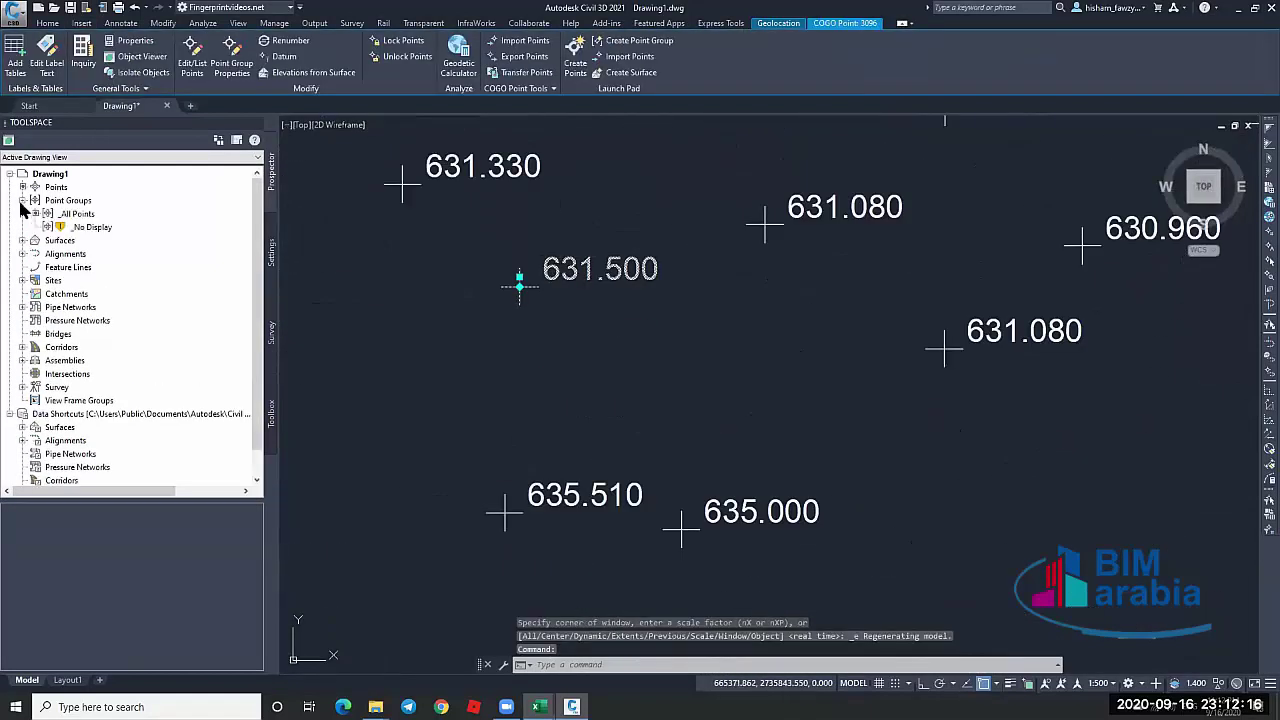
double_click(78, 213)
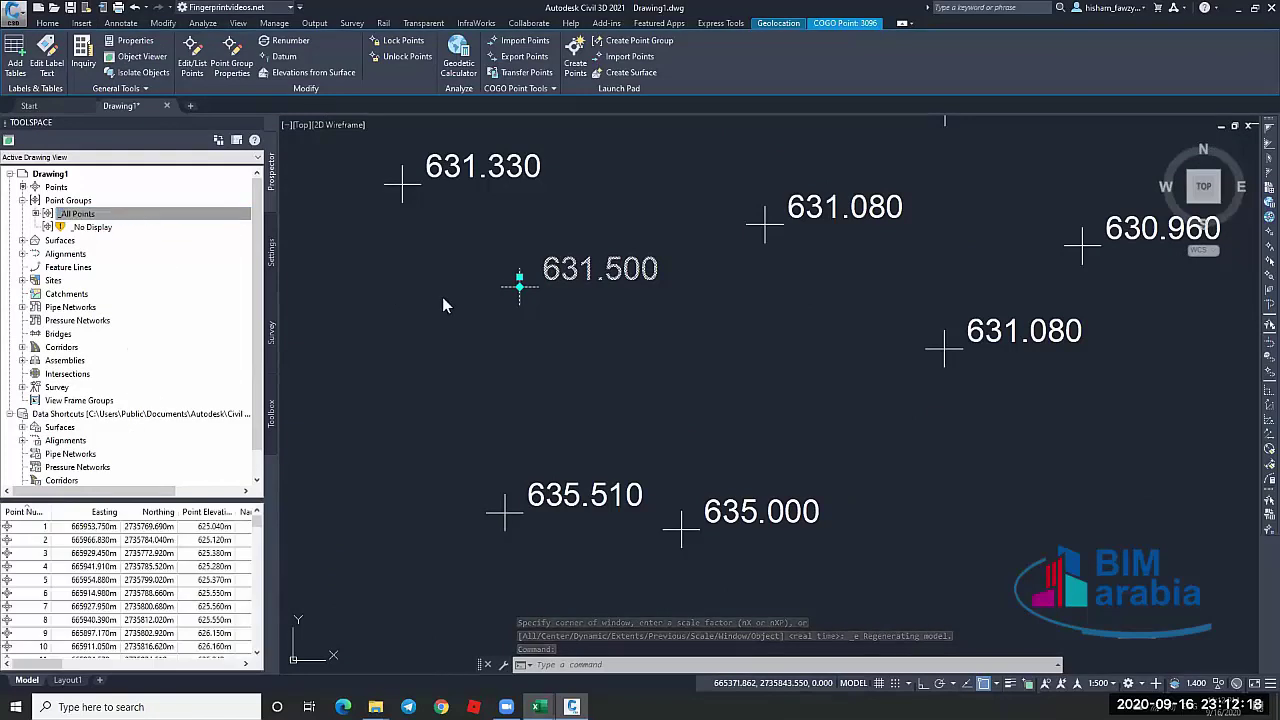
left_click(612, 332)
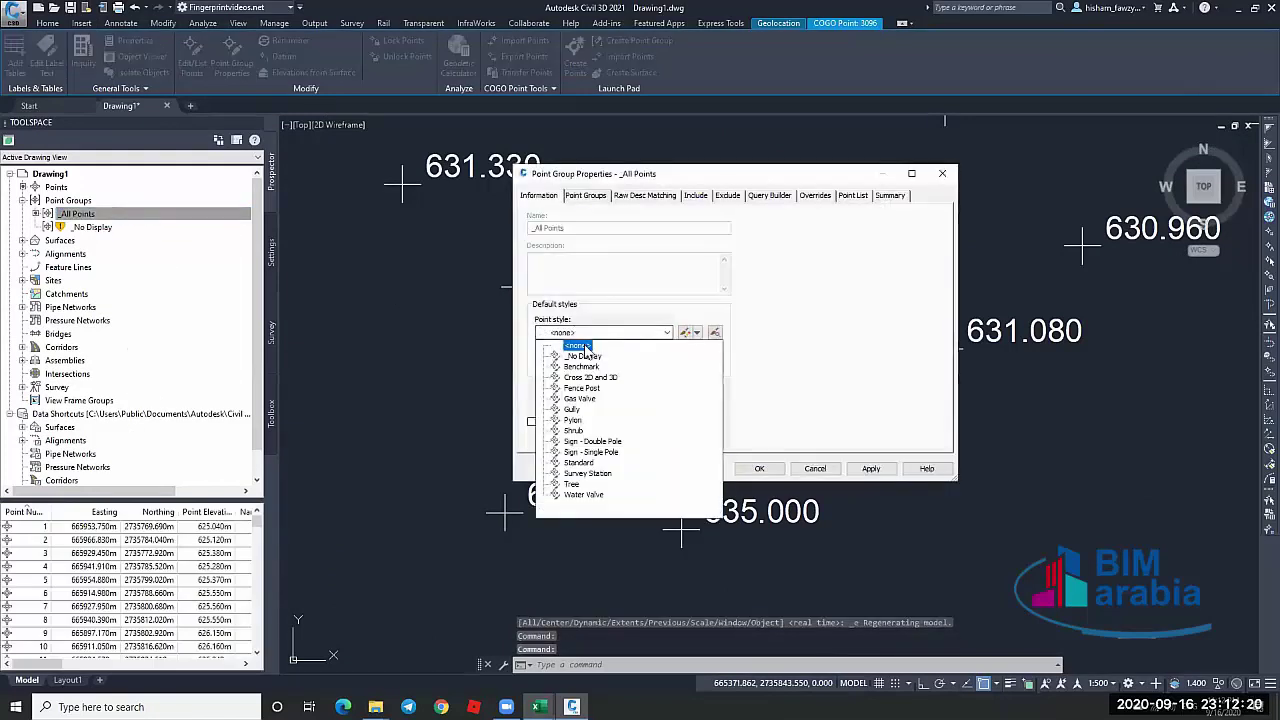
left_click(580, 345)
left_click(757, 468)
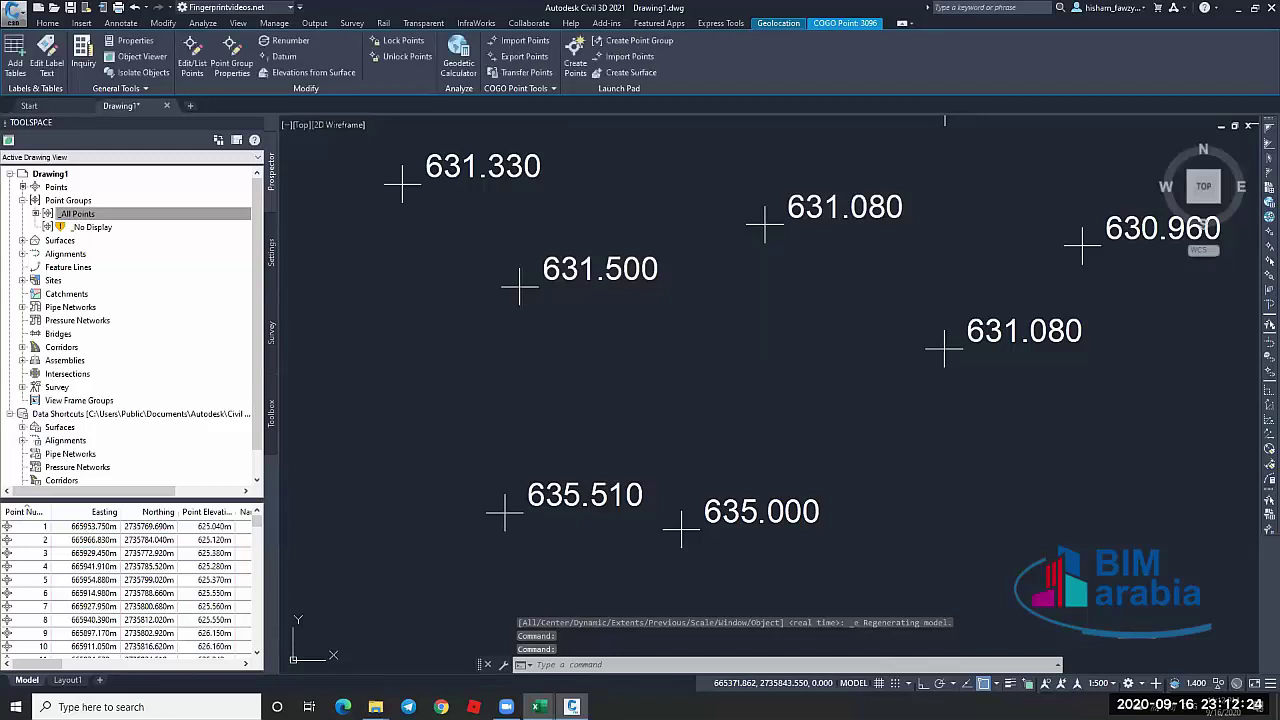
Override the _All Points group's Point Style and Point Label Style with <none>
key("Escape")
scroll(634, 294, "down", 4)
left_click(160, 213)
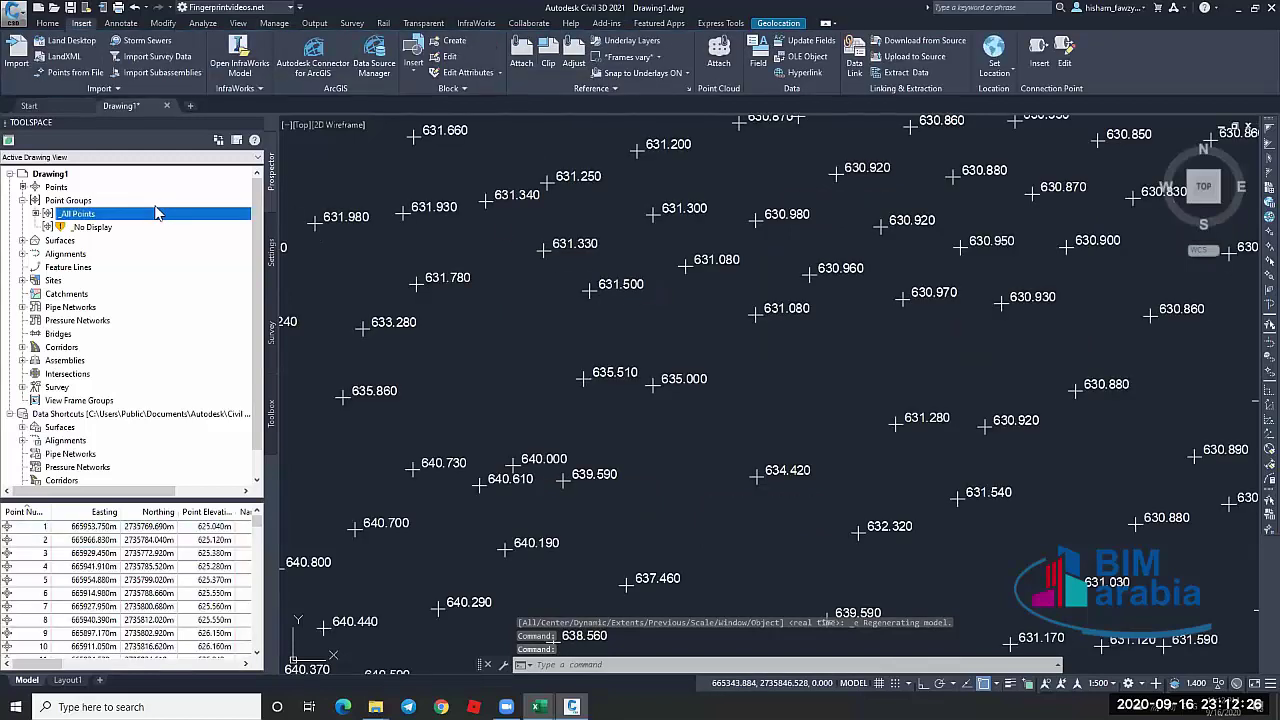
right_click(145, 219)
left_click(185, 218)
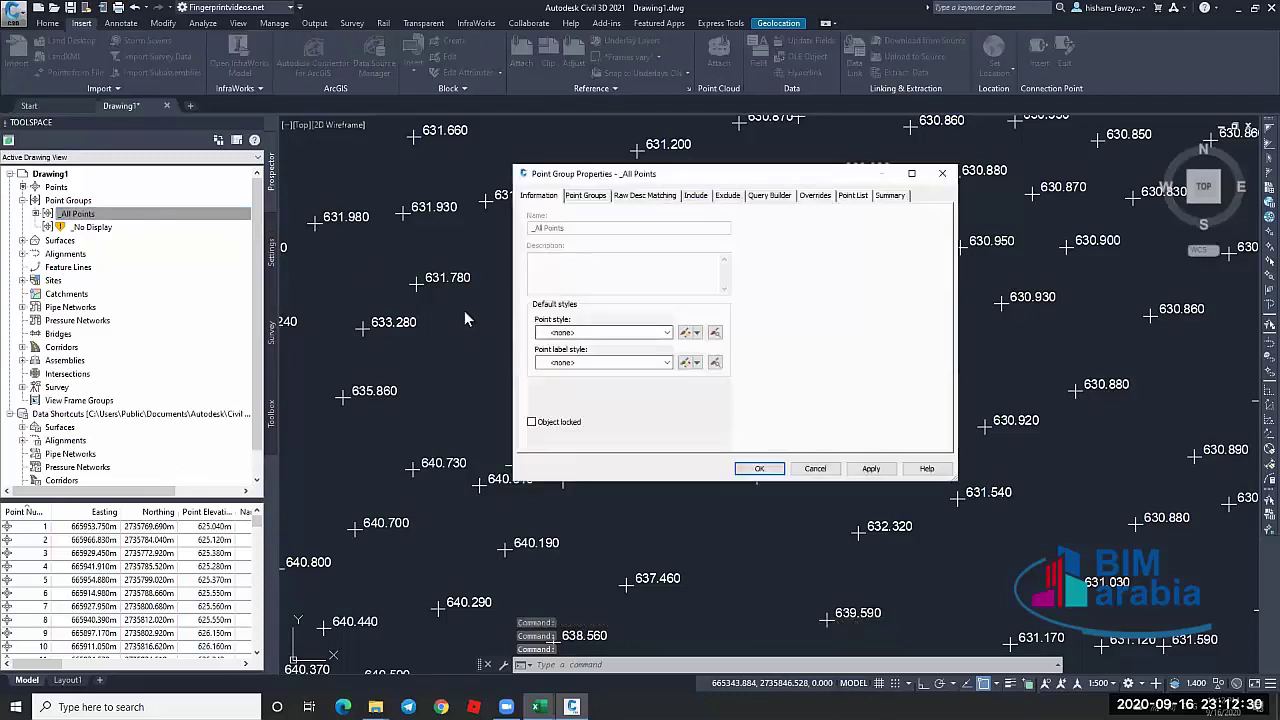
left_click(815, 195)
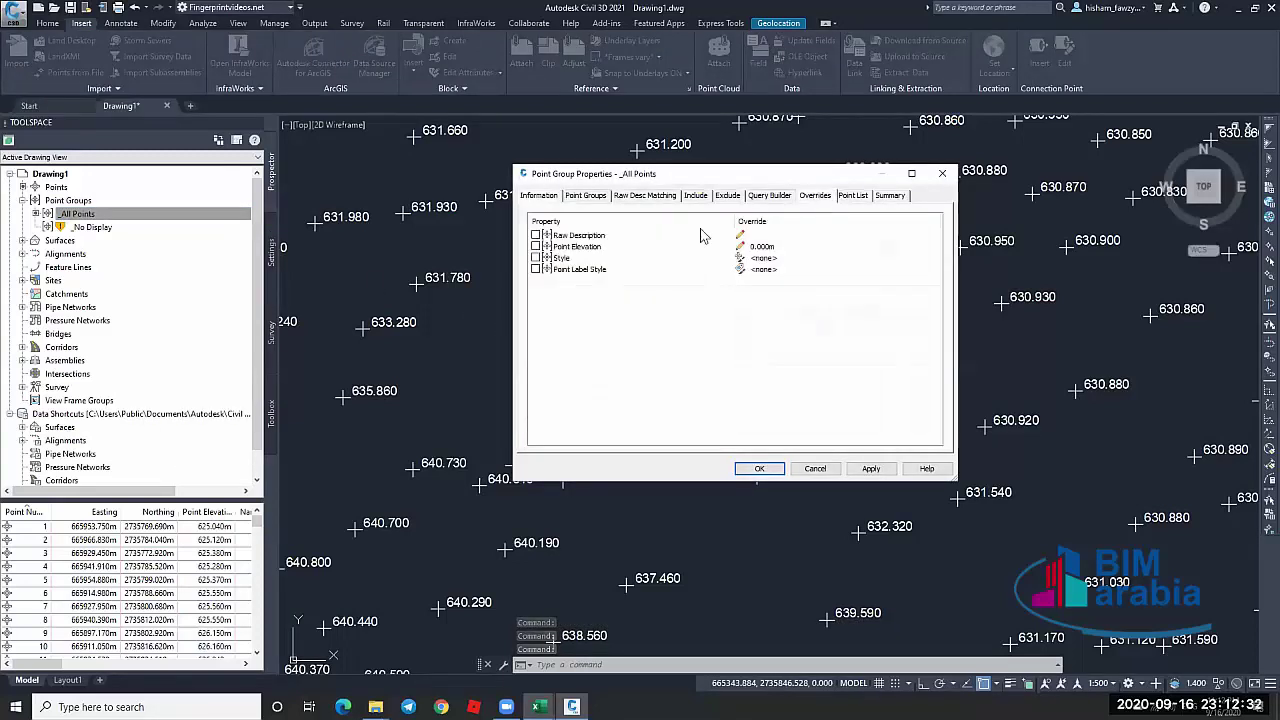
left_click(759, 468)
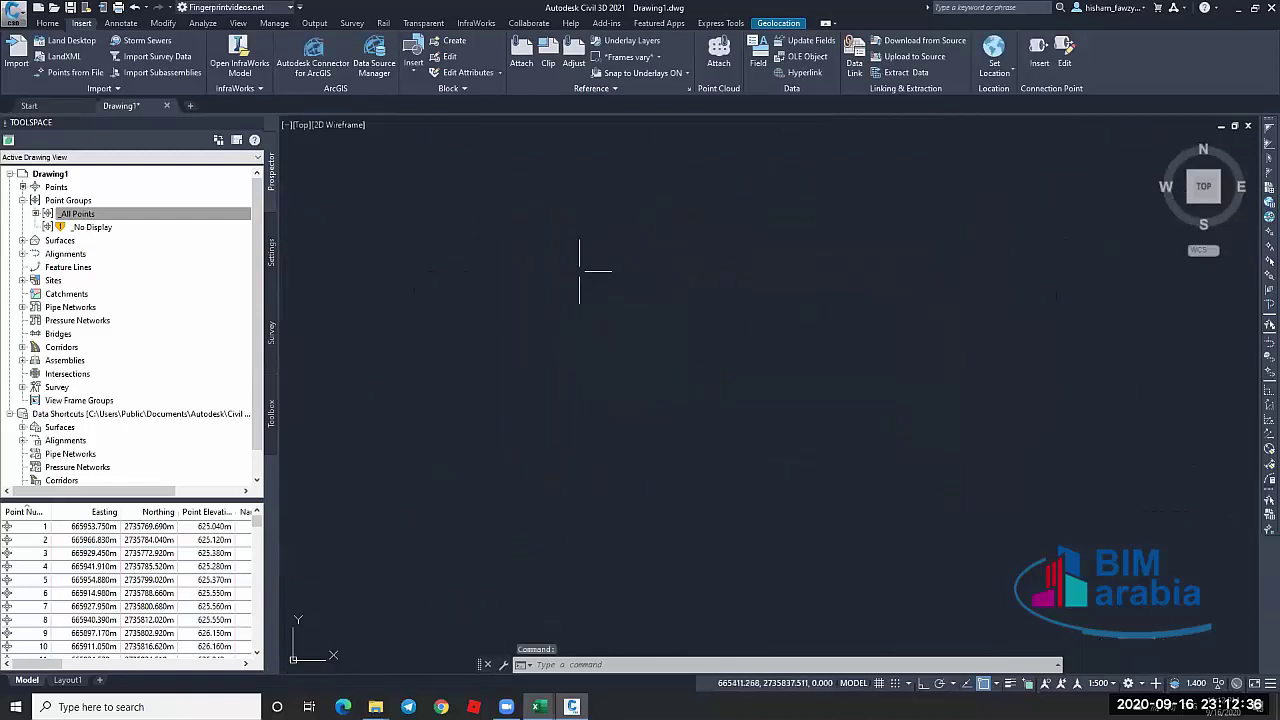
Update the _No Display point group and look through the Design, Dummy and Existing Surfaces folders
right_click(124, 231)
left_click(164, 292)
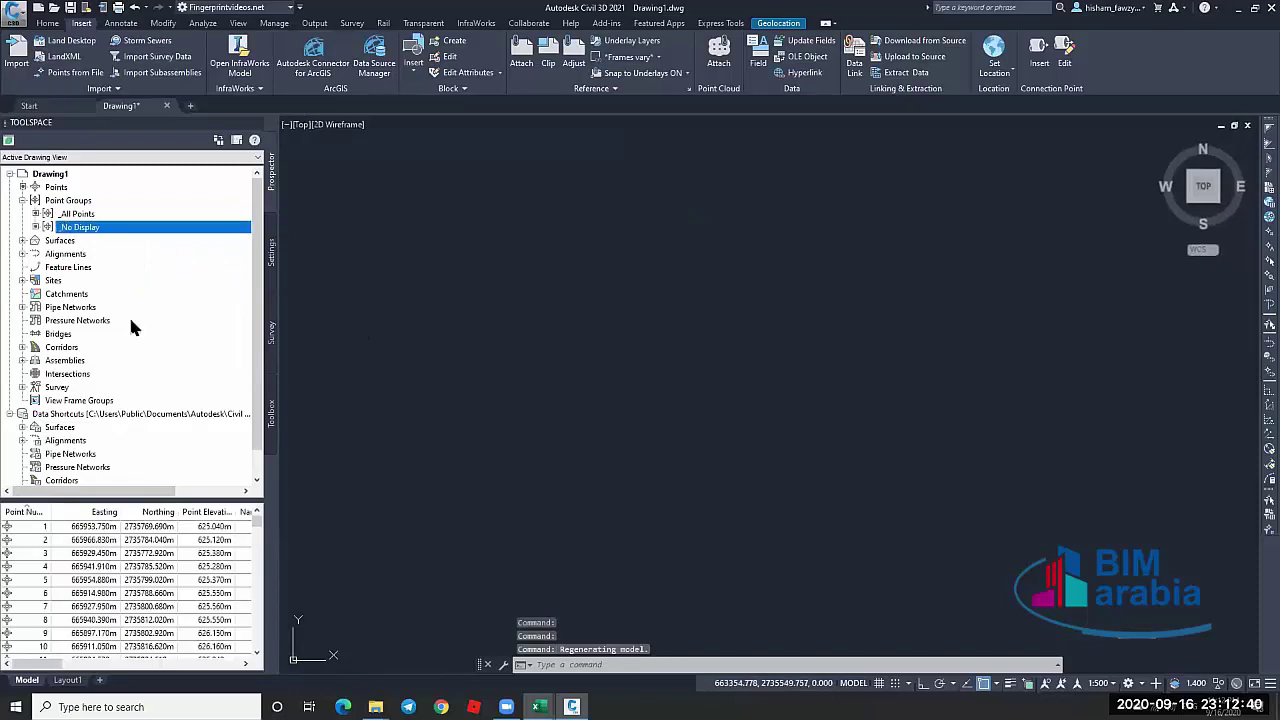
right_click(92, 241)
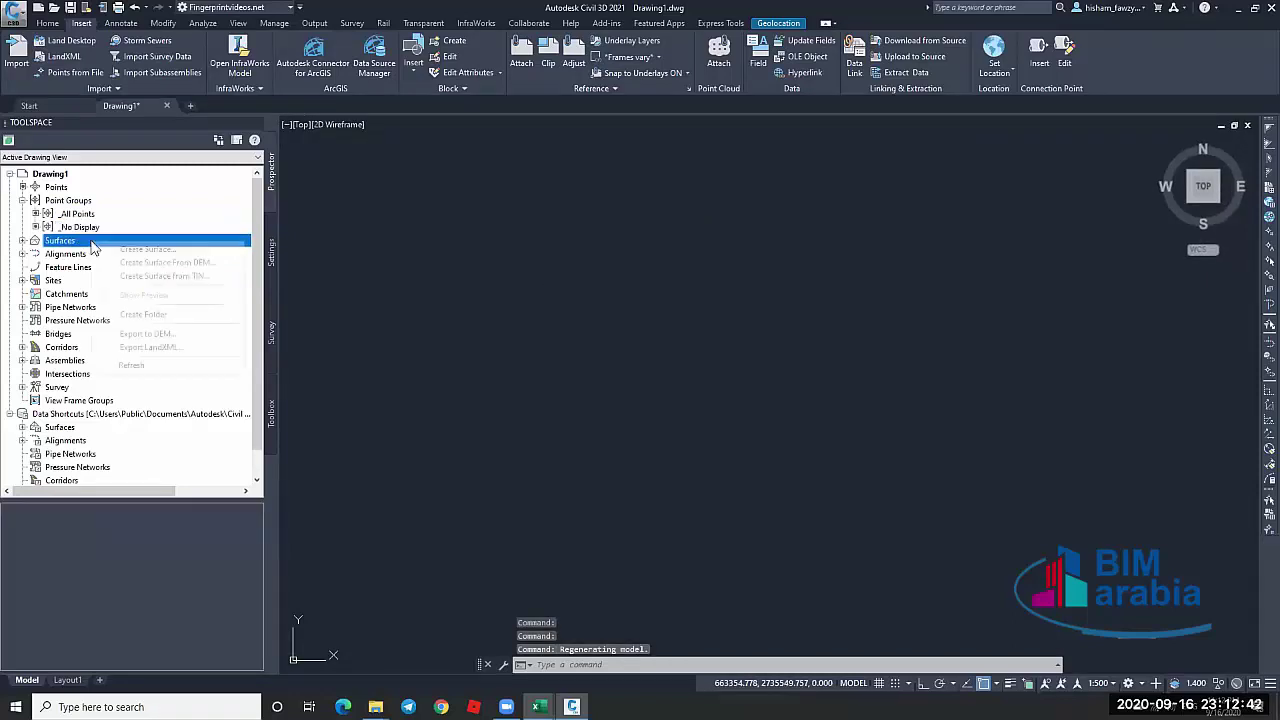
key("Escape")
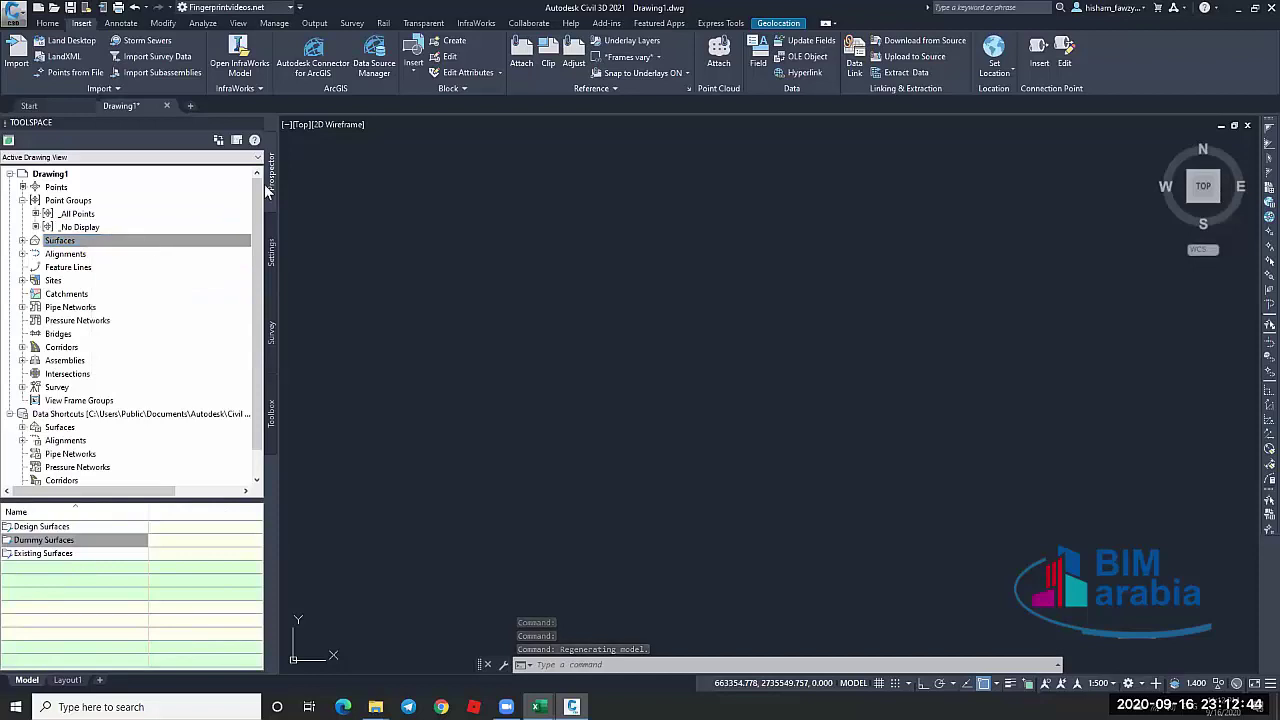
left_click(22, 241)
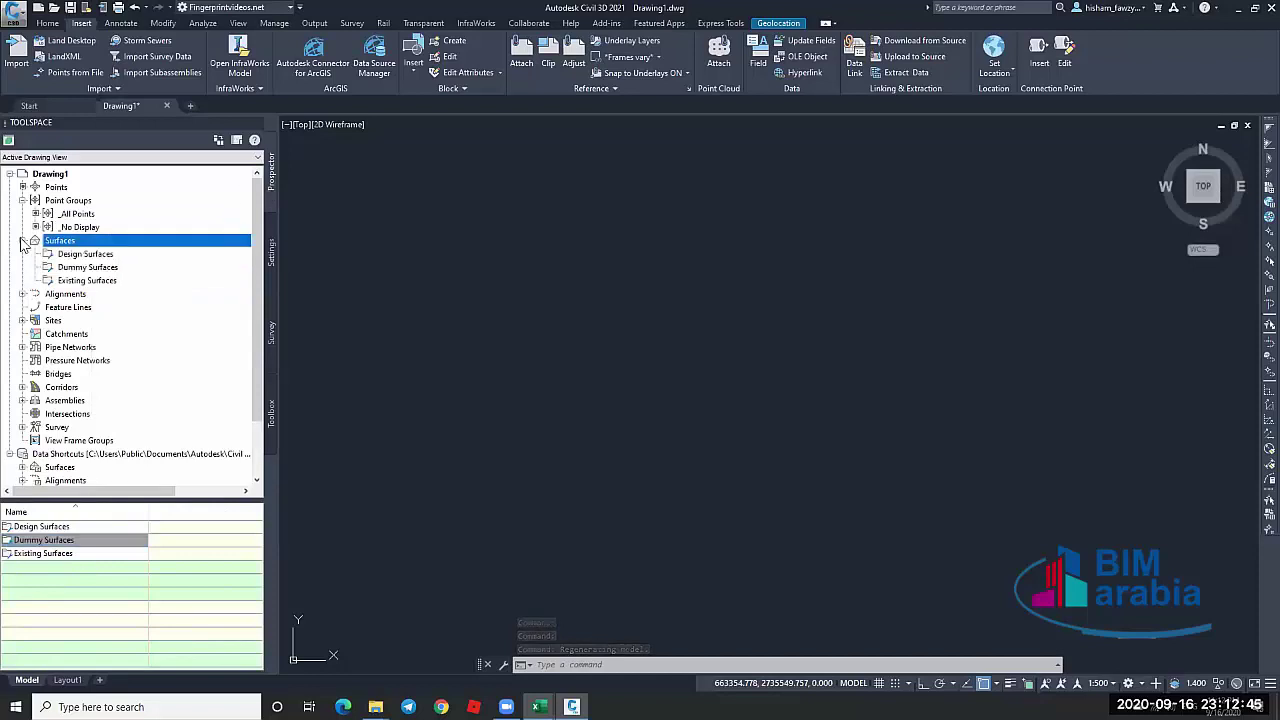
left_click(114, 254)
left_click(116, 267)
left_click(117, 281)
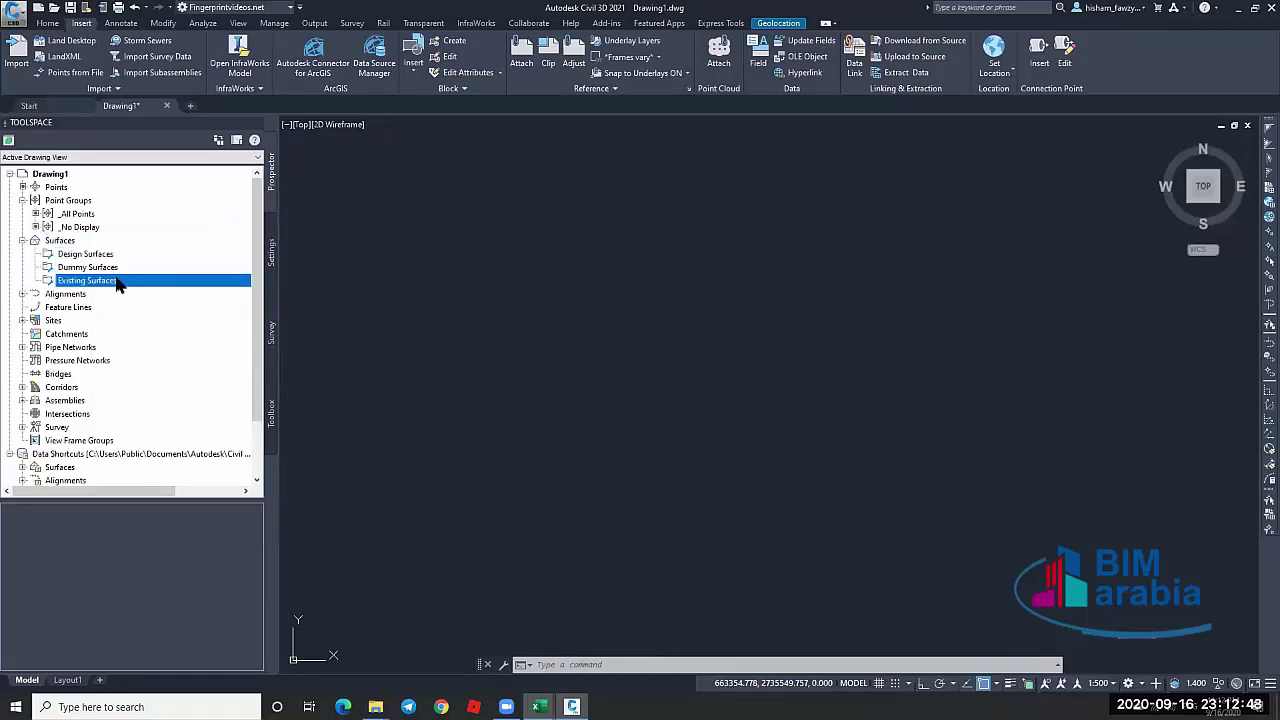
right_click(117, 281)
key("Escape")
Create a new TIN surface named ngl
right_click(55, 242)
left_click(110, 254)
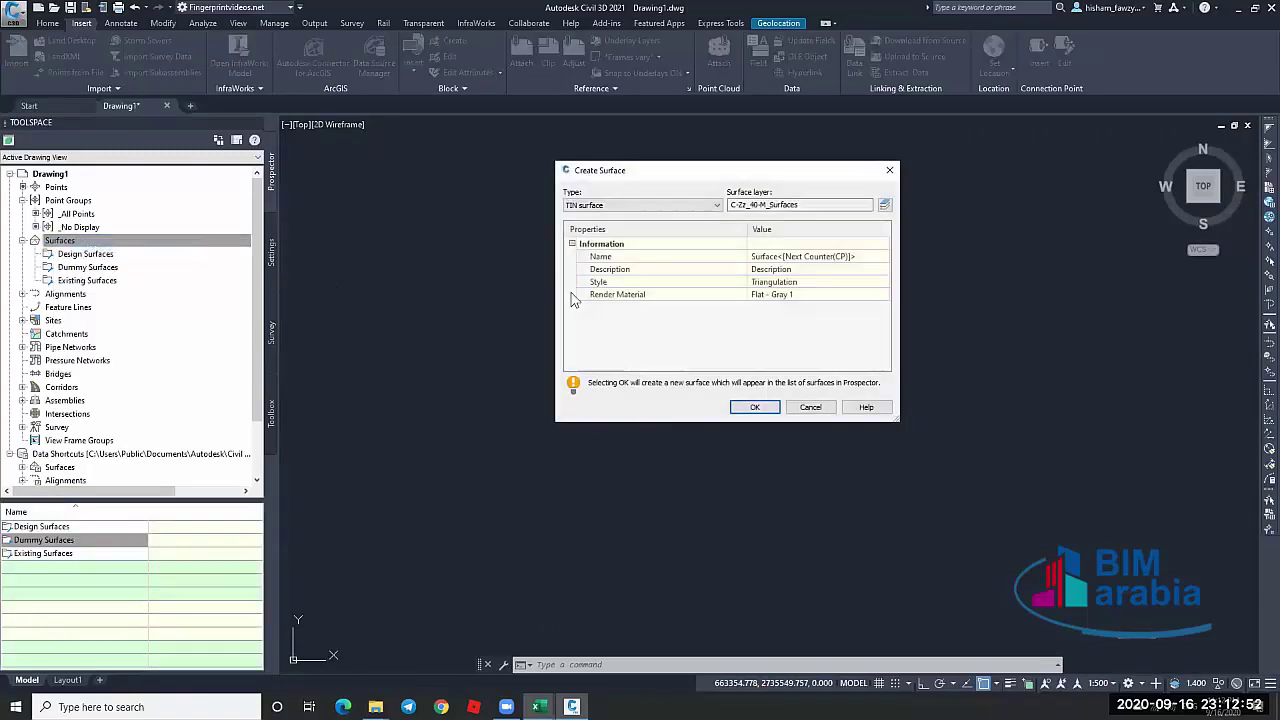
left_click(828, 258)
type("ngl")
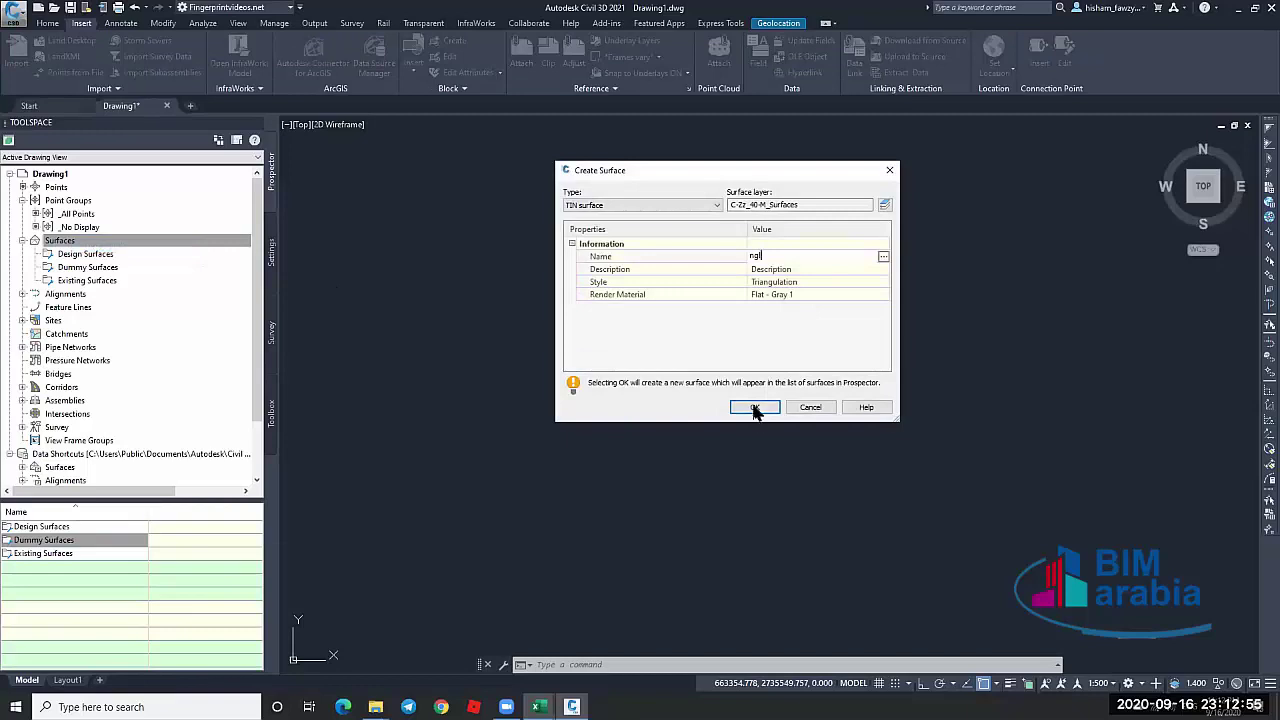
left_click(755, 407)
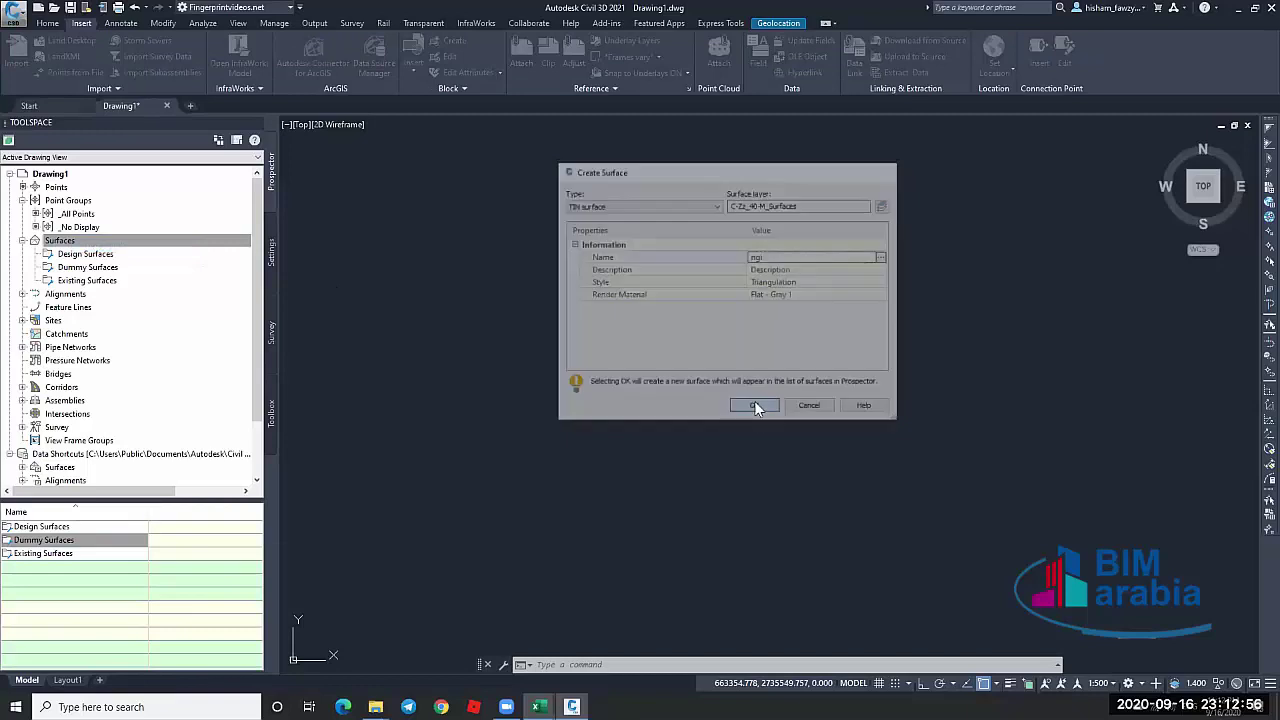
Add the _All Points point group to the ngl surface definition
left_click(36, 294)
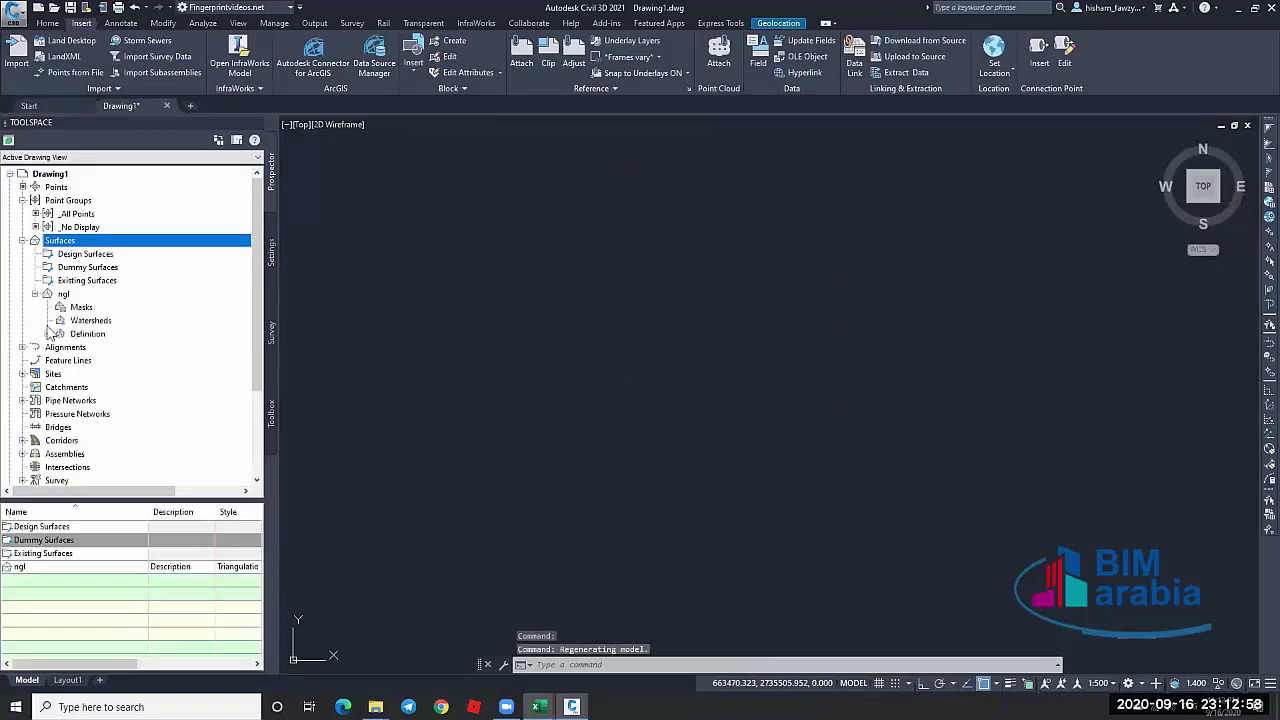
left_click(48, 333)
double_click(106, 440)
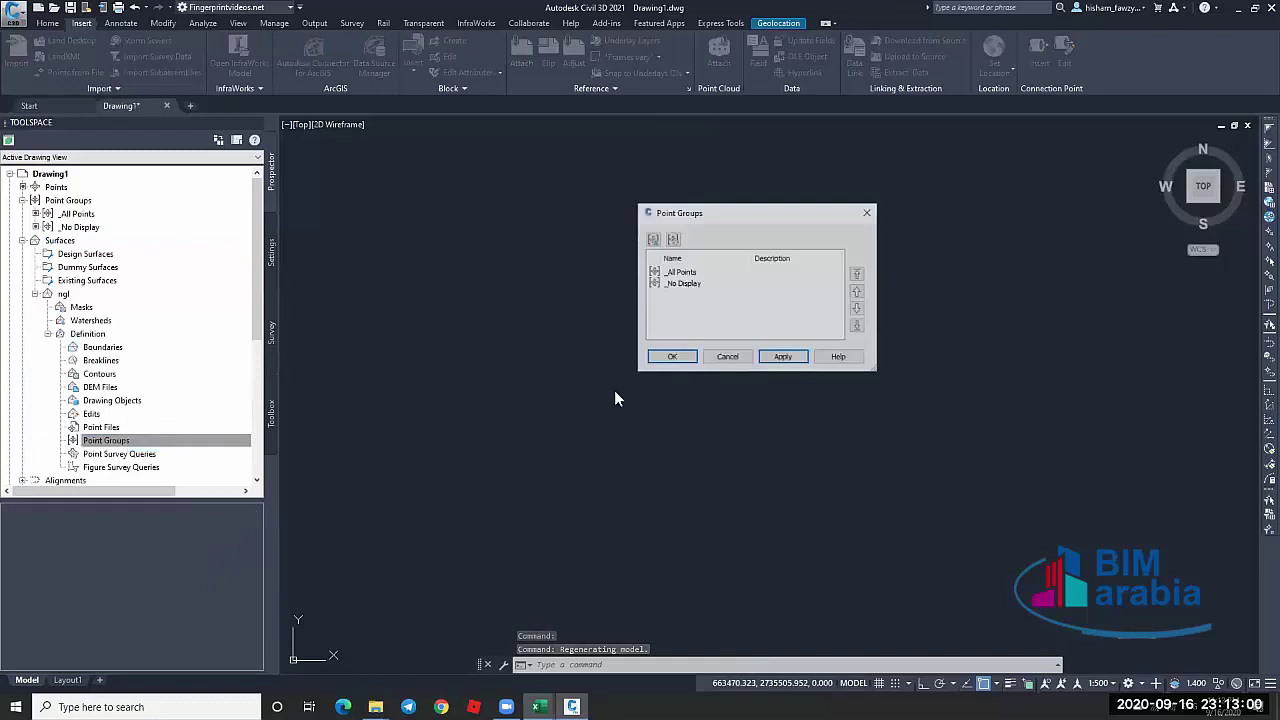
left_click(680, 272)
left_click(676, 358)
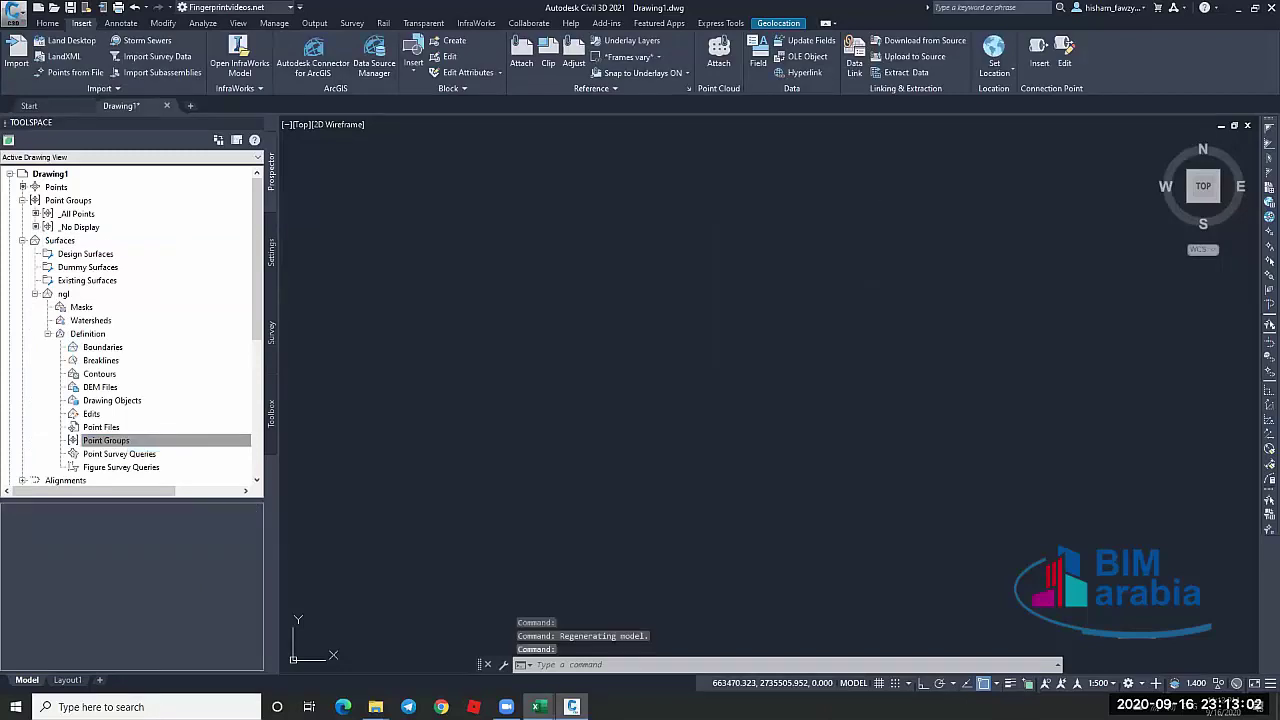
scroll(660, 305, "up", 5)
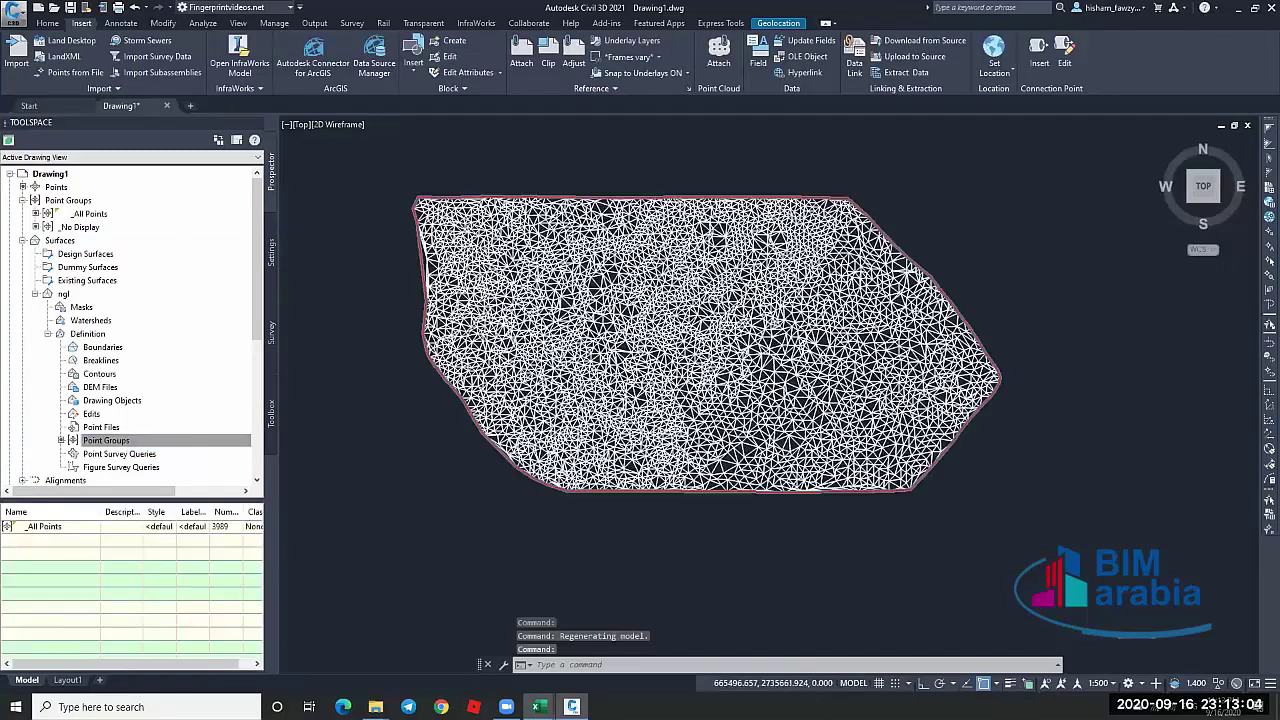
Change the ngl surface style to Contours 1m and 5m and zoom out to the whole surface
scroll(660, 305, "up", 6)
scroll(506, 246, "up", 5)
left_click(506, 246)
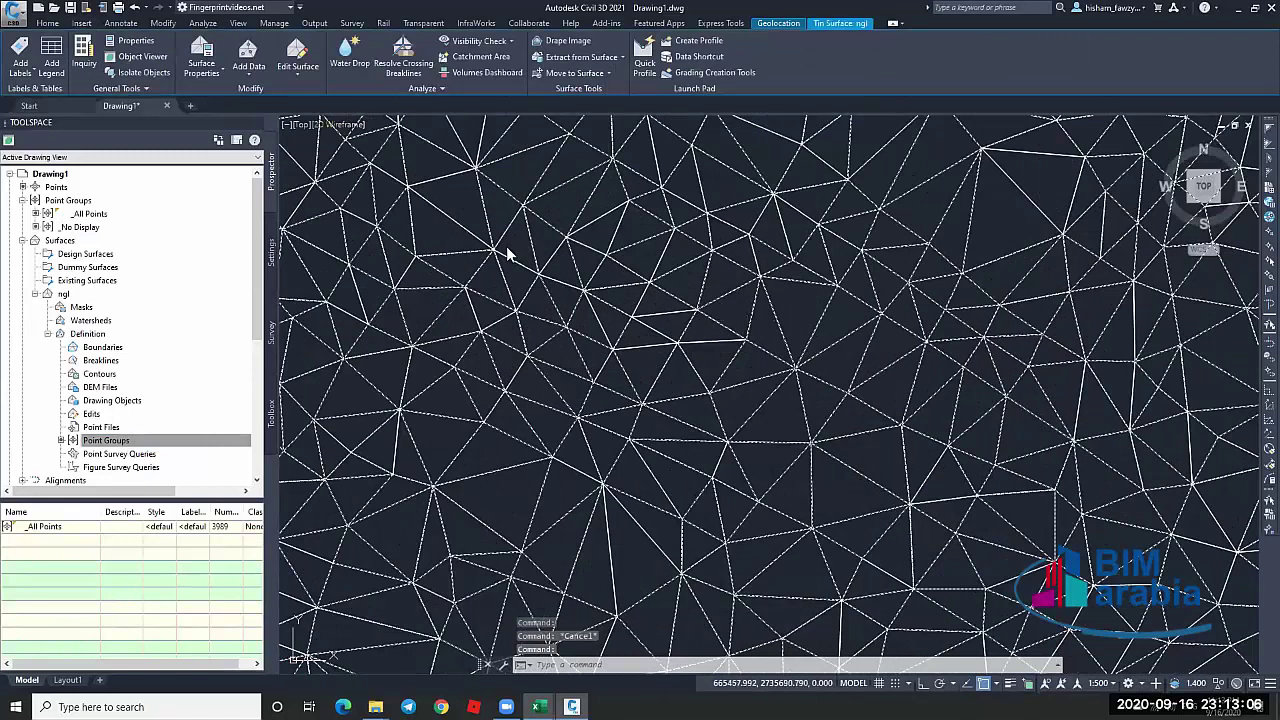
double_click(563, 306)
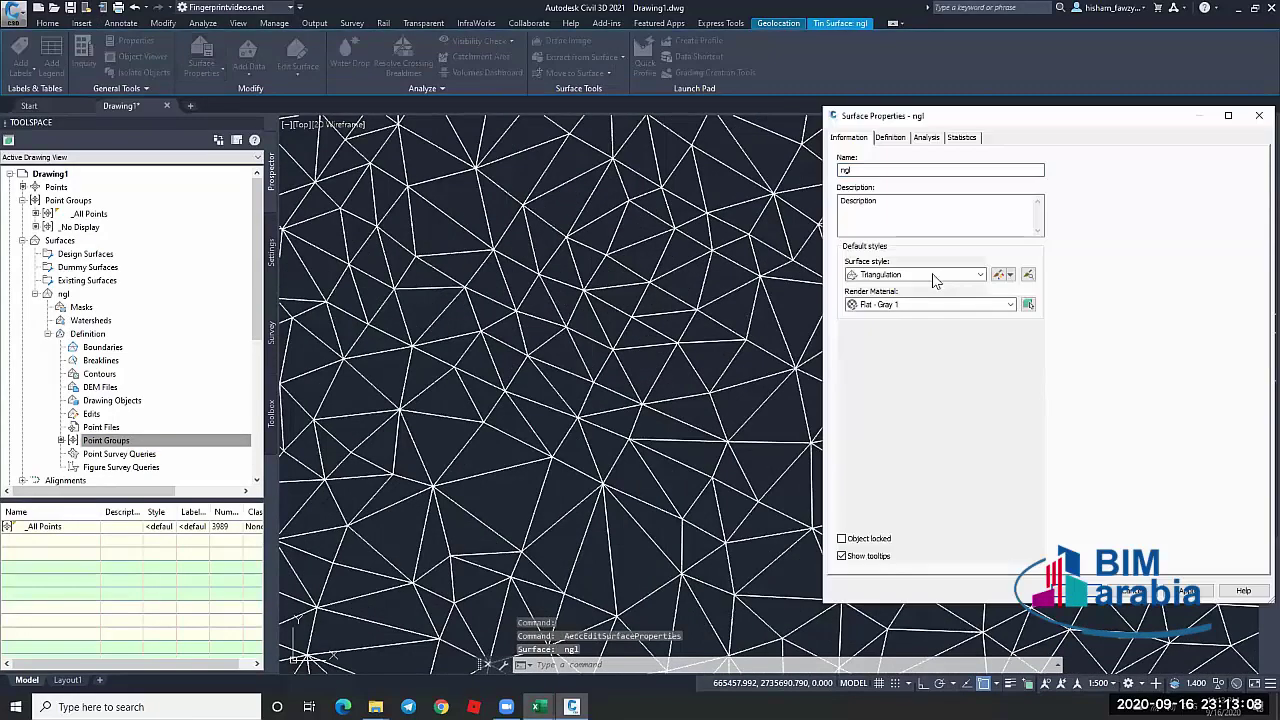
left_click(940, 274)
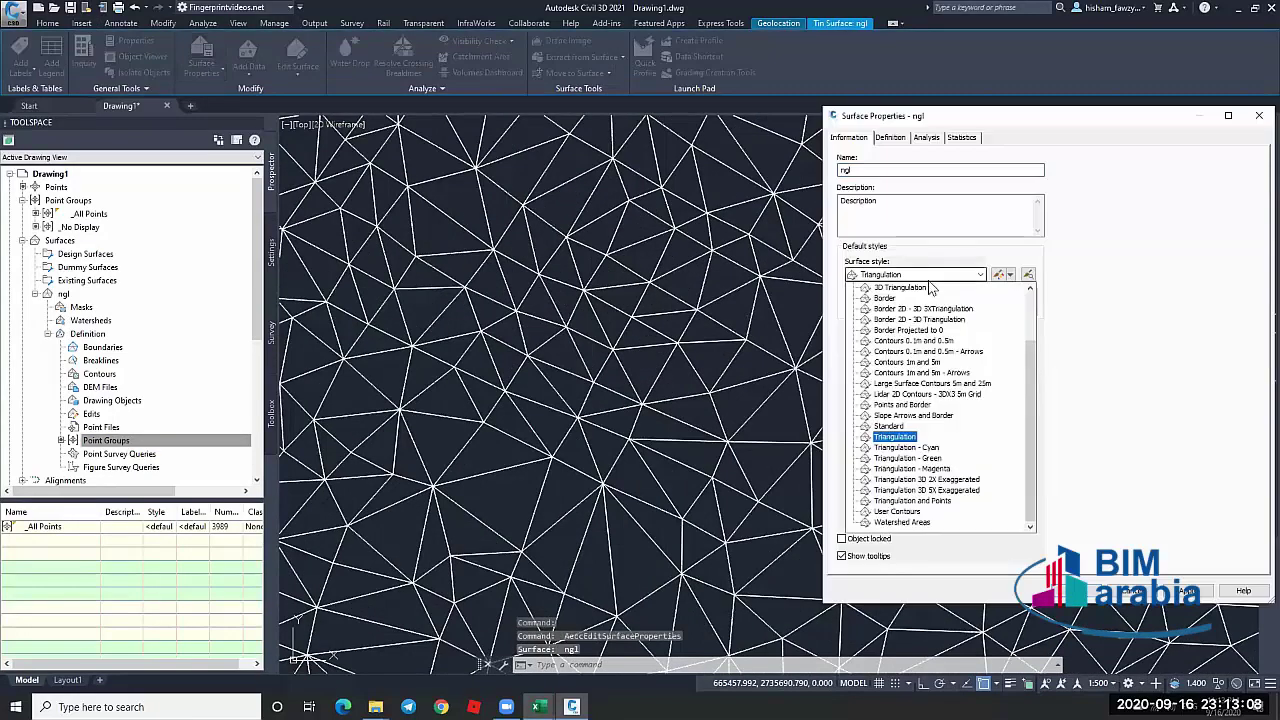
left_click(911, 342)
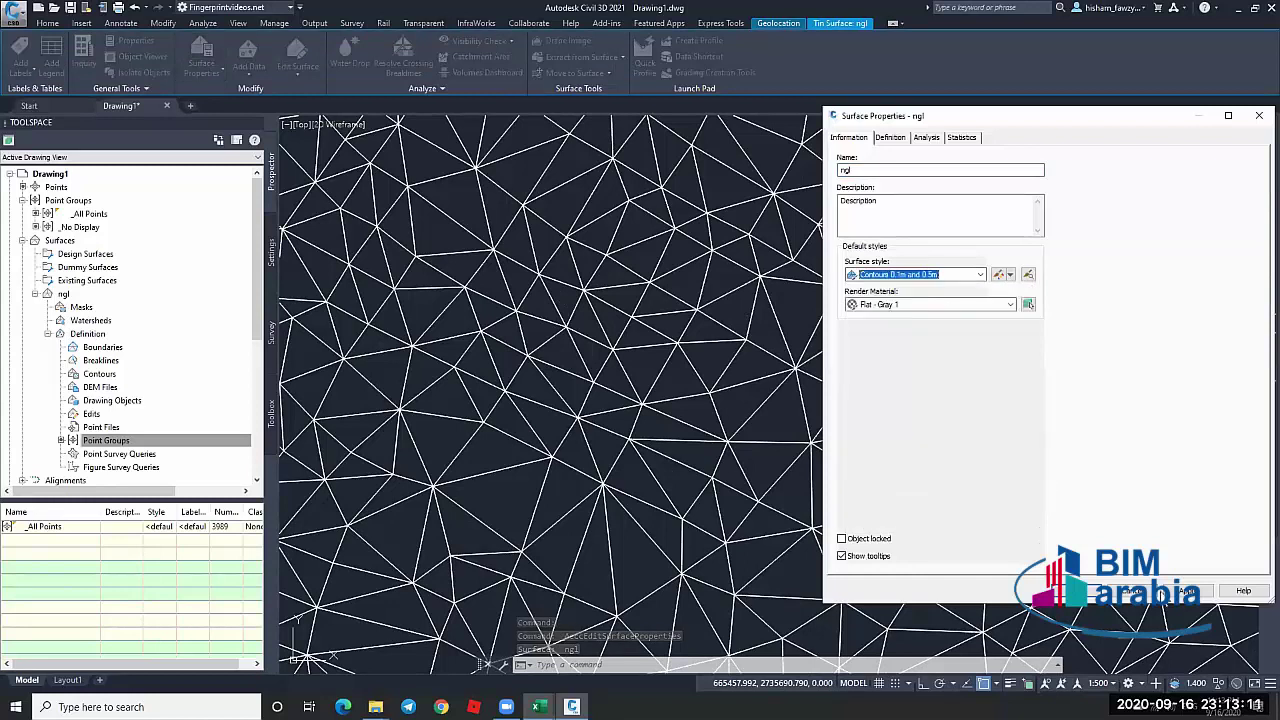
left_click(921, 276)
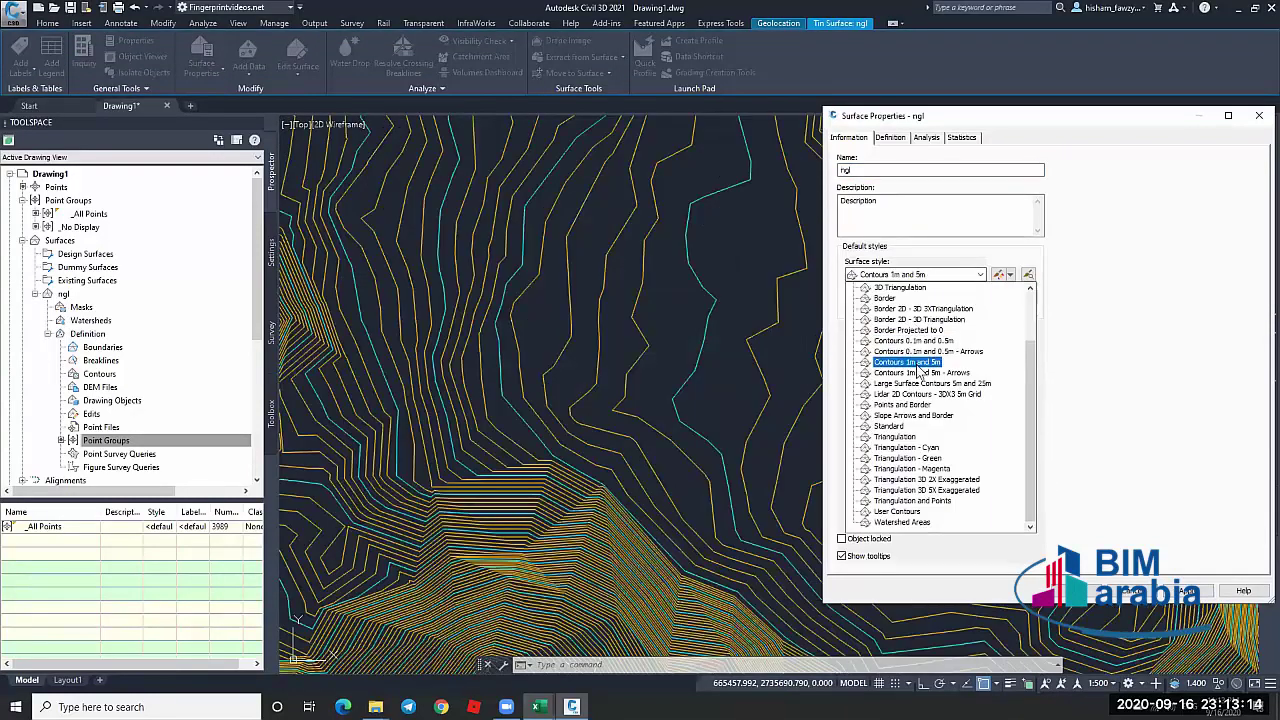
left_click(919, 363)
left_click(1187, 591)
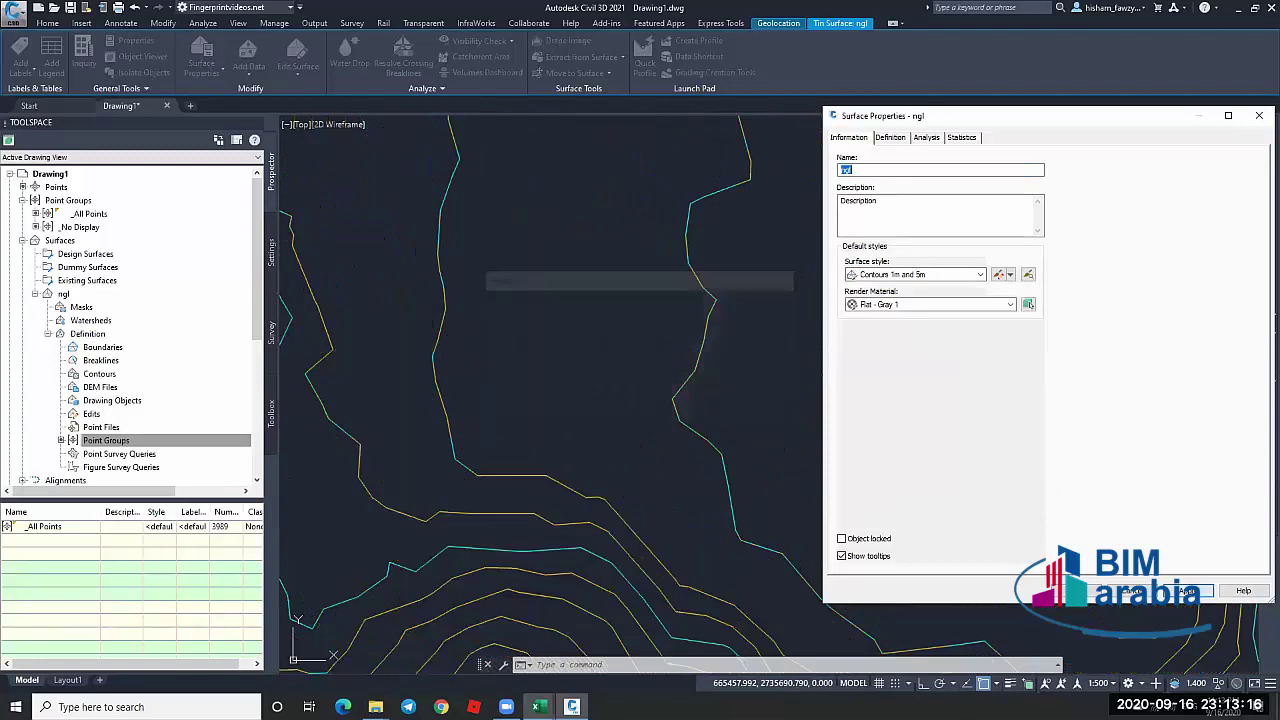
scroll(663, 300, "down", 4)
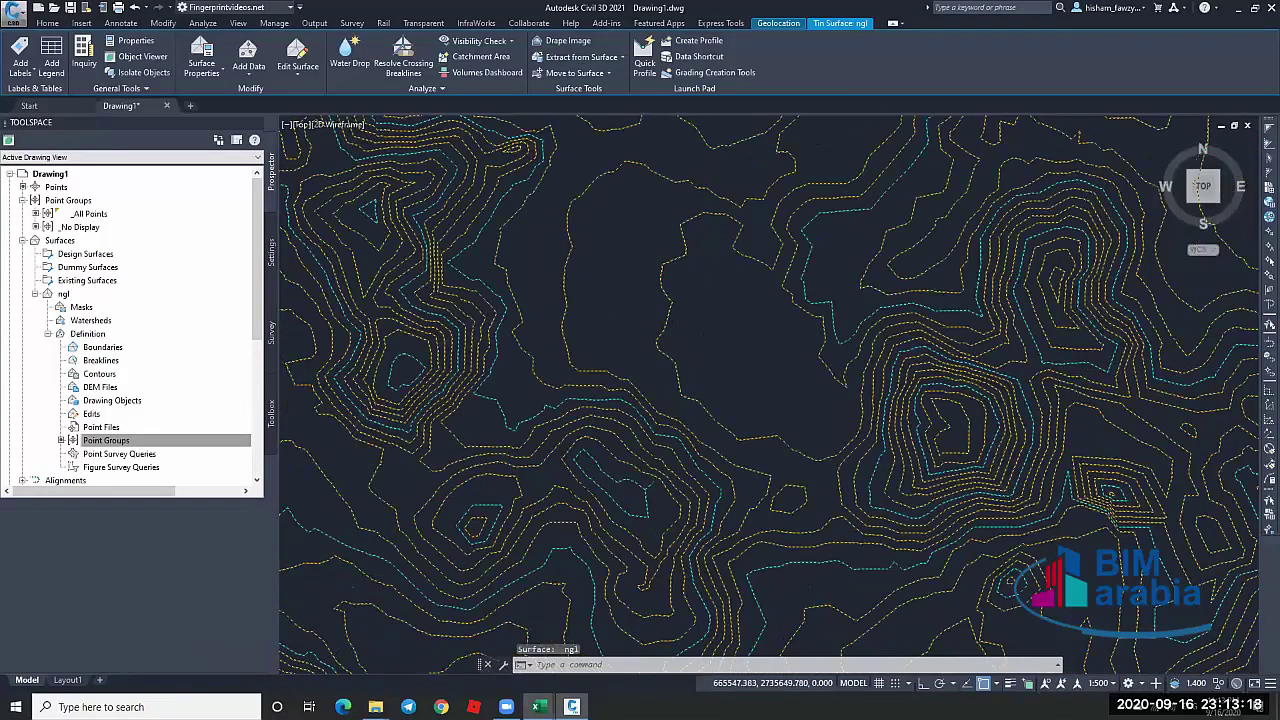
scroll(663, 319, "down", 3)
scroll(658, 290, "up", 4)
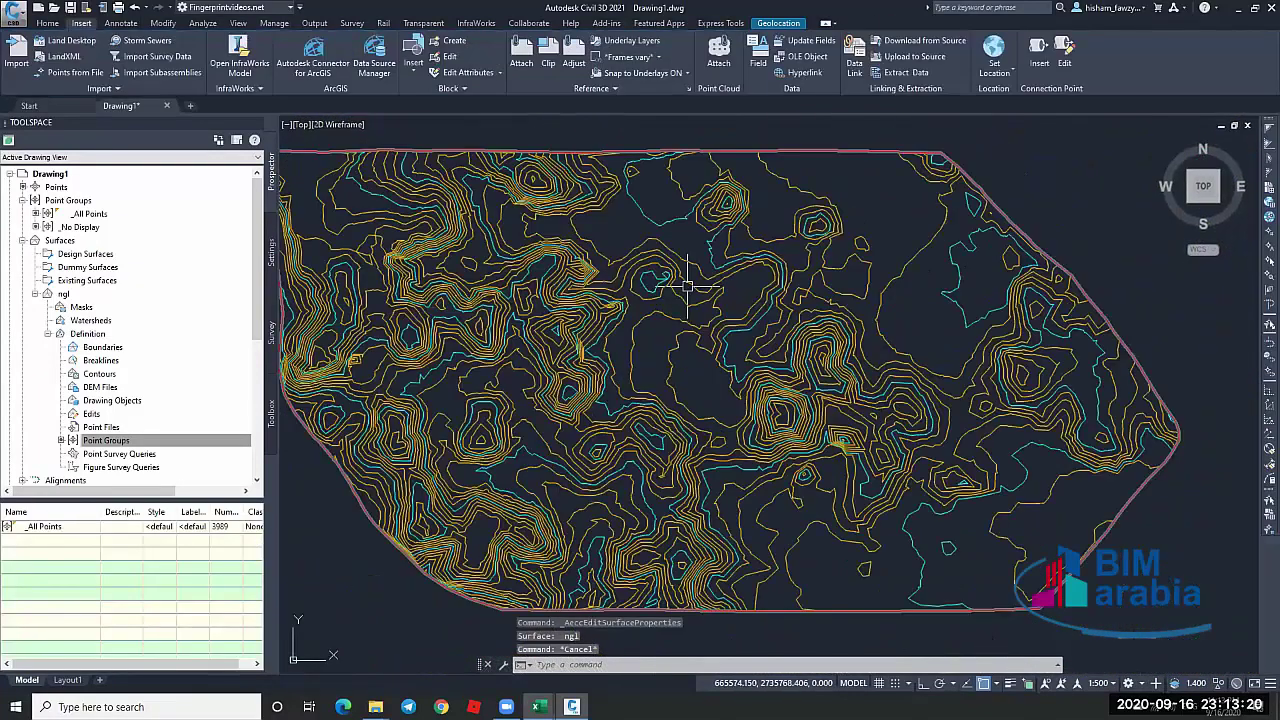
key("Escape")
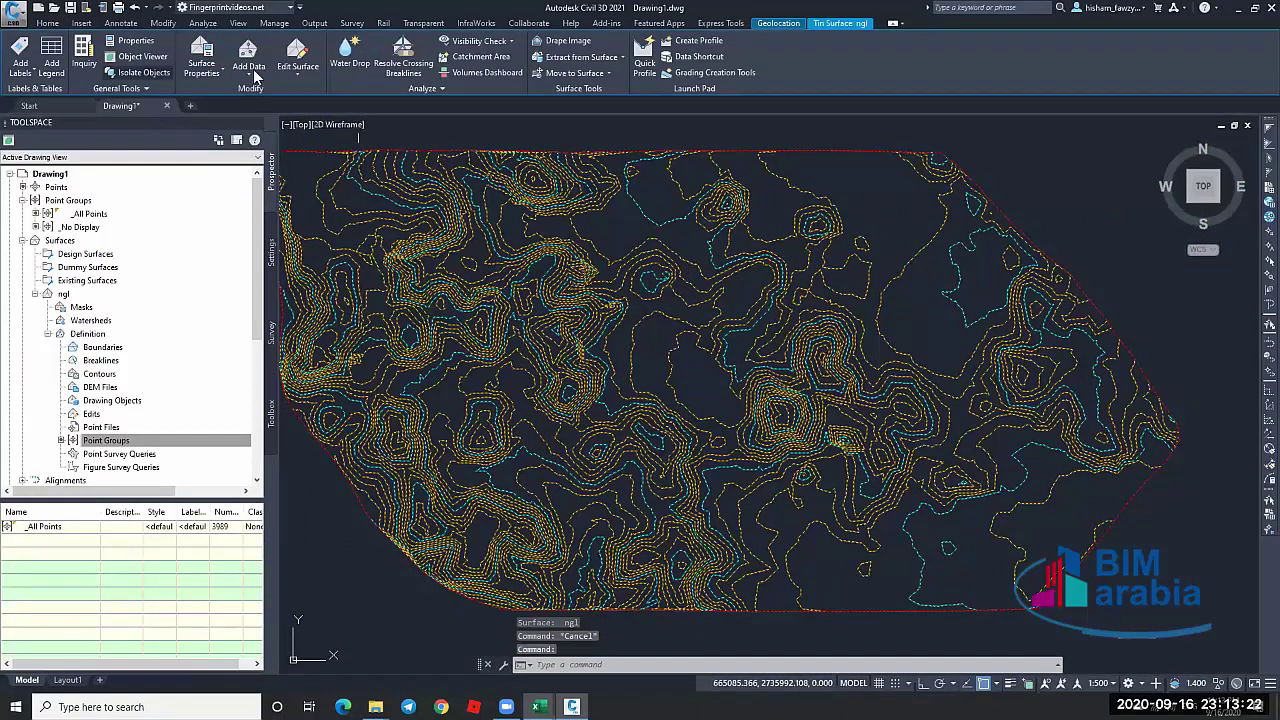
key("Escape")
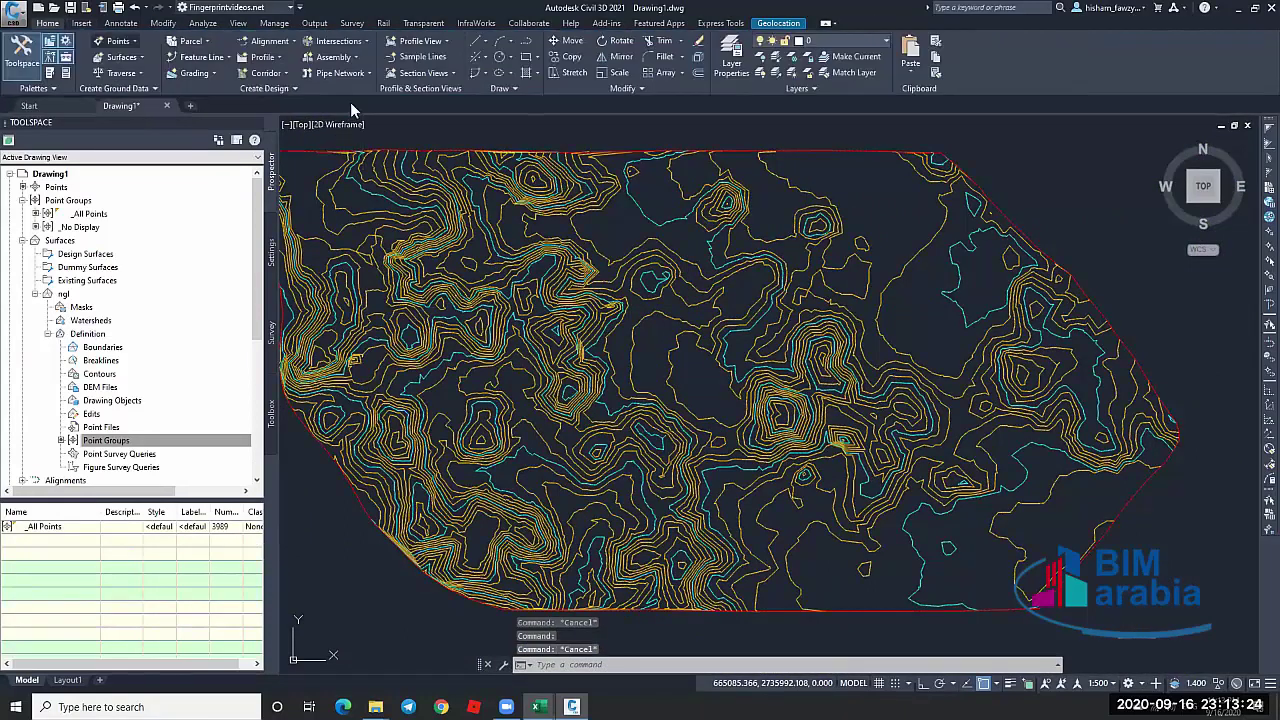
Start a new alignment with default settings in Tangent-Tangent (With curves) mode
left_click(268, 41)
left_click(300, 57)
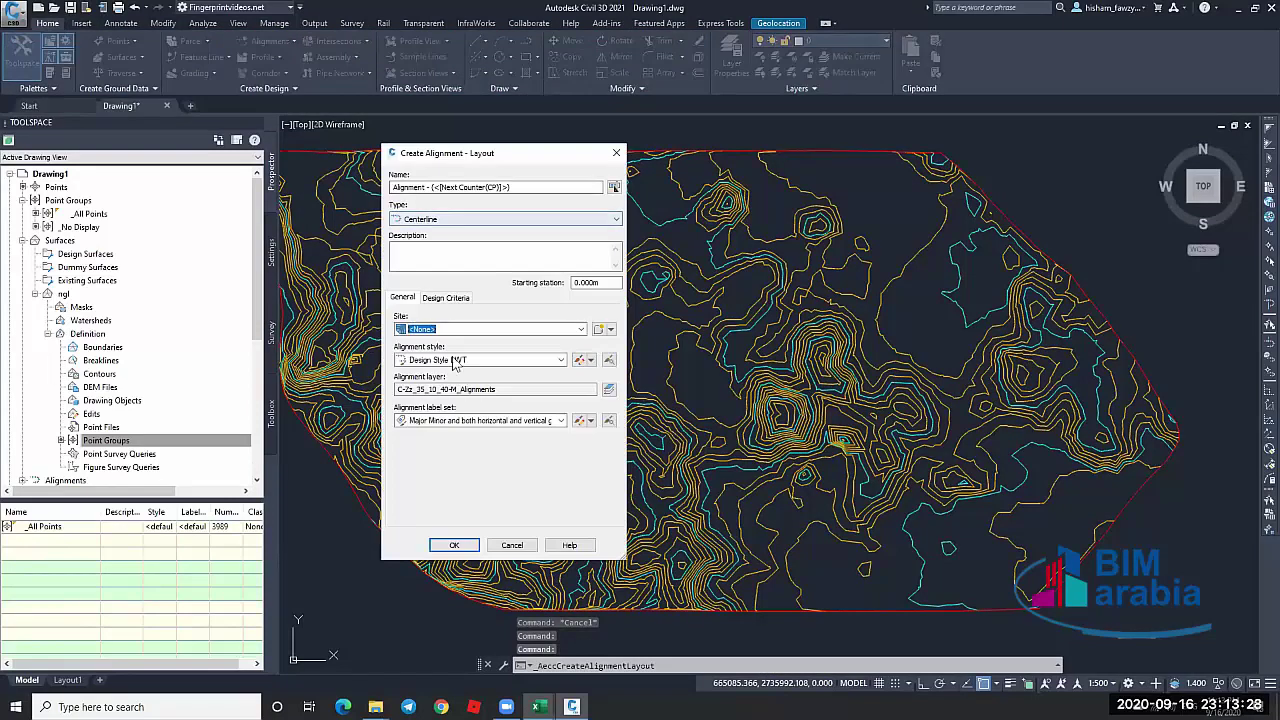
left_click(454, 546)
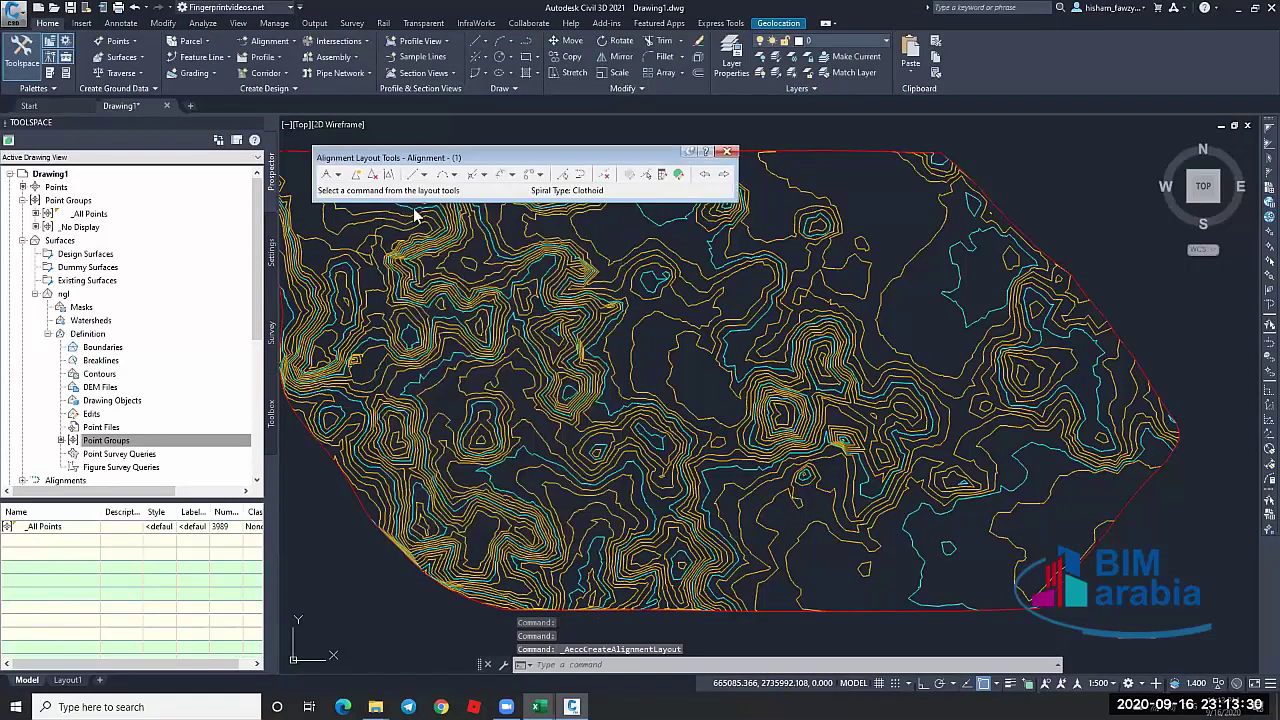
left_click(339, 176)
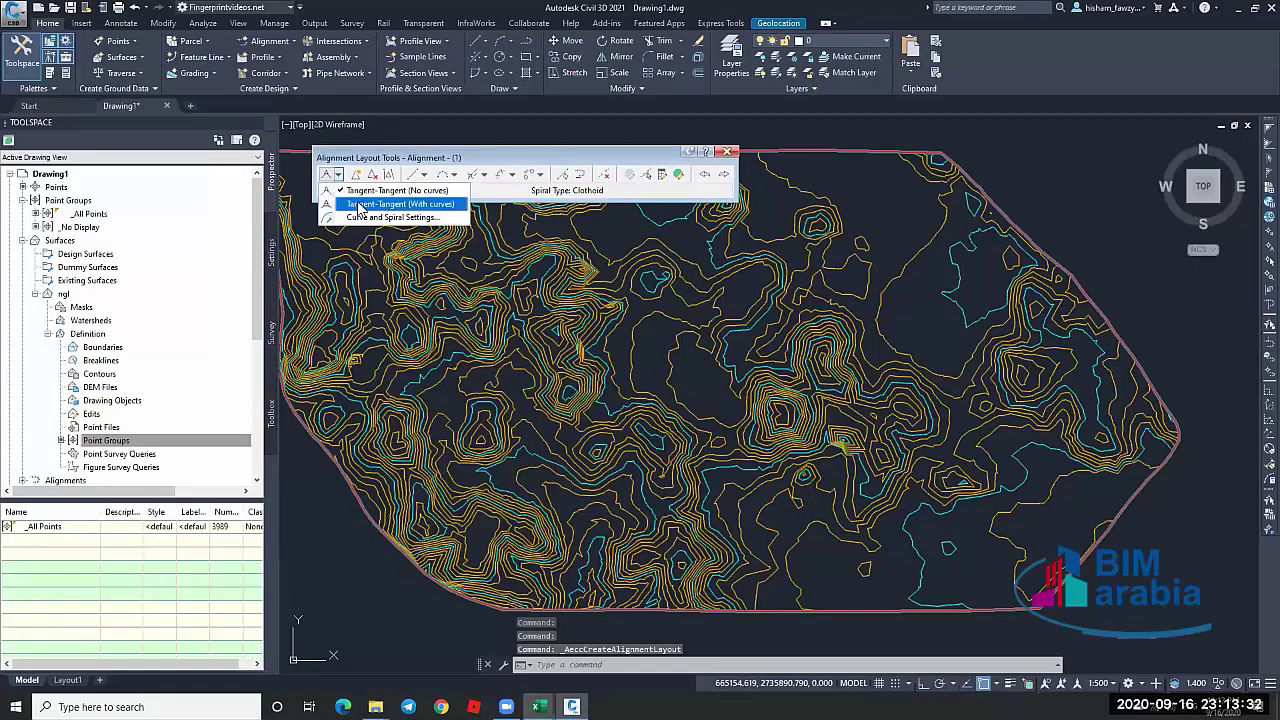
left_click(362, 206)
Pick the alignment's points across the ngl contours, finish it, and select Alignment - (1)
scroll(350, 232, "up", 3)
left_click(370, 252)
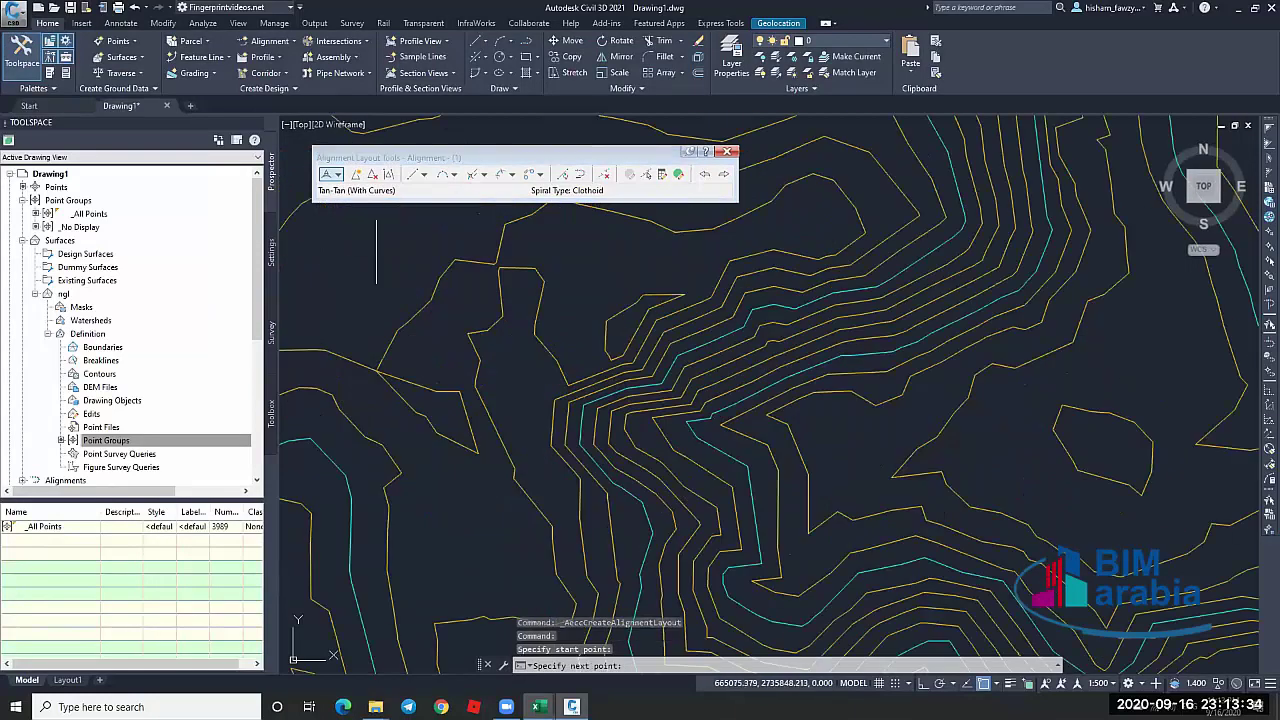
scroll(376, 252, "down", 2)
scroll(633, 456, "up", 3)
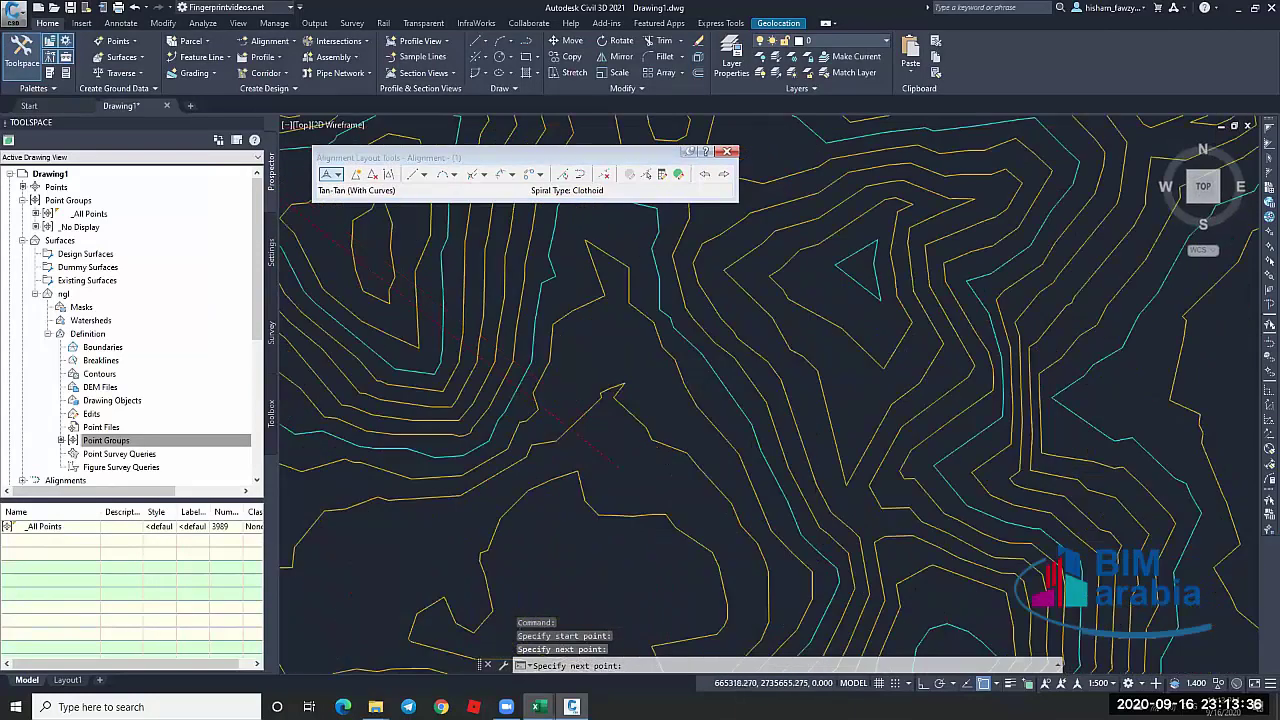
scroll(615, 465, "down", 3)
scroll(830, 400, "up", 3)
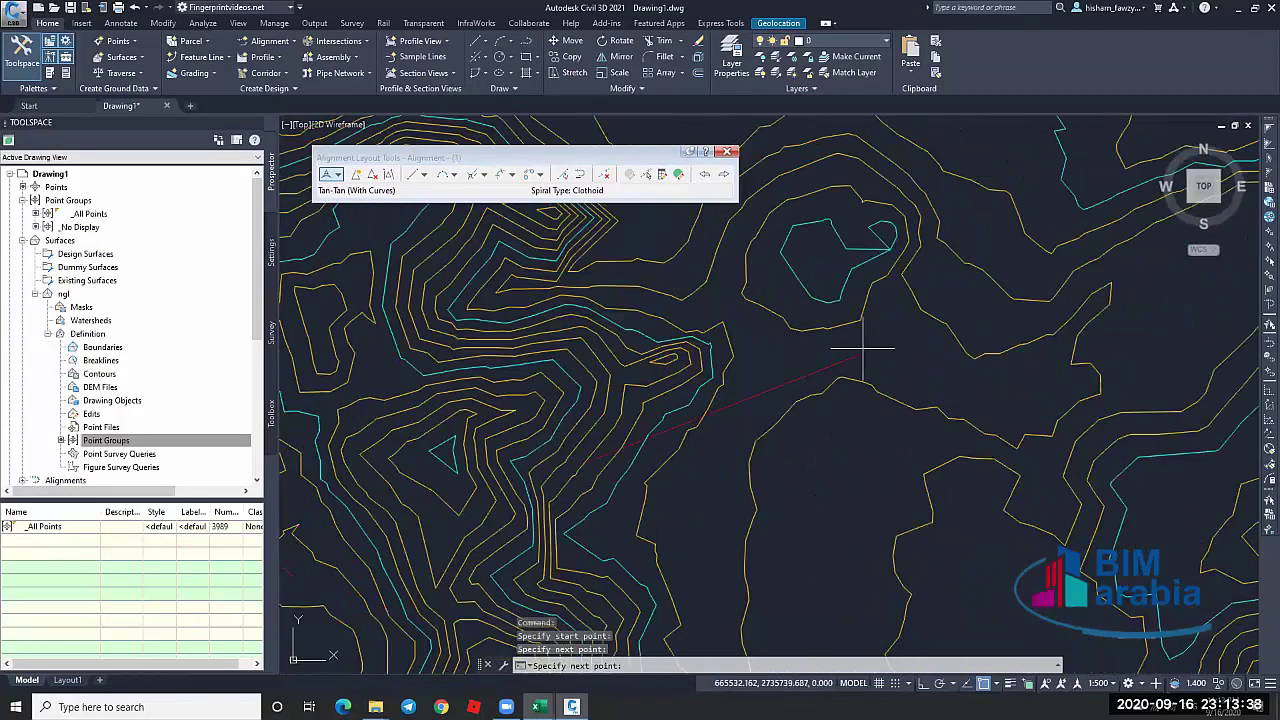
left_click(893, 329)
scroll(741, 320, "down", 4)
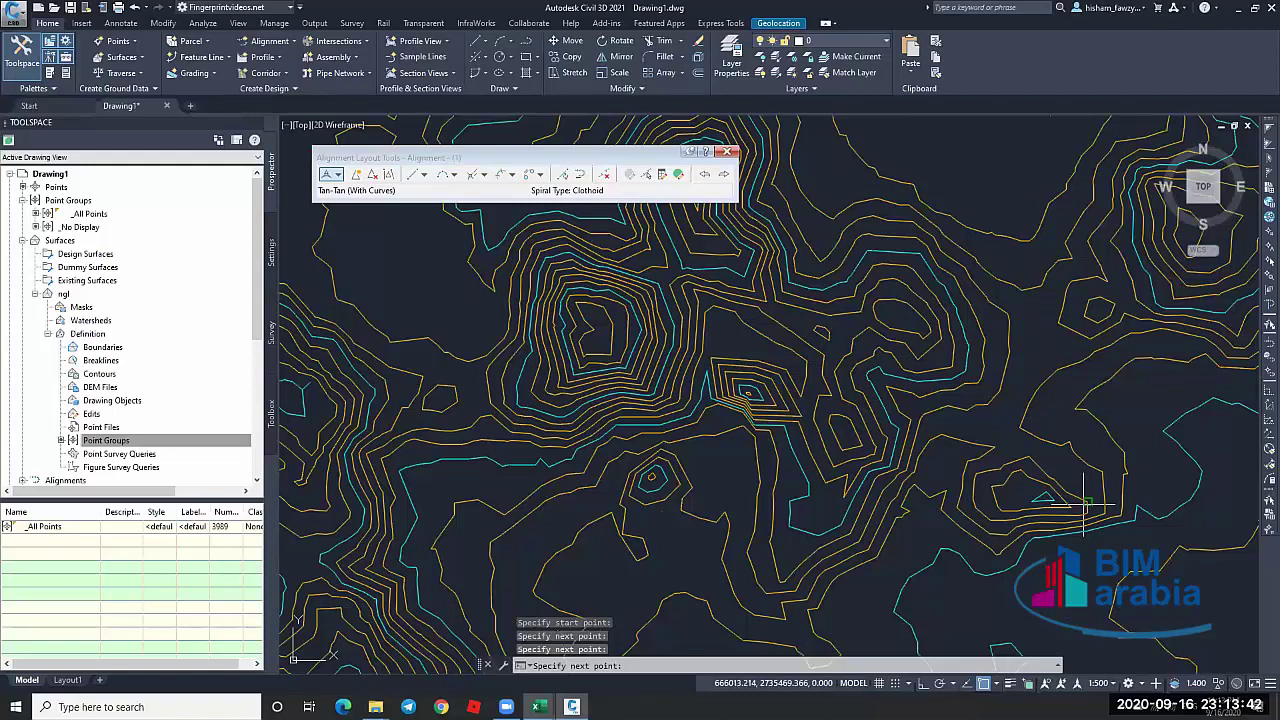
key("Return")
scroll(676, 350, "down", 5)
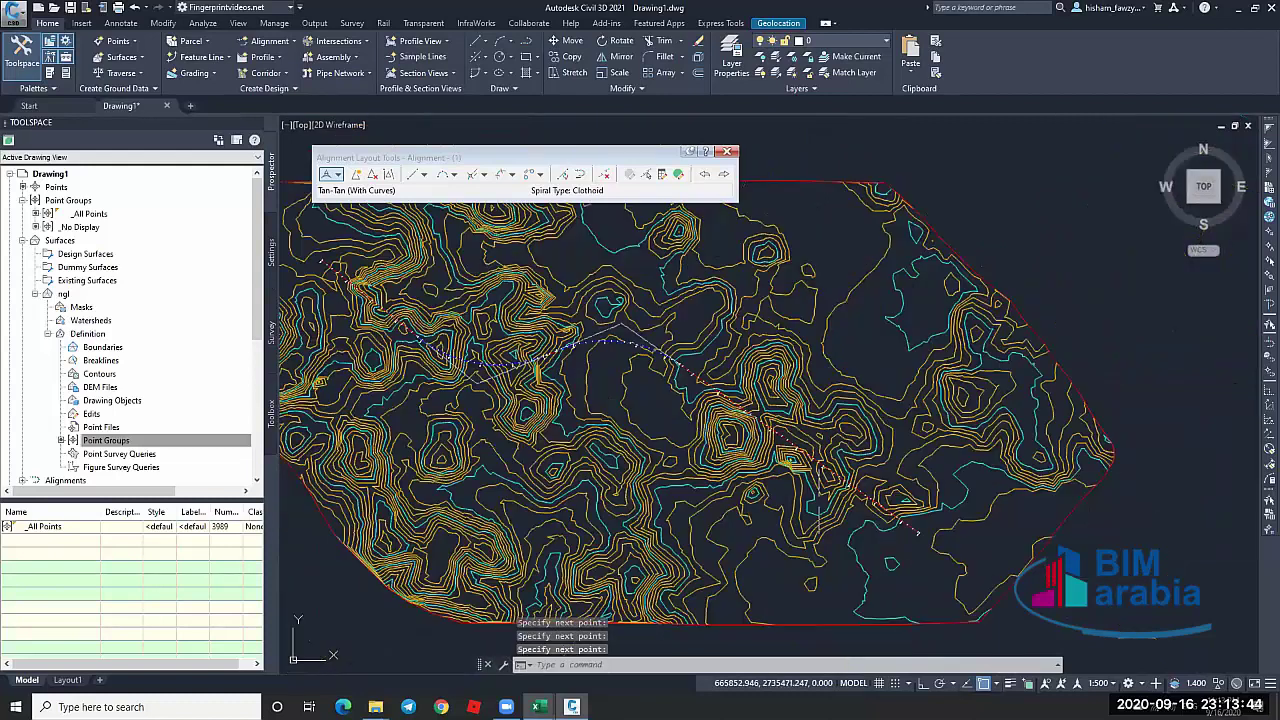
scroll(730, 388, "up", 6)
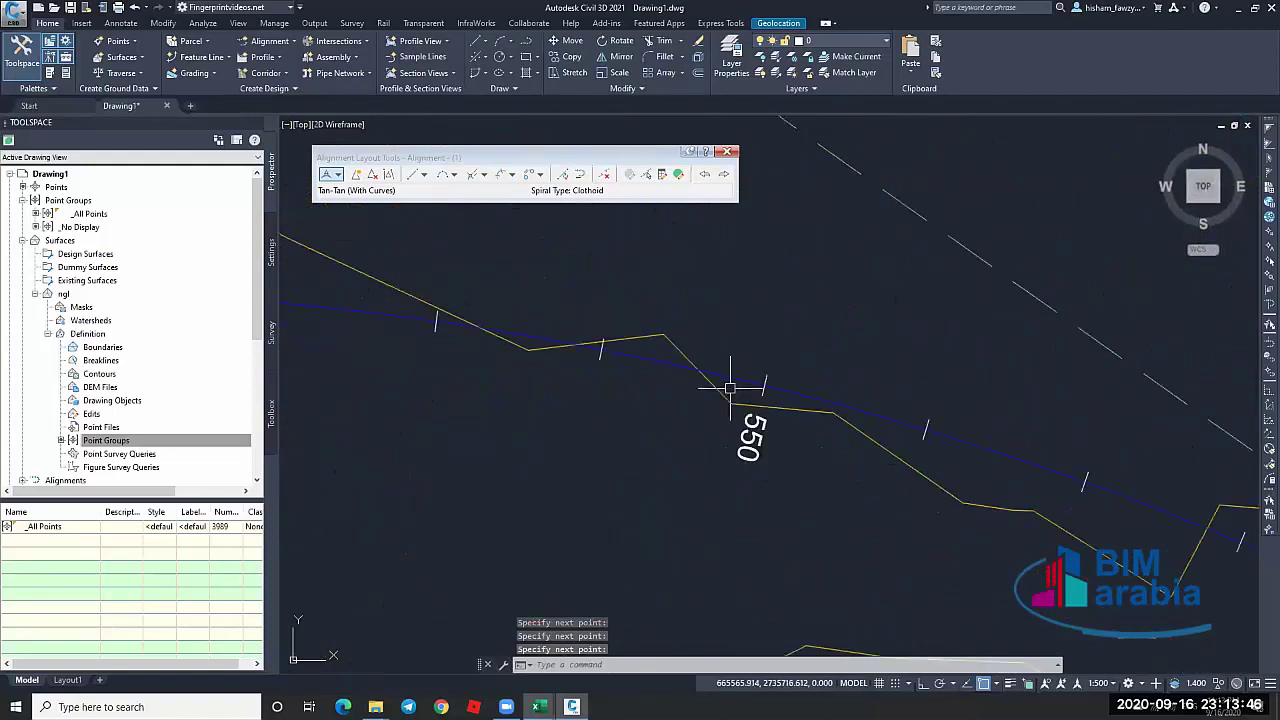
scroll(686, 360, "down", 3)
scroll(680, 366, "up", 2)
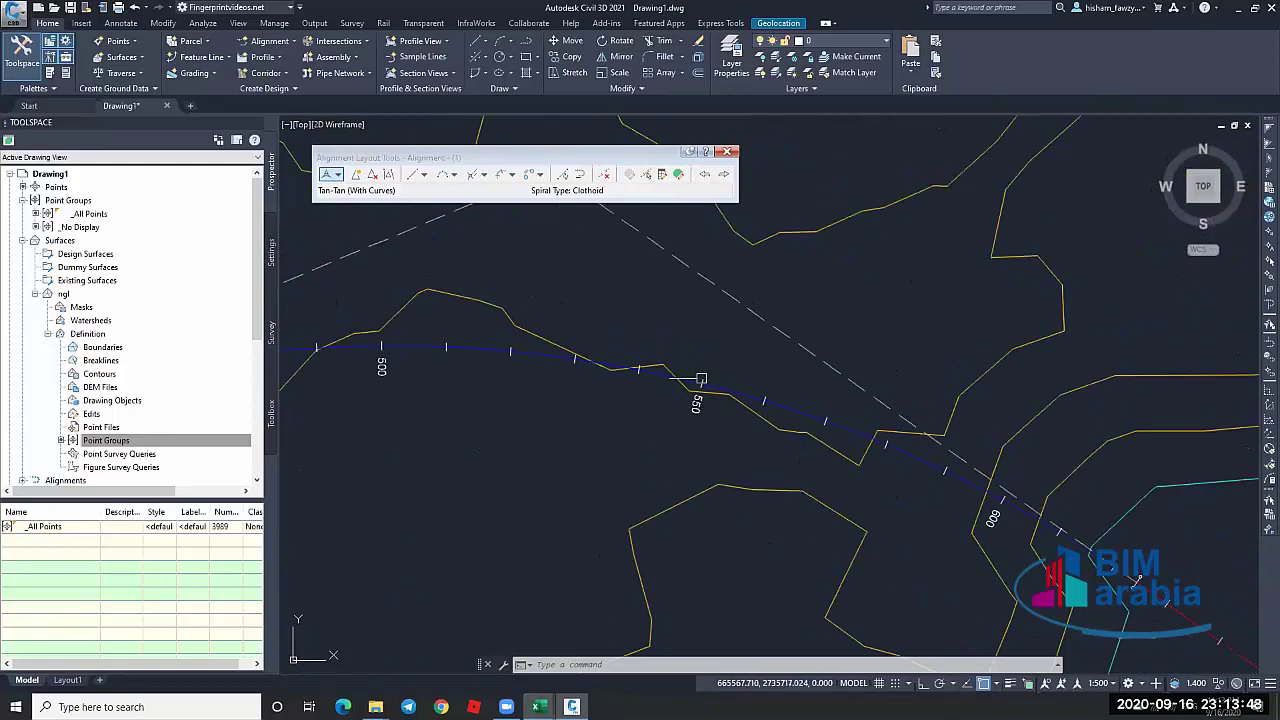
scroll(716, 362, "down", 2)
key("Escape")
key("Escape")
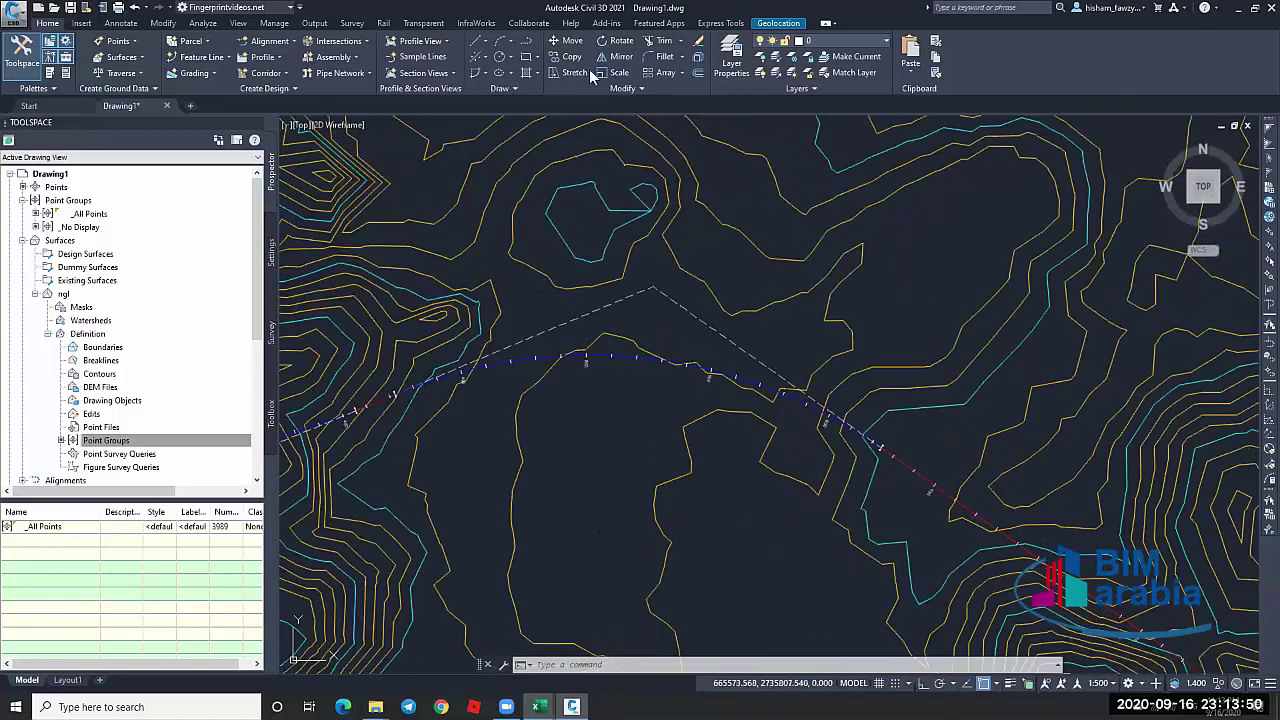
left_click(694, 314)
Sample the ngl surface profile along Alignment - (1) and place its longsection profile view
left_click(593, 42)
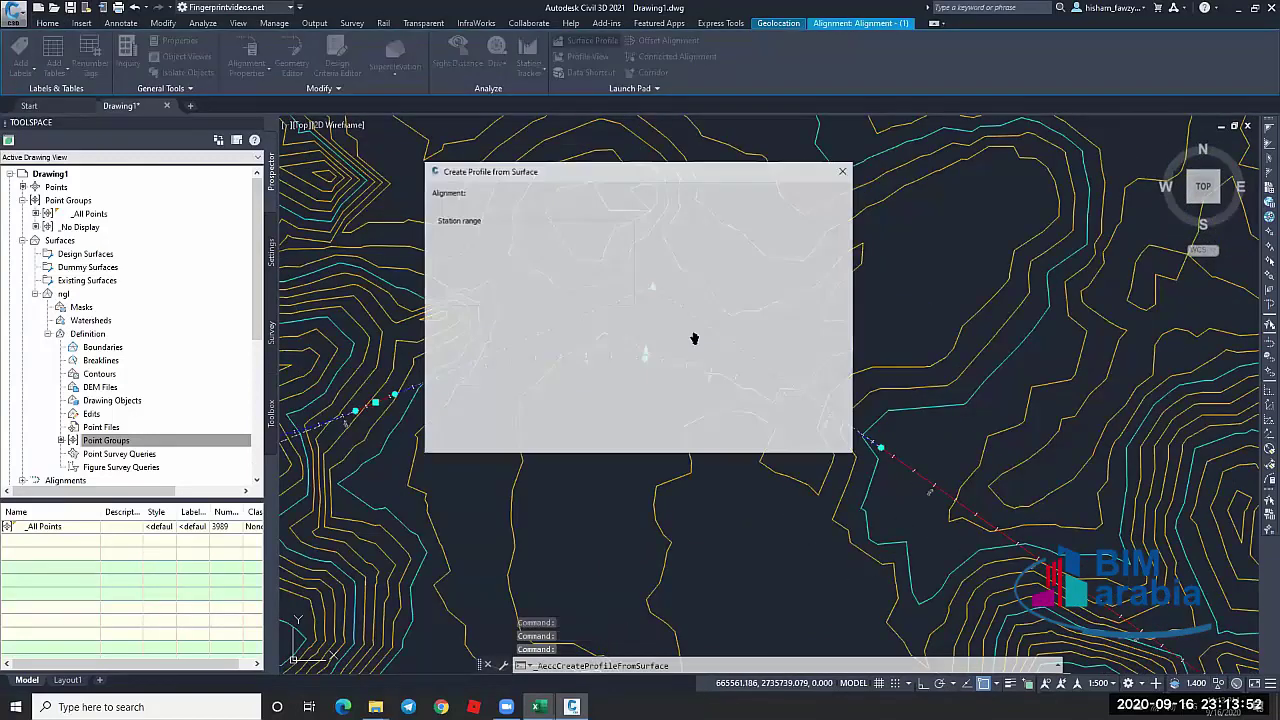
left_click(818, 300)
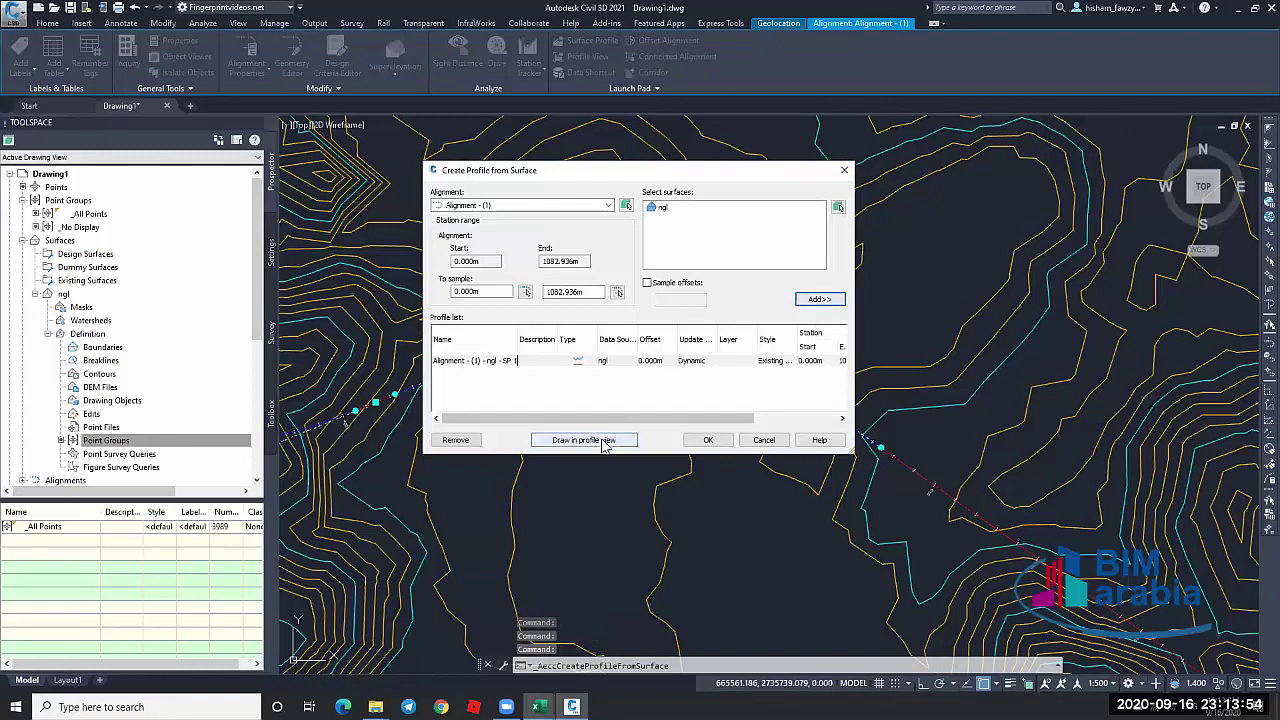
left_click(598, 440)
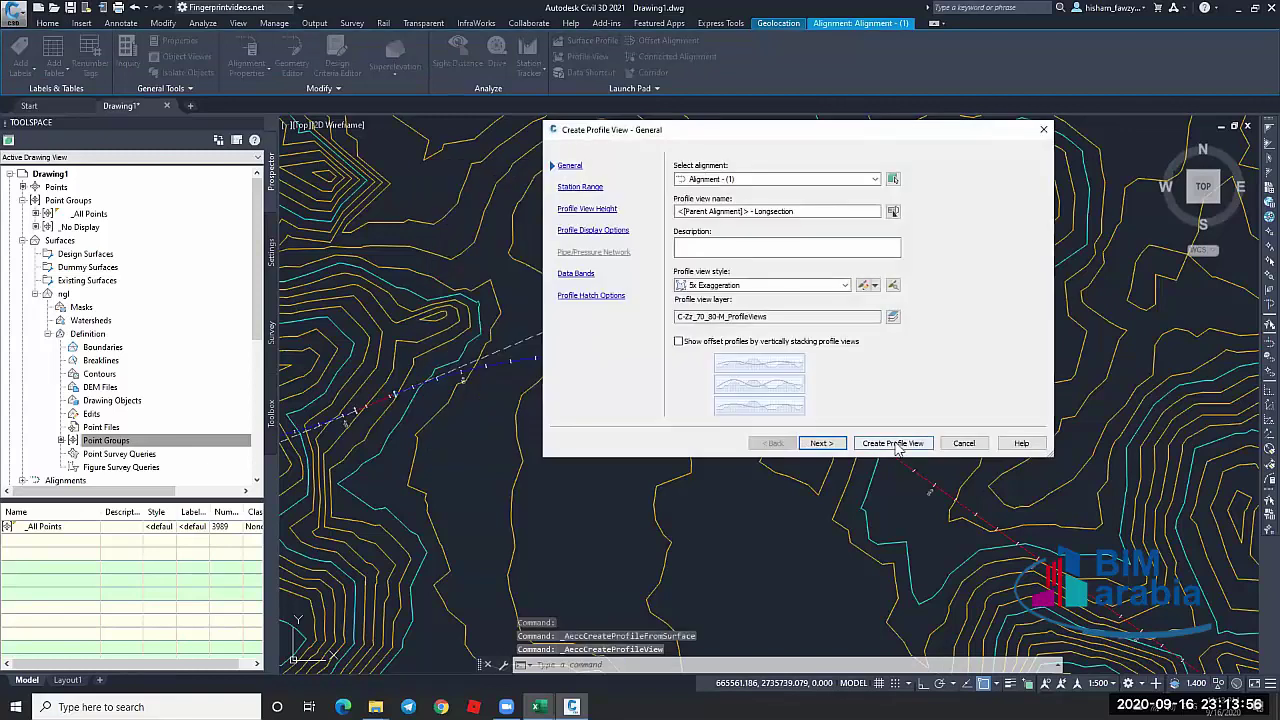
left_click(893, 443)
scroll(614, 264, "down", 8)
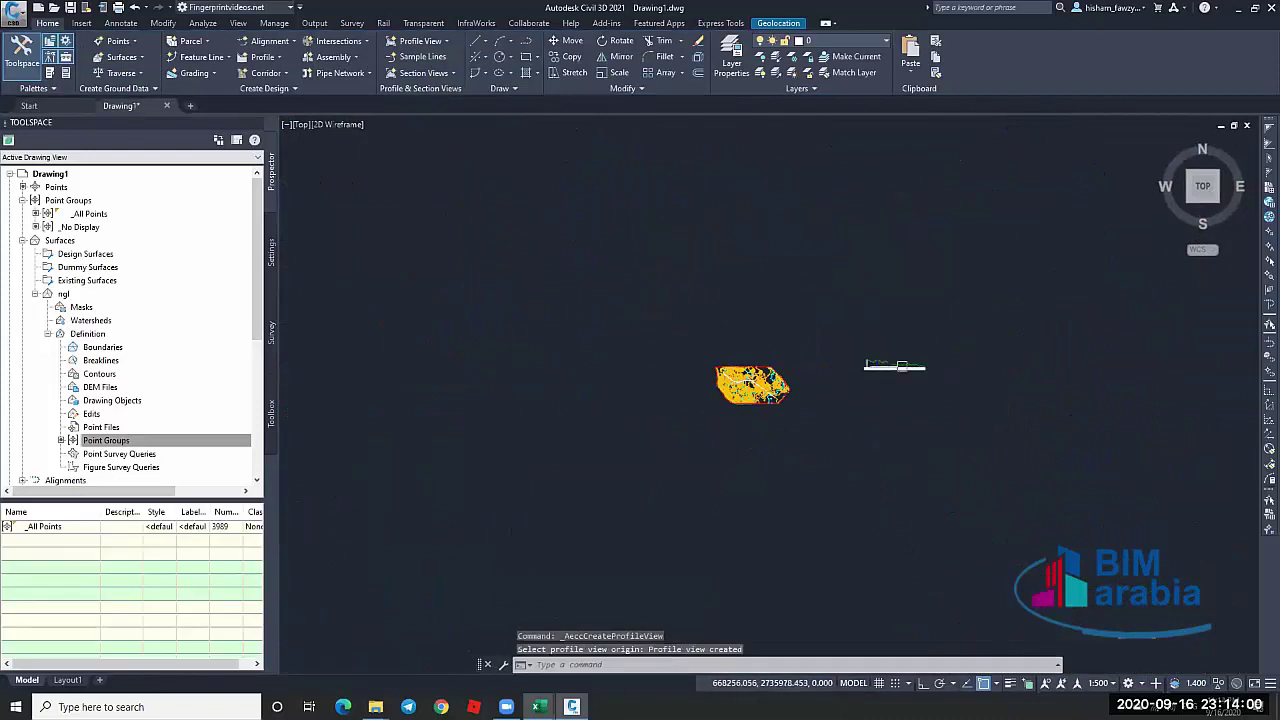
left_click(872, 367)
scroll(872, 367, "up", 6)
key("Escape")
Zoom until the ngl contour plan and the profile view both fit on screen
scroll(855, 295, "down", 2)
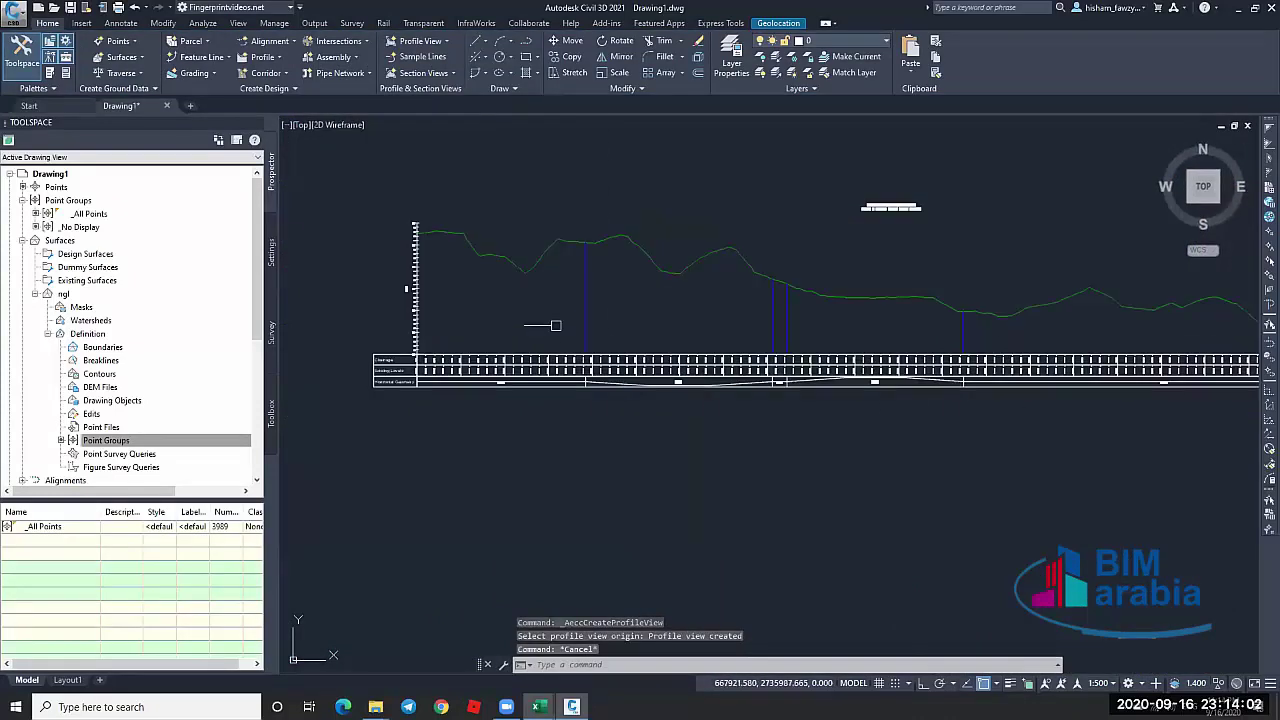
scroll(355, 365, "up", 6)
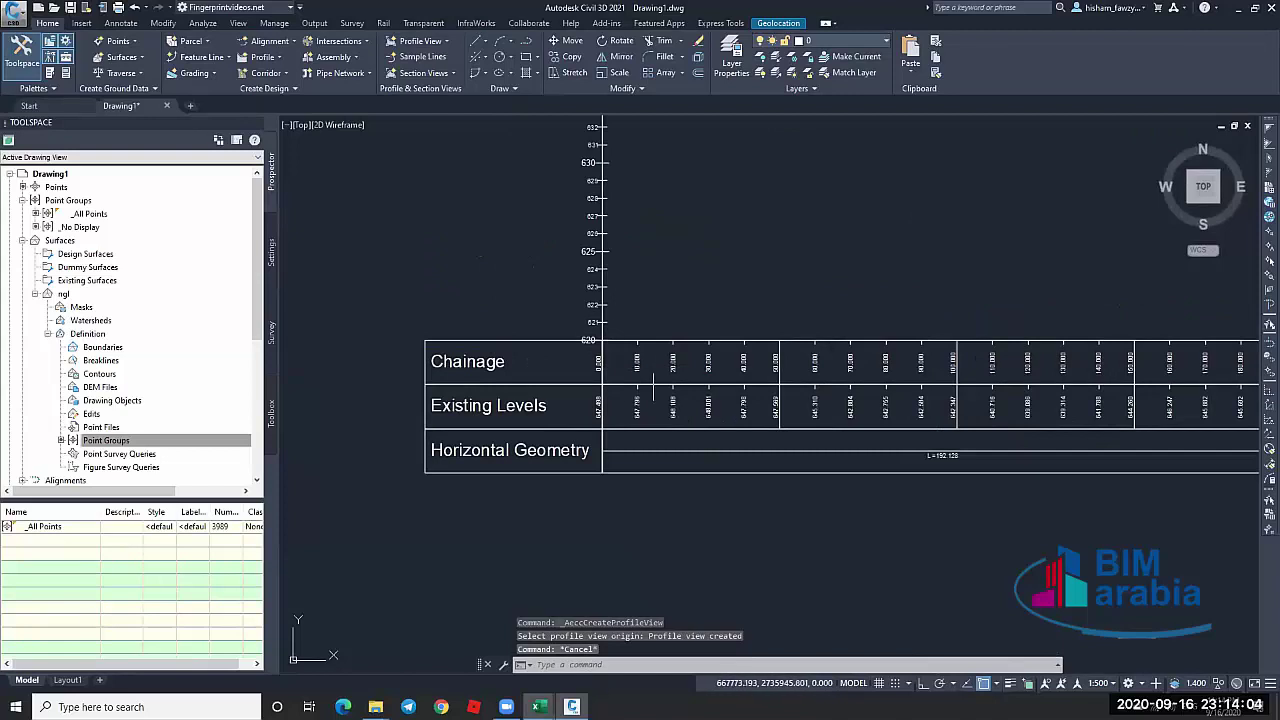
scroll(558, 300, "down", 1)
scroll(563, 370, "up", 1)
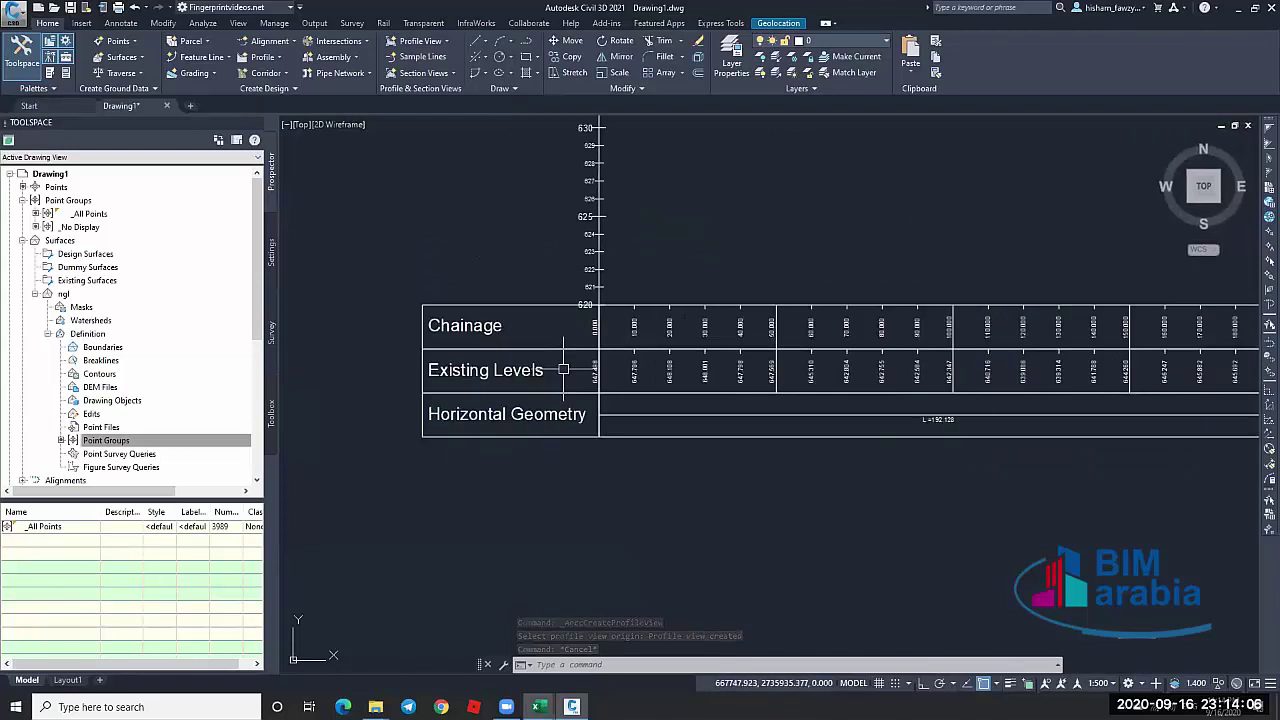
scroll(563, 370, "down", 2)
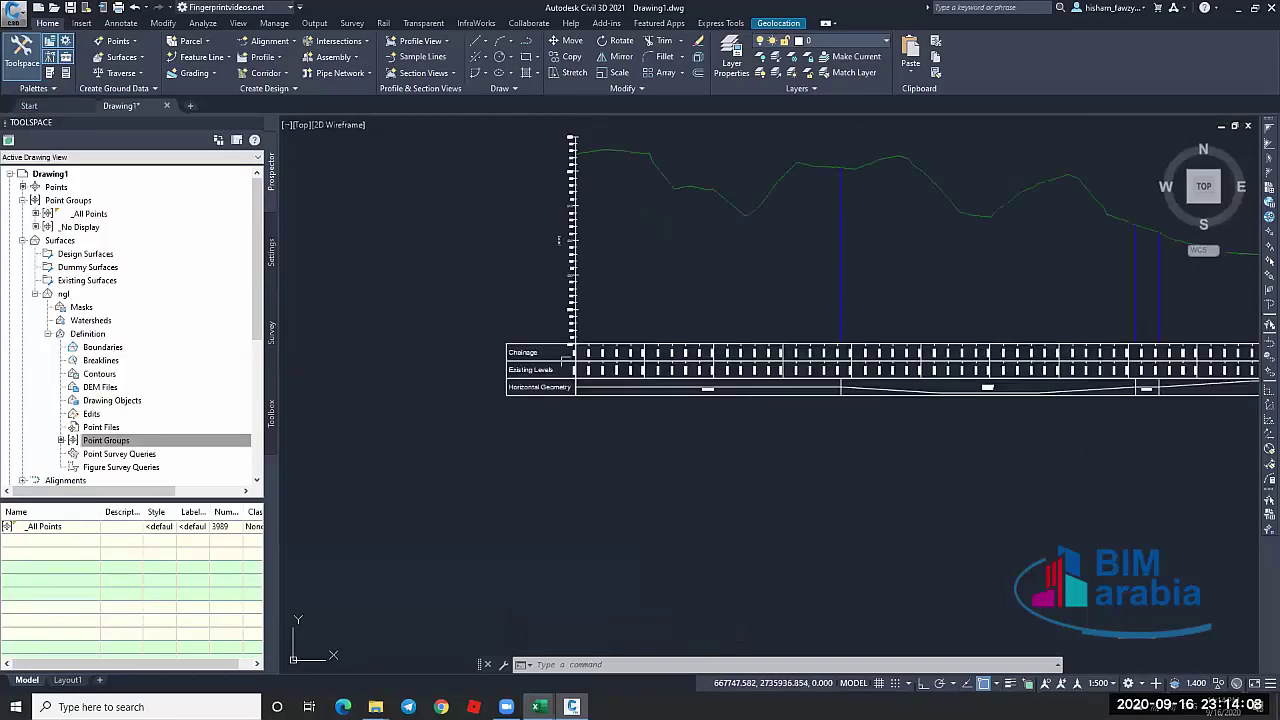
scroll(571, 355, "up", 4)
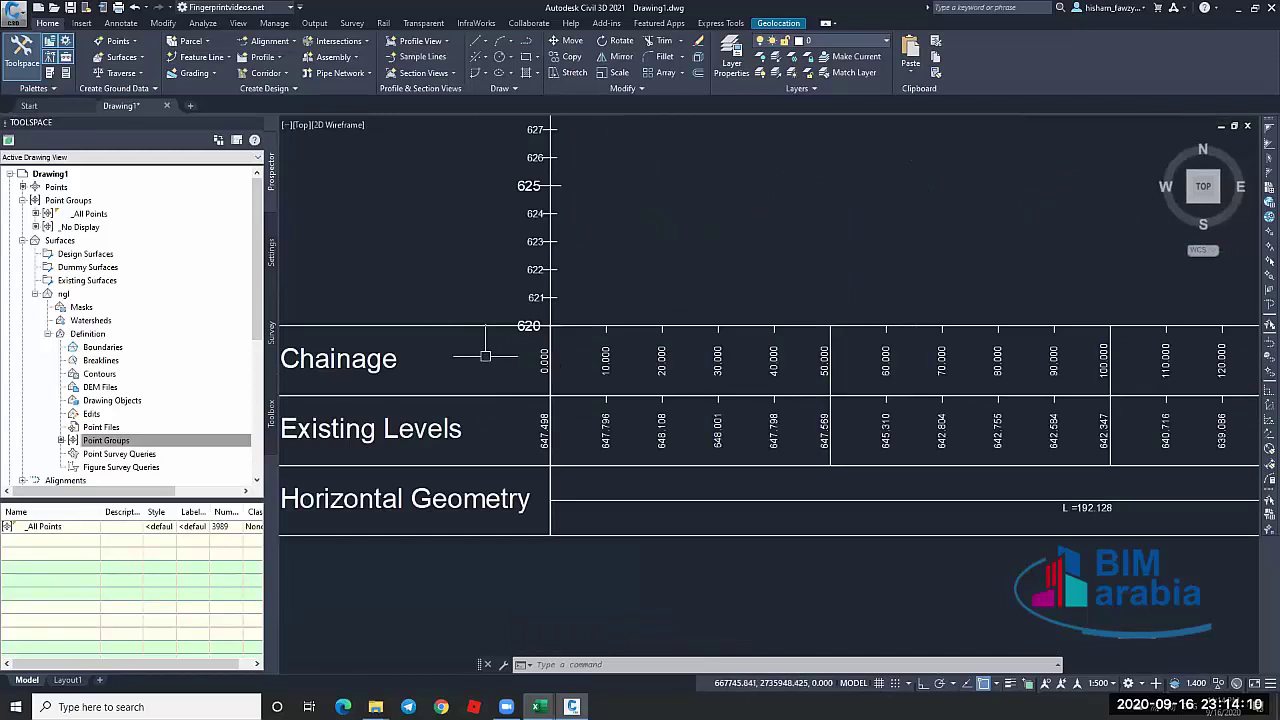
scroll(485, 355, "down", 3)
scroll(420, 405, "up", 3)
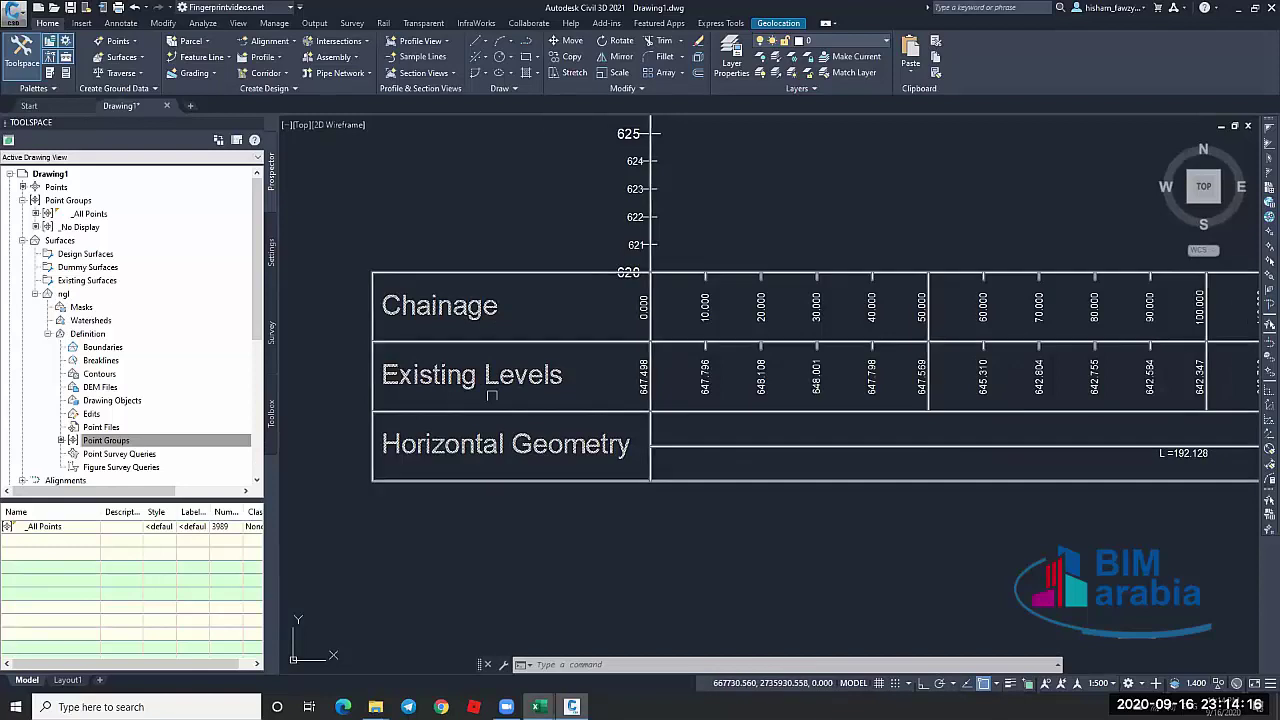
scroll(880, 420, "down", 5)
scroll(1006, 414, "up", 2)
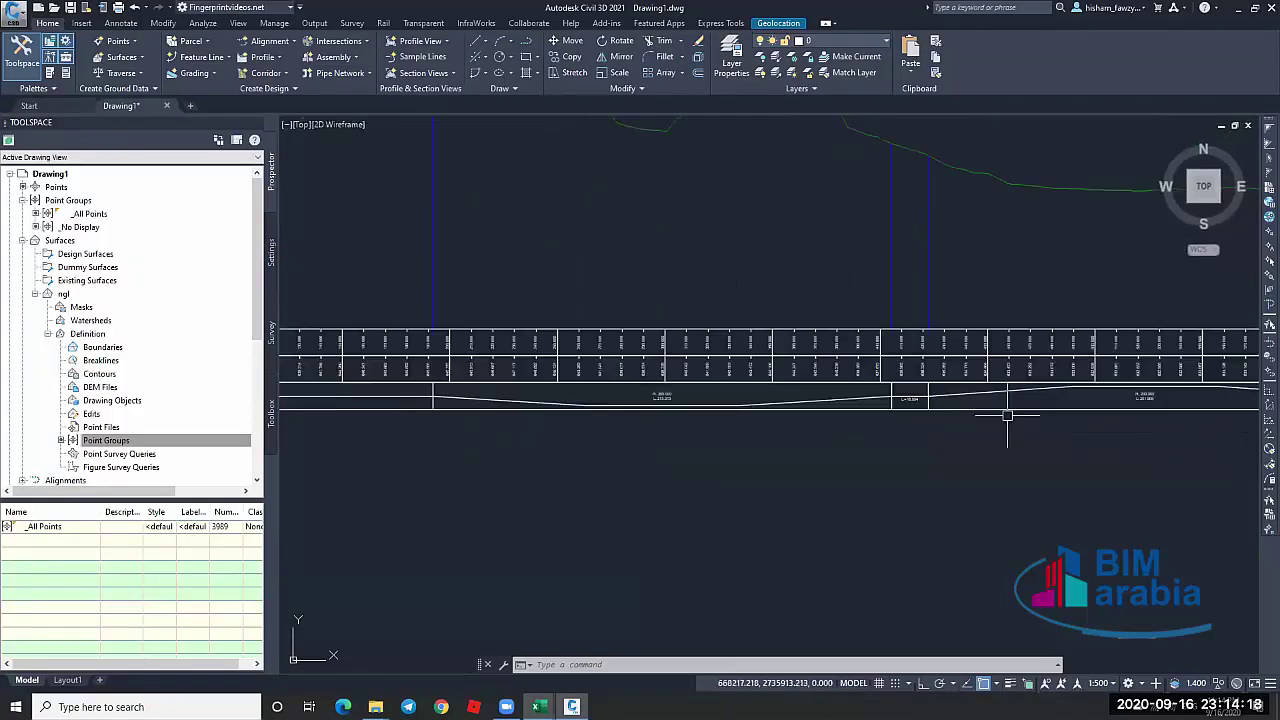
scroll(670, 330, "down", 4)
key("Escape")
key("Escape")
scroll(814, 214, "up", 2)
scroll(880, 183, "up", 8)
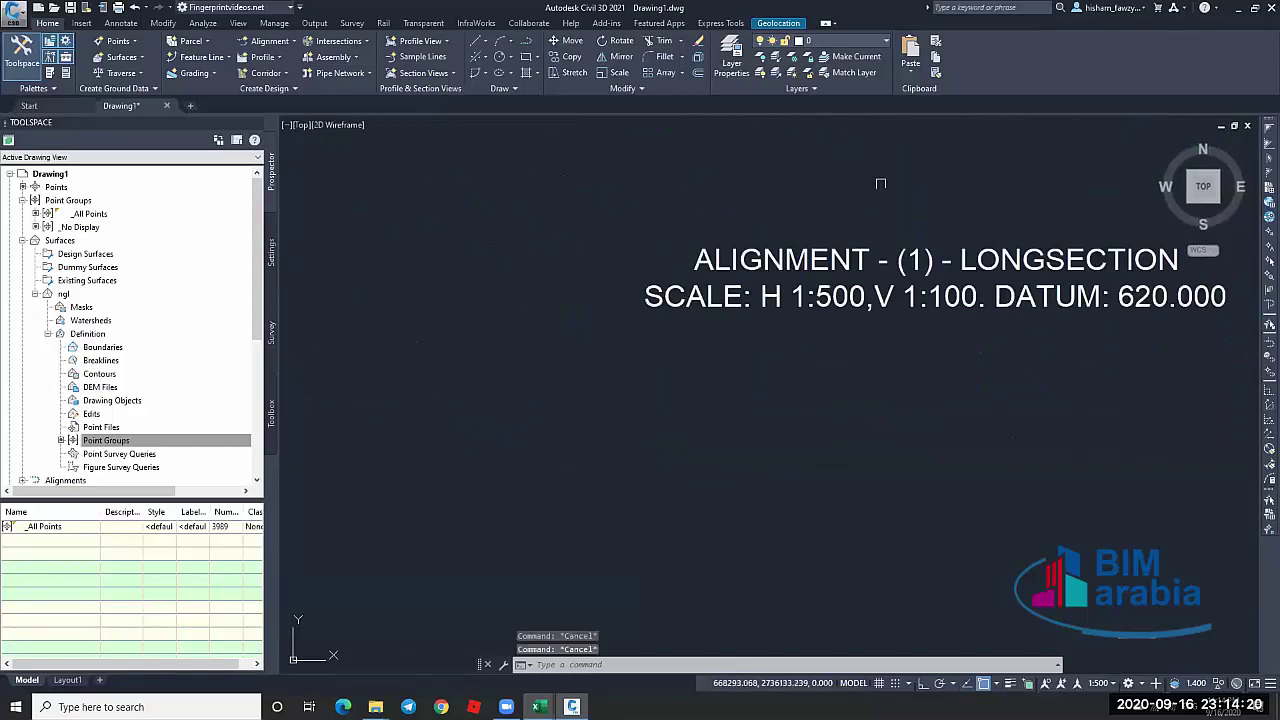
scroll(755, 236, "down", 8)
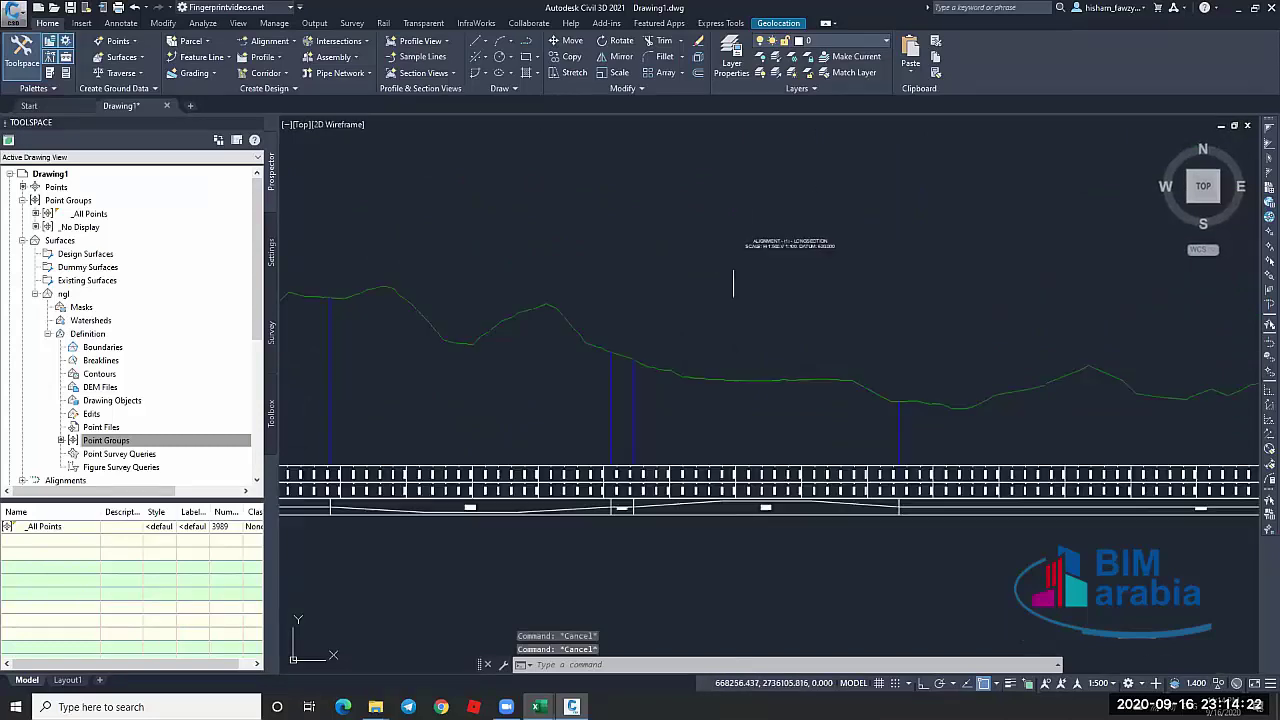
scroll(733, 283, "down", 6)
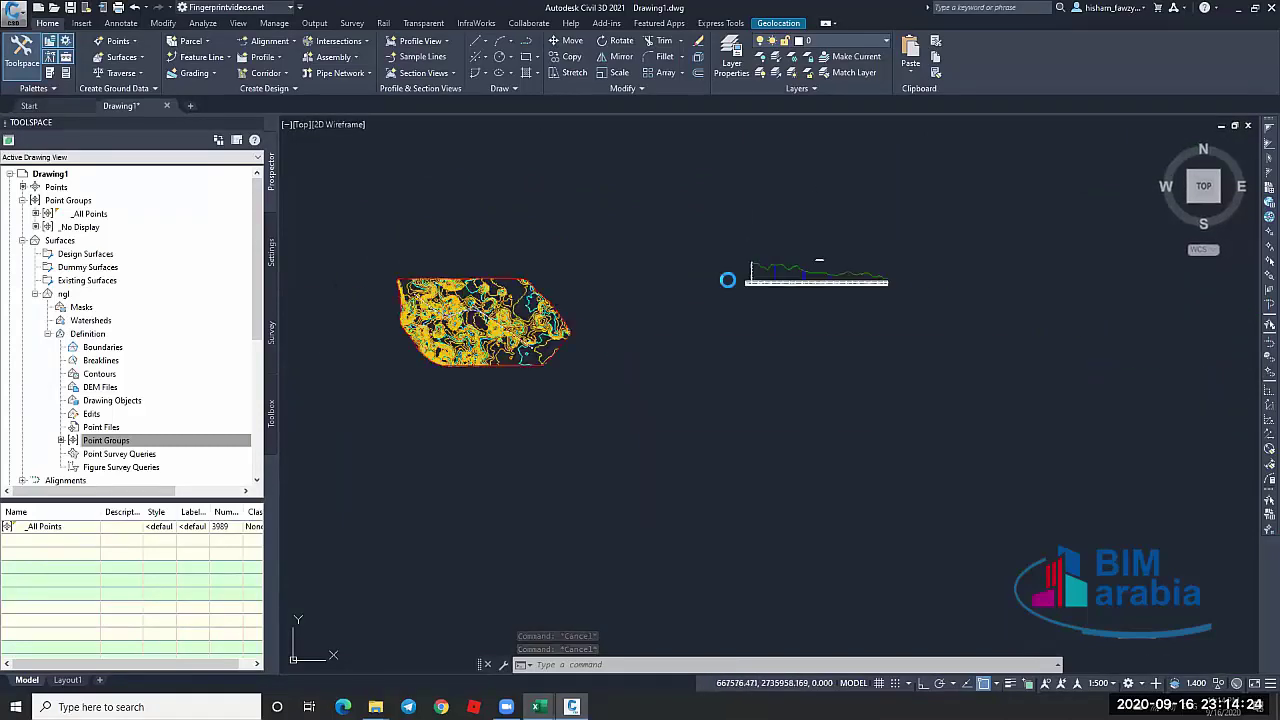
scroll(730, 280, "up", 4)
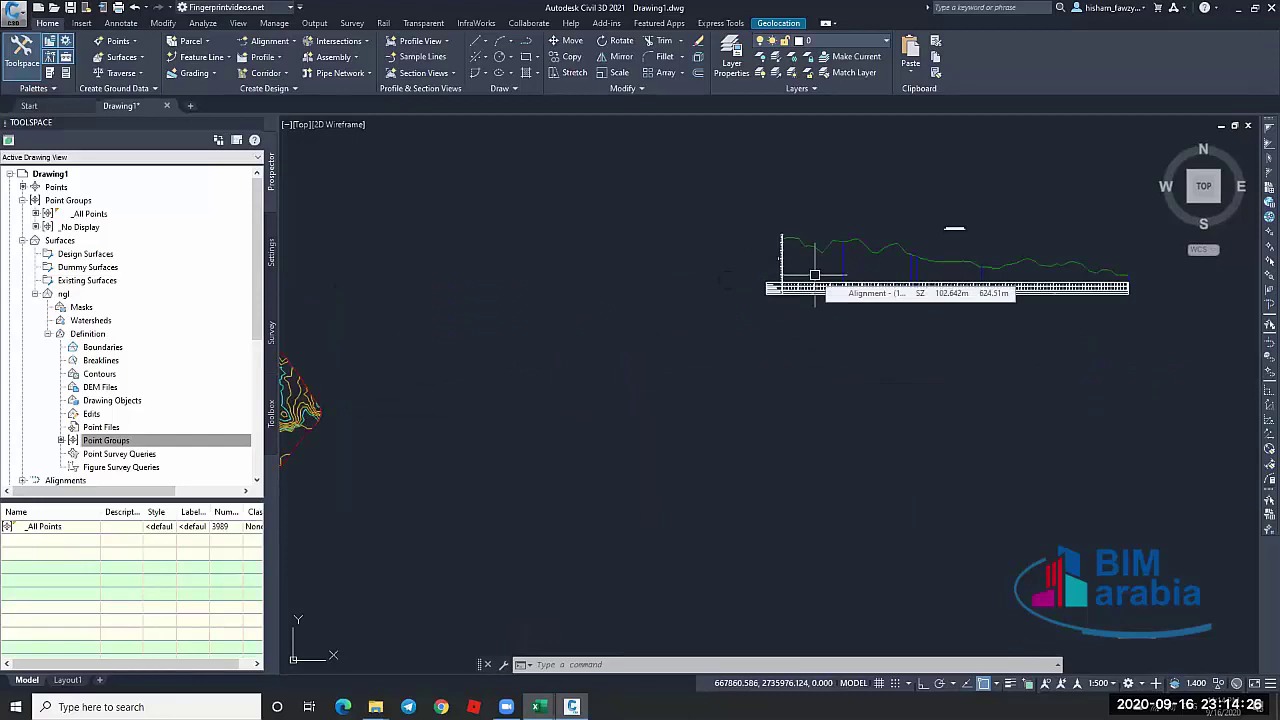
scroll(815, 275, "down", 4)
scroll(685, 295, "up", 2)
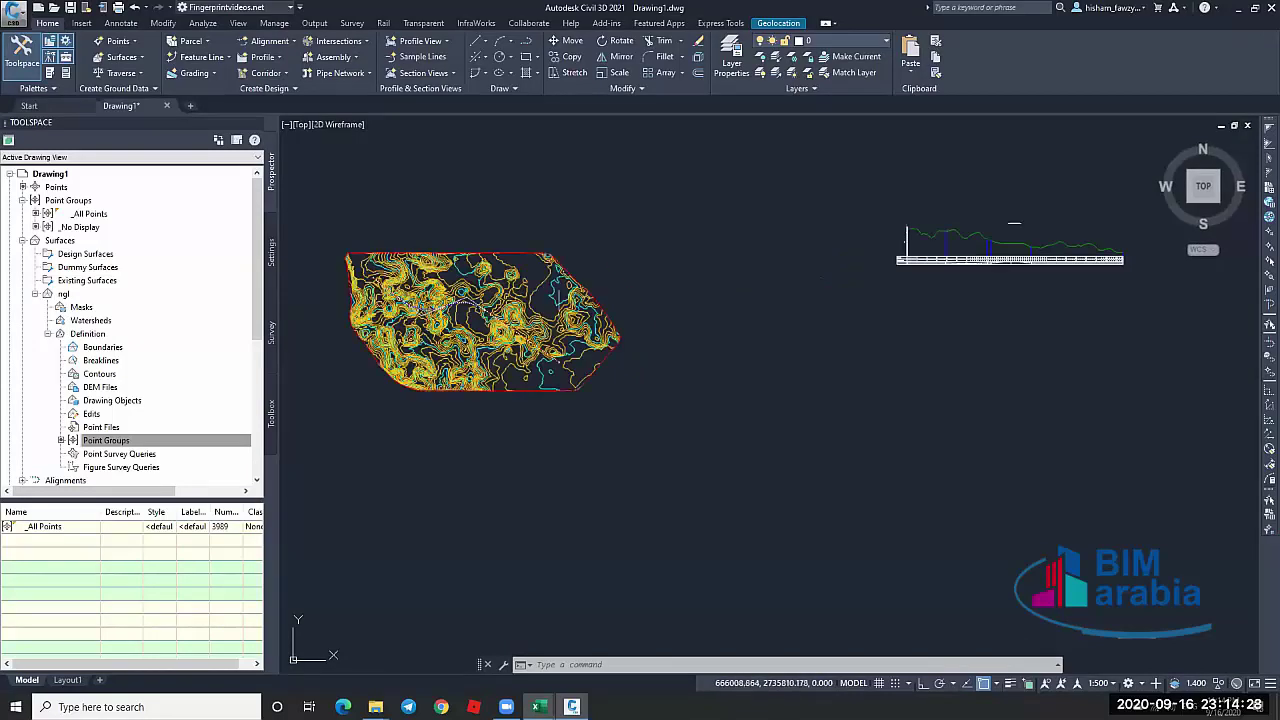
Cancel Create Assembly and browse the Tool Palettes groups: UKIE Design, MicroDrainage, DMRB and NRA Road Sections
left_click(343, 62)
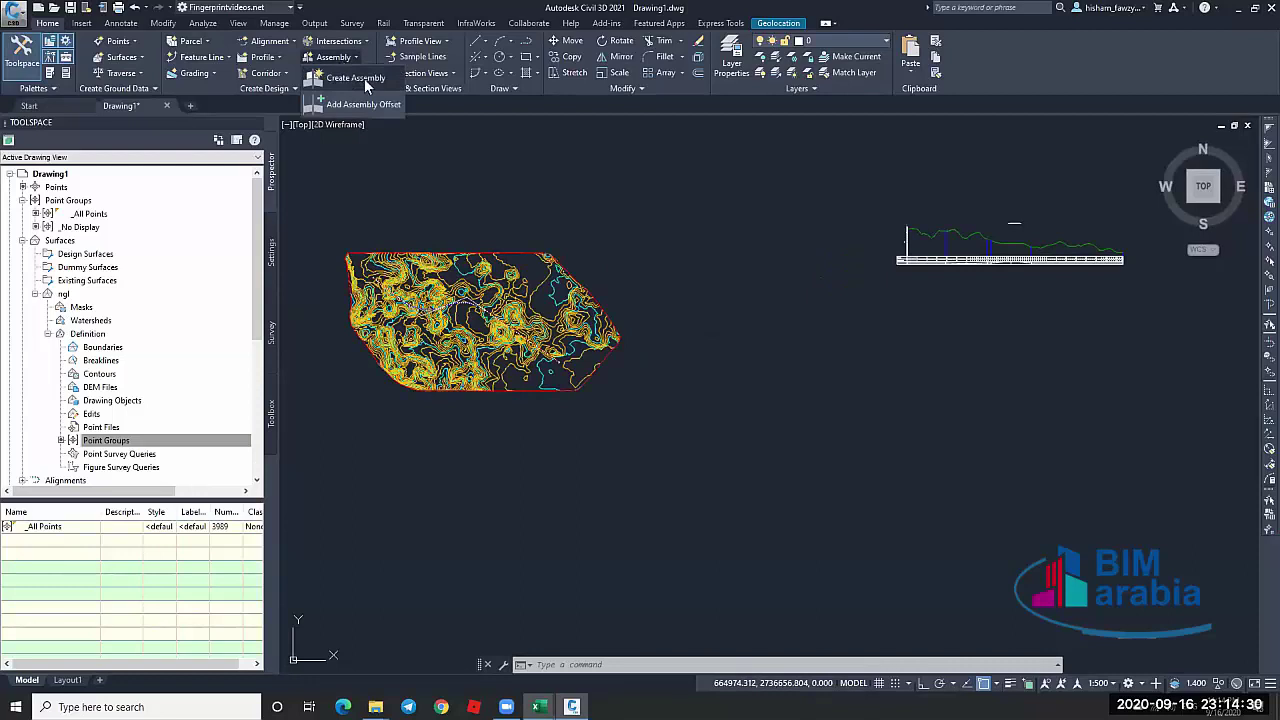
left_click(364, 78)
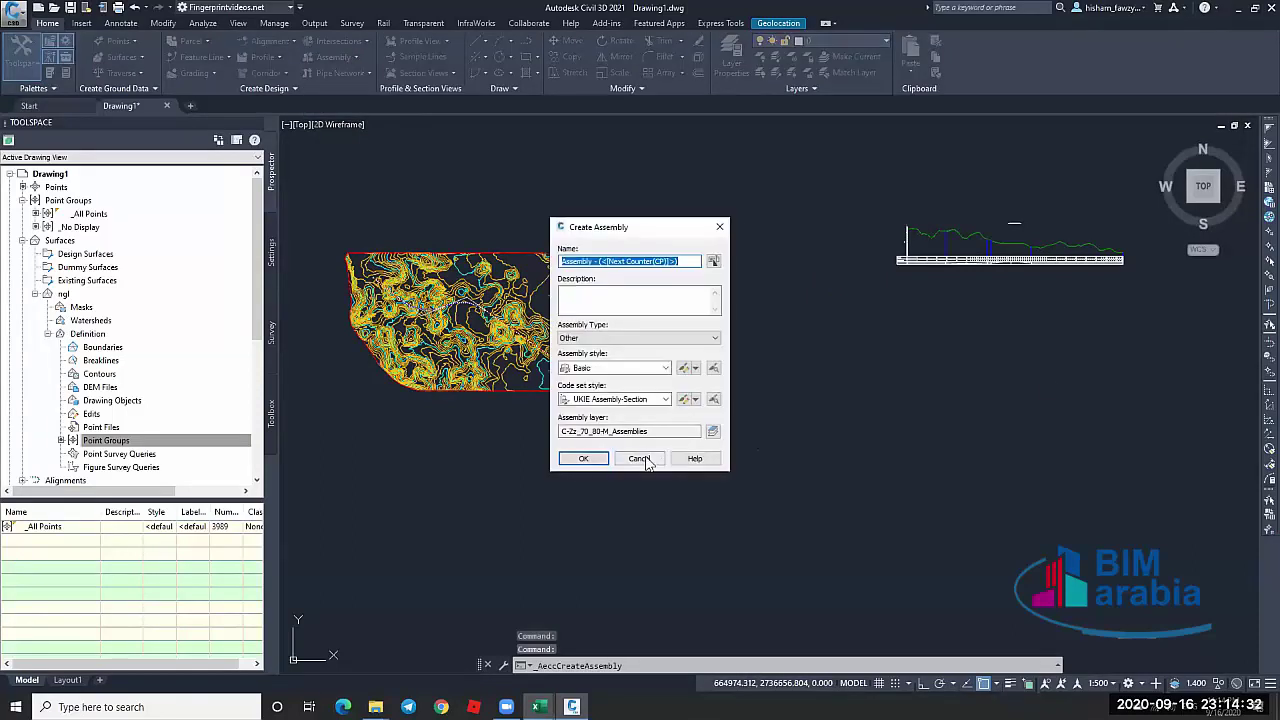
left_click(640, 459)
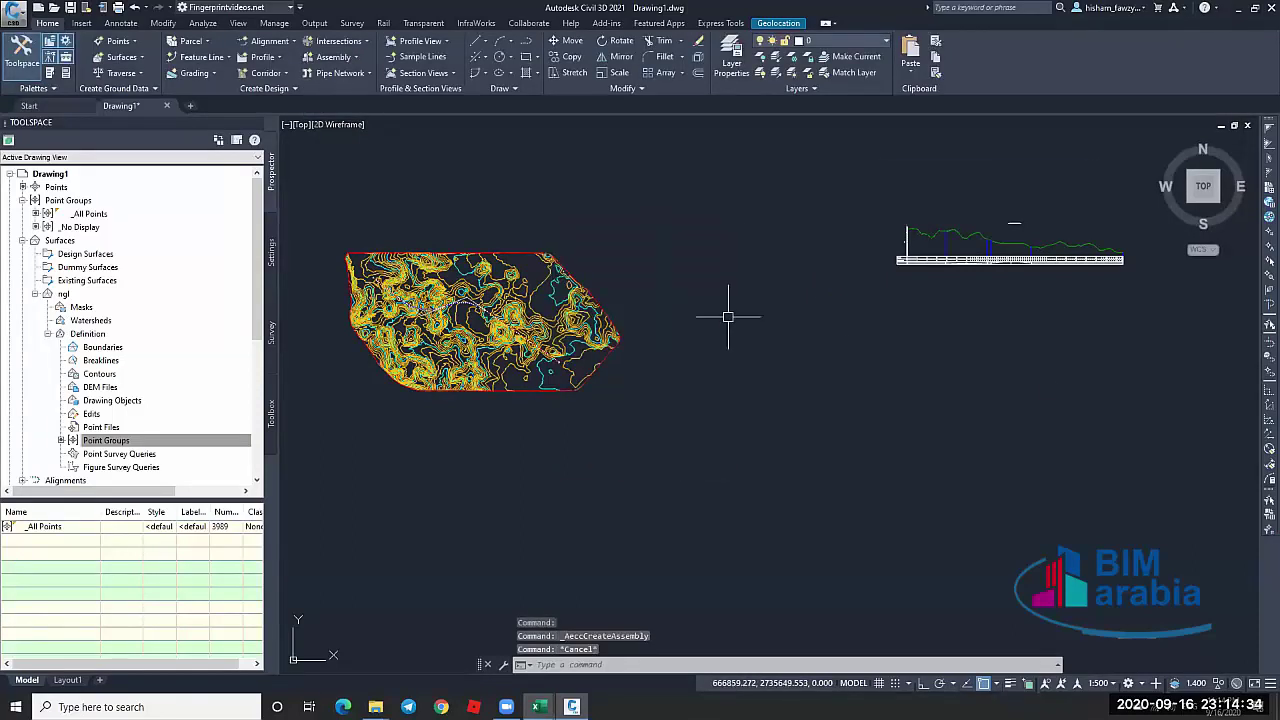
key("ctrl+3")
left_click(880, 216)
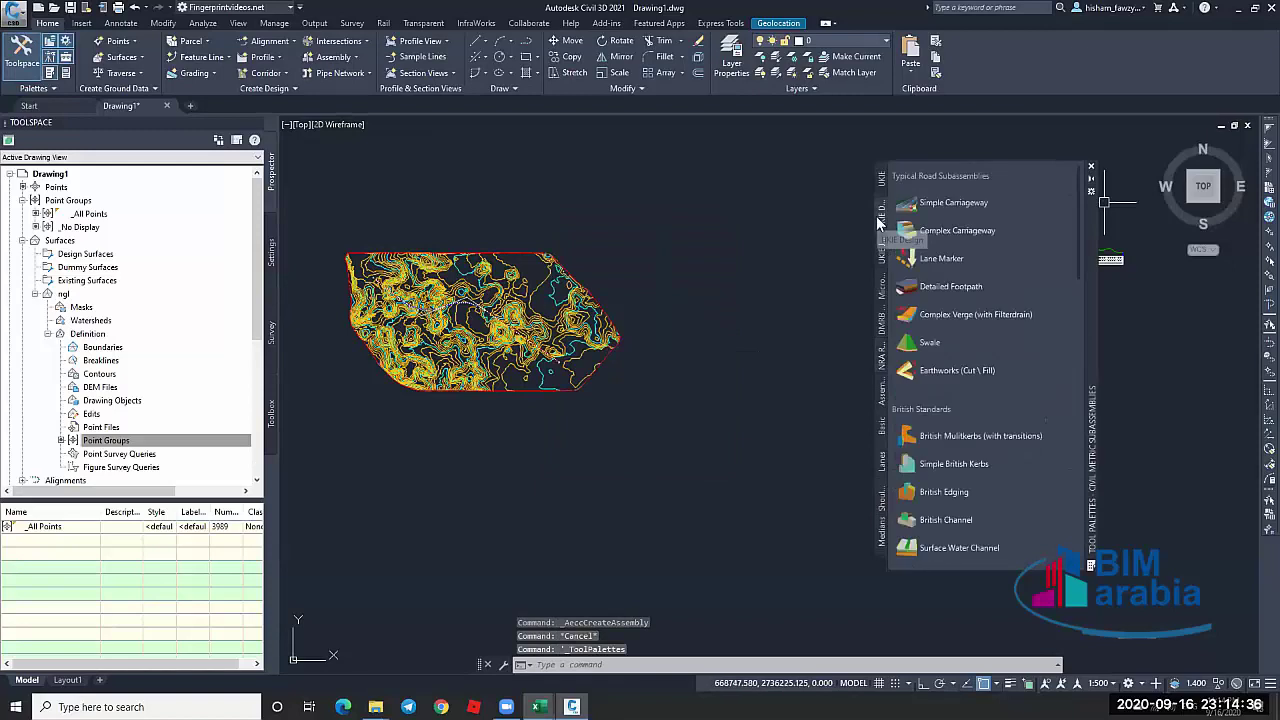
left_click(880, 180)
left_click(878, 249)
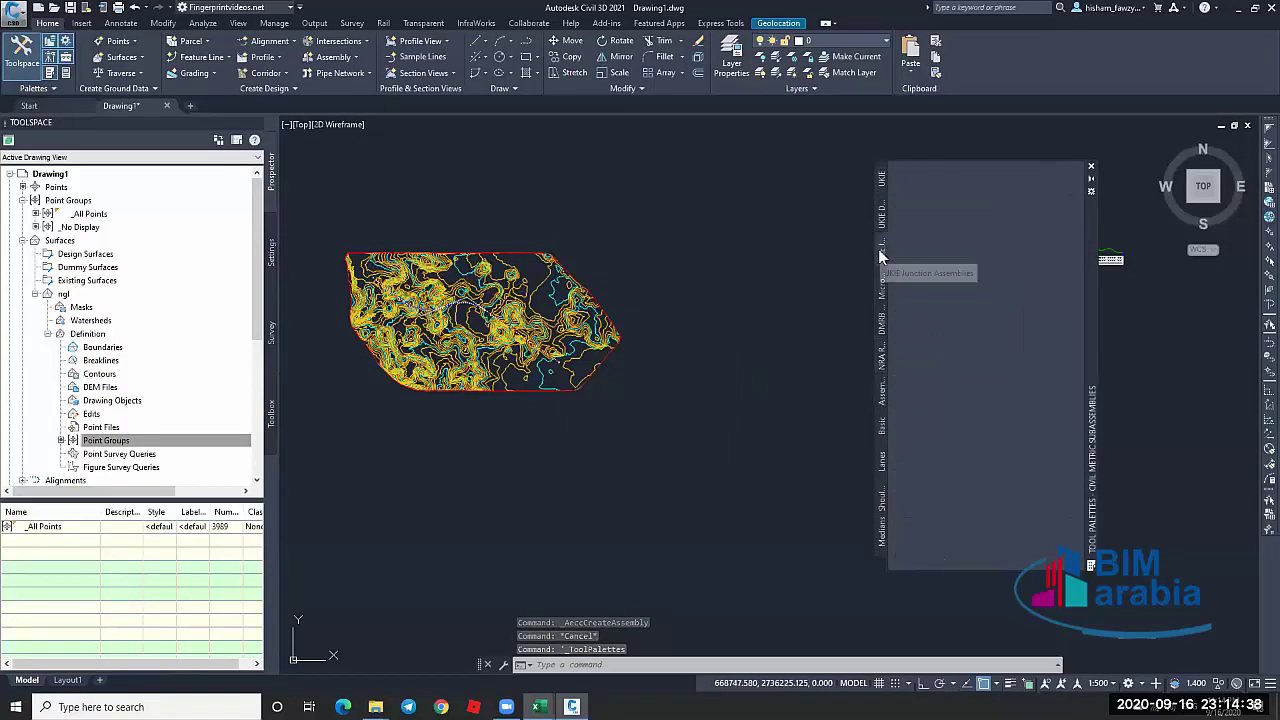
left_click(882, 231)
left_click(883, 287)
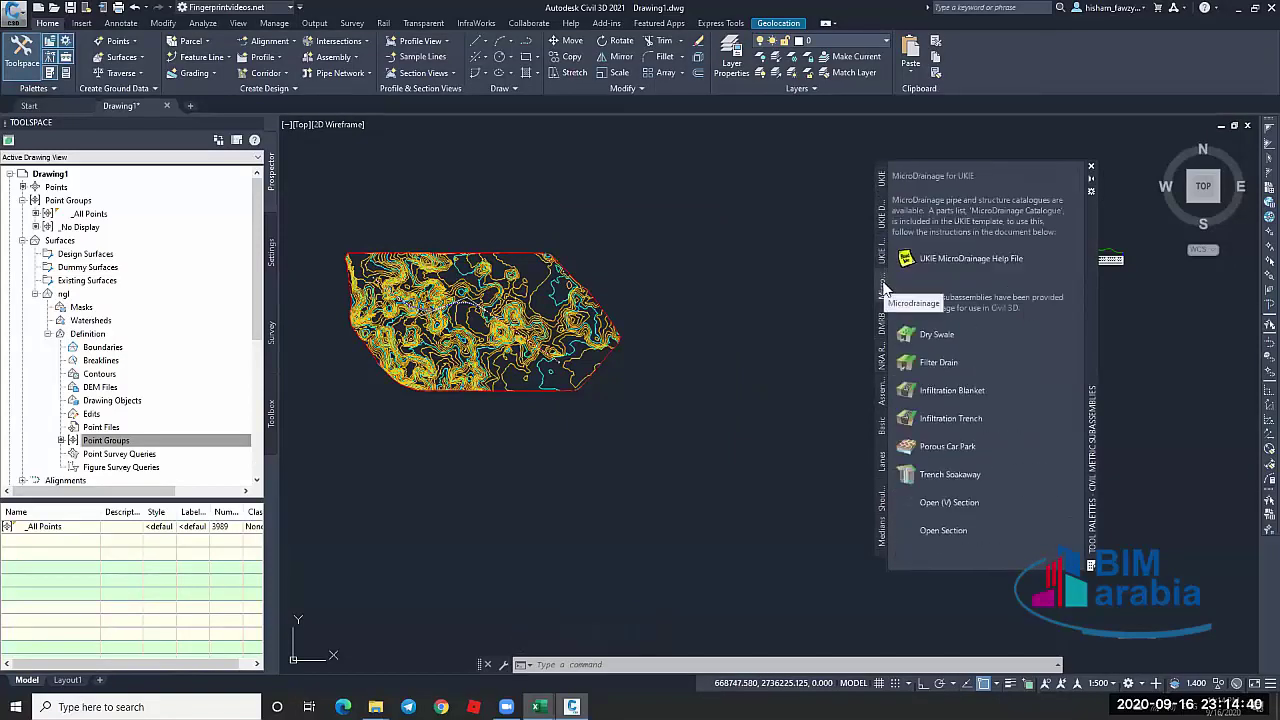
left_click(881, 323)
left_click(882, 366)
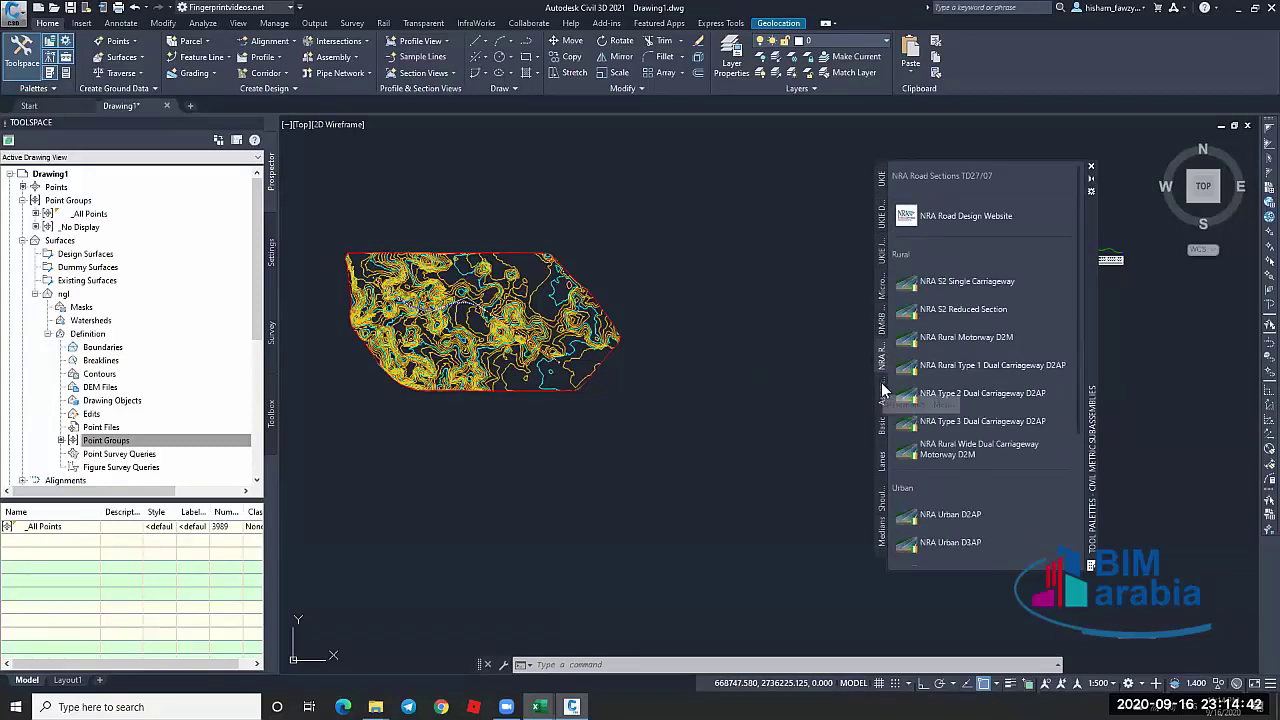
left_click(882, 216)
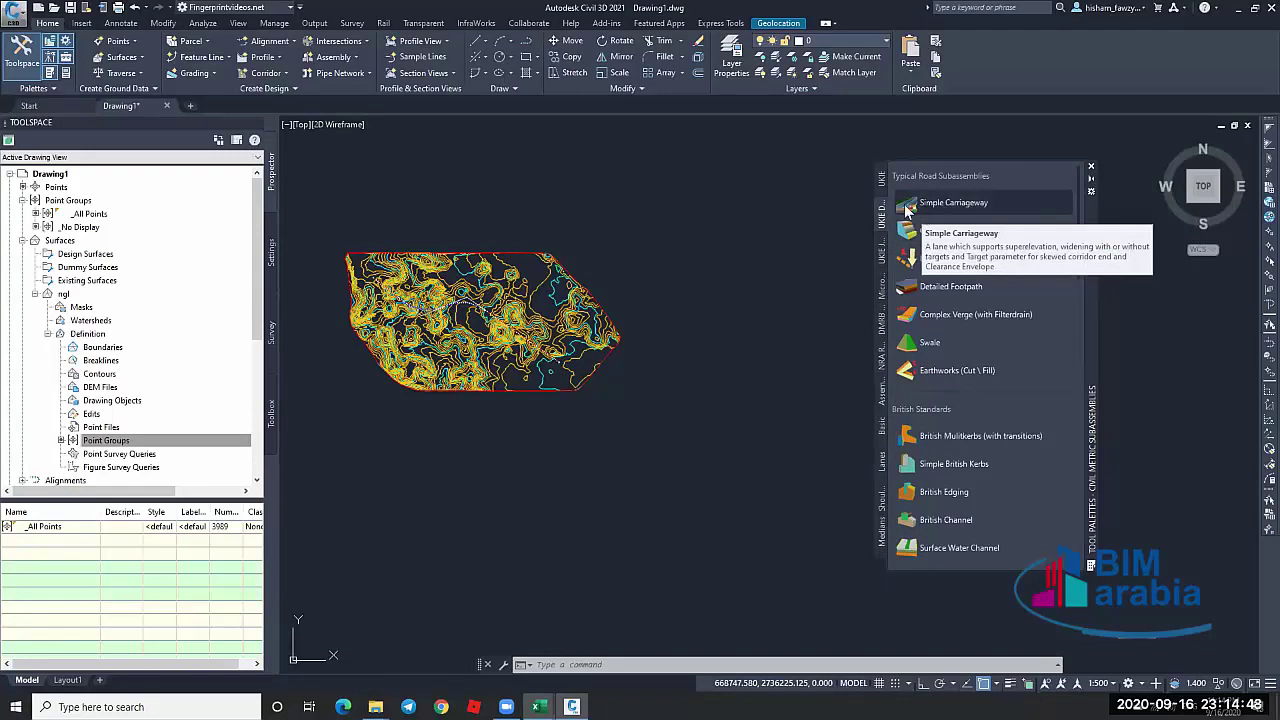
Open the UKIE Junctions assembly sets and pick a Full Road assembly
scroll(907, 208, "down", 3)
scroll(868, 208, "up", 2)
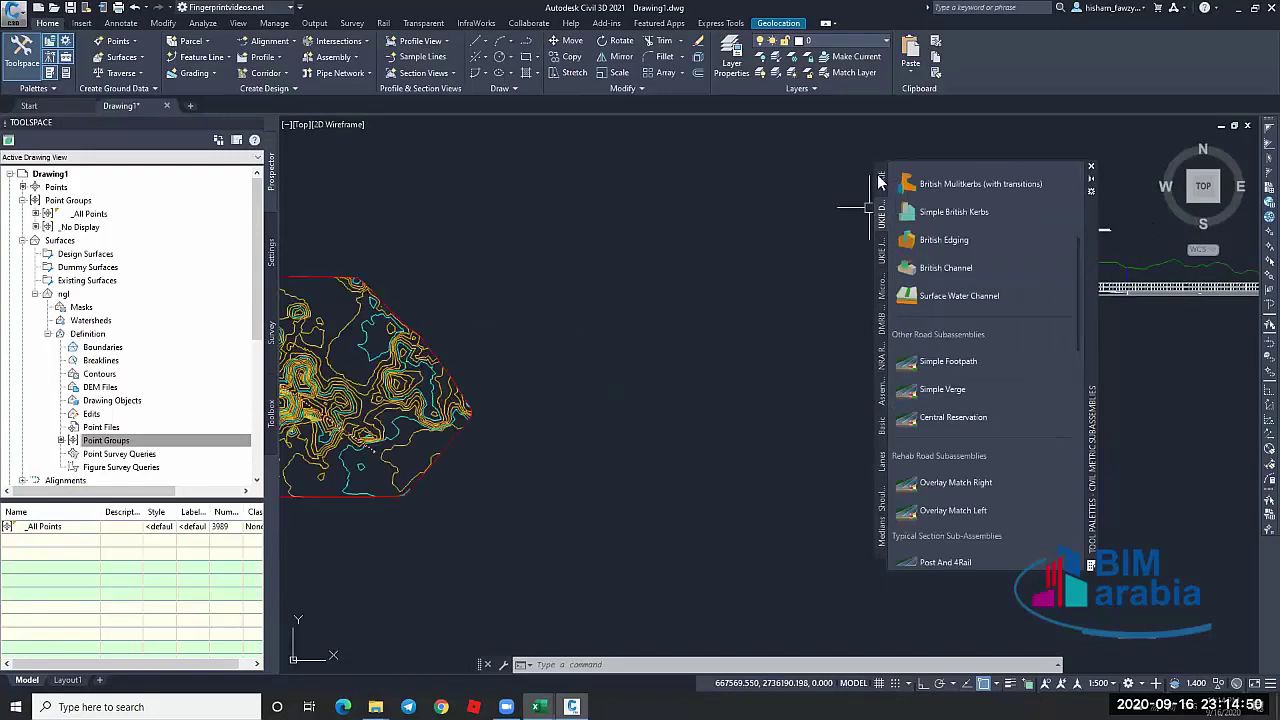
left_click(880, 180)
scroll(964, 345, "down", 3)
left_click(882, 260)
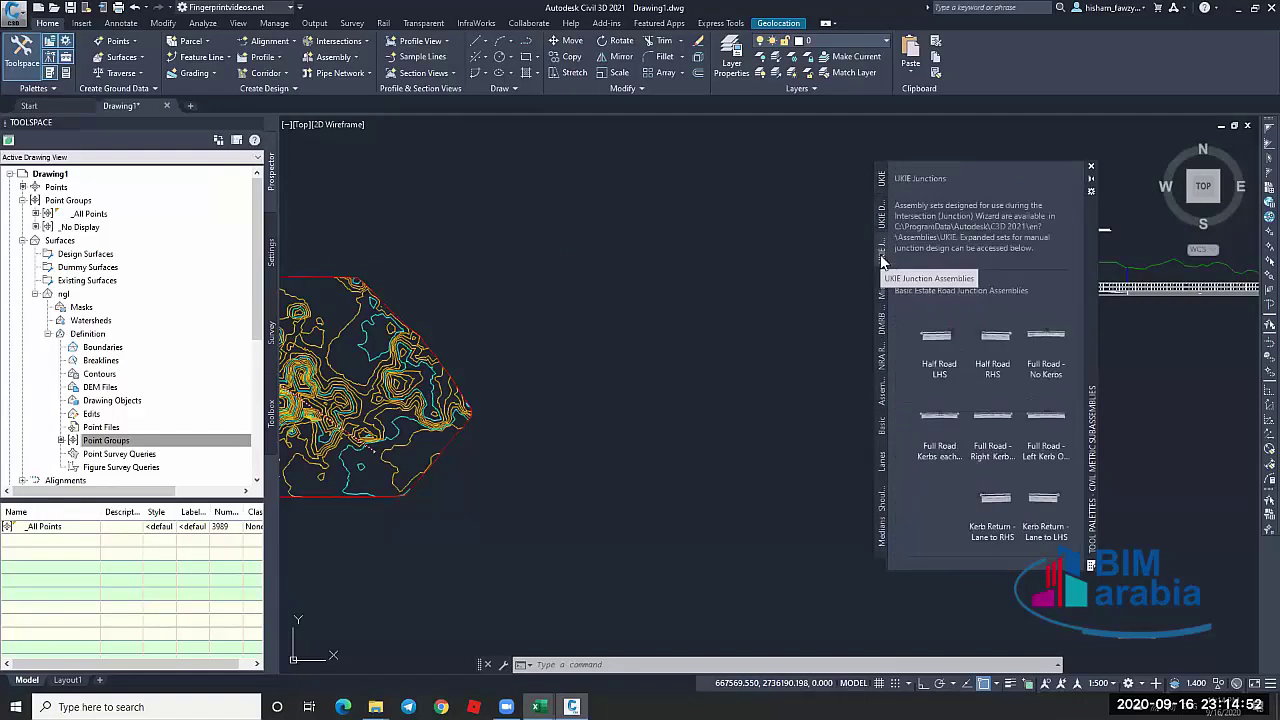
left_click(993, 418)
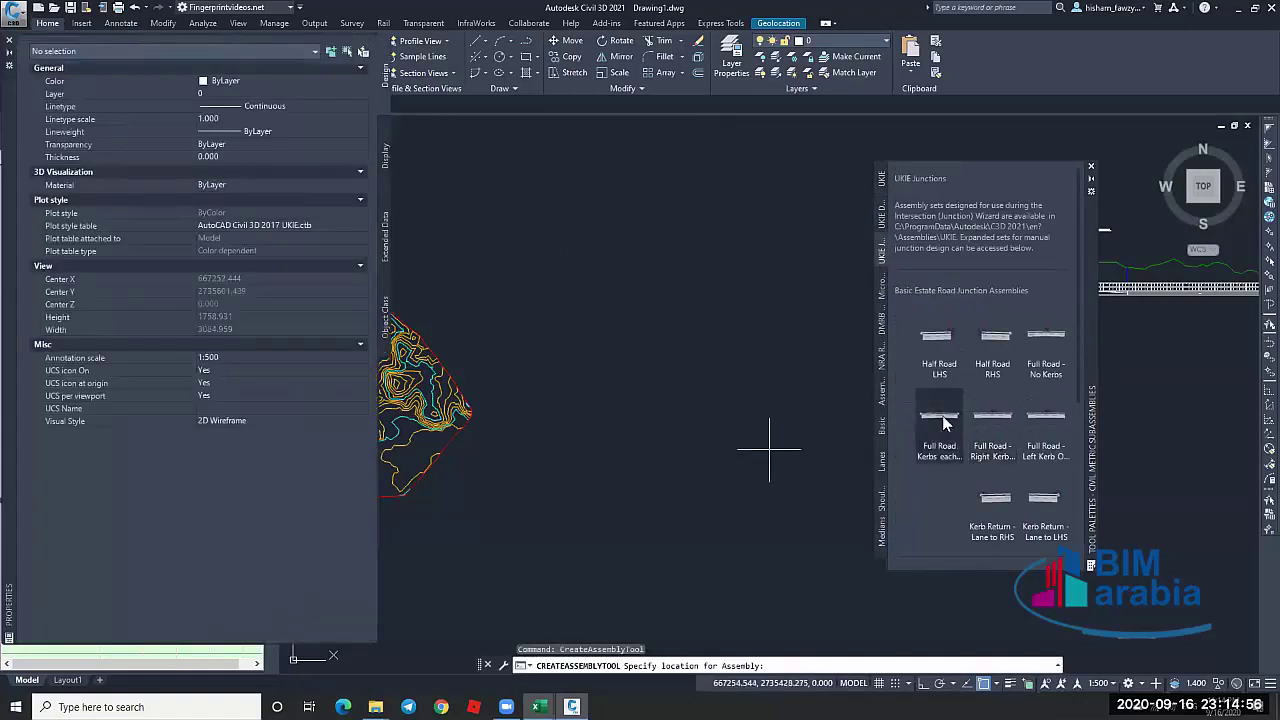
Place the Full Road Kerbs each side assembly in the drawing and close the Tool Palettes
left_click(741, 435)
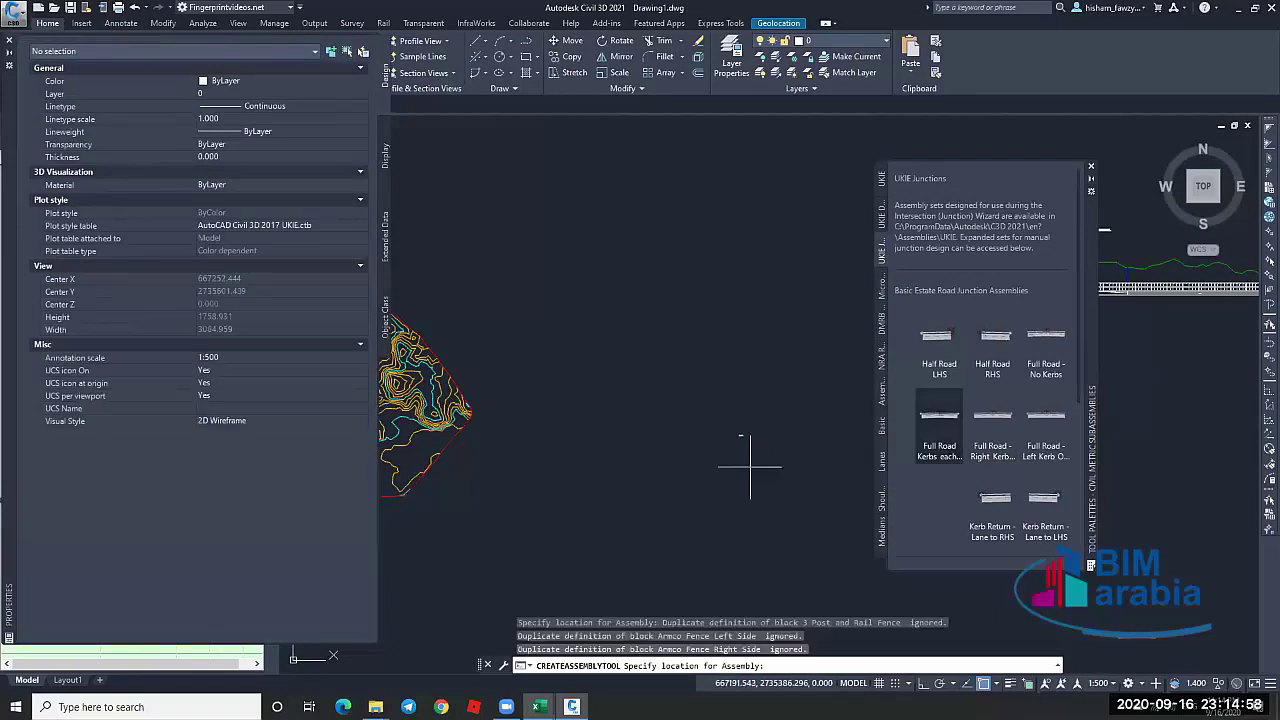
left_click(8, 48)
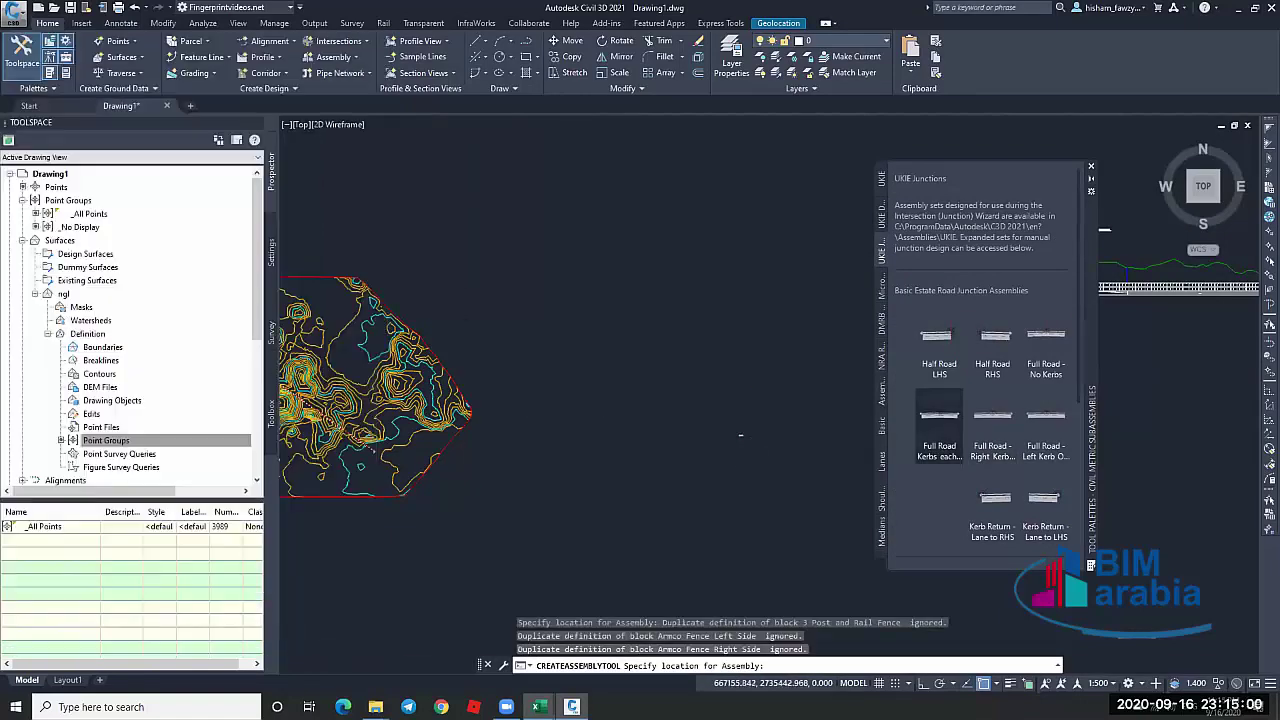
scroll(706, 445, "up", 6)
scroll(706, 445, "up", 3)
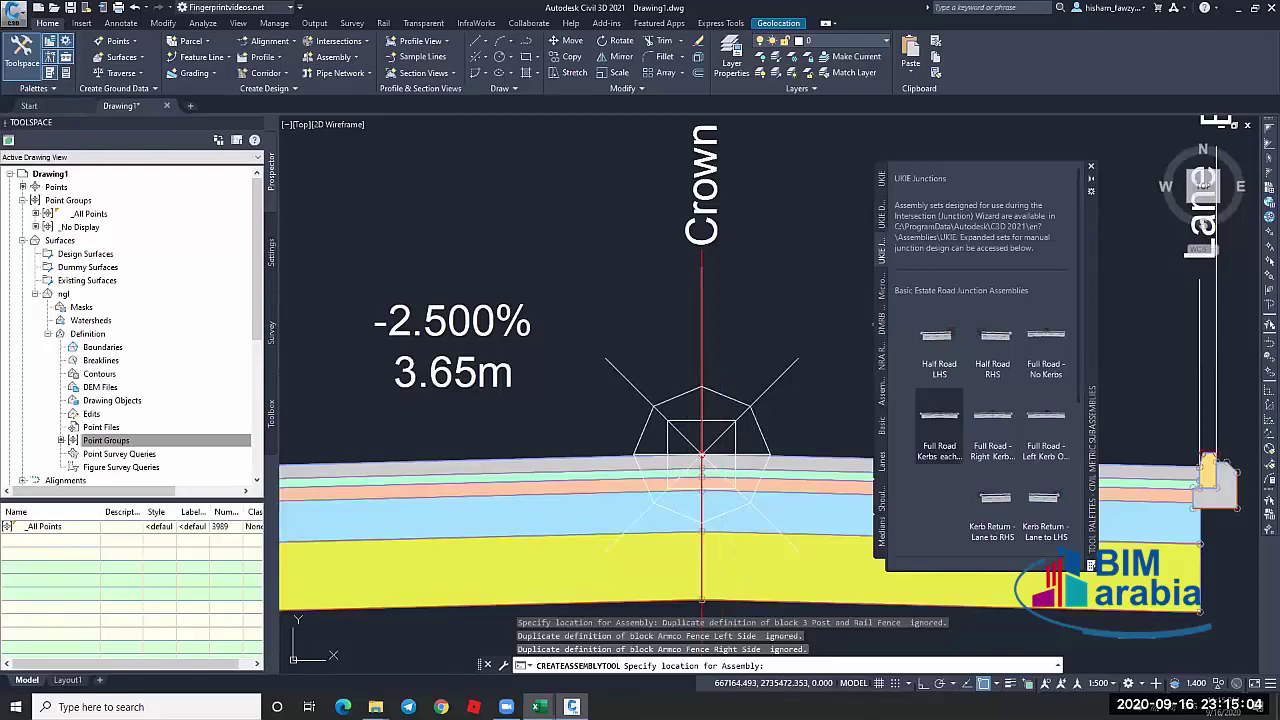
key("Escape")
scroll(670, 405, "down", 4)
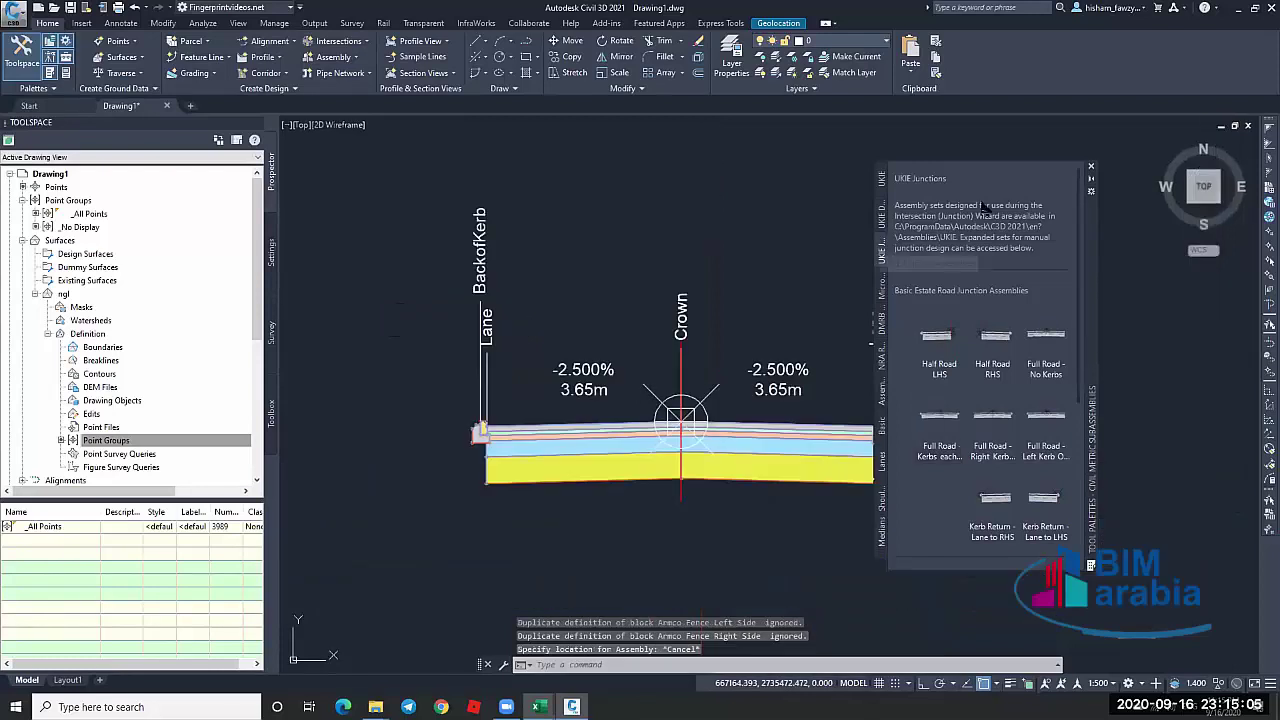
left_click(1090, 169)
scroll(503, 424, "up", 6)
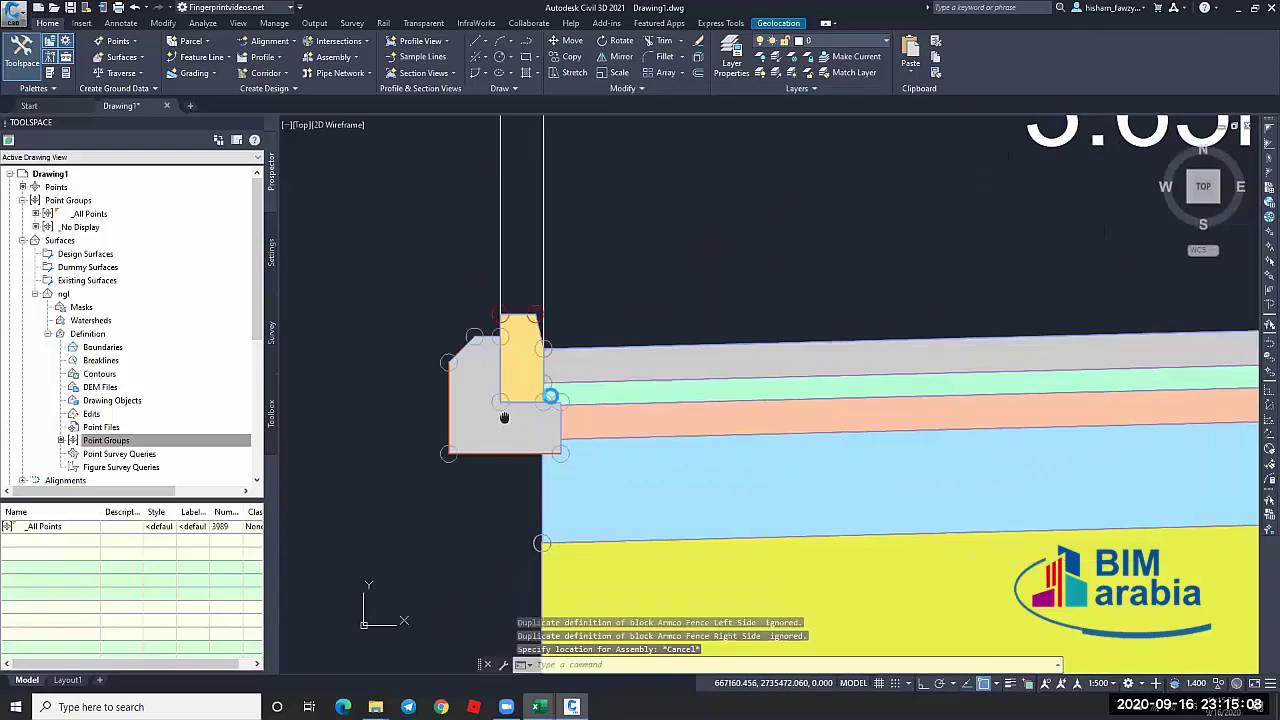
Inspect the assembly's left kerb and road pavement layers subassemblies
left_click(538, 380)
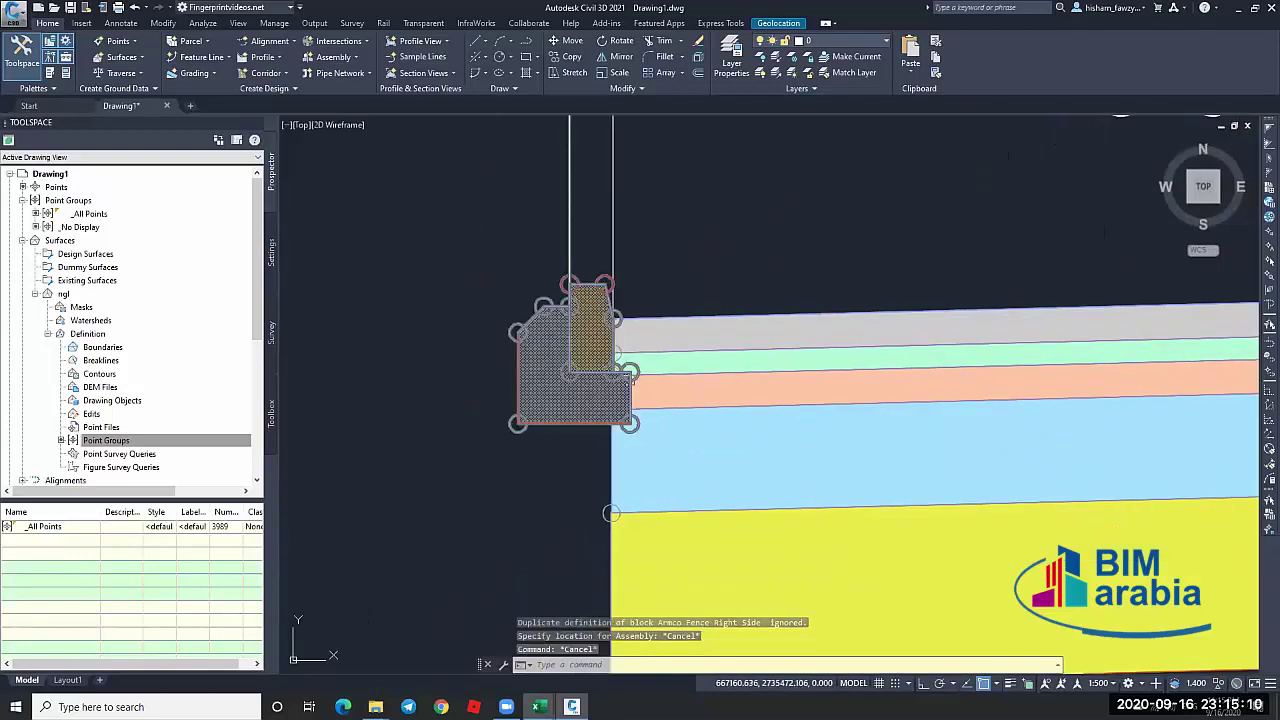
left_click(660, 393)
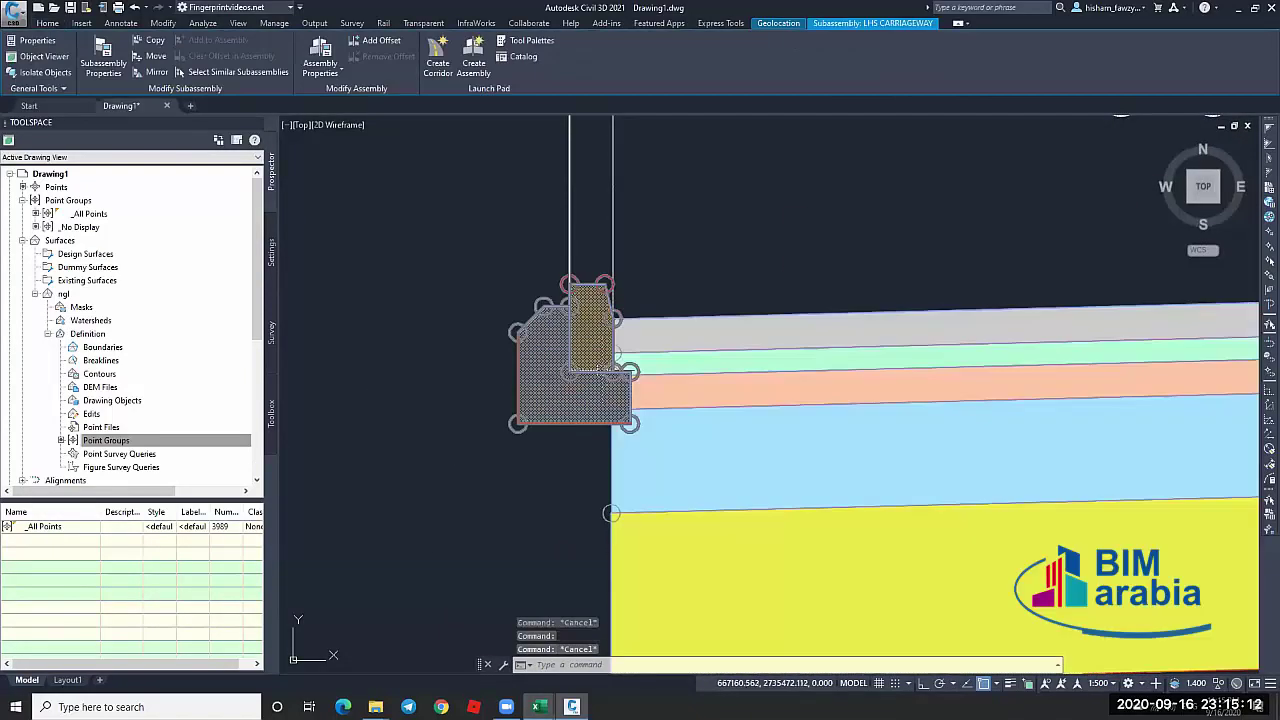
key("Escape")
key("Escape")
scroll(604, 384, "down", 10)
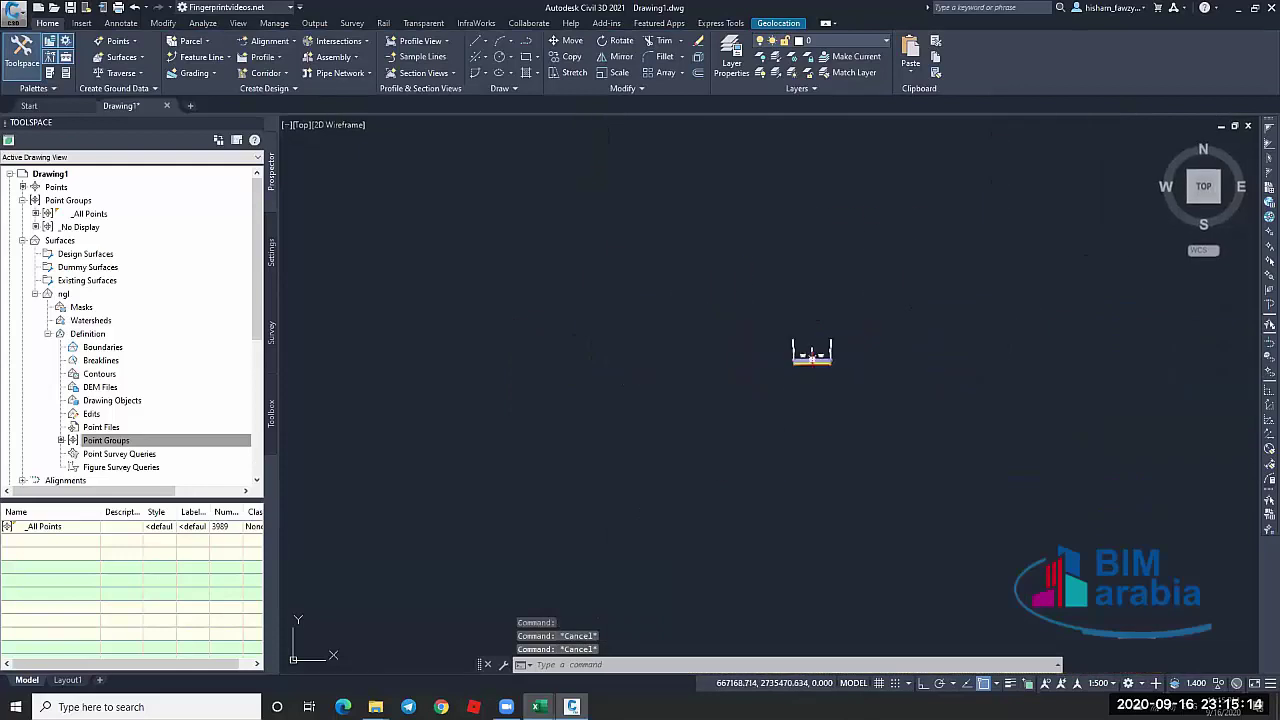
middle_click_drag(711, 375, 960, 360)
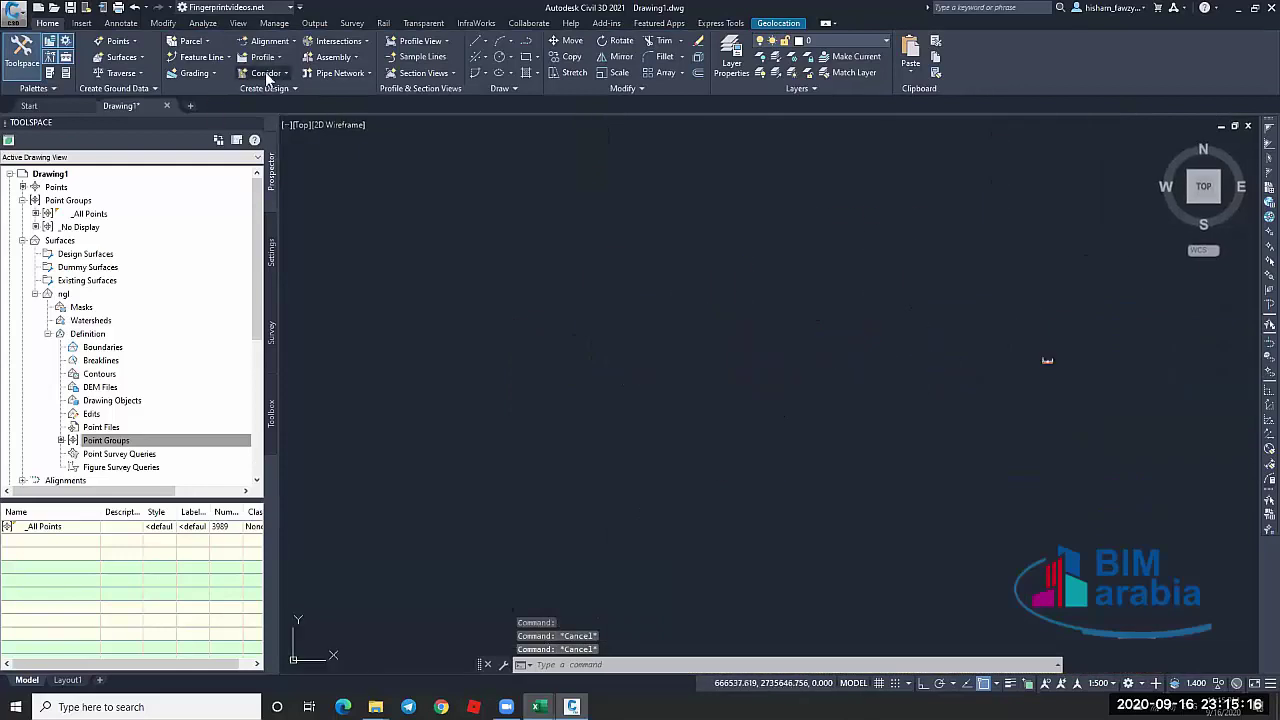
Review Create Corridor's assembly and Alignment - (1) - ngl - SP 1 profile choices, then cancel
left_click(262, 73)
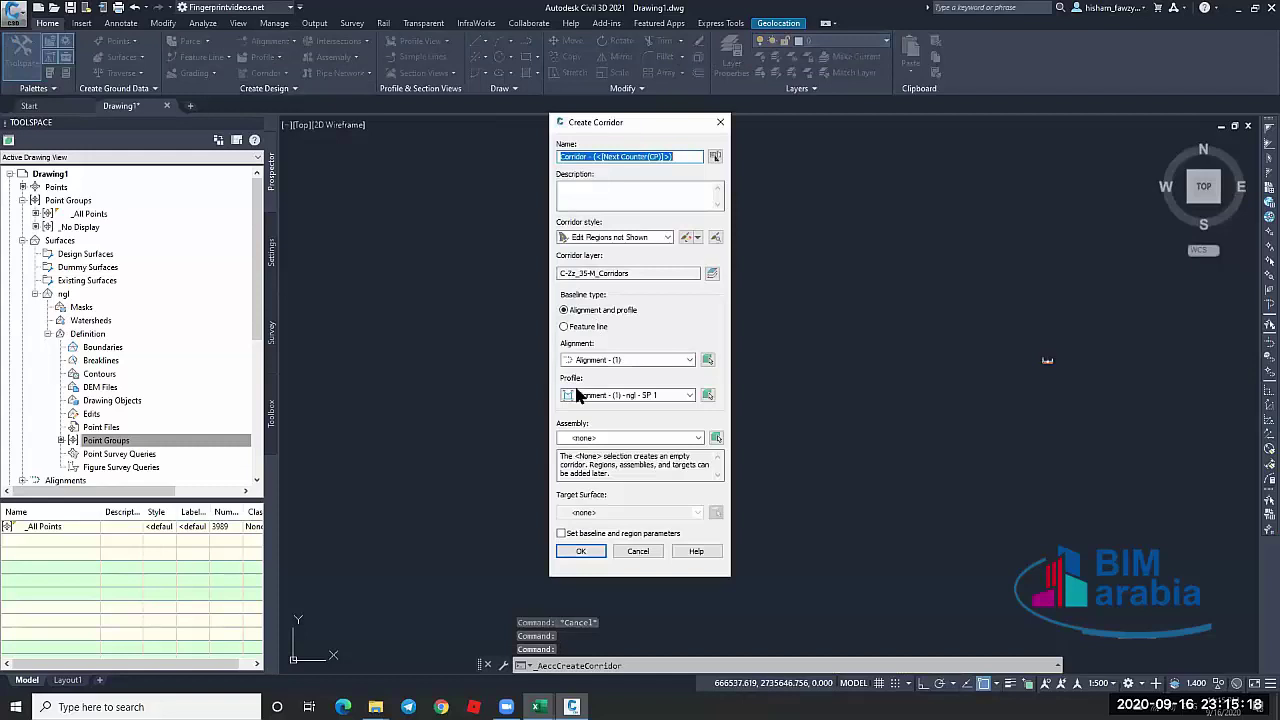
left_click(598, 437)
left_click(642, 396)
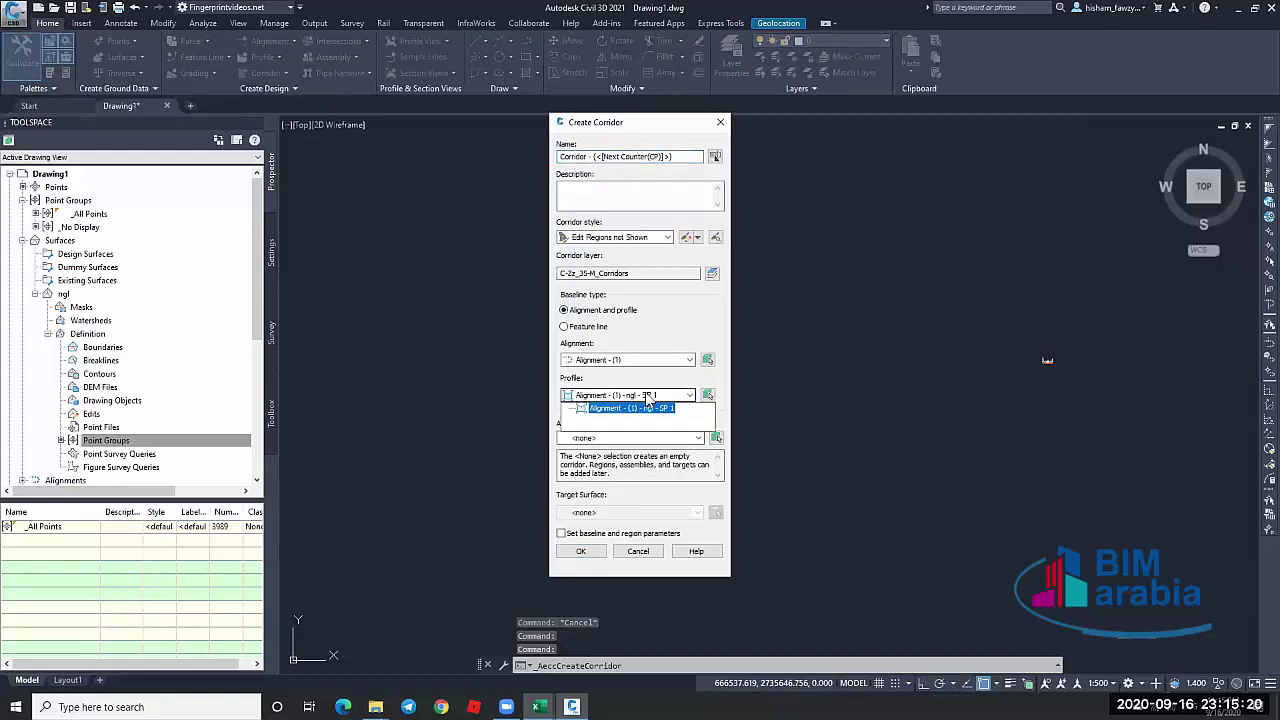
left_click(645, 408)
key("Escape")
scroll(840, 310, "up", 4)
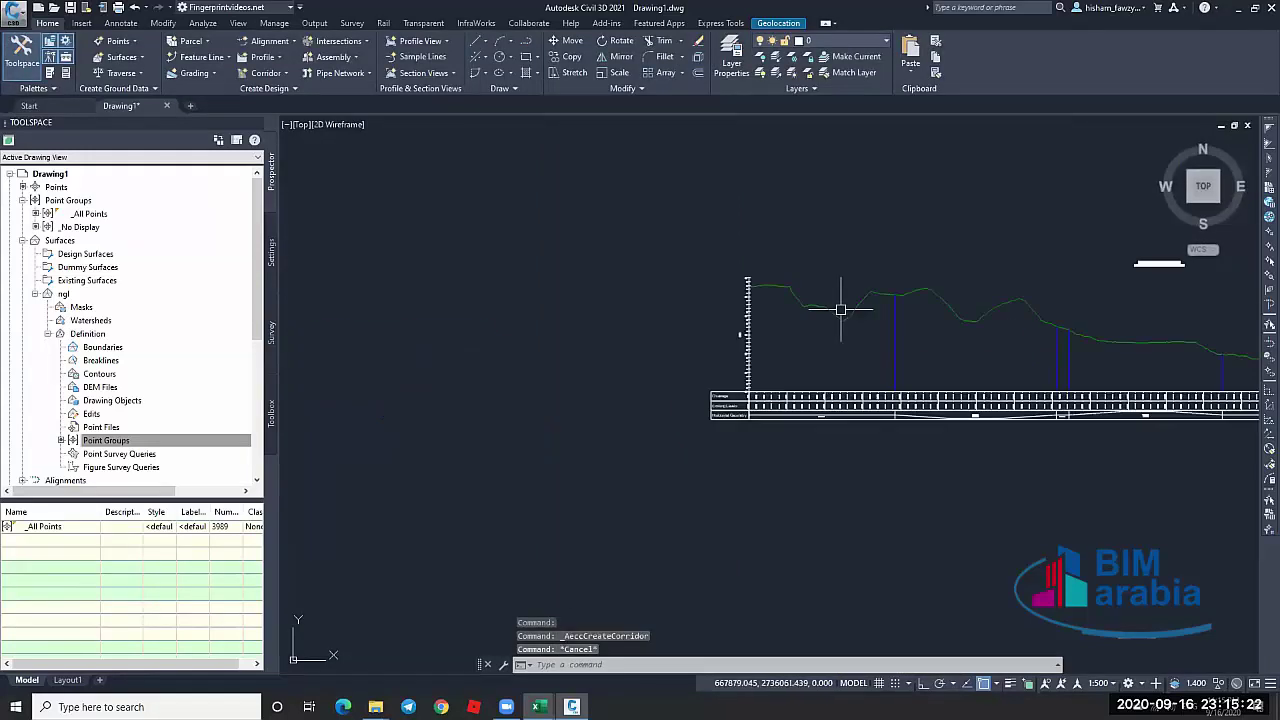
key("Escape")
Create a new design profile named FG in the profile view
left_click(816, 357)
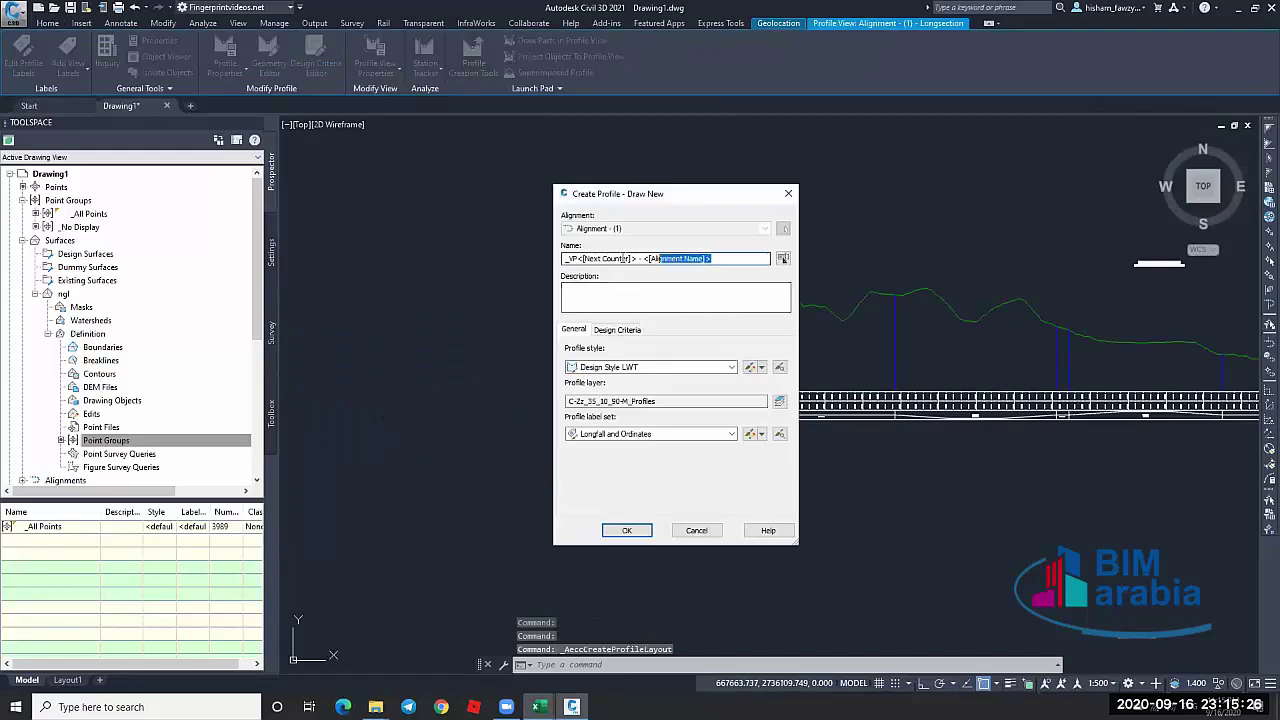
type("FG")
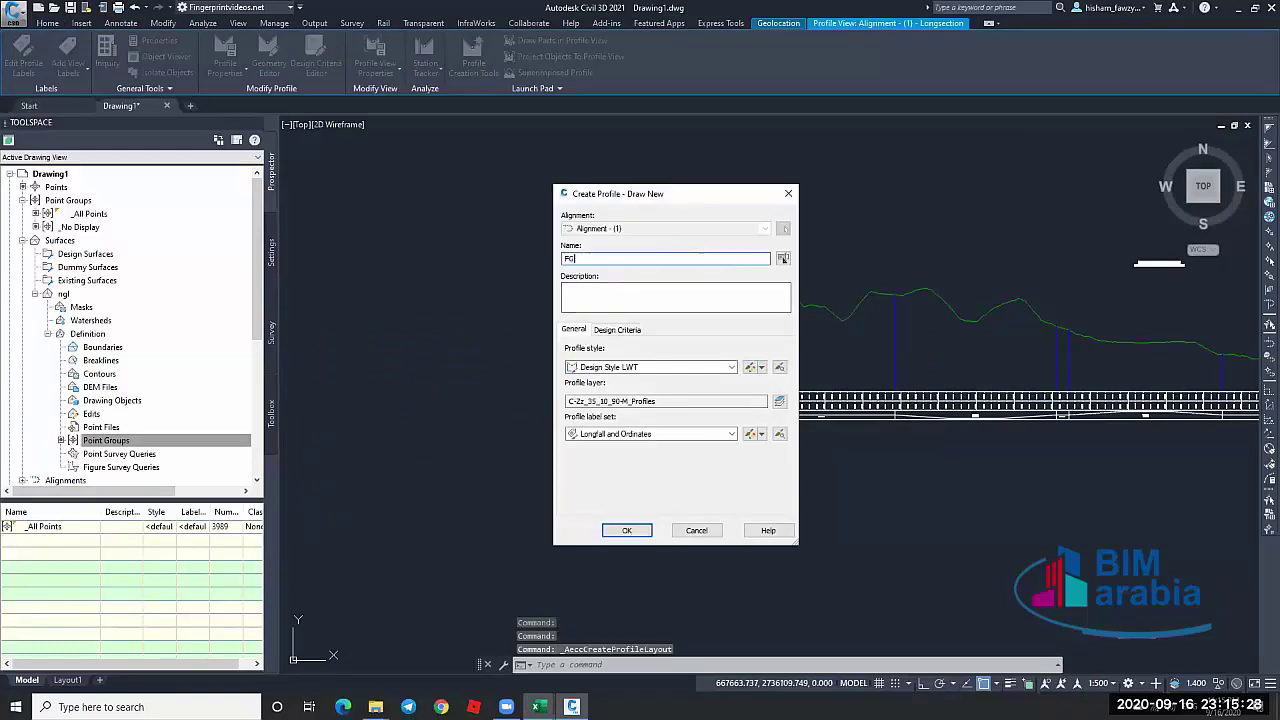
left_click(627, 530)
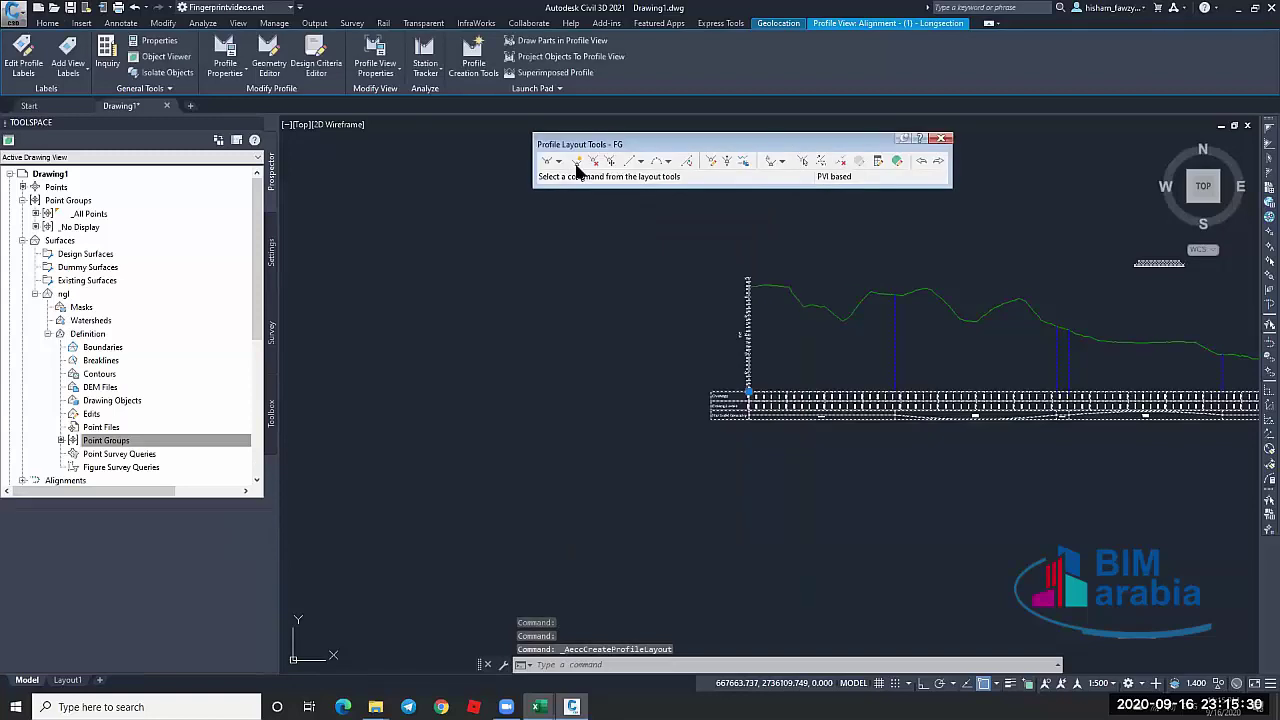
Draw FG as tangents with curves through four PVIs, from the left end to the right end
left_click(559, 161)
left_click(615, 190)
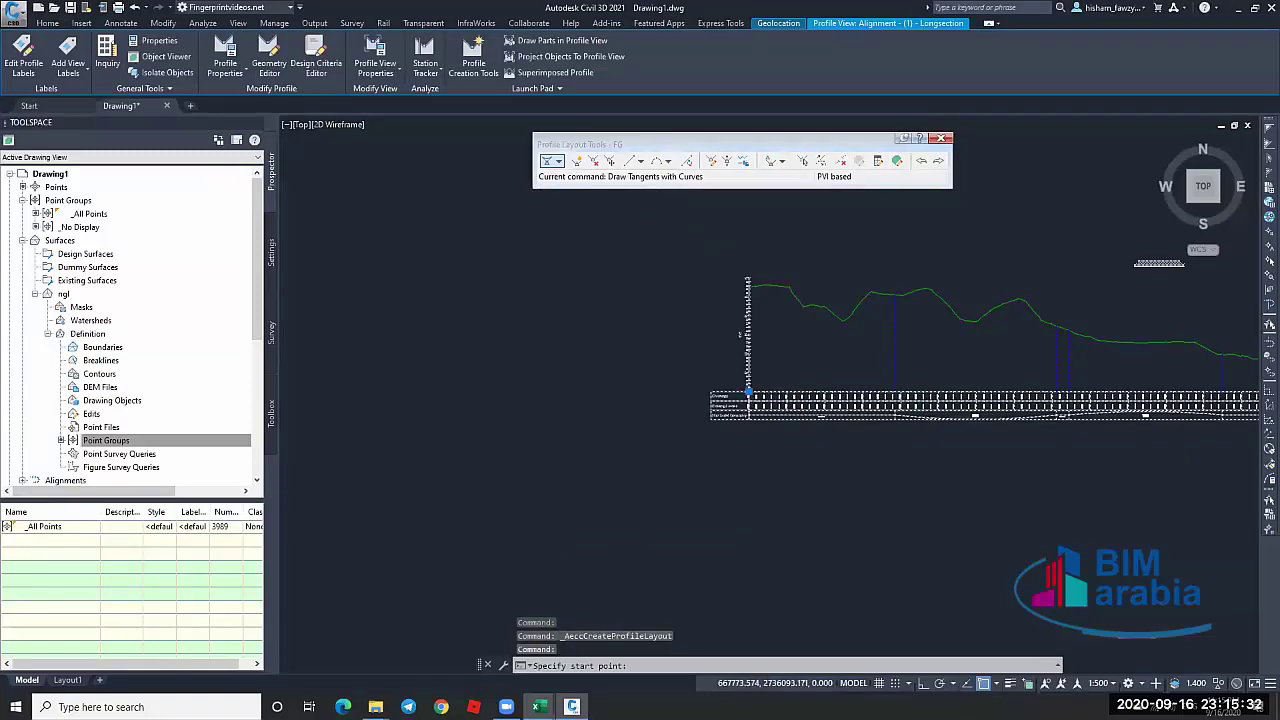
scroll(694, 251, "up", 5)
left_click(457, 248)
scroll(514, 289, "down", 5)
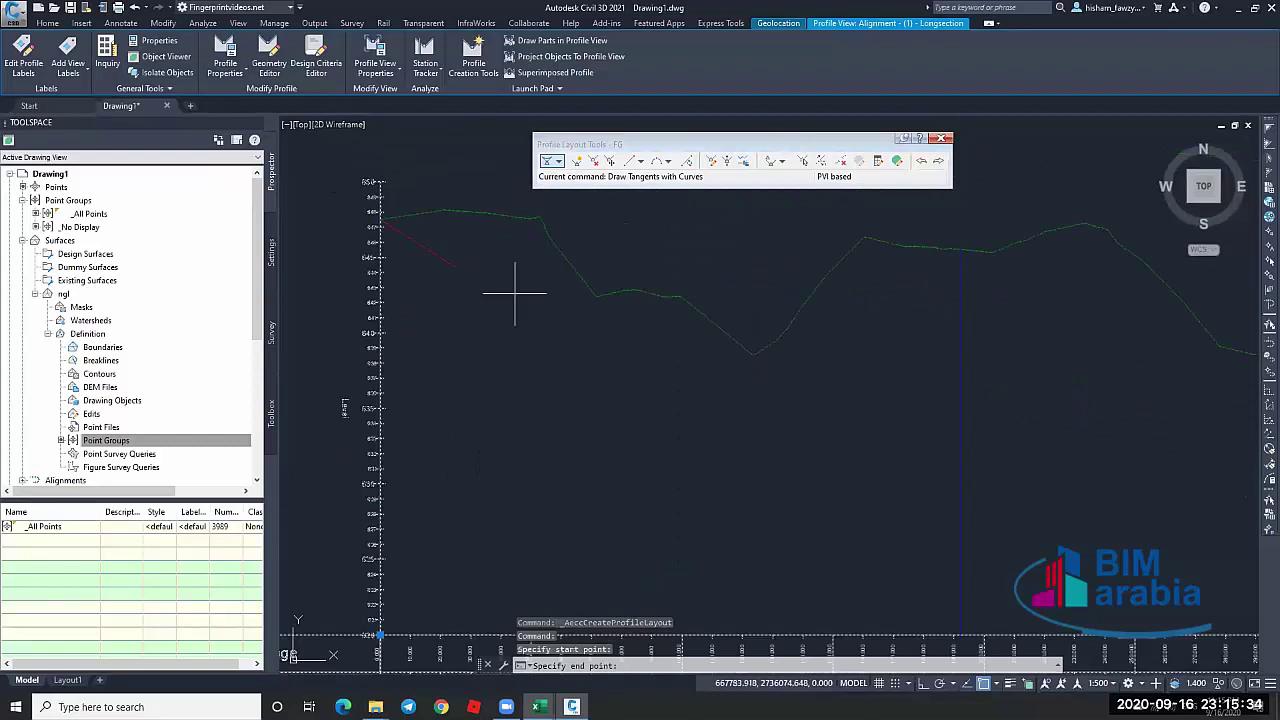
scroll(780, 352, "down", 2)
scroll(849, 380, "up", 2)
left_click(834, 349)
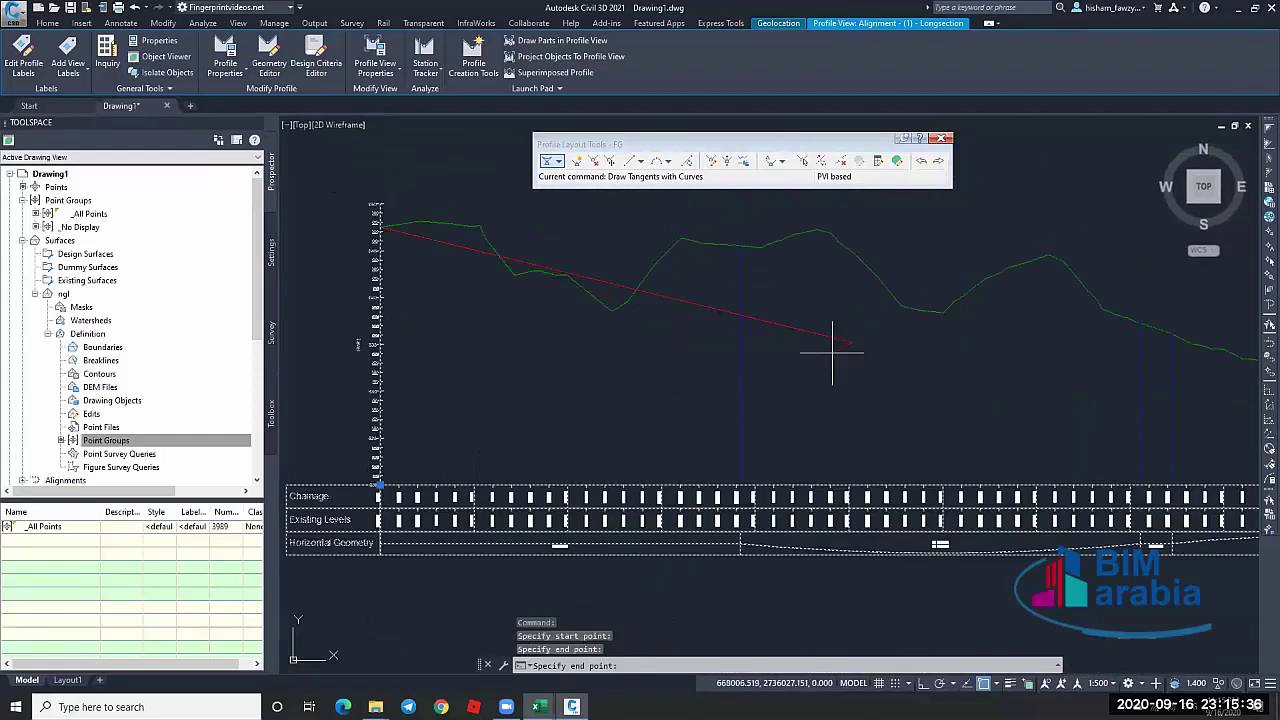
scroll(834, 349, "down", 3)
scroll(927, 344, "up", 5)
left_click(927, 344)
scroll(914, 214, "down", 6)
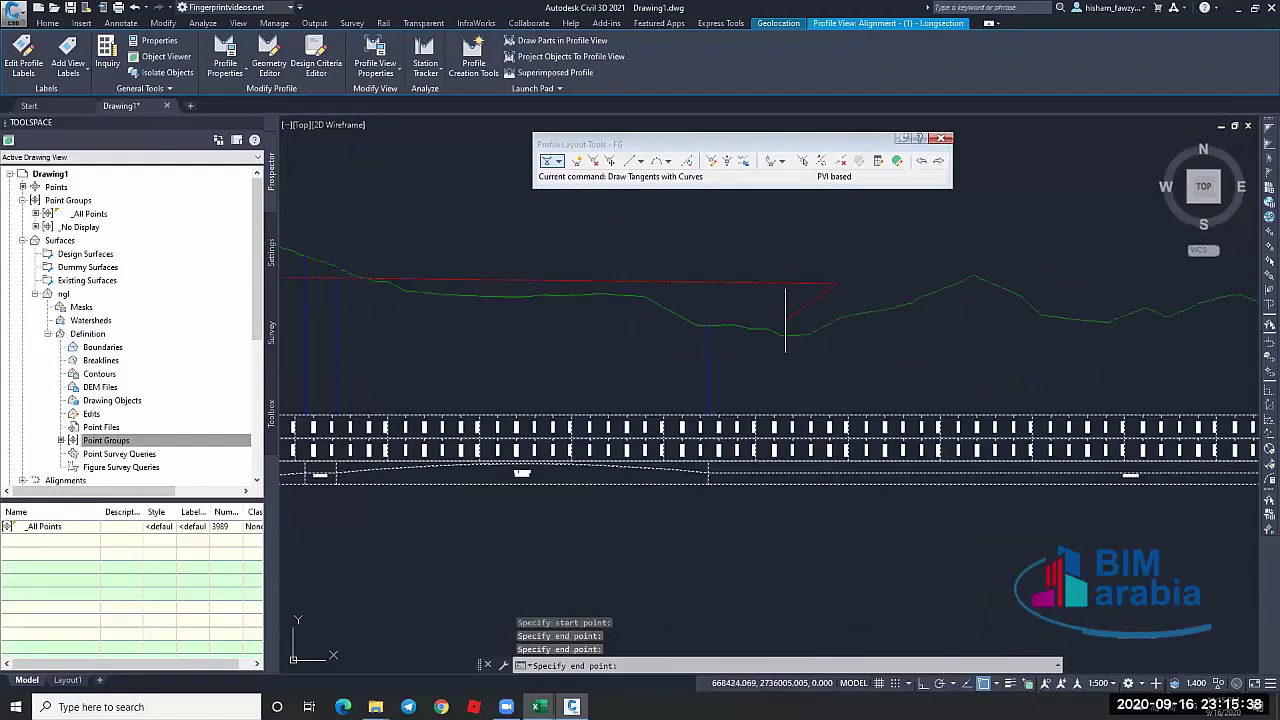
scroll(1029, 357, "up", 6)
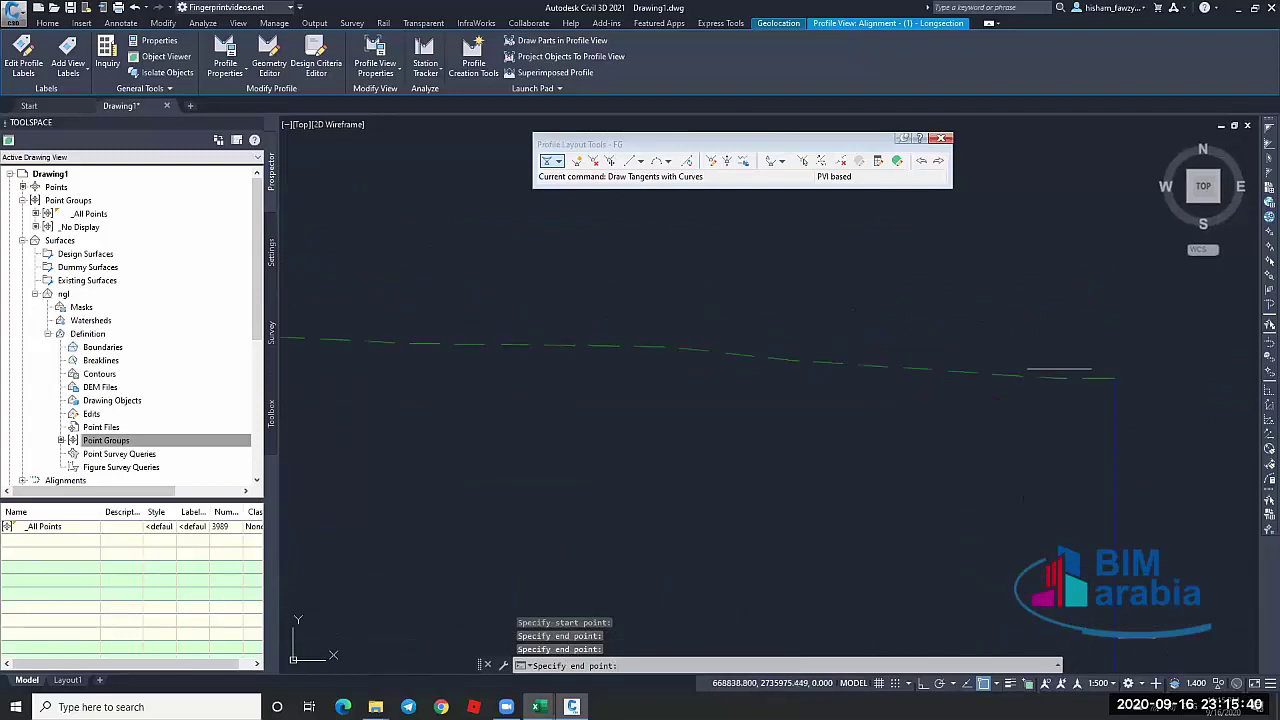
left_click(1112, 376)
key("Return")
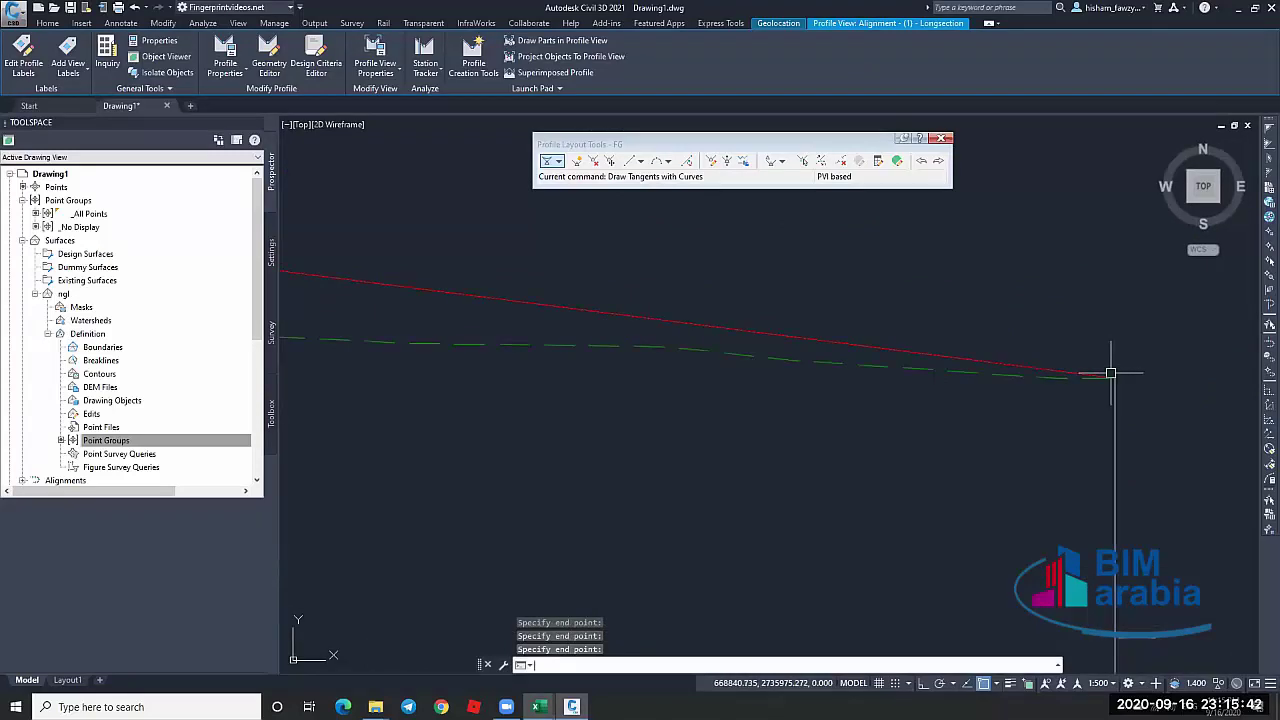
scroll(1000, 370, "down", 6)
scroll(867, 368, "up", 3)
scroll(929, 329, "down", 5)
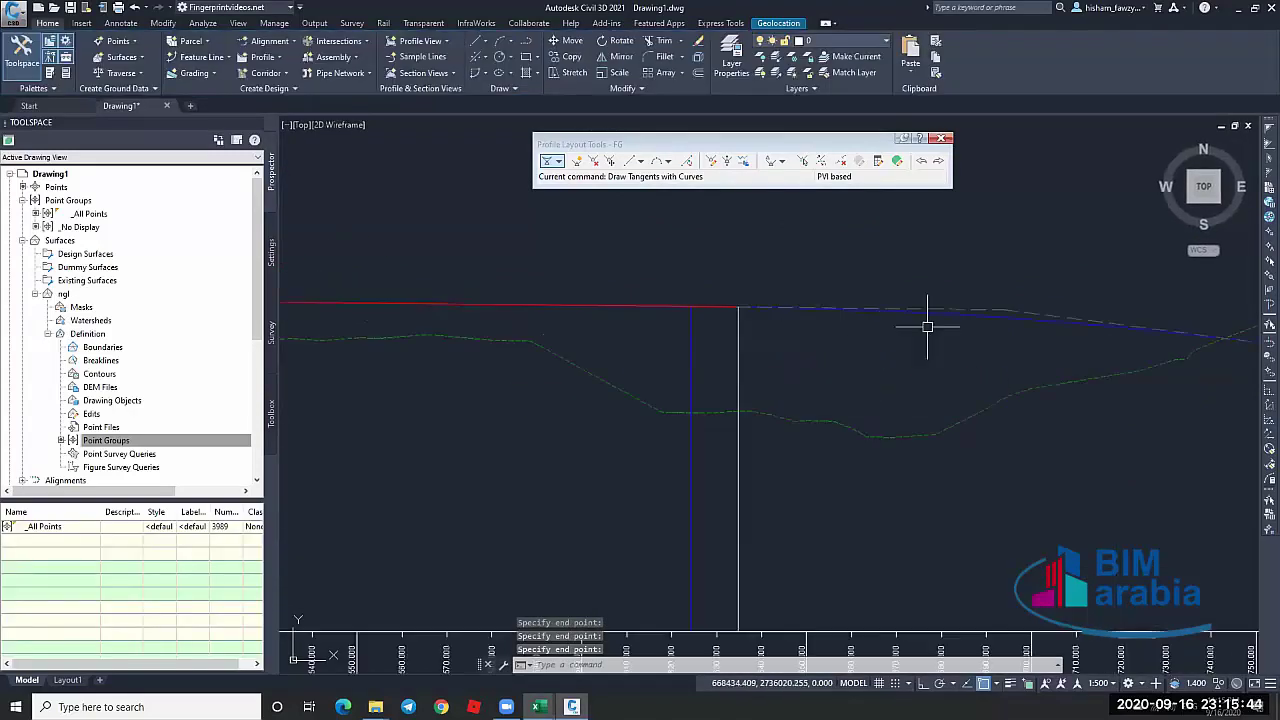
scroll(655, 390, "down", 2)
scroll(743, 365, "up", 8)
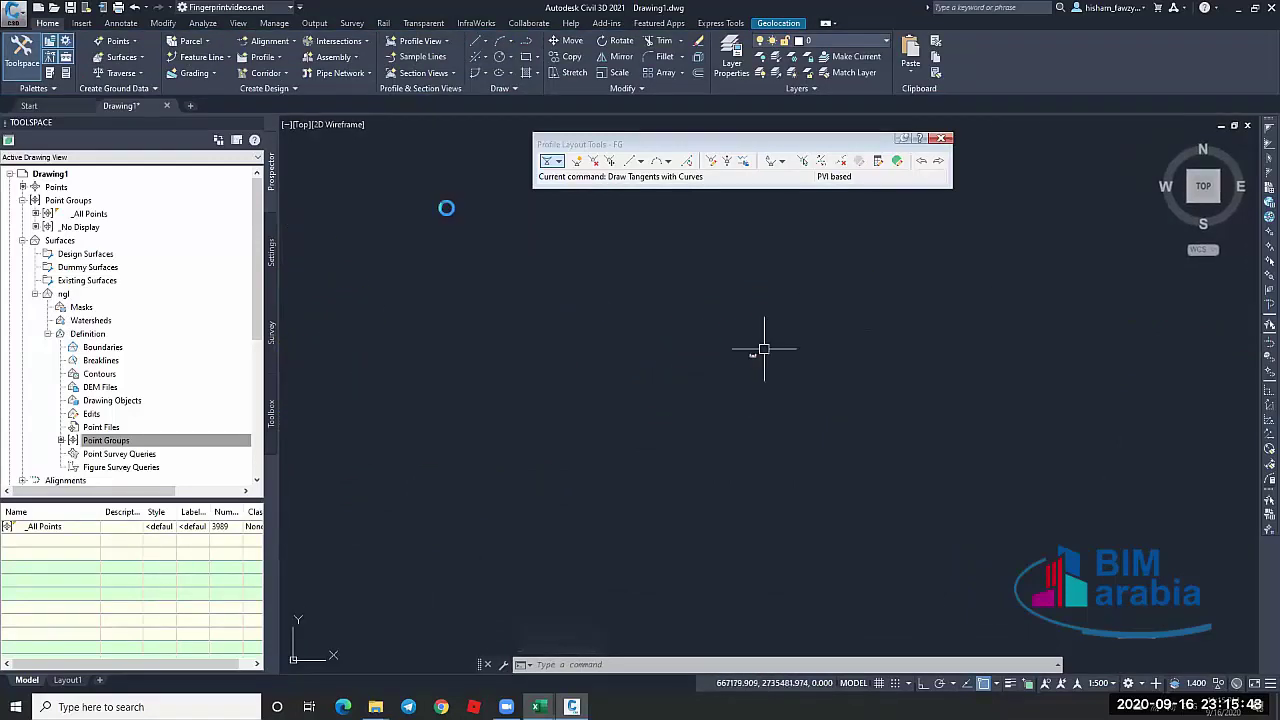
scroll(745, 346, "down", 4)
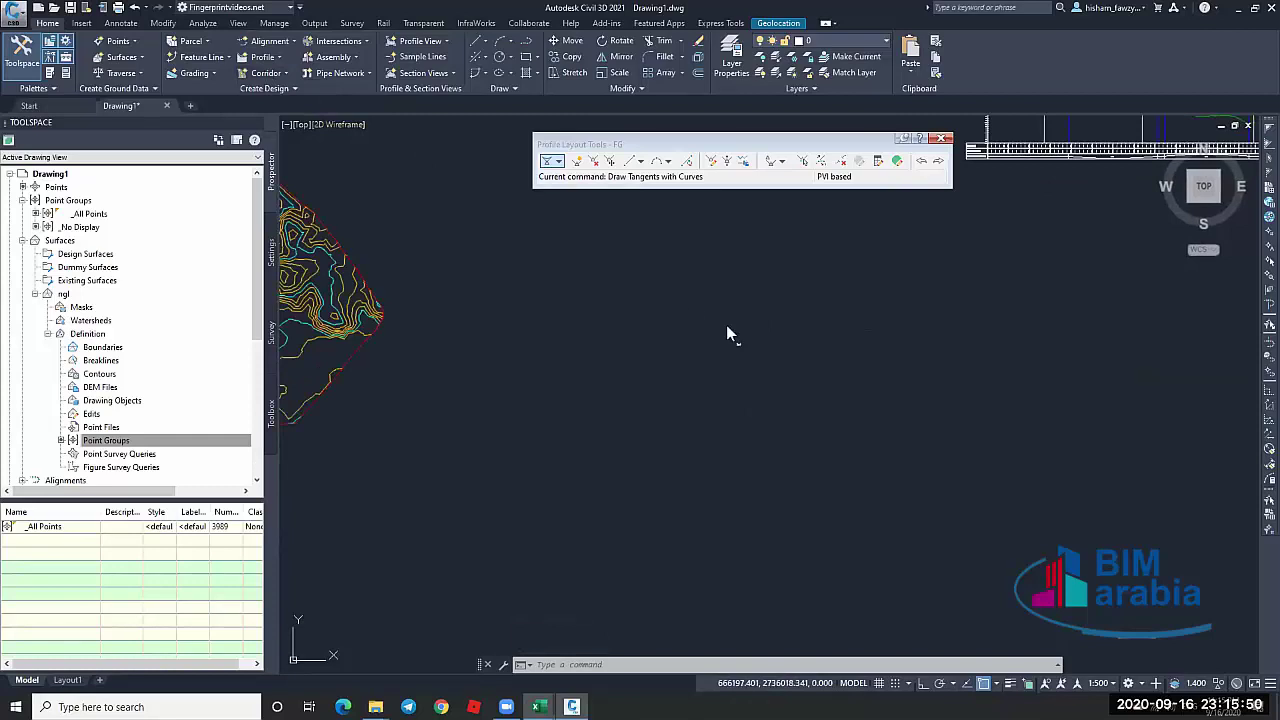
Set up the corridor with Alignment - (1), profile FG, assembly Full Road Kerbs each side, and baseline and region parameters enabled
left_click(628, 360)
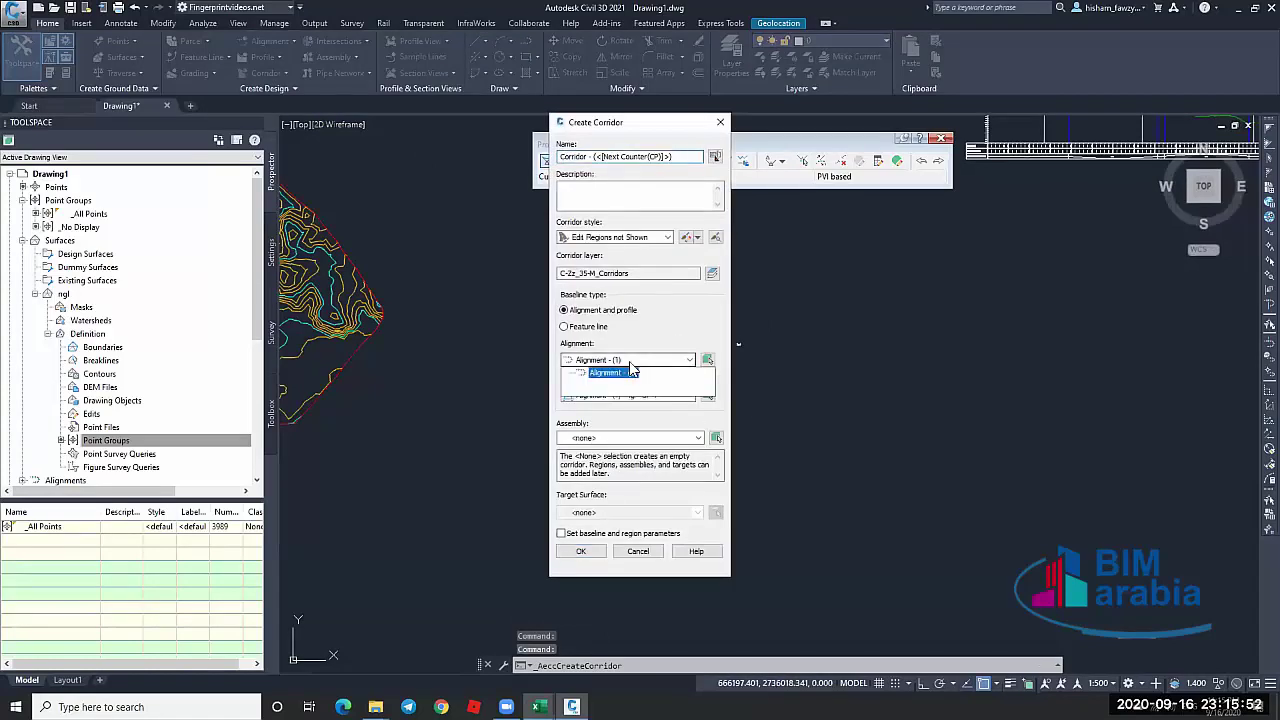
left_click(632, 372)
left_click(628, 395)
left_click(596, 419)
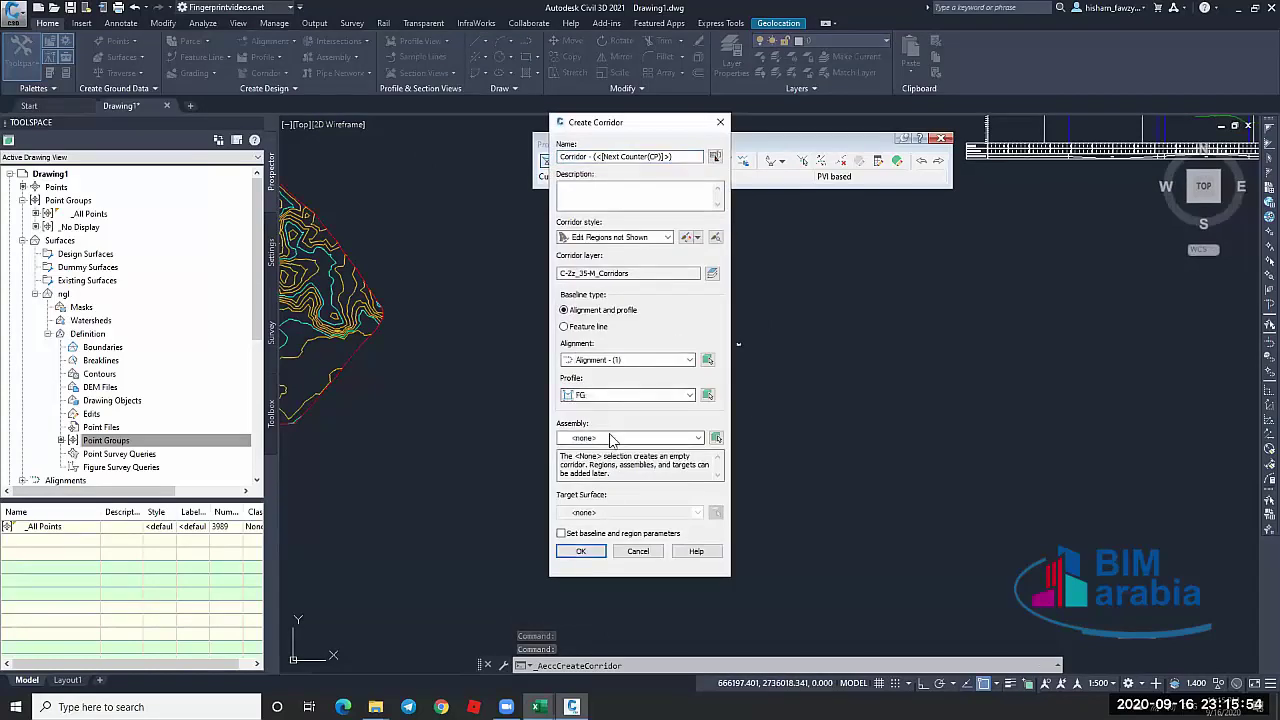
left_click(612, 440)
left_click(600, 460)
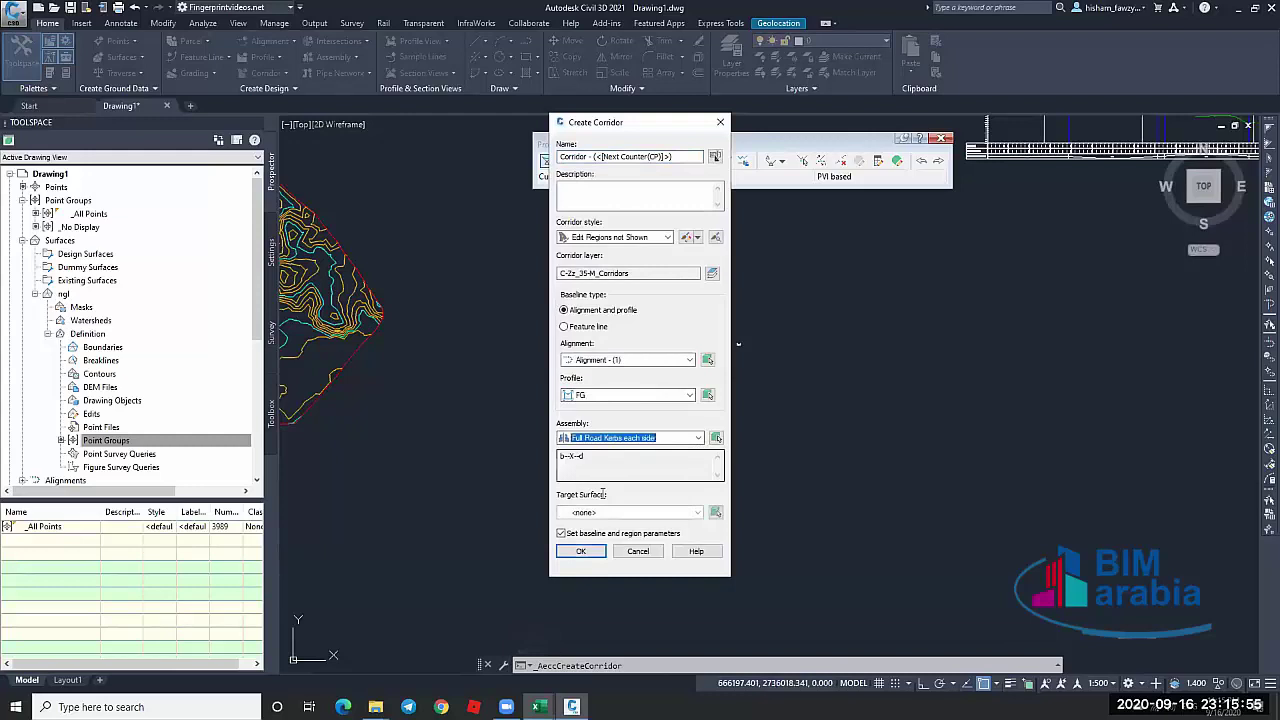
Accept the baseline and region parameters and rebuild Corridor - (1)
left_click(586, 553)
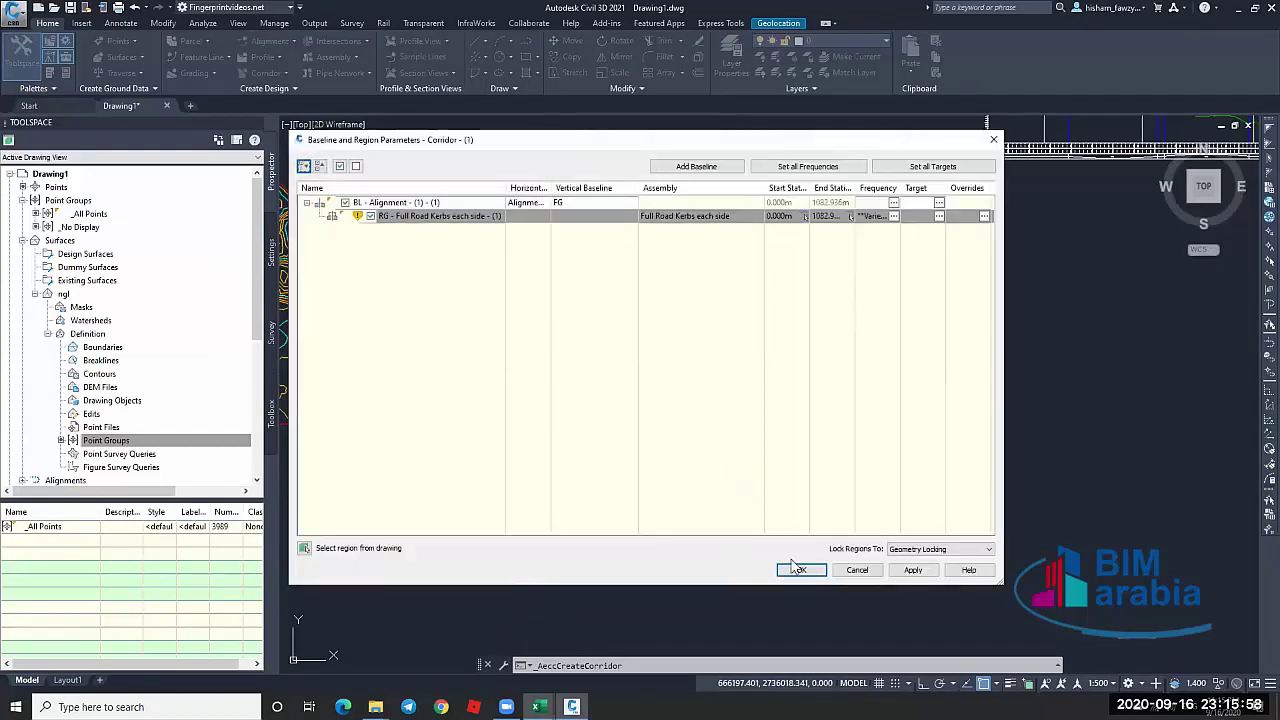
left_click(798, 569)
left_click(626, 310)
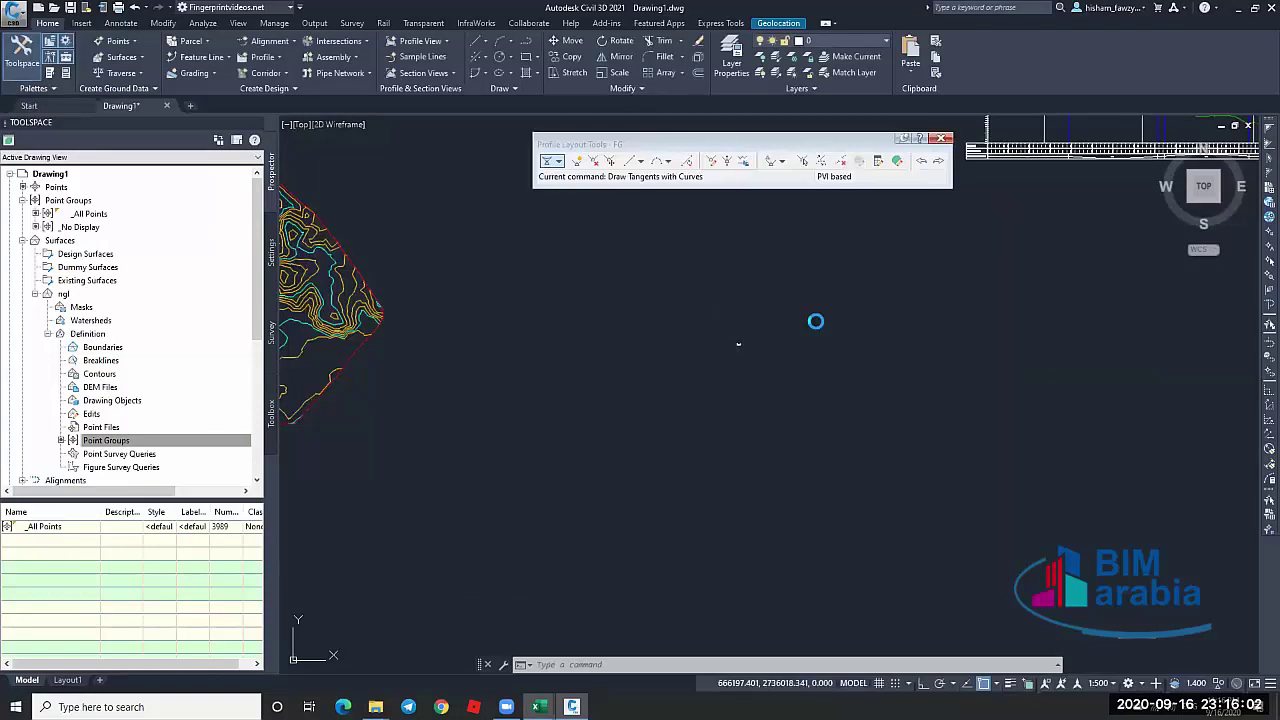
scroll(563, 317, "up", 8)
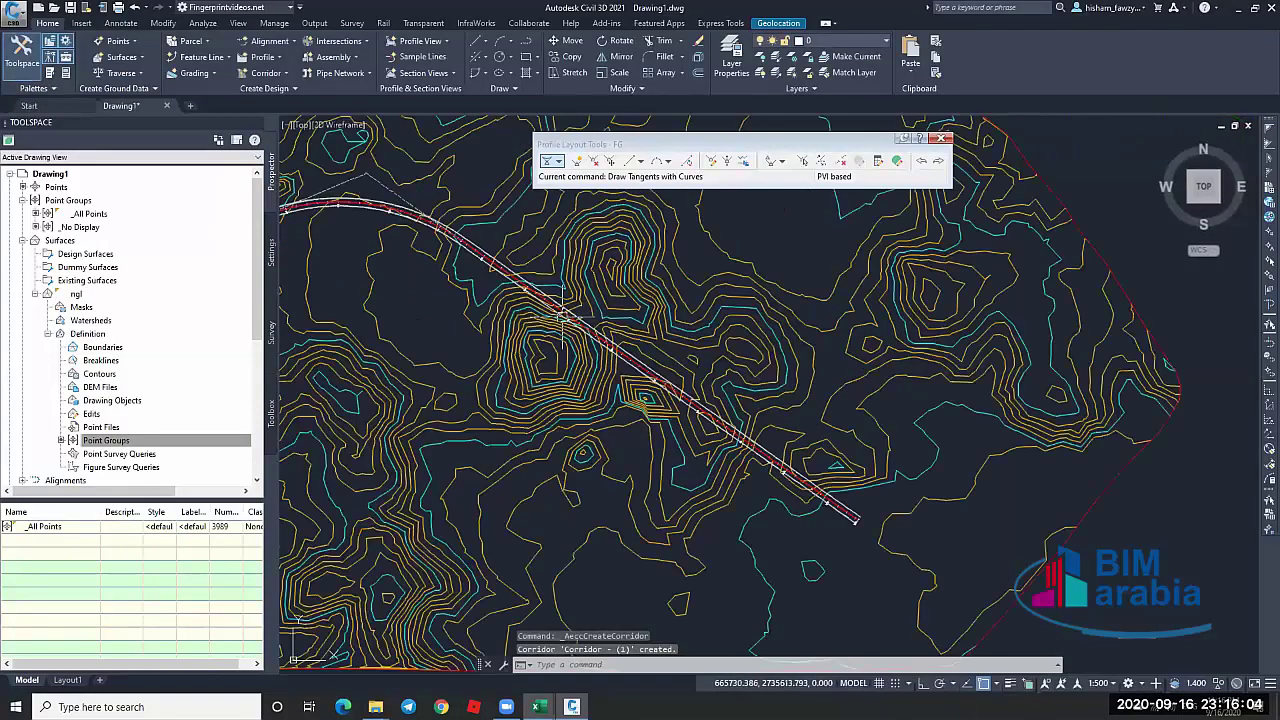
scroll(563, 317, "up", 3)
left_click(680, 355)
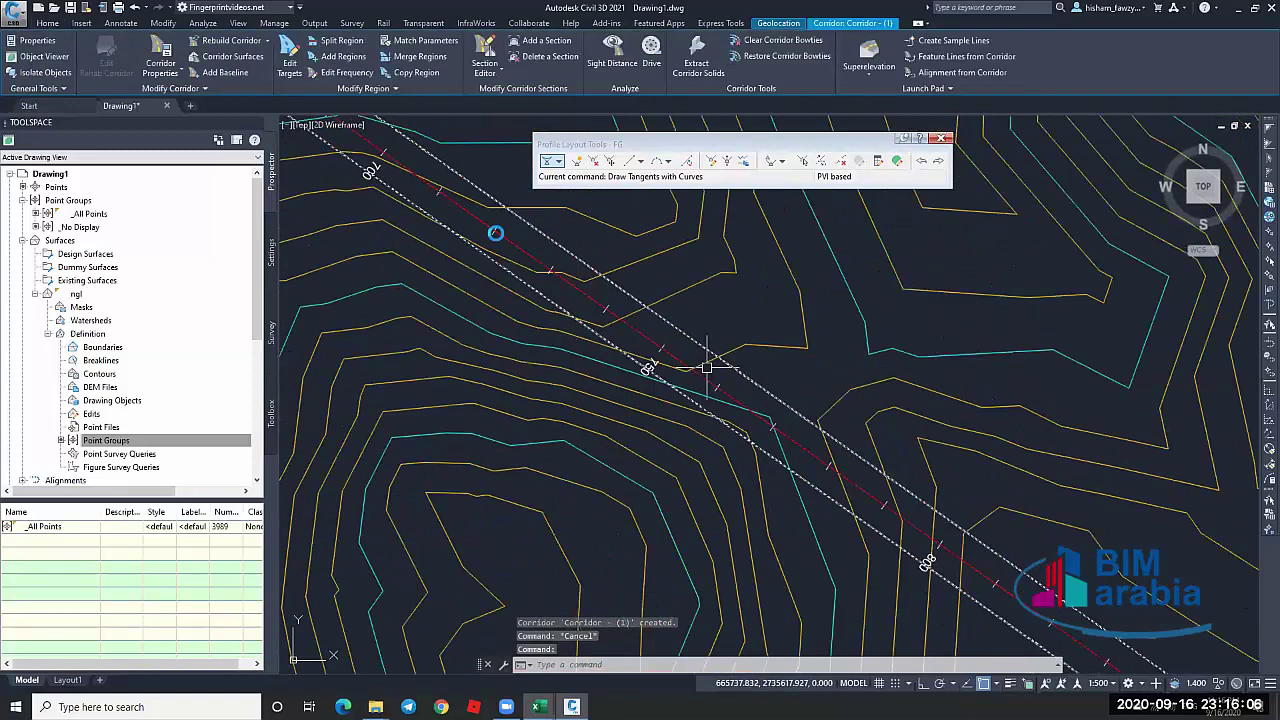
scroll(680, 355, "up", 4)
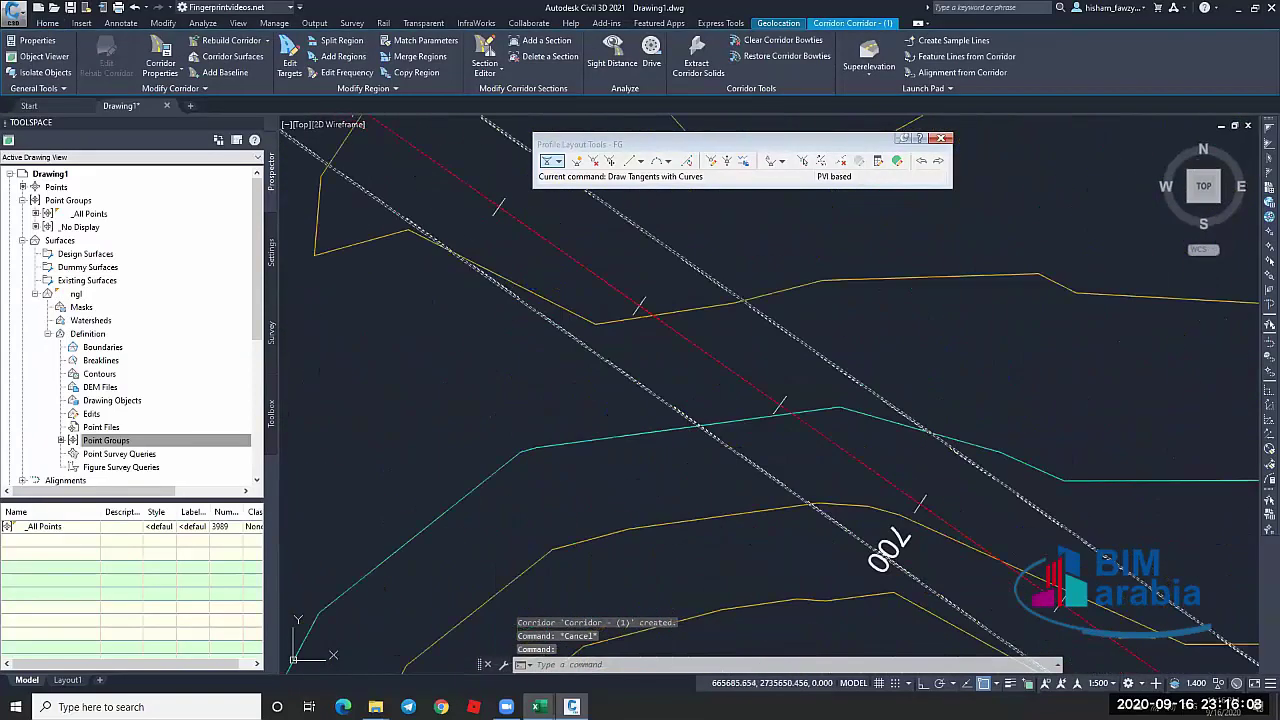
scroll(680, 355, "down", 5)
scroll(680, 355, "up", 3)
scroll(664, 342, "down", 6)
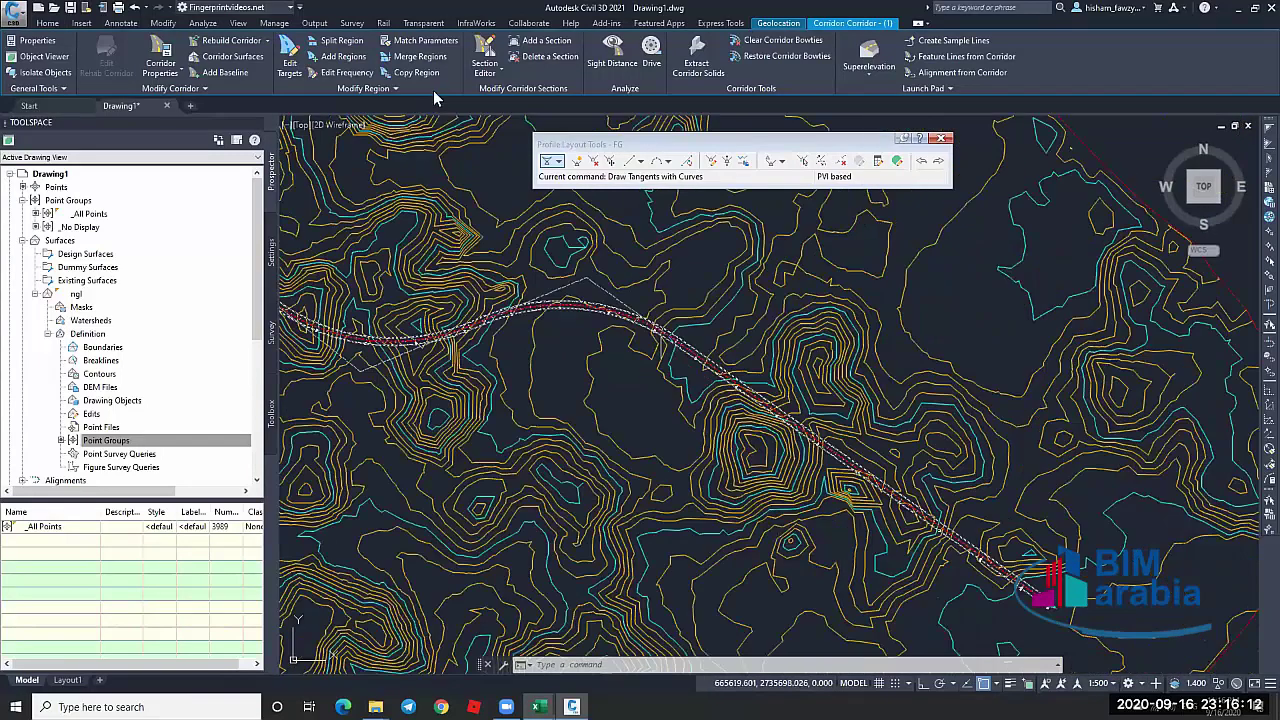
Create sample line group SLG-1 by range of stations, with lines every 20 m along Alignment - (1)
key("Escape")
key("Escape")
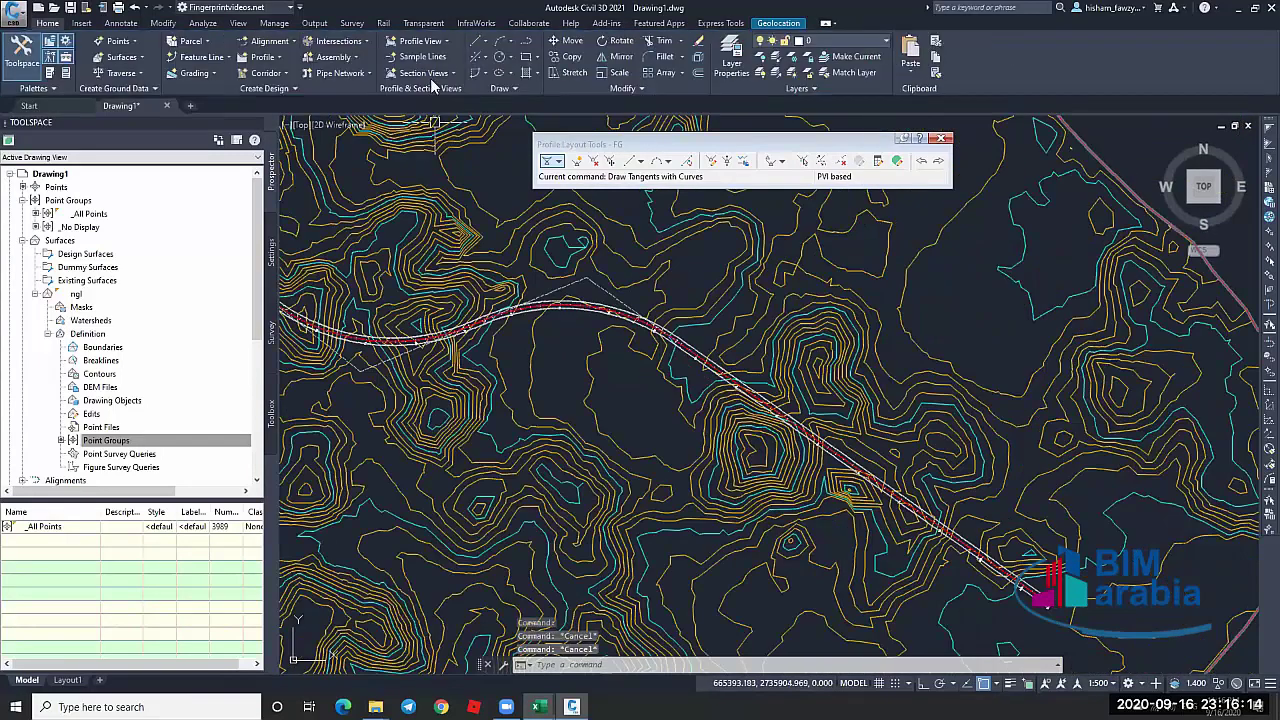
left_click(422, 56)
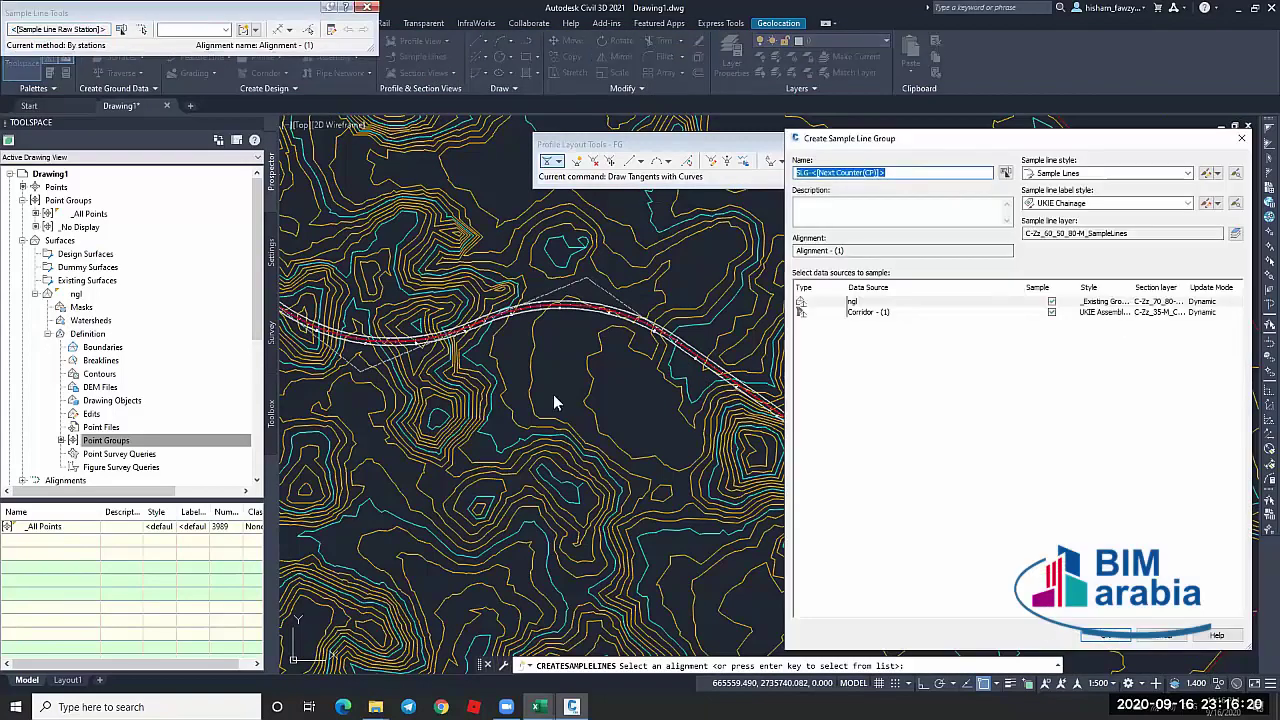
key("Return")
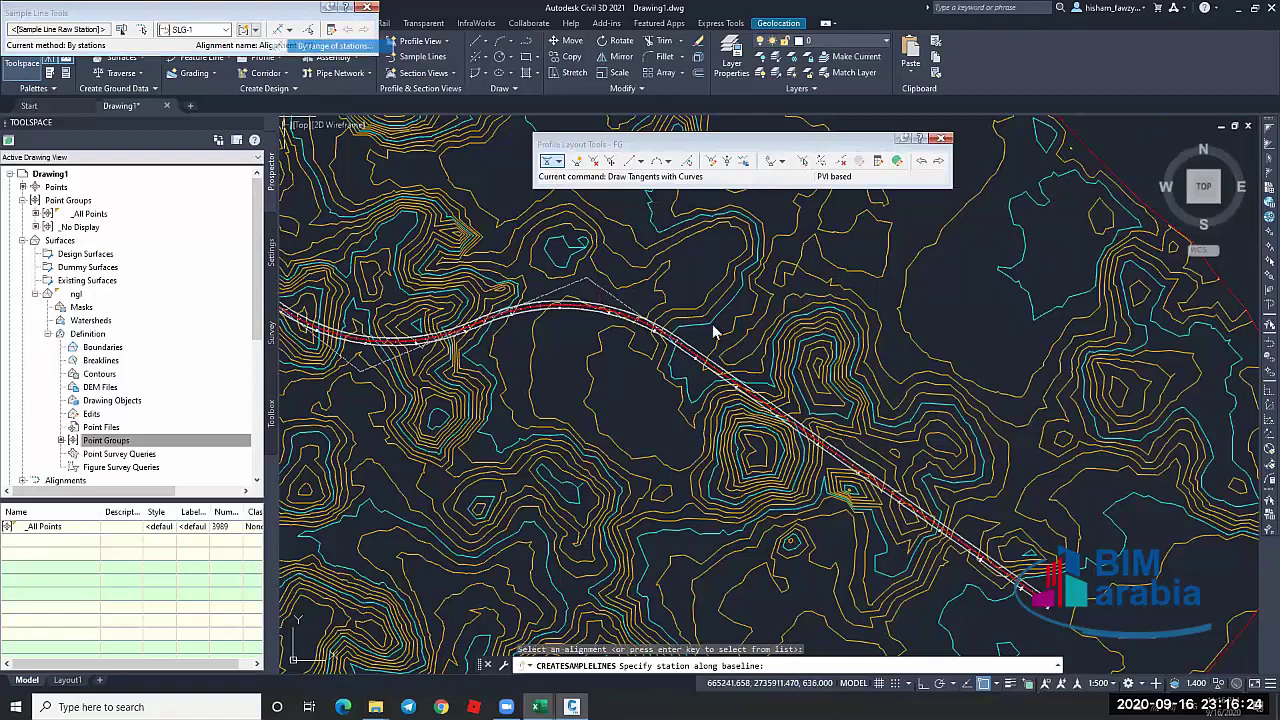
scroll(660, 395, "down", 5)
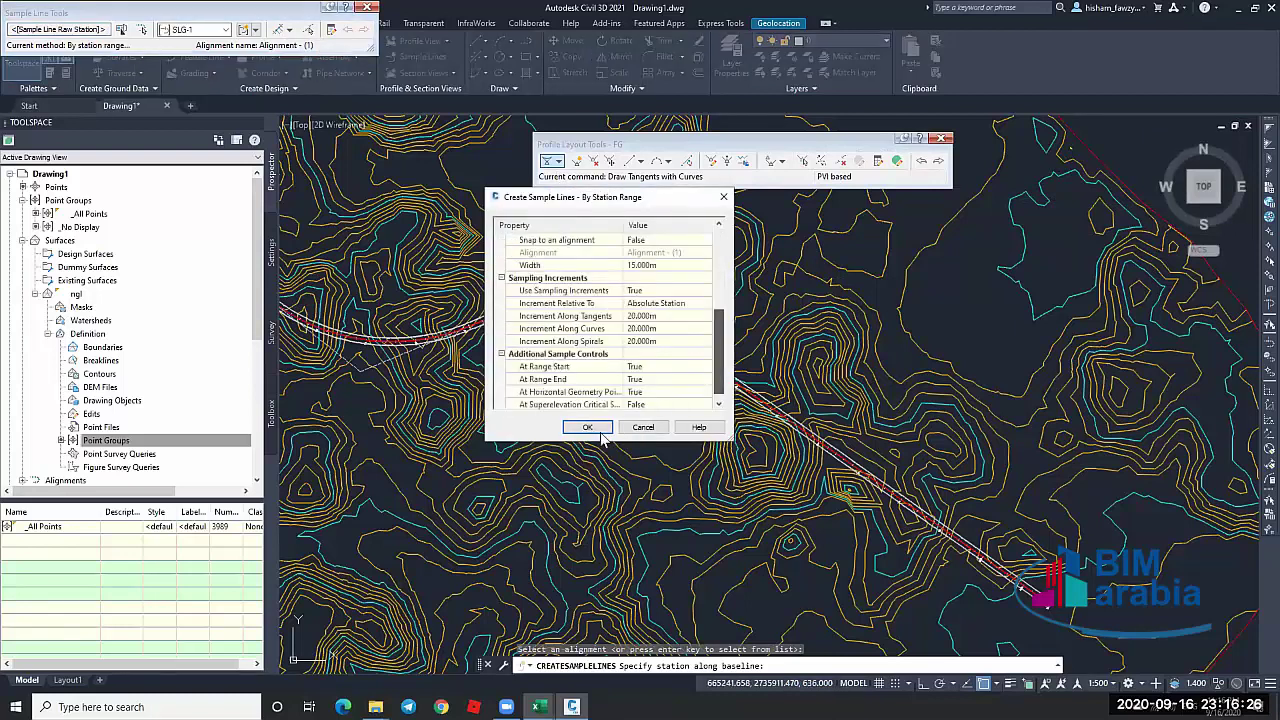
key("Return")
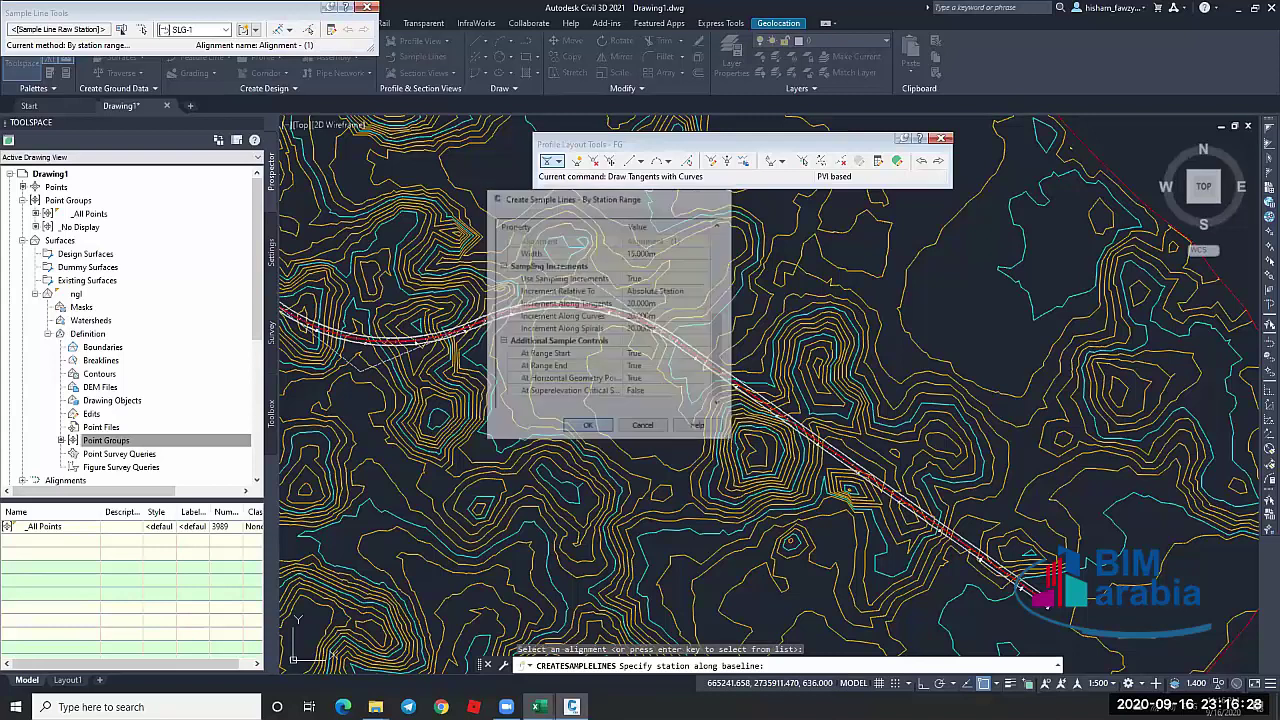
key("Return")
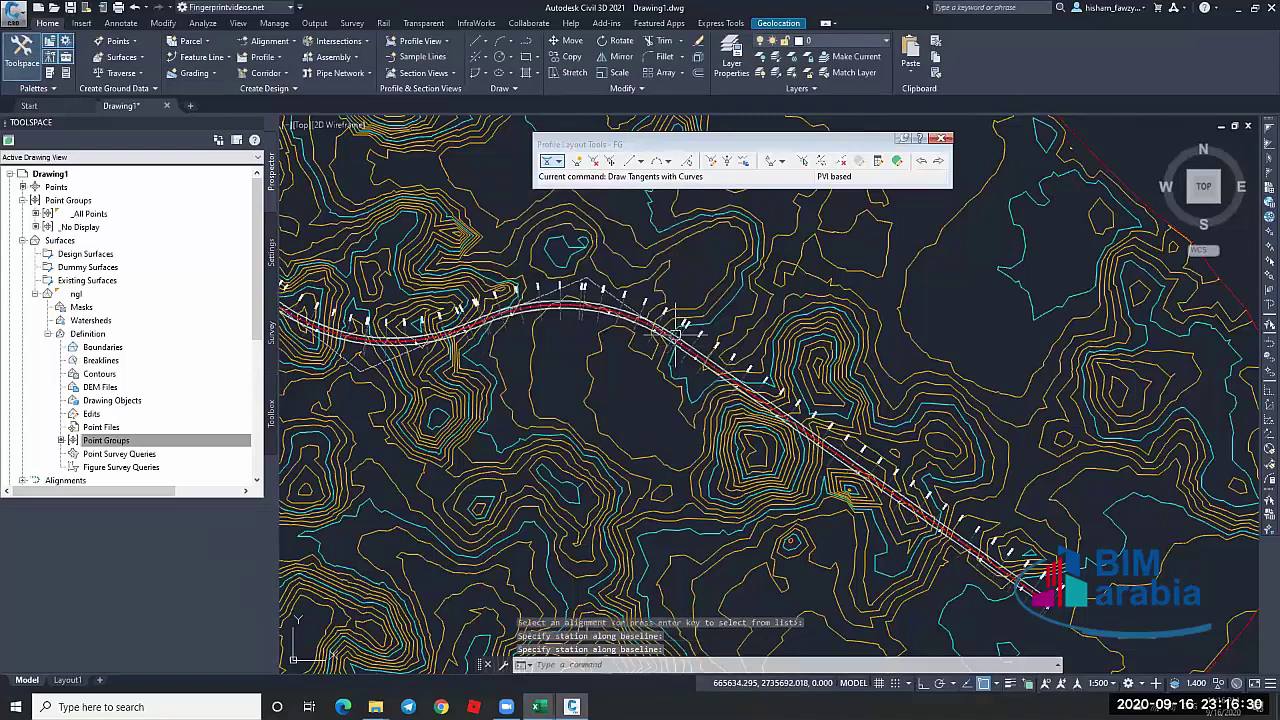
scroll(680, 350, "up", 2)
scroll(700, 370, "up", 2)
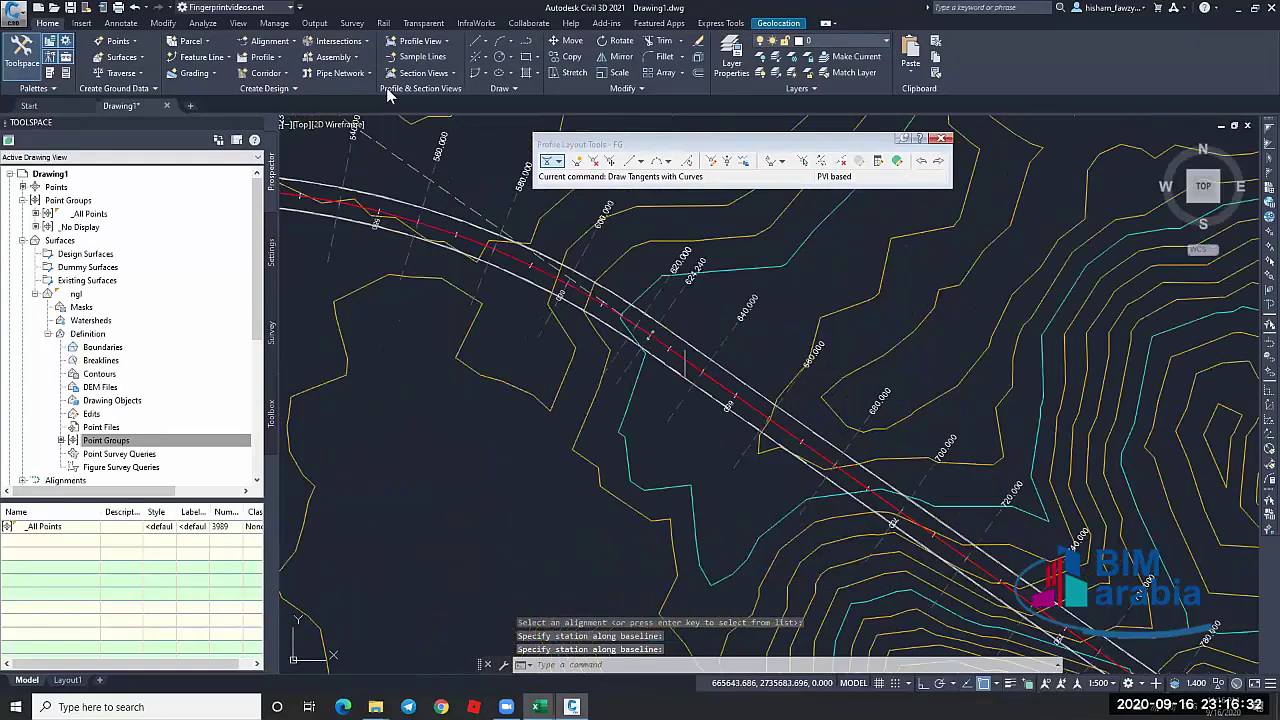
key("Escape")
left_click(703, 368)
left_click(369, 72)
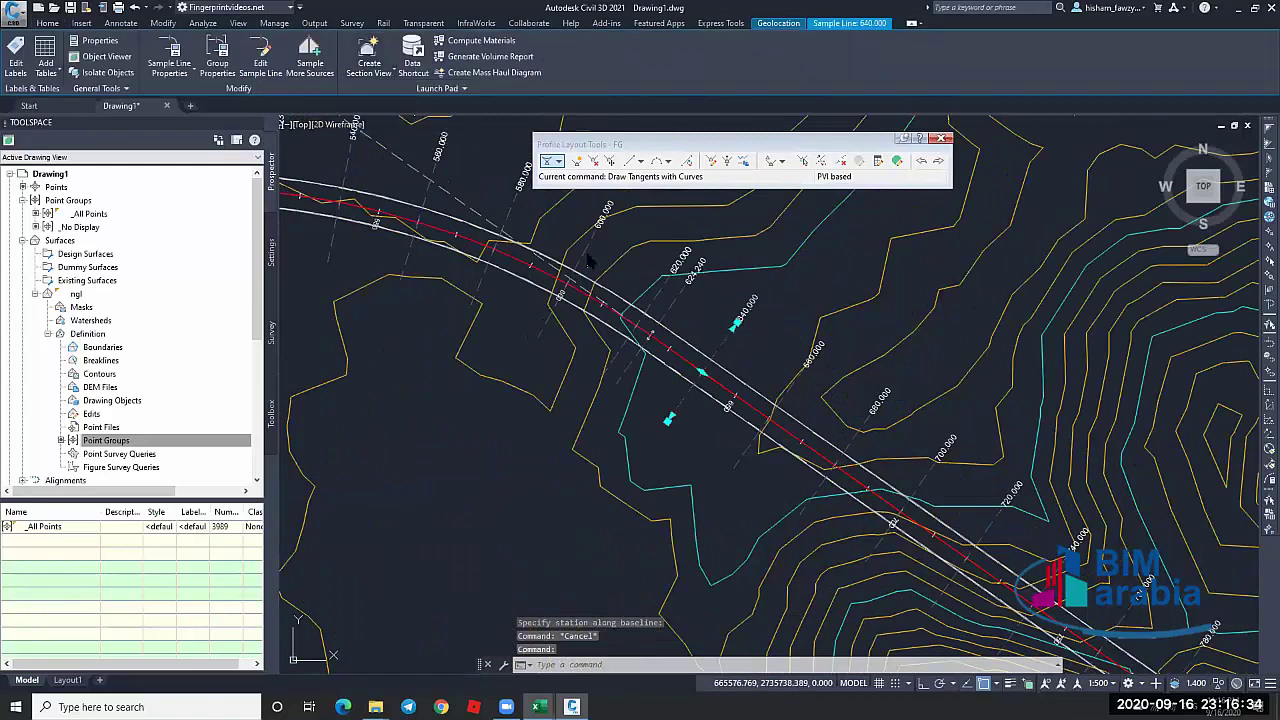
Keep the offset and elevation ranges, choose Draft grid placement, and finish the multiple section views wizard
left_click(351, 296)
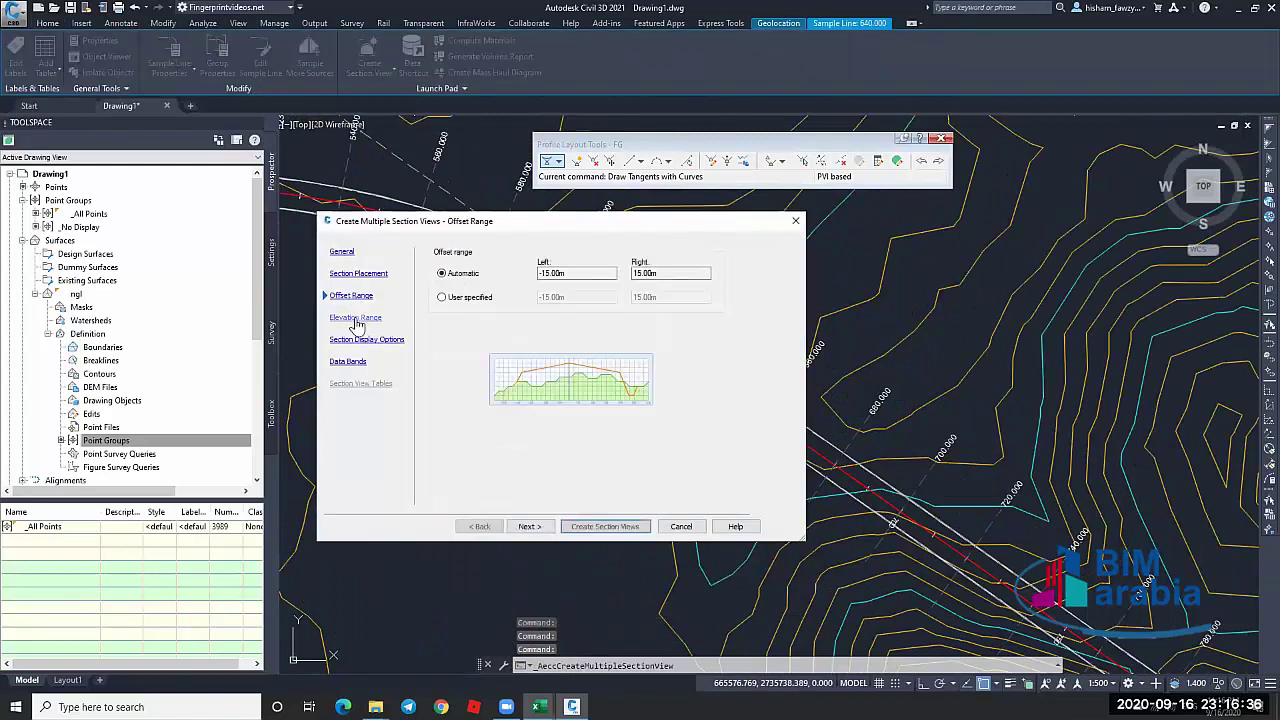
left_click(355, 317)
left_click(358, 273)
left_click(440, 335)
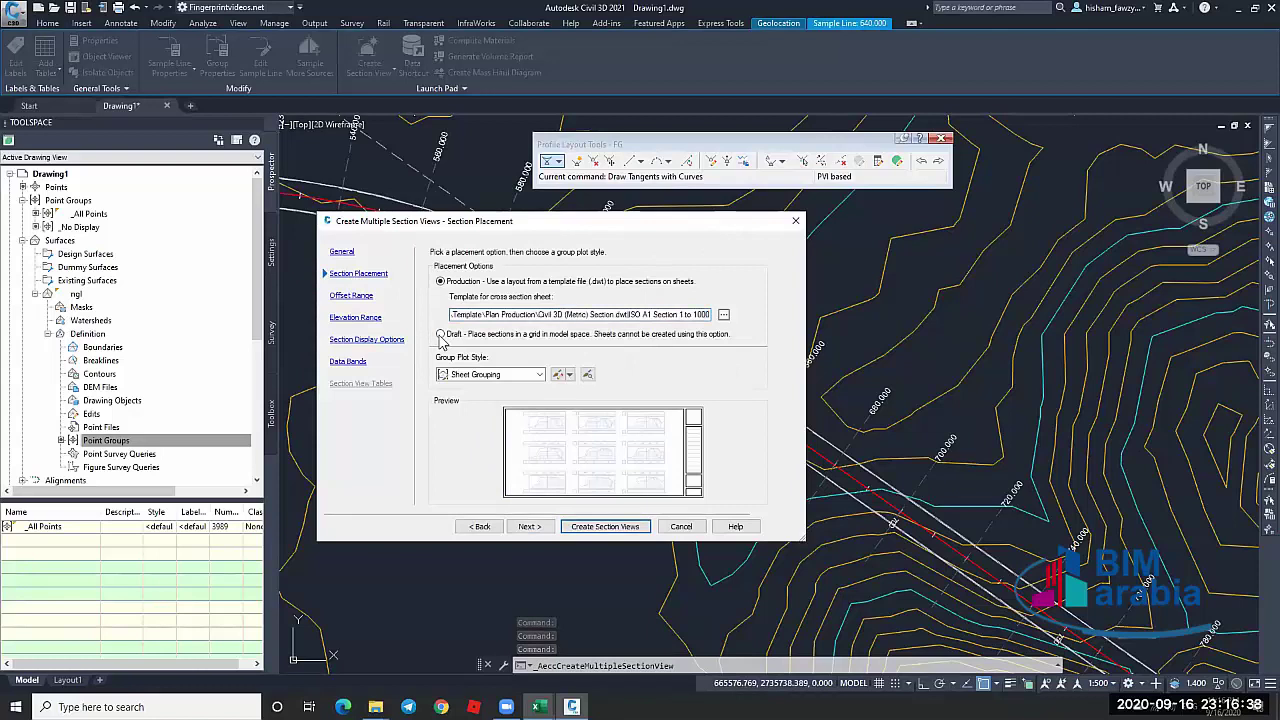
left_click(605, 526)
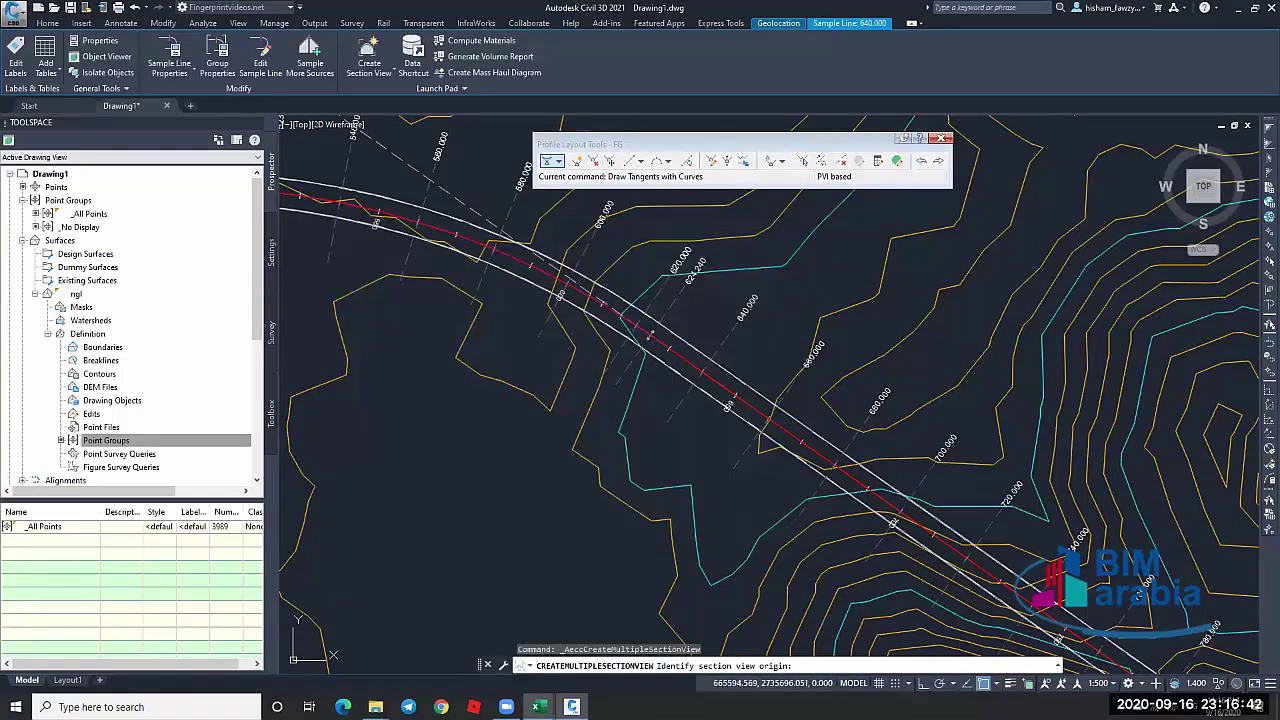
scroll(690, 420, "down", 10)
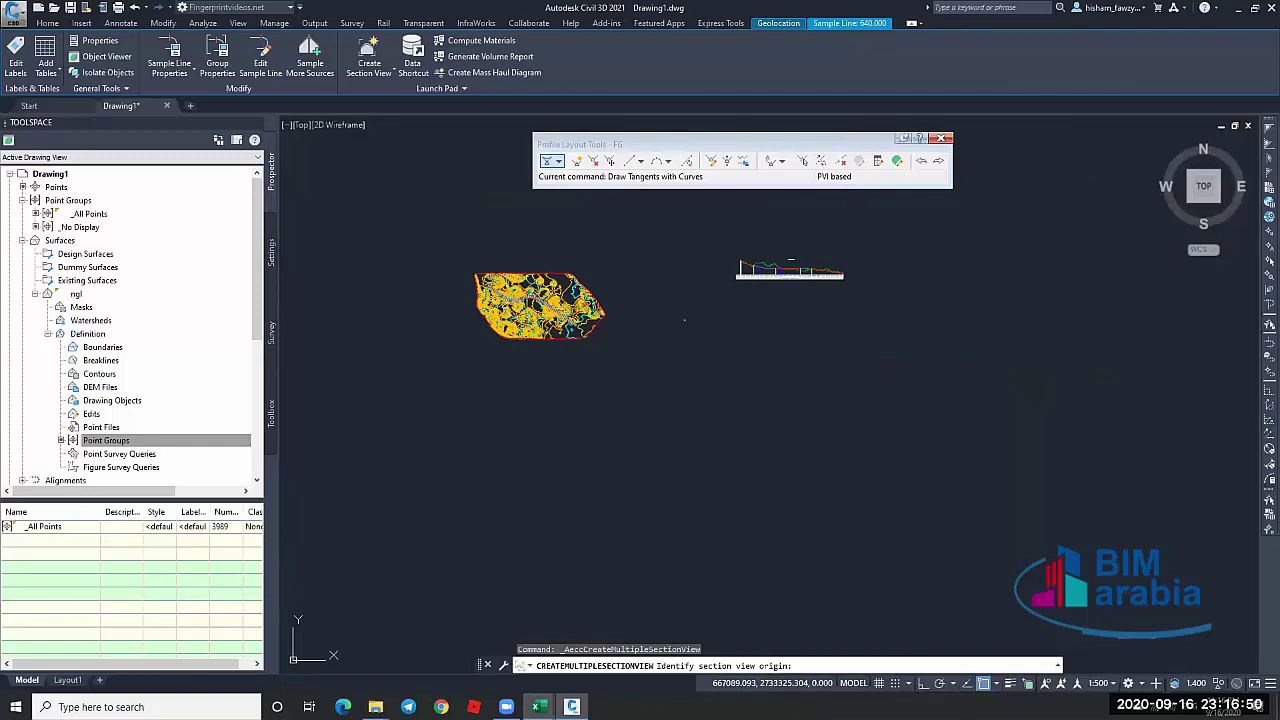
Set the section view origin in empty model space, zoom in to inspect the views, then select one
left_click(688, 505)
scroll(689, 505, "up", 3)
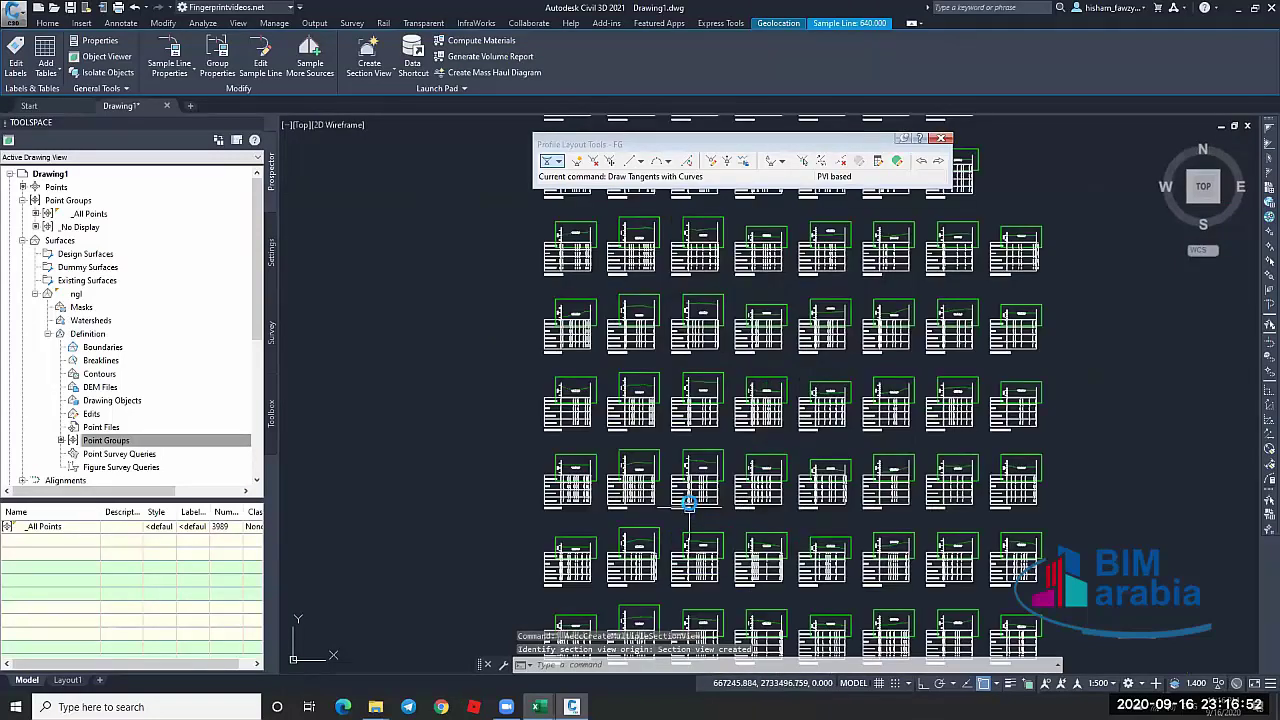
scroll(692, 495, "up", 5)
scroll(776, 338, "down", 3)
scroll(730, 310, "up", 8)
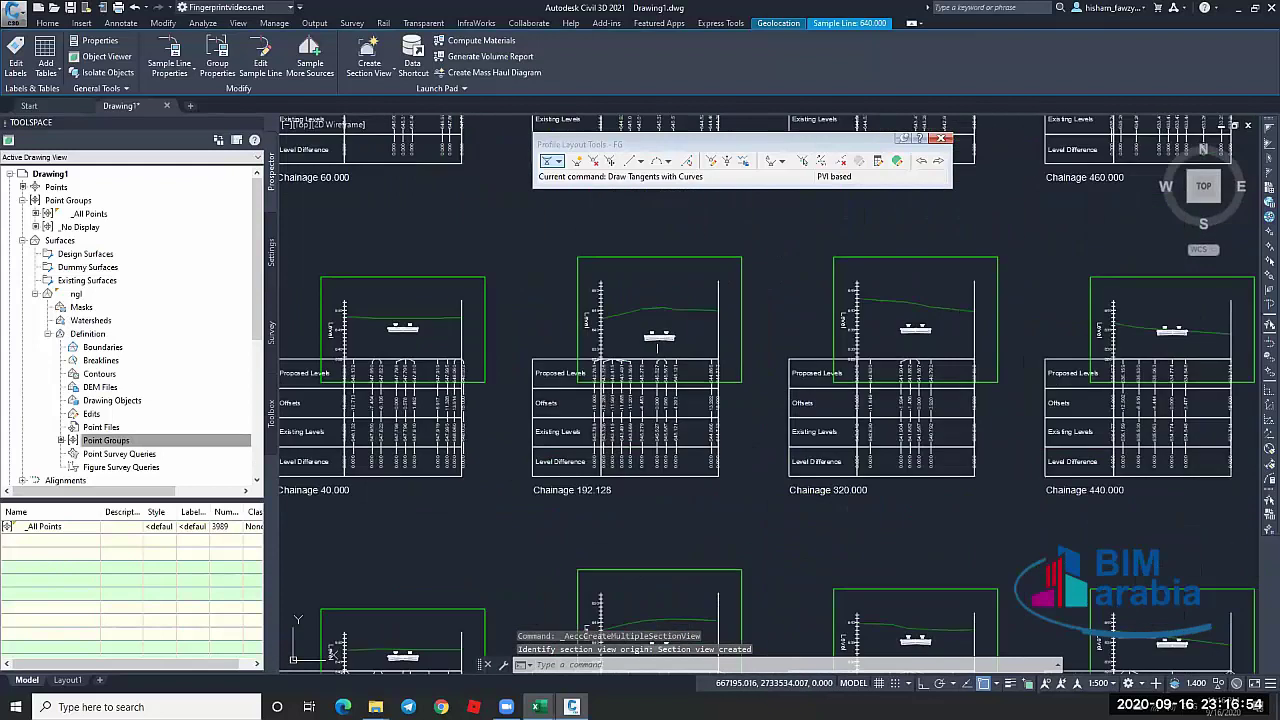
scroll(730, 303, "down", 6)
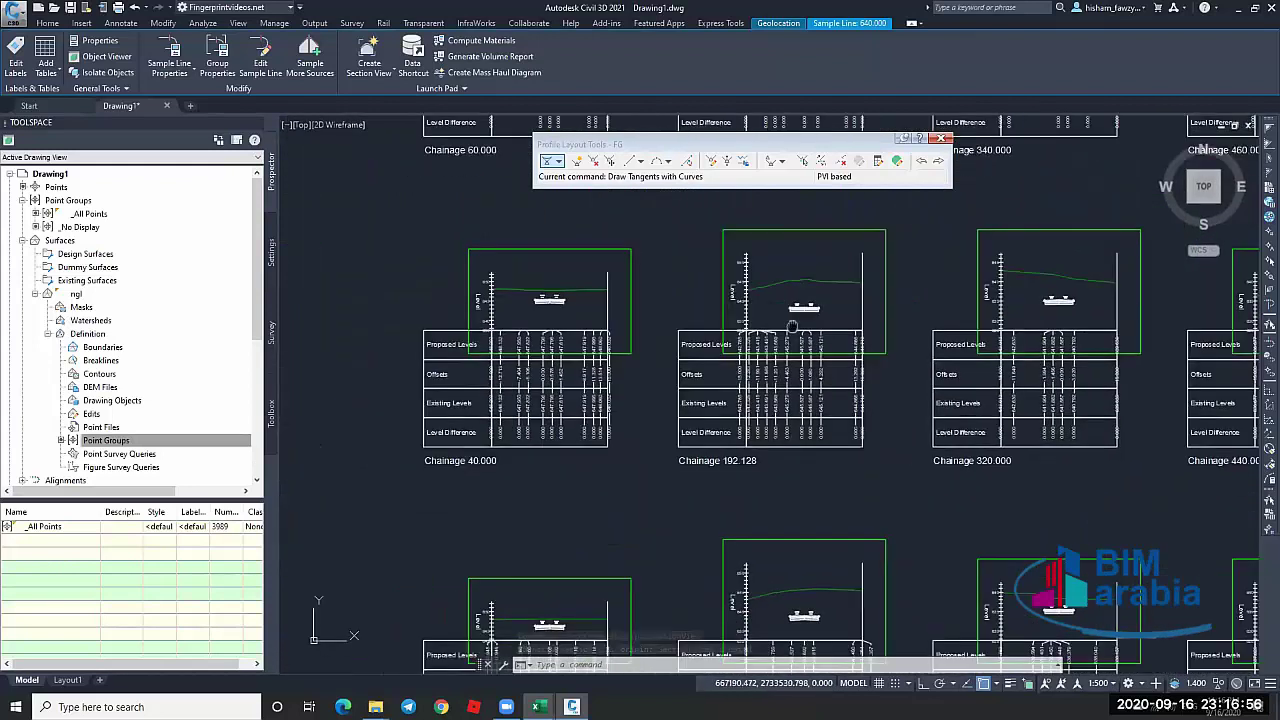
scroll(762, 268, "up", 10)
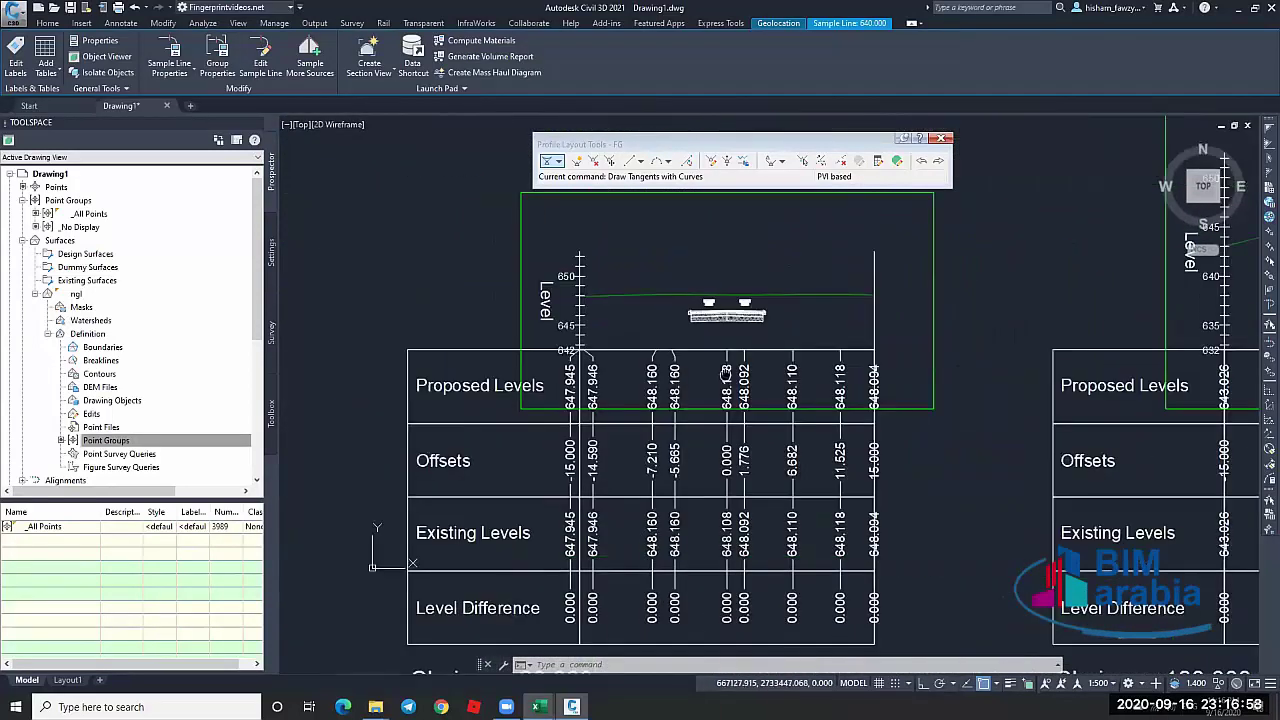
scroll(686, 311, "down", 2)
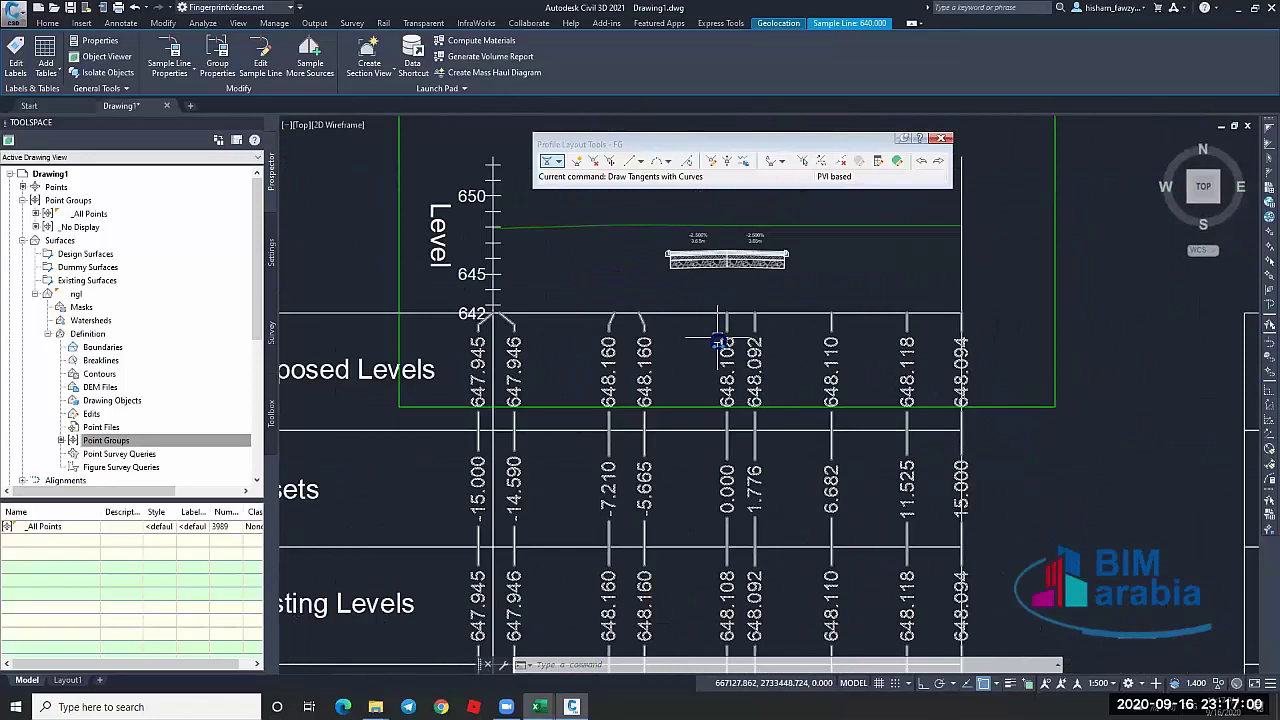
scroll(670, 343, "down", 4)
scroll(717, 380, "down", 3)
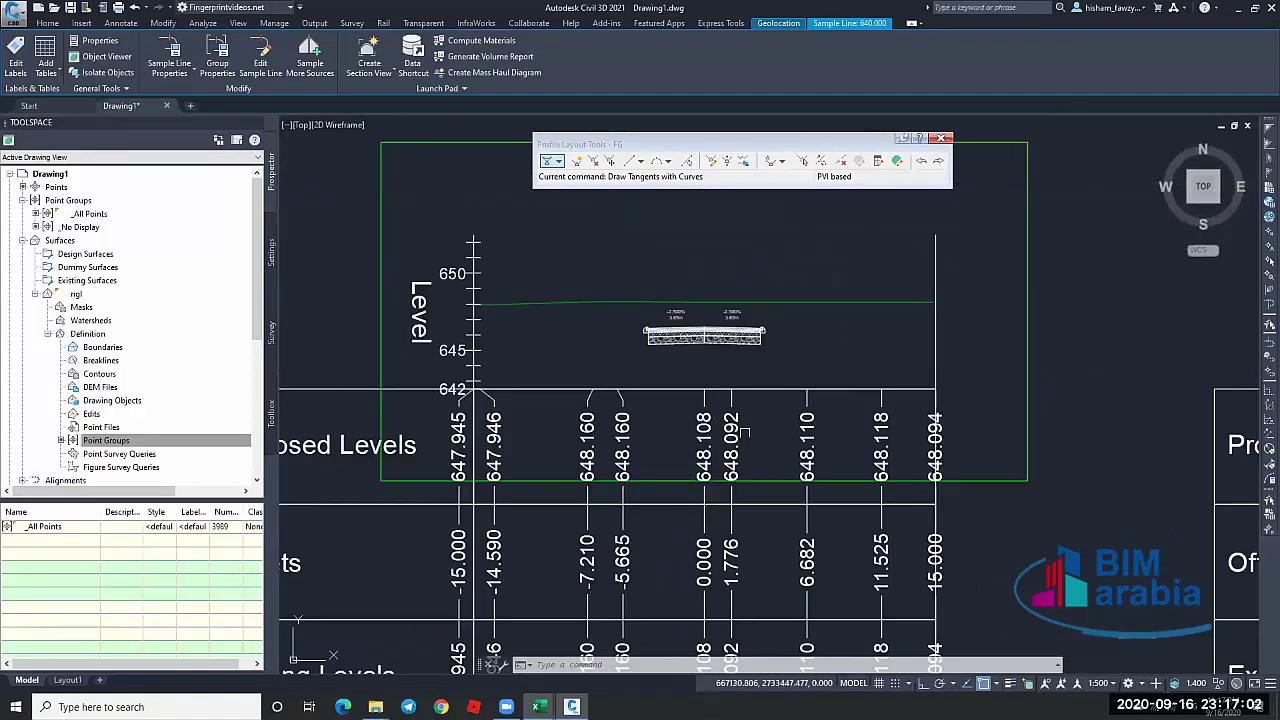
key("Escape")
left_click(952, 322)
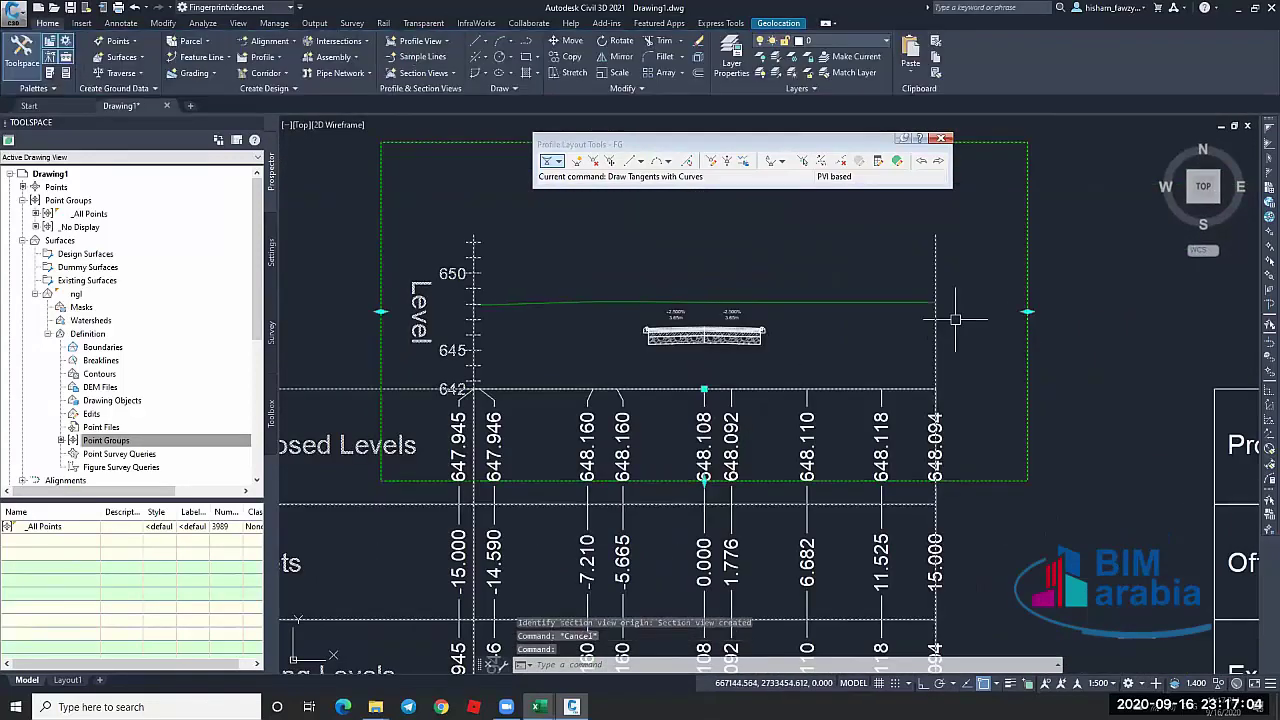
Turn off Drafting Buffer Outline in the section view style
right_click(988, 509)
left_click(1025, 556)
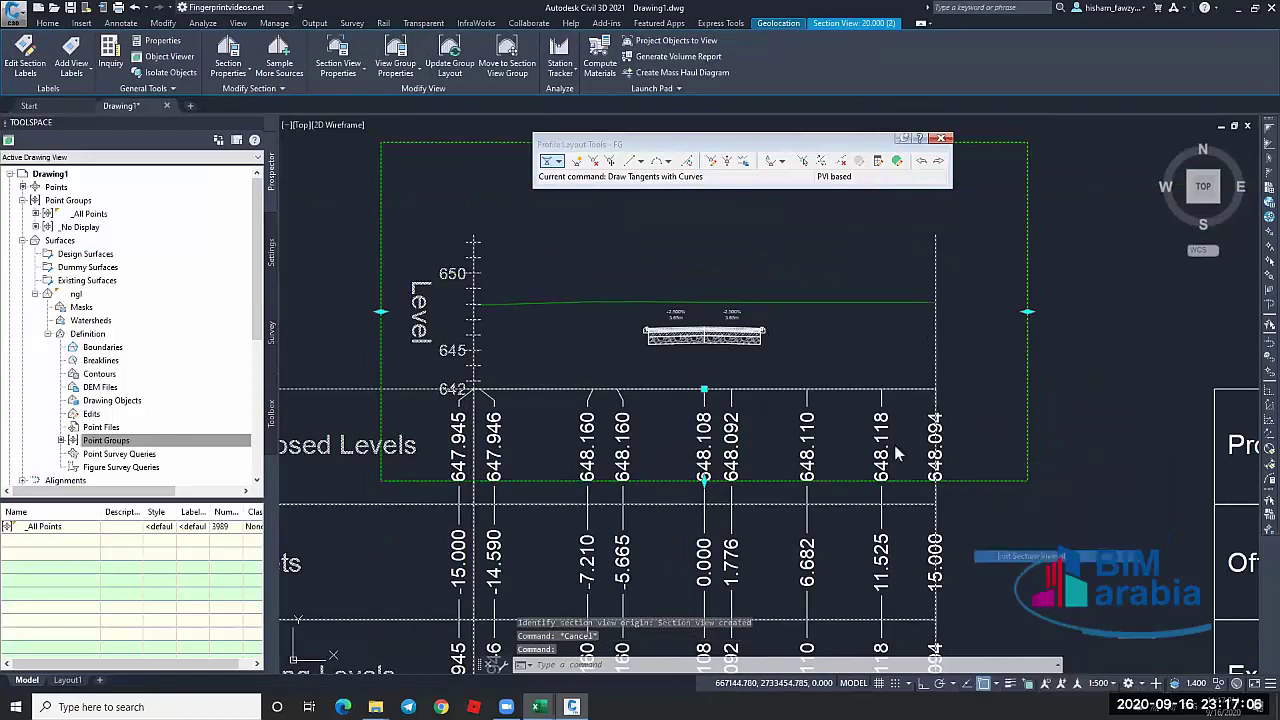
scroll(690, 320, "down", 5)
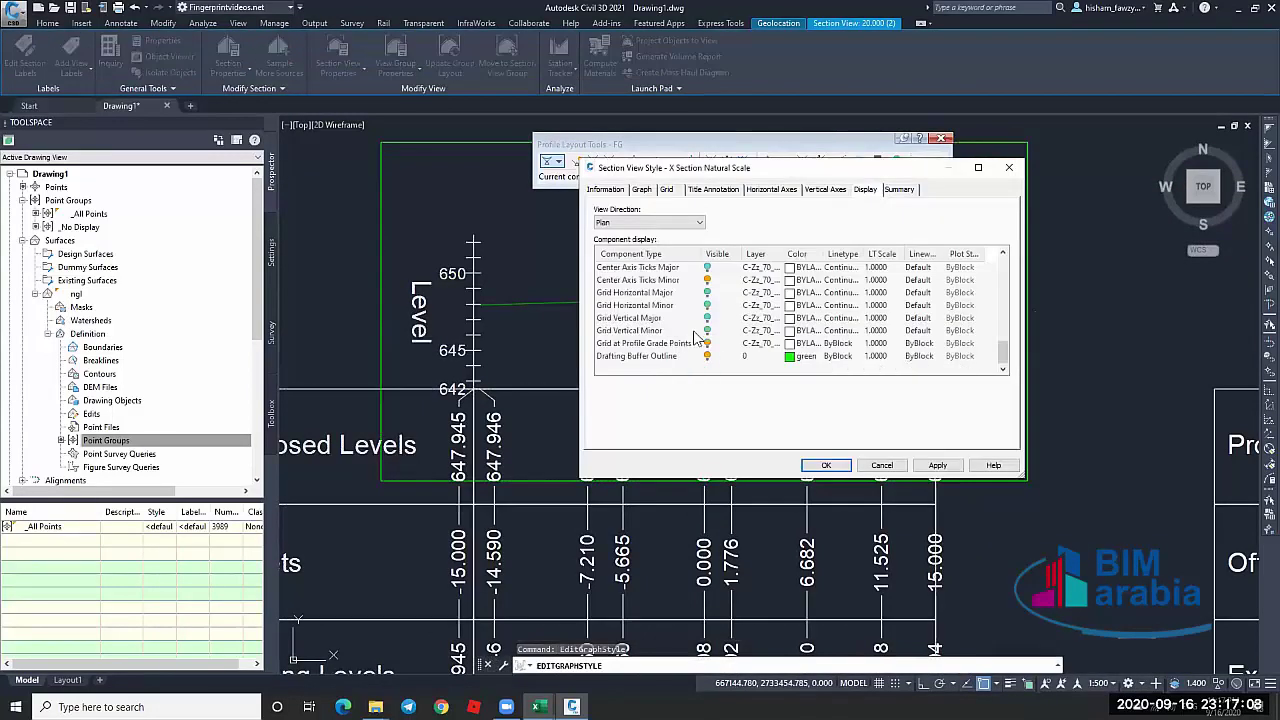
left_click(708, 356)
left_click(826, 465)
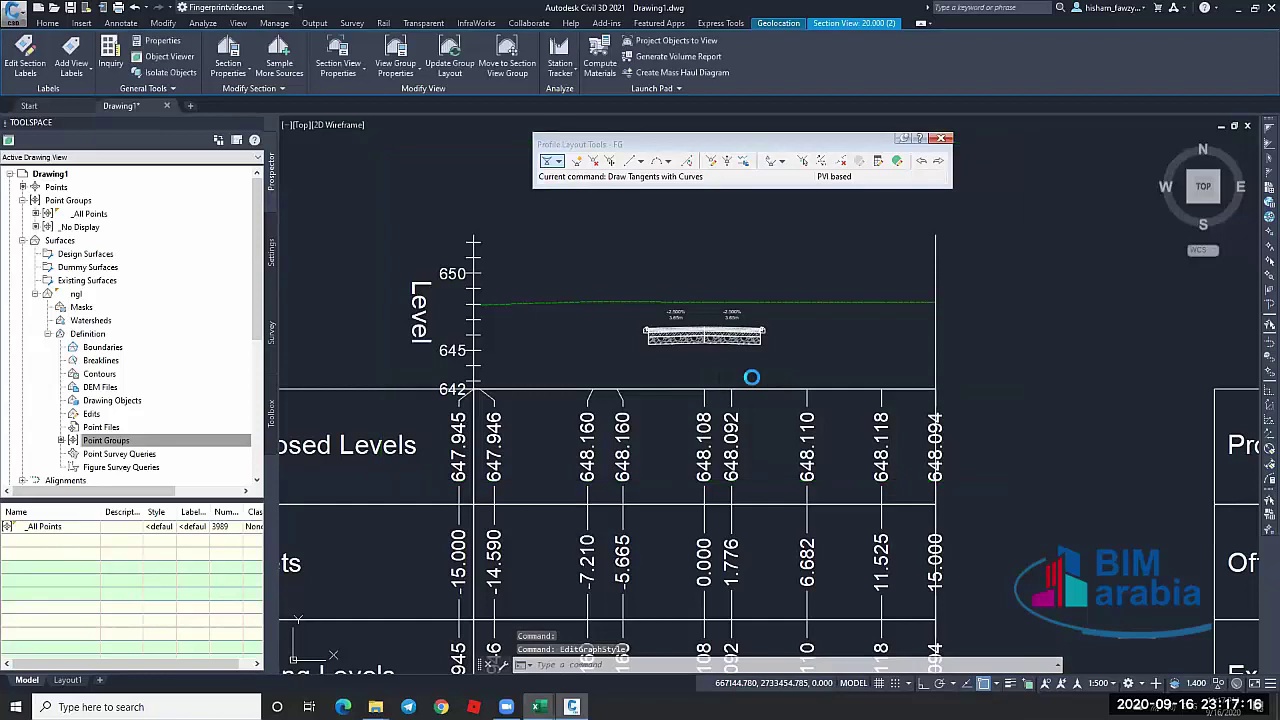
In the section view group's band set, set Chainage Title Surface1 and Surface2 to ngl
key("Escape")
left_click(774, 388)
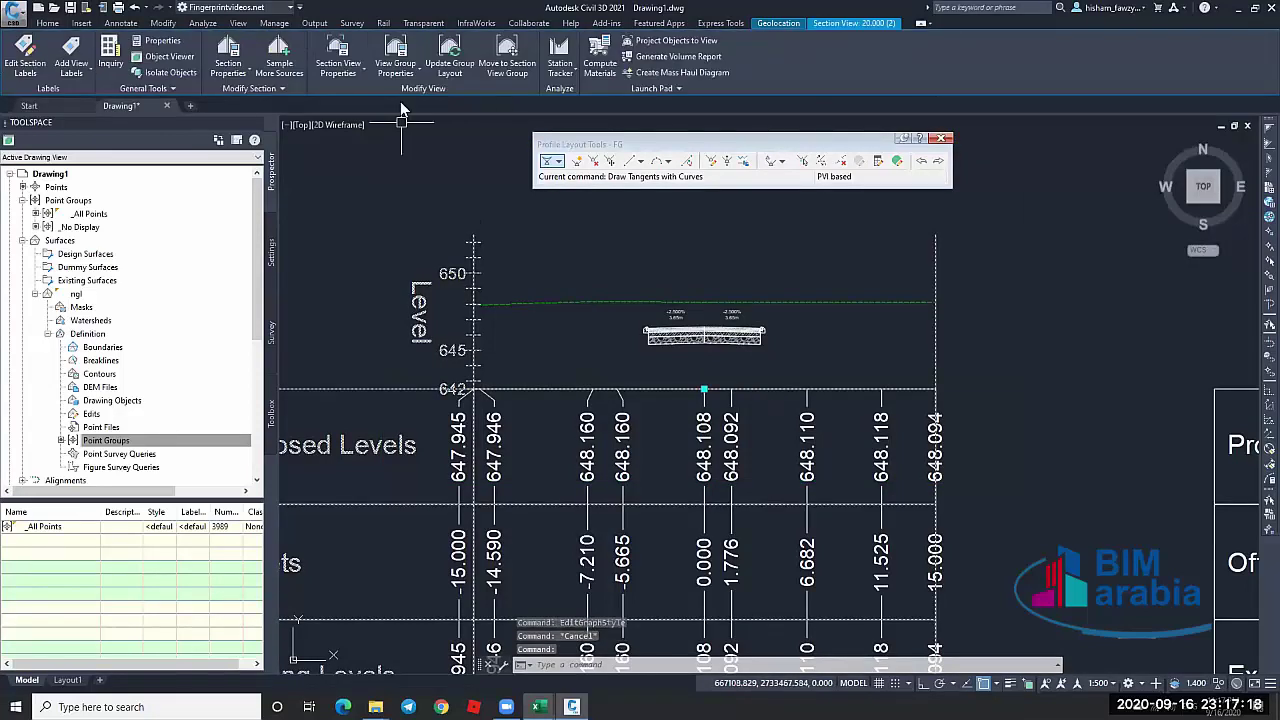
left_click(396, 55)
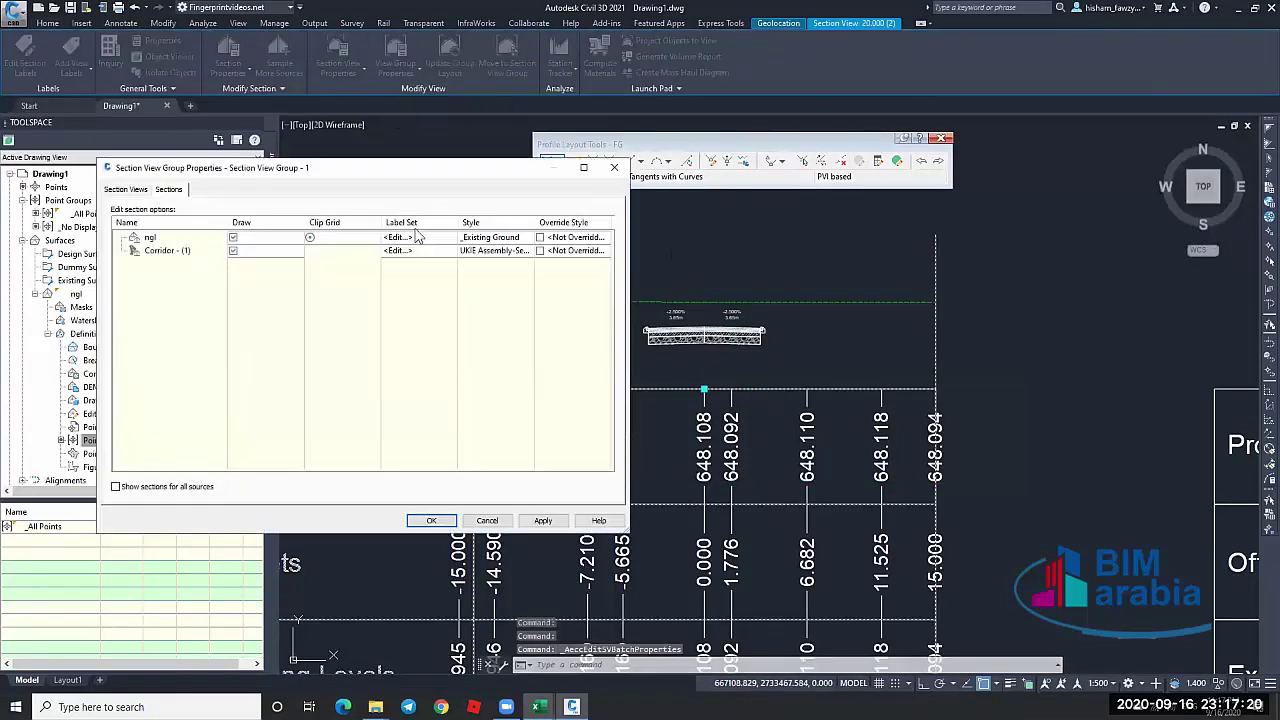
left_click(140, 191)
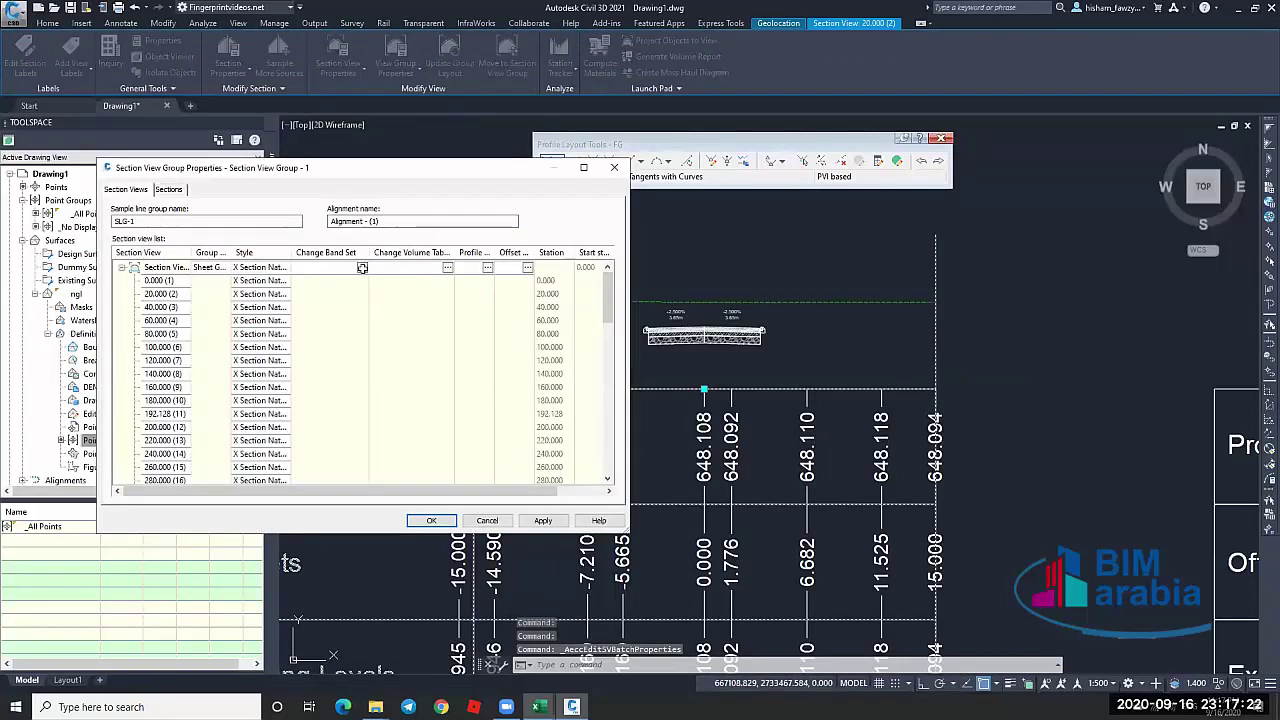
left_click(362, 267)
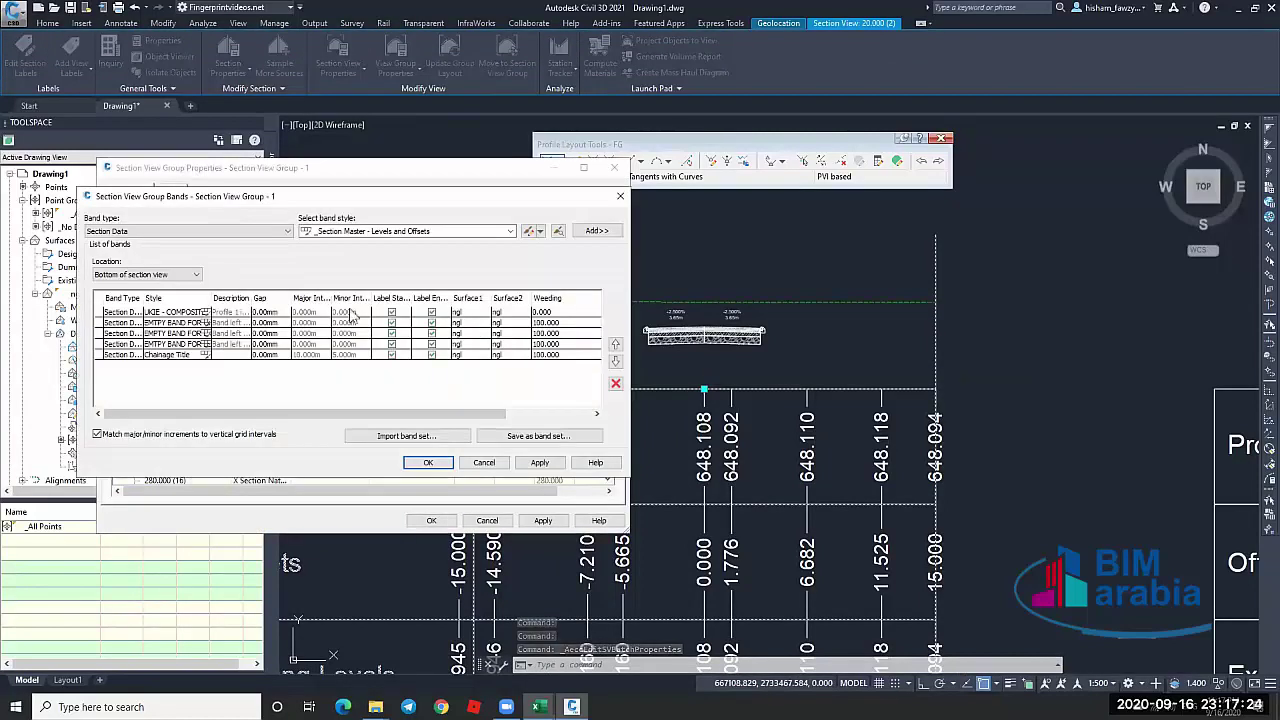
left_click(178, 355)
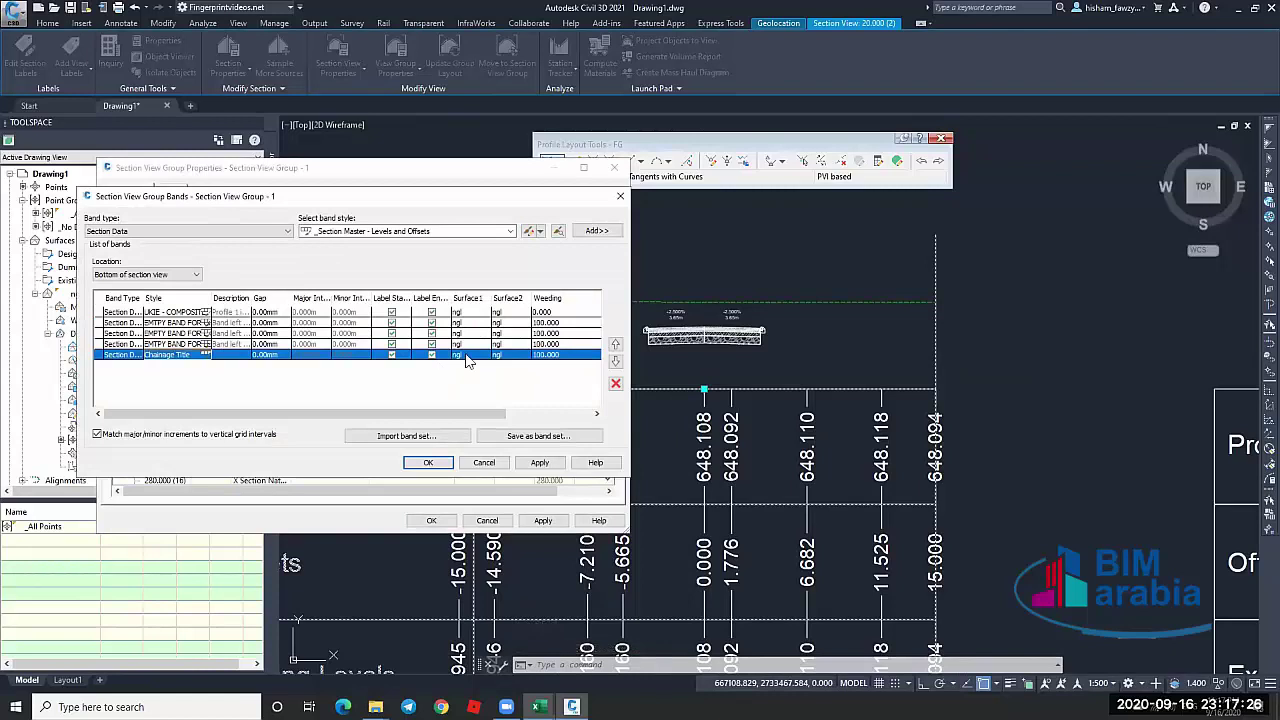
left_click(466, 356)
left_click(478, 352)
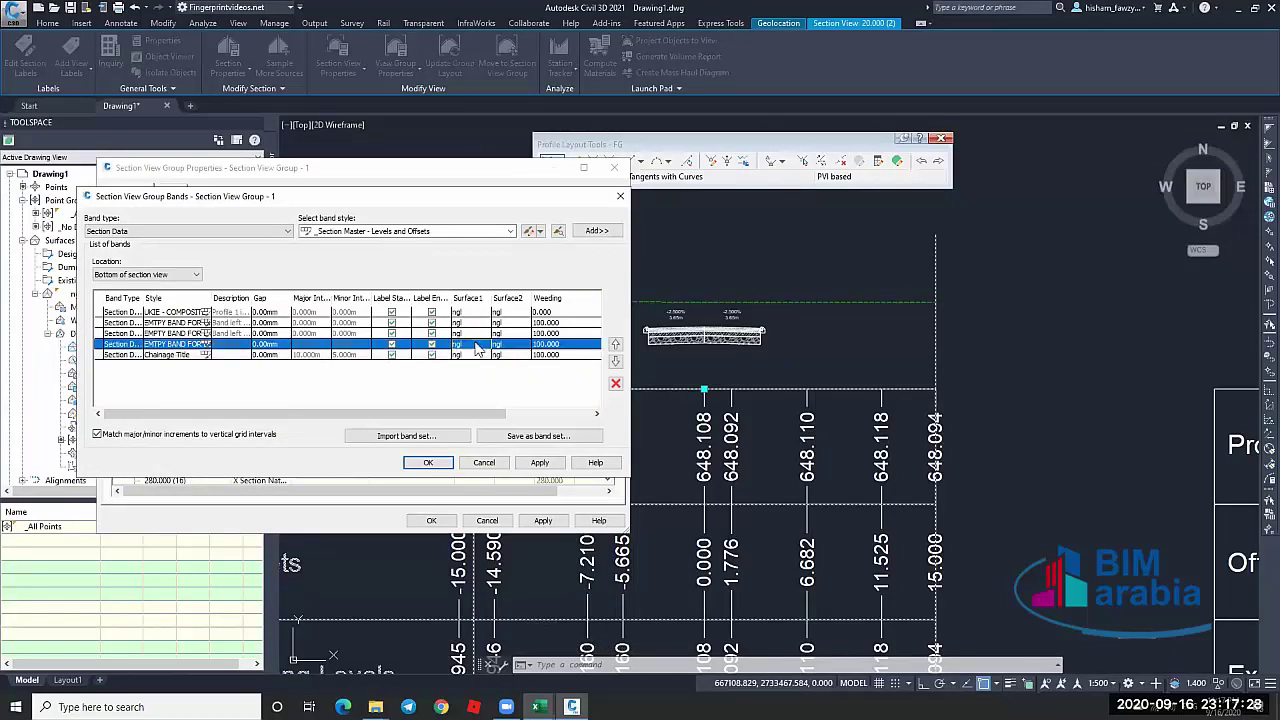
left_click(504, 356)
left_click(506, 362)
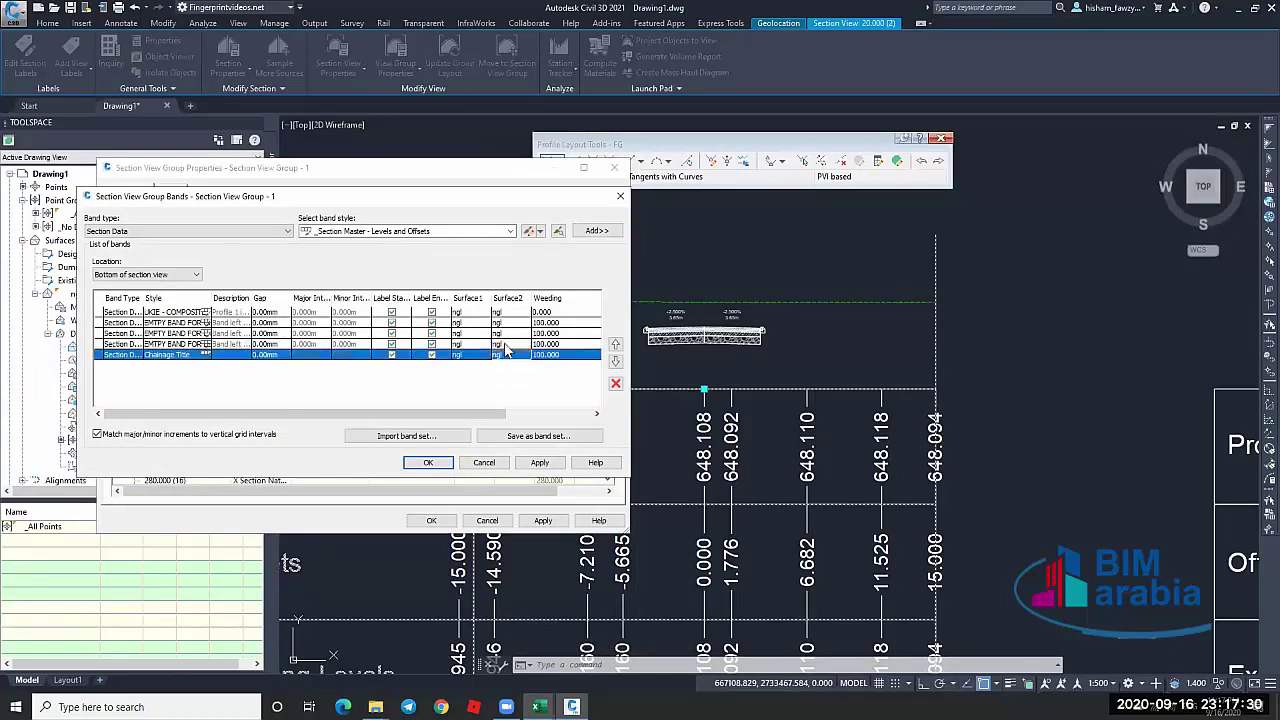
Set Surface1 to ngl for the remaining two bands and apply the band set changes
left_click(478, 346)
left_click(478, 346)
left_click(478, 346)
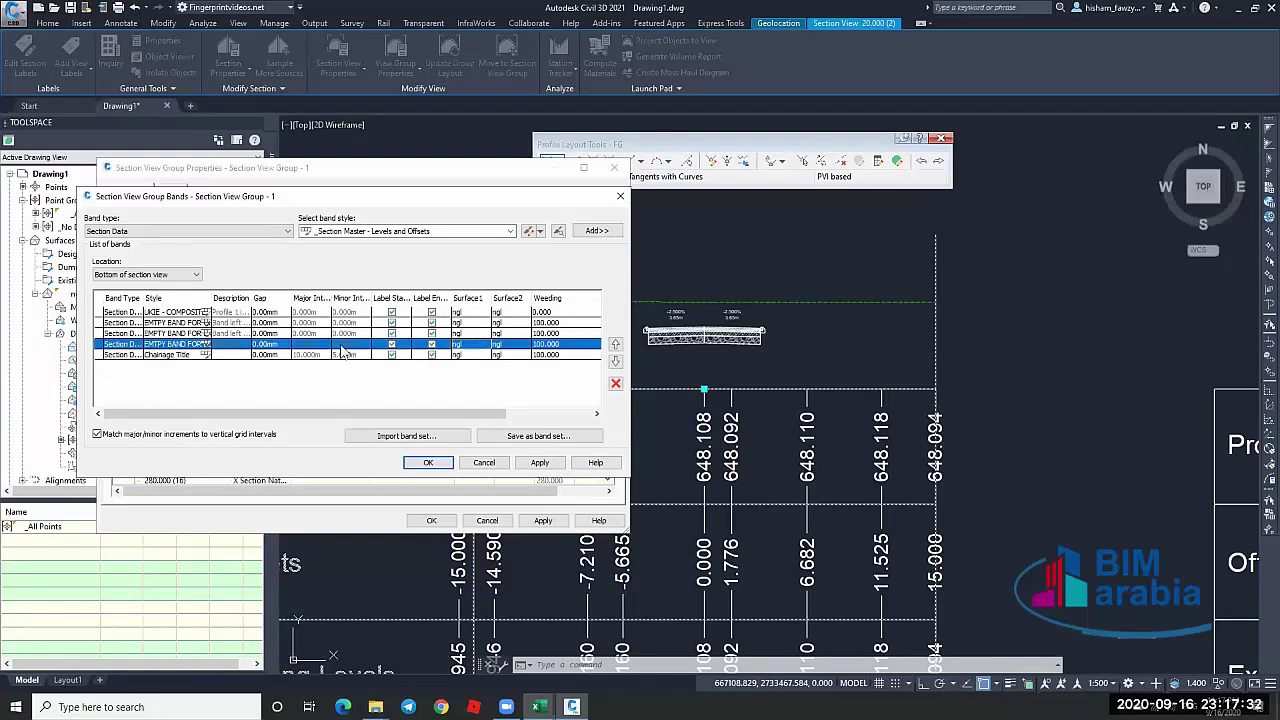
left_click(485, 322)
left_click(485, 322)
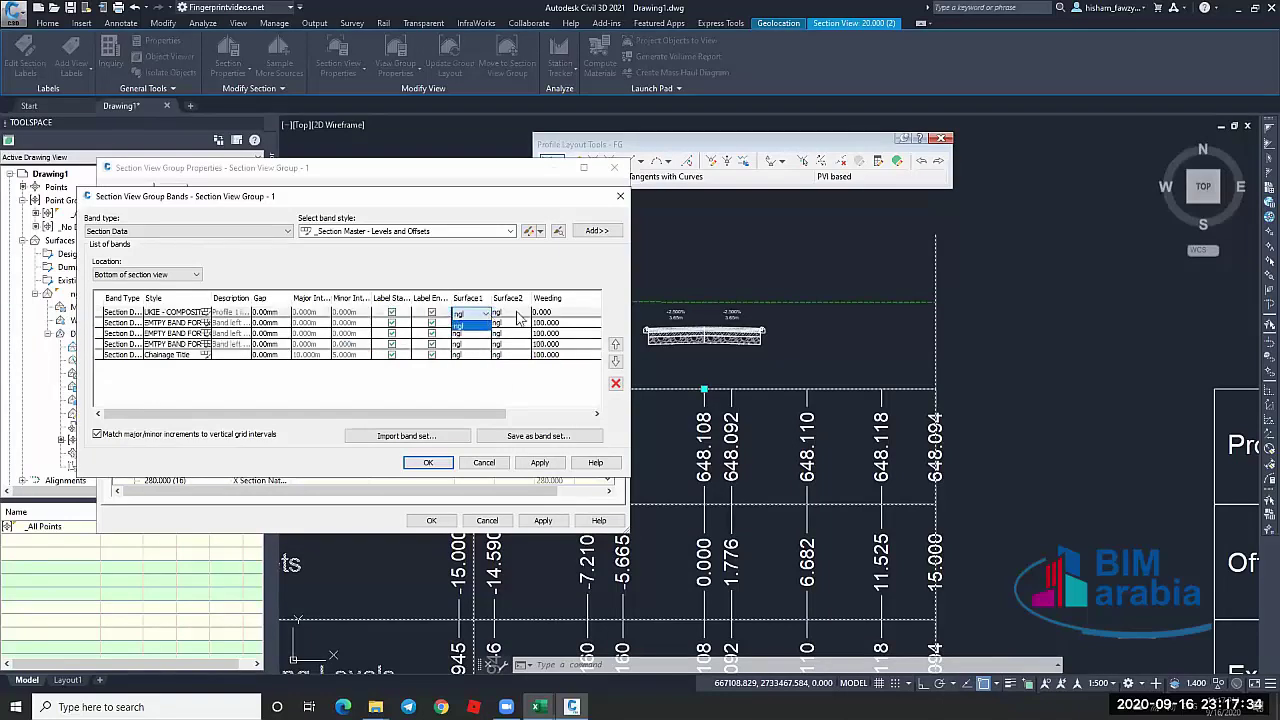
left_click(472, 330)
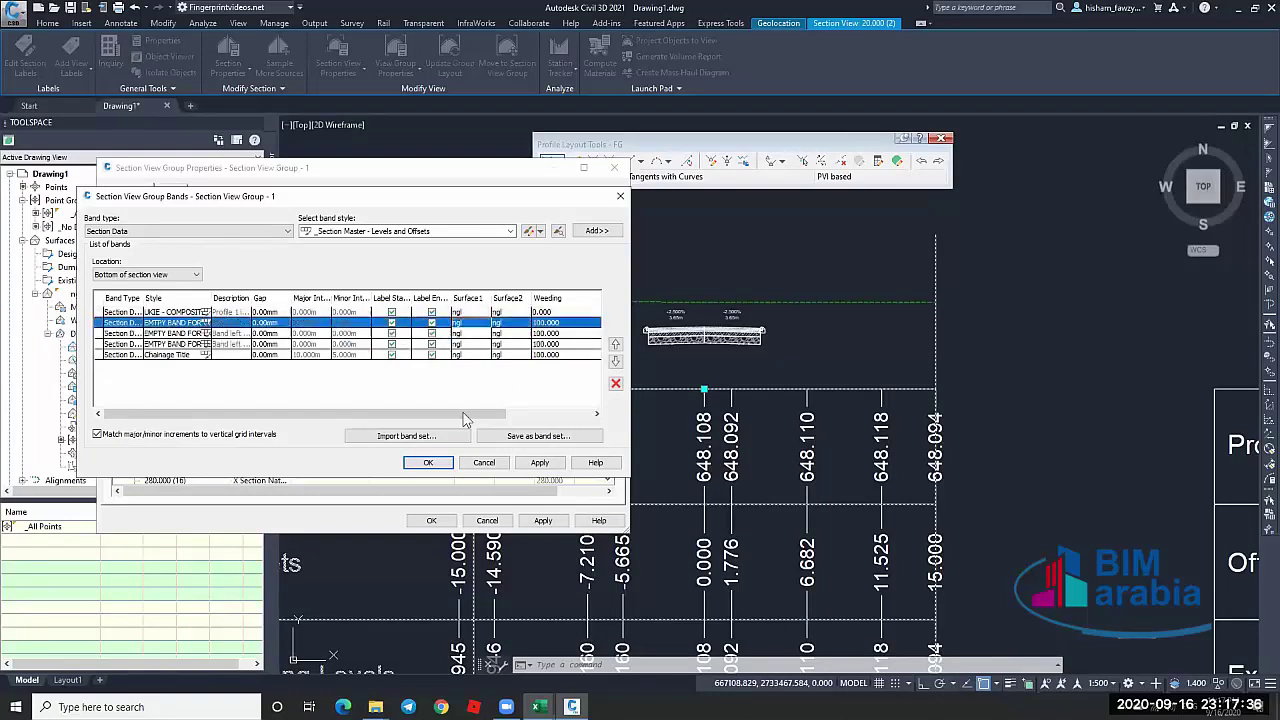
left_click(428, 462)
left_click(431, 520)
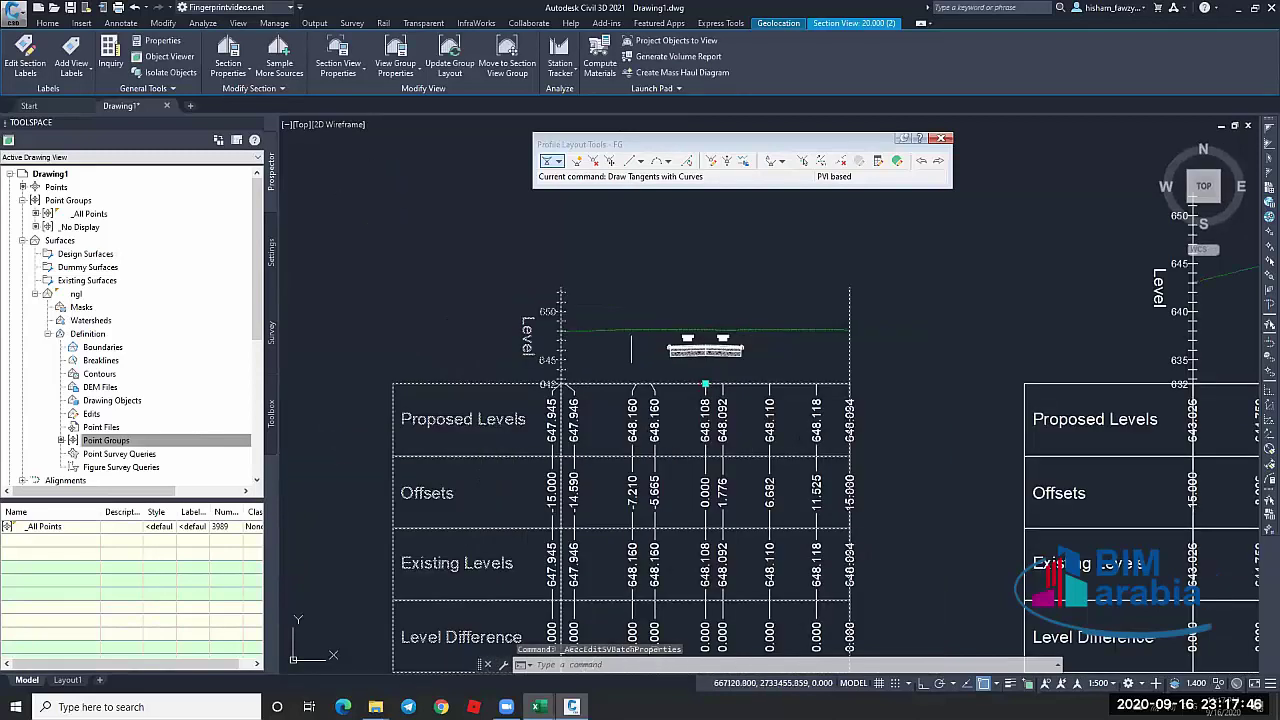
Zoom out over the updated section view grid, then zoom back to the ngl contours and Alignment - (1)
scroll(657, 341, "down", 2)
scroll(627, 433, "up", 5)
scroll(649, 369, "down", 3)
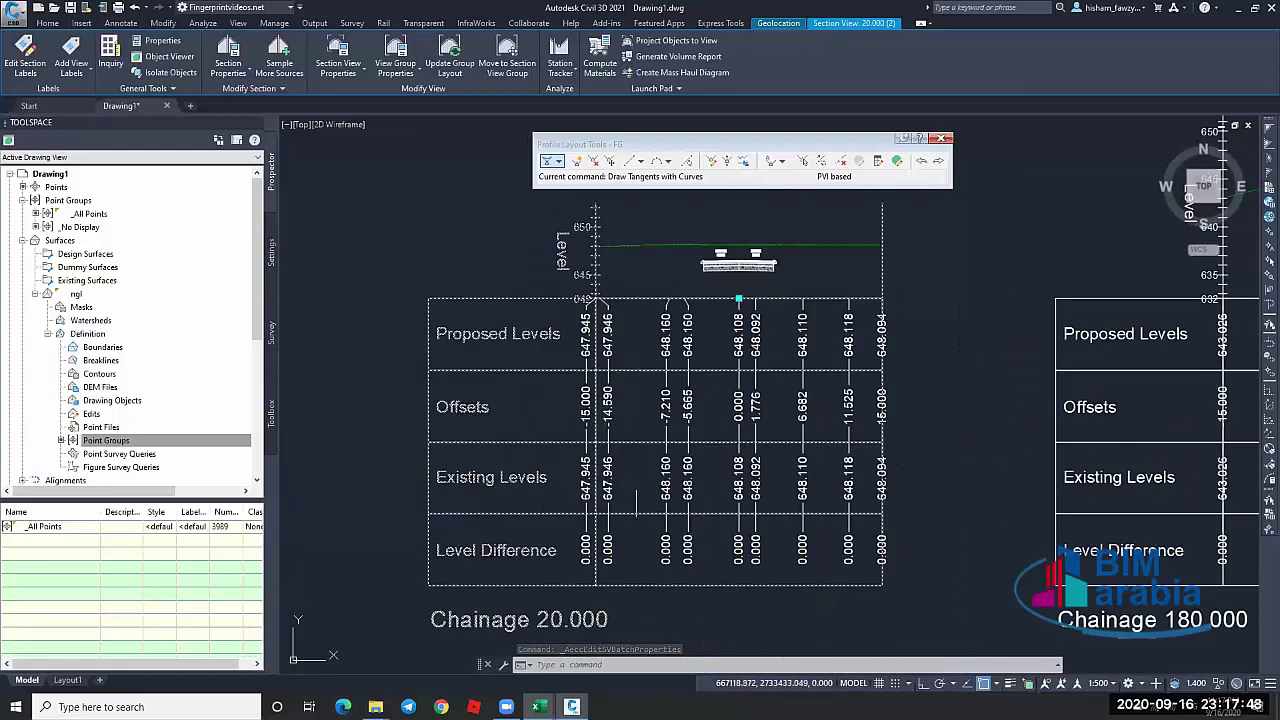
scroll(678, 360, "down", 5)
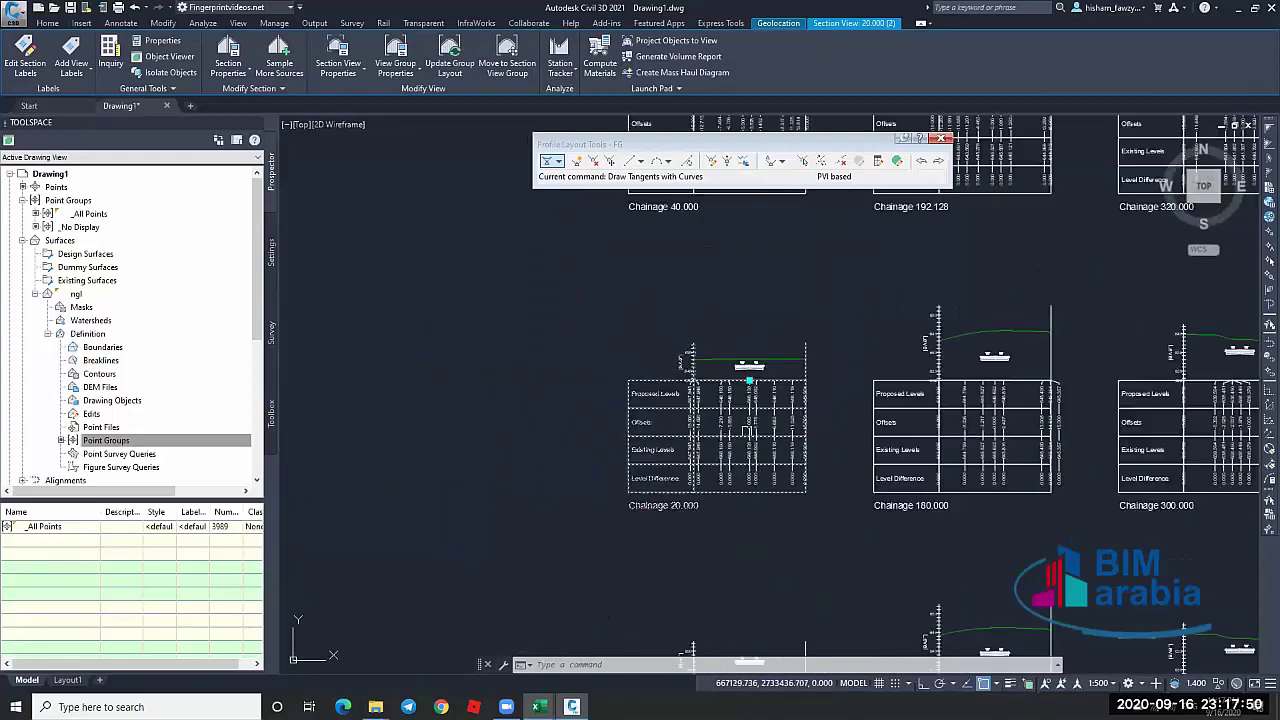
scroll(678, 360, "down", 3)
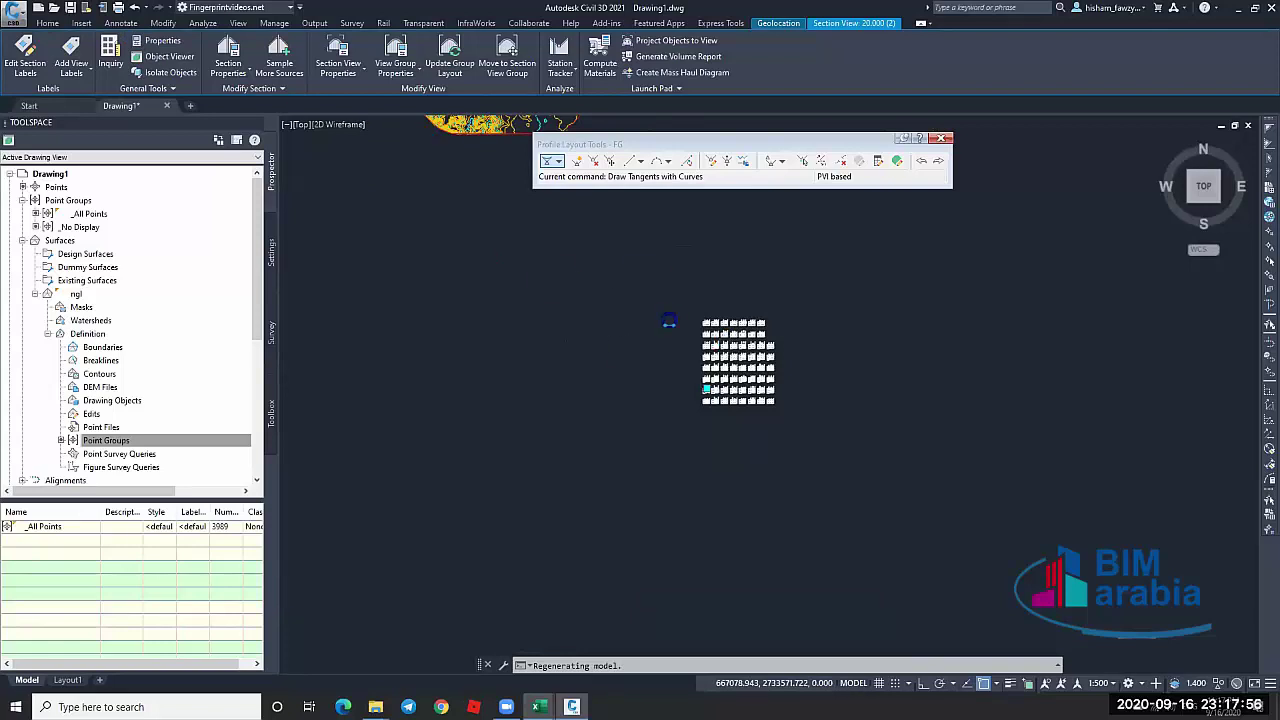
key("Escape")
scroll(680, 330, "down", 3)
scroll(590, 283, "up", 1)
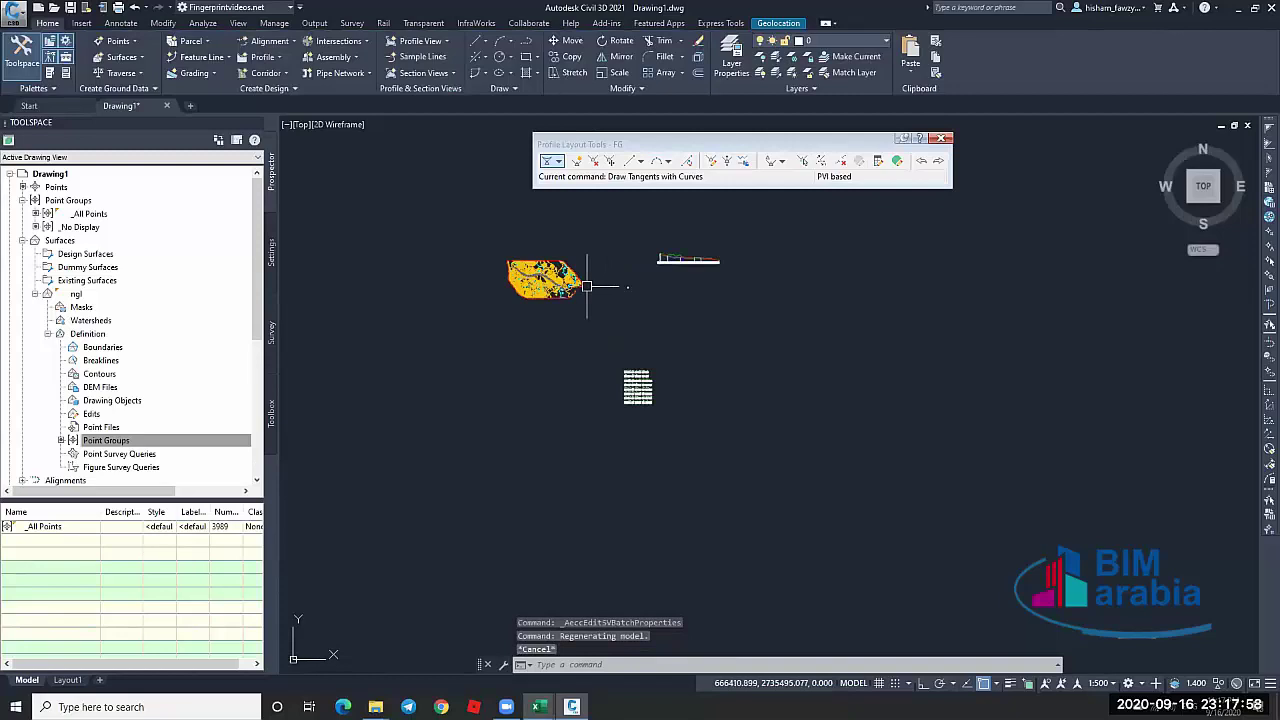
scroll(680, 443, "up", 6)
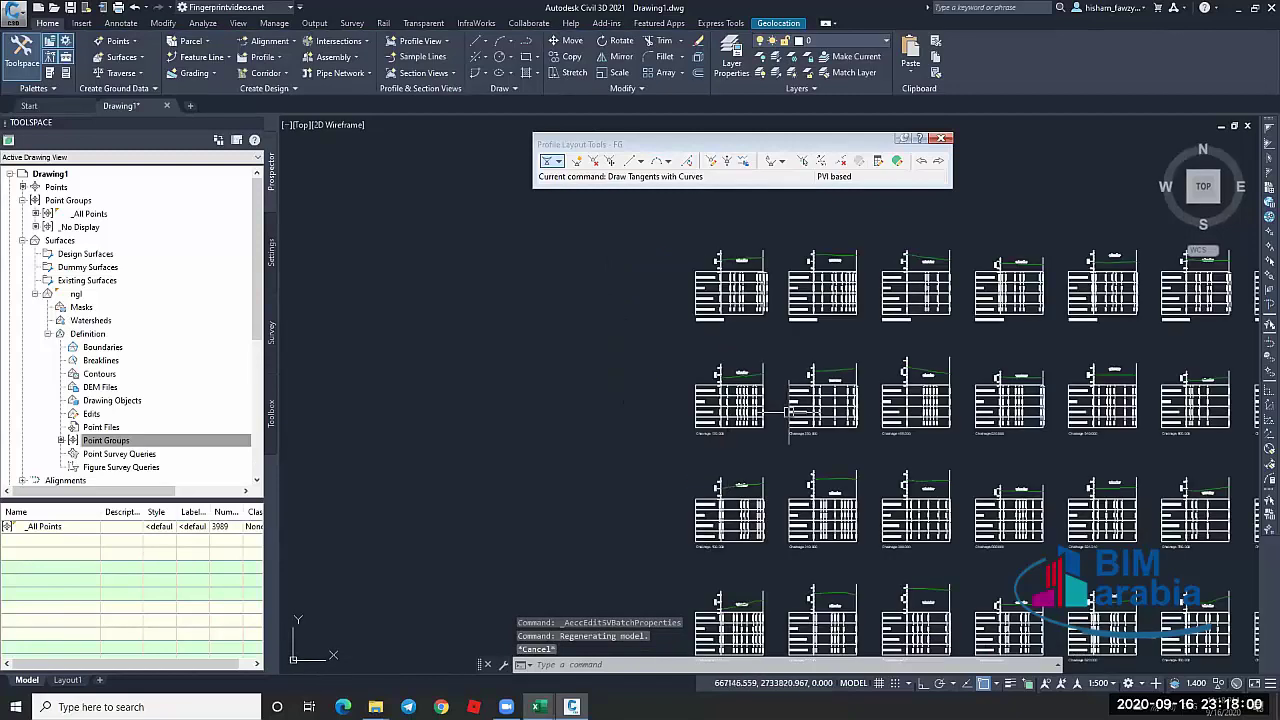
scroll(789, 411, "up", 2)
scroll(800, 480, "down", 8)
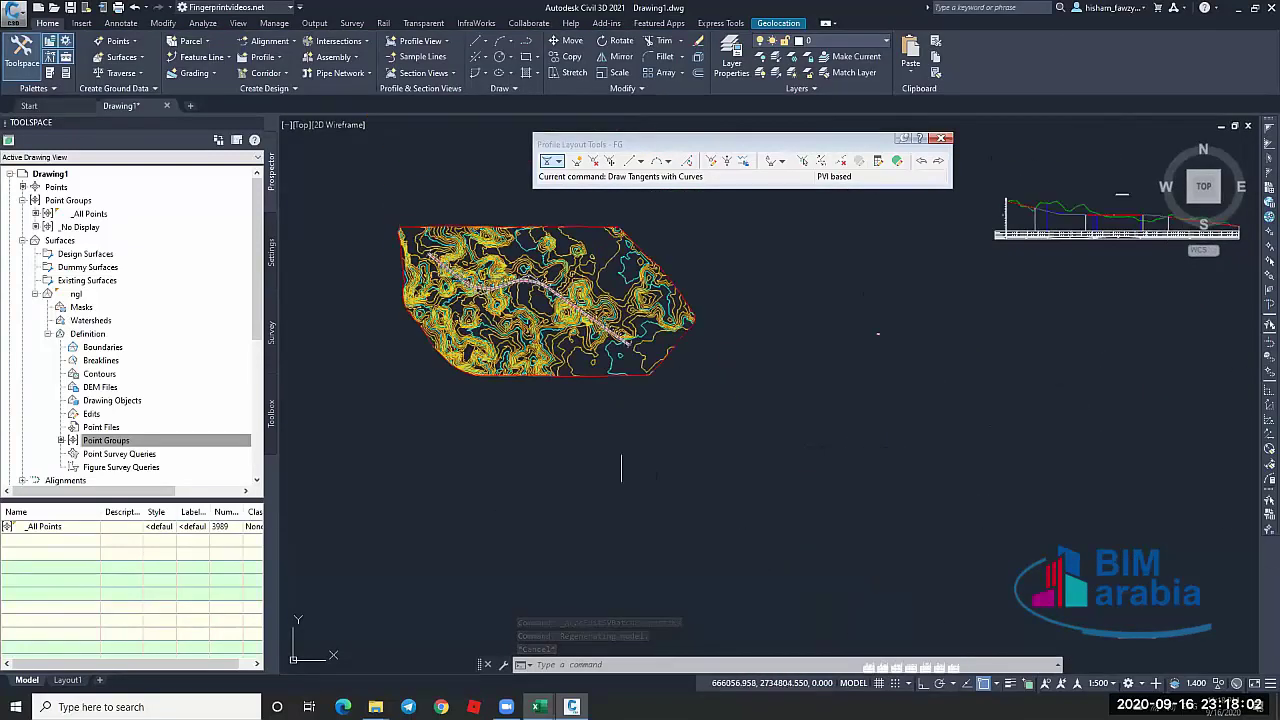
scroll(562, 298, "up", 6)
scroll(563, 298, "up", 5)
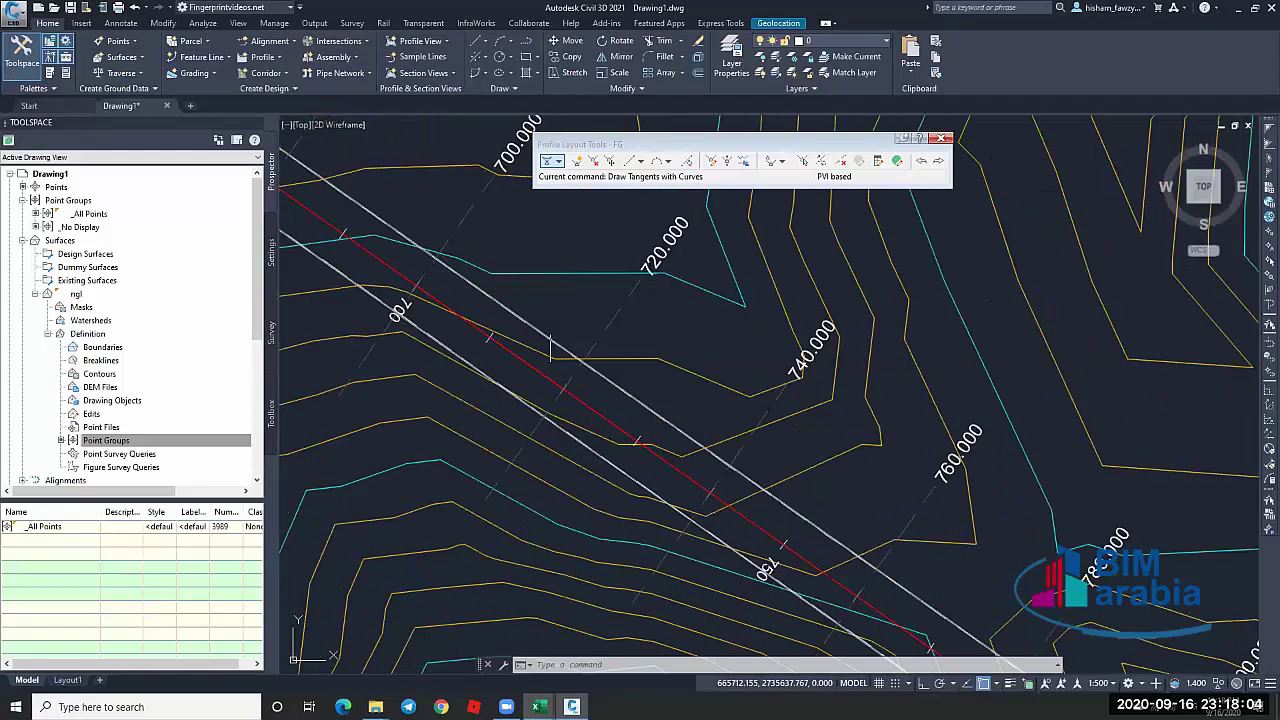
Review the corridor's Parameters page, keeping FG as the baseline profile
left_click(545, 331)
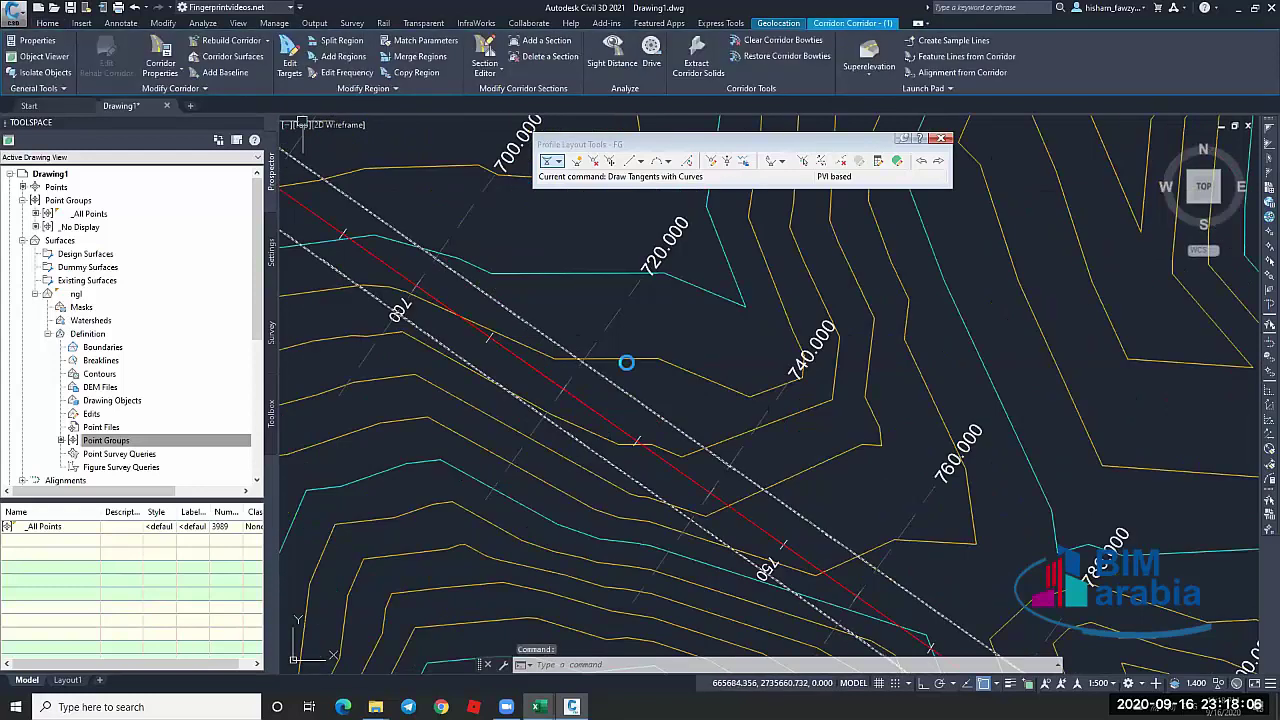
double_click(397, 155)
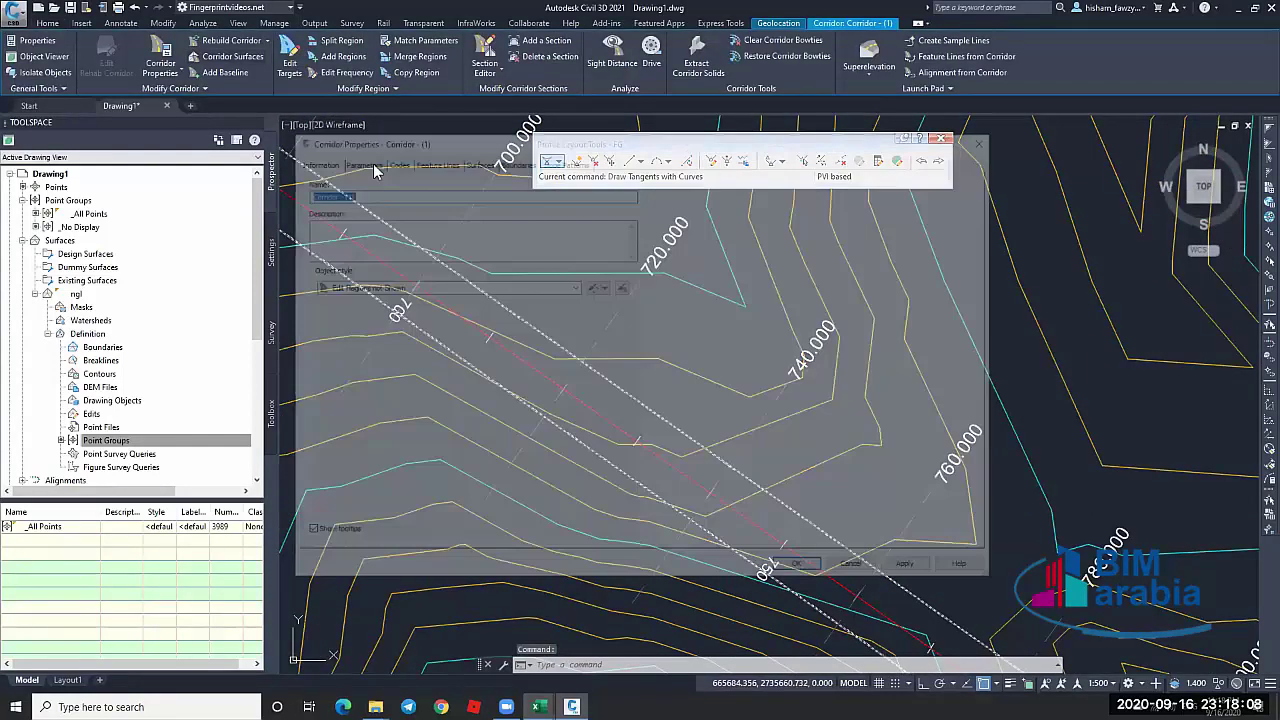
key("ctrl+Tab")
key("ctrl+Tab")
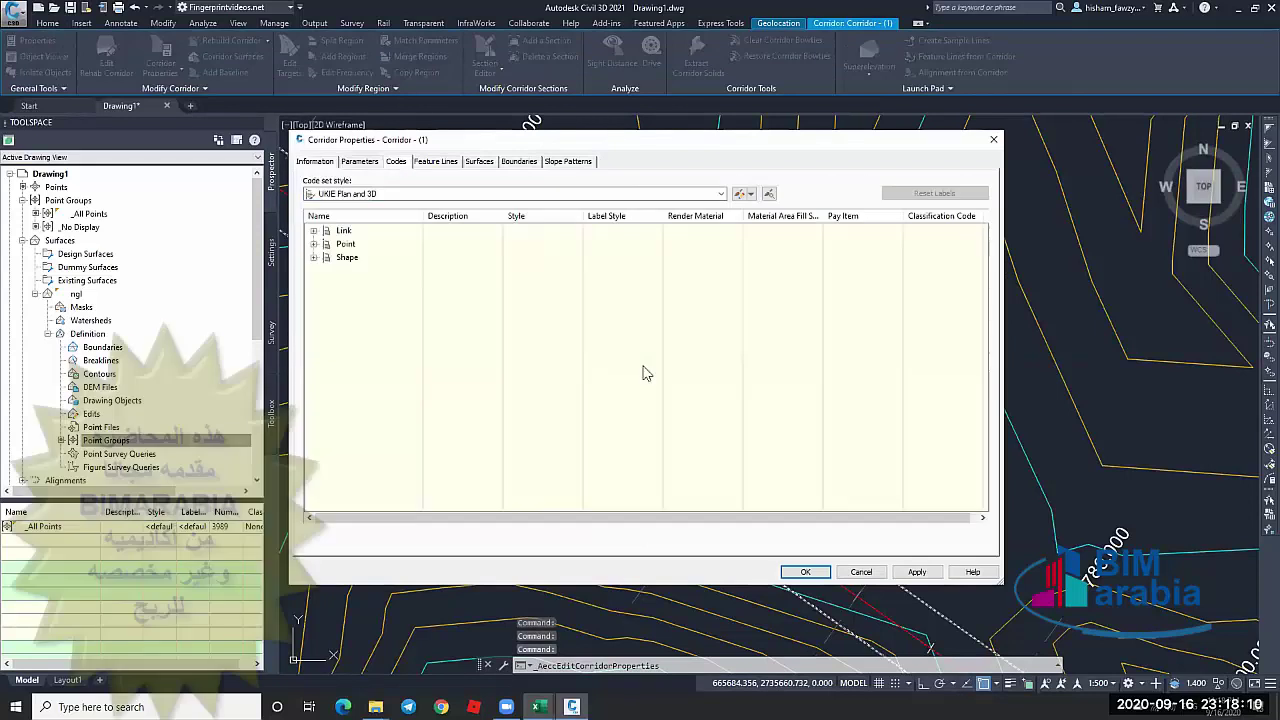
key("ctrl+shift+Tab")
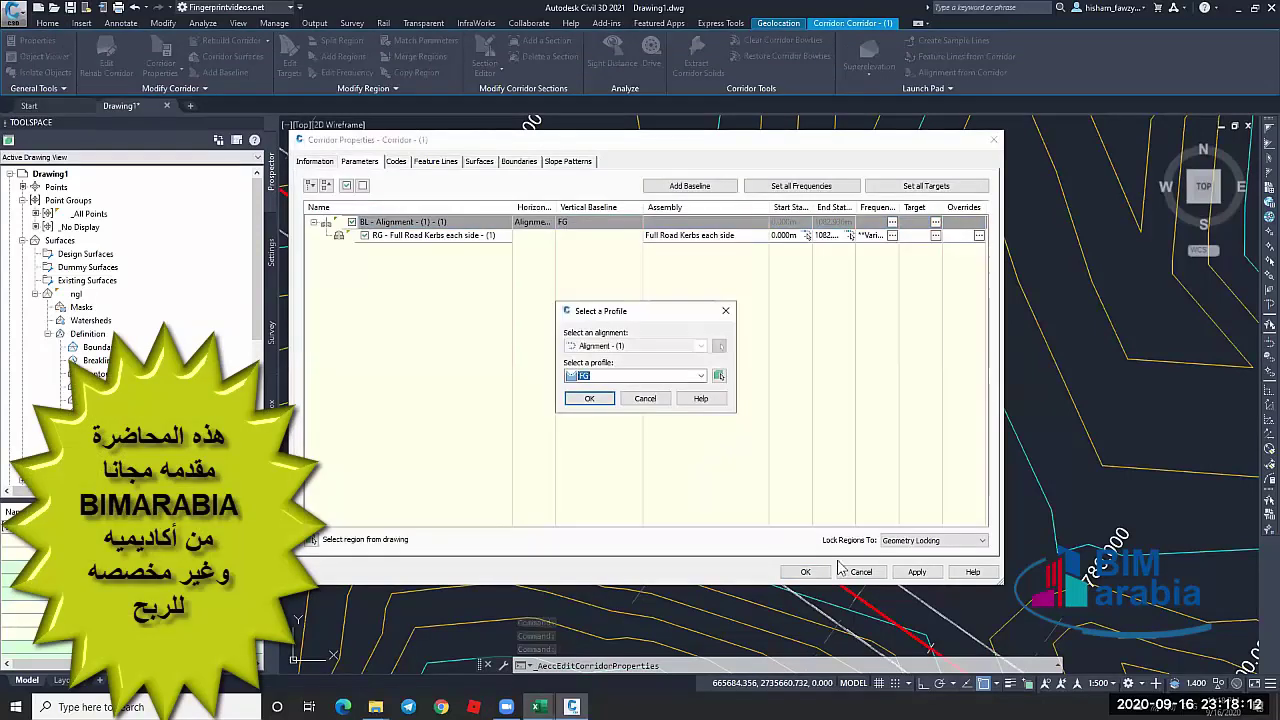
key("Return")
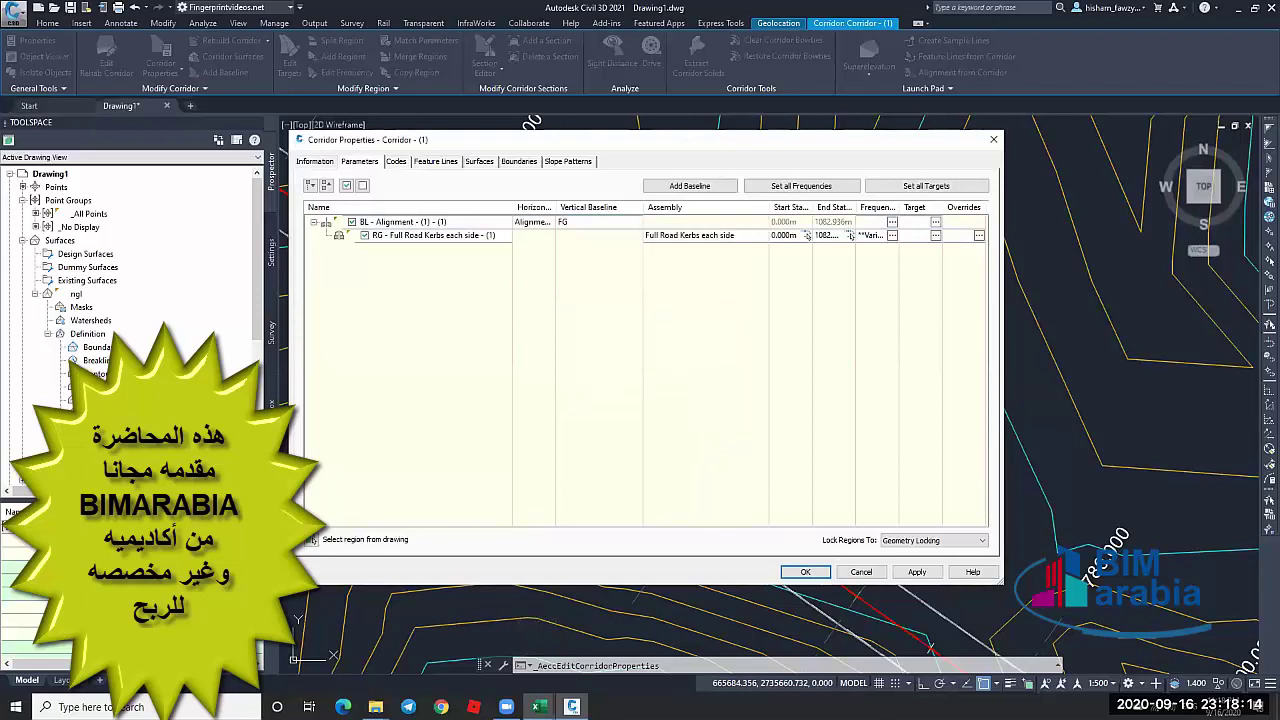
key("Return")
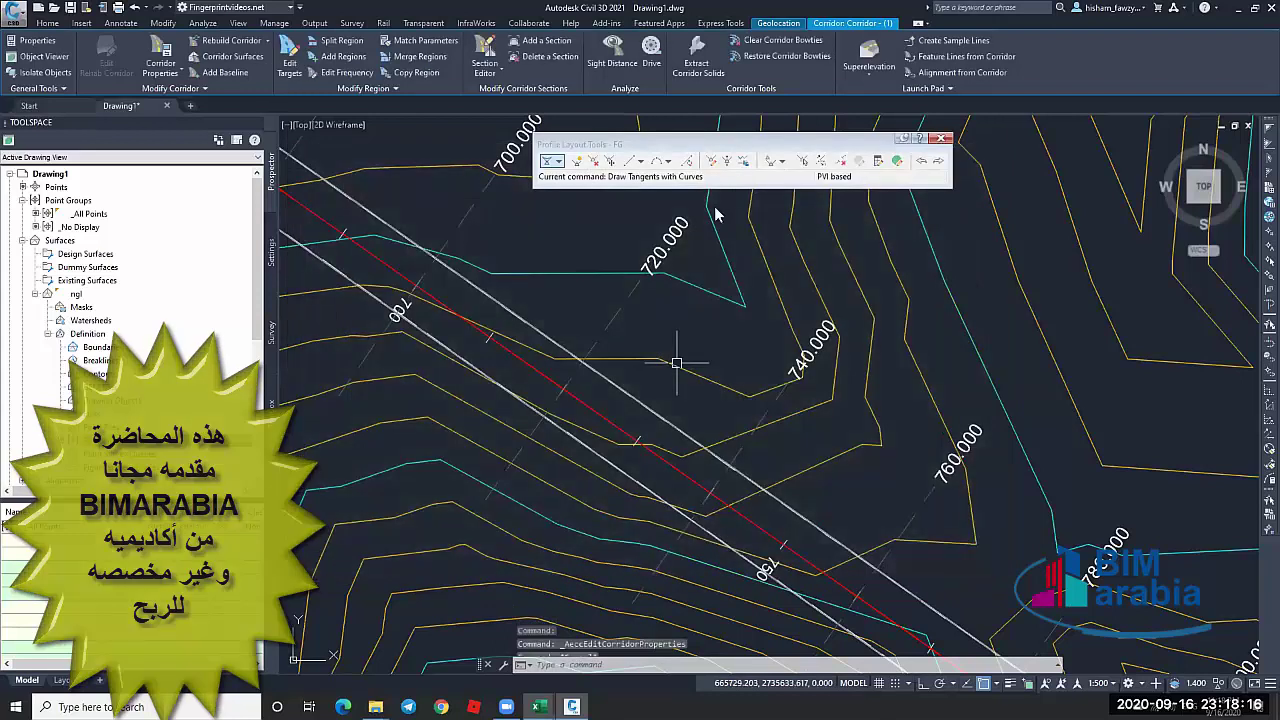
key("Escape")
key("Escape")
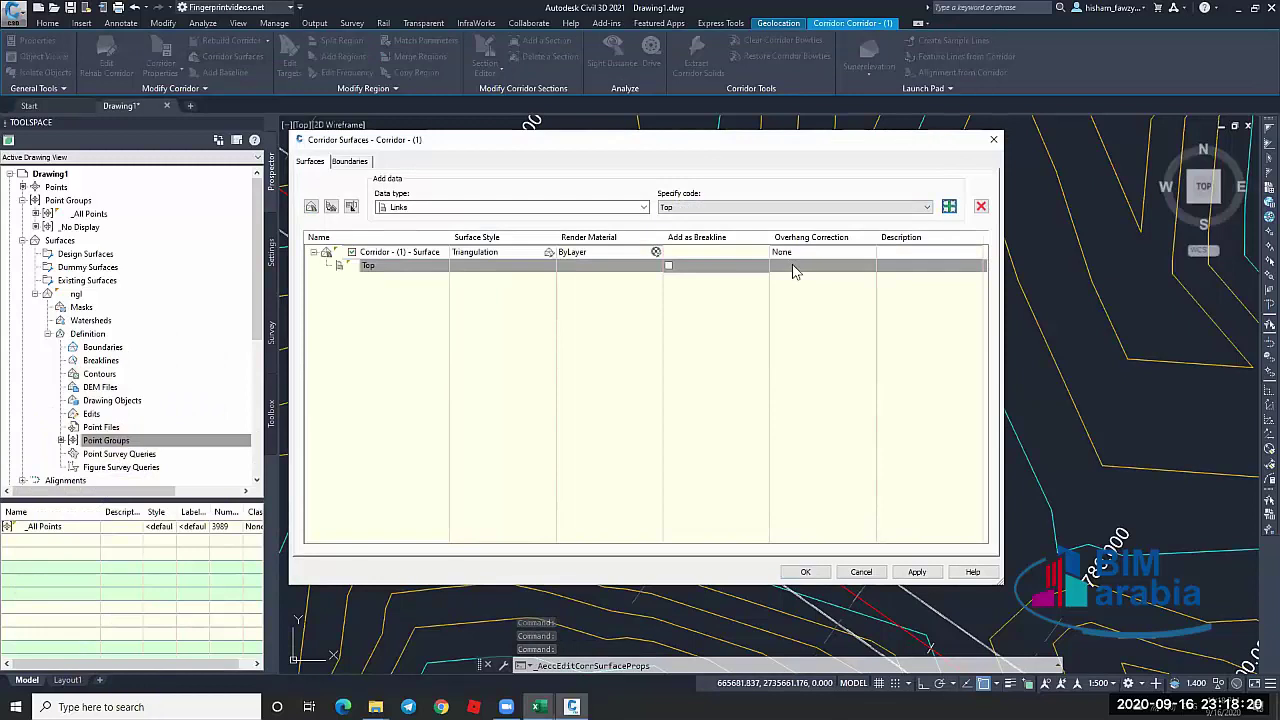
Set the corridor surface's overhang correction, add a Corridor Shrinkwrap outer boundary, and rebuild the corridor
left_click(792, 252)
left_click(790, 277)
left_click(350, 161)
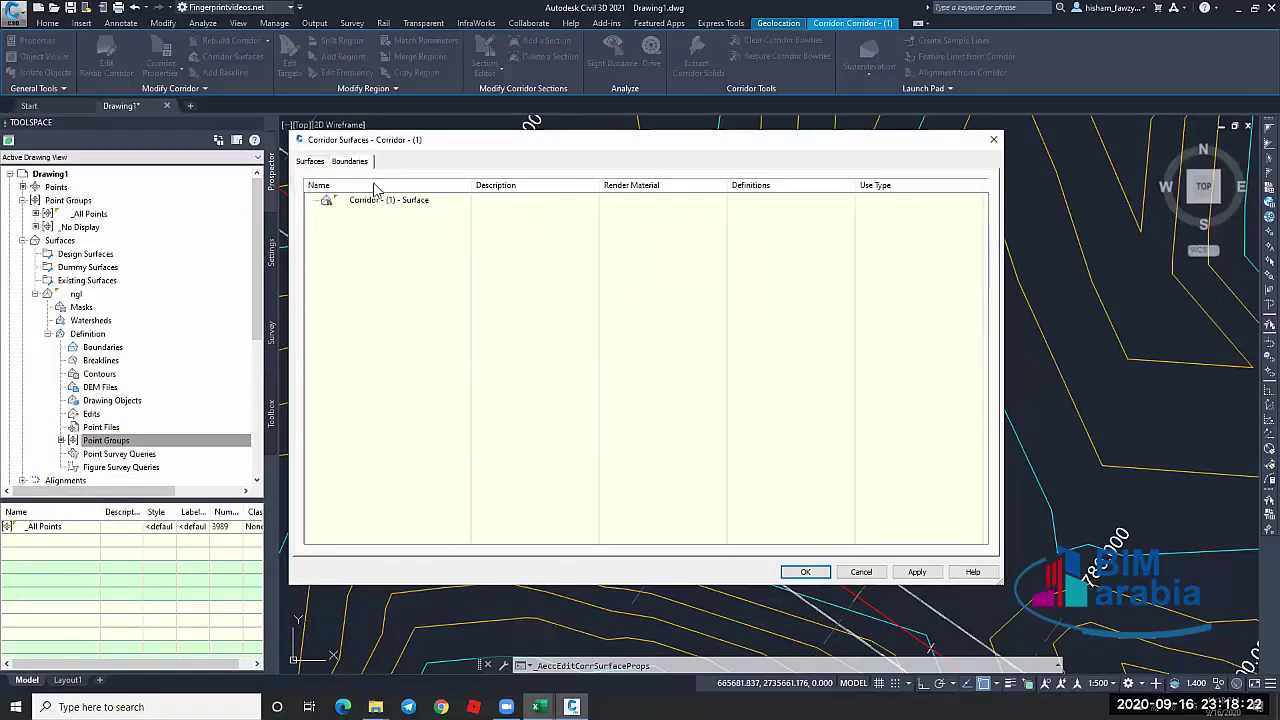
right_click(390, 205)
left_click(500, 276)
left_click(805, 571)
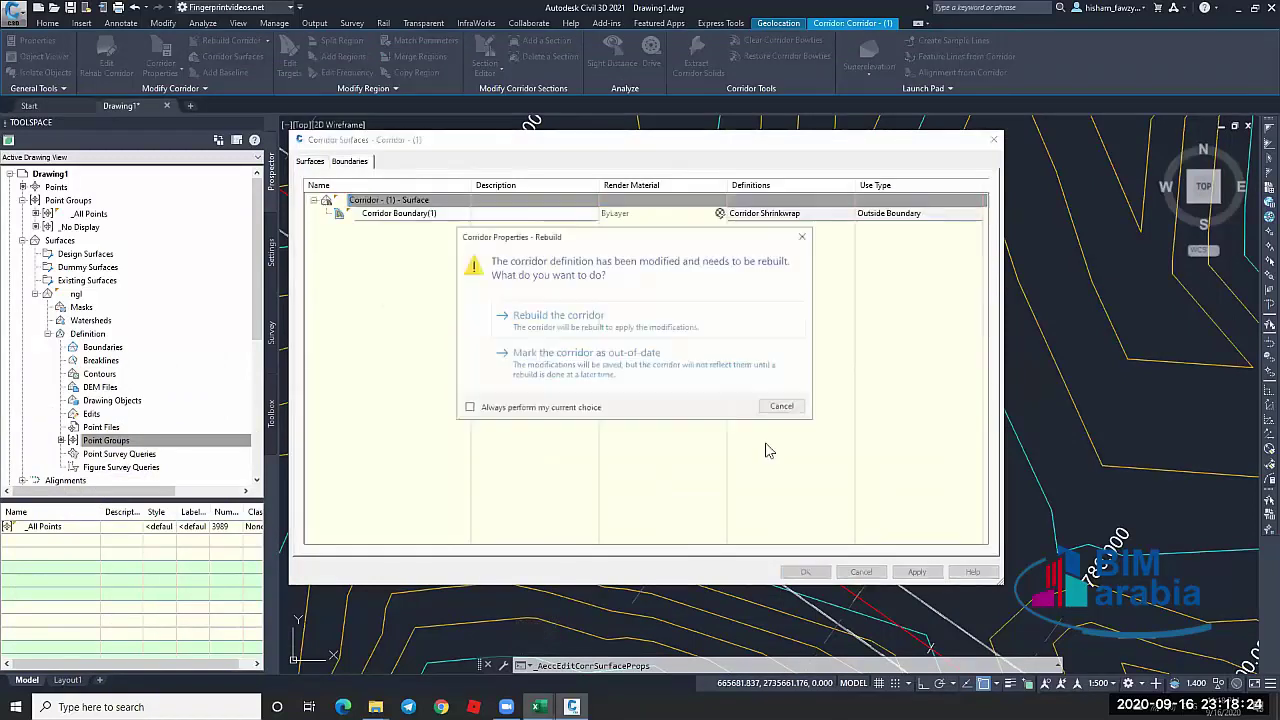
left_click(572, 318)
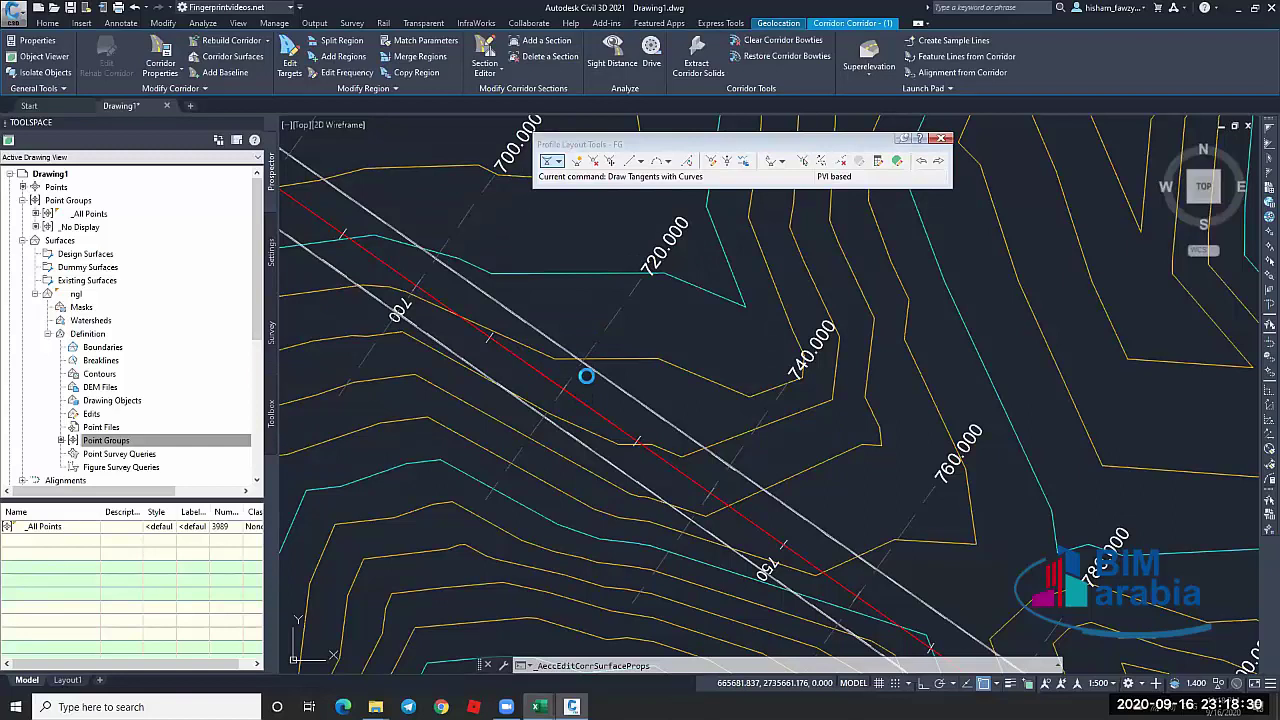
left_click(588, 367)
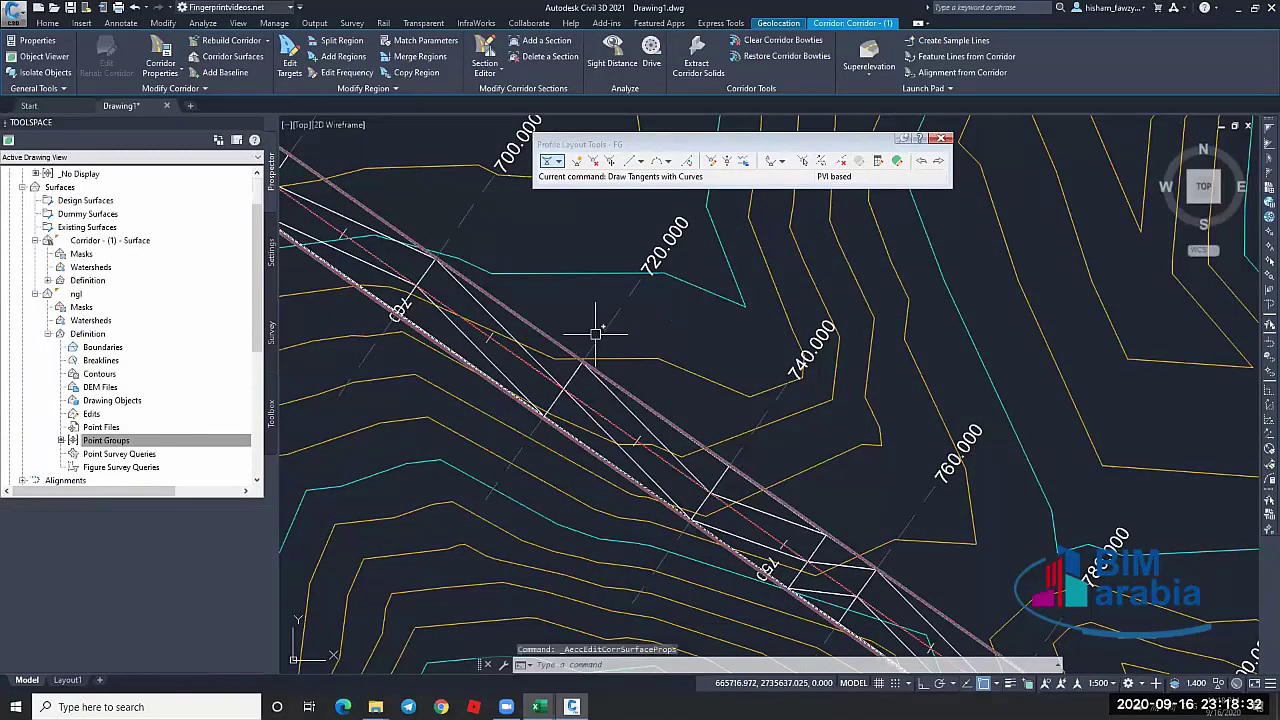
Zoom to the section views, select one, and open Section View Group - 1's group properties
scroll(677, 315, "down", 2)
scroll(586, 203, "down", 5)
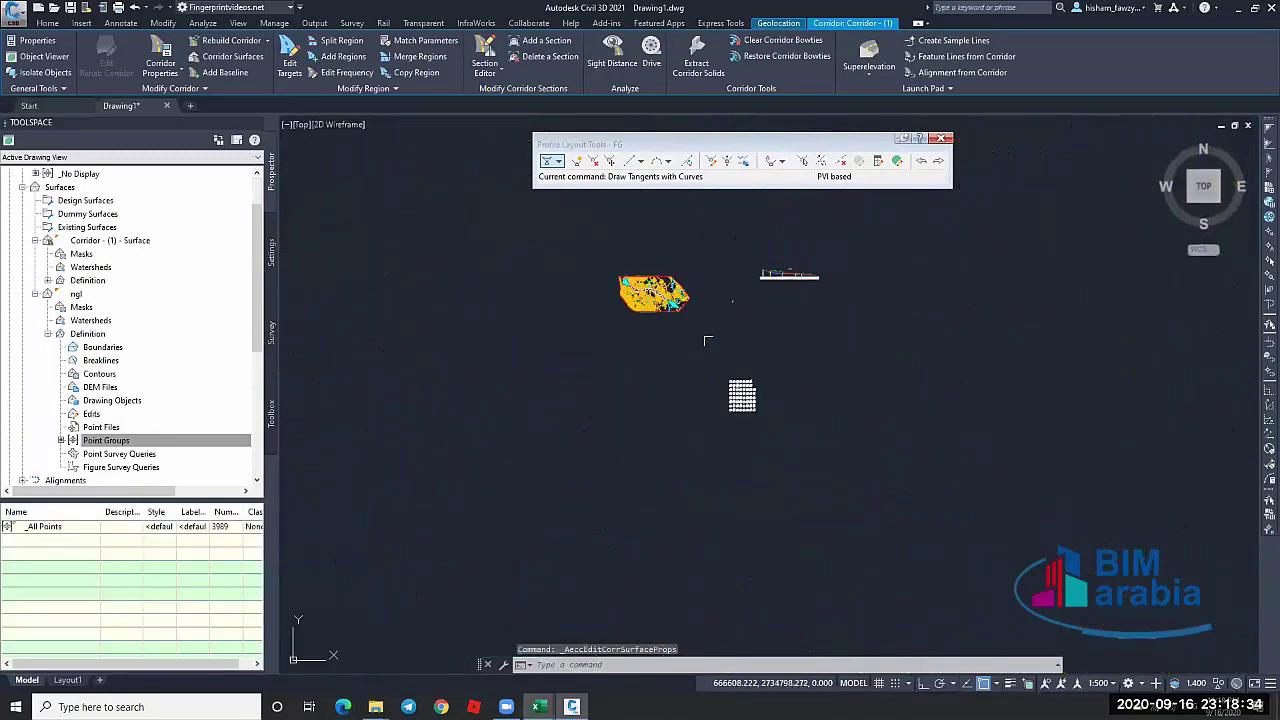
scroll(661, 253, "up", 4)
scroll(660, 253, "up", 4)
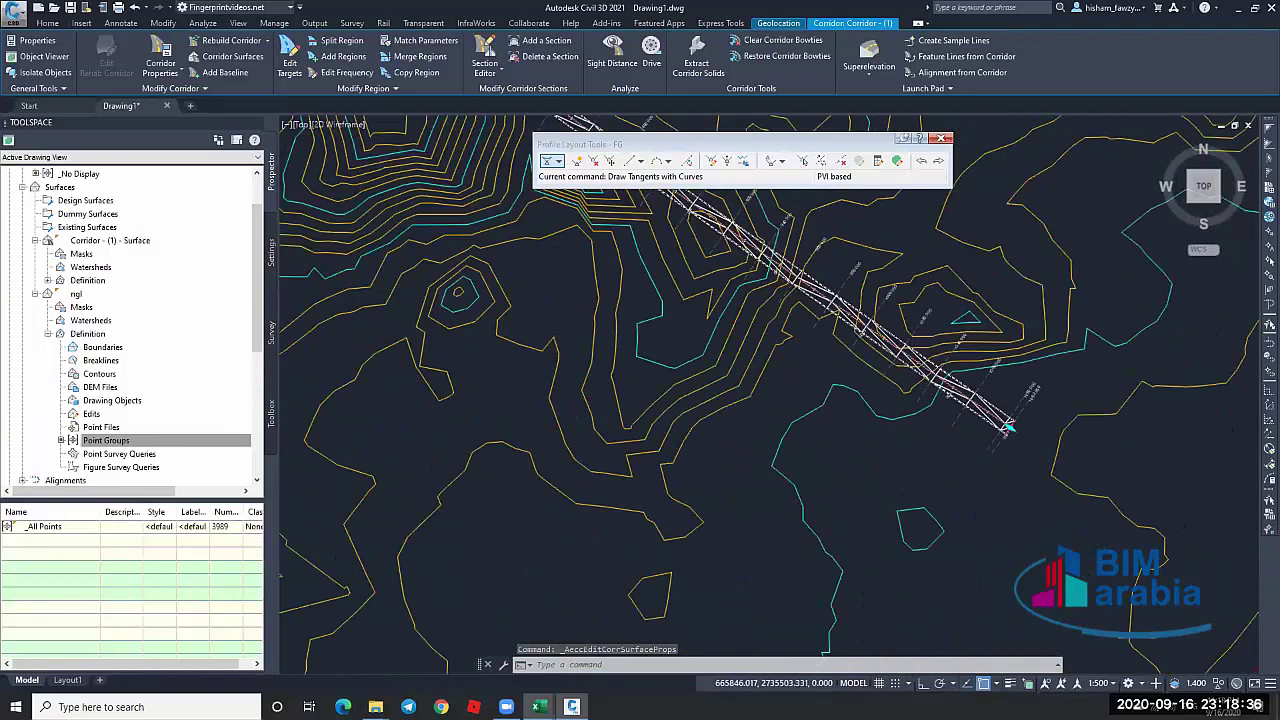
key("Escape")
key("Escape")
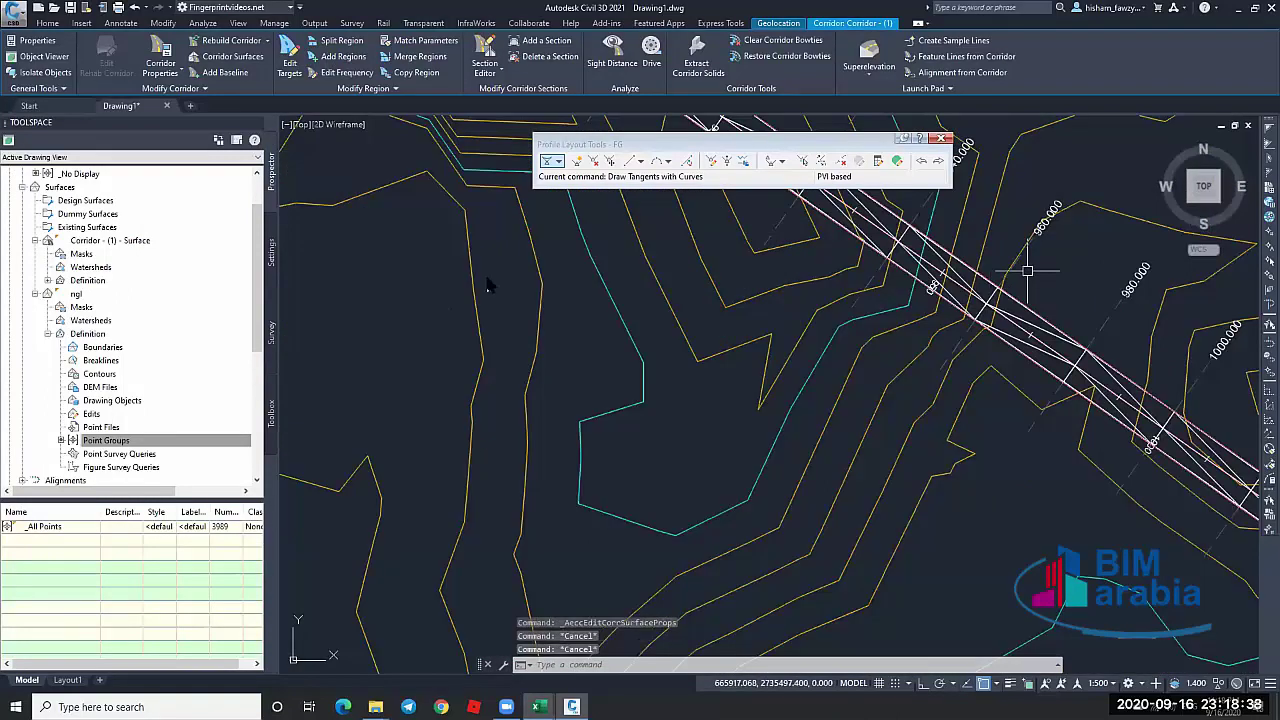
left_click(309, 56)
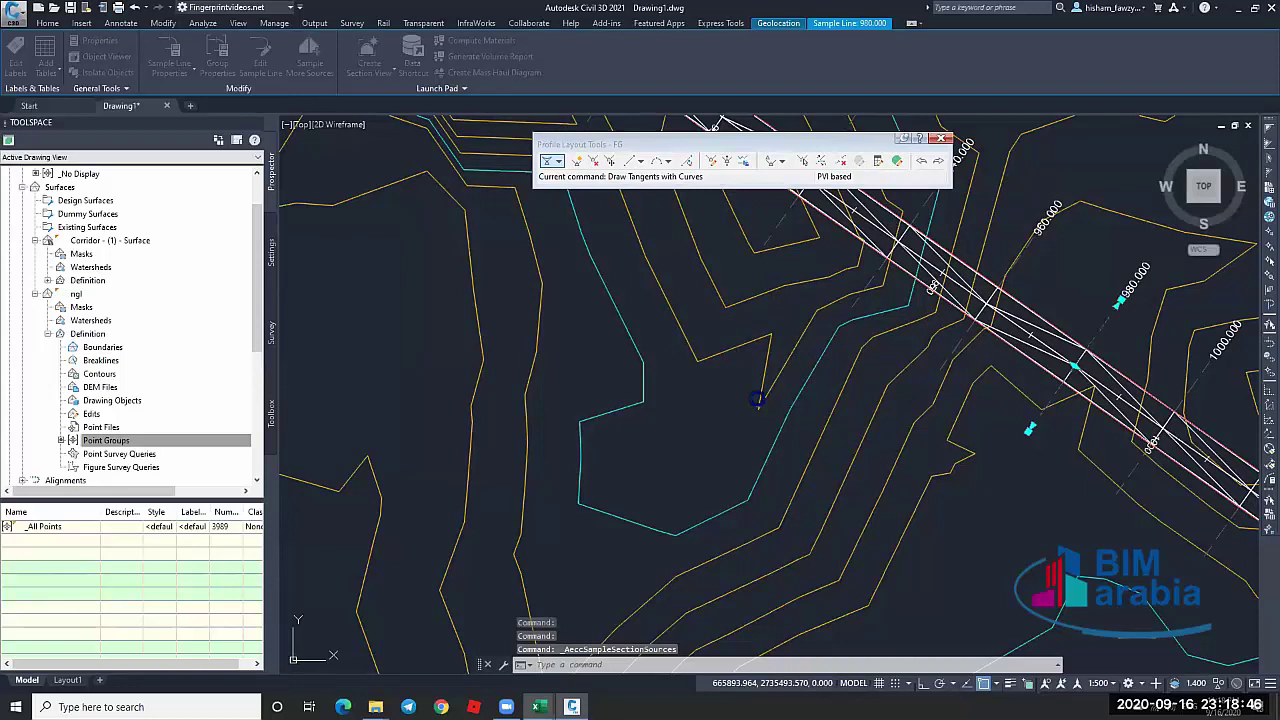
scroll(674, 320, "down", 2)
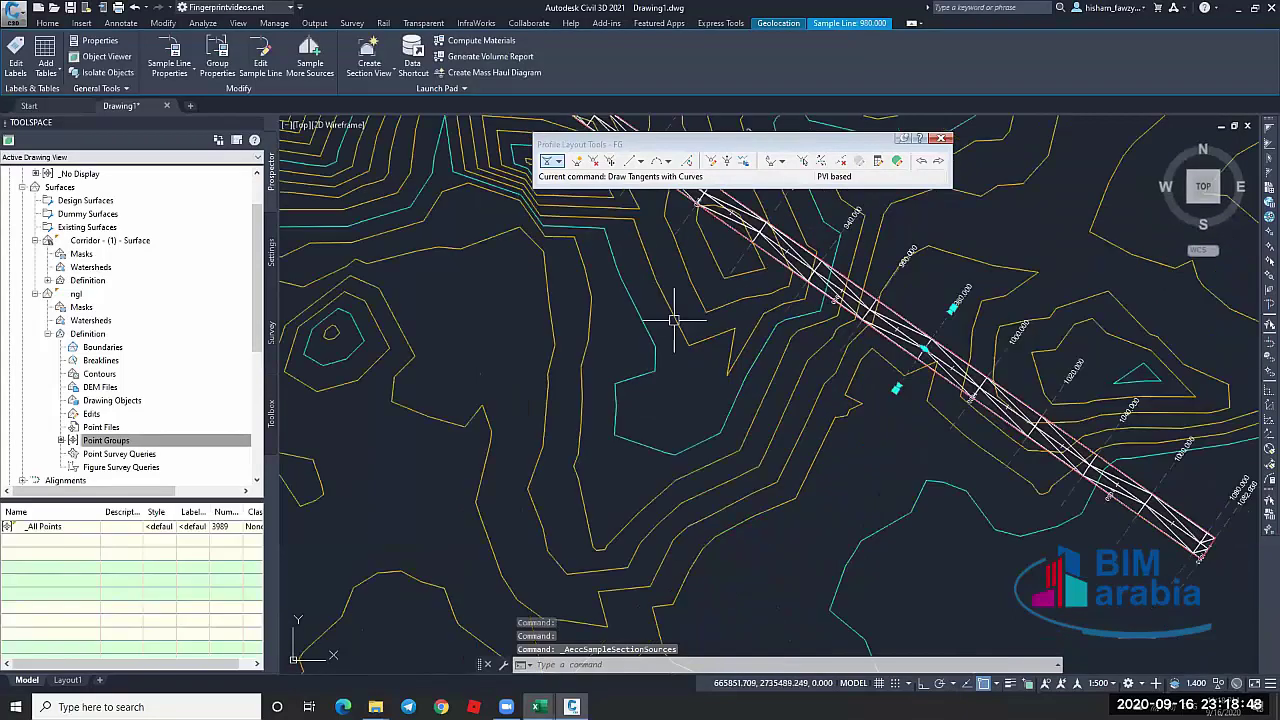
scroll(674, 320, "down", 8)
key("Escape")
scroll(789, 437, "up", 4)
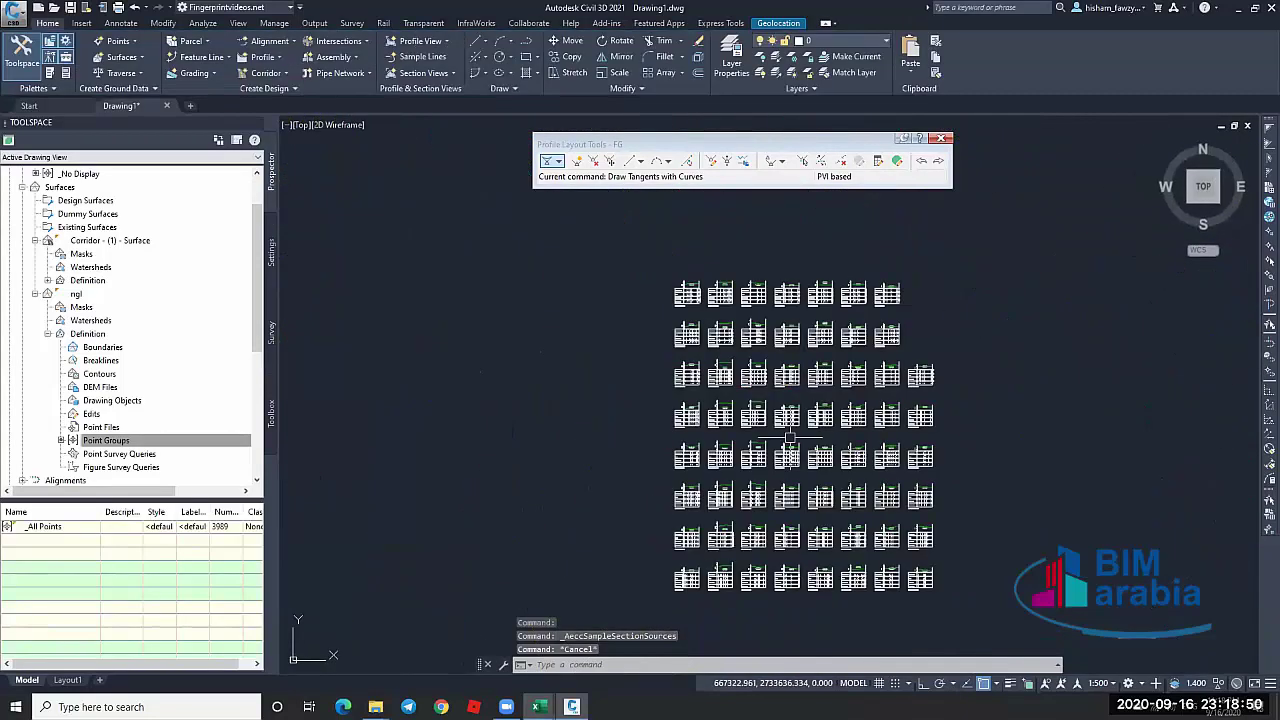
scroll(789, 437, "up", 10)
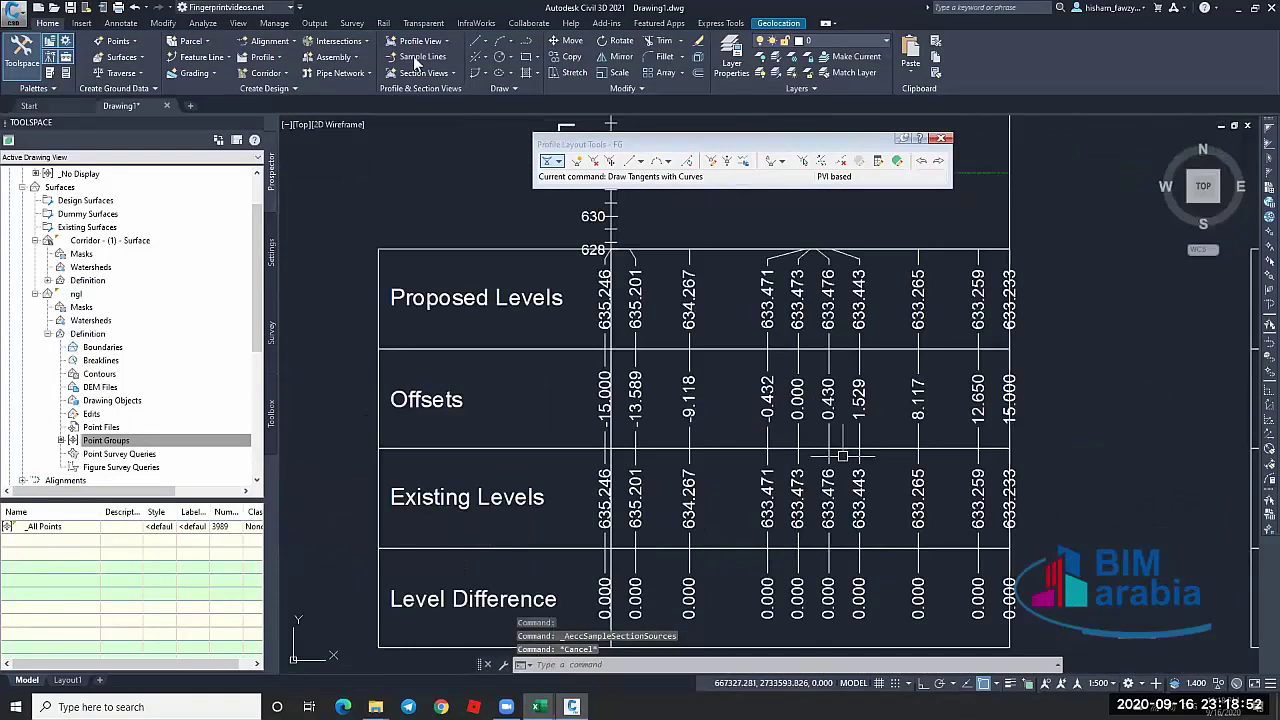
left_click(897, 357)
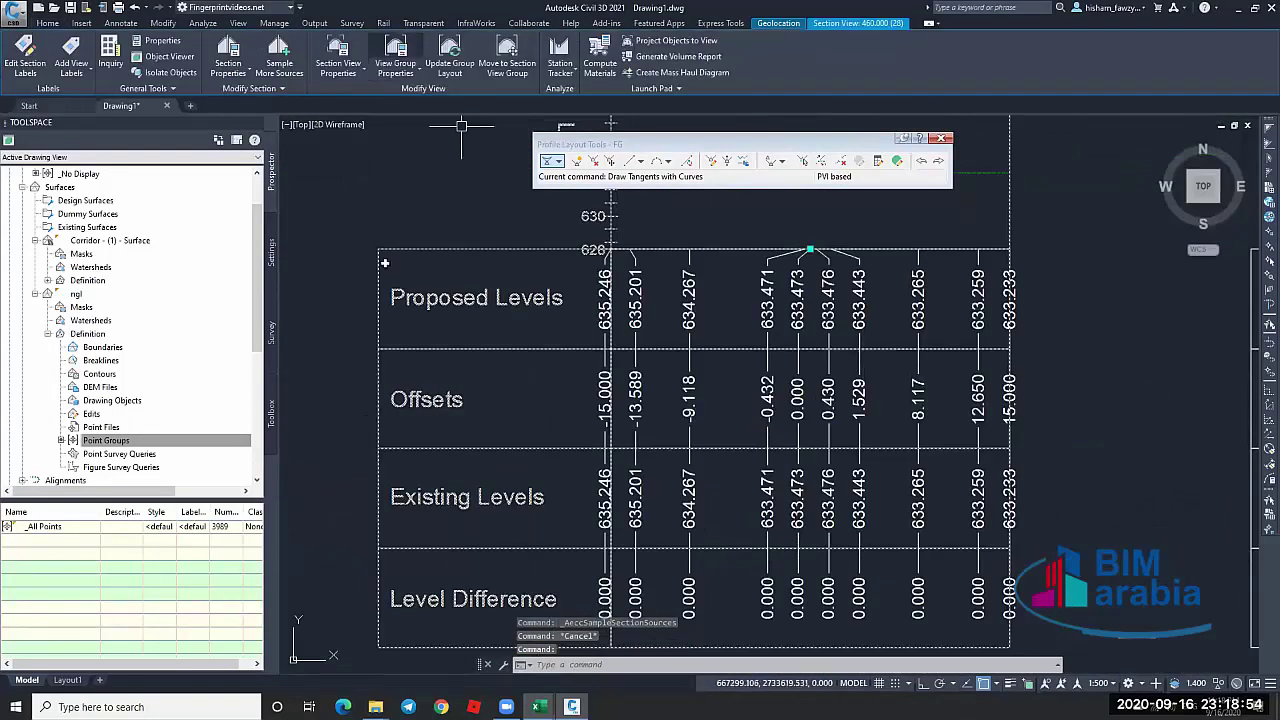
left_click(395, 55)
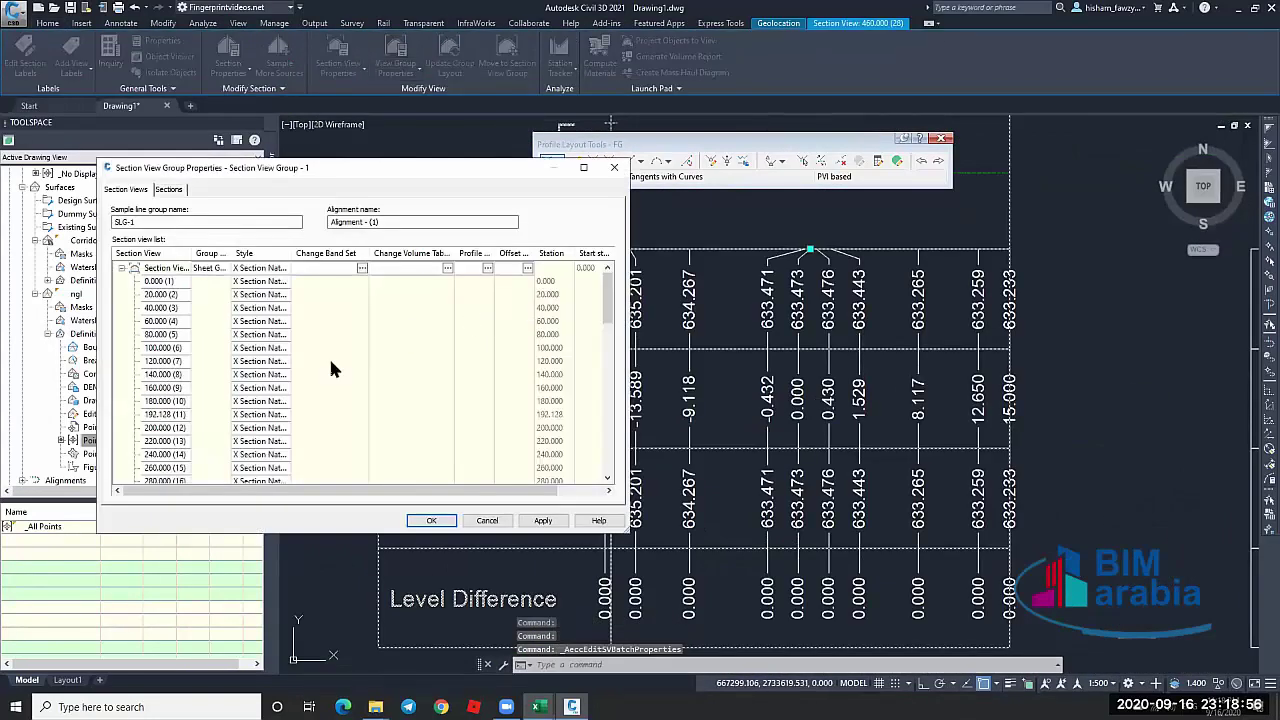
In the group's band set, set Surface1 of the first three bands to Corridor - (1) - Surface
left_click(362, 268)
left_click(483, 316)
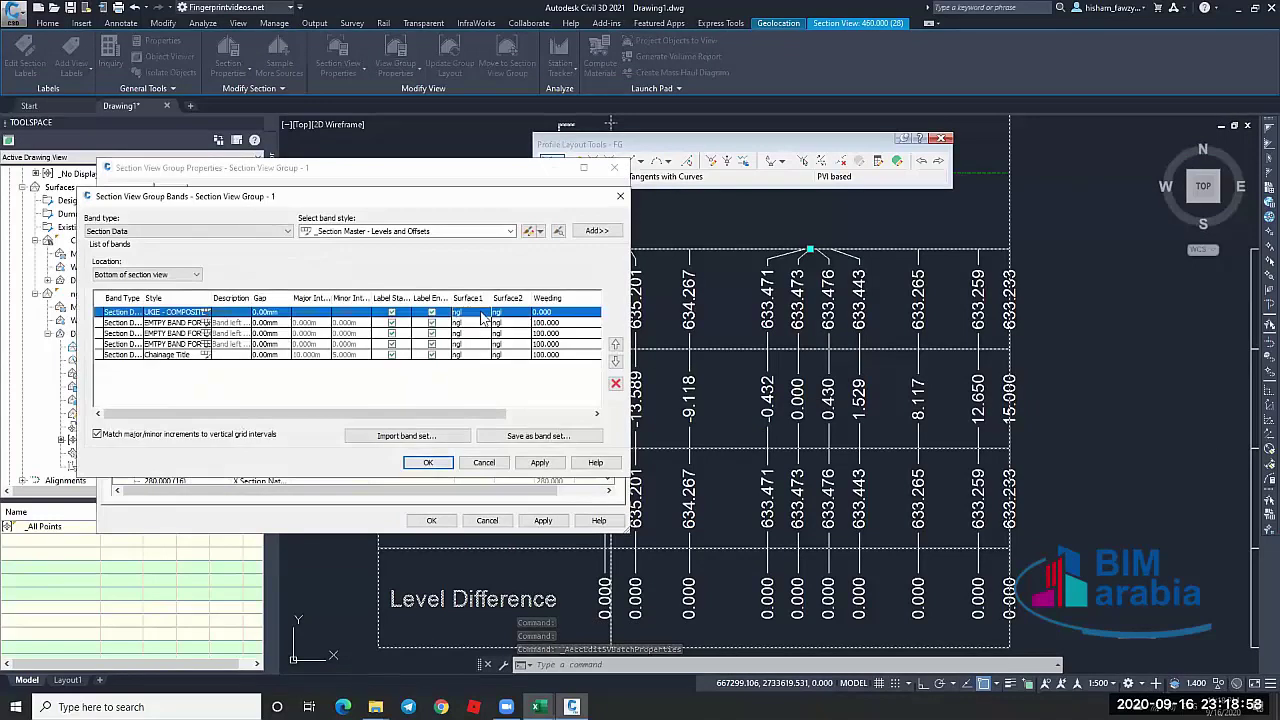
left_click(483, 316)
left_click(481, 334)
left_click(481, 323)
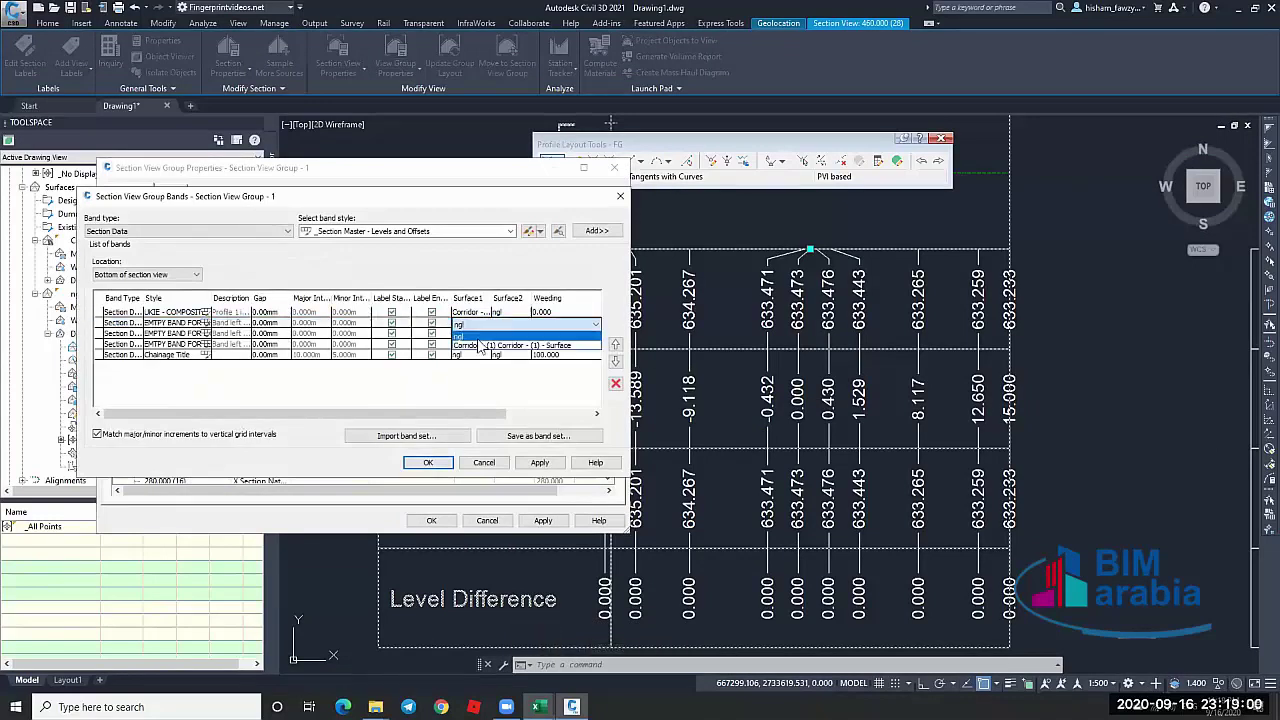
left_click(481, 345)
left_click(481, 334)
left_click(481, 356)
Set the fourth and fifth bands to the corridor surface, apply, and close both dialogs
left_click(477, 345)
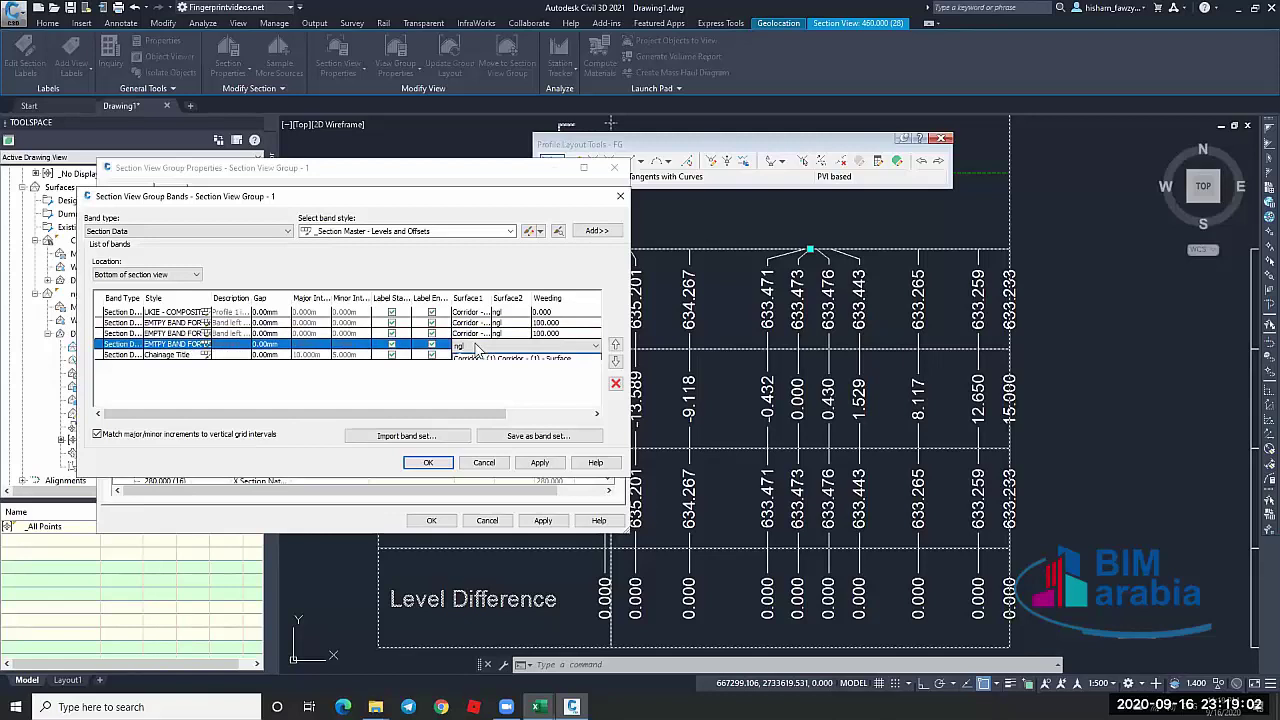
left_click(481, 366)
left_click(481, 355)
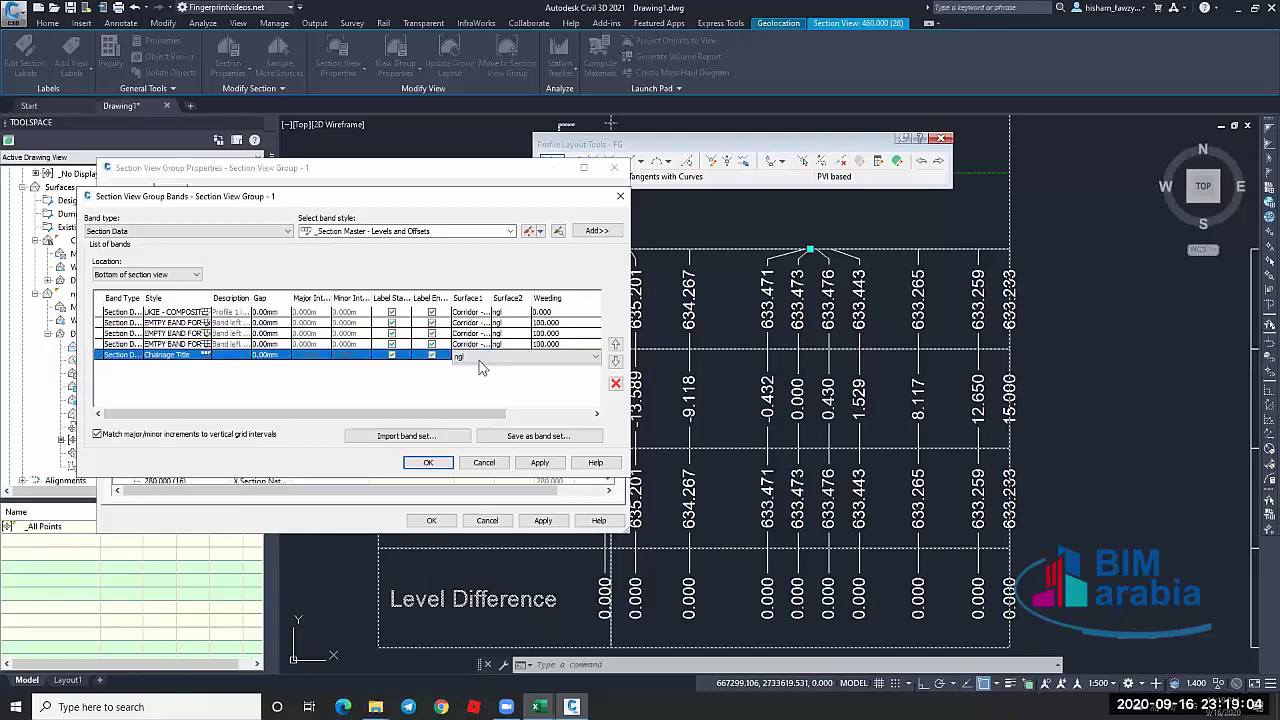
left_click(481, 355)
left_click(481, 377)
left_click(536, 466)
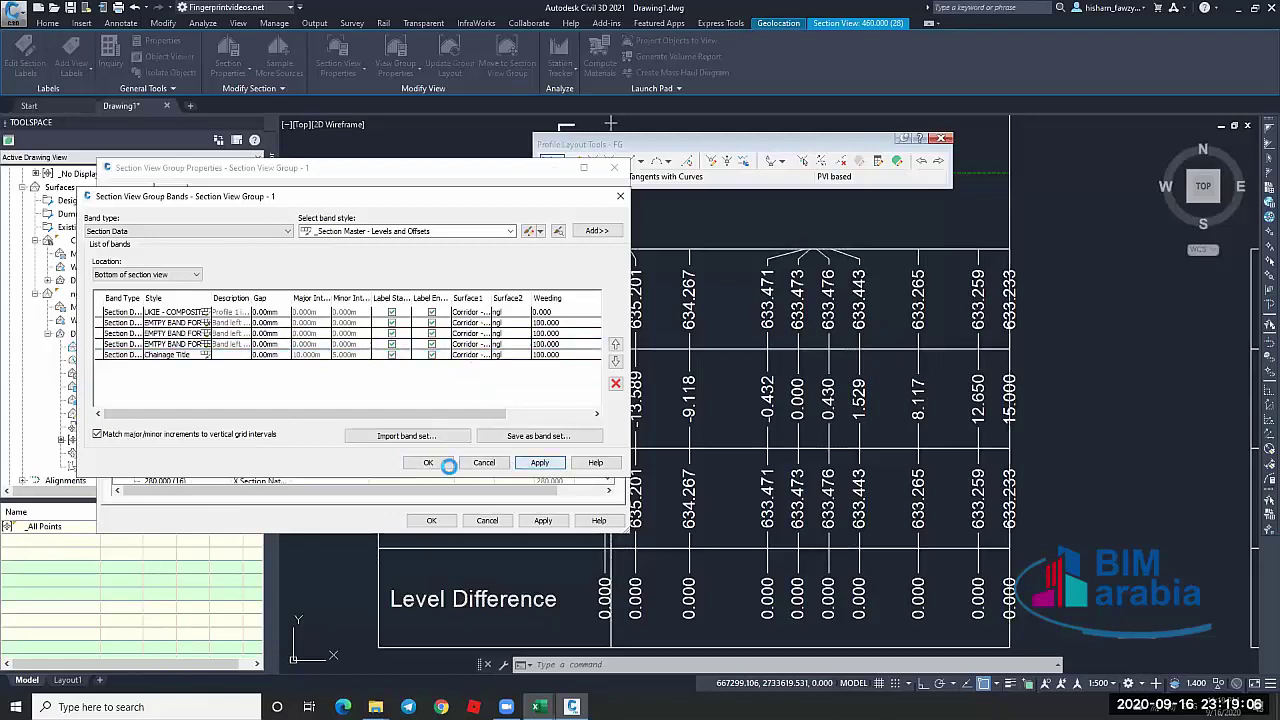
left_click(430, 462)
left_click(431, 520)
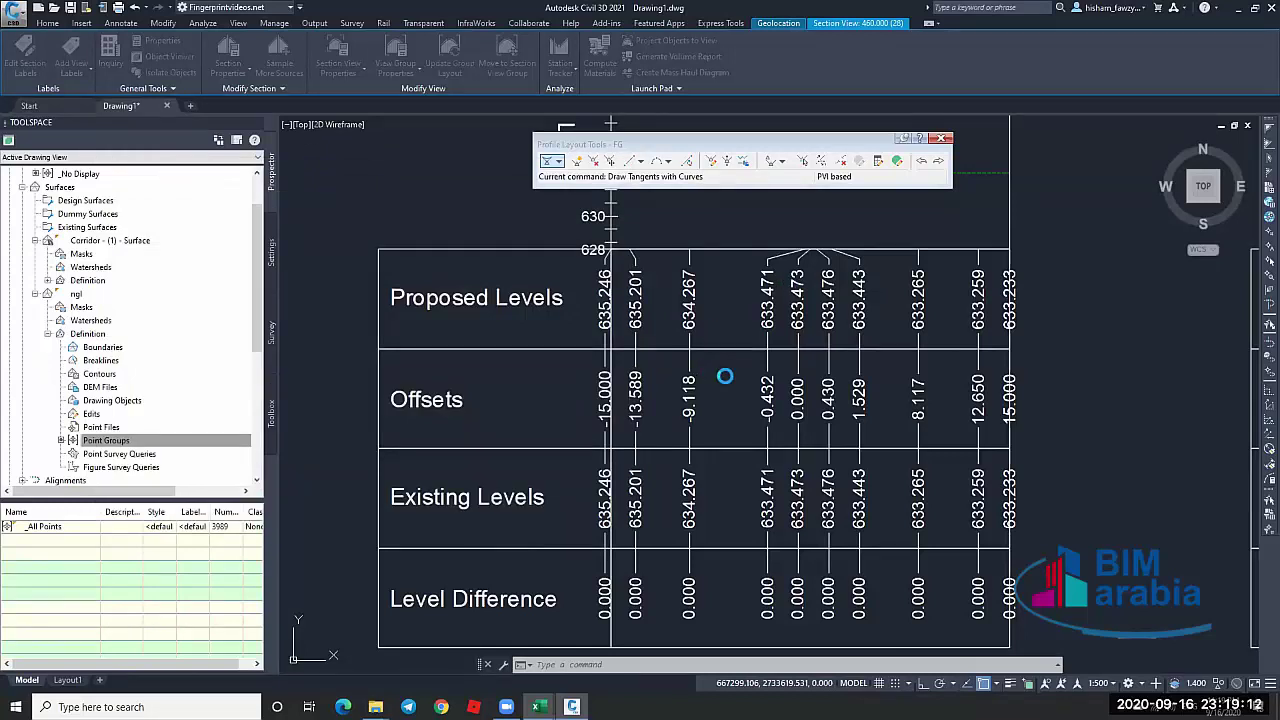
Clear the section view selection and zoom to extents to view contours, profile and sections
scroll(703, 403, "down", 4)
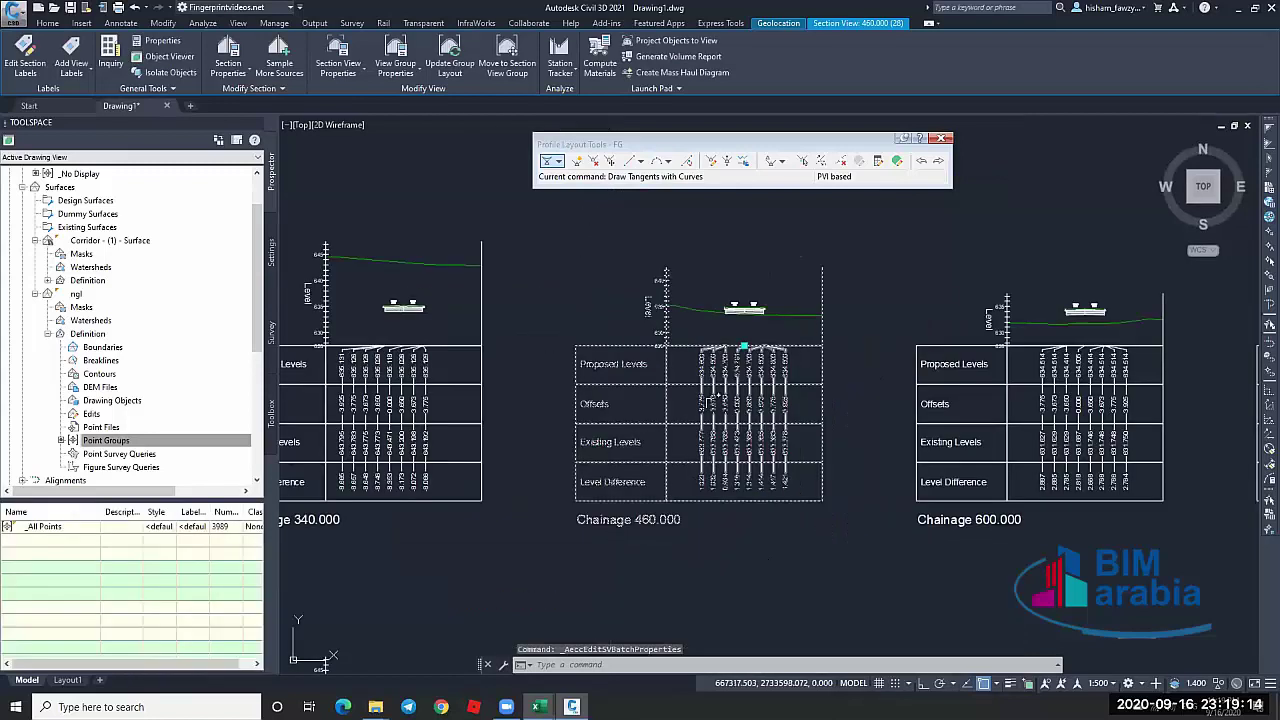
scroll(750, 392, "down", 3)
key("Escape")
scroll(750, 392, "down", 3)
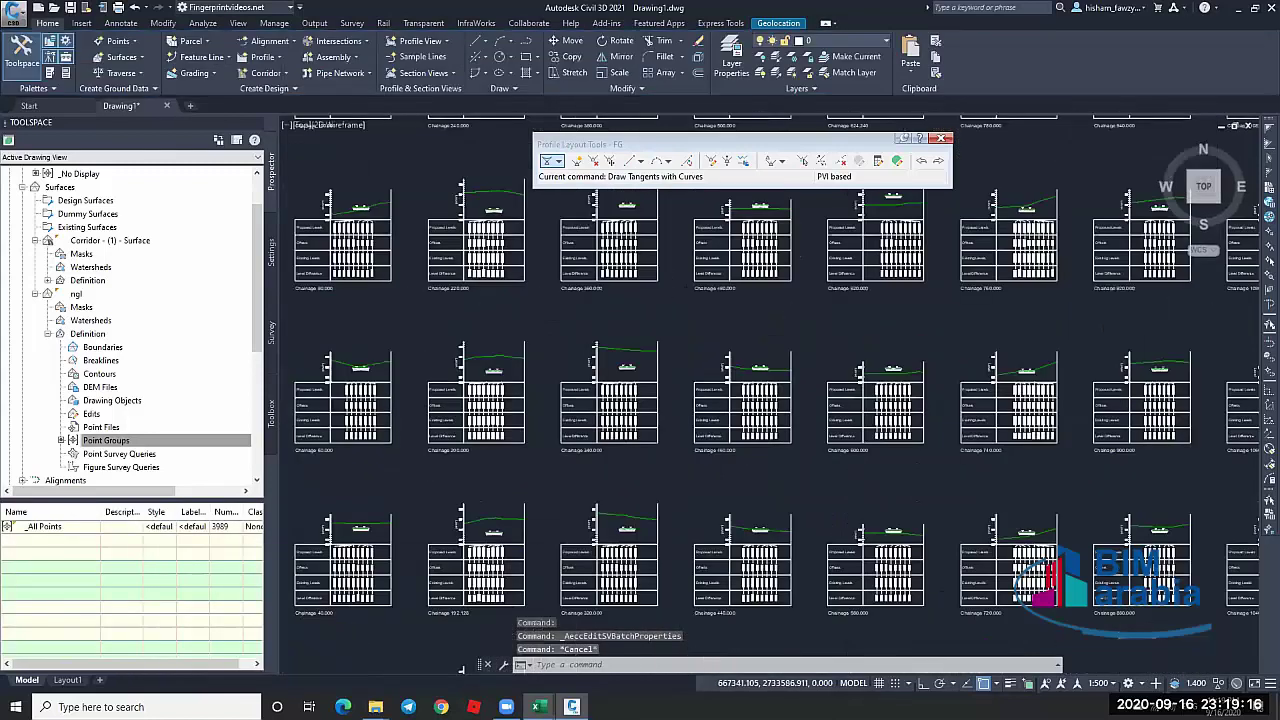
scroll(780, 375, "down", 5)
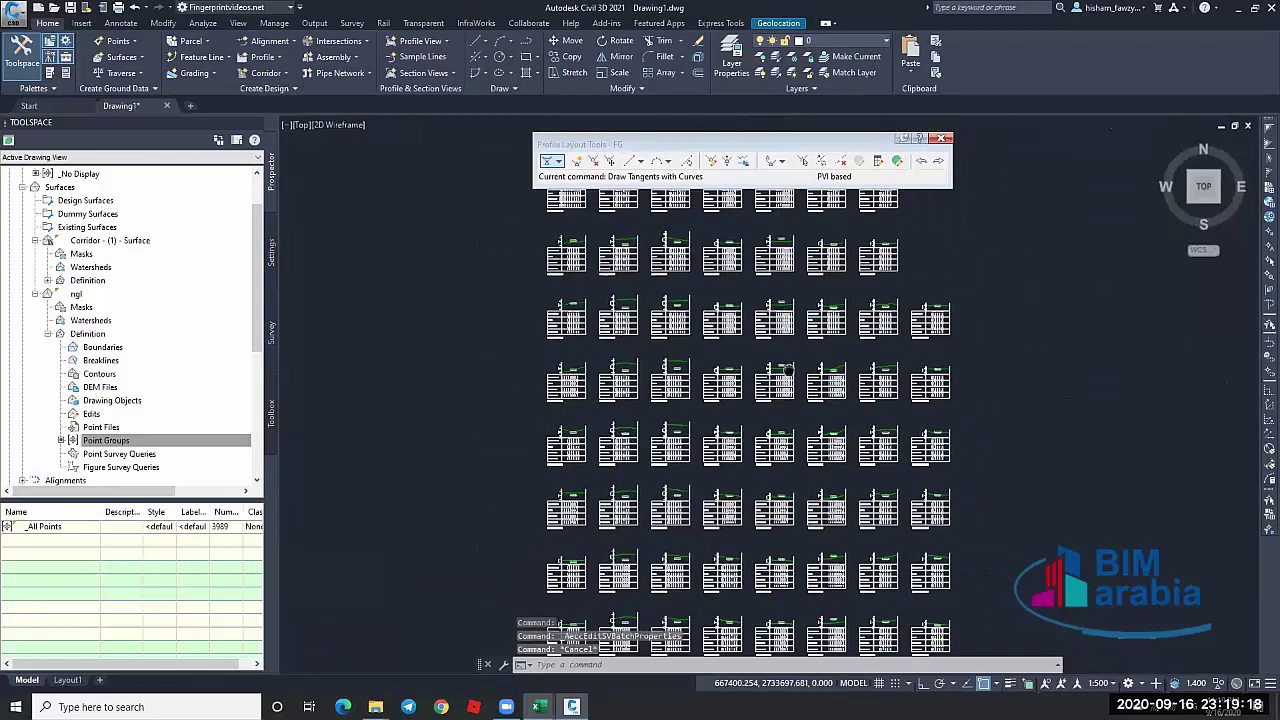
middle_click(816, 355)
middle_click(816, 355)
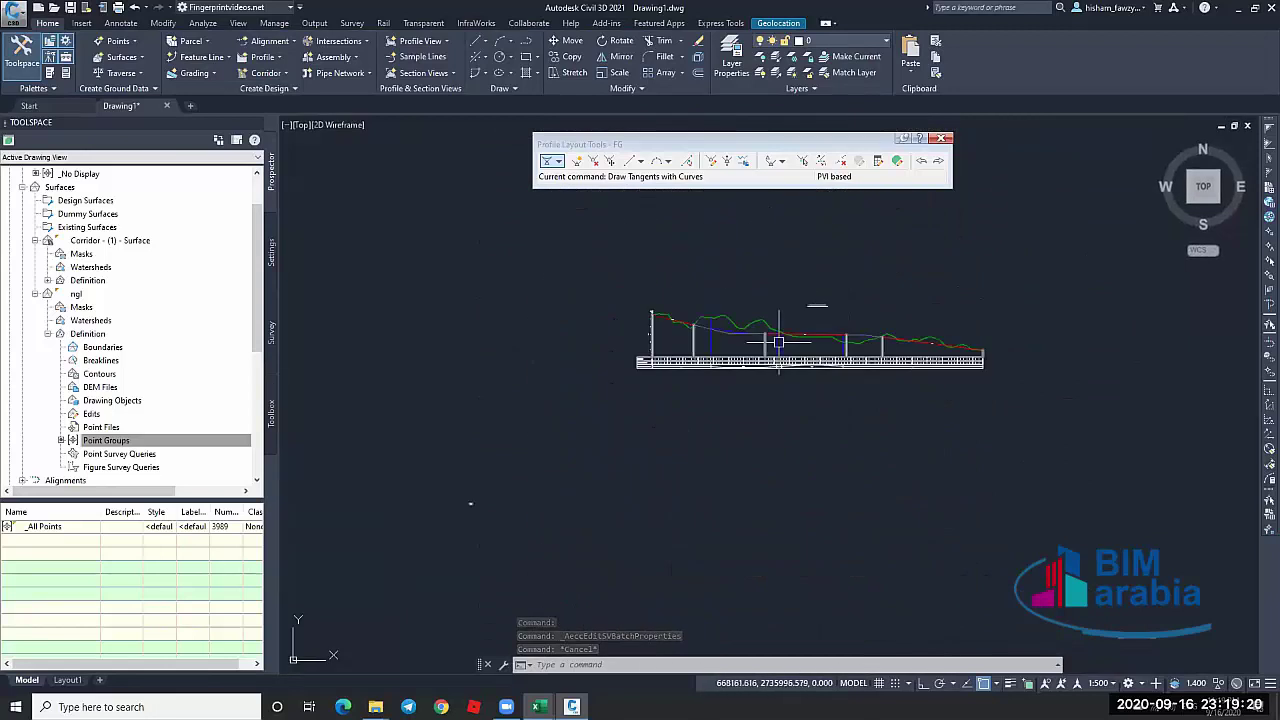
scroll(560, 320, "up", 8)
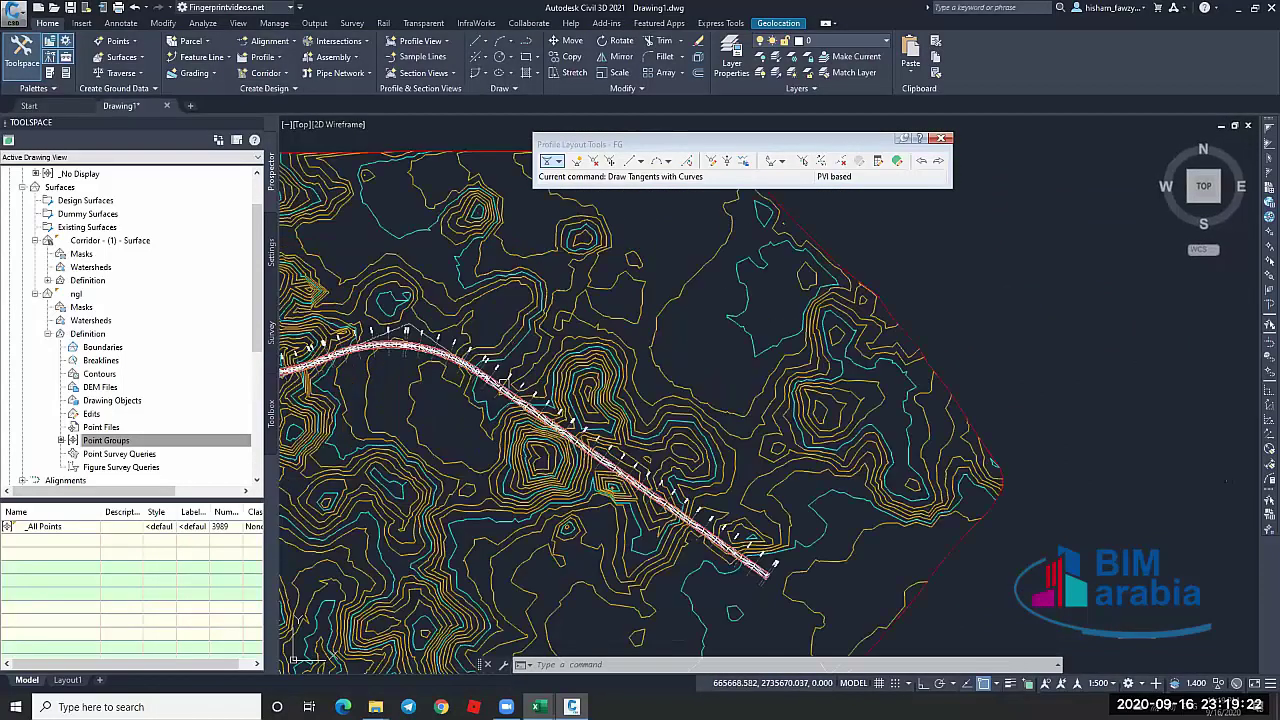
scroll(614, 290, "down", 10)
scroll(686, 343, "up", 3)
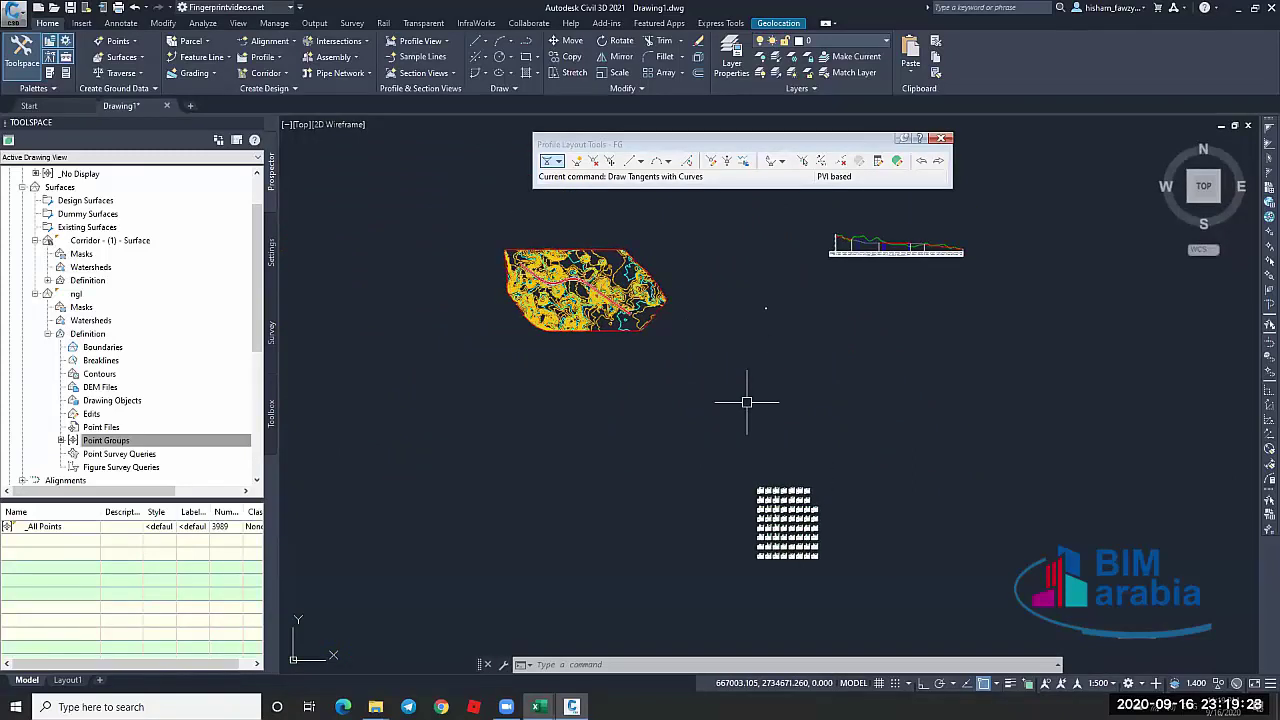
Bring up the UKIE Junctions tool palette with Ctrl+3 and collapse the ngl surface node in Prospector
key("ctrl+3")
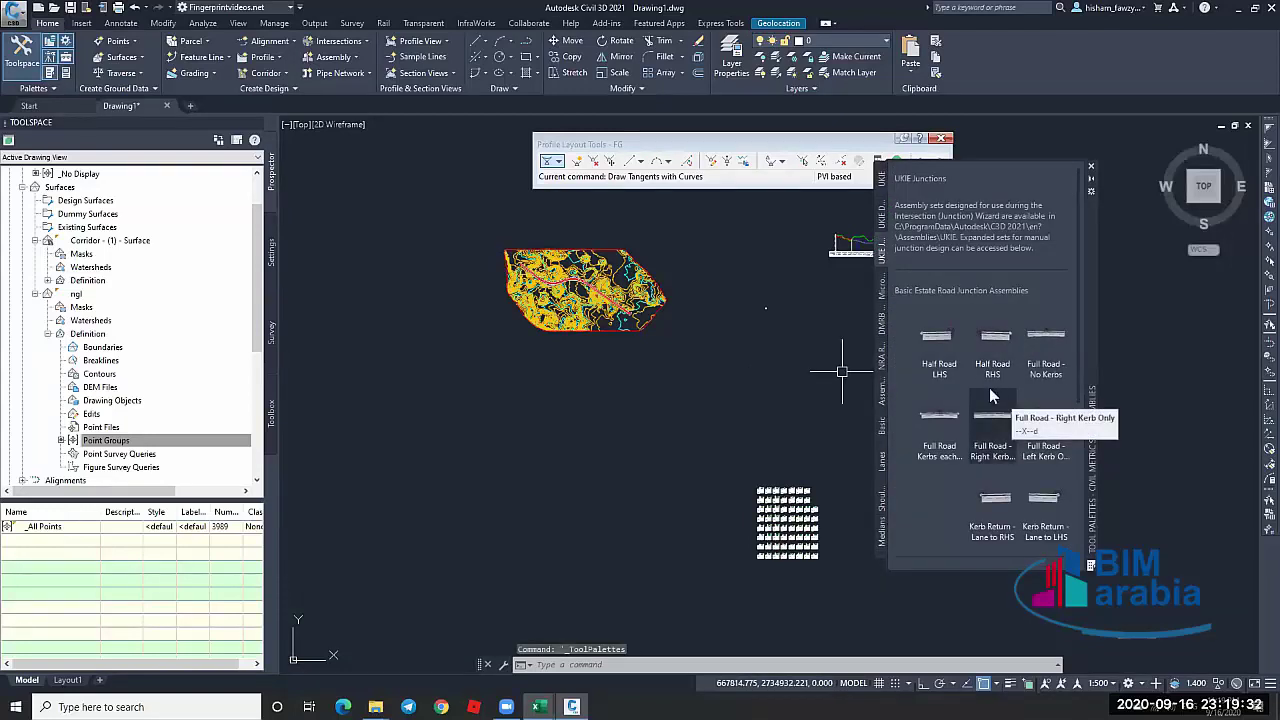
scroll(775, 308, "up", 5)
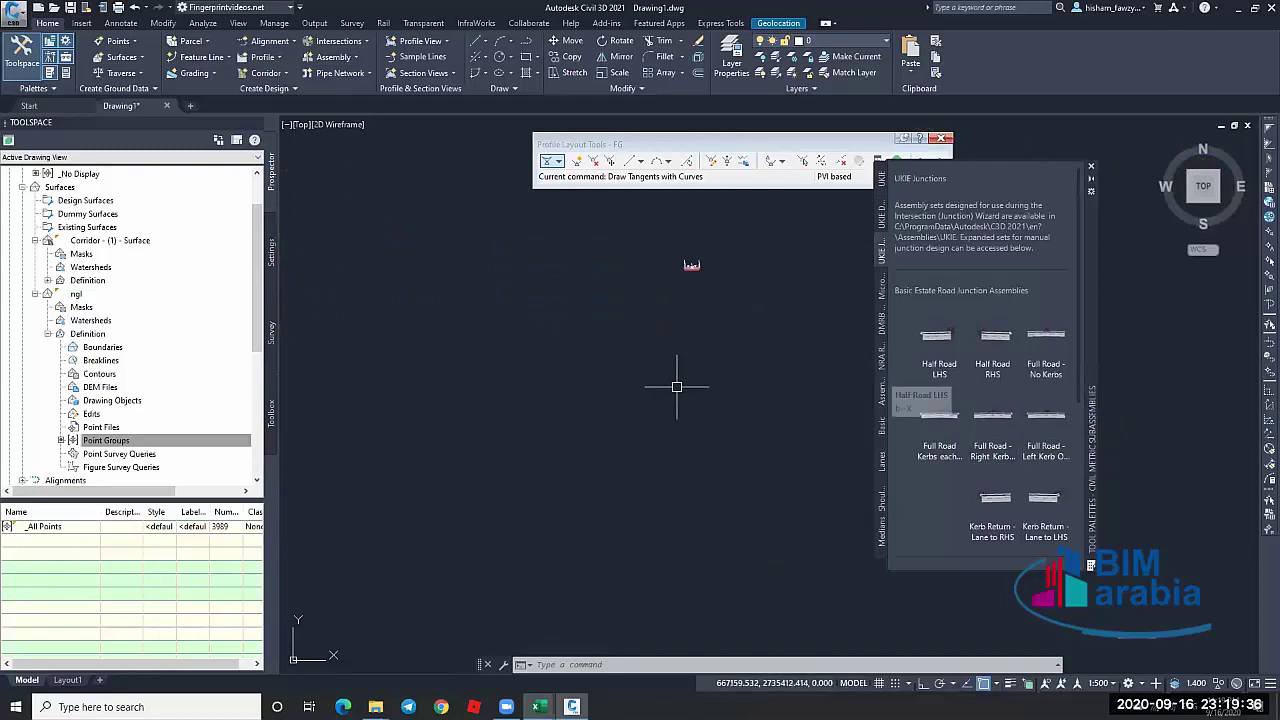
left_click(34, 293)
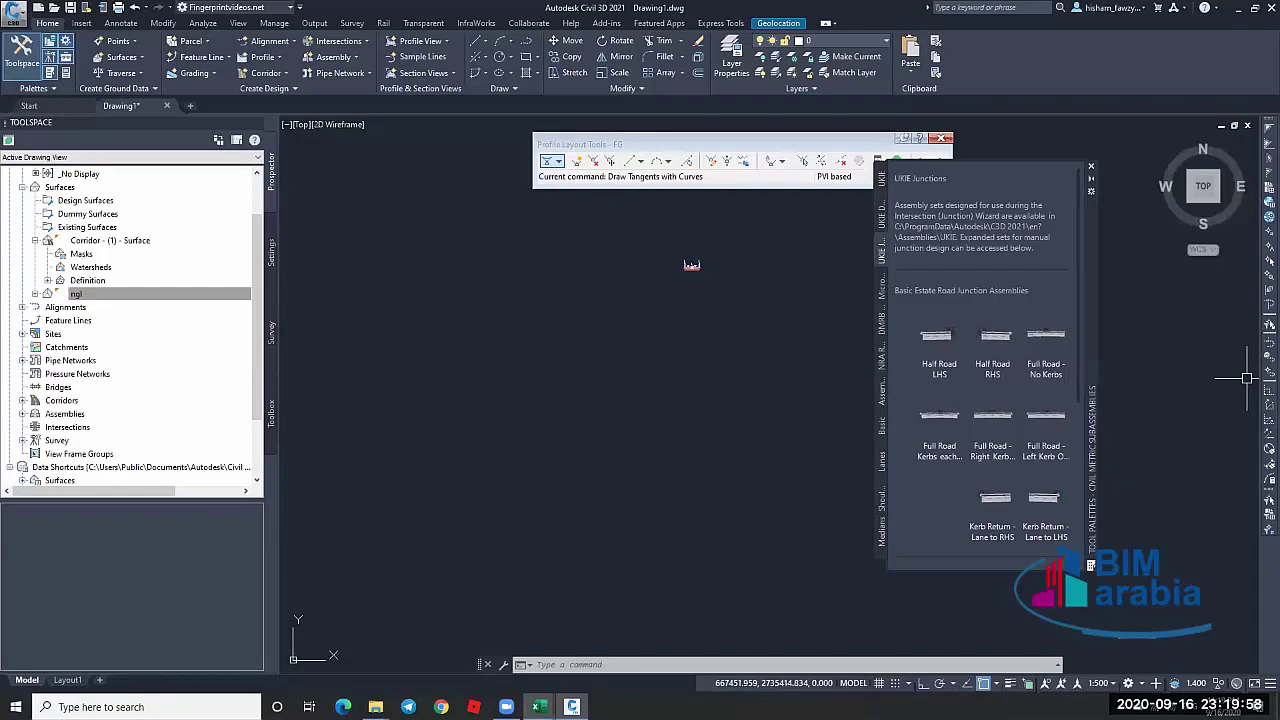
Close the UKIE Junctions tool palette and restore the Civil 3D window size
left_click(1091, 165)
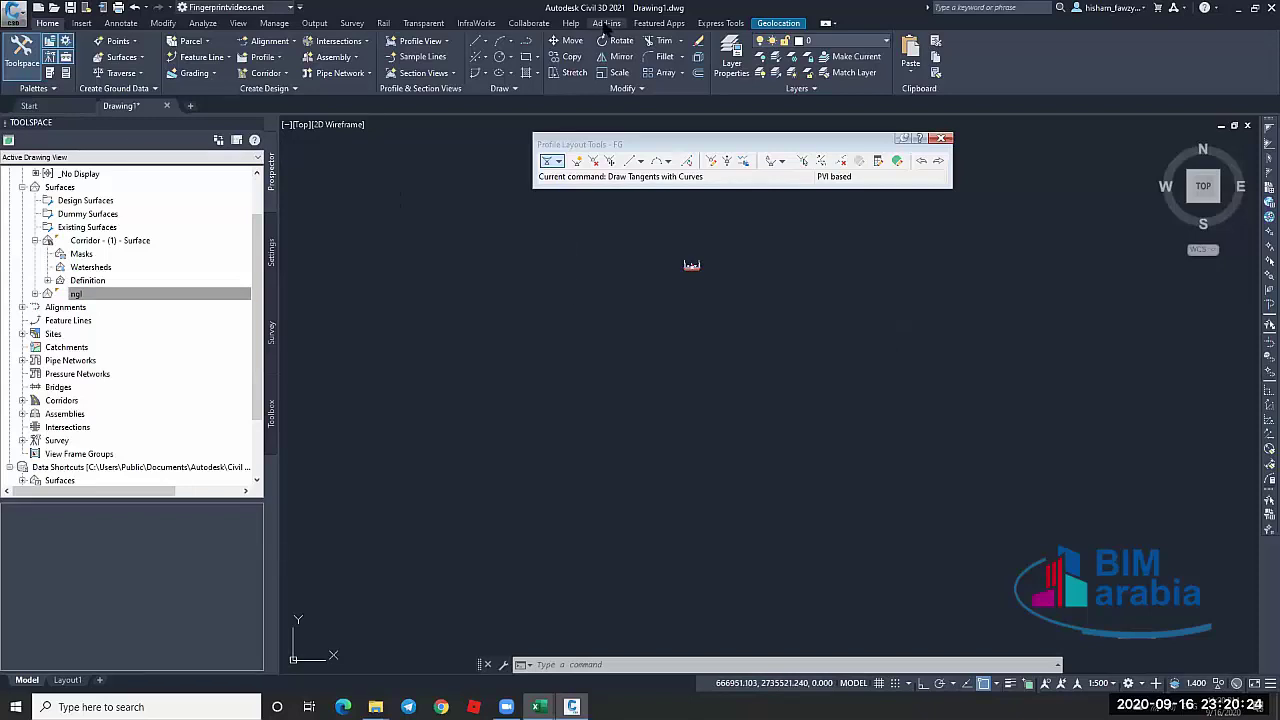
double_click(714, 10)
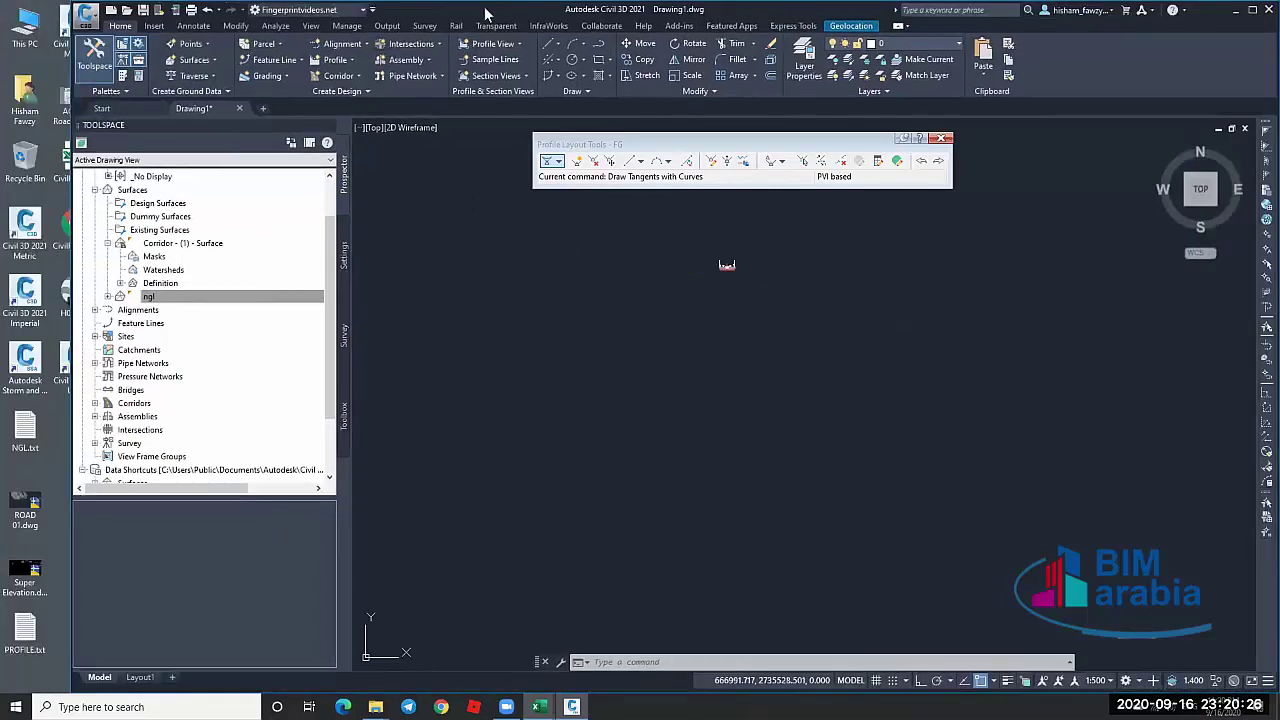
double_click(556, 15)
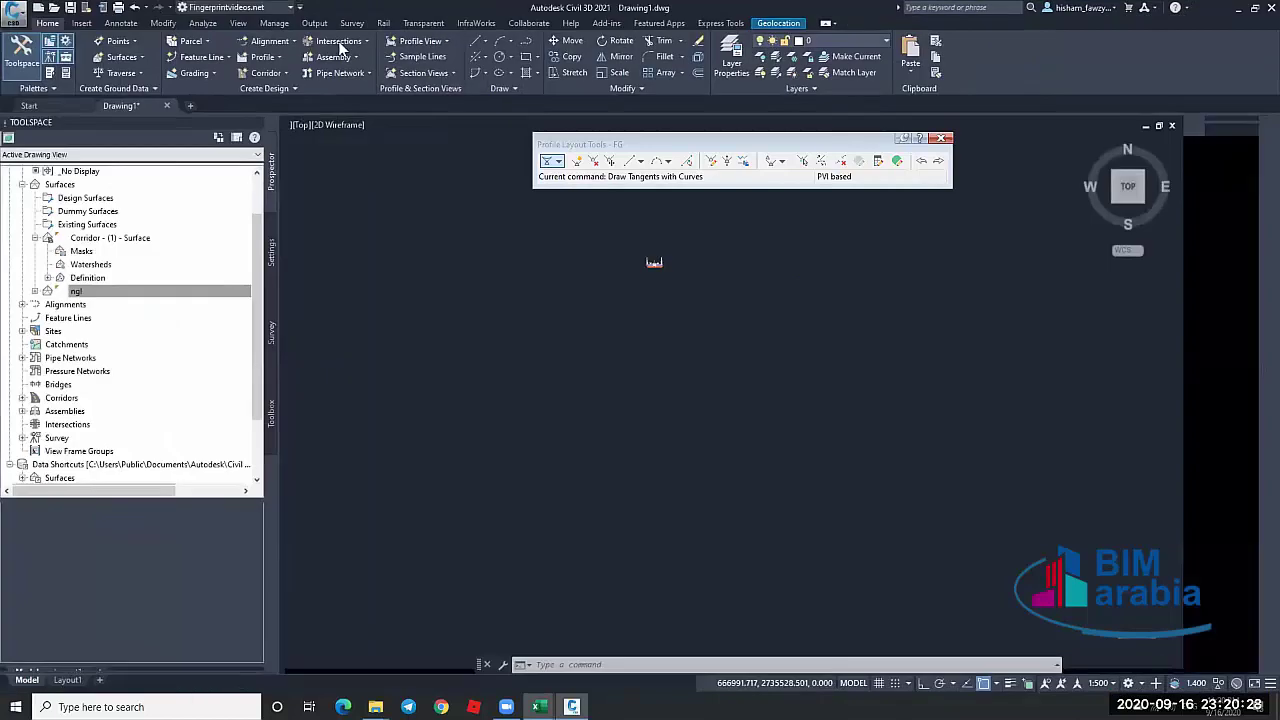
left_click(30, 106)
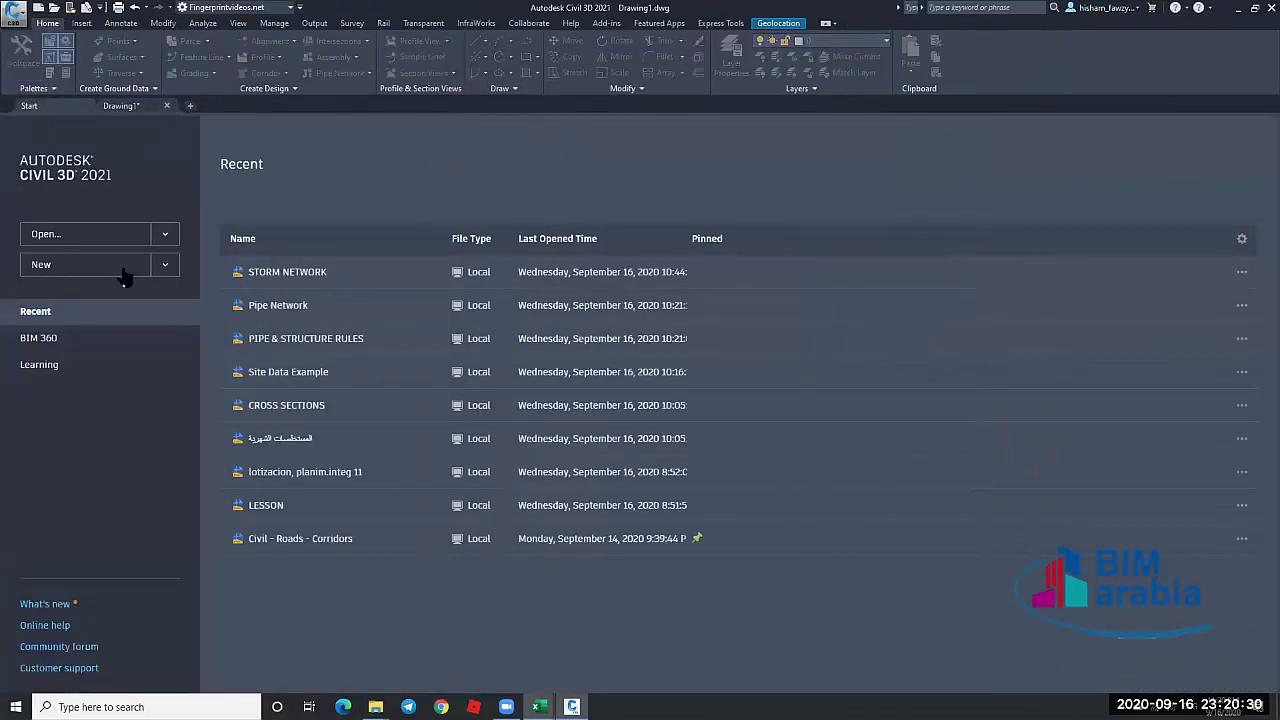
left_click(164, 238)
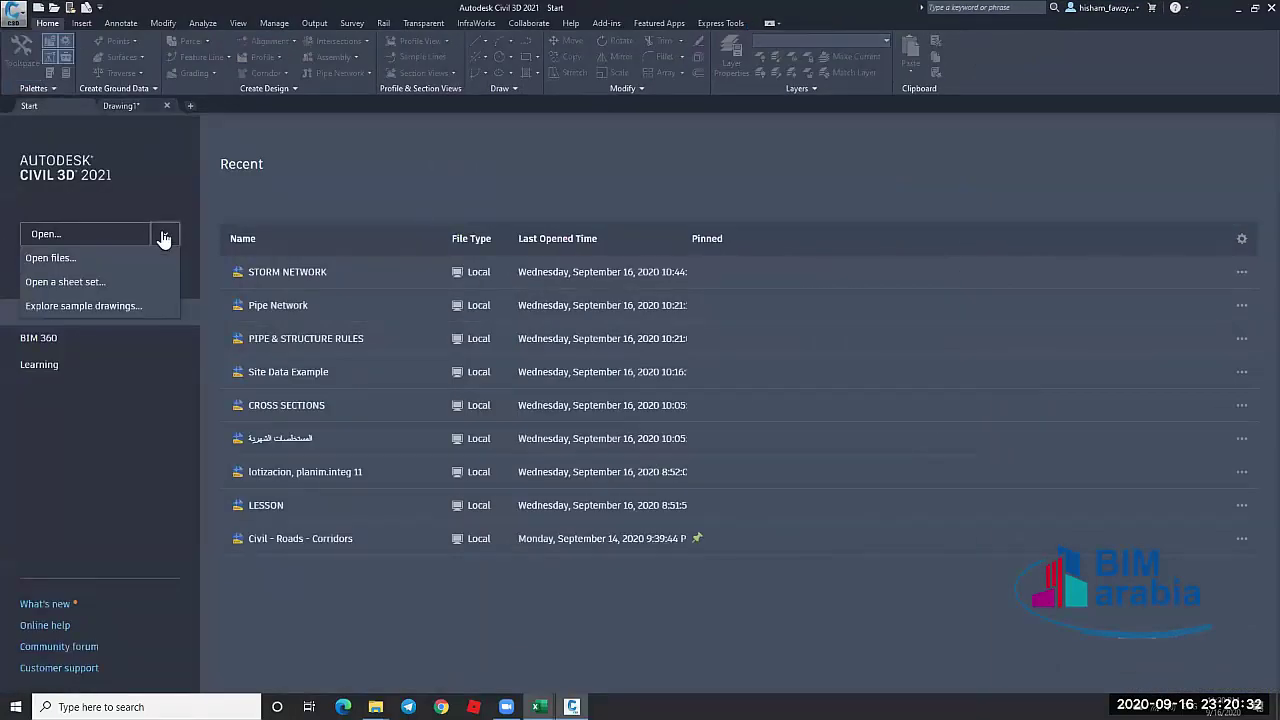
left_click(166, 266)
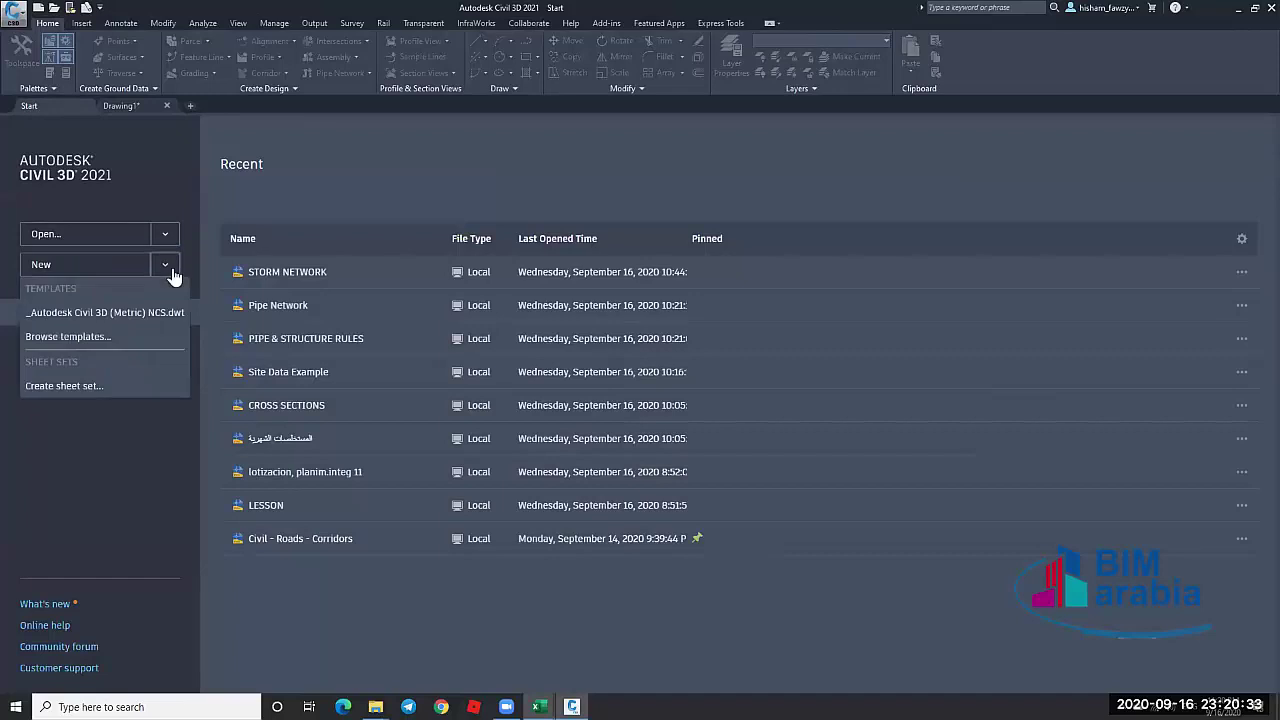
left_click(68, 337)
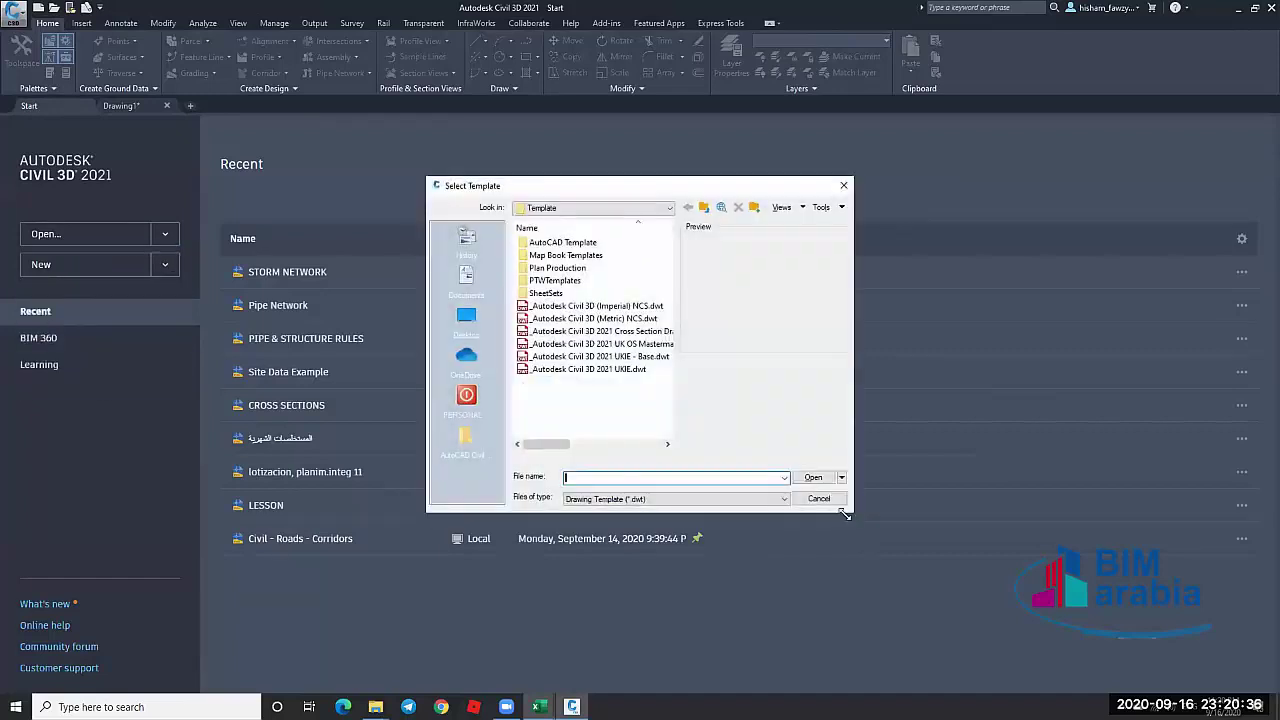
left_click_drag(850, 512, 856, 520)
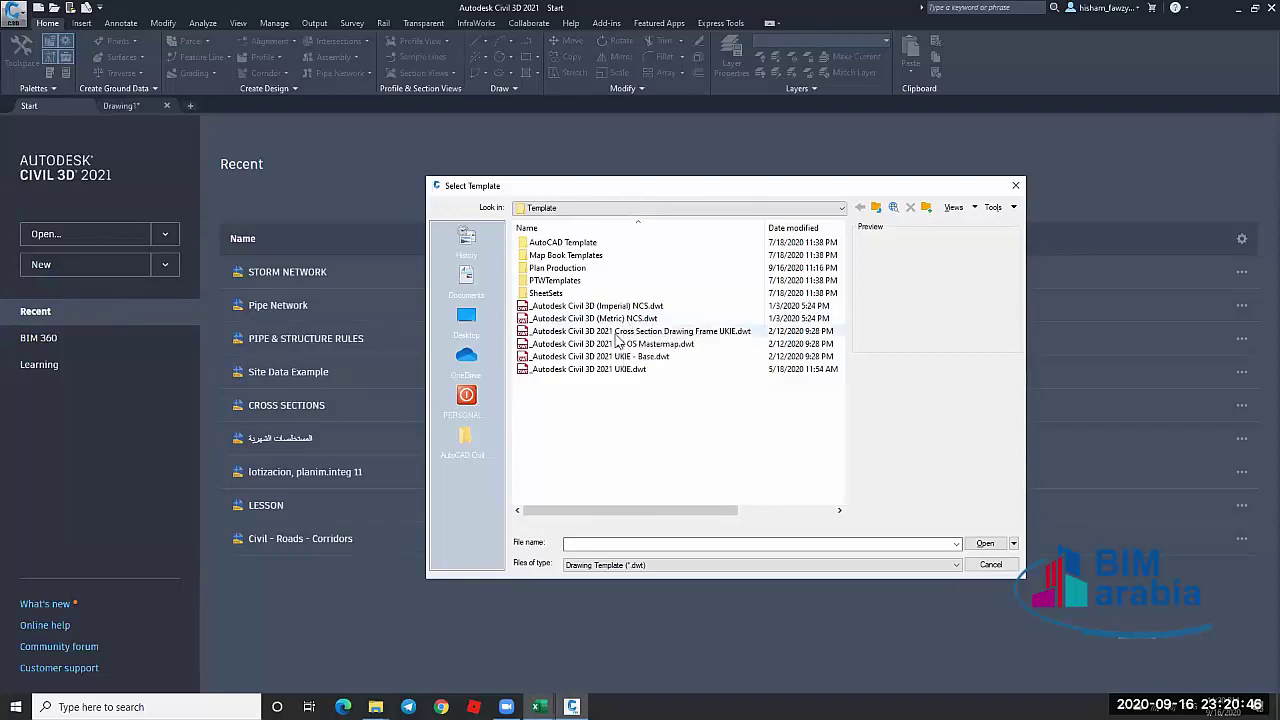
left_click(625, 331)
left_click(622, 344)
left_click(618, 369)
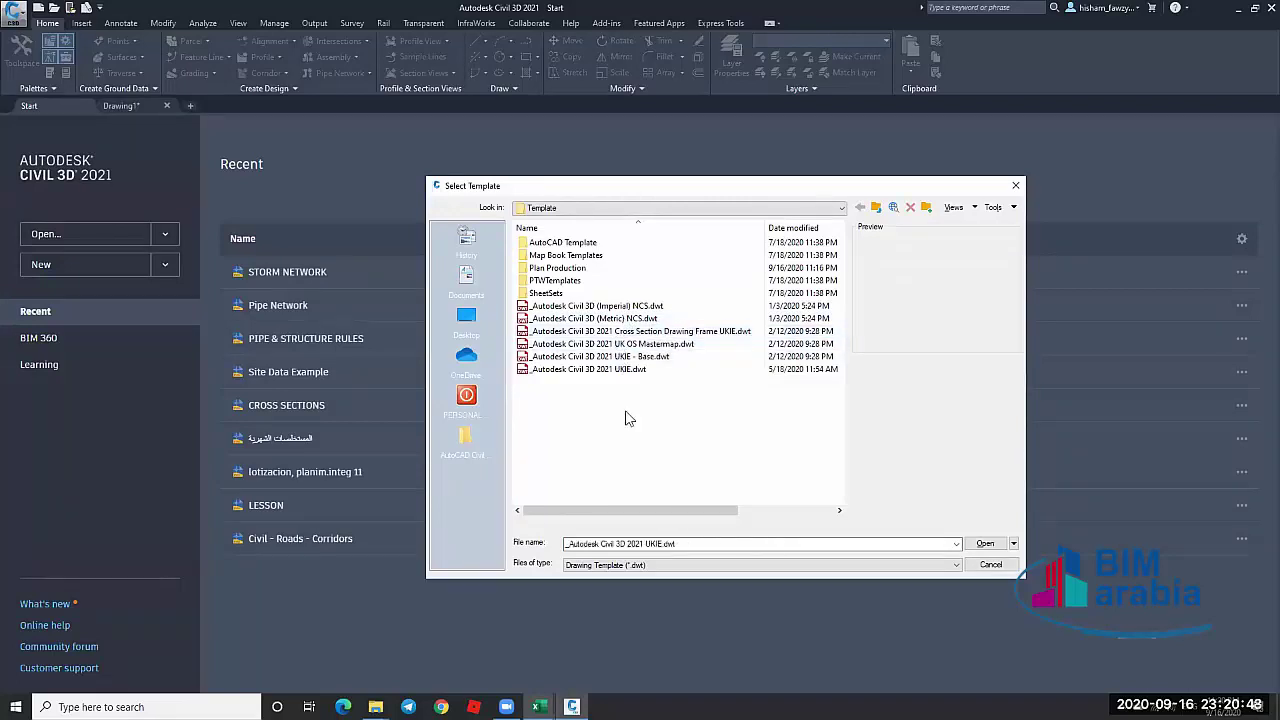
double_click(583, 269)
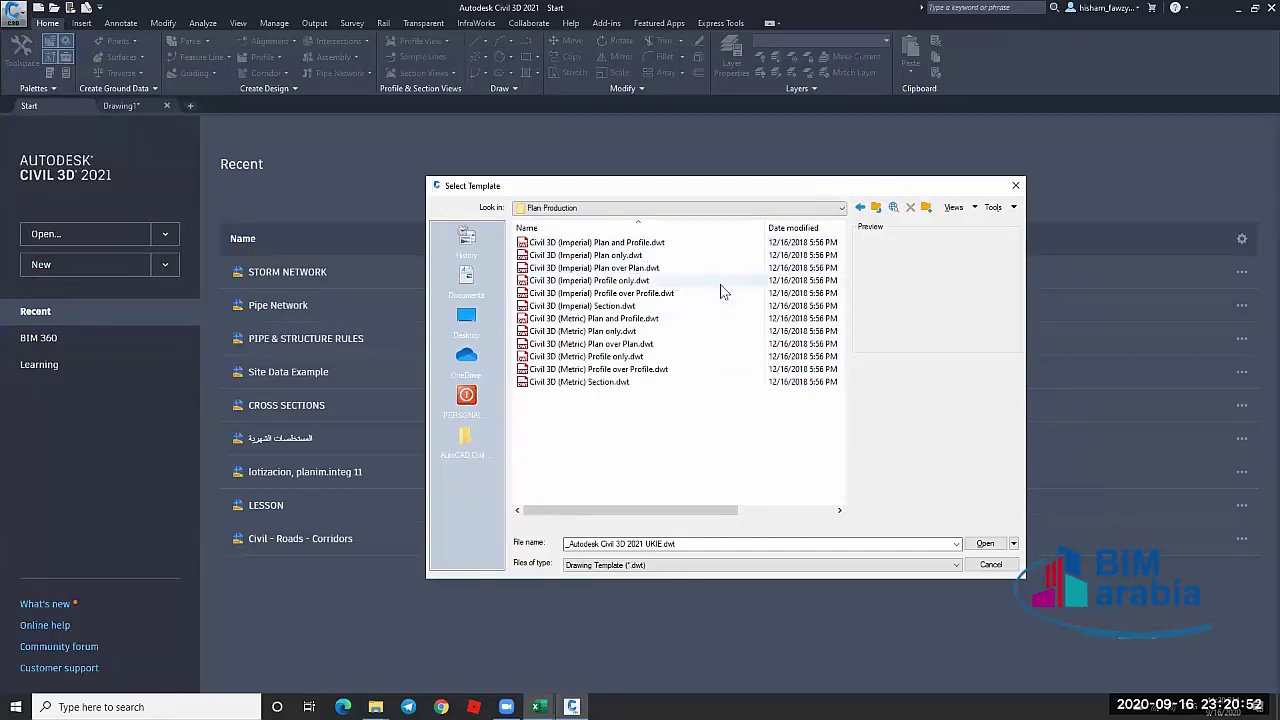
left_click(876, 207)
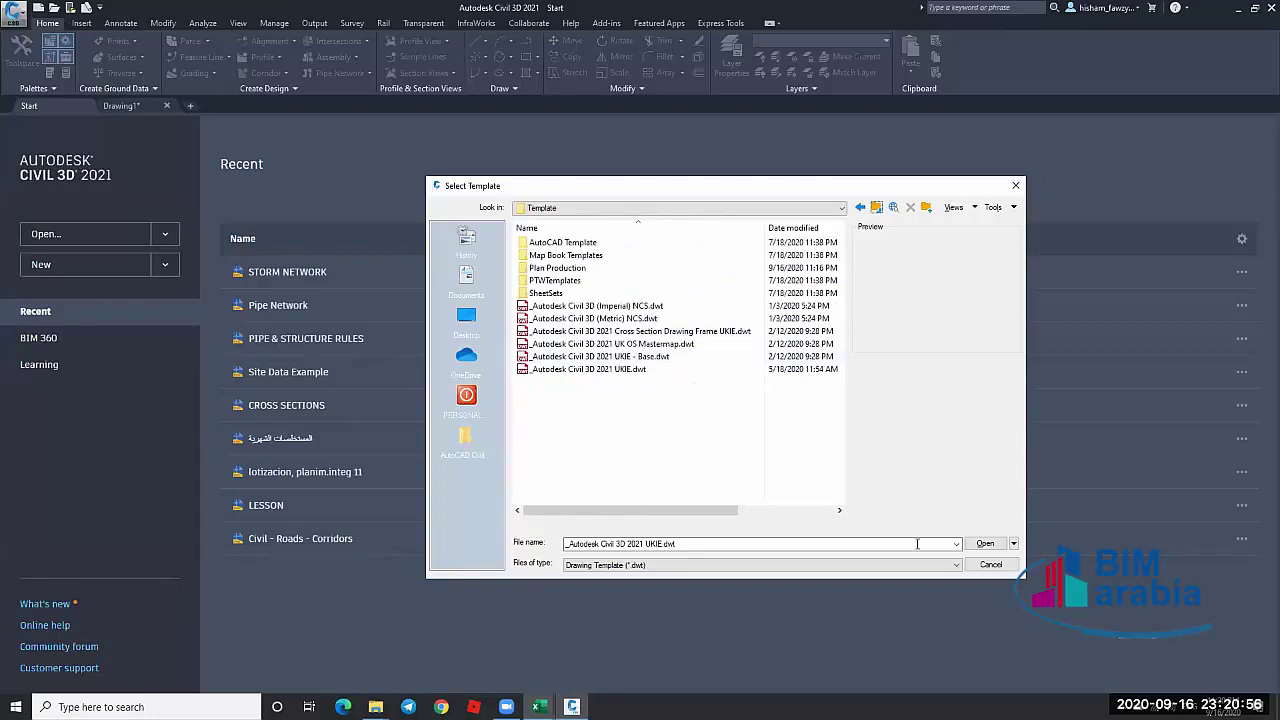
left_click(590, 318)
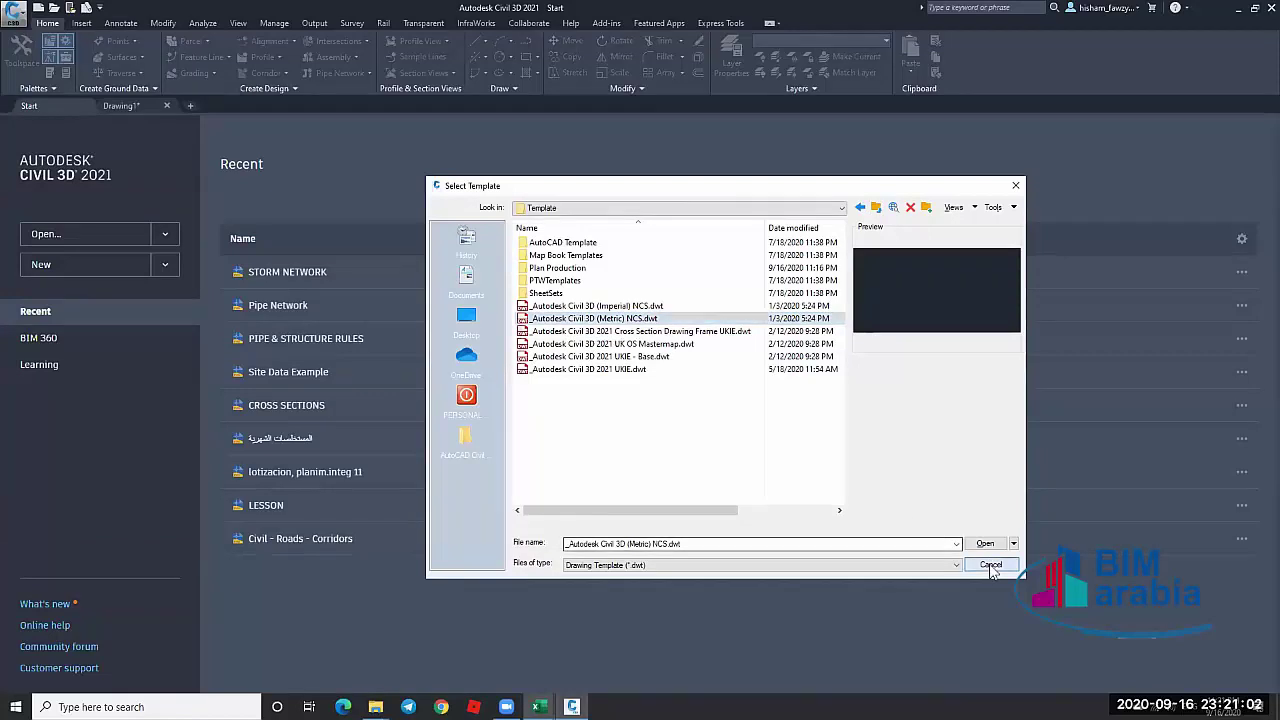
left_click(990, 564)
left_click(133, 106)
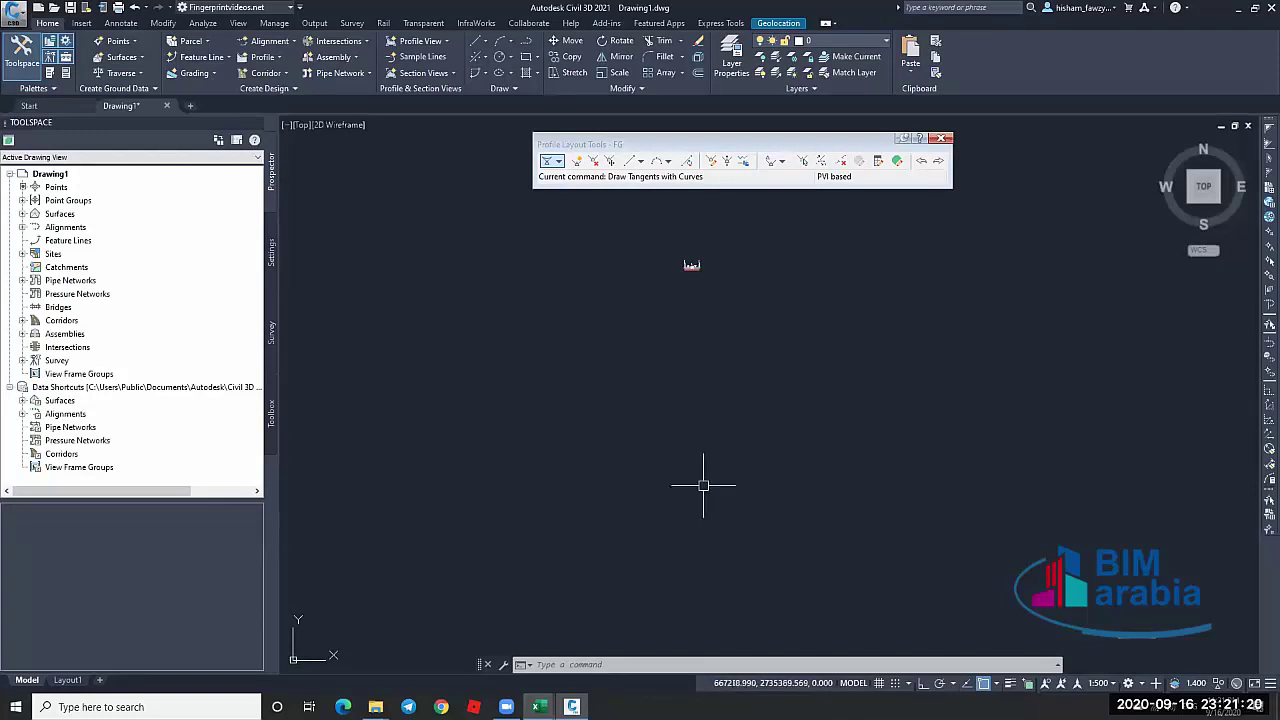
left_click(441, 707)
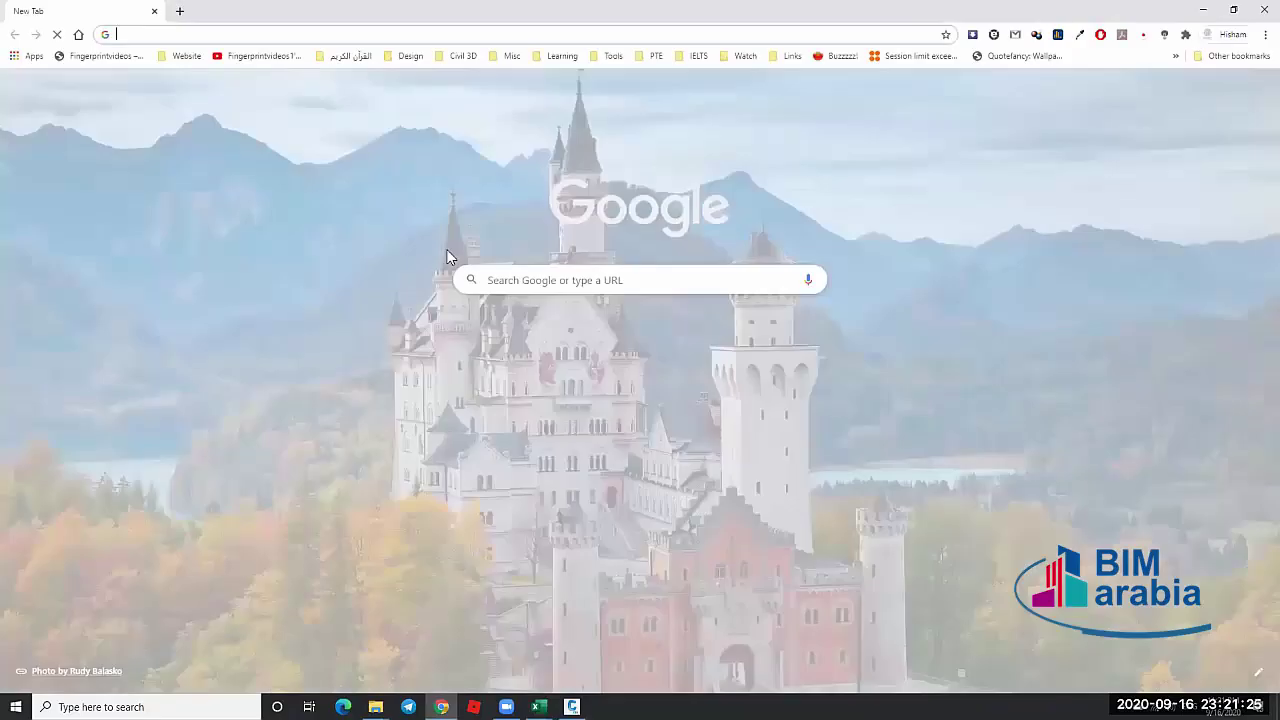
Open the first Civil 3D course video from the channel and expand its description
left_click(258, 56)
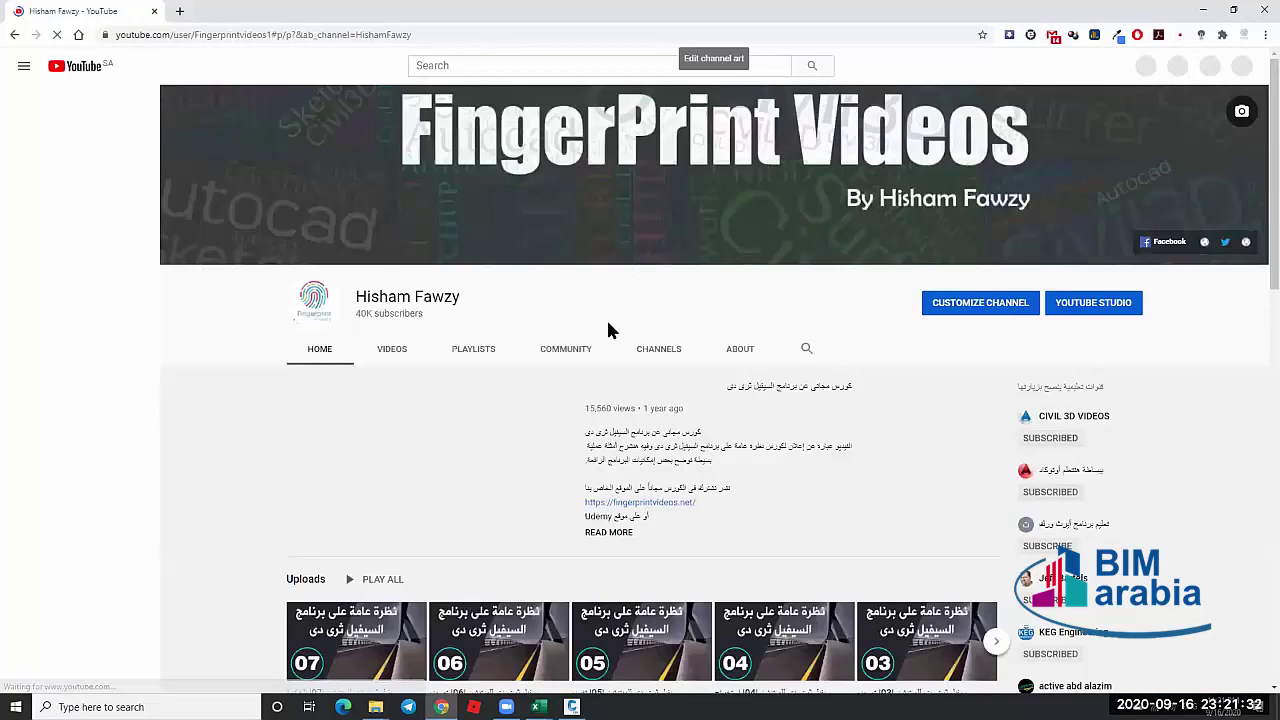
scroll(580, 345, "down", 5)
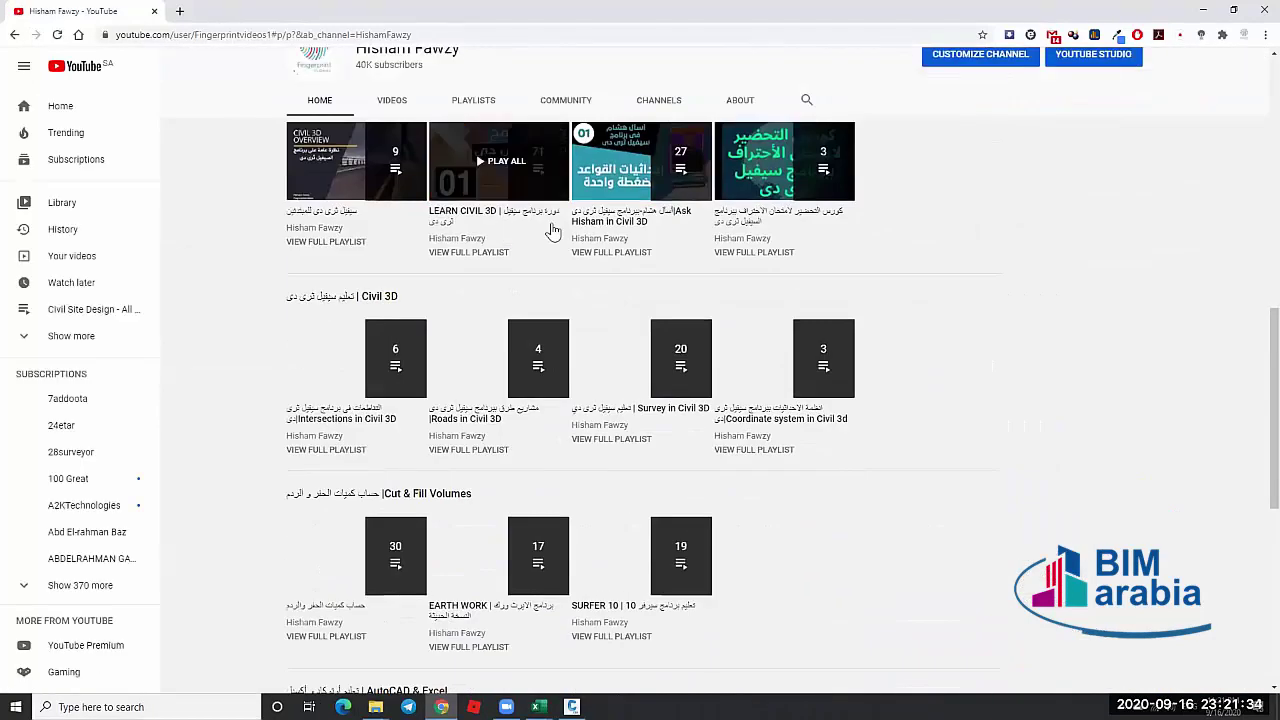
left_click(555, 216)
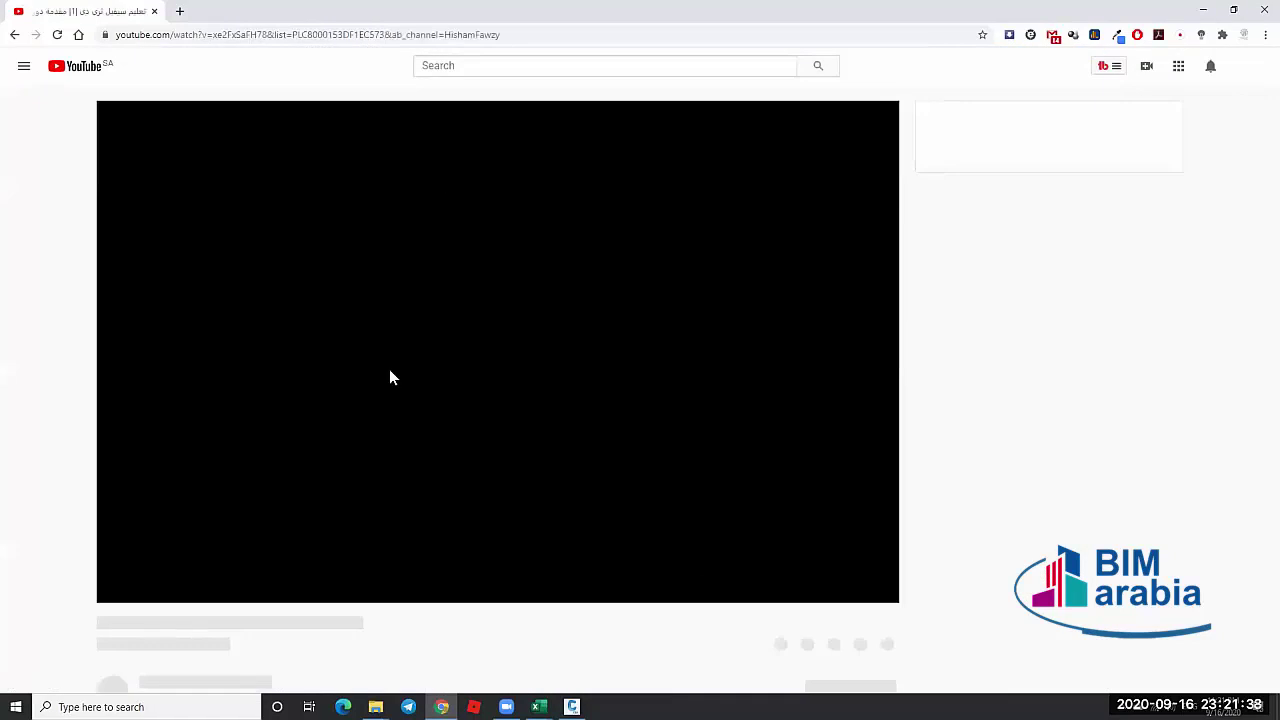
scroll(360, 300, "down", 3)
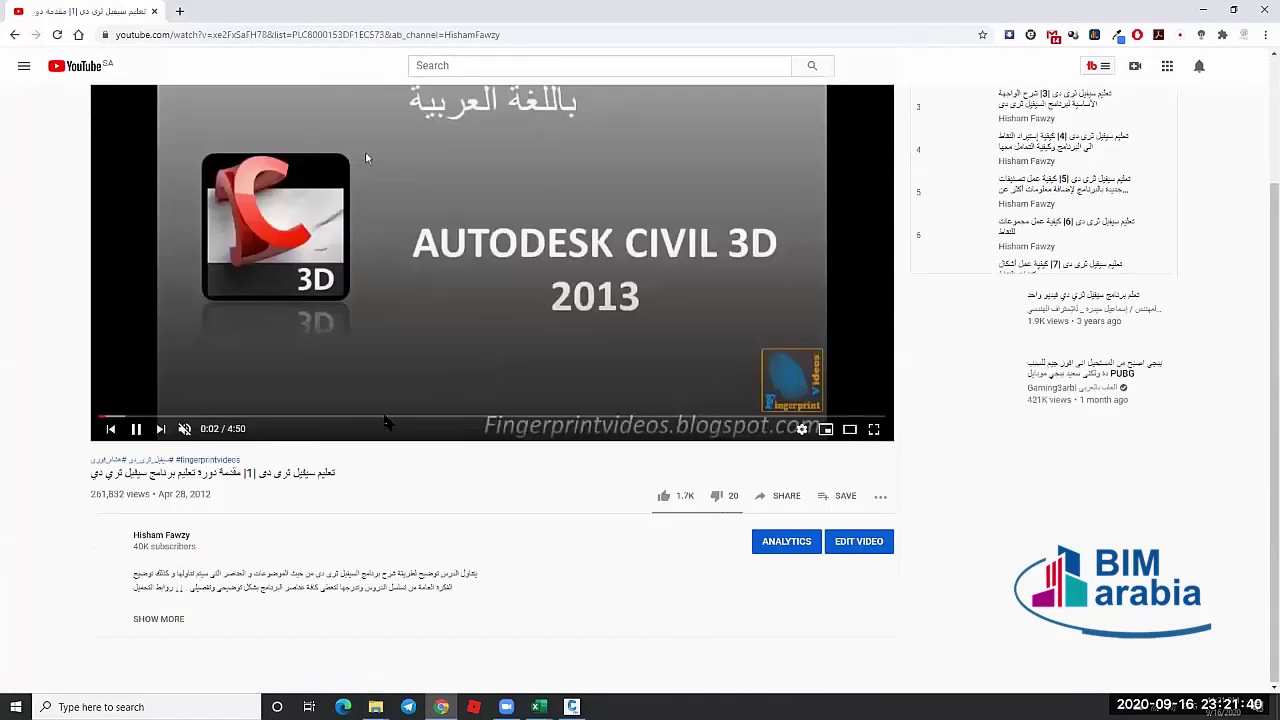
left_click(160, 619)
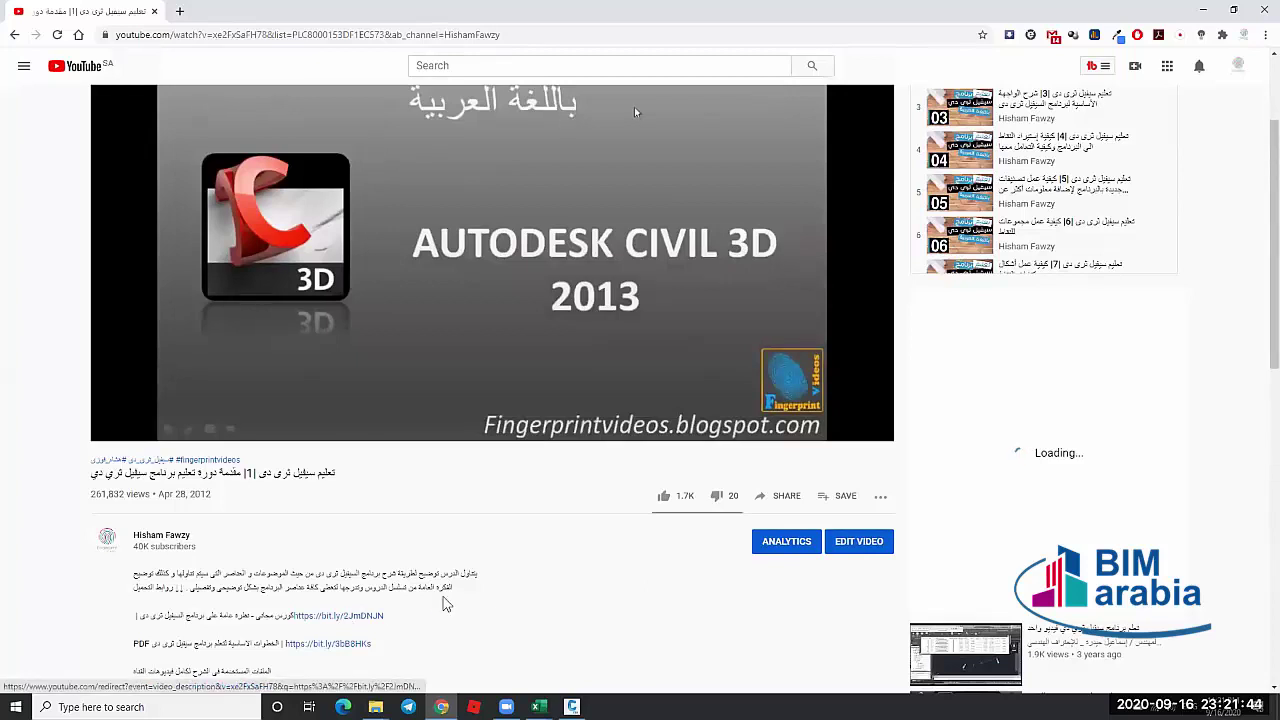
Visit the Mega course files link, close that tab, and return to Civil 3D
scroll(331, 561, "down", 2)
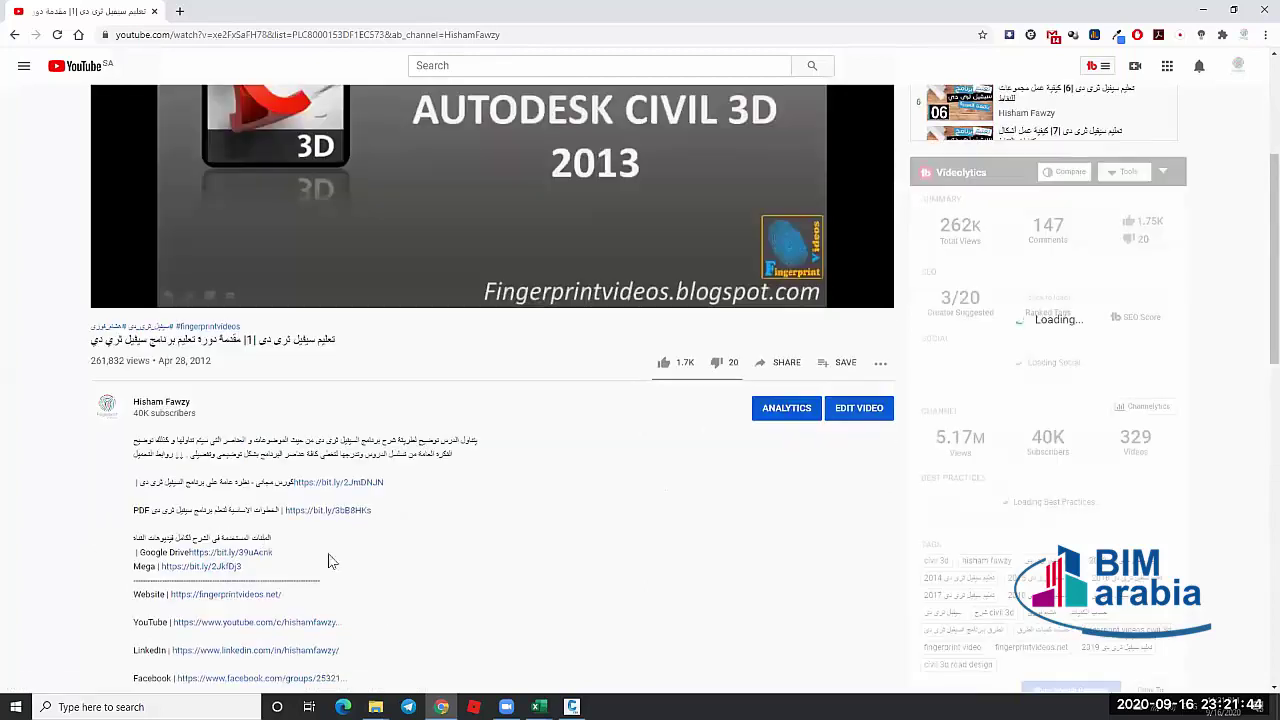
left_click(207, 566)
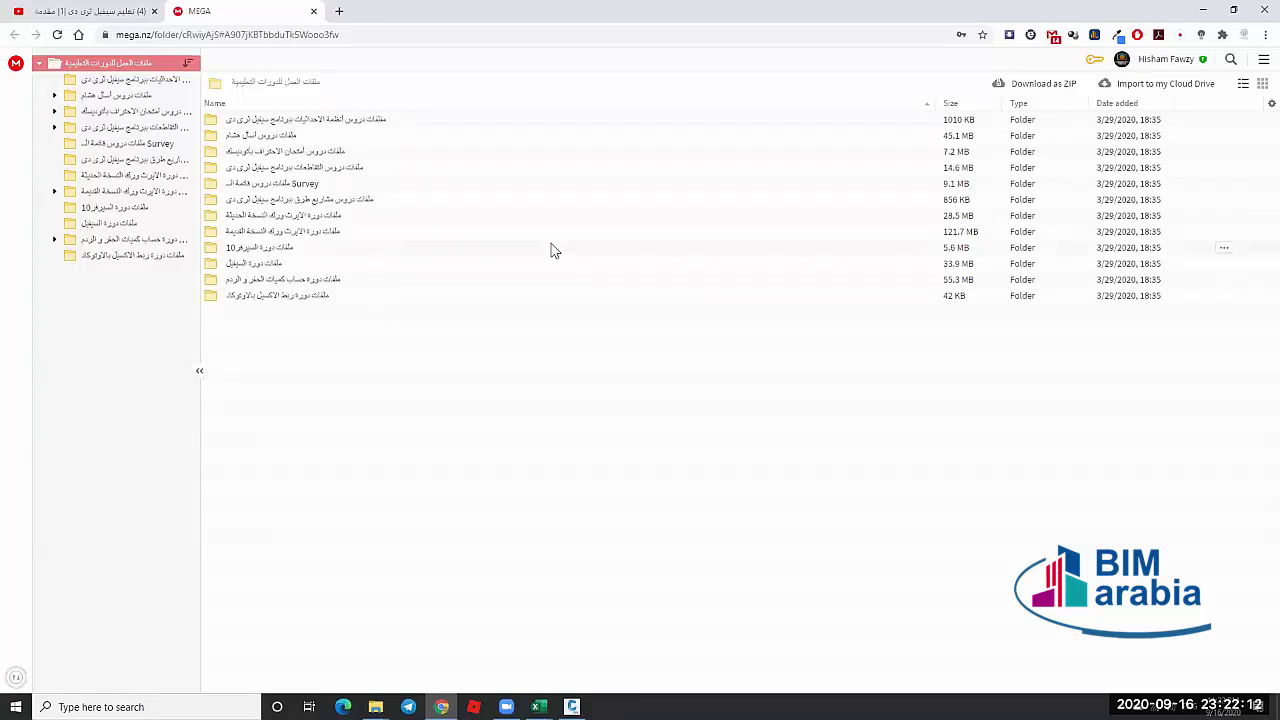
left_click(313, 11)
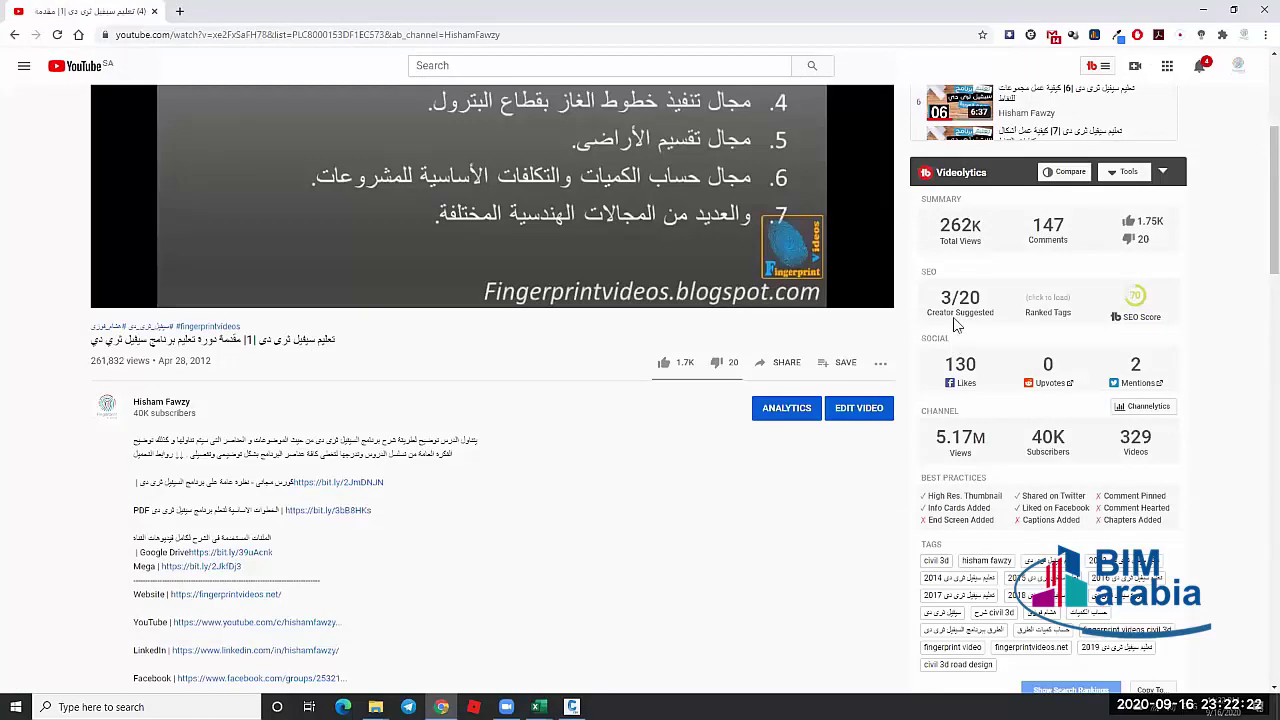
key("alt+Tab")
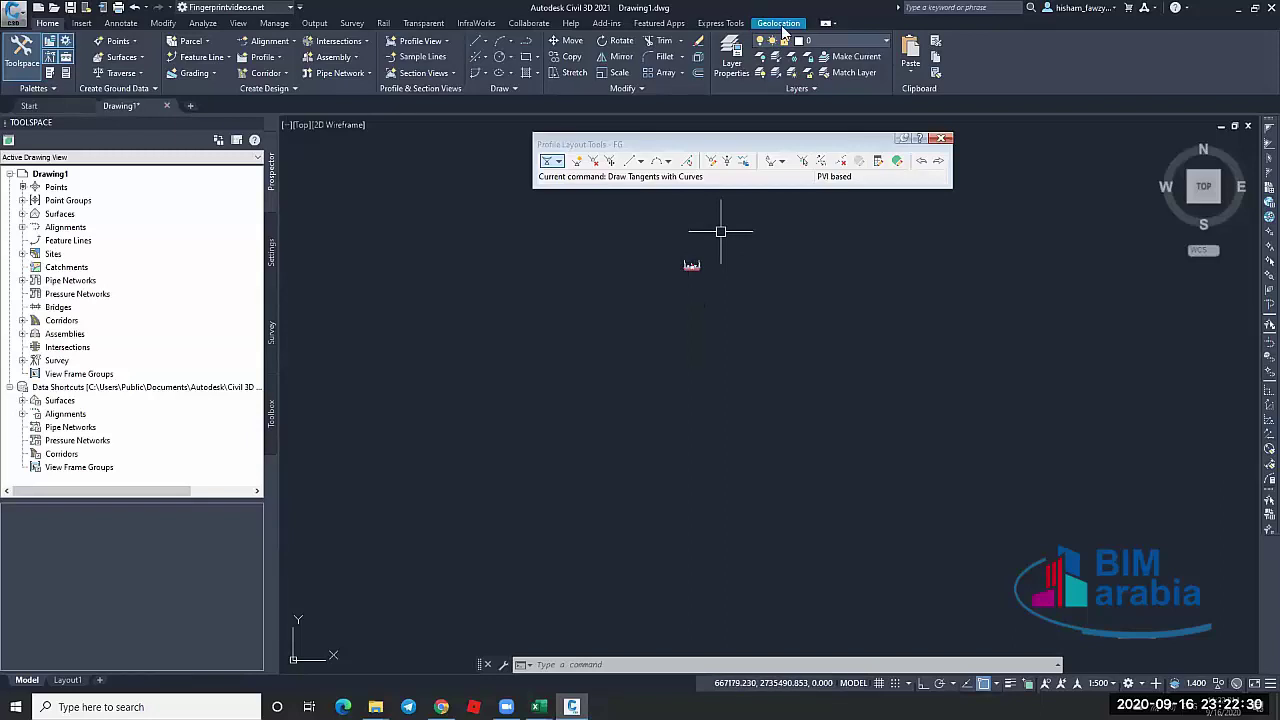
Review Drawing1's settings (metres, 1:500, OSGB 1936 British National Grid) and cancel without changes
left_click(271, 252)
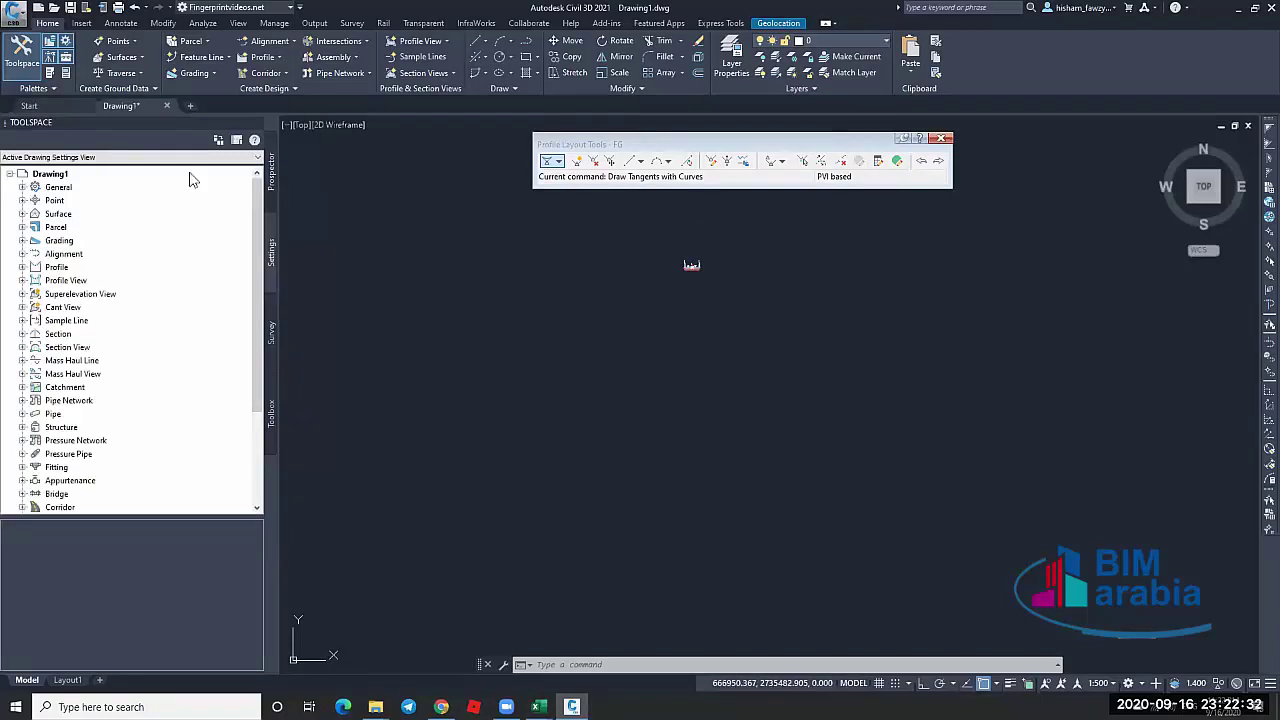
right_click(193, 178)
left_click(235, 180)
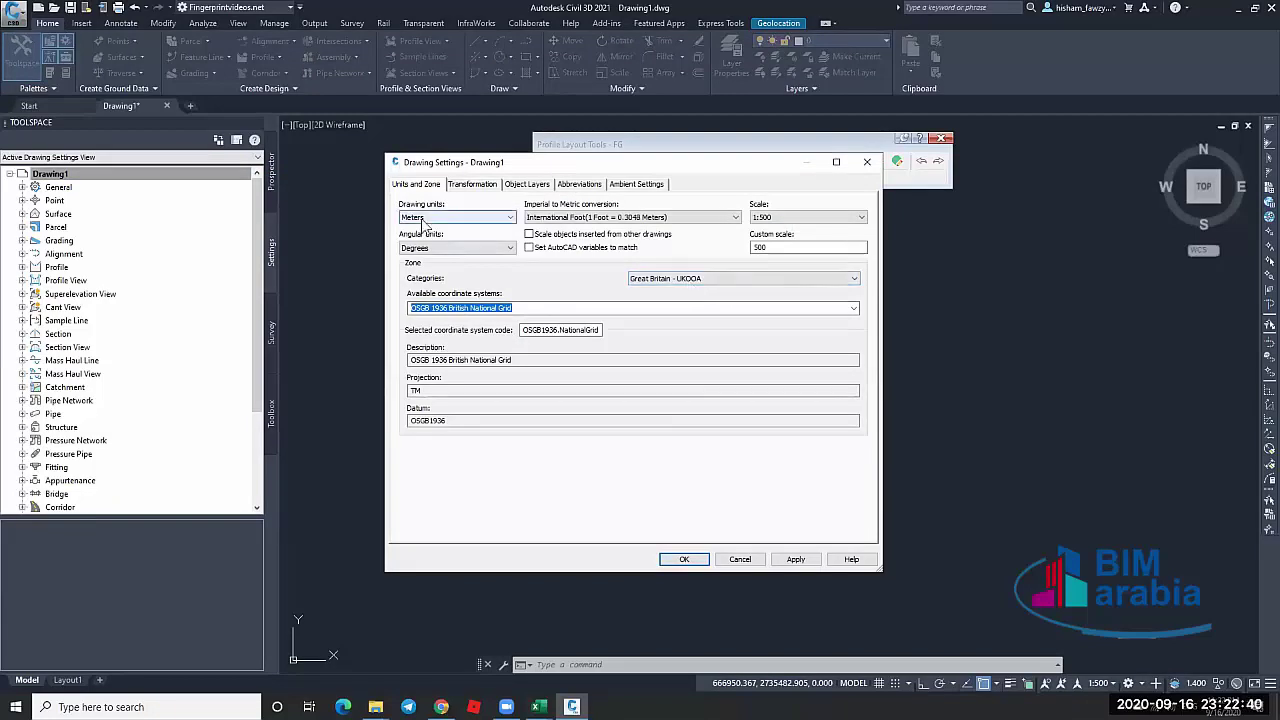
left_click(740, 559)
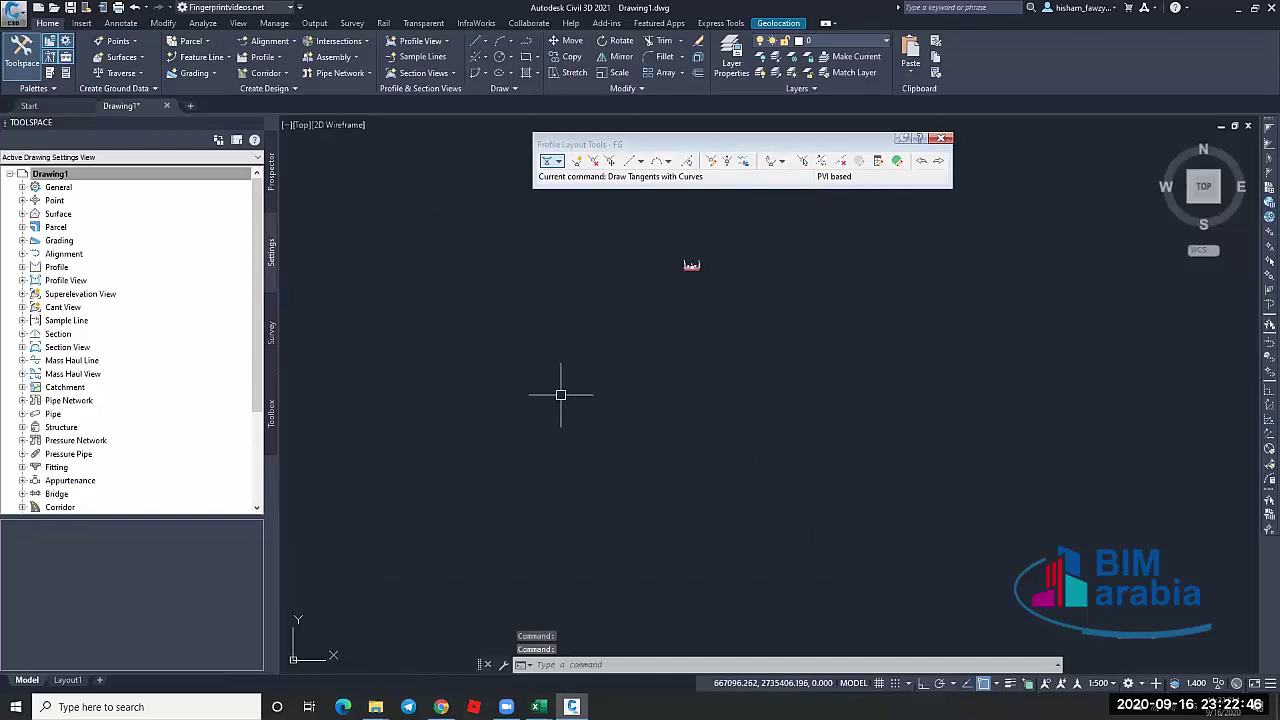
Zoom over the profile tables' chainage labels, then go to the YouTube channel page in Chrome
scroll(560, 391, "down", 5)
scroll(621, 555, "up", 5)
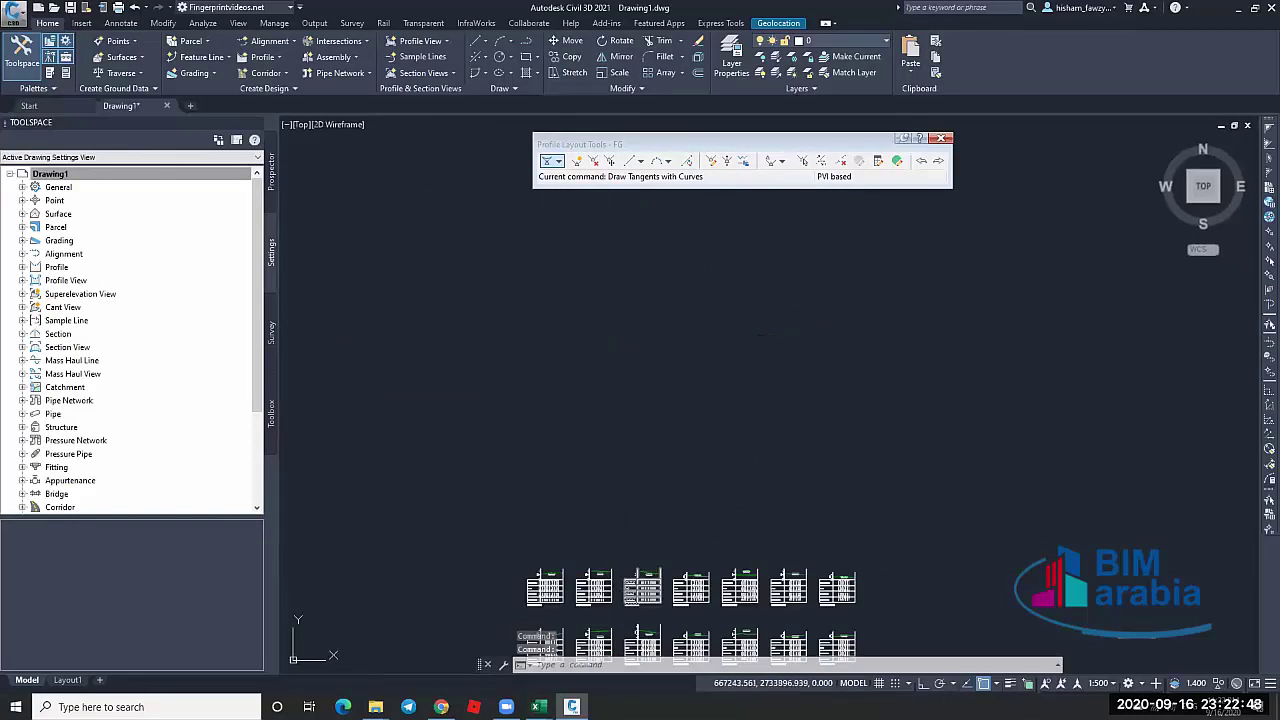
scroll(621, 555, "up", 10)
scroll(700, 291, "down", 4)
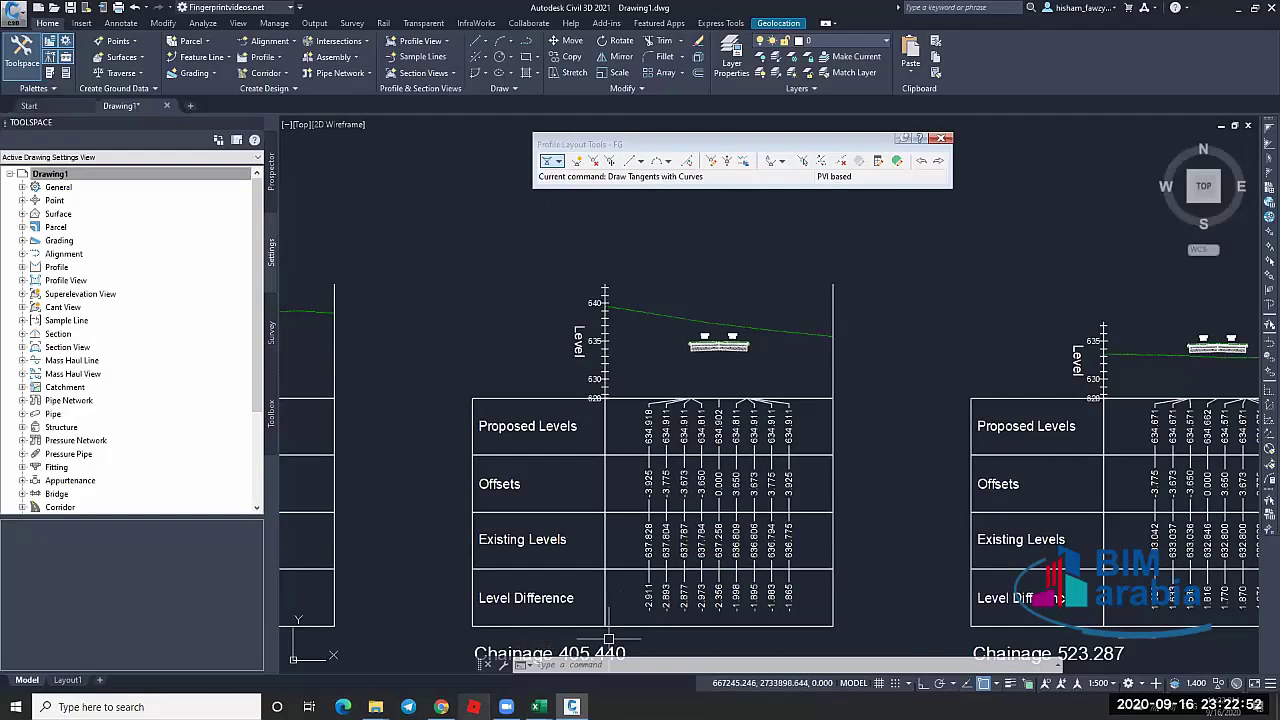
left_click(441, 707)
left_click(14, 40)
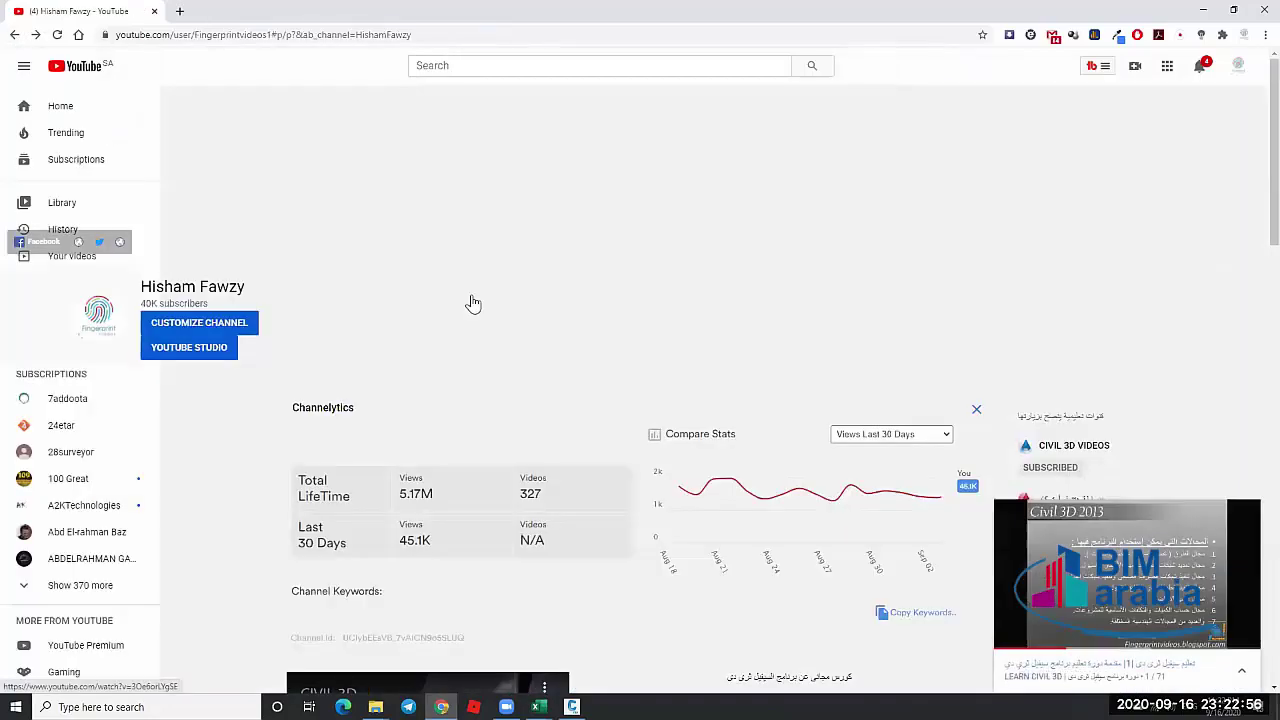
Open the Civil 3D Q&A playlist, play video 23 on Grade break, and pause at 0:10
scroll(600, 354, "down", 5)
scroll(585, 393, "down", 4)
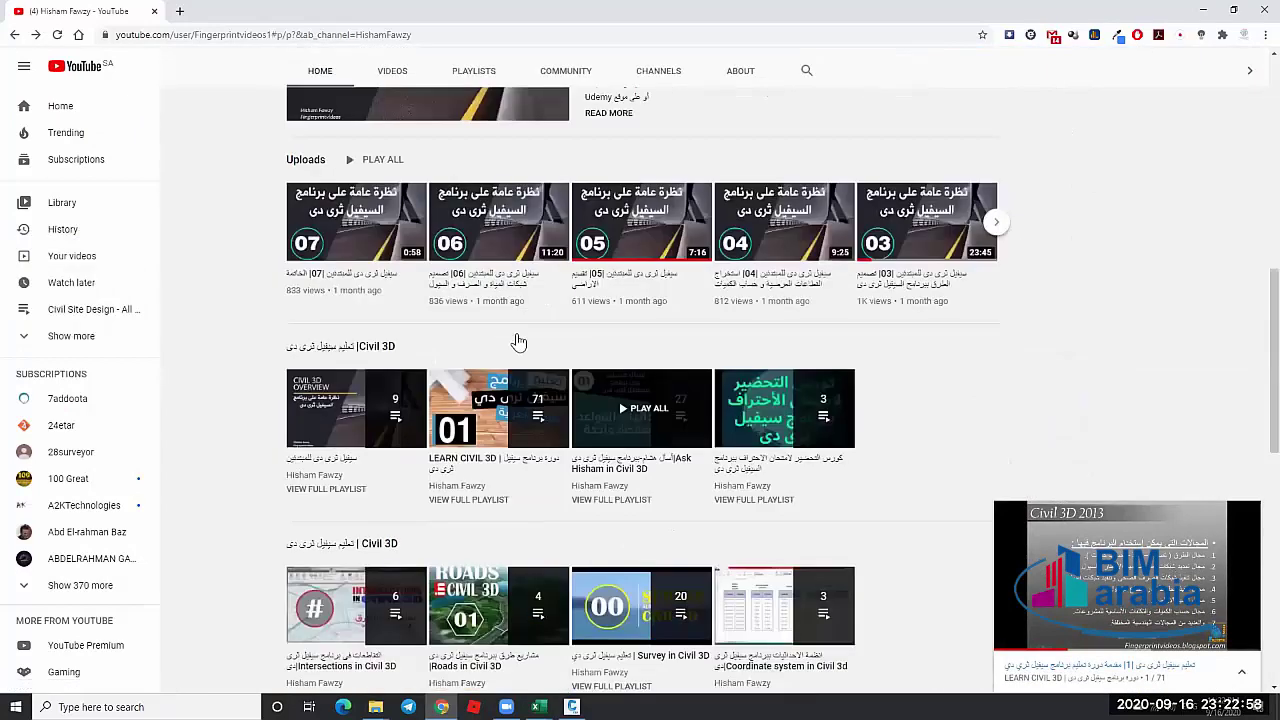
left_click(630, 338)
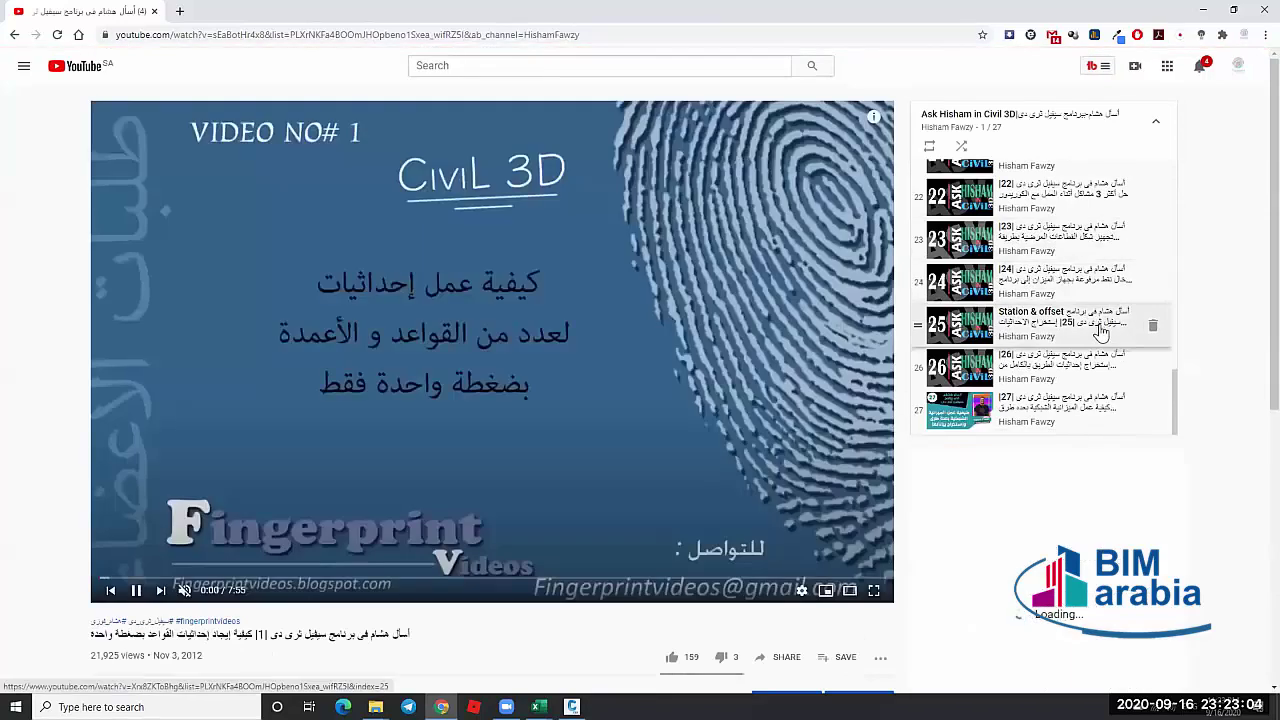
scroll(1100, 330, "down", 1)
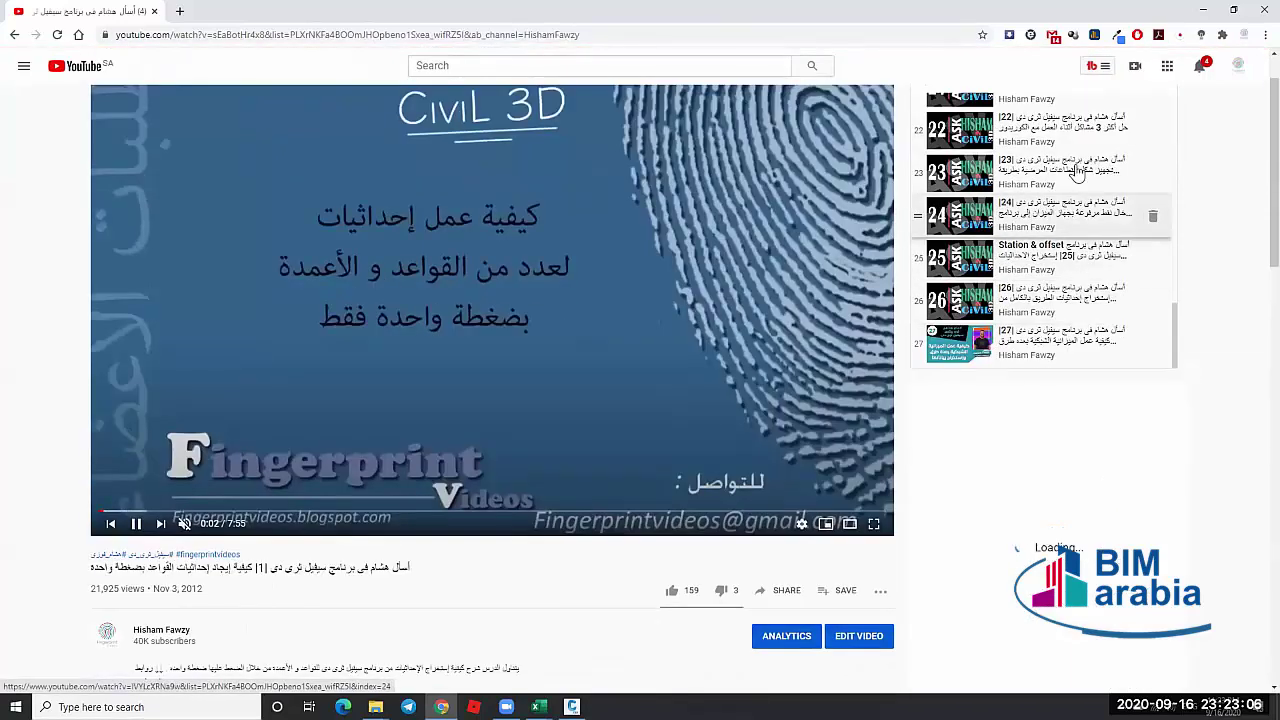
scroll(1070, 200, "up", 1)
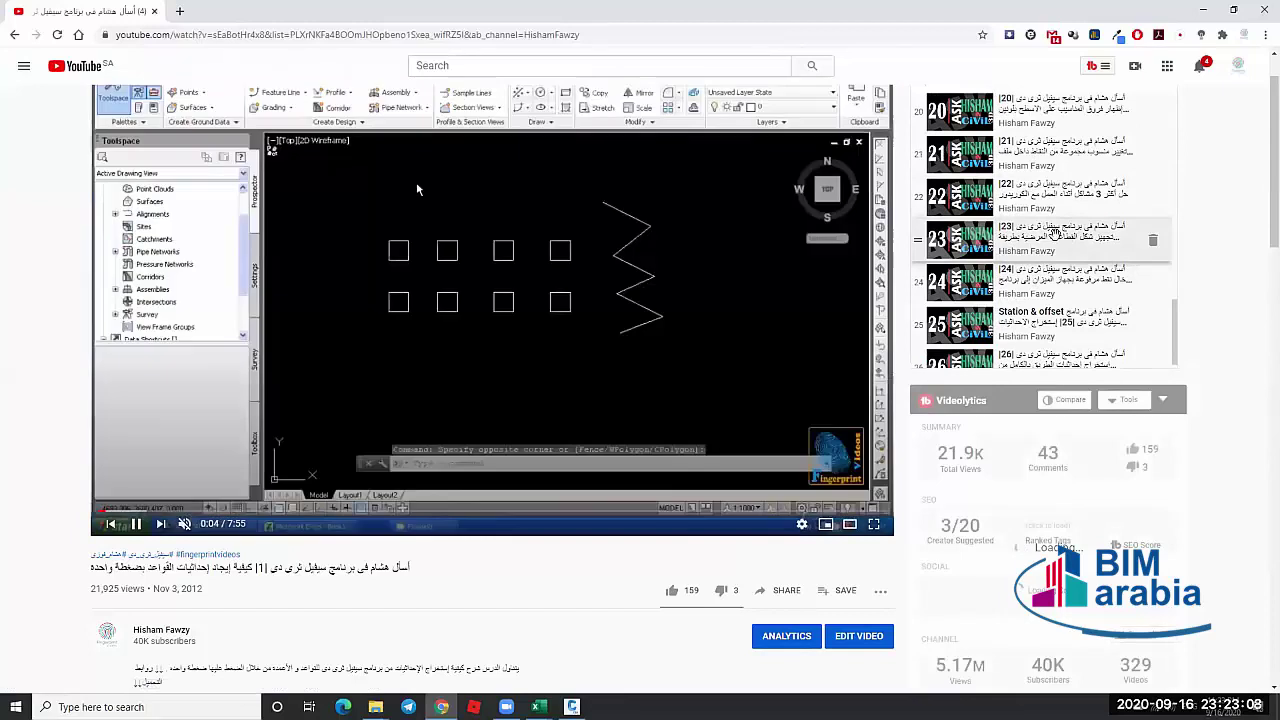
left_click(1063, 247)
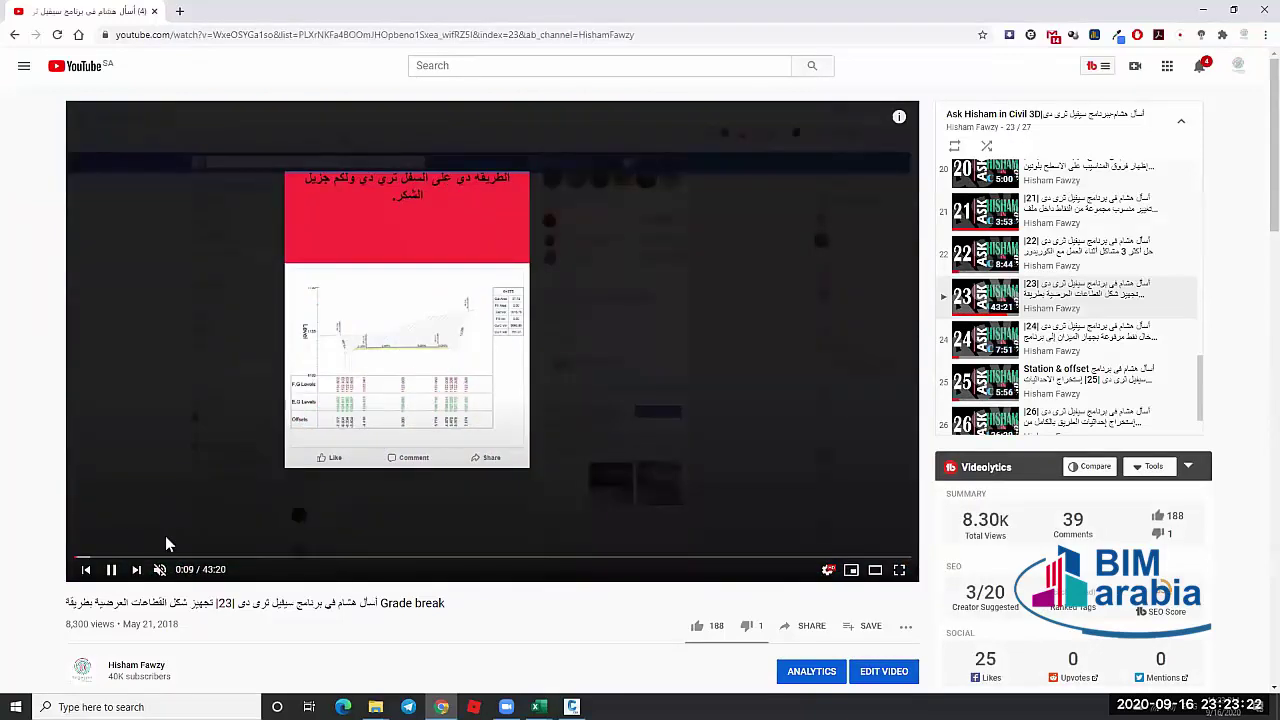
left_click(224, 538)
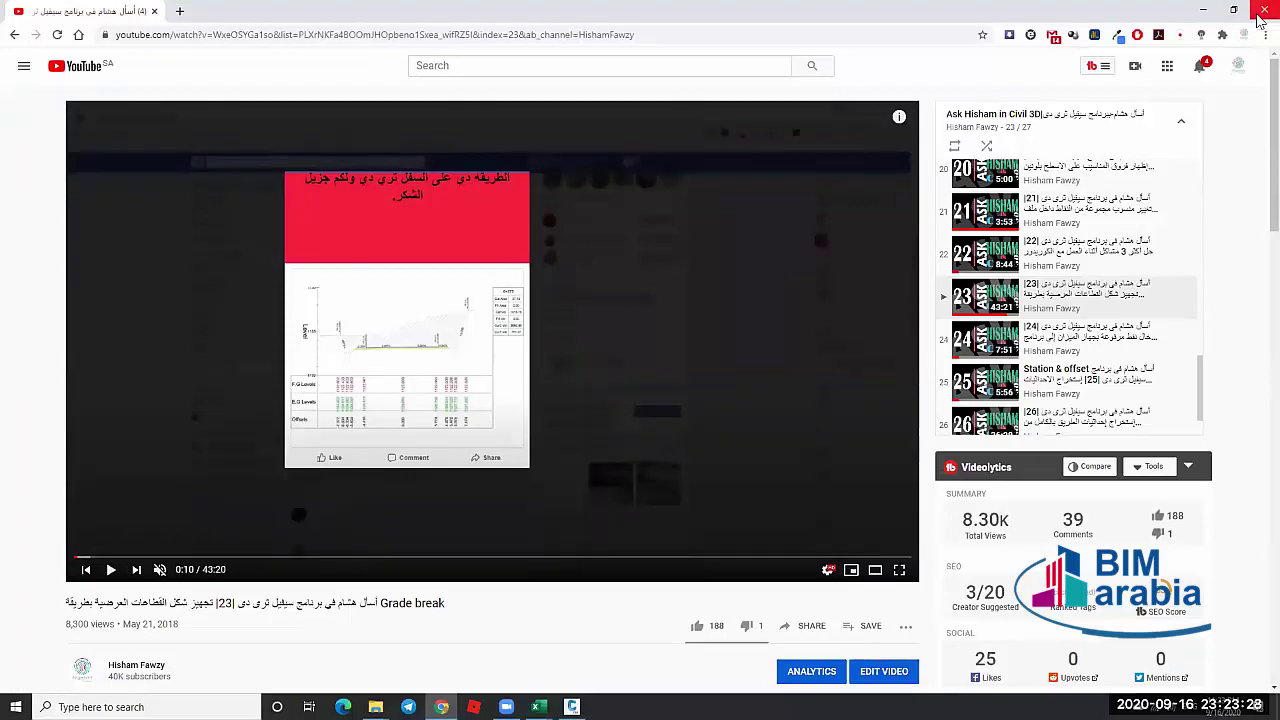
Minimize Chrome and show Civil 3D's Start page with recent drawings like STORM NETWORK
left_click(1203, 10)
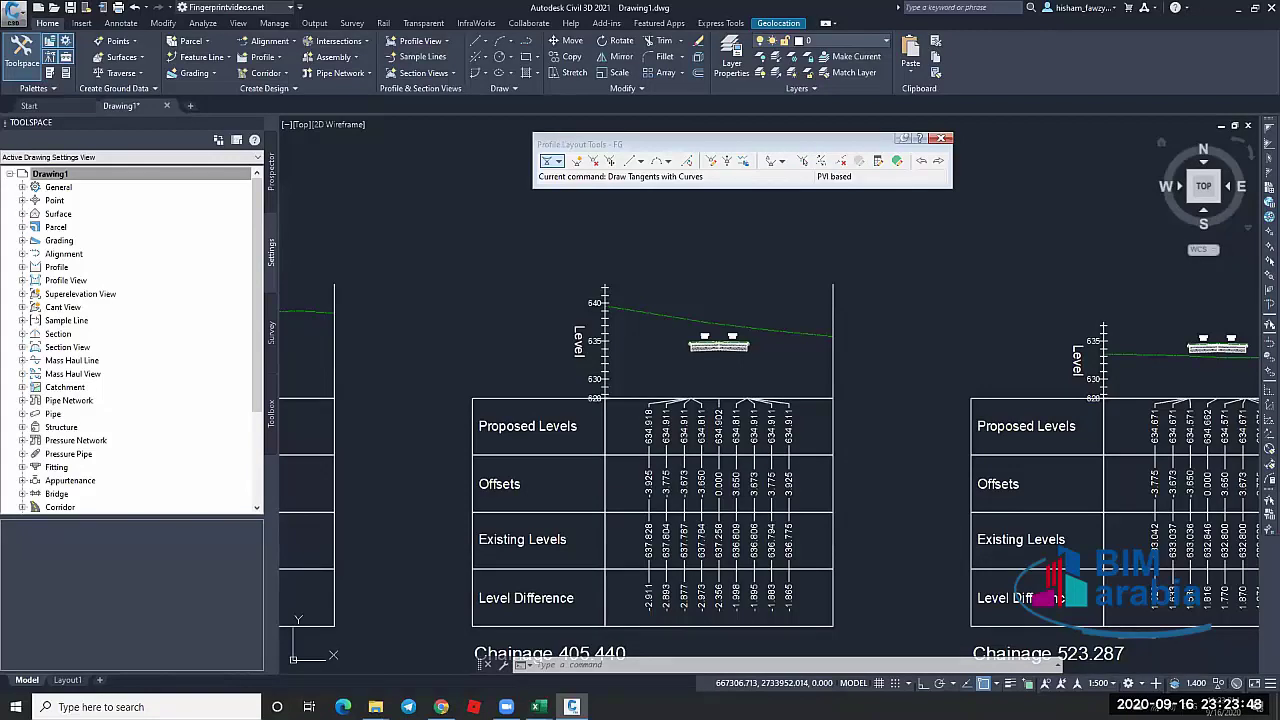
left_click(29, 106)
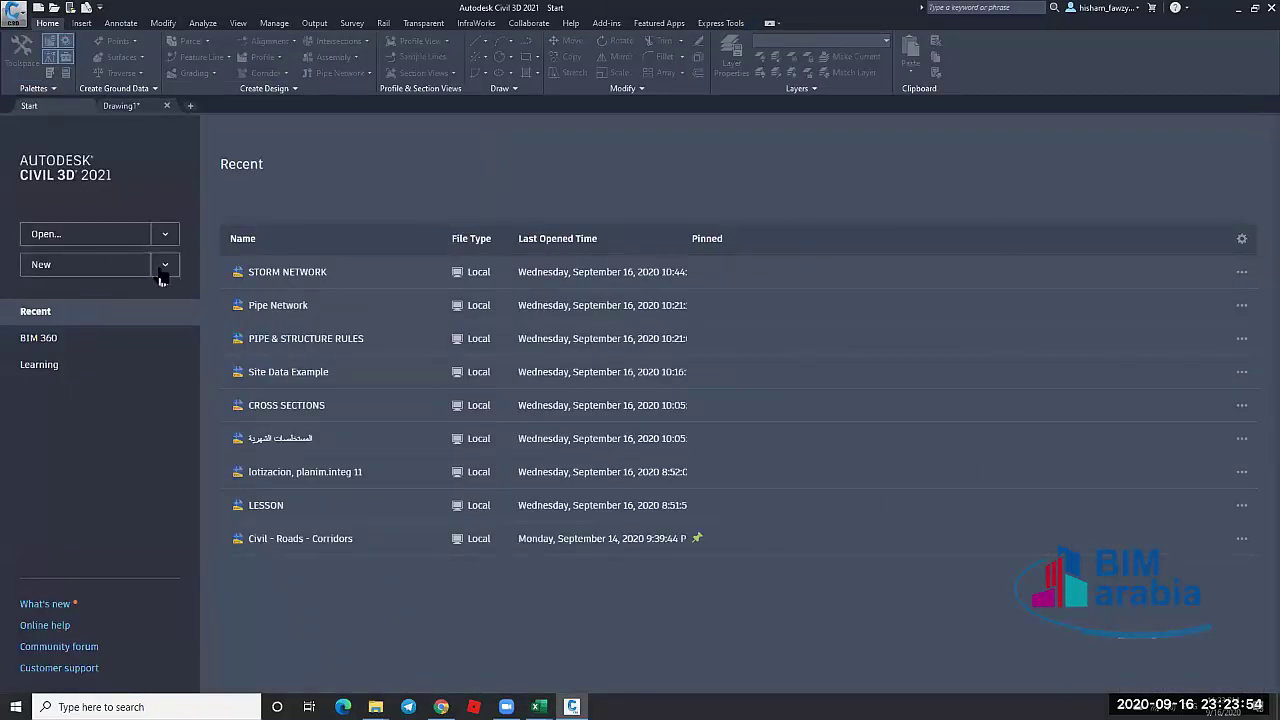
Browse templates in the Select Template dialog, enlarging it, then cancel without choosing
left_click(164, 266)
left_click(70, 336)
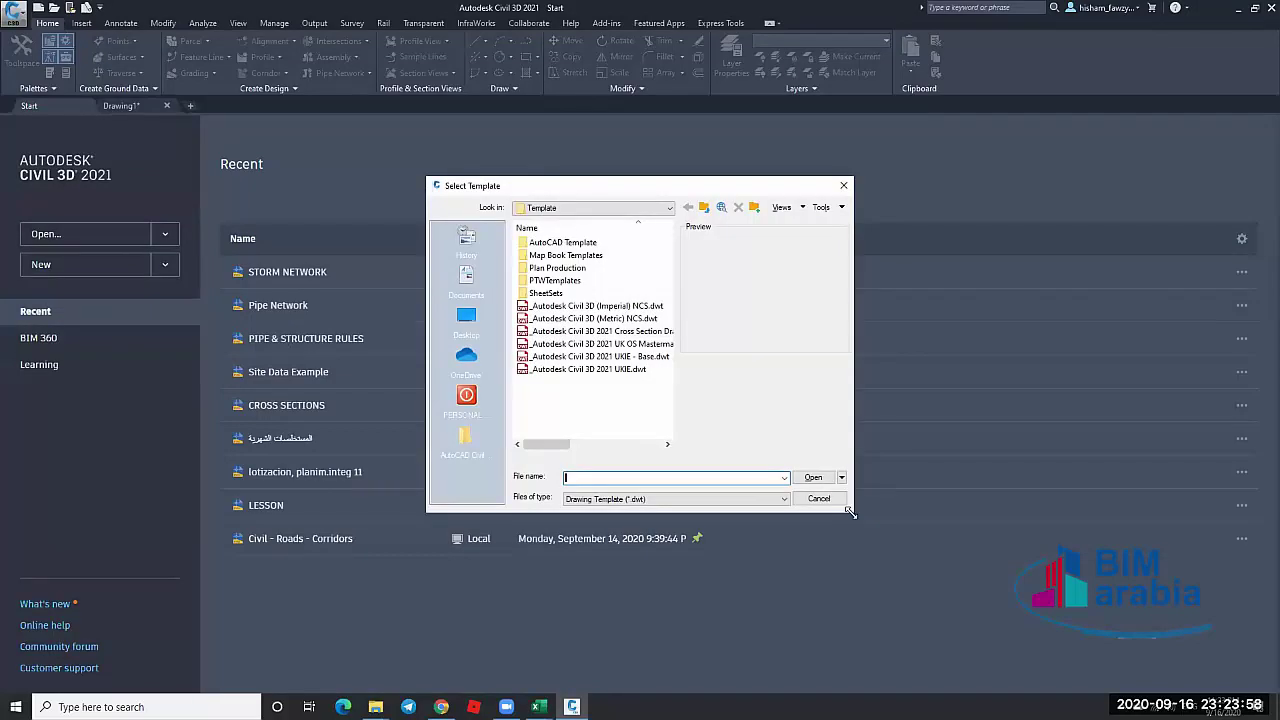
left_click_drag(850, 512, 1026, 575)
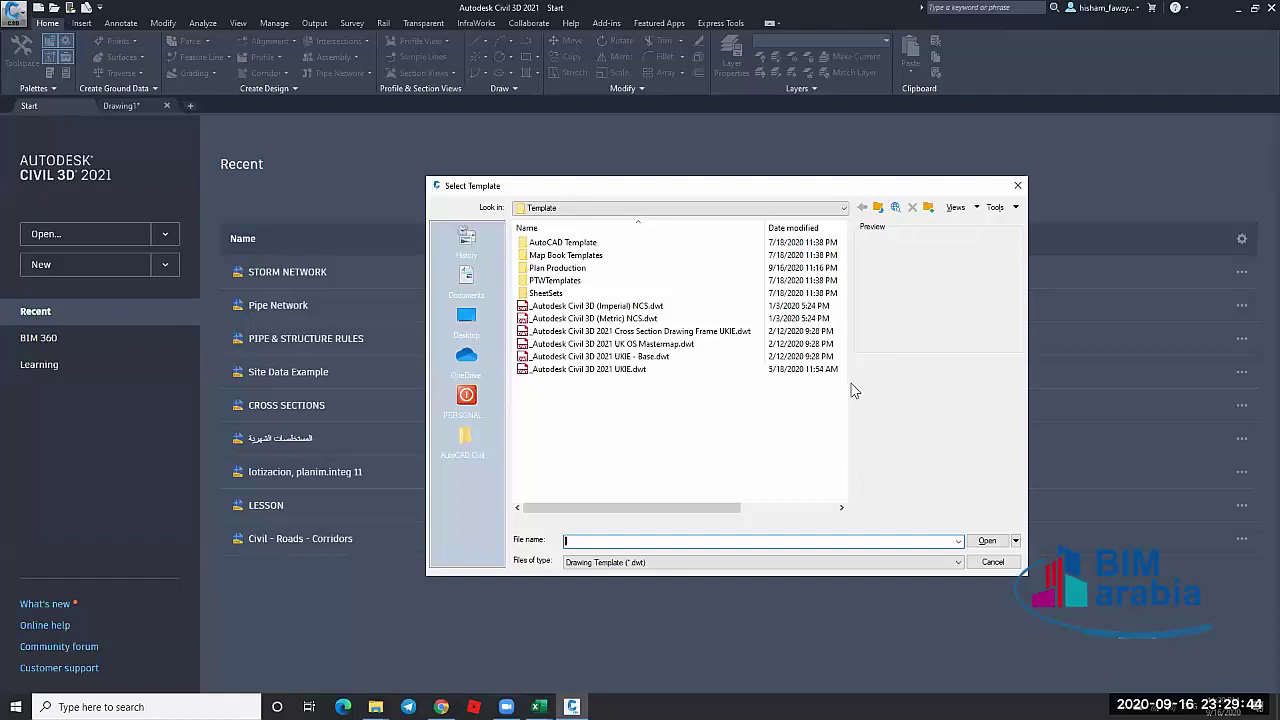
left_click(991, 561)
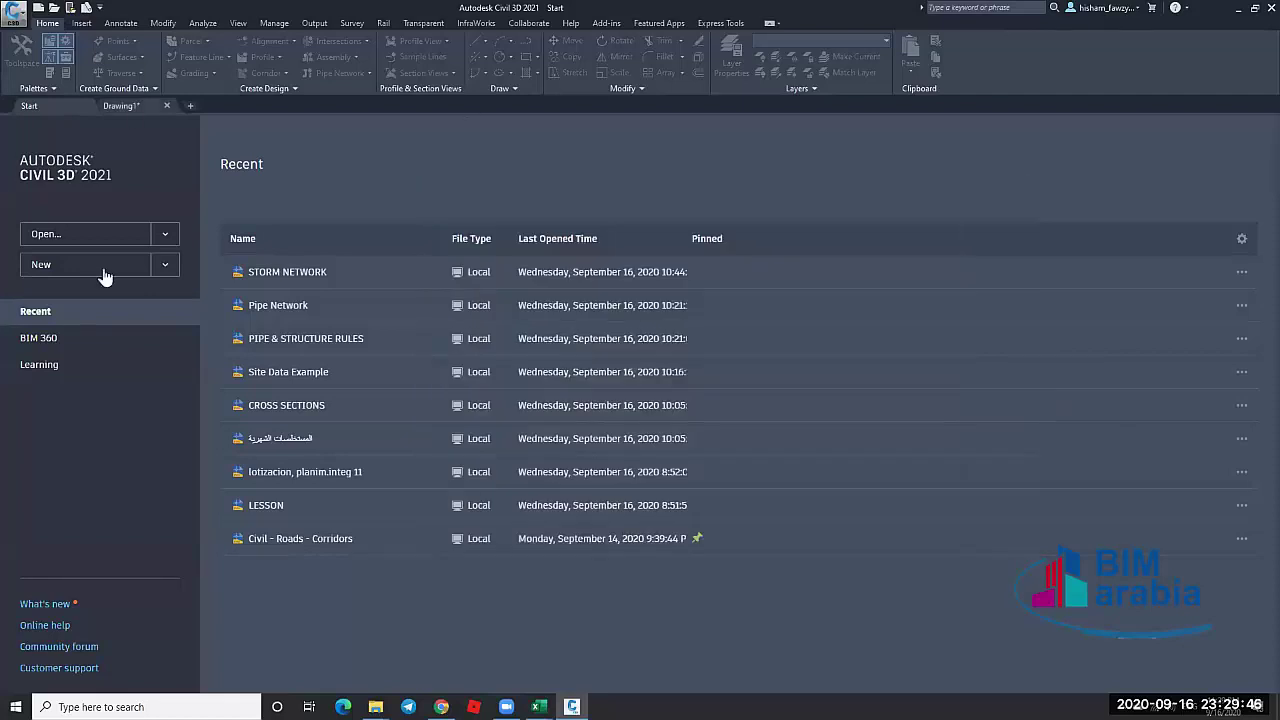
Create Drawing2 from the _Autodesk Civil 3D (Metric) NCS.dwt template in the New dropdown
left_click(163, 238)
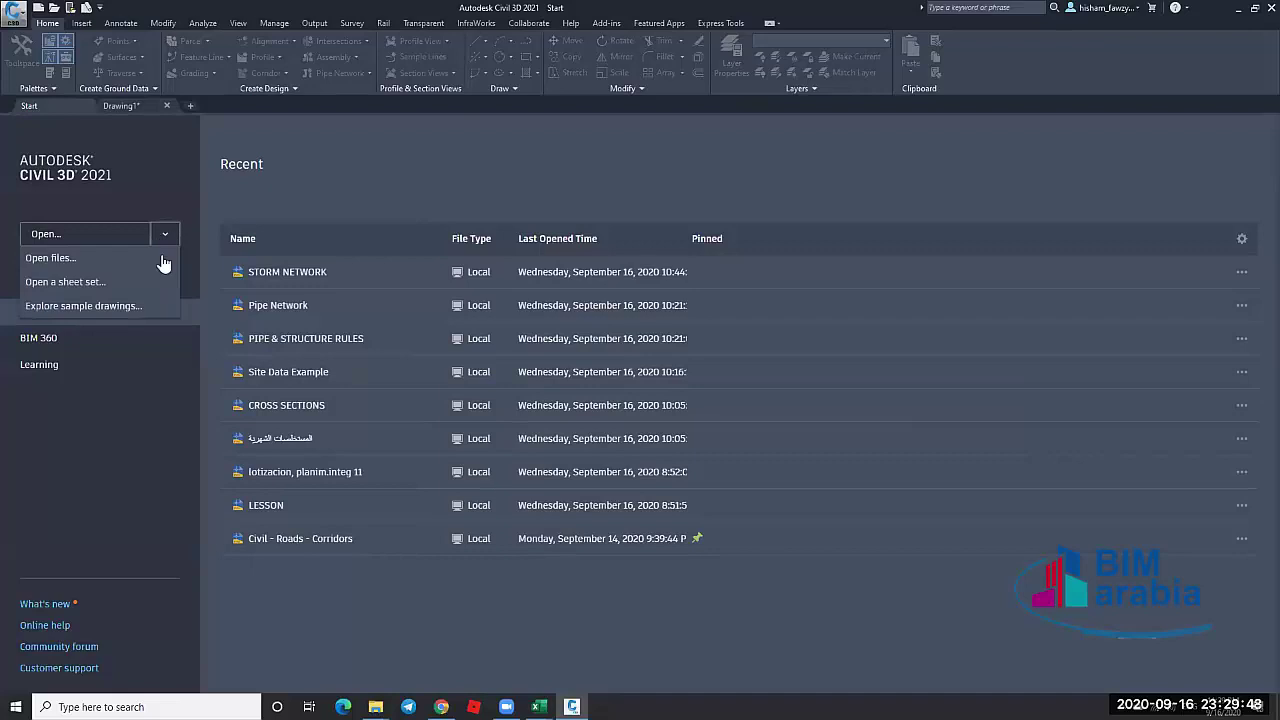
left_click(165, 264)
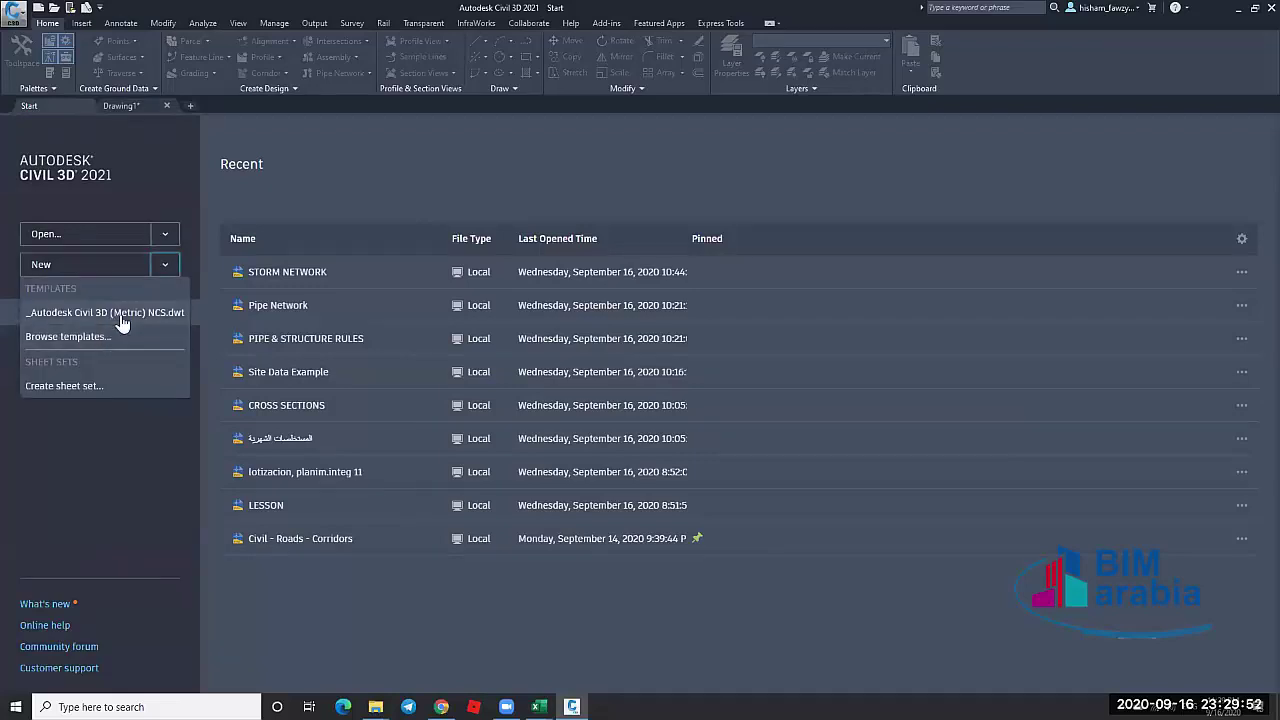
left_click(120, 313)
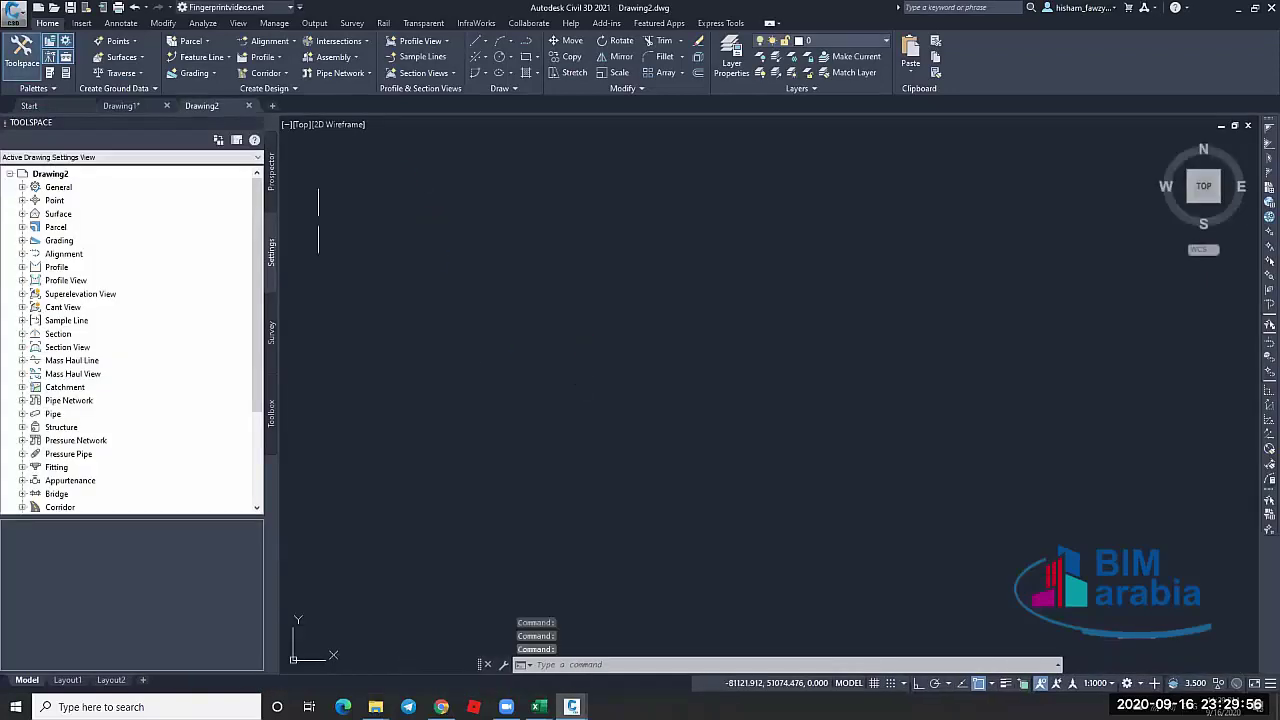
Show Drawing2's Prospector tree, then browse to the BOOTCAMP (C:) drive in File Explorer
left_click(274, 180)
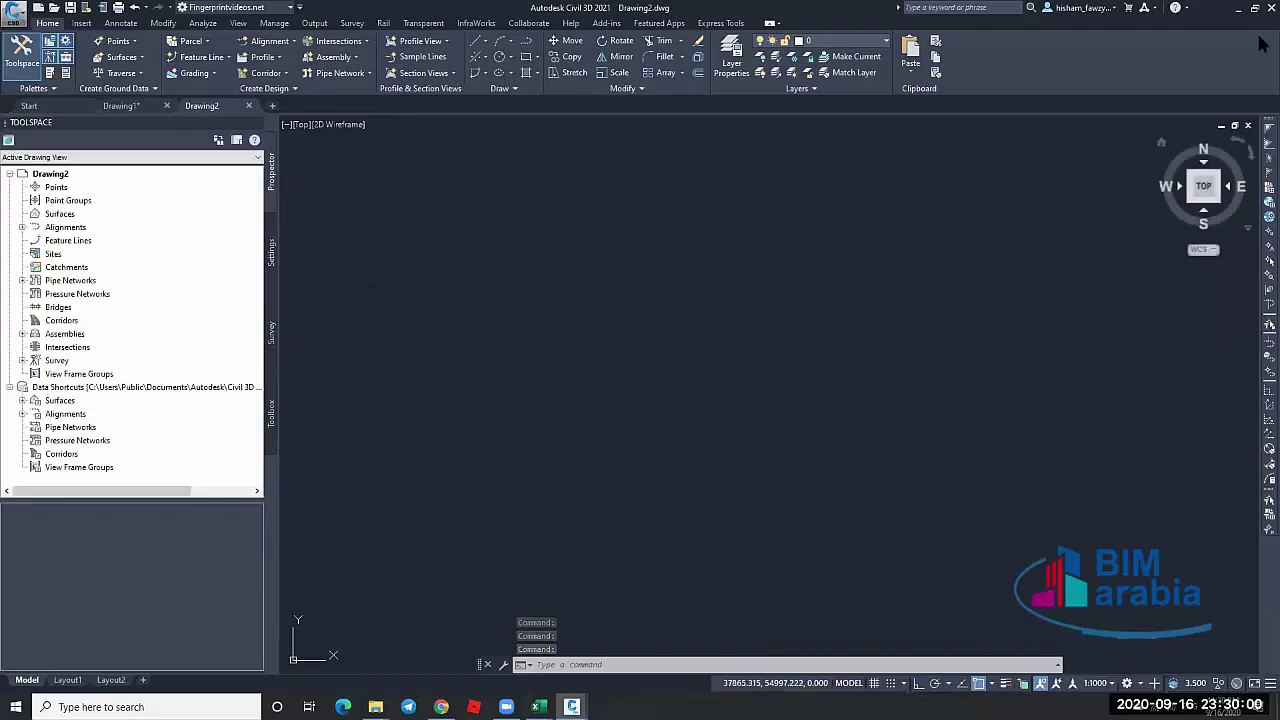
key("super+d")
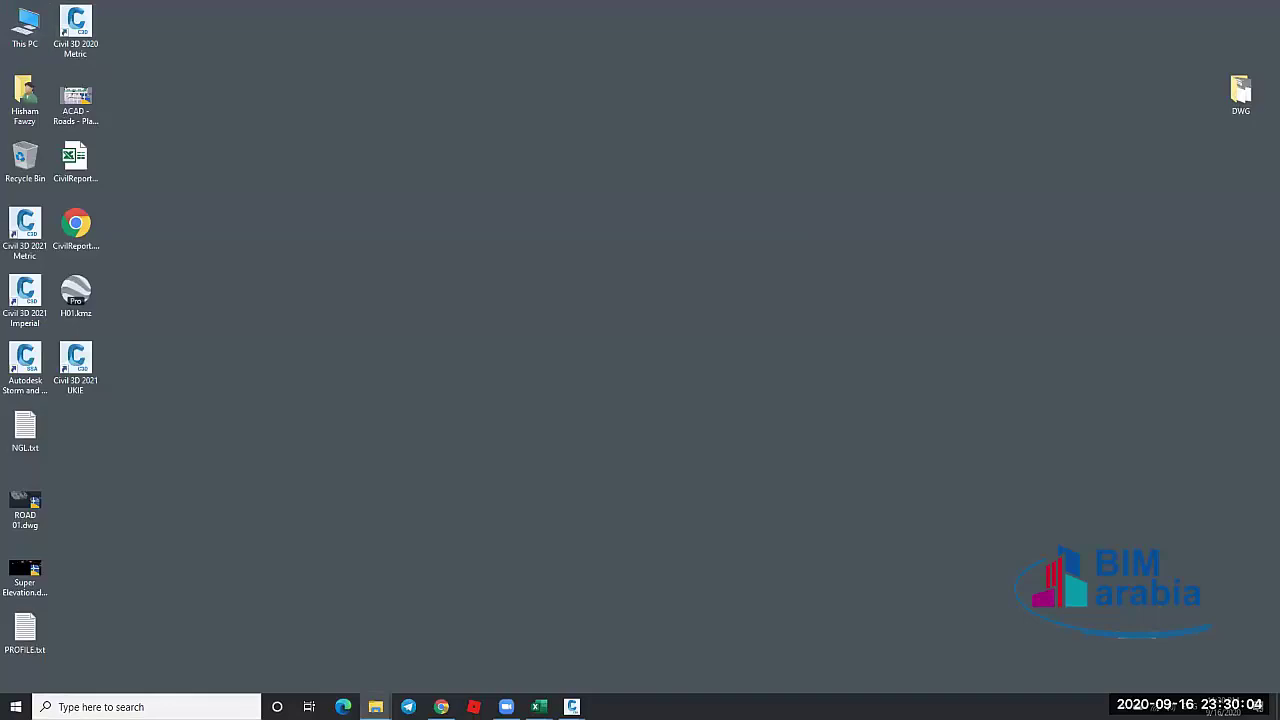
key("super+e")
left_click(484, 291)
double_click(484, 291)
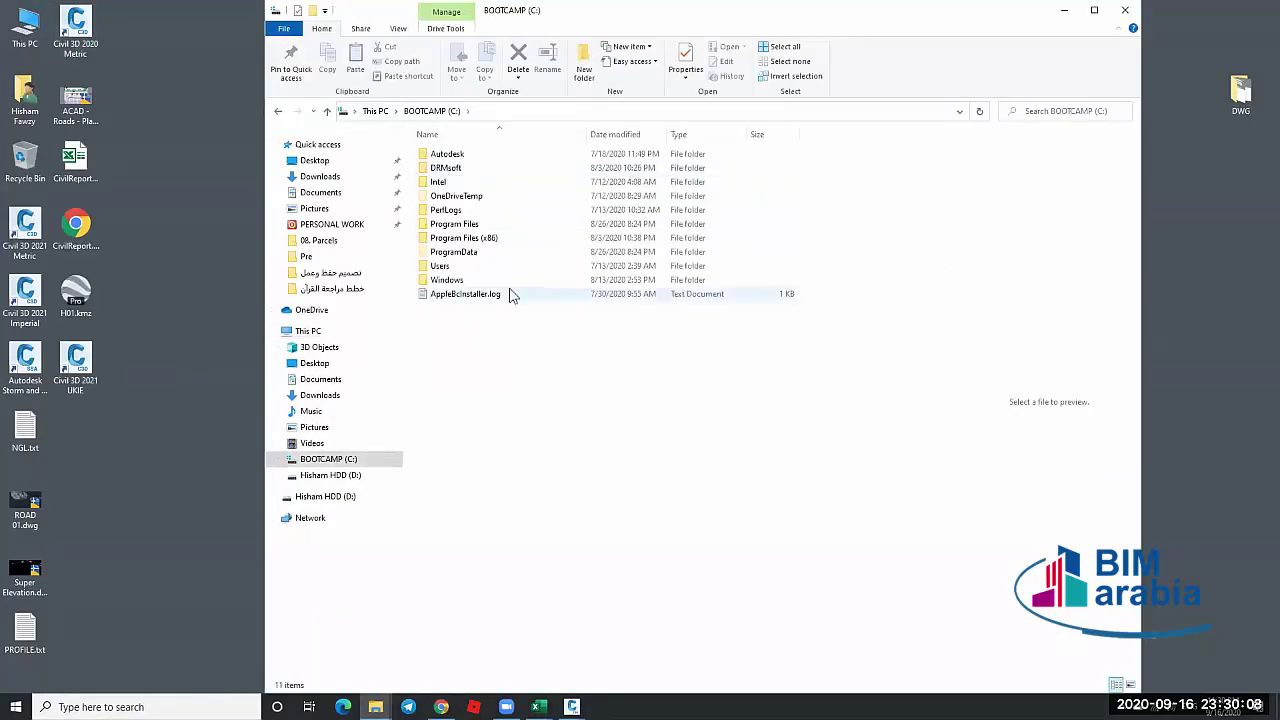
Reopen This PC > BOOTCAMP (C:) in File Explorer
left_click(1063, 11)
key("alt+Tab")
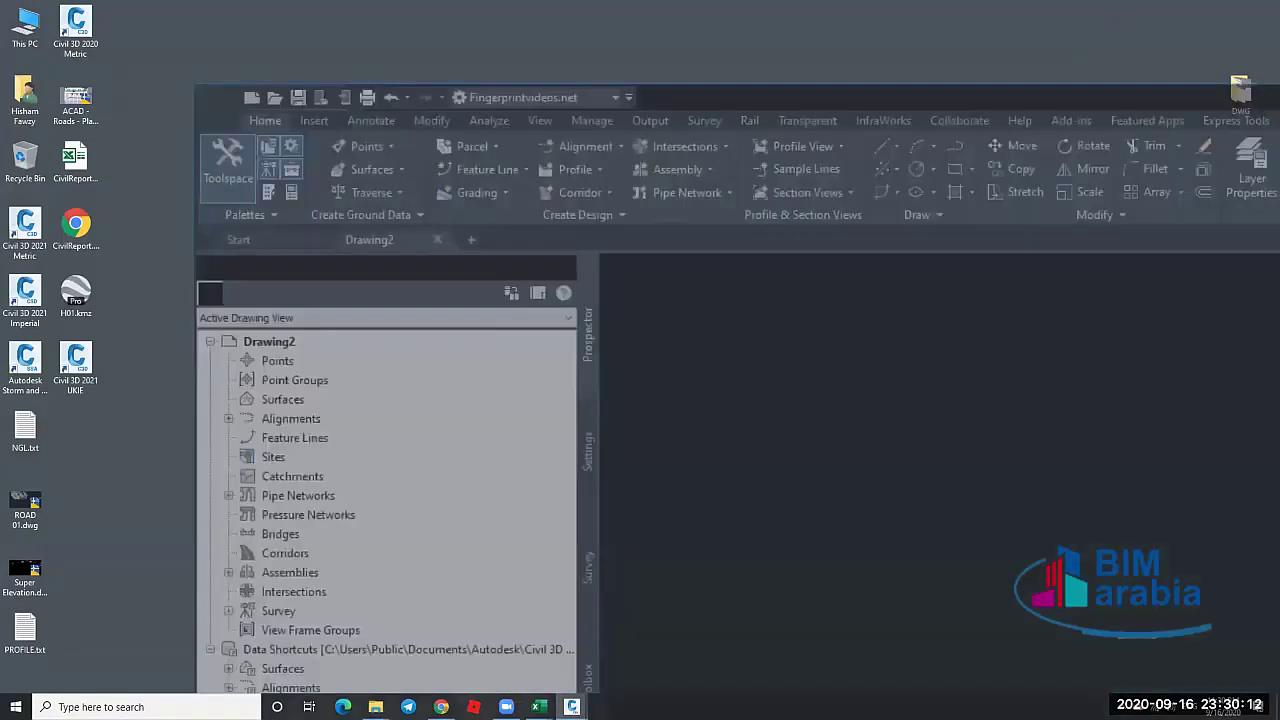
double_click(53, 37)
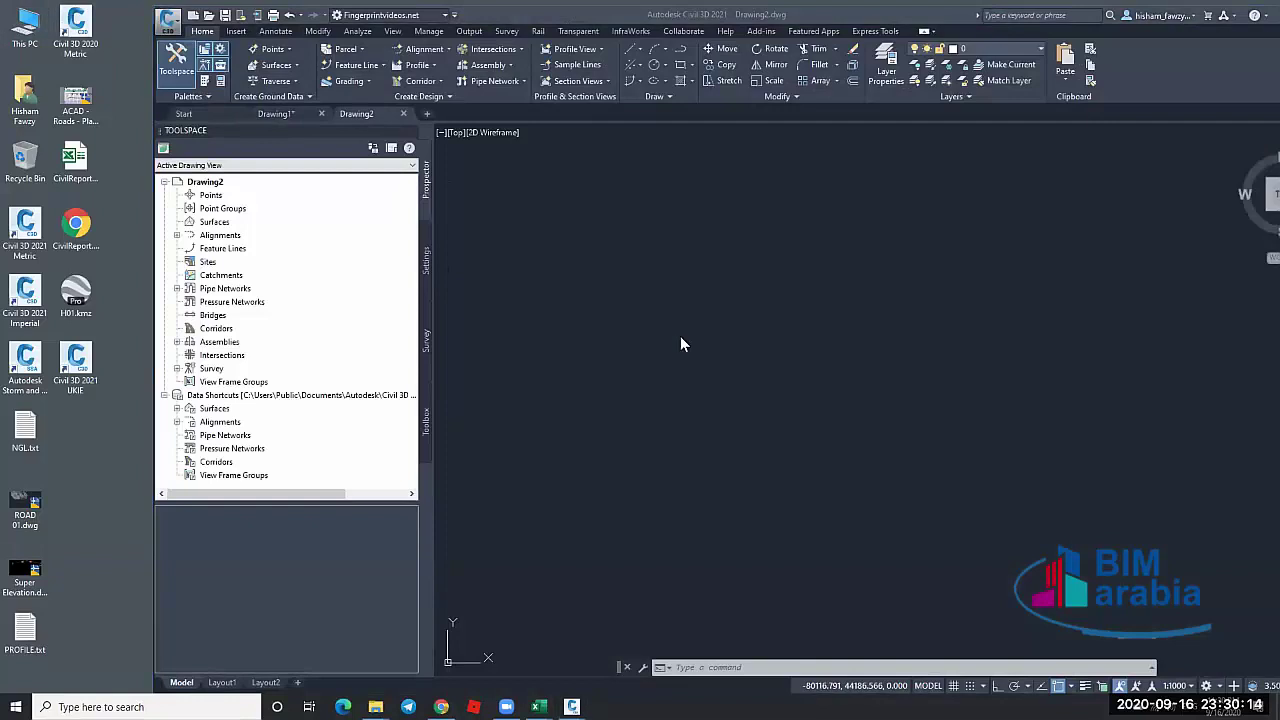
double_click(515, 325)
Create a new folder on drive C named after the user, then return to Civil 3D
right_click(506, 353)
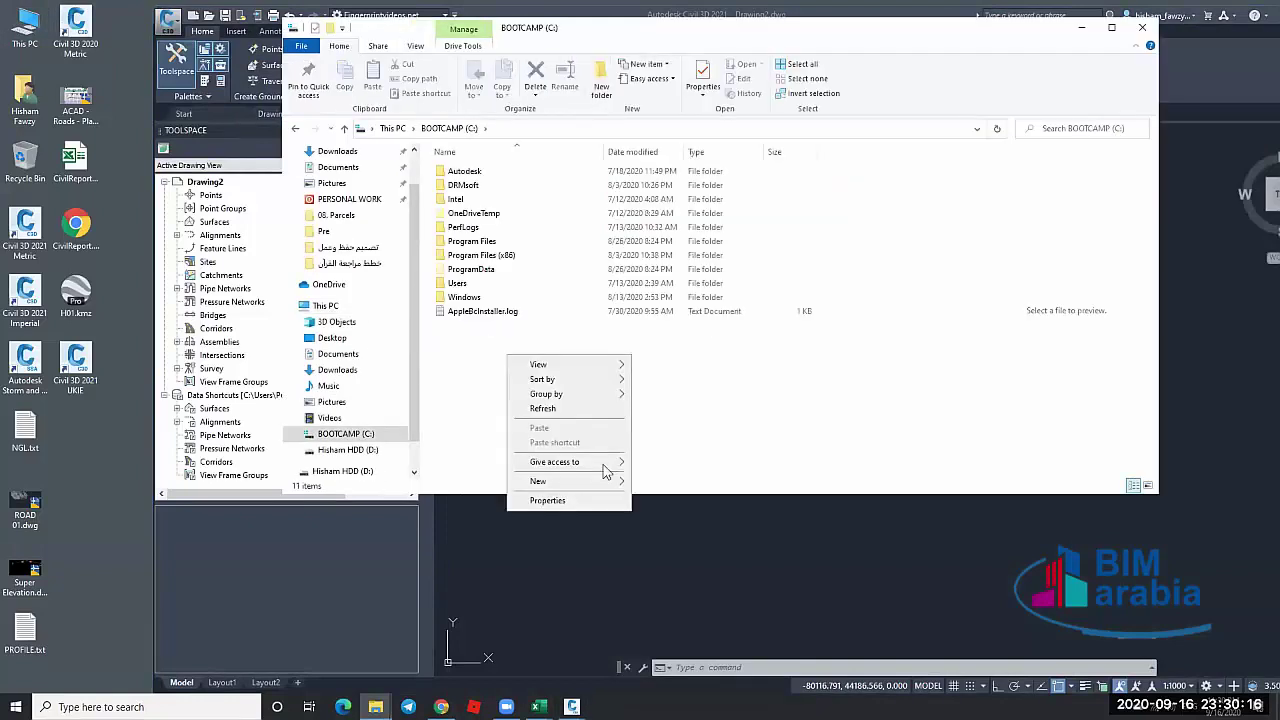
left_click(662, 481)
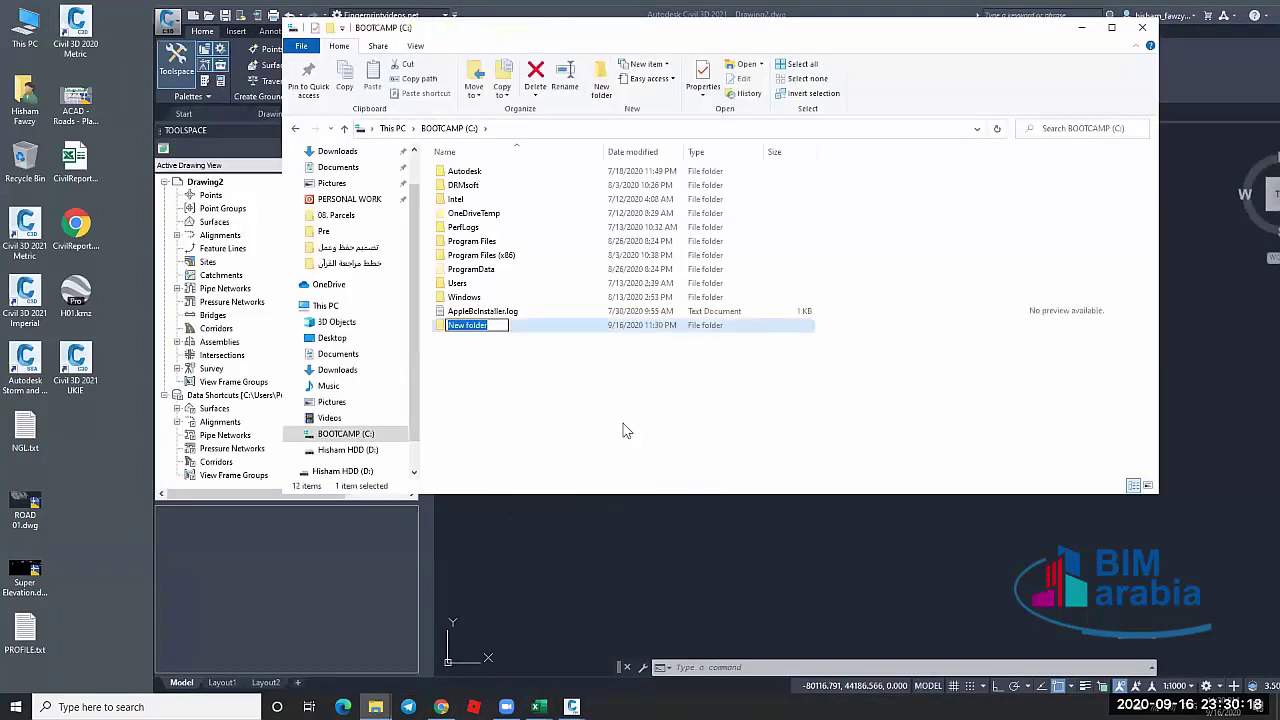
type("Hisham P")
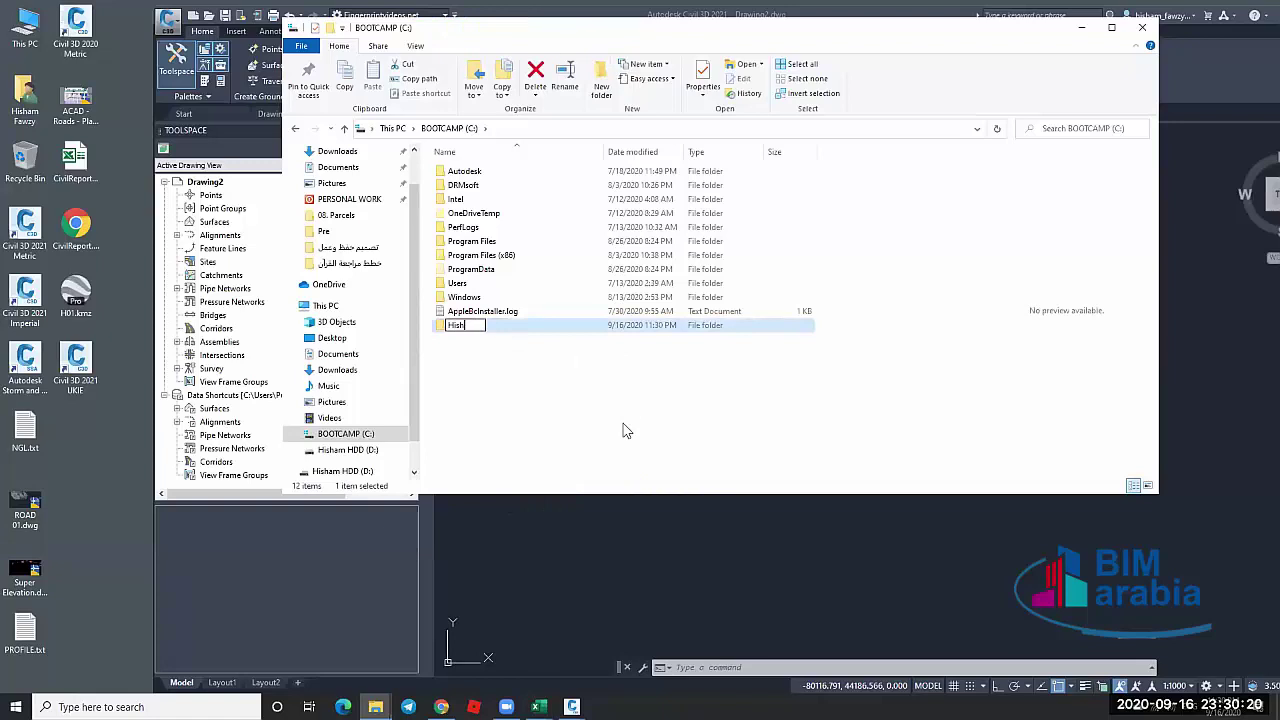
left_click(834, 171)
left_click(1081, 27)
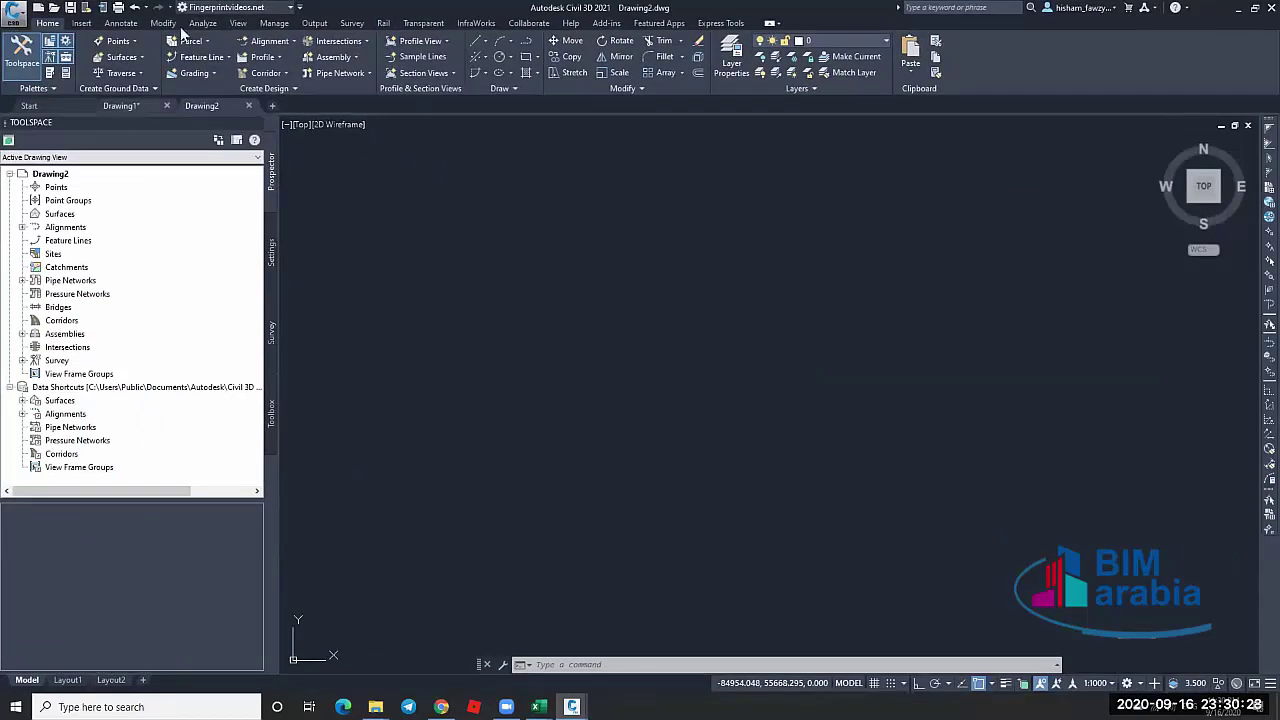
Set the data shortcuts working folder to the personal folder at the root of BOOTCAMP (C:)
left_click(314, 23)
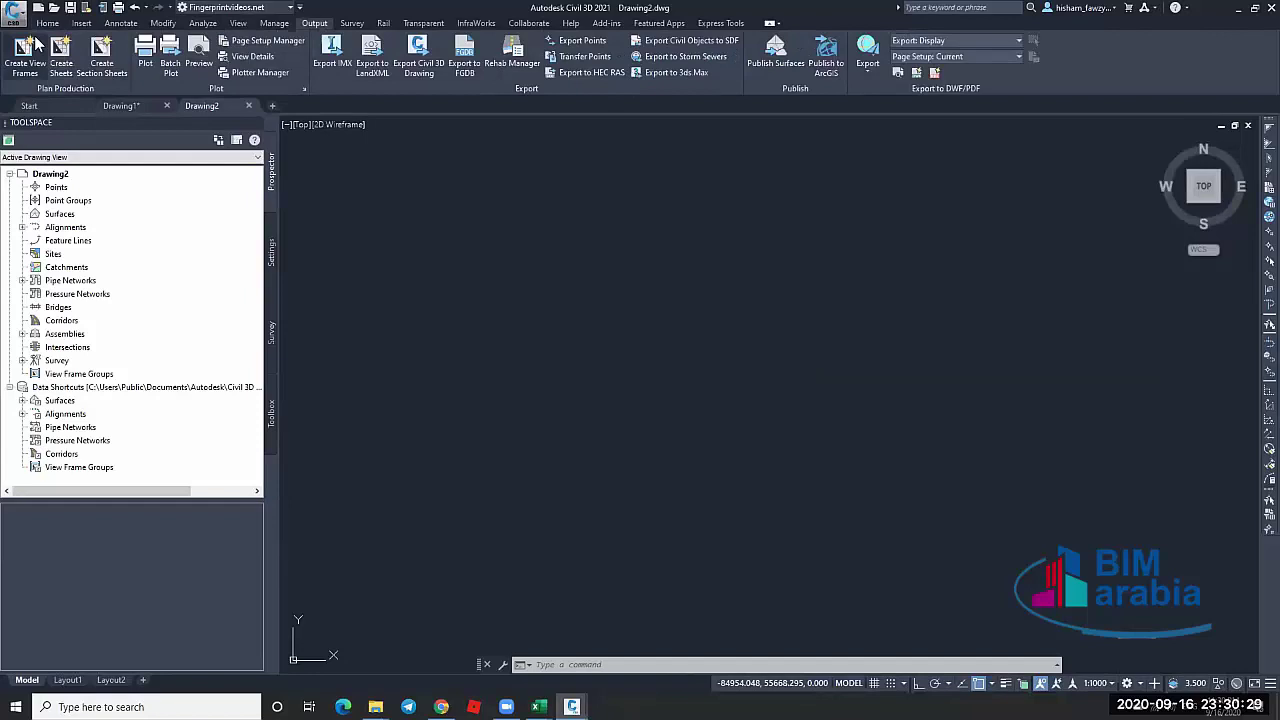
left_click(274, 23)
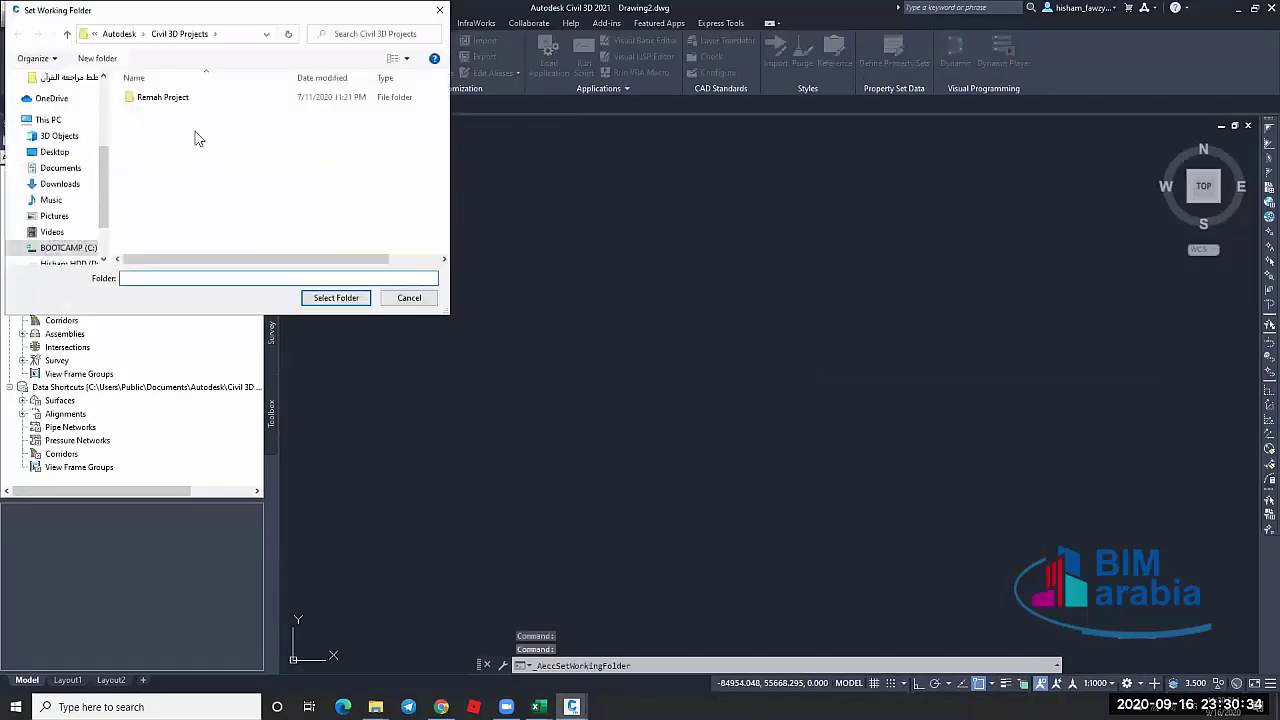
left_click(120, 35)
scroll(100, 175, "up", 1)
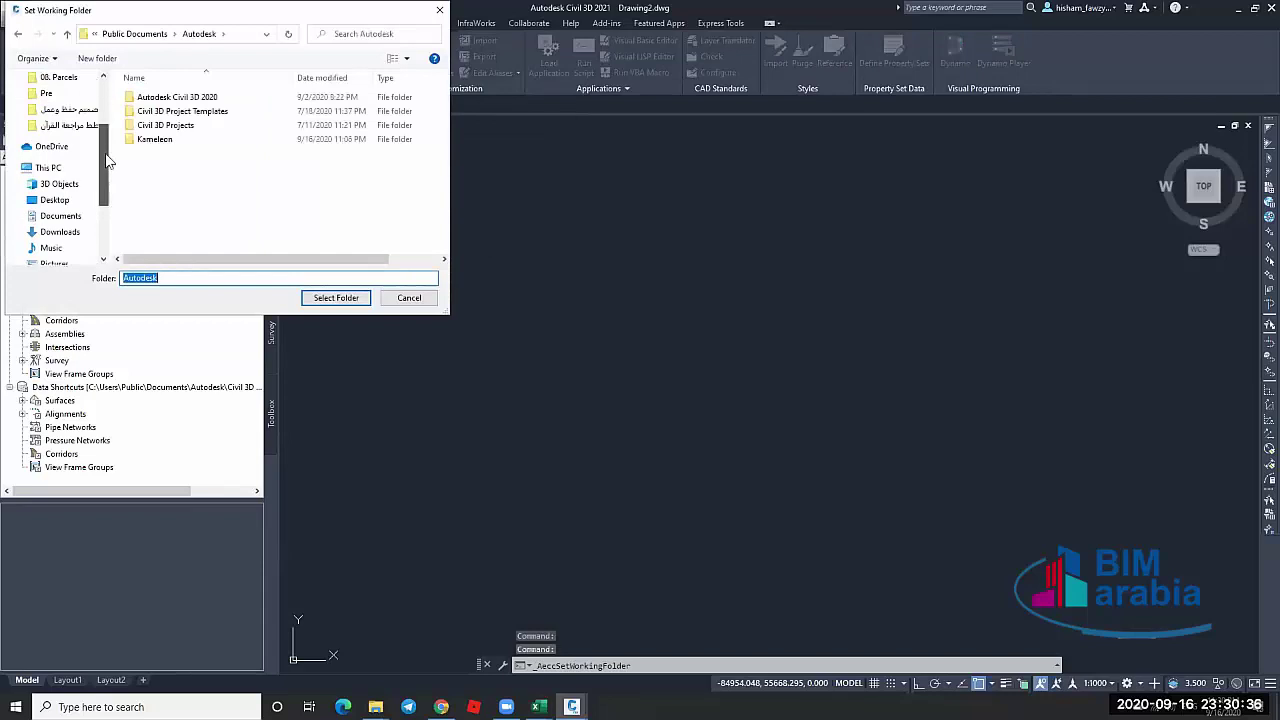
left_click(50, 168)
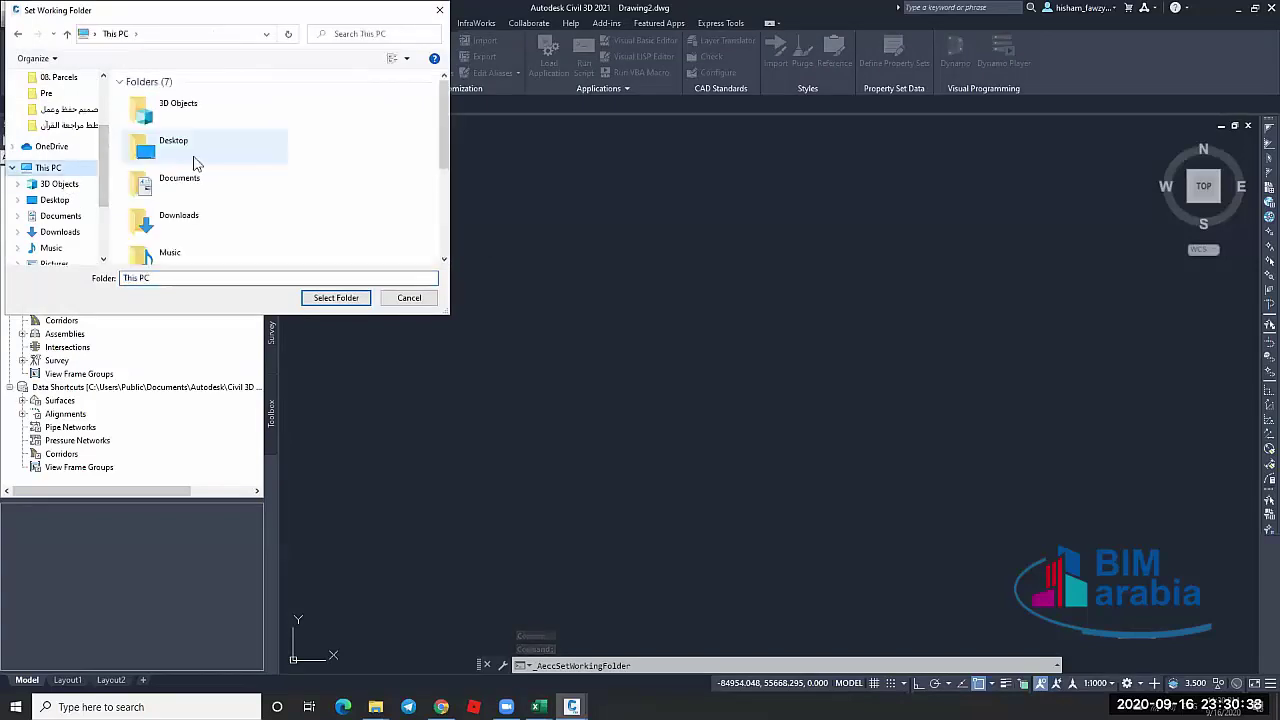
scroll(90, 185, "down", 3)
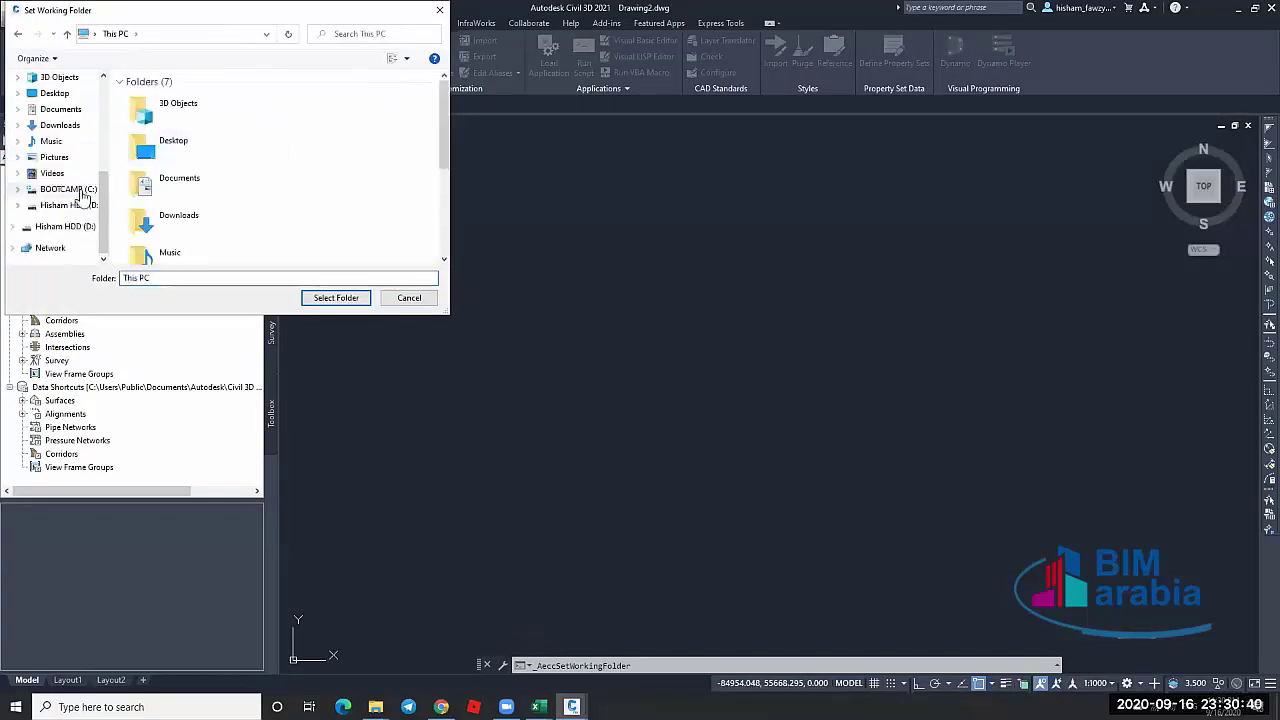
left_click(68, 189)
left_click(165, 125)
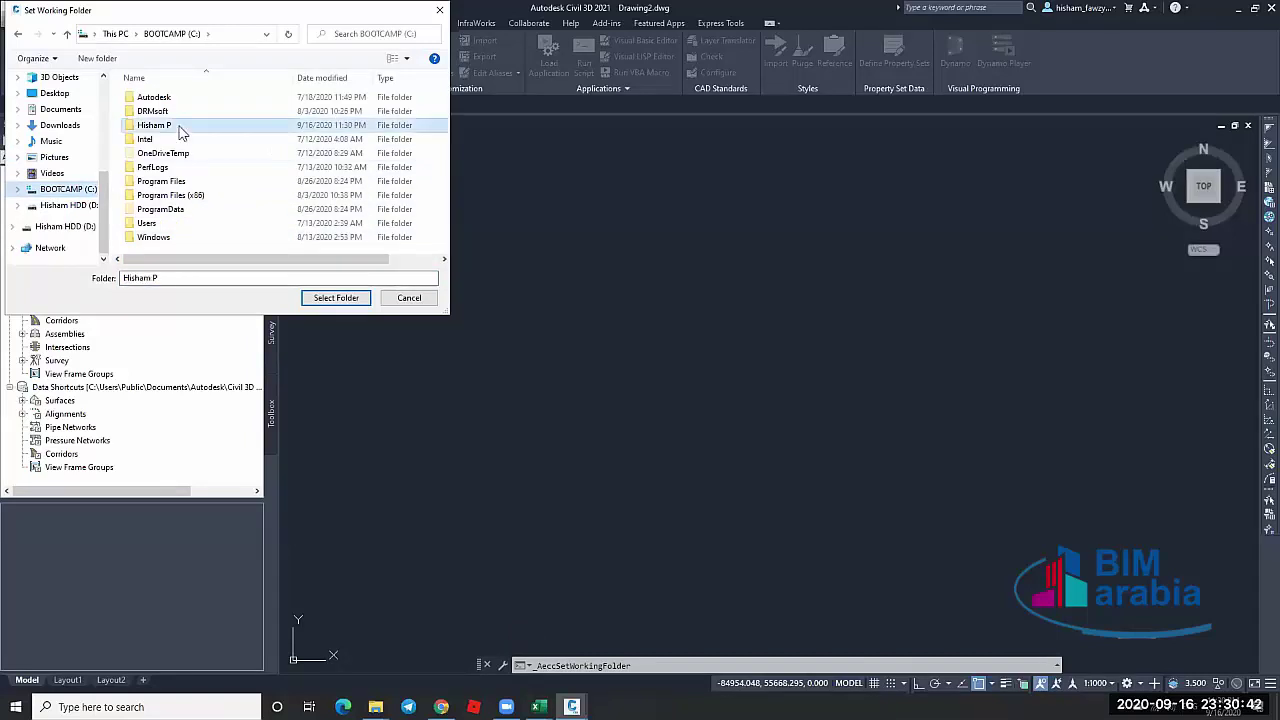
left_click(340, 300)
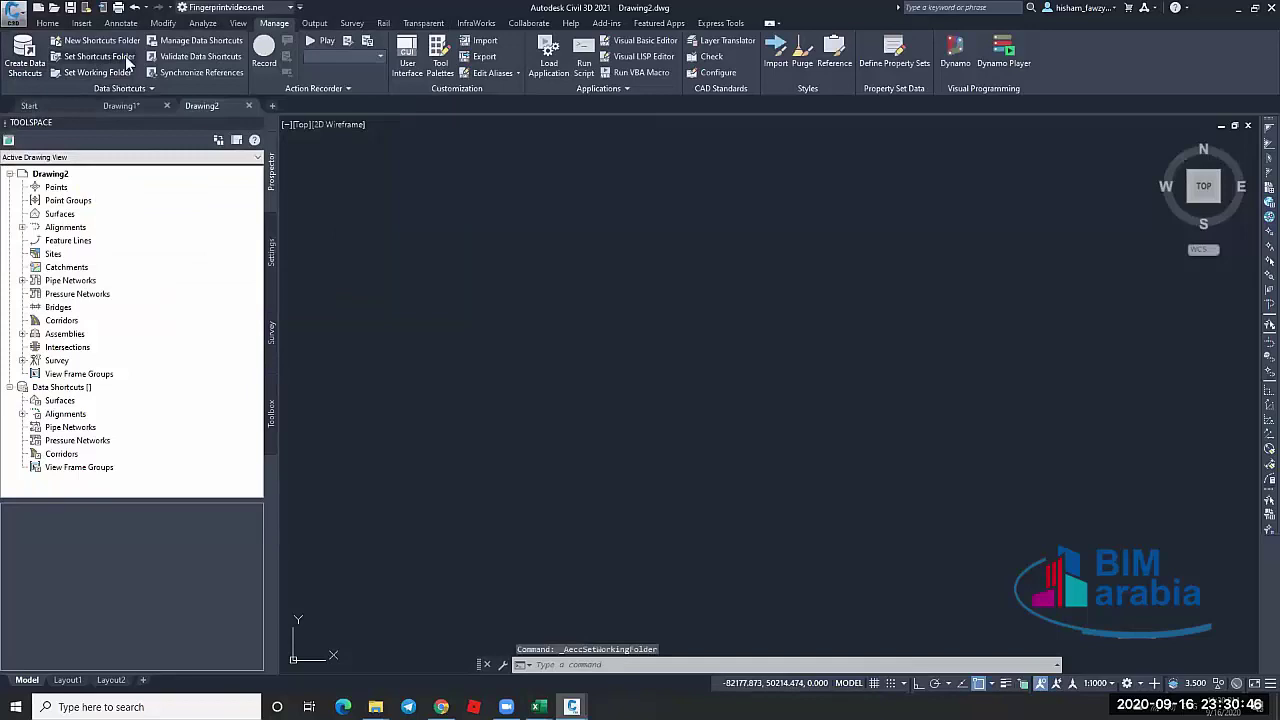
Create a new data shortcuts project folder named 'Project 01'
left_click(99, 42)
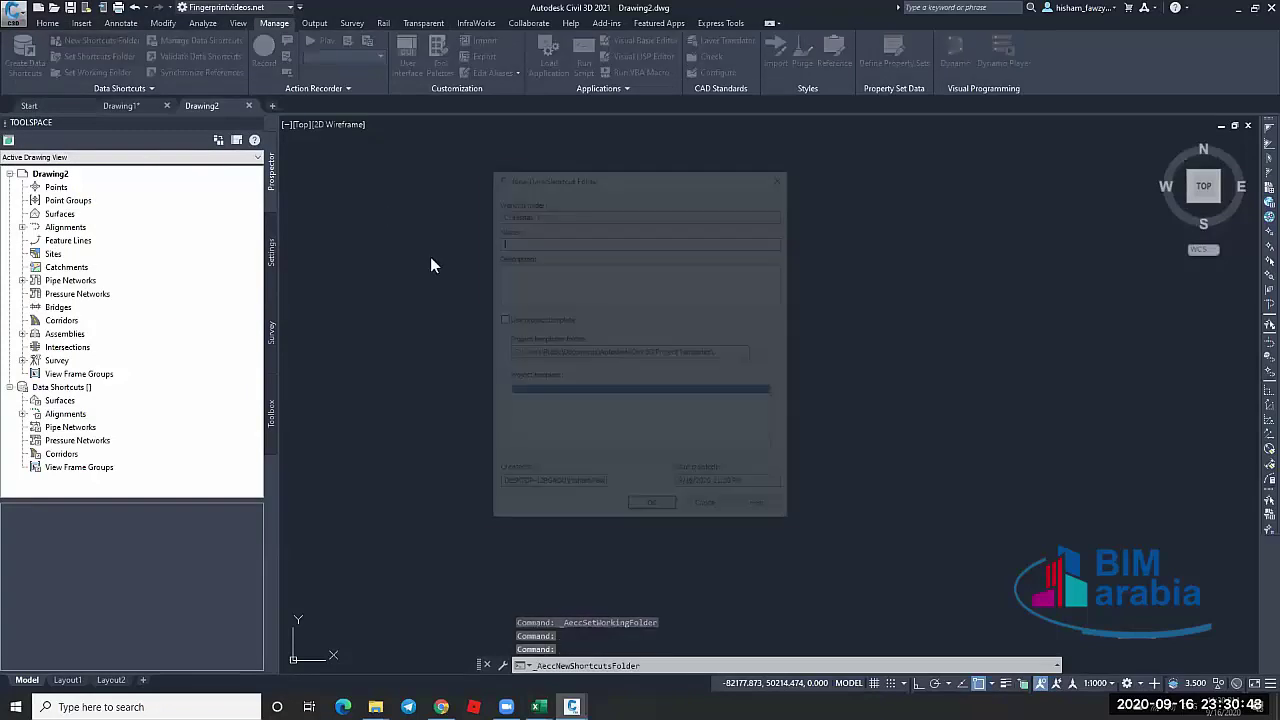
left_click(534, 240)
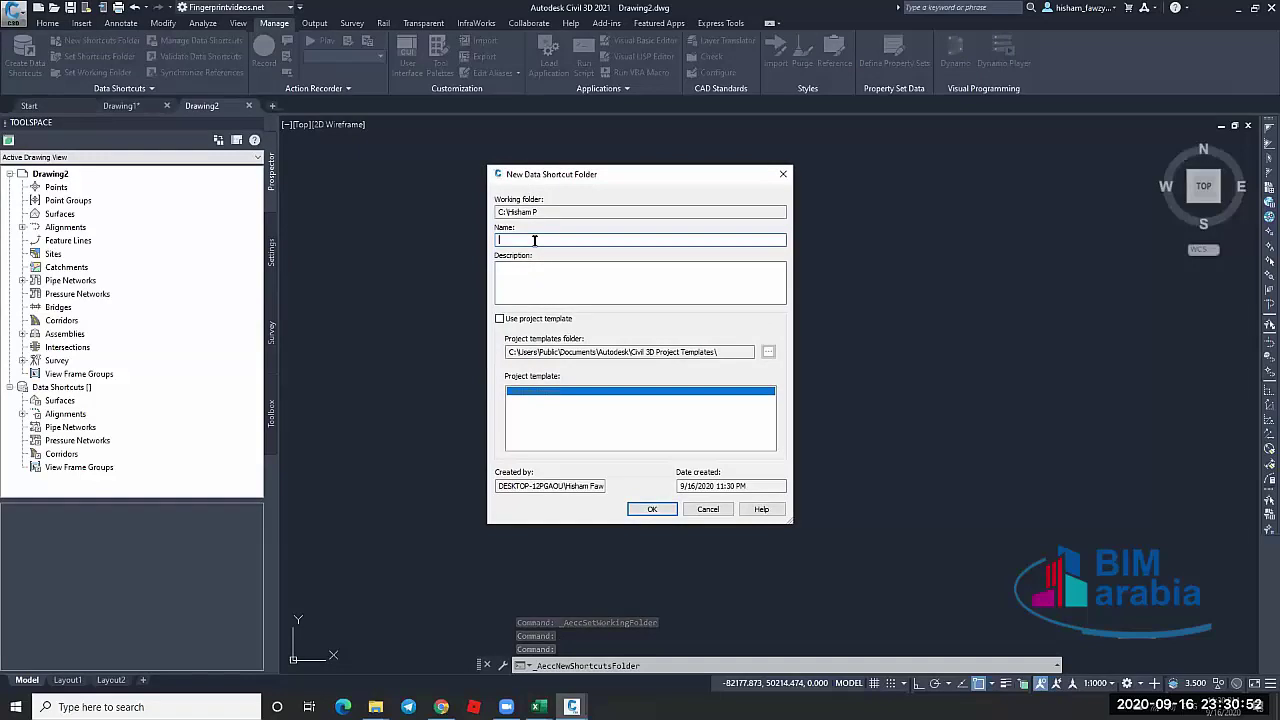
type("Project 01")
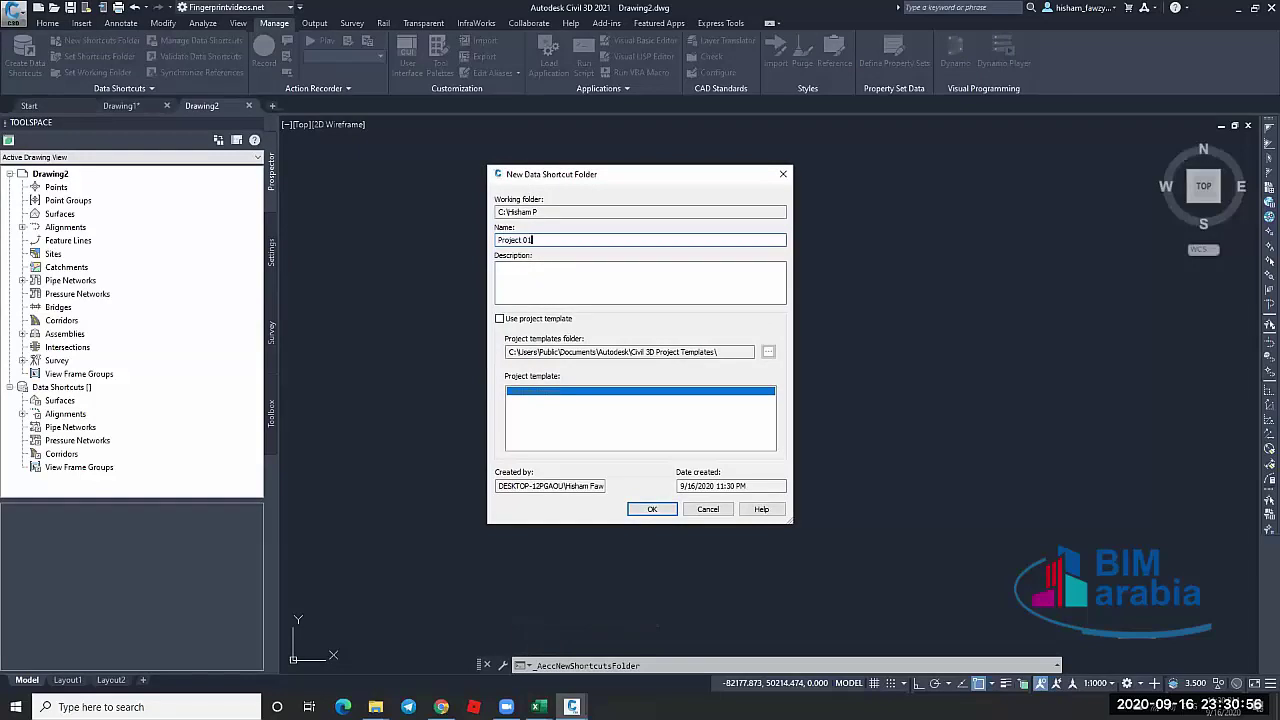
left_click(651, 510)
Browse into the personal folder > Project 01 > _Shortcuts, checking its Corridors, PressurePipeNetworks and SampleLineGroups subfolders
mouse_move(408, 697)
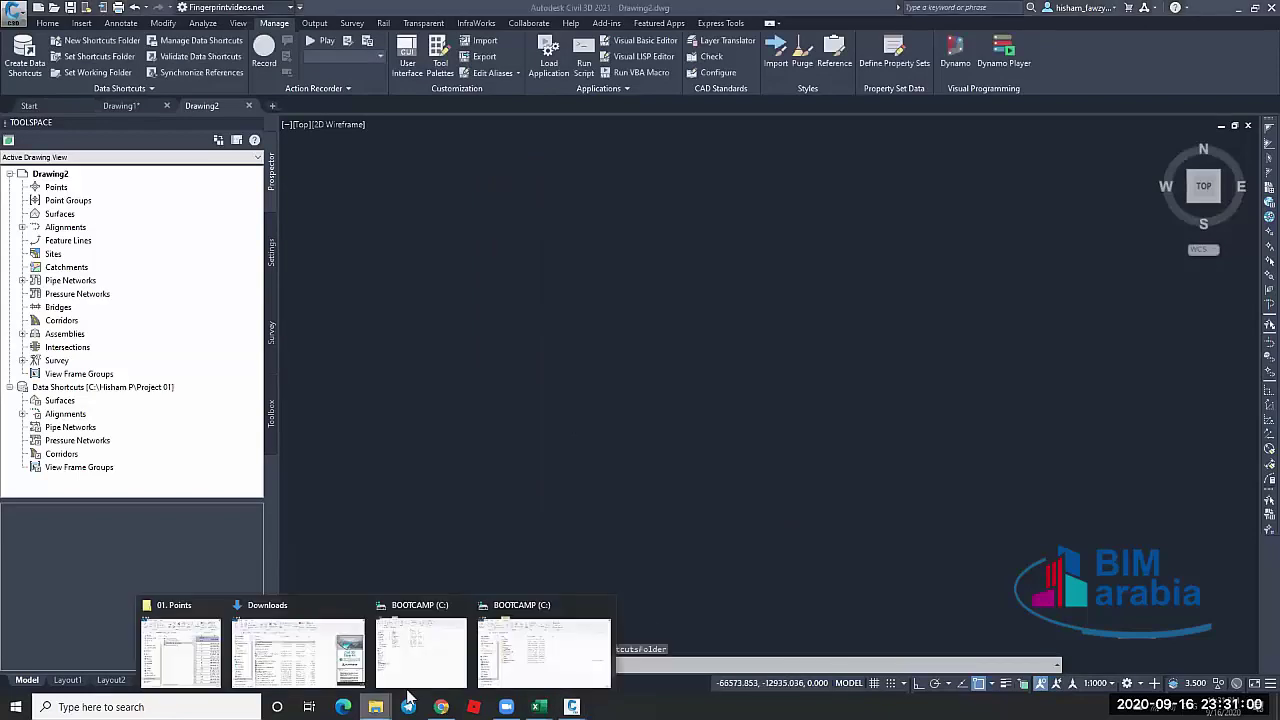
left_click(420, 652)
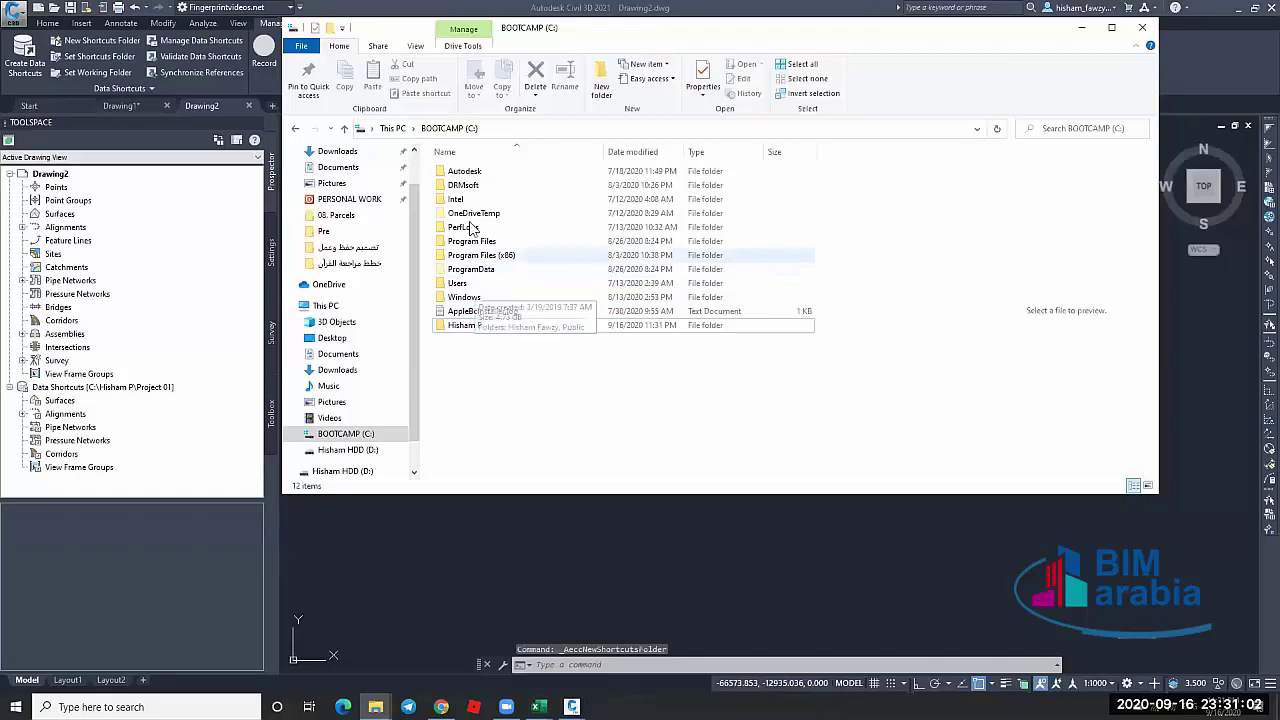
double_click(477, 326)
double_click(478, 174)
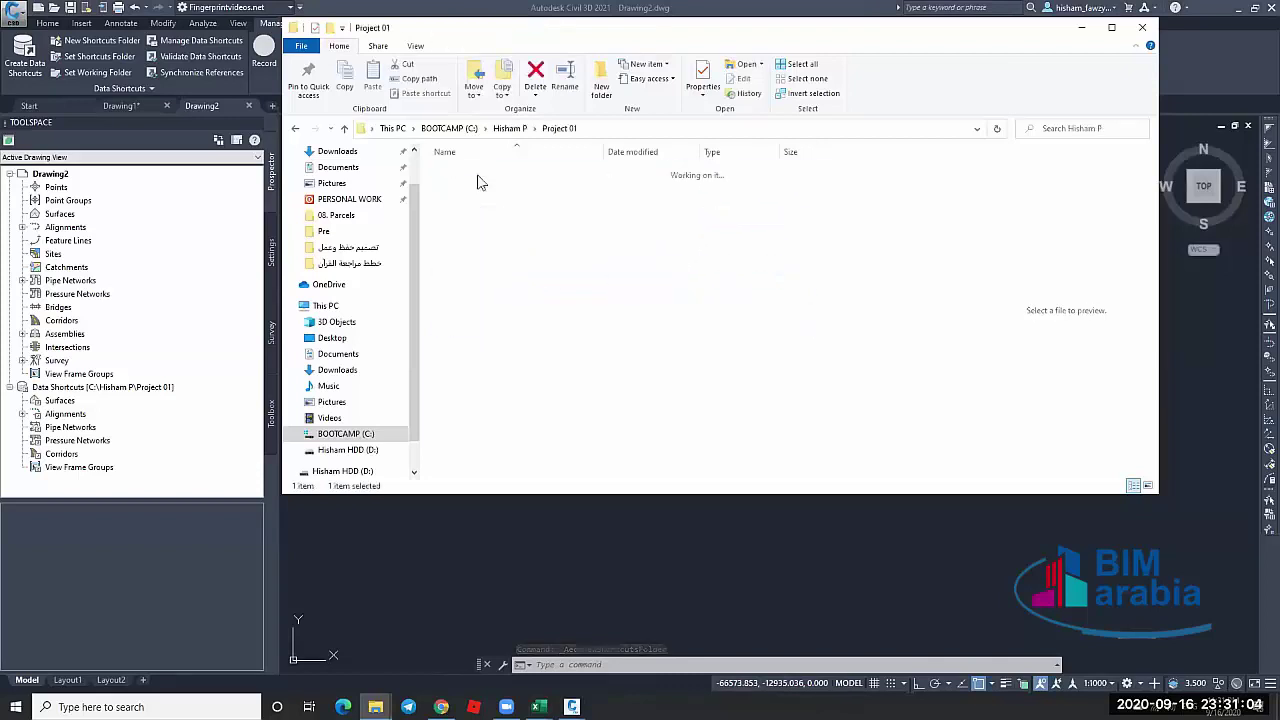
double_click(476, 173)
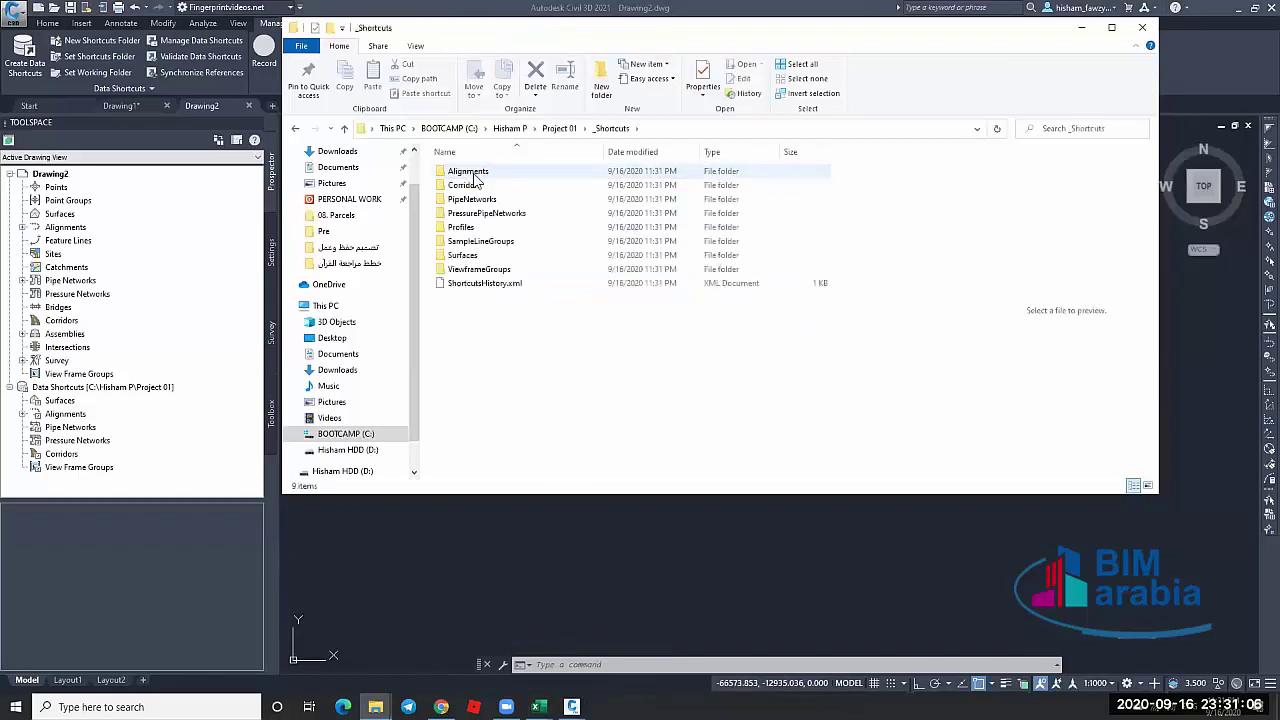
left_click(489, 189)
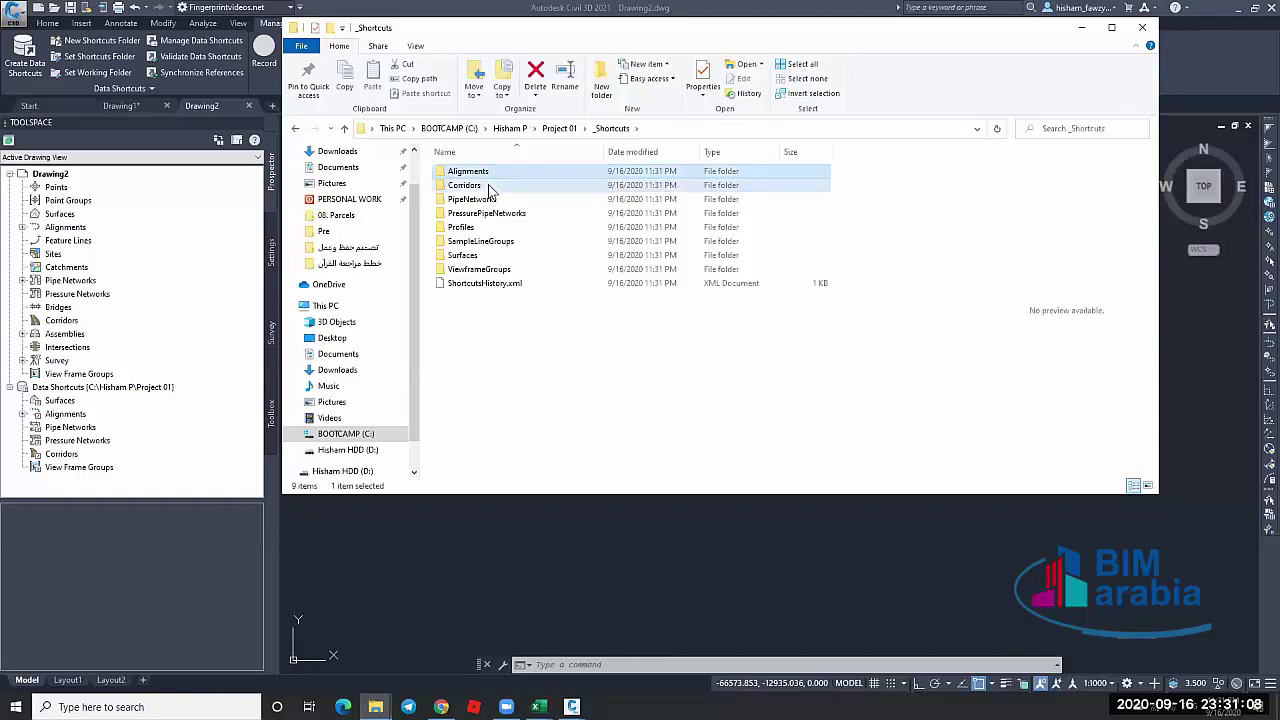
left_click(506, 215)
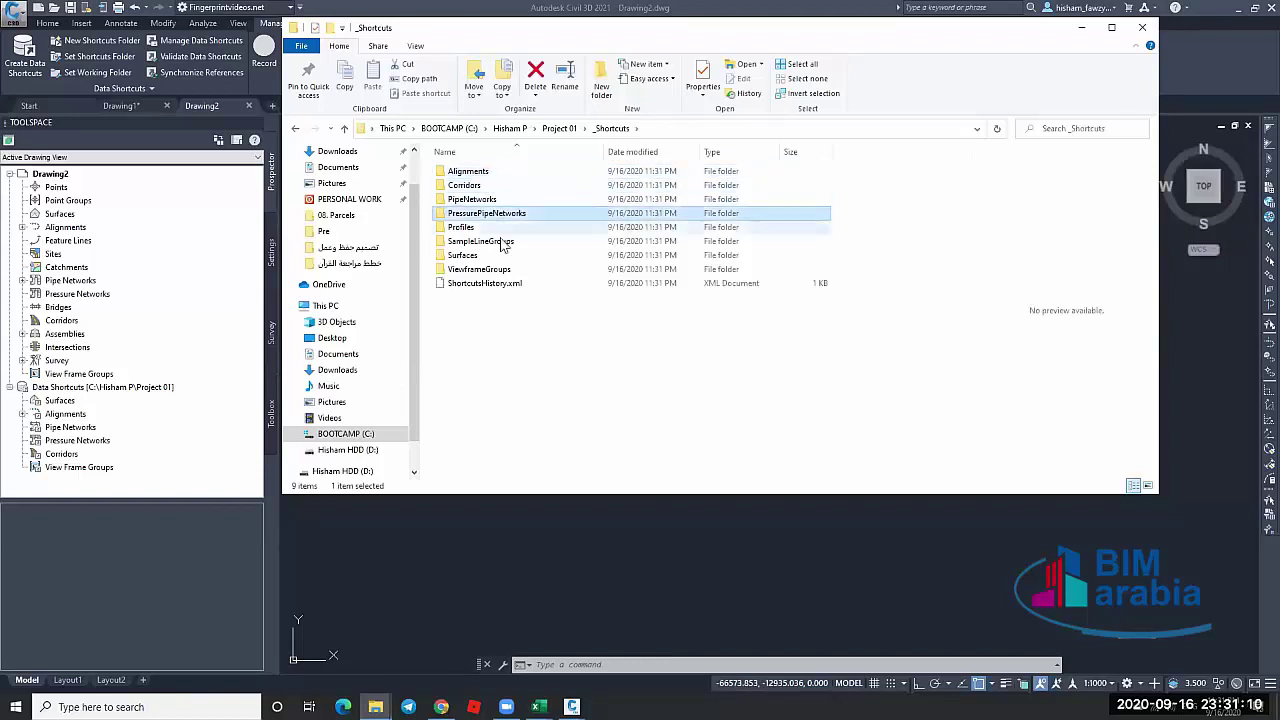
left_click(503, 243)
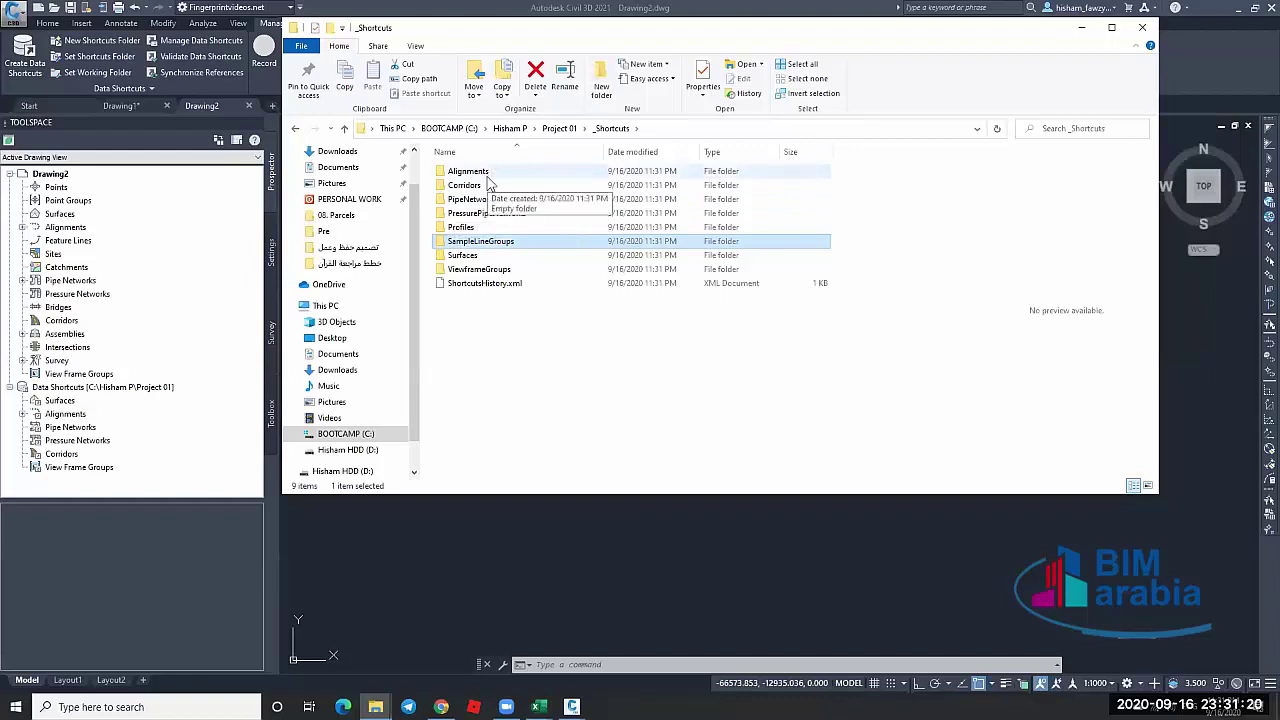
Open ALIGNMENTS.dwg from Desktop > AutoCAD Civil 3D Course > 03. Alignments
left_click(1081, 27)
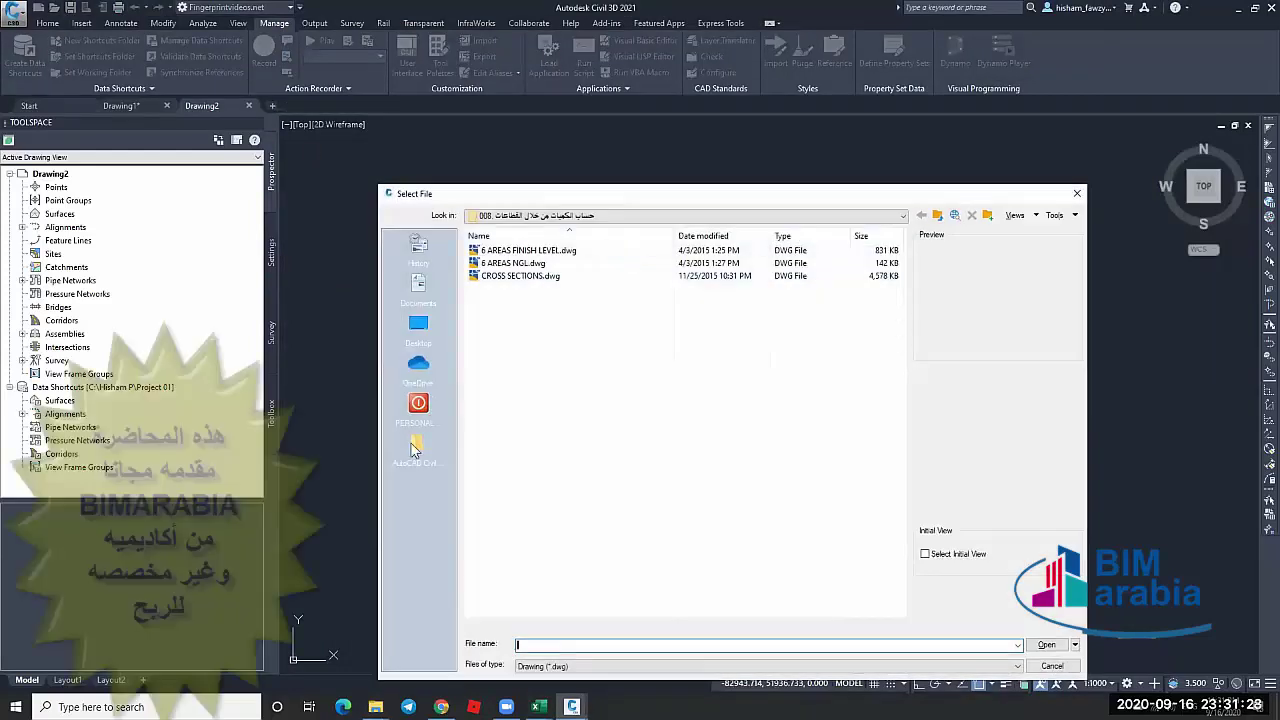
left_click(418, 323)
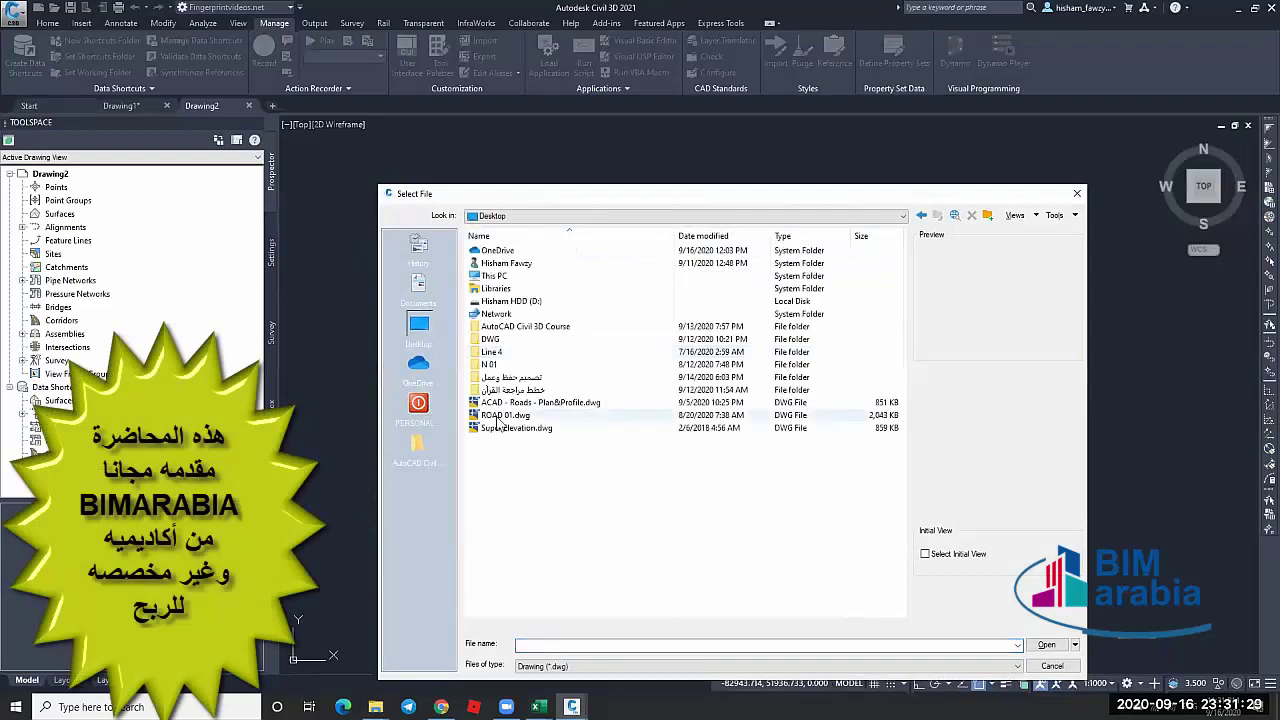
double_click(512, 326)
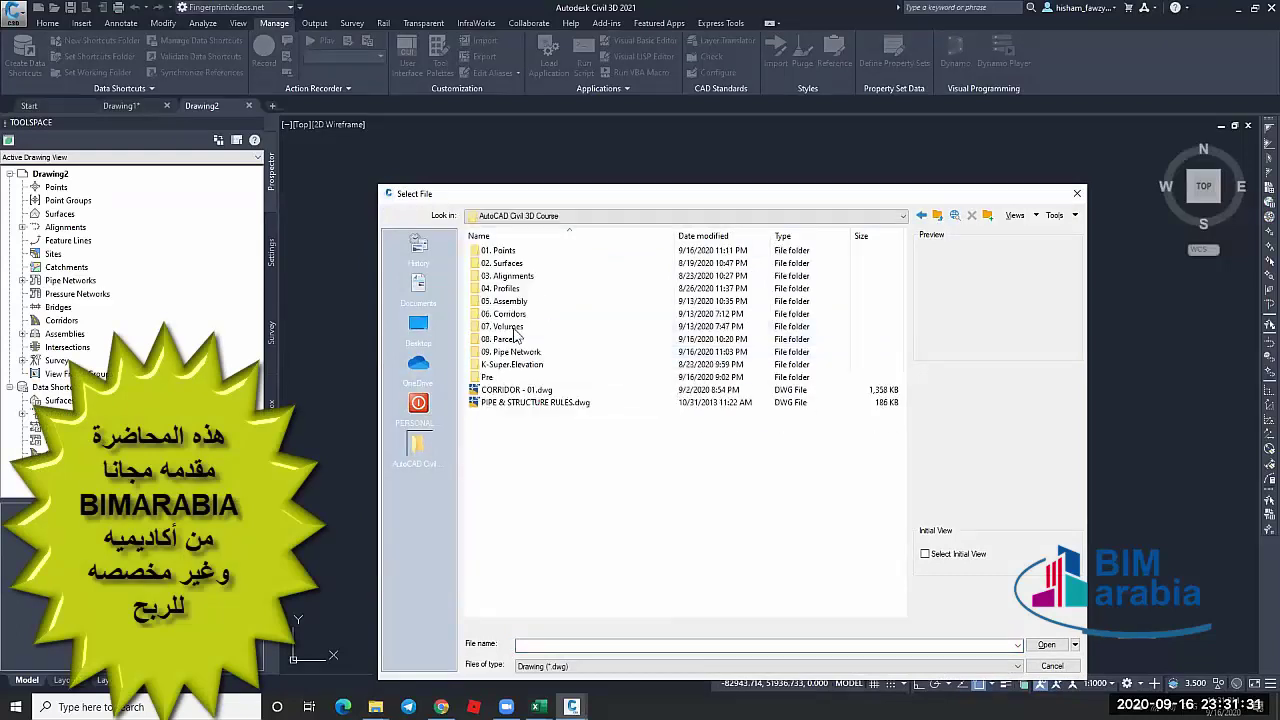
double_click(528, 277)
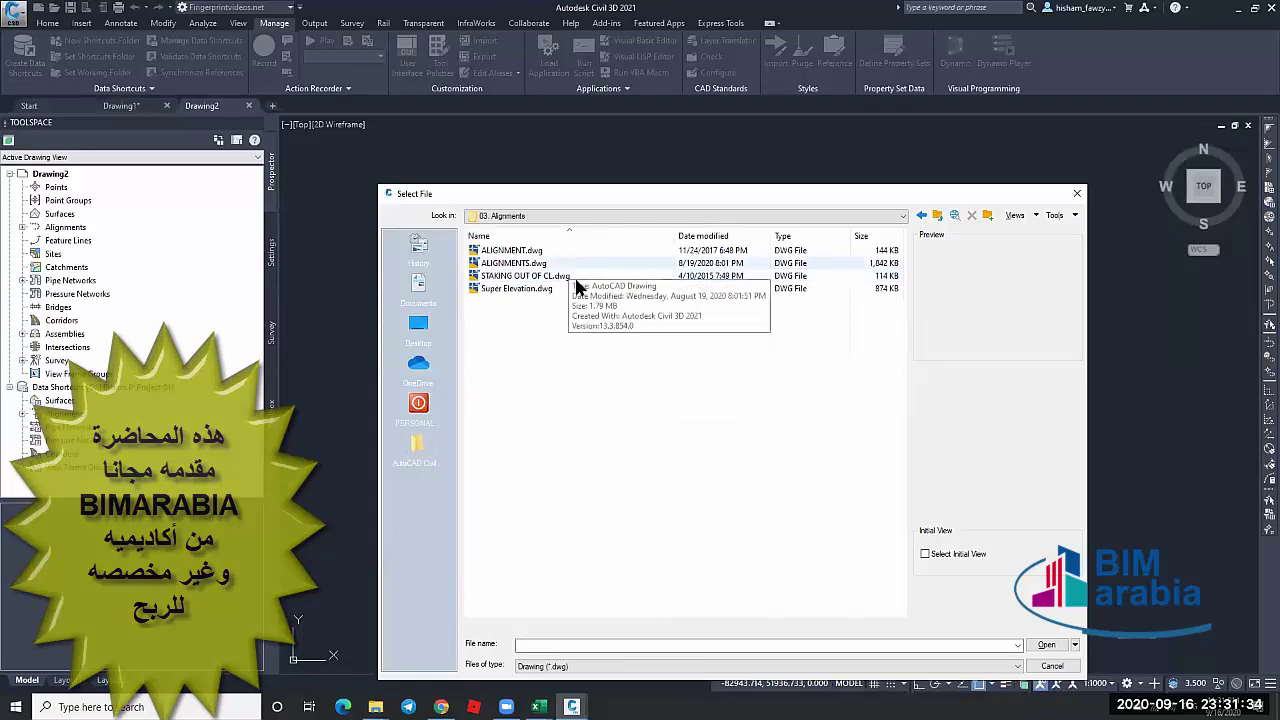
left_click(568, 288)
left_click(560, 263)
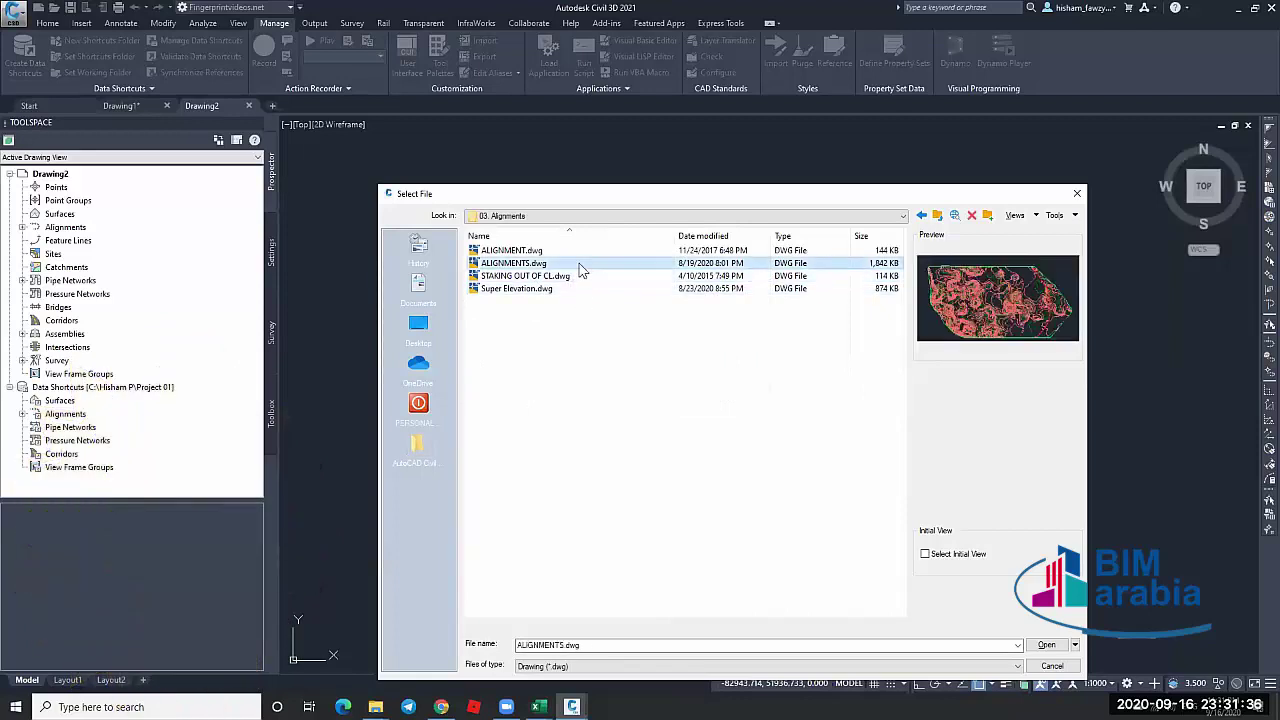
left_click(1046, 645)
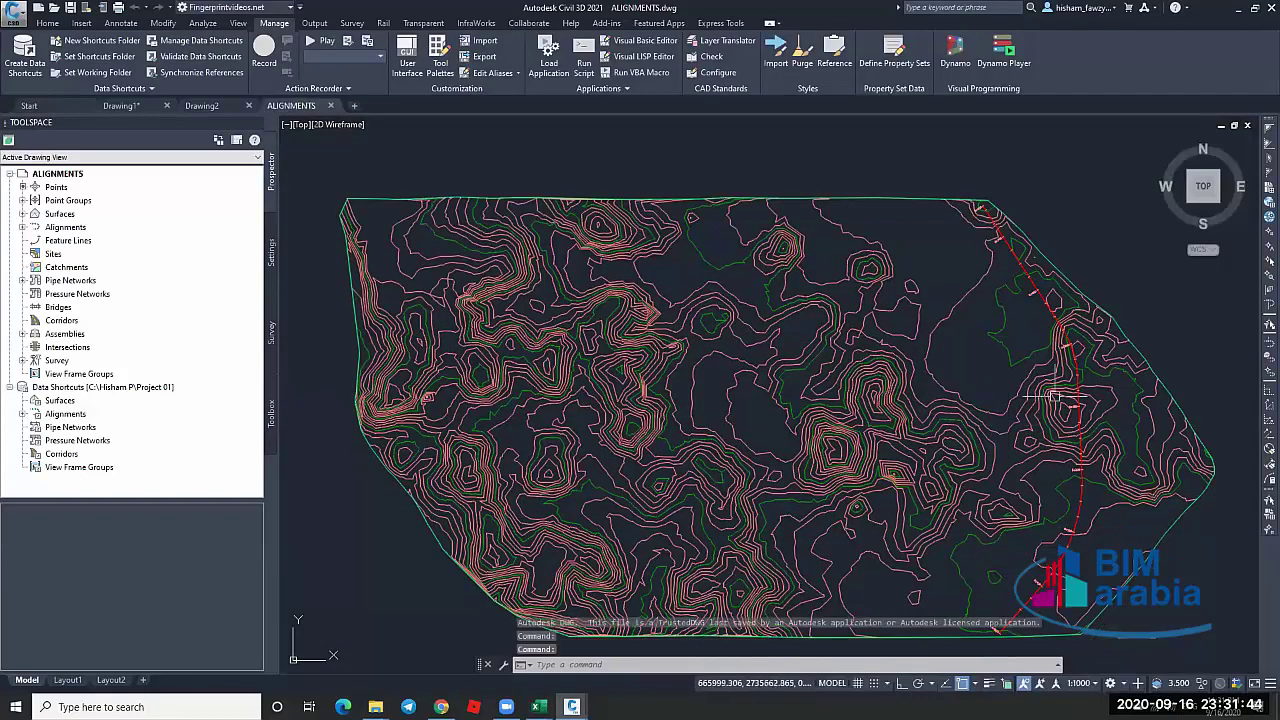
scroll(1050, 298, "up", 5)
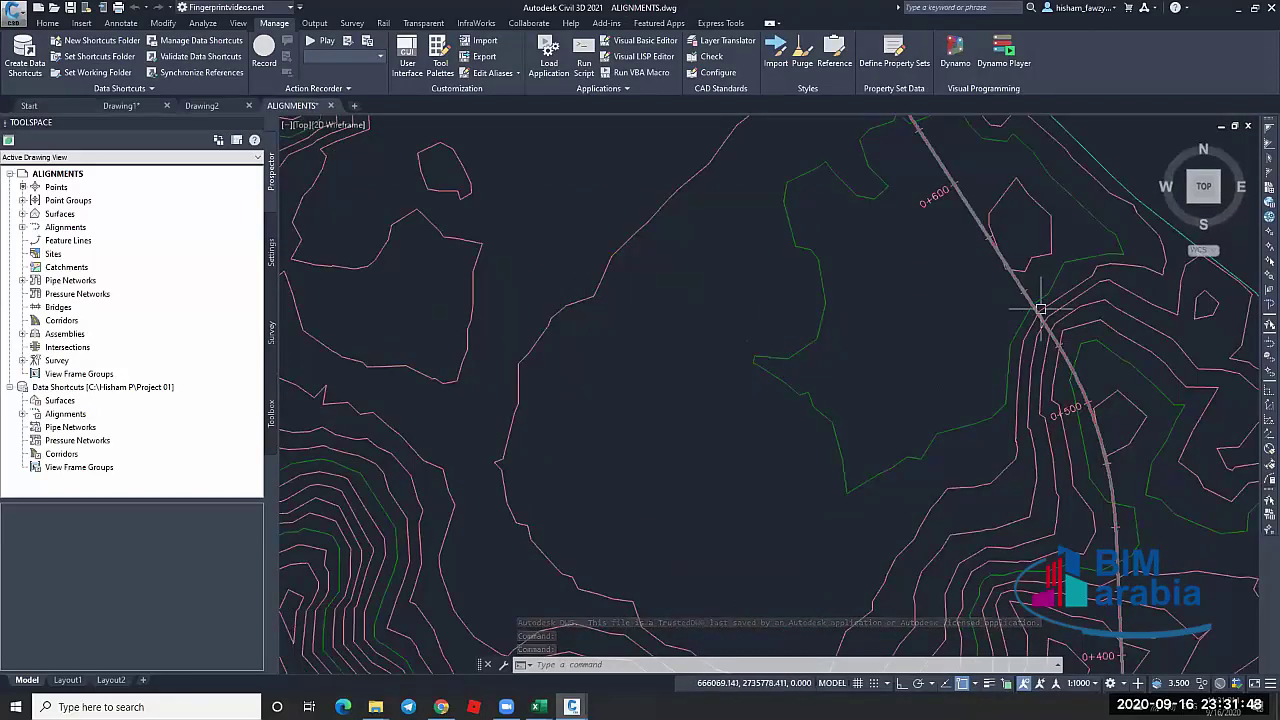
scroll(1040, 310, "down", 5)
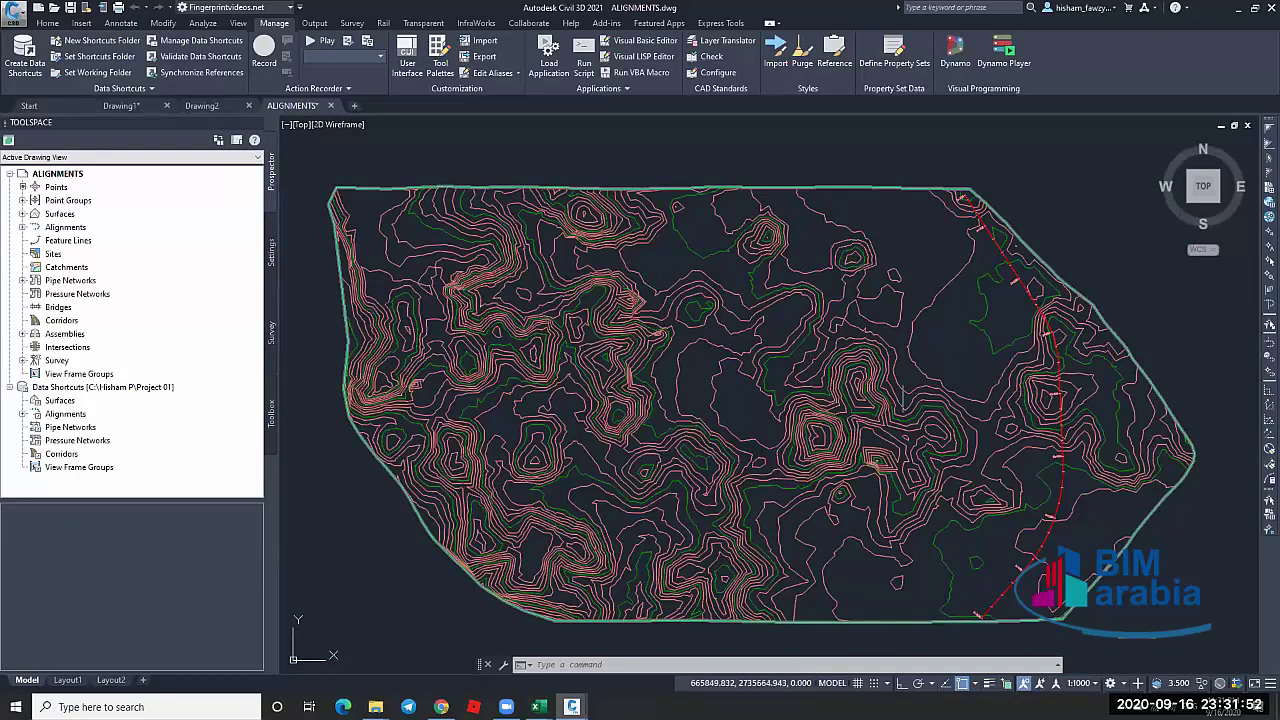
left_click(697, 291)
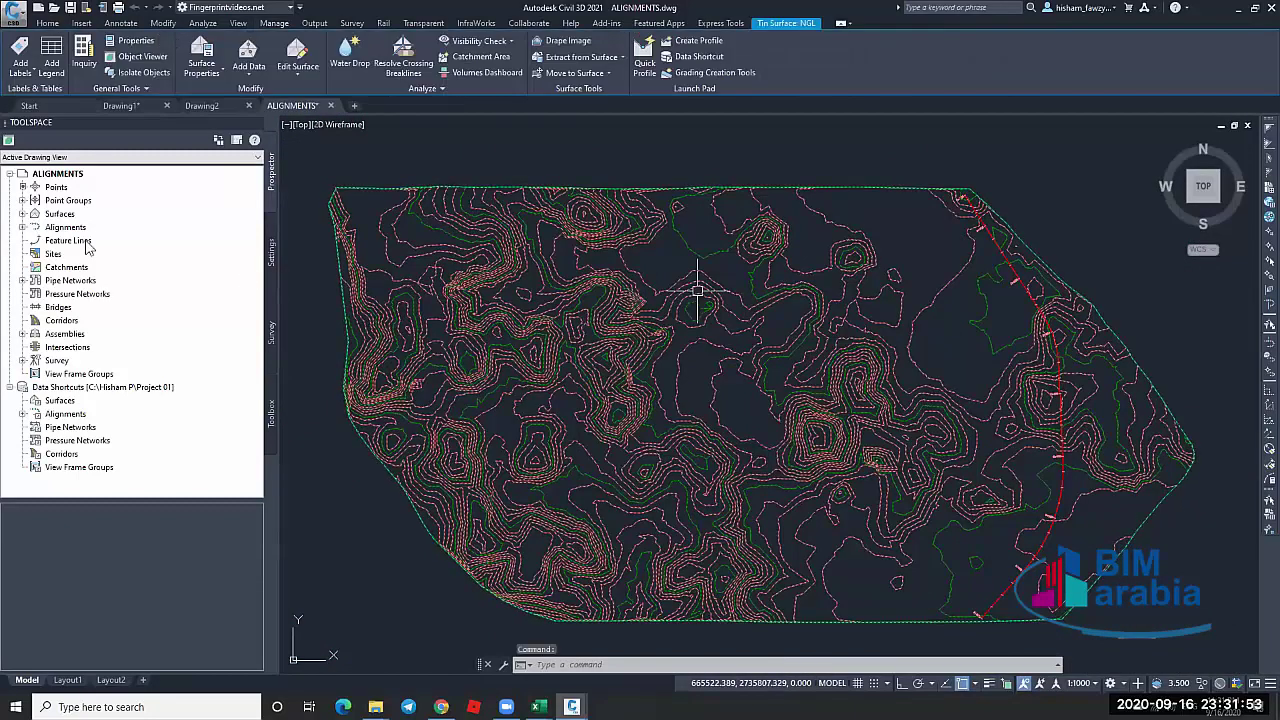
left_click(22, 214)
left_click(35, 227)
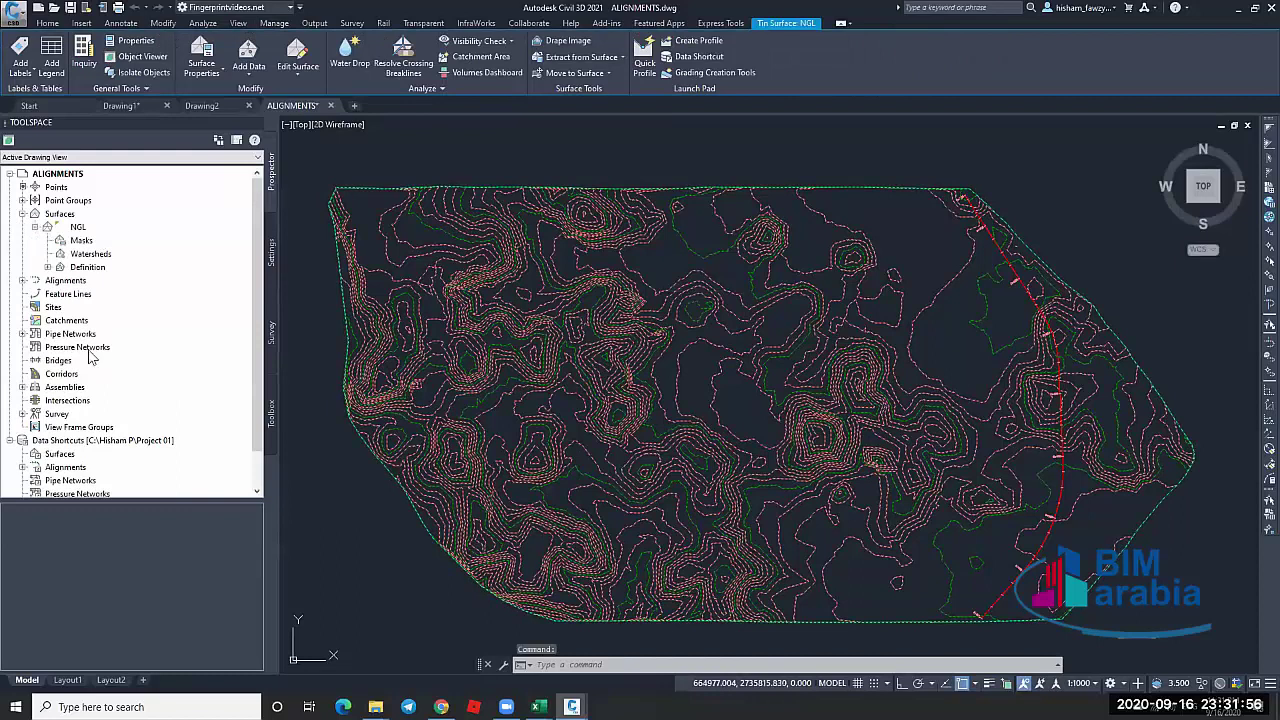
left_click(47, 267)
key("Escape")
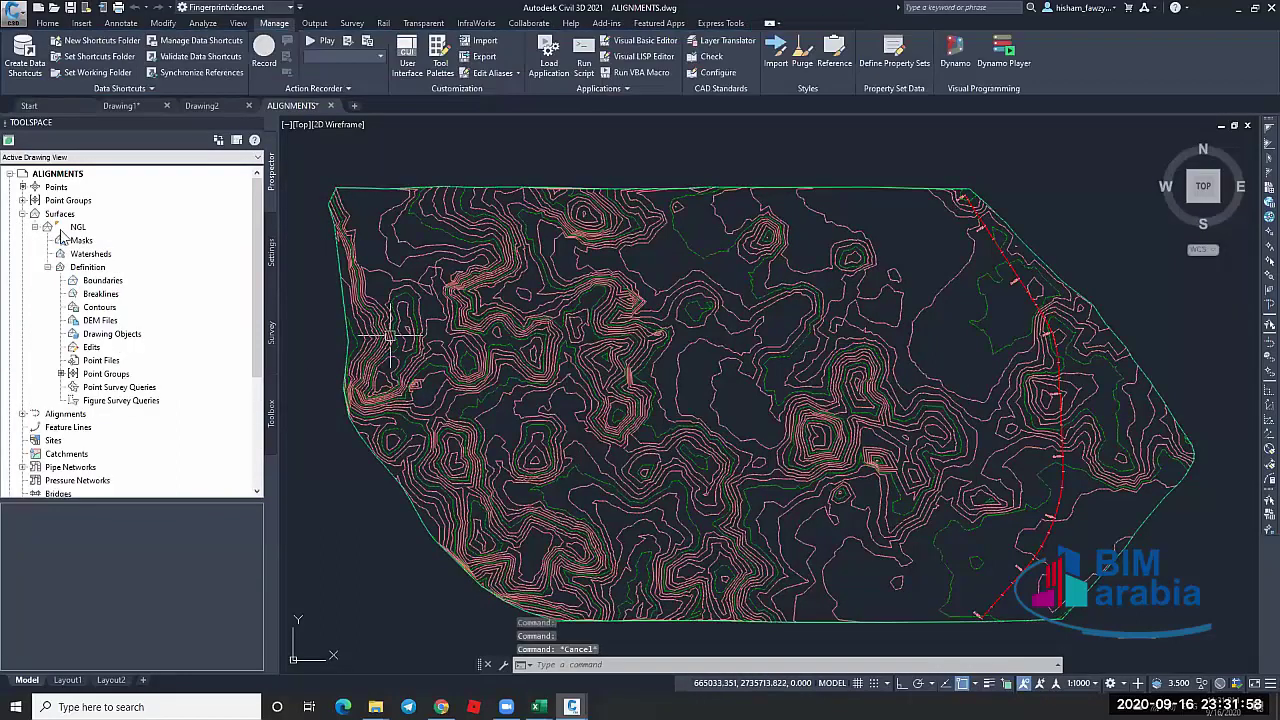
left_click(35, 227)
left_click(22, 214)
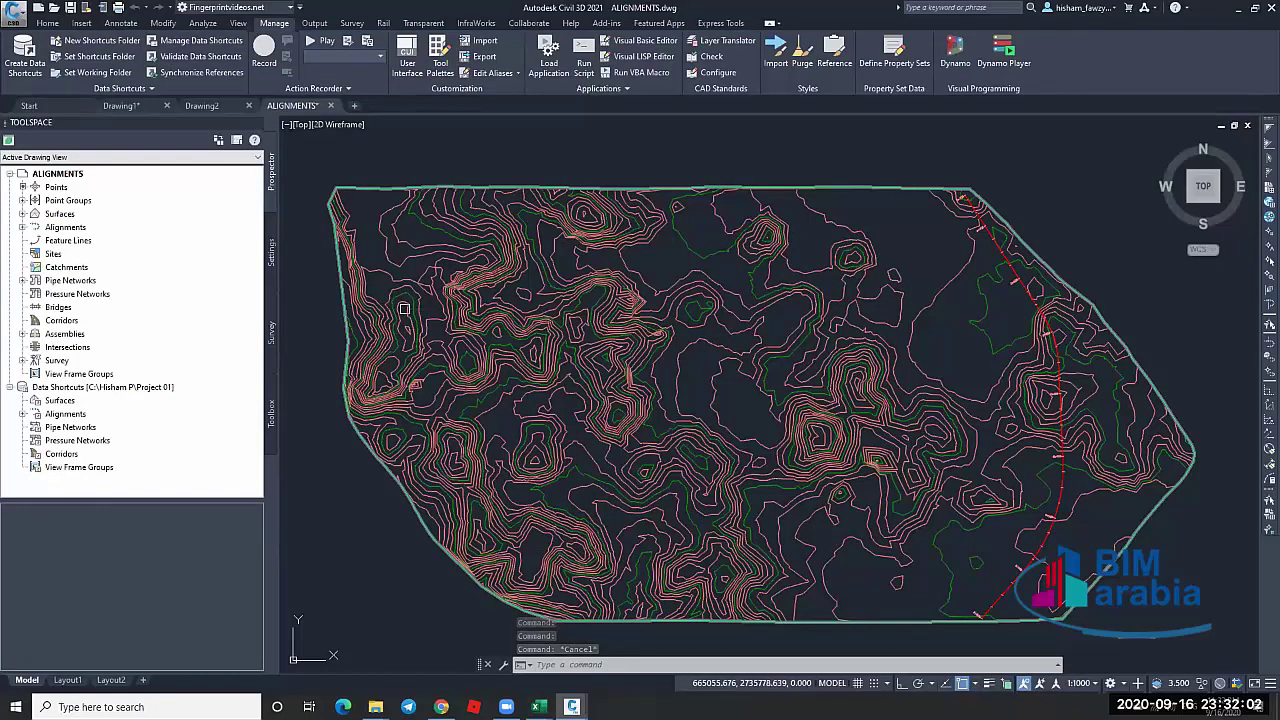
left_click(201, 105)
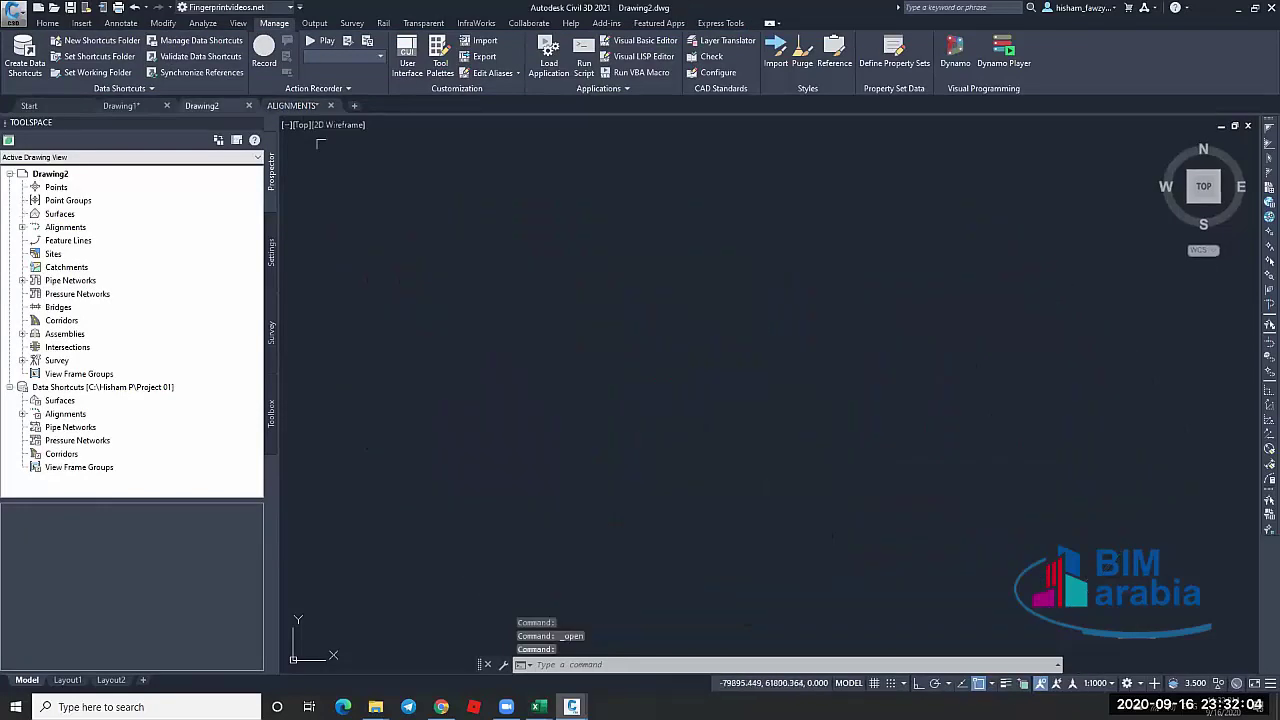
left_click(294, 105)
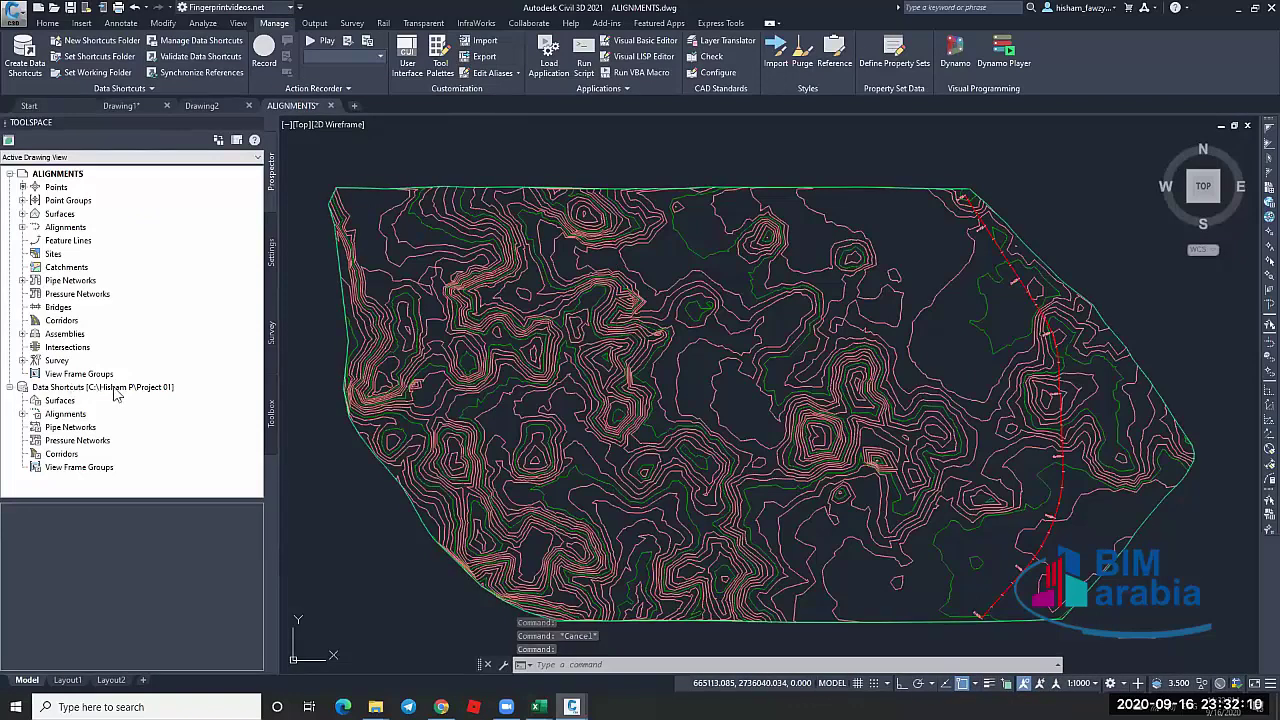
left_click_drag(115, 393, 175, 380)
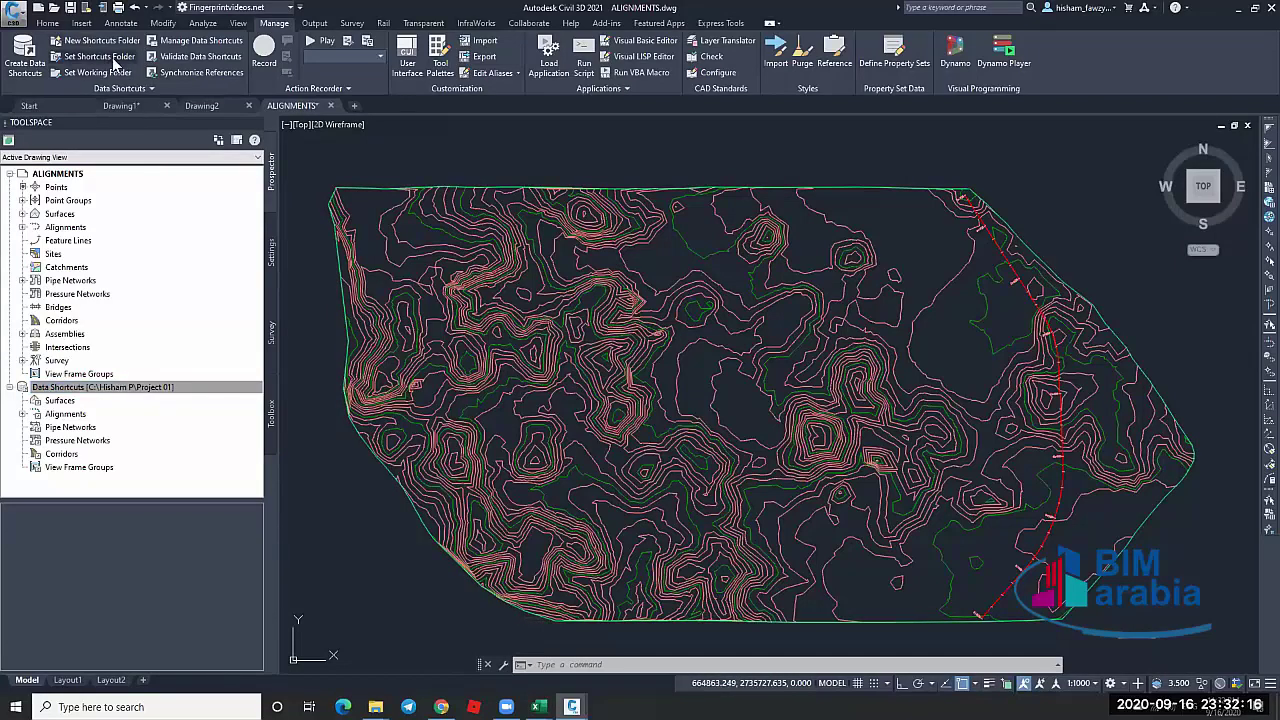
Set Project 01 as the shortcuts folder and select its Data Shortcuts entry
left_click(113, 59)
left_click(753, 369)
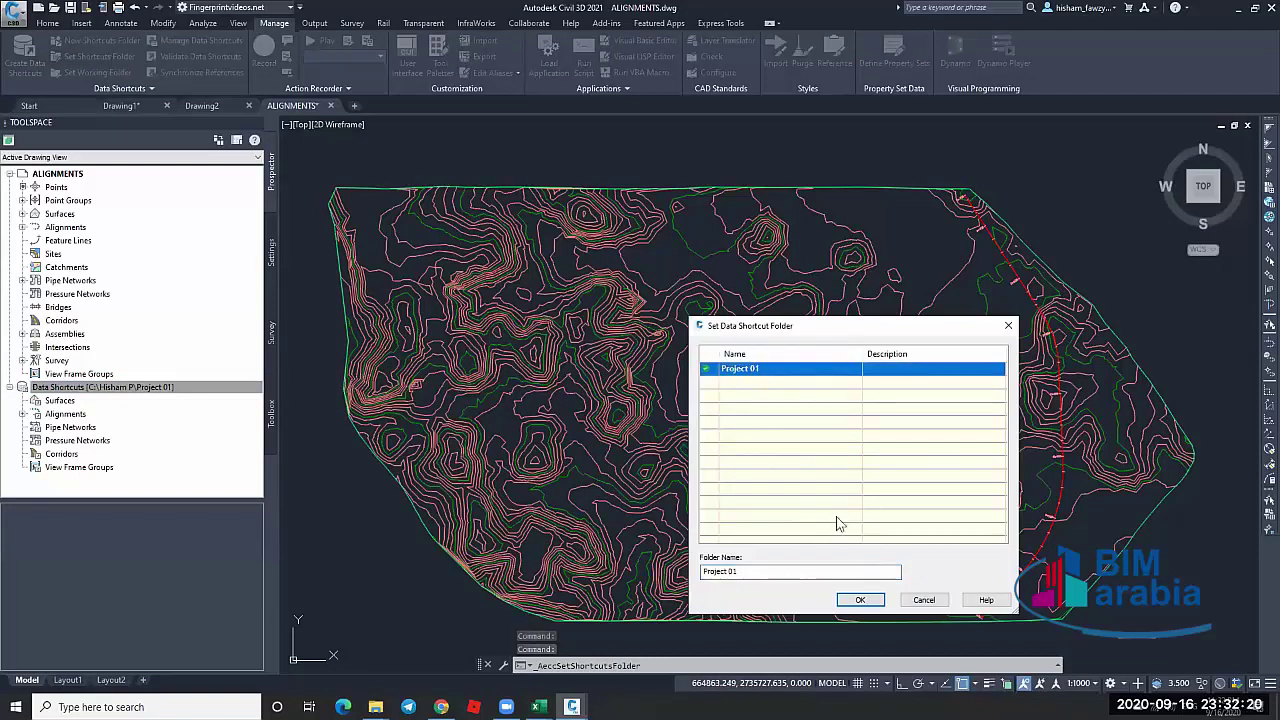
left_click(859, 600)
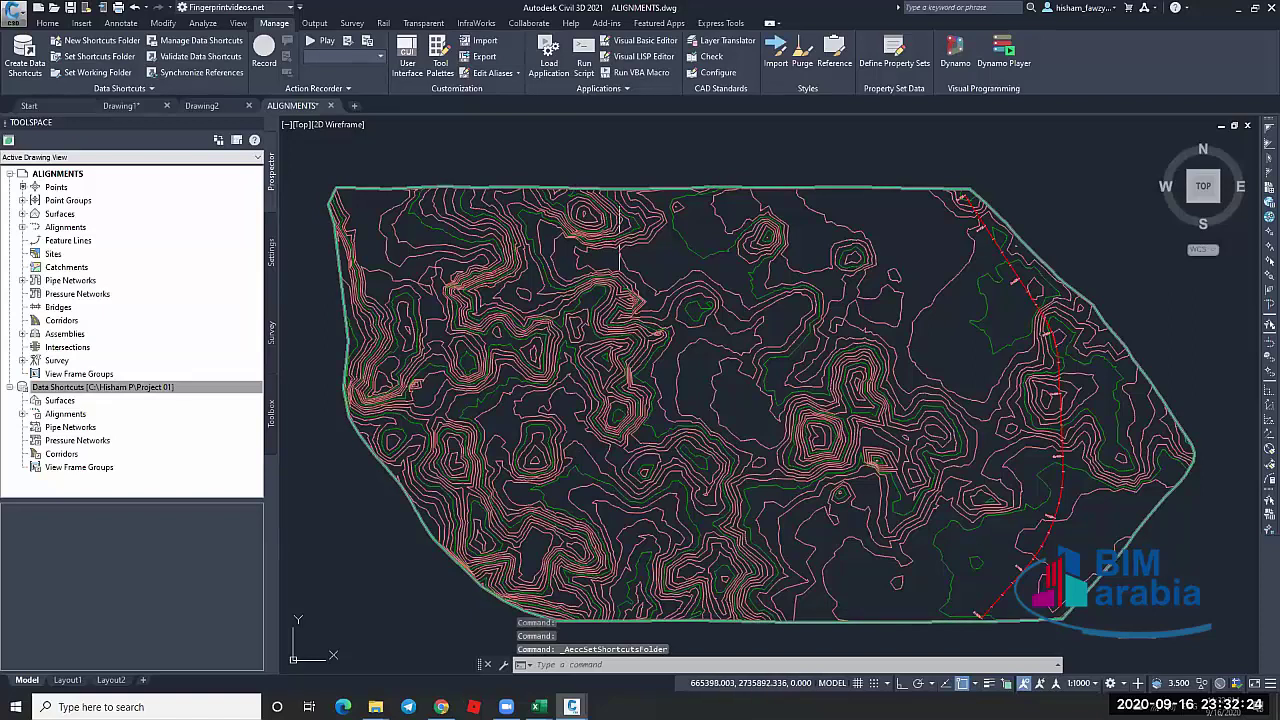
left_click(146, 386)
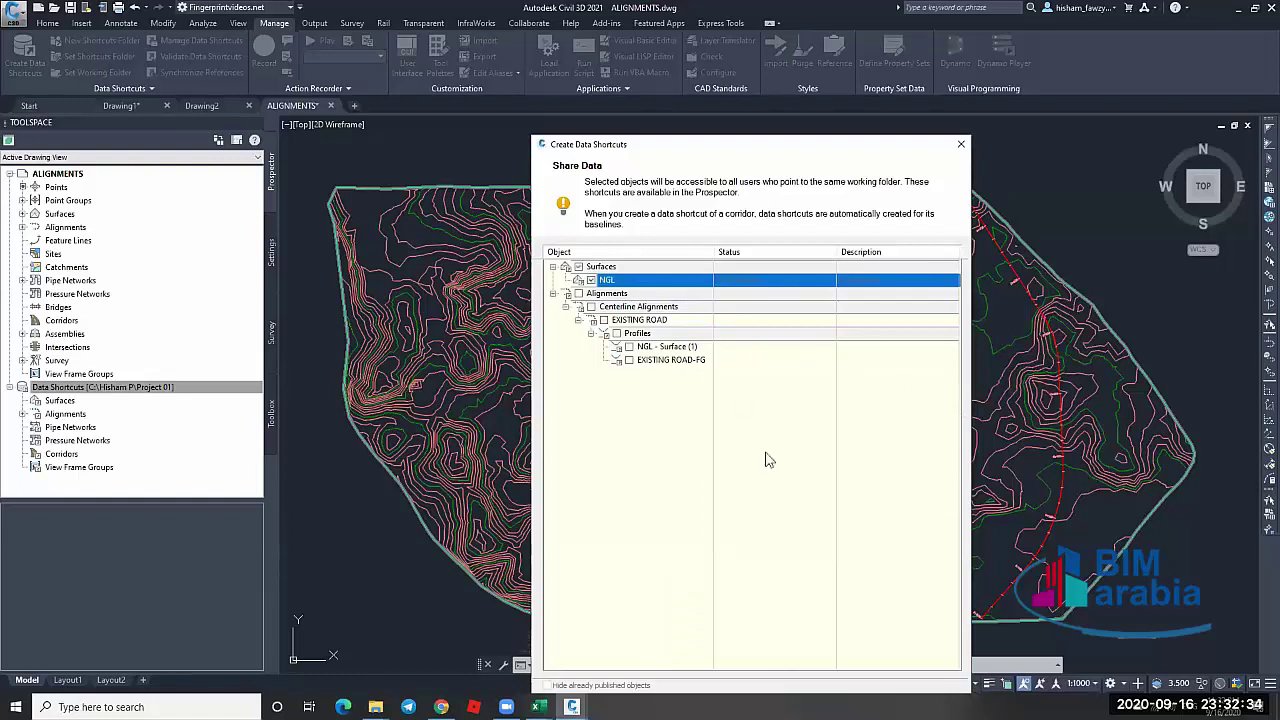
Create data shortcuts for NGL and EXISTING ROAD, excluding the NGL - Surface (1) profile
left_click(604, 319)
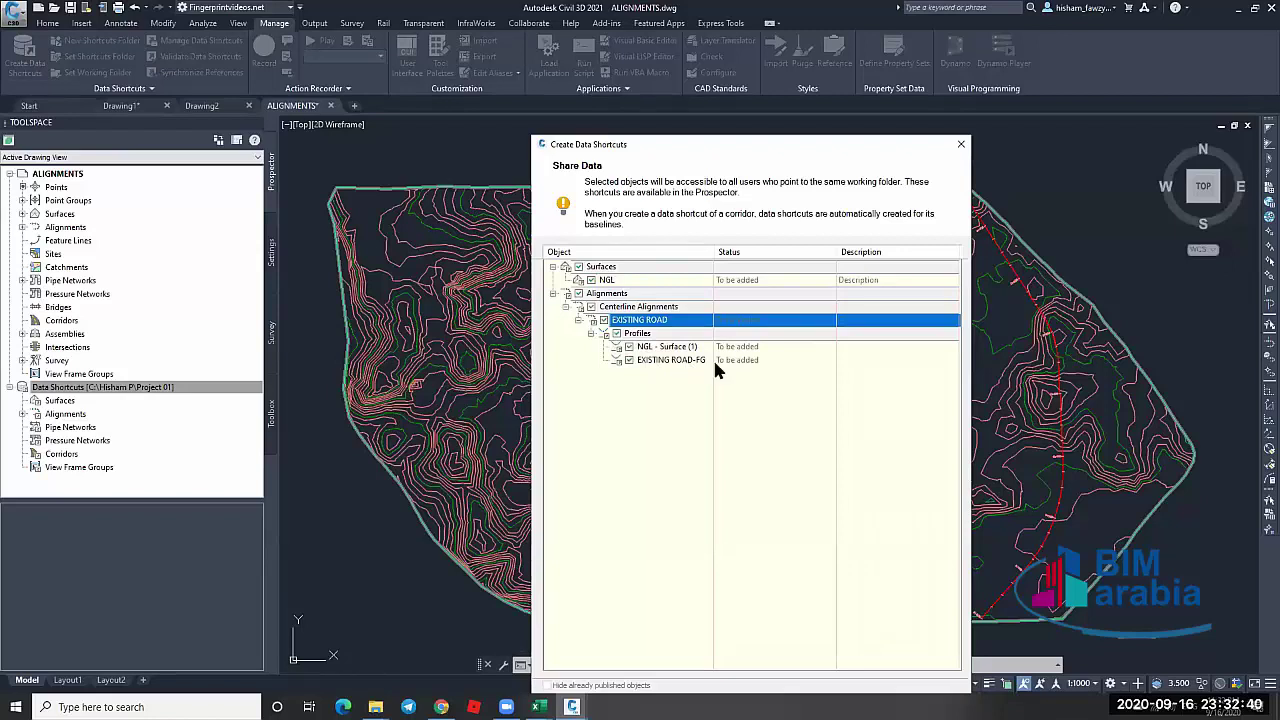
left_click(629, 346)
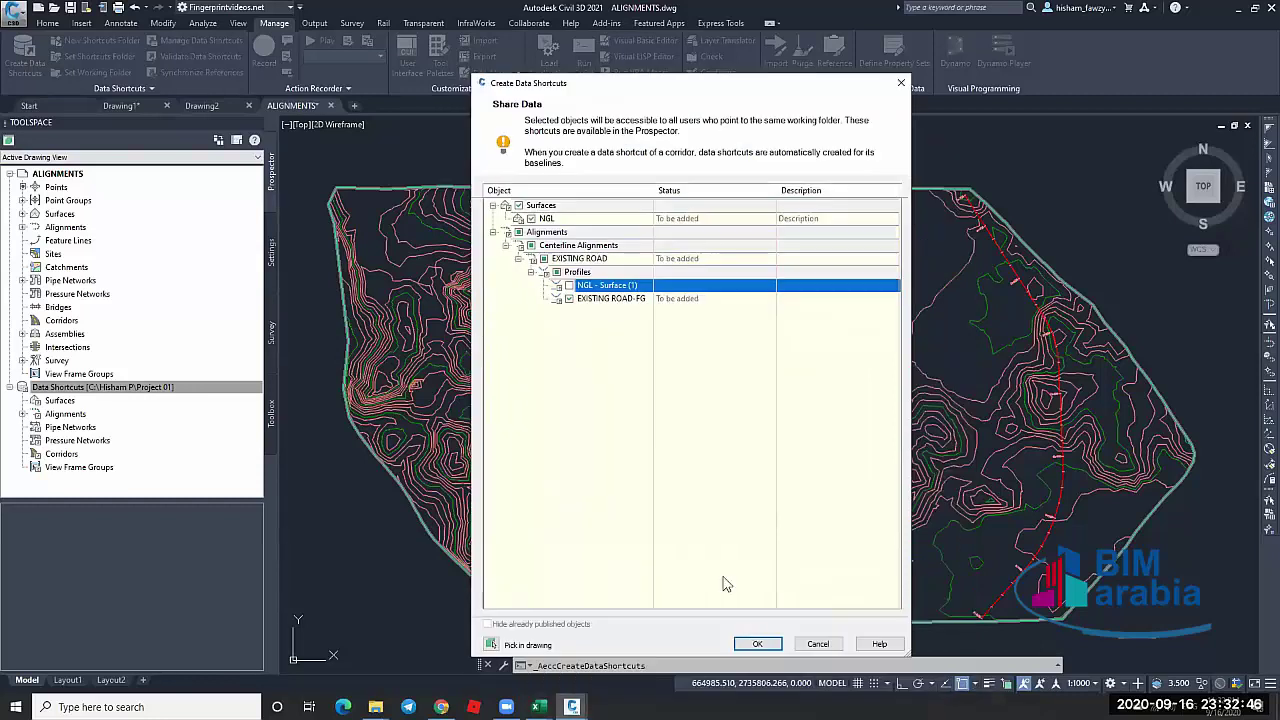
left_click(751, 643)
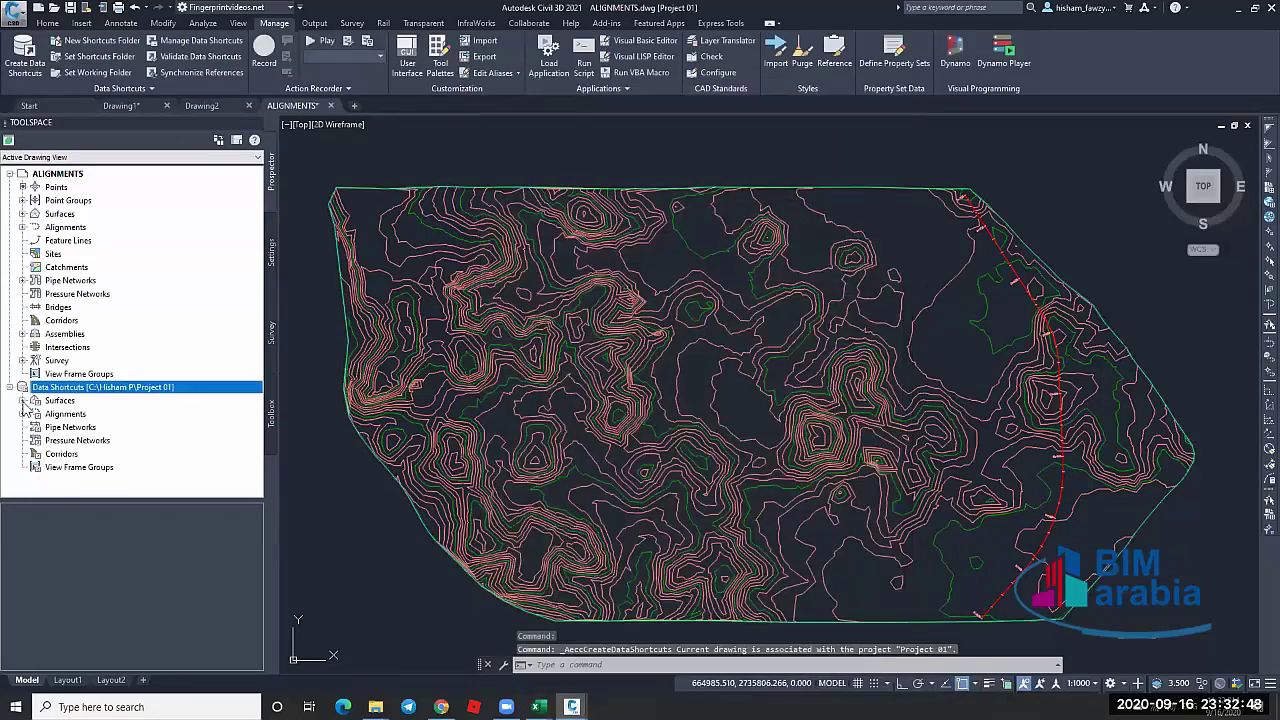
Expand Data Shortcuts to reveal the NGL, EXISTING ROAD and EXISTING ROAD-FG shortcuts
left_click(66, 414)
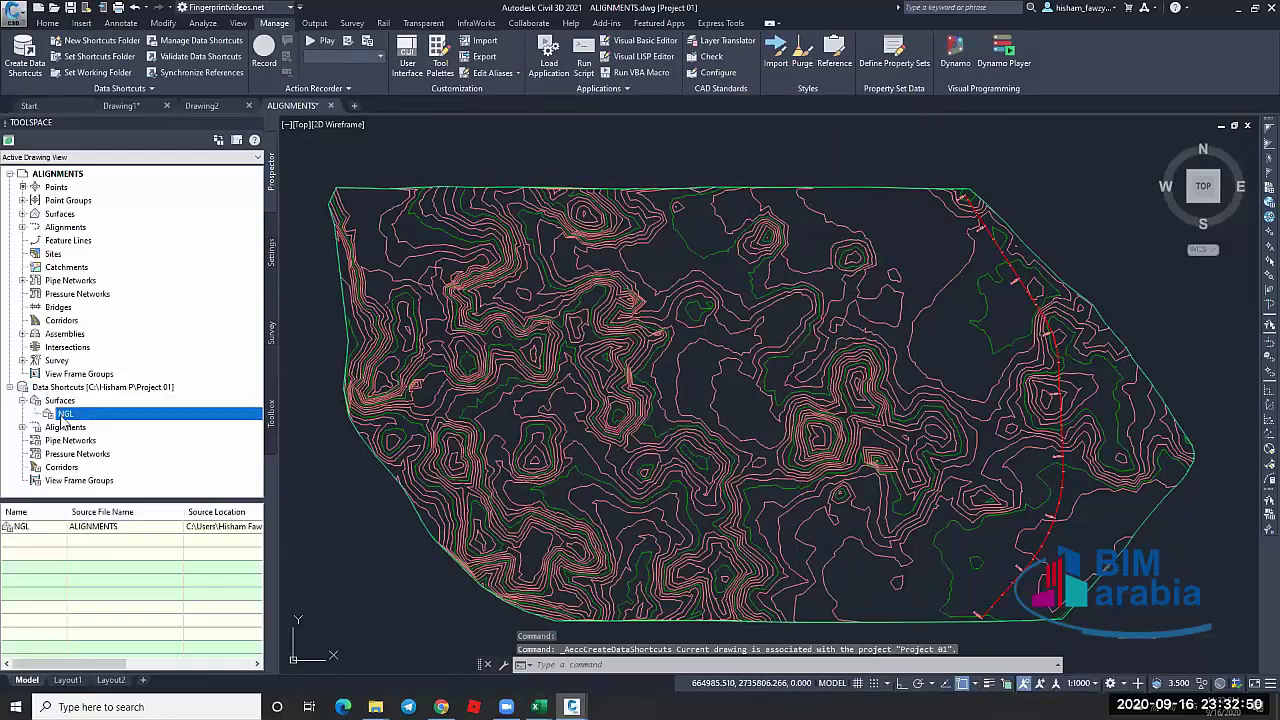
left_click(24, 427)
left_click(35, 427)
left_click(60, 441)
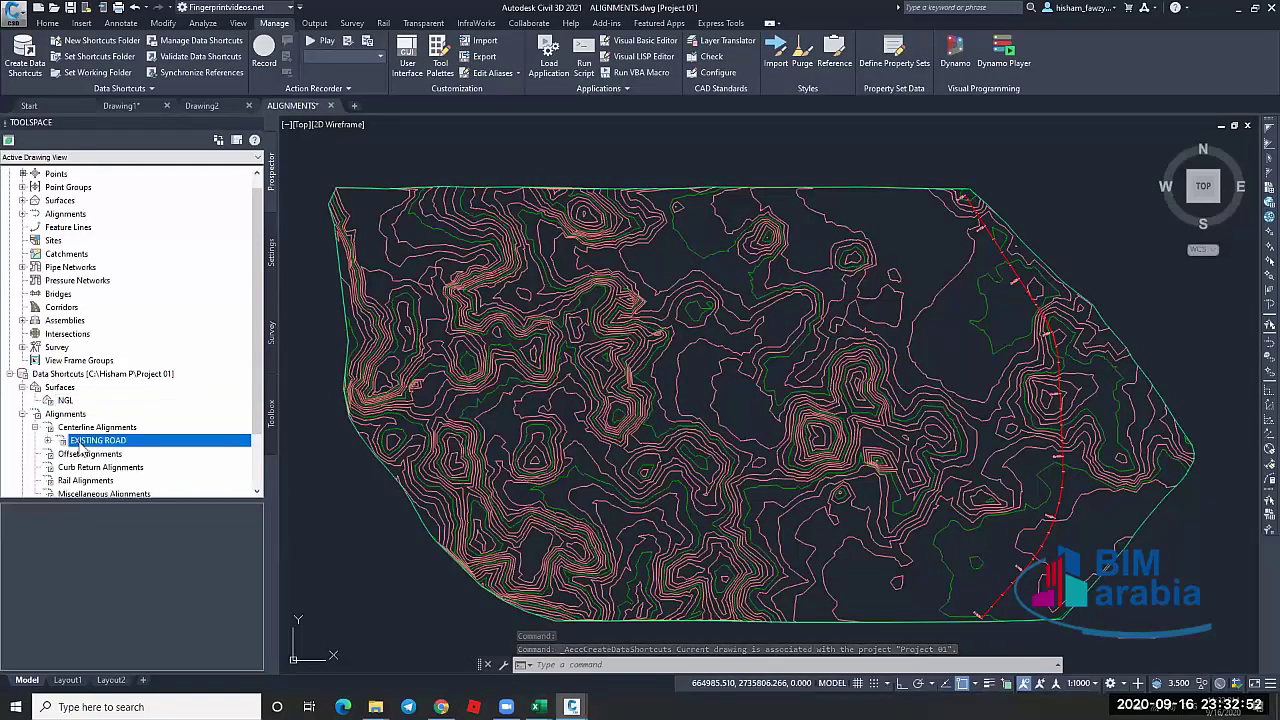
left_click(48, 440)
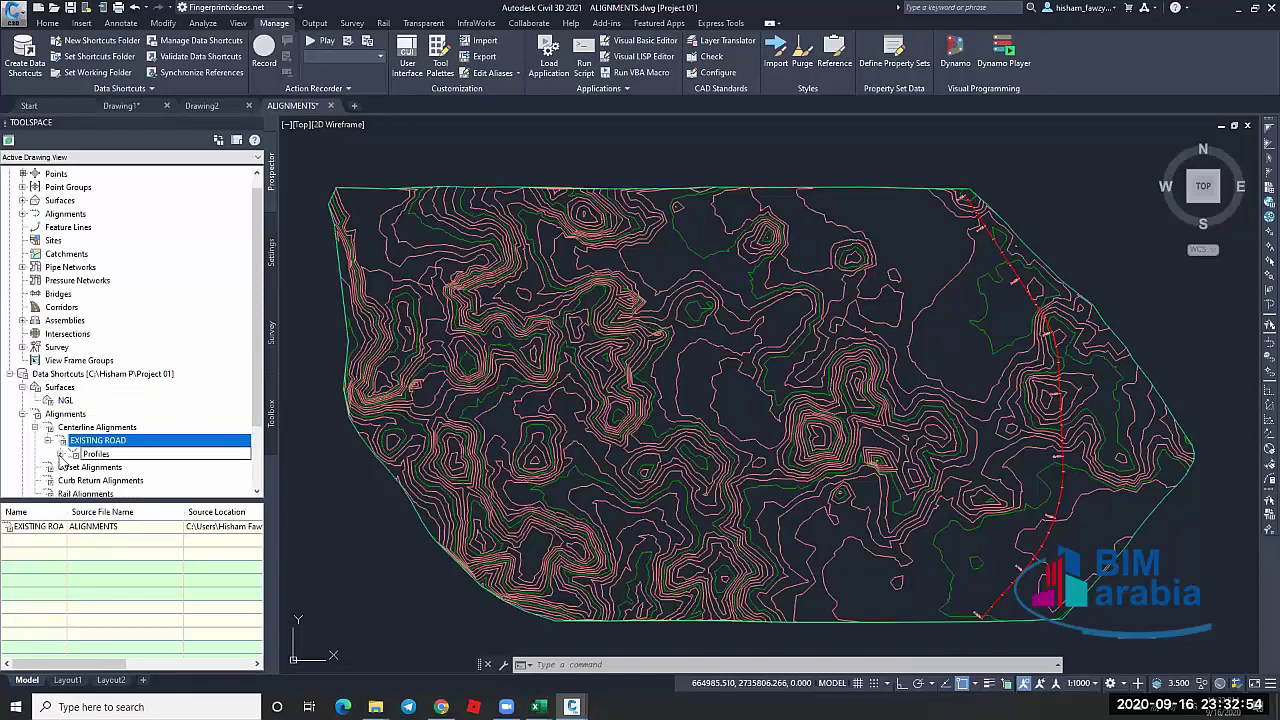
left_click(96, 453)
left_click(62, 453)
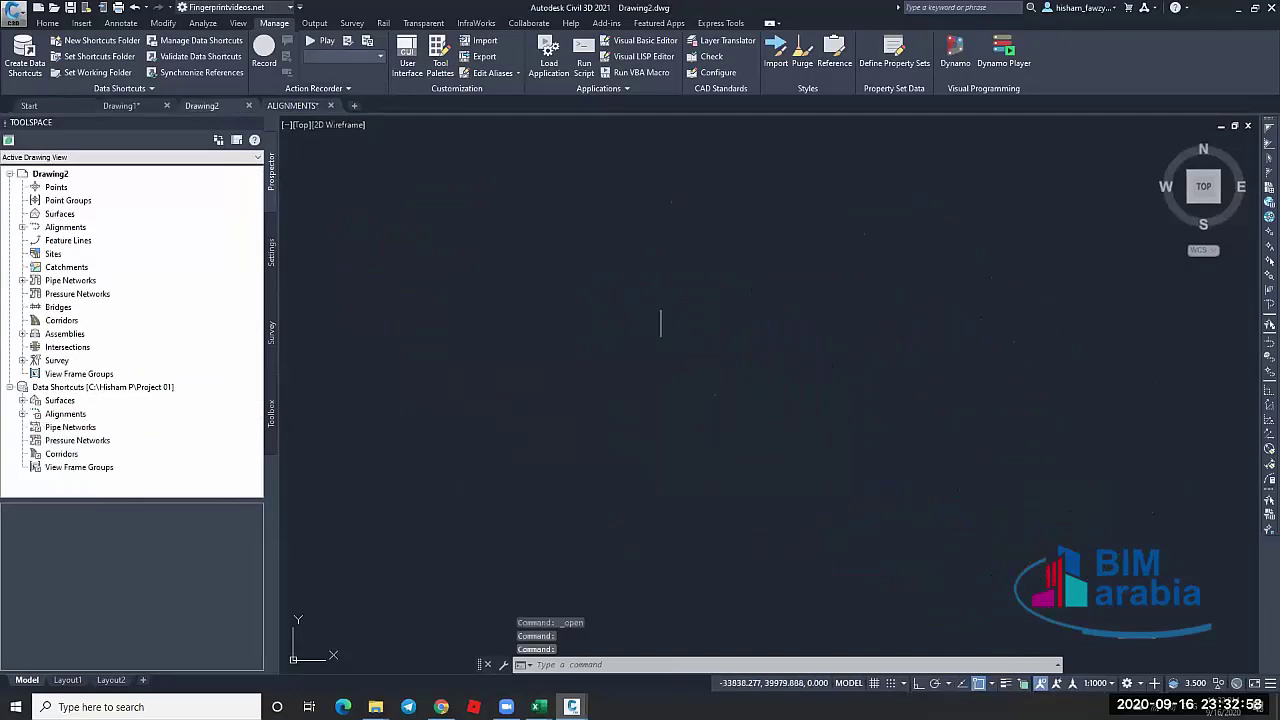
Create a reference to the NGL surface shortcut in Drawing2 and zoom extents to its contours
left_click(22, 400)
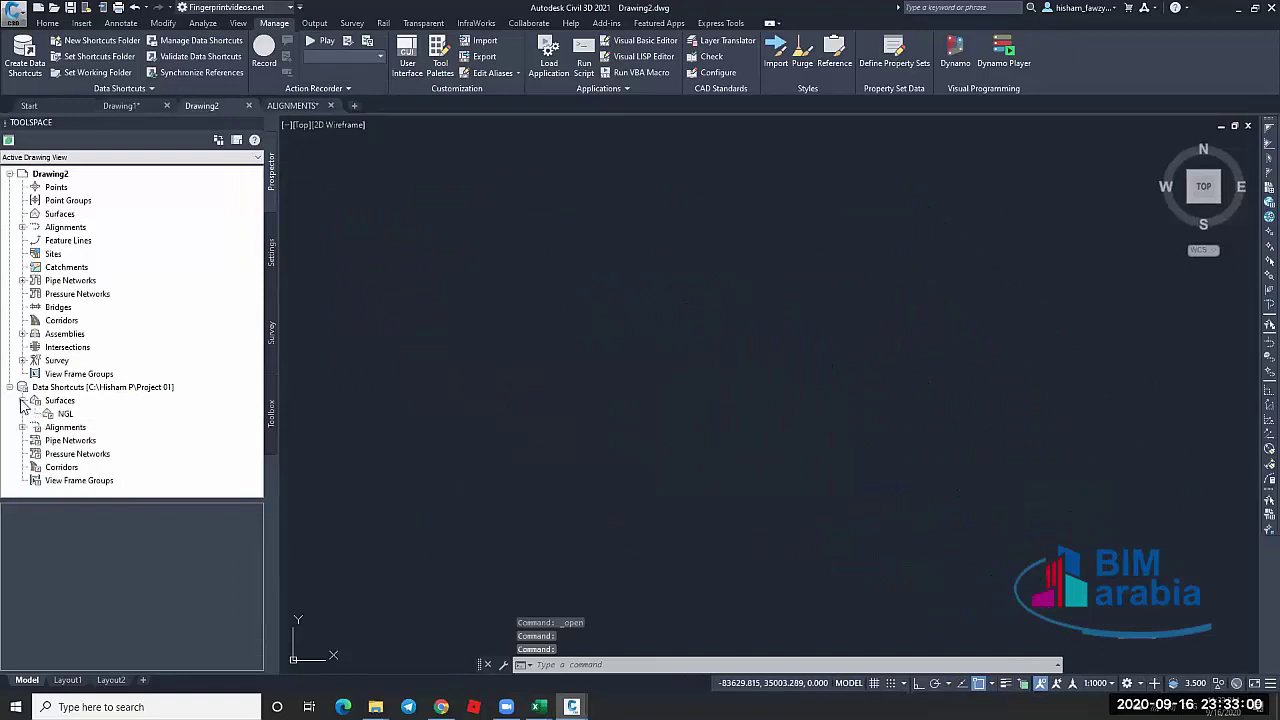
right_click(92, 415)
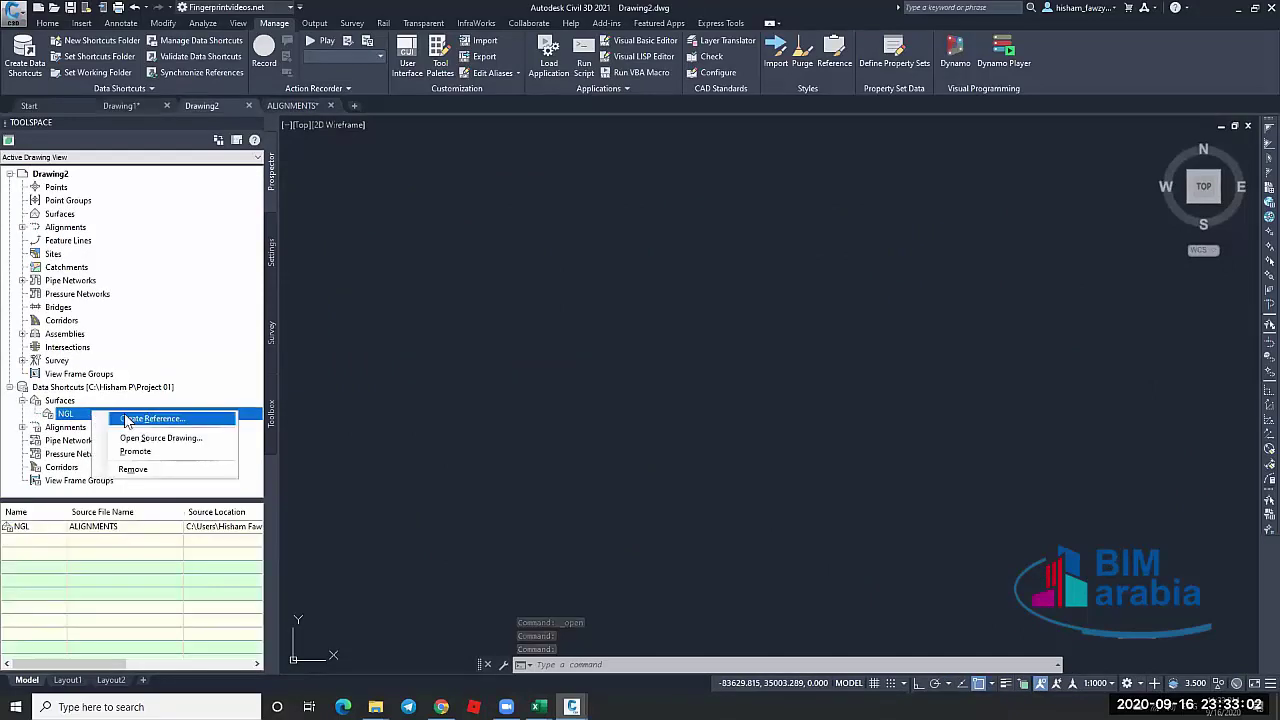
left_click(212, 420)
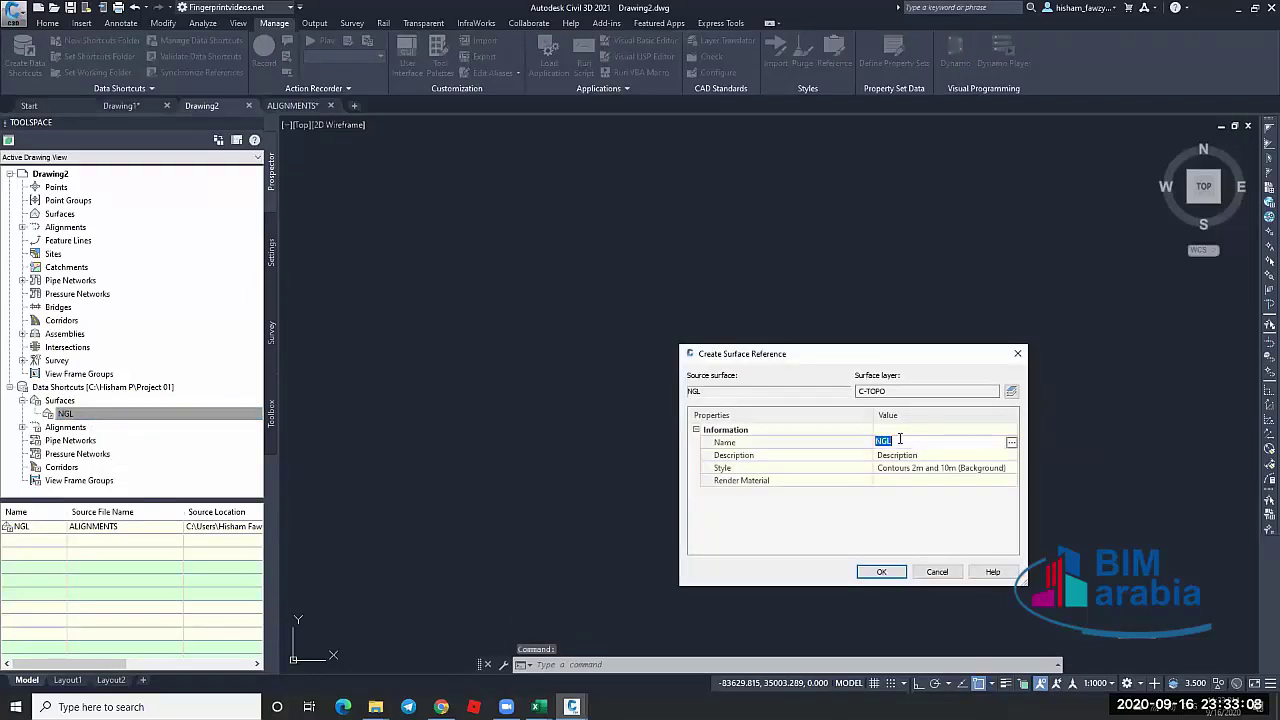
left_click(881, 572)
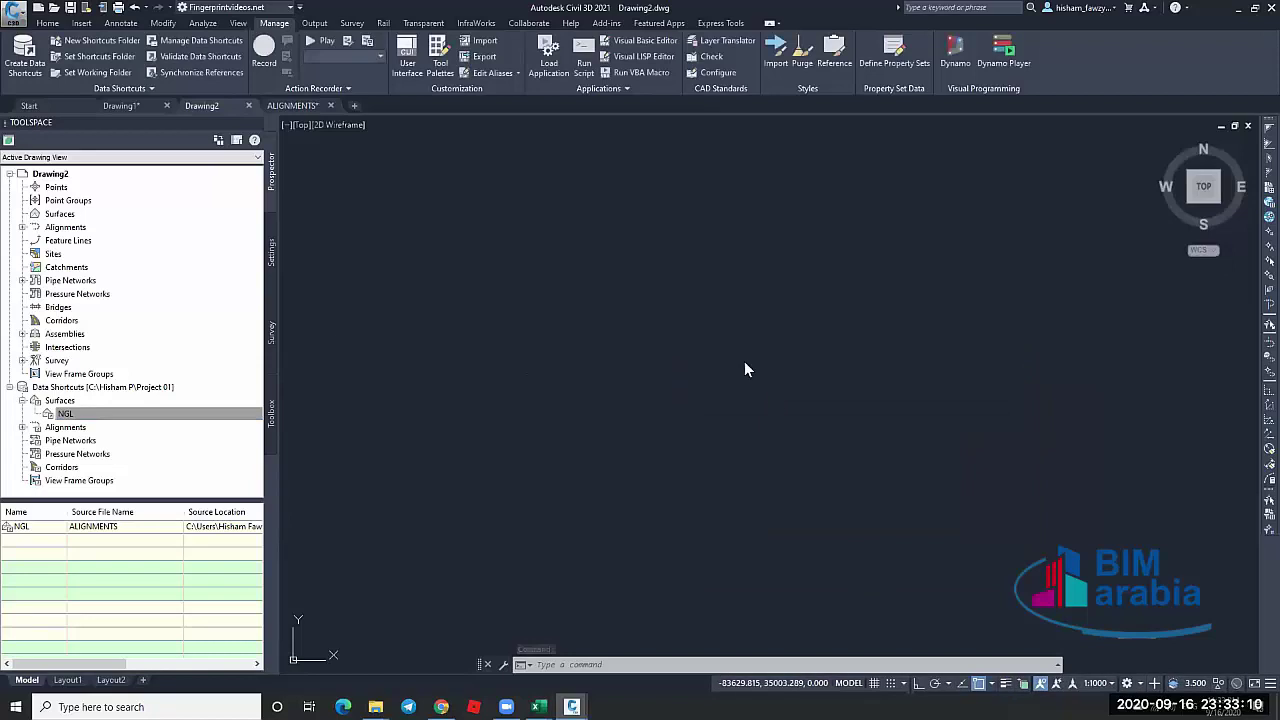
middle_click(744, 262)
middle_click(744, 262)
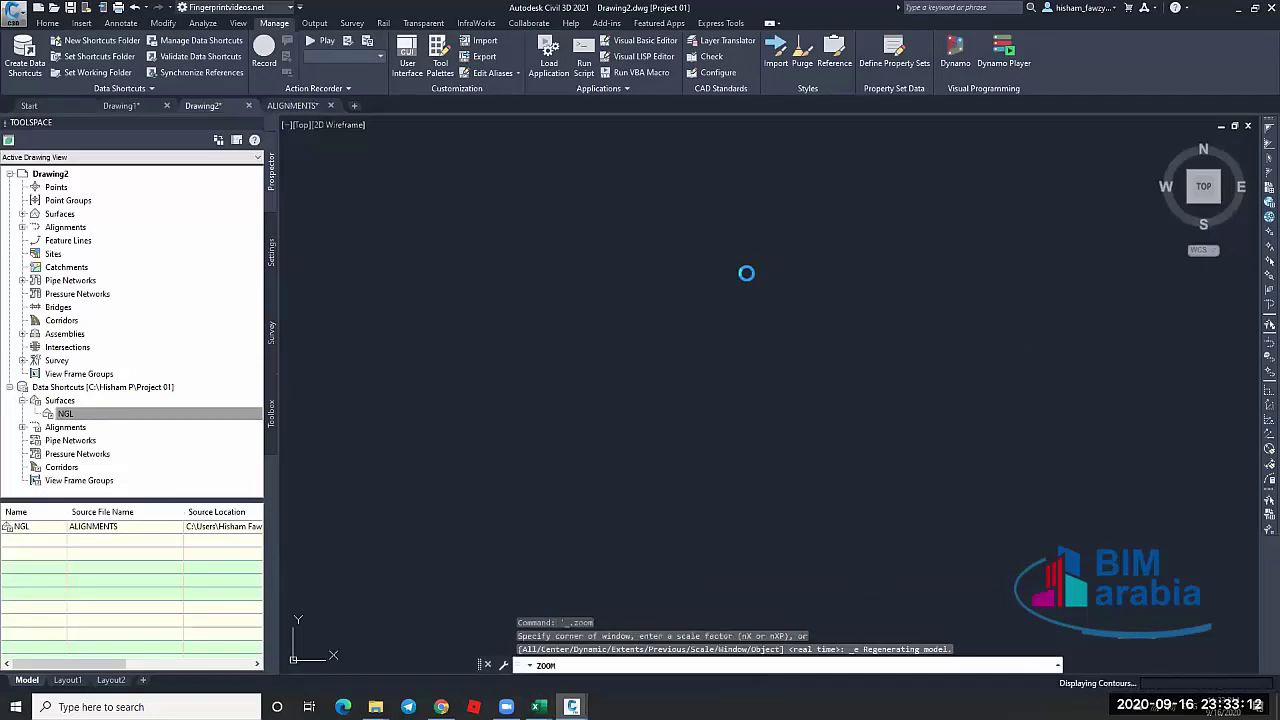
left_click(810, 312)
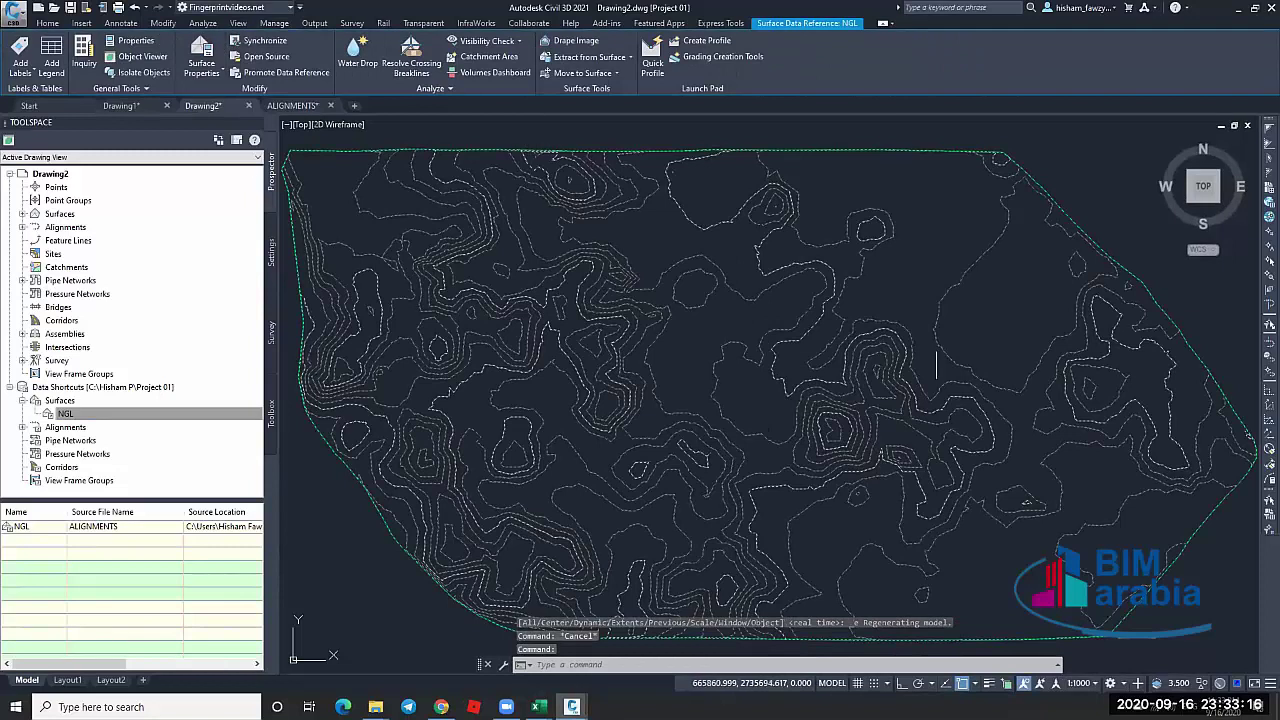
left_click(22, 214)
Compare with ALIGNMENTS.dwg, then expand Drawing2's Surfaces > NGL to show Masks and Watersheds
left_click(58, 189)
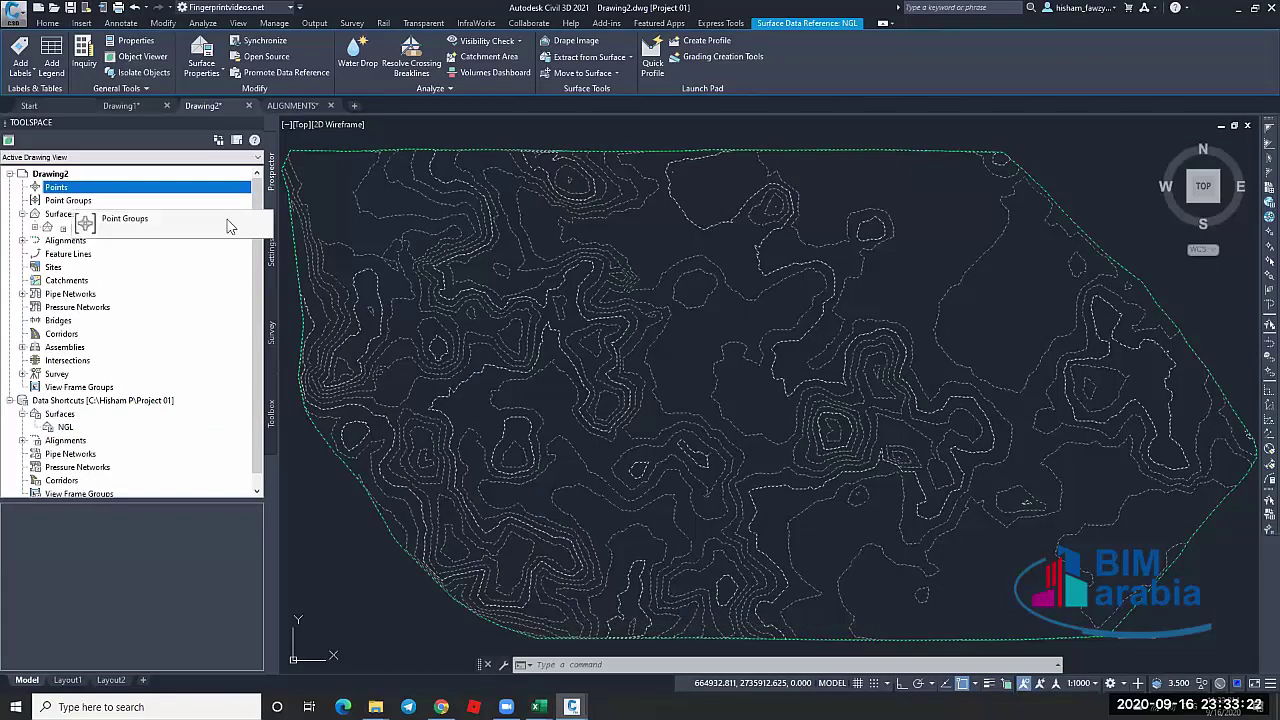
key("Escape")
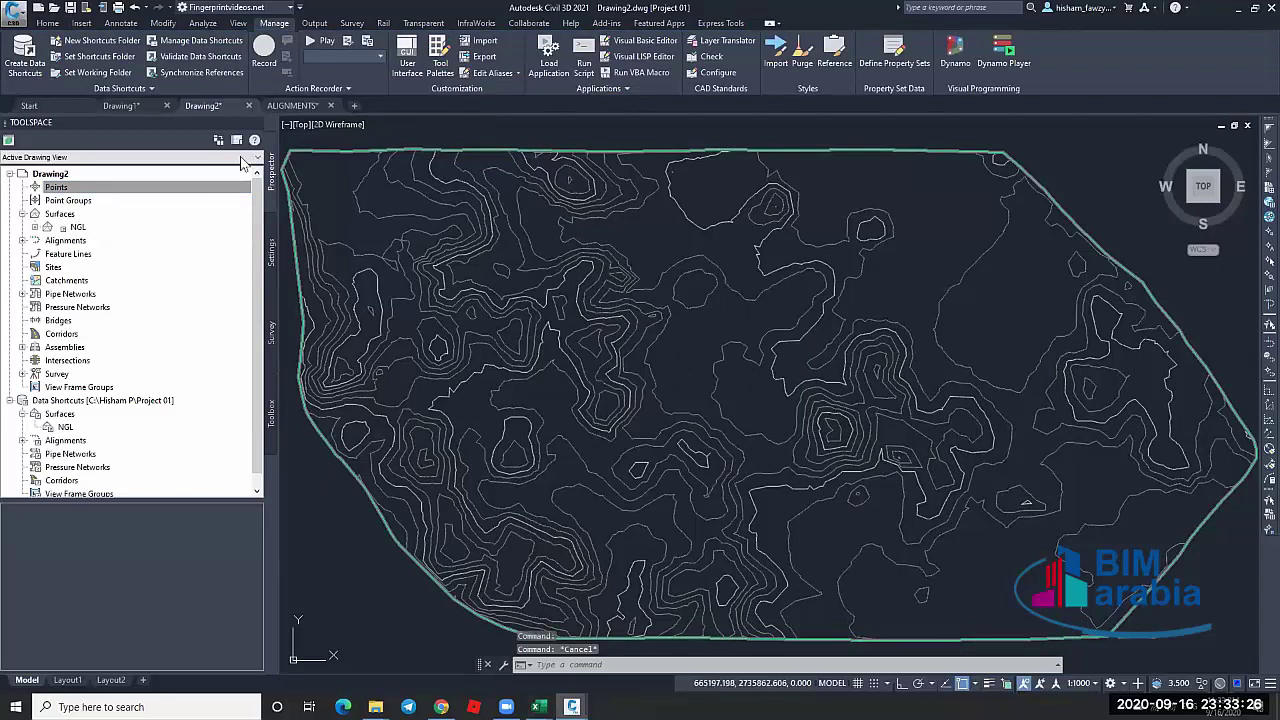
left_click(293, 106)
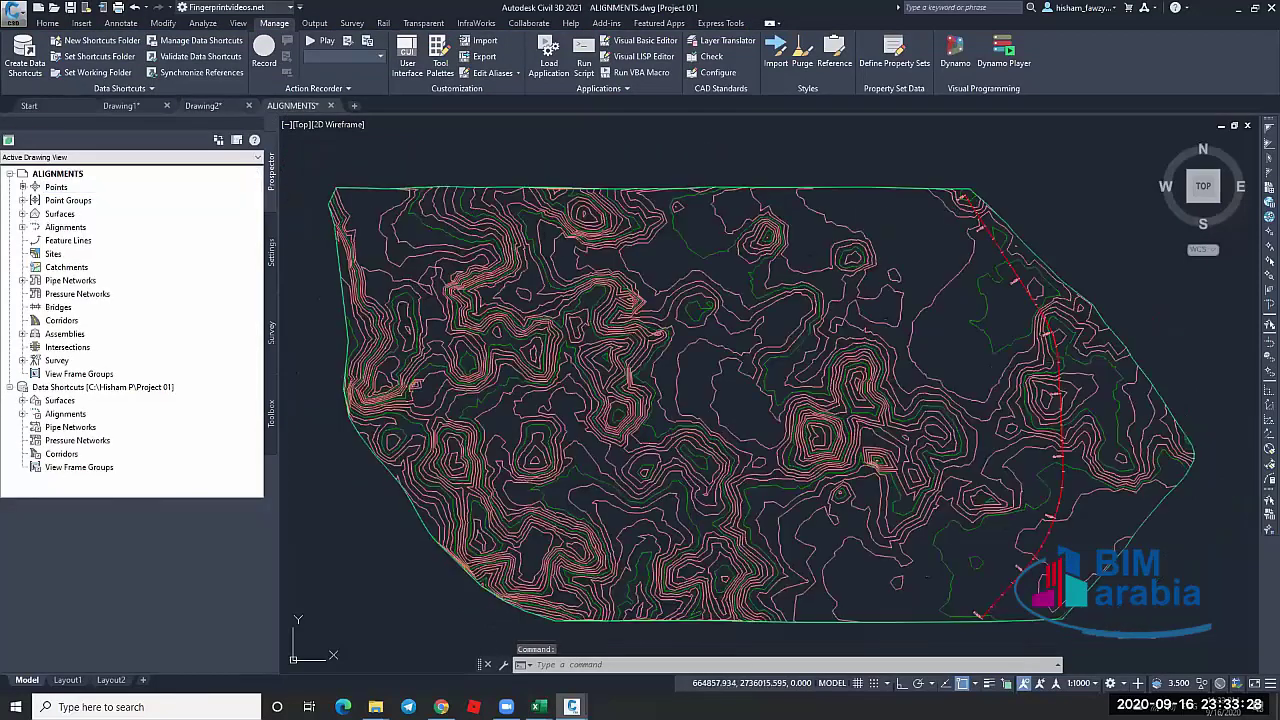
left_click(217, 104)
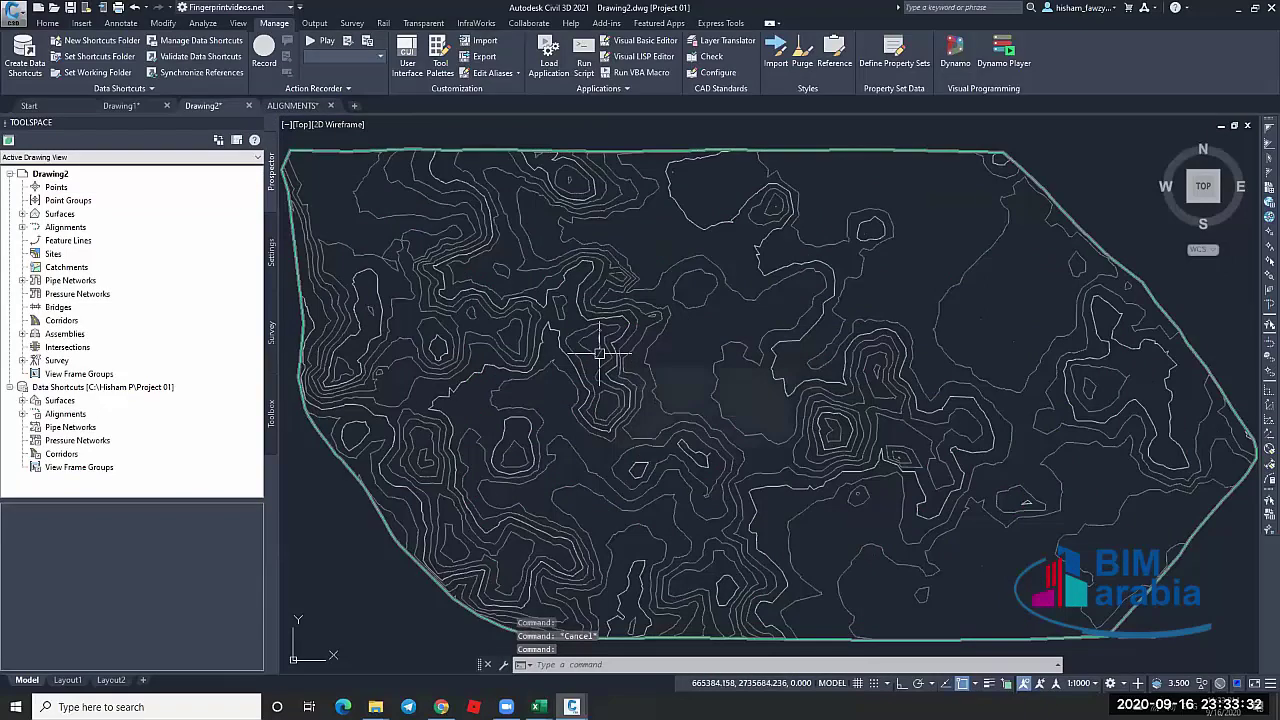
mouse_move(600, 353)
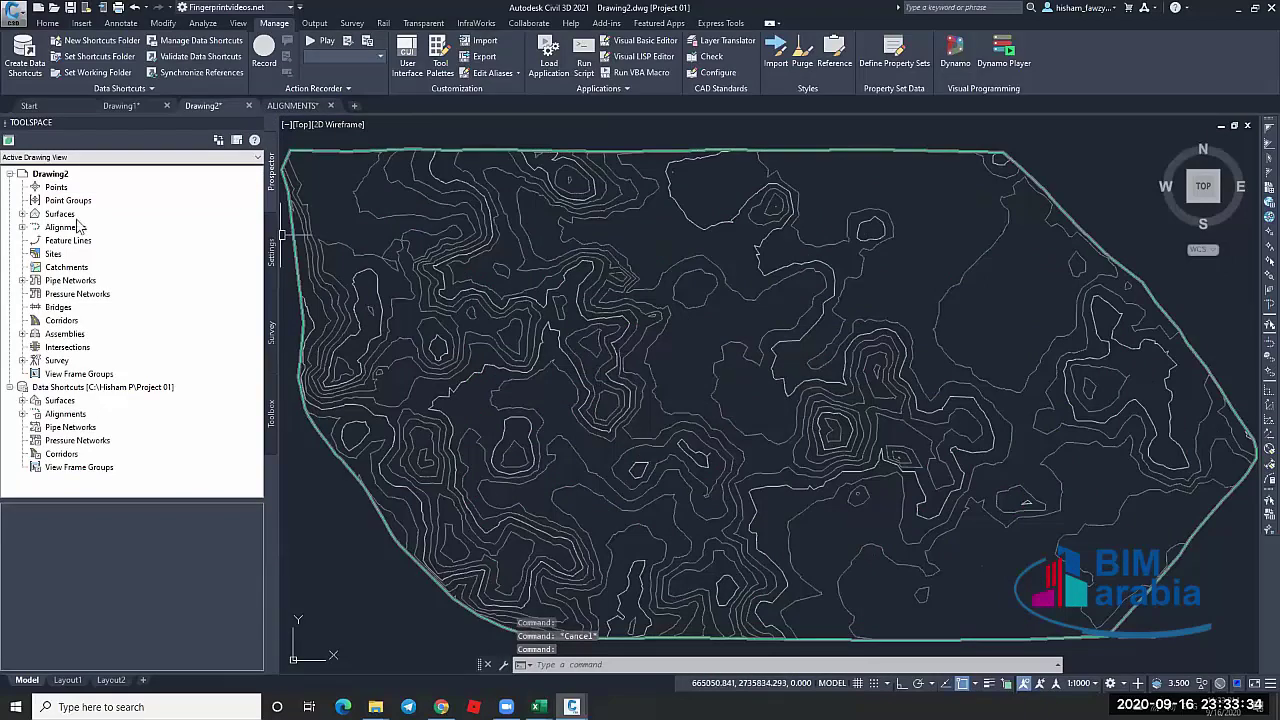
left_click(22, 214)
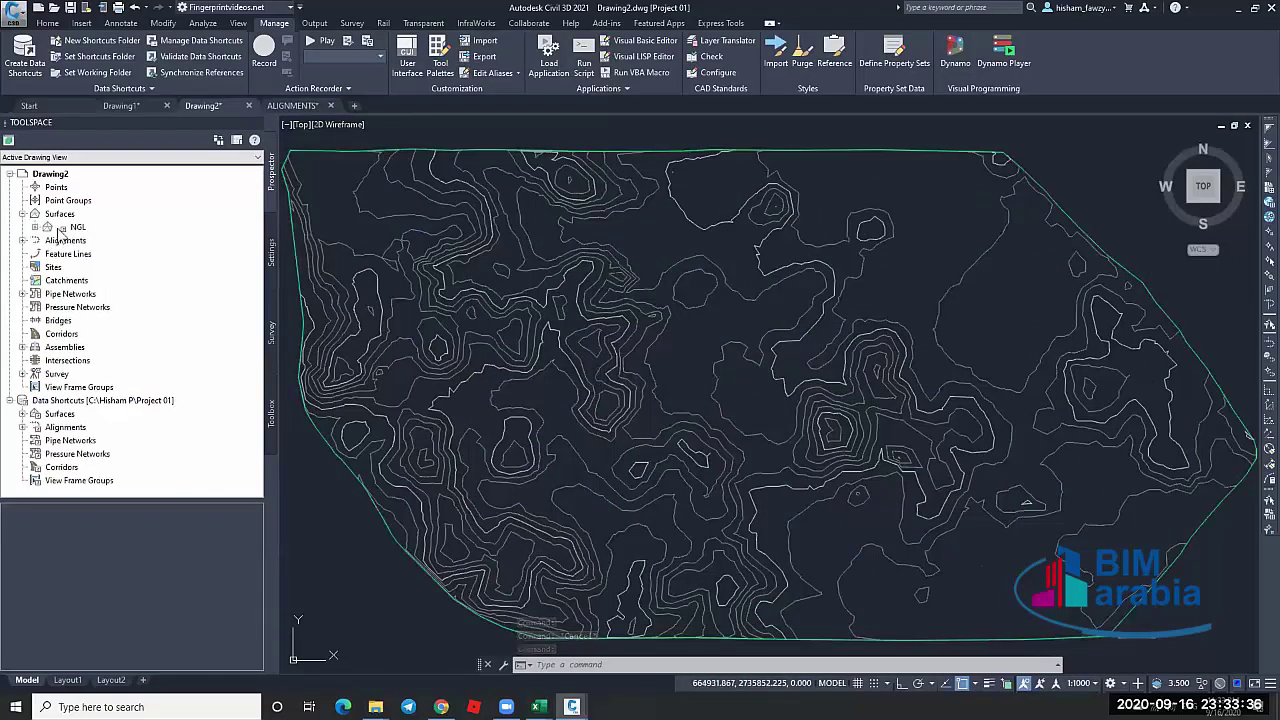
left_click(36, 228)
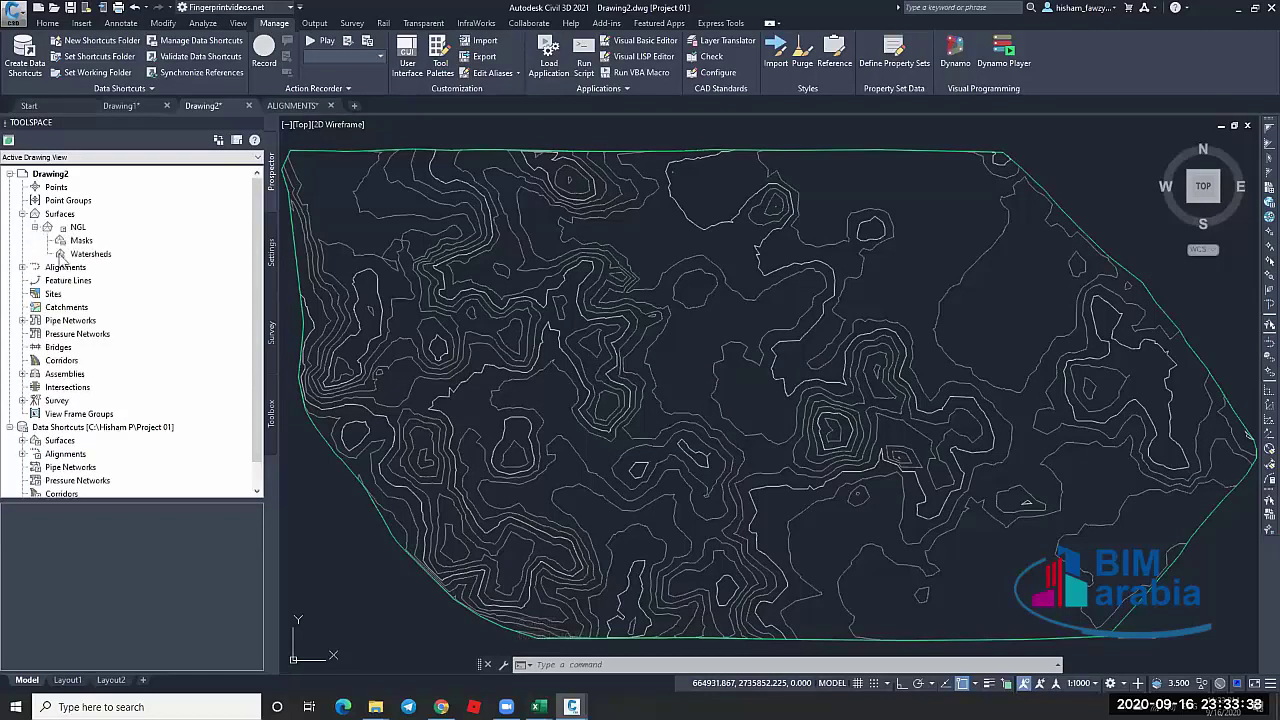
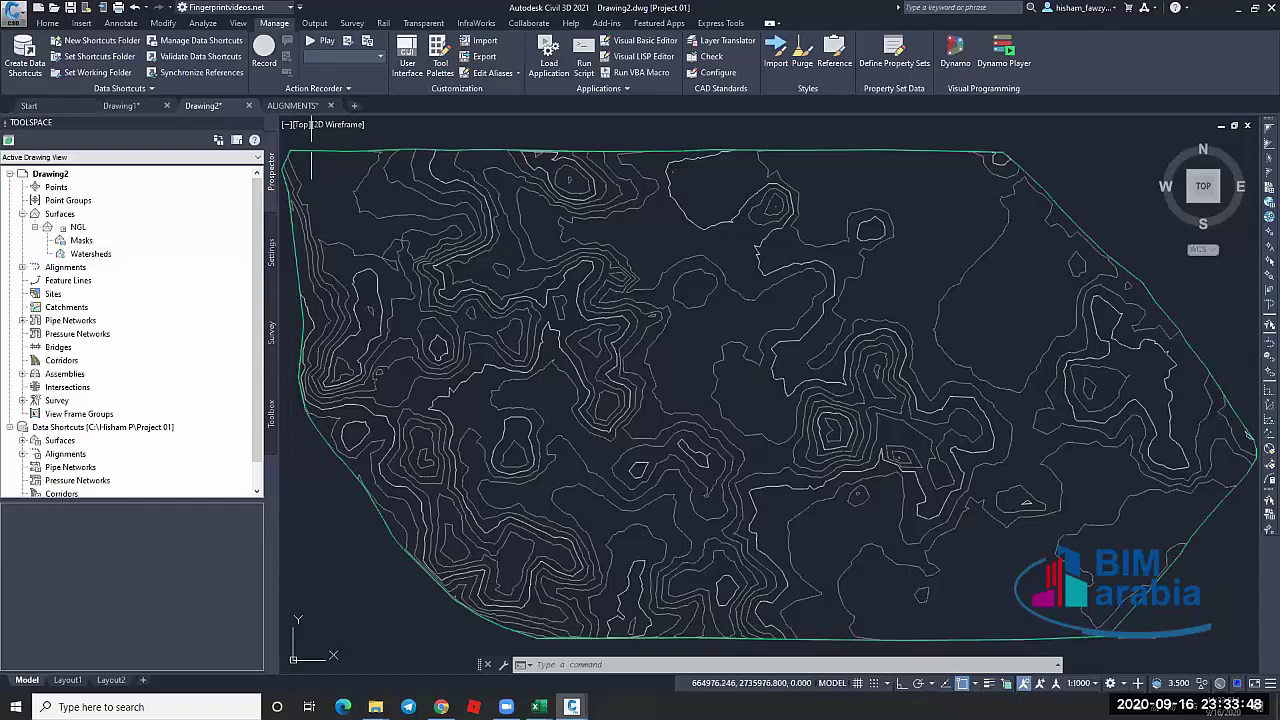
Create a reference in Drawing2 to the EXISTING ROAD-FG profile under the EXISTING ROAD alignment shortcut
scroll(595, 350, "down", 3)
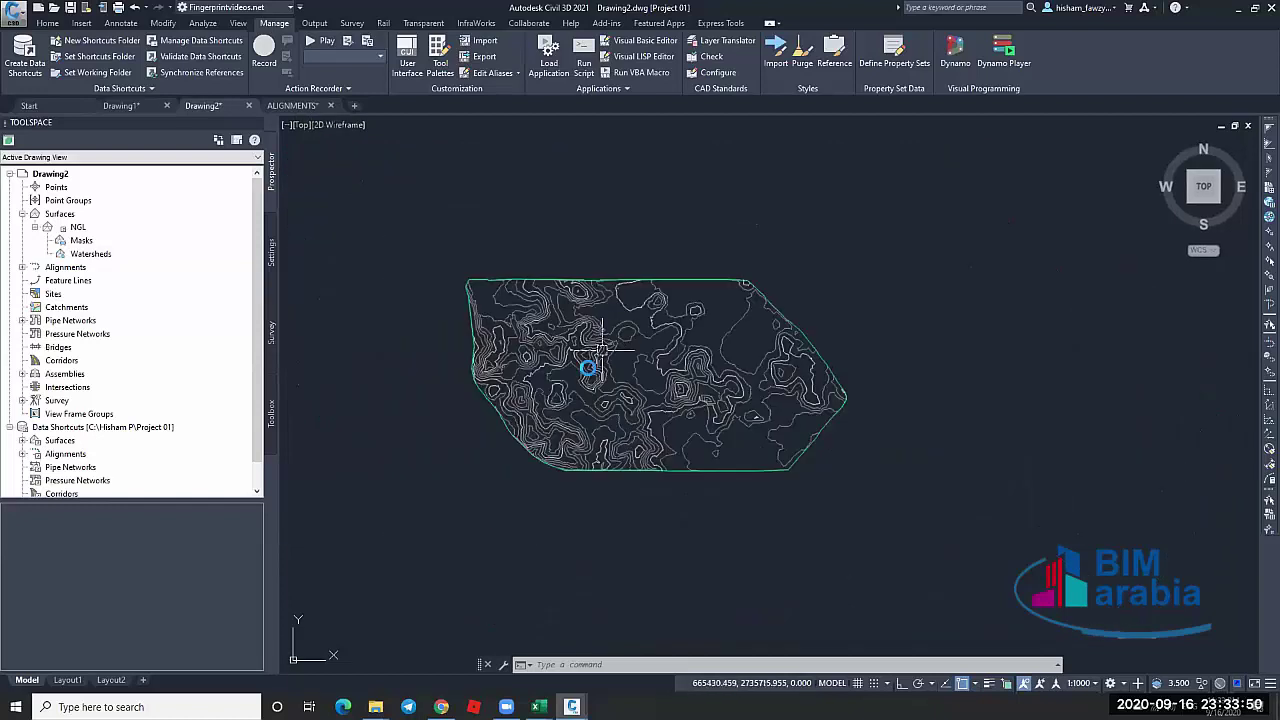
scroll(601, 345, "up", 4)
scroll(655, 322, "down", 4)
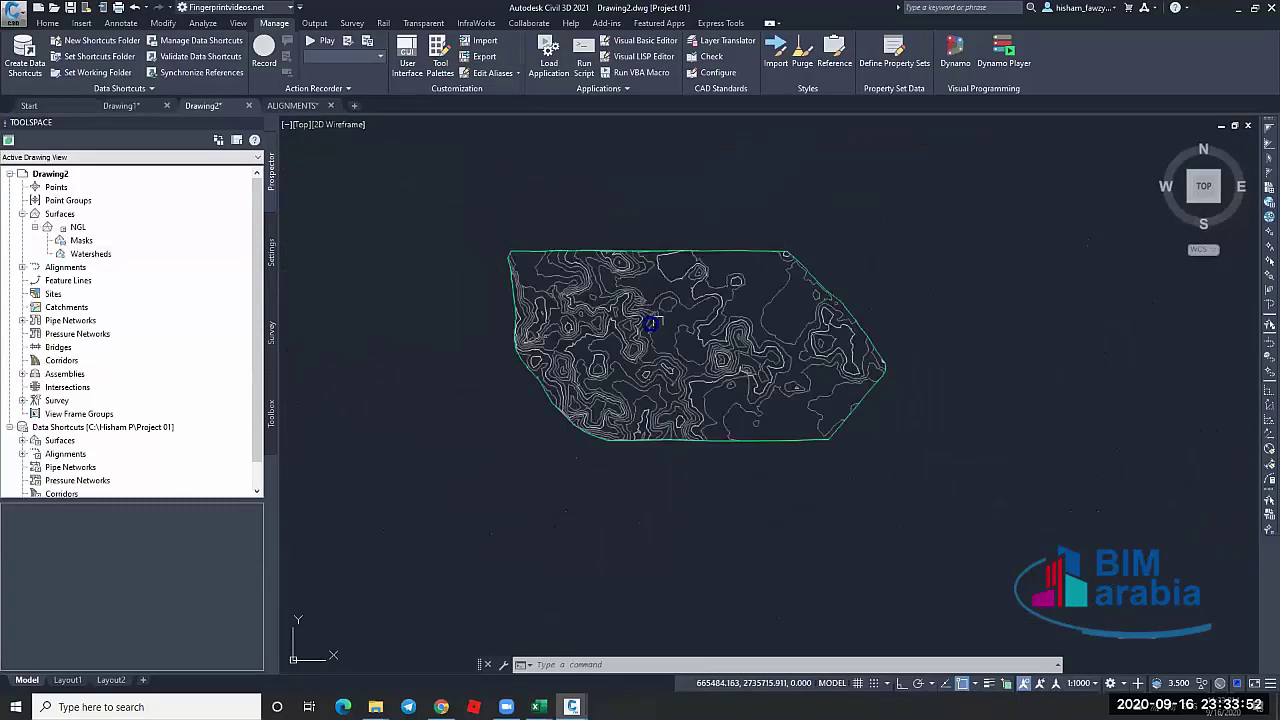
scroll(651, 323, "up", 2)
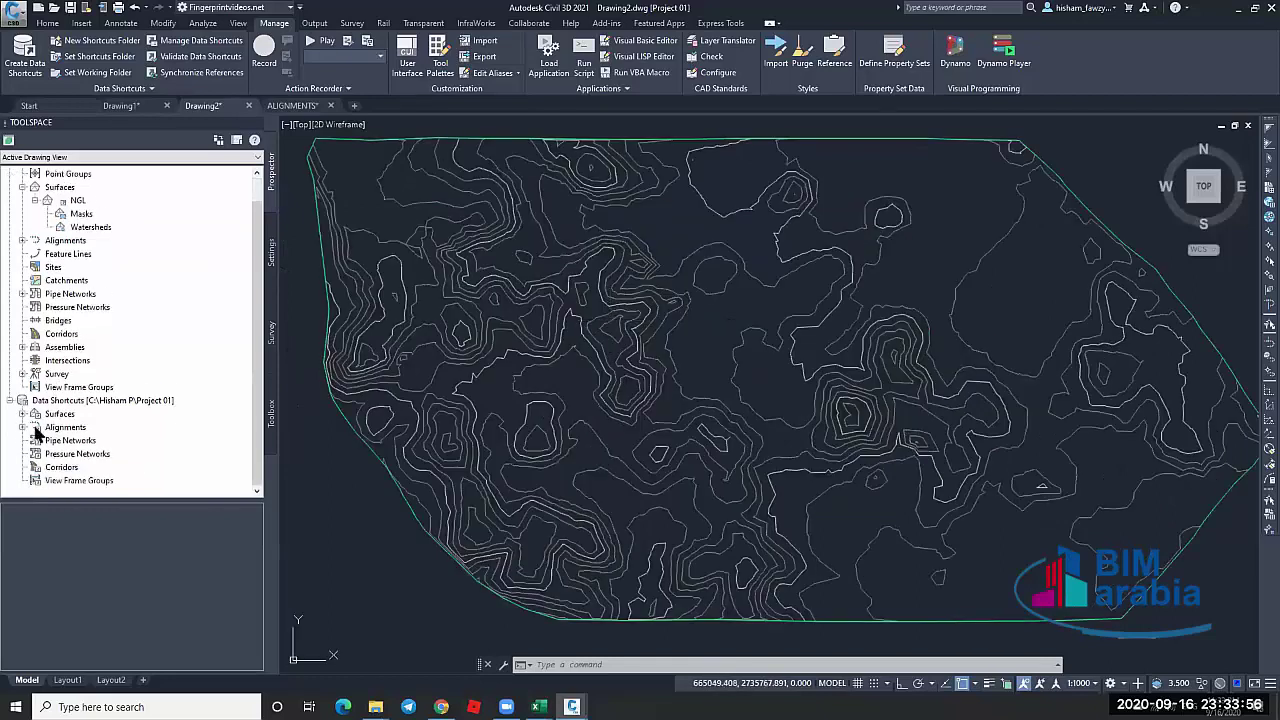
double_click(38, 452)
left_click(35, 427)
left_click(47, 440)
left_click(62, 454)
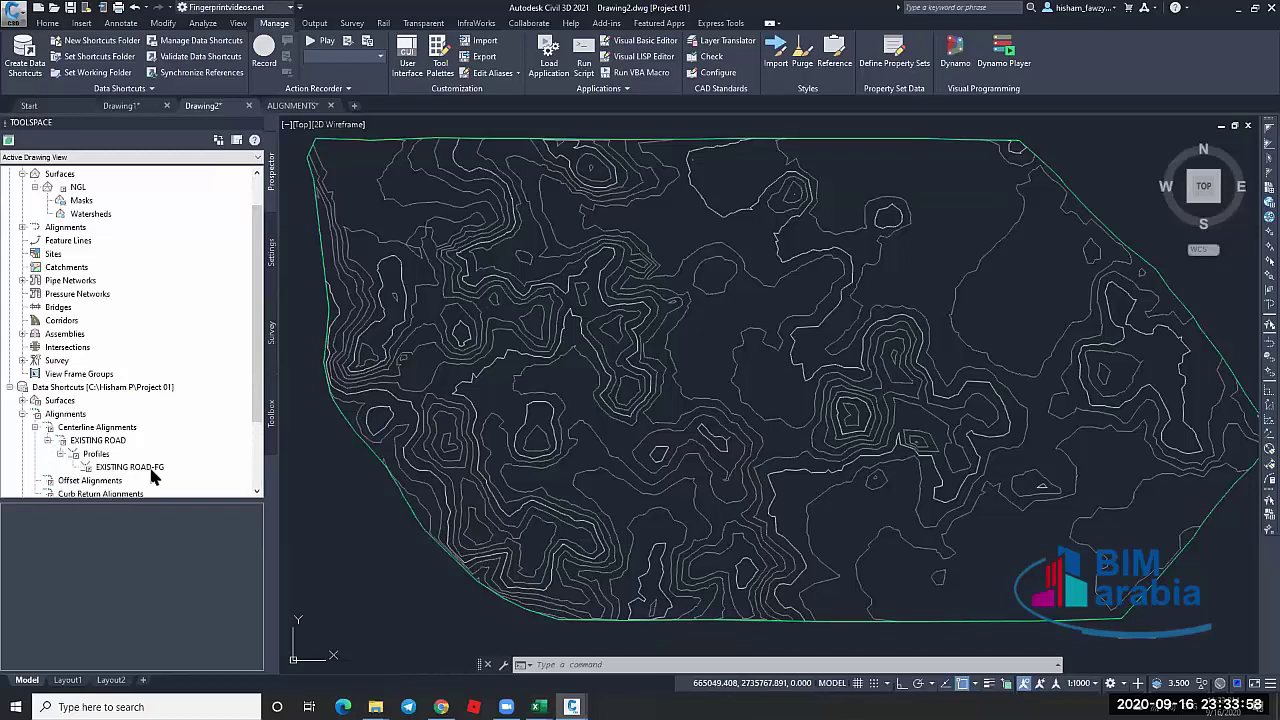
right_click(150, 467)
left_click(250, 476)
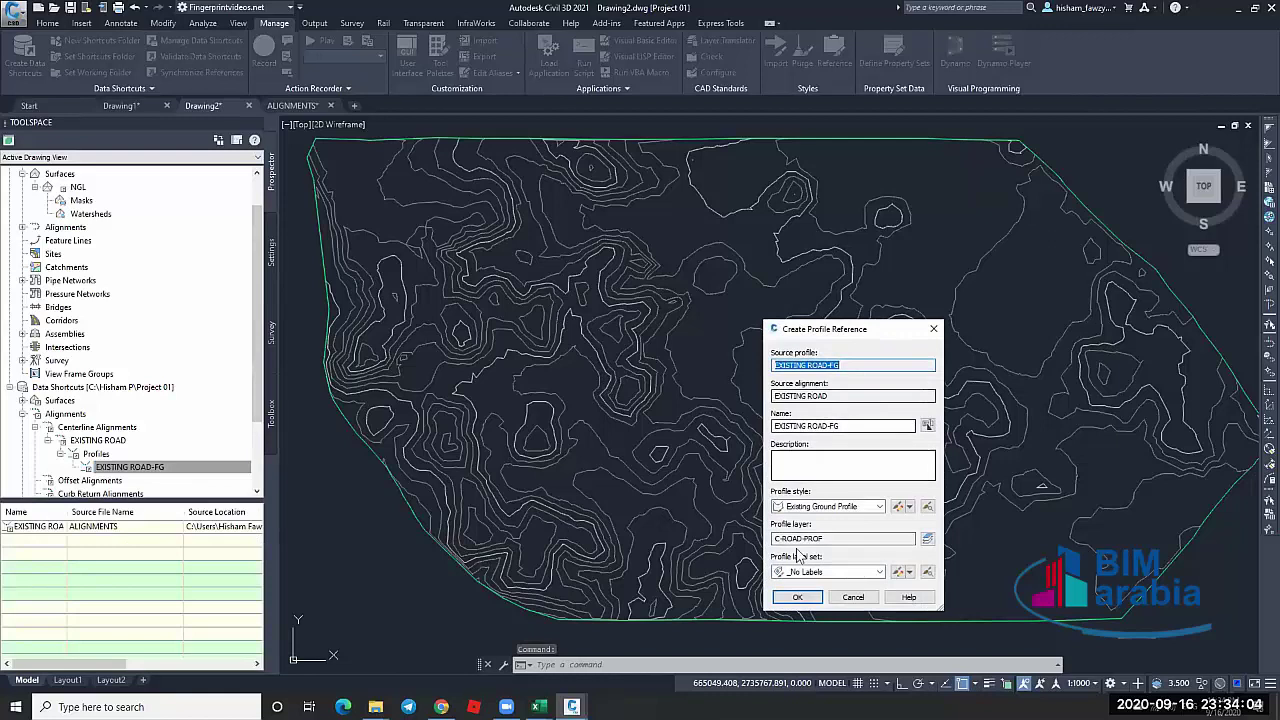
left_click(797, 597)
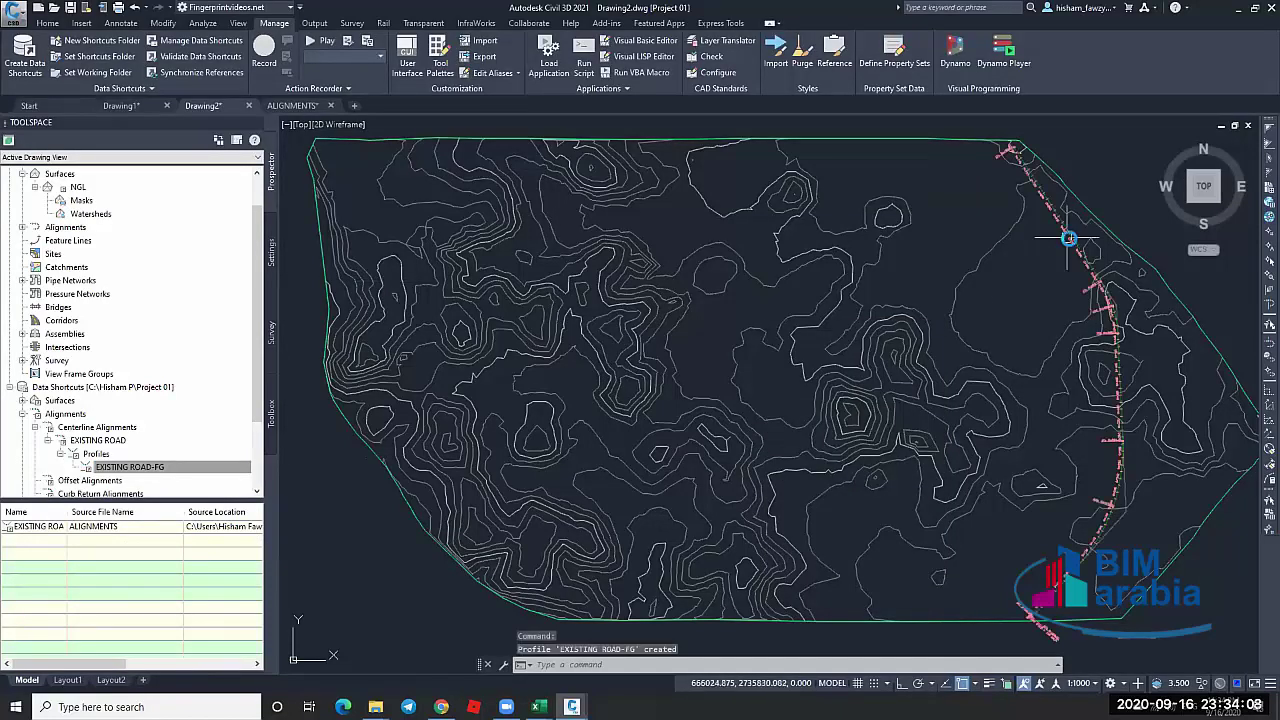
scroll(1070, 232, "up", 5)
left_click(1065, 230)
scroll(1060, 240, "down", 8)
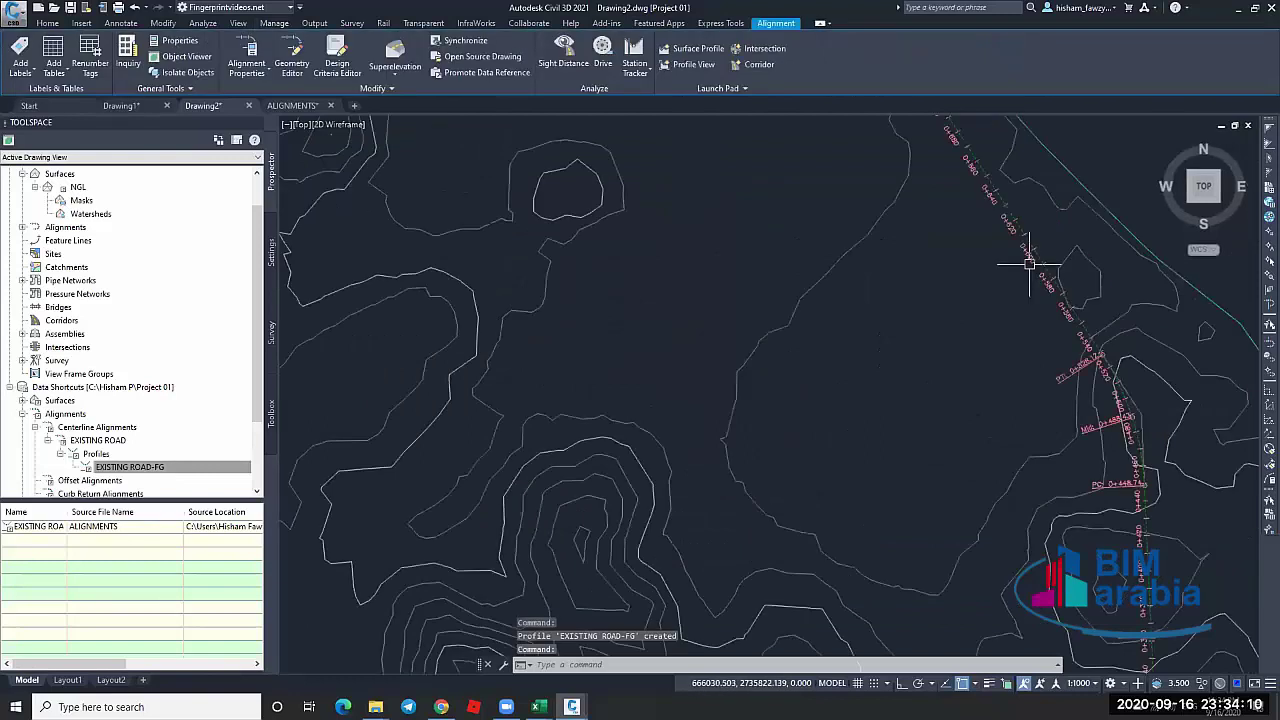
scroll(1060, 450, "up", 6)
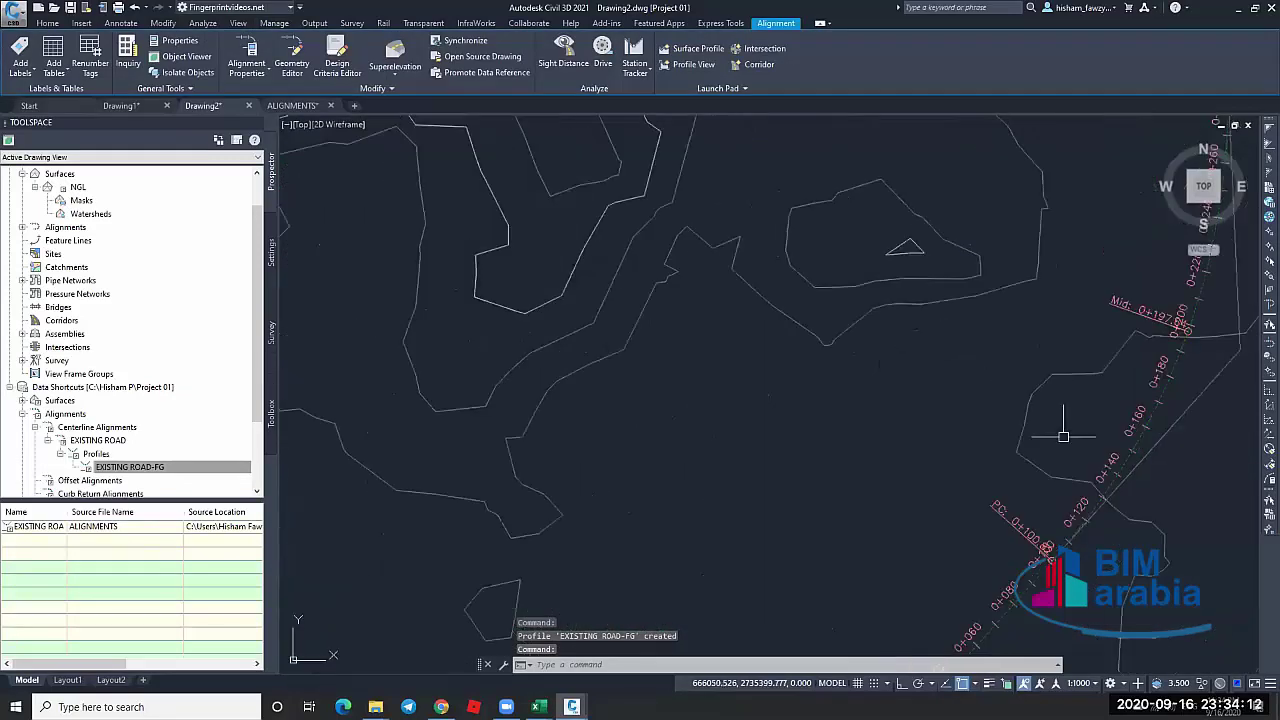
scroll(805, 210, "down", 3)
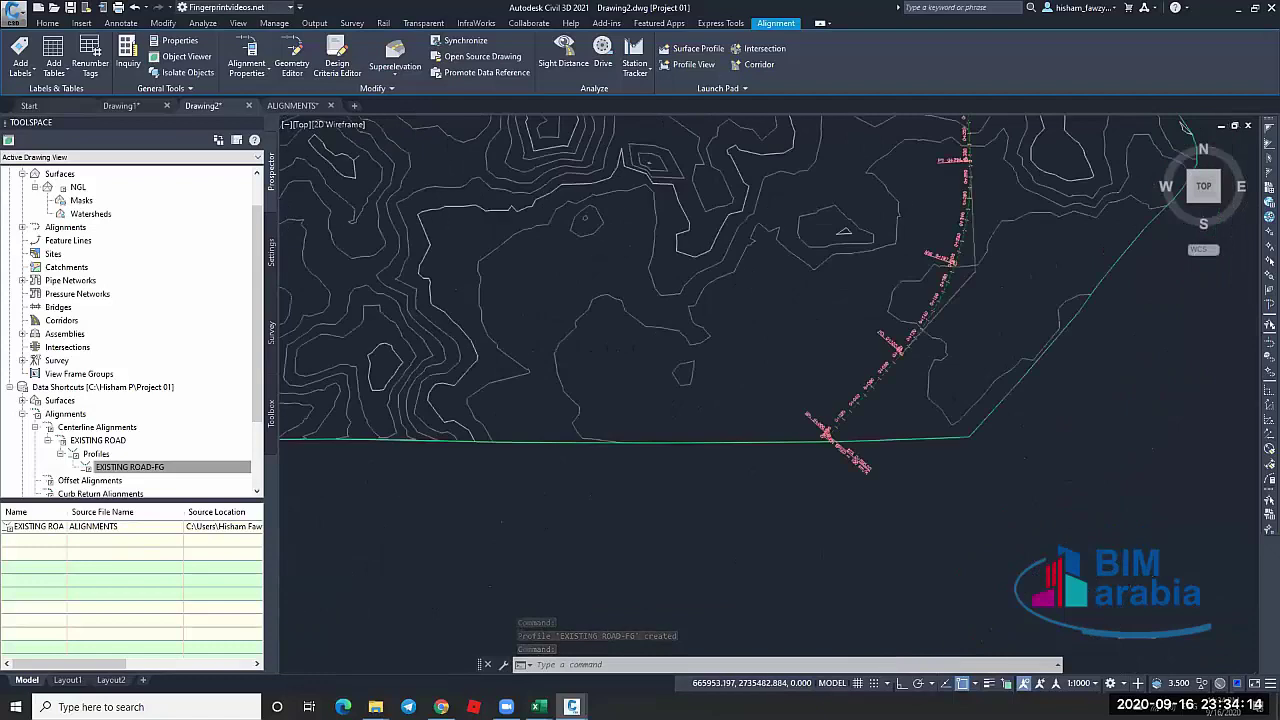
scroll(808, 372, "up", 4)
scroll(808, 372, "up", 3)
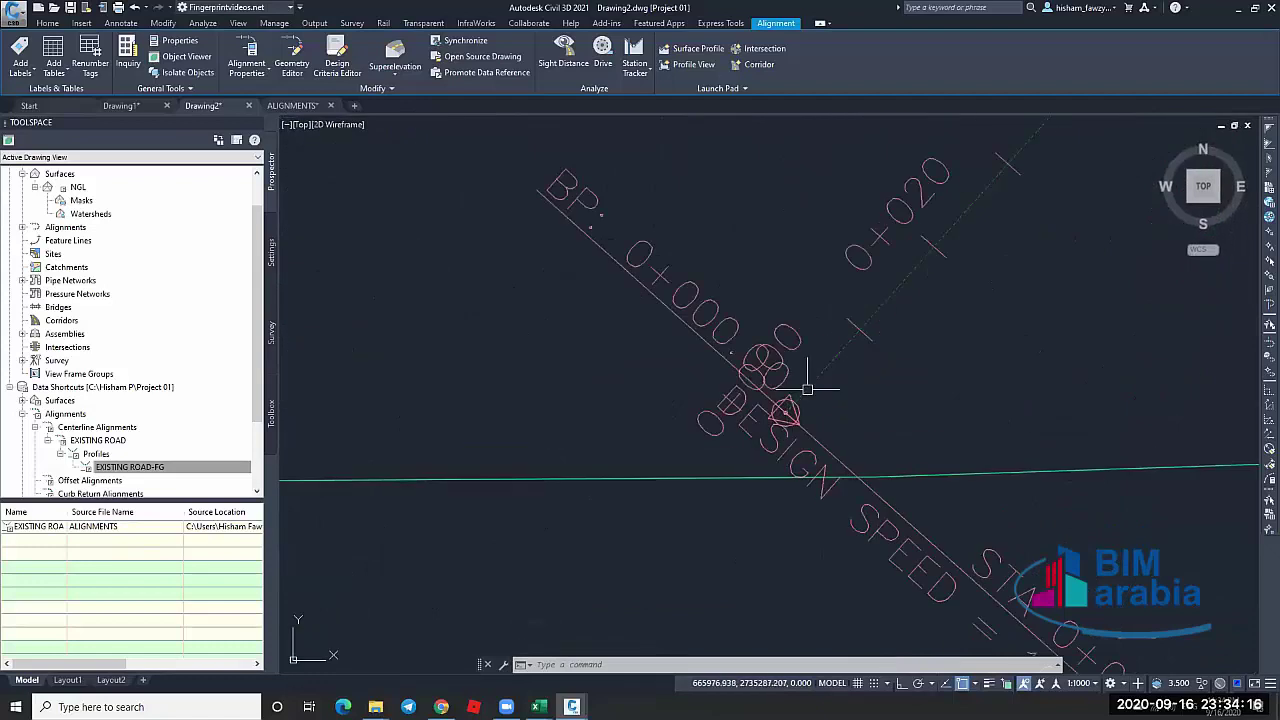
scroll(762, 452, "down", 5)
scroll(923, 249, "up", 3)
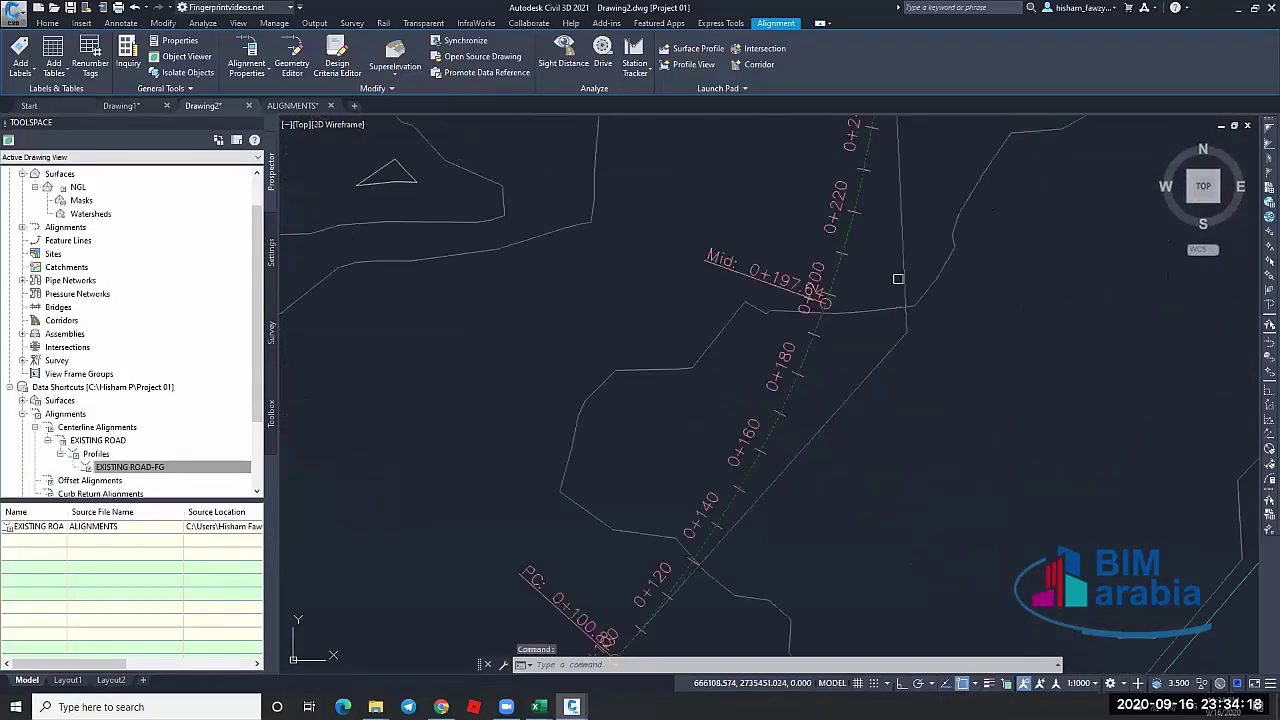
left_click(292, 62)
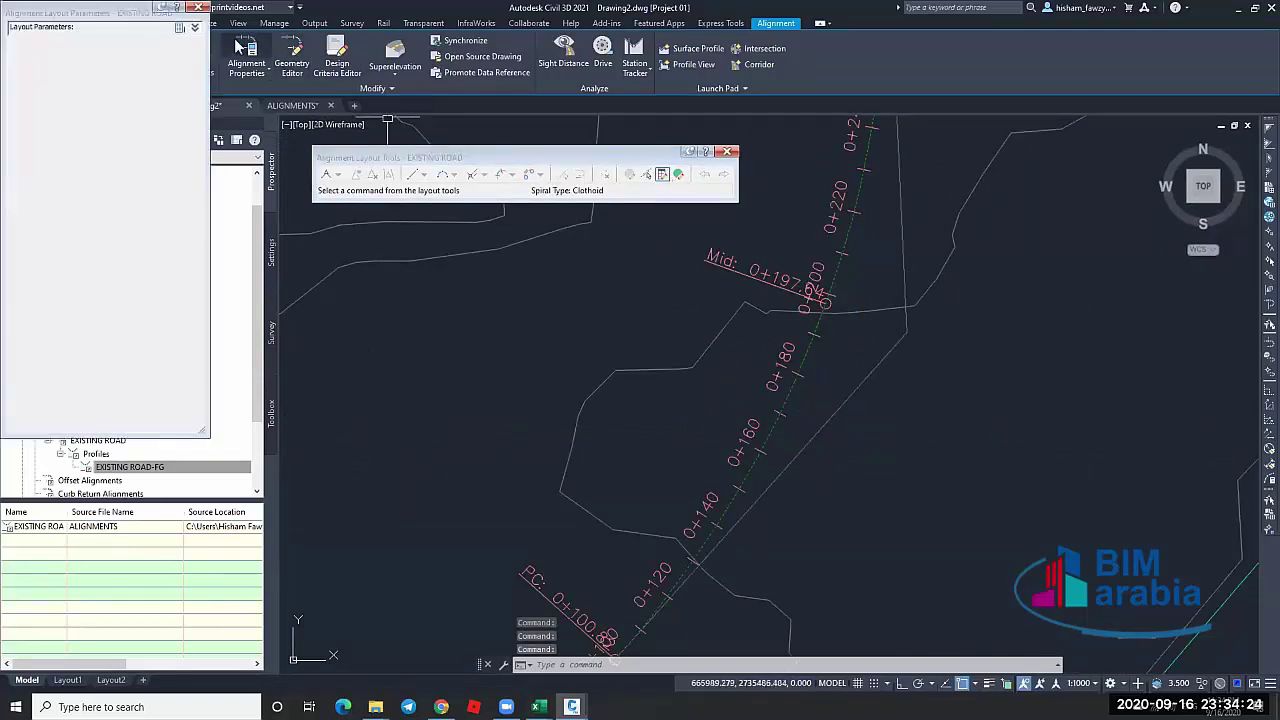
left_click(680, 175)
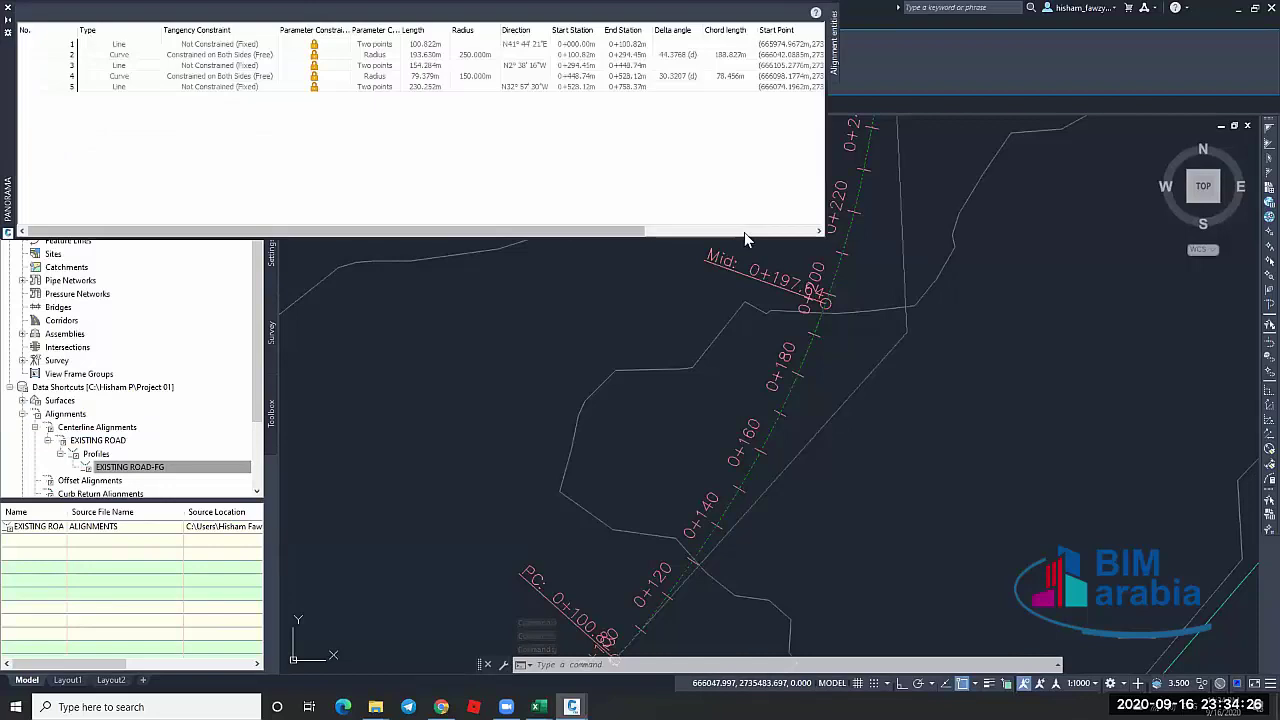
left_click(508, 72)
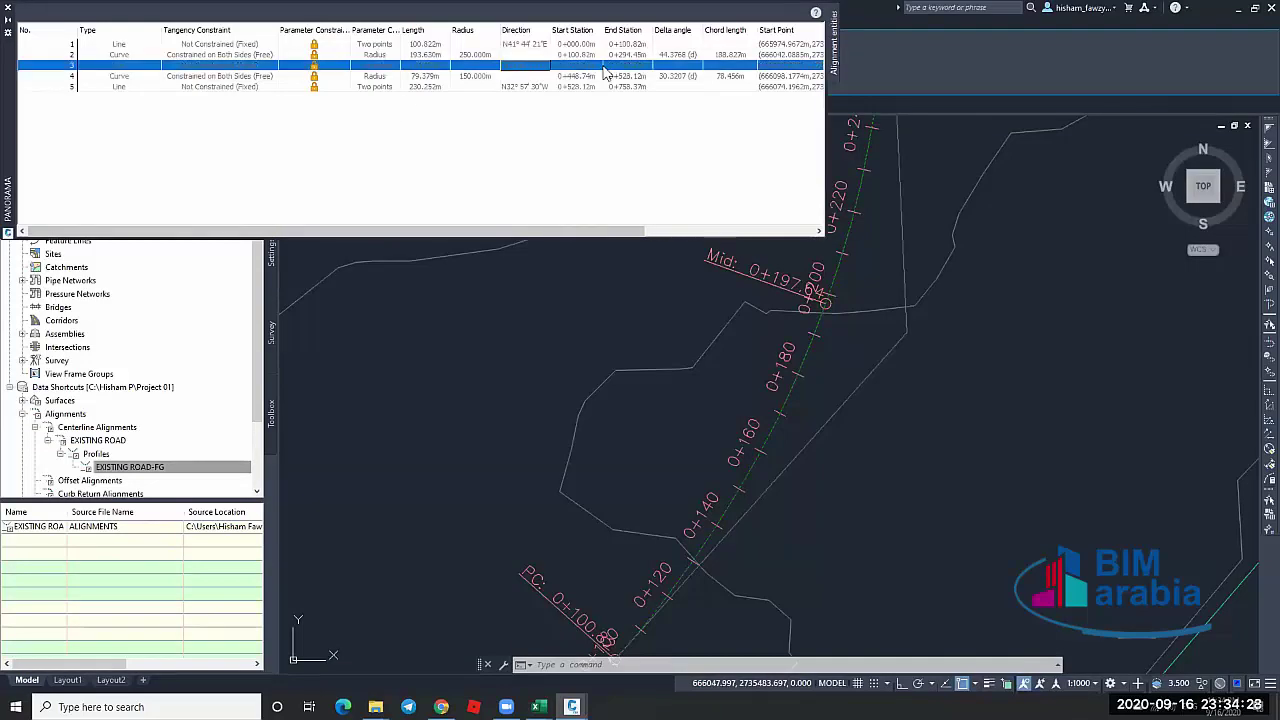
left_click(8, 9)
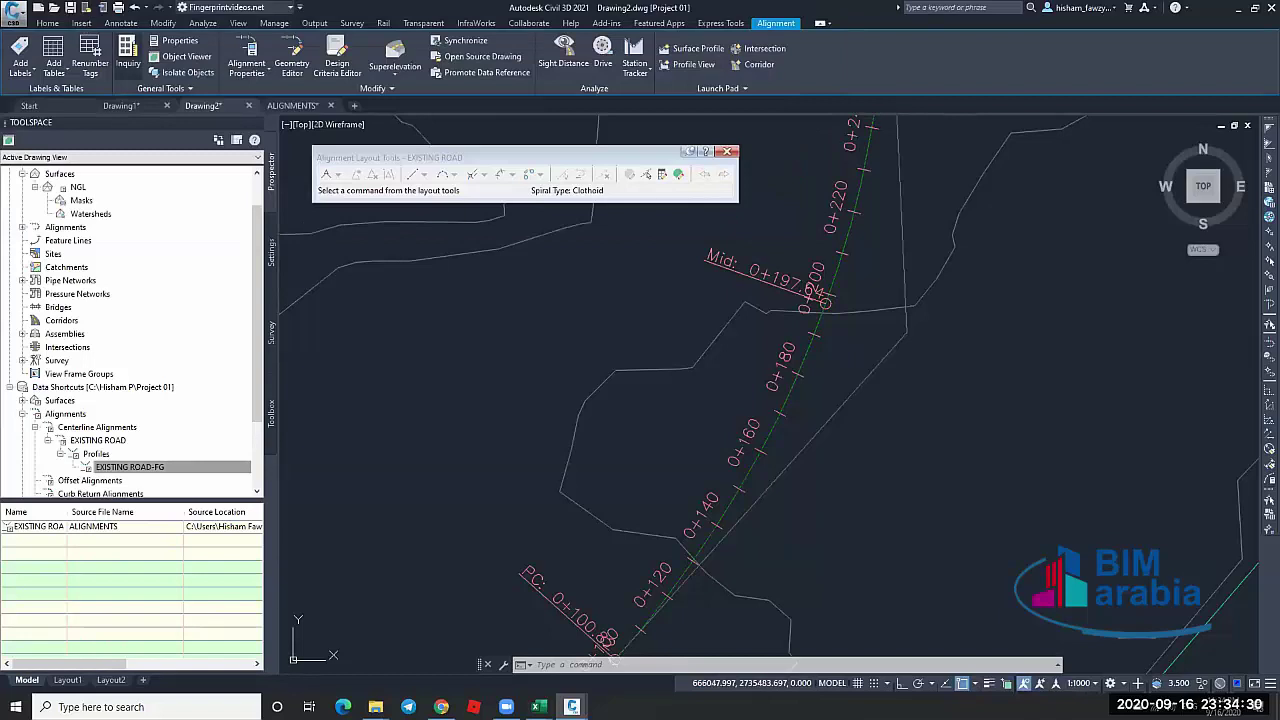
left_click(728, 152)
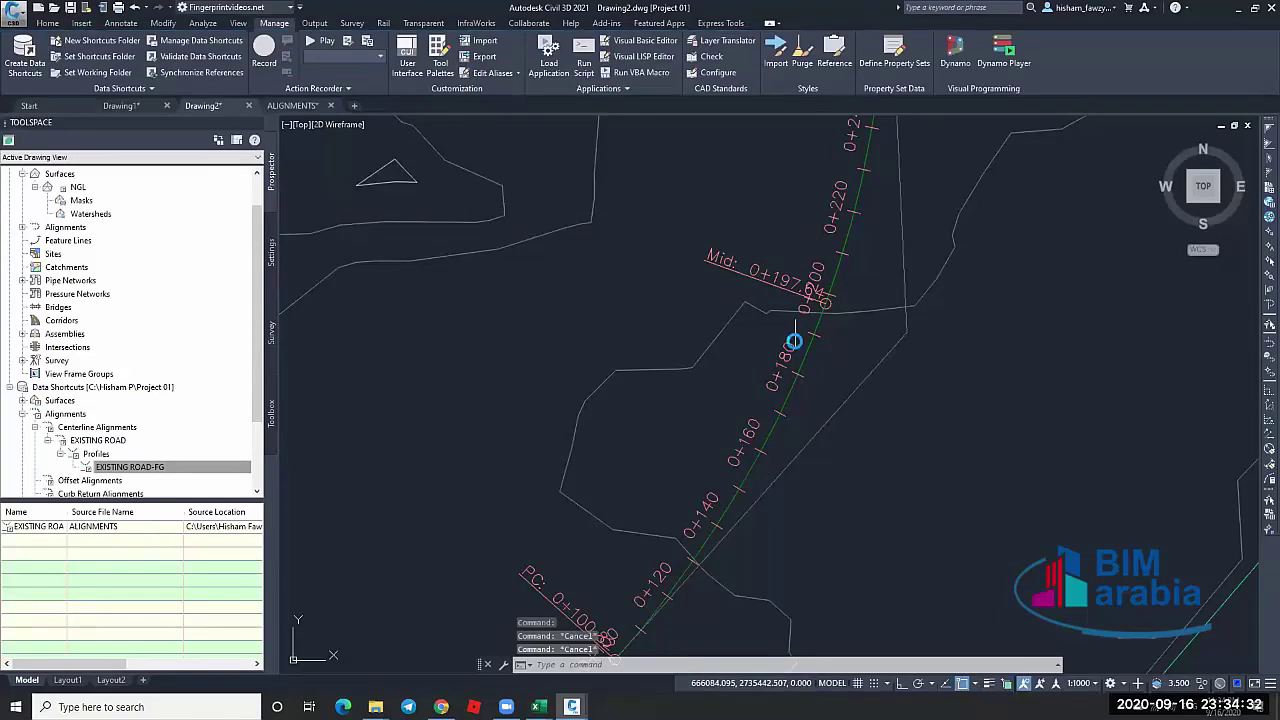
Pan toward the road and open the Properties palette and Tool Palettes window
scroll(791, 343, "down", 10)
key("Escape")
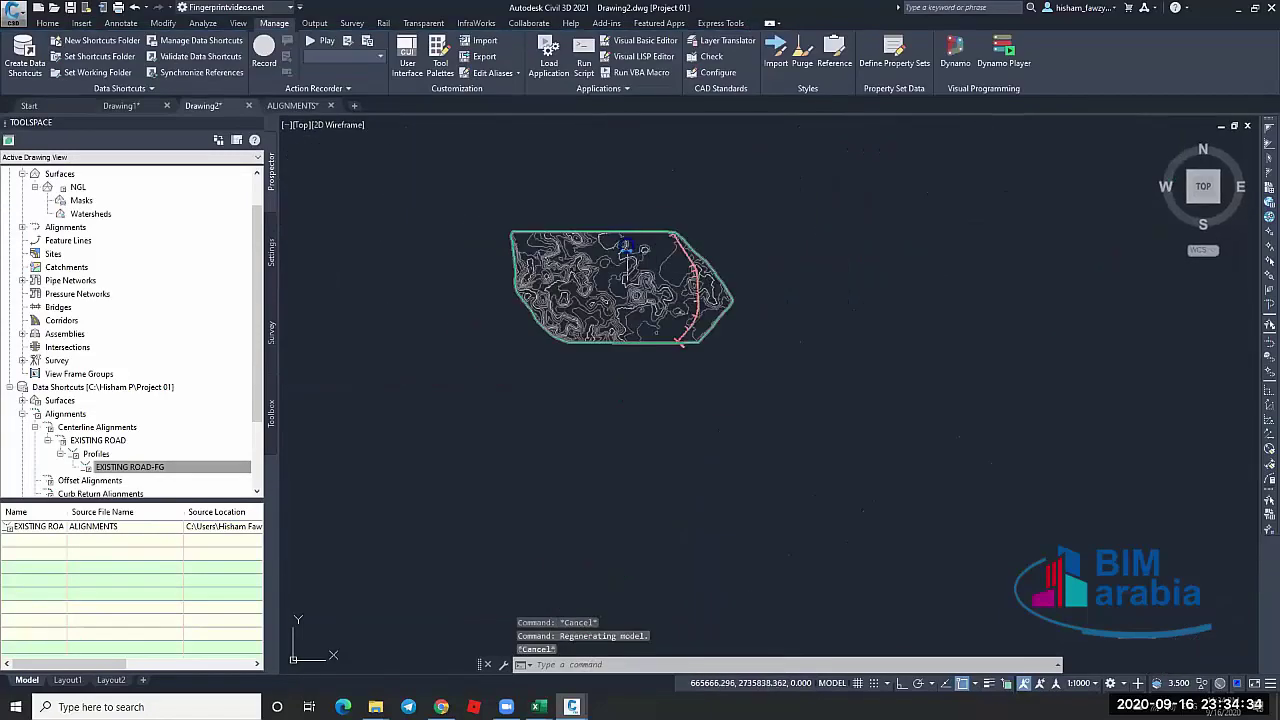
scroll(537, 241, "up", 4)
middle_click_drag(707, 320, 713, 320)
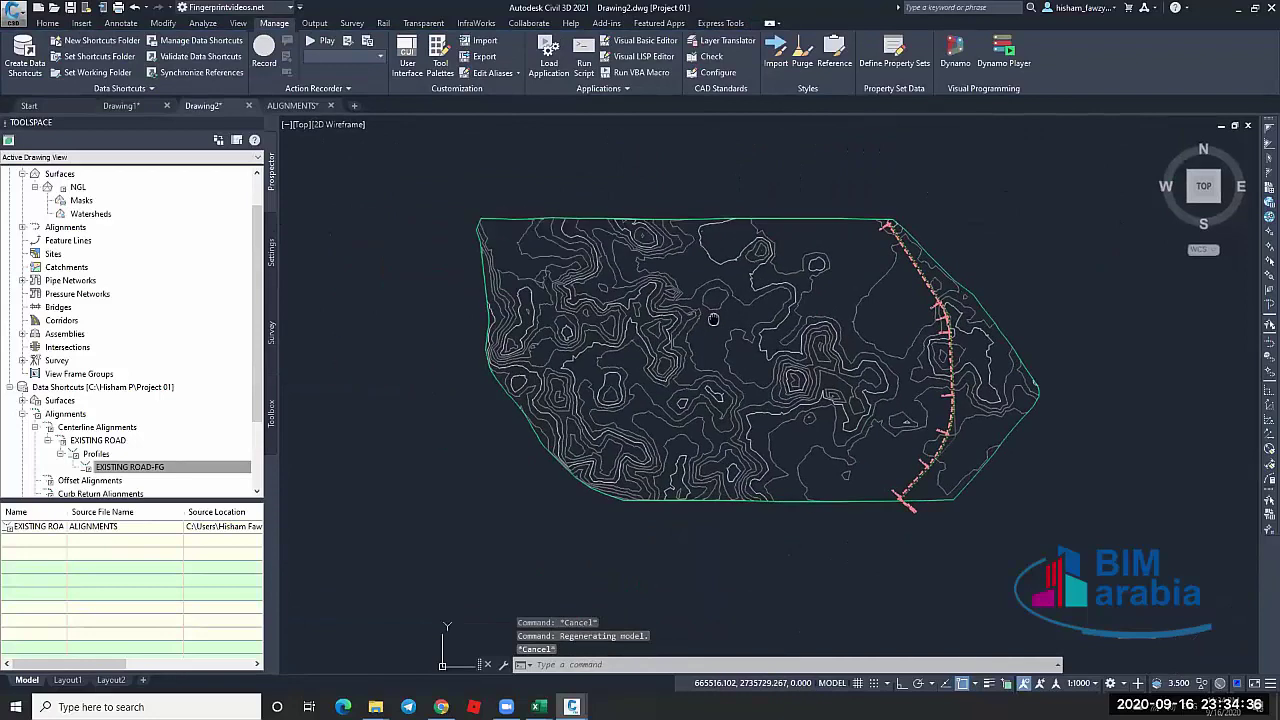
key("Escape")
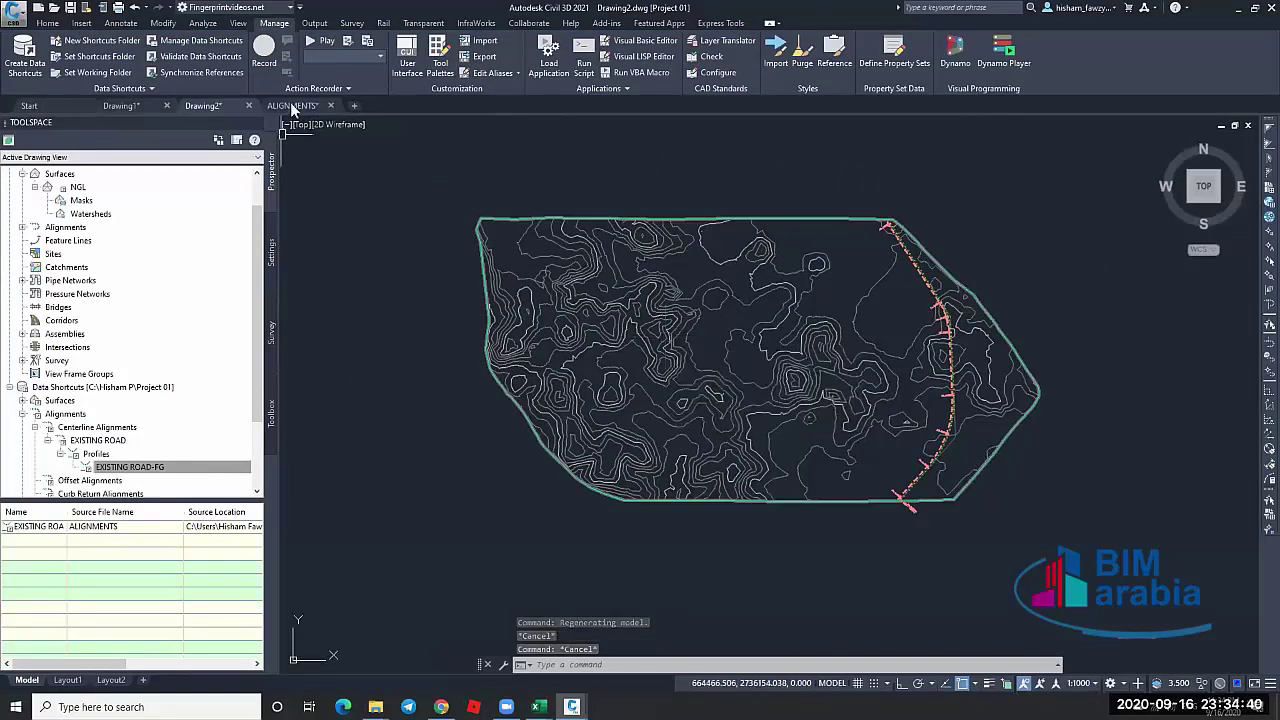
mouse_move(294, 108)
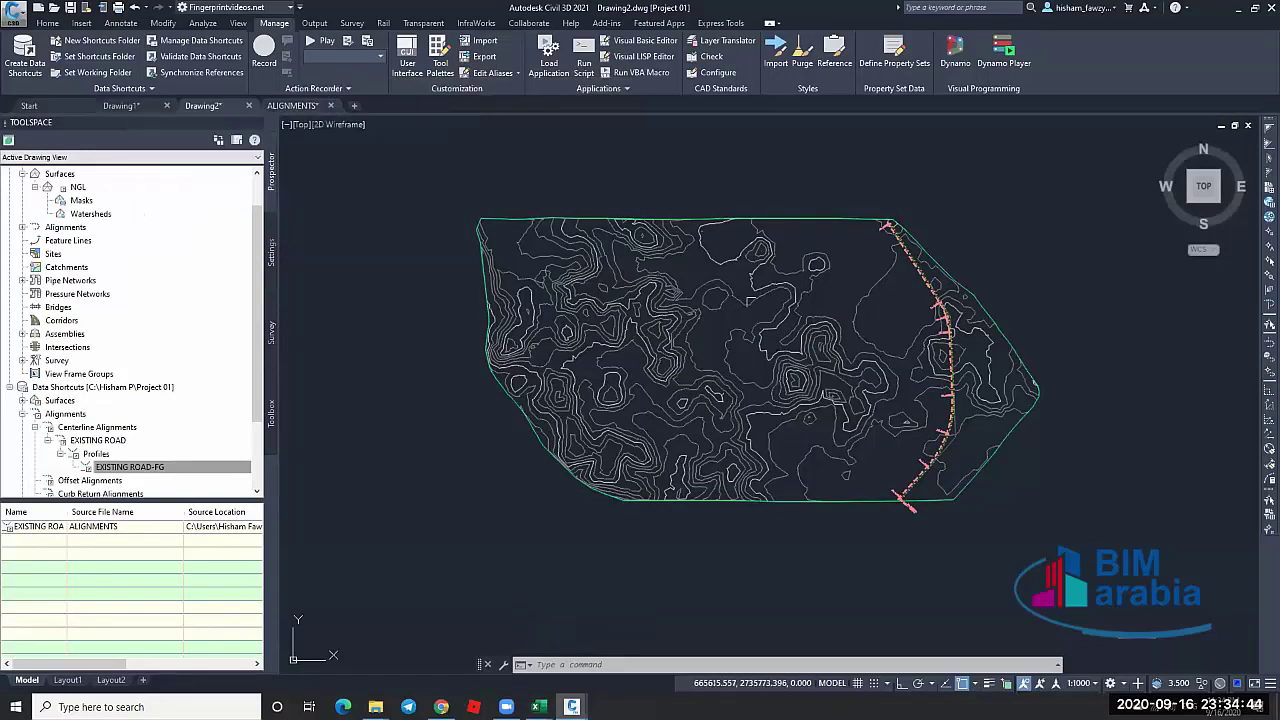
scroll(968, 405, "up", 2)
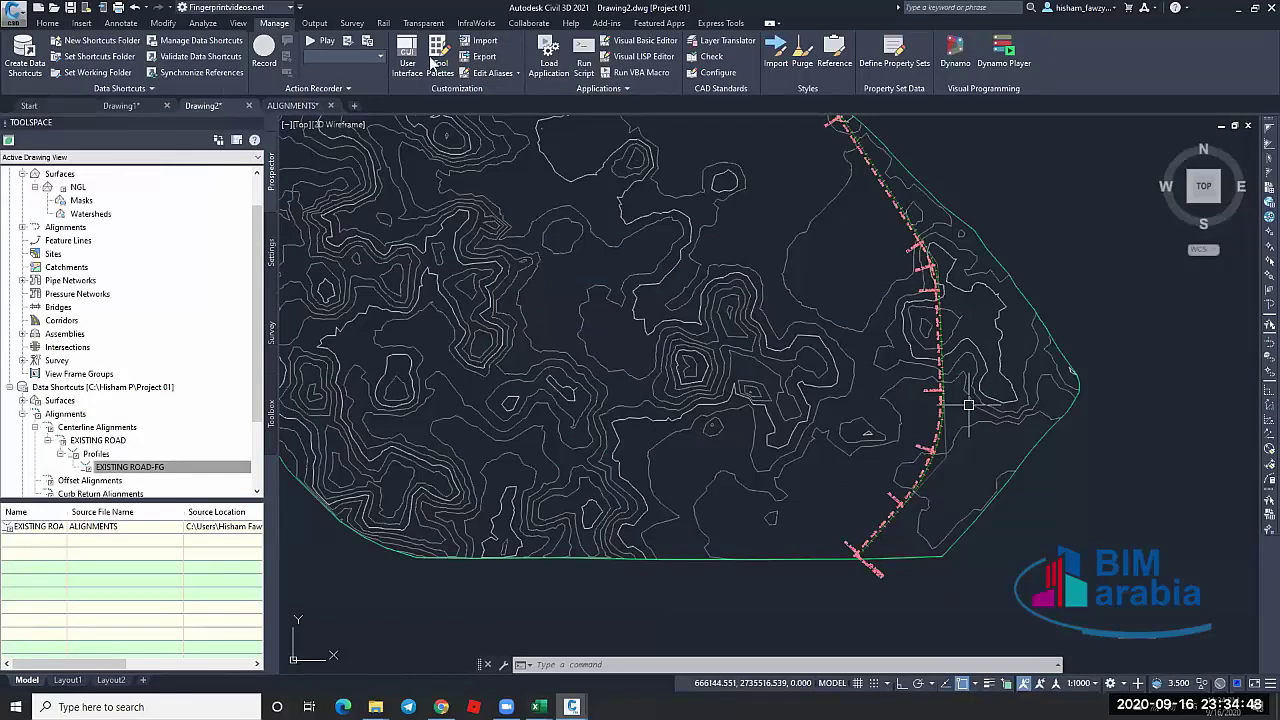
middle_click_drag(968, 405, 826, 405)
key("Escape")
key("Escape")
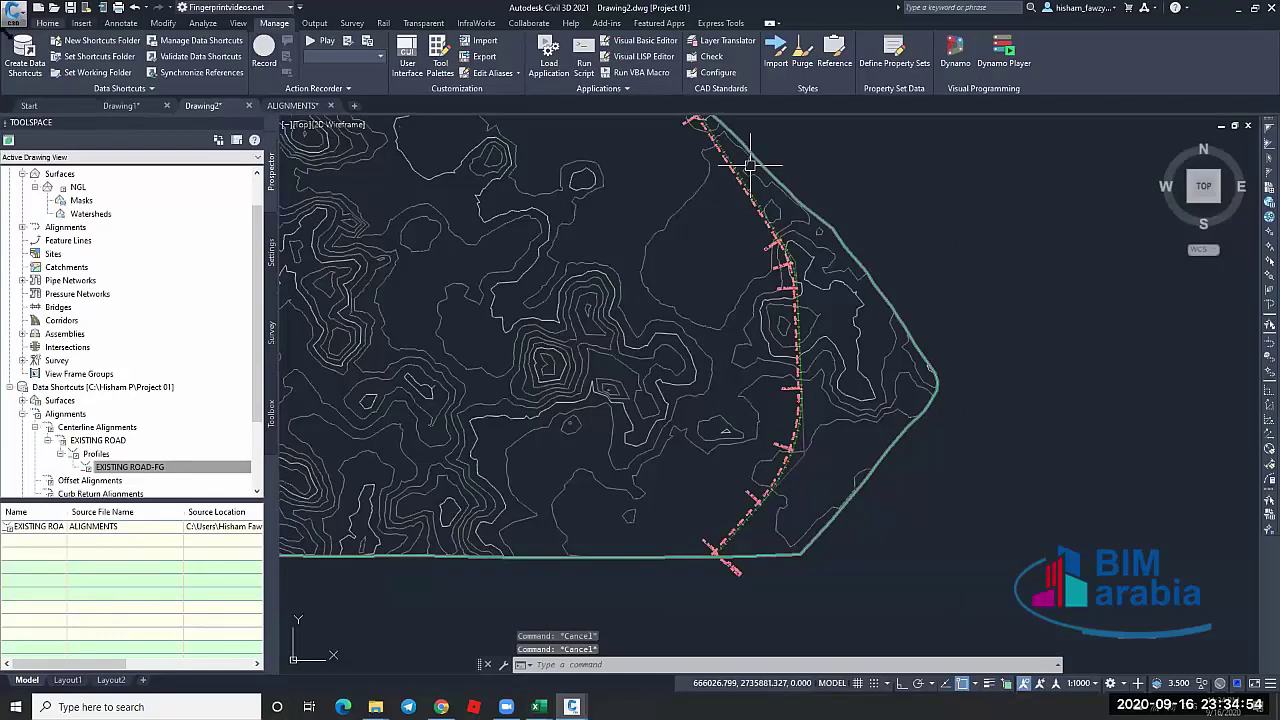
key("ctrl+1")
key("ctrl+3")
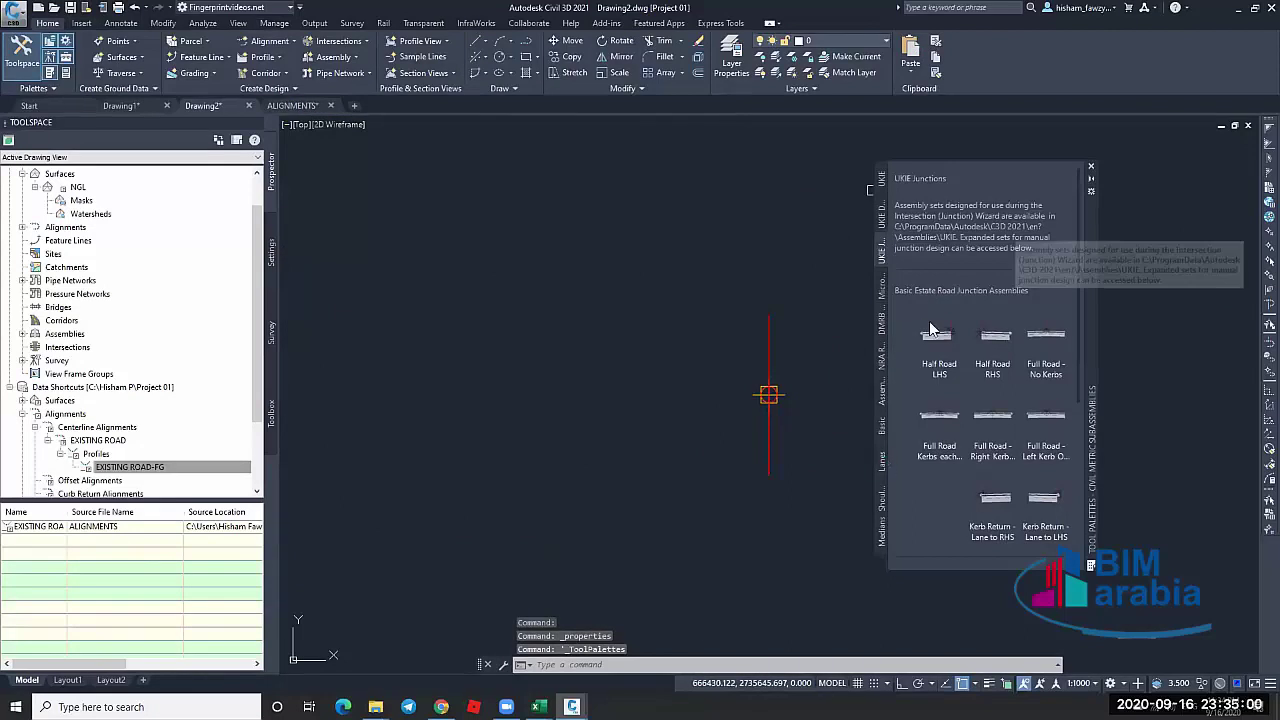
Create and rebuild a corridor on EXISTING ROAD with profile EXISTING ROAD-FG and Assembly - (1)
left_click(883, 461)
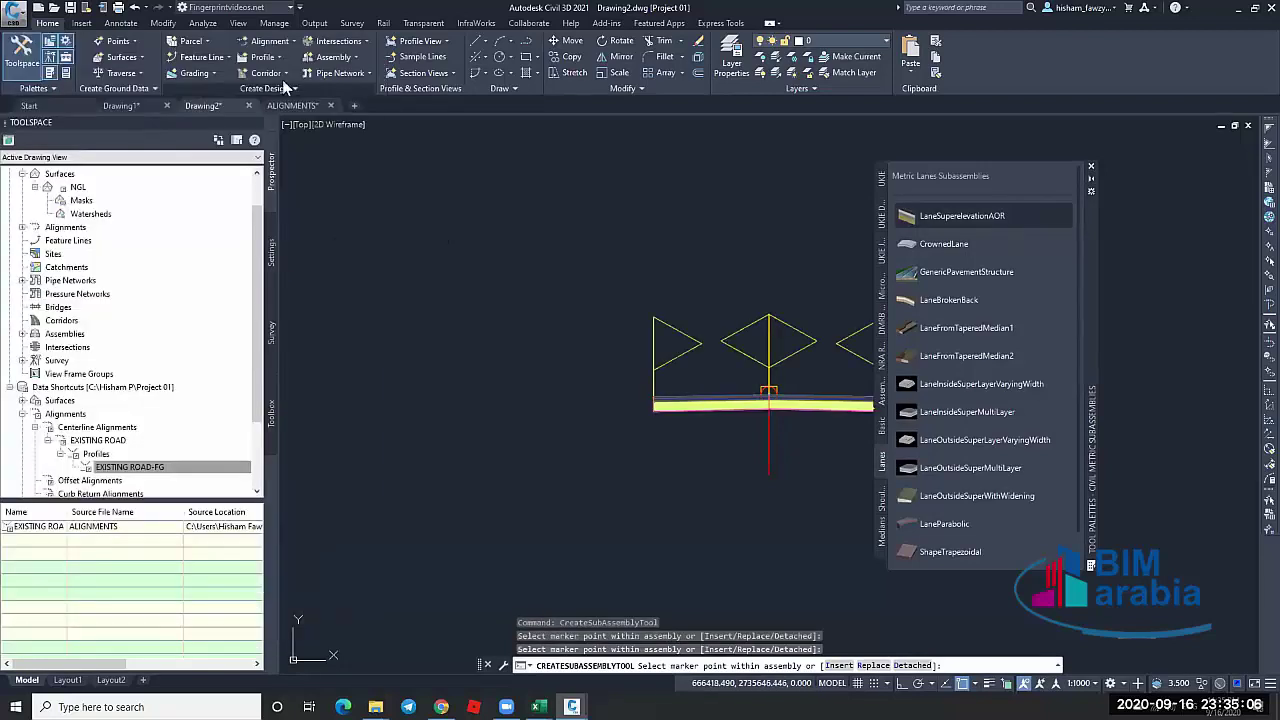
left_click(268, 73)
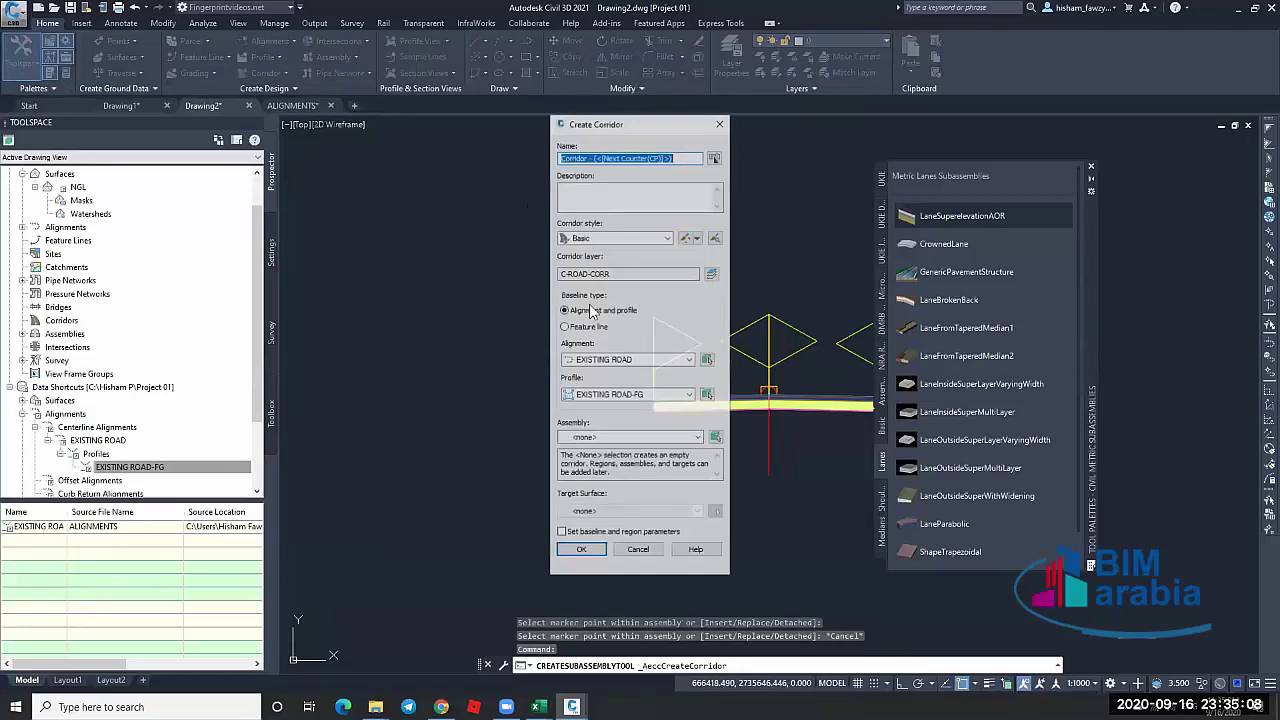
left_click(620, 359)
left_click(624, 376)
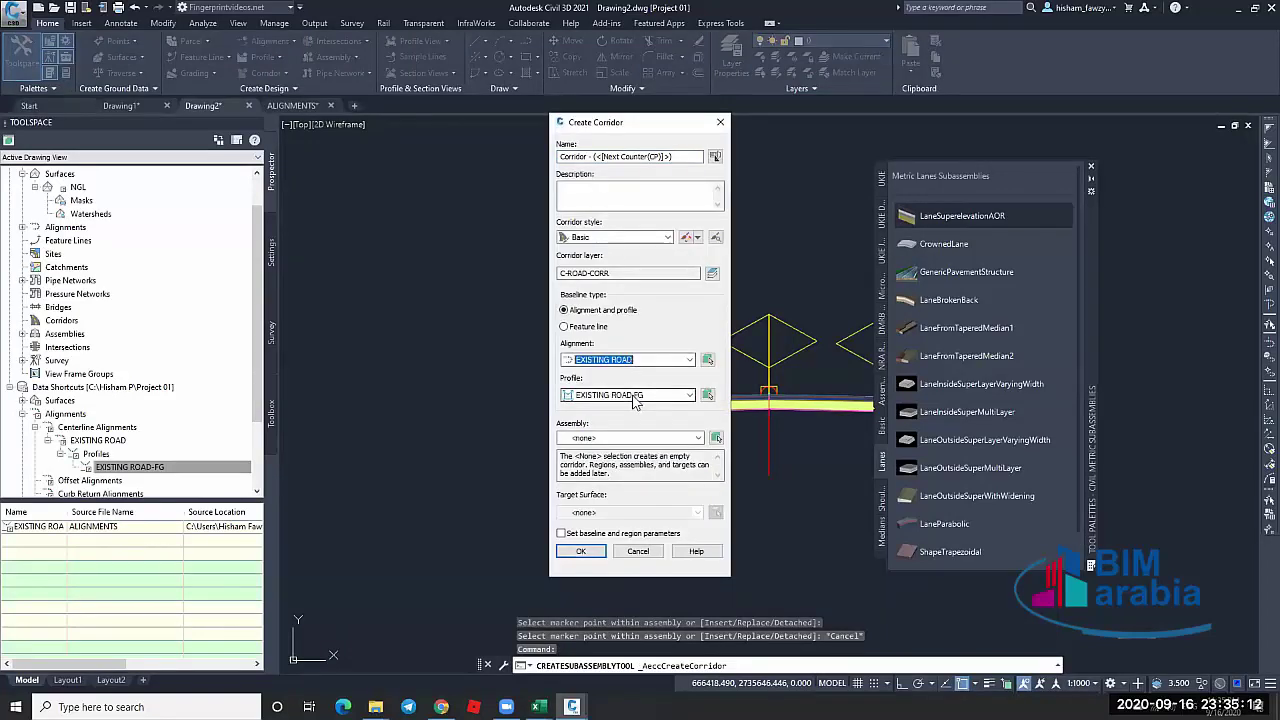
left_click(604, 440)
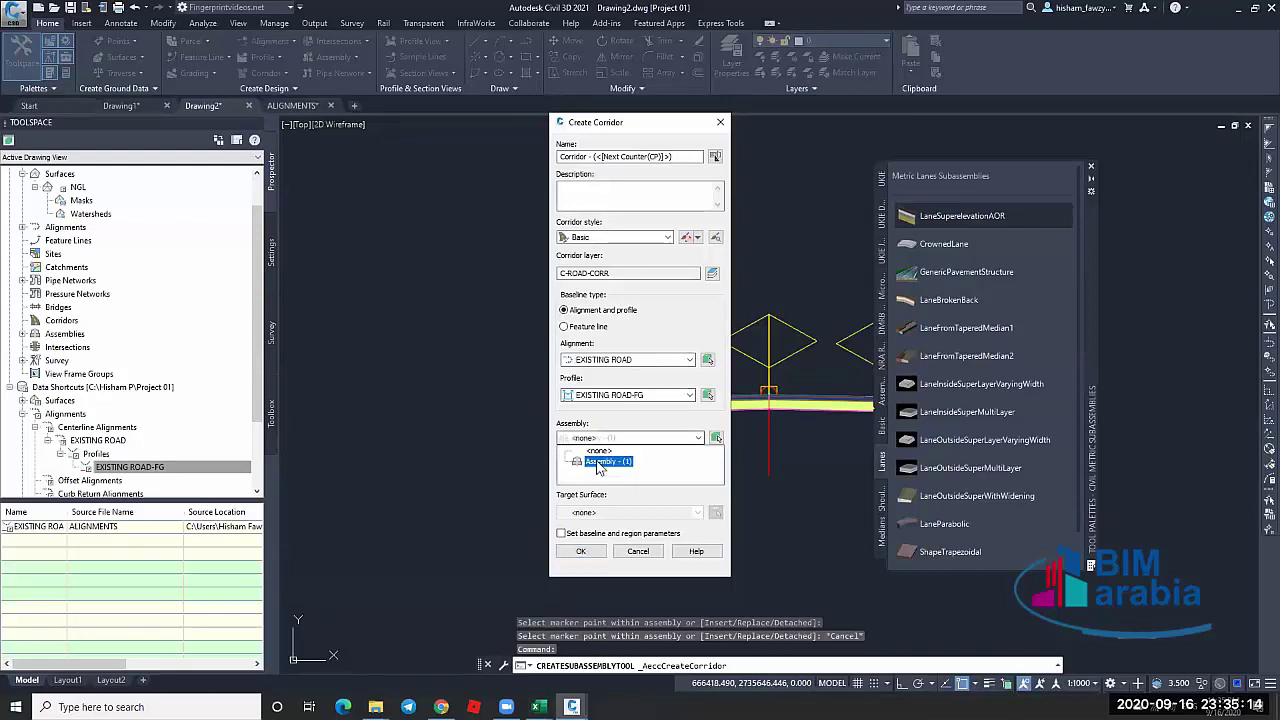
left_click(582, 551)
left_click(582, 551)
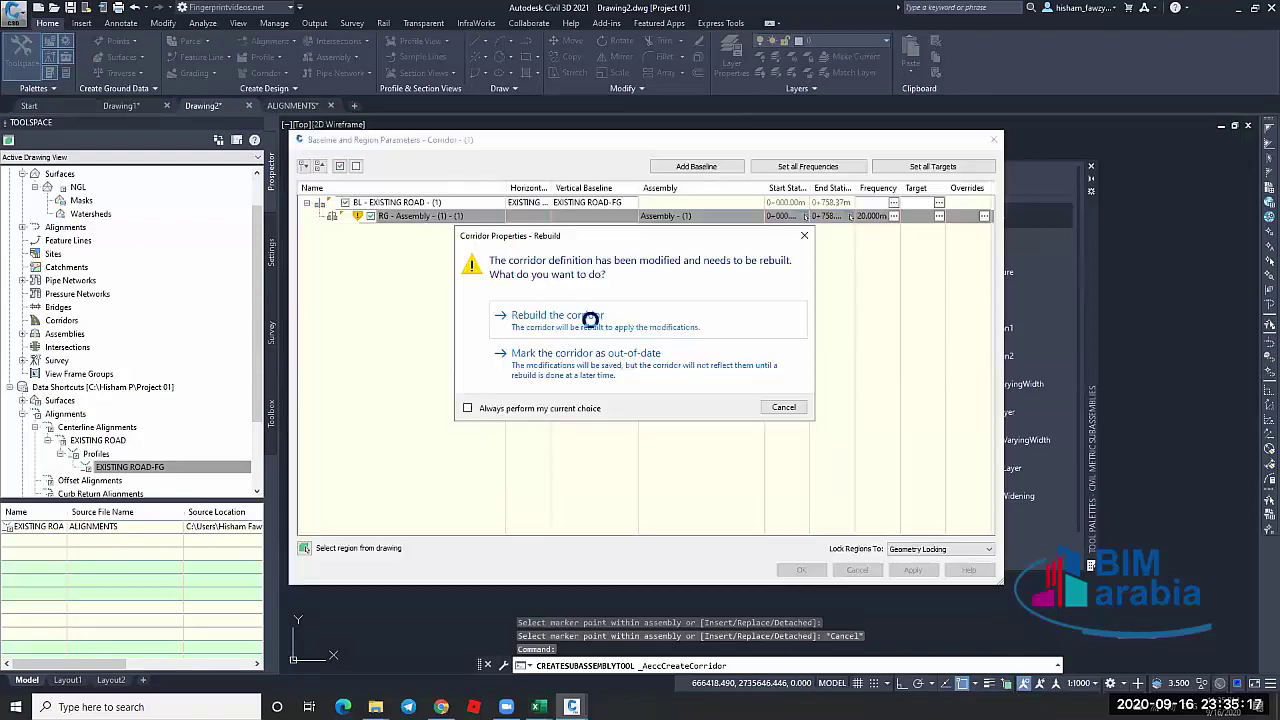
left_click(591, 316)
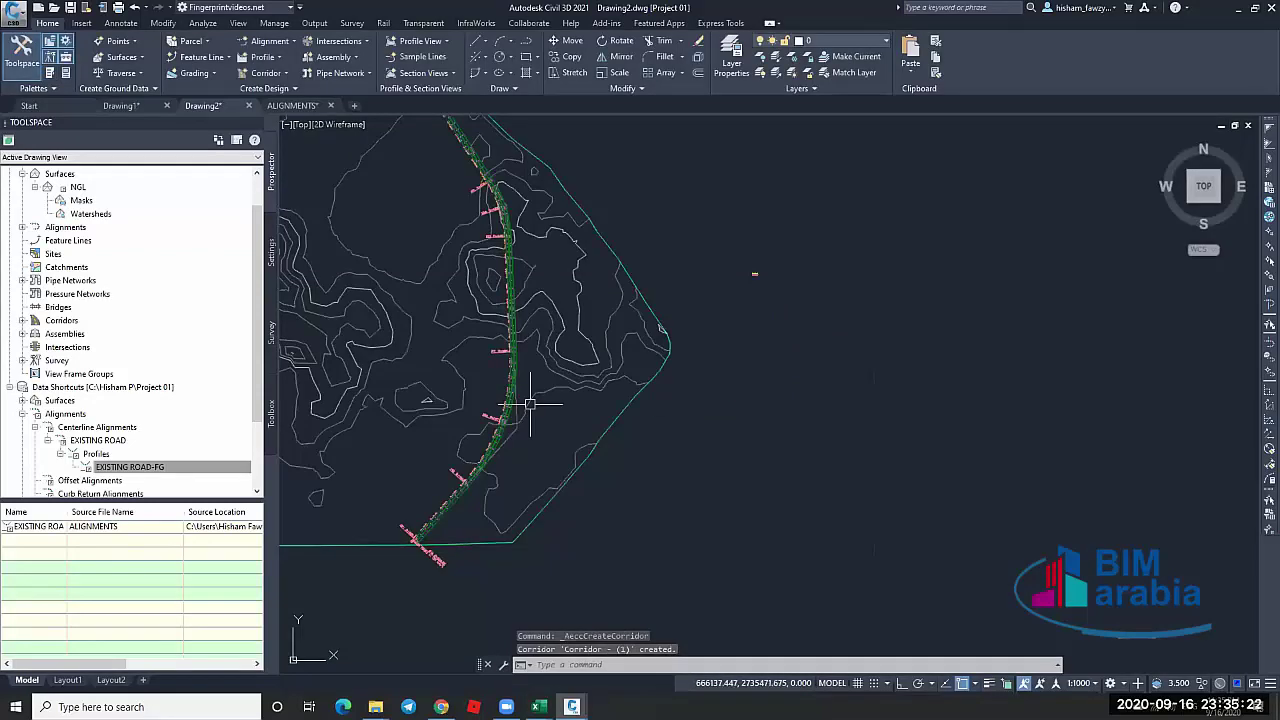
Check the EXISTING ROAD alignment in ALIGNMENTS.dwg, then return to Drawing2
key("Escape")
scroll(560, 370, "up", 5)
scroll(597, 338, "down", 5)
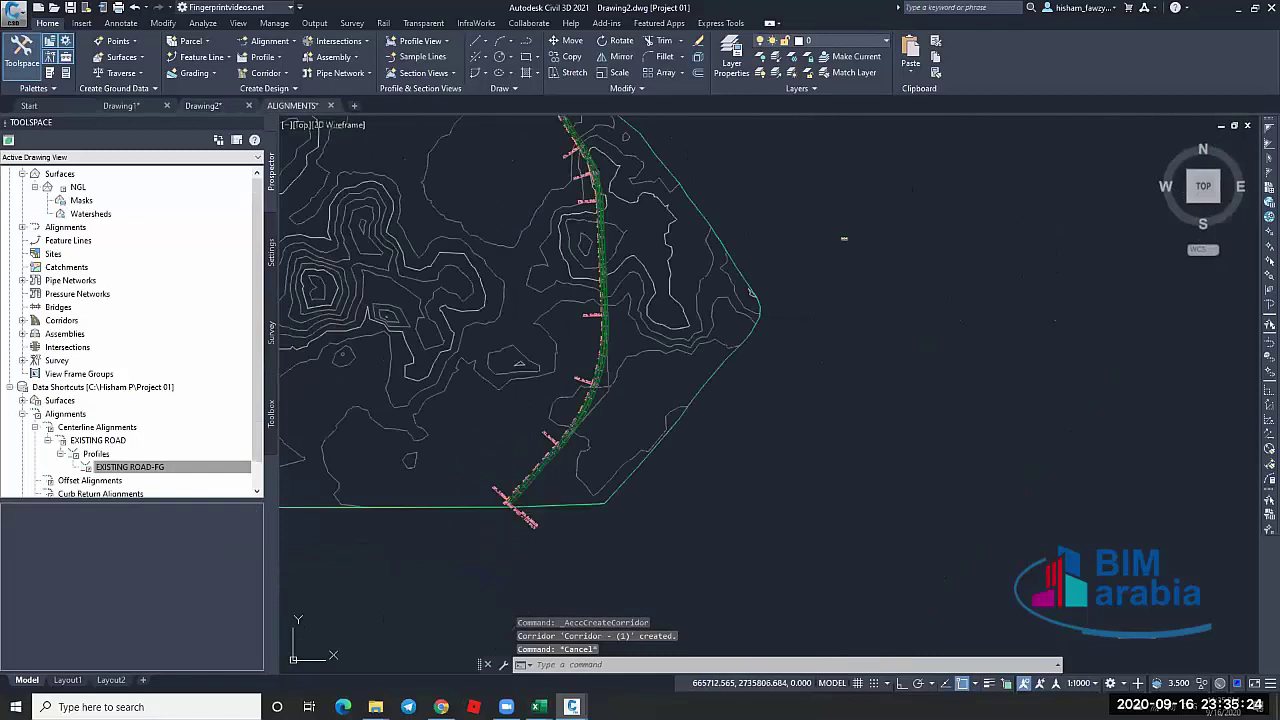
key("ctrl+Tab")
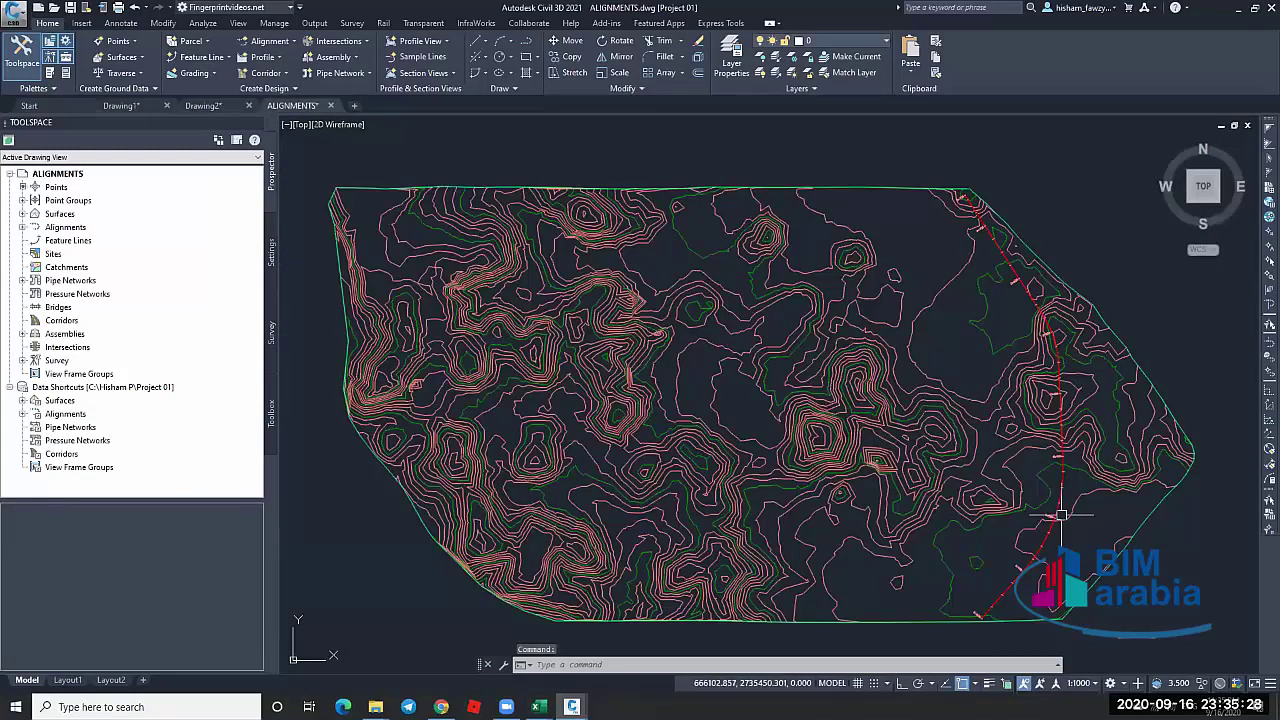
key("Escape")
scroll(1061, 515, "up", 3)
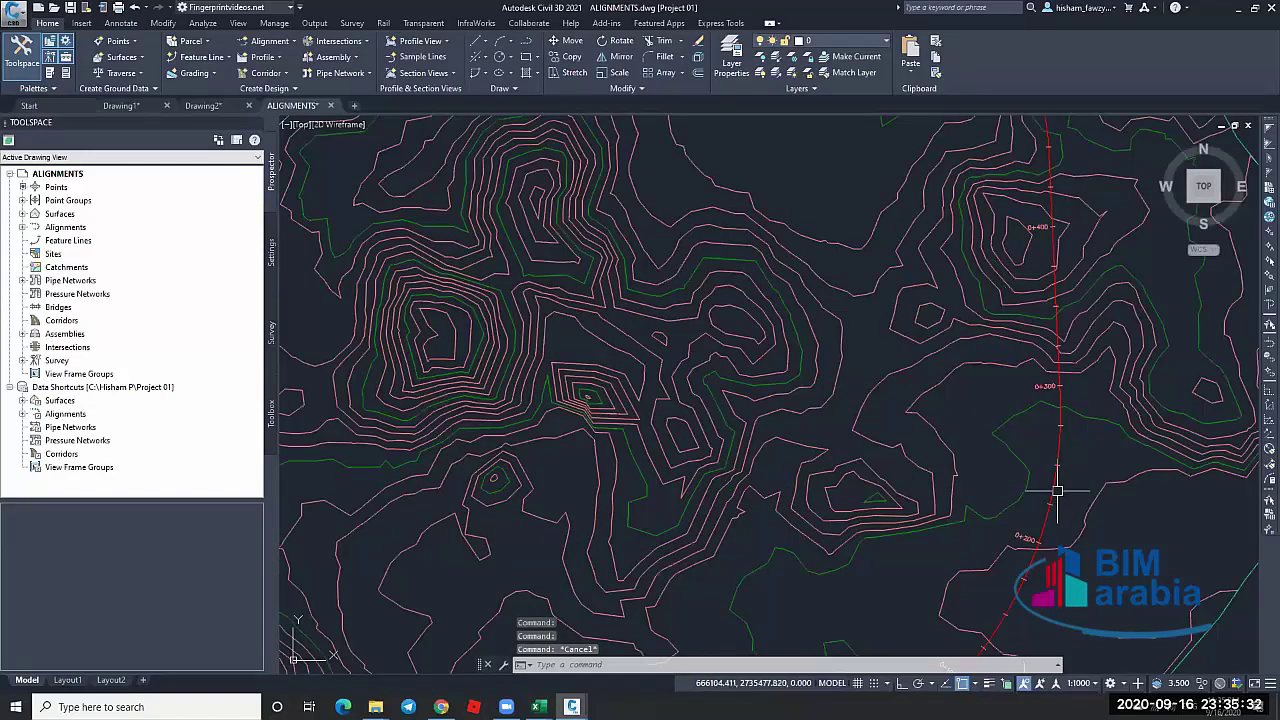
scroll(1057, 491, "down", 2)
left_click(1060, 505)
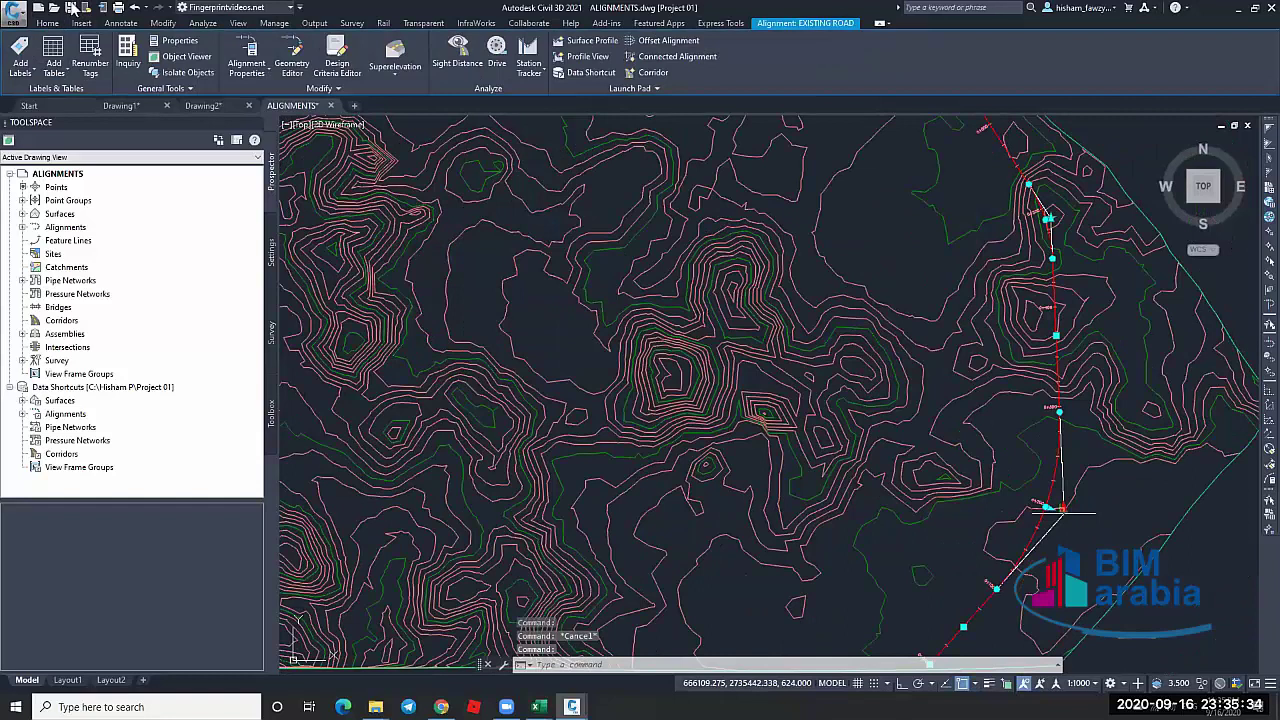
key("Escape")
middle_click(870, 140)
middle_click(870, 140)
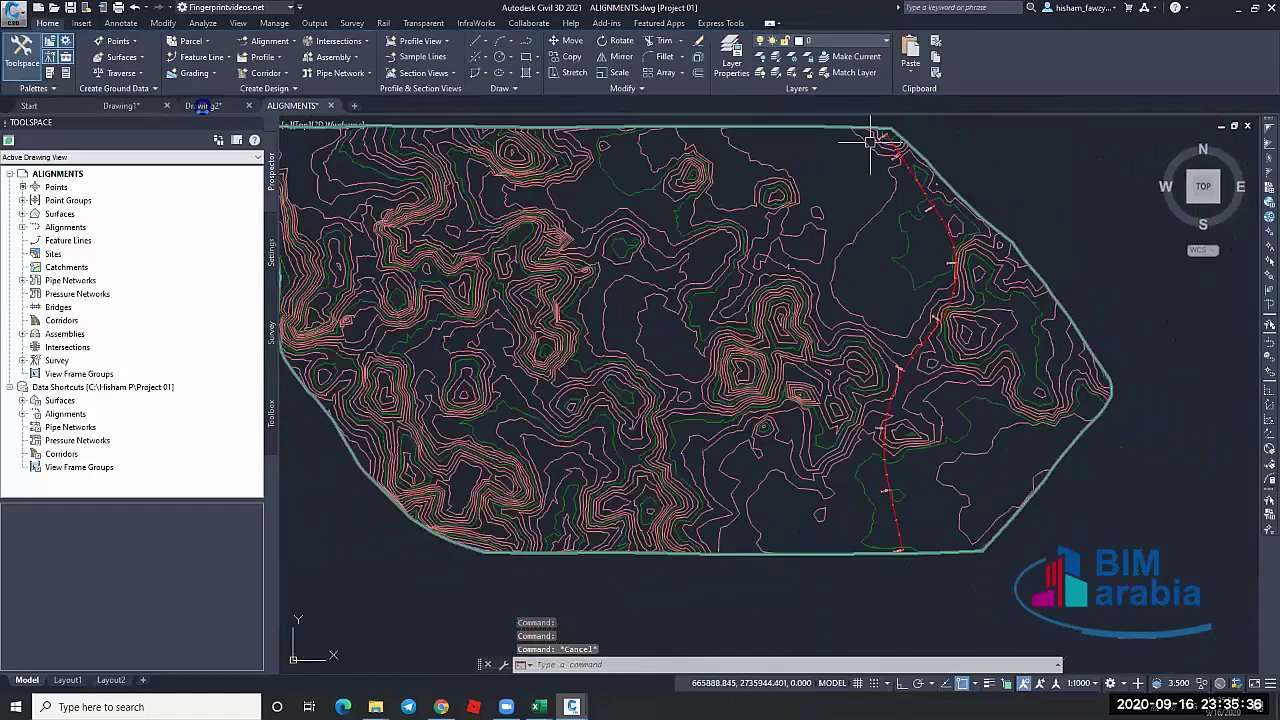
key("Escape")
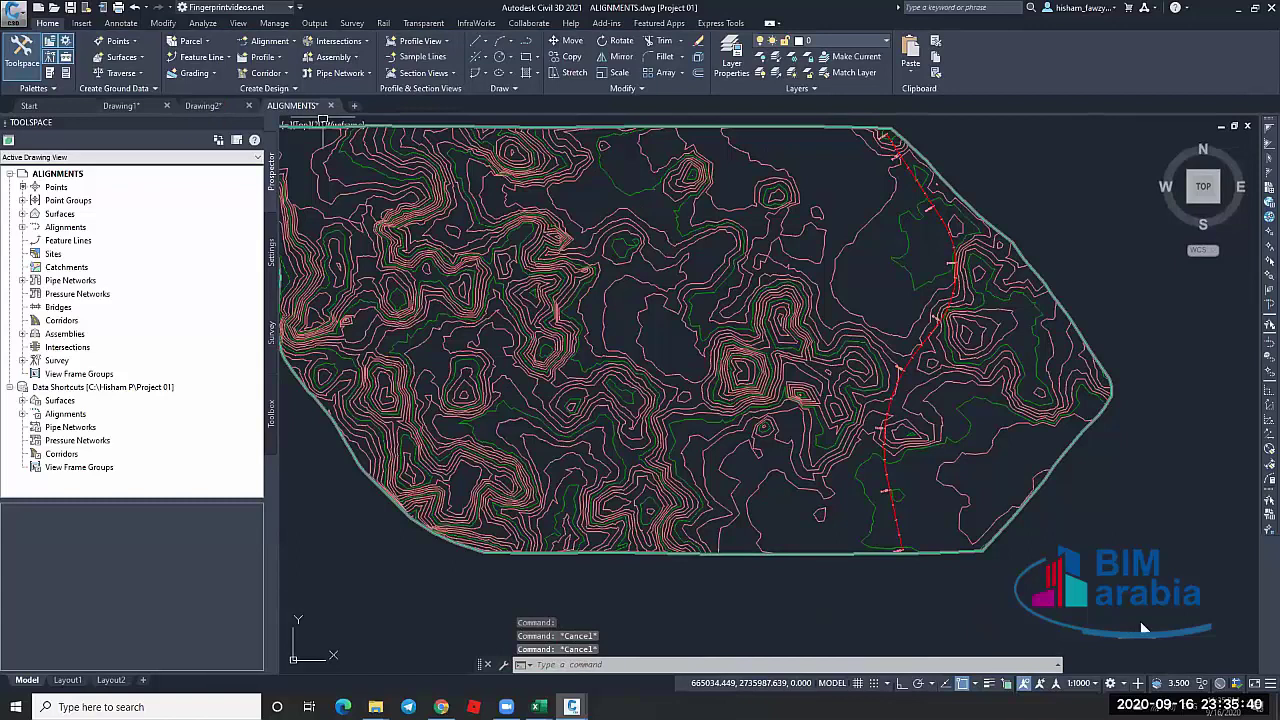
key("ctrl+Tab")
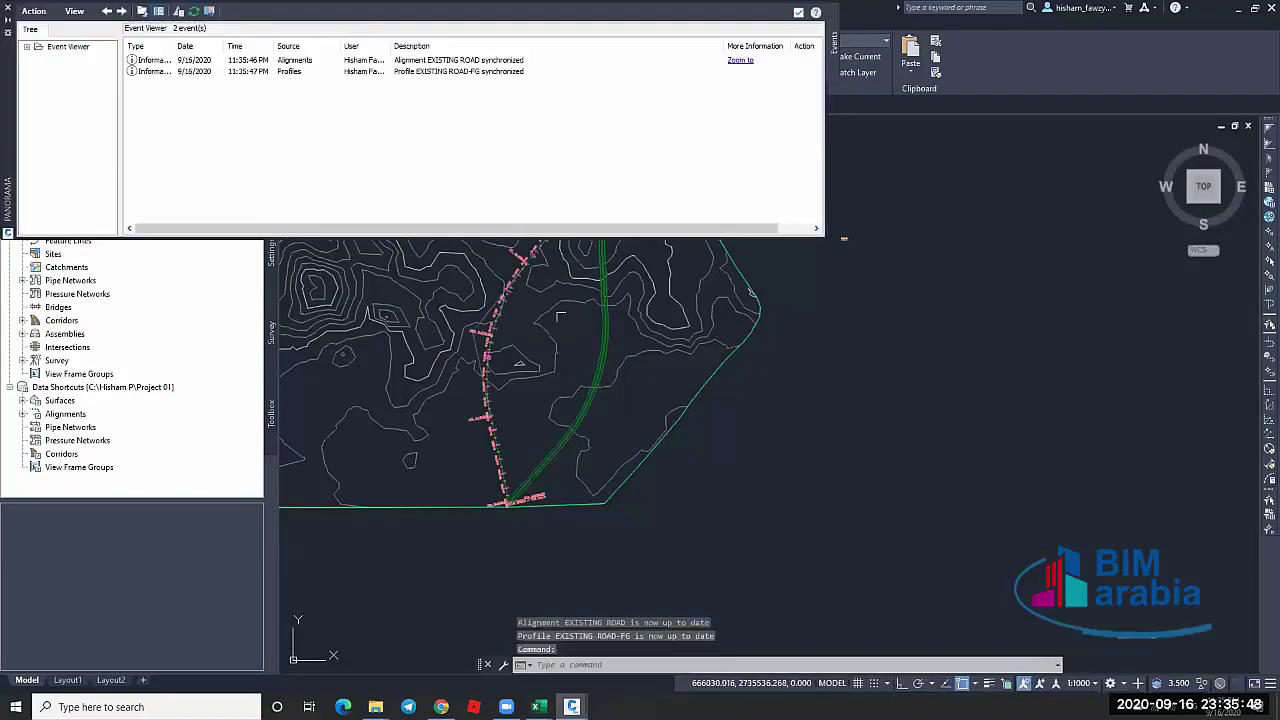
Close the Event Viewer and rebuild Corridor - (1) from Prospector
middle_click_drag(560, 316, 702, 430)
left_click(8, 8)
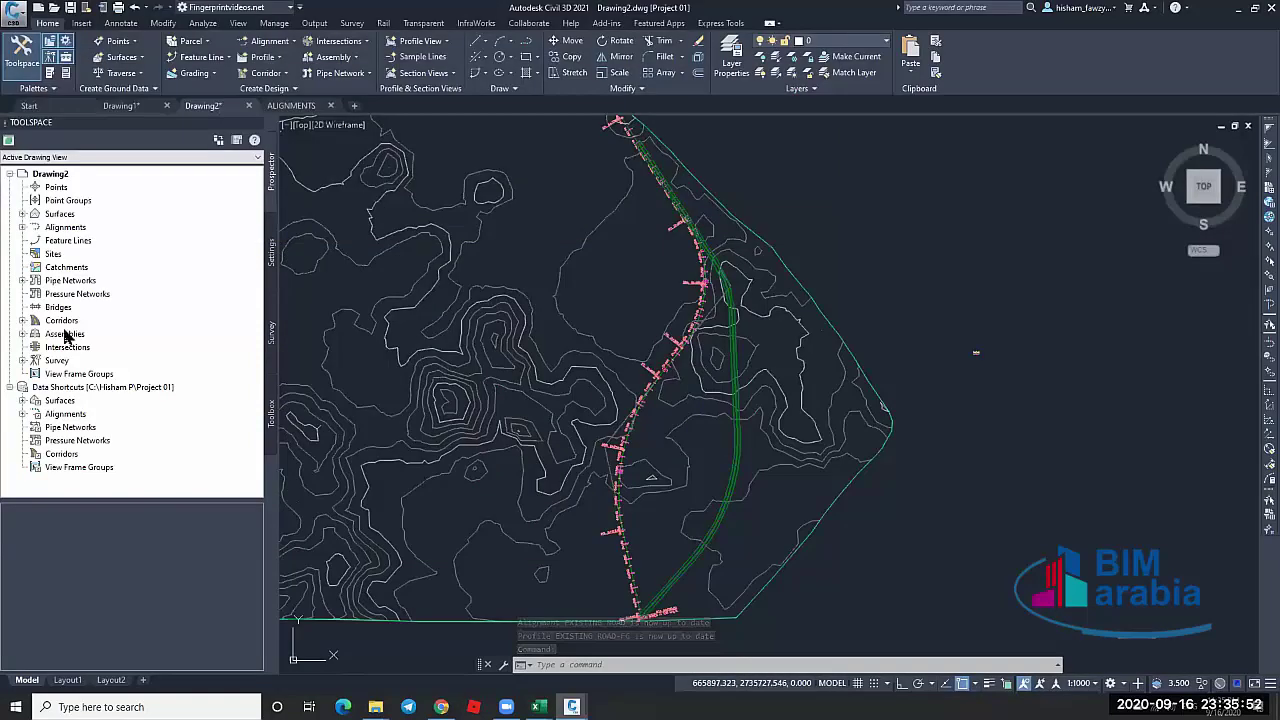
right_click(115, 340)
left_click(145, 444)
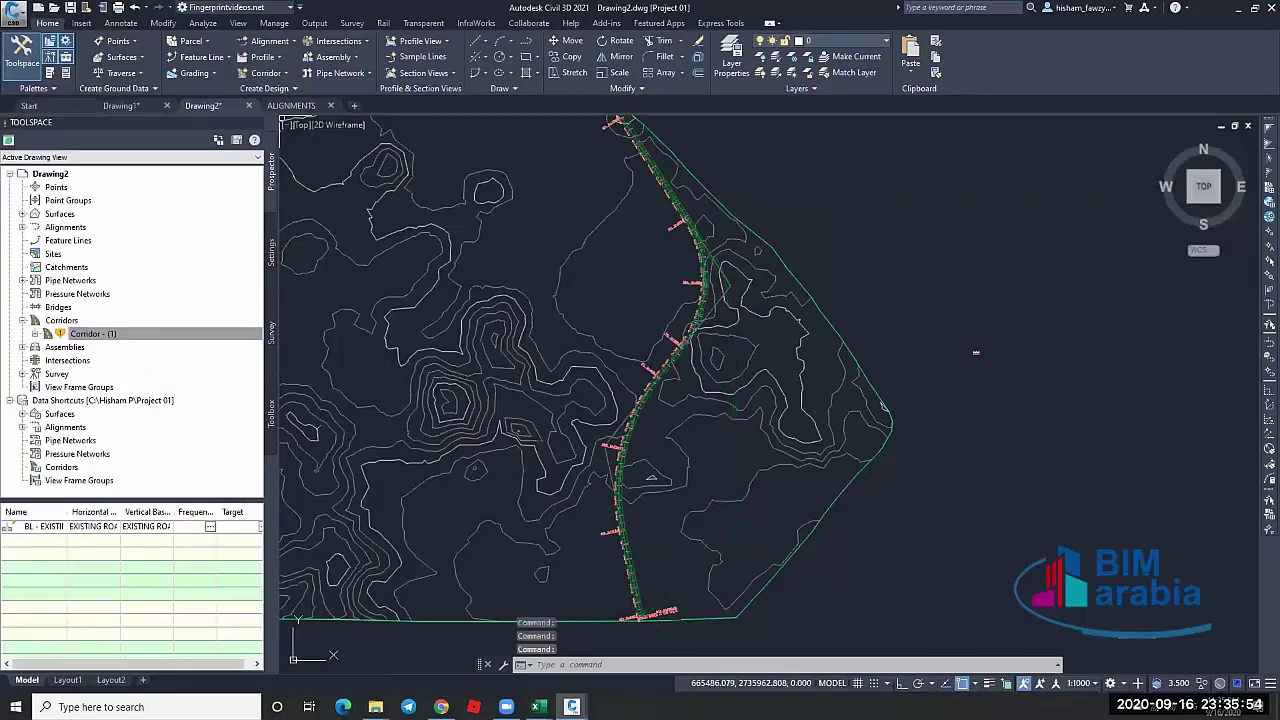
scroll(676, 320, "up", 3)
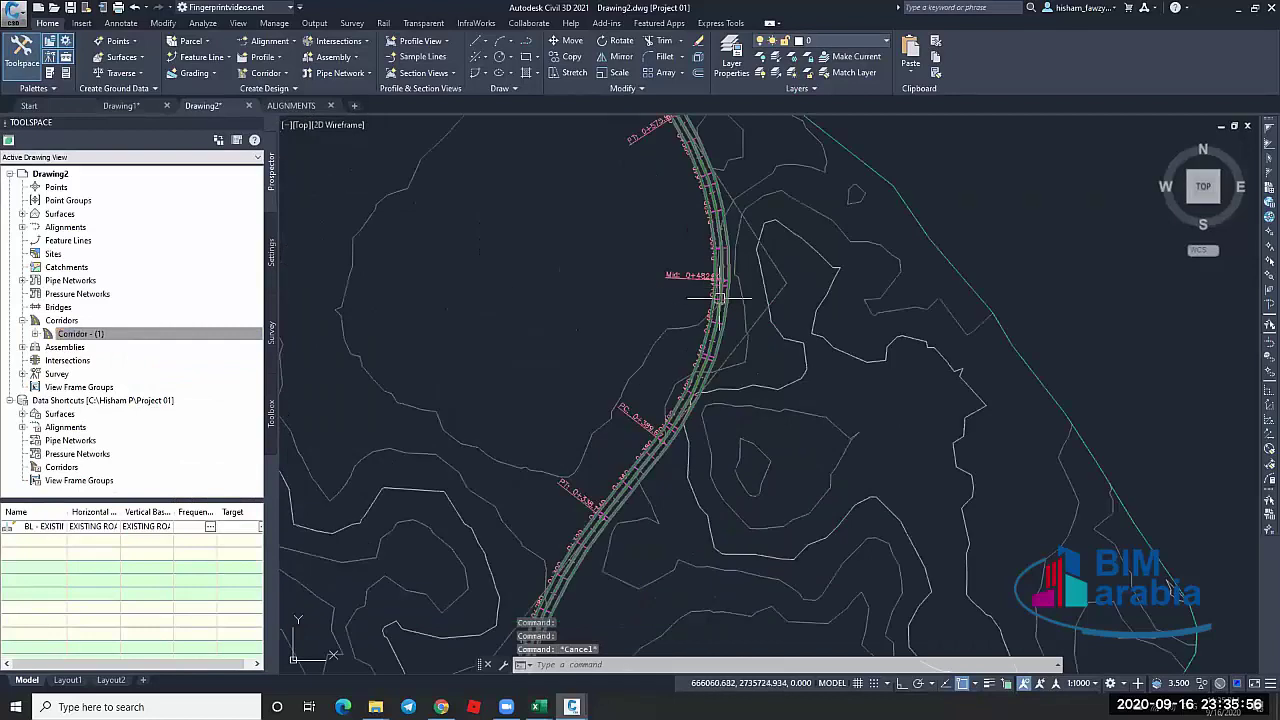
scroll(718, 236, "down", 3)
scroll(718, 236, "up", 3)
scroll(812, 311, "down", 8)
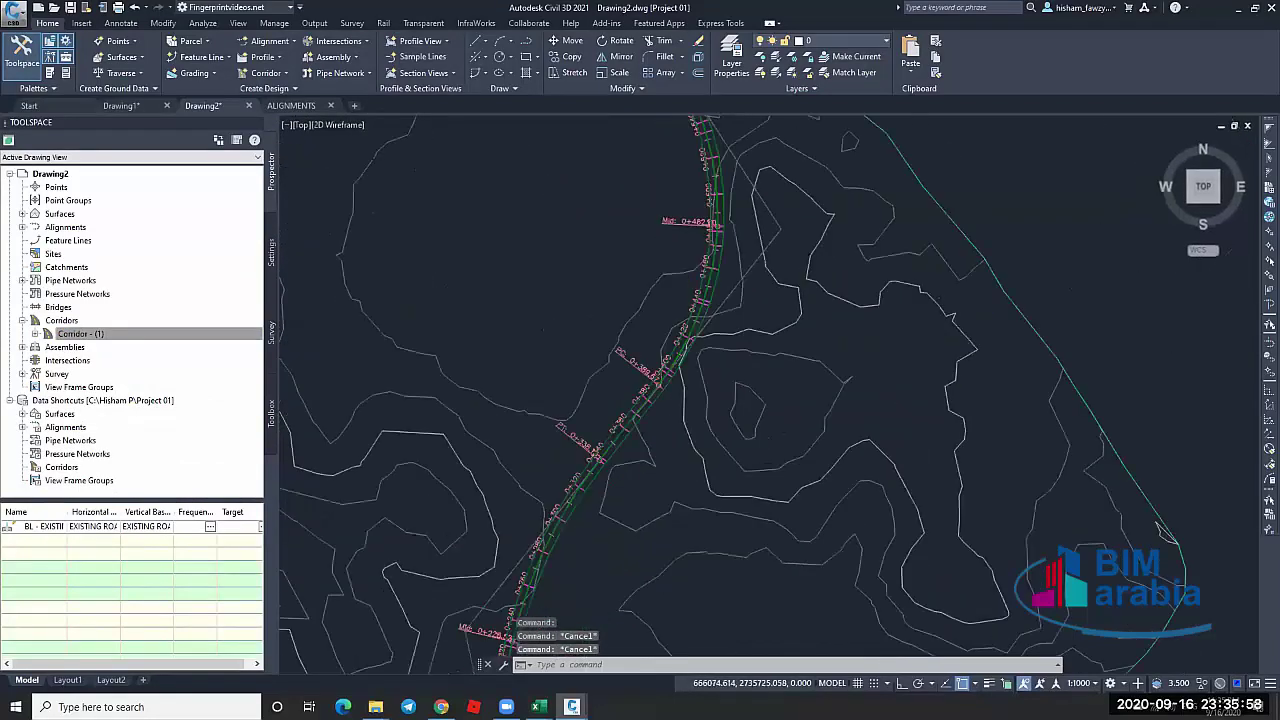
scroll(756, 350, "up", 3)
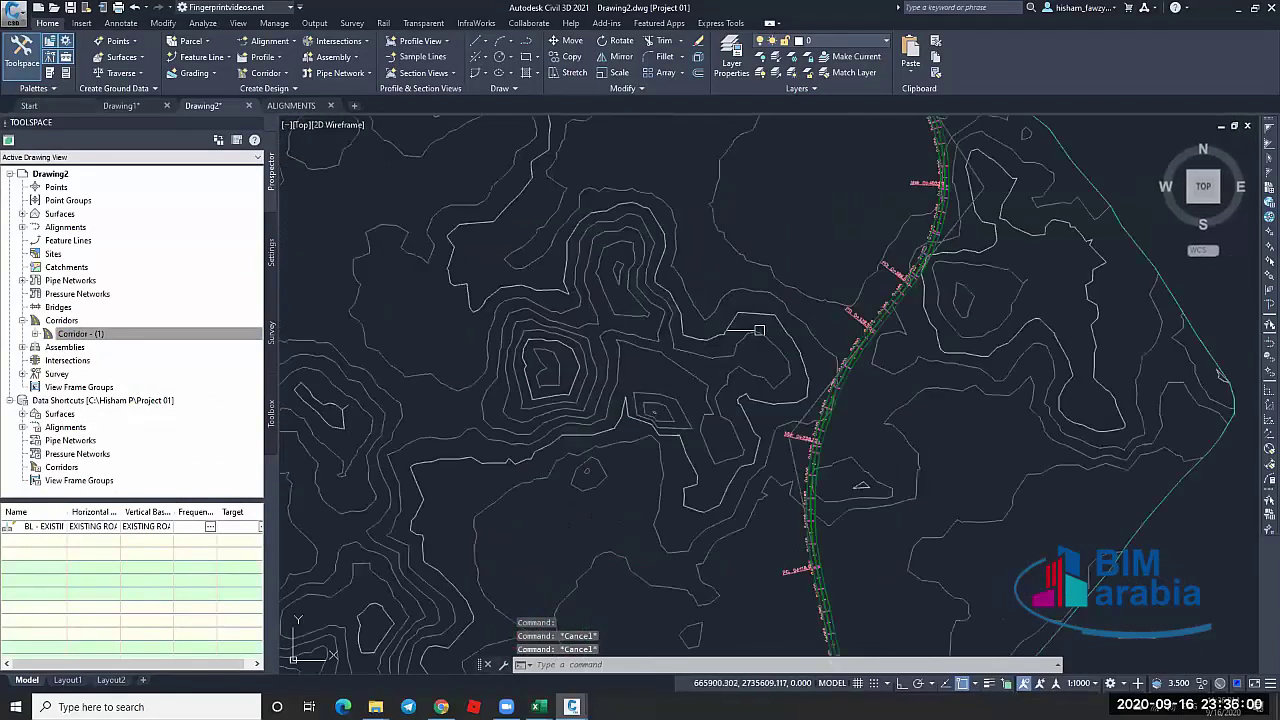
scroll(750, 335, "down", 5)
scroll(757, 349, "up", 3)
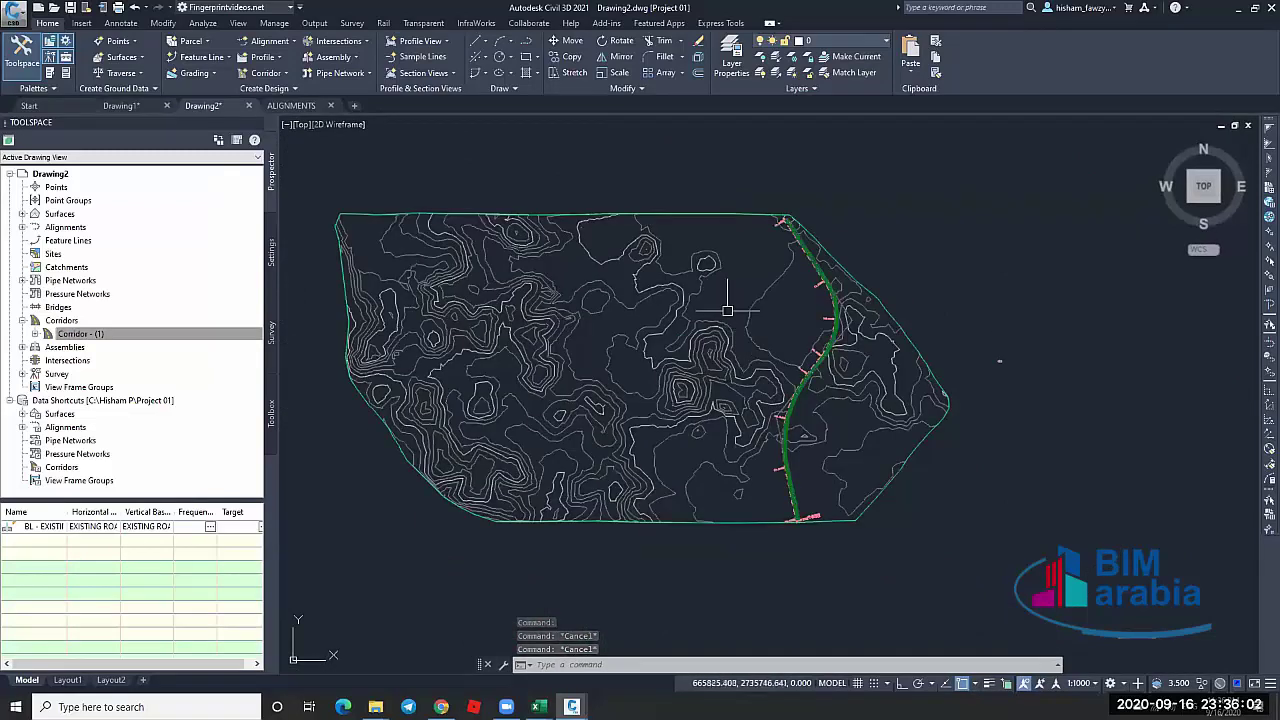
middle_click_drag(756, 350, 766, 318)
Compare with the ALIGNMENTS drawing, then check the road alignment in Drawing2
key("ctrl+Tab")
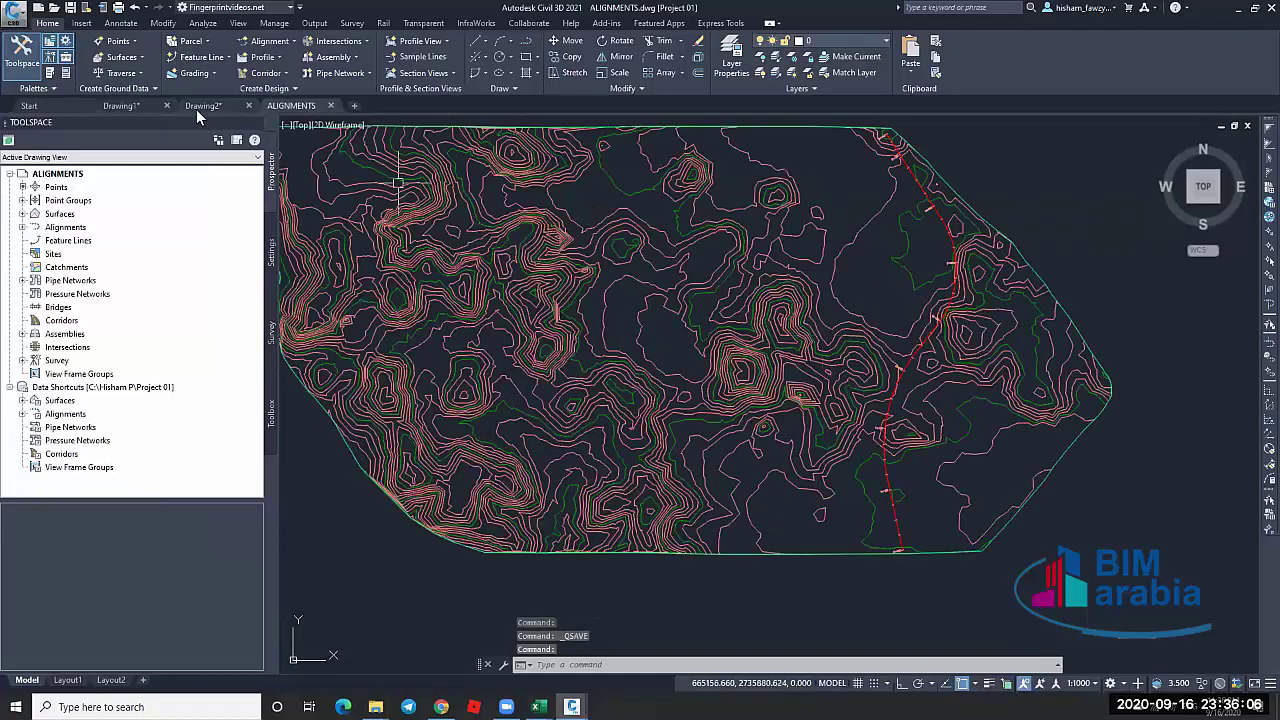
left_click(197, 106)
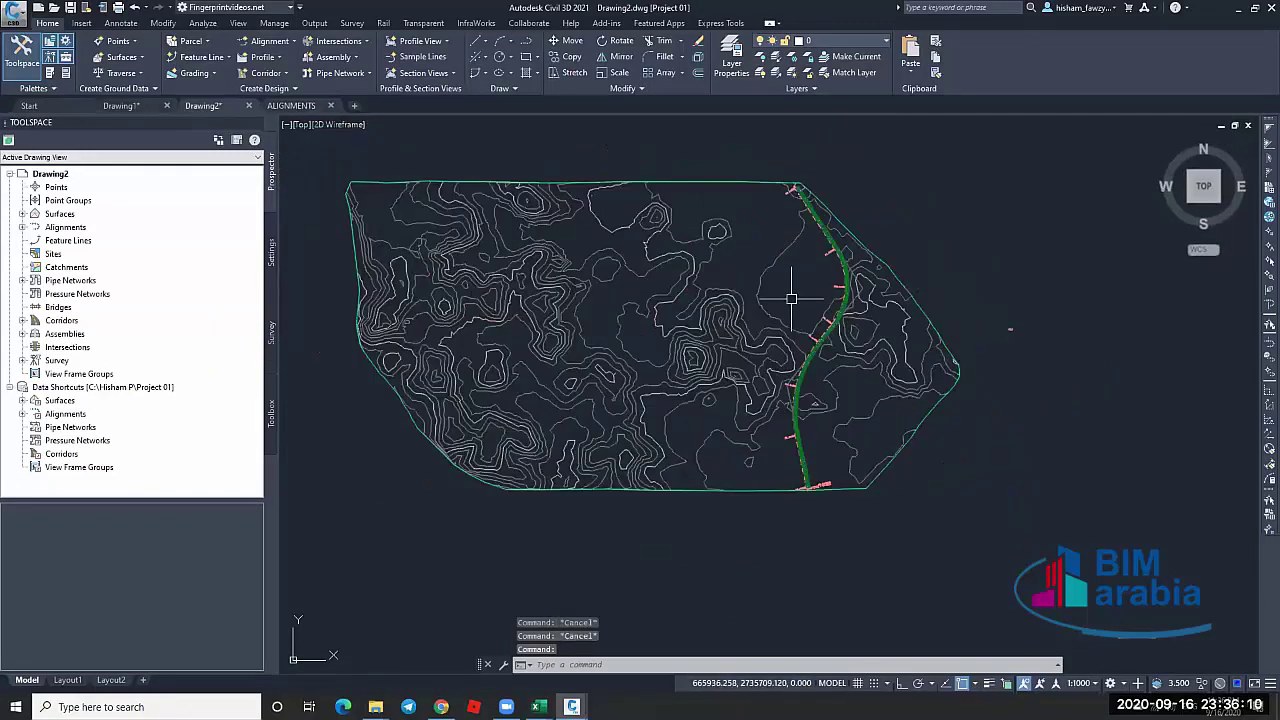
scroll(790, 298, "up", 10)
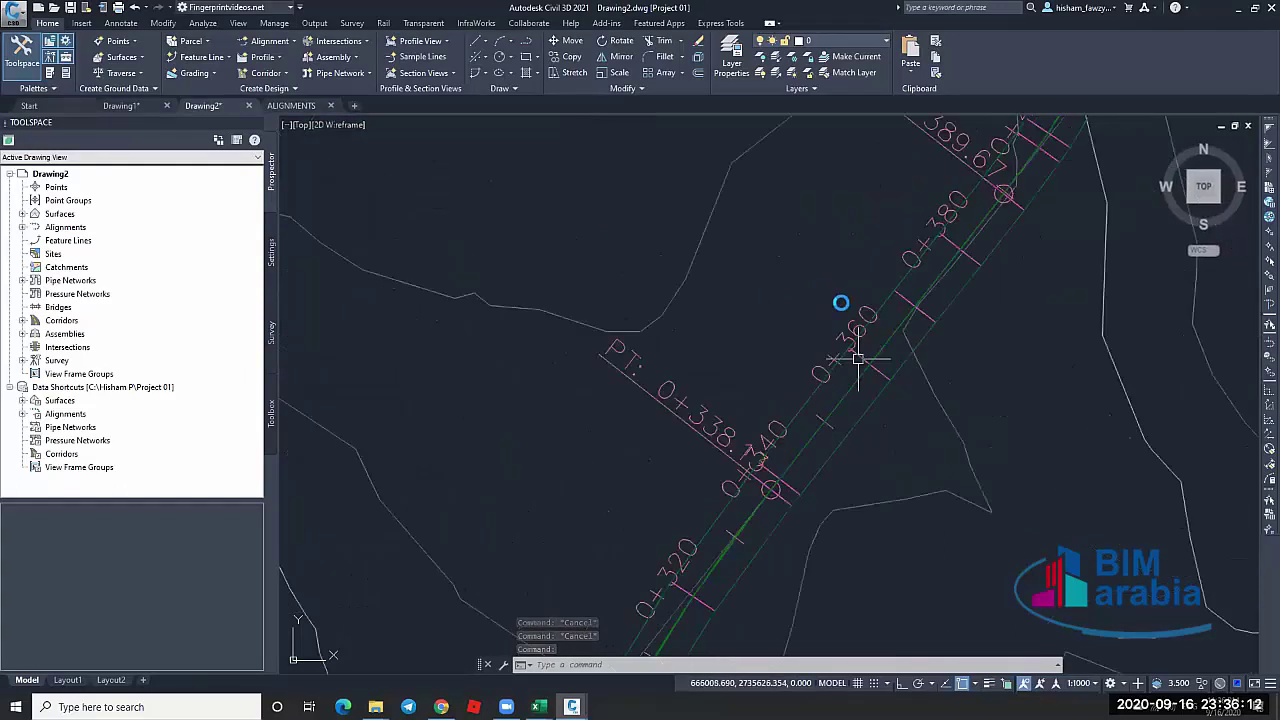
scroll(858, 360, "down", 8)
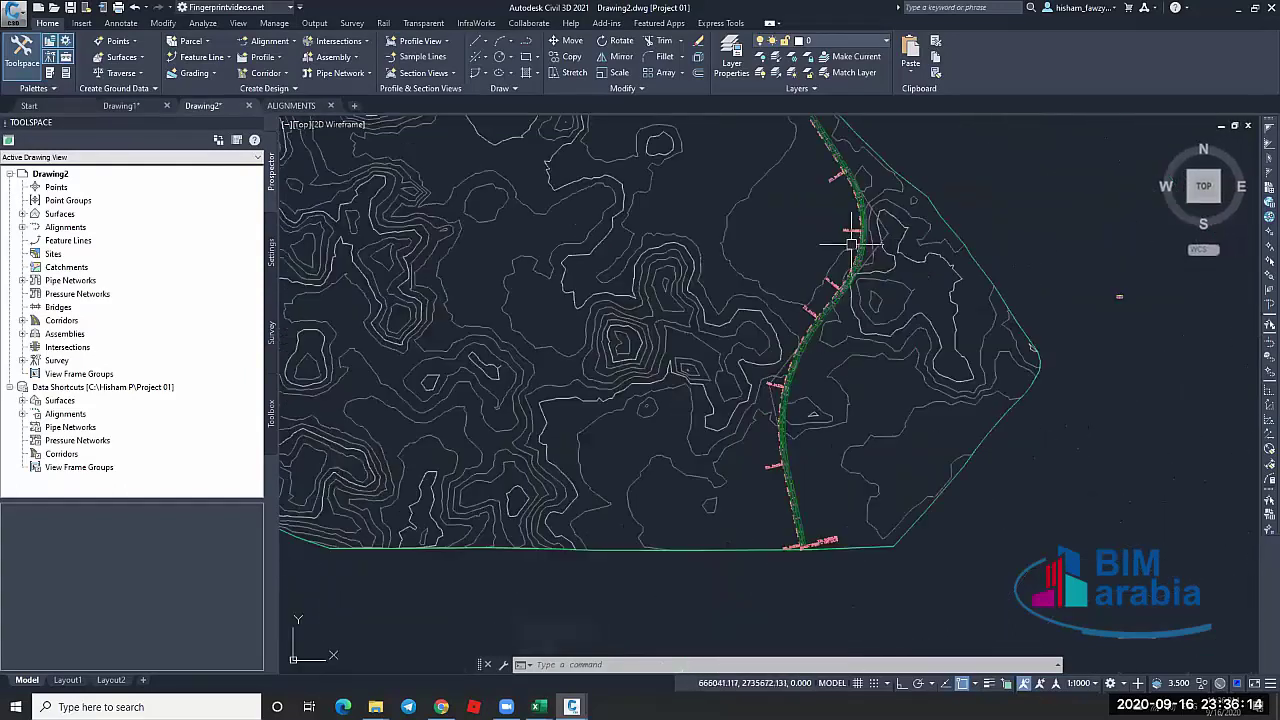
scroll(852, 243, "up", 5)
left_click(856, 246)
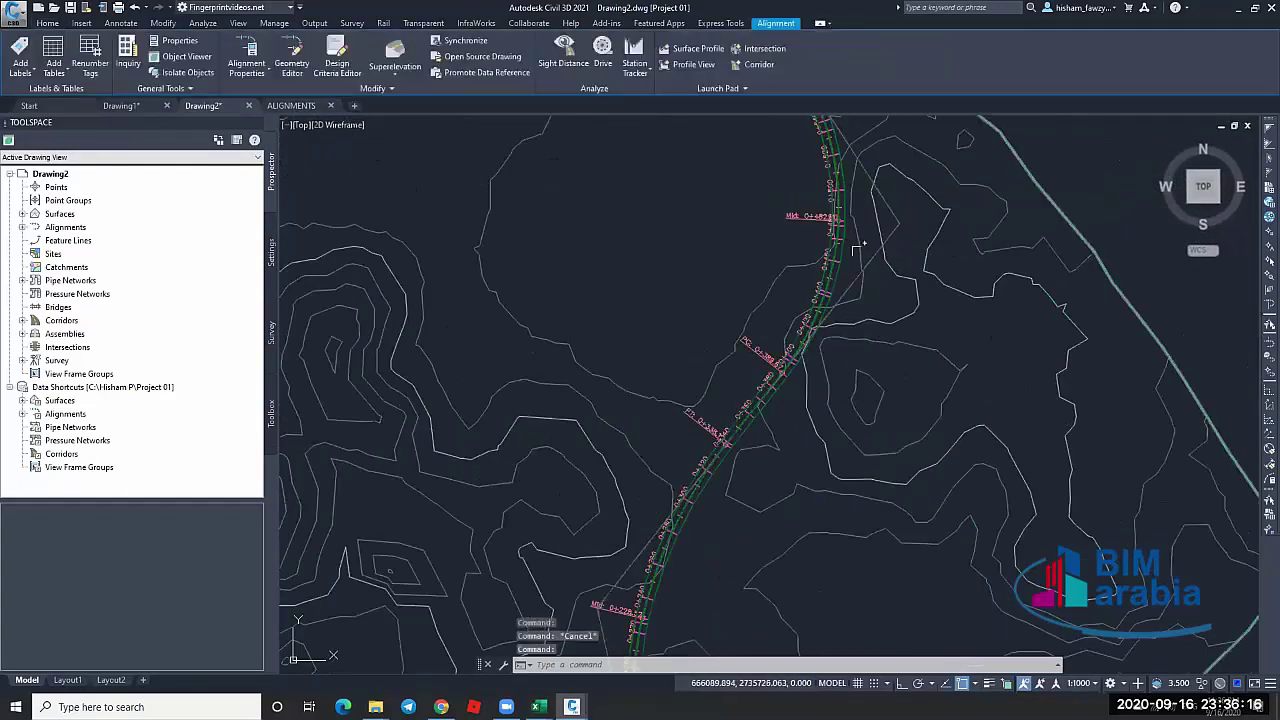
scroll(816, 318, "down", 5)
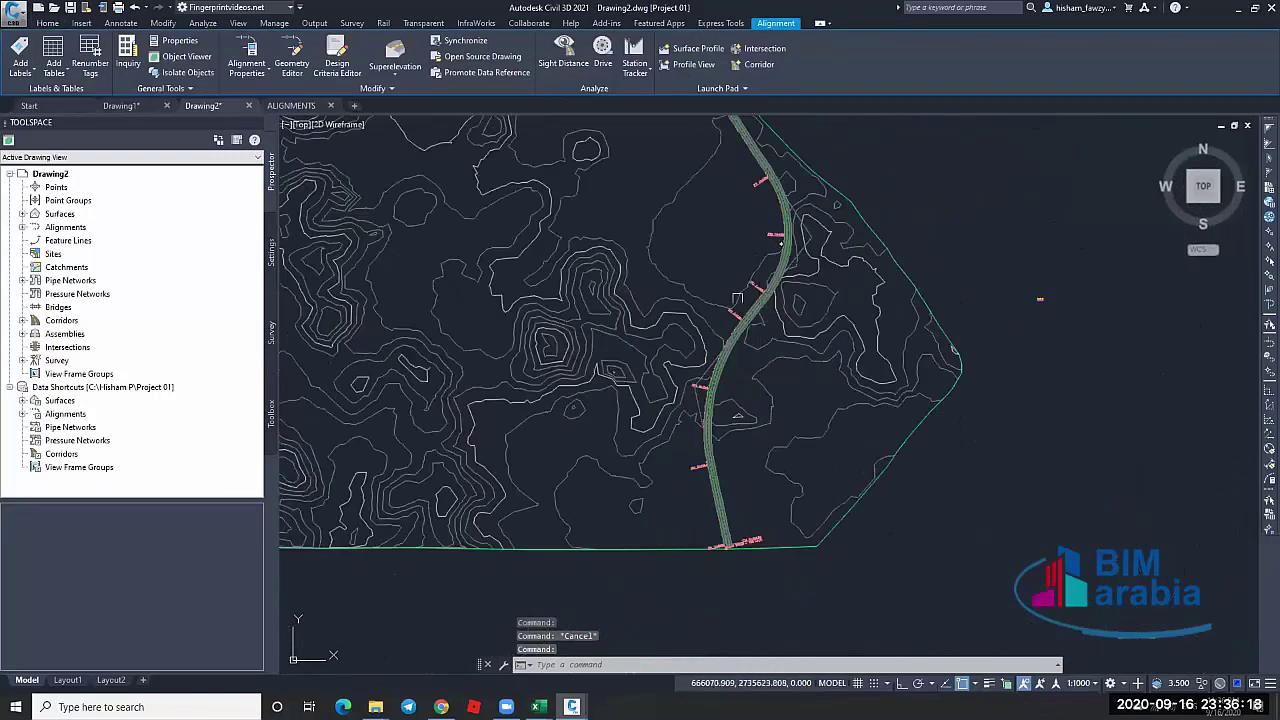
key("Escape")
key("Escape")
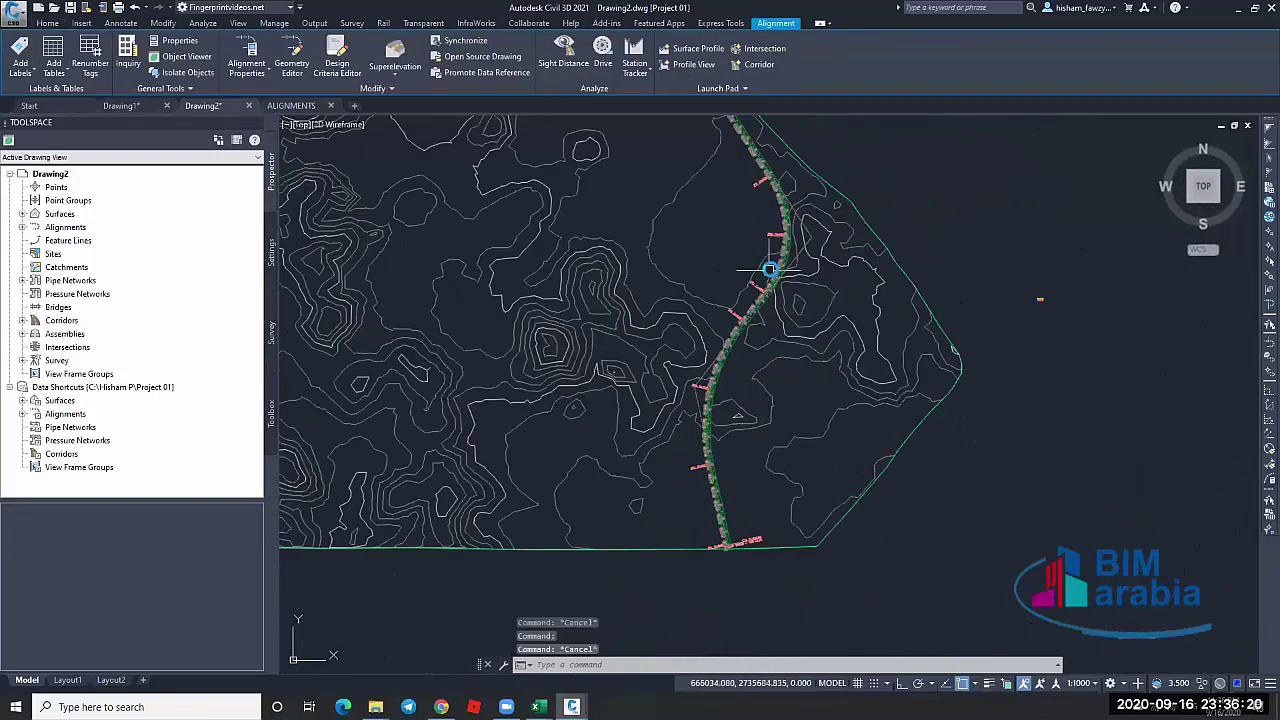
scroll(832, 237, "up", 5)
Create a corridor surface from Top links as breaklines with Top Links overhang correction
left_click(832, 237)
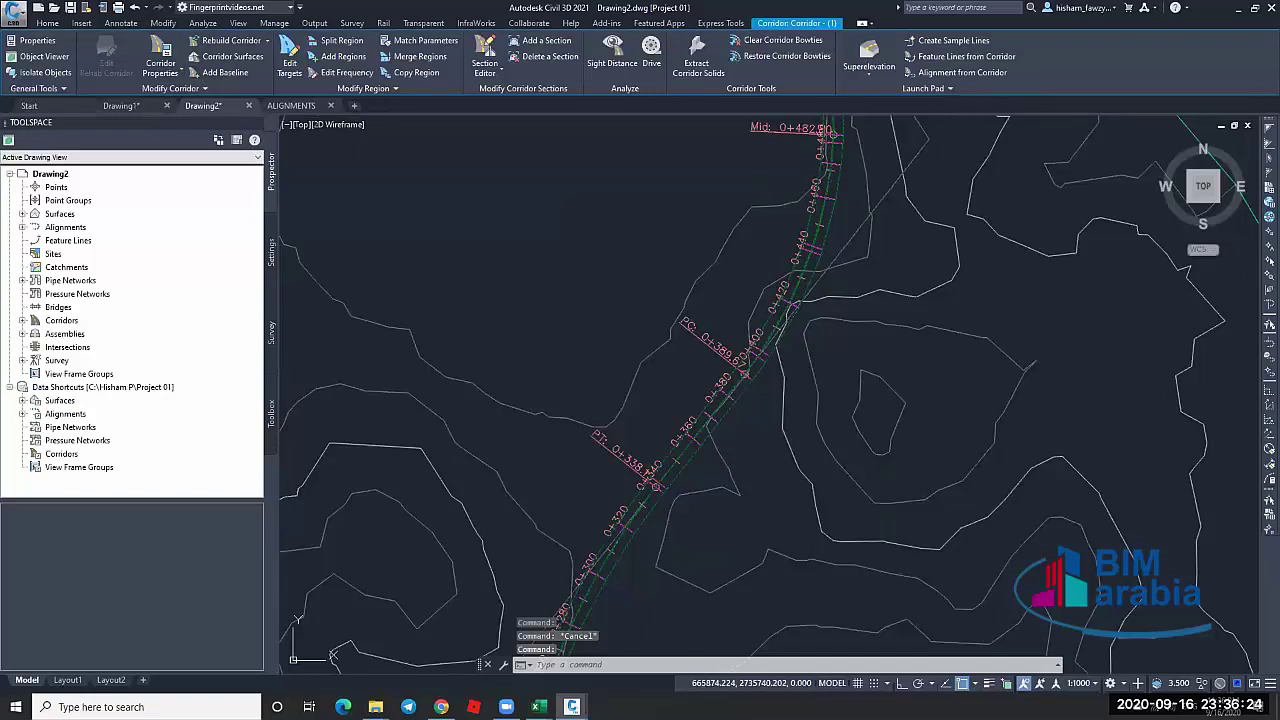
left_click(230, 56)
left_click(331, 207)
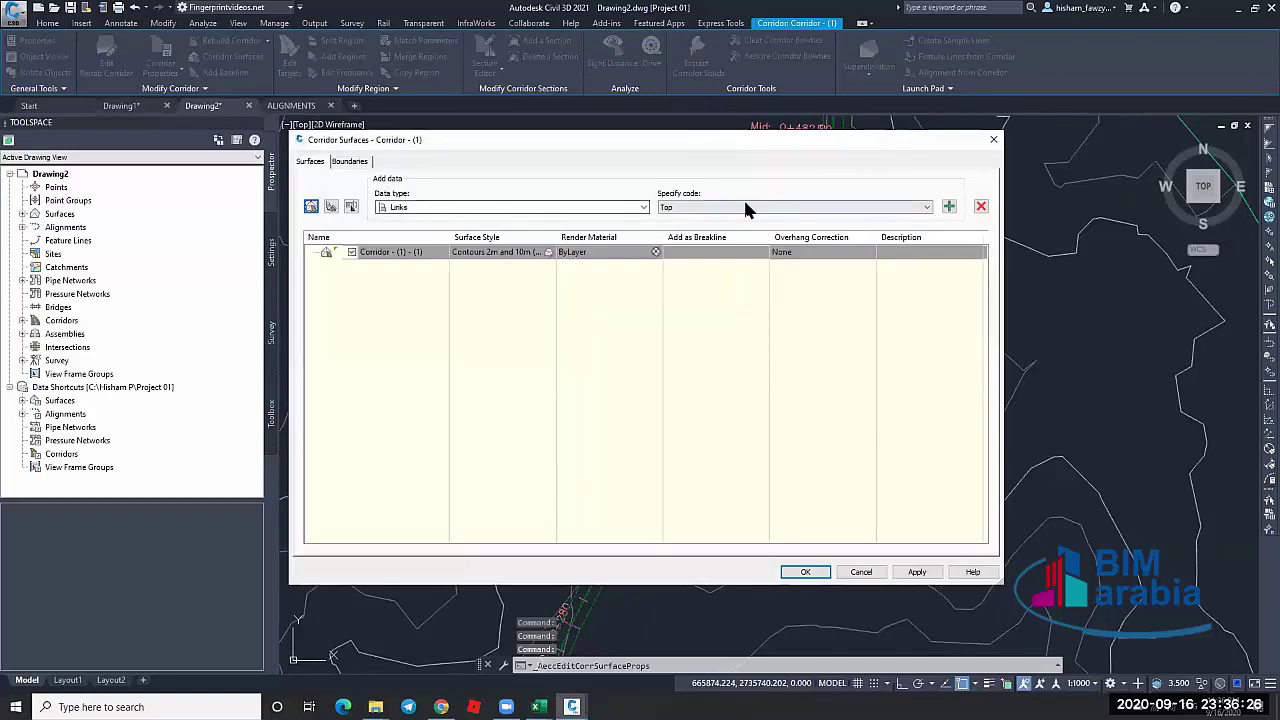
left_click(949, 206)
left_click(815, 251)
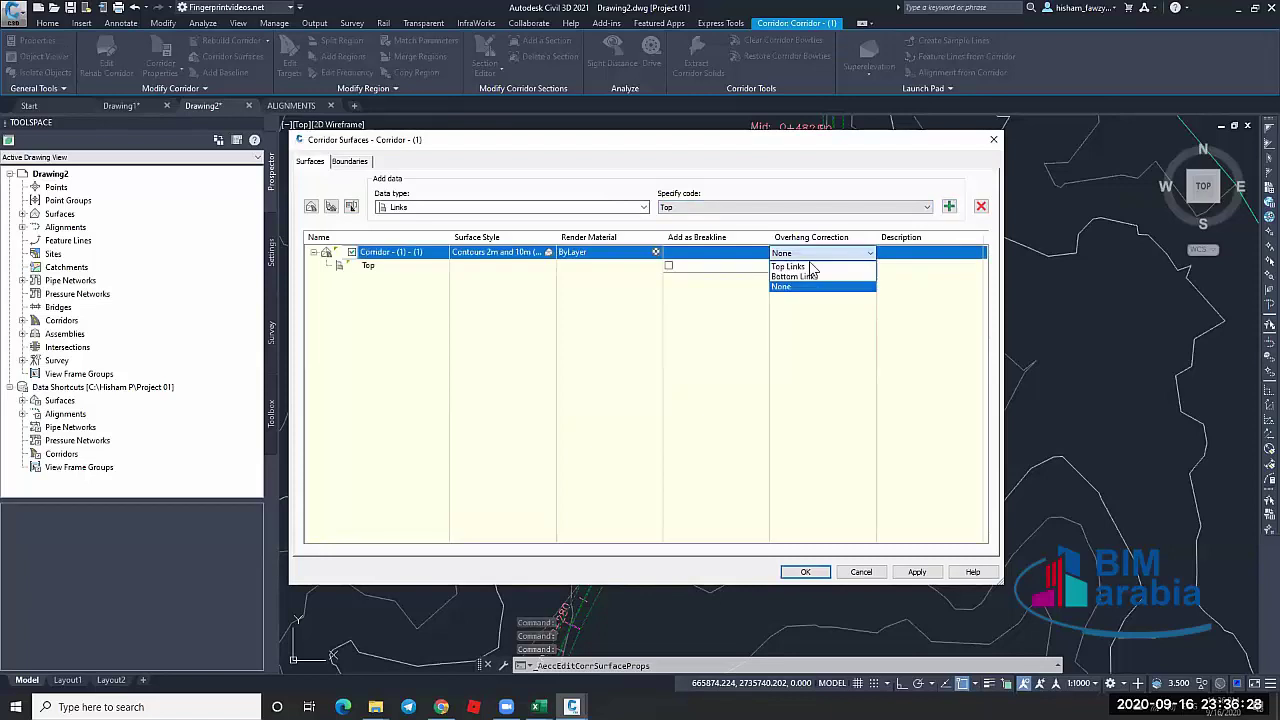
left_click(800, 273)
left_click(668, 265)
Add a Corridor Shrinkwrap outside boundary to the corridor surface and confirm
left_click(349, 161)
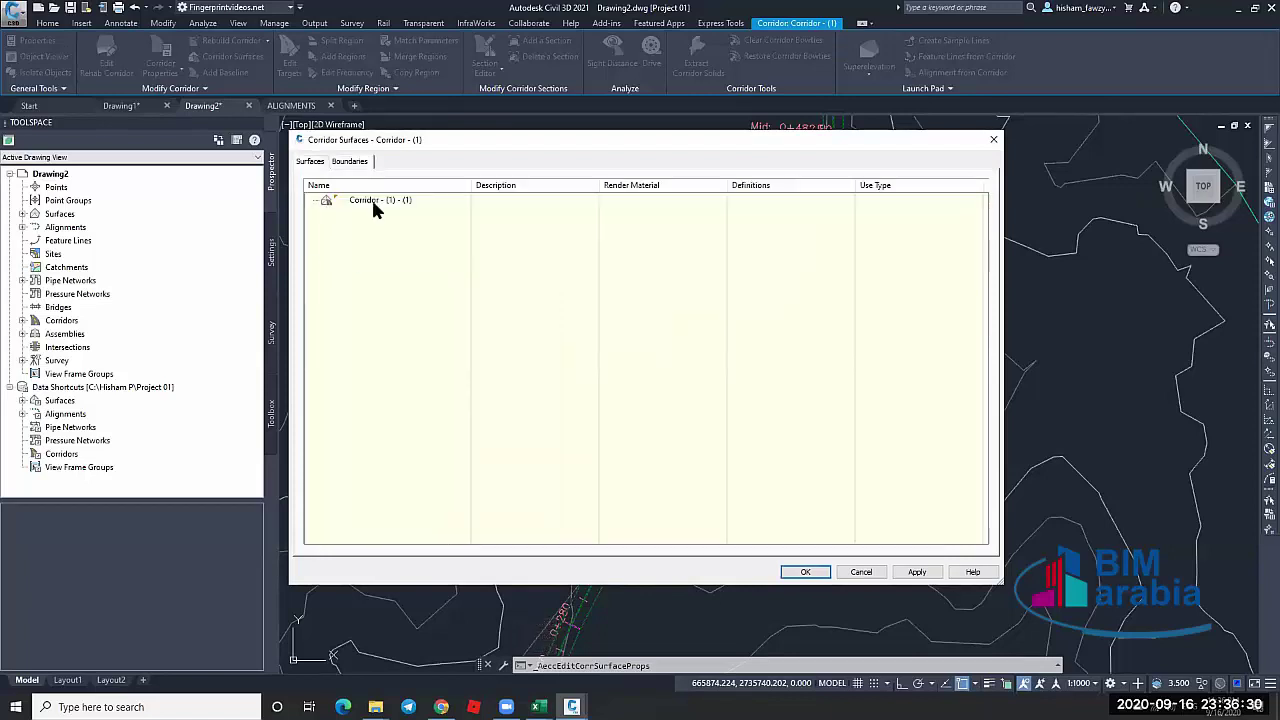
right_click(380, 201)
left_click(431, 213)
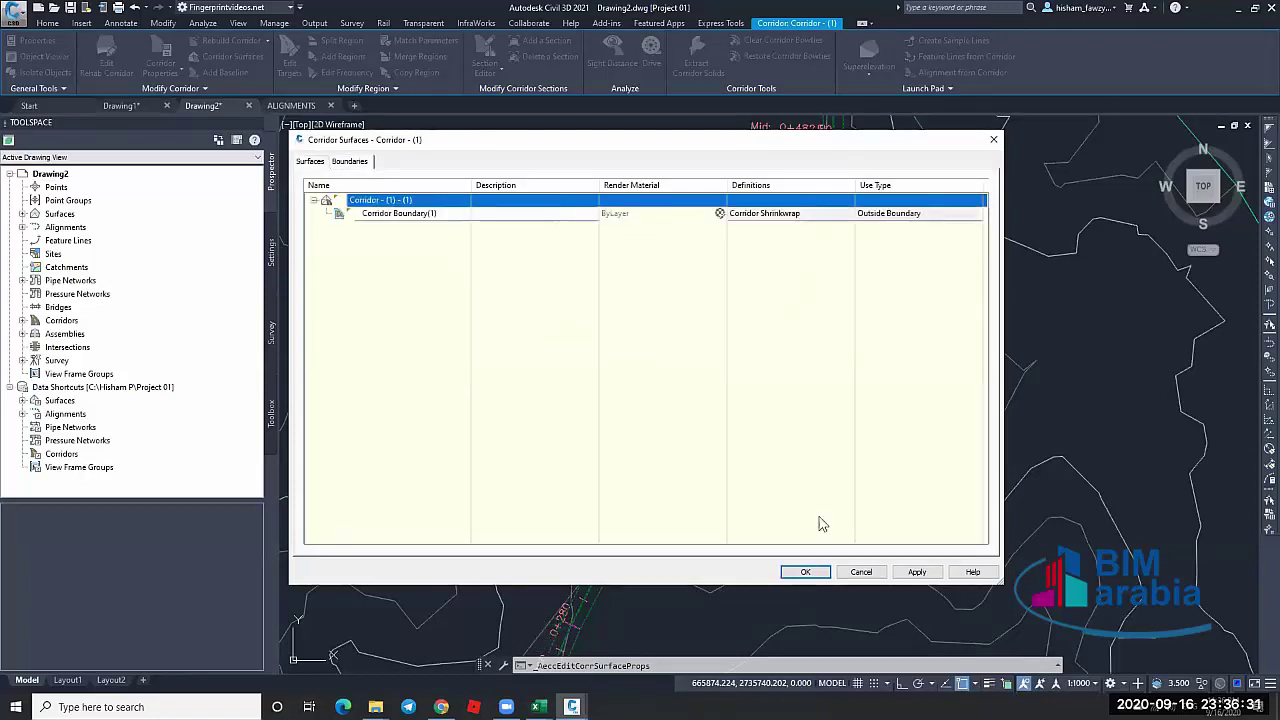
left_click(806, 571)
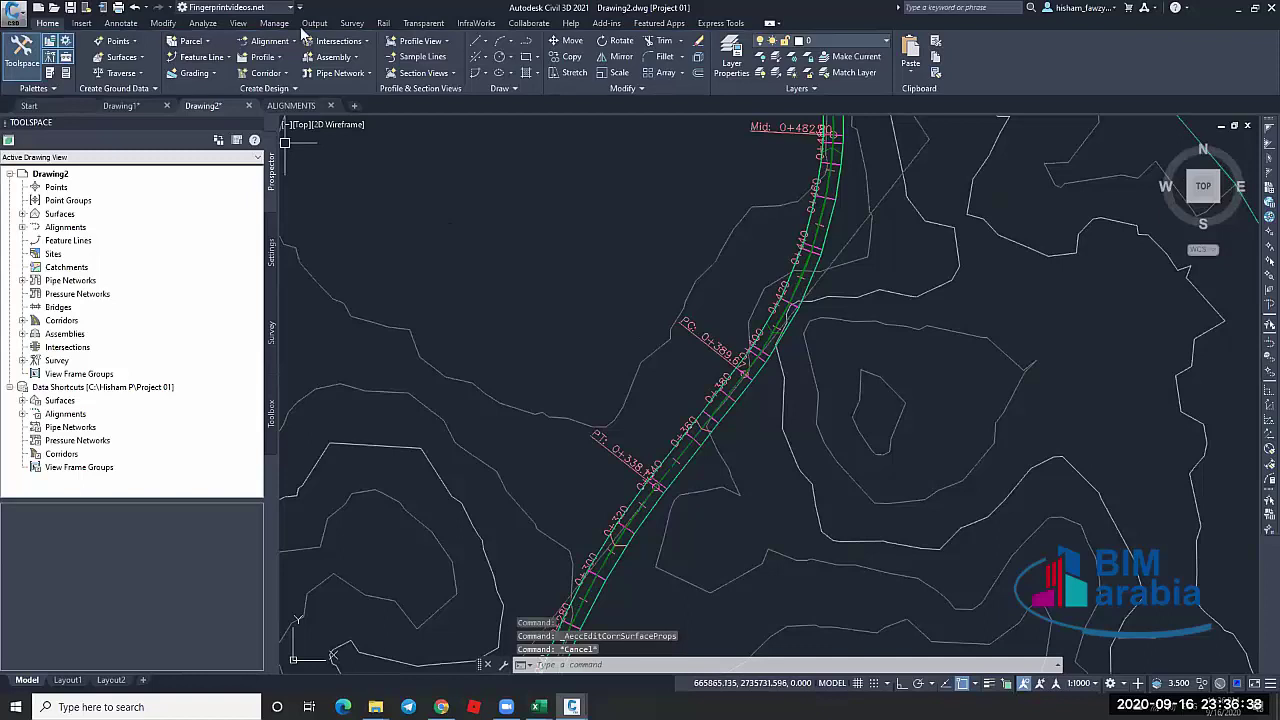
Save Drawing2 and publish Corridor - (1) - (1) as a surface data shortcut
left_click(275, 23)
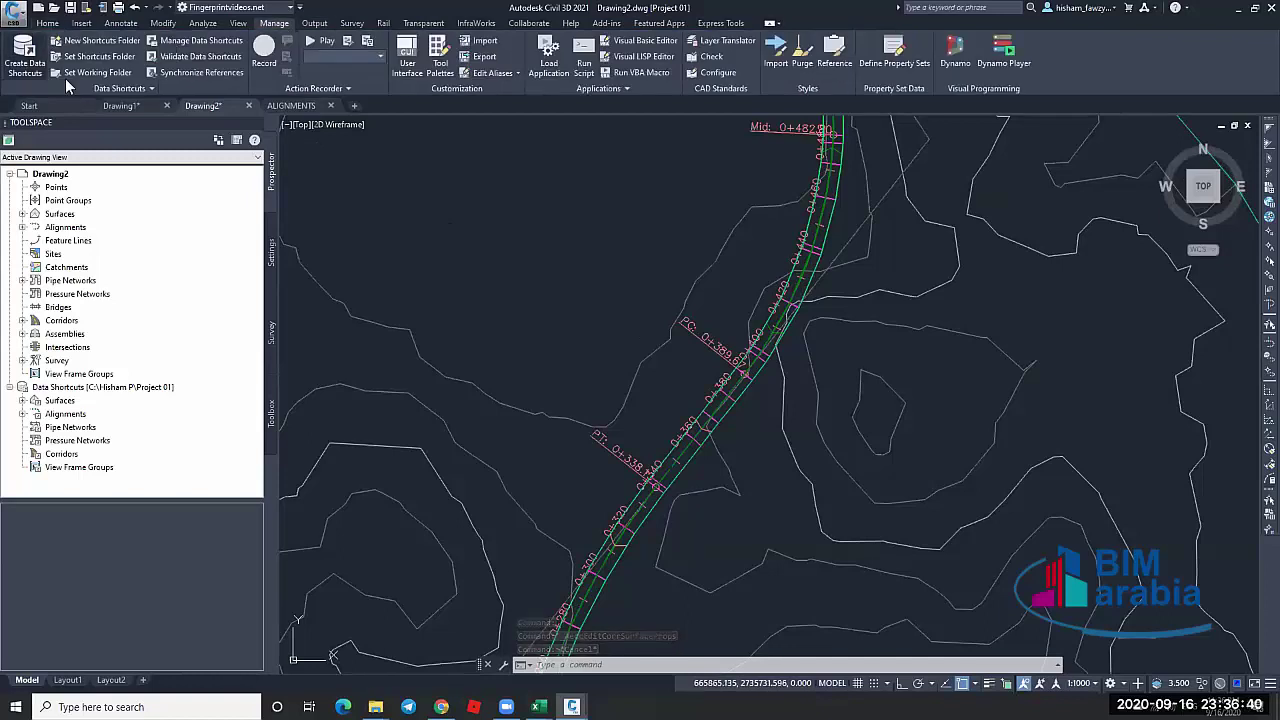
left_click(24, 55)
left_click(679, 372)
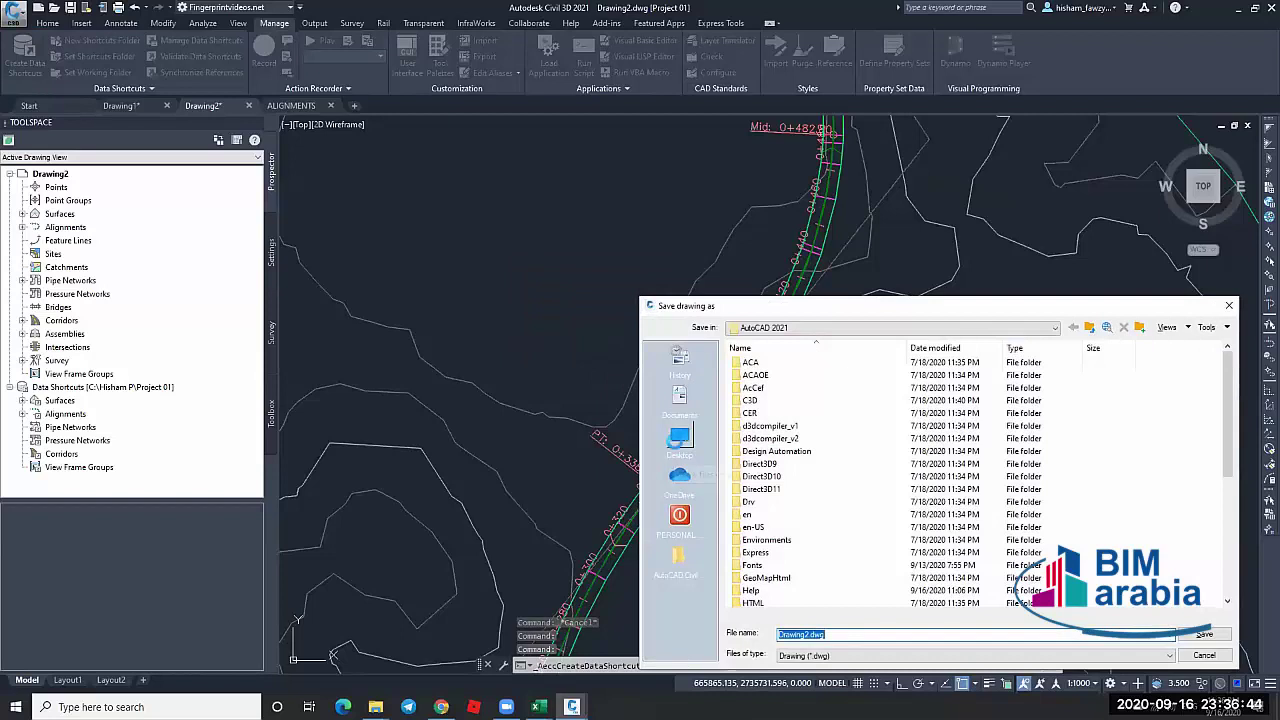
left_click(679, 517)
left_click(1204, 634)
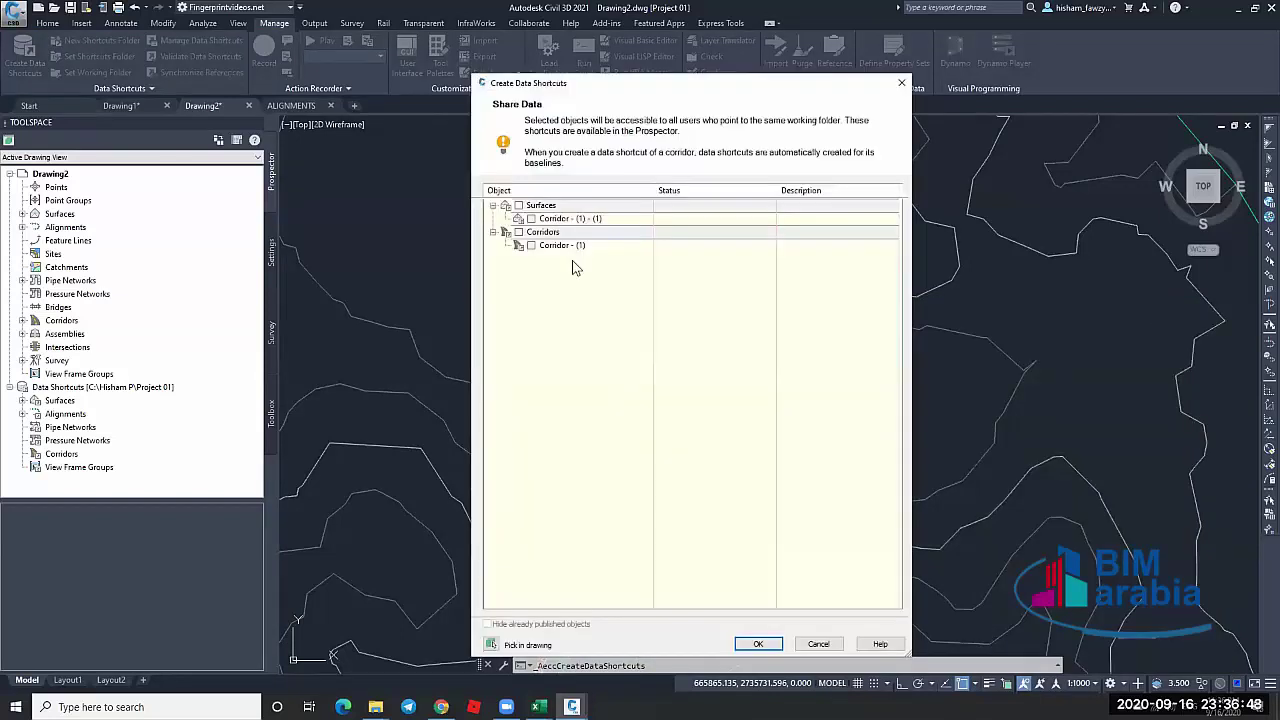
left_click(530, 219)
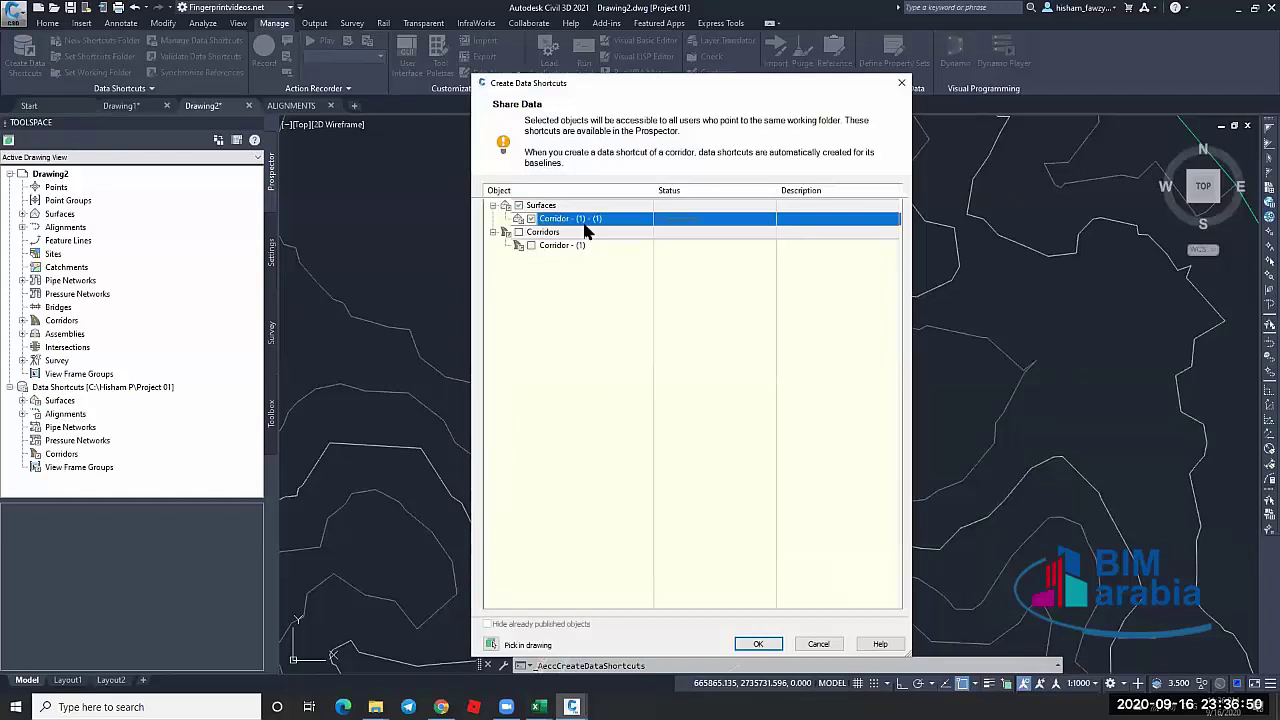
left_click(758, 644)
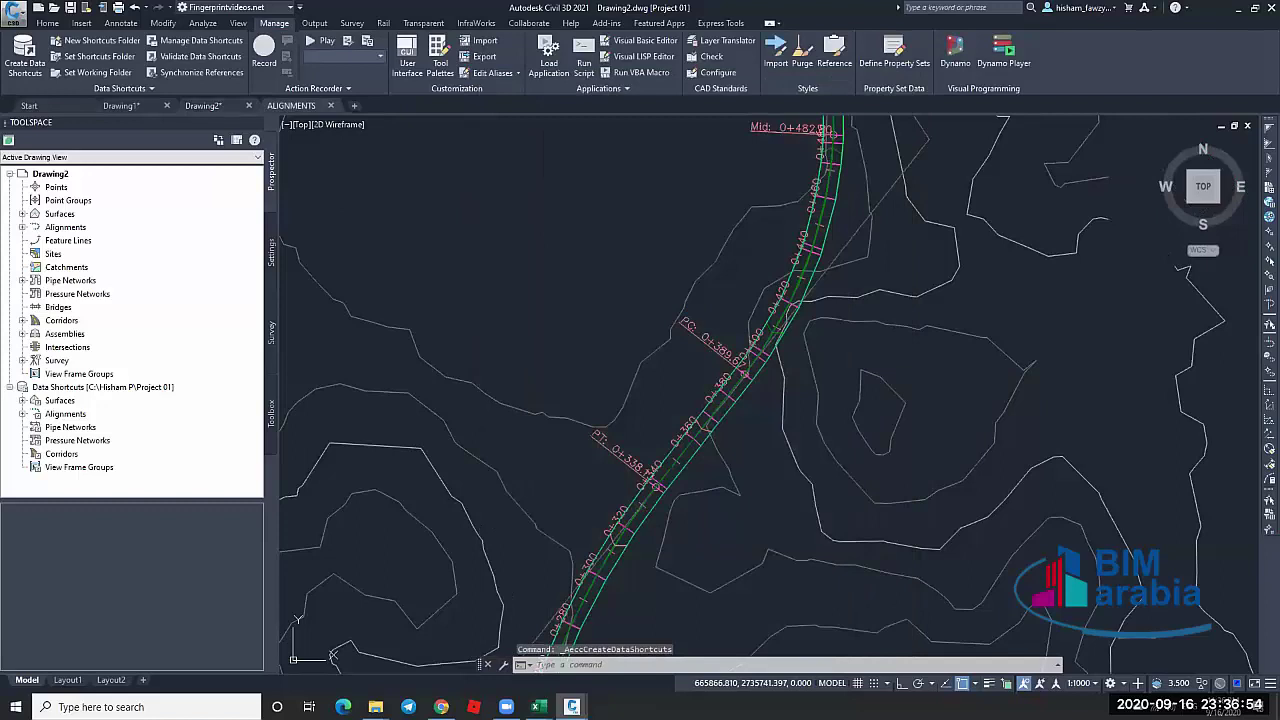
left_click(291, 105)
Create a reference to surface Corridor - (1) - (1) in the ALIGNMENTS drawing
scroll(929, 348, "up", 5)
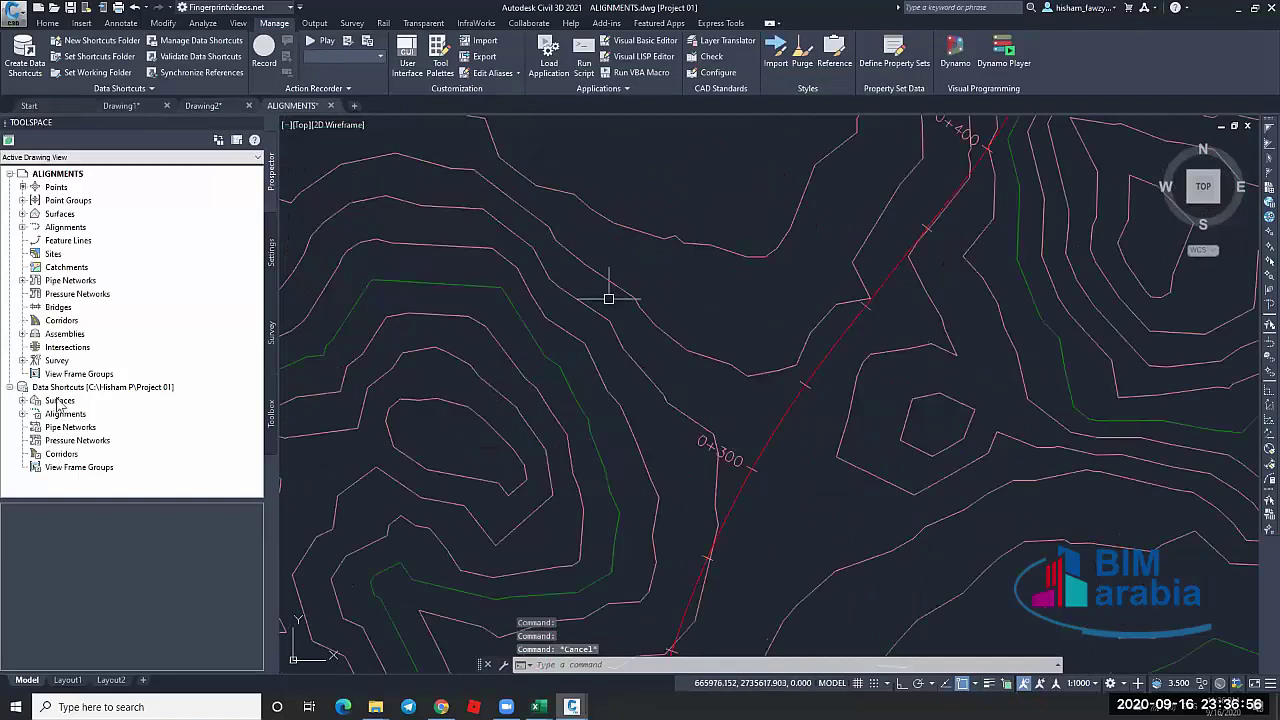
left_click(22, 400)
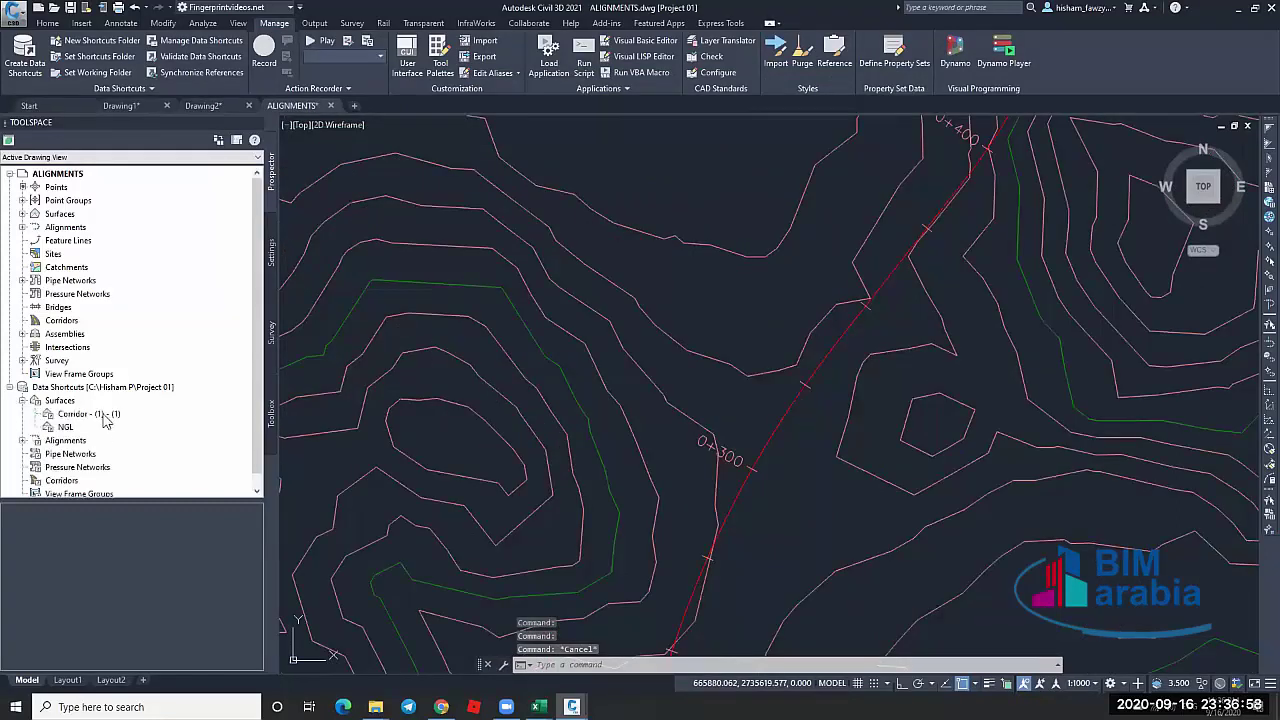
right_click(112, 414)
left_click(163, 422)
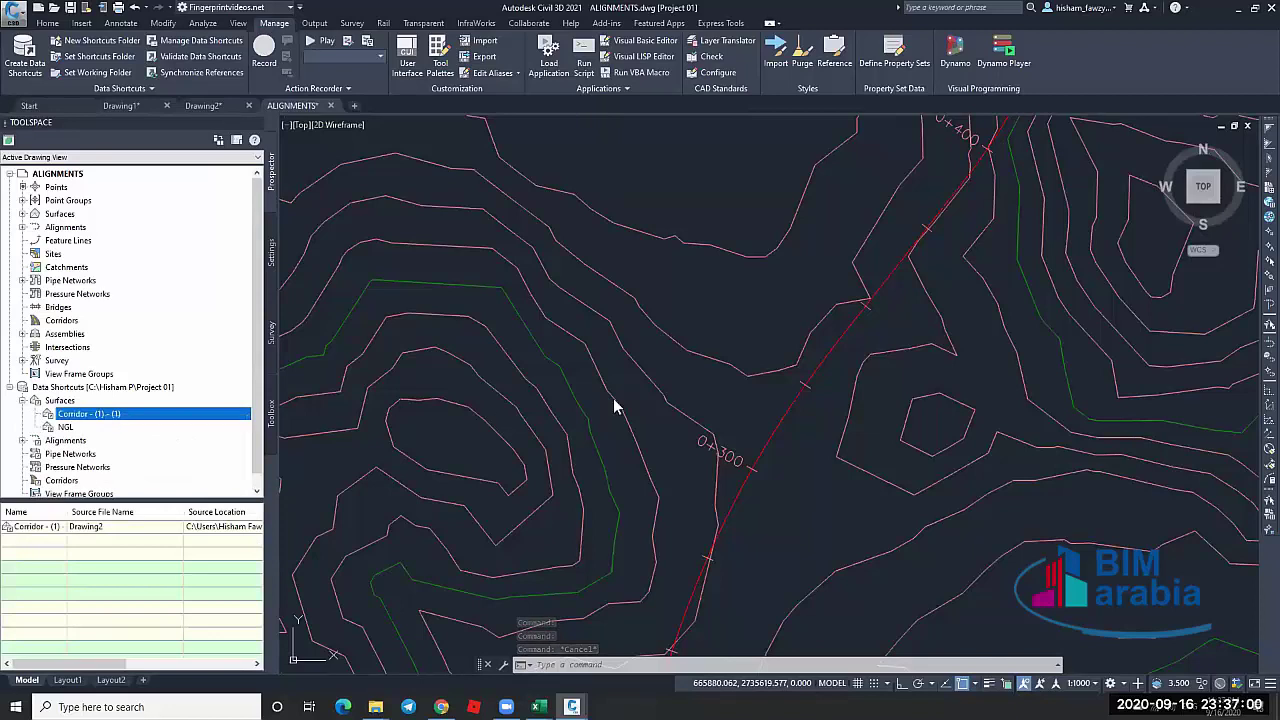
key("Return")
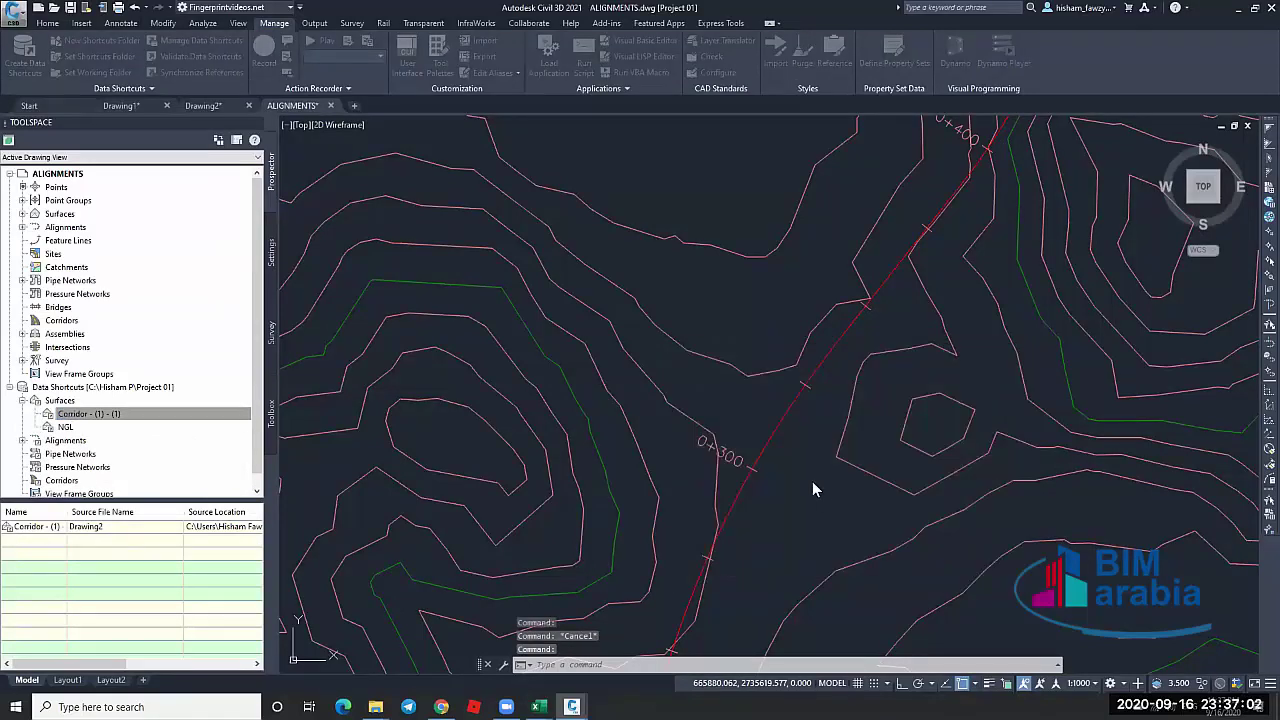
key("Escape")
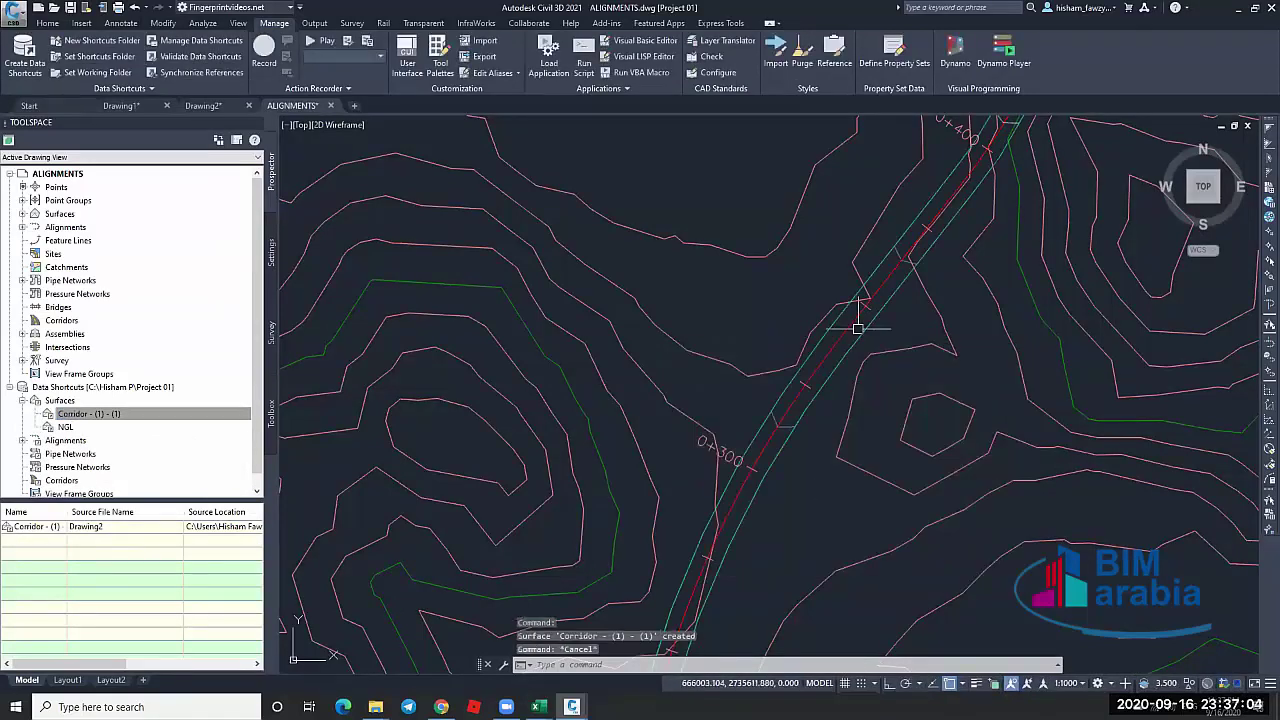
left_click(849, 340)
scroll(787, 347, "down", 3)
scroll(787, 347, "down", 3)
key("Escape")
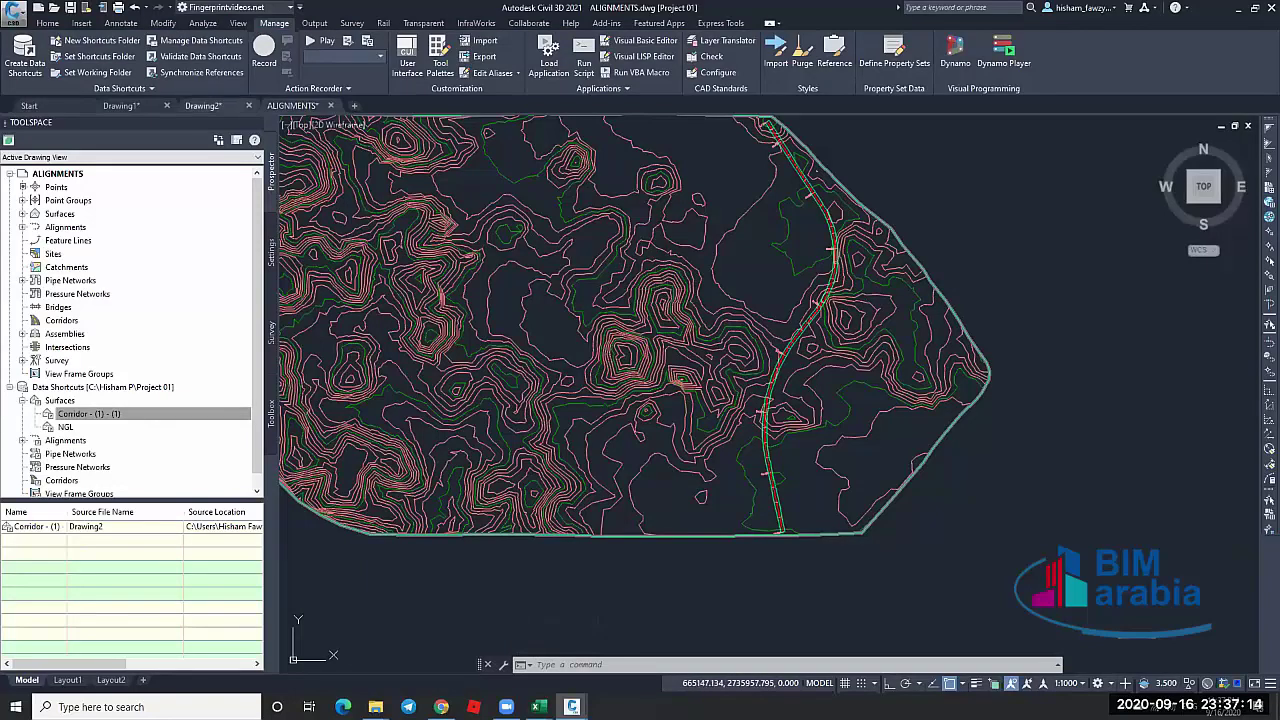
Glance at Drawing2, then view the referenced surface in ALIGNMENTS again
left_click(203, 105)
key("ctrl+Tab")
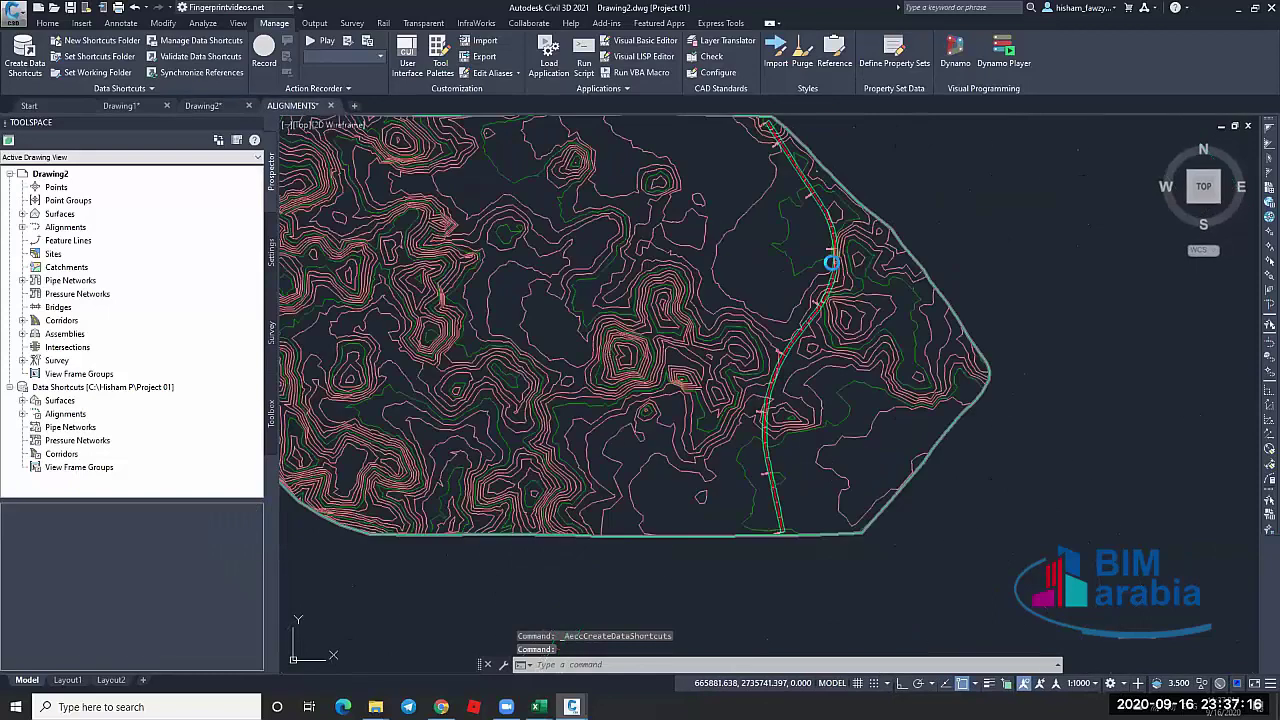
scroll(822, 287, "up", 4)
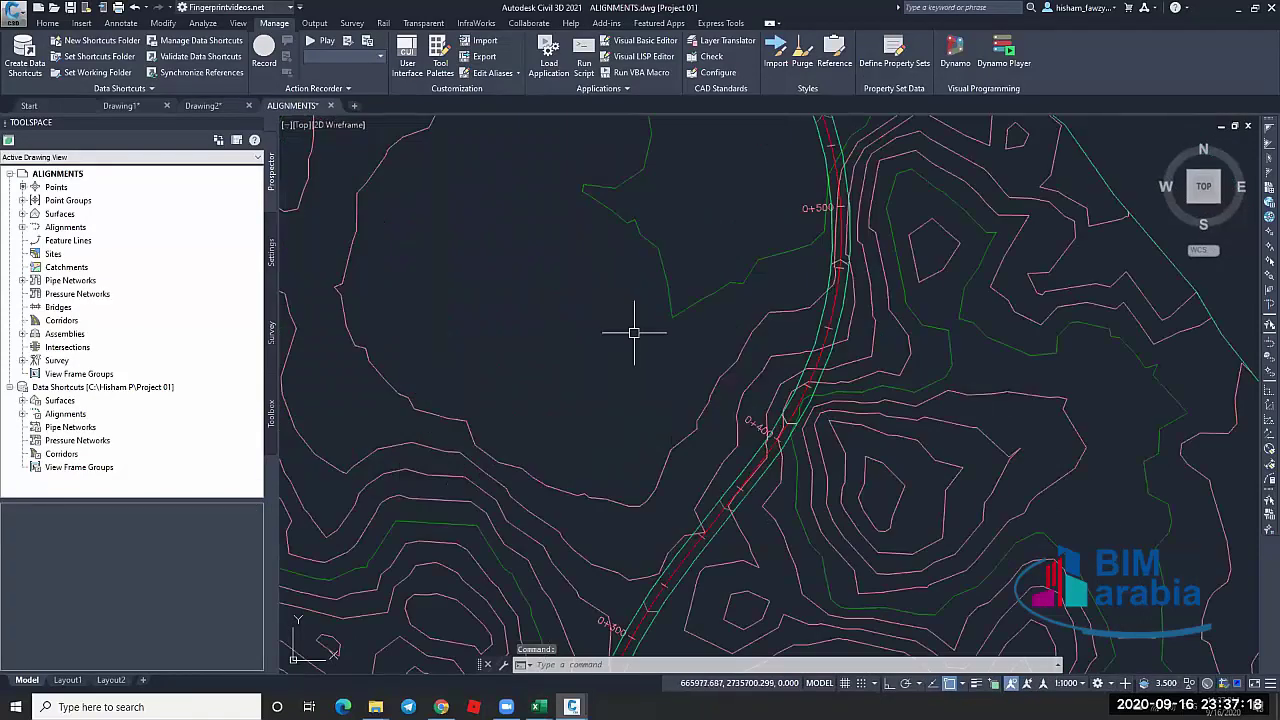
scroll(877, 340, "down", 2)
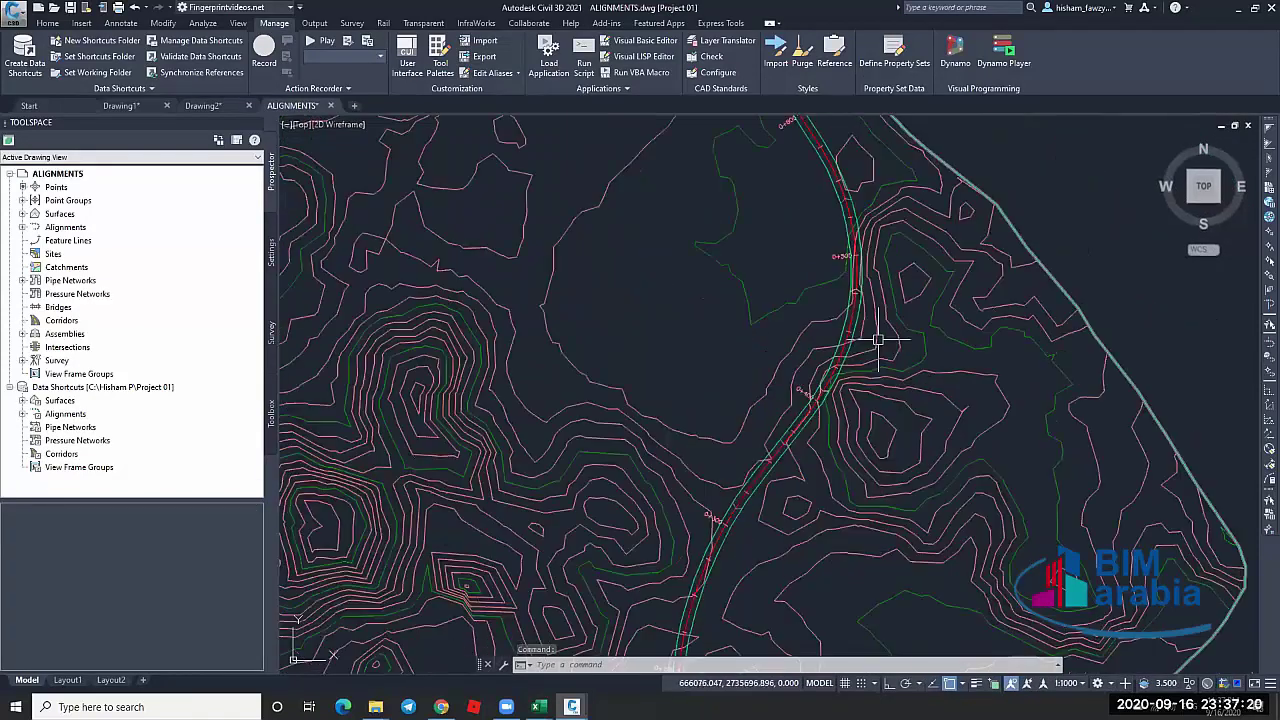
scroll(877, 340, "down", 5)
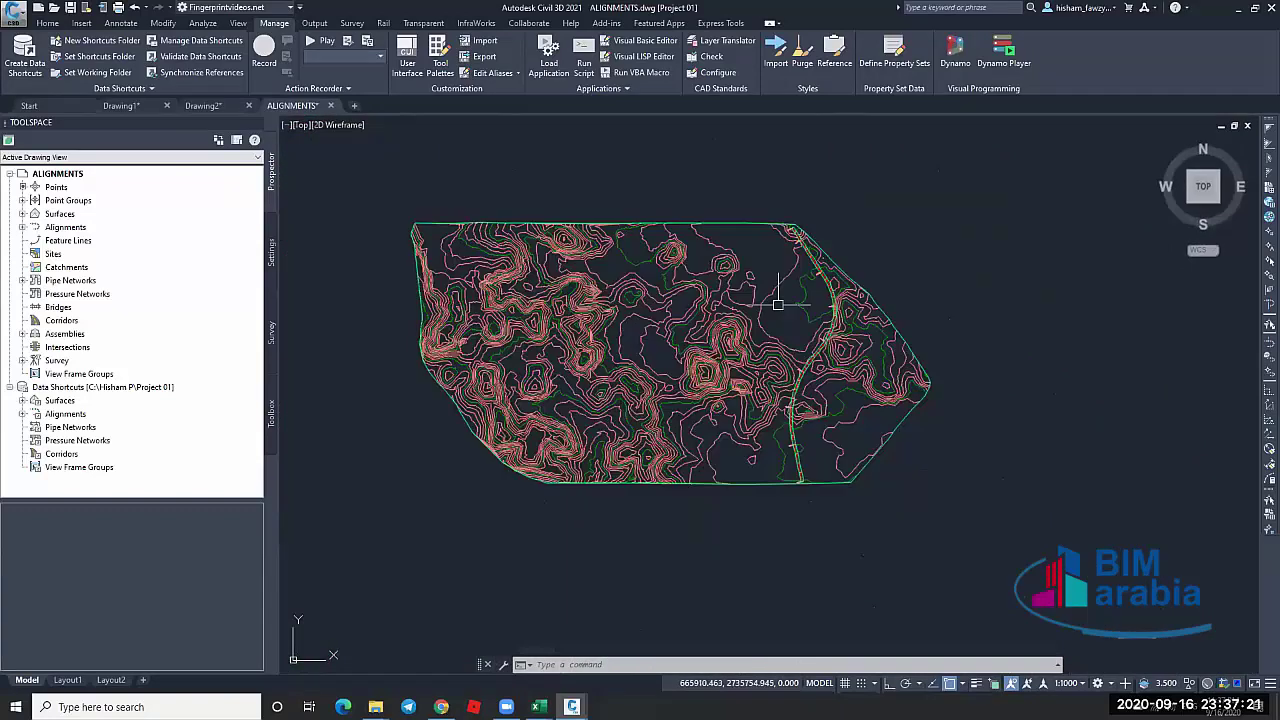
Return to Drawing2 and zoom out to show the full corridor site
left_click(203, 105)
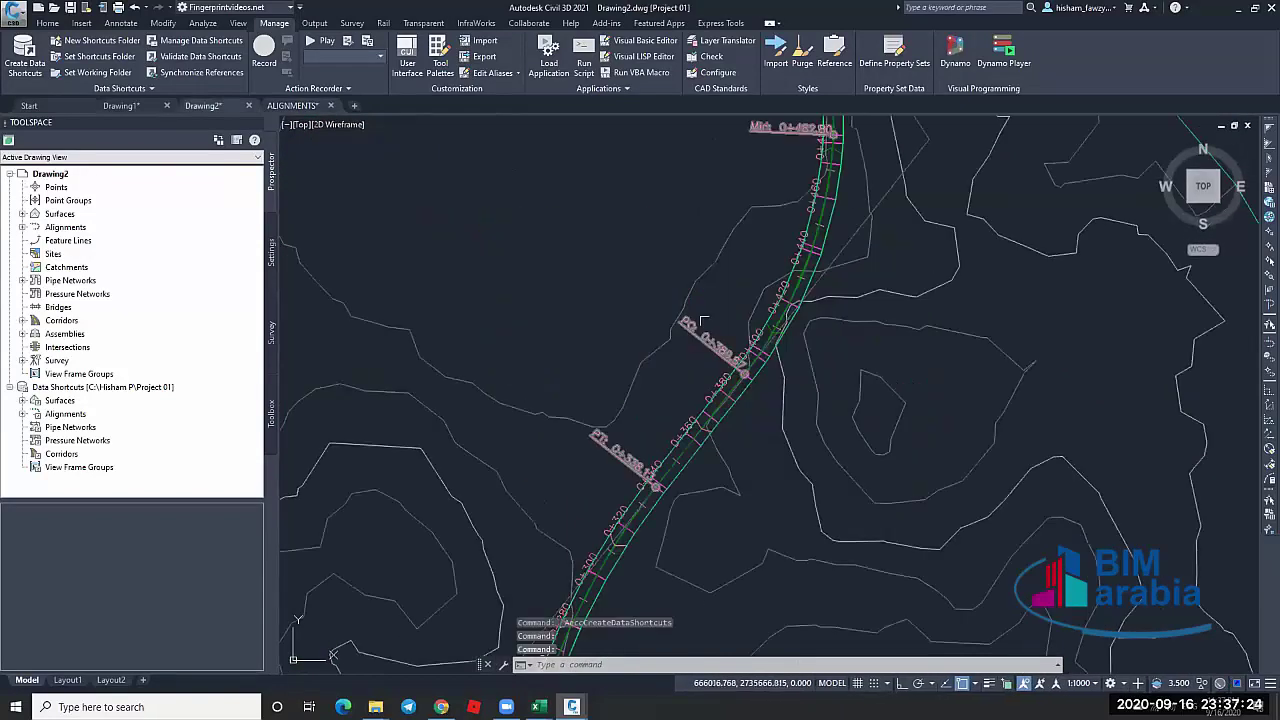
scroll(790, 317, "down", 5)
key("Escape")
key("Escape")
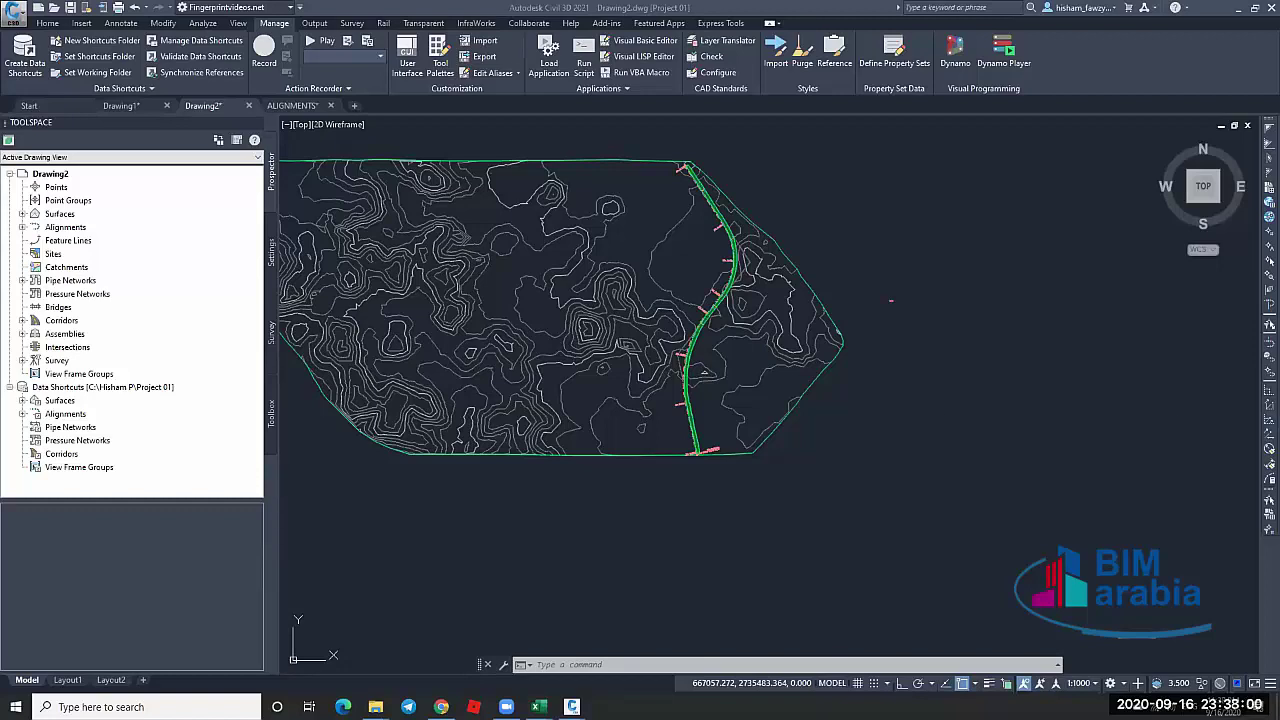
scroll(1000, 360, "down", 5)
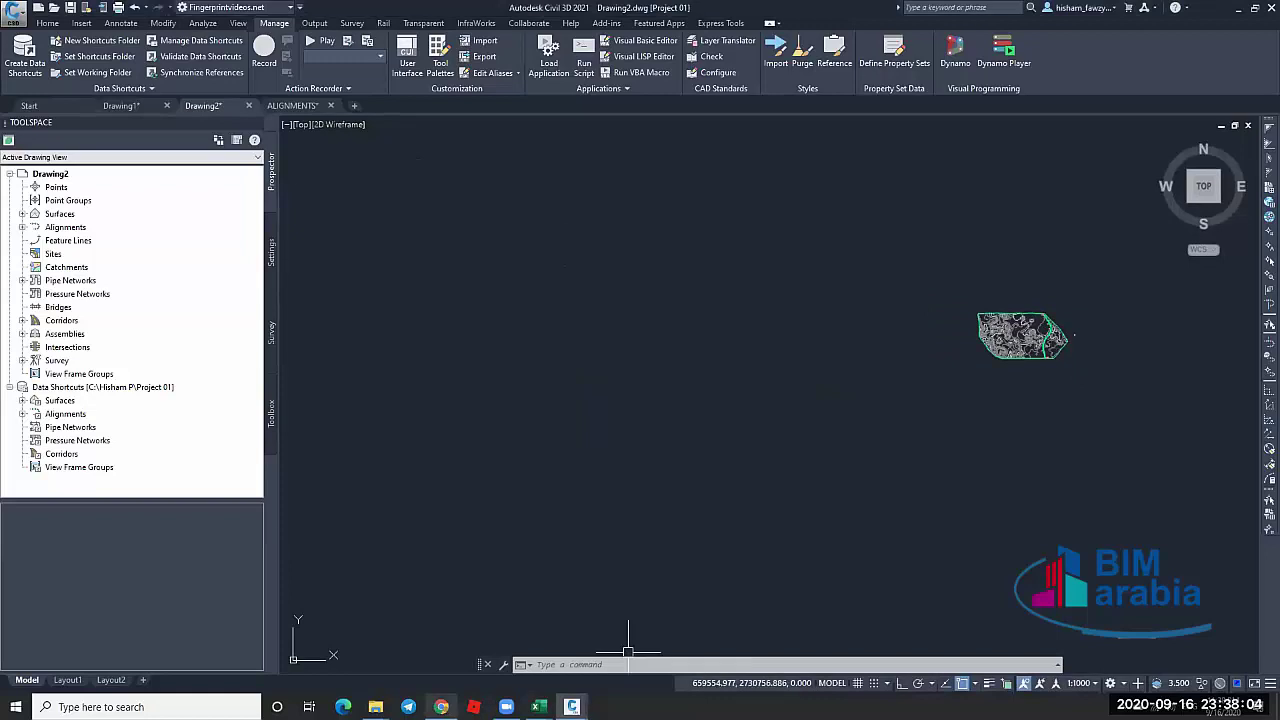
Search YouTube for 'bimarabia' and open the BIMarabia channel
key("alt+Tab")
left_click(449, 68)
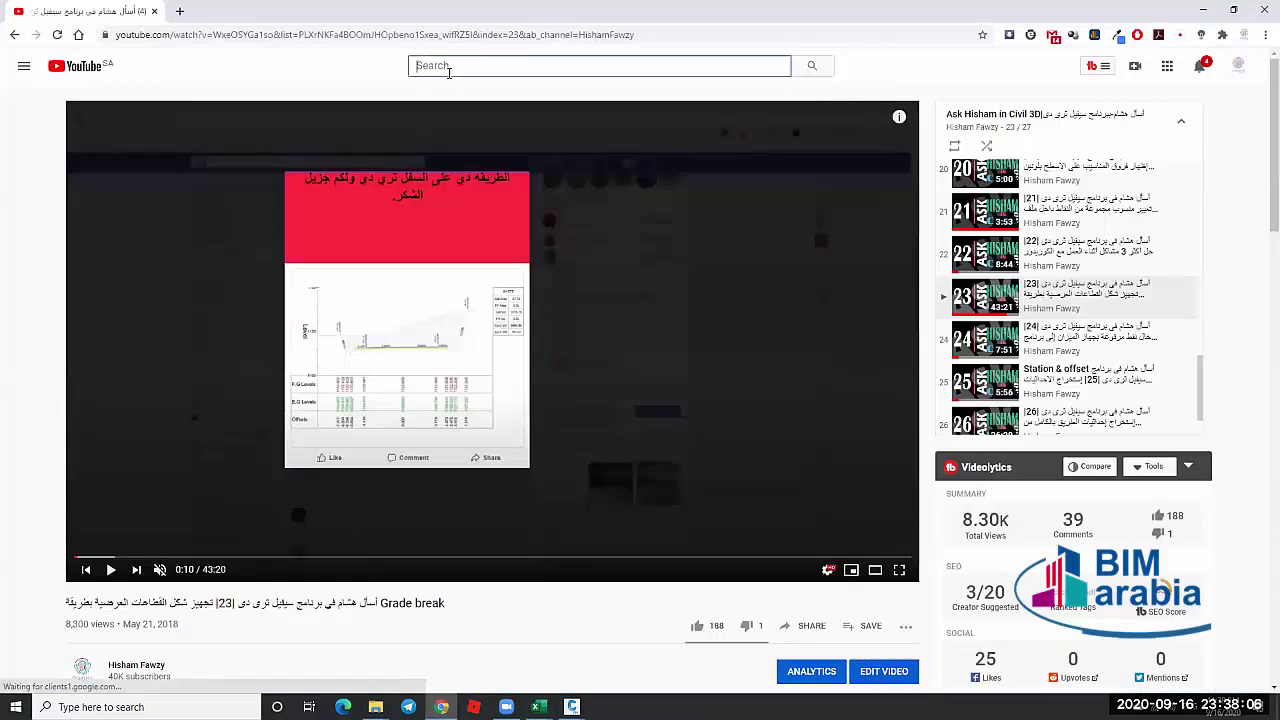
type("bim")
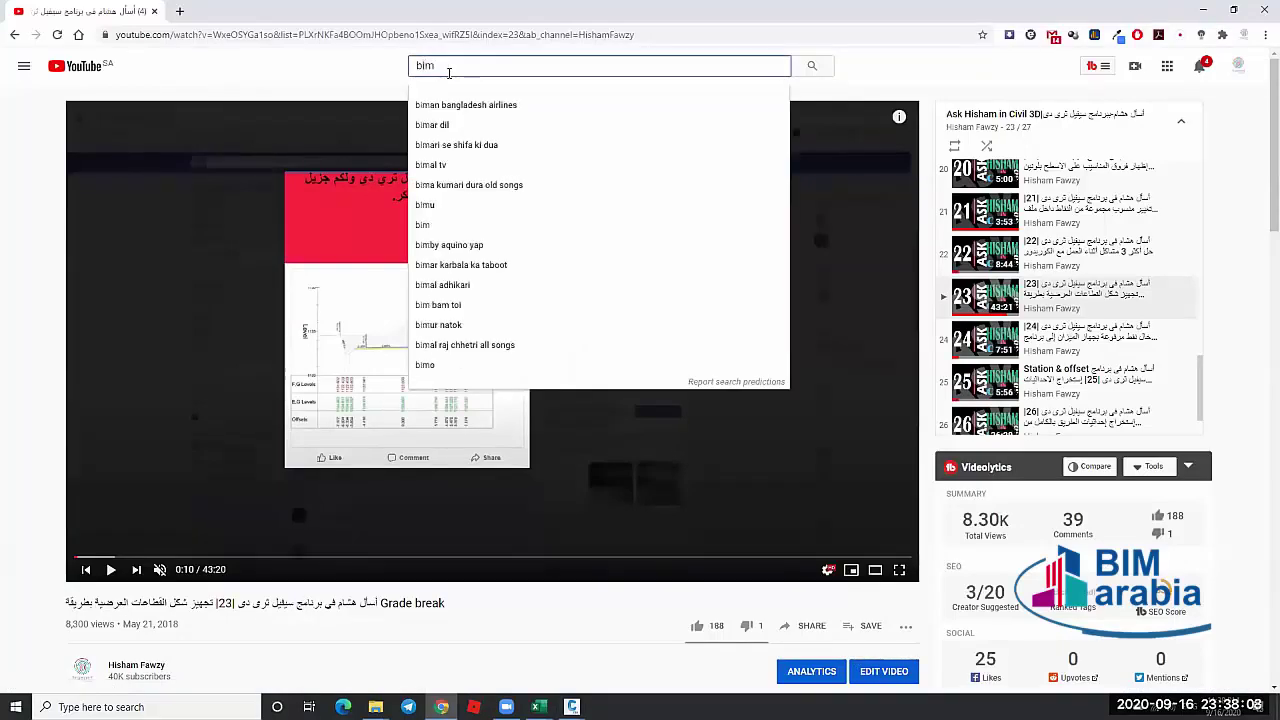
type("arabia")
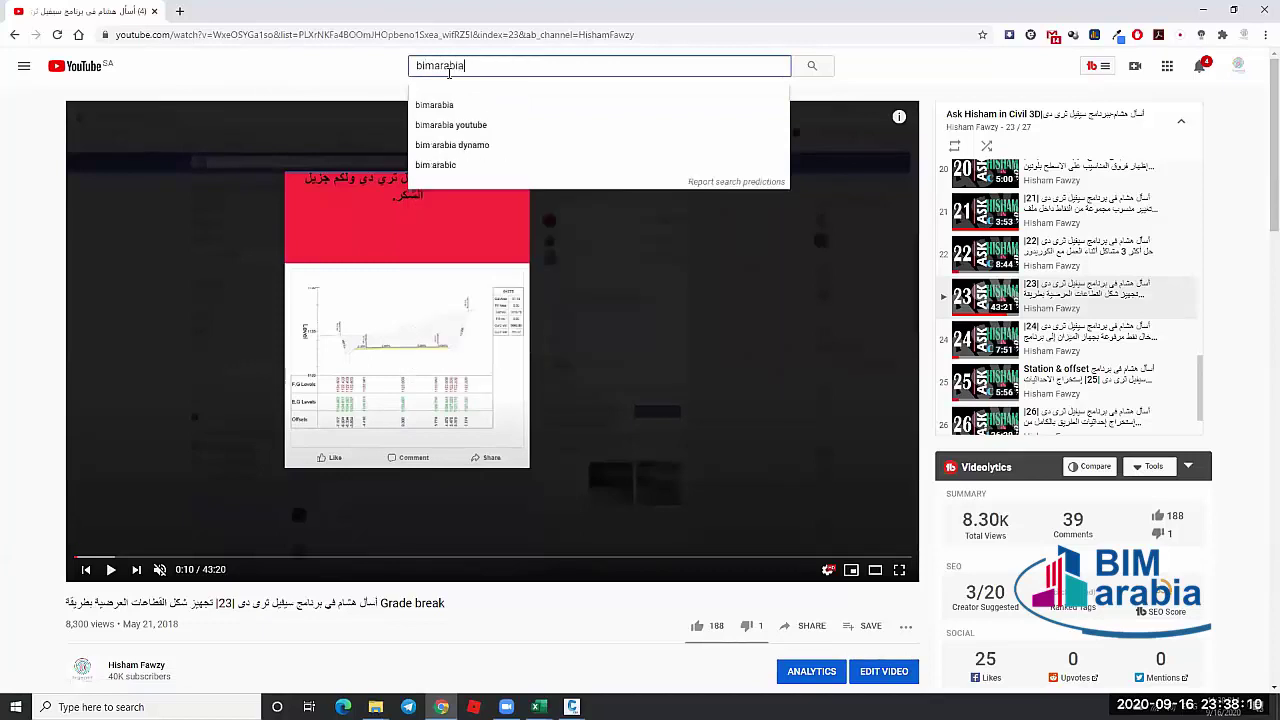
key("Return")
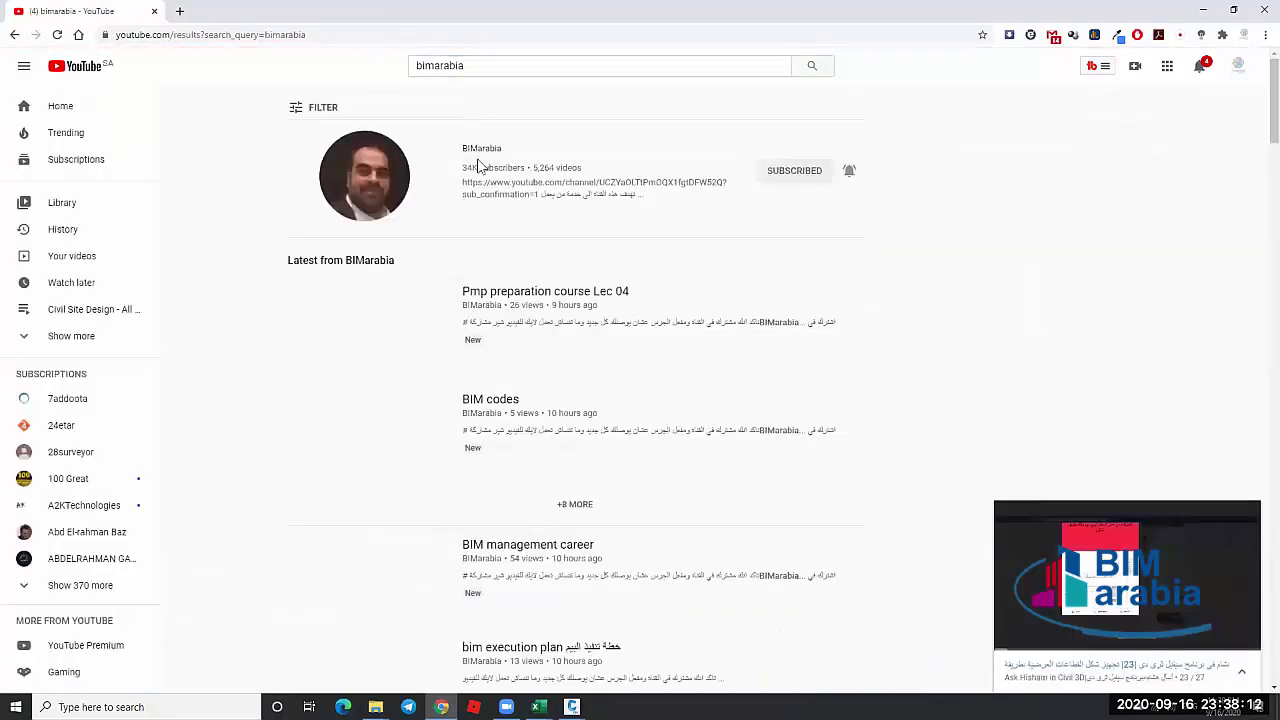
left_click(481, 158)
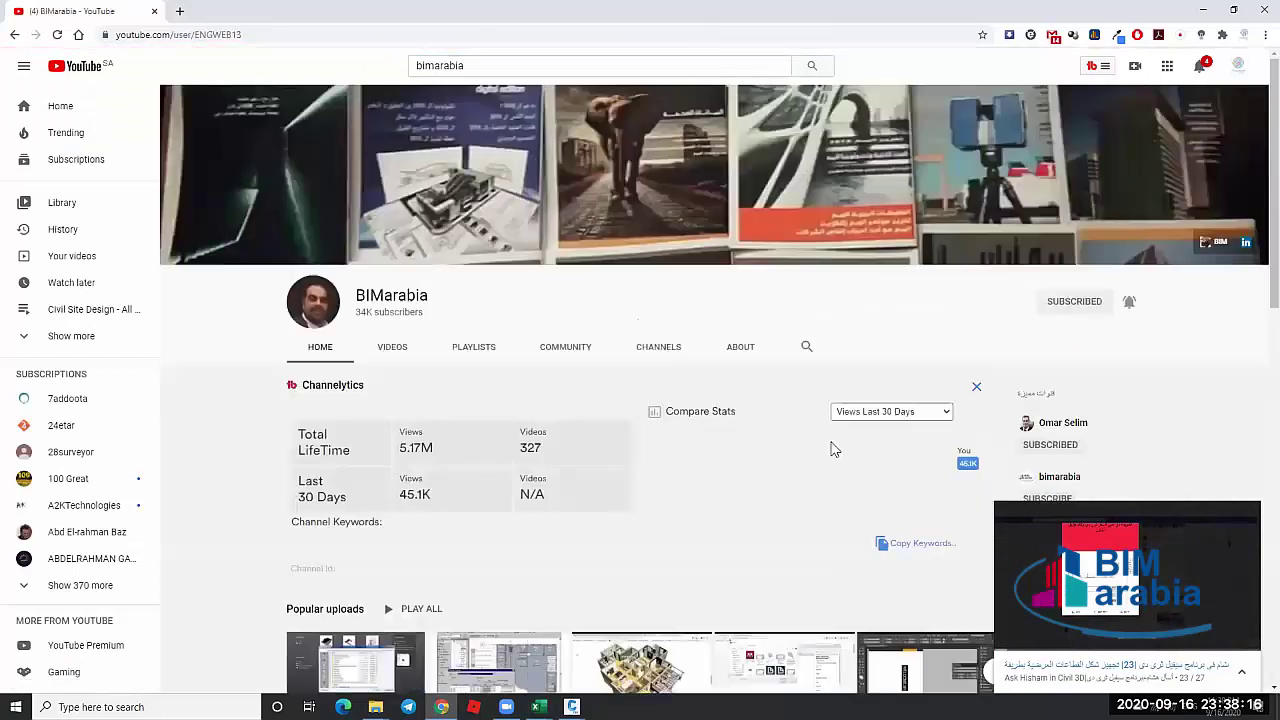
Show the channel's playlists, close the mini-player, and open a new browser tab
left_click(487, 349)
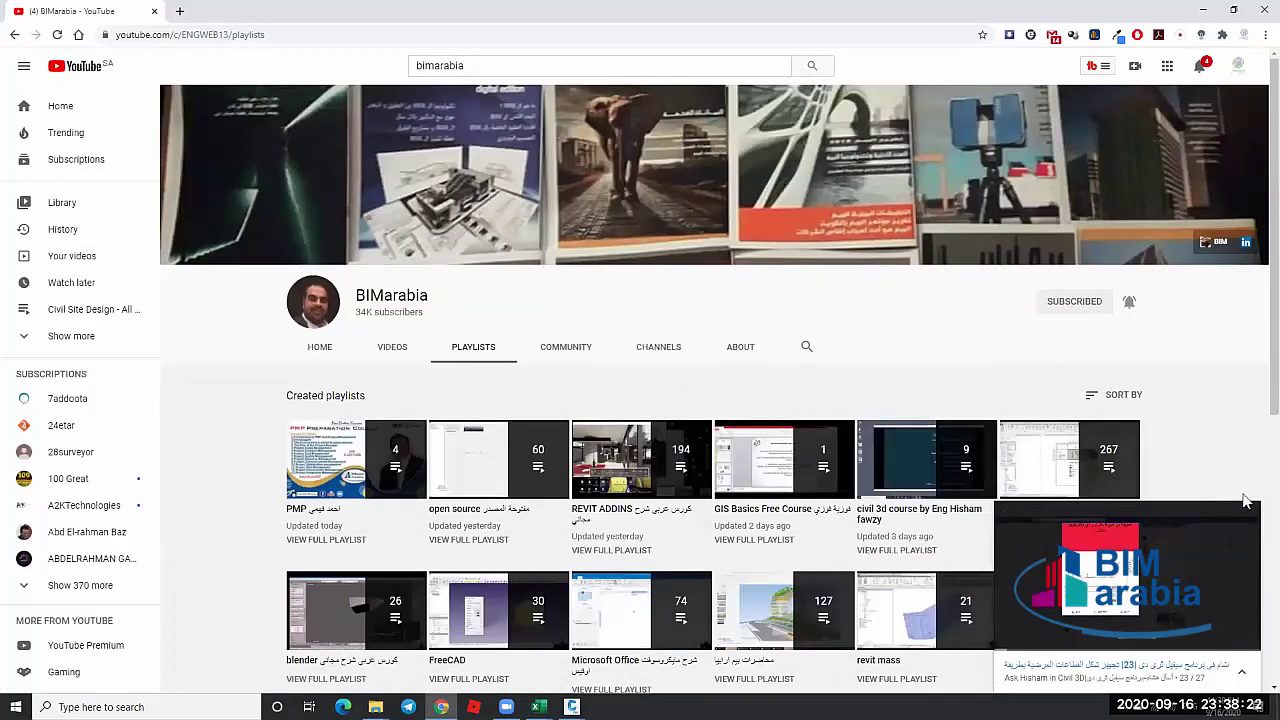
left_click(1243, 524)
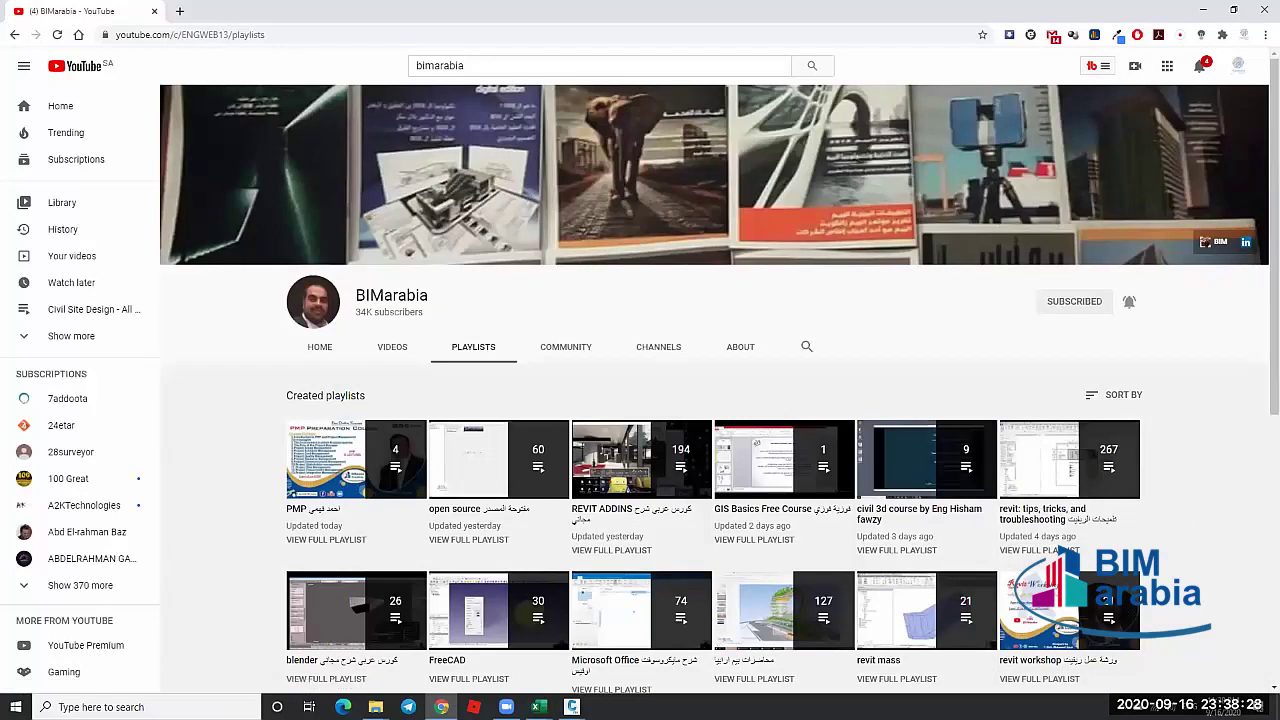
left_click(180, 11)
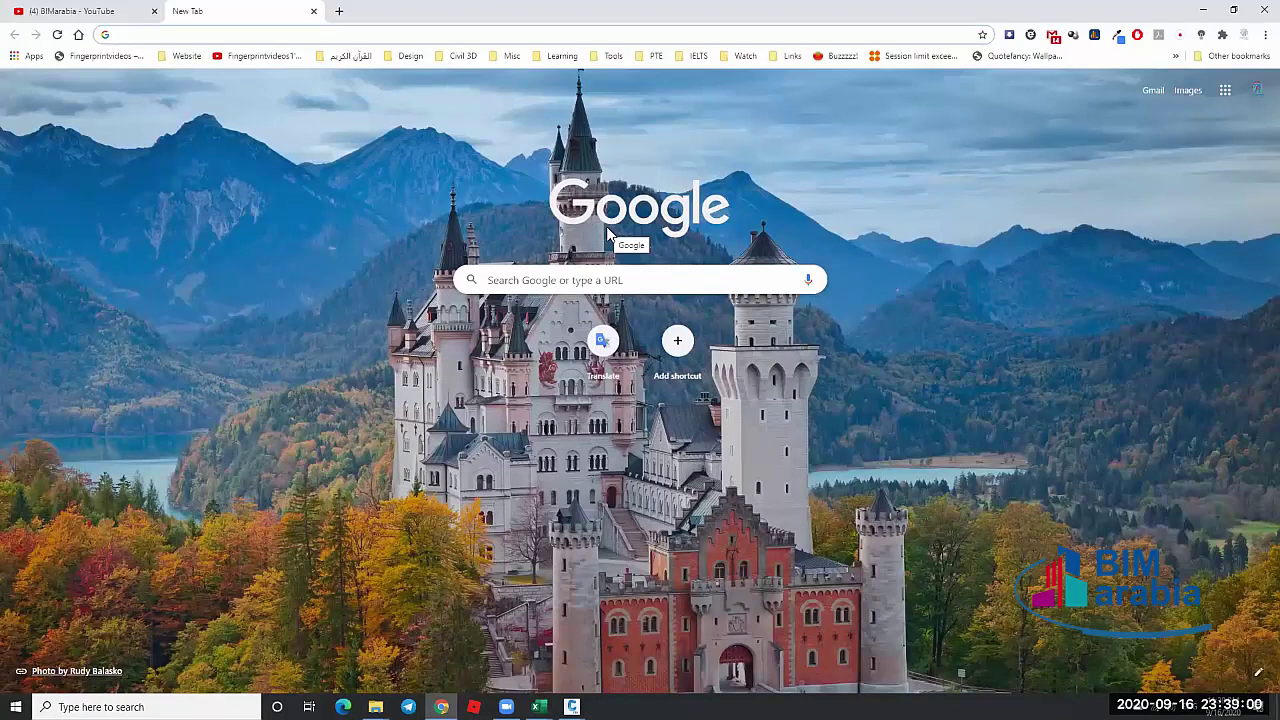
Load fingerprintvideos.net from its bookmark, then close that tab to return to the BIMarabia playlists
left_click(62, 57)
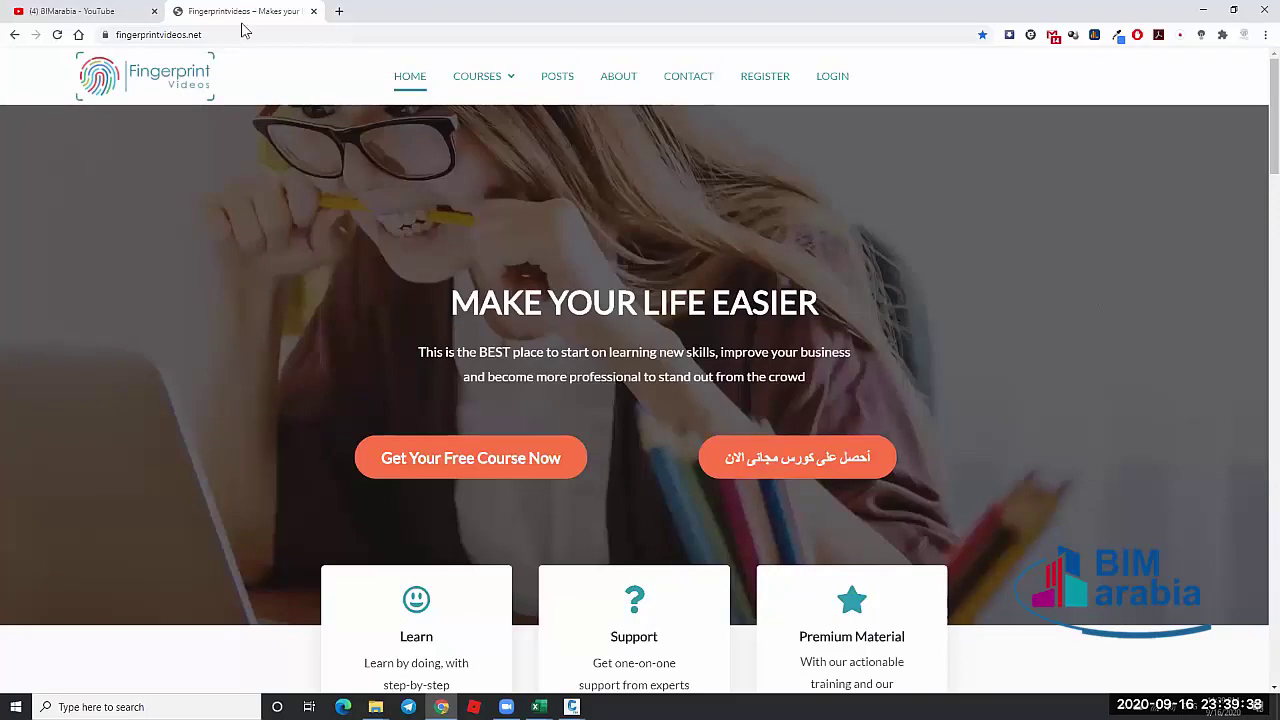
key("ctrl+w")
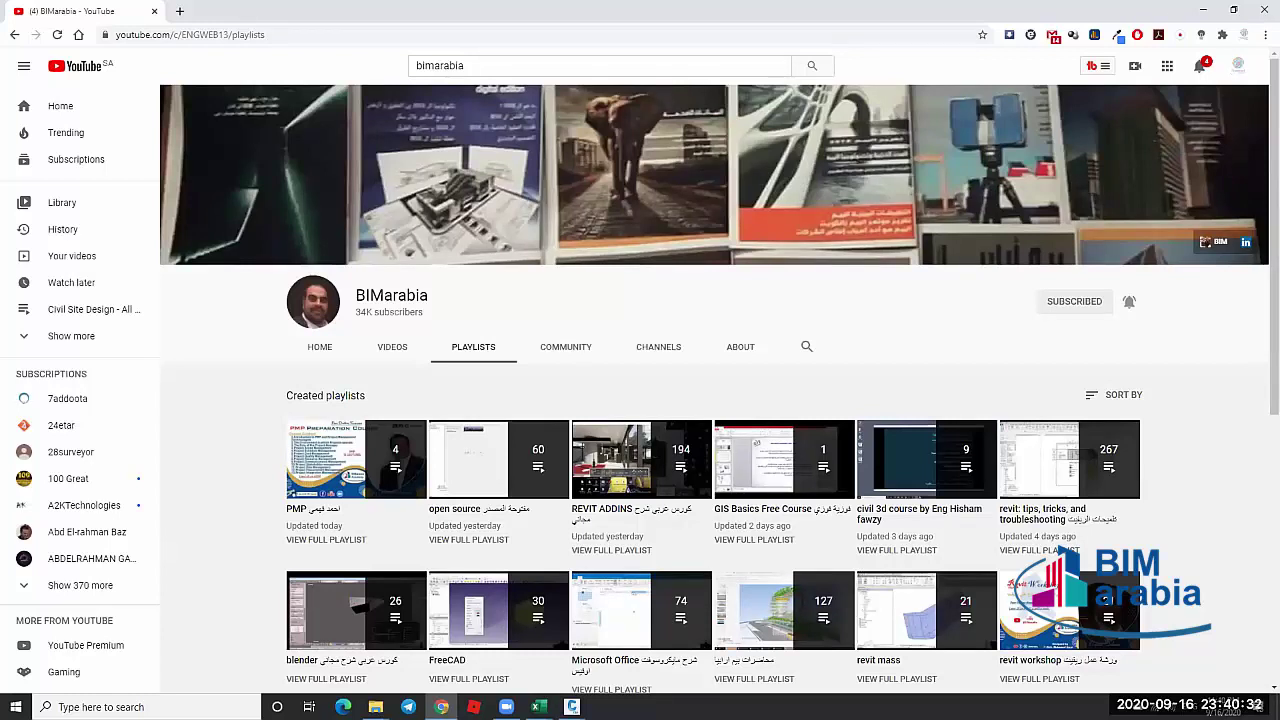
left_click(1205, 9)
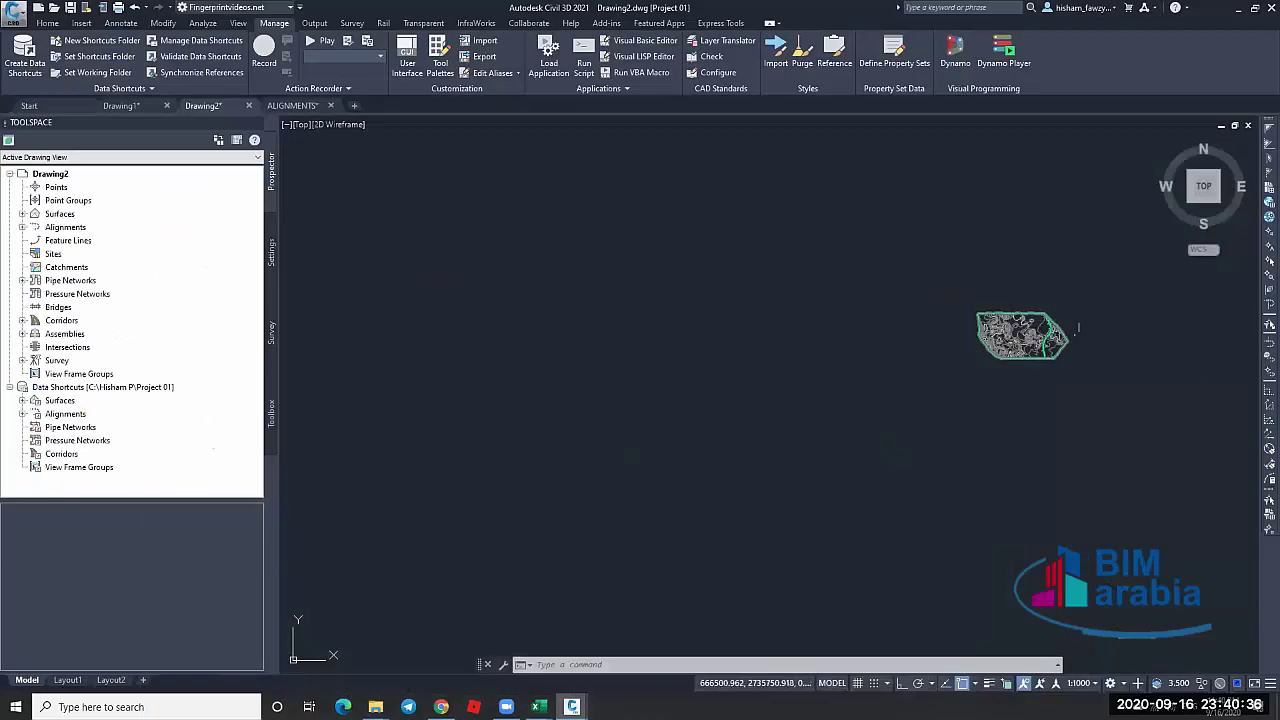
middle_click(1010, 330)
middle_click(1010, 330)
middle_click_drag(856, 270, 970, 262)
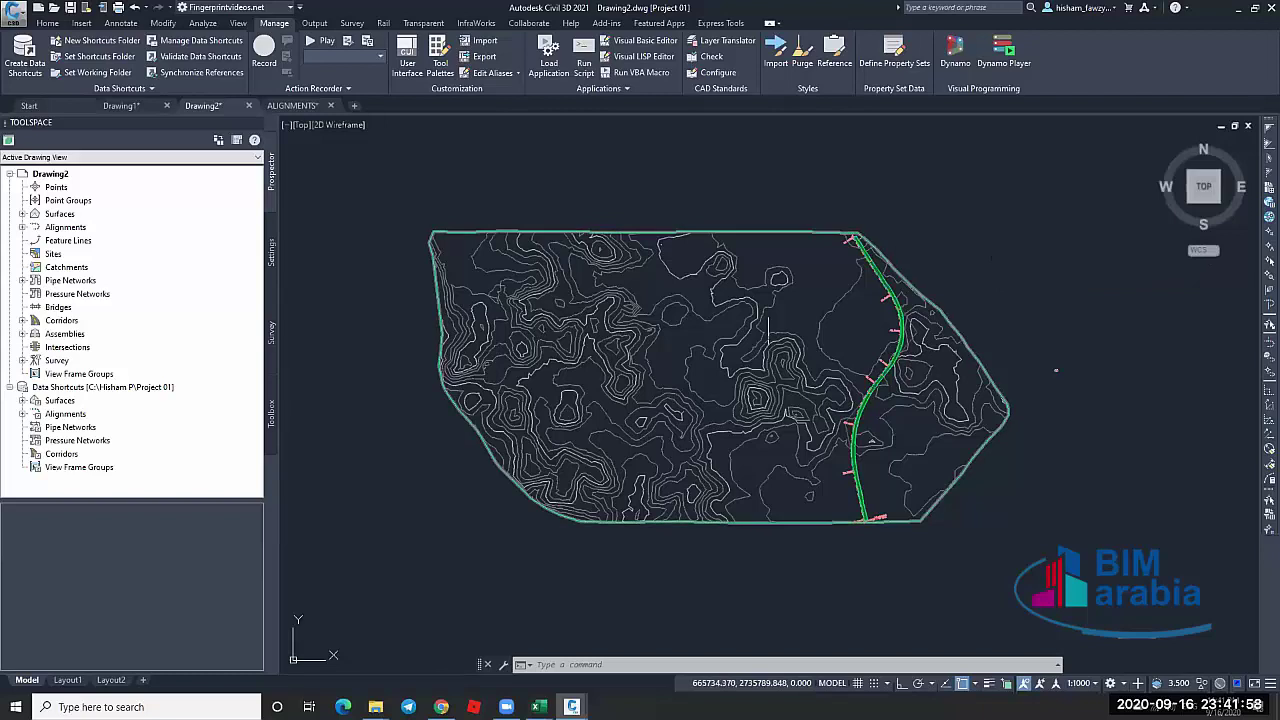
scroll(894, 337, "up", 8)
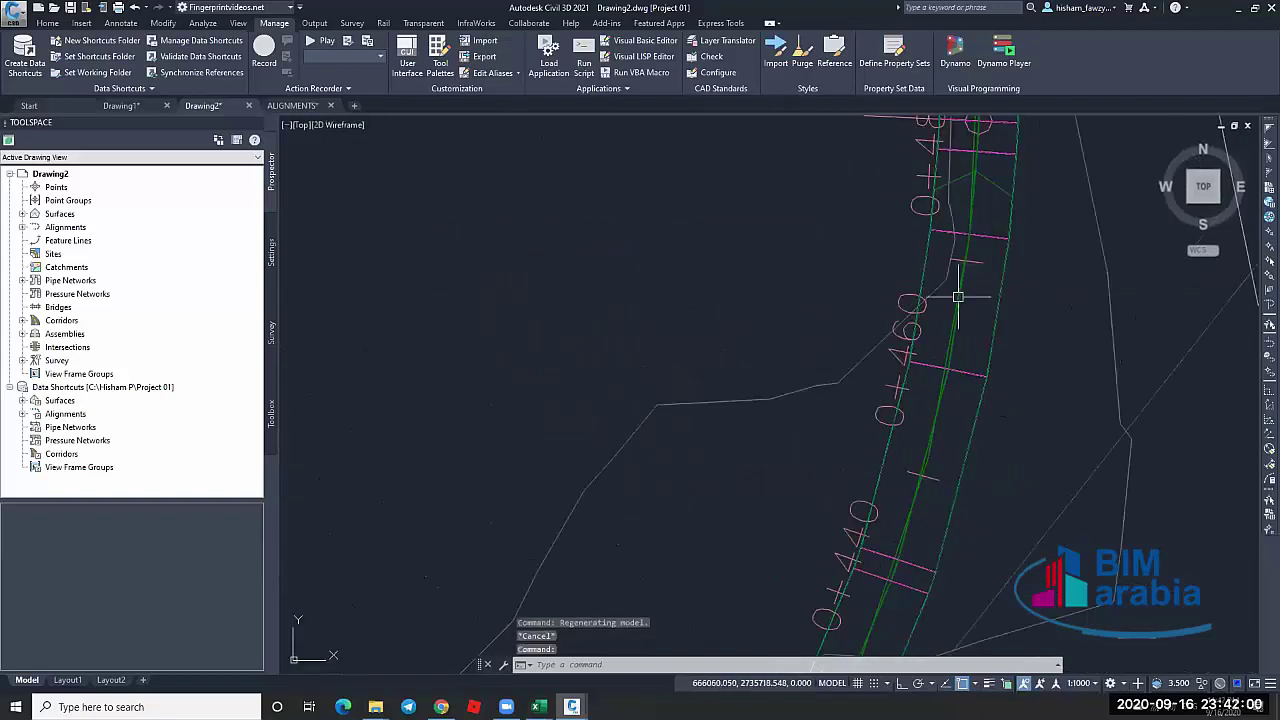
left_click(958, 322)
scroll(958, 330, "up", 6)
key("Escape")
left_click(960, 336)
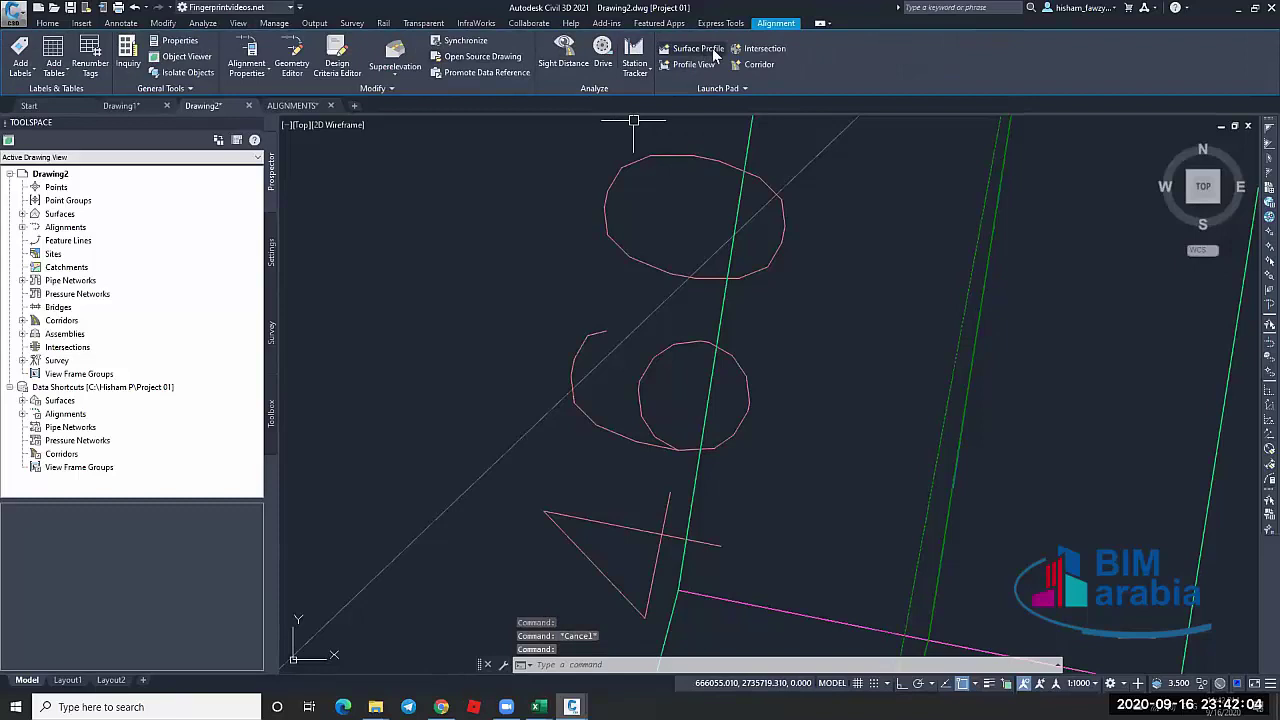
scroll(891, 337, "down", 8)
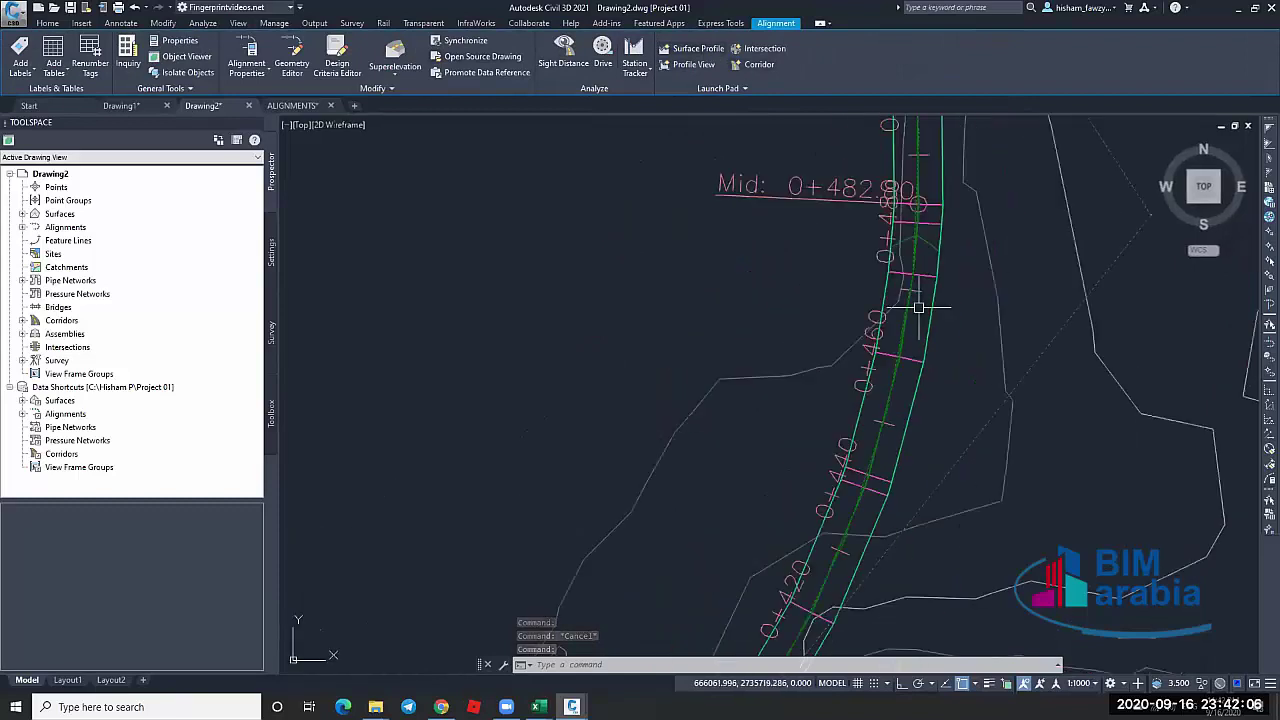
mouse_move(918, 308)
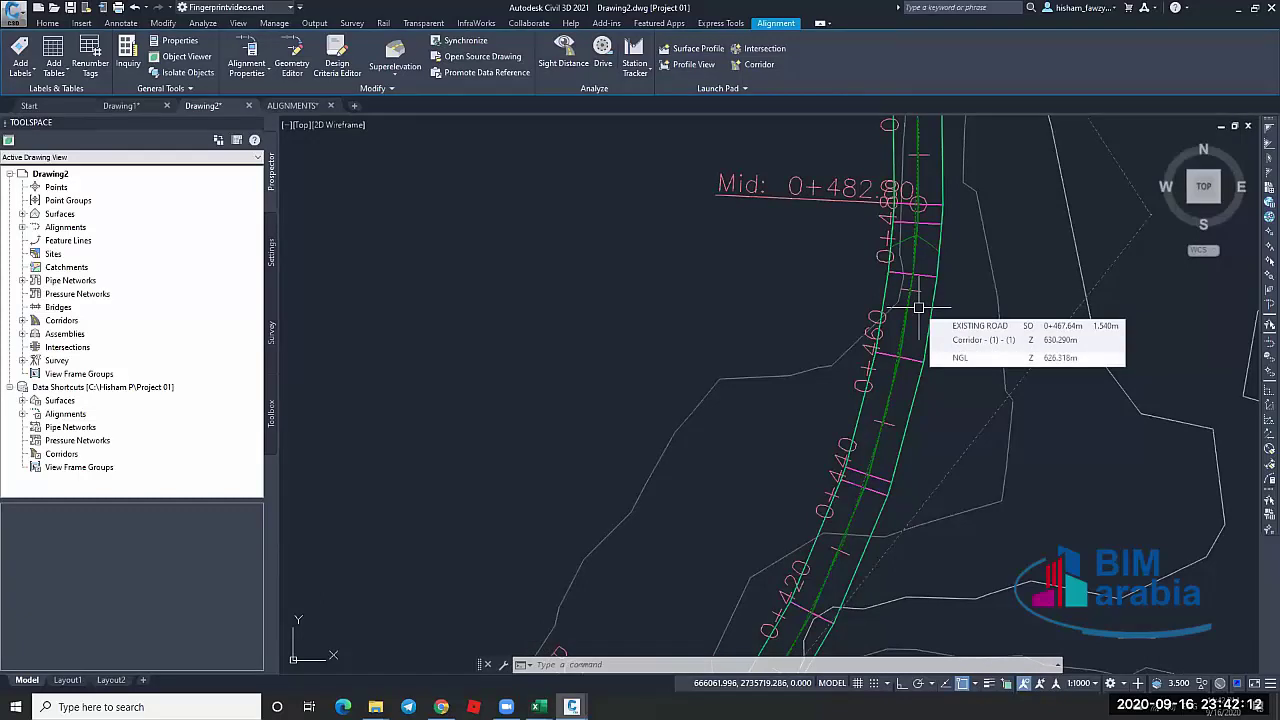
scroll(918, 307, "down", 5)
key("Escape")
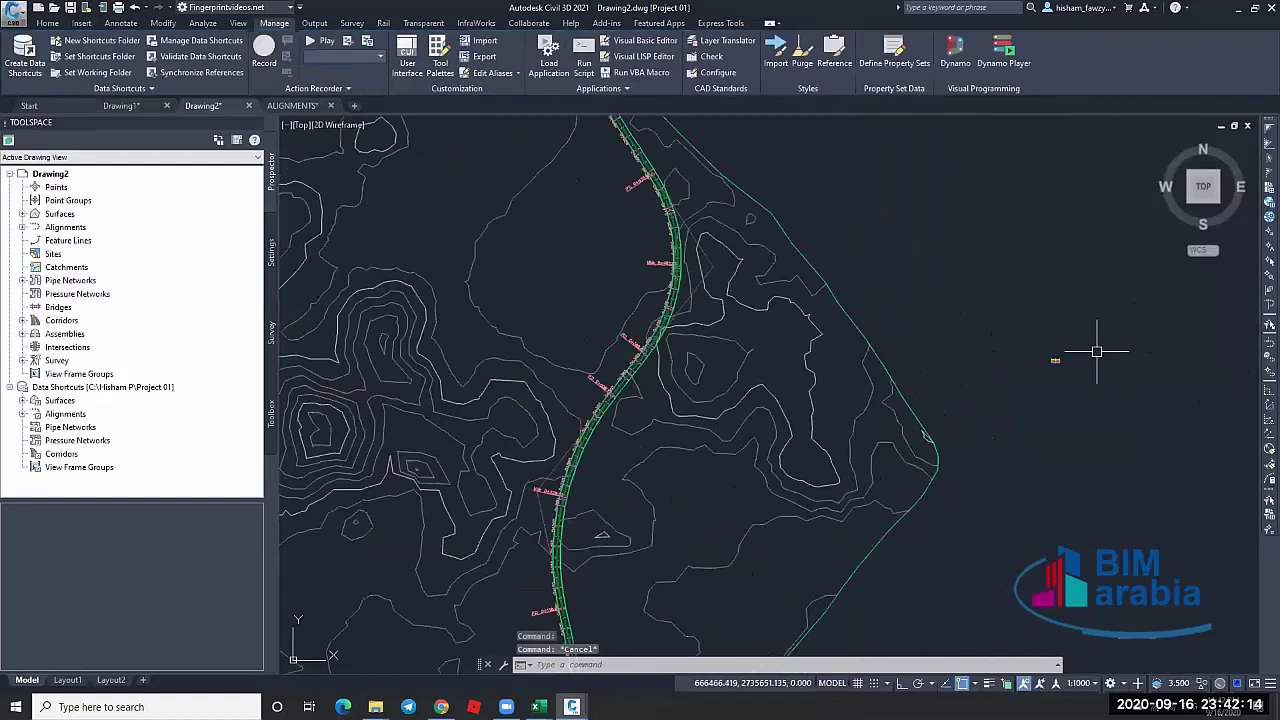
scroll(926, 391, "up", 10)
scroll(926, 391, "up", 2)
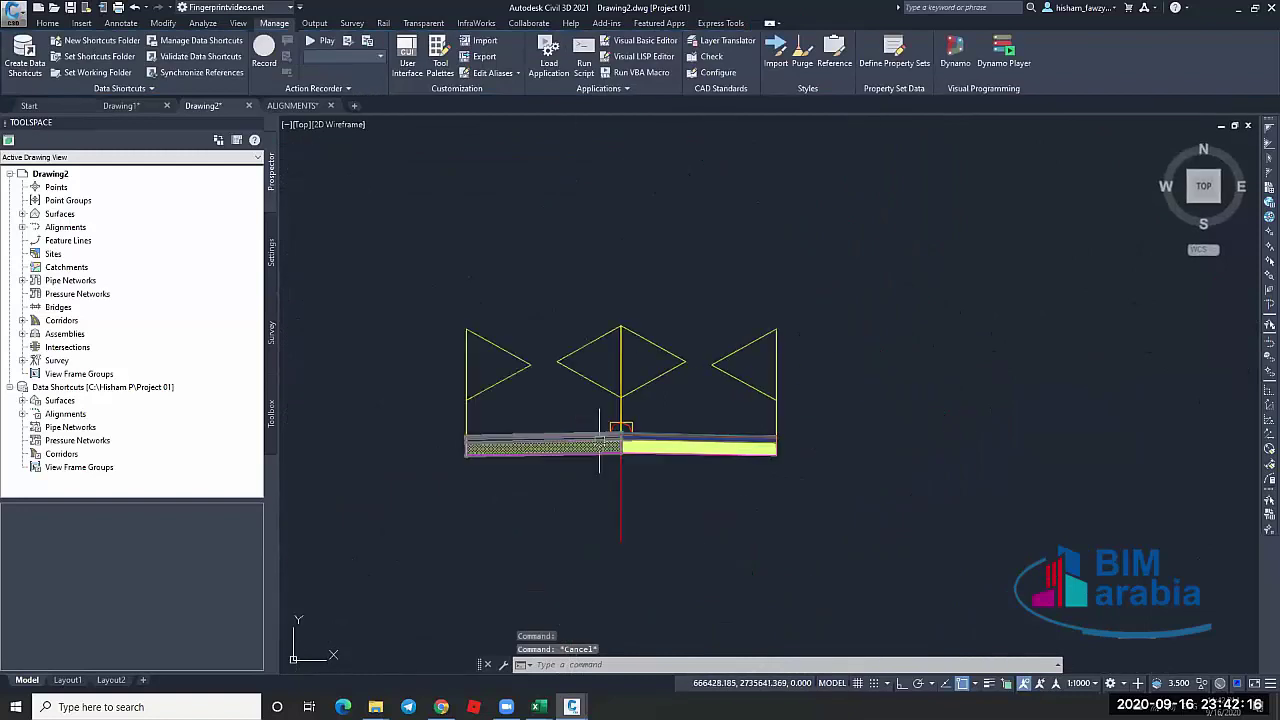
scroll(829, 334, "up", 4)
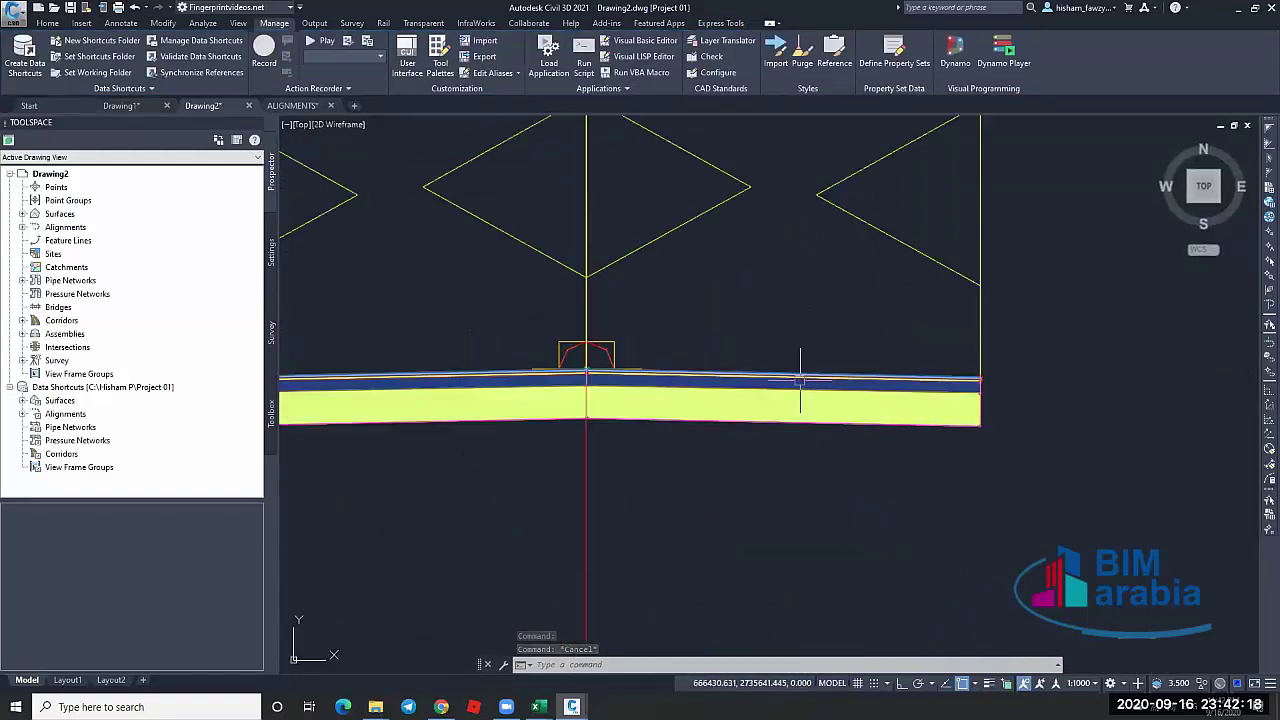
scroll(990, 372, "up", 4)
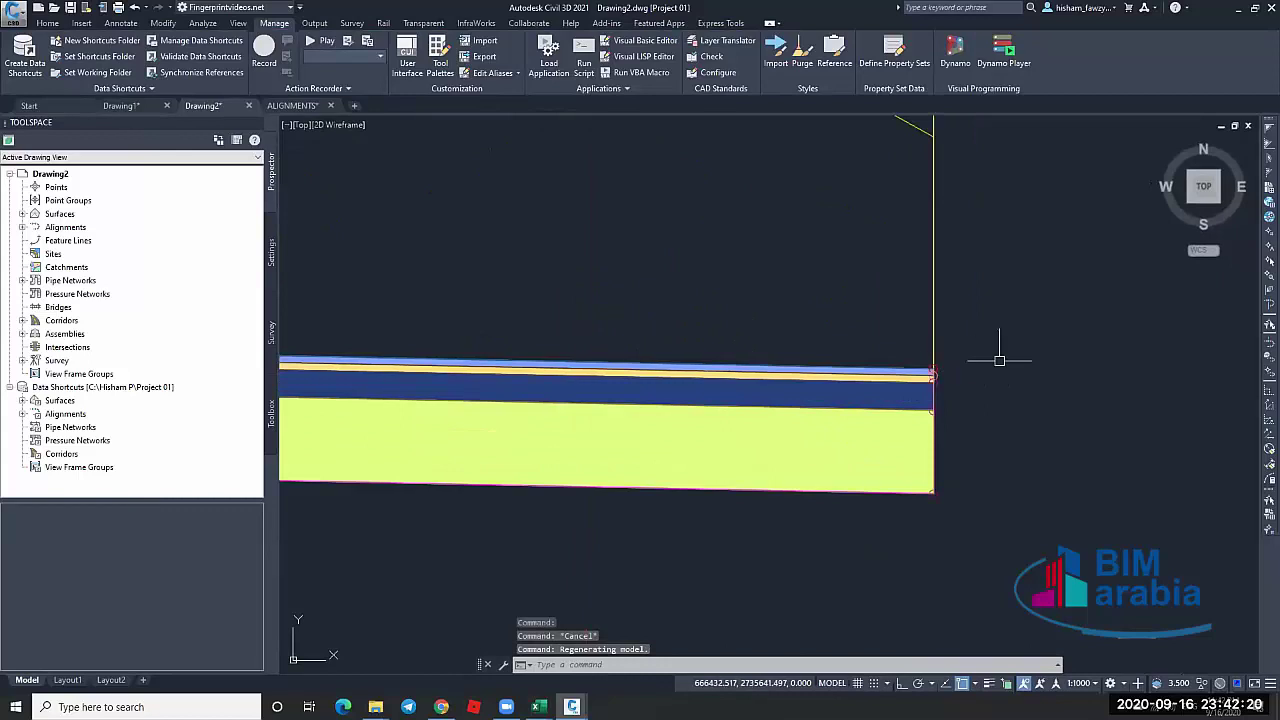
scroll(1010, 354, "down", 4)
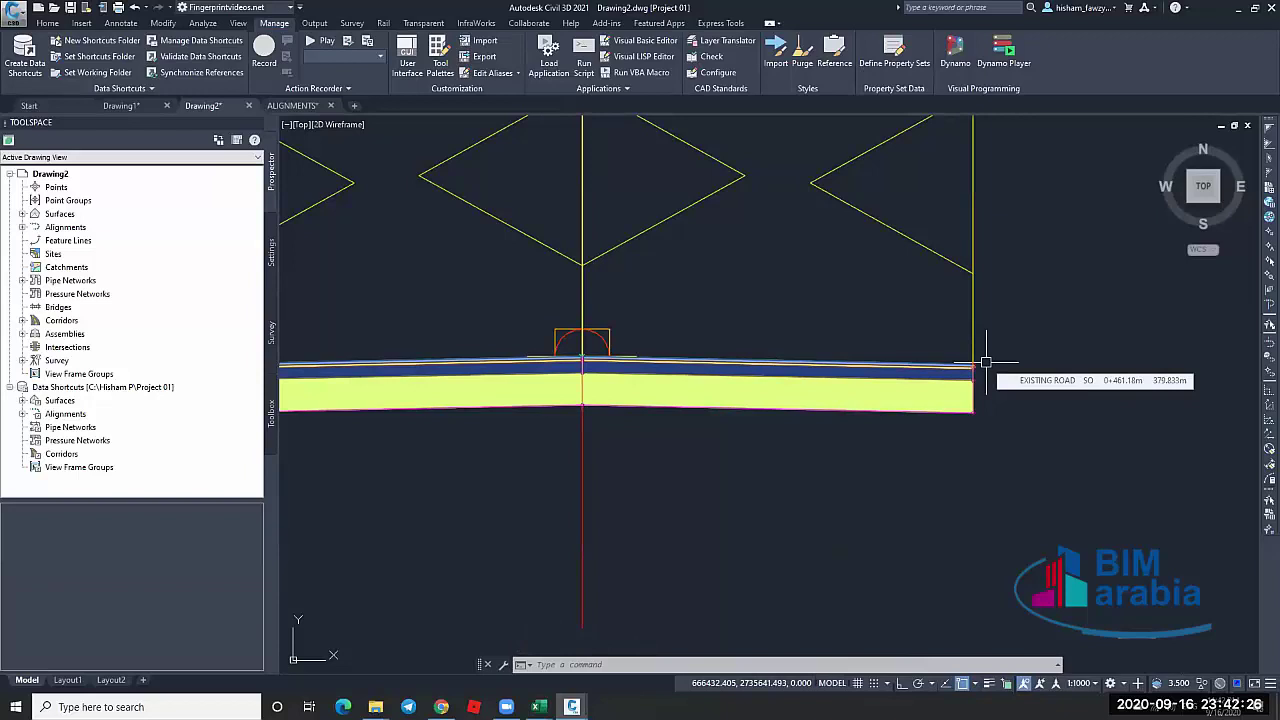
scroll(986, 365, "down", 4)
scroll(986, 380, "up", 1)
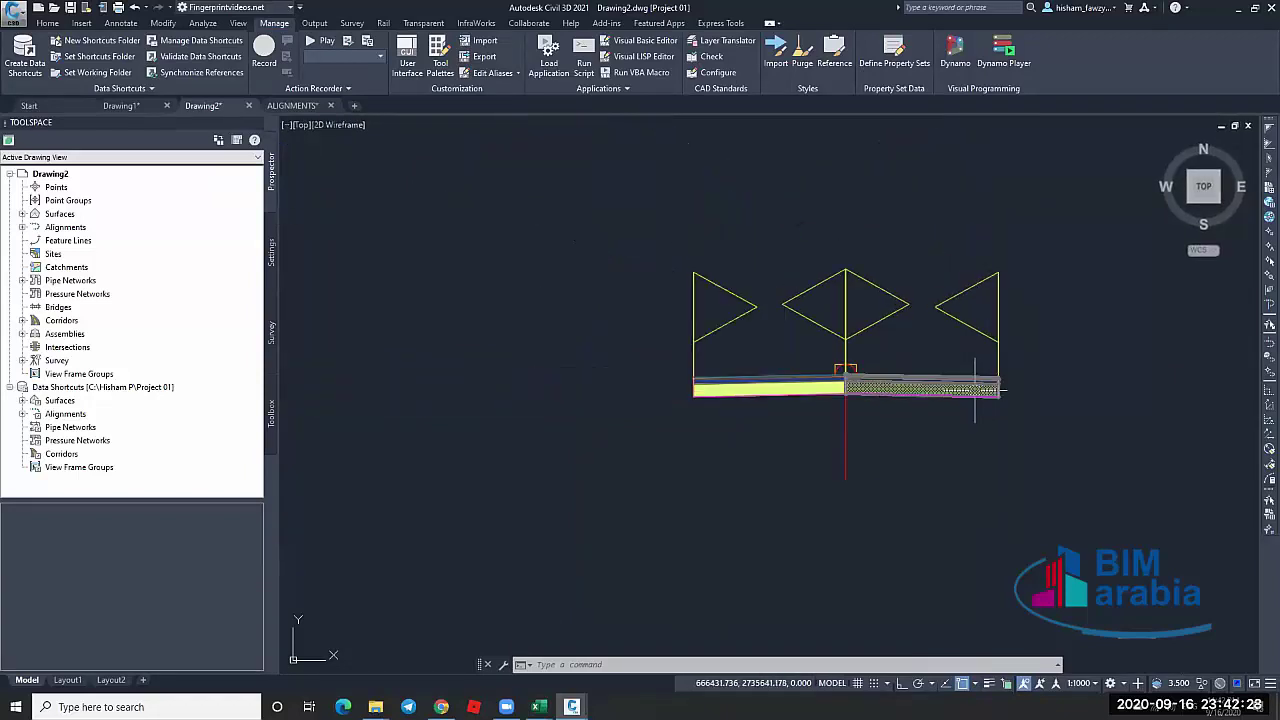
mouse_move(975, 390)
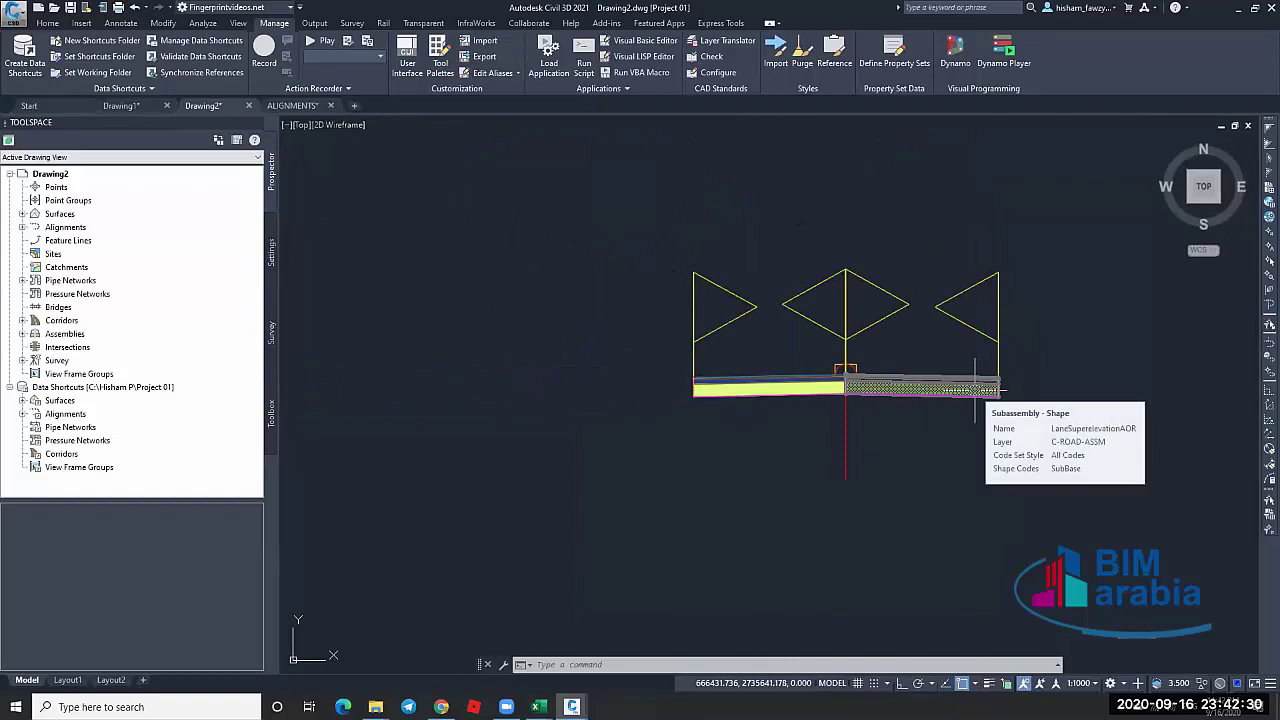
scroll(975, 390, "down", 8)
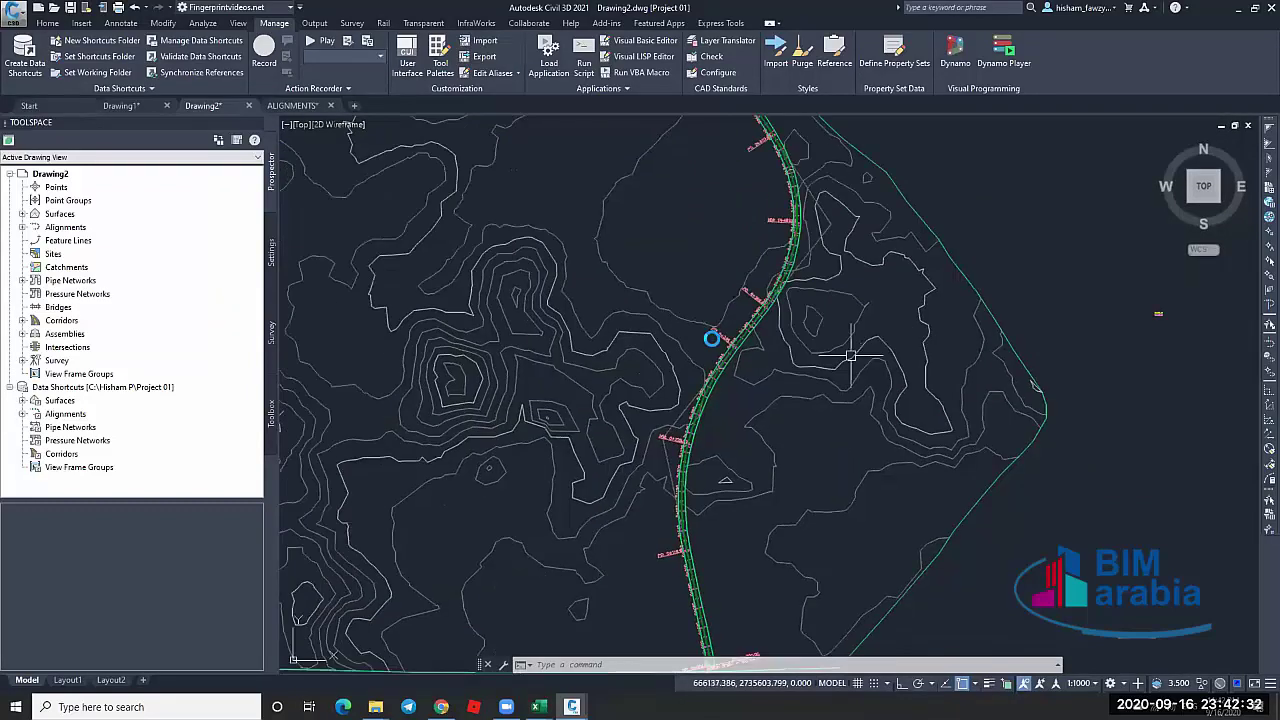
Draw a five-point polyline (PL) across the contours west of the road
type("pl")
middle_click_drag(660, 345, 790, 300)
key("Return")
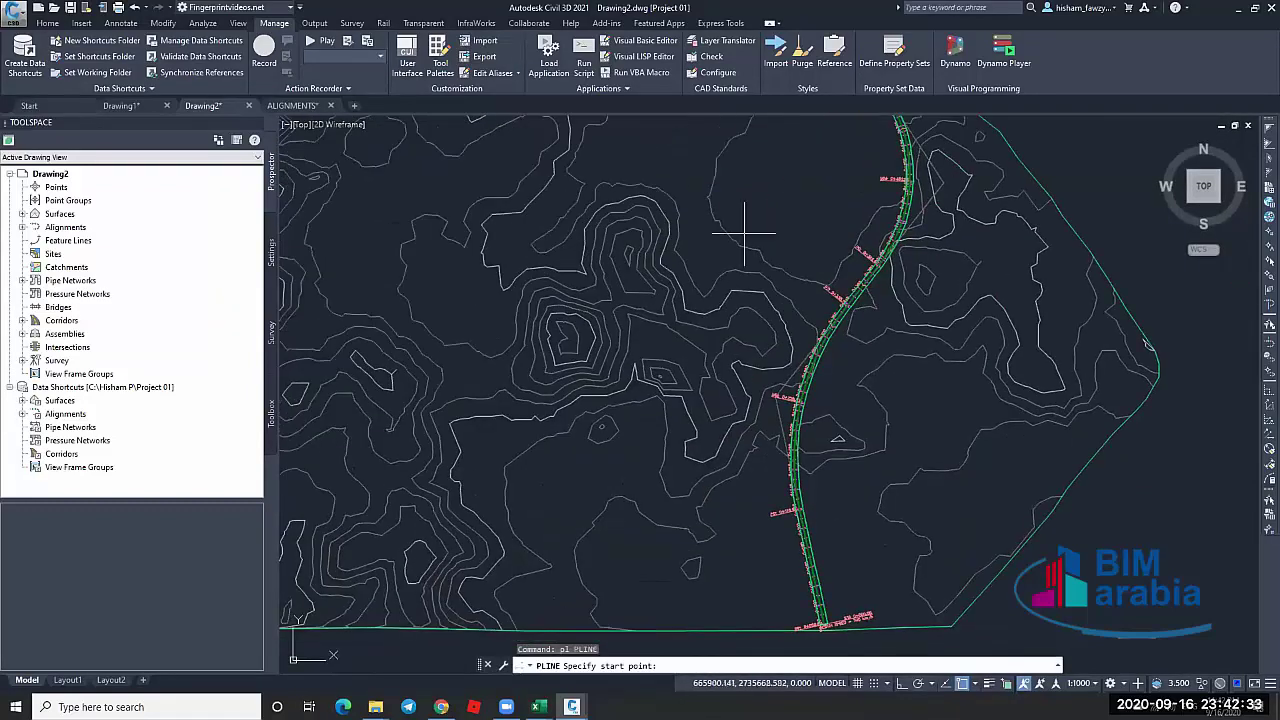
left_click(778, 163)
left_click(716, 254)
left_click(685, 305)
left_click(666, 357)
left_click(613, 472)
key("Escape")
key("Escape")
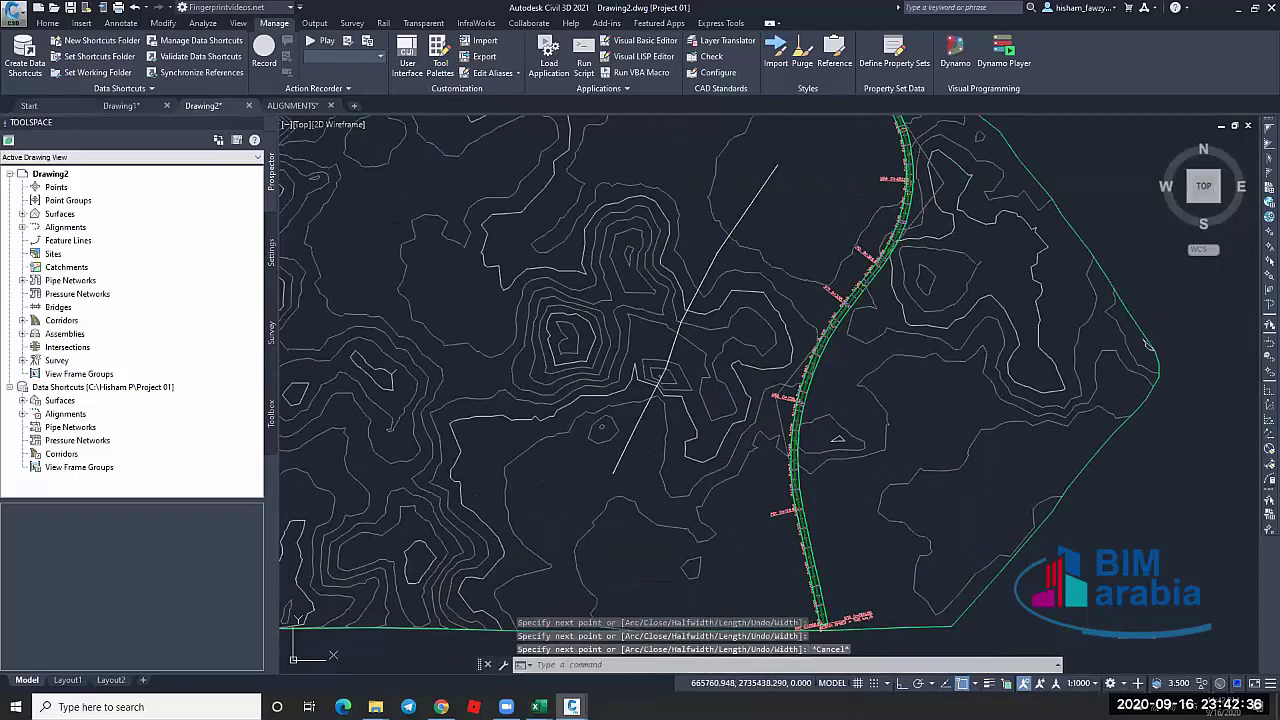
middle_click_drag(750, 223, 766, 257)
Copy the new polyline to a parallel line up-left of the original
left_click(764, 238)
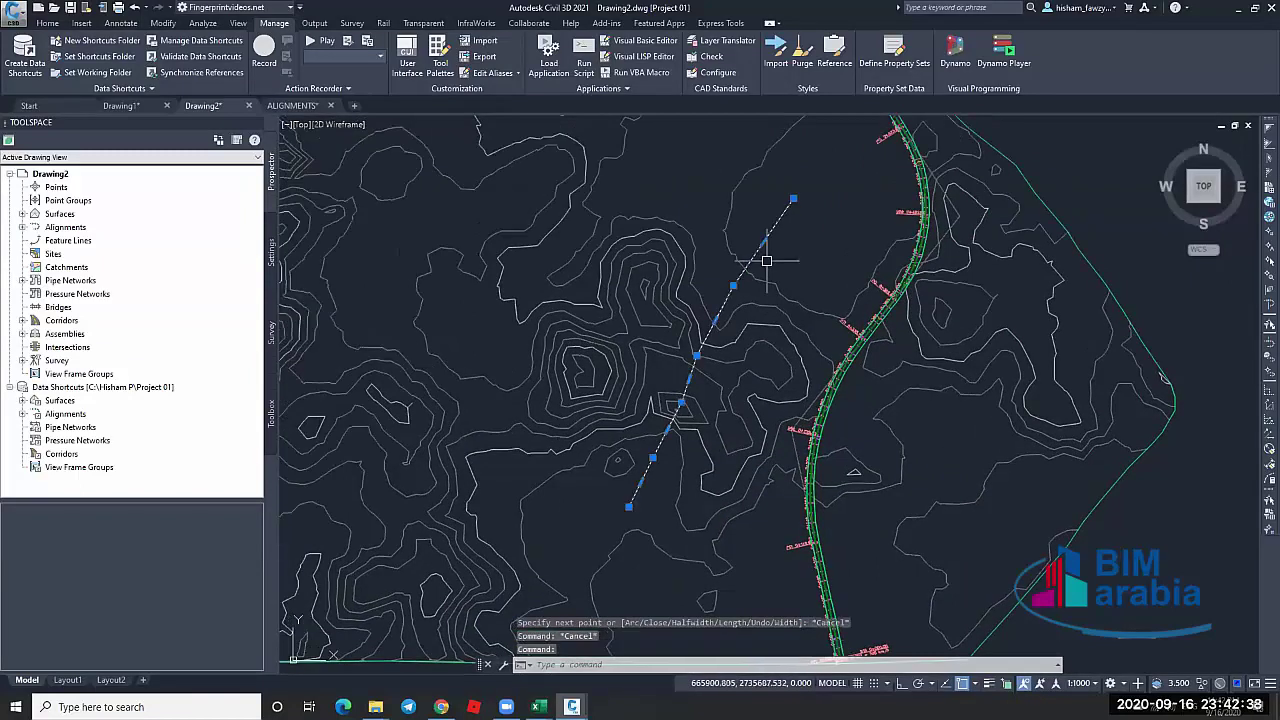
left_click(47, 23)
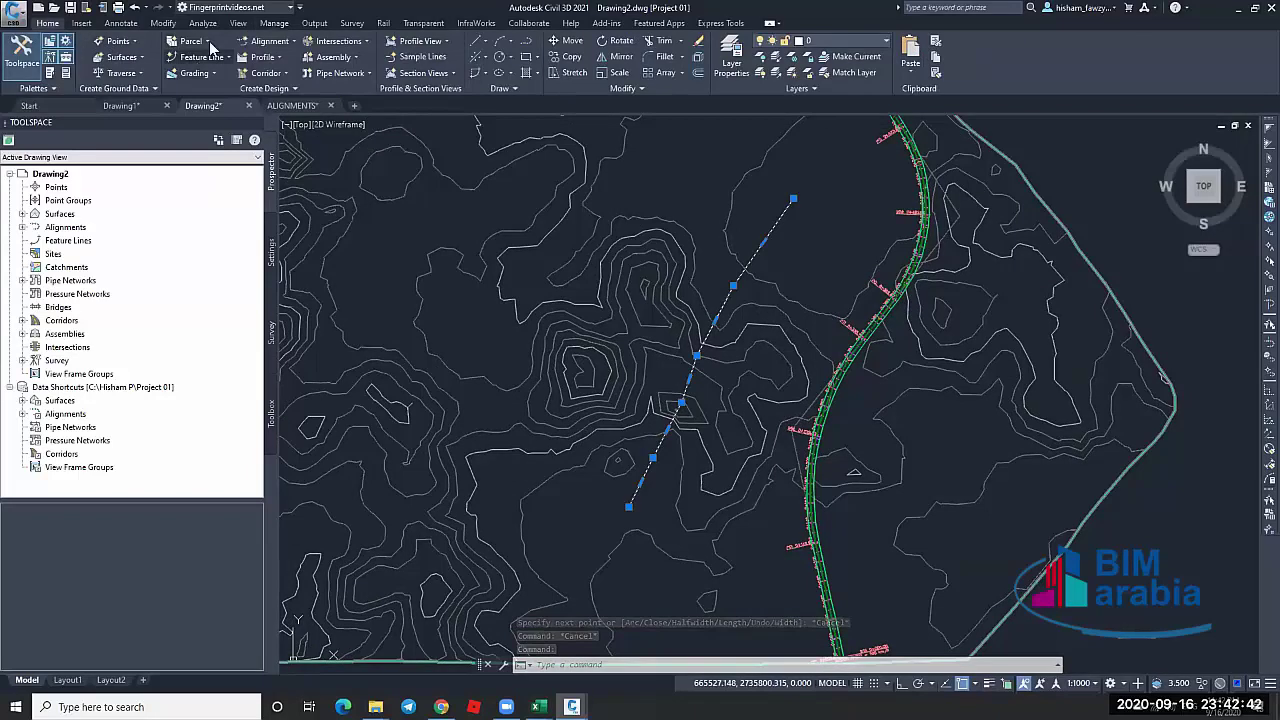
left_click(163, 23)
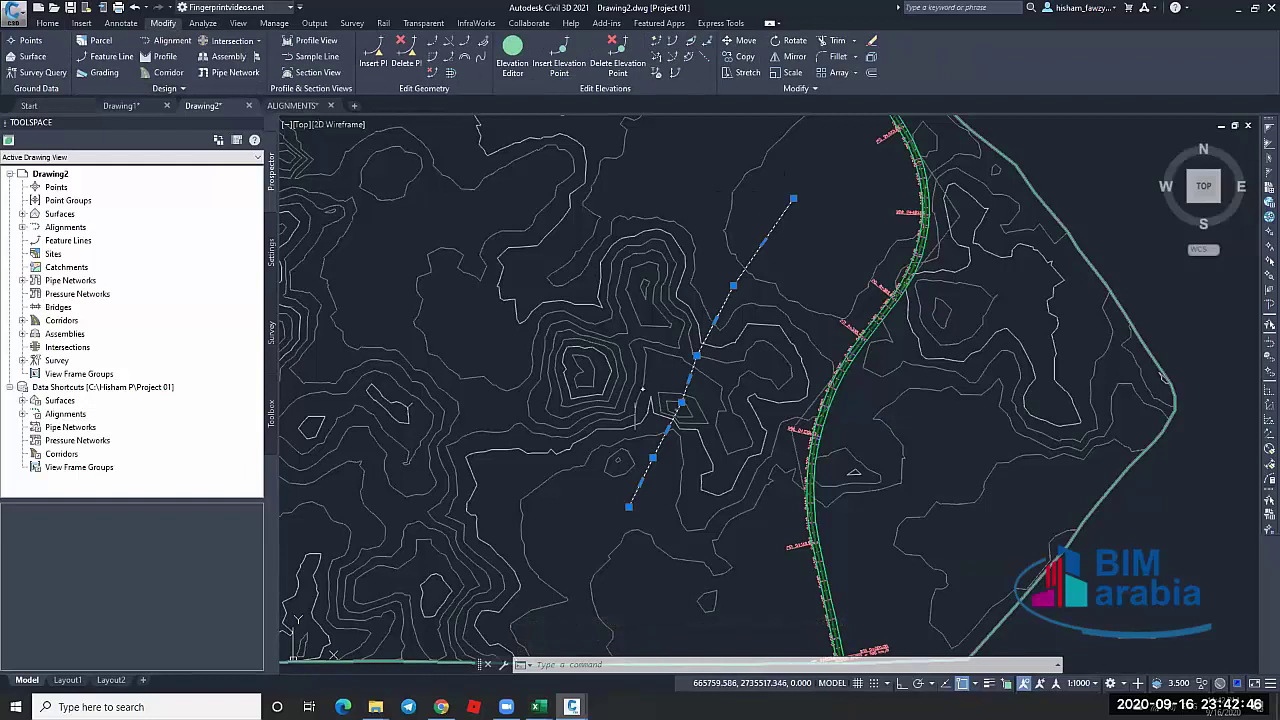
type("co")
key("Return")
left_click(834, 215)
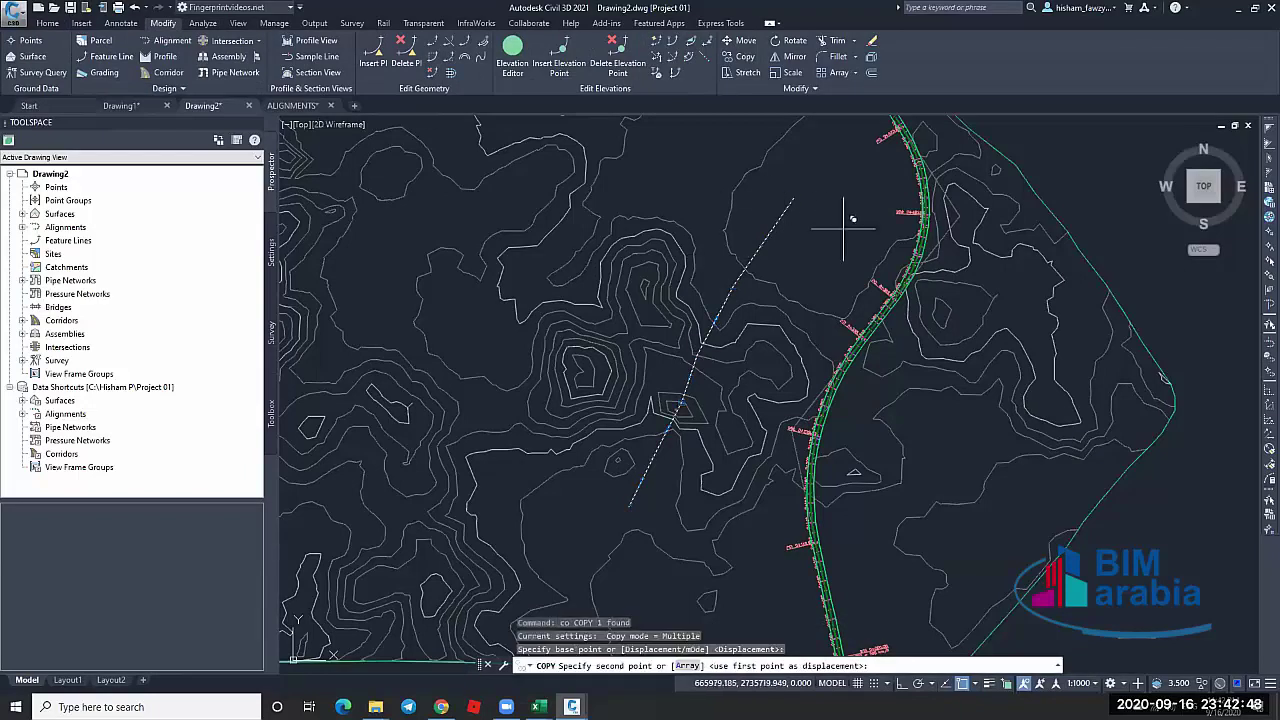
left_click(805, 190)
key("Escape")
key("Escape")
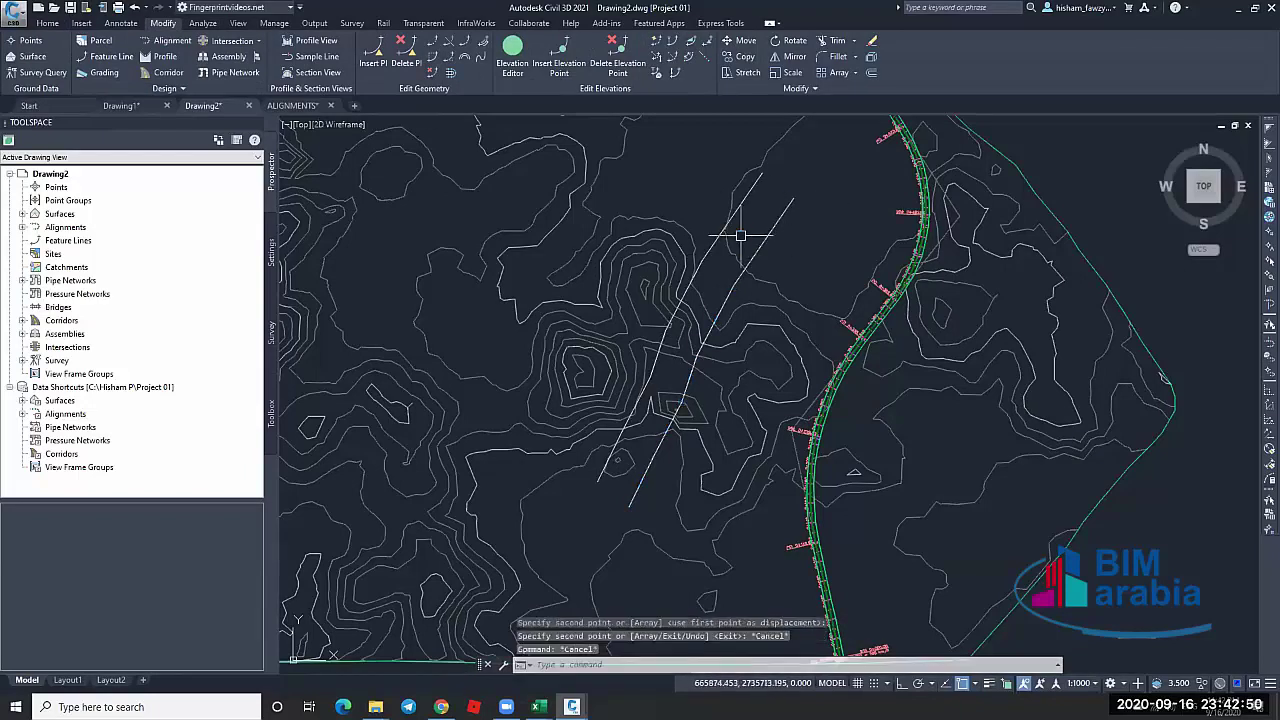
scroll(786, 209, "up", 1)
Copy the right-hand line to add a third parallel line further right
key("Escape")
key("Escape")
scroll(883, 234, "up", 1)
type("pl")
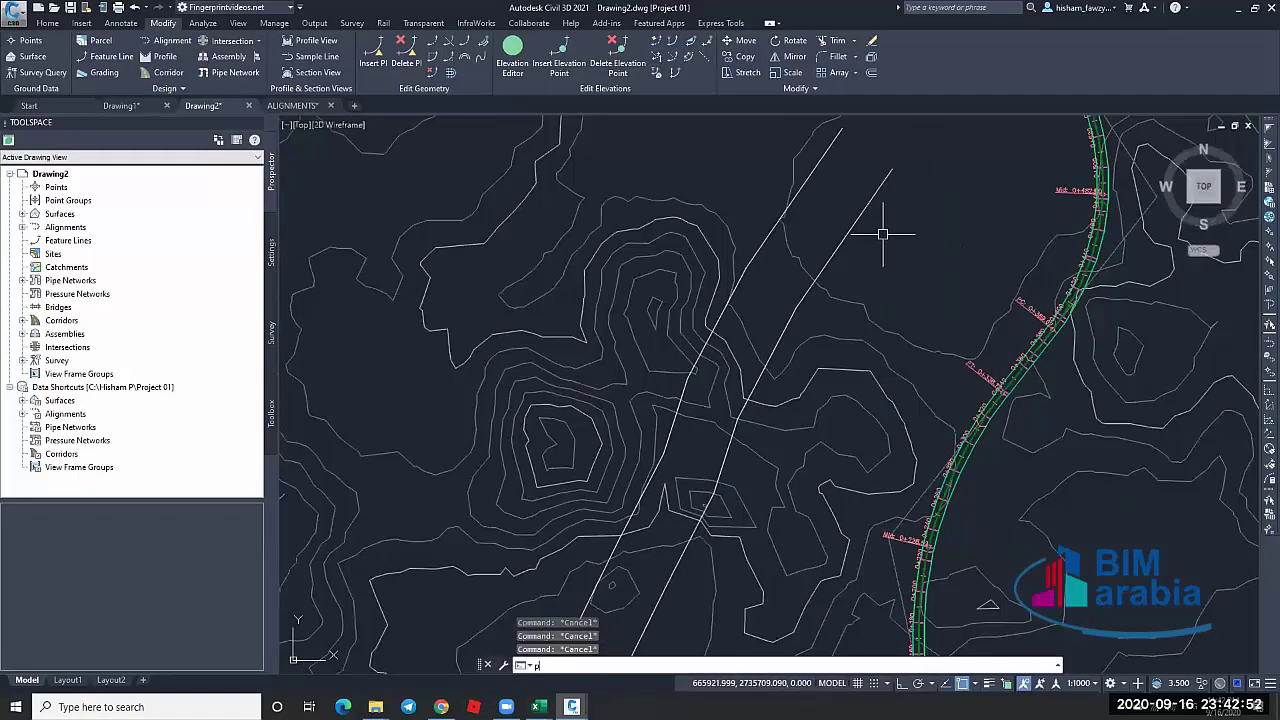
key("Return")
left_click(862, 172)
key("Escape")
left_click(867, 205)
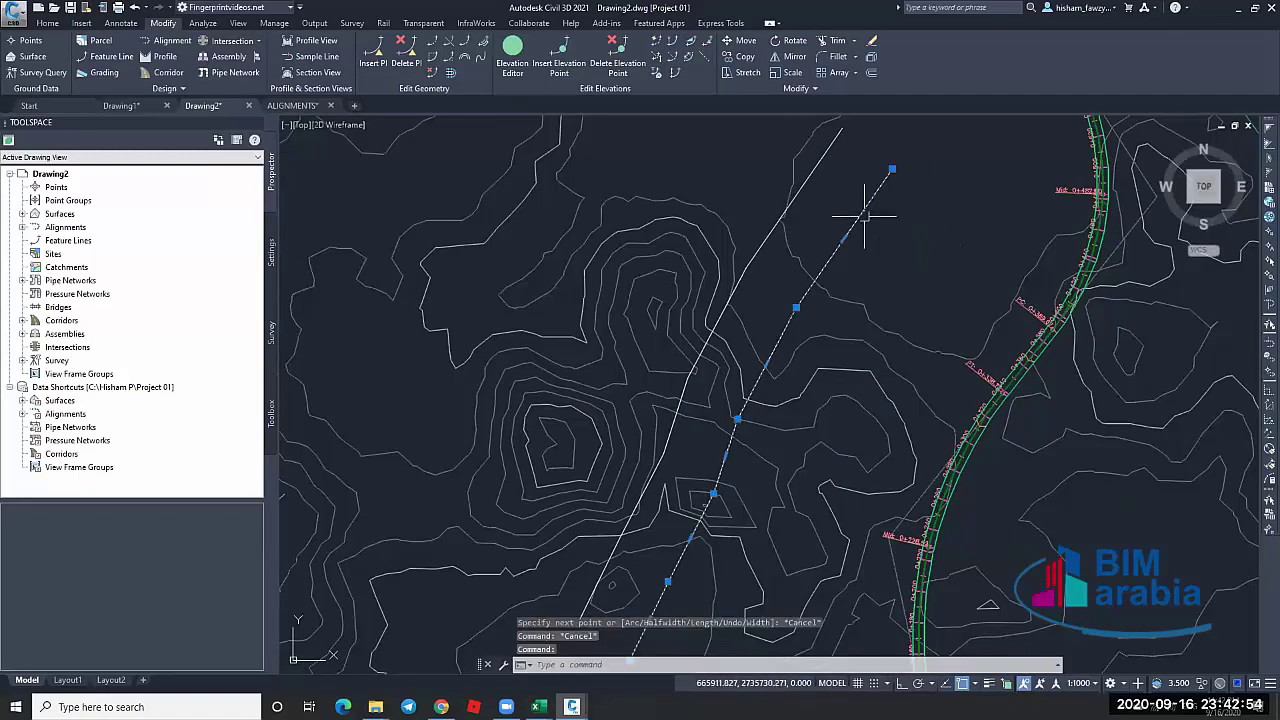
left_click(857, 196)
key("Escape")
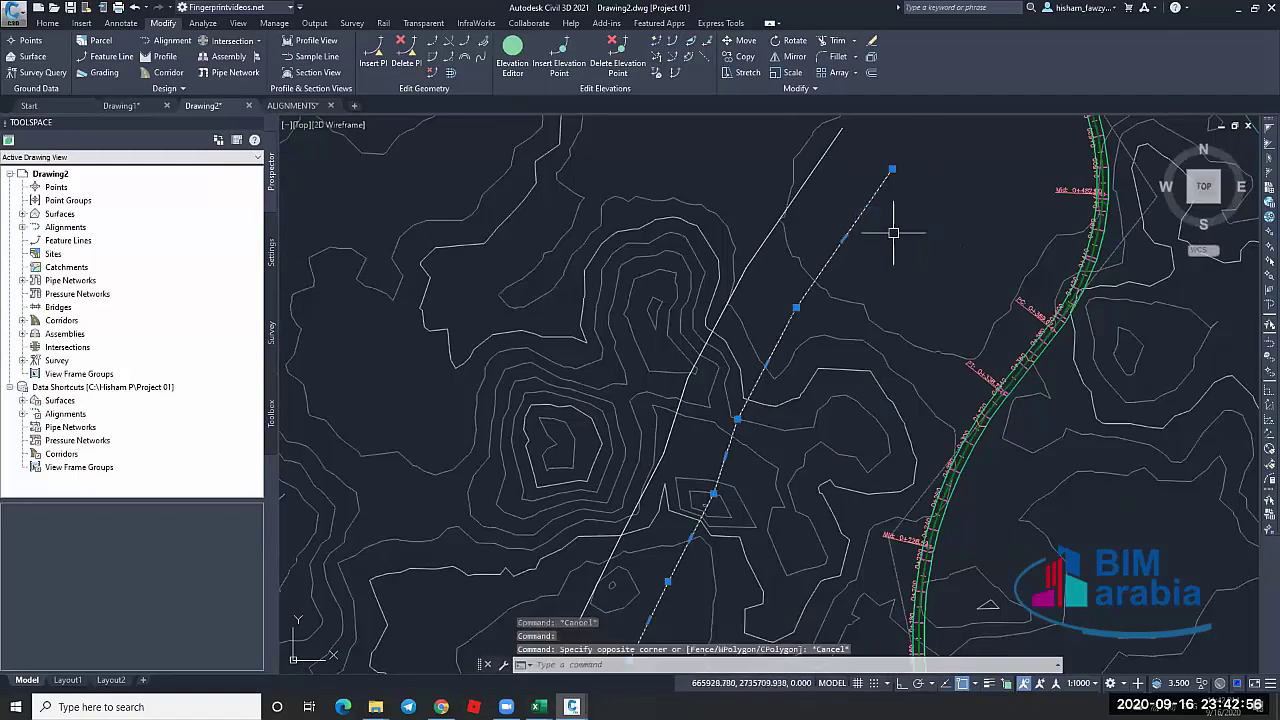
type("co")
key("Return")
left_click(952, 279)
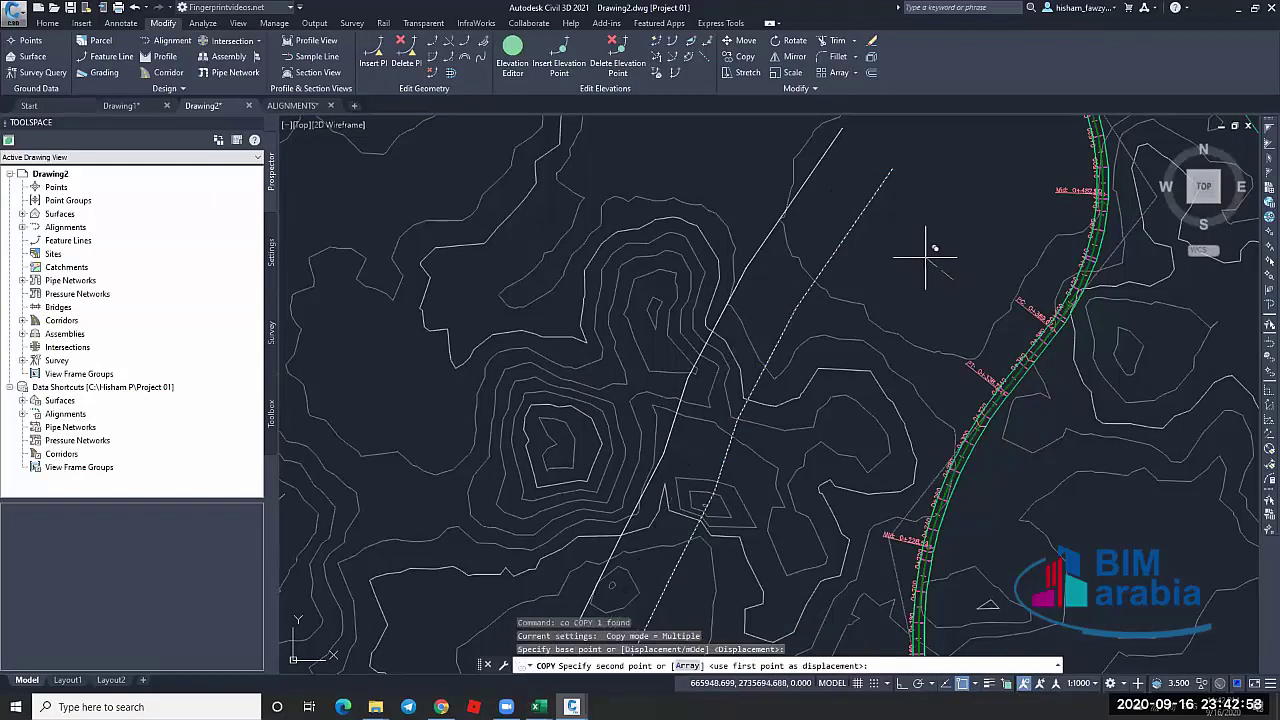
left_click(927, 252)
key("Escape")
Recentre the view on the three parallel lines and select the middle one
middle_click_drag(880, 254, 891, 196)
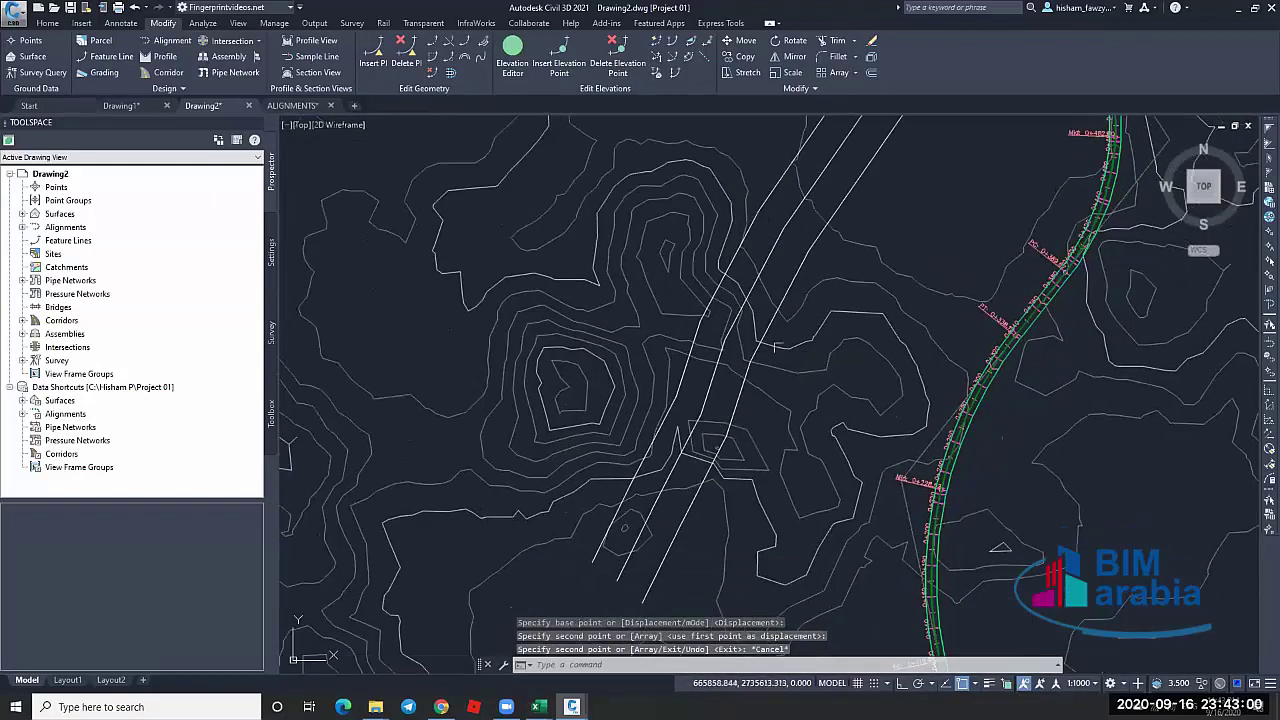
middle_click_drag(786, 256, 794, 296)
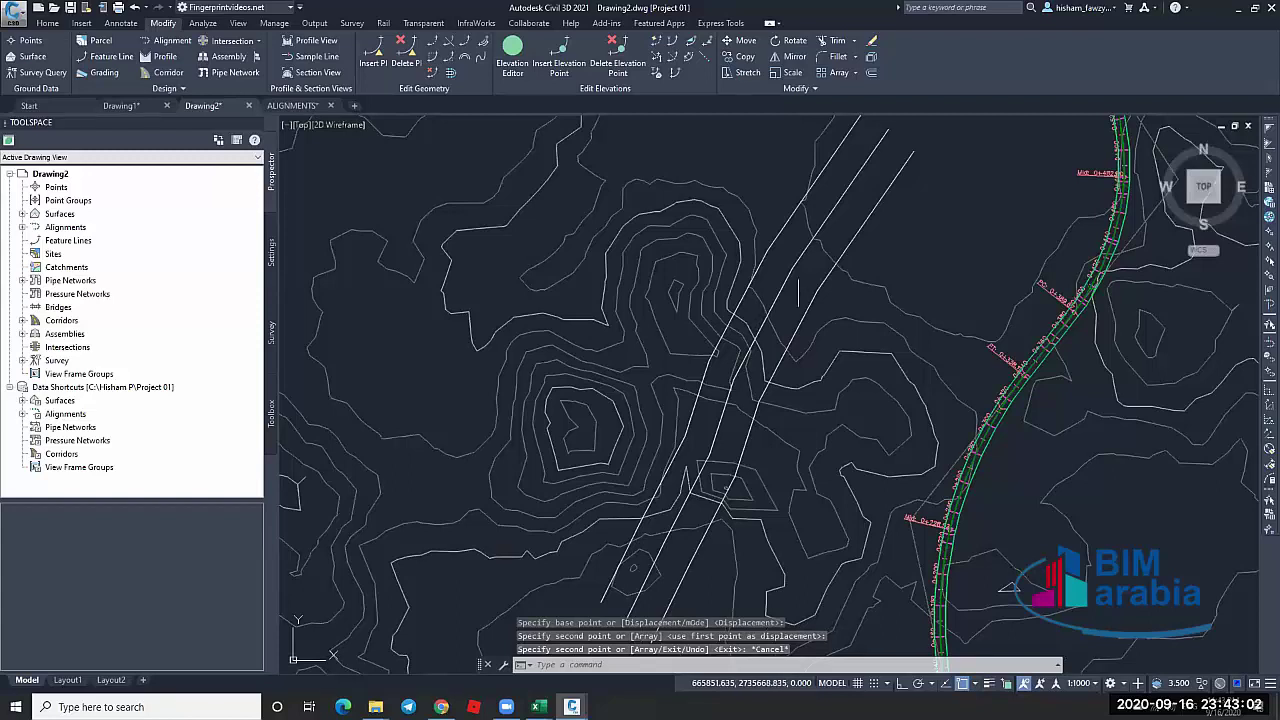
left_click(860, 268)
key("Escape")
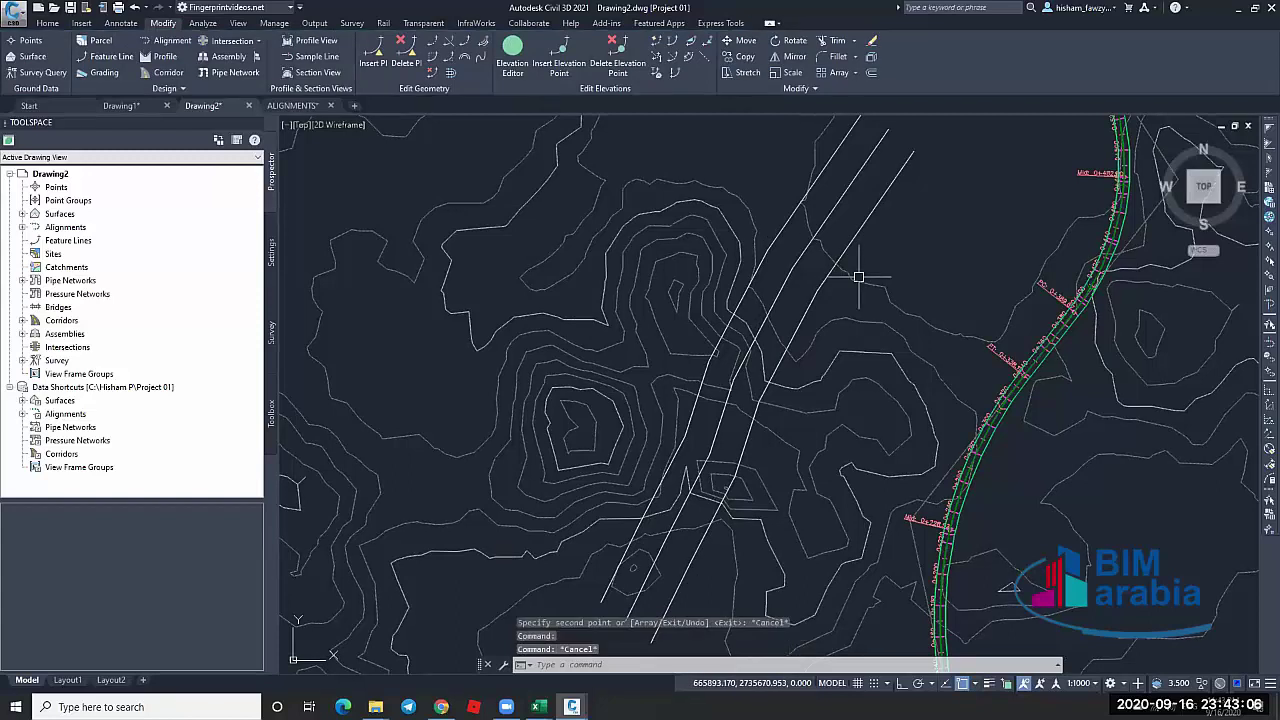
left_click(815, 245)
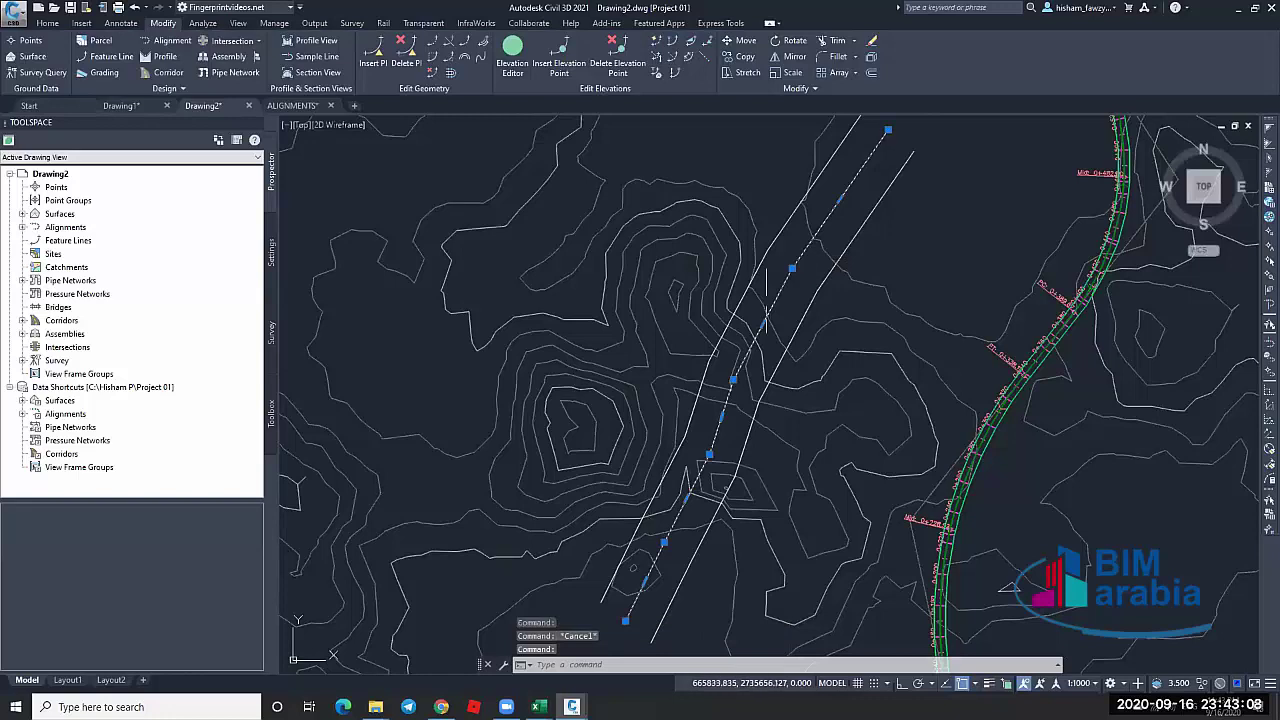
Create Alignment - (1) from the middle line, without curves between tangents
left_click(47, 23)
left_click(268, 41)
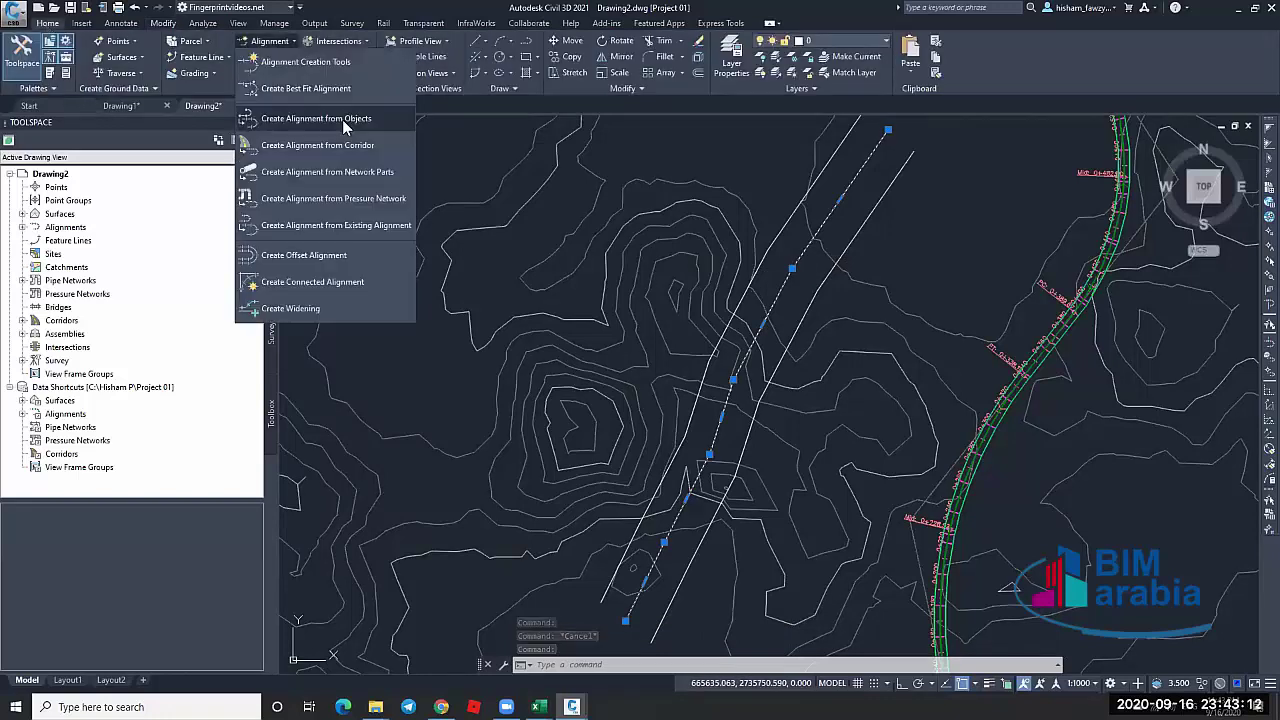
left_click(342, 119)
left_click(766, 300)
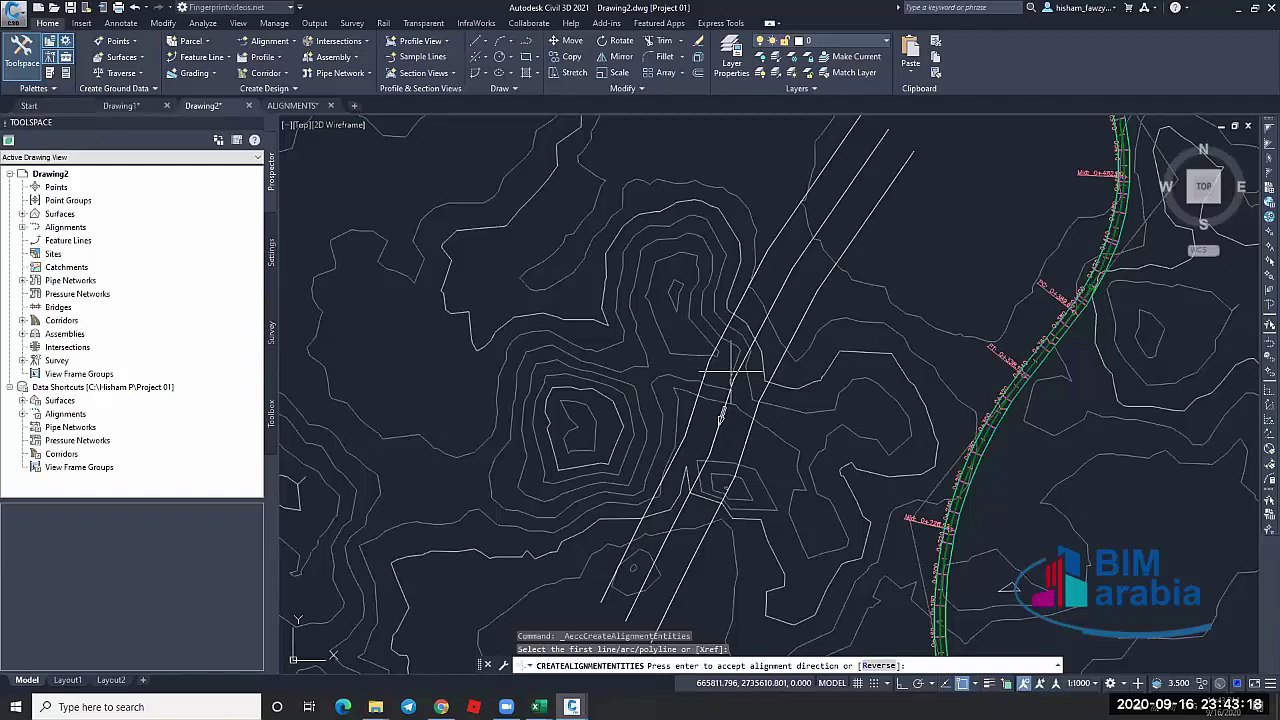
key("Return")
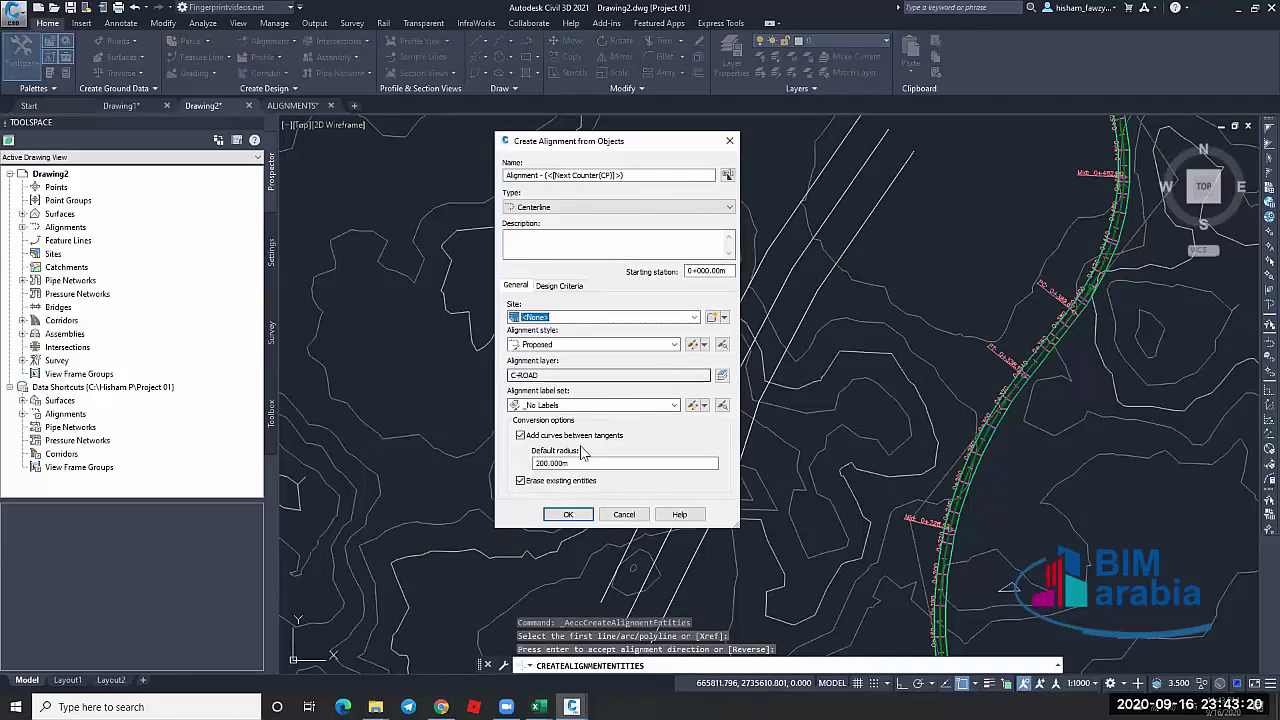
left_click(520, 435)
left_click(568, 514)
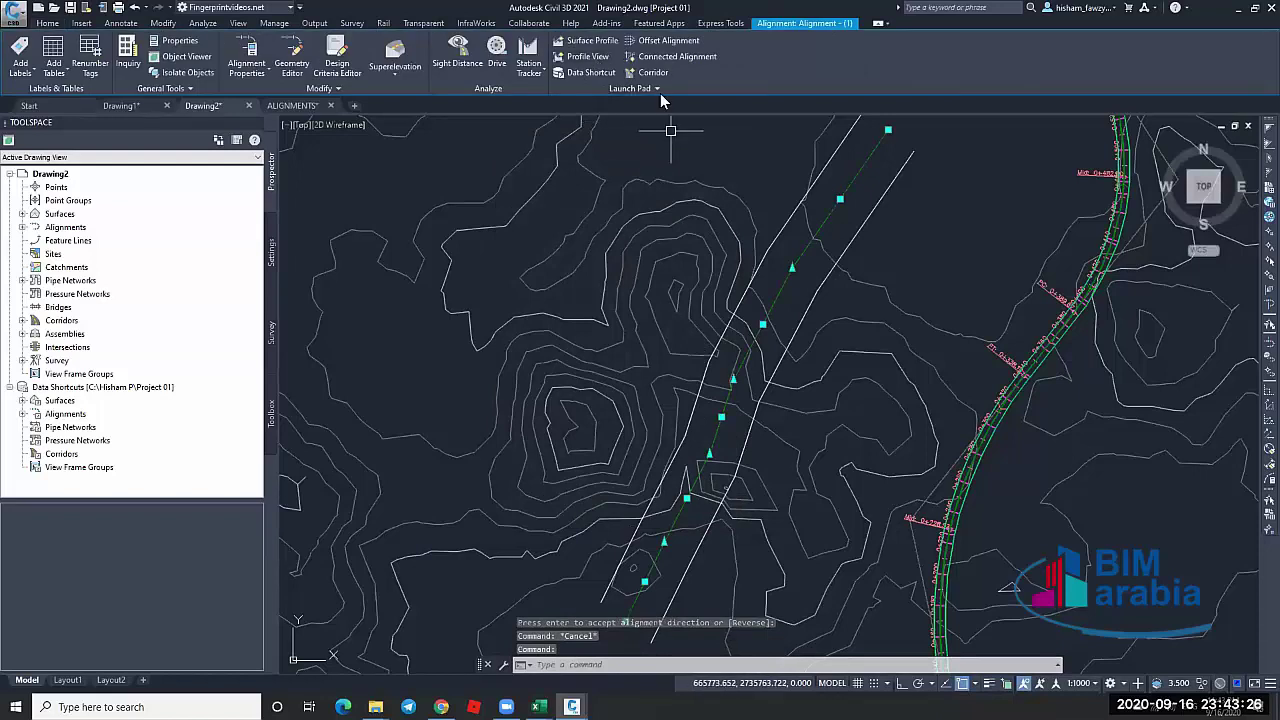
Sample the NGL surface into profile NGL - Surface (1) along the new alignment
left_click(587, 40)
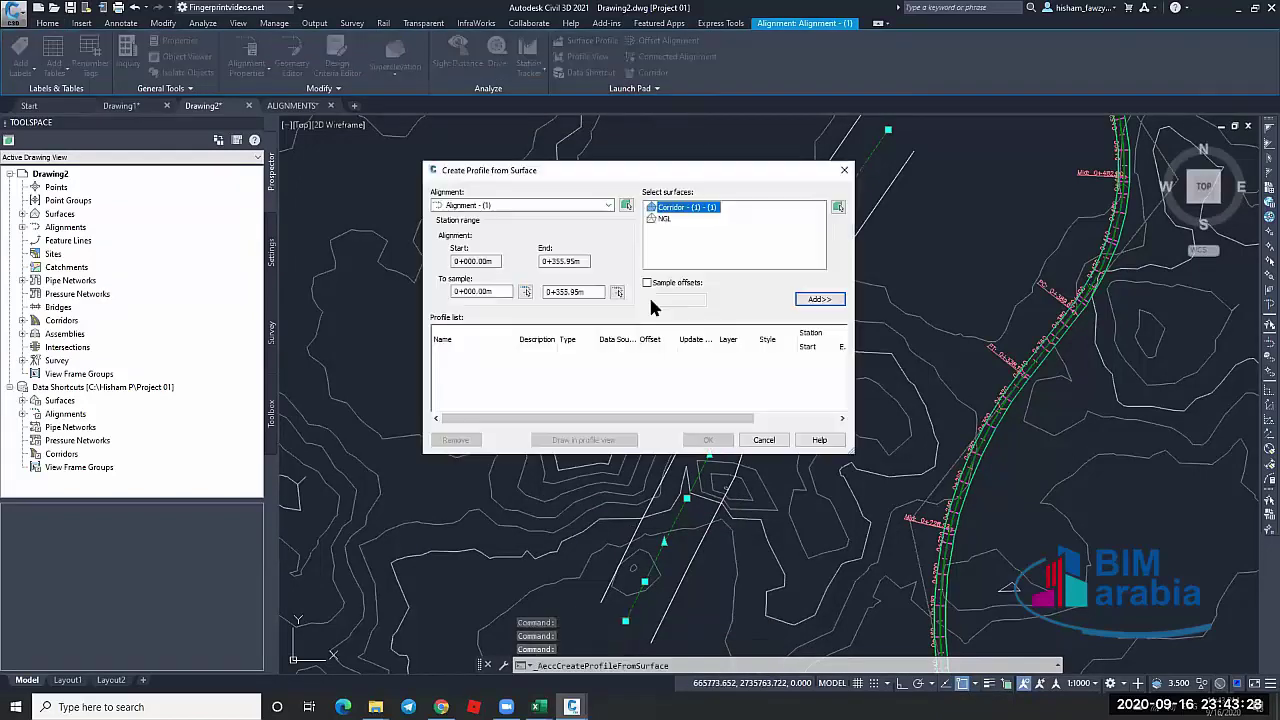
left_click(664, 218)
left_click(818, 299)
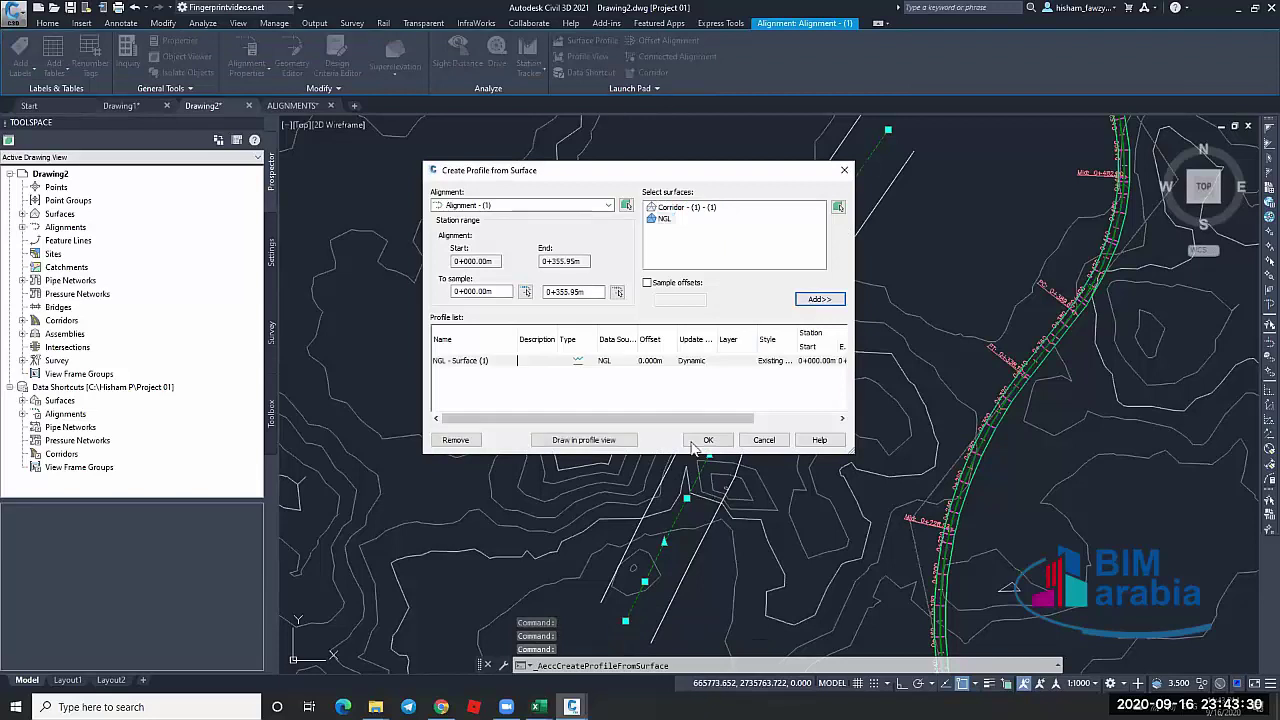
left_click(702, 441)
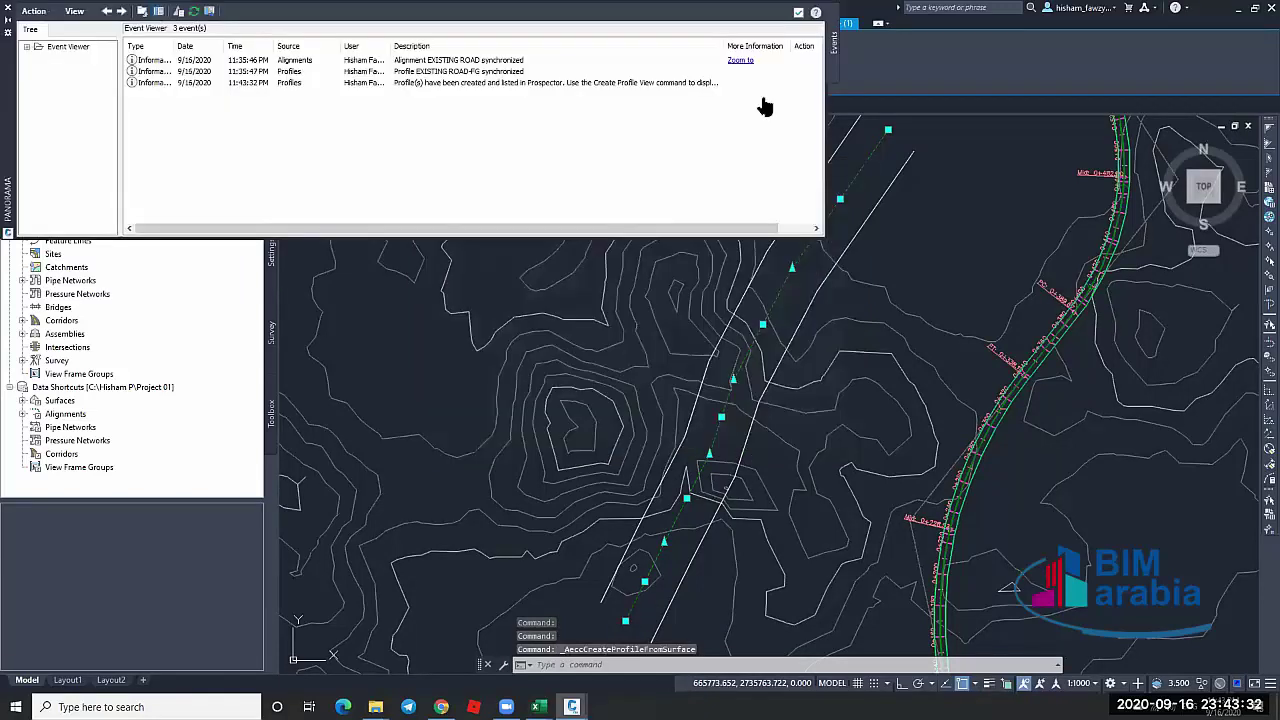
left_click(798, 12)
key("Escape")
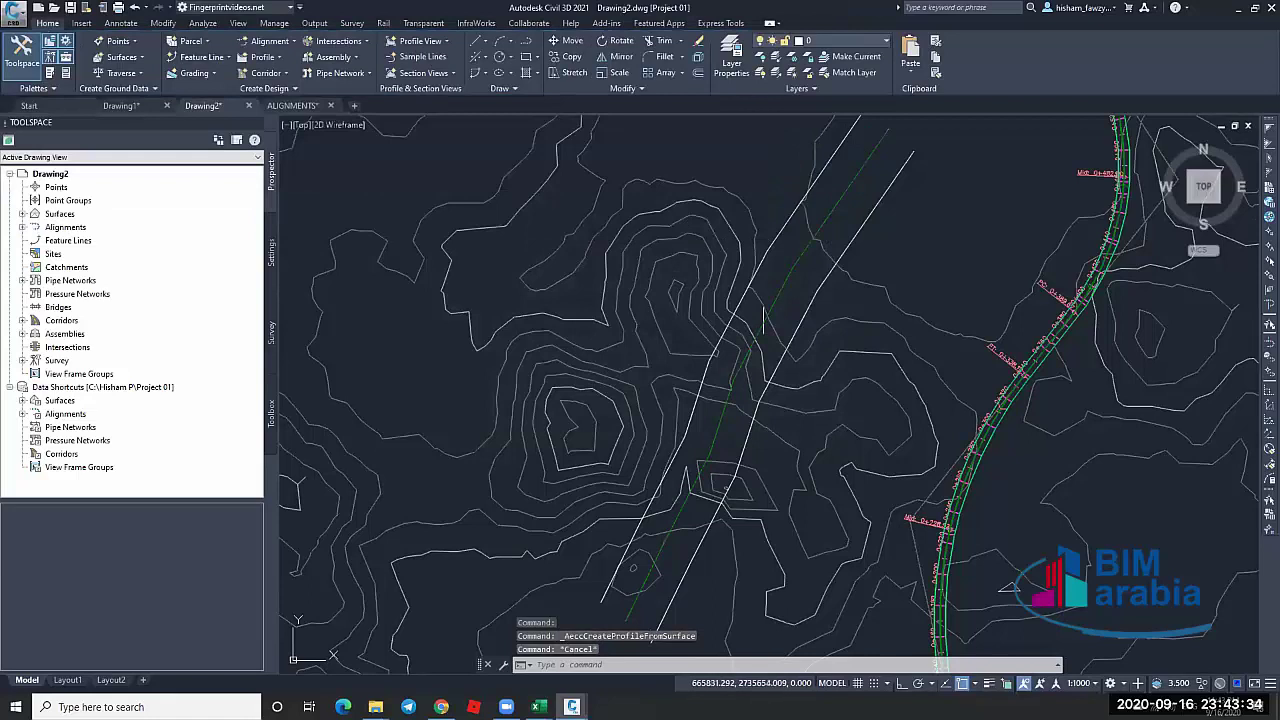
left_click(838, 206)
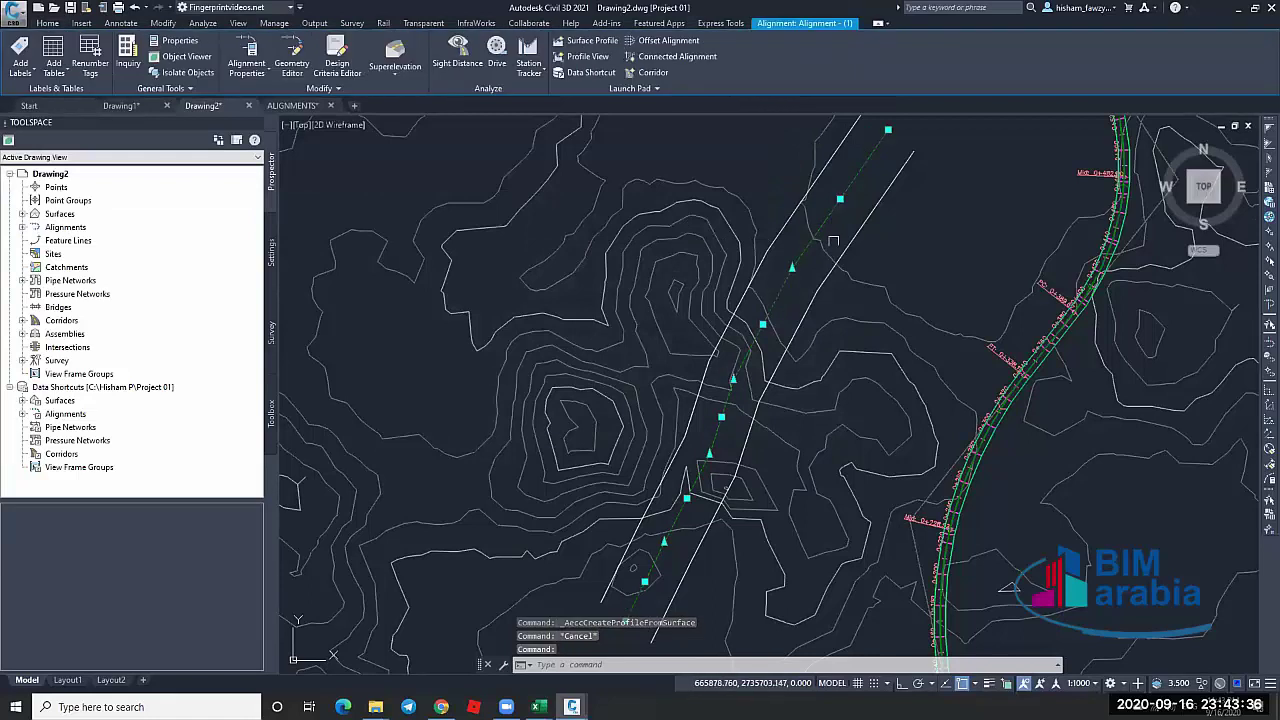
scroll(833, 241, "down", 1)
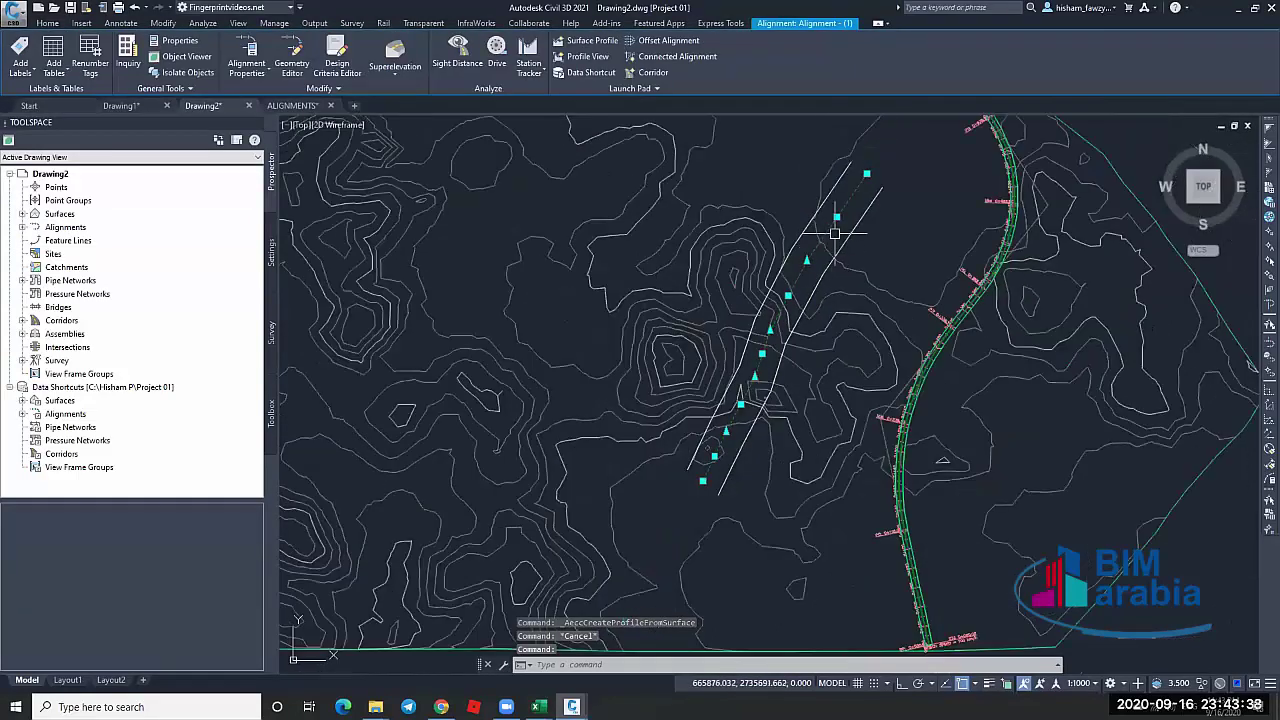
scroll(838, 181, "up", 1)
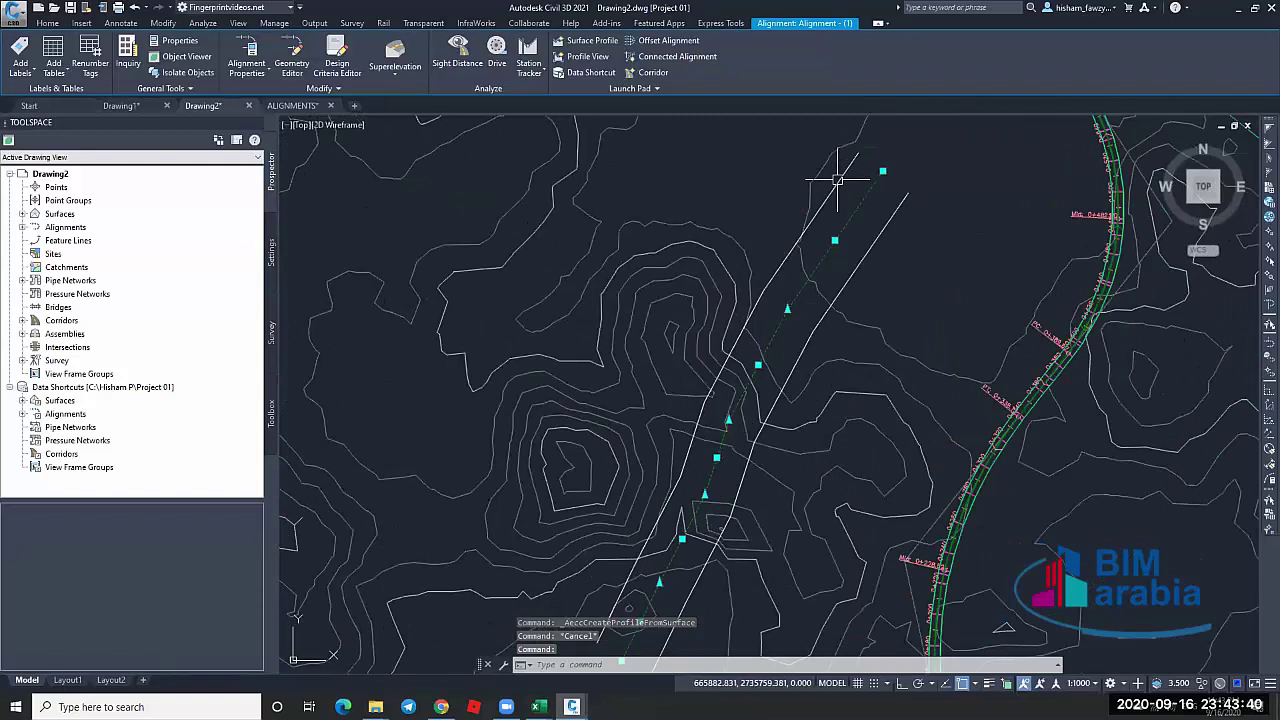
key("Escape")
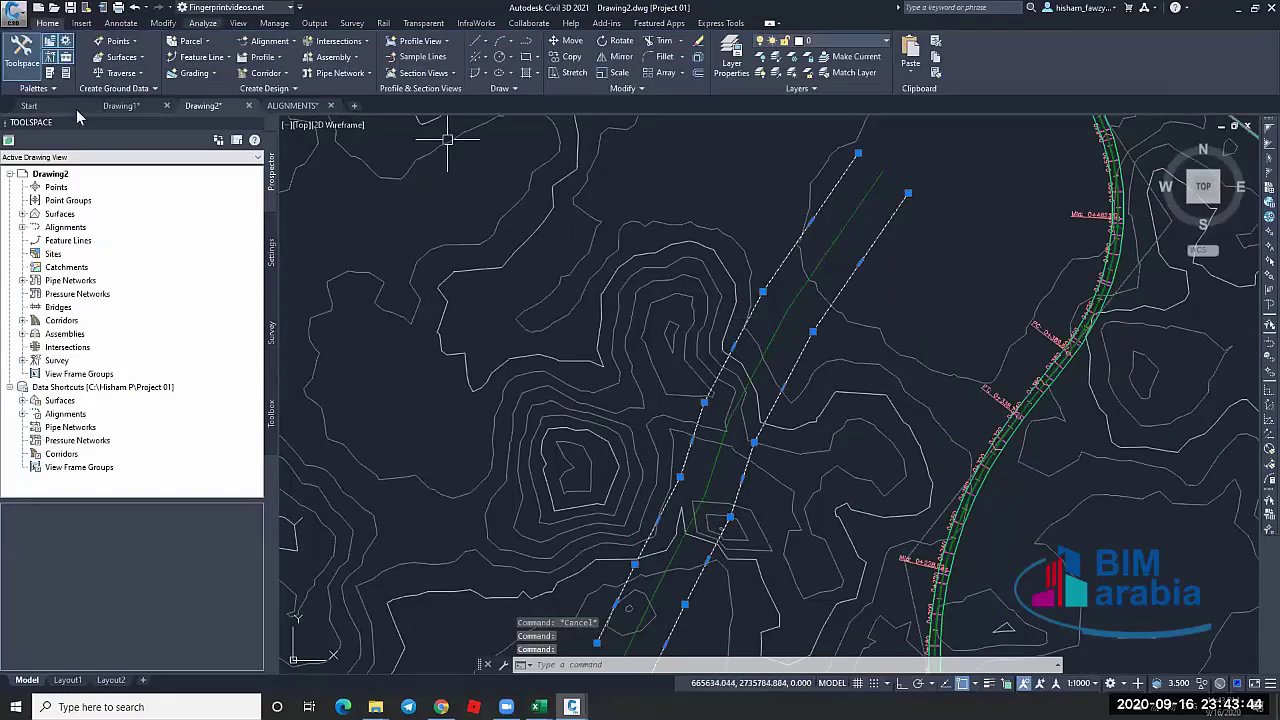
Convert the white offset 2D polylines to 3D polylines
left_click(163, 22)
left_click(167, 88)
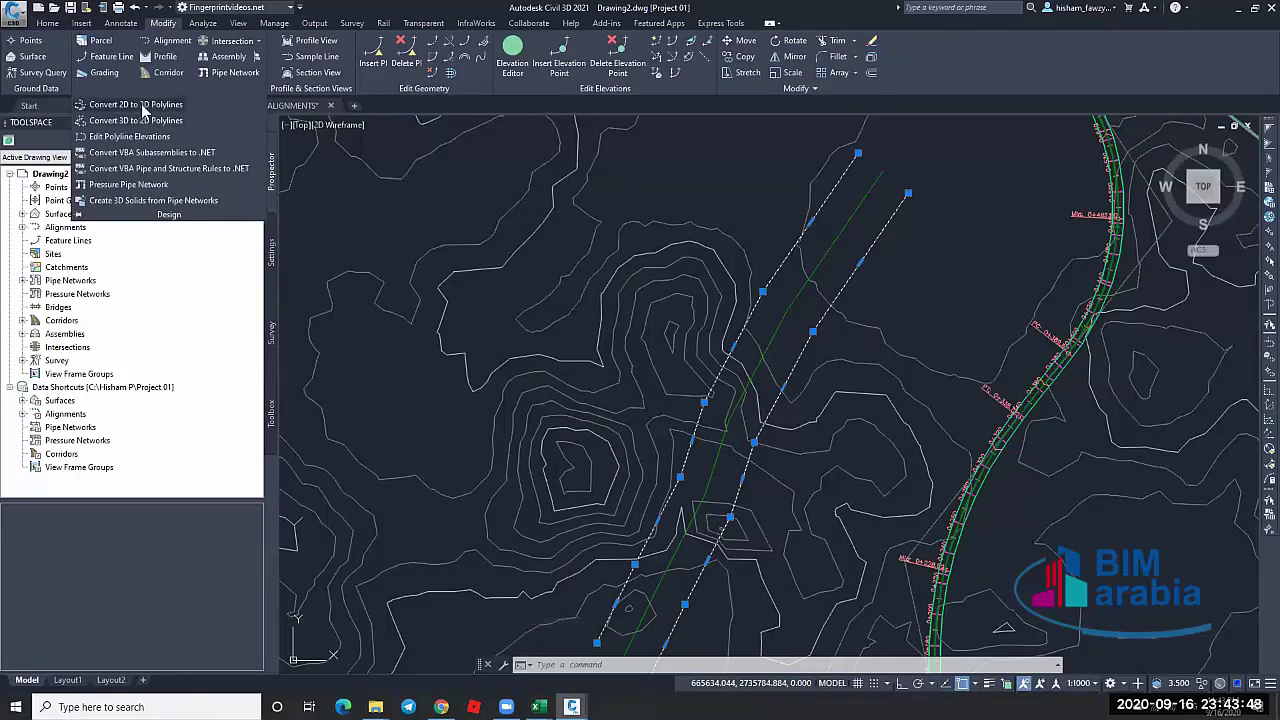
left_click(135, 104)
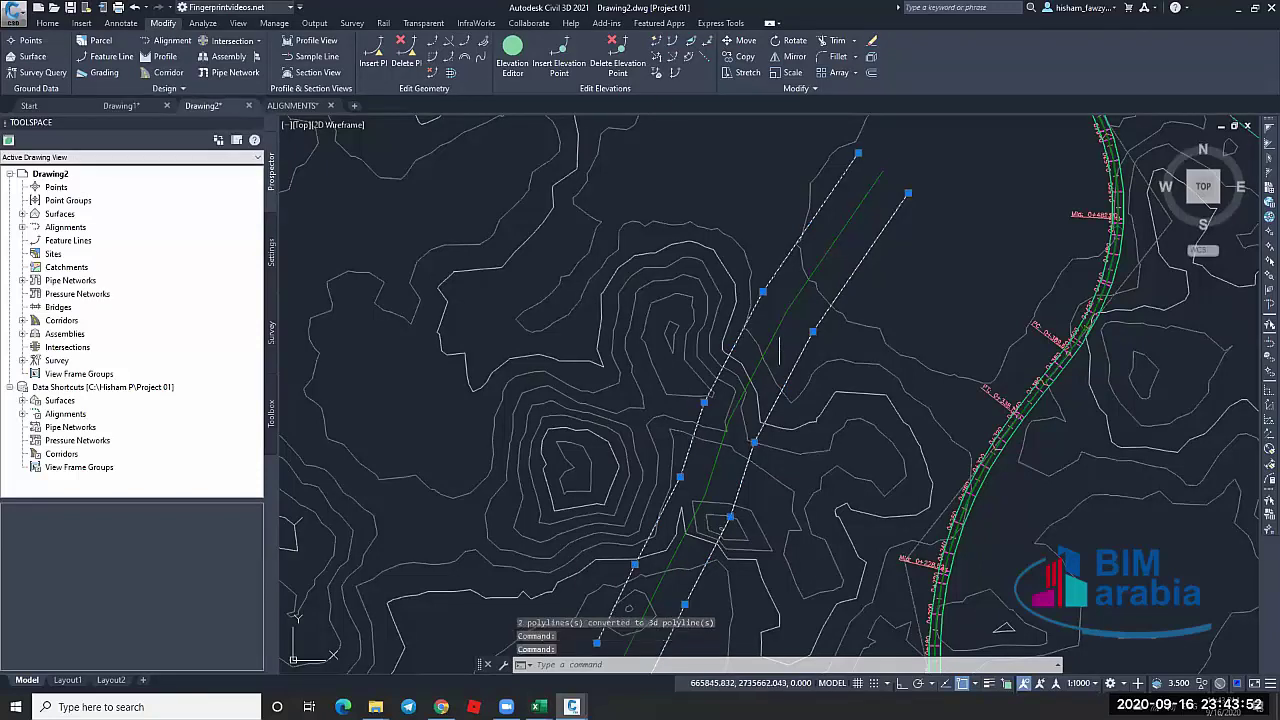
left_click(818, 314)
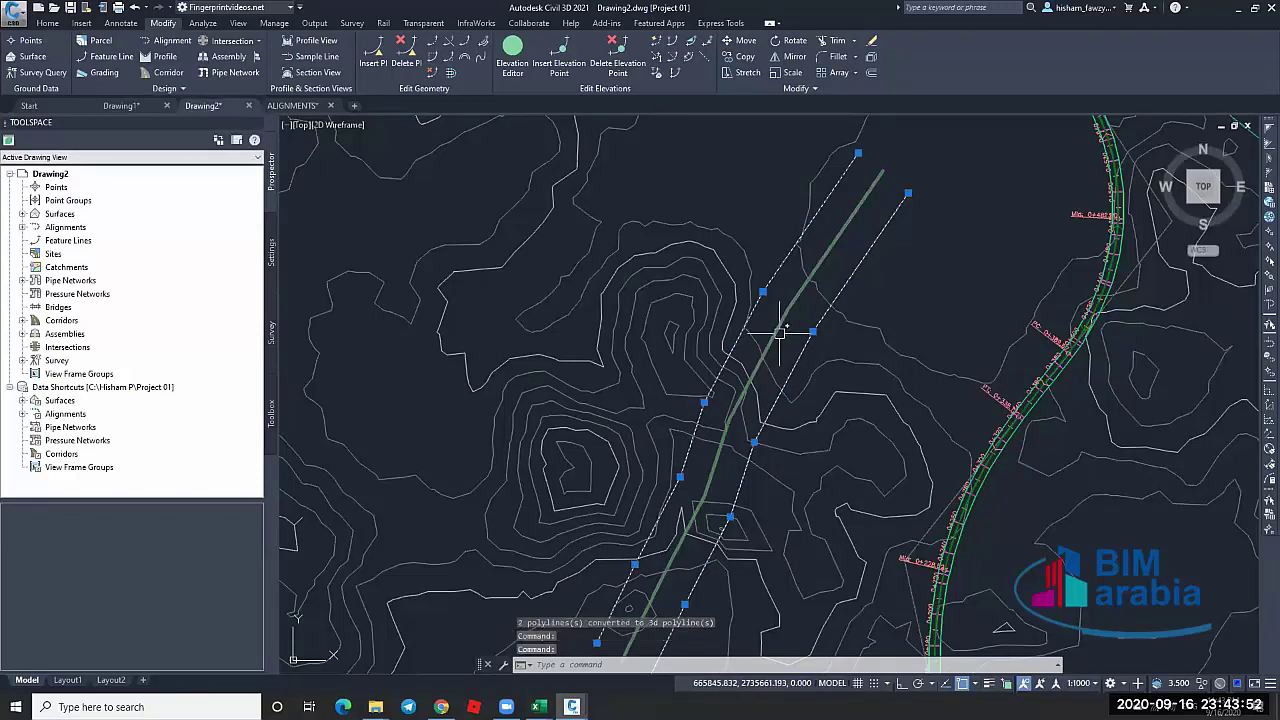
Drape both offset lines onto the NGL surface with Elevations from Surface
left_click(657, 75)
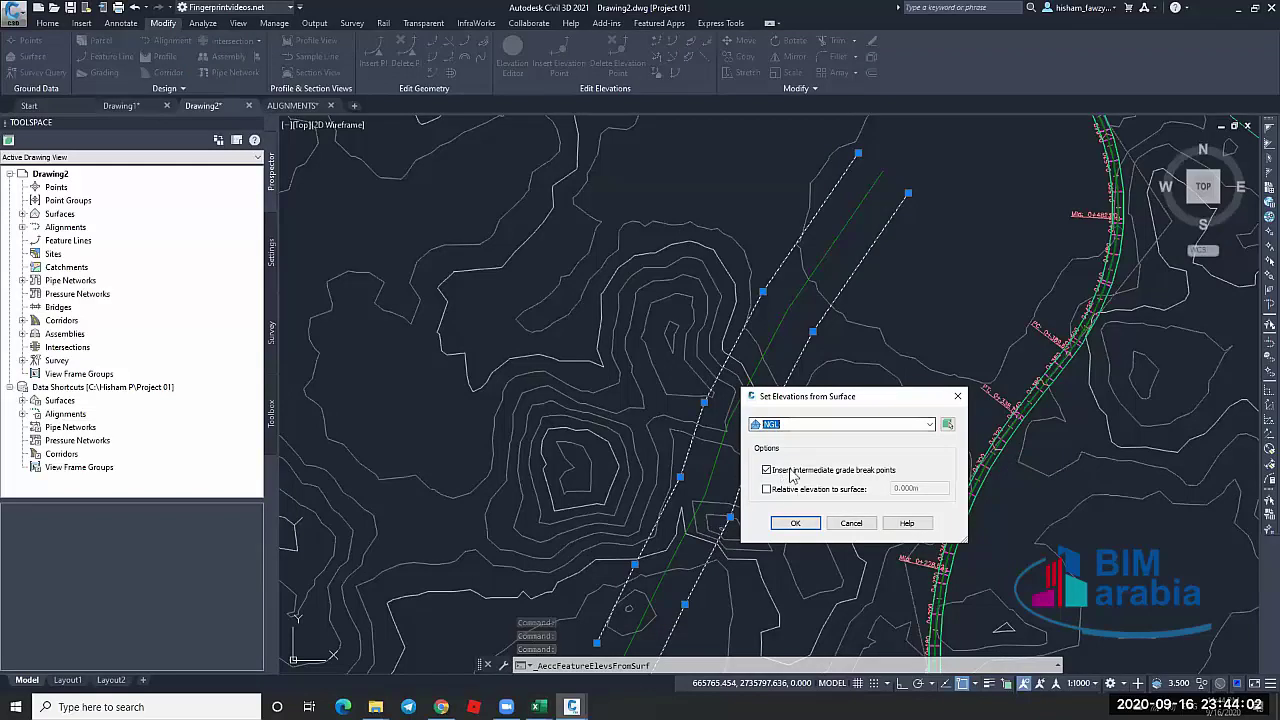
left_click(793, 521)
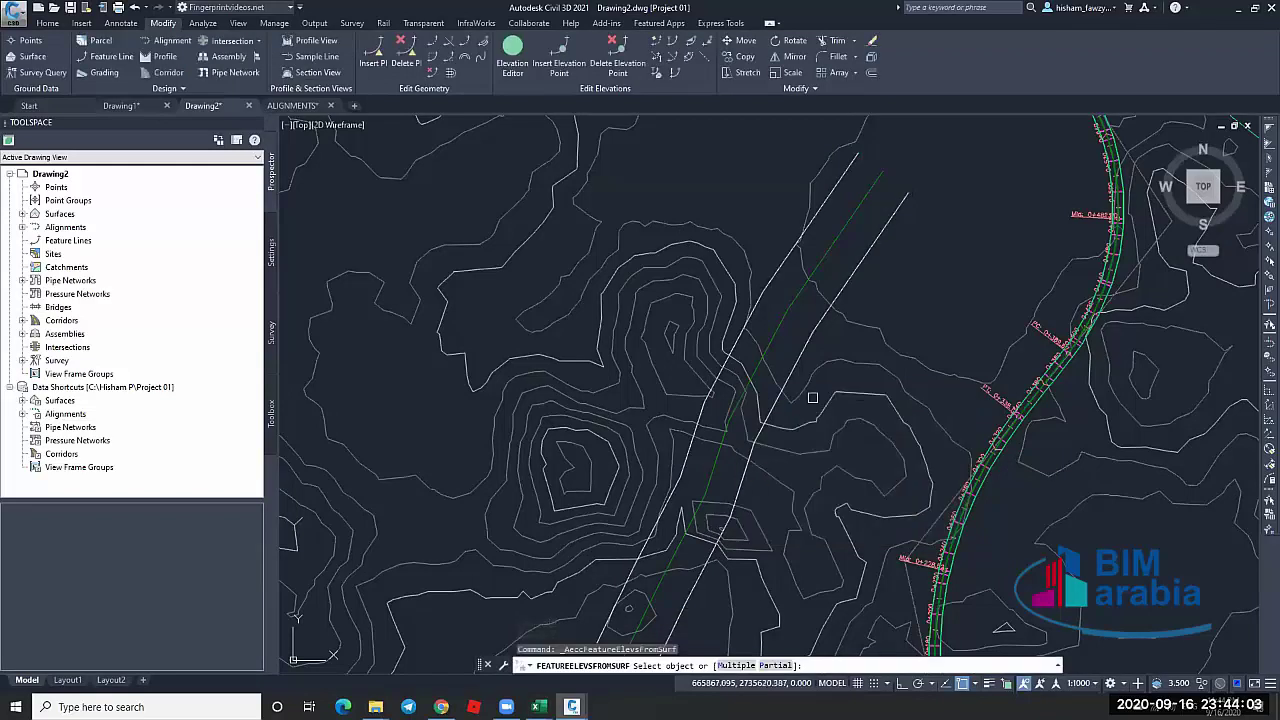
left_click(835, 308)
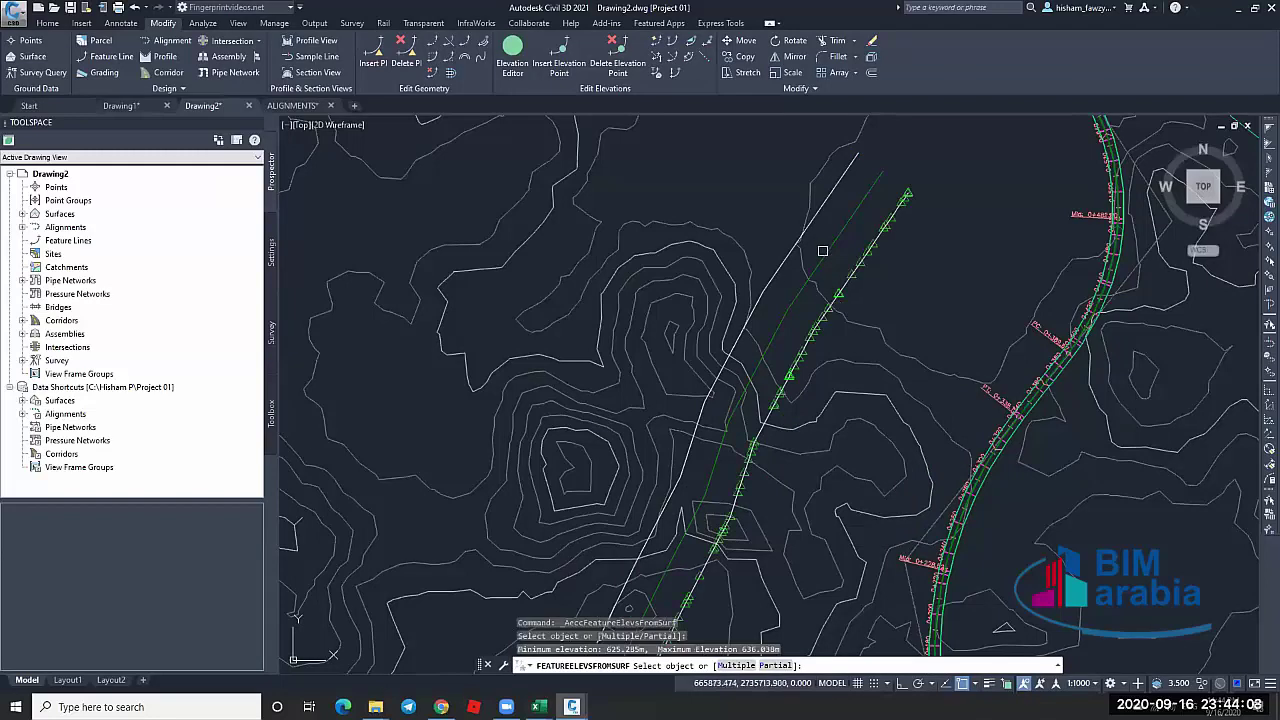
left_click(813, 218)
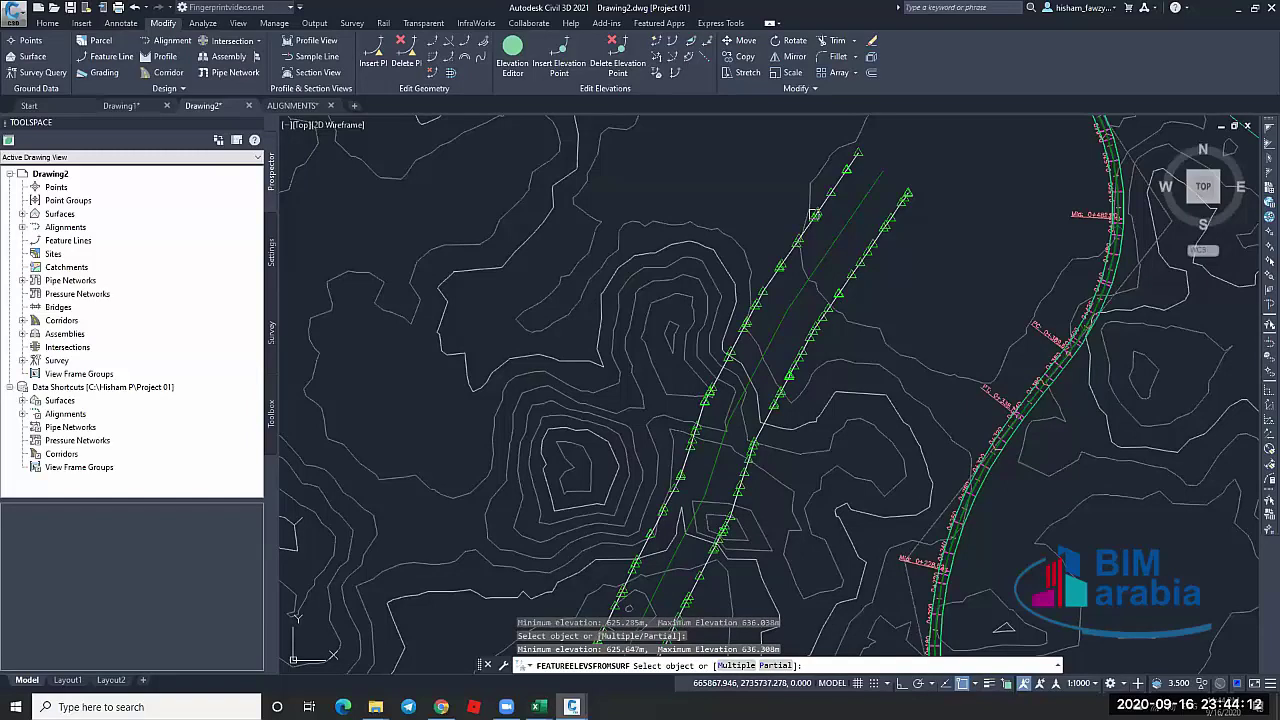
key("Return")
key("Return")
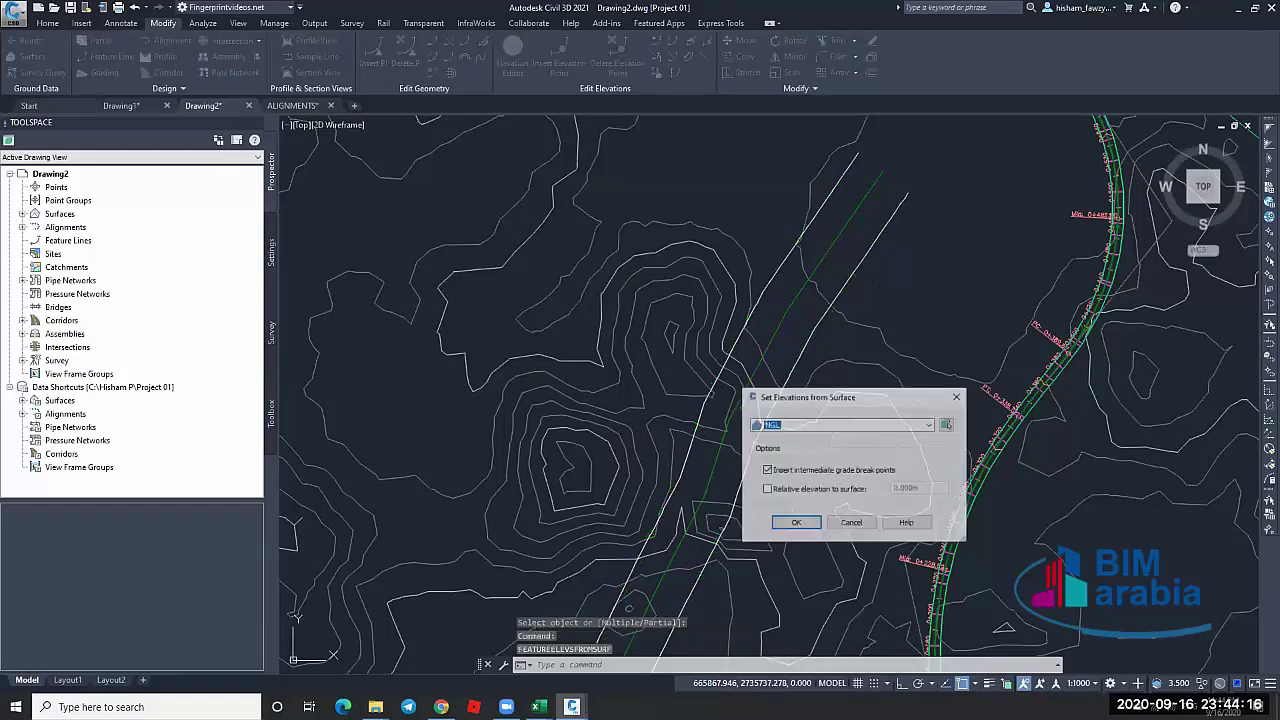
key("Escape")
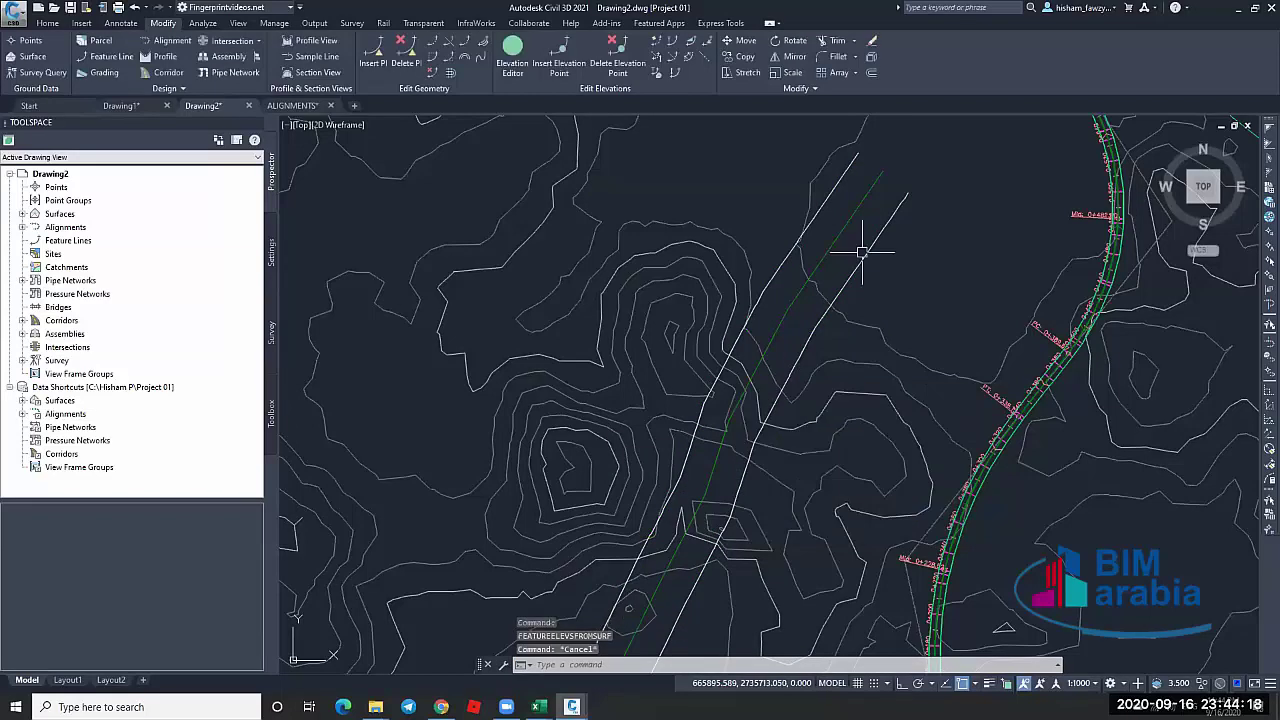
key("Escape")
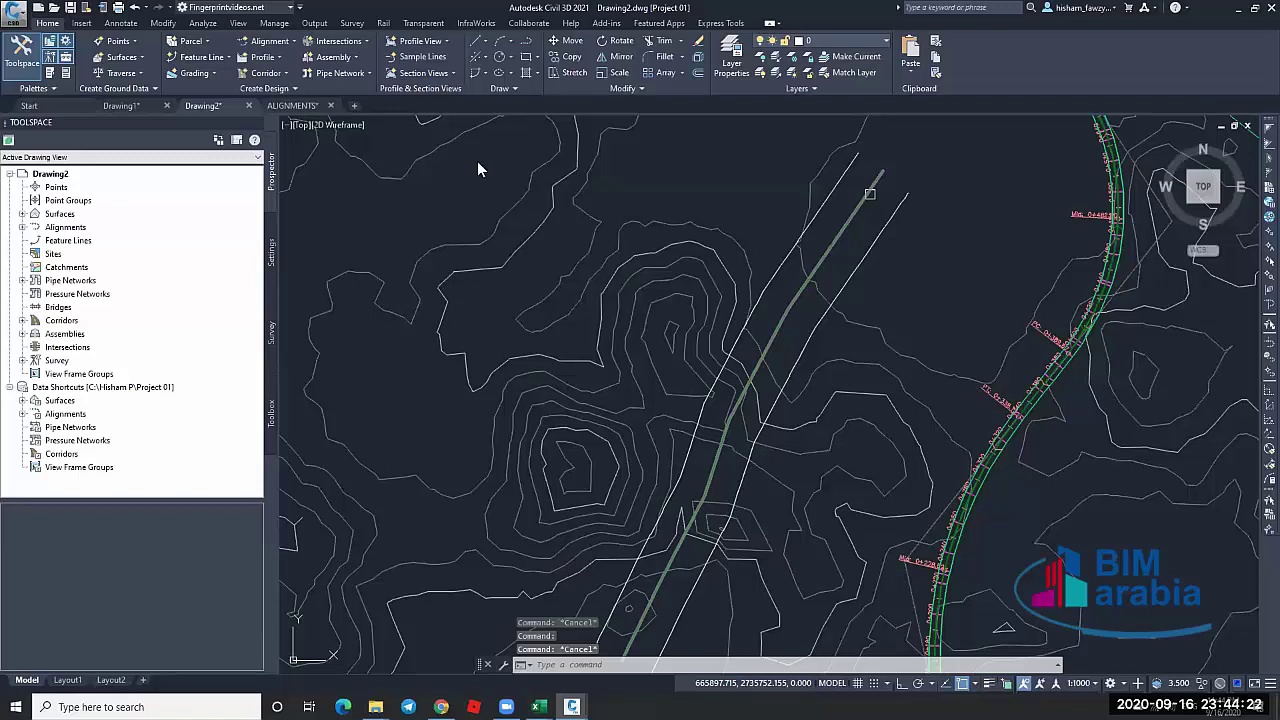
key("Escape")
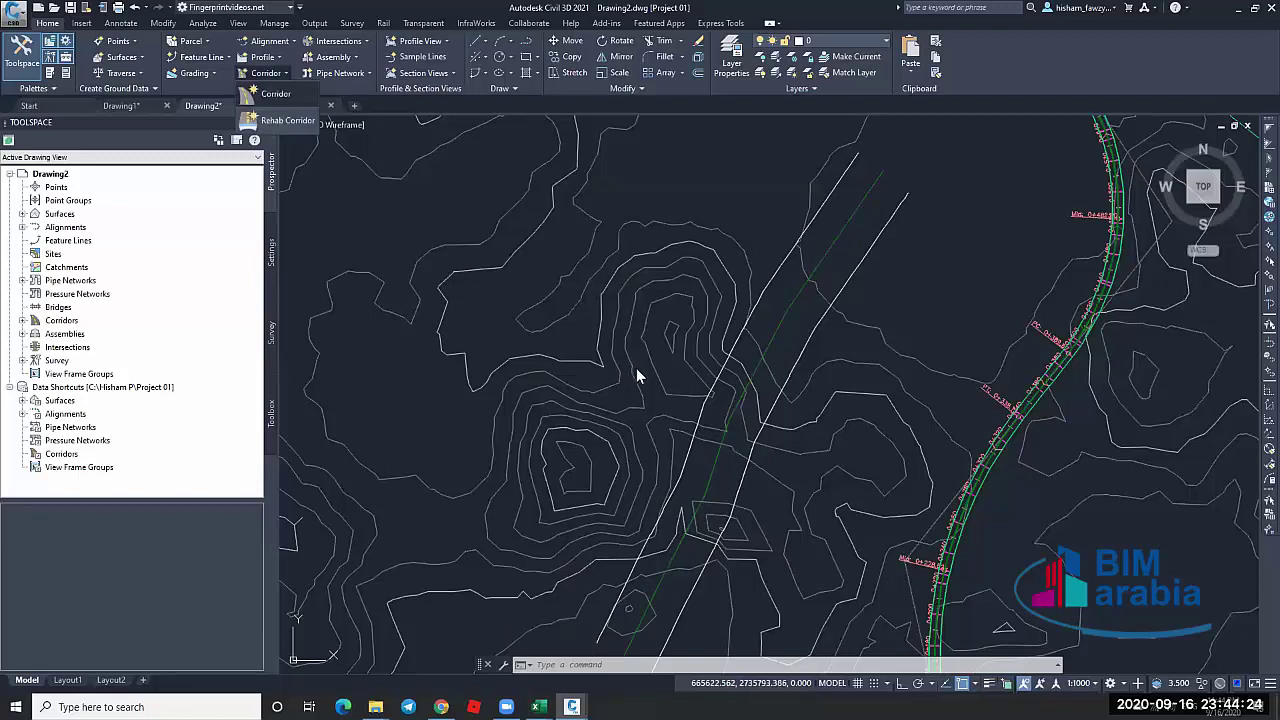
Create corridor 1 from Alignment - (1), profile NGL - Surface (1) and Assembly - (1), with baseline and region parameters
left_click(276, 93)
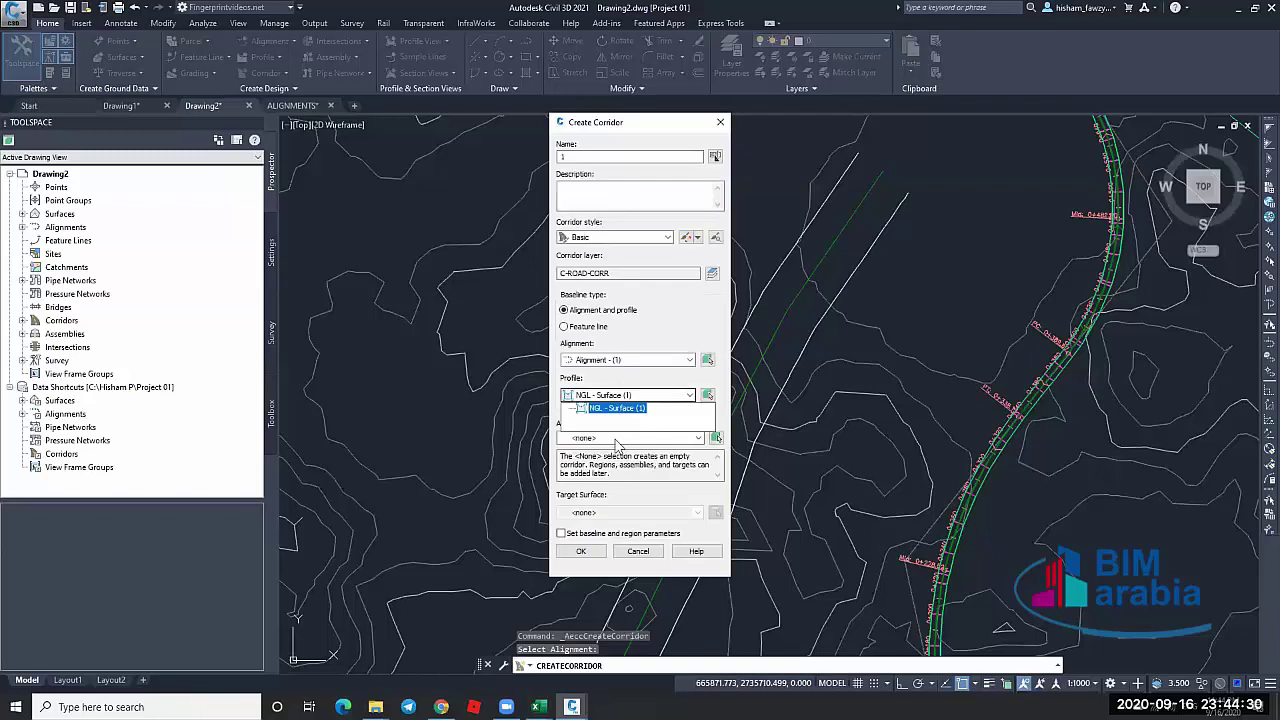
left_click(617, 440)
left_click(608, 461)
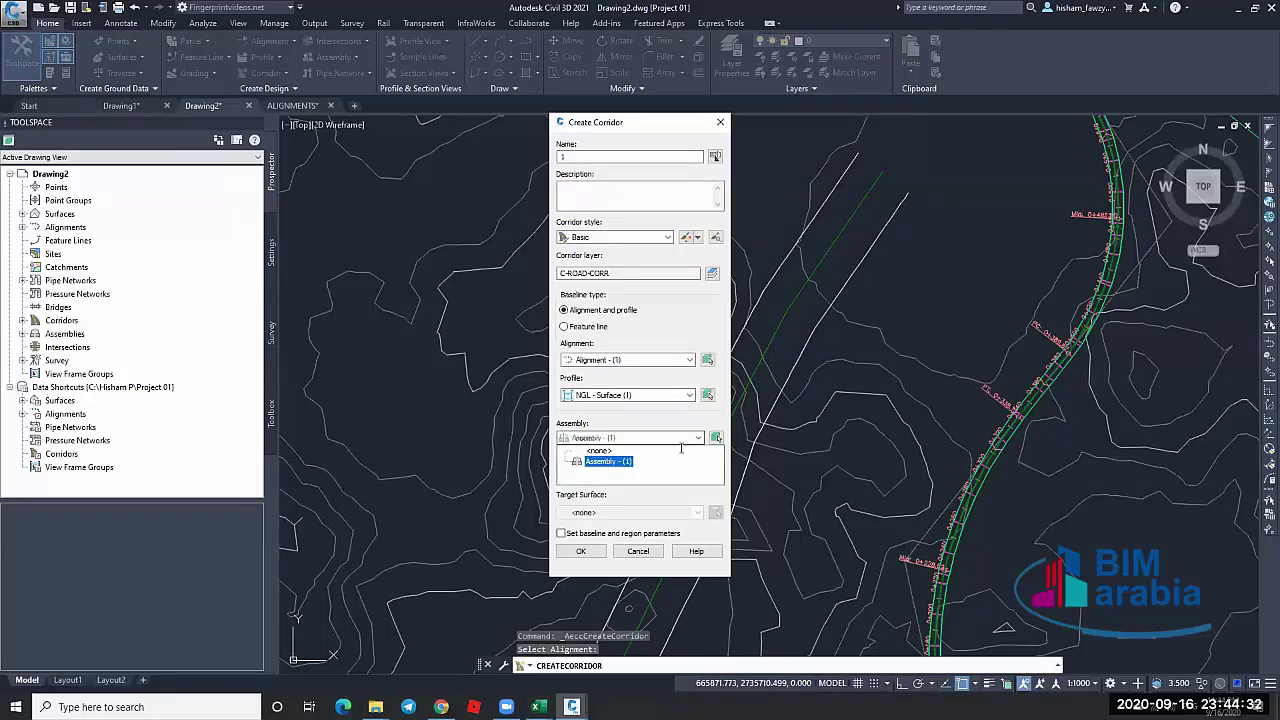
left_click(716, 437)
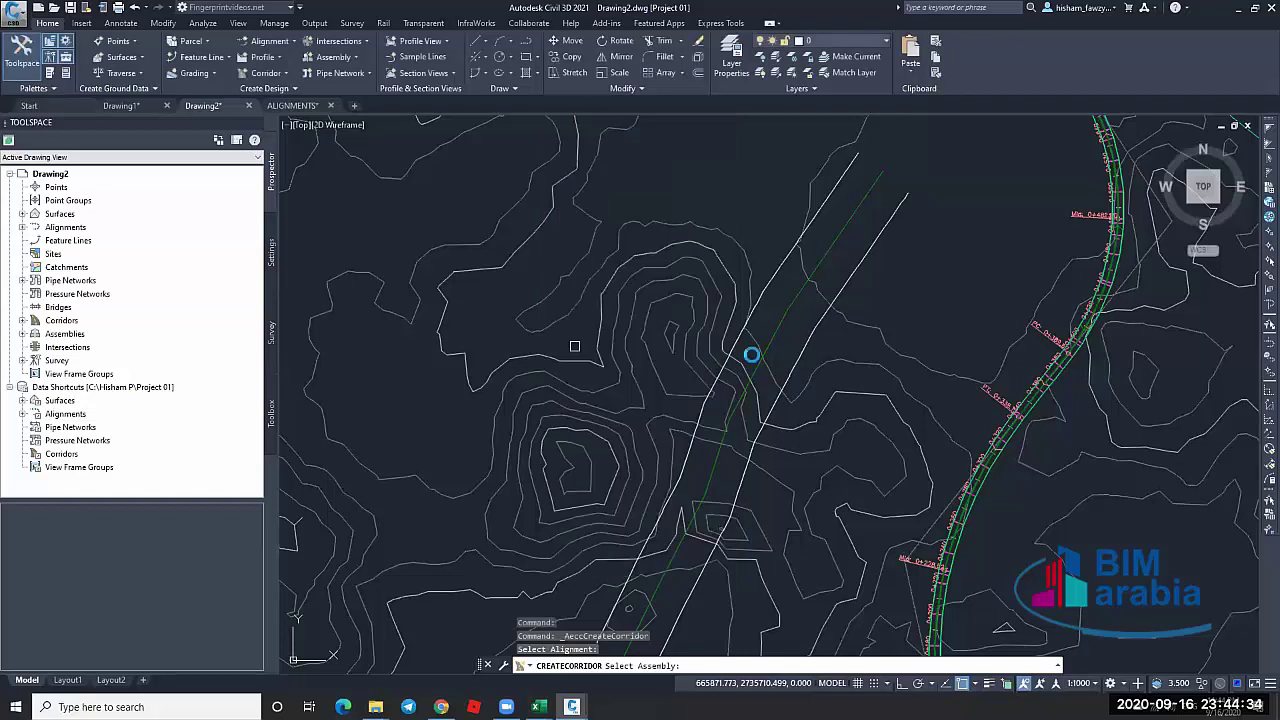
scroll(753, 355, "down", 5)
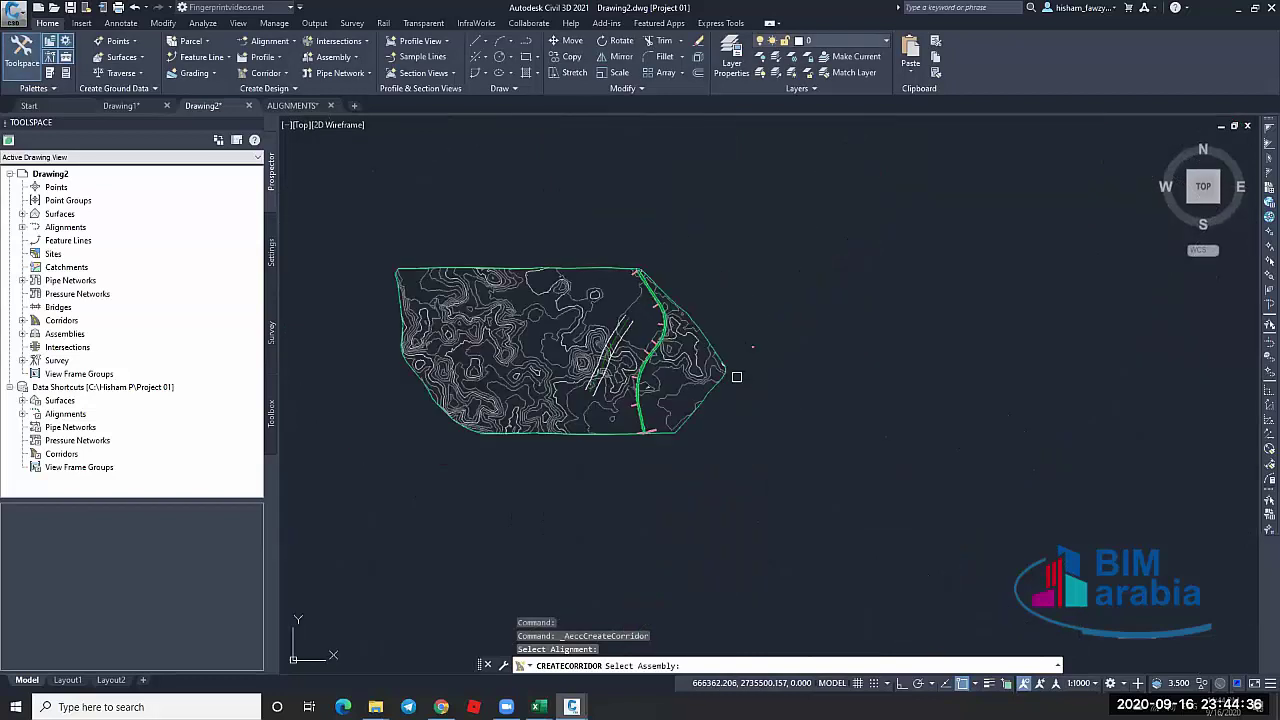
scroll(737, 376, "up", 5)
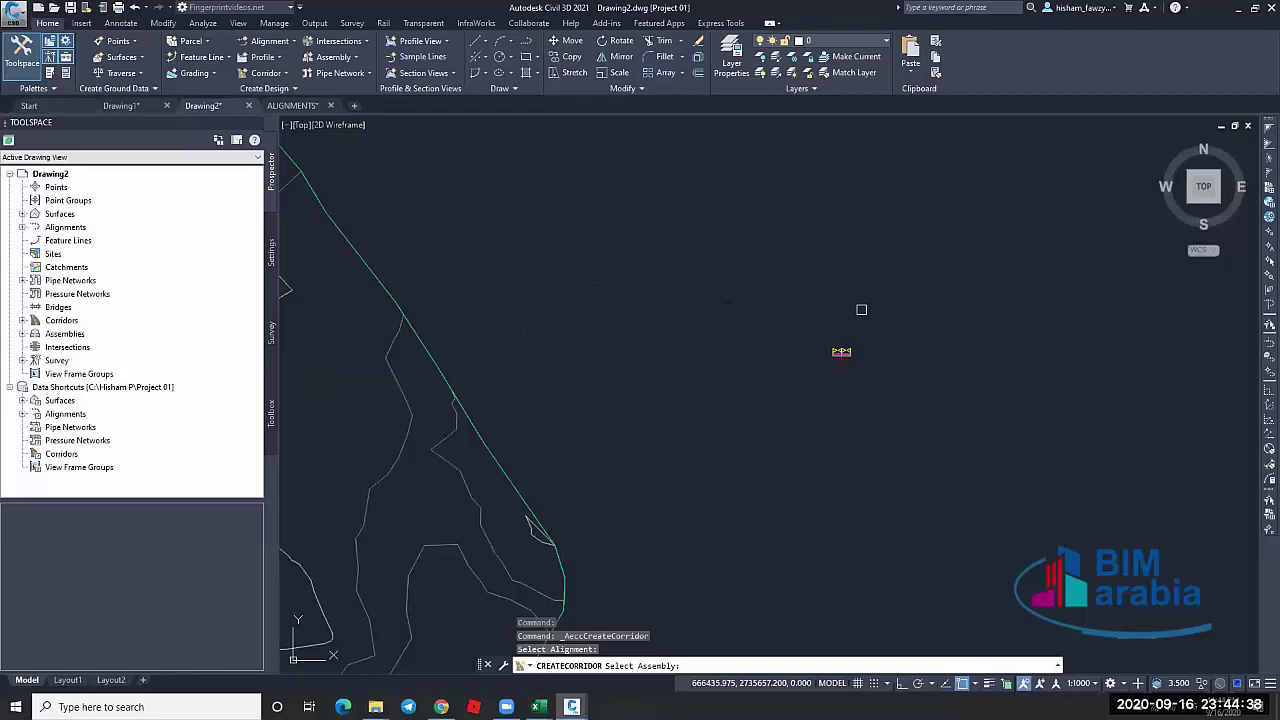
scroll(861, 309, "down", 5)
scroll(594, 546, "up", 5)
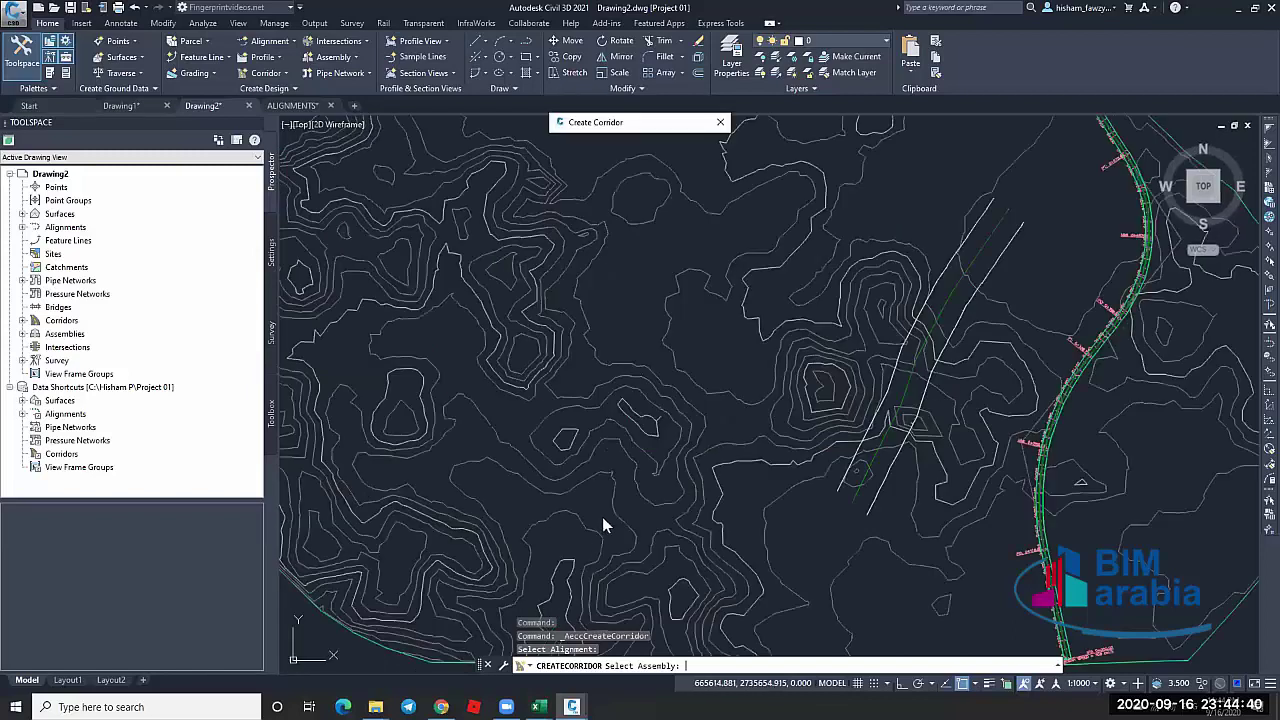
left_click(876, 200)
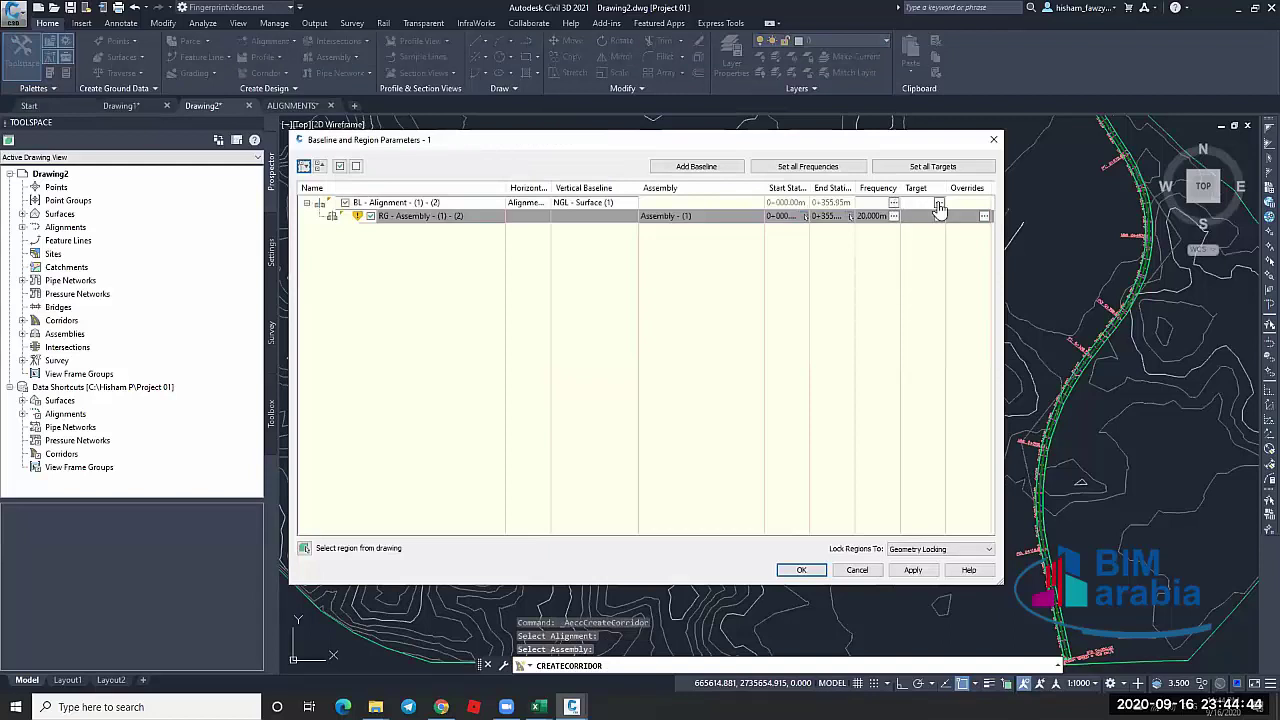
Map the first width and outside elevation targets to the left white 3D polyline
left_click(927, 217)
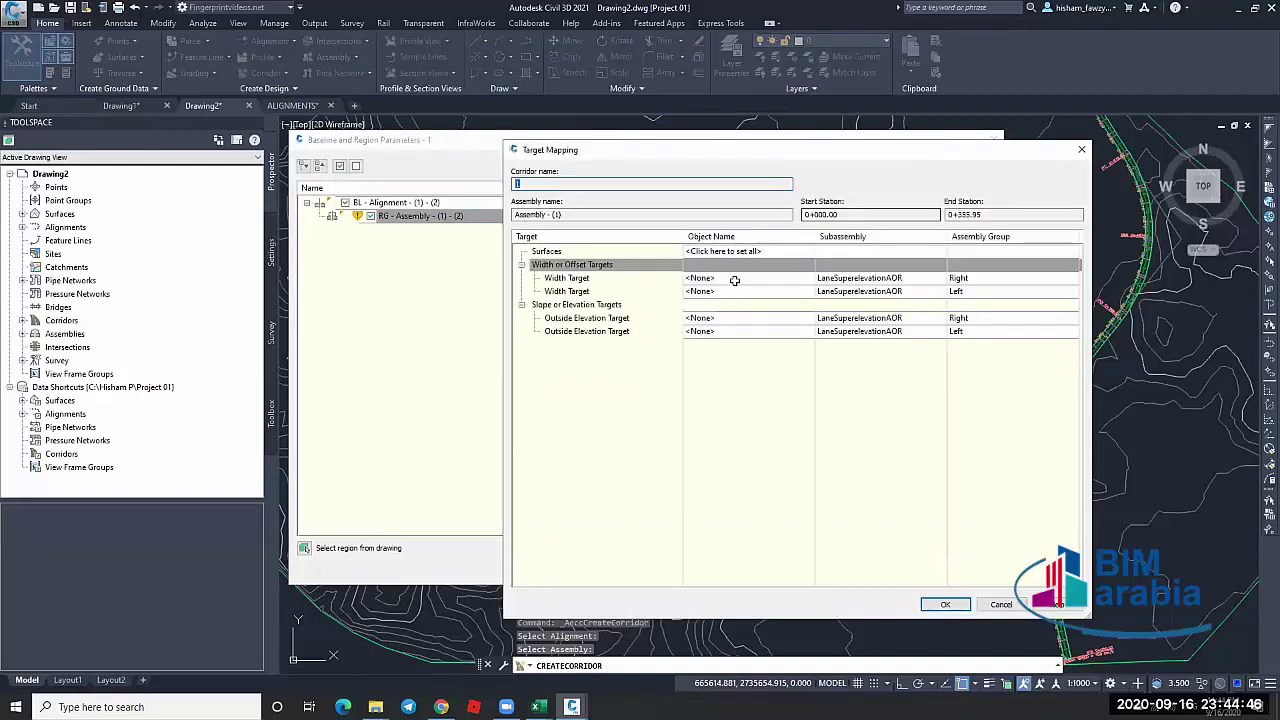
left_click(734, 279)
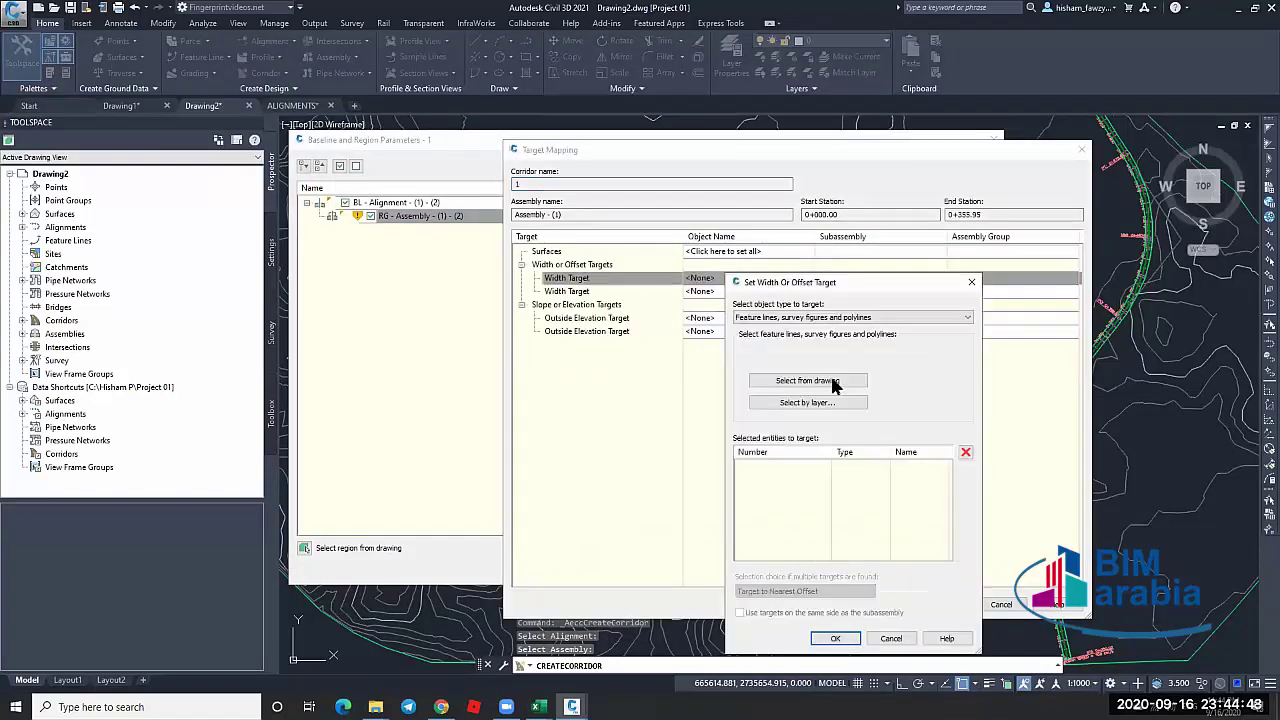
left_click(833, 382)
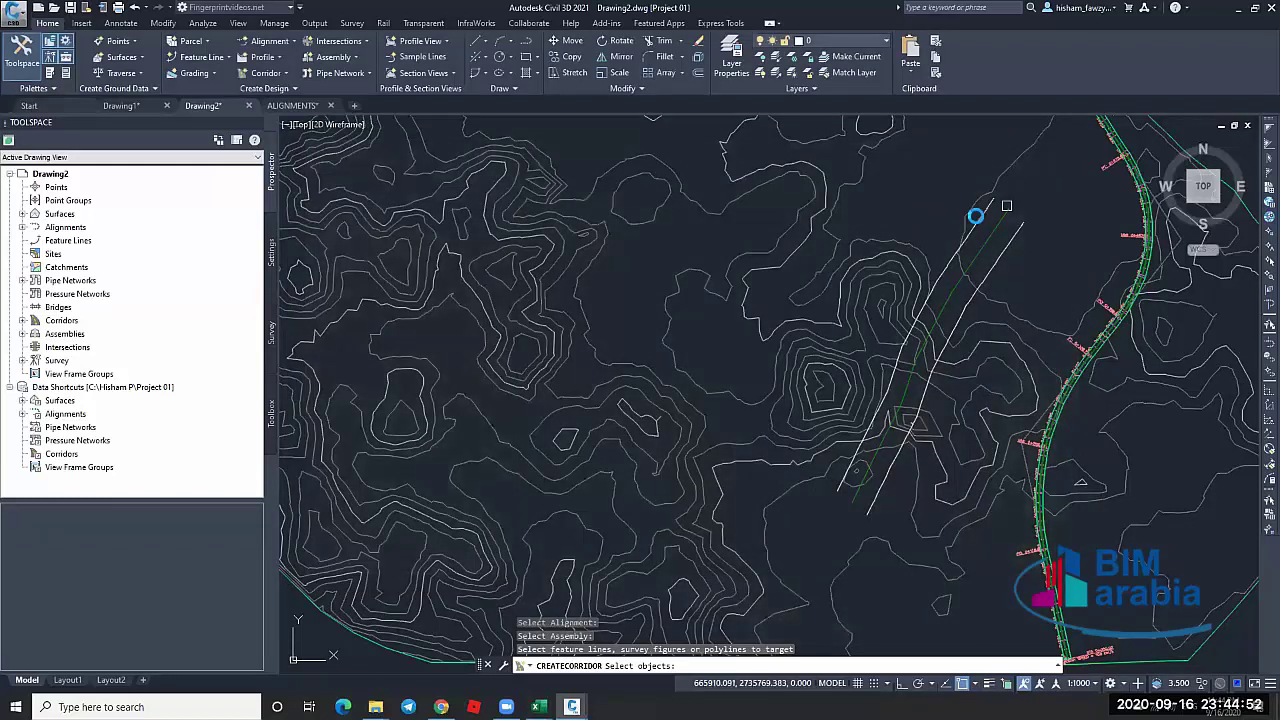
scroll(897, 393, "up", 3)
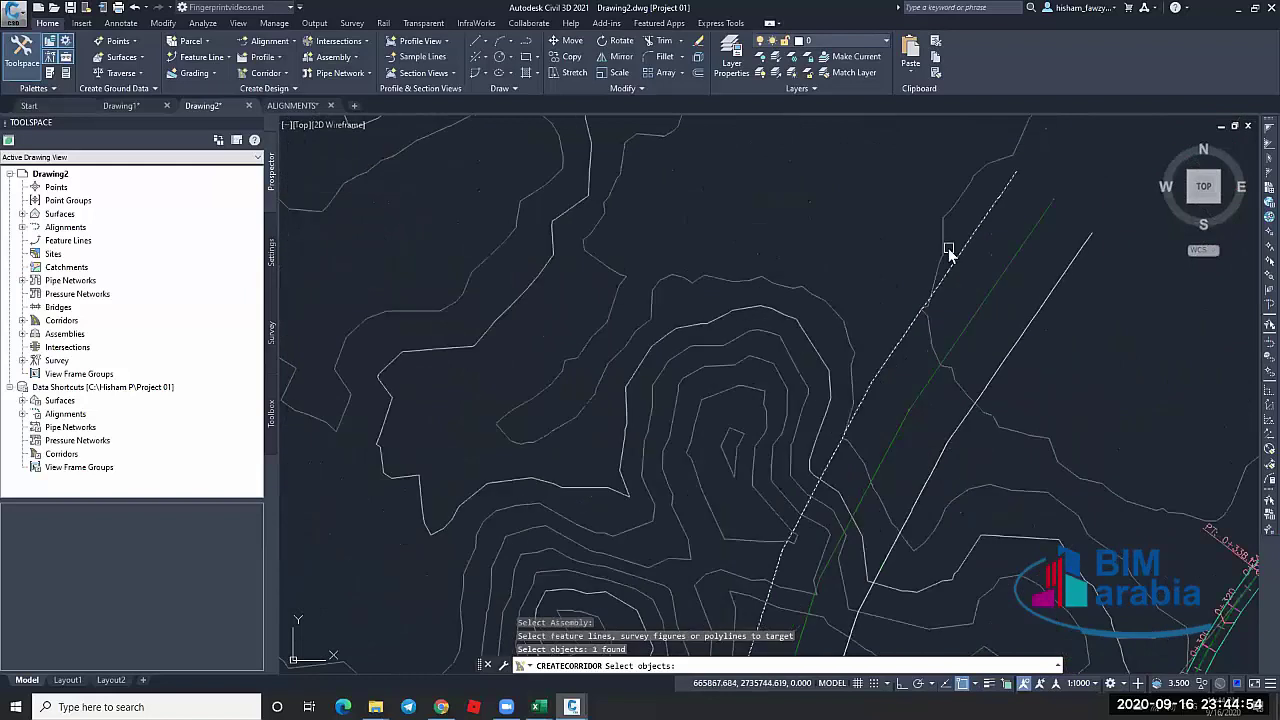
left_click(946, 248)
key("Return")
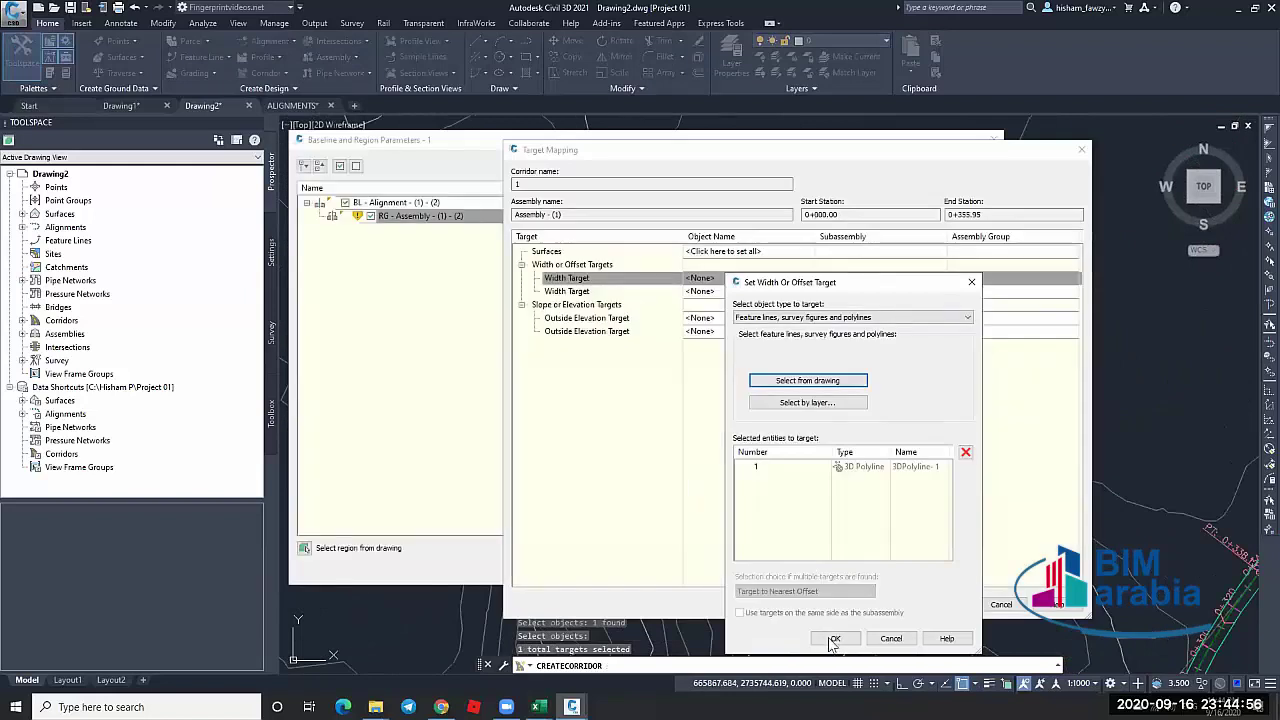
left_click(835, 638)
left_click(793, 321)
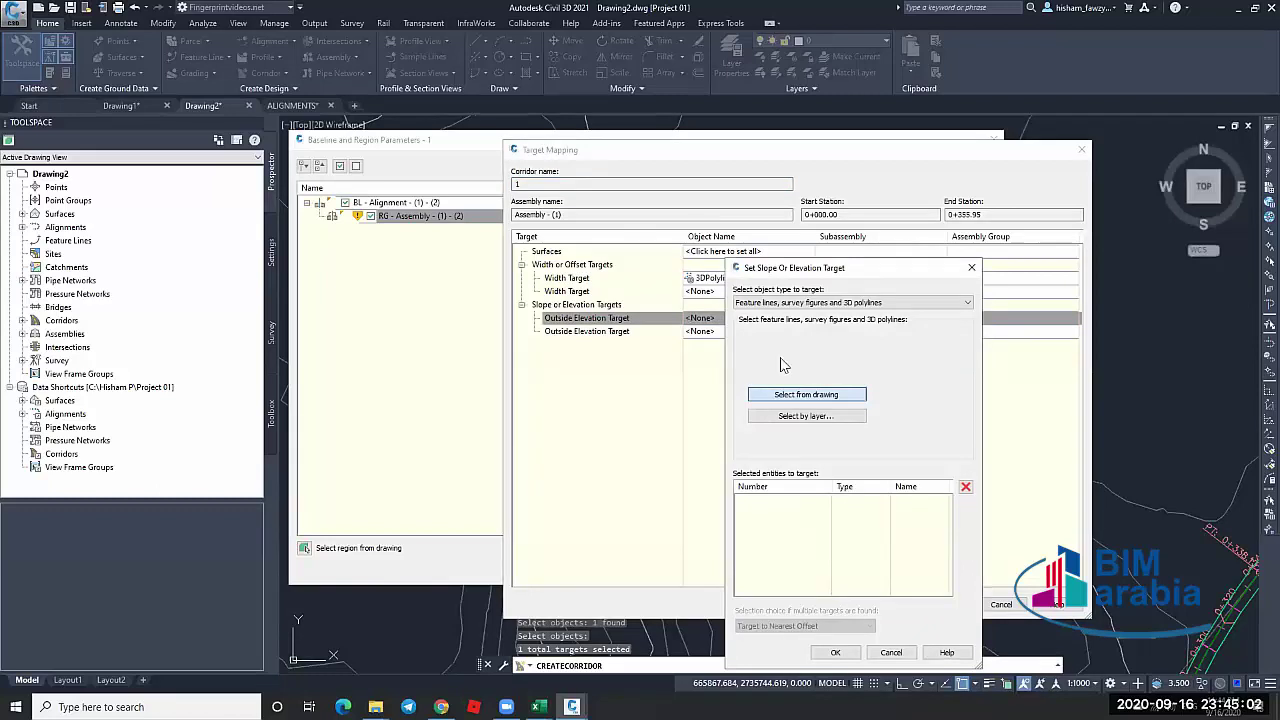
key("Return")
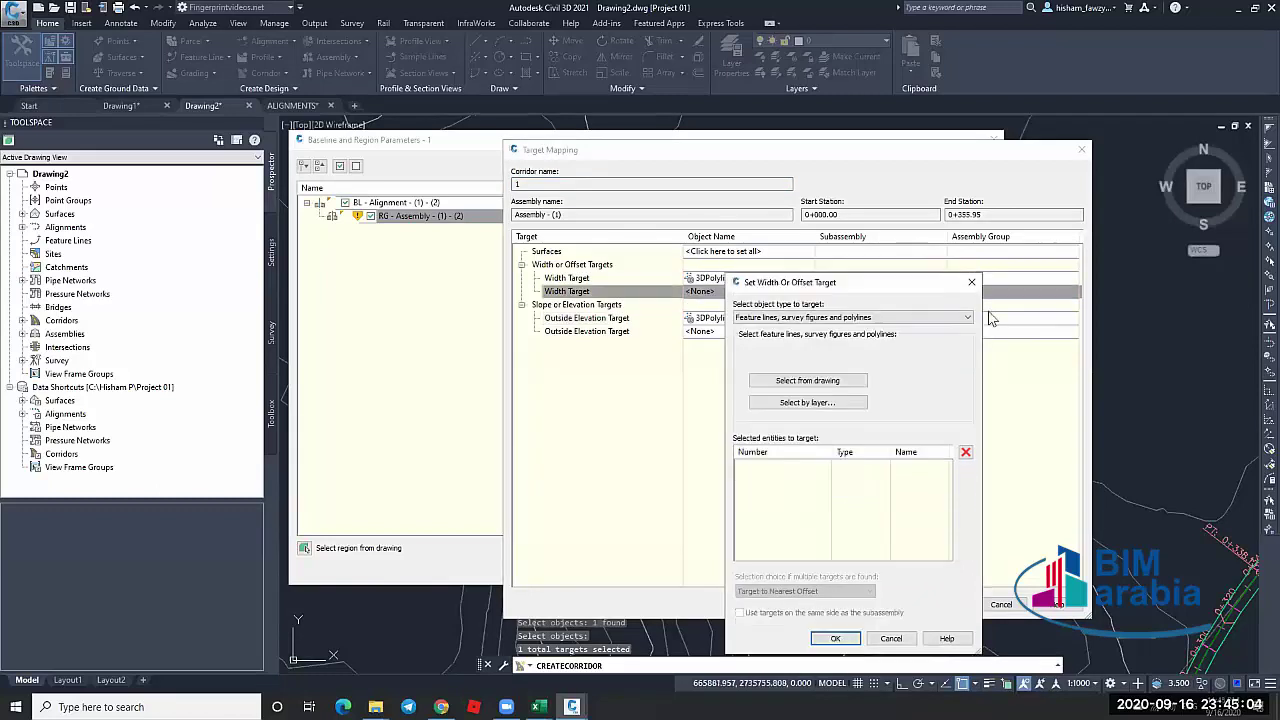
Map the second width and elevation targets to the right white 3D polyline and rebuild the corridor
left_click(785, 380)
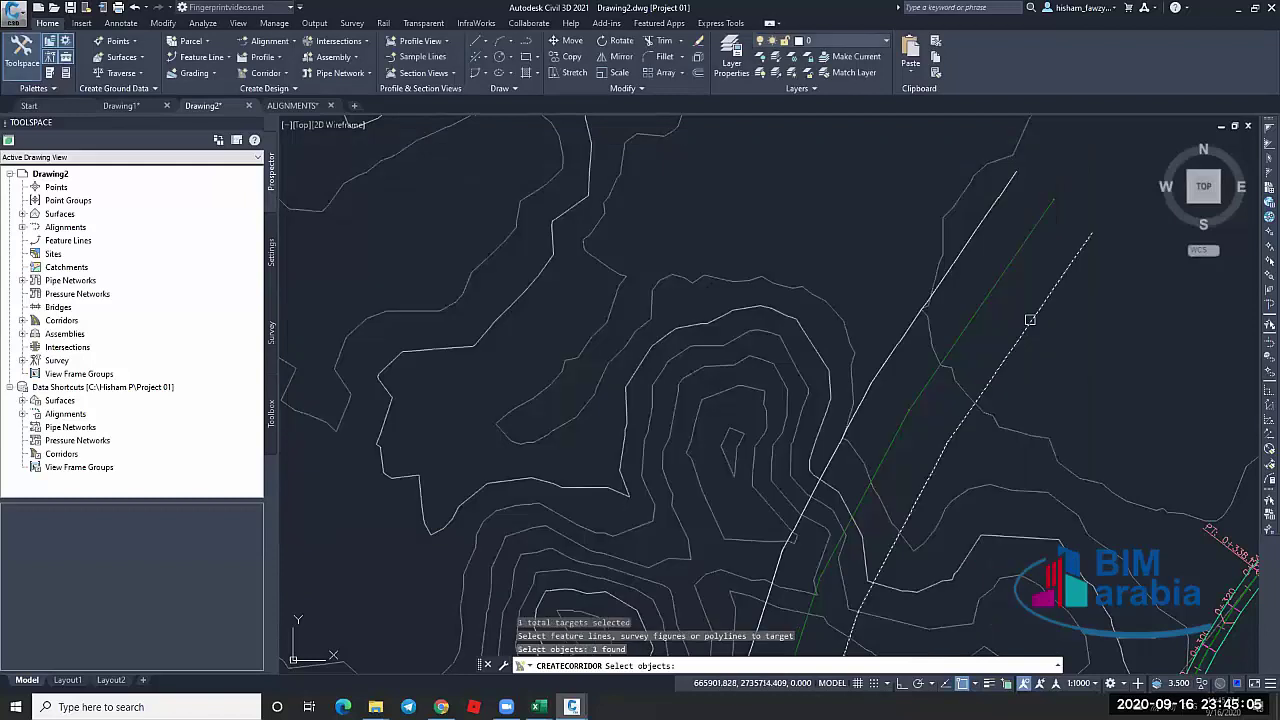
left_click(866, 467)
key("Return")
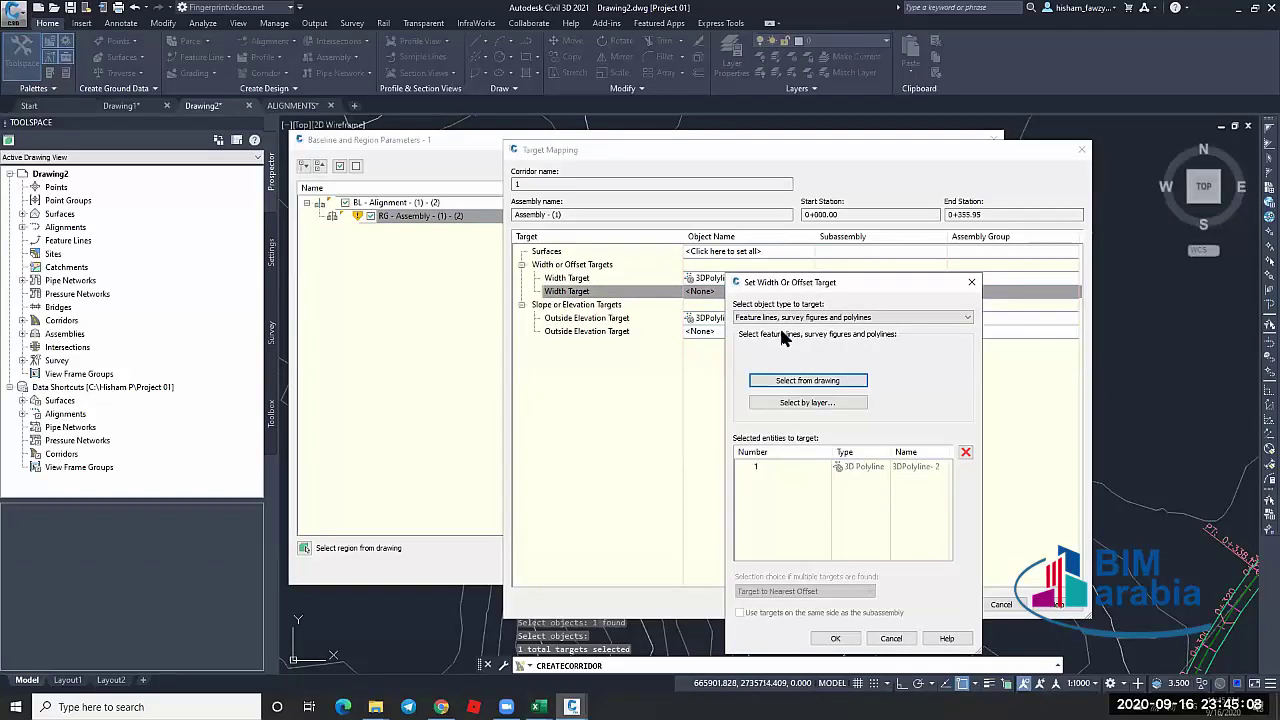
left_click(818, 381)
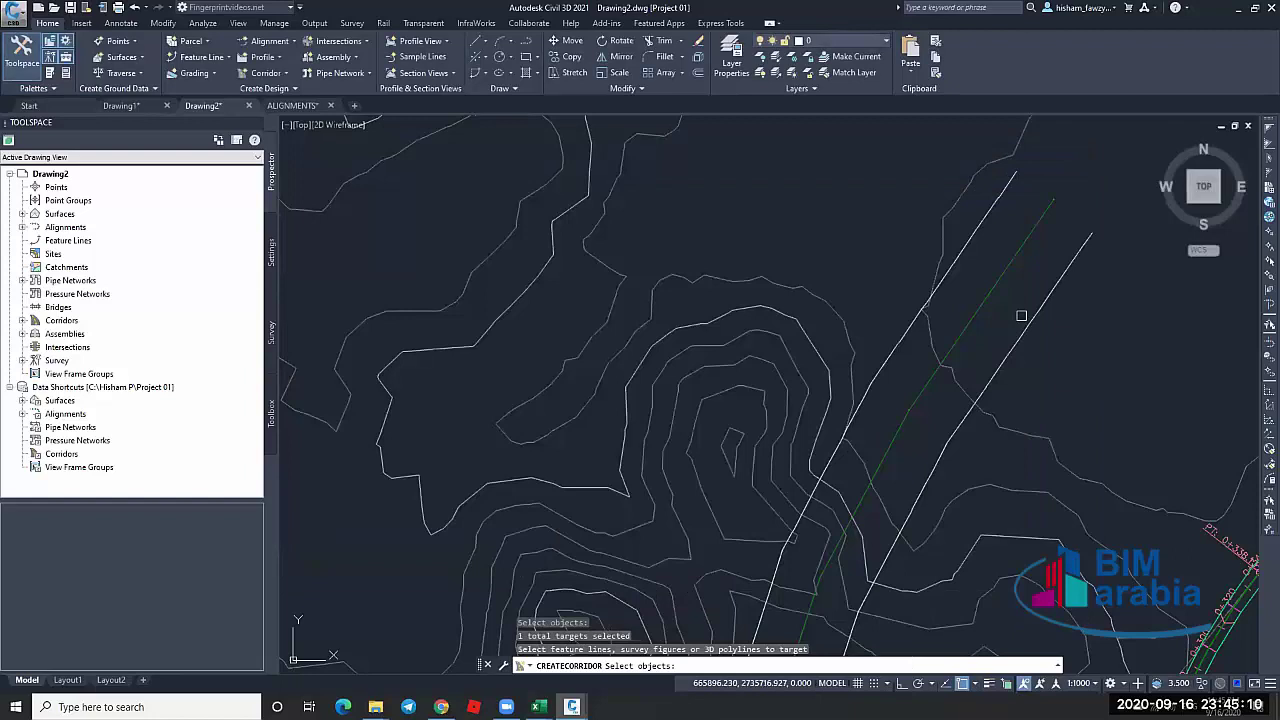
left_click(1021, 316)
key("Return")
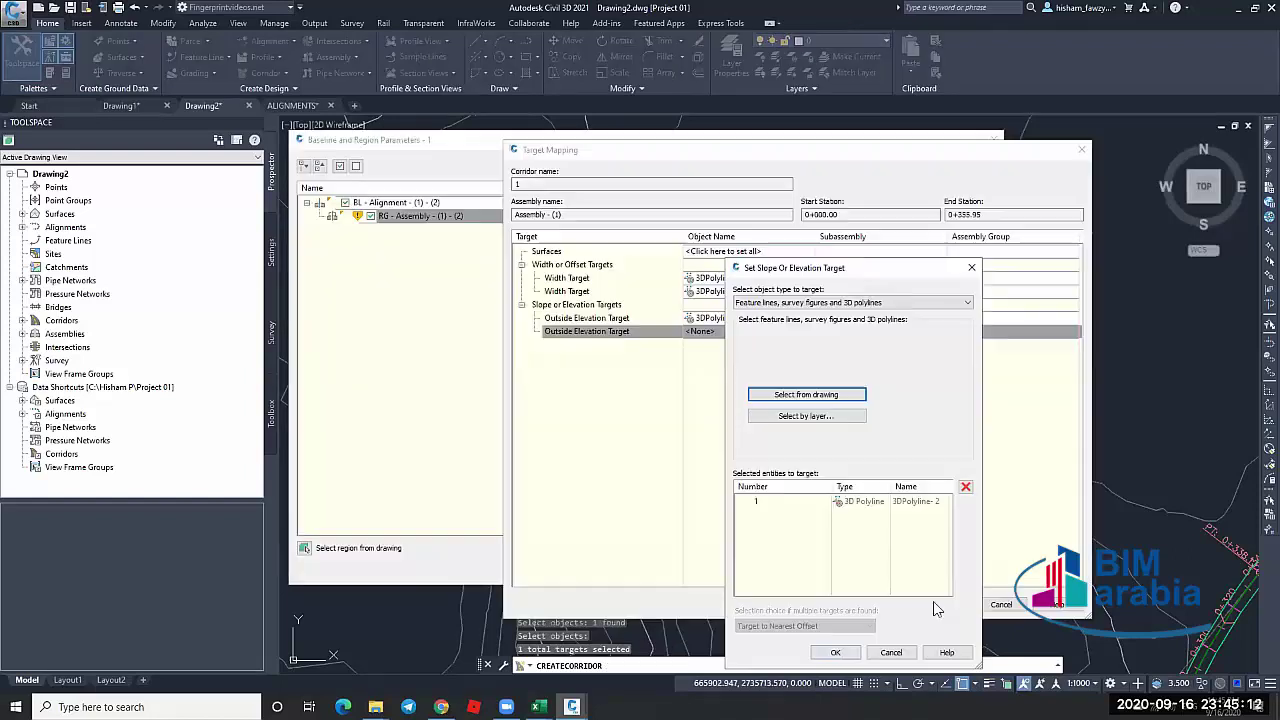
left_click(835, 652)
left_click(945, 604)
left_click(801, 569)
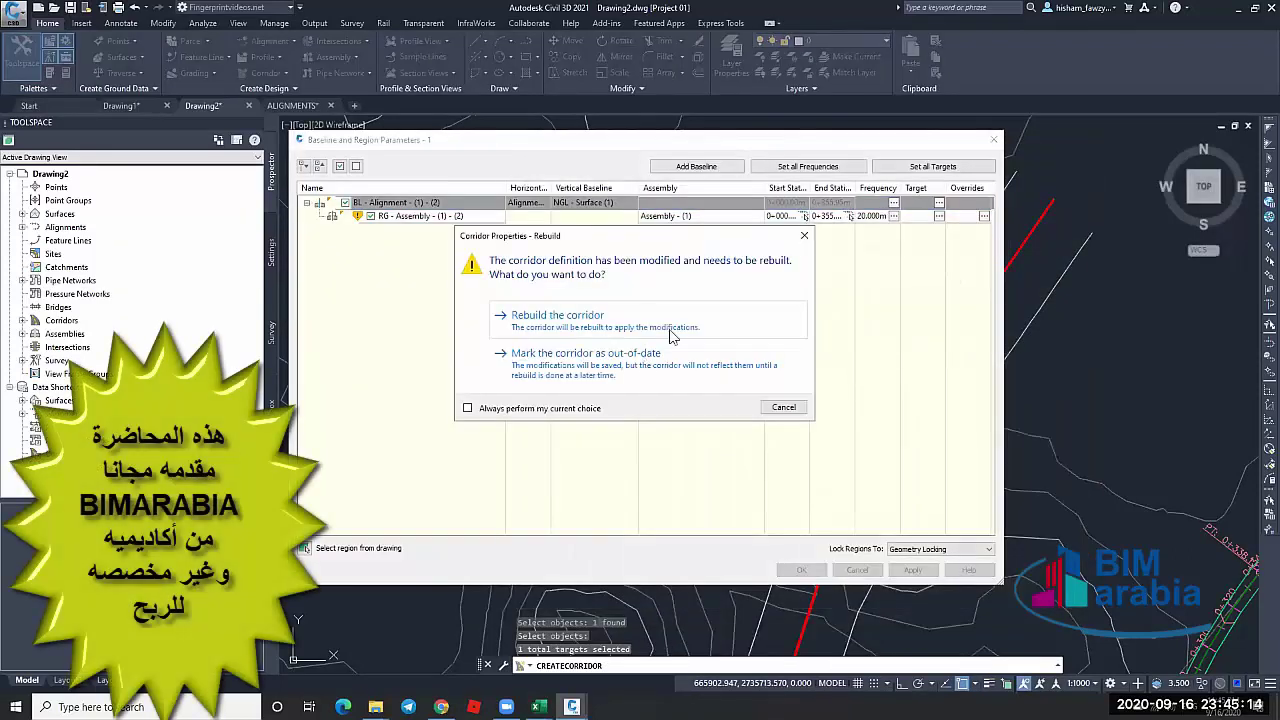
left_click(688, 331)
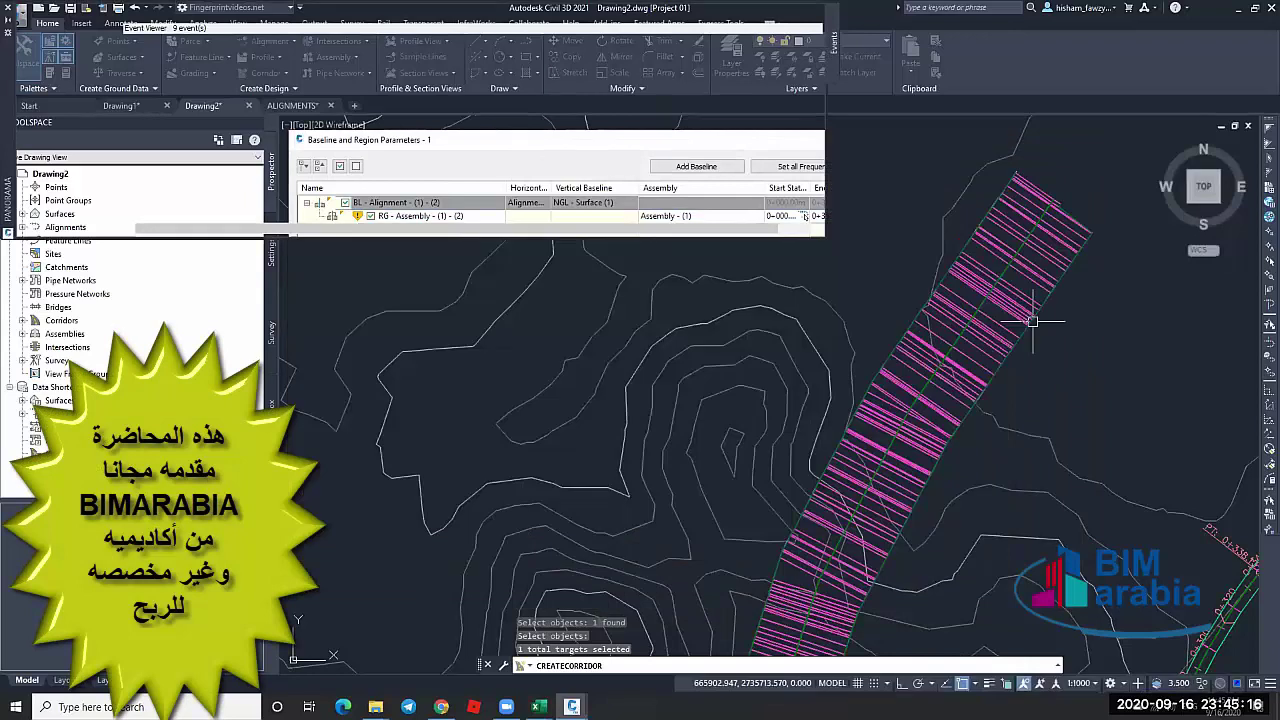
left_click(805, 14)
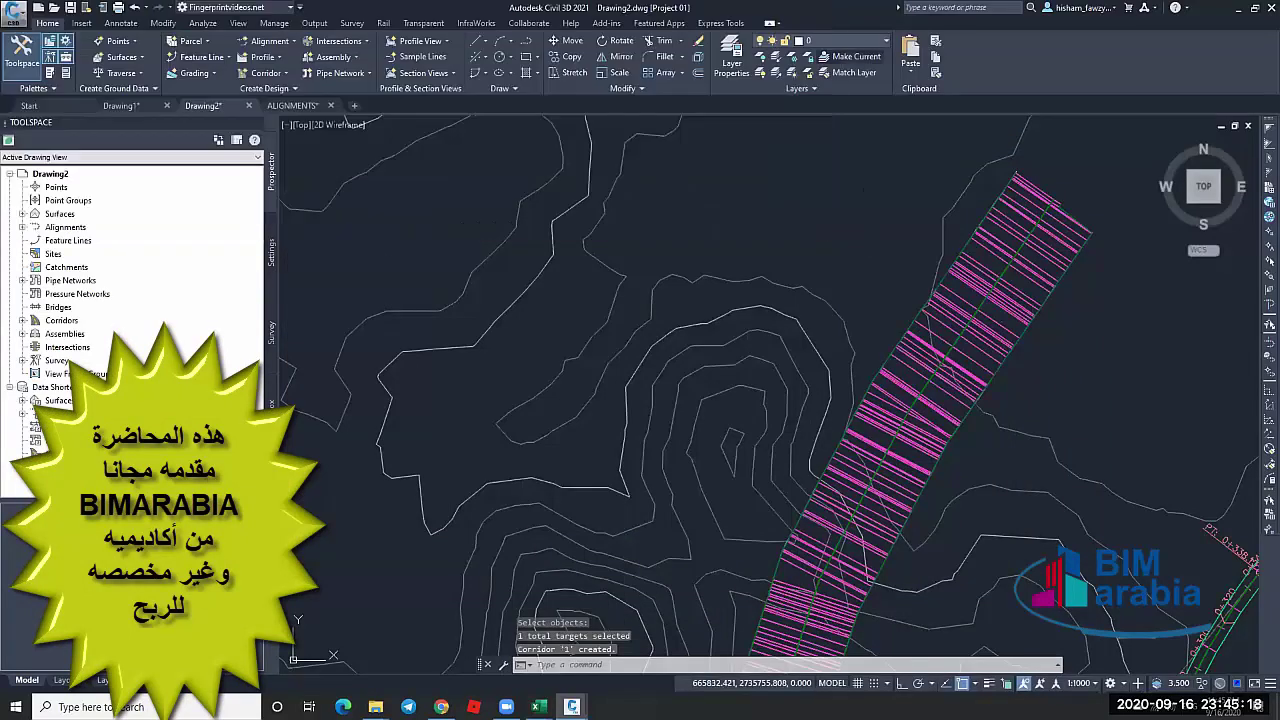
key("Escape")
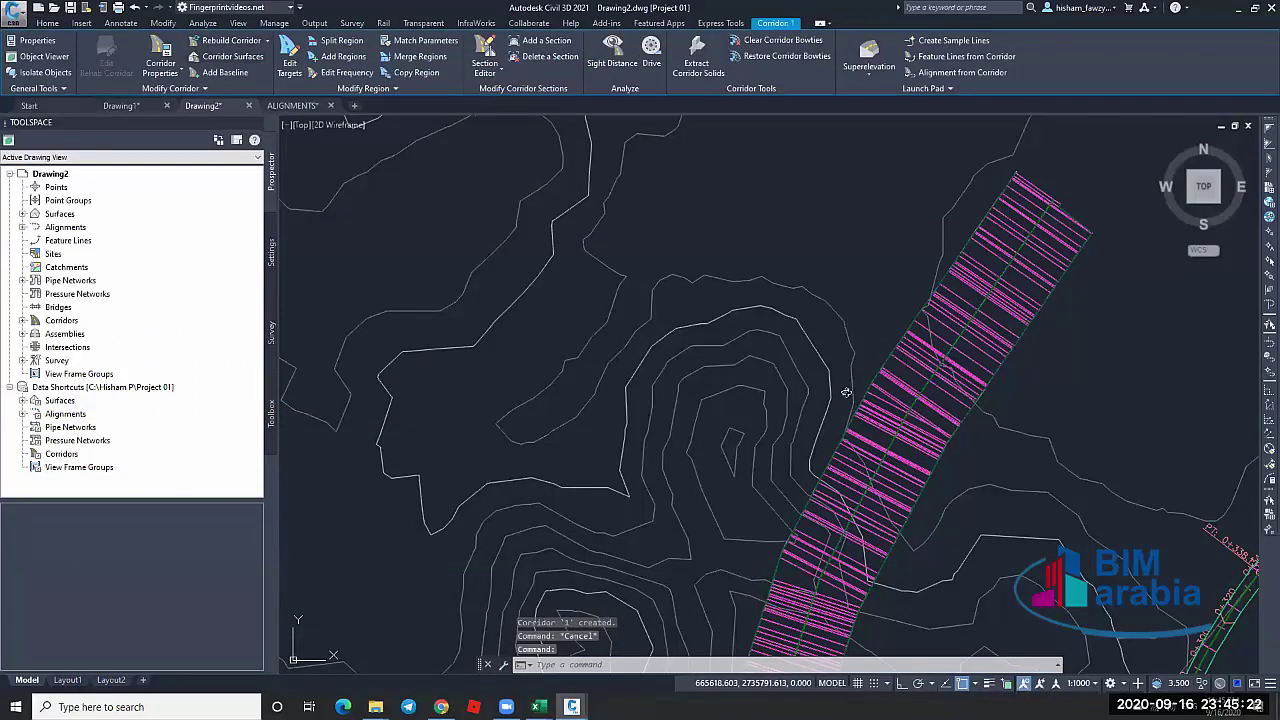
right_click(697, 286)
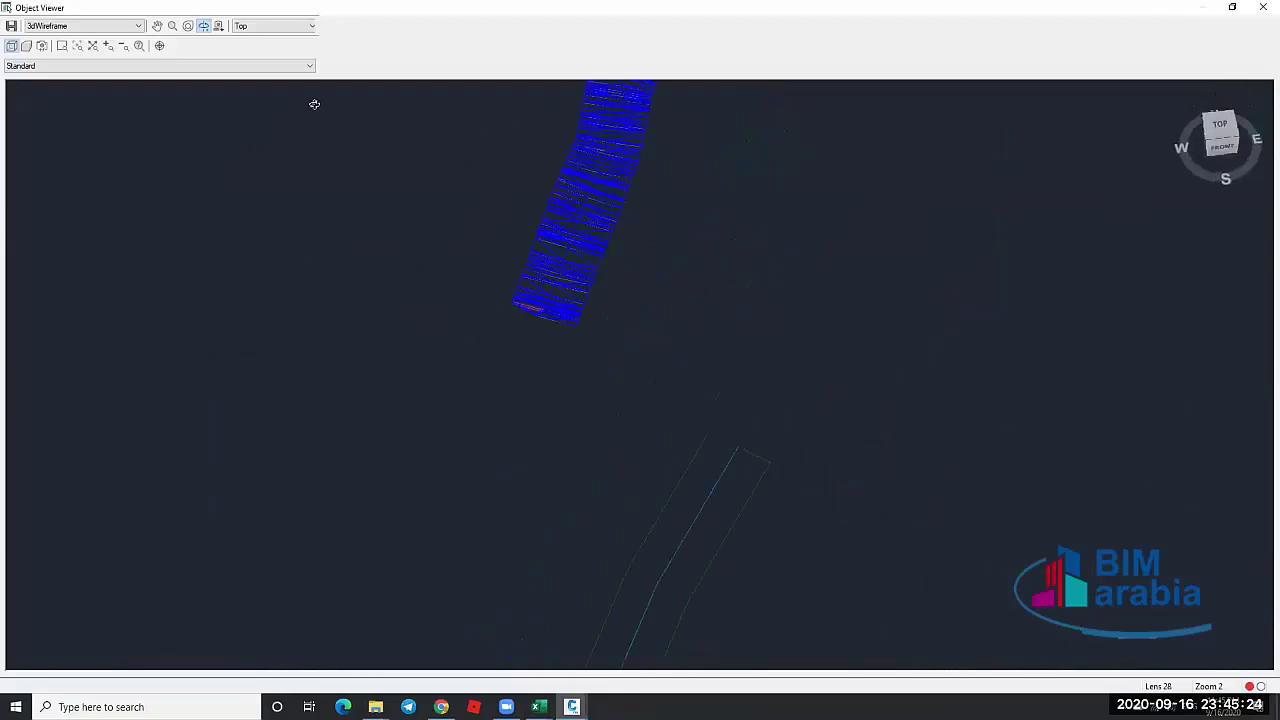
left_click(84, 25)
left_click(60, 47)
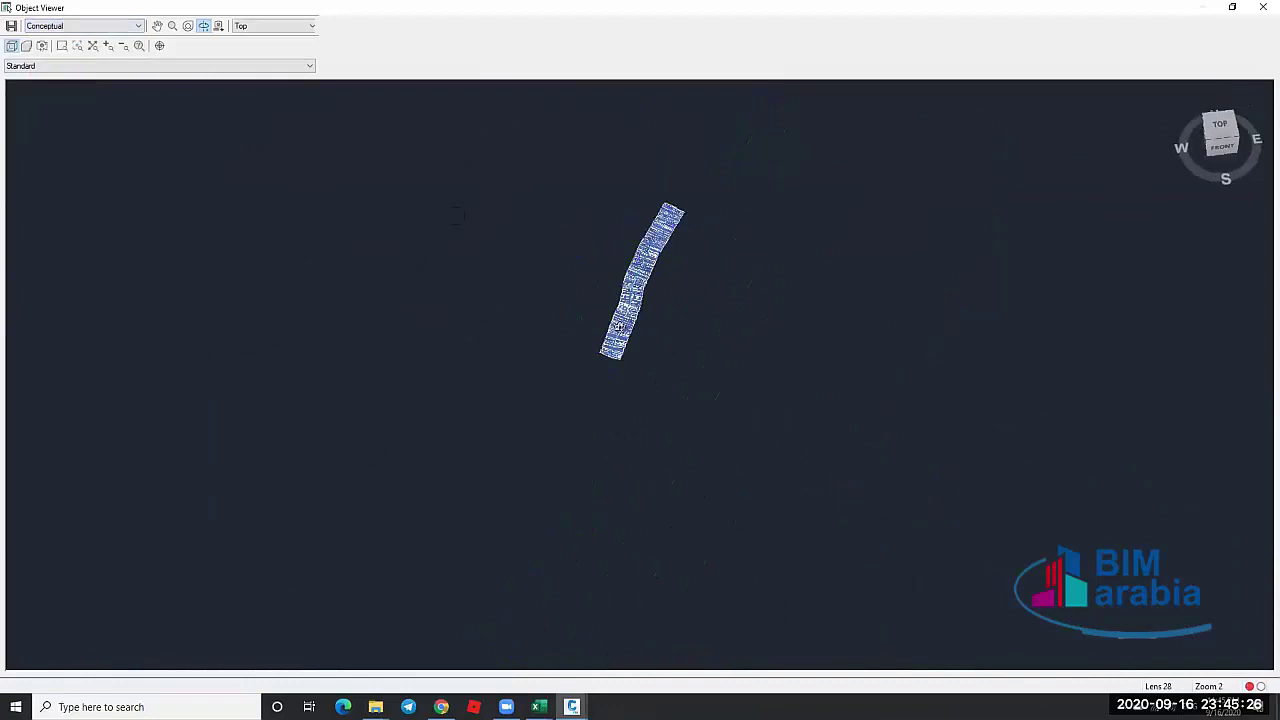
left_click_drag(619, 327, 710, 541)
scroll(710, 541, "up", 2)
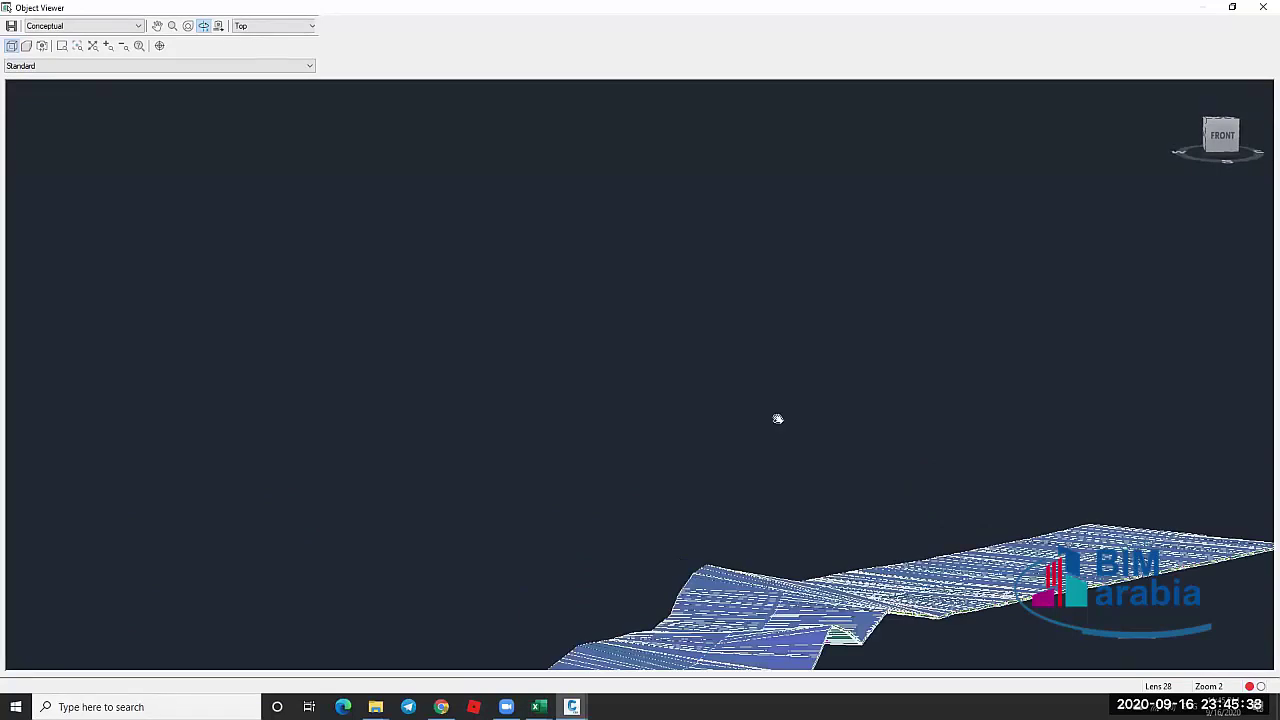
left_click_drag(778, 420, 843, 507)
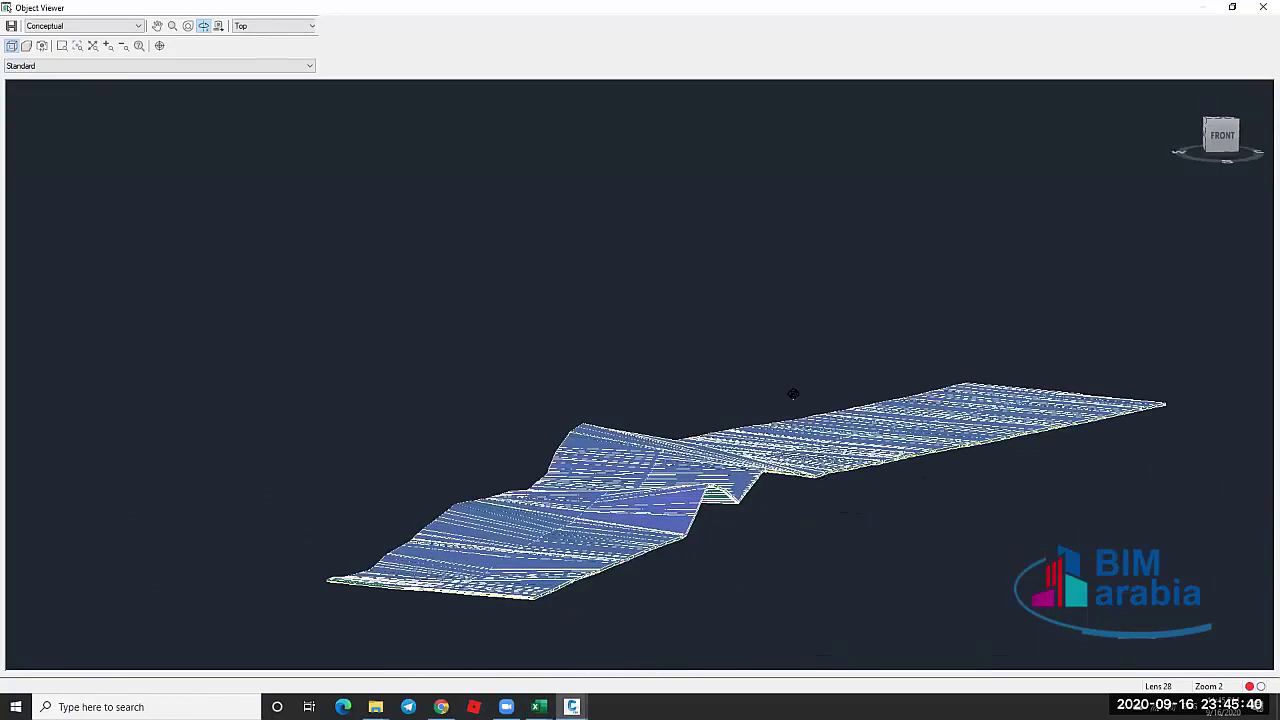
scroll(791, 394, "up", 3)
left_click(79, 47)
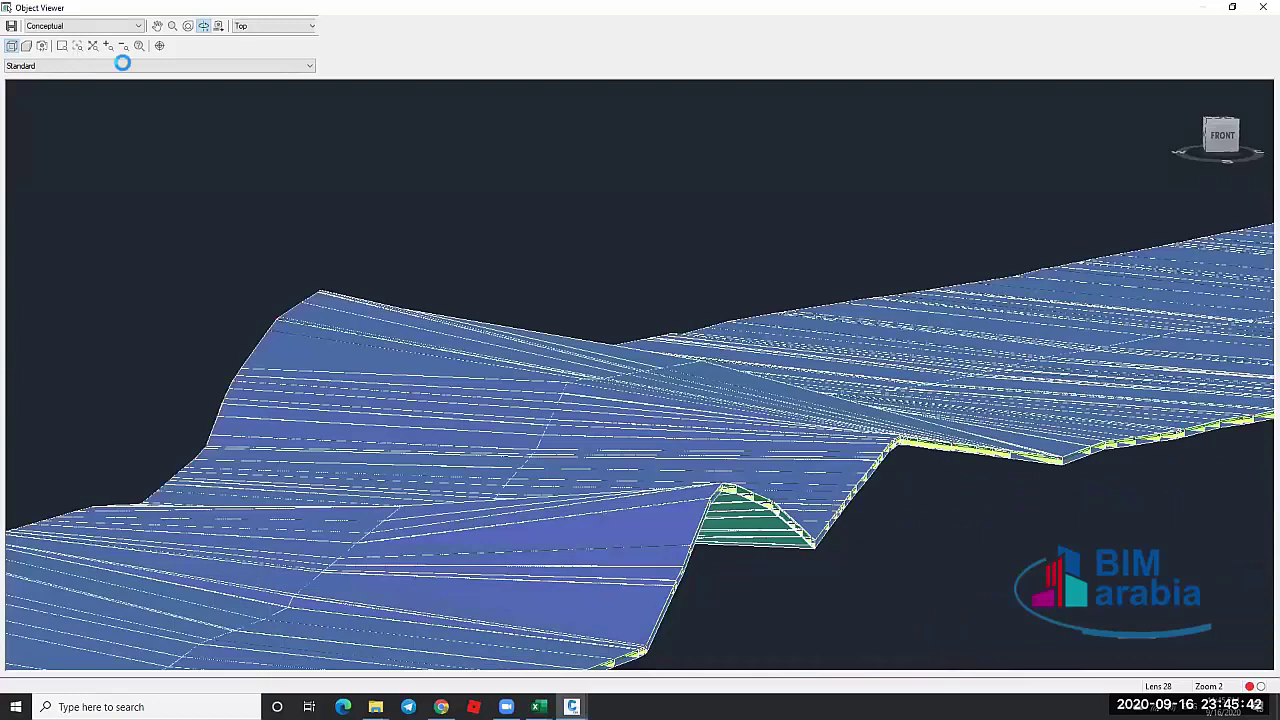
left_click_drag(928, 374, 862, 378)
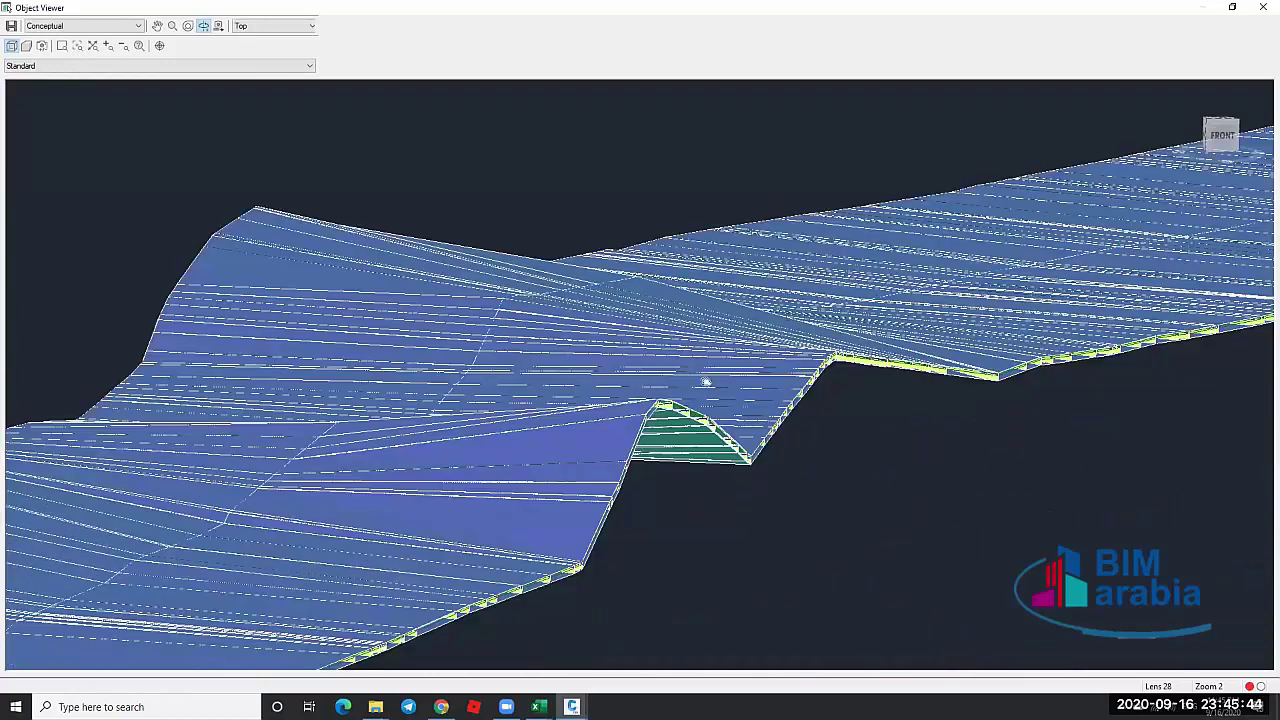
scroll(820, 318, "up", 2)
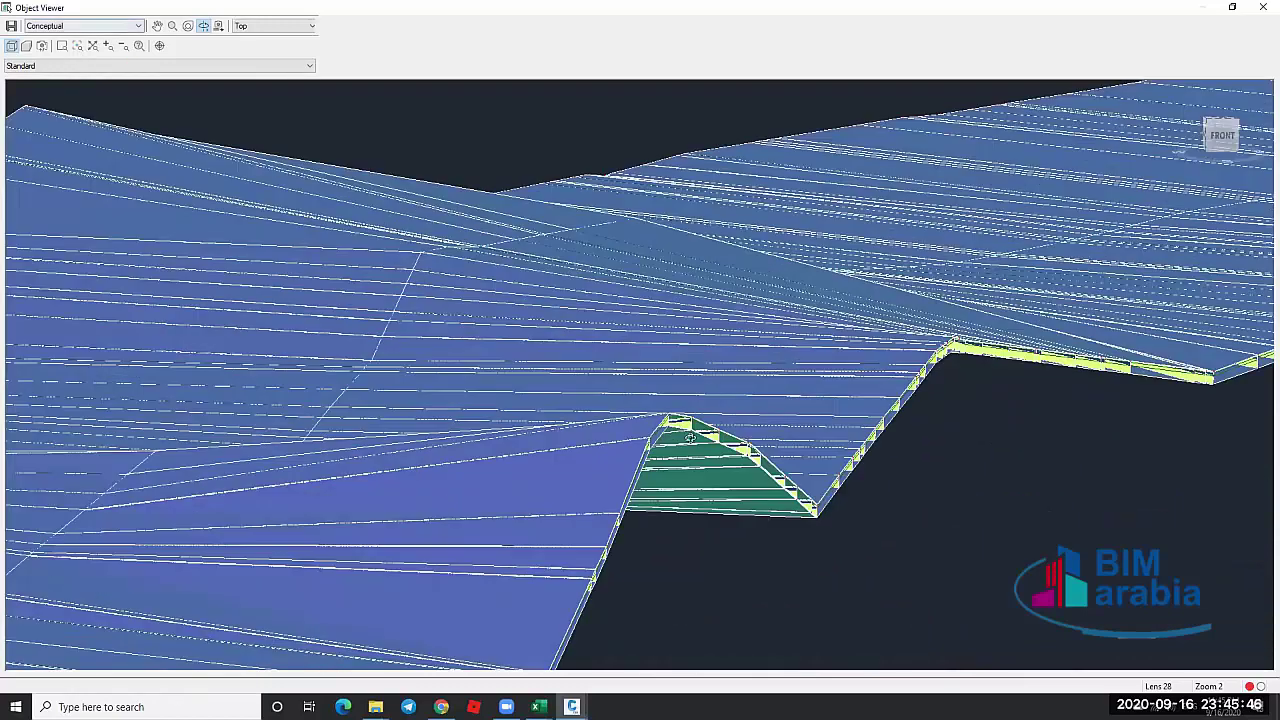
key("Up")
key("Up")
key("Up")
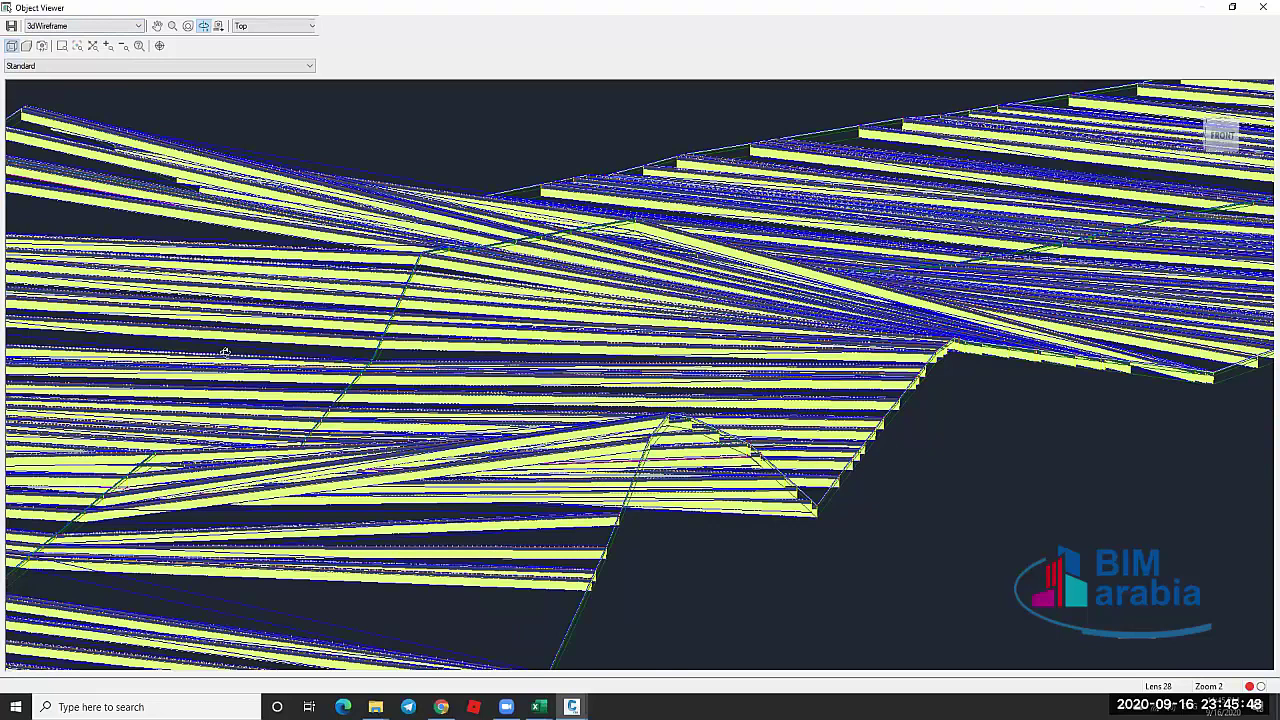
scroll(391, 349, "up", 2)
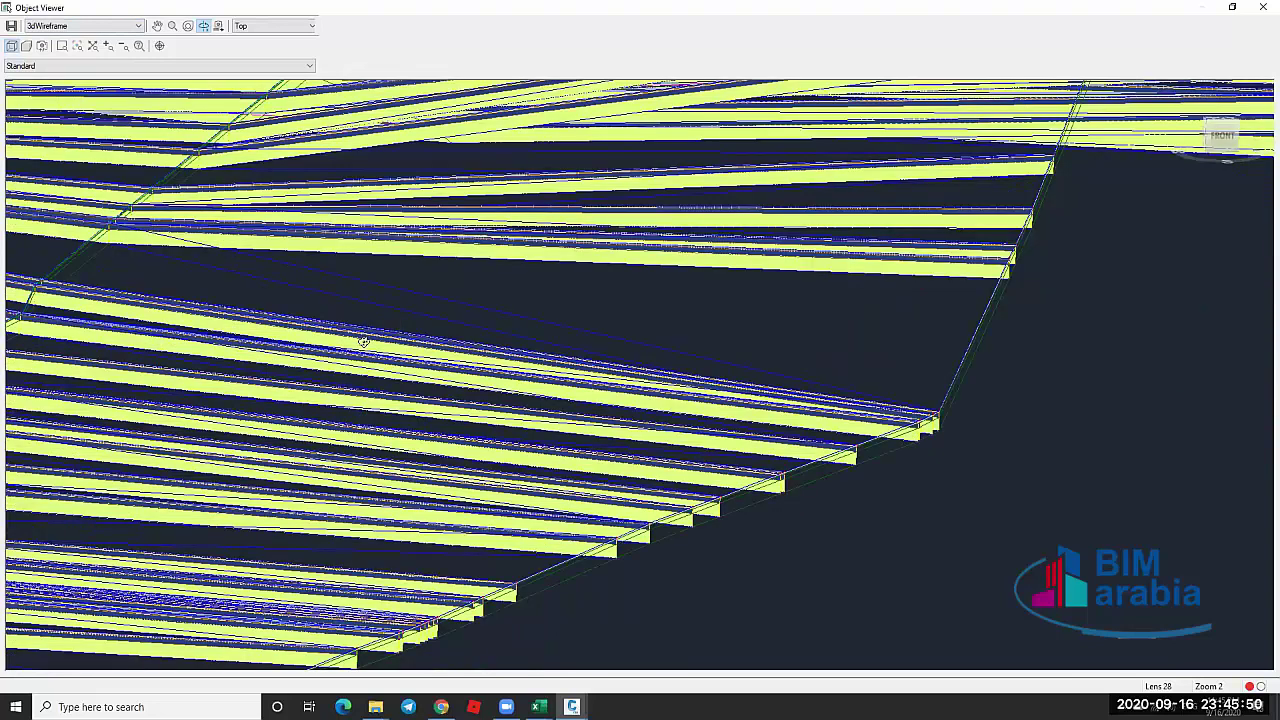
scroll(600, 340, "down", 2)
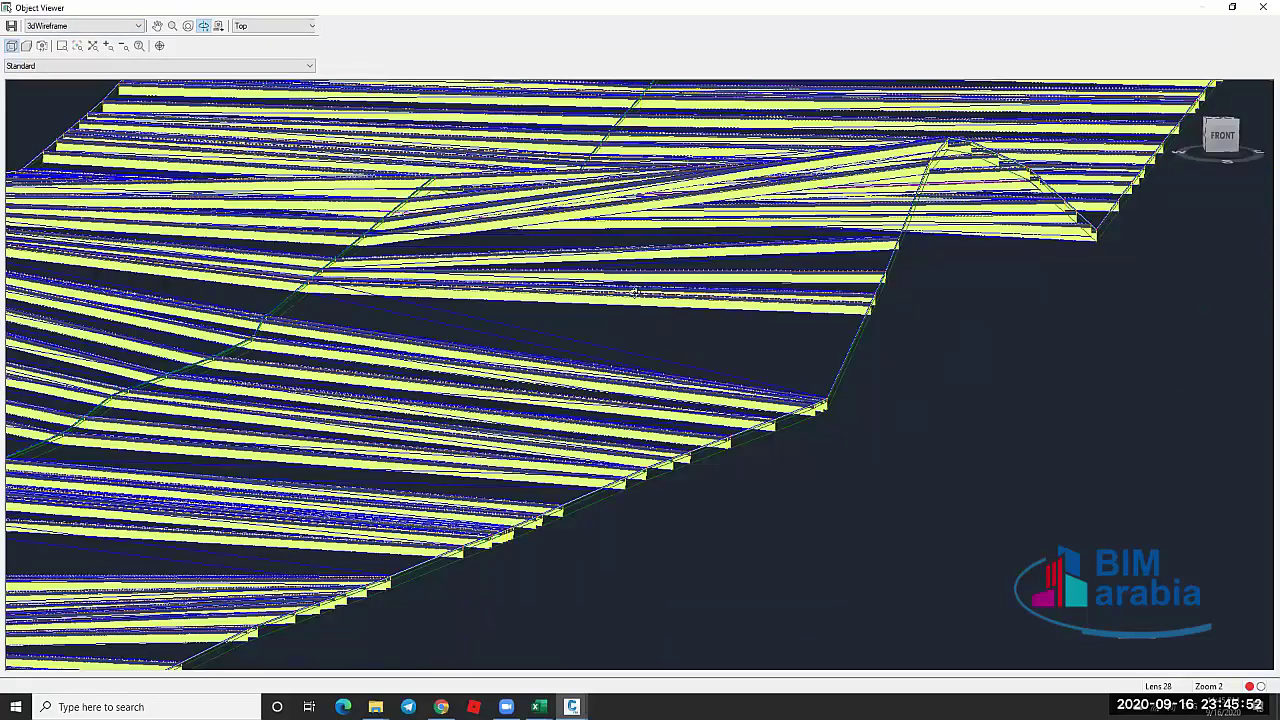
scroll(583, 508, "down", 3)
scroll(262, 560, "up", 2)
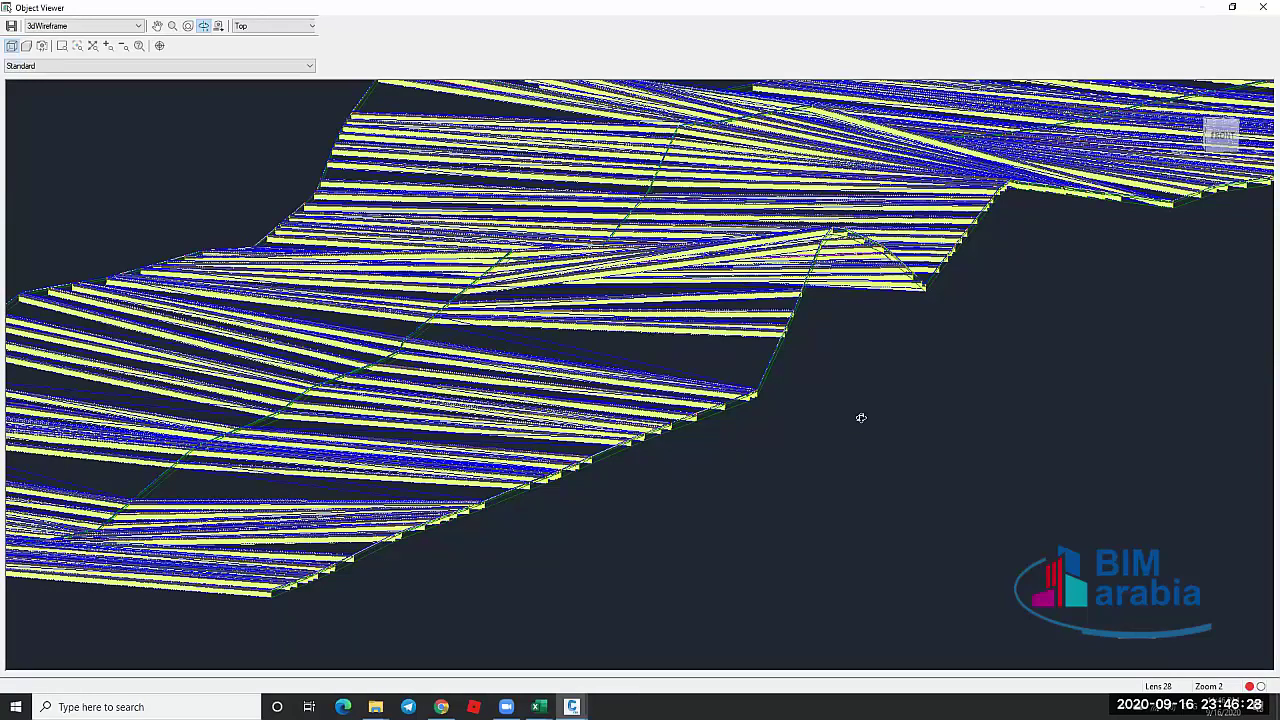
scroll(860, 354, "down", 3)
left_click_drag(863, 359, 865, 378)
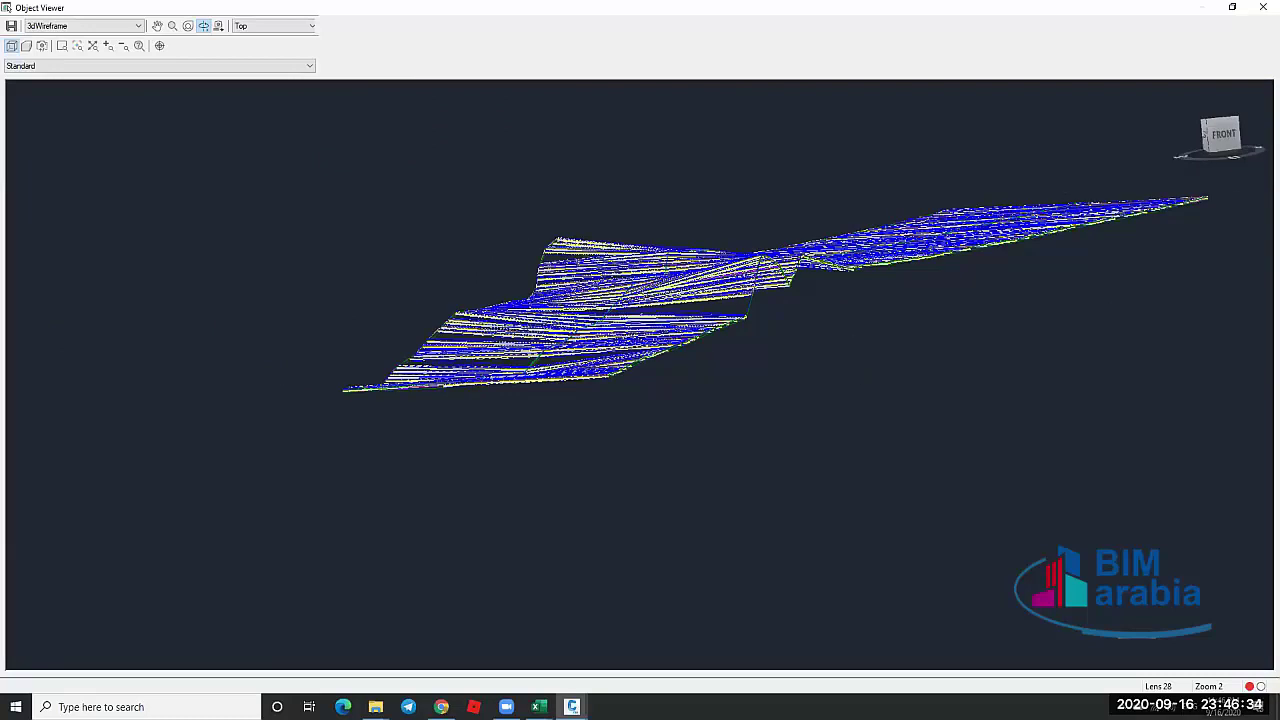
key("Escape")
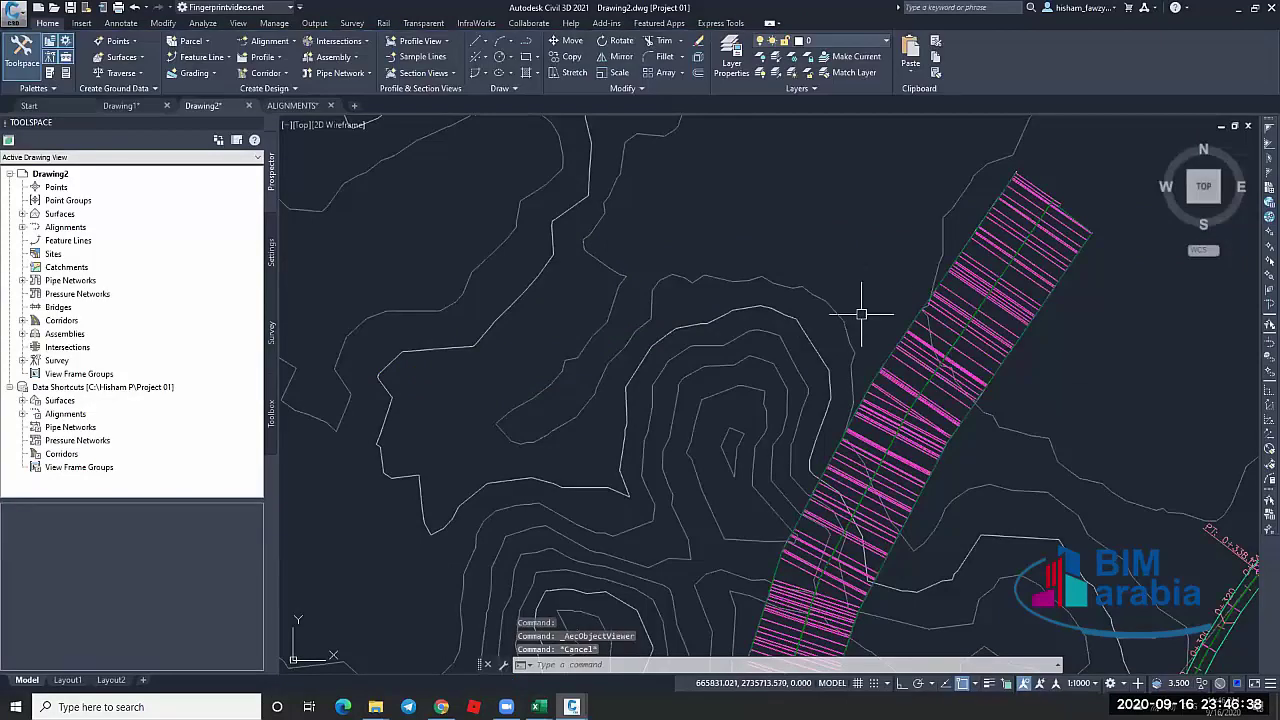
scroll(877, 284, "up", 5)
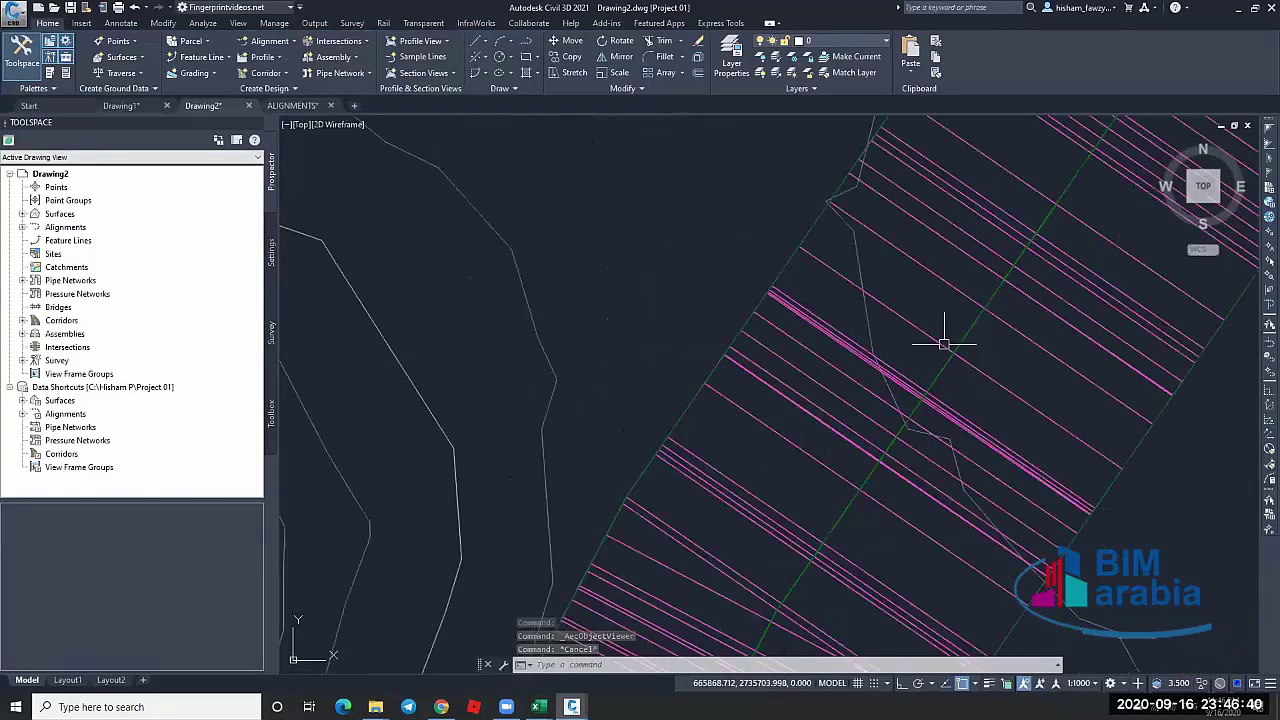
key("Escape")
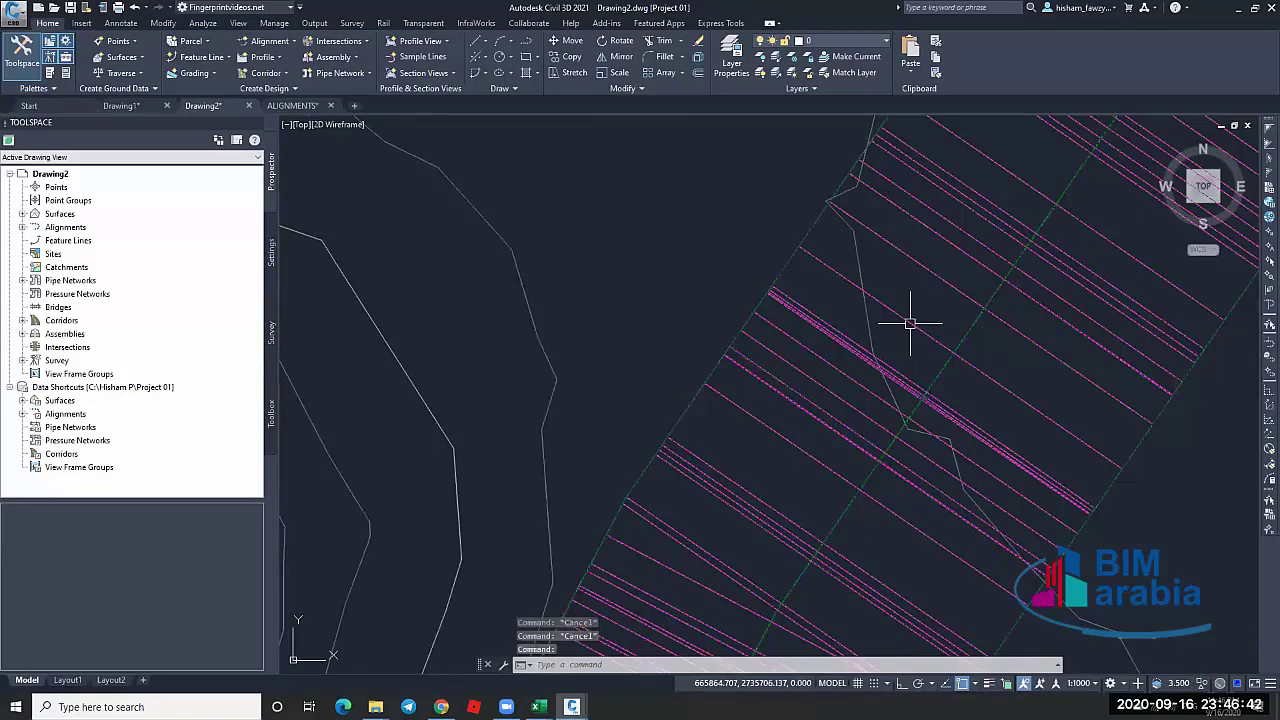
left_click(910, 323)
scroll(910, 323, "down", 5)
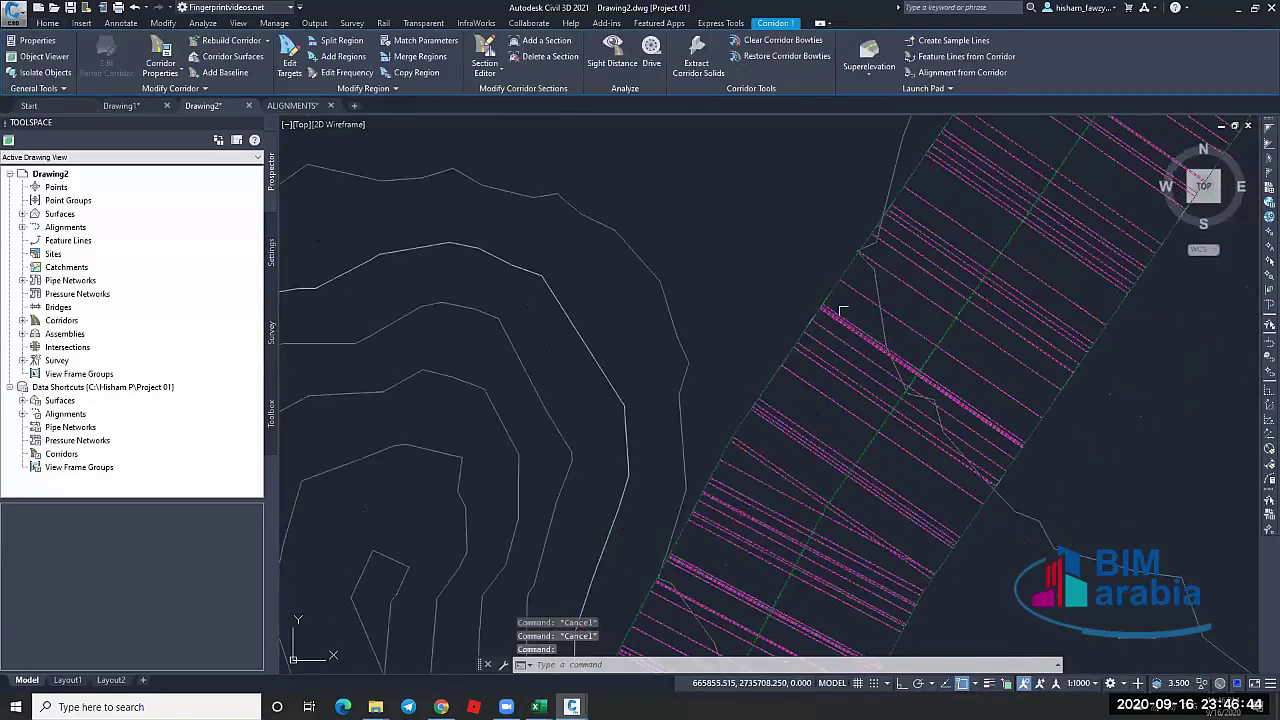
scroll(833, 308, "down", 2)
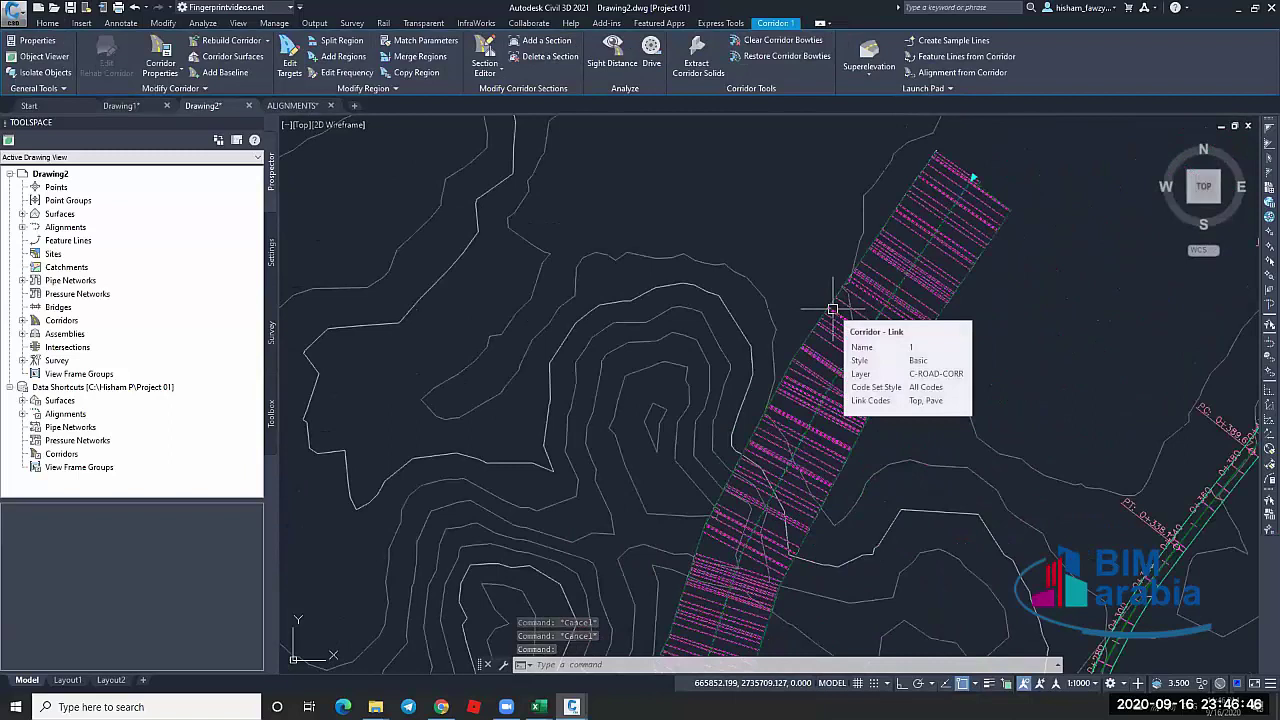
scroll(733, 310, "down", 5)
scroll(790, 300, "up", 10)
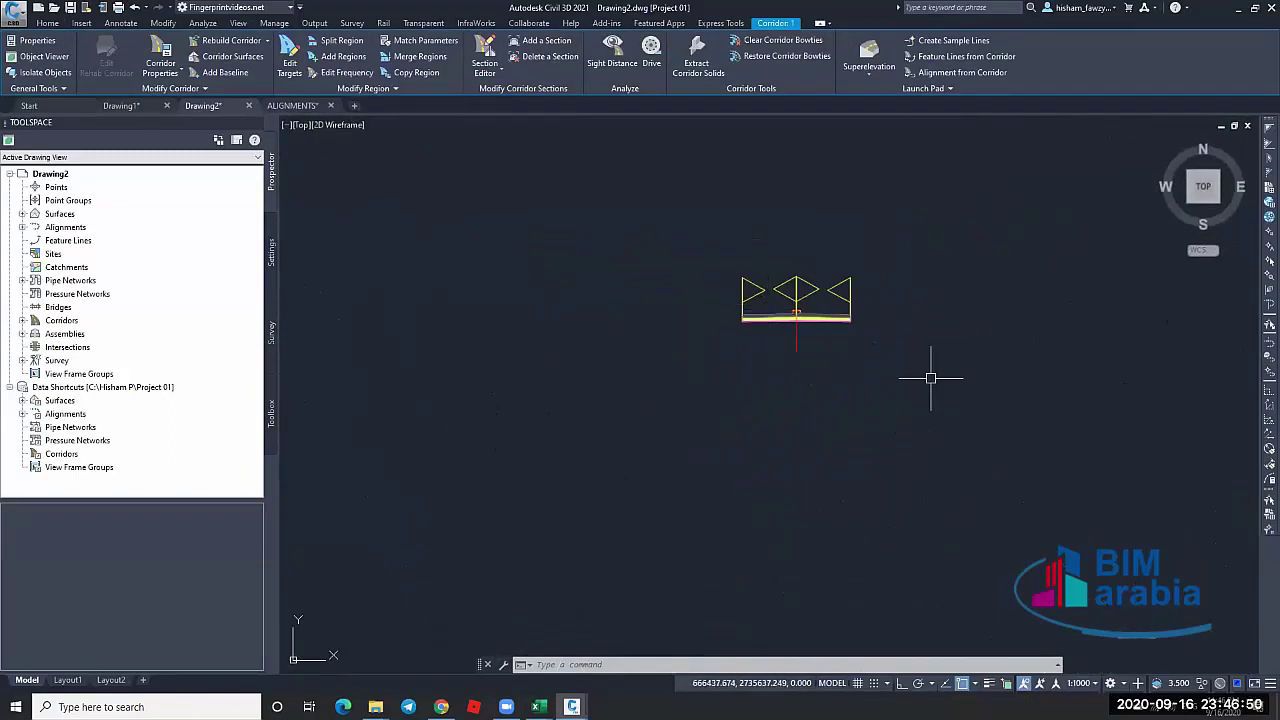
key("Escape")
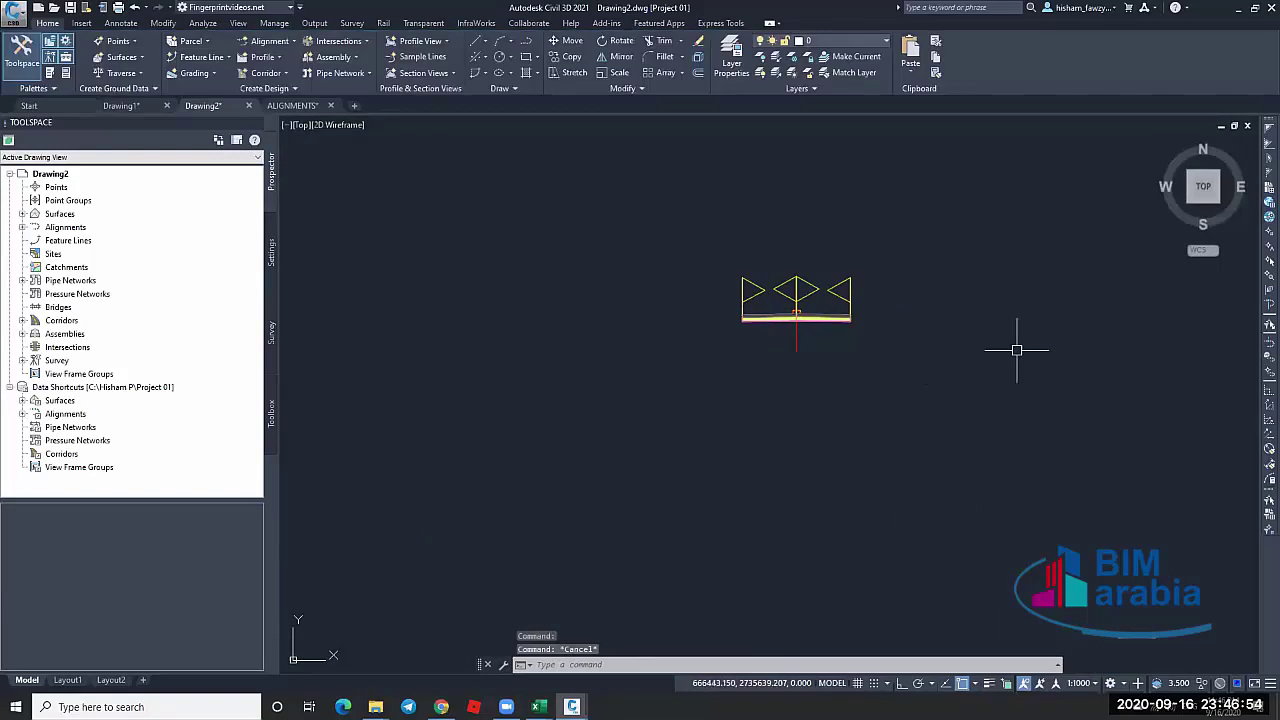
scroll(990, 366, "down", 5)
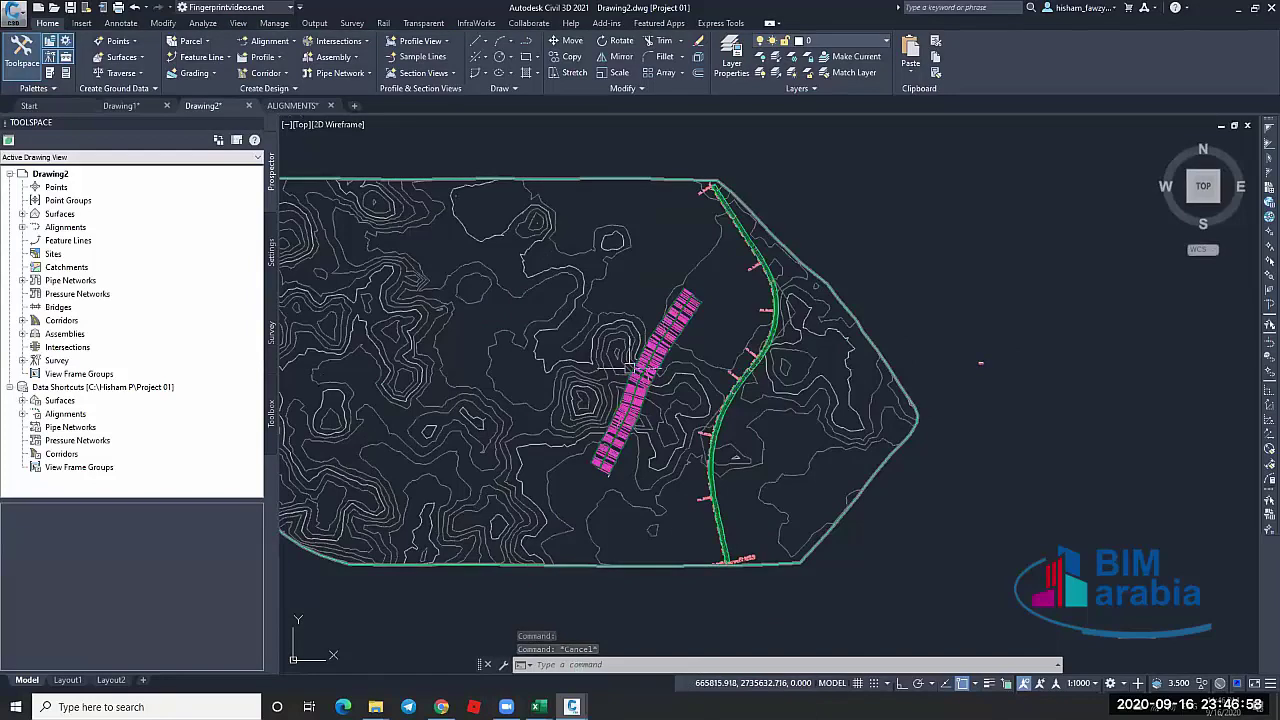
scroll(629, 367, "up", 2)
scroll(628, 379, "up", 2)
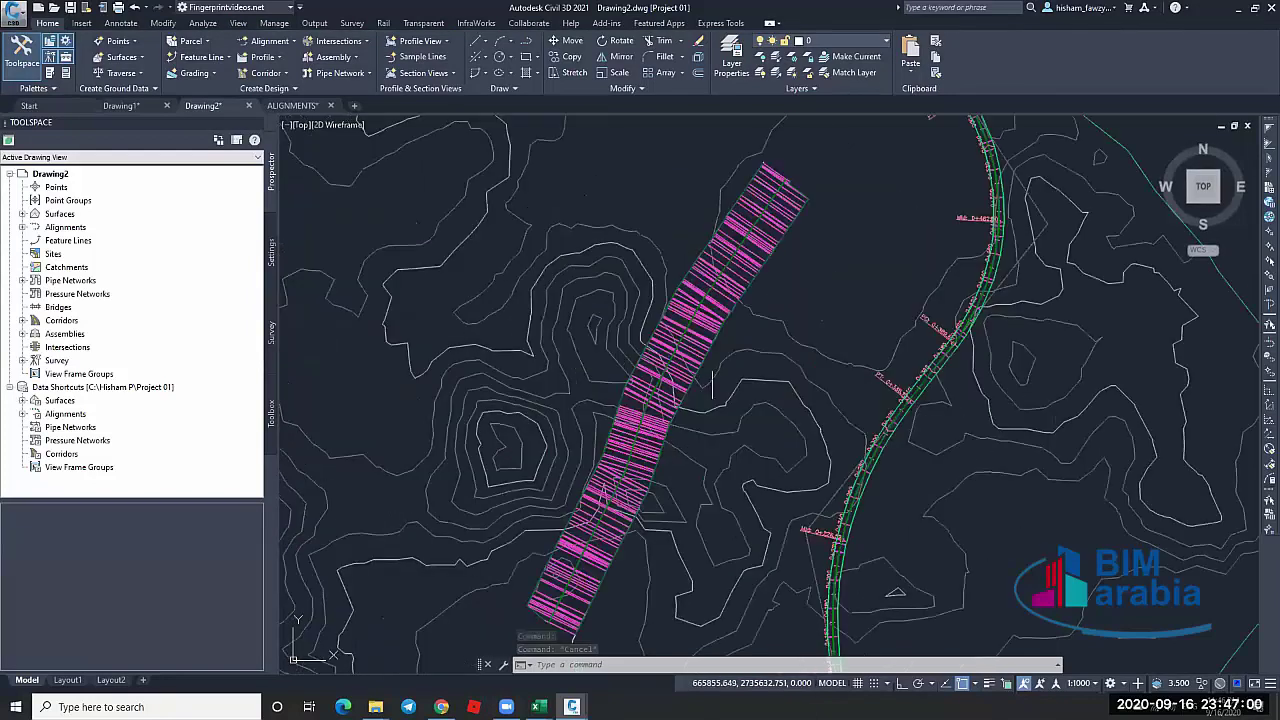
scroll(724, 375, "up", 2)
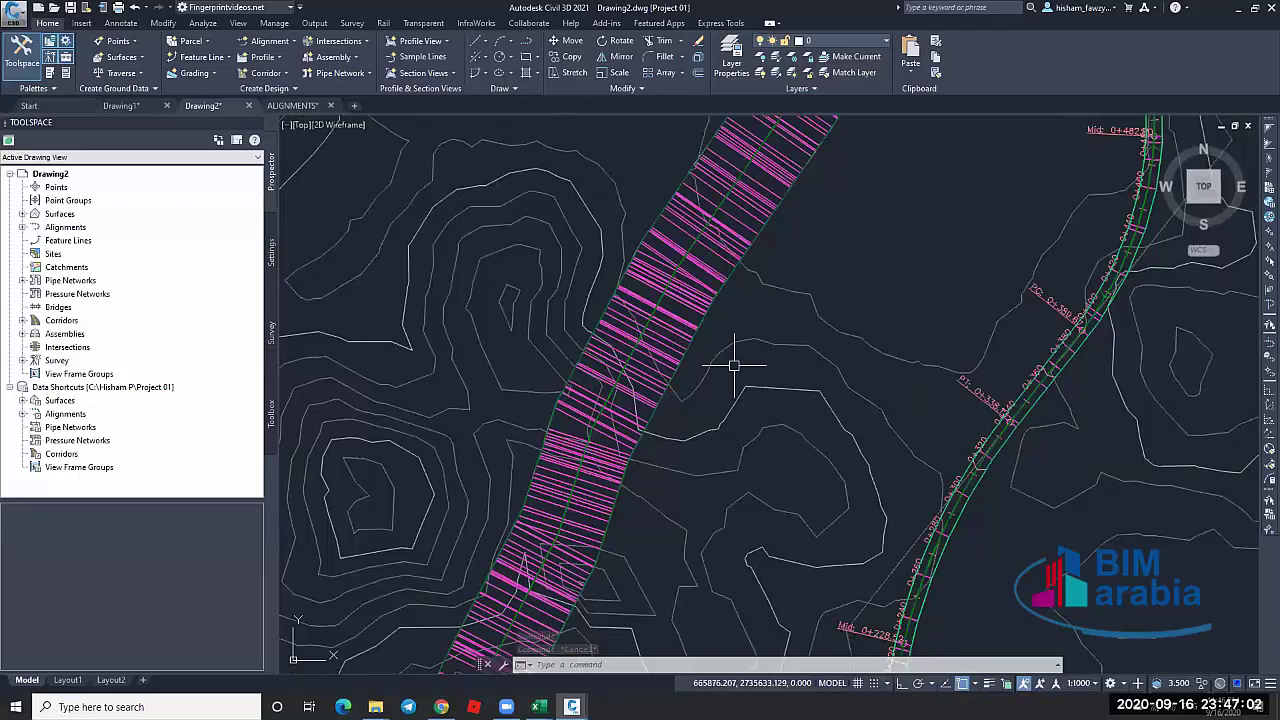
mouse_move(734, 366)
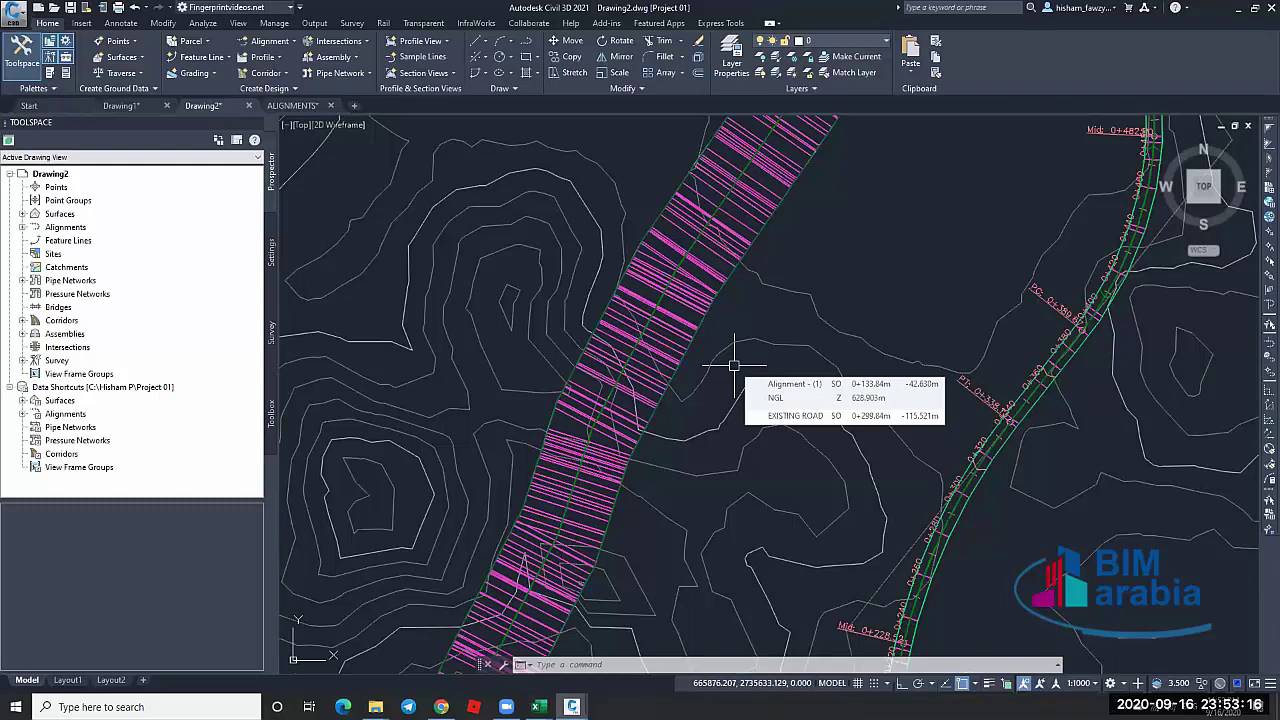
Switch to the Start page showing the Recent drawings list
left_click(65, 104)
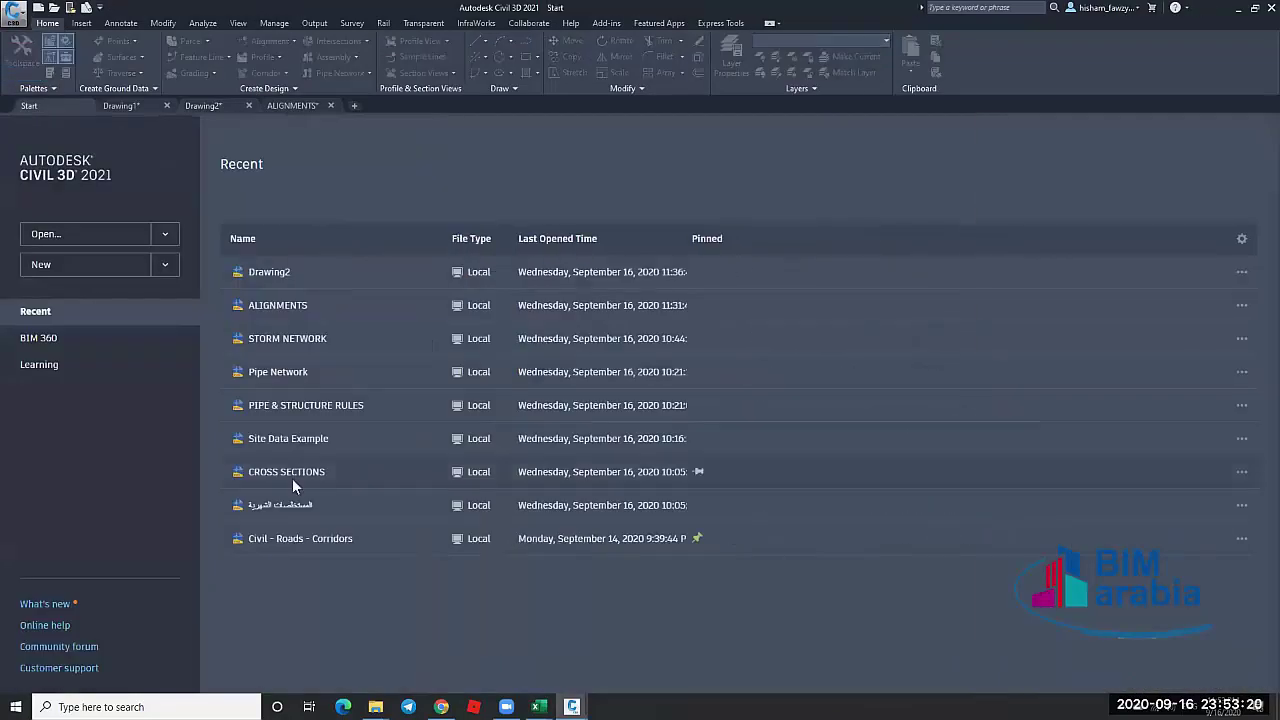
Open STORM NETWORK from the Recent list and zoom around the plan and Road 1 profile
left_click(287, 343)
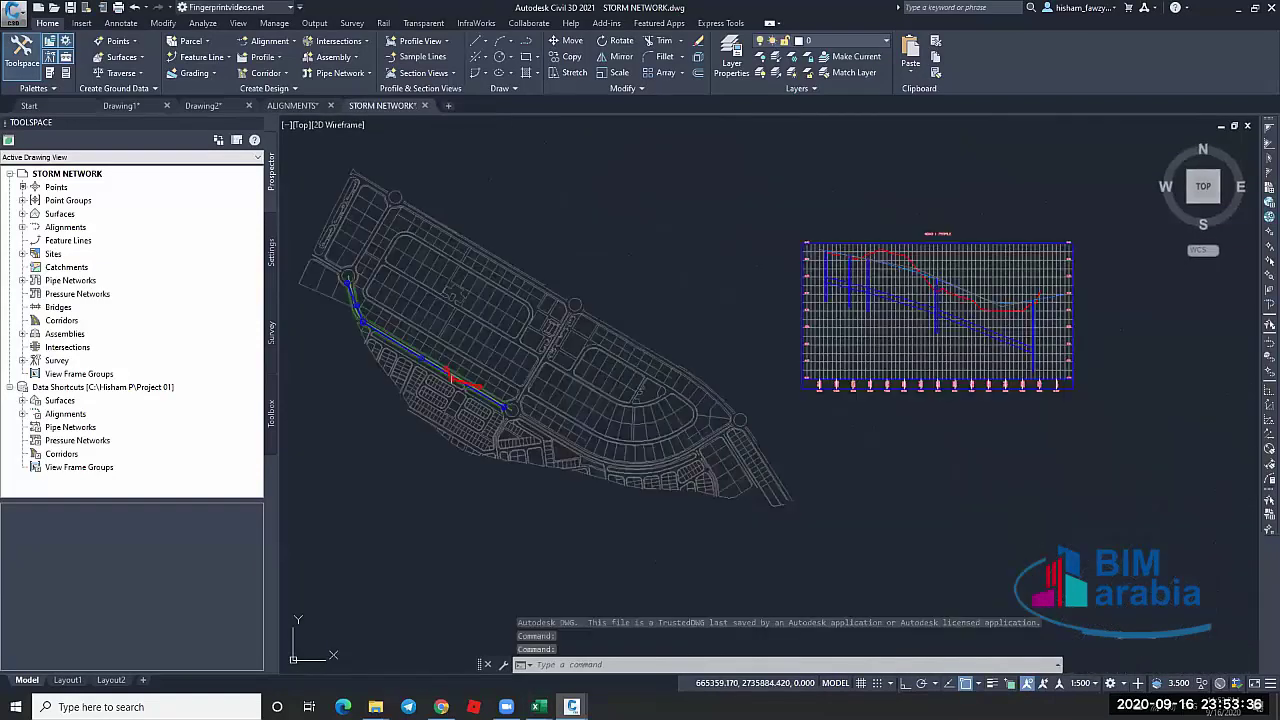
scroll(376, 410, "up", 3)
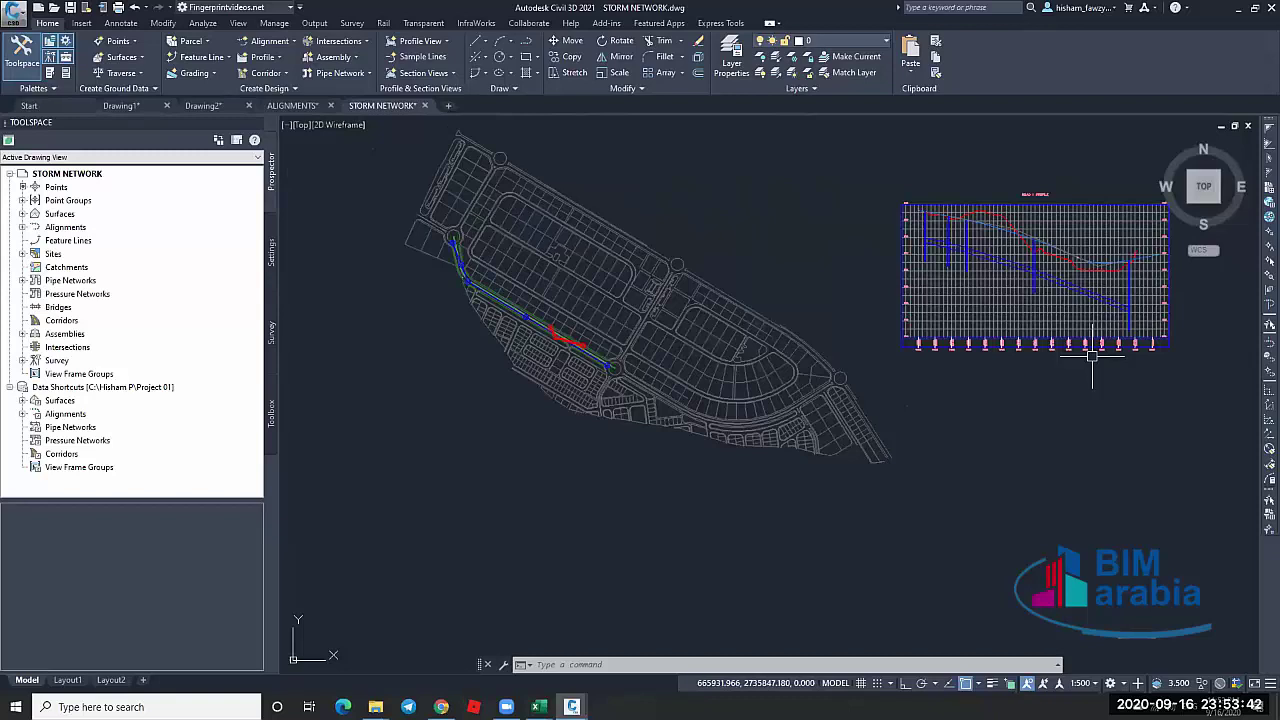
scroll(1027, 289, "up", 4)
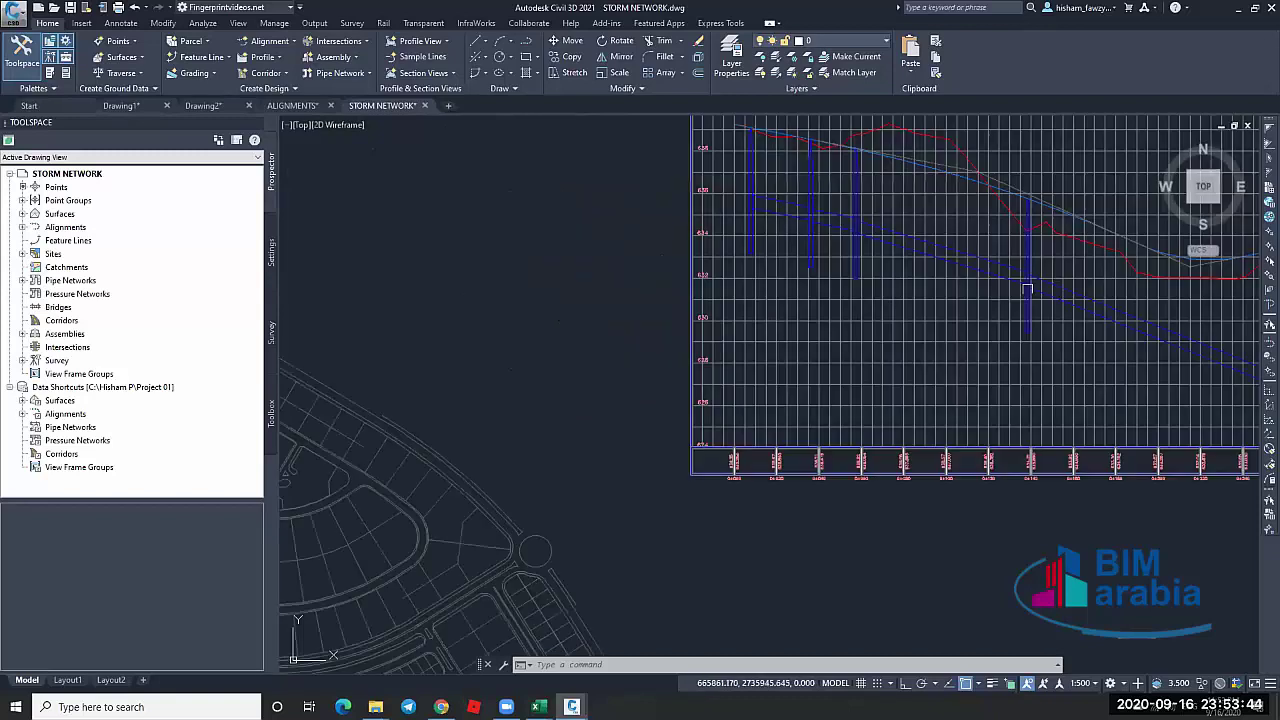
scroll(1027, 289, "down", 3)
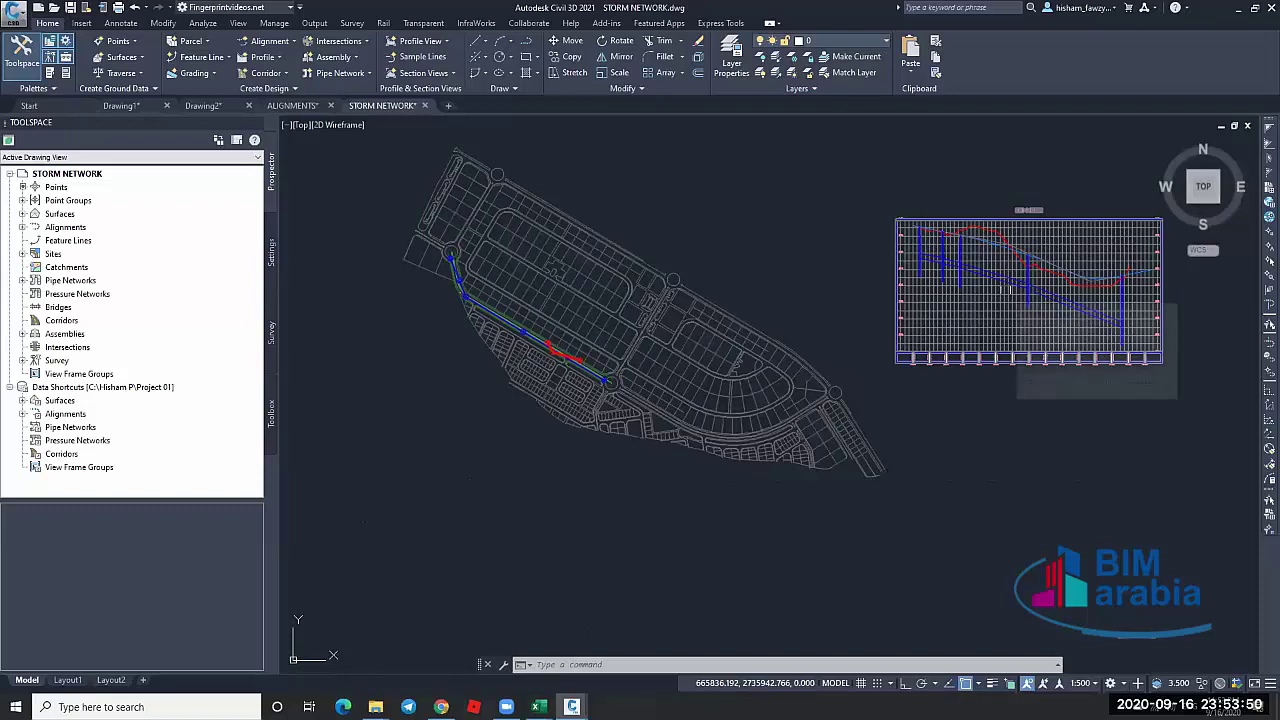
scroll(1020, 265, "up", 2)
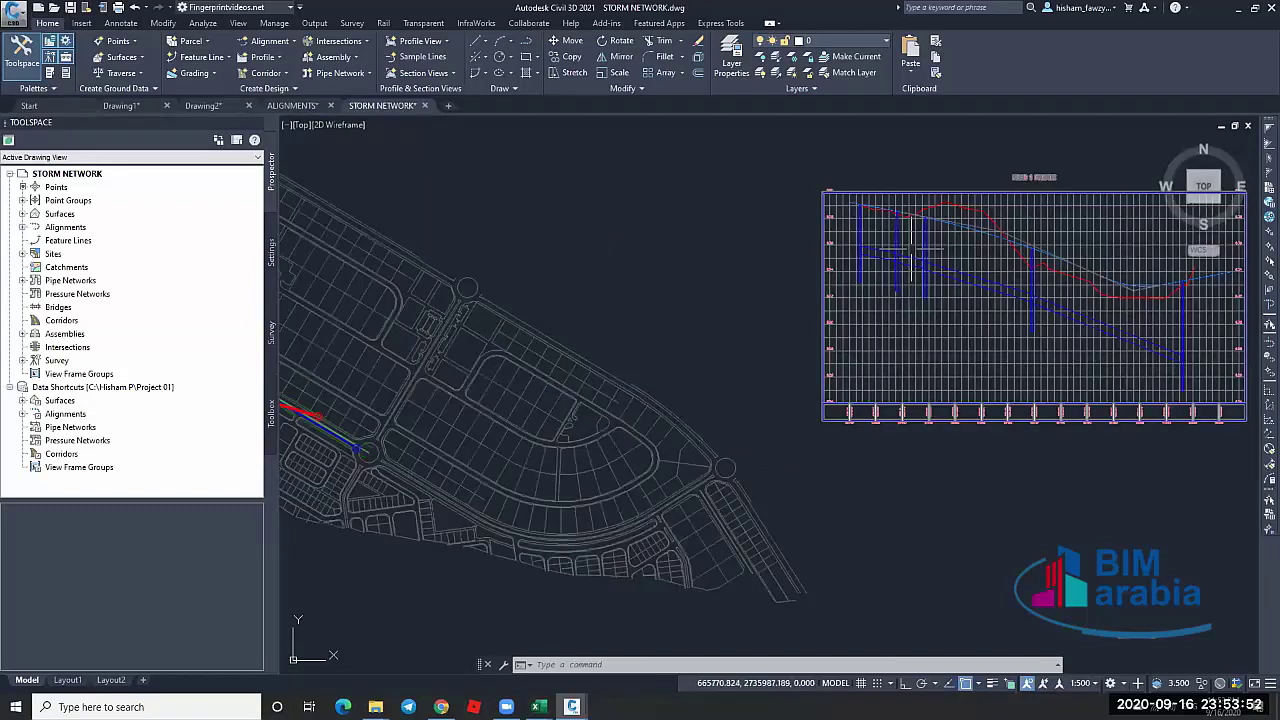
scroll(913, 249, "up", 2)
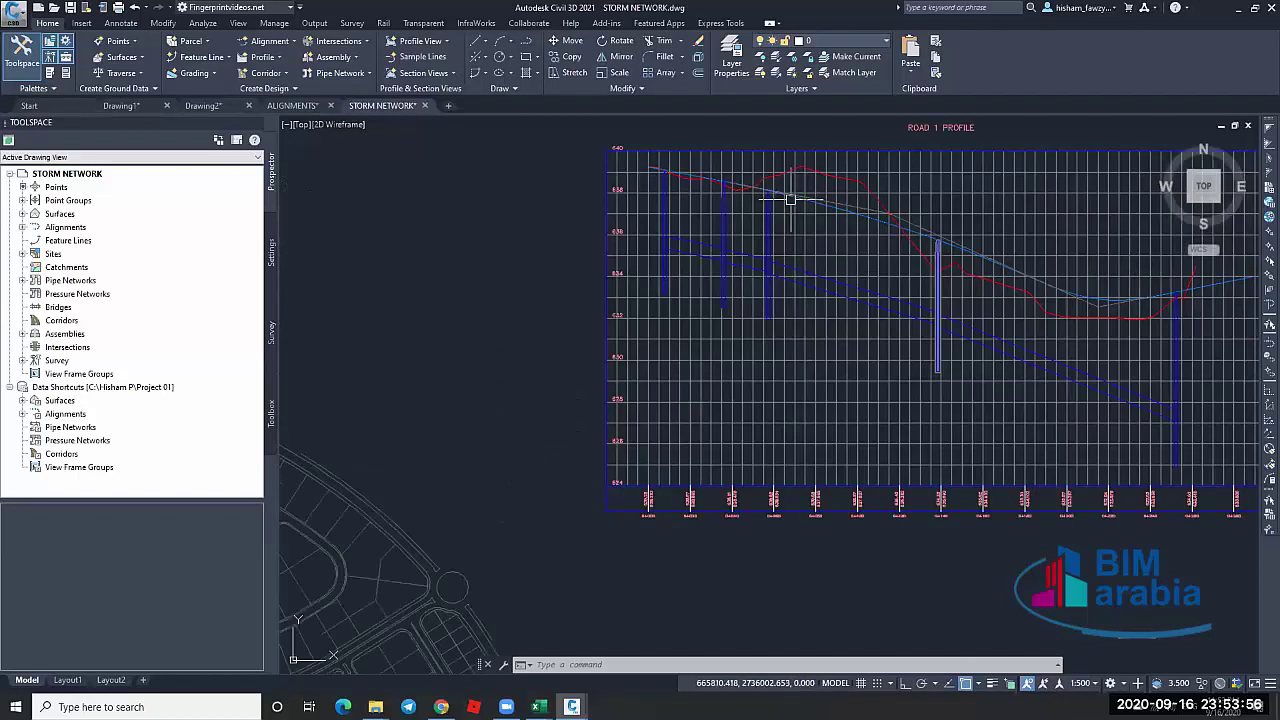
scroll(790, 200, "down", 2)
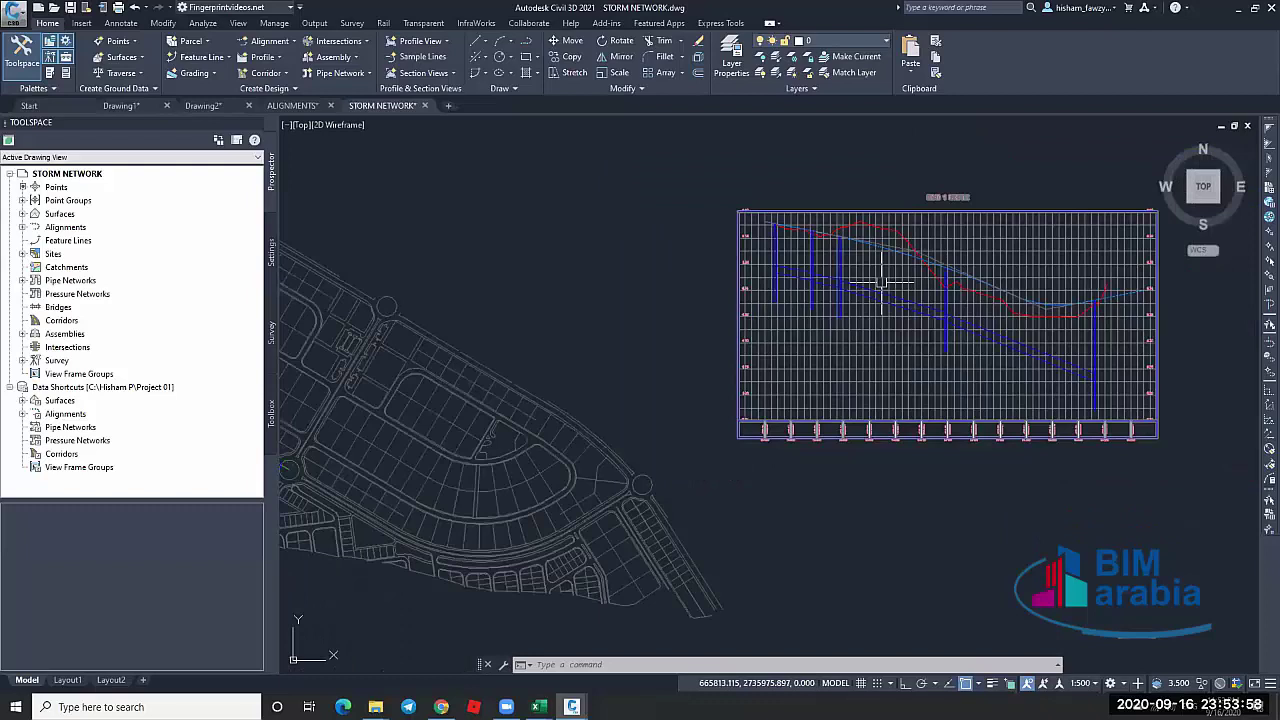
scroll(536, 383, "down", 3)
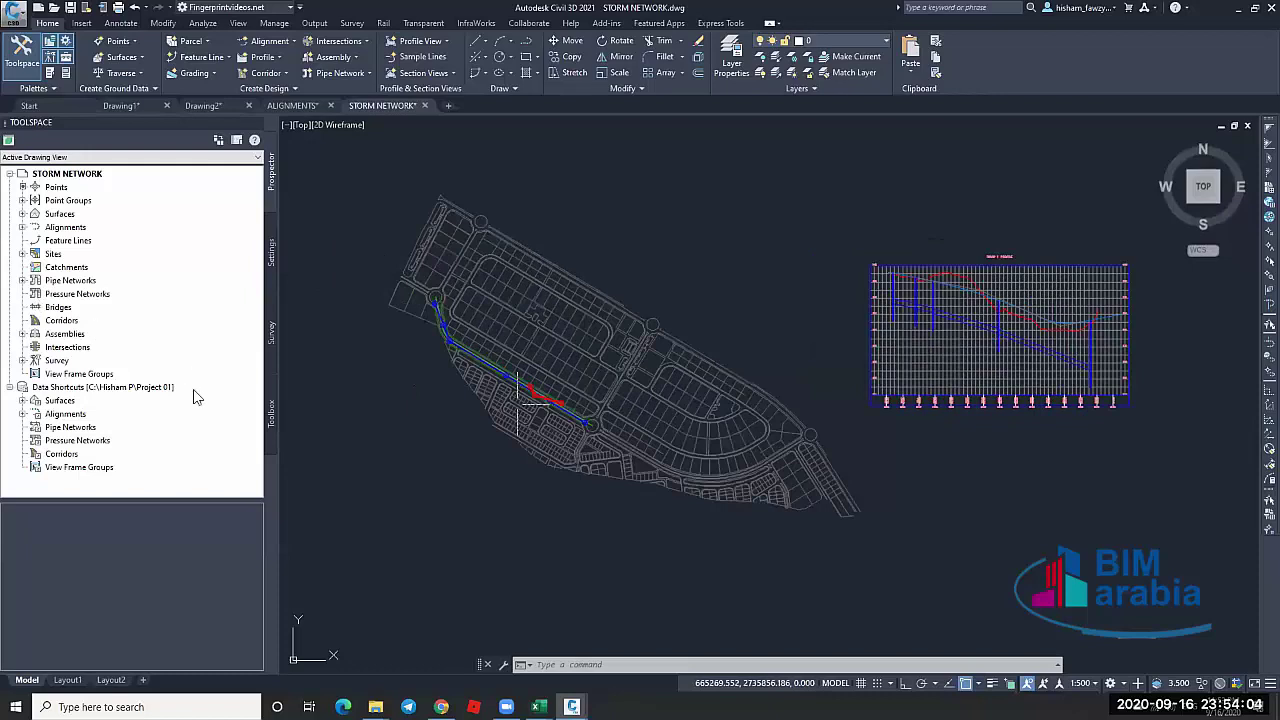
scroll(641, 354, "up", 8)
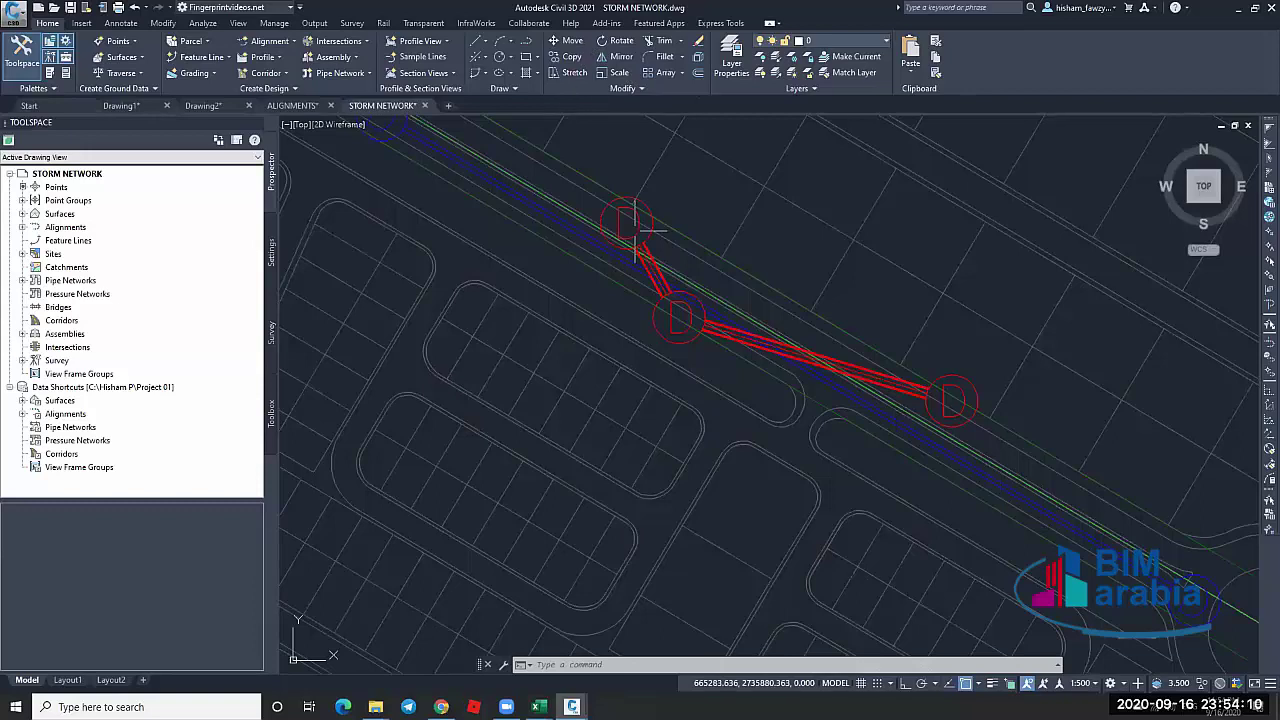
Check Network-2 against MAIN NETWORK for interference and view the clashing pipes in ROAD 1 PROFILE
key("ctrl+a")
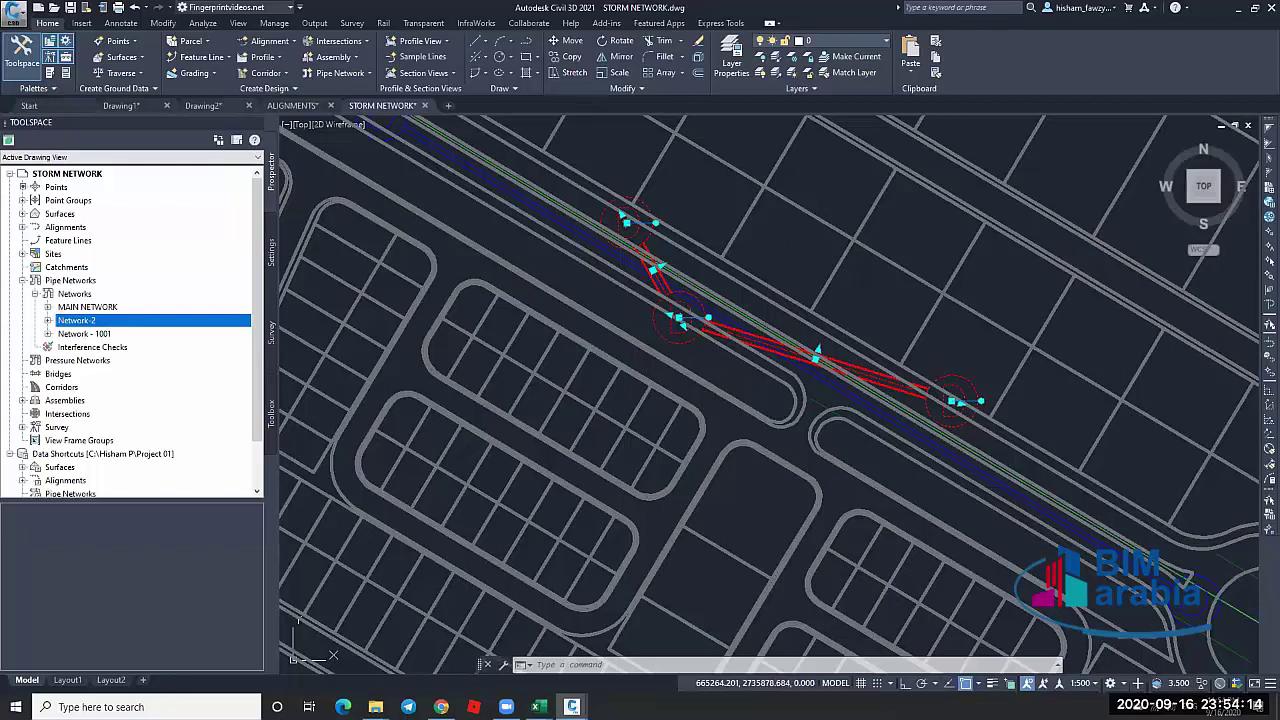
scroll(606, 309, "down", 2)
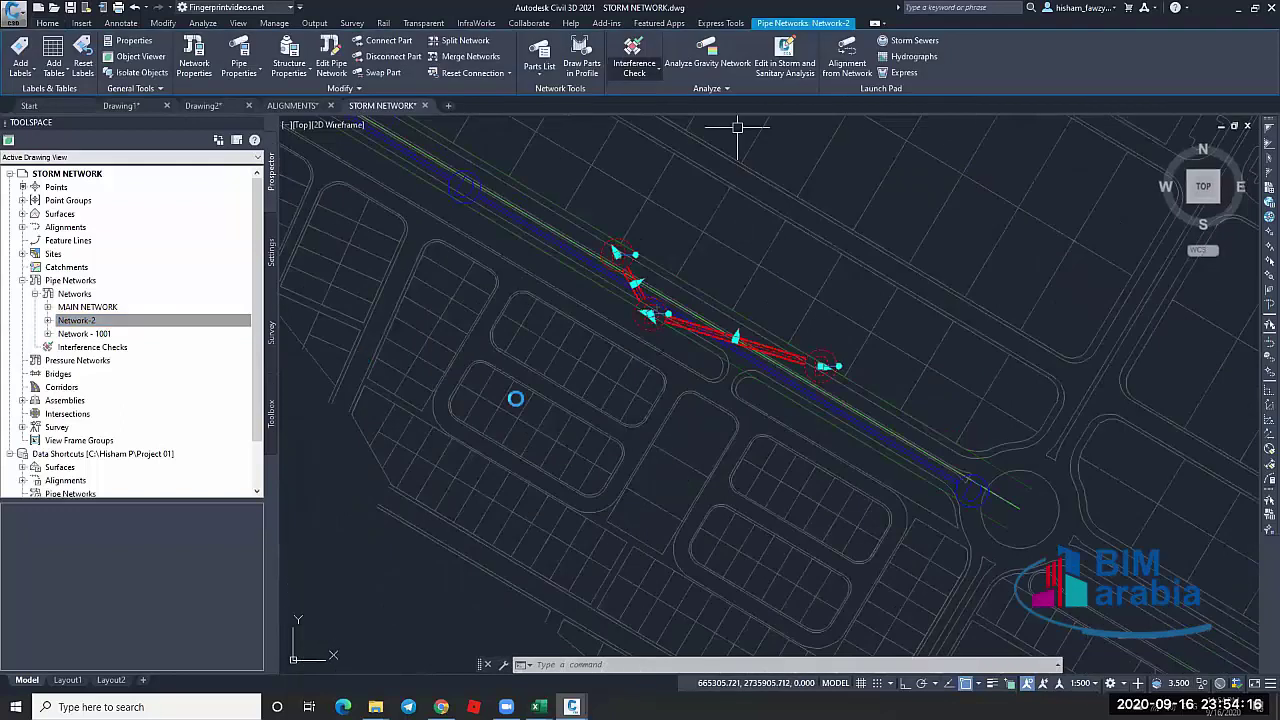
left_click(581, 62)
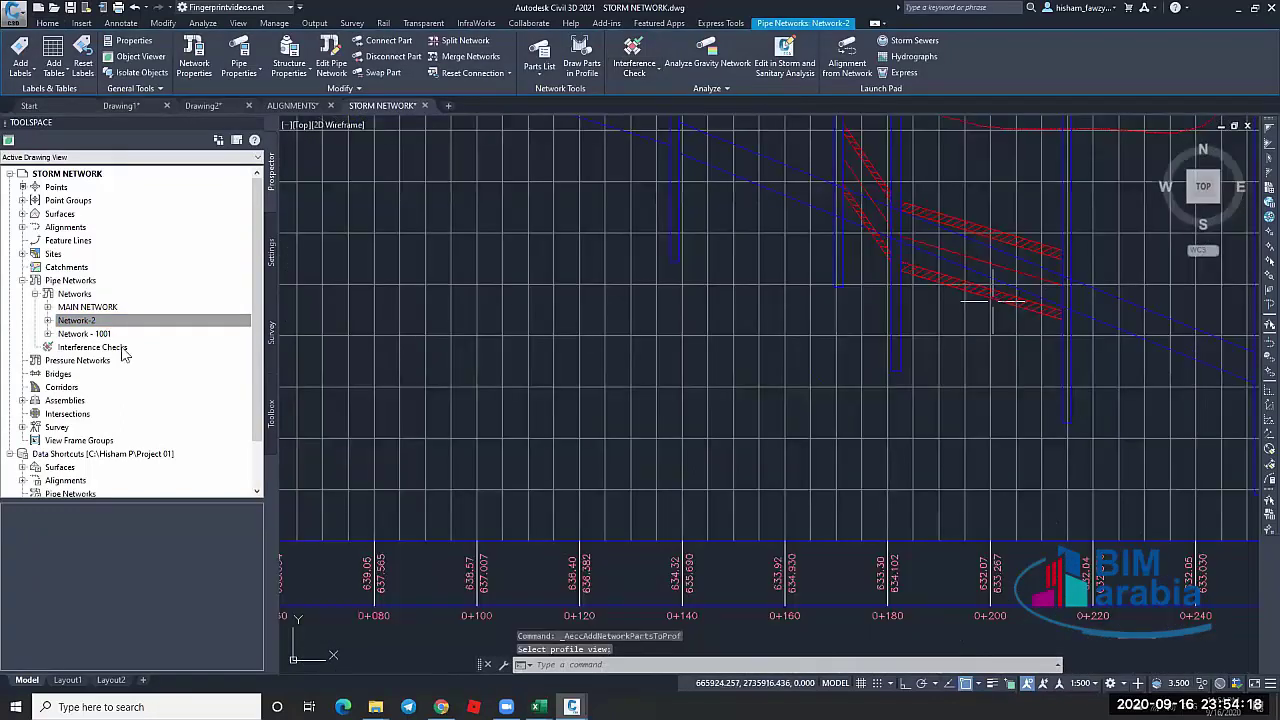
middle_click_drag(935, 263, 855, 318)
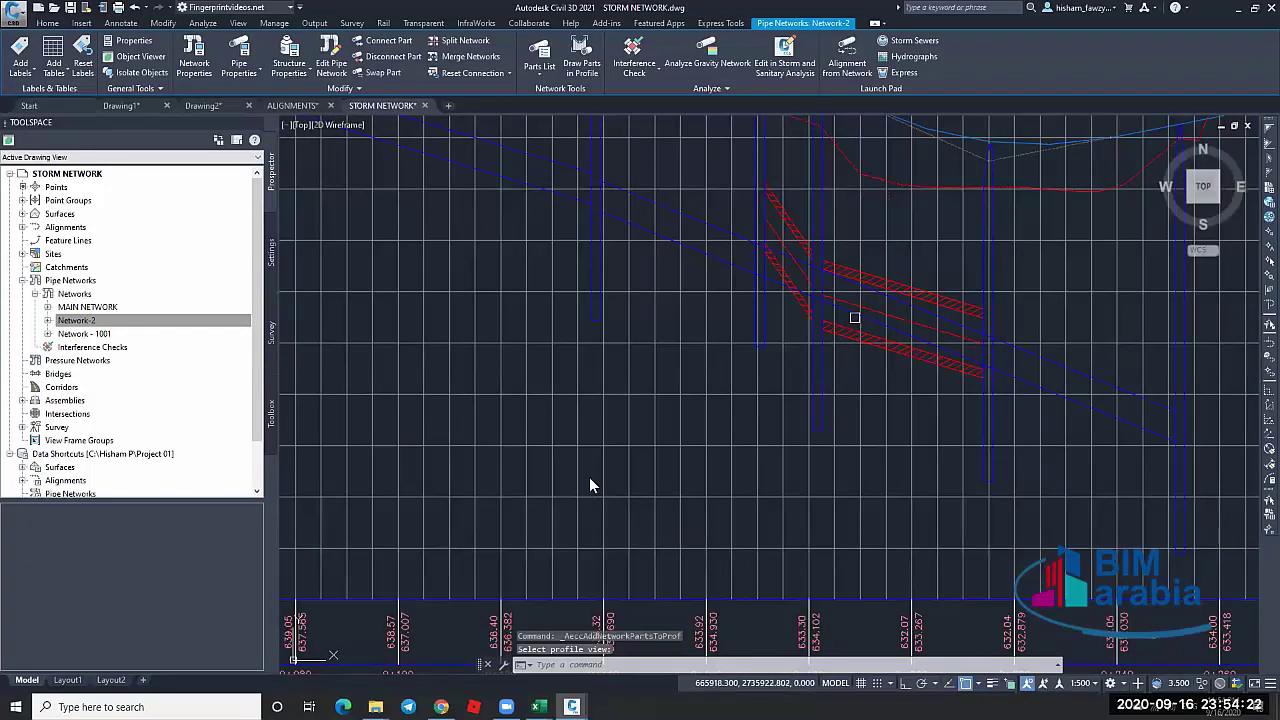
key("Escape")
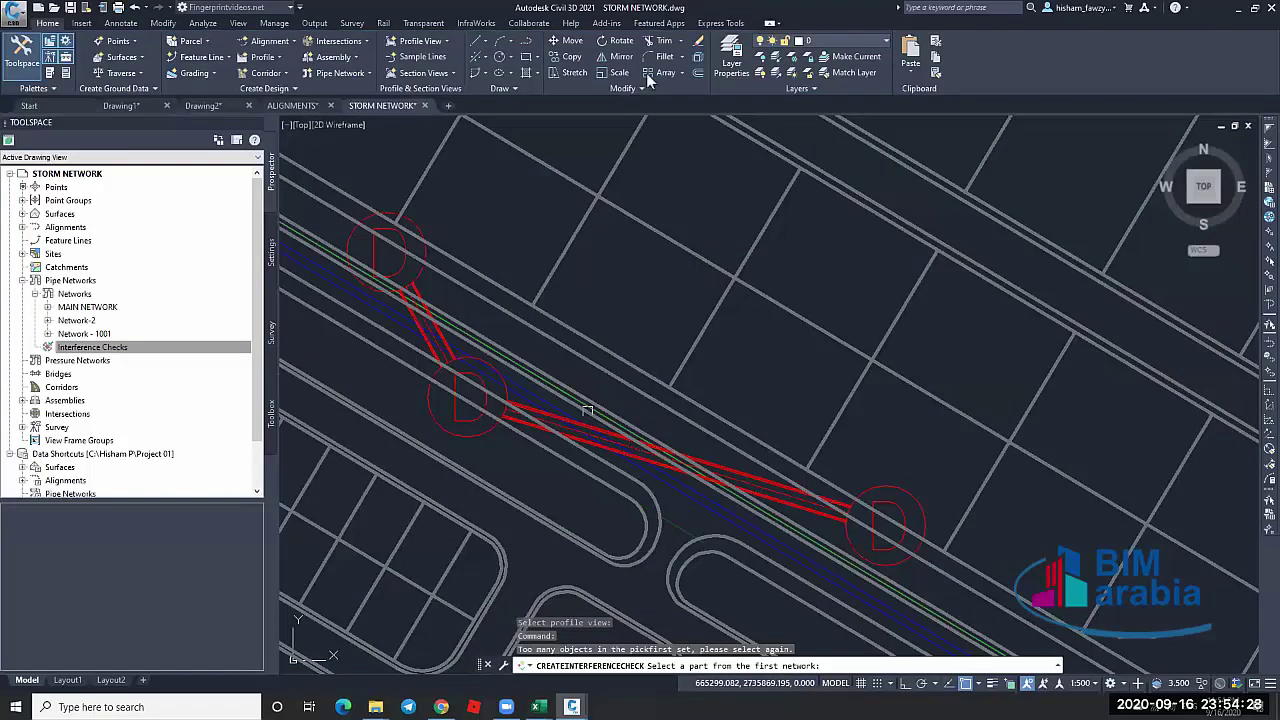
left_click(570, 395)
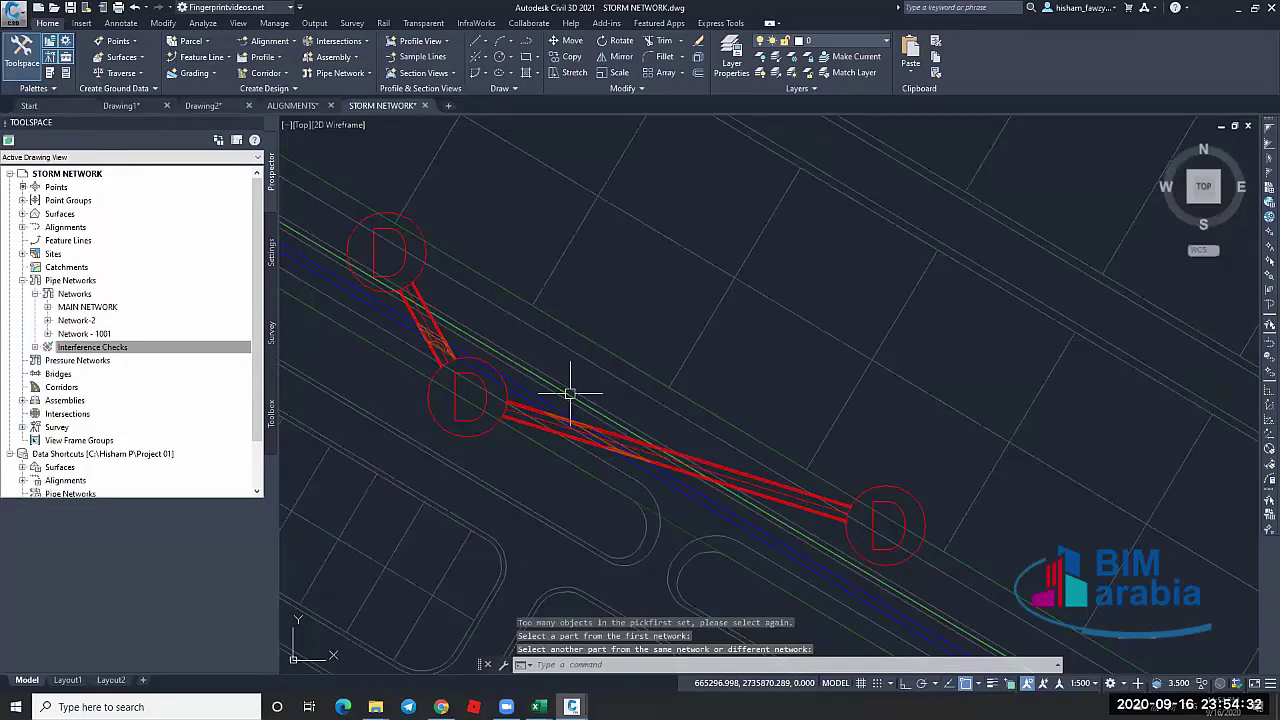
key("Escape")
key("Escape")
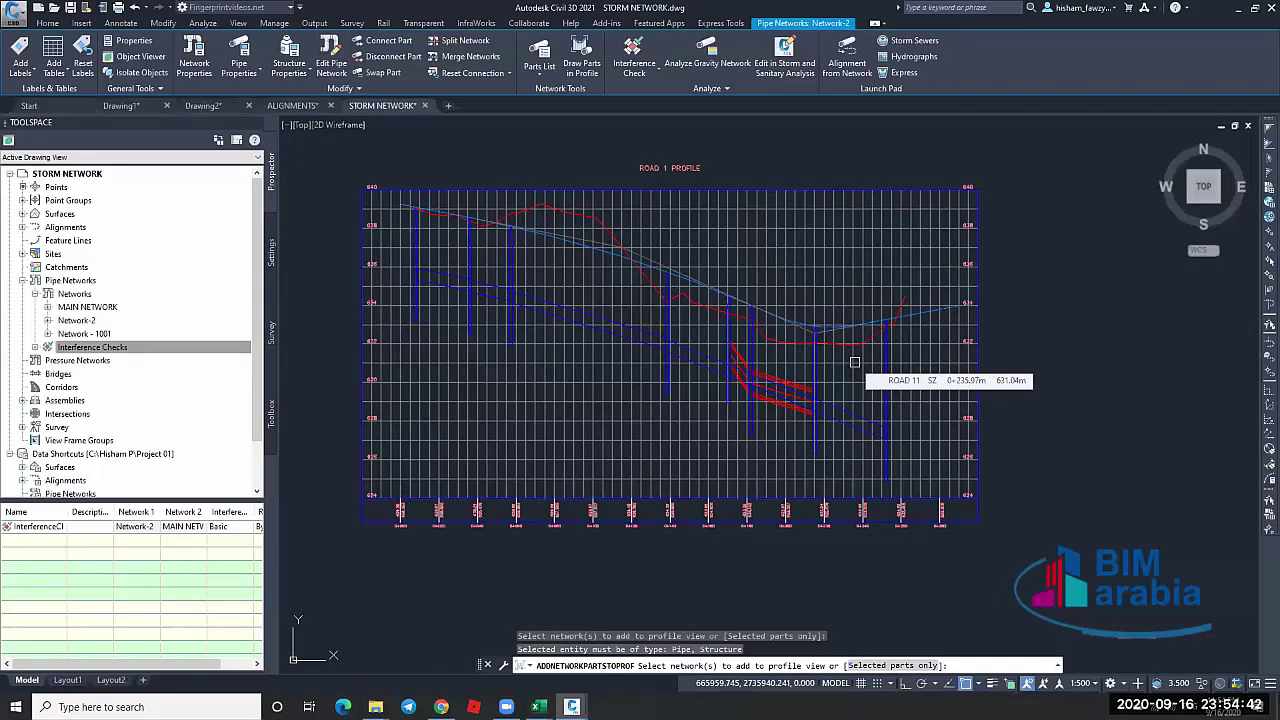
key("Escape")
key("Escape")
scroll(761, 384, "up", 9)
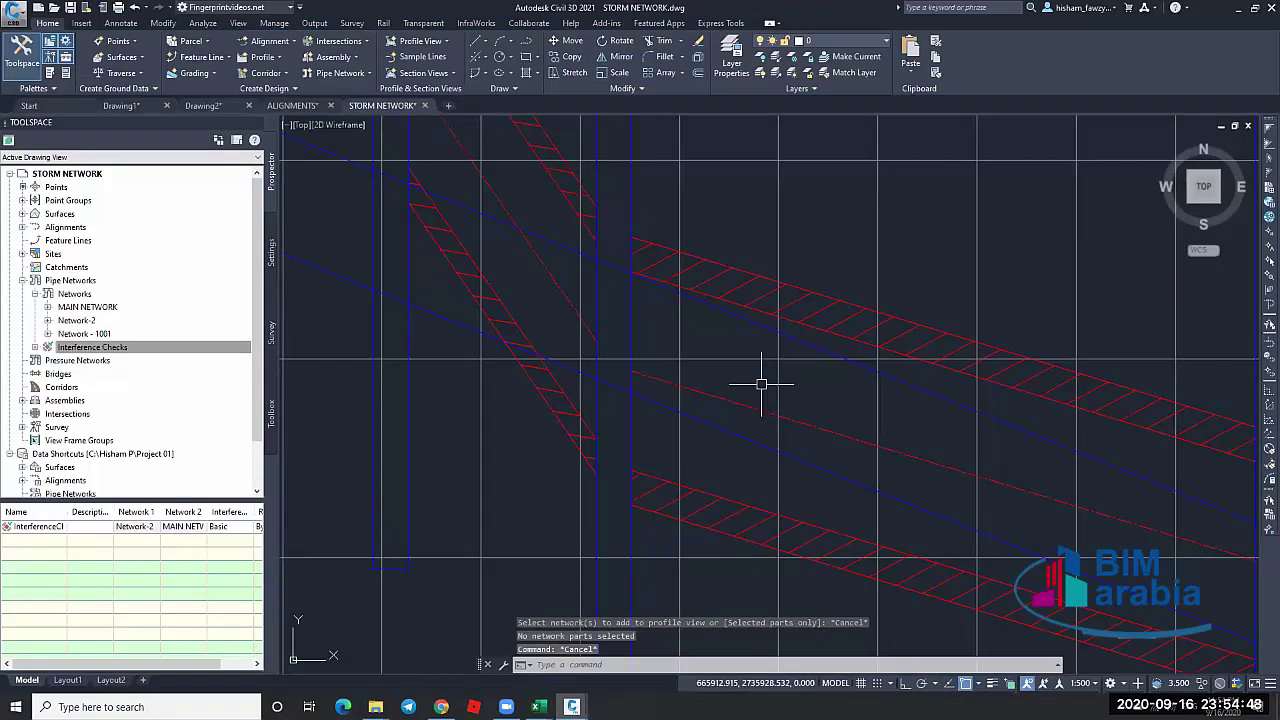
scroll(765, 375, "down", 5)
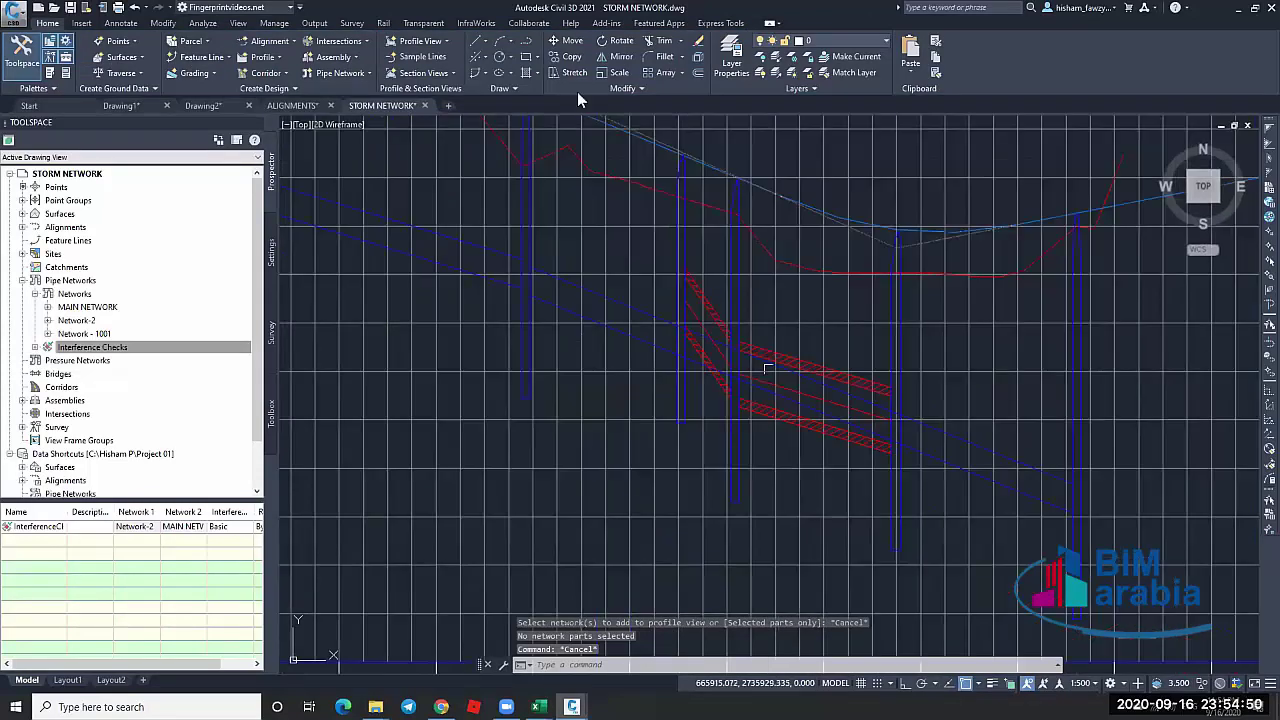
scroll(915, 344, "down", 3)
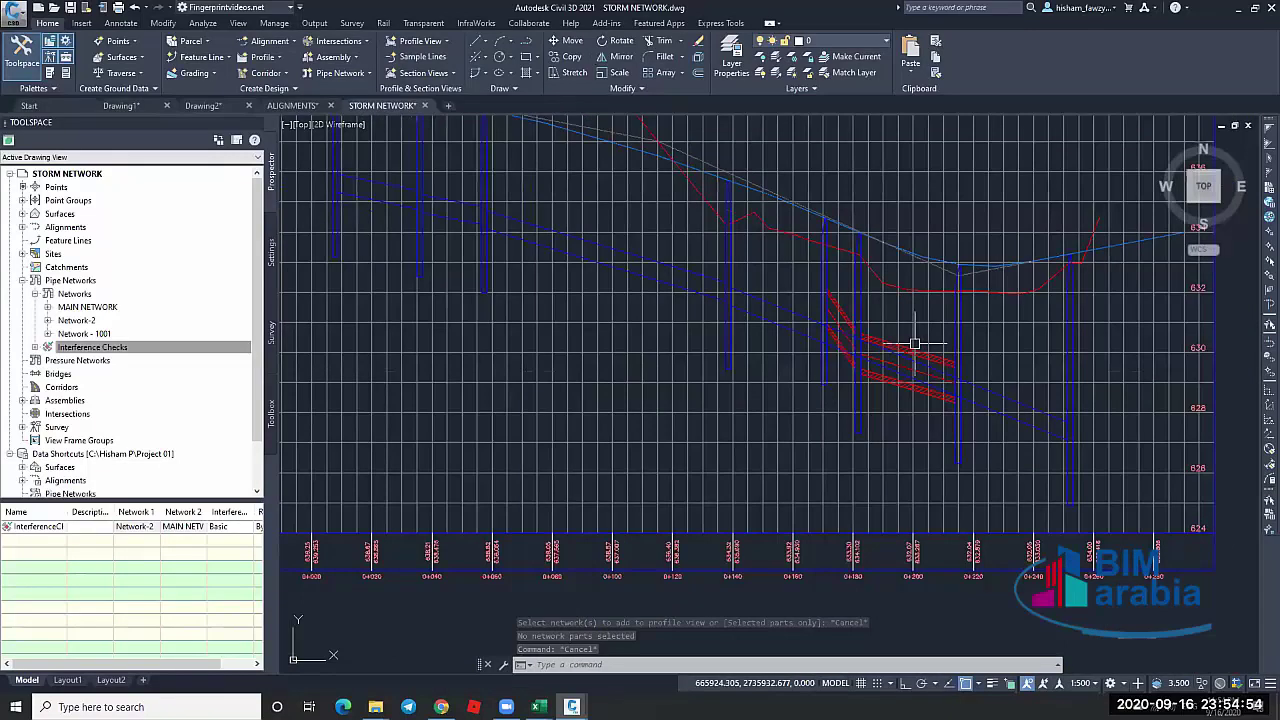
left_click(571, 334)
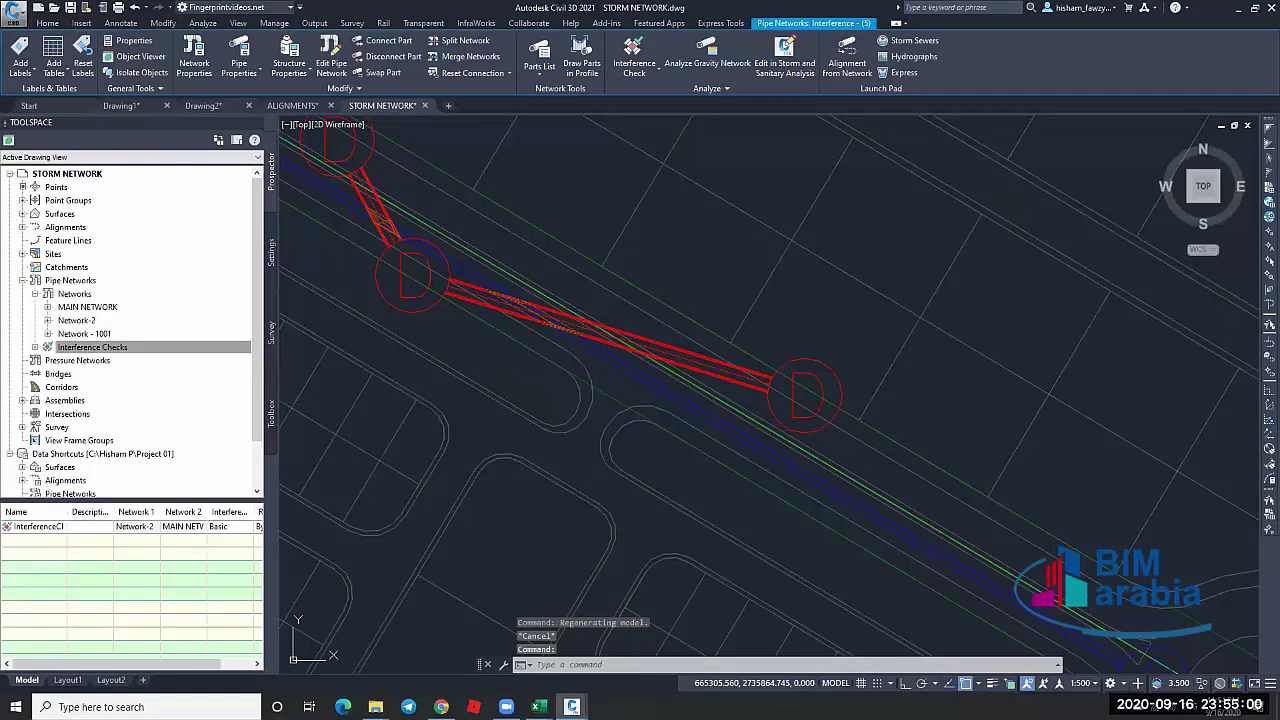
left_click(581, 62)
scroll(505, 278, "down", 3)
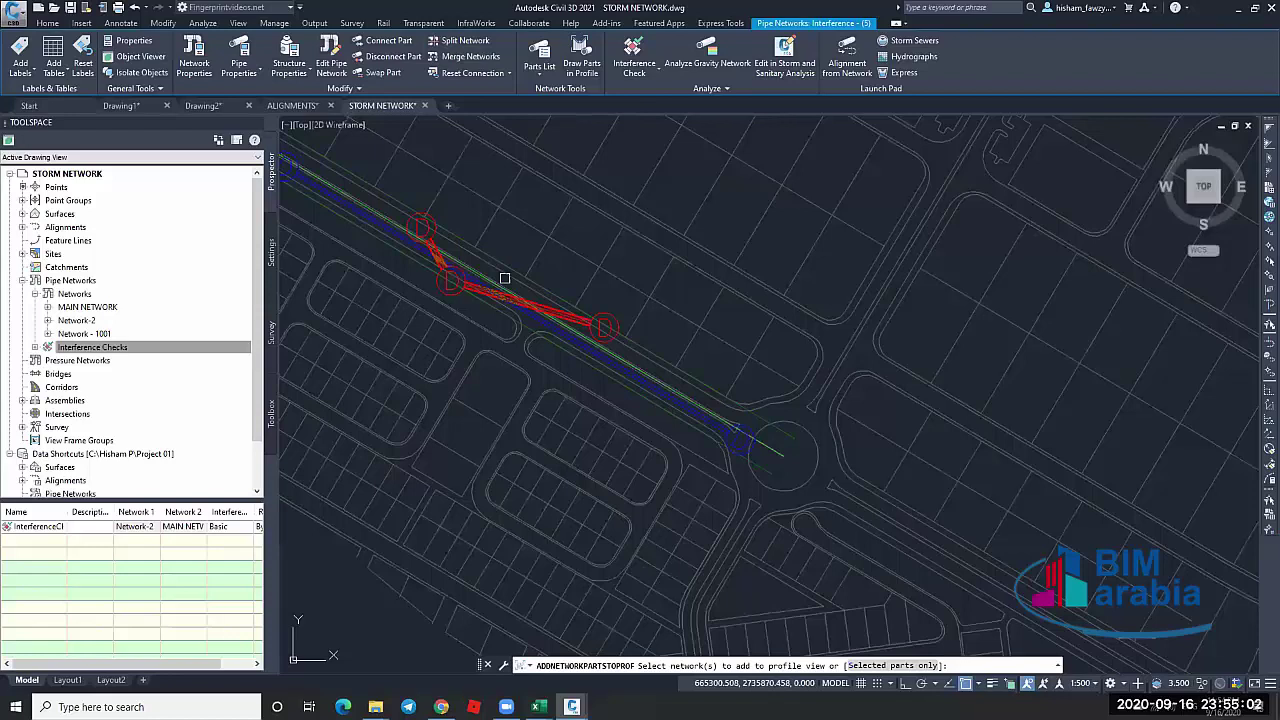
key("Escape")
key("Escape")
scroll(505, 278, "up", 5)
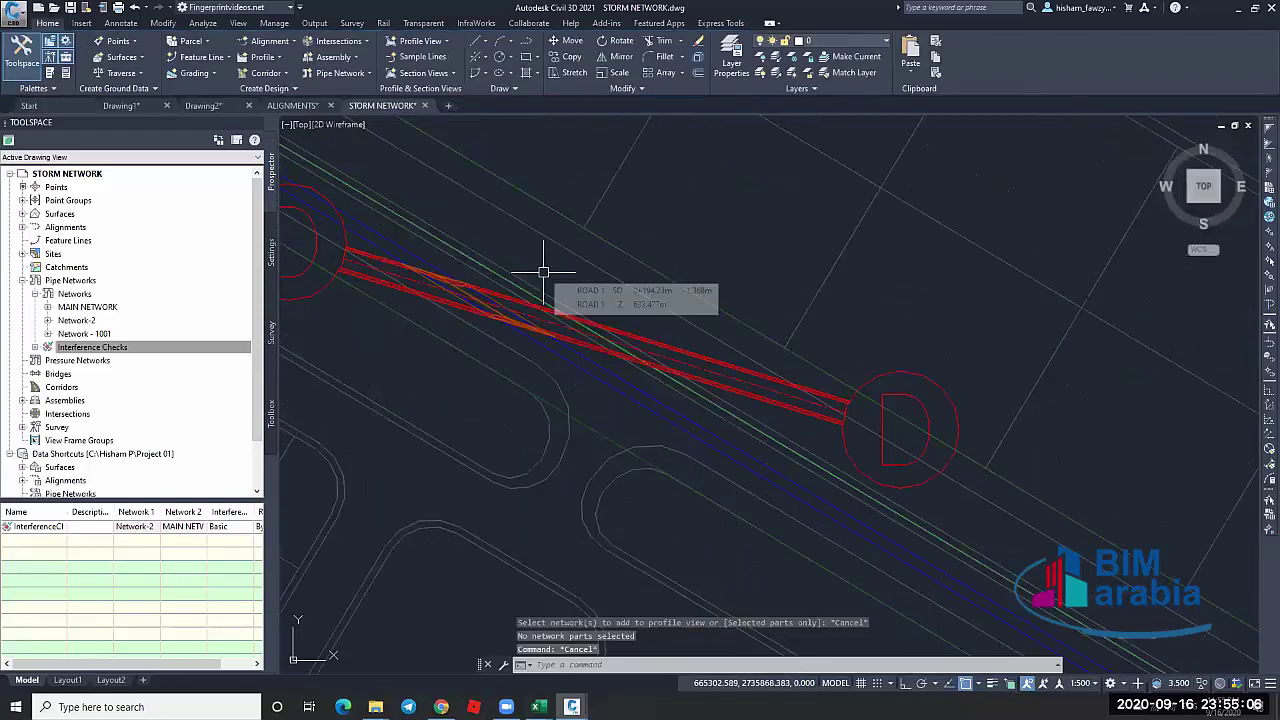
scroll(544, 271, "down", 10)
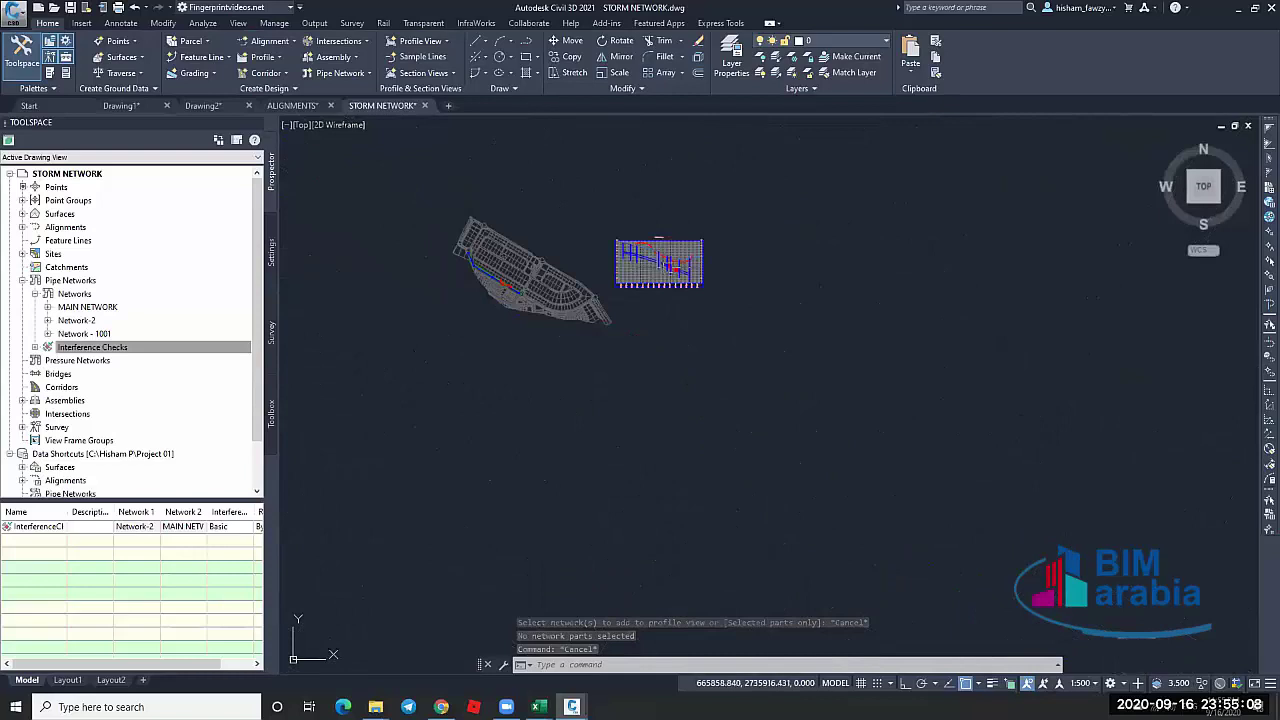
key("Escape")
scroll(714, 283, "up", 10)
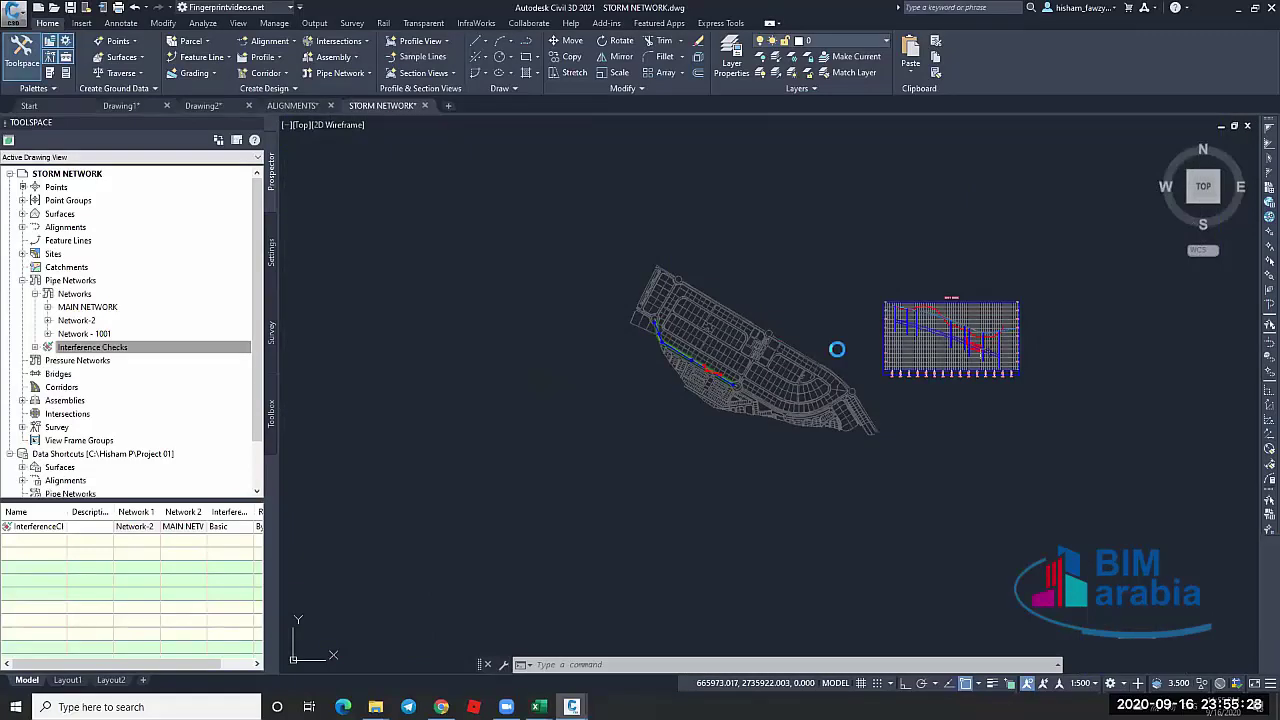
Cancel the pending stretch, then undo the zoom and the grip edit on the Network-2 structure
scroll(674, 371, "up", 6)
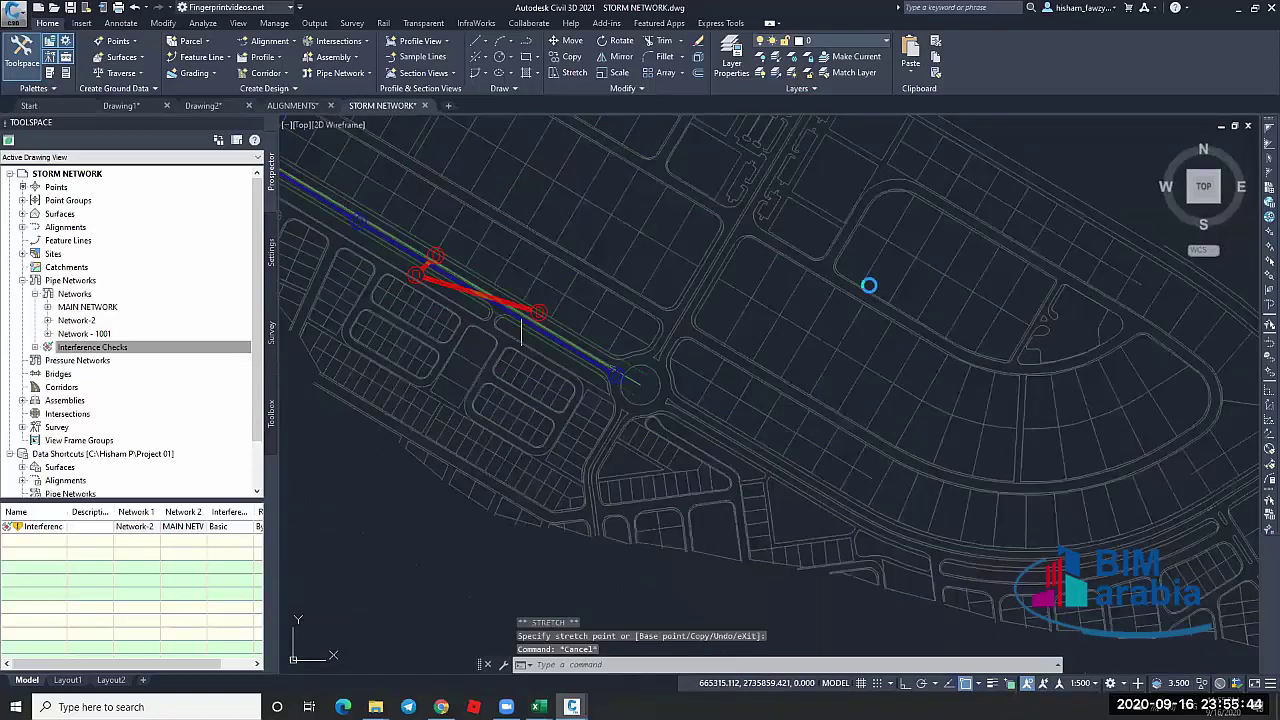
key("Escape")
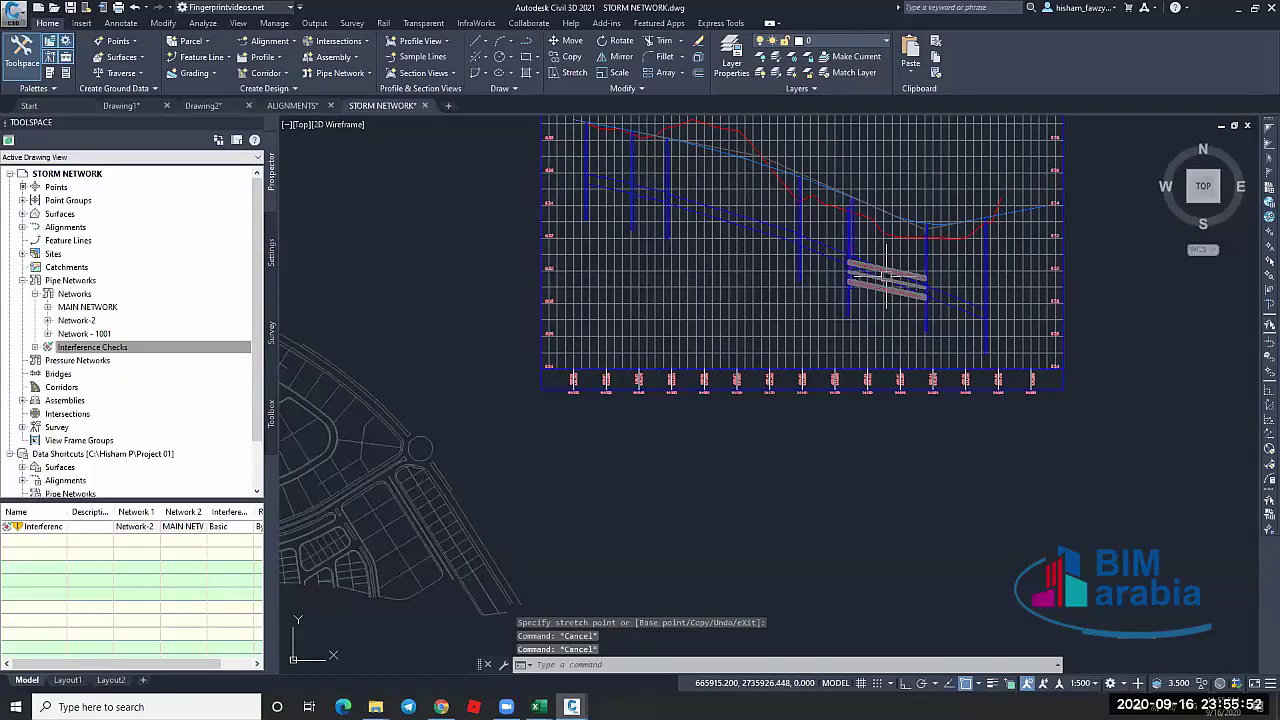
key("ctrl+z")
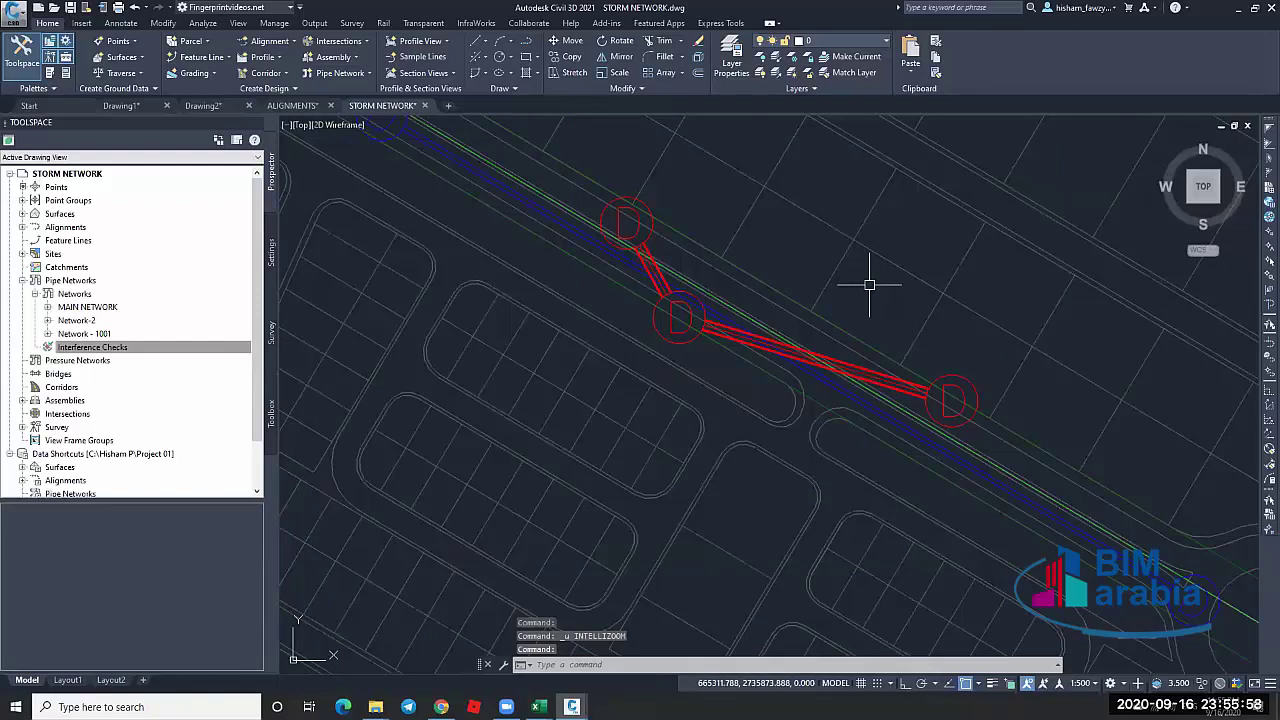
key("Escape")
scroll(709, 322, "down", 3)
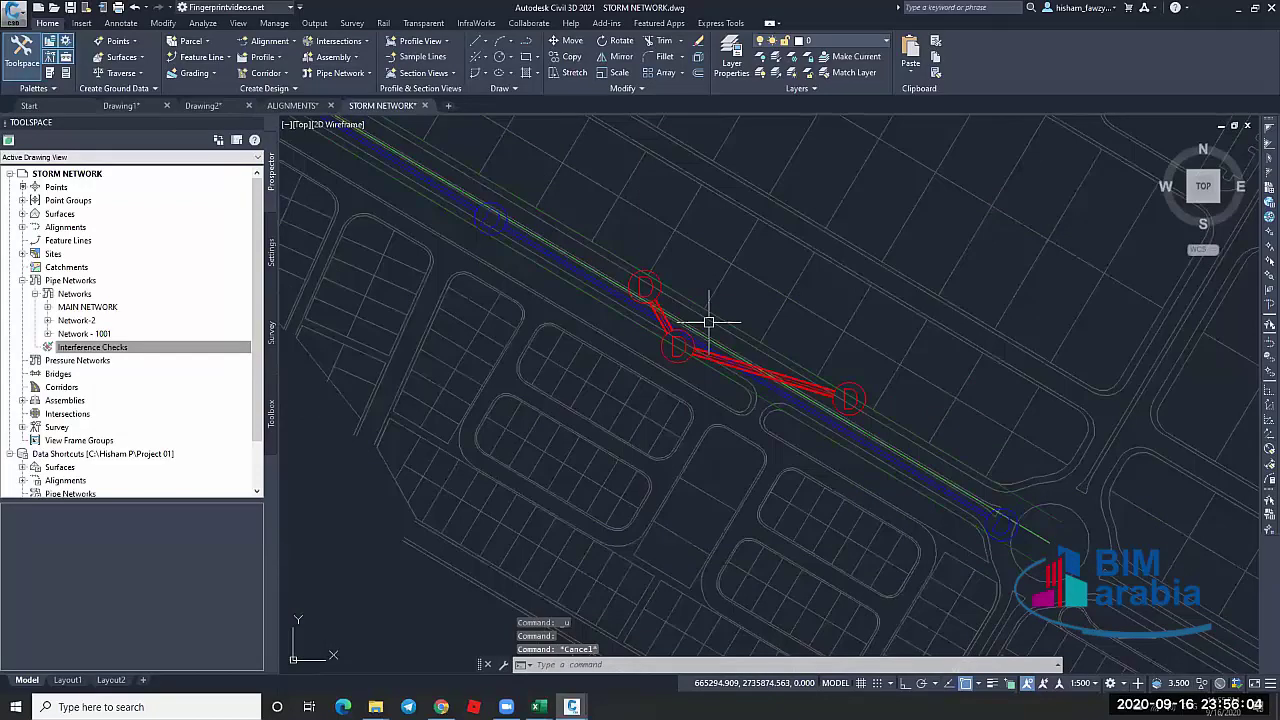
key("ctrl+z")
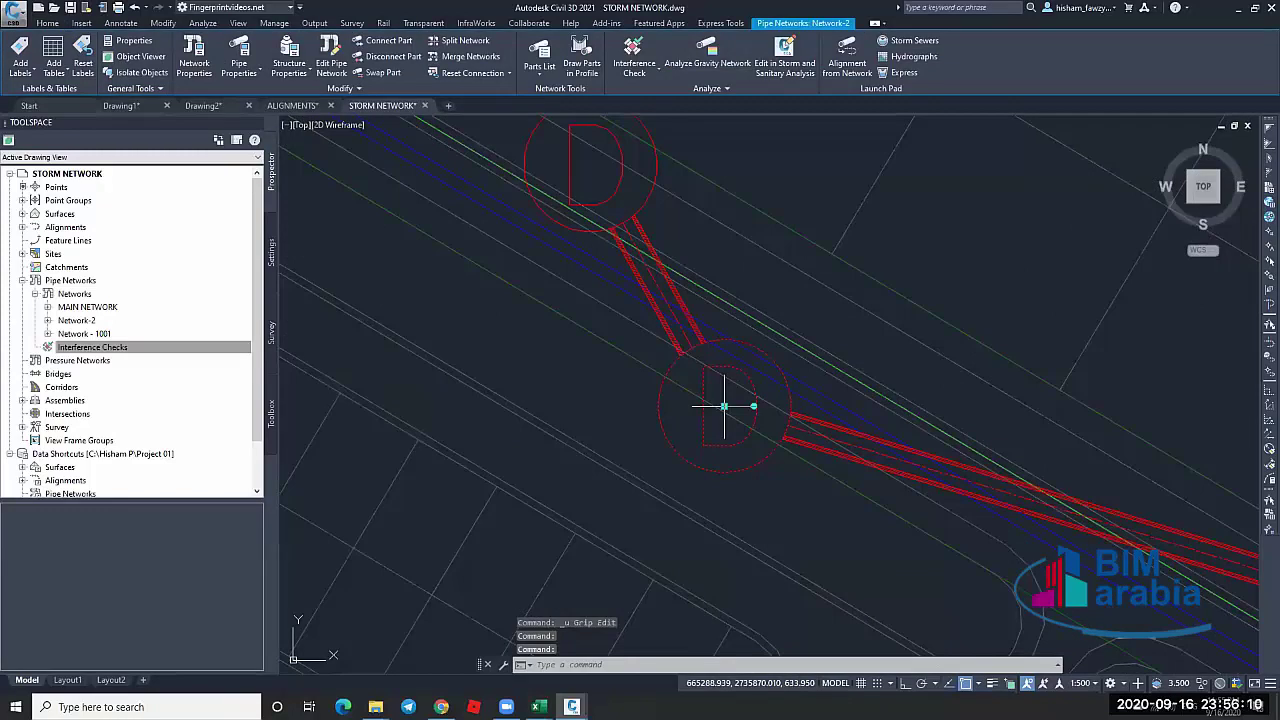
left_click(723, 406)
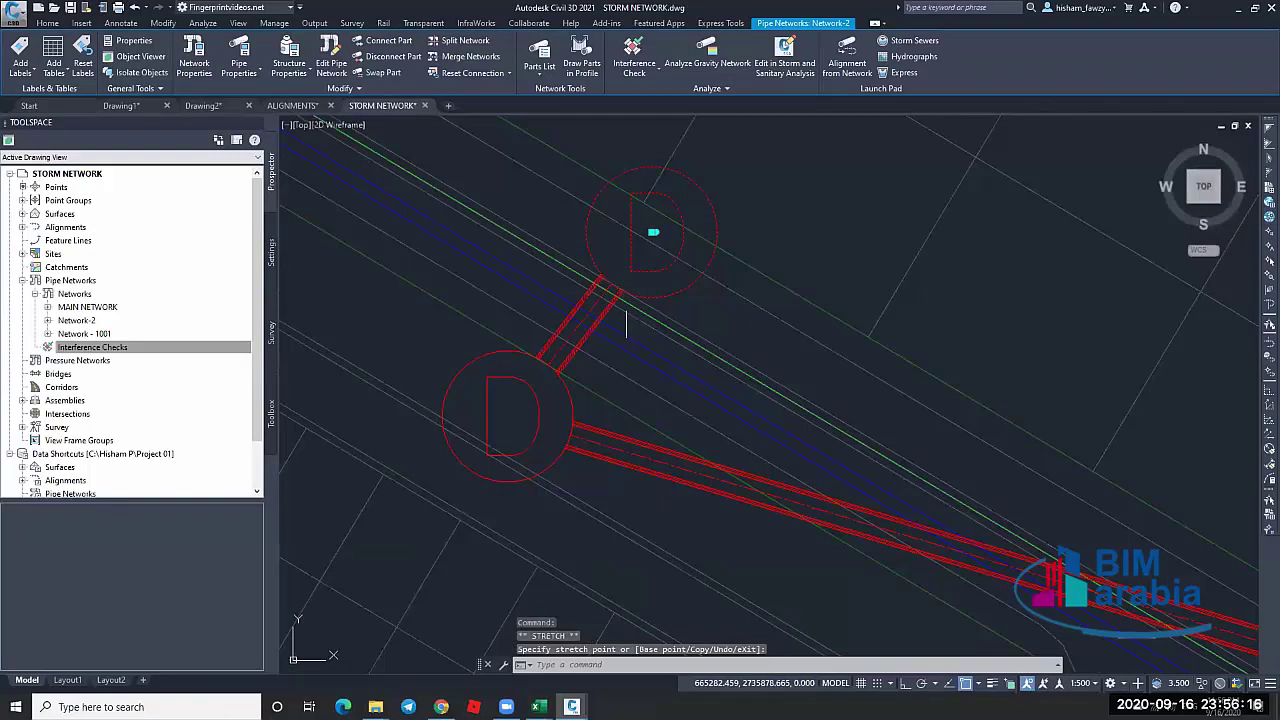
key("Escape")
key("Escape")
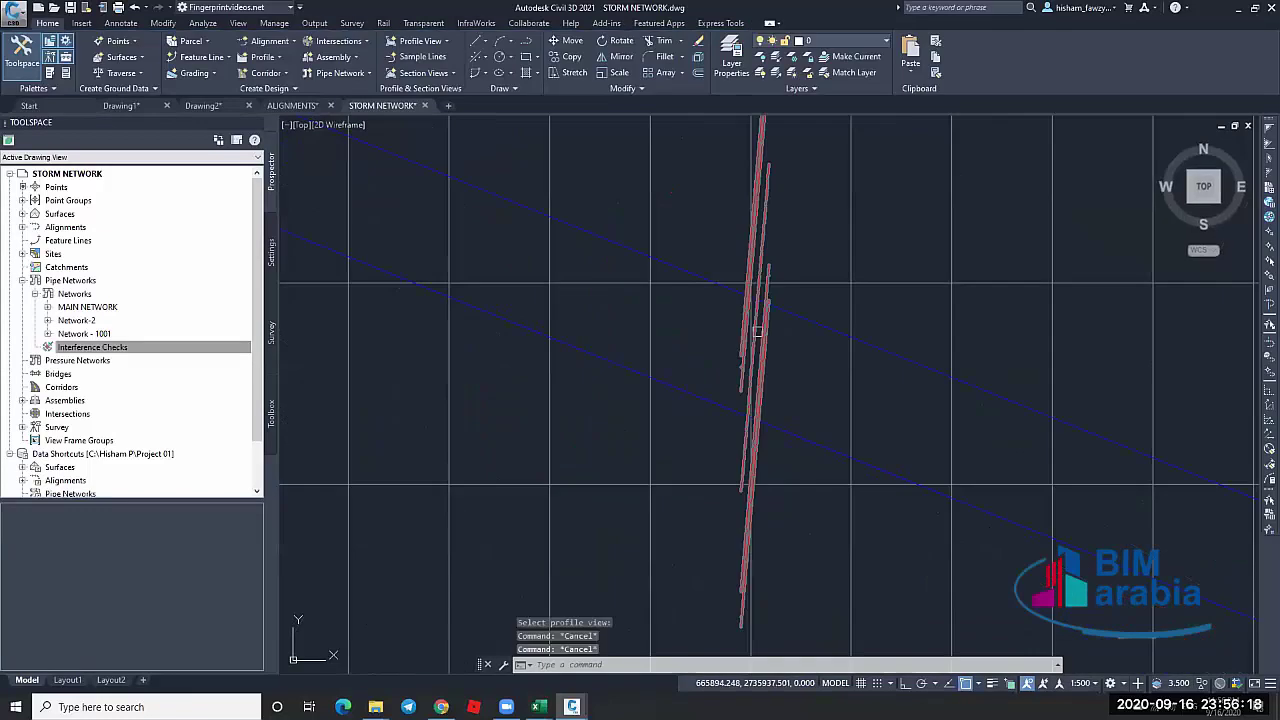
left_click(605, 317)
scroll(486, 293, "down", 10)
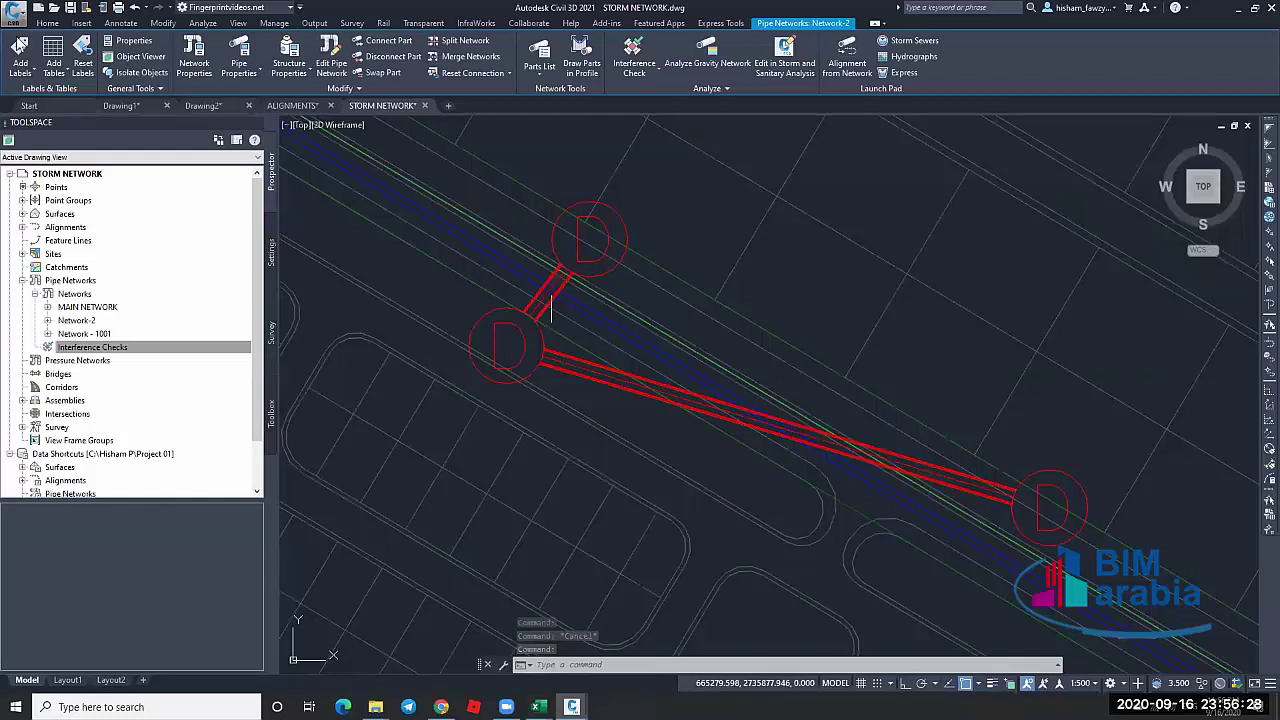
double_click(527, 300)
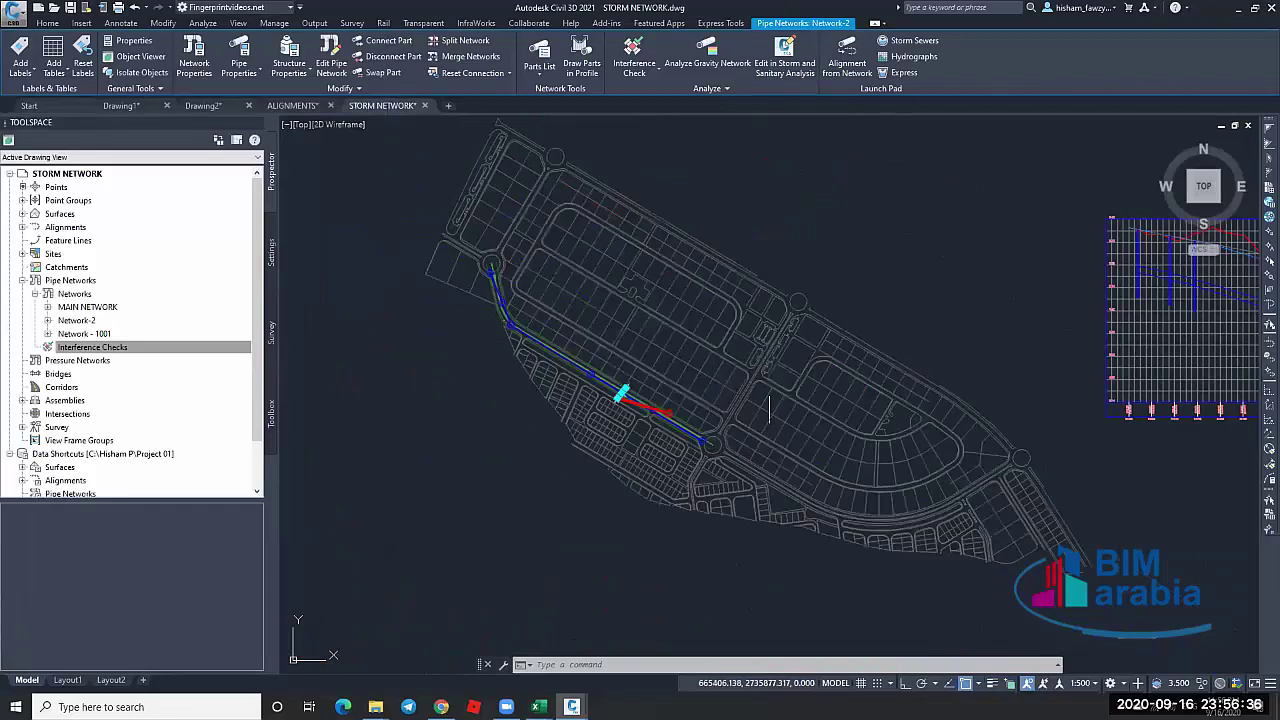
key("Escape")
scroll(1003, 267, "up", 10)
left_click(1003, 267)
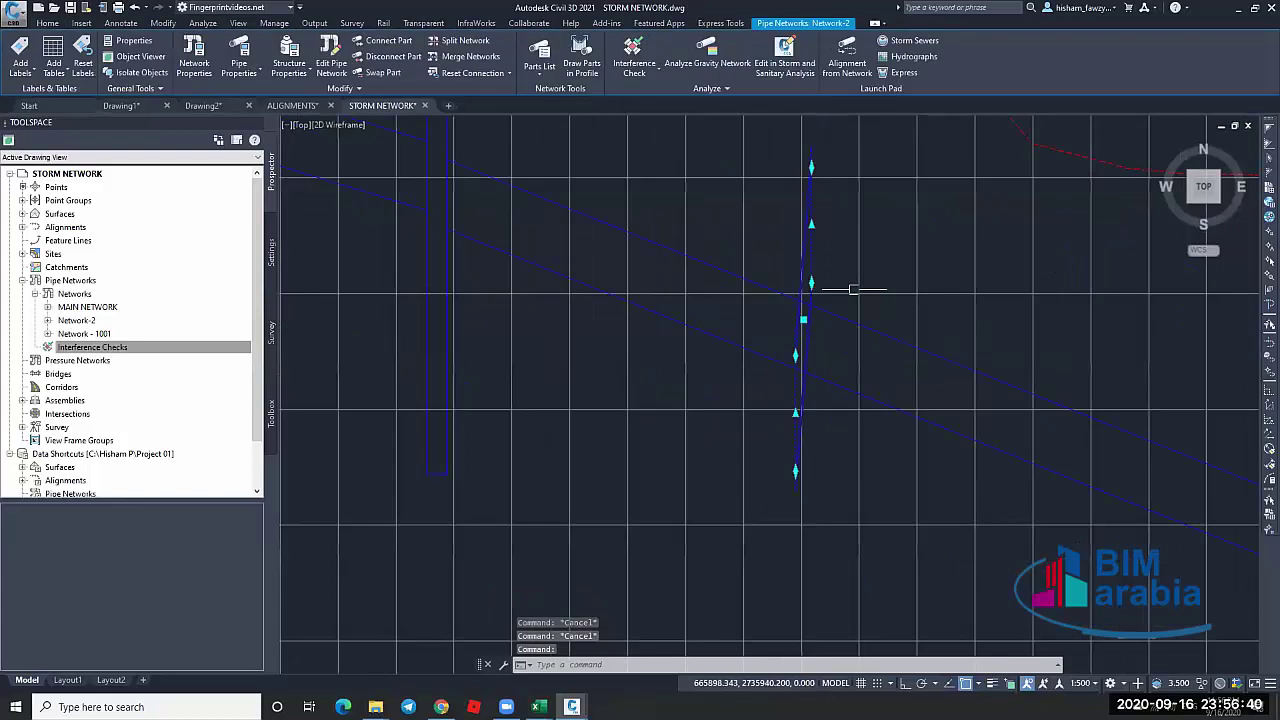
scroll(973, 305, "down", 10)
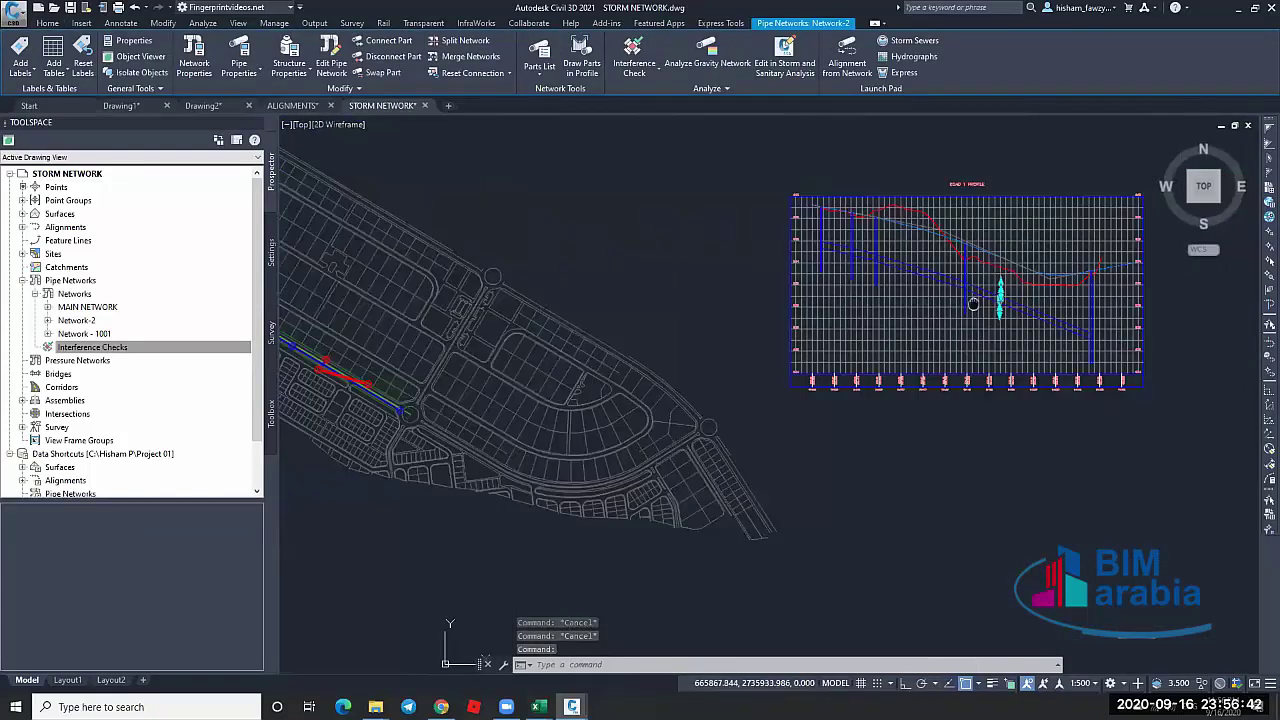
scroll(513, 369, "up", 10)
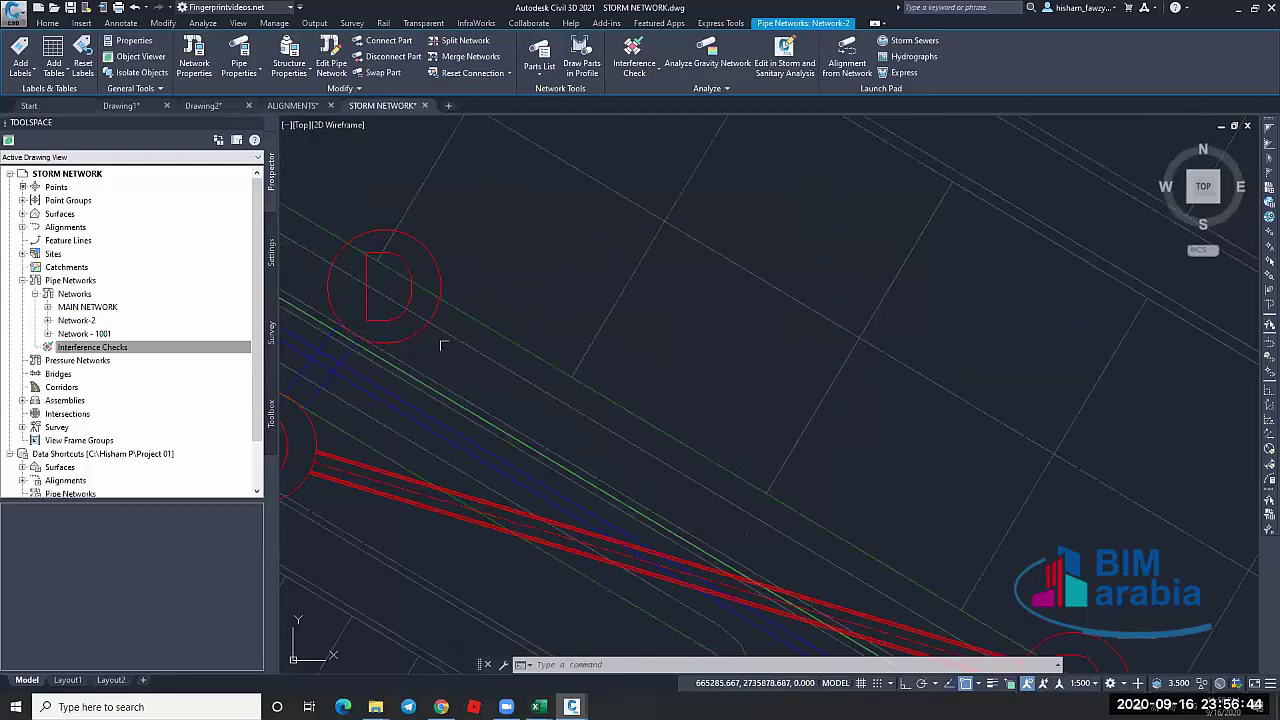
key("Escape")
key("Escape")
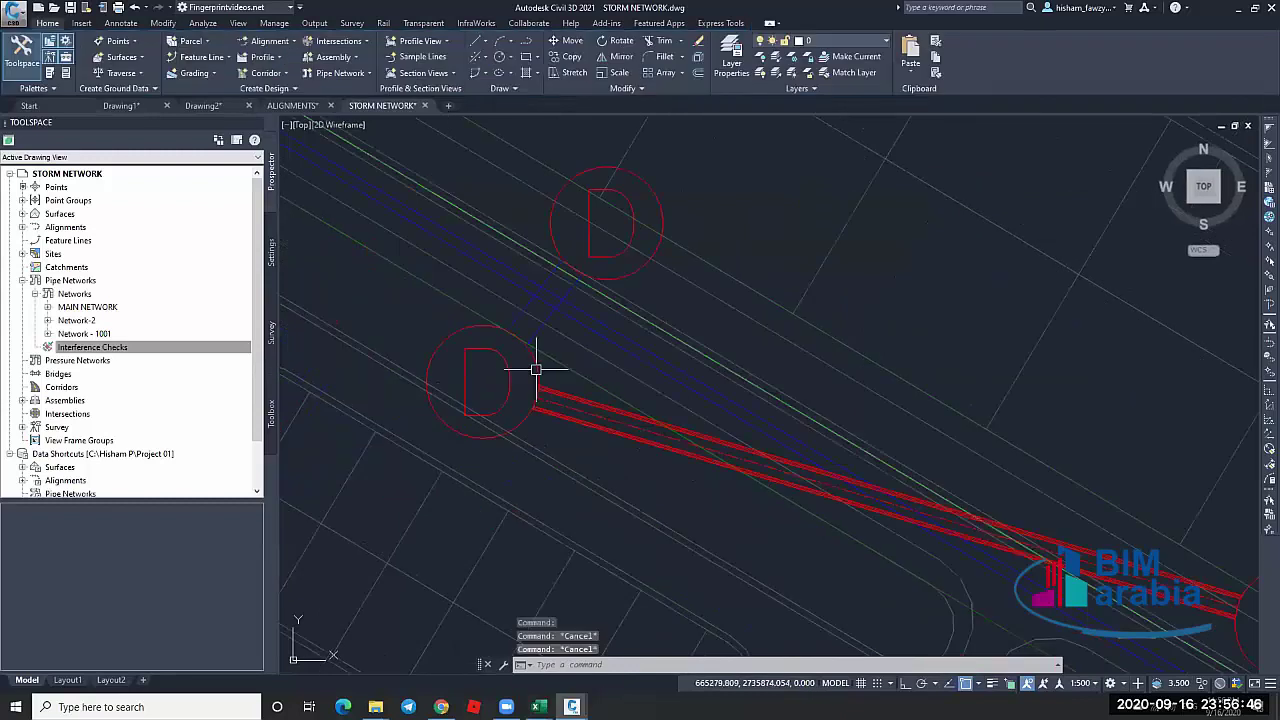
left_click(536, 369)
left_click(536, 369)
scroll(548, 380, "down", 10)
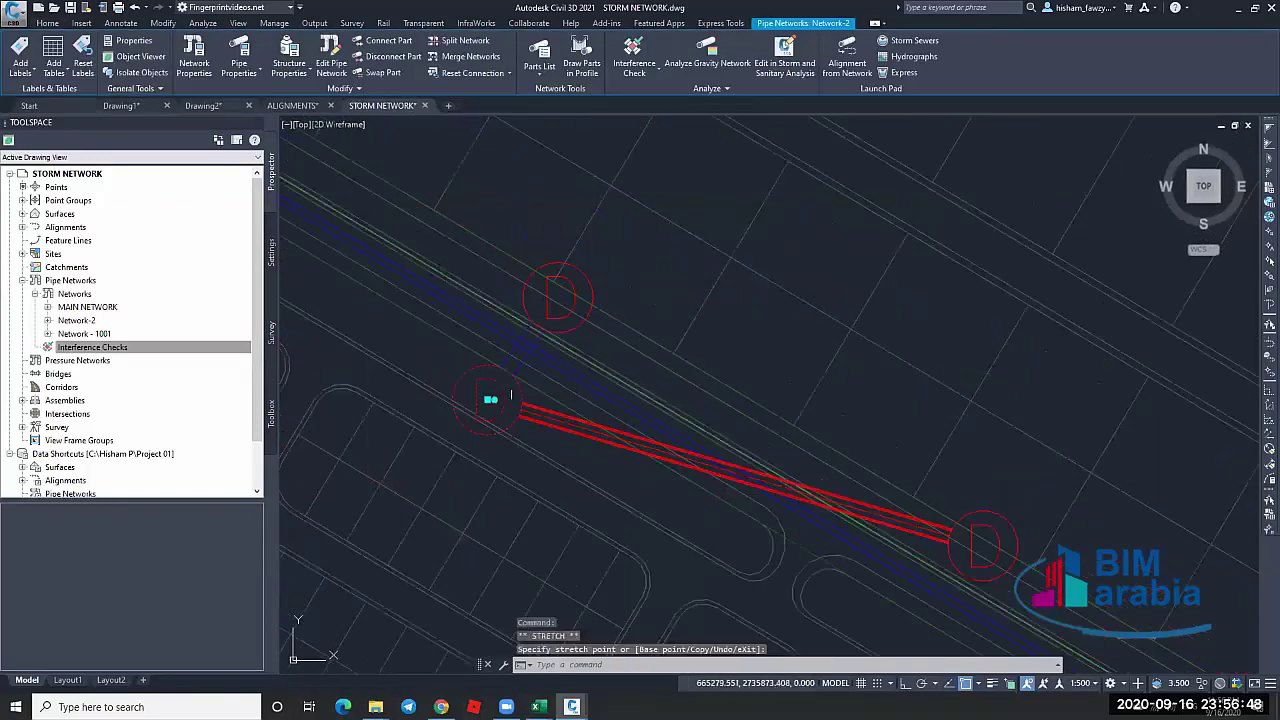
Set the Road 1 profile view style's vertical exaggeration to 1 for true vertical scale
key("Escape")
scroll(745, 332, "up", 8)
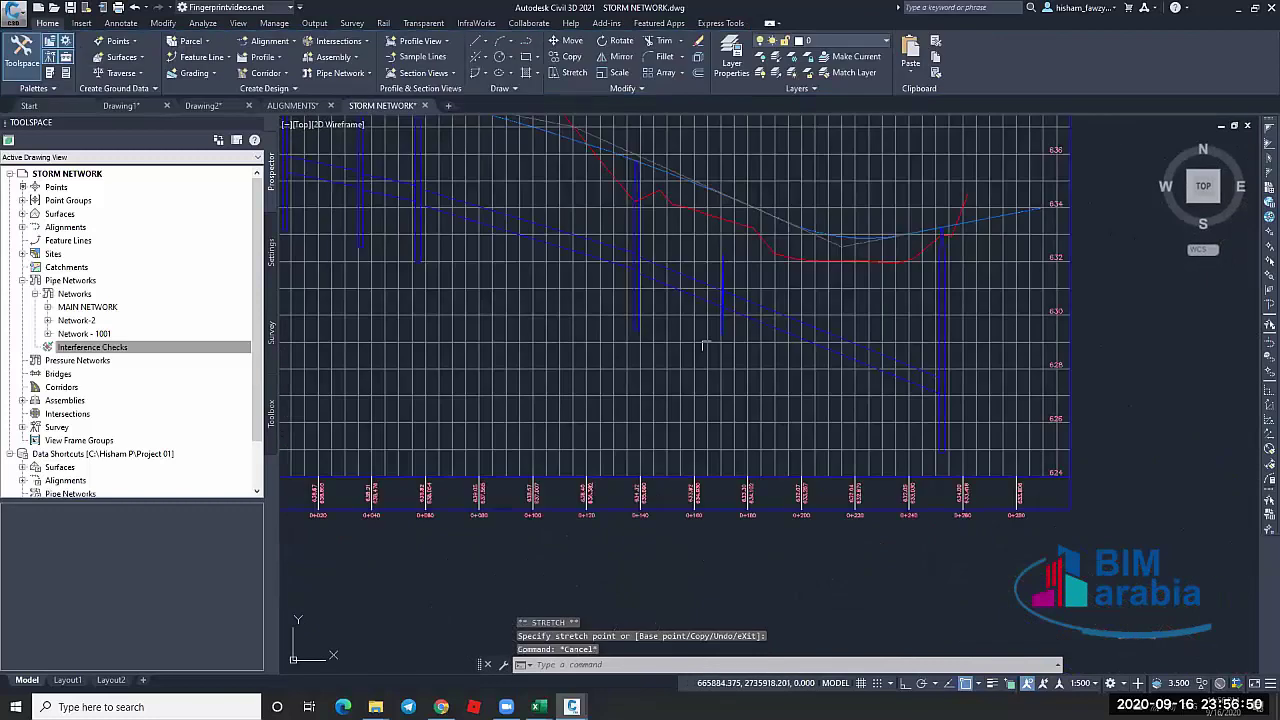
scroll(737, 277, "up", 8)
key("Escape")
left_click(471, 137)
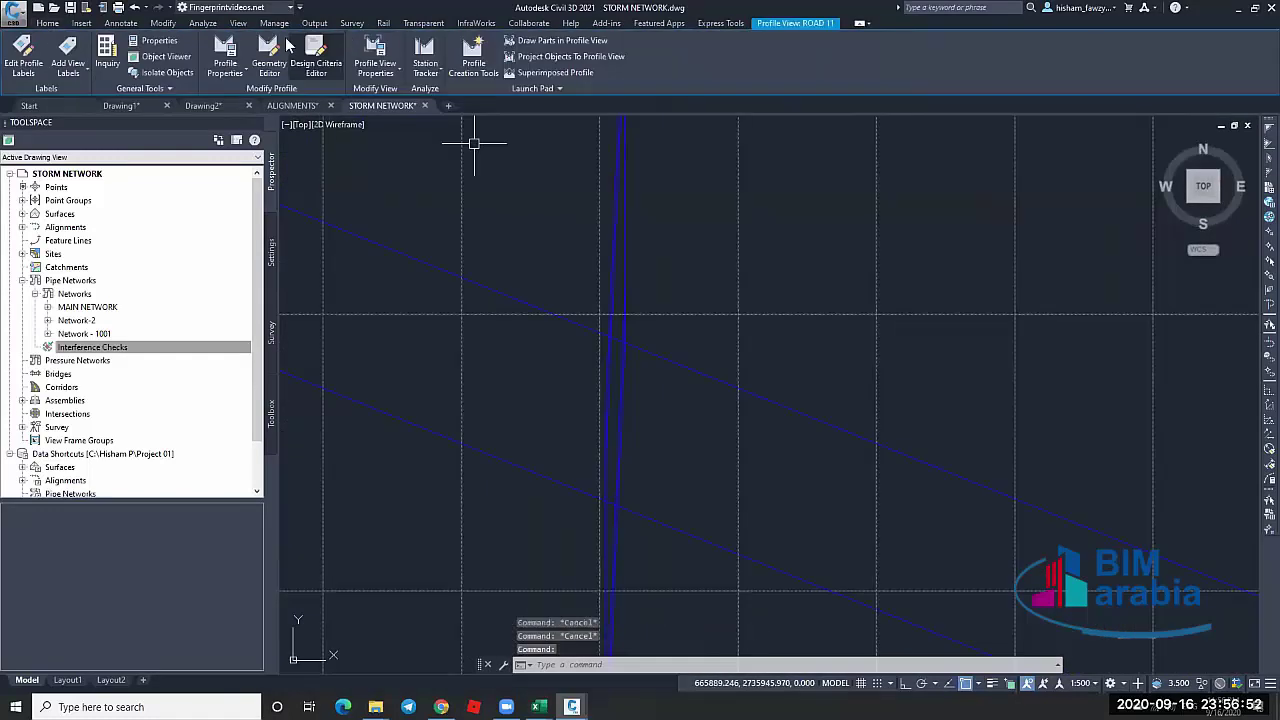
left_click(373, 45)
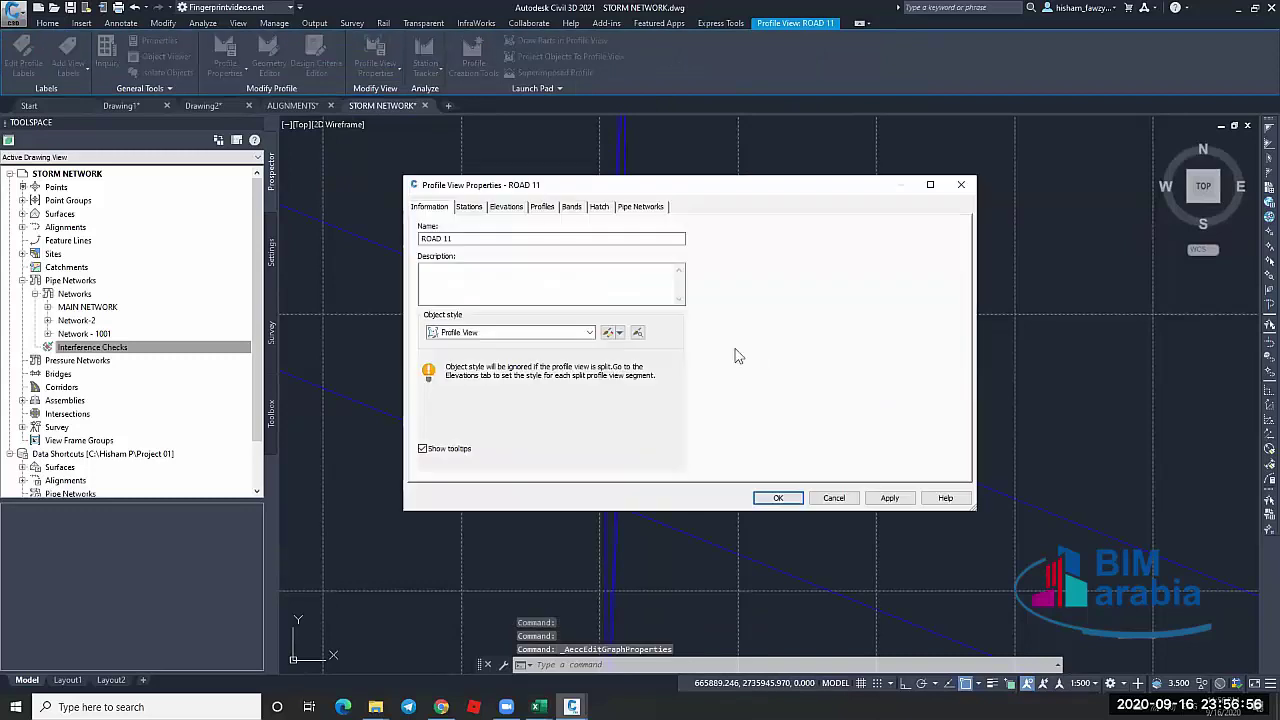
left_click(608, 332)
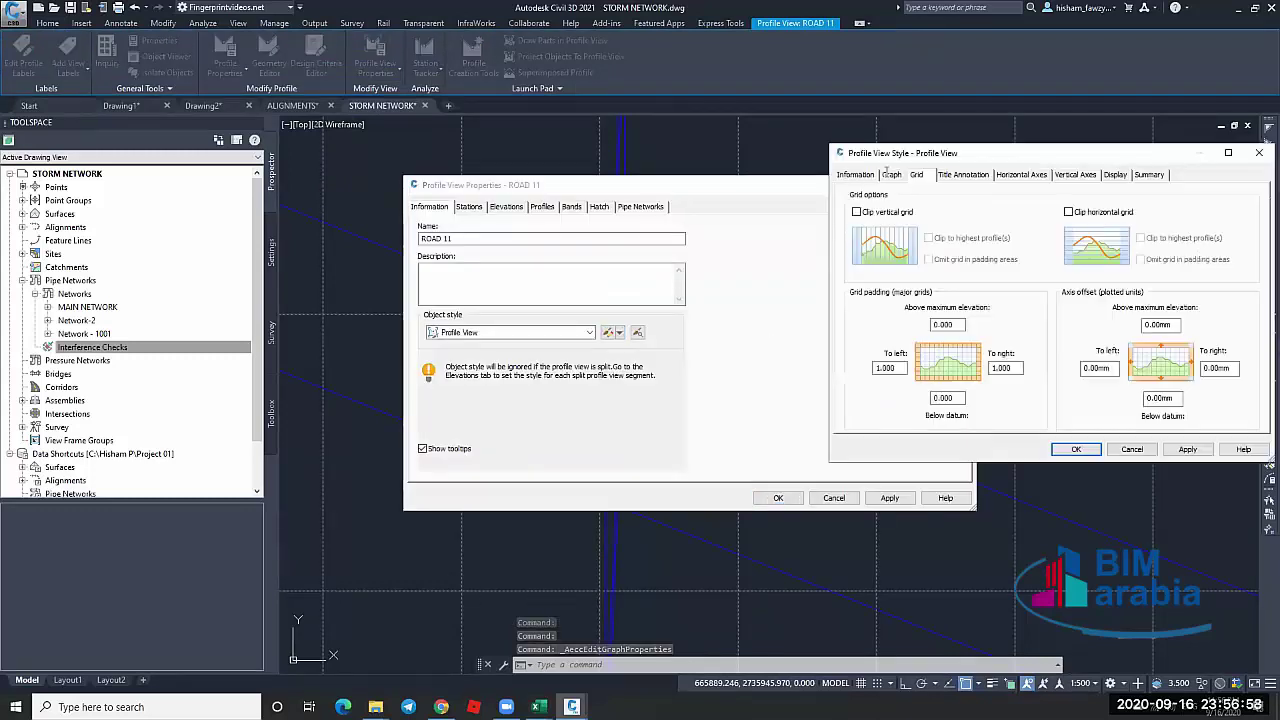
left_click(891, 174)
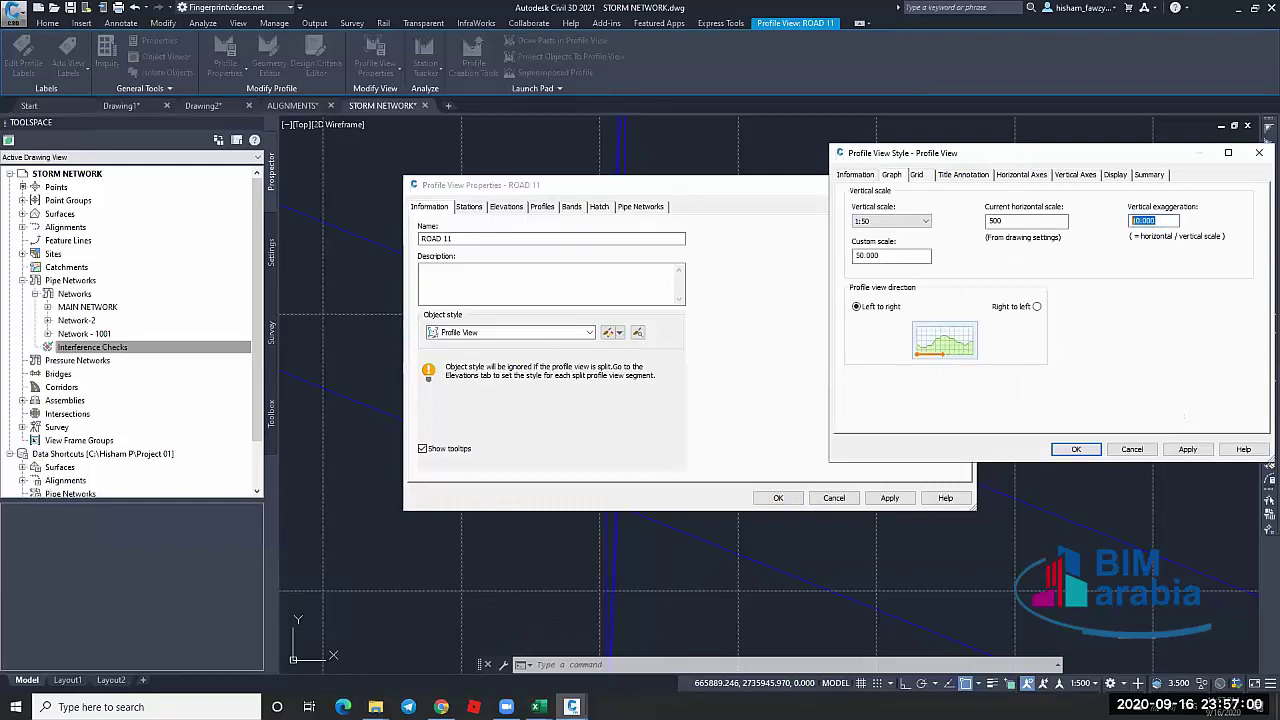
type("1")
left_click(782, 497)
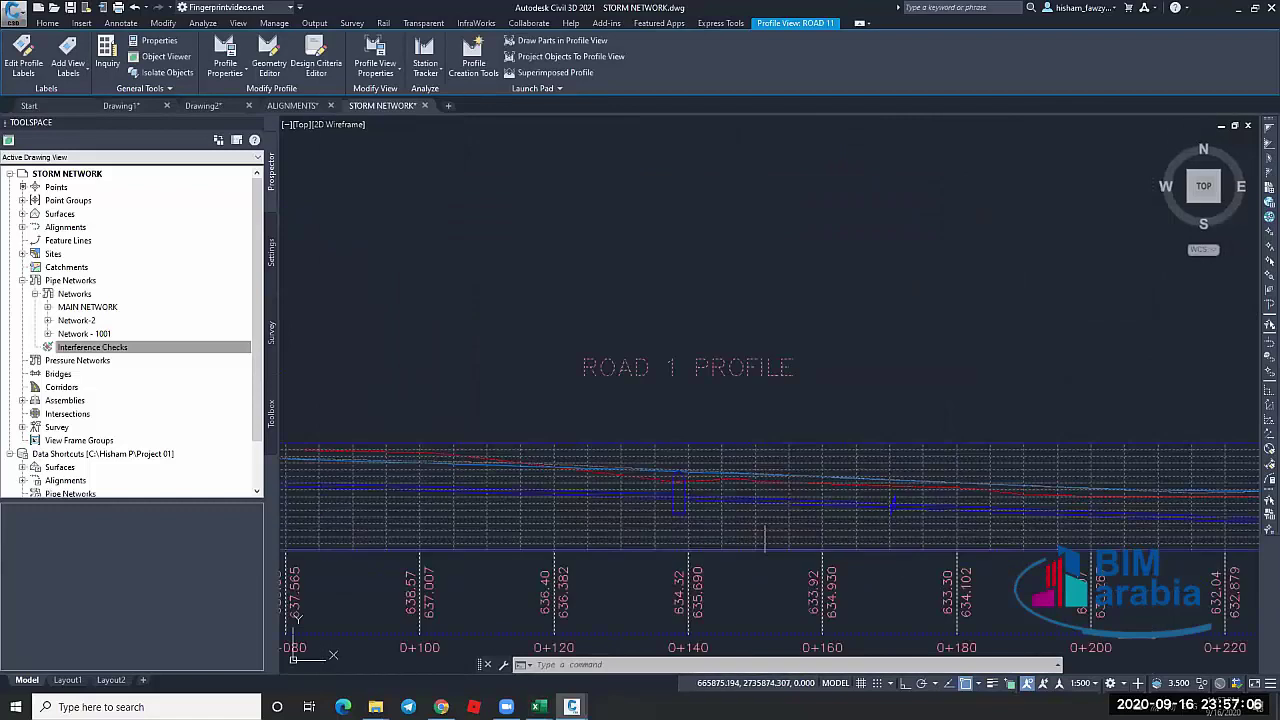
scroll(954, 467, "up", 10)
left_click(930, 407)
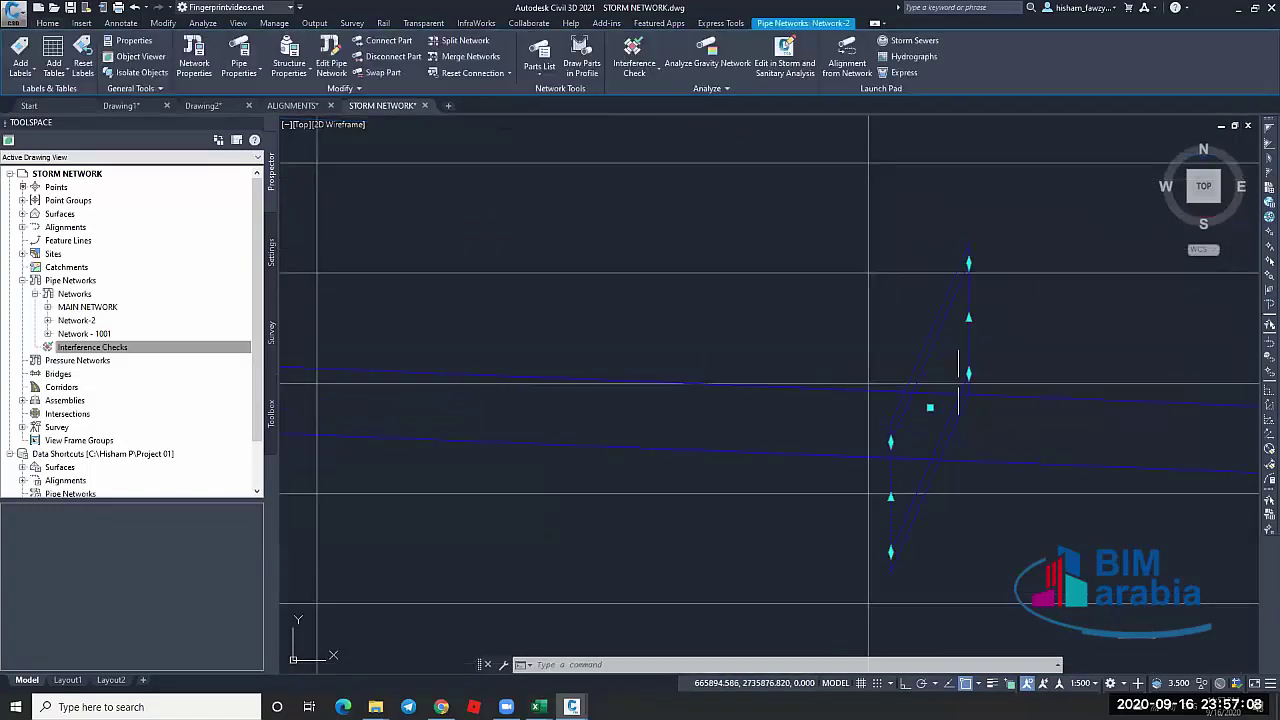
scroll(958, 381, "down", 4)
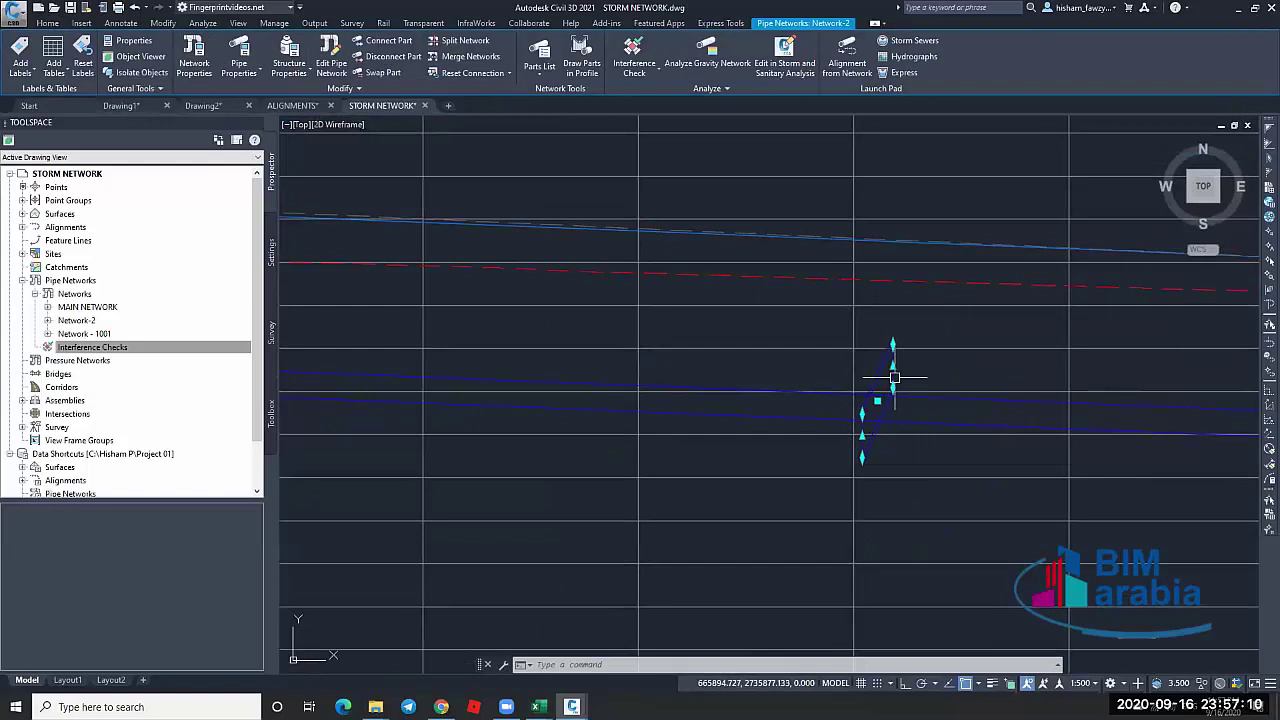
key("Escape")
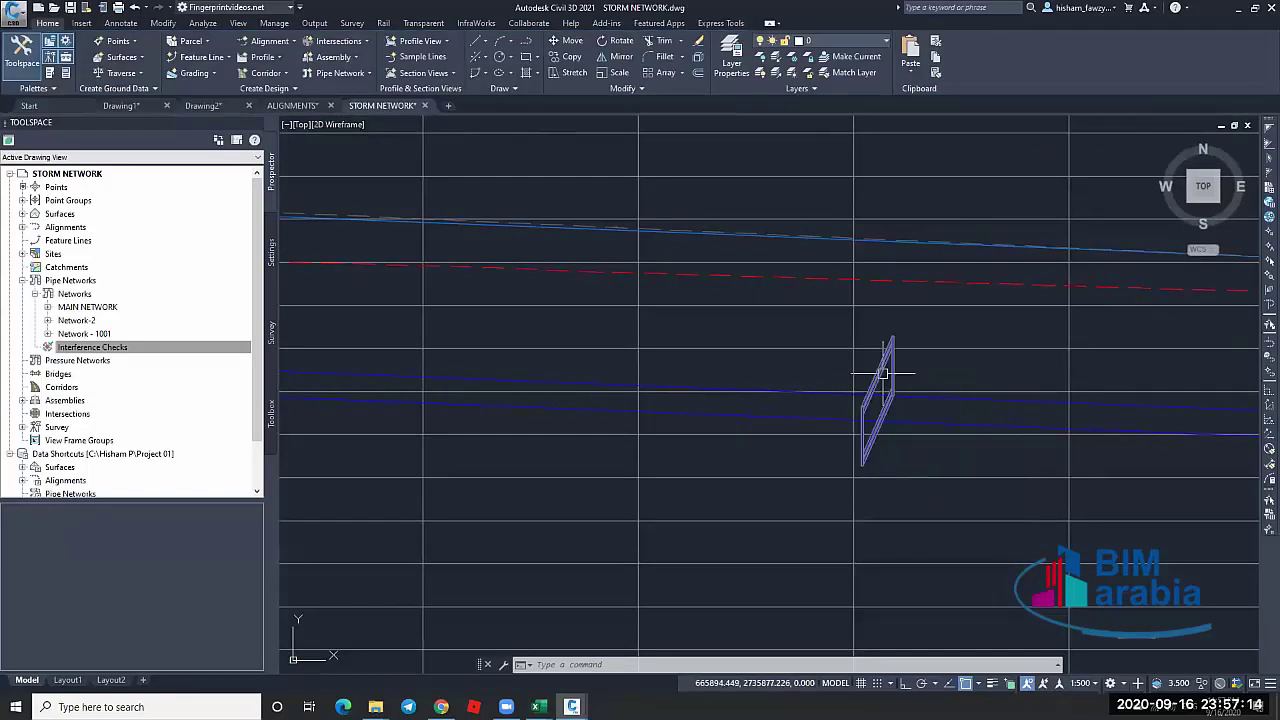
scroll(962, 360, "down", 4)
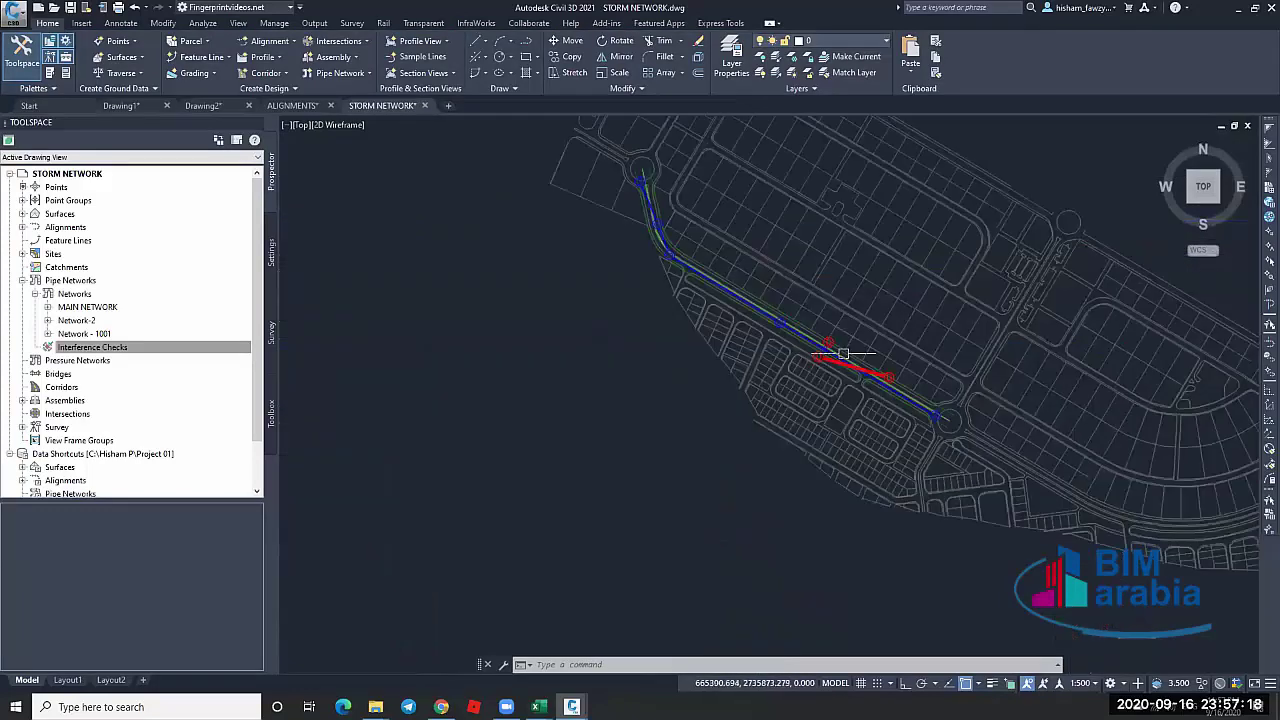
scroll(843, 353, "up", 5)
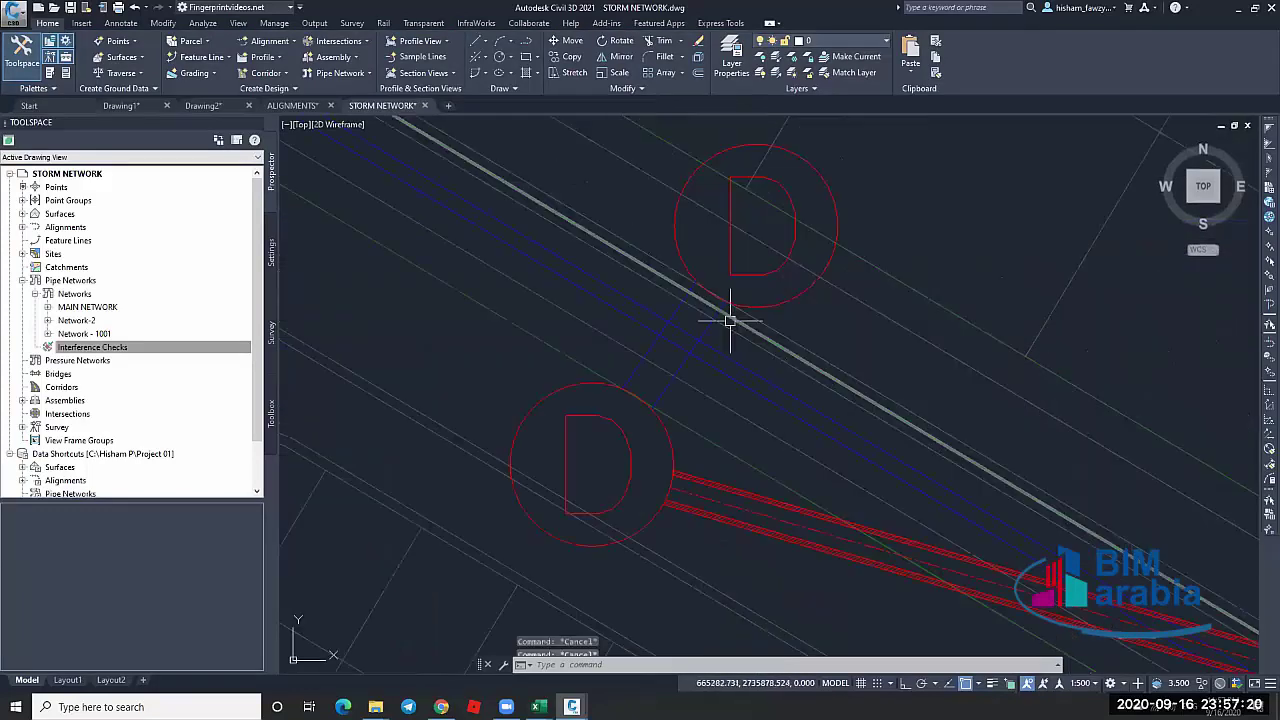
scroll(729, 329, "down", 2)
key("Escape")
key("Escape")
scroll(744, 365, "up", 5)
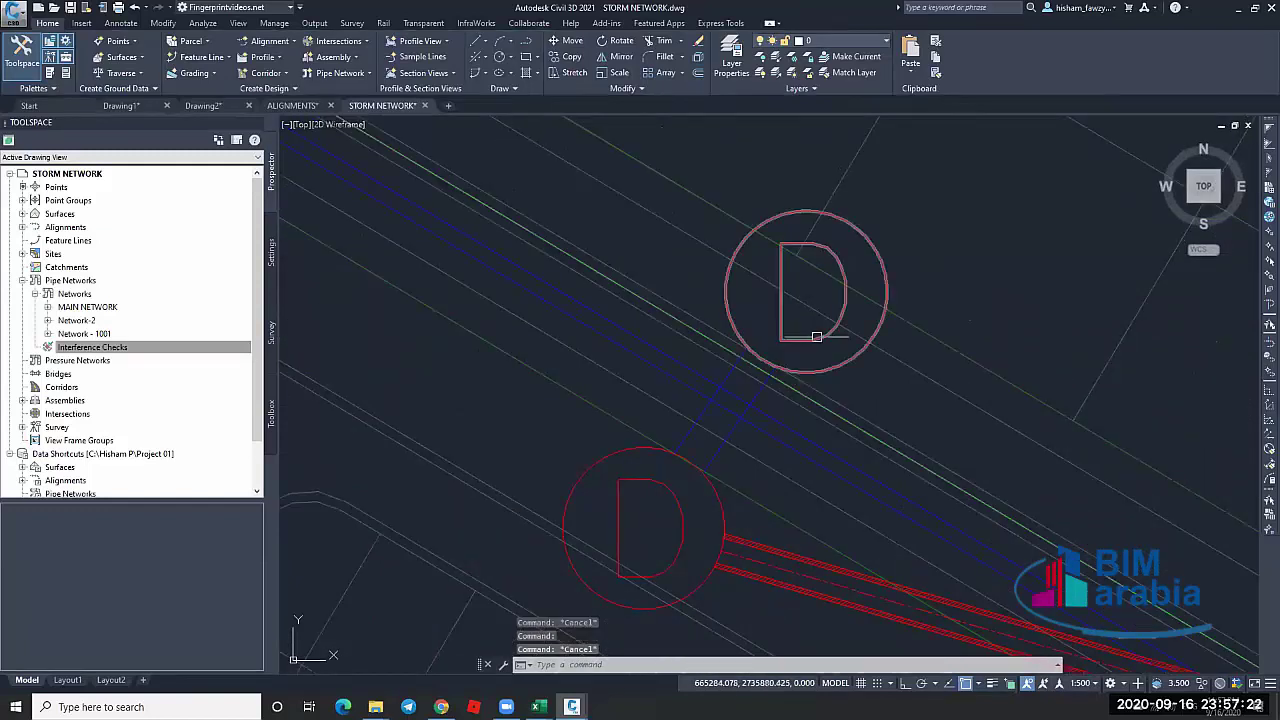
left_click(816, 337)
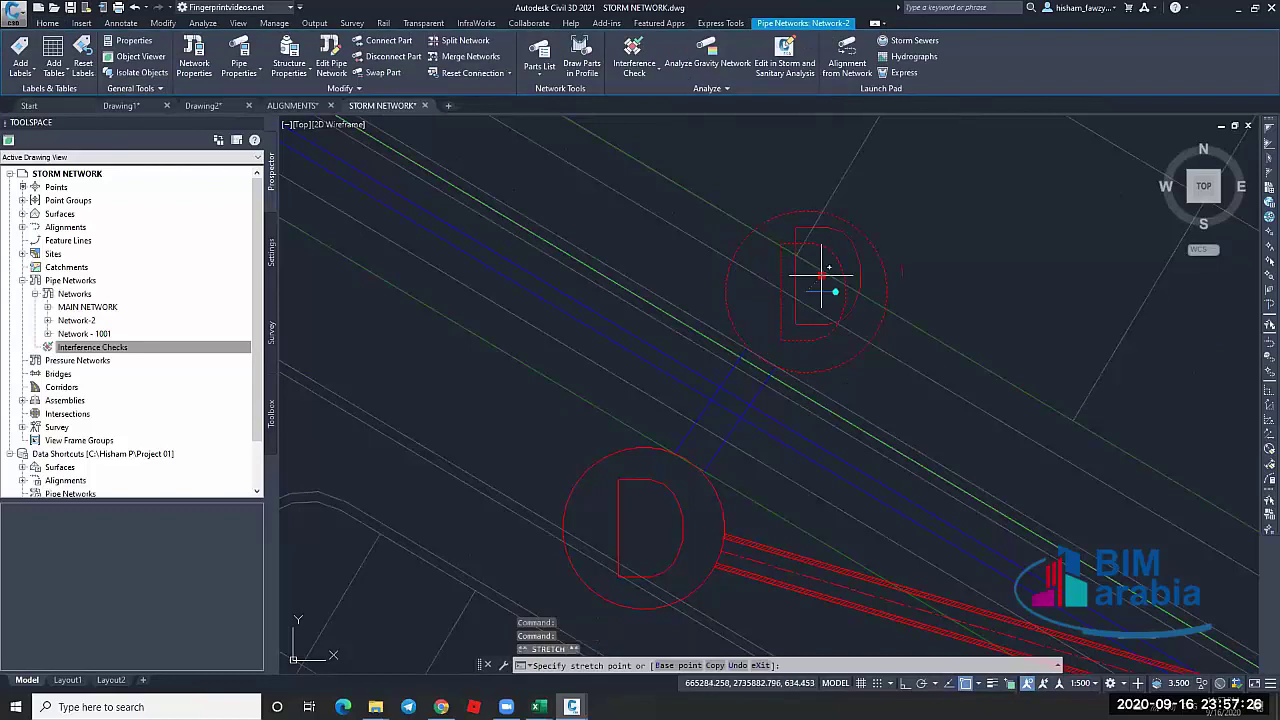
left_click(806, 291)
key("Escape")
key("Escape")
scroll(717, 362, "up", 3)
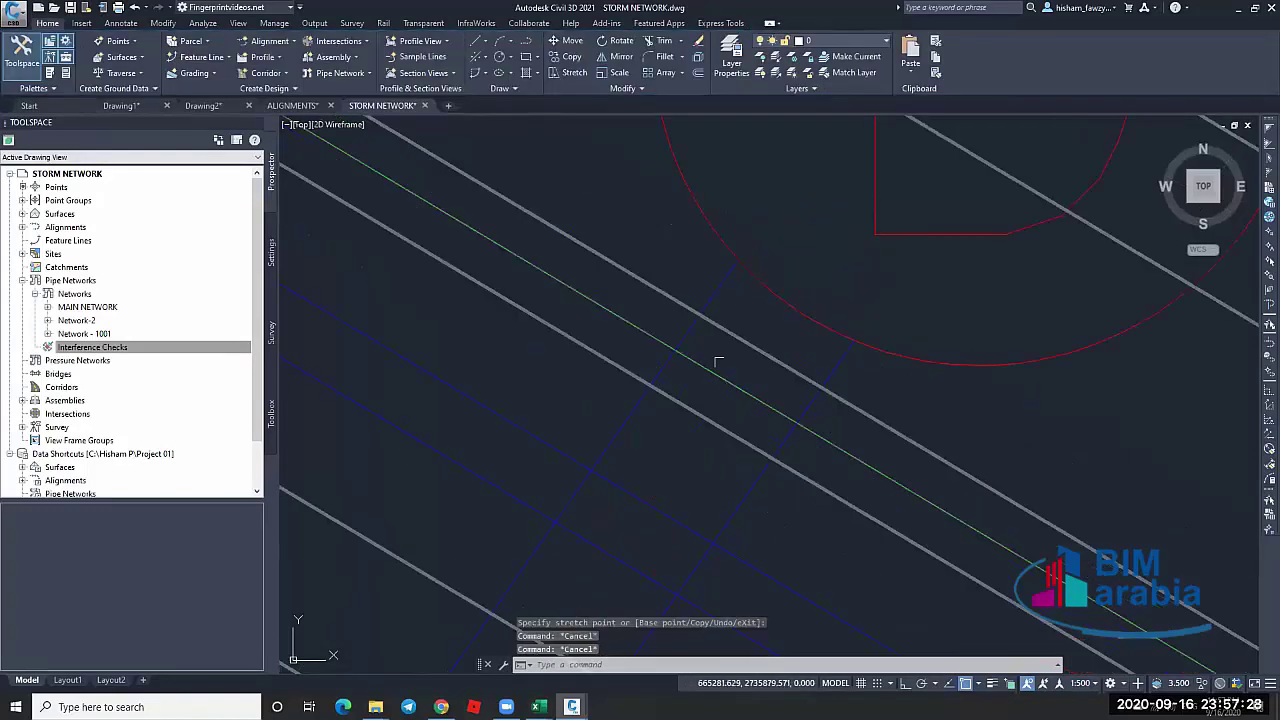
scroll(717, 362, "down", 2)
left_click(718, 368)
scroll(718, 370, "down", 3)
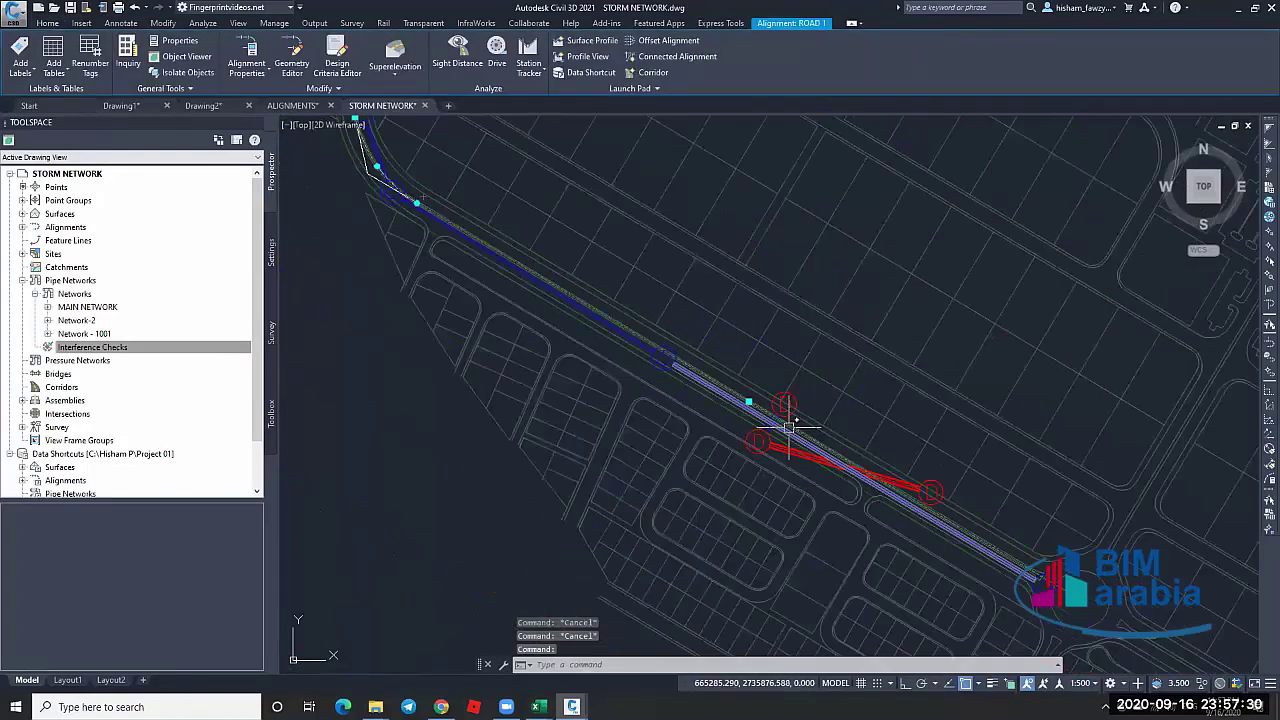
scroll(789, 427, "up", 5)
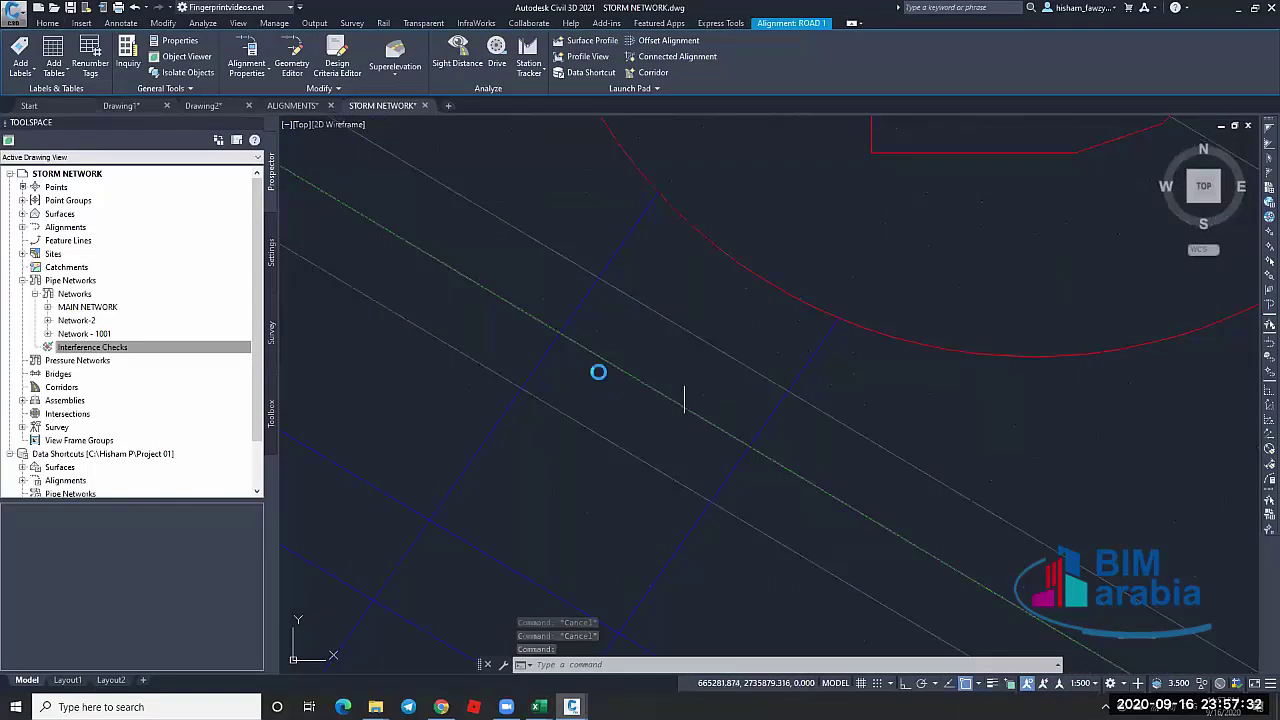
key("Escape")
scroll(680, 400, "down", 8)
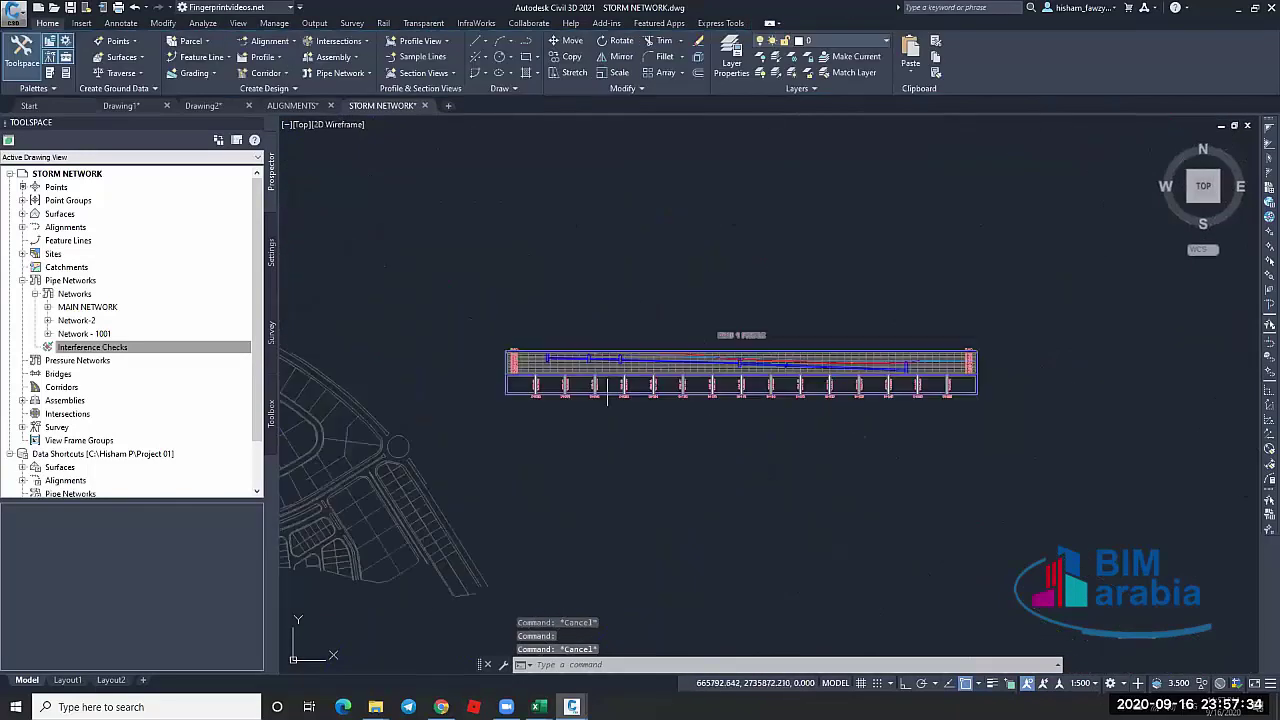
middle_click_drag(357, 420, 746, 399)
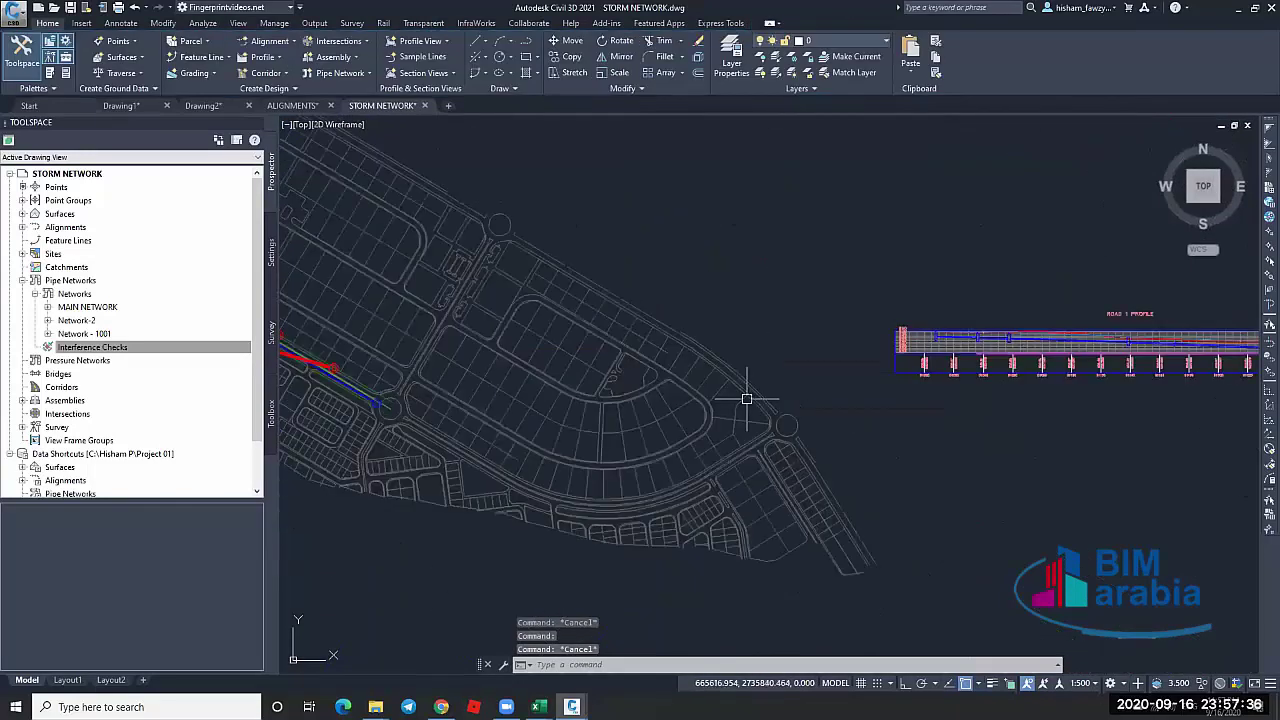
middle_click_drag(600, 417, 884, 408)
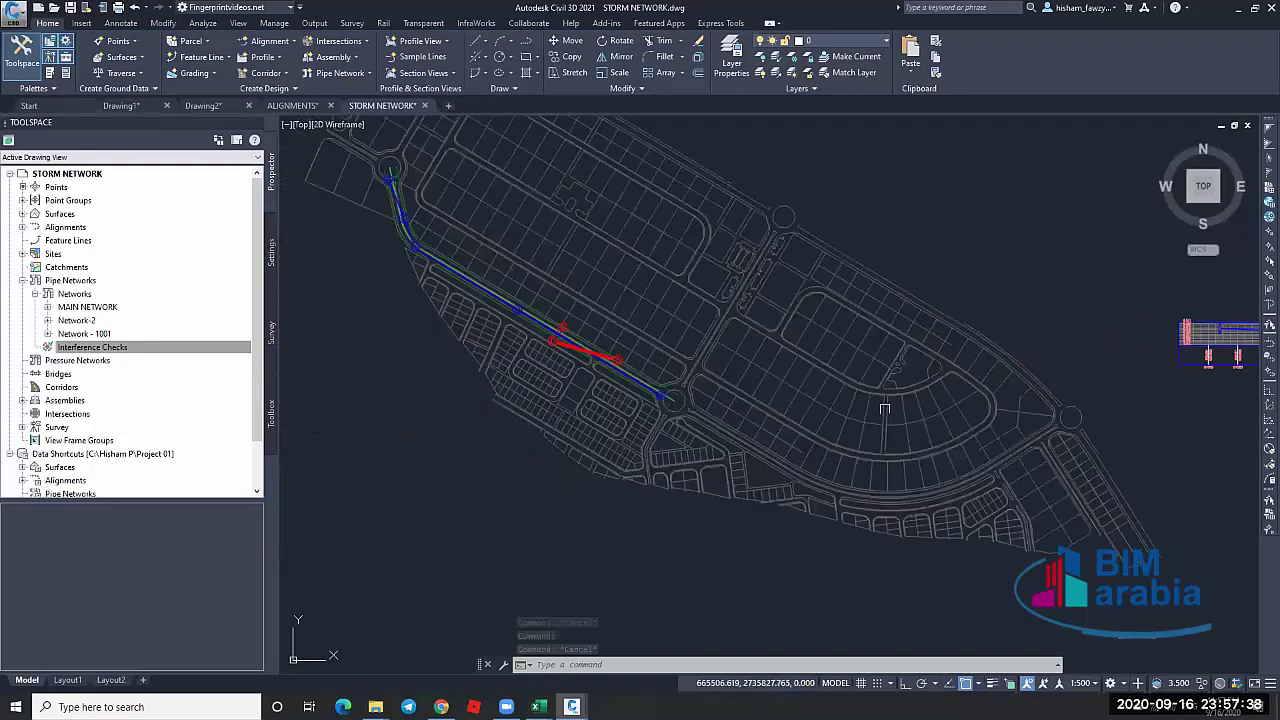
scroll(503, 291, "up", 2)
scroll(540, 325, "up", 3)
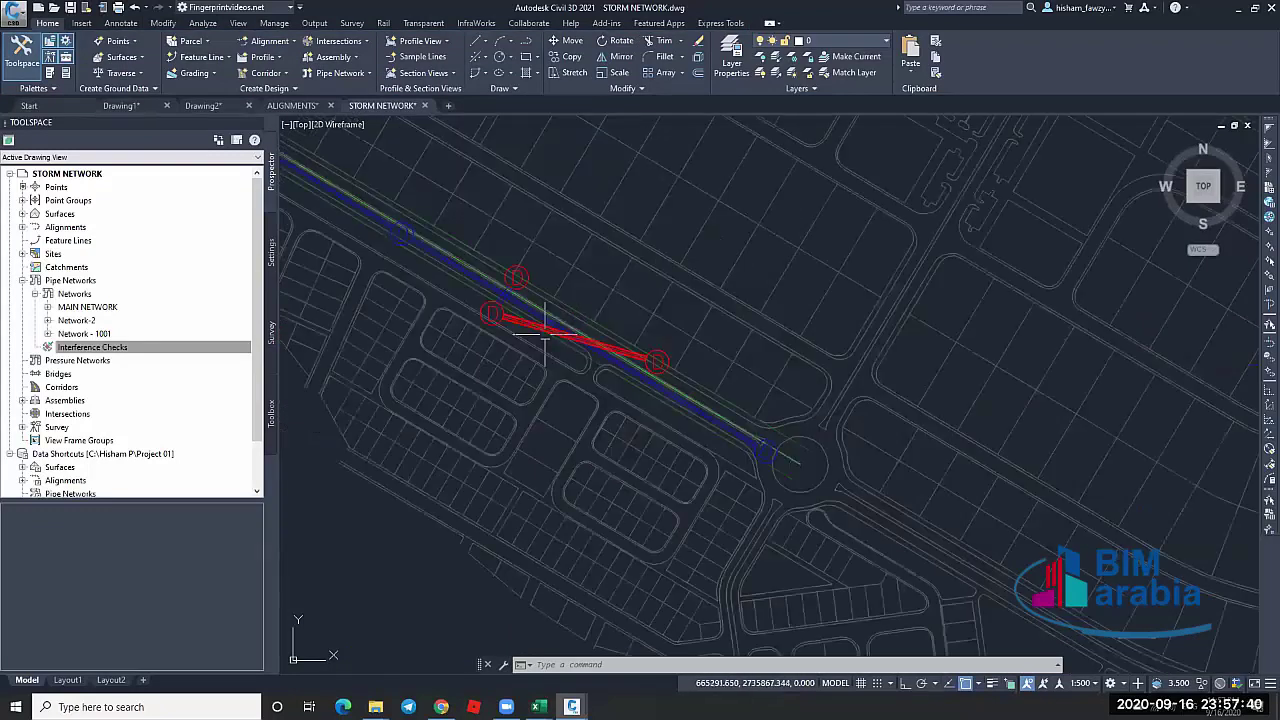
scroll(545, 335, "up", 5)
key("Escape")
key("Escape")
key("Escape")
scroll(592, 323, "up", 4)
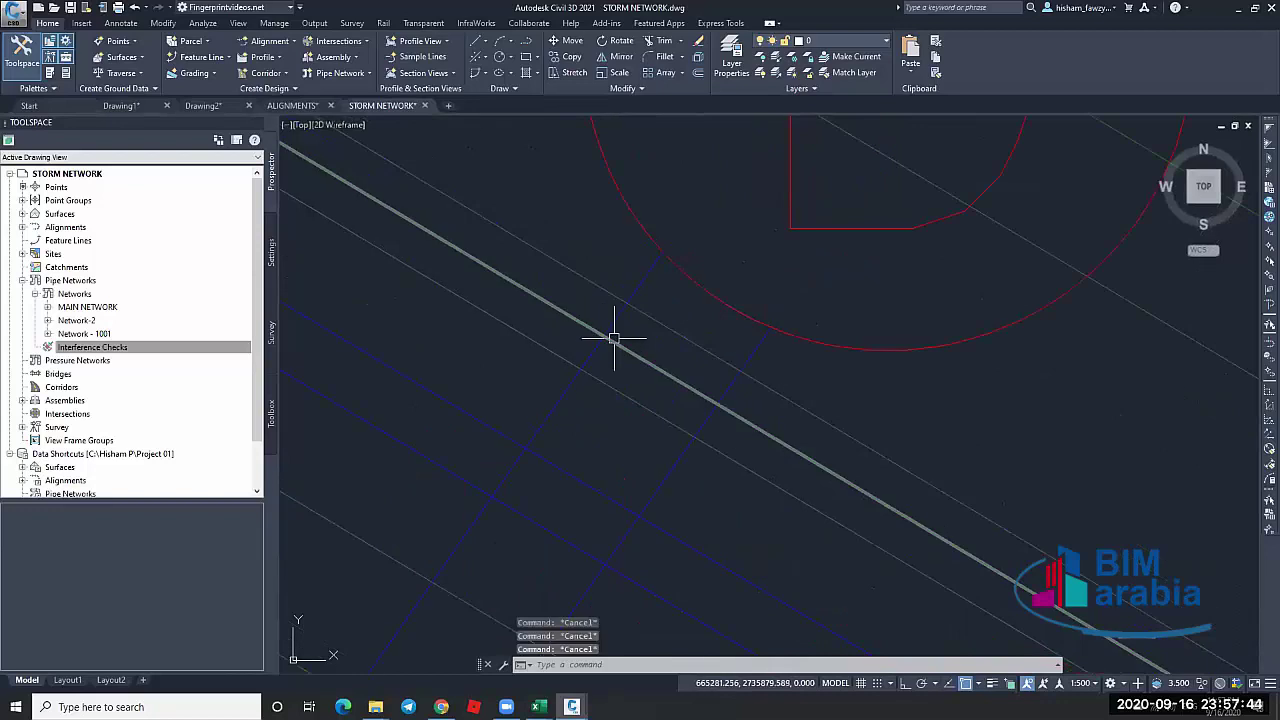
Zoom out and pan across the drawing to locate the Road 1 profile view
left_click(118, 41)
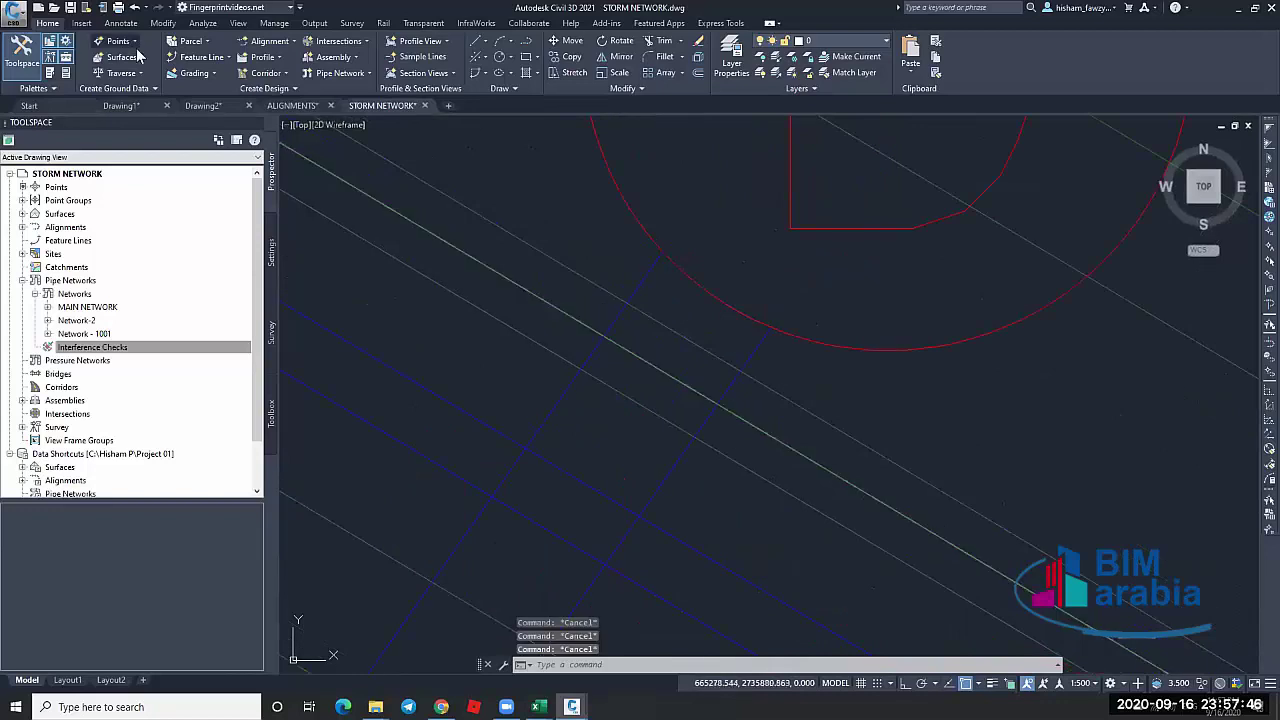
mouse_move(236, 76)
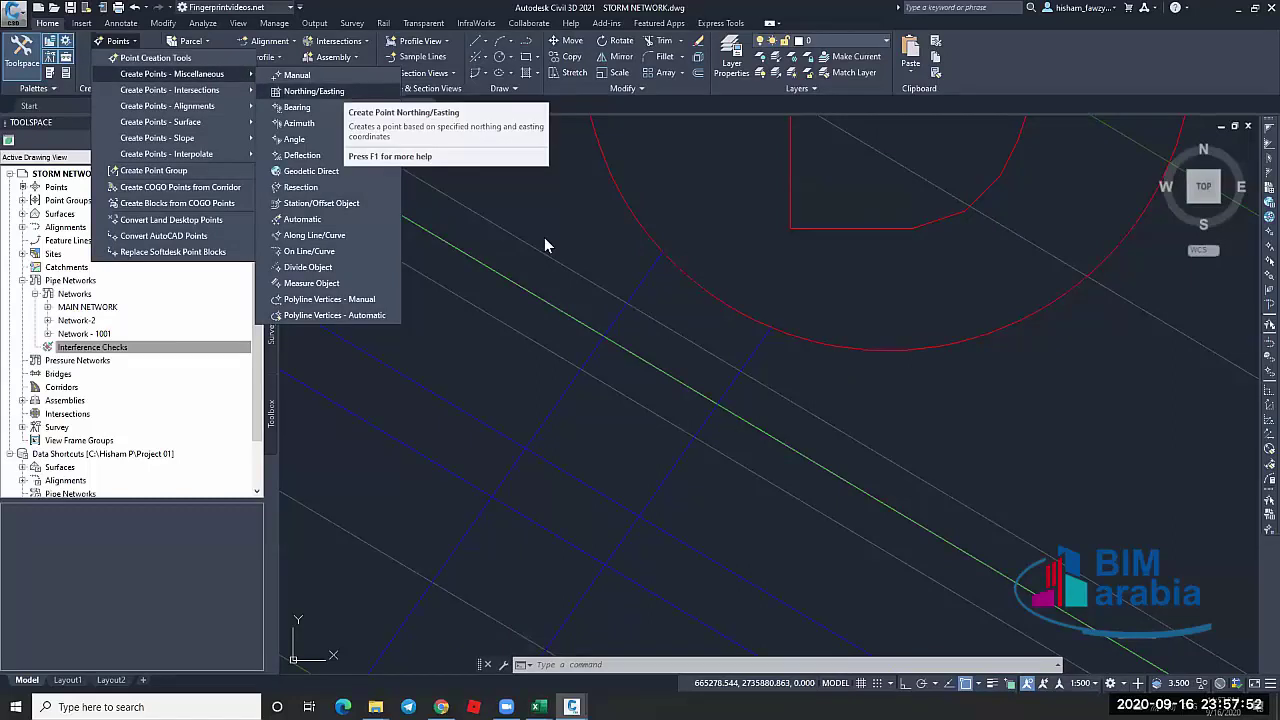
left_click(648, 362)
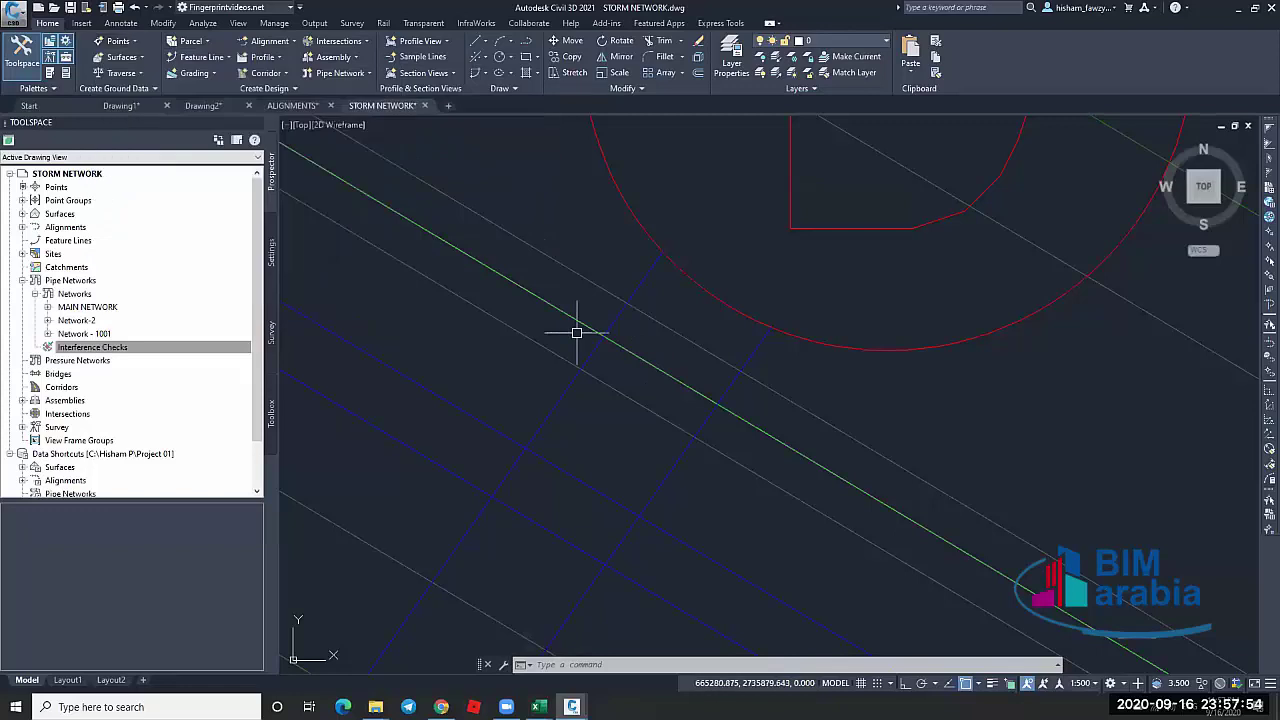
key("Escape")
key("Escape")
scroll(576, 332, "down", 5)
middle_click_drag(576, 332, 604, 332)
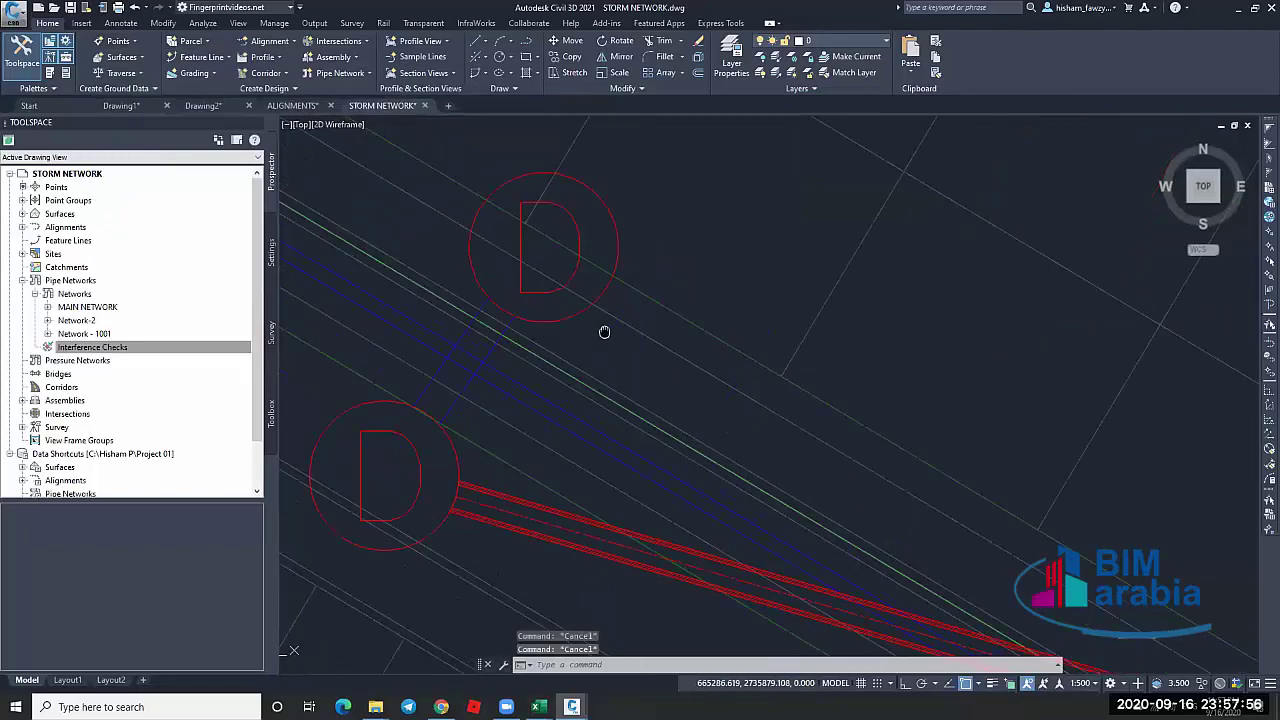
scroll(517, 334, "down", 1)
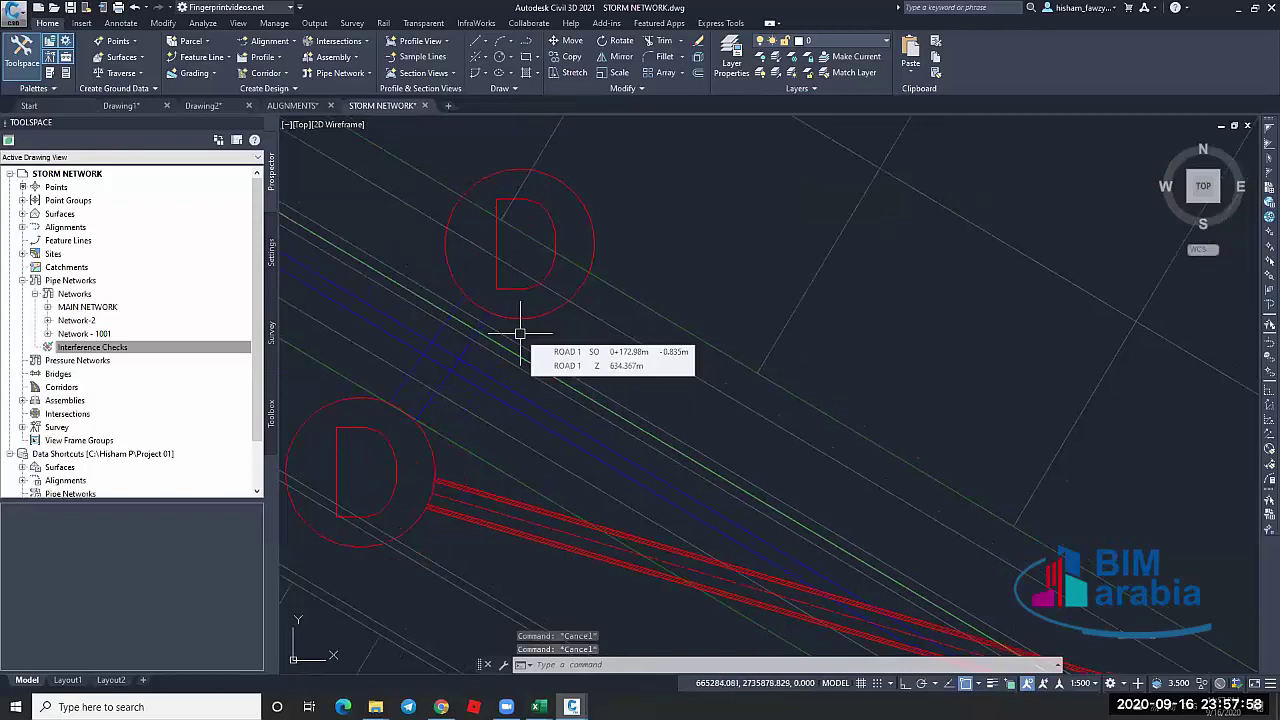
scroll(460, 328, "down", 2)
scroll(466, 310, "down", 5)
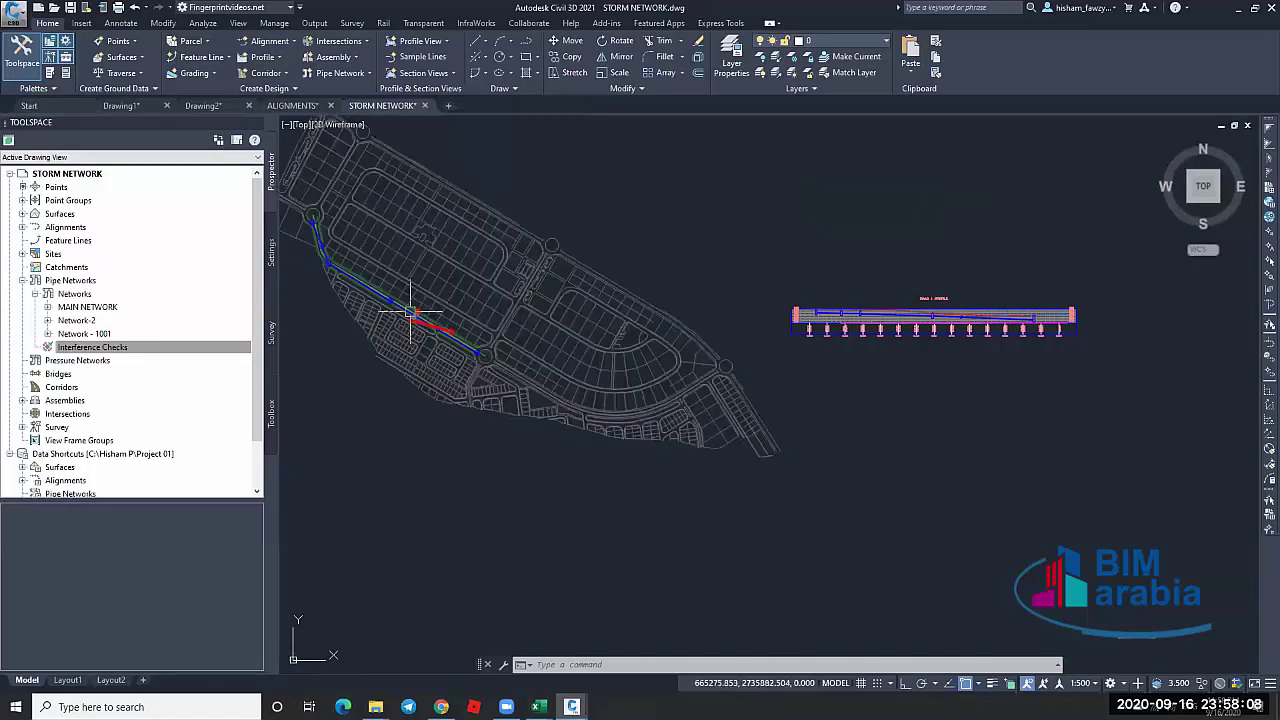
Zoom into the Road 1 profile view around stations 0+160 to 0+200
scroll(880, 318, "up", 5)
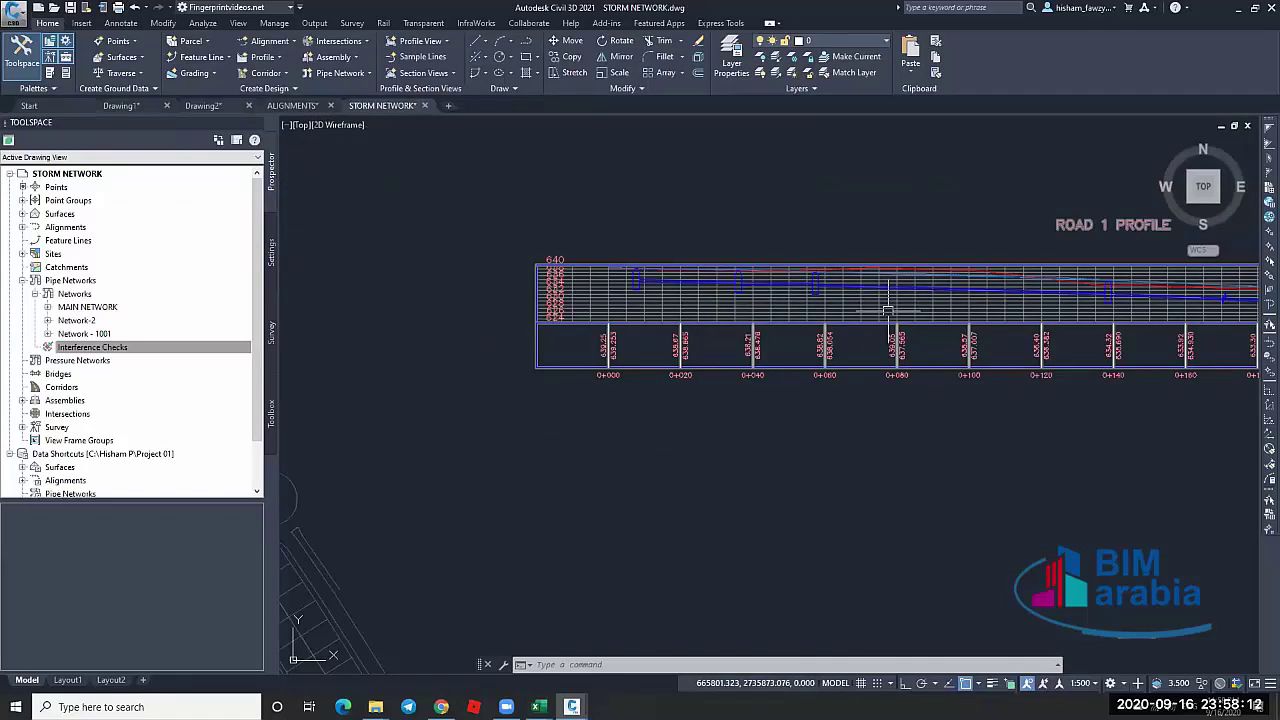
left_click(888, 310)
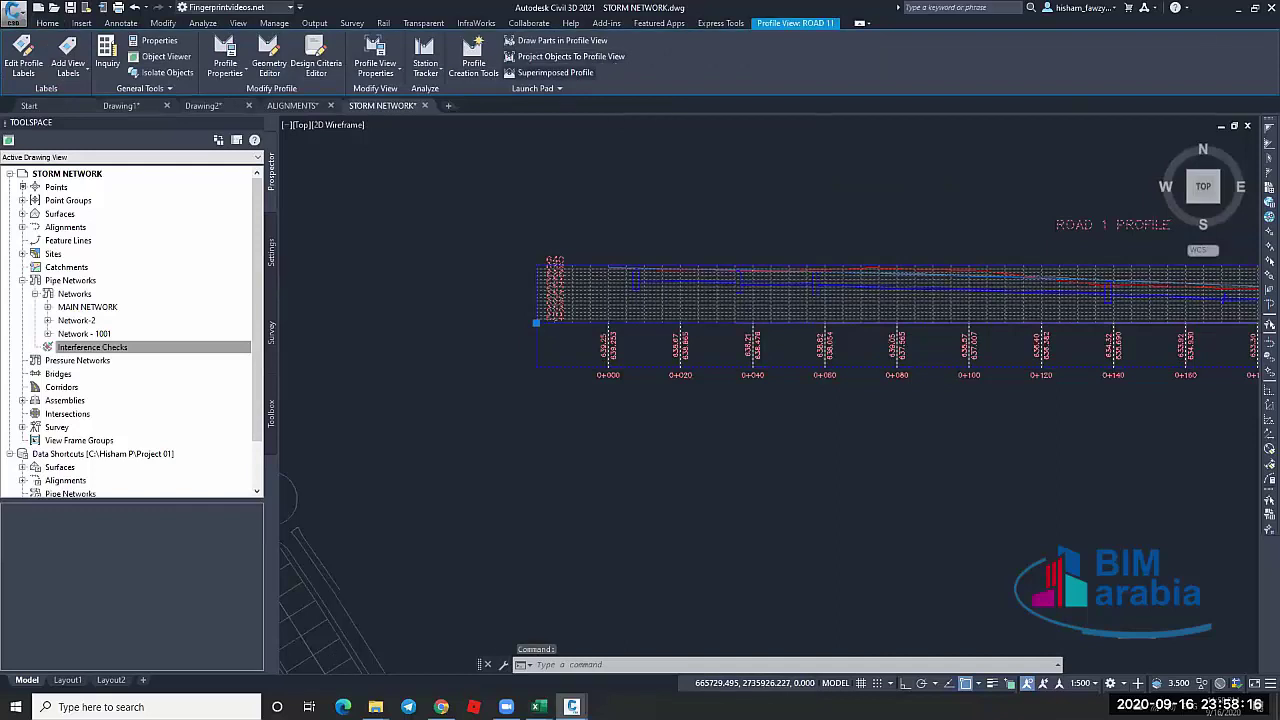
key("Escape")
key("Escape")
scroll(935, 265, "up", 3)
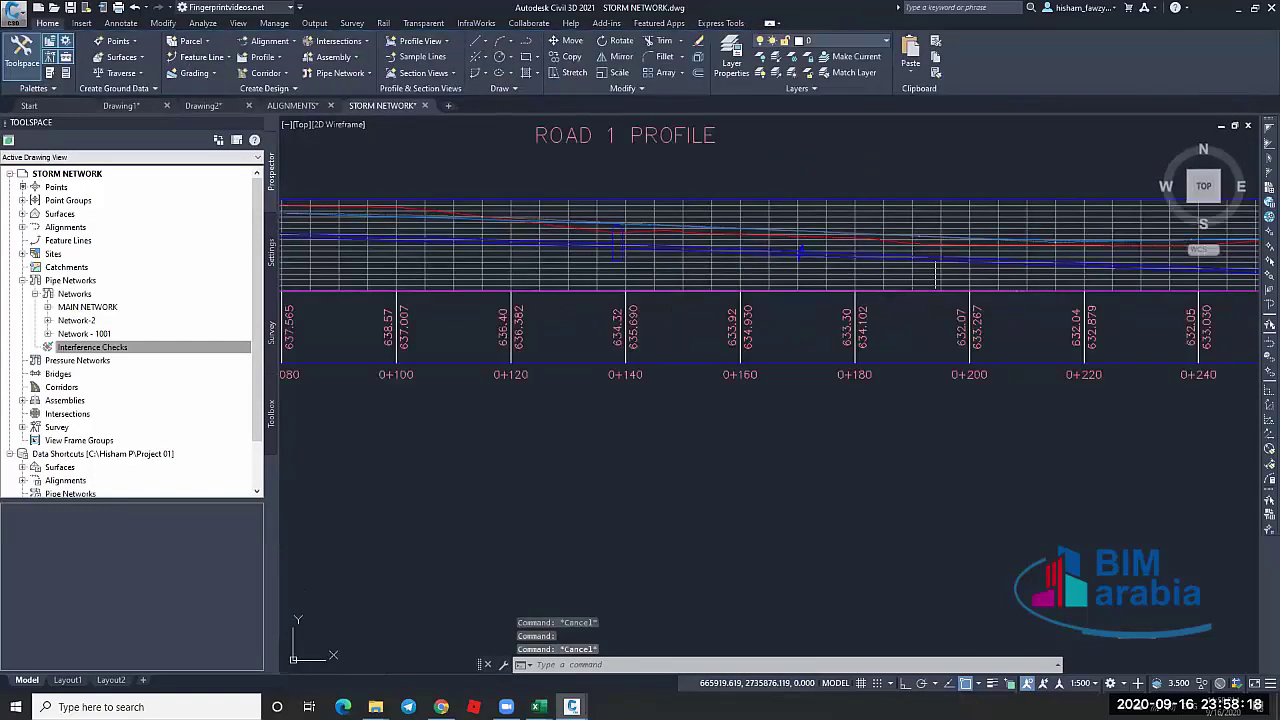
scroll(935, 268, "up", 4)
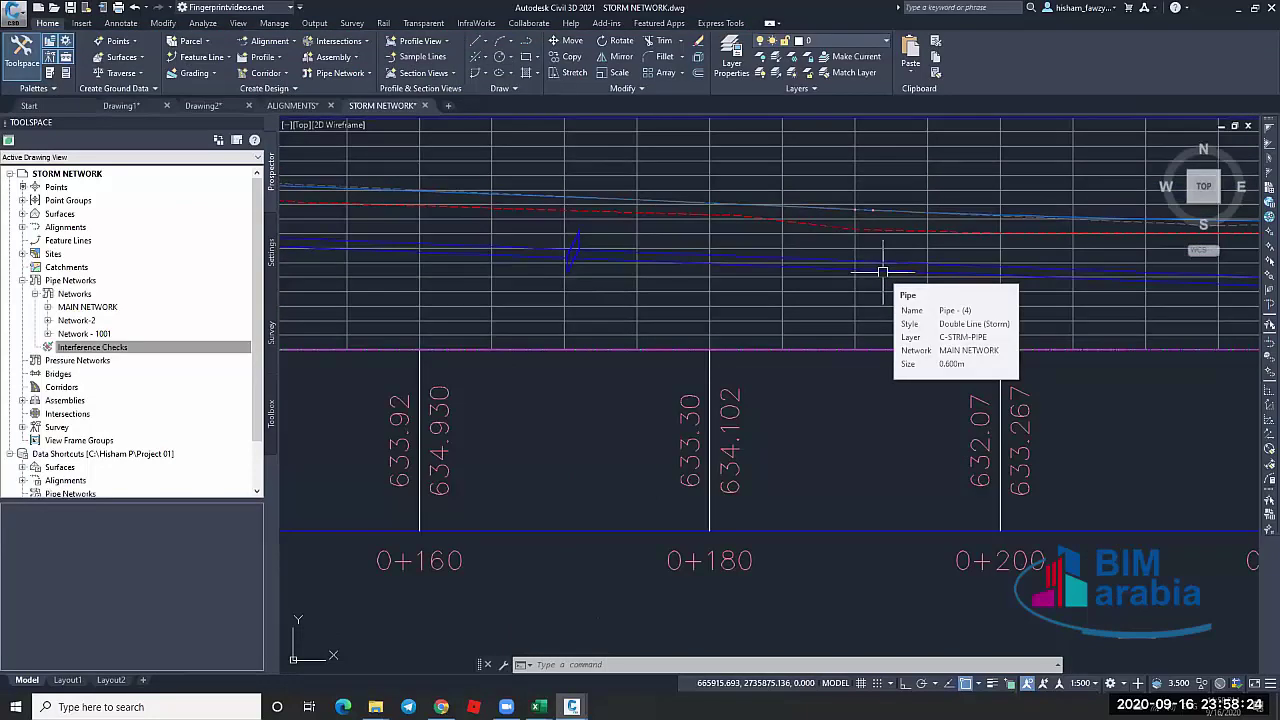
Edit the Network-2 pipe's Basic pipe style from the profile view, showing its Profile settings
key("Escape")
key("Escape")
scroll(615, 242, "up", 8)
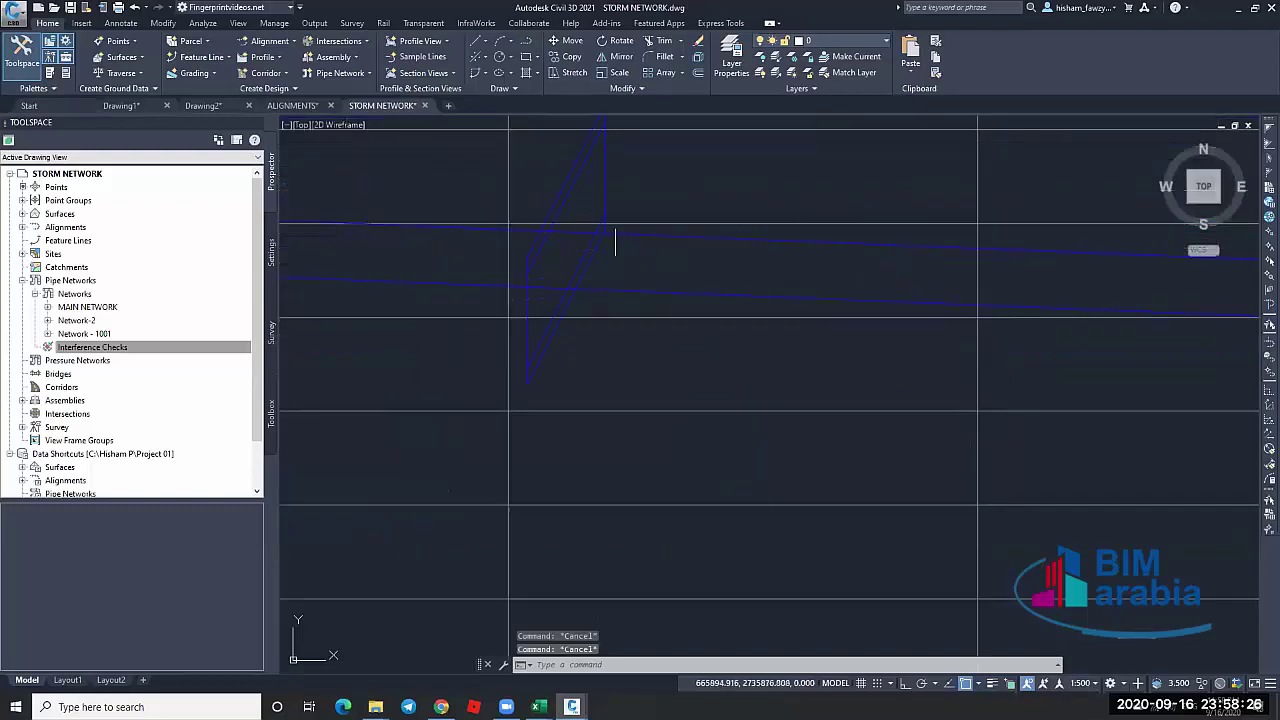
key("Escape")
left_click(597, 192)
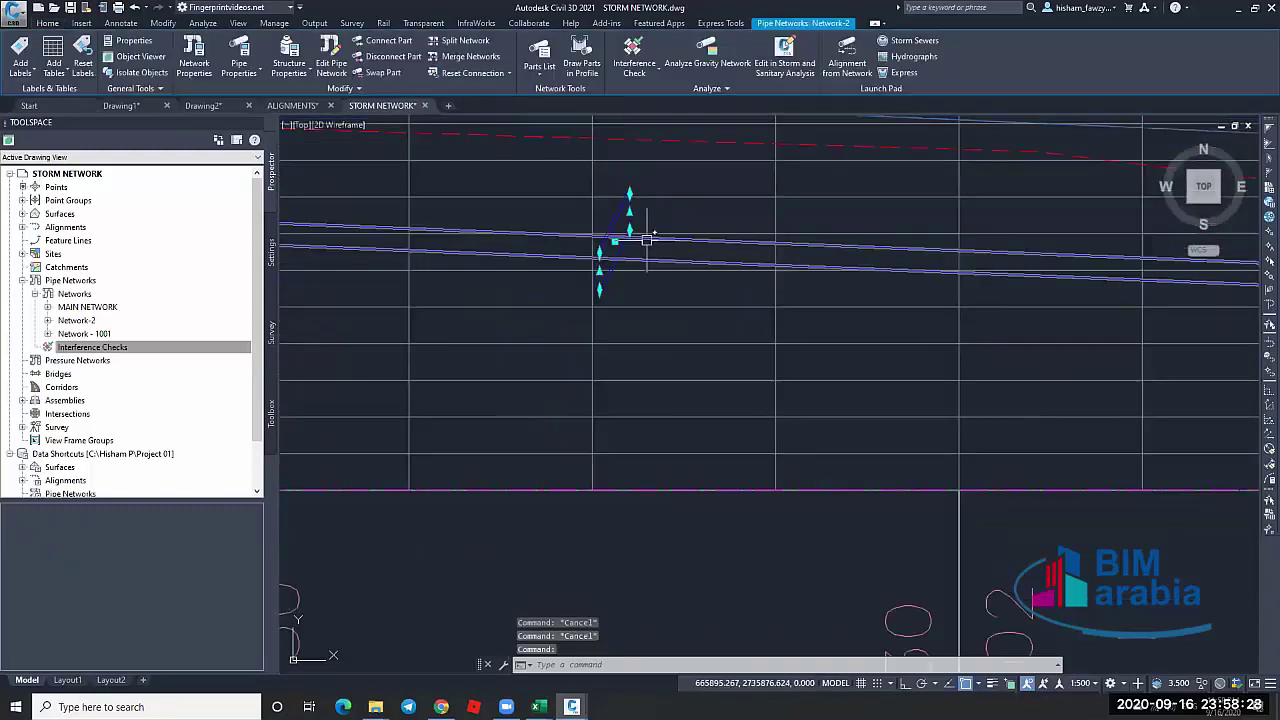
scroll(638, 204, "up", 2)
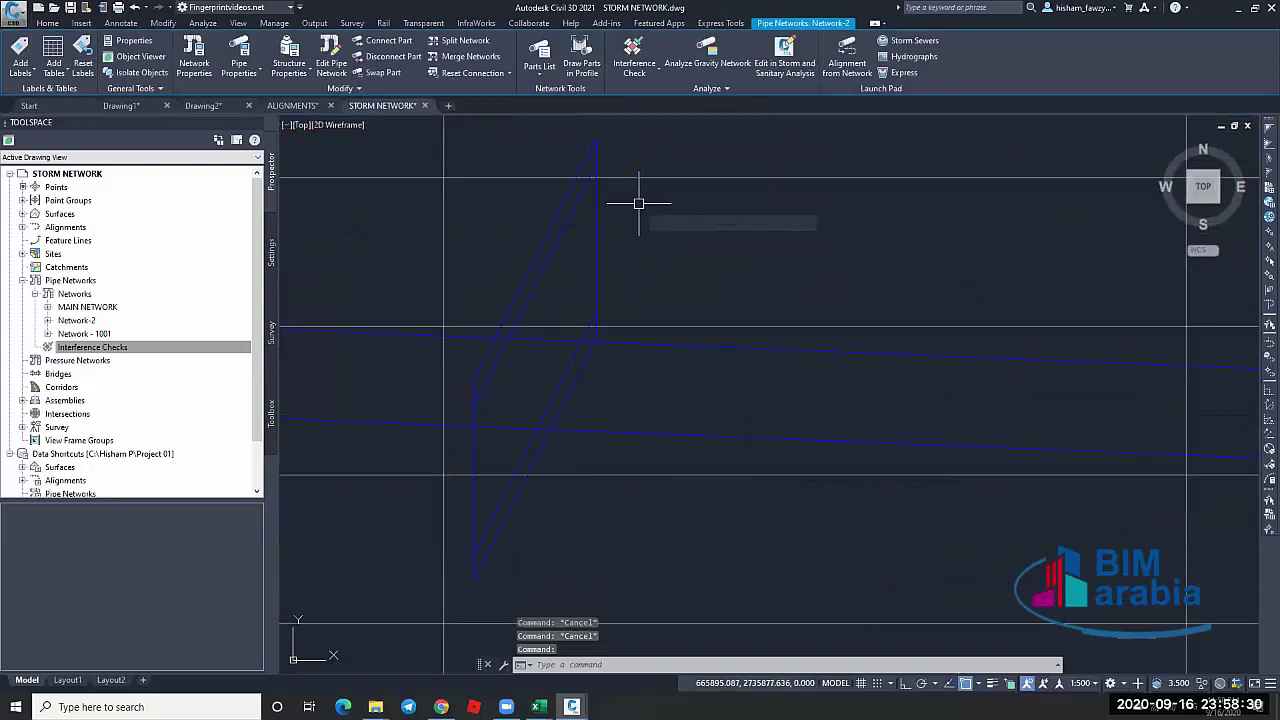
key("Escape")
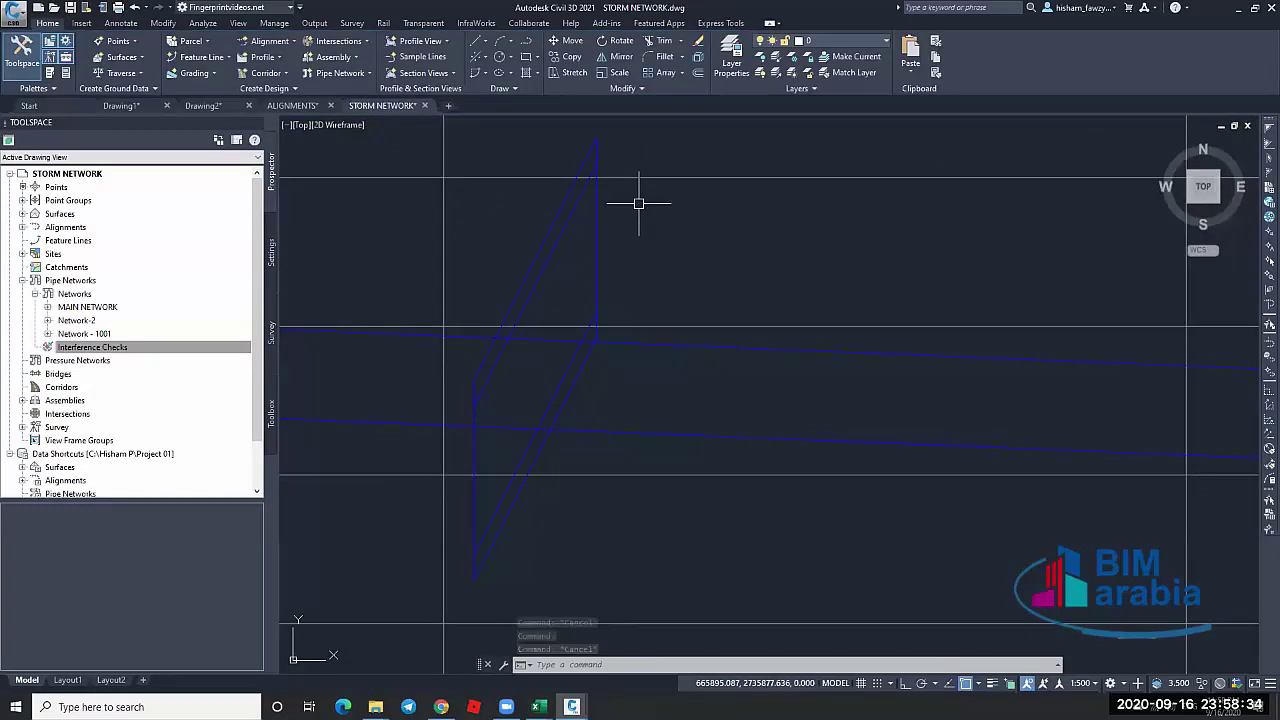
scroll(665, 210, "down", 2)
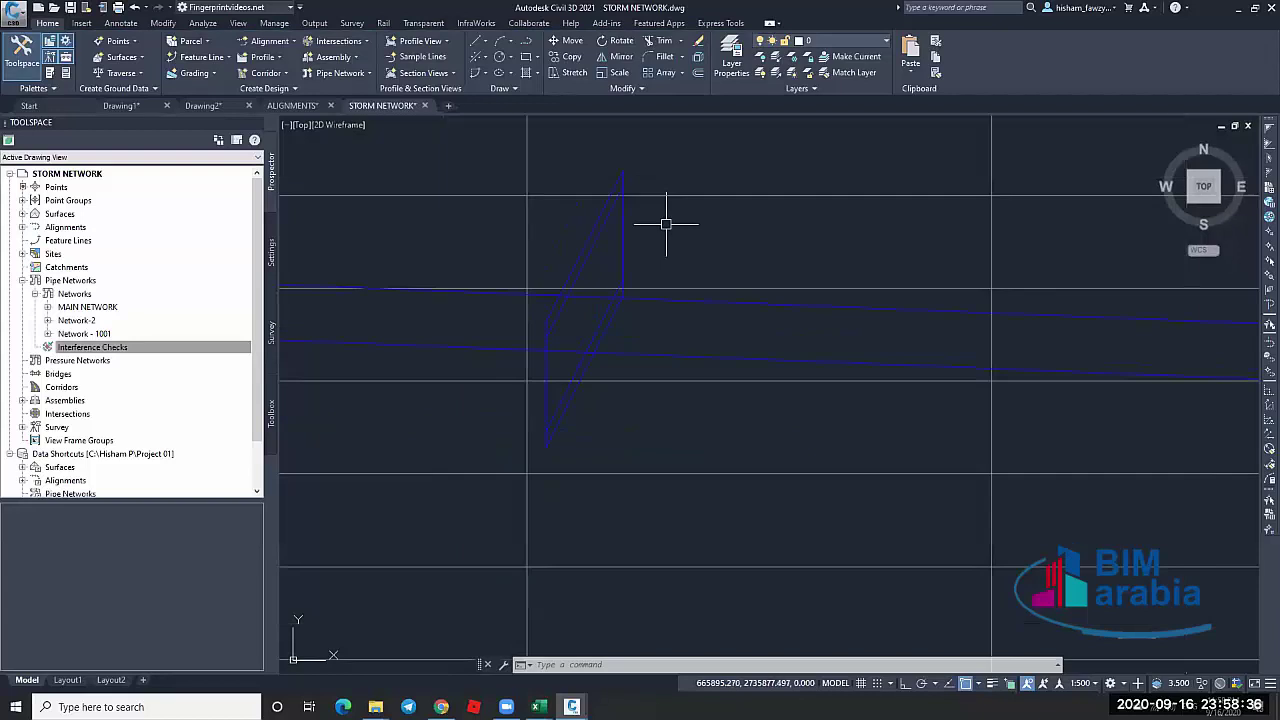
left_click(622, 228)
right_click(656, 229)
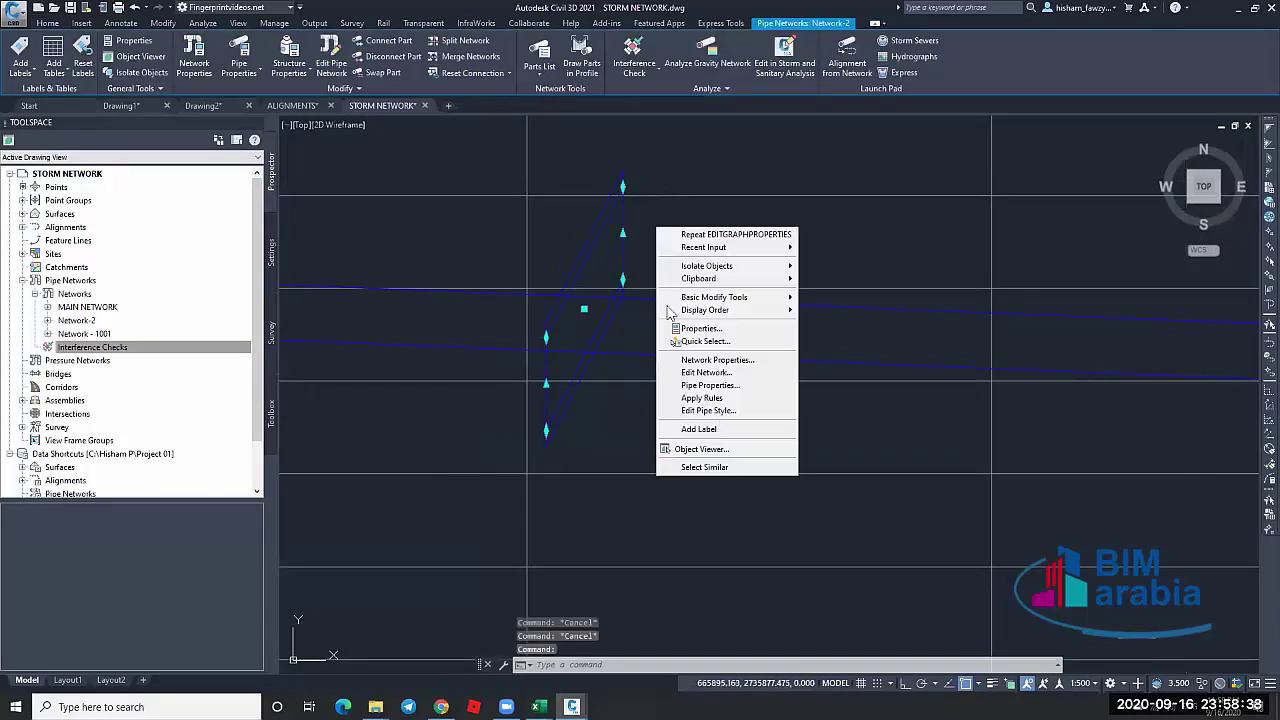
left_click(720, 411)
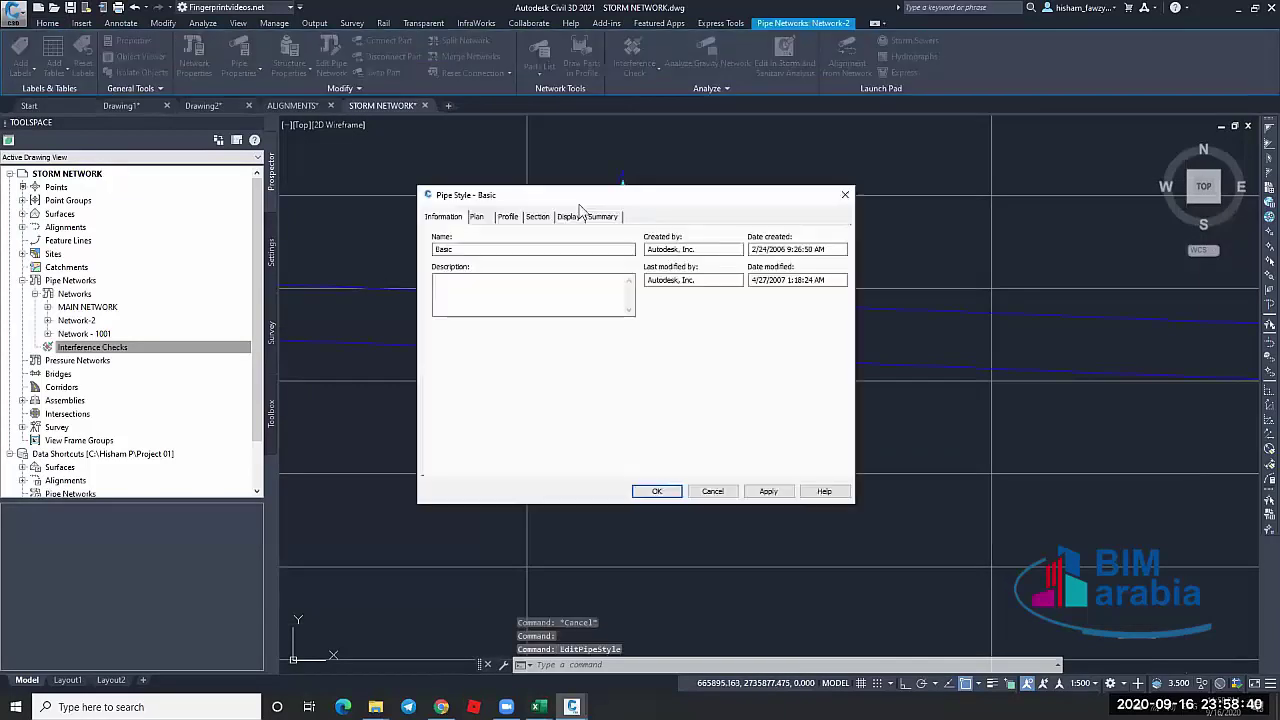
left_click(511, 222)
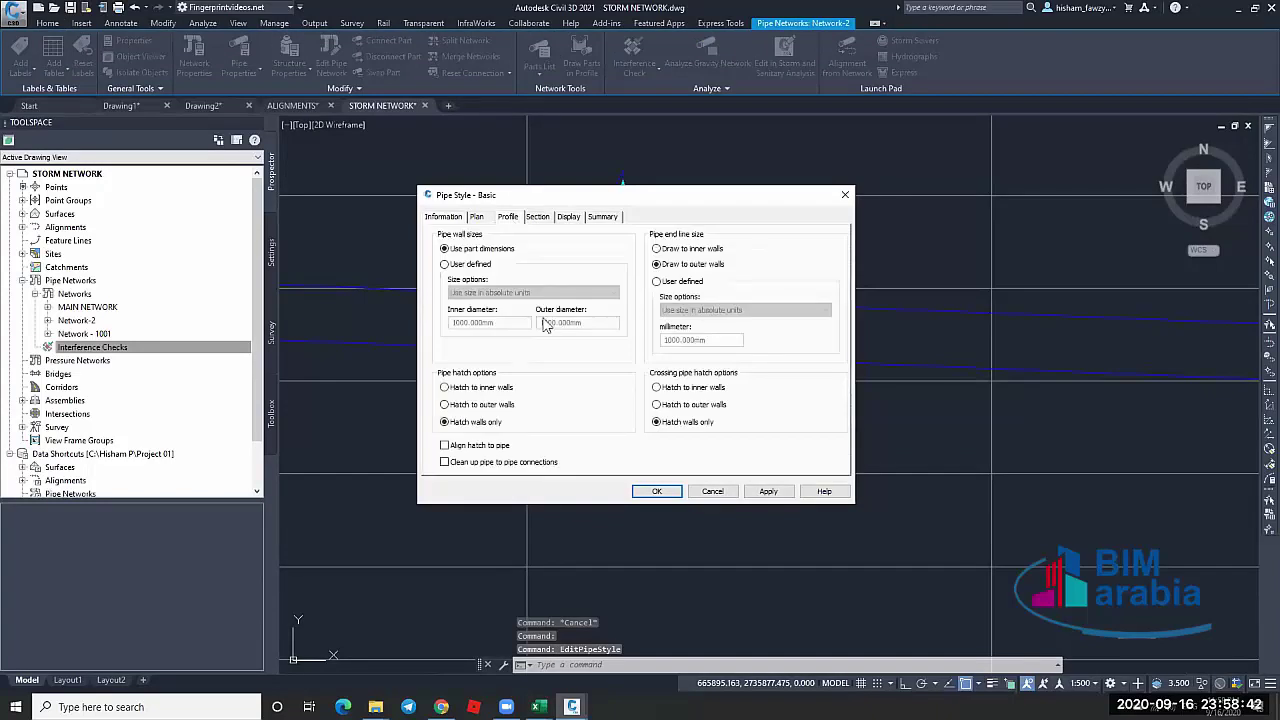
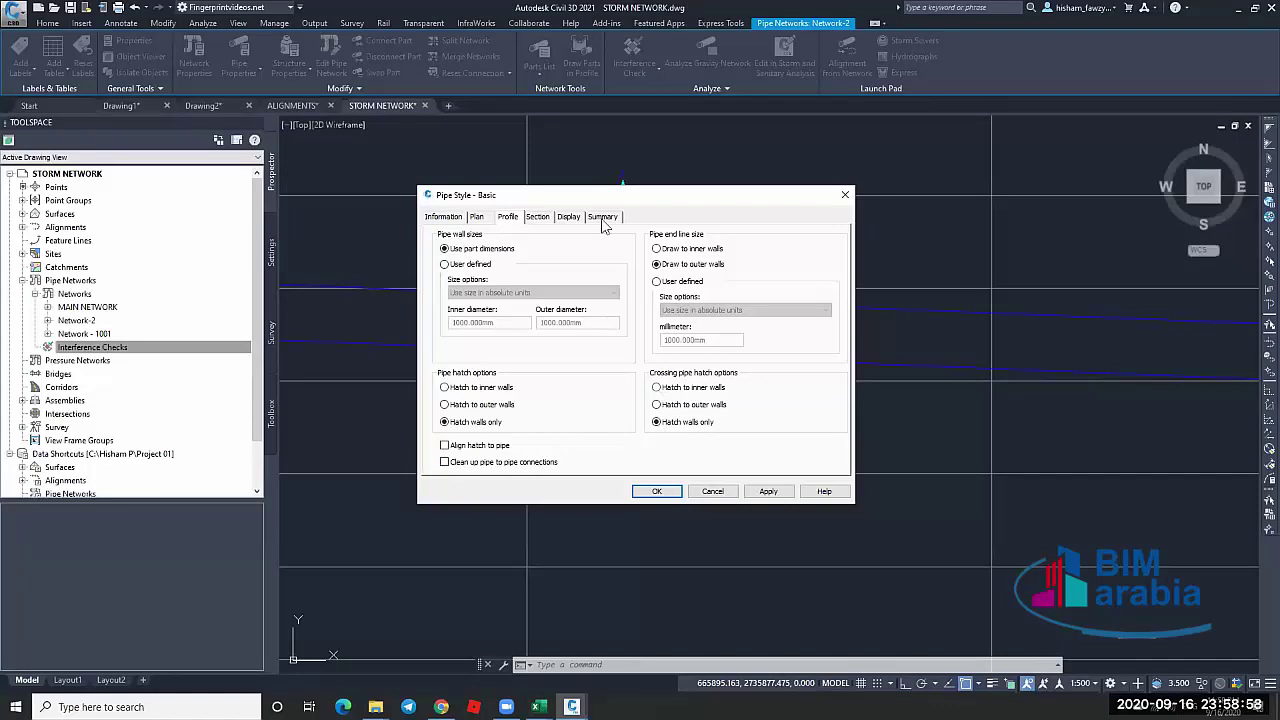
Set the Basic pipe style's profile pipe wall sizes to User defined (1000 mm) and apply it
left_click(568, 217)
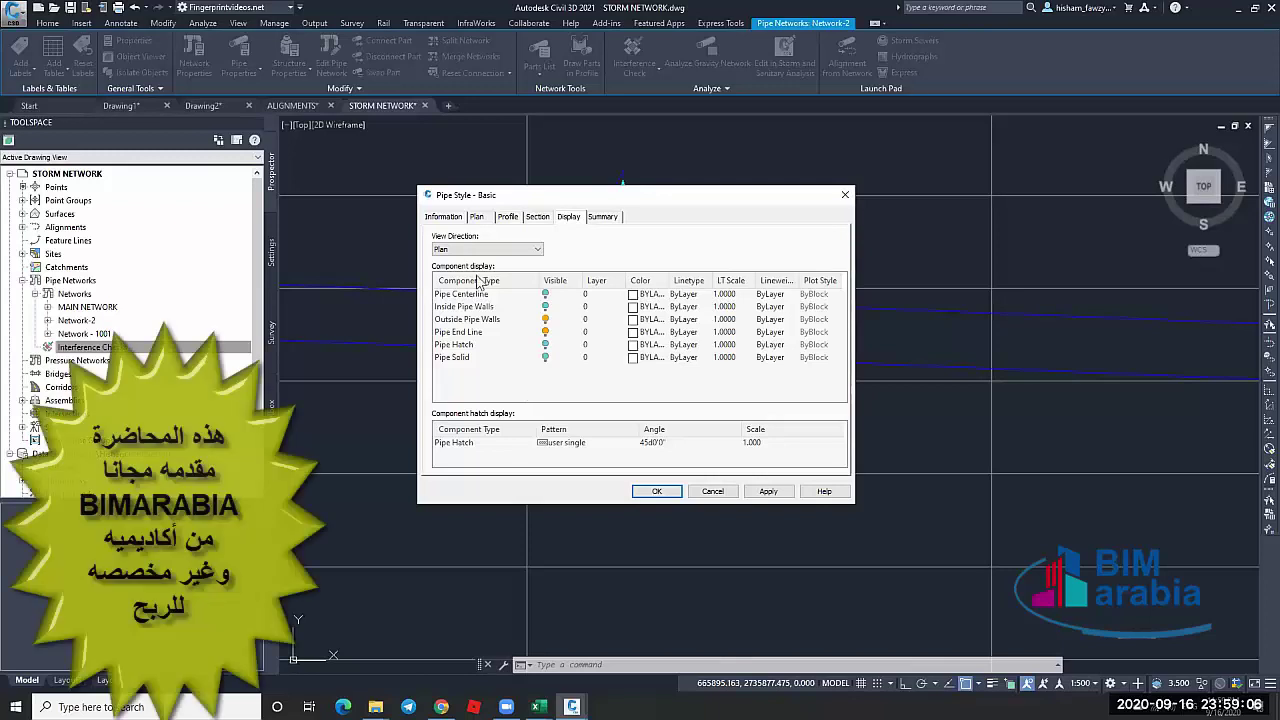
left_click(514, 218)
left_click(536, 217)
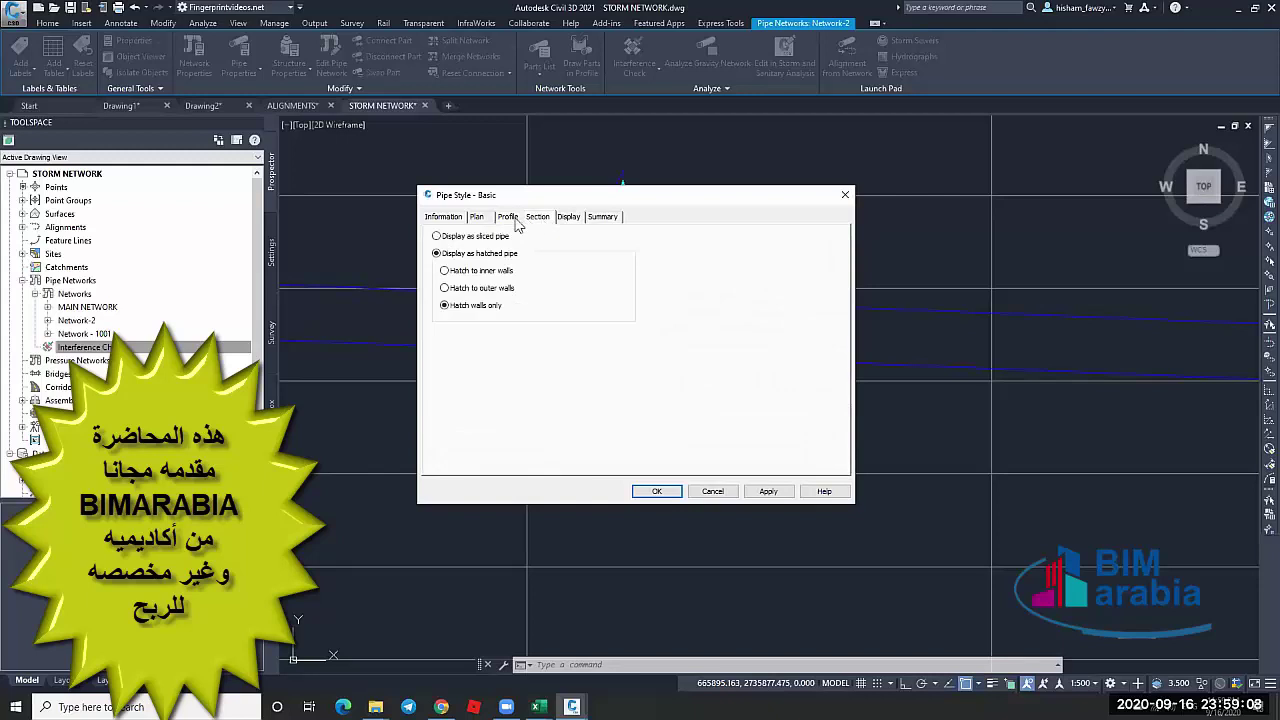
left_click(509, 218)
left_click(483, 266)
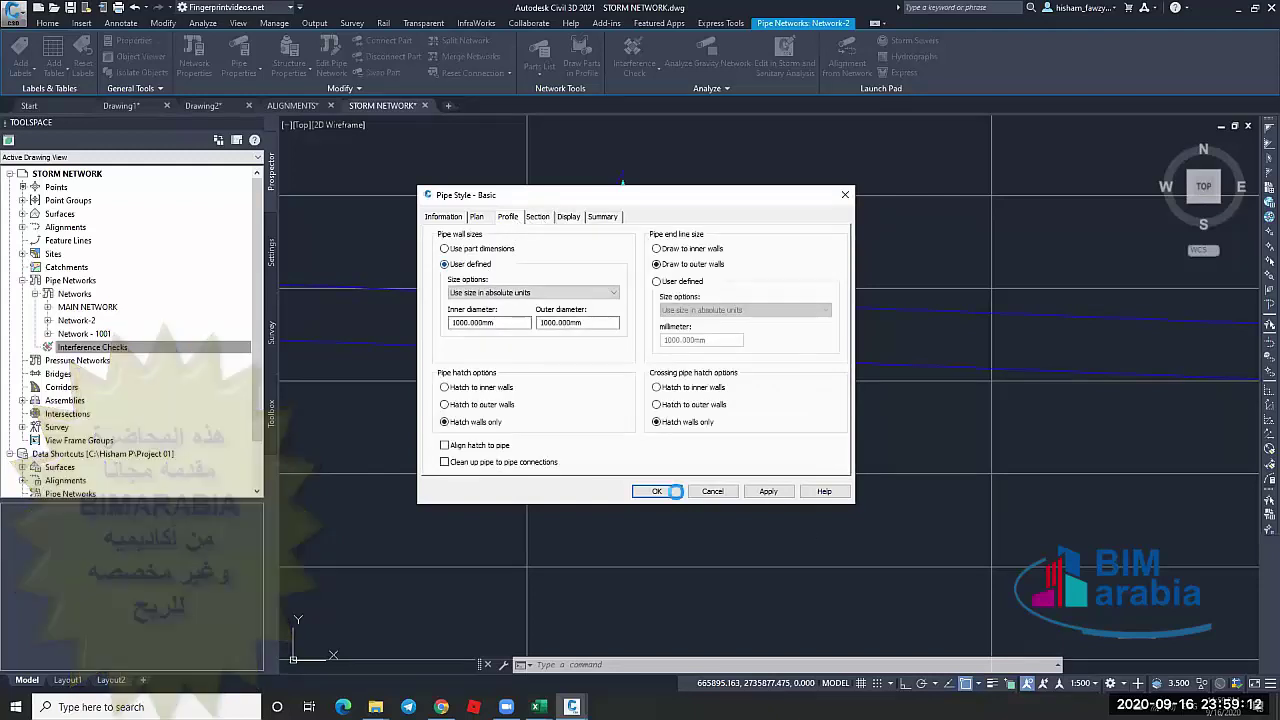
left_click(671, 492)
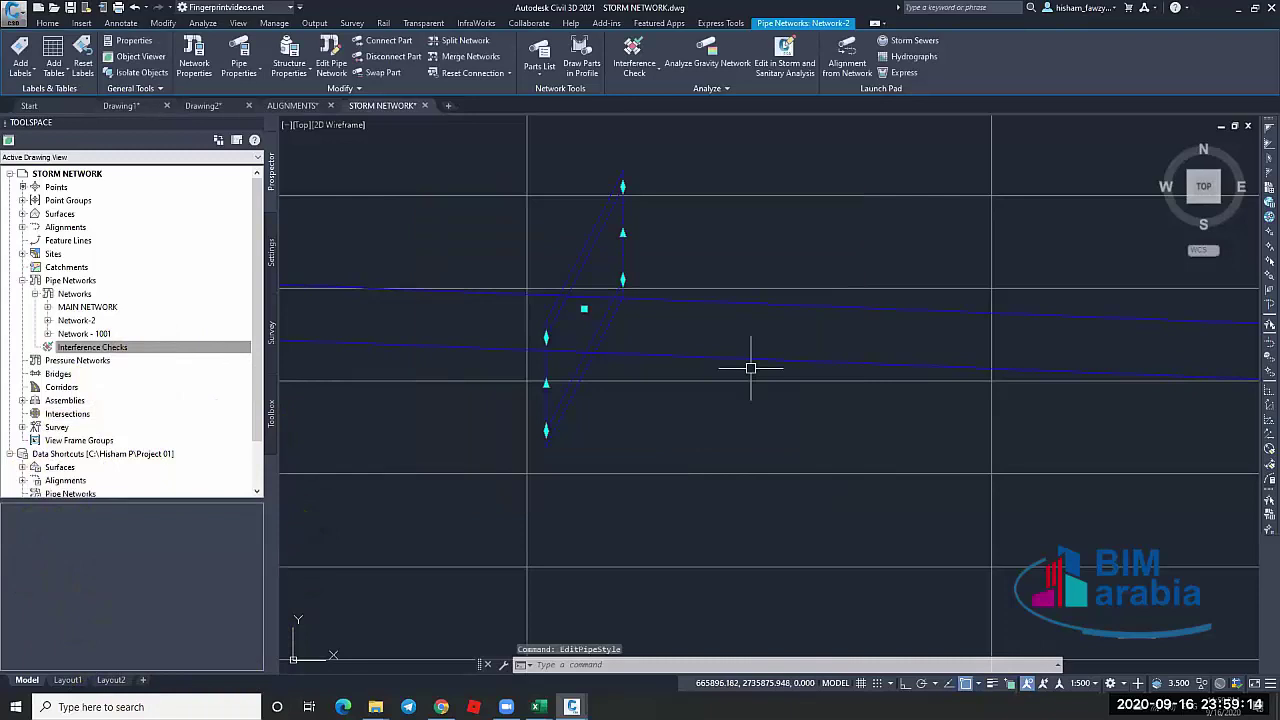
Zoom in on the Network-2 manholes and clear the storm pipe selection
scroll(670, 283, "up", 2)
key("Escape")
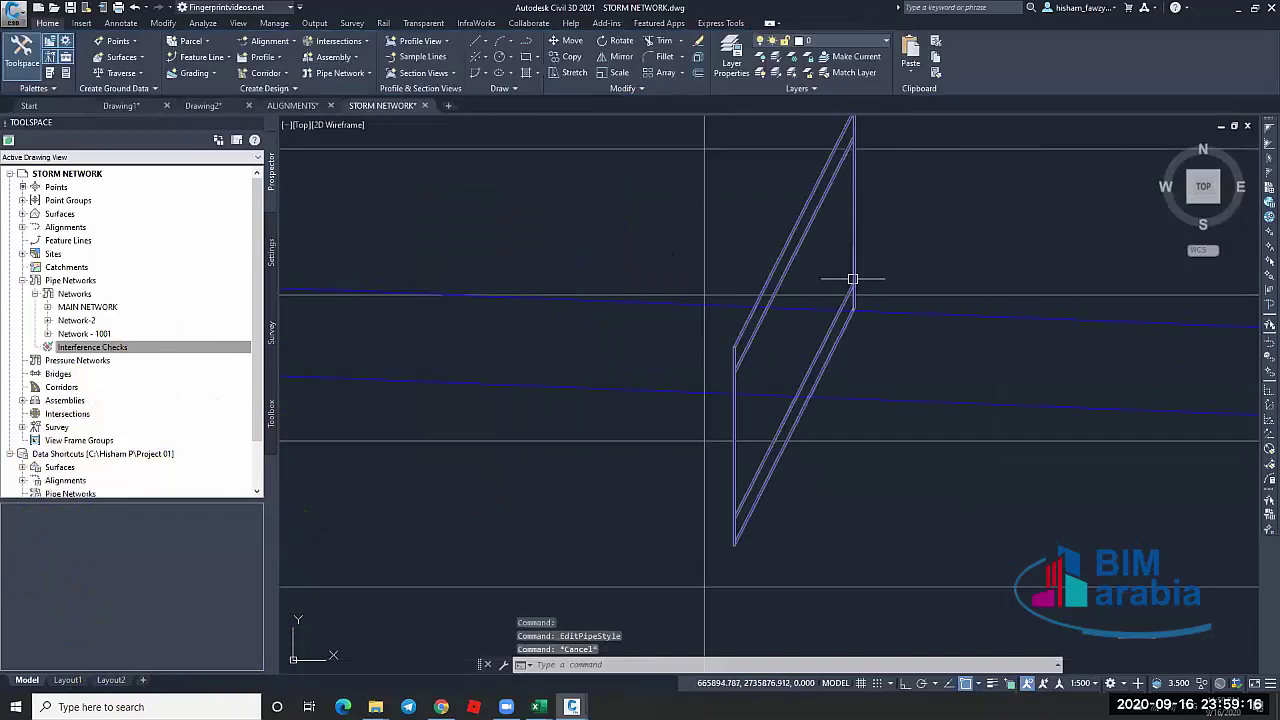
left_click(852, 279)
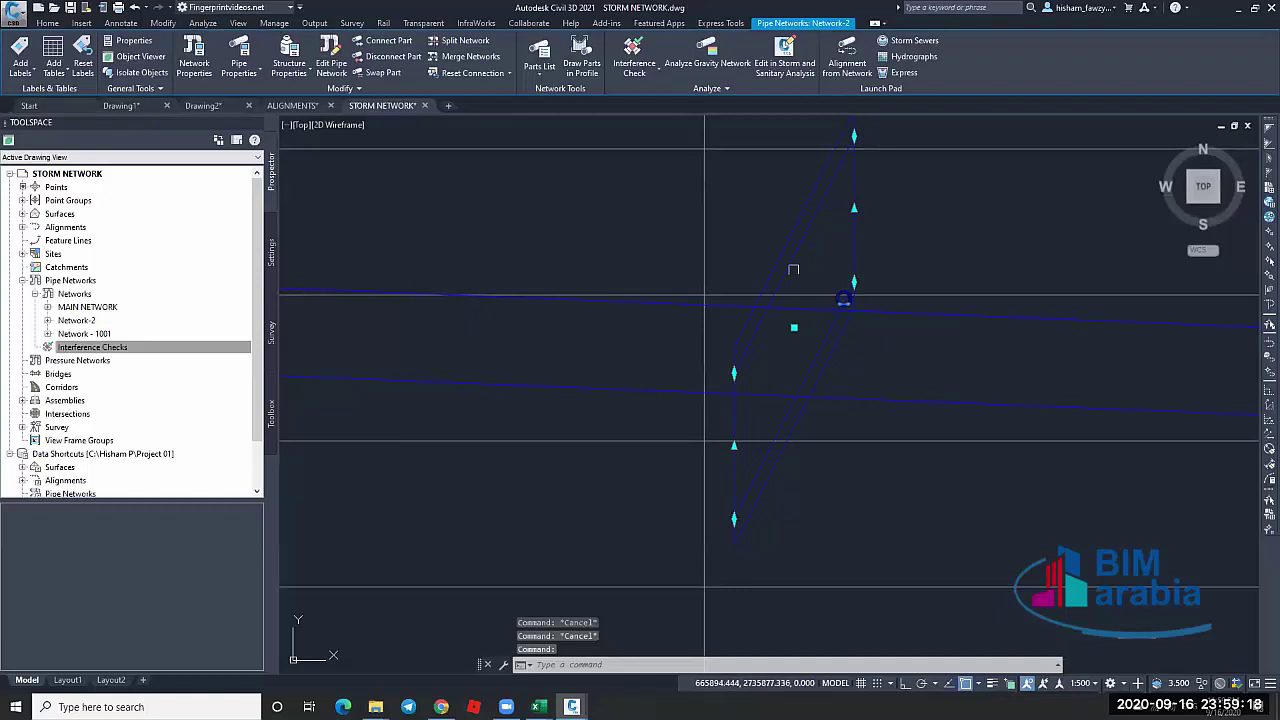
middle_click_drag(816, 305, 876, 293)
scroll(876, 293, "down", 5)
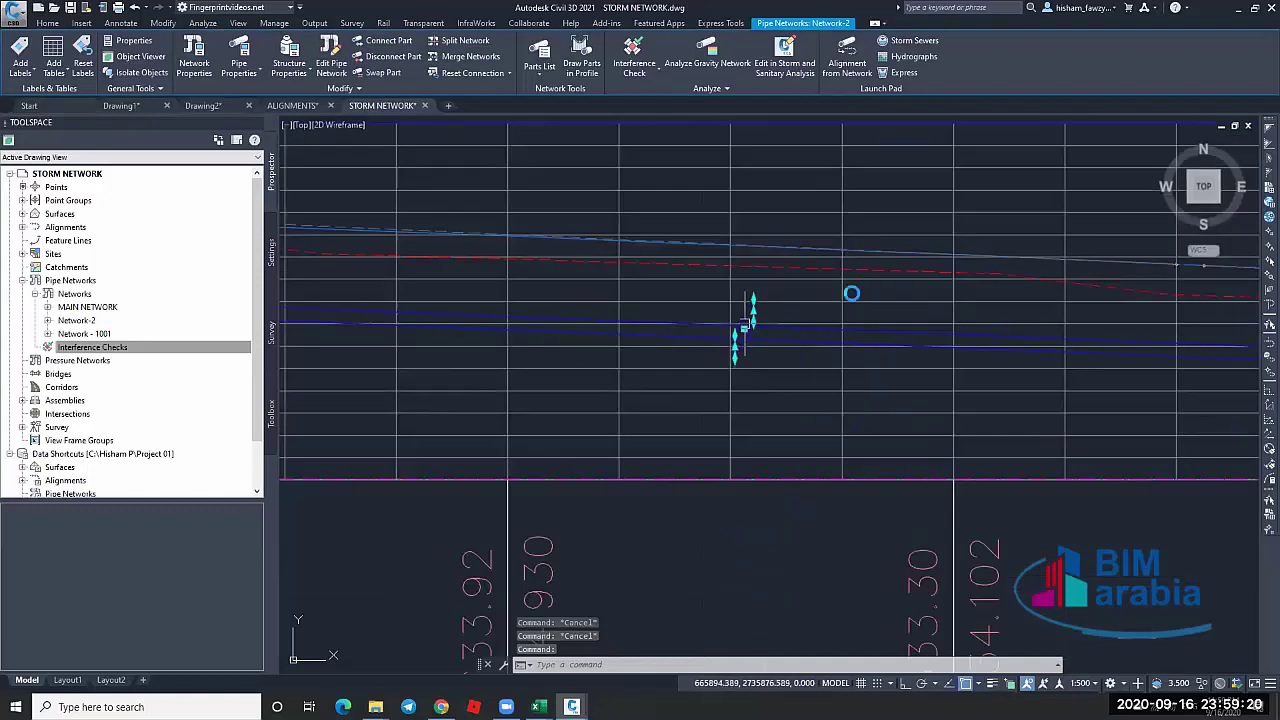
scroll(849, 291, "down", 3)
key("Escape")
scroll(735, 332, "down", 5)
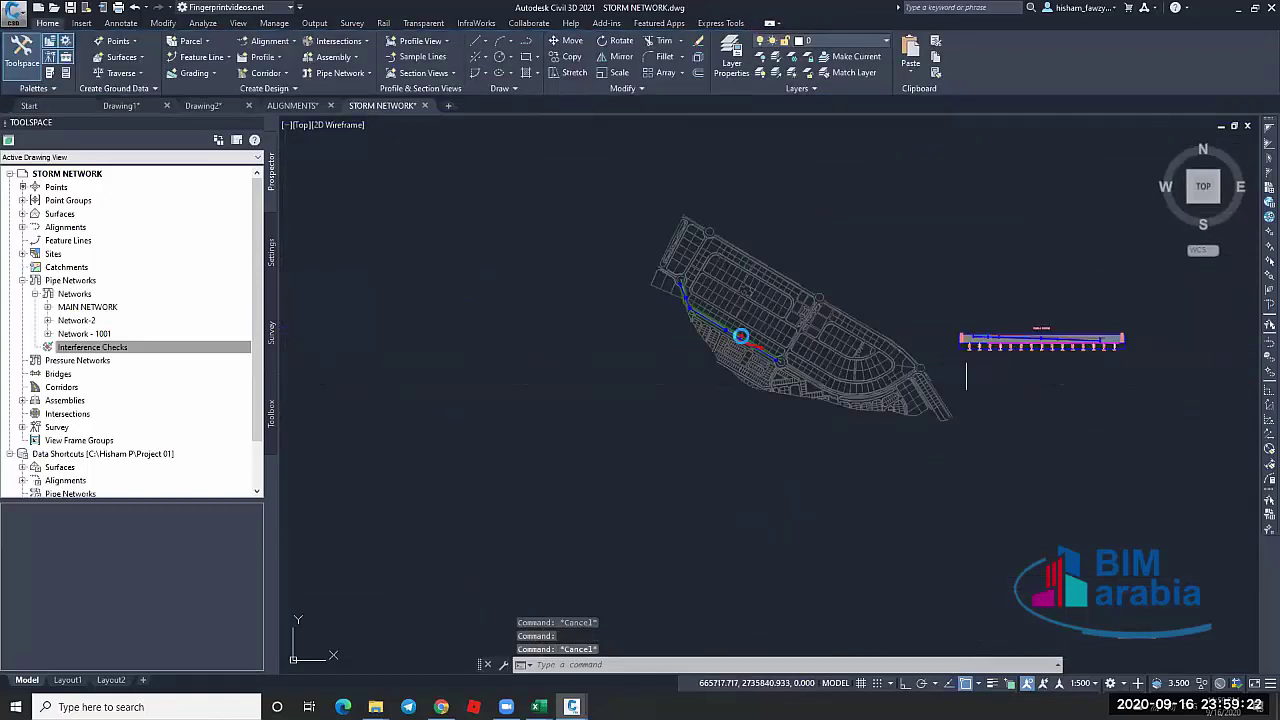
scroll(665, 290, "up", 6)
scroll(665, 280, "up", 5)
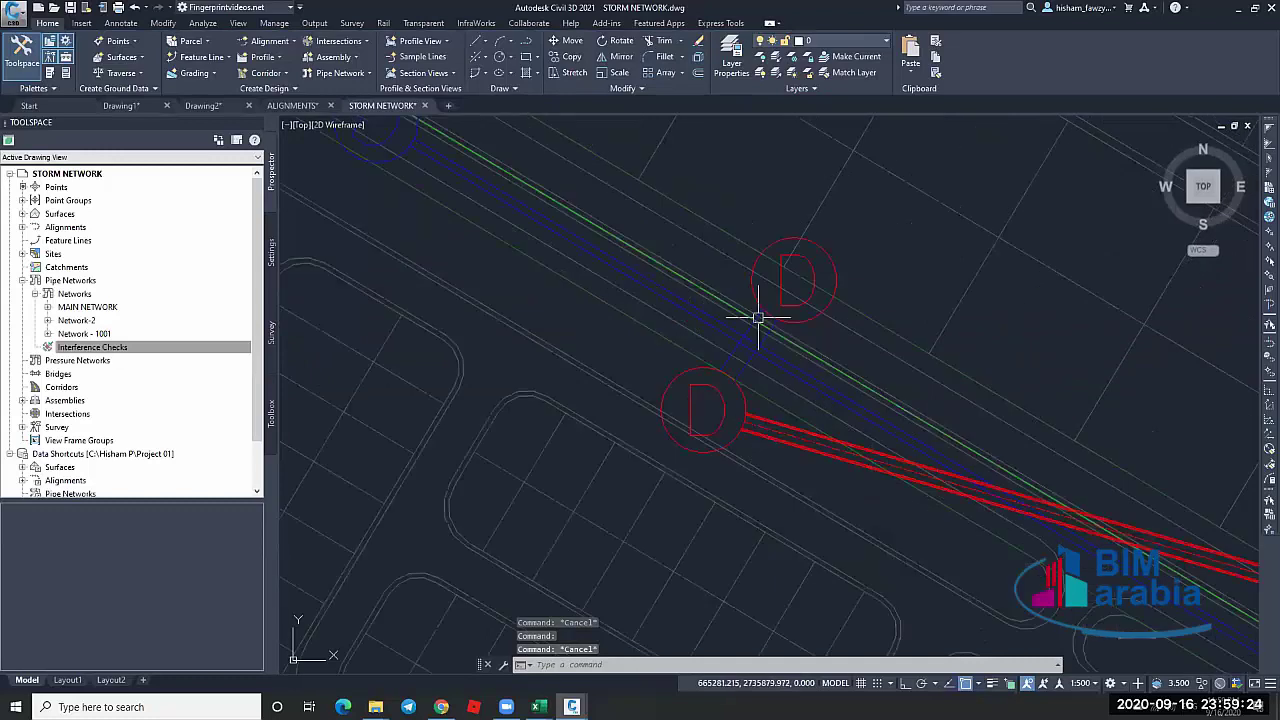
scroll(753, 365, "up", 4)
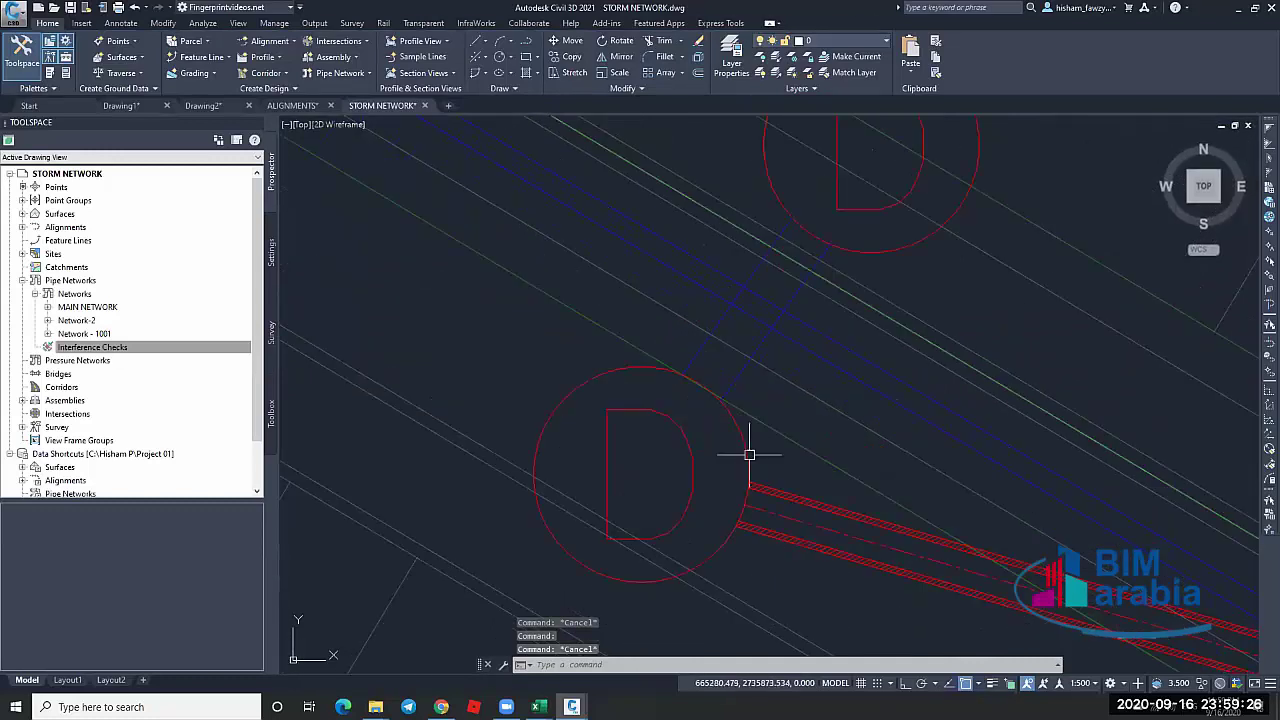
Grip-move the lower manhole beside the red pipes, then start a polyline with PL
left_click(749, 455)
left_click(640, 474)
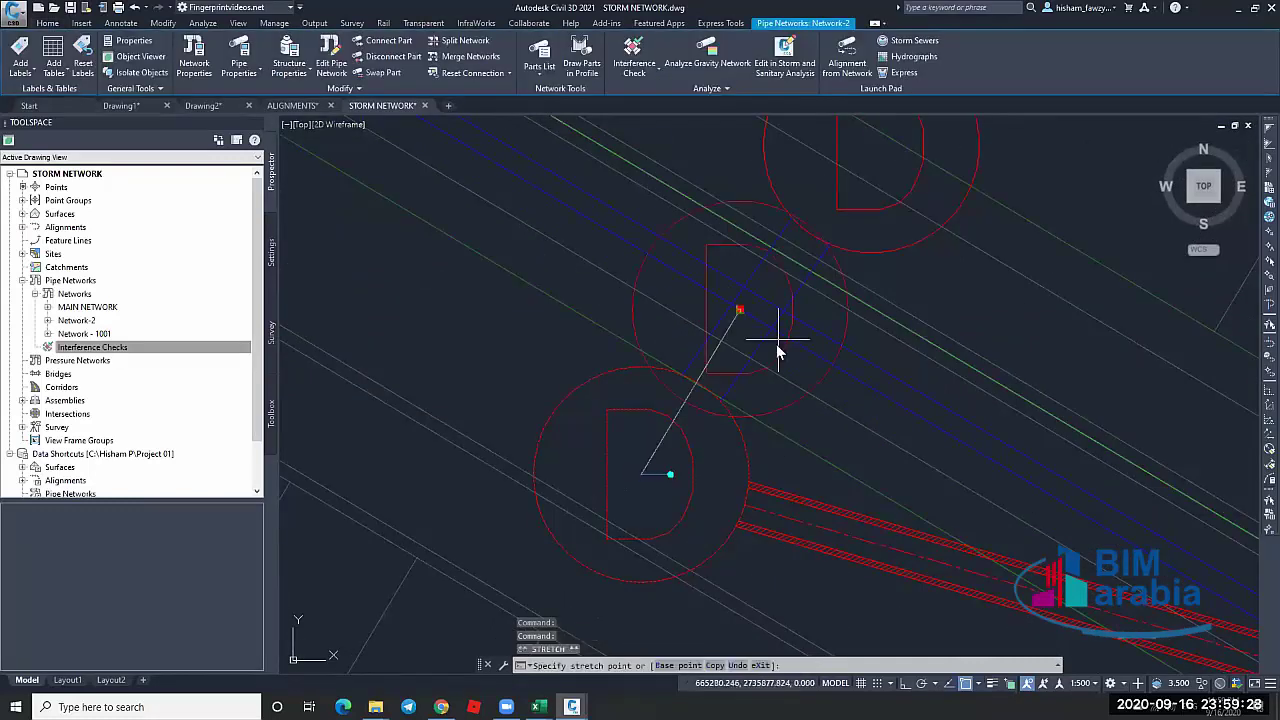
right_click(777, 344, "shift")
key("Escape")
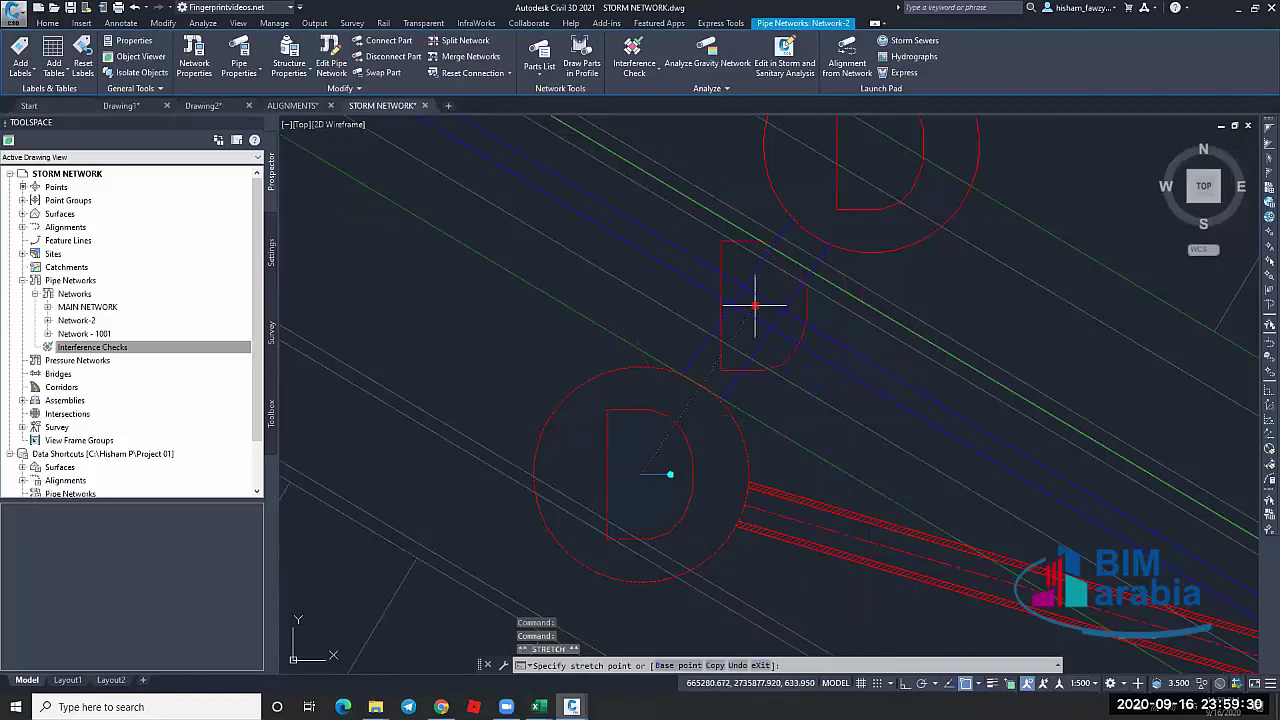
left_click(739, 310)
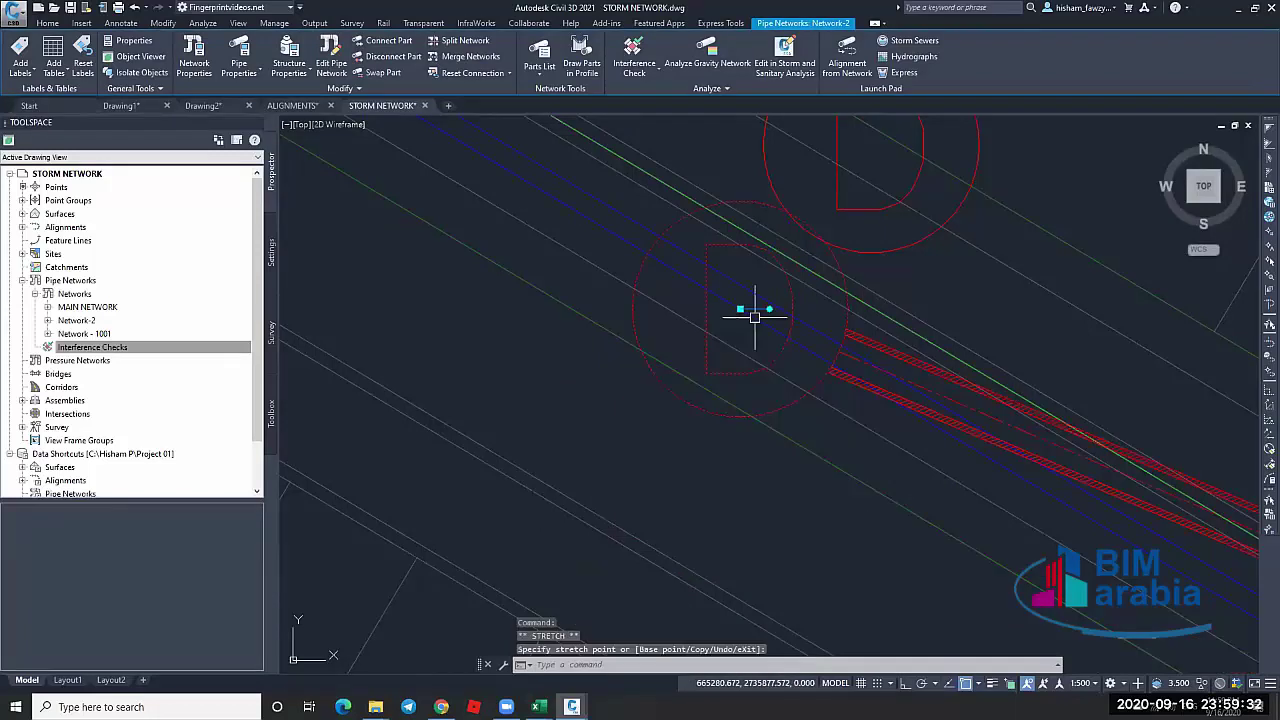
left_click(613, 461)
key("Escape")
key("Escape")
key("Escape")
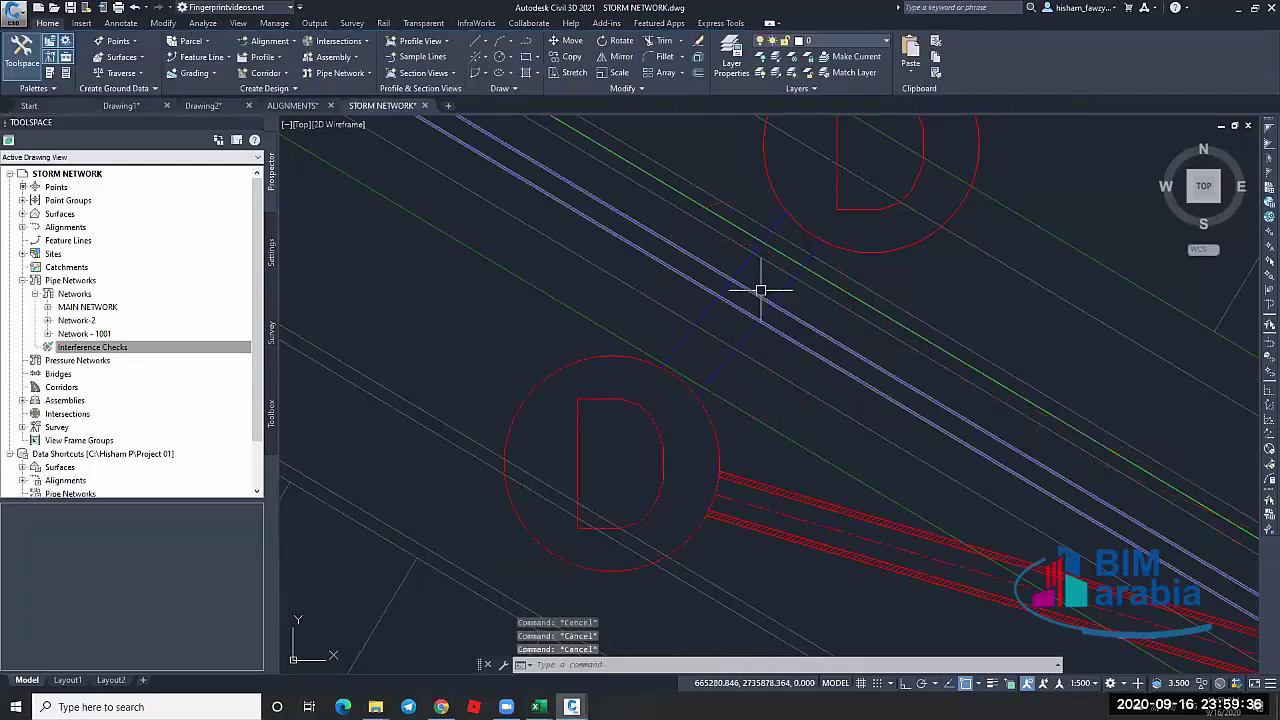
type("pl")
key("Return")
Draw a polyline from the manhole ending perpendicular on the green line
middle_click_drag(984, 133, 857, 268)
left_click(884, 210)
right_click(857, 330, "shift")
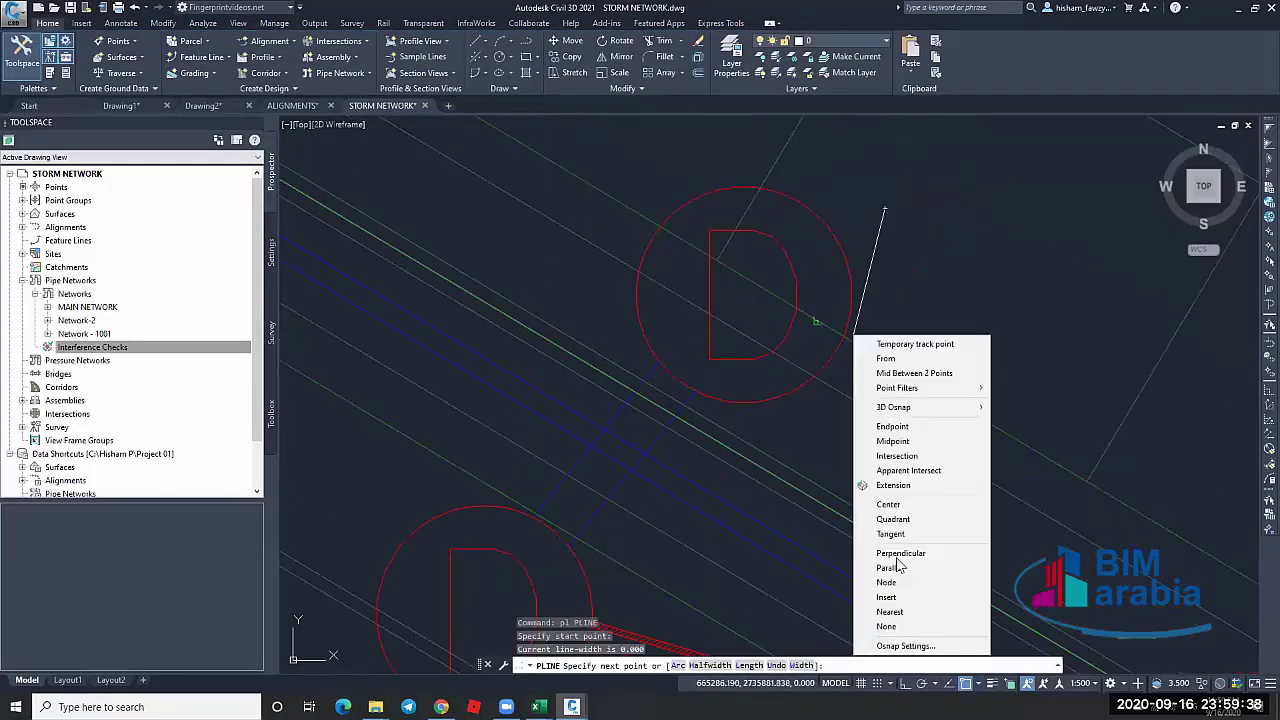
left_click(905, 553)
left_click(759, 484)
key("Escape")
key("Escape")
key("Escape")
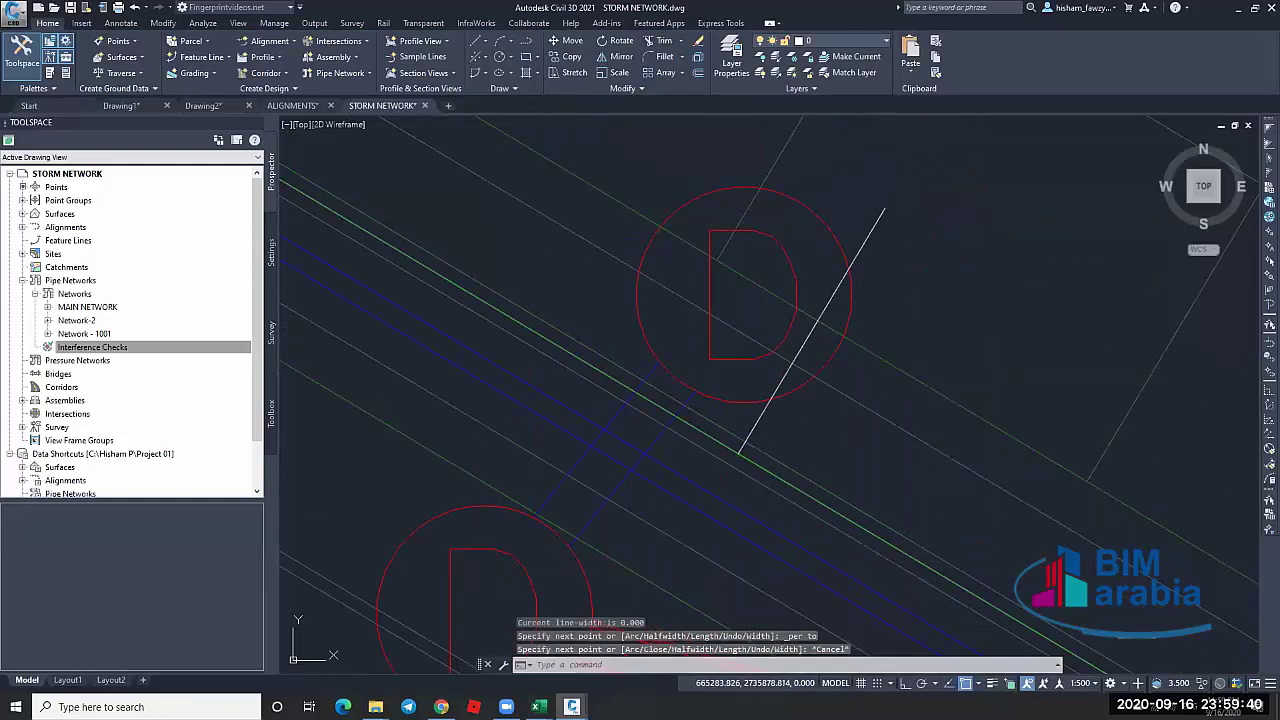
Grip-move the upper manhole onto the polyline's end point
left_click(745, 294)
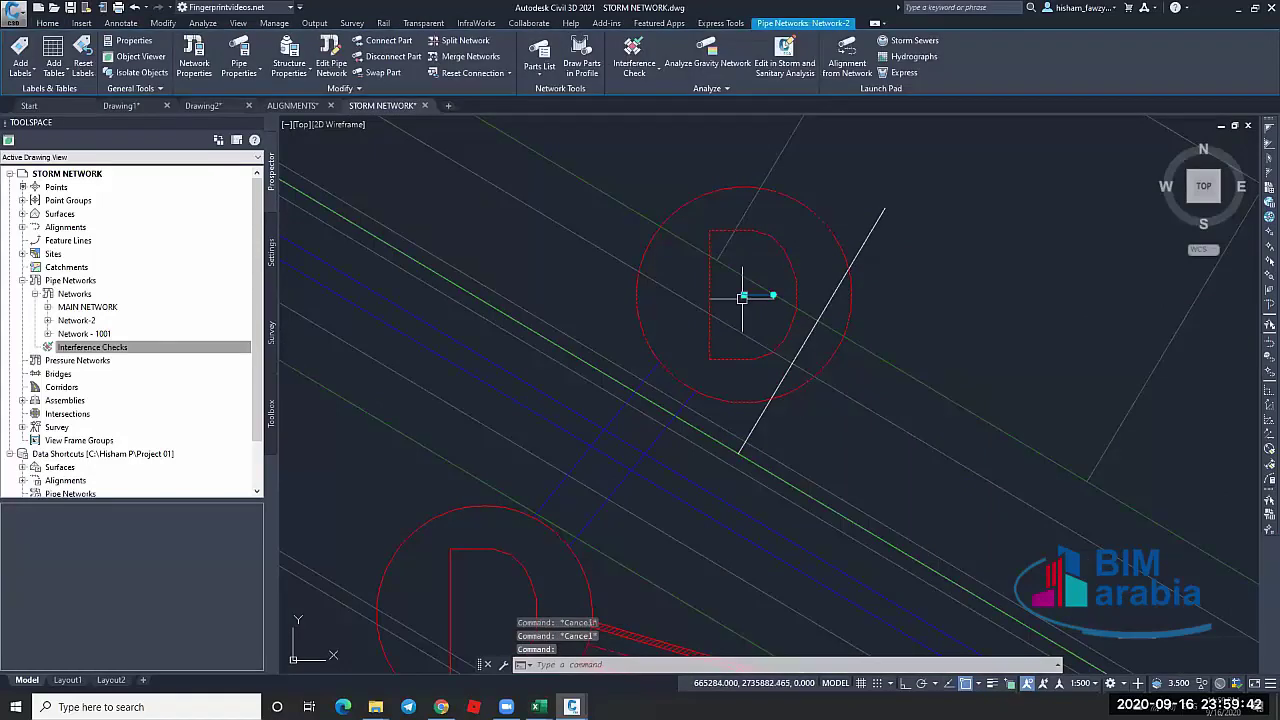
left_click(747, 294)
left_click(884, 209)
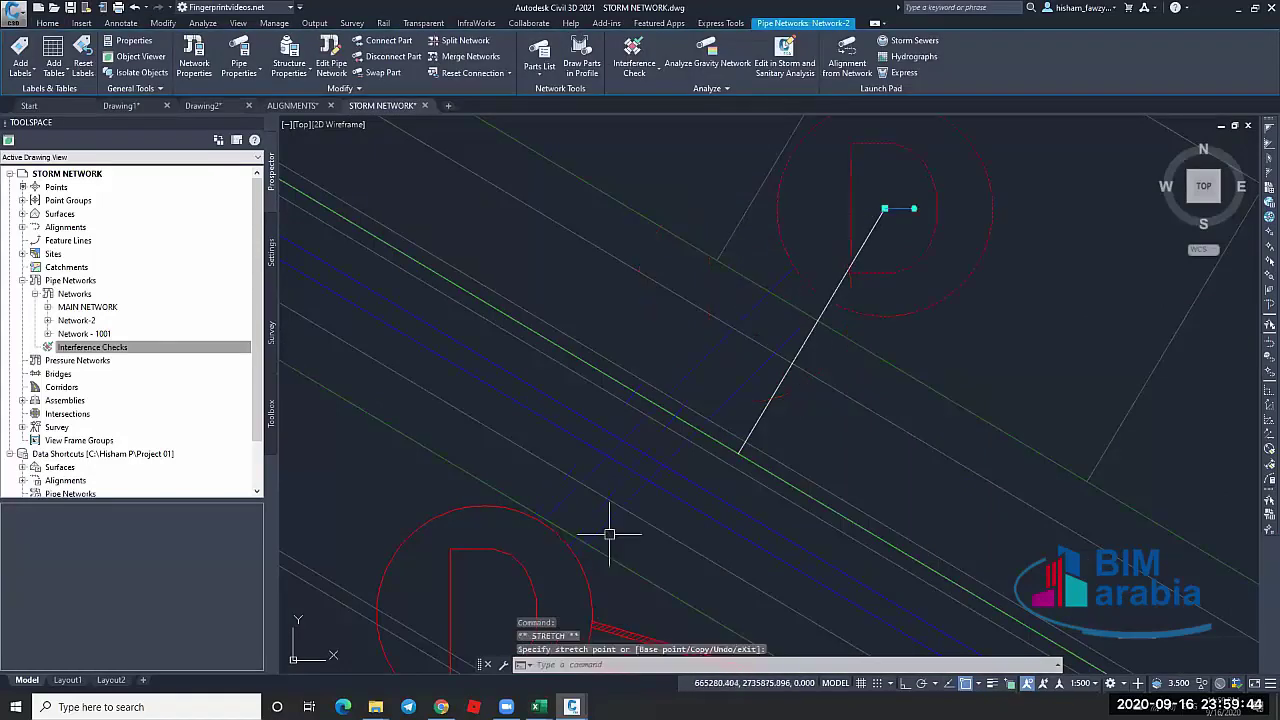
scroll(595, 495, "down", 3)
key("Escape")
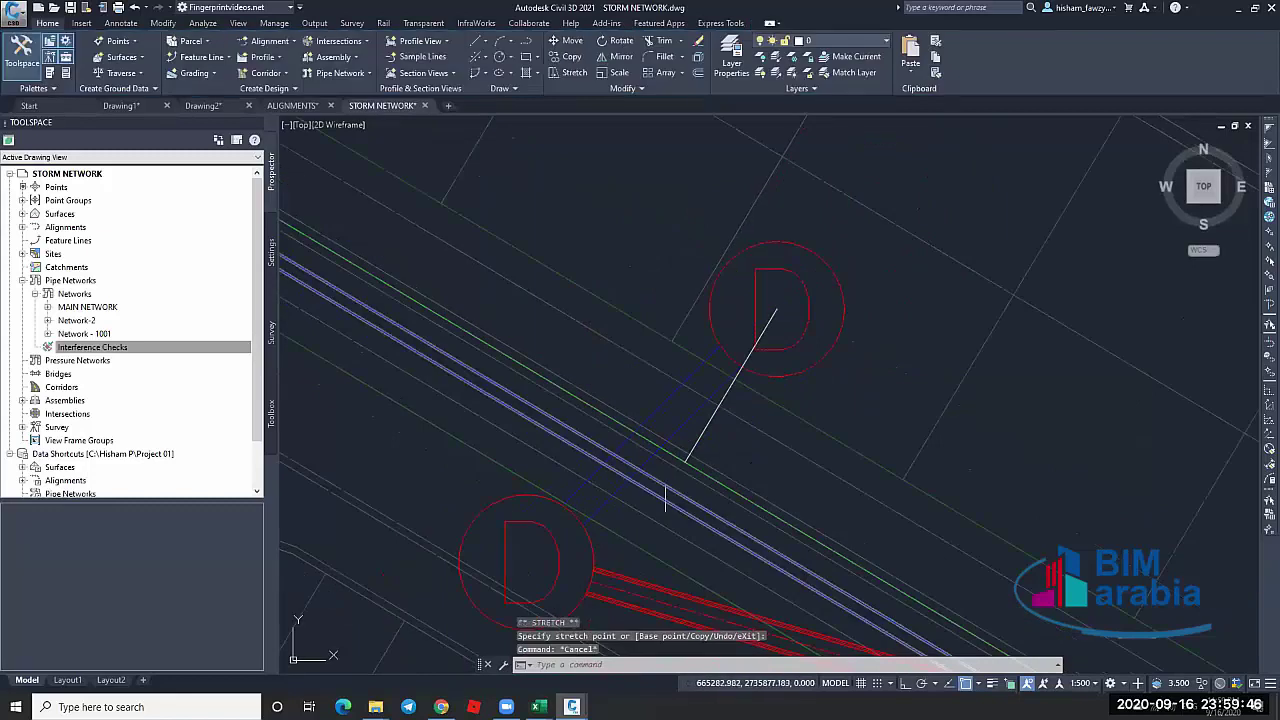
Explode the polyline and lengthen the resulting line toward the lower manhole
left_click(692, 456)
type("x")
key("Return")
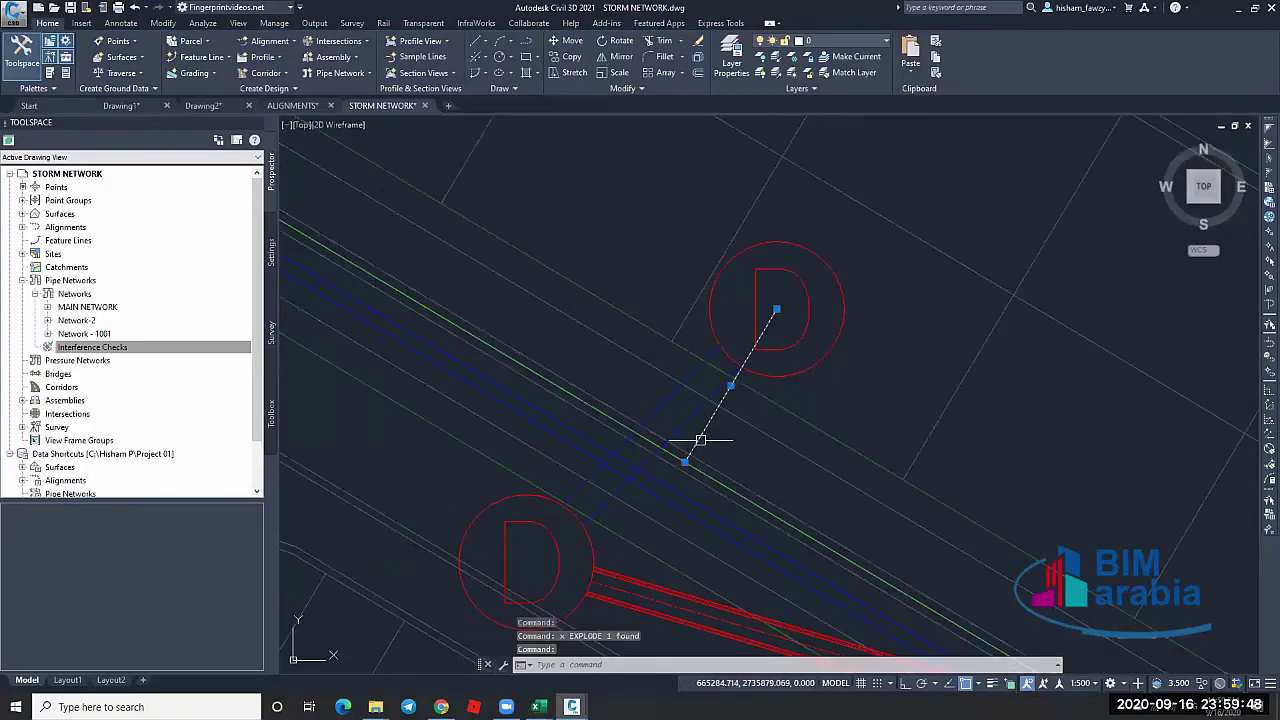
mouse_move(686, 460)
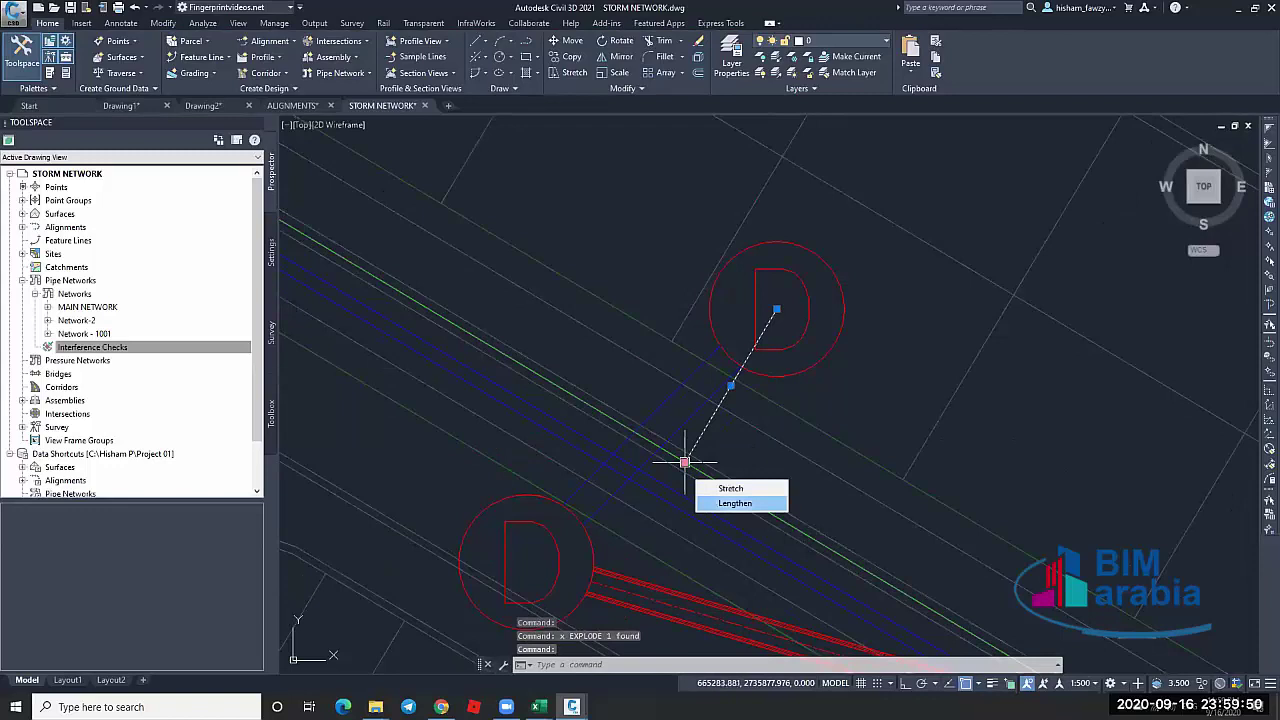
left_click(730, 503)
left_click(590, 592)
key("Escape")
Check the lower manhole without moving it, zoom out, and select the vertical pipe
left_click(575, 565)
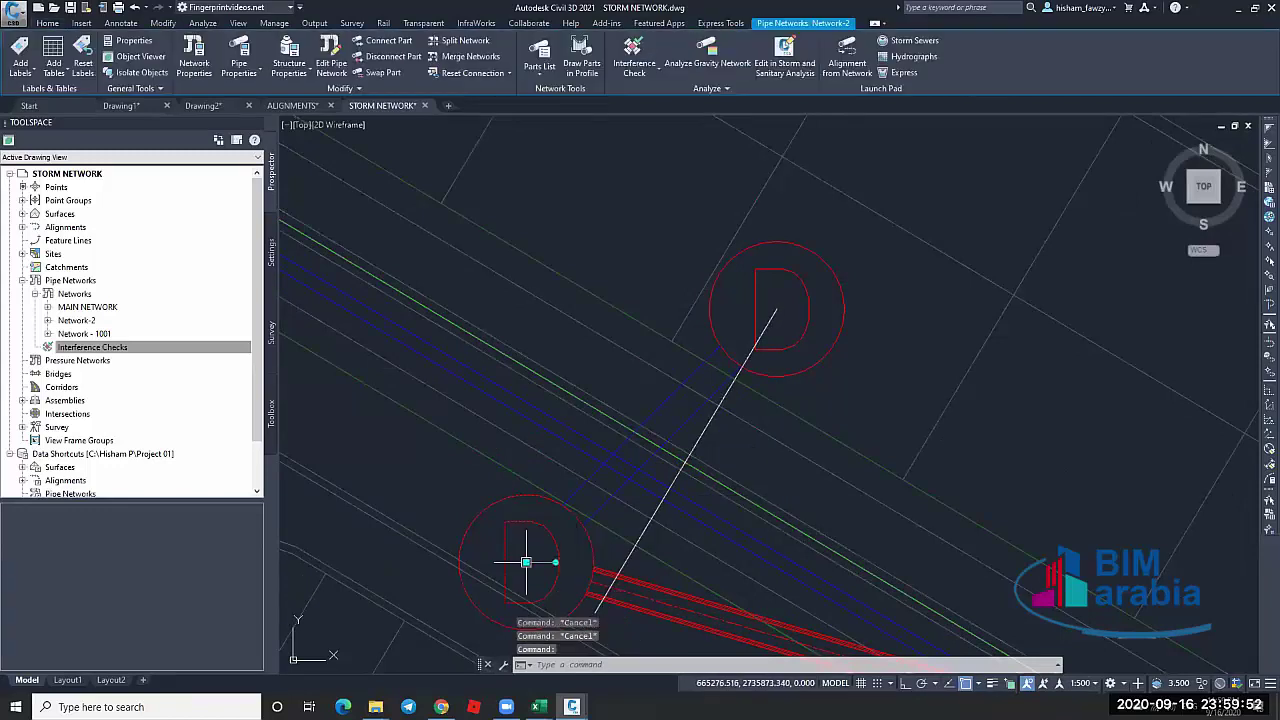
left_click(531, 552)
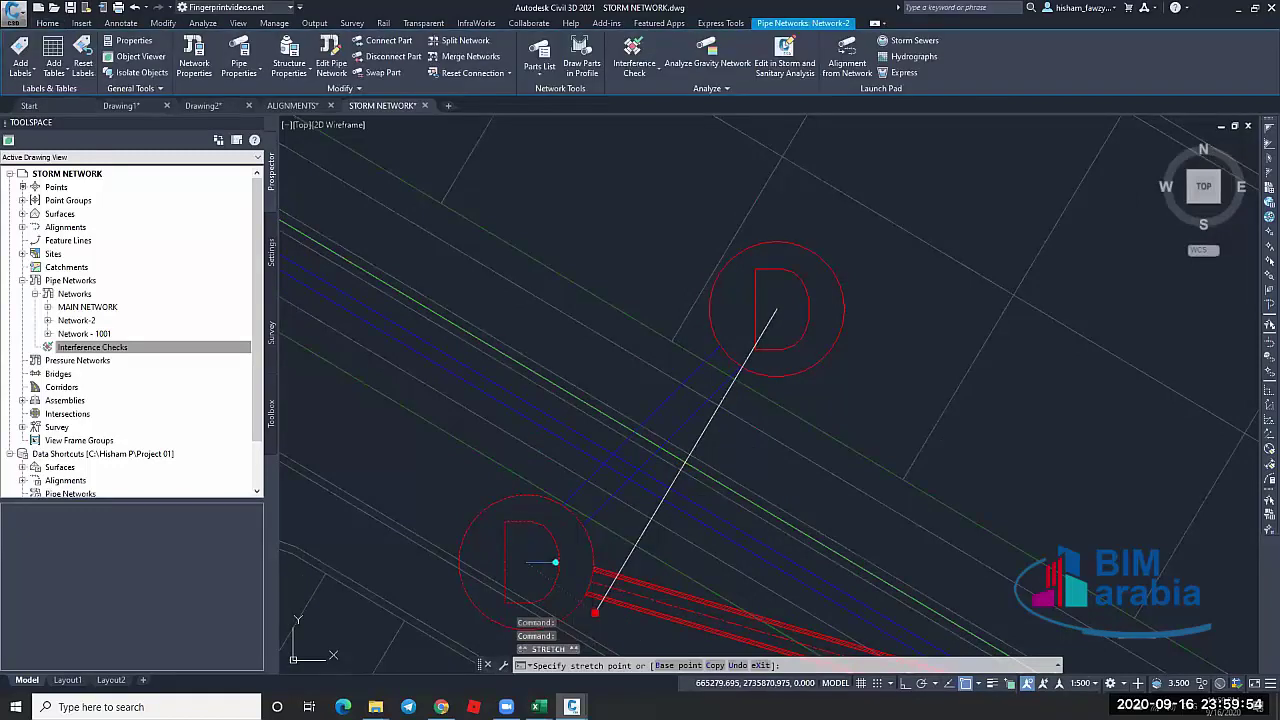
key("Escape")
key("Escape")
scroll(700, 370, "down", 6)
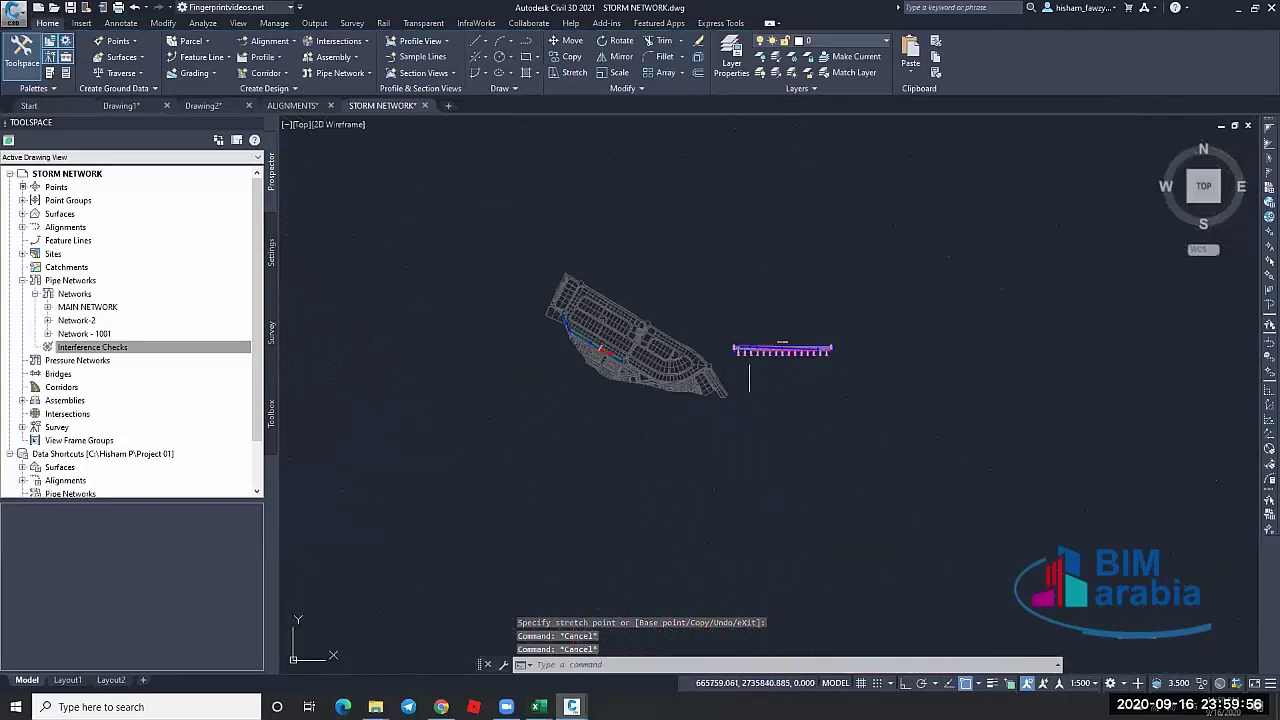
scroll(749, 378, "up", 8)
scroll(560, 400, "up", 5)
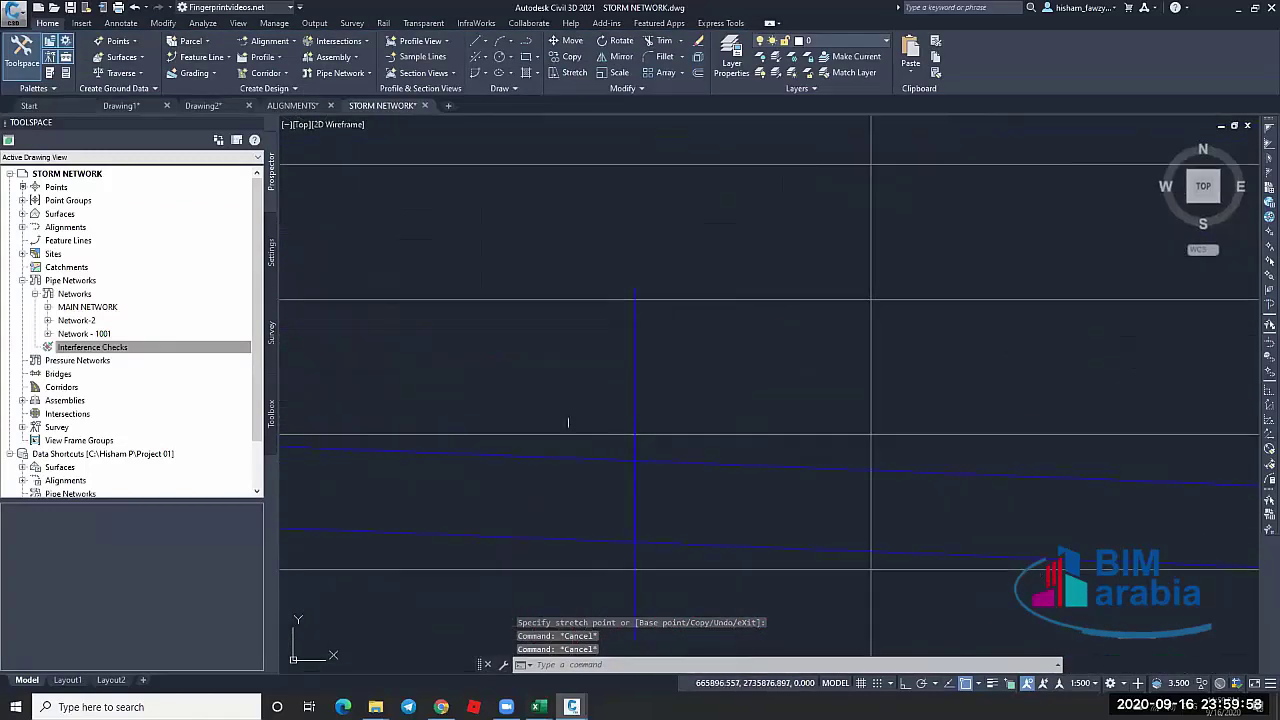
left_click(634, 400)
Open the vertical pipe's style, review its Information and Profile tabs, and cancel without changes
scroll(634, 370, "down", 2)
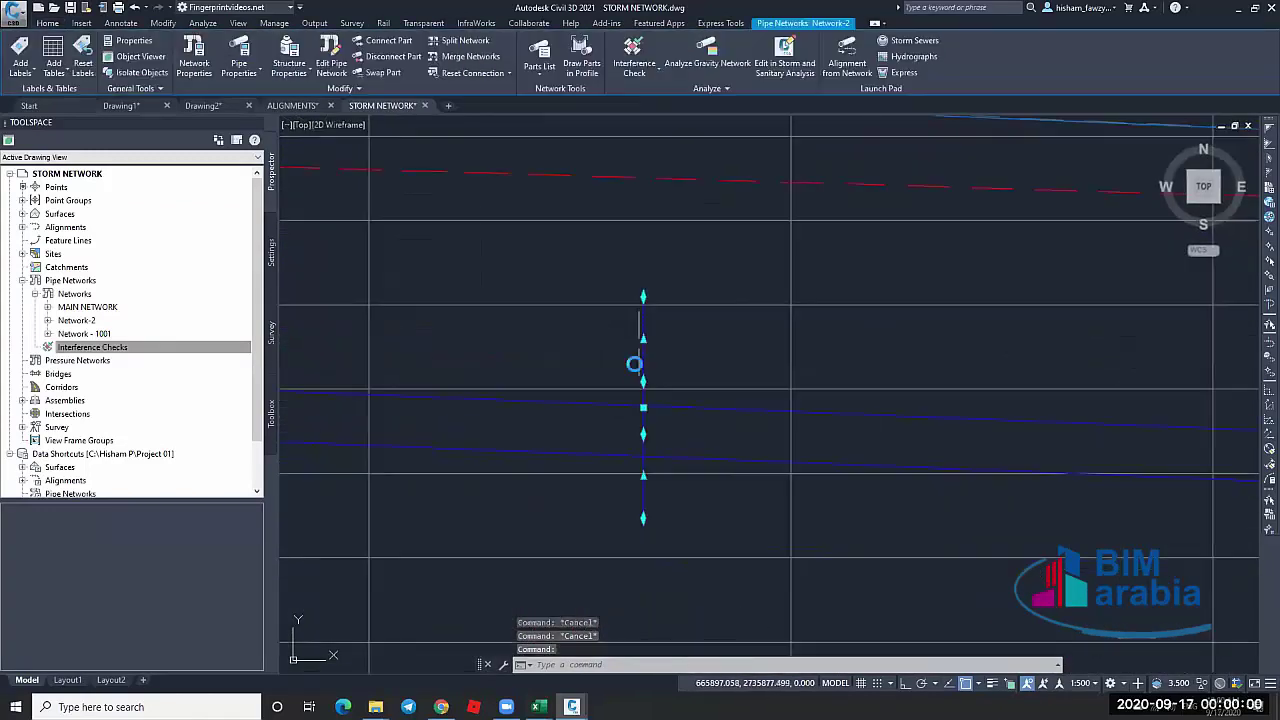
scroll(634, 364, "up", 2)
key("Escape")
left_click(660, 334)
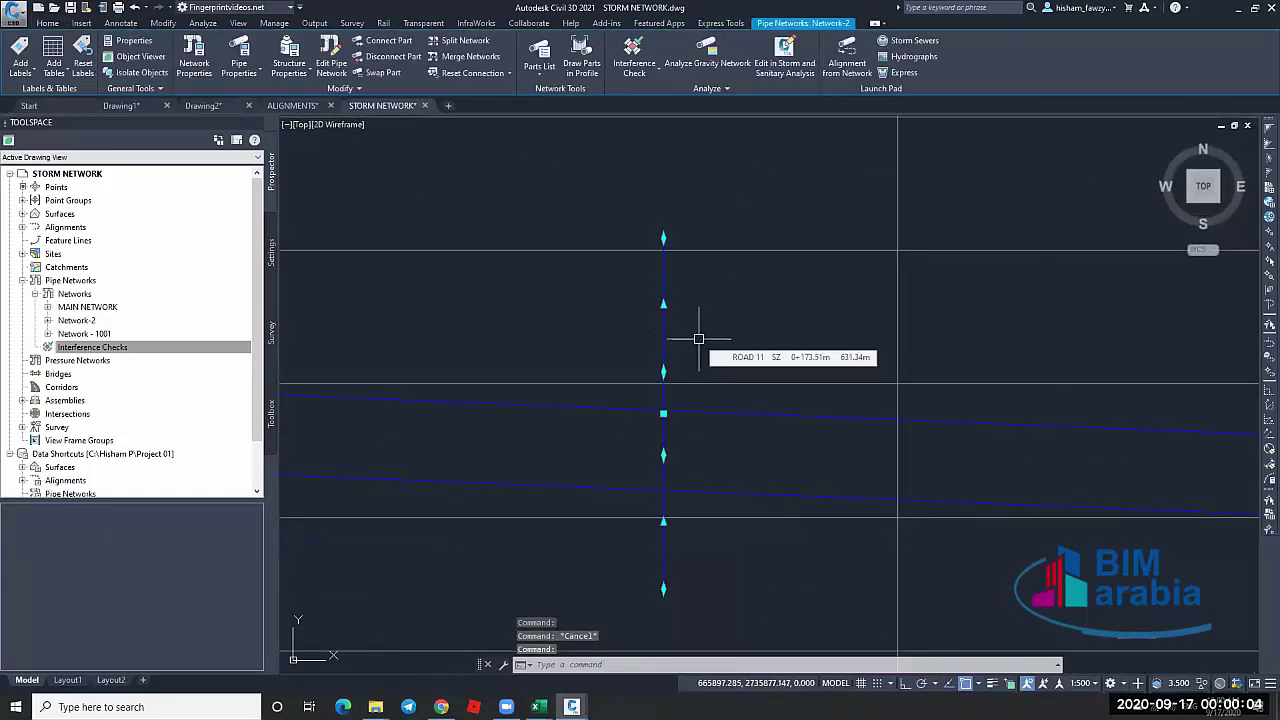
right_click(760, 283)
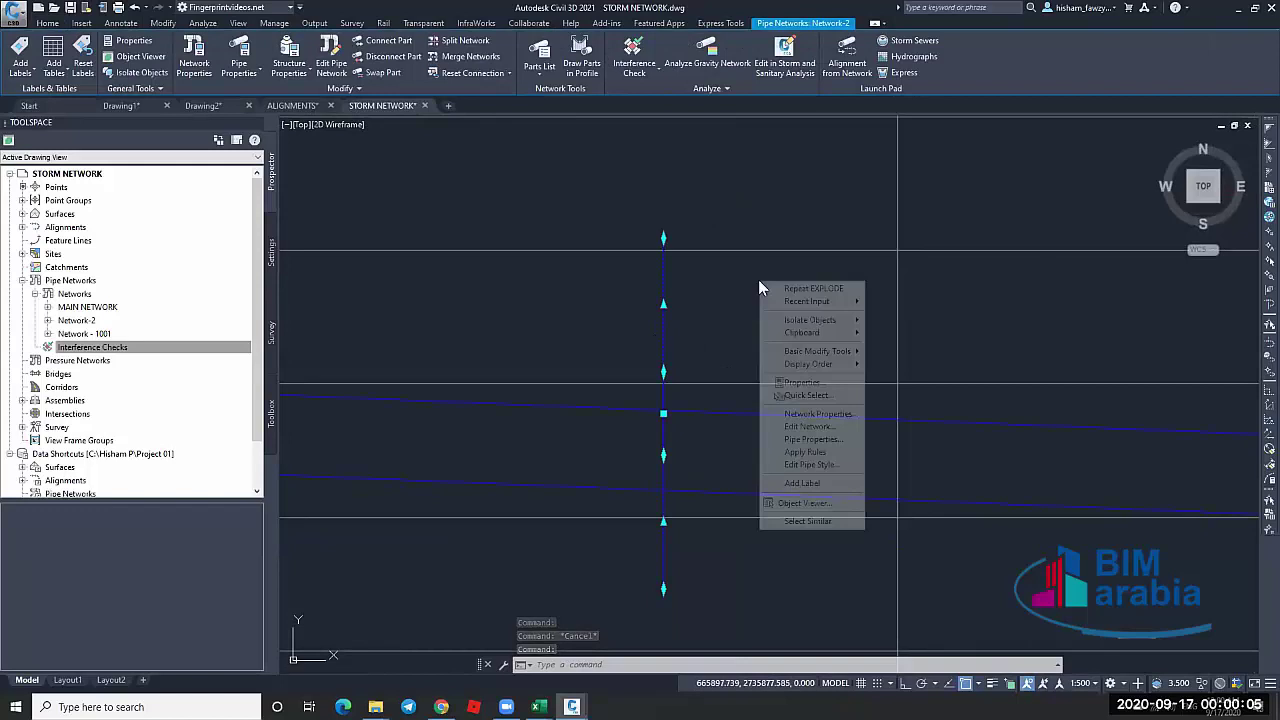
left_click(810, 465)
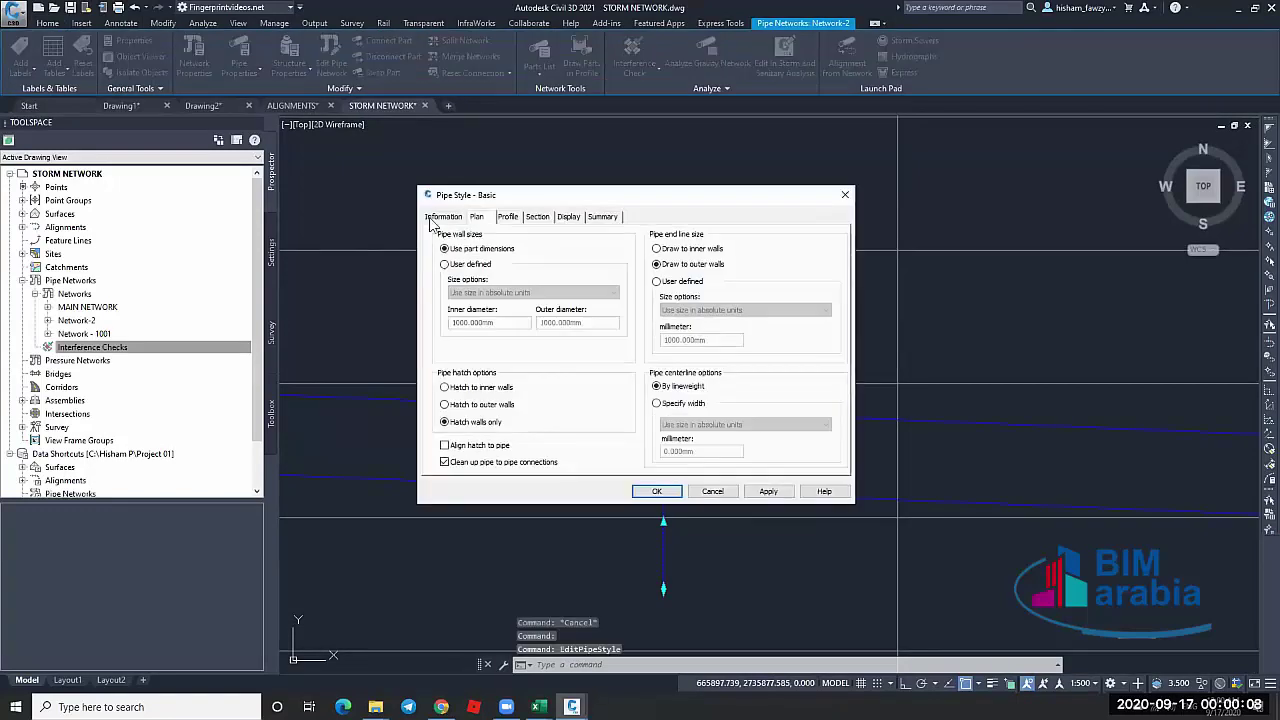
left_click(434, 218)
left_click(506, 218)
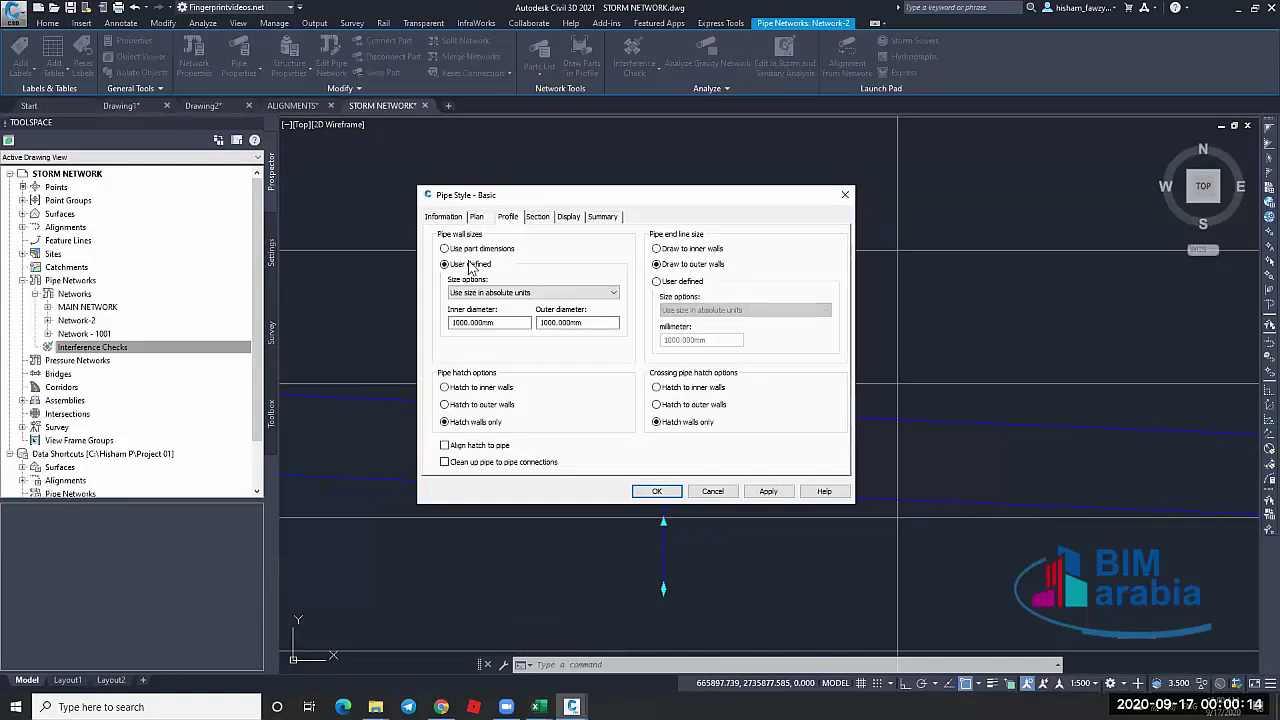
left_click(497, 250)
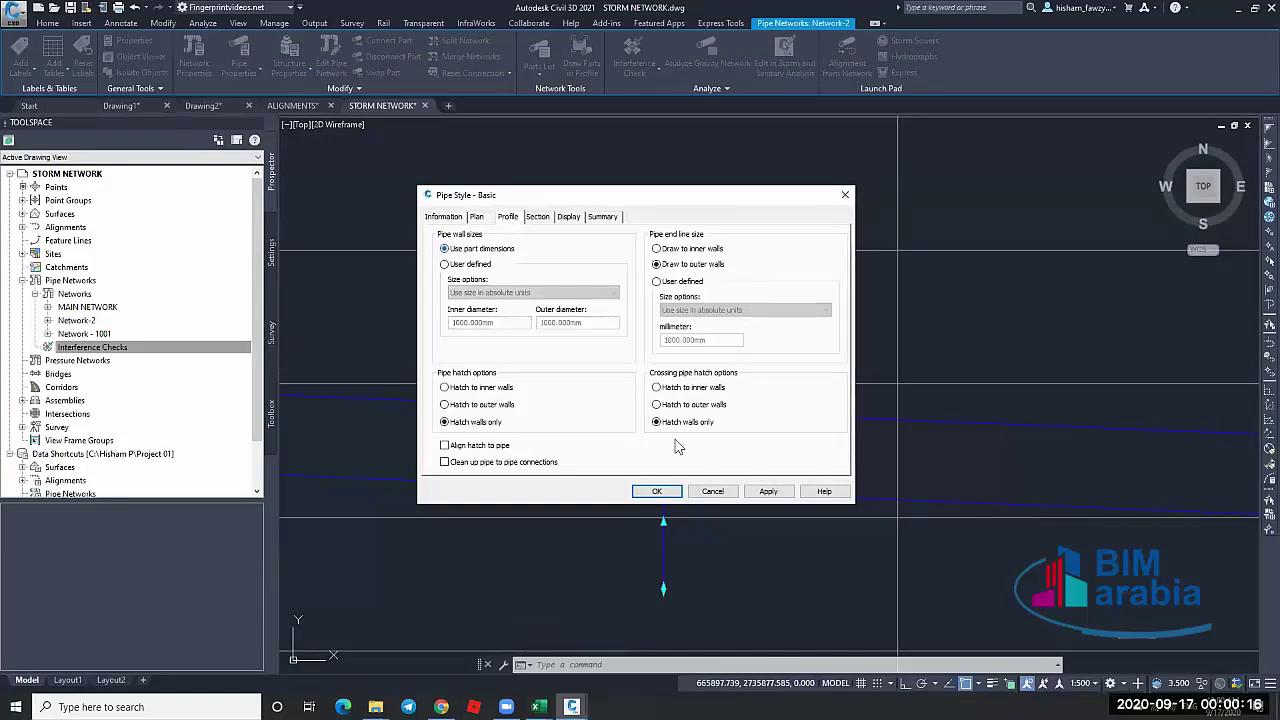
left_click(768, 491)
left_click(711, 491)
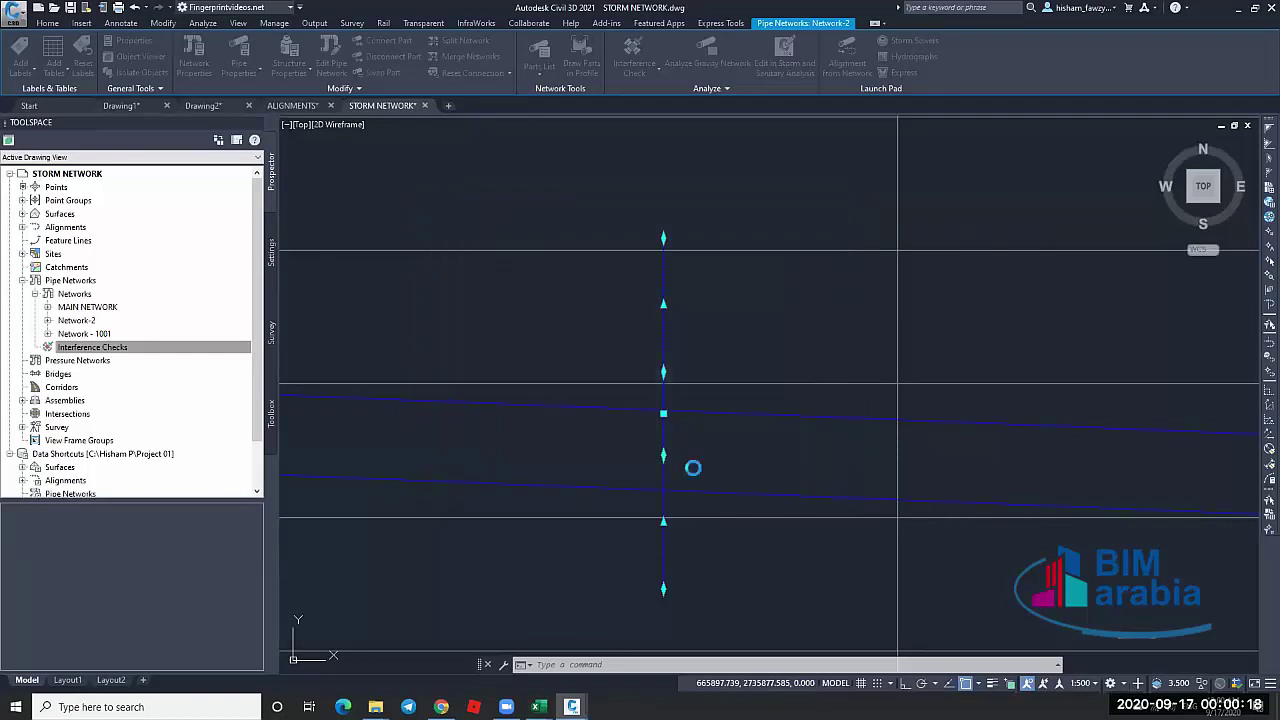
Turn on Pipe Centerline and Inside Pipe Walls visibility in the pipe style's Display tab
right_click(648, 175)
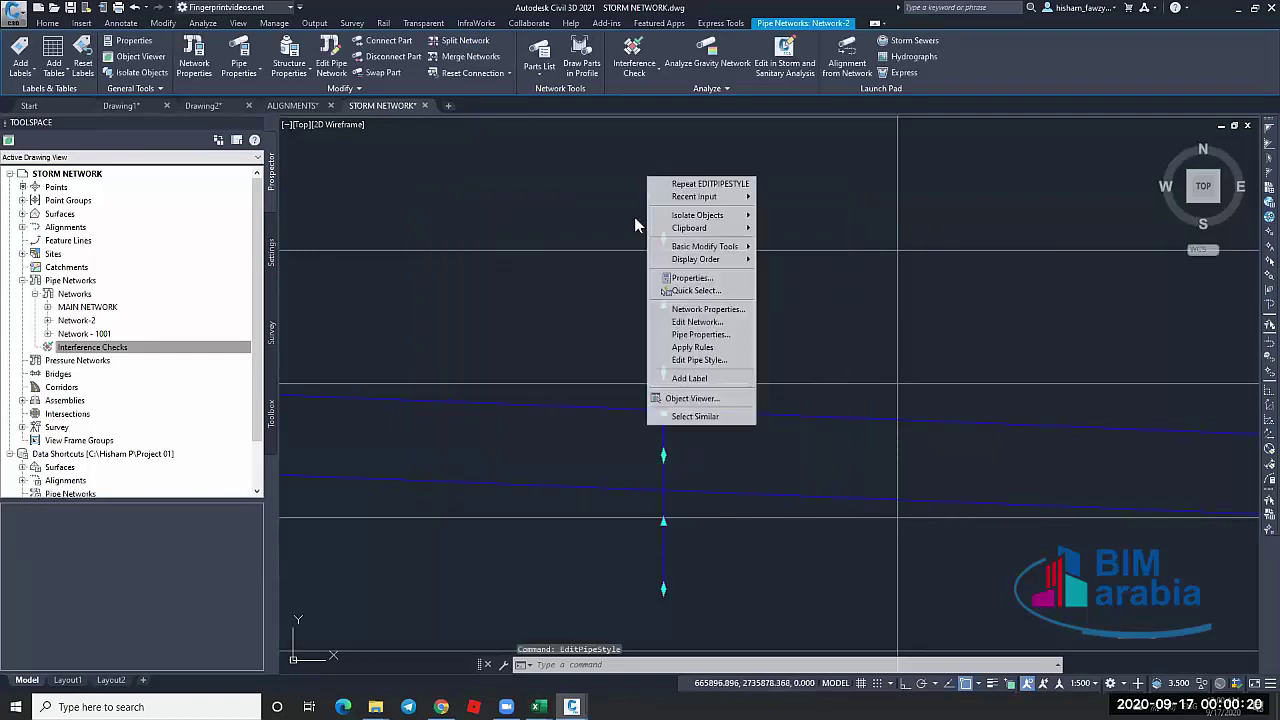
left_click(715, 365)
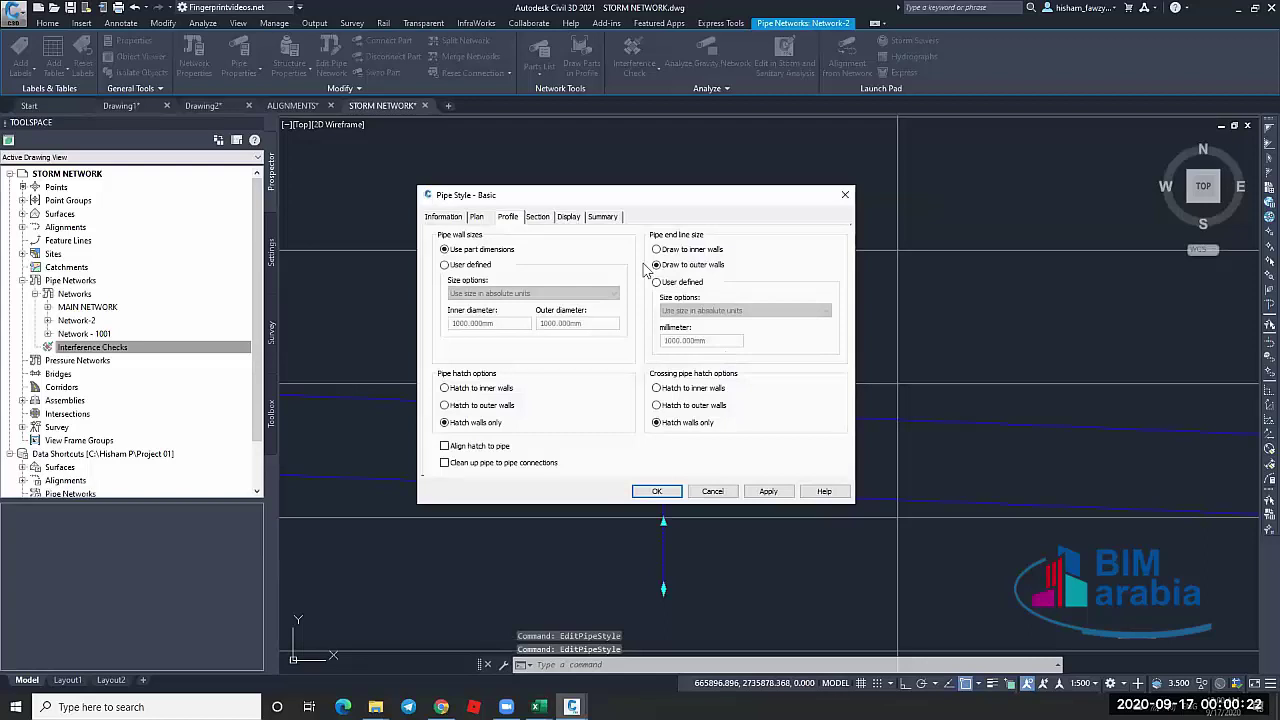
left_click(603, 217)
left_click(569, 217)
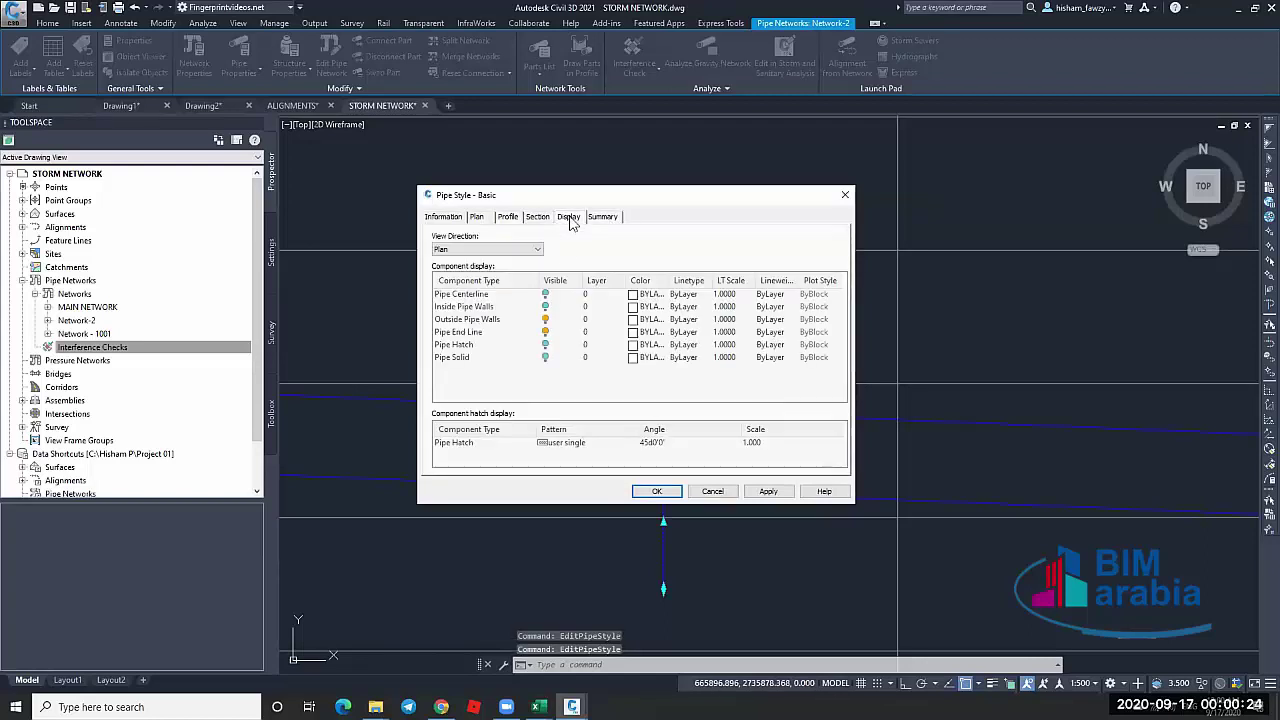
left_click(545, 294)
left_click(545, 306)
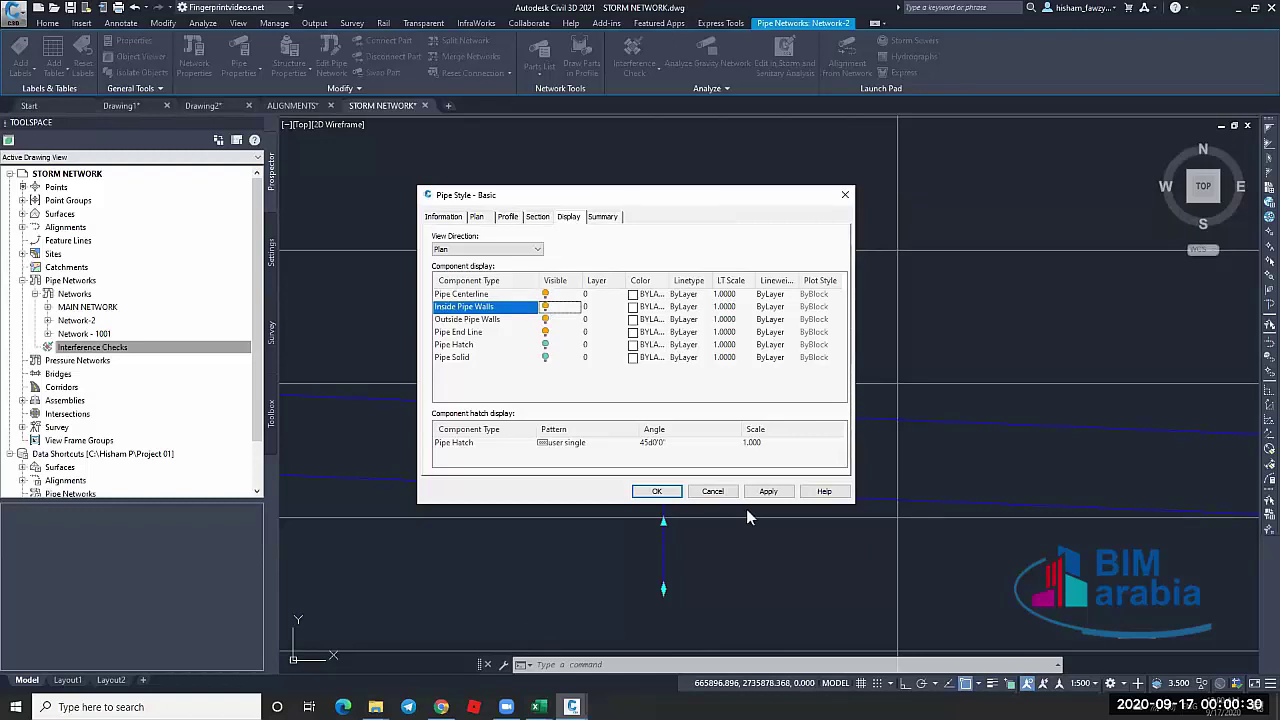
left_click(662, 491)
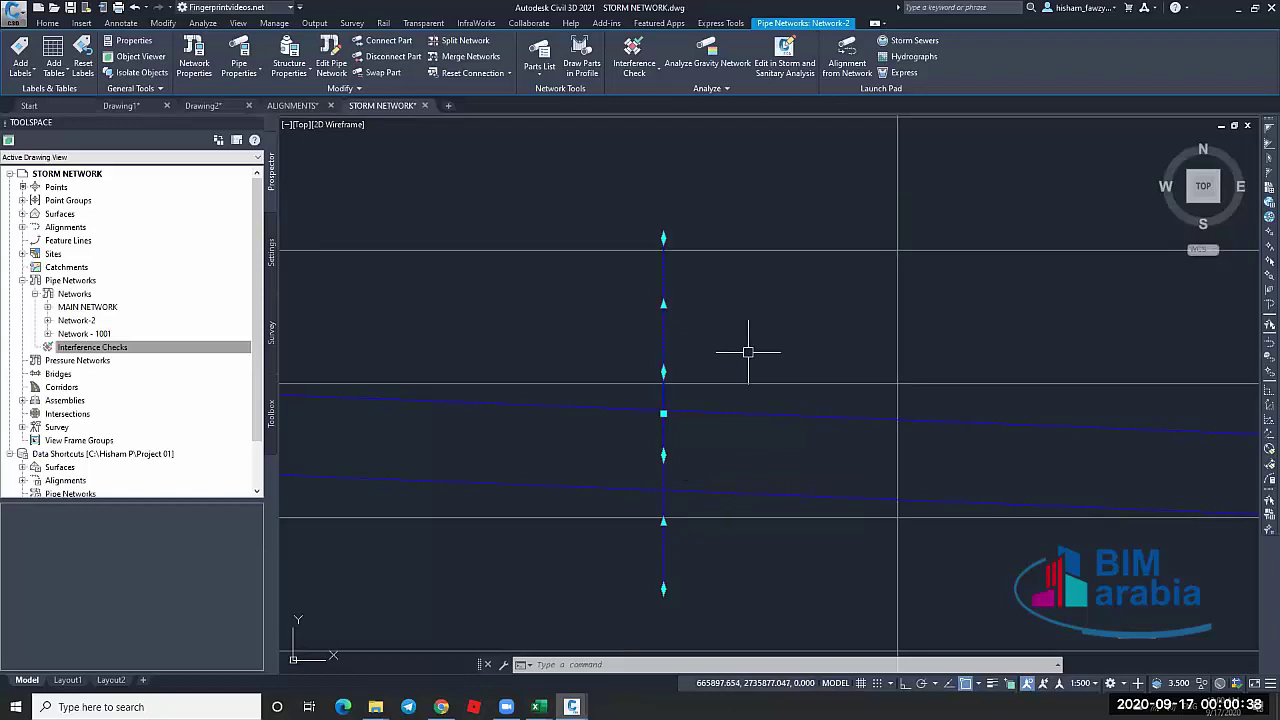
Zoom out to the whole site, then zoom in on the red interfering pipe
scroll(847, 311, "down", 10)
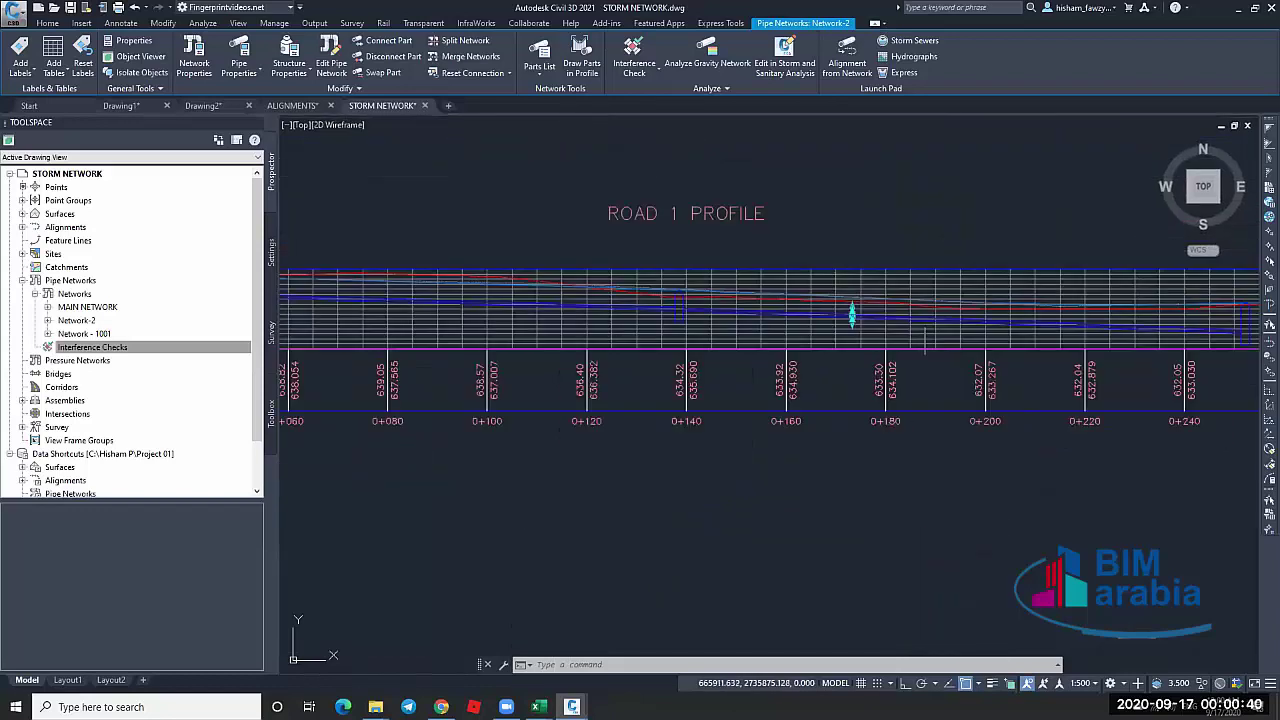
scroll(622, 335, "up", 2)
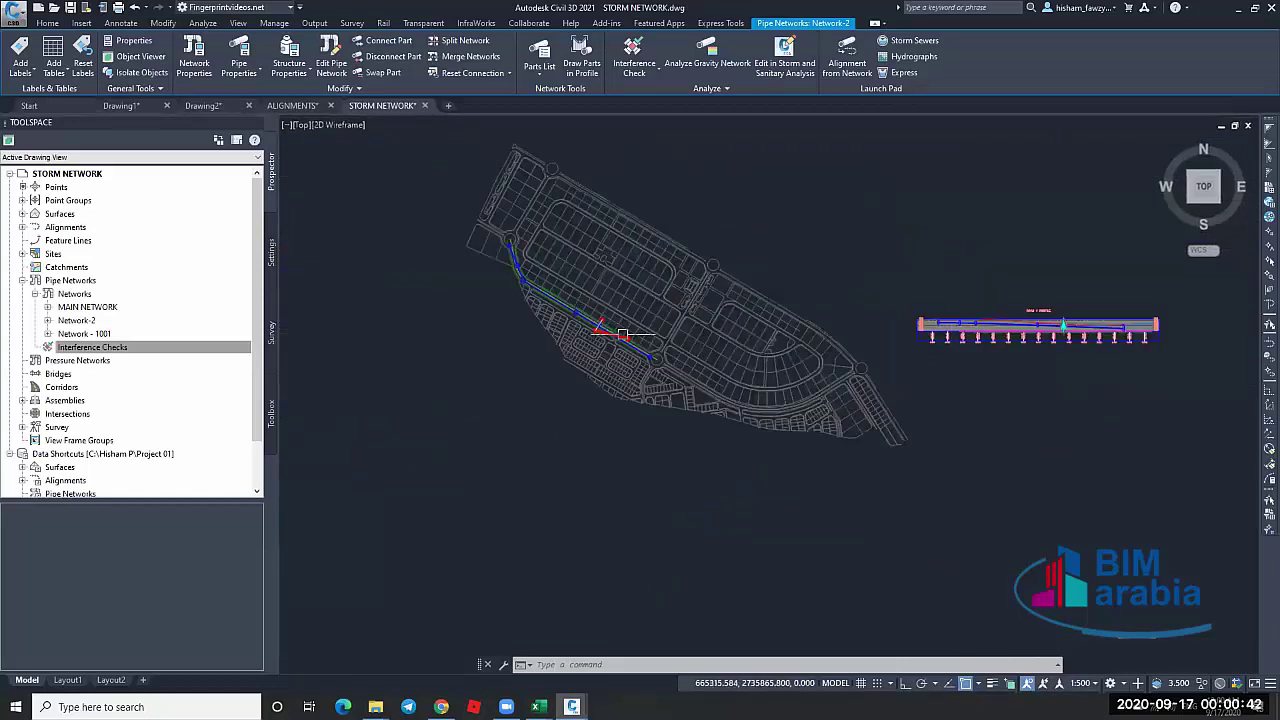
scroll(622, 335, "up", 6)
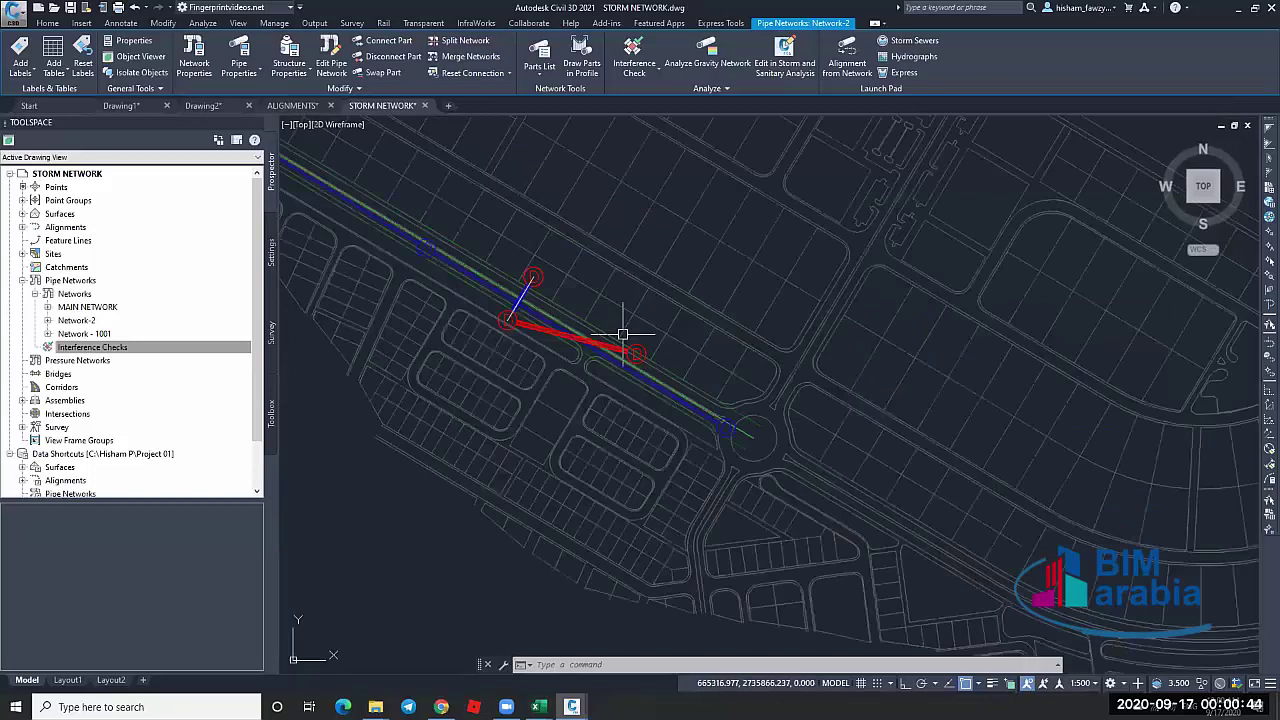
scroll(560, 324, "up", 2)
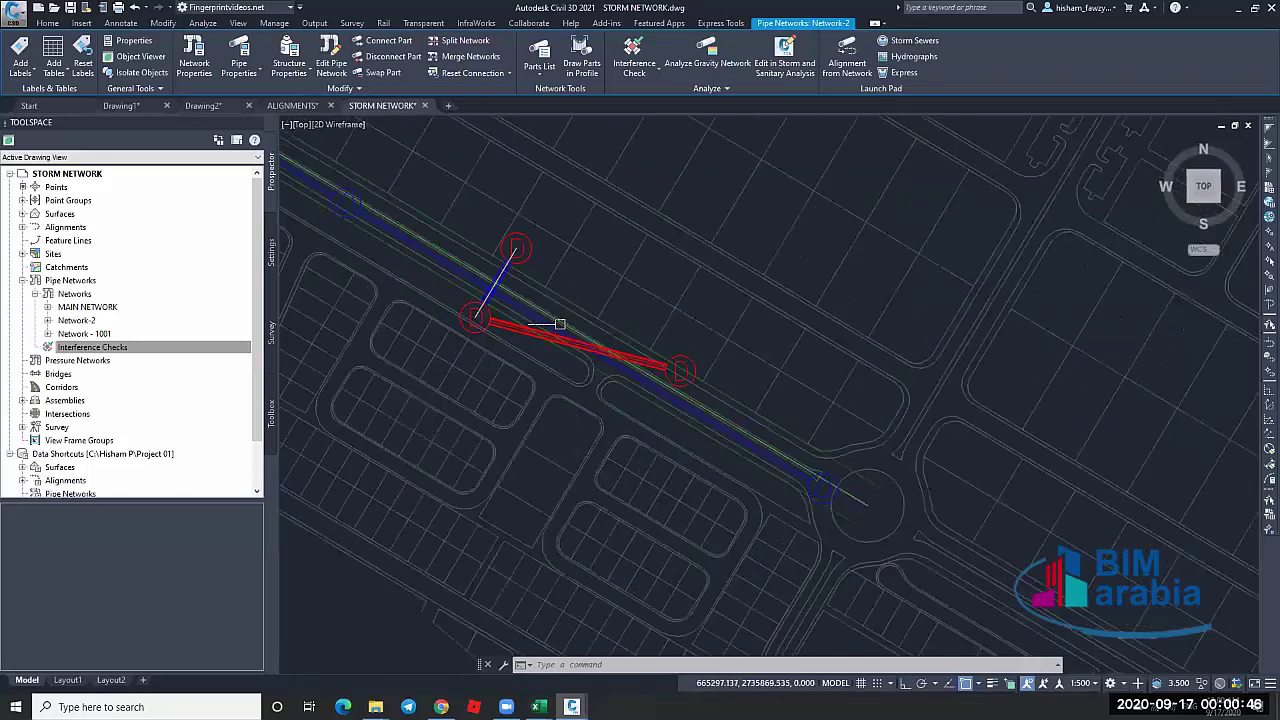
scroll(611, 289, "up", 2)
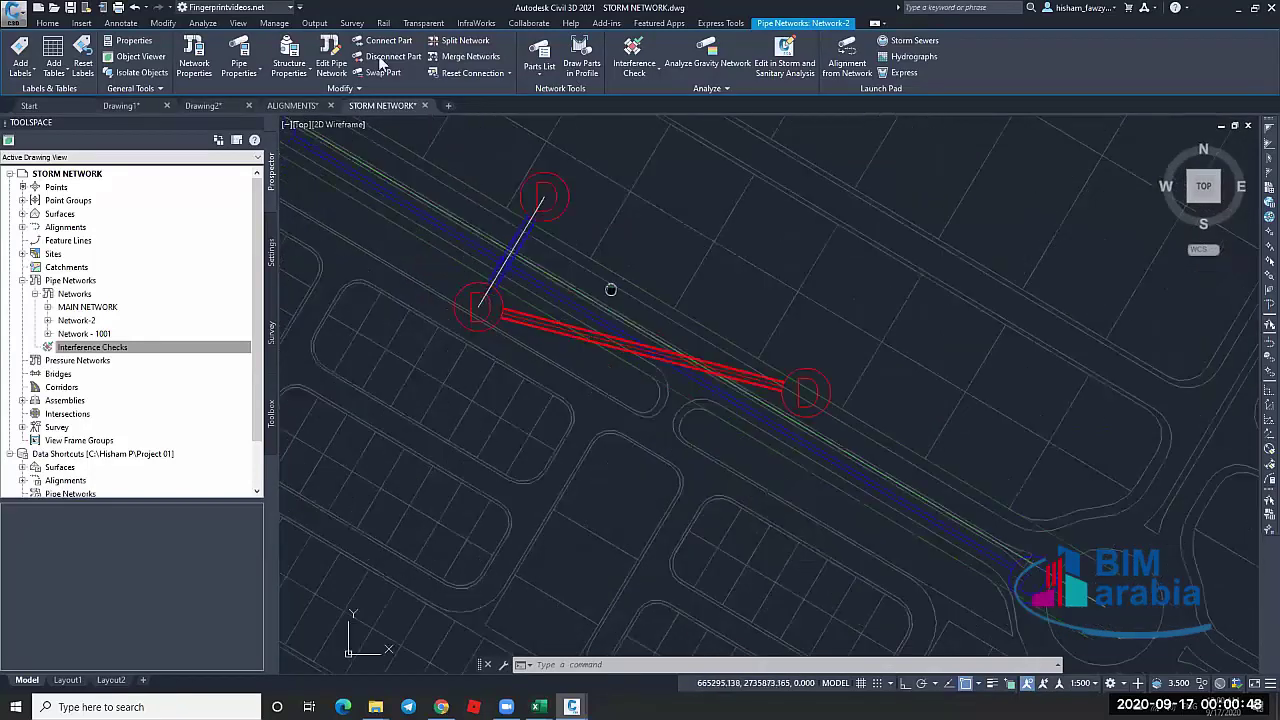
key("Escape")
key("Escape")
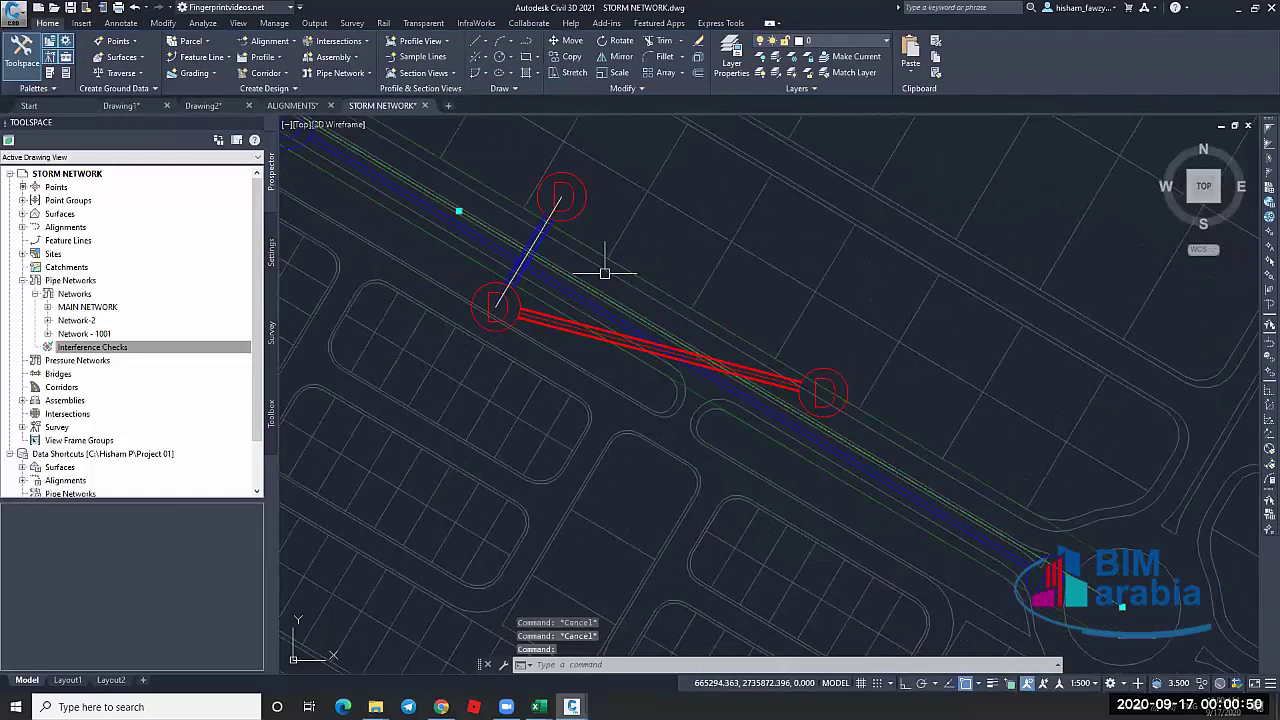
Create a sample line on ROAD 1 at station 0+155.63 with default swath widths
left_click(605, 272)
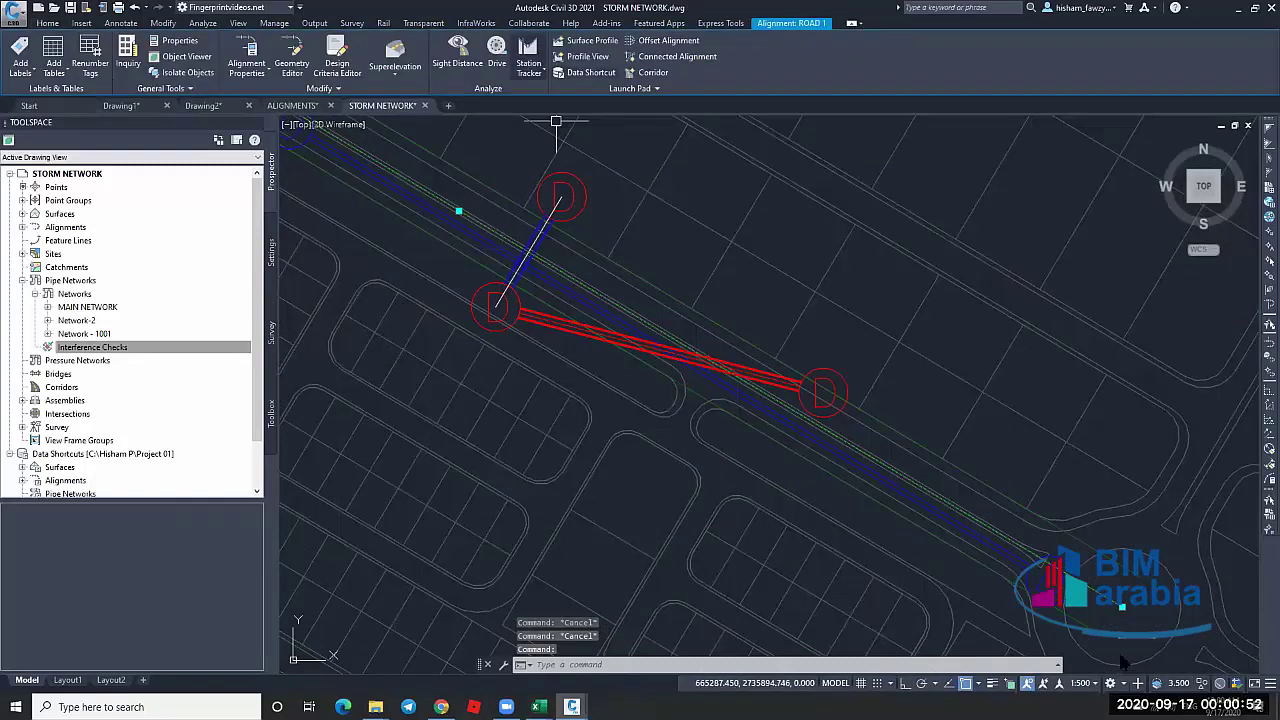
left_click(300, 42)
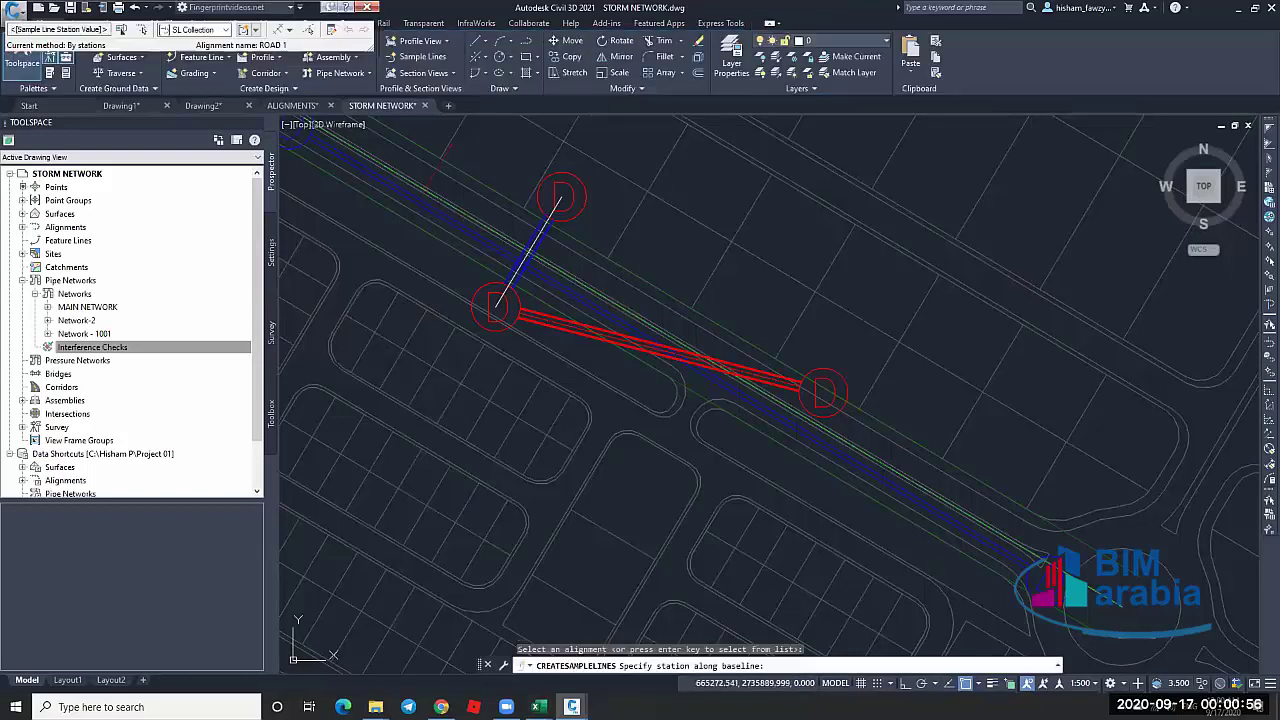
key("Escape")
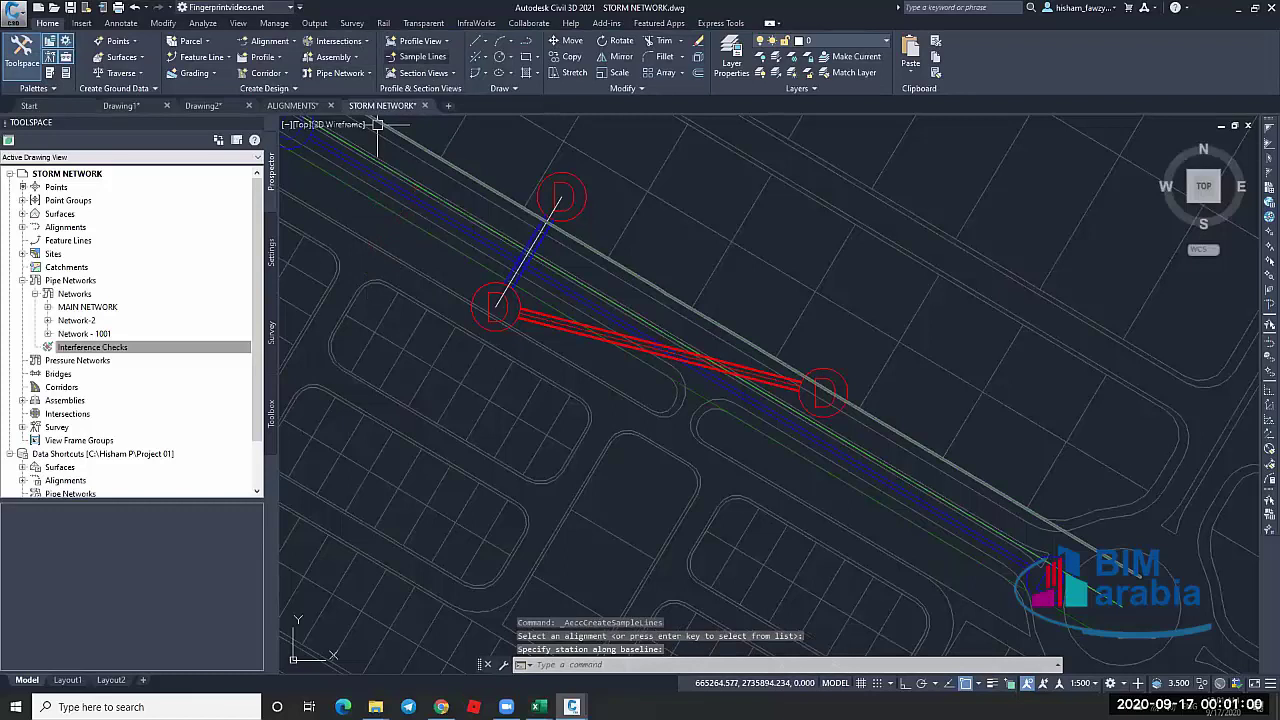
key("Return")
left_click(420, 212)
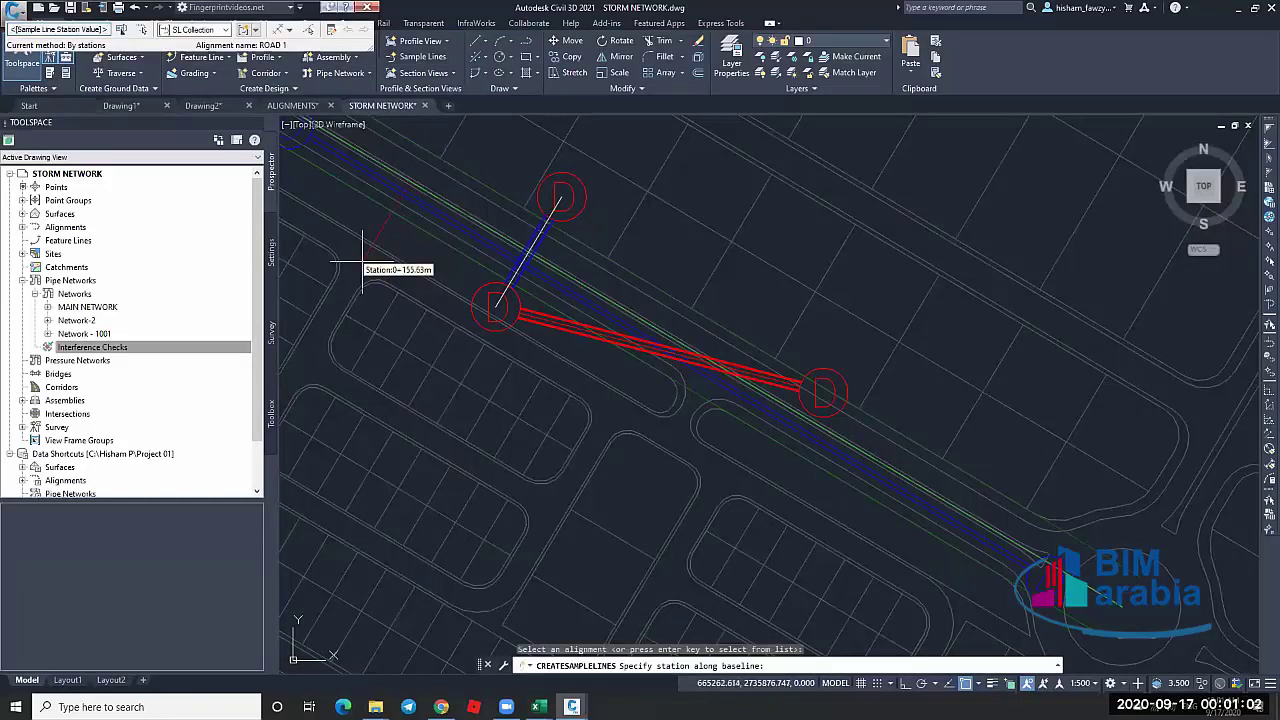
left_click(362, 268)
key("Return")
key("Return")
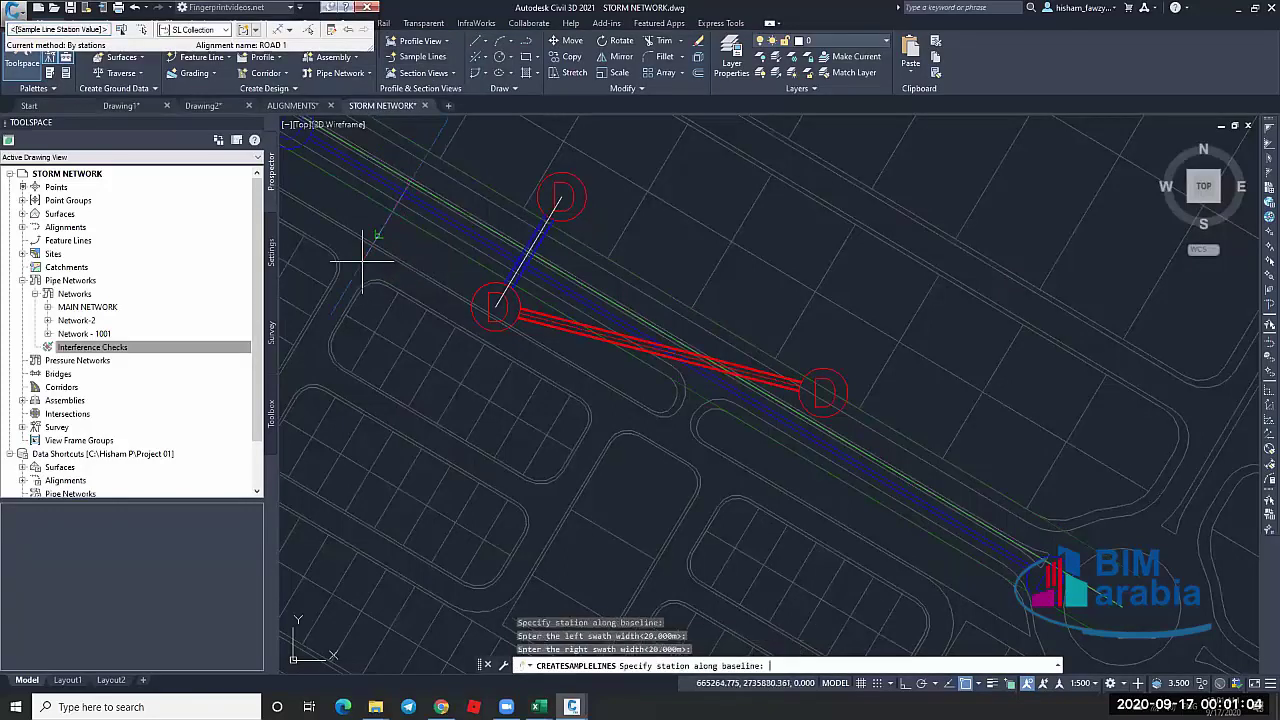
key("Return")
key("Escape")
Start Create Multiple Section Views for the new sample line
left_click(388, 222)
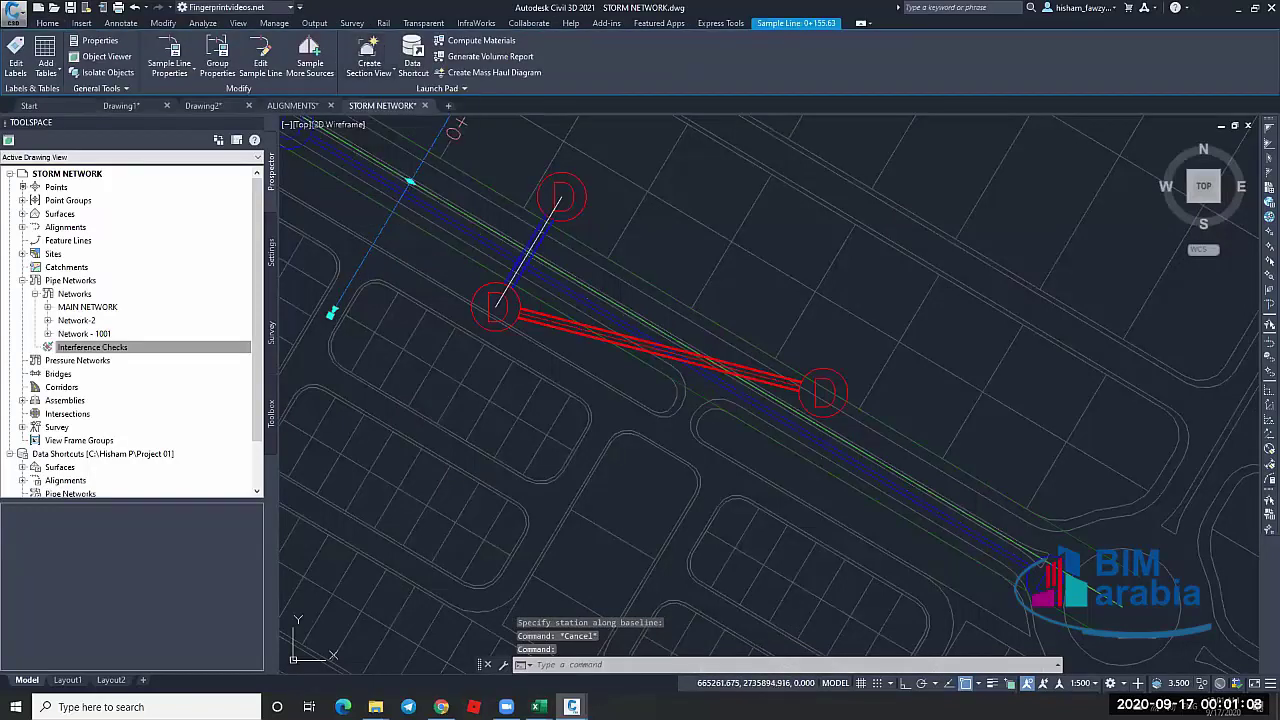
left_click(369, 66)
left_click(460, 125)
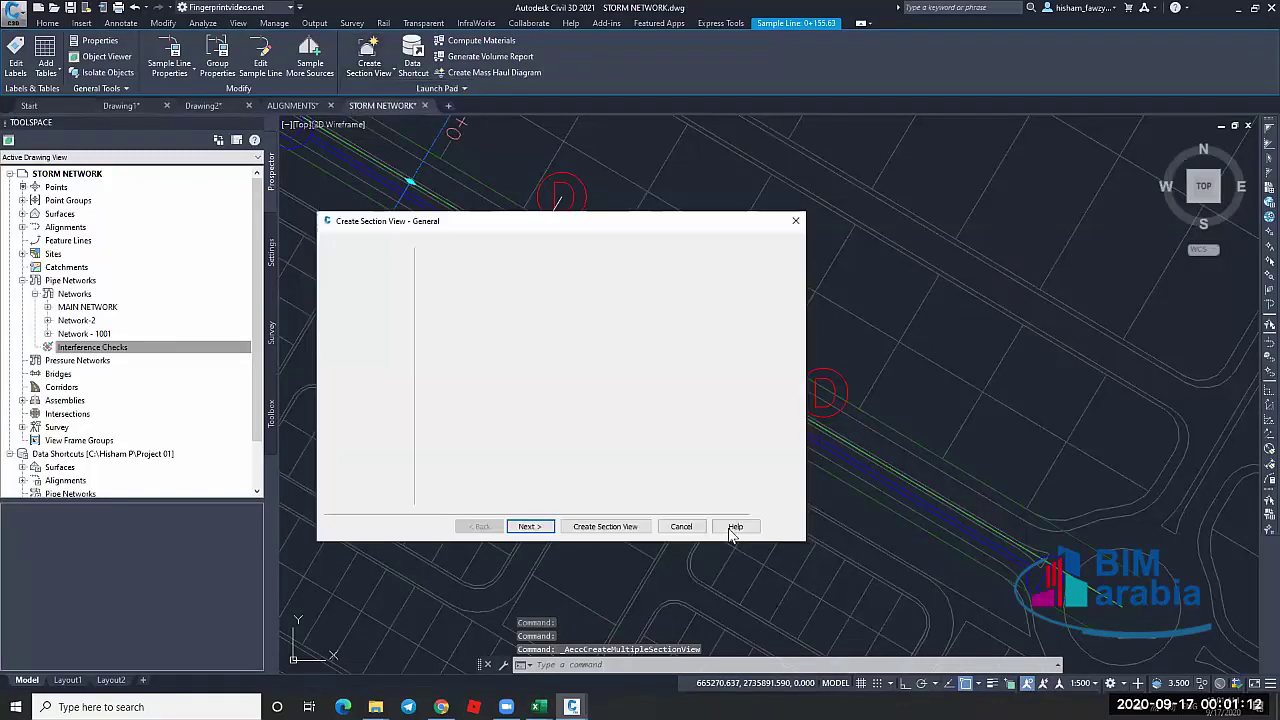
Create the section view with current settings and place it at the chosen origin
left_click(605, 526)
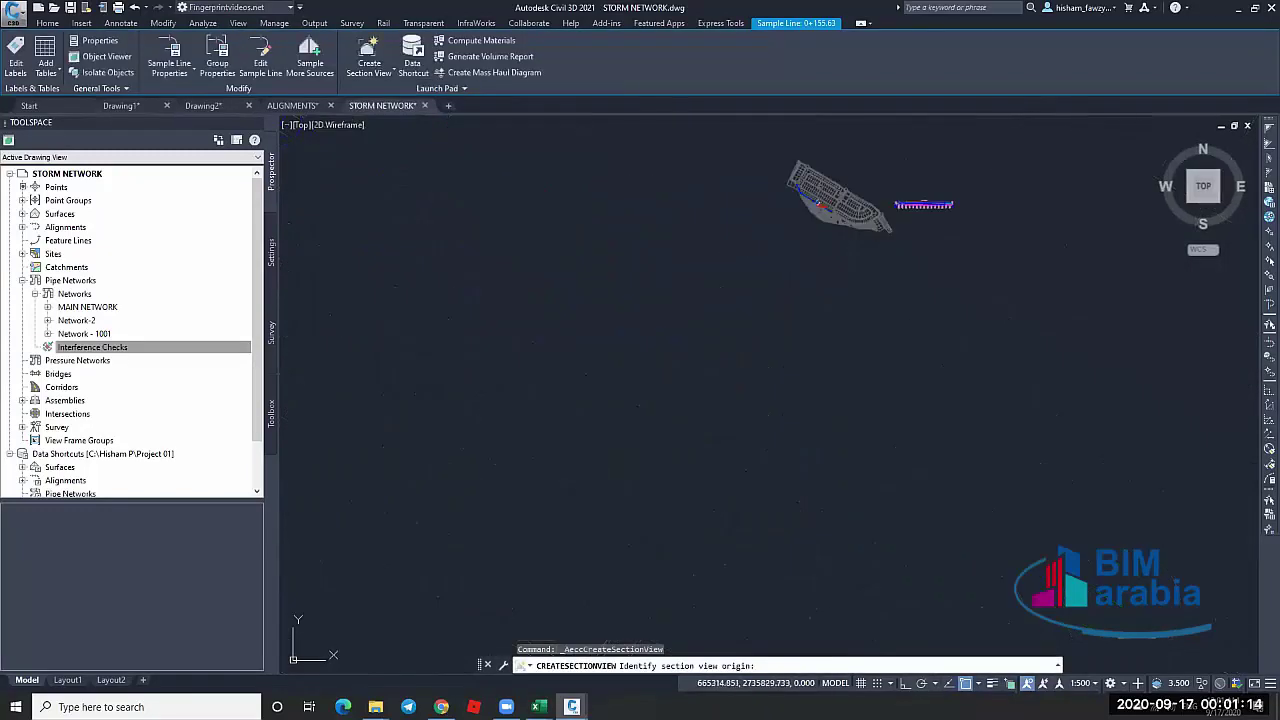
left_click(752, 400)
scroll(791, 380, "up", 5)
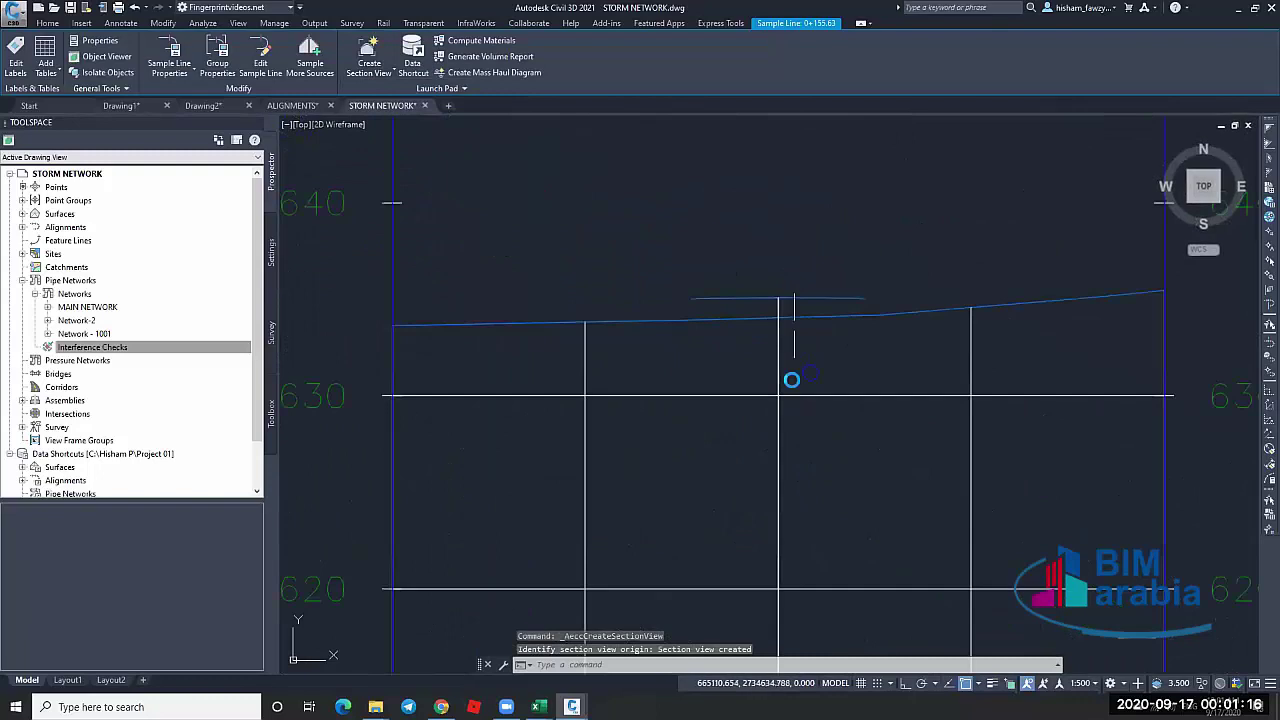
scroll(791, 380, "up", 4)
left_click(857, 349)
left_click(851, 354)
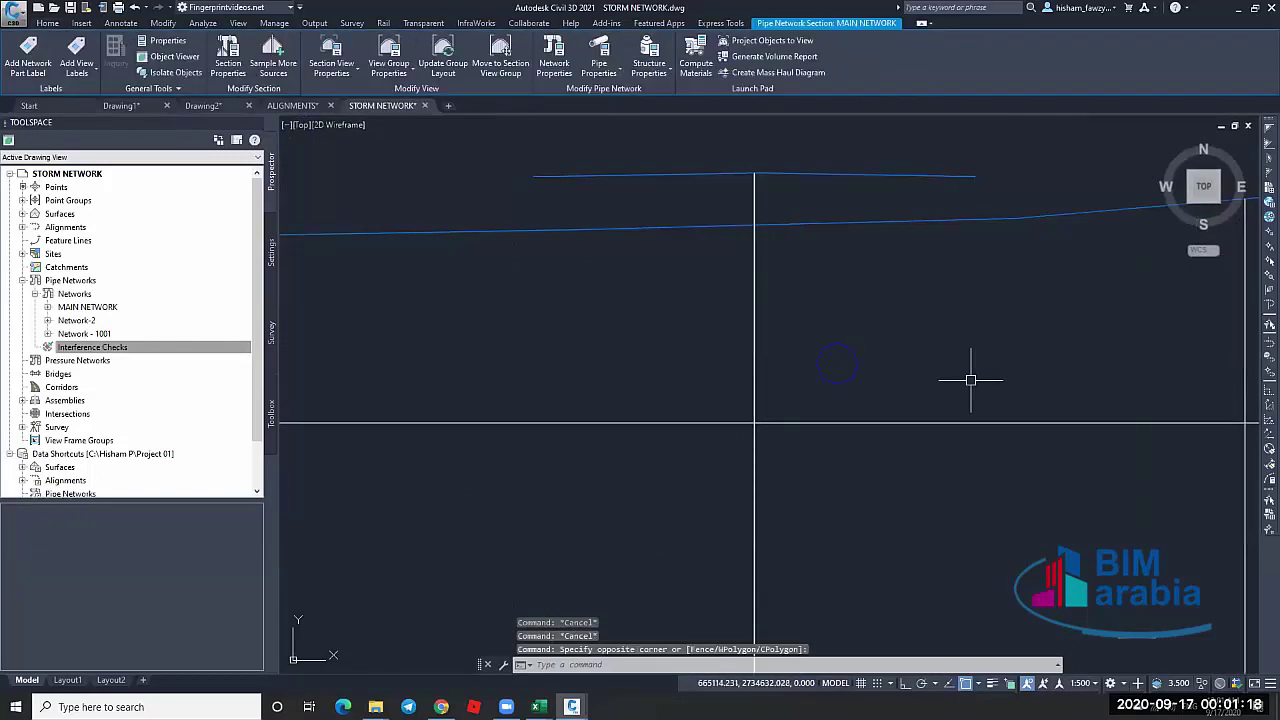
key("Escape")
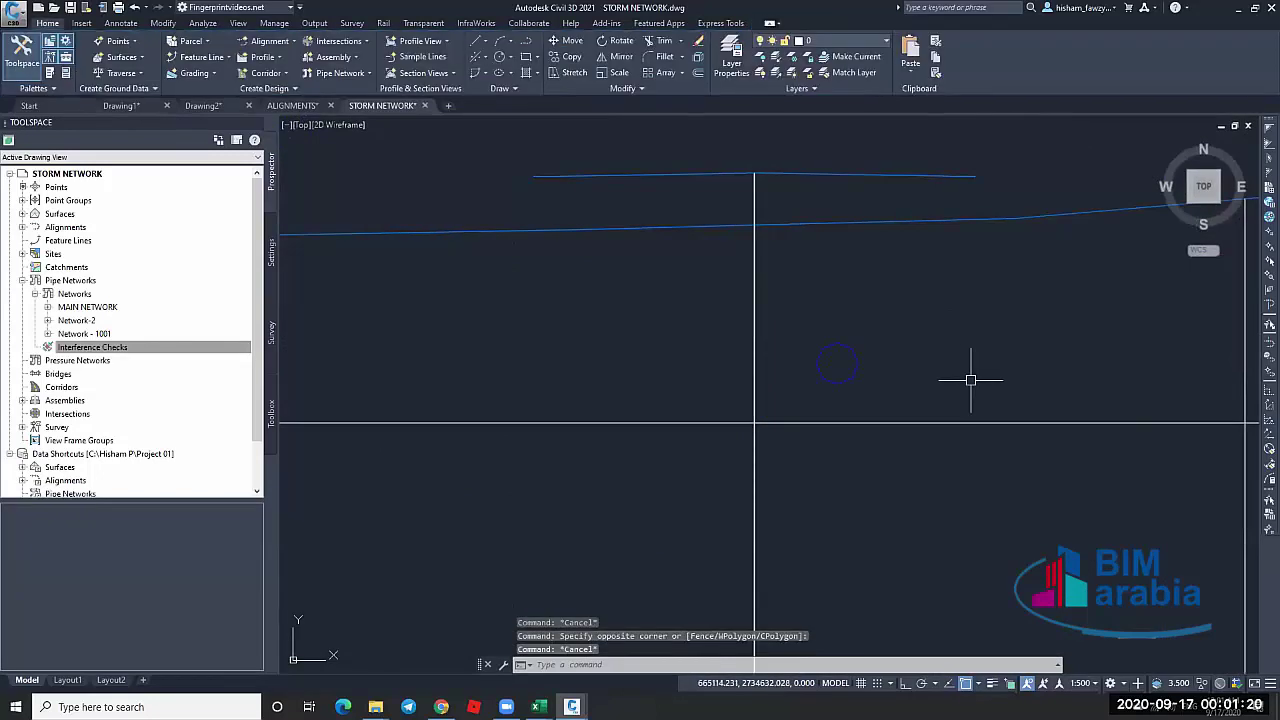
Run REGEN and fit the 610–650 elevation section view grid on screen
type("re")
key("Return")
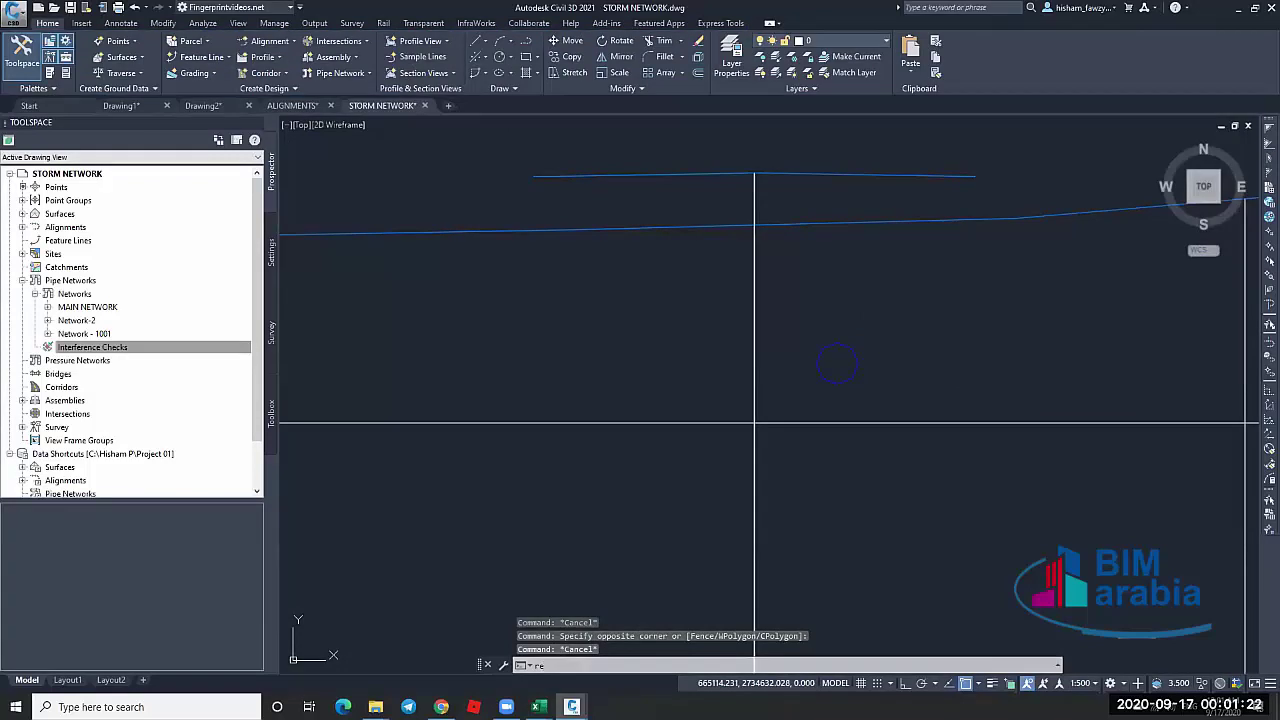
scroll(693, 381, "down", 4)
scroll(693, 381, "down", 3)
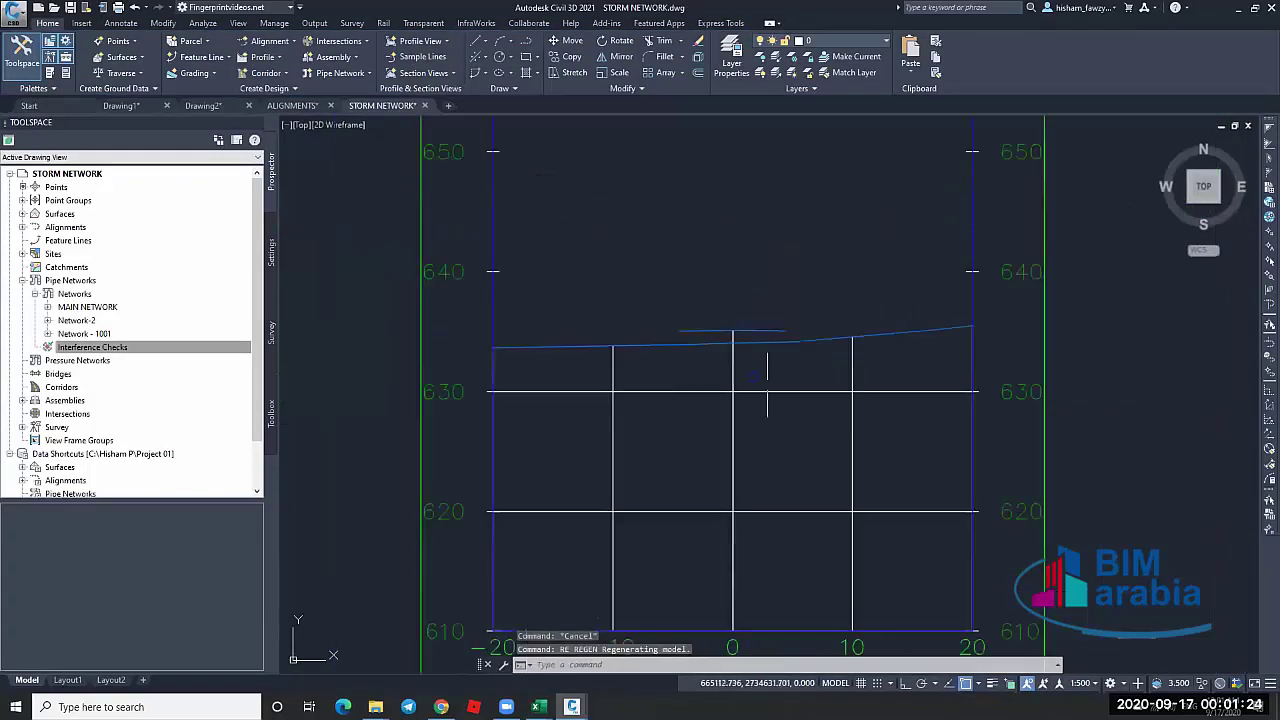
scroll(731, 377, "down", 6)
mouse_move(812, 370)
middle_mouse_down()
mouse_move(549, 406)
mouse_move(677, 380)
middle_mouse_up()
scroll(590, 382, "up", 8)
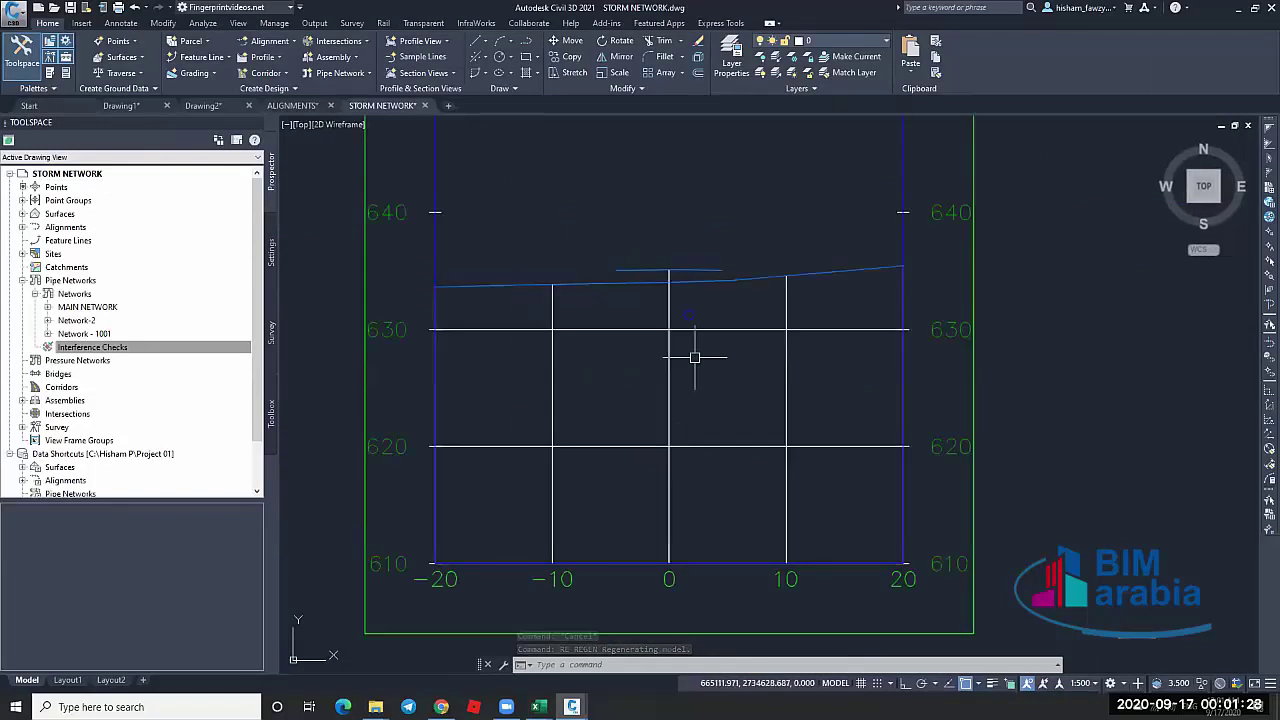
left_click(709, 297)
right_click(712, 307)
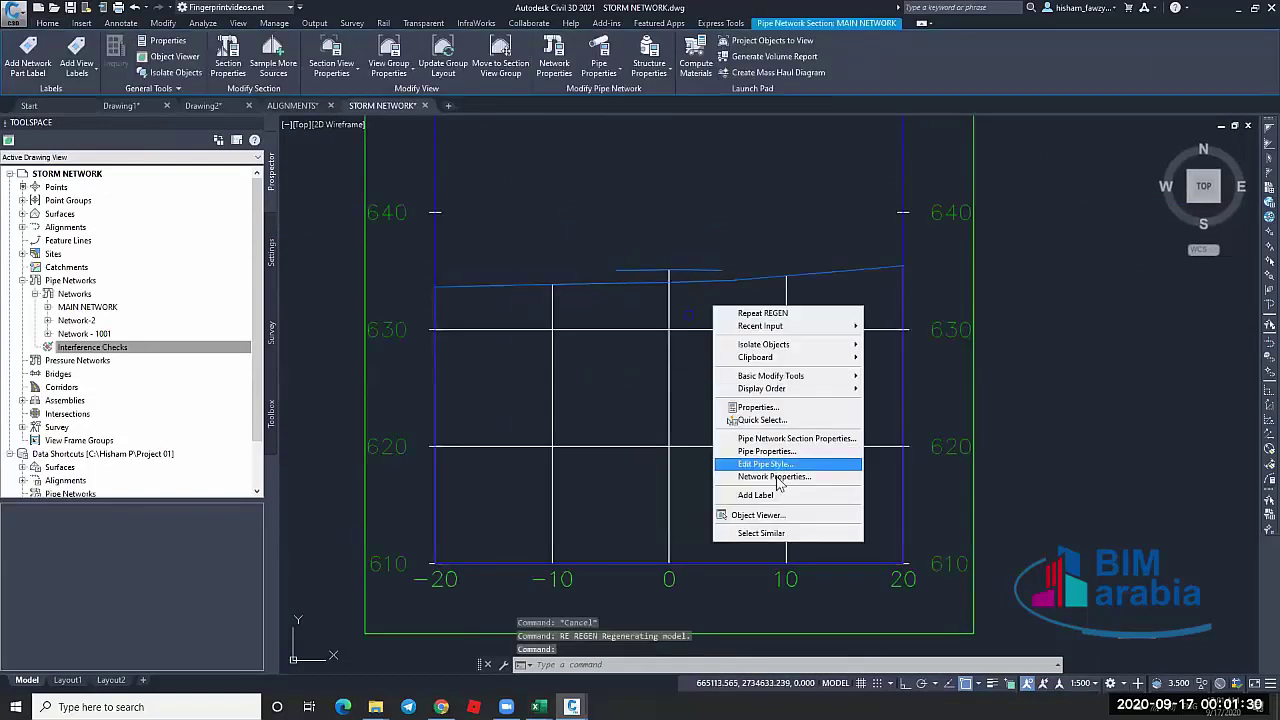
left_click(750, 460)
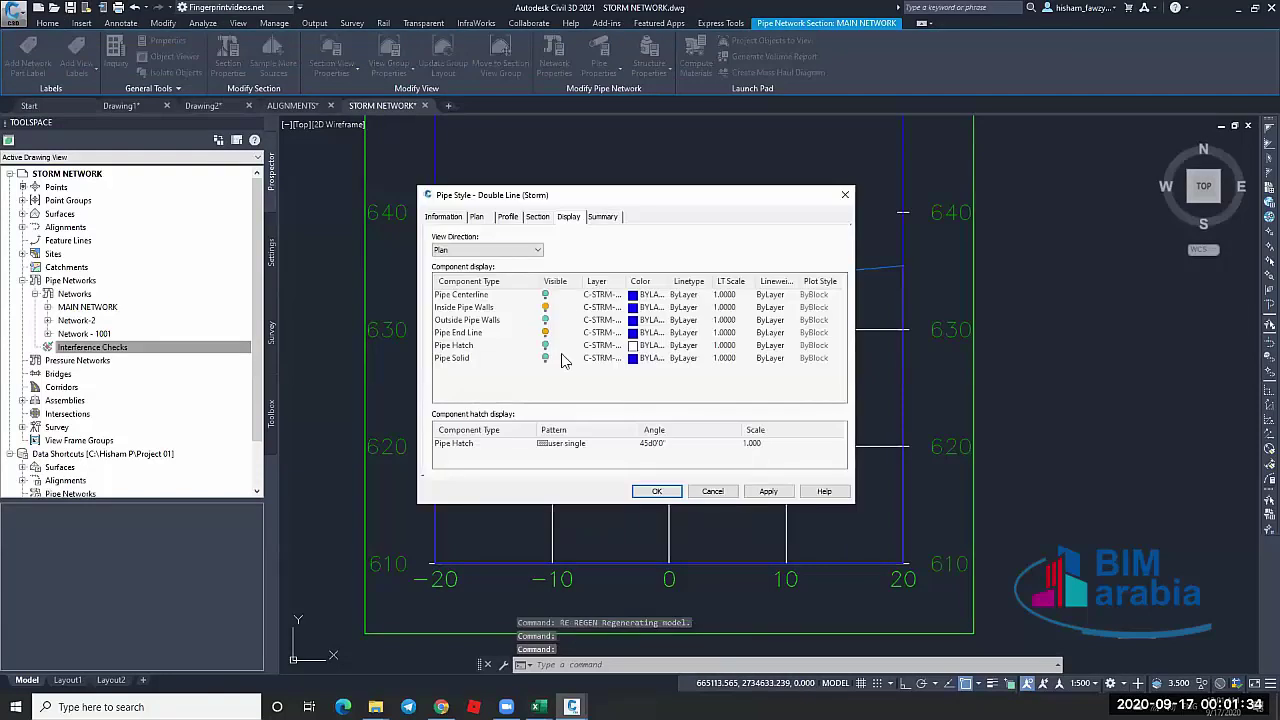
left_click(508, 217)
left_click(537, 217)
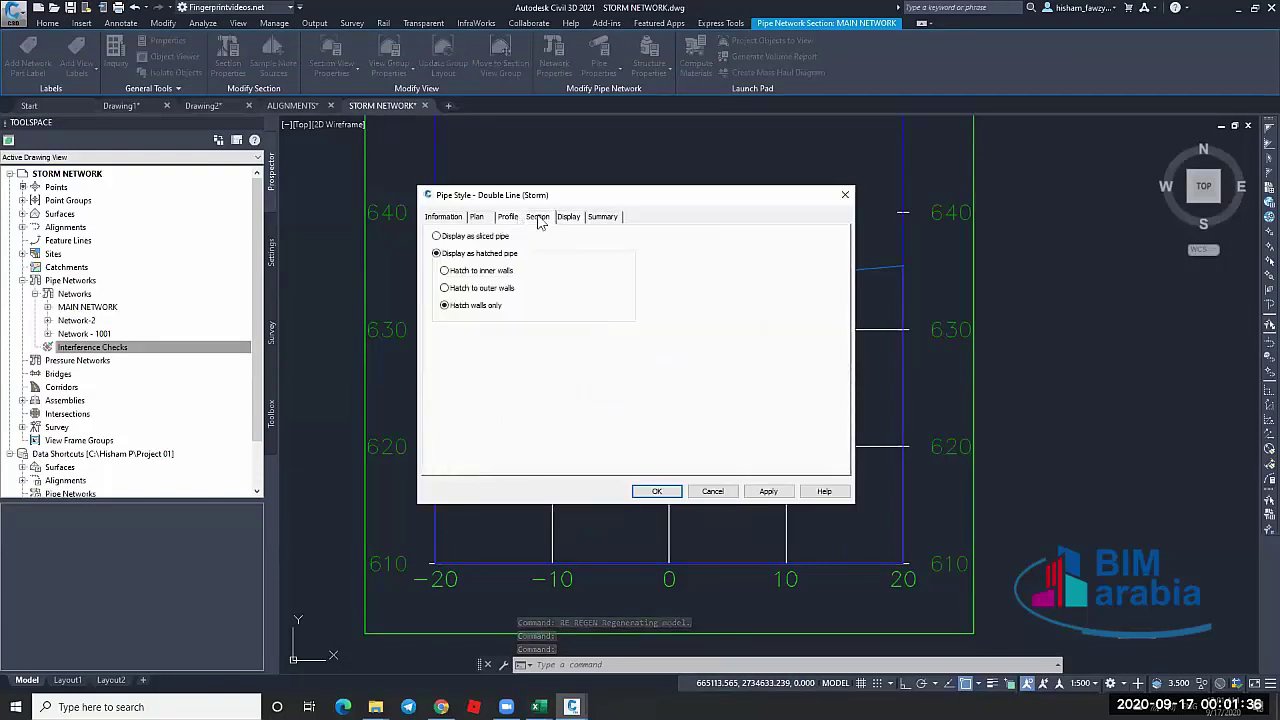
left_click(602, 217)
left_click(486, 220)
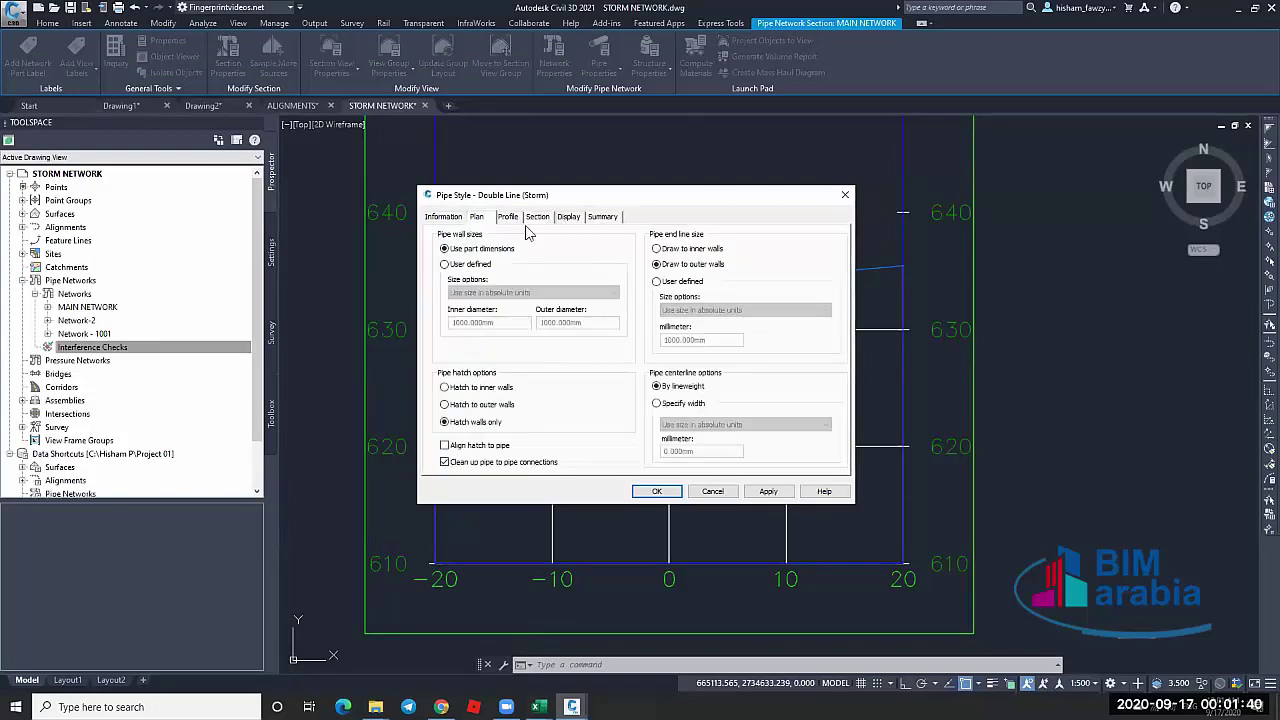
left_click(445, 218)
left_click(486, 219)
left_click(487, 264)
left_click(507, 292)
left_click(507, 292)
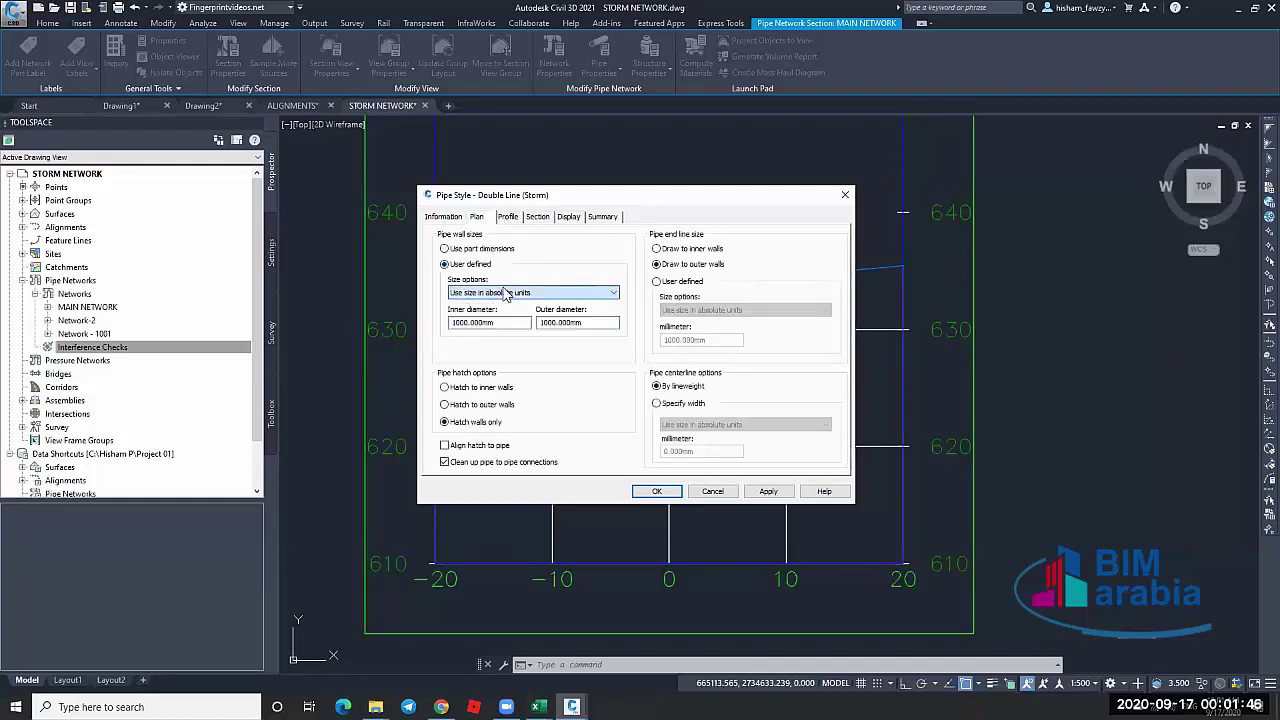
left_click(460, 248)
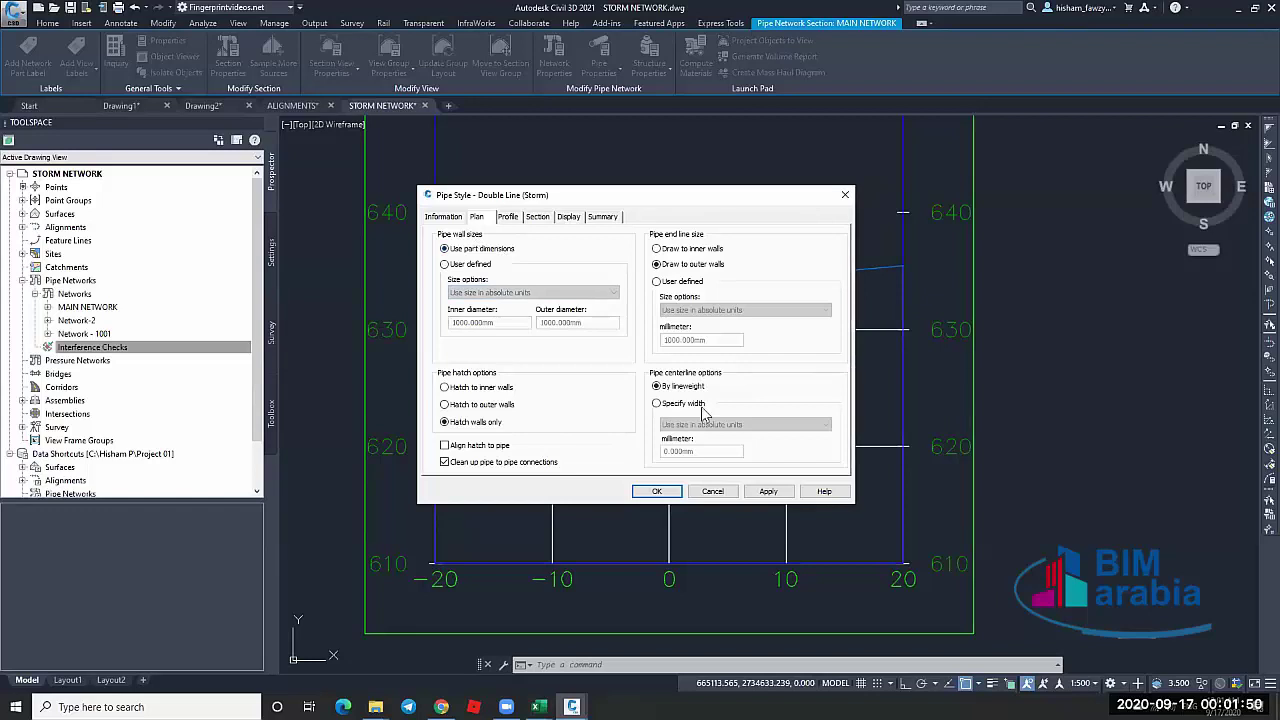
left_click(508, 219)
left_click(537, 217)
left_click(568, 217)
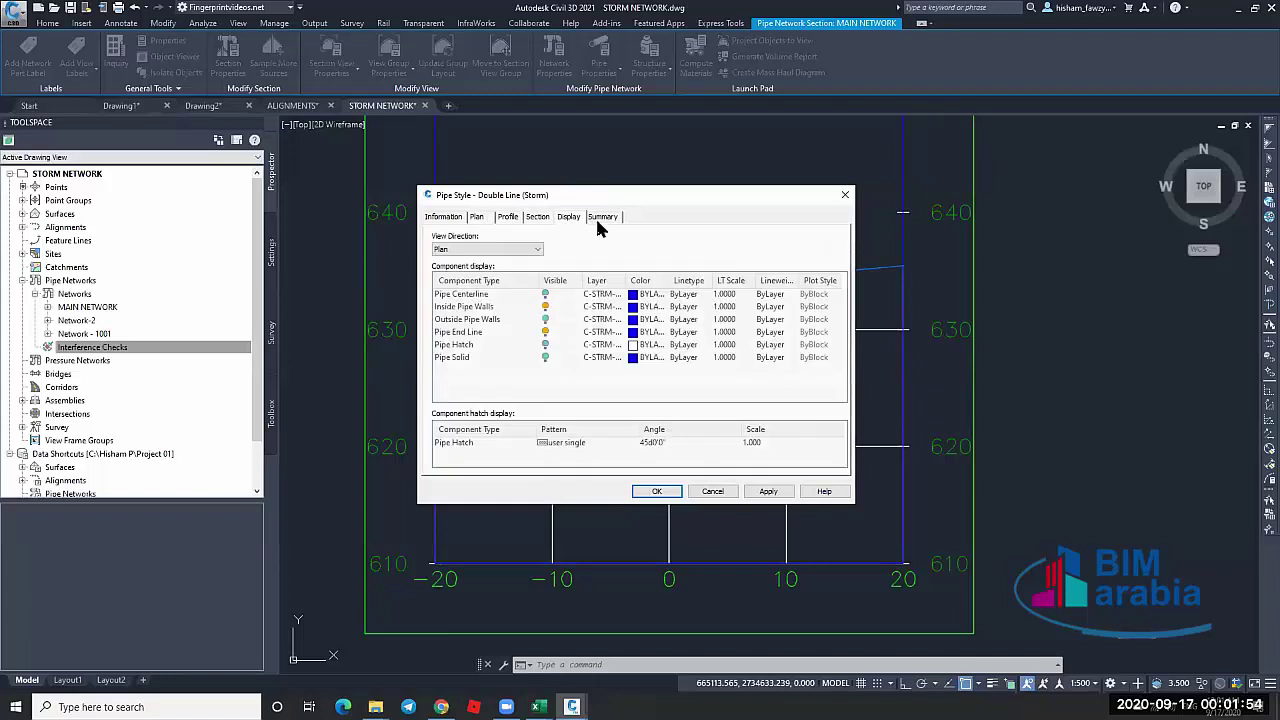
left_click(602, 217)
left_click(510, 218)
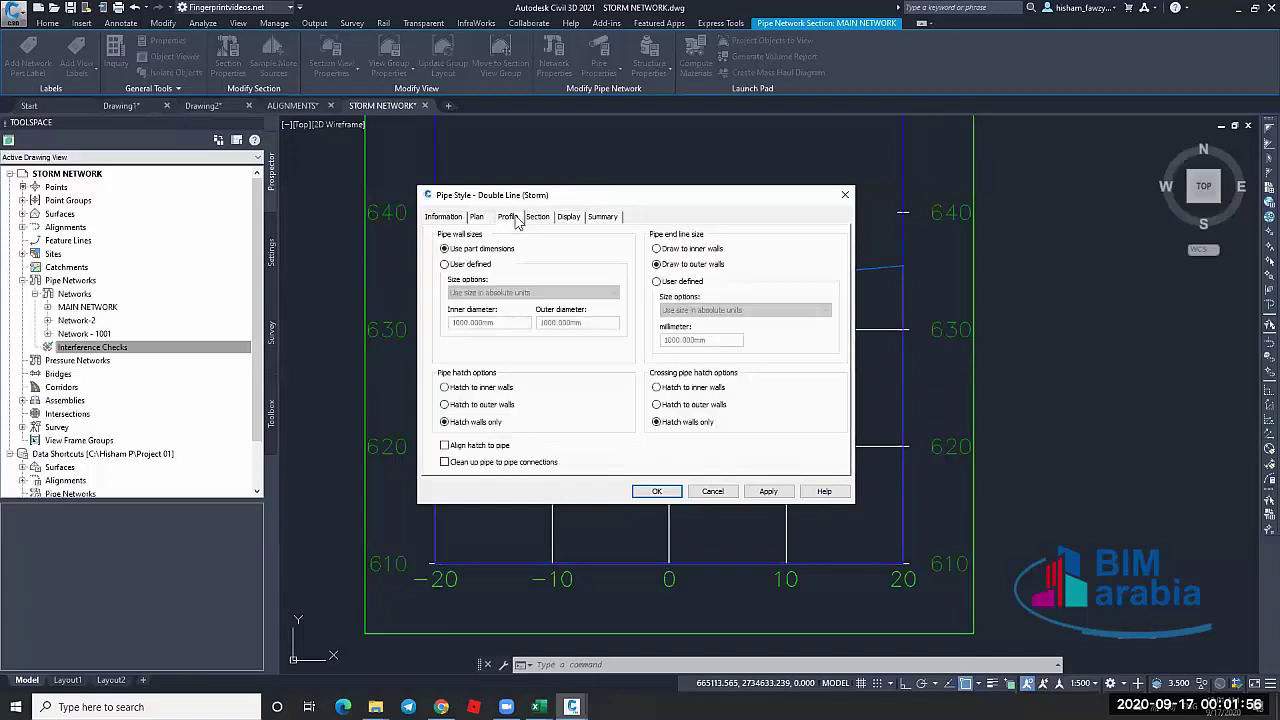
left_click(481, 219)
left_click(446, 219)
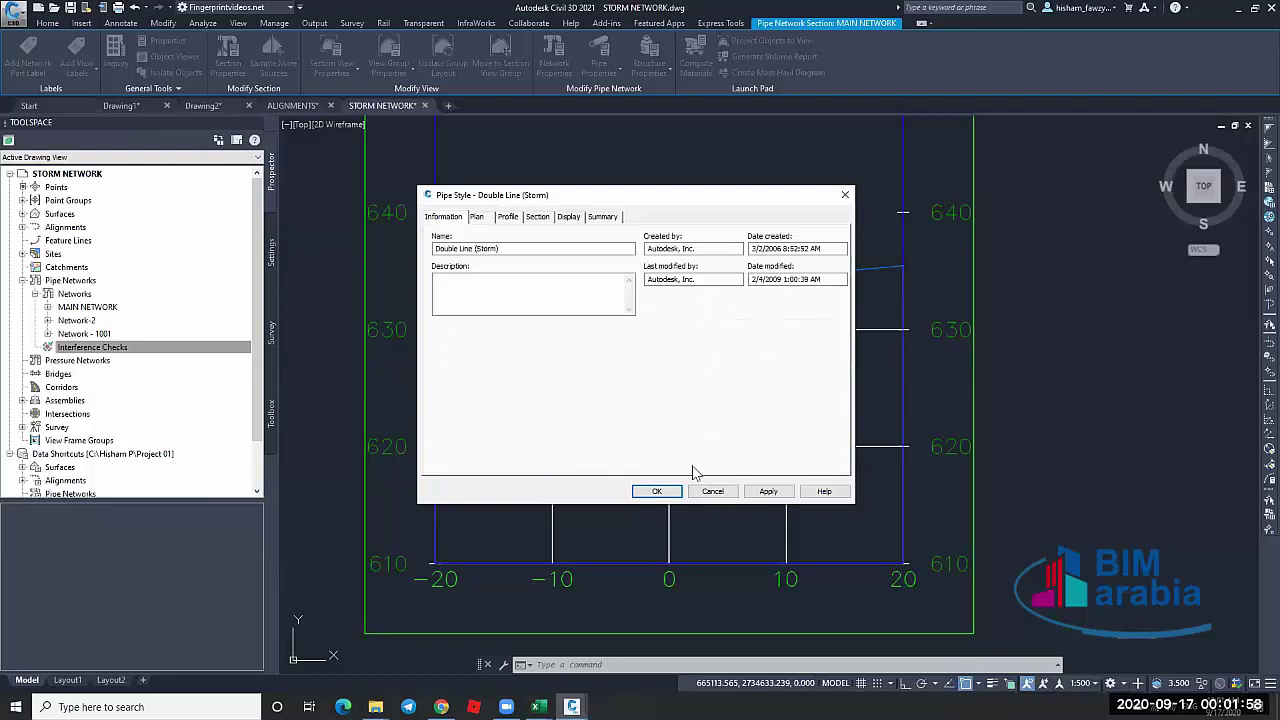
left_click(716, 492)
Edit the Bimarabia parts list under Settings > Pipe Network > Parts Lists and expand its pipe families
key("Escape")
key("Escape")
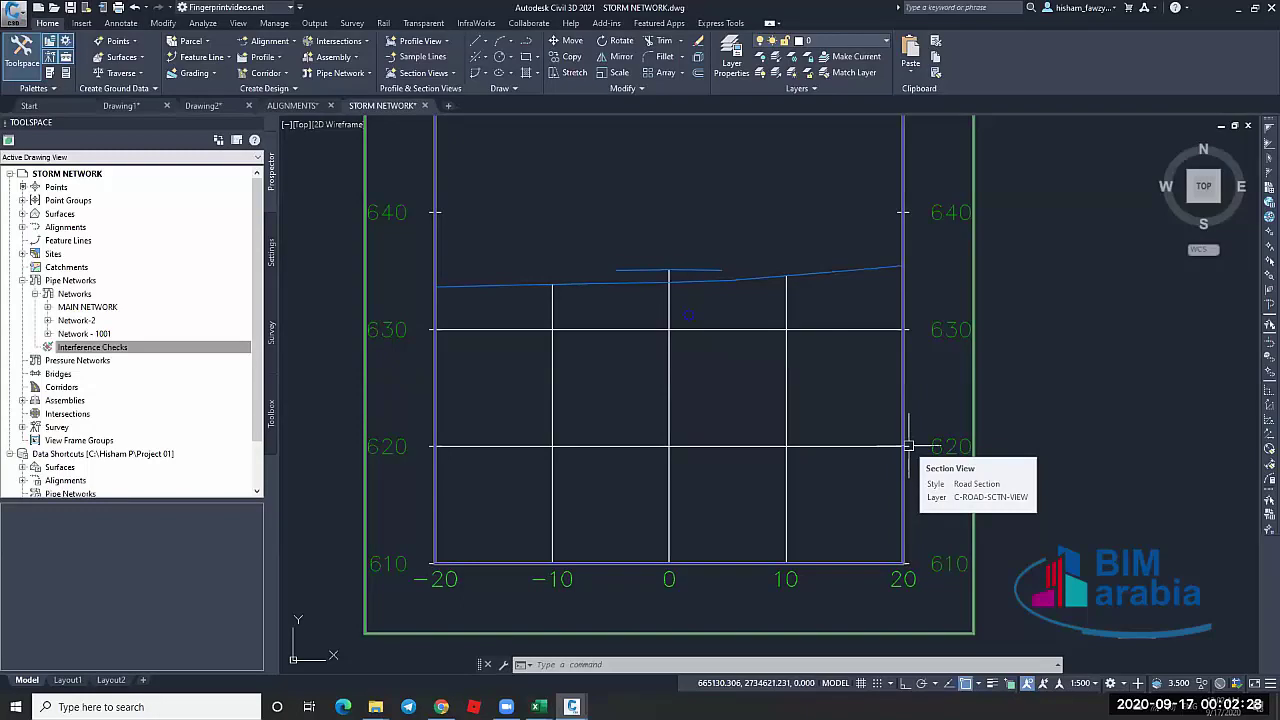
scroll(900, 357, "down", 6)
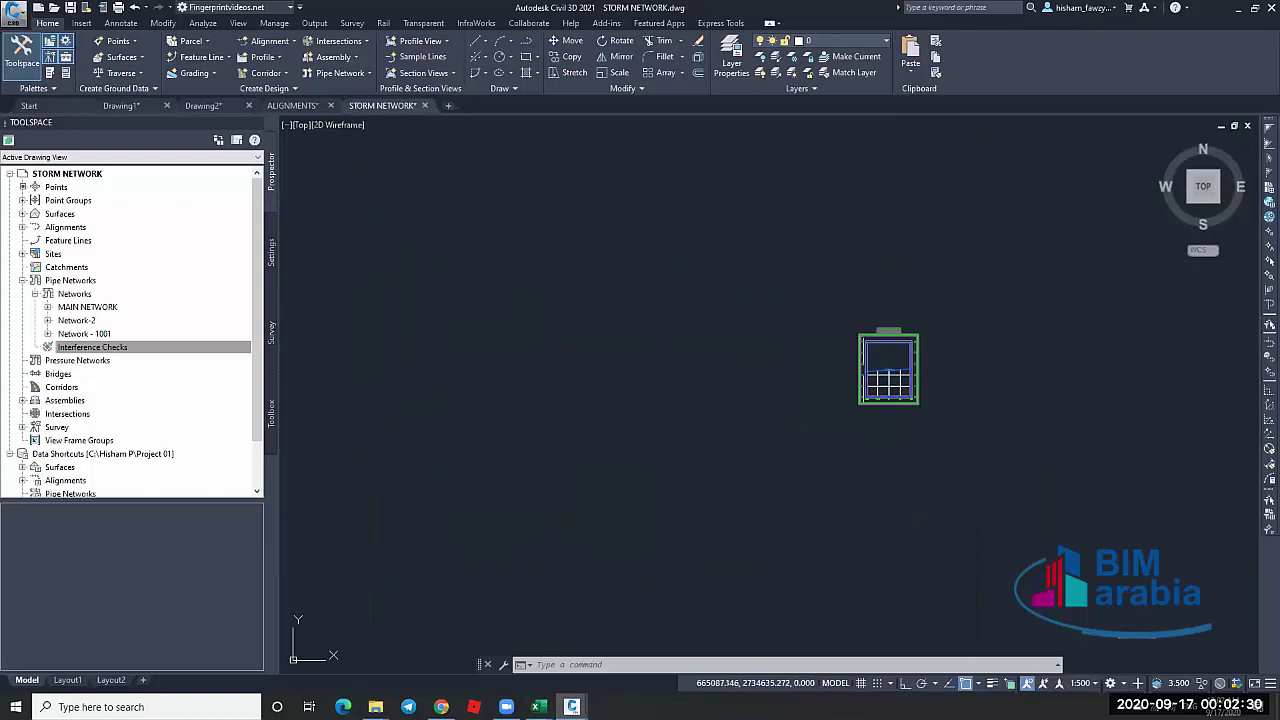
scroll(850, 275, "up", 10)
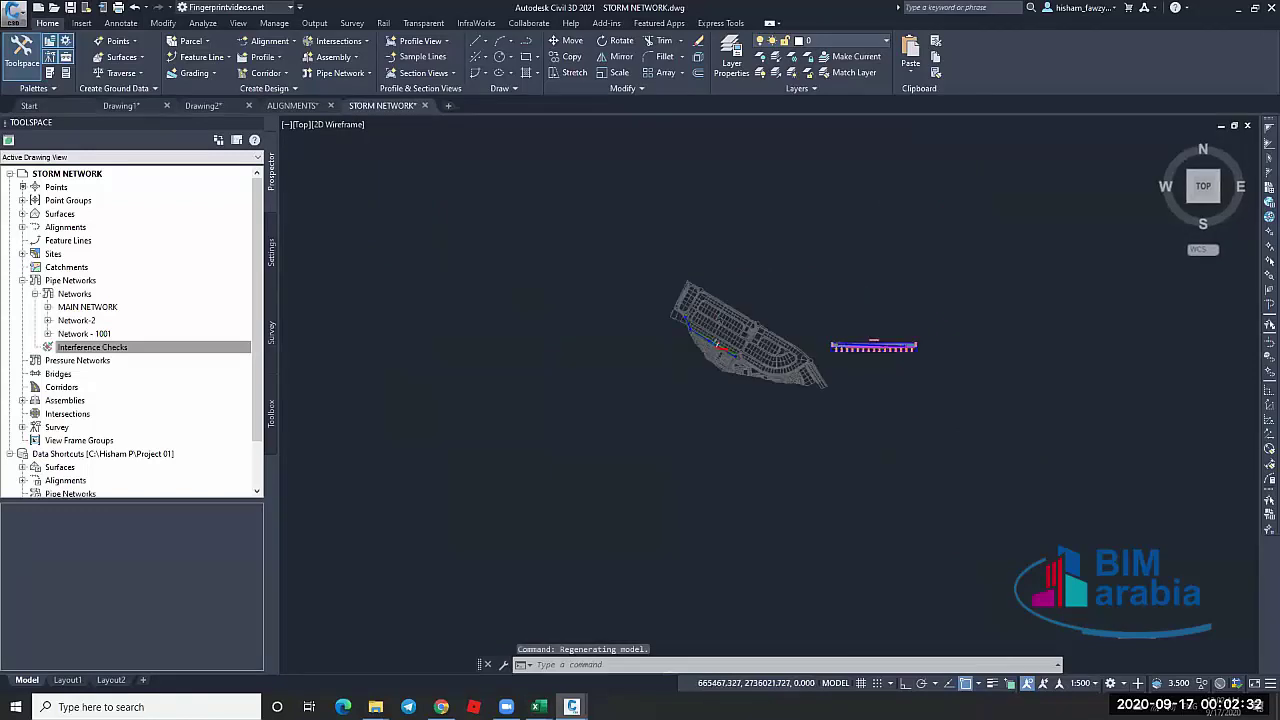
left_click(270, 254)
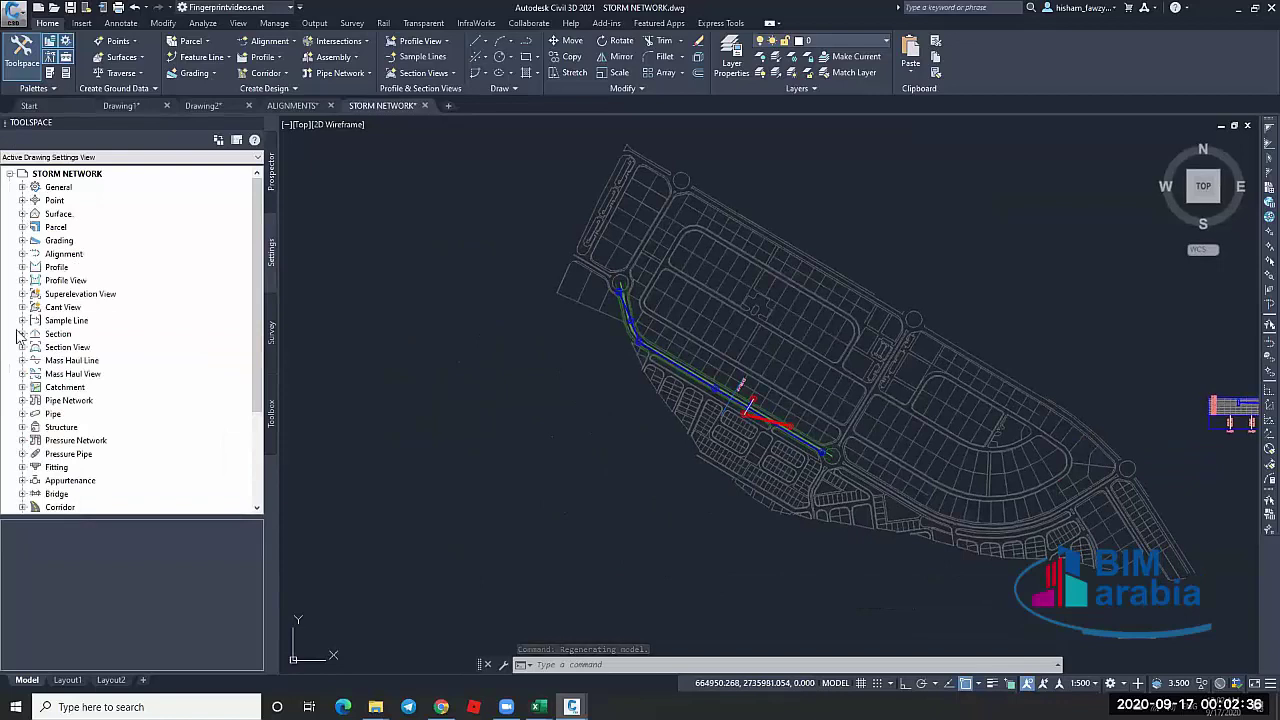
left_click(22, 400)
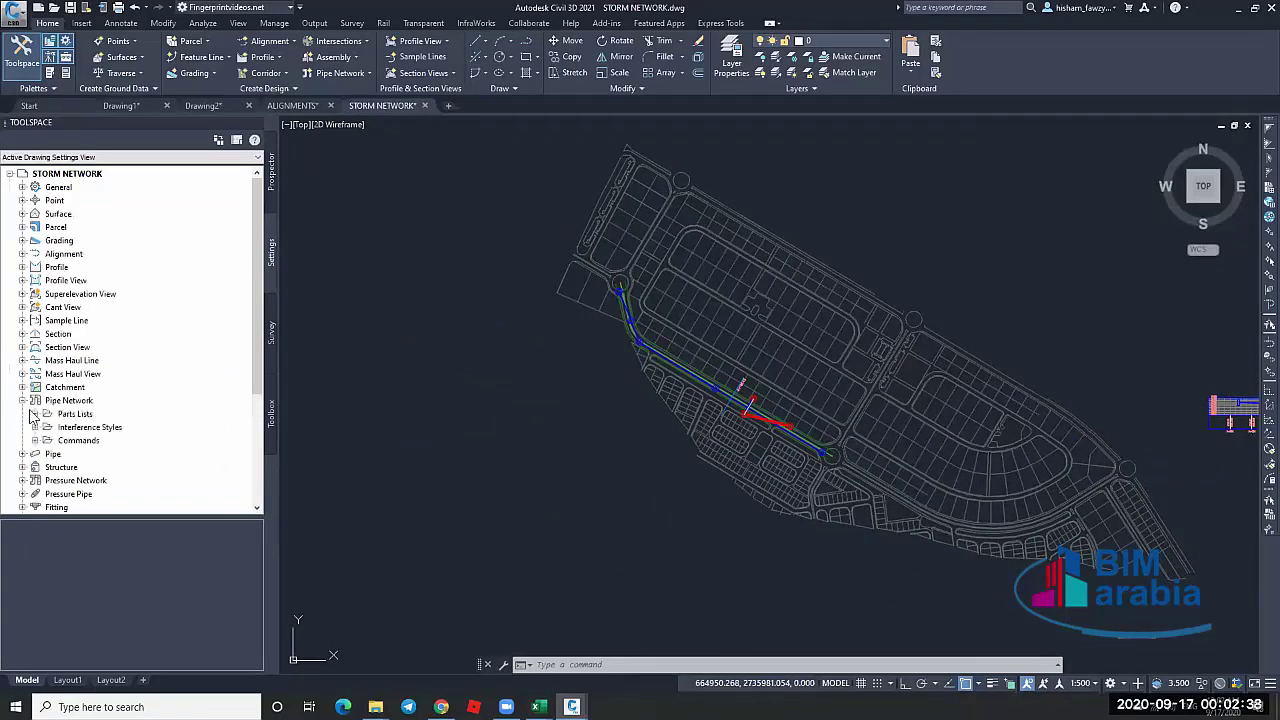
left_click(35, 413)
right_click(100, 428)
left_click(132, 438)
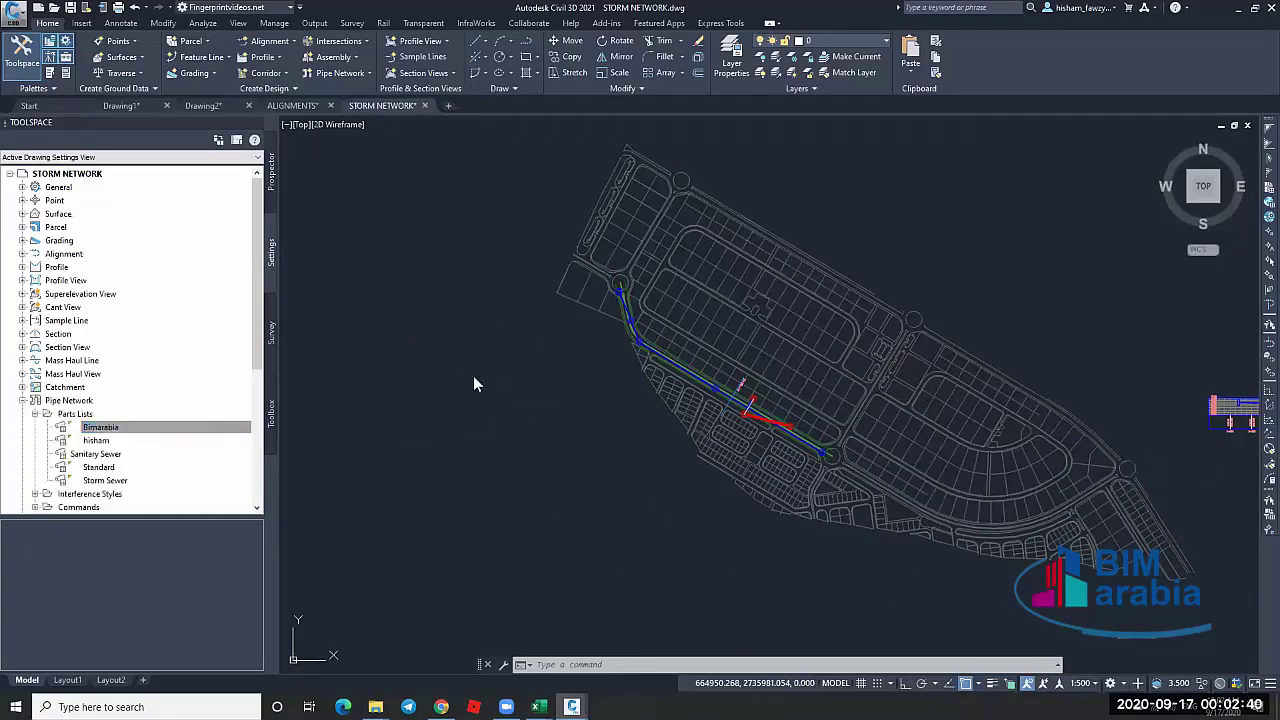
left_click(442, 256)
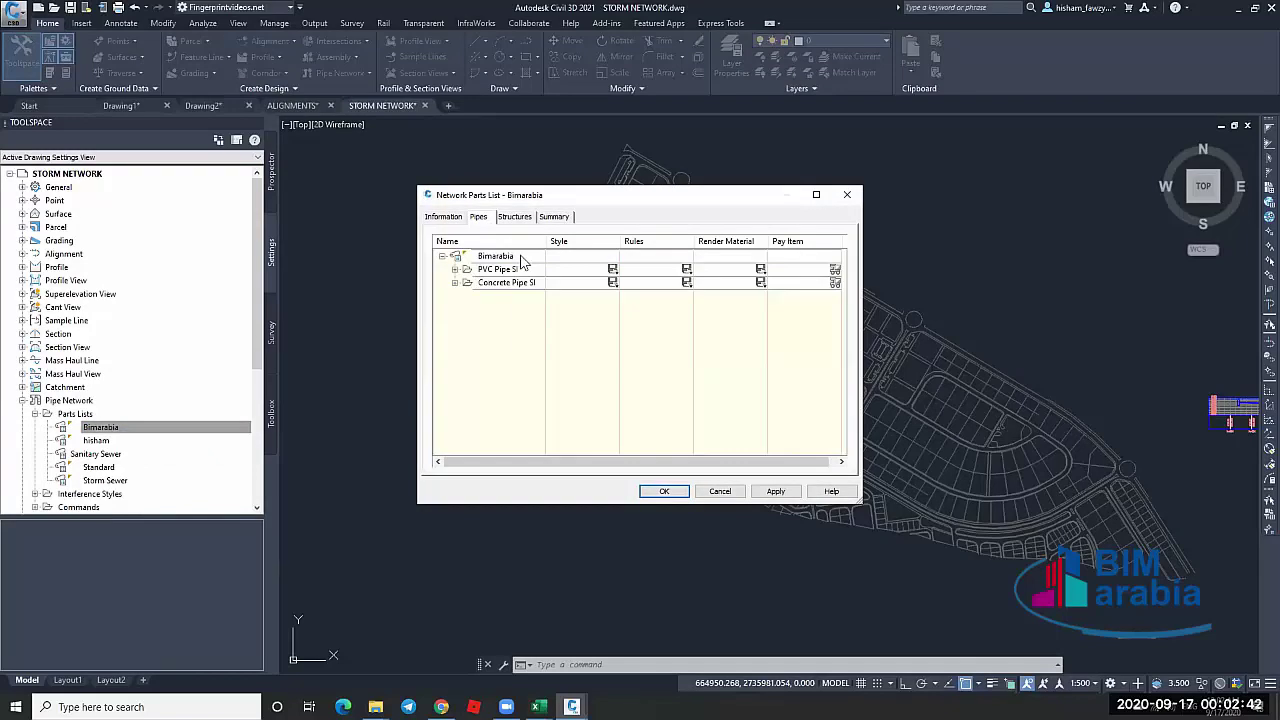
On the Structures tab, tick Rectangular Structure Slab Top Circular Frame SI in the Part Catalog
right_click(510, 256)
left_click(514, 217)
right_click(522, 258)
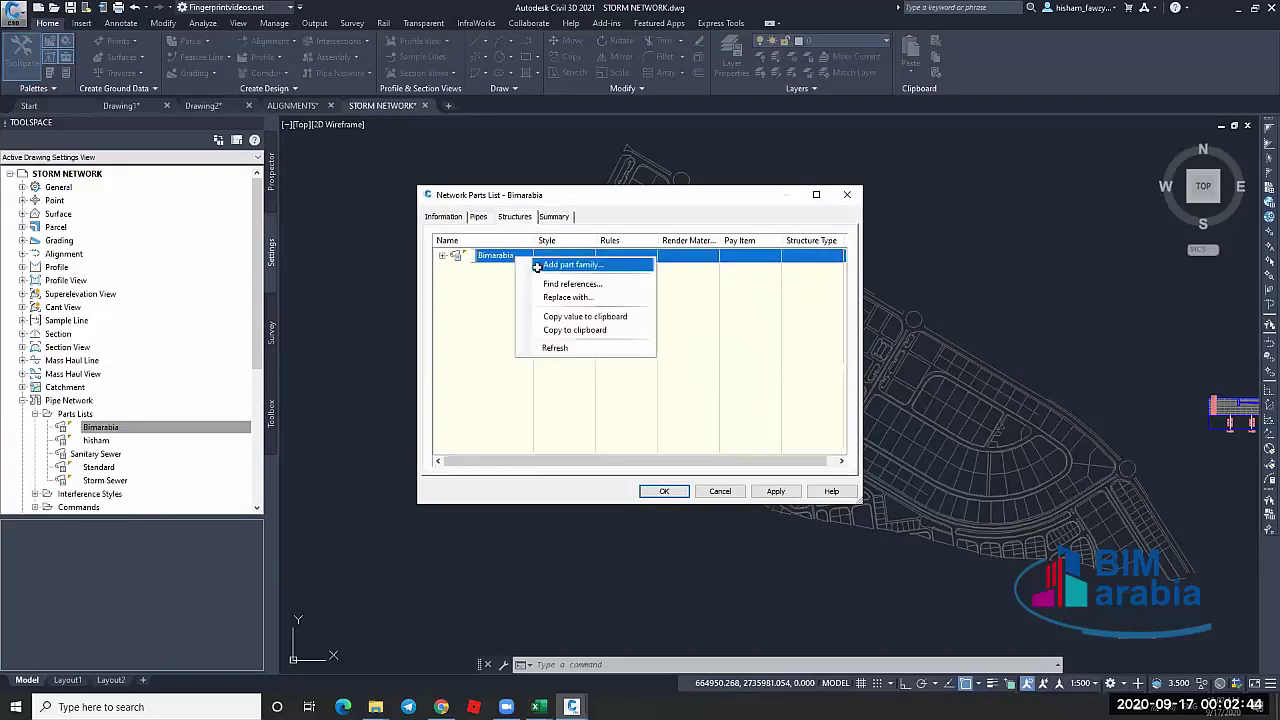
left_click(560, 266)
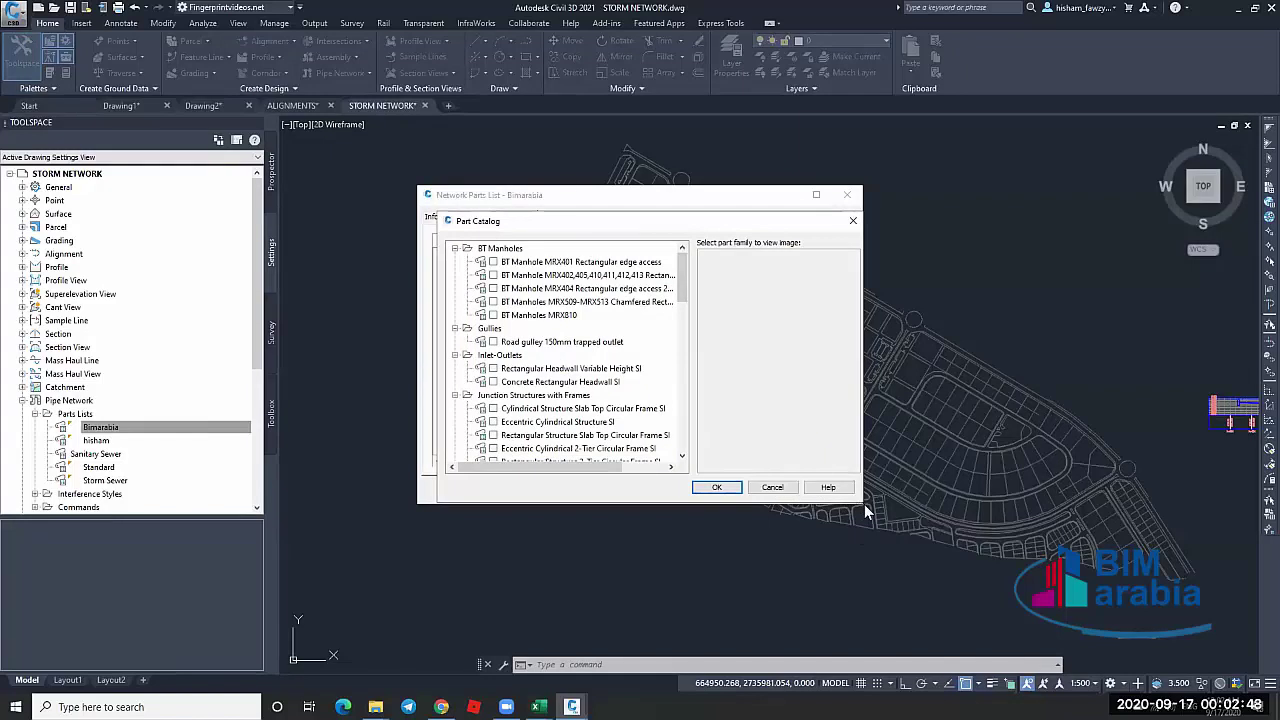
left_click(545, 264)
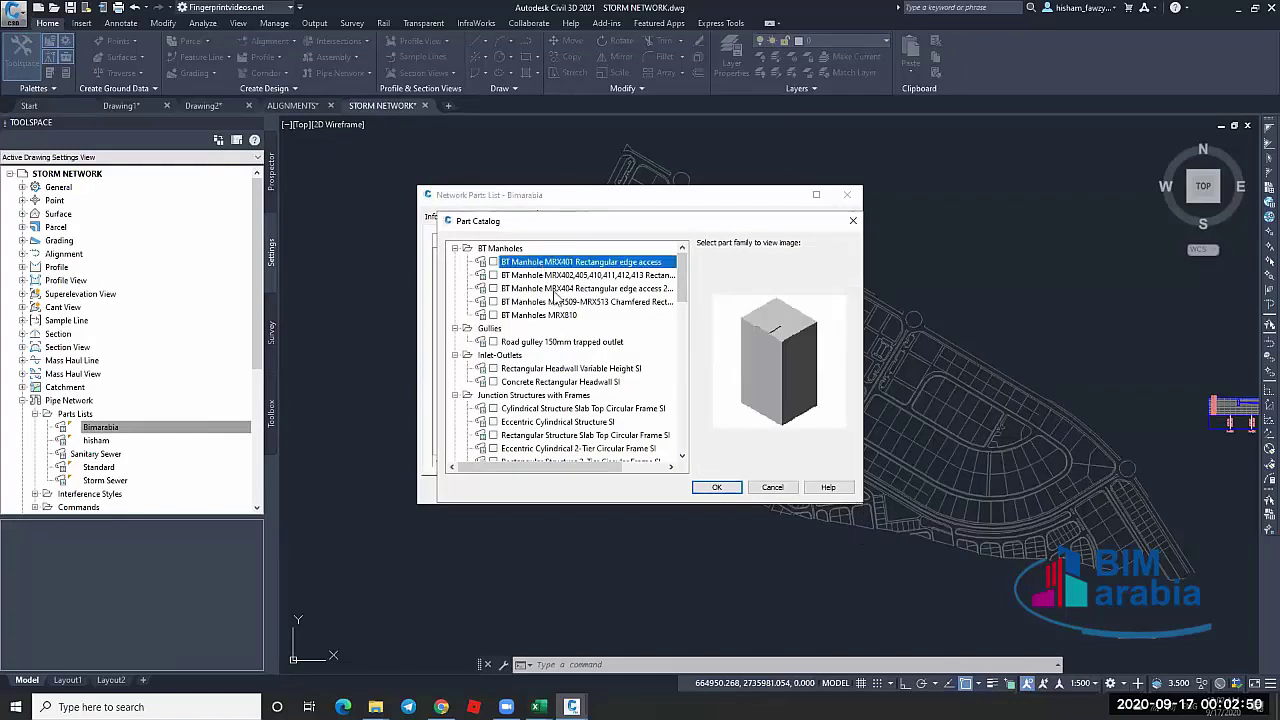
scroll(538, 352, "down", 1)
left_click(538, 368)
key("Down")
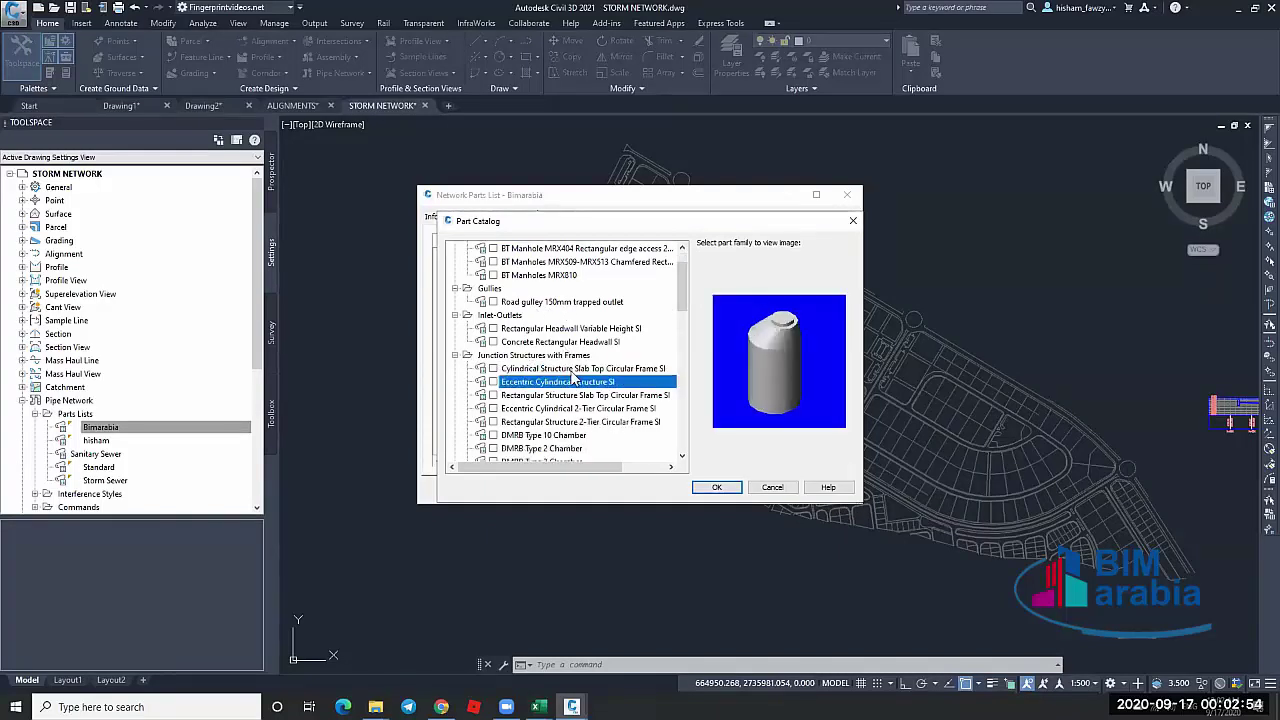
key("Down")
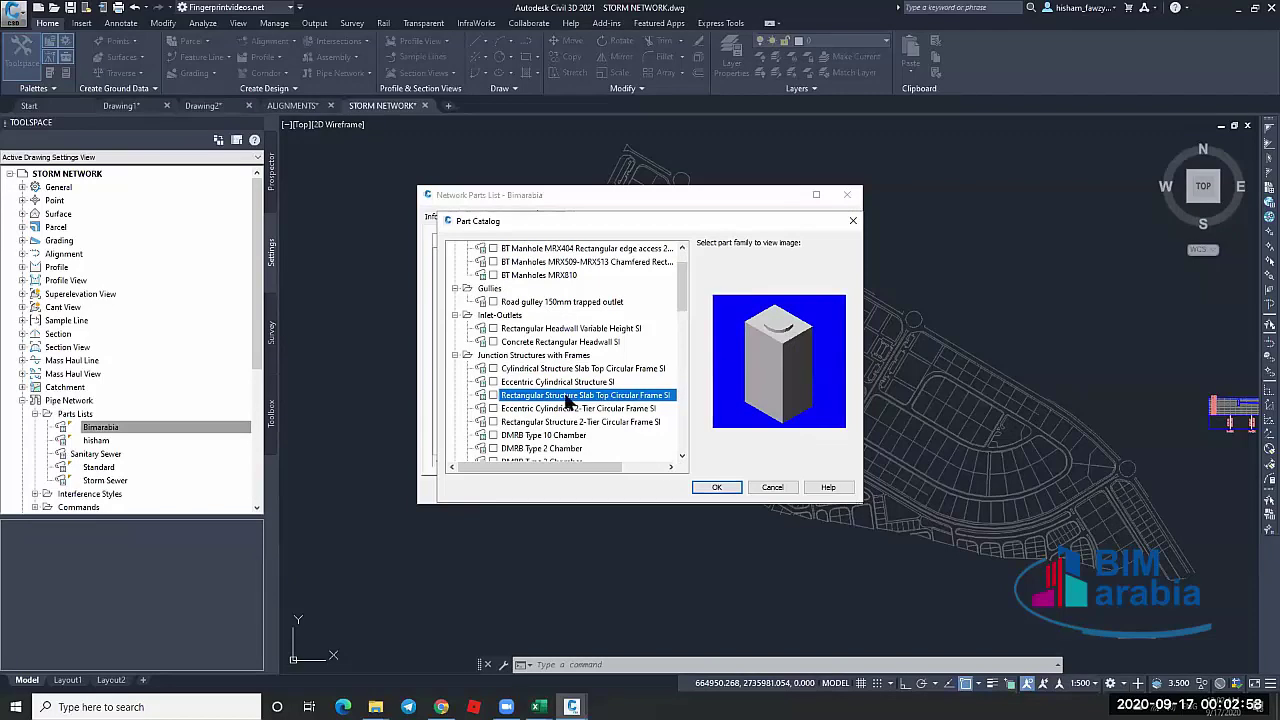
left_click(493, 395)
left_click(710, 486)
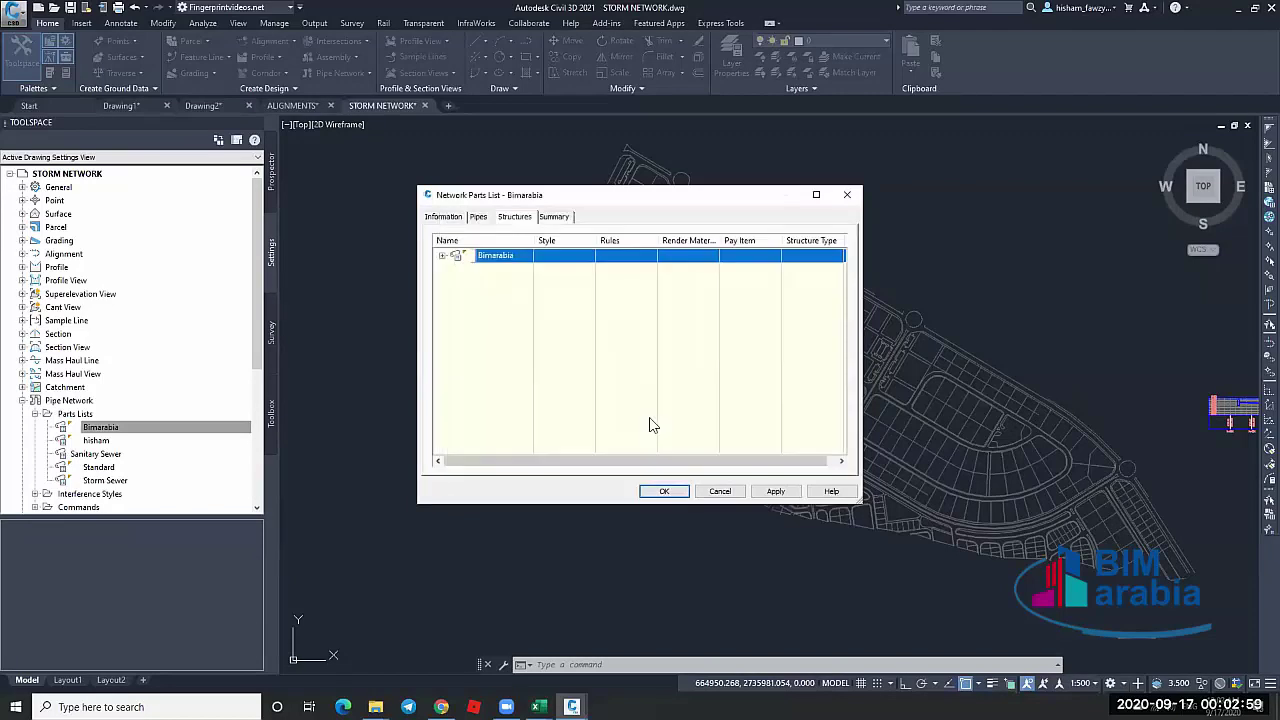
Expand Bimarabia's structures, select the new circular-frame family, and widen the Name column
left_click(443, 256)
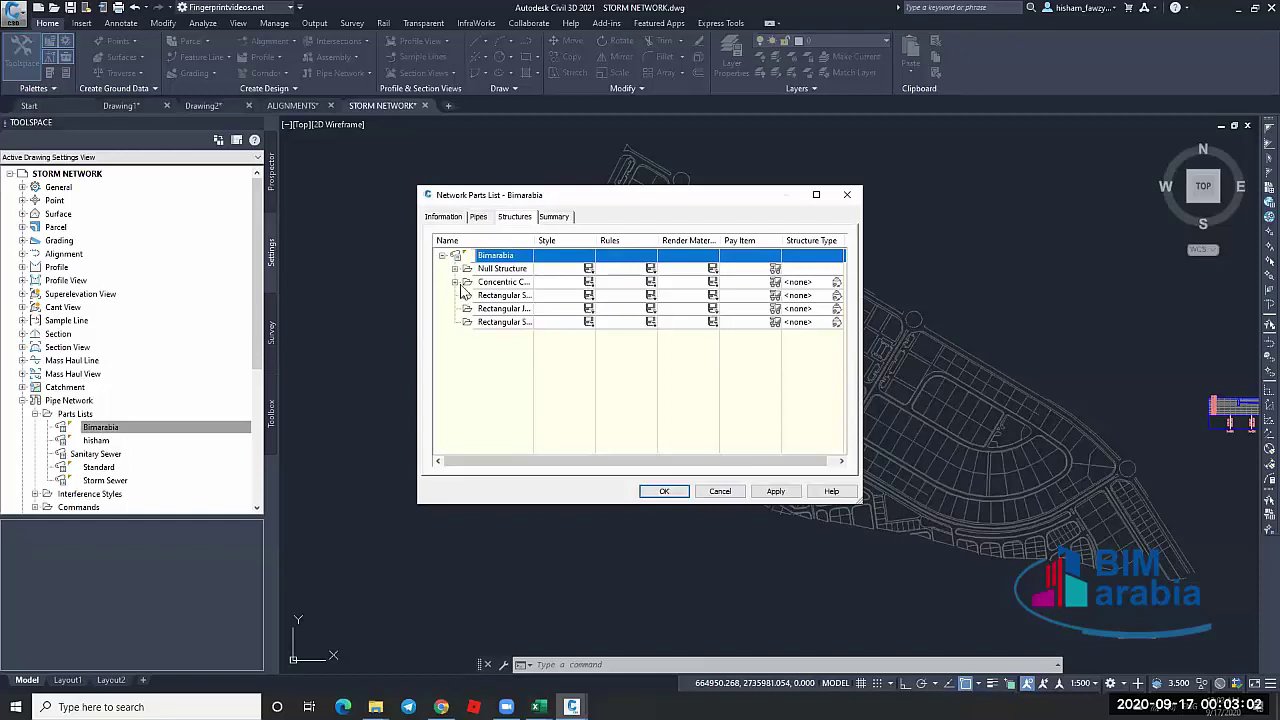
left_click(540, 322)
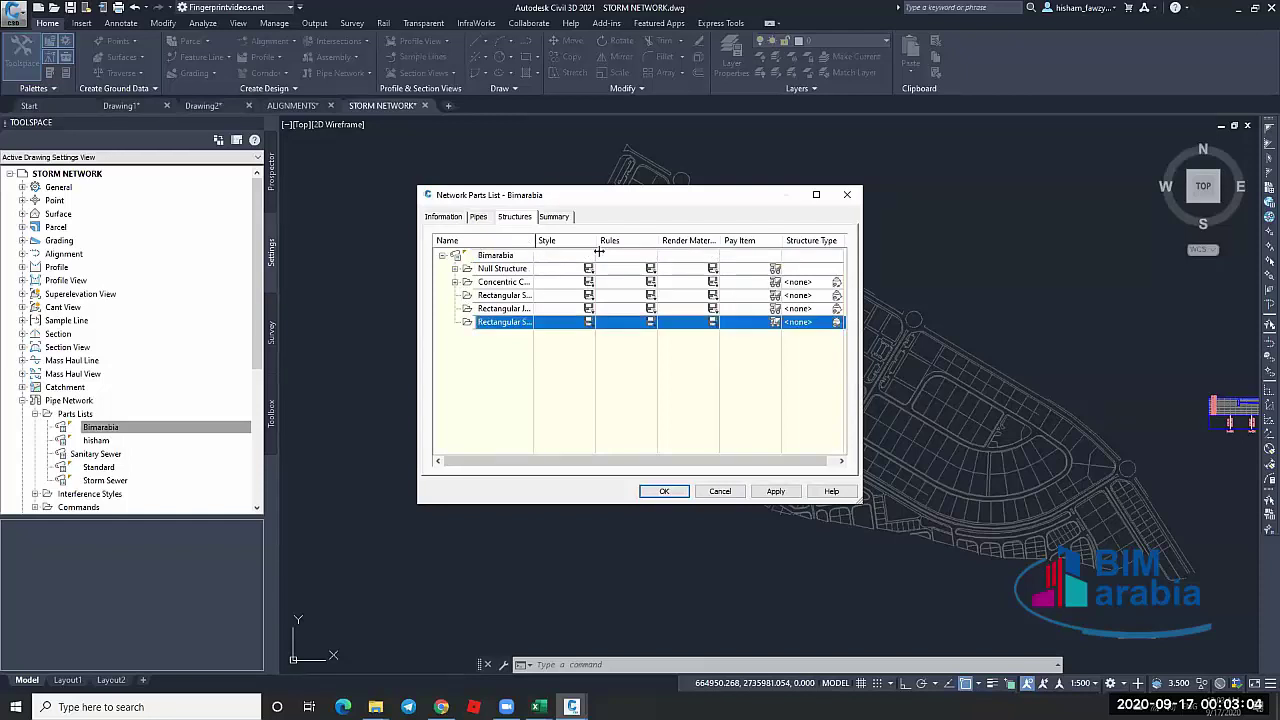
left_click_drag(534, 240, 629, 240)
right_click(586, 323)
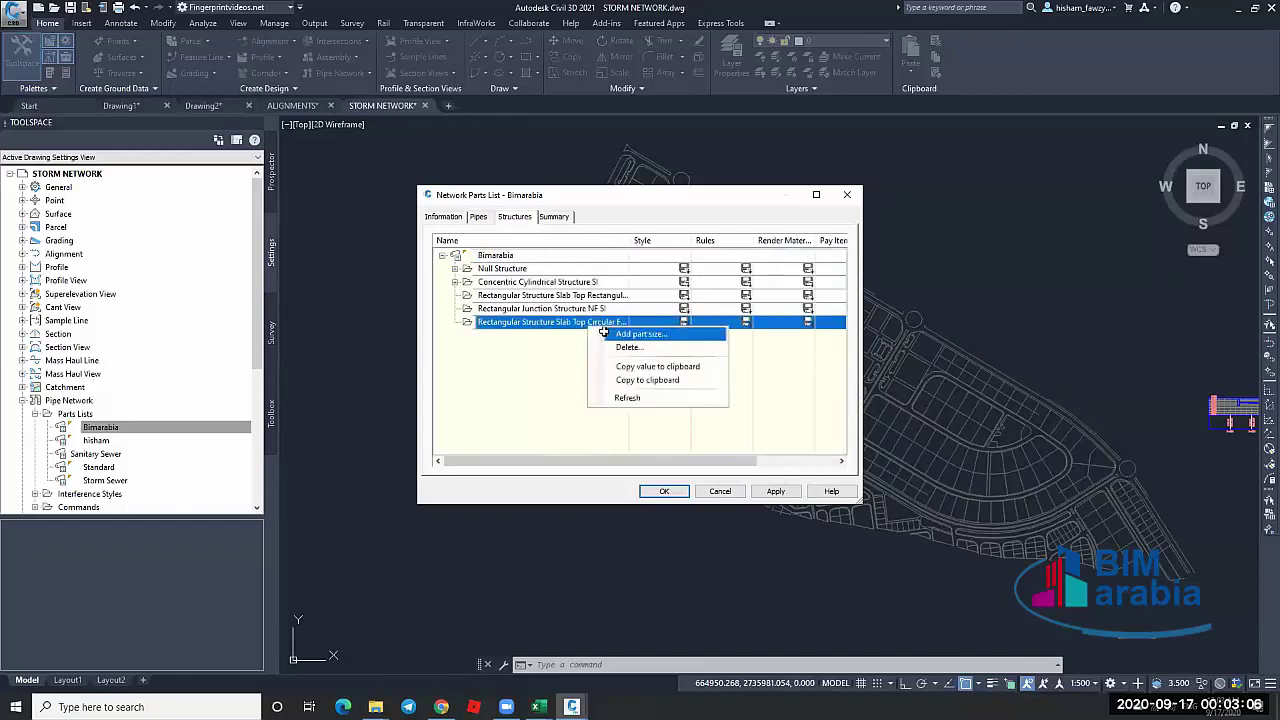
left_click(605, 334)
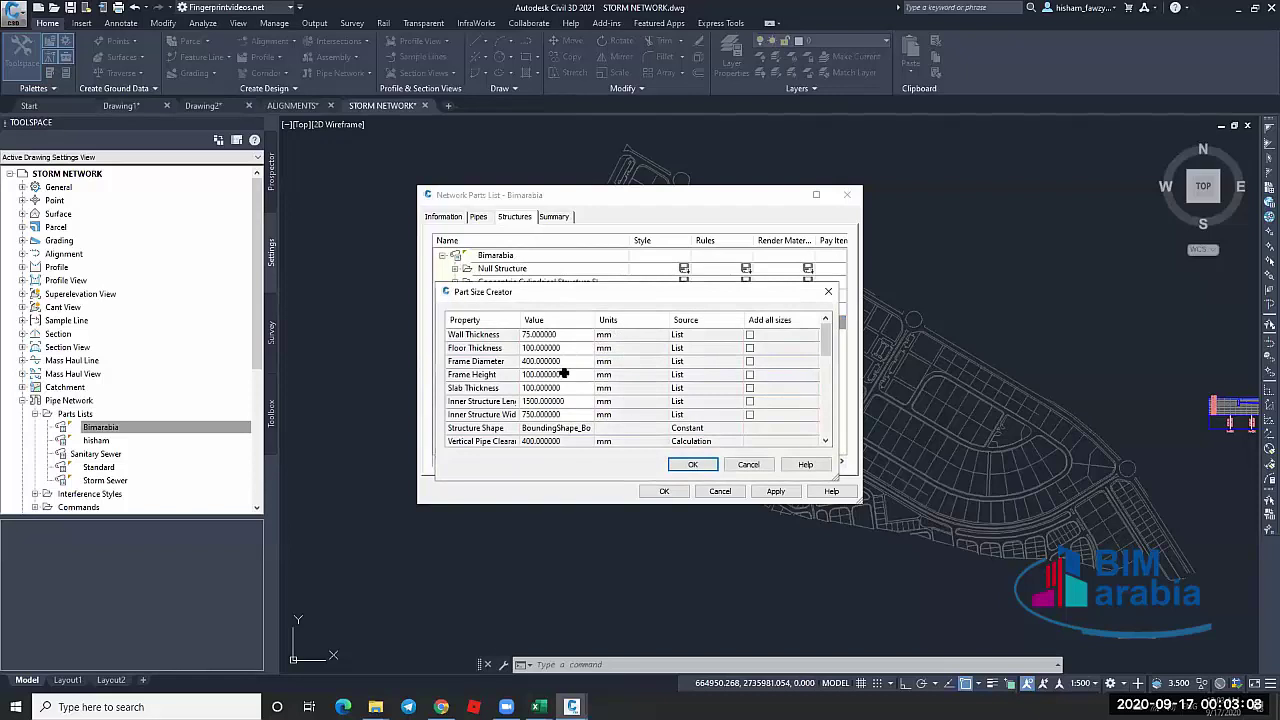
left_click(564, 416)
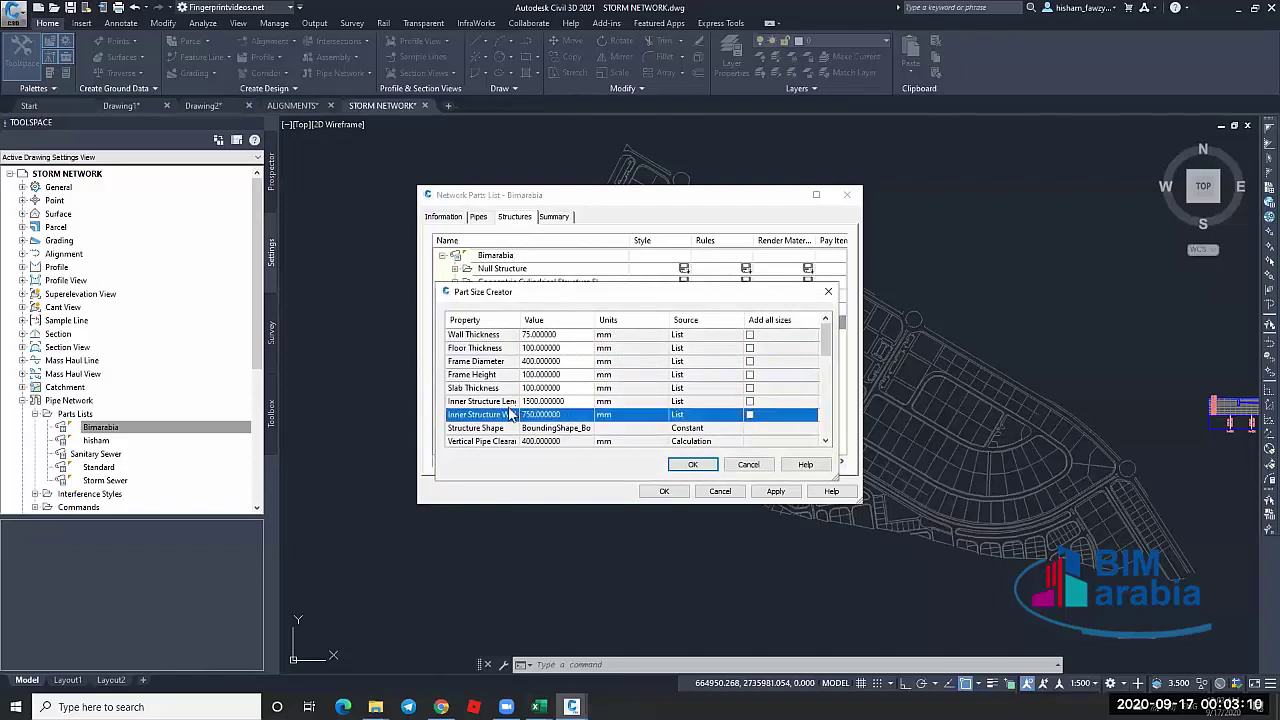
left_click(560, 402)
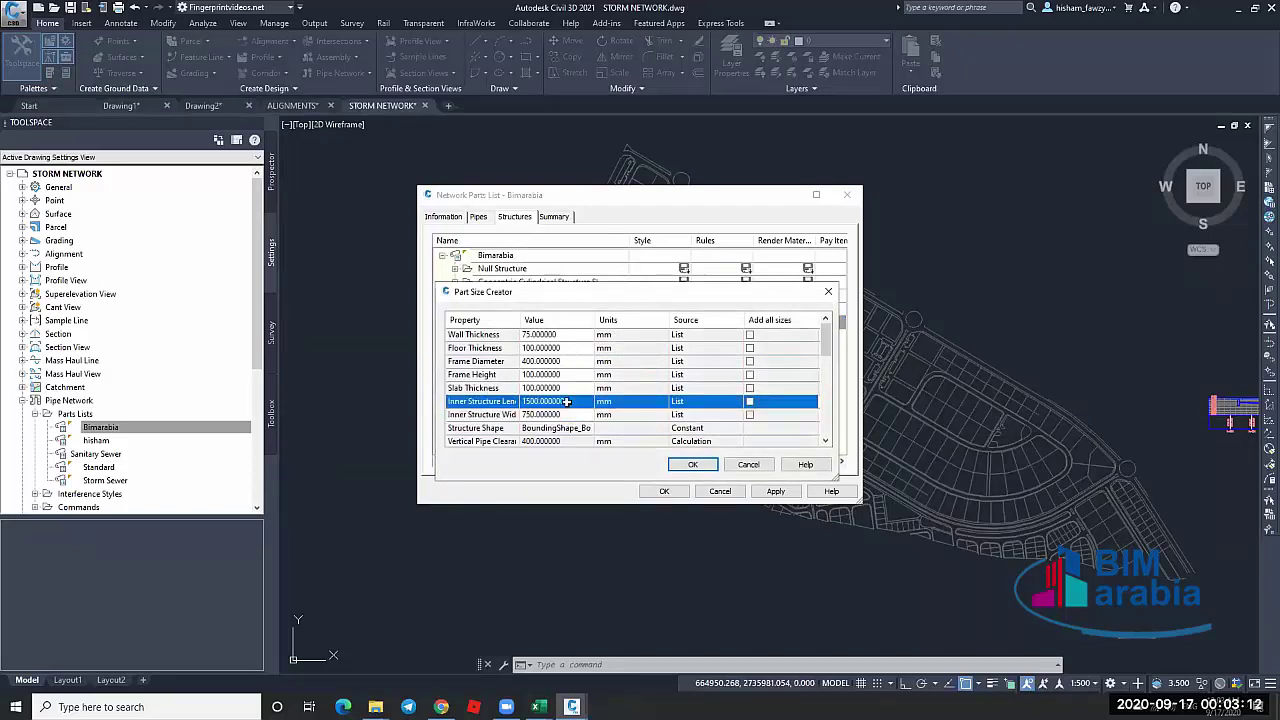
left_click(567, 401)
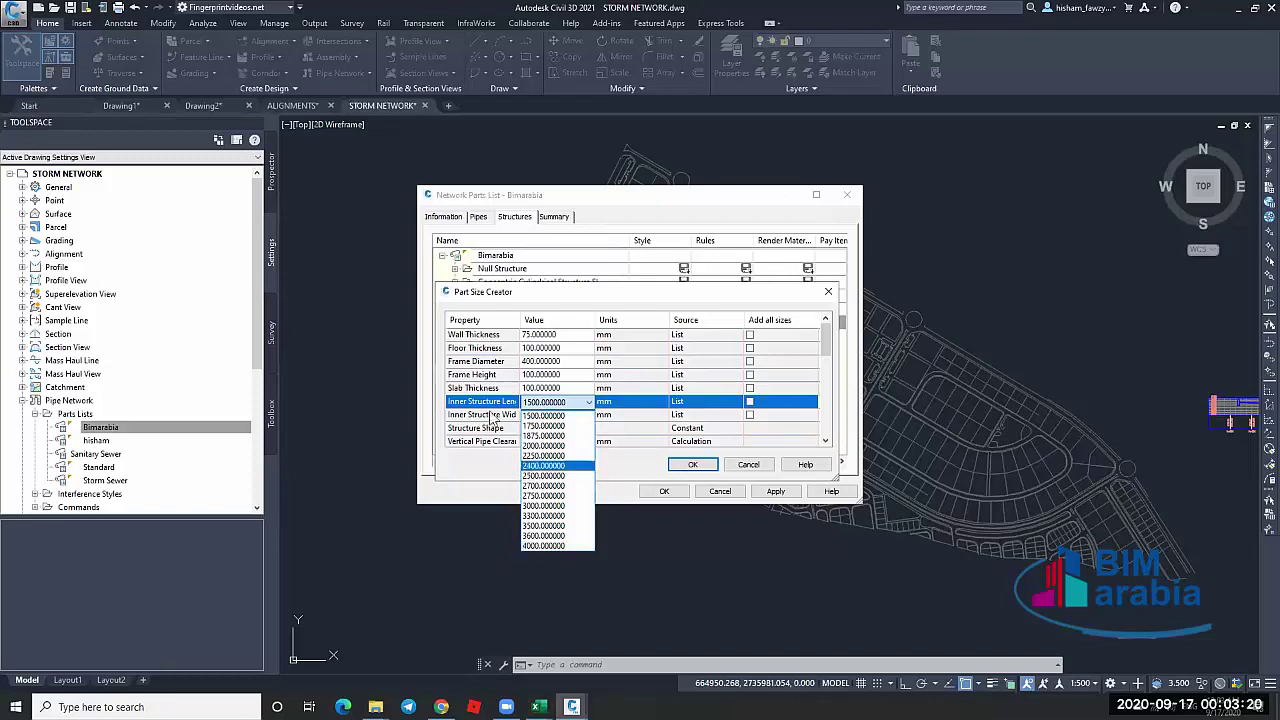
left_click(554, 413)
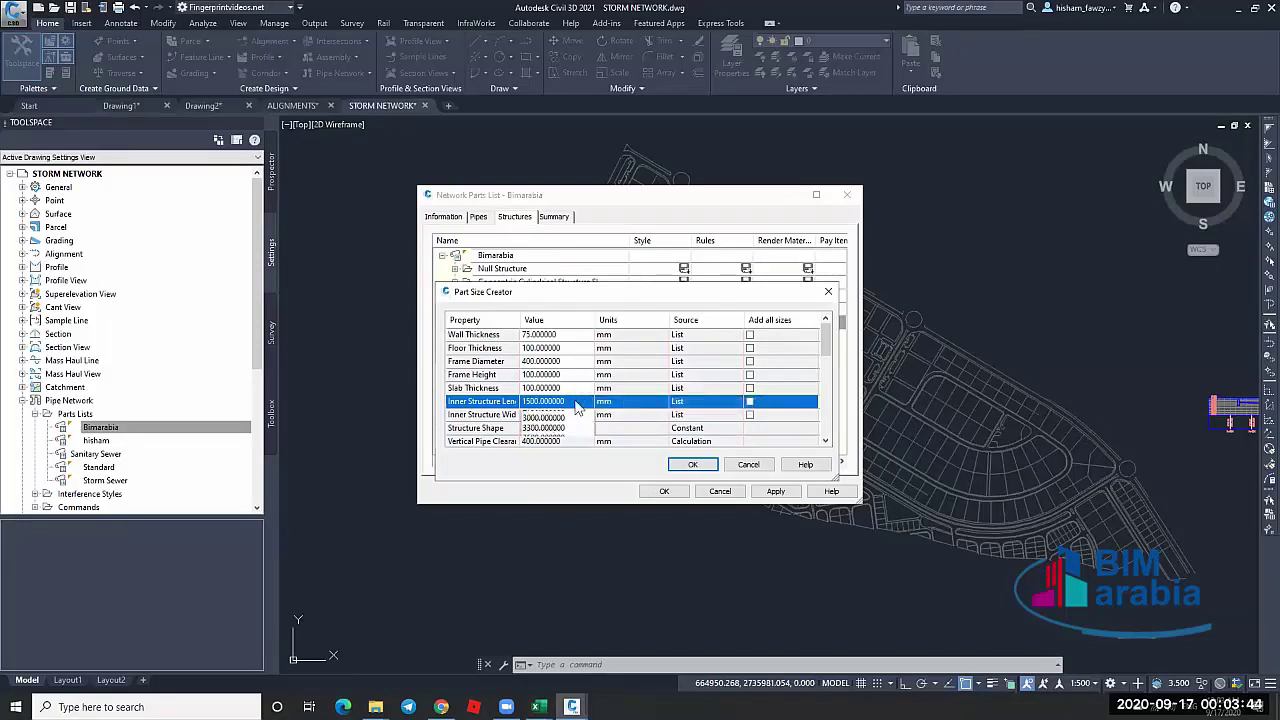
left_click(572, 402)
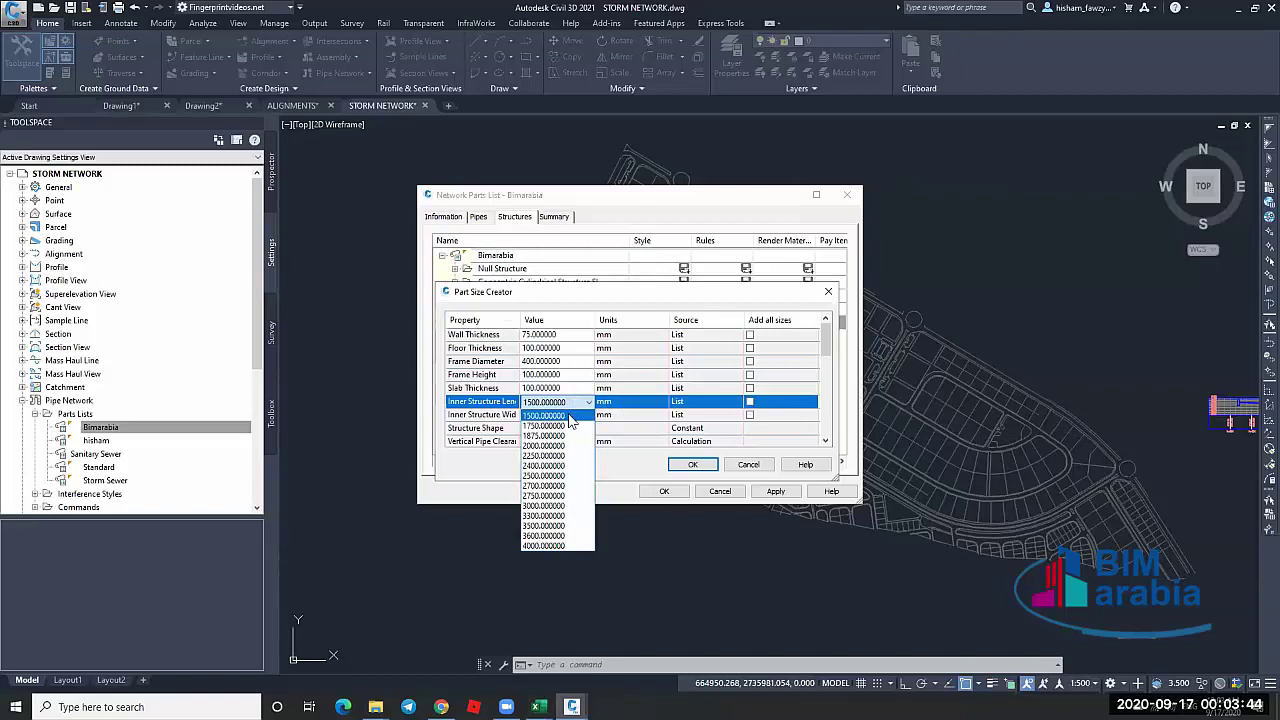
left_click(482, 409)
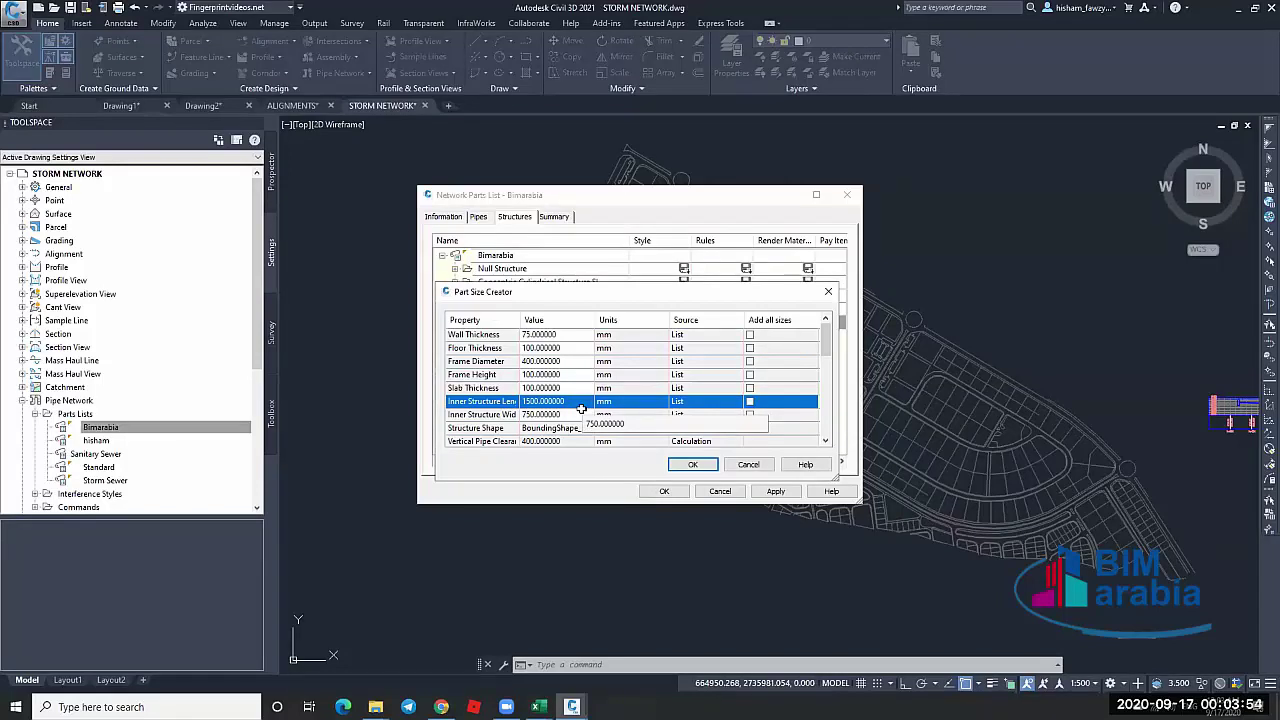
left_click(748, 464)
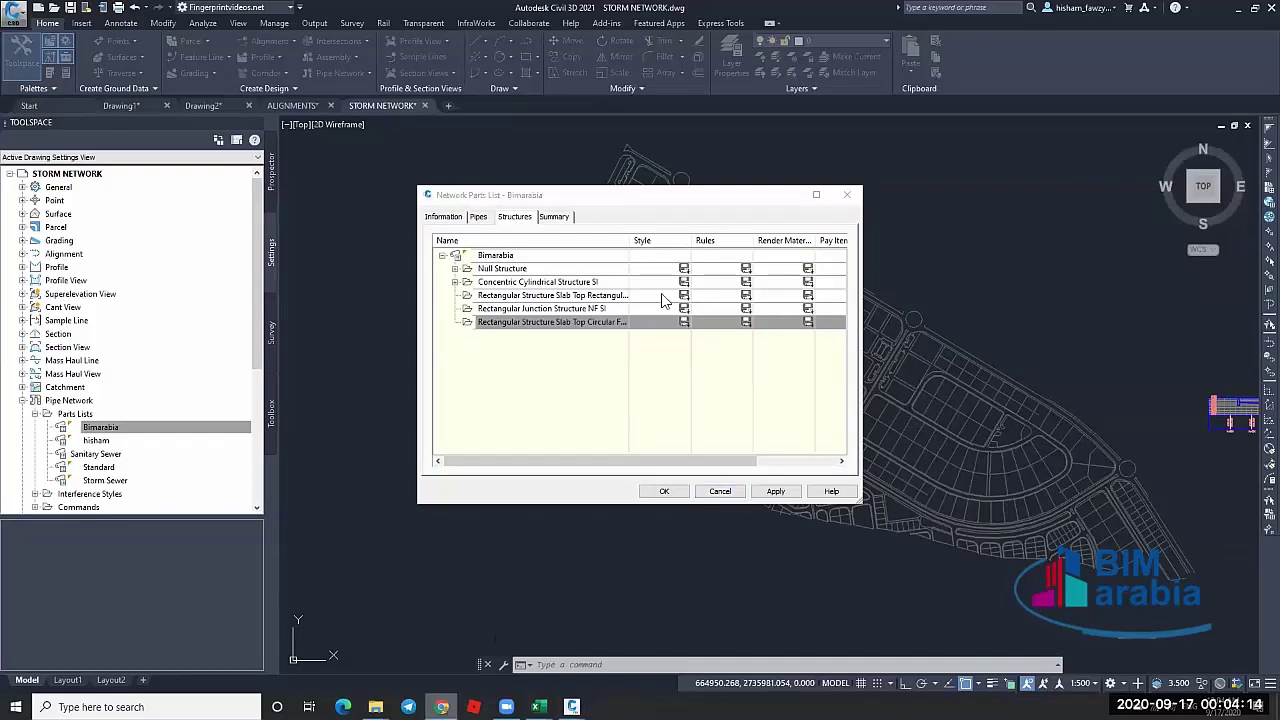
key("alt+Tab")
Go back four pages to the FingerPrint Videos channel home and scroll down to its playlists
left_click(13, 35)
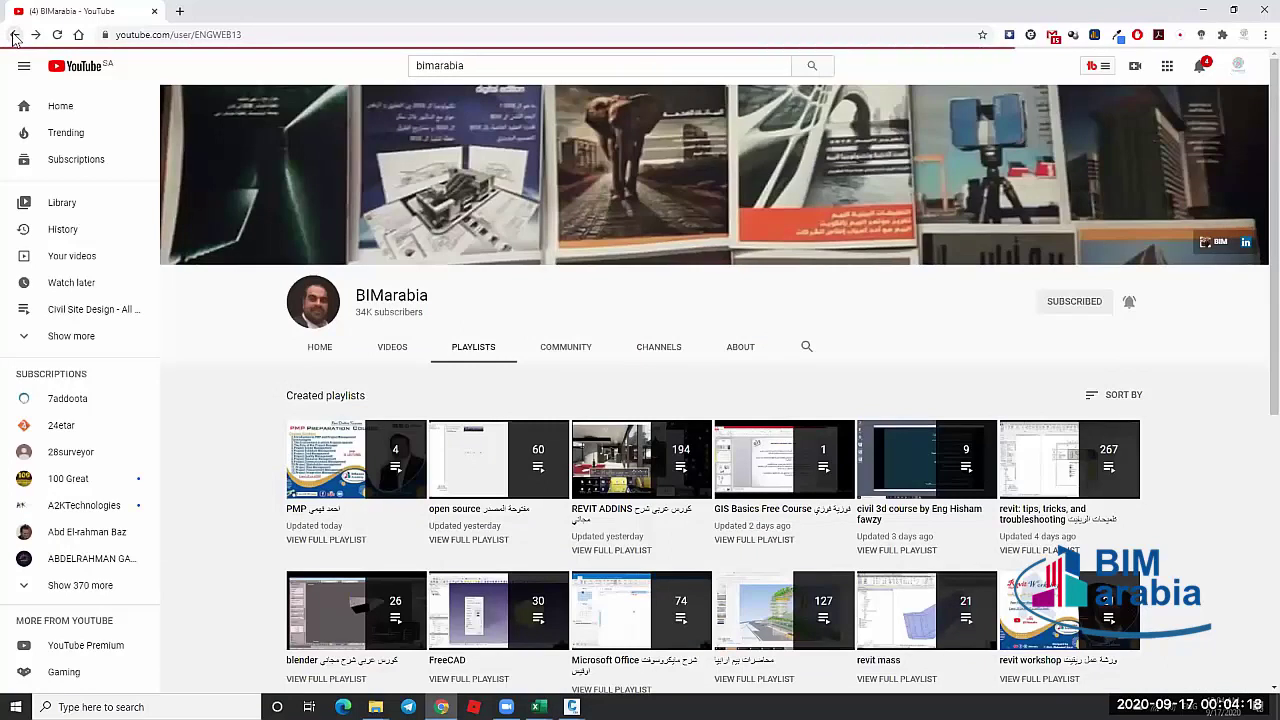
left_click(13, 35)
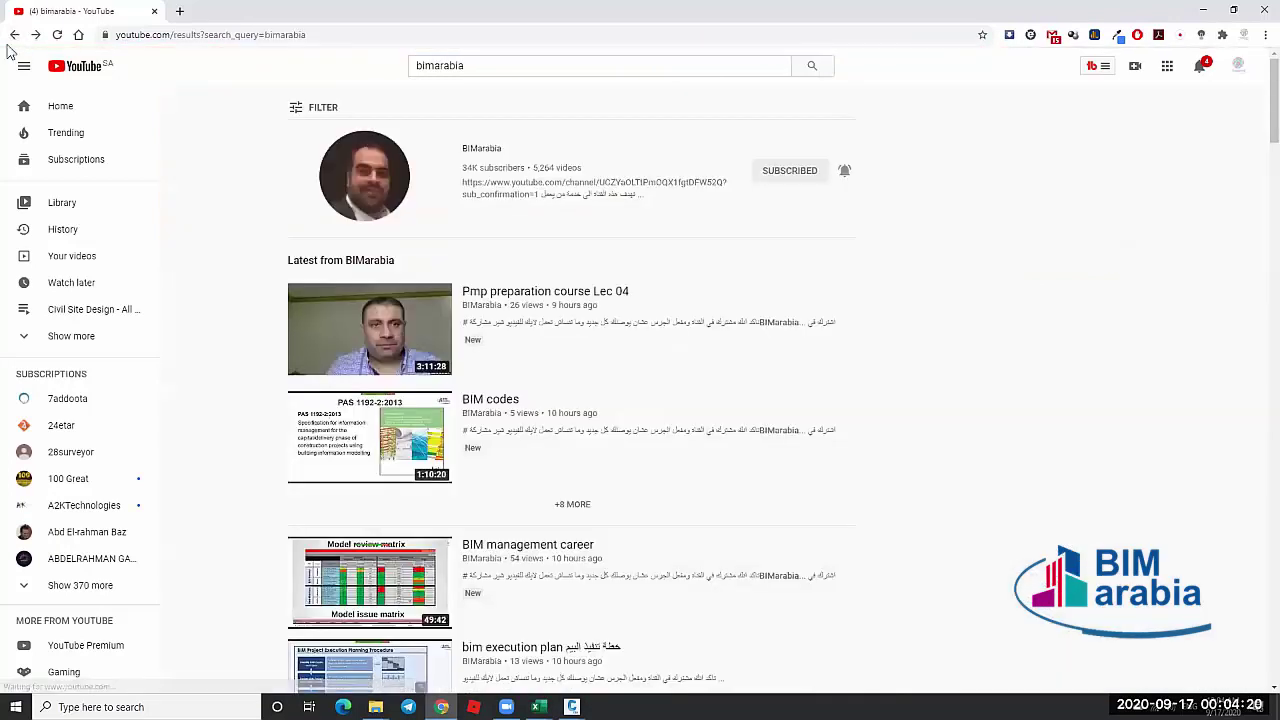
left_click(13, 35)
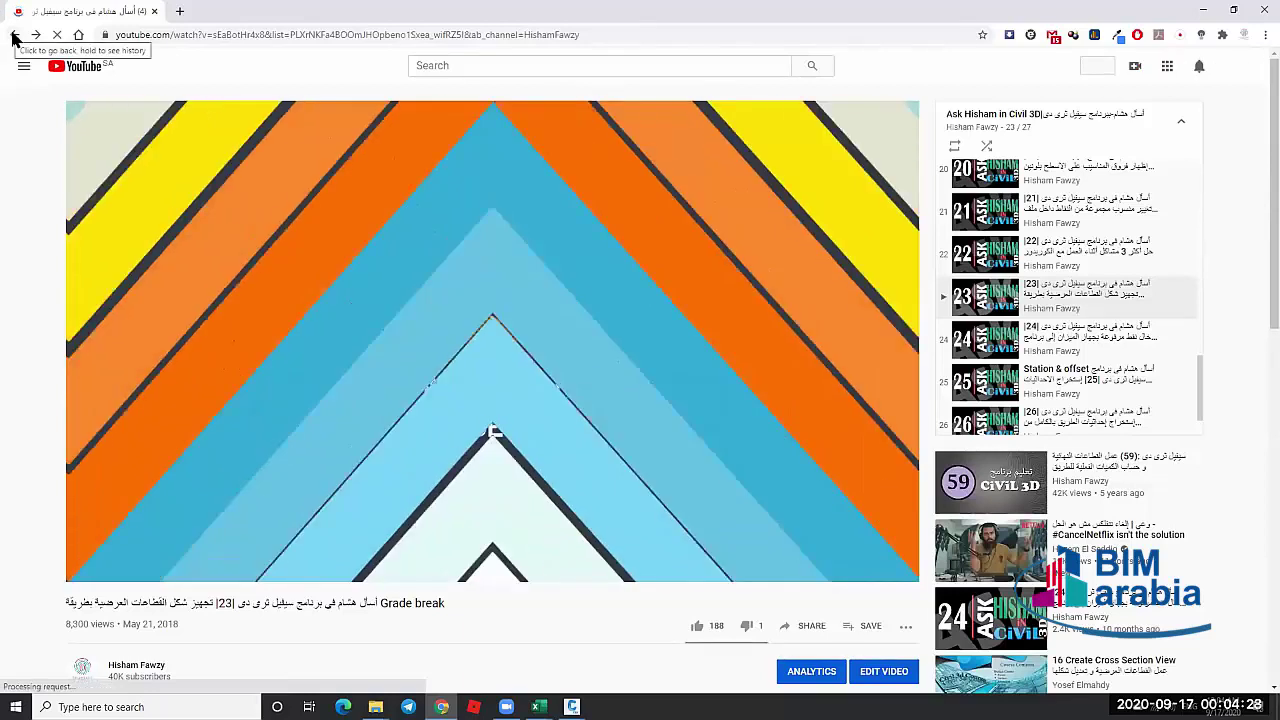
left_click(14, 36)
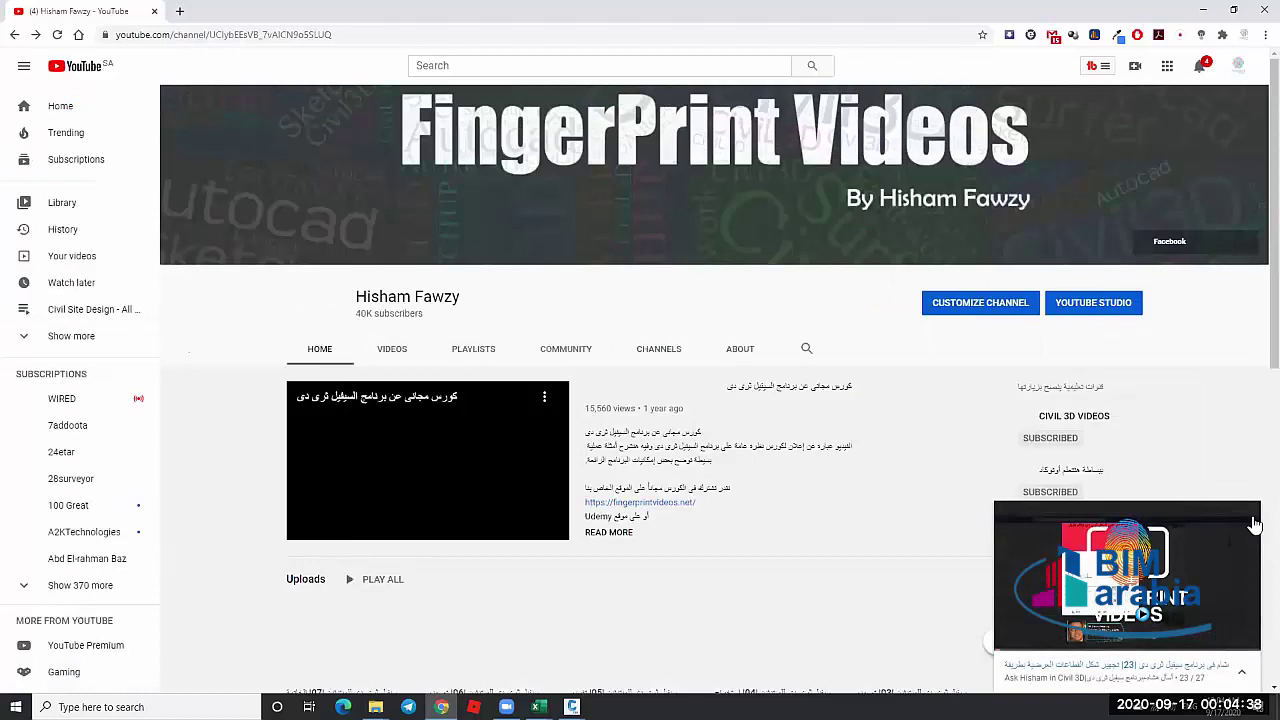
scroll(740, 380, "down", 10)
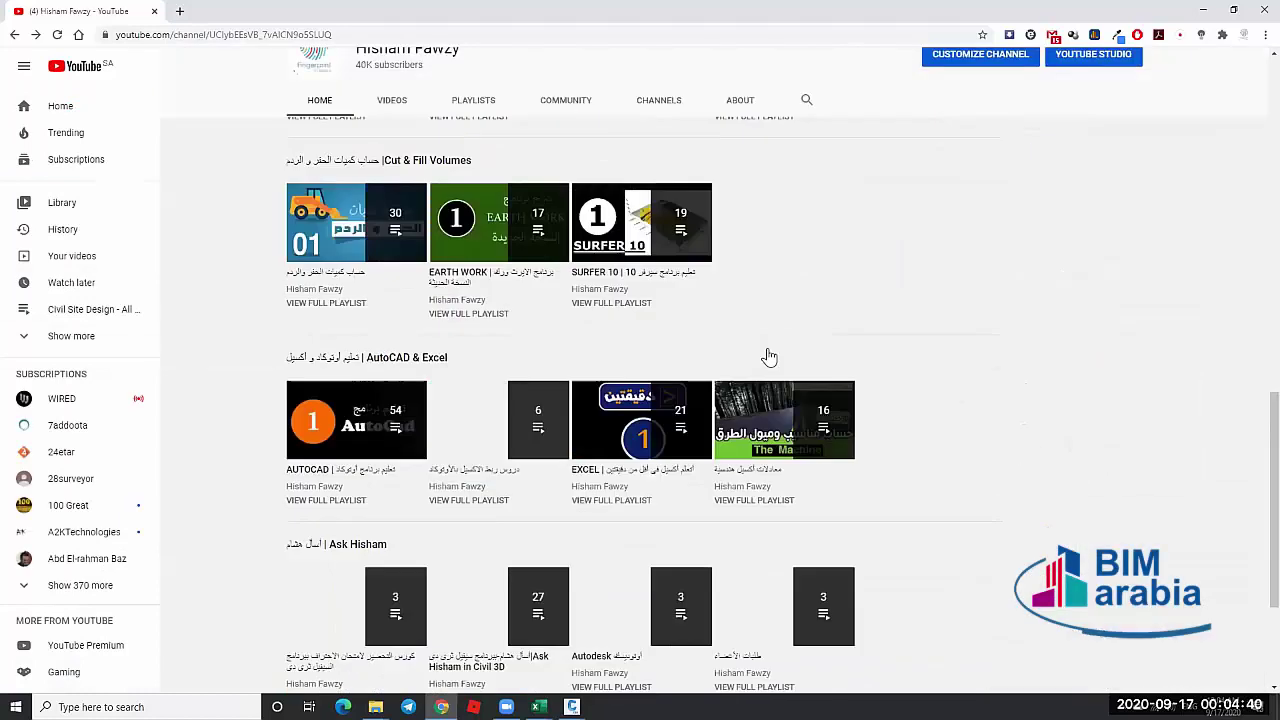
scroll(769, 357, "down", 2)
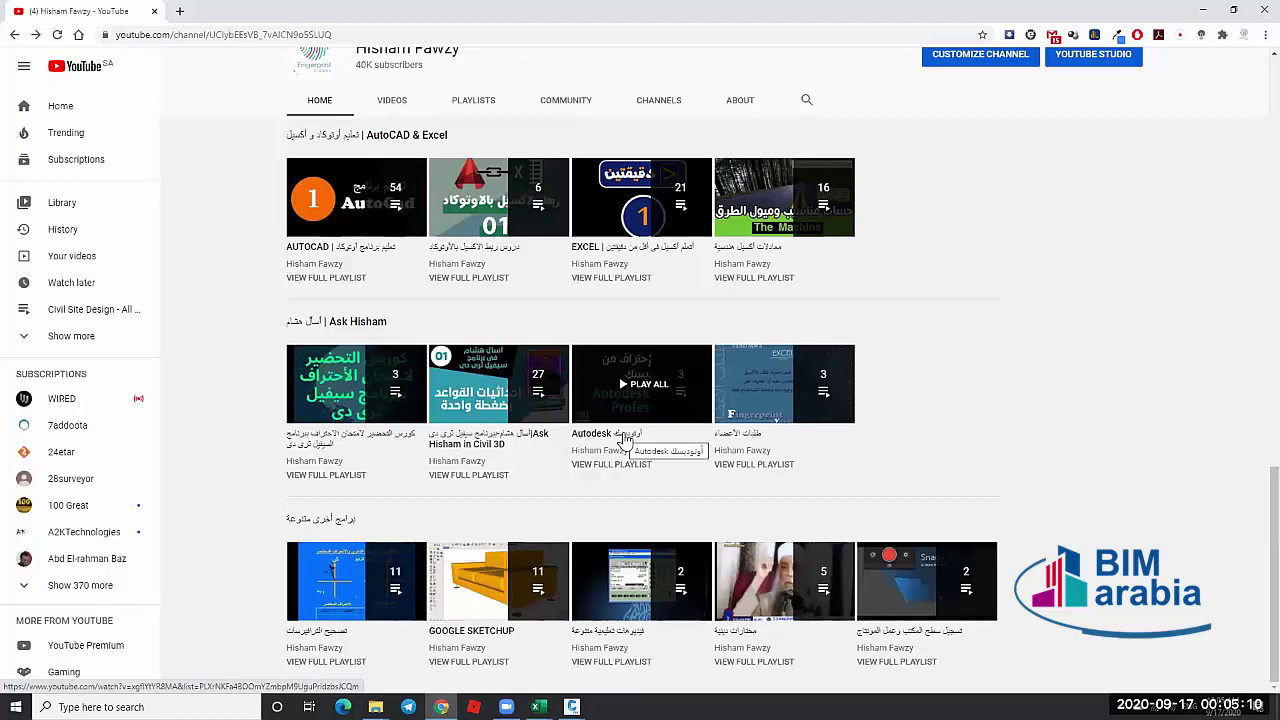
Play the third exam-prep playlist video, pause at 0:45 on the corridors question, then go back twice
left_click(361, 437)
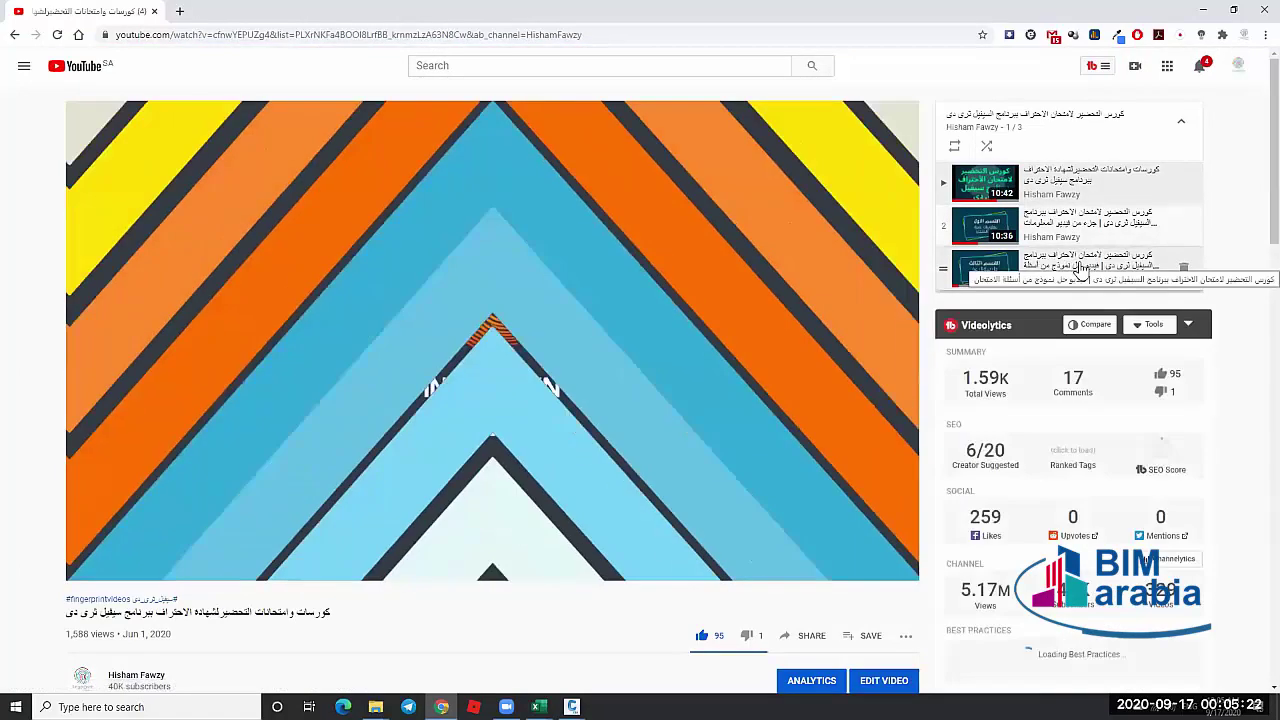
left_click(1055, 268)
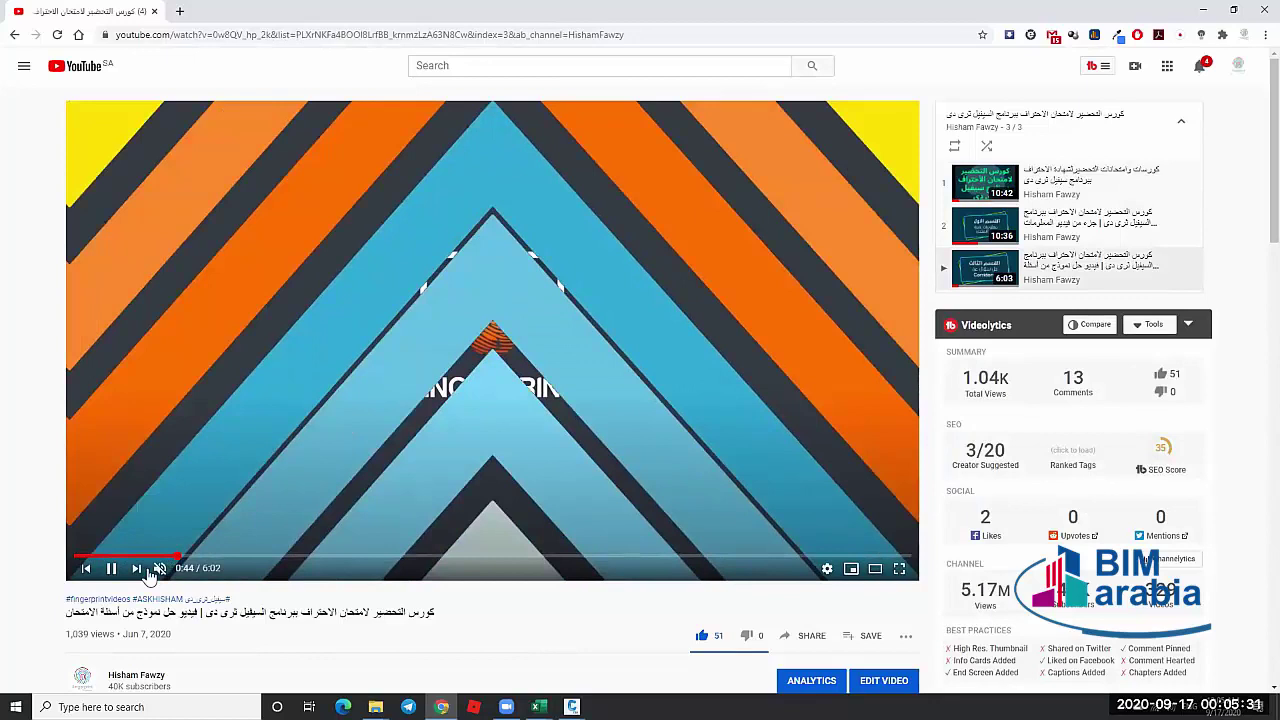
left_click(178, 556)
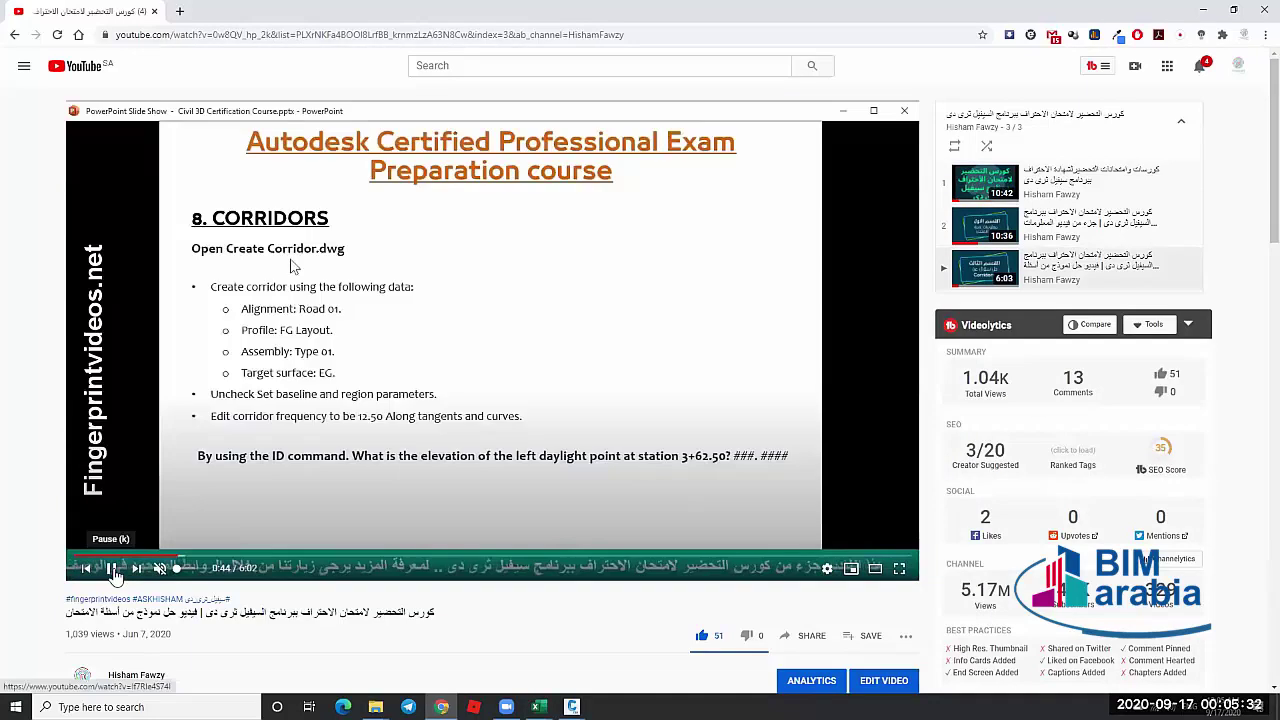
left_click(533, 333)
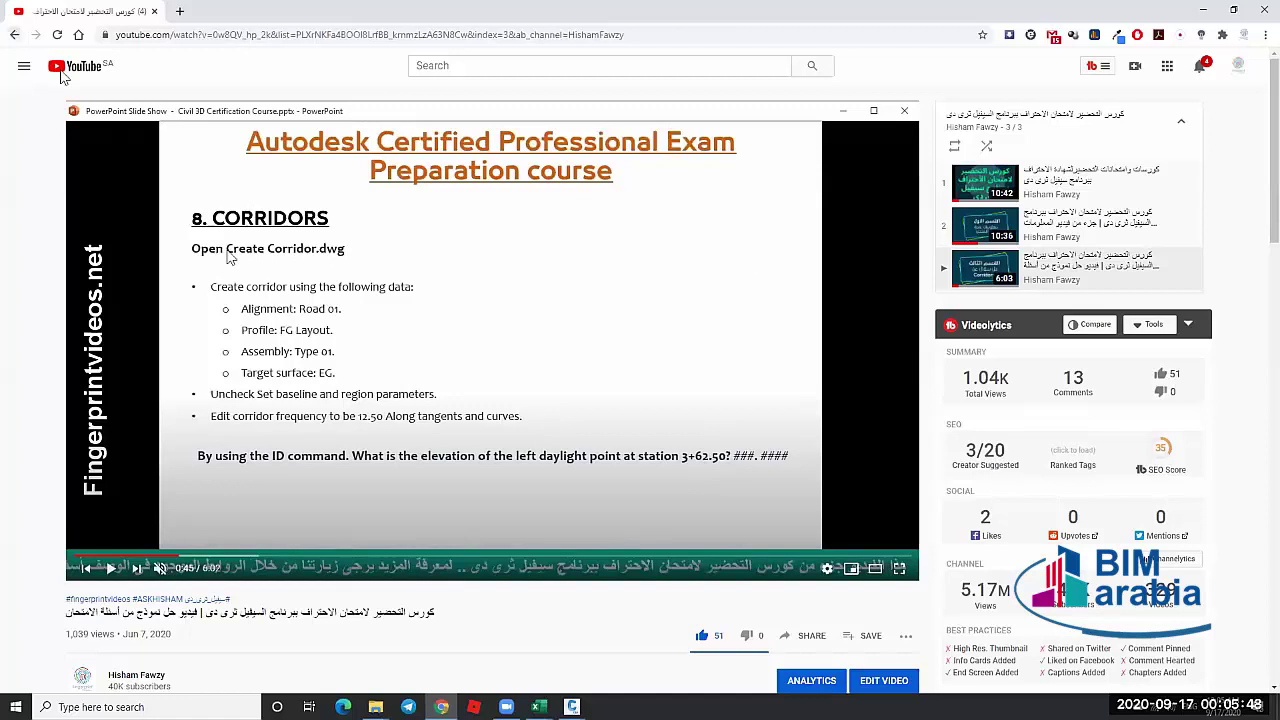
left_click(14, 34)
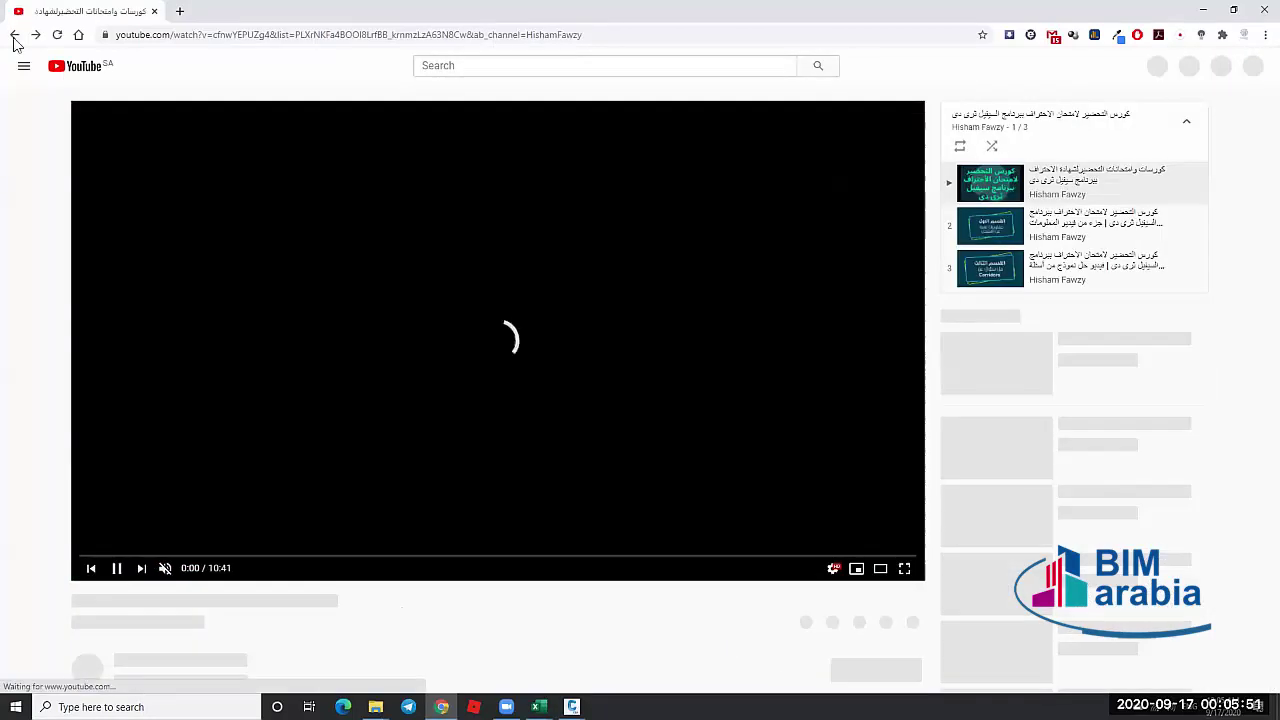
left_click(14, 36)
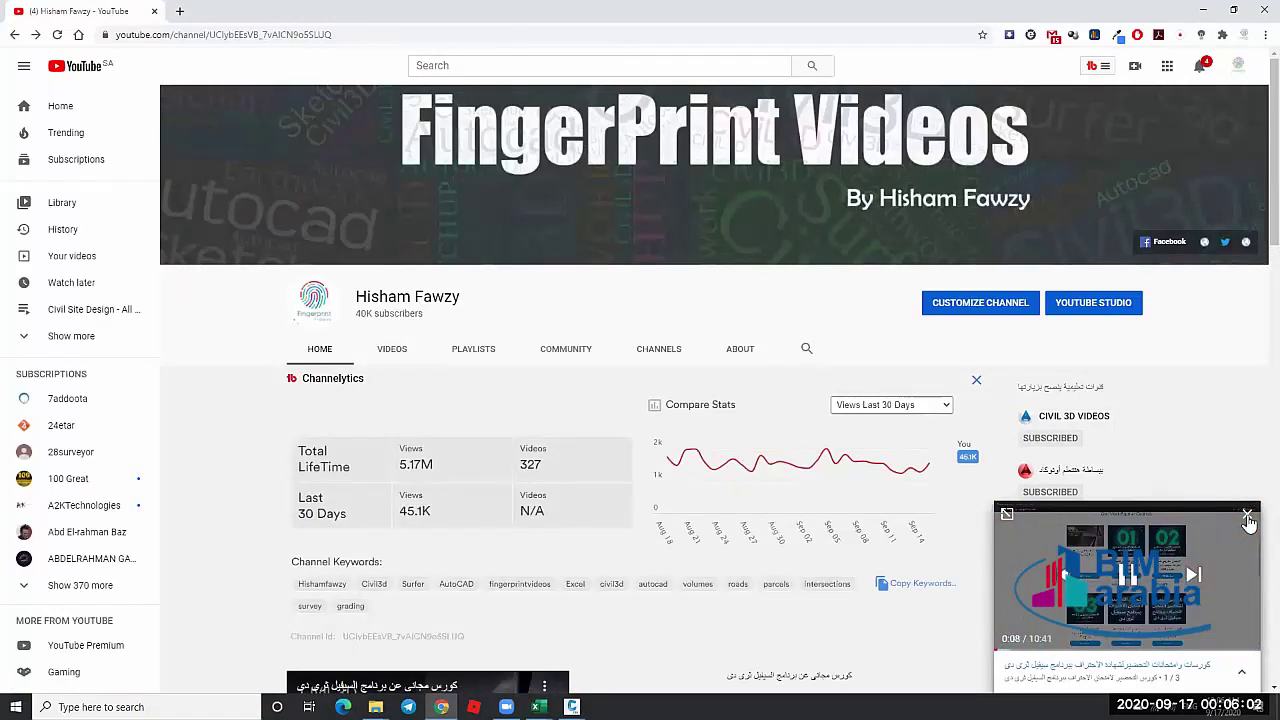
Close the floating mini player, browse the channel's Civil 3D playlists, then switch to File Explorer
left_click(1247, 520)
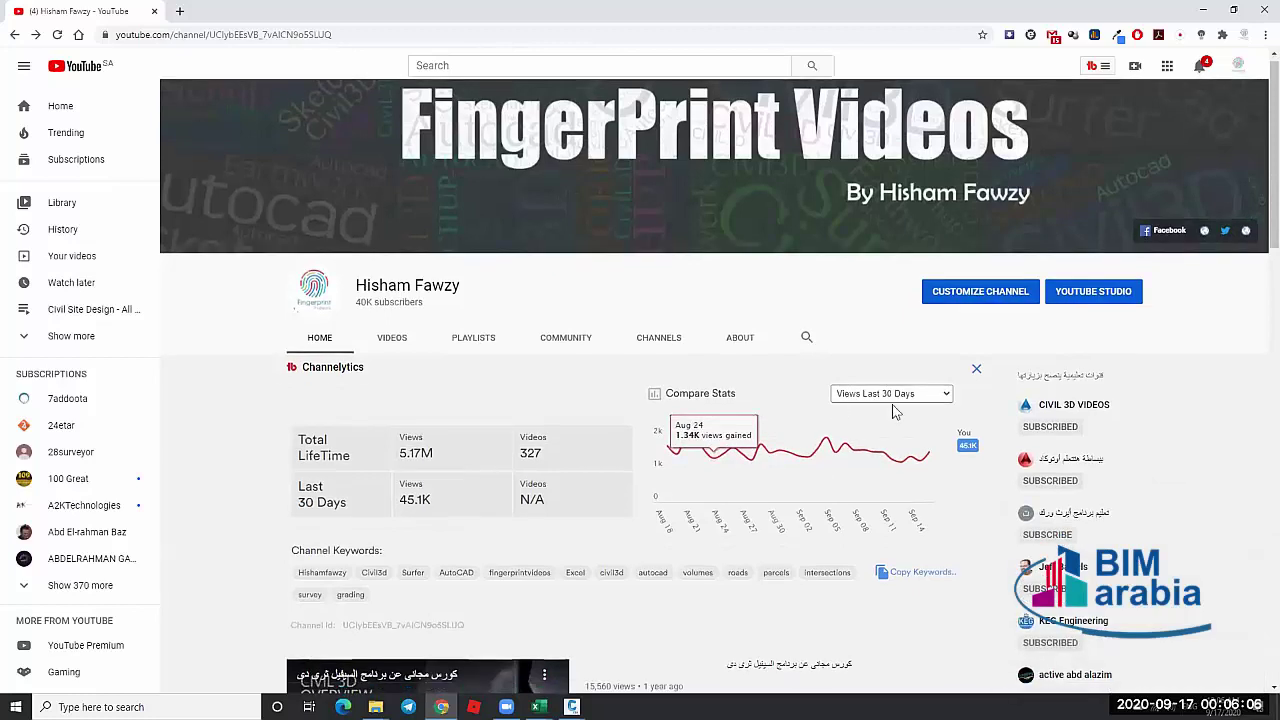
scroll(893, 405, "down", 3)
scroll(893, 411, "down", 1)
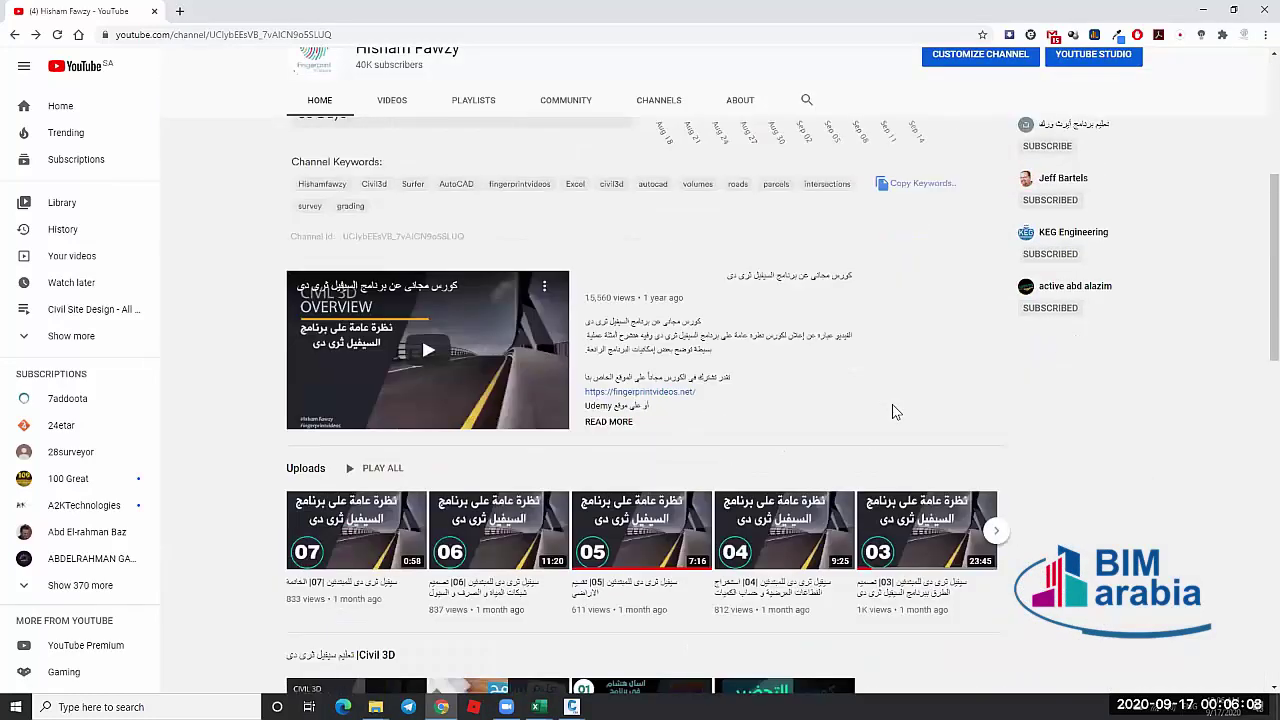
scroll(893, 411, "down", 4)
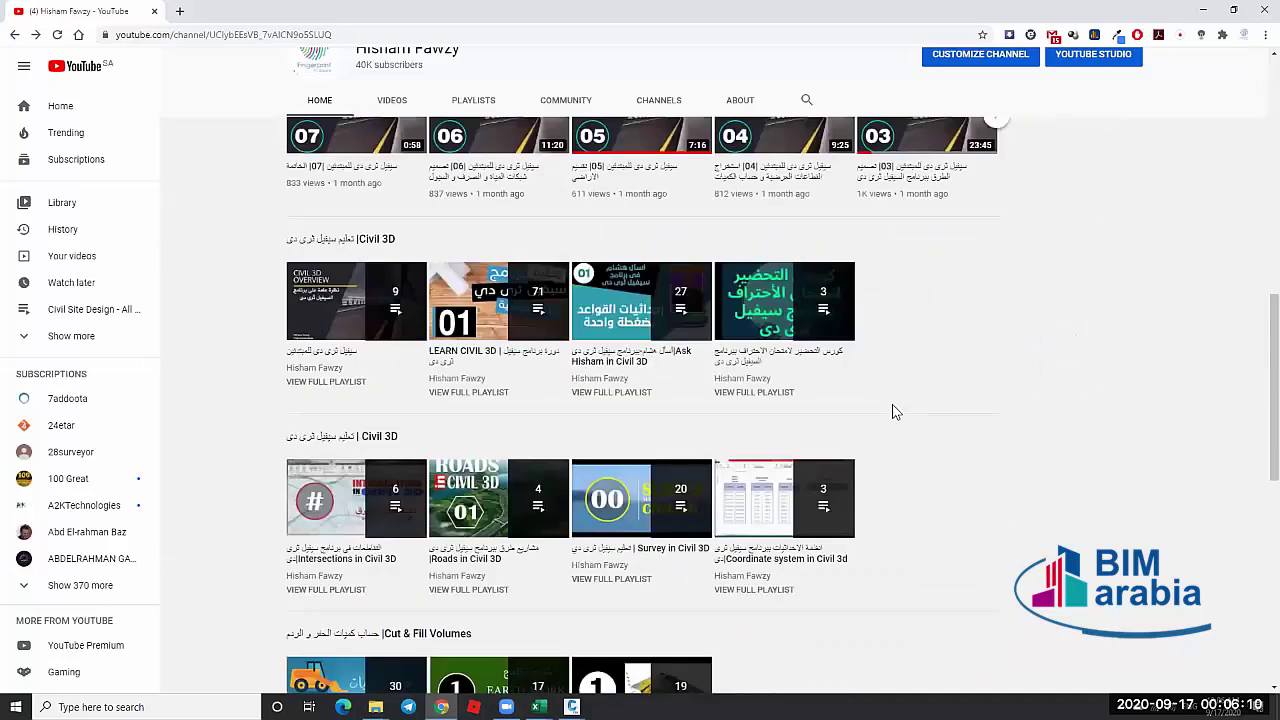
scroll(893, 411, "down", 5)
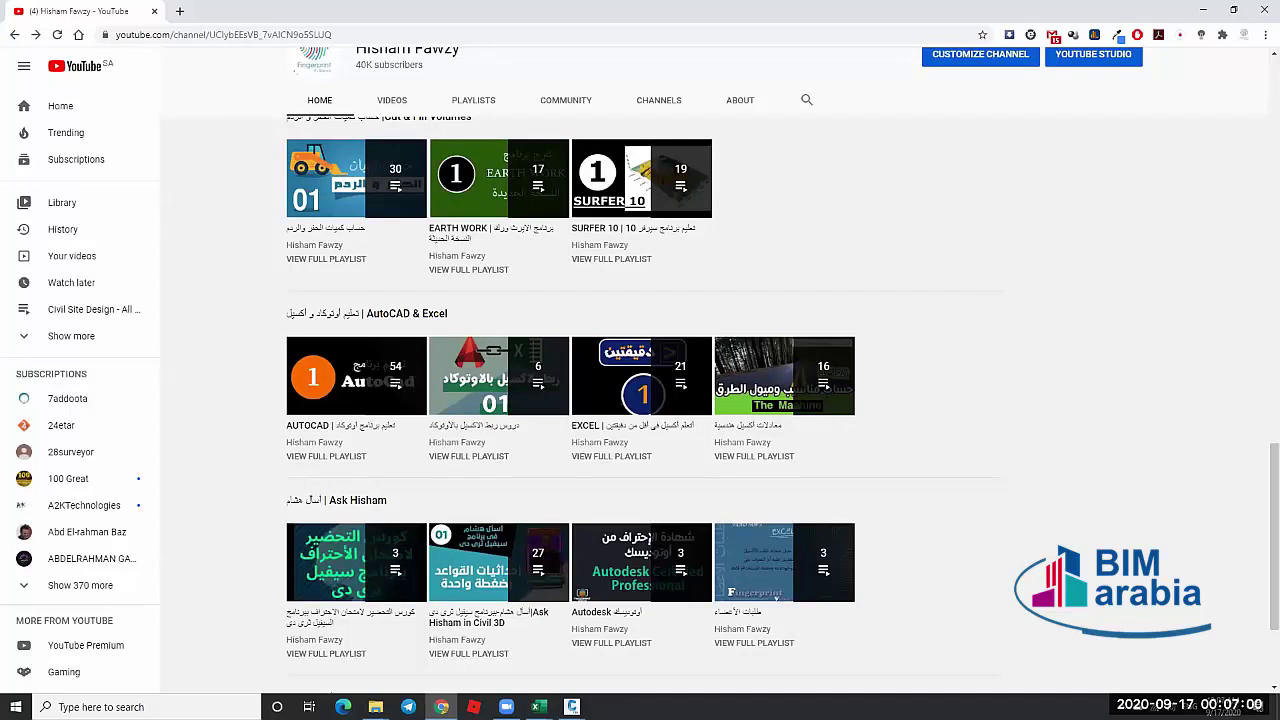
left_click(375, 707)
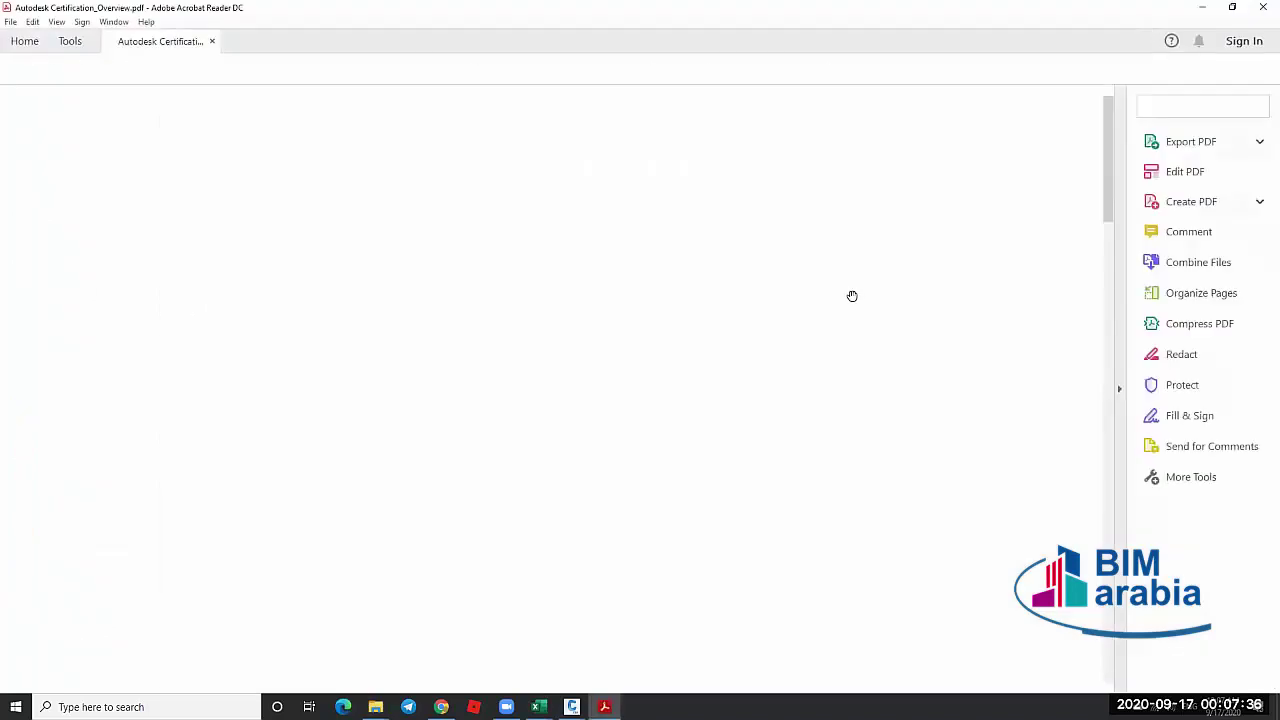
Scroll the certification overview PDF down to its Additional Resources table, then close it
scroll(998, 316, "down", 4)
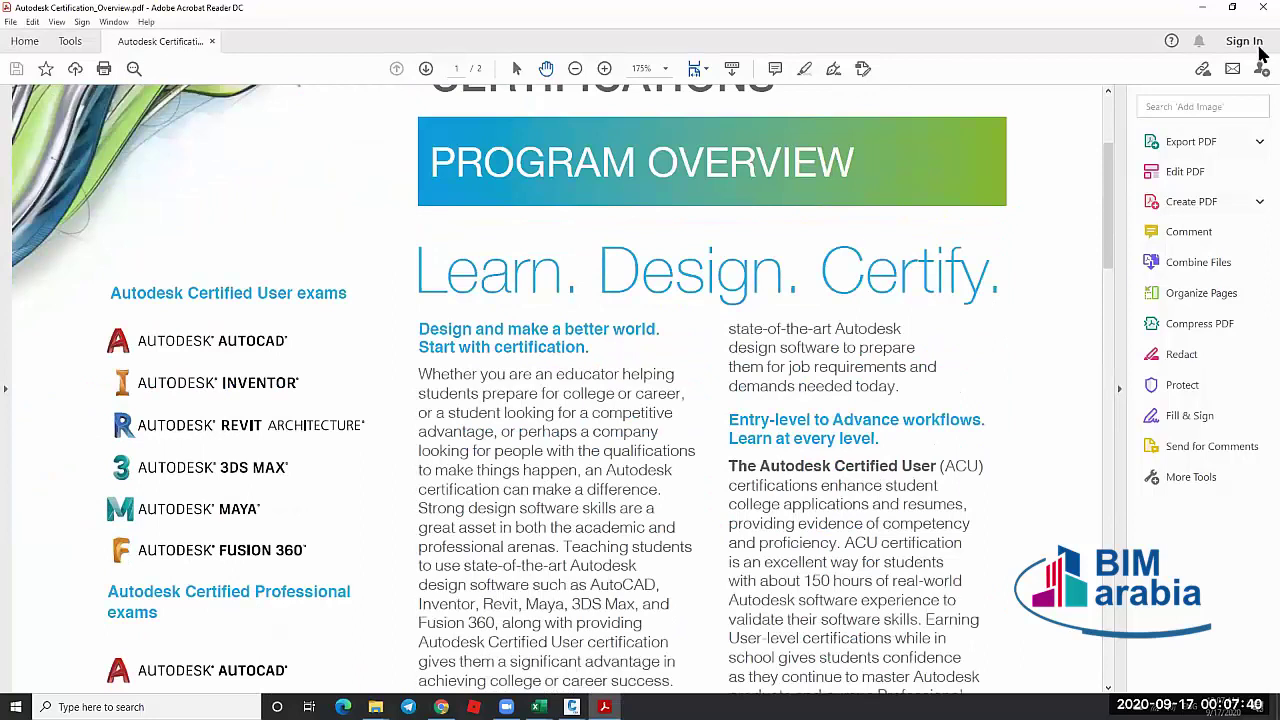
scroll(760, 400, "down", 4)
scroll(640, 390, "down", 2)
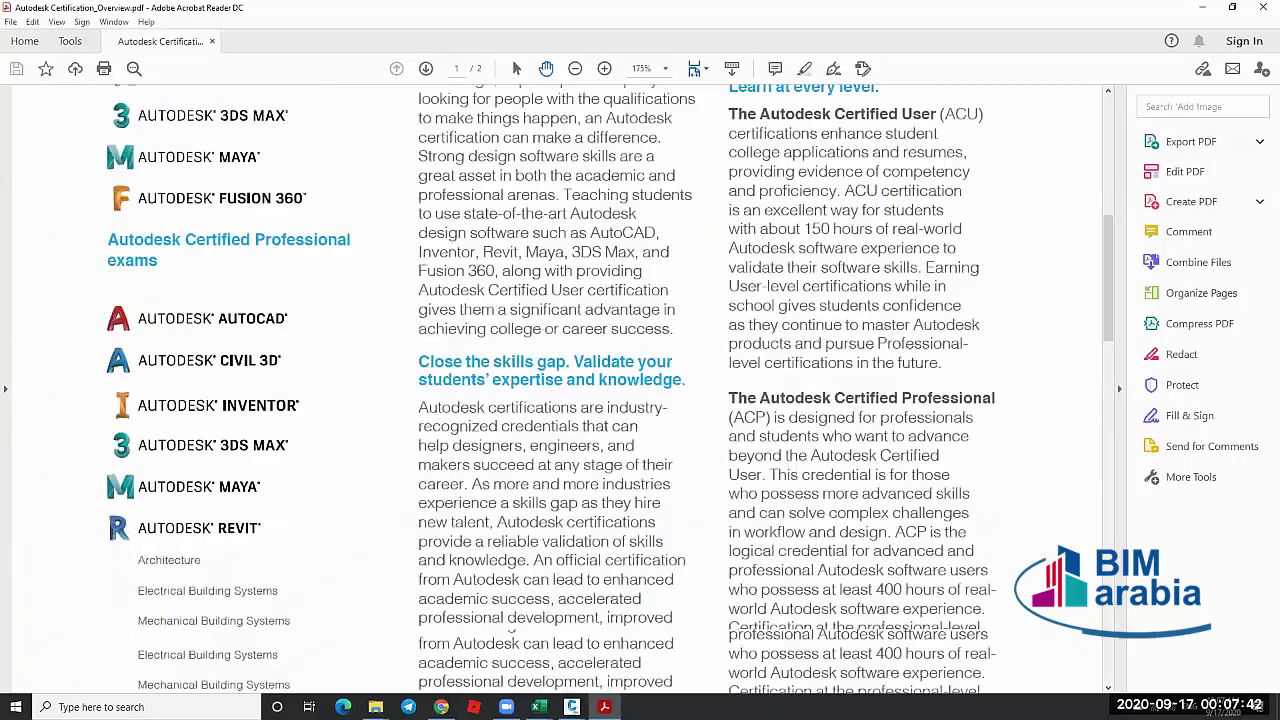
scroll(640, 390, "down", 15)
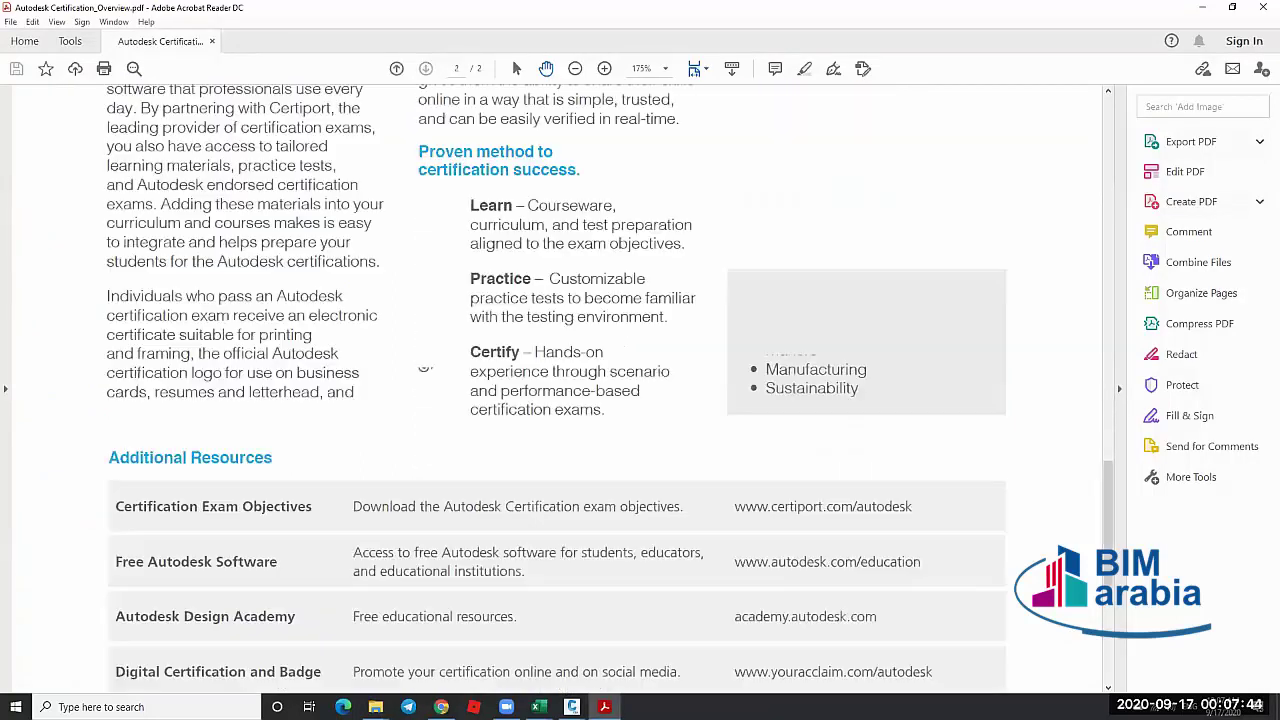
scroll(640, 390, "down", 5)
scroll(640, 390, "down", 5)
key("alt+F4")
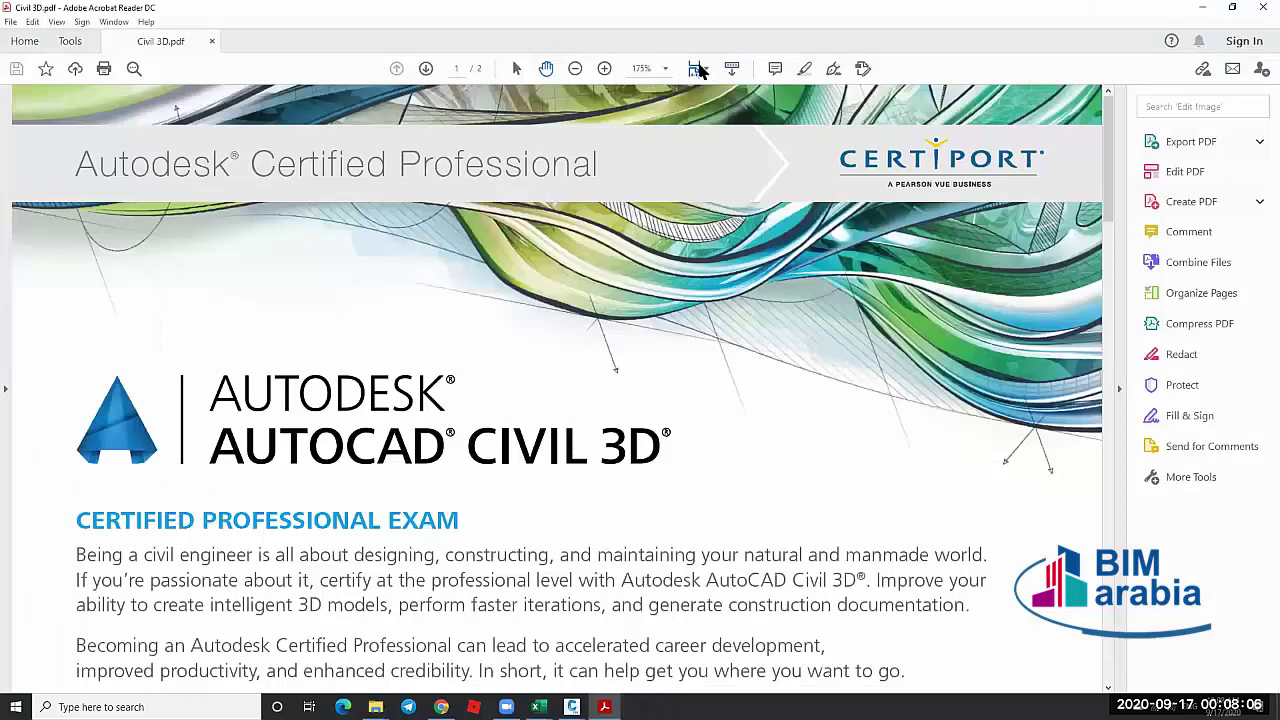
Try Read Mode, exit it with Ctrl+H, and fit the whole page with Ctrl+0
left_click(707, 70)
left_click(749, 128)
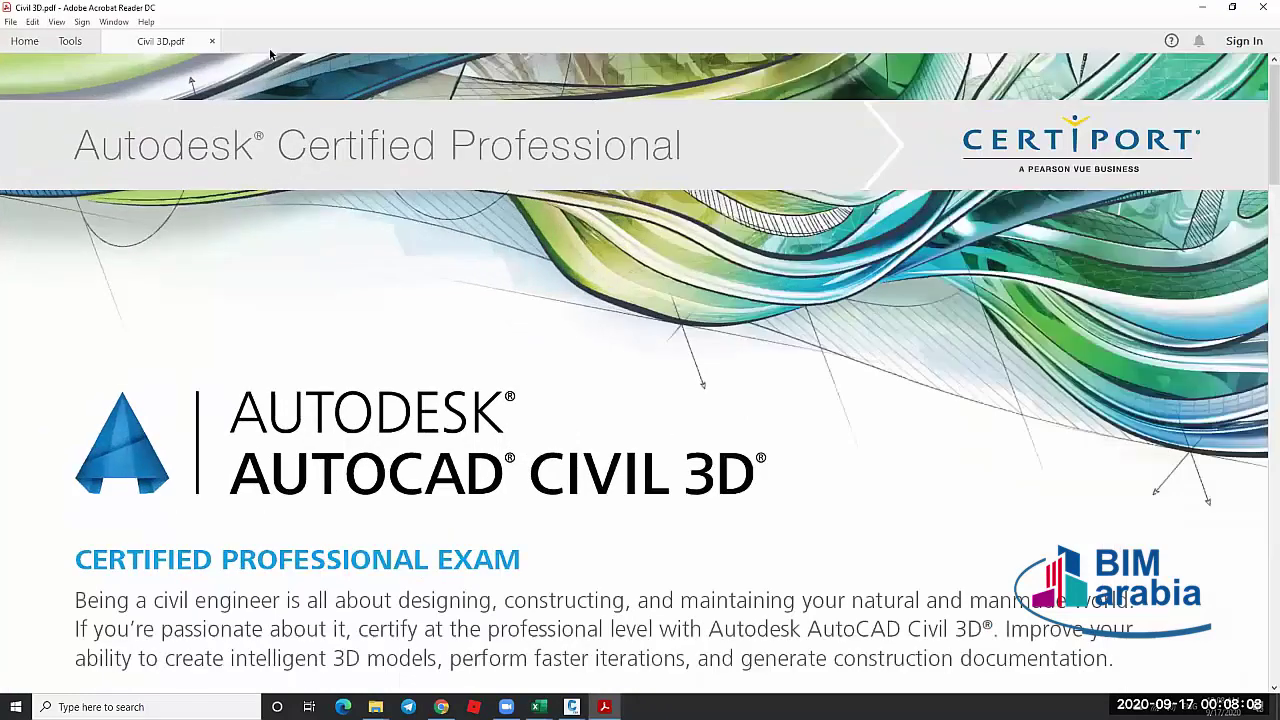
key("ctrl+h")
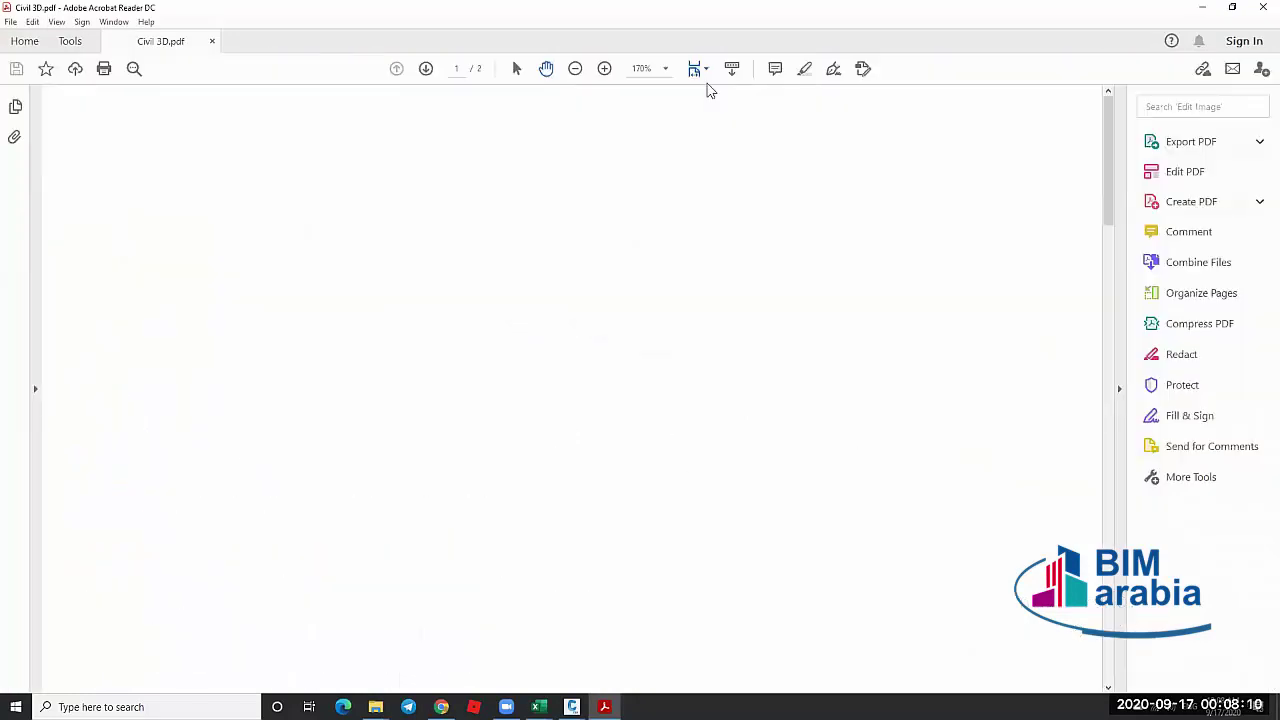
left_click(706, 70)
key("ctrl+0")
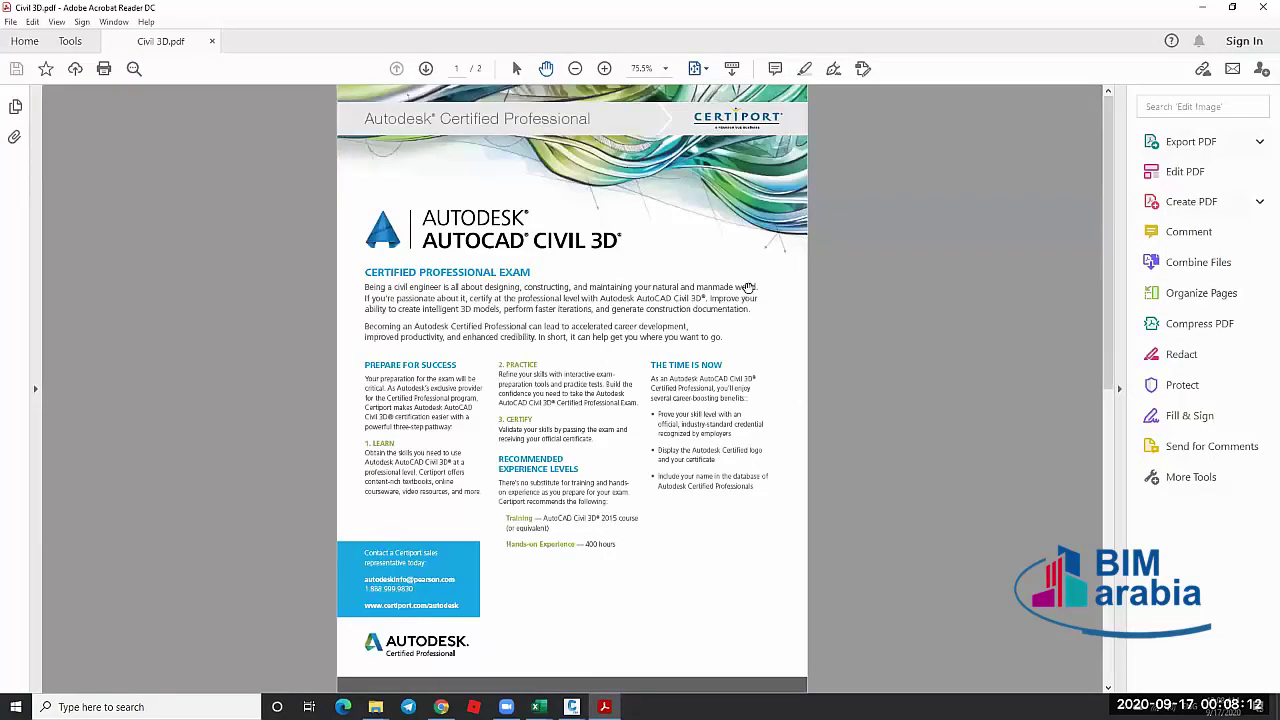
Scroll through the page 2 exam objectives chart, Styles through Alignments
scroll(764, 256, "down", 1)
scroll(683, 184, "up", 2, "ctrl")
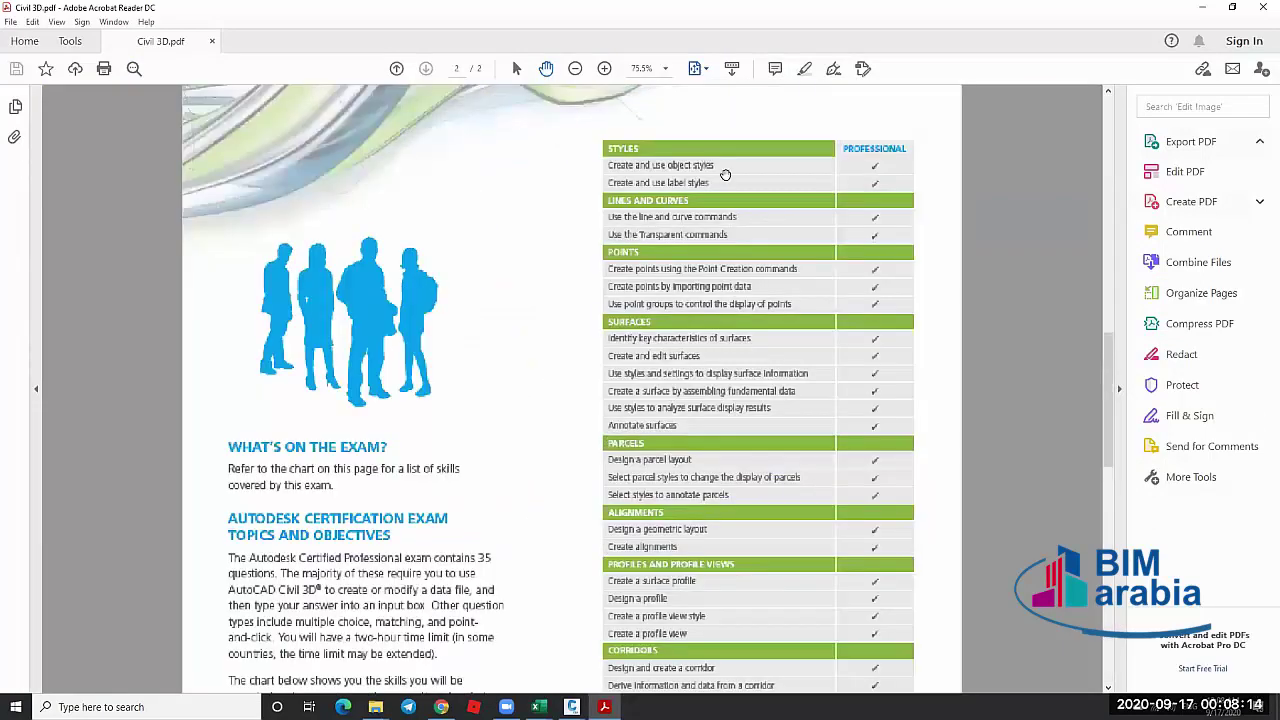
scroll(728, 175, "up", 1, "ctrl")
scroll(788, 297, "down", 1)
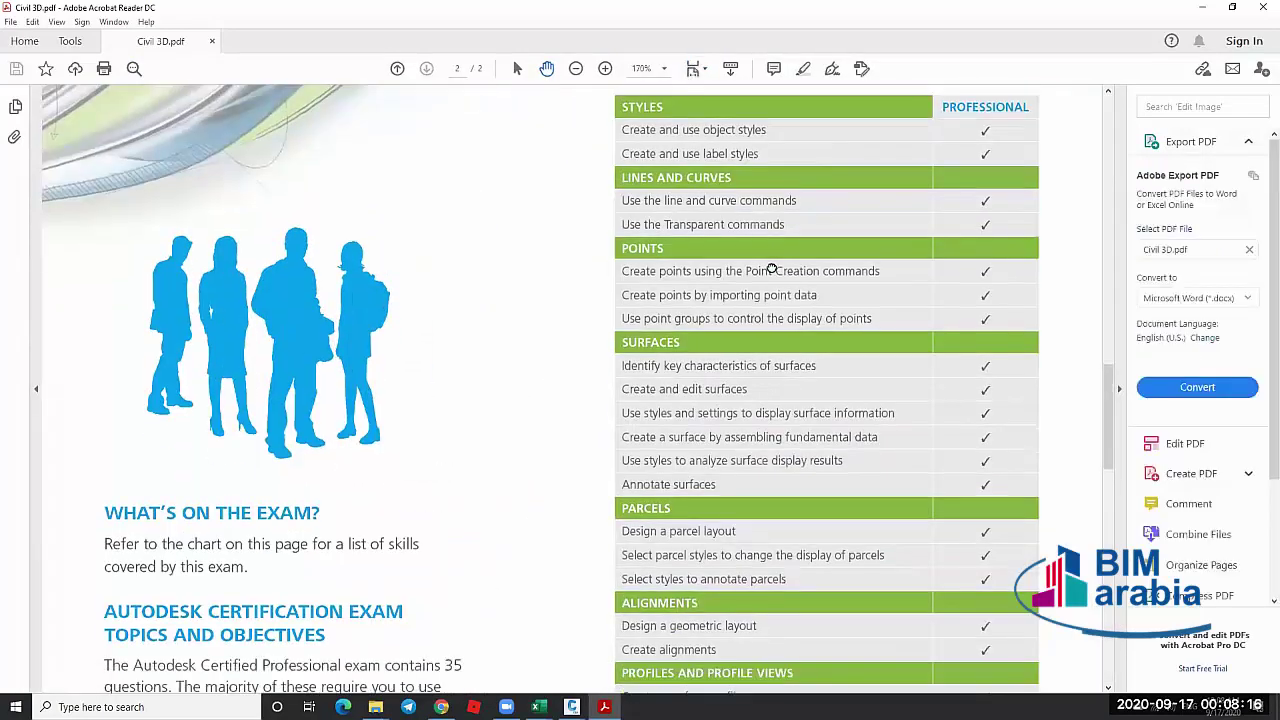
scroll(740, 312, "down", 2)
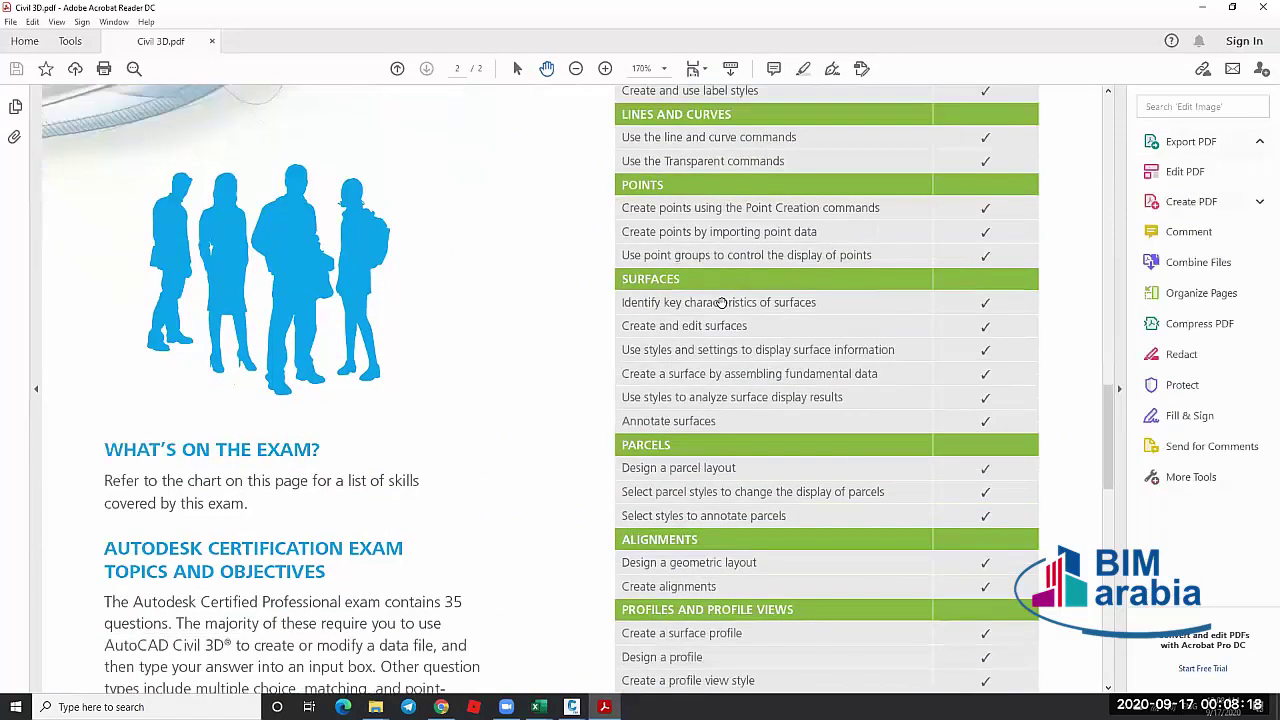
scroll(720, 332, "down", 4)
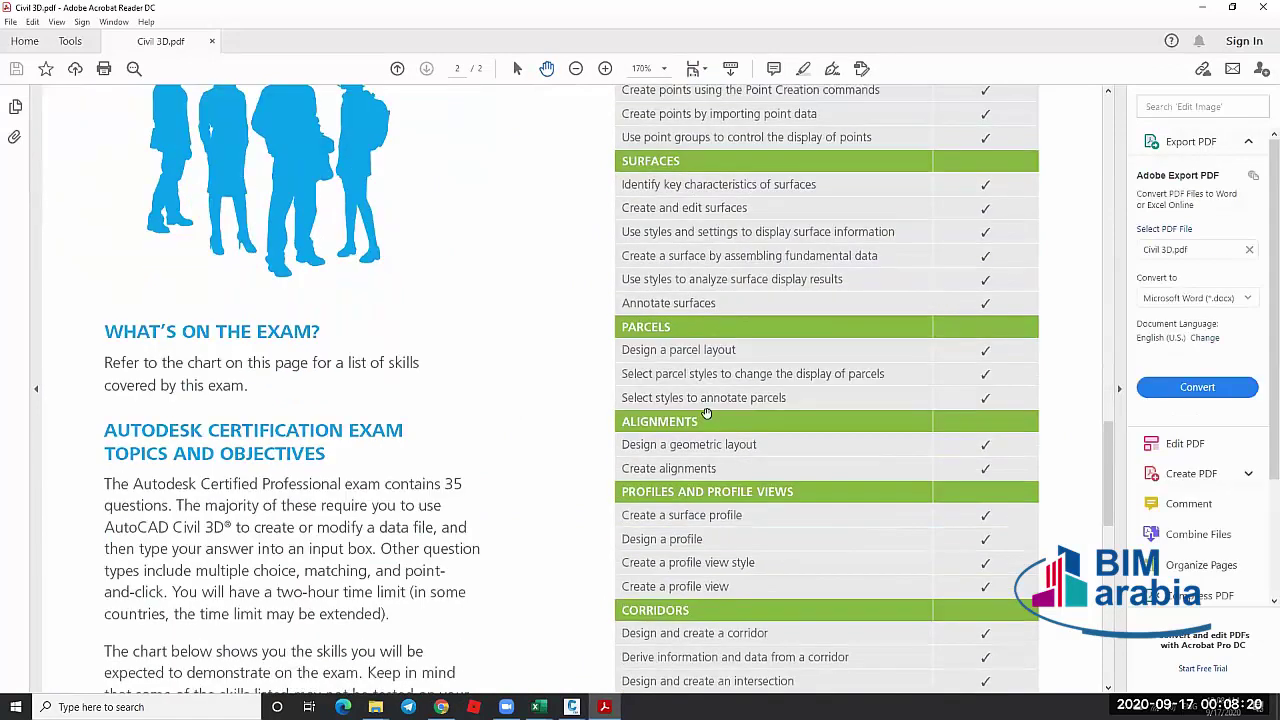
scroll(711, 419, "down", 7)
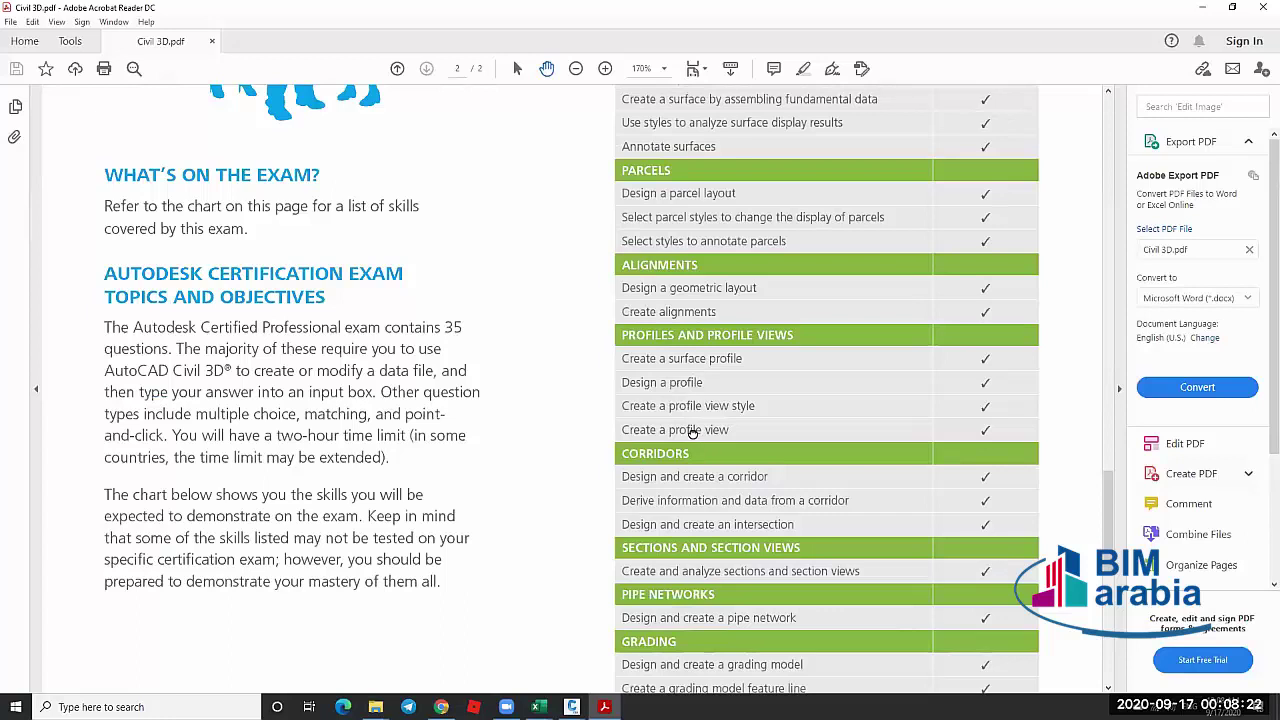
scroll(695, 420, "down", 4)
scroll(689, 319, "down", 1)
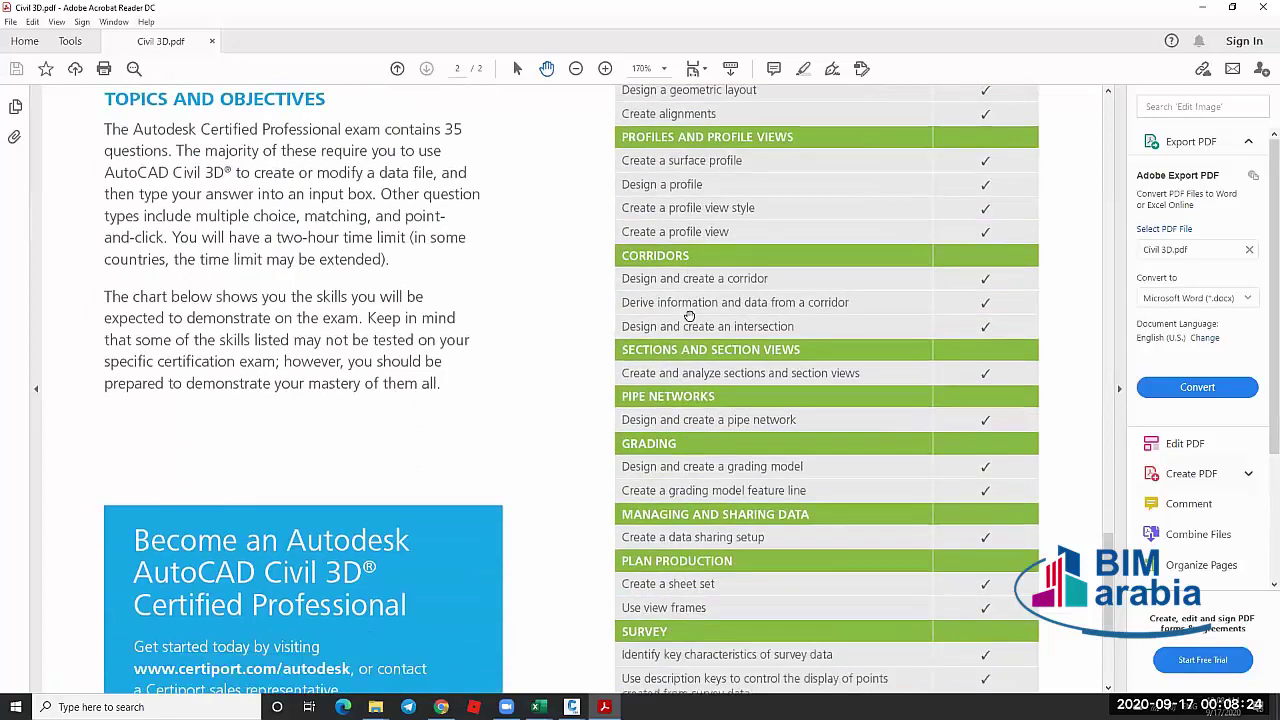
scroll(686, 369, "down", 3)
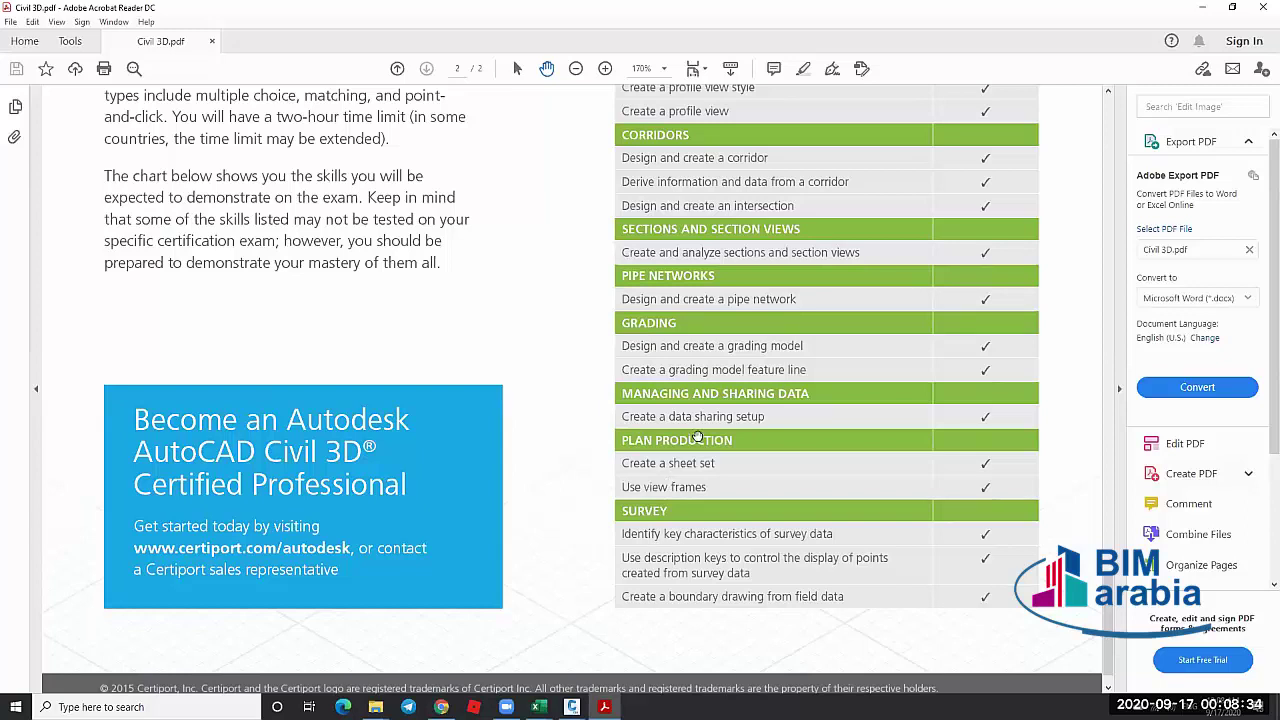
scroll(766, 341, "up", 1)
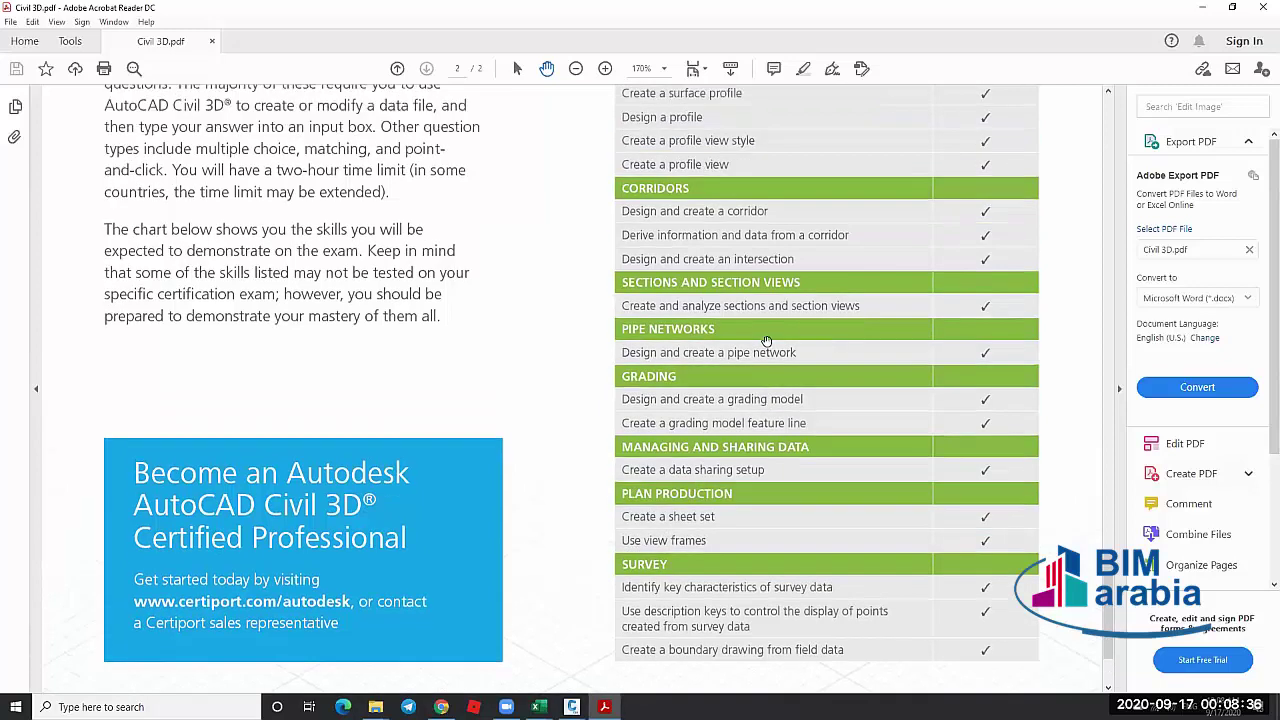
scroll(766, 341, "up", 1)
scroll(766, 341, "down", 2)
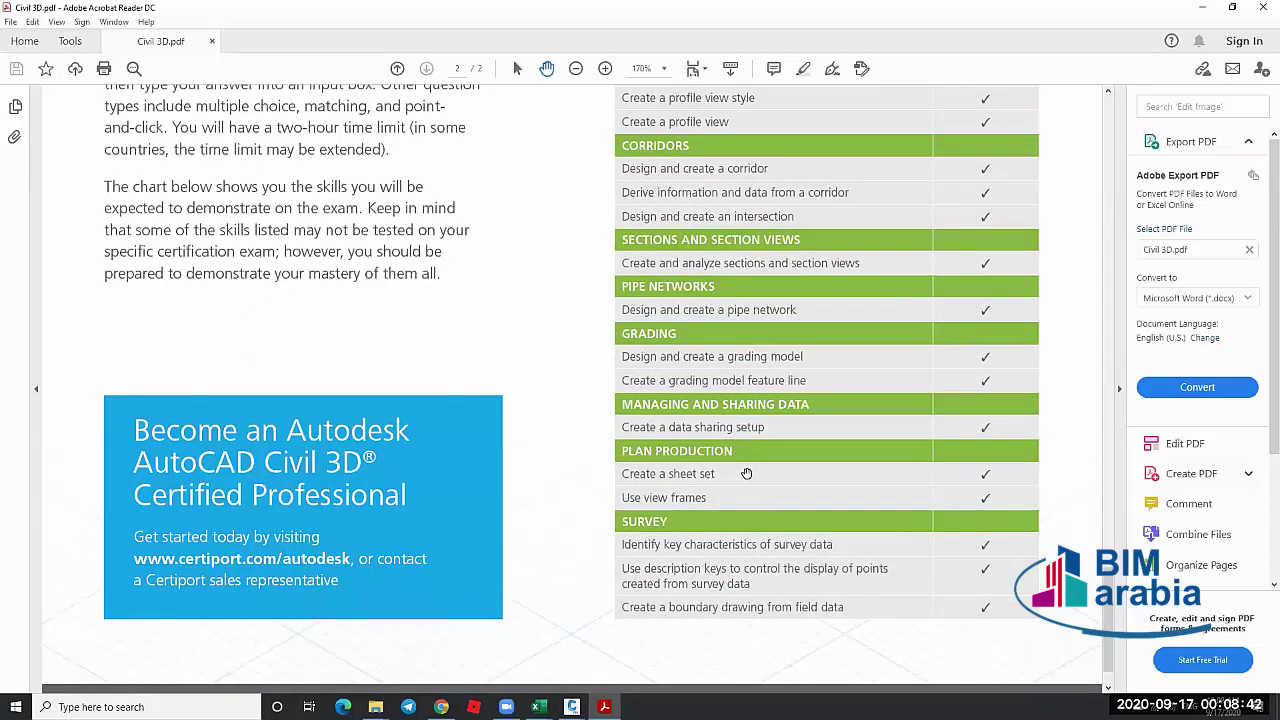
scroll(824, 396, "up", 2)
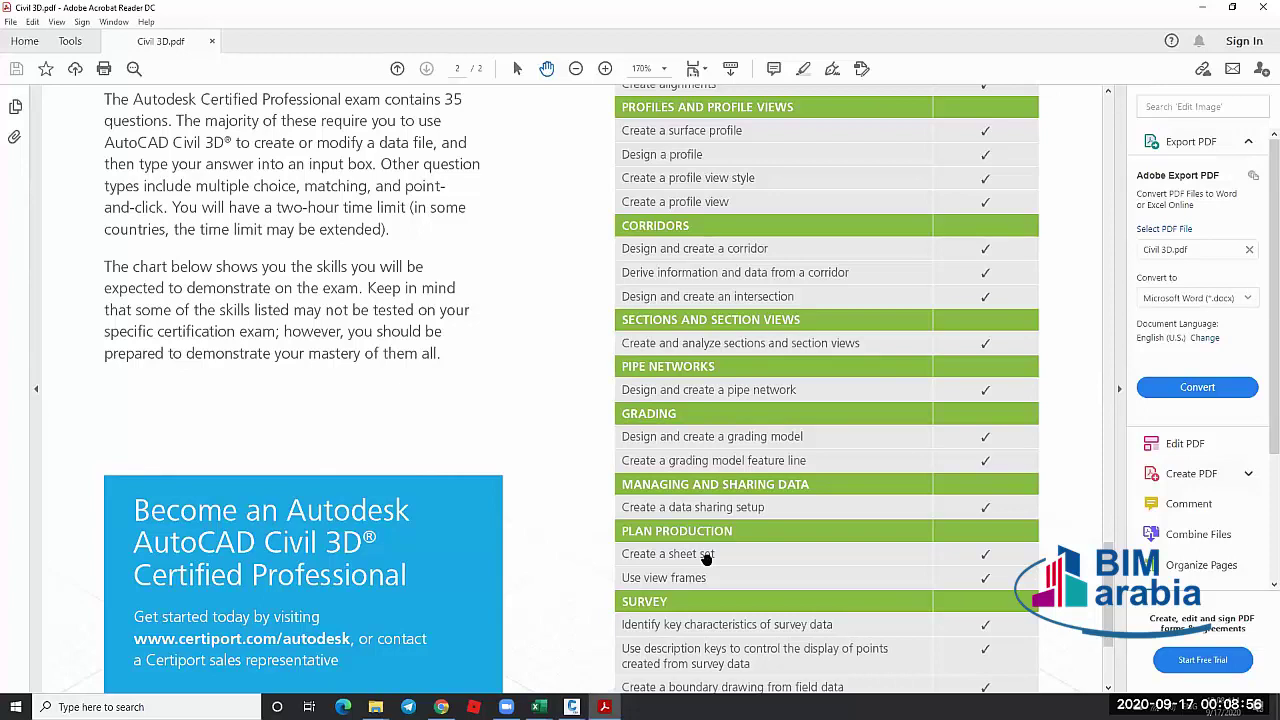
scroll(800, 540, "up", 6)
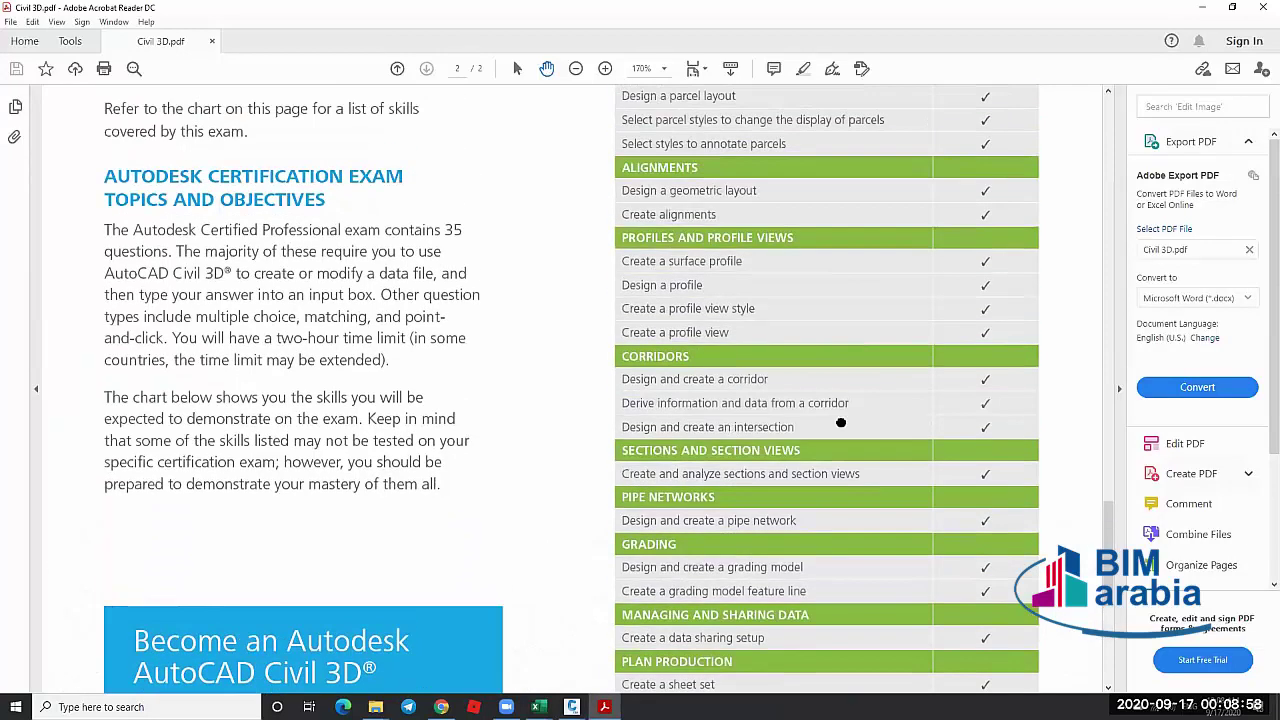
scroll(829, 625, "up", 3)
scroll(856, 220, "up", 2)
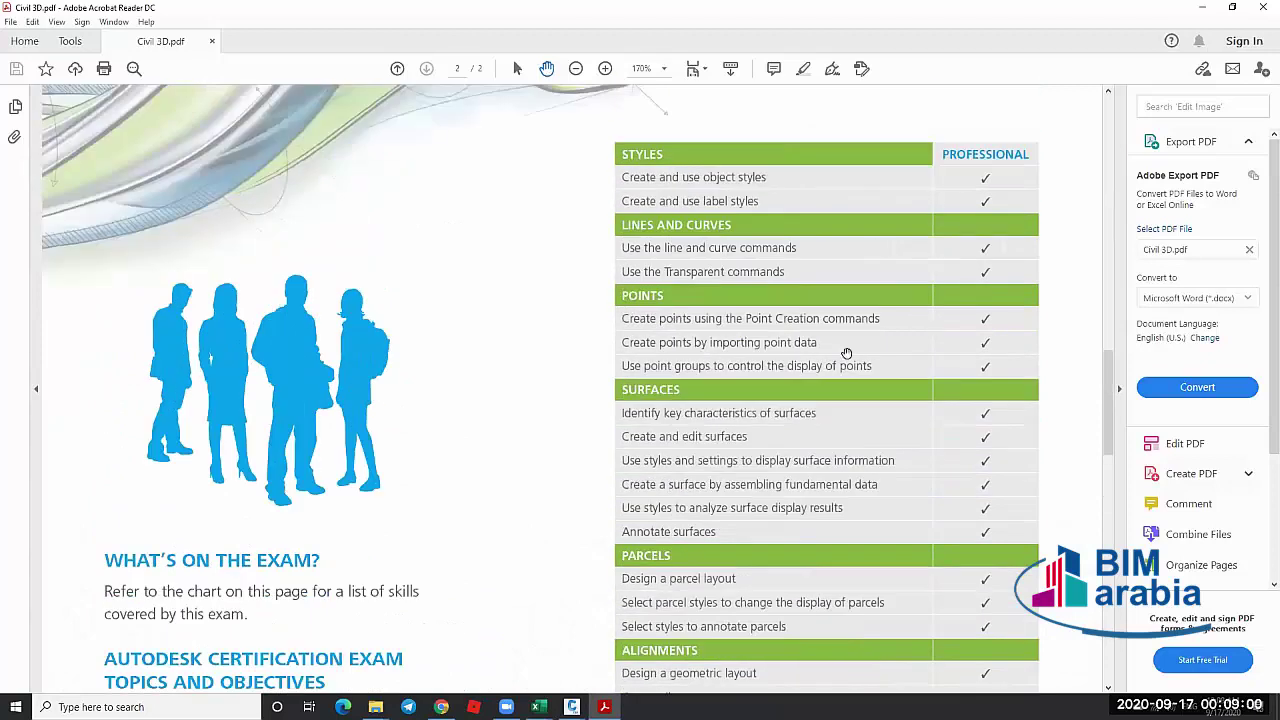
Close Acrobat Reader and scroll the YouTube channel page back to its Civil 3D playlist shelves
left_click(1263, 10)
scroll(922, 290, "up", 8)
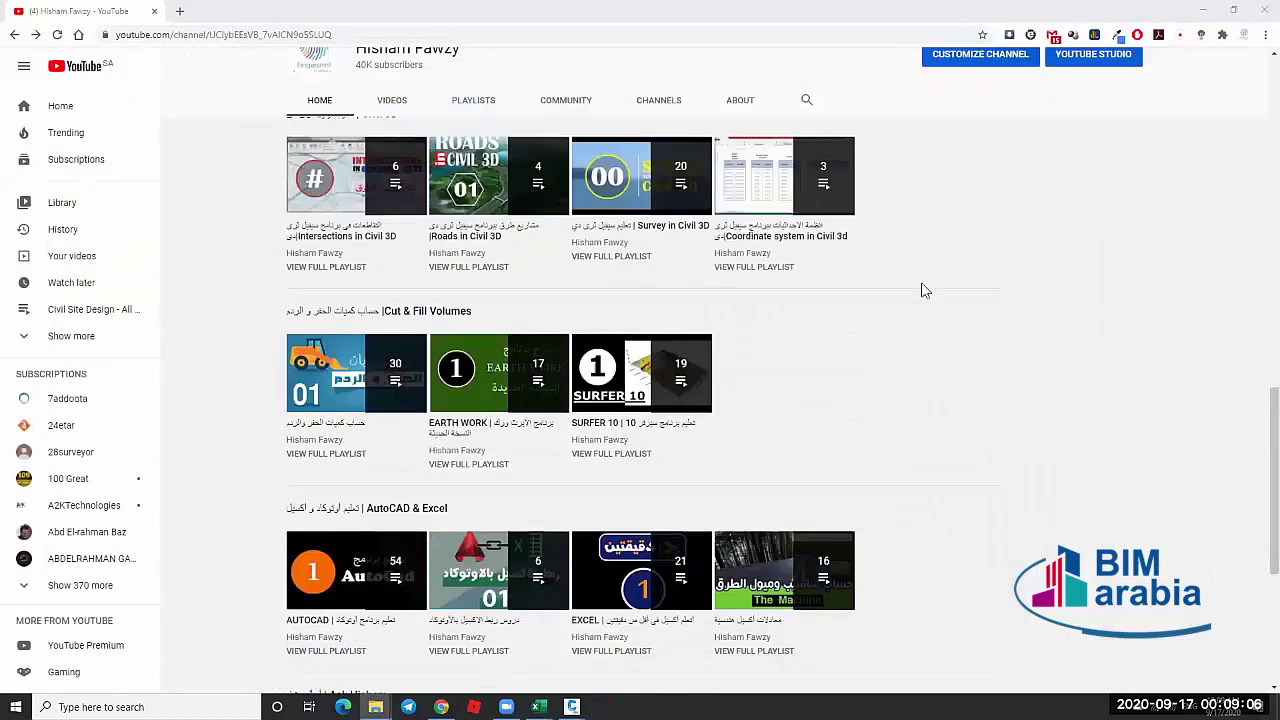
scroll(618, 318, "down", 4)
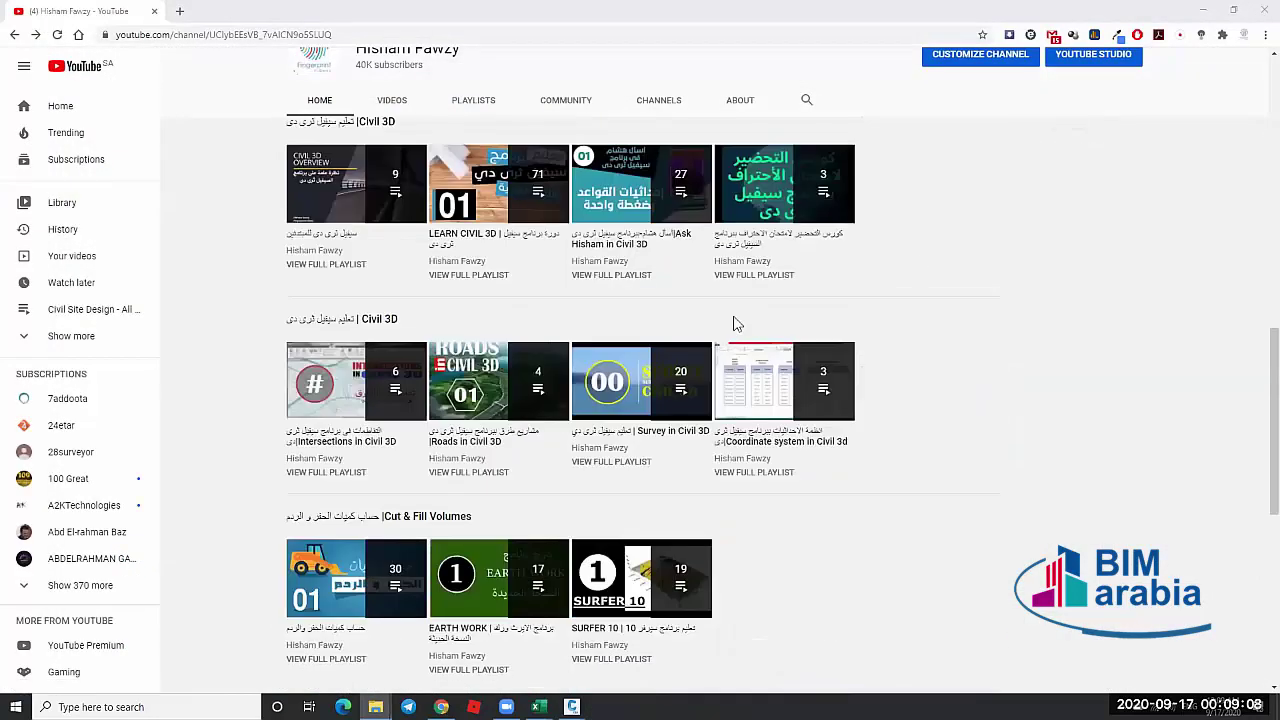